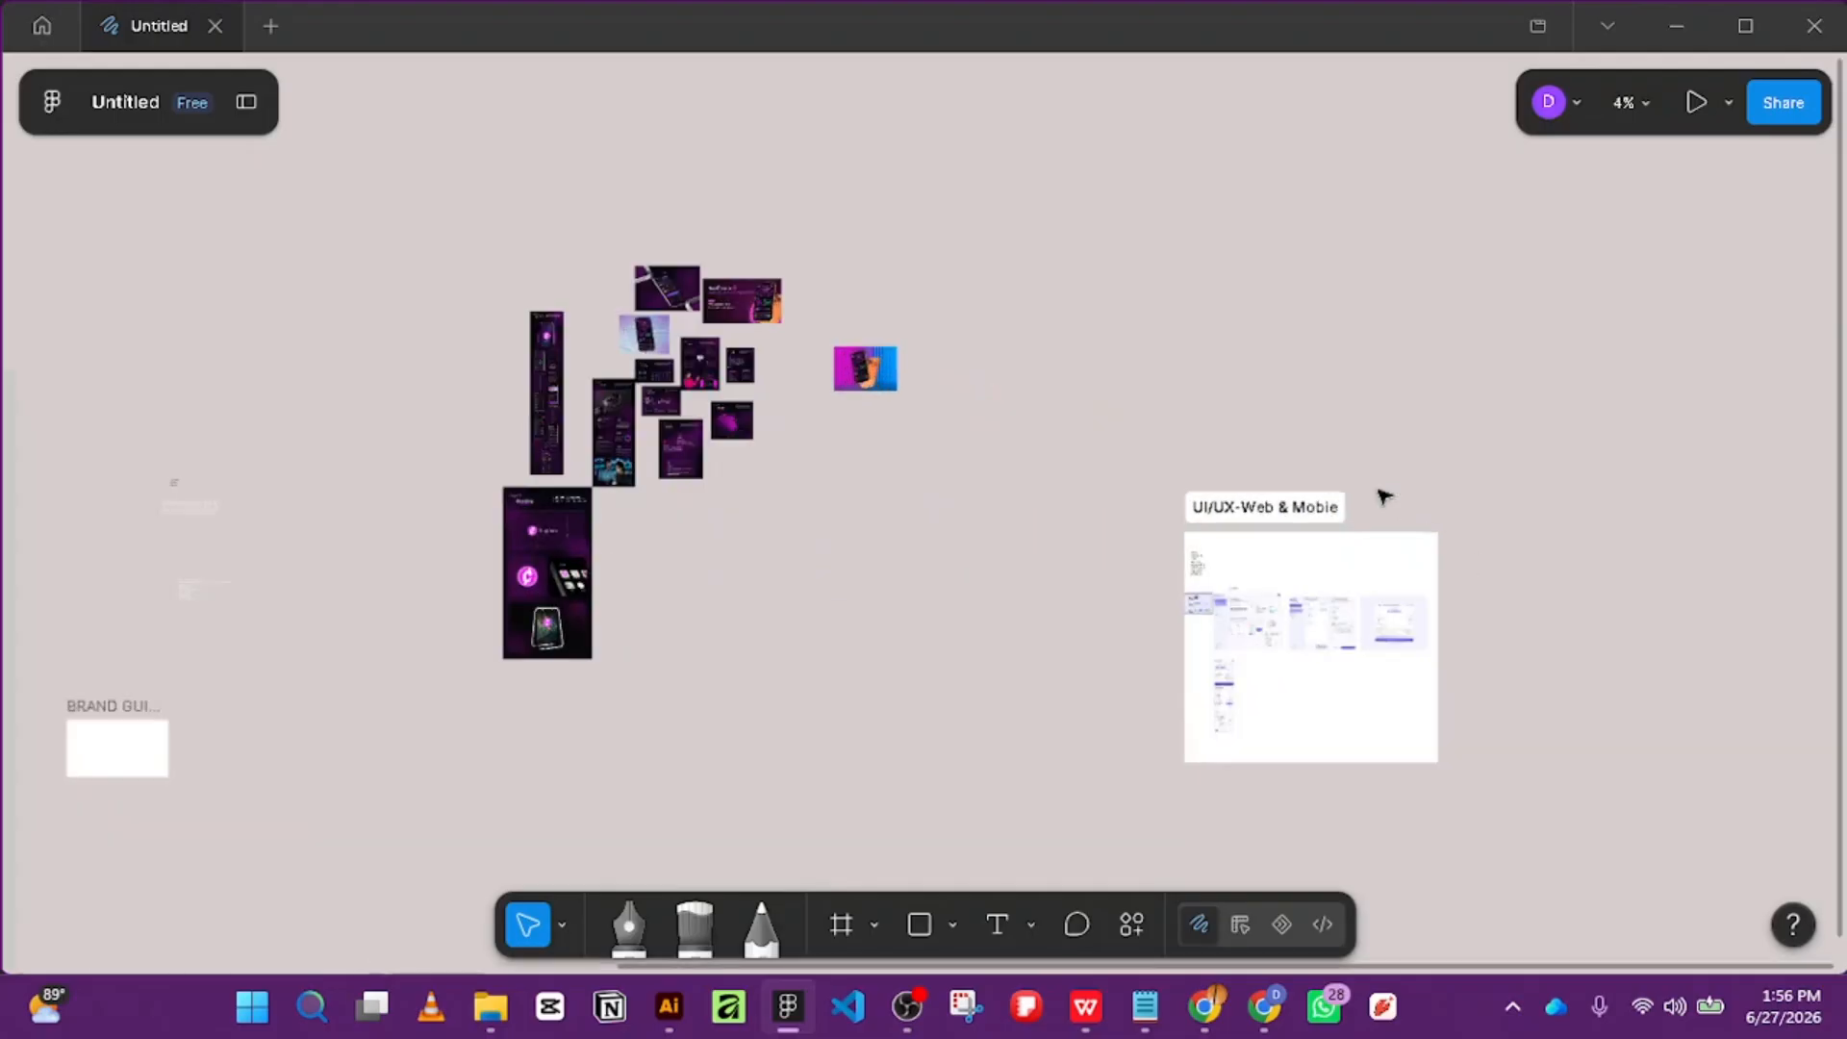
Look over the canvas, covering the brand guidelines image, the purple app mockups and the UI/UX section.
{"action": "scroll", "coordinate": [1020, 481], "scroll_direction": "down", "scroll_amount": 3}
{"action": "scroll", "coordinate": [1012, 457], "scroll_direction": "down", "scroll_amount": 1}
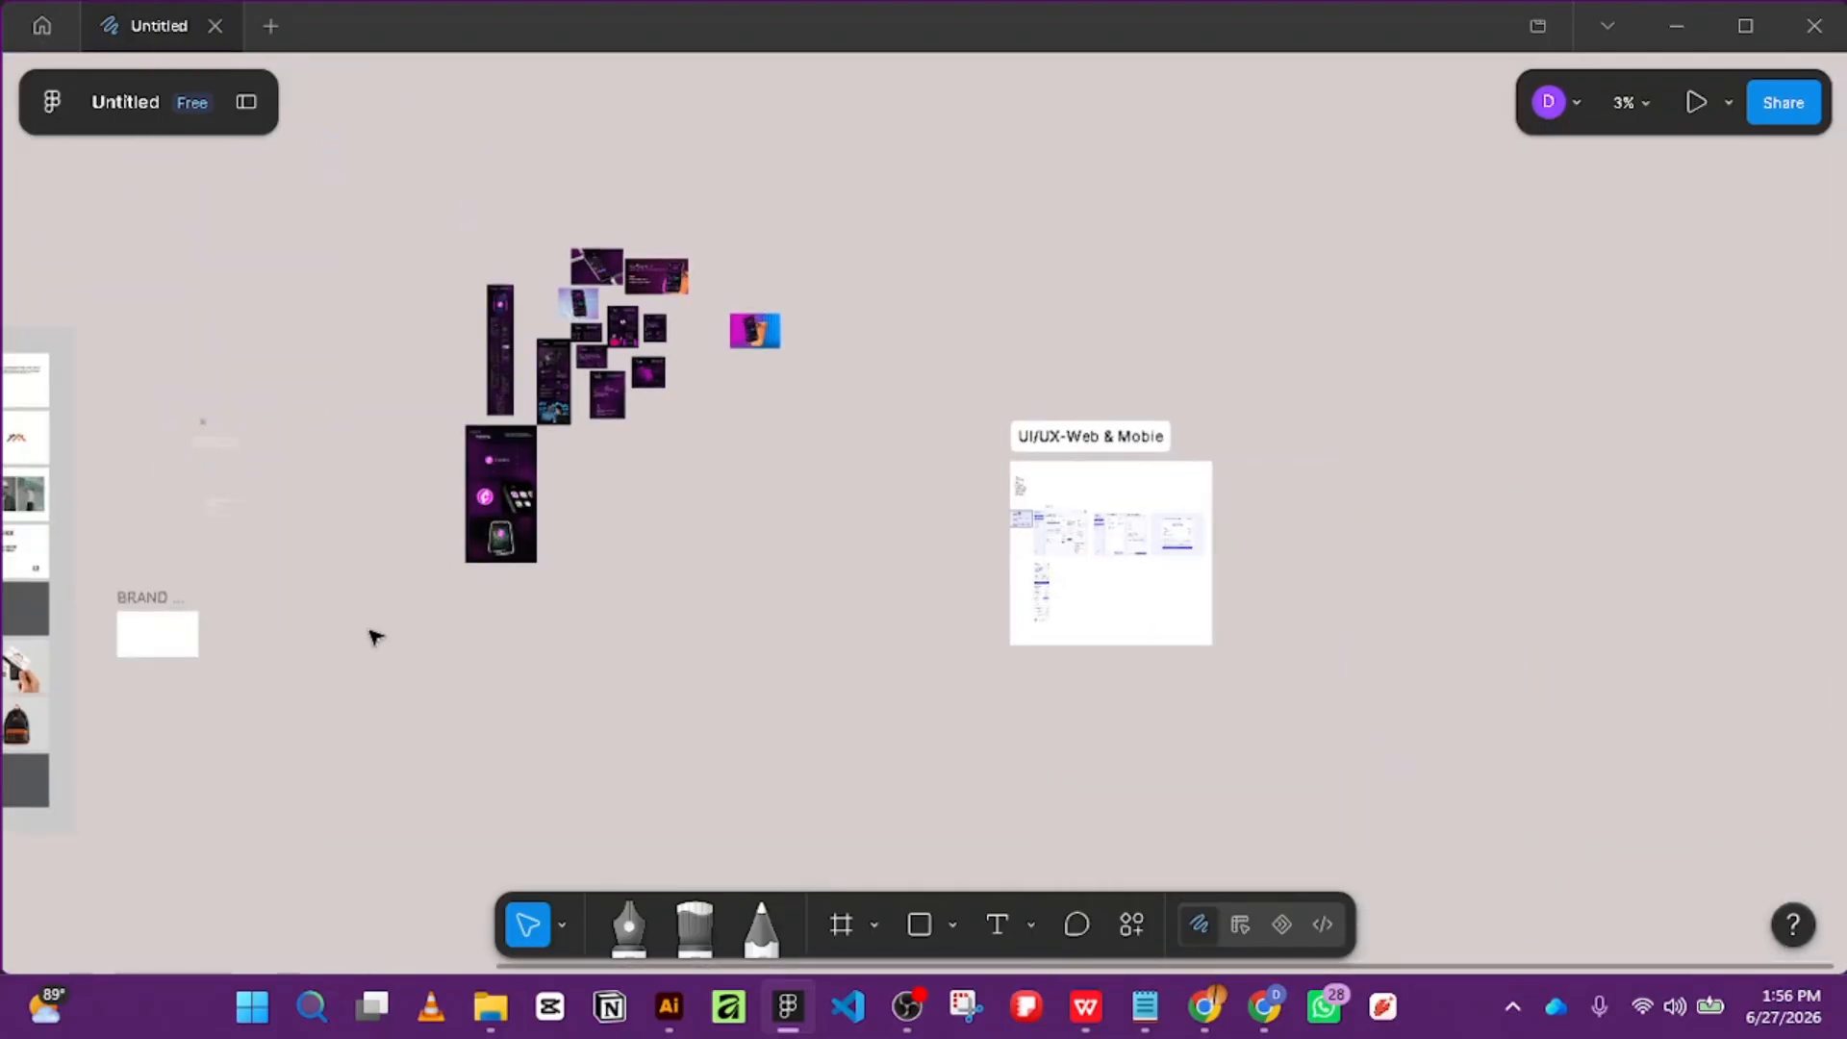
{"action": "scroll", "coordinate": [362, 653], "scroll_direction": "up", "scroll_amount": 3}
{"action": "scroll", "coordinate": [365, 601], "scroll_direction": "down", "scroll_amount": 4}
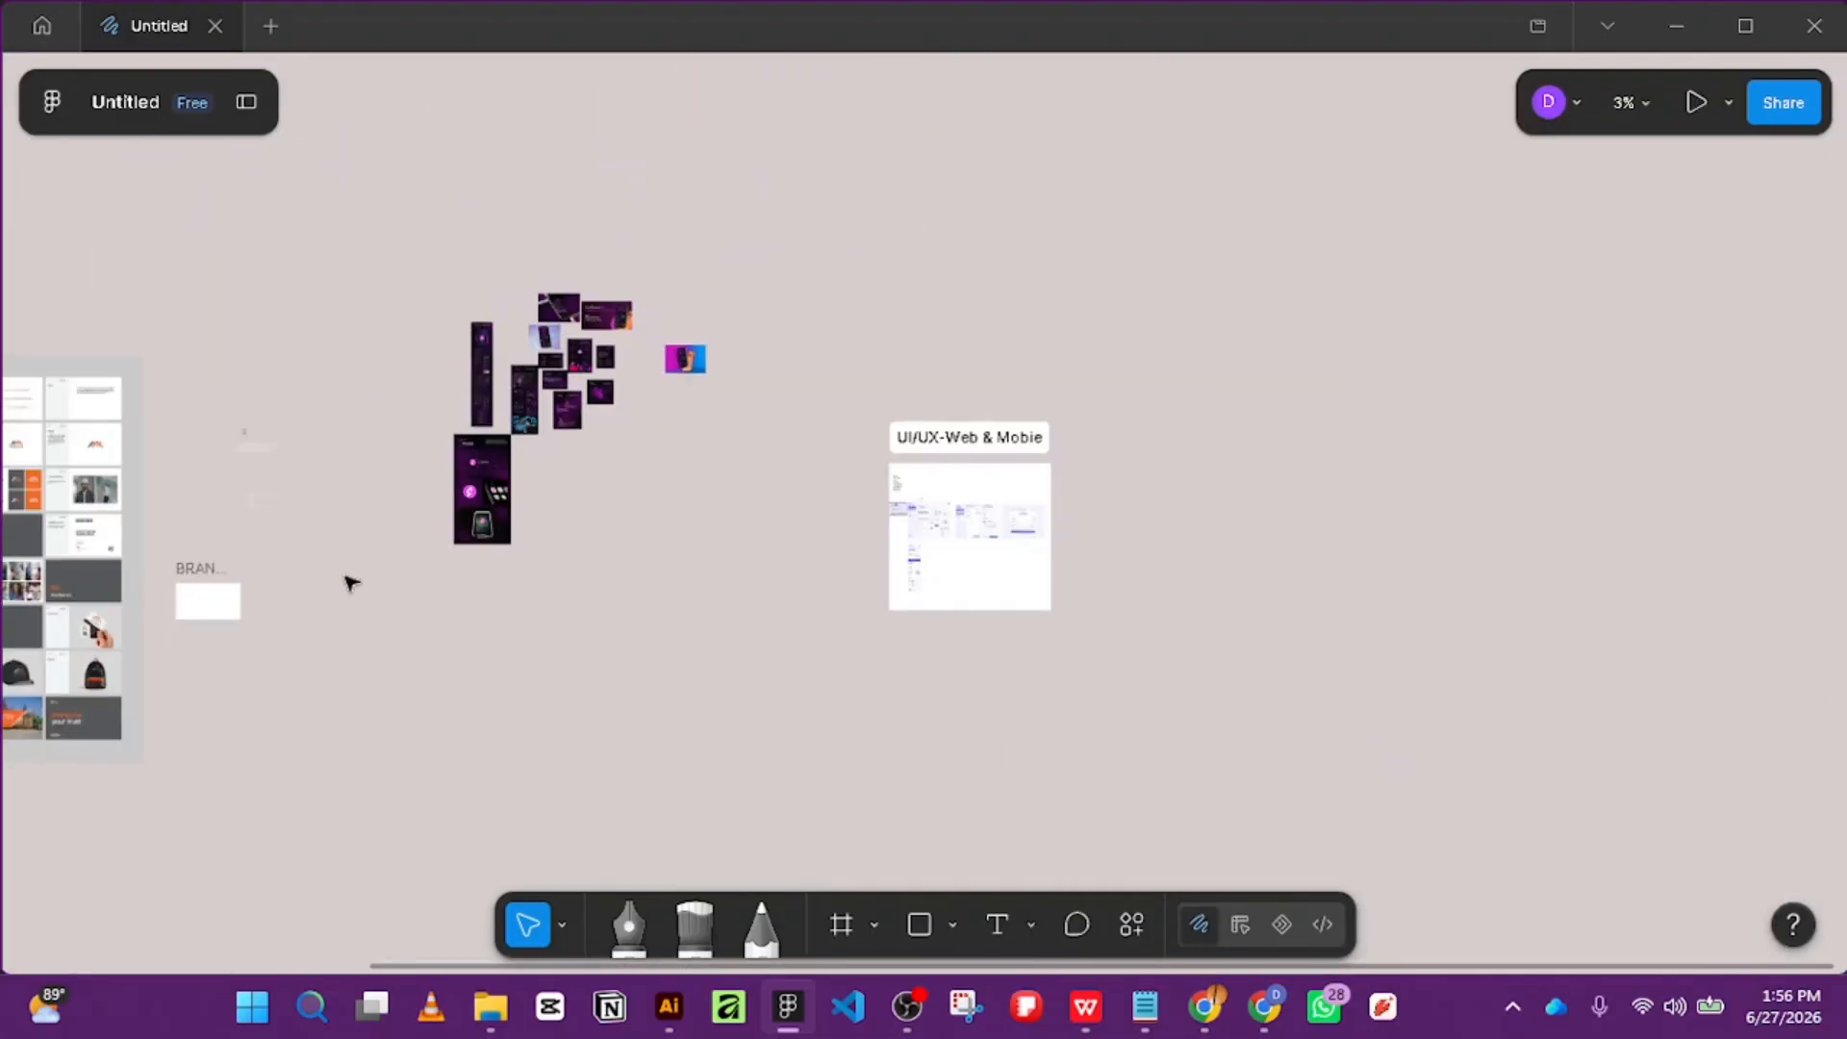
{"action": "scroll", "coordinate": [293, 524], "scroll_direction": "up", "scroll_amount": 3}
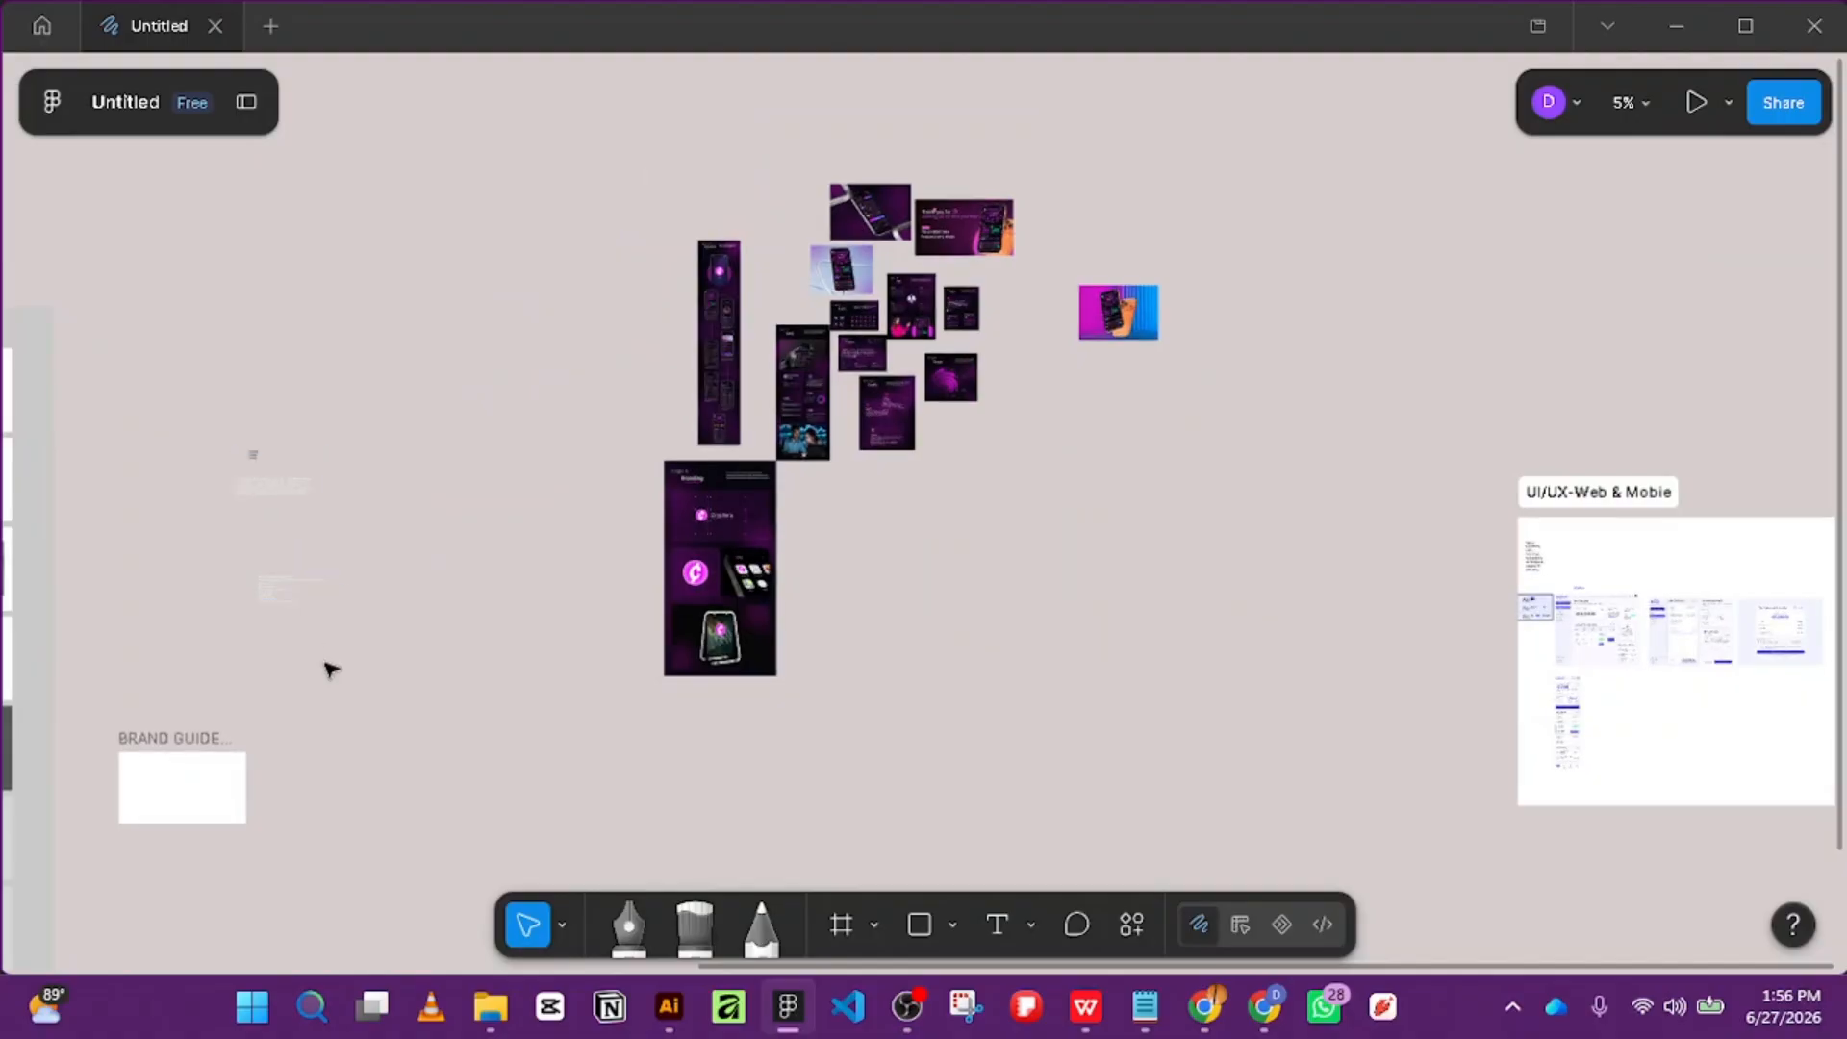
{"action": "scroll", "coordinate": [325, 606], "scroll_direction": "down", "scroll_amount": 3}
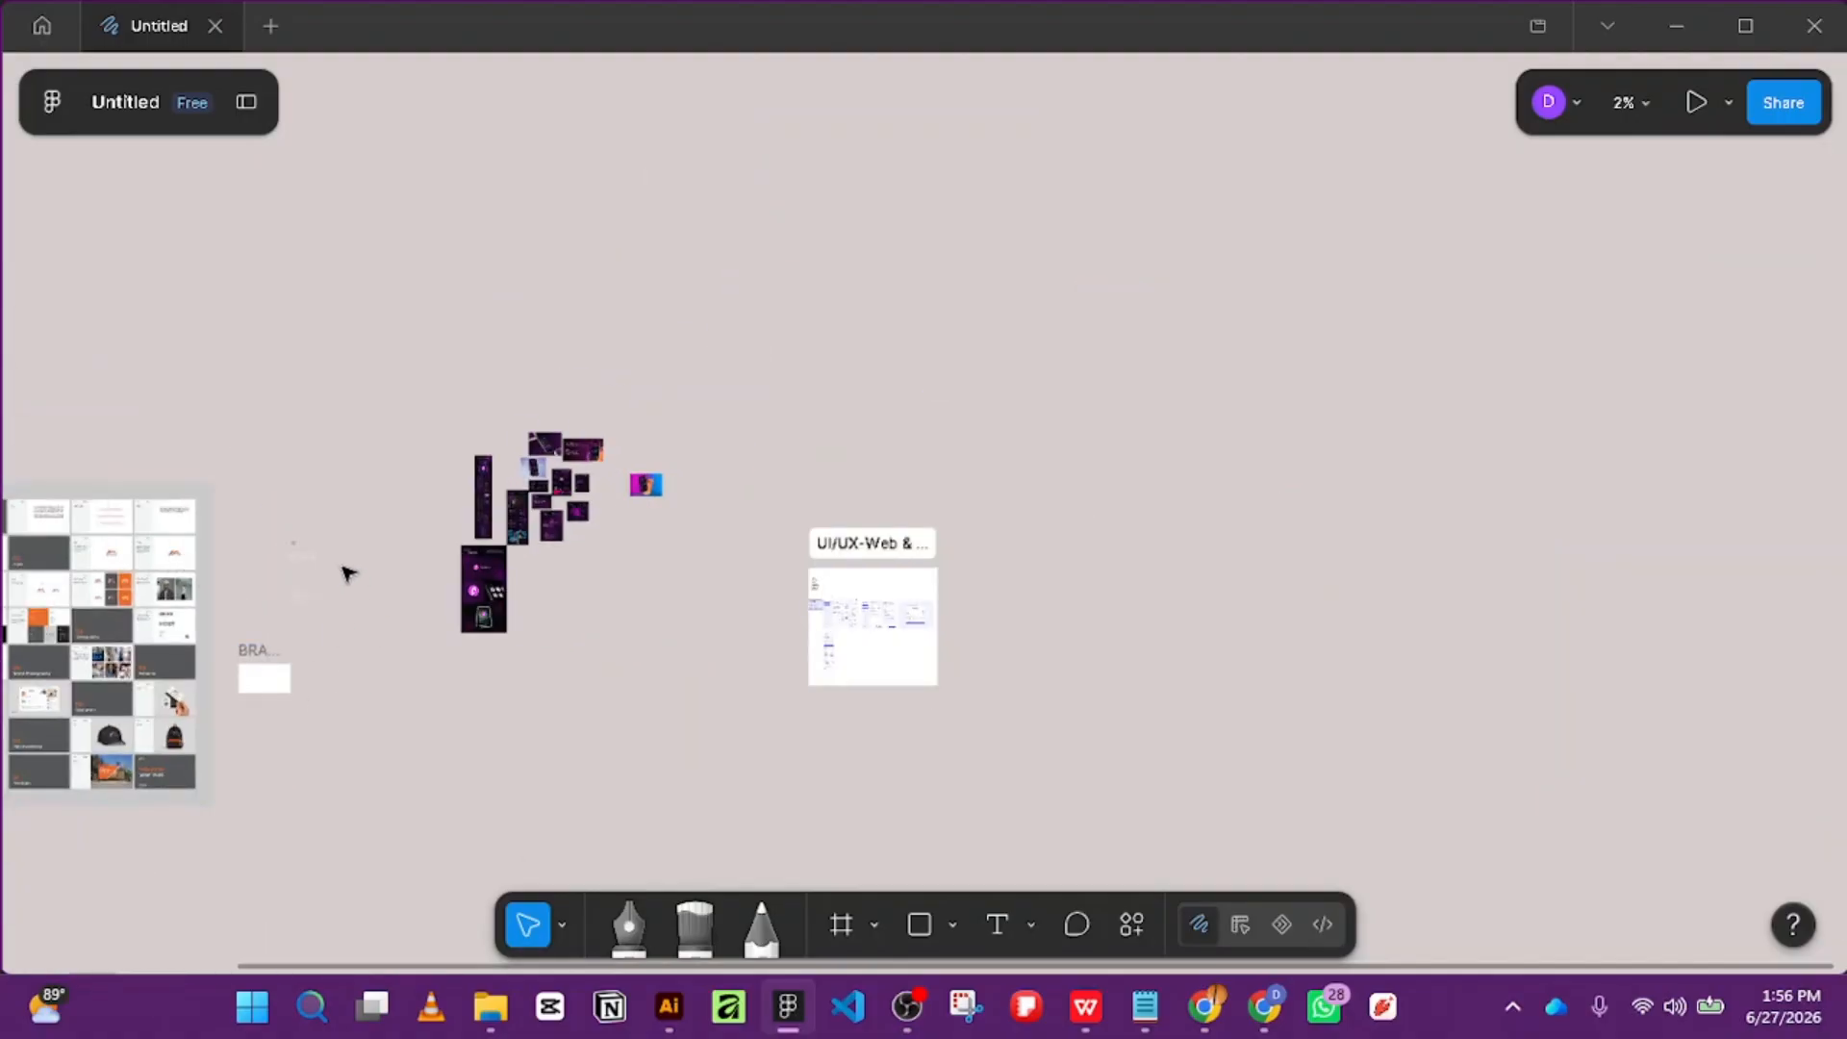
{"action": "scroll", "coordinate": [808, 540], "scroll_direction": "left", "scroll_amount": 5}
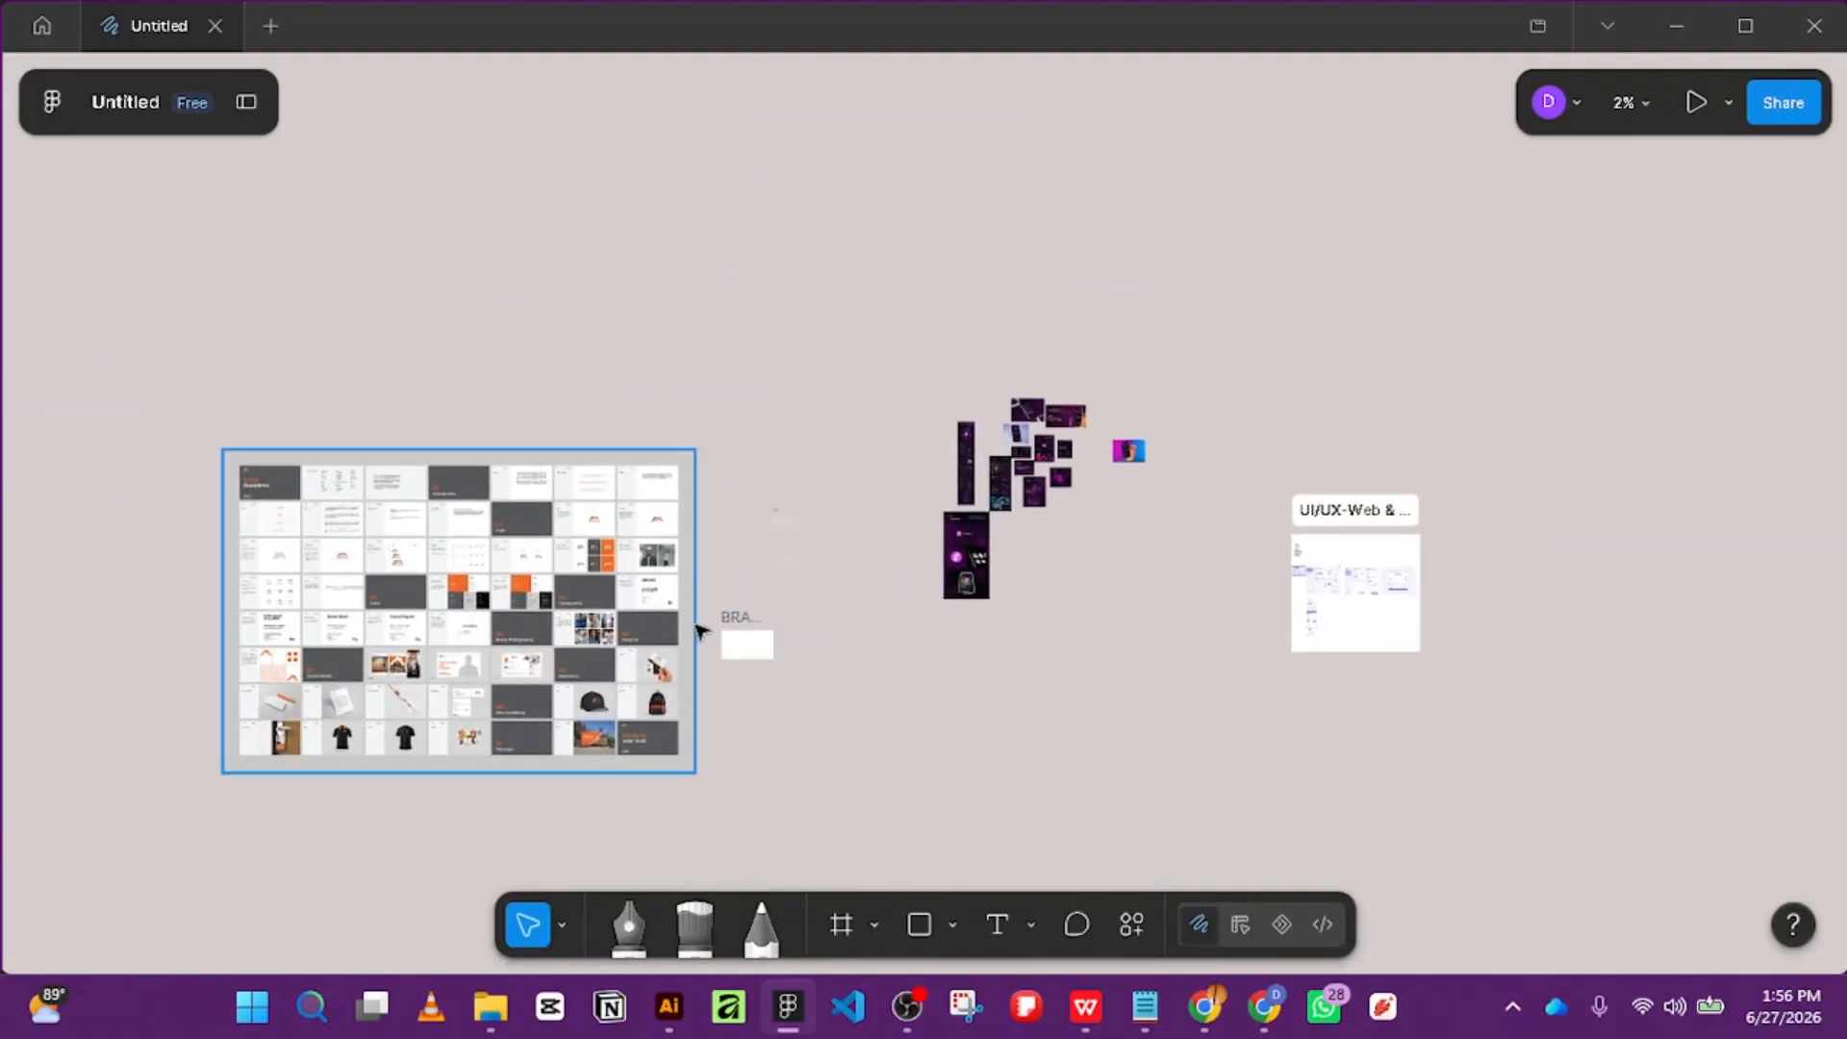
{"action": "scroll", "coordinate": [695, 623], "scroll_direction": "up", "scroll_amount": 3}
{"action": "scroll", "coordinate": [1015, 538], "scroll_direction": "down", "scroll_amount": 3}
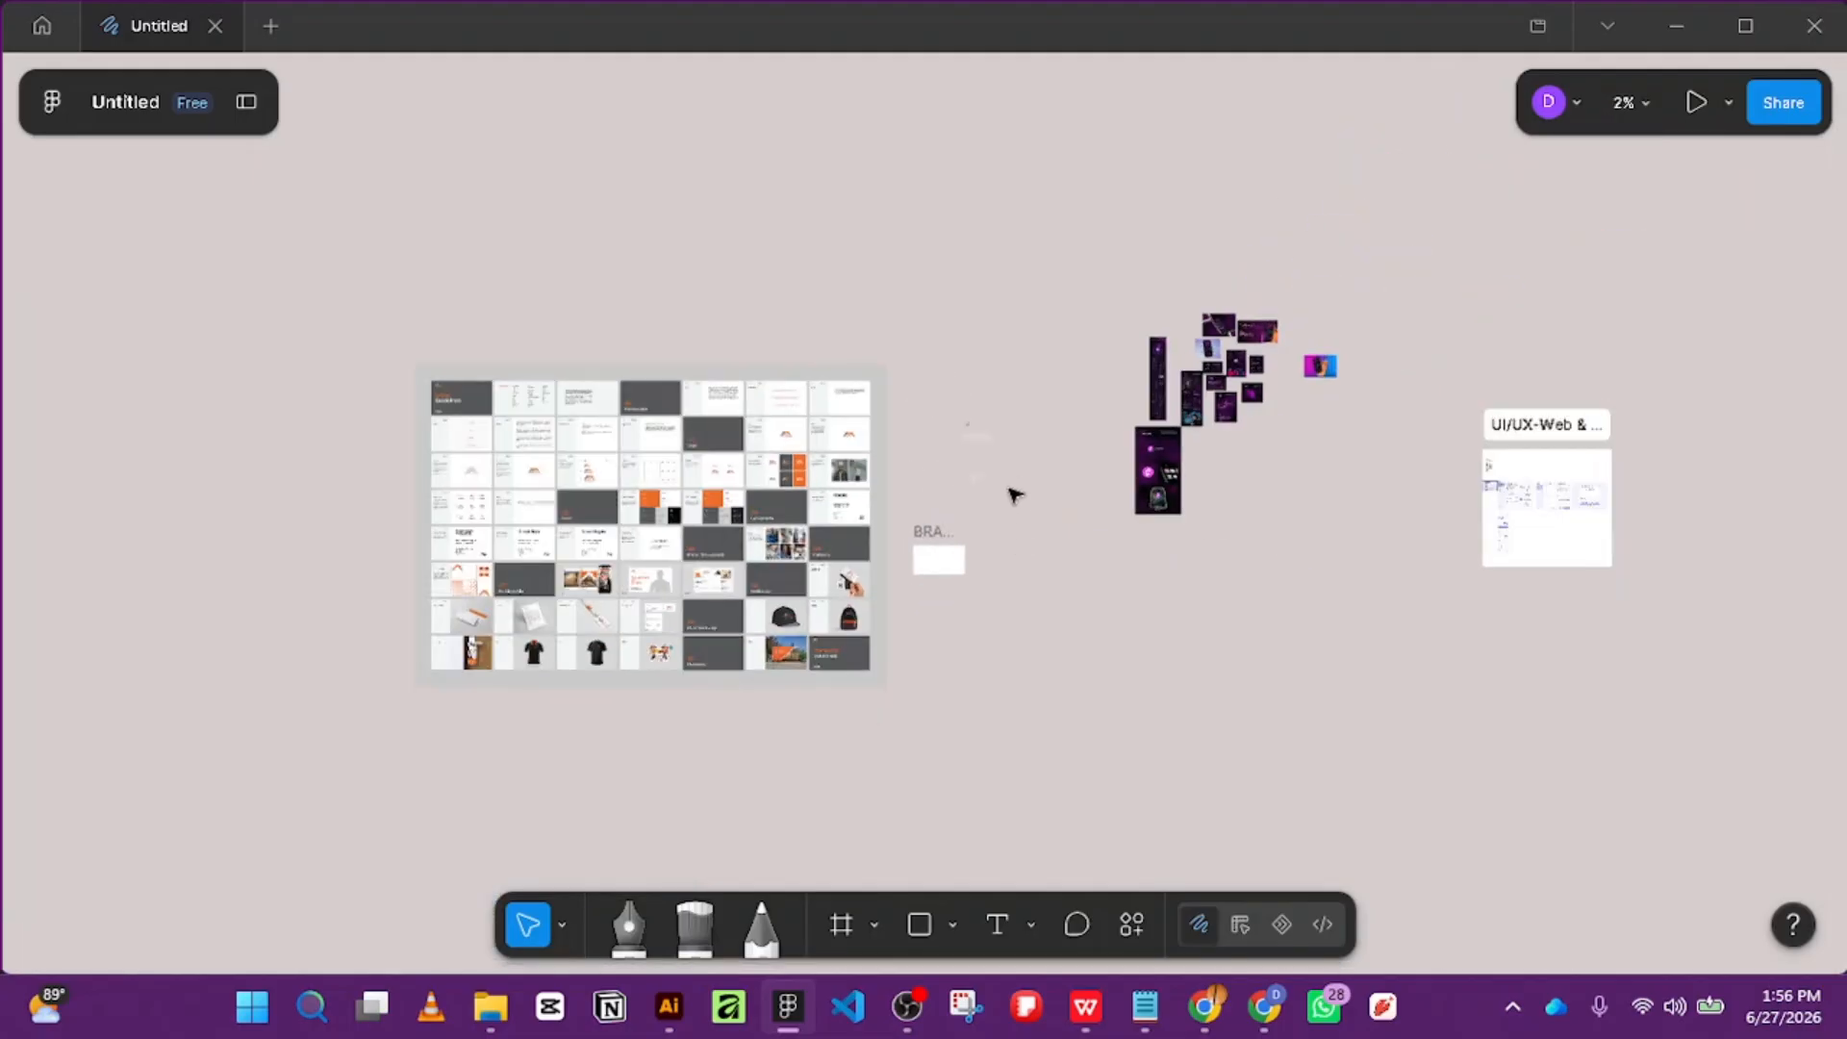
{"action": "scroll", "coordinate": [981, 516], "scroll_direction": "up", "scroll_amount": 4}
{"action": "scroll", "coordinate": [1141, 577], "scroll_direction": "up", "scroll_amount": 1}
{"action": "scroll", "coordinate": [1265, 465], "scroll_direction": "down", "scroll_amount": 3}
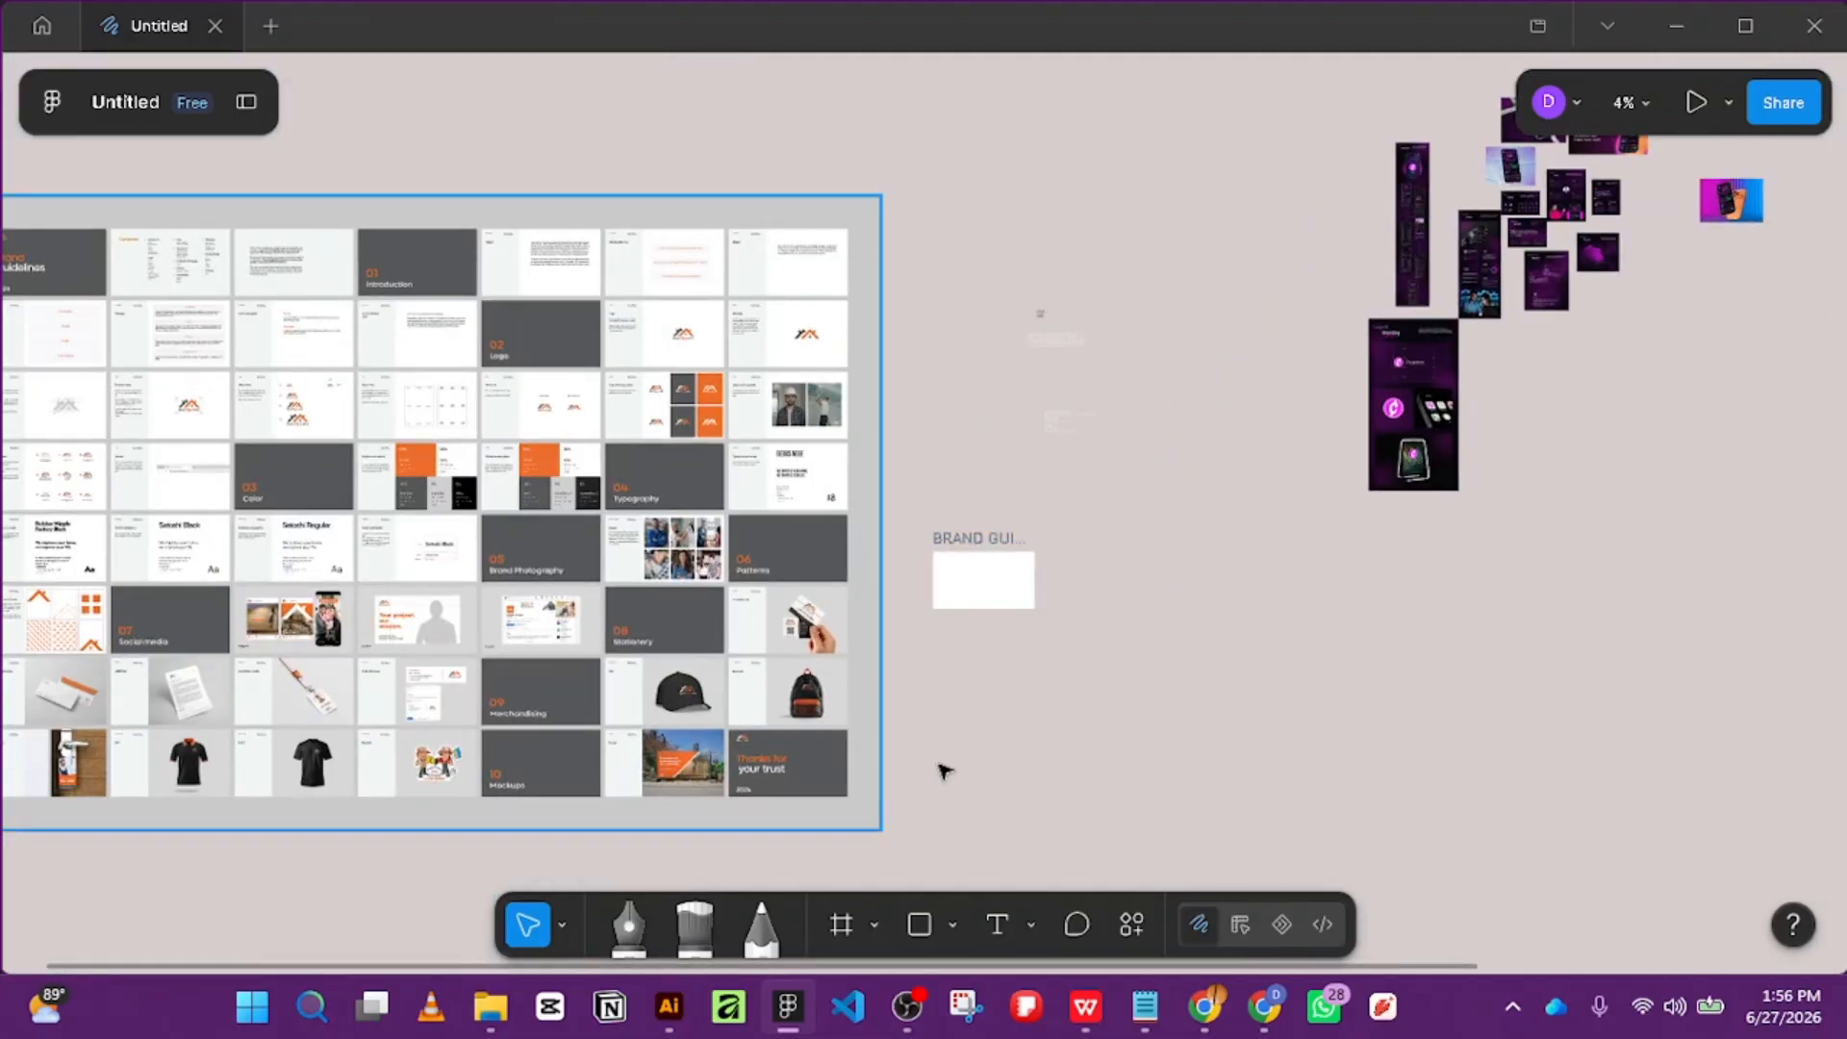
Move the large brand guidelines image away from the BRAND GUIDELINE frame, to about X -37302, Y -11942.
{"action": "left_click_drag", "start_coordinate": [185, 574], "coordinate": [166, 367]}
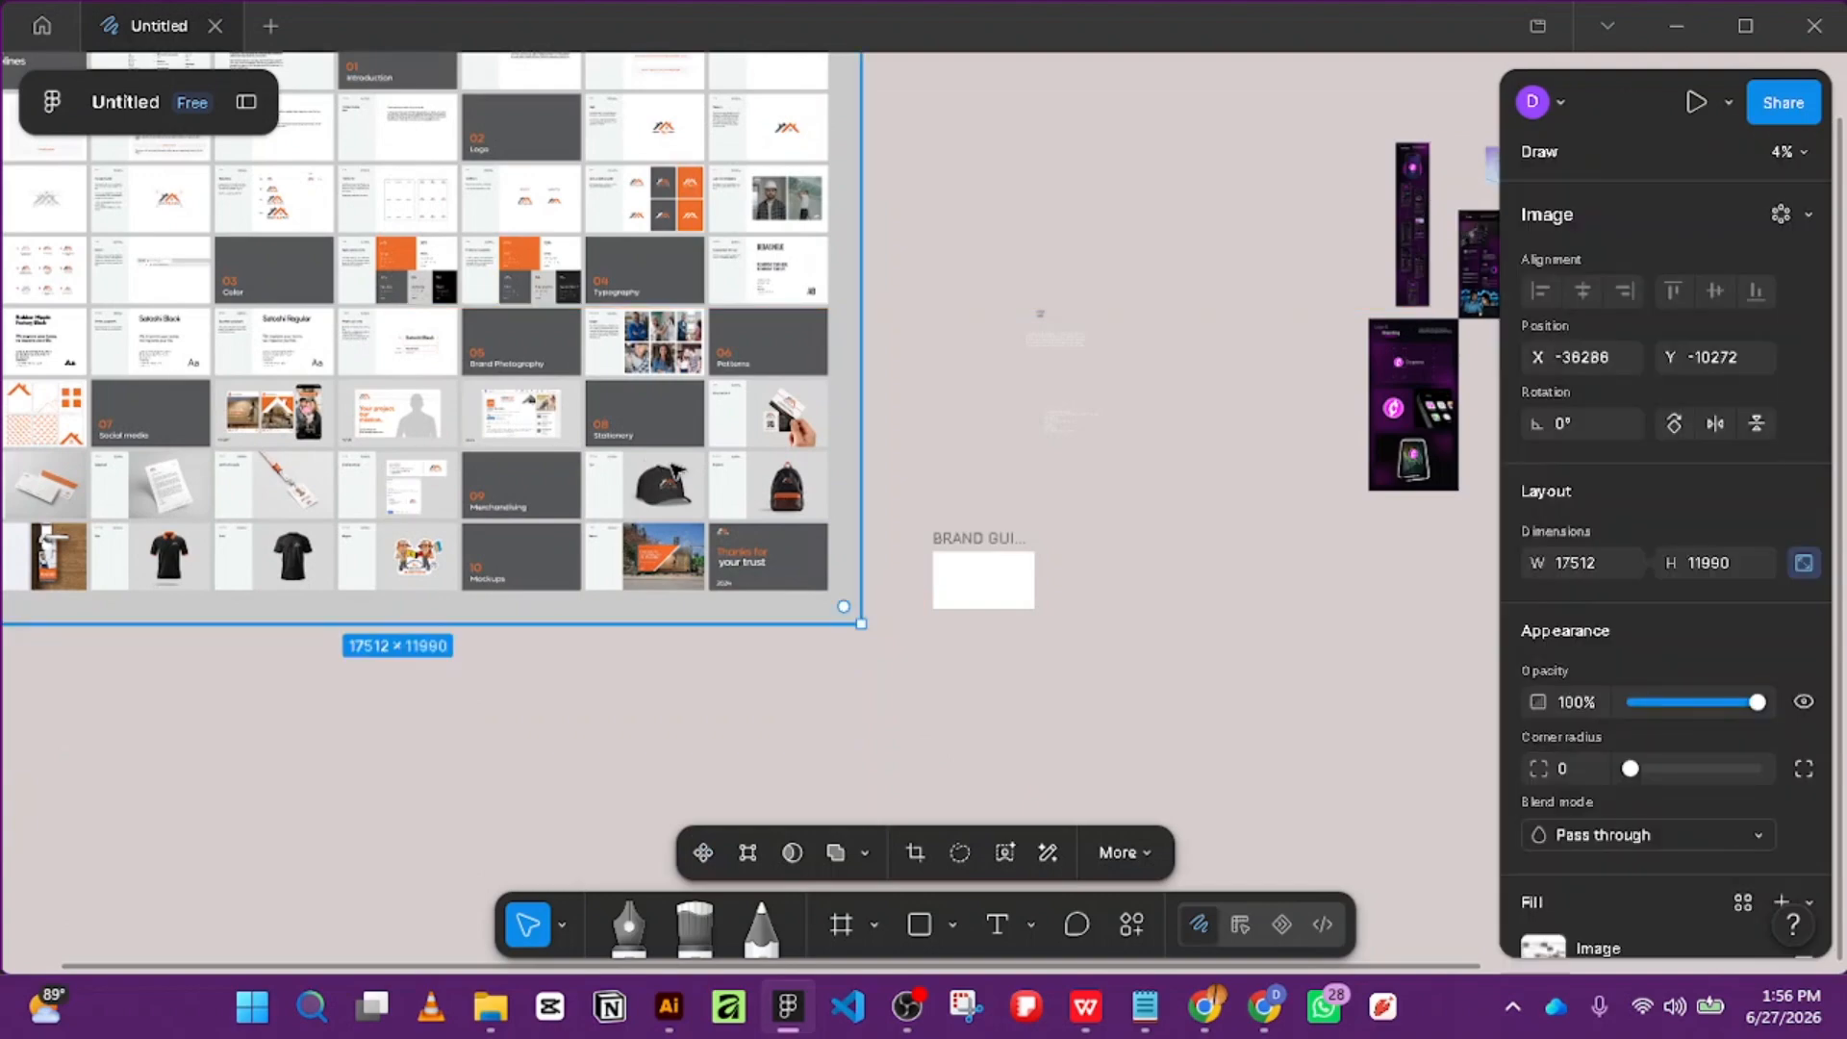
{"action": "left_click", "coordinate": [1106, 627]}
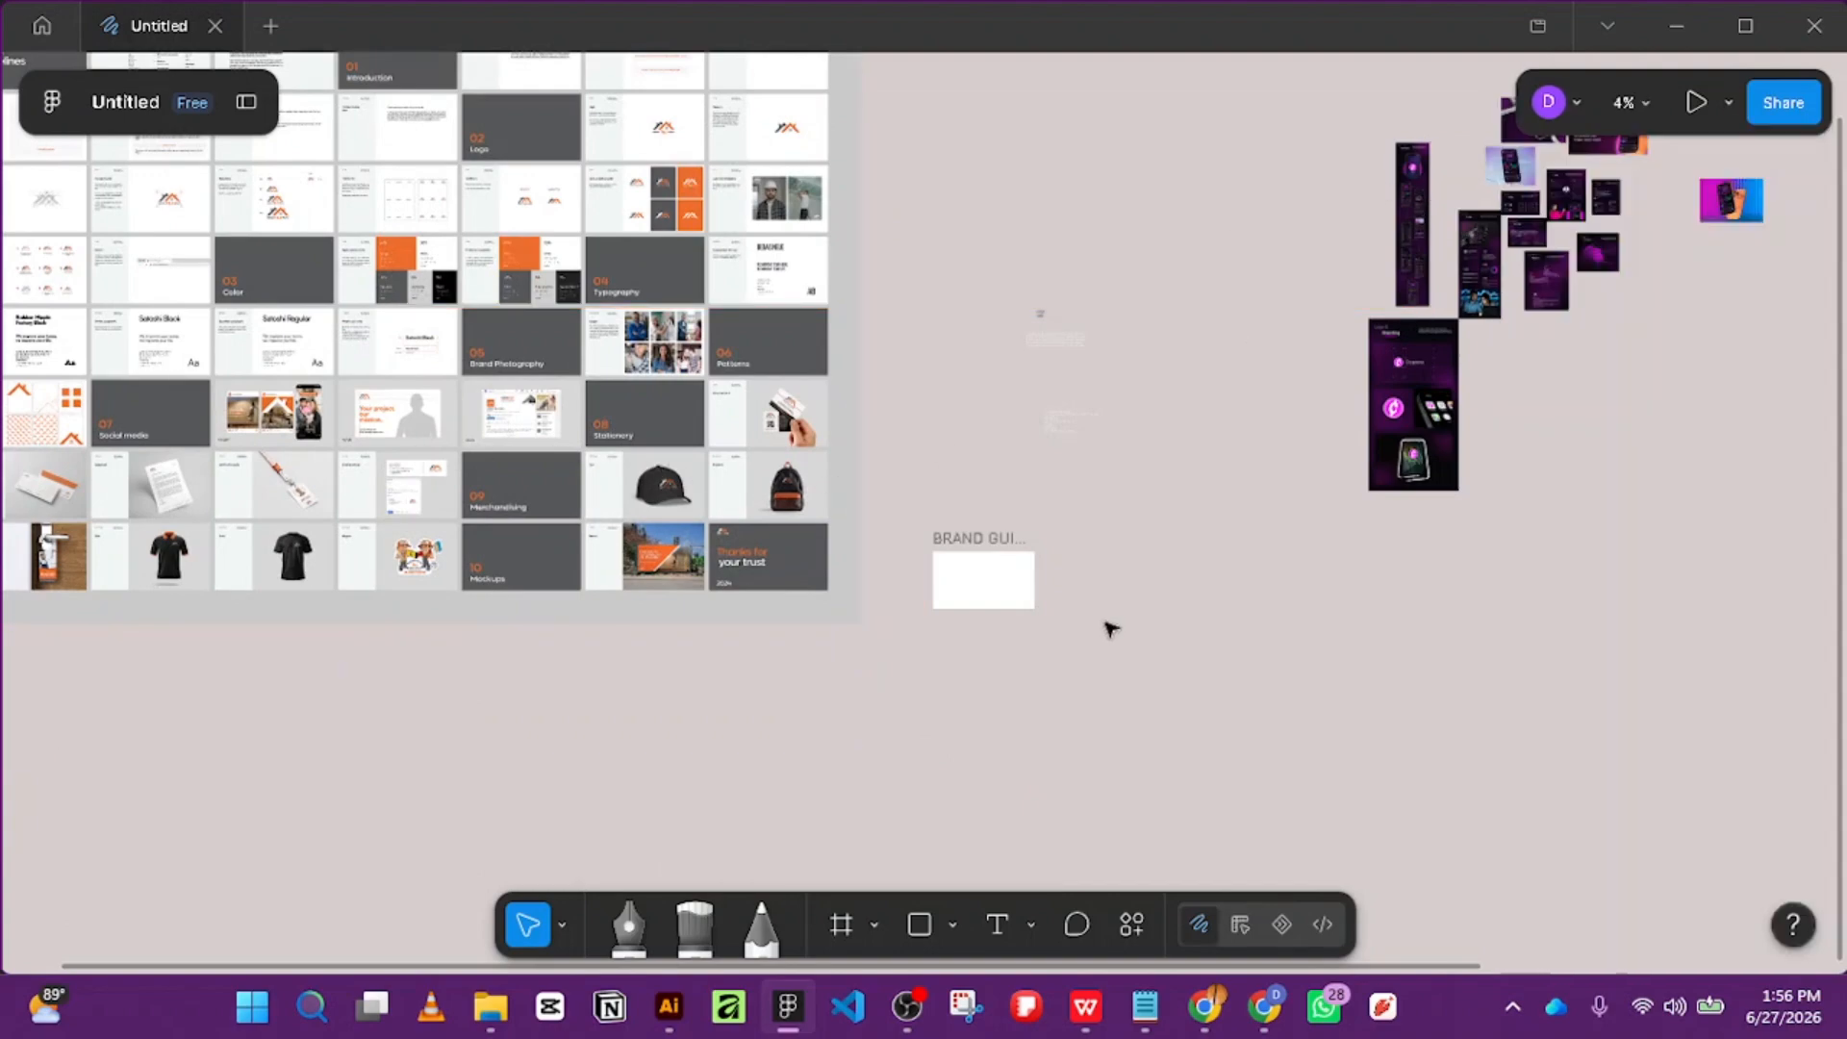
{"action": "left_click_drag", "start_coordinate": [630, 410], "coordinate": [577, 321]}
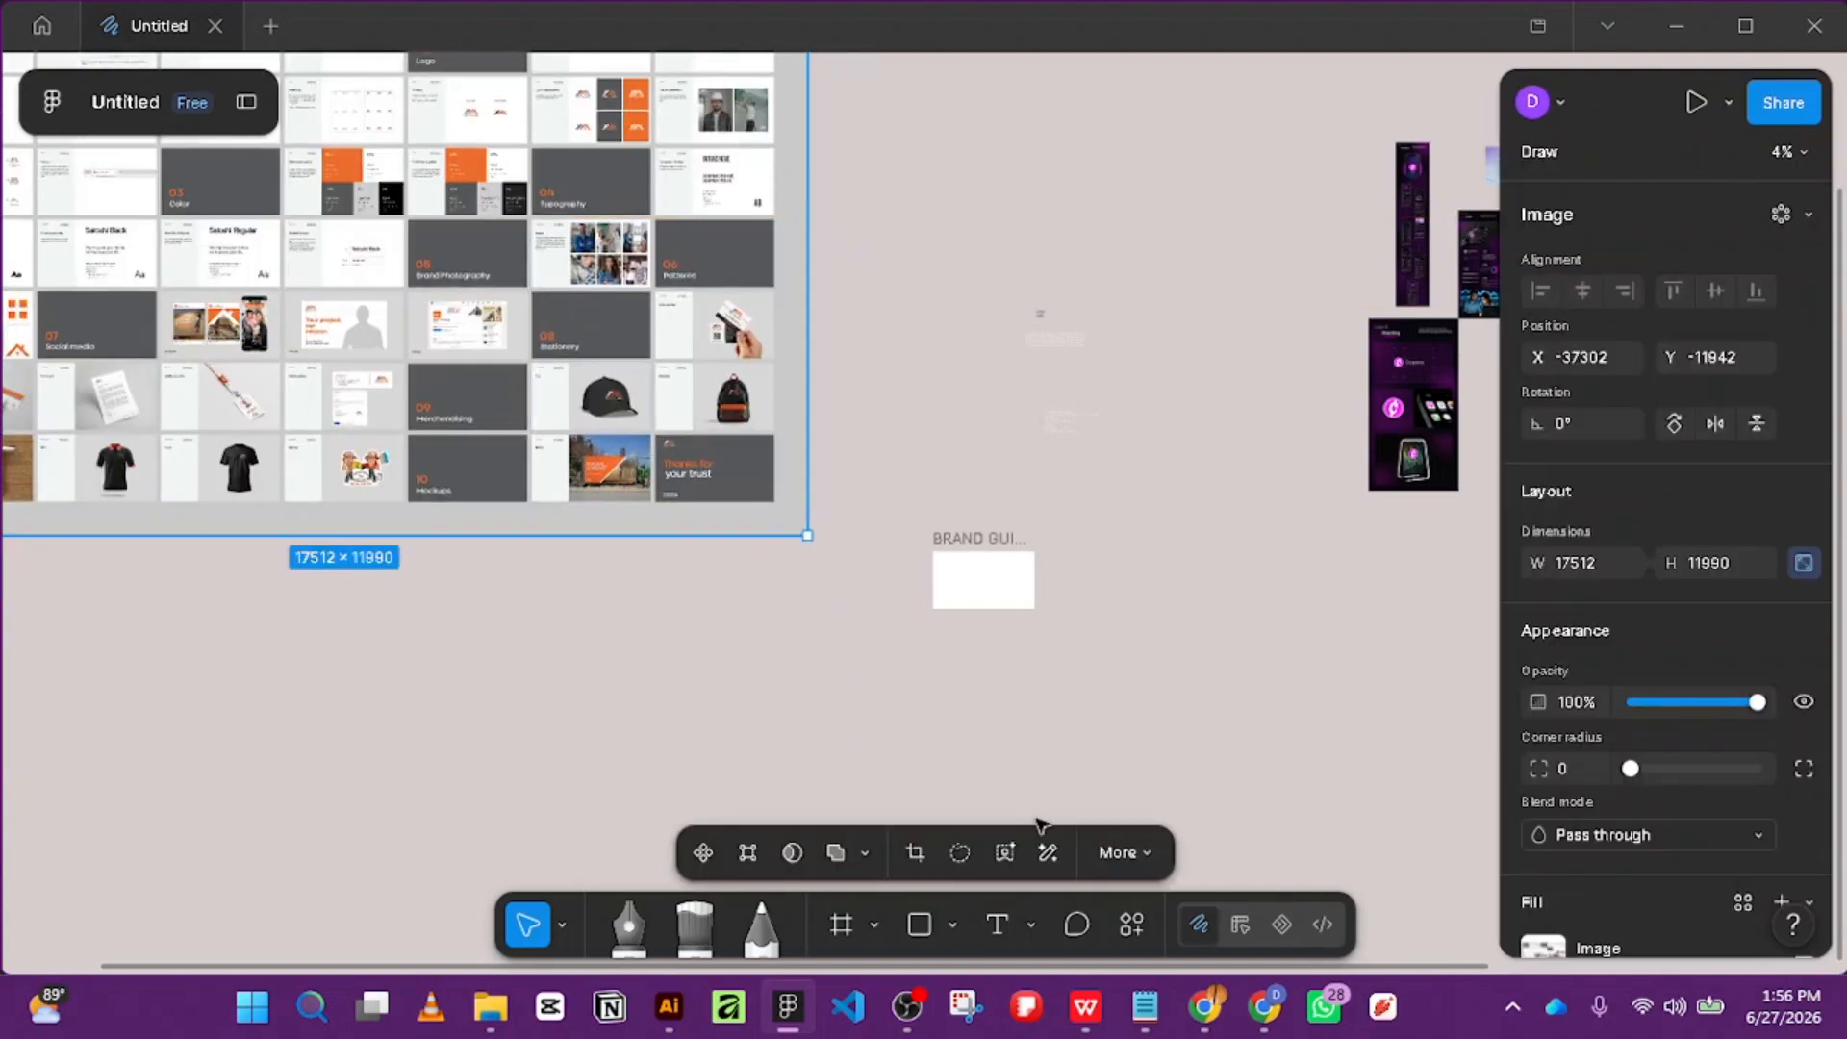
Switch to Motion mode and bring up the Frame tool's preset sizes with the BRAND GUIDELINE frame in view.
{"action": "left_click", "coordinate": [1288, 919]}
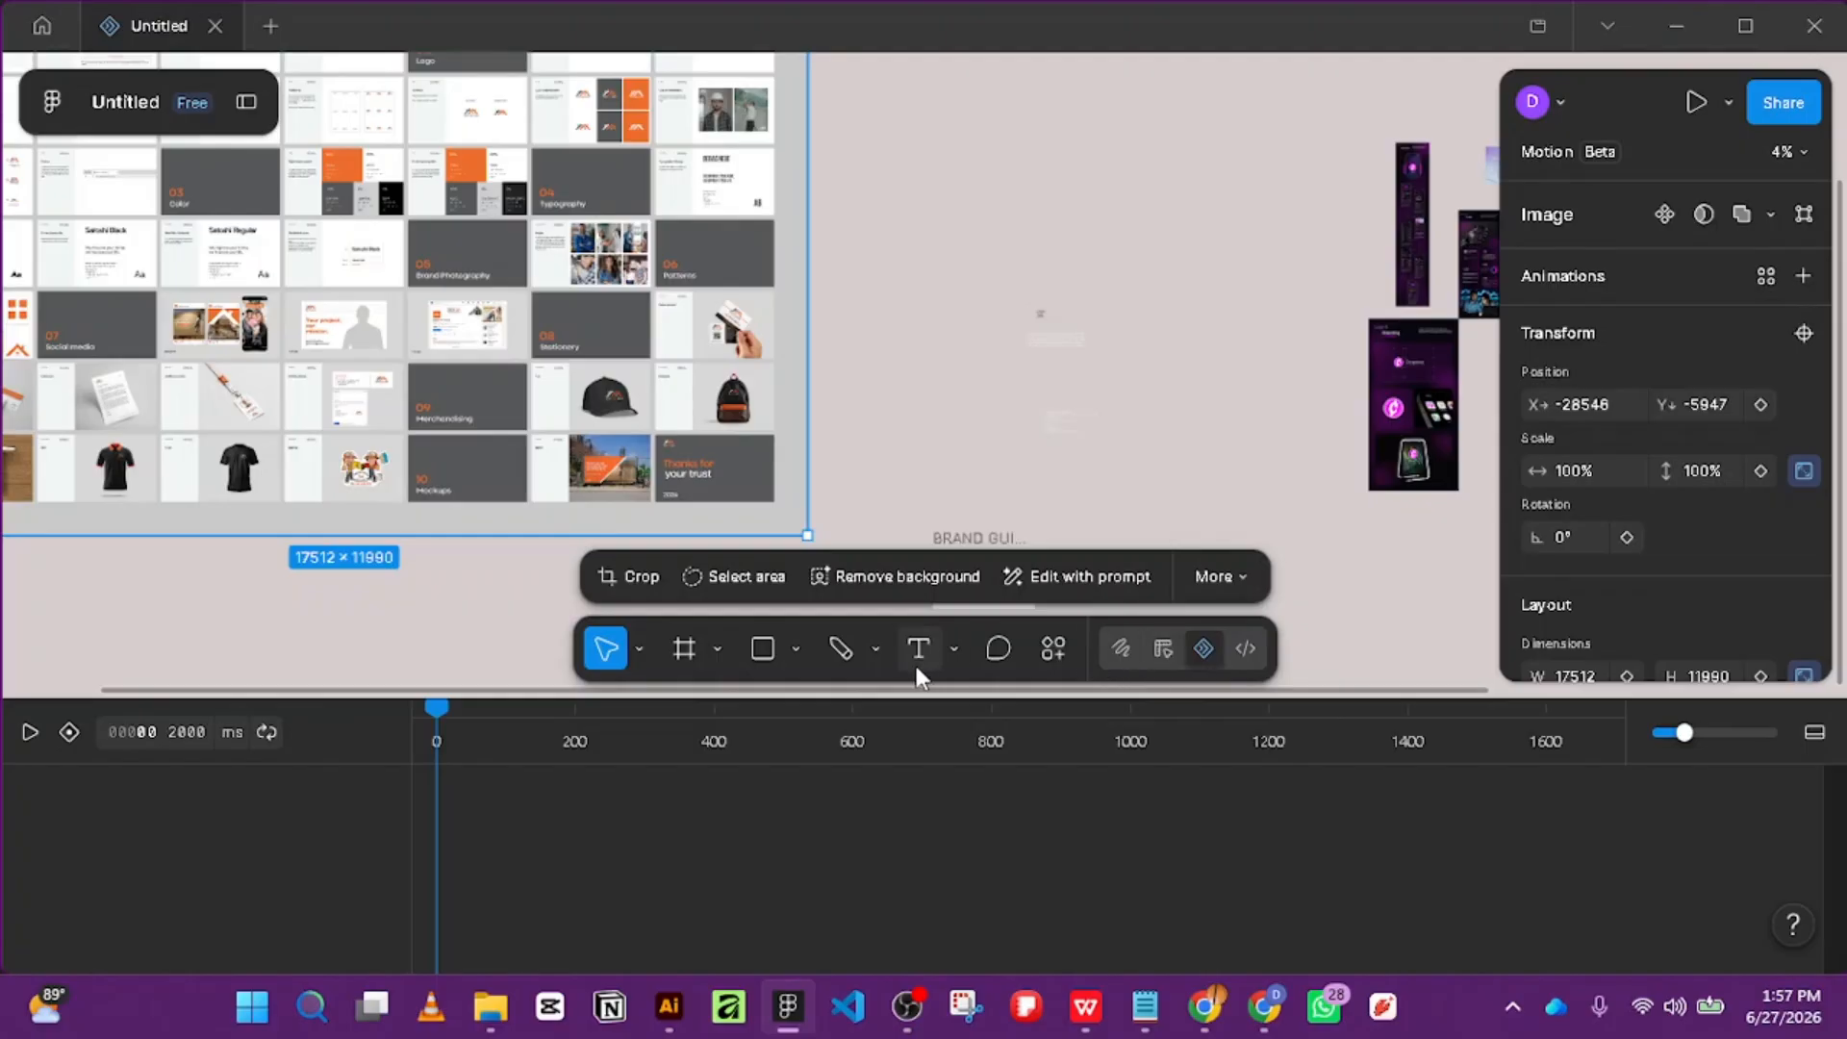
{"action": "left_click", "coordinate": [1270, 467]}
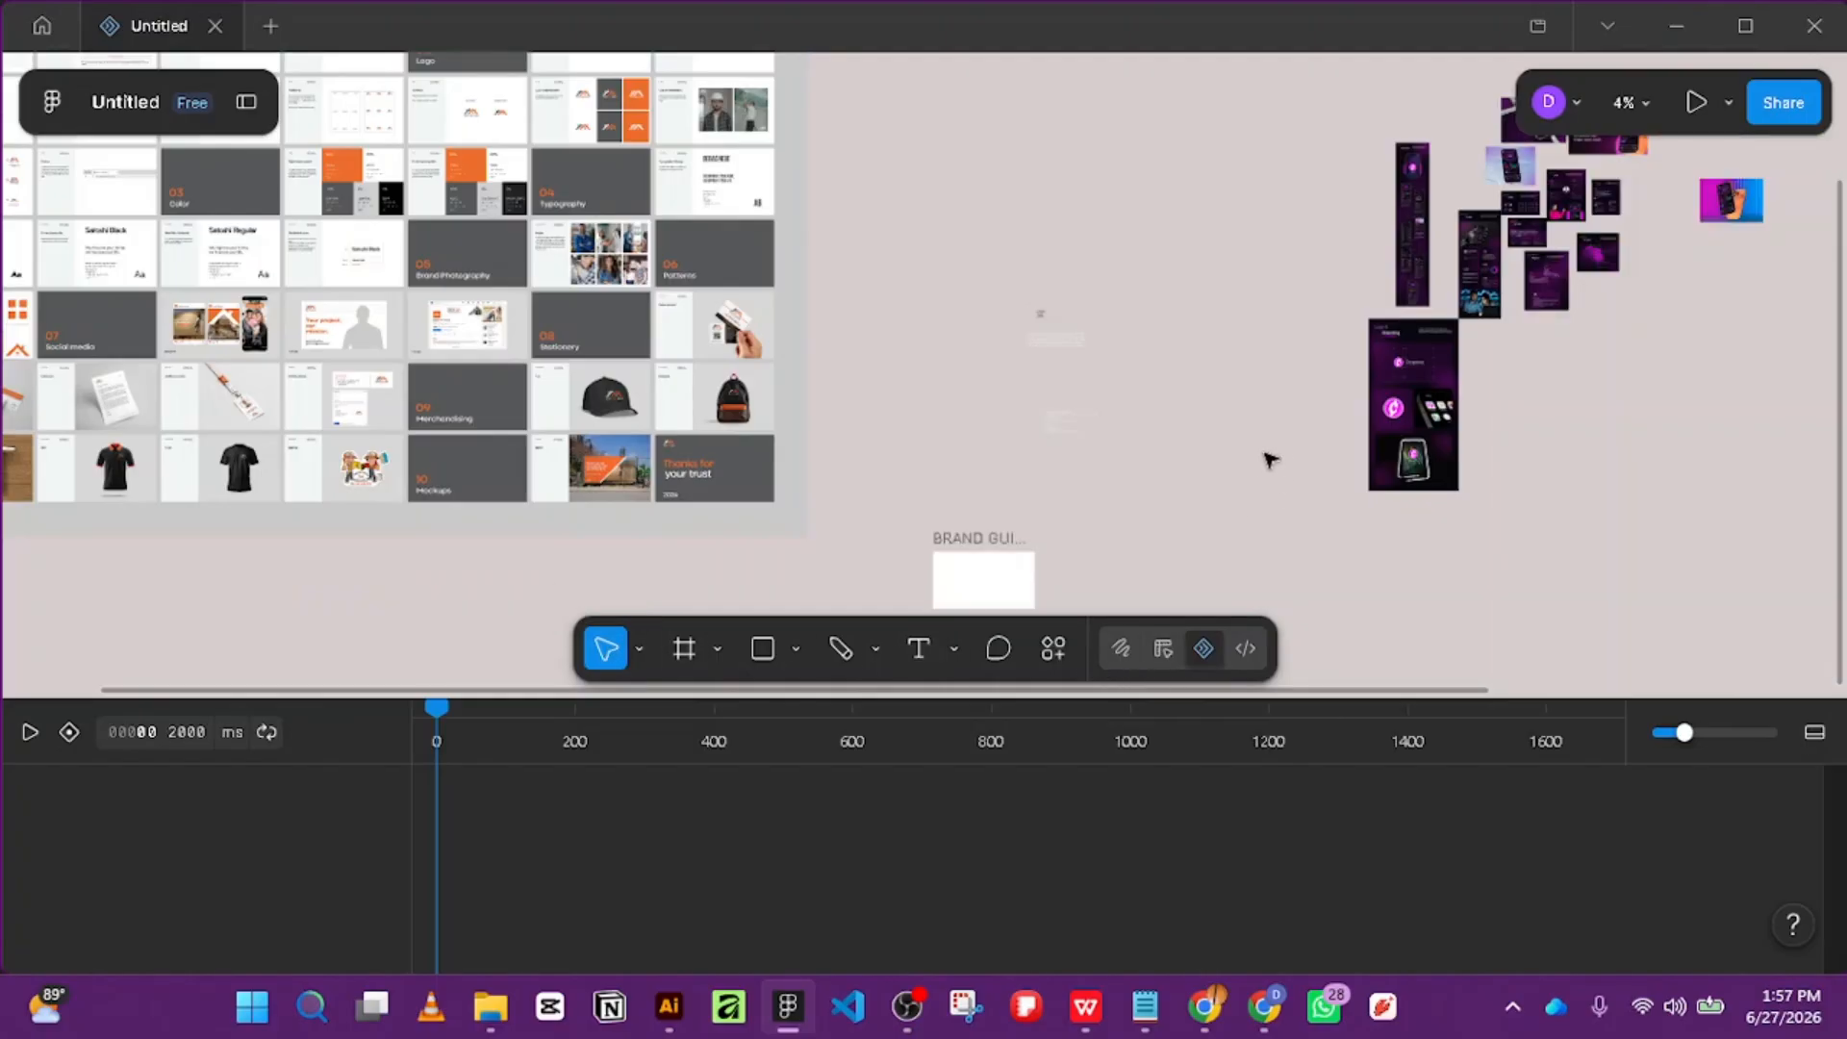
{"action": "scroll", "coordinate": [1109, 452], "scroll_direction": "down", "scroll_amount": 4}
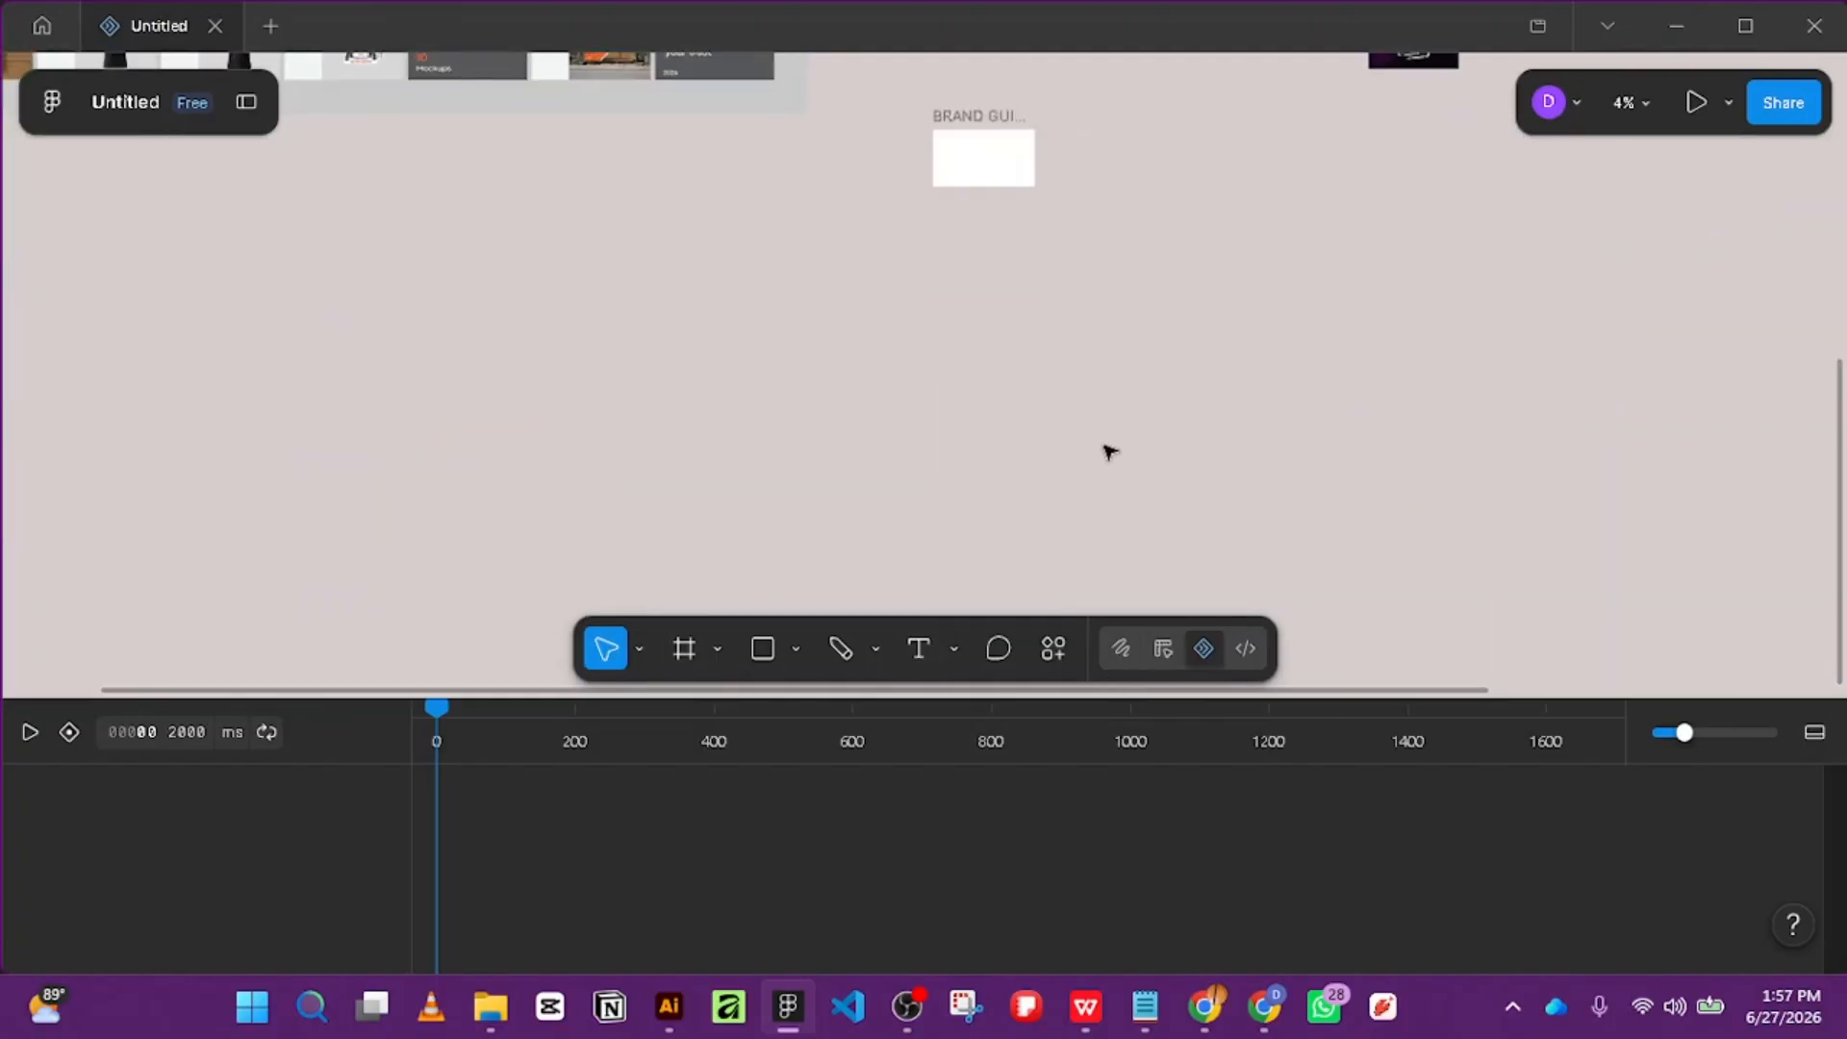
{"action": "left_click", "coordinate": [683, 648]}
{"action": "scroll", "coordinate": [1033, 188], "scroll_direction": "up", "scroll_amount": 4}
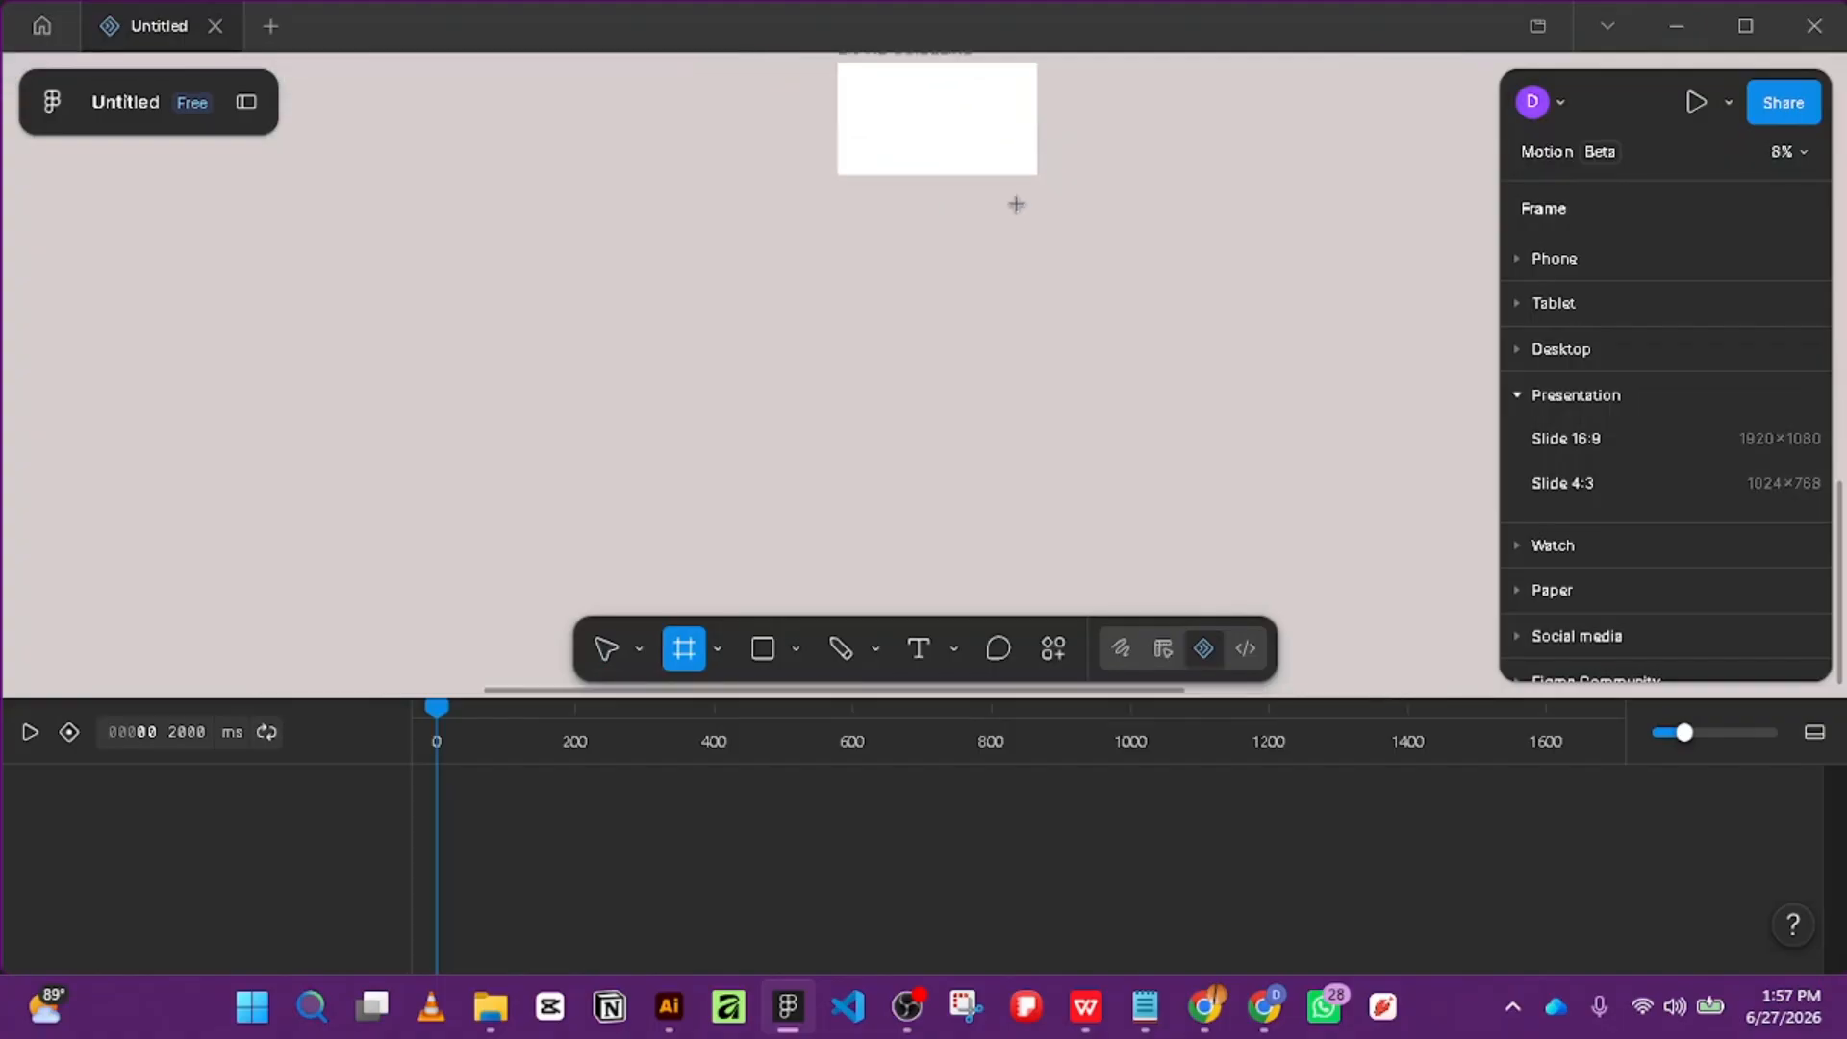
{"action": "scroll", "coordinate": [1000, 154], "scroll_direction": "up", "scroll_amount": 5}
{"action": "scroll", "coordinate": [906, 490], "scroll_direction": "down", "scroll_amount": 4}
{"action": "scroll", "coordinate": [818, 299], "scroll_direction": "up", "scroll_amount": 1}
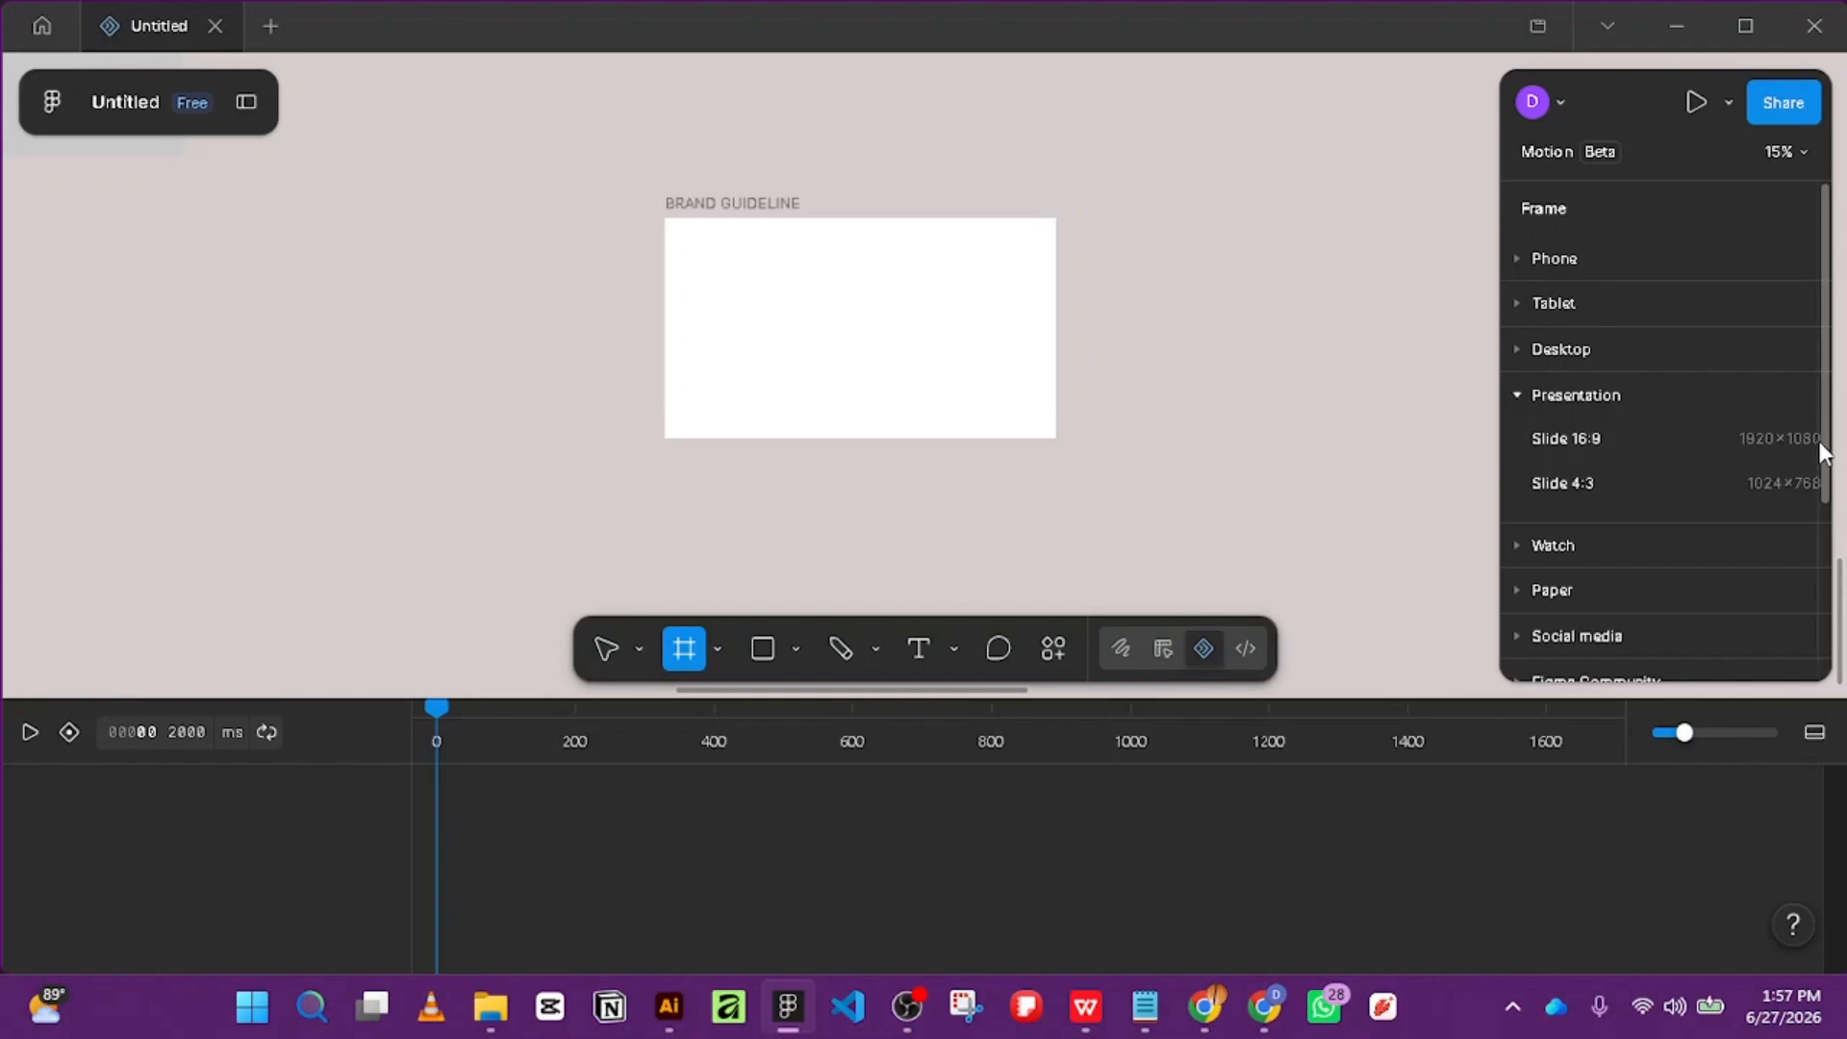
Check the Text tool's variants, then go back to the Move tool and Draw mode.
{"action": "left_click", "coordinate": [963, 643]}
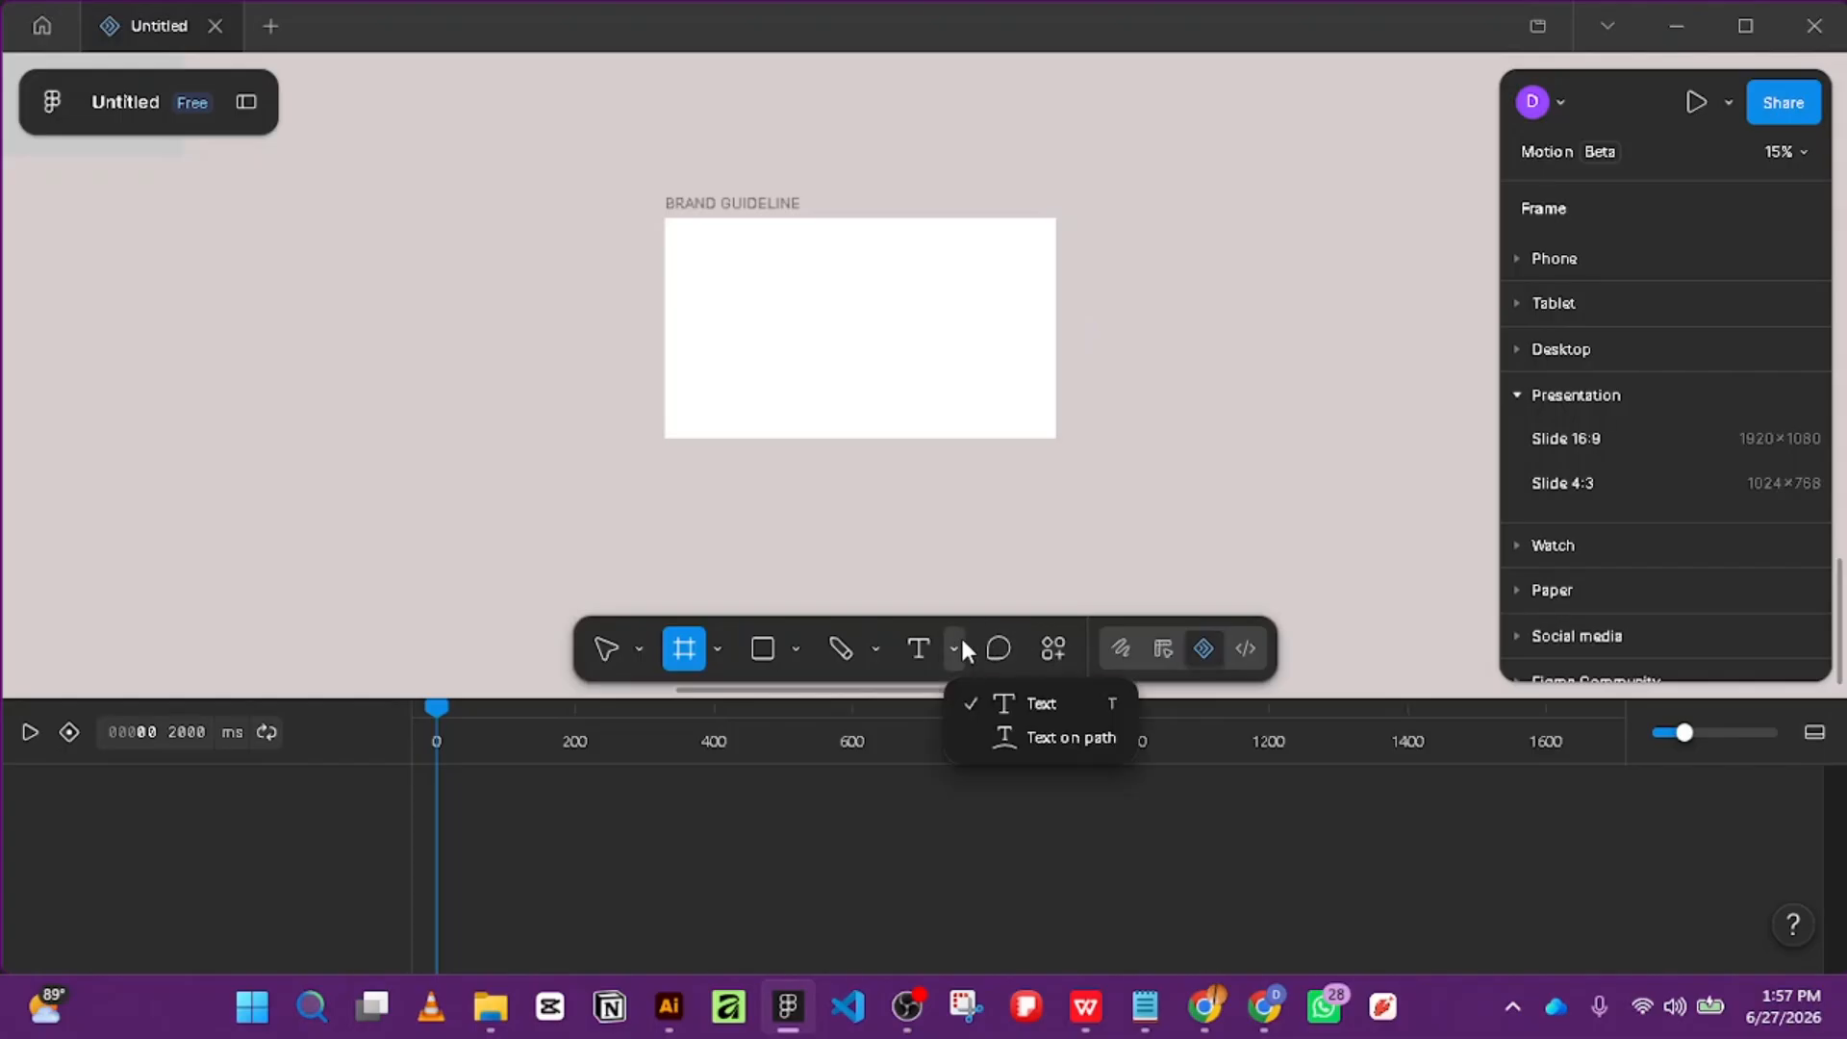
{"action": "left_click", "coordinate": [716, 644]}
{"action": "left_click", "coordinate": [608, 643]}
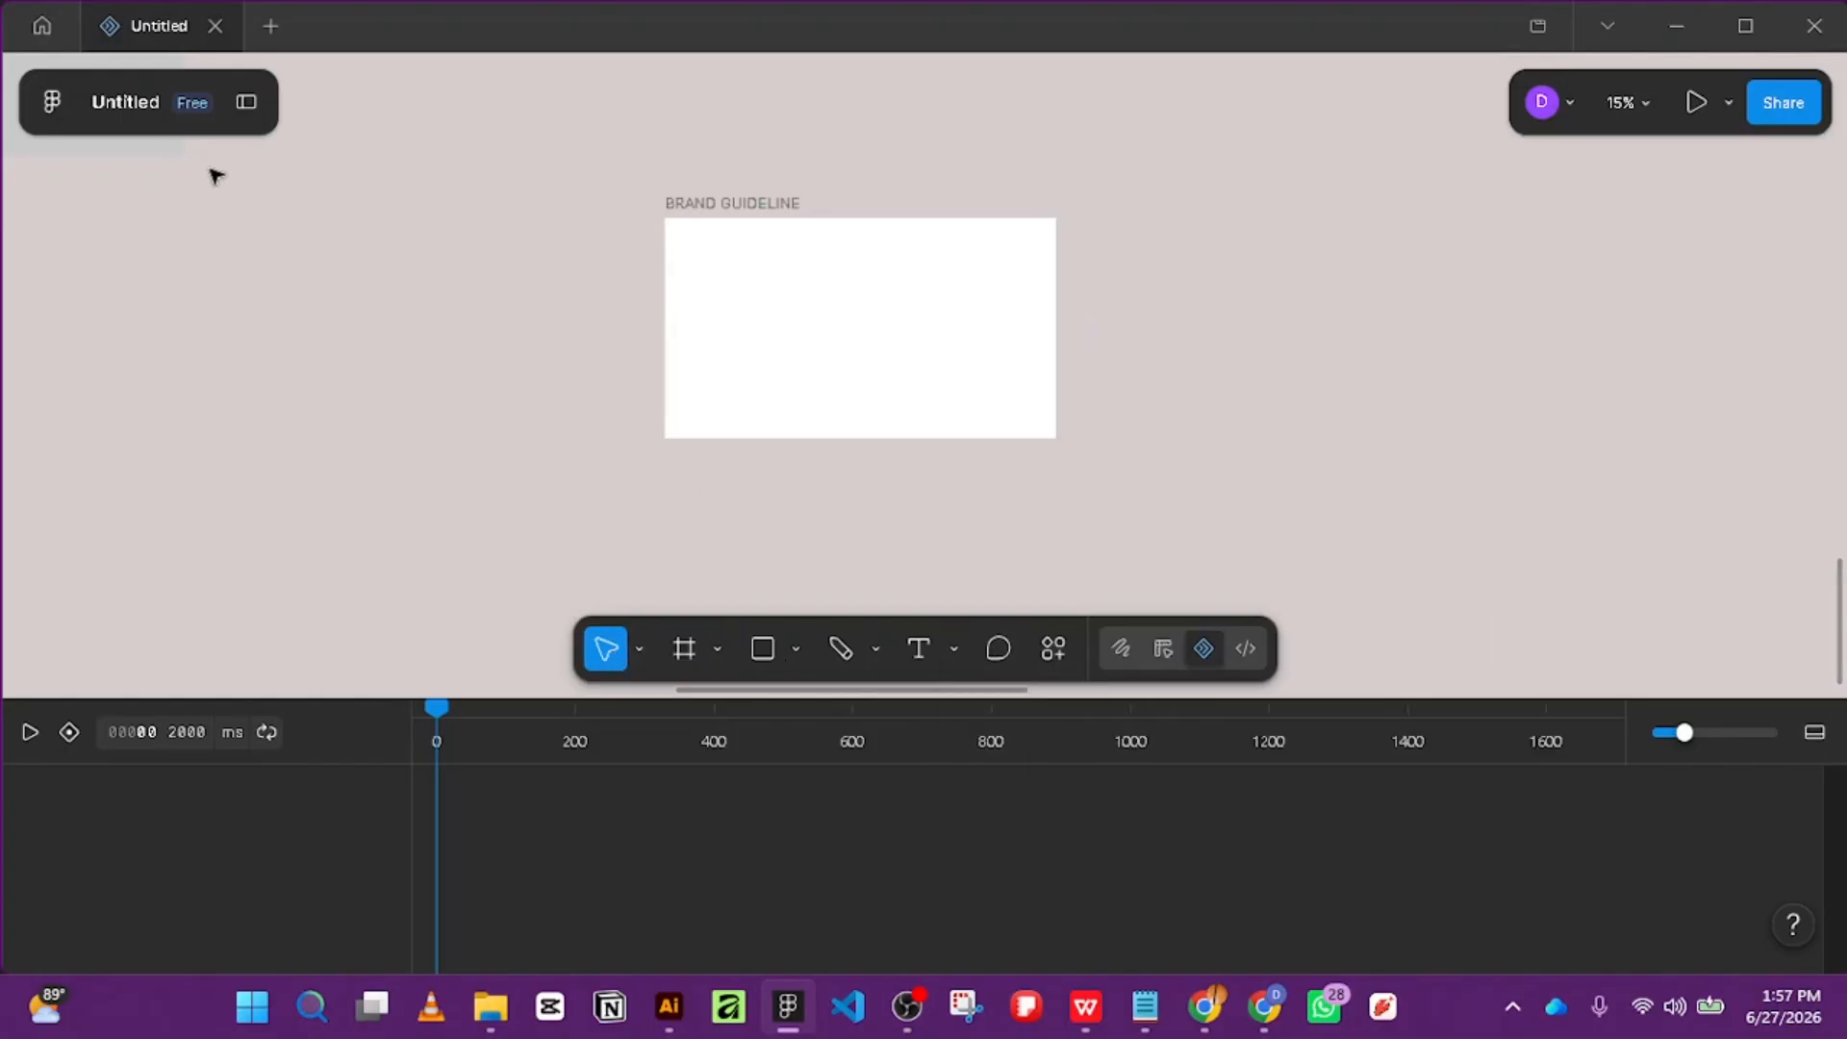
{"action": "left_click", "coordinate": [1116, 652]}
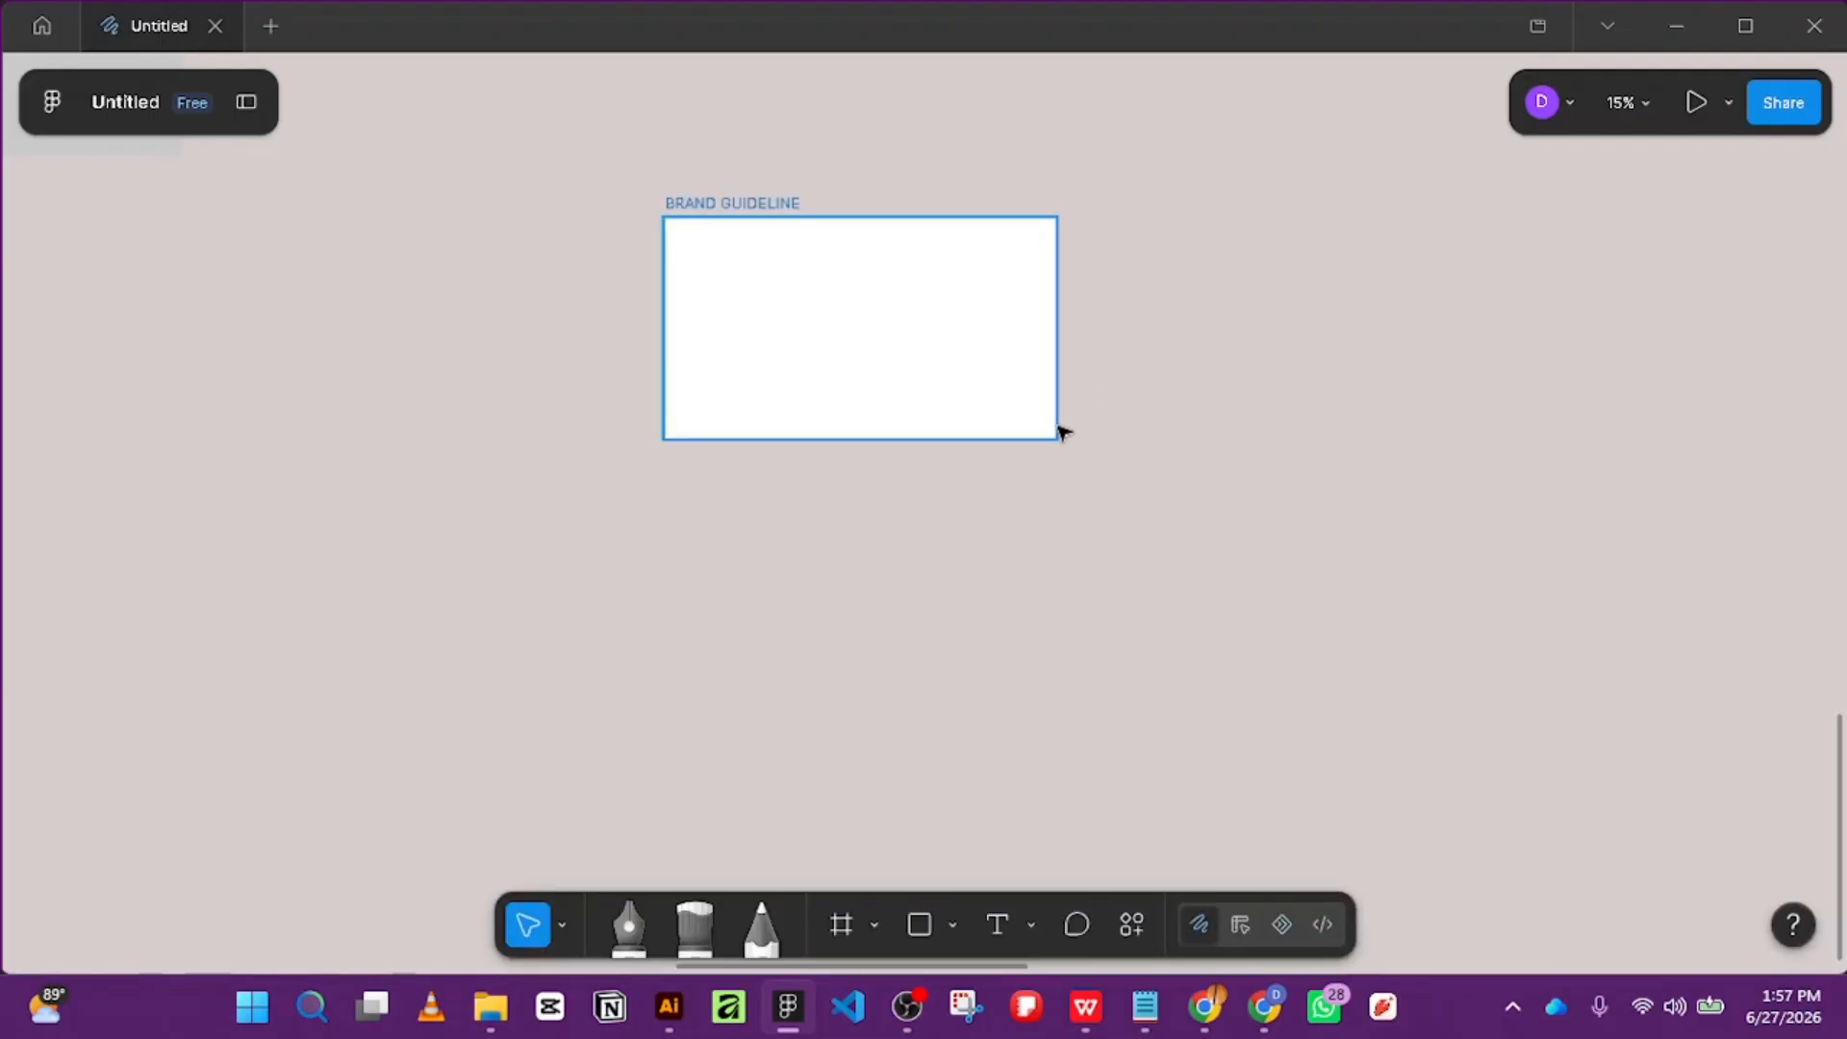
Examine the layout around the BRAND GUIDELINE frame, comparing the guidelines image, the faint text block and the purple mockups.
{"action": "scroll", "coordinate": [1053, 419], "scroll_direction": "down", "scroll_amount": 4}
{"action": "scroll", "coordinate": [1060, 395], "scroll_direction": "down", "scroll_amount": 4}
{"action": "scroll", "coordinate": [1070, 386], "scroll_direction": "up", "scroll_amount": 7}
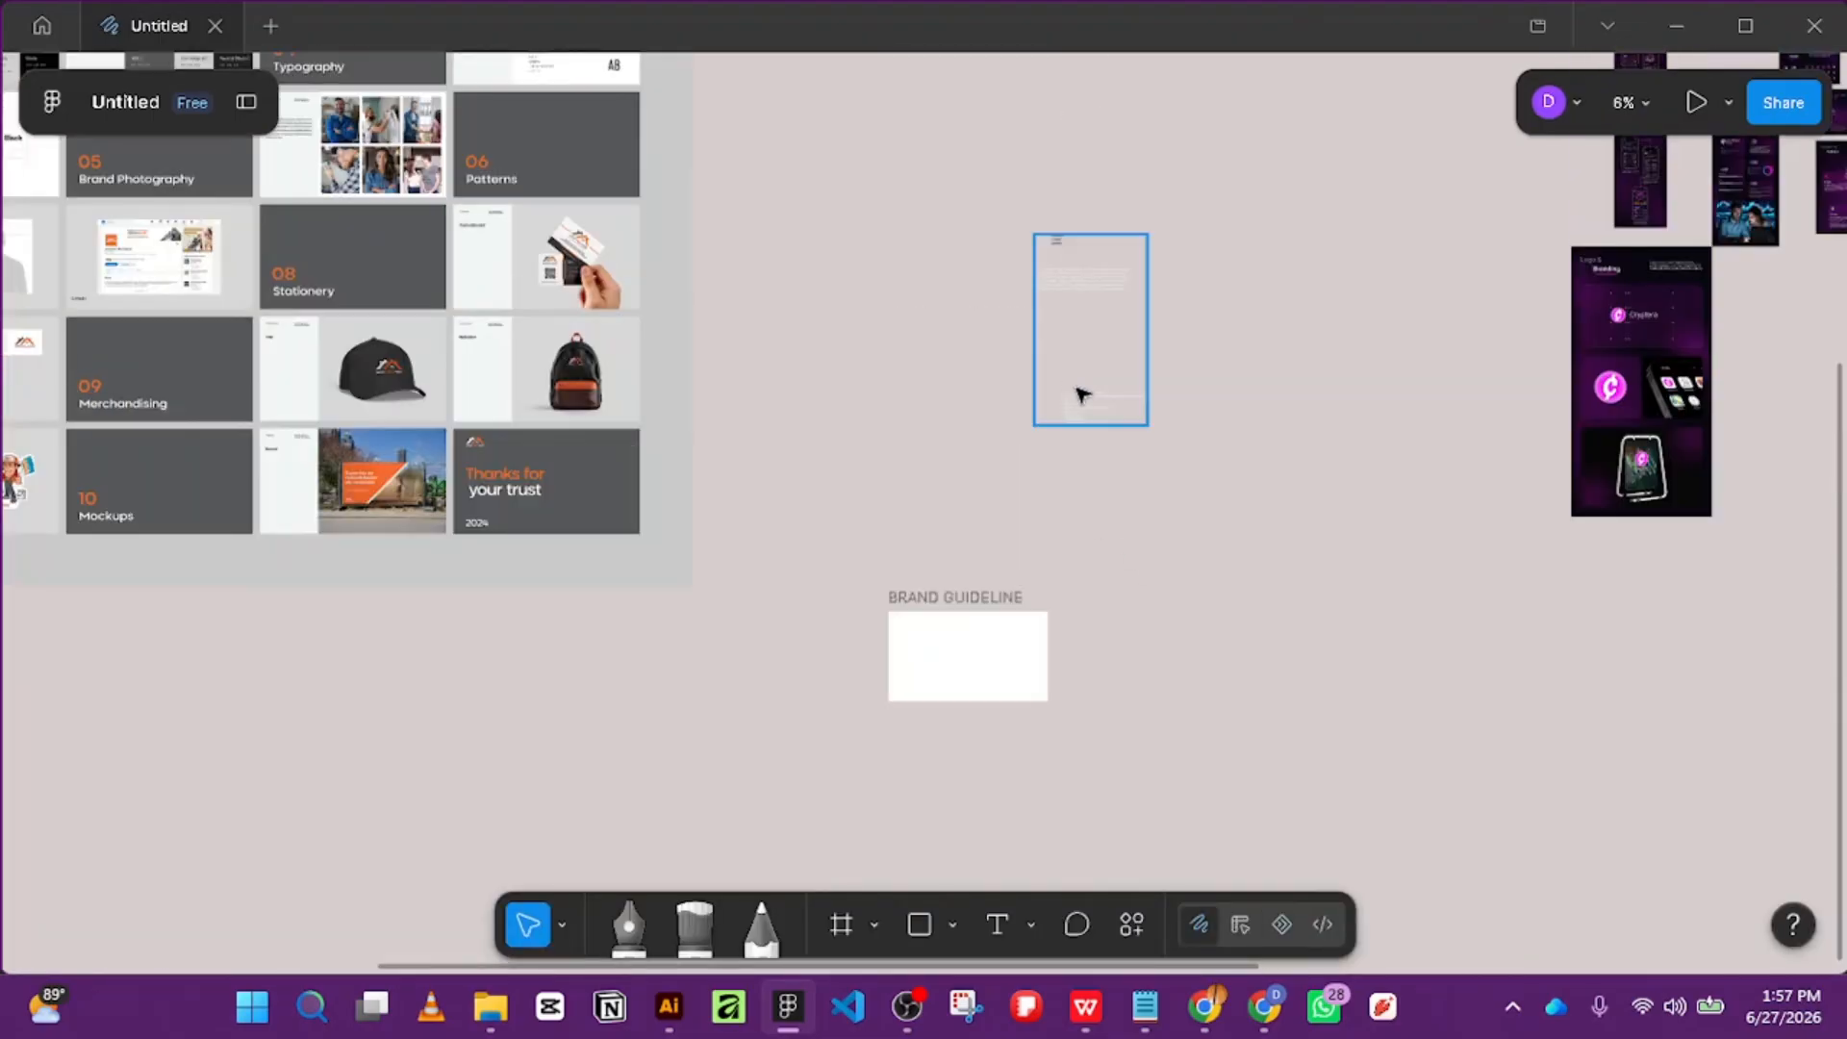
{"action": "scroll", "coordinate": [1034, 164], "scroll_direction": "down", "scroll_amount": 4}
{"action": "scroll", "coordinate": [1465, 199], "scroll_direction": "up", "scroll_amount": 4}
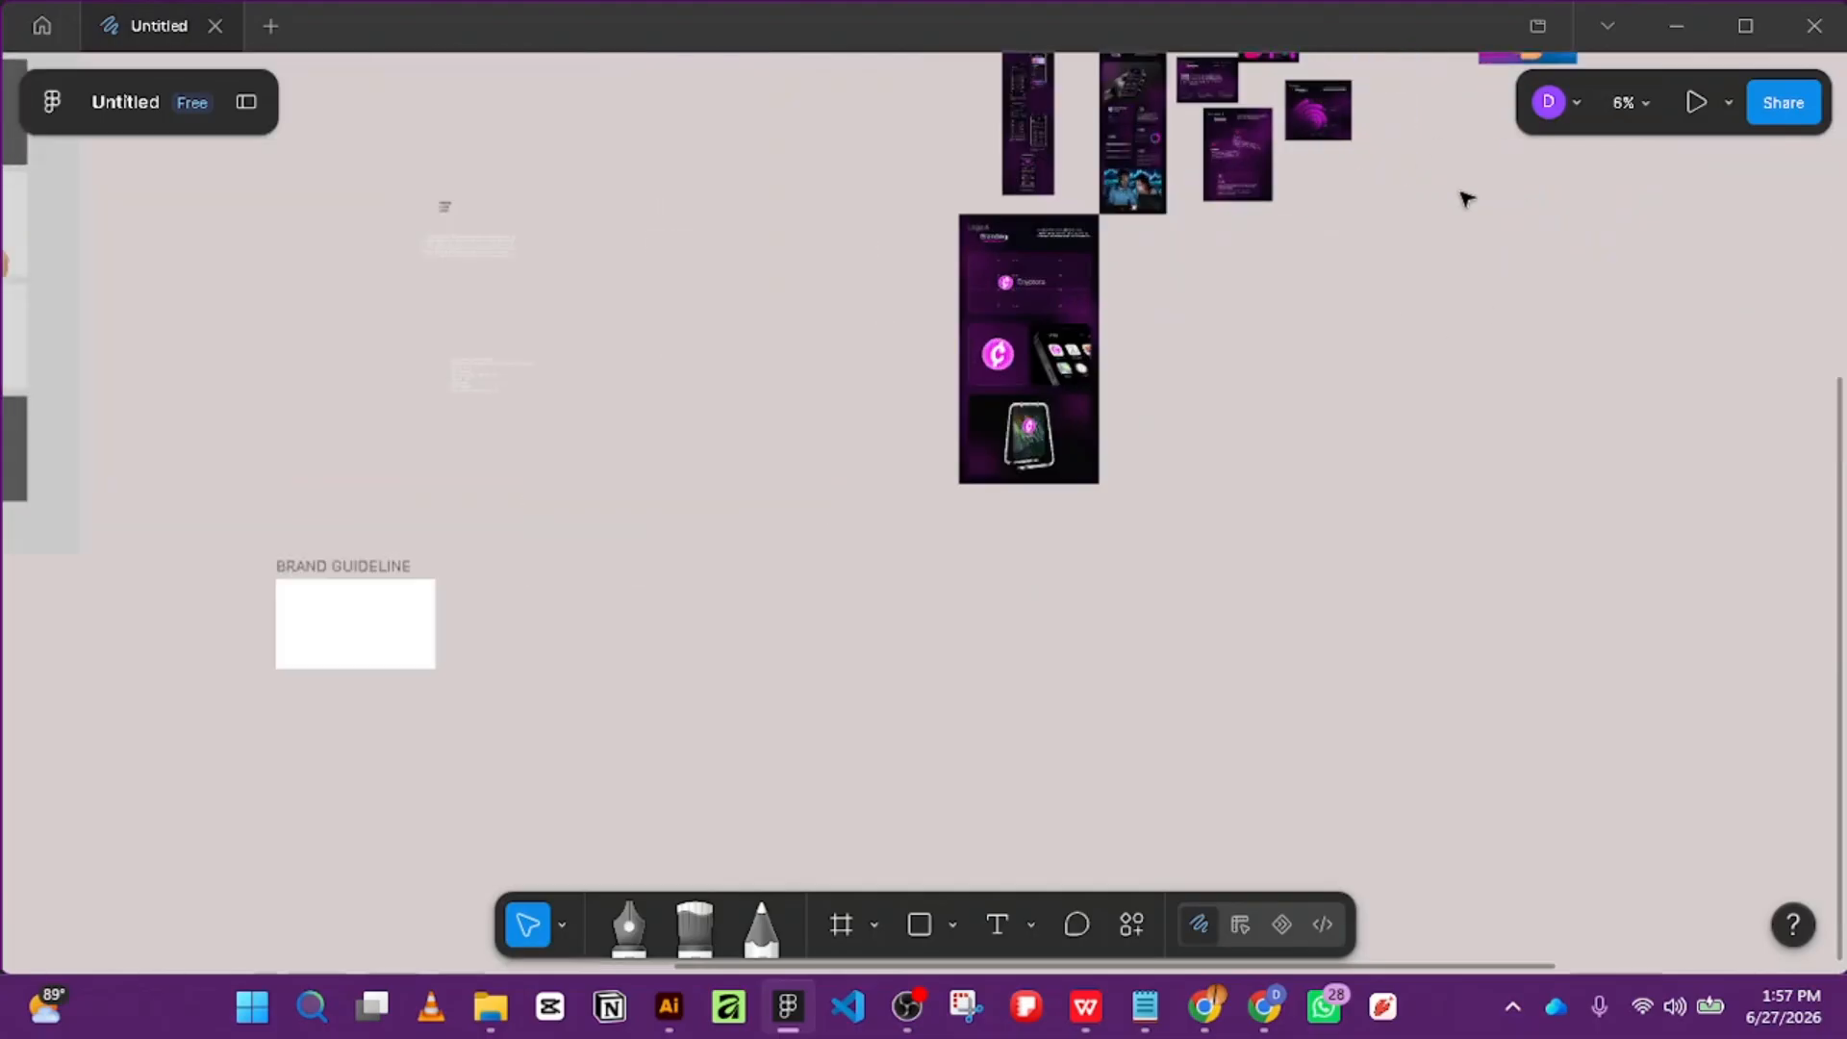
{"action": "scroll", "coordinate": [1404, 216], "scroll_direction": "up", "scroll_amount": 2}
{"action": "scroll", "coordinate": [1154, 298], "scroll_direction": "up", "scroll_amount": 5}
{"action": "scroll", "coordinate": [903, 330], "scroll_direction": "down", "scroll_amount": 5}
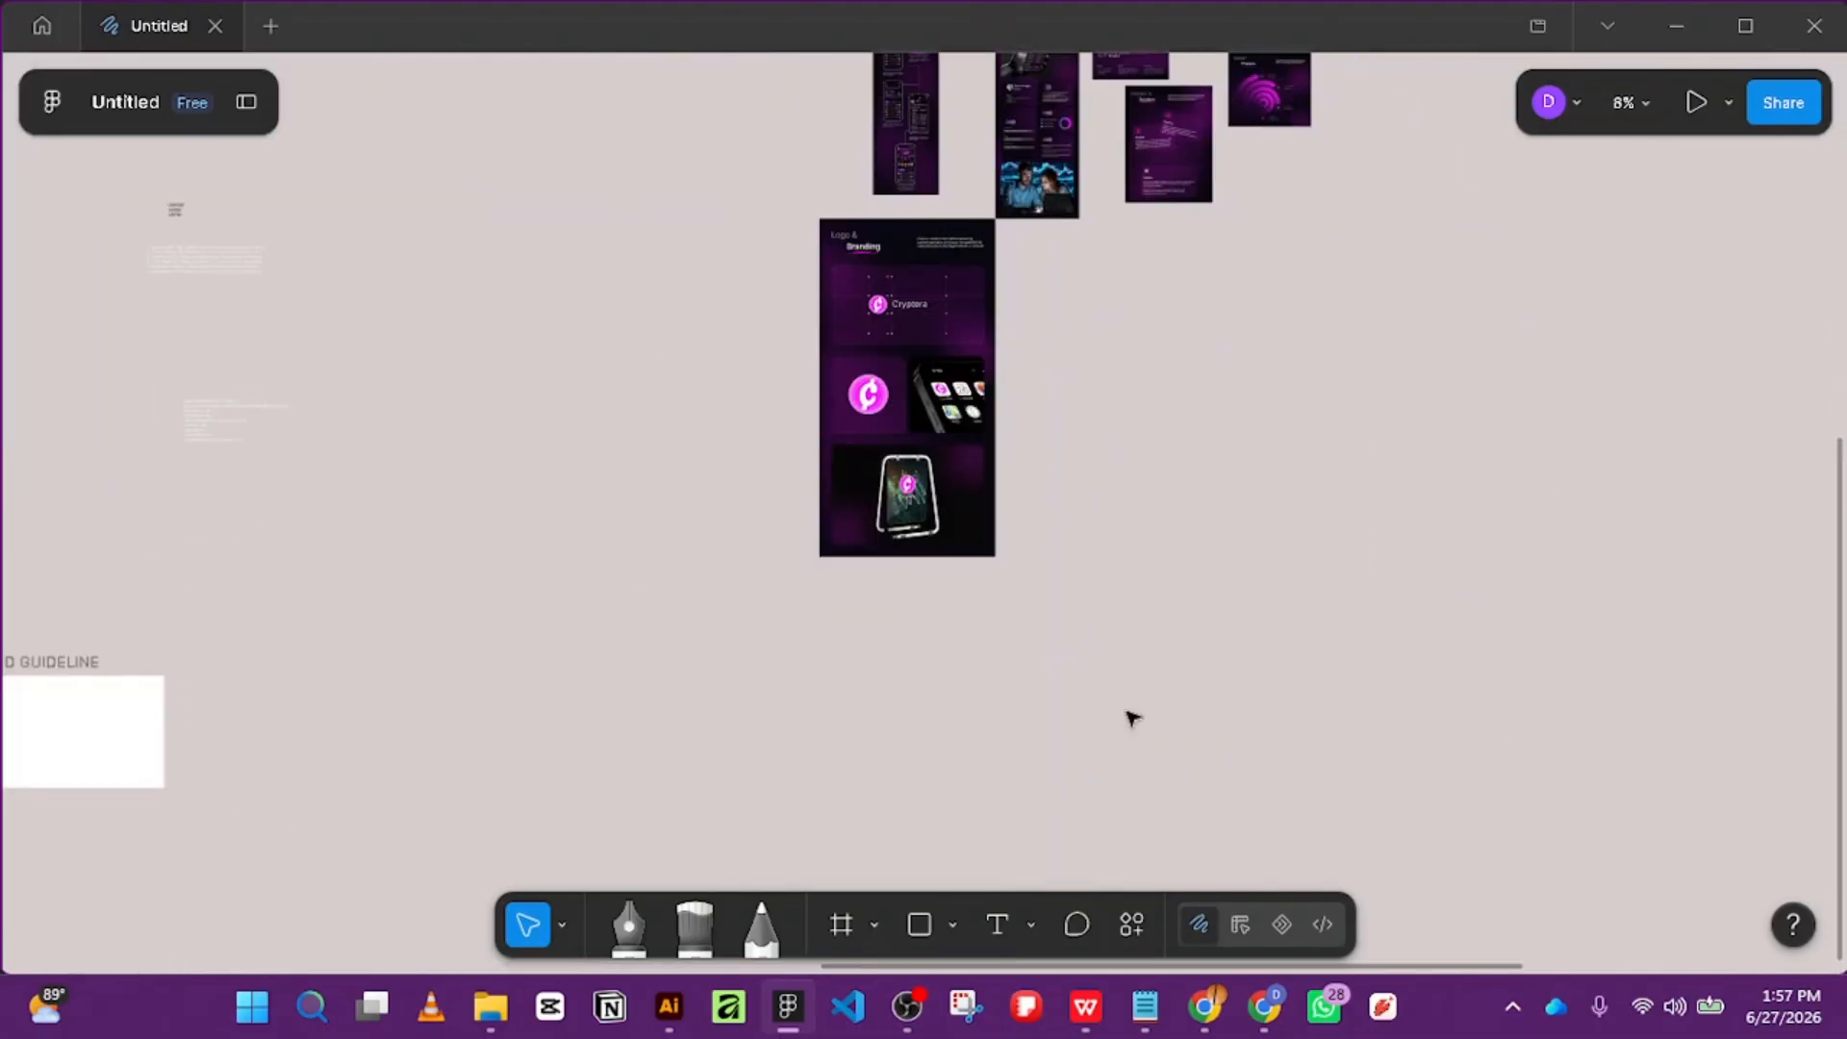
{"action": "scroll", "coordinate": [702, 355], "scroll_direction": "down", "scroll_amount": 5}
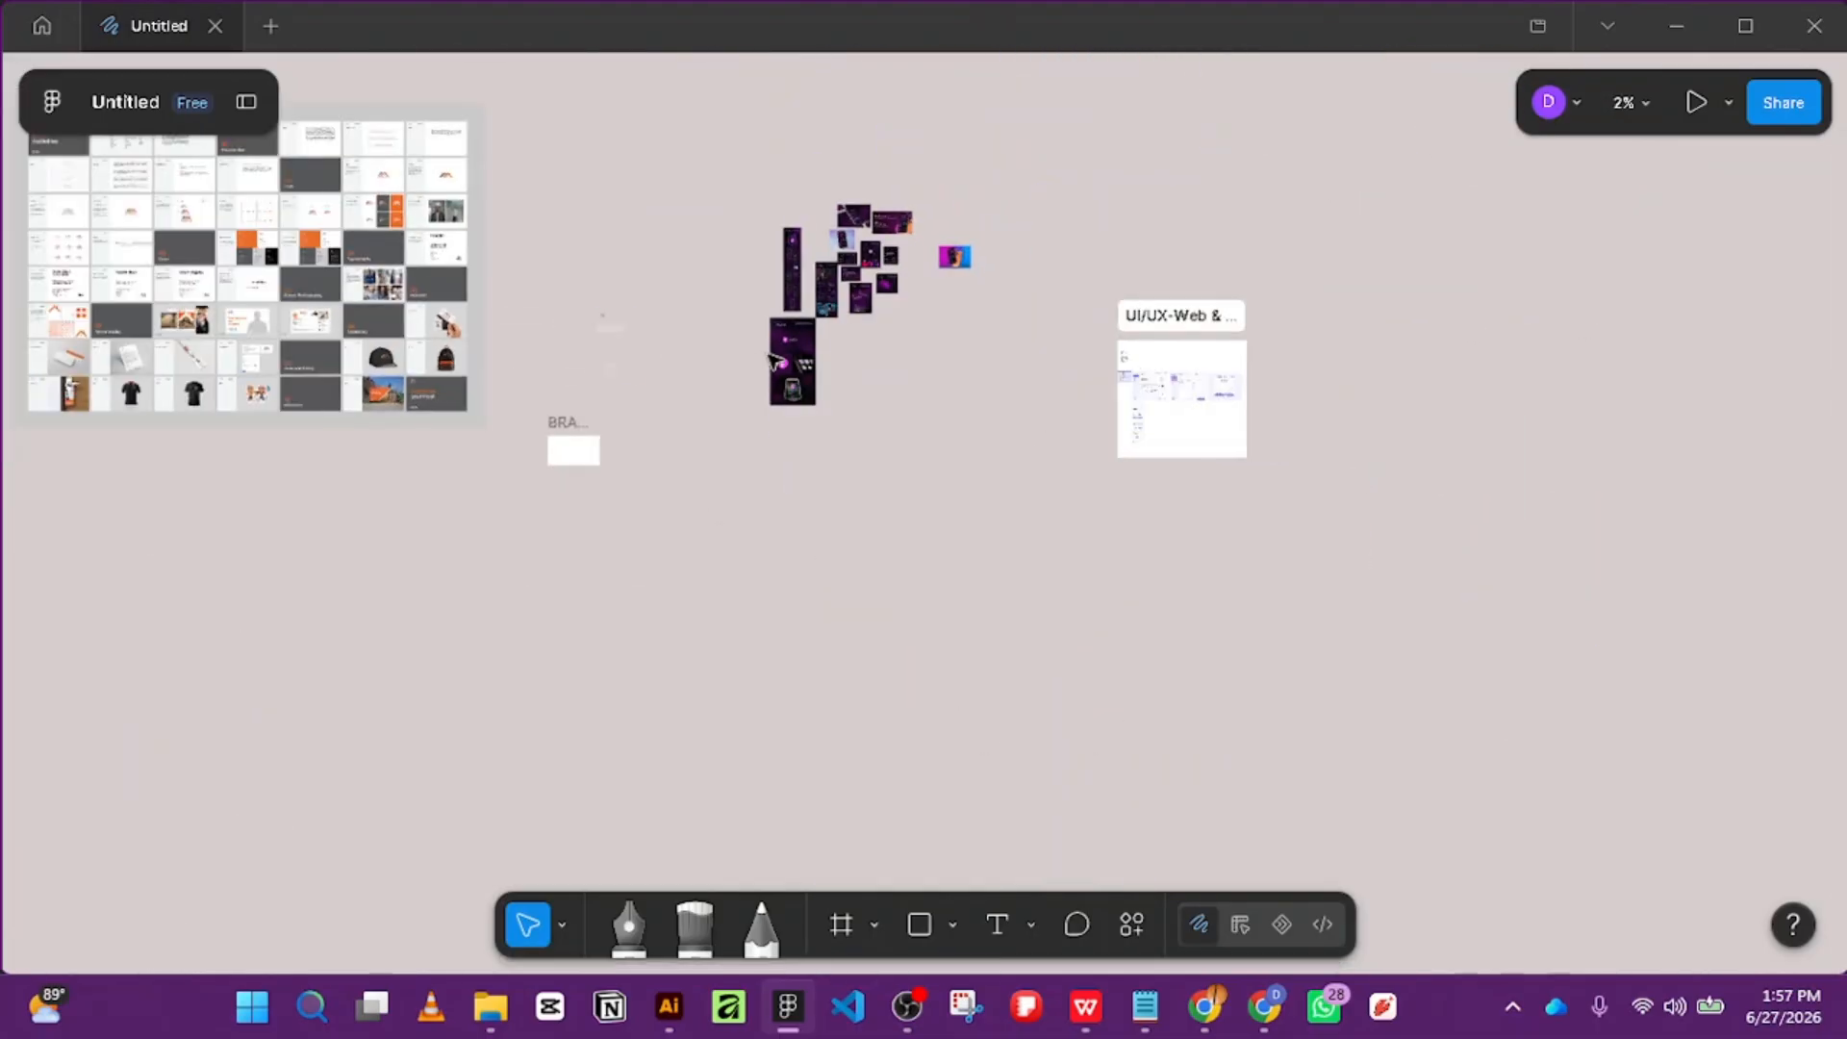
{"action": "scroll", "coordinate": [183, 325], "scroll_direction": "down", "scroll_amount": 1}
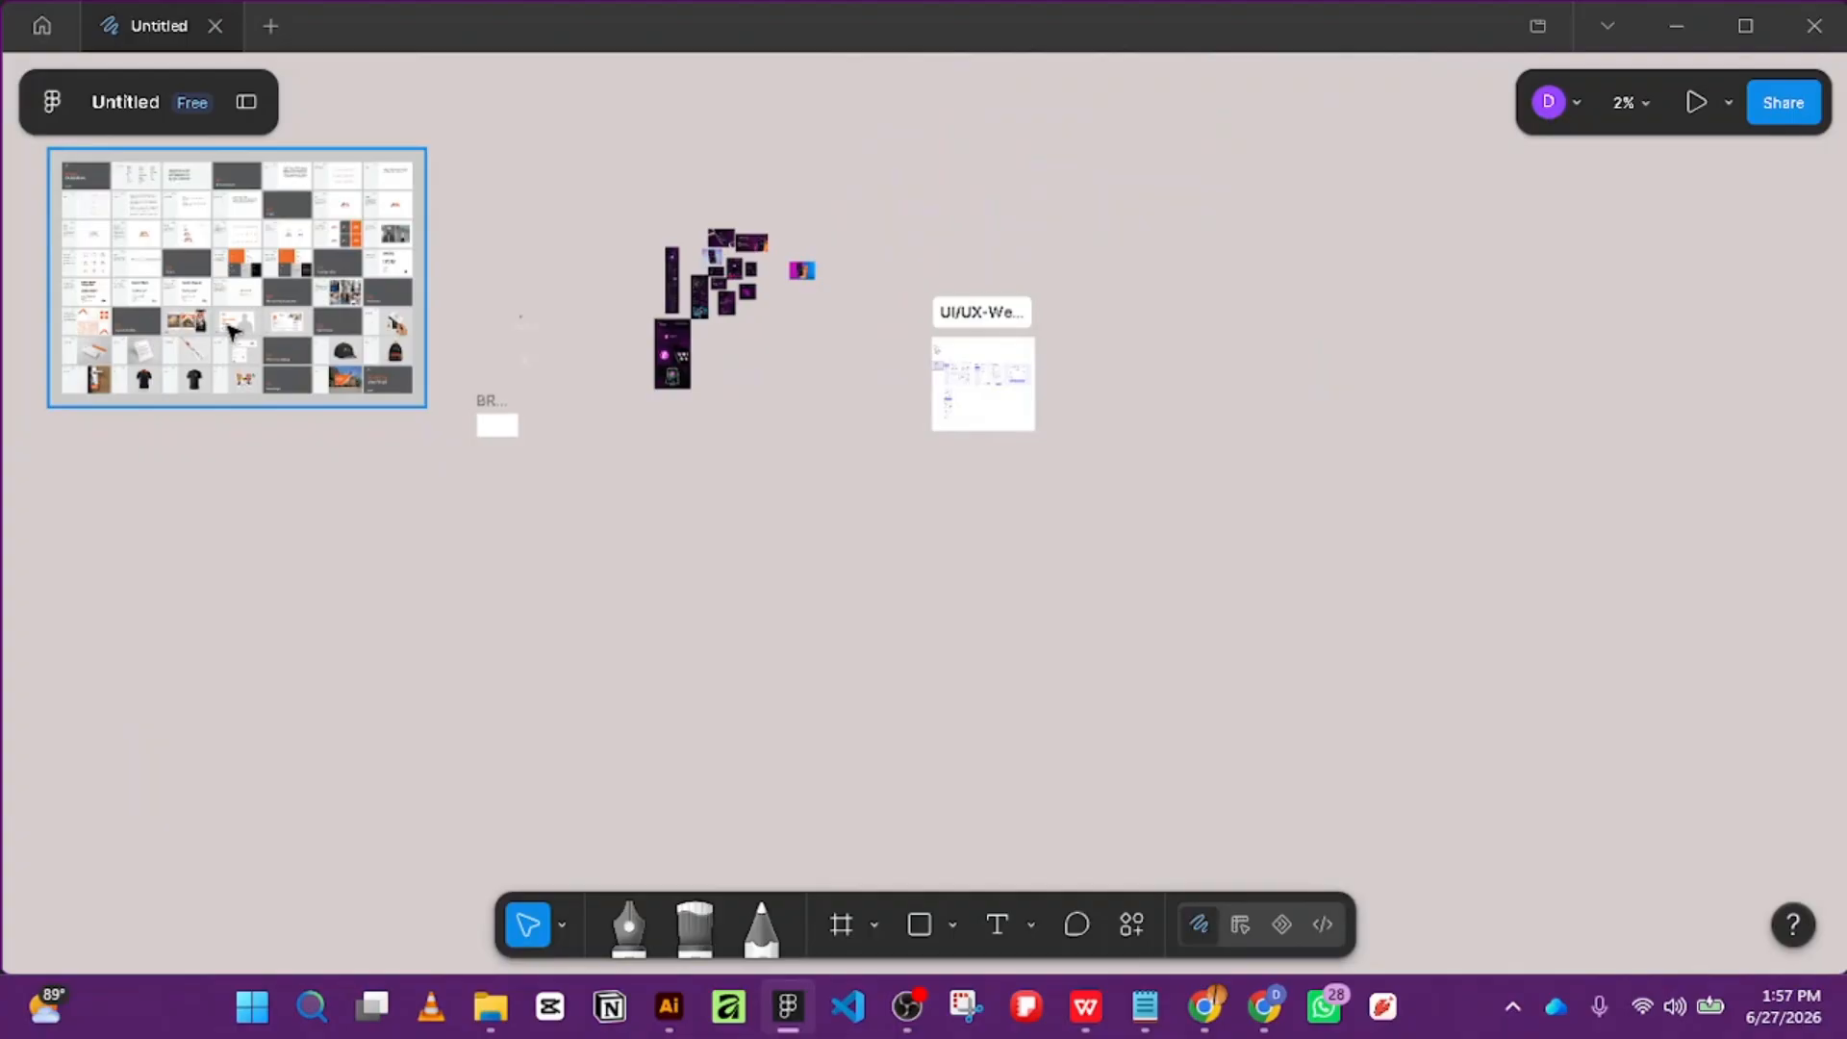
{"action": "scroll", "coordinate": [662, 274], "scroll_direction": "up", "scroll_amount": 3}
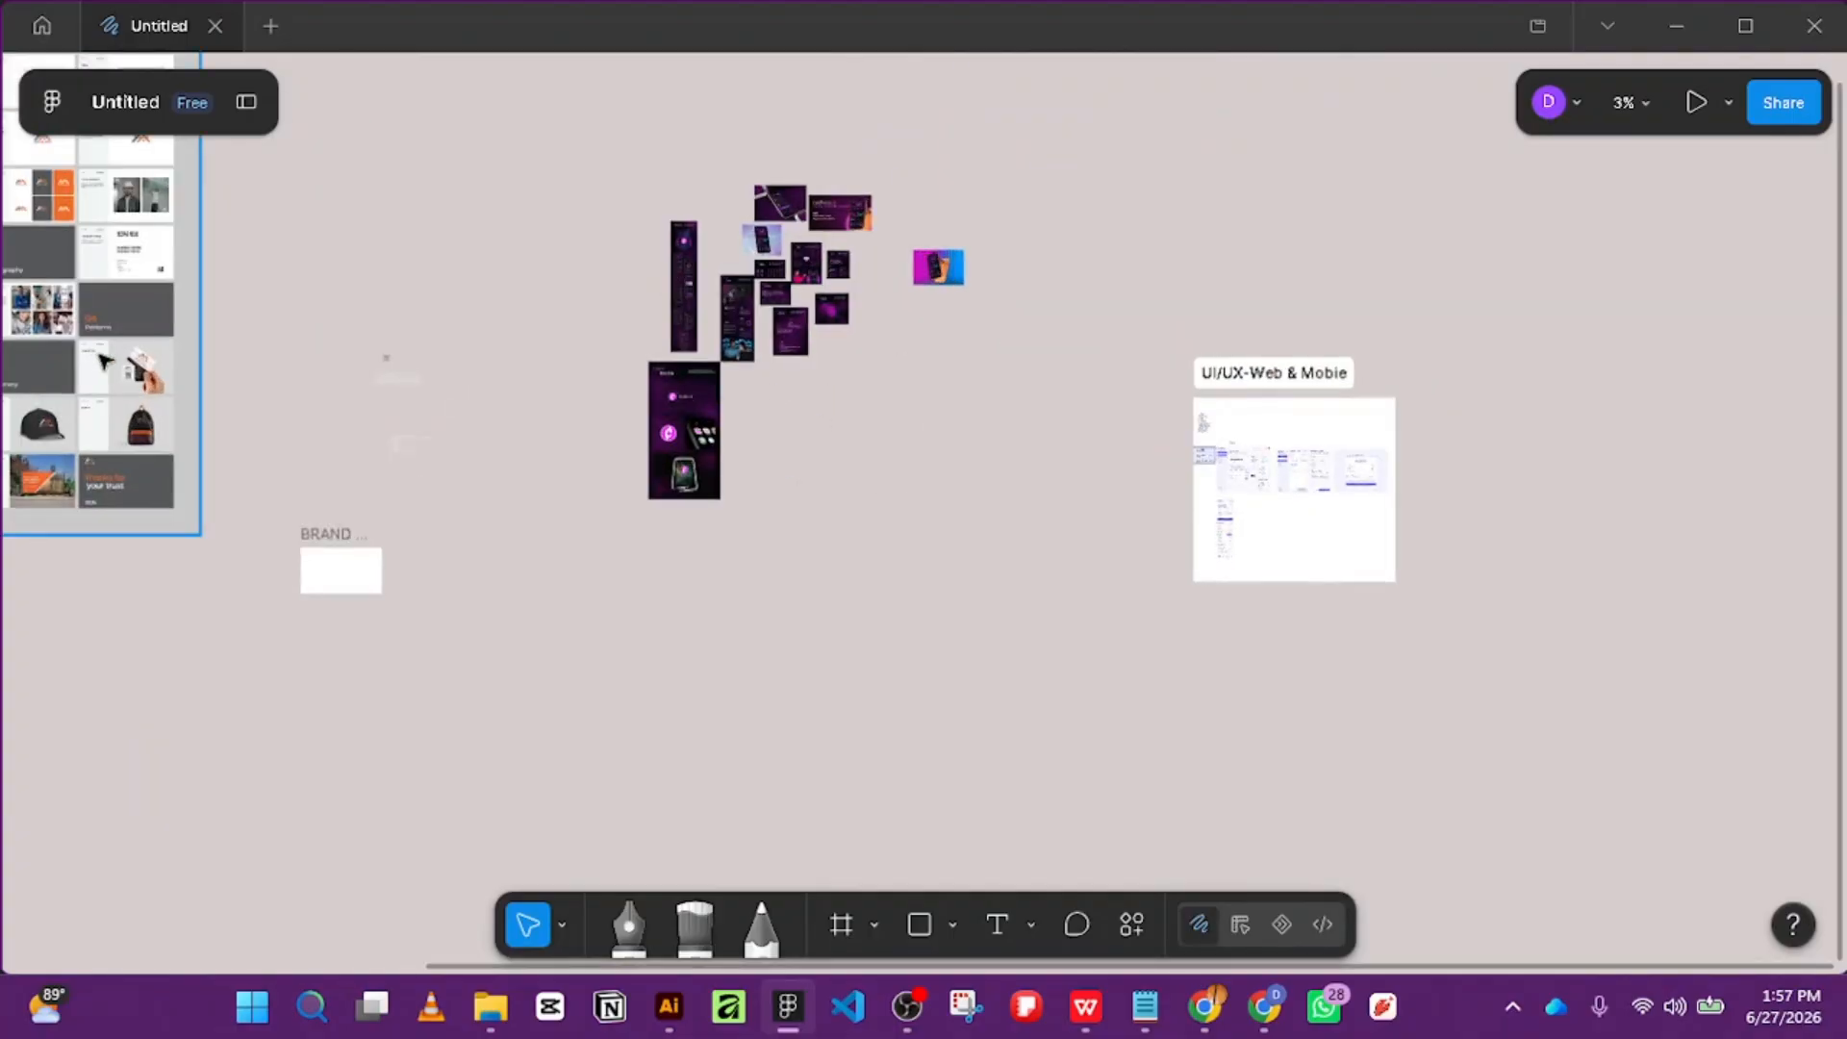
Move the brand guidelines image toward the purple mockups and shift the faint text block away from them.
{"action": "left_click_drag", "start_coordinate": [107, 355], "coordinate": [399, 231]}
{"action": "left_click_drag", "start_coordinate": [947, 577], "coordinate": [577, 193]}
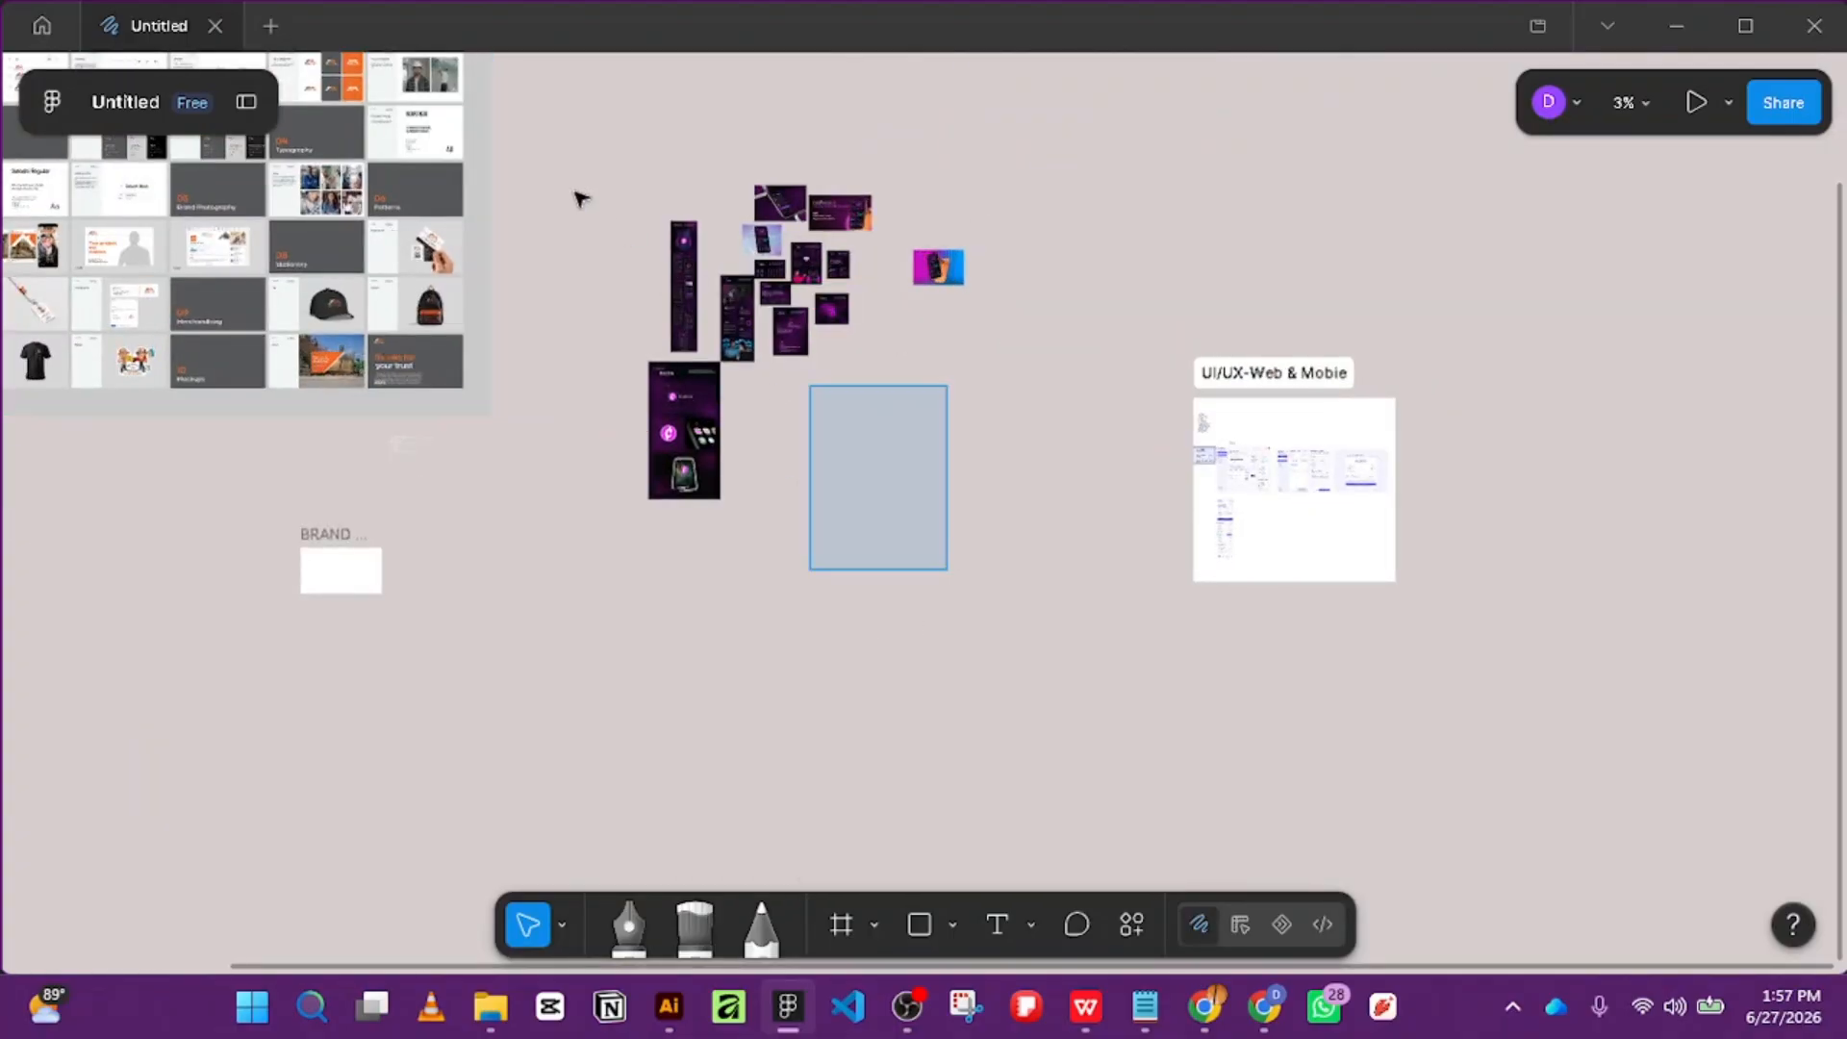
{"action": "left_click", "coordinate": [609, 630]}
{"action": "left_click_drag", "start_coordinate": [354, 271], "coordinate": [558, 198]}
{"action": "left_click_drag", "start_coordinate": [412, 412], "coordinate": [252, 445]}
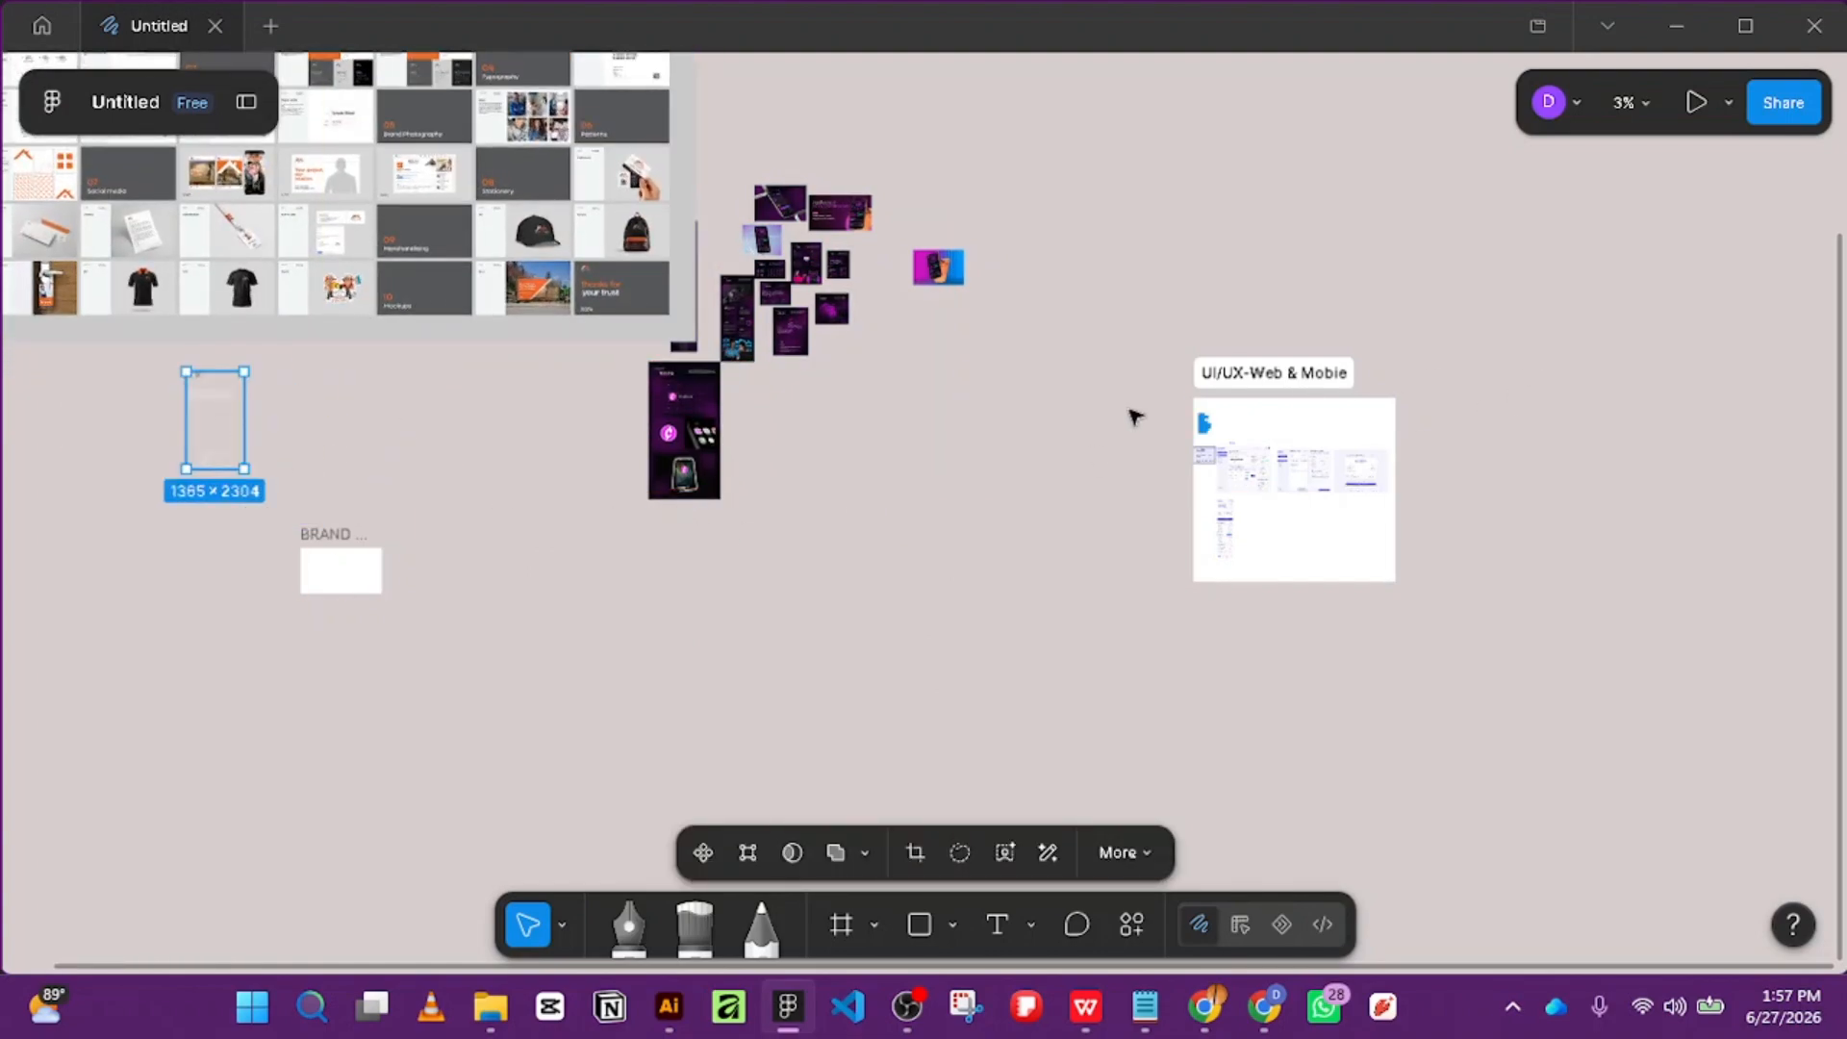
Move the brand guidelines image back so it no longer overlaps the purple mockups, and clear the selection.
{"action": "left_click", "coordinate": [985, 528]}
{"action": "left_click_drag", "start_coordinate": [987, 558], "coordinate": [817, 249]}
{"action": "left_click_drag", "start_coordinate": [541, 250], "coordinate": [394, 239]}
{"action": "left_click_drag", "start_coordinate": [1017, 507], "coordinate": [688, 202]}
{"action": "left_click", "coordinate": [517, 416]}
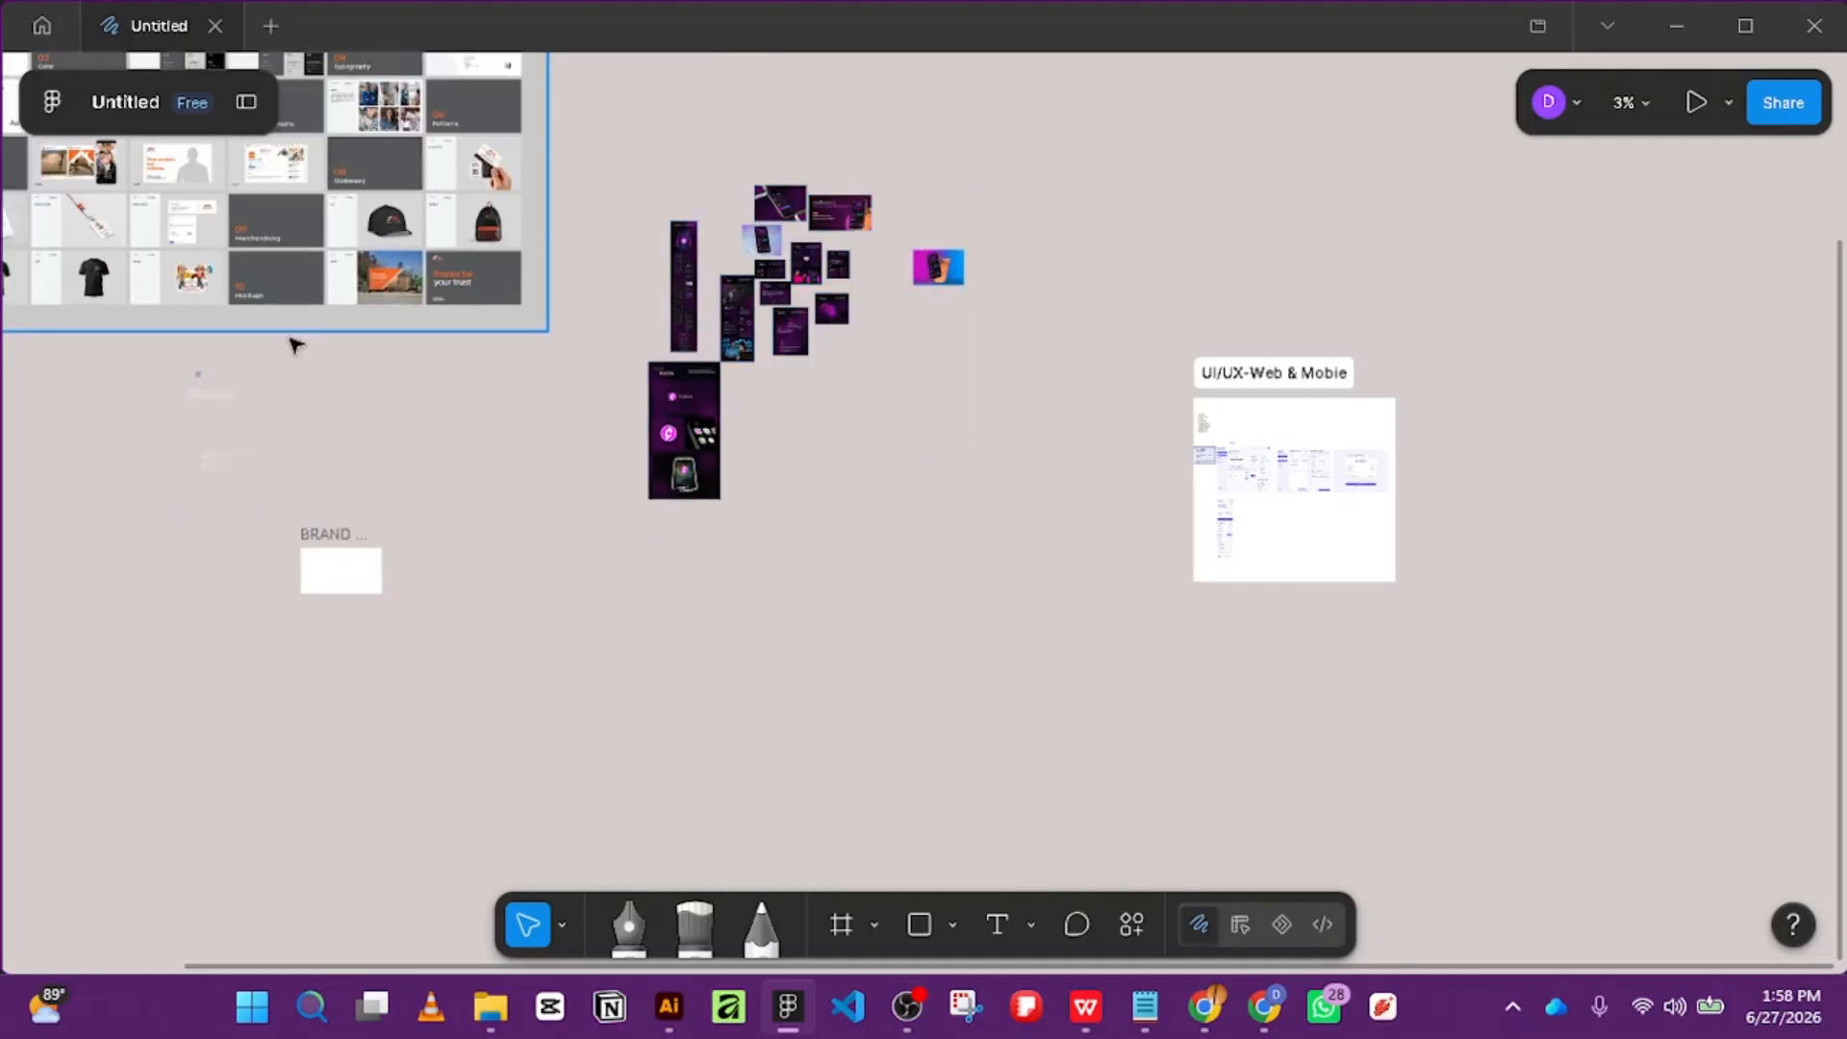
Review the Frame tool's variants and return to the Move tool.
{"action": "scroll", "coordinate": [408, 548], "scroll_direction": "up", "scroll_amount": 2}
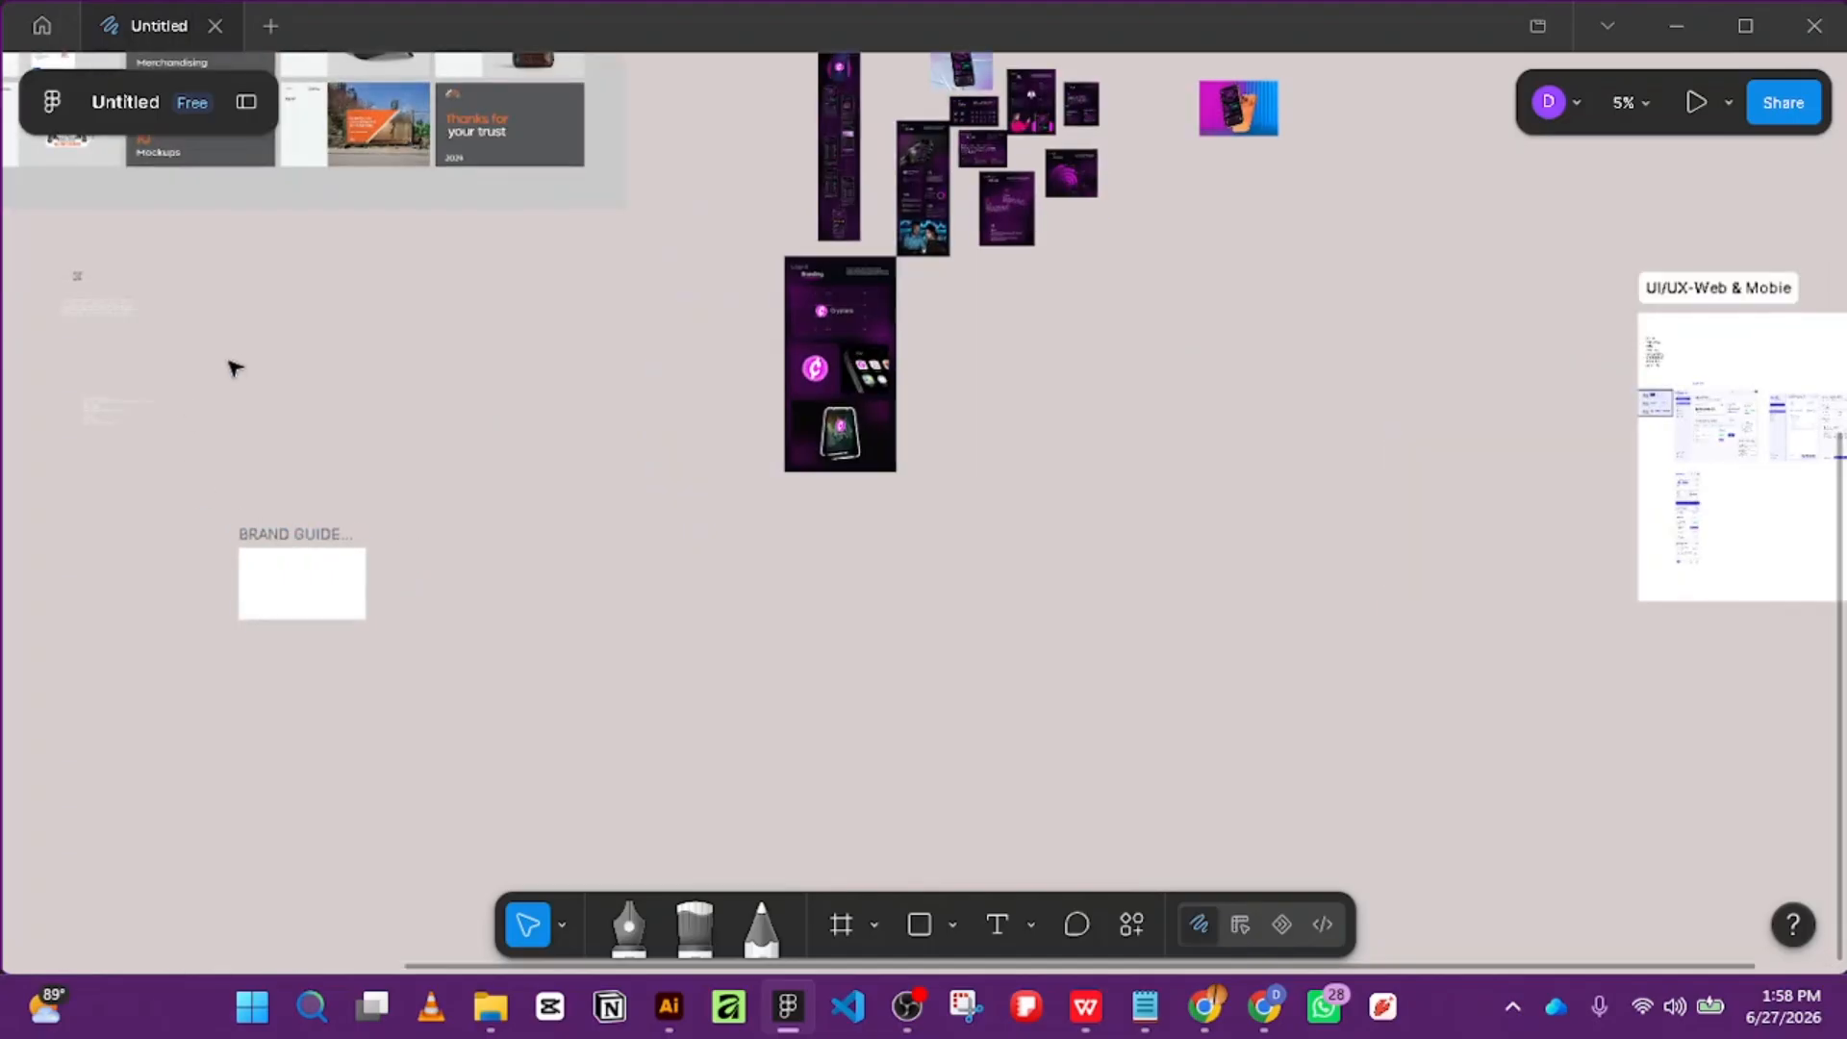
{"action": "scroll", "coordinate": [346, 317], "scroll_direction": "left", "scroll_amount": 4}
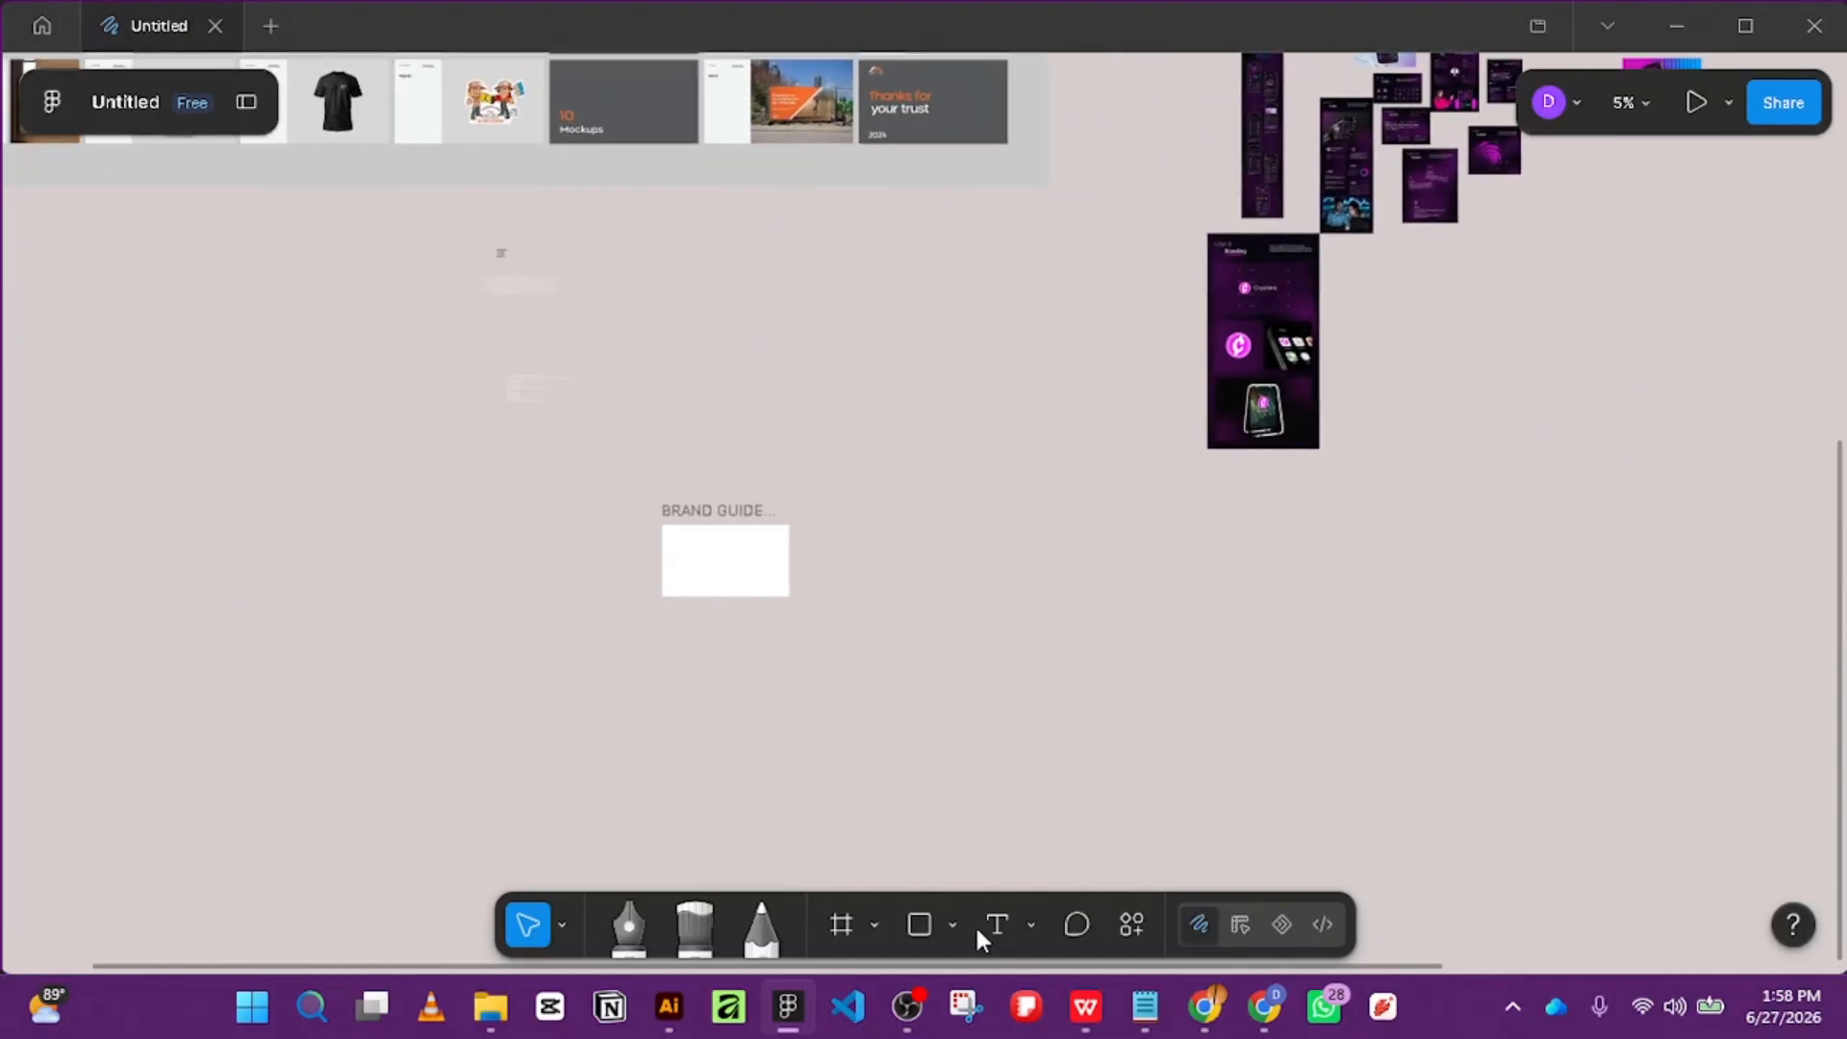
{"action": "left_click", "coordinate": [841, 925]}
{"action": "left_click", "coordinate": [877, 925]}
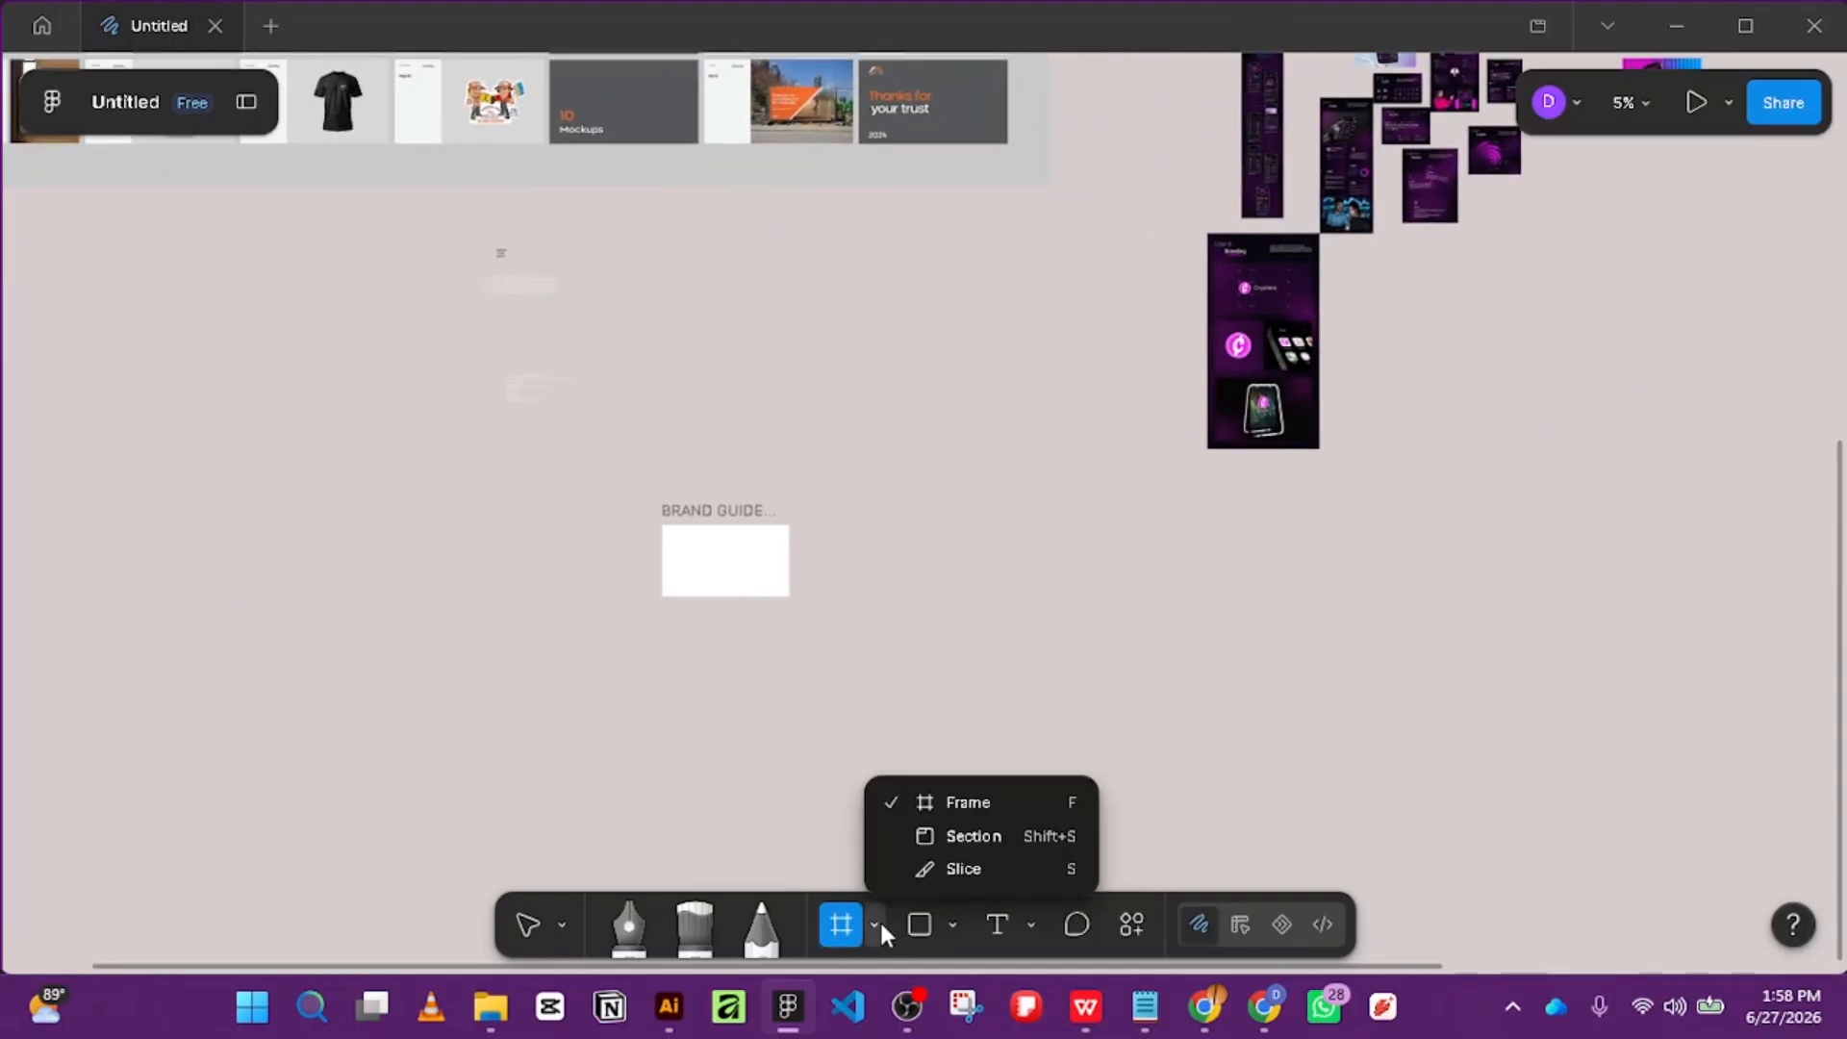
{"action": "left_click", "coordinate": [527, 926]}
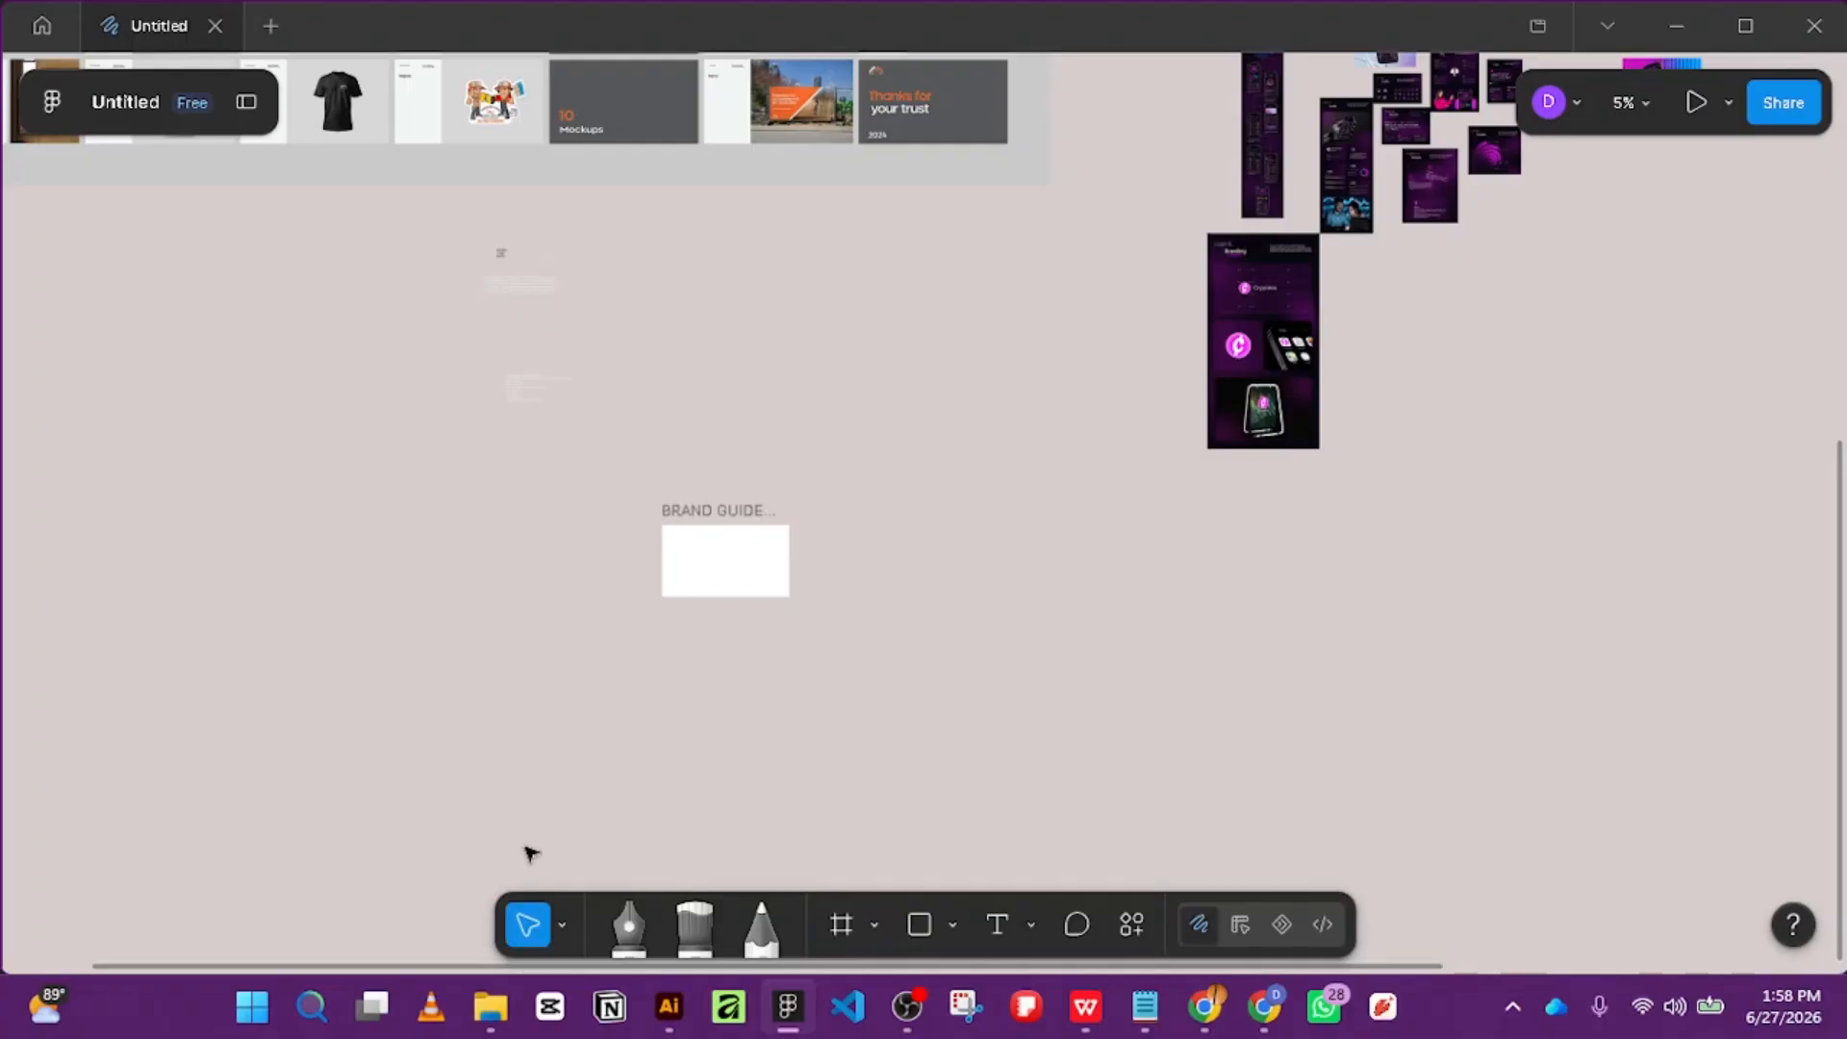
Expand the minimized interface so the Pages and Layers sidebar is shown beside the canvas.
{"action": "scroll", "coordinate": [1133, 437], "scroll_direction": "up", "scroll_amount": 5}
{"action": "scroll", "coordinate": [1131, 440], "scroll_direction": "down", "scroll_amount": 3}
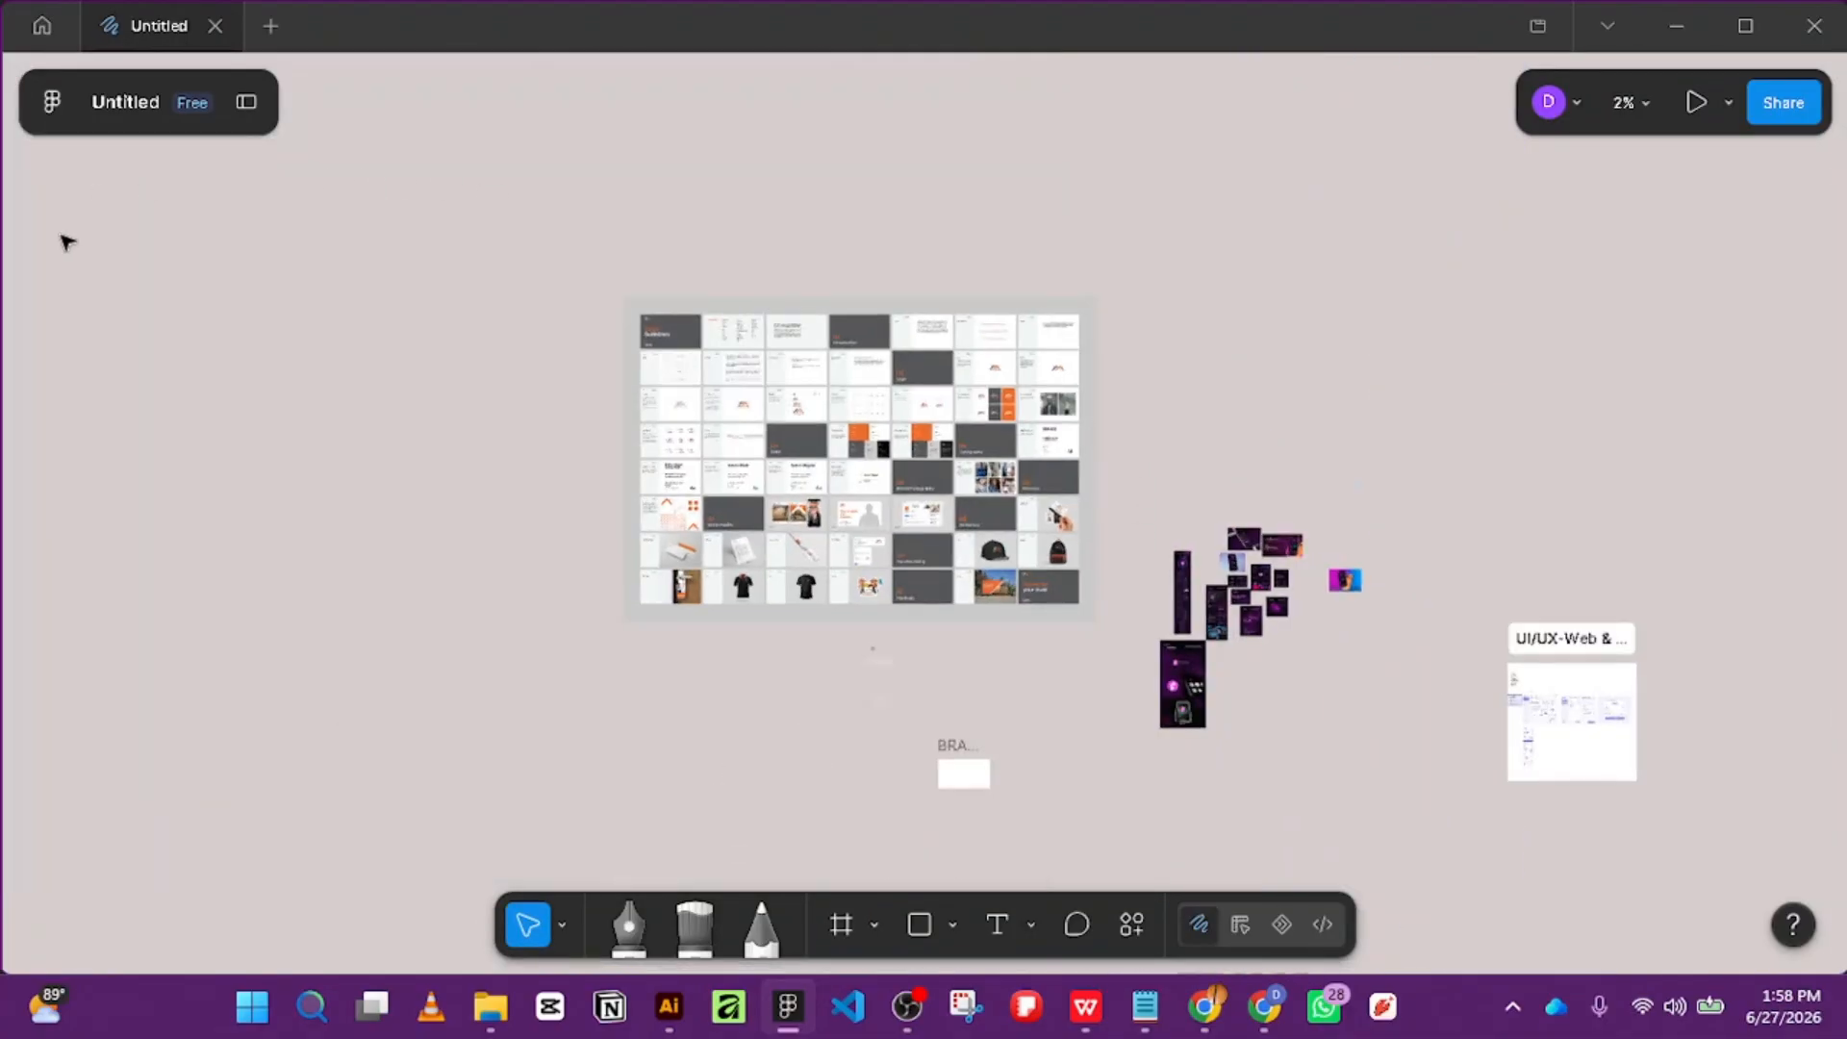
{"action": "left_click", "coordinate": [52, 101]}
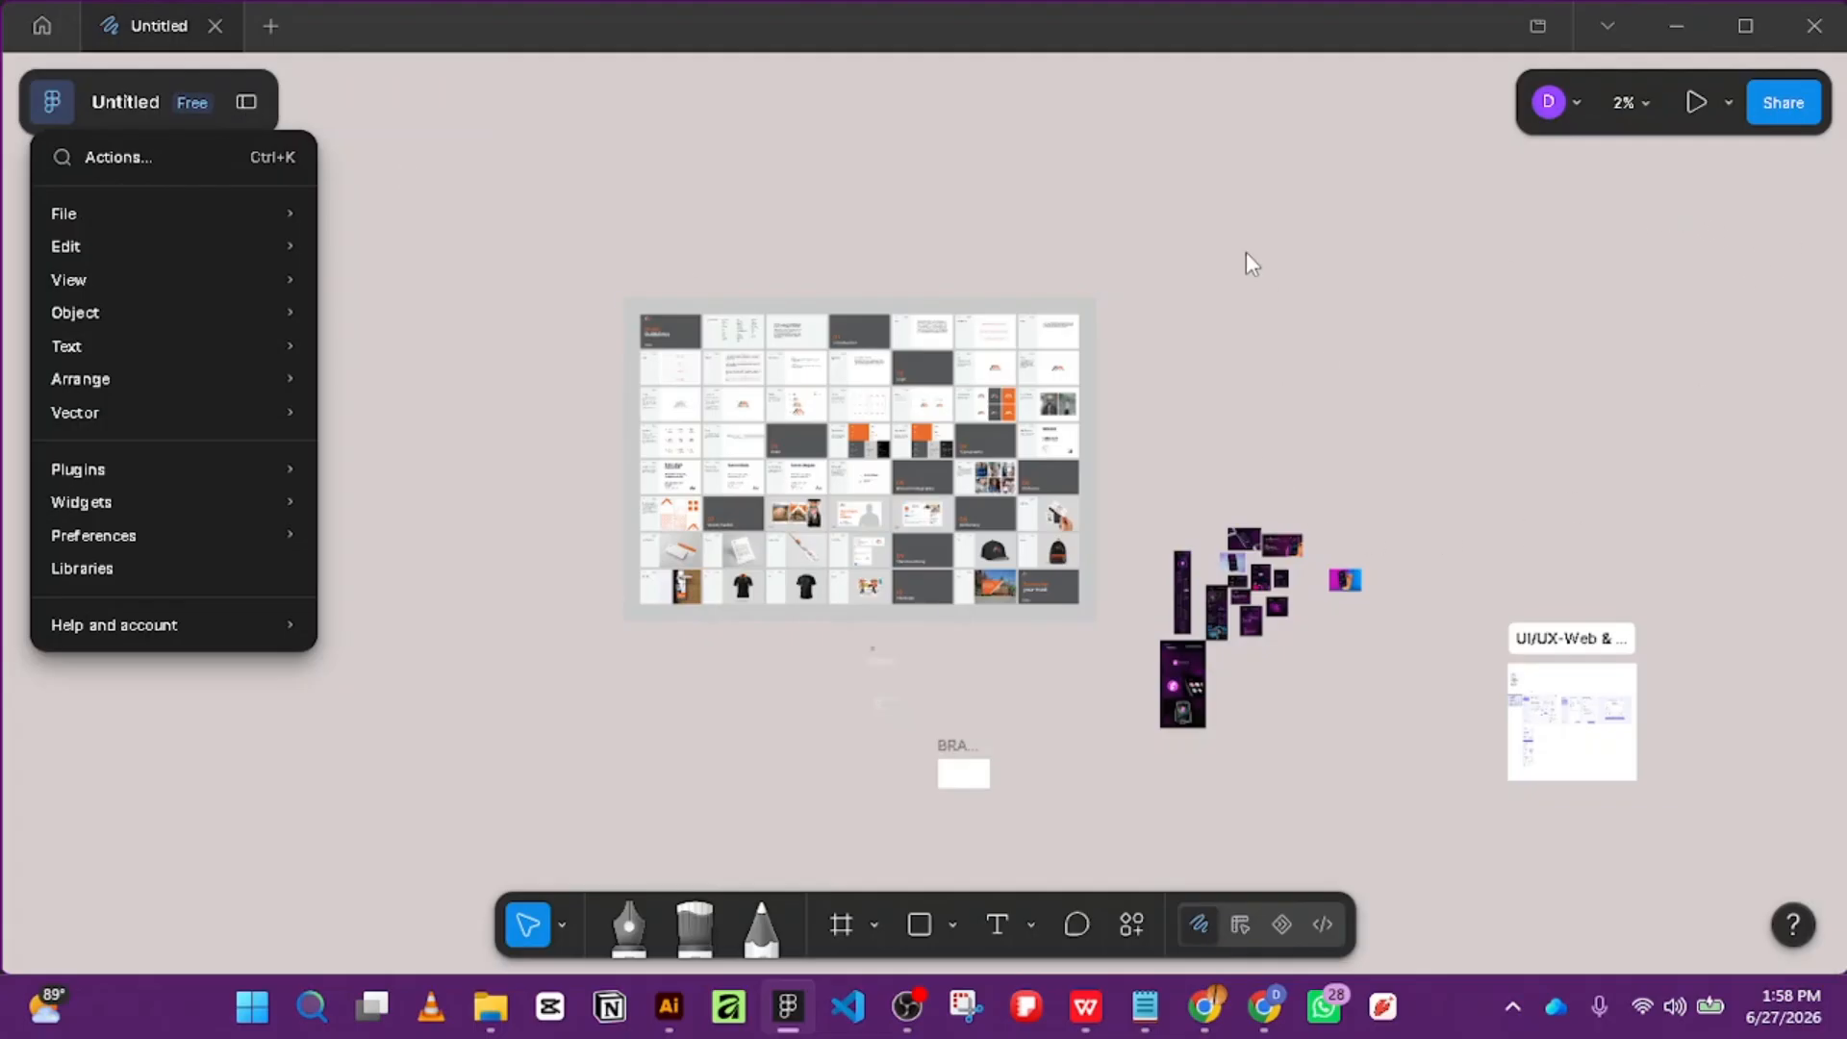
{"action": "left_click", "coordinate": [258, 100]}
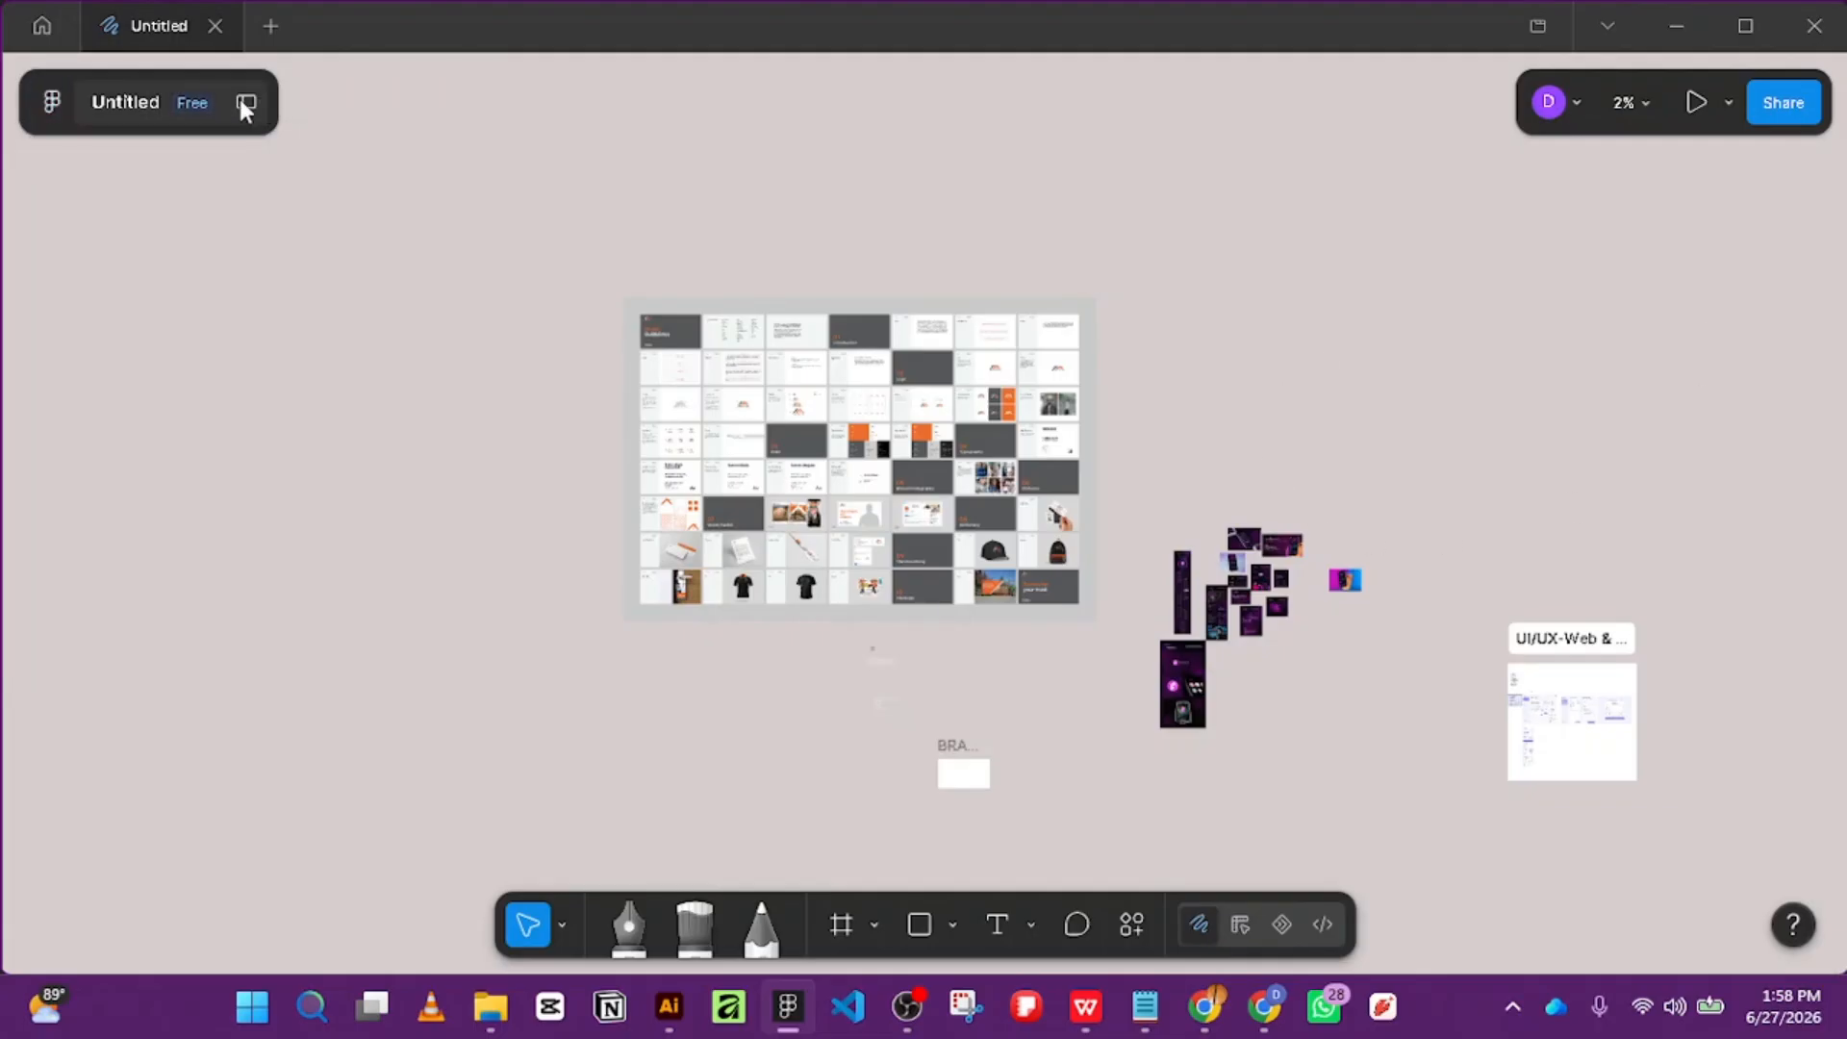
{"action": "left_click", "coordinate": [246, 102]}
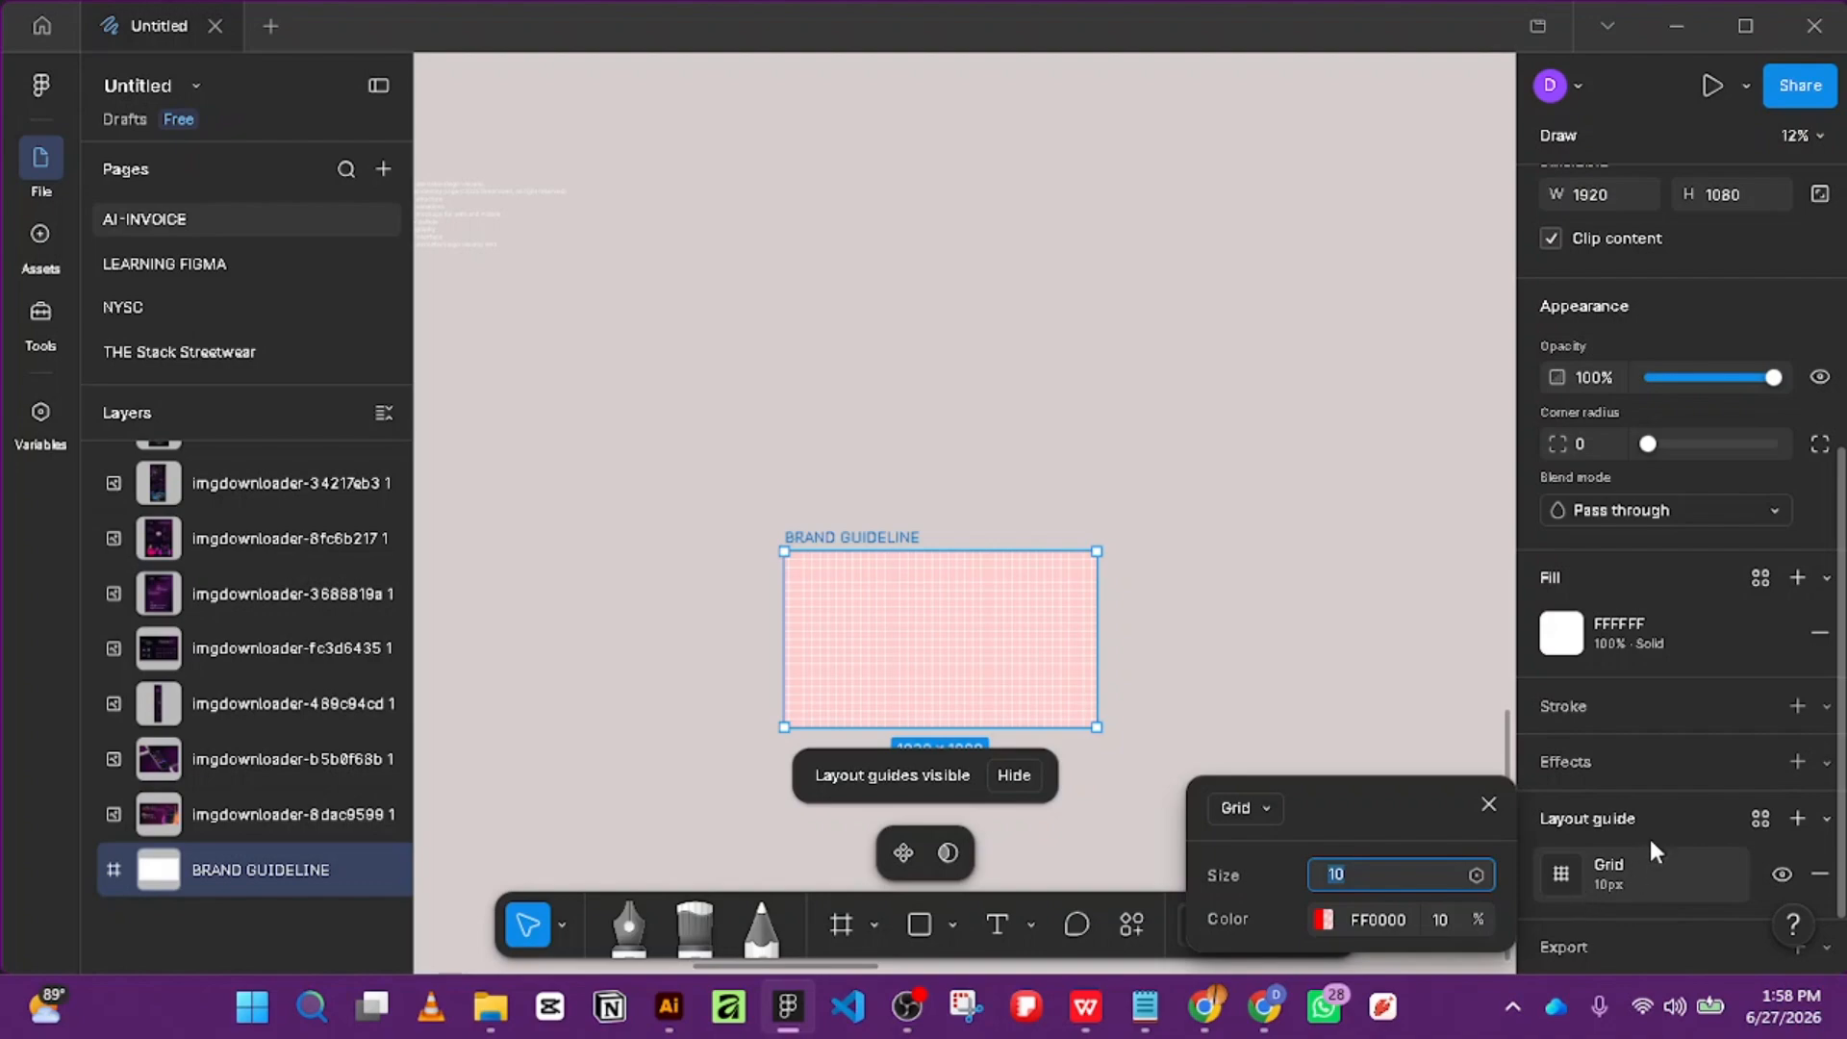
Replace the BRAND GUIDELINE frame's uniform grid with the Desktop-Grid layout guide style.
{"action": "scroll", "coordinate": [1635, 837], "scroll_direction": "down", "scroll_amount": 1}
{"action": "left_click", "coordinate": [1762, 747]}
{"action": "left_click", "coordinate": [1762, 748]}
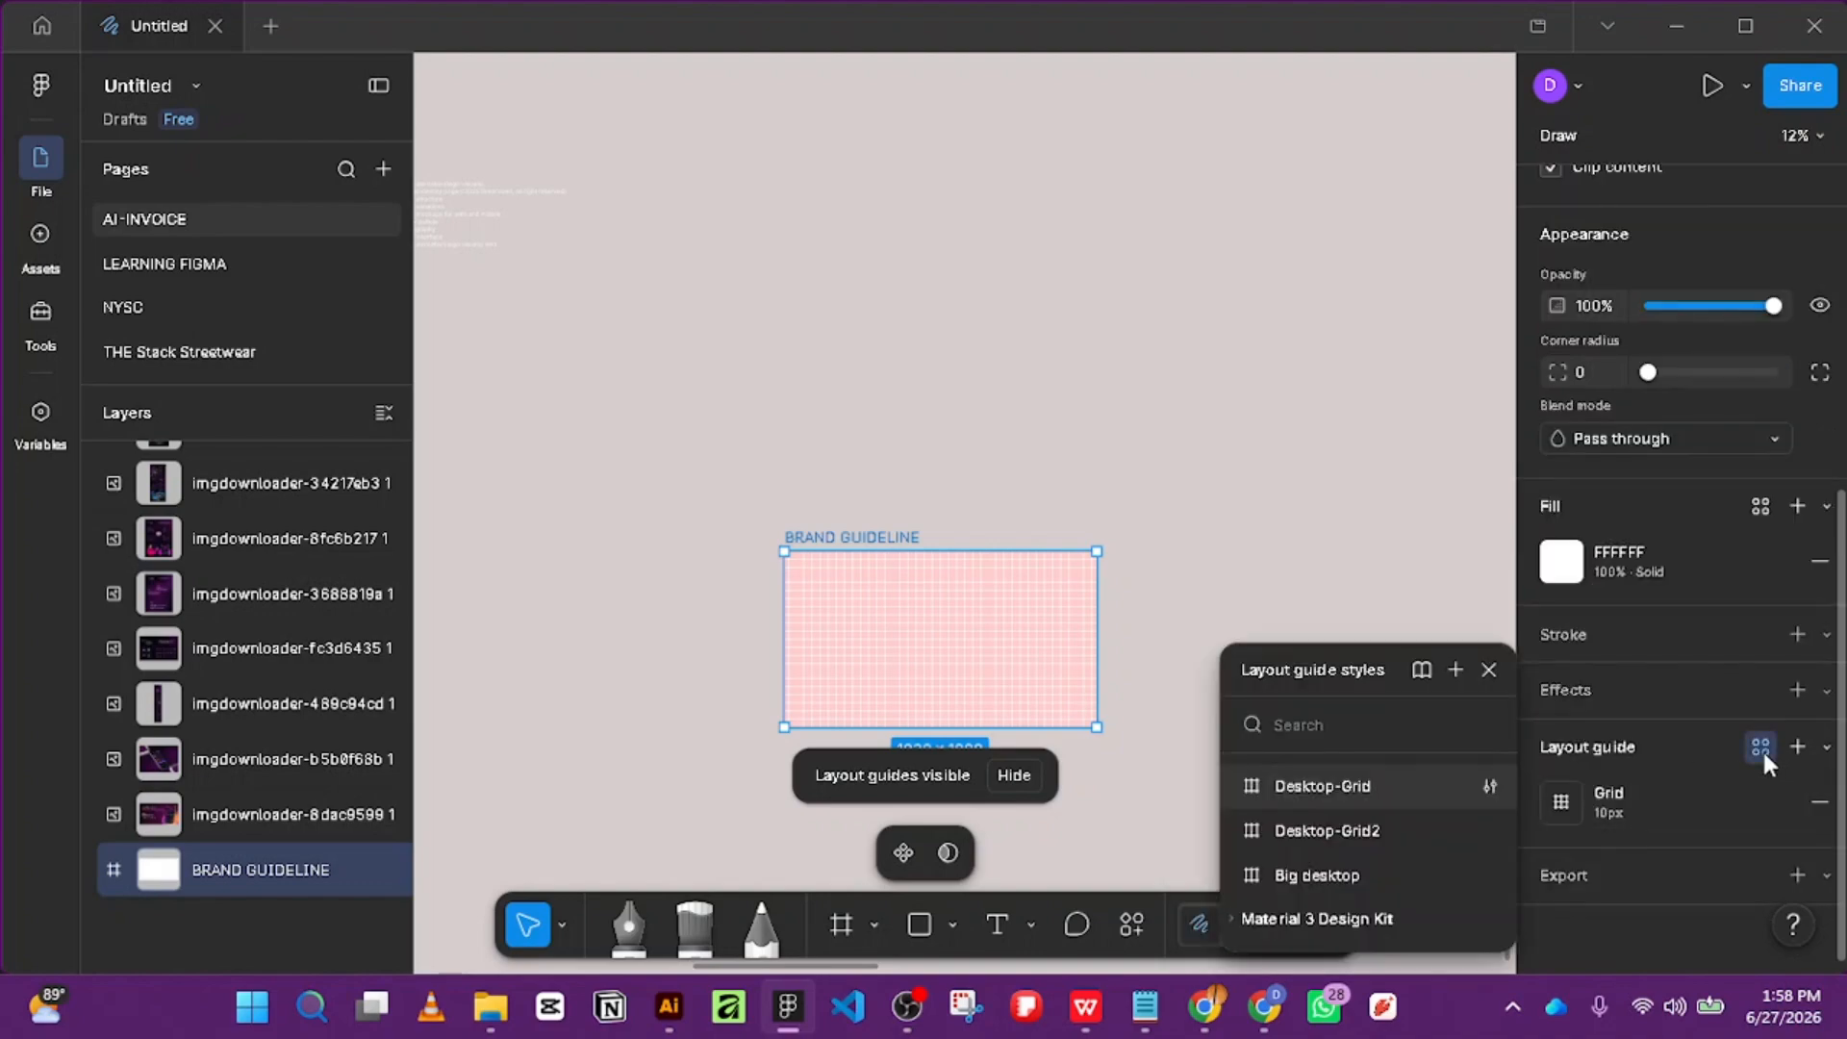
{"action": "left_click", "coordinate": [1762, 748]}
{"action": "left_click", "coordinate": [1760, 747]}
{"action": "left_click", "coordinate": [1333, 783]}
{"action": "left_click", "coordinate": [1340, 788]}
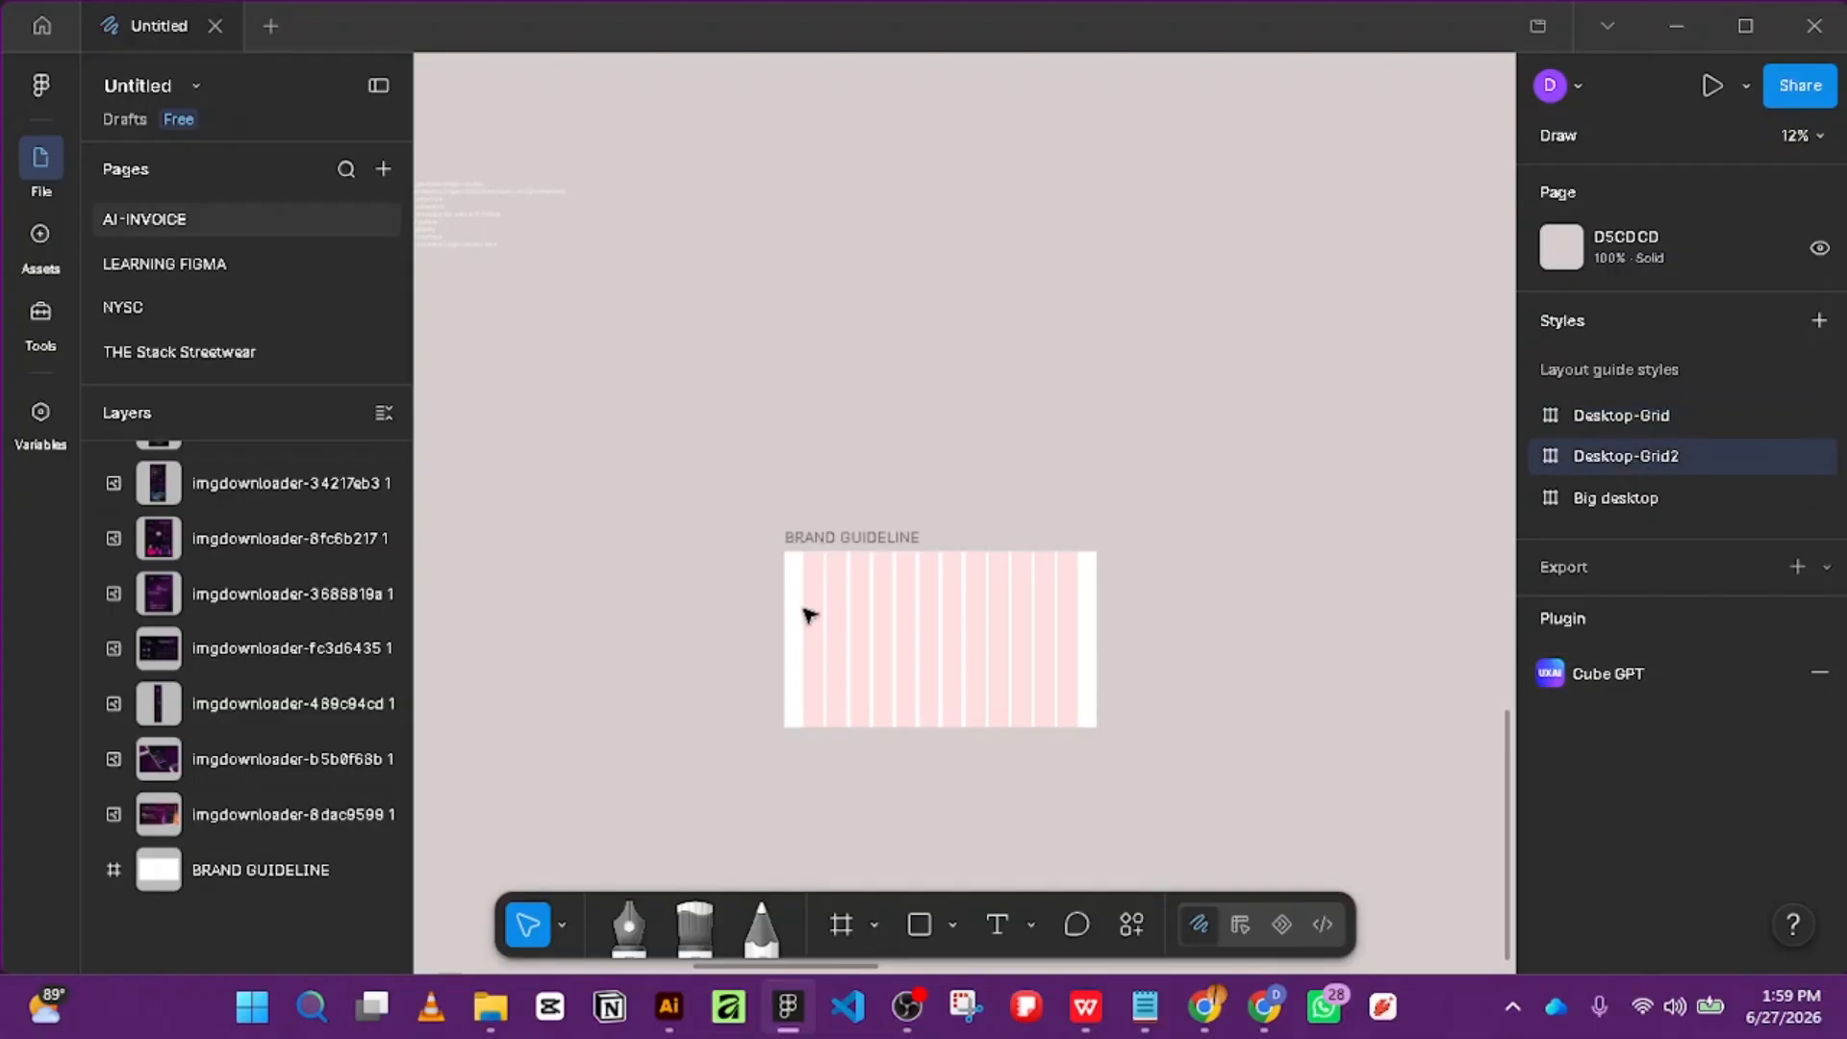
Switch the frame's layout guide style to Desktop-Grid2 and on to Big desktop to compare their columns.
{"action": "left_click", "coordinate": [823, 614]}
{"action": "scroll", "coordinate": [1739, 685], "scroll_direction": "down", "scroll_amount": 5}
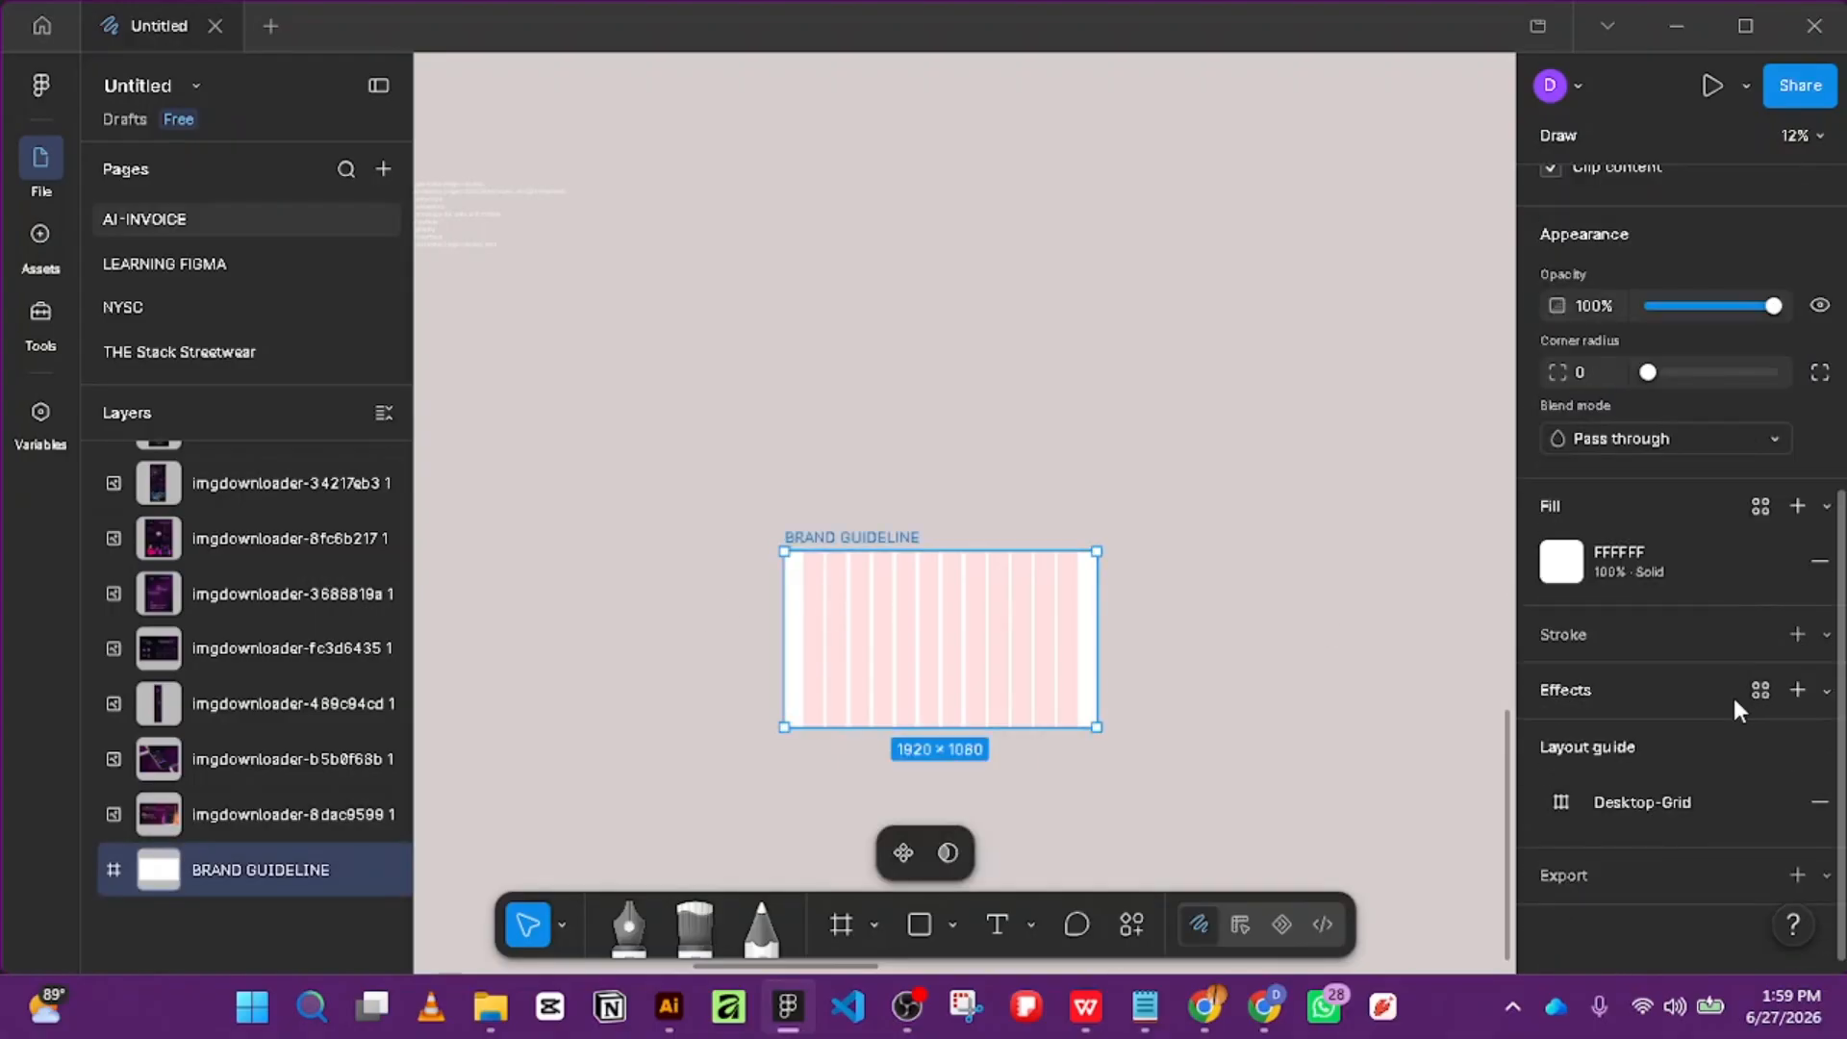
{"action": "left_click", "coordinate": [1667, 806]}
{"action": "left_click", "coordinate": [1335, 827]}
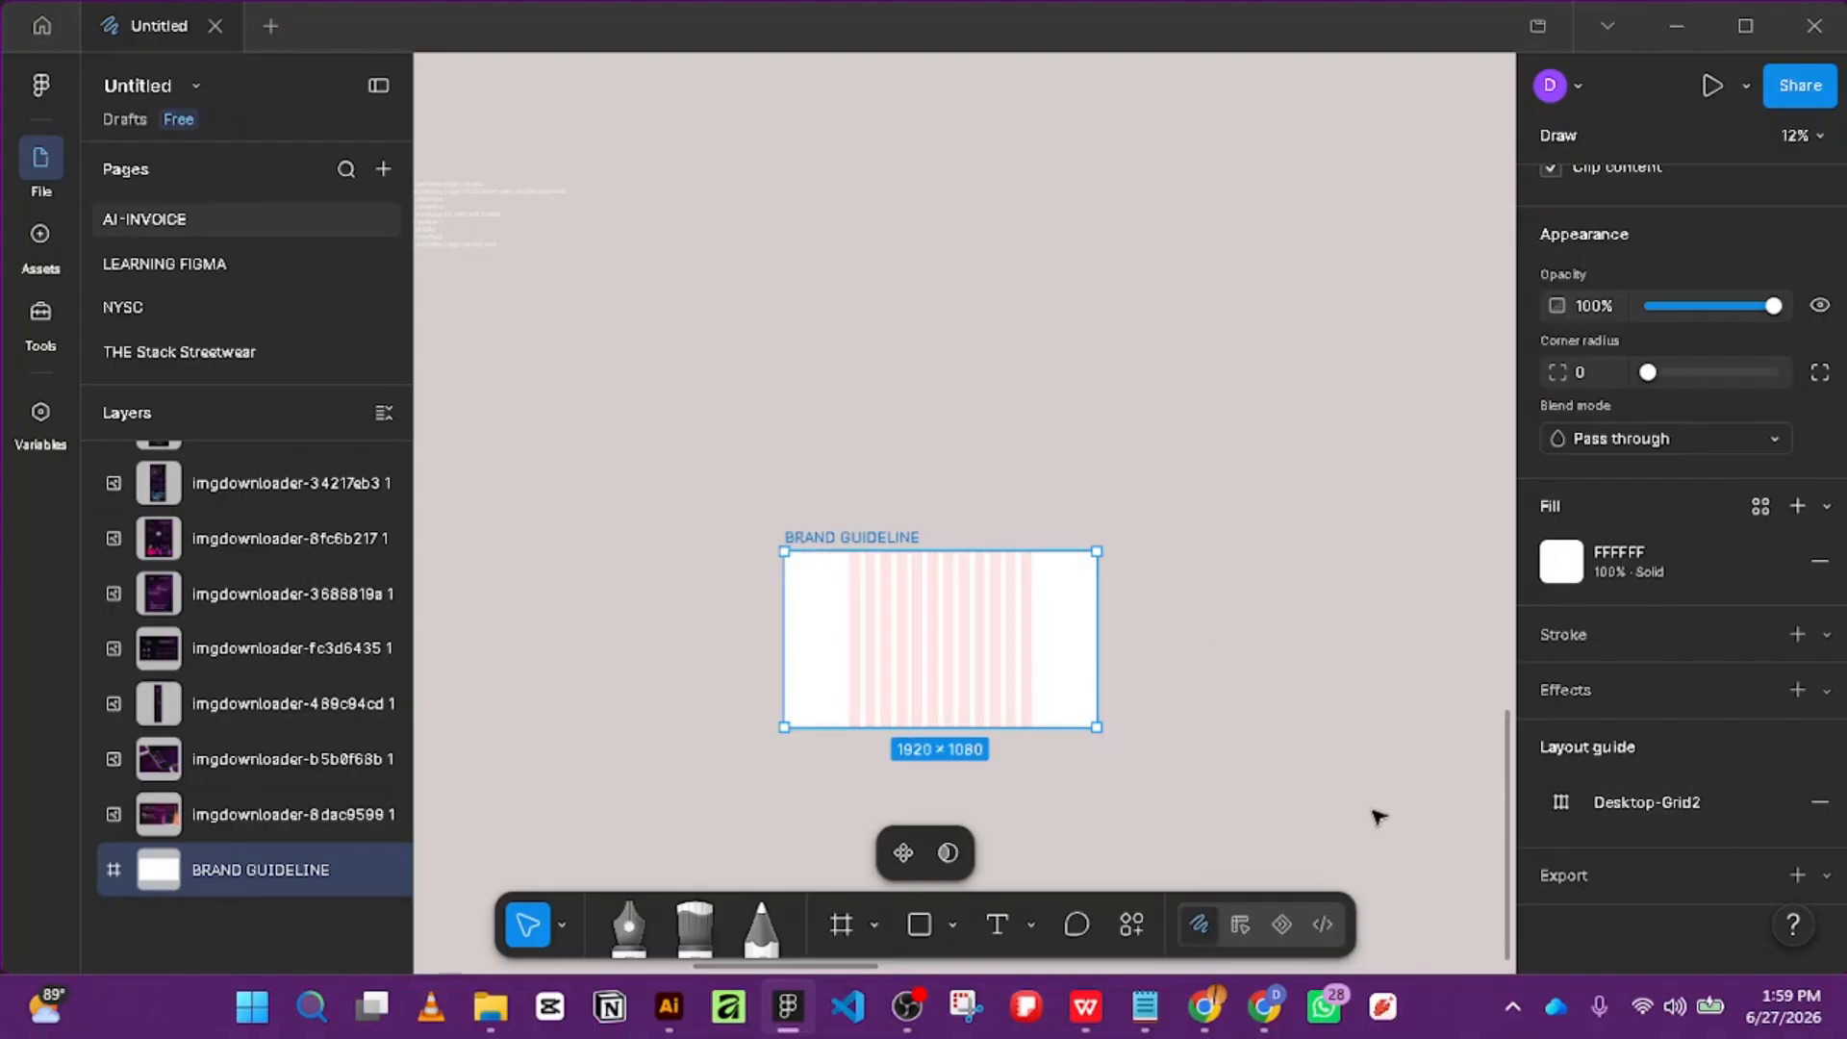
{"action": "left_click", "coordinate": [1626, 804]}
{"action": "left_click", "coordinate": [1279, 869]}
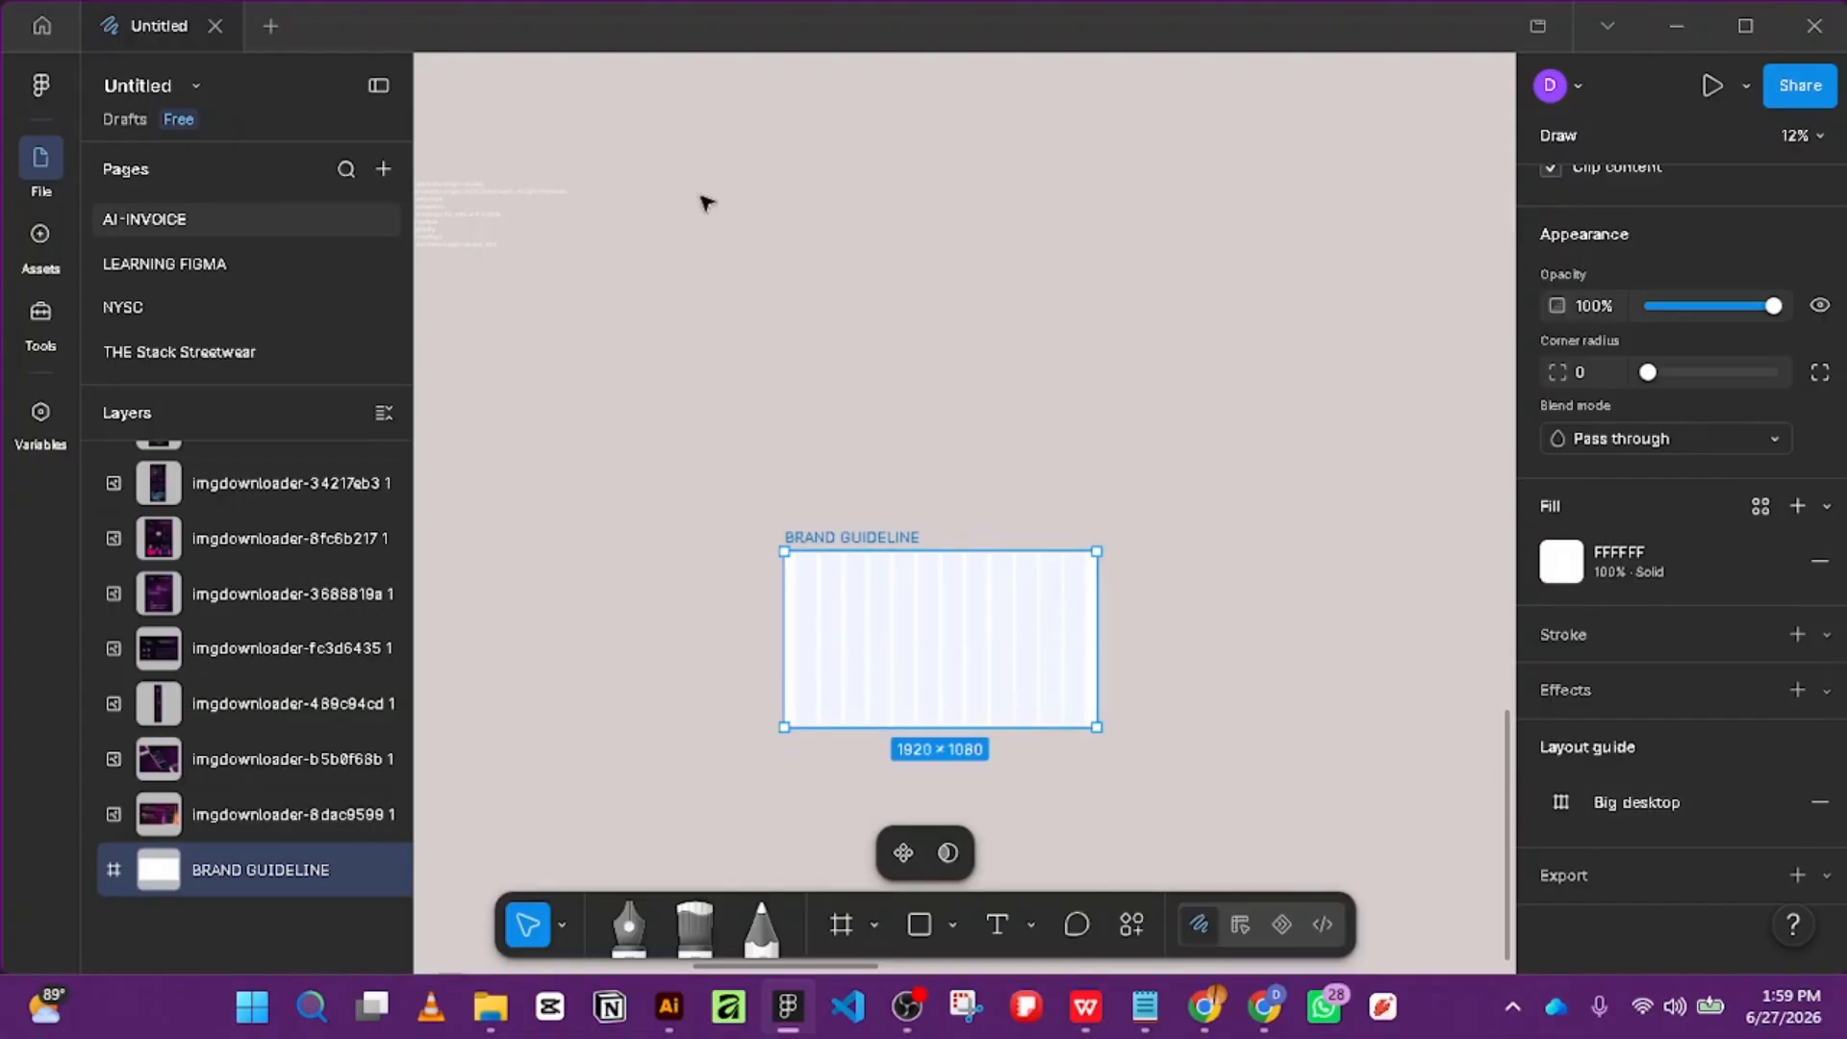
Examine the opening slides of the brand guidelines reference image up close.
{"action": "scroll", "coordinate": [853, 297], "scroll_direction": "down", "scroll_amount": 5, "text": "ctrl"}
{"action": "scroll", "coordinate": [891, 412], "scroll_direction": "up", "scroll_amount": 5}
{"action": "scroll", "coordinate": [630, 230], "scroll_direction": "down", "scroll_amount": 2}
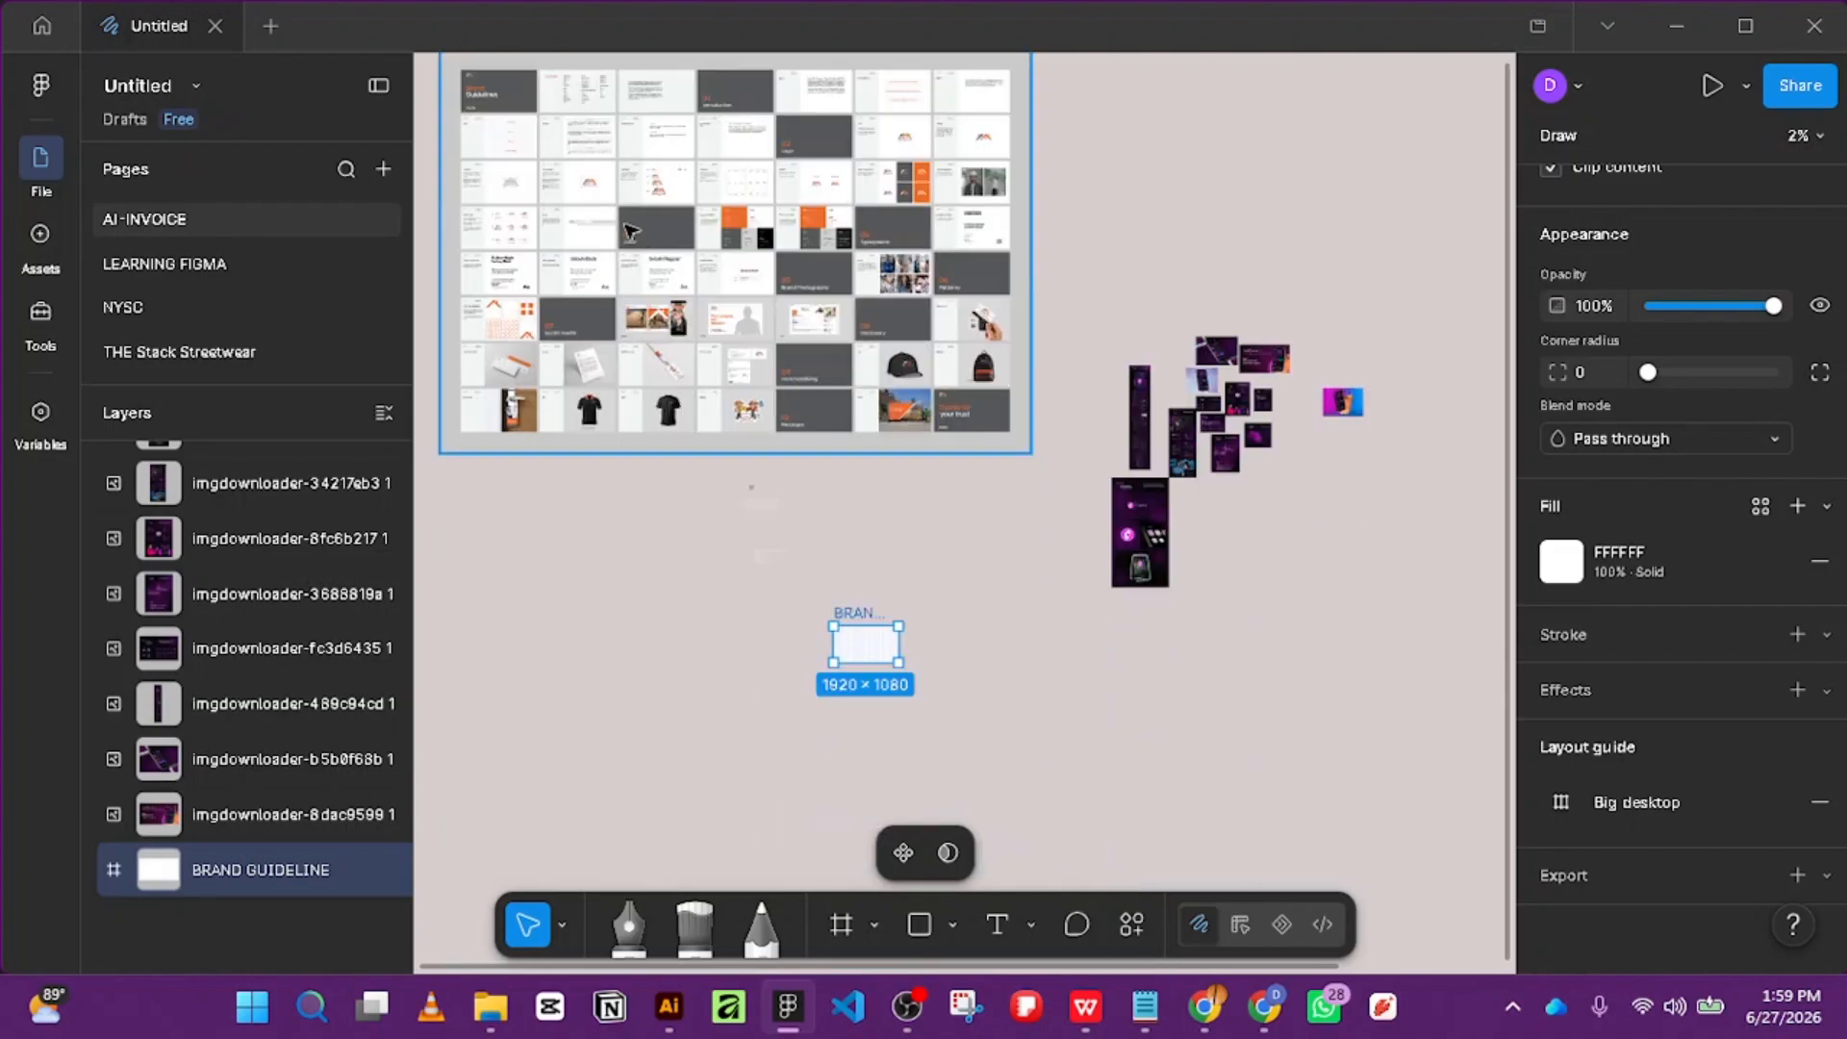
{"action": "scroll", "coordinate": [510, 170], "scroll_direction": "up", "scroll_amount": 6, "text": "ctrl"}
{"action": "scroll", "coordinate": [565, 128], "scroll_direction": "up", "scroll_amount": 7}
{"action": "scroll", "coordinate": [606, 182], "scroll_direction": "down", "scroll_amount": 4}
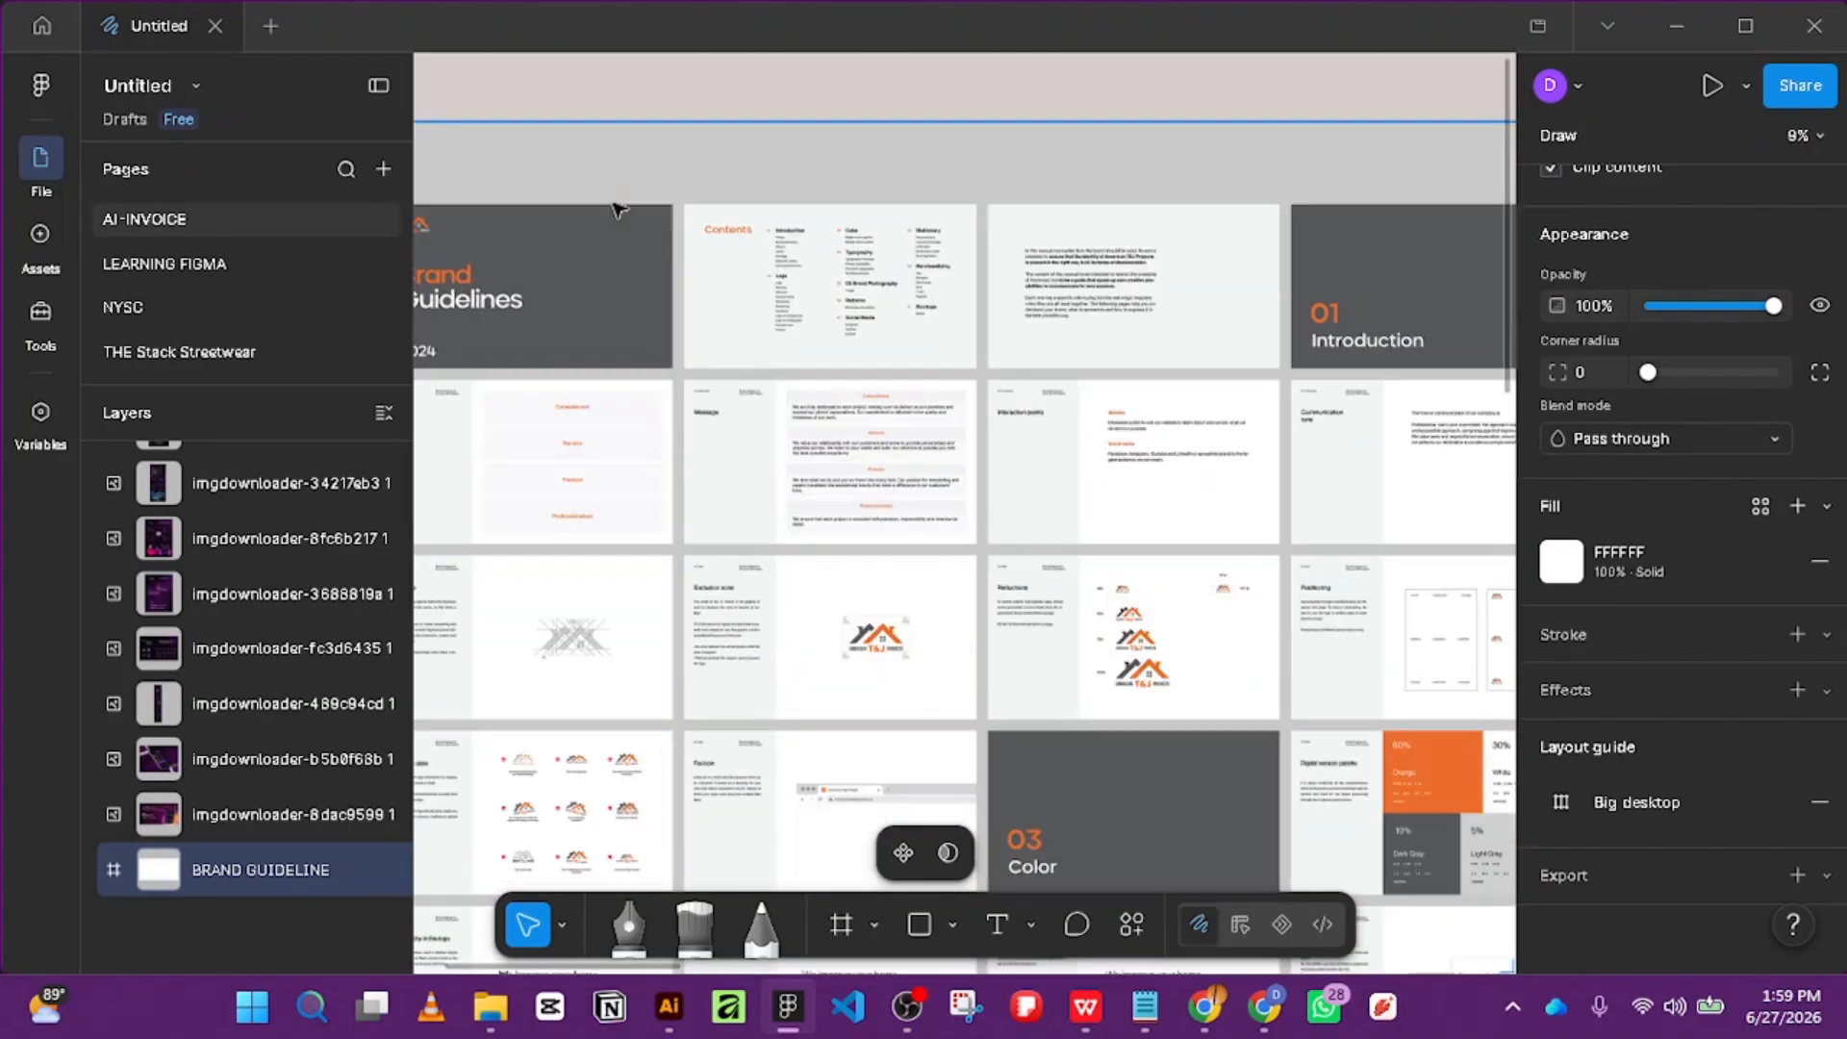
{"action": "scroll", "coordinate": [619, 202], "scroll_direction": "down", "scroll_amount": 1, "text": "ctrl"}
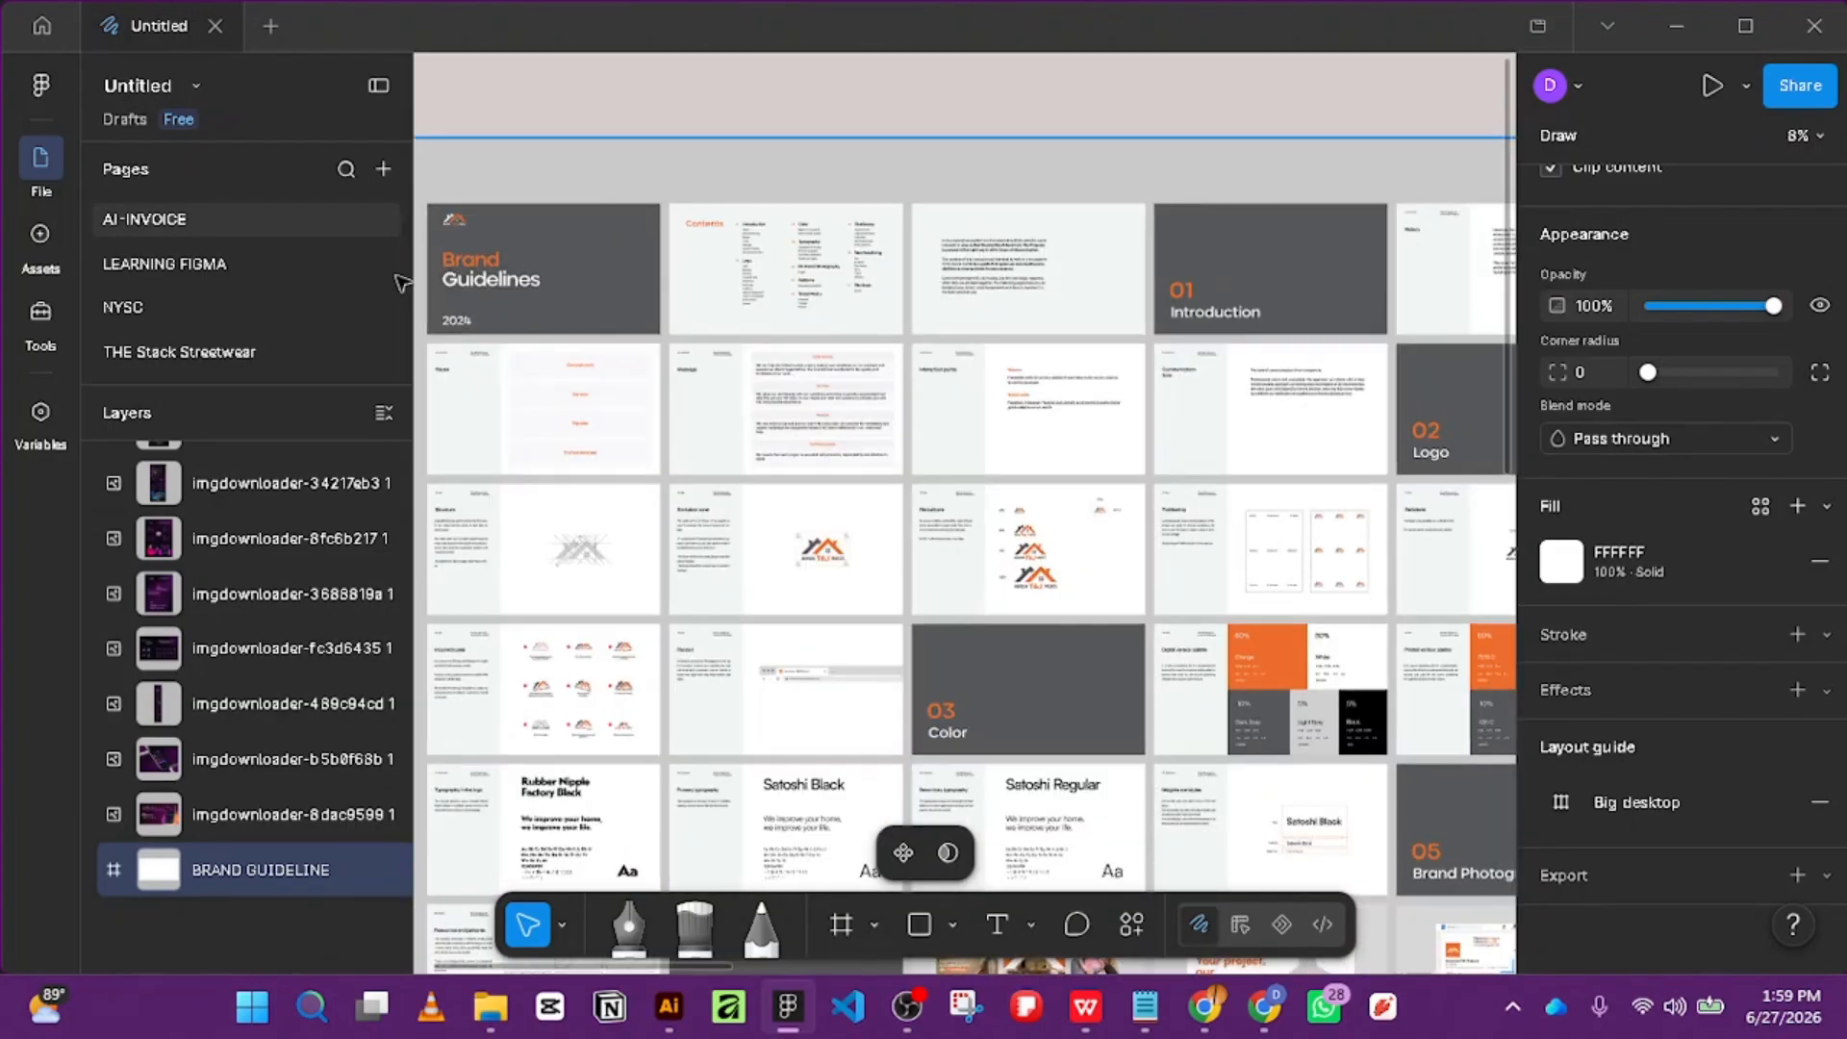
Minimize the interface to hide the Pages and Layers sidebar and widen the canvas view.
{"action": "left_click", "coordinate": [375, 89]}
{"action": "scroll", "coordinate": [580, 286], "scroll_direction": "down", "scroll_amount": 2}
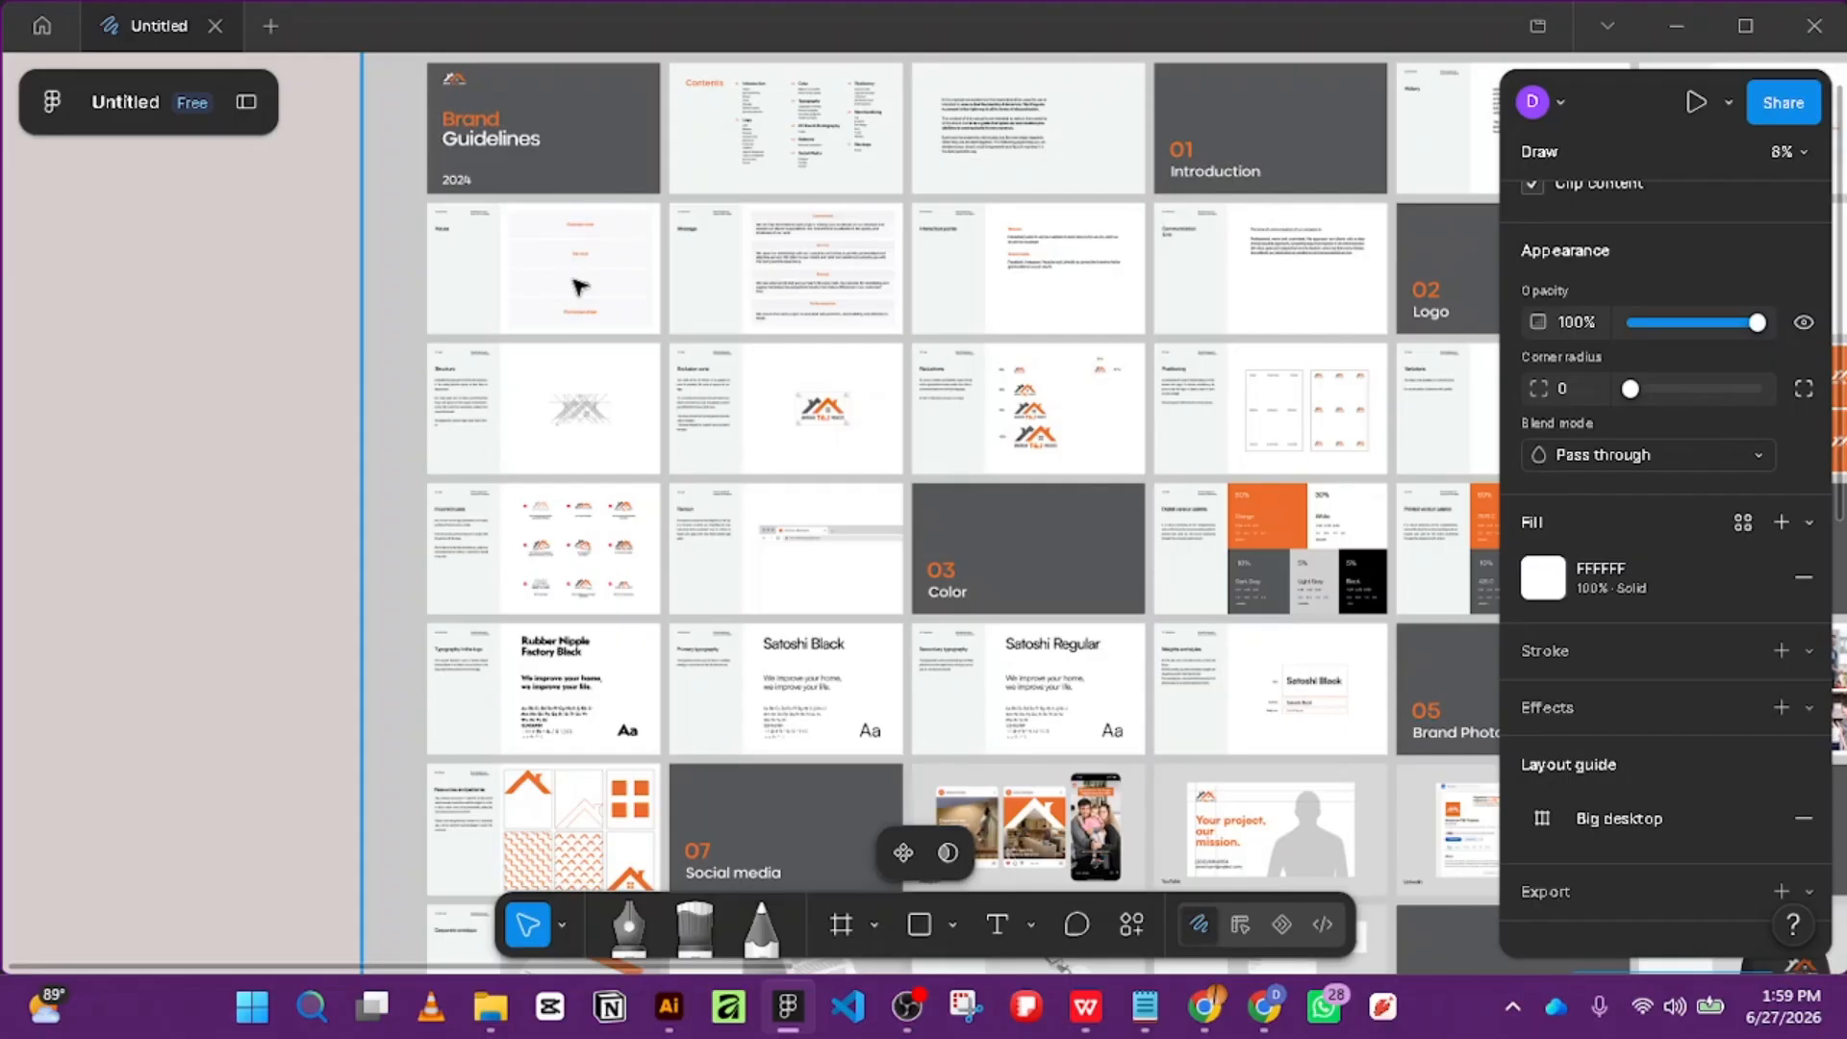
{"action": "scroll", "coordinate": [580, 285], "scroll_direction": "down", "scroll_amount": 5, "text": "ctrl"}
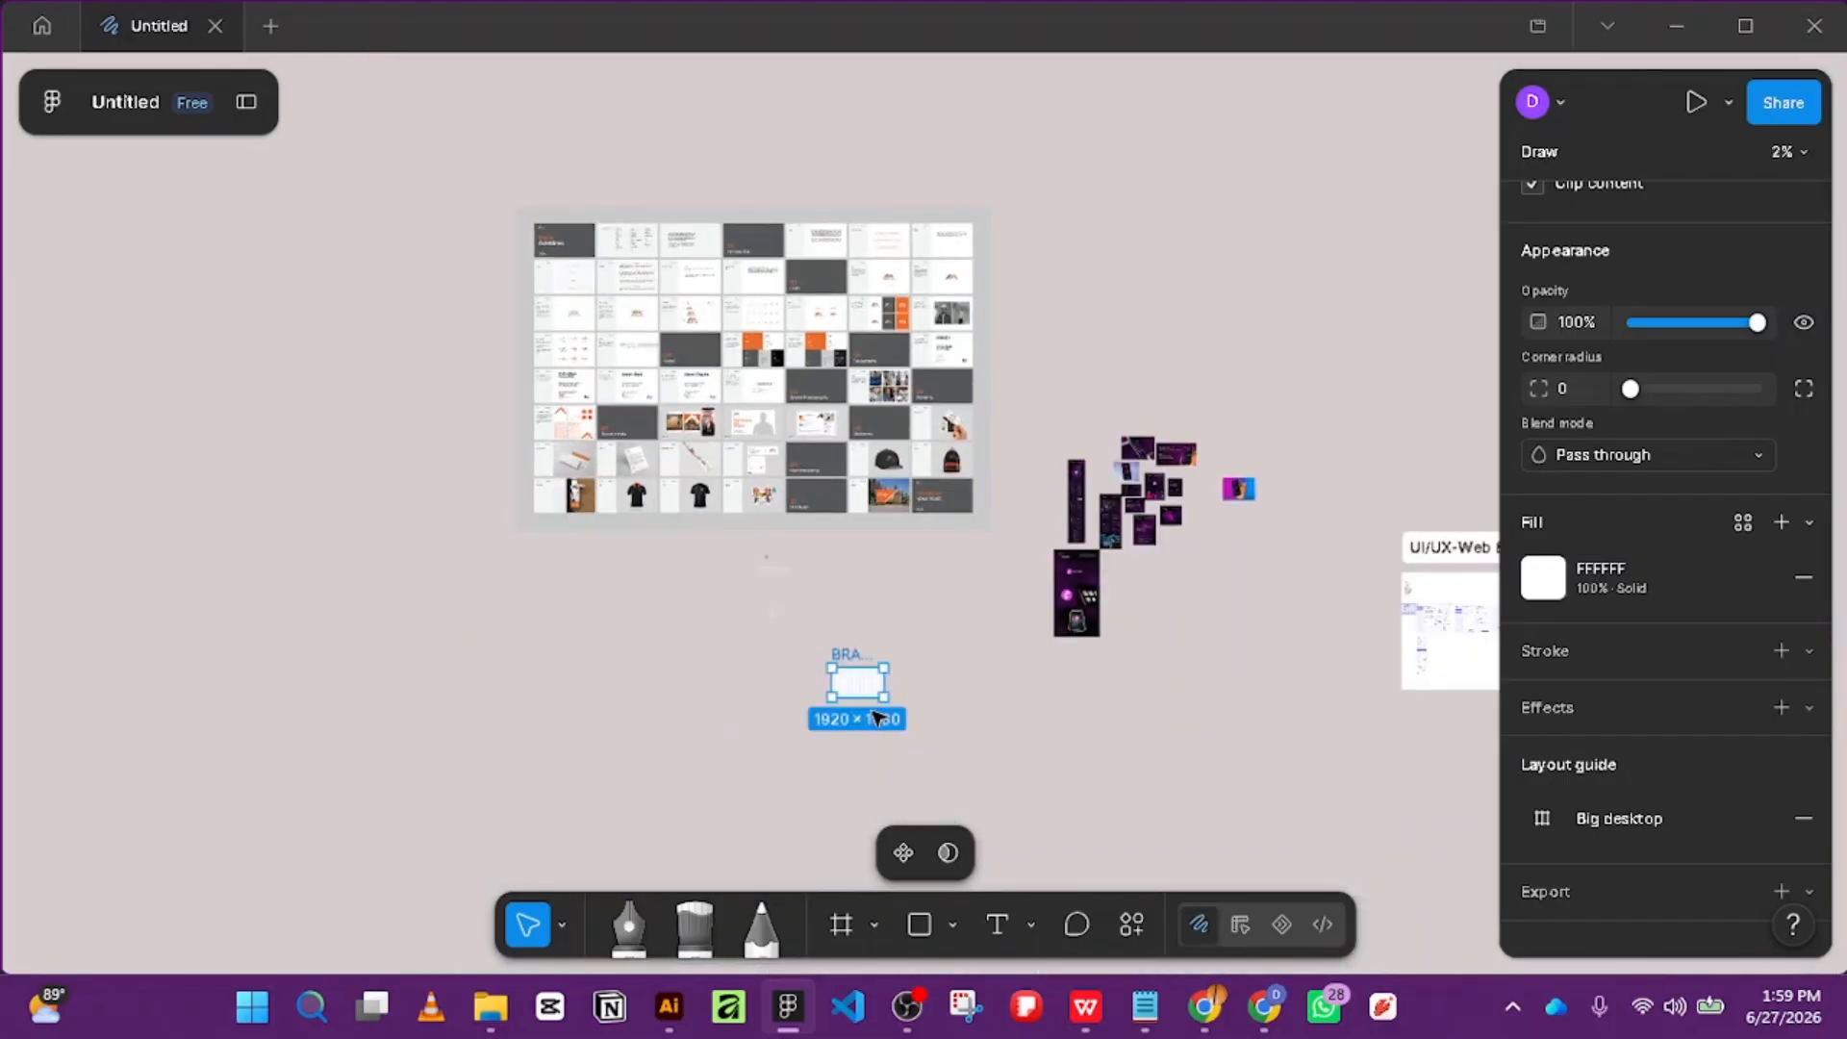
Draw a 1920 × 1080 rectangle that covers the whole BRAND GUIDELINE frame.
{"action": "scroll", "coordinate": [886, 713], "scroll_direction": "up", "scroll_amount": 3, "text": "ctrl"}
{"action": "left_click", "coordinate": [920, 924]}
{"action": "scroll", "coordinate": [811, 650], "scroll_direction": "up", "scroll_amount": 3, "text": "ctrl"}
{"action": "scroll", "coordinate": [1006, 727], "scroll_direction": "down", "scroll_amount": 3}
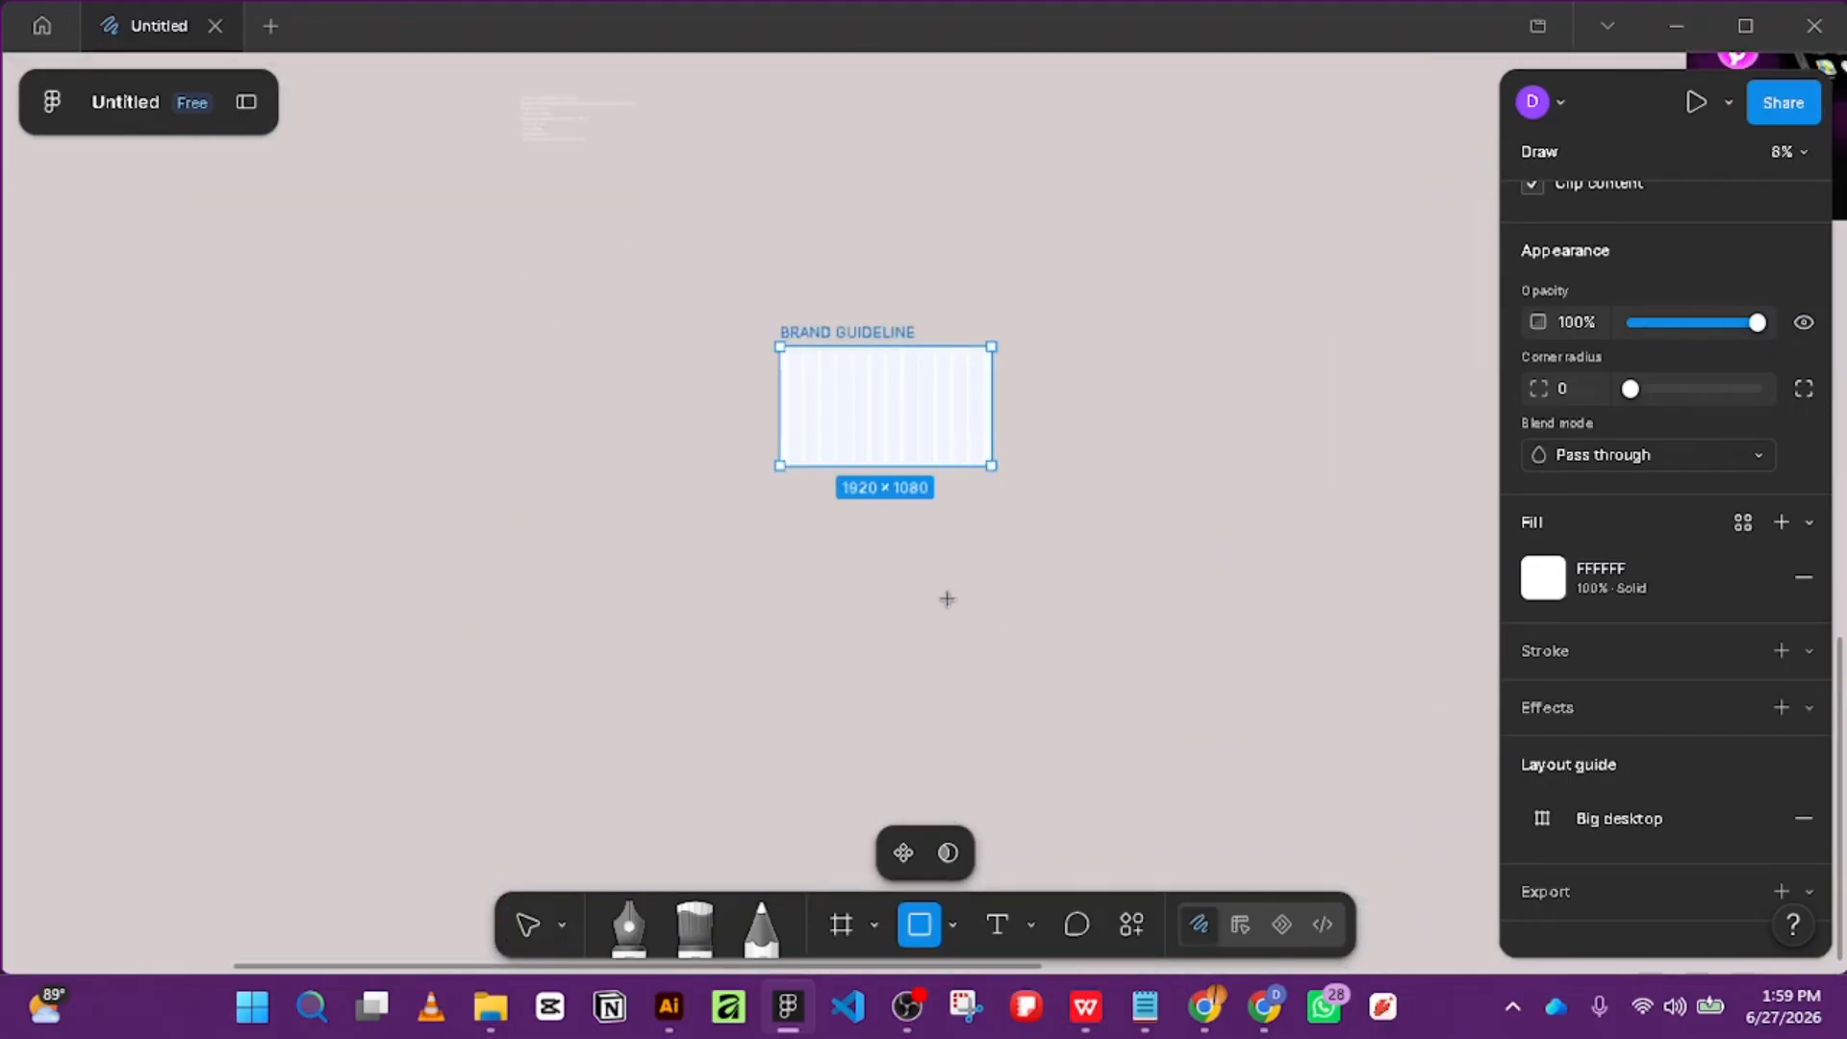
{"action": "scroll", "coordinate": [944, 598], "scroll_direction": "up", "scroll_amount": 3, "text": "ctrl"}
{"action": "scroll", "coordinate": [741, 539], "scroll_direction": "up", "scroll_amount": 3}
{"action": "scroll", "coordinate": [741, 539], "scroll_direction": "up", "scroll_amount": 2, "text": "ctrl"}
{"action": "scroll", "coordinate": [915, 638], "scroll_direction": "down", "scroll_amount": 3}
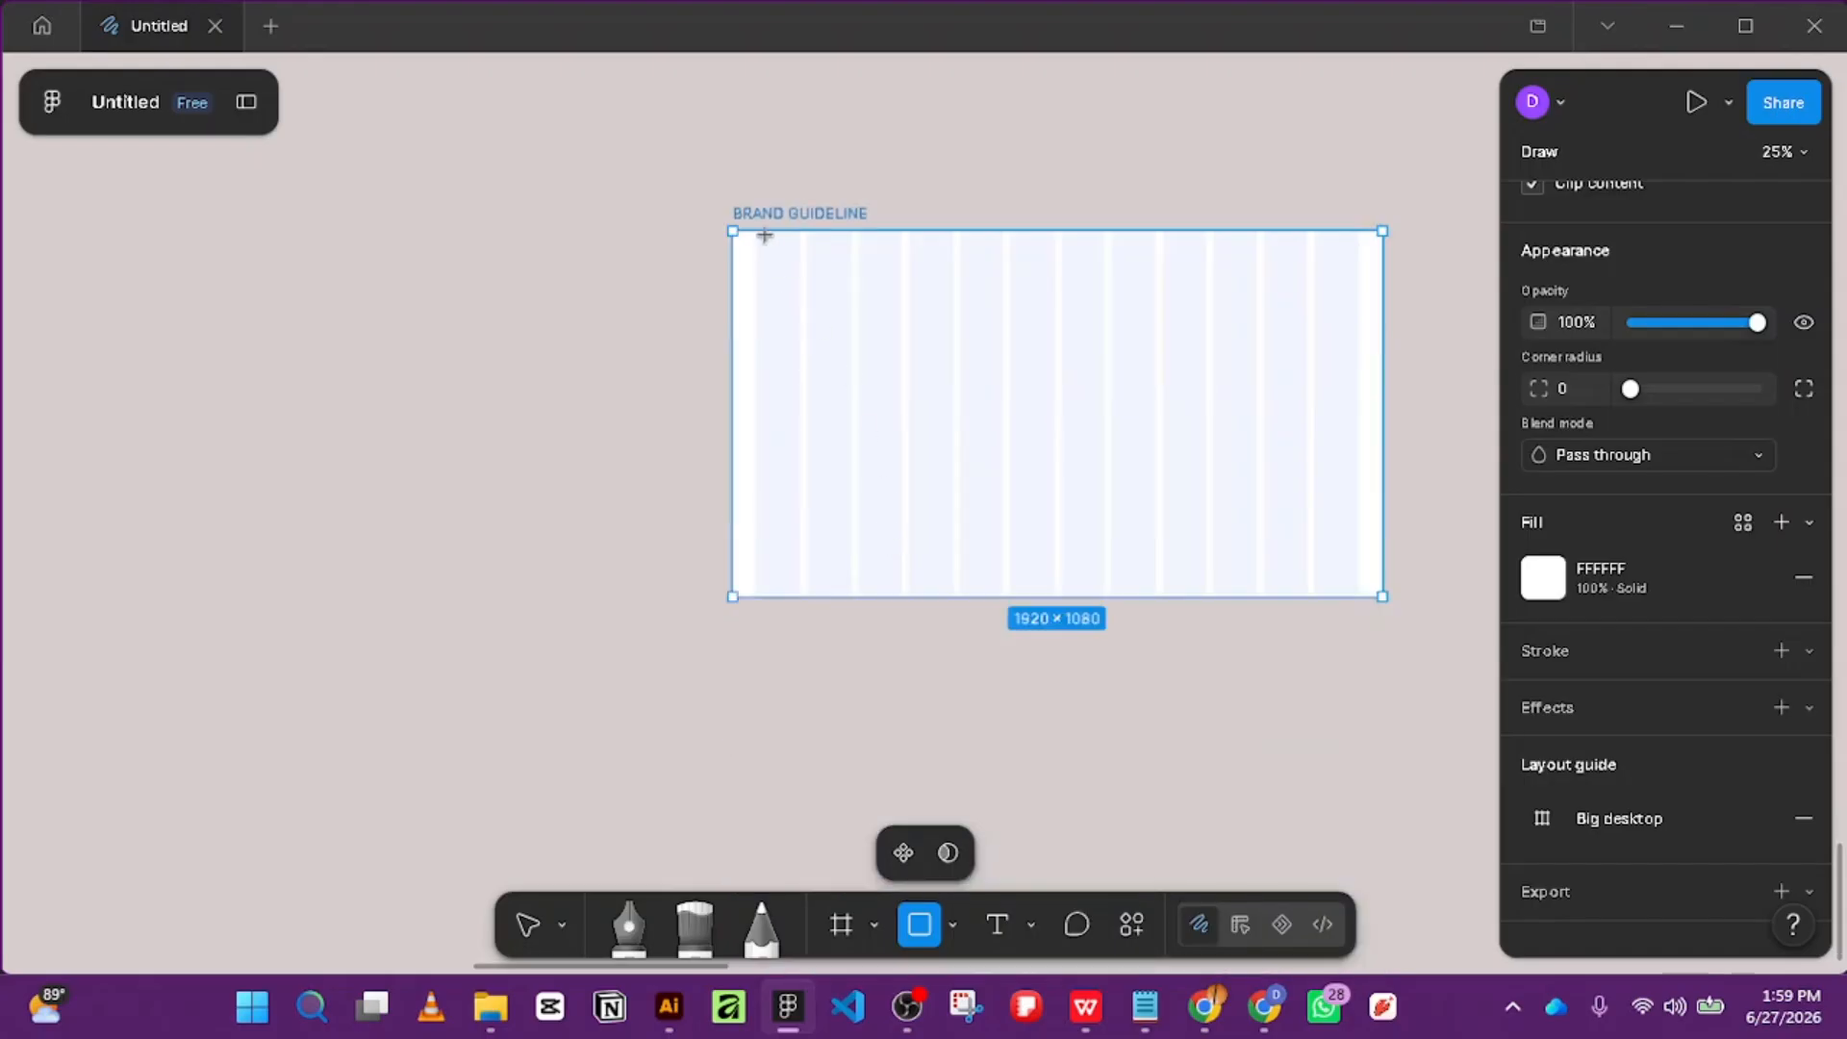
{"action": "left_click_drag", "start_coordinate": [733, 230], "coordinate": [1383, 596]}
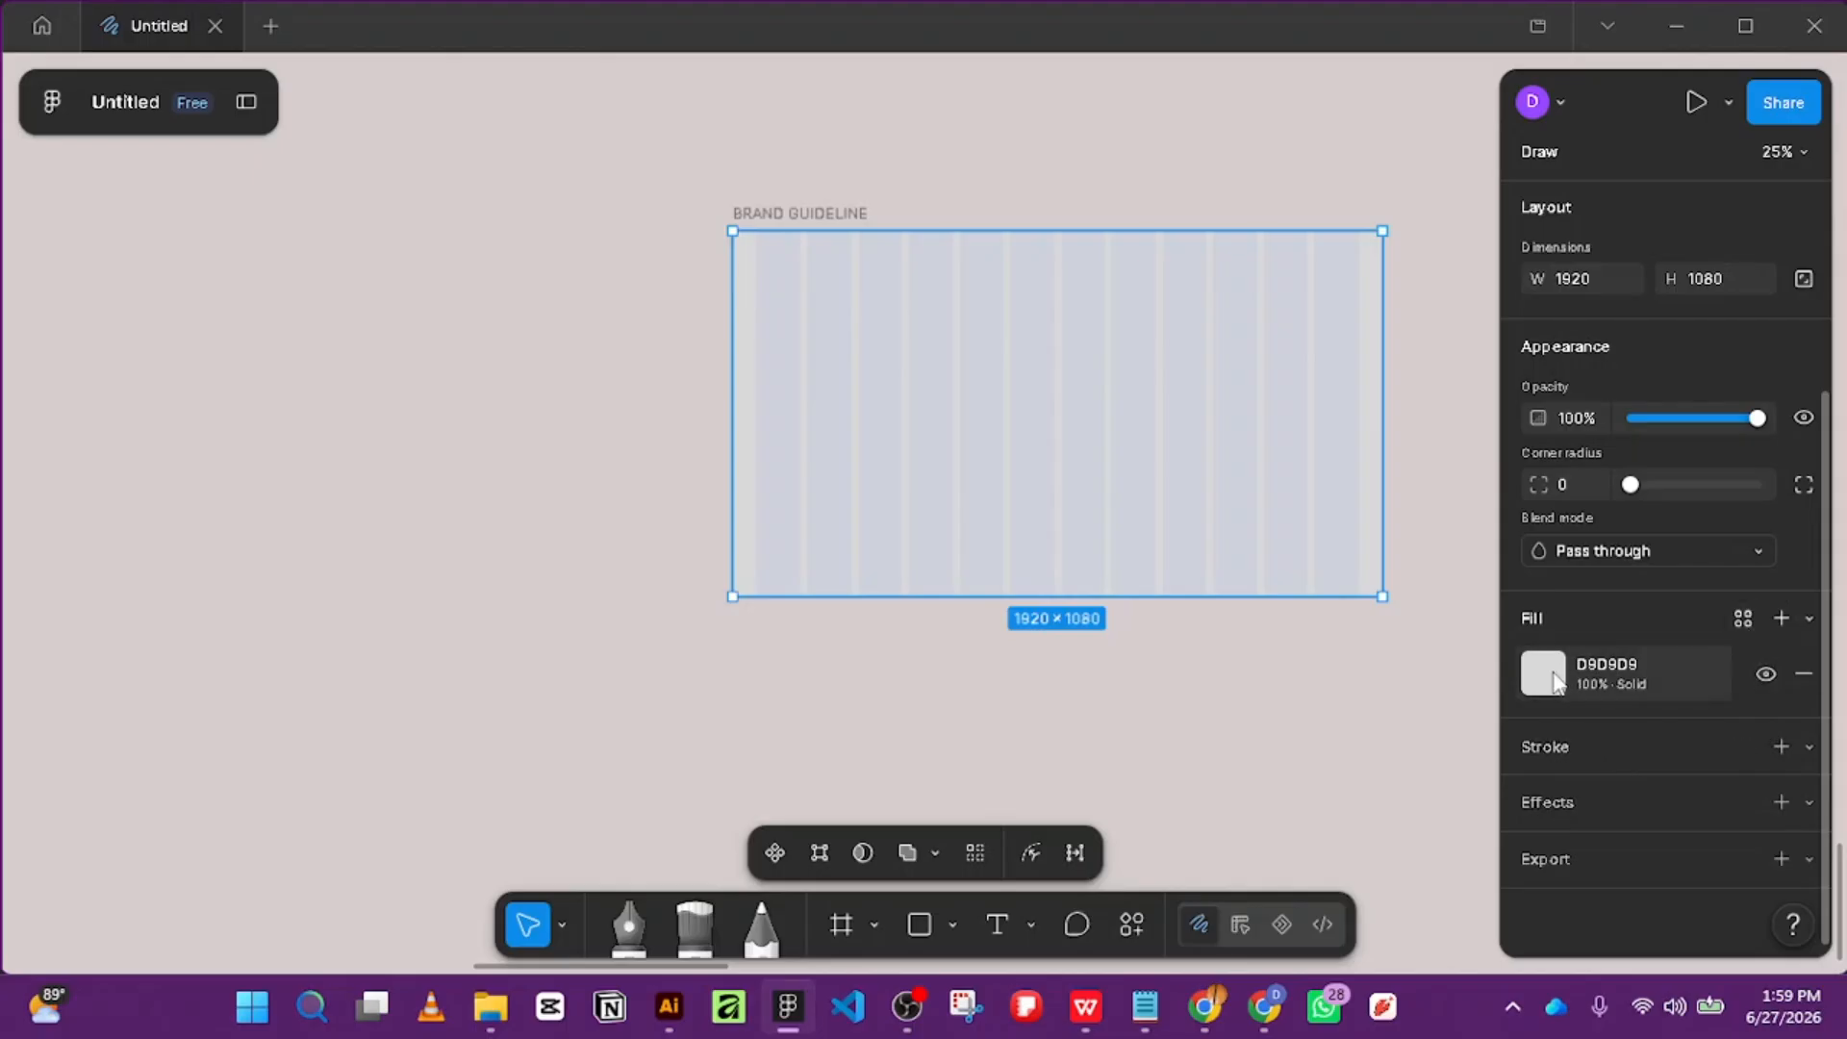
Fill the rectangle with the Primary Color style from the Primary (Blue) library group and clear the selection.
{"action": "left_click", "coordinate": [1741, 618]}
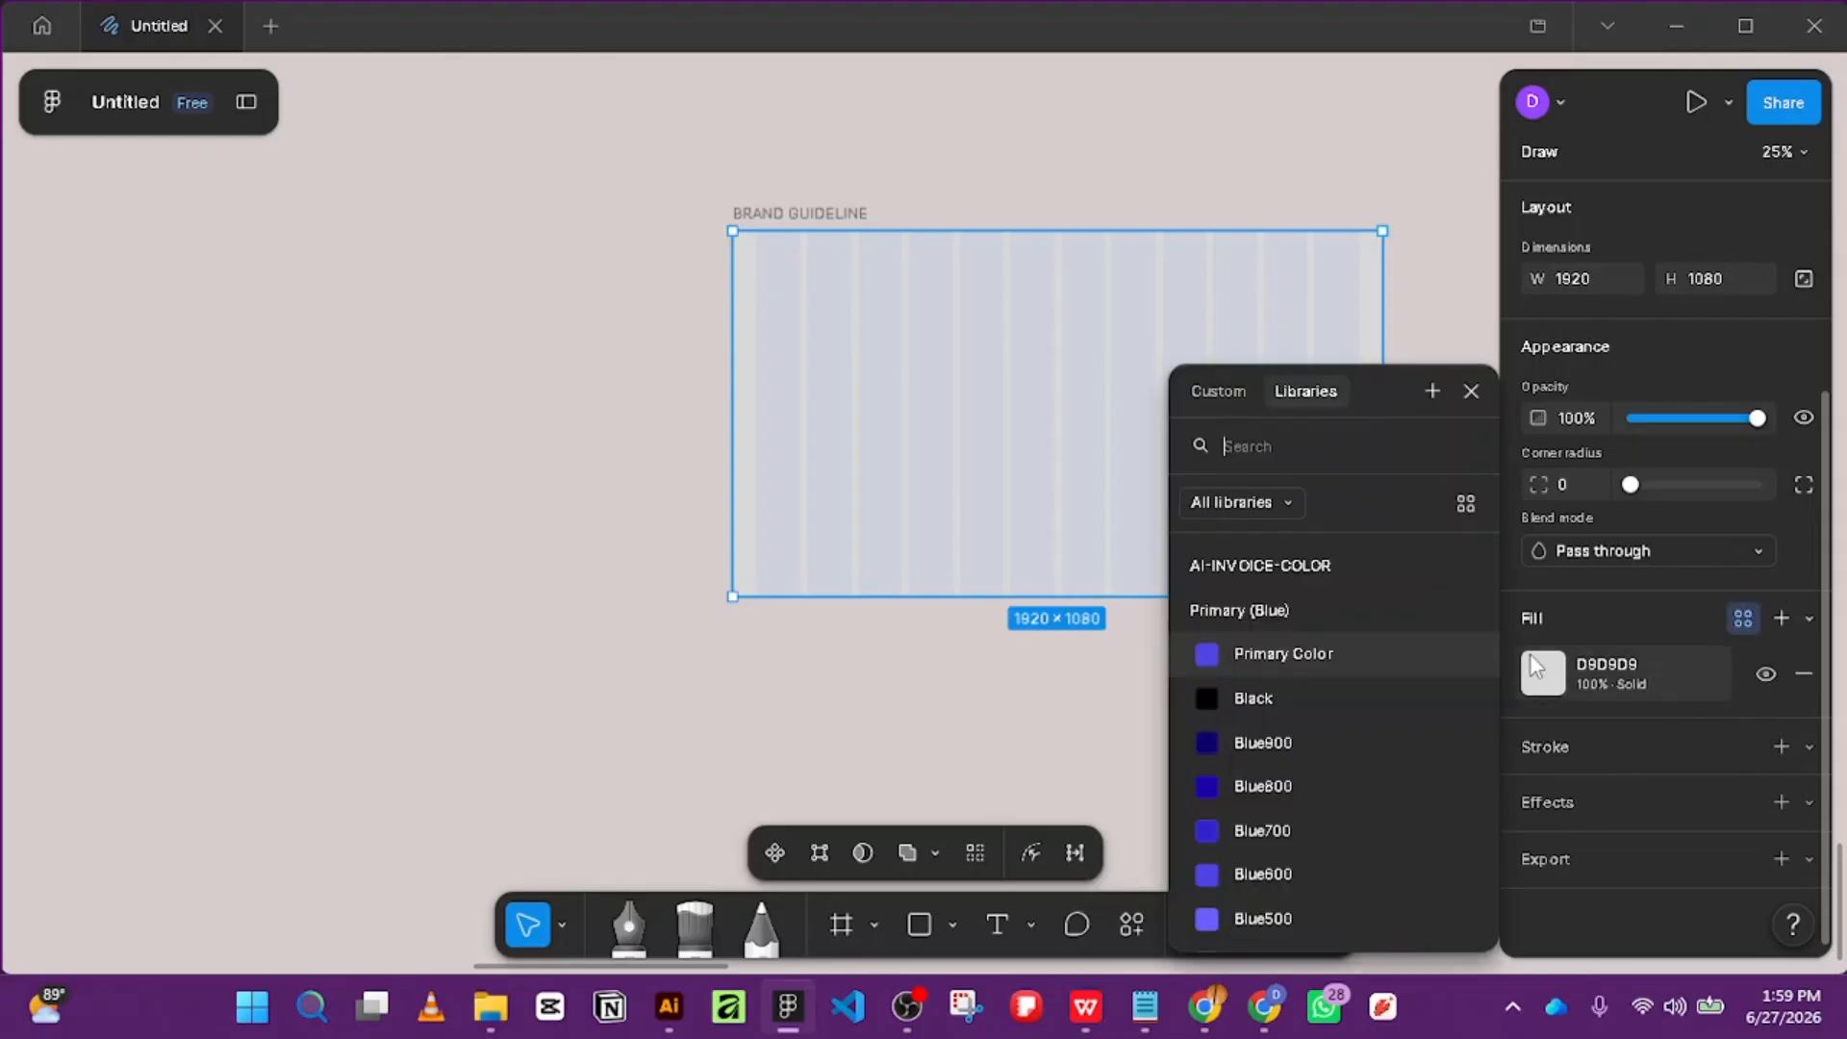
{"action": "left_click", "coordinate": [1299, 673]}
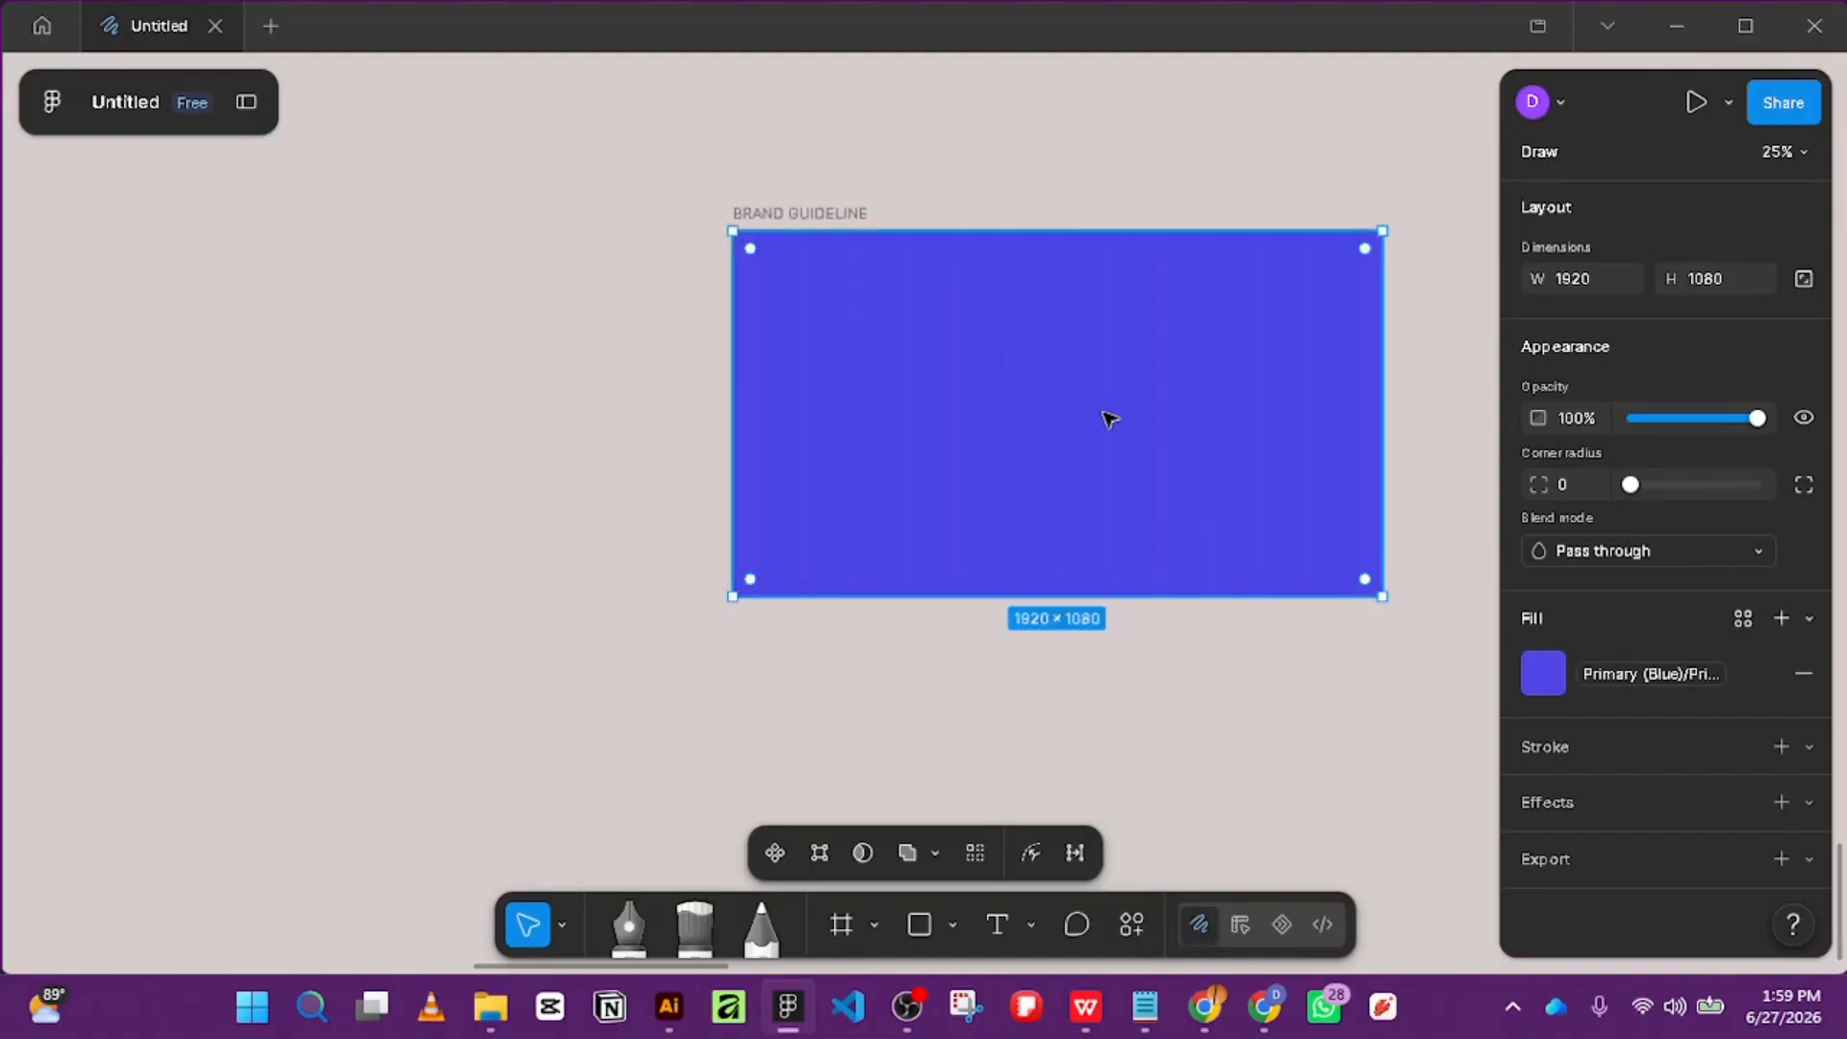
{"action": "left_click", "coordinate": [1356, 160]}
Try the Desktop-Grid2 layout guide style on the blue-covered frame, settle on Desktop-Grid, and clear the selection.
{"action": "scroll", "coordinate": [1134, 177], "scroll_direction": "down", "scroll_amount": 5, "text": "ctrl"}
{"action": "scroll", "coordinate": [1109, 513], "scroll_direction": "up", "scroll_amount": 3}
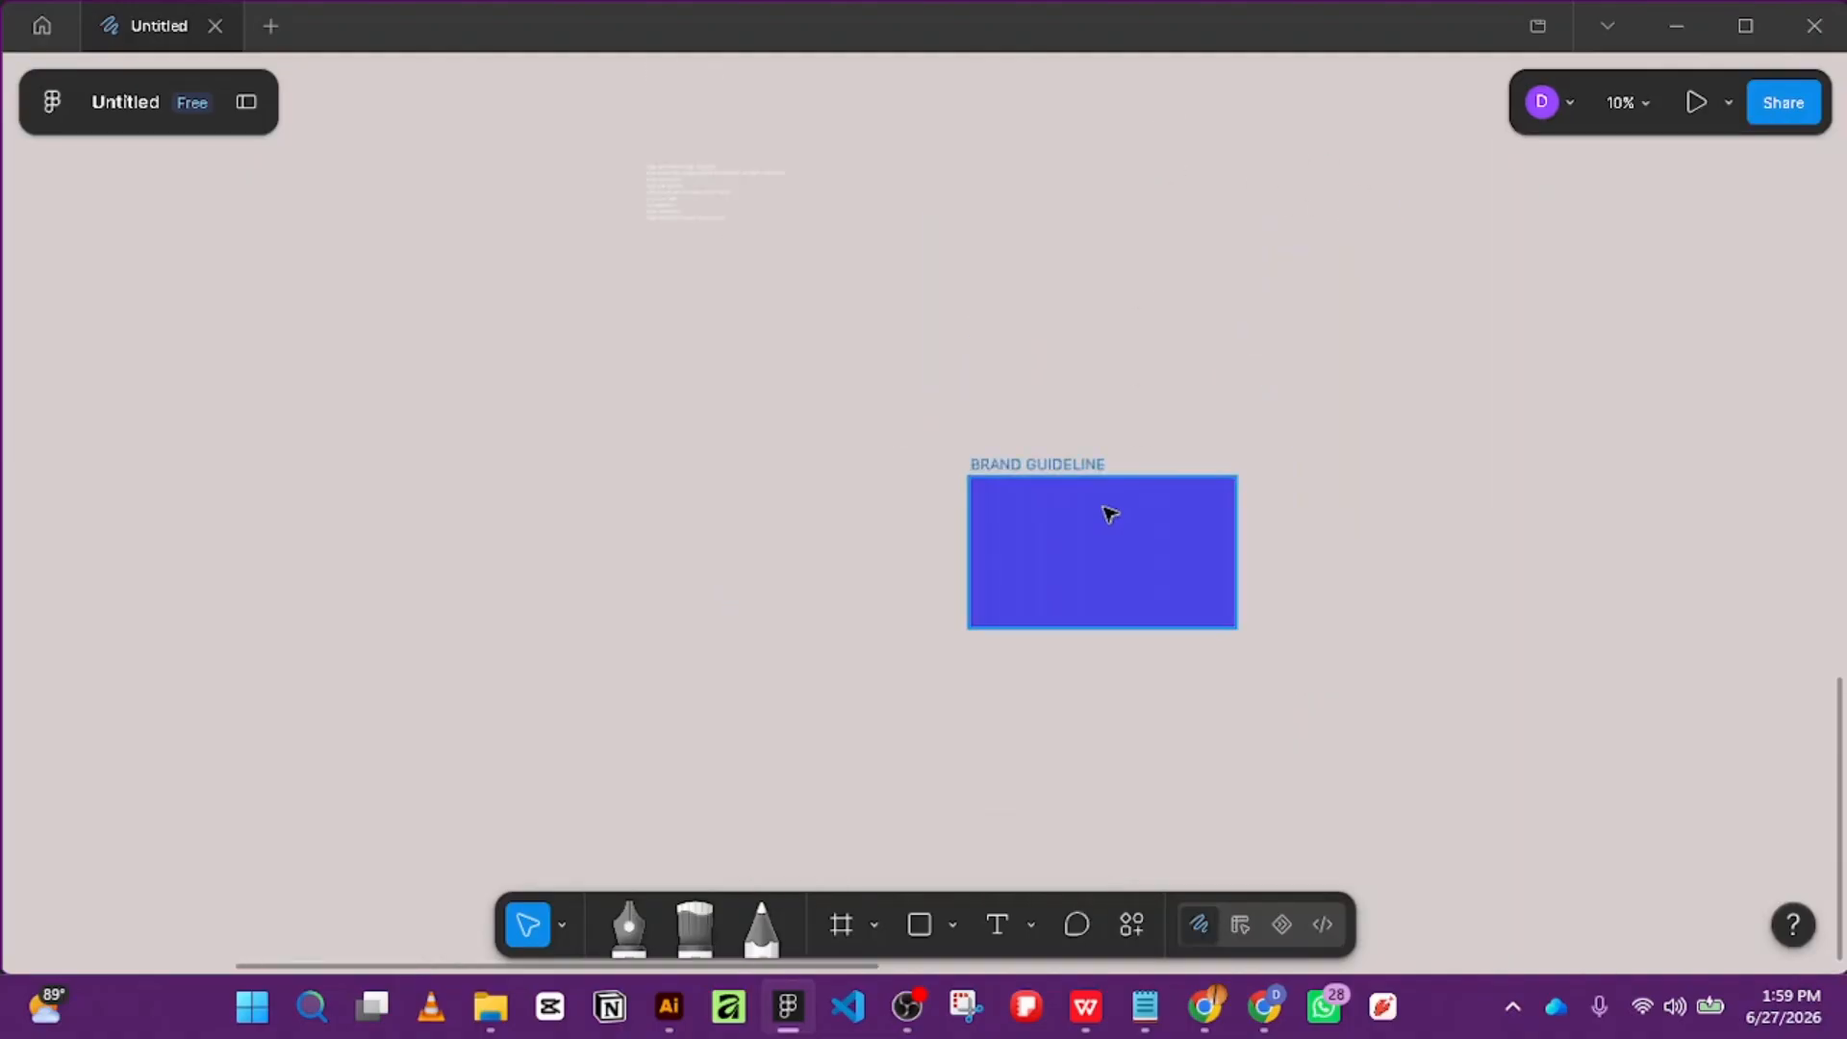
{"action": "left_click", "coordinate": [1110, 514]}
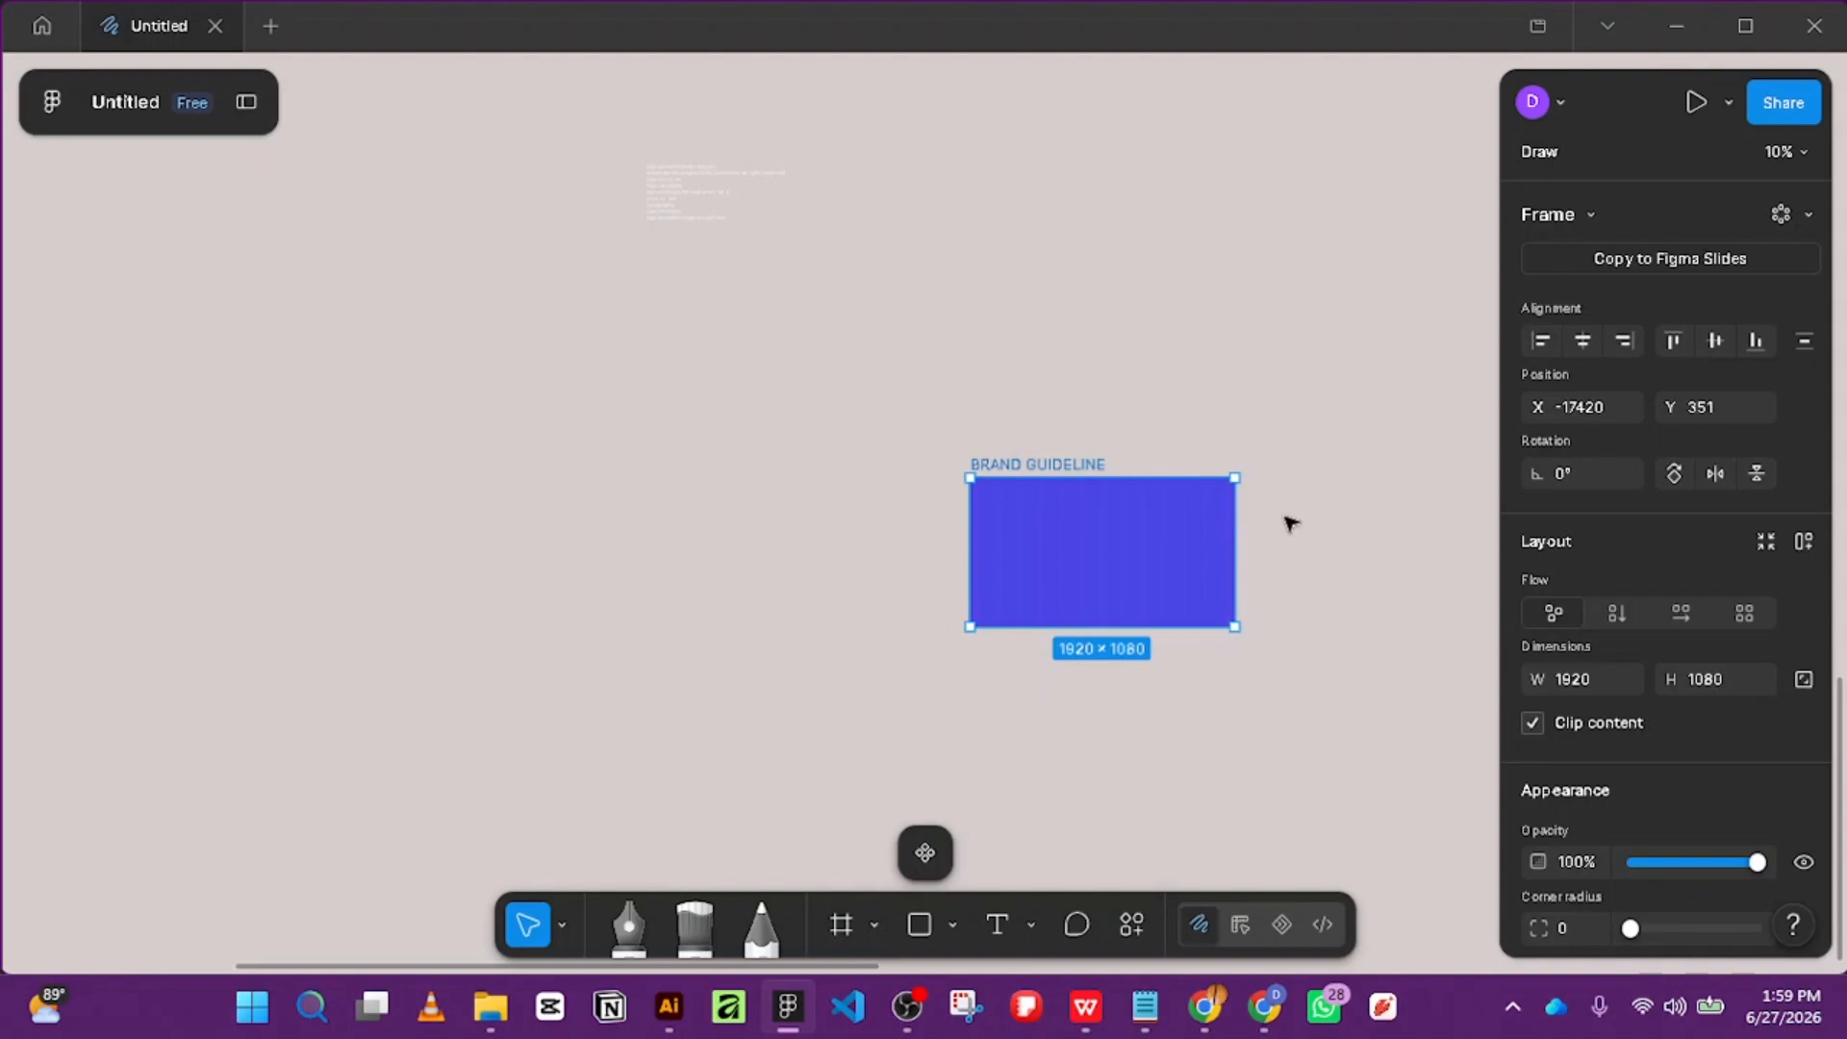
{"action": "scroll", "coordinate": [1166, 618], "scroll_direction": "up", "scroll_amount": 4, "text": "ctrl"}
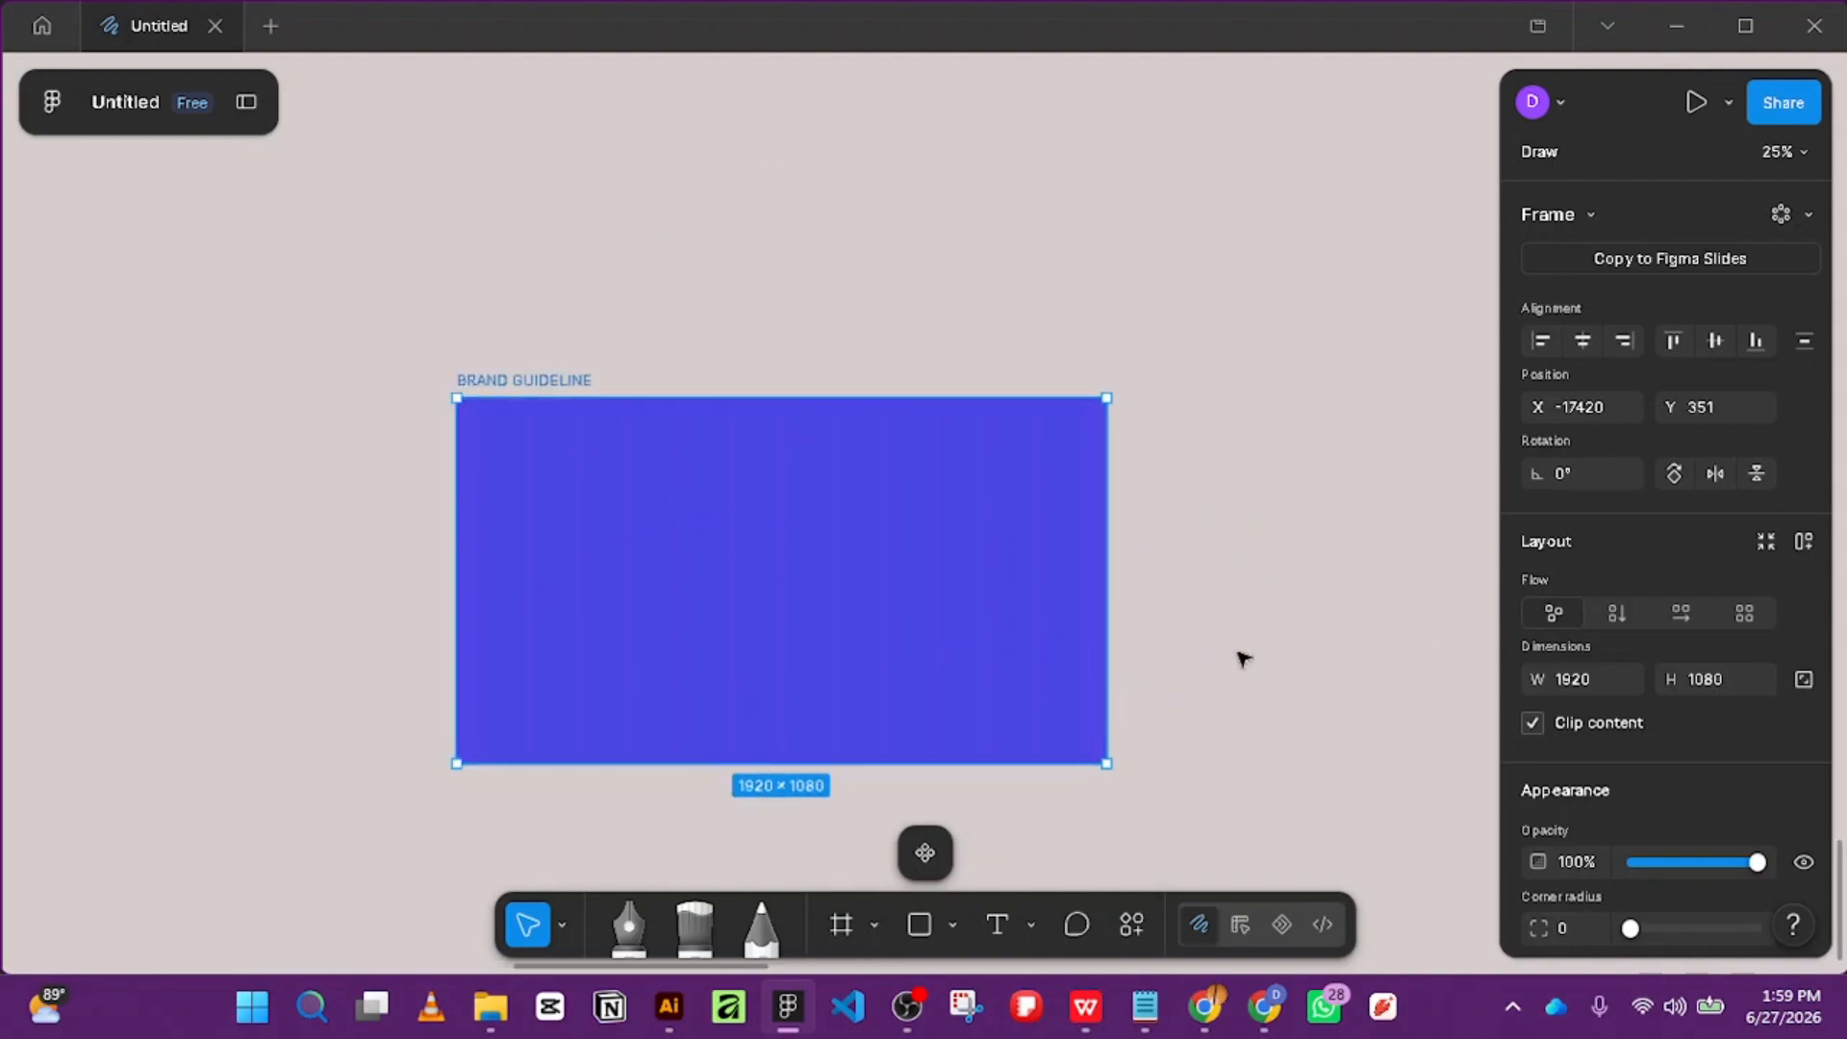
{"action": "scroll", "coordinate": [1634, 624], "scroll_direction": "down", "scroll_amount": 1}
{"action": "scroll", "coordinate": [1638, 654], "scroll_direction": "down", "scroll_amount": 6}
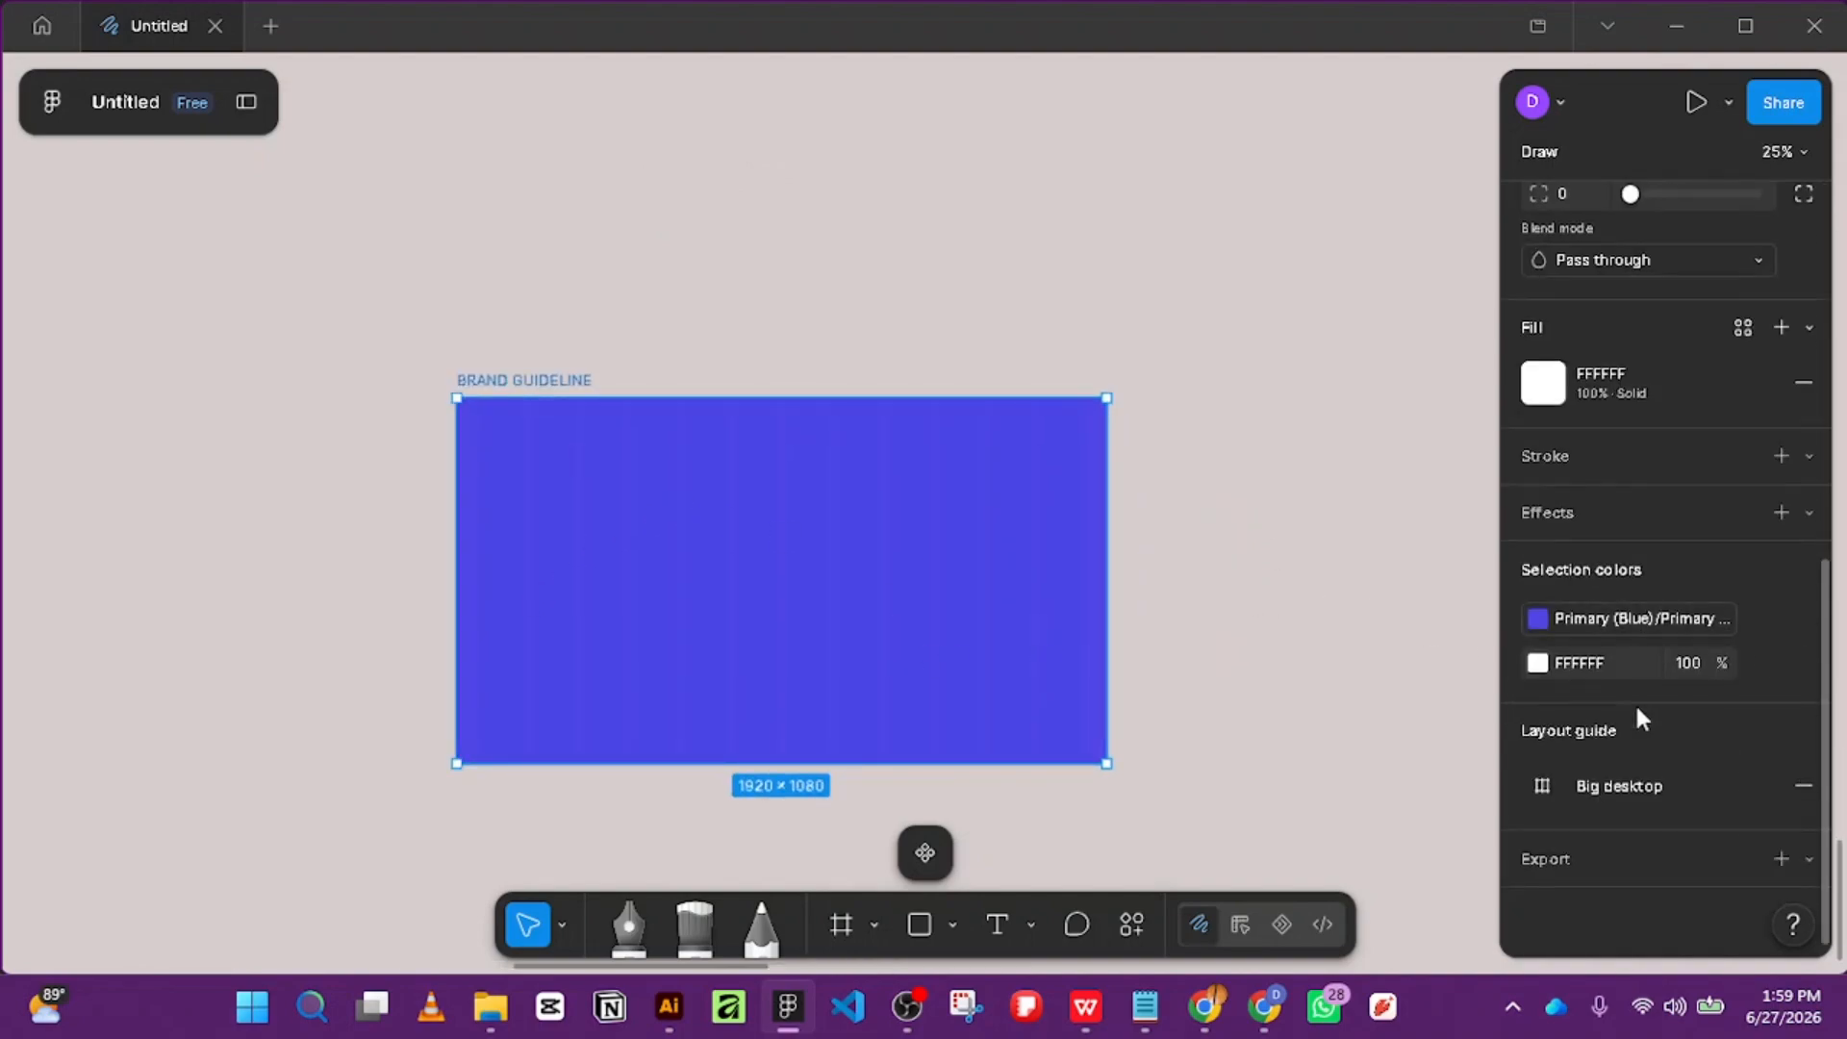
{"action": "left_click", "coordinate": [1610, 786]}
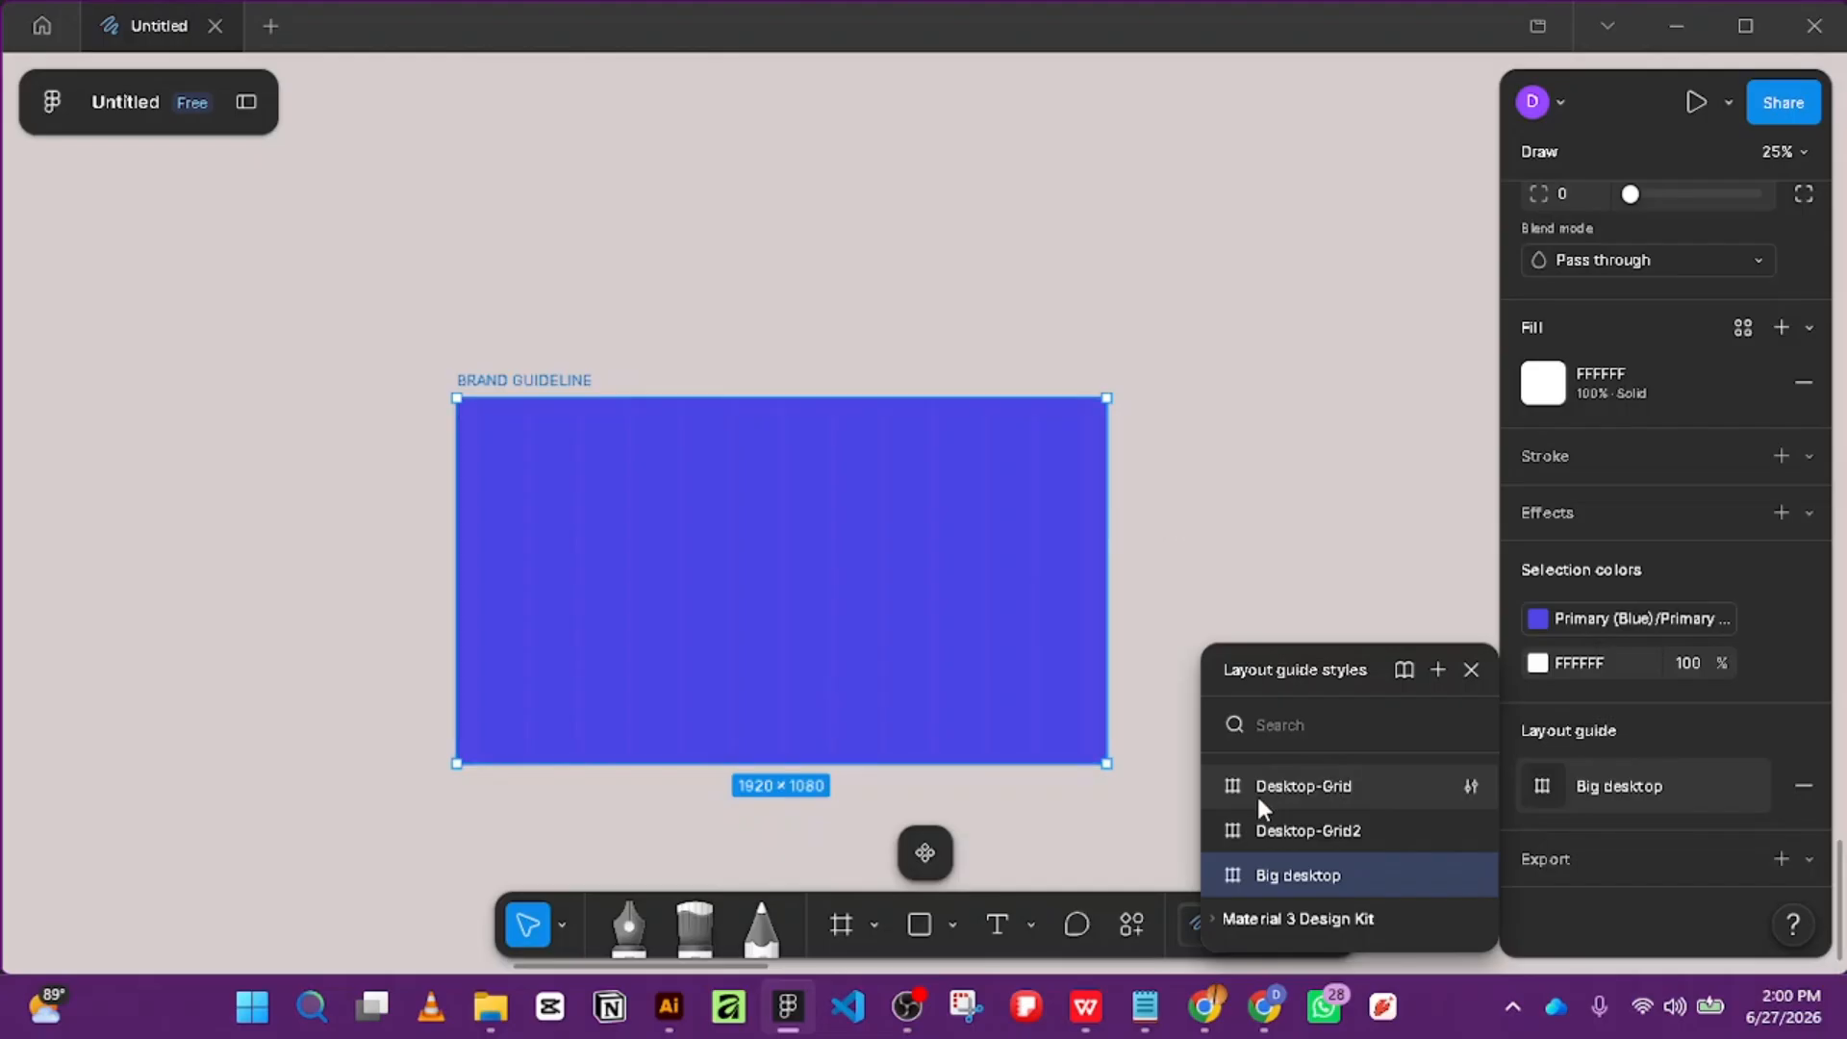
{"action": "left_click", "coordinate": [1242, 827]}
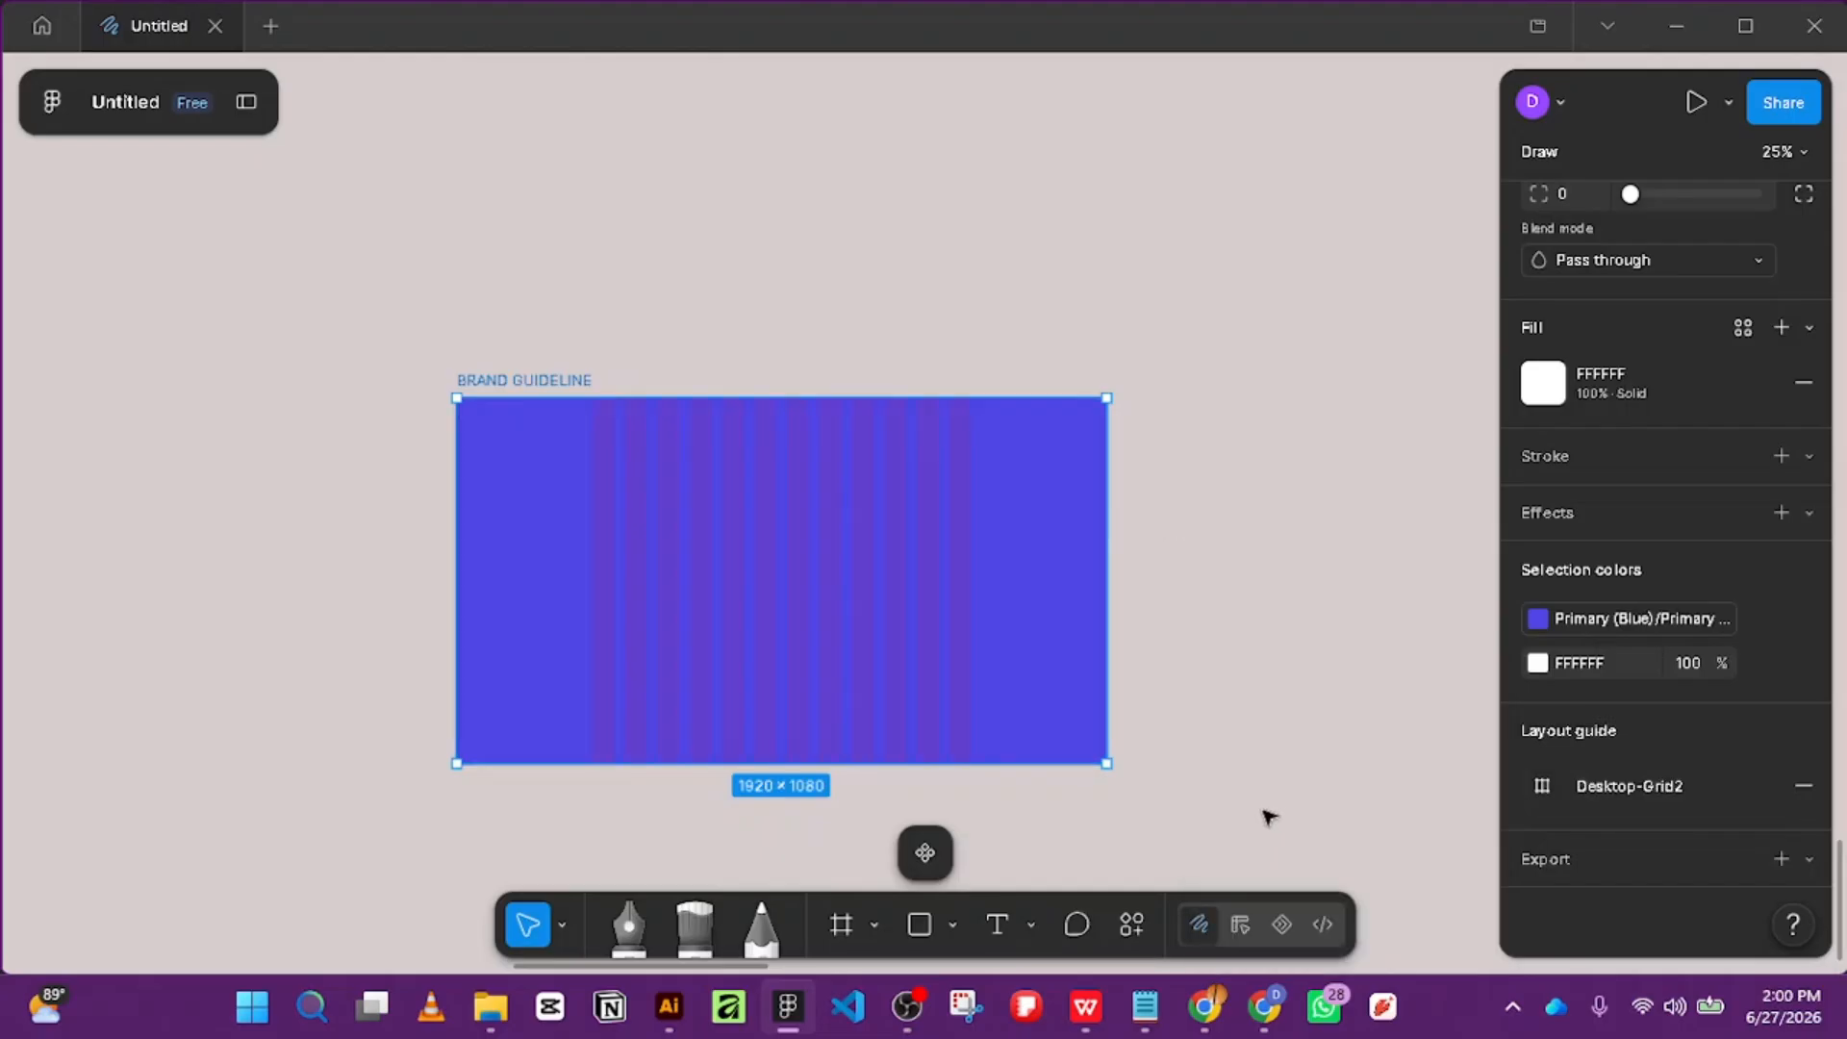
{"action": "left_click", "coordinate": [1629, 787]}
{"action": "left_click", "coordinate": [1310, 775]}
{"action": "left_click", "coordinate": [1203, 482]}
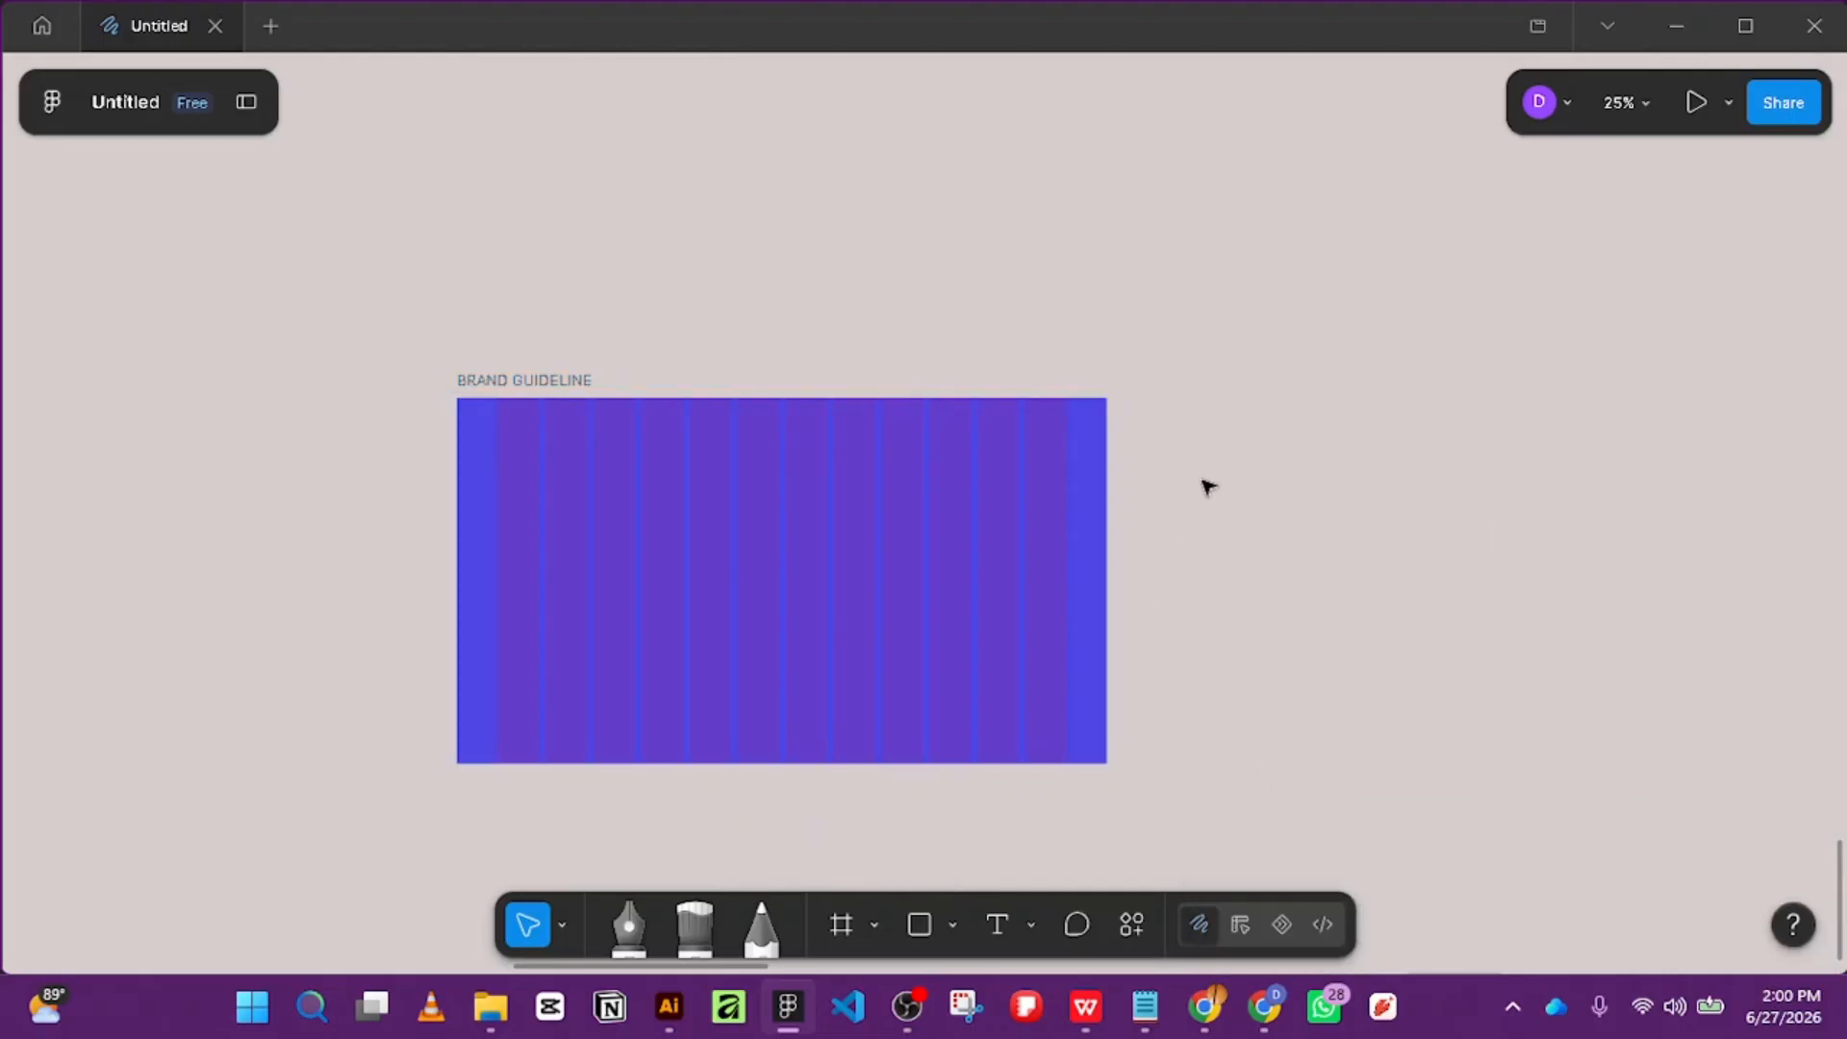
Review the brand guidelines reference image and how the reference material is laid out around the BRAND GUIDELINE frame.
{"action": "scroll", "coordinate": [1203, 481], "scroll_direction": "down", "scroll_amount": 3}
{"action": "scroll", "coordinate": [1250, 466], "scroll_direction": "up", "scroll_amount": 10}
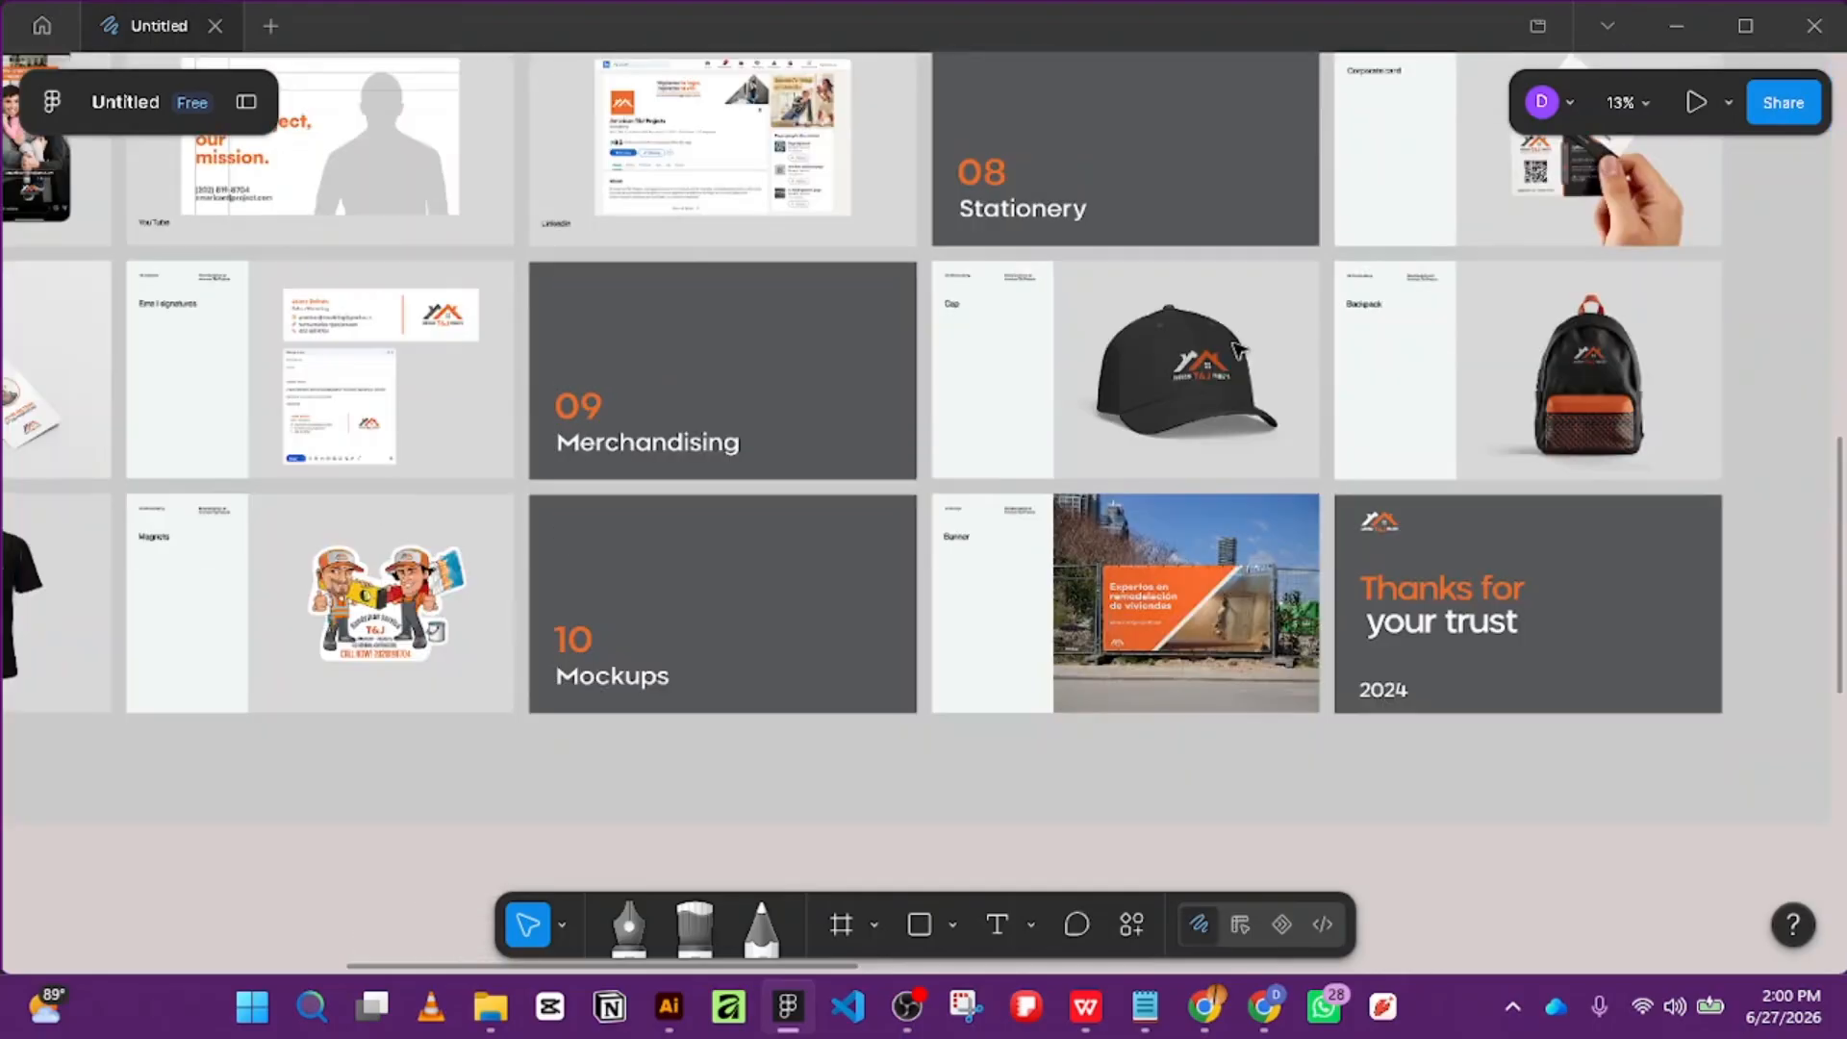
{"action": "scroll", "coordinate": [1337, 408], "scroll_direction": "down", "scroll_amount": 3}
{"action": "scroll", "coordinate": [1337, 409], "scroll_direction": "down", "scroll_amount": 3}
{"action": "scroll", "coordinate": [1742, 509], "scroll_direction": "up", "scroll_amount": 3}
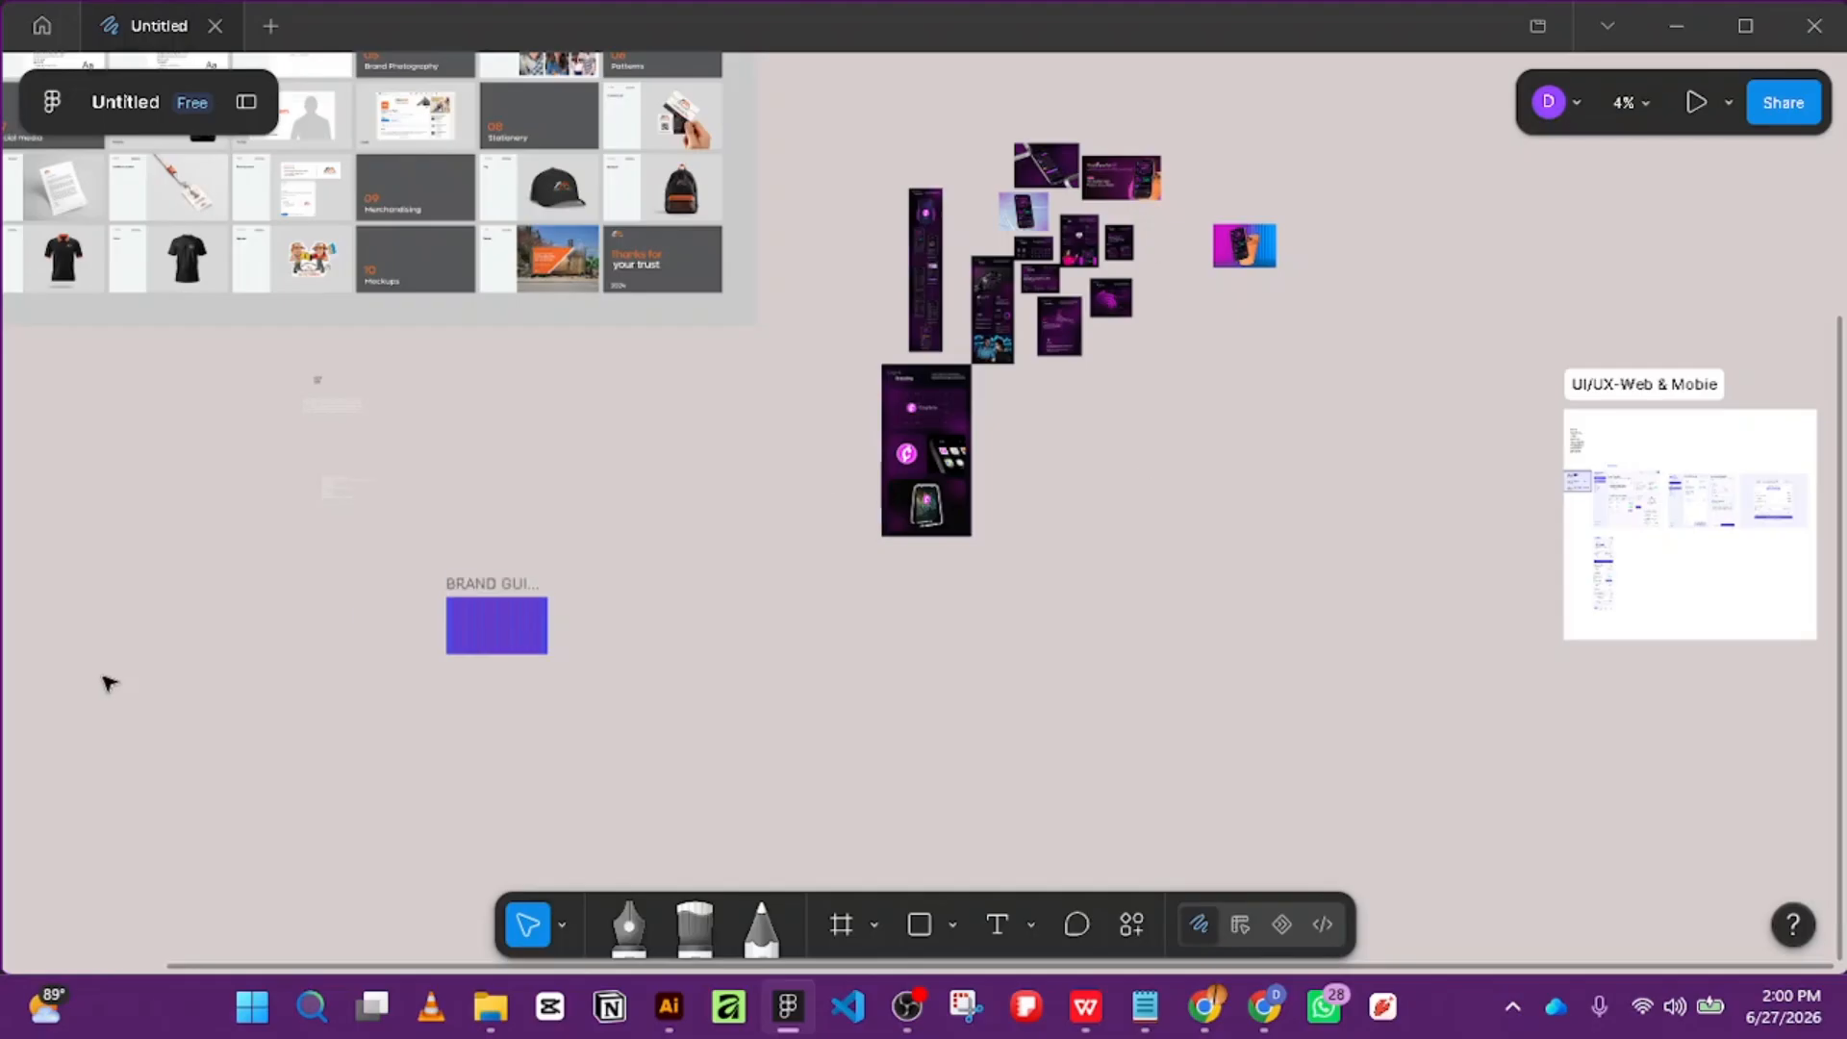
{"action": "scroll", "coordinate": [387, 605], "scroll_direction": "up", "scroll_amount": 5}
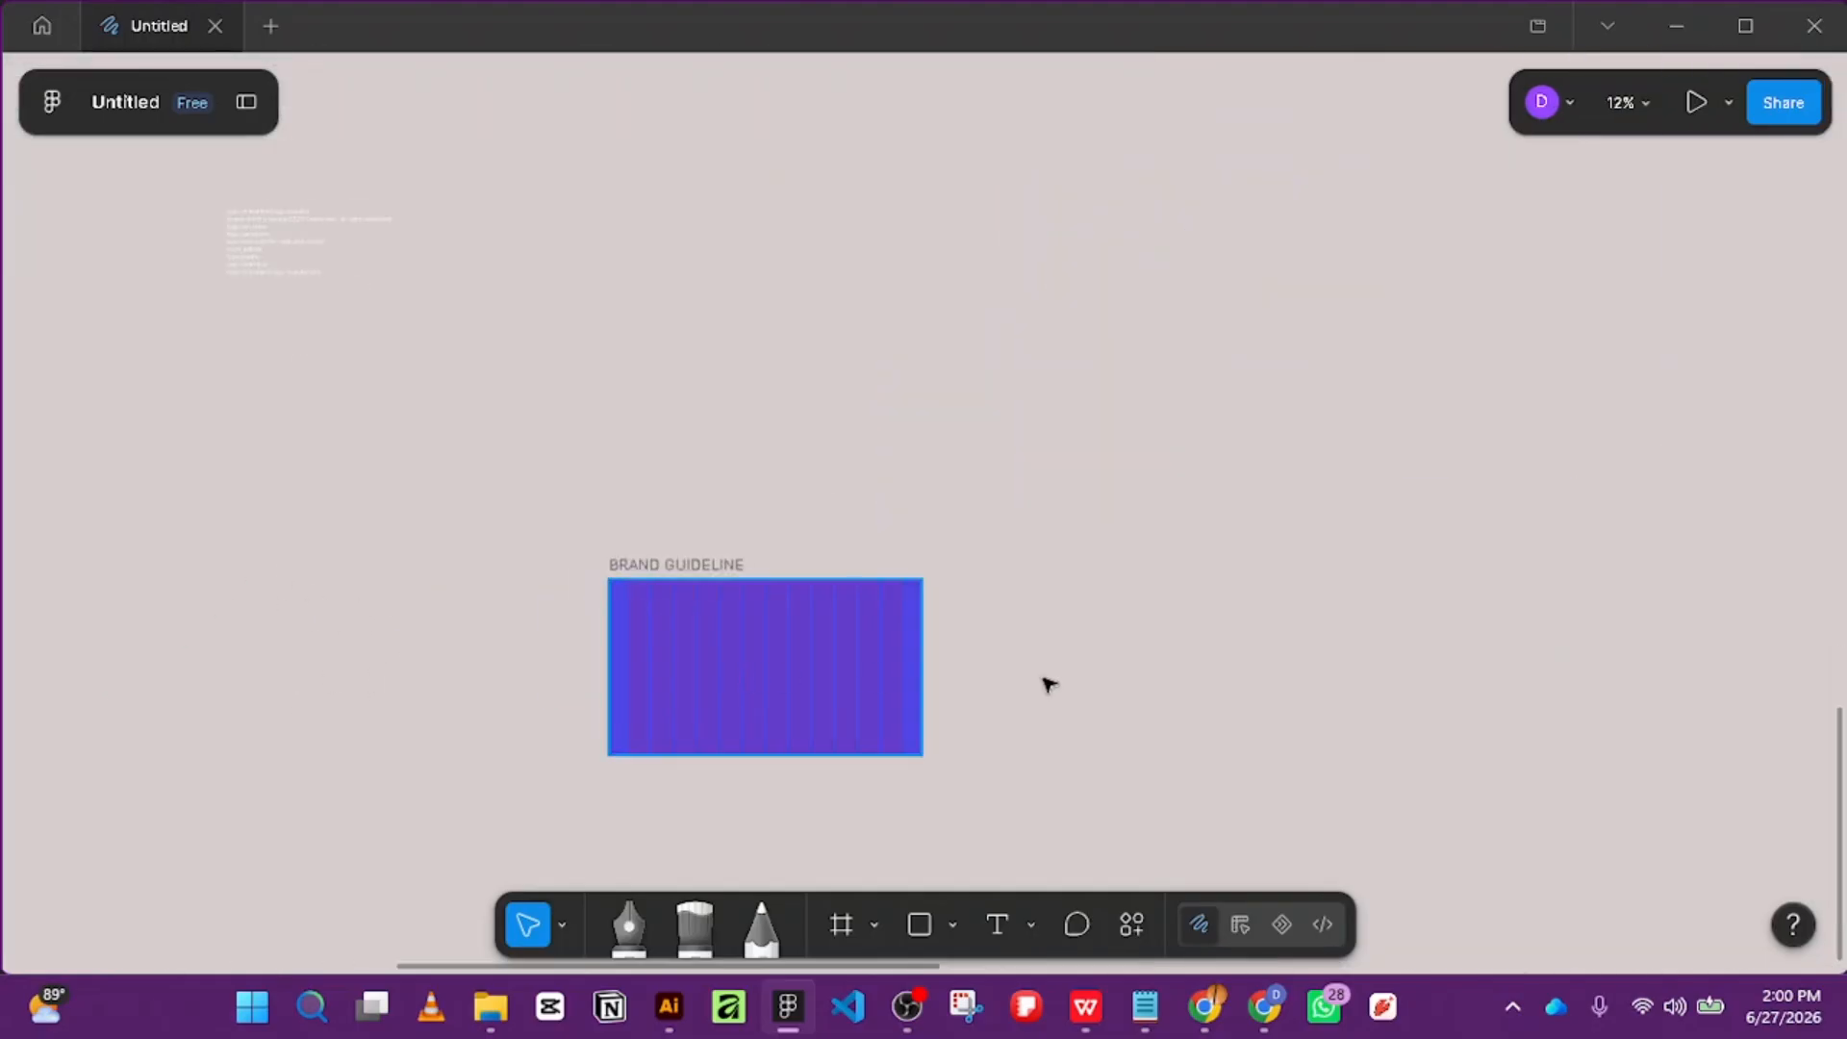
{"action": "scroll", "coordinate": [1125, 526], "scroll_direction": "down", "scroll_amount": 1}
{"action": "scroll", "coordinate": [1128, 525], "scroll_direction": "down", "scroll_amount": 2}
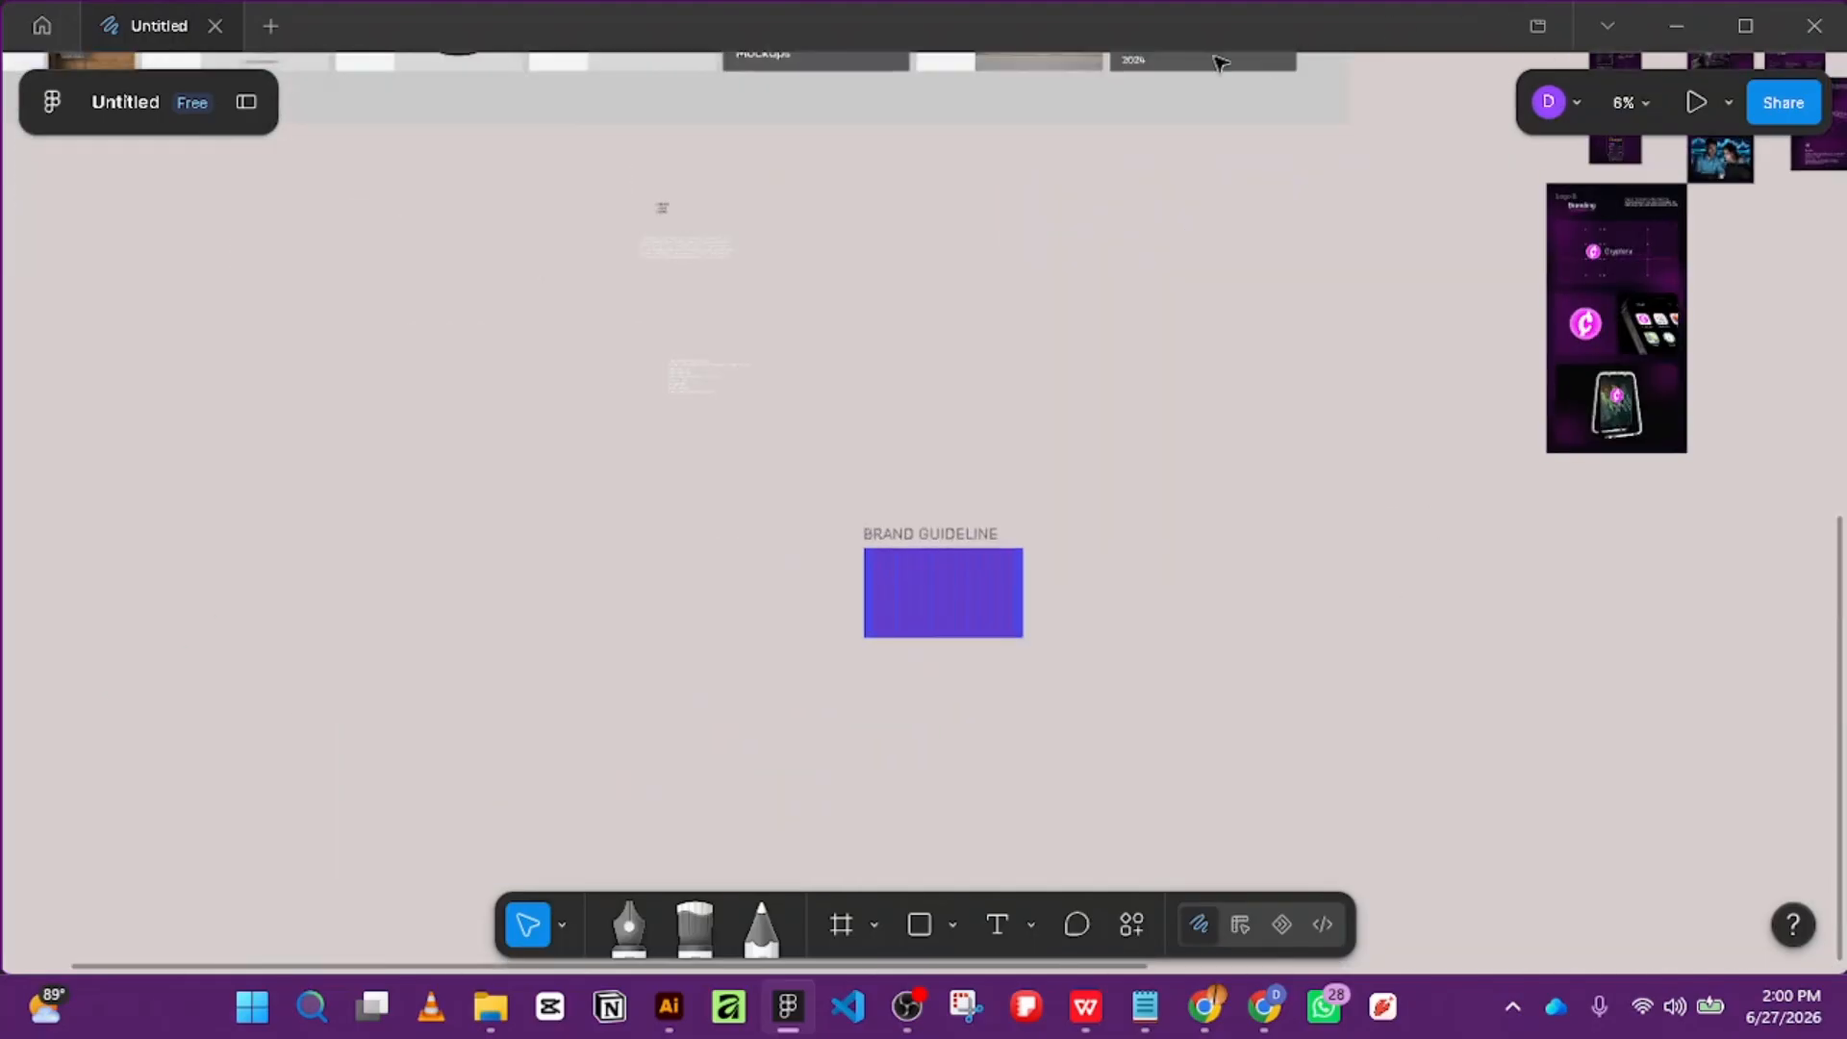
{"action": "scroll", "coordinate": [1216, 173], "scroll_direction": "down", "scroll_amount": 5}
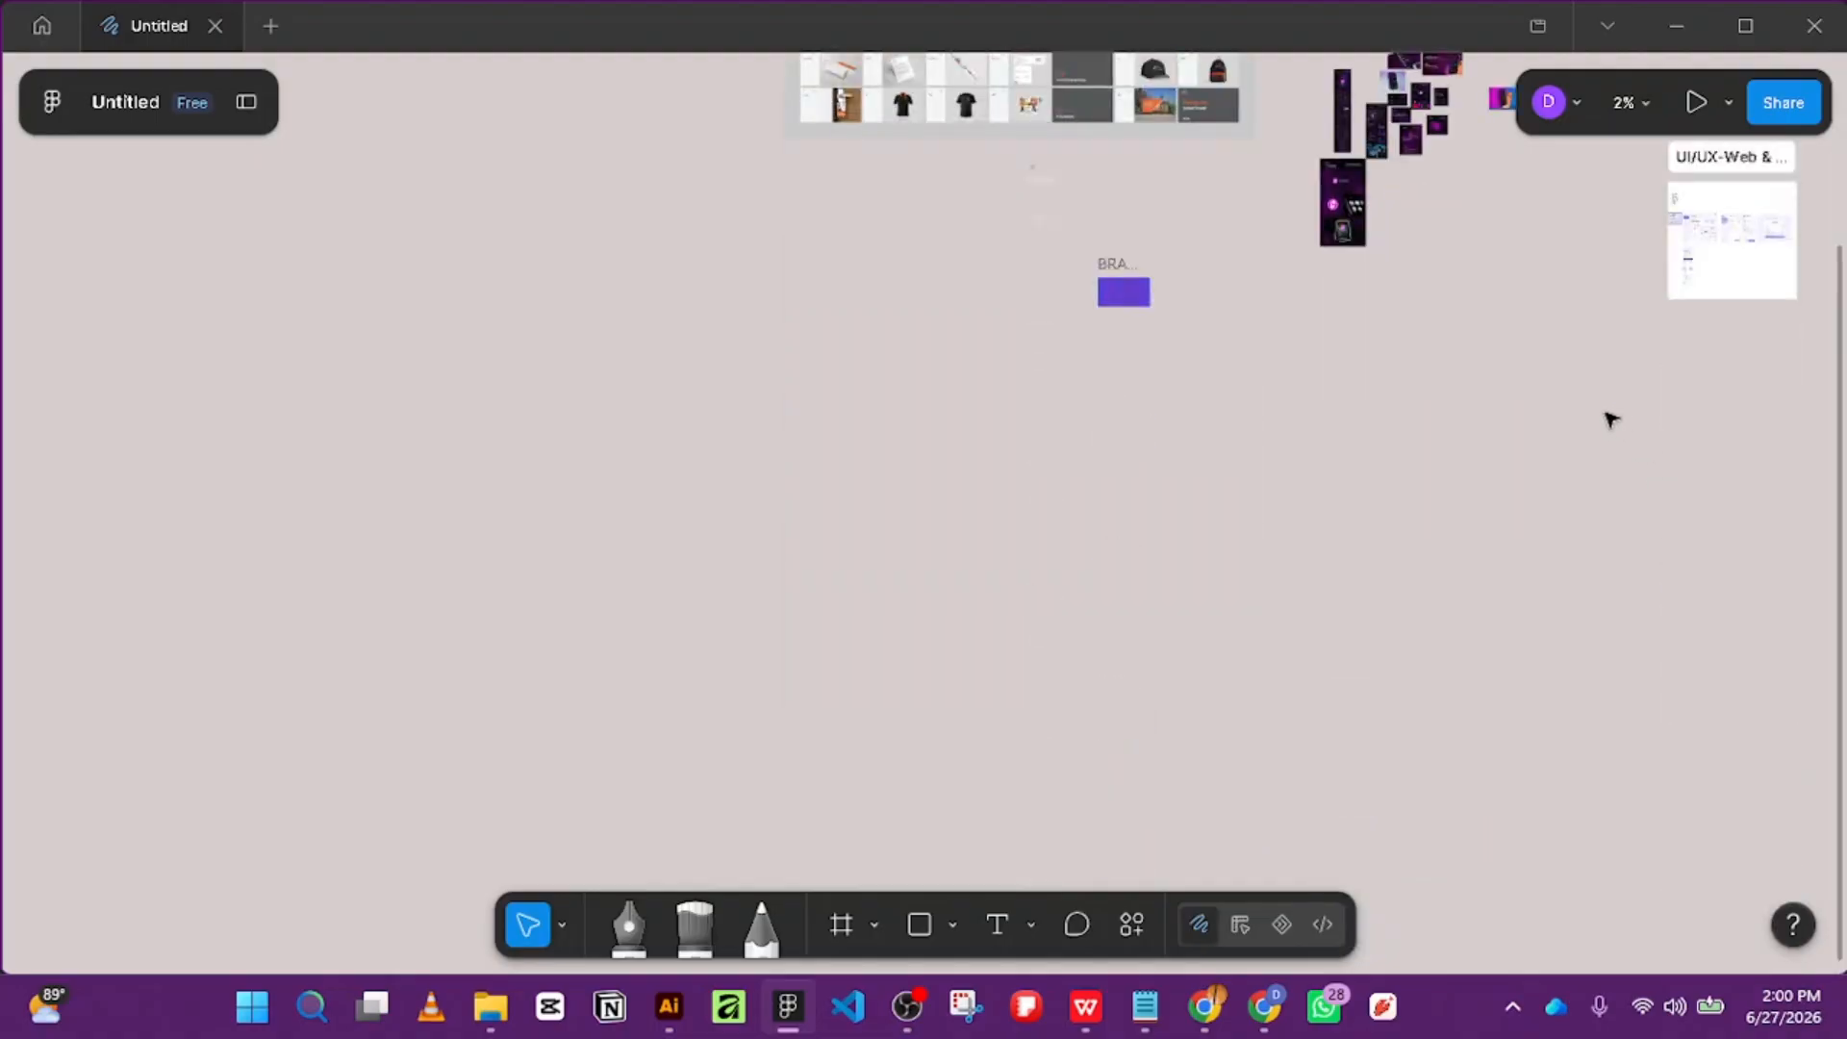
{"action": "scroll", "coordinate": [781, 125], "scroll_direction": "up", "scroll_amount": 3}
{"action": "scroll", "coordinate": [897, 237], "scroll_direction": "up", "scroll_amount": 3}
{"action": "scroll", "coordinate": [748, 245], "scroll_direction": "up", "scroll_amount": 6}
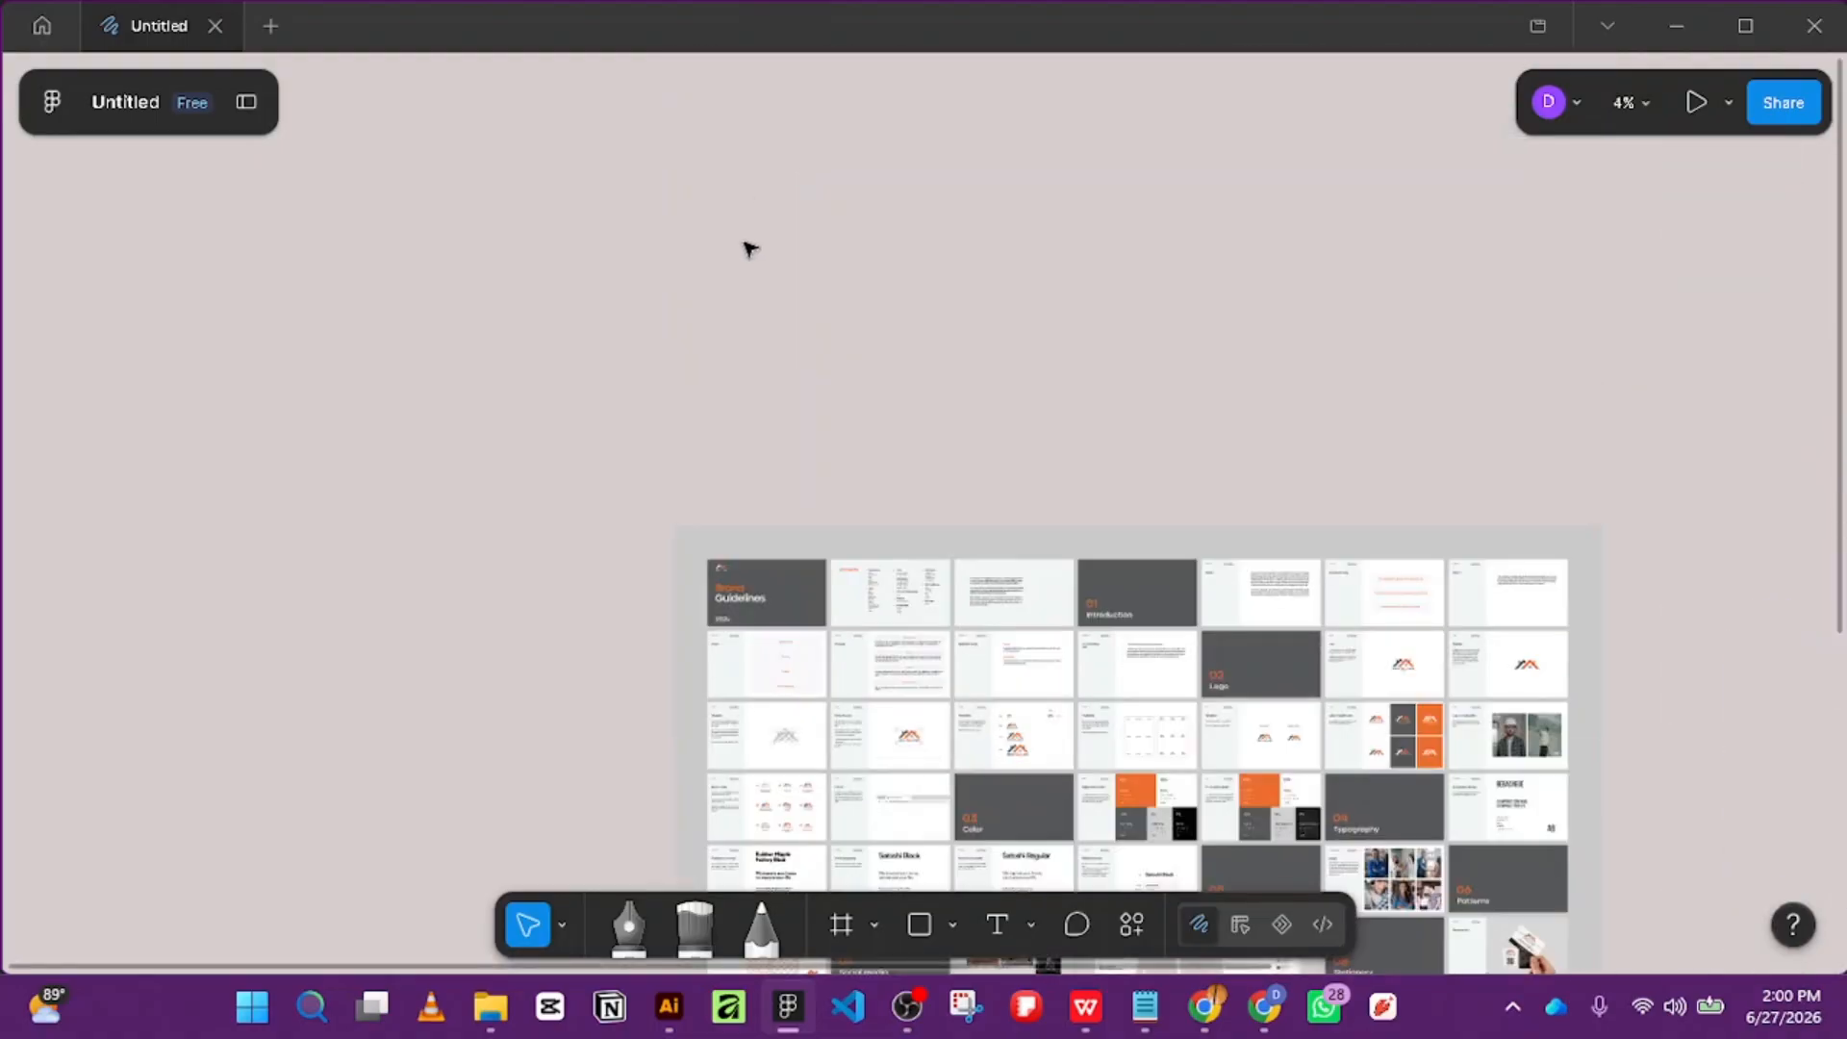
{"action": "scroll", "coordinate": [833, 554], "scroll_direction": "up", "scroll_amount": 2}
{"action": "scroll", "coordinate": [832, 554], "scroll_direction": "up", "scroll_amount": 1}
{"action": "scroll", "coordinate": [627, 503], "scroll_direction": "down", "scroll_amount": 4}
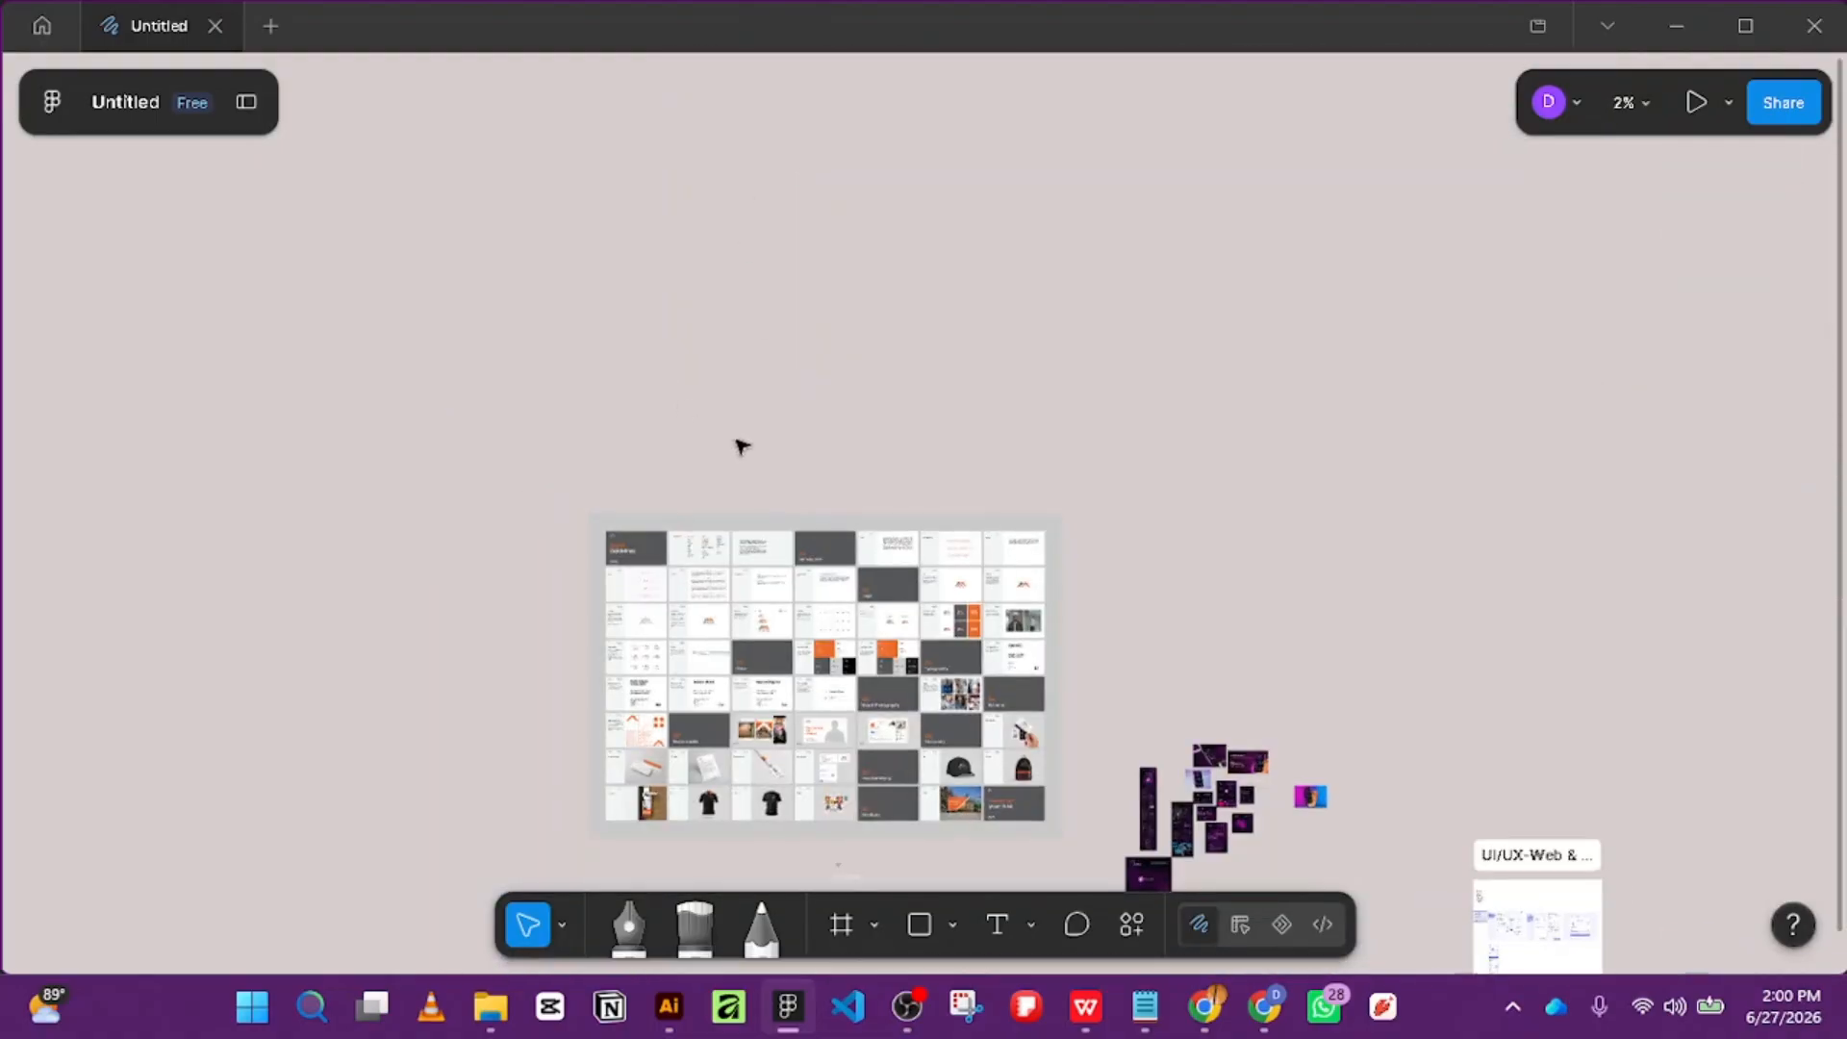
Draw a text box about 5055 × 2827 on the empty canvas below the BRAND GUIDELINE frame.
{"action": "scroll", "coordinate": [915, 696], "scroll_direction": "up", "scroll_amount": 3}
{"action": "scroll", "coordinate": [904, 606], "scroll_direction": "up", "scroll_amount": 3}
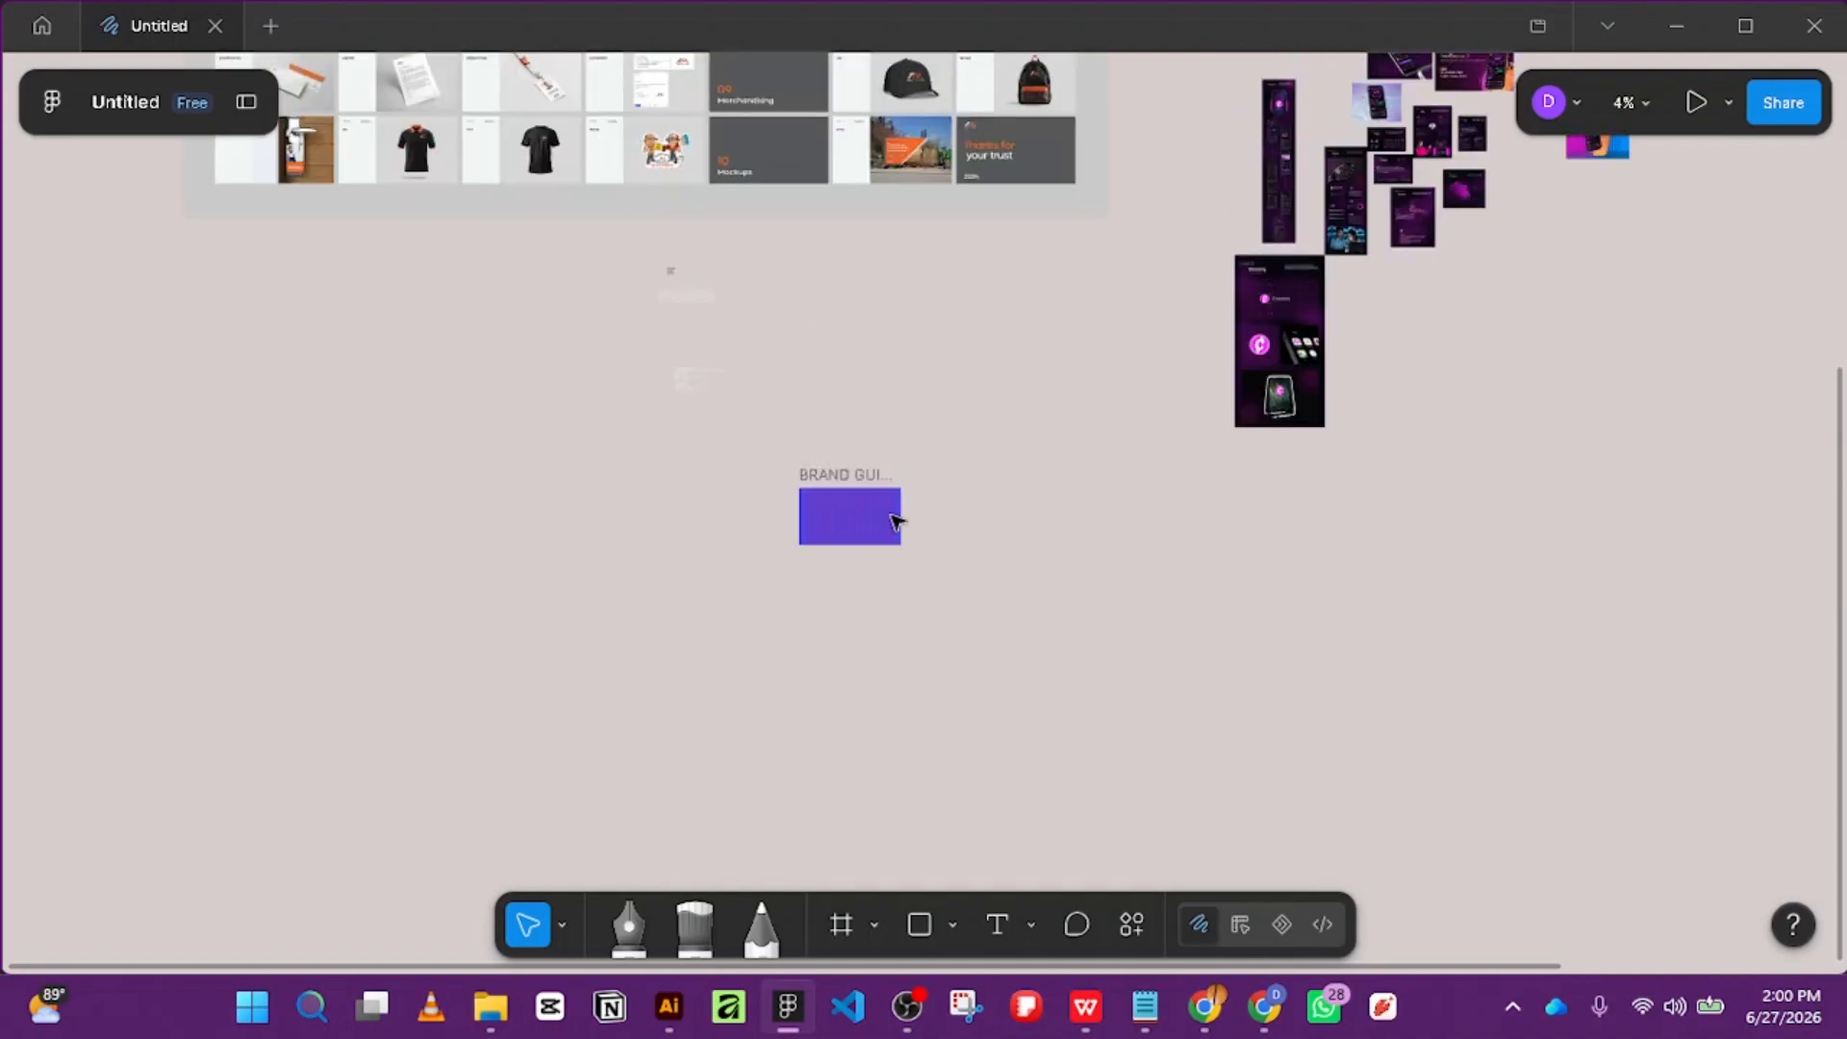
{"action": "scroll", "coordinate": [894, 515], "scroll_direction": "up", "scroll_amount": 2}
{"action": "scroll", "coordinate": [1026, 340], "scroll_direction": "up", "scroll_amount": 3}
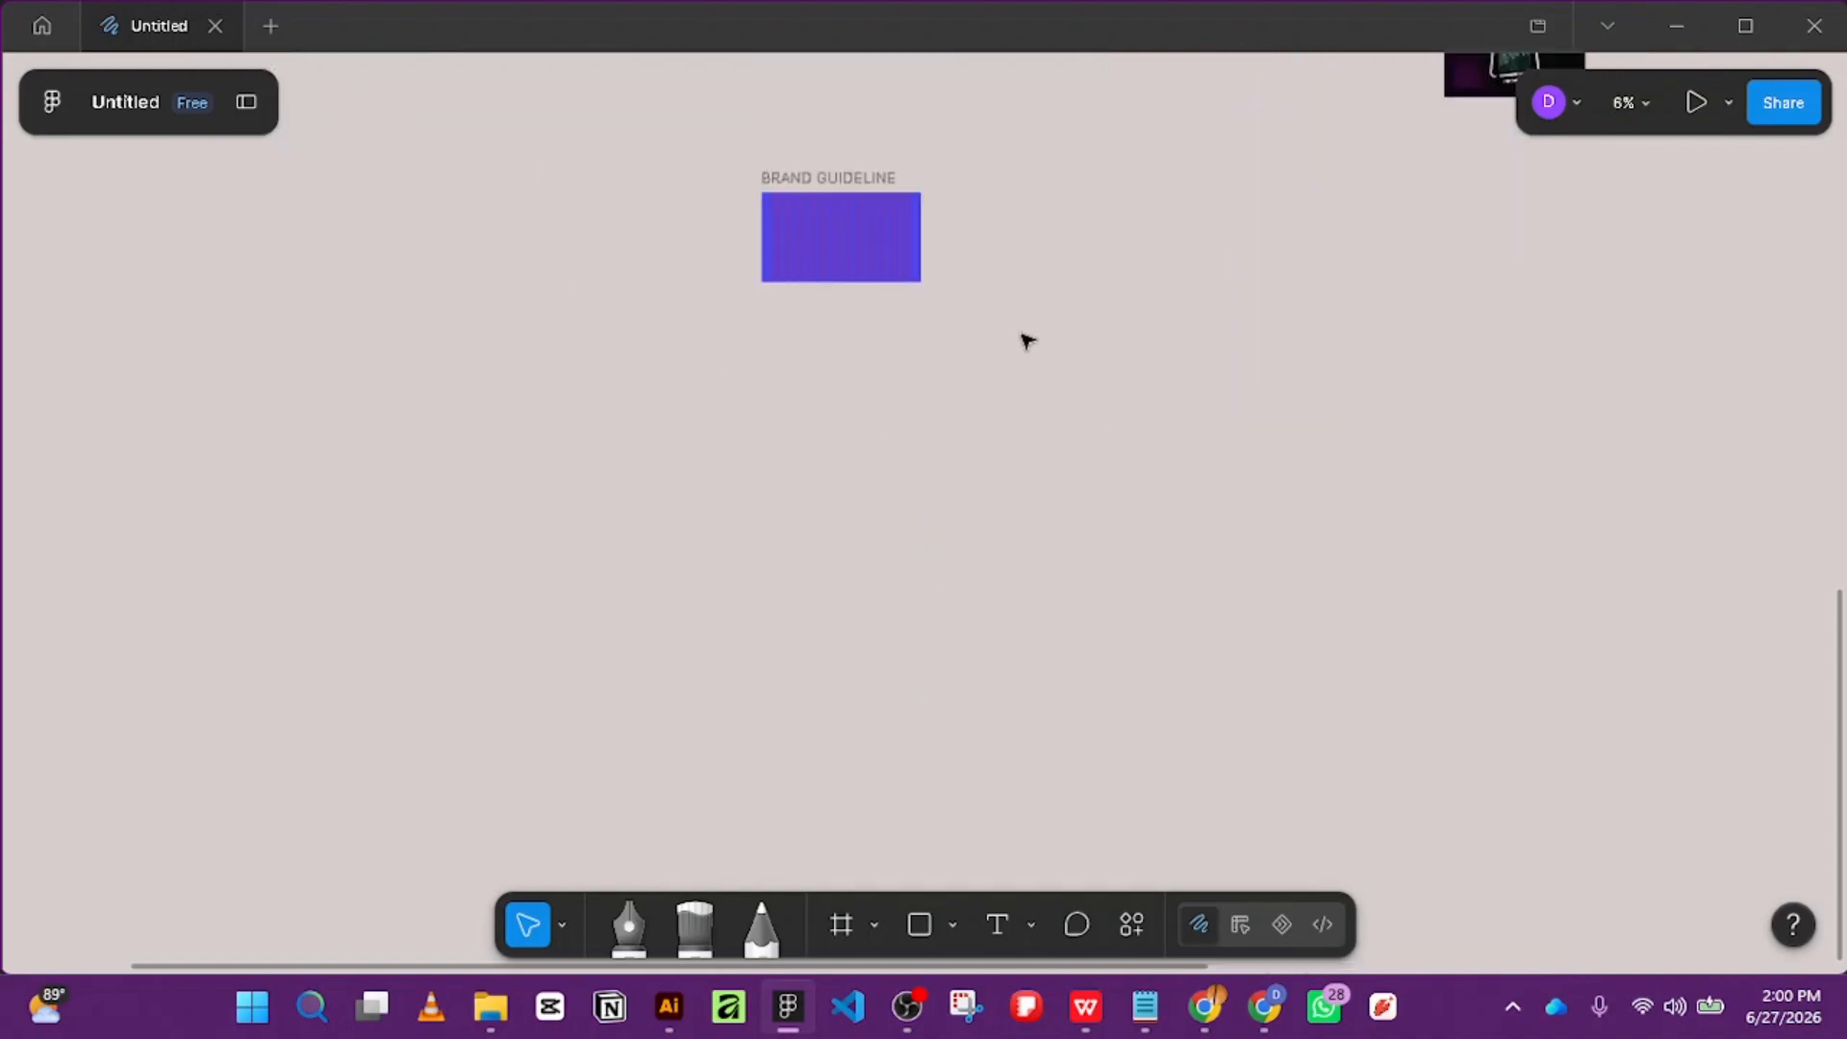
{"action": "left_click", "coordinate": [994, 921]}
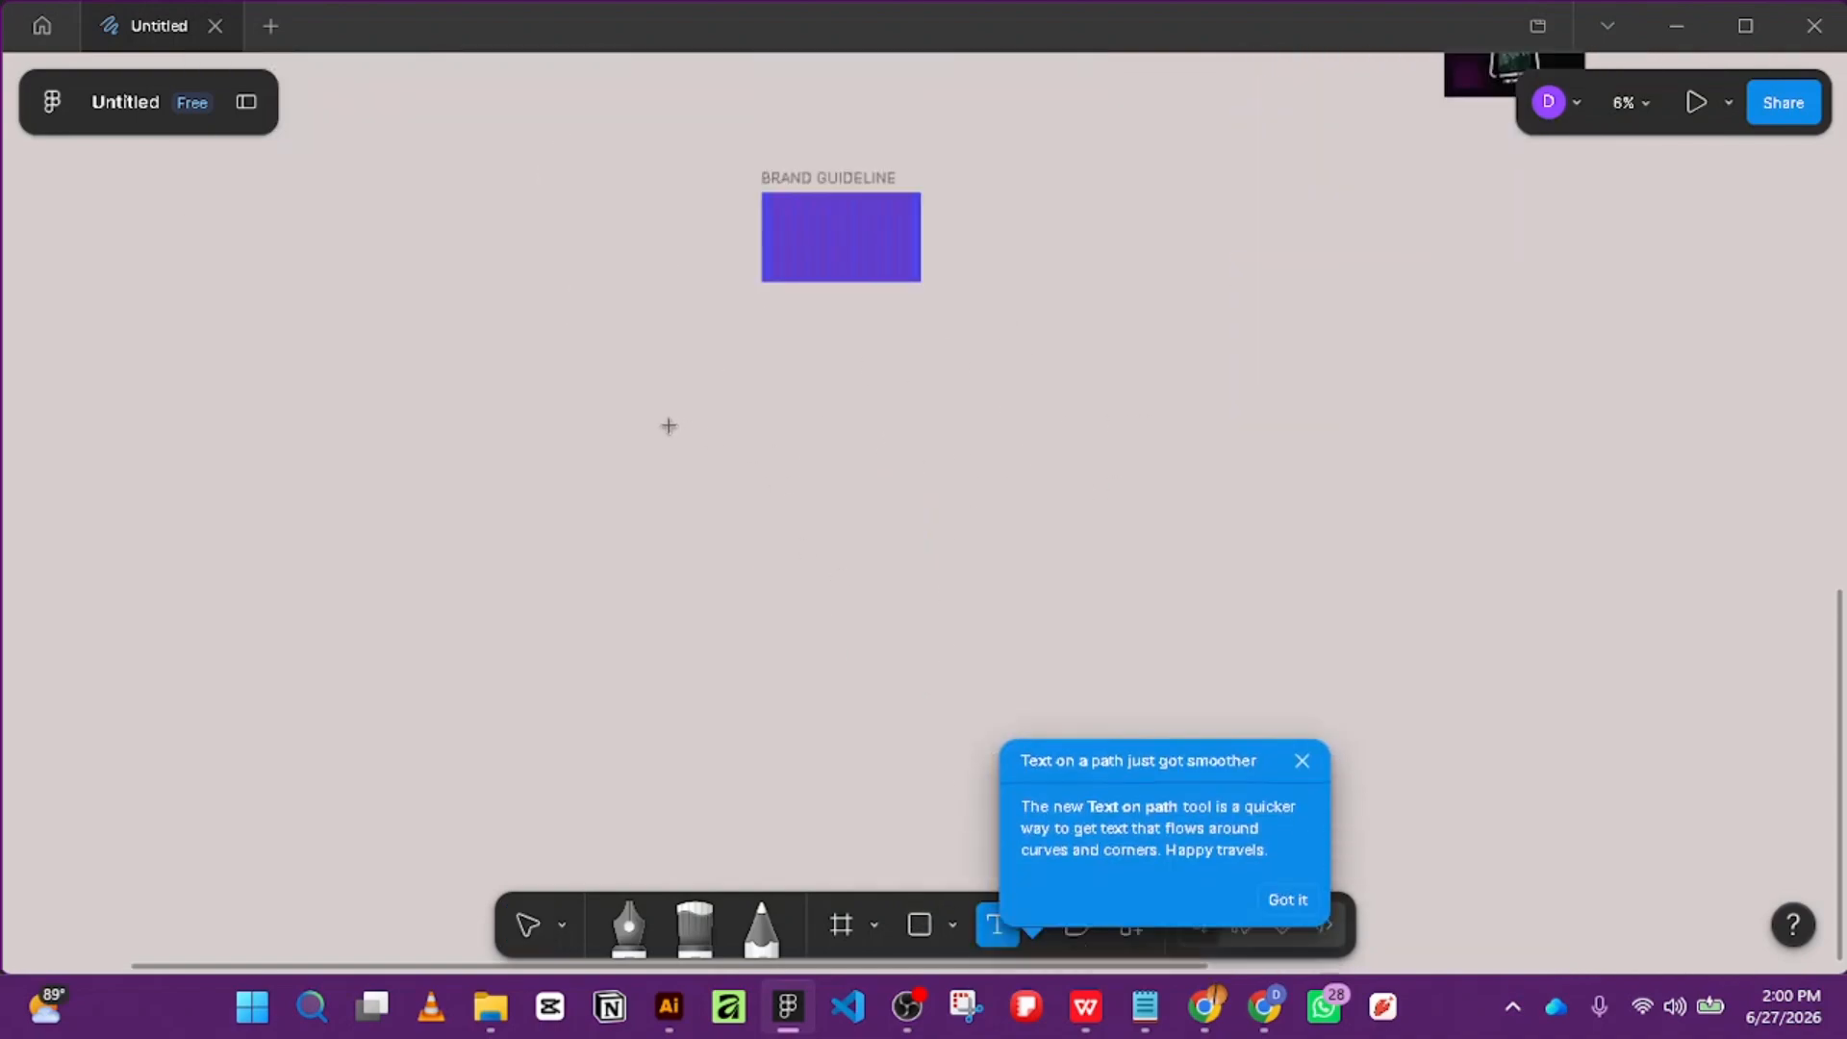
{"action": "left_click_drag", "start_coordinate": [651, 386], "coordinate": [1073, 622]}
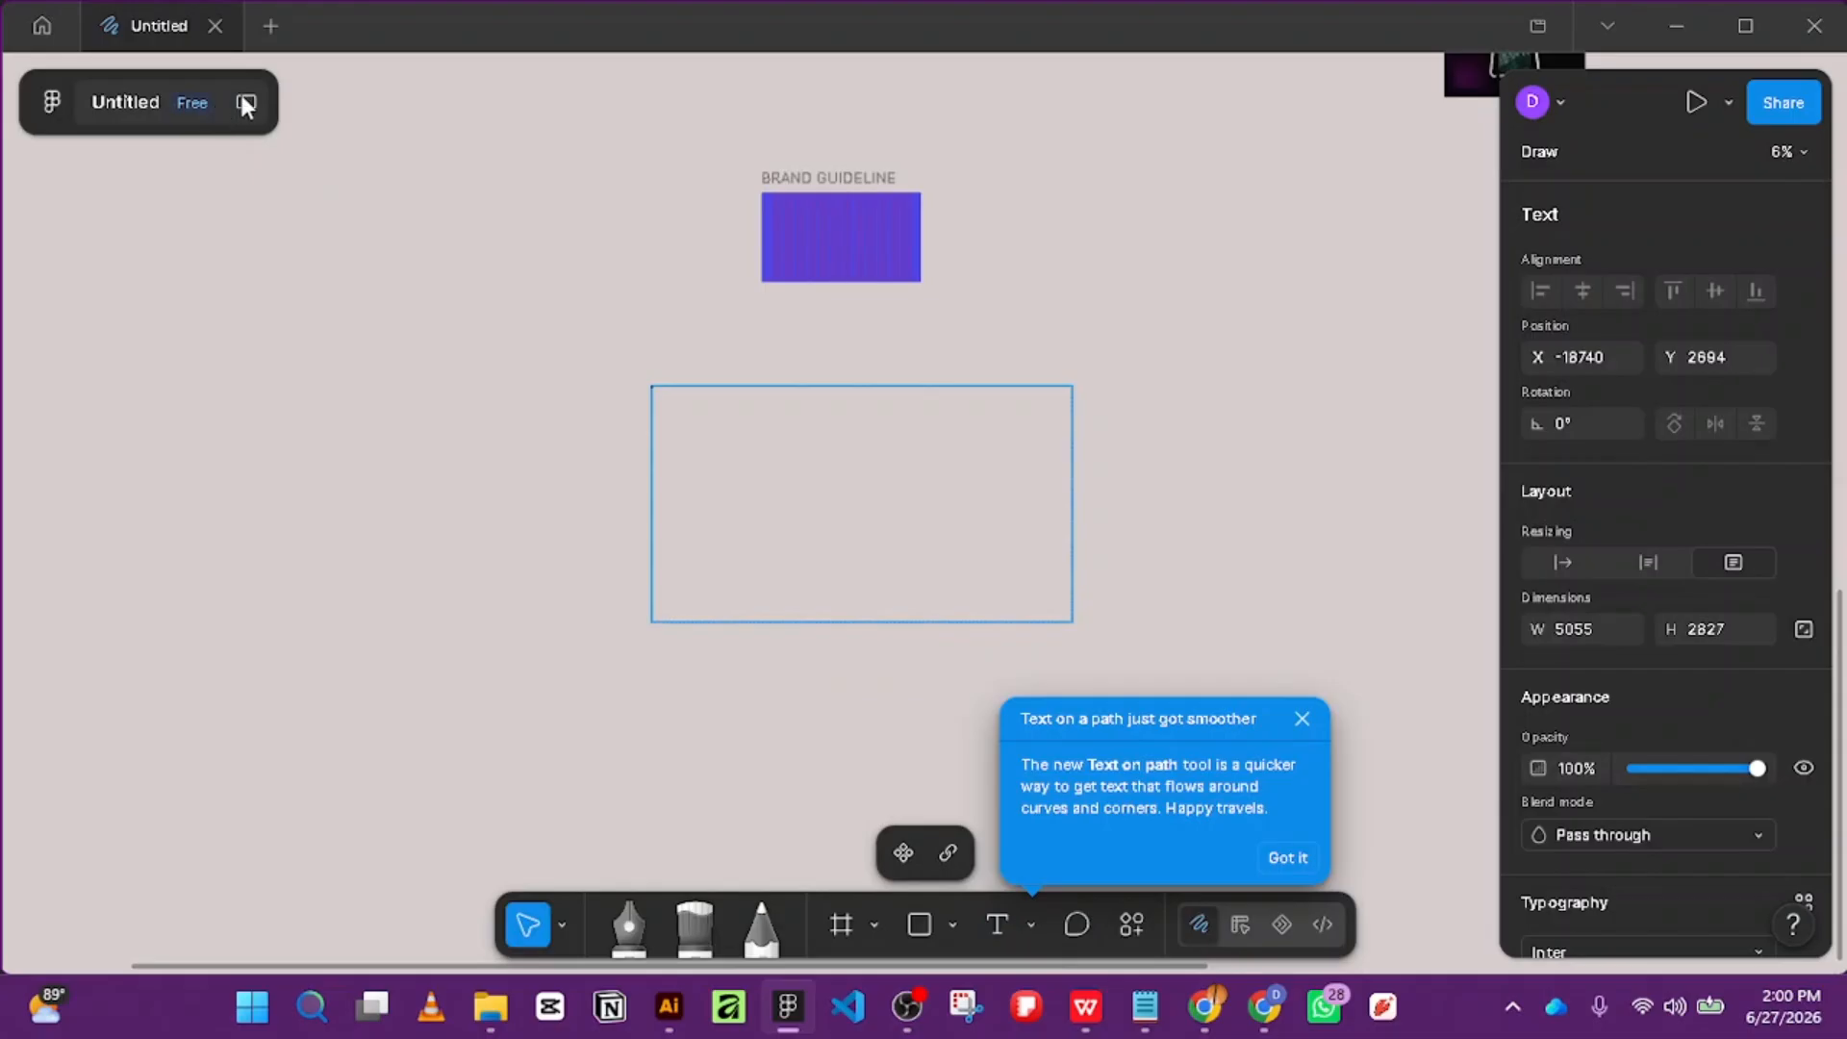
Enter the text BRAND in the new text box and set its font size to 128.
{"action": "scroll", "coordinate": [1611, 673], "scroll_direction": "down", "scroll_amount": 5}
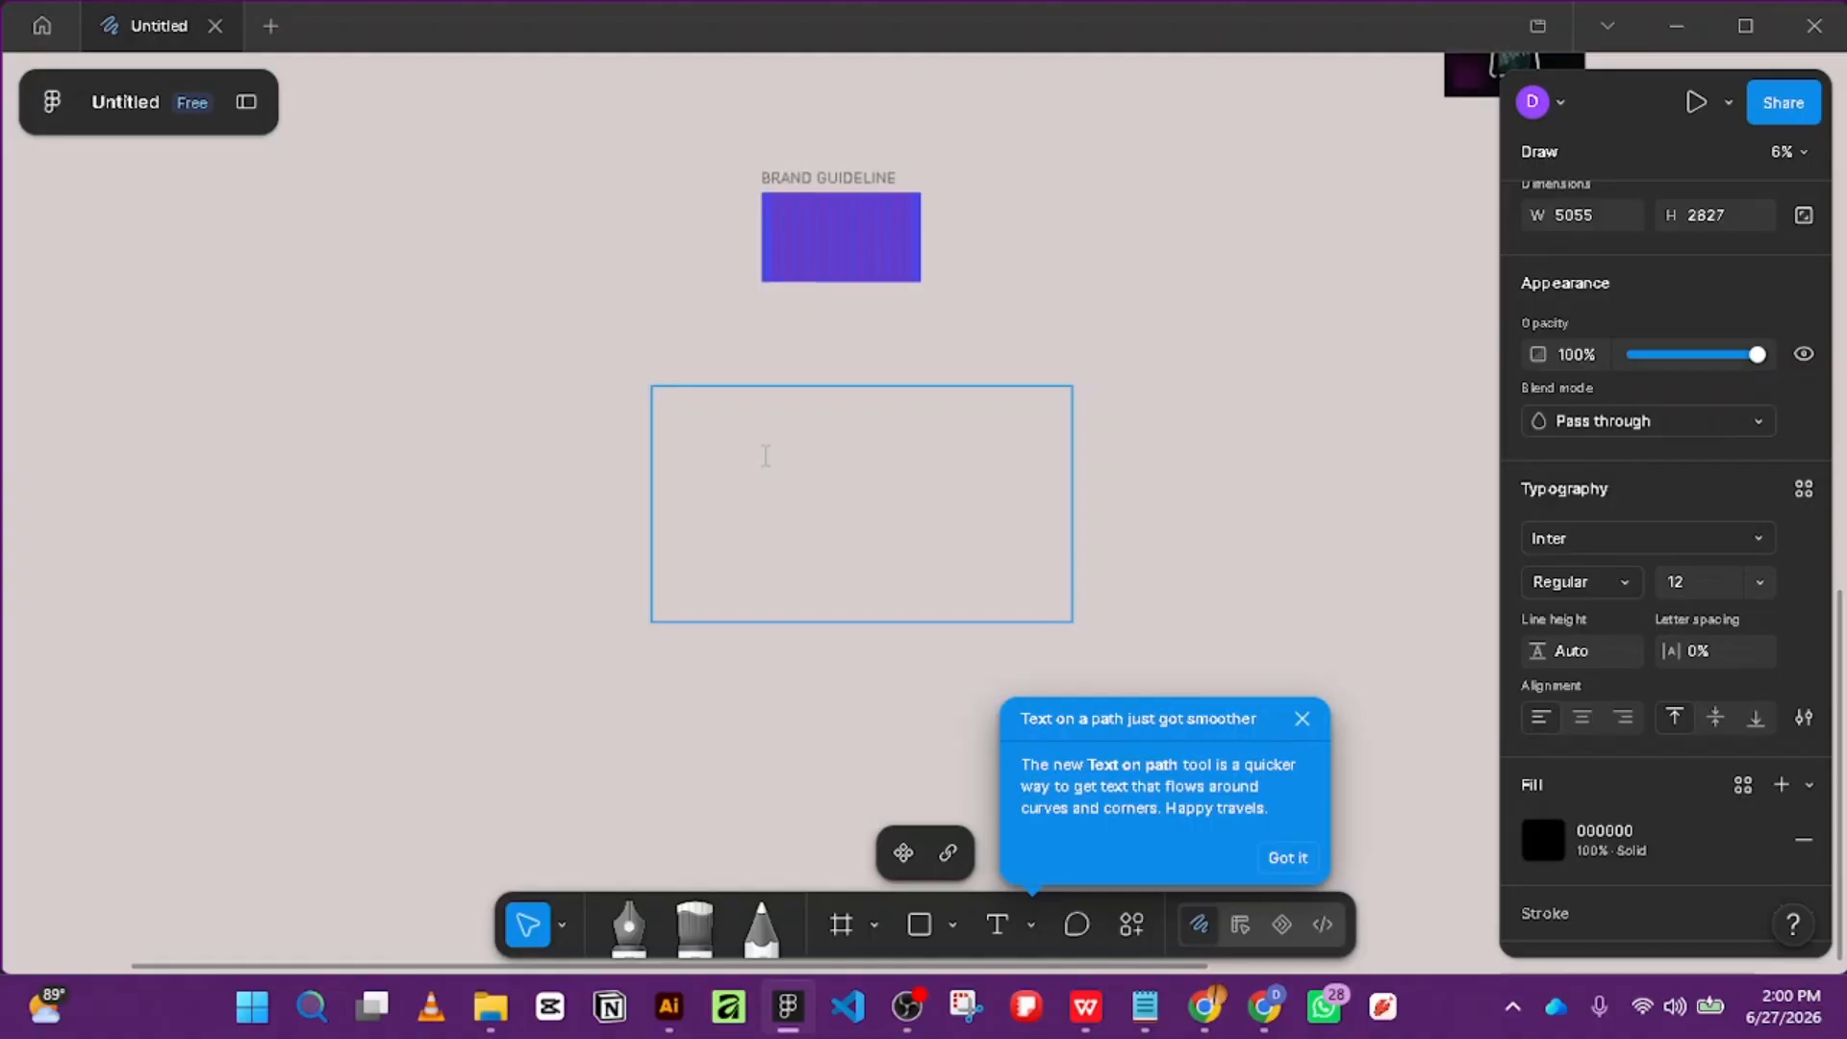
{"action": "left_click", "coordinate": [1759, 582]}
{"action": "left_click", "coordinate": [1714, 878]}
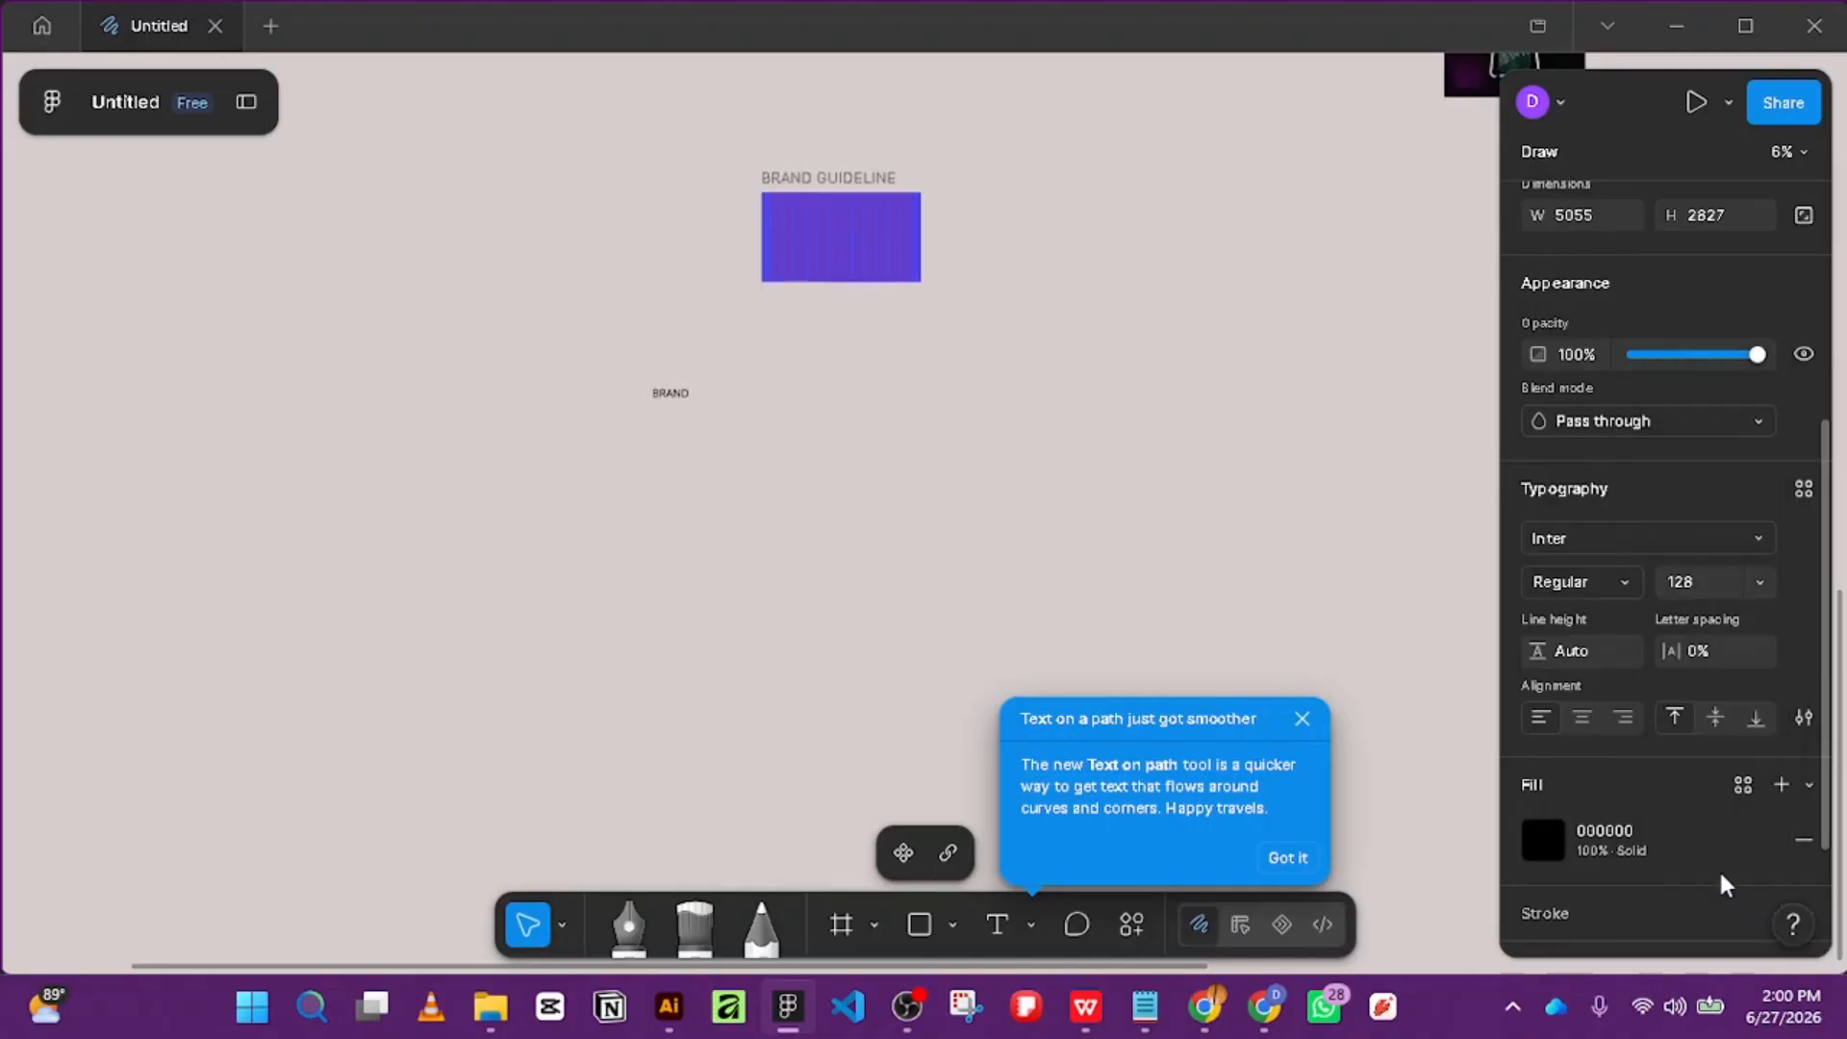
Enlarge the BRAND text below the BRAND GUIDELINE frame to a font size of 708.
{"action": "left_click", "coordinate": [1702, 582]}
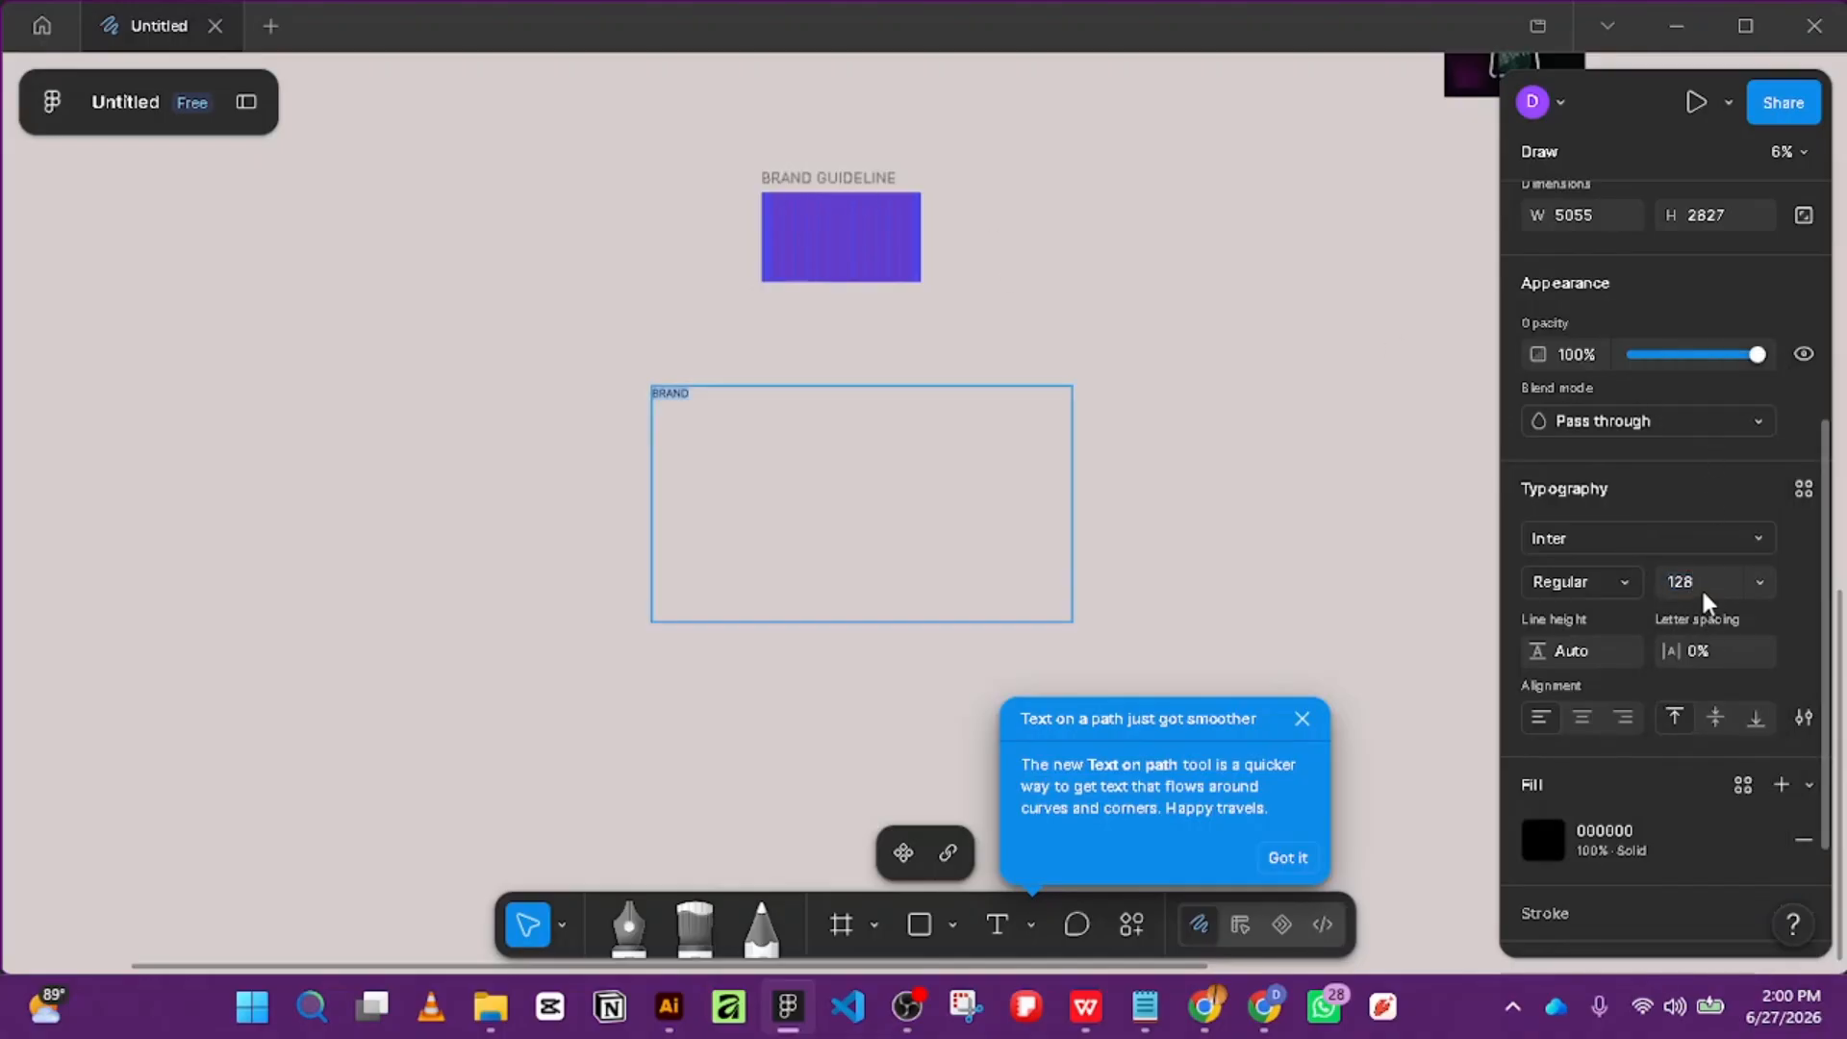
{"action": "scroll", "coordinate": [1708, 586], "scroll_direction": "up", "scroll_amount": 2}
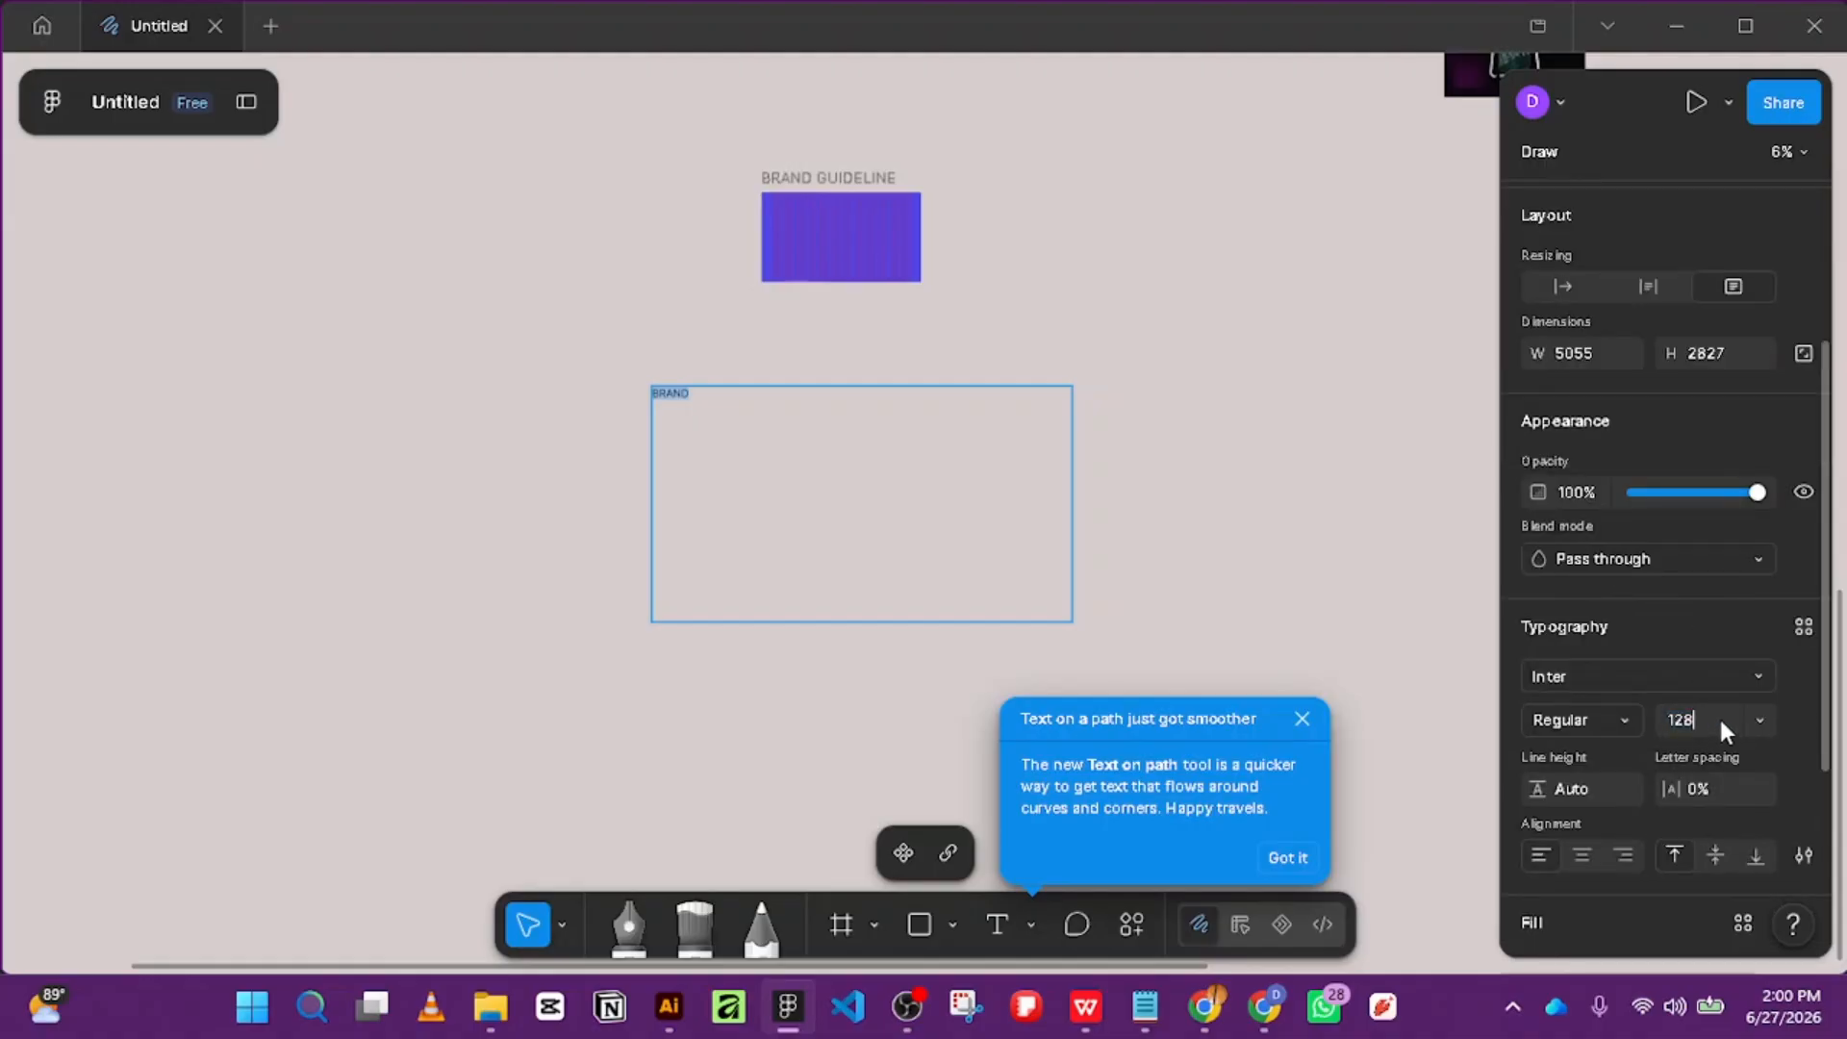
{"action": "scroll", "coordinate": [1717, 713], "scroll_direction": "up", "scroll_amount": 2}
{"action": "key", "text": "shift+Up"}
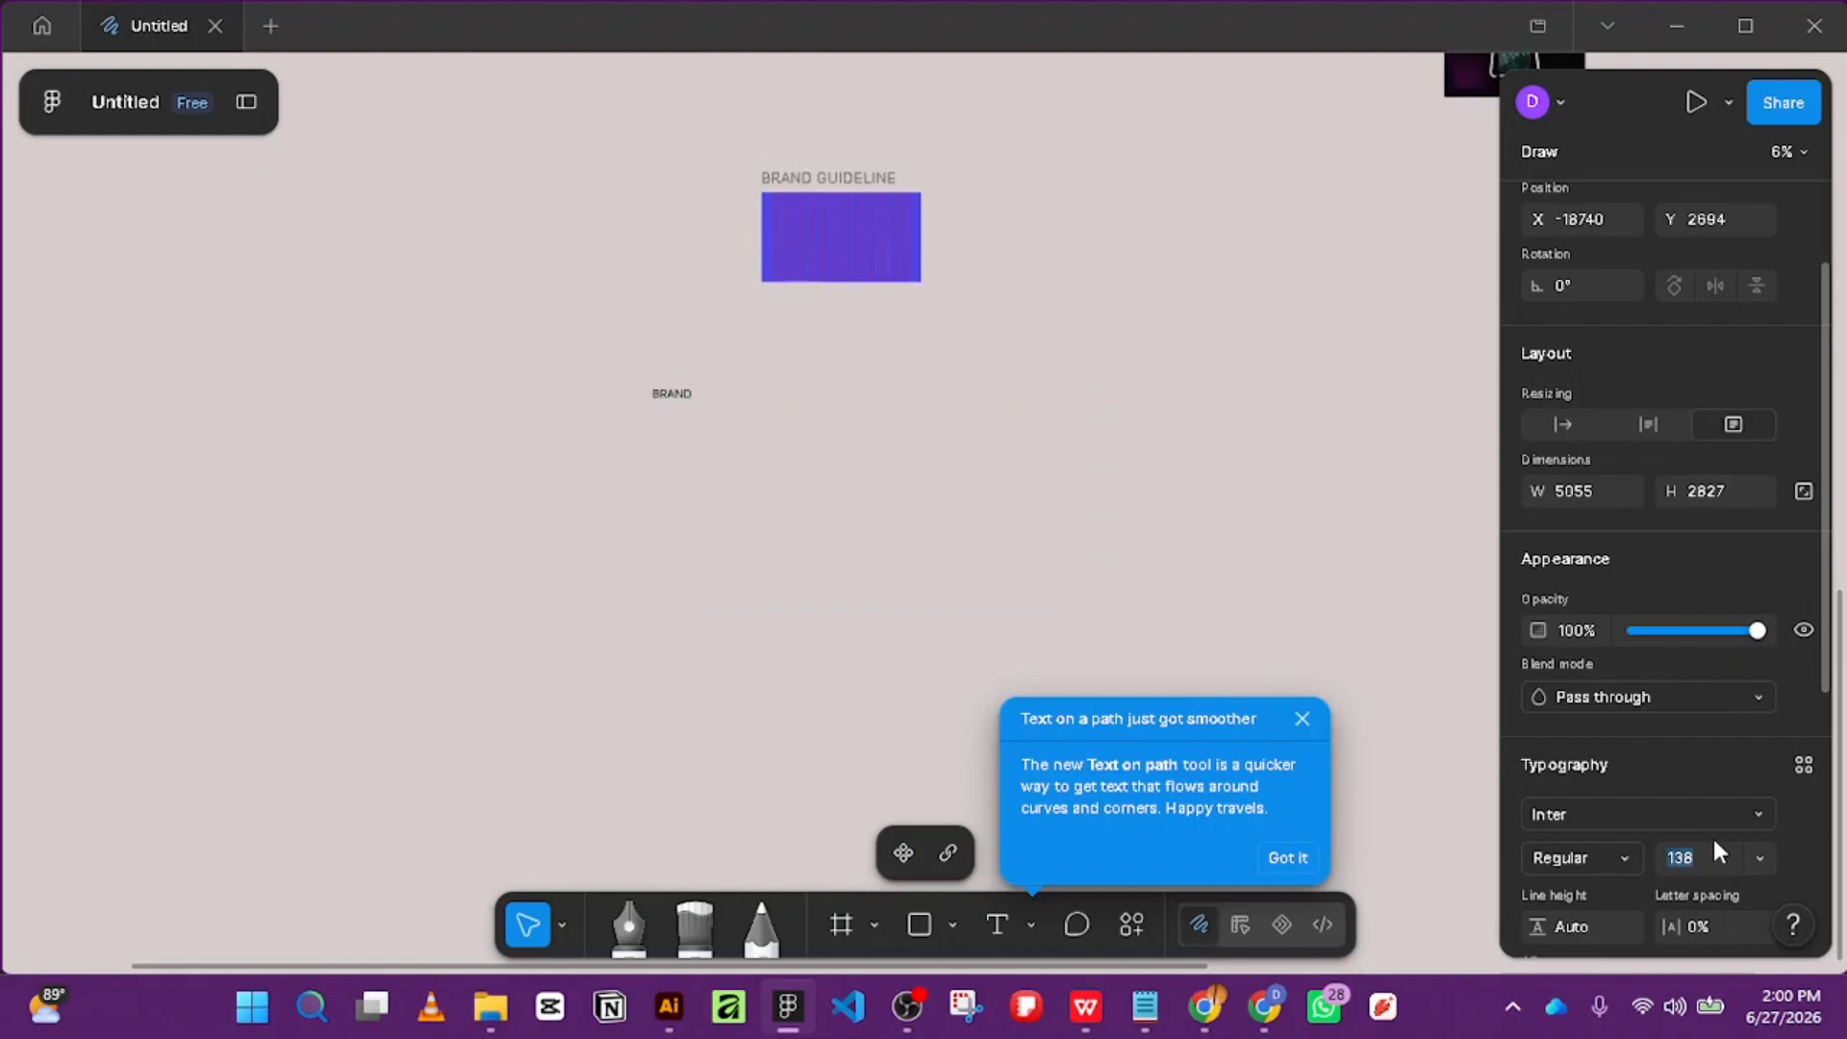
{"action": "key", "text": "shift+Up"}
{"action": "key", "text": "shift+Up"}
{"action": "key", "text": "shift+Up"}
{"action": "key", "text": "shift+Up"}
{"action": "key", "text": "shift+Up"}
{"action": "key", "text": "shift+Up"}
{"action": "key", "text": "shift+Up"}
{"action": "key", "text": "shift+Up"}
{"action": "key", "text": "shift+Up"}
{"action": "key", "text": "shift+Up"}
{"action": "key", "text": "shift+Up"}
{"action": "key", "text": "shift+Up"}
{"action": "key", "text": "shift+Up"}
{"action": "key", "text": "shift+Up"}
{"action": "key", "text": "shift+Up"}
{"action": "key", "text": "shift+Up"}
{"action": "key", "text": "shift+Up"}
{"action": "key", "text": "shift+Up"}
{"action": "key", "text": "shift+Up"}
{"action": "key", "text": "shift+Up"}
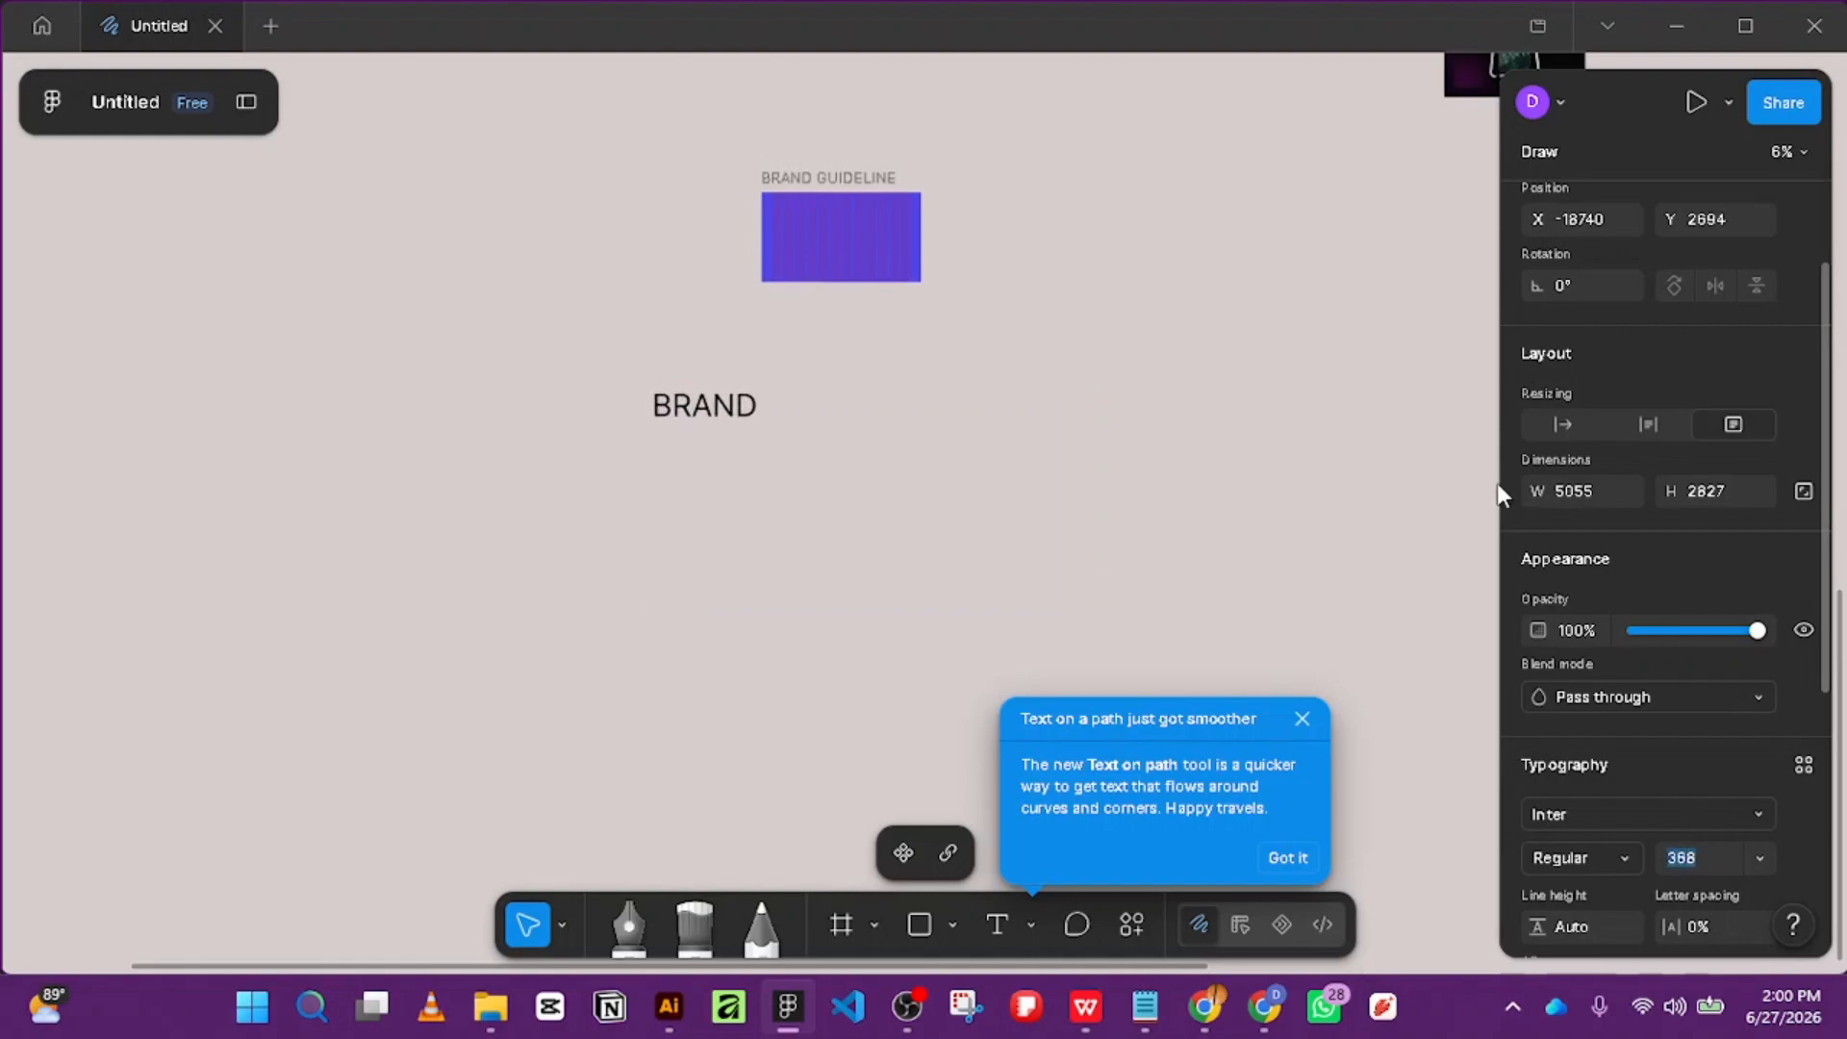
{"action": "key", "text": "shift+Up"}
{"action": "key", "text": "shift+Up"}
{"action": "key", "text": "shift+Up"}
{"action": "key", "text": "shift+Up"}
{"action": "key", "text": "shift+Up"}
{"action": "key", "text": "shift+Up"}
{"action": "key", "text": "shift+Up"}
{"action": "key", "text": "shift+Up"}
{"action": "key", "text": "shift+Up"}
{"action": "key", "text": "shift+Up"}
{"action": "key", "text": "shift+Up"}
{"action": "key", "text": "shift+Up"}
{"action": "key", "text": "shift+Up"}
{"action": "key", "text": "shift+Up"}
{"action": "key", "text": "shift+Up"}
{"action": "key", "text": "shift+Up"}
{"action": "key", "text": "shift+Up"}
{"action": "key", "text": "shift+Up"}
{"action": "key", "text": "shift+Up"}
{"action": "key", "text": "shift+Up"}
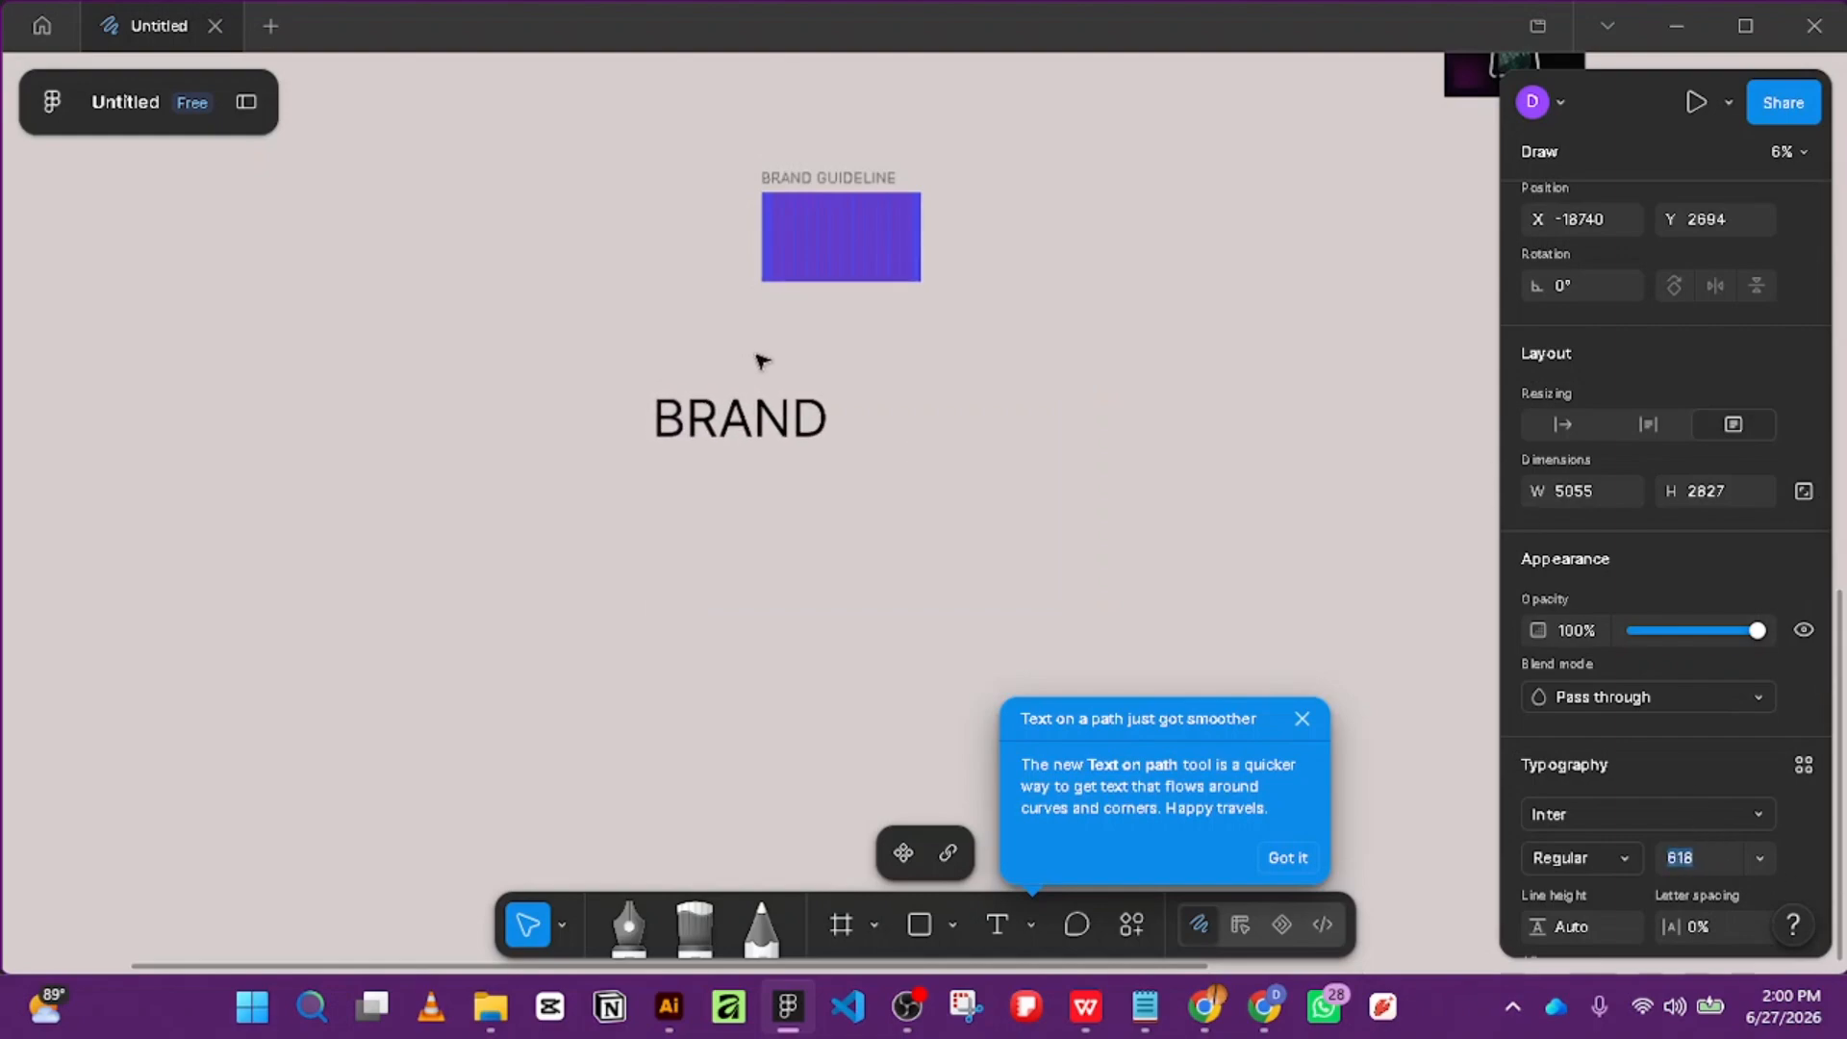
{"action": "key", "text": "shift+Up"}
{"action": "key", "text": "shift+Up"}
{"action": "key", "text": "shift+Up"}
{"action": "key", "text": "shift+Up"}
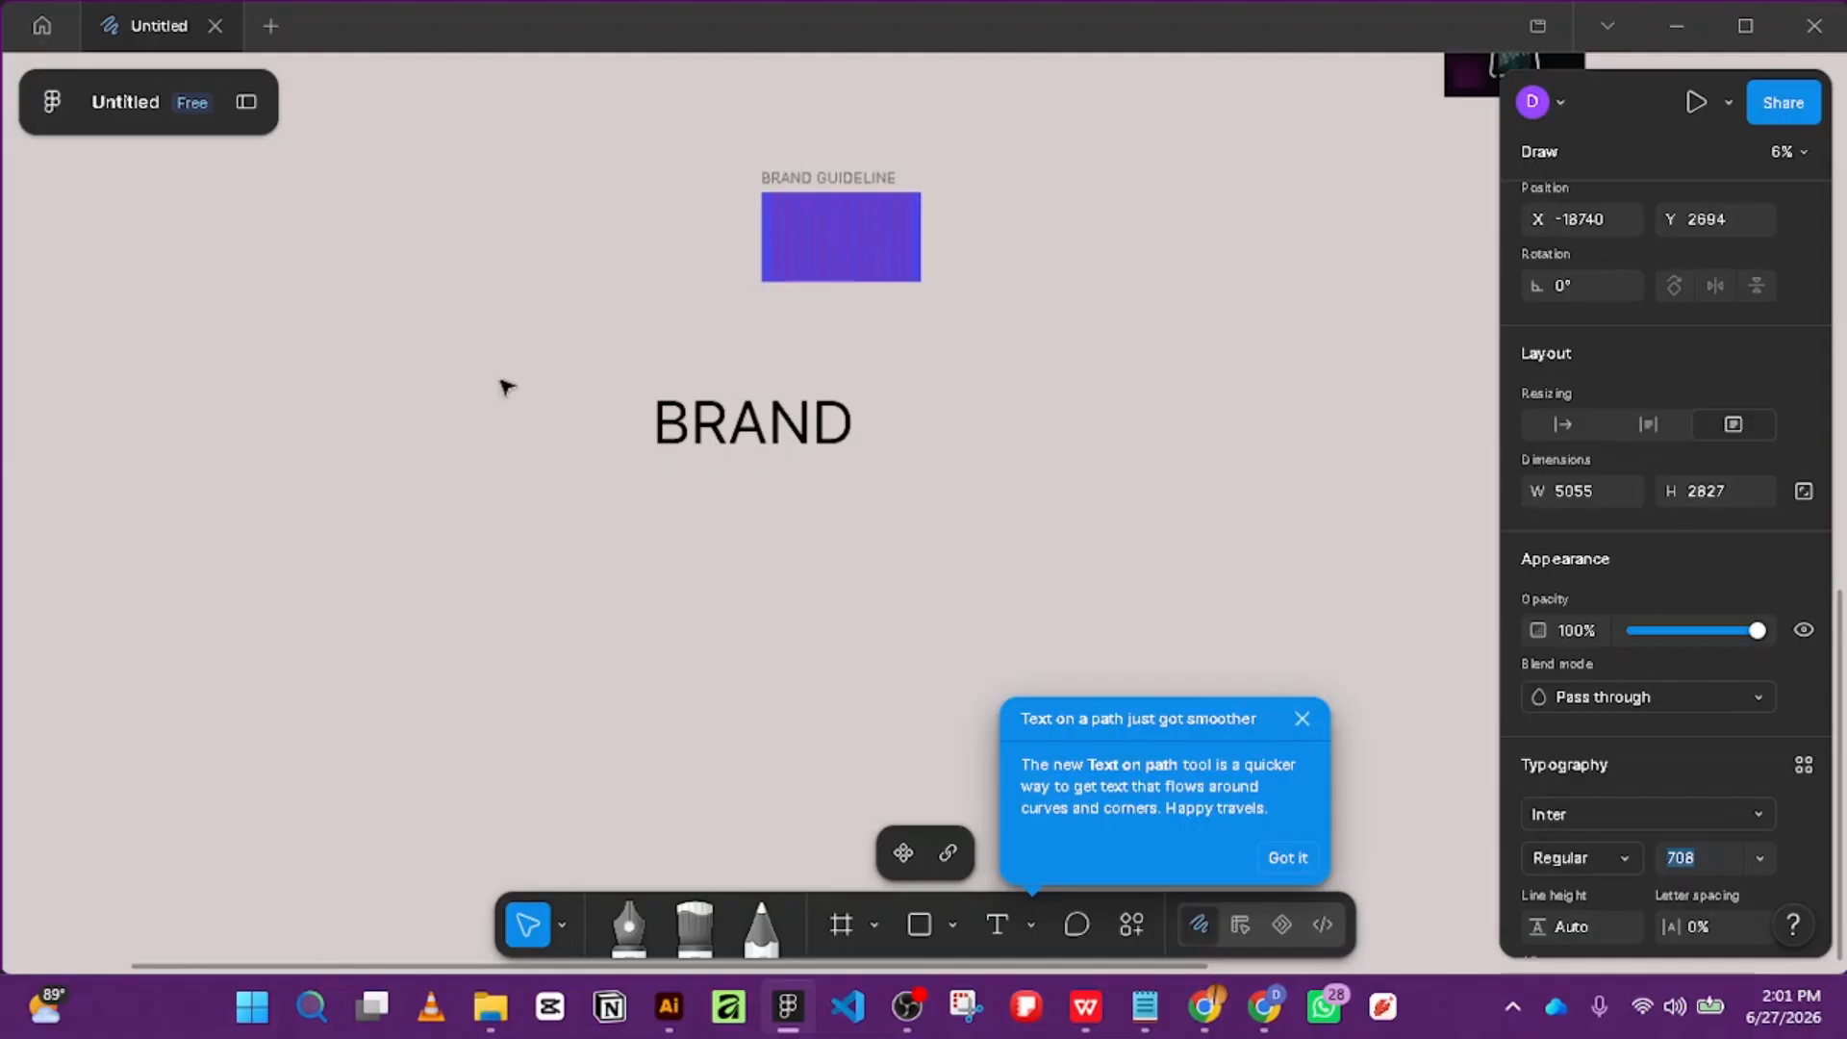
{"action": "key", "text": "Return"}
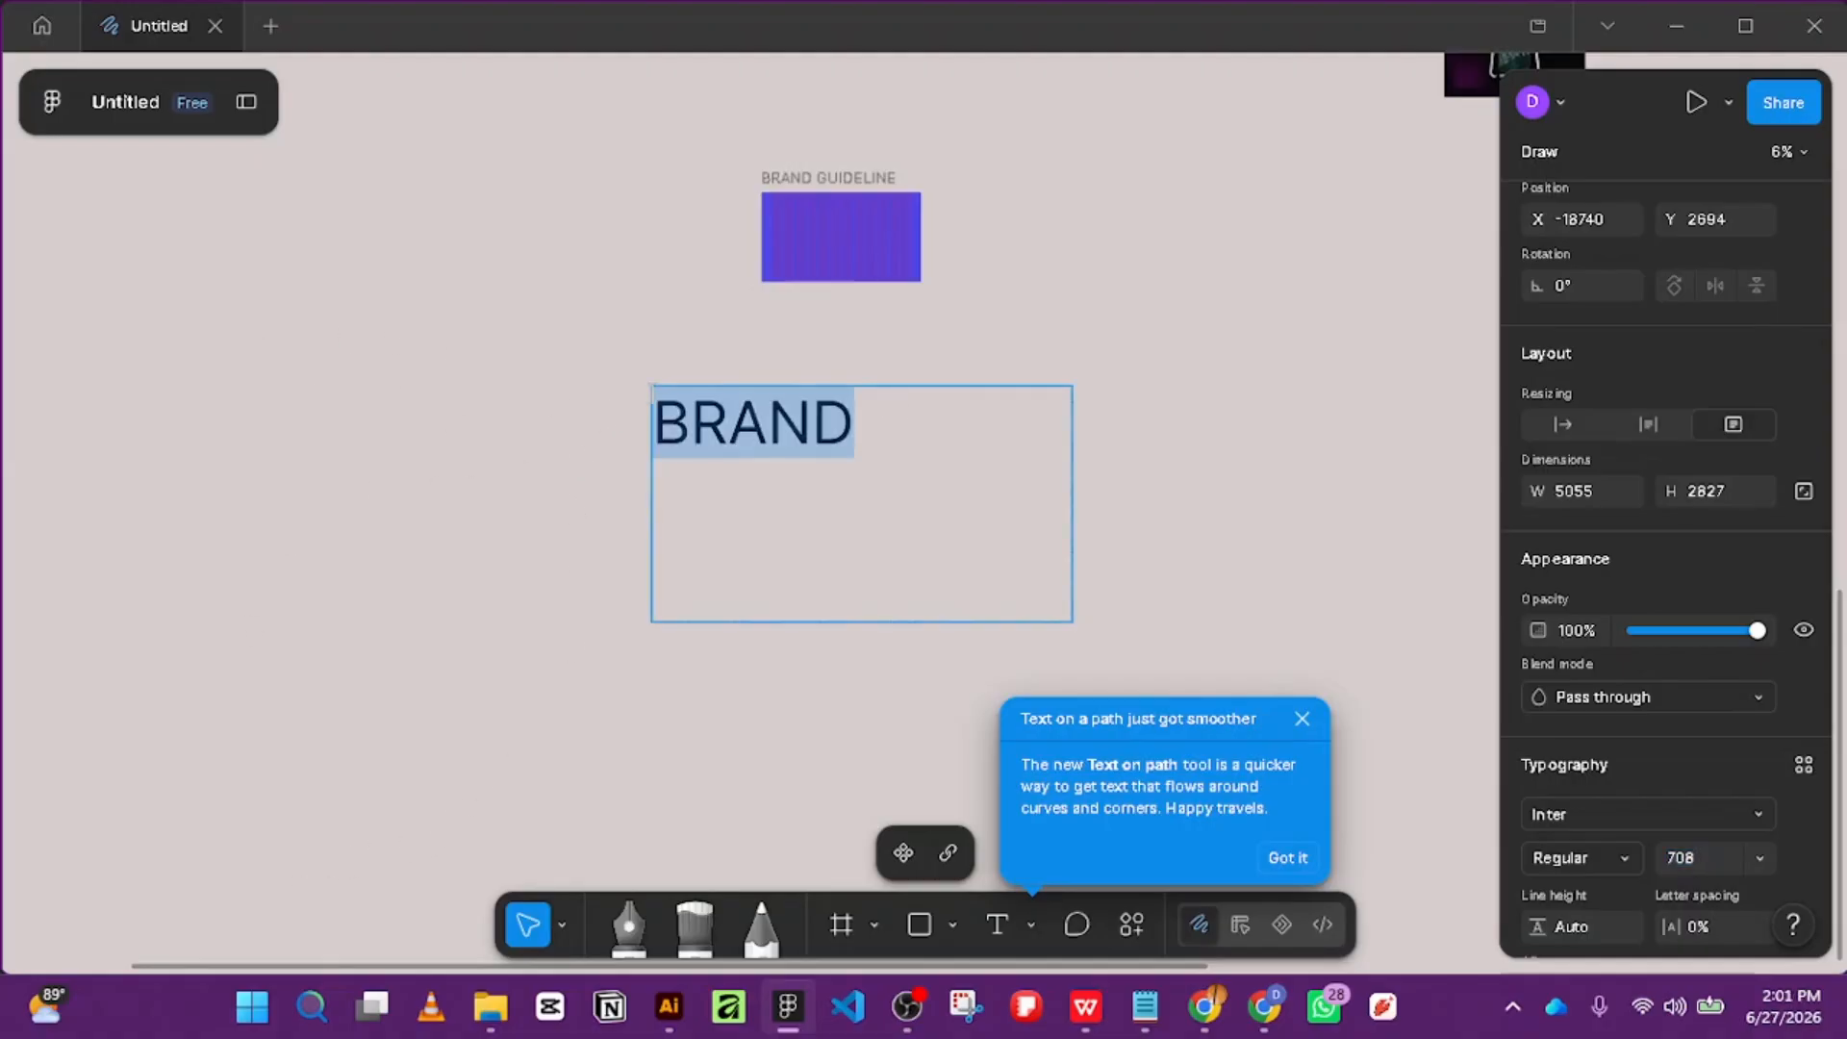
Add GUIDELINES as a second line under BRAND in the text box and dismiss the text-on-path tip.
{"action": "left_click", "coordinate": [846, 433]}
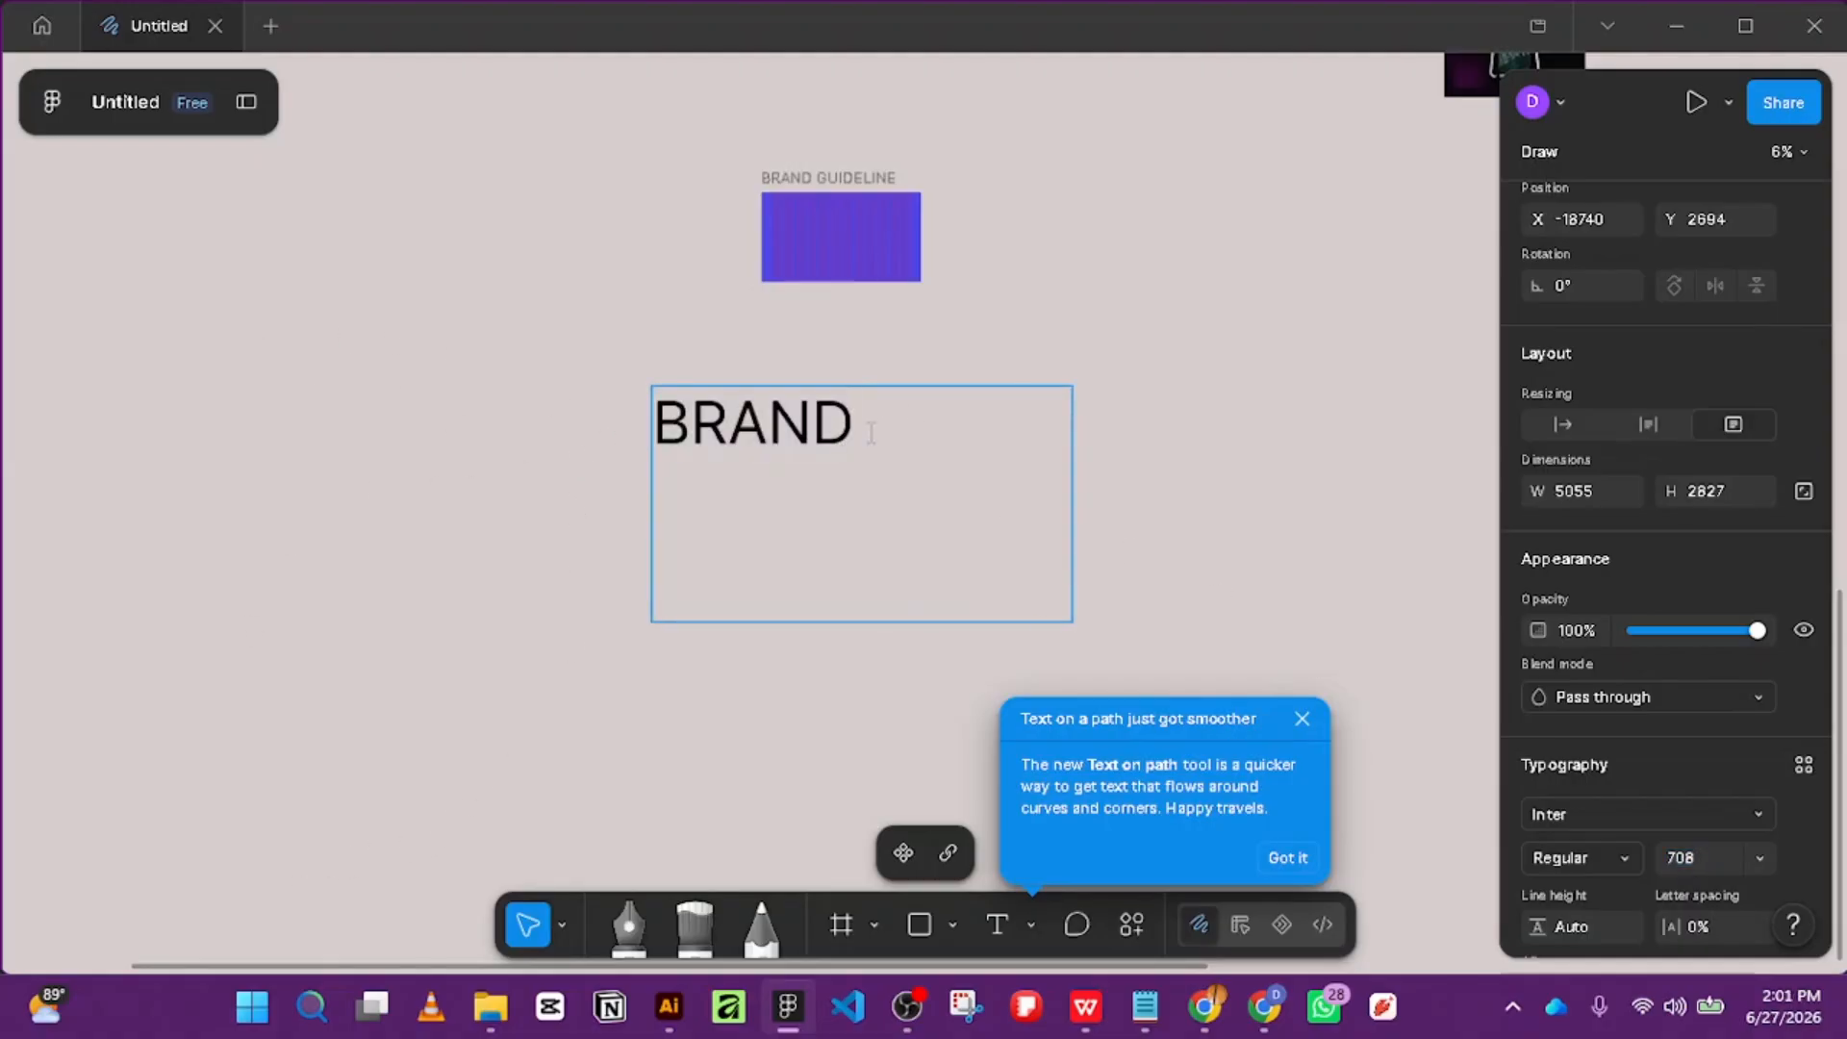
{"action": "key", "text": "Return"}
{"action": "left_click", "coordinate": [1302, 719]}
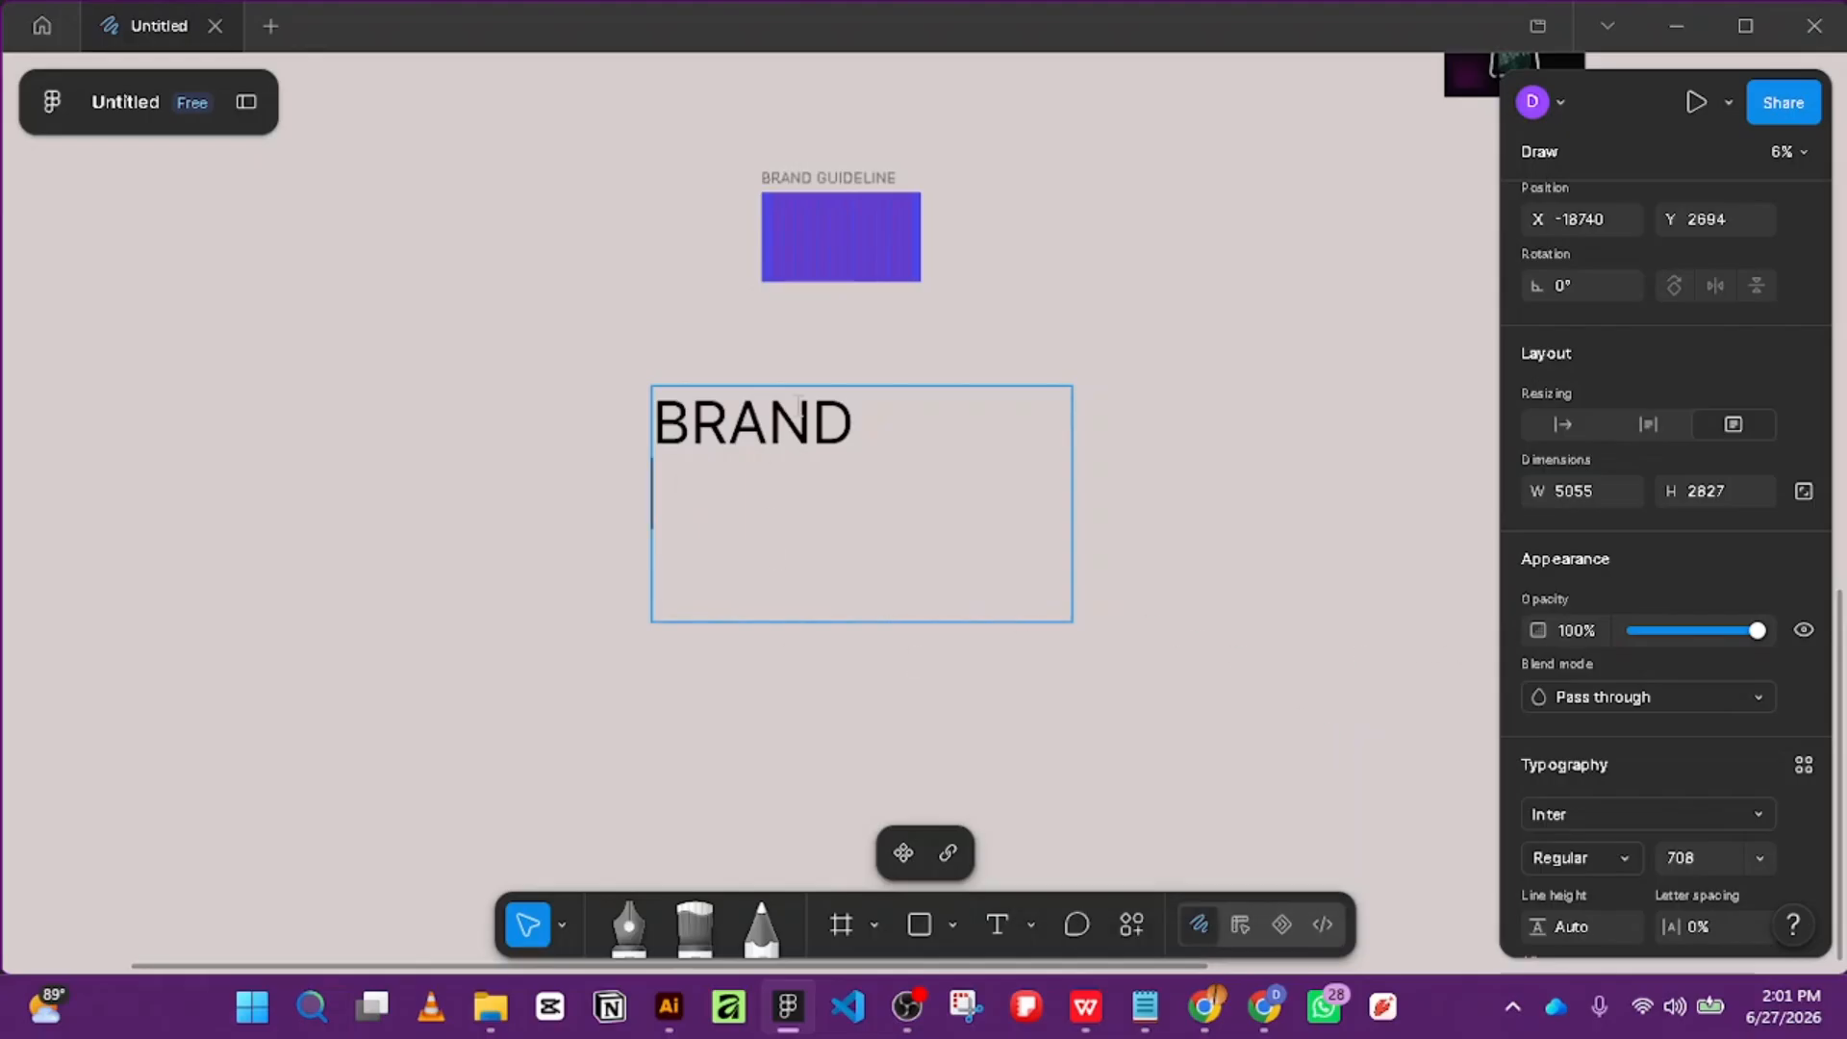
{"action": "scroll", "coordinate": [799, 402], "scroll_direction": "down", "scroll_amount": 5}
{"action": "scroll", "coordinate": [799, 404], "scroll_direction": "up", "scroll_amount": 5}
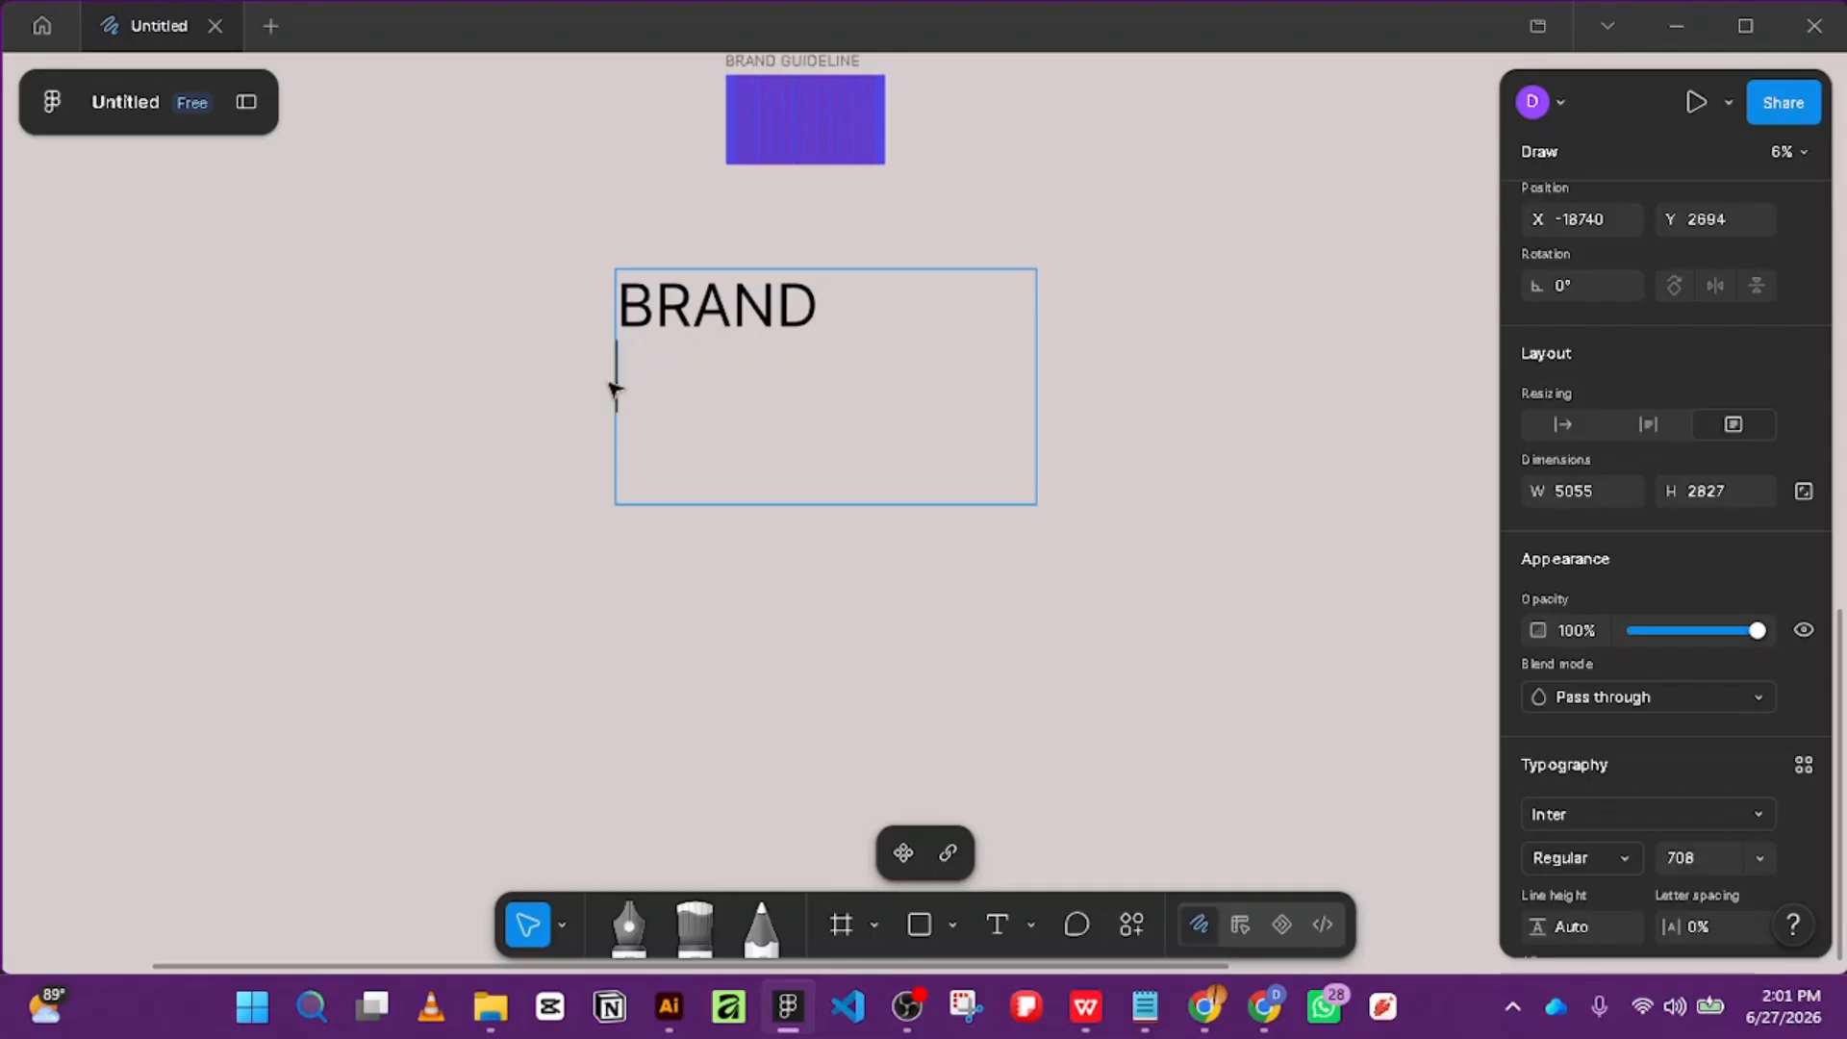
{"action": "type", "text": "g"}
{"action": "key", "text": "BackSpace"}
{"action": "key", "text": "Return"}
{"action": "type", "text": "GUIDE"}
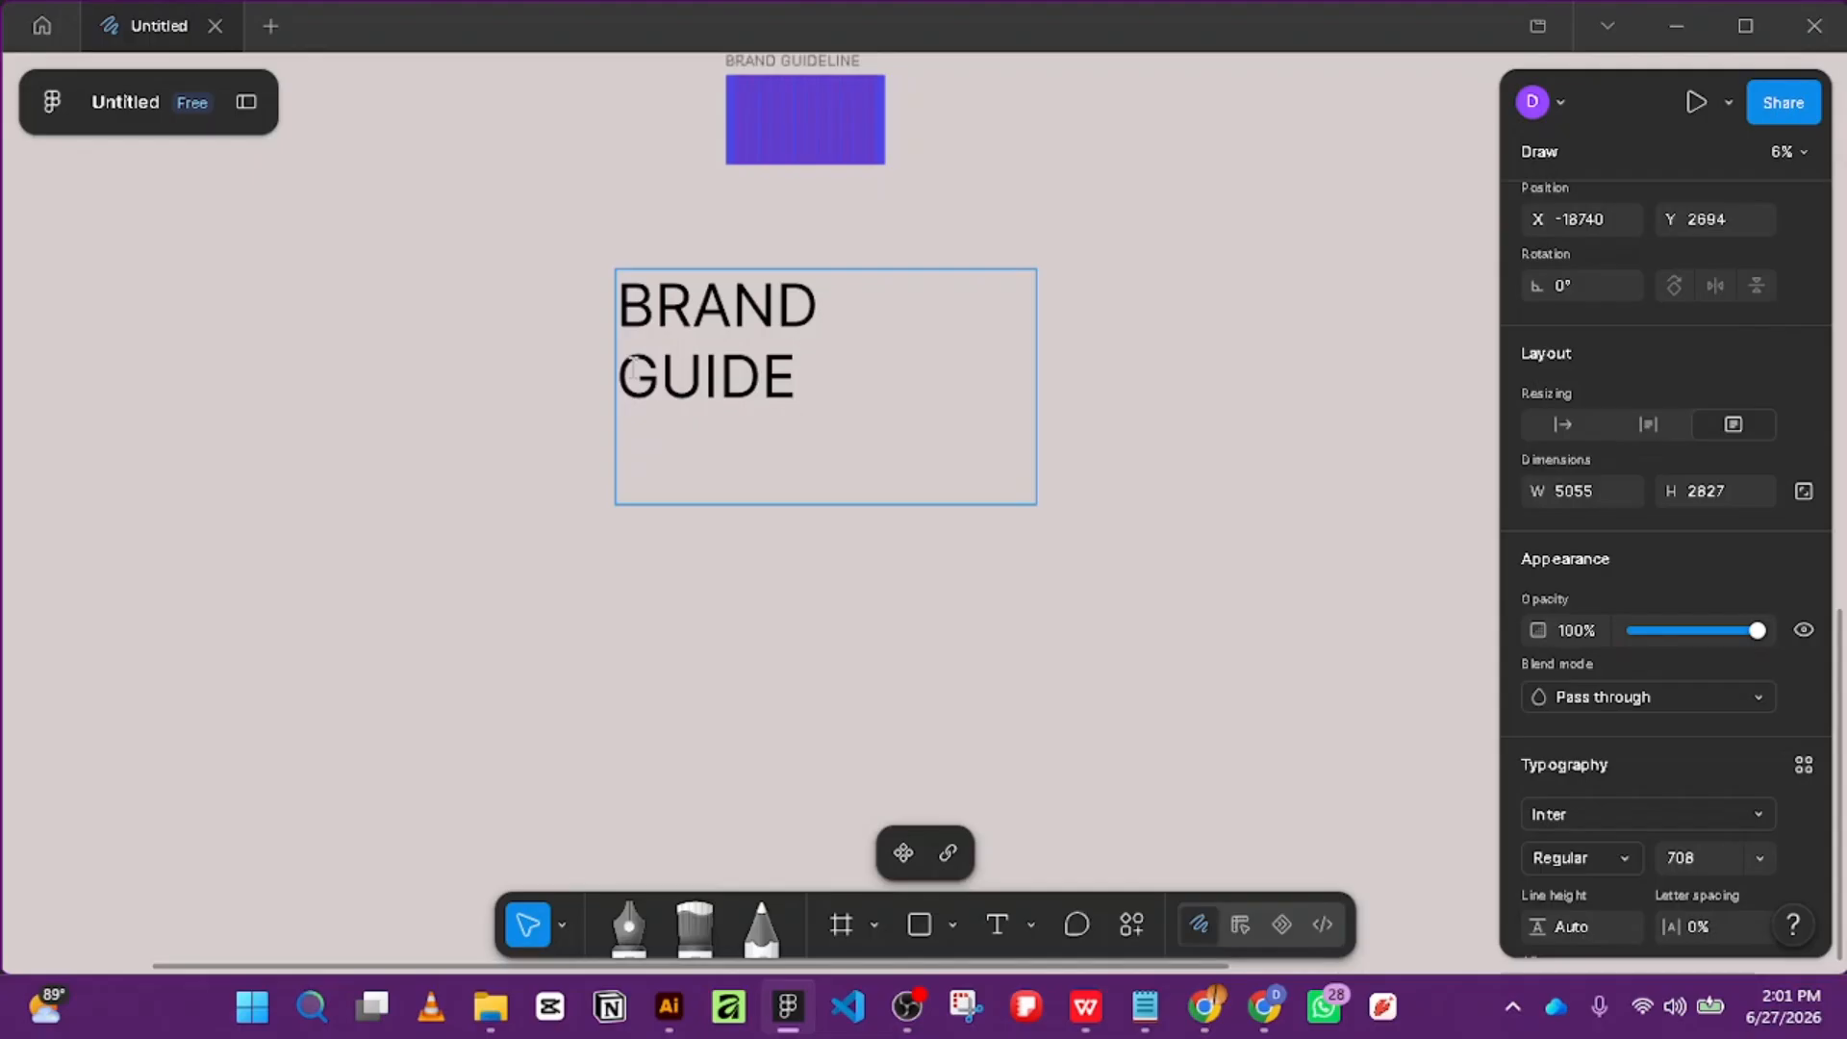
{"action": "type", "text": "LINES"}
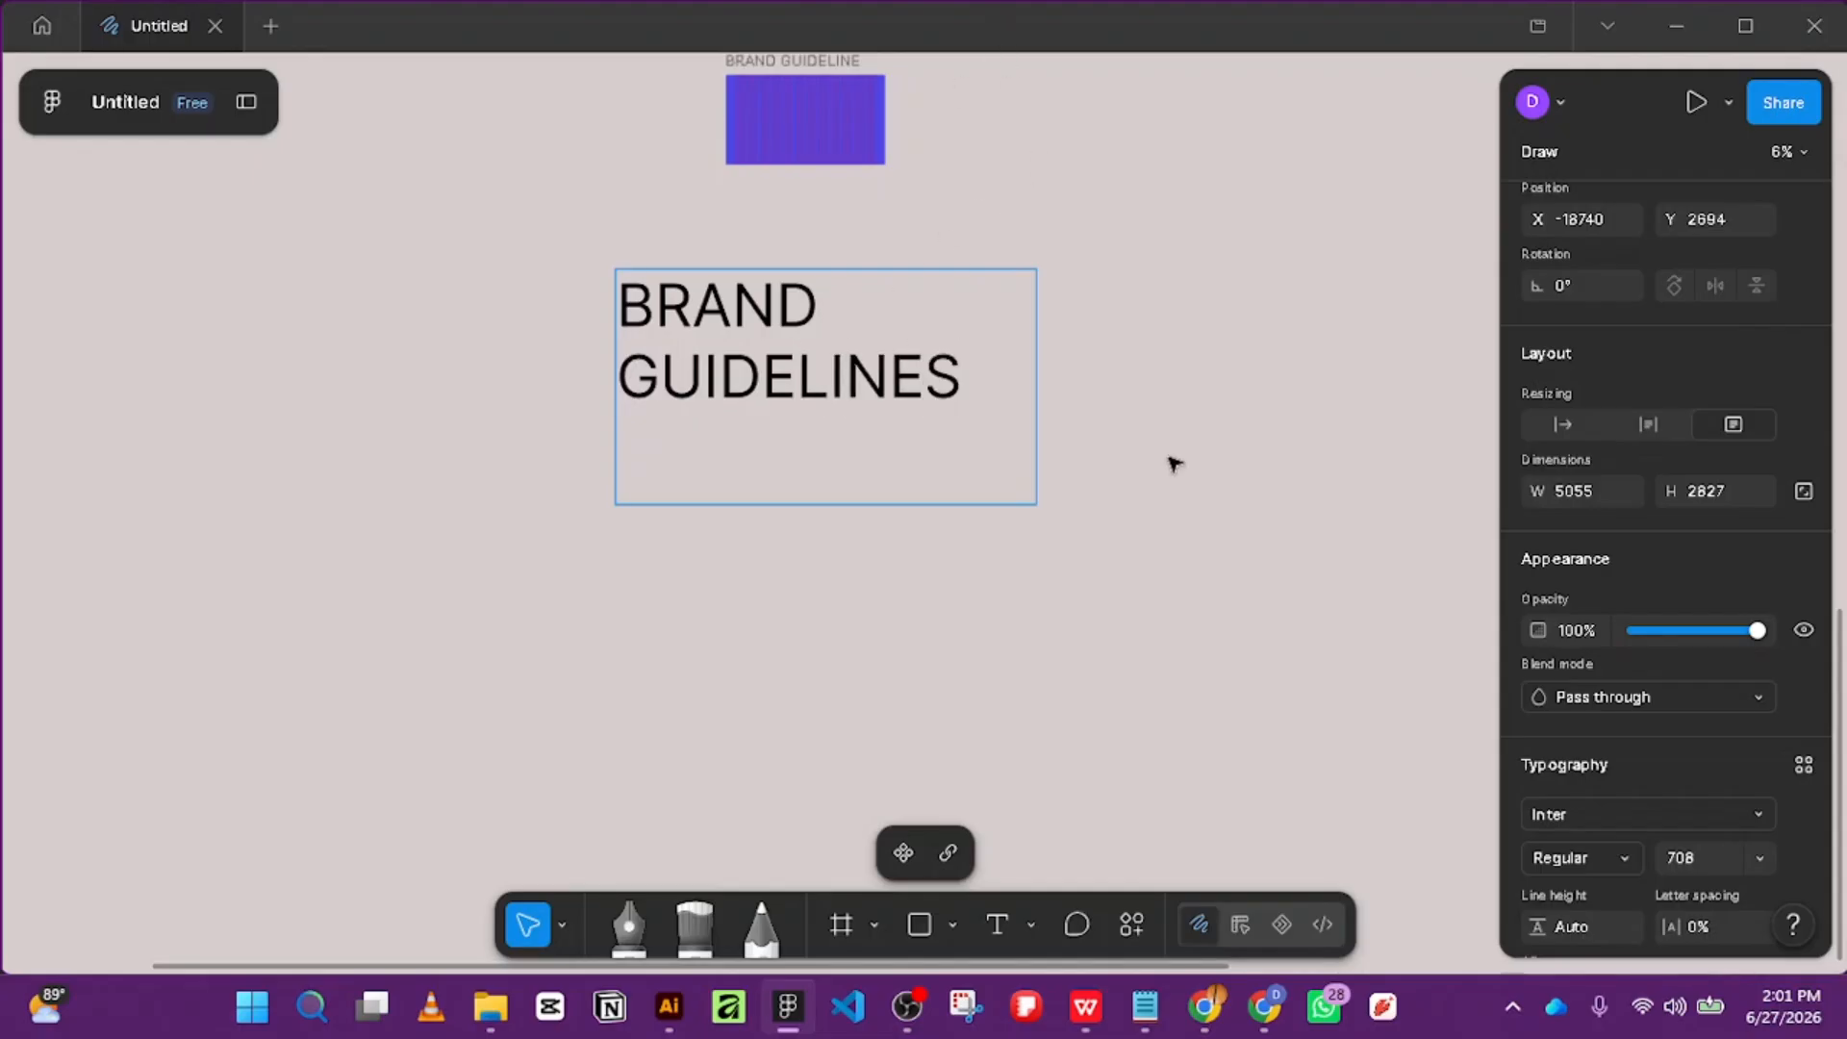
Set the whole BRAND GUIDELINES text to Bold weight.
{"action": "key", "text": "ctrl+a"}
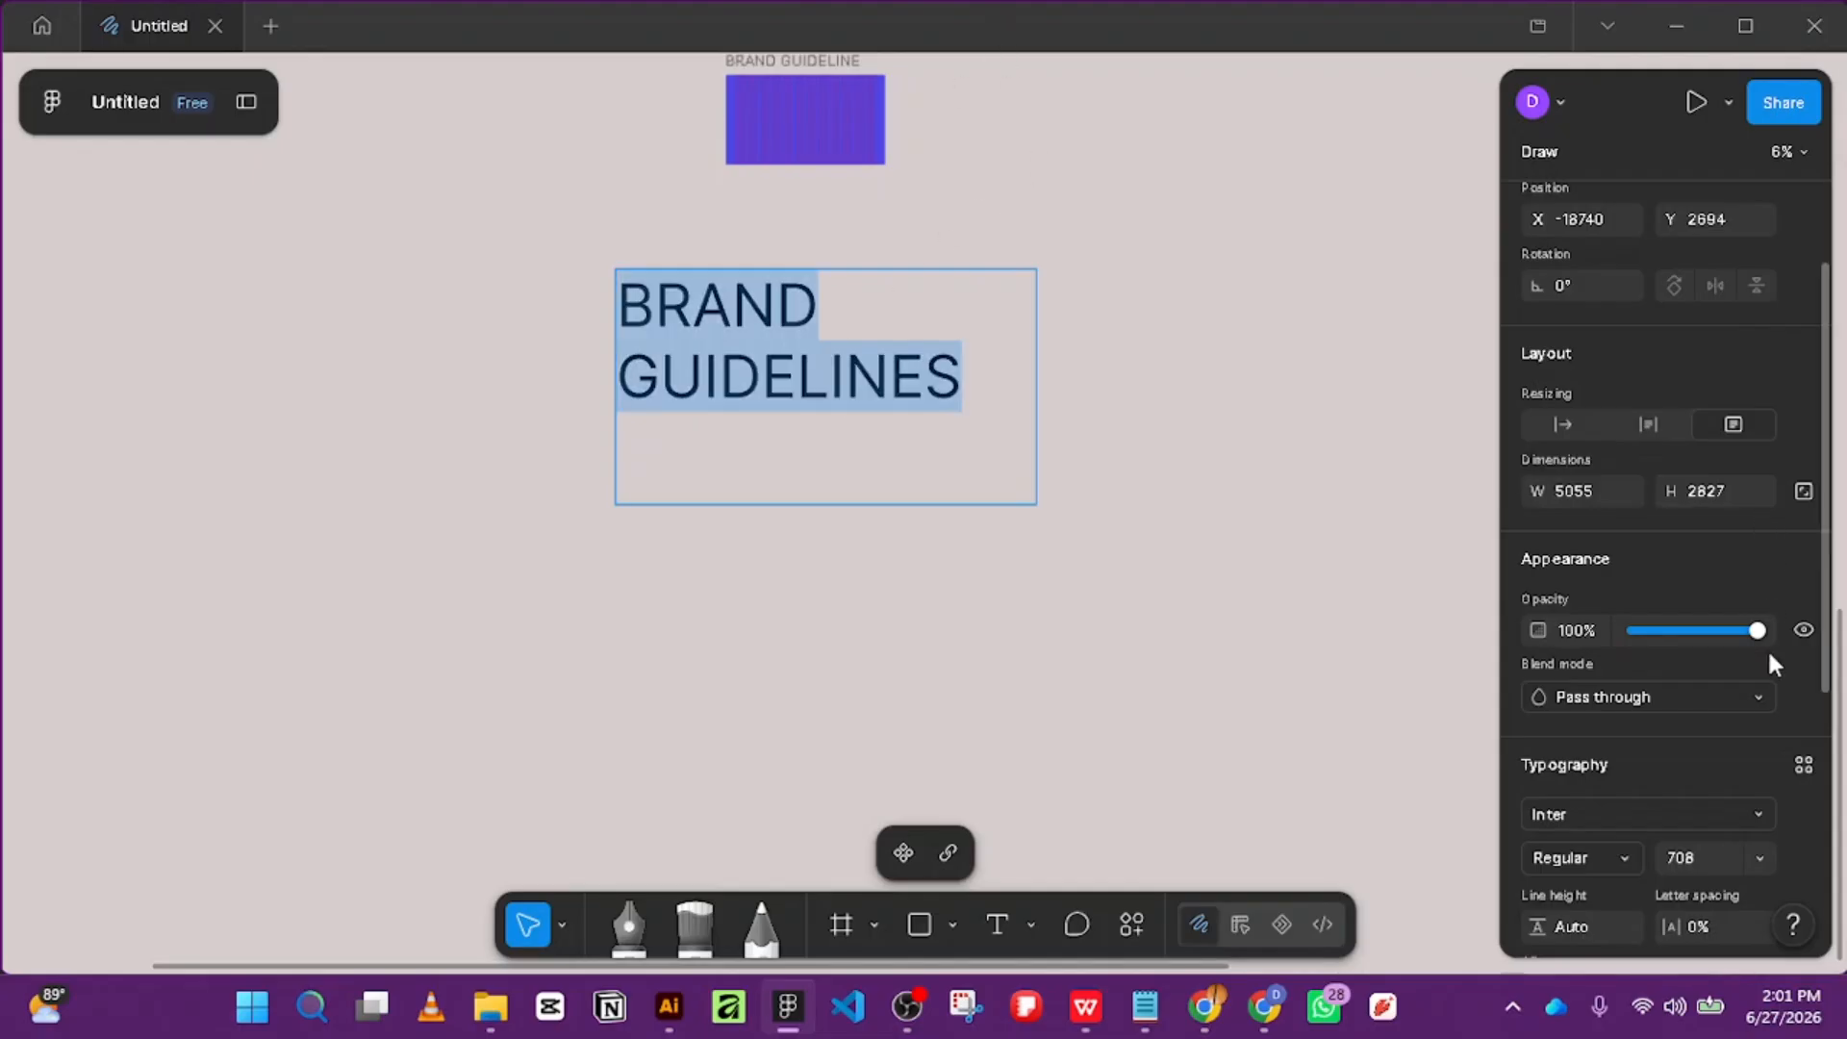
{"action": "scroll", "coordinate": [1623, 731], "scroll_direction": "down", "scroll_amount": 3}
{"action": "left_click", "coordinate": [1622, 583]}
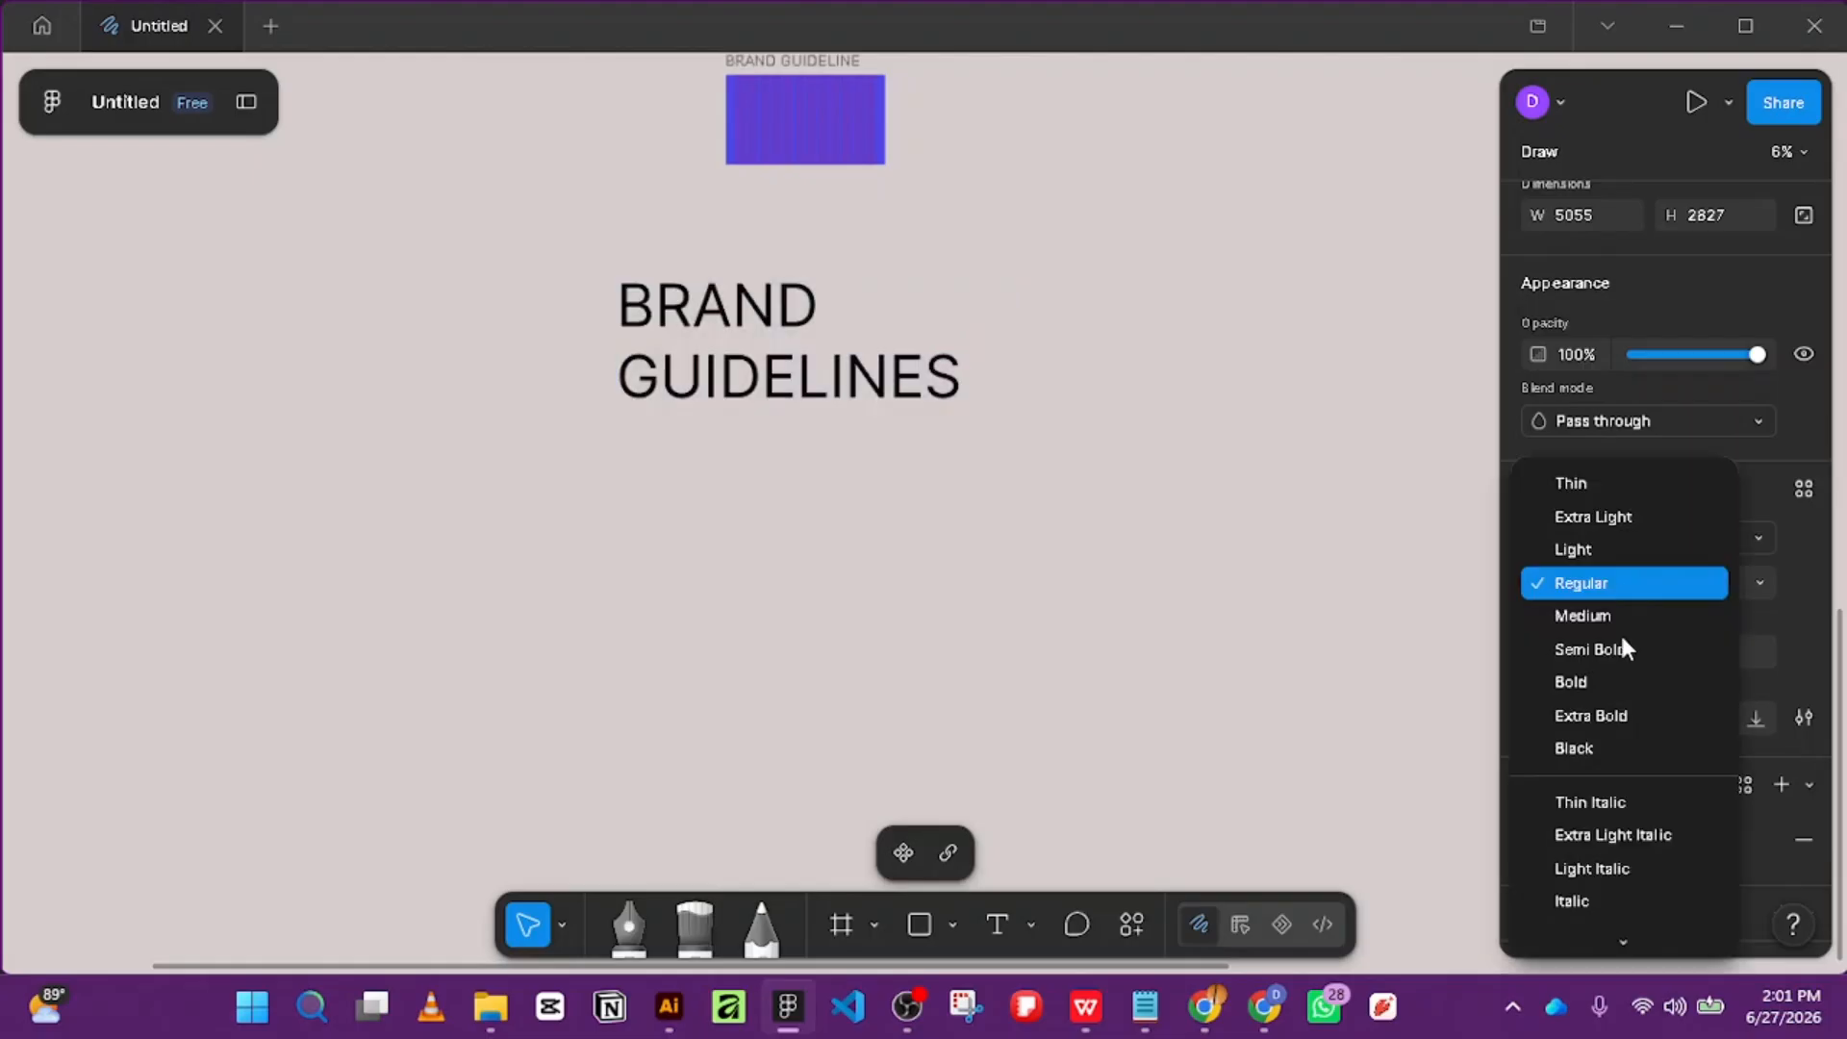
{"action": "left_click", "coordinate": [1622, 681]}
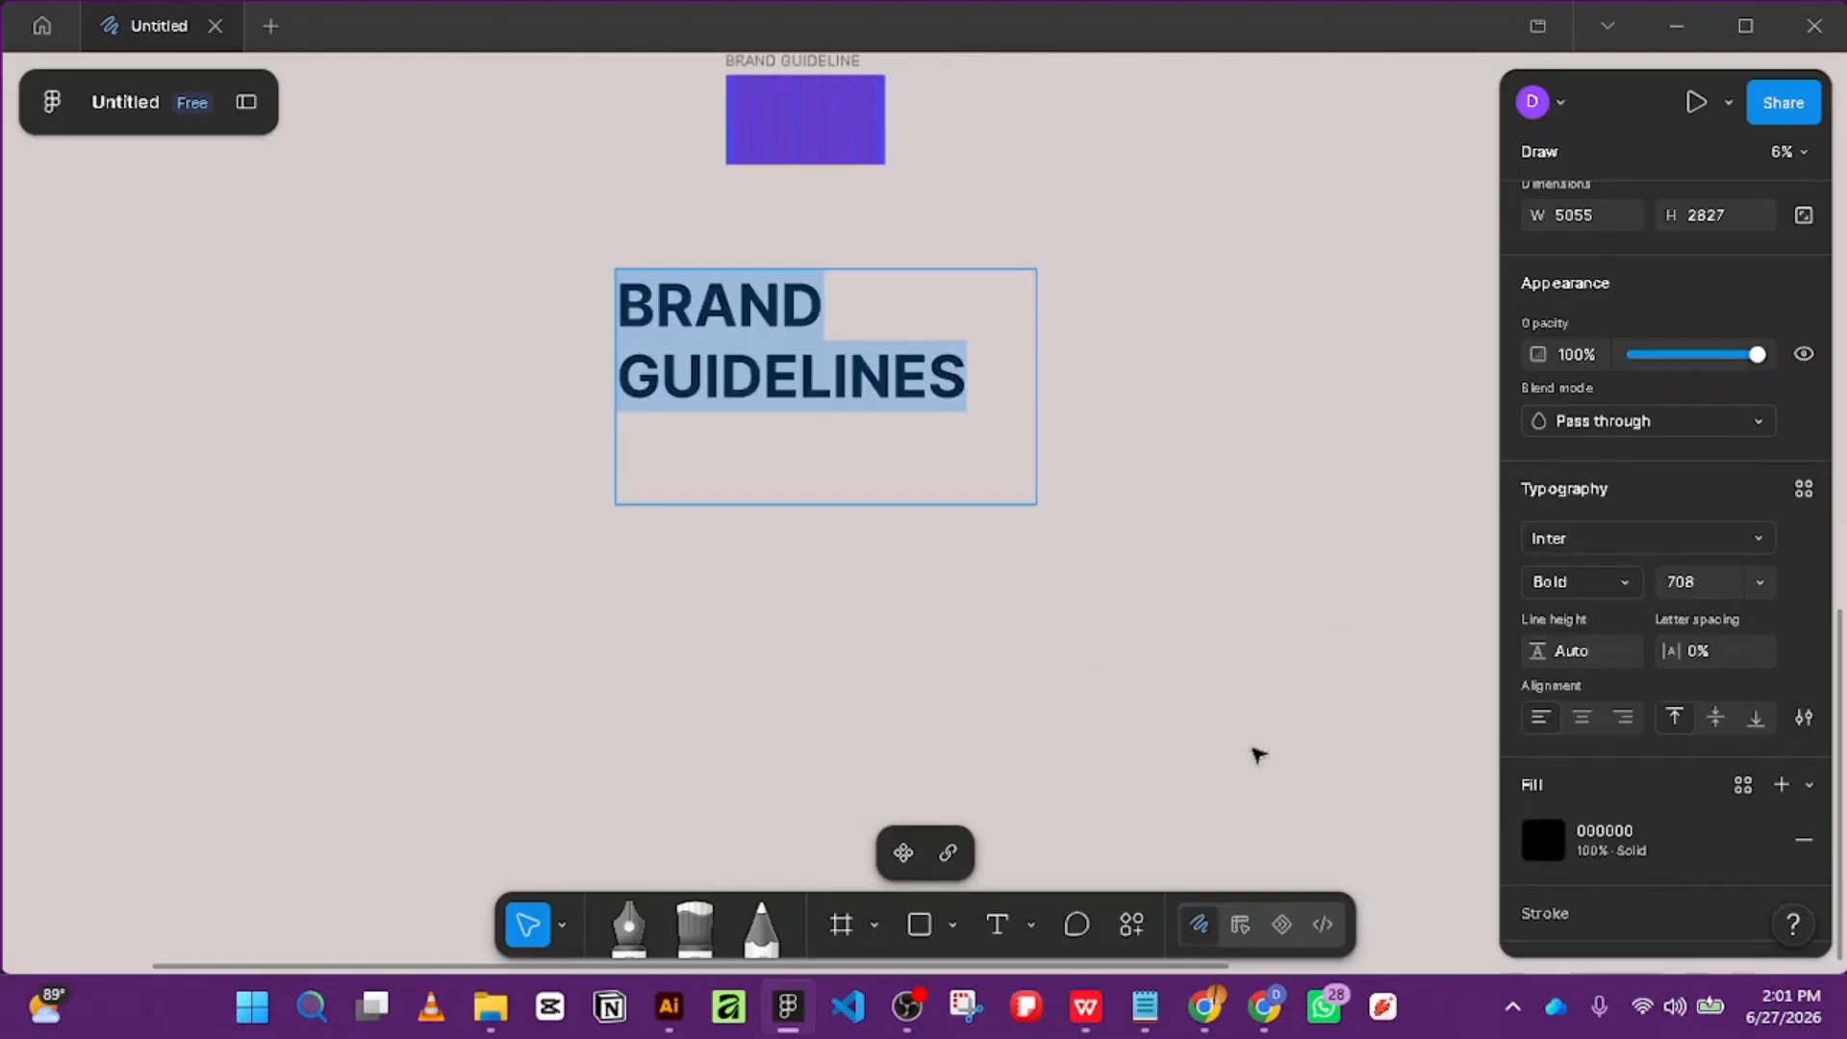
Apply the white color style from the Primary (Blue) library group to the BRAND GUIDELINES text.
{"action": "left_click", "coordinate": [1742, 785]}
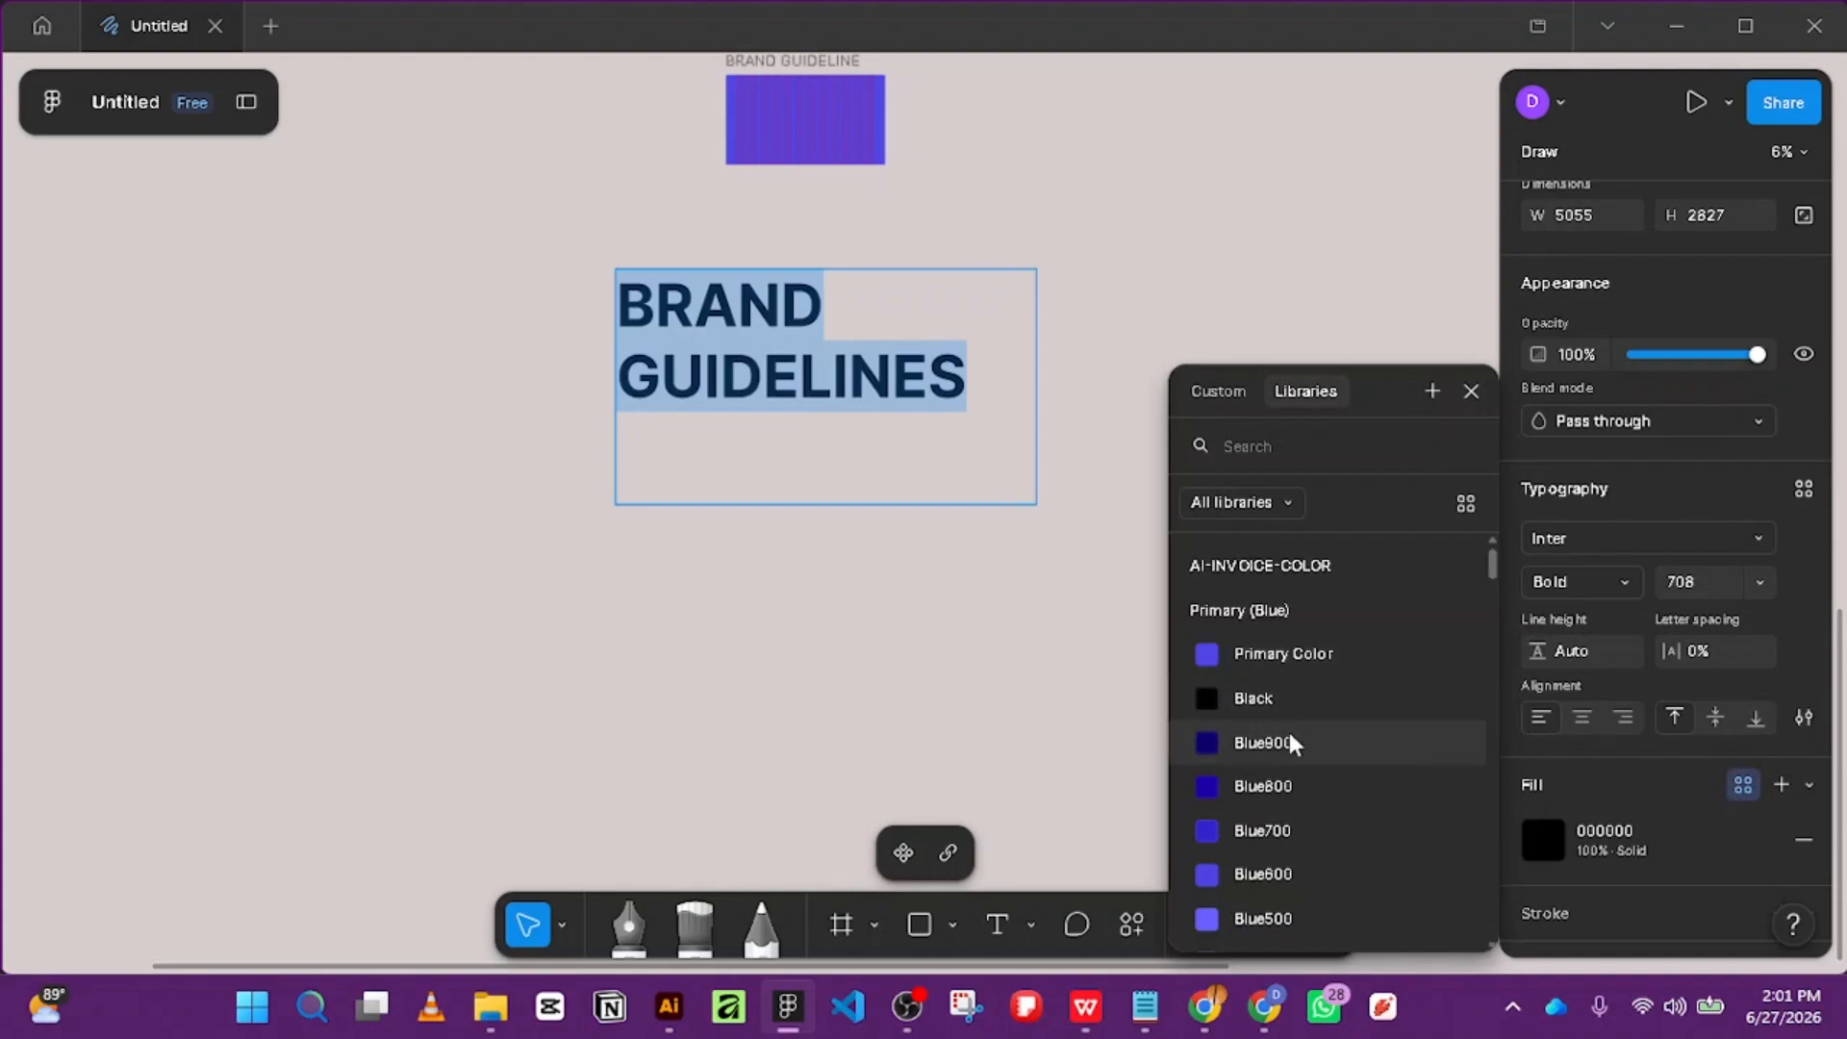
{"action": "scroll", "coordinate": [1292, 742], "scroll_direction": "down", "scroll_amount": 7}
{"action": "scroll", "coordinate": [1291, 739], "scroll_direction": "up", "scroll_amount": 3}
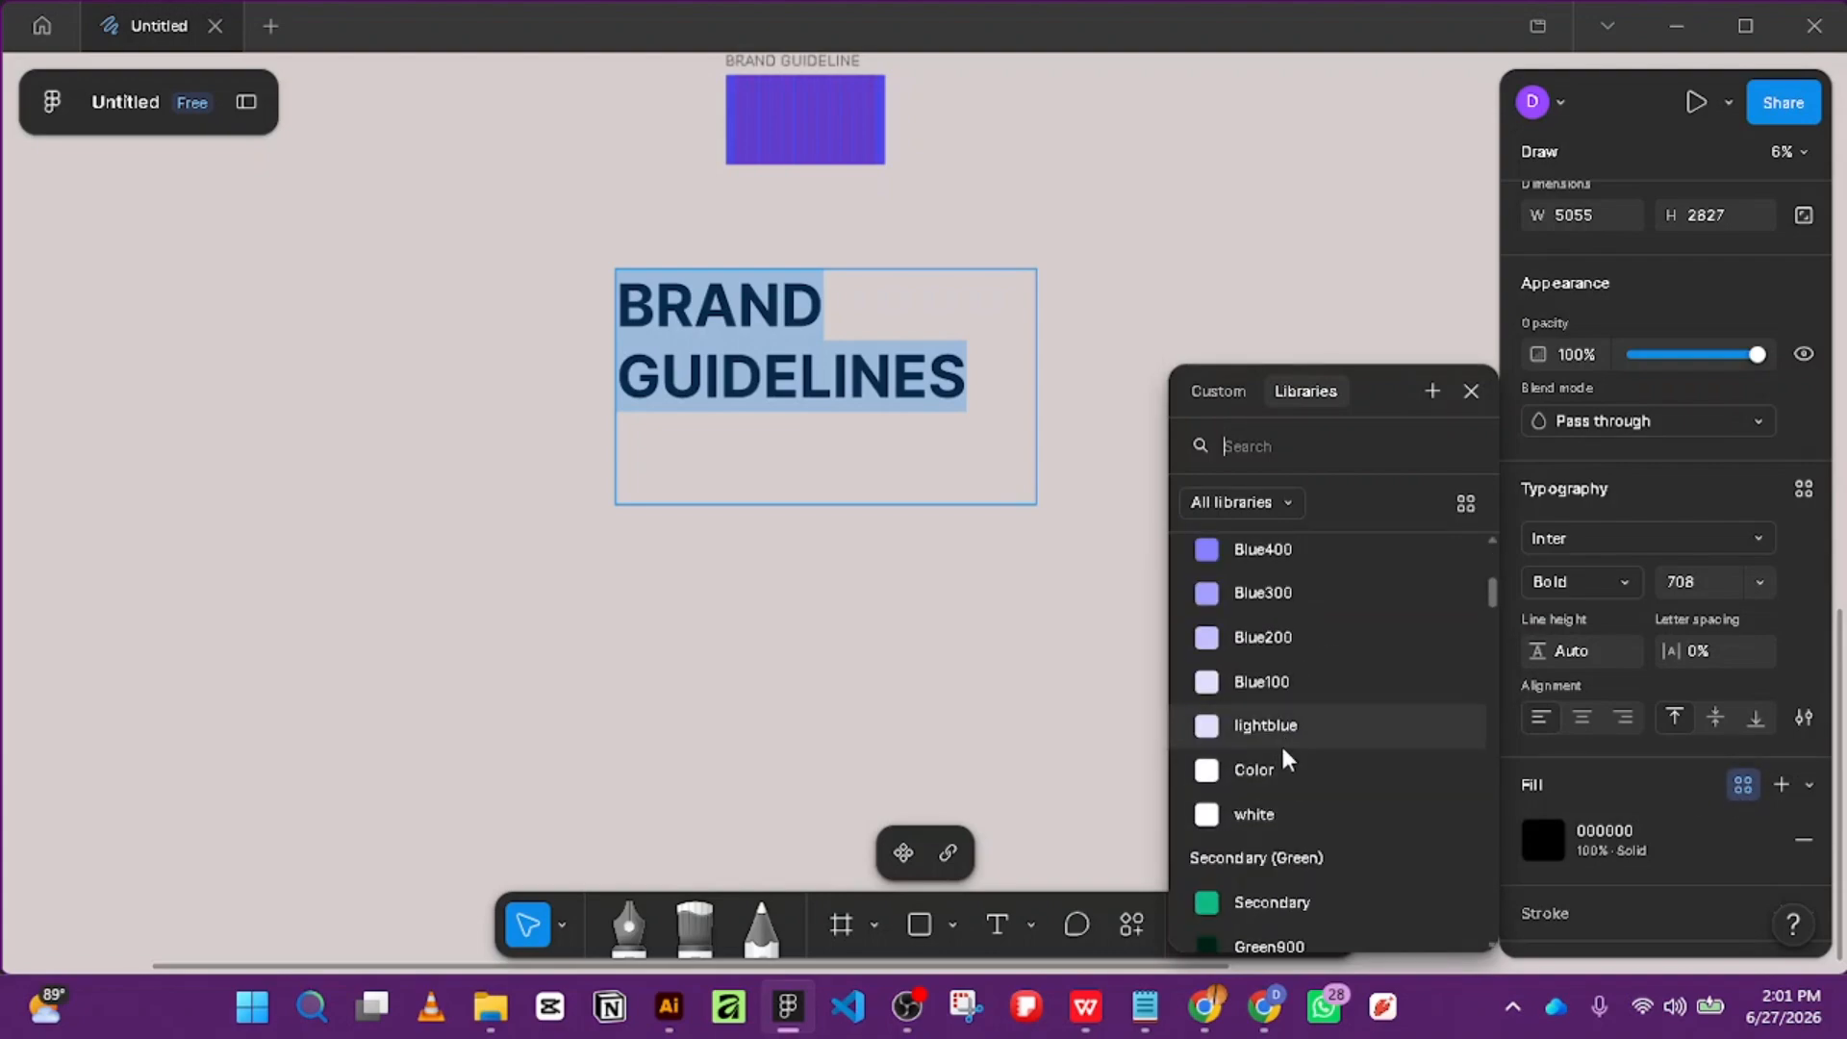
{"action": "left_click", "coordinate": [1282, 816]}
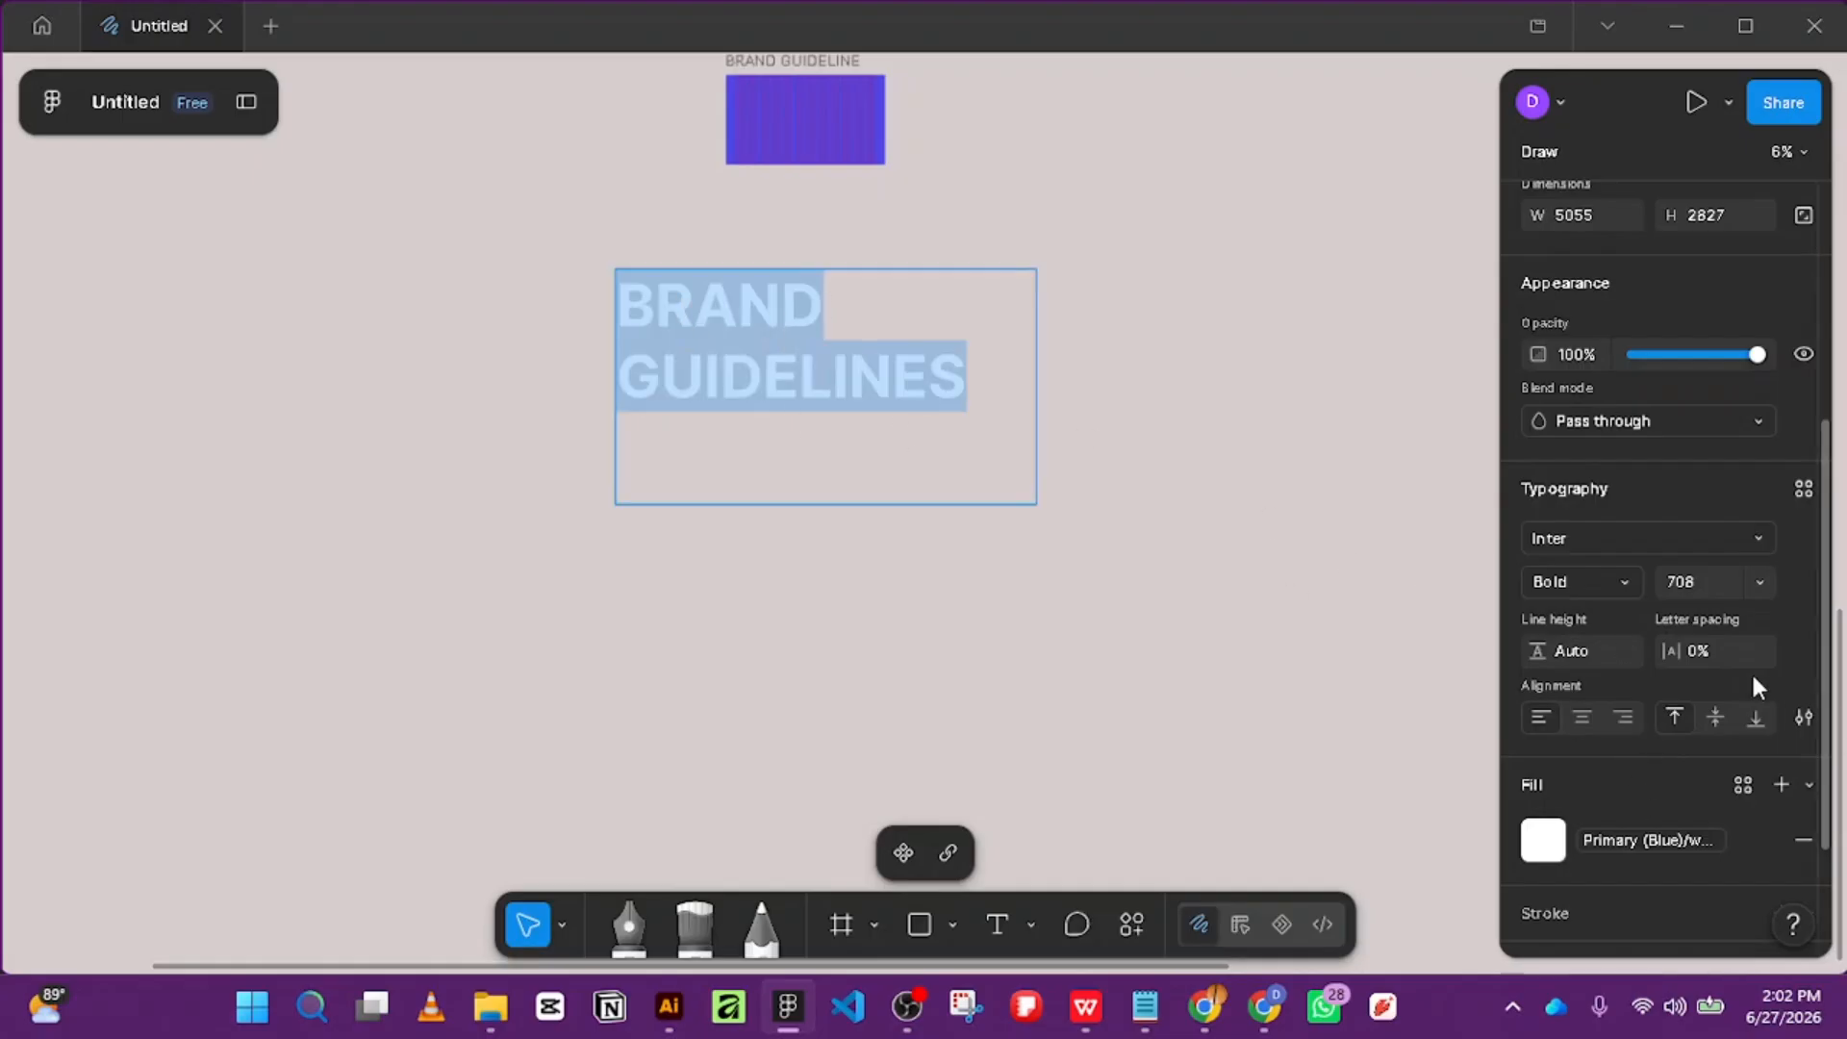
Reduce the BRAND GUIDELINES text's font size to 678 and finish editing the text.
{"action": "key", "text": "shift+Down"}
{"action": "key", "text": "shift+Down"}
{"action": "key", "text": "shift+Down"}
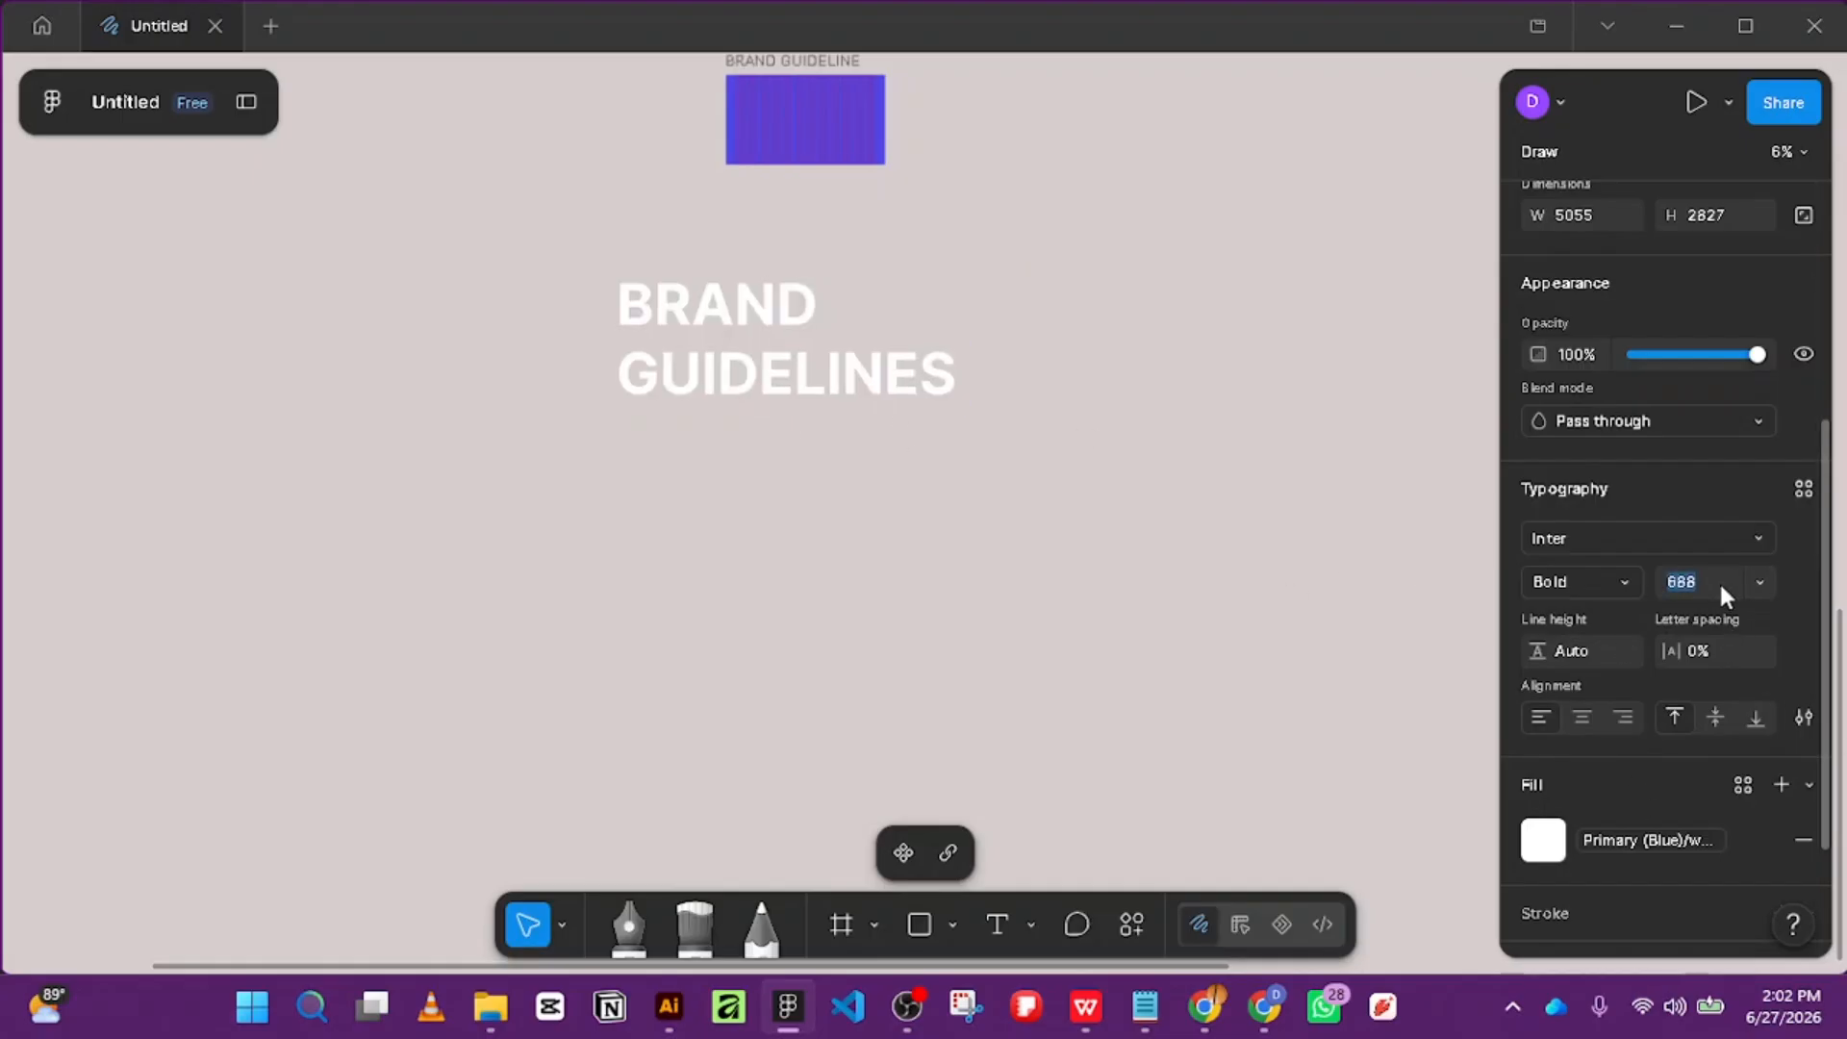
{"action": "scroll", "coordinate": [616, 106], "scroll_direction": "up", "scroll_amount": 5}
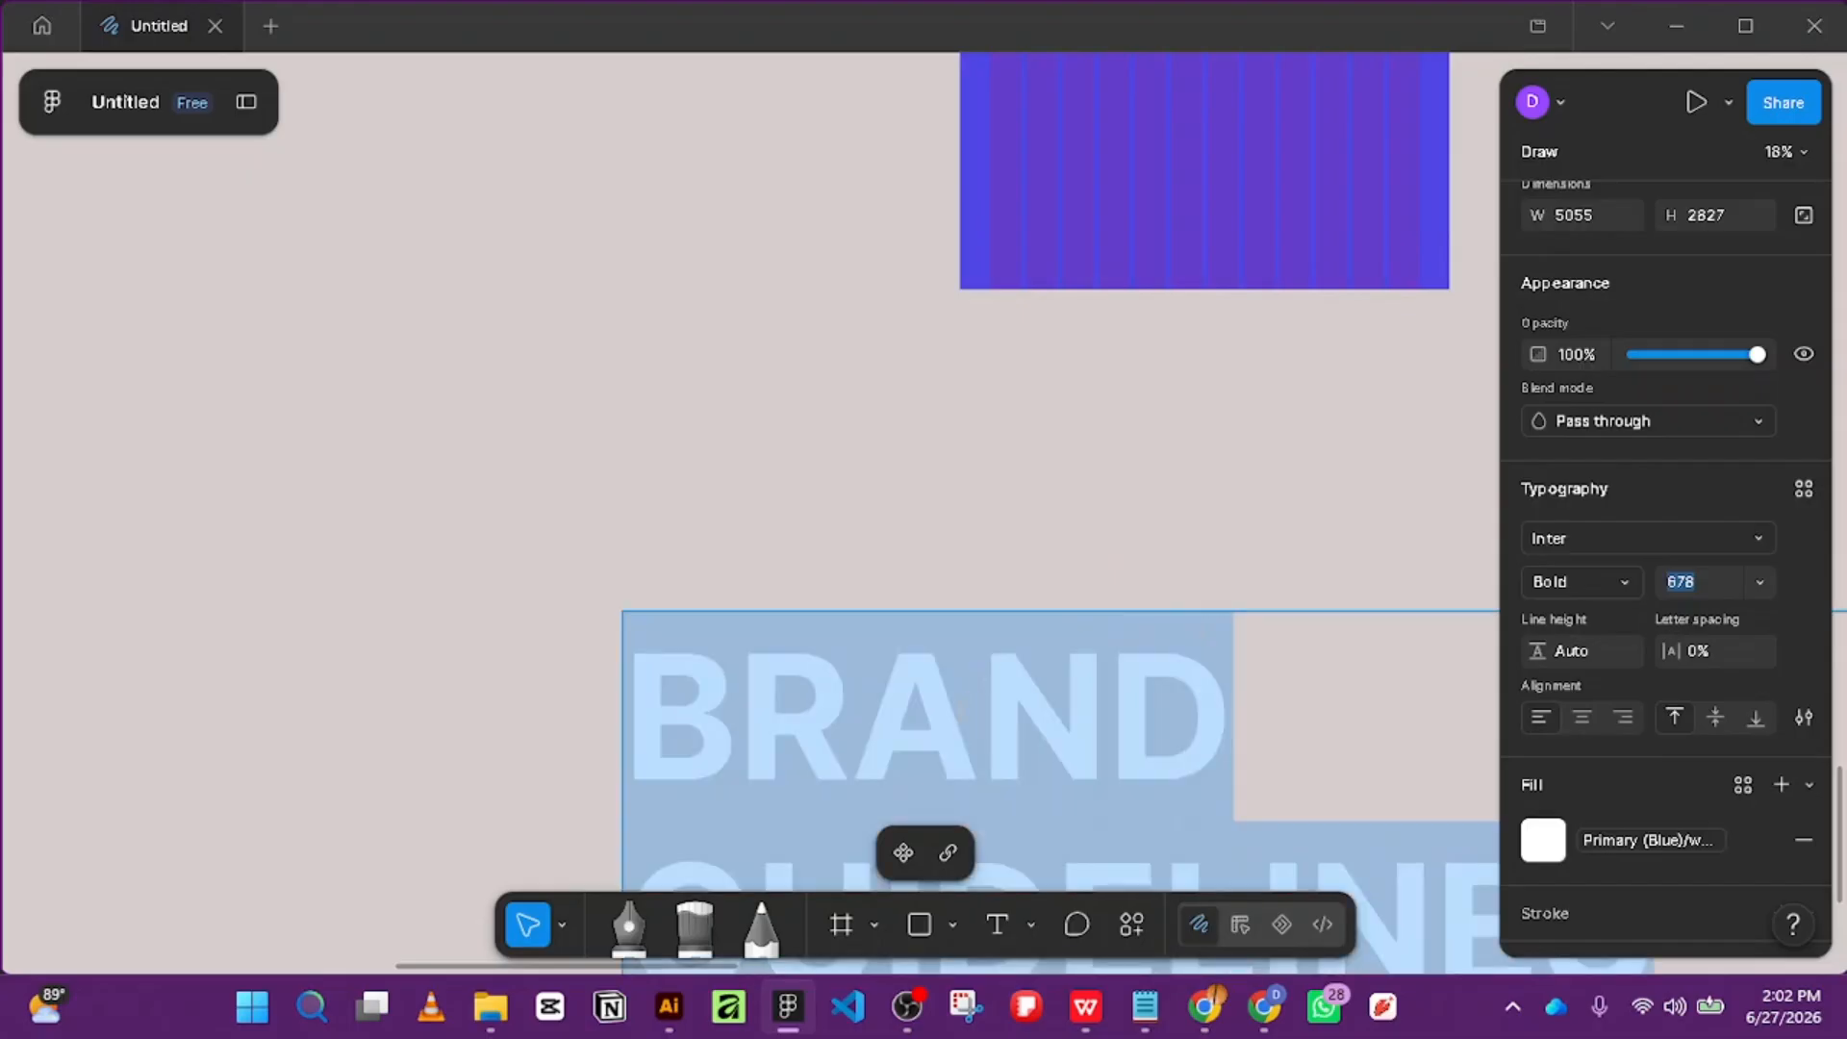
{"action": "key", "text": "Escape"}
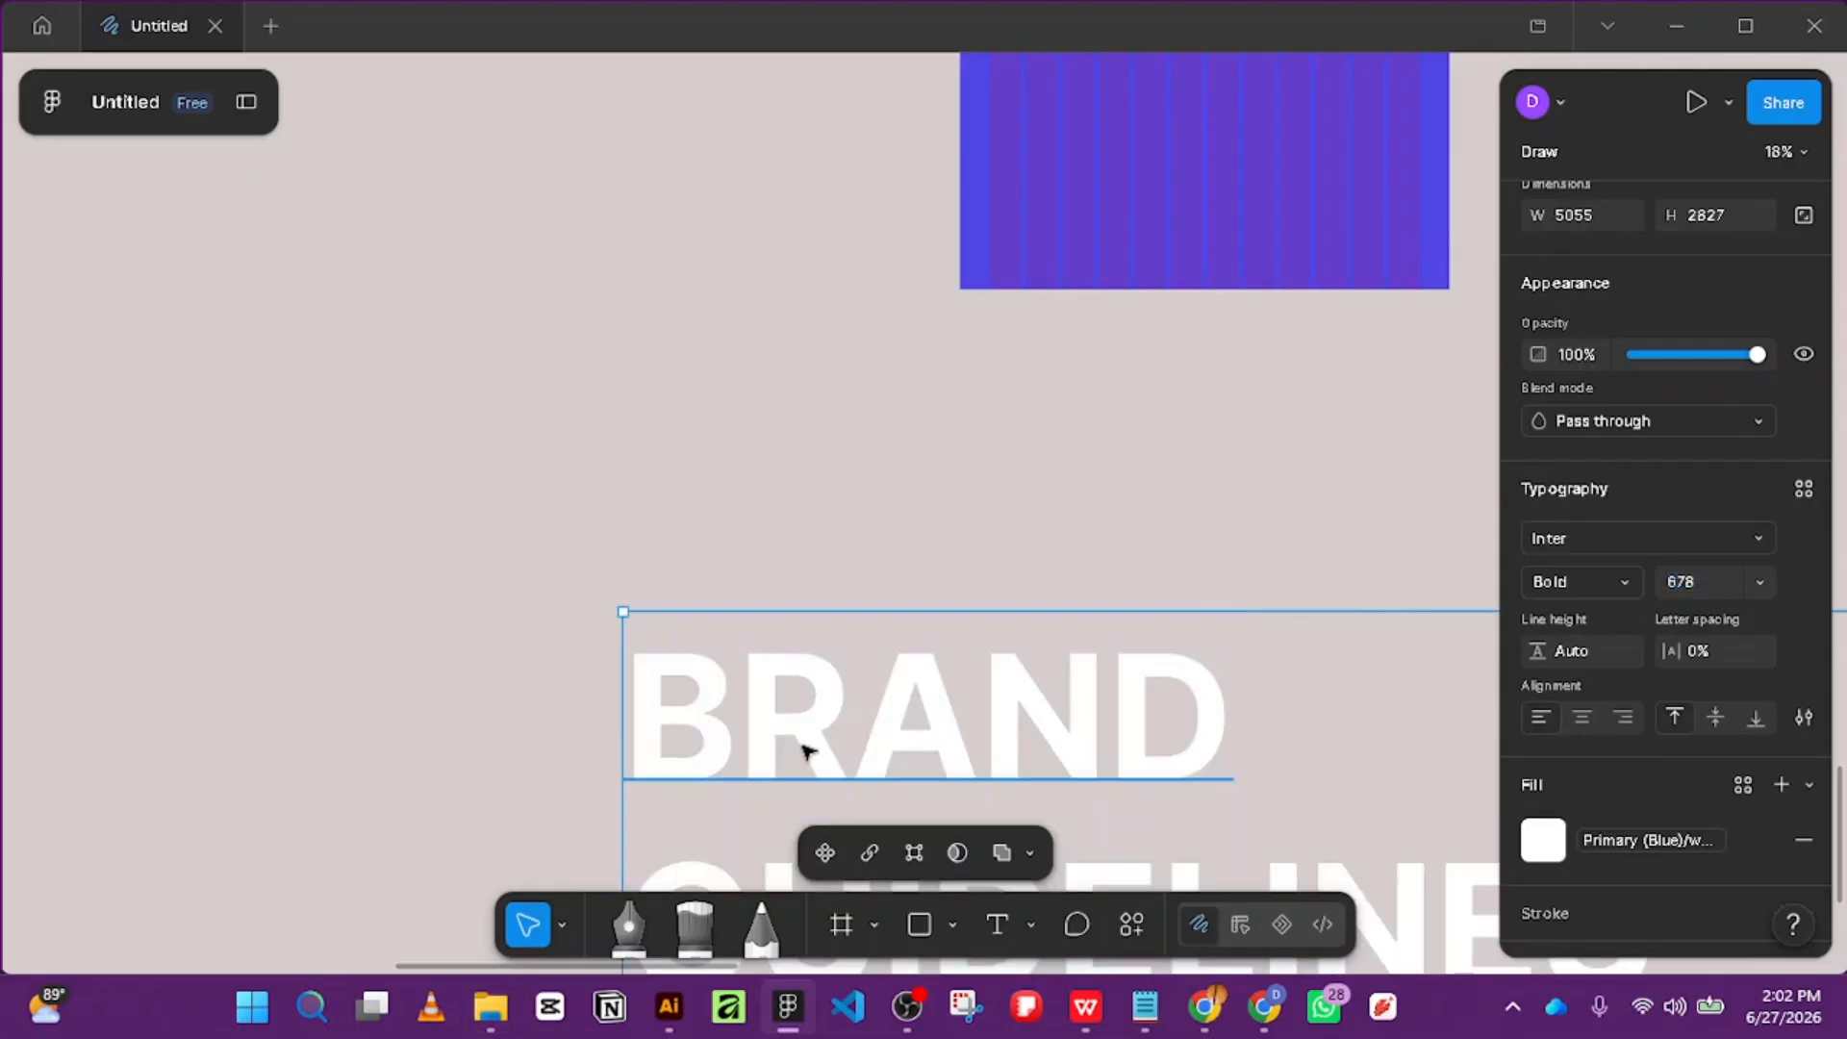
Copy the small VoltFlow logo above the Cash Flow Hub mockup out of the UI/UX-Web & Mobie section onto the empty canvas.
{"action": "scroll", "coordinate": [783, 564], "scroll_direction": "down", "scroll_amount": 3}
{"action": "scroll", "coordinate": [915, 470], "scroll_direction": "down", "scroll_amount": 4}
{"action": "scroll", "coordinate": [1228, 144], "scroll_direction": "up", "scroll_amount": 6}
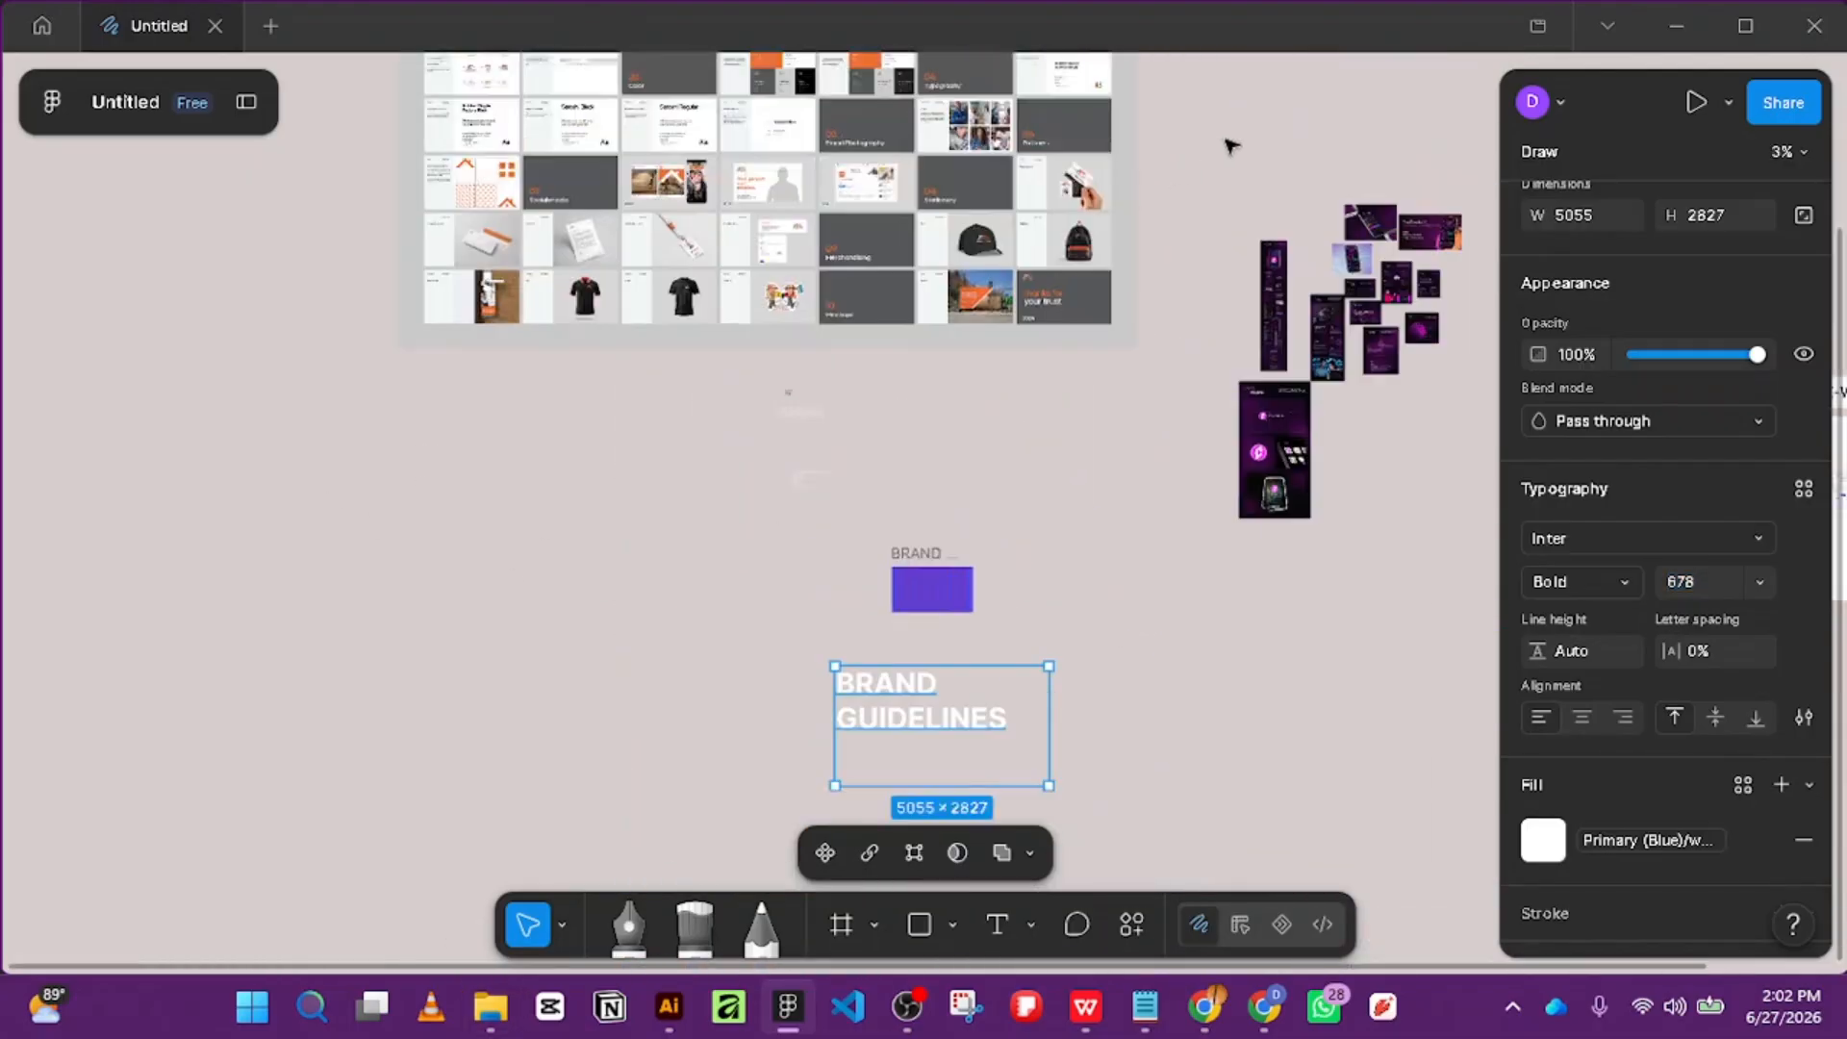
{"action": "scroll", "coordinate": [1031, 252], "scroll_direction": "down", "scroll_amount": 3}
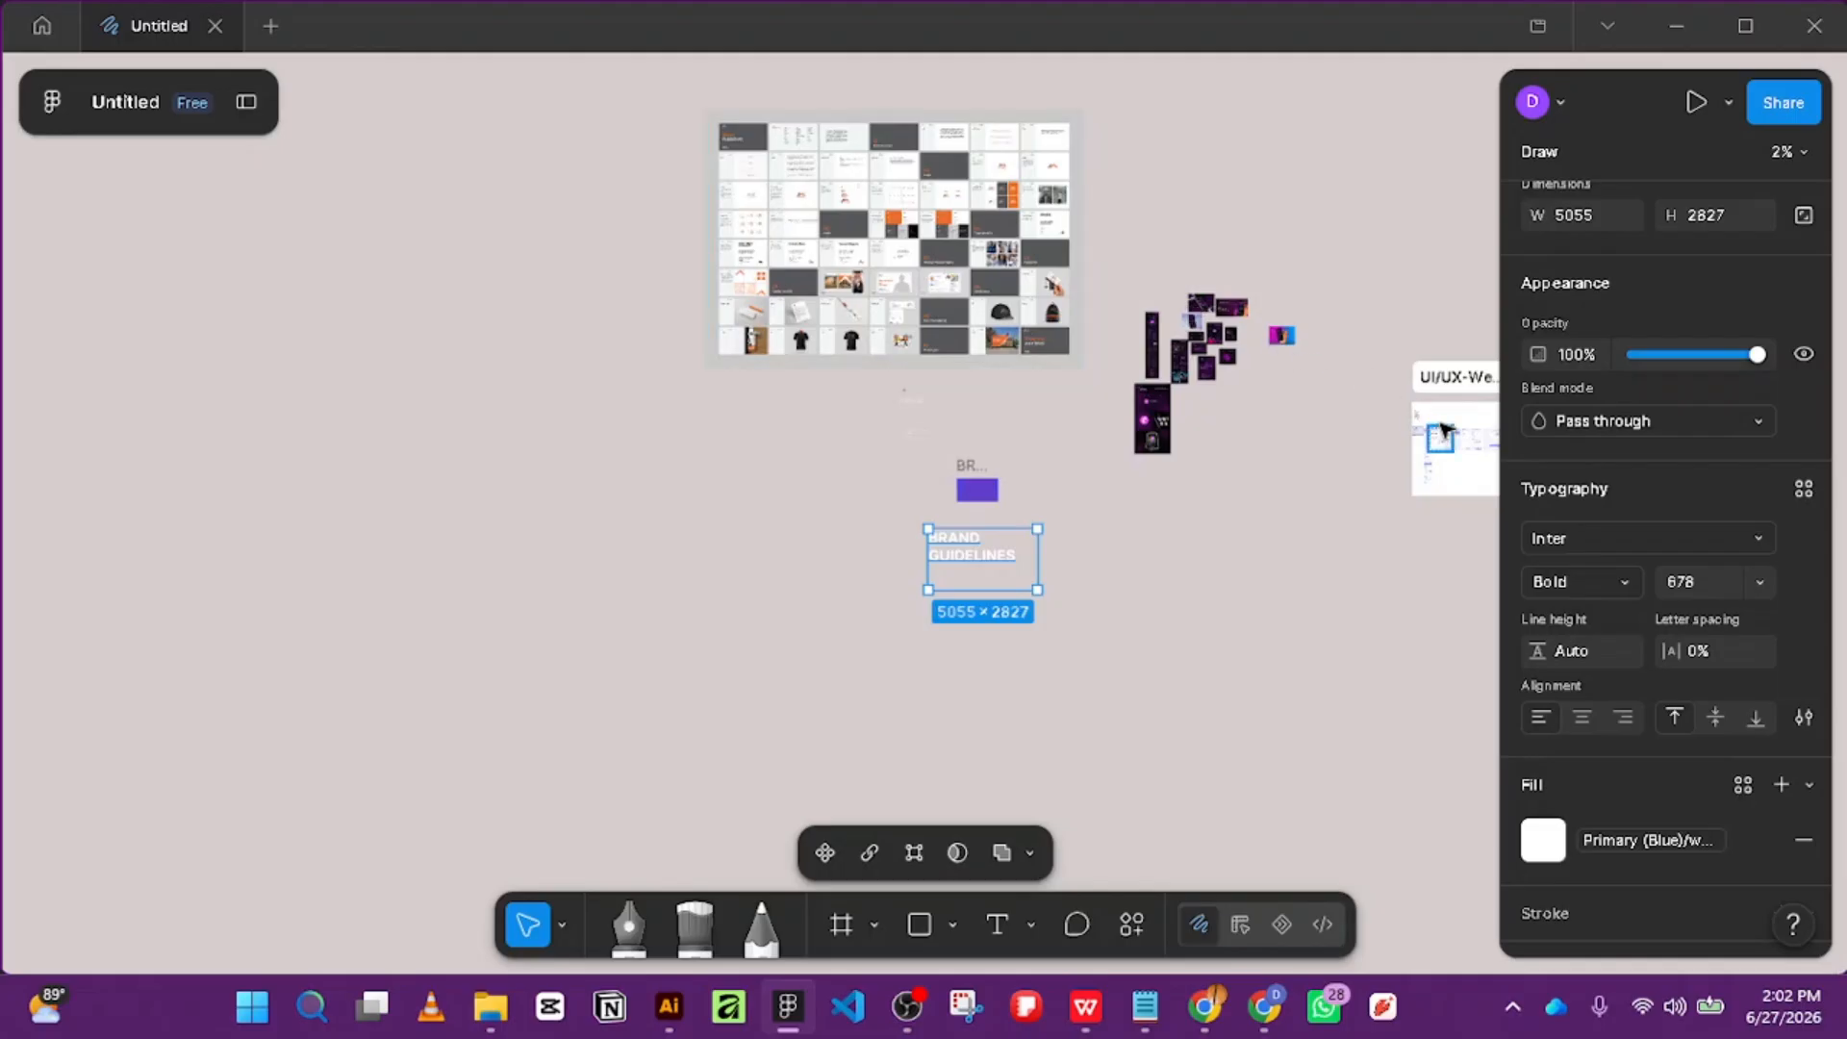
{"action": "scroll", "coordinate": [1438, 429], "scroll_direction": "up", "scroll_amount": 4}
{"action": "scroll", "coordinate": [1338, 464], "scroll_direction": "up", "scroll_amount": 3}
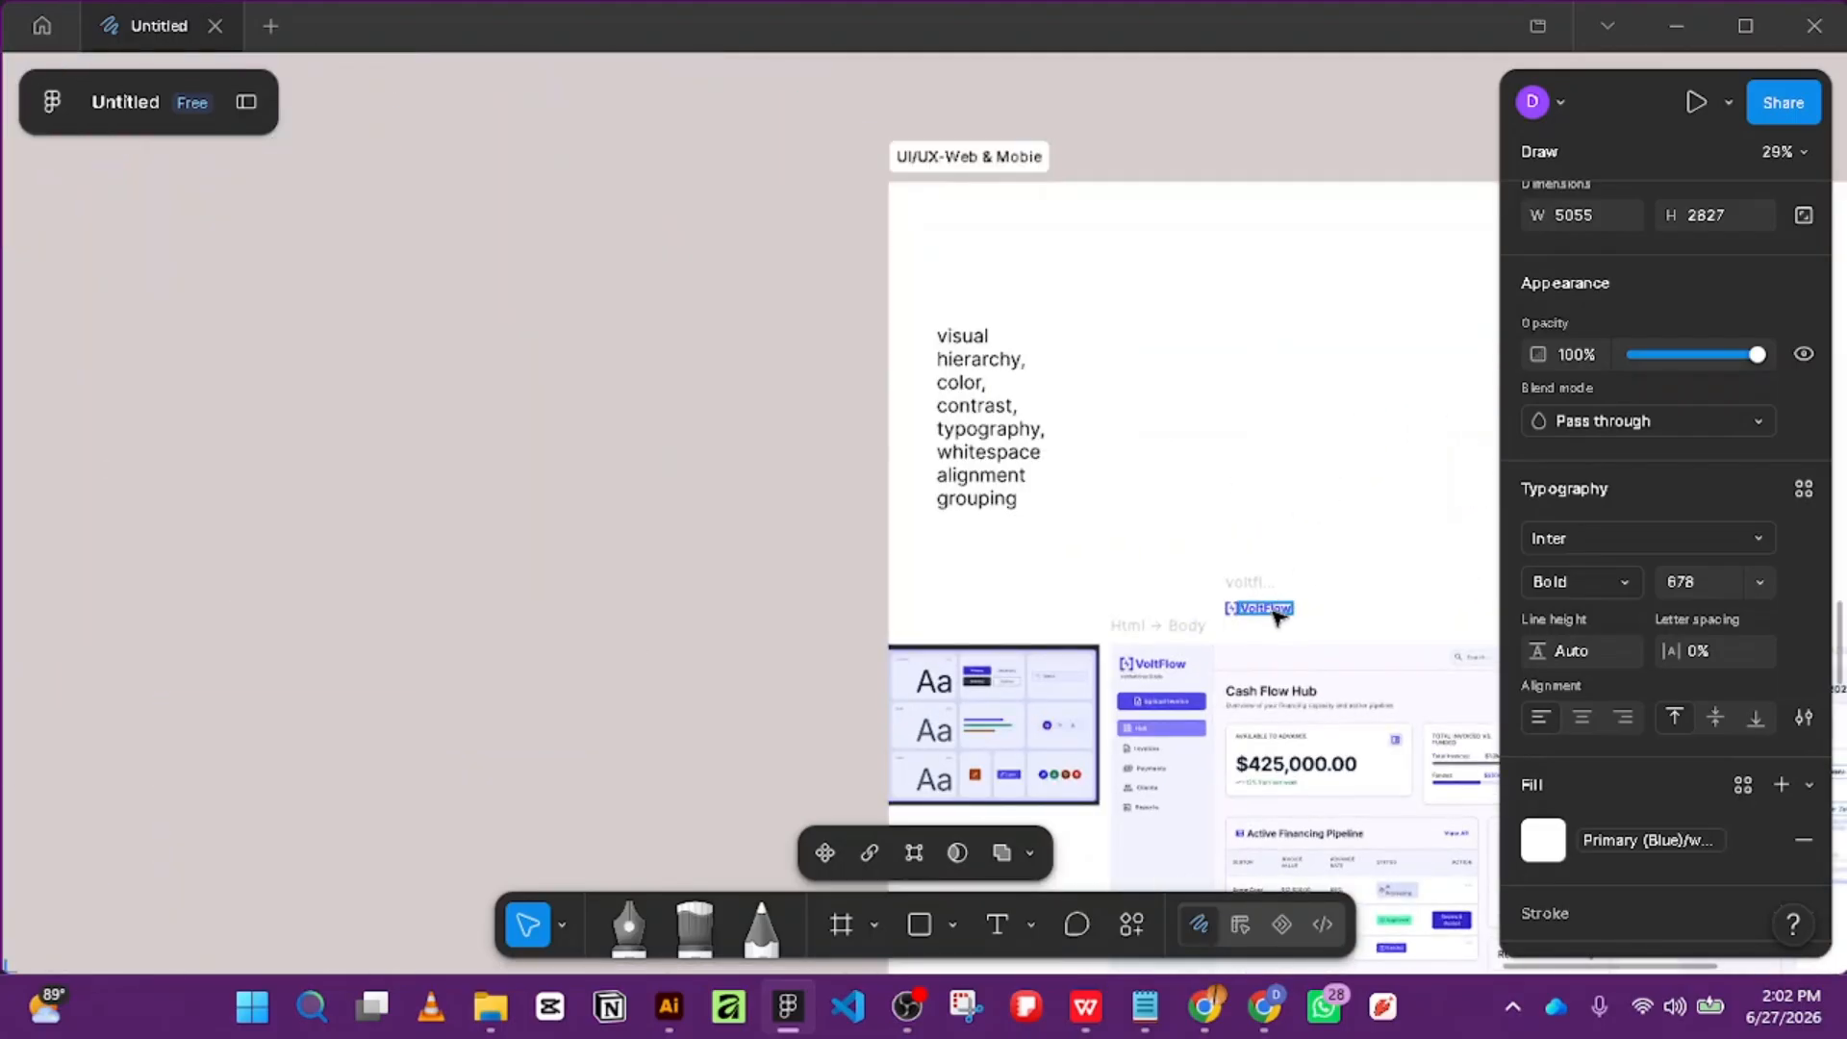
{"action": "left_click", "coordinate": [1274, 611]}
{"action": "key", "text": "Escape"}
{"action": "scroll", "coordinate": [1275, 604], "scroll_direction": "up", "scroll_amount": 2}
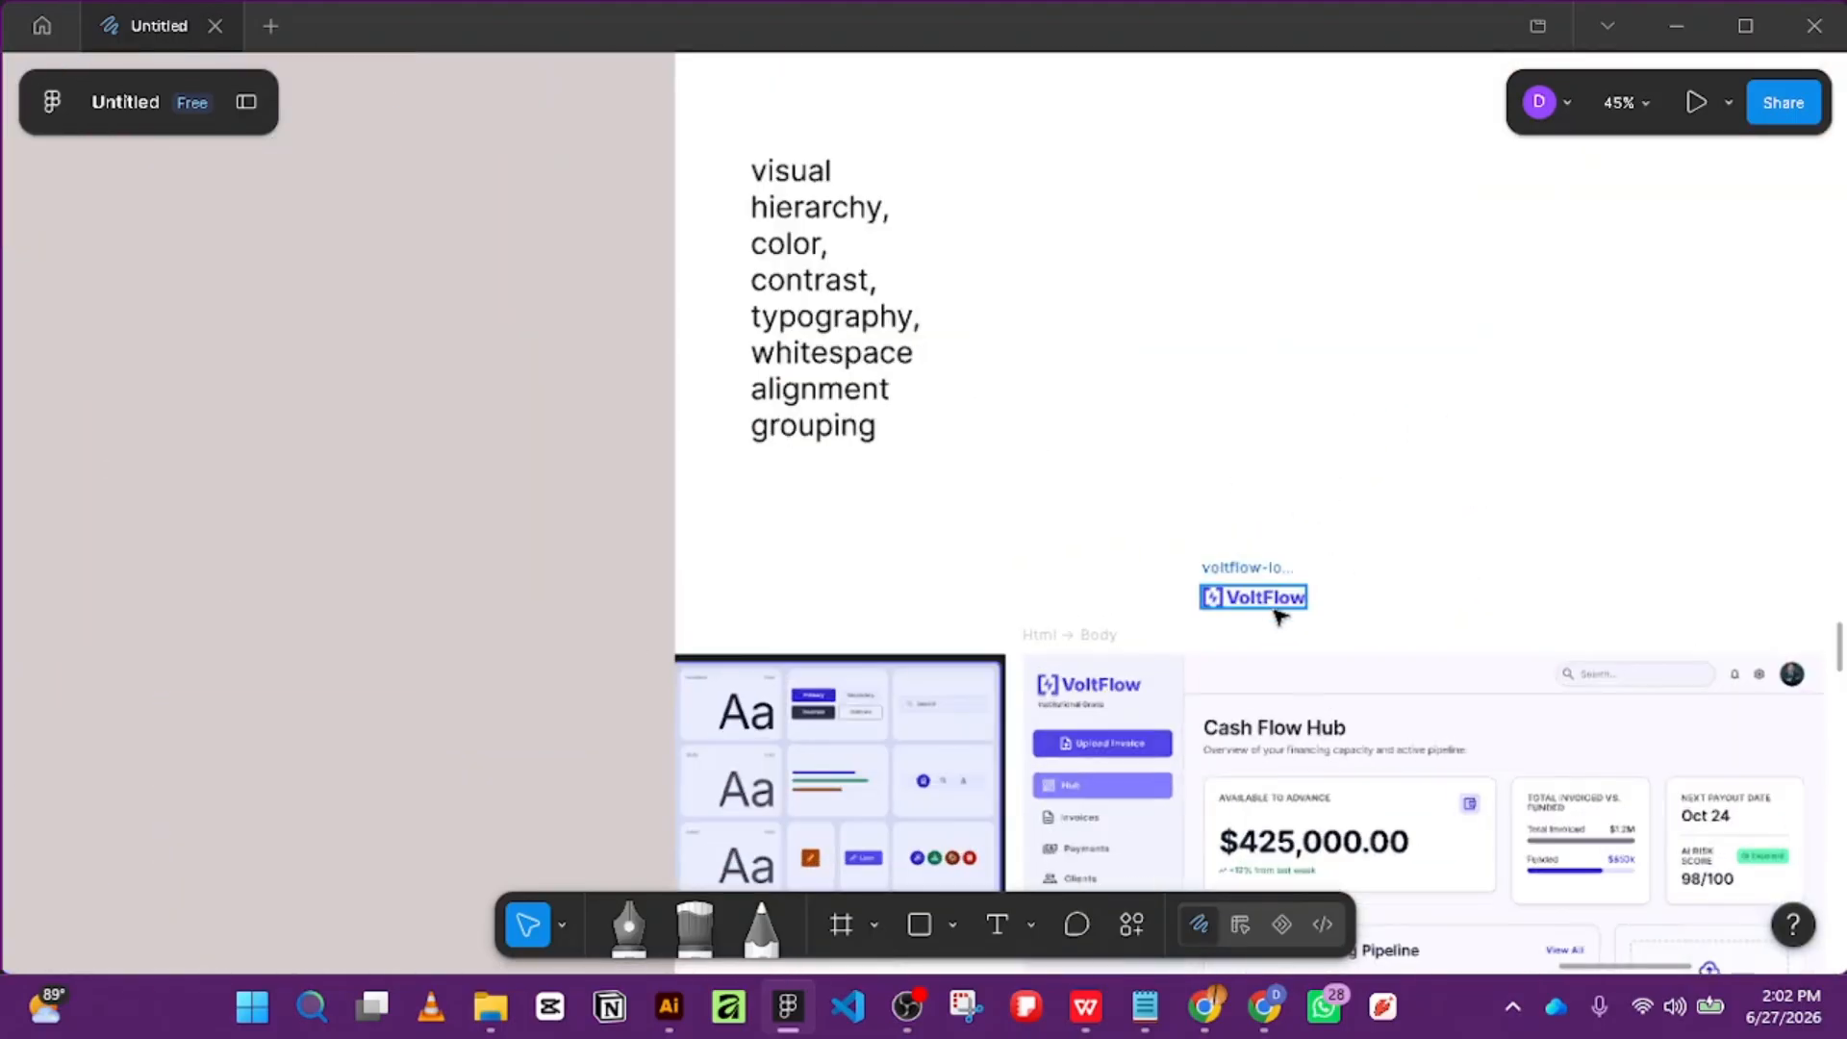
{"action": "left_click", "coordinate": [1248, 589]}
{"action": "left_click_drag", "start_coordinate": [1243, 577], "coordinate": [175, 353]}
Move the copied VoltFlow logo farther from the UI/UX-Web & Mobie section, to about X 912, Y -2042.
{"action": "scroll", "coordinate": [412, 404], "scroll_direction": "down", "scroll_amount": 6}
{"action": "scroll", "coordinate": [455, 408], "scroll_direction": "down", "scroll_amount": 2}
{"action": "scroll", "coordinate": [455, 408], "scroll_direction": "down", "scroll_amount": 3}
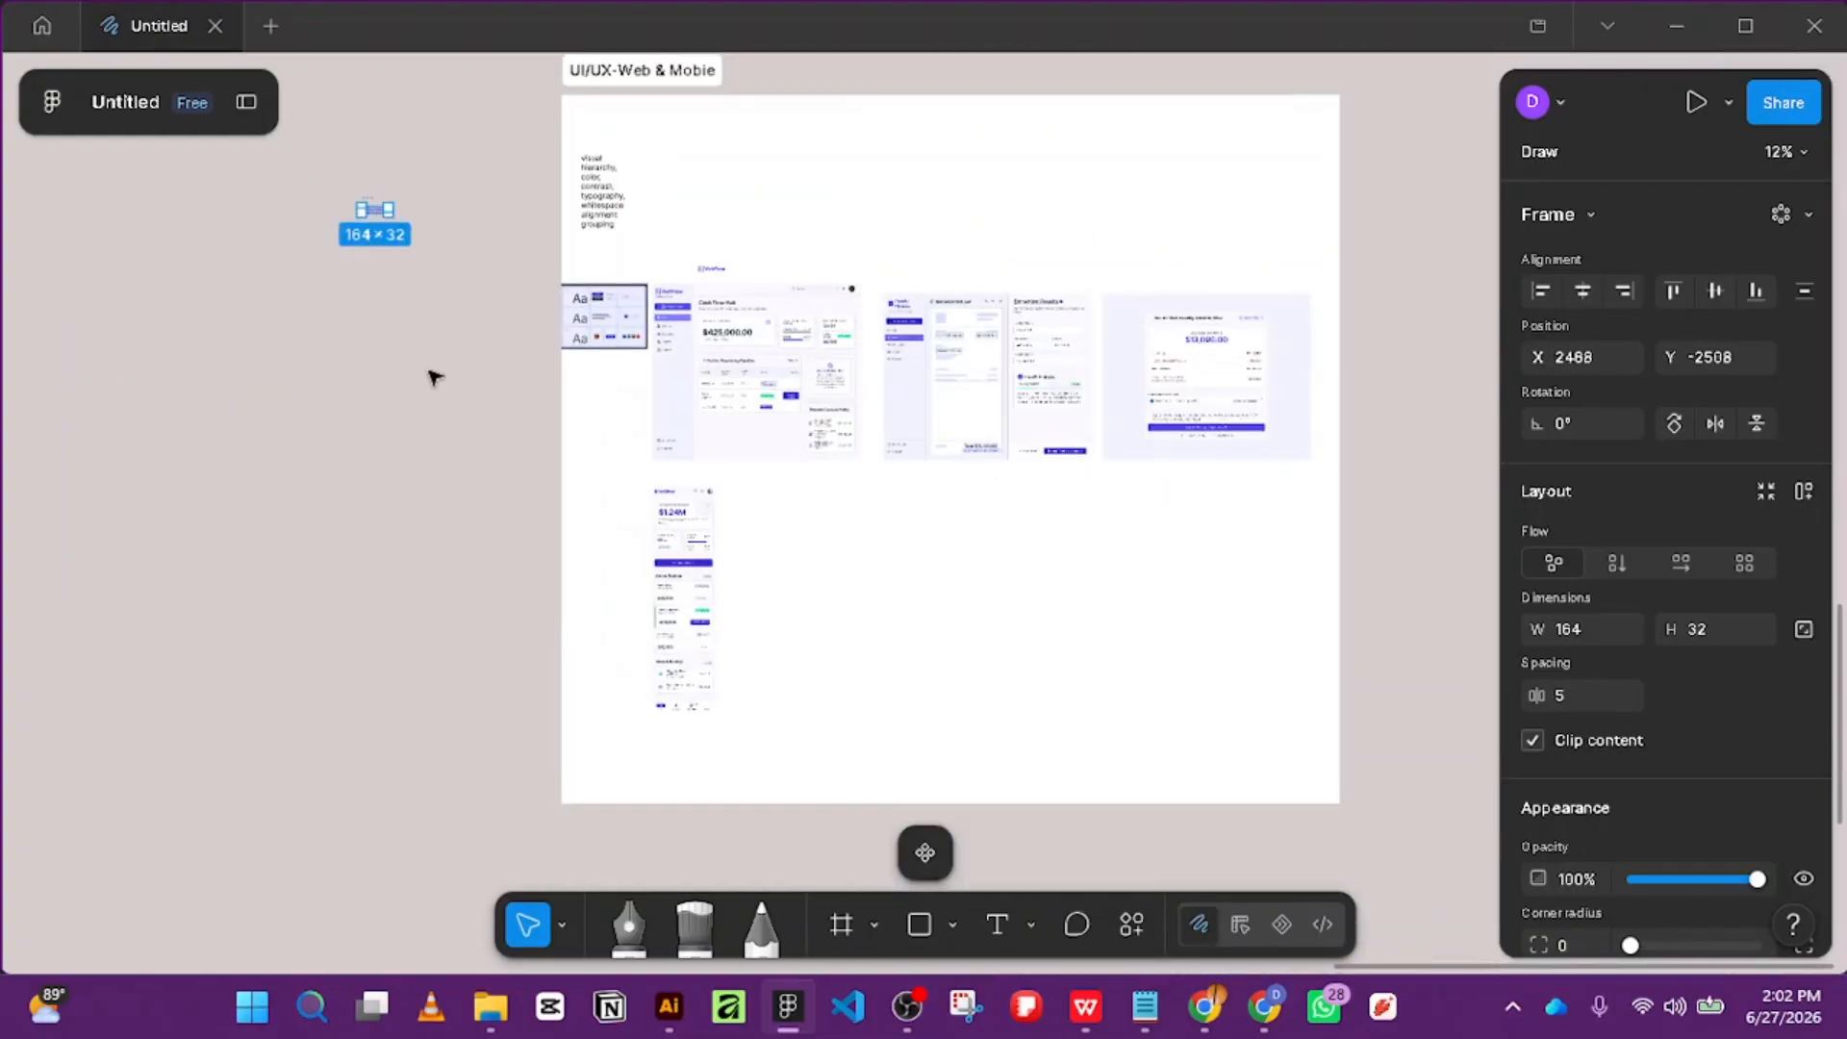
{"action": "left_click_drag", "start_coordinate": [429, 375], "coordinate": [763, 376]}
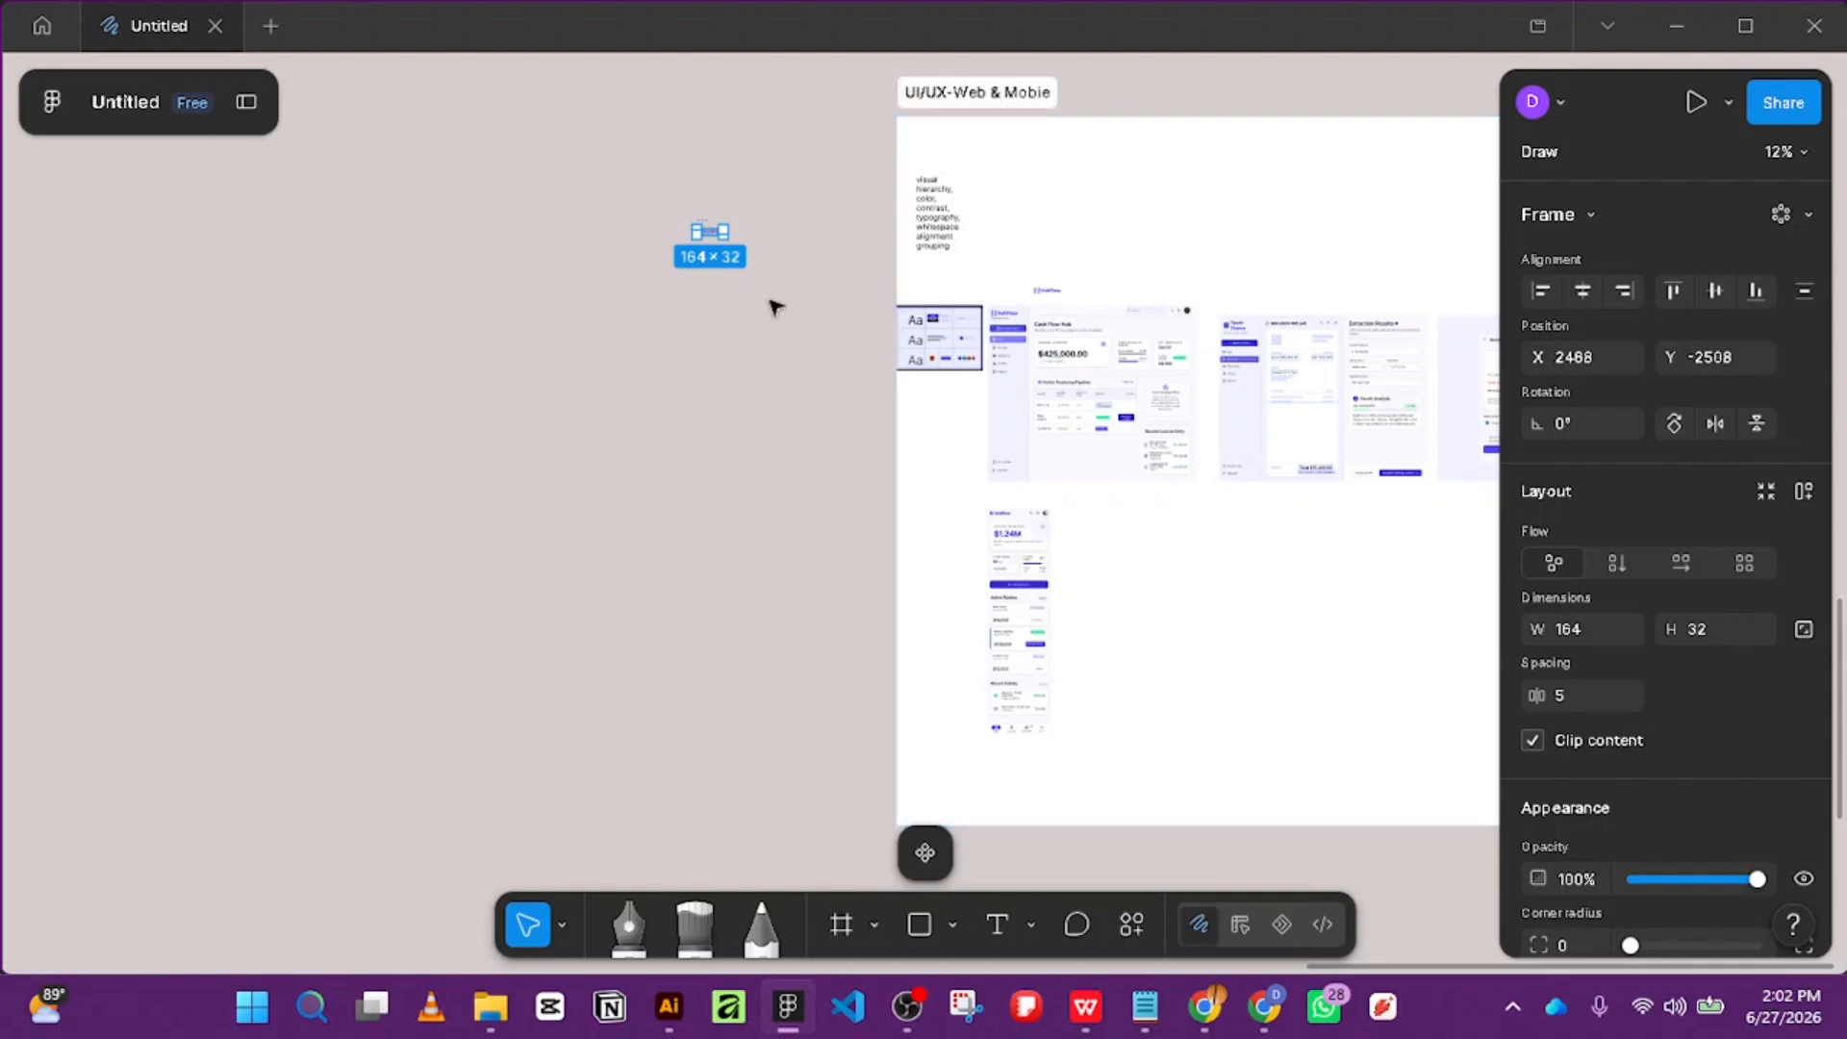
{"action": "scroll", "coordinate": [672, 186], "scroll_direction": "up", "scroll_amount": 5}
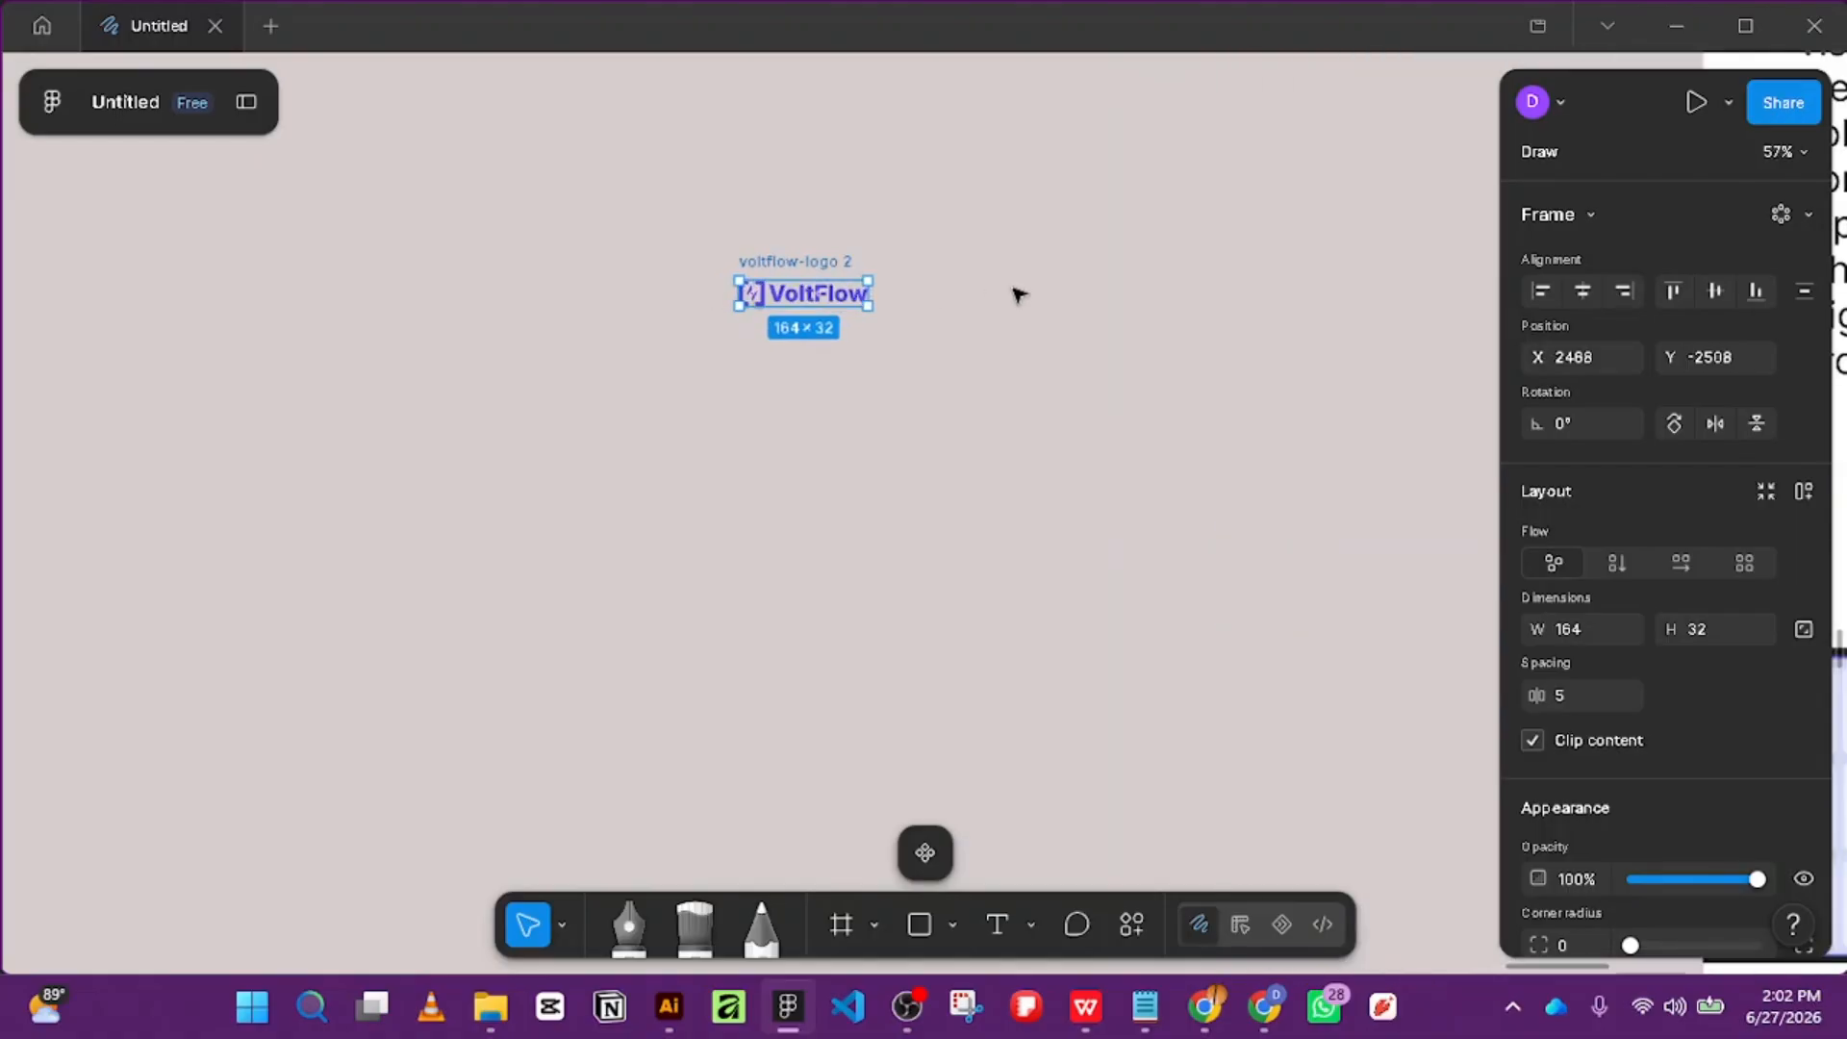
{"action": "scroll", "coordinate": [806, 247], "scroll_direction": "down", "scroll_amount": 5}
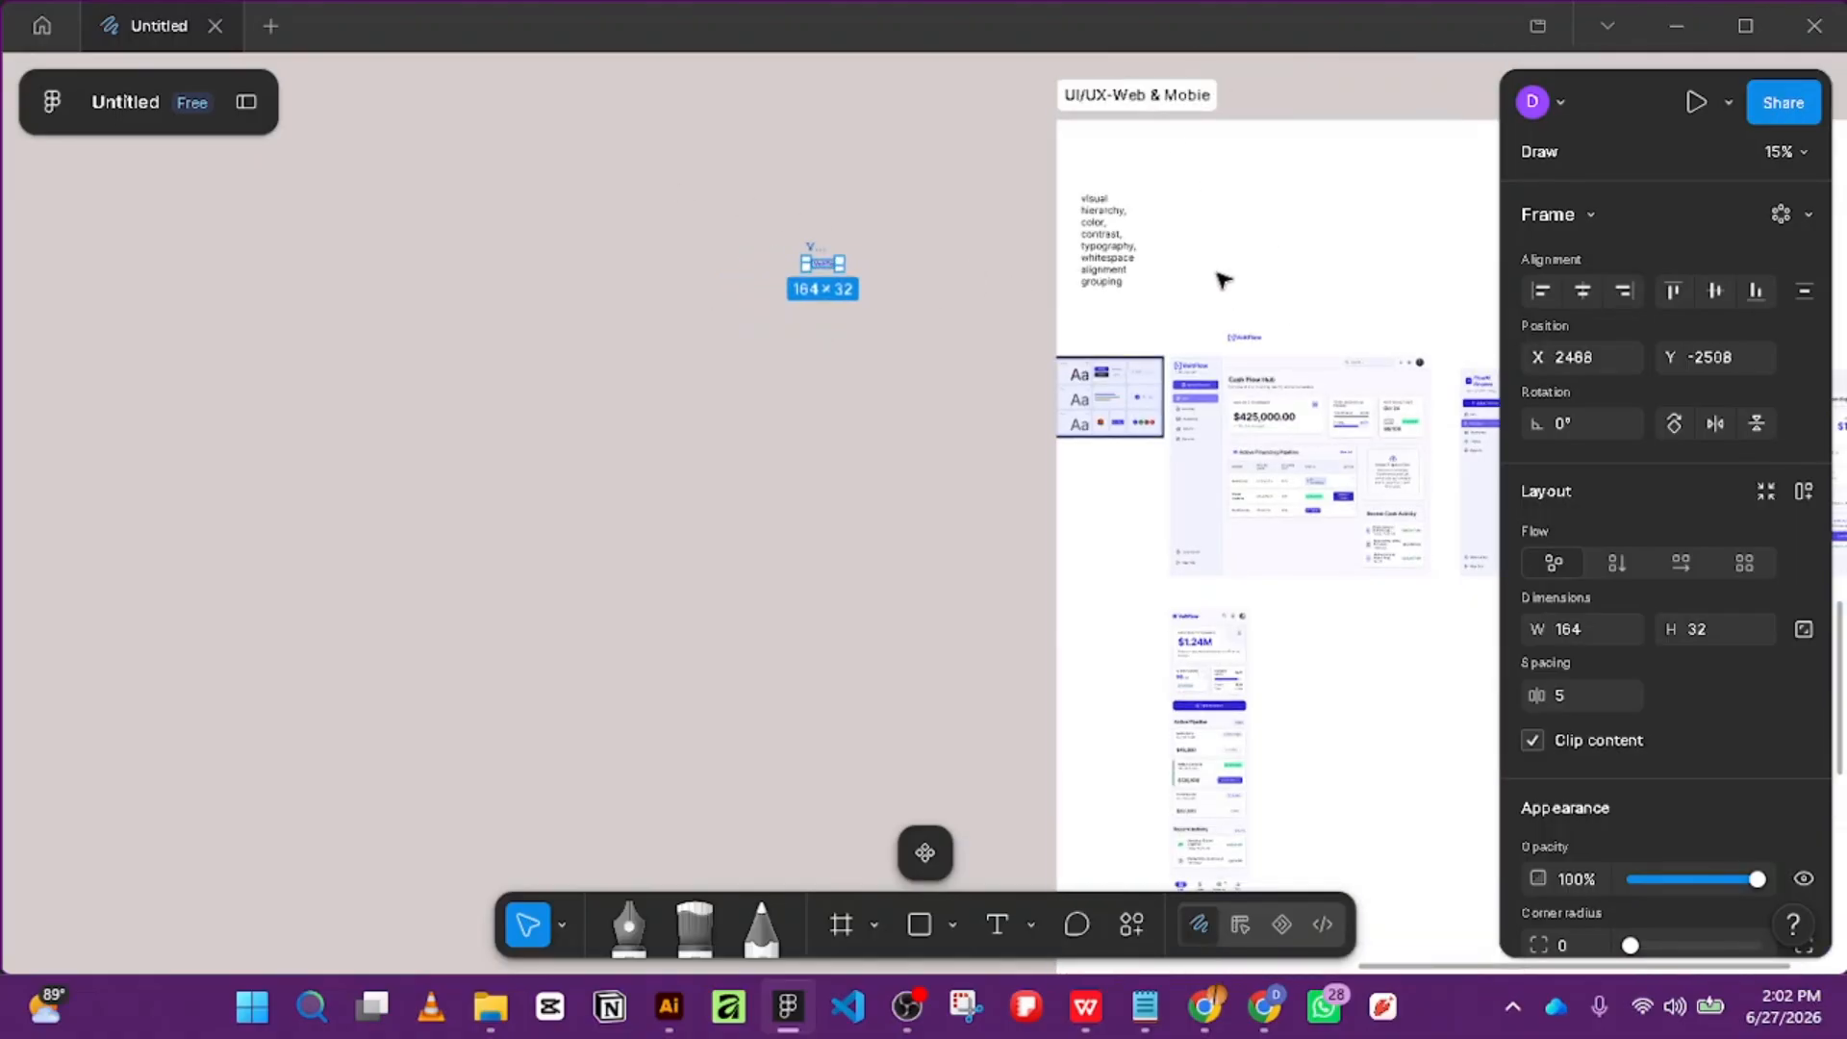
{"action": "scroll", "coordinate": [1196, 276], "scroll_direction": "down", "scroll_amount": 3}
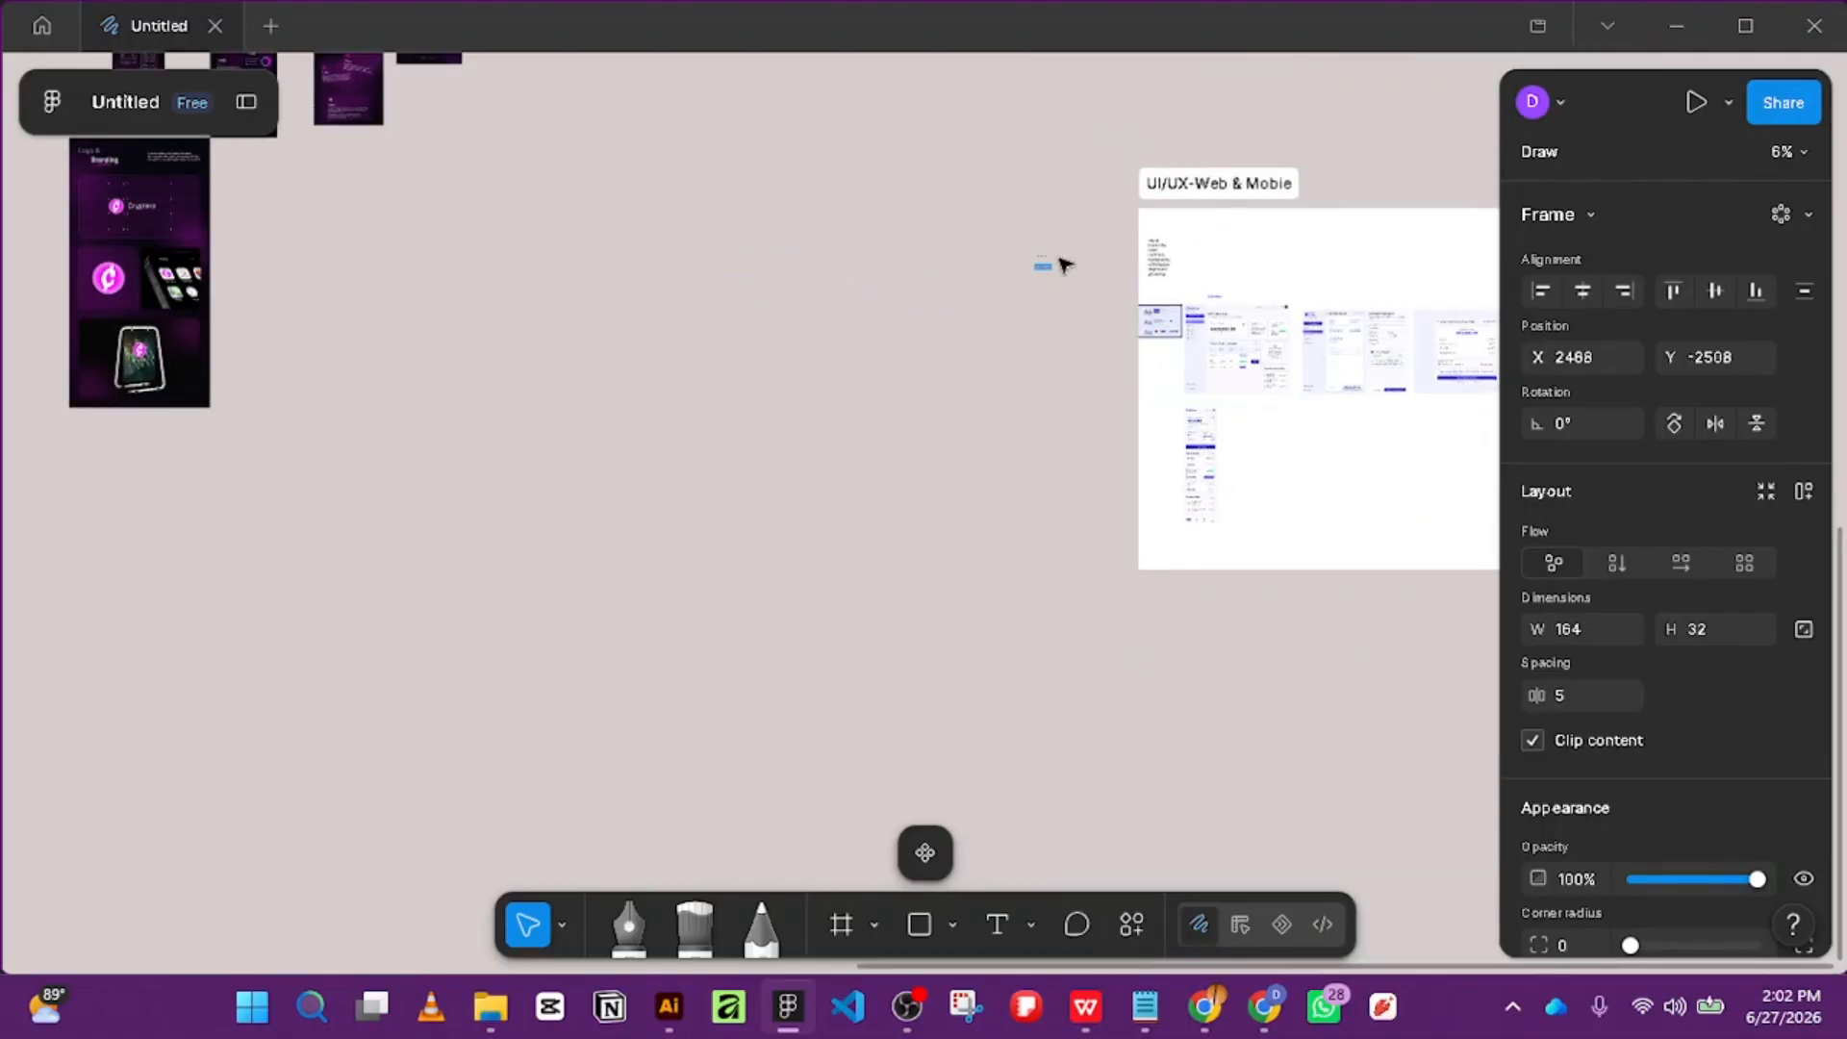
{"action": "scroll", "coordinate": [1010, 272], "scroll_direction": "up", "scroll_amount": 4}
{"action": "left_click_drag", "start_coordinate": [970, 214], "coordinate": [347, 400]}
Move the copied VoltFlow logo across the empty canvas toward the purple Cryptera boards, to about X -3372, Y -1300.
{"action": "scroll", "coordinate": [441, 381], "scroll_direction": "down", "scroll_amount": 5}
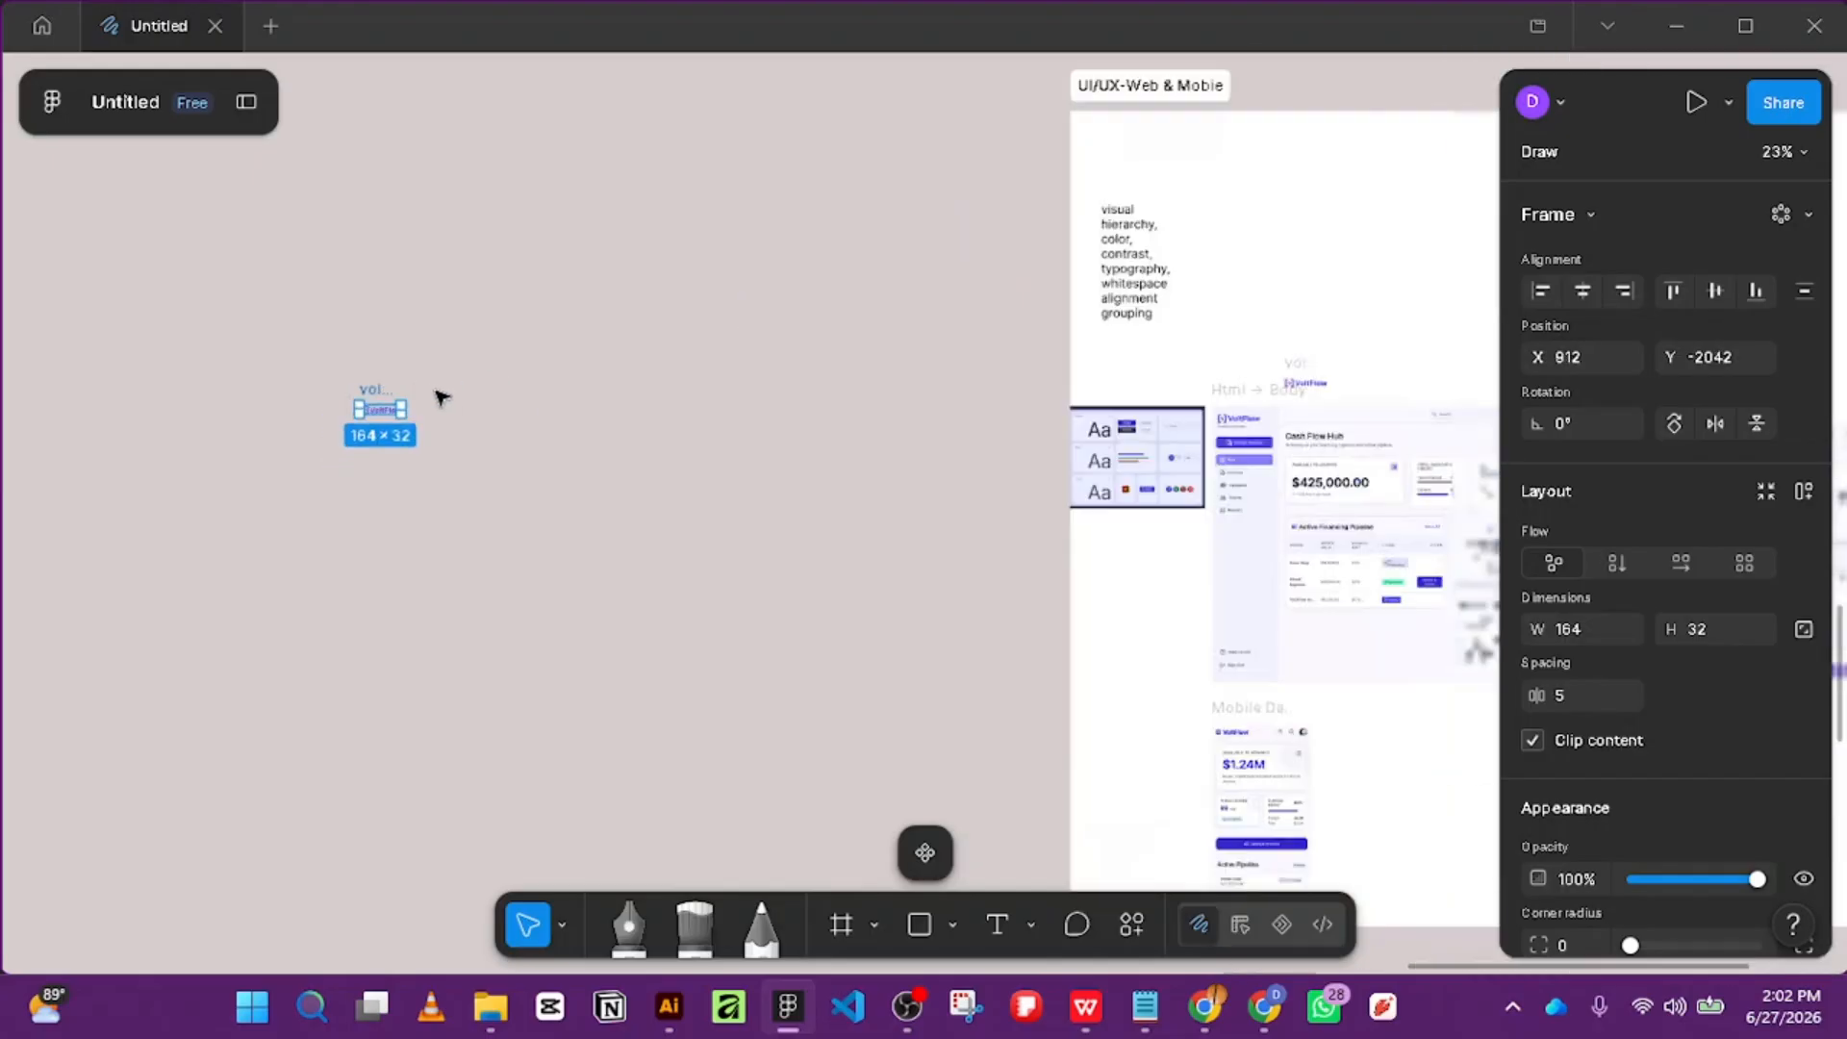
{"action": "scroll", "coordinate": [709, 305], "scroll_direction": "left", "scroll_amount": 5}
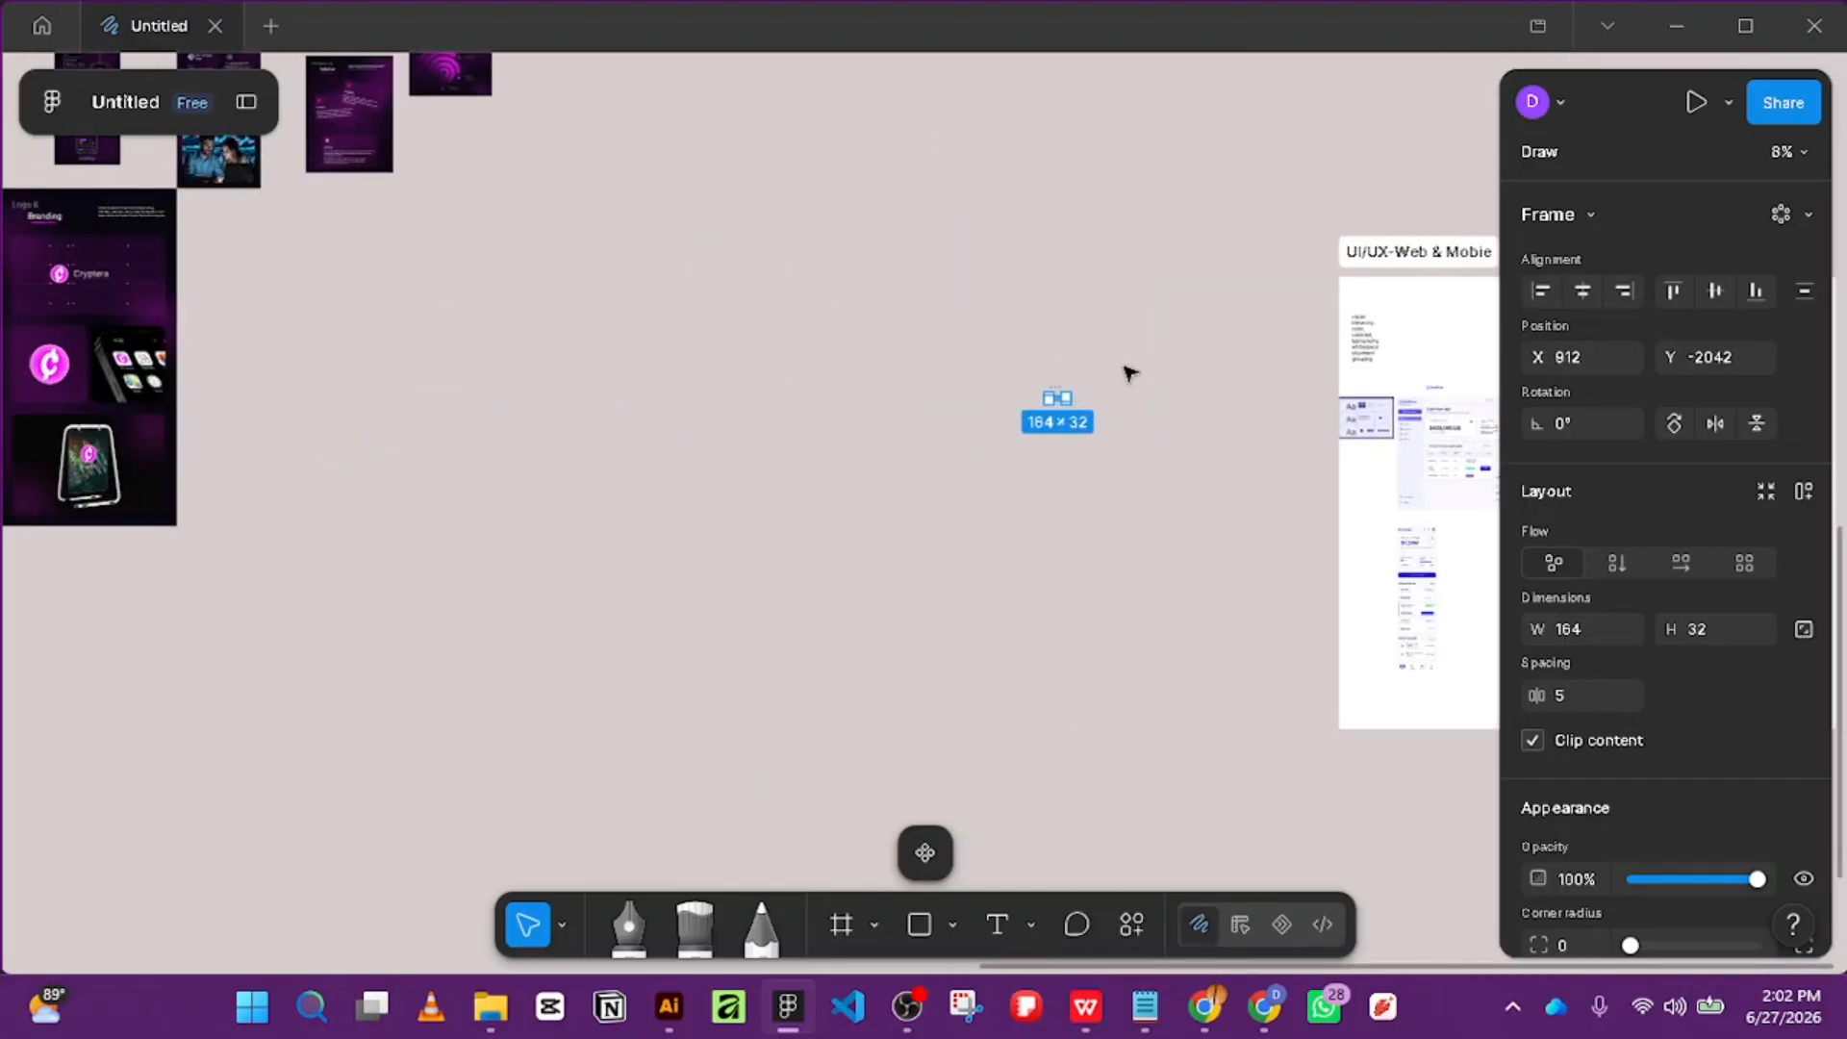
{"action": "scroll", "coordinate": [1130, 373], "scroll_direction": "up", "scroll_amount": 5}
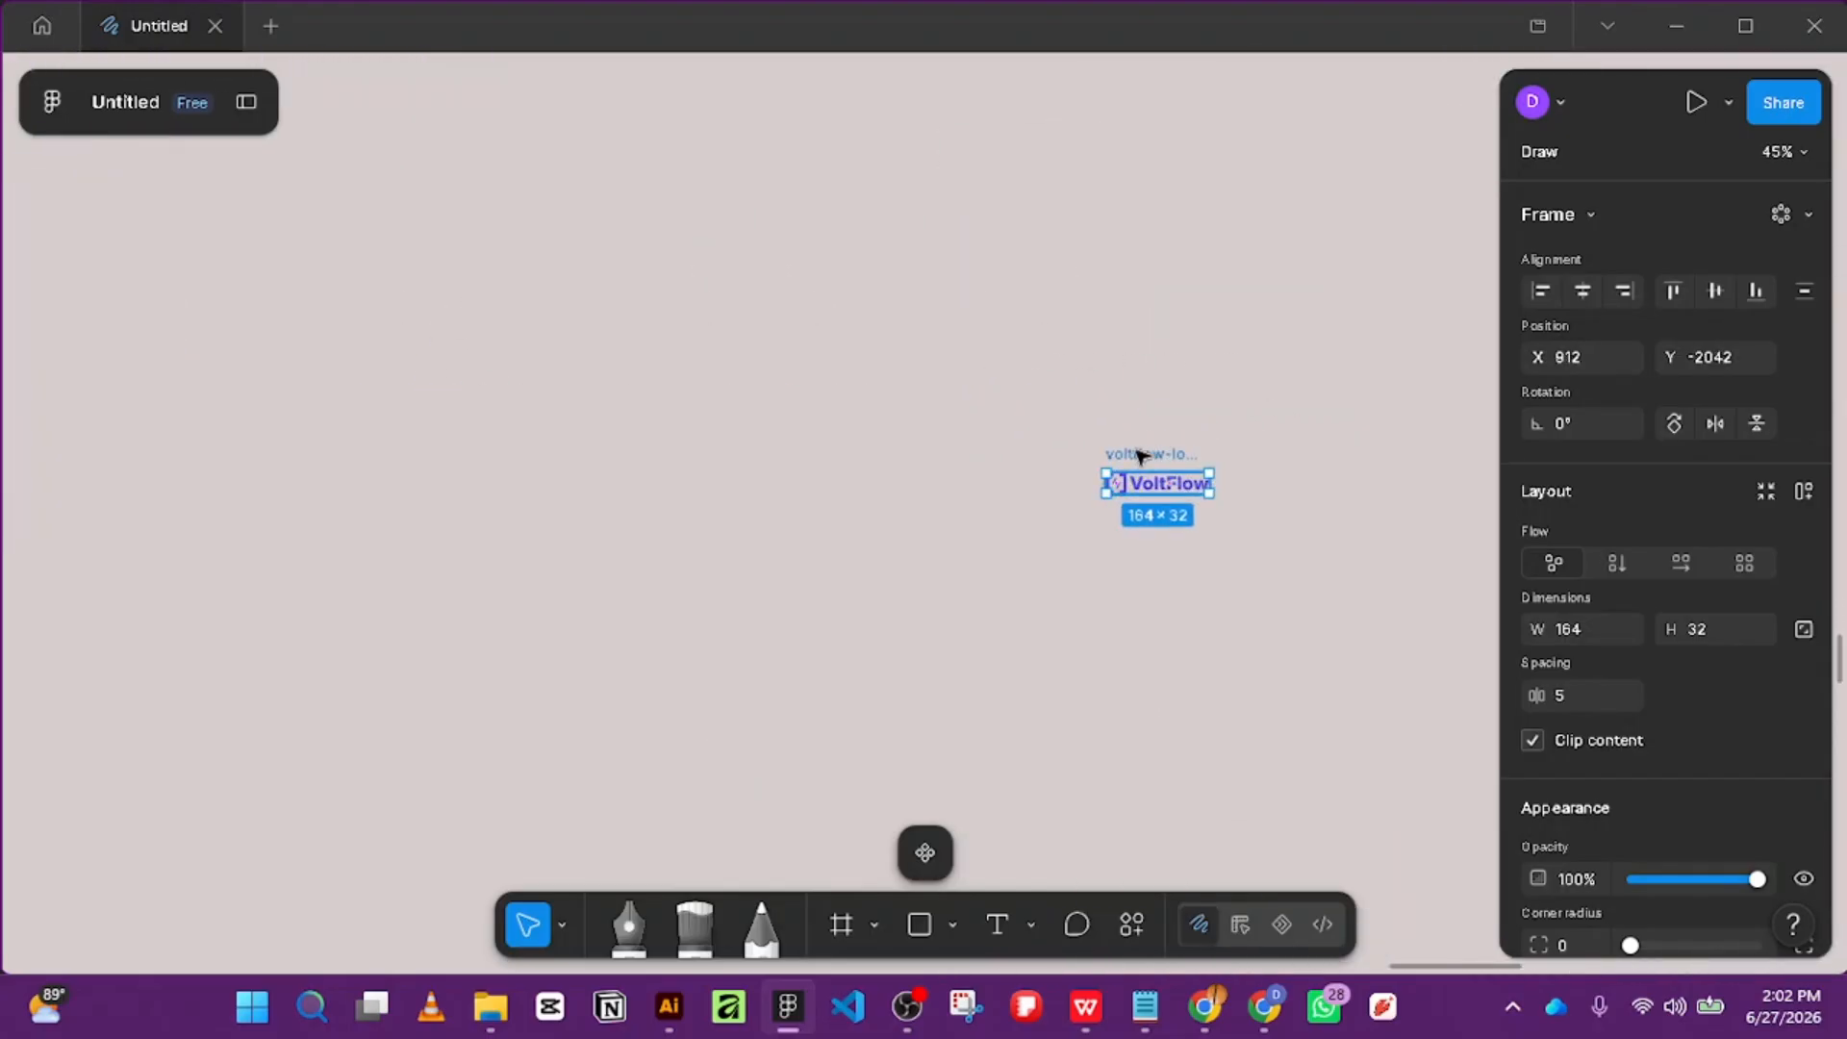
{"action": "left_click_drag", "start_coordinate": [1142, 462], "coordinate": [206, 464]}
{"action": "scroll", "coordinate": [325, 428], "scroll_direction": "down", "scroll_amount": 5}
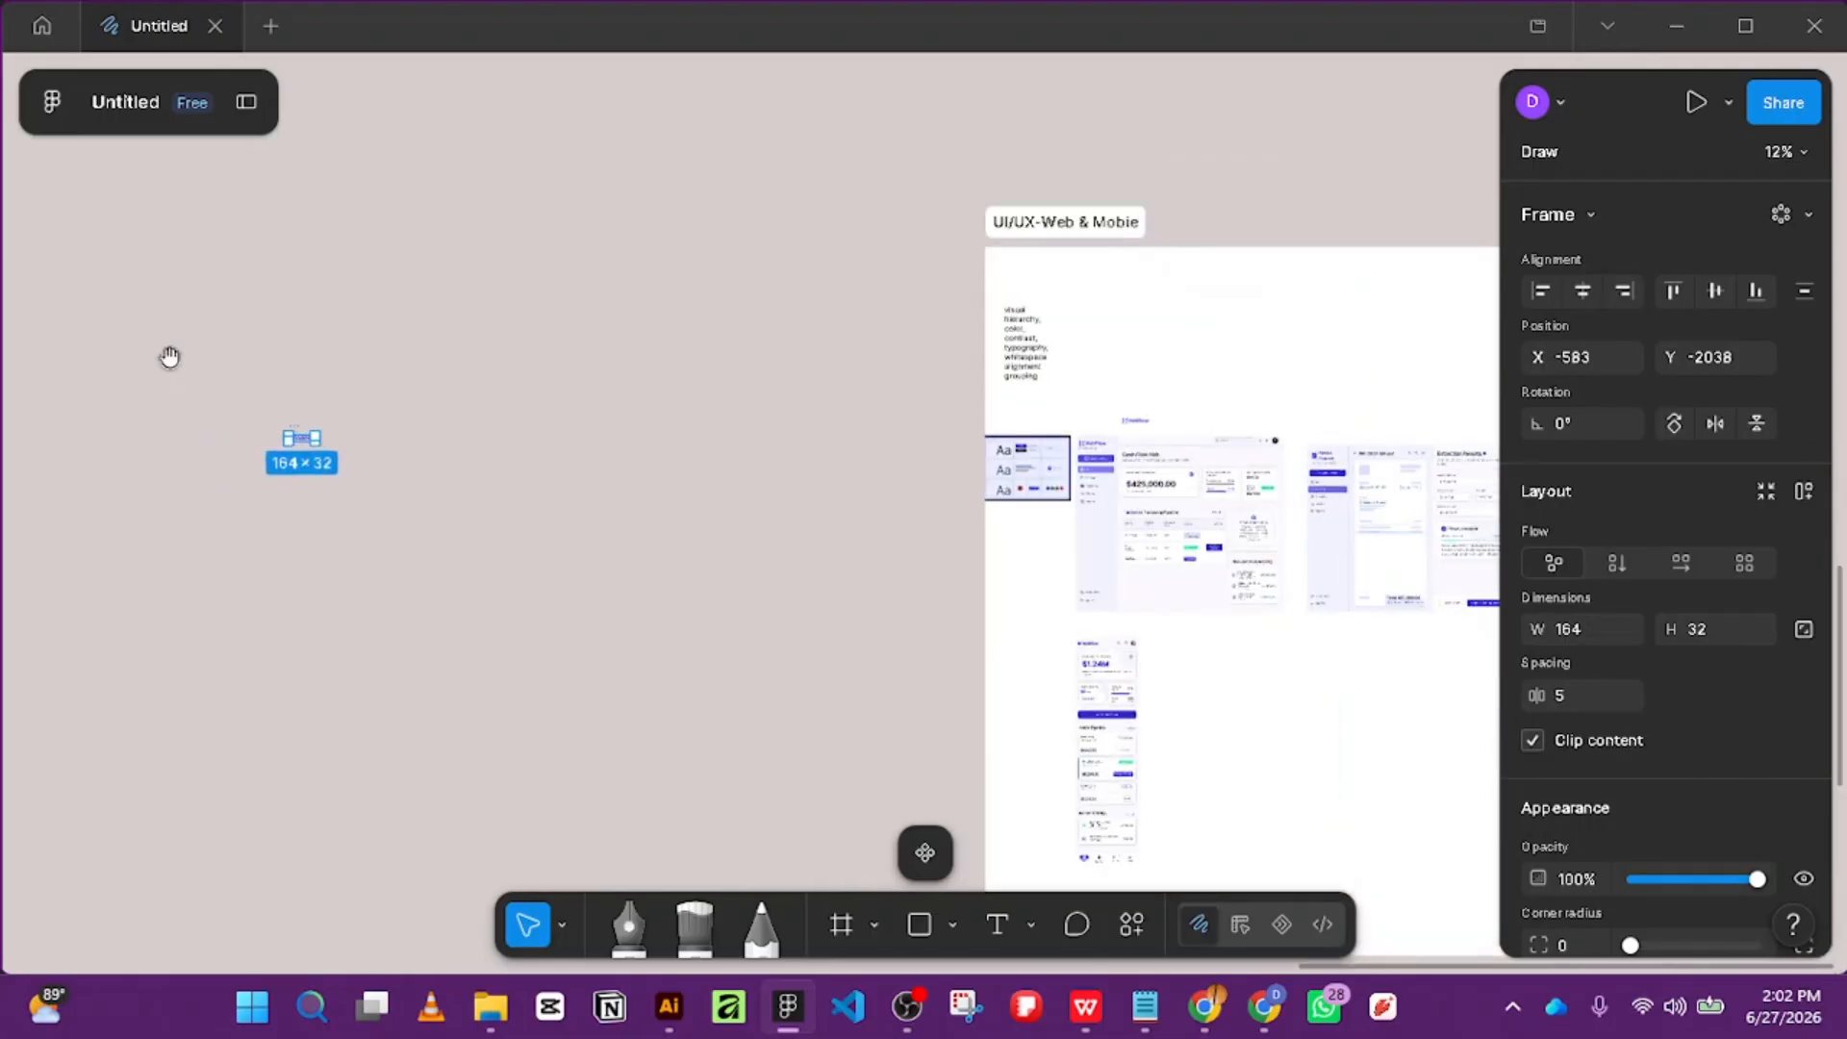
{"action": "left_click_drag", "start_coordinate": [169, 359], "coordinate": [884, 361]}
{"action": "scroll", "coordinate": [1017, 389], "scroll_direction": "down", "scroll_amount": 4}
{"action": "scroll", "coordinate": [1043, 486], "scroll_direction": "up", "scroll_amount": 2}
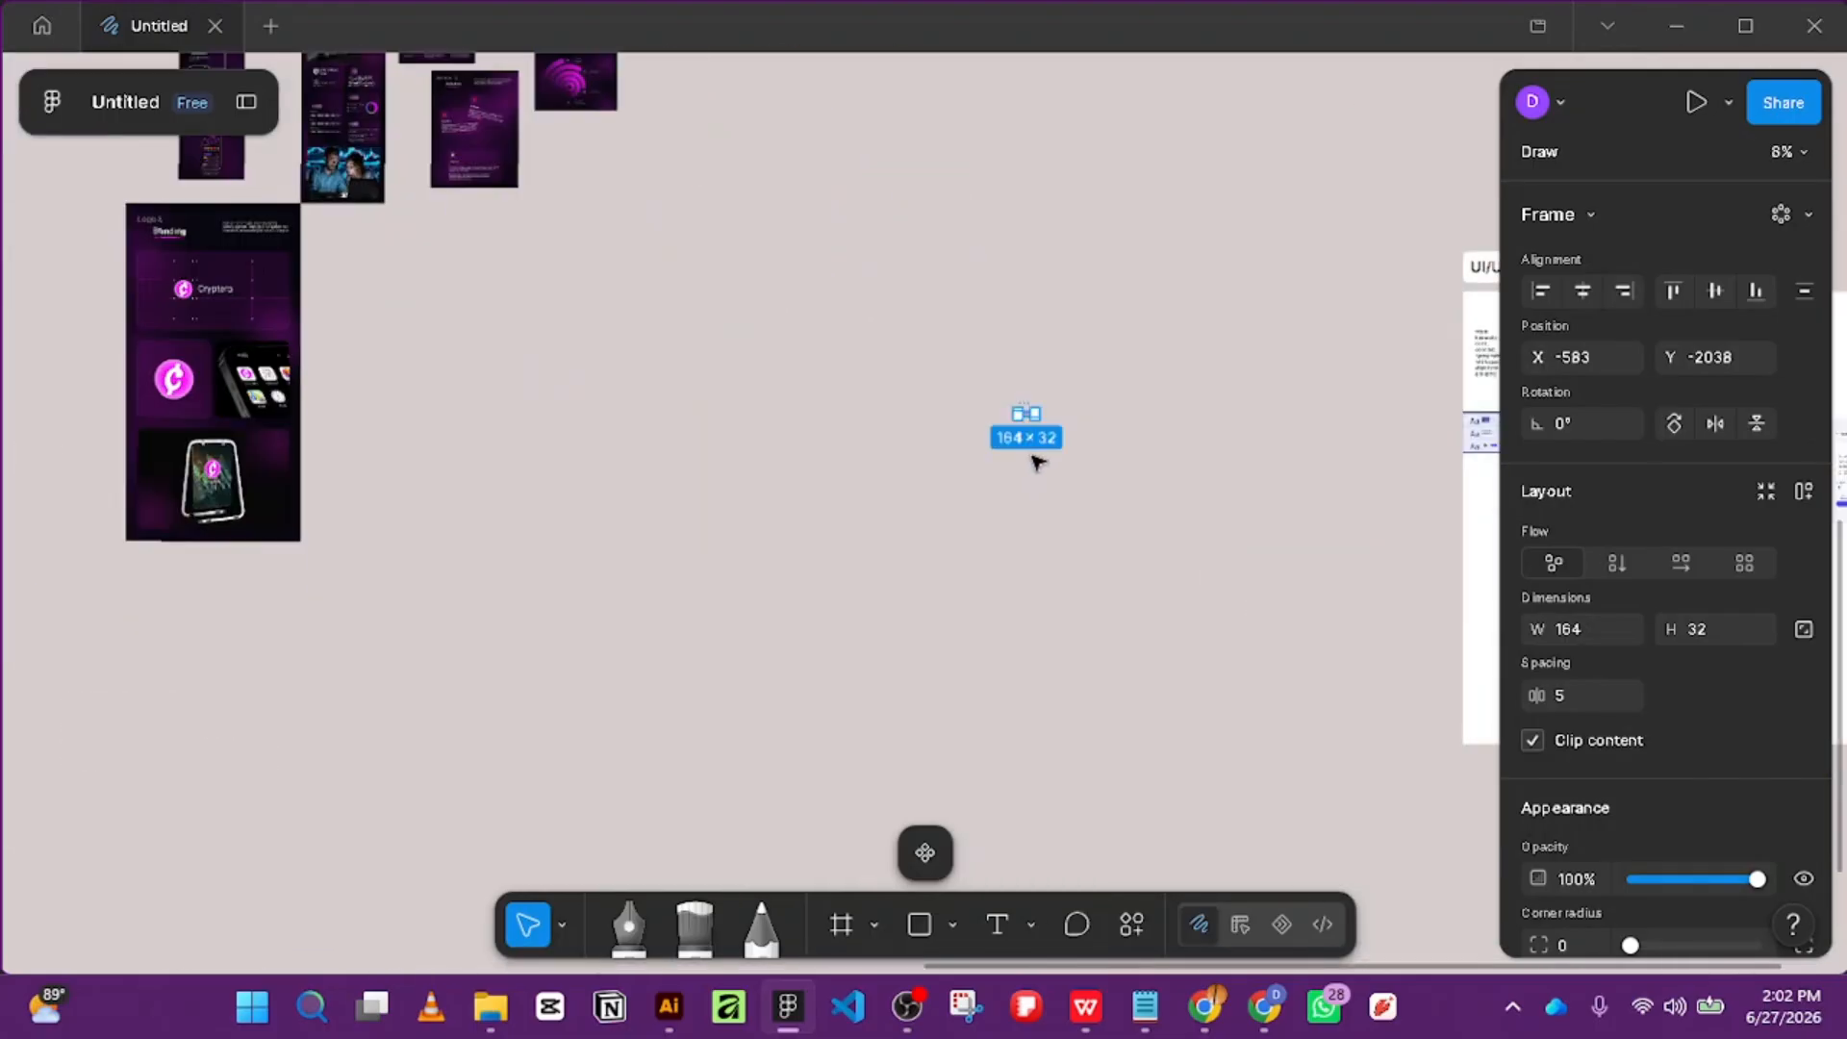
{"action": "scroll", "coordinate": [1111, 480], "scroll_direction": "up", "scroll_amount": 2}
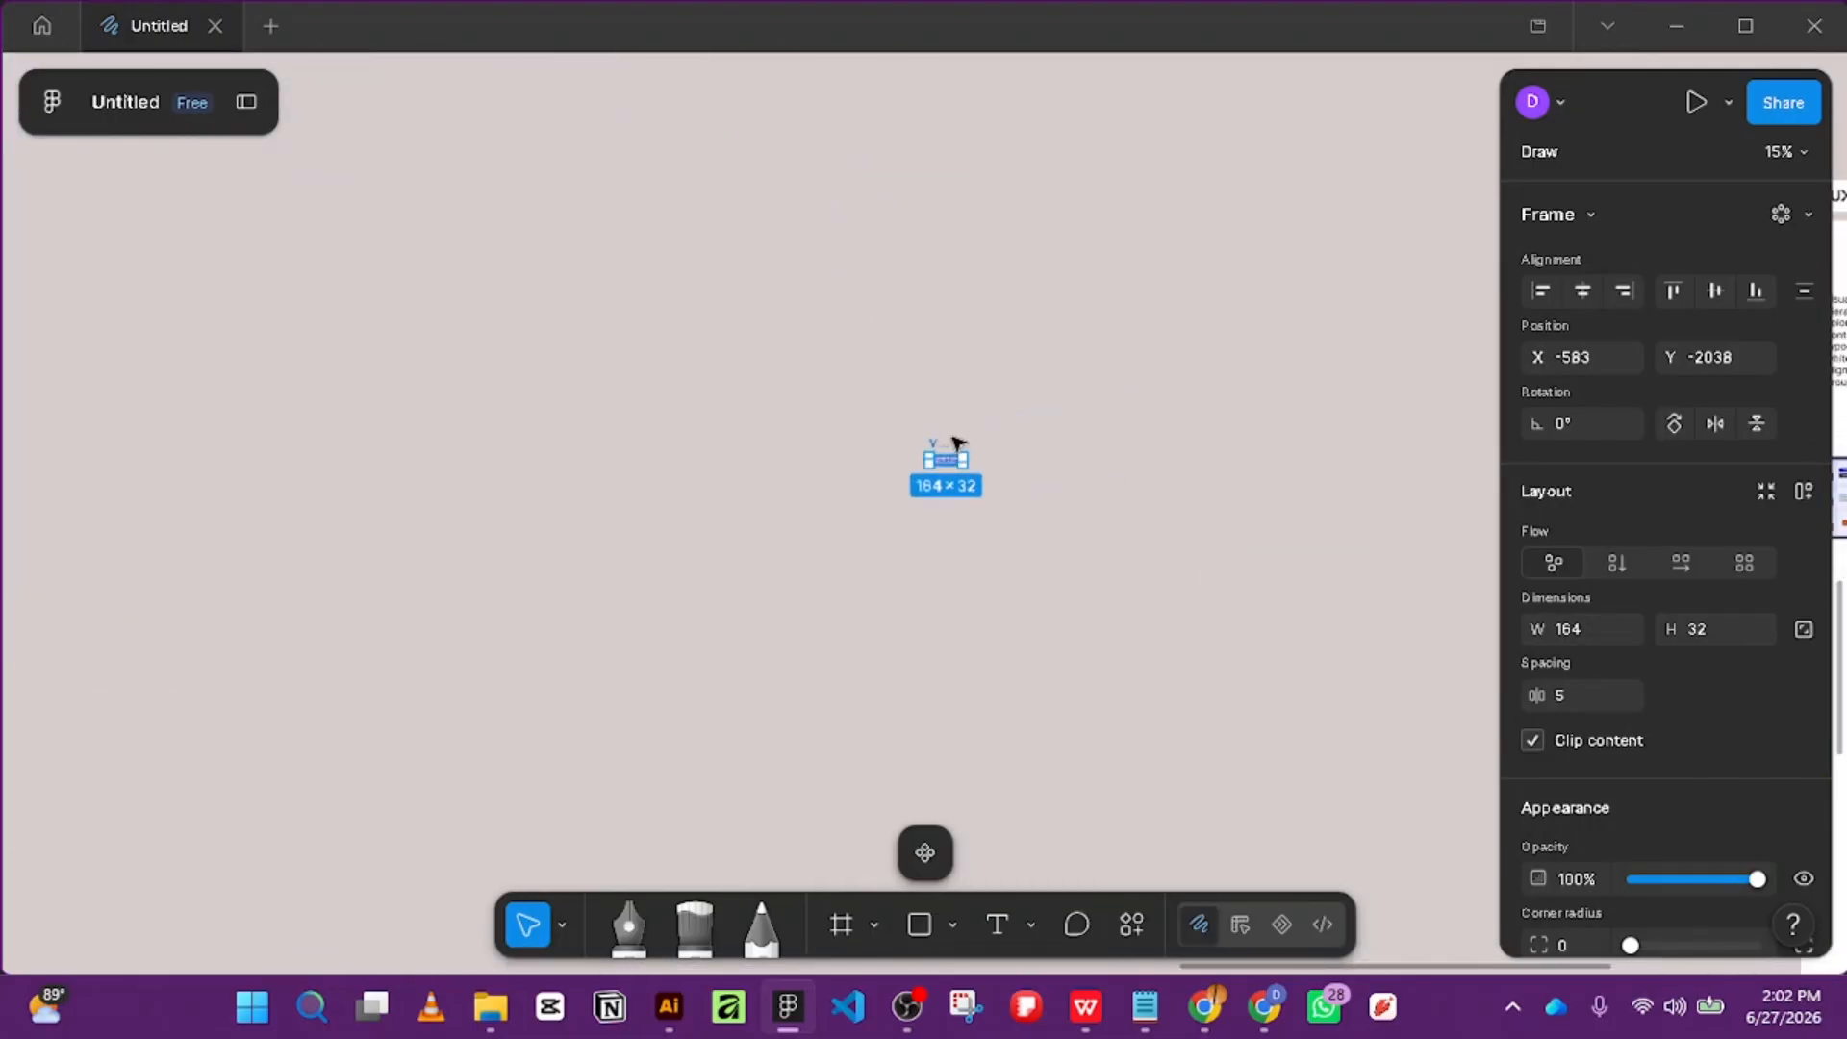
{"action": "left_click_drag", "start_coordinate": [952, 448], "coordinate": [382, 599]}
Move the VoltFlow logo to just below the Logo & Branding board, about X -8890, Y -242, and deselect it.
{"action": "scroll", "coordinate": [412, 492], "scroll_direction": "down", "scroll_amount": 3}
{"action": "left_click_drag", "start_coordinate": [471, 485], "coordinate": [1076, 385]}
{"action": "scroll", "coordinate": [1107, 432], "scroll_direction": "up", "scroll_amount": 4}
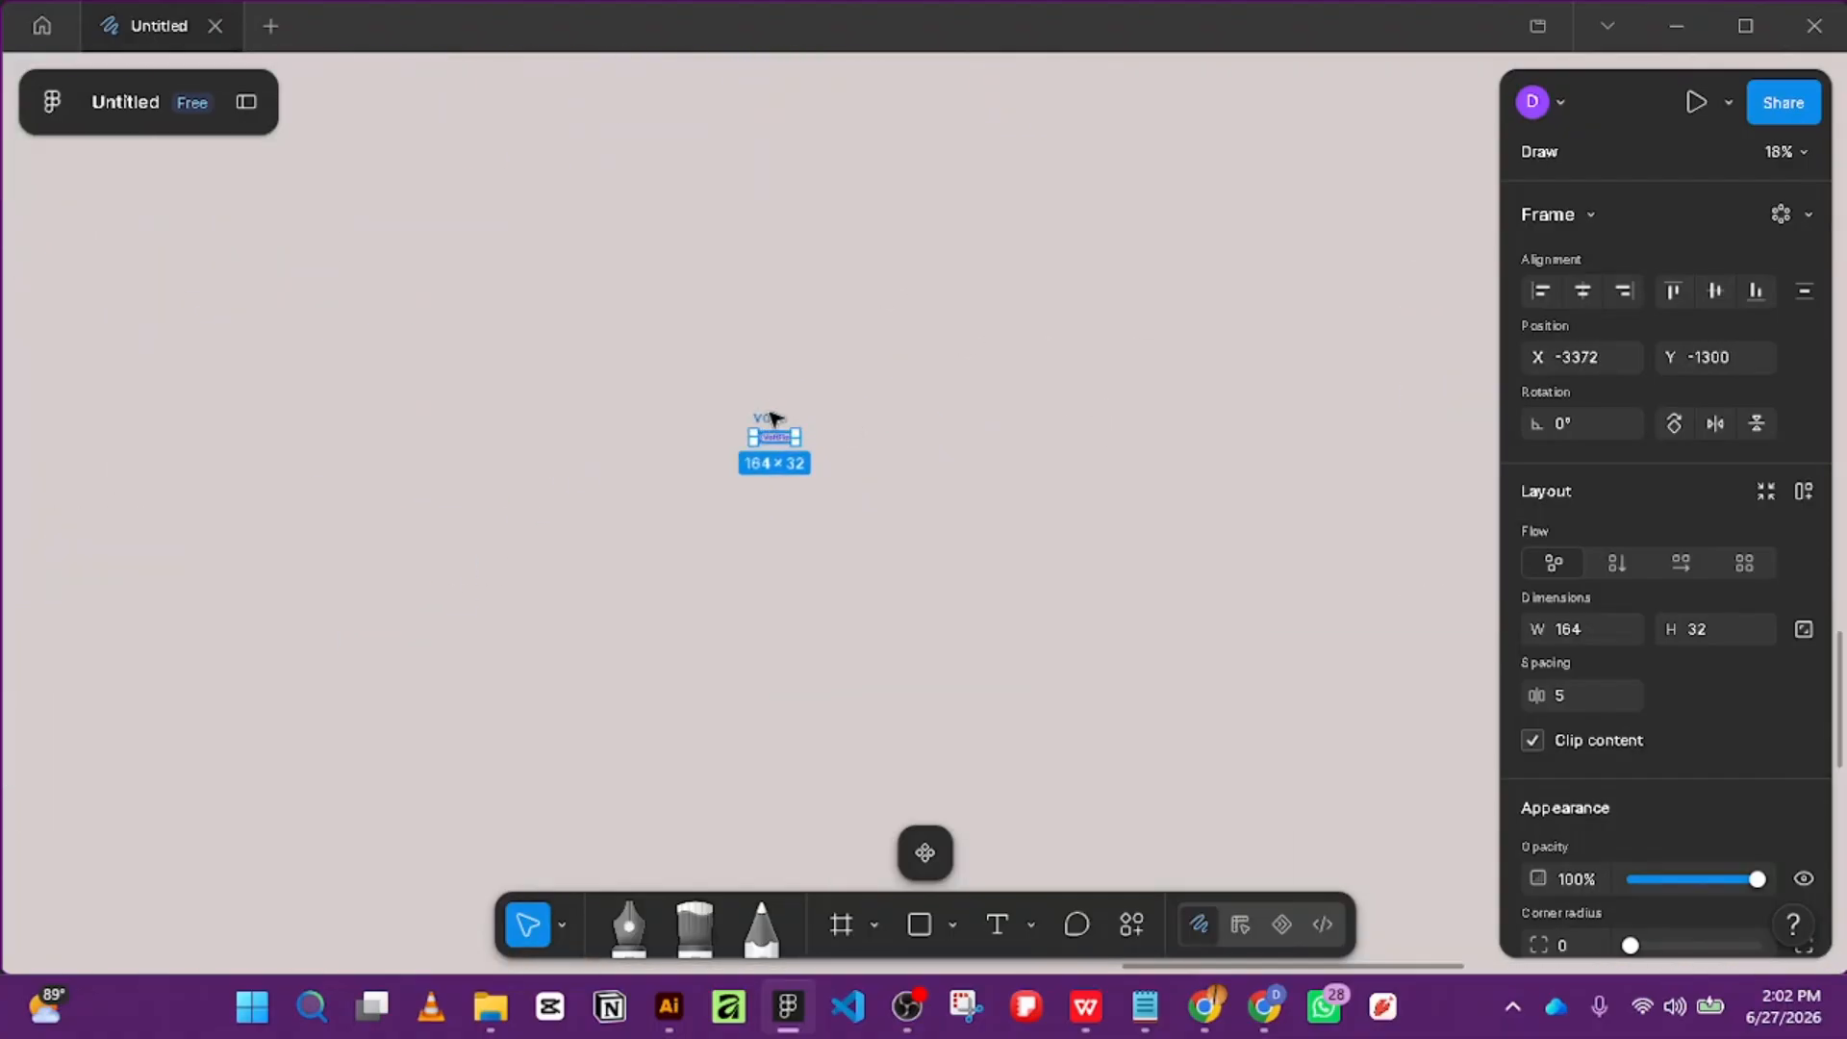
{"action": "left_click_drag", "start_coordinate": [771, 418], "coordinate": [109, 570]}
{"action": "scroll", "coordinate": [204, 457], "scroll_direction": "down", "scroll_amount": 2}
{"action": "left_click_drag", "start_coordinate": [124, 415], "coordinate": [953, 419]}
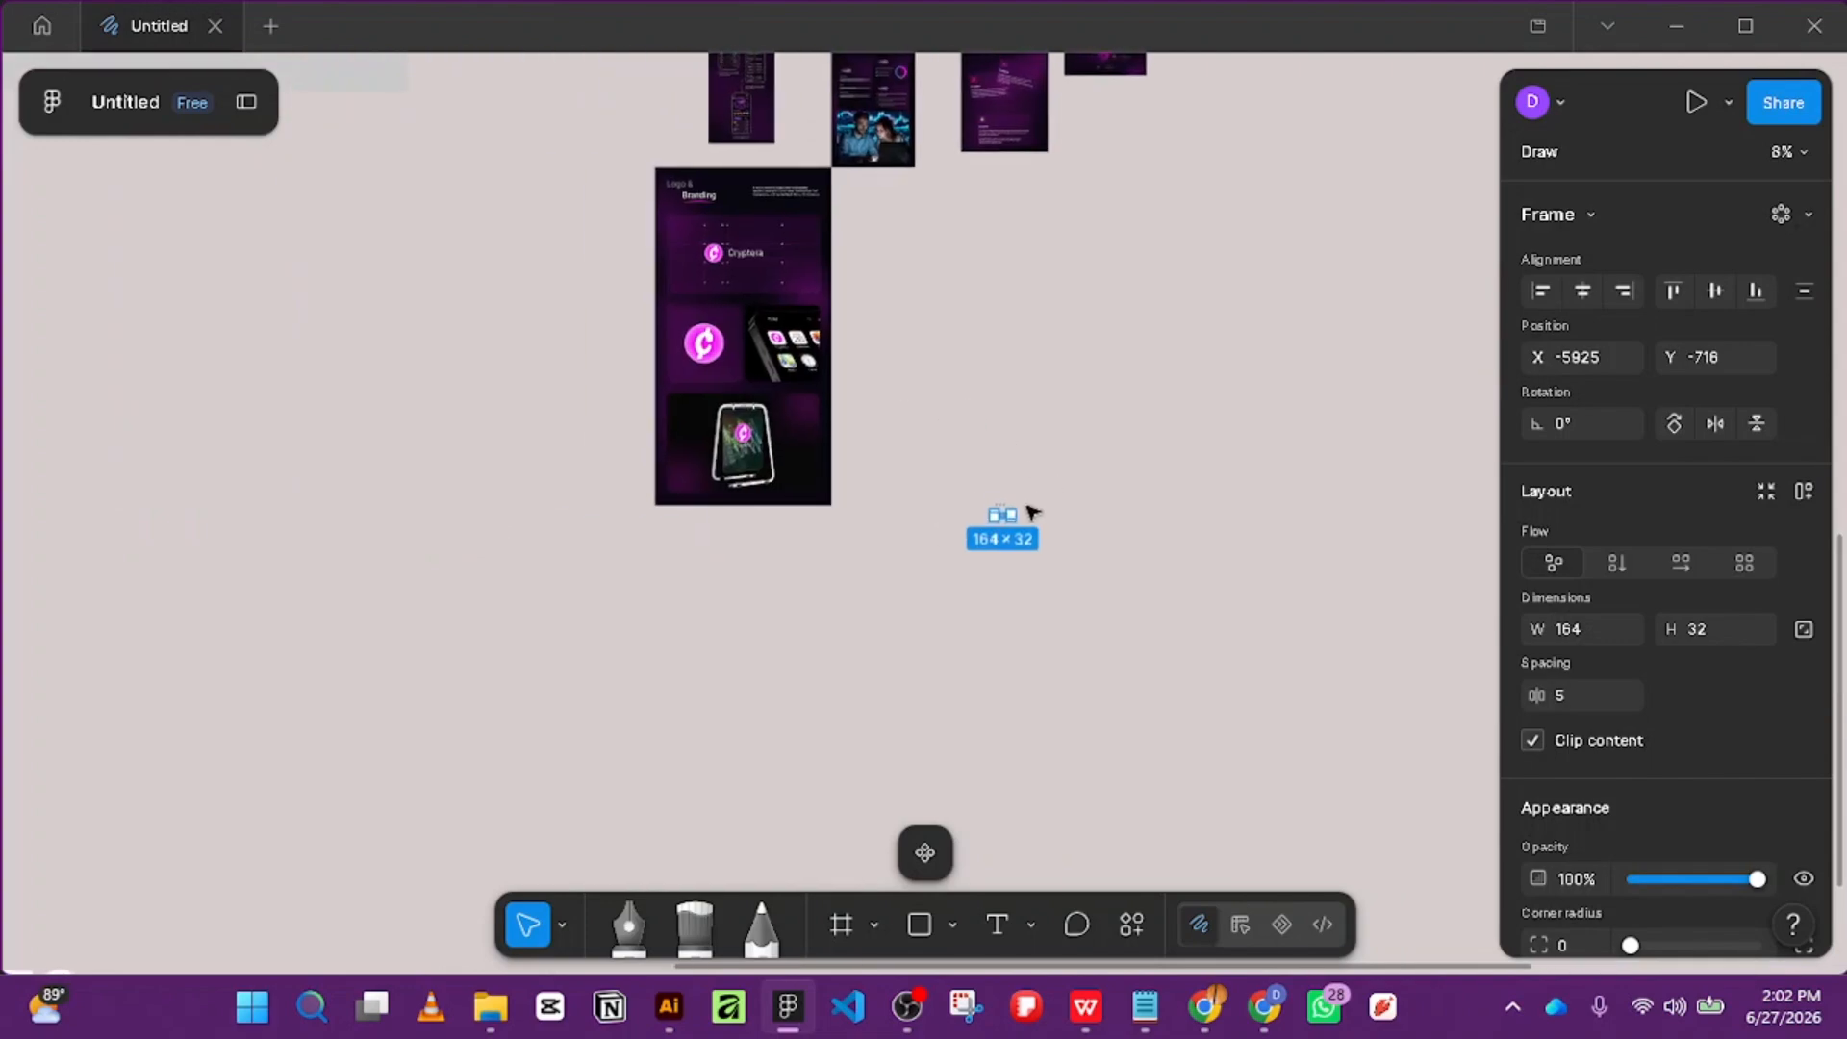
{"action": "scroll", "coordinate": [1032, 513], "scroll_direction": "up", "scroll_amount": 2}
{"action": "left_click_drag", "start_coordinate": [1000, 544], "coordinate": [395, 639]}
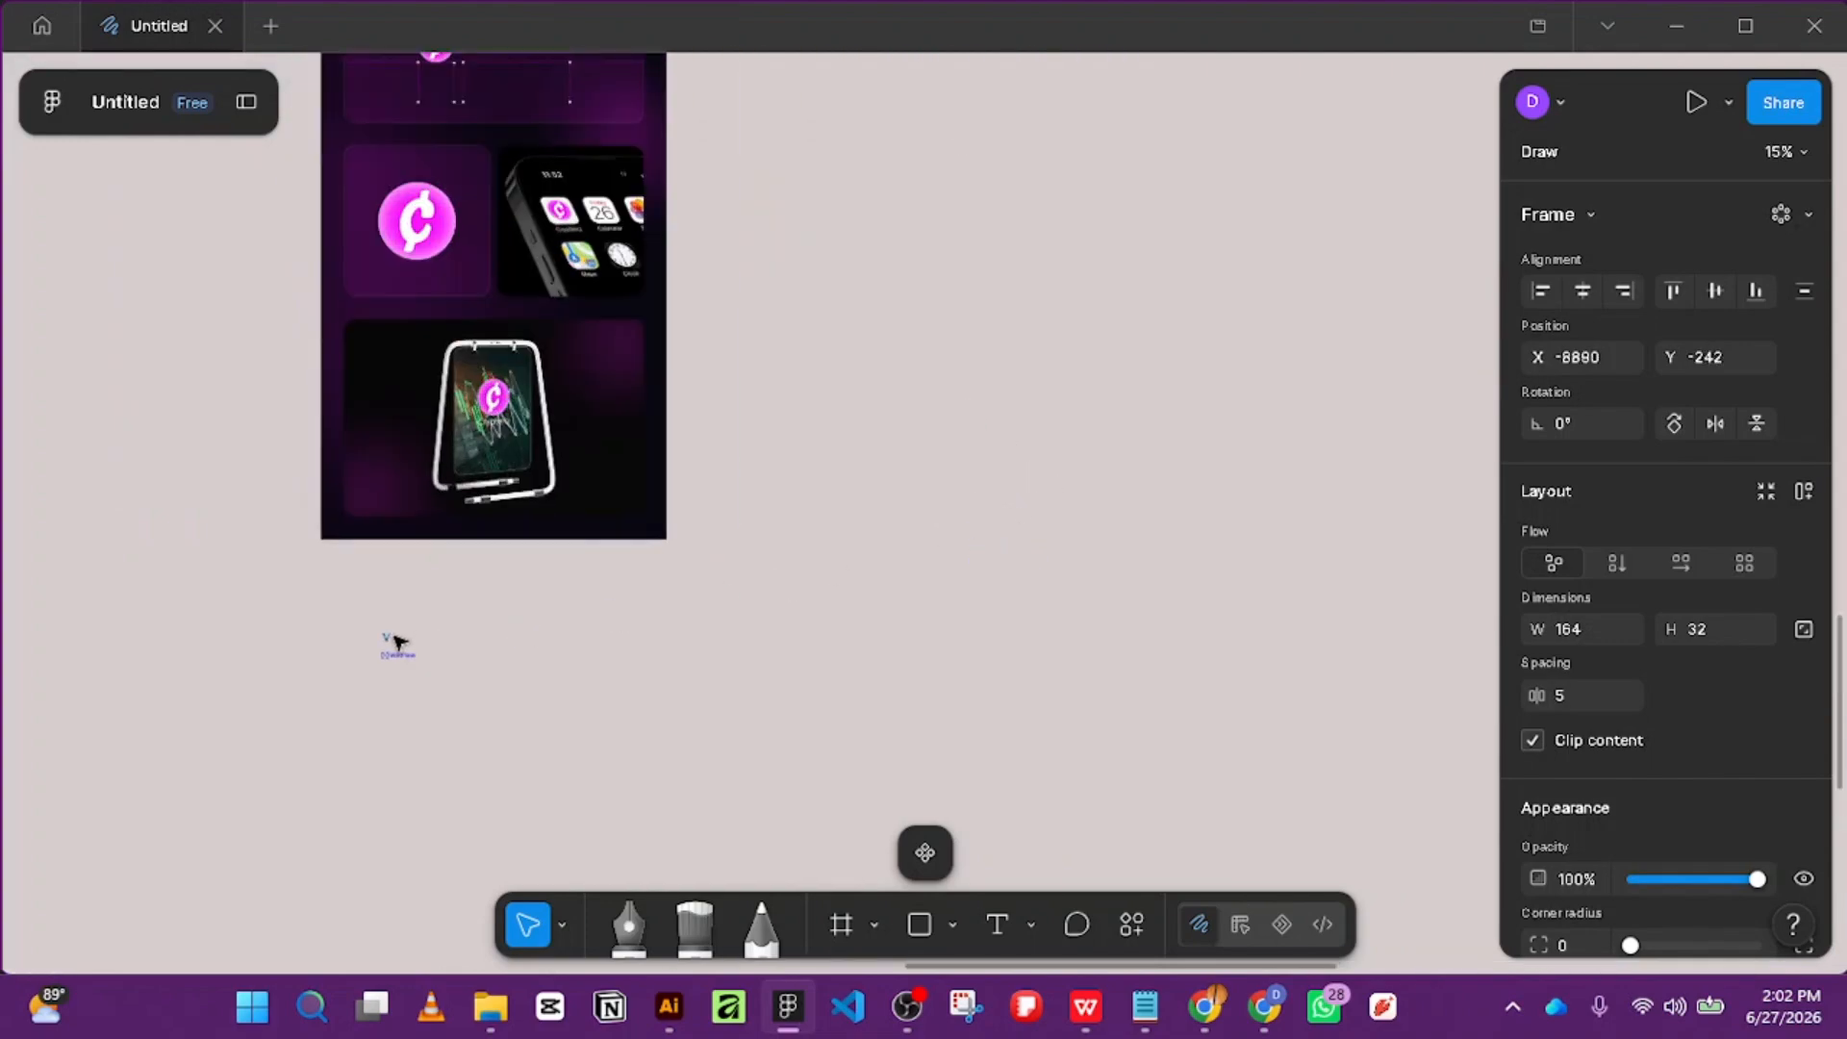
{"action": "scroll", "coordinate": [395, 639], "scroll_direction": "down", "scroll_amount": 4}
{"action": "key", "text": "Escape"}
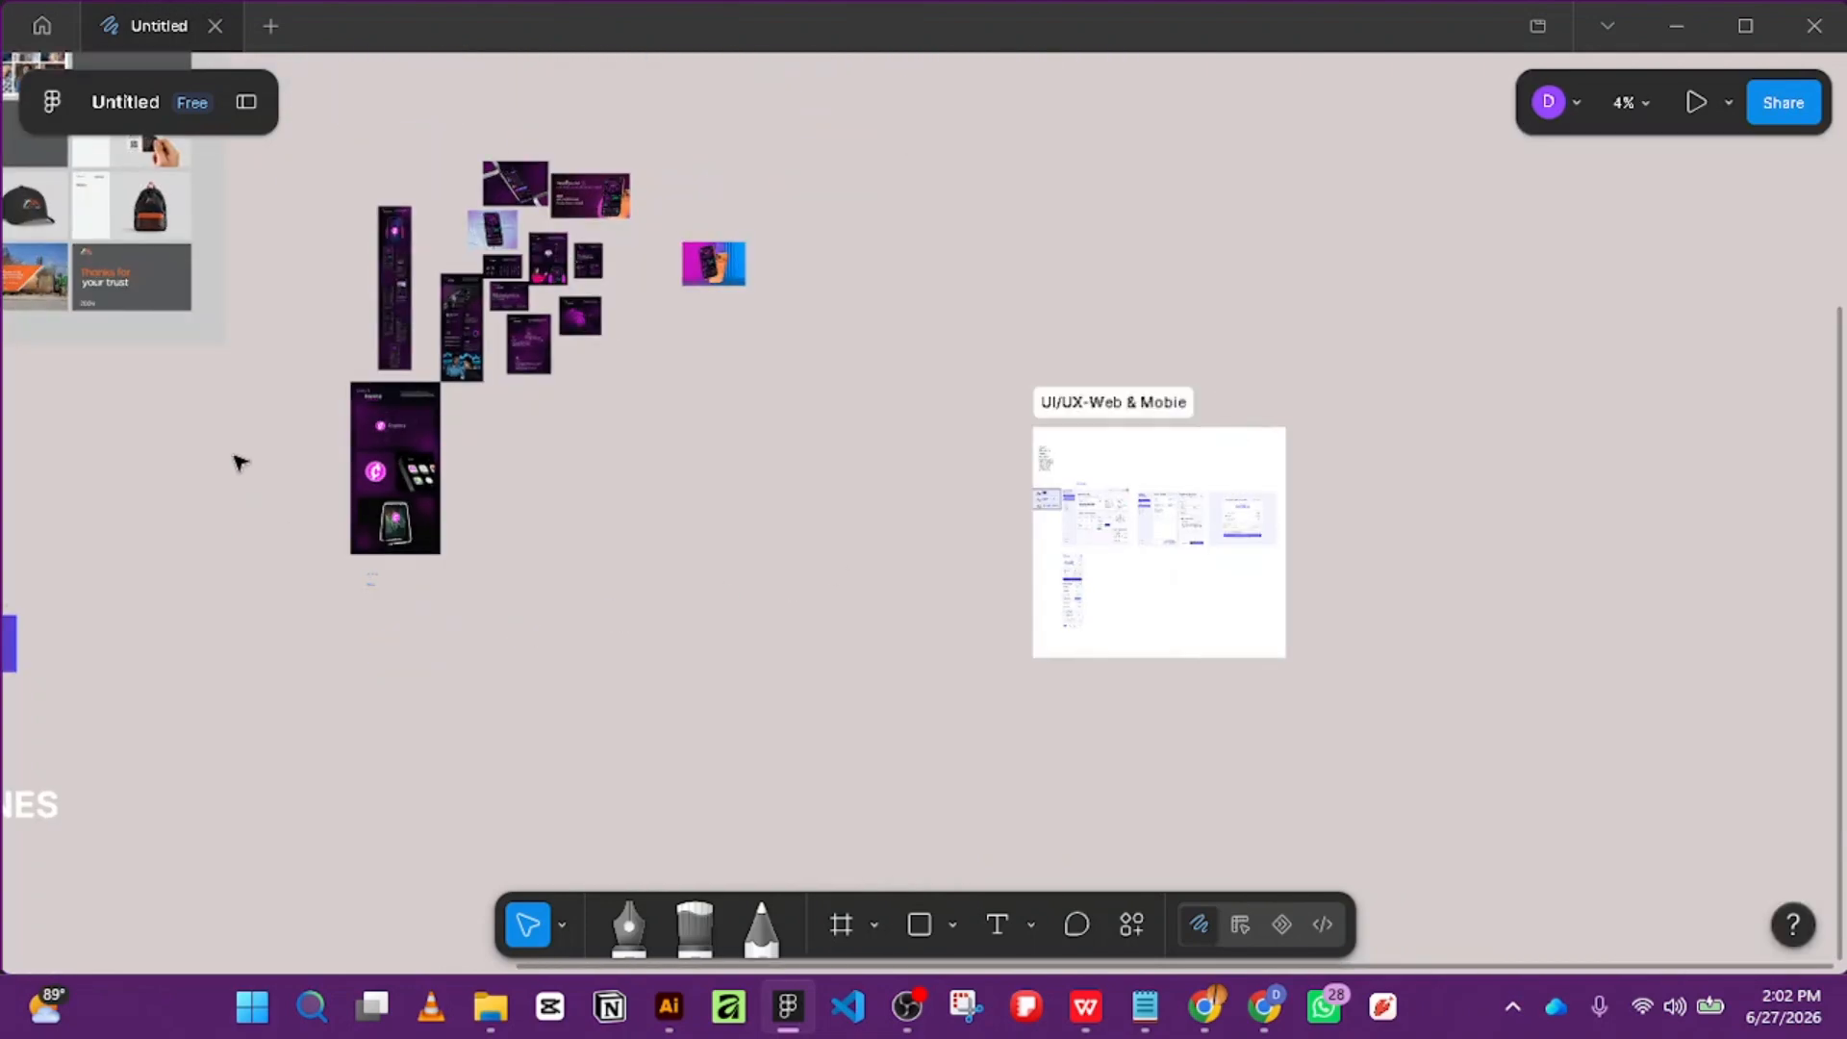
Move the VoltFlow logo from below the Logo & Branding board toward the BRAND GUIDELINE frame, to about X -12631, Y -107.
{"action": "left_click_drag", "start_coordinate": [172, 467], "coordinate": [828, 392]}
{"action": "scroll", "coordinate": [1039, 516], "scroll_direction": "up", "scroll_amount": 3}
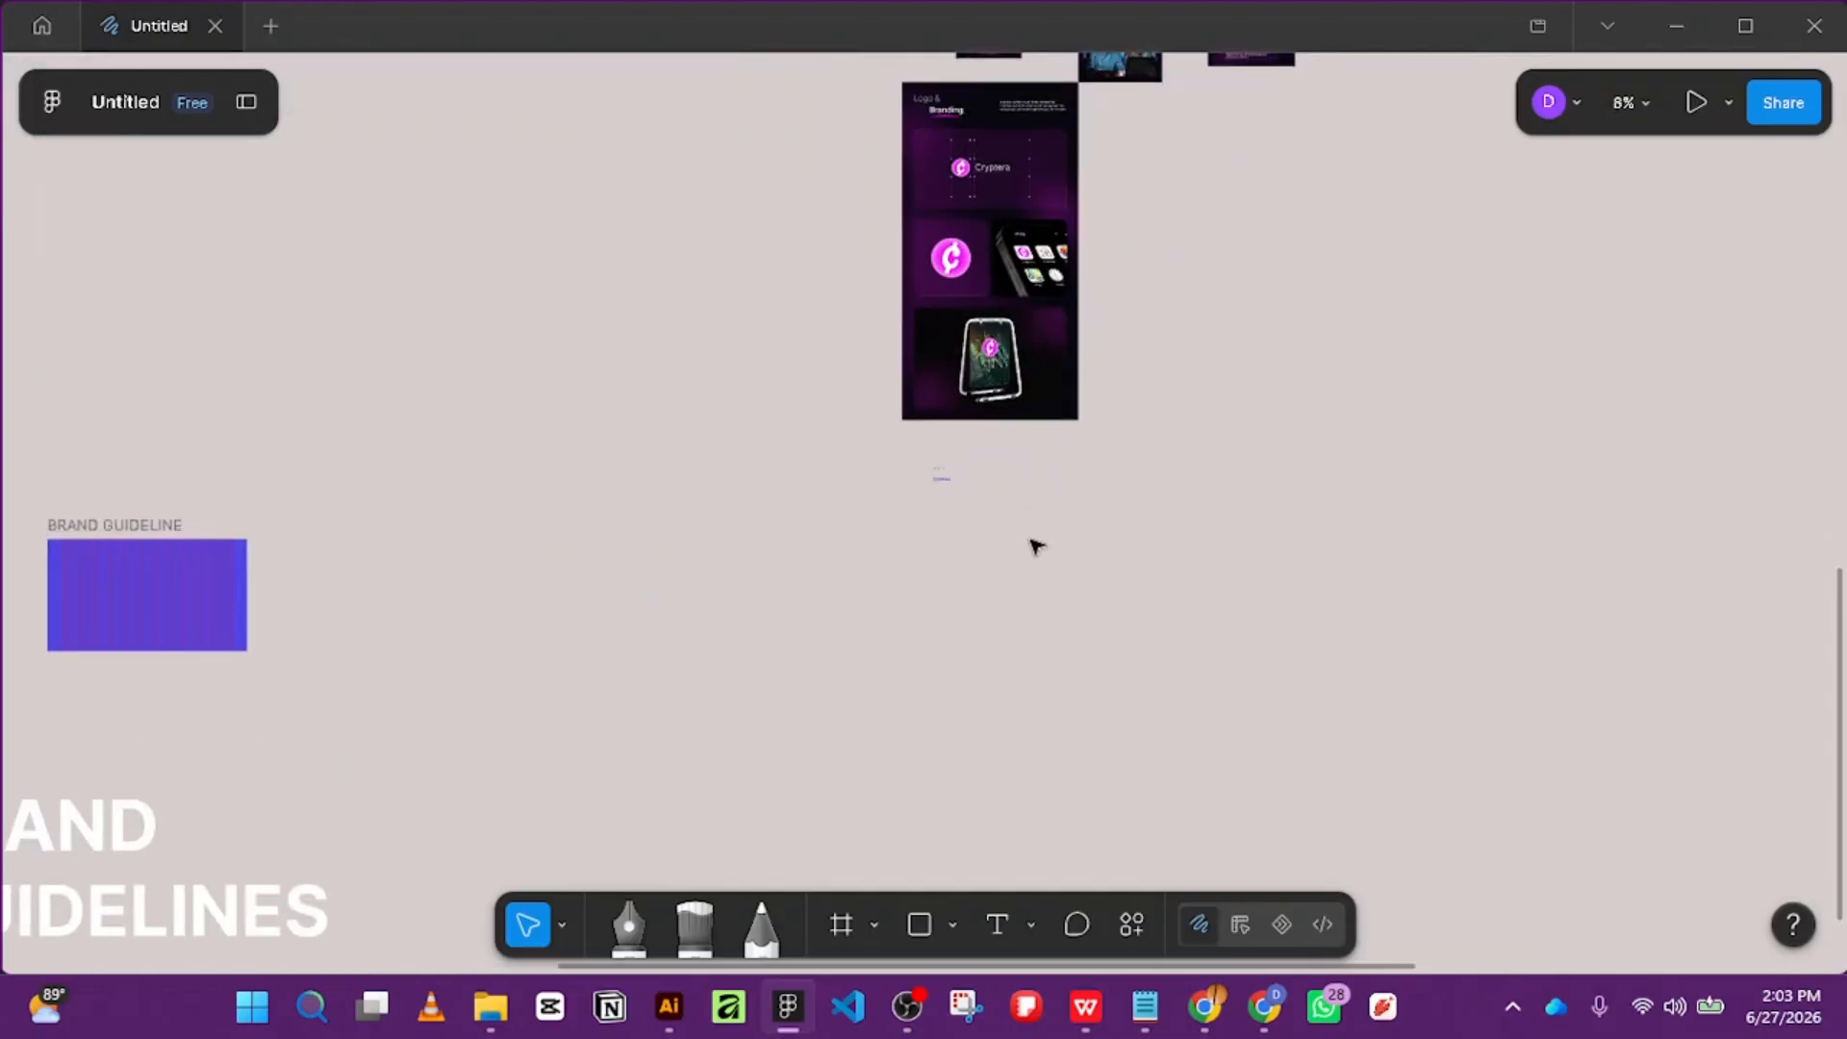
{"action": "left_click", "coordinate": [941, 478]}
{"action": "scroll", "coordinate": [943, 471], "scroll_direction": "up", "scroll_amount": 5}
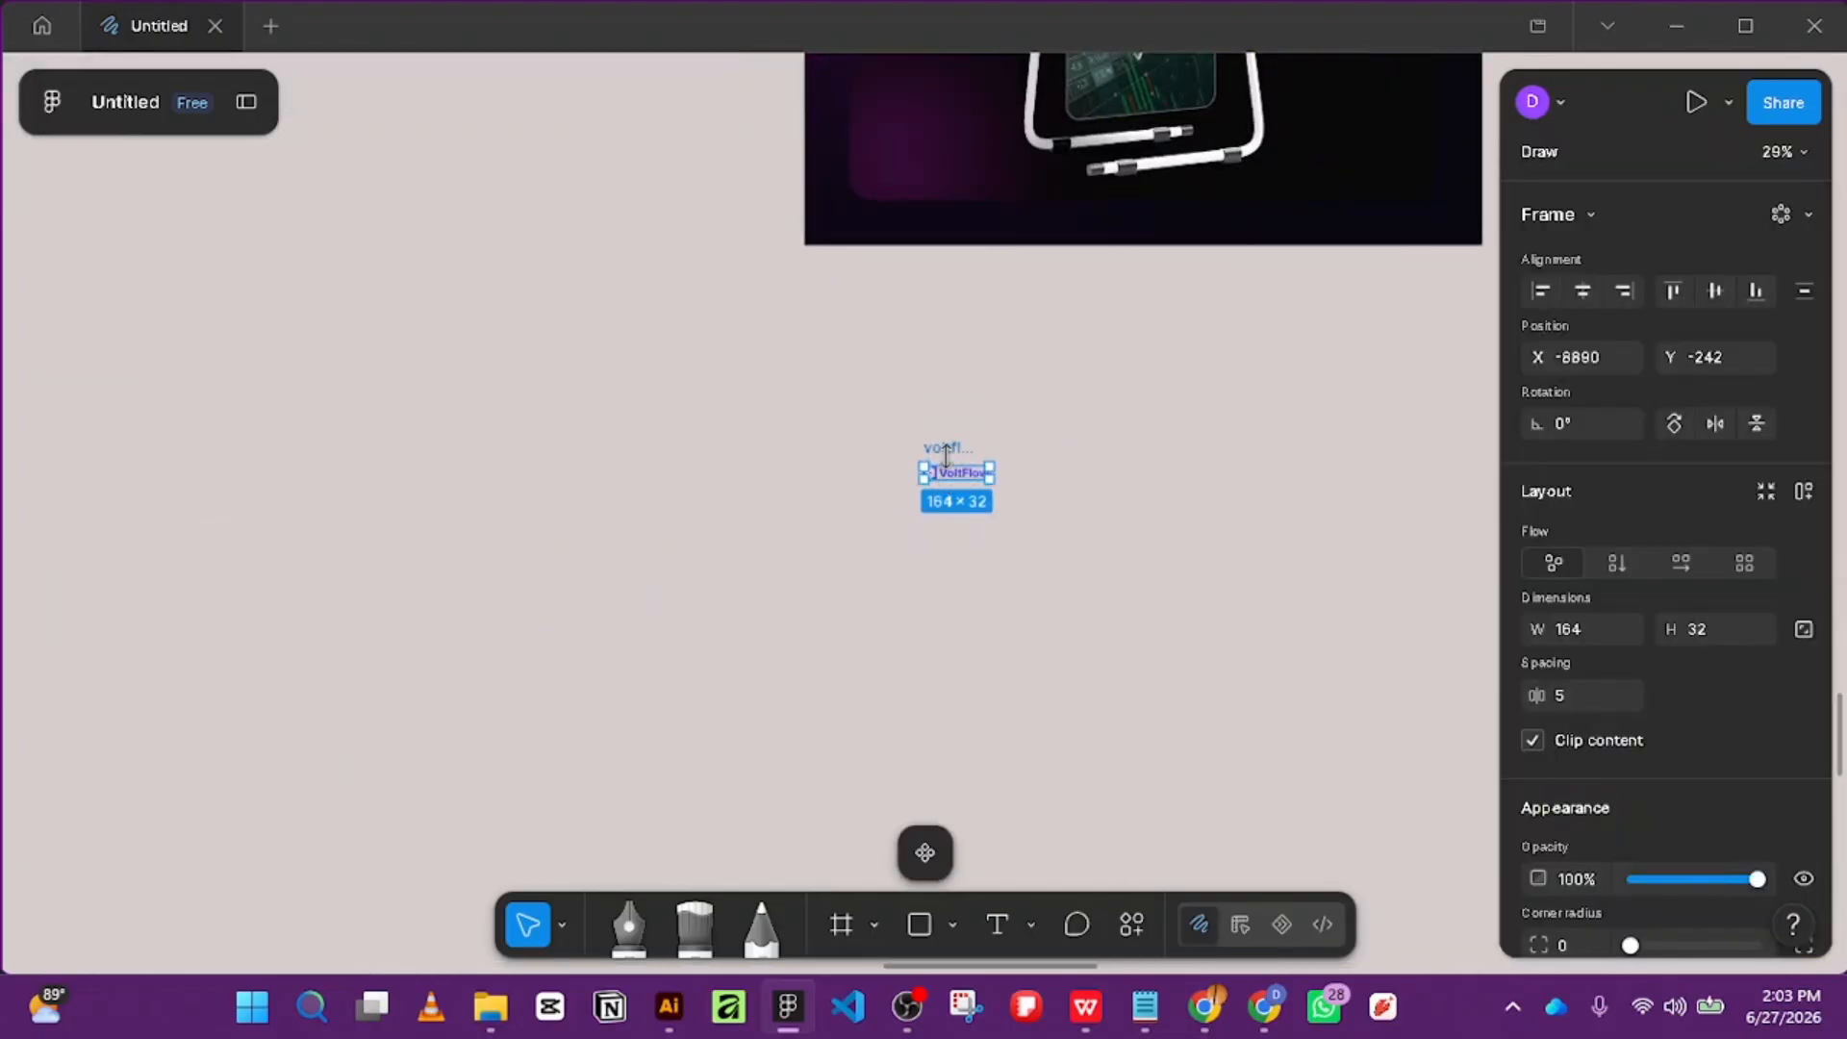
{"action": "left_click_drag", "start_coordinate": [948, 445], "coordinate": [264, 452]}
{"action": "scroll", "coordinate": [406, 437], "scroll_direction": "down", "scroll_amount": 3}
{"action": "left_click_drag", "start_coordinate": [370, 396], "coordinate": [1043, 317]}
{"action": "scroll", "coordinate": [1166, 384], "scroll_direction": "down", "scroll_amount": 4}
{"action": "scroll", "coordinate": [1116, 381], "scroll_direction": "up", "scroll_amount": 4}
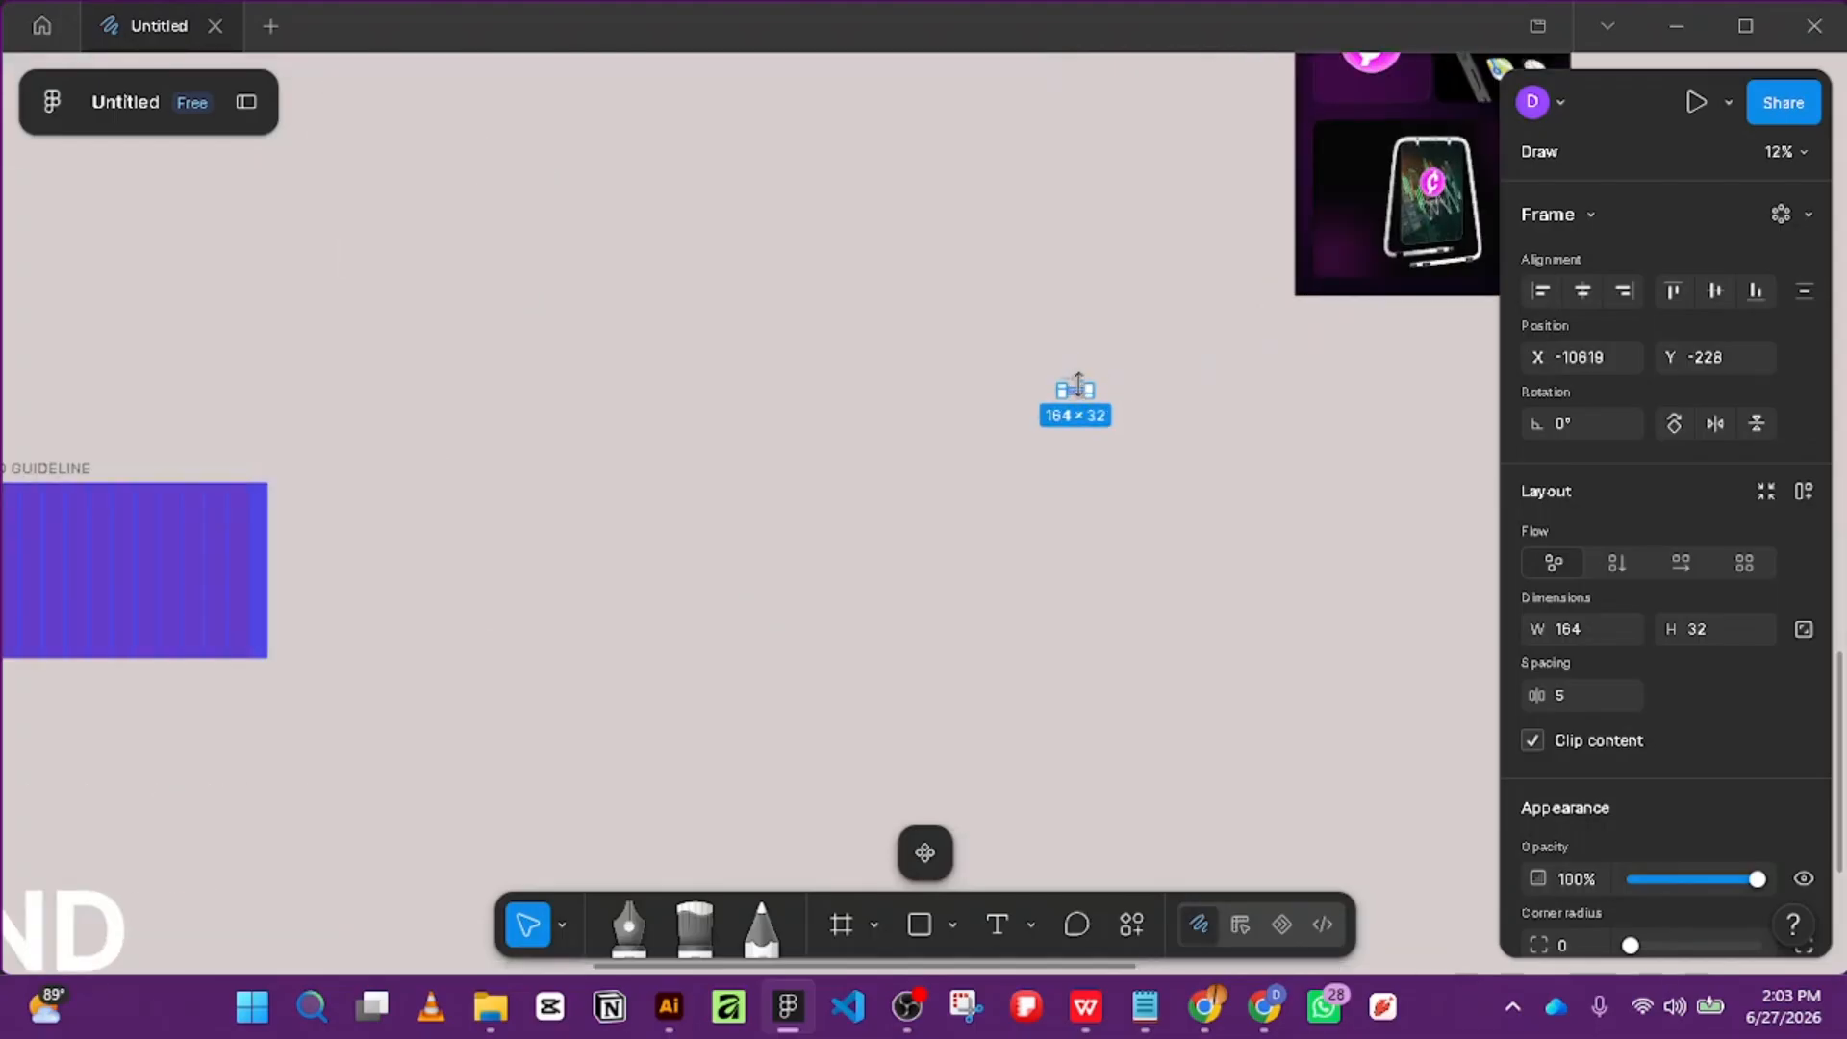
{"action": "scroll", "coordinate": [1078, 382], "scroll_direction": "up", "scroll_amount": 3}
{"action": "left_click_drag", "start_coordinate": [1072, 387], "coordinate": [334, 445]}
Place the VoltFlow logo just above the BRAND GUIDELINE frame near its right end, at about X -16004, Y -112.
{"action": "scroll", "coordinate": [334, 445], "scroll_direction": "down", "scroll_amount": 3}
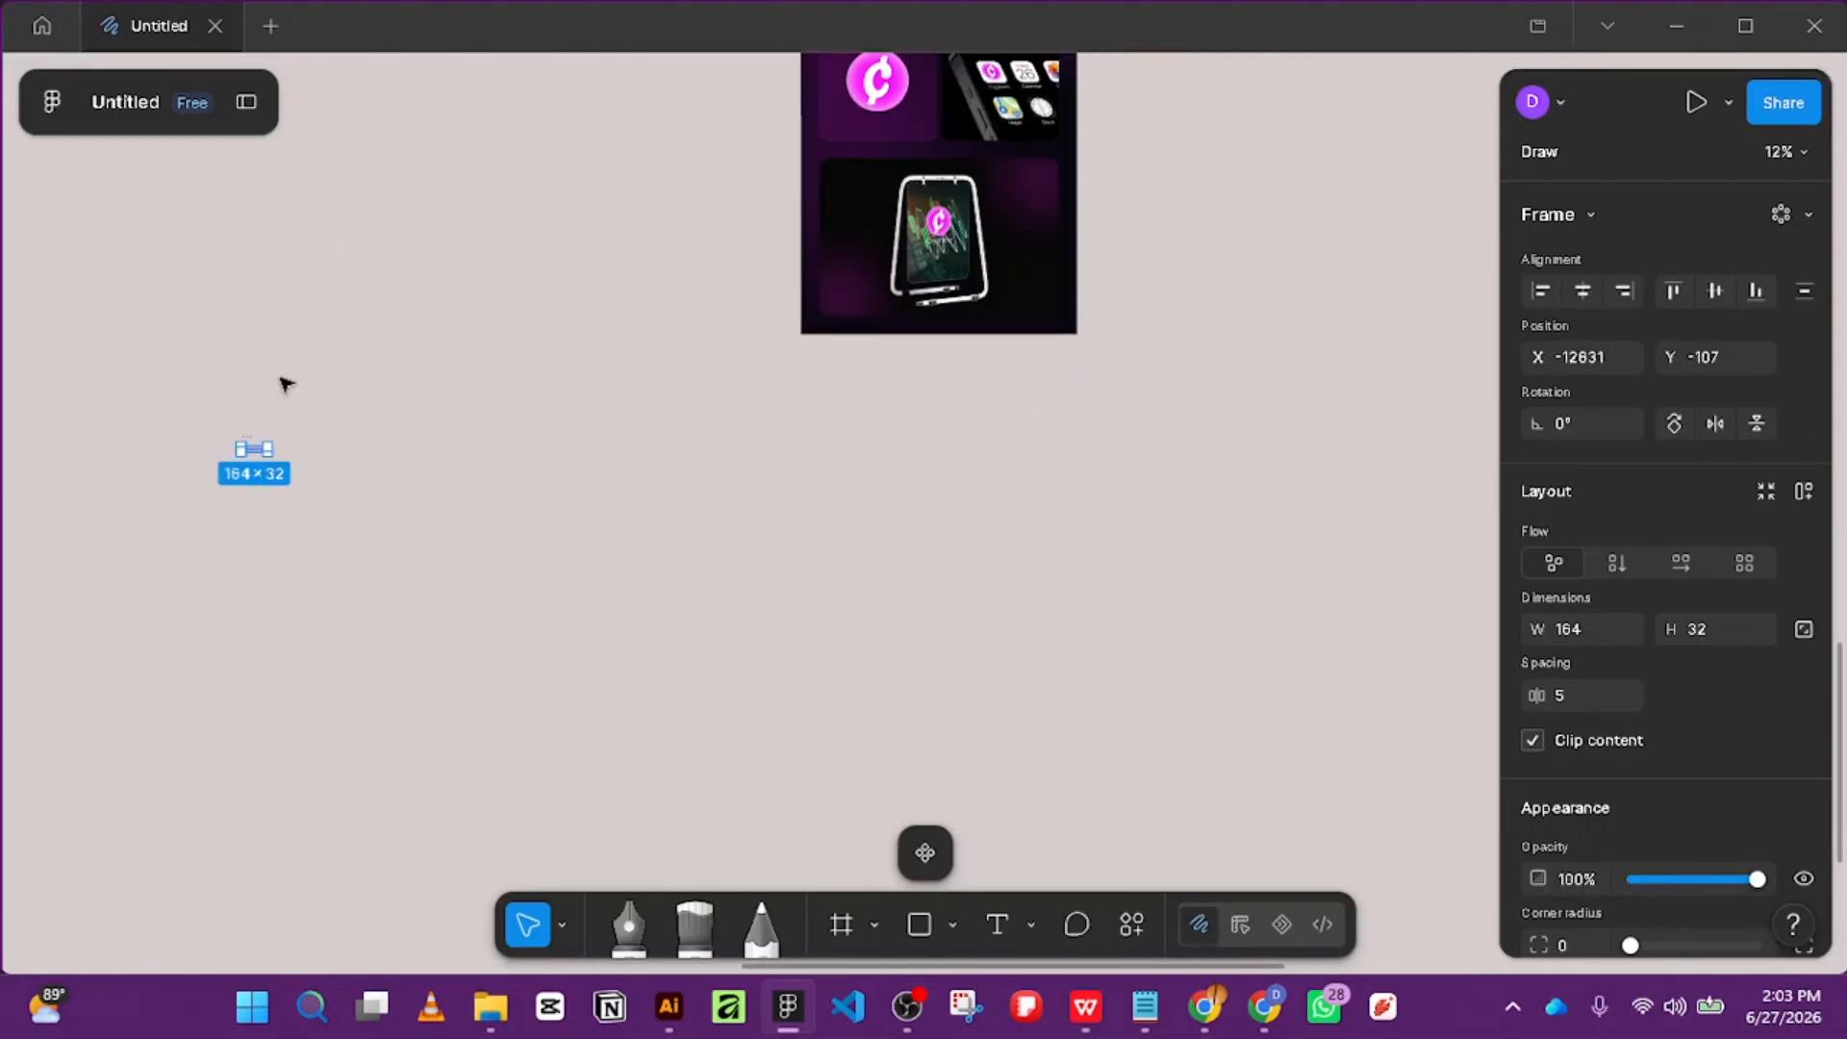
{"action": "left_click_drag", "start_coordinate": [424, 343], "coordinate": [1203, 342]}
{"action": "scroll", "coordinate": [1005, 424], "scroll_direction": "up", "scroll_amount": 2}
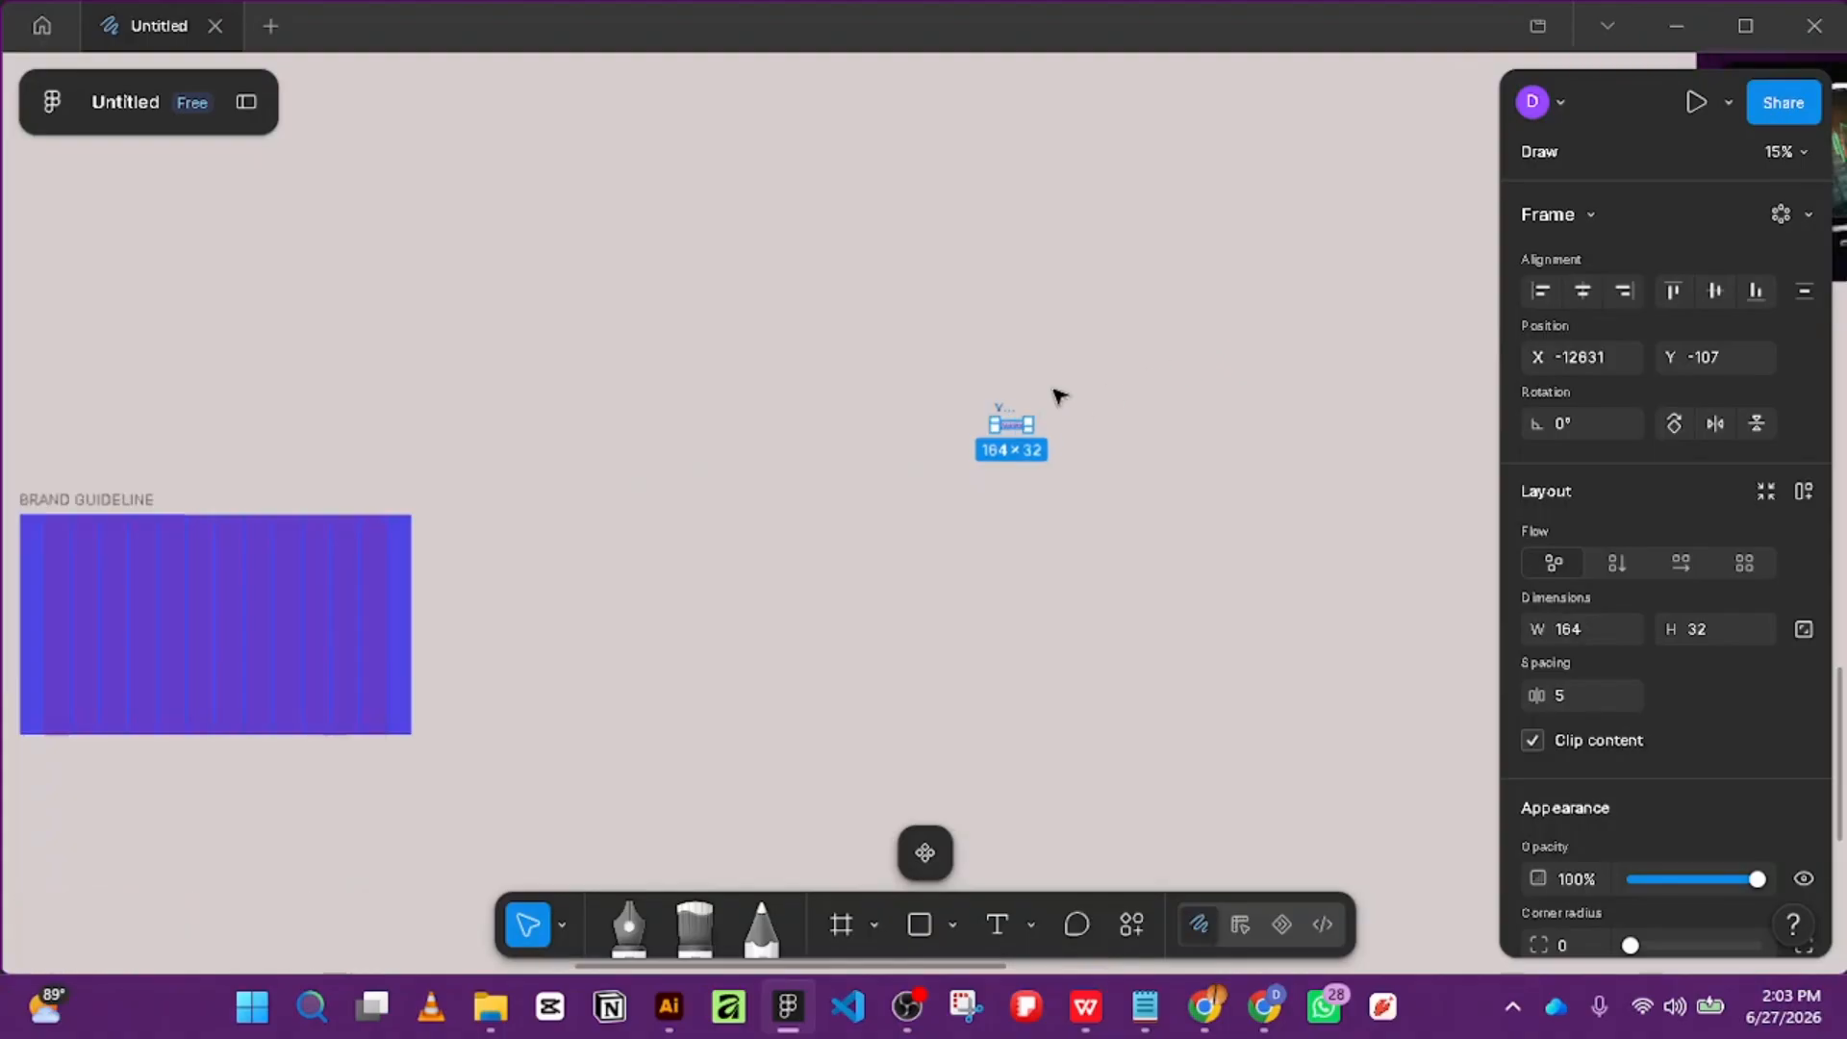
{"action": "left_click_drag", "start_coordinate": [1000, 416], "coordinate": [373, 407]}
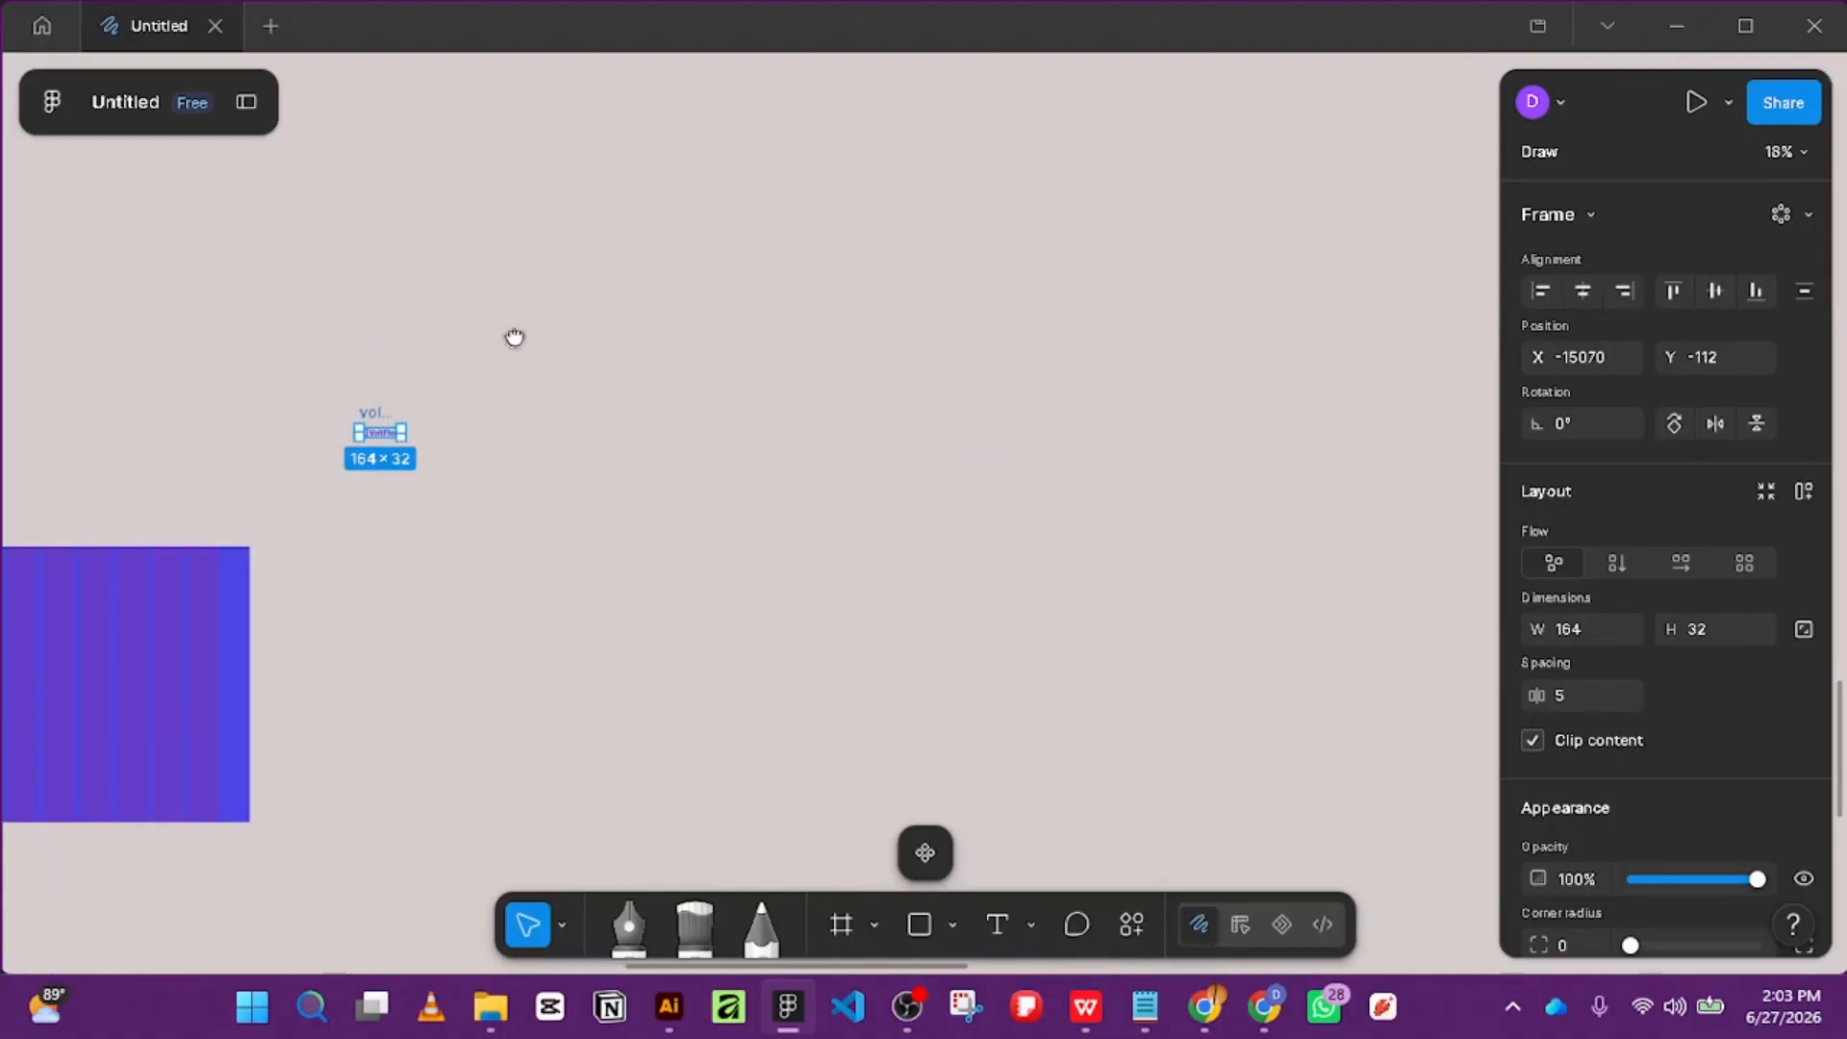
{"action": "left_click_drag", "start_coordinate": [510, 338], "coordinate": [1140, 164]}
{"action": "scroll", "coordinate": [1174, 401], "scroll_direction": "up", "scroll_amount": 4}
{"action": "right_click", "coordinate": [1192, 271]}
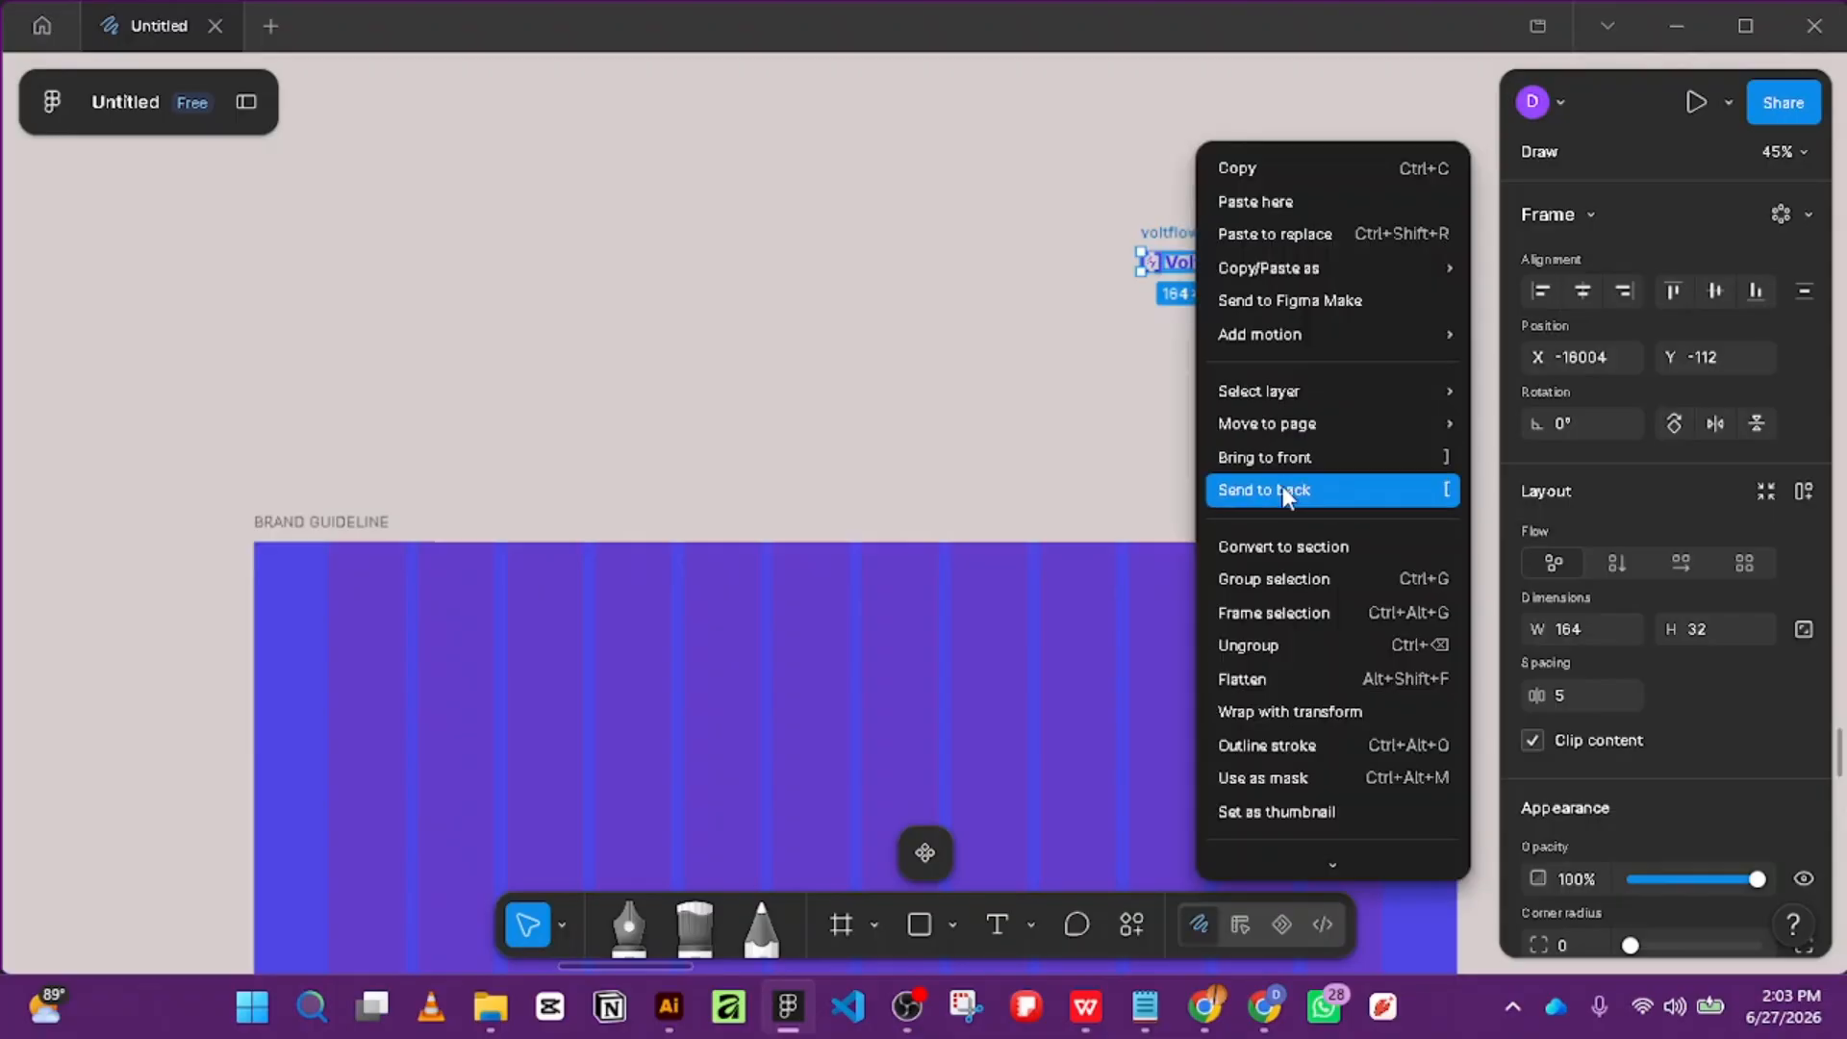
{"action": "scroll", "coordinate": [1302, 584], "scroll_direction": "down", "scroll_amount": 3}
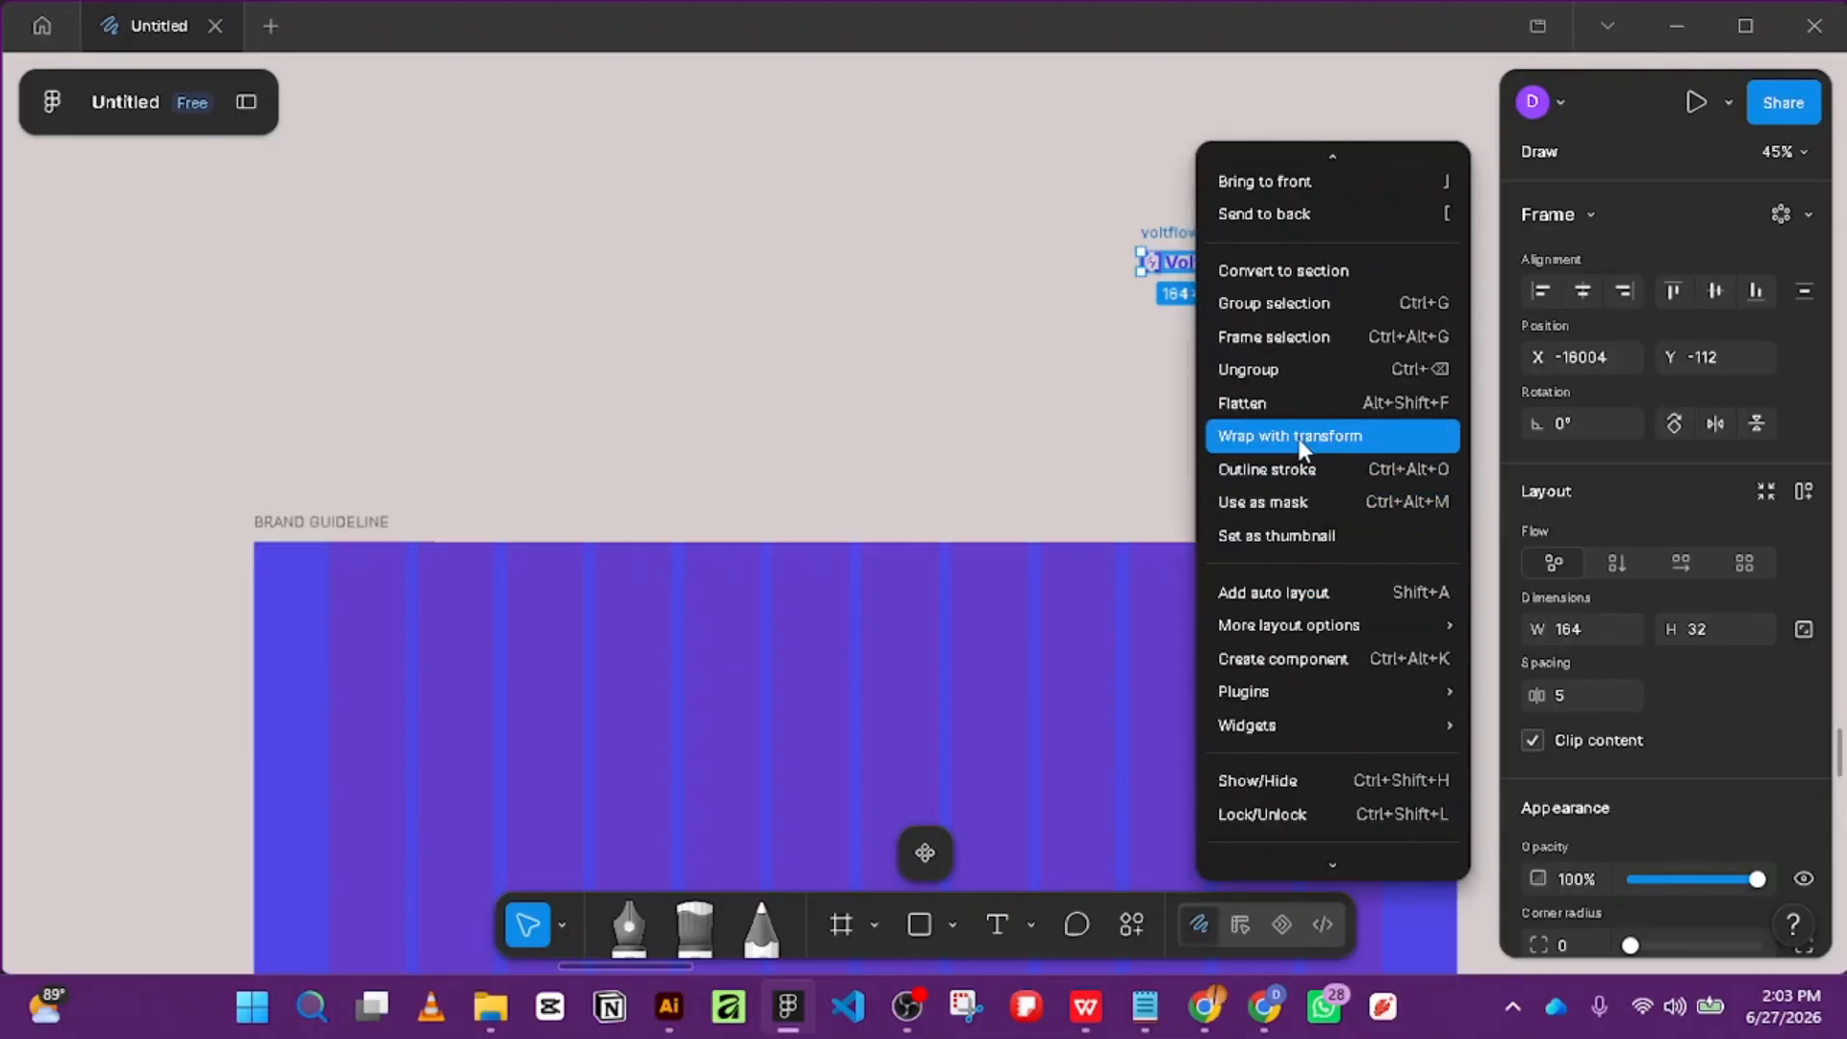
{"action": "left_click", "coordinate": [1093, 396]}
{"action": "right_click", "coordinate": [1175, 240]}
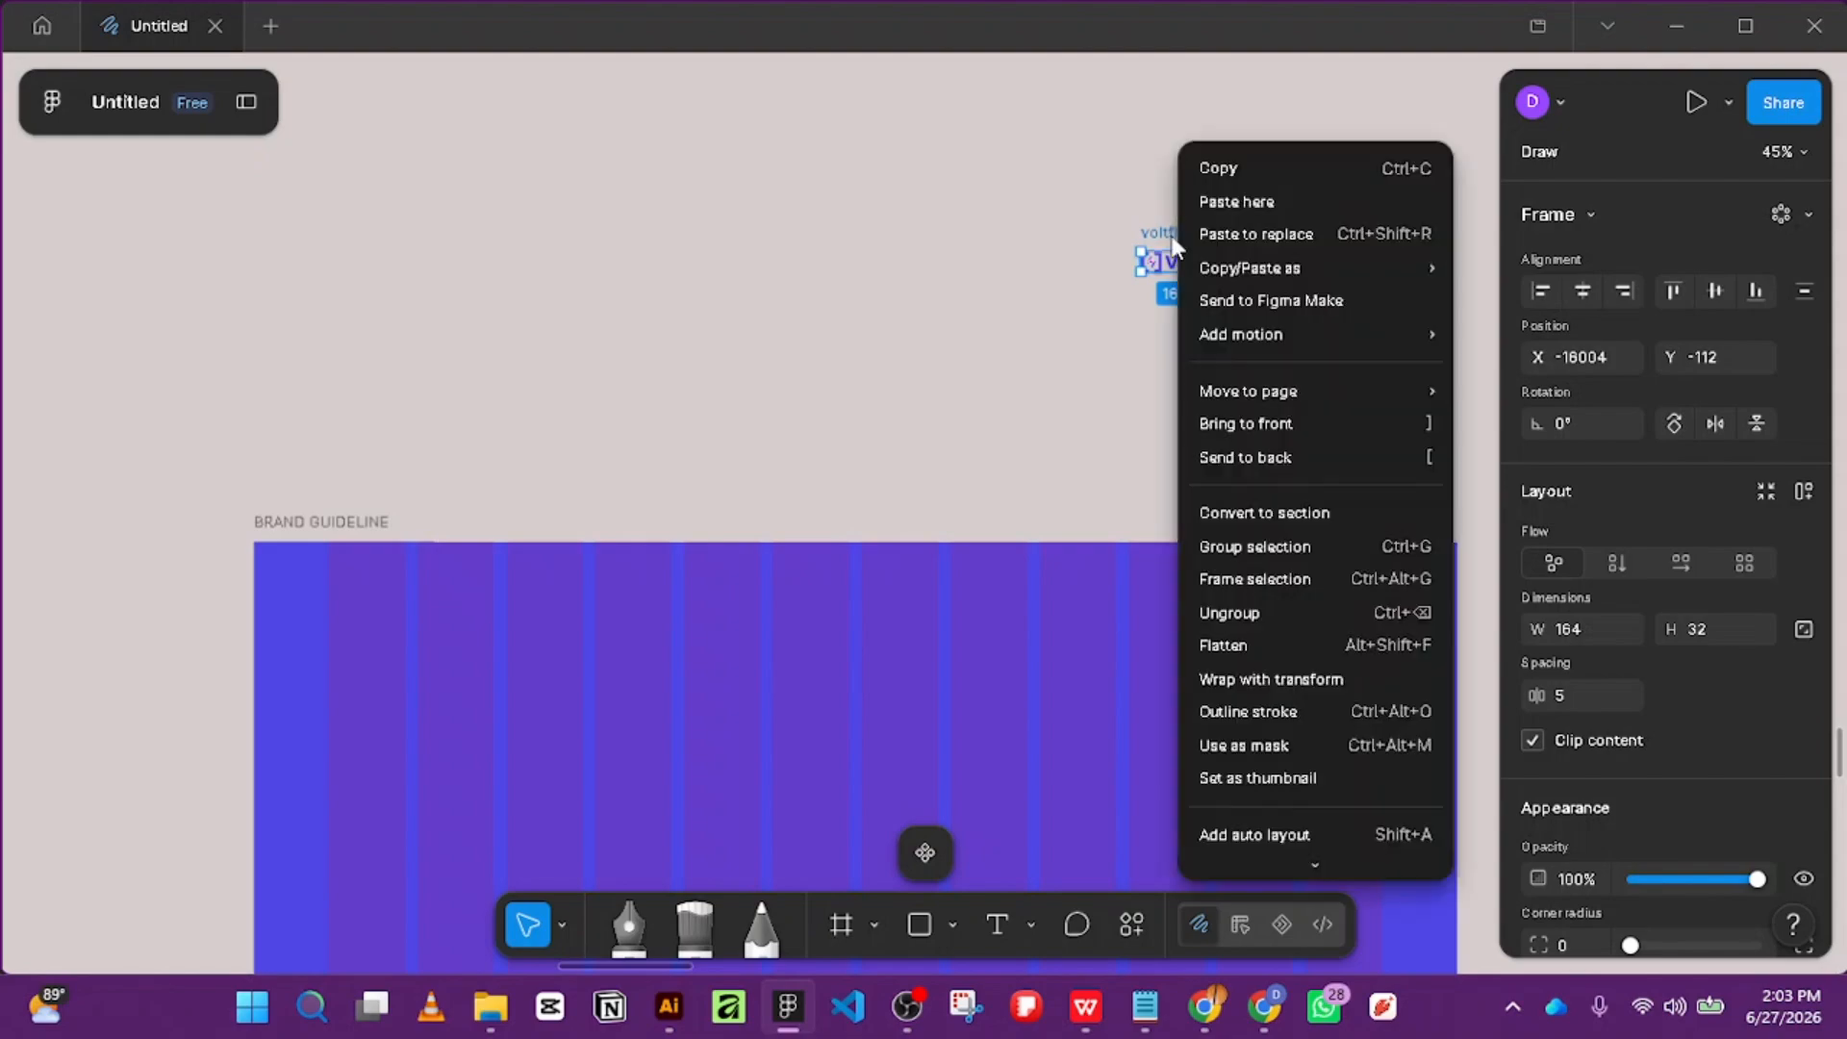
{"action": "scroll", "coordinate": [1314, 624], "scroll_direction": "down", "scroll_amount": 3}
{"action": "mouse_move", "coordinate": [1347, 666]}
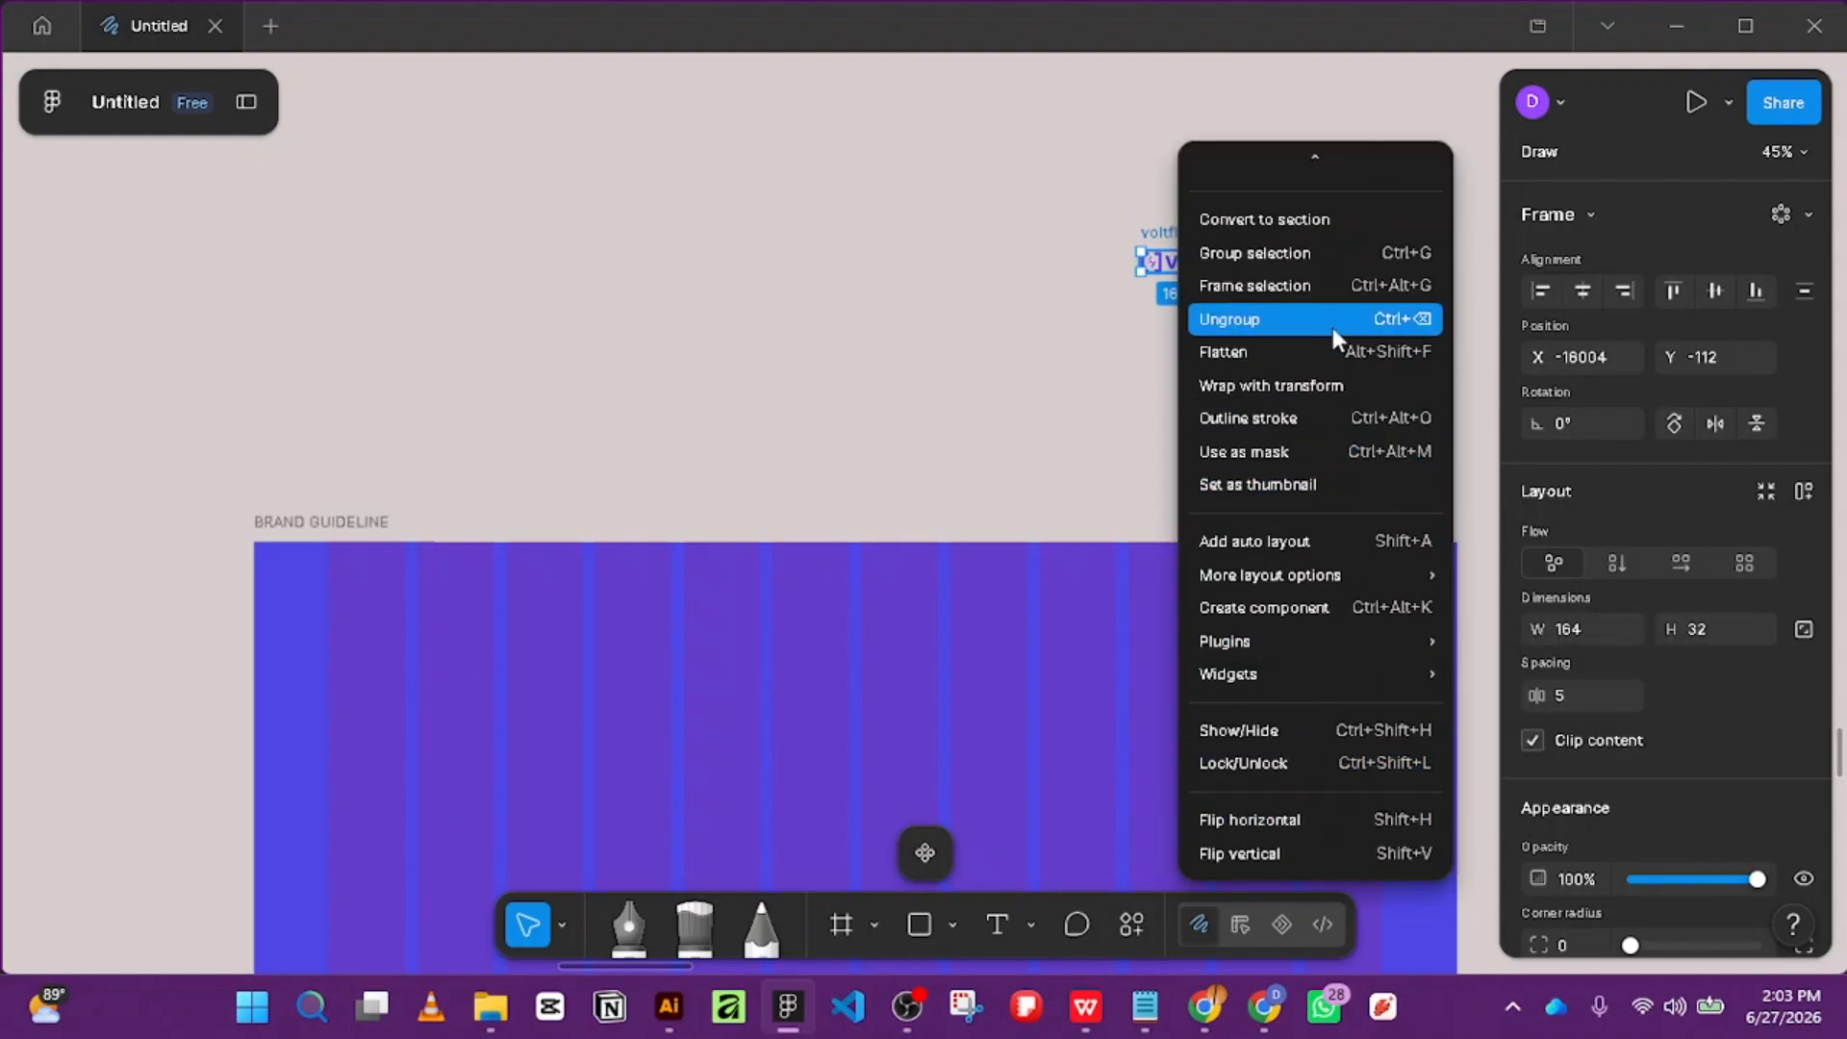
{"action": "scroll", "coordinate": [1331, 327], "scroll_direction": "up", "scroll_amount": 3}
{"action": "mouse_move", "coordinate": [1331, 327]}
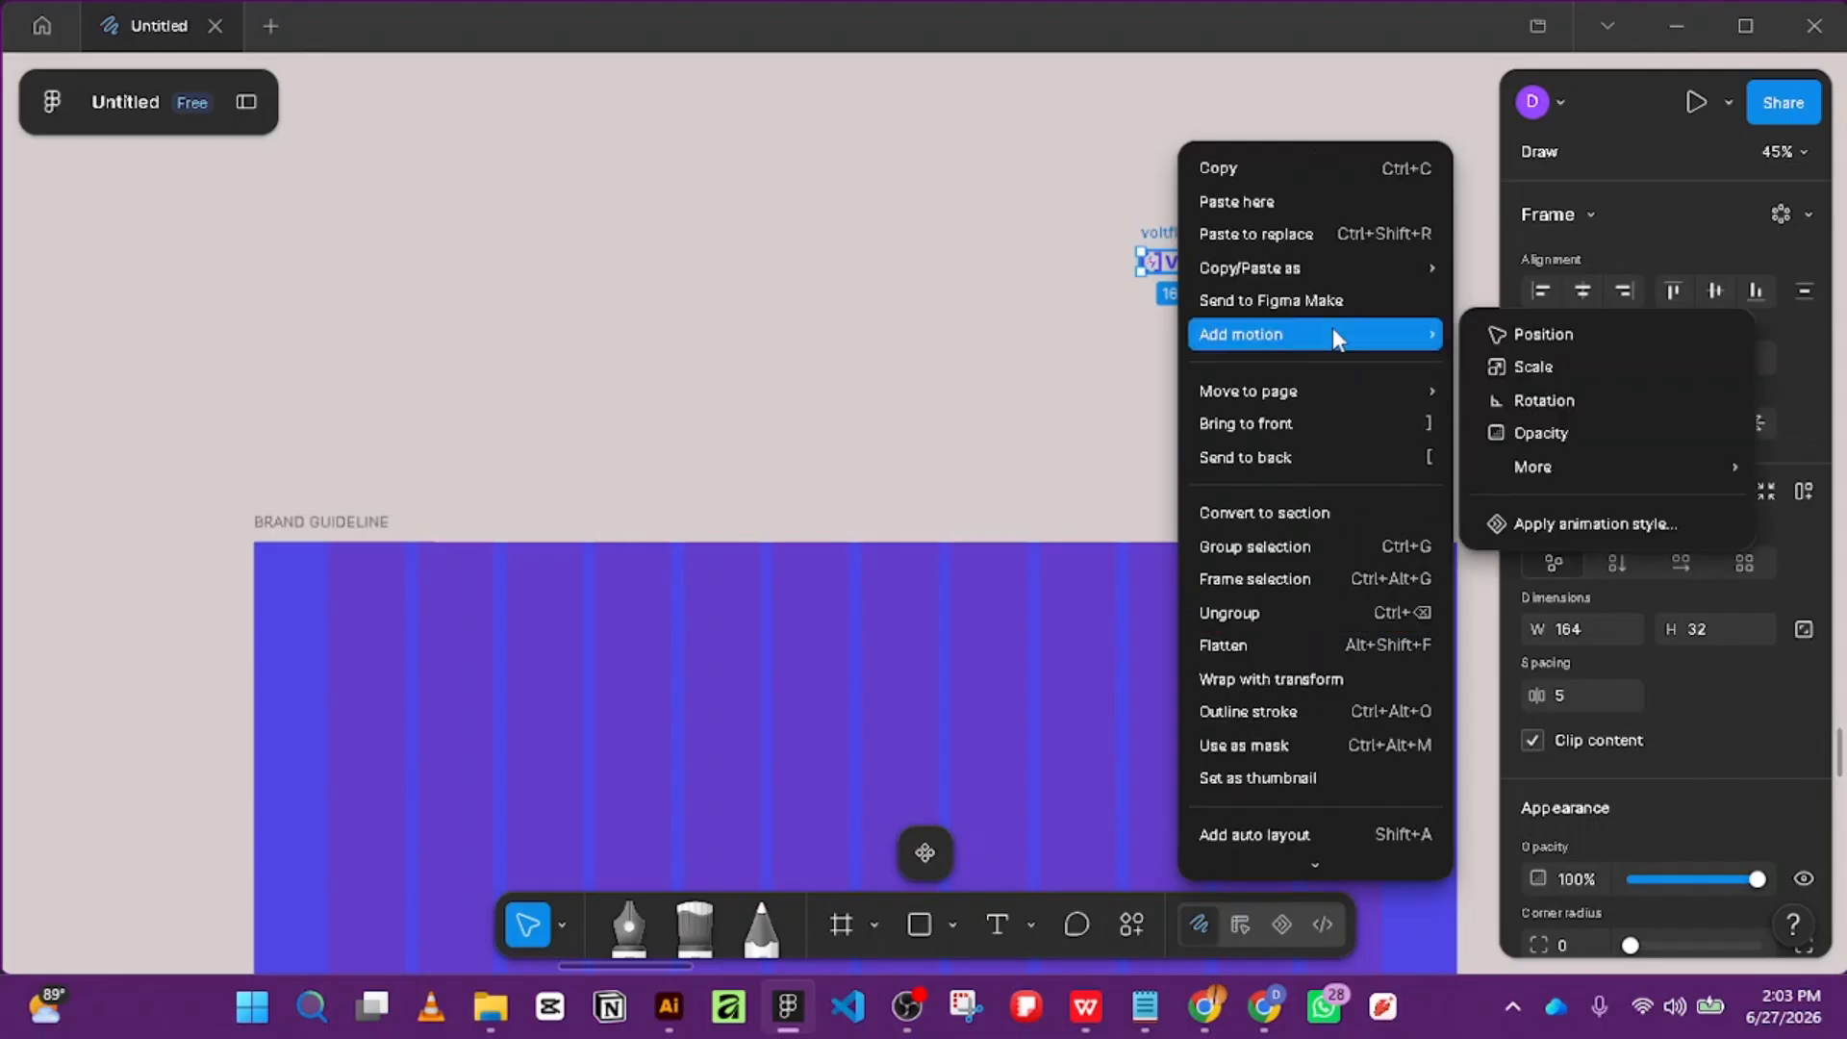
{"action": "key", "text": "Escape"}
{"action": "scroll", "coordinate": [1625, 515], "scroll_direction": "down", "scroll_amount": 5}
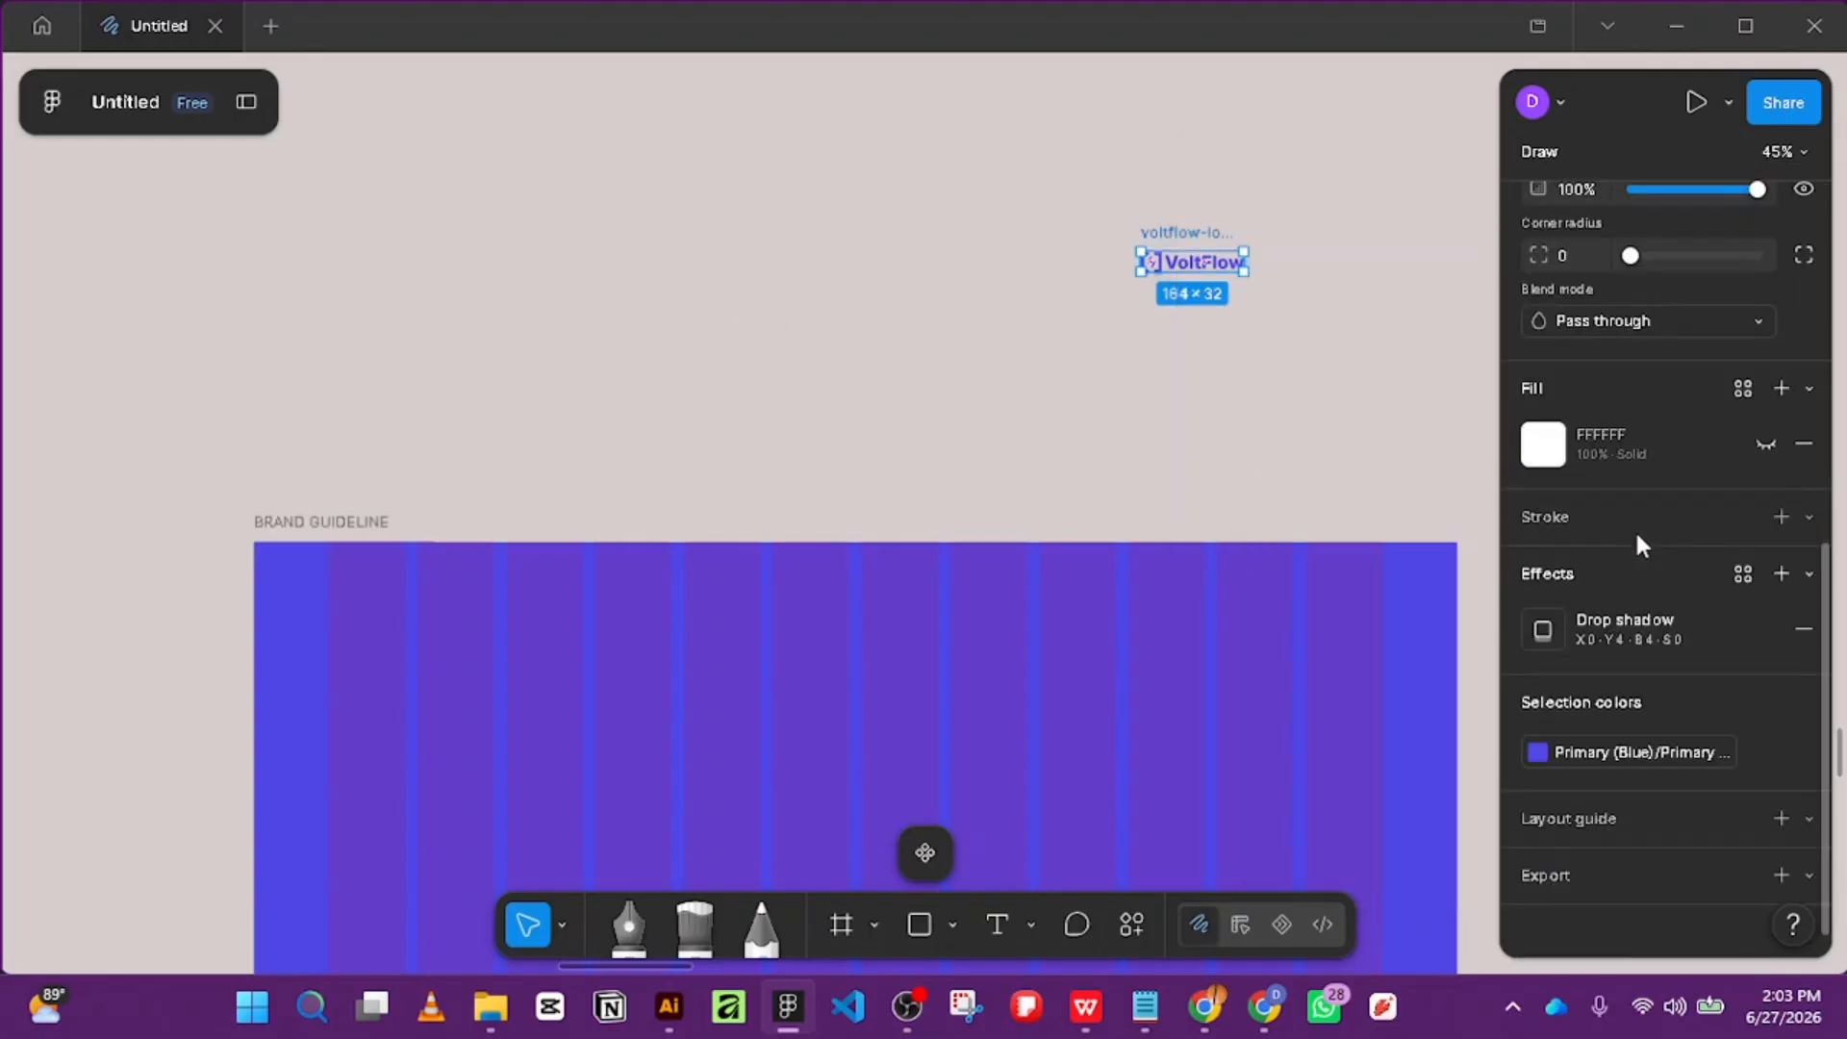
{"action": "left_click", "coordinate": [1556, 444]}
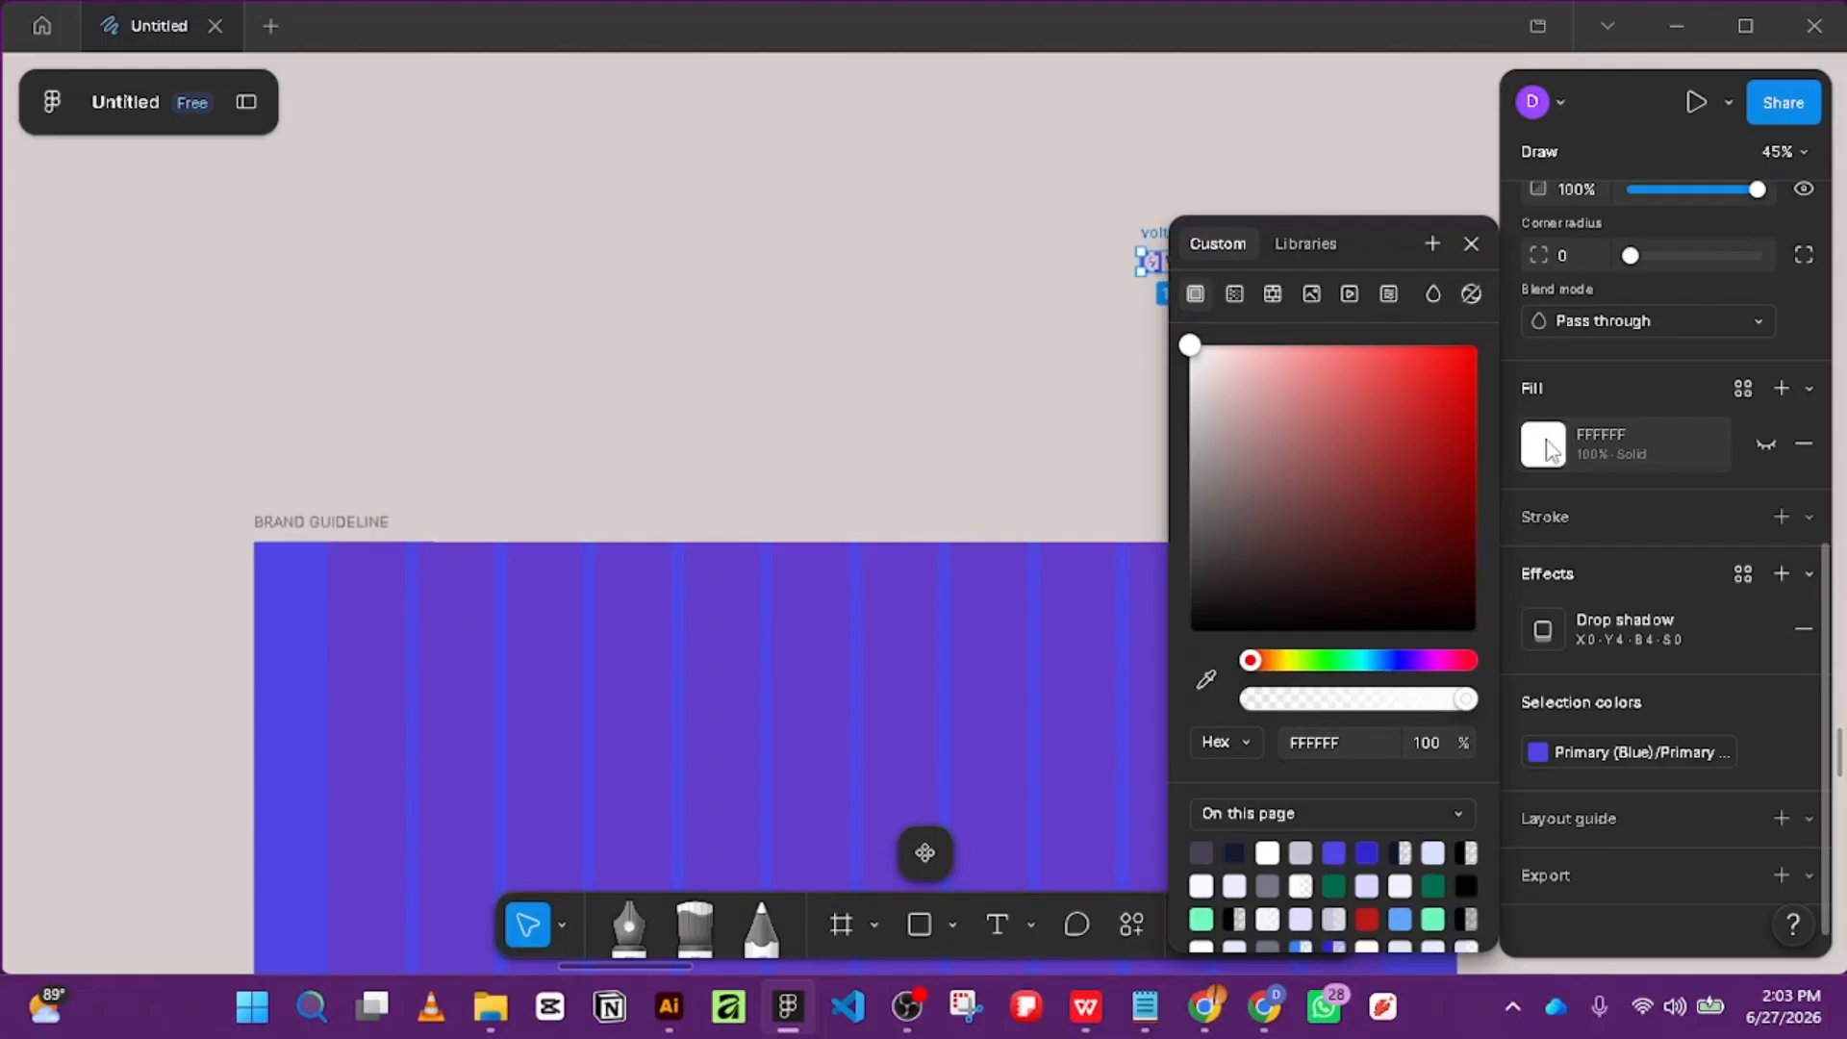
{"action": "left_click", "coordinate": [1548, 450]}
{"action": "left_click", "coordinate": [1290, 330]}
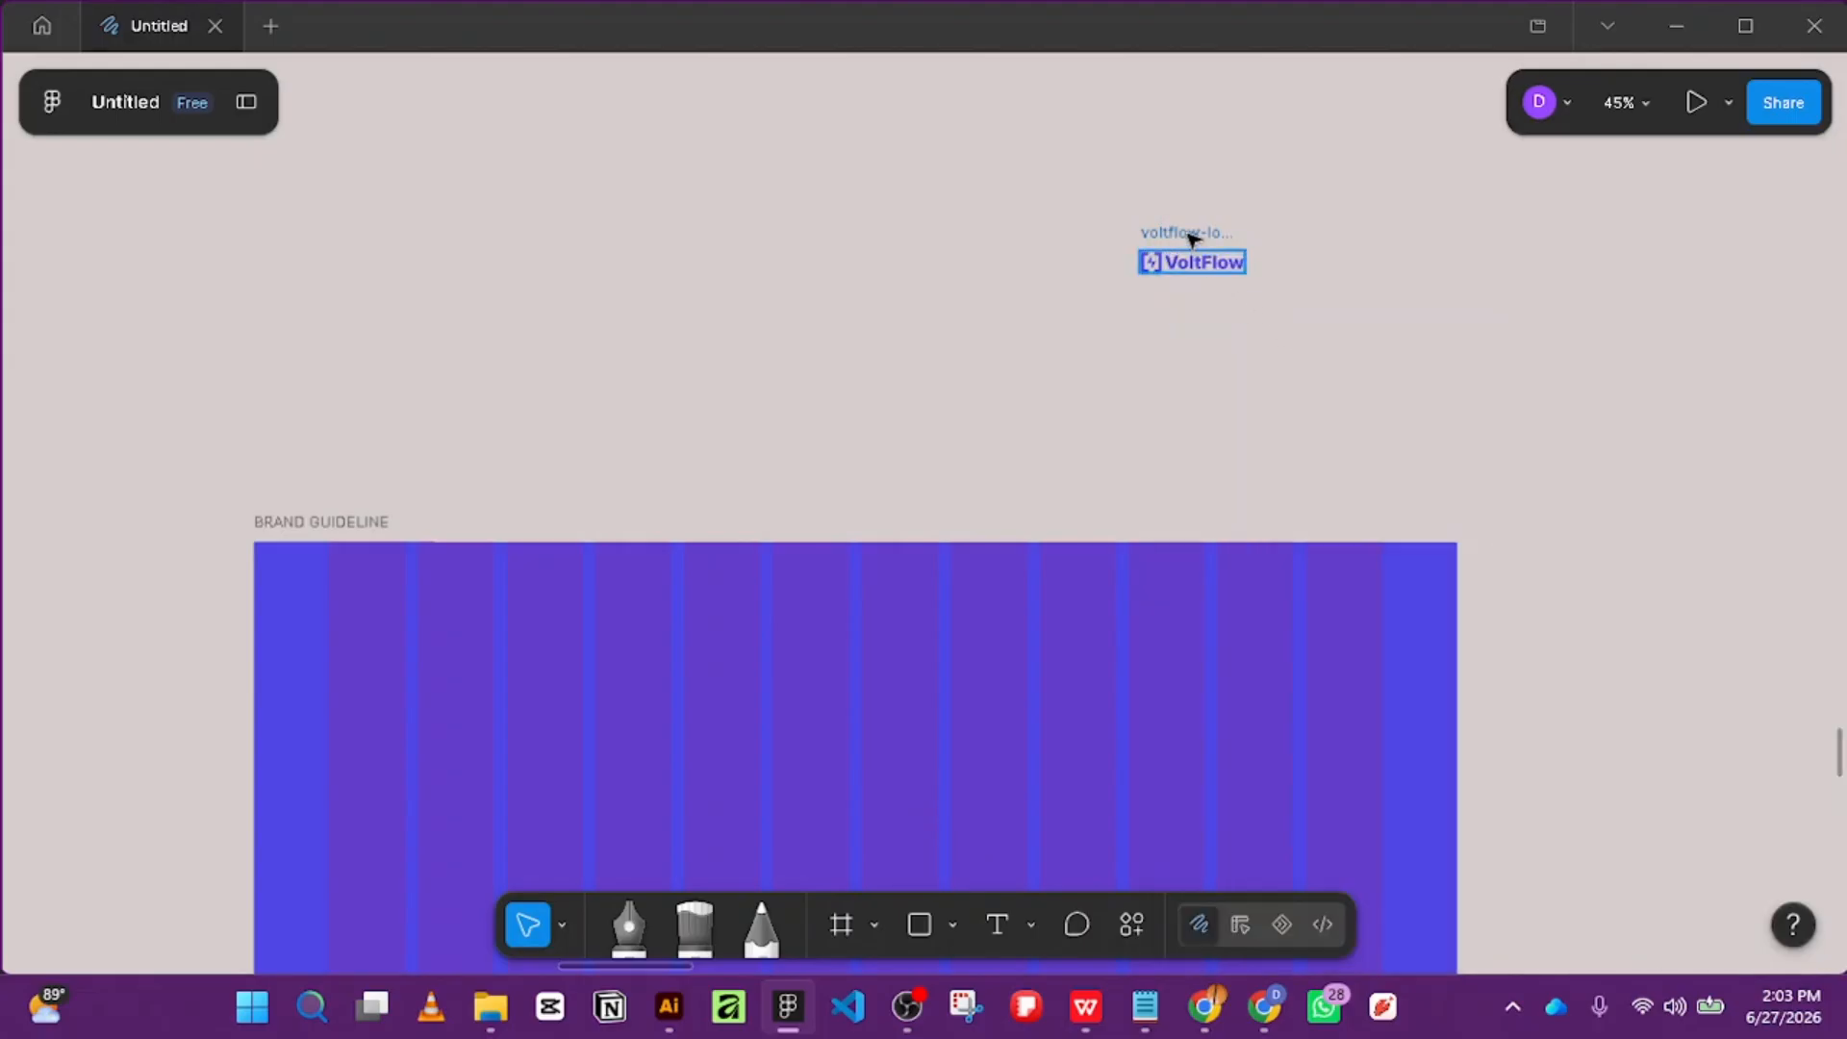
Try to apply the white color style from the Primary (Blue) library group to the VoltFlow logo frame's fill.
{"action": "left_click", "coordinate": [1190, 234]}
{"action": "scroll", "coordinate": [1760, 712], "scroll_direction": "down", "scroll_amount": 5}
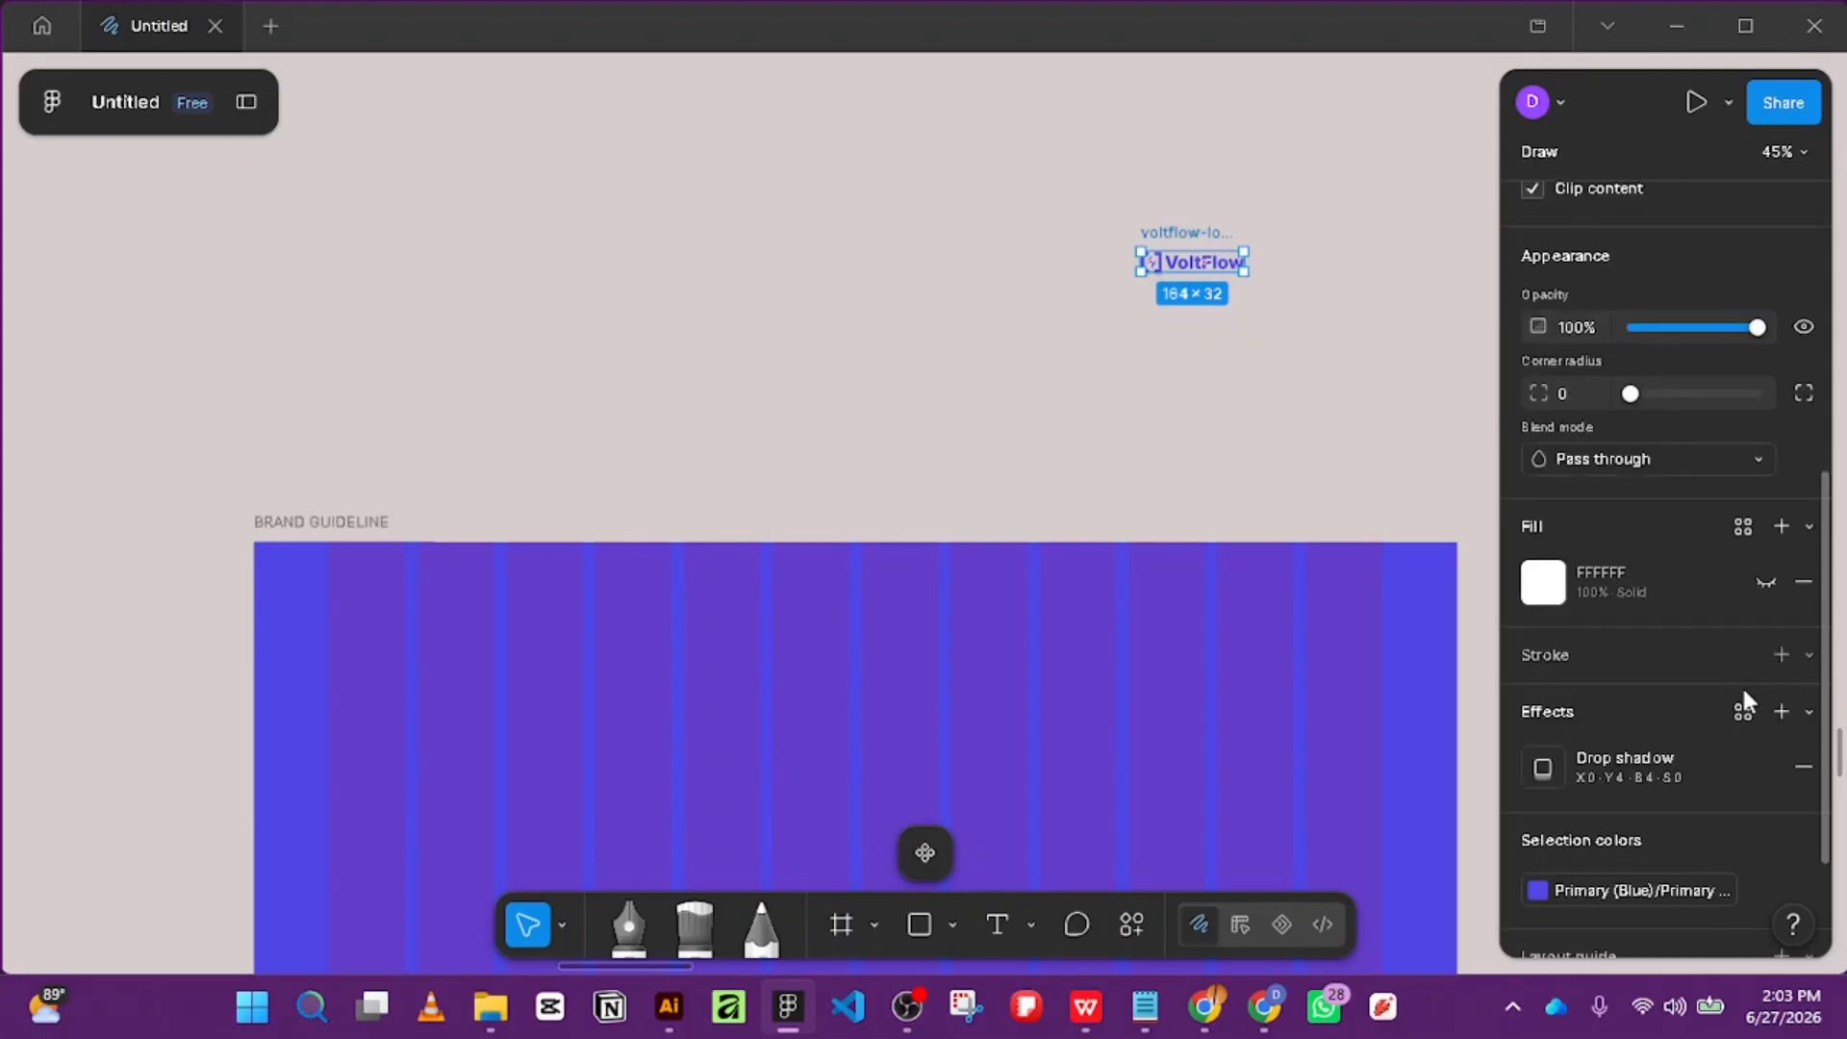
{"action": "left_click", "coordinate": [1742, 526]}
{"action": "scroll", "coordinate": [1350, 690], "scroll_direction": "down", "scroll_amount": 5}
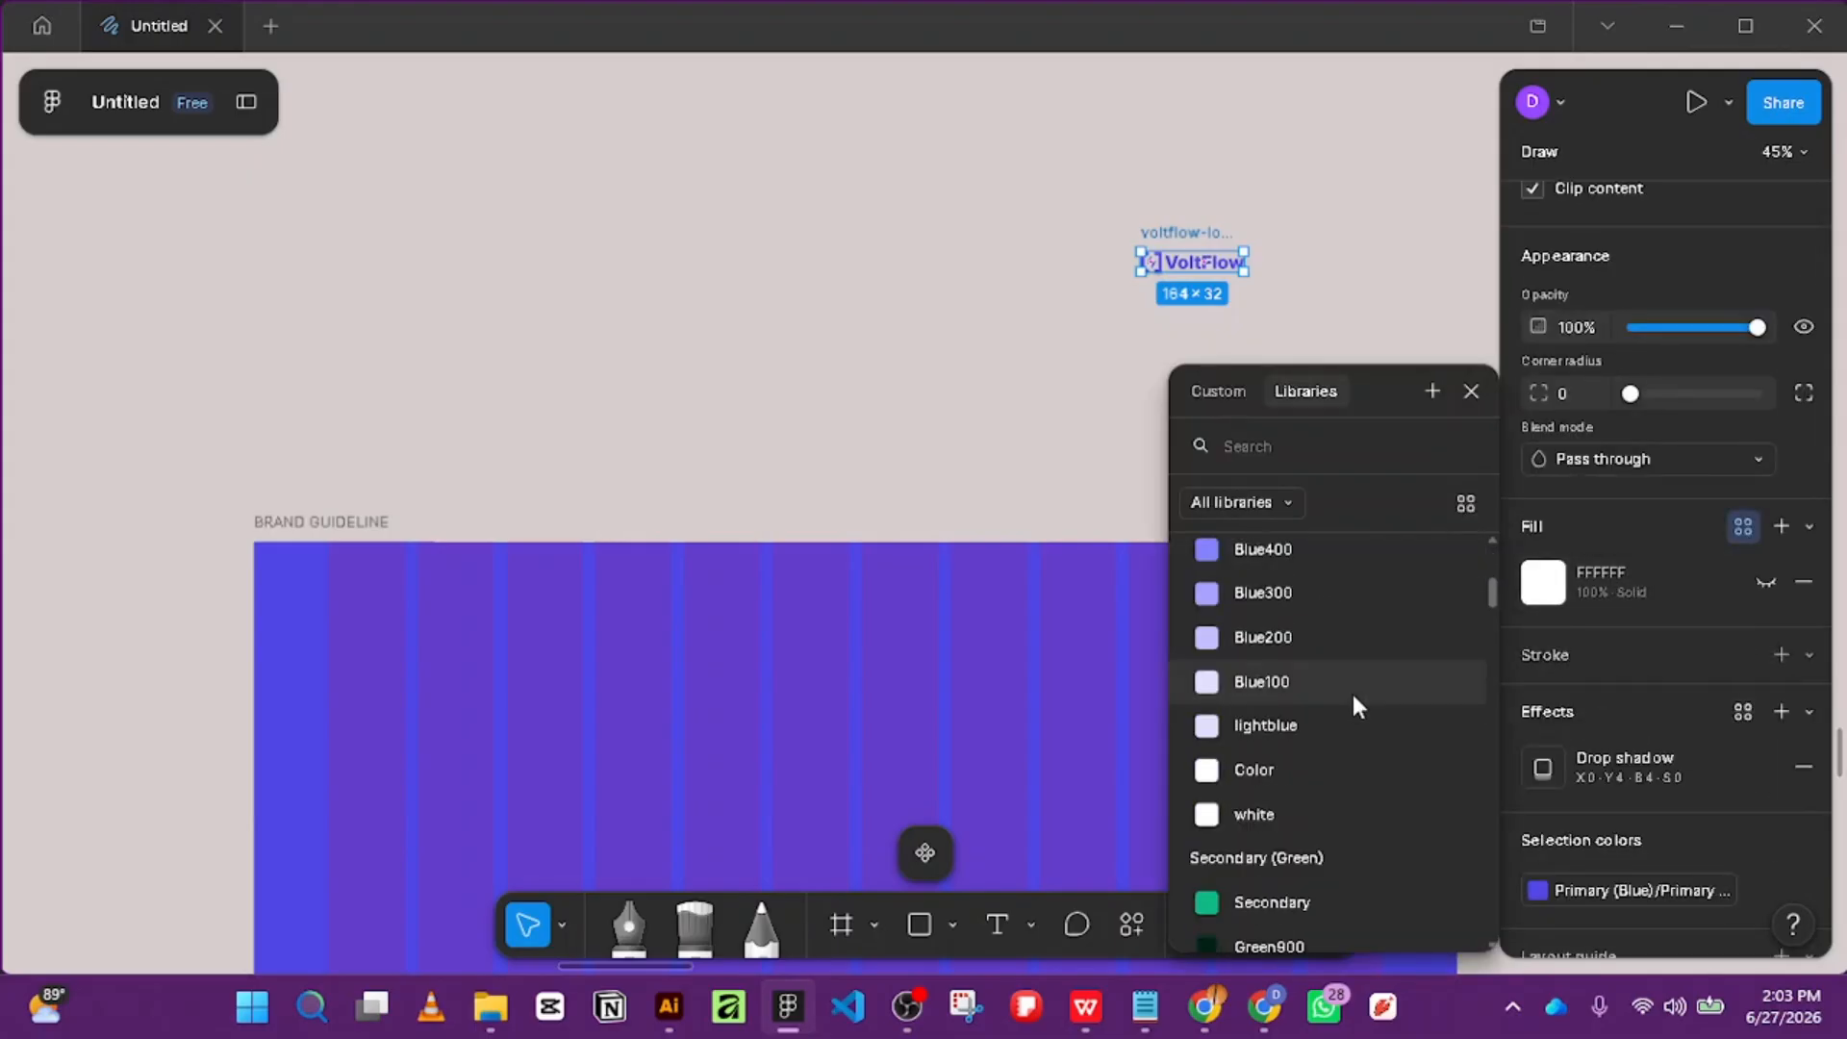
{"action": "scroll", "coordinate": [1287, 686], "scroll_direction": "up", "scroll_amount": 3}
{"action": "left_click", "coordinate": [1286, 671]}
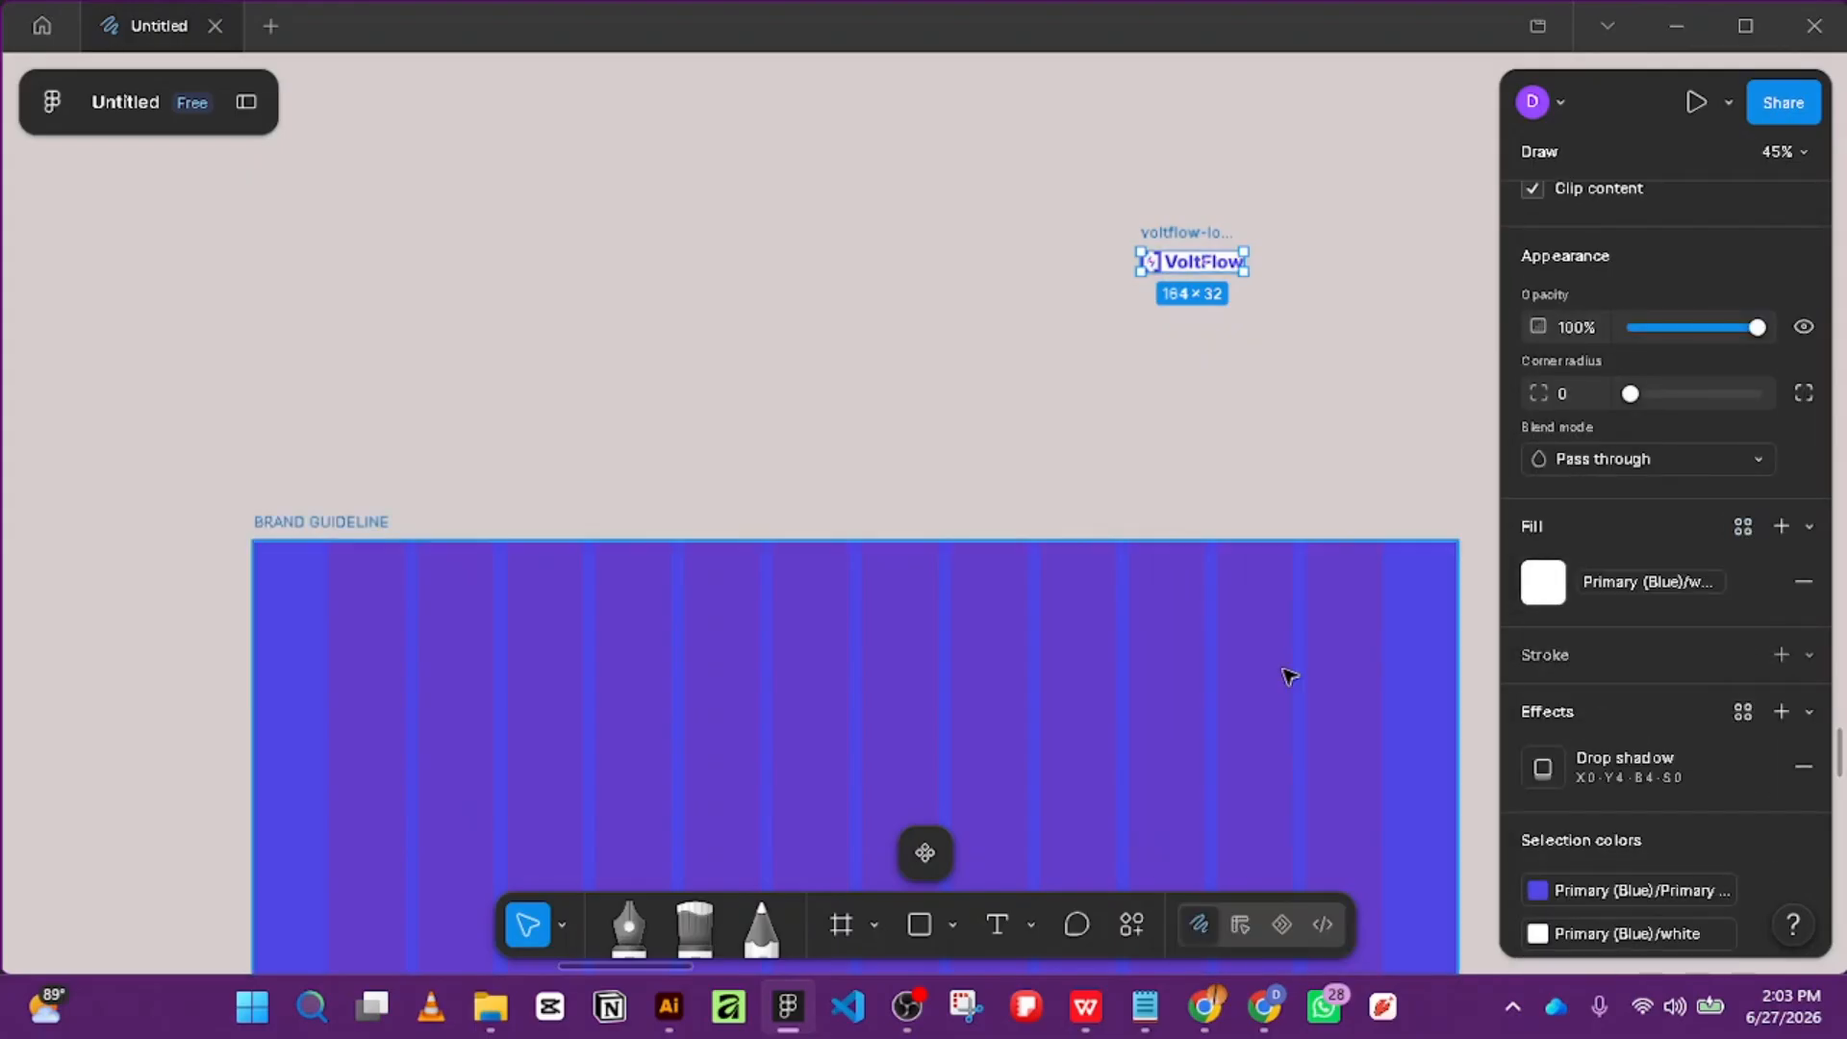
{"action": "key", "text": "ctrl+z"}
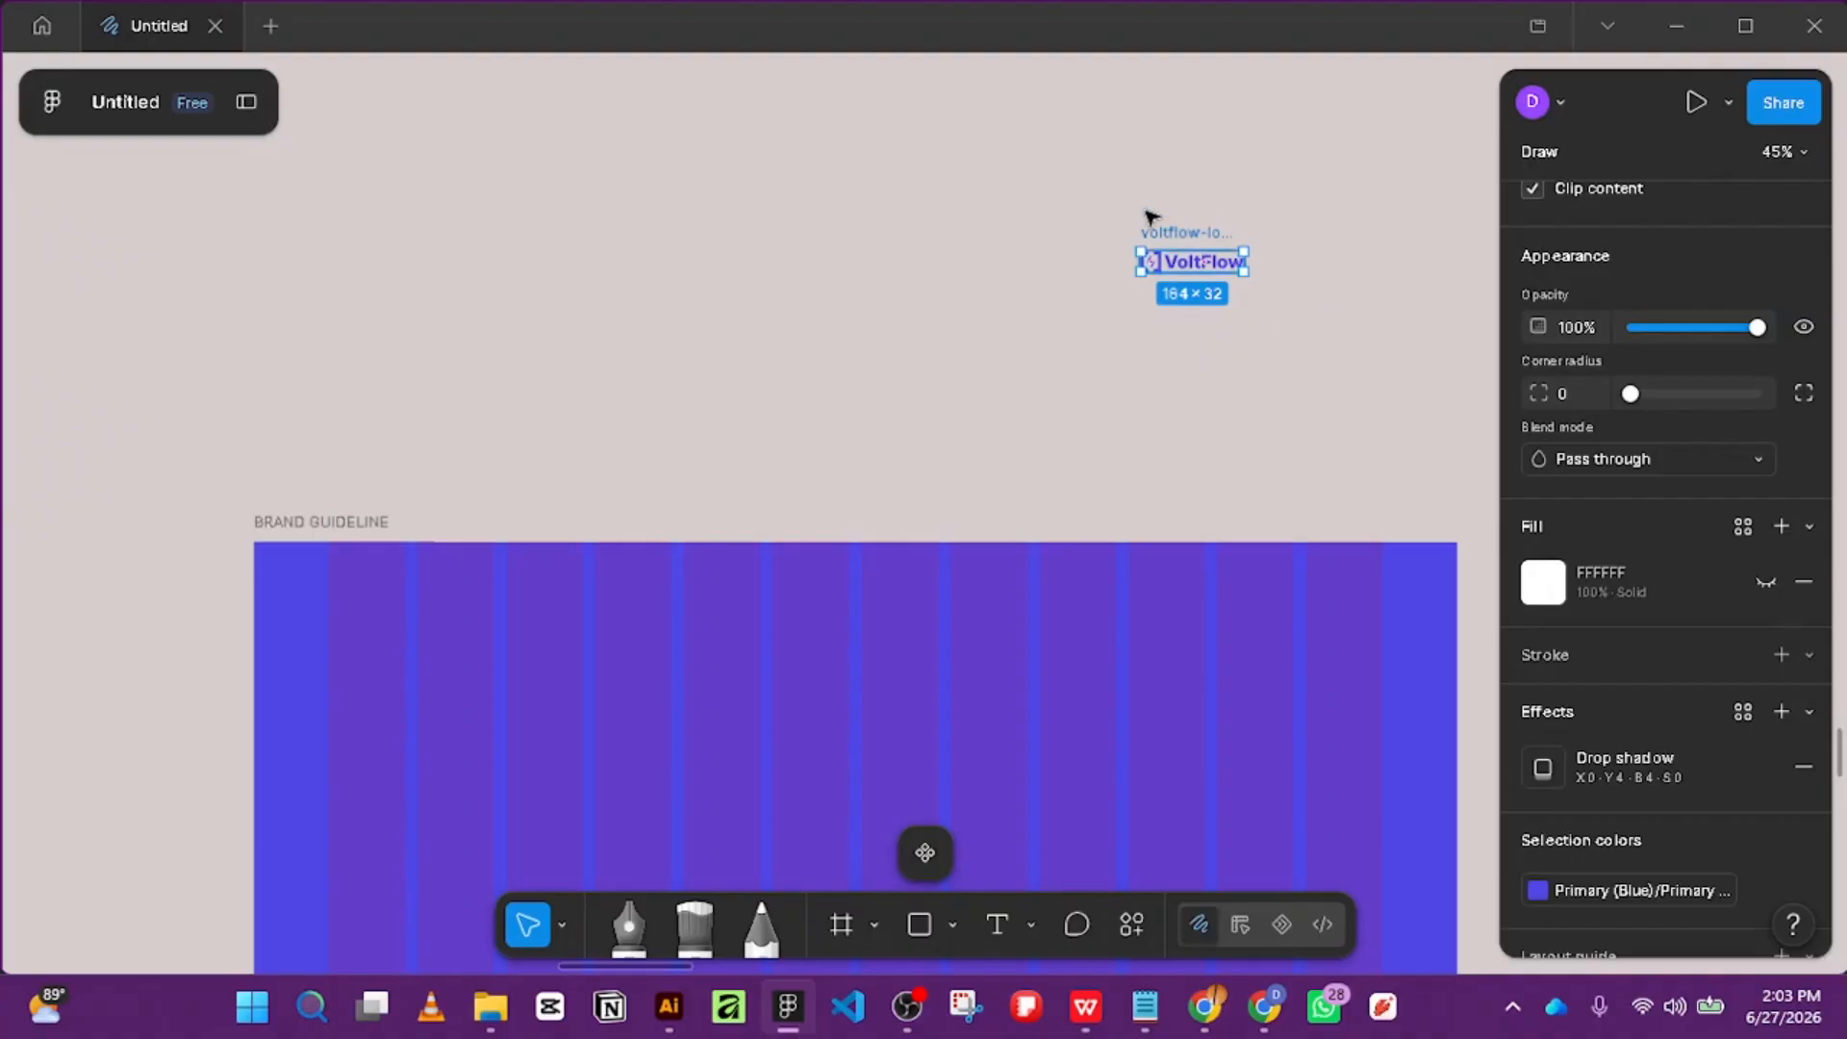
Apply the white color style from the Primary (Blue) library group to the bracket shape of the VoltFlow logo's icon.
{"action": "scroll", "coordinate": [1185, 621], "scroll_direction": "up", "scroll_amount": 5}
{"action": "scroll", "coordinate": [1226, 538], "scroll_direction": "down", "scroll_amount": 4}
{"action": "scroll", "coordinate": [1214, 495], "scroll_direction": "up", "scroll_amount": 4}
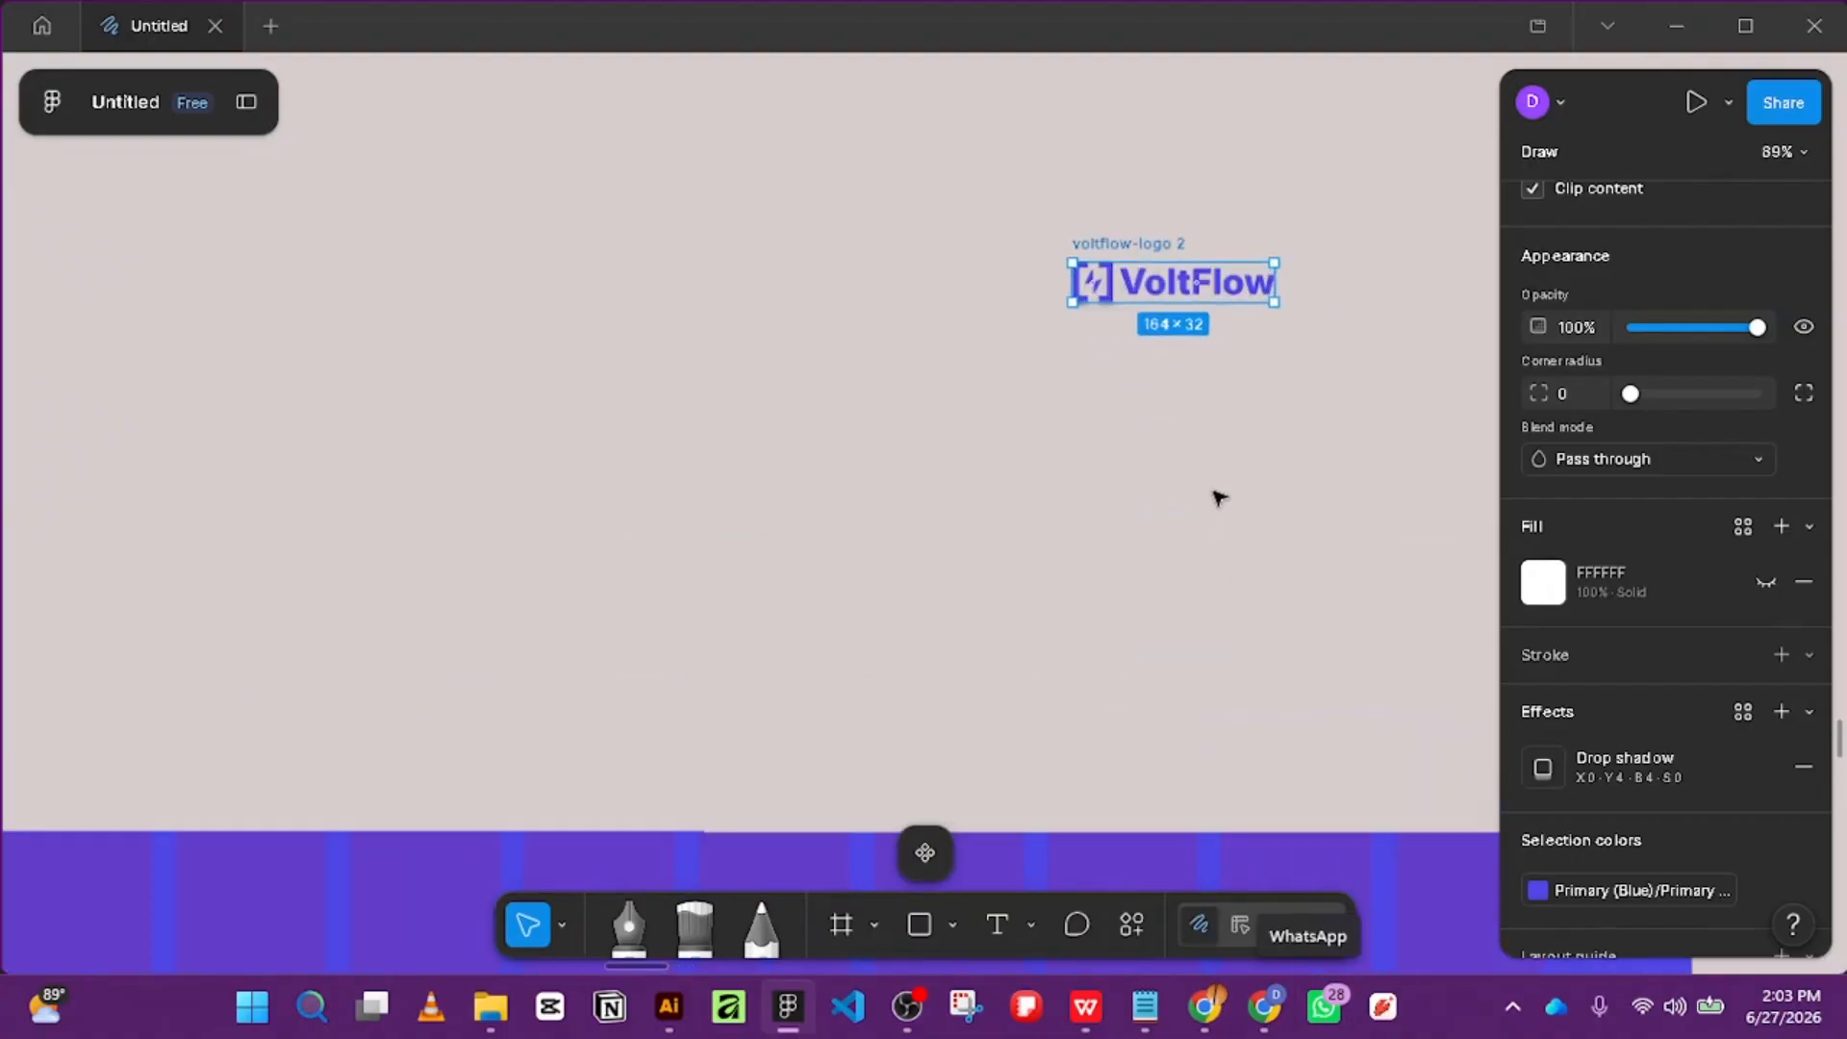
{"action": "left_click_drag", "start_coordinate": [1000, 111], "coordinate": [794, 642]}
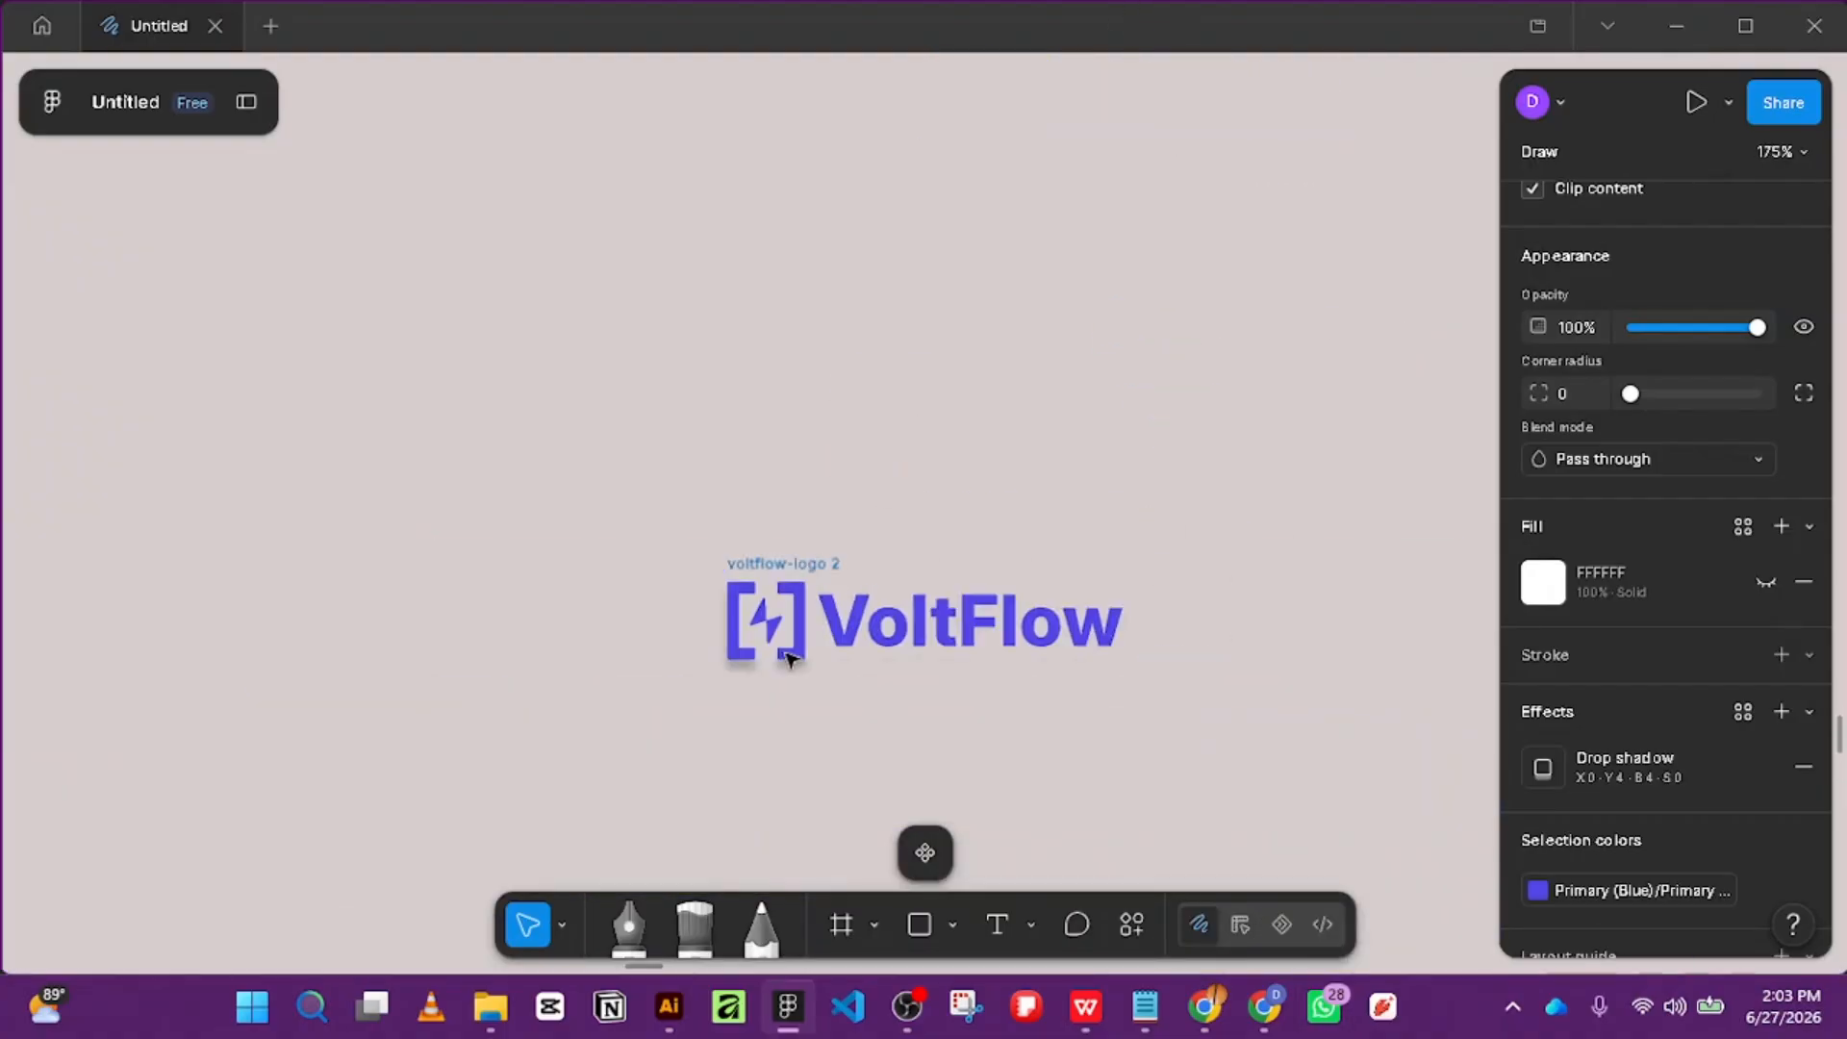
{"action": "left_click", "coordinate": [793, 641]}
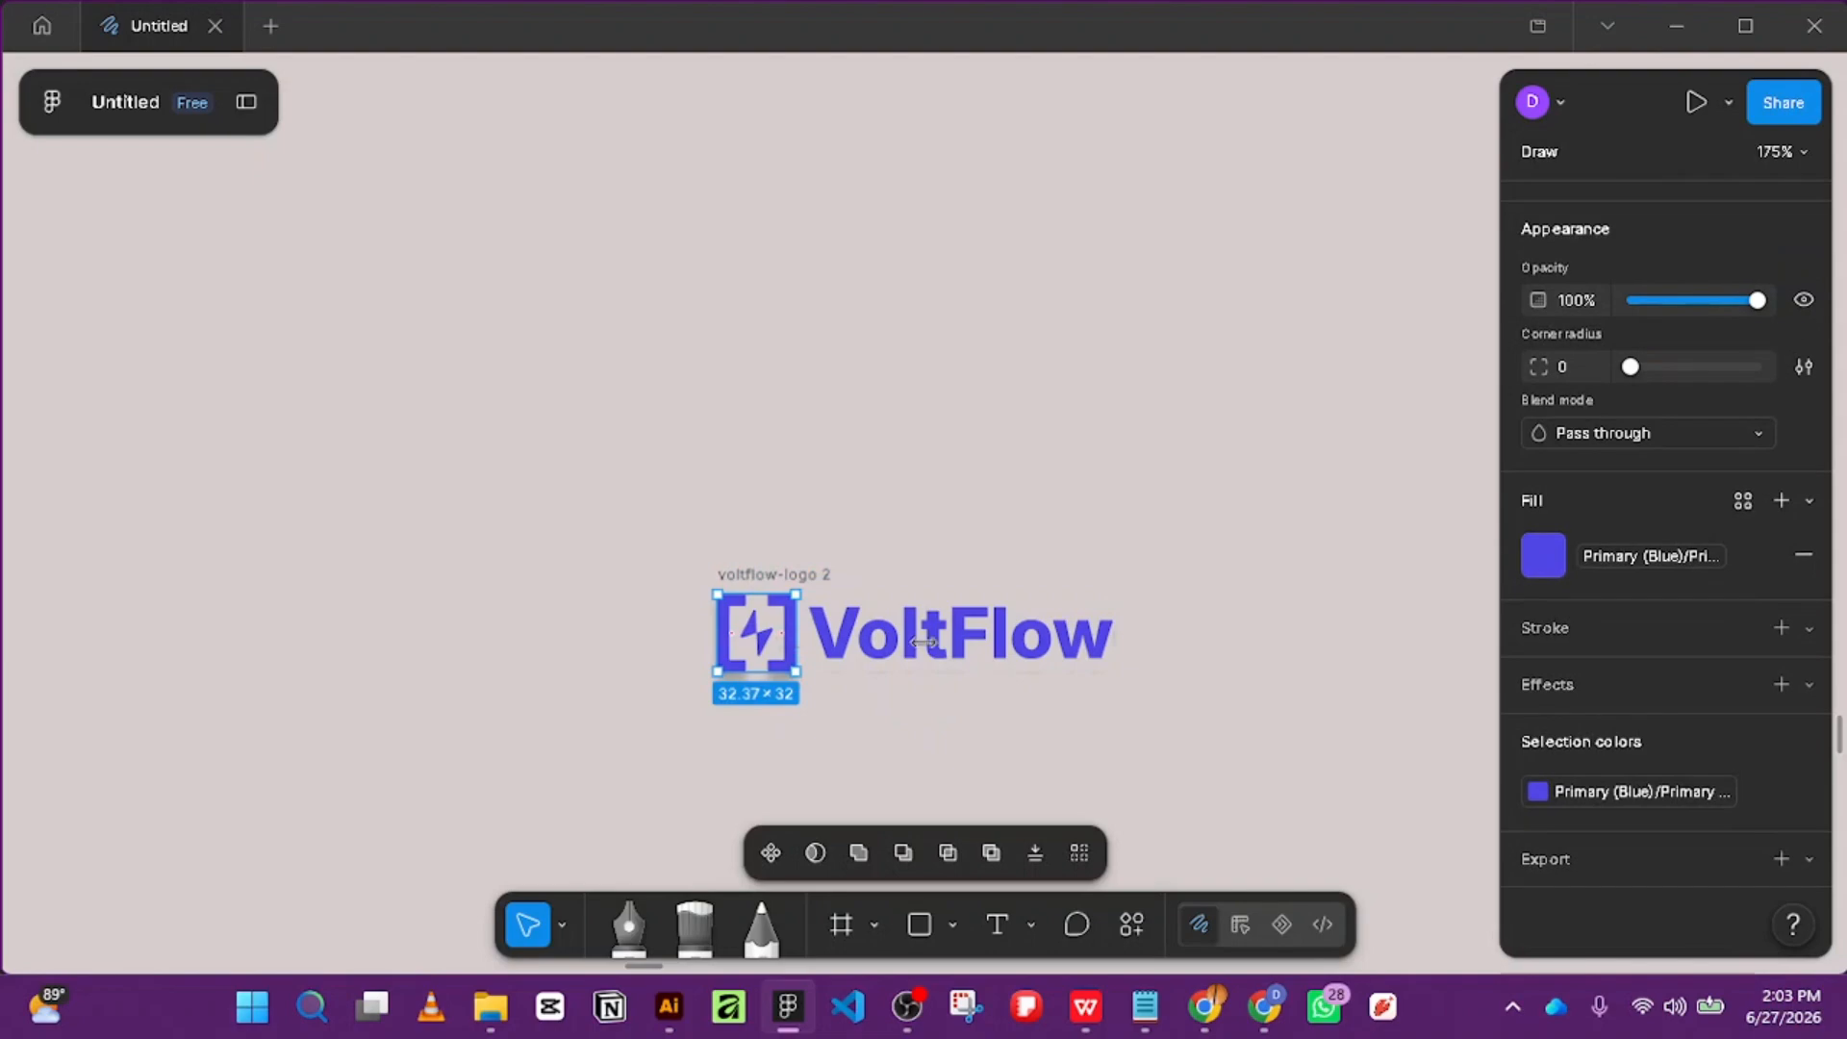
{"action": "left_click", "coordinate": [1533, 556]}
{"action": "scroll", "coordinate": [1302, 724], "scroll_direction": "down", "scroll_amount": 10}
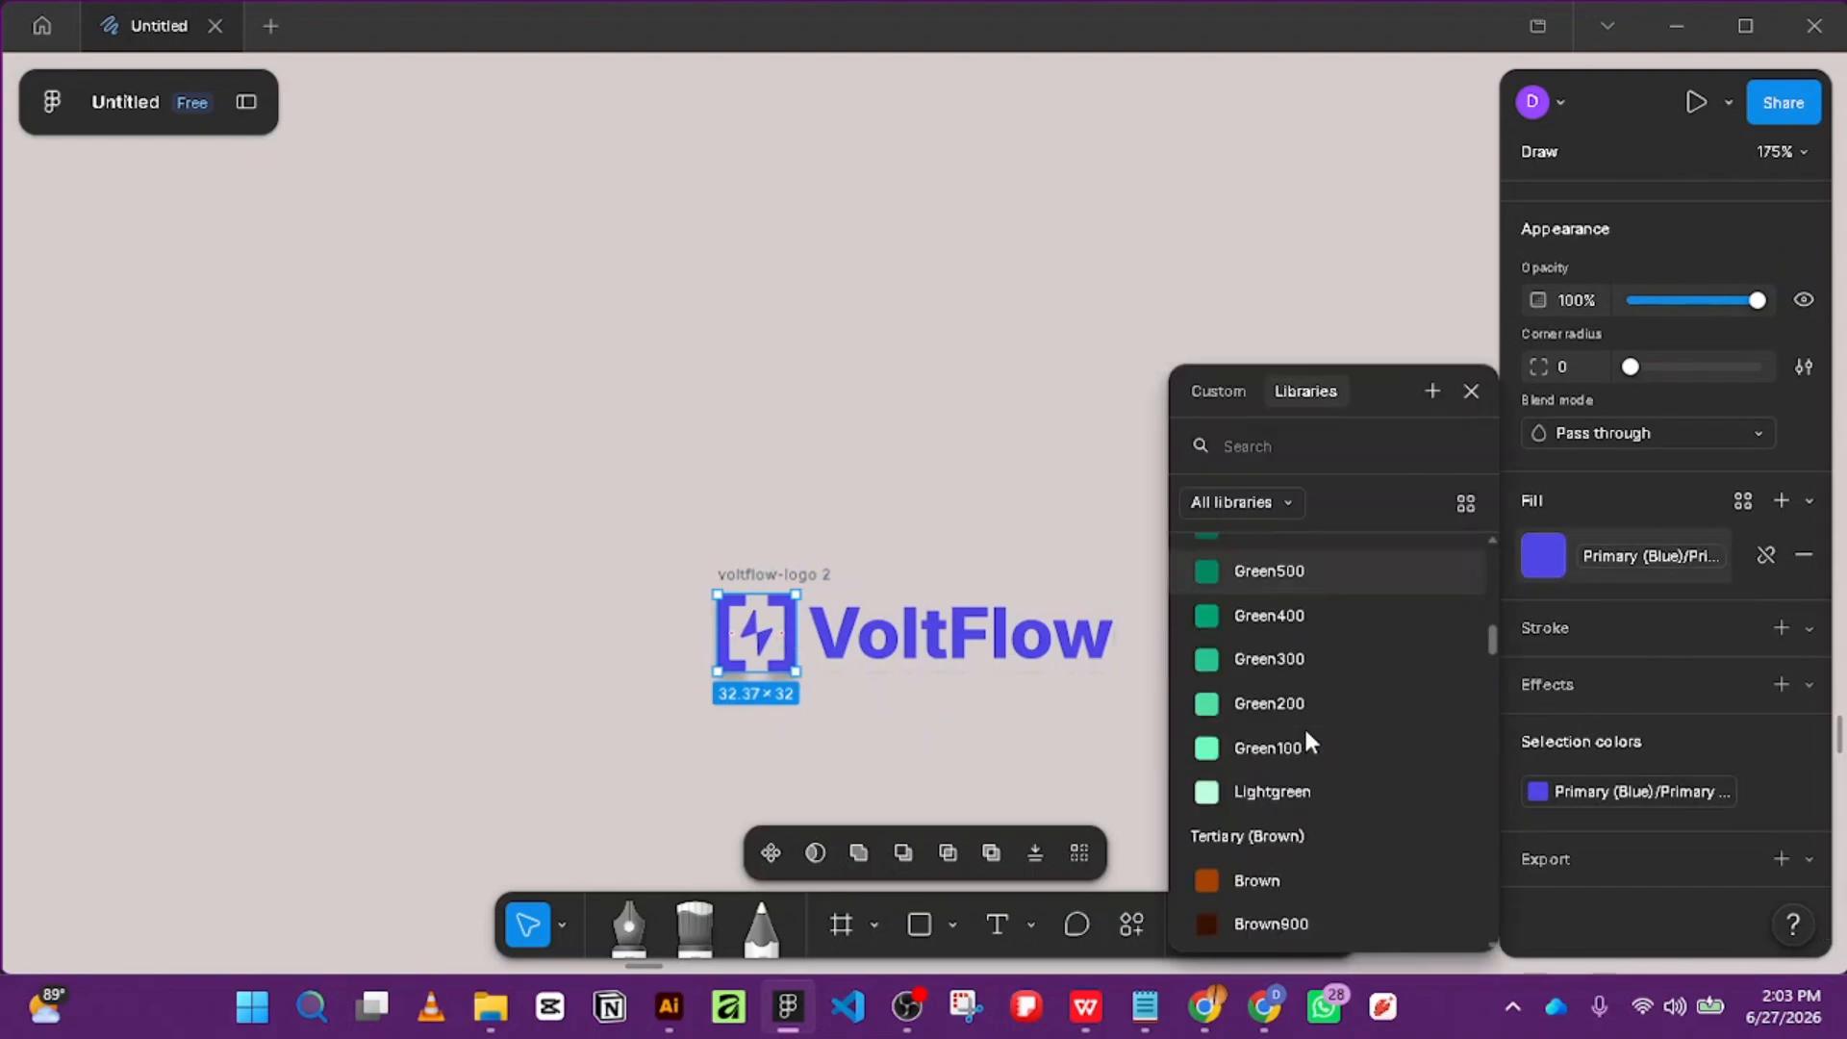
{"action": "scroll", "coordinate": [1303, 719], "scroll_direction": "up", "scroll_amount": 6}
{"action": "left_click", "coordinate": [1289, 676]}
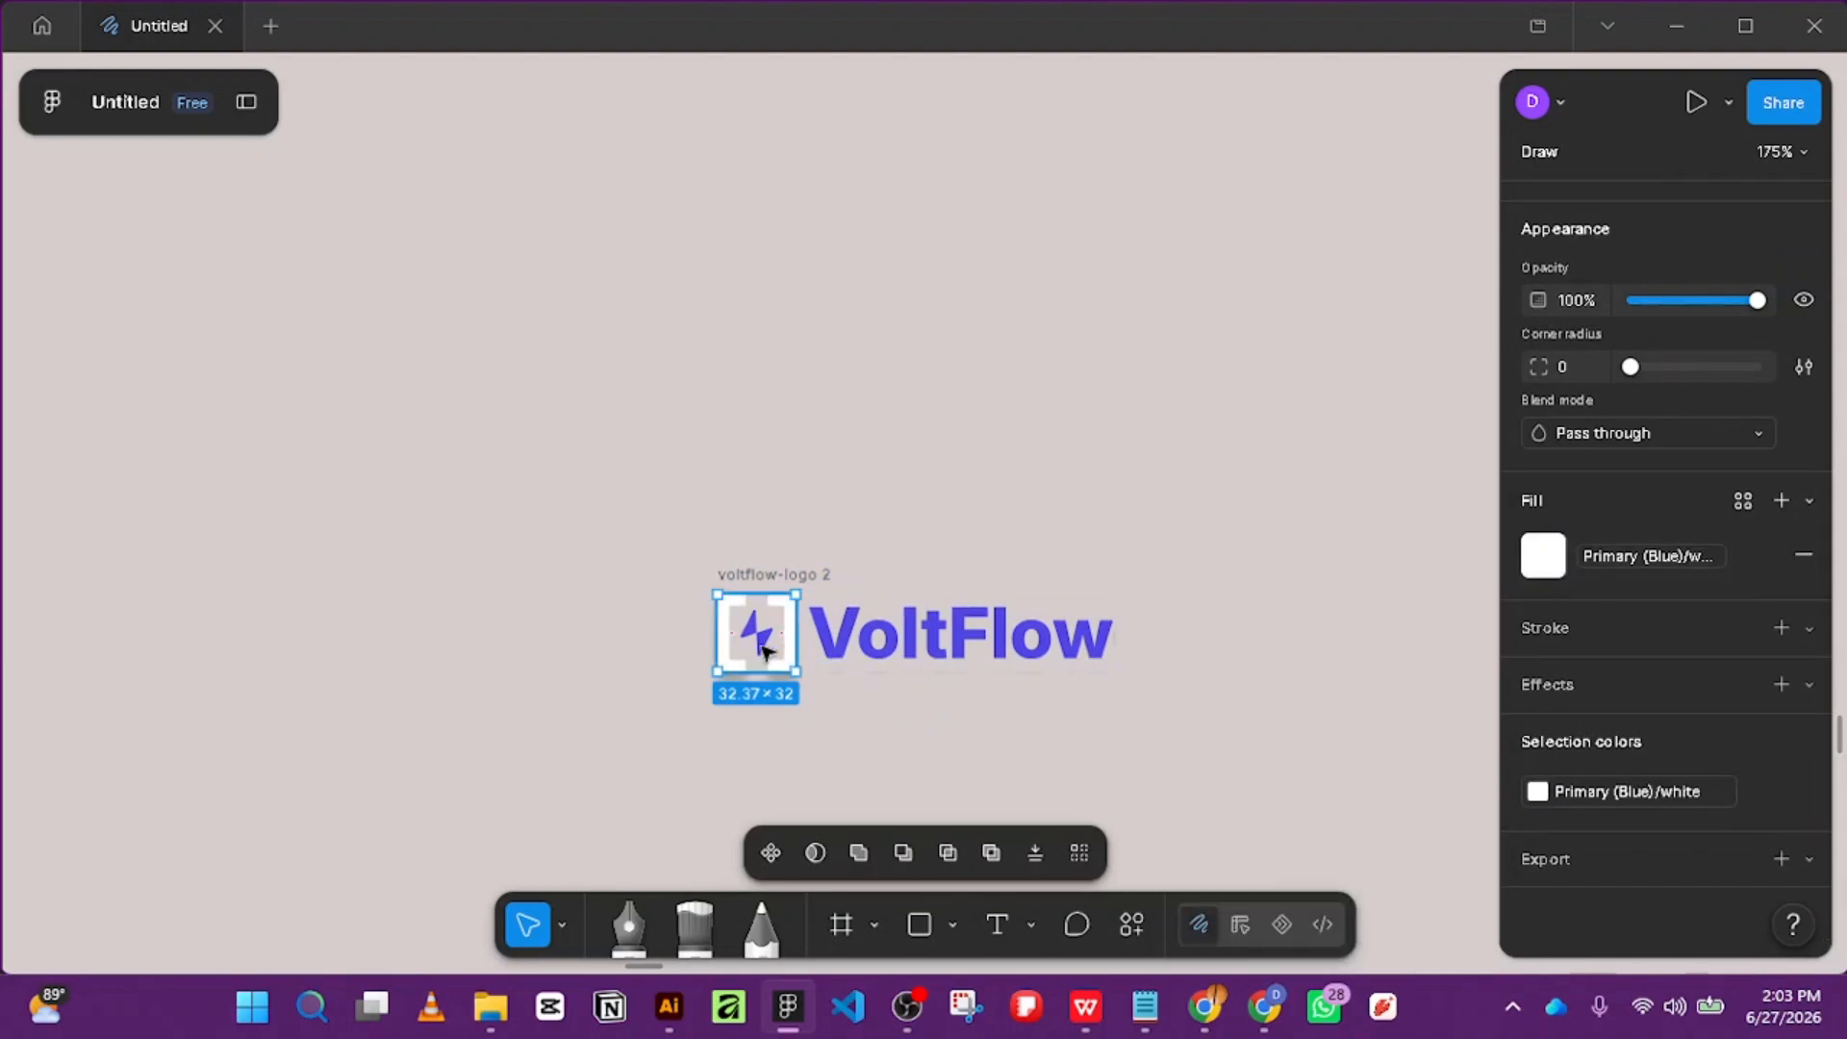
Apply the white color style from the Primary (Blue) library group to the logo's lightning bolt and all the VoltFlow letters.
{"action": "double_click", "coordinate": [767, 657]}
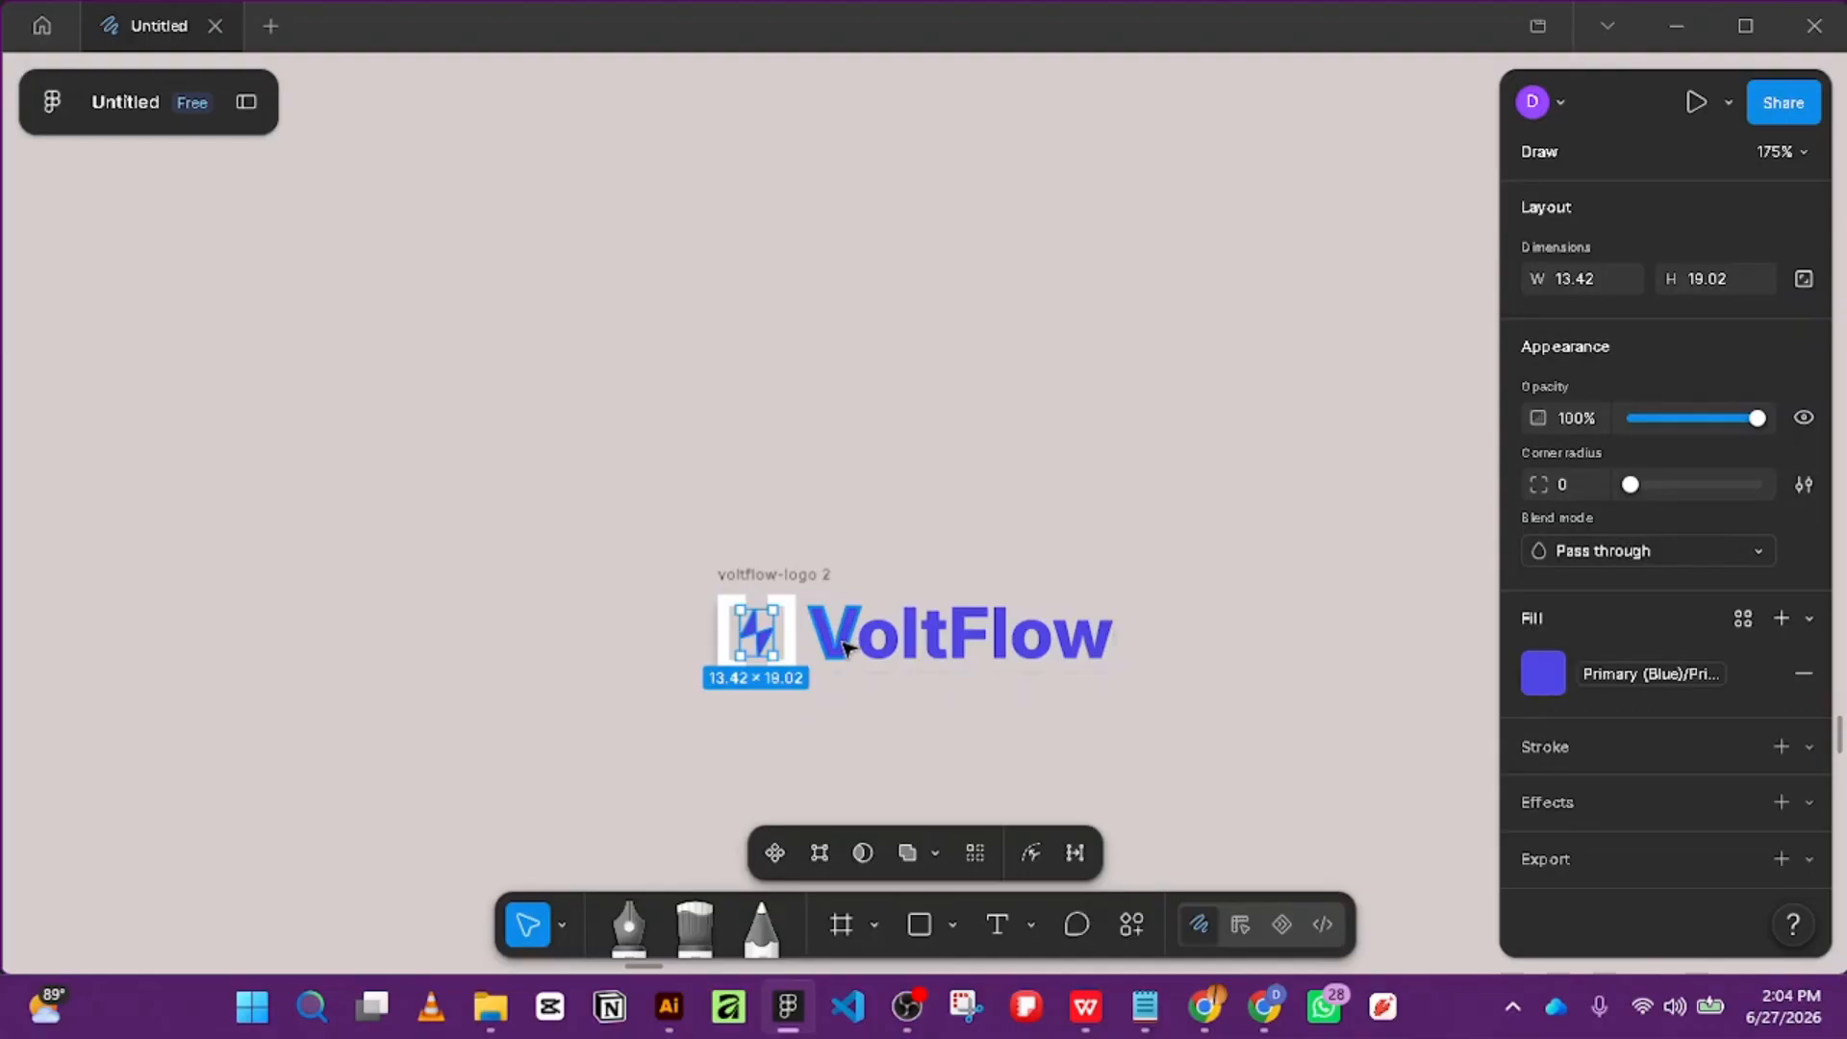
{"action": "left_click", "coordinate": [851, 648], "text": "shift"}
{"action": "left_click", "coordinate": [890, 652], "text": "shift"}
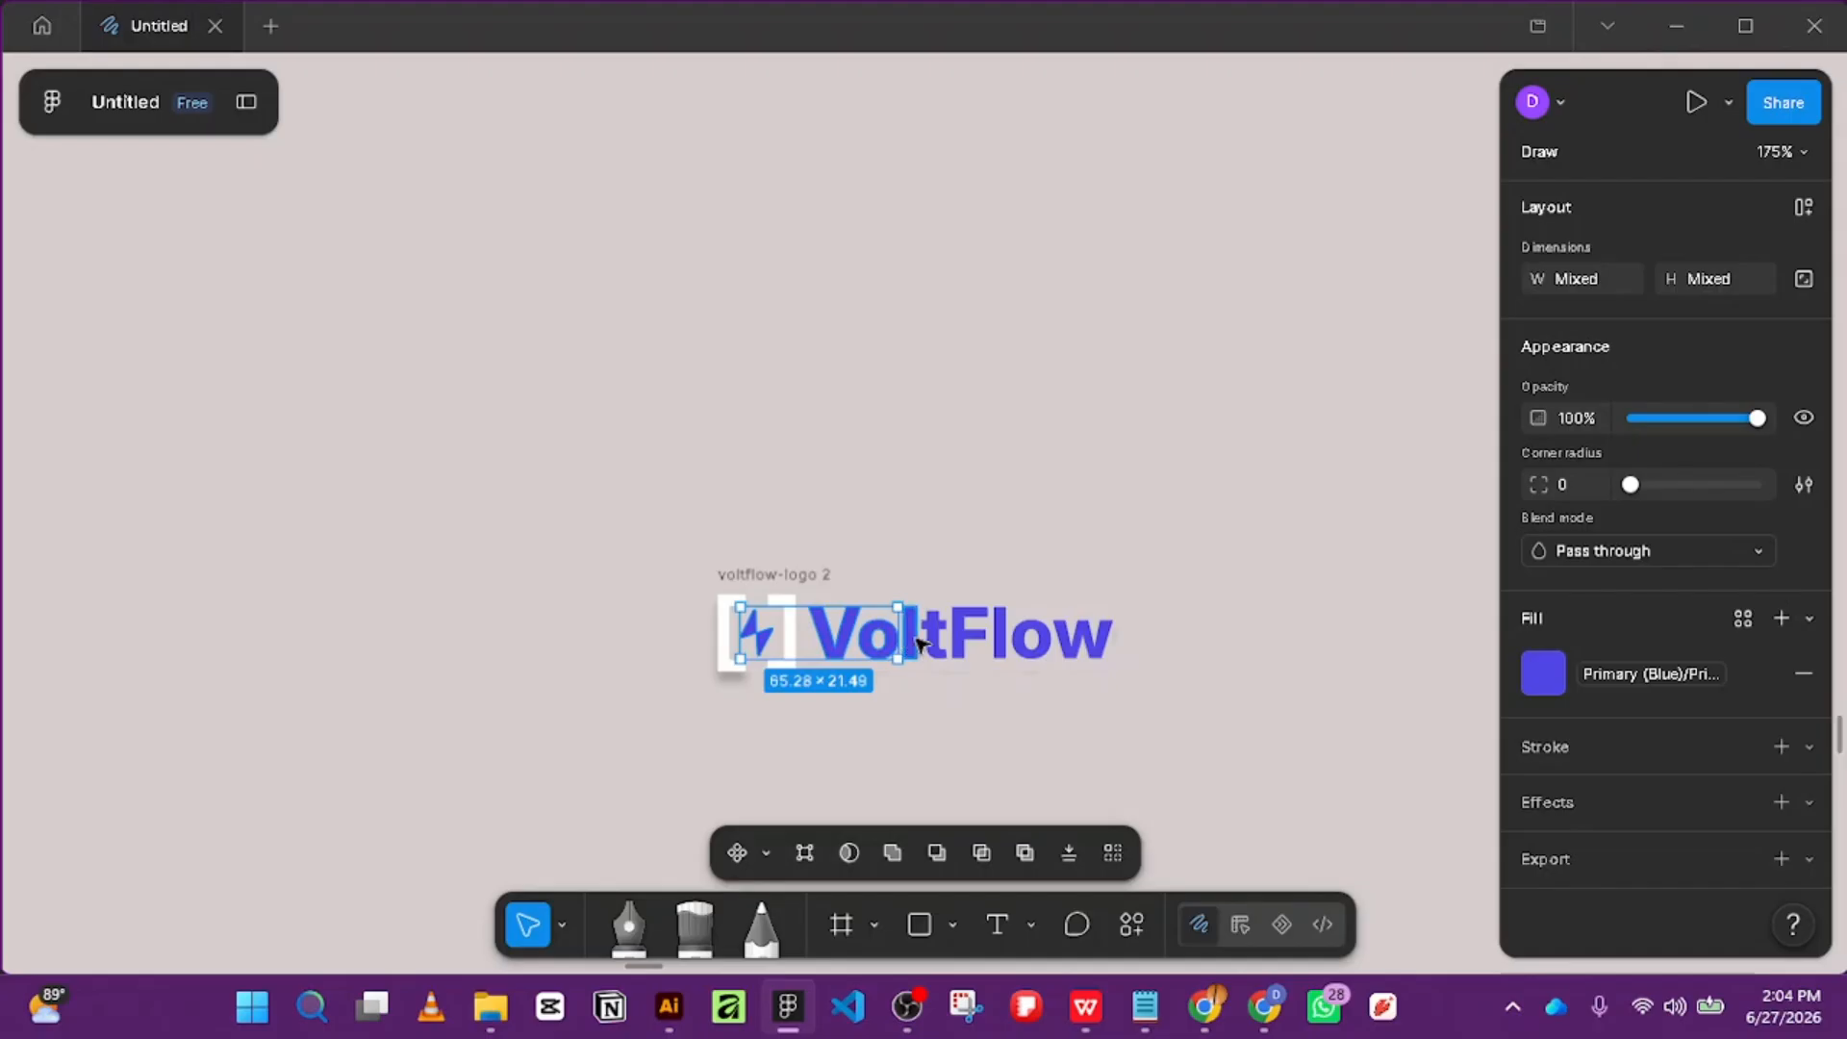
{"action": "left_click", "coordinate": [913, 642], "text": "shift"}
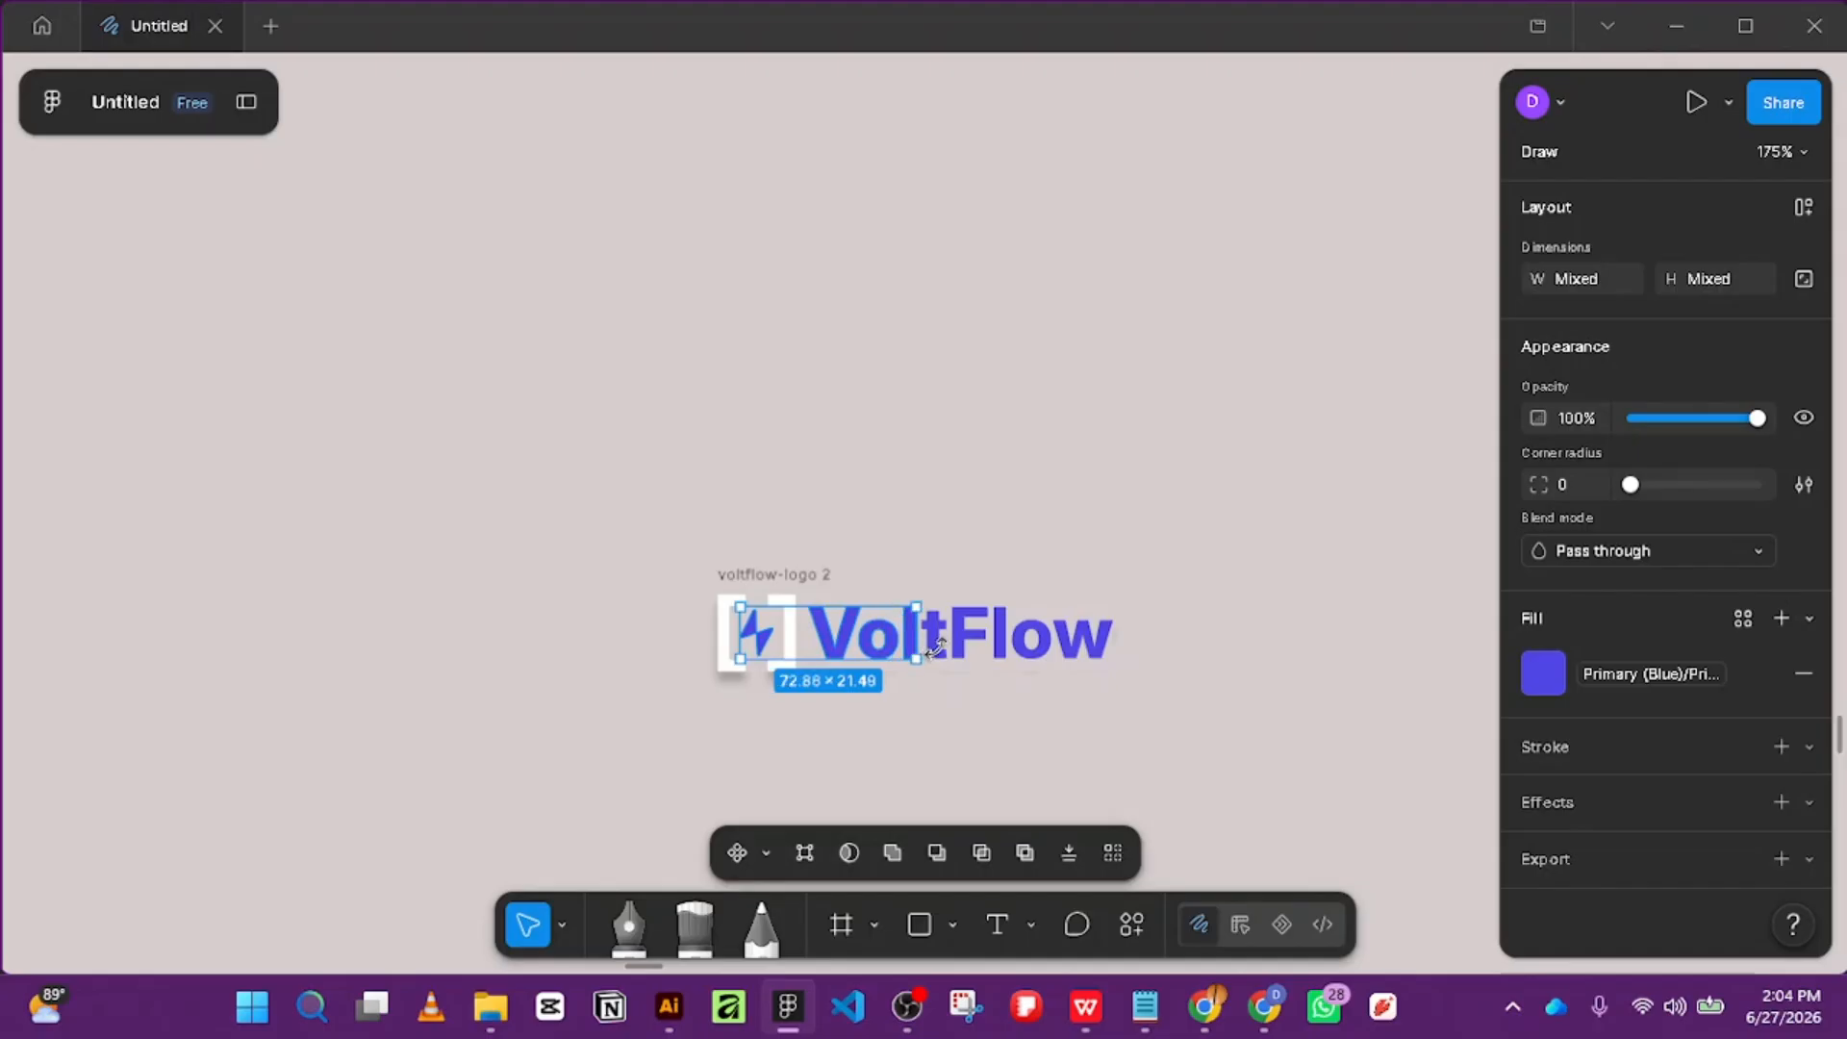
{"action": "left_click", "coordinate": [938, 643], "text": "shift"}
{"action": "left_click", "coordinate": [991, 636], "text": "shift"}
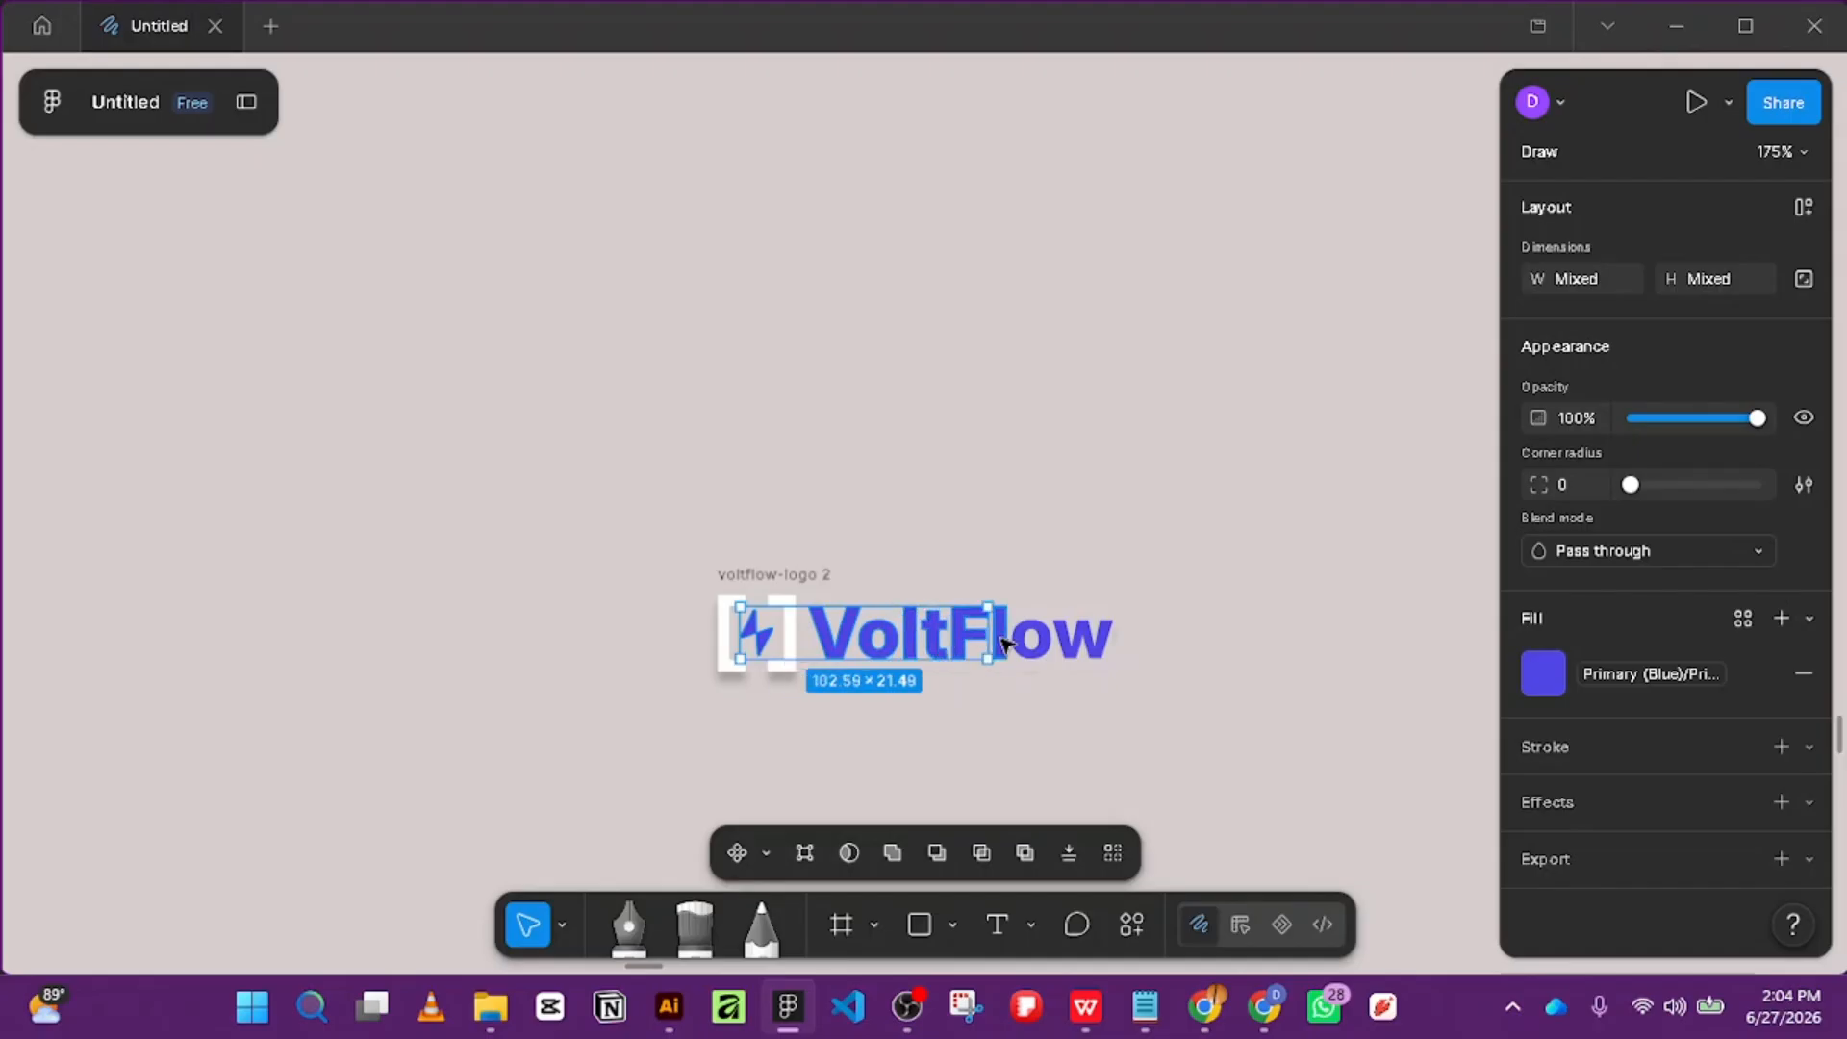
{"action": "left_click", "coordinate": [1048, 654], "text": "shift"}
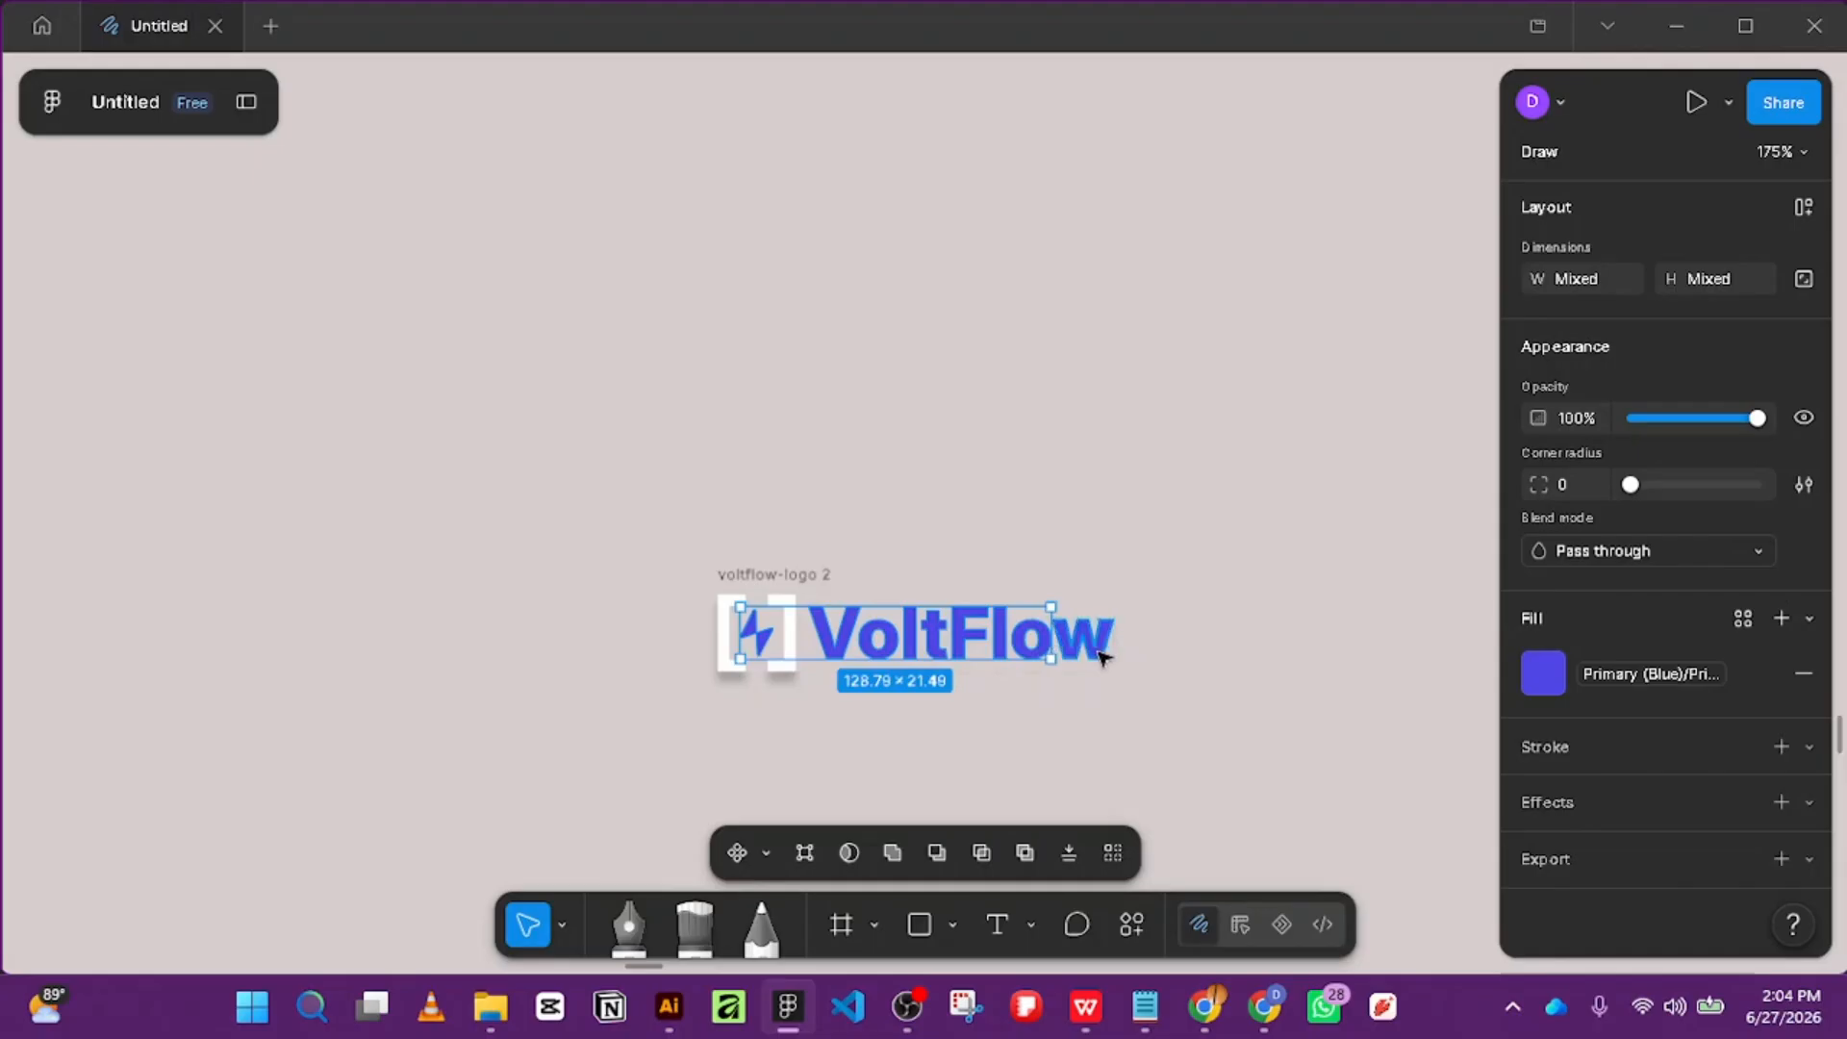
{"action": "left_click", "coordinate": [1092, 646], "text": "shift"}
{"action": "left_click", "coordinate": [1556, 674]}
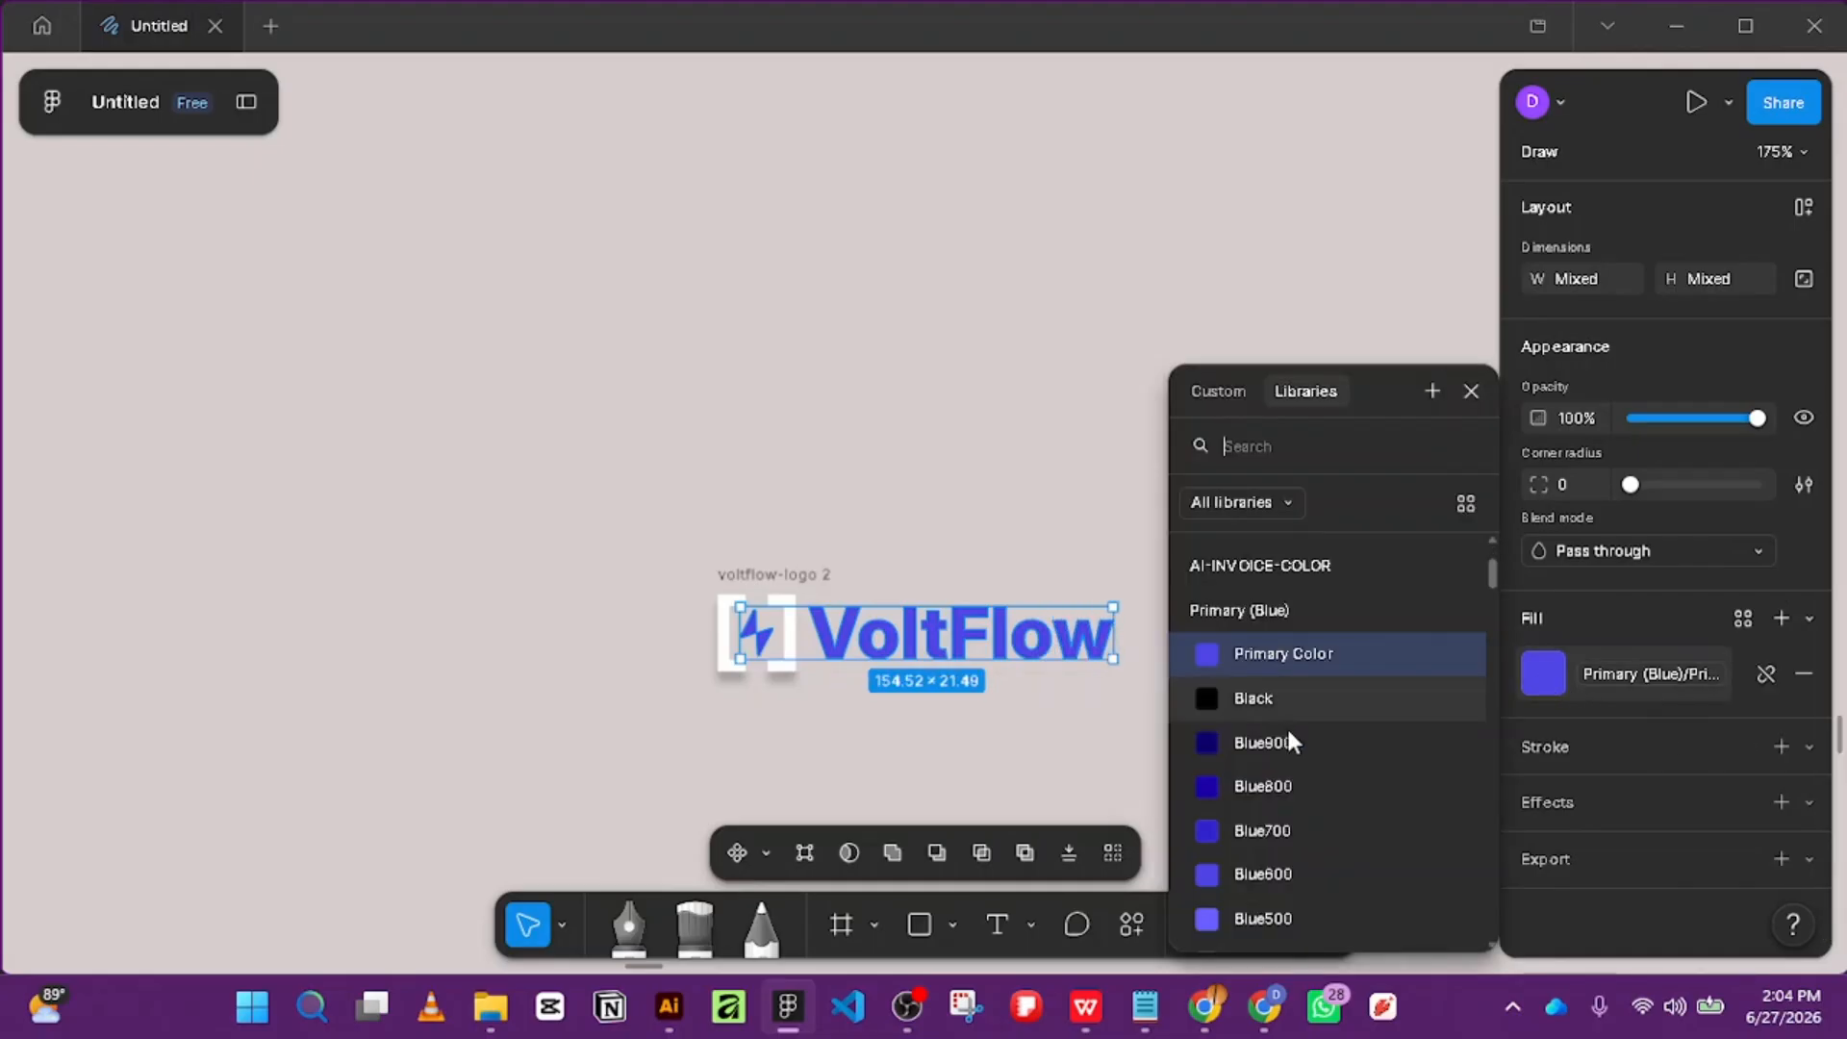
{"action": "scroll", "coordinate": [1287, 693], "scroll_direction": "down", "scroll_amount": 5}
{"action": "left_click", "coordinate": [1267, 556]}
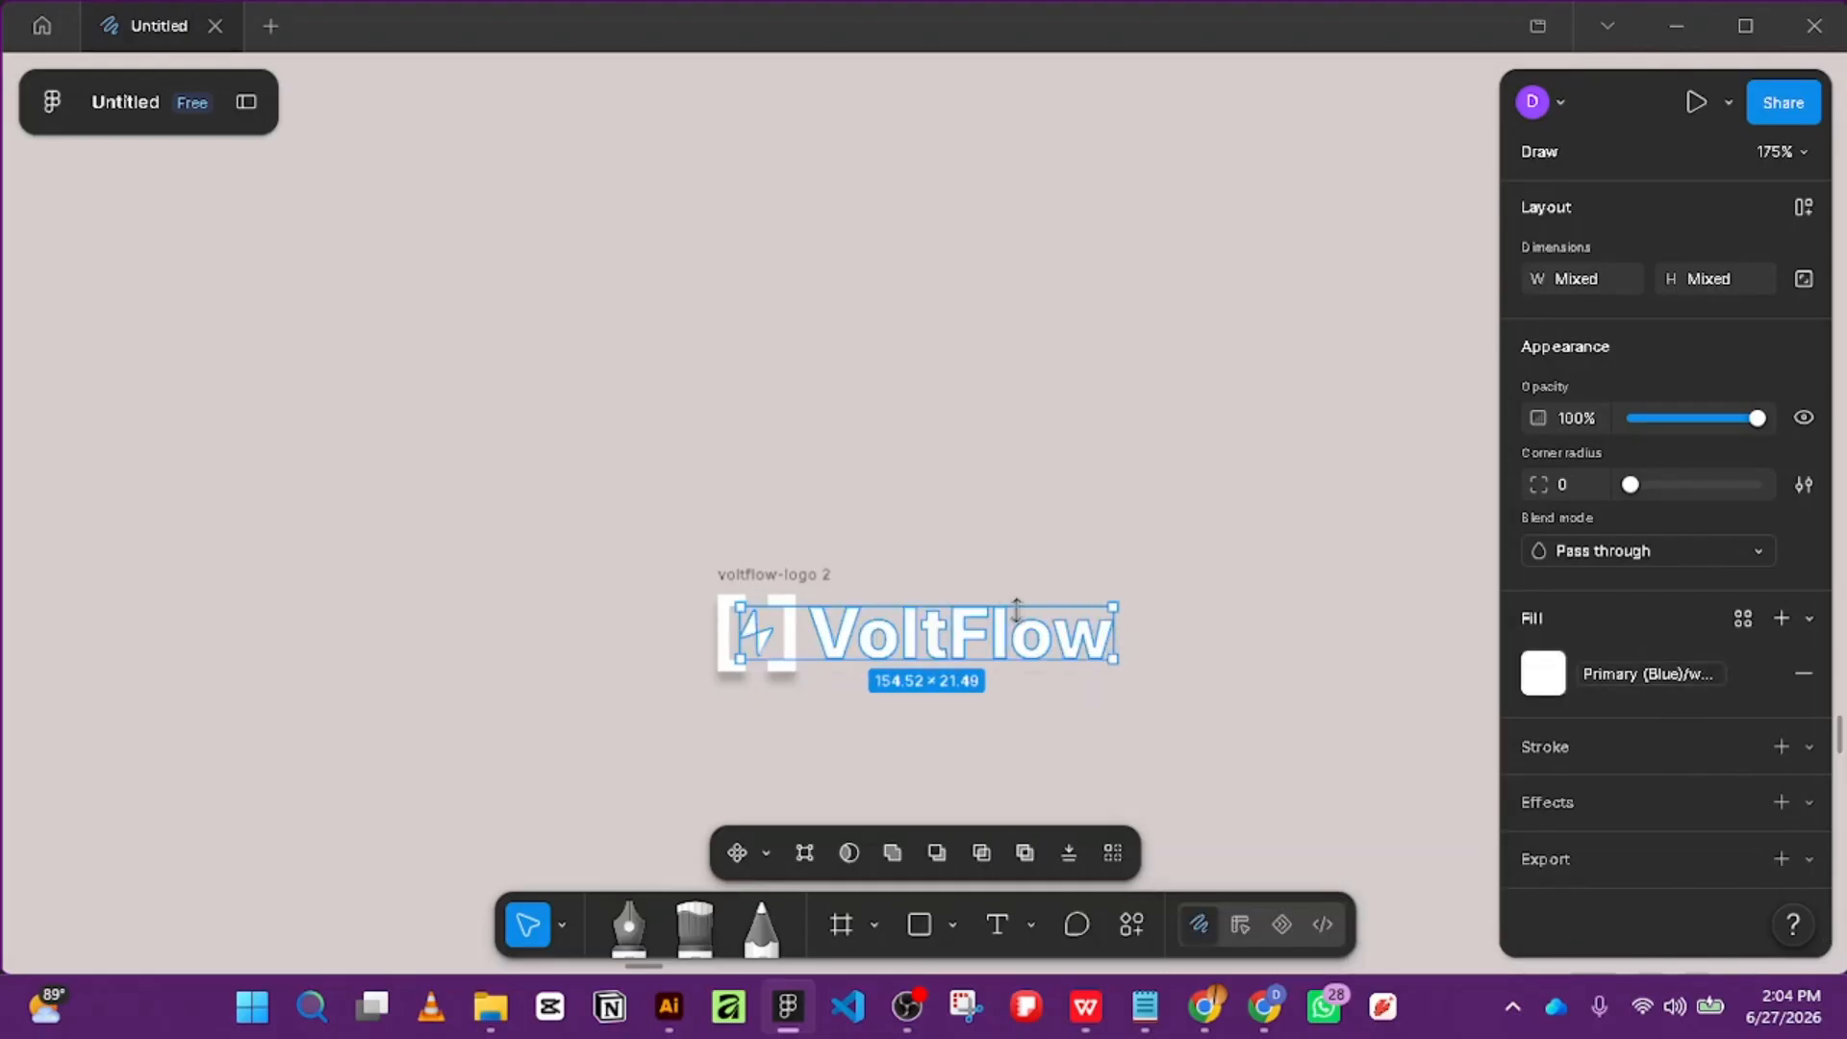
Enlarge the VoltFlow logo to 420 × 82 and place it in the BRAND GUIDELINE frame's upper-left corner at X 124, Y 56.
{"action": "scroll", "coordinate": [1229, 627], "scroll_direction": "down", "scroll_amount": 5}
{"action": "scroll", "coordinate": [1232, 532], "scroll_direction": "down", "scroll_amount": 6}
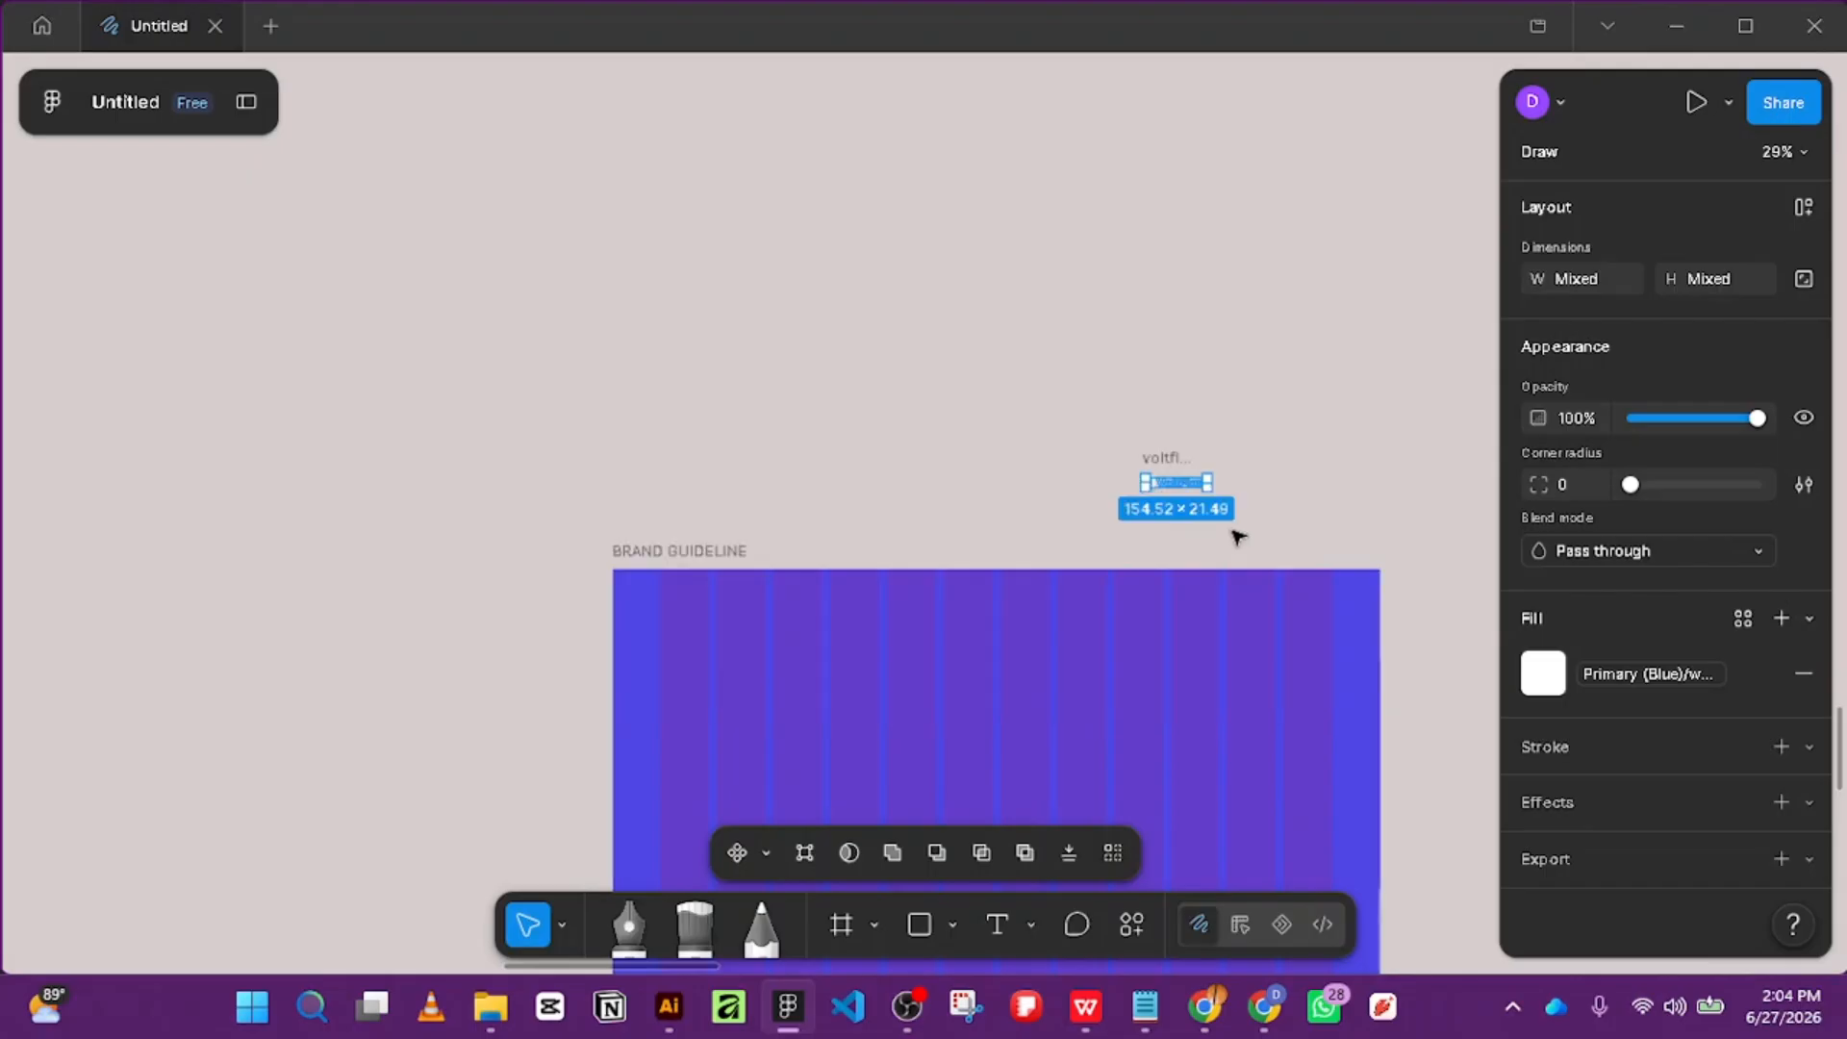
{"action": "scroll", "coordinate": [1188, 132], "scroll_direction": "up", "scroll_amount": 3}
{"action": "scroll", "coordinate": [1192, 128], "scroll_direction": "up", "scroll_amount": 5}
{"action": "scroll", "coordinate": [1085, 125], "scroll_direction": "up", "scroll_amount": 2}
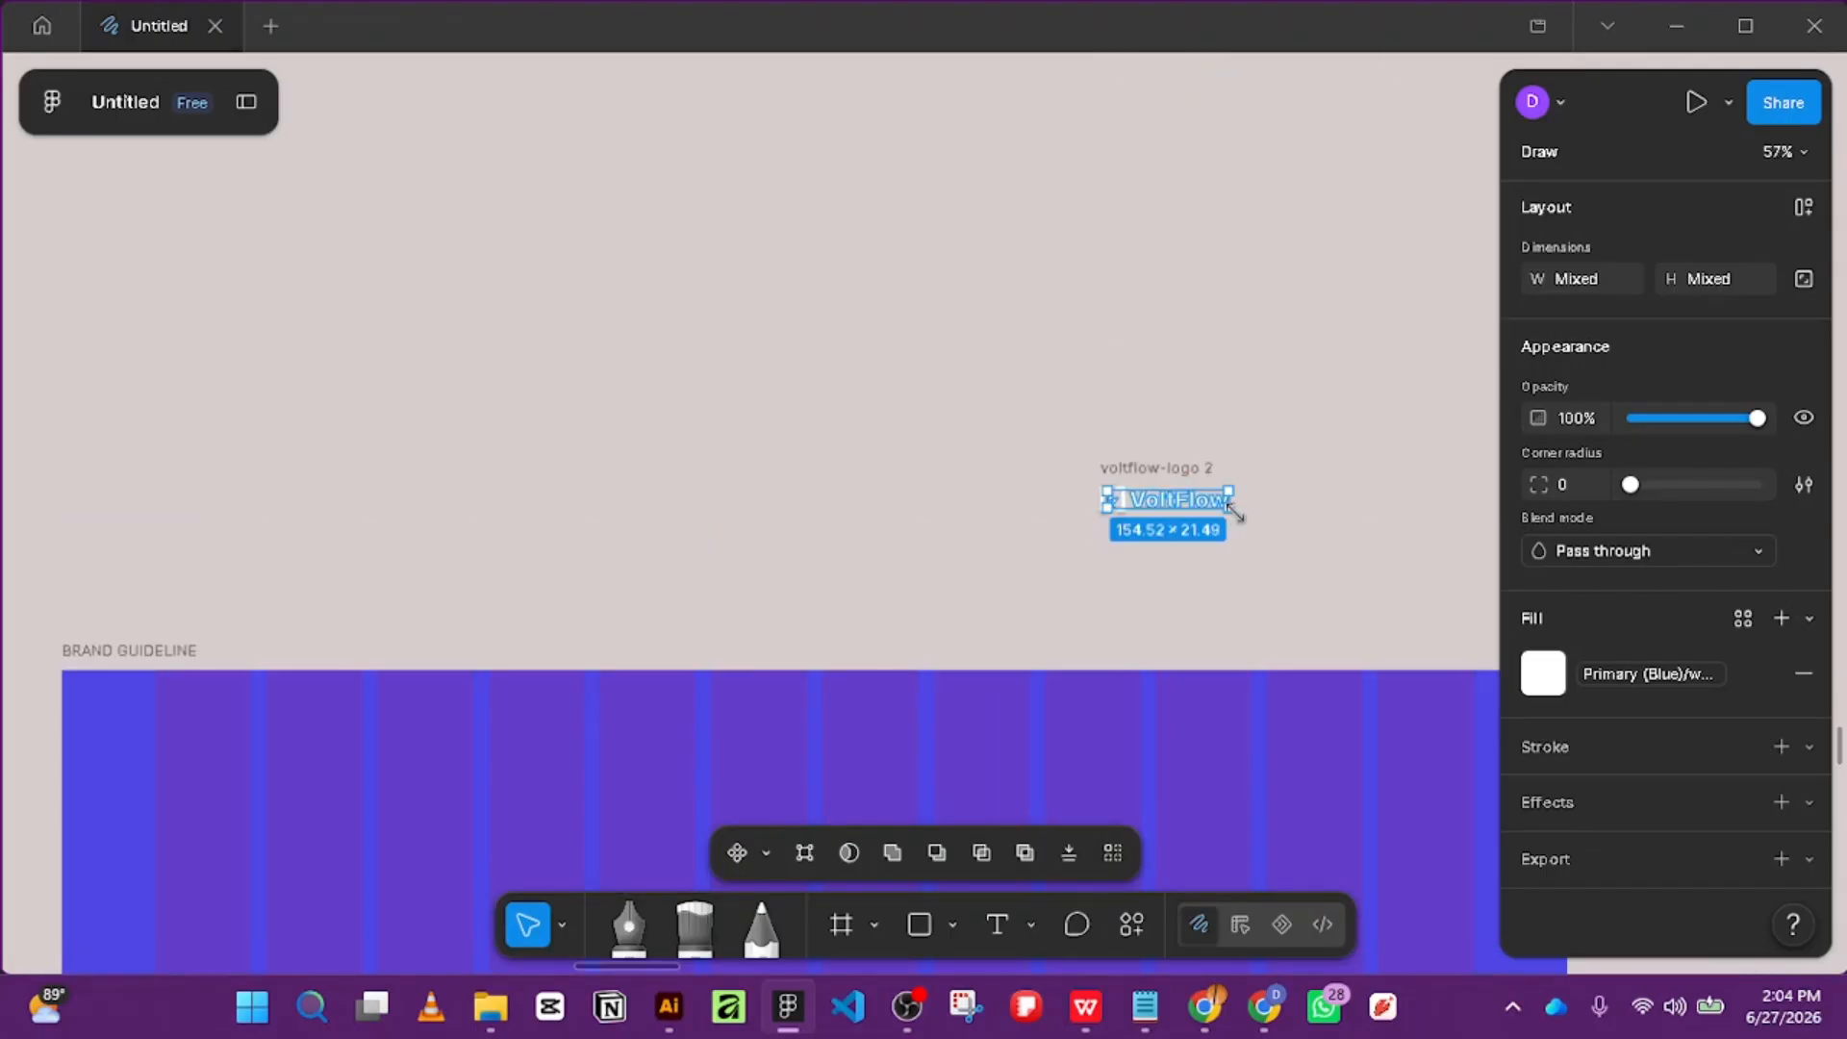
{"action": "left_click_drag", "start_coordinate": [1235, 511], "coordinate": [1100, 433]}
{"action": "key", "text": "ctrl+z"}
{"action": "left_click_drag", "start_coordinate": [1247, 514], "coordinate": [384, 750]}
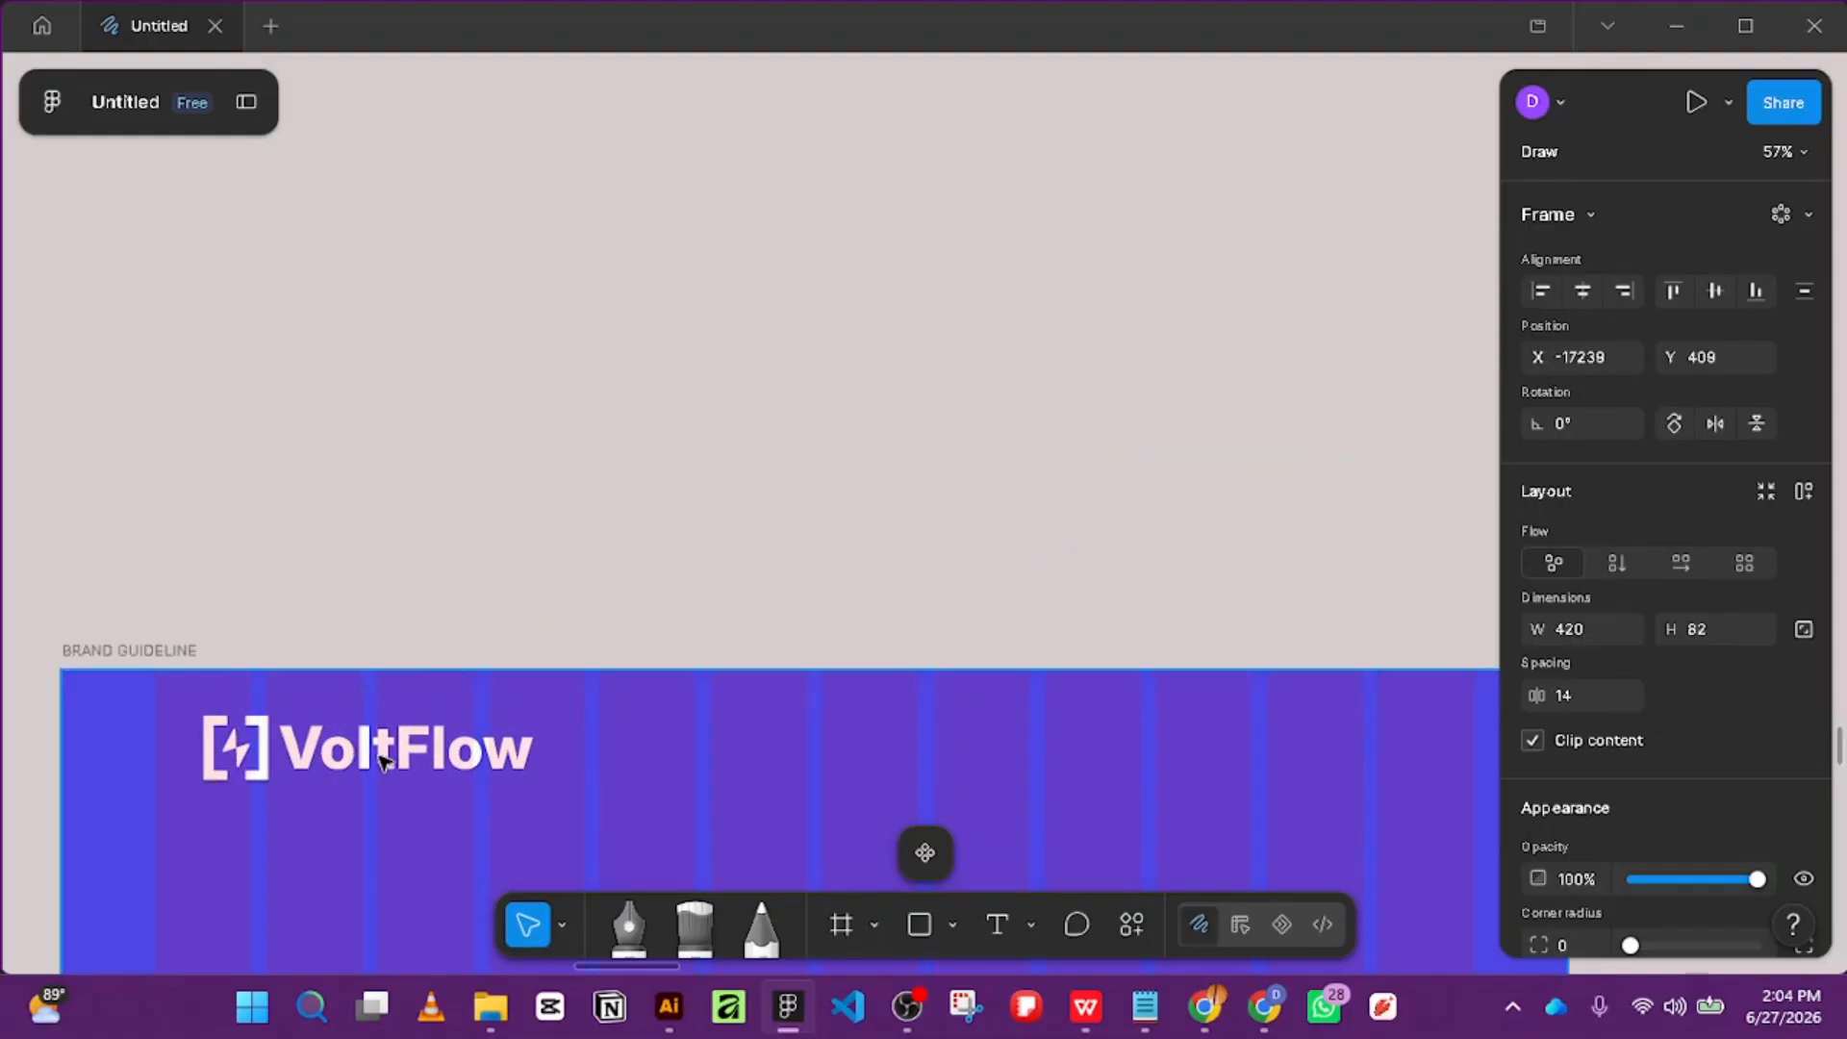
{"action": "left_click_drag", "start_coordinate": [488, 585], "coordinate": [808, 420]}
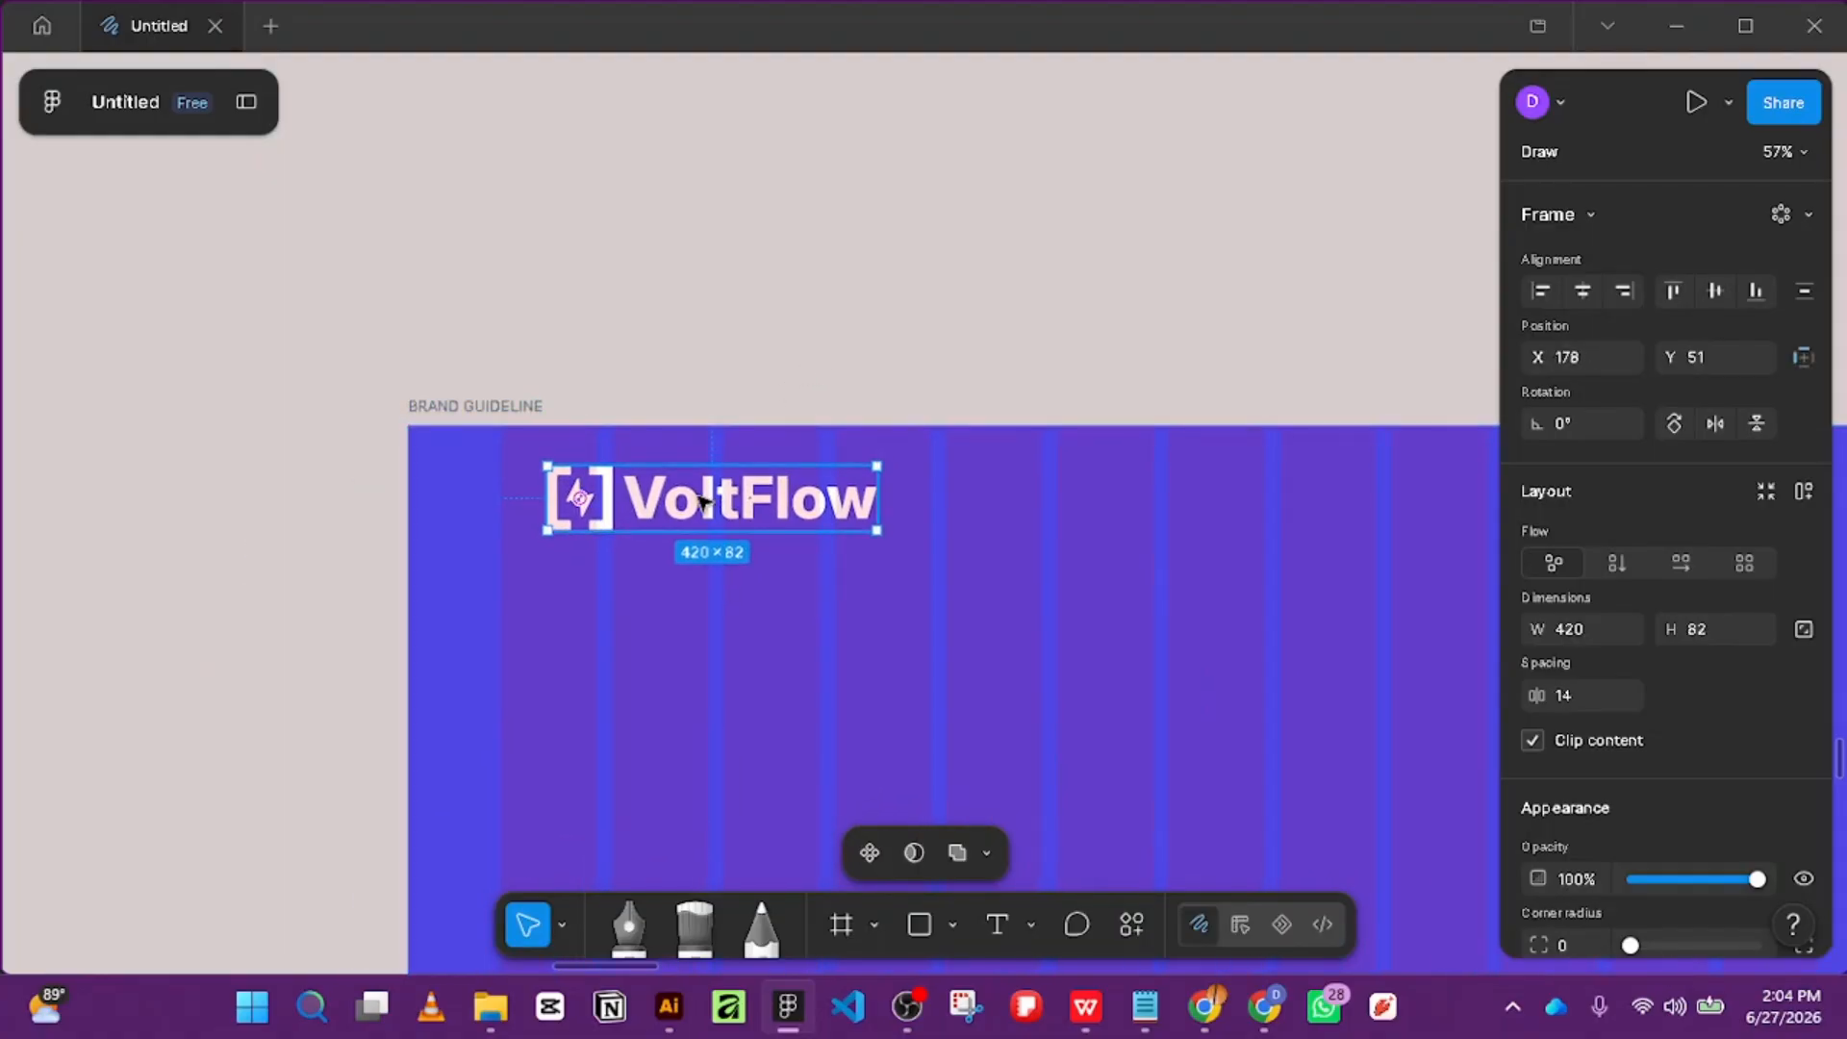
{"action": "left_click_drag", "start_coordinate": [703, 500], "coordinate": [660, 505]}
Shrink the text box of the BRAND GUIDELINES title below the frame to about 4142 × 1610.
{"action": "scroll", "coordinate": [701, 470], "scroll_direction": "down", "scroll_amount": 5}
{"action": "scroll", "coordinate": [769, 457], "scroll_direction": "down", "scroll_amount": 5}
{"action": "scroll", "coordinate": [741, 545], "scroll_direction": "down", "scroll_amount": 5}
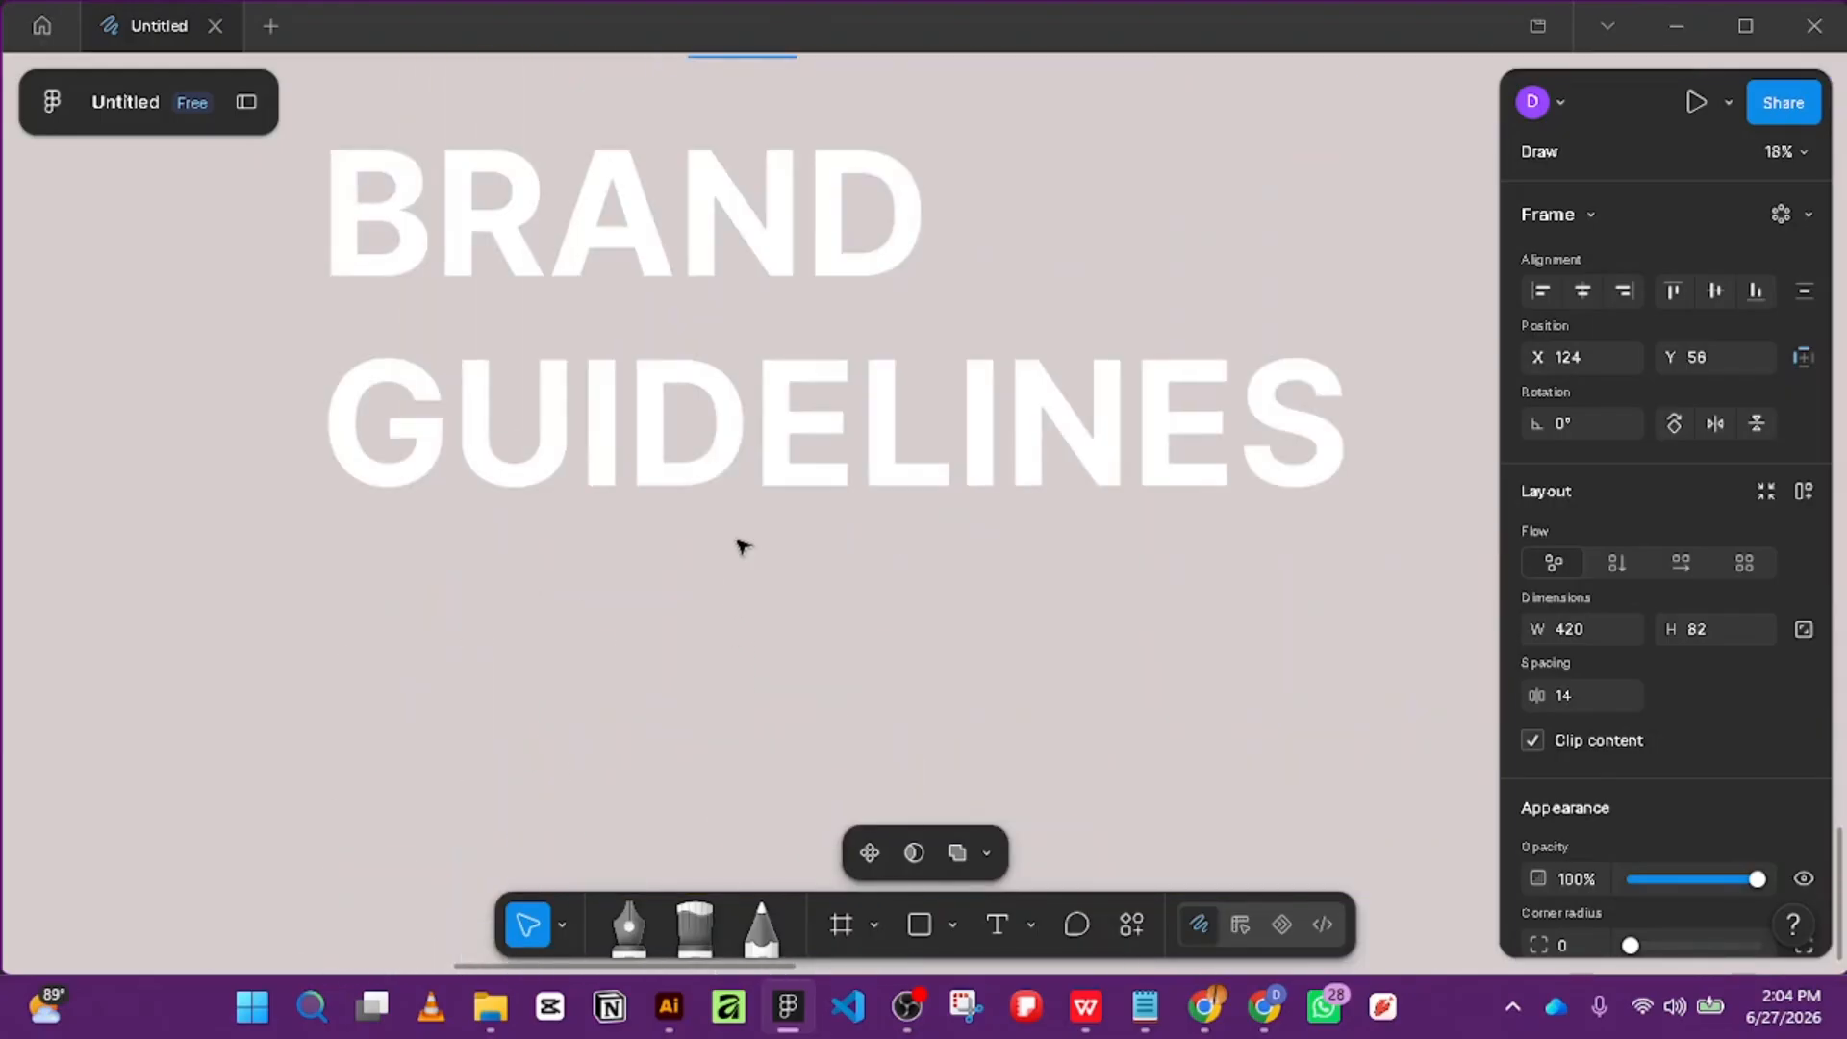
{"action": "left_click", "coordinate": [767, 420]}
{"action": "scroll", "coordinate": [763, 361], "scroll_direction": "up", "scroll_amount": 4}
{"action": "scroll", "coordinate": [933, 516], "scroll_direction": "down", "scroll_amount": 4}
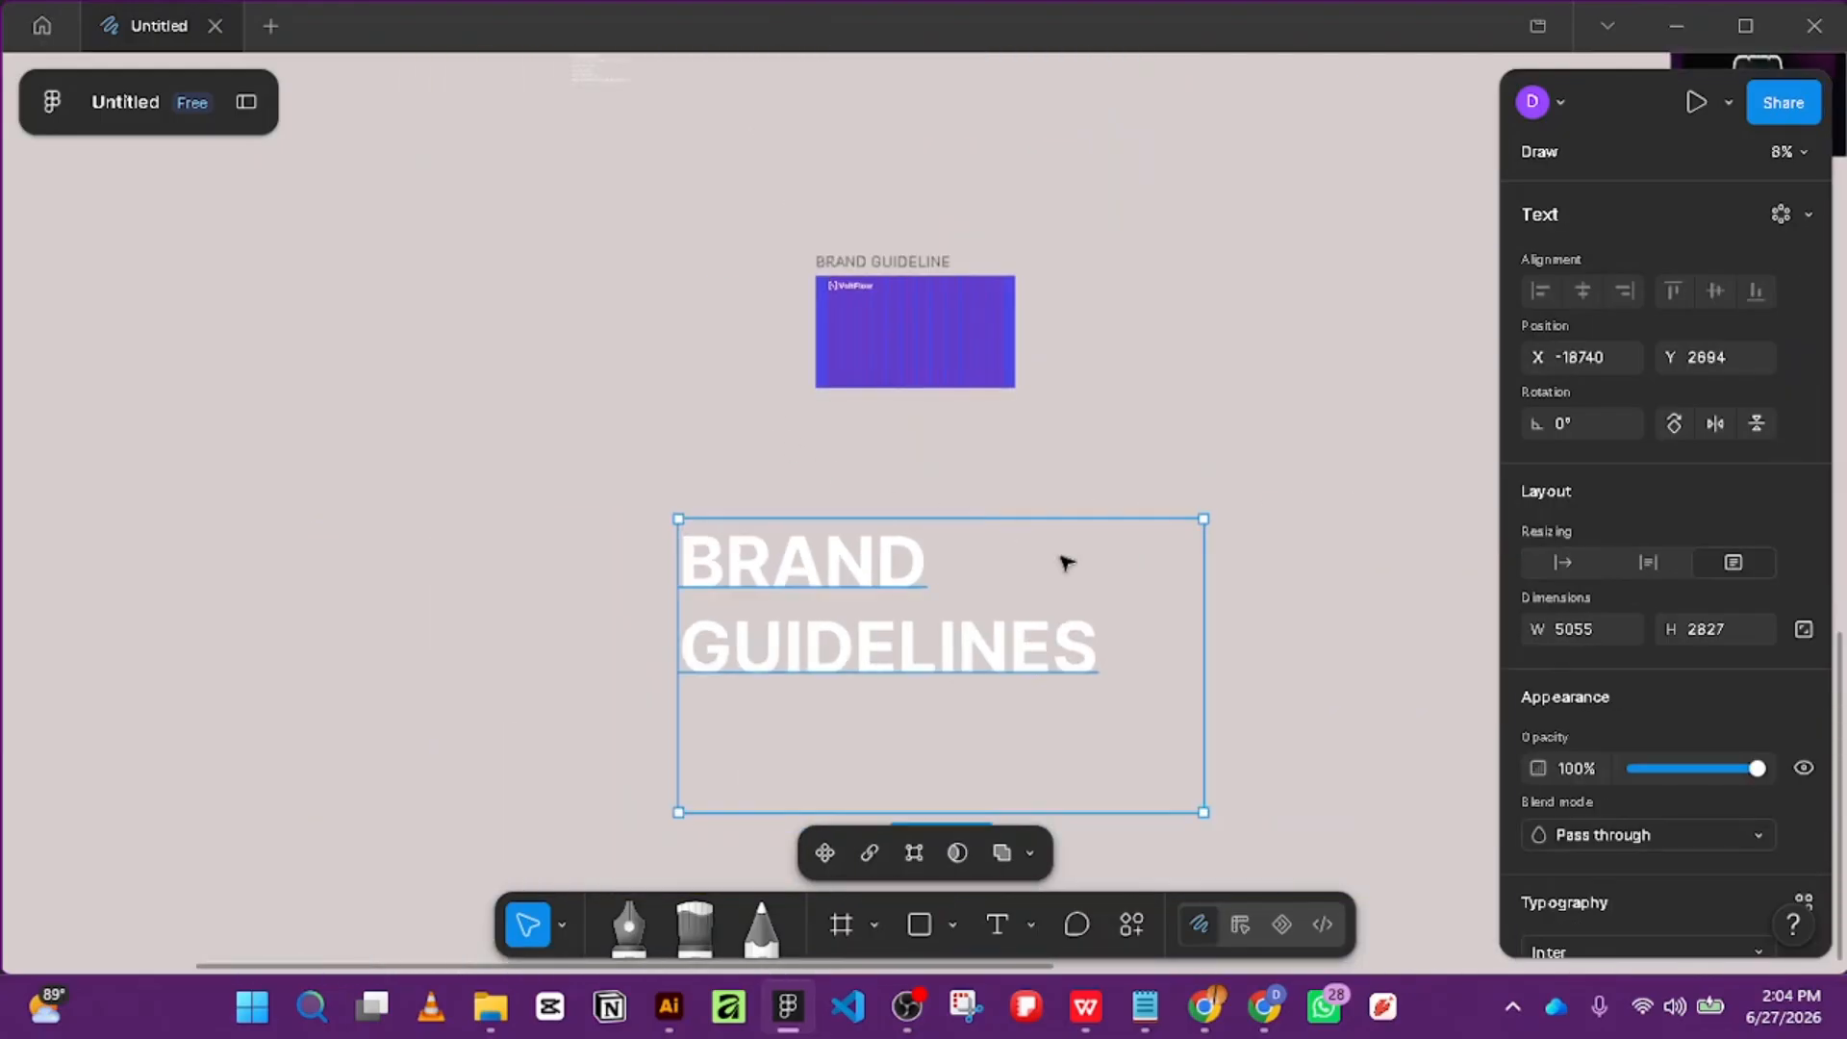
{"action": "left_click_drag", "start_coordinate": [1204, 810], "coordinate": [1108, 686]}
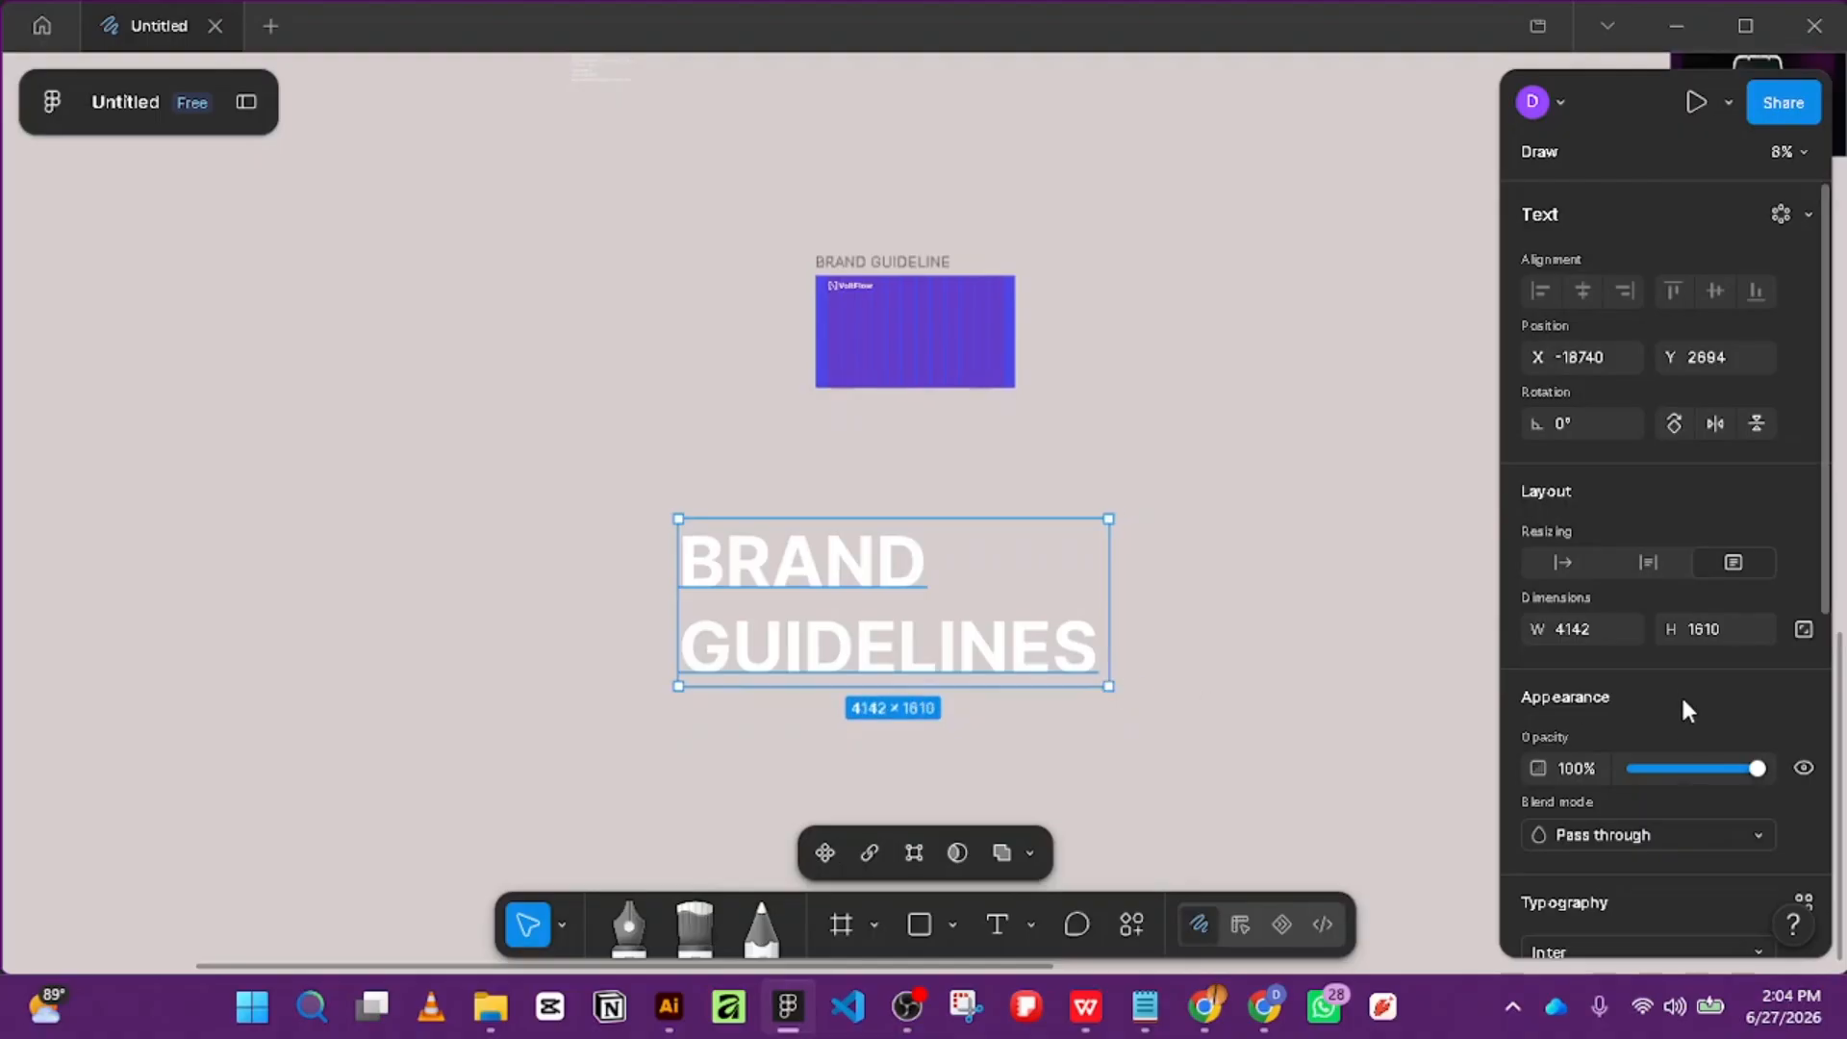
Reduce the BRAND GUIDELINES title's font size to 338.
{"action": "scroll", "coordinate": [1702, 818], "scroll_direction": "down", "scroll_amount": 5}
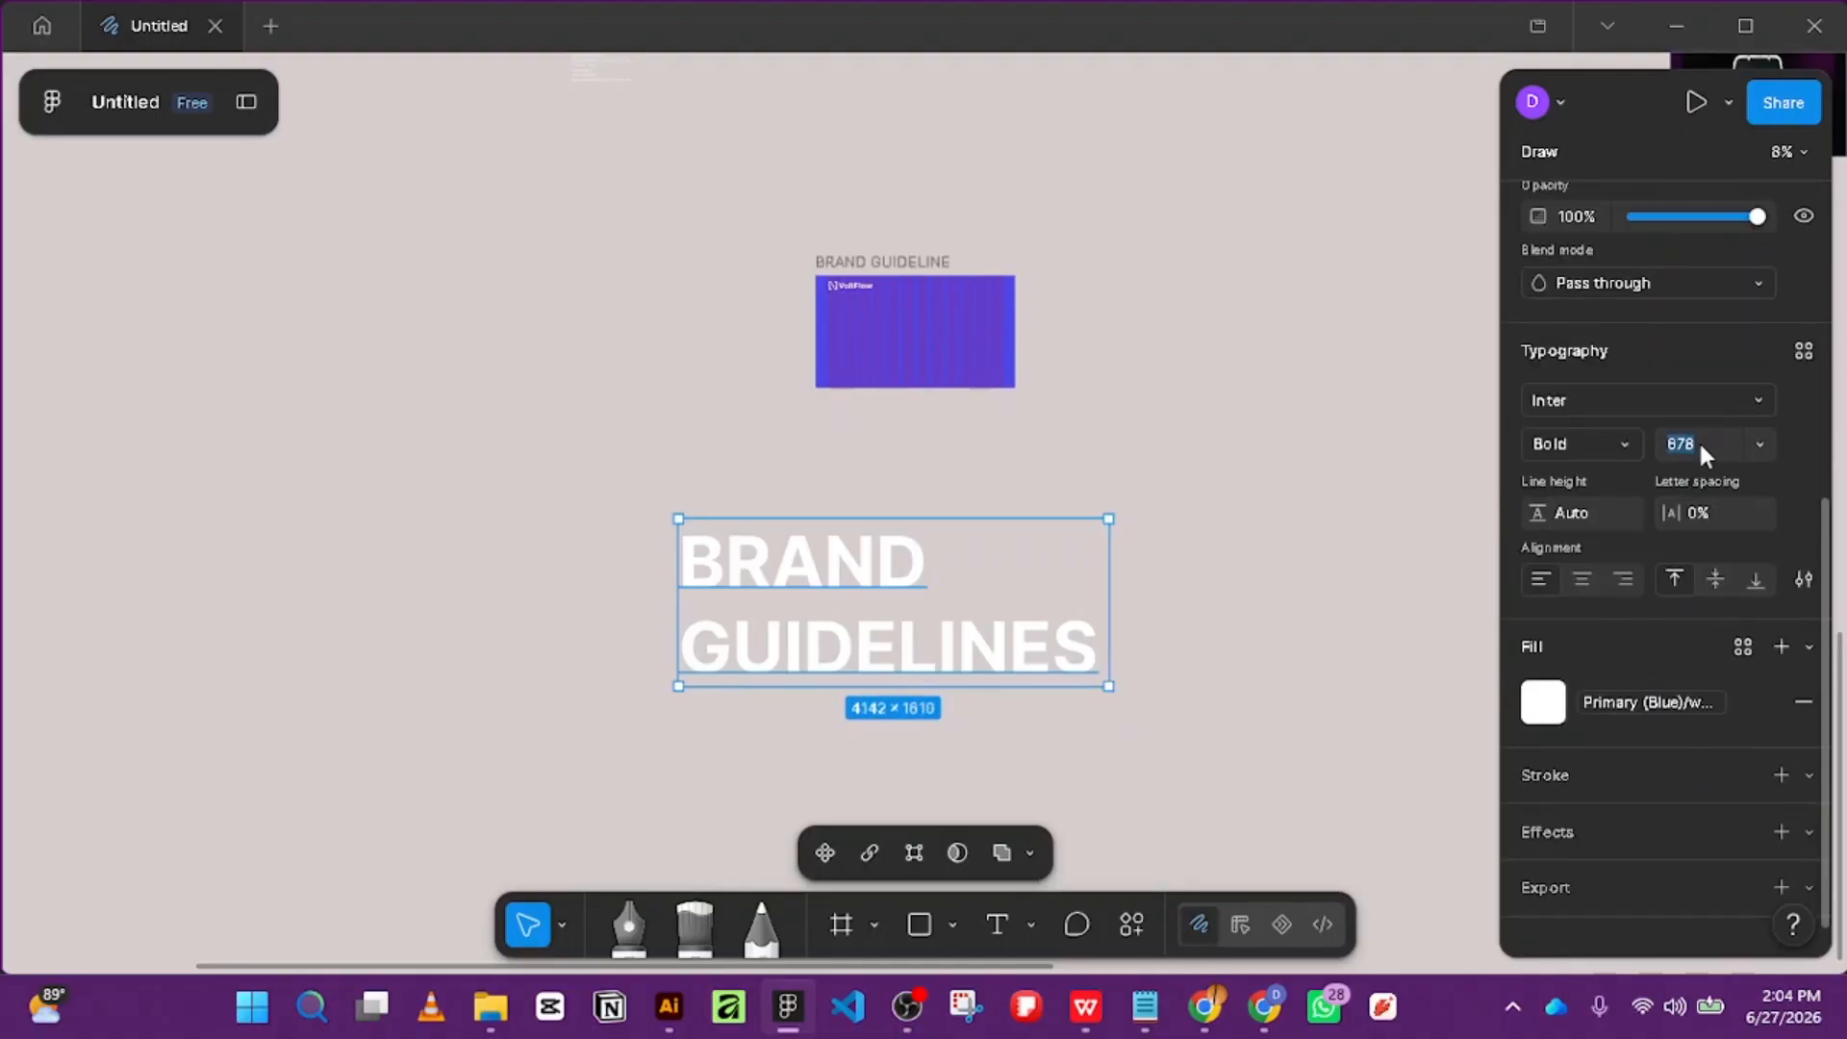
{"action": "key", "text": "shift+Down"}
{"action": "key", "text": "shift+Down"}
{"action": "key", "text": "shift+Down"}
{"action": "key", "text": "shift+Down"}
{"action": "key", "text": "shift+Down"}
{"action": "key", "text": "shift+Down"}
{"action": "key", "text": "shift+Down"}
{"action": "key", "text": "shift+Down"}
{"action": "key", "text": "shift+Down"}
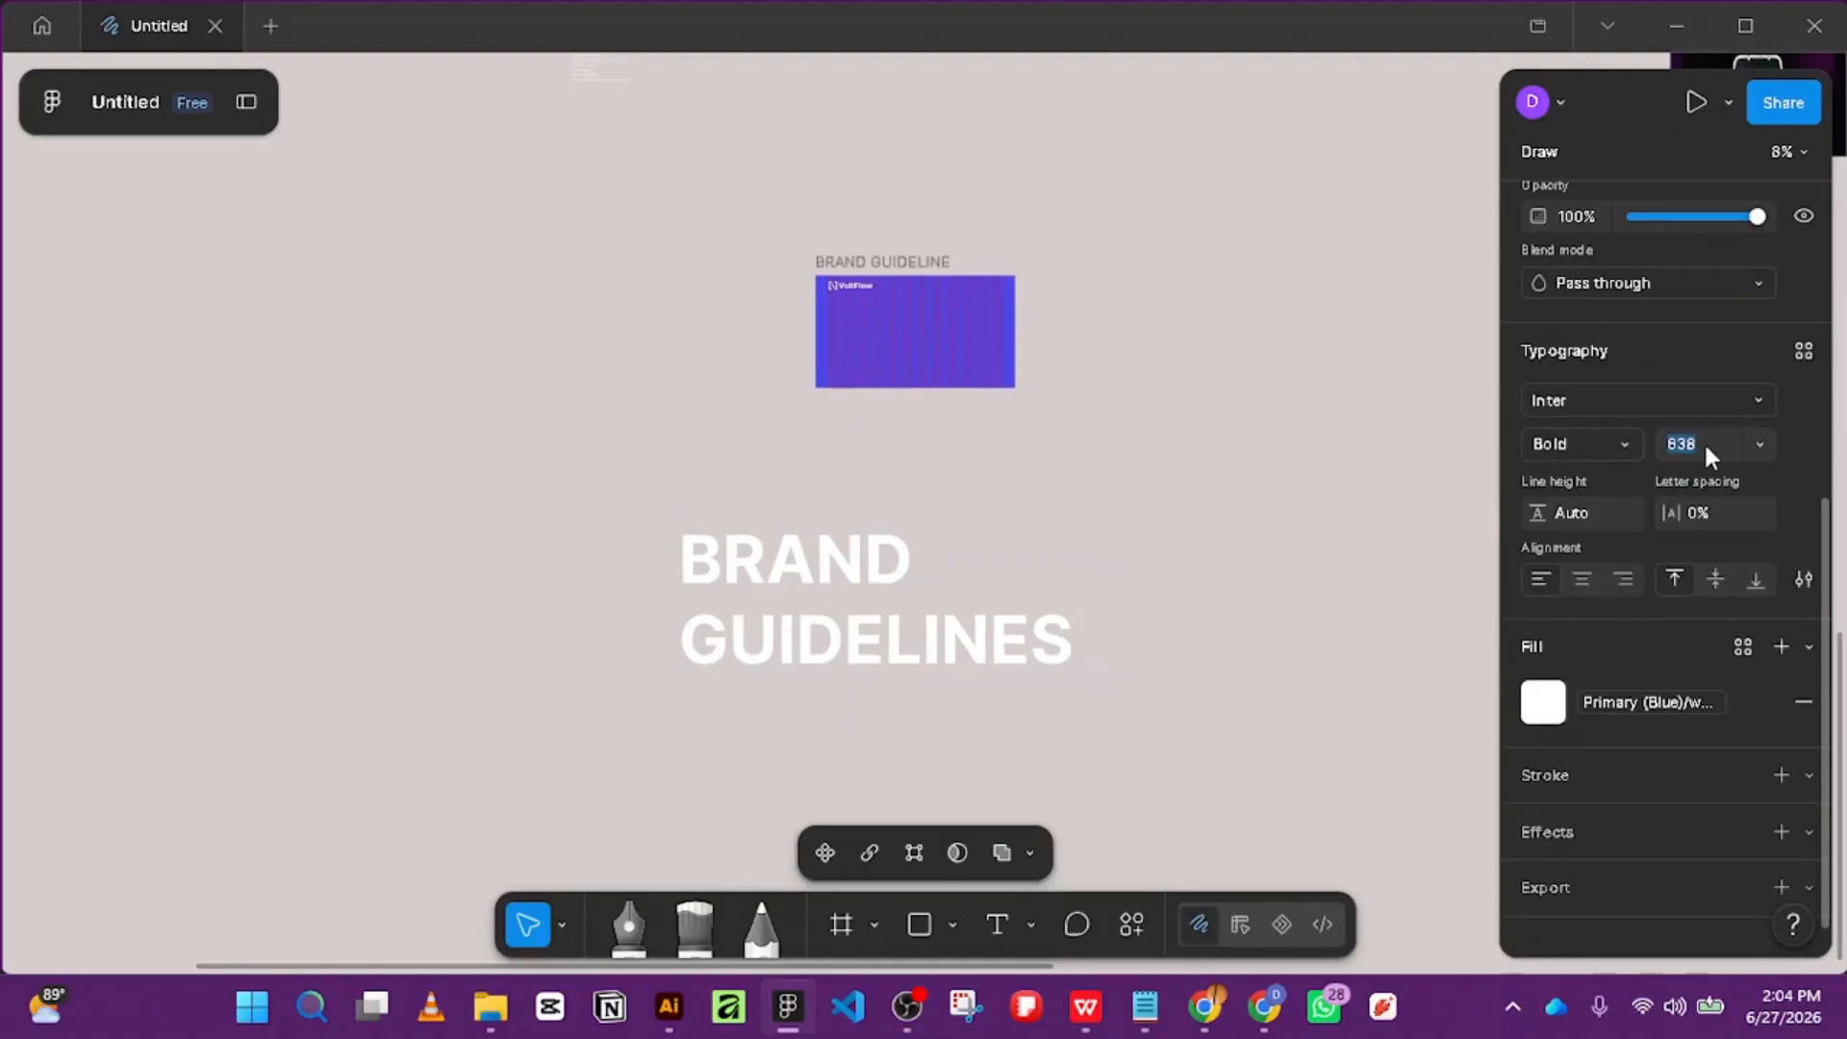
{"action": "key", "text": "shift+Down"}
{"action": "key", "text": "shift+Down"}
{"action": "key", "text": "shift+Down"}
{"action": "key", "text": "shift+Down"}
{"action": "key", "text": "shift+Down"}
{"action": "key", "text": "shift+Down"}
{"action": "key", "text": "shift+Down"}
{"action": "key", "text": "shift+Down"}
{"action": "key", "text": "shift+Down"}
{"action": "key", "text": "shift+Down"}
{"action": "key", "text": "shift+Down"}
{"action": "key", "text": "shift+Down"}
{"action": "key", "text": "shift+Down"}
{"action": "key", "text": "shift+Down"}
{"action": "key", "text": "shift+Down"}
{"action": "key", "text": "shift+Down"}
{"action": "key", "text": "shift+Down"}
{"action": "key", "text": "shift+Down"}
{"action": "key", "text": "shift+Down"}
{"action": "key", "text": "shift+Down"}
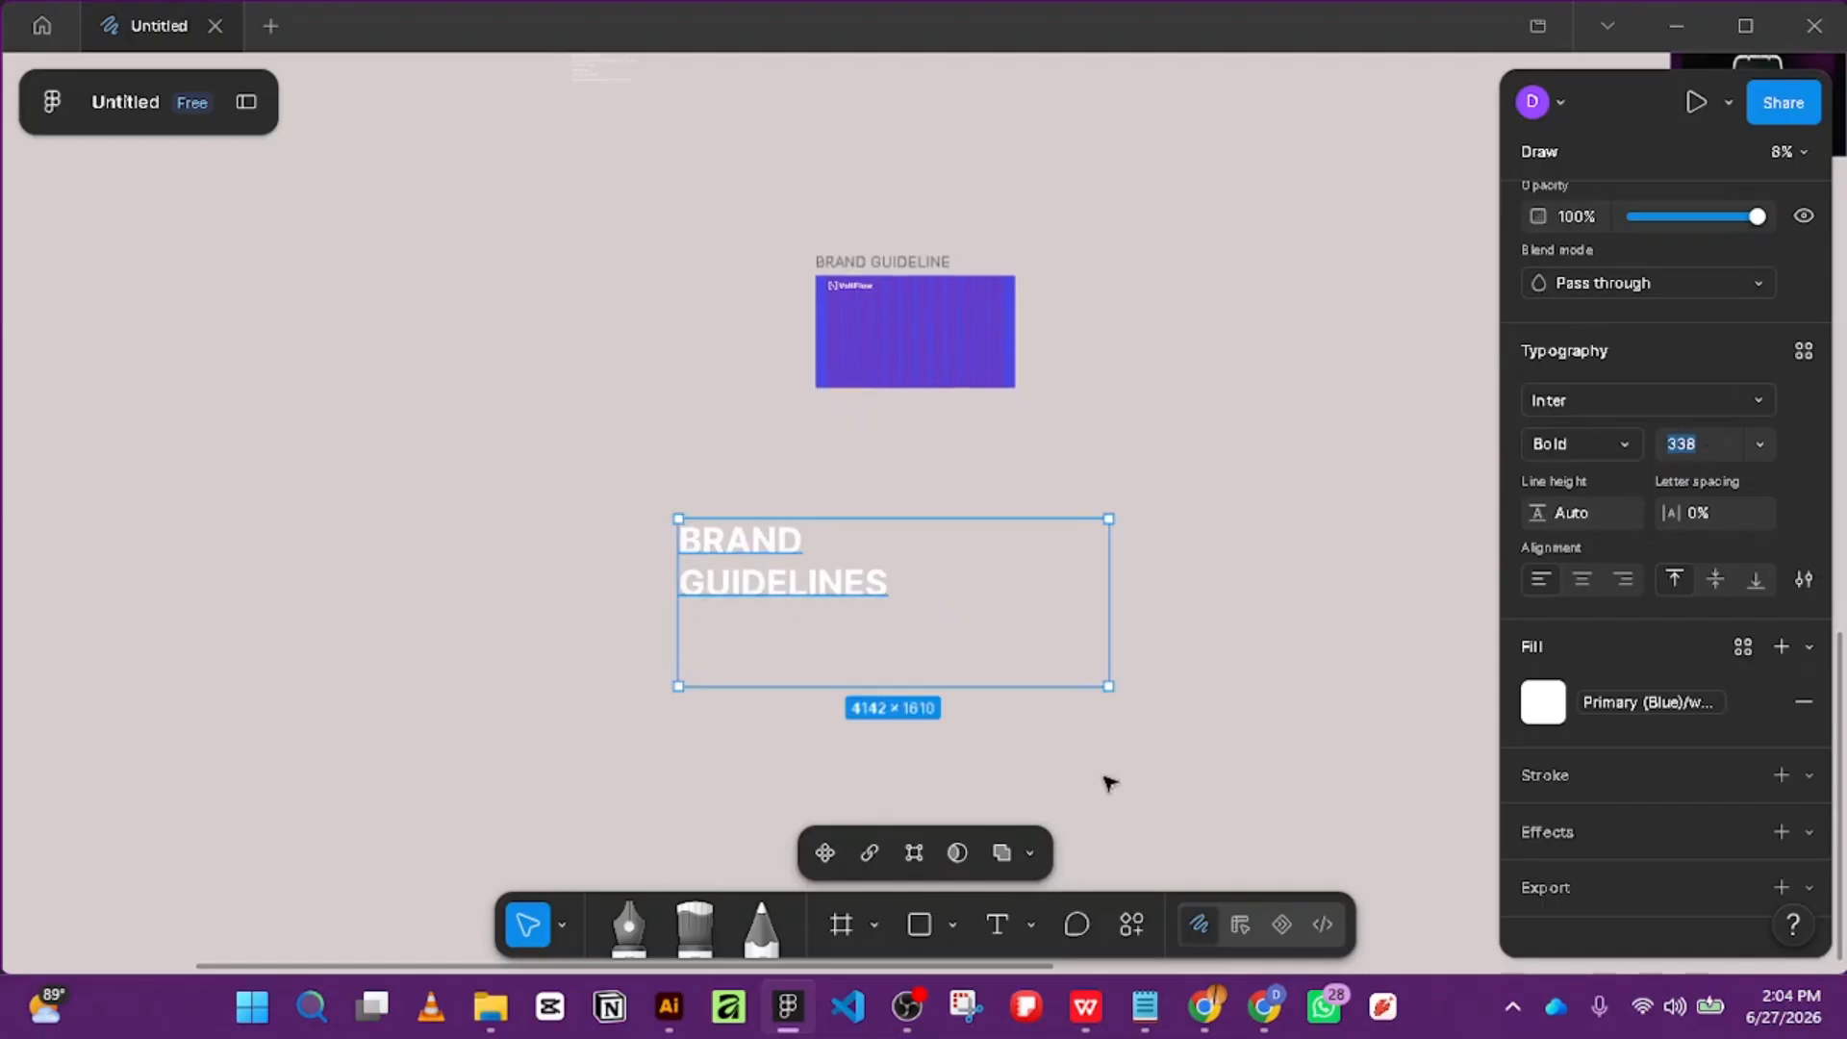
Shrink the title's text box to about 2070 × 746 and move the title onto the BRAND GUIDELINE frame.
{"action": "left_click_drag", "start_coordinate": [1106, 686], "coordinate": [935, 321]}
{"action": "scroll", "coordinate": [929, 337], "scroll_direction": "up", "scroll_amount": 5}
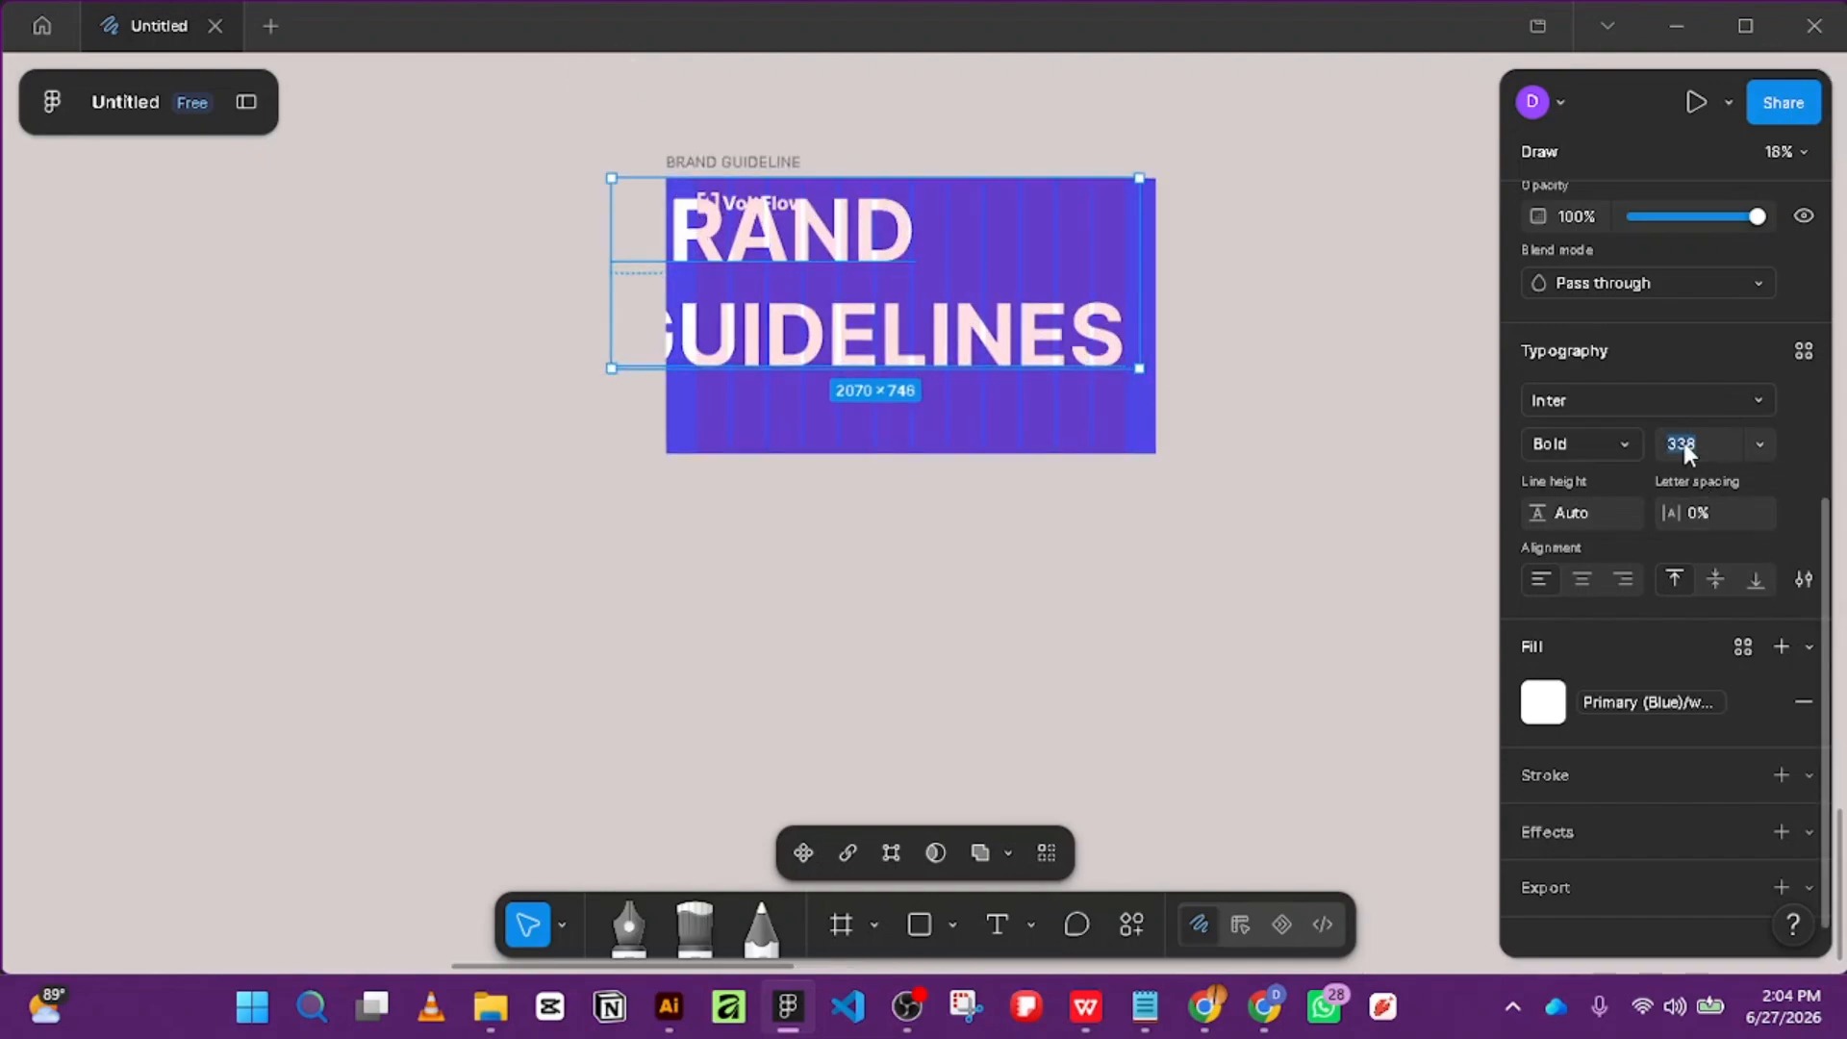
Reduce the title's font size to 148 and move it below the VoltFlow logo, near the frame's left margin.
{"action": "key", "text": "shift+Down"}
{"action": "key", "text": "shift+Down"}
{"action": "key", "text": "shift+Down"}
{"action": "key", "text": "shift+Down"}
{"action": "key", "text": "shift+Down"}
{"action": "key", "text": "shift+Down"}
{"action": "key", "text": "shift+Down"}
{"action": "key", "text": "shift+Down"}
{"action": "key", "text": "shift+Down"}
{"action": "key", "text": "shift+Down"}
{"action": "key", "text": "shift+Down"}
{"action": "key", "text": "shift+Down"}
{"action": "key", "text": "shift+Down"}
{"action": "key", "text": "shift+Down"}
{"action": "key", "text": "shift+Down"}
{"action": "key", "text": "shift+Down"}
{"action": "key", "text": "shift+Down"}
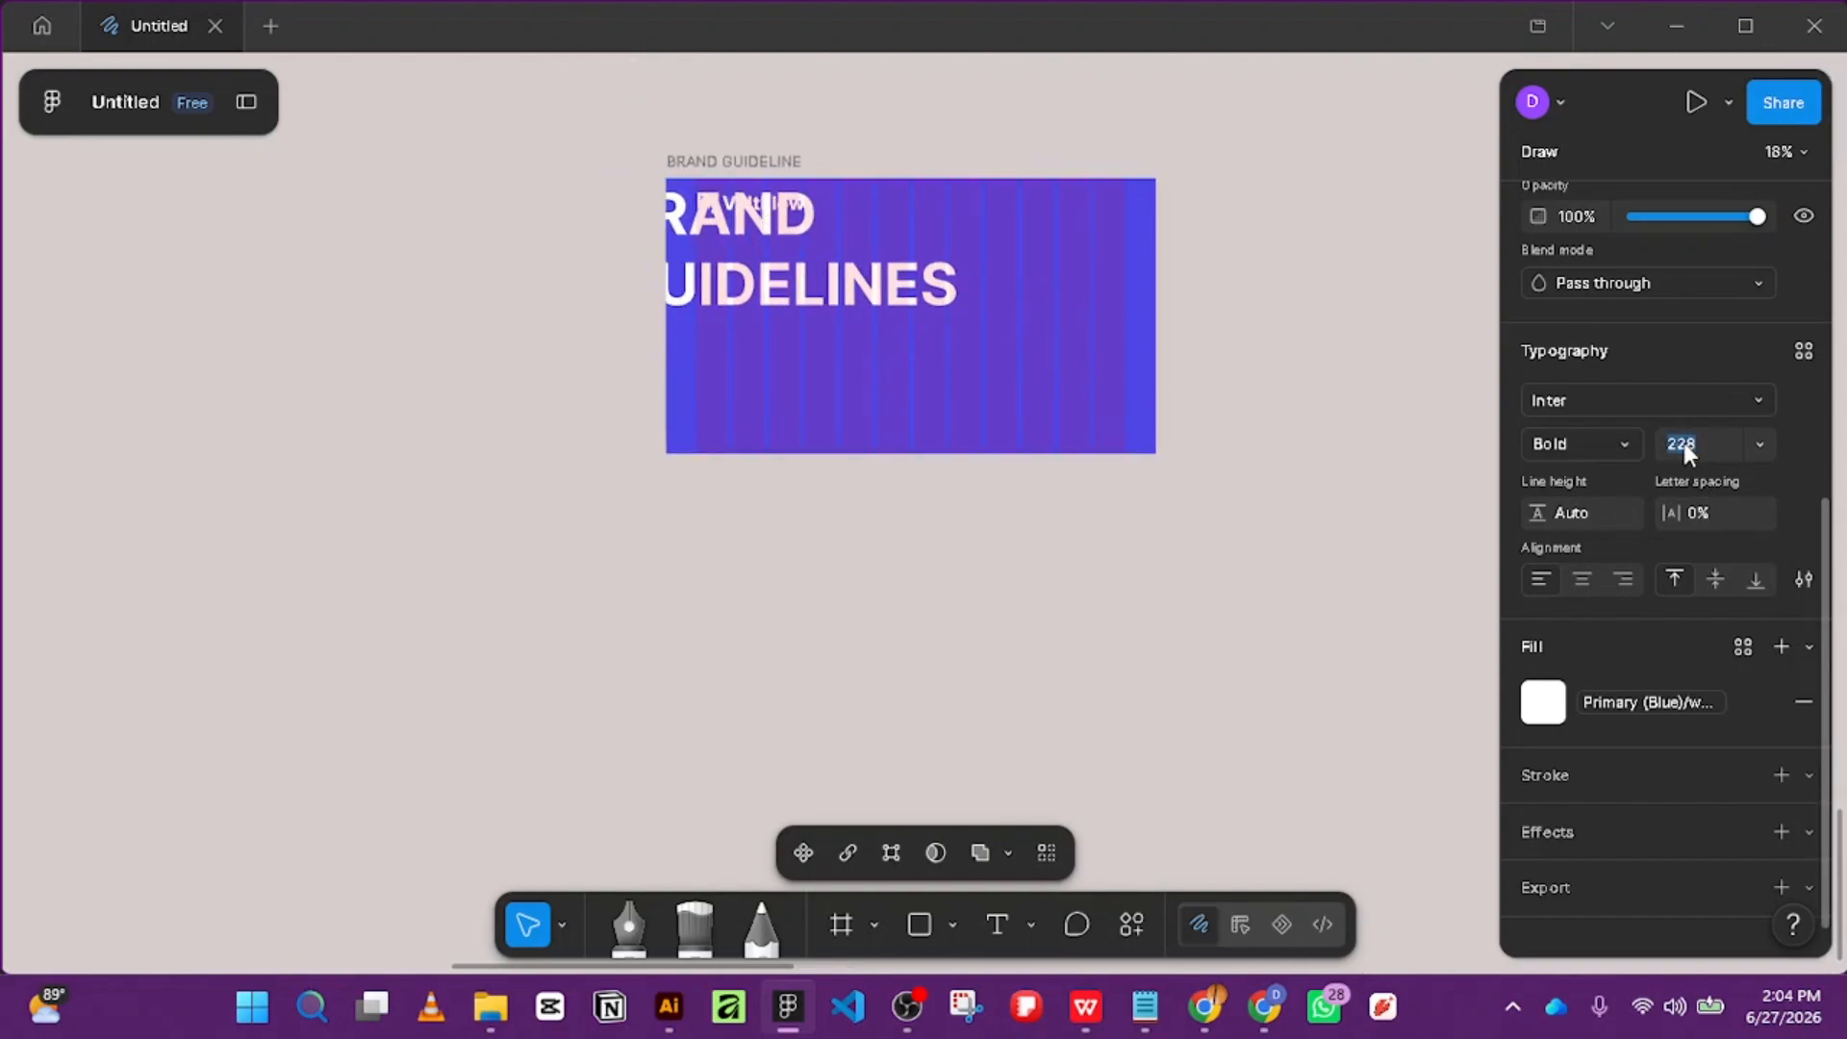
{"action": "key", "text": "shift+Down"}
{"action": "key", "text": "shift+Down"}
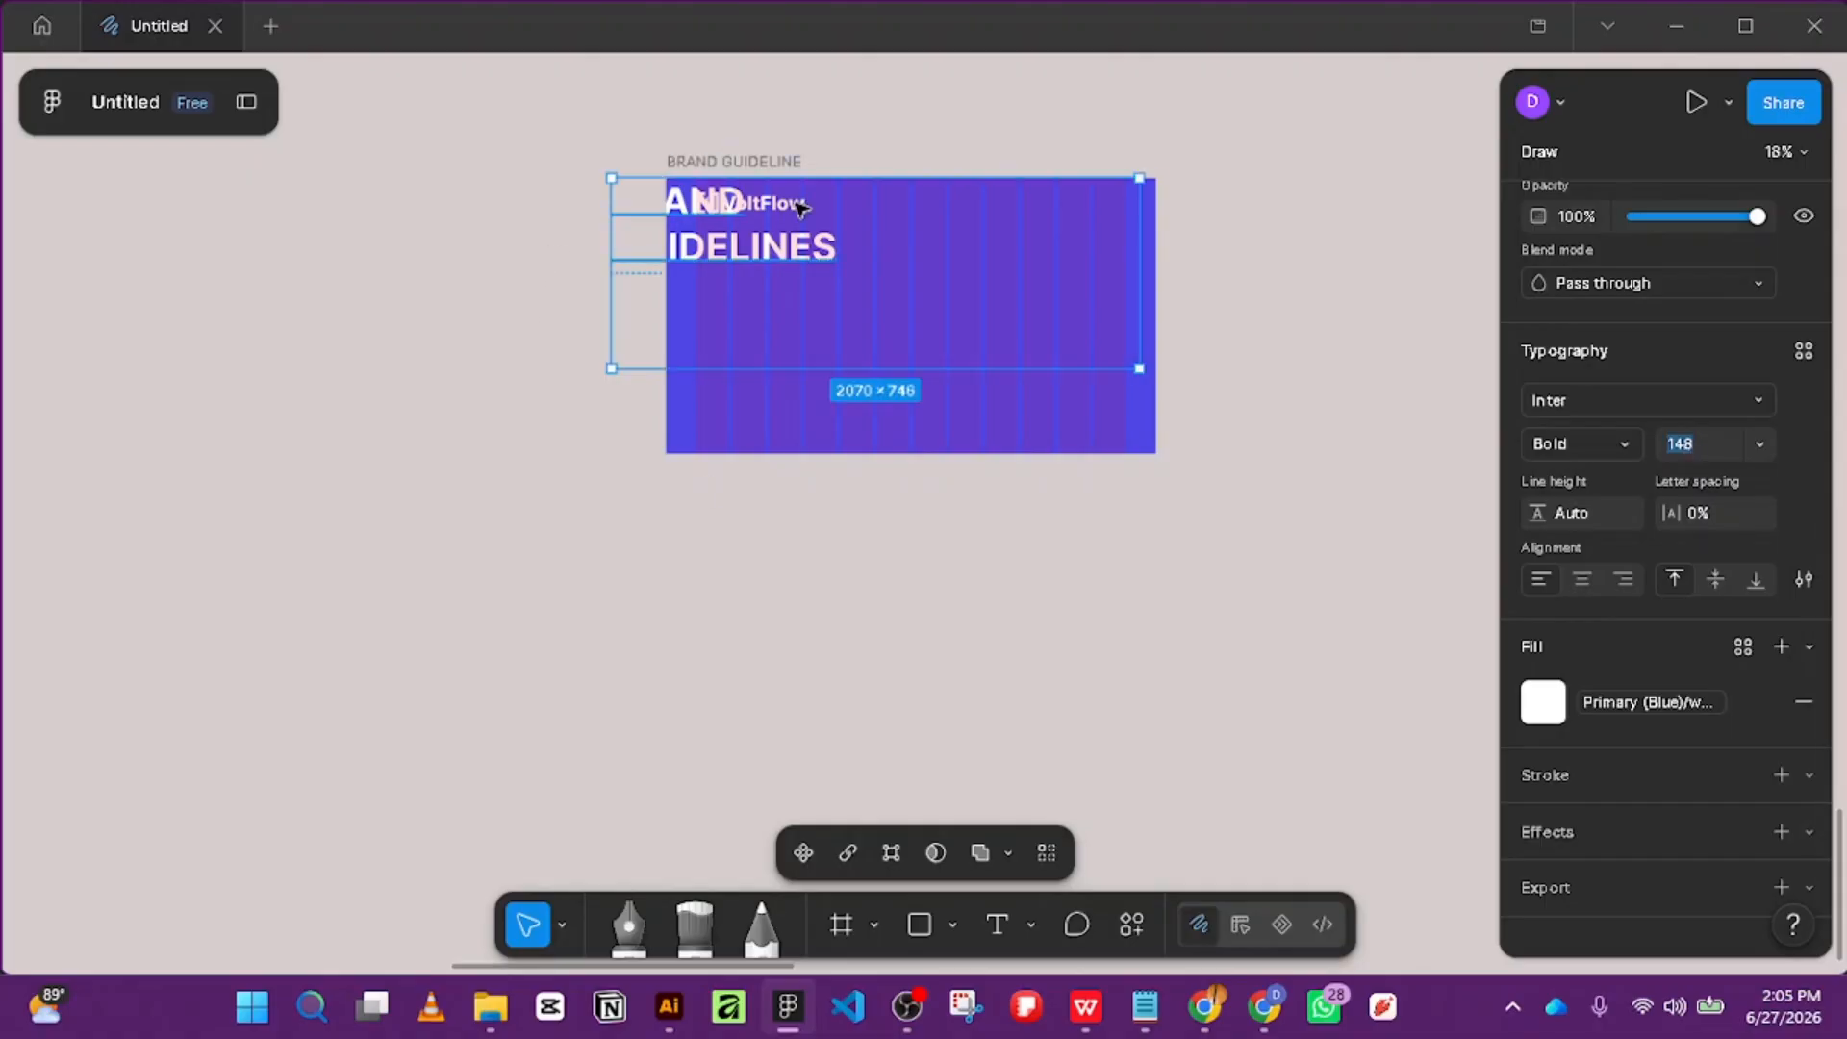
{"action": "left_click_drag", "start_coordinate": [779, 252], "coordinate": [868, 334]}
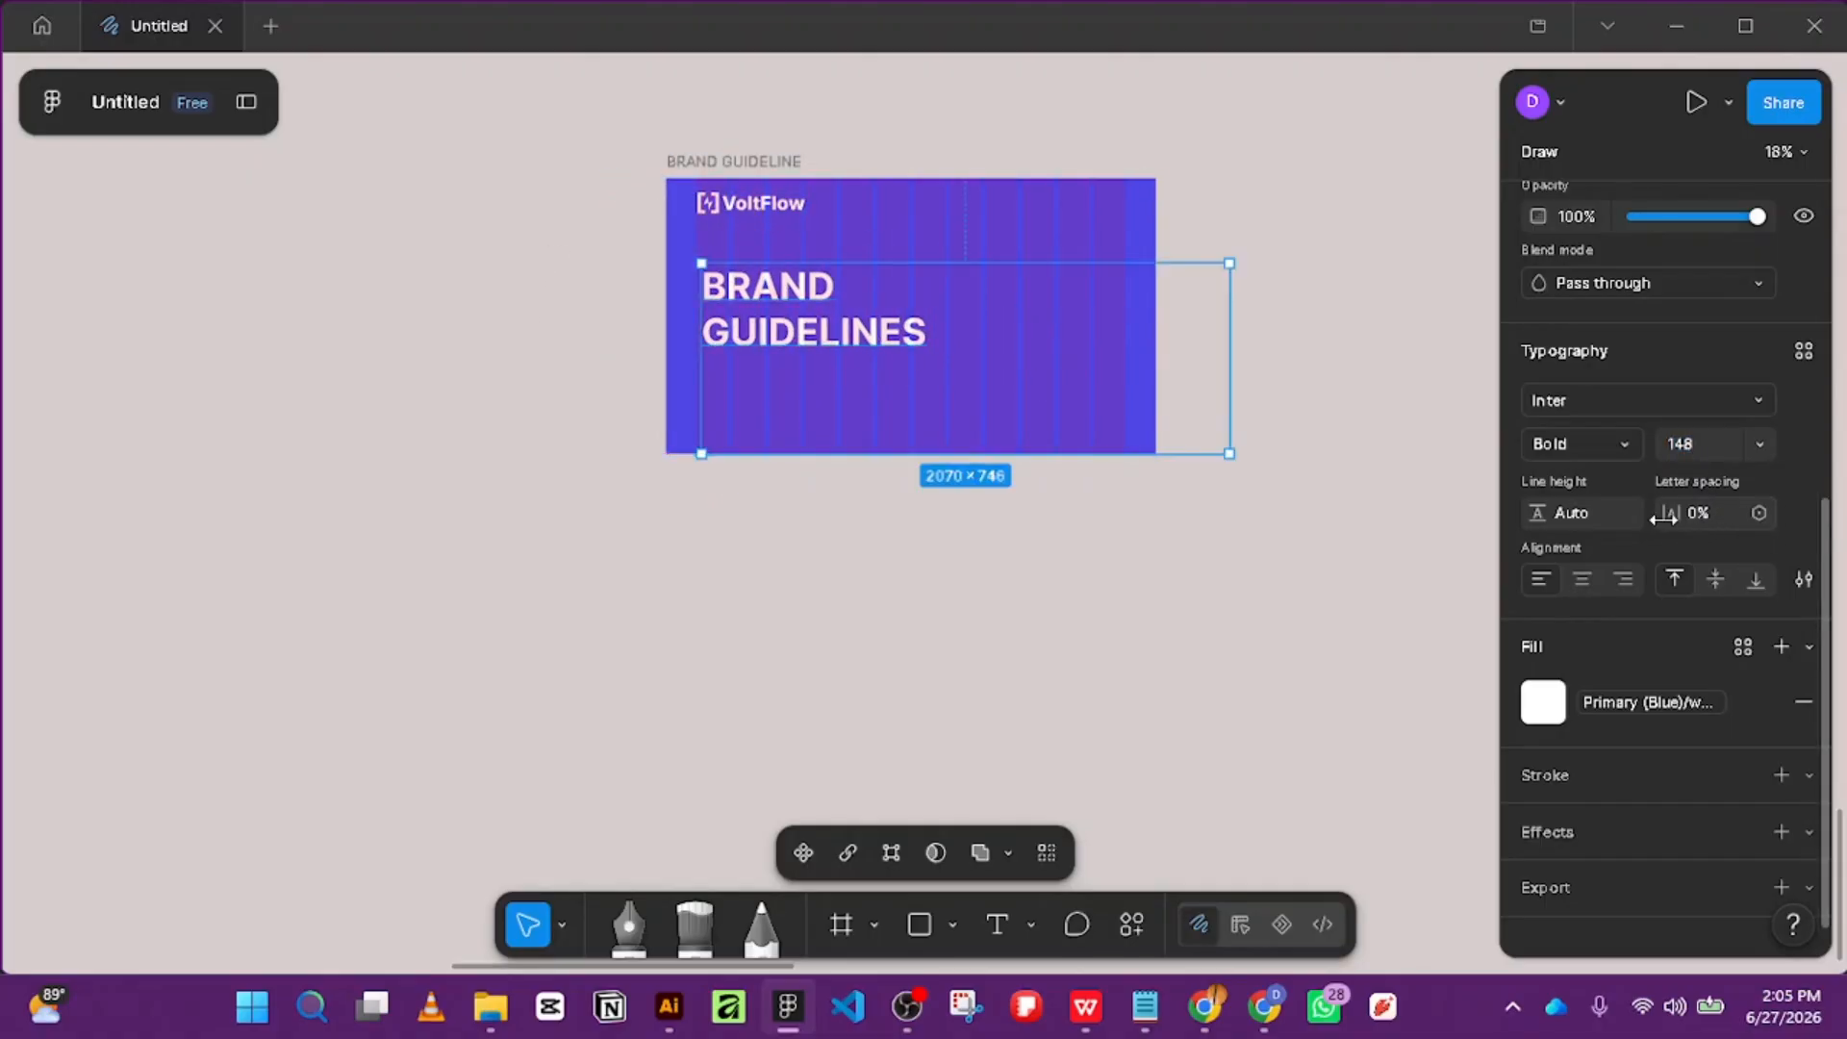
Set the BRAND GUIDELINES title's line height to 129.
{"action": "left_click", "coordinate": [1566, 509]}
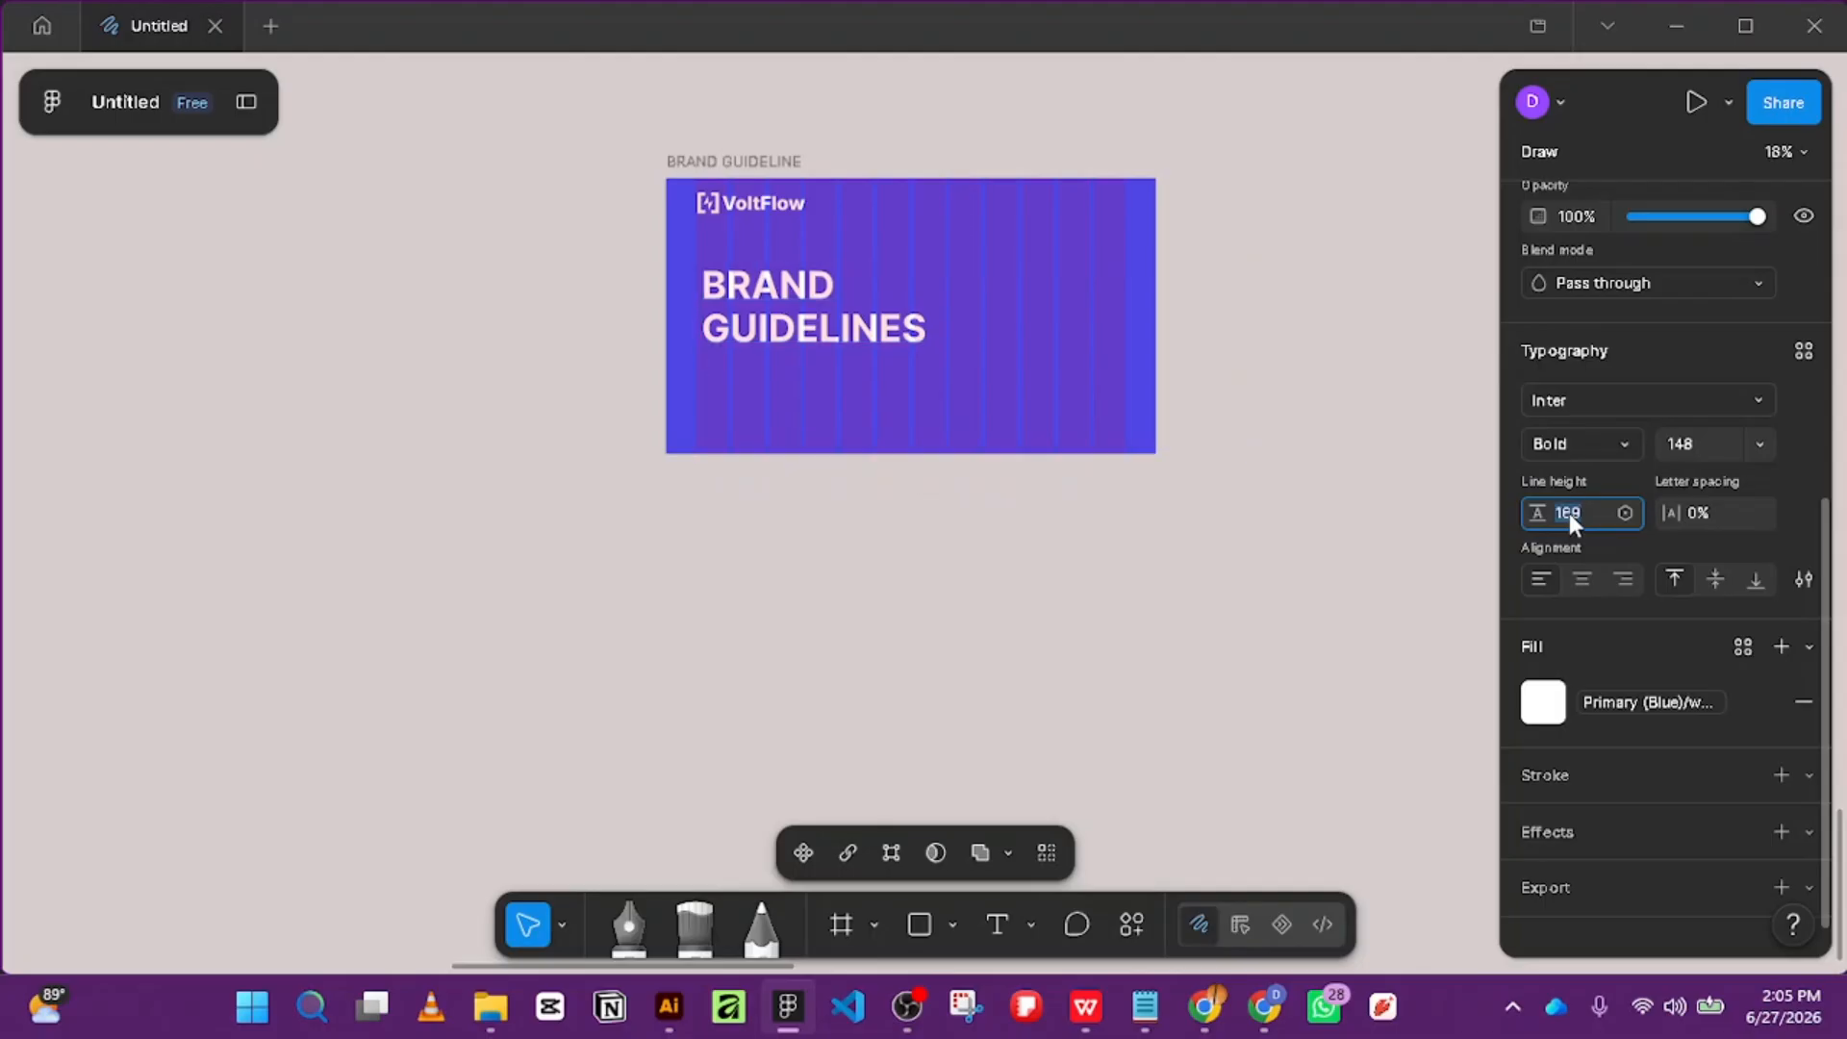
{"action": "key", "text": "shift+Down"}
{"action": "key", "text": "shift+Down"}
{"action": "key", "text": "shift+Down"}
{"action": "key", "text": "shift+Down"}
{"action": "key", "text": "shift+Down"}
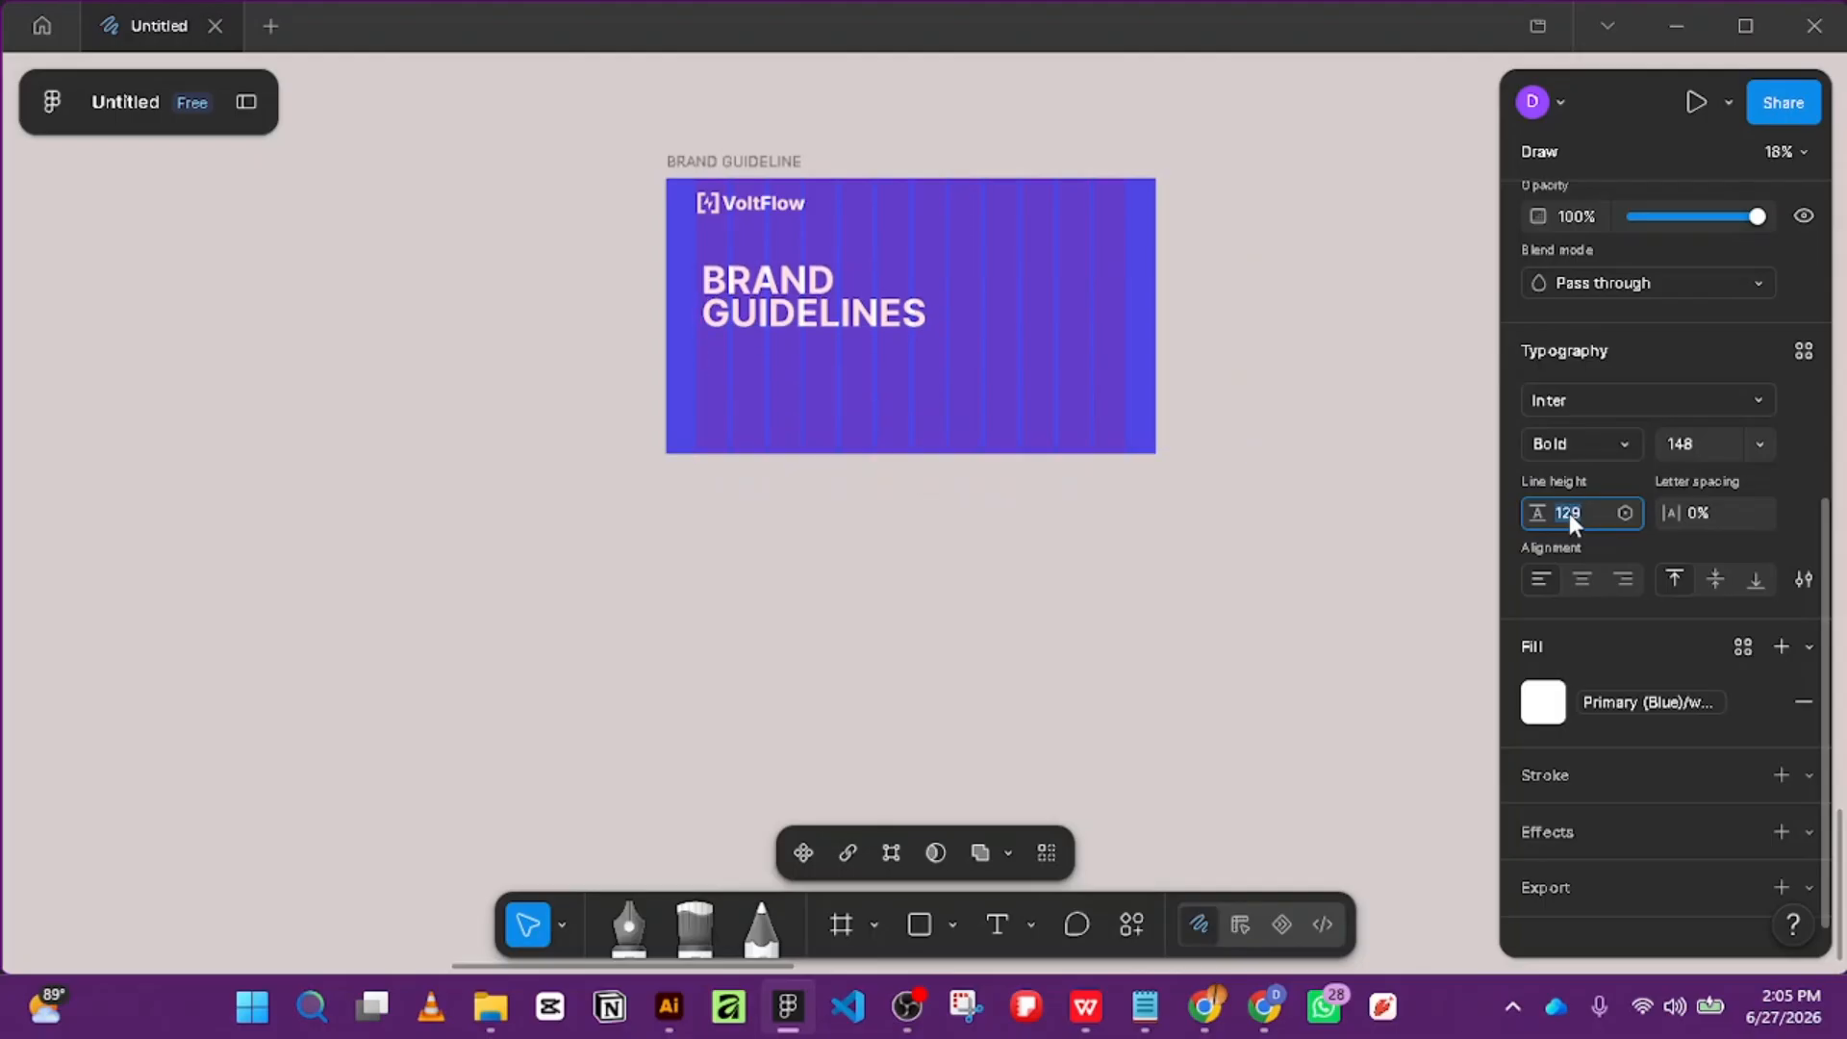
{"action": "key", "text": "shift+Up"}
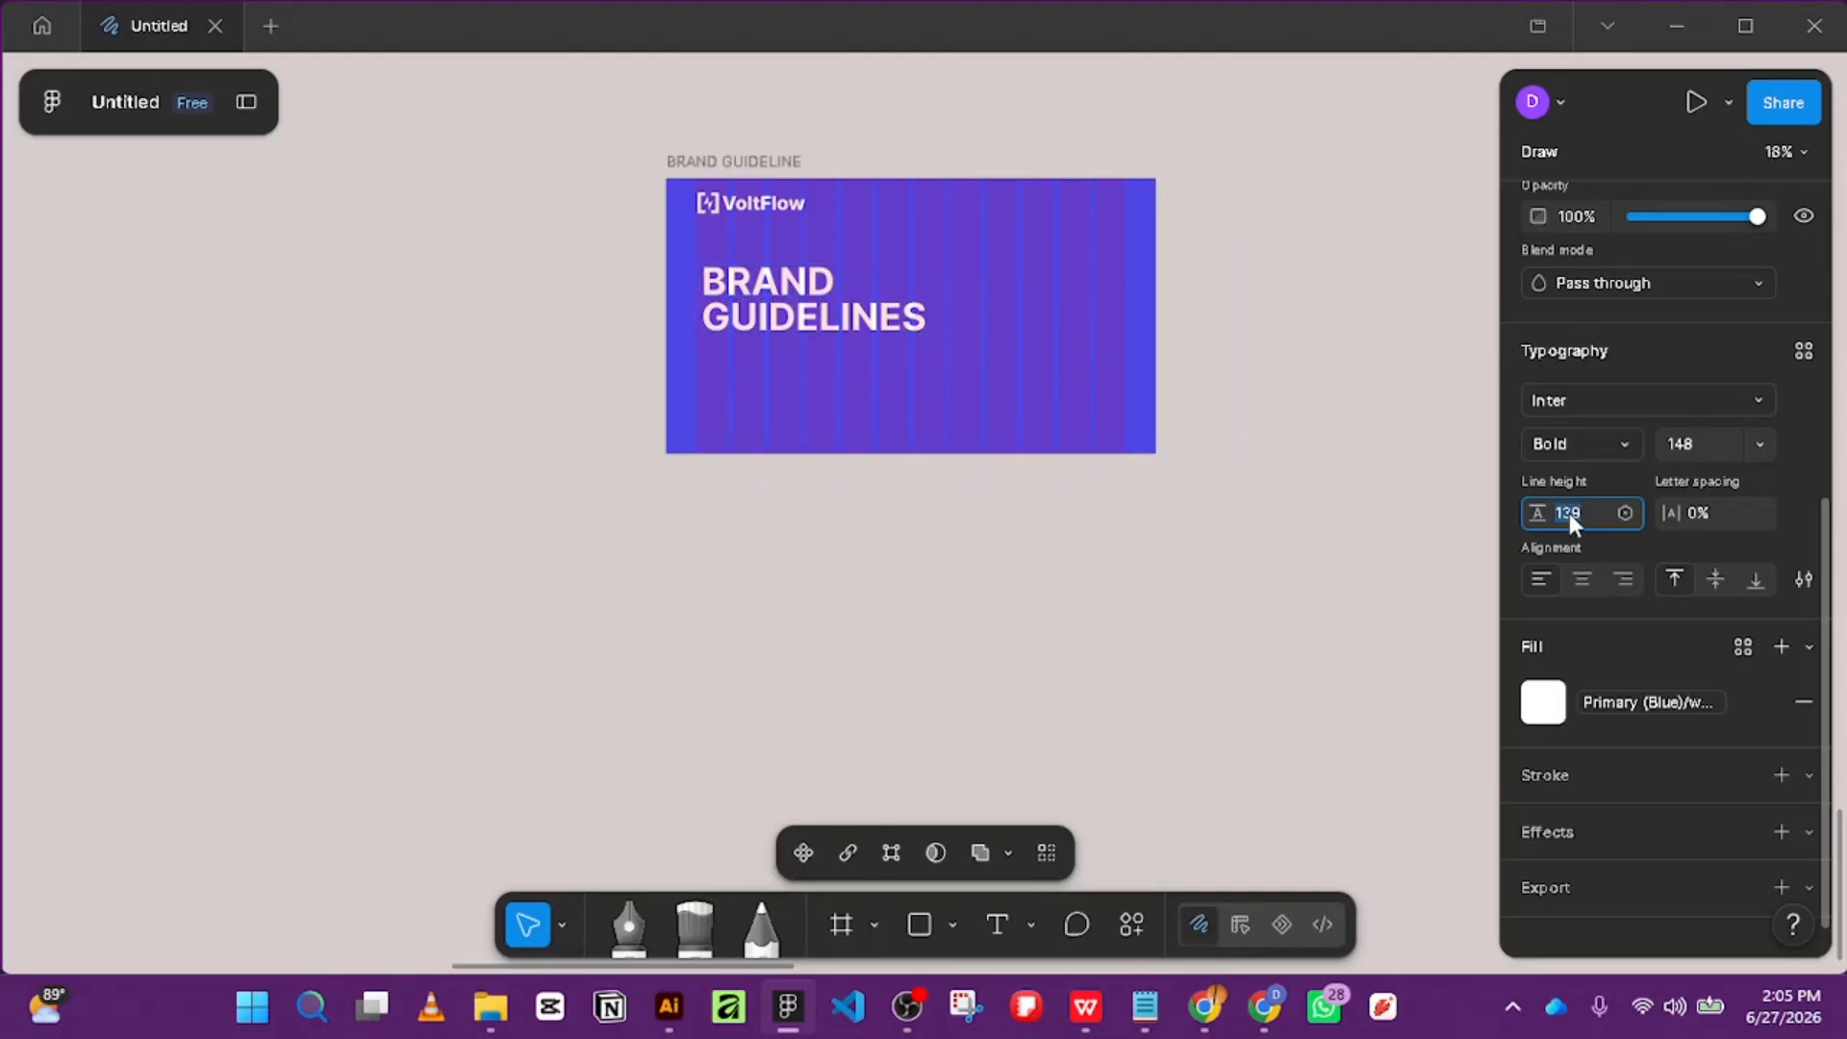
{"action": "key", "text": "shift+Down"}
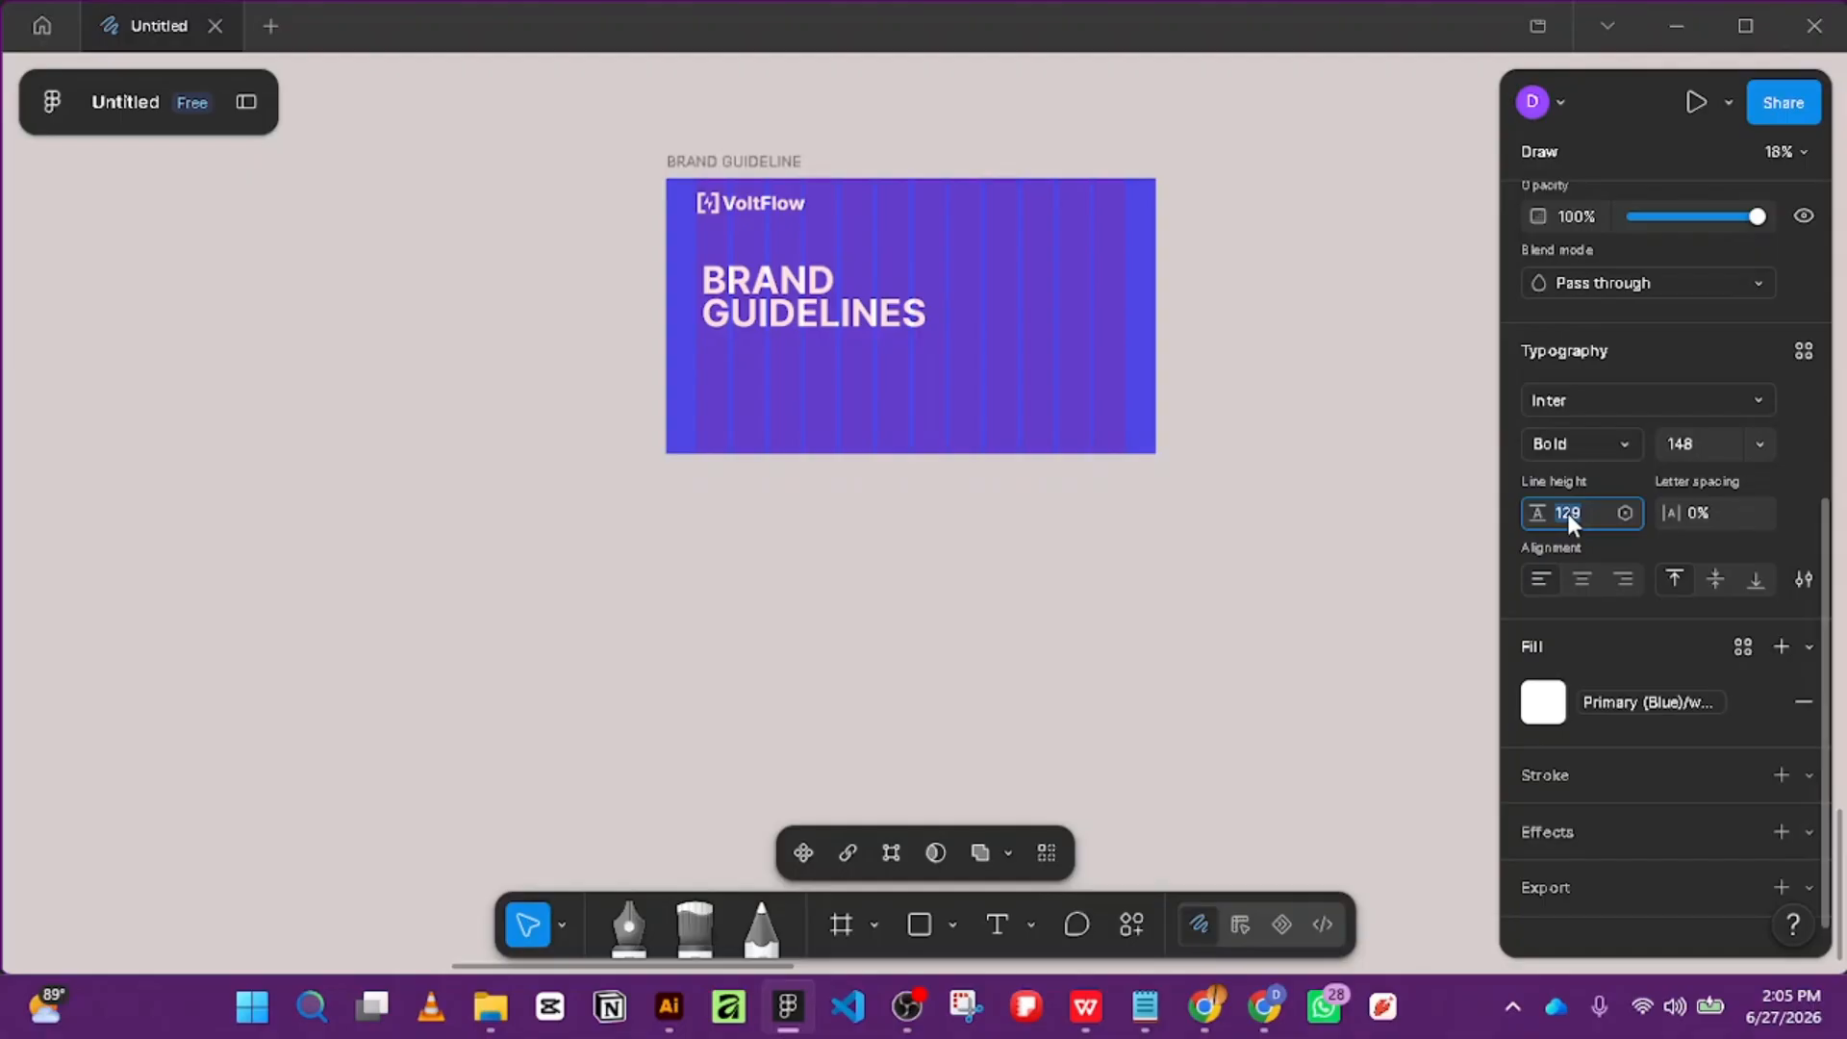
{"action": "left_click", "coordinate": [1791, 462]}
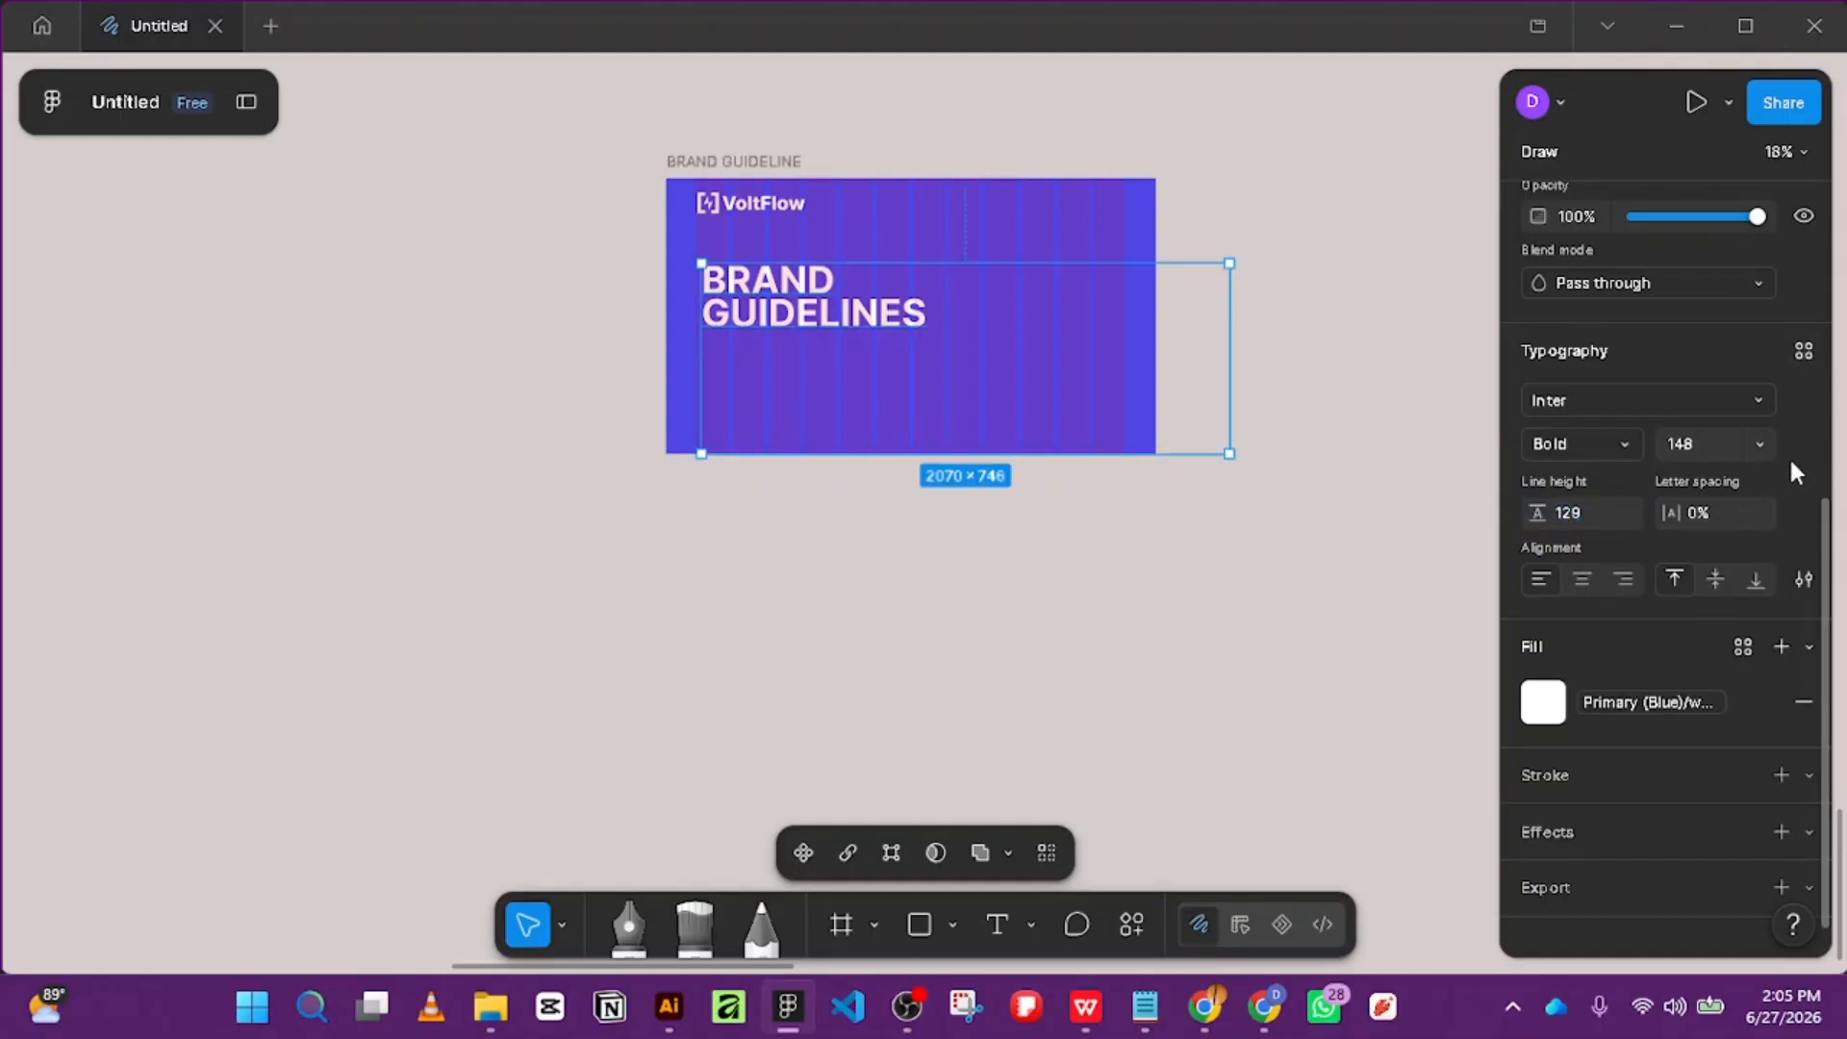
Examine the title's basic, detailed and variable type settings, including letter case, character variants and kerning pairs.
{"action": "left_click", "coordinate": [1803, 578]}
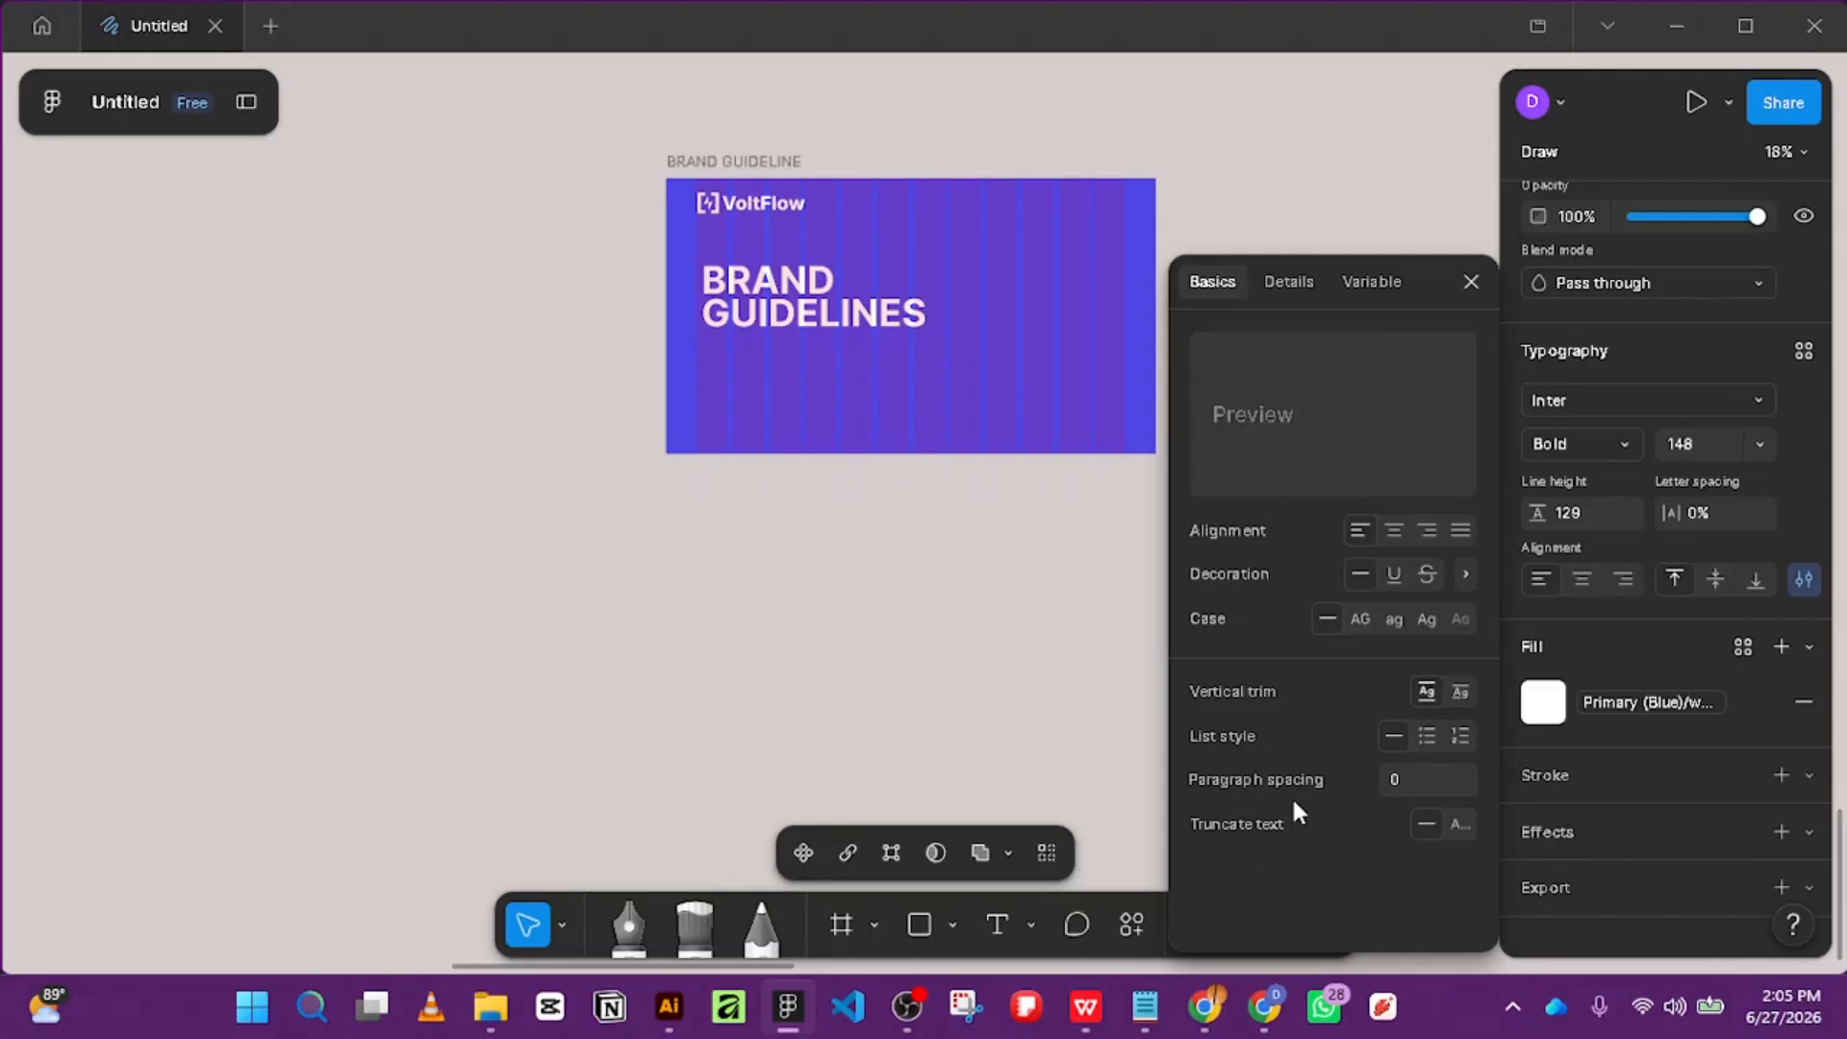
{"action": "left_click", "coordinate": [1292, 281]}
{"action": "scroll", "coordinate": [1375, 500], "scroll_direction": "down", "scroll_amount": 3}
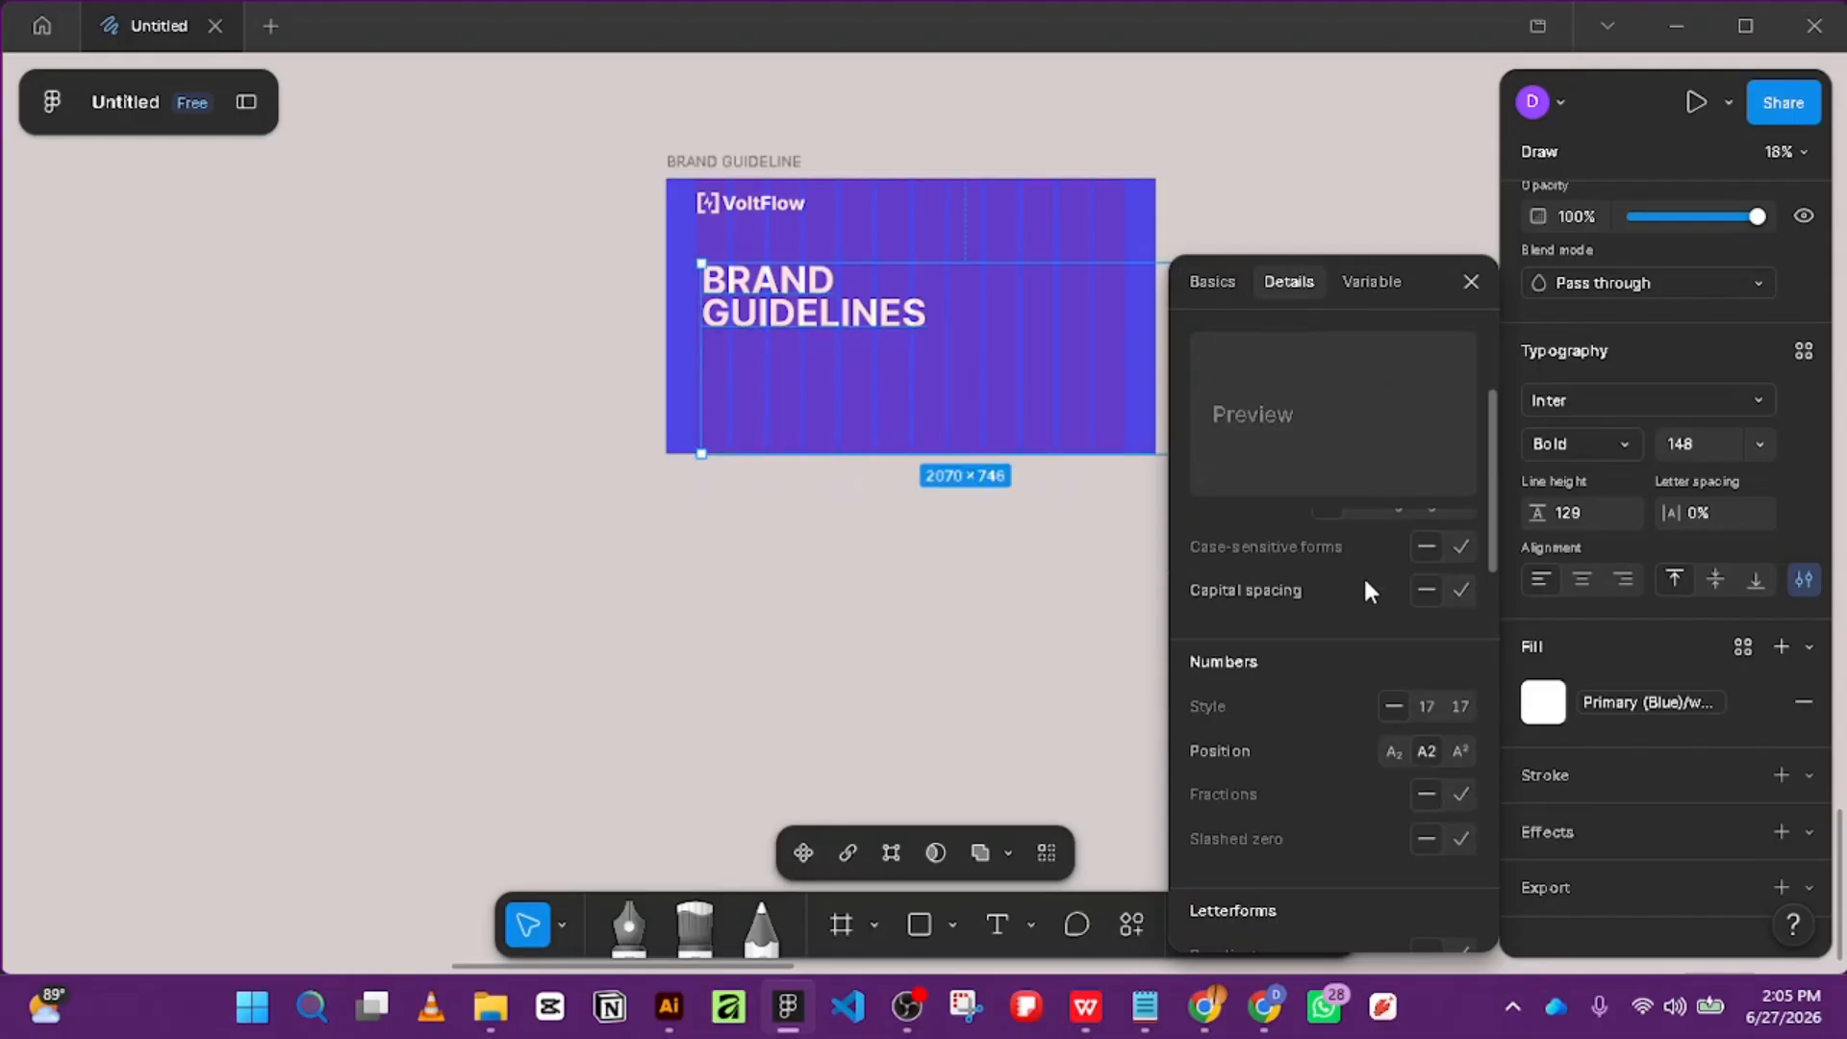
{"action": "scroll", "coordinate": [1347, 769], "scroll_direction": "down", "scroll_amount": 10}
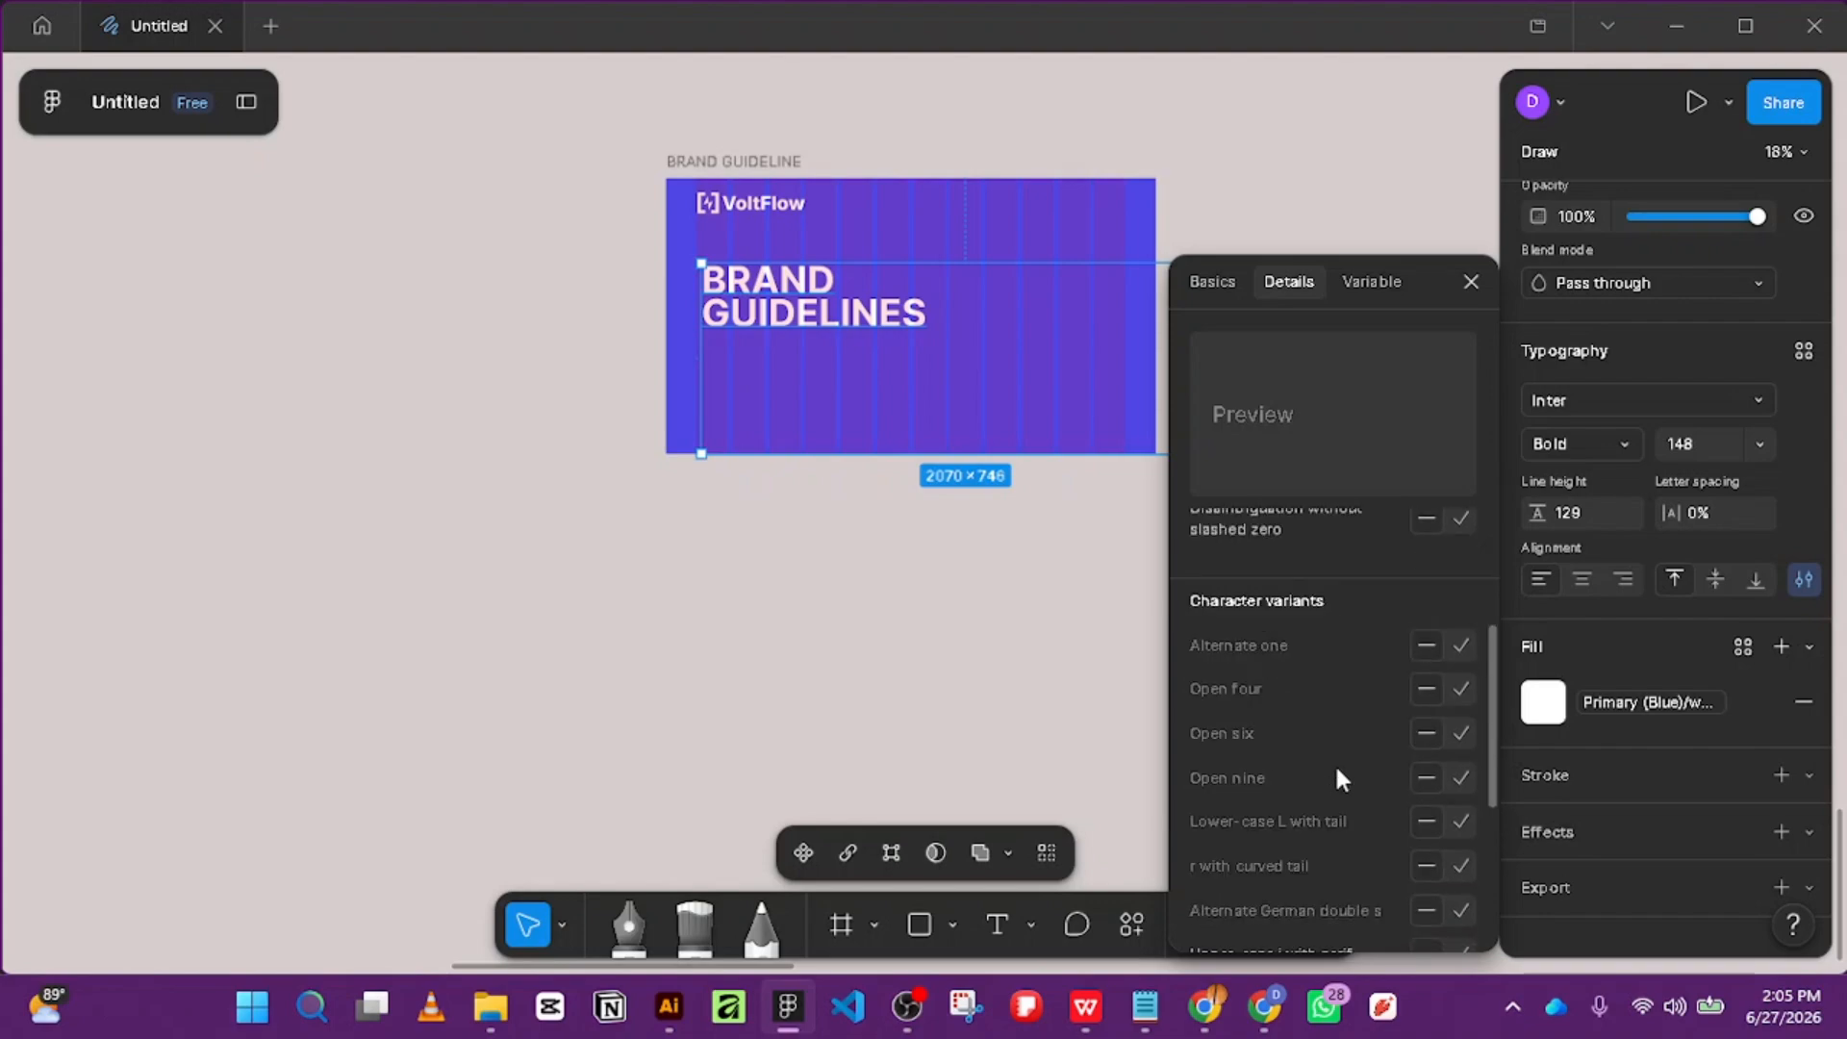
{"action": "scroll", "coordinate": [1340, 776], "scroll_direction": "down", "scroll_amount": 4}
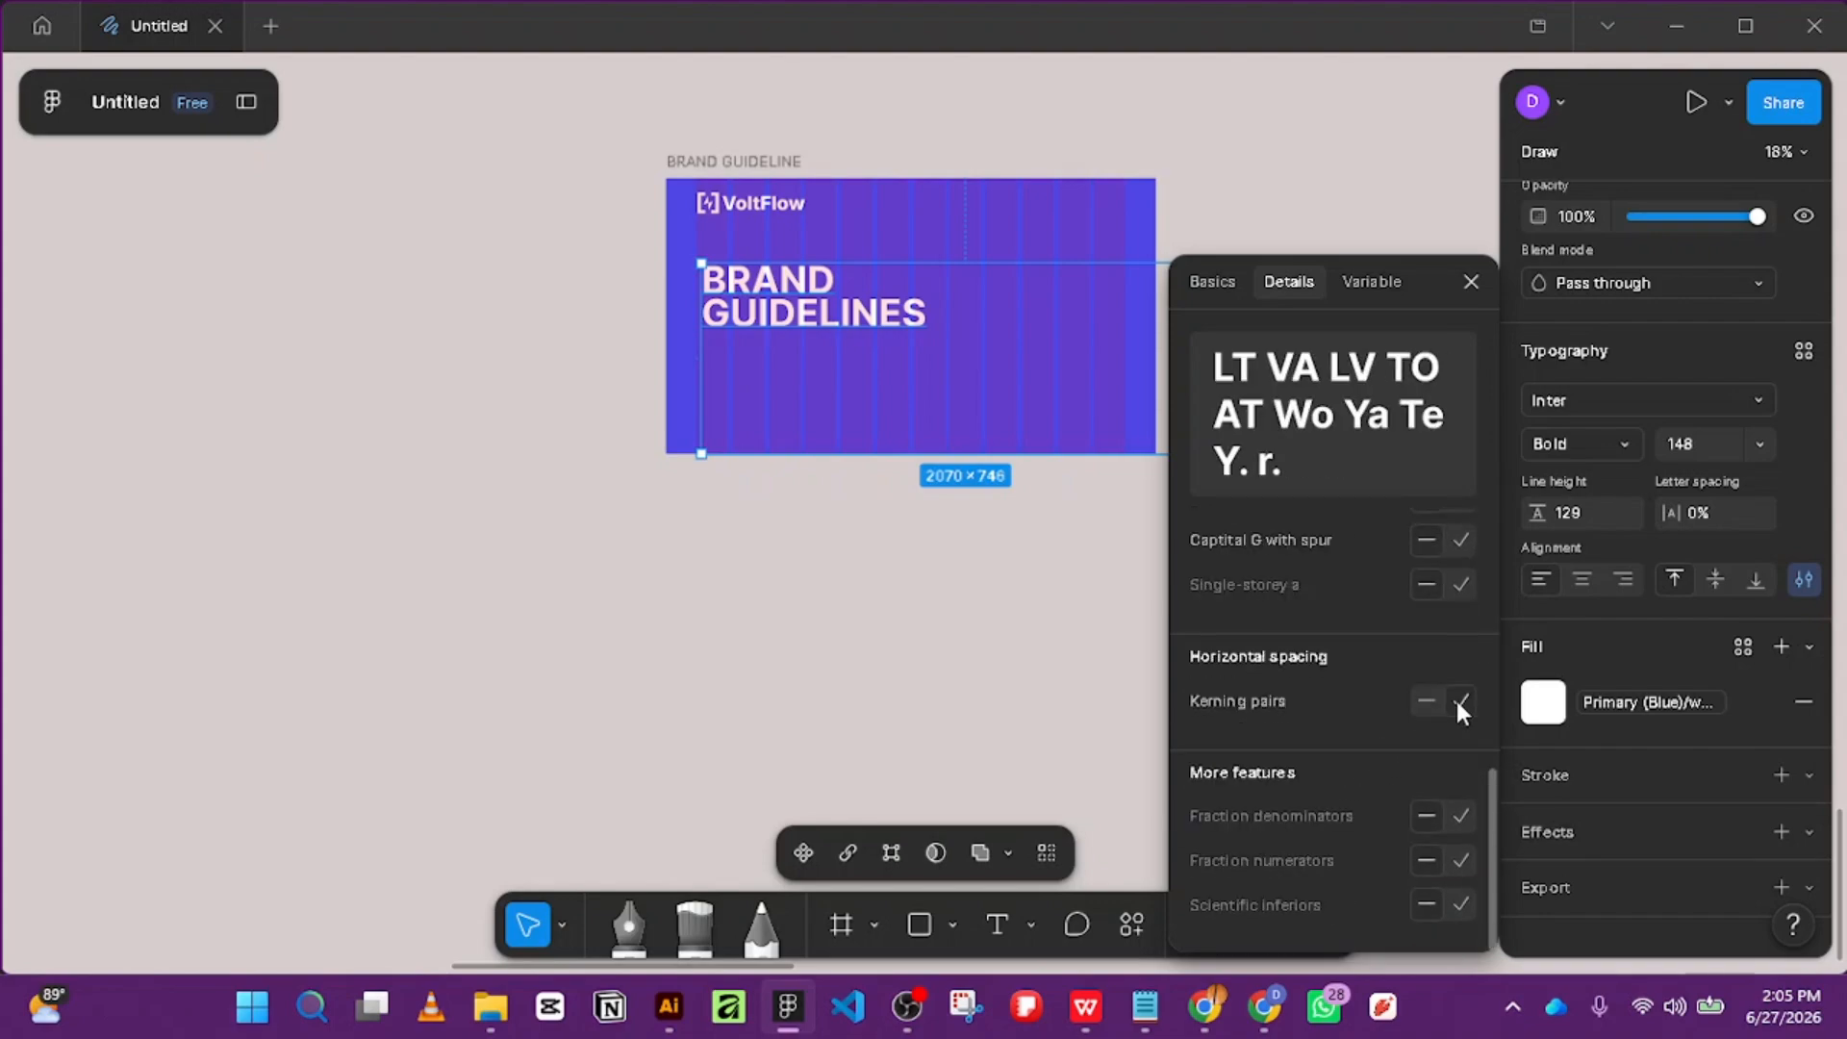
{"action": "scroll", "coordinate": [1343, 656], "scroll_direction": "up", "scroll_amount": 10}
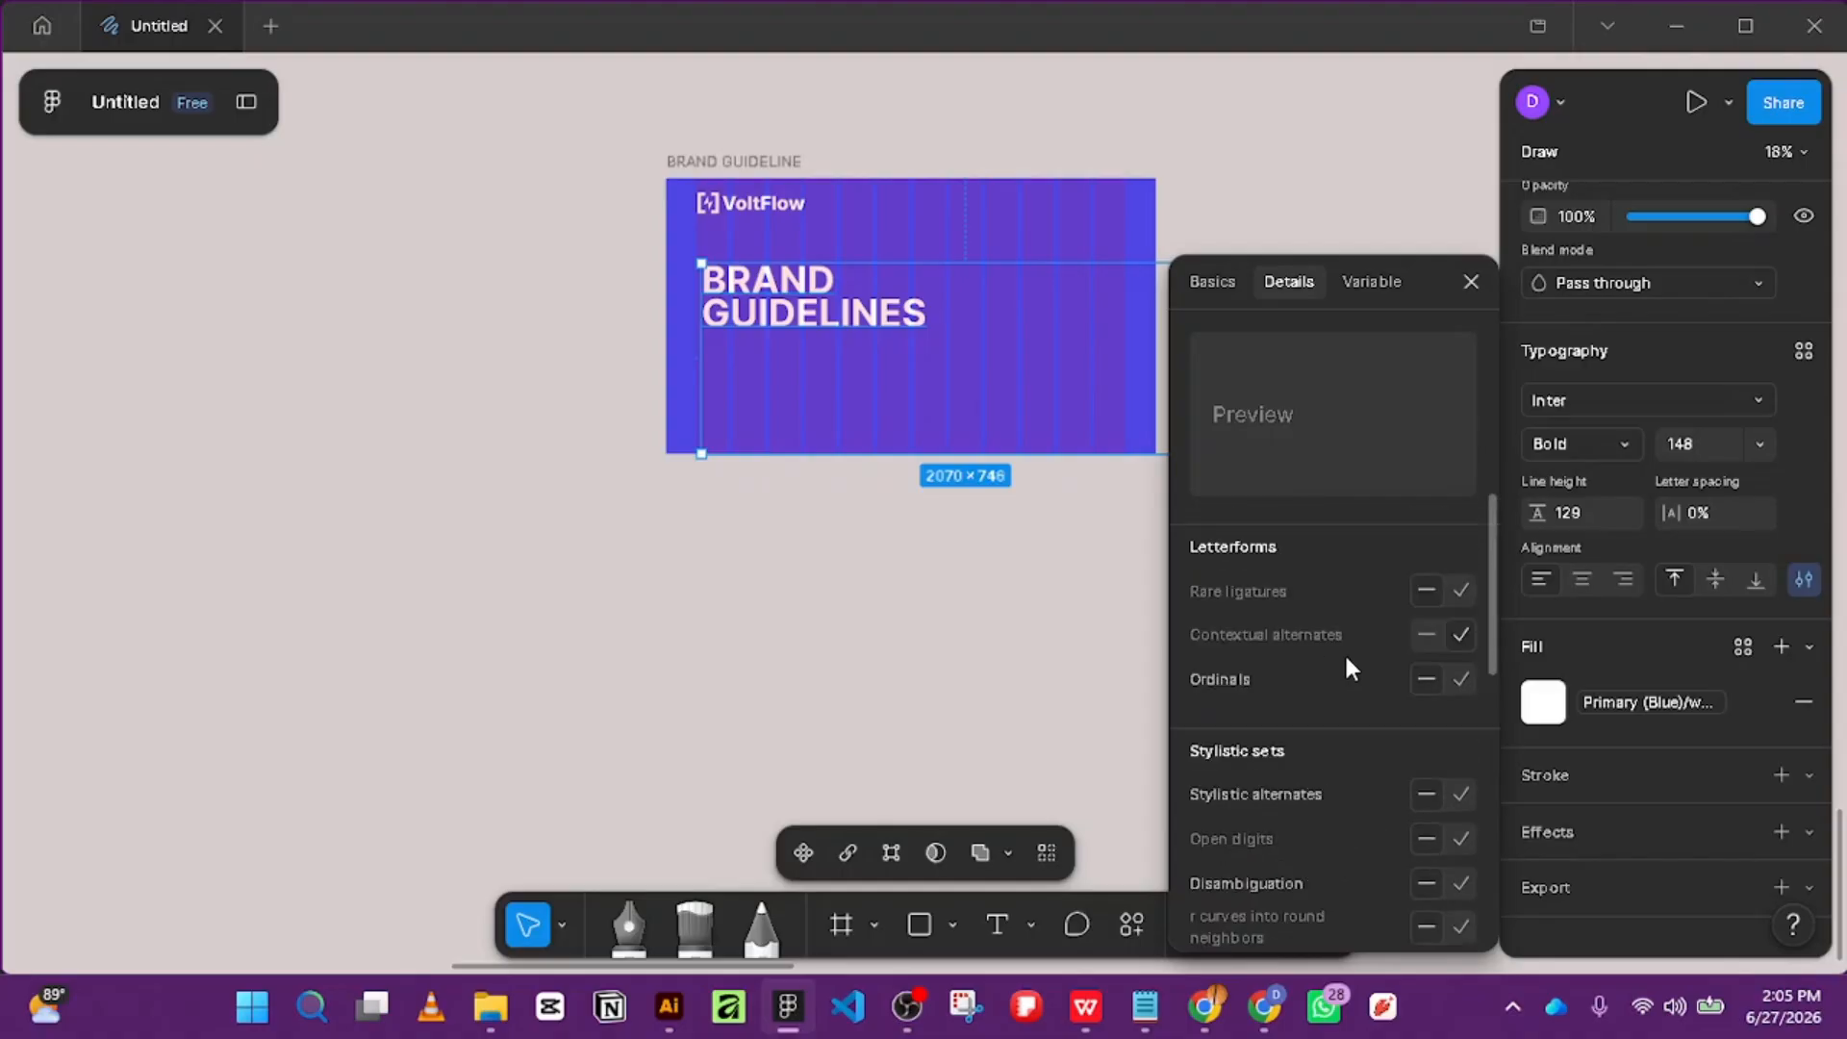
{"action": "scroll", "coordinate": [1347, 652], "scroll_direction": "up", "scroll_amount": 3}
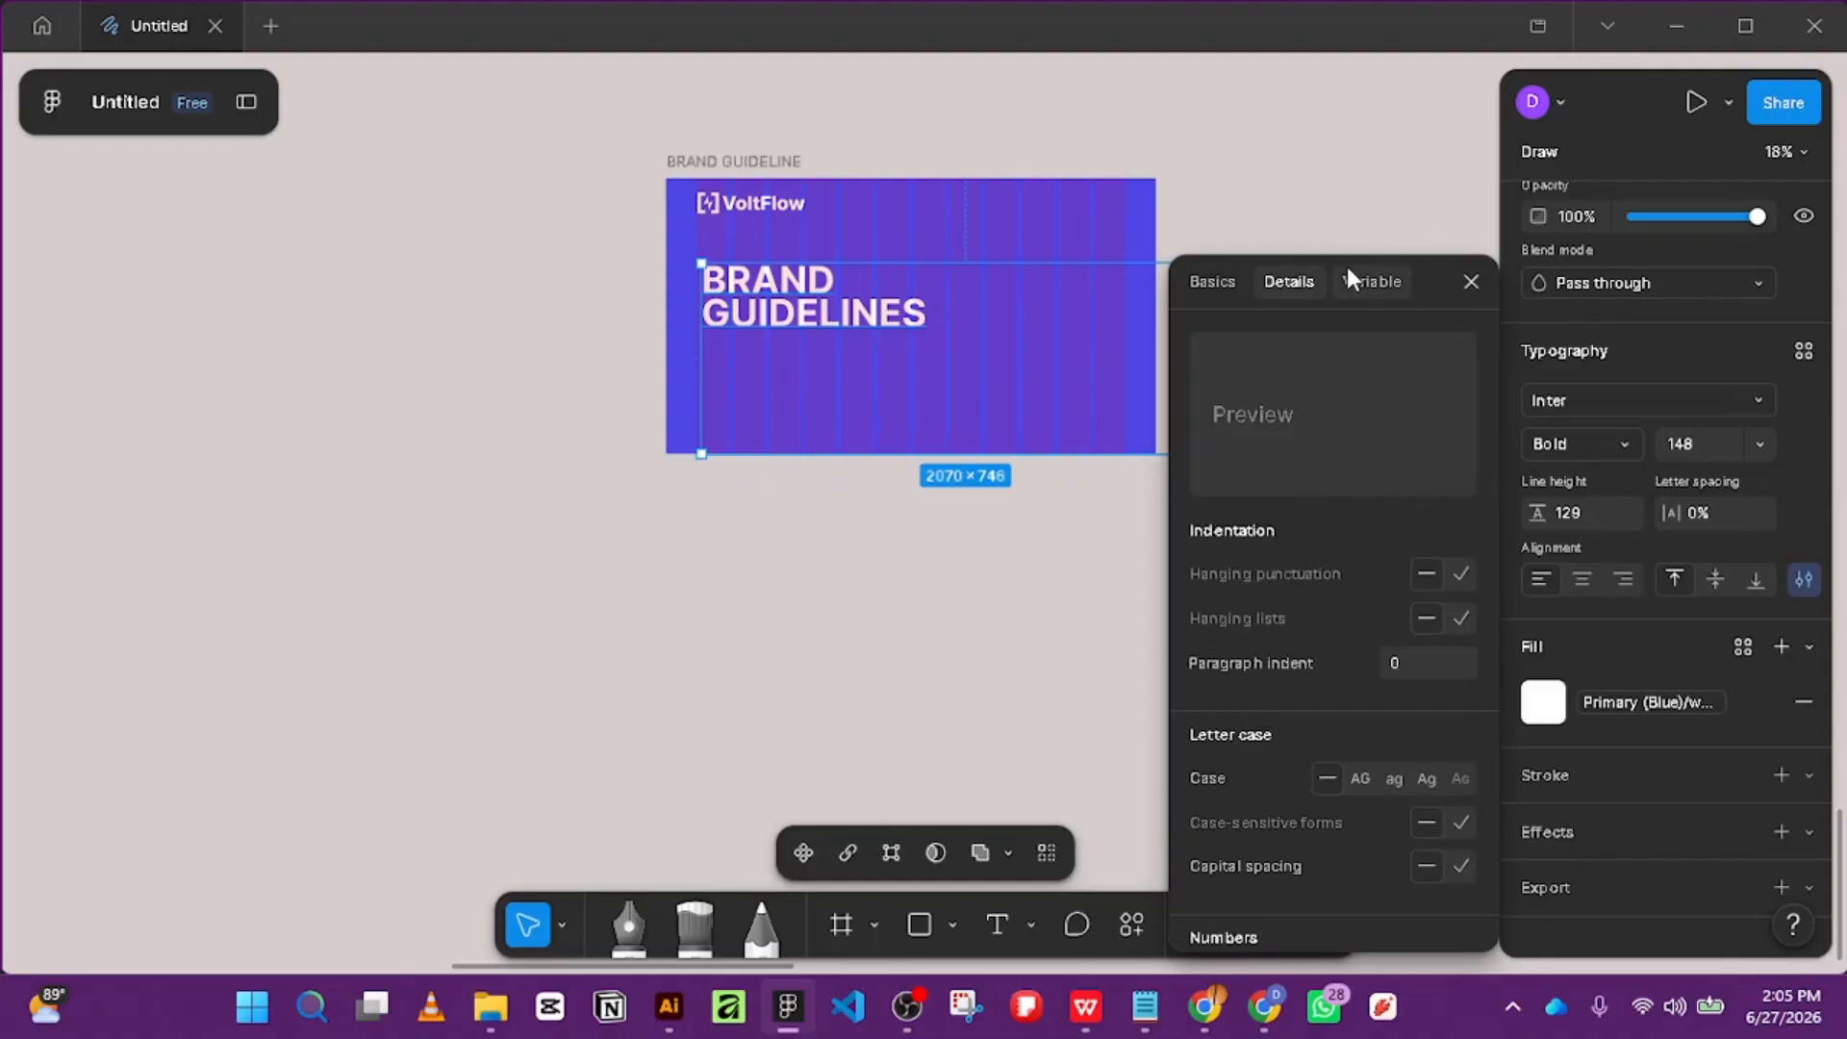
{"action": "left_click", "coordinate": [1371, 281]}
{"action": "left_click", "coordinate": [1471, 281]}
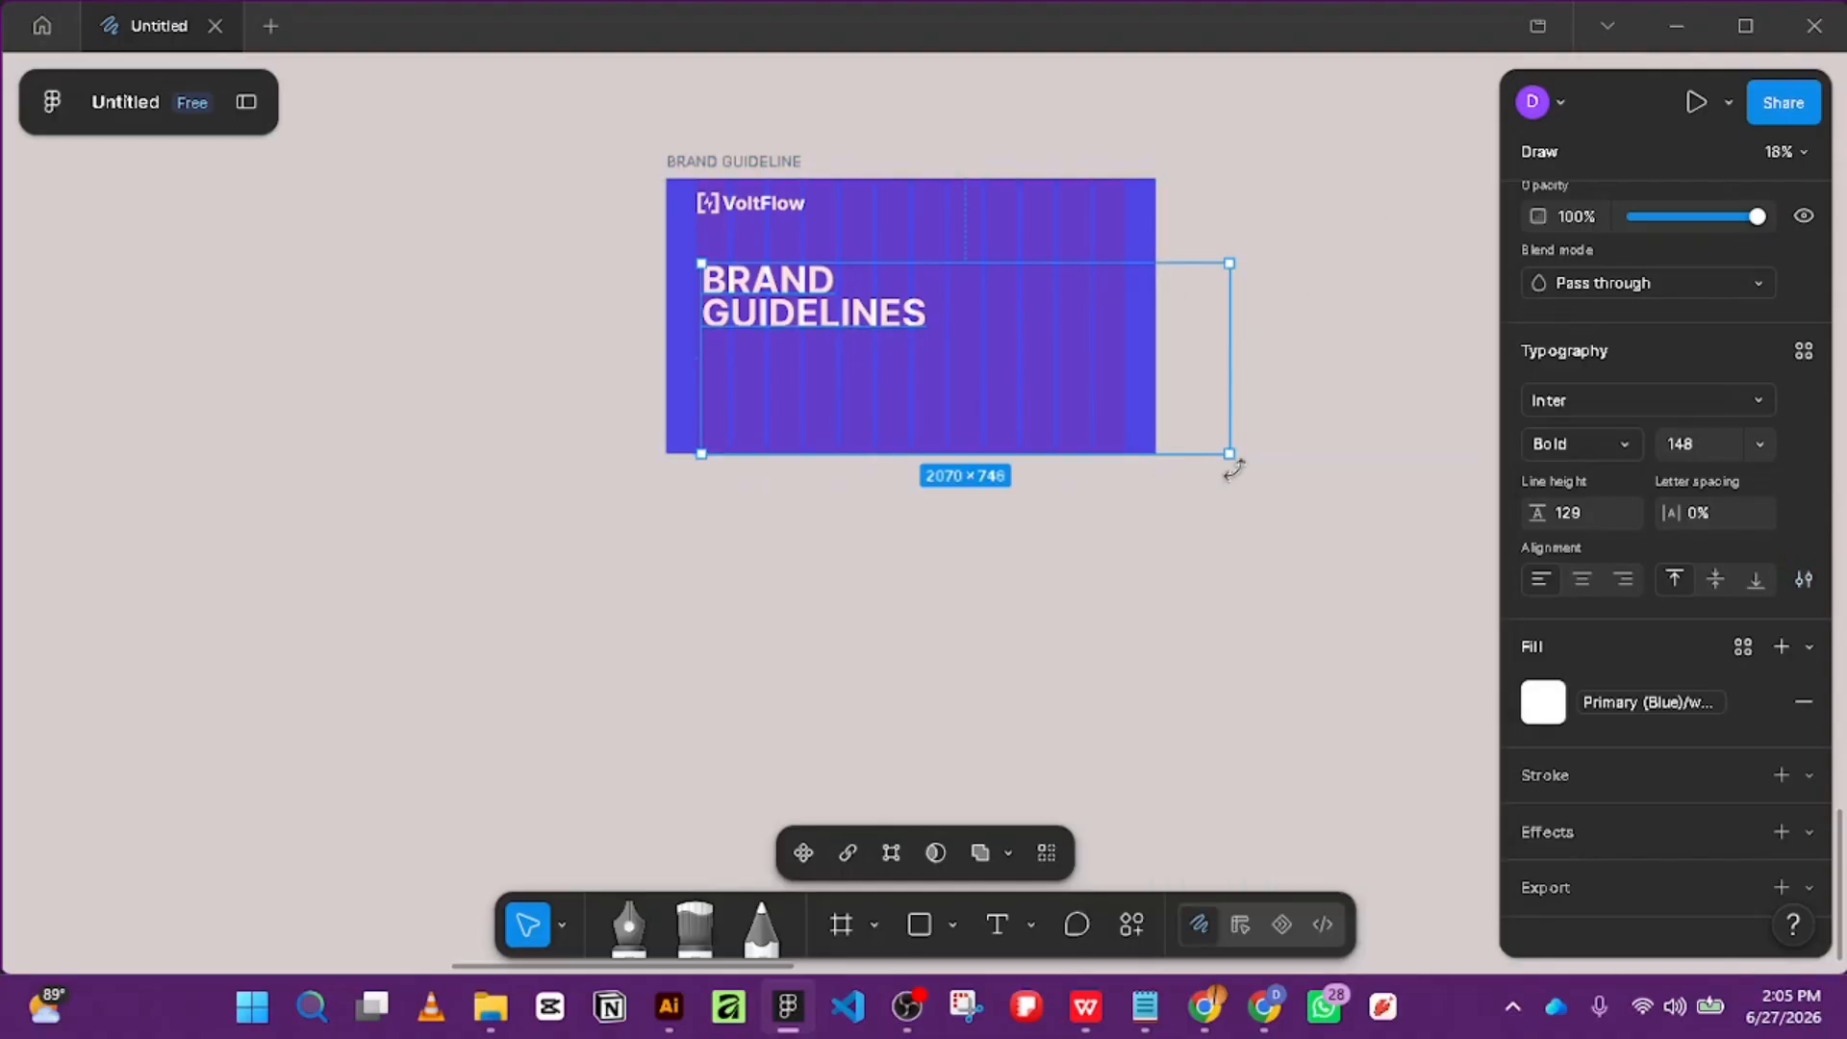
Shrink the title's text box to about 953 × 272 so it fits closely around the two lines of text.
{"action": "left_click_drag", "start_coordinate": [1130, 434], "coordinate": [942, 332]}
{"action": "scroll", "coordinate": [1712, 815], "scroll_direction": "down", "scroll_amount": 1}
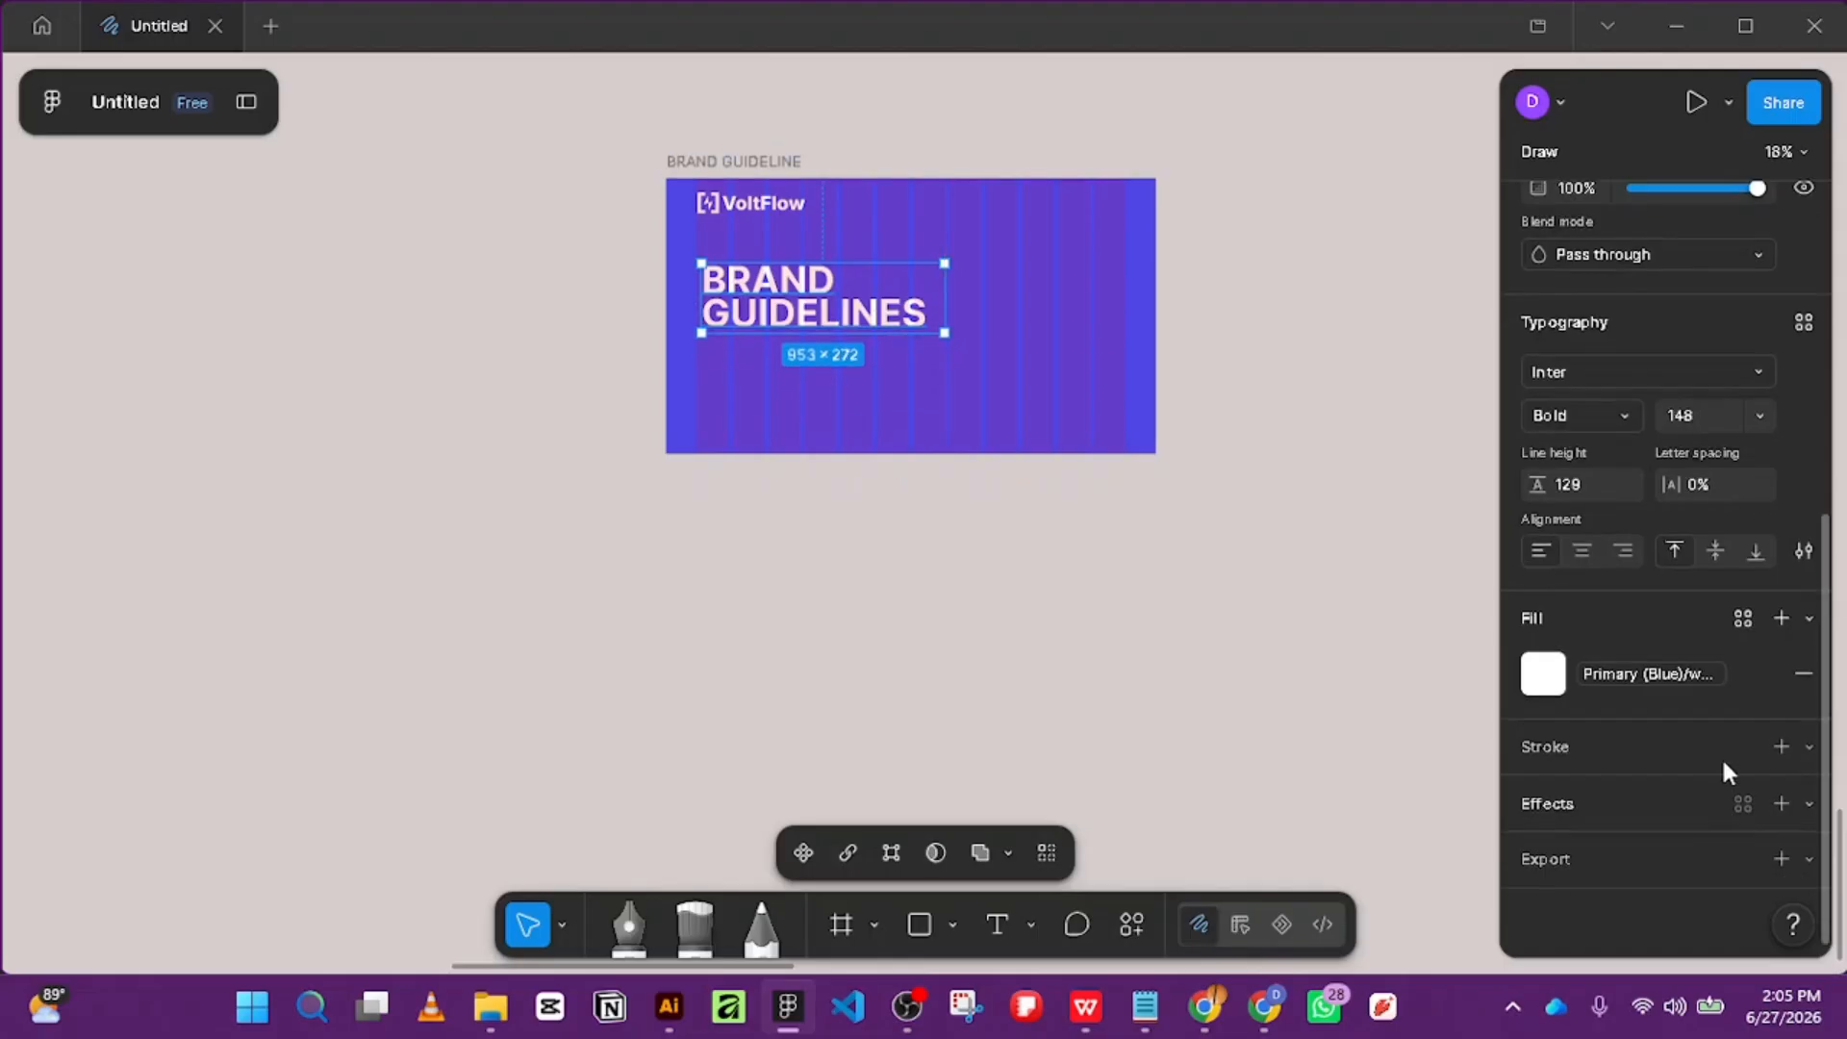
{"action": "scroll", "coordinate": [1712, 596], "scroll_direction": "up", "scroll_amount": 3}
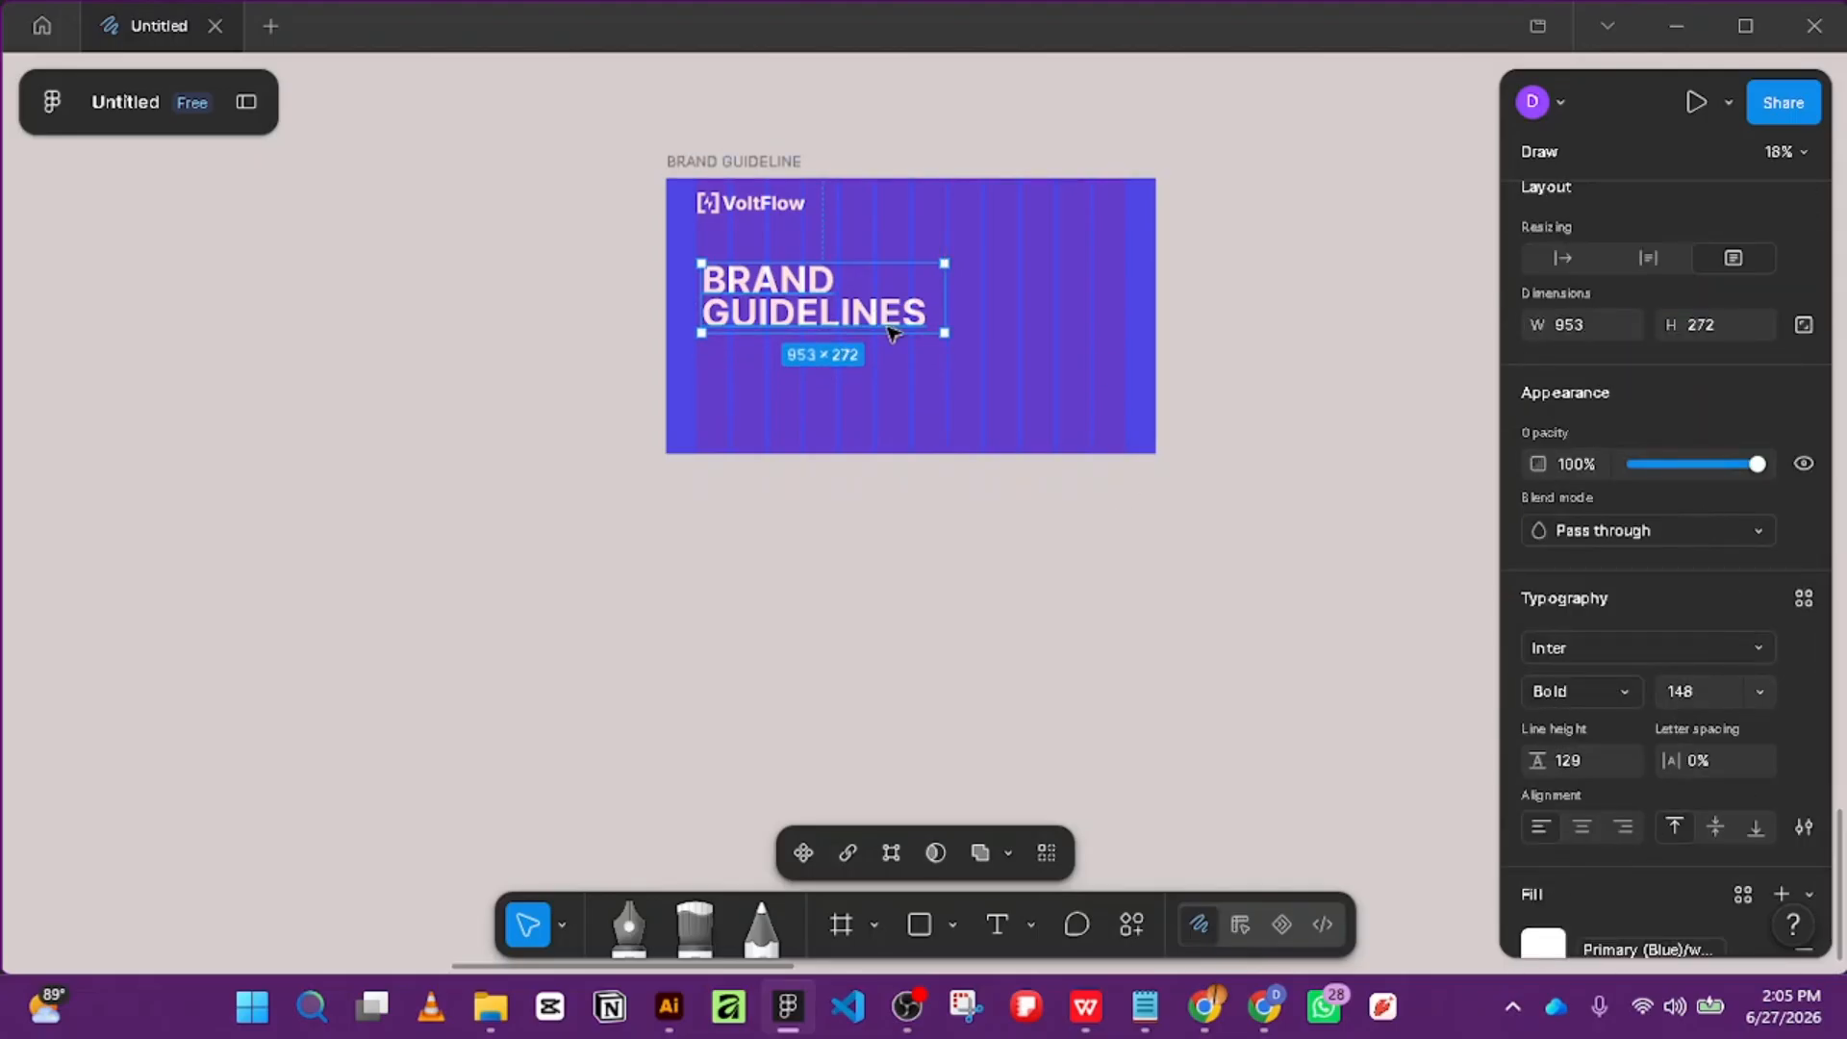
Adjust the BRAND GUIDELINES text box height to about 251 so it closely encloses both lines.
{"action": "left_click_drag", "start_coordinate": [902, 342], "coordinate": [901, 324]}
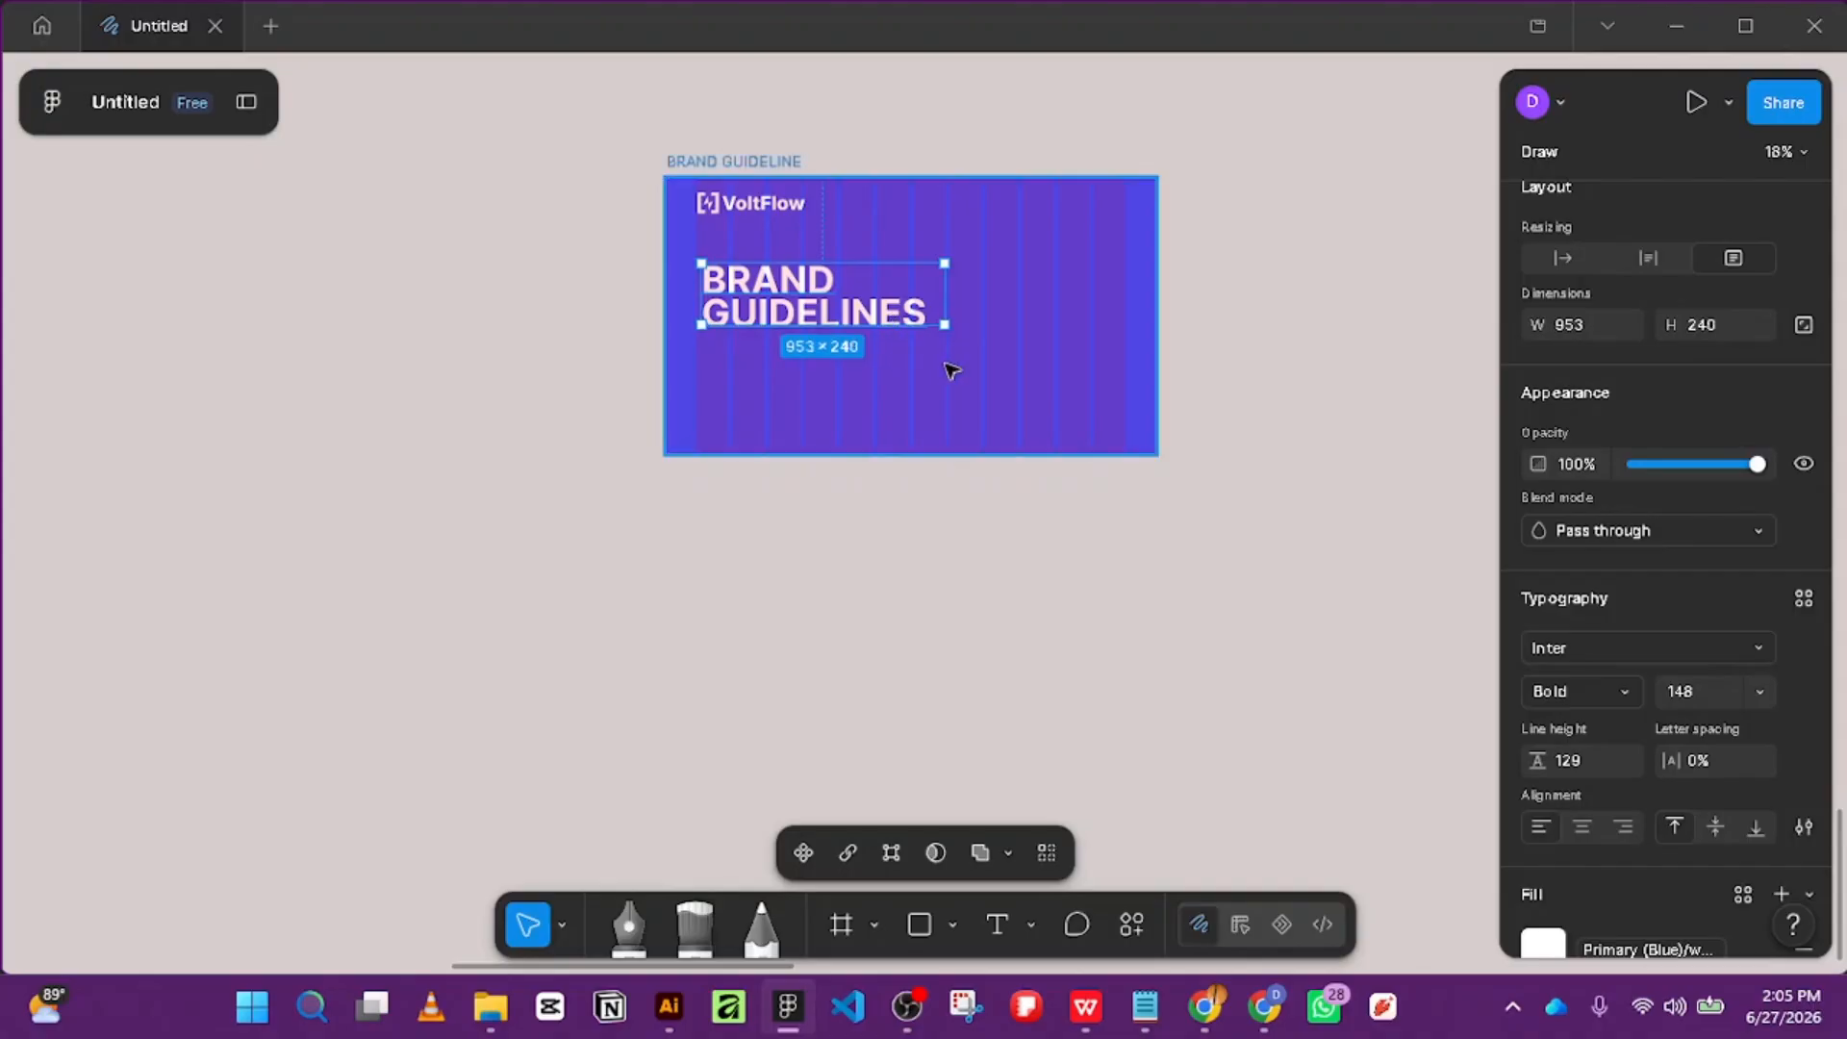
{"action": "scroll", "coordinate": [784, 294], "scroll_direction": "up", "scroll_amount": 5}
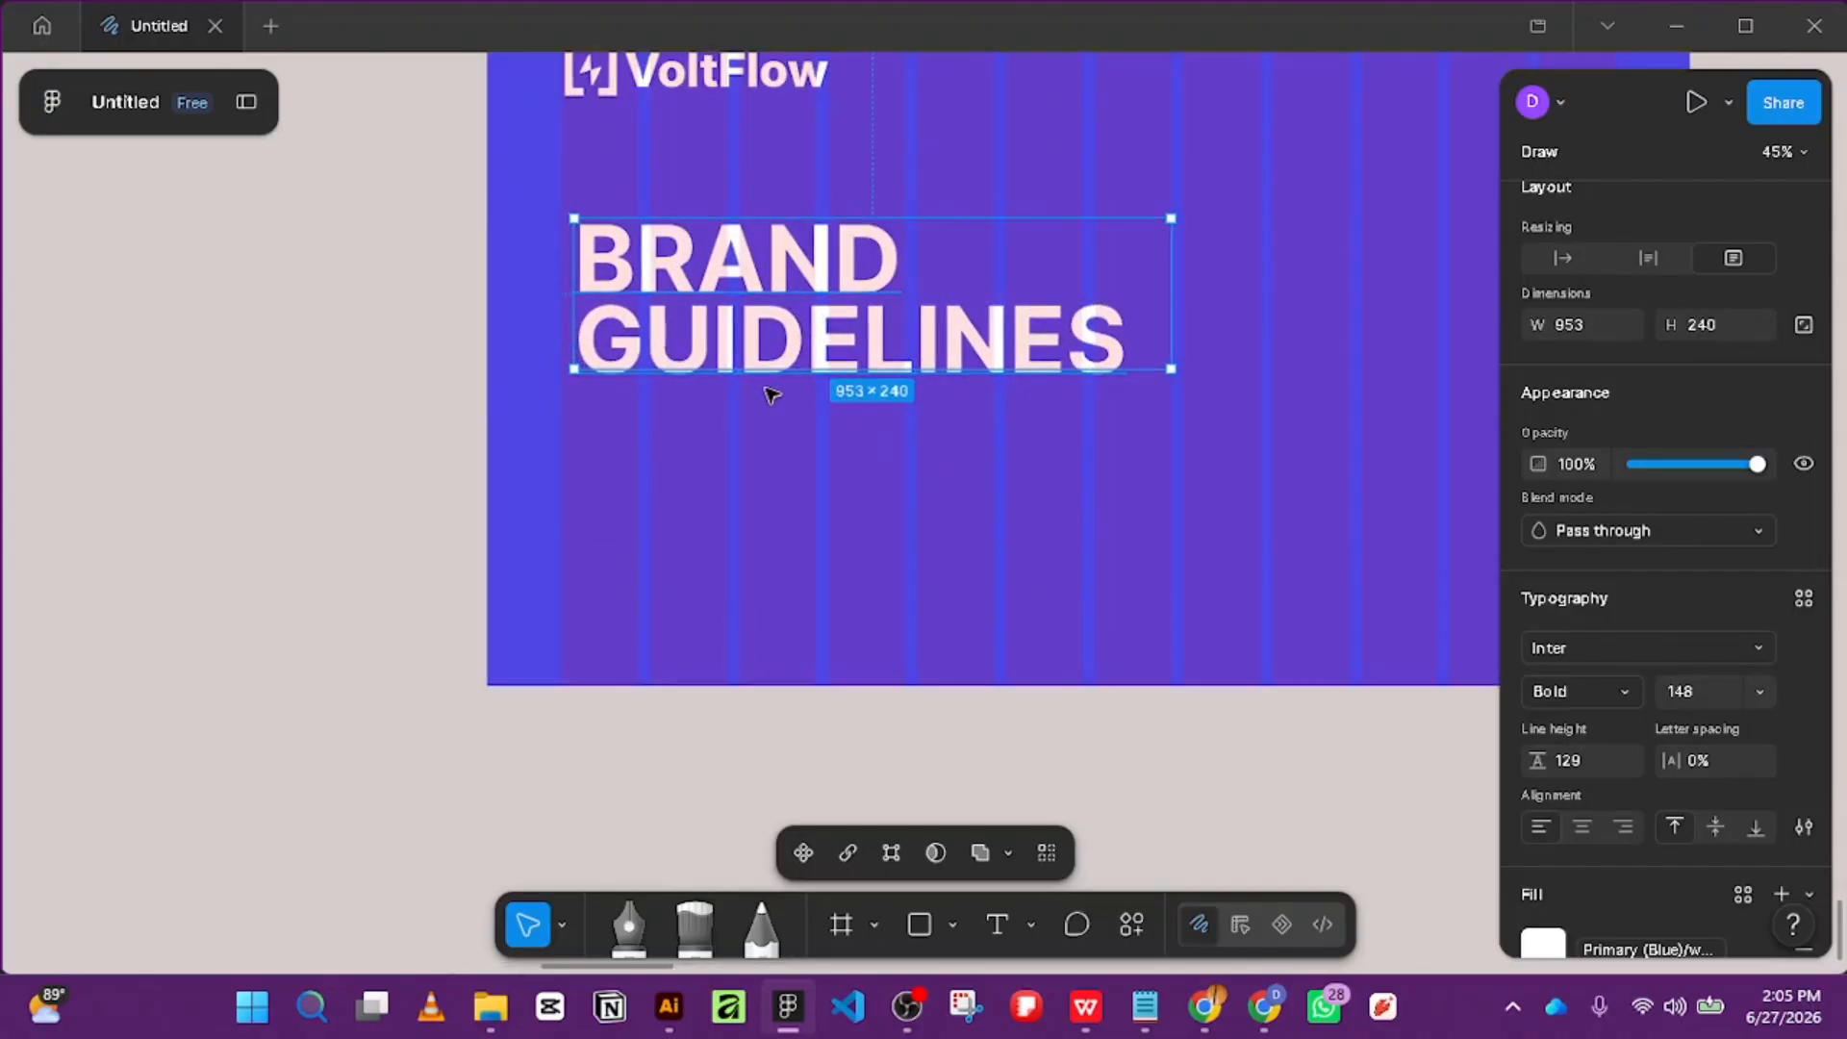
{"action": "mouse_move", "coordinate": [761, 373]}
{"action": "left_mouse_down"}
{"action": "mouse_move", "coordinate": [763, 400]}
{"action": "mouse_move", "coordinate": [758, 377]}
{"action": "left_mouse_up"}
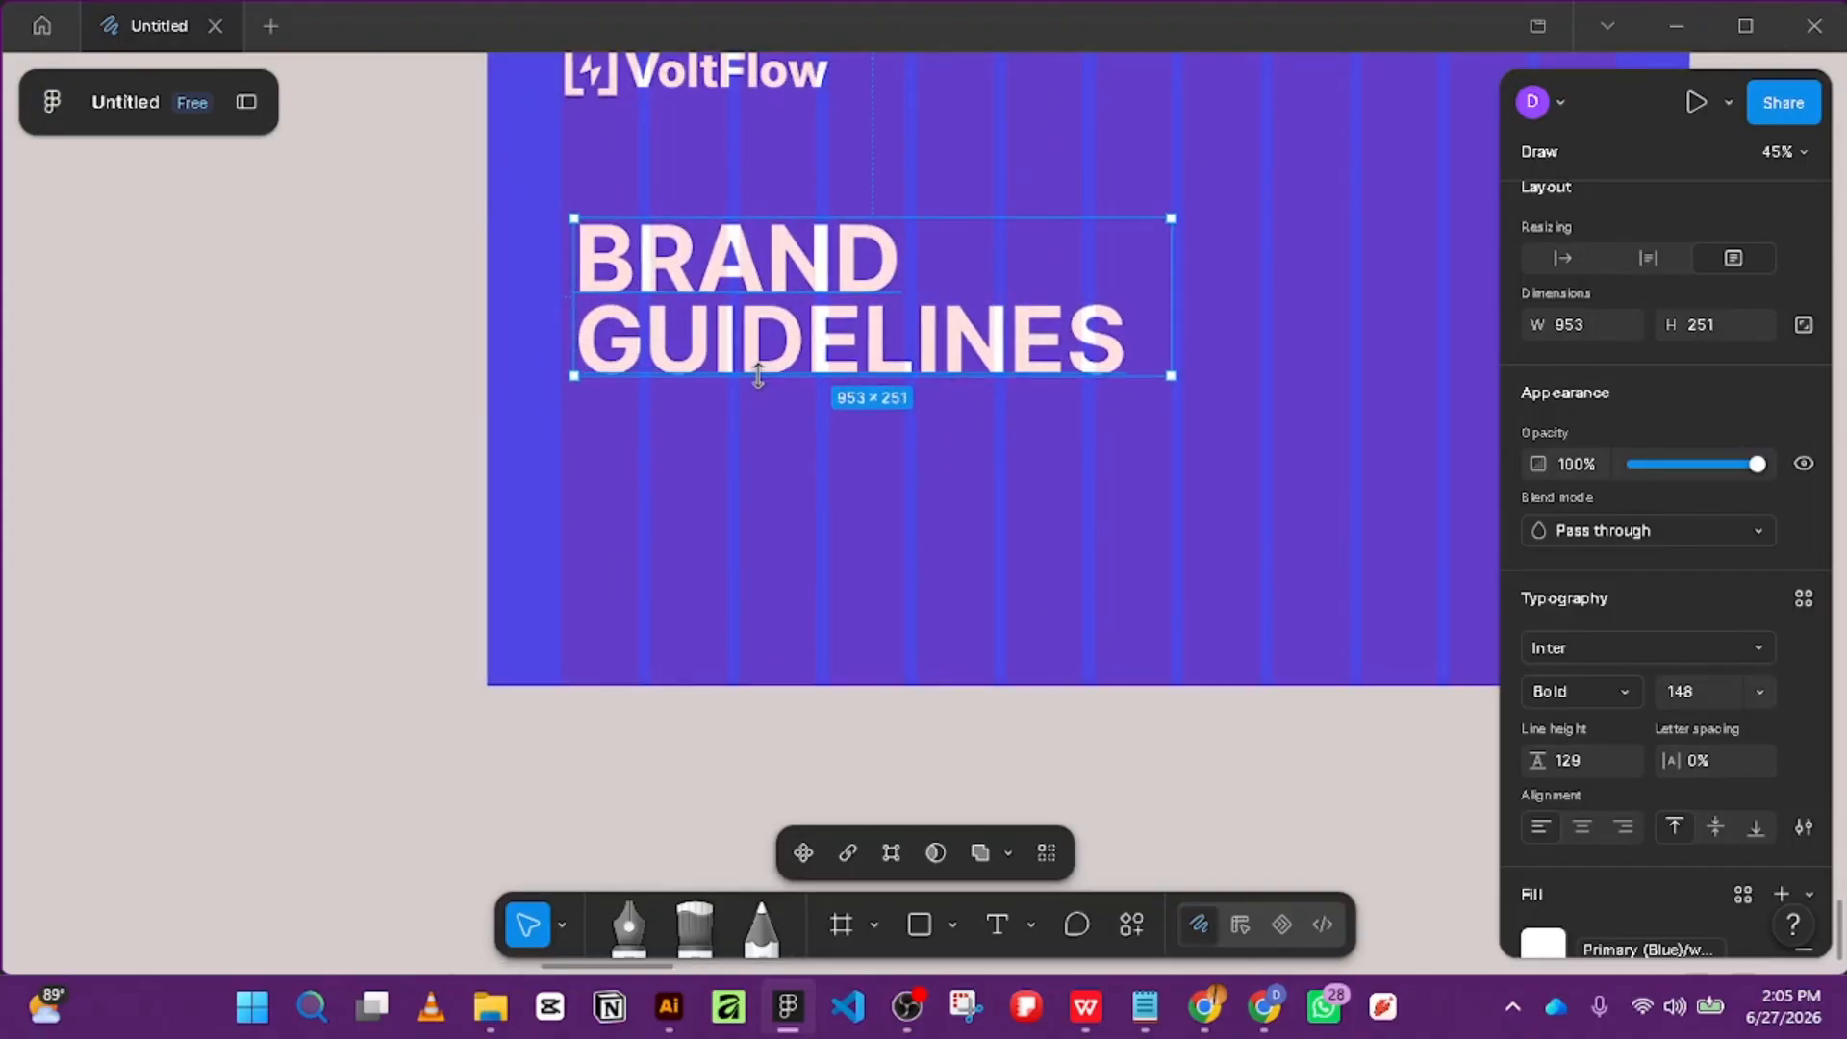
{"action": "scroll", "coordinate": [1801, 571], "scroll_direction": "down", "scroll_amount": 3}
{"action": "scroll", "coordinate": [1800, 571], "scroll_direction": "up", "scroll_amount": 3}
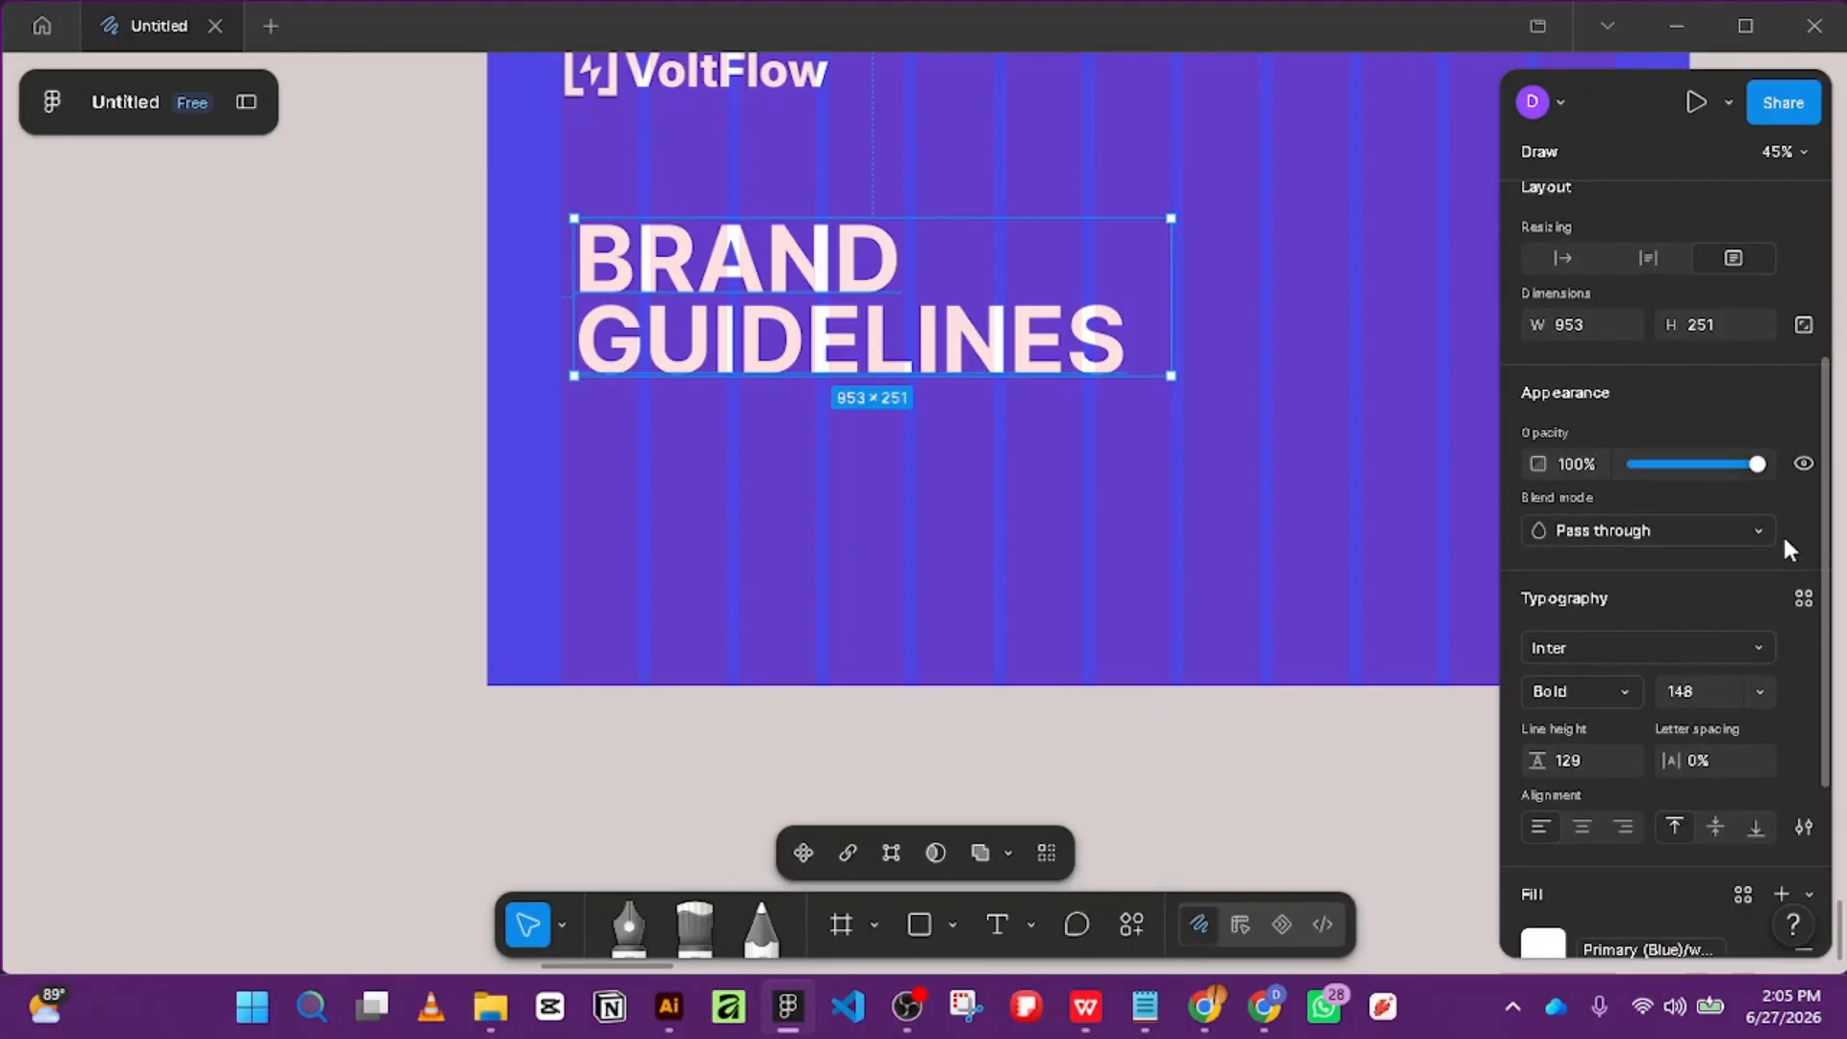
Center the title vertically in the frame and shift it left to about X 119, Y 414, under the logo's left edge.
{"action": "scroll", "coordinate": [1618, 787], "scroll_direction": "up", "scroll_amount": 3}
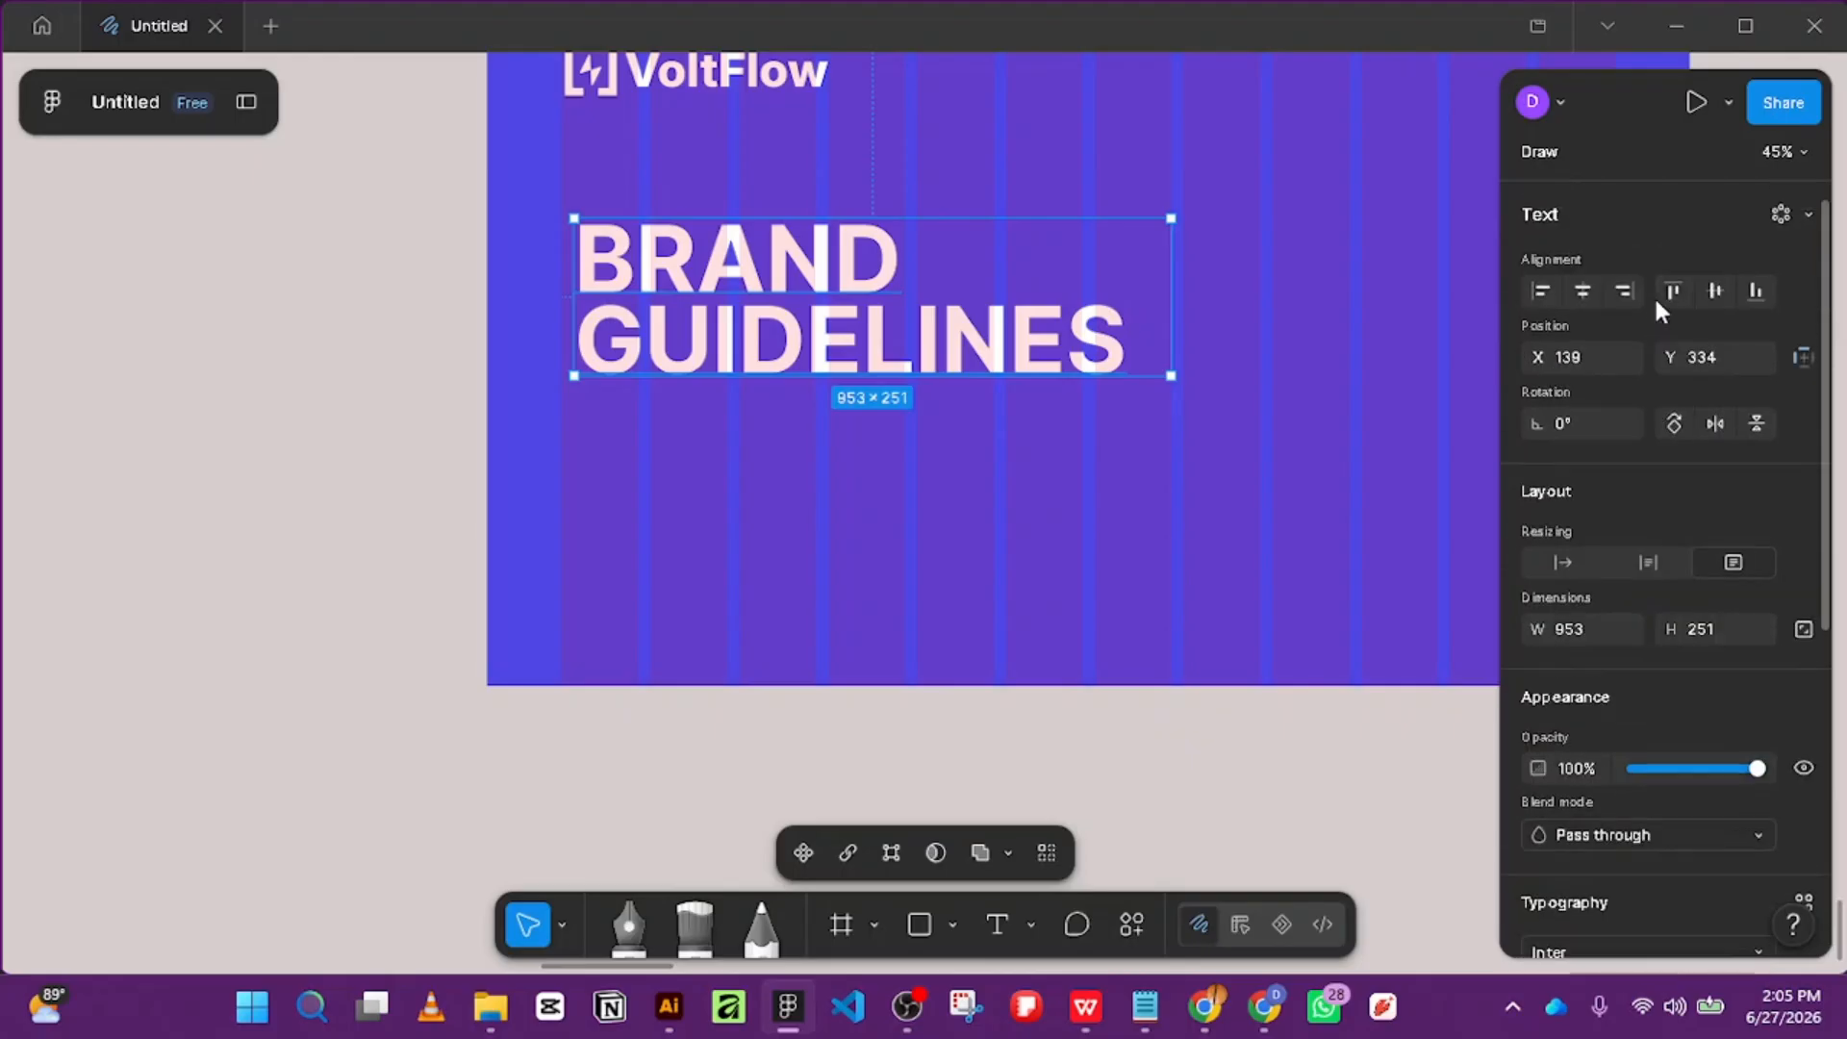
{"action": "left_click", "coordinate": [1713, 291]}
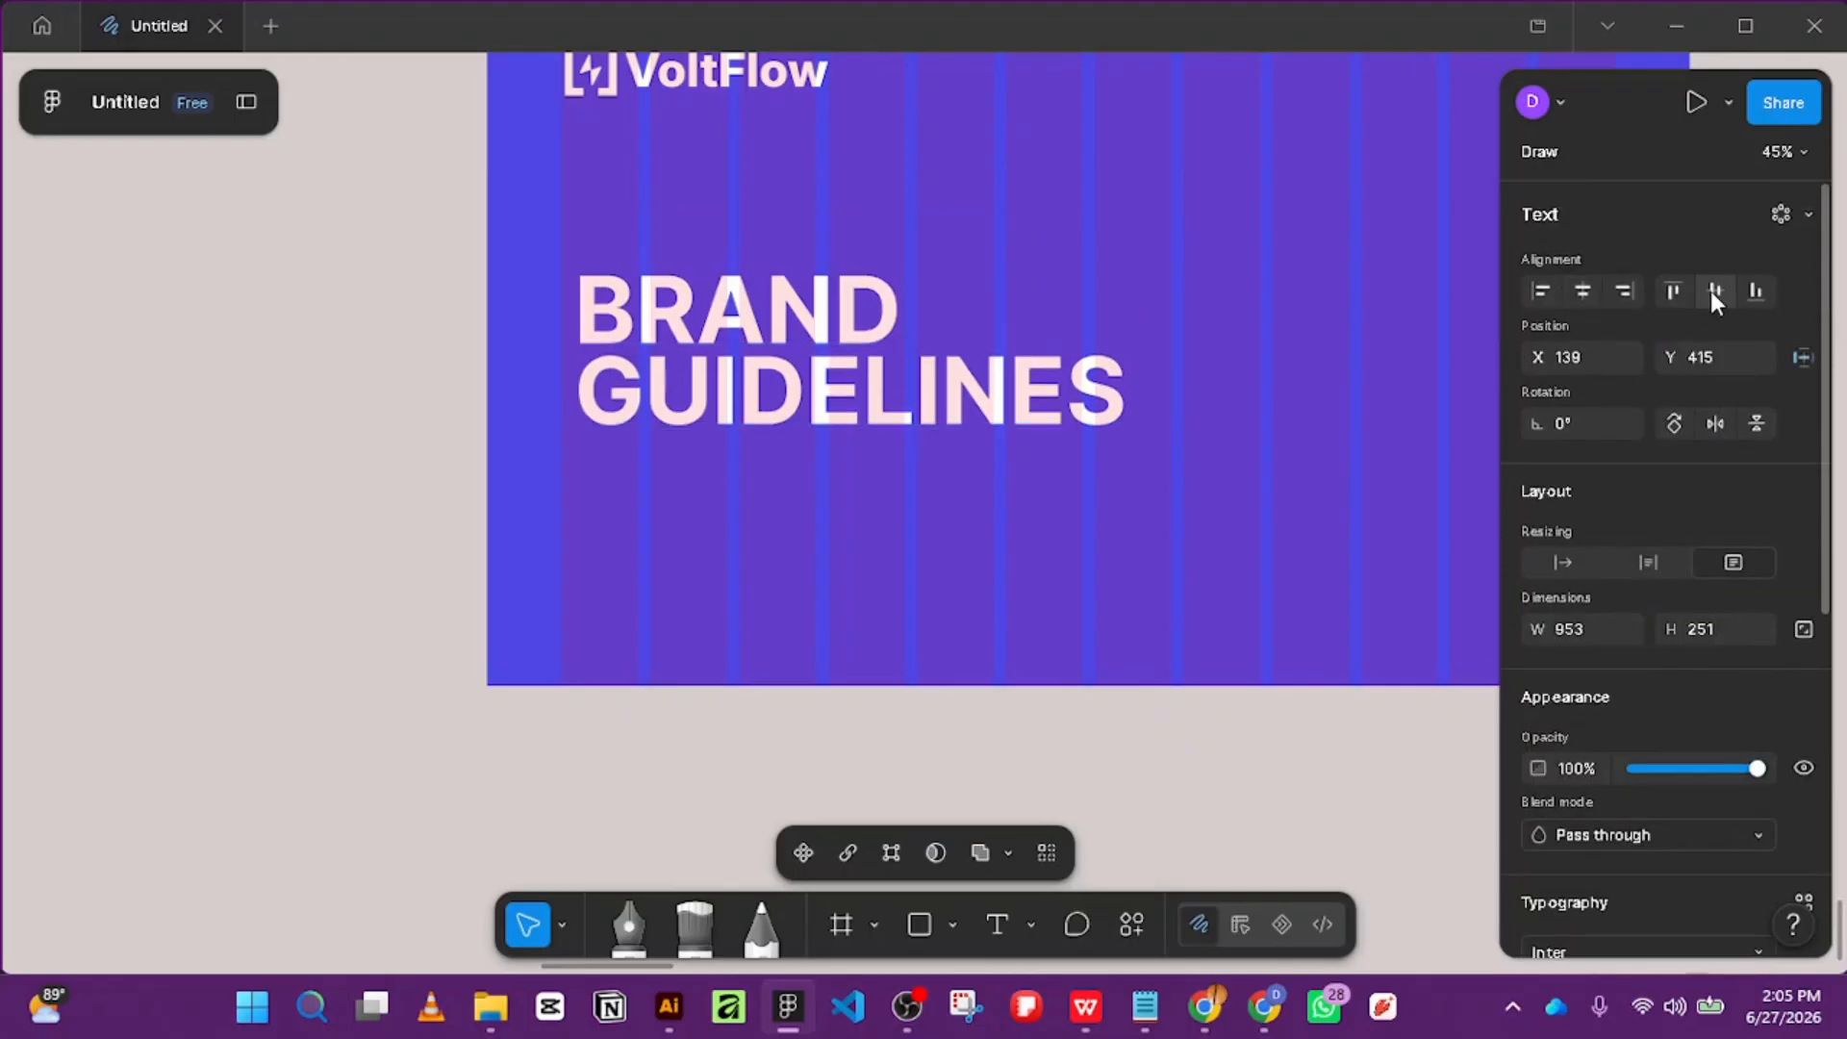
{"action": "scroll", "coordinate": [1001, 337], "scroll_direction": "down", "scroll_amount": 3}
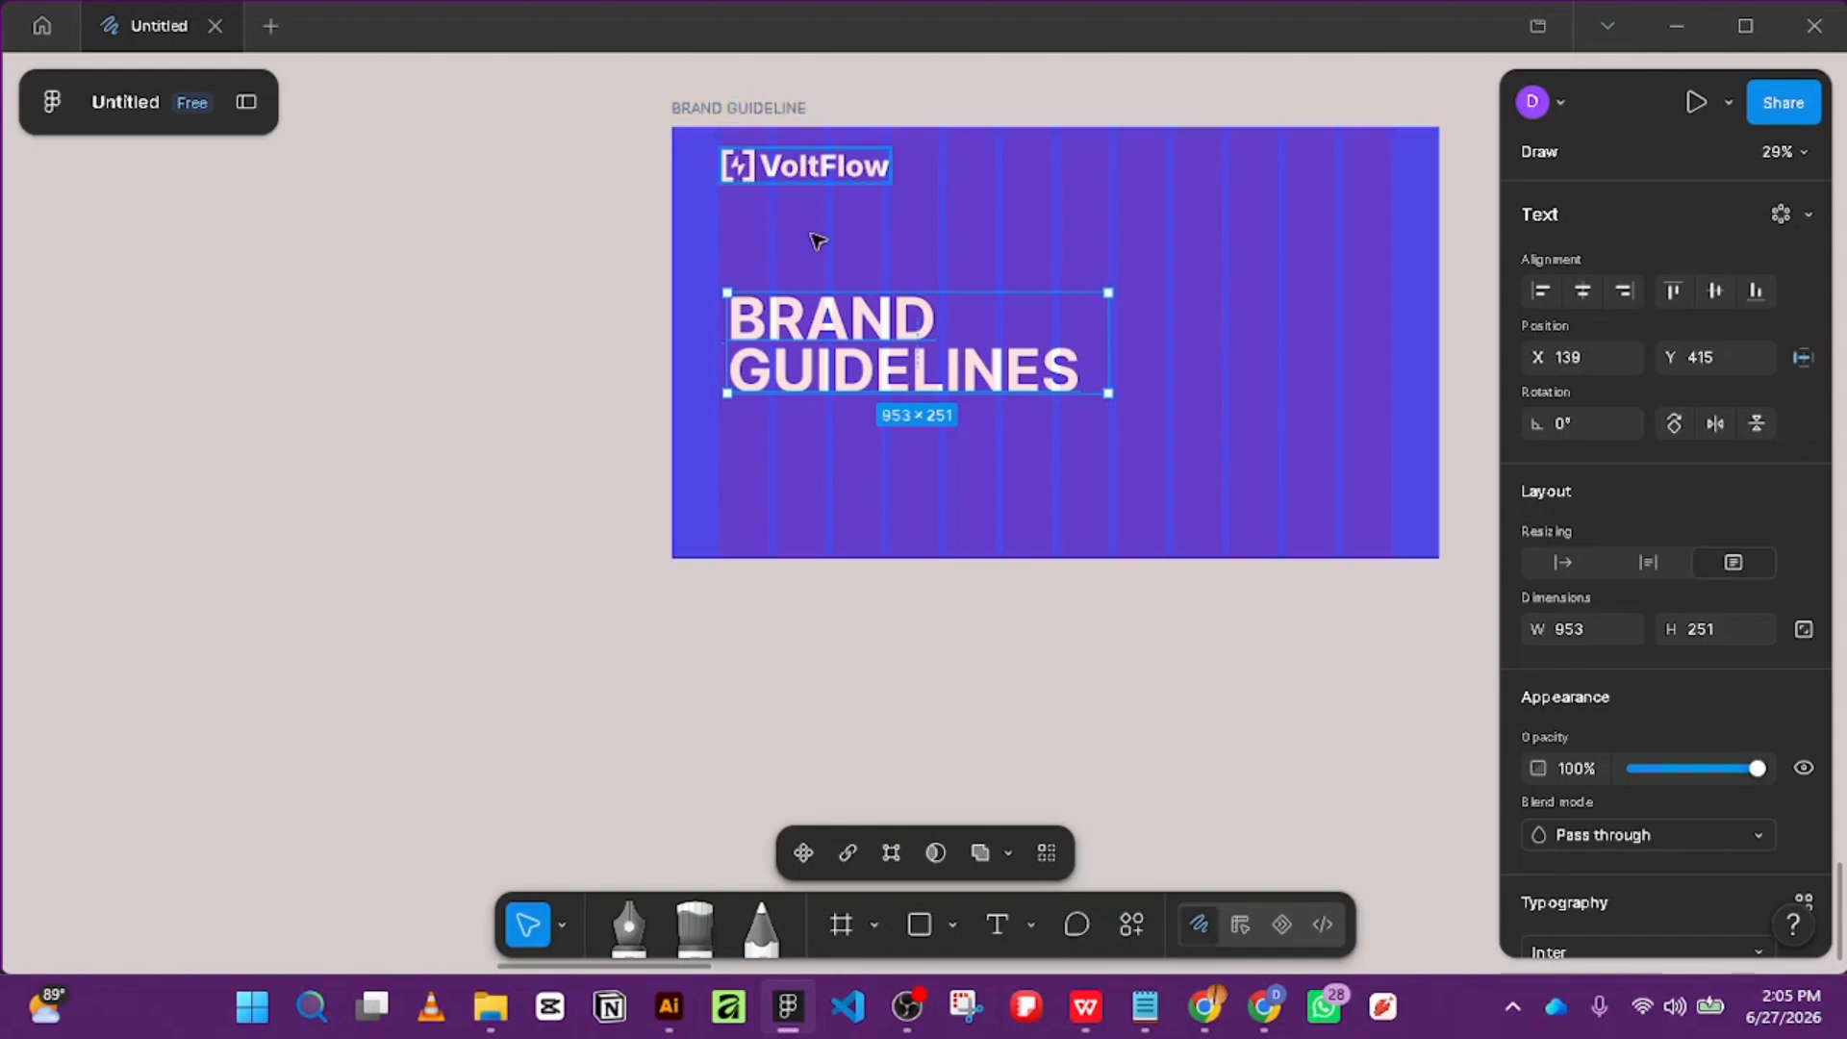
{"action": "left_click_drag", "start_coordinate": [809, 388], "coordinate": [801, 388]}
{"action": "scroll", "coordinate": [801, 387], "scroll_direction": "down", "scroll_amount": 4}
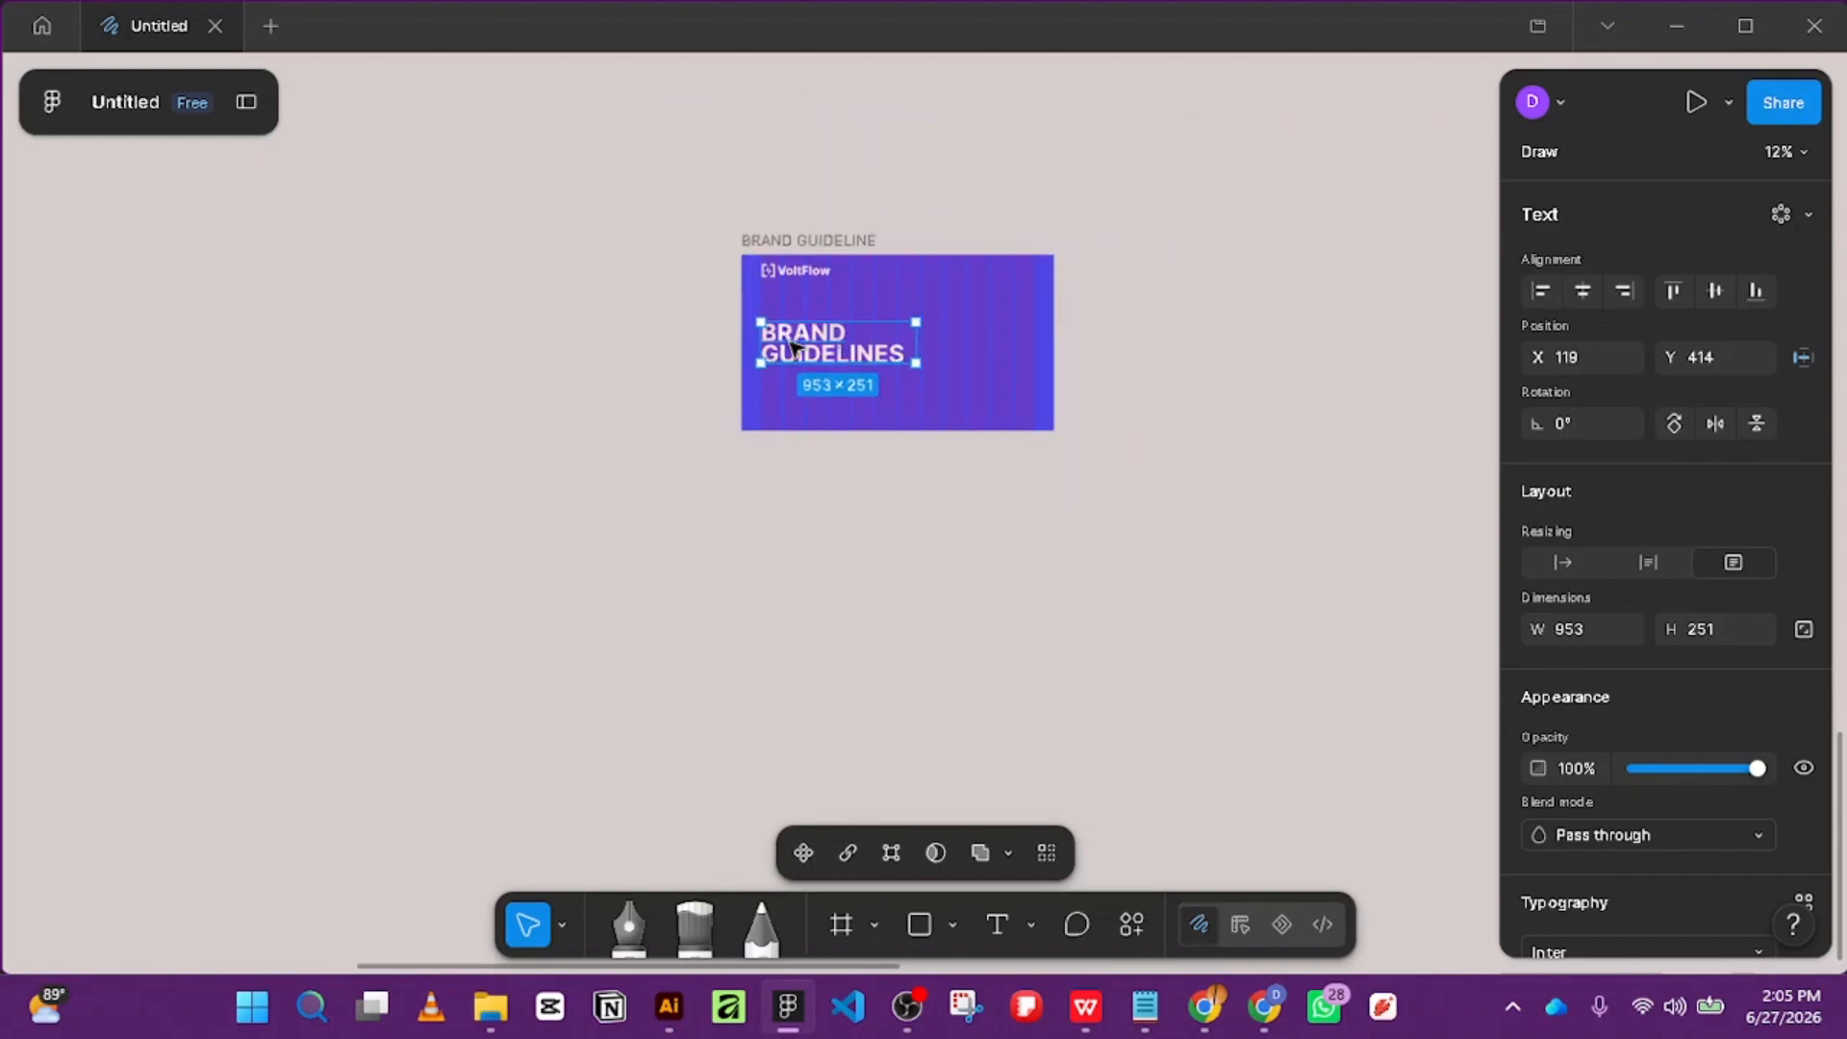
Examine the reference Brand Guidelines cover in the sample board for its logo, title and year placement.
{"action": "scroll", "coordinate": [619, 160], "scroll_direction": "up", "scroll_amount": 4}
{"action": "scroll", "coordinate": [623, 177], "scroll_direction": "down", "scroll_amount": 4}
{"action": "scroll", "coordinate": [904, 293], "scroll_direction": "down", "scroll_amount": 3}
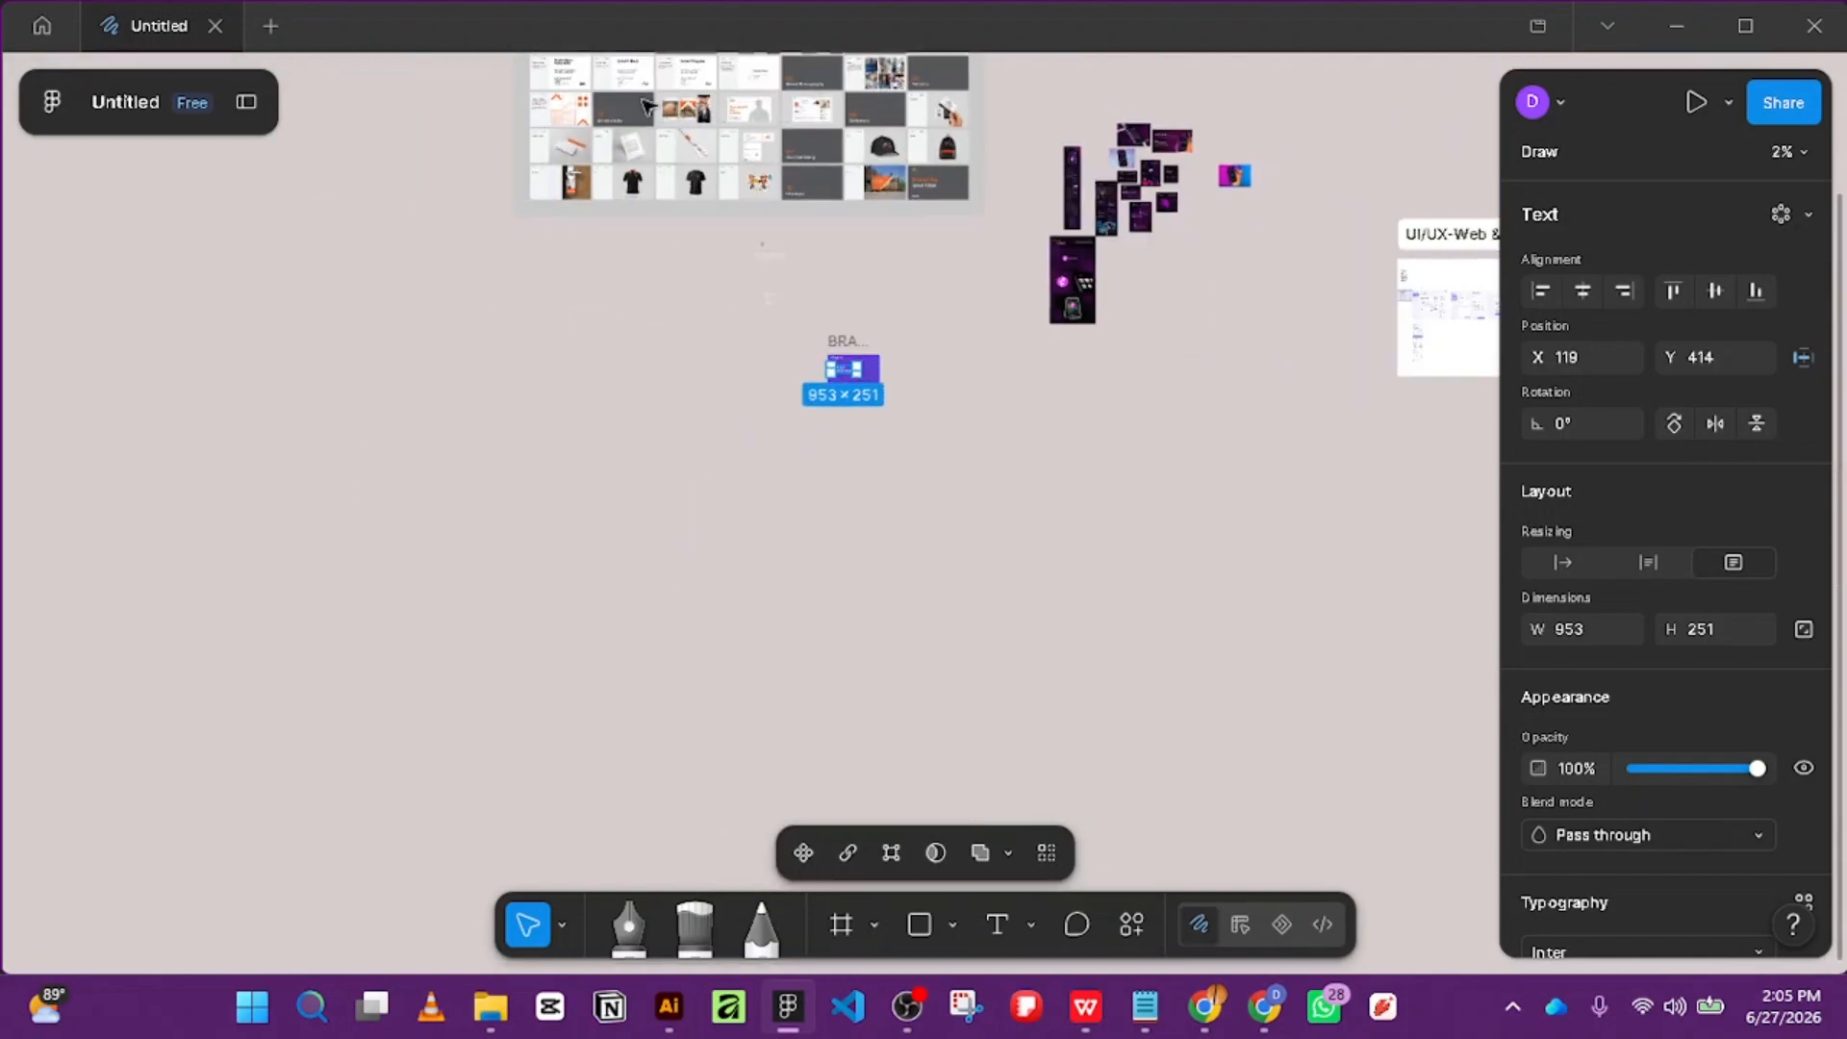
{"action": "scroll", "coordinate": [614, 79], "scroll_direction": "up", "scroll_amount": 2}
{"action": "scroll", "coordinate": [577, 161], "scroll_direction": "up", "scroll_amount": 3}
{"action": "scroll", "coordinate": [526, 123], "scroll_direction": "up", "scroll_amount": 8}
{"action": "scroll", "coordinate": [503, 770], "scroll_direction": "up", "scroll_amount": 10}
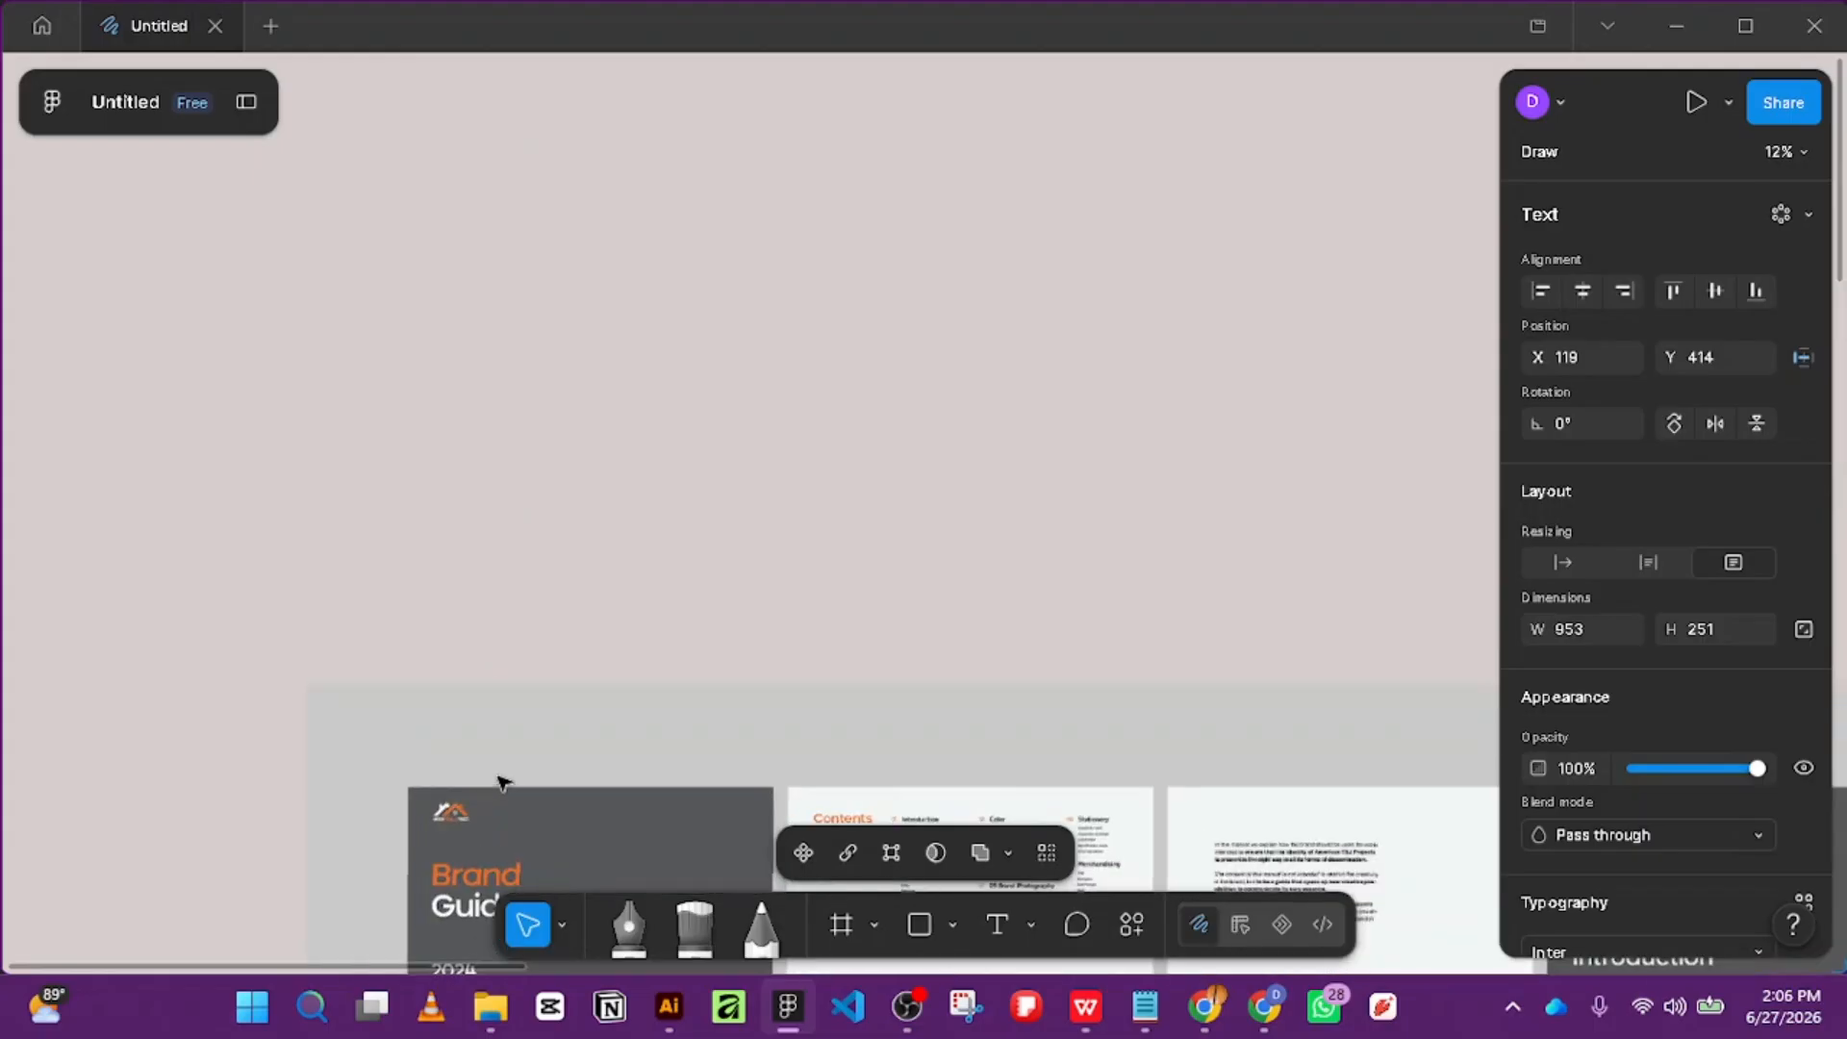
{"action": "scroll", "coordinate": [482, 165], "scroll_direction": "up", "scroll_amount": 5}
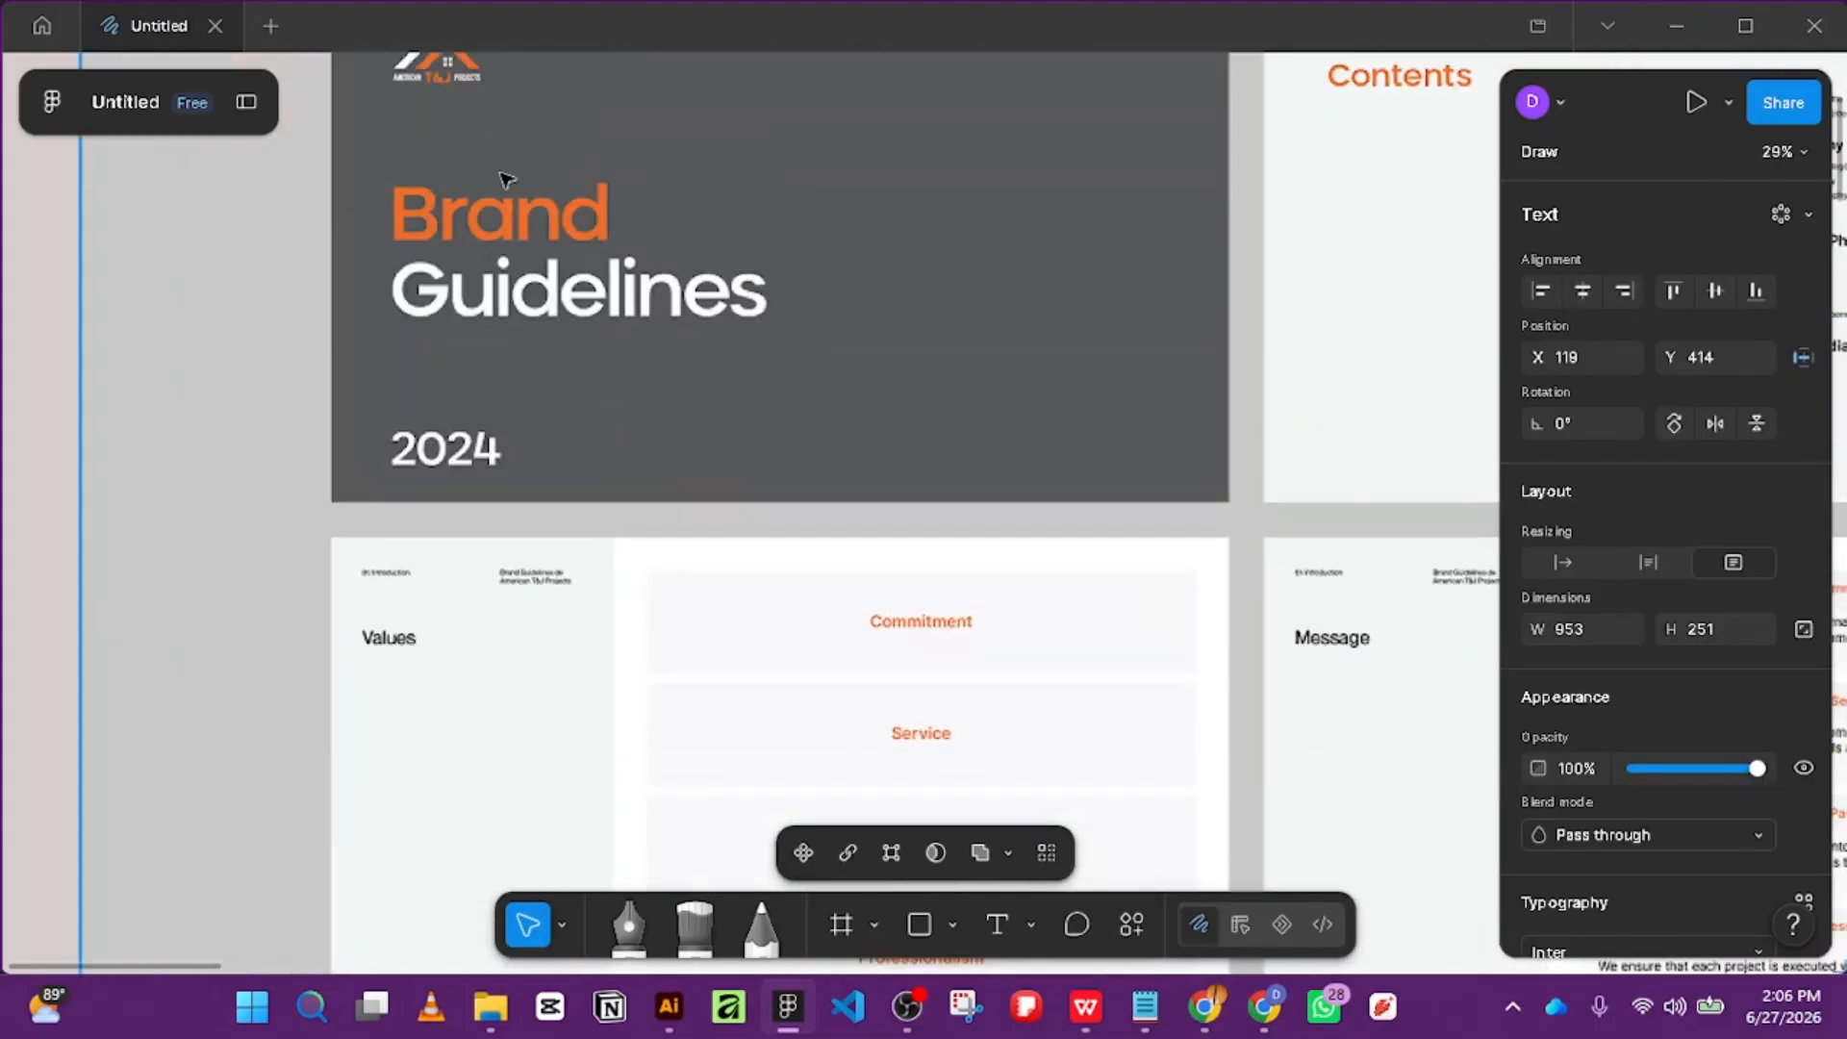
{"action": "scroll", "coordinate": [503, 180], "scroll_direction": "down", "scroll_amount": 10}
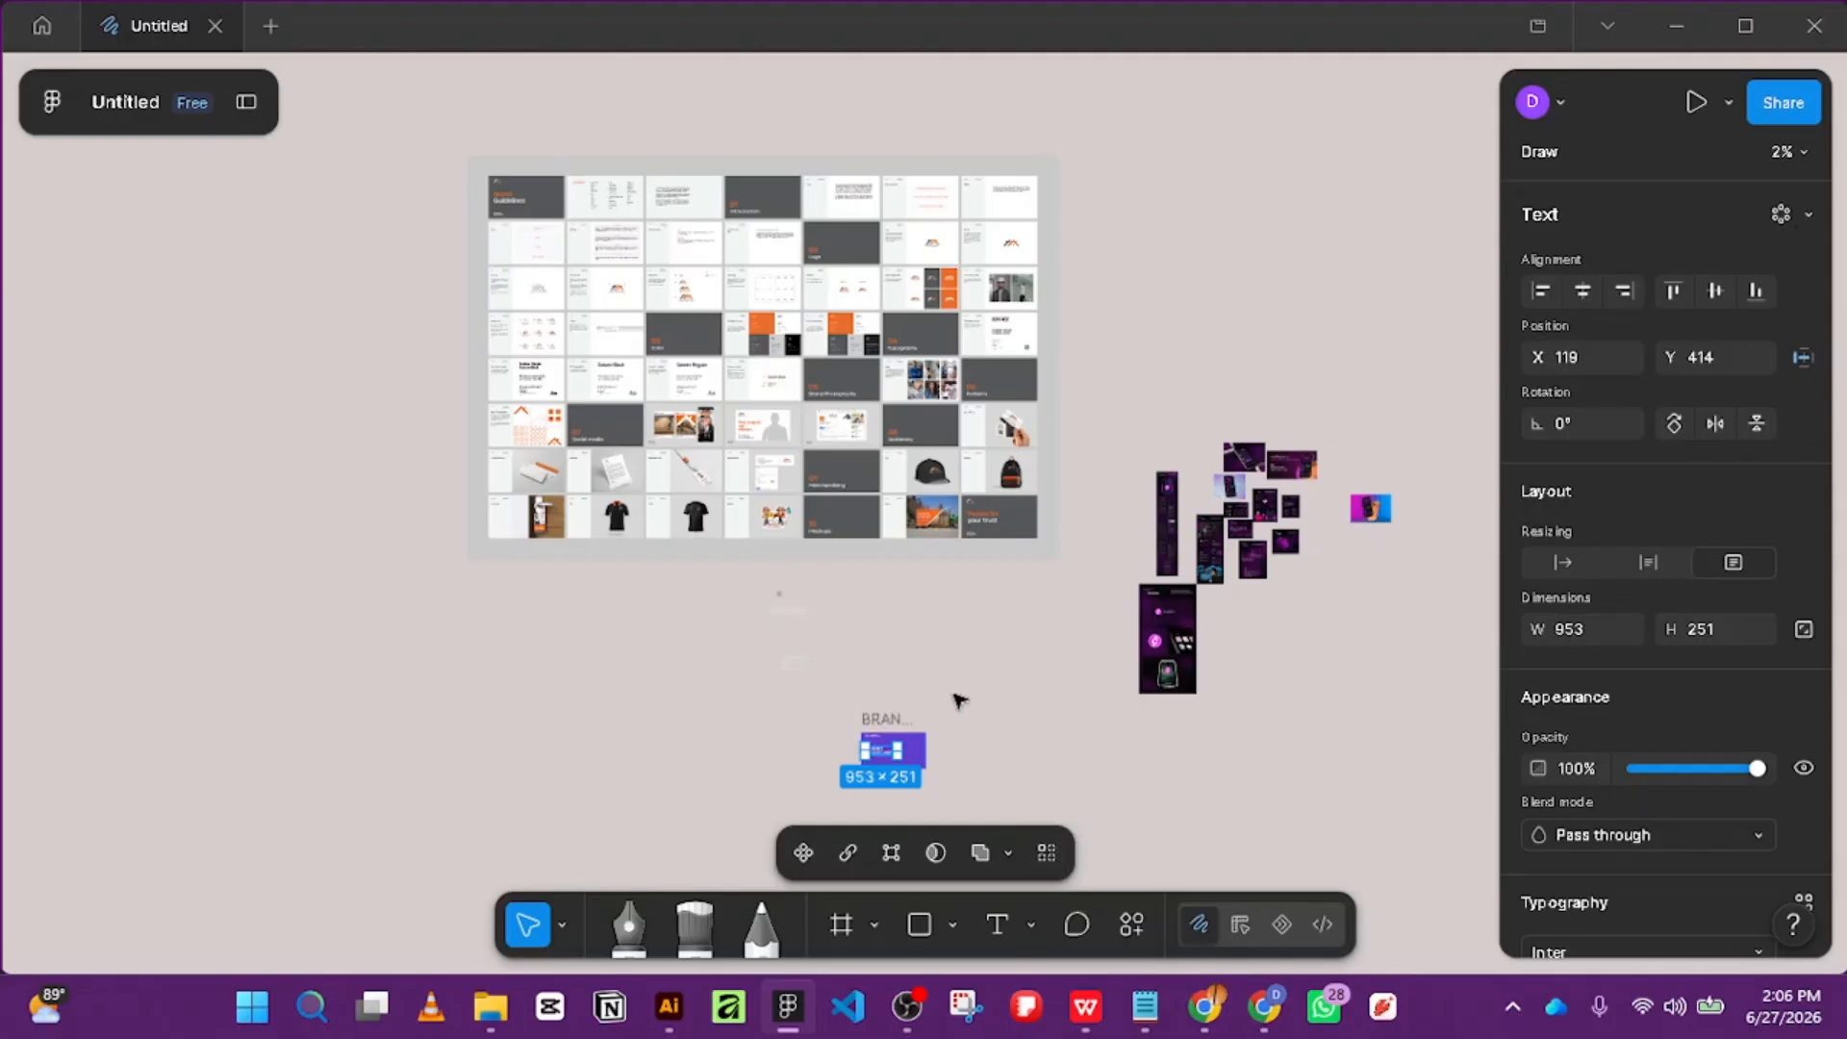
{"action": "scroll", "coordinate": [943, 578], "scroll_direction": "down", "scroll_amount": 3}
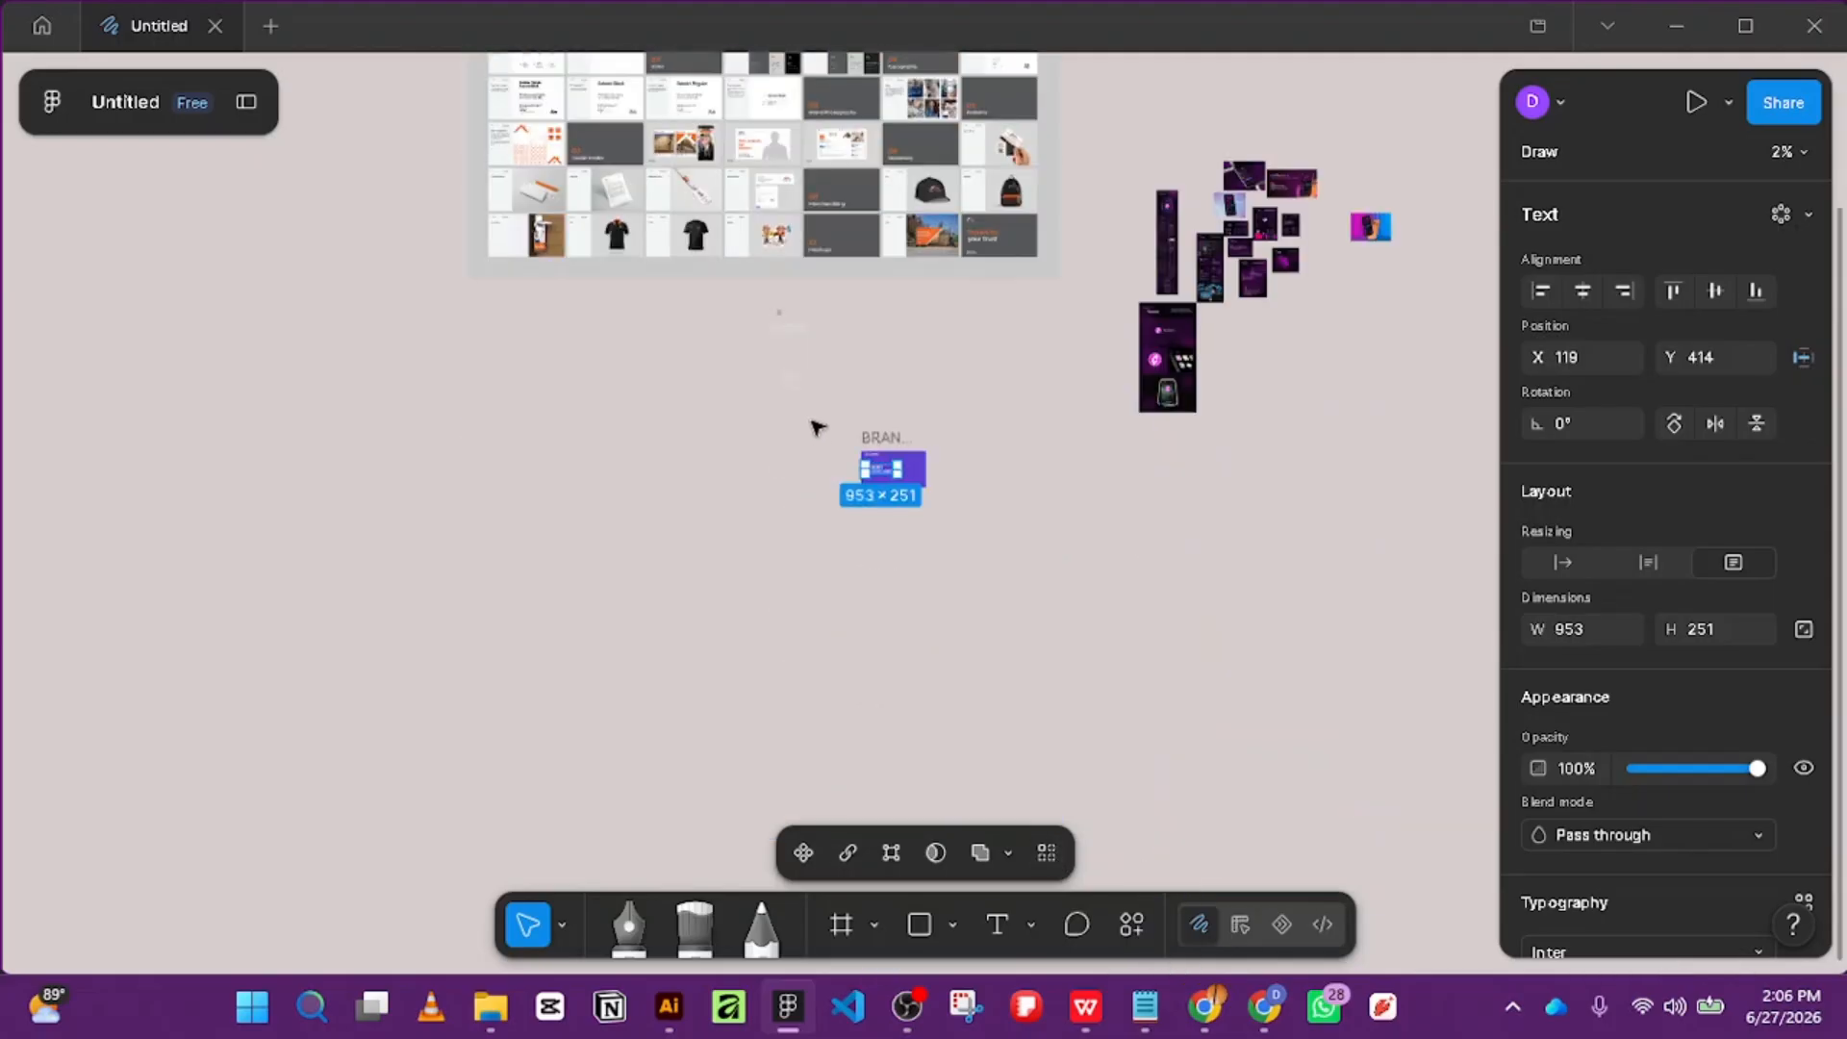
Move the 1365 × 2304 content notes image down to about X -20143, Y -2134.
{"action": "scroll", "coordinate": [806, 368], "scroll_direction": "up", "scroll_amount": 4}
{"action": "scroll", "coordinate": [812, 436], "scroll_direction": "up", "scroll_amount": 5}
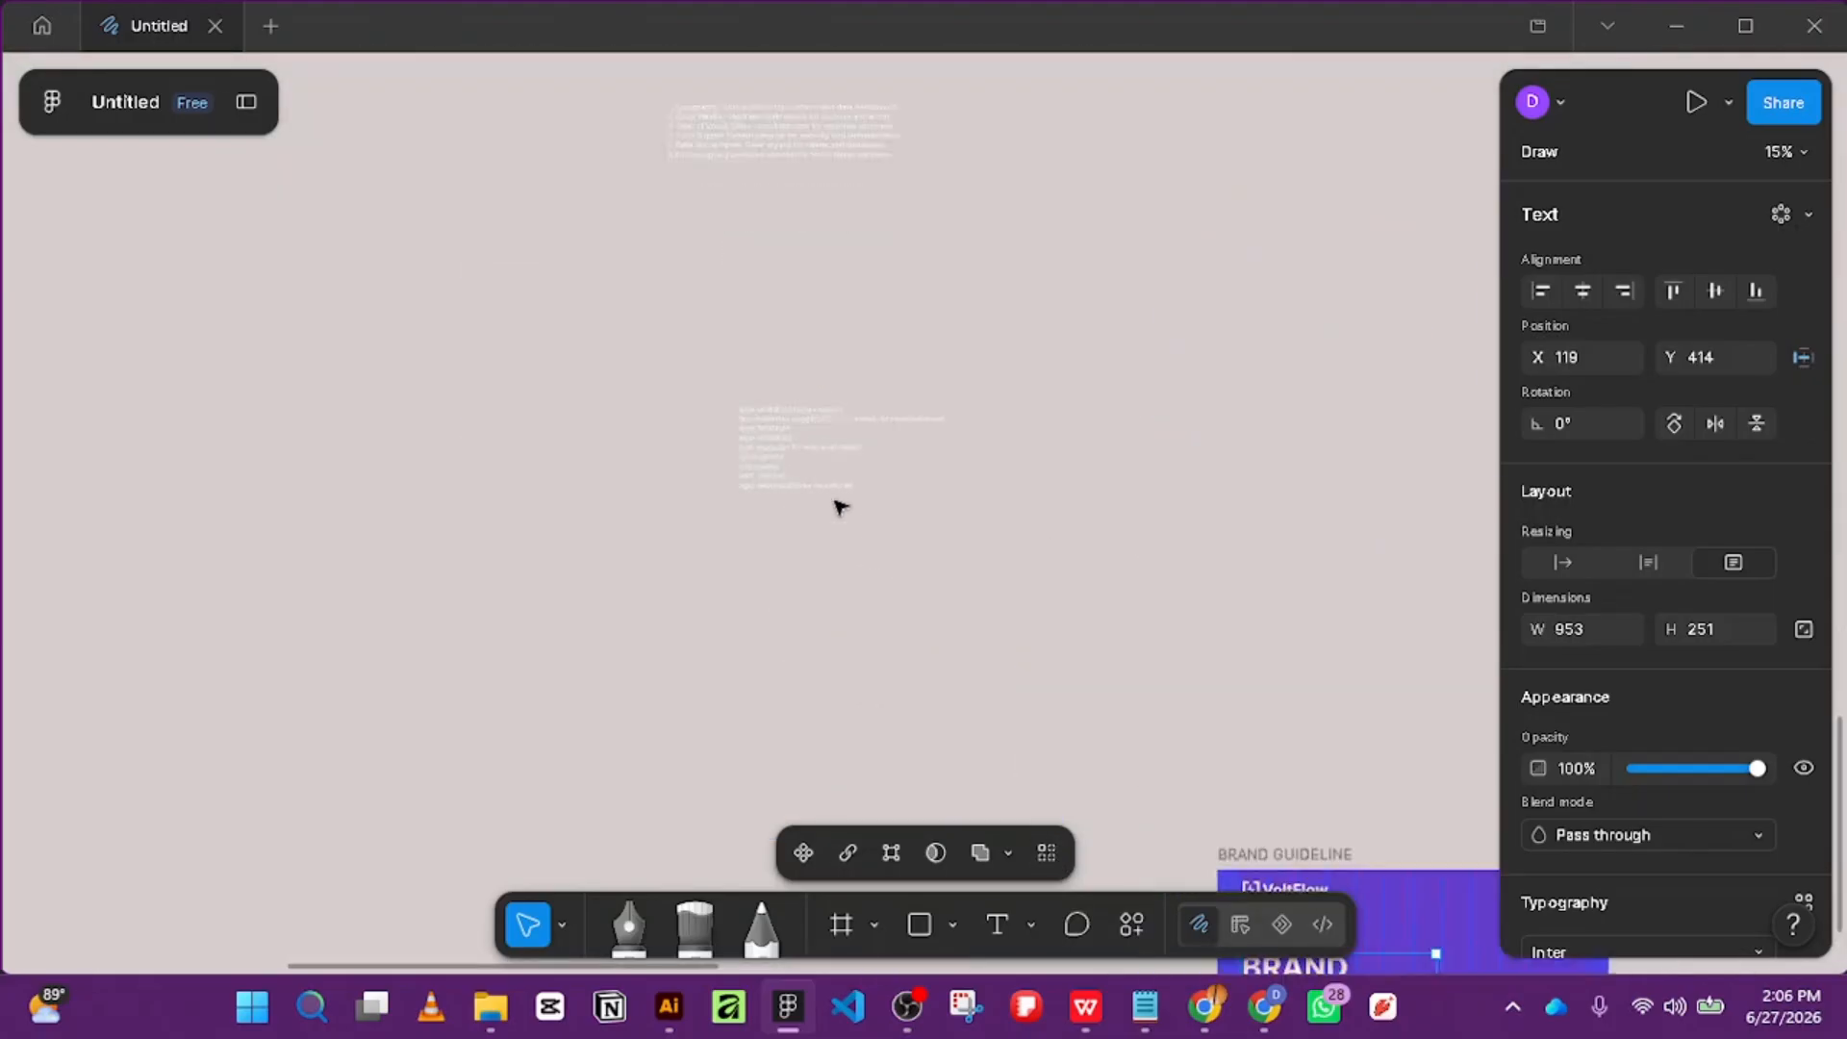
{"action": "left_click", "coordinate": [923, 524]}
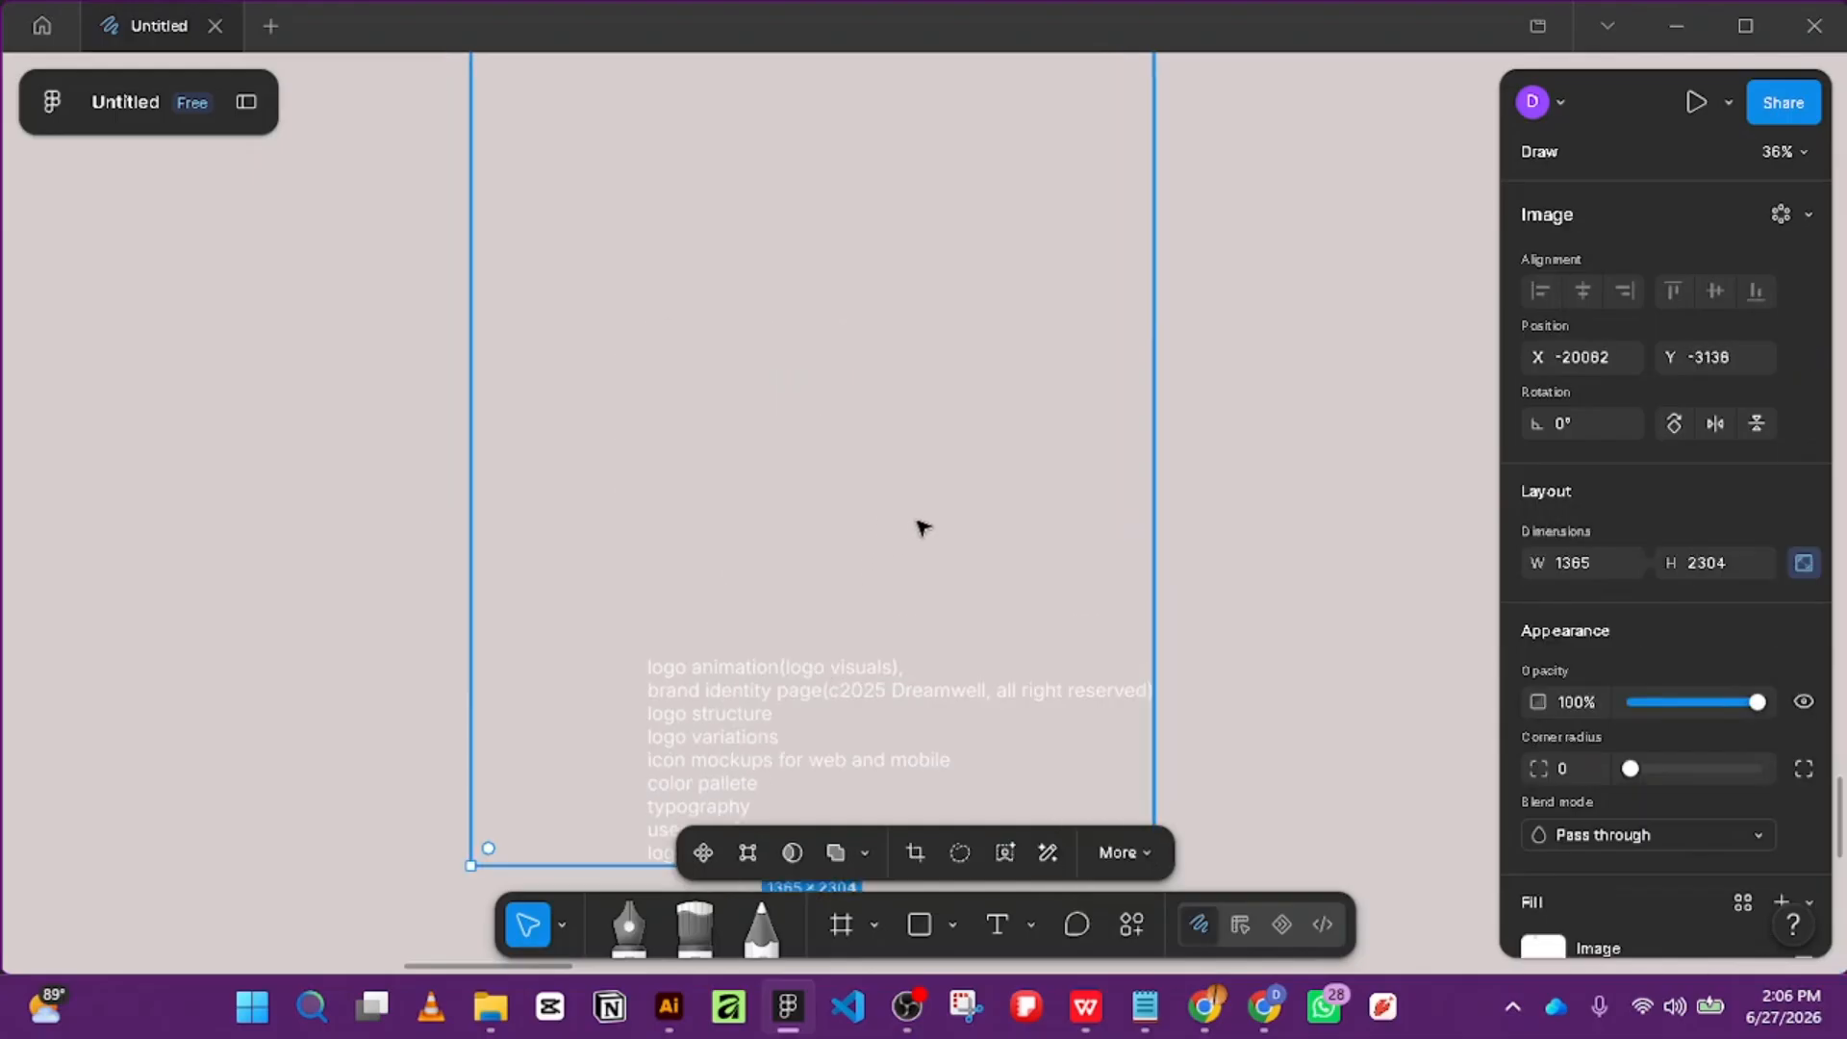
{"action": "scroll", "coordinate": [923, 524], "scroll_direction": "down", "scroll_amount": 4}
{"action": "left_click_drag", "start_coordinate": [878, 305], "coordinate": [865, 504]}
{"action": "scroll", "coordinate": [866, 504], "scroll_direction": "up", "scroll_amount": 2}
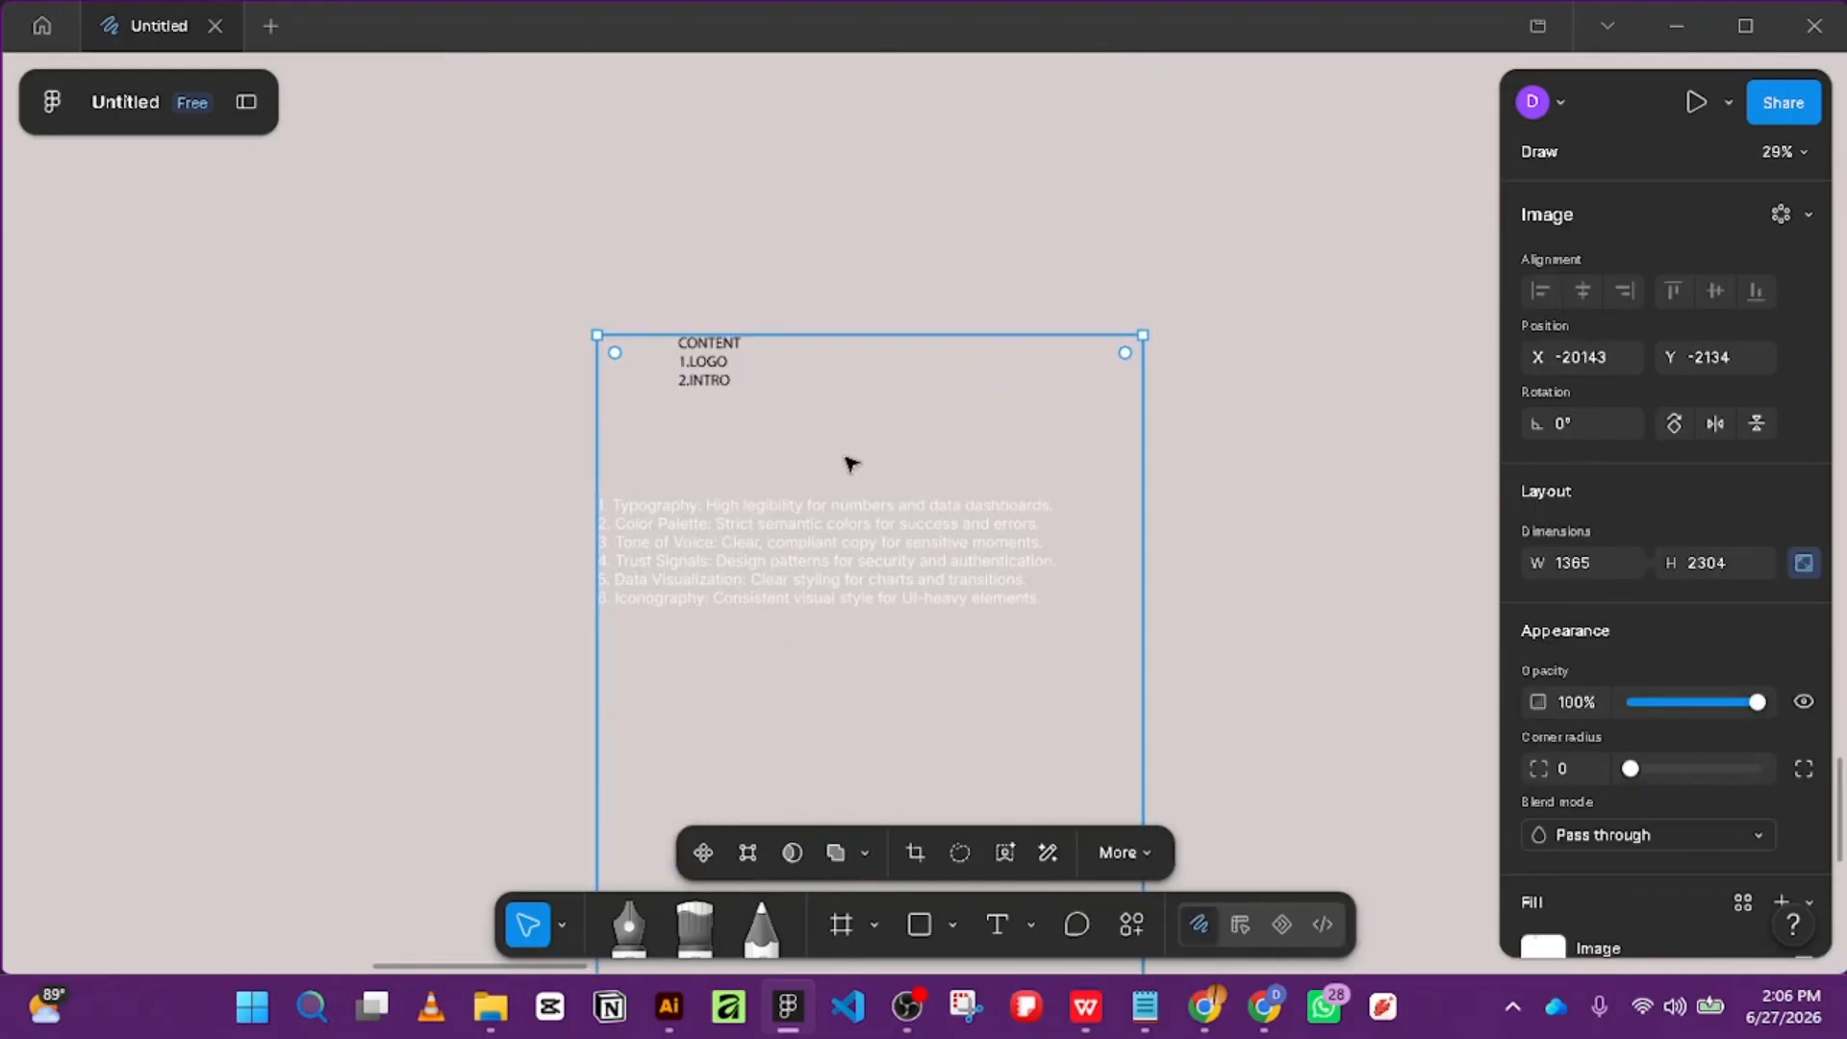
Draw a rectangle about 1480 × 1589 from the notes image's upper-left corner and send it behind the notes.
{"action": "scroll", "coordinate": [804, 417], "scroll_direction": "down", "scroll_amount": 4}
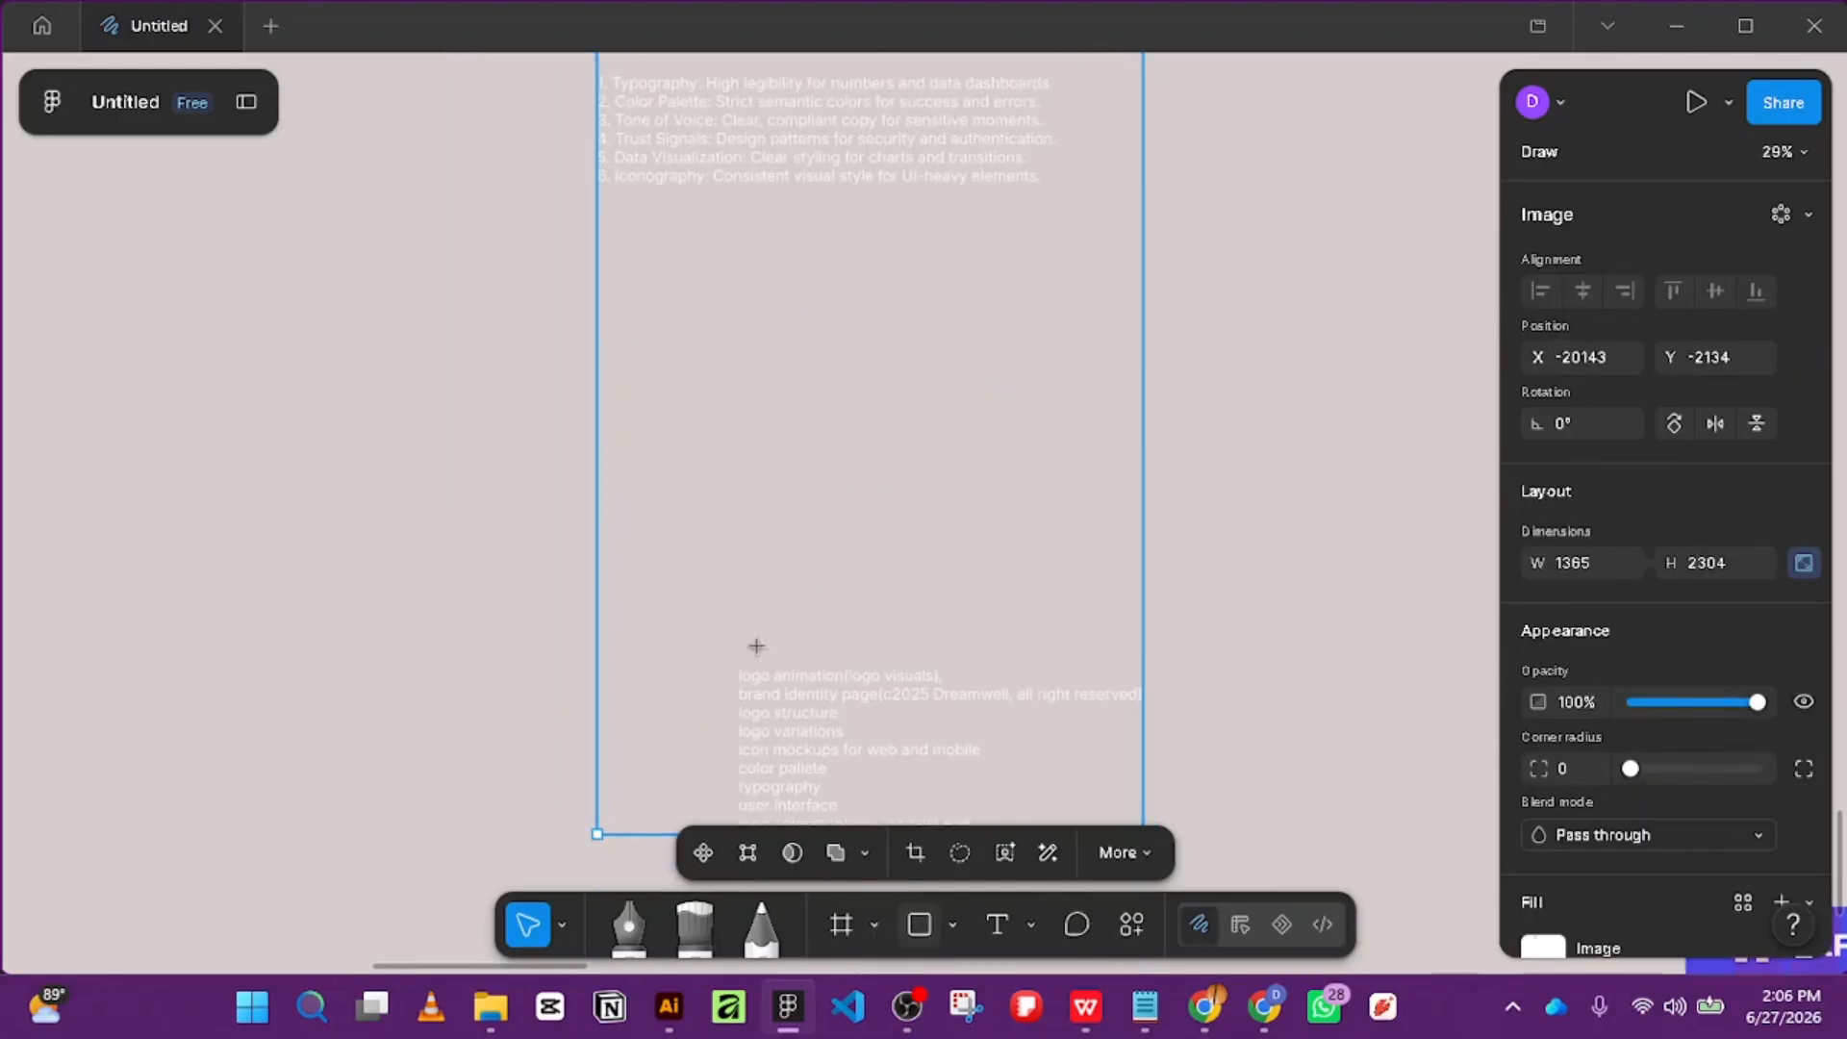
{"action": "scroll", "coordinate": [756, 645], "scroll_direction": "up", "scroll_amount": 4}
{"action": "key", "text": "r"}
{"action": "left_click_drag", "start_coordinate": [598, 334], "coordinate": [1189, 819]}
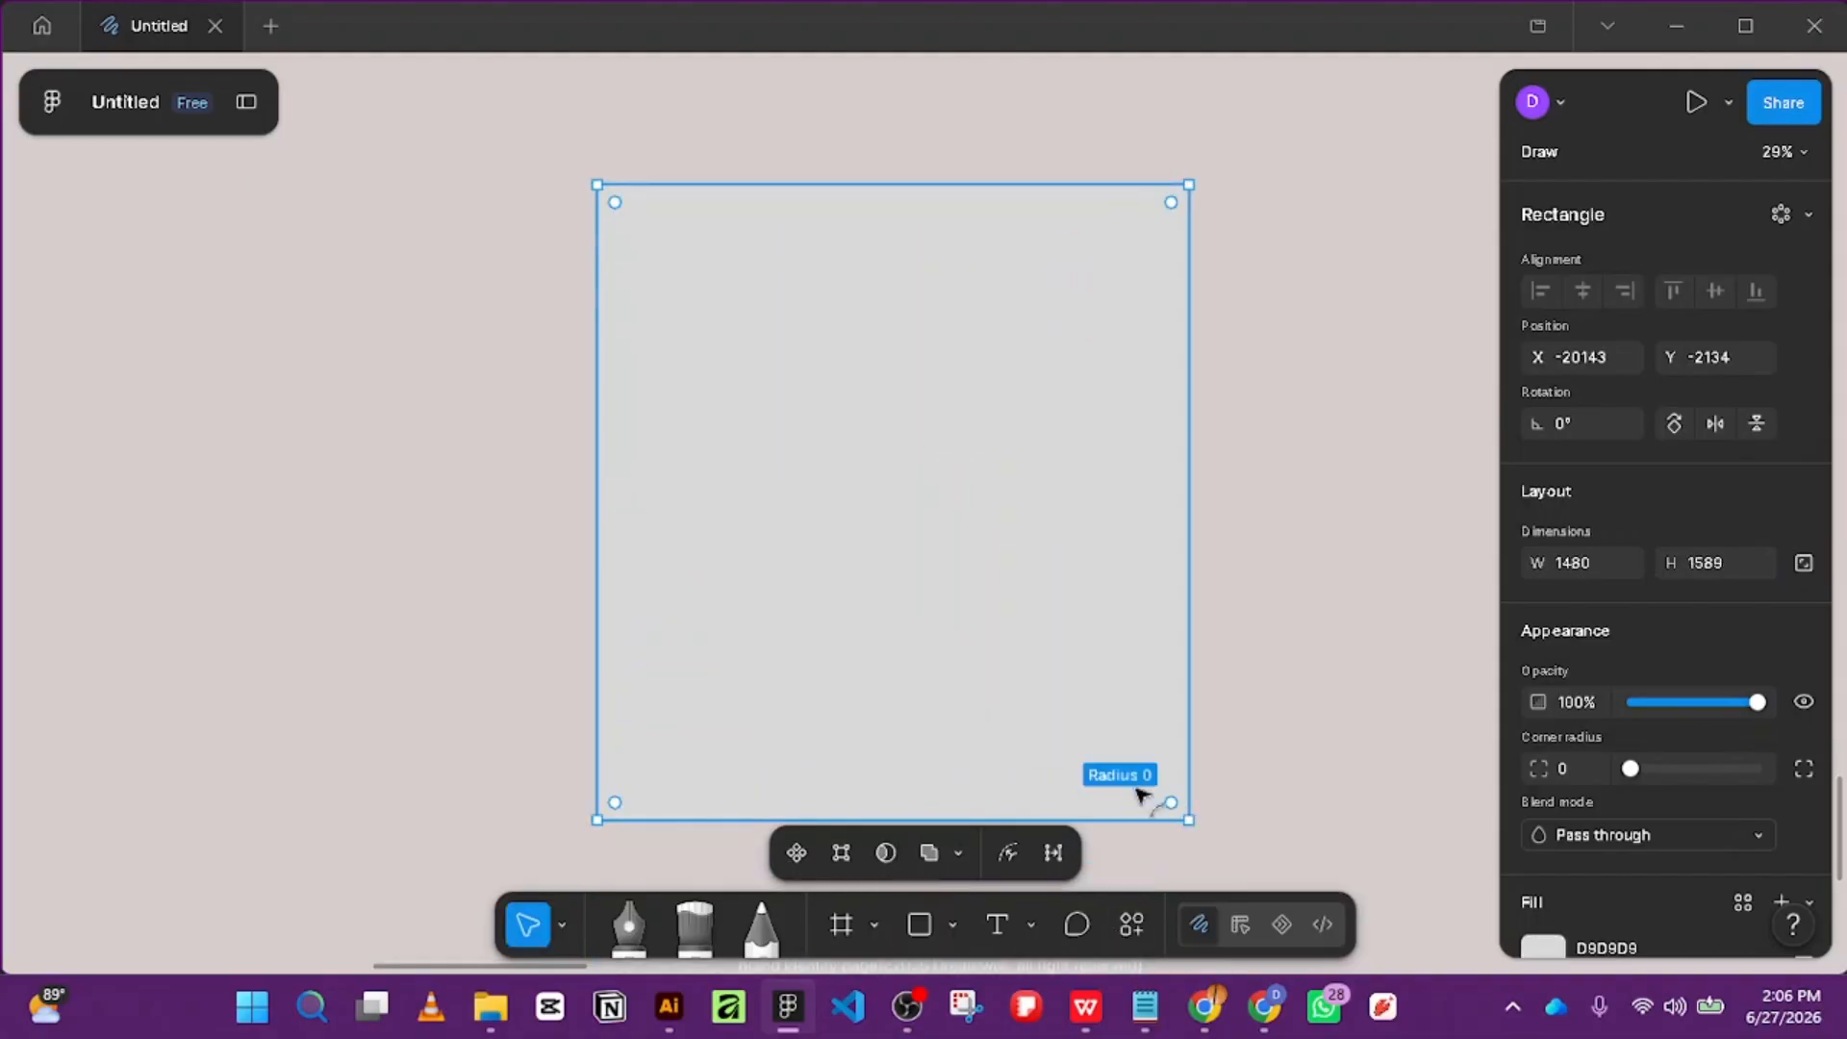
{"action": "key", "text": "ctrl+["}
Resize the backing rectangle to about 1466 × 2338 so it covers all the notes with a small margin.
{"action": "scroll", "coordinate": [1088, 750], "scroll_direction": "down", "scroll_amount": 7}
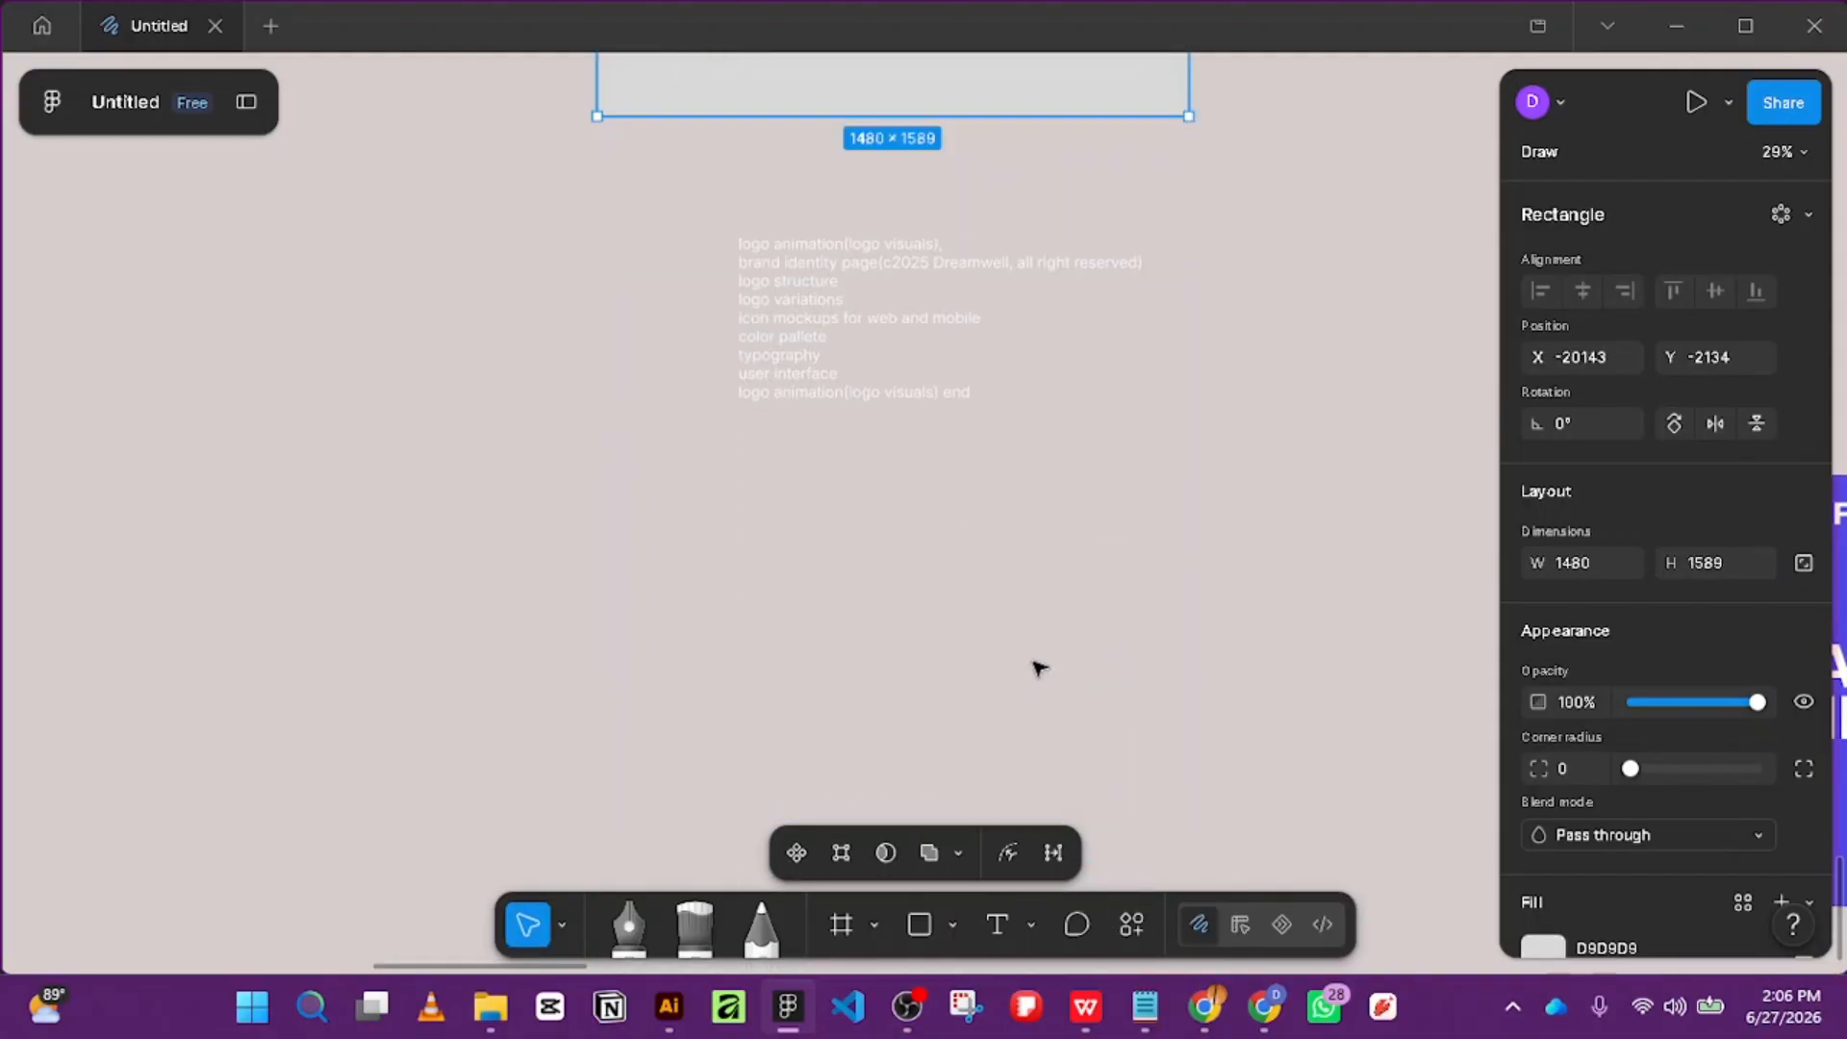
{"action": "scroll", "coordinate": [1035, 662], "scroll_direction": "up", "scroll_amount": 4}
{"action": "left_click_drag", "start_coordinate": [1004, 557], "coordinate": [1025, 856]}
{"action": "left_click_drag", "start_coordinate": [1189, 530], "coordinate": [1148, 507]}
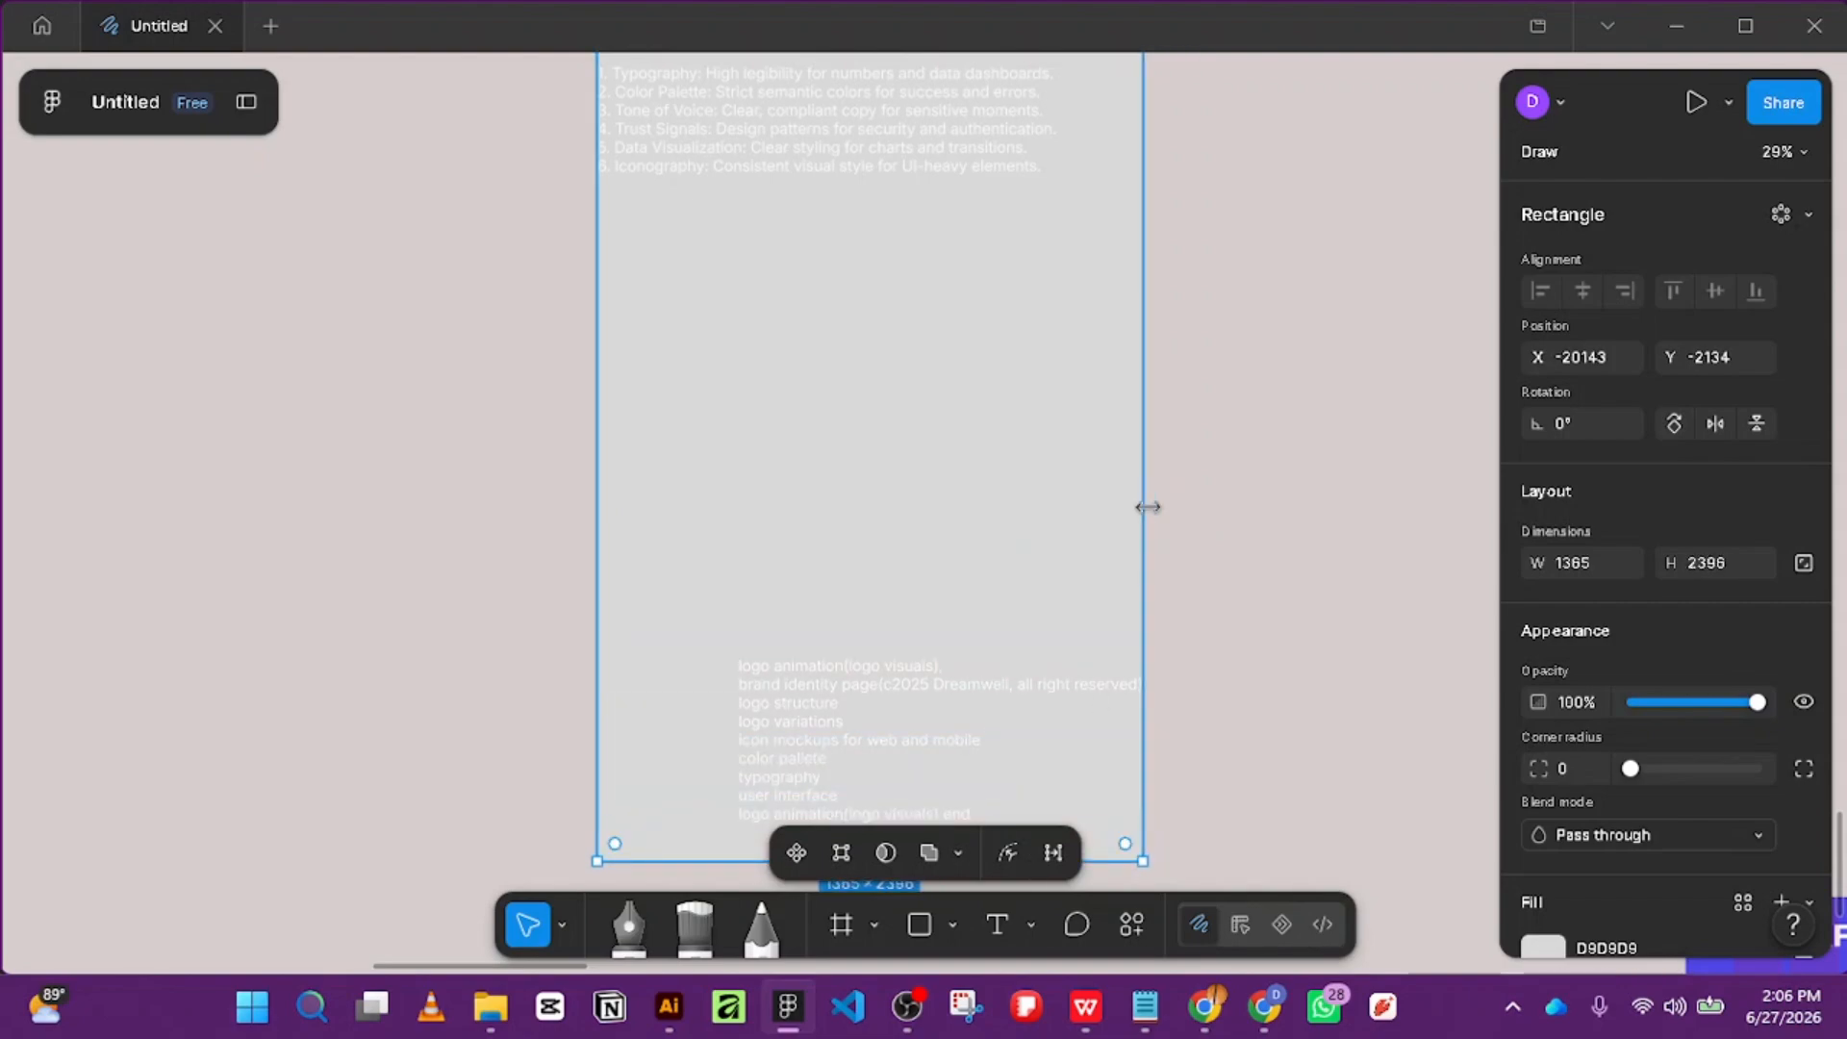
{"action": "scroll", "coordinate": [1215, 512], "scroll_direction": "down", "scroll_amount": 3}
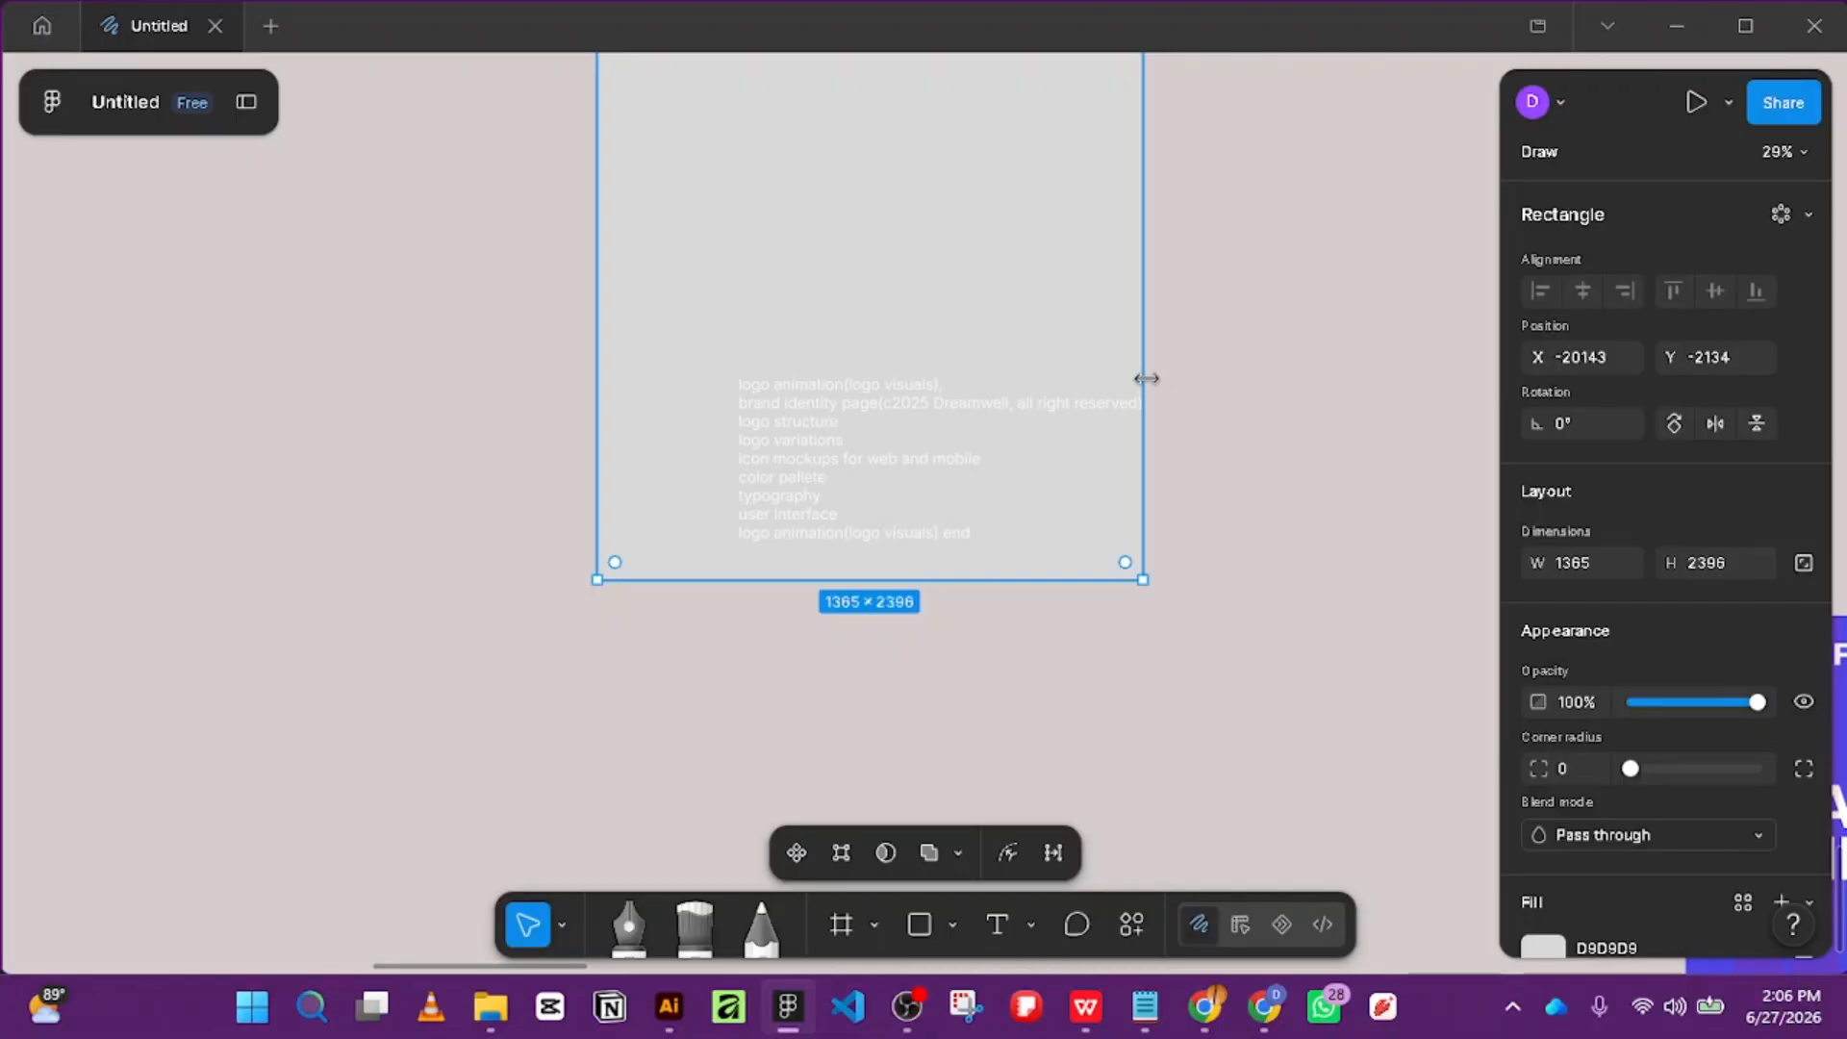
{"action": "left_click_drag", "start_coordinate": [1146, 378], "coordinate": [1169, 401]}
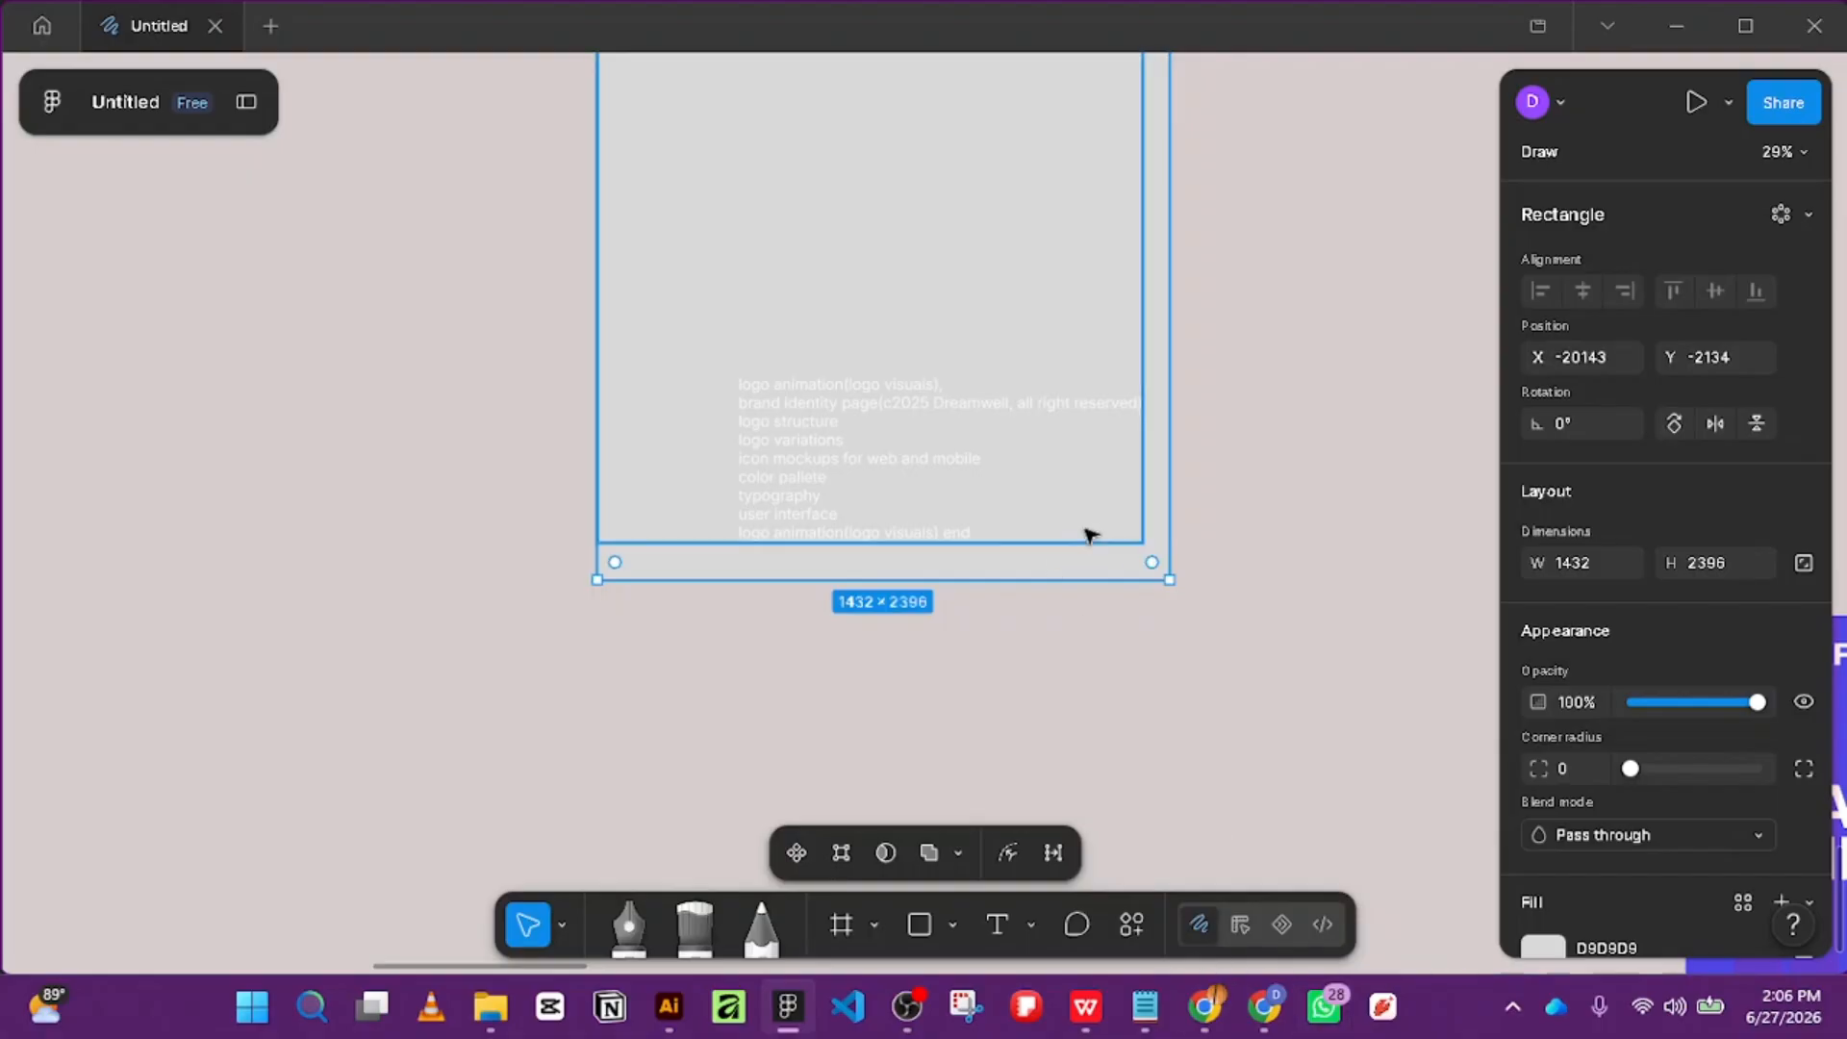
{"action": "left_click_drag", "start_coordinate": [1172, 434], "coordinate": [1155, 425]}
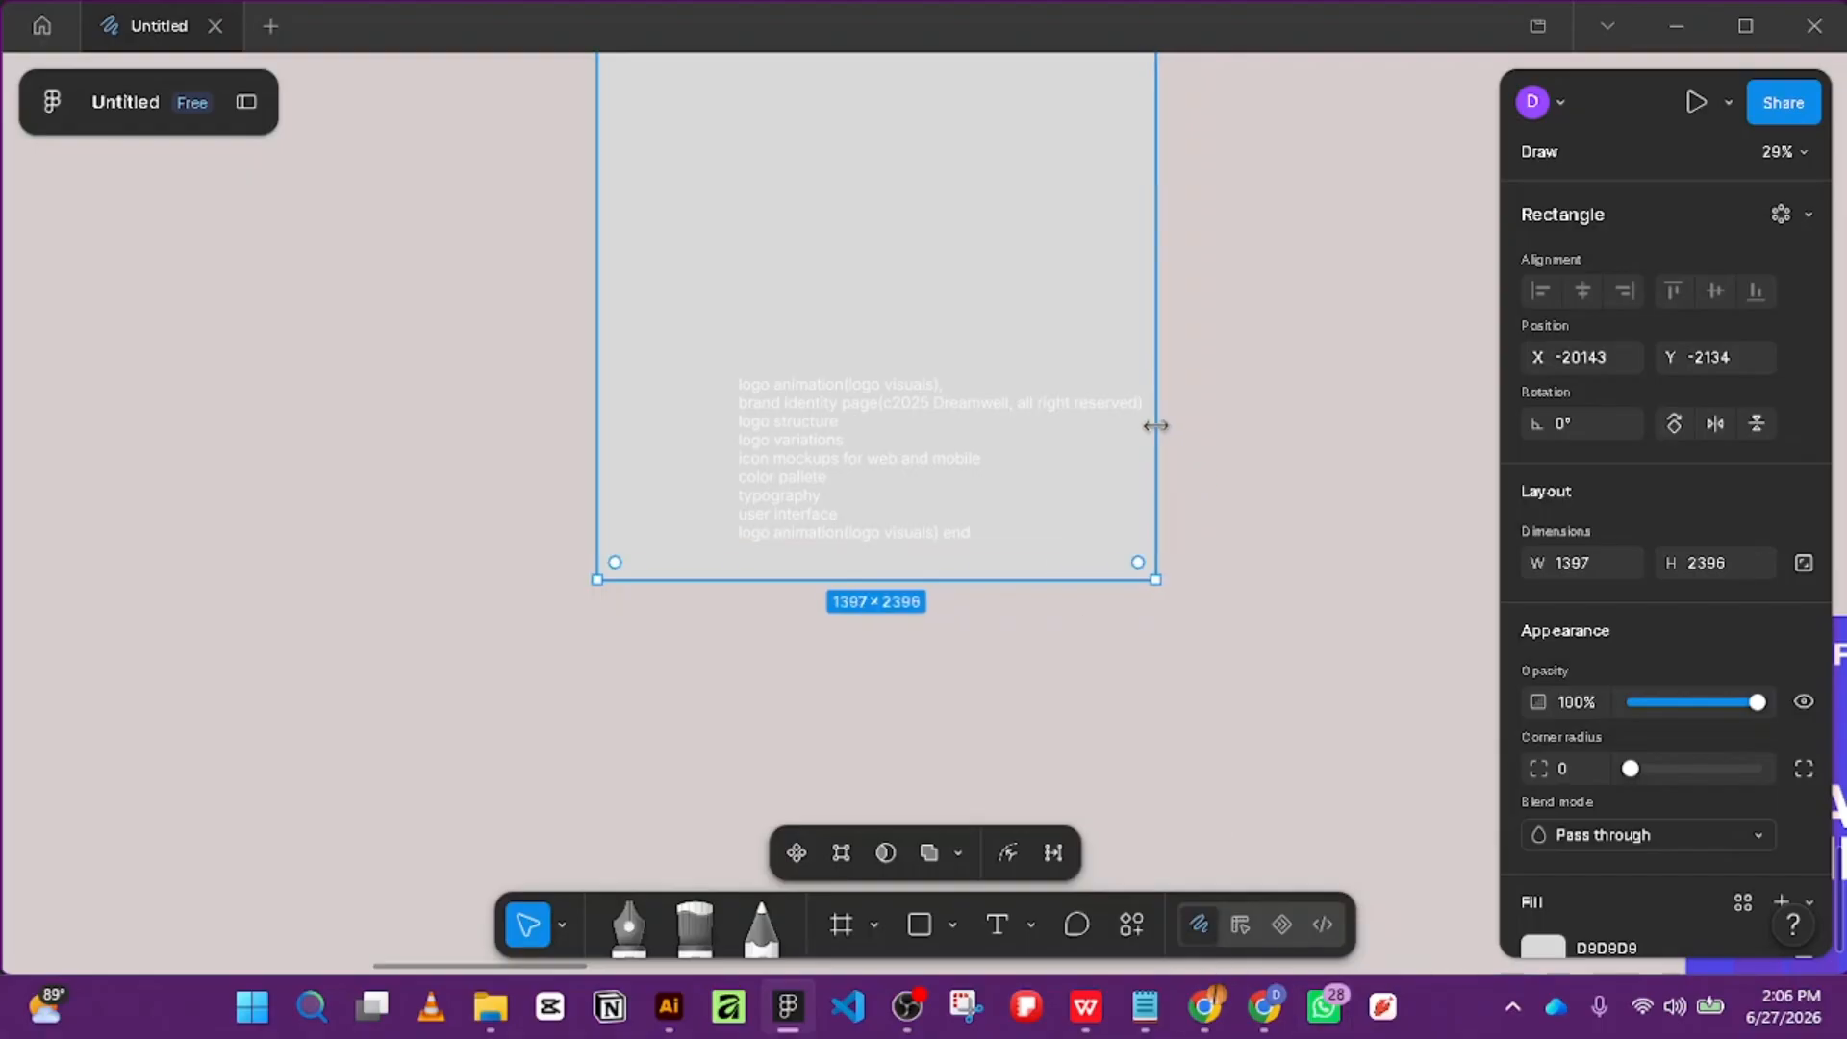
{"action": "left_click_drag", "start_coordinate": [891, 582], "coordinate": [891, 556]}
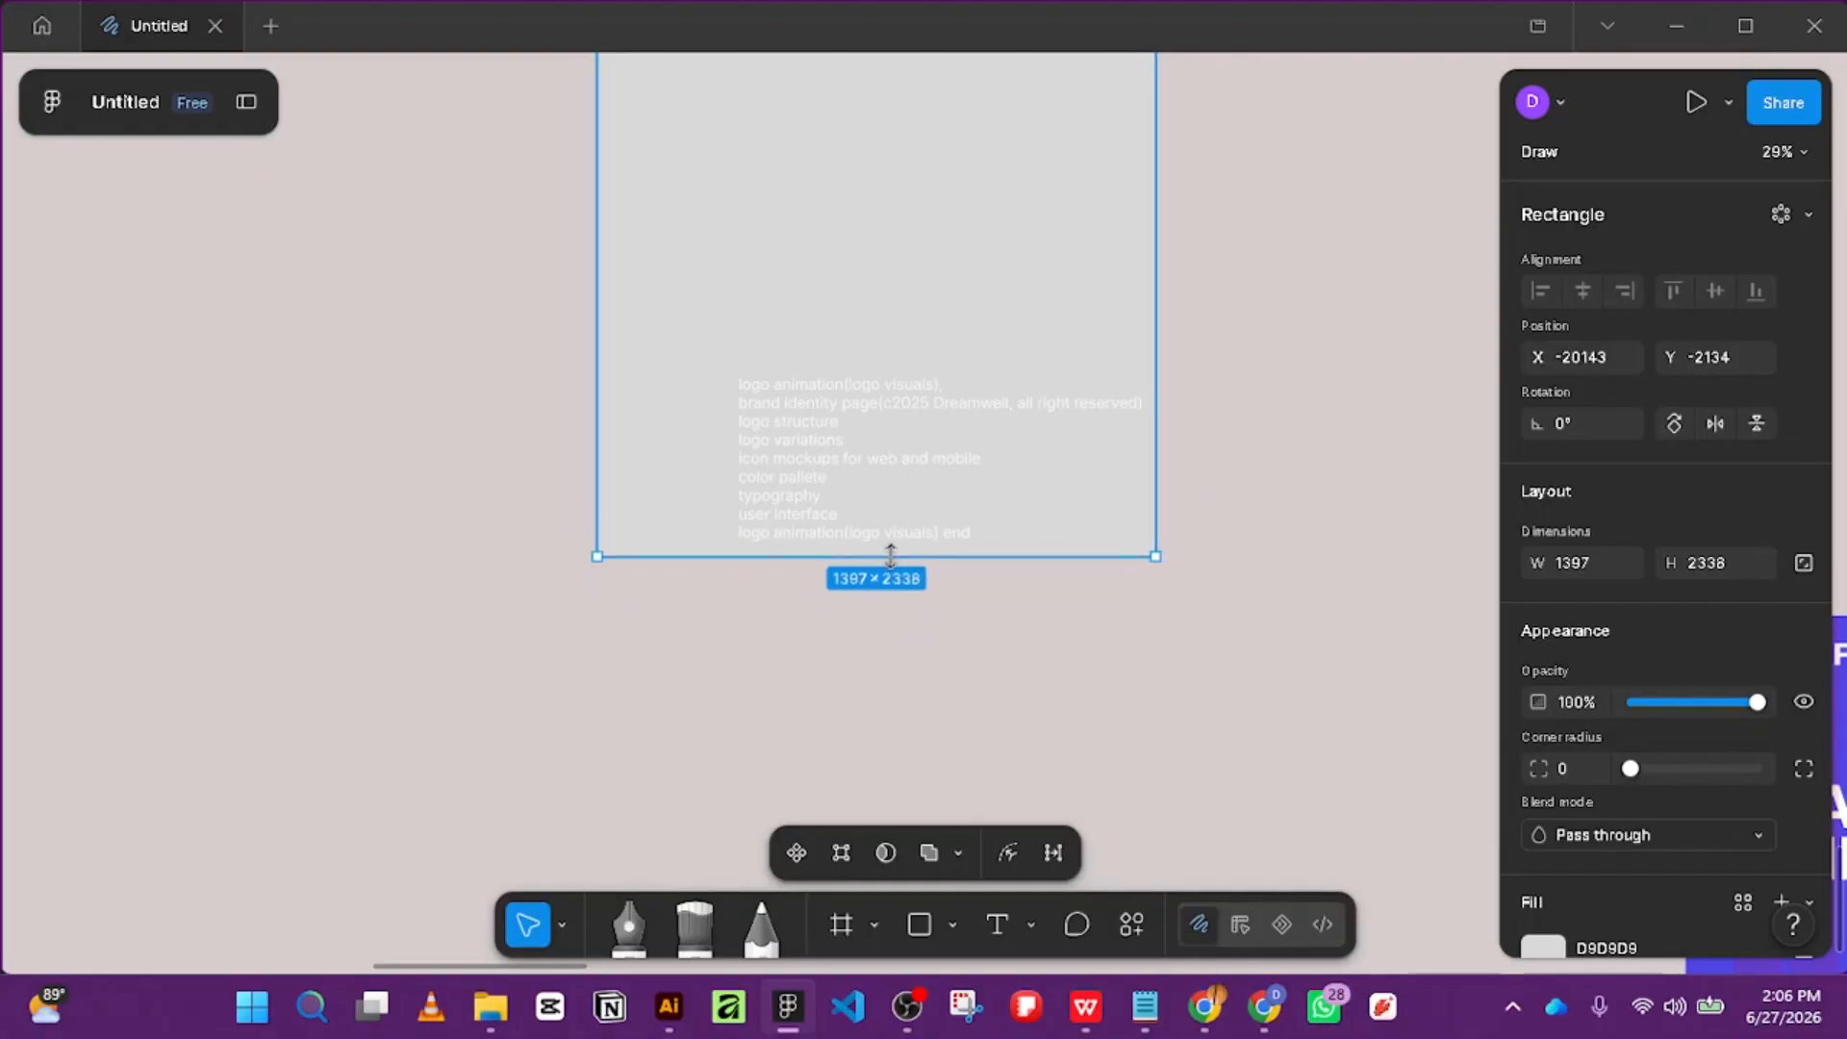
{"action": "scroll", "coordinate": [1268, 452], "scroll_direction": "up", "scroll_amount": 5}
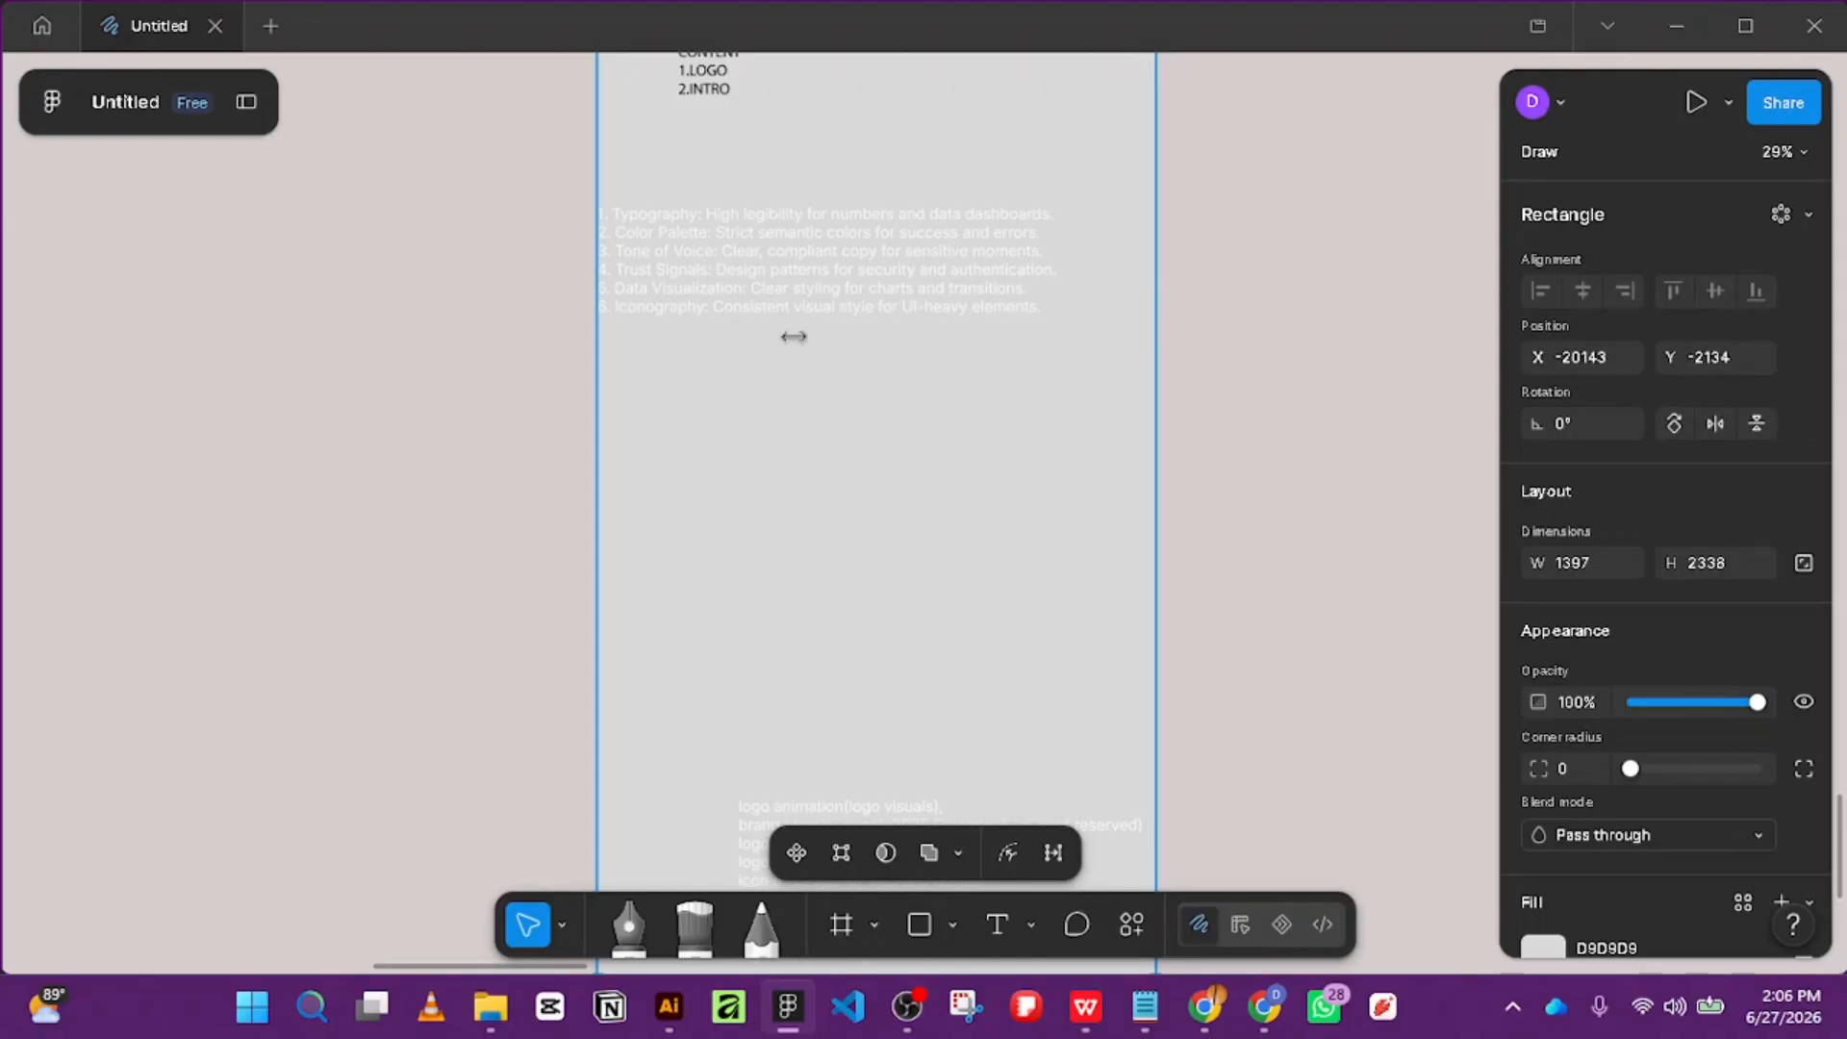
{"action": "left_click_drag", "start_coordinate": [598, 327], "coordinate": [570, 325]}
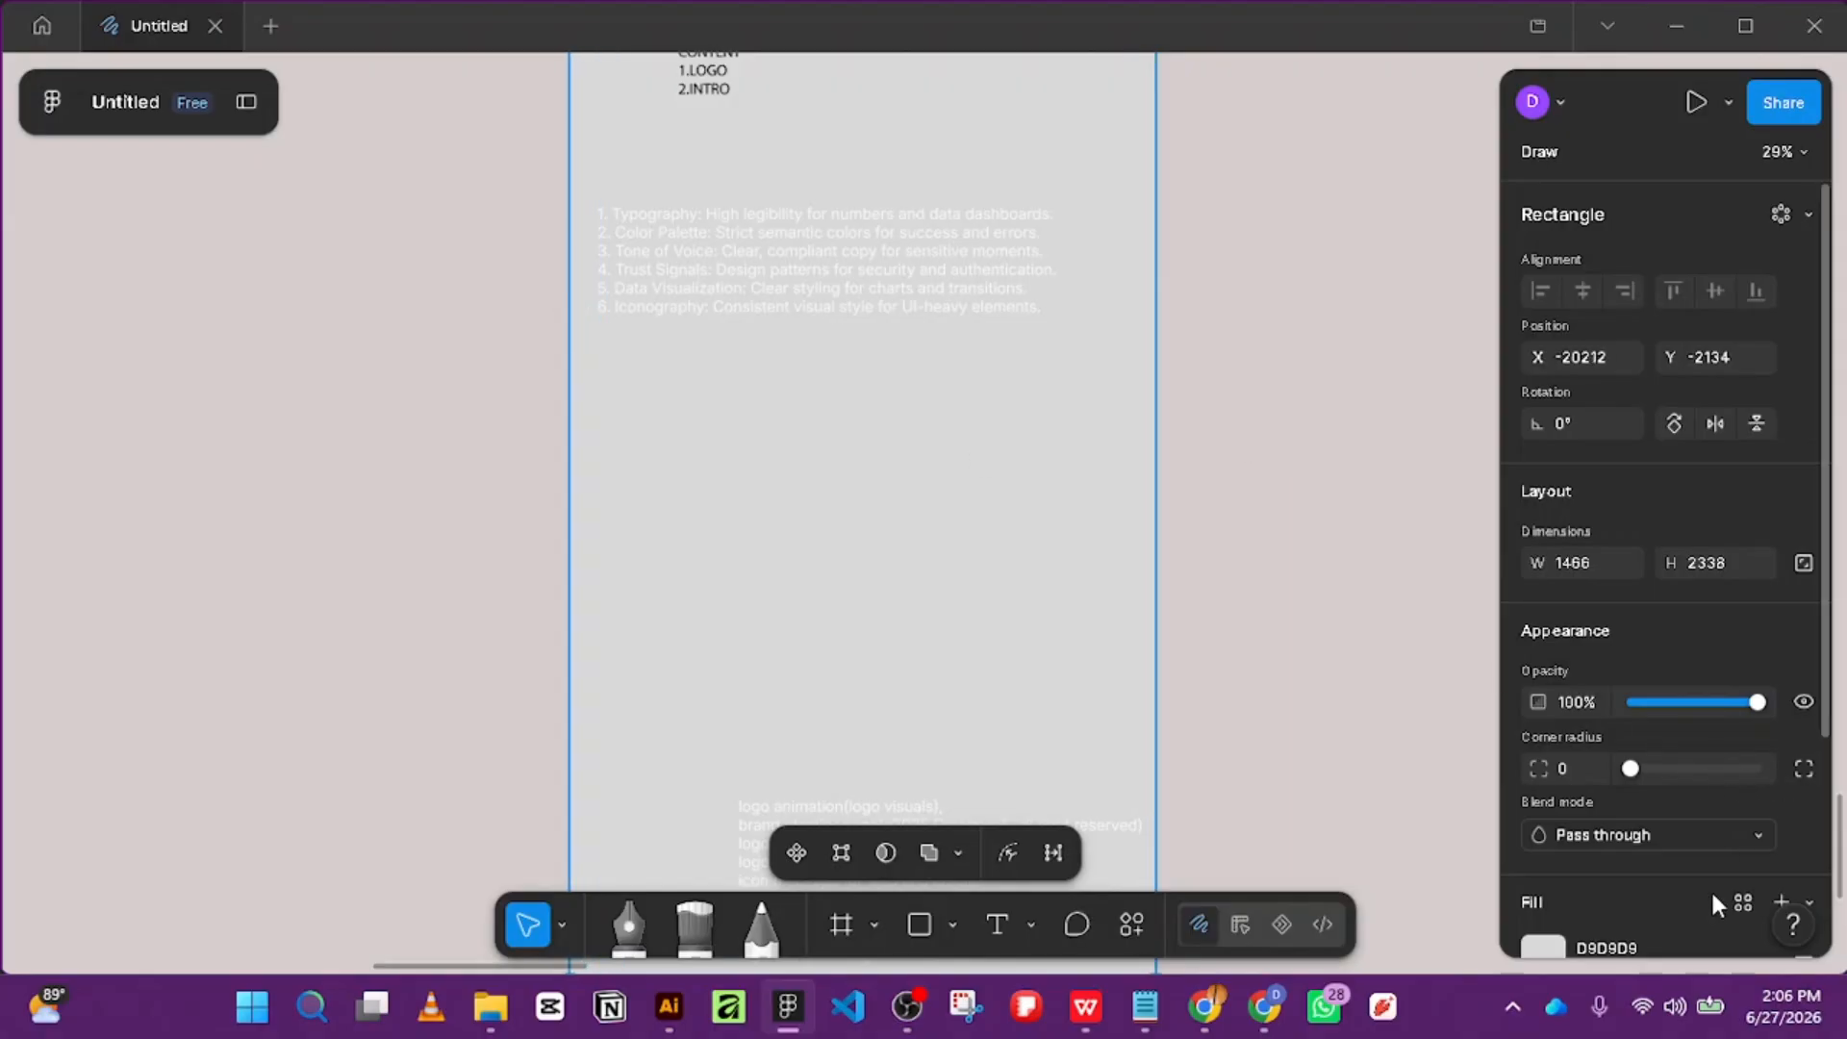
Change the backing rectangle's fill to red D81313.
{"action": "scroll", "coordinate": [1710, 889], "scroll_direction": "down", "scroll_amount": 3}
{"action": "left_click", "coordinate": [1549, 678]}
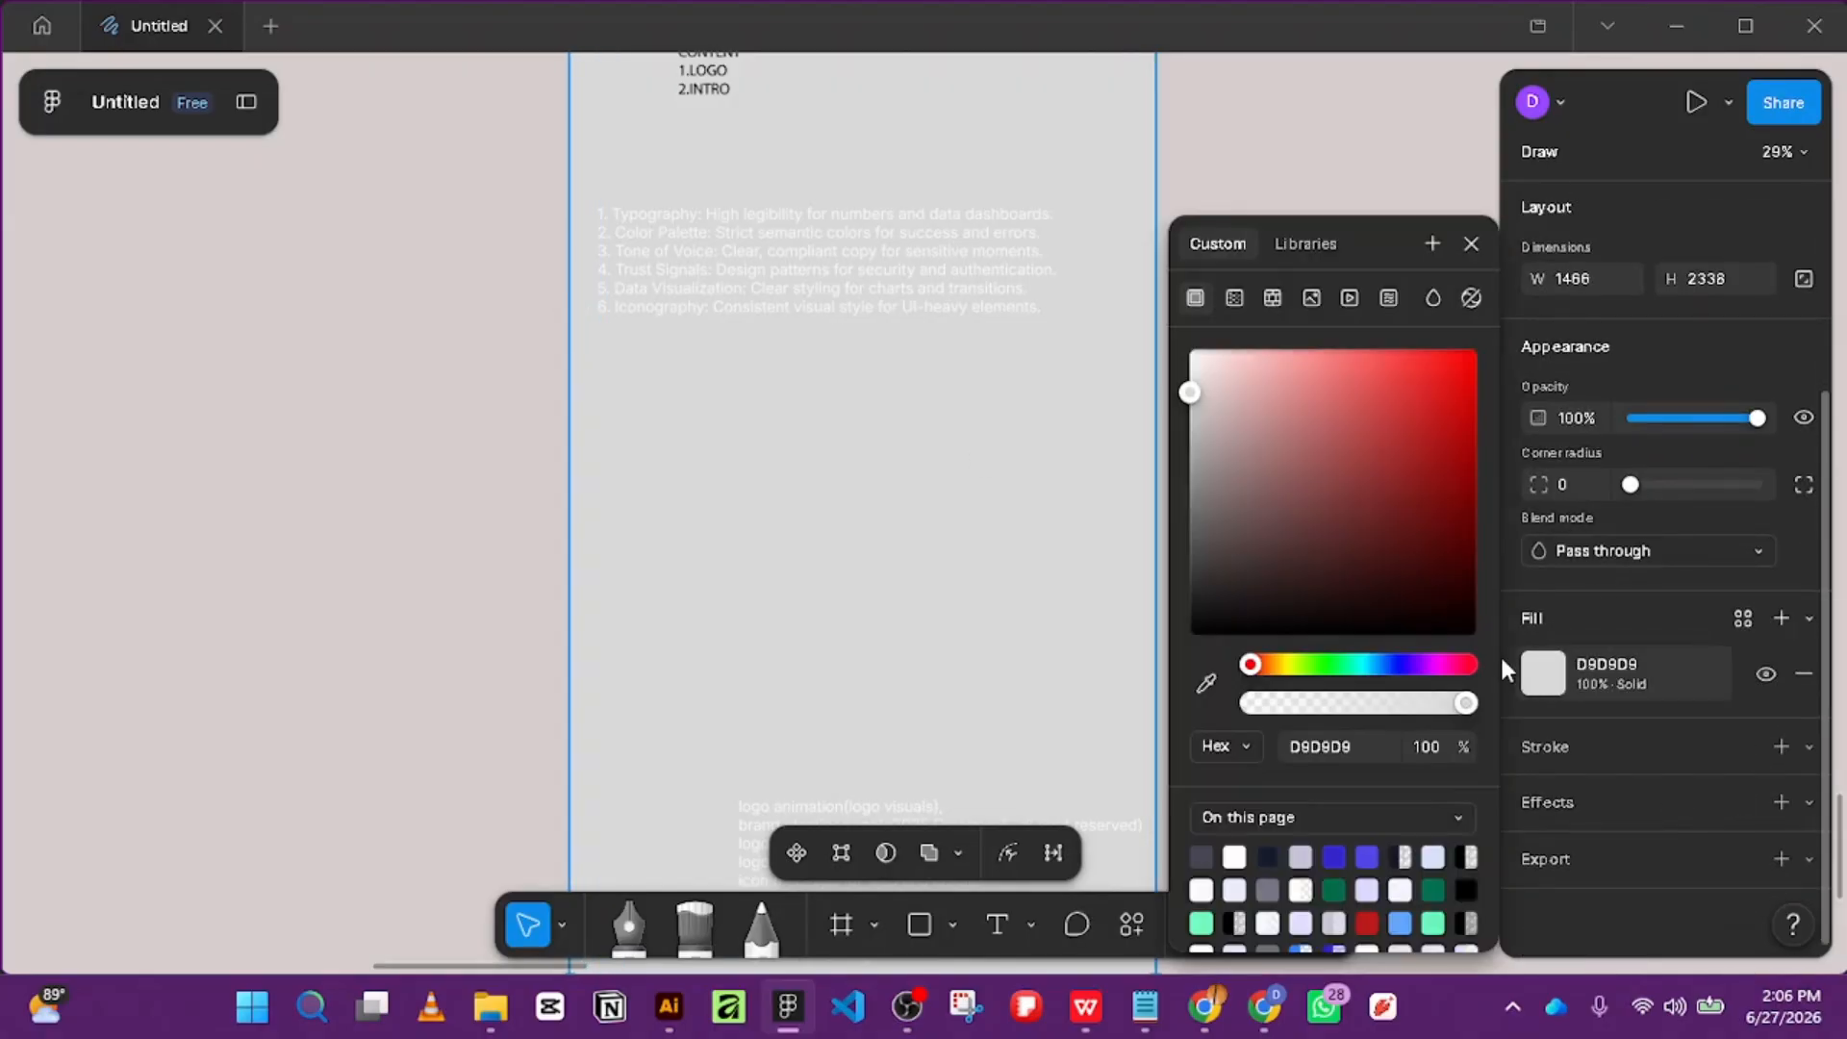
{"action": "left_click", "coordinate": [1383, 520]}
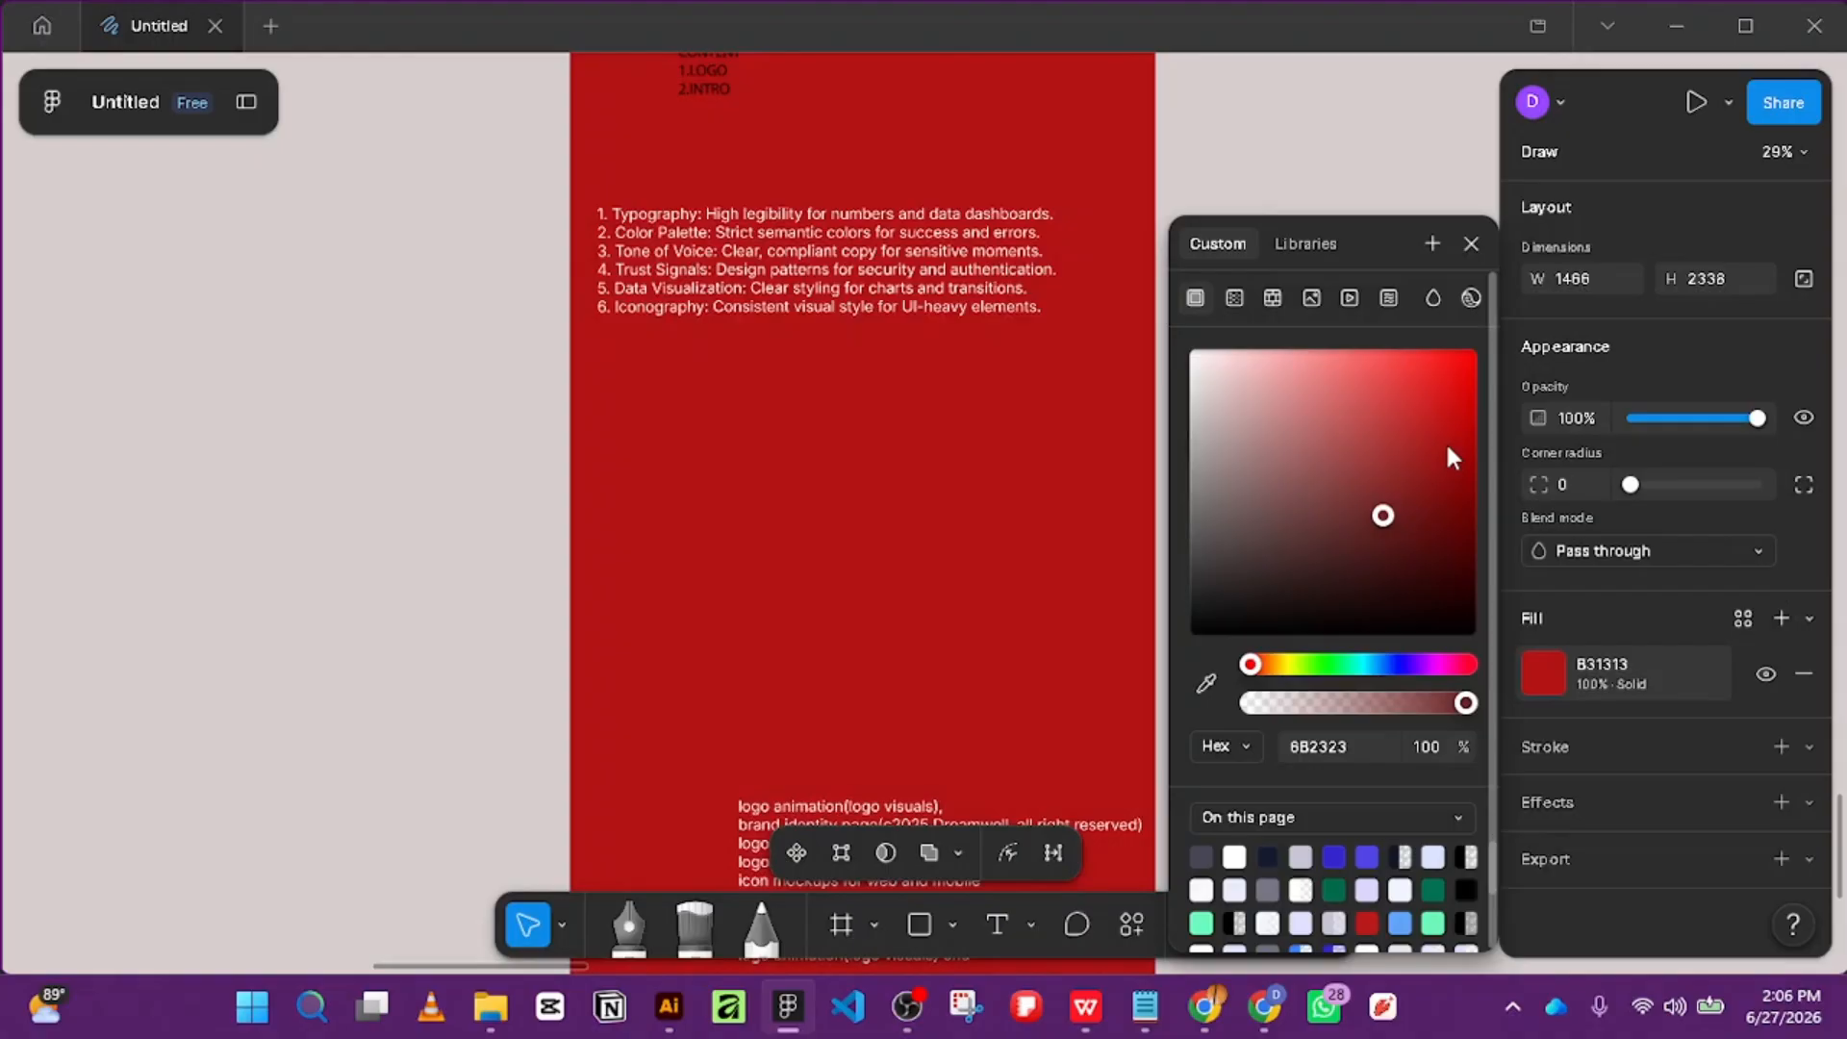
{"action": "left_click", "coordinate": [1466, 352]}
{"action": "mouse_move", "coordinate": [1459, 397]}
{"action": "left_mouse_down"}
{"action": "mouse_move", "coordinate": [1451, 431]}
{"action": "mouse_move", "coordinate": [1451, 393]}
{"action": "left_mouse_up"}
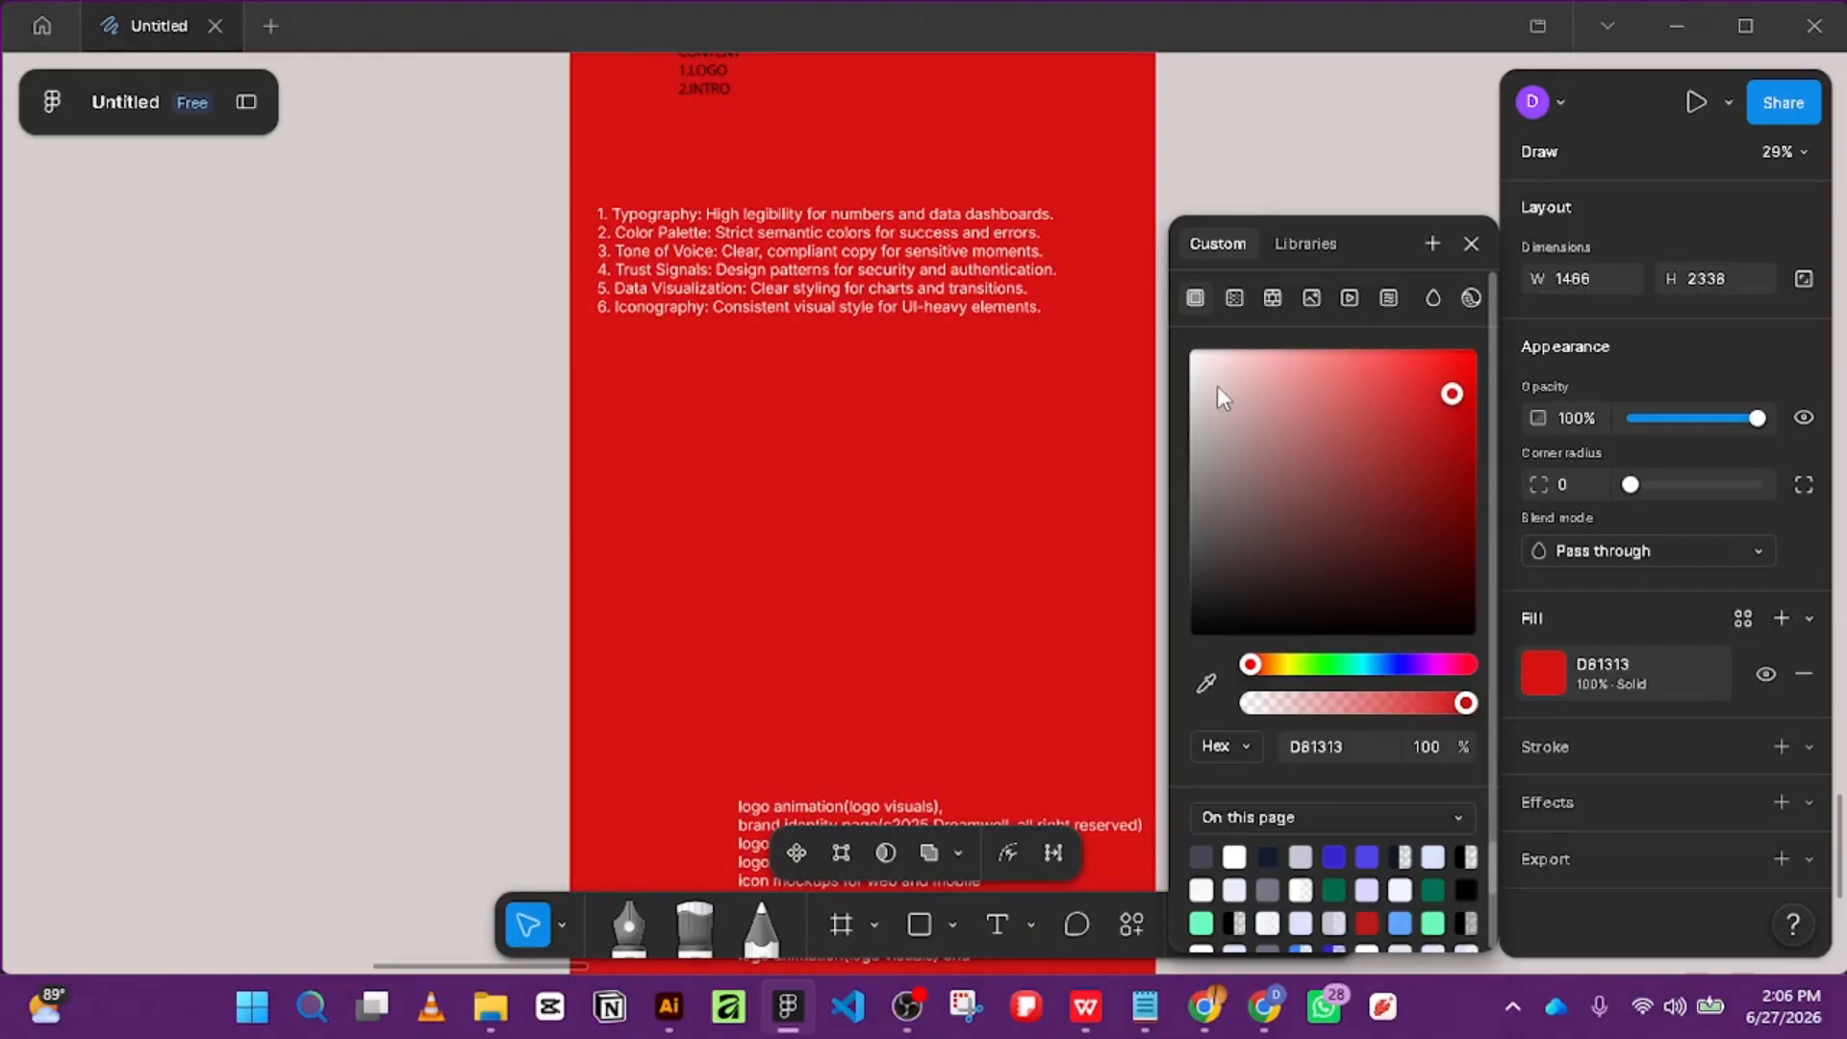
{"action": "left_click", "coordinate": [1470, 243]}
Select the red rectangle together with the notes image and group them.
{"action": "scroll", "coordinate": [1150, 240], "scroll_direction": "down", "scroll_amount": 5}
{"action": "left_click_drag", "start_coordinate": [1106, 355], "coordinate": [950, 566]}
{"action": "left_click_drag", "start_coordinate": [991, 499], "coordinate": [1124, 329]}
{"action": "left_click_drag", "start_coordinate": [1158, 607], "coordinate": [913, 141]}
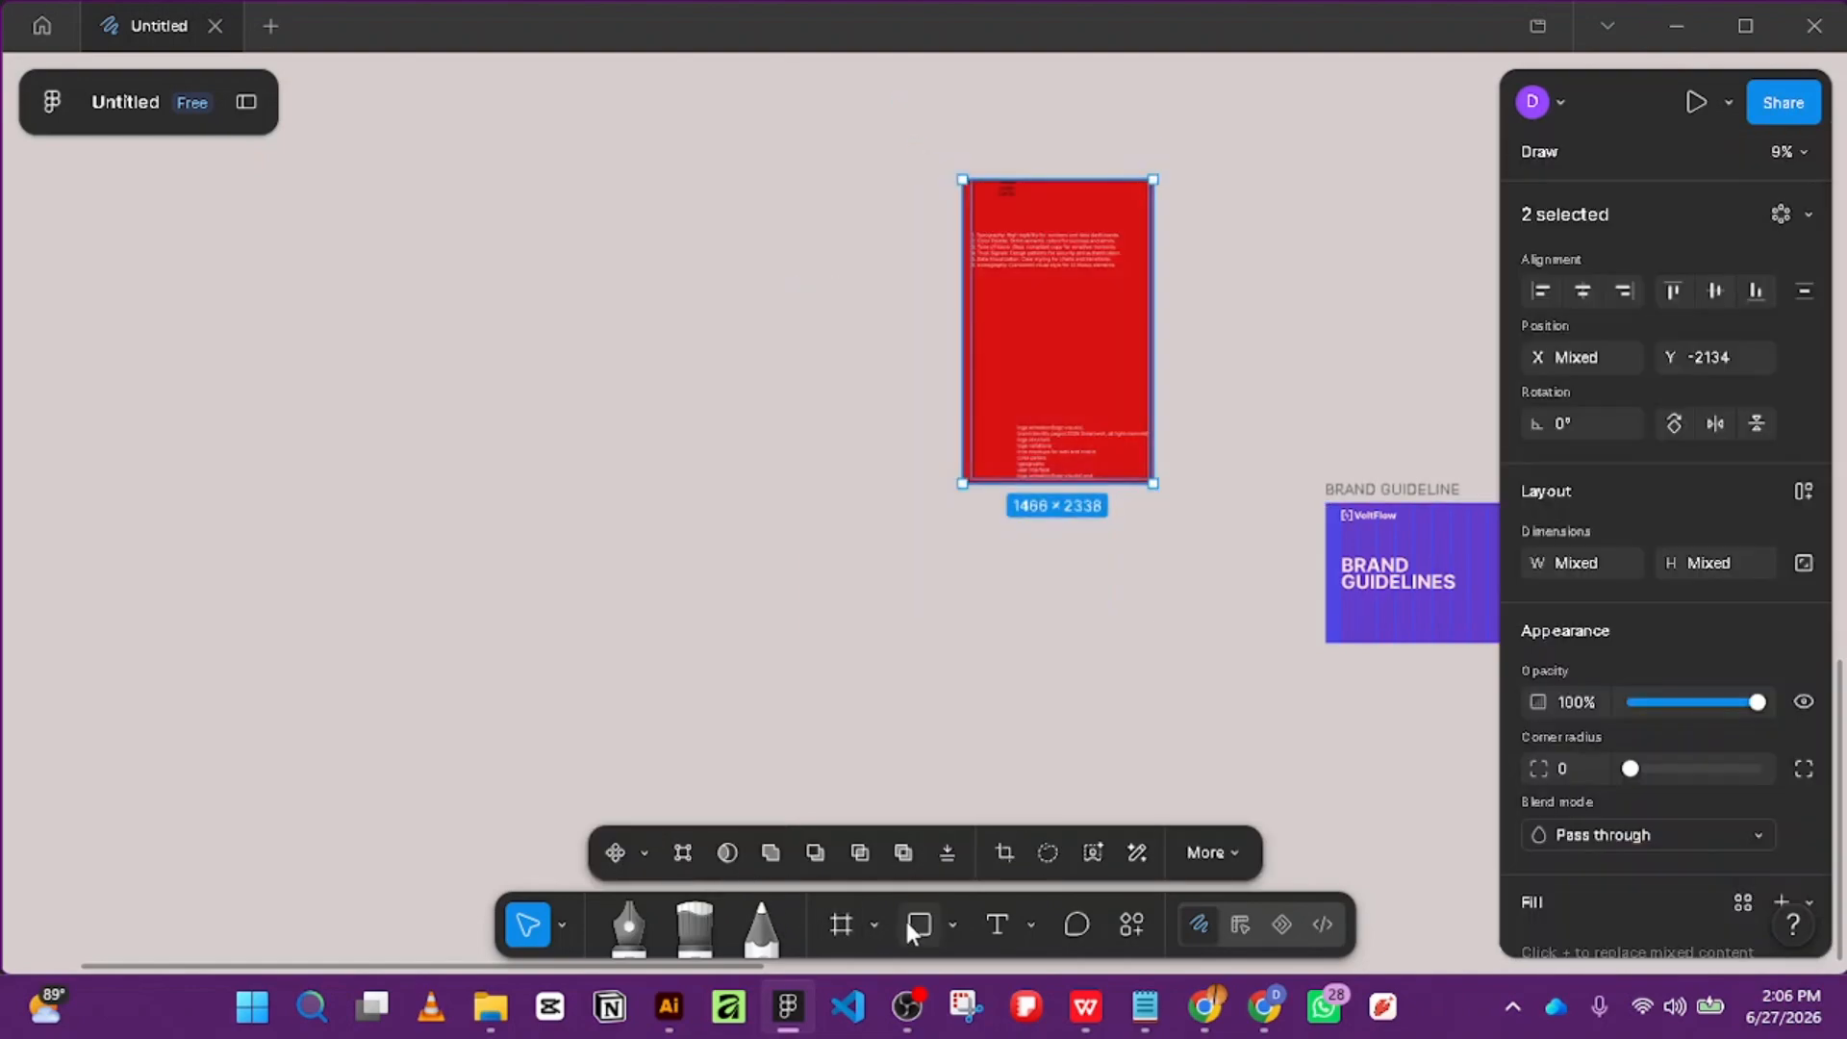
{"action": "key", "text": "ctrl+g"}
Move the grouped notes down beside the BRAND GUIDELINE frame, on its left side at about Y -278.
{"action": "left_click_drag", "start_coordinate": [1047, 317], "coordinate": [1138, 564]}
{"action": "scroll", "coordinate": [1274, 540], "scroll_direction": "up", "scroll_amount": 5}
{"action": "left_click_drag", "start_coordinate": [1291, 628], "coordinate": [902, 515]}
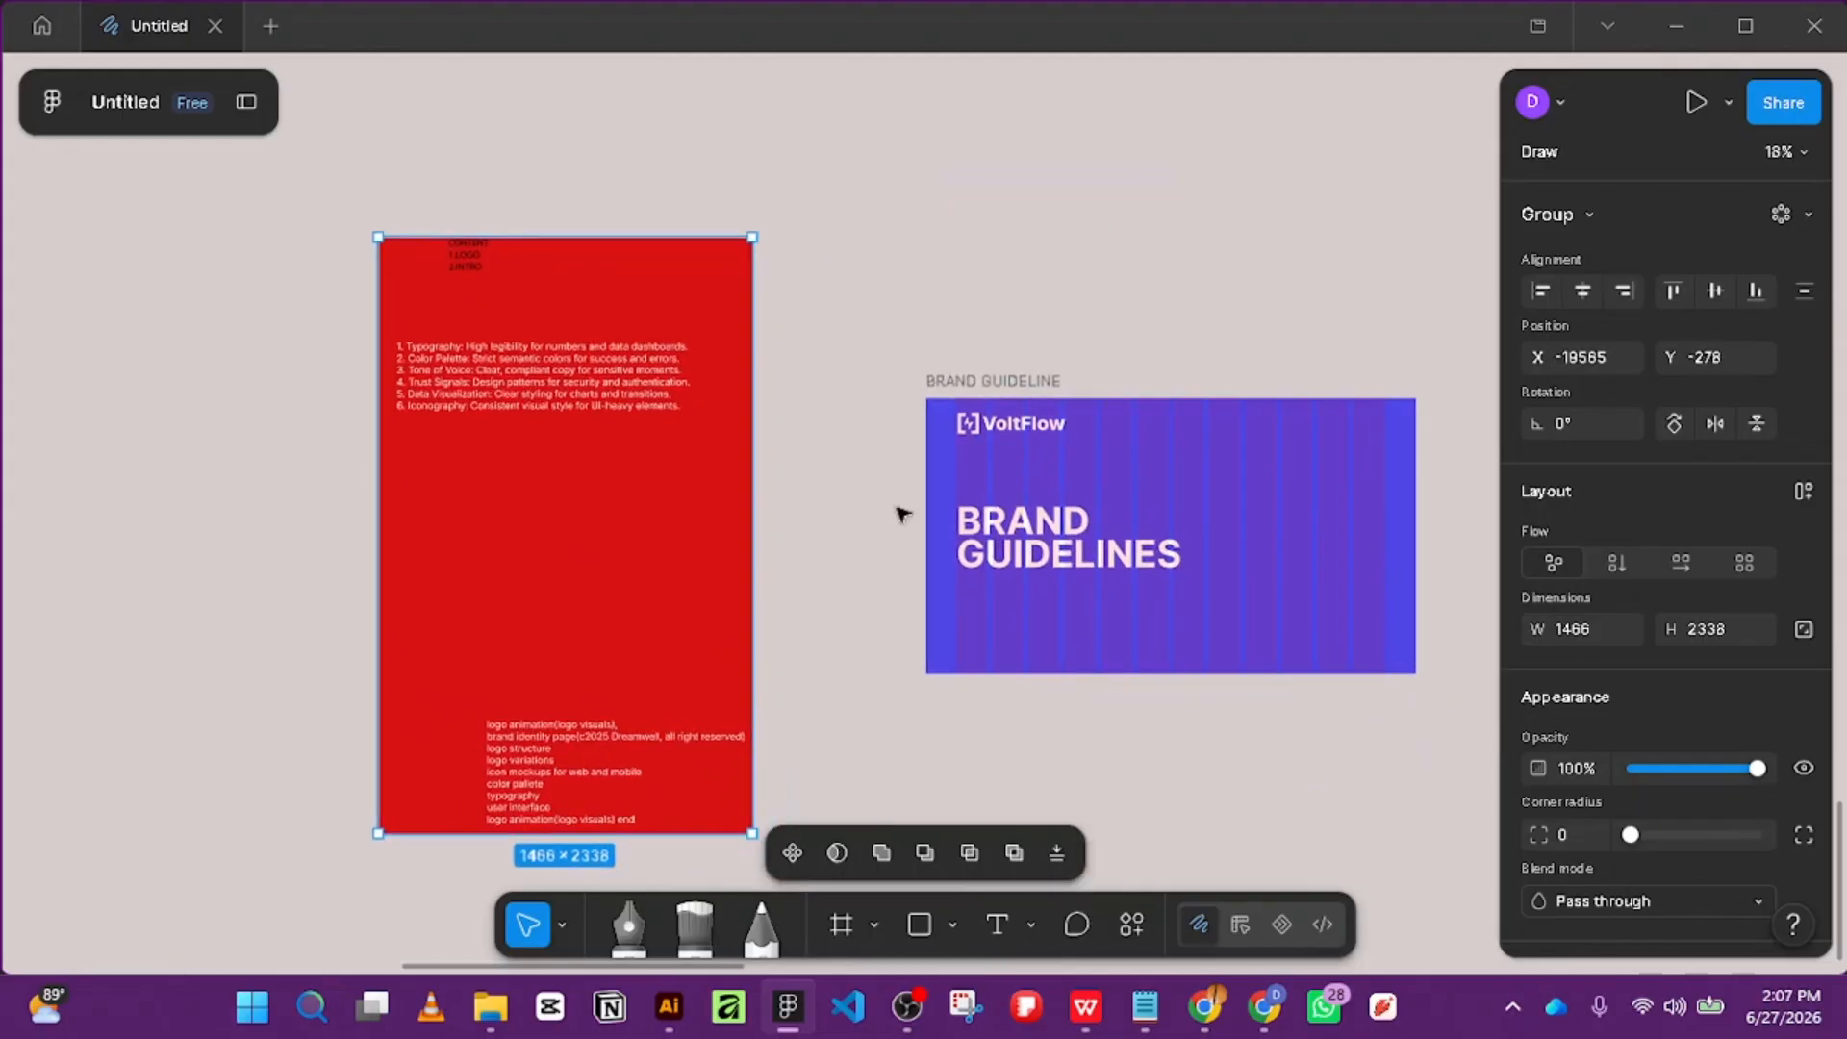
Examine the content notes on the red card, from the typography and color points to the list of guideline pages.
{"action": "scroll", "coordinate": [573, 701], "scroll_direction": "up", "scroll_amount": 3}
{"action": "scroll", "coordinate": [543, 630], "scroll_direction": "down", "scroll_amount": 6}
{"action": "scroll", "coordinate": [489, 485], "scroll_direction": "up", "scroll_amount": 2}
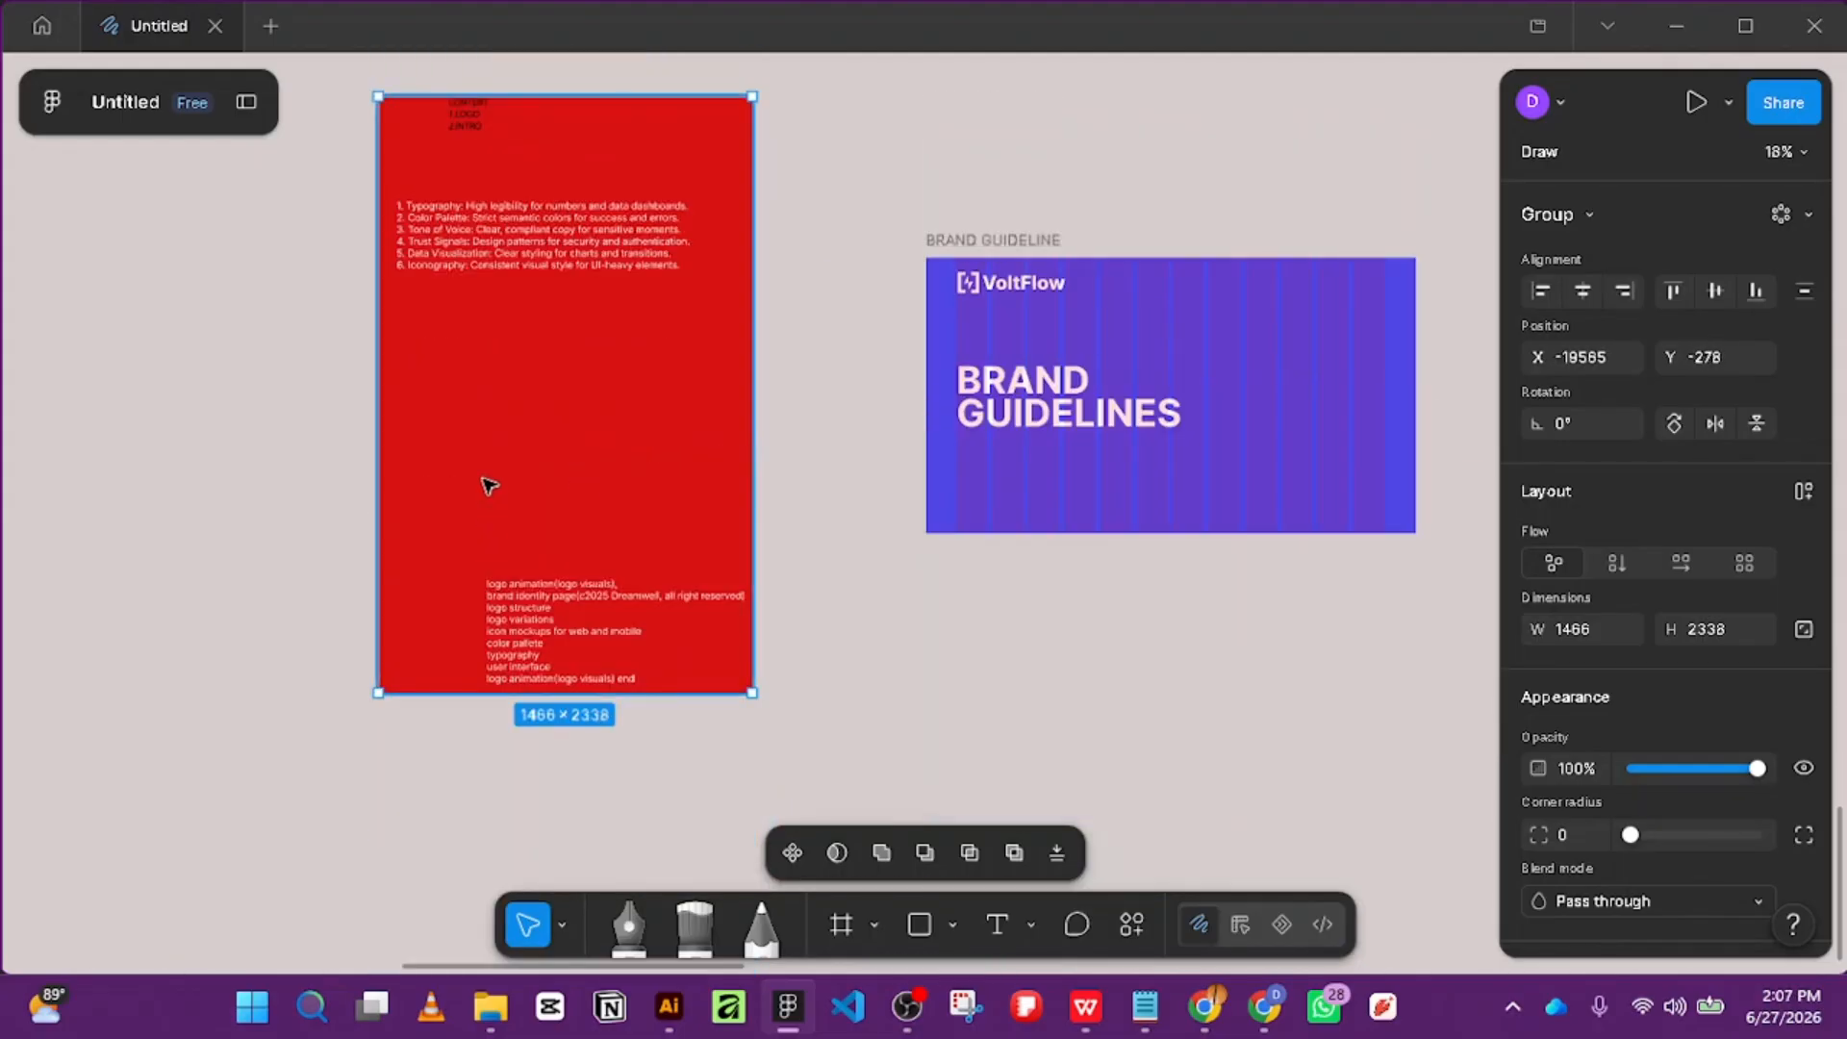
{"action": "scroll", "coordinate": [488, 485], "scroll_direction": "up", "scroll_amount": 3}
{"action": "scroll", "coordinate": [538, 365], "scroll_direction": "up", "scroll_amount": 3}
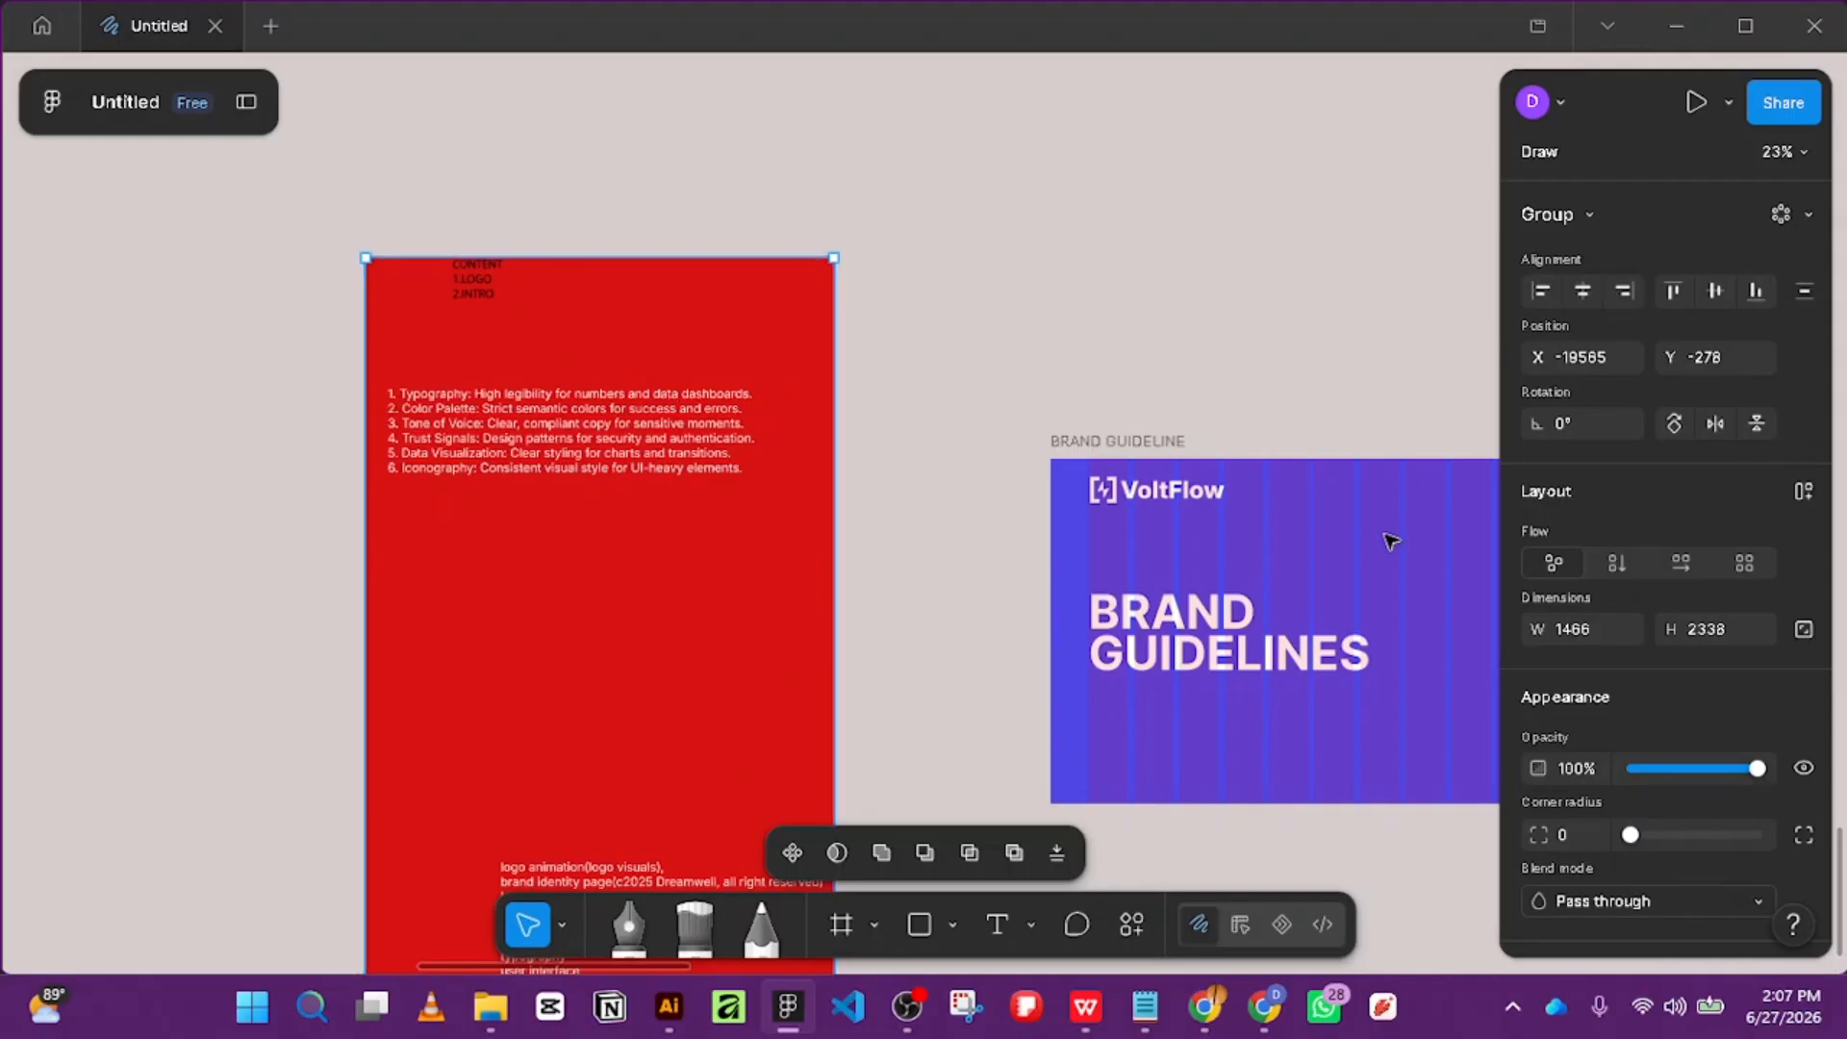
{"action": "scroll", "coordinate": [1301, 629], "scroll_direction": "down", "scroll_amount": 3}
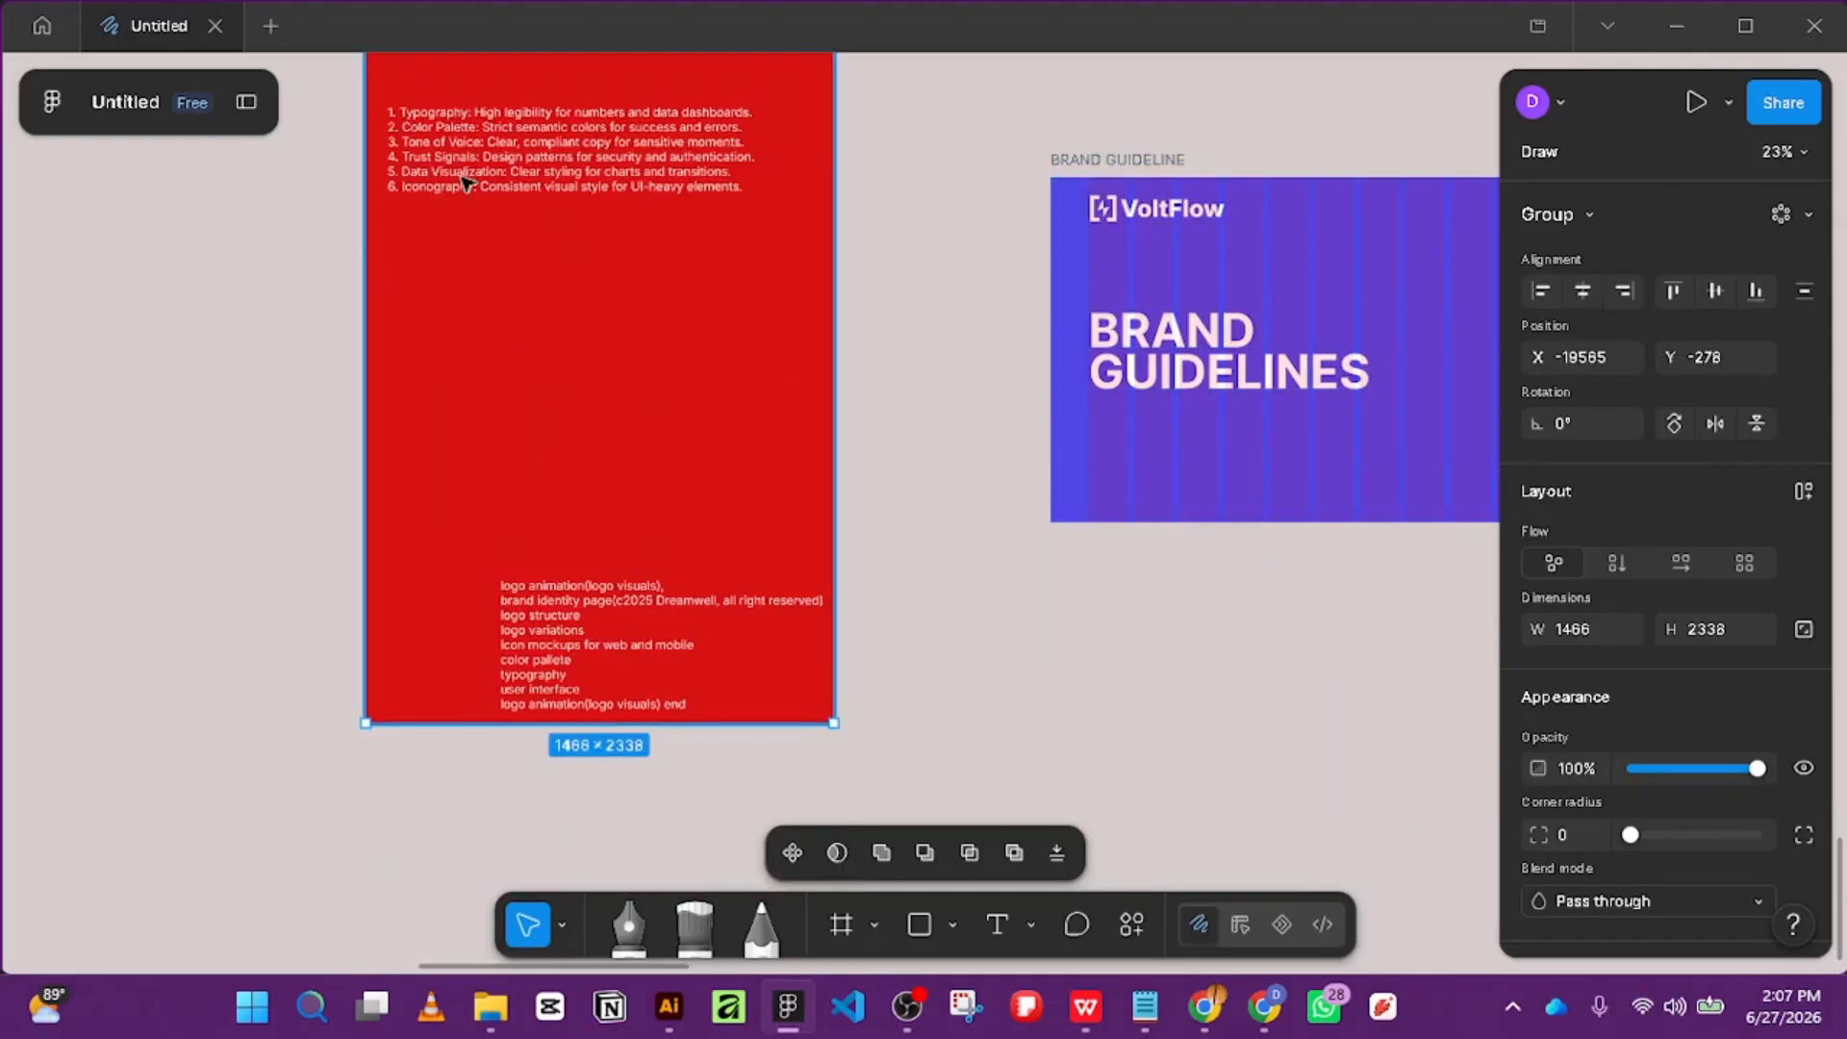
{"action": "scroll", "coordinate": [680, 433], "scroll_direction": "down", "scroll_amount": 2}
{"action": "scroll", "coordinate": [664, 424], "scroll_direction": "up", "scroll_amount": 5}
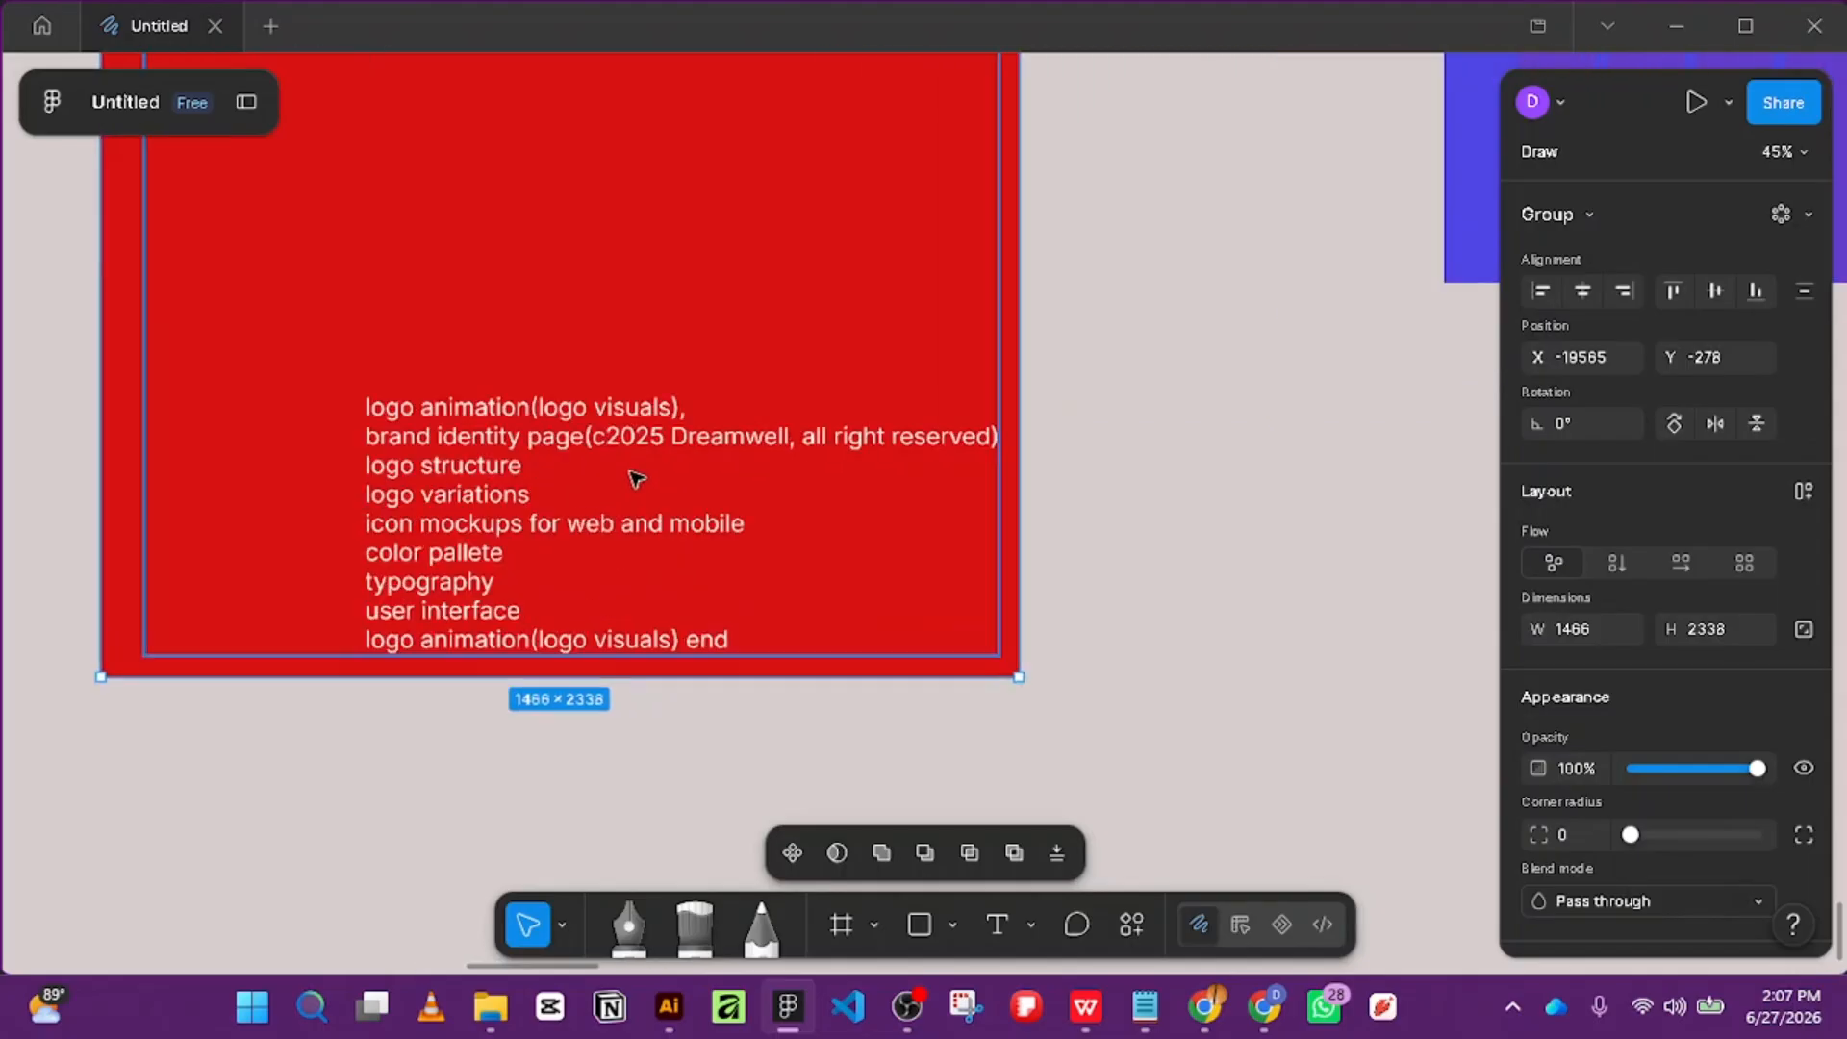
{"action": "scroll", "coordinate": [598, 447], "scroll_direction": "down", "scroll_amount": 2}
{"action": "scroll", "coordinate": [577, 443], "scroll_direction": "up", "scroll_amount": 2}
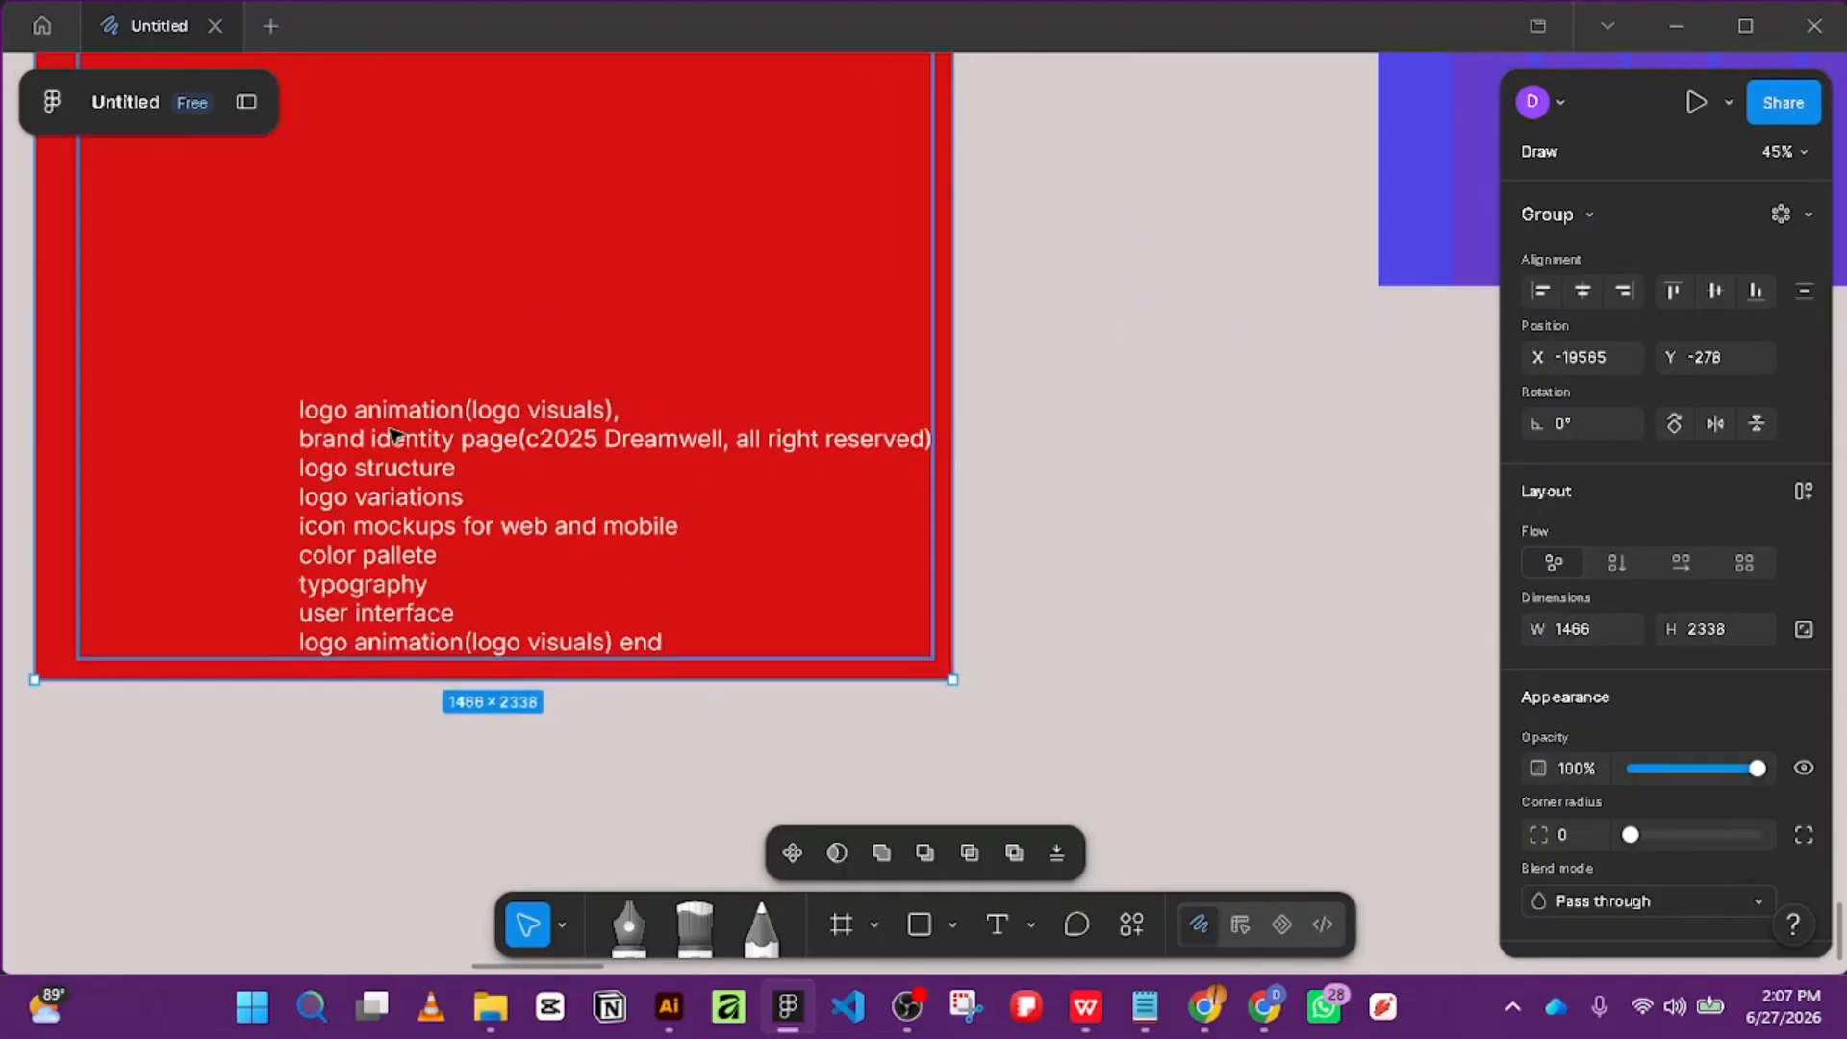
{"action": "scroll", "coordinate": [358, 504], "scroll_direction": "down", "scroll_amount": 2}
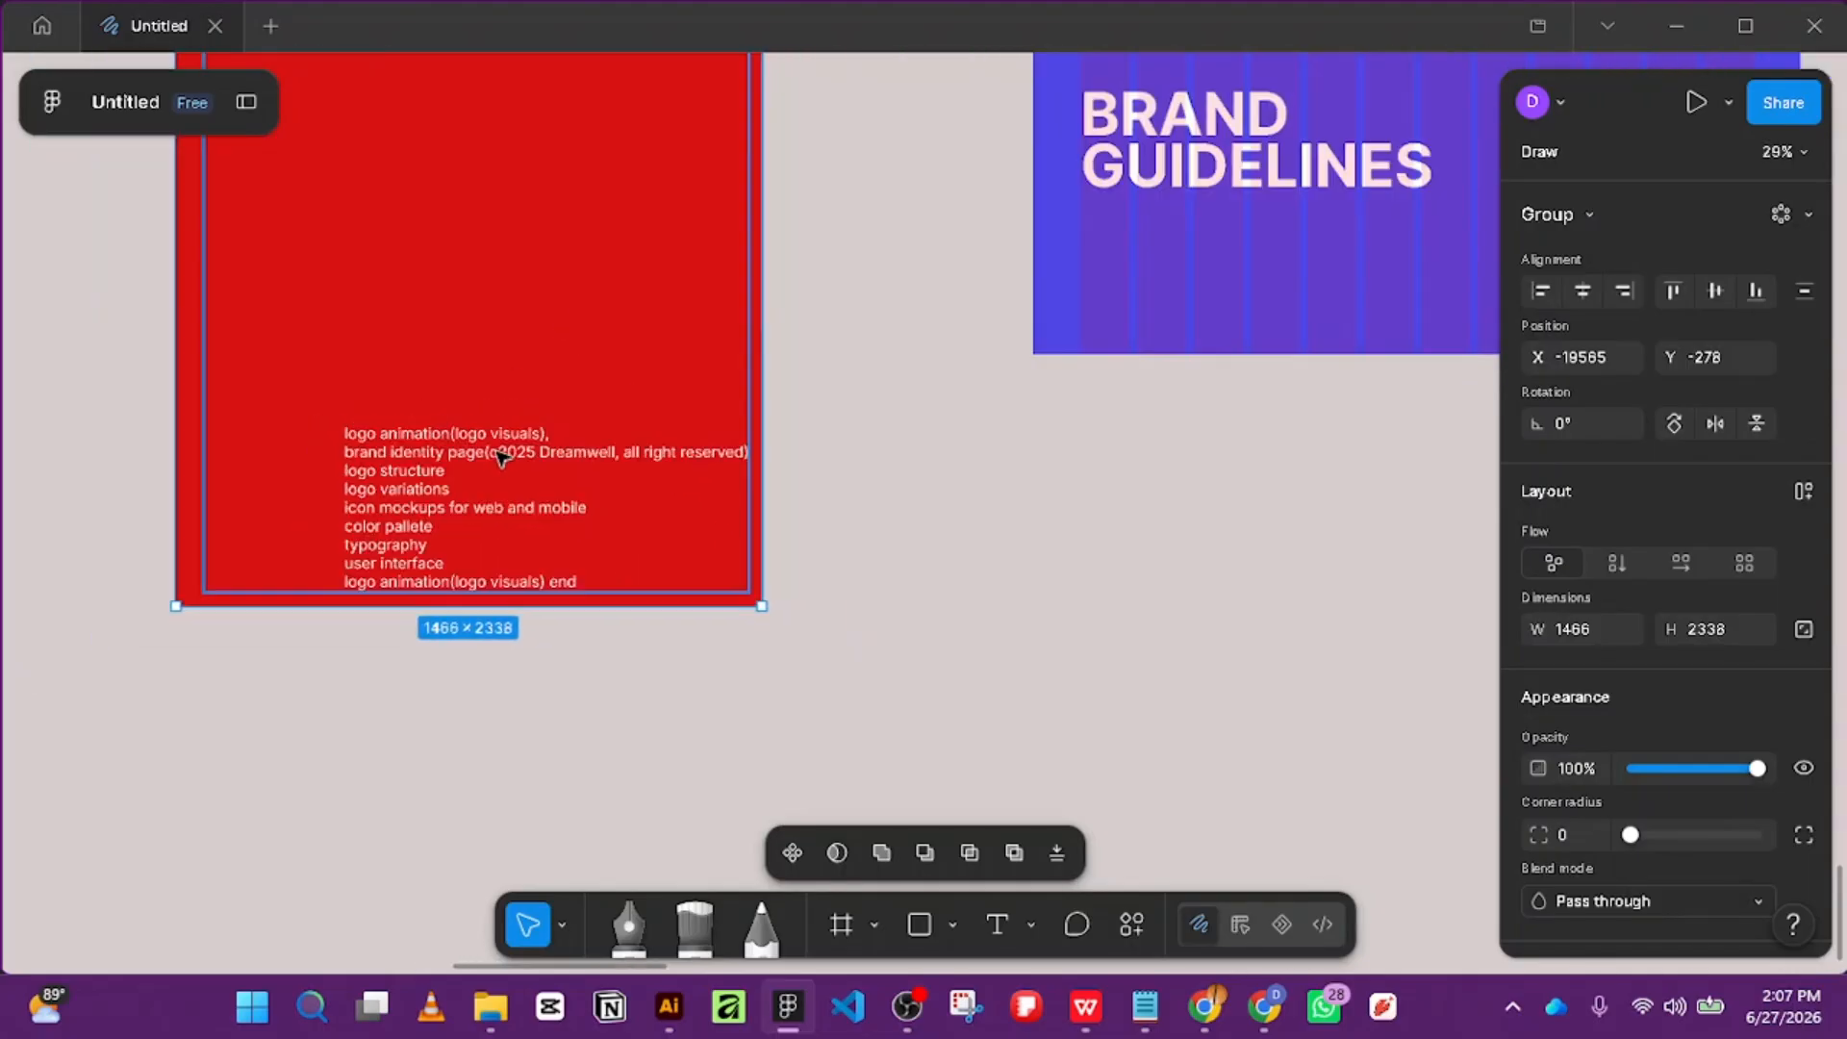
{"action": "scroll", "coordinate": [577, 460], "scroll_direction": "up", "scroll_amount": 2}
{"action": "double_click", "coordinate": [608, 449]}
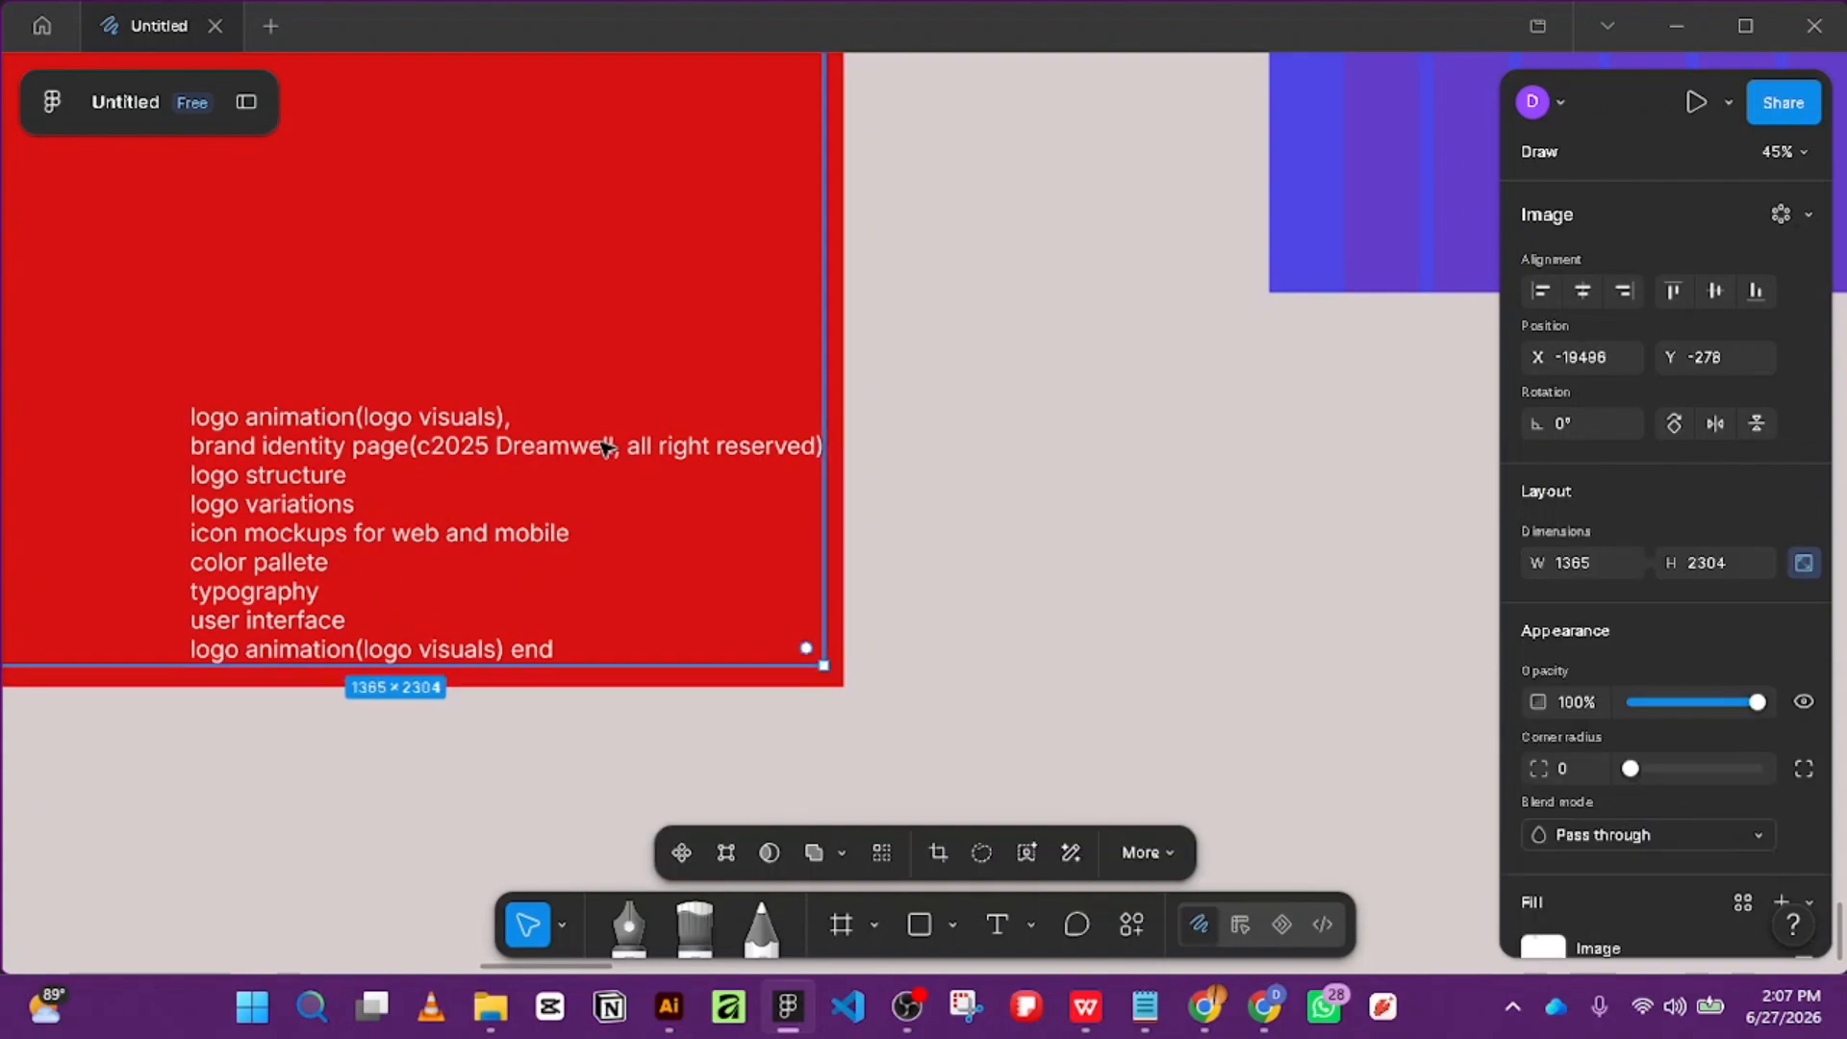
{"action": "double_click", "coordinate": [608, 448]}
{"action": "scroll", "coordinate": [813, 467], "scroll_direction": "down", "scroll_amount": 2}
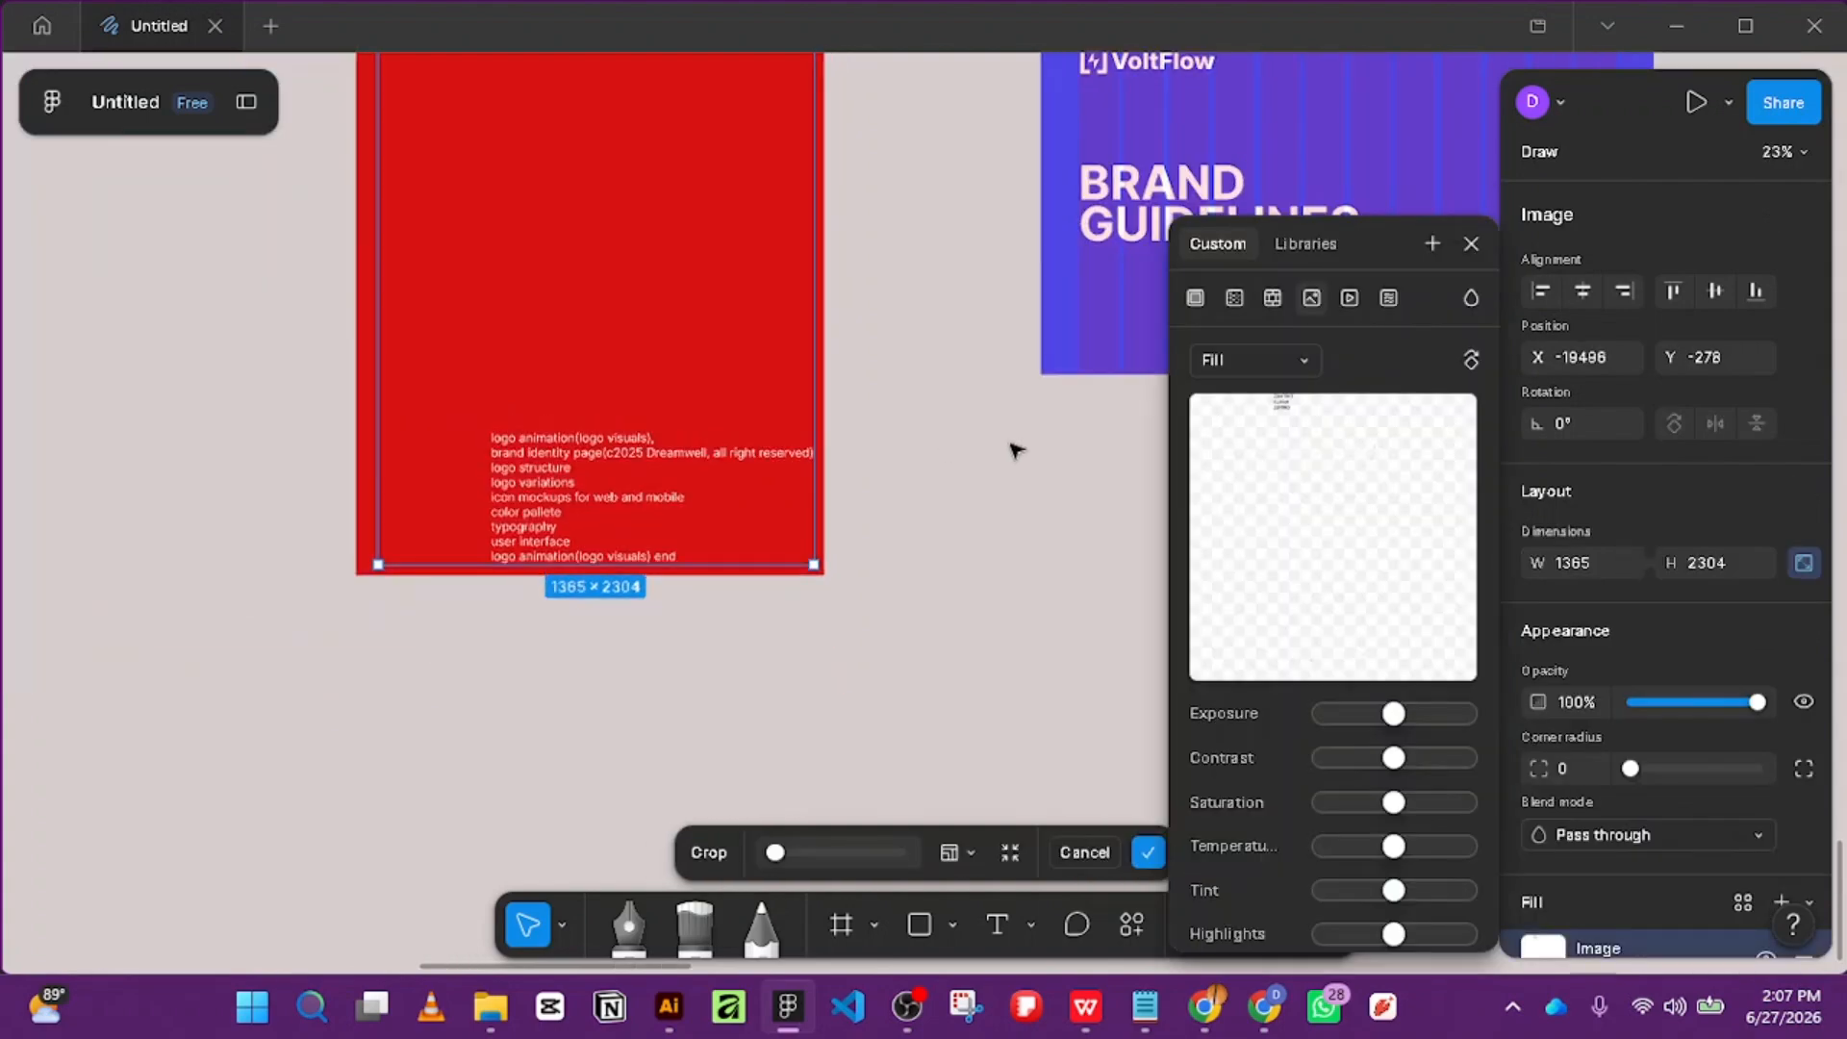
{"action": "key", "text": "Escape"}
Draw an empty text box about 1002 × 91 below the BRAND GUIDELINES cover.
{"action": "left_click", "coordinate": [997, 924]}
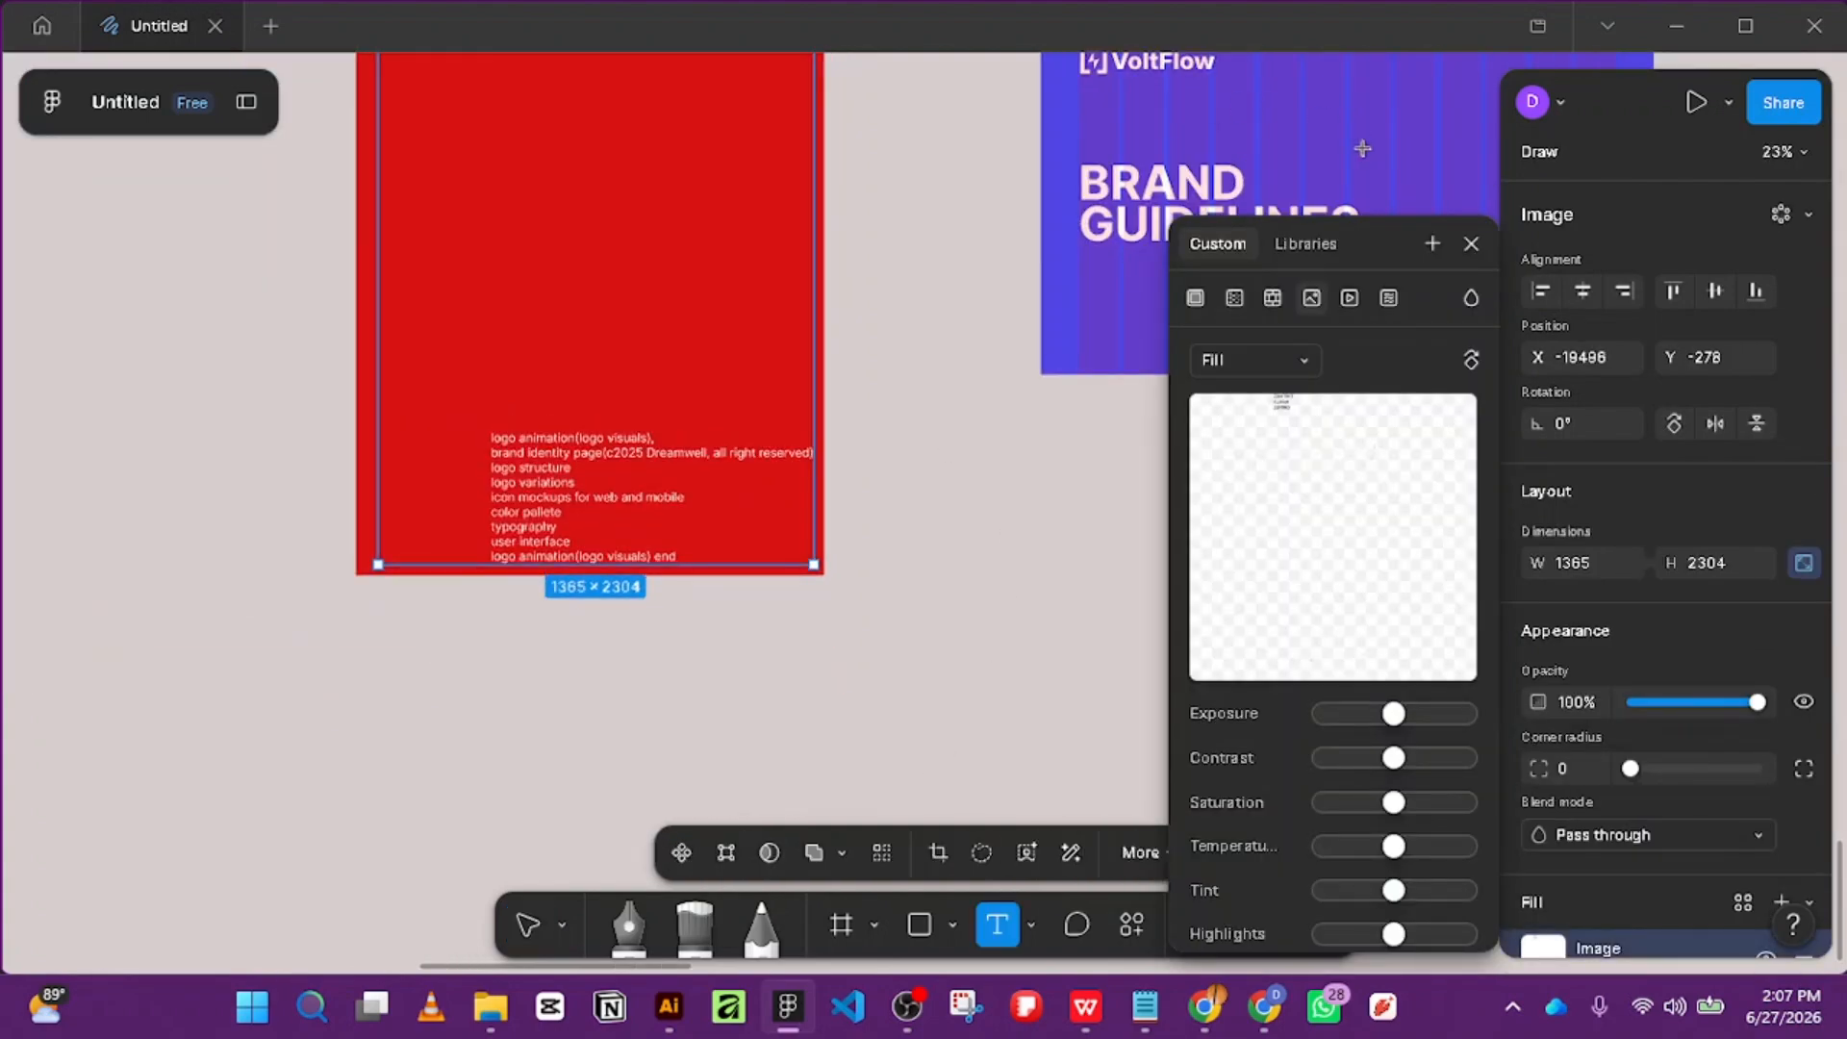
{"action": "left_click", "coordinate": [1471, 243]}
{"action": "left_click_drag", "start_coordinate": [1084, 442], "coordinate": [1404, 472]}
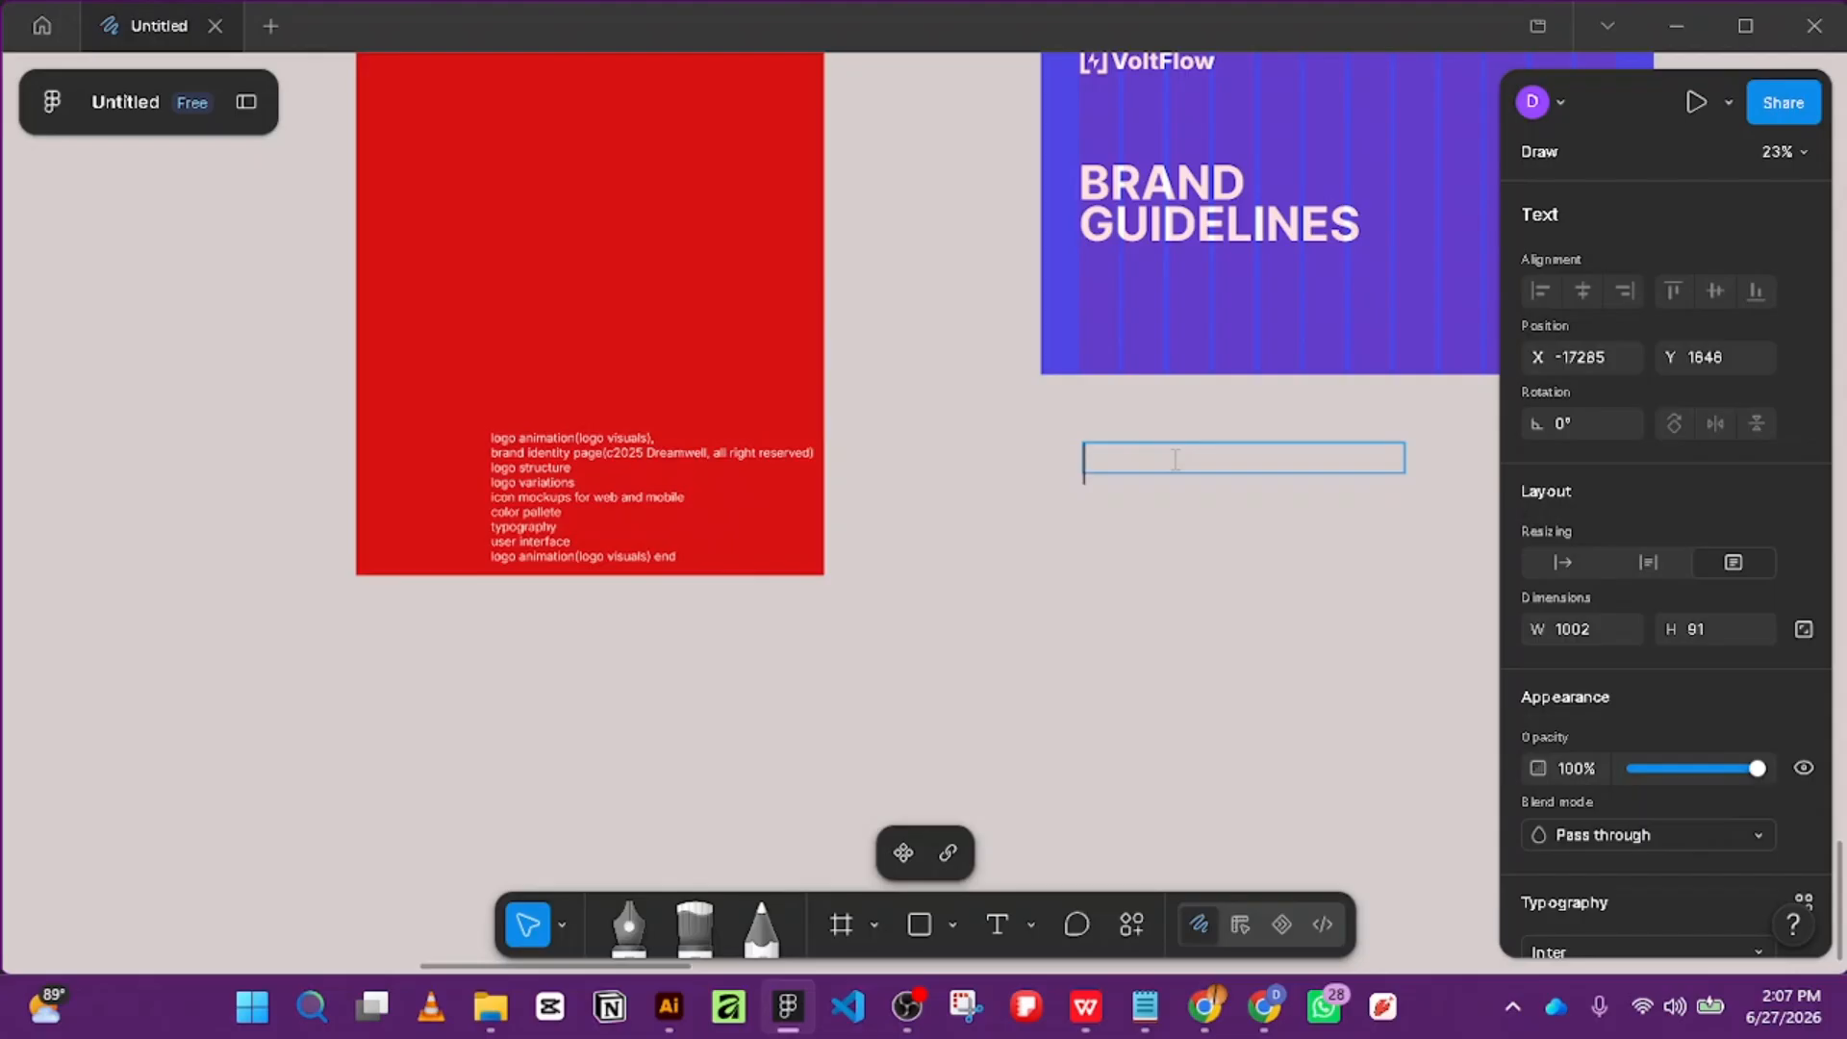
{"action": "scroll", "coordinate": [1769, 695], "scroll_direction": "down", "scroll_amount": 5}
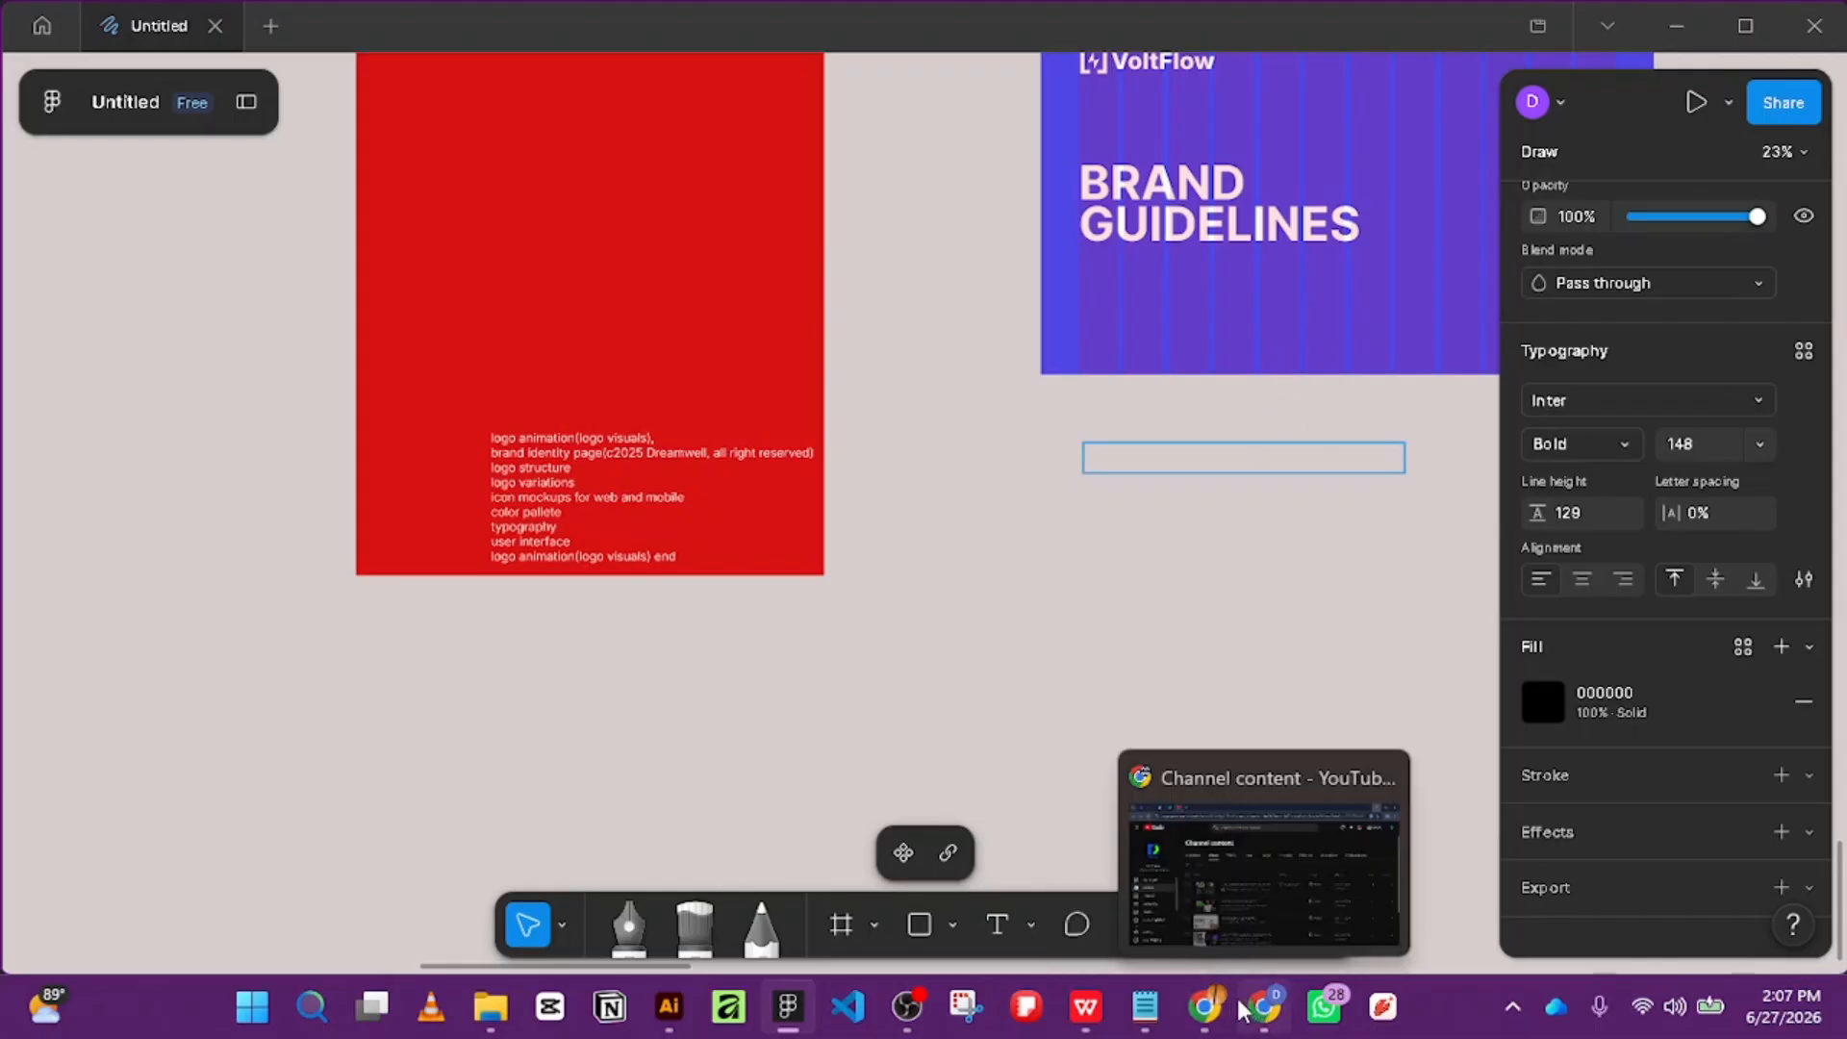
Switch to Chrome and search Google for "SYMBOLS COPYRIGHT FIGMA".
{"action": "mouse_move", "coordinate": [1220, 1015]}
{"action": "left_click", "coordinate": [1174, 850]}
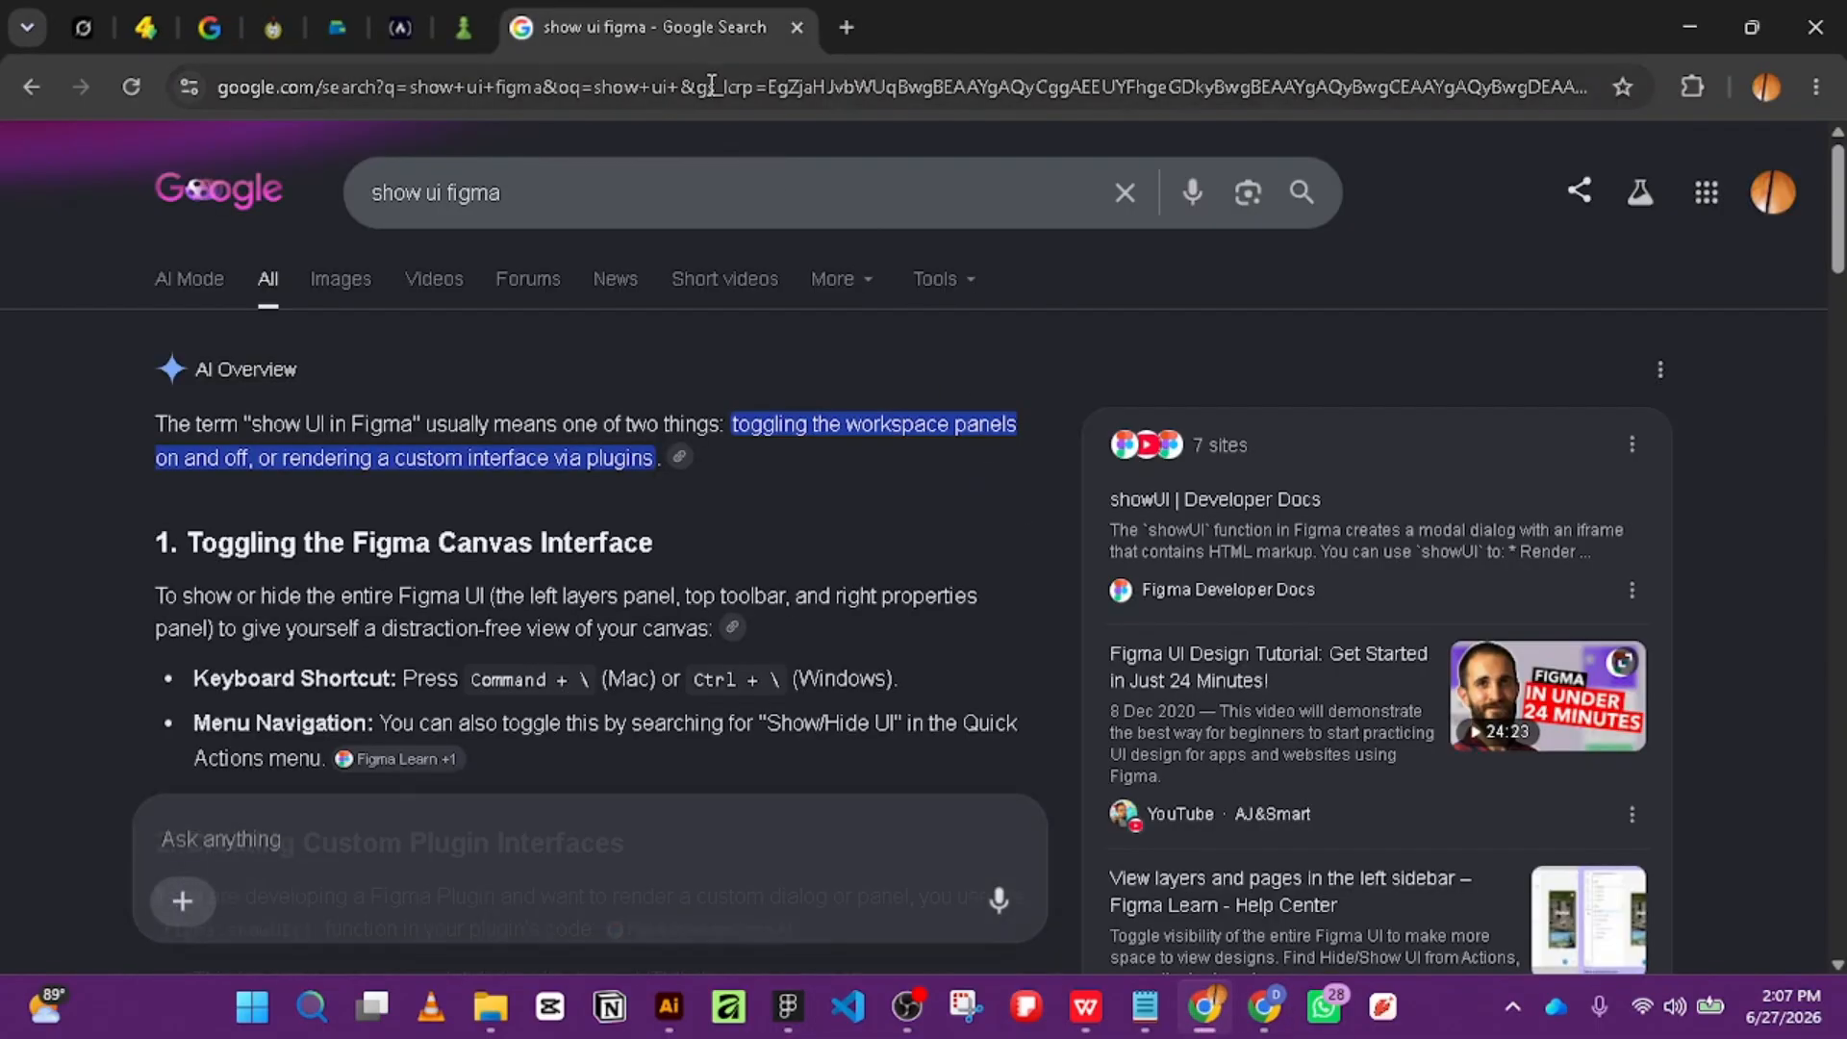
{"action": "left_click", "coordinate": [678, 88]}
{"action": "type", "text": "SY"}
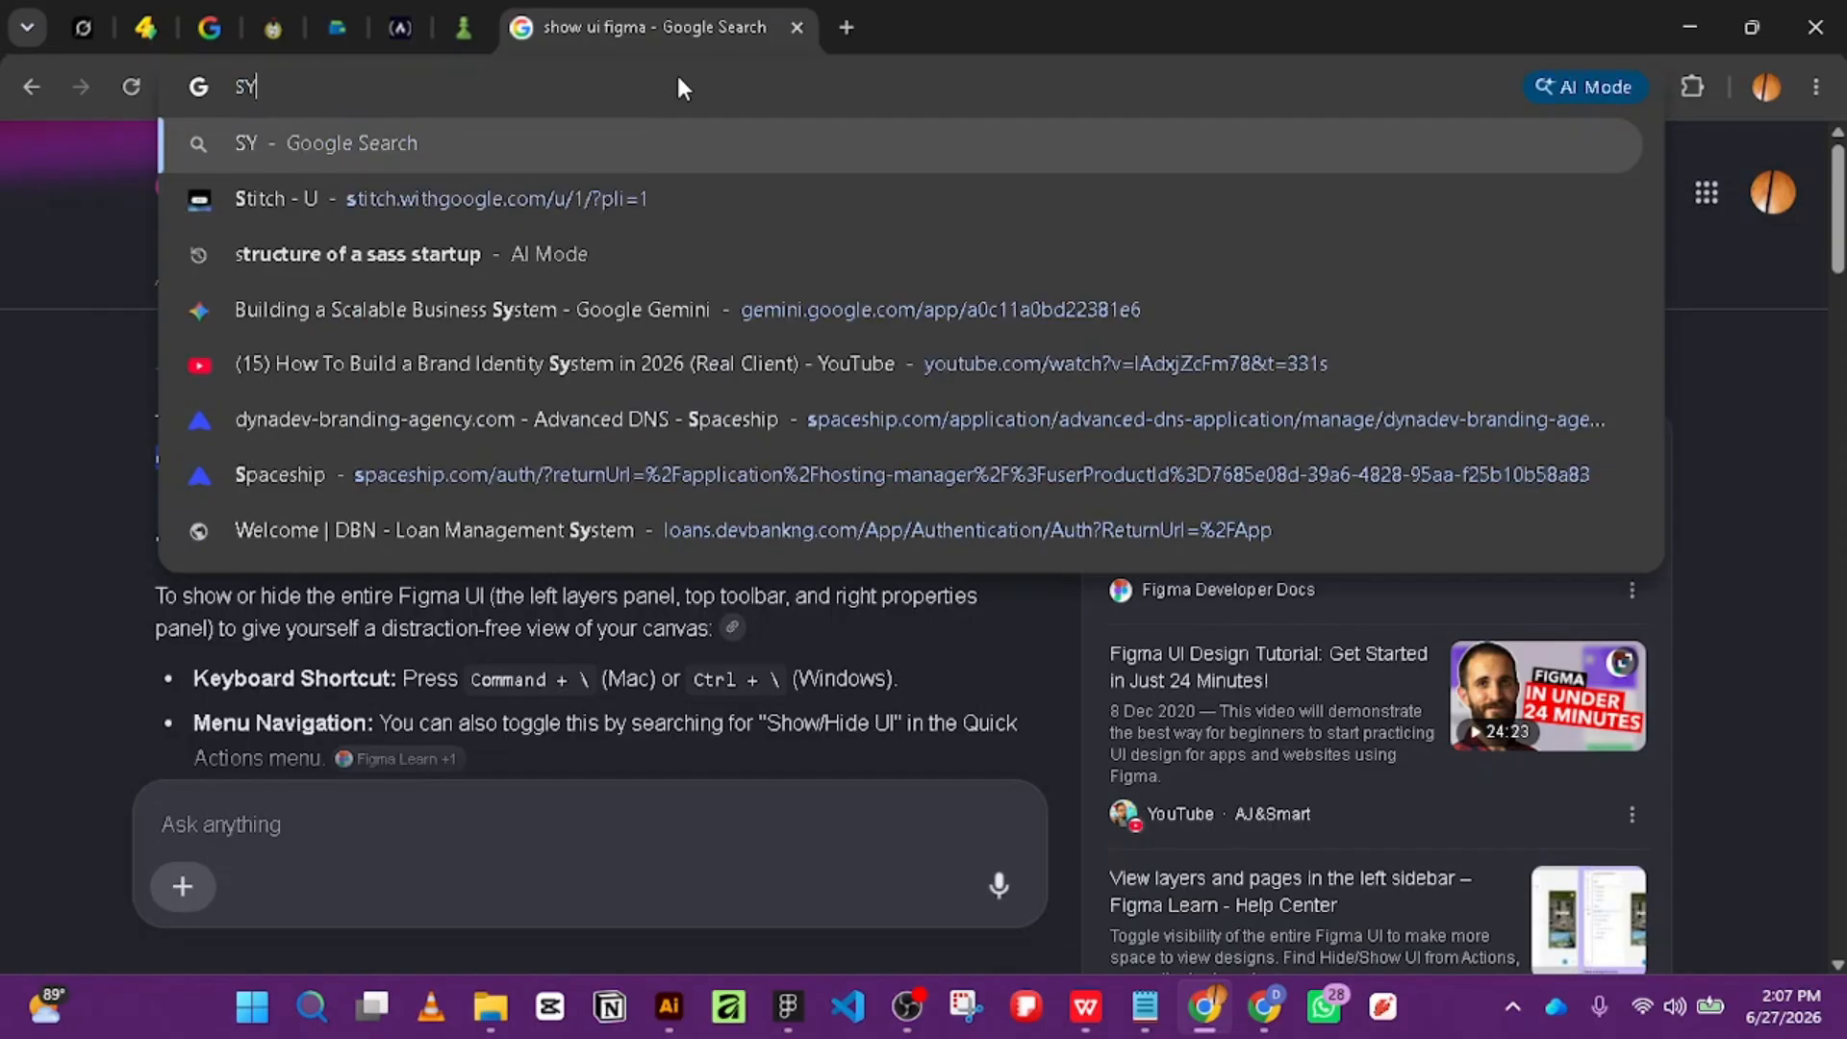
{"action": "type", "text": "MBOLS"}
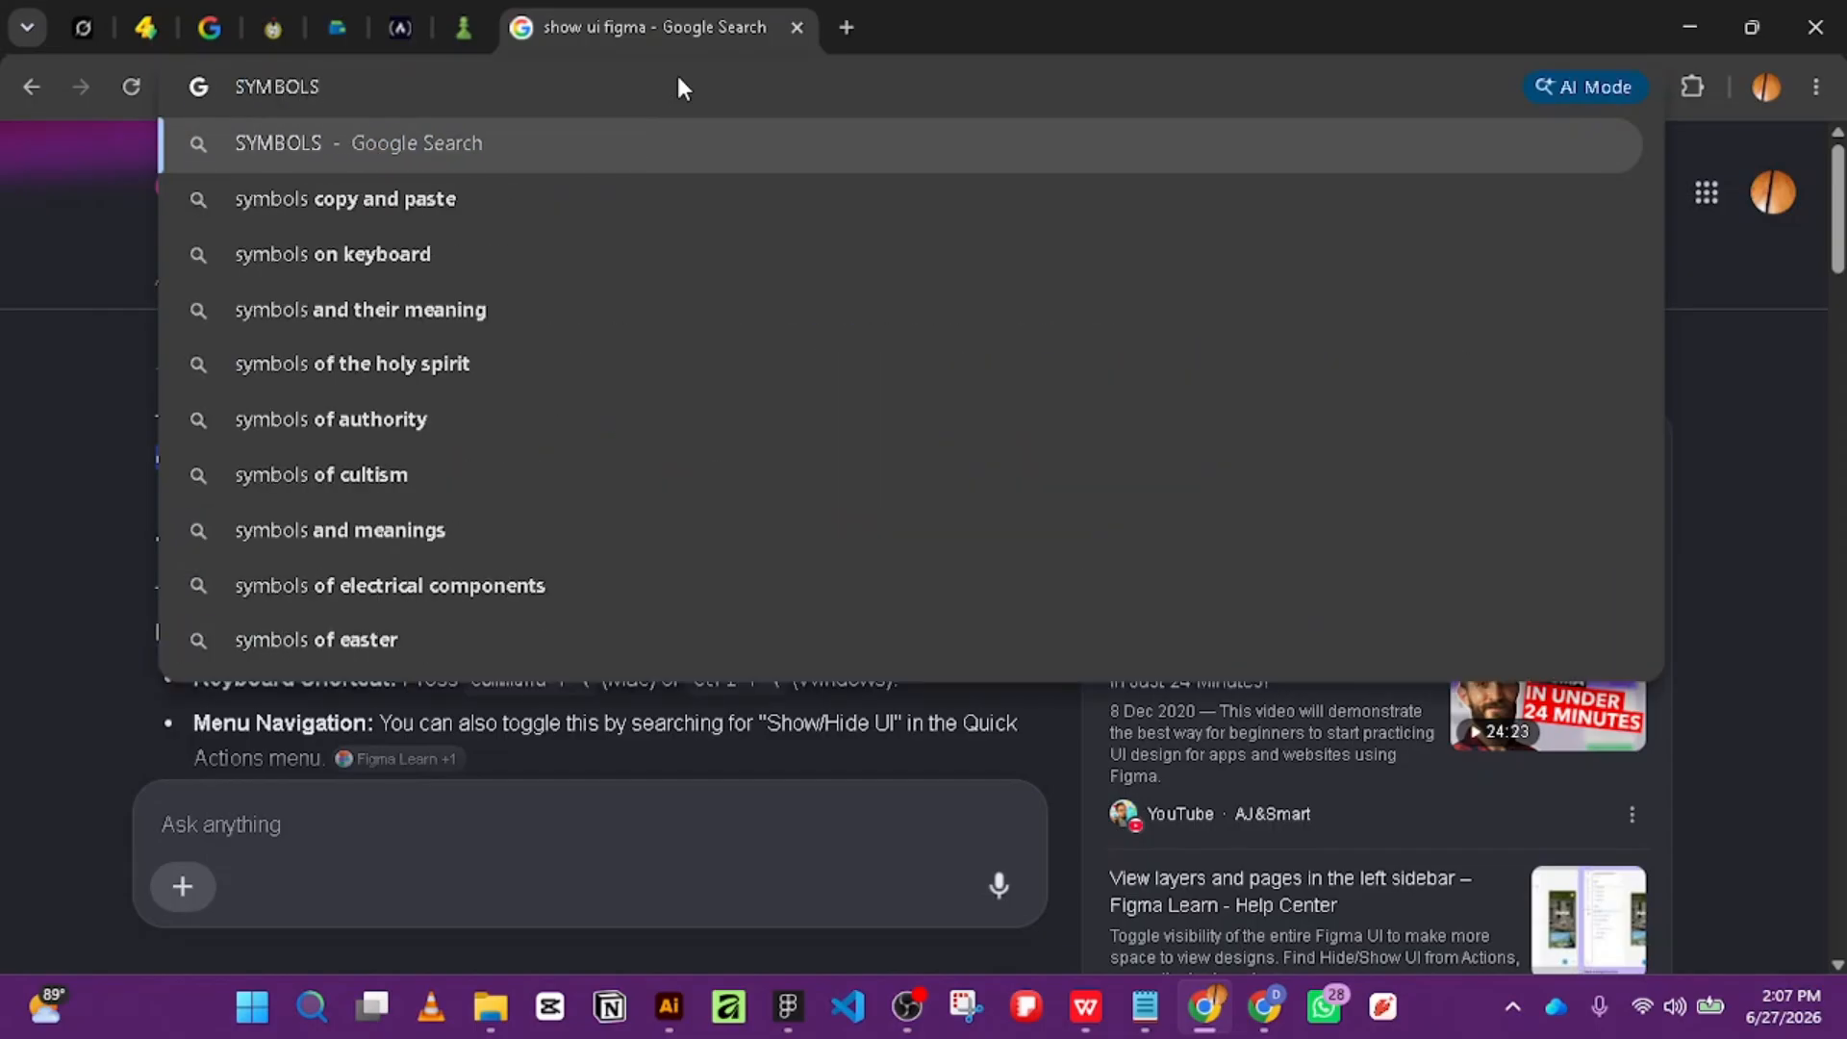
{"action": "type", "text": " COPY"}
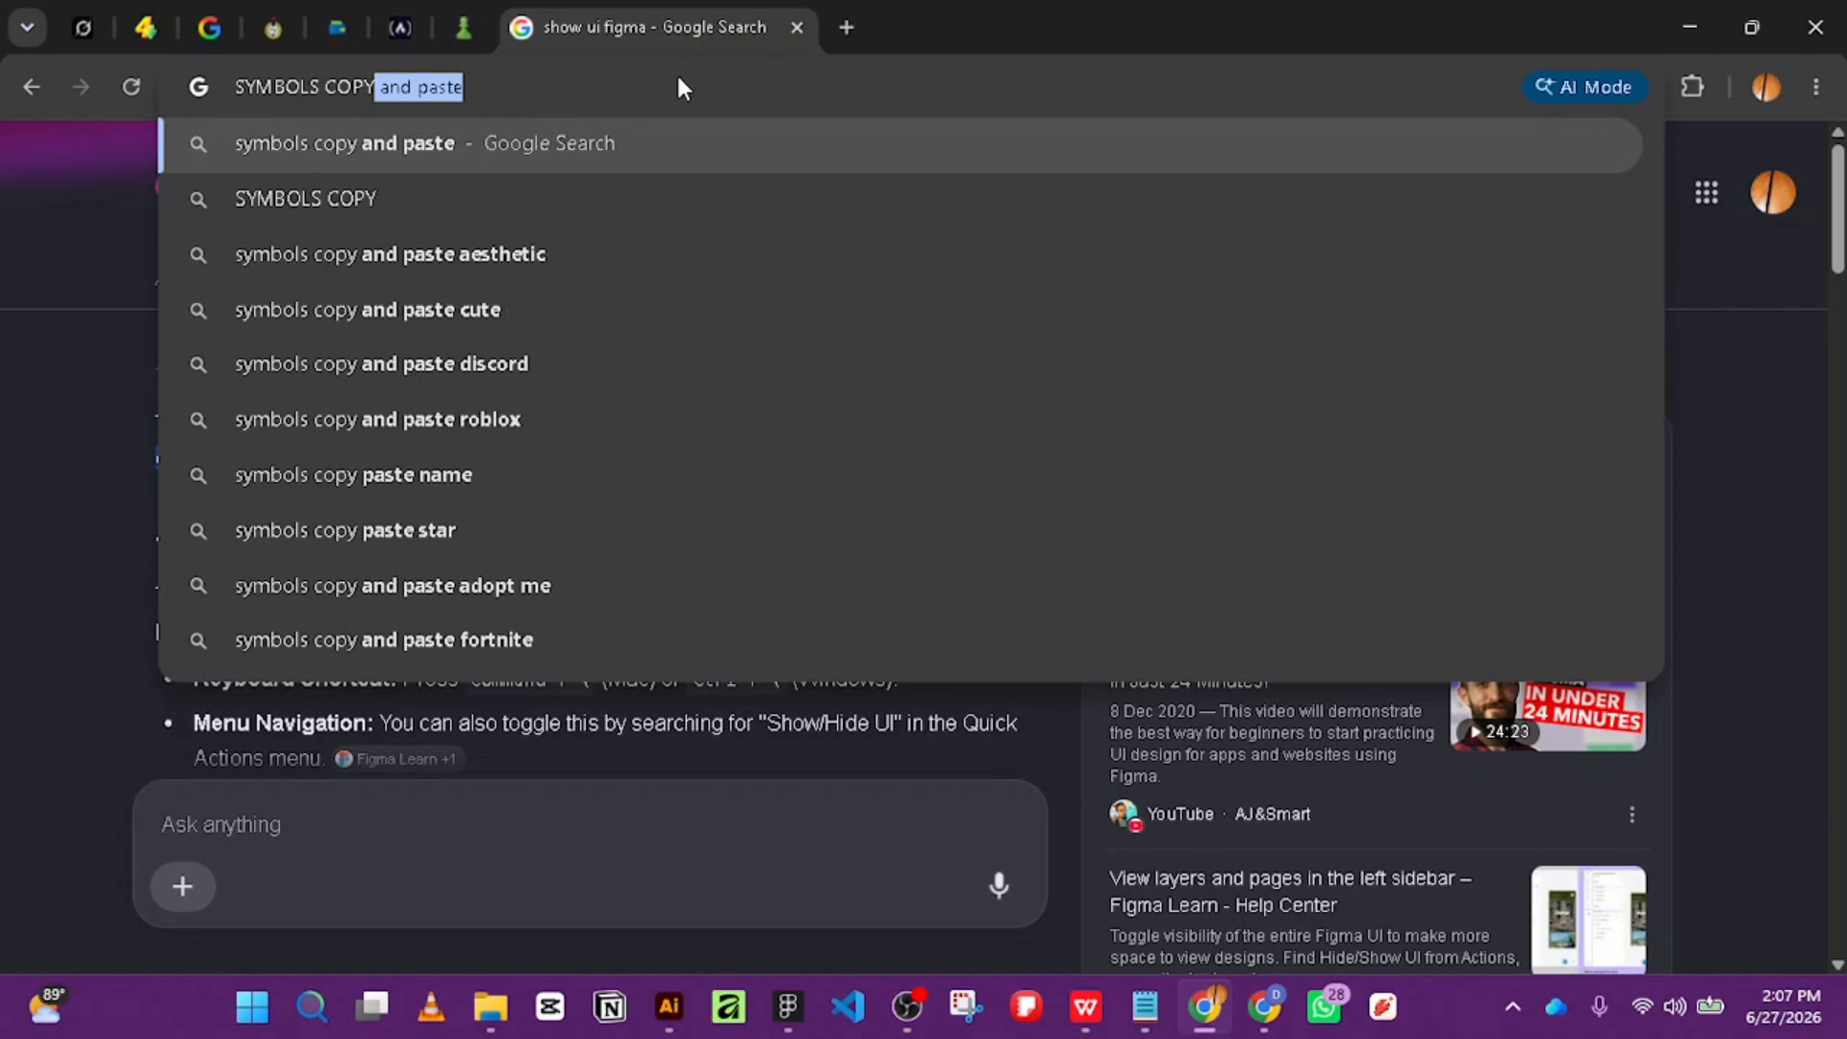
{"action": "type", "text": "S"}
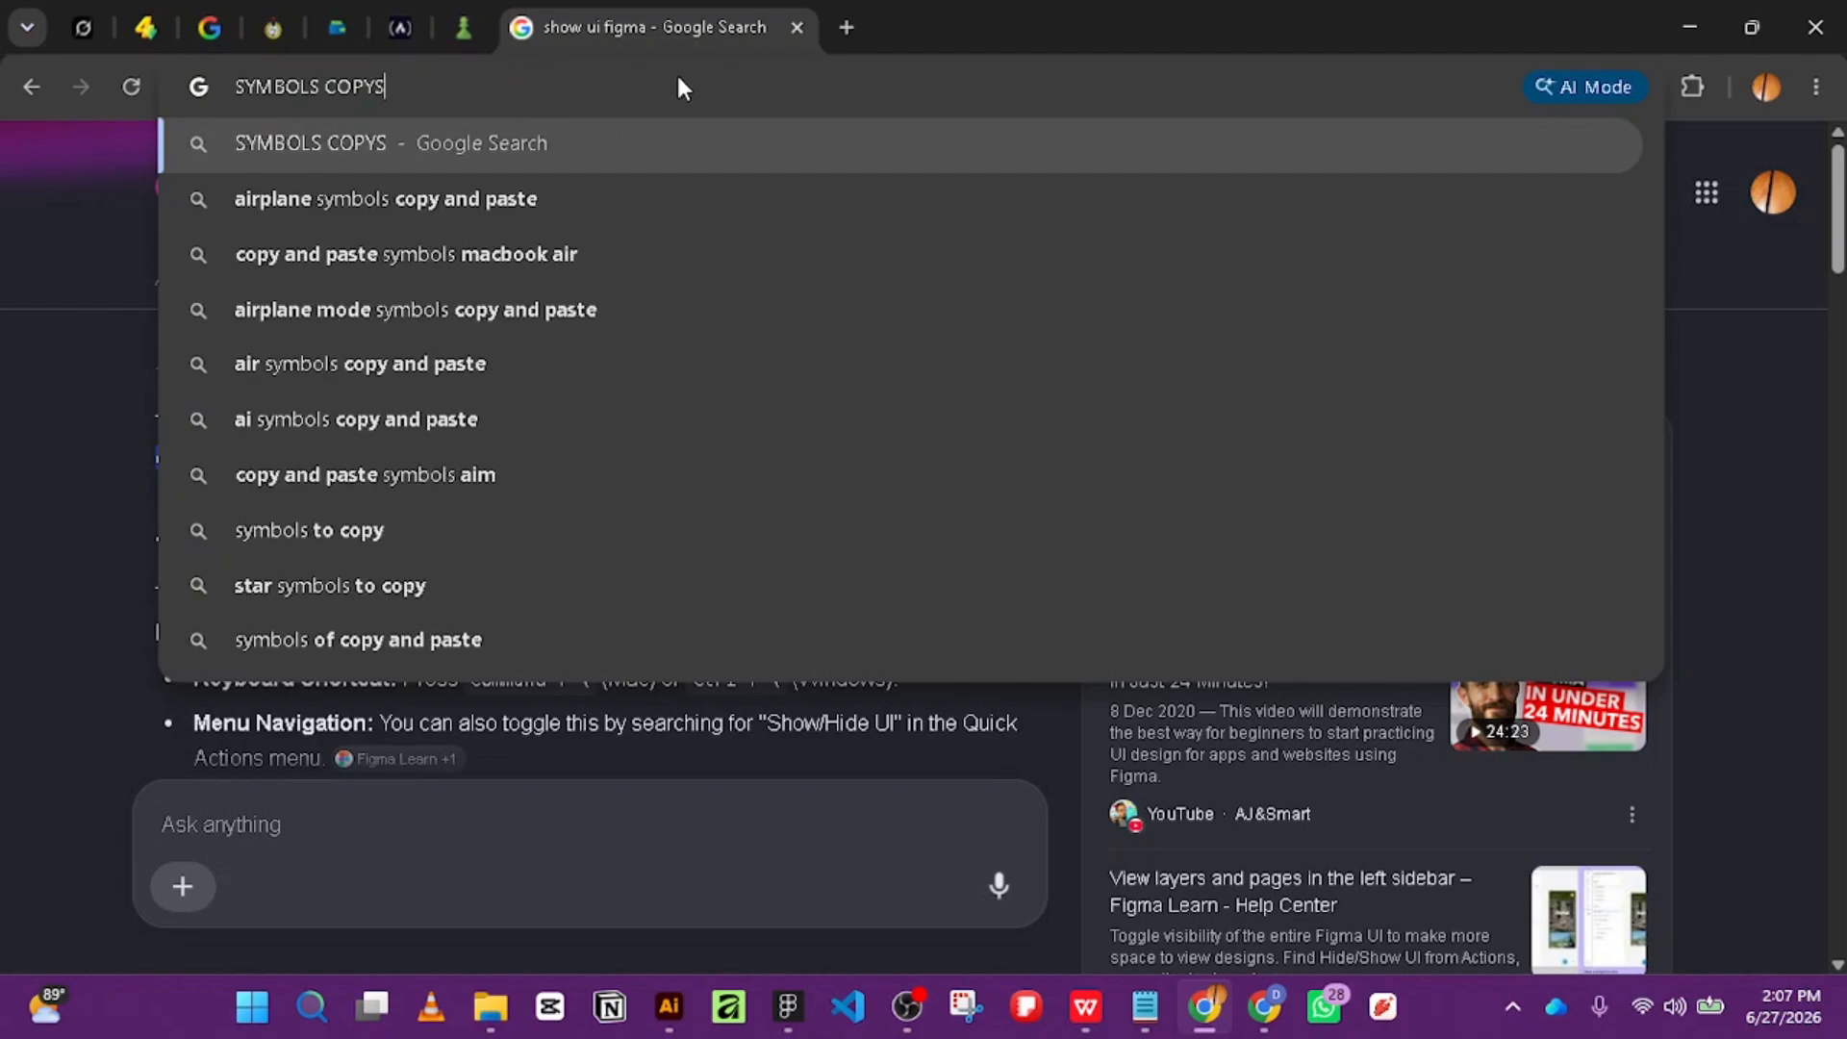
{"action": "key", "text": "BackSpace"}
{"action": "type", "text": "RIGH"}
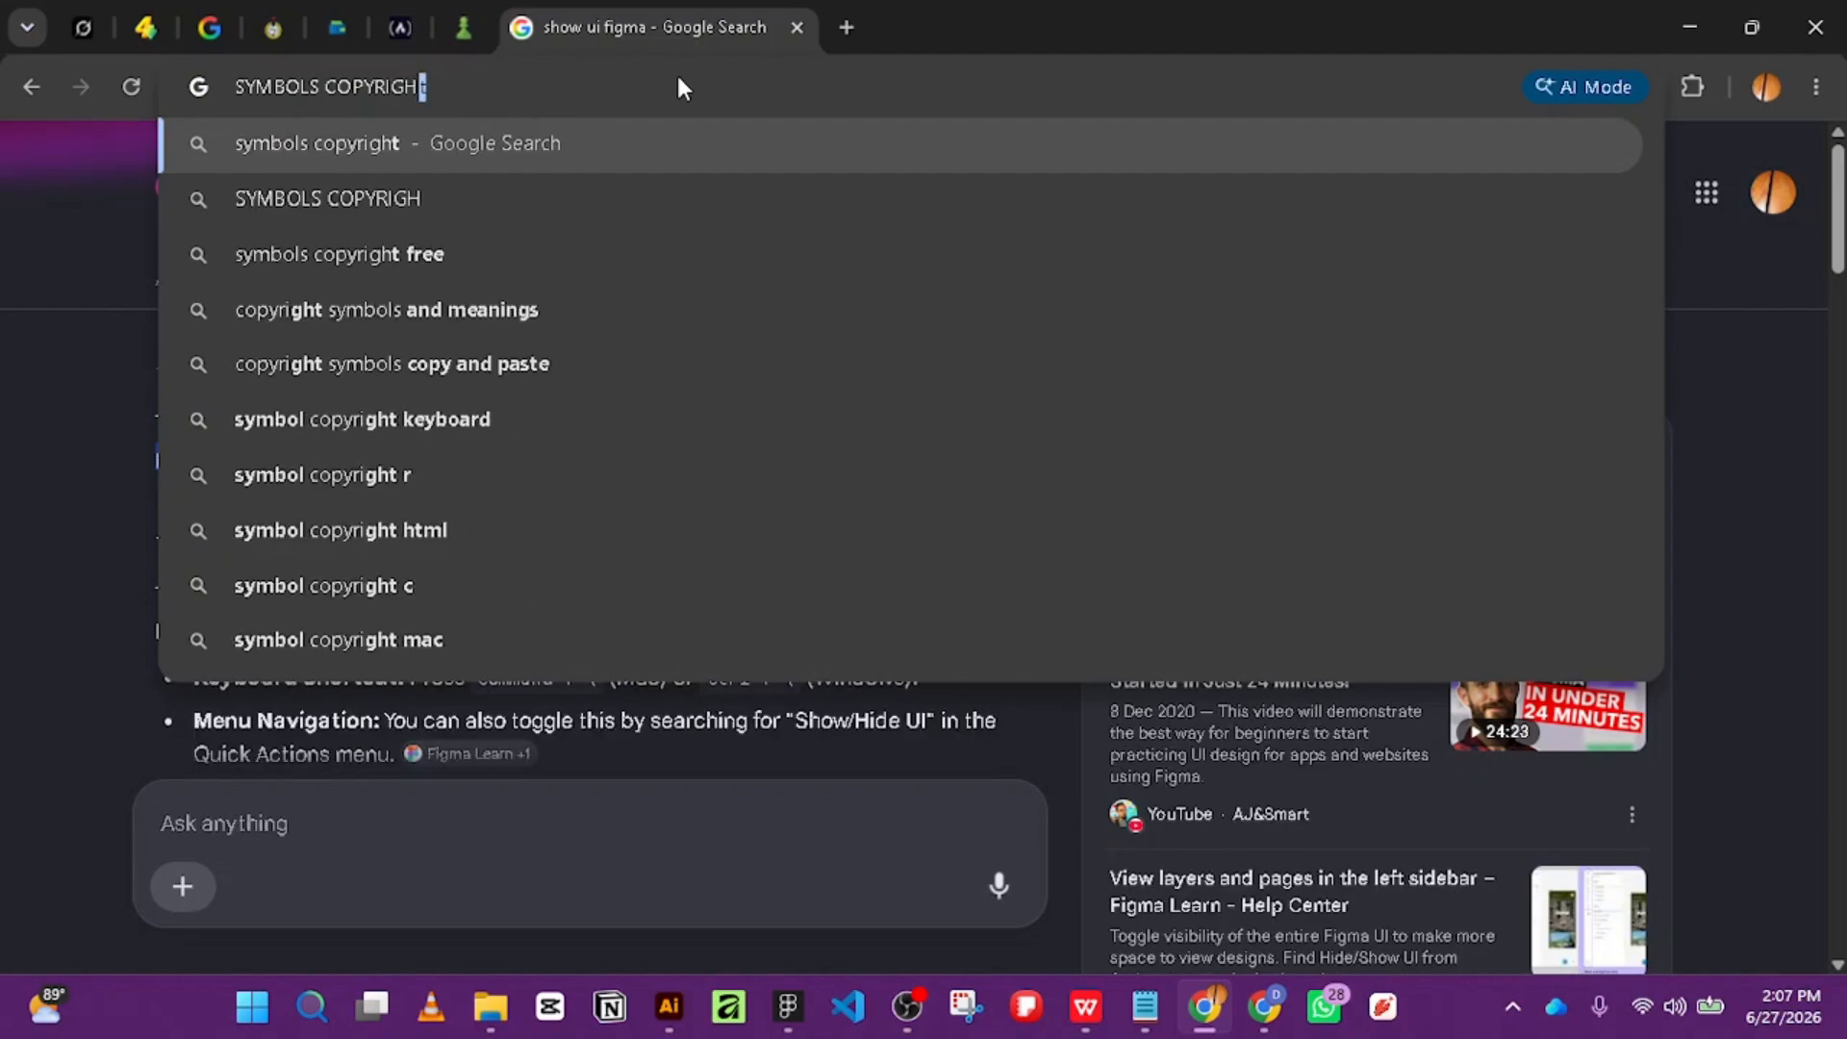
{"action": "type", "text": "T"}
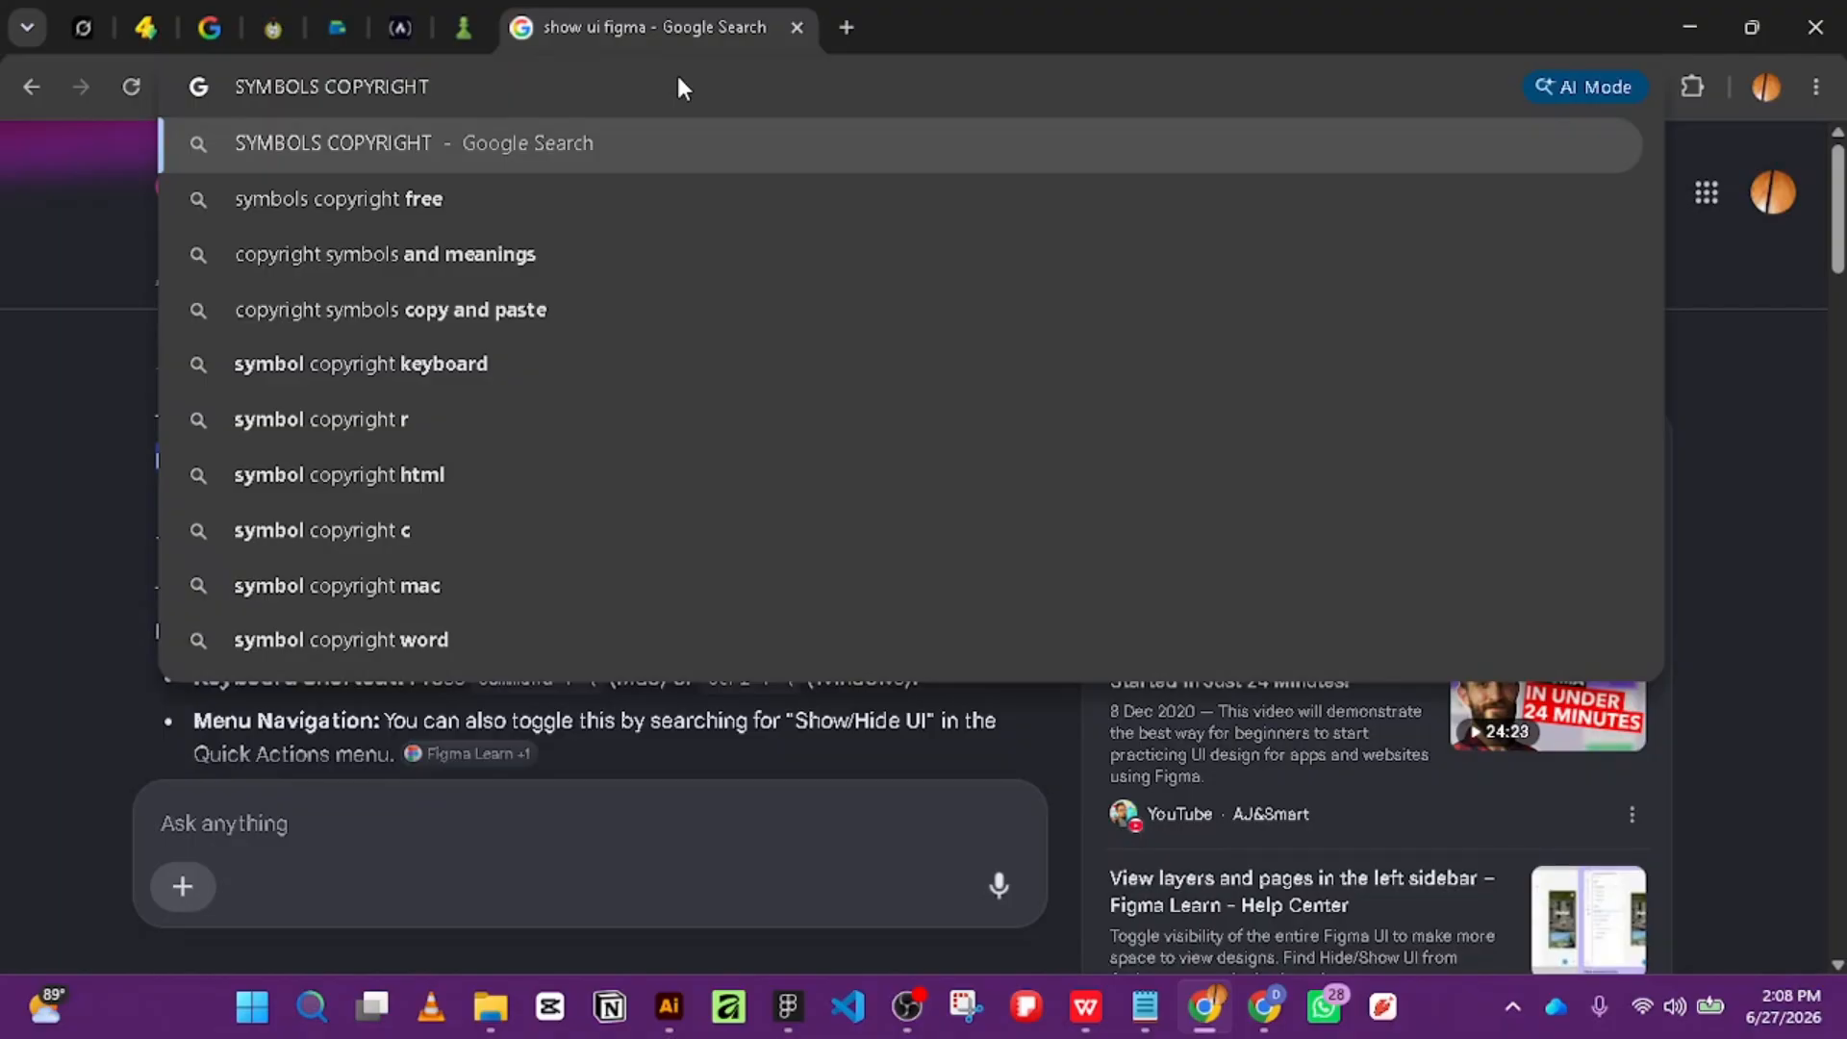
{"action": "type", "text": "FIGMA"}
{"action": "key", "text": "Return"}
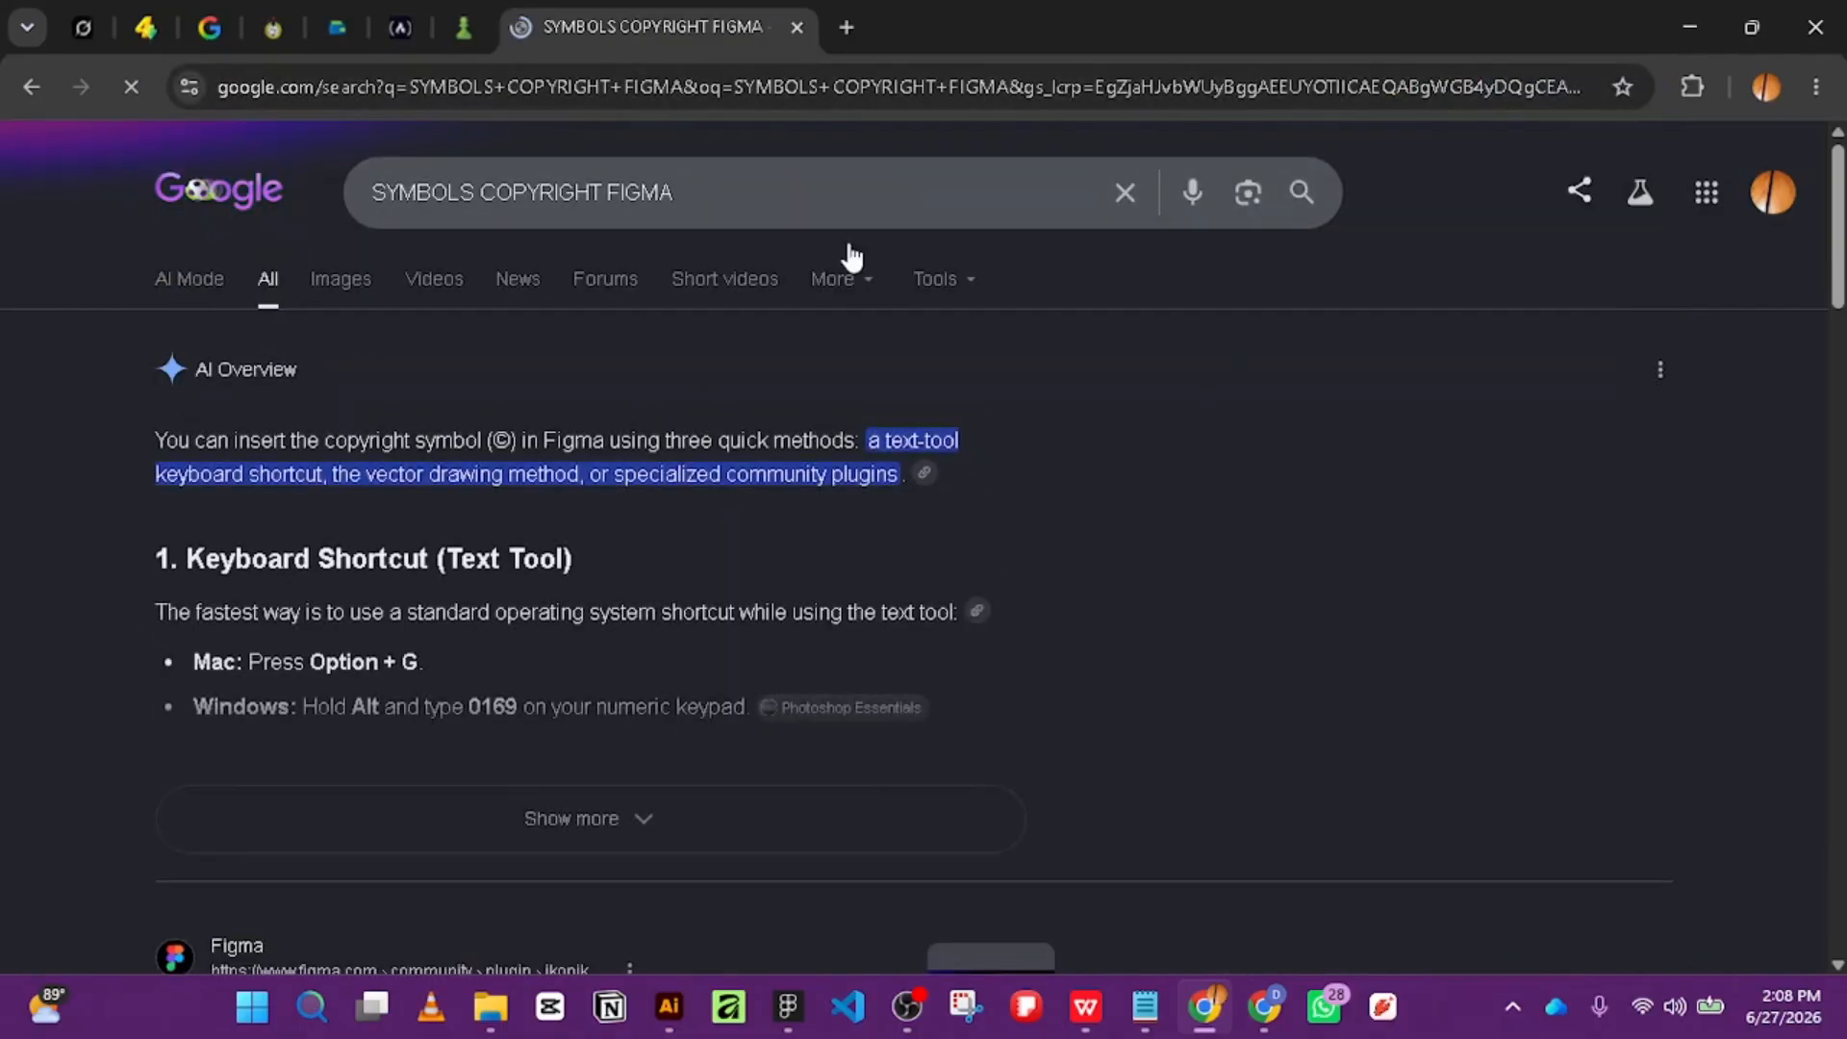
Expand the AI overview, read the Windows method for the copyright symbol, and return to Figma.
{"action": "scroll", "coordinate": [729, 550], "scroll_direction": "down", "scroll_amount": 2}
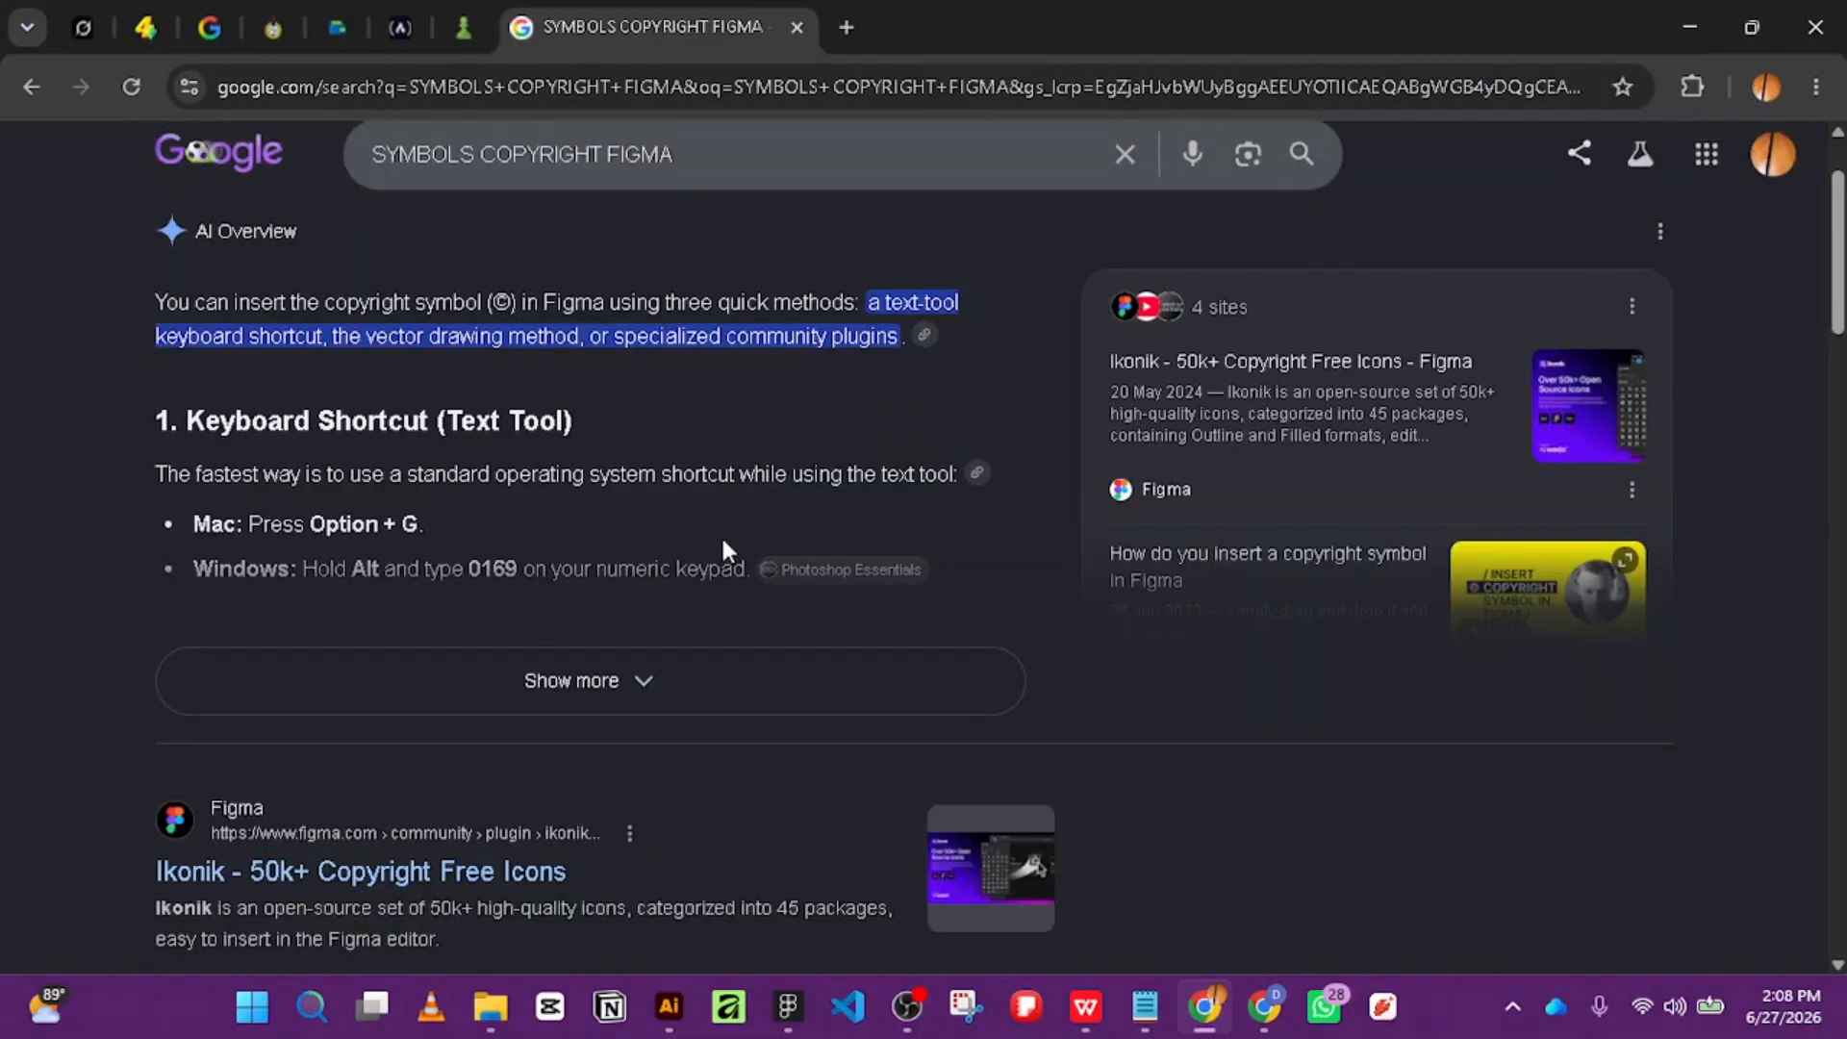
{"action": "left_click", "coordinate": [665, 678]}
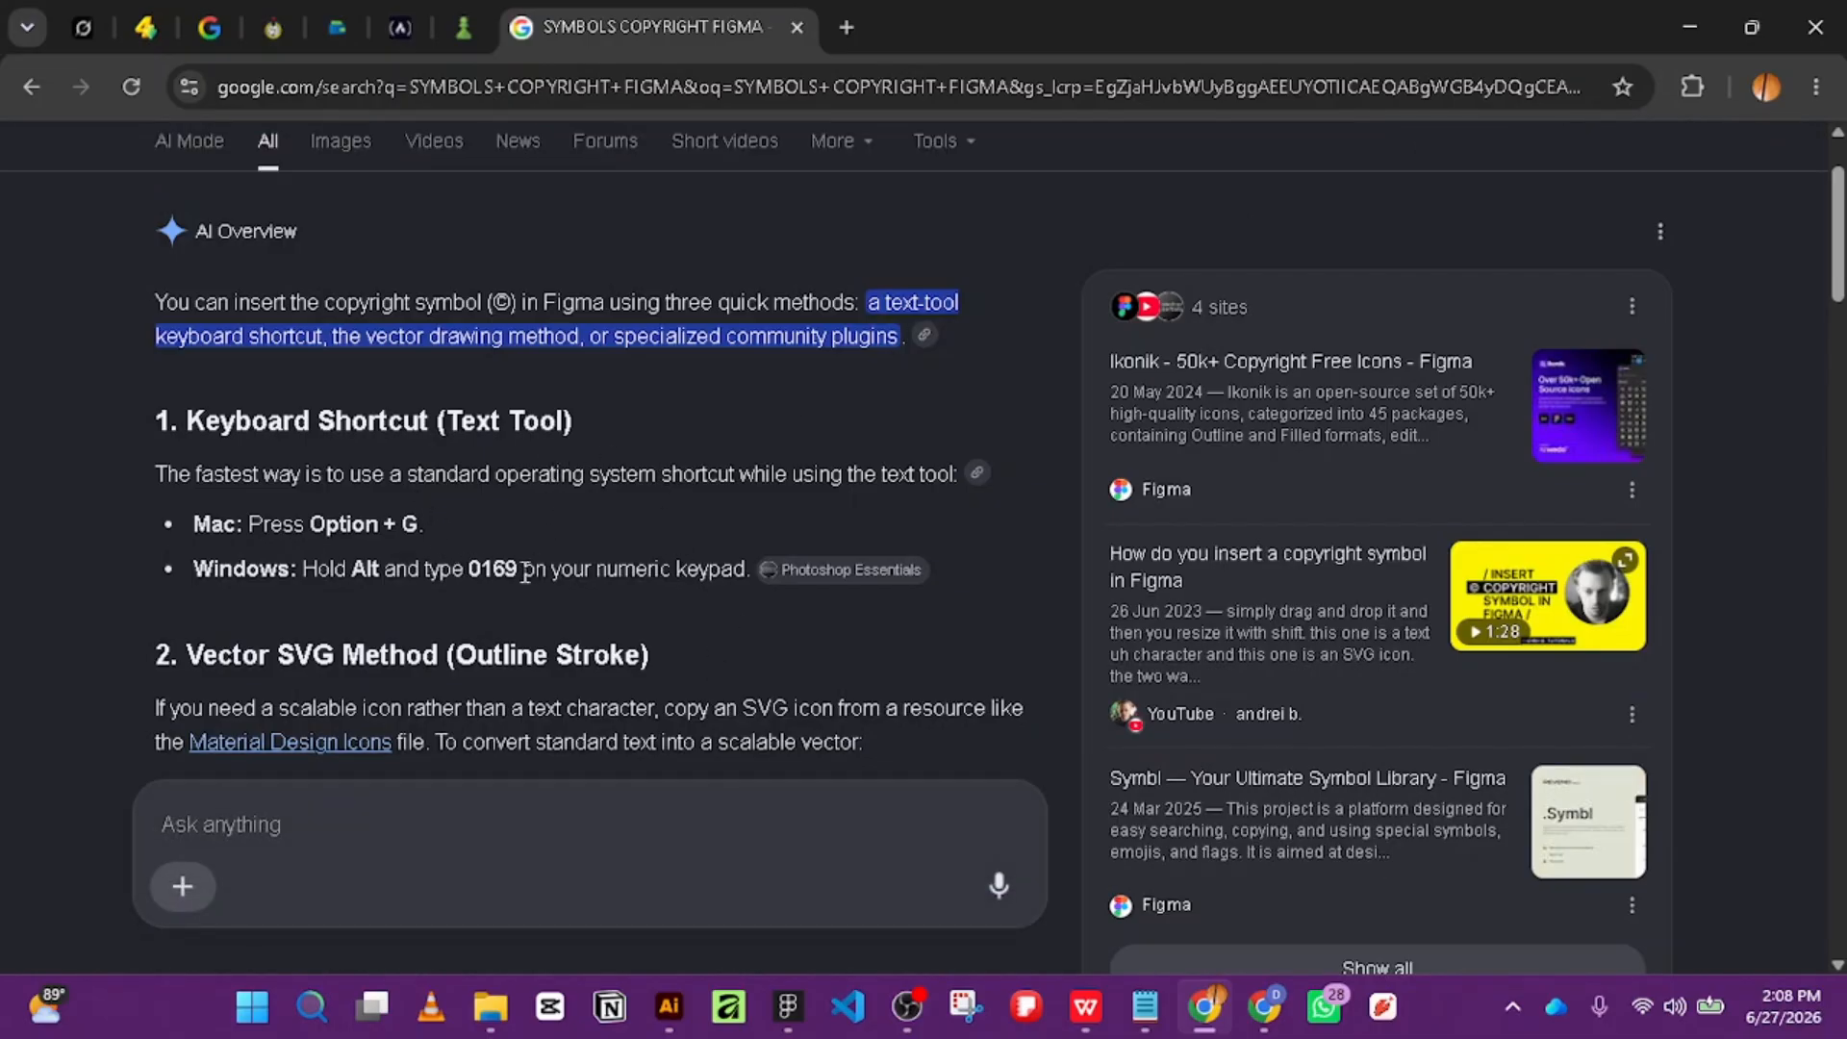
{"action": "left_click", "coordinate": [1689, 27]}
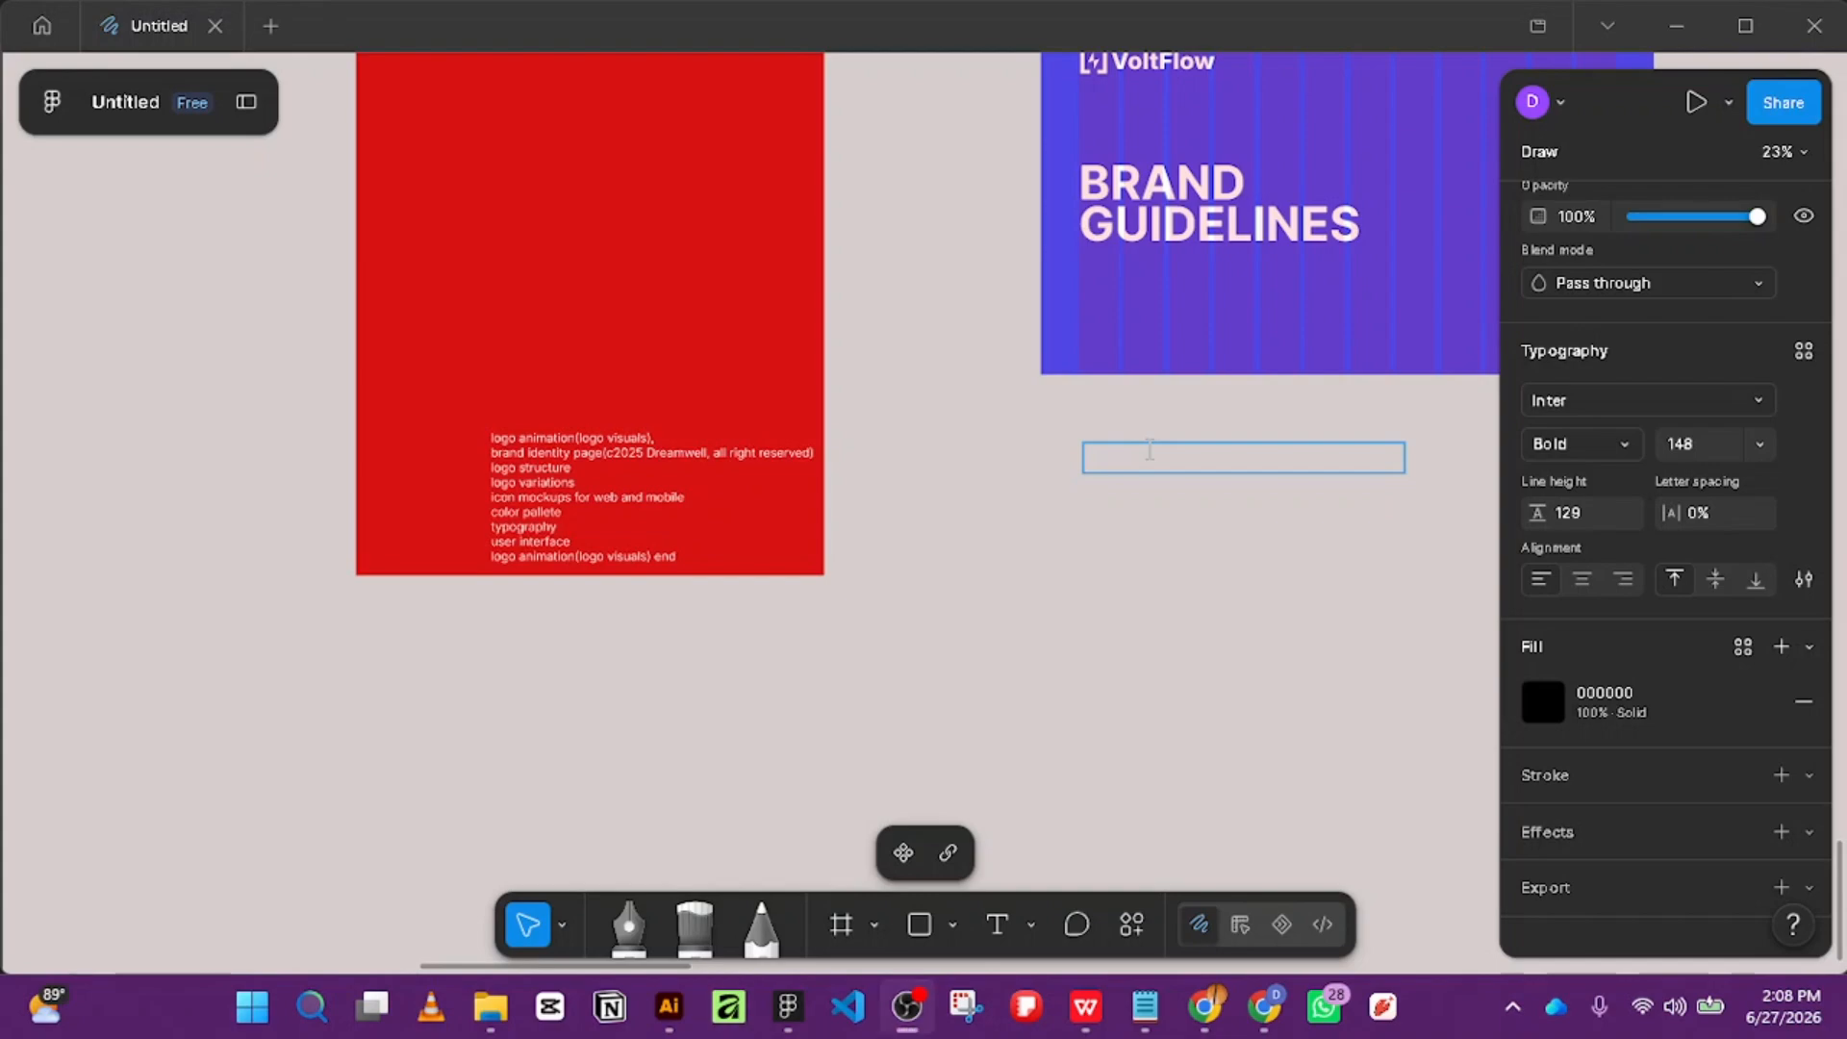
Try to insert the copyright symbol into the empty text box below the cover using character code 0169.
{"action": "key", "text": "super+alt+9"}
{"action": "key", "text": "Escape"}
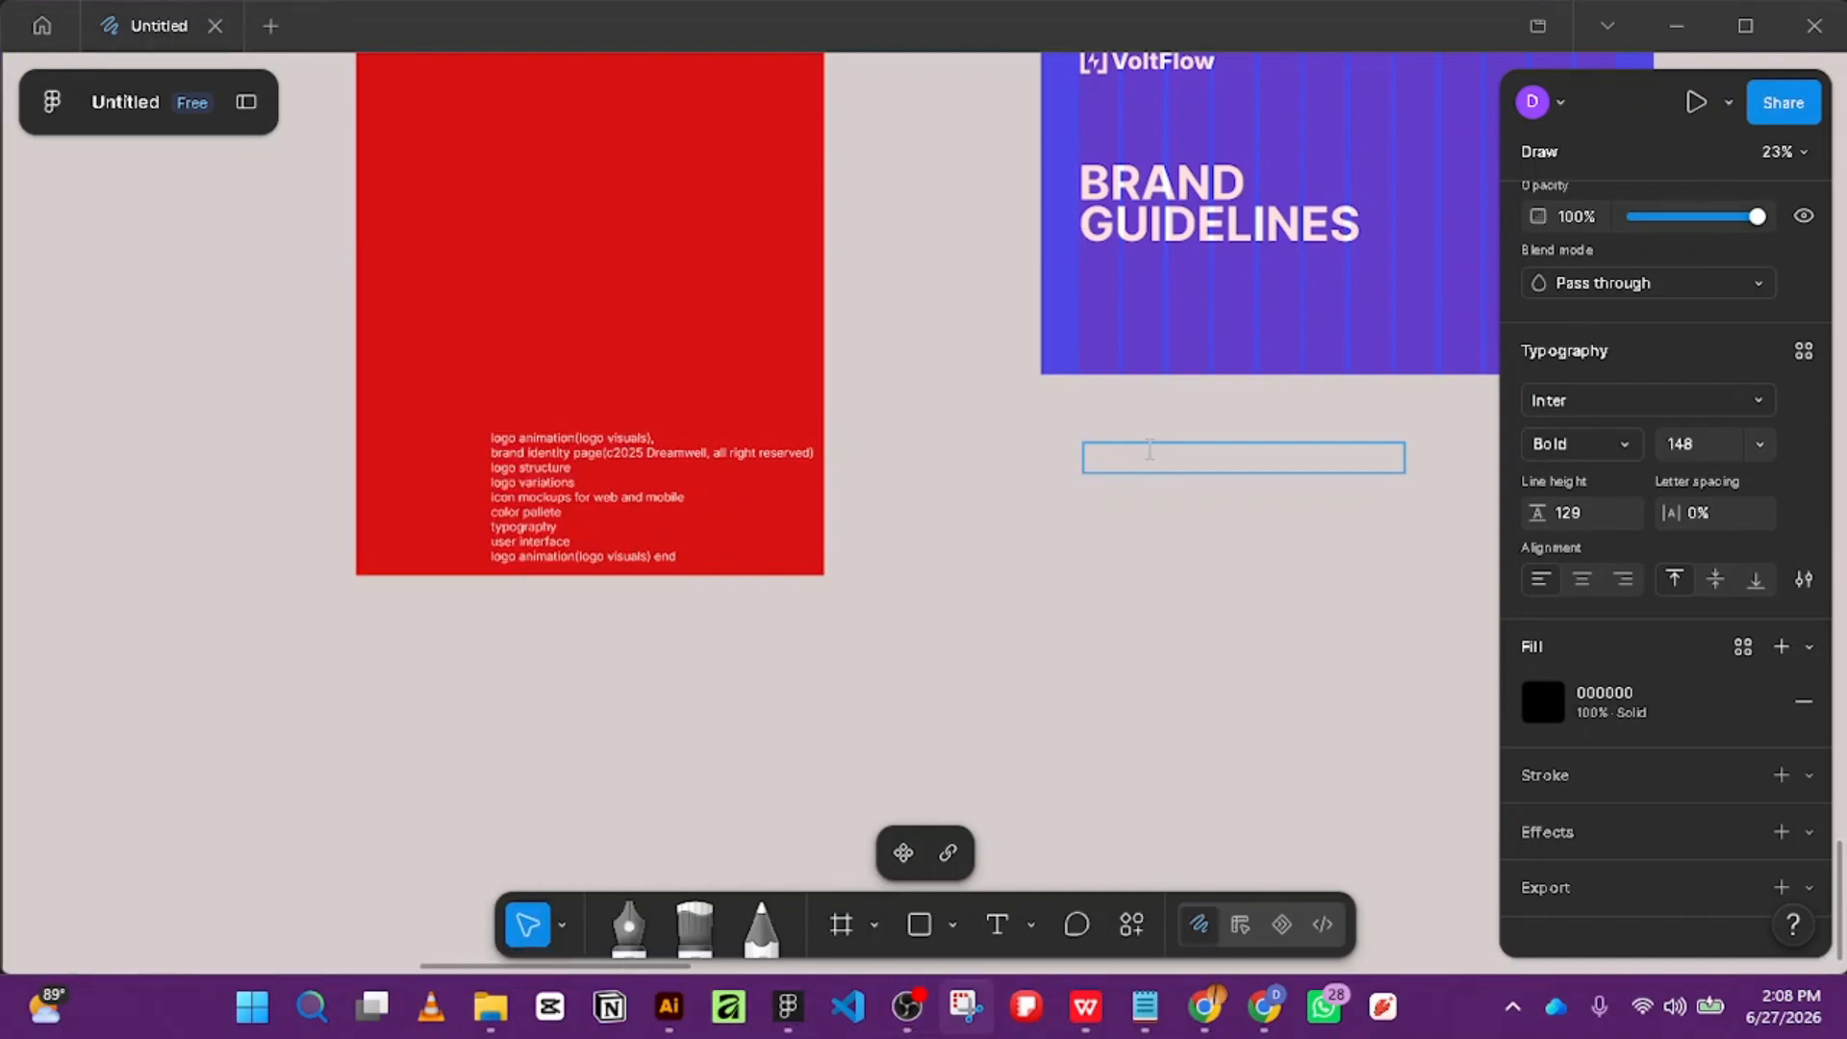
{"action": "key", "text": "super+alt+1"}
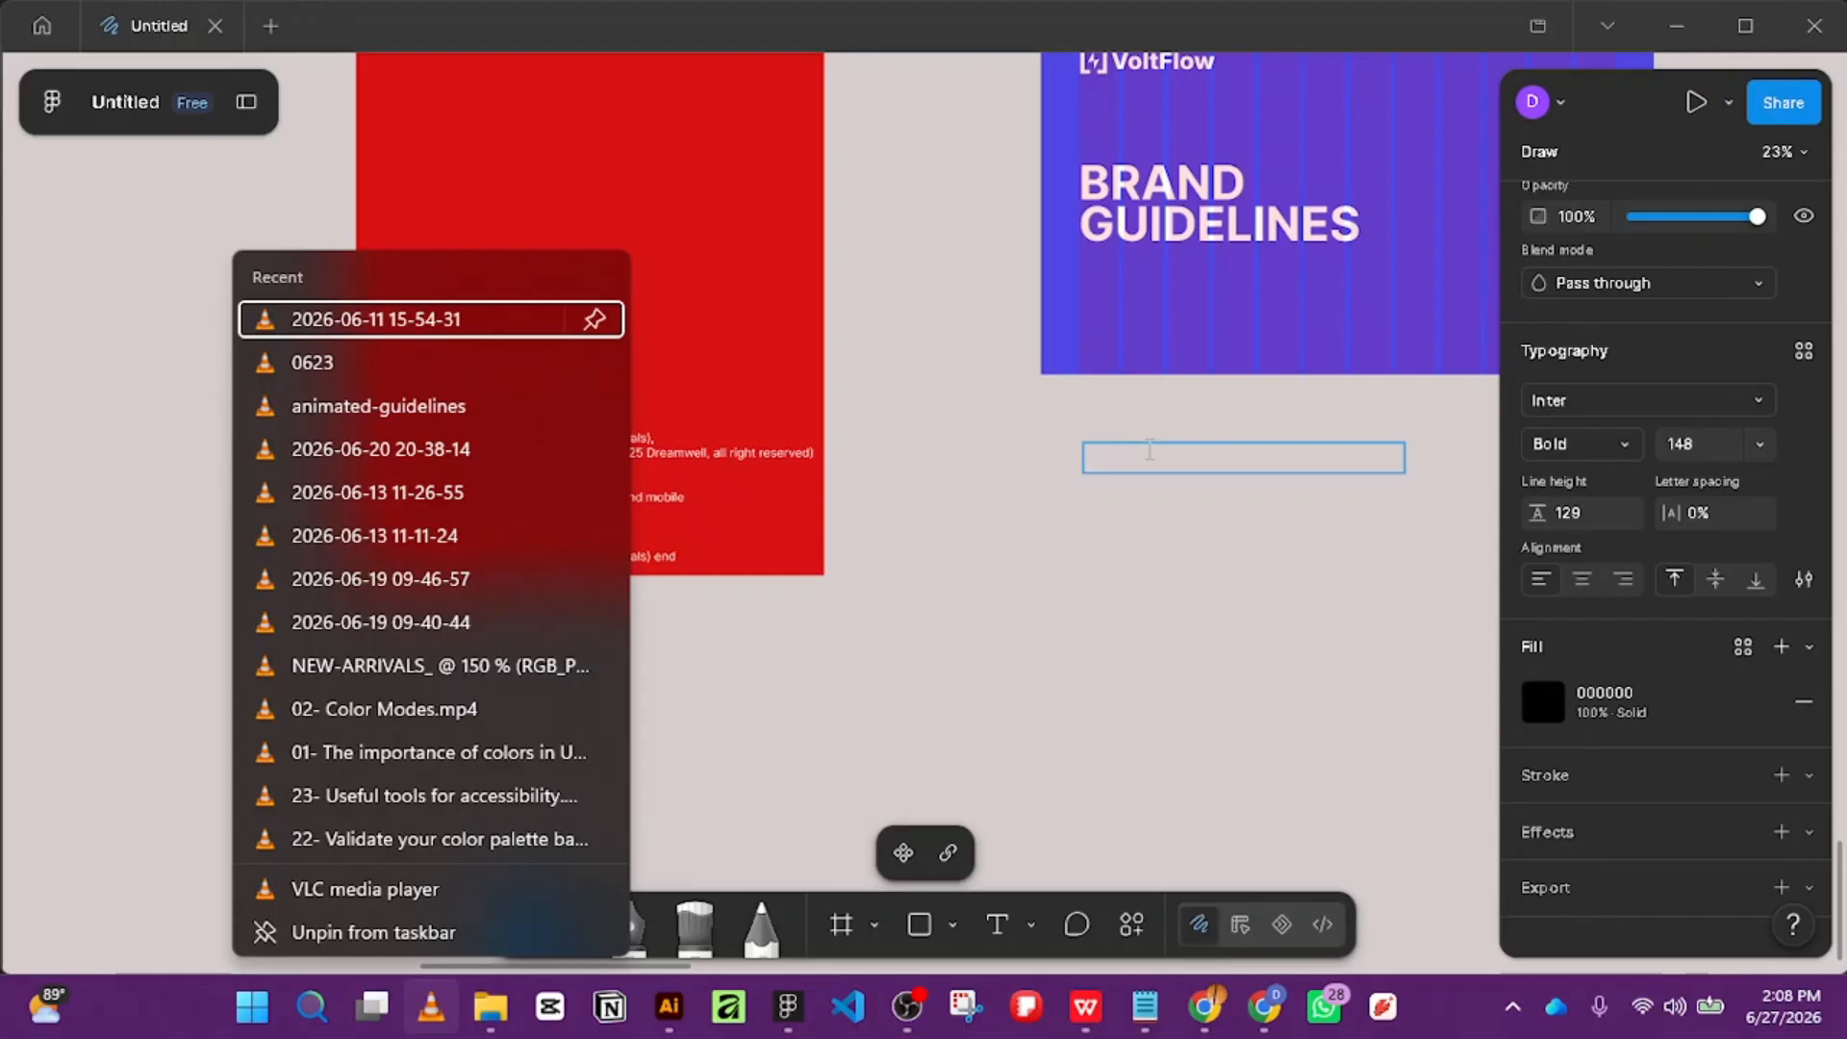
{"action": "key", "text": "Escape"}
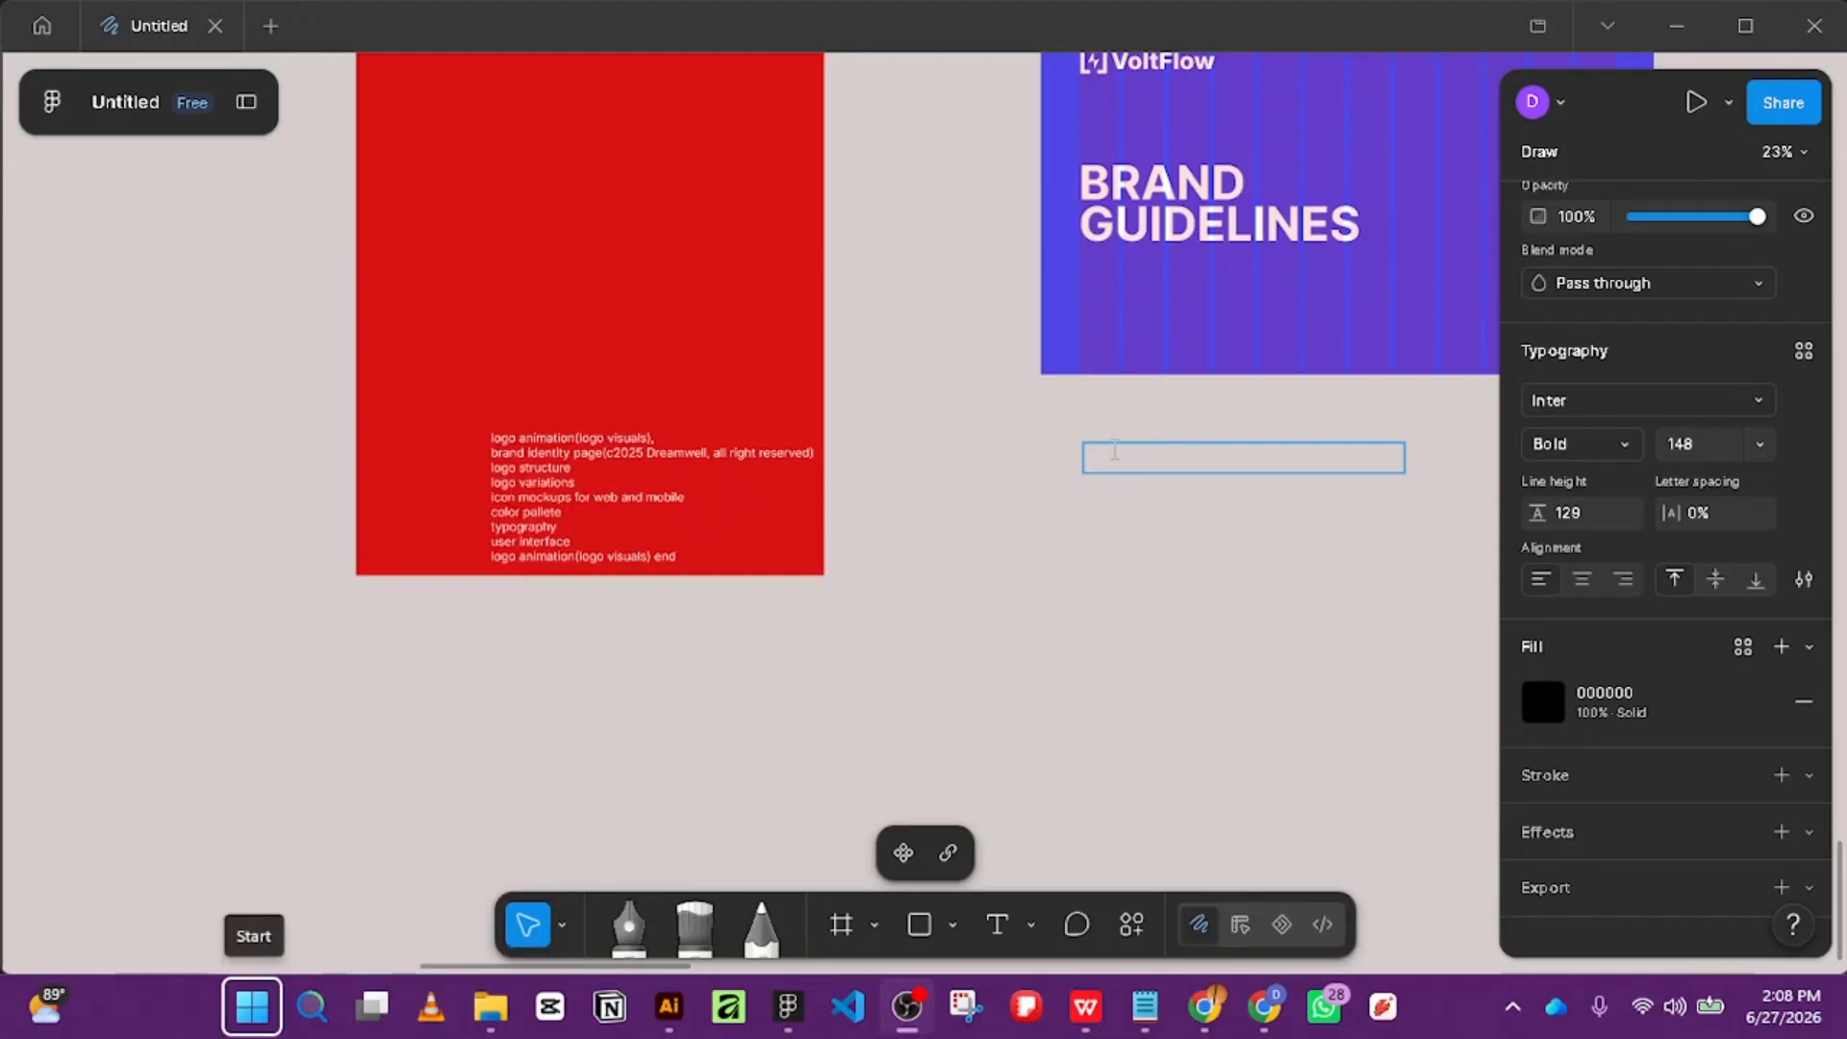
{"action": "left_click", "coordinate": [1095, 460]}
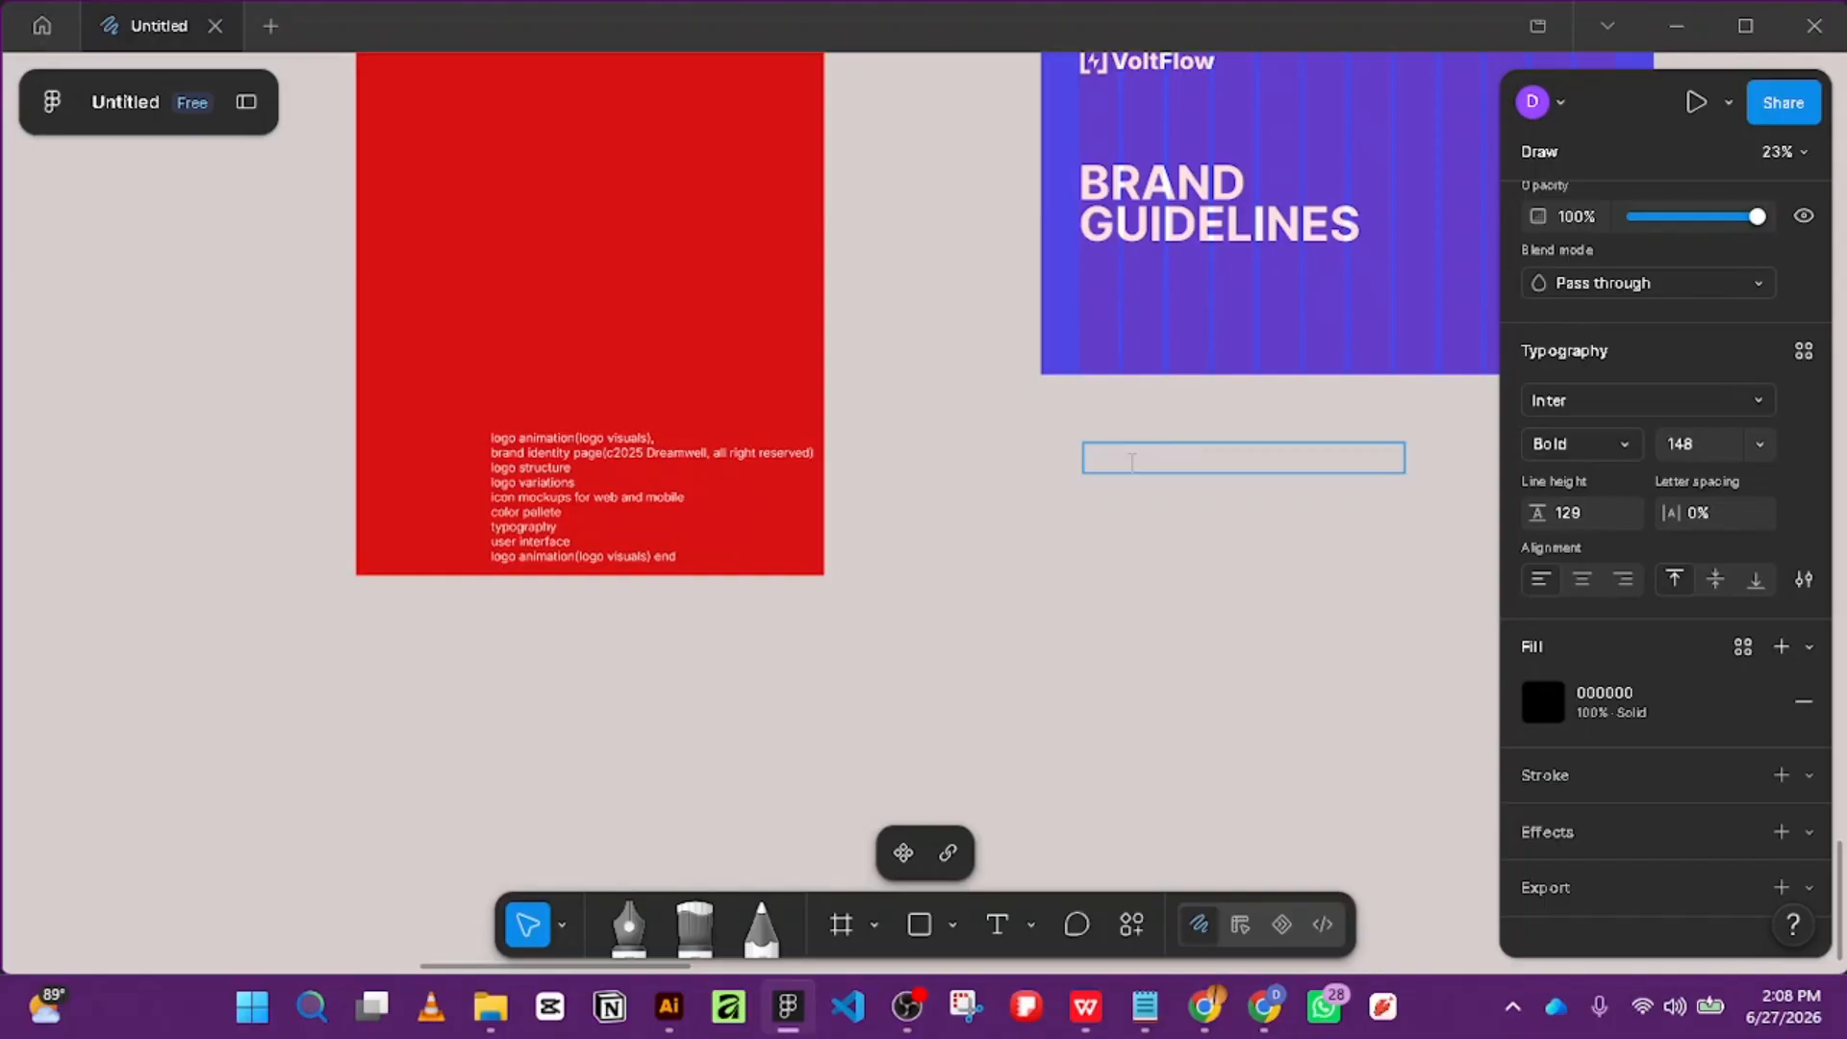
{"action": "scroll", "coordinate": [1132, 461], "scroll_direction": "up", "scroll_amount": 3}
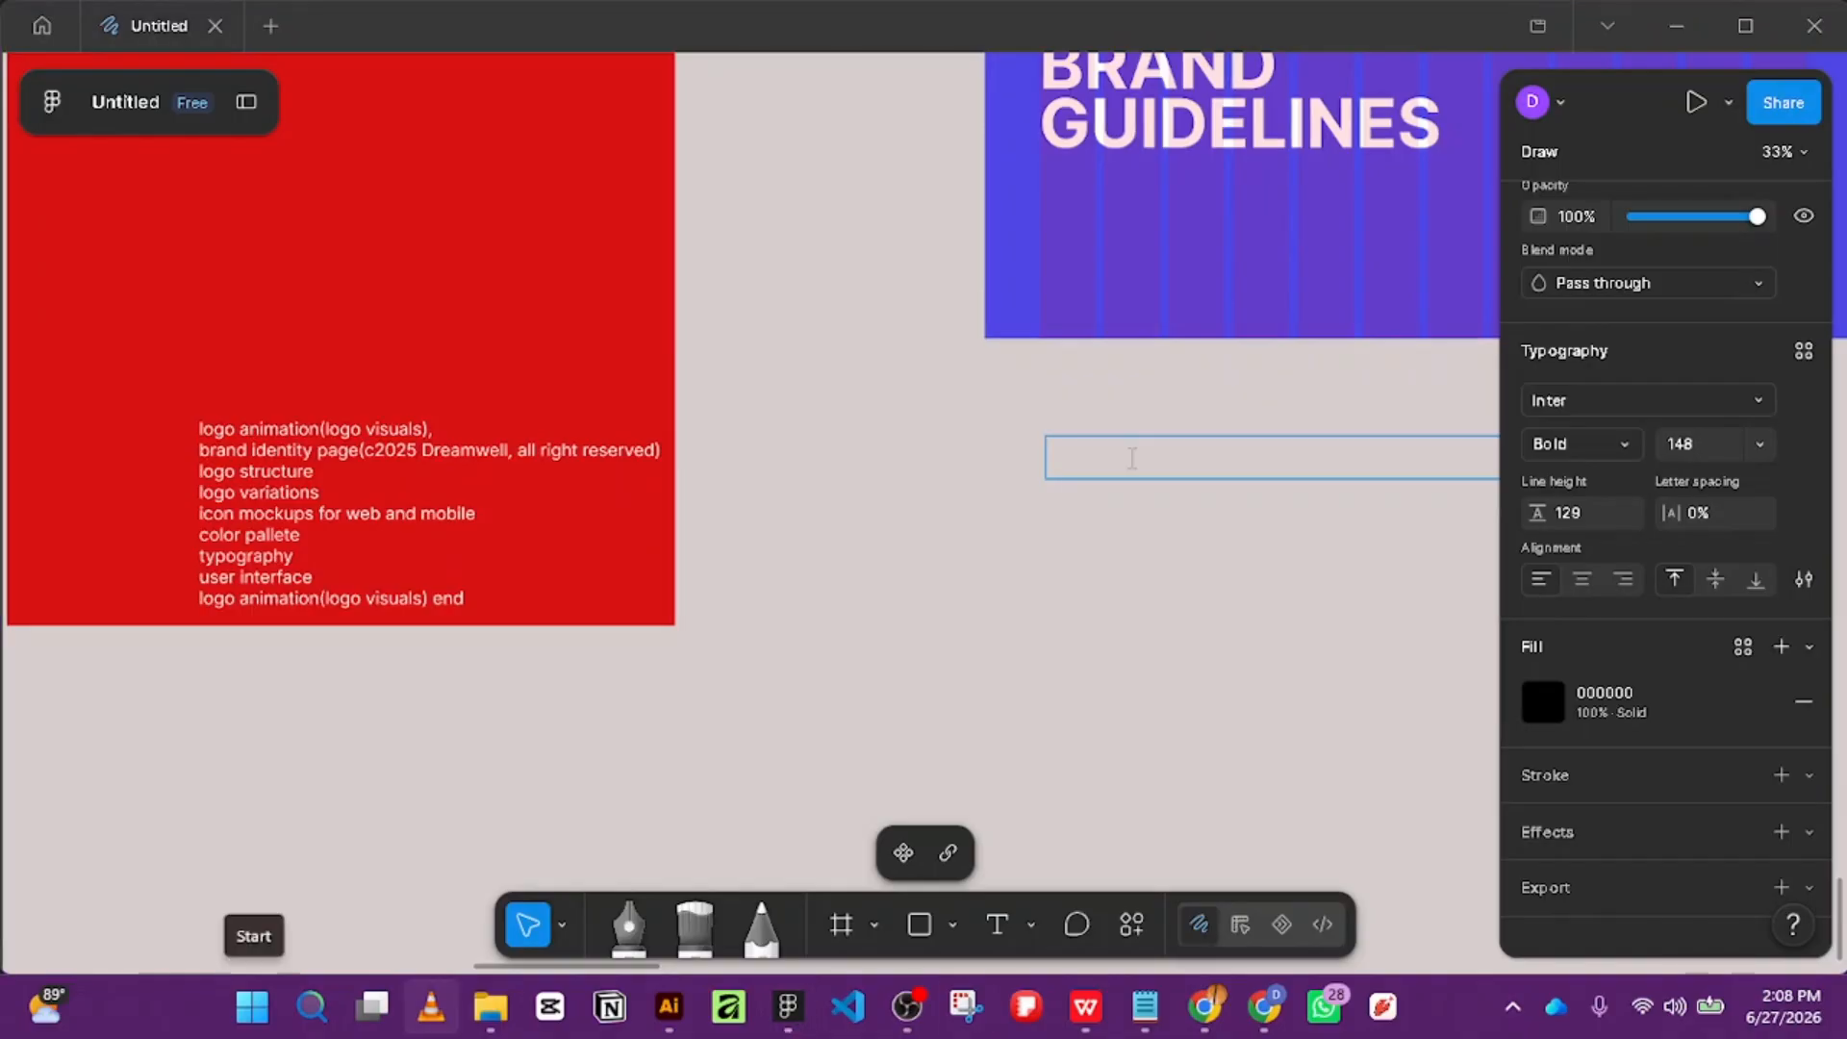
{"action": "right_click", "coordinate": [431, 1006]}
{"action": "right_click", "coordinate": [907, 1006]}
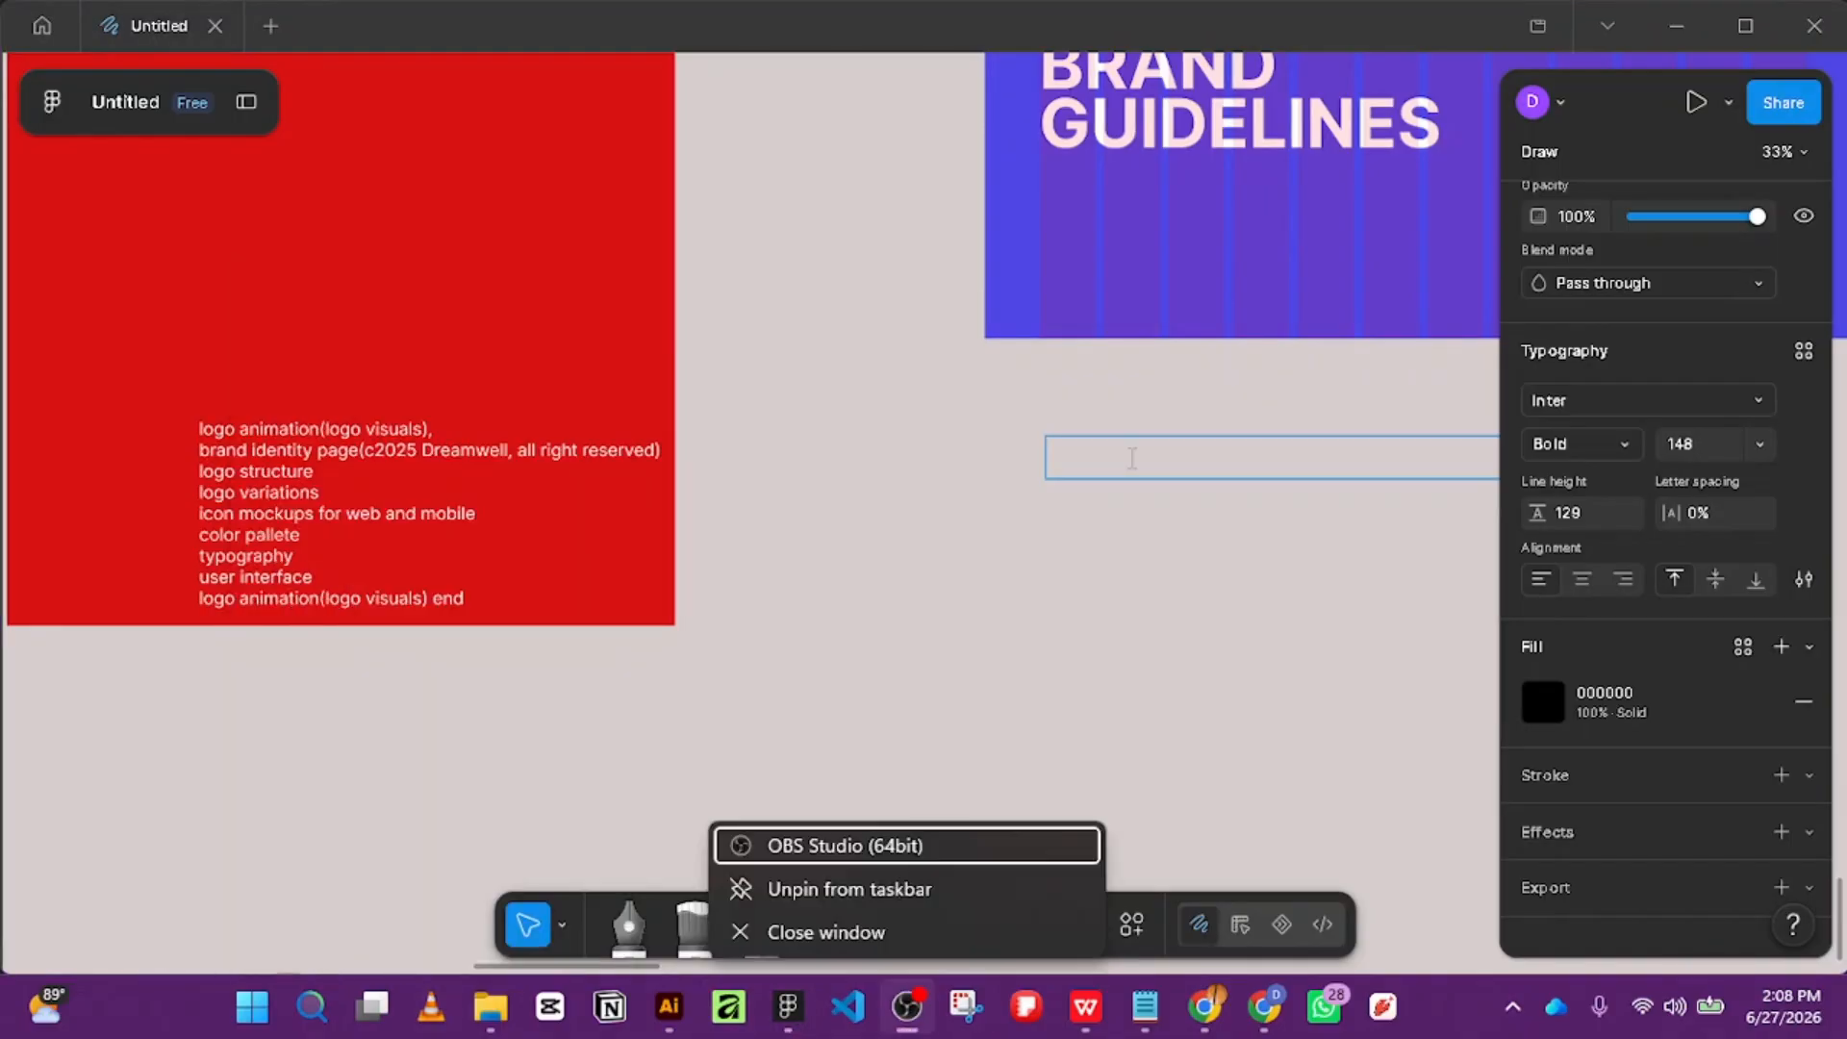
{"action": "left_click", "coordinate": [1177, 456]}
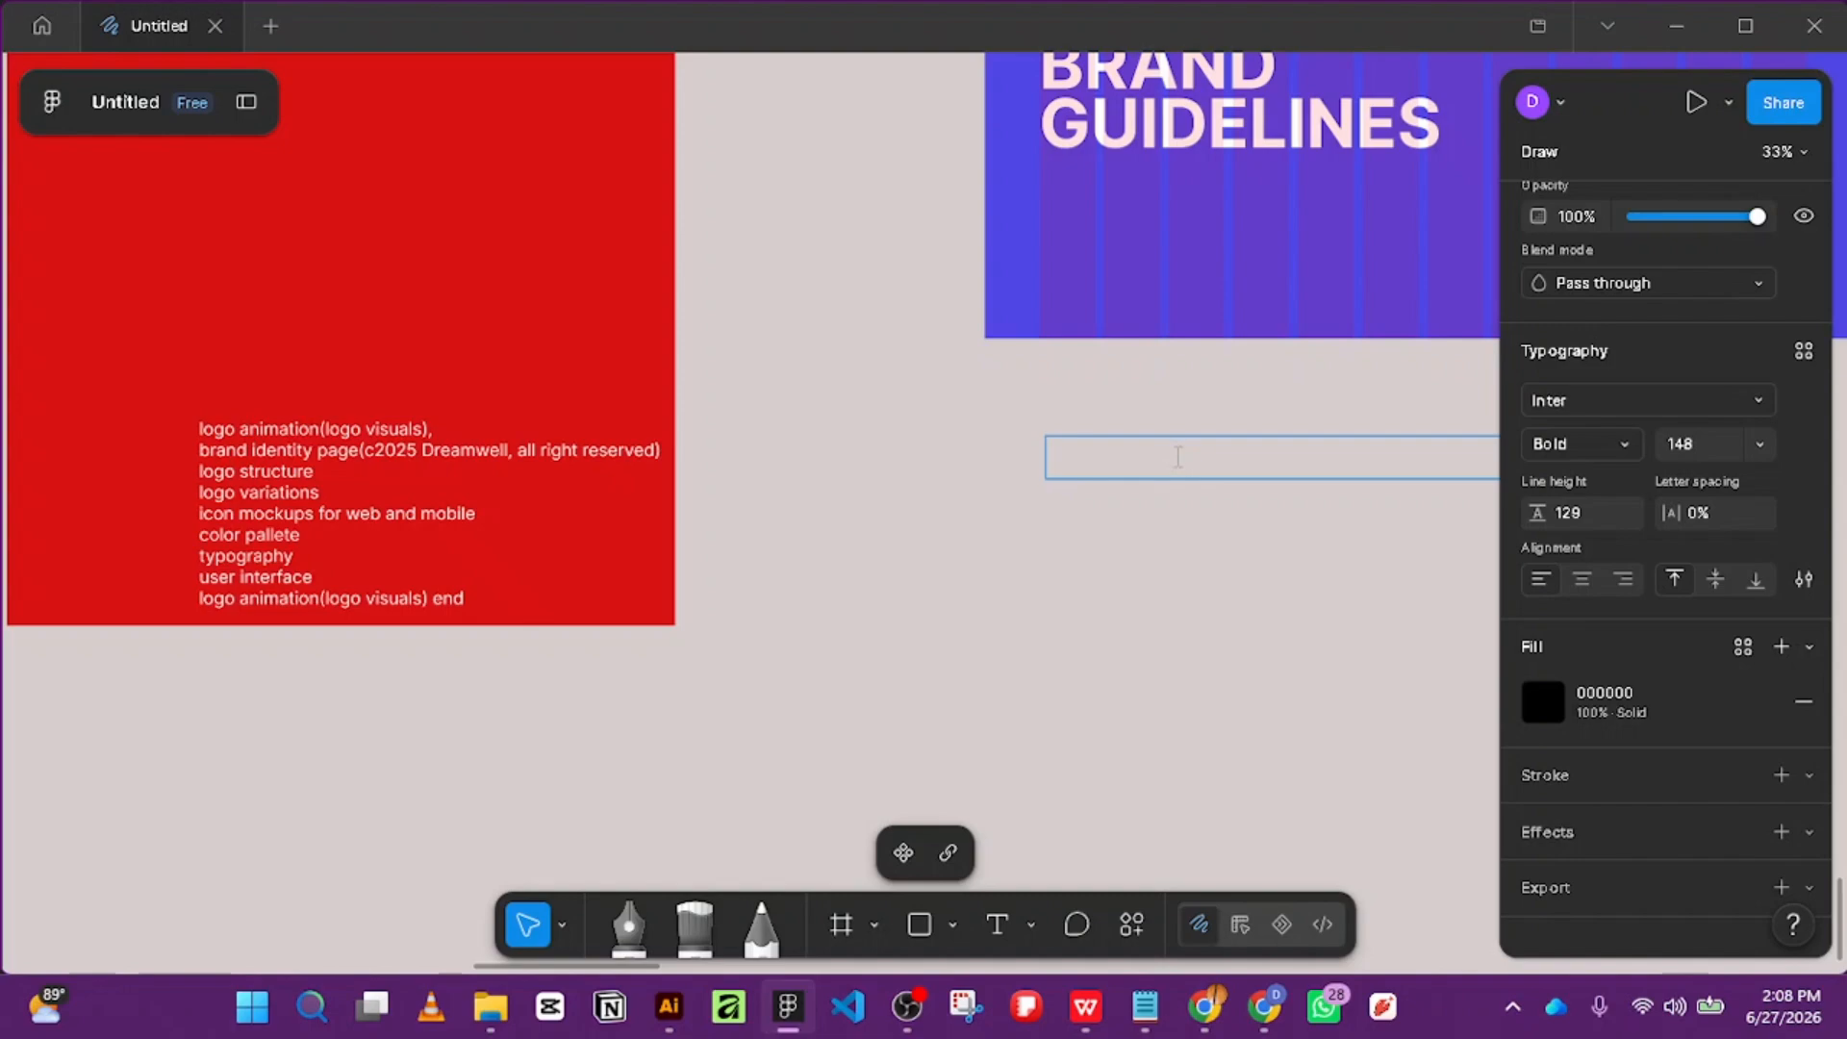
{"action": "key", "text": "alt+super+0"}
{"action": "key", "text": "alt+super+1"}
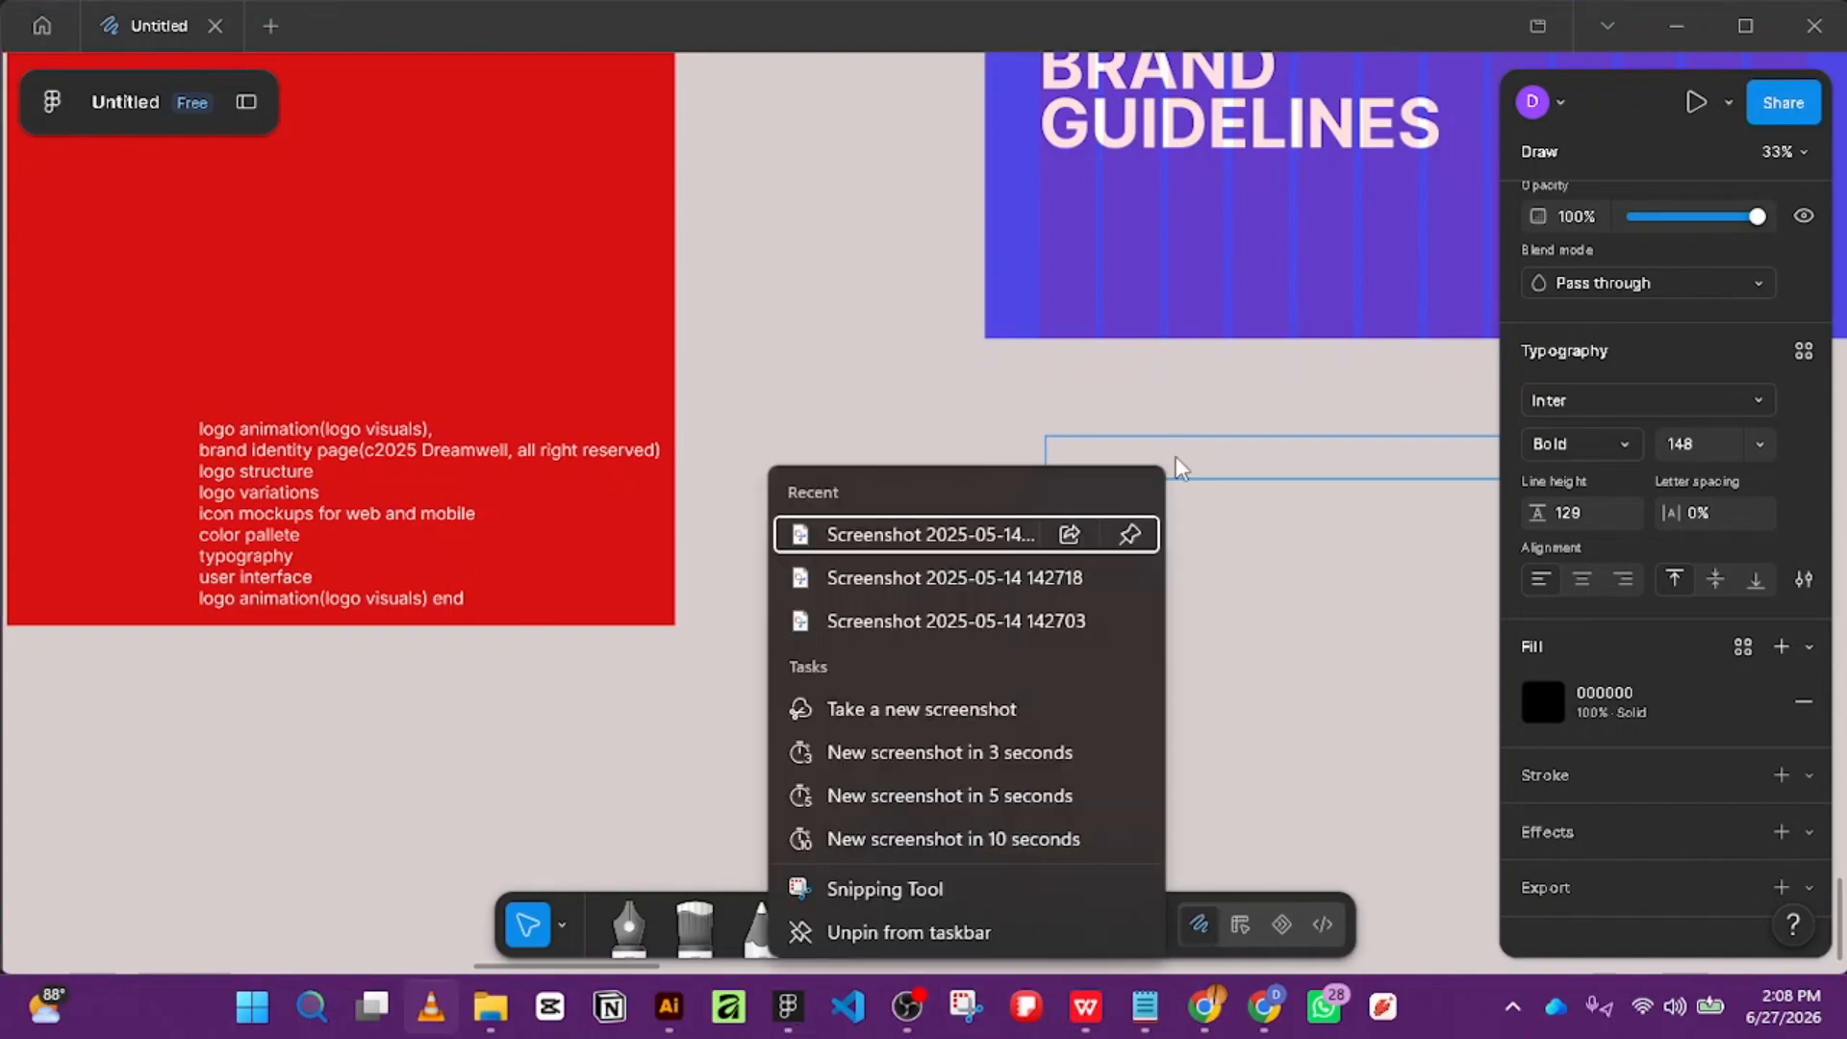
{"action": "key", "text": "alt+super+8"}
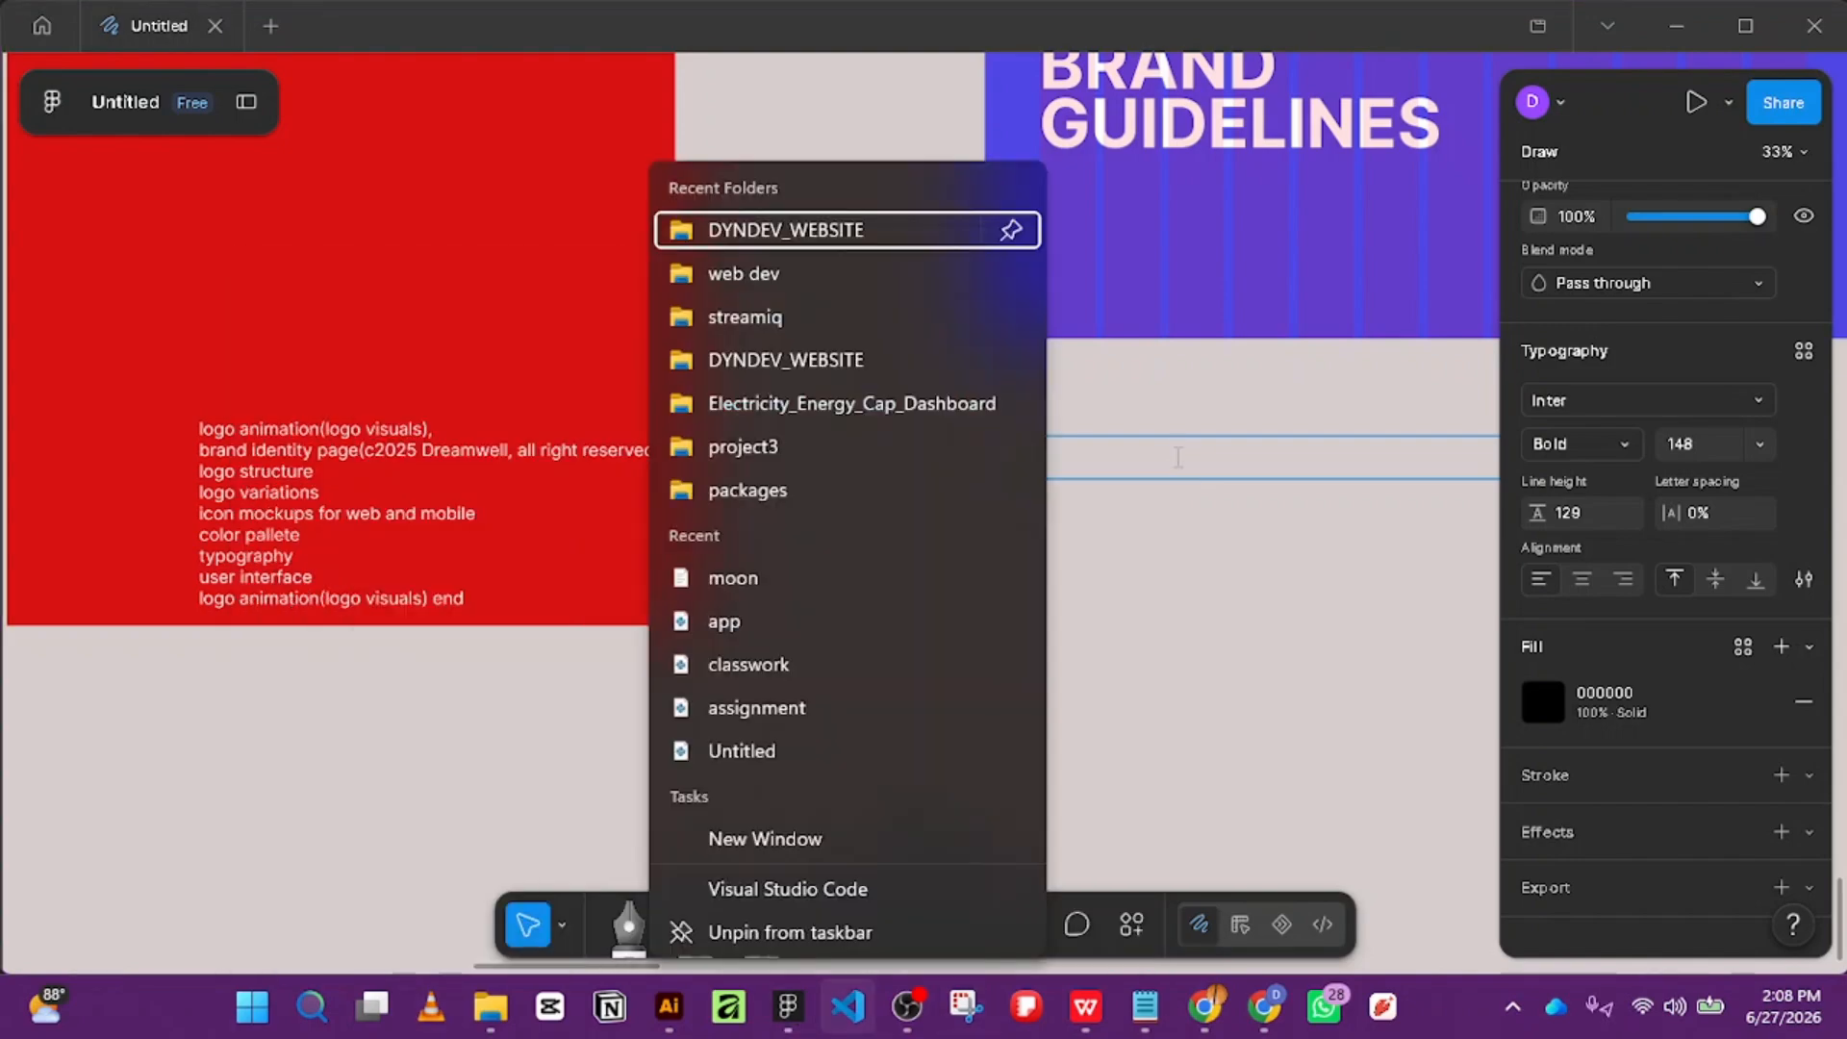
{"action": "left_click", "coordinate": [1178, 456]}
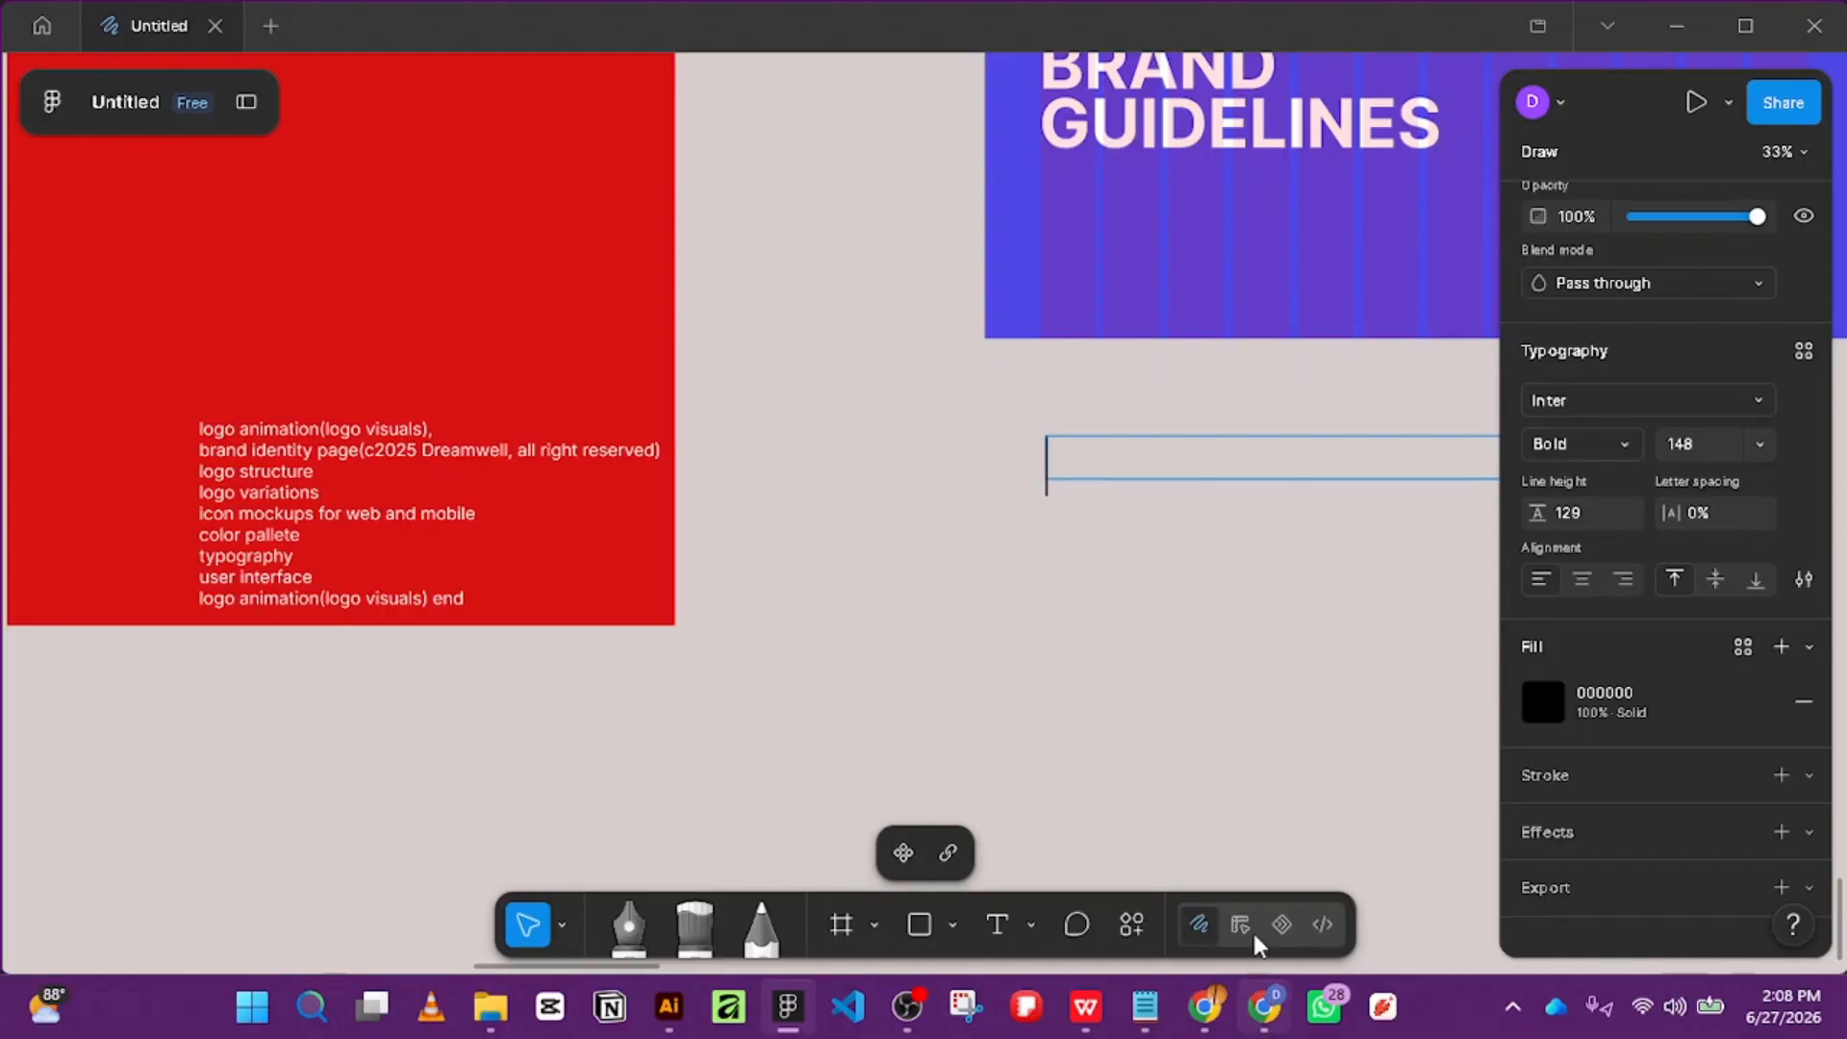
Switch to the copyright symbol search results in Chrome, read the shortcut, vector and plugin methods, and return to Figma.
{"action": "mouse_move", "coordinate": [1264, 1007]}
{"action": "left_click", "coordinate": [1212, 881]}
{"action": "mouse_move", "coordinate": [1204, 1007]}
{"action": "left_click", "coordinate": [1116, 852]}
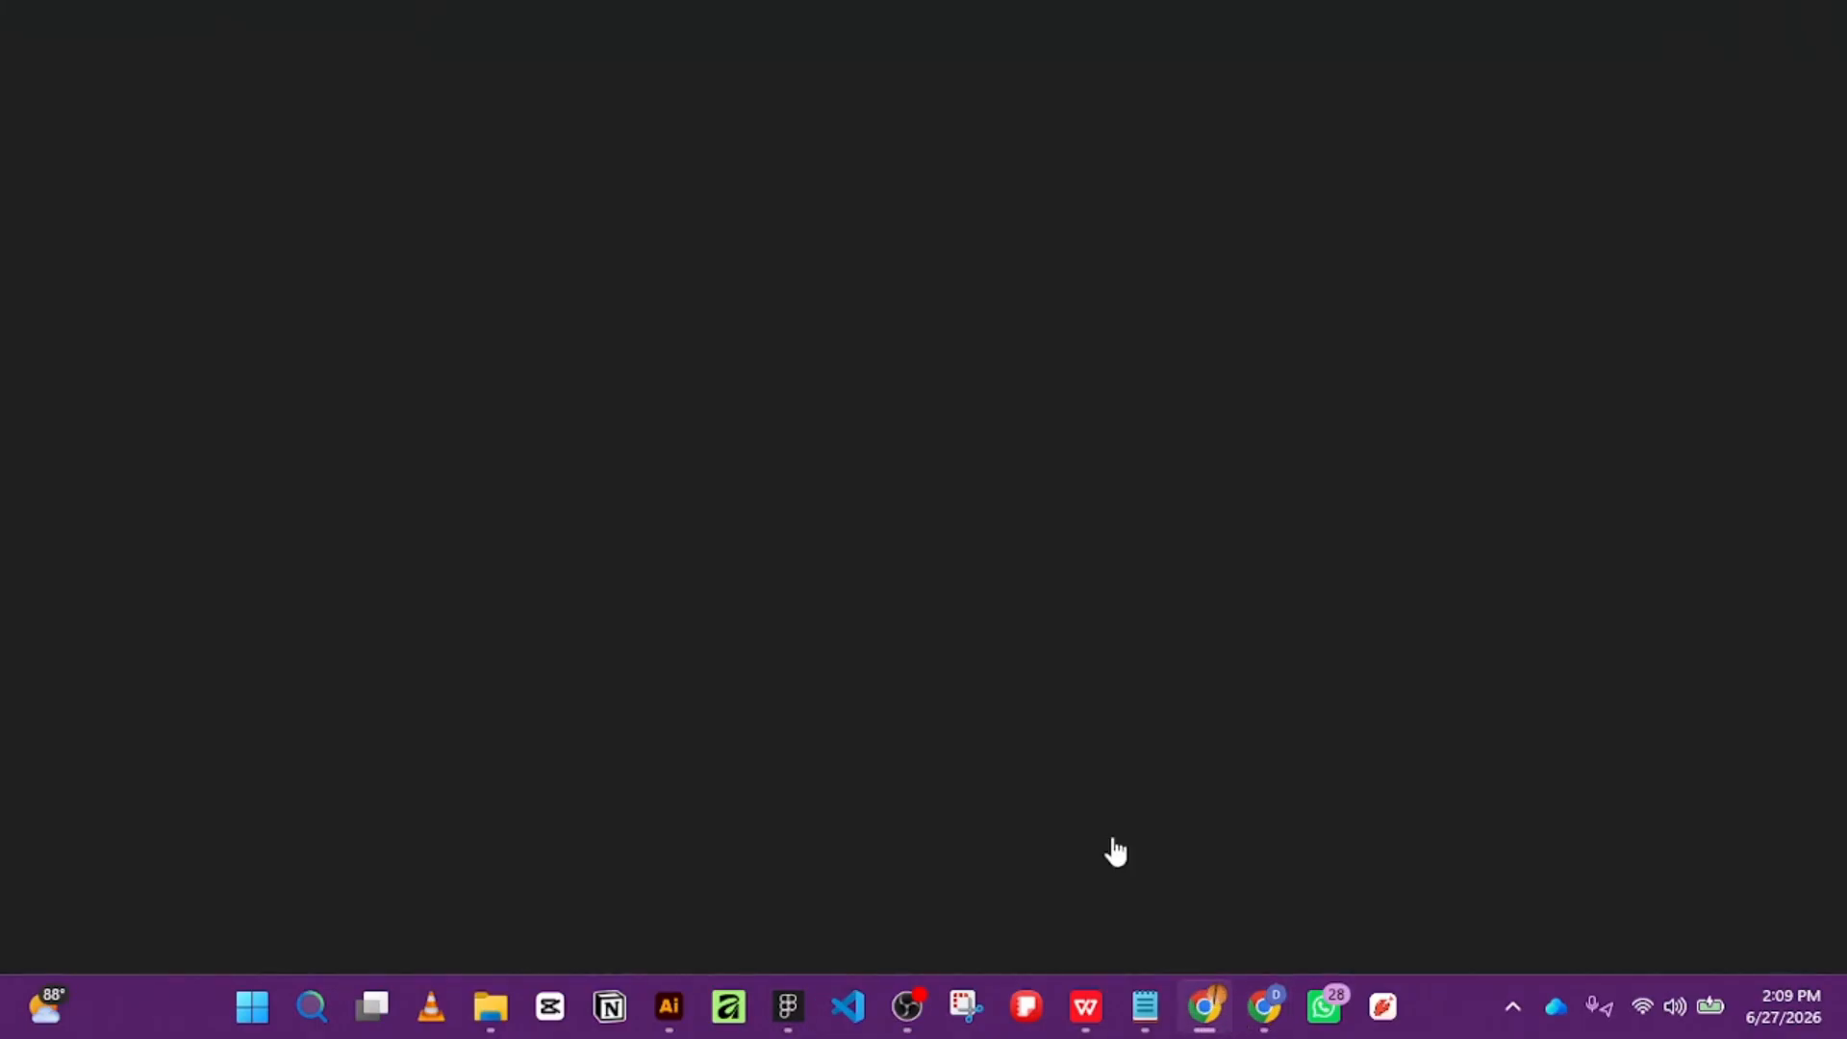
{"action": "scroll", "coordinate": [279, 437], "scroll_direction": "down", "scroll_amount": 1}
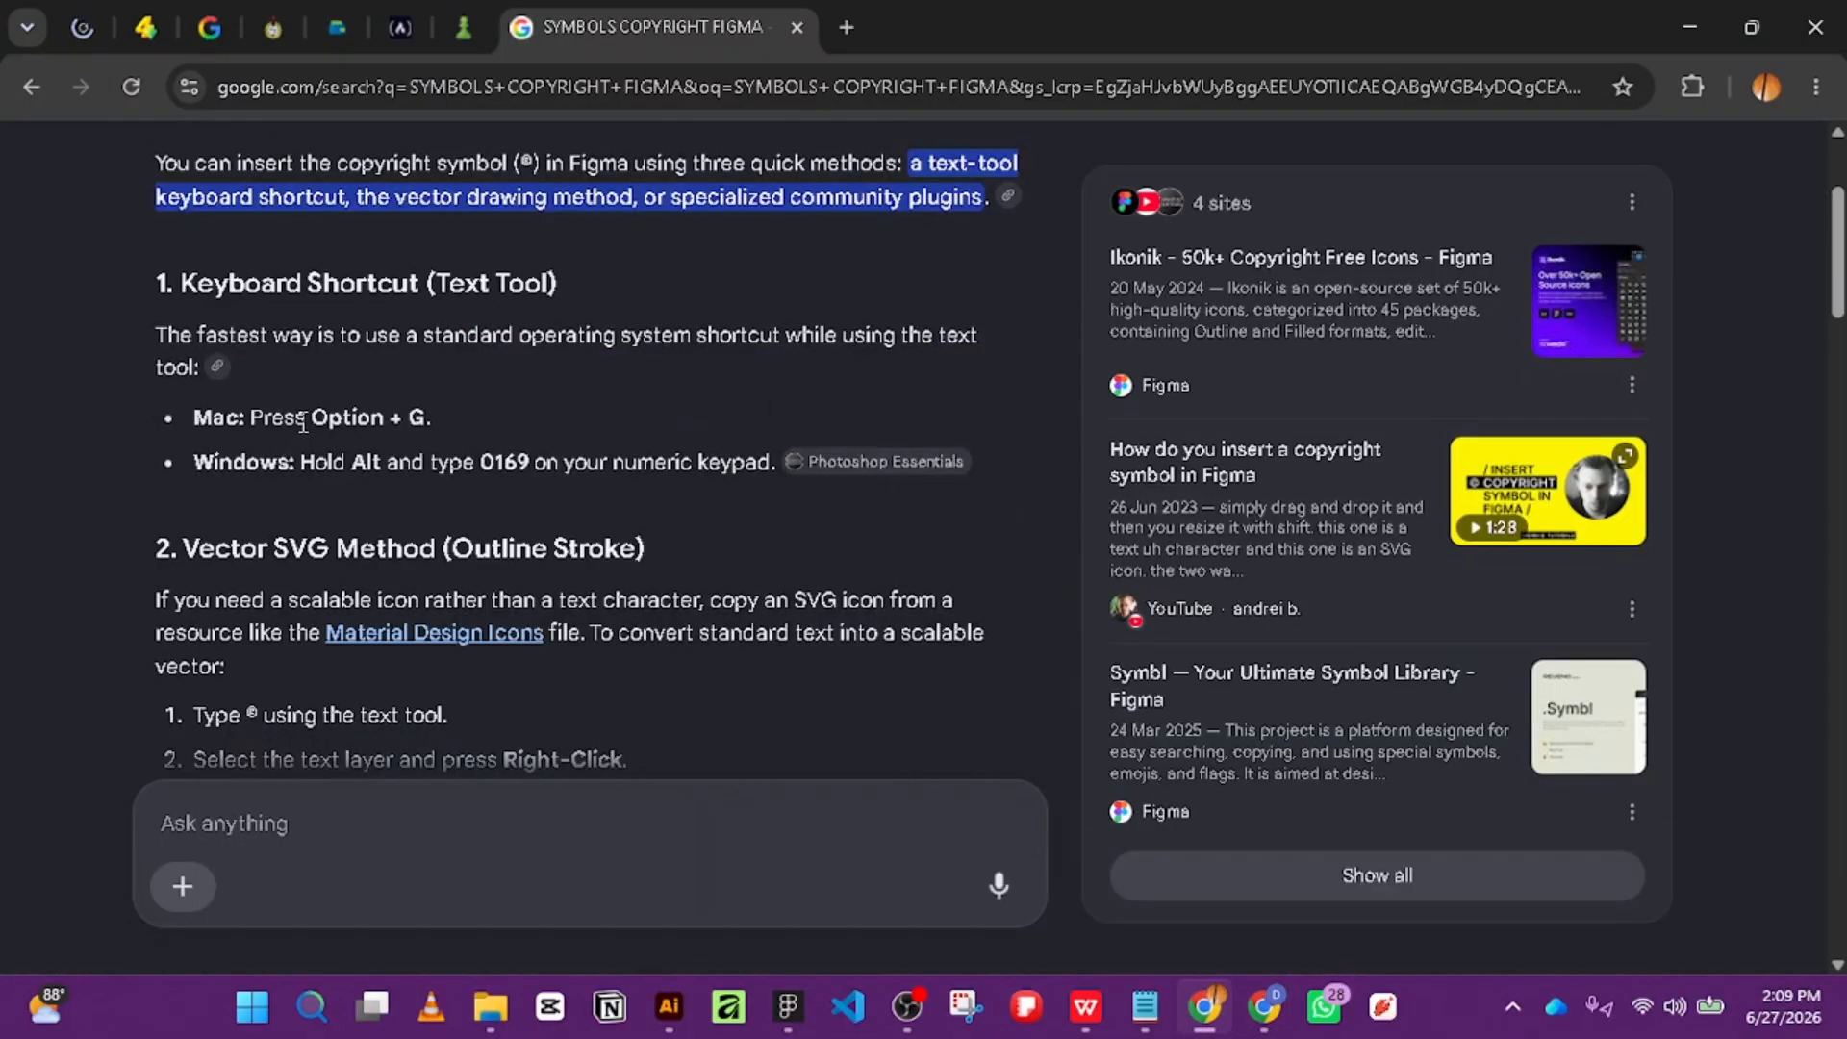
{"action": "scroll", "coordinate": [477, 452], "scroll_direction": "down", "scroll_amount": 3}
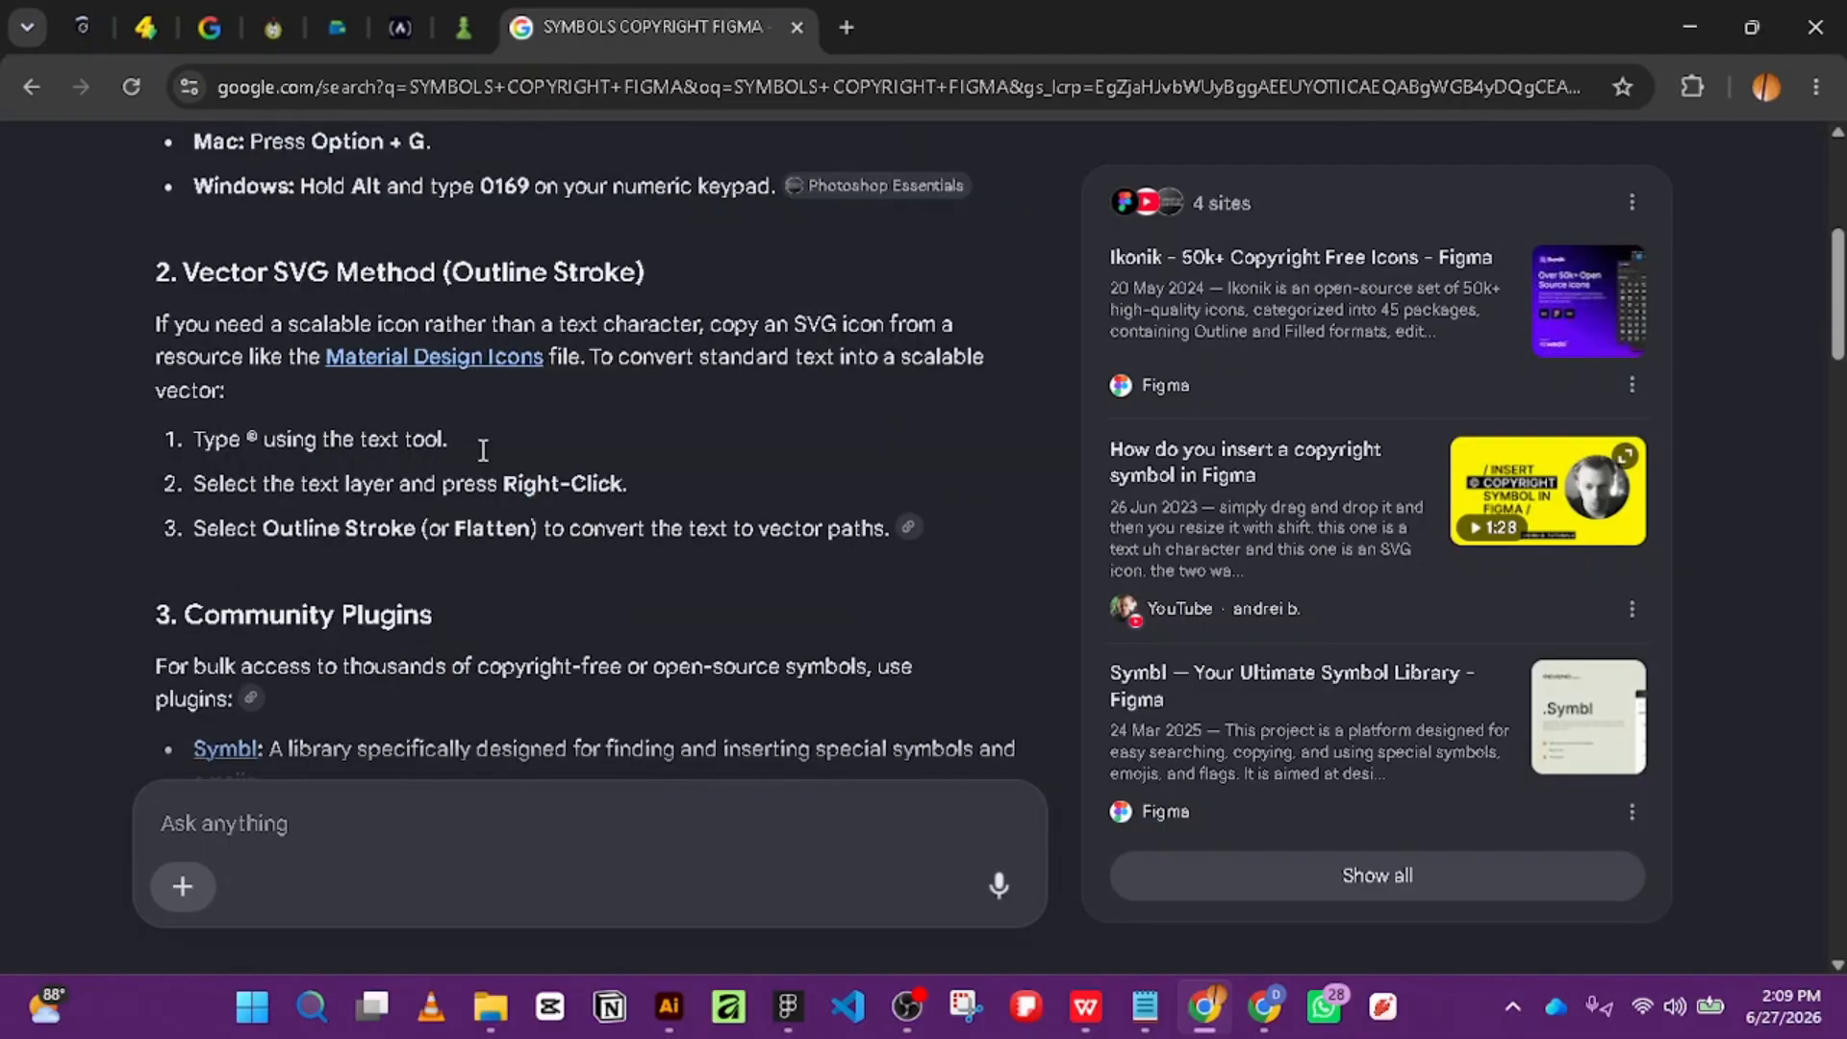
{"action": "scroll", "coordinate": [549, 475], "scroll_direction": "down", "scroll_amount": 3}
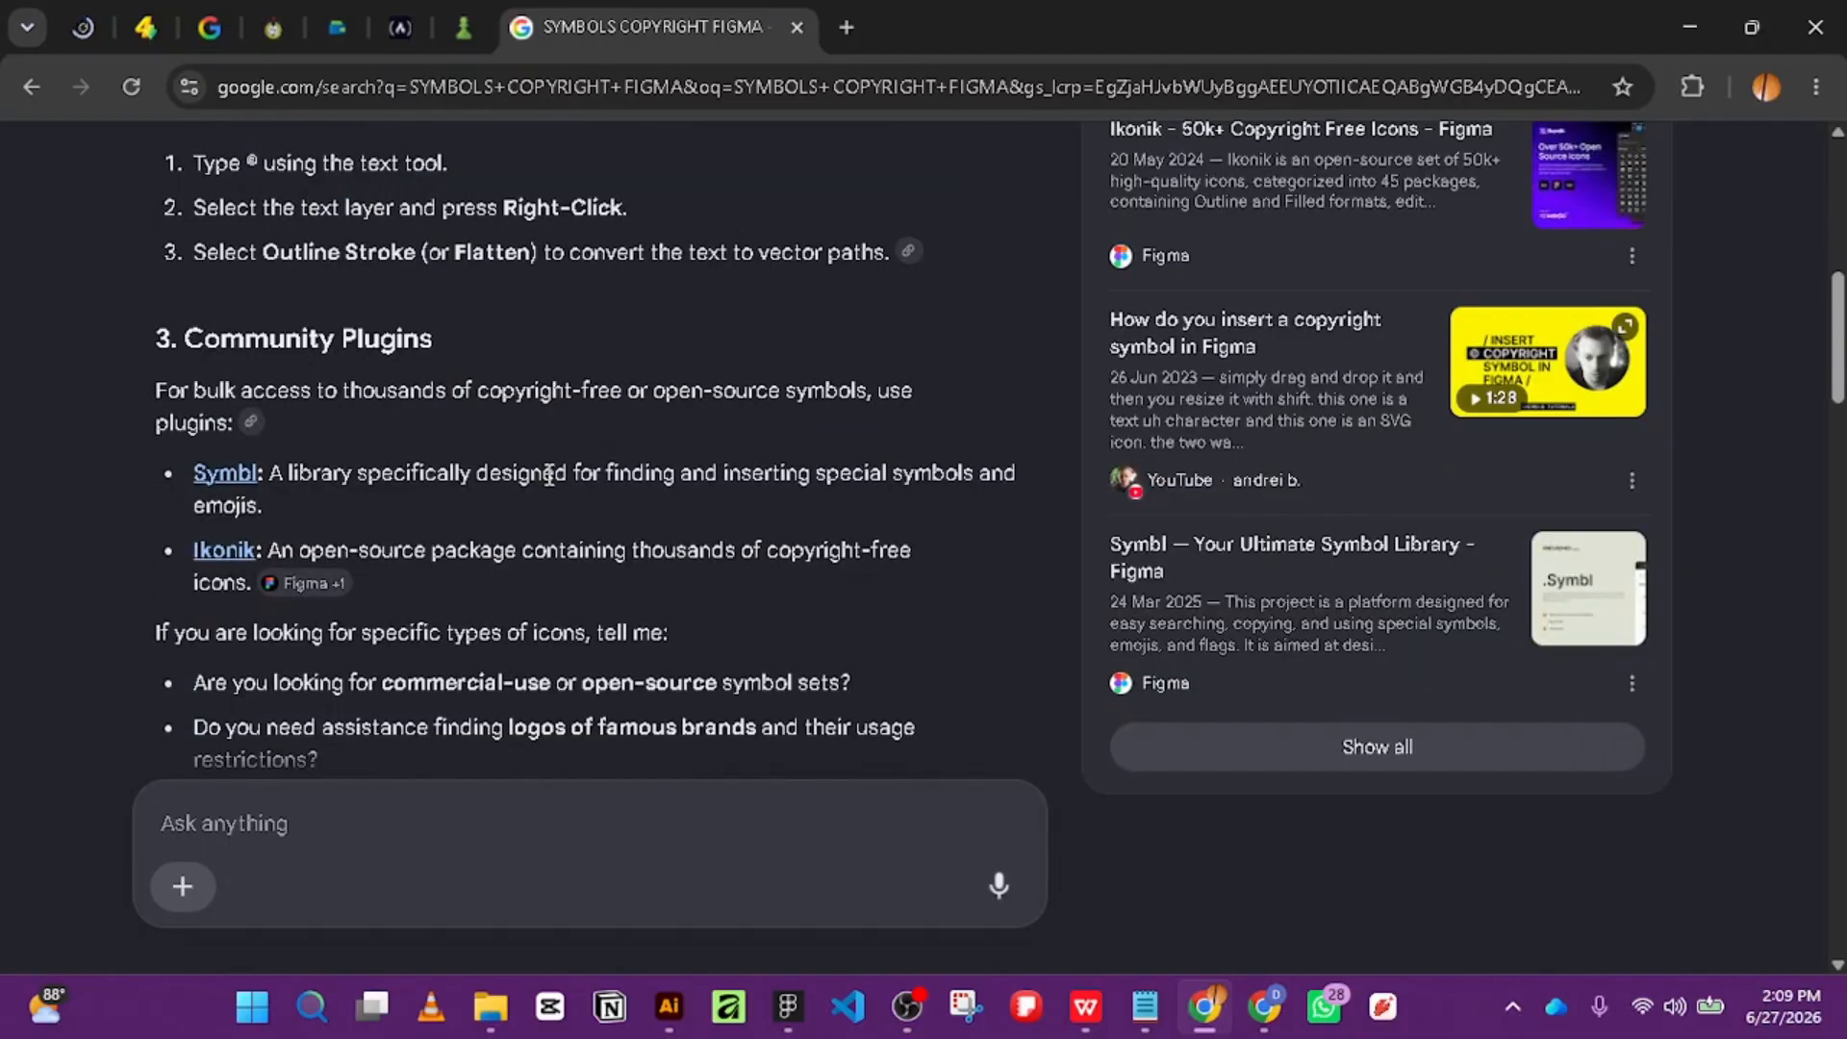
{"action": "scroll", "coordinate": [550, 474], "scroll_direction": "down", "scroll_amount": 3}
{"action": "scroll", "coordinate": [542, 461], "scroll_direction": "up", "scroll_amount": 3}
{"action": "scroll", "coordinate": [732, 452], "scroll_direction": "up", "scroll_amount": 3}
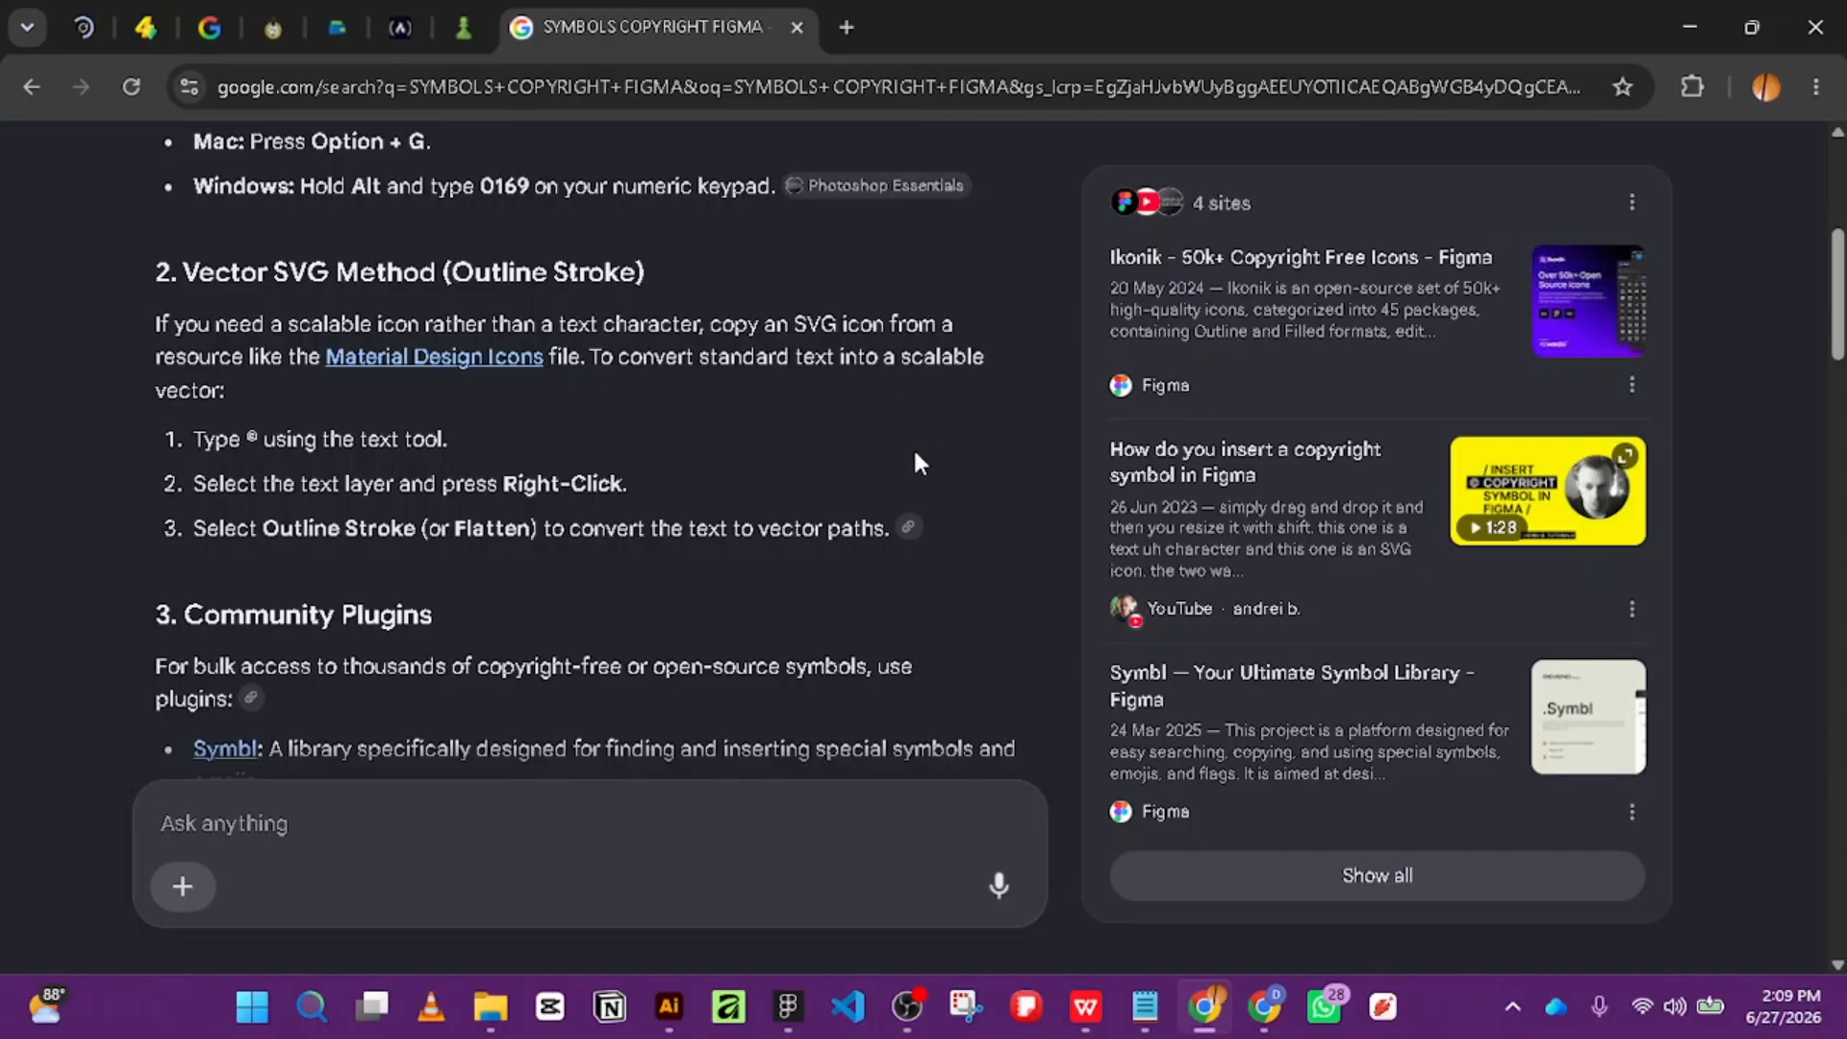
{"action": "left_click", "coordinate": [1673, 17]}
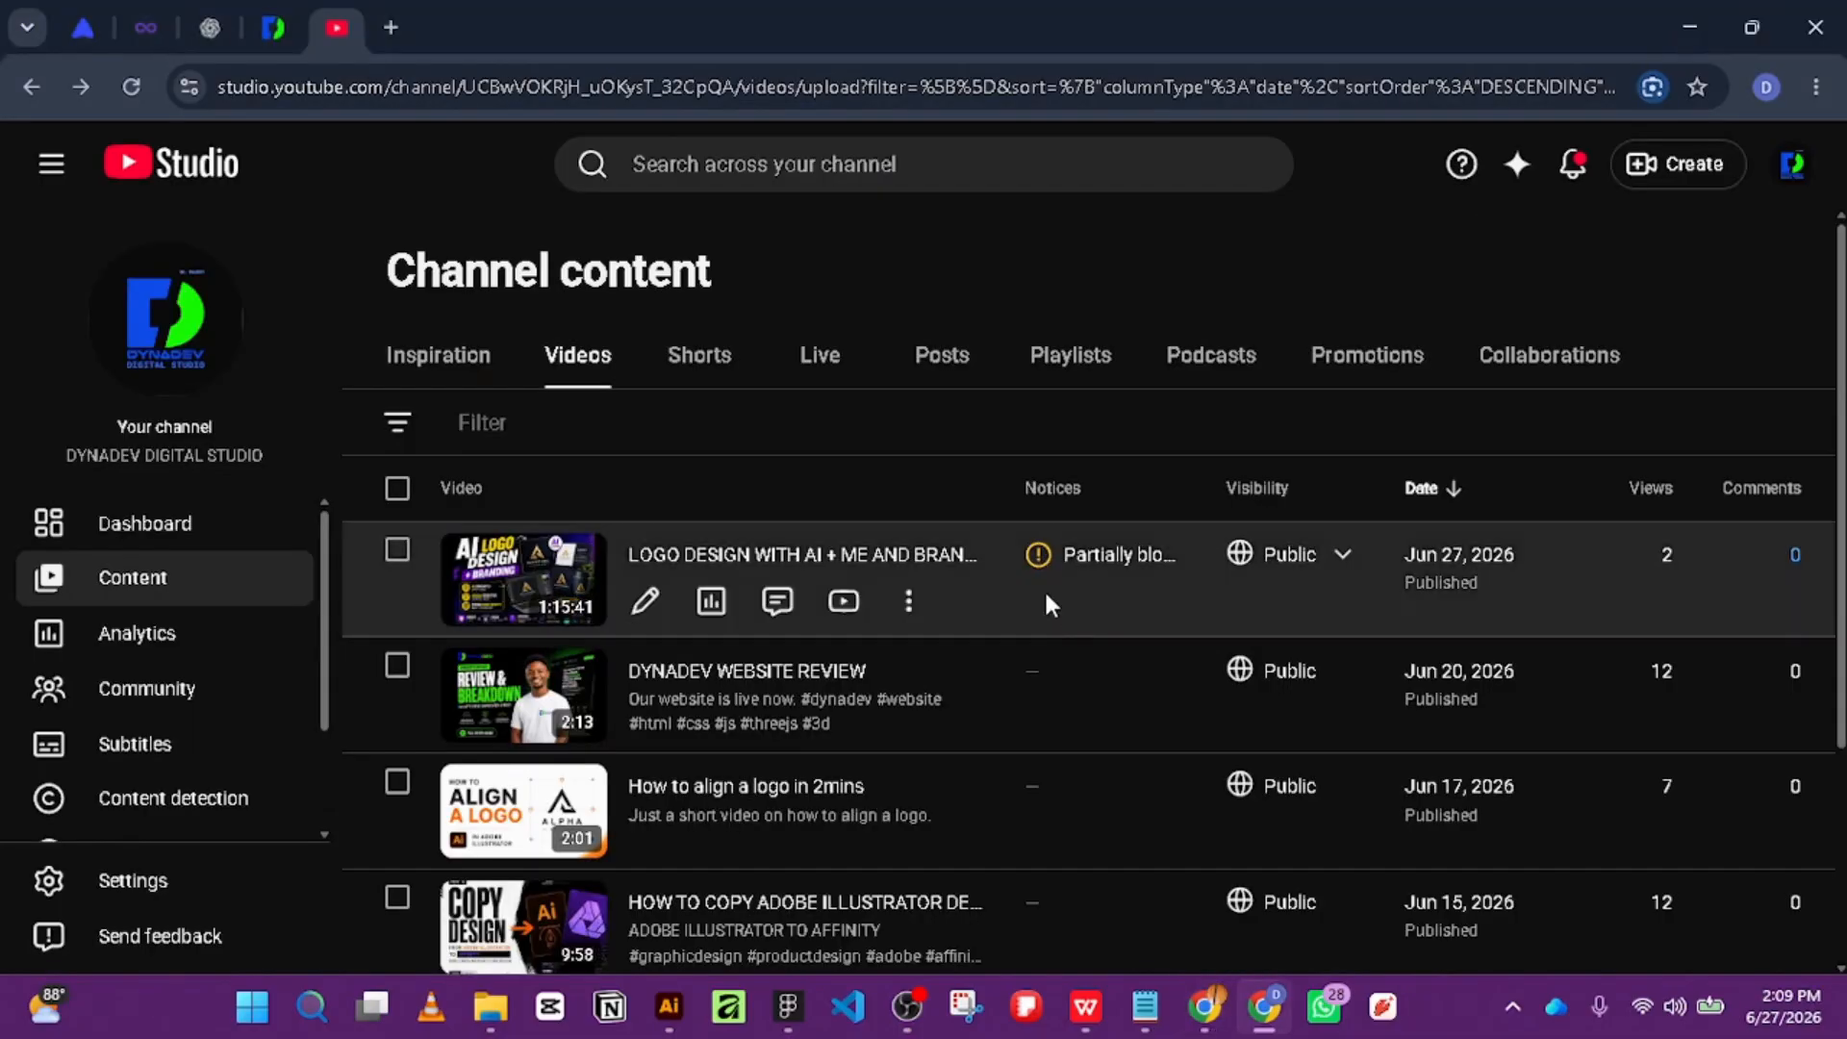
{"action": "scroll", "coordinate": [1043, 602], "scroll_direction": "down", "scroll_amount": 1}
{"action": "left_click", "coordinate": [1691, 17]}
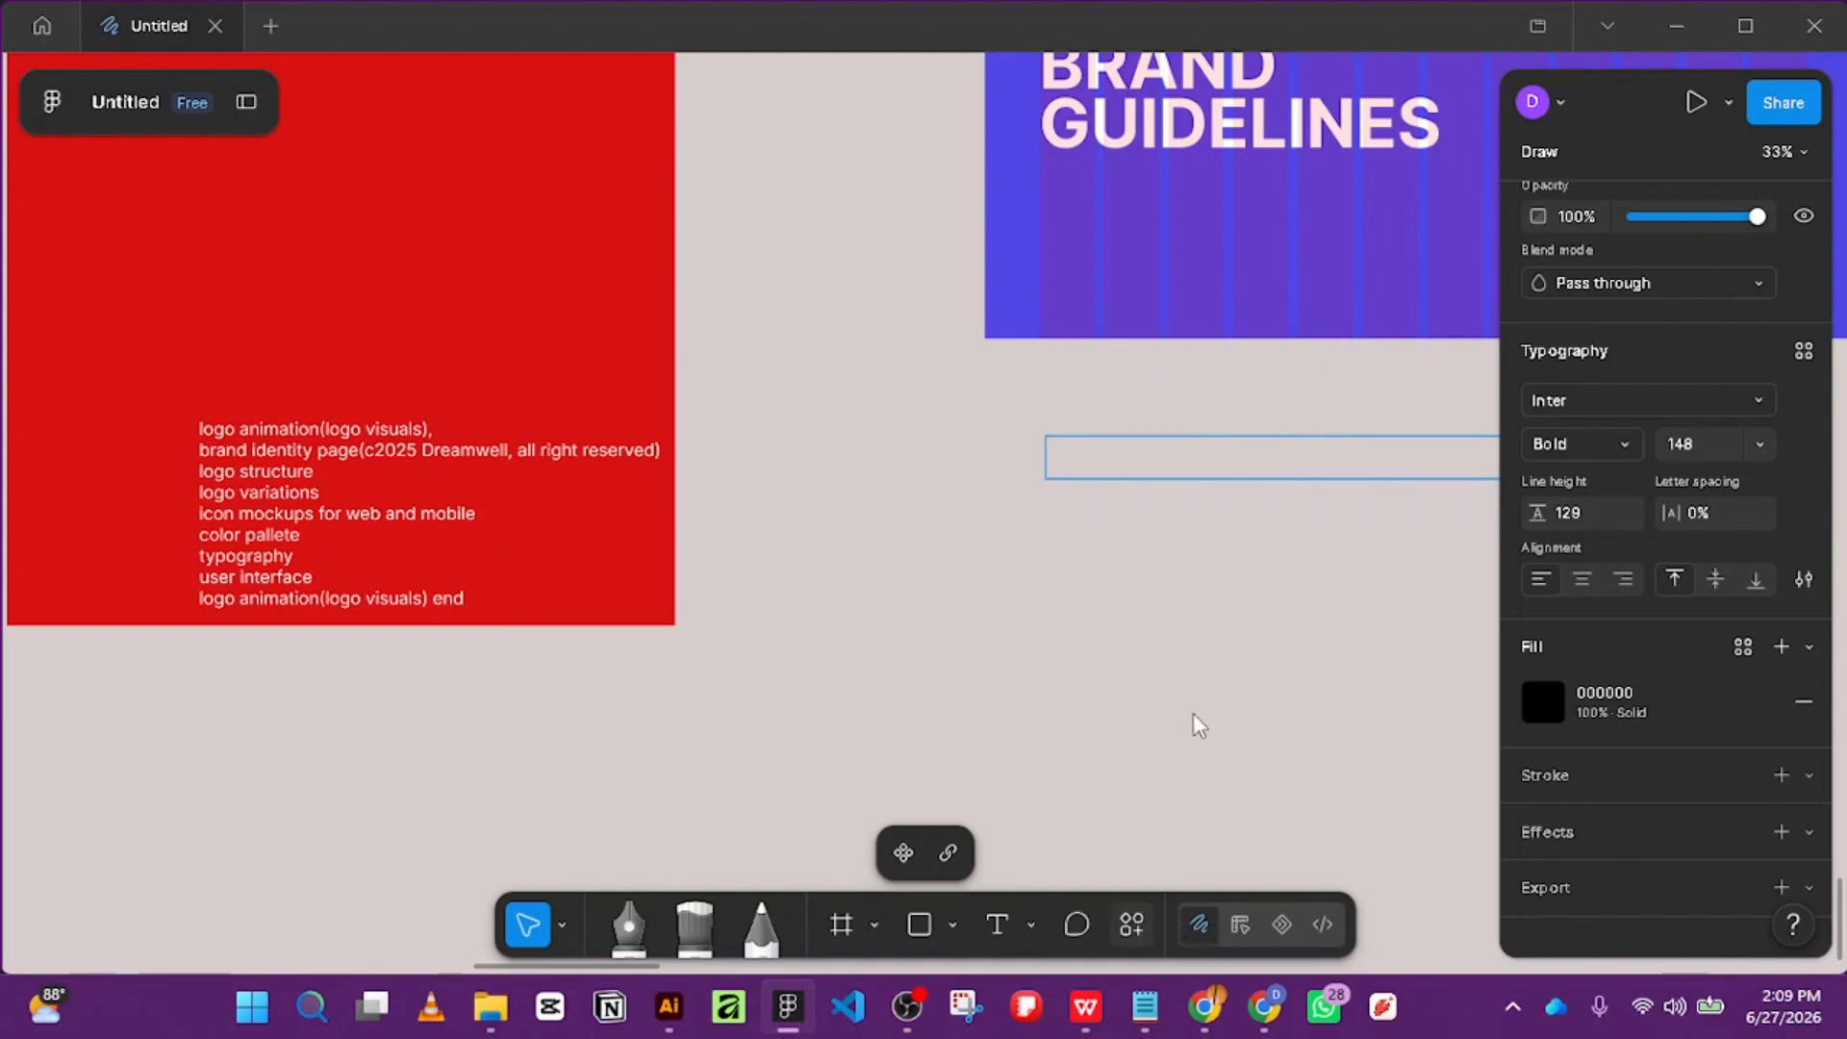
Run the Material Design Icons plugin, look through its icons and style options, and close it.
{"action": "key", "text": "ctrl+k"}
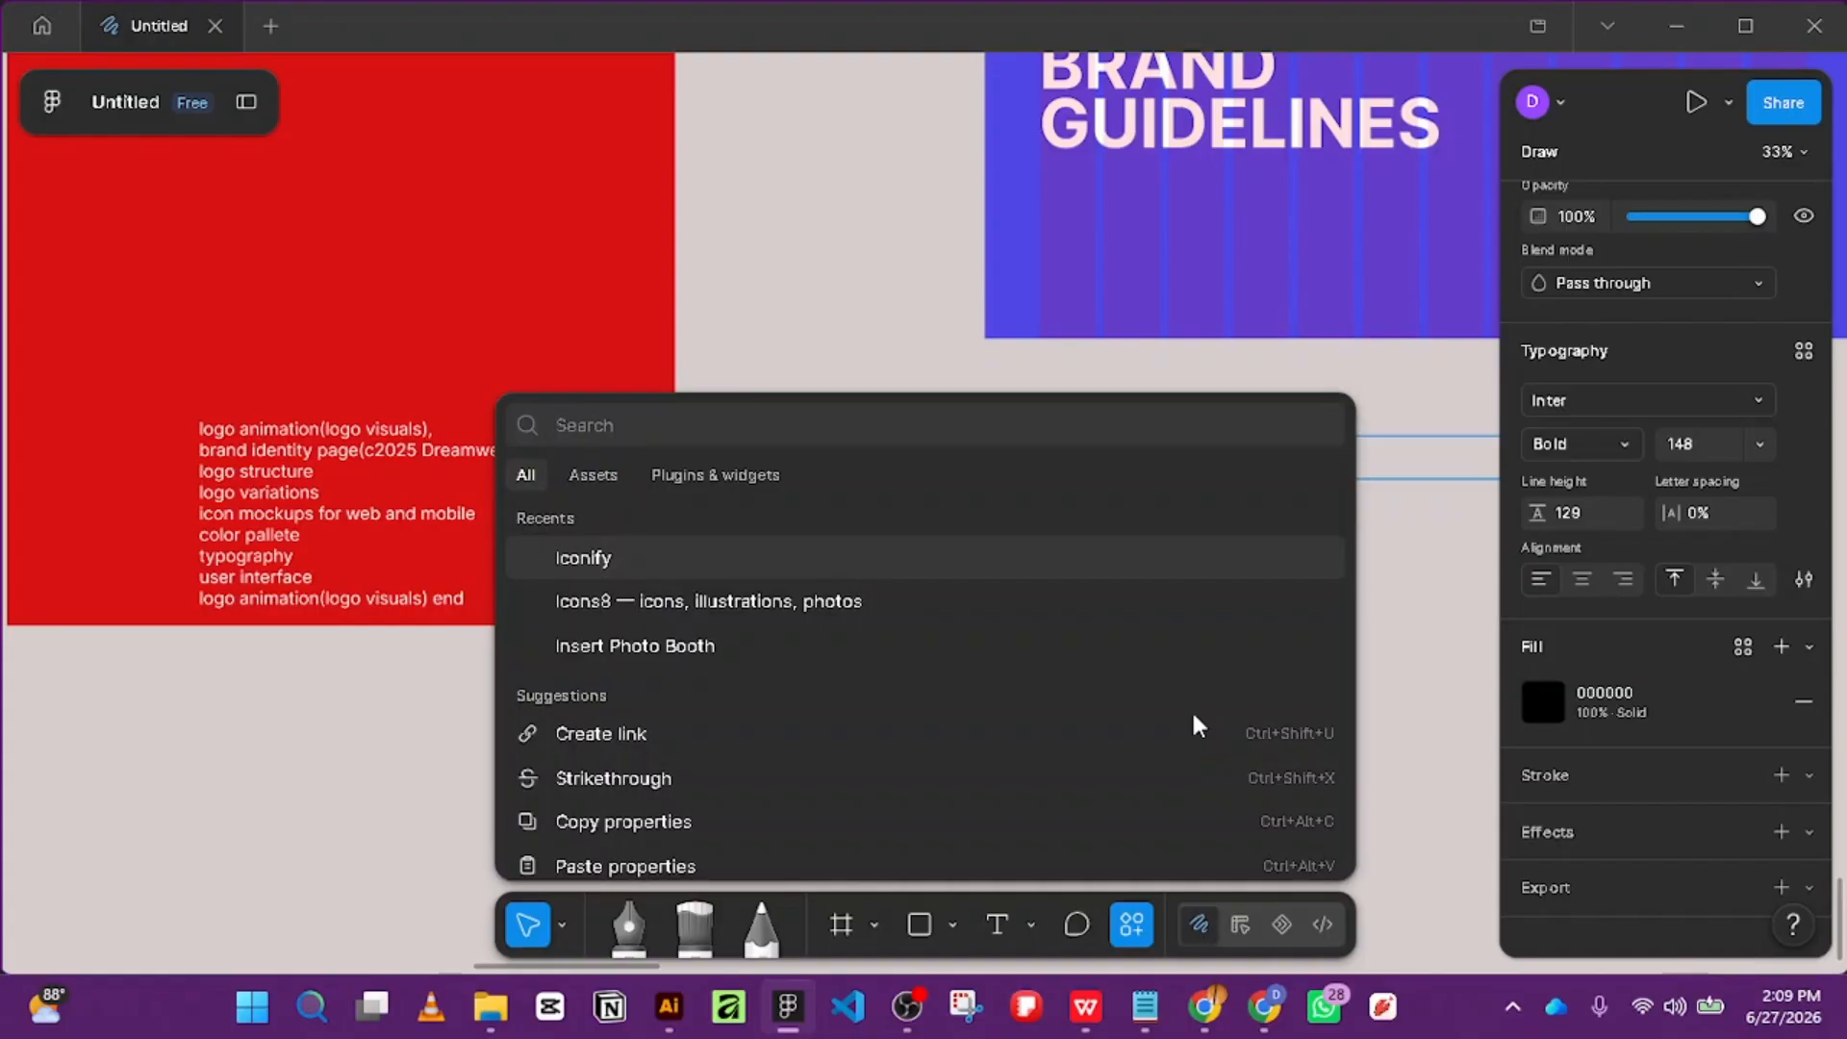
{"action": "type", "text": "MATER"}
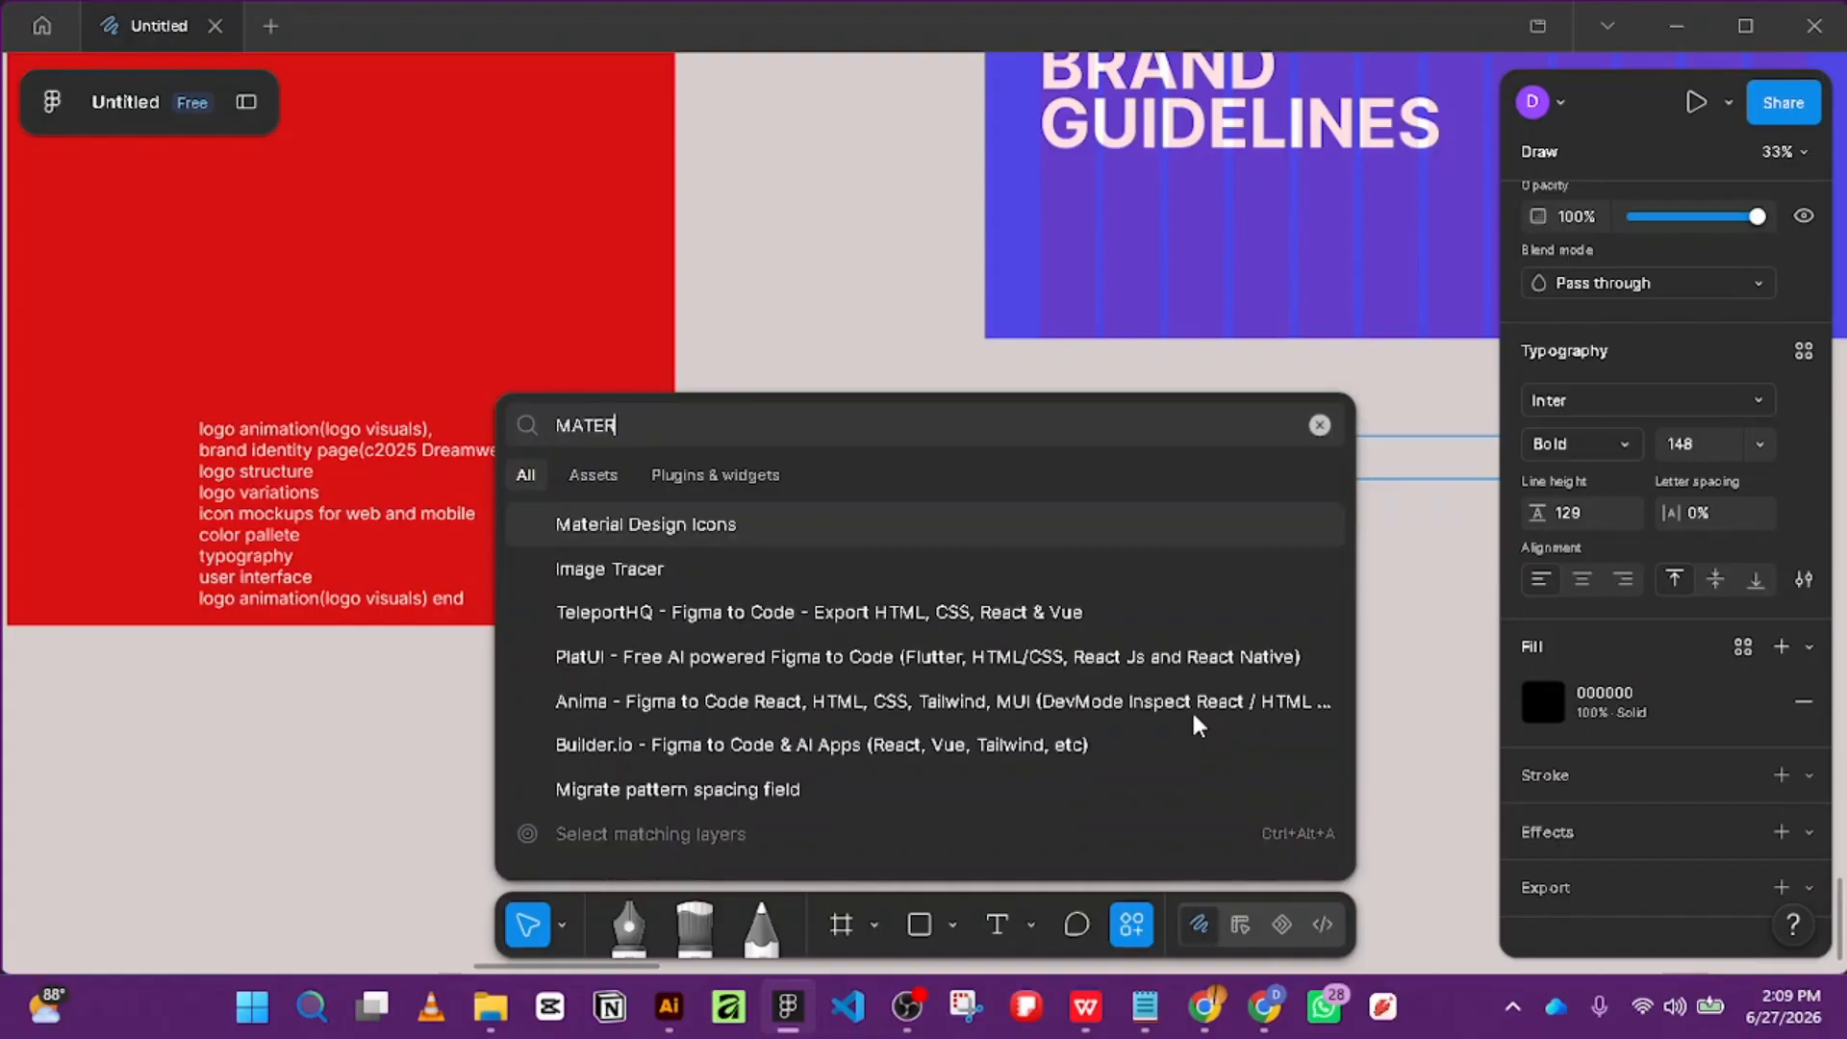
{"action": "type", "text": "IA"}
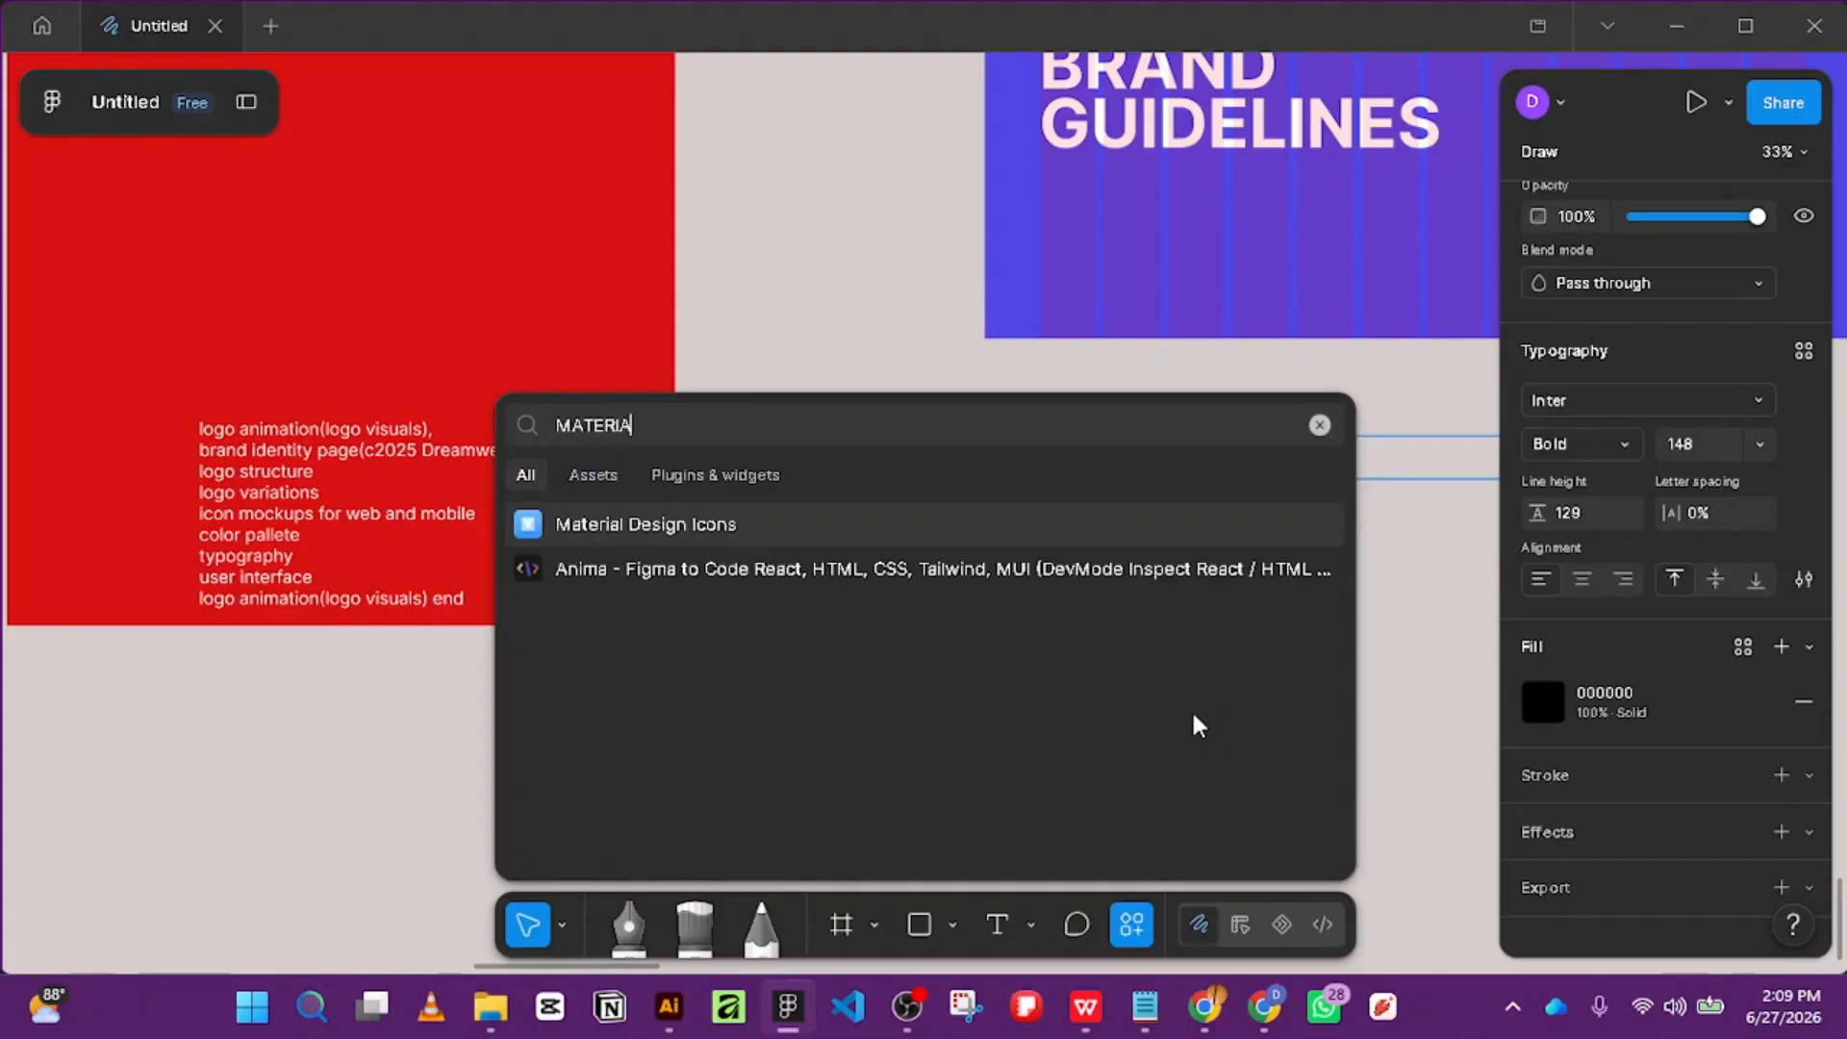
{"action": "left_click", "coordinate": [822, 526]}
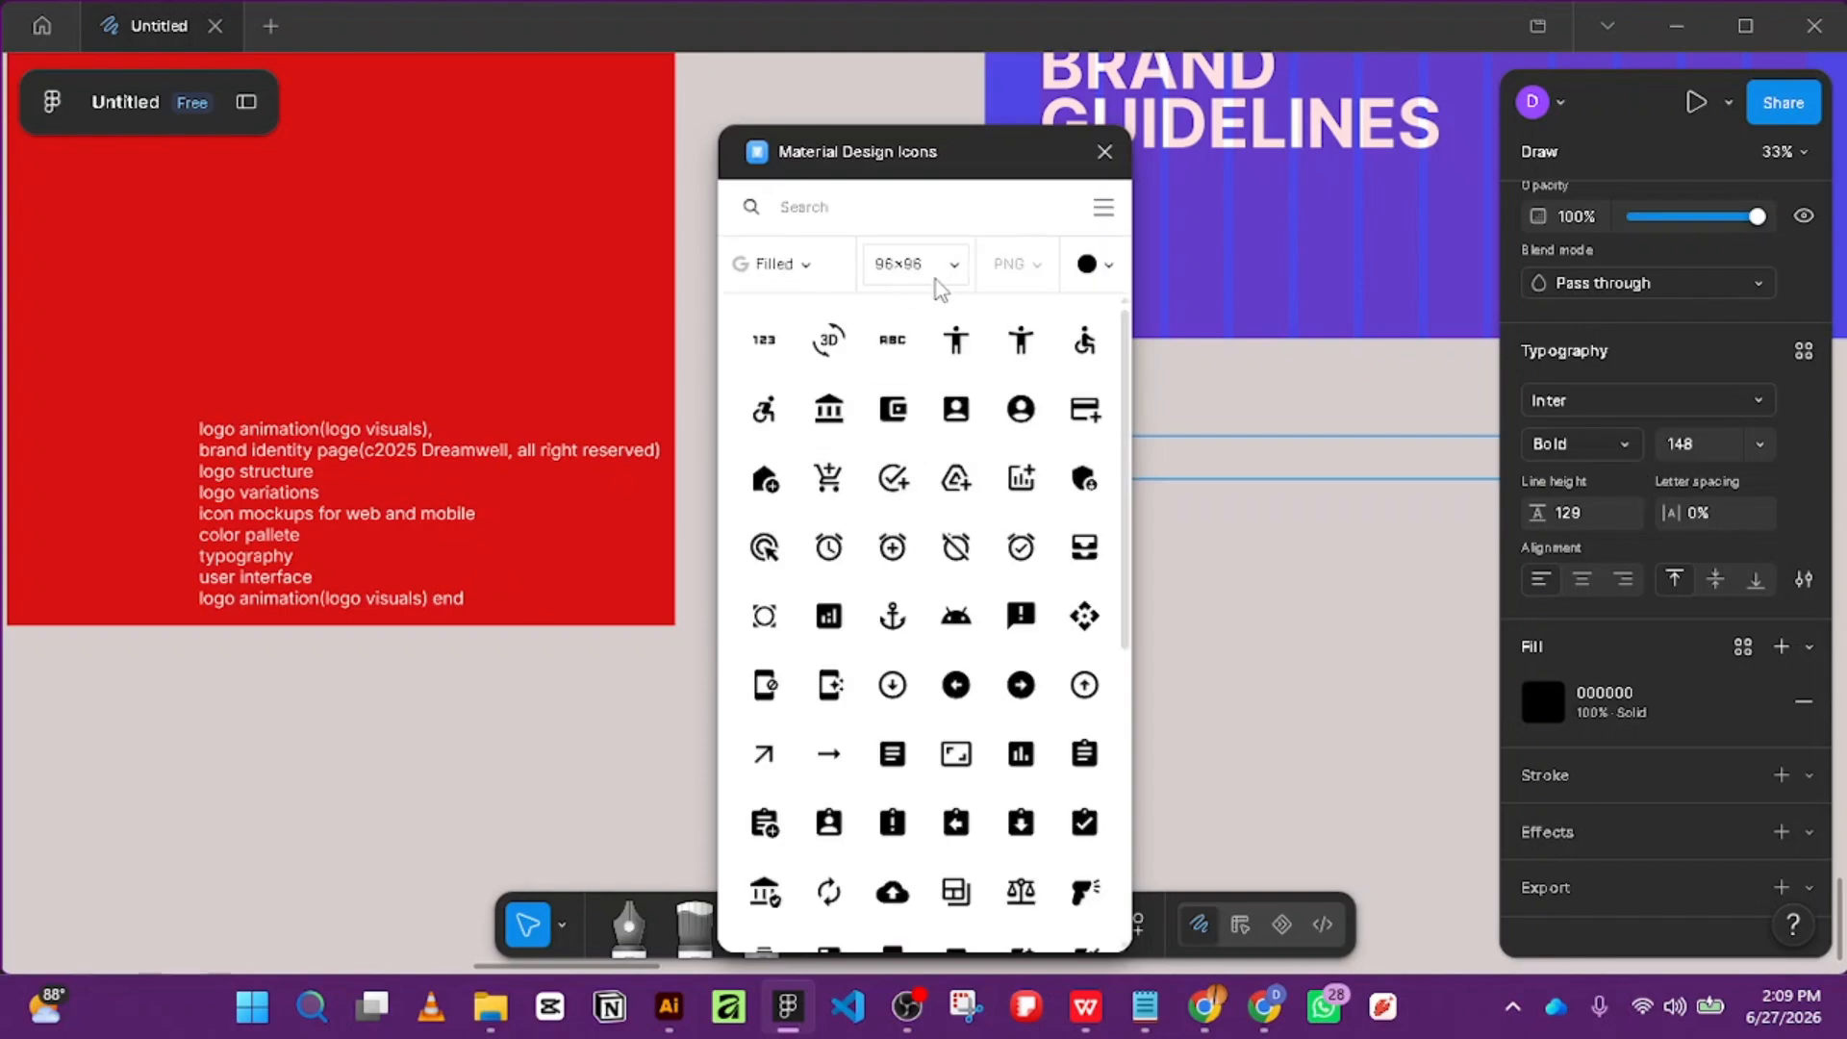
{"action": "left_click", "coordinate": [834, 268]}
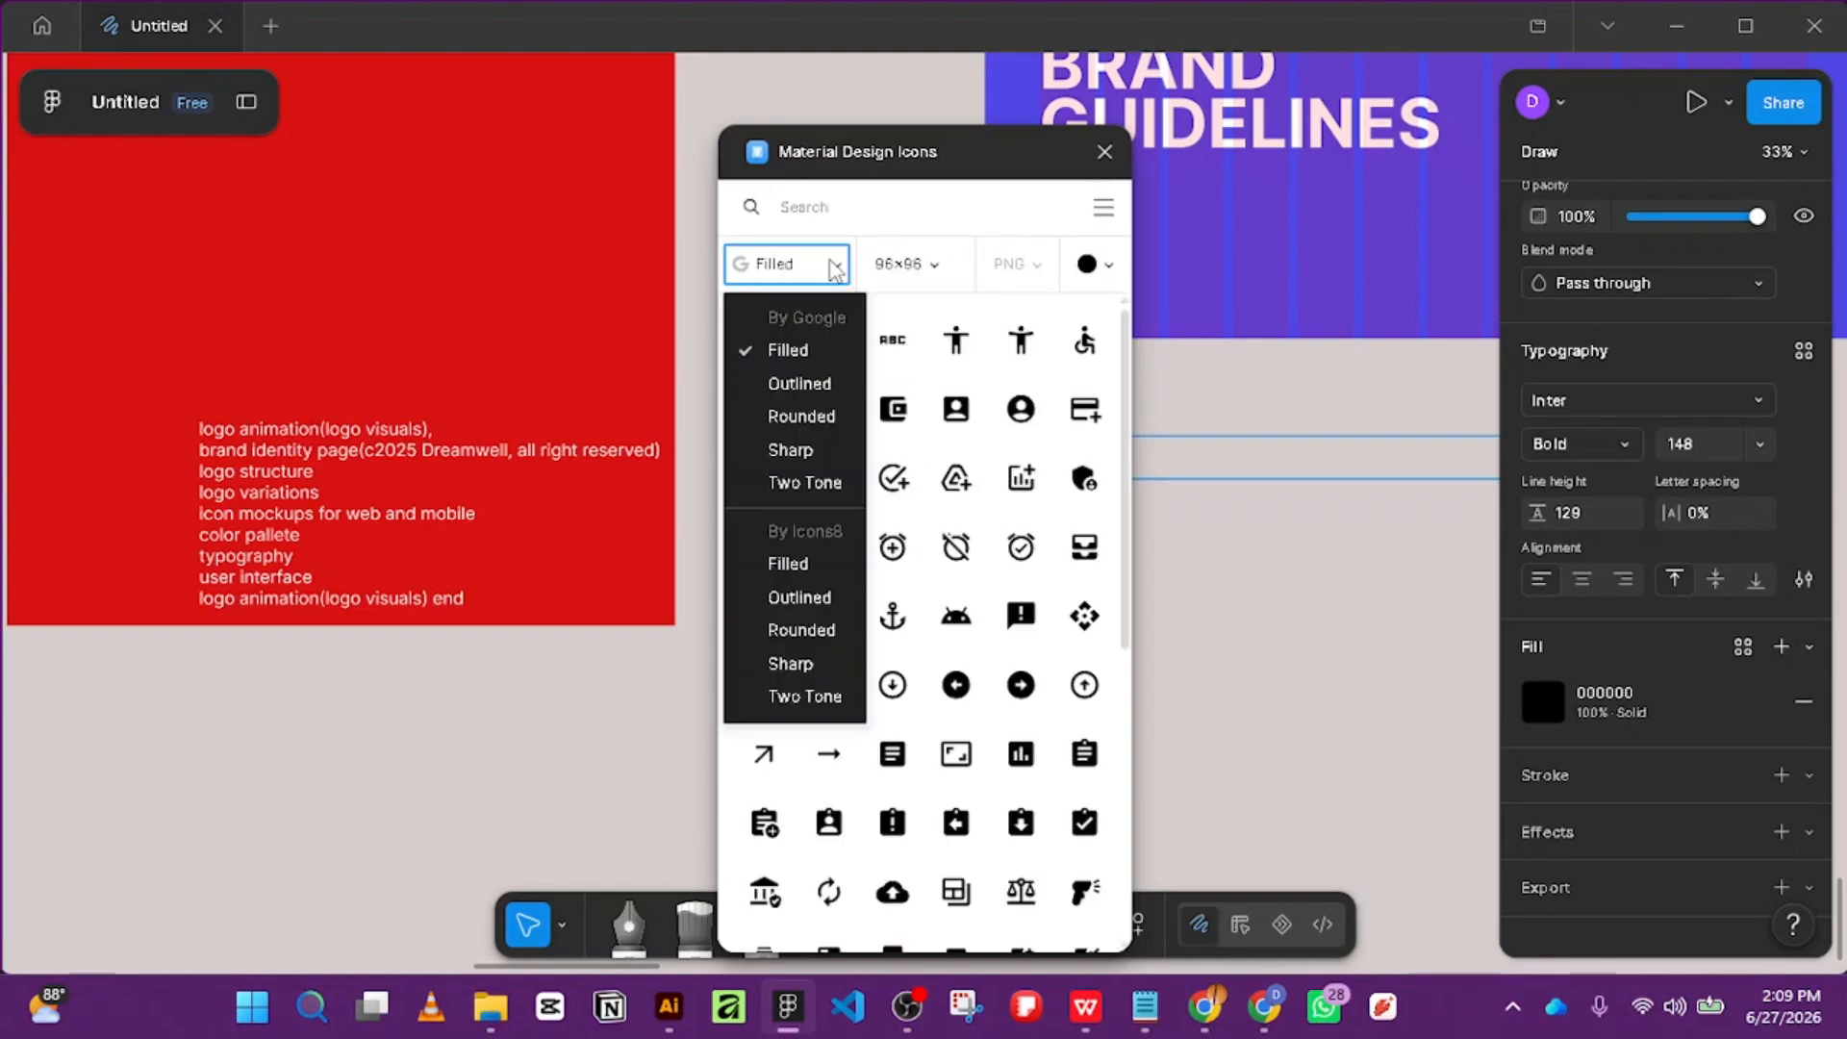
{"action": "left_click", "coordinate": [1103, 209]}
{"action": "left_click", "coordinate": [965, 212]}
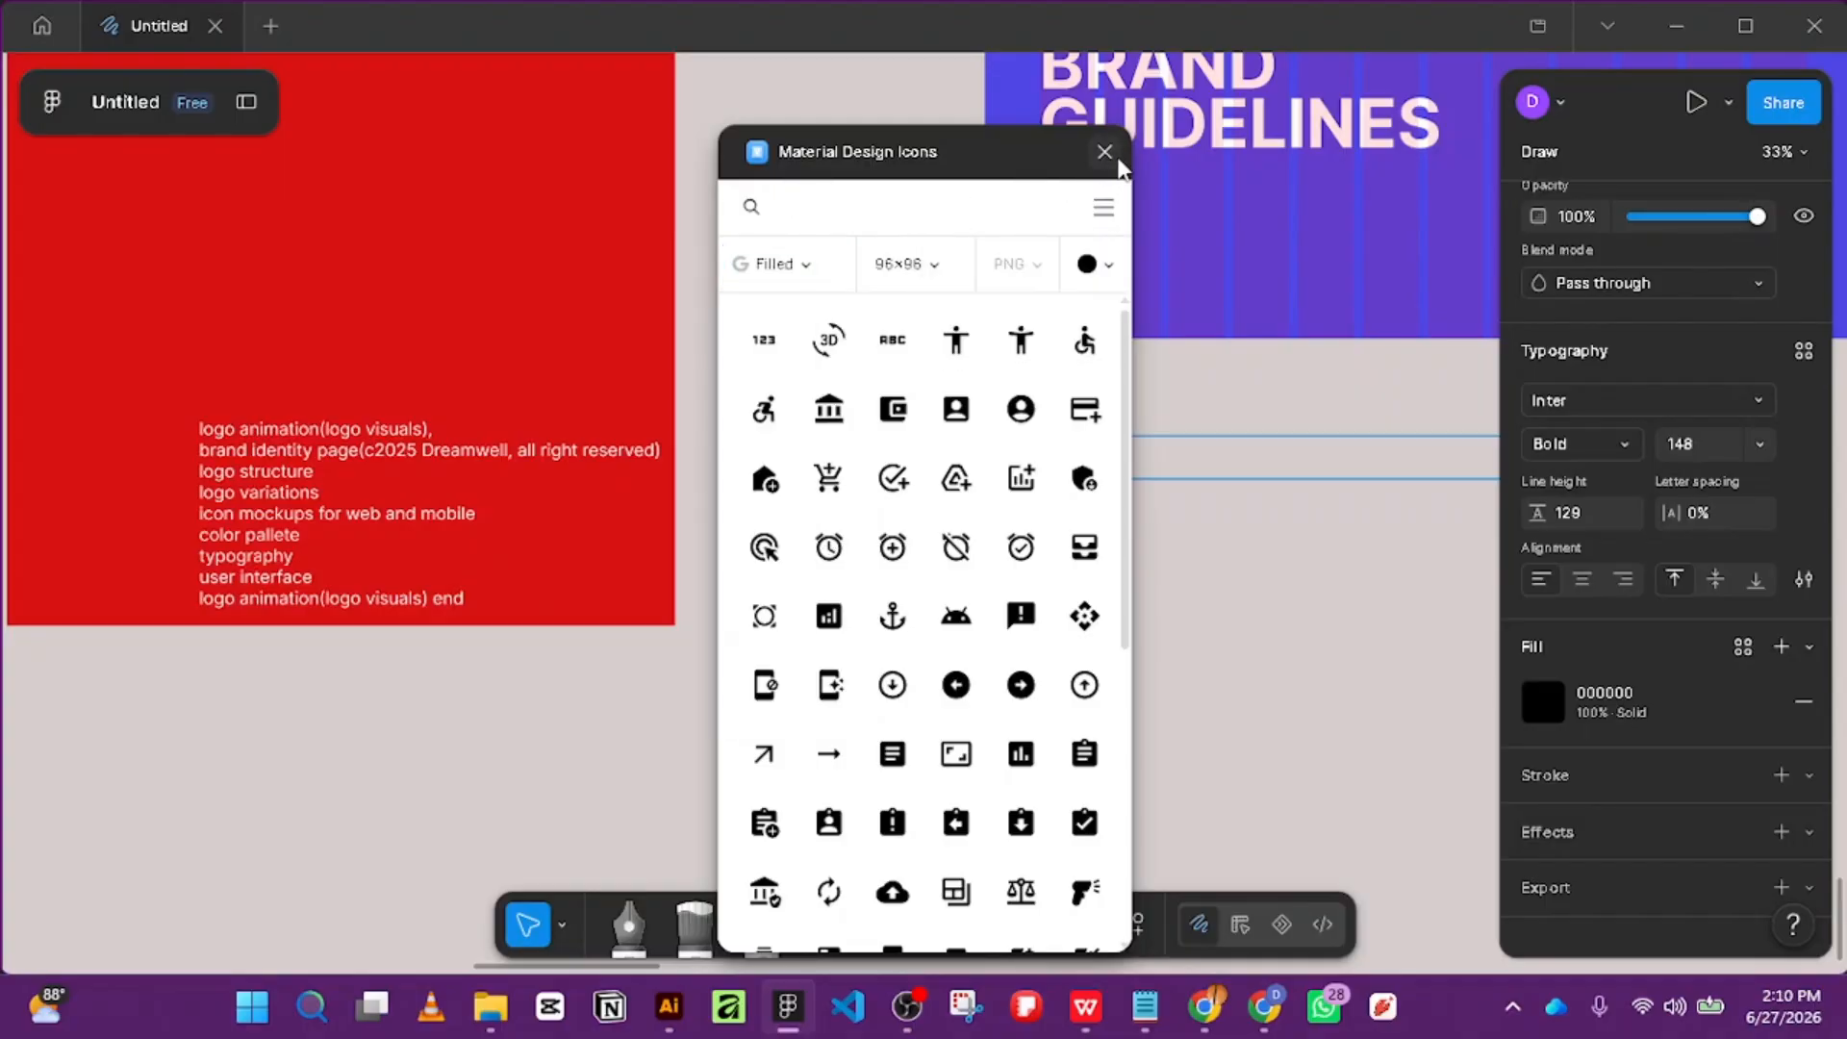
{"action": "left_click", "coordinate": [1104, 151]}
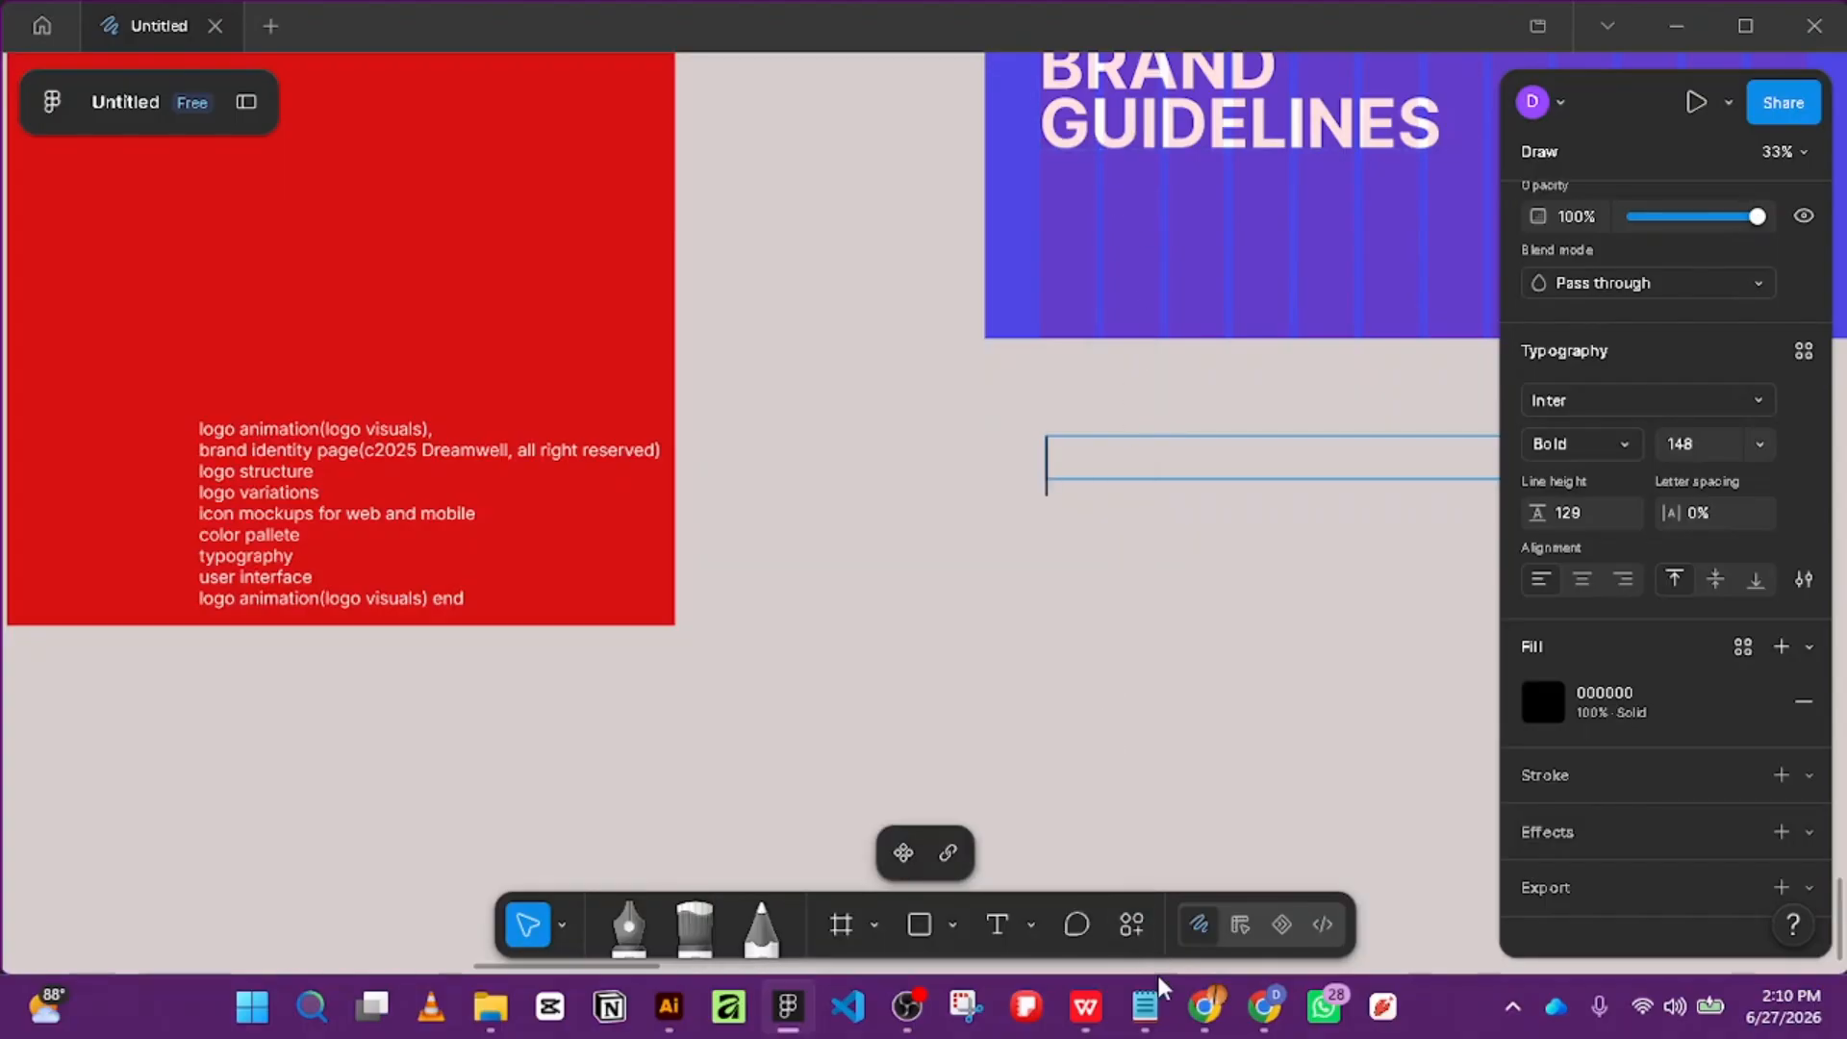
Switch to Chrome and shorten the Google search to "SYMBOLS COPYRIGHT".
{"action": "left_click", "coordinate": [1204, 1006]}
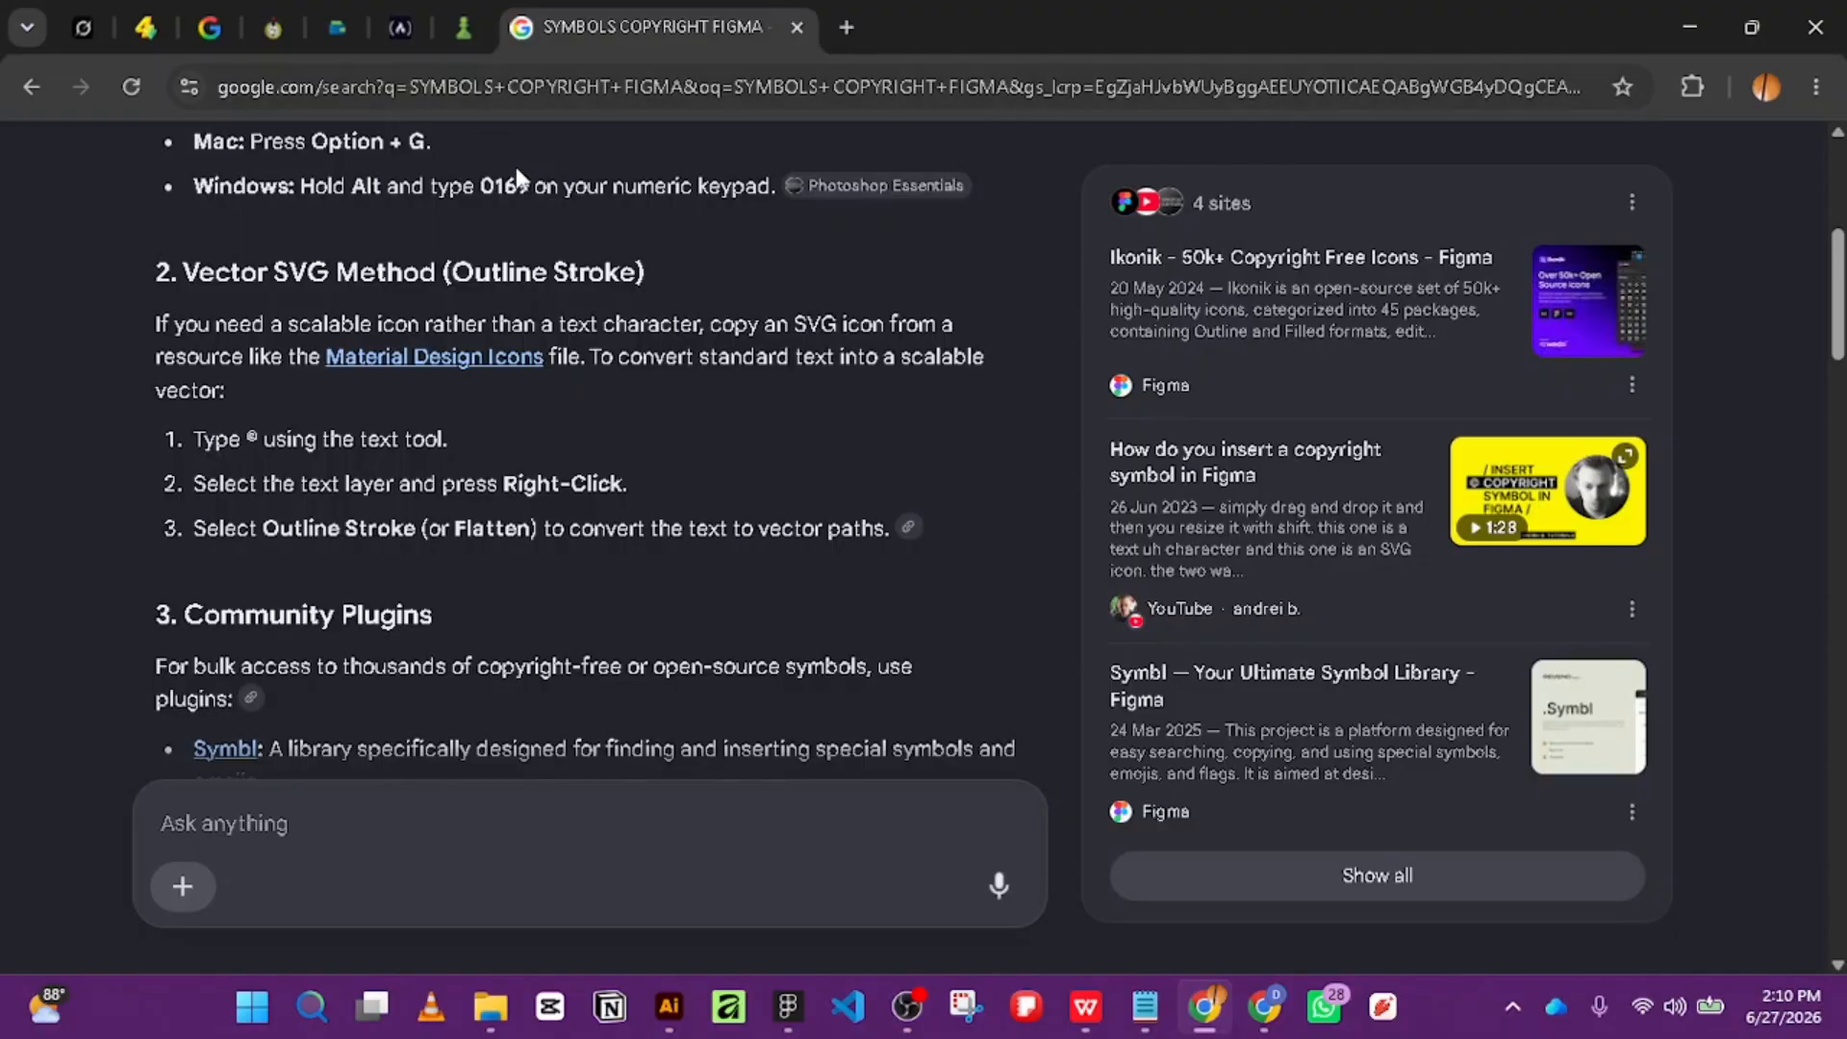
{"action": "scroll", "coordinate": [538, 231], "scroll_direction": "up", "scroll_amount": 5}
{"action": "left_click", "coordinate": [637, 189]}
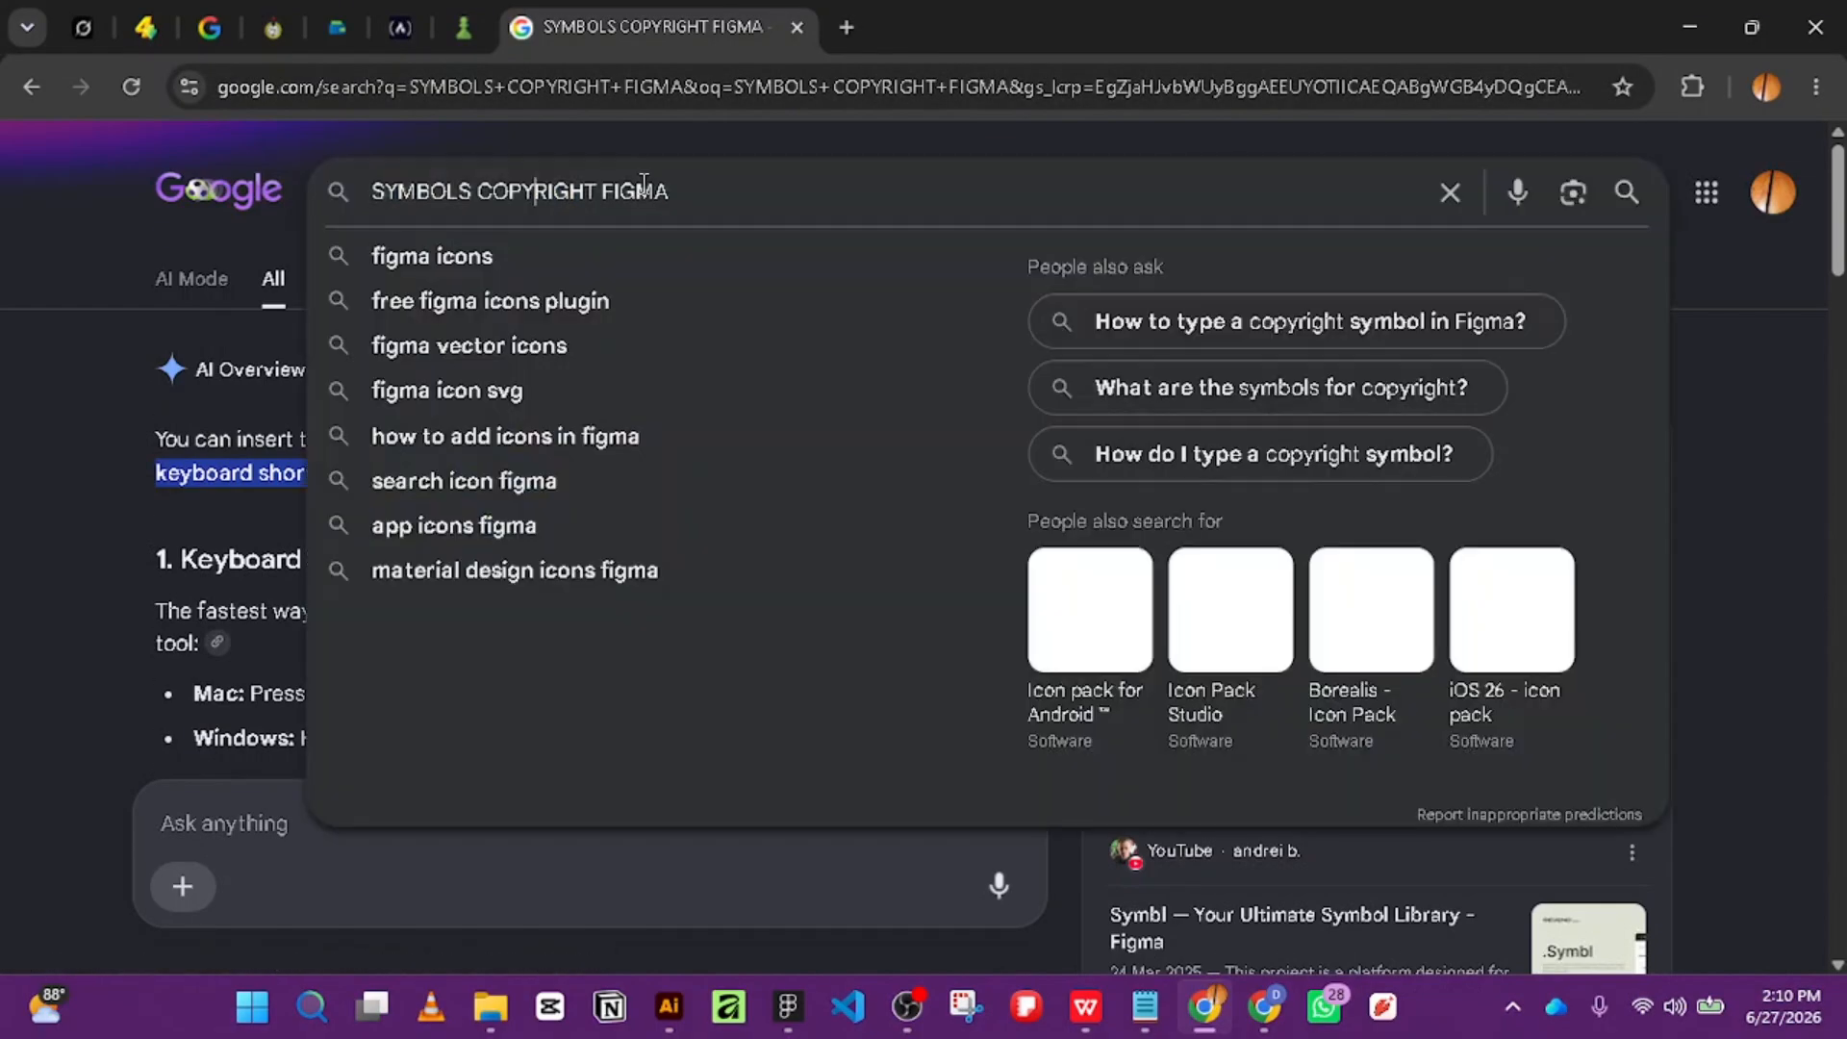
{"action": "left_click", "coordinate": [602, 186]}
{"action": "double_click", "coordinate": [664, 190]}
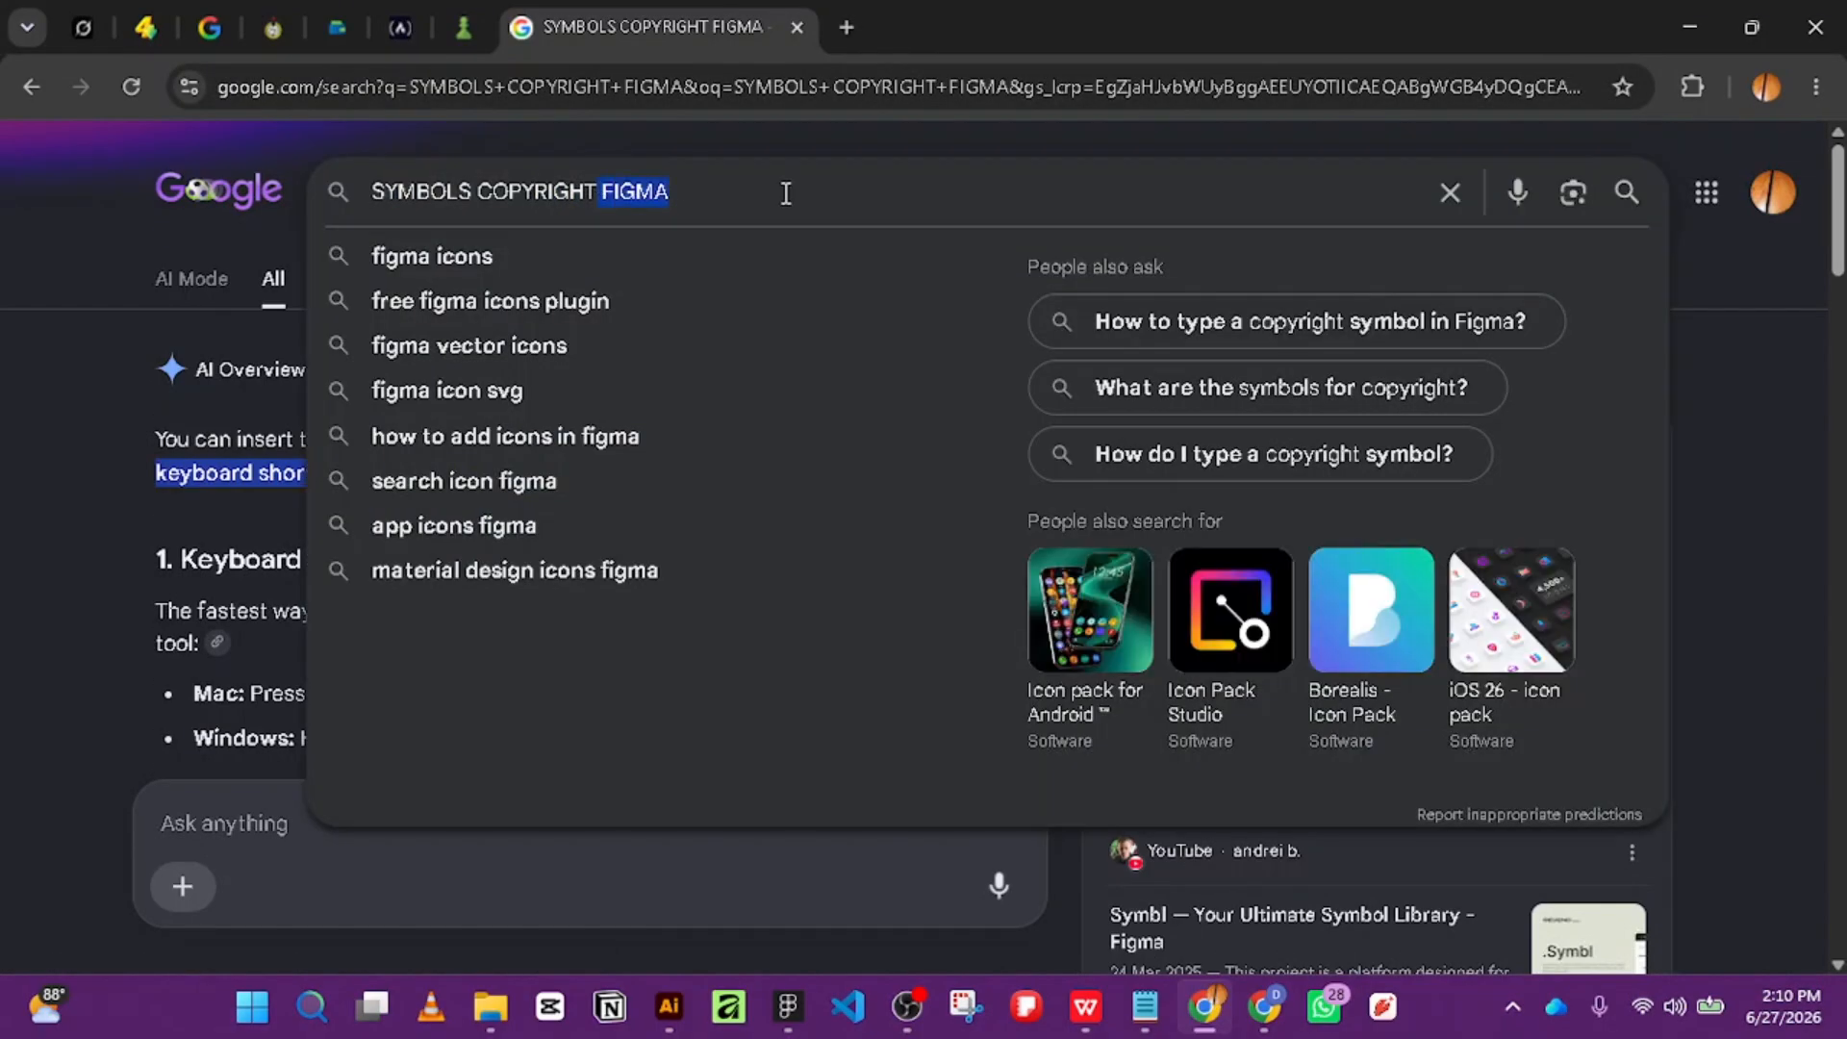
{"action": "key", "text": "BackSpace"}
{"action": "key", "text": "BackSpace"}
{"action": "key", "text": "Return"}
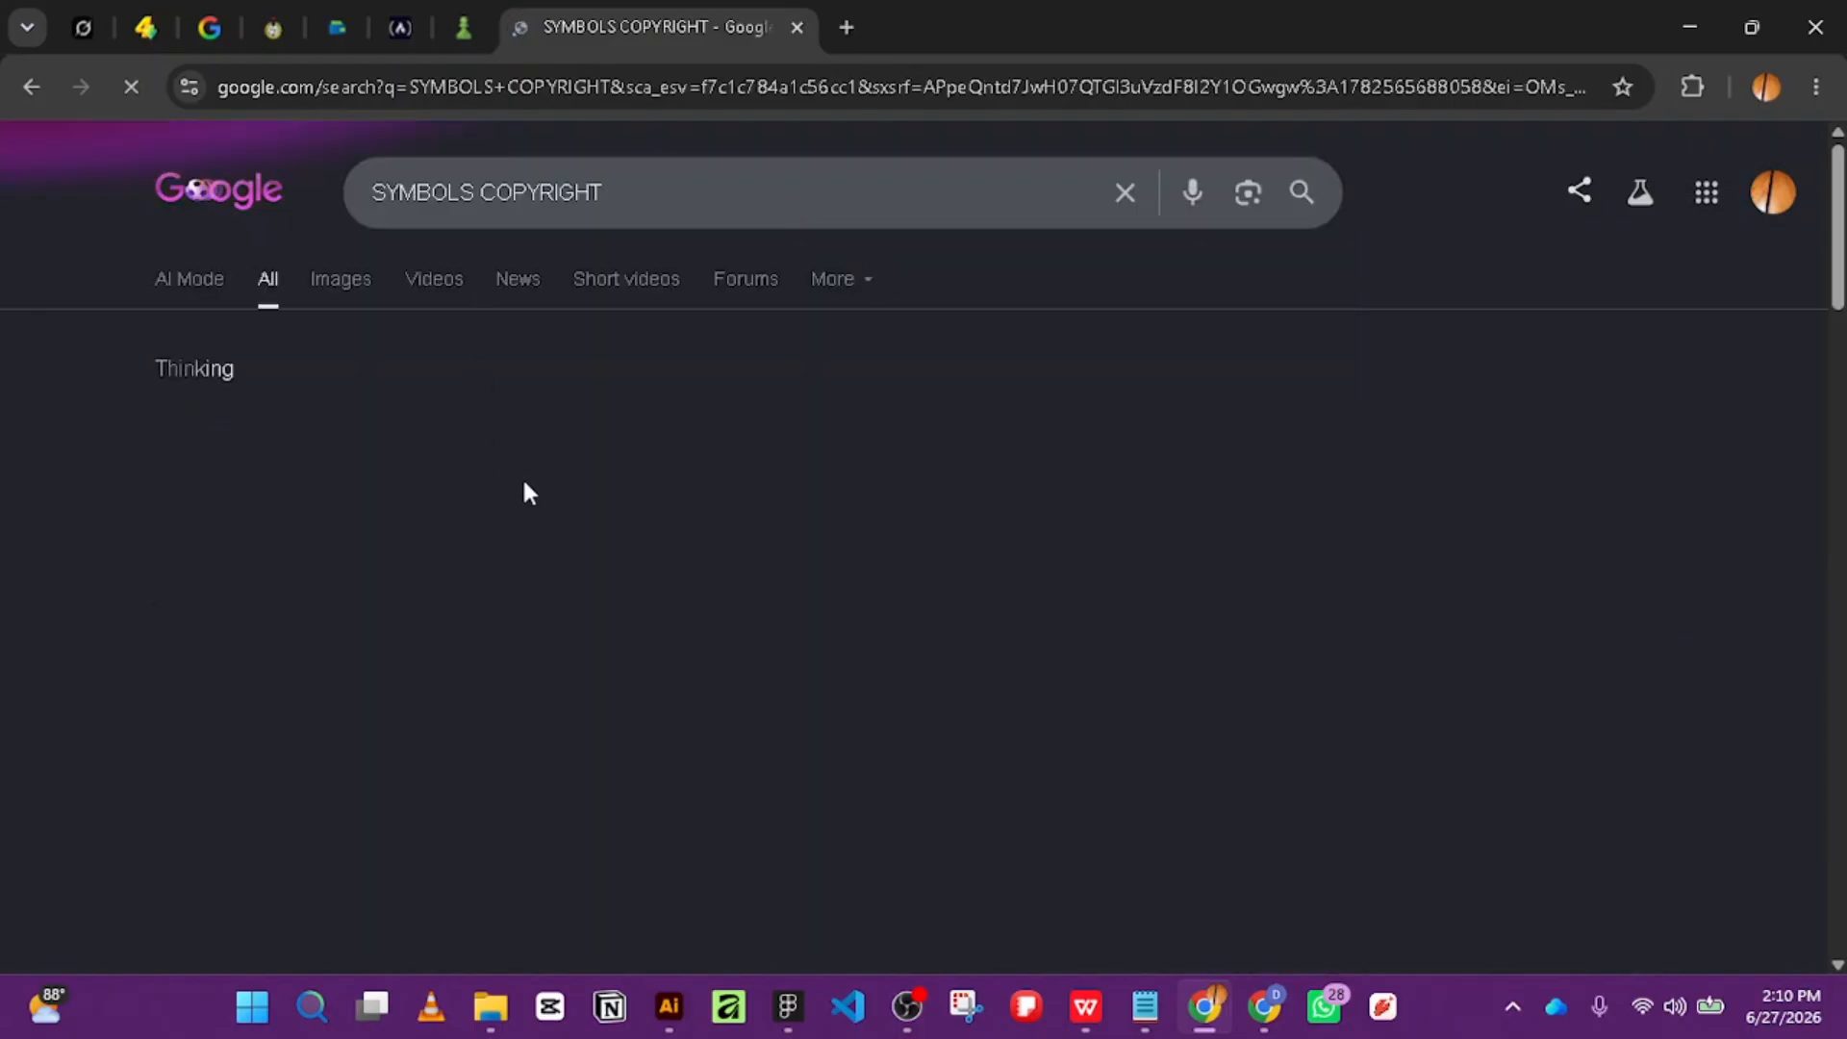
Copy the © symbol from the expanded AI overview and paste it into the empty text box below the cover in Figma.
{"action": "scroll", "coordinate": [528, 598], "scroll_direction": "down", "scroll_amount": 5}
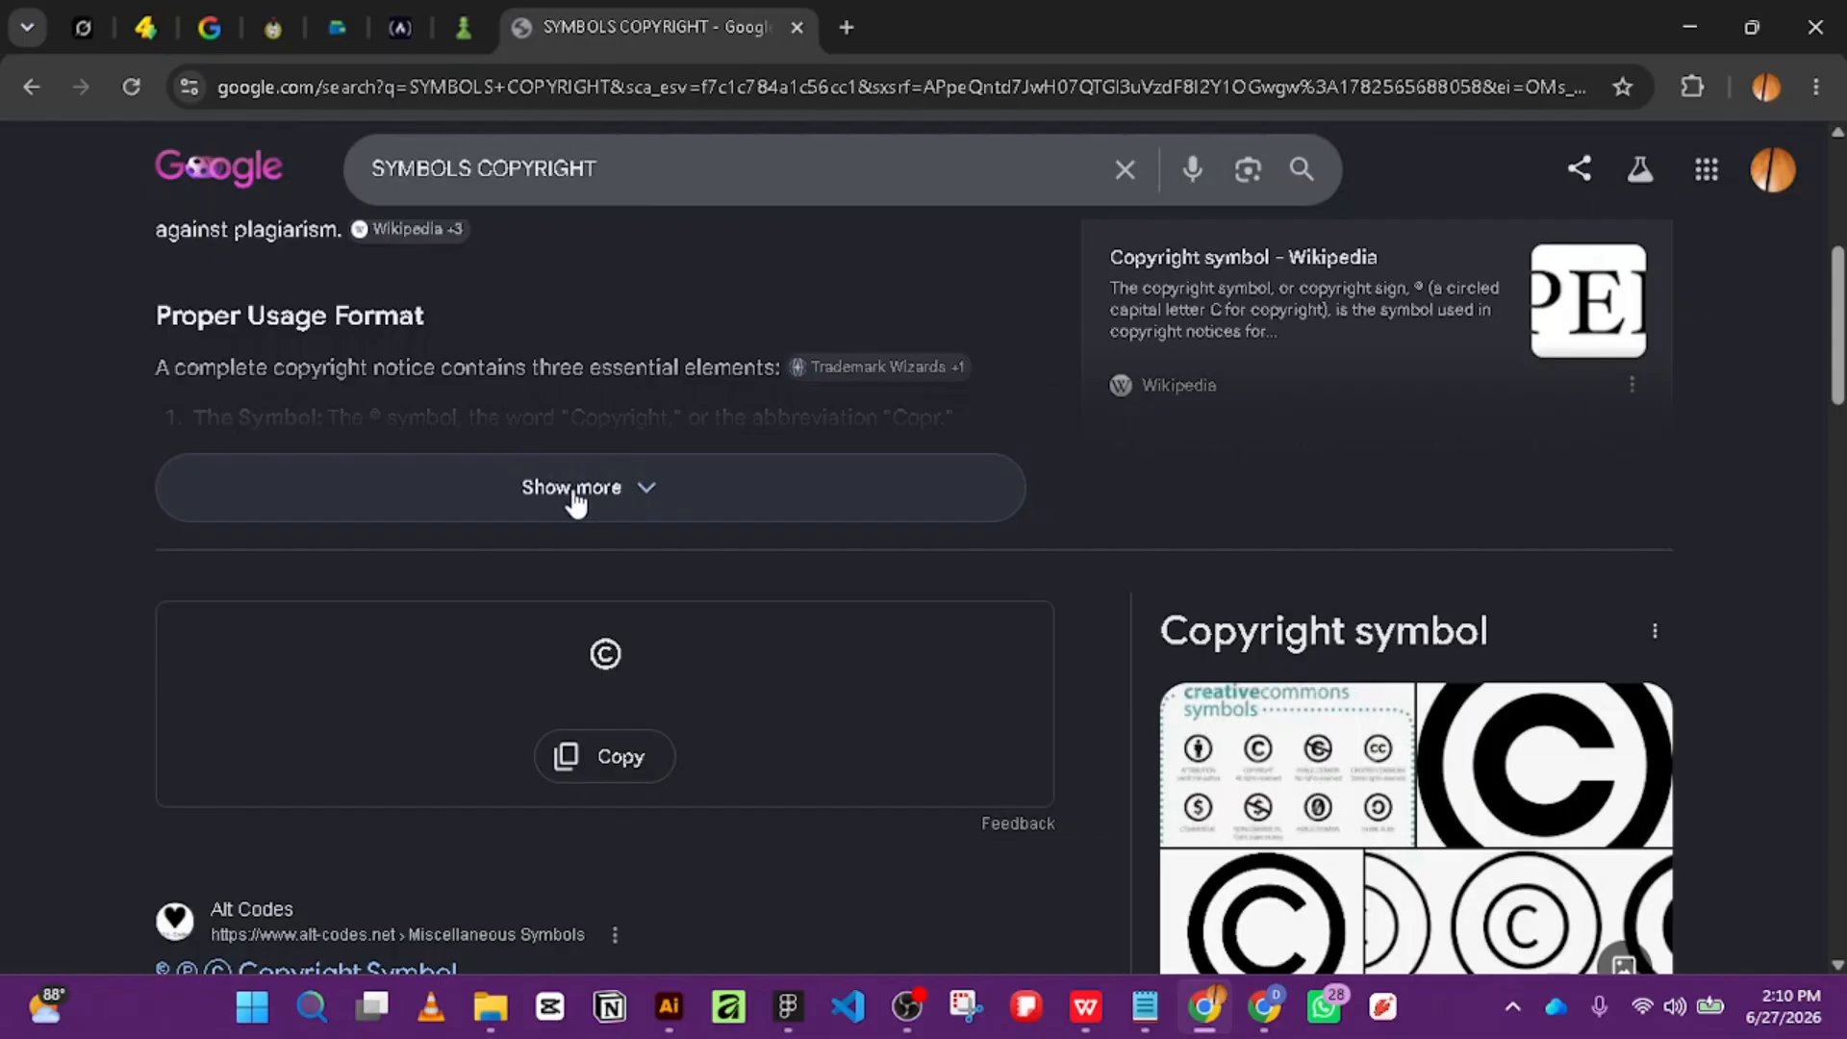
{"action": "left_click", "coordinate": [574, 496]}
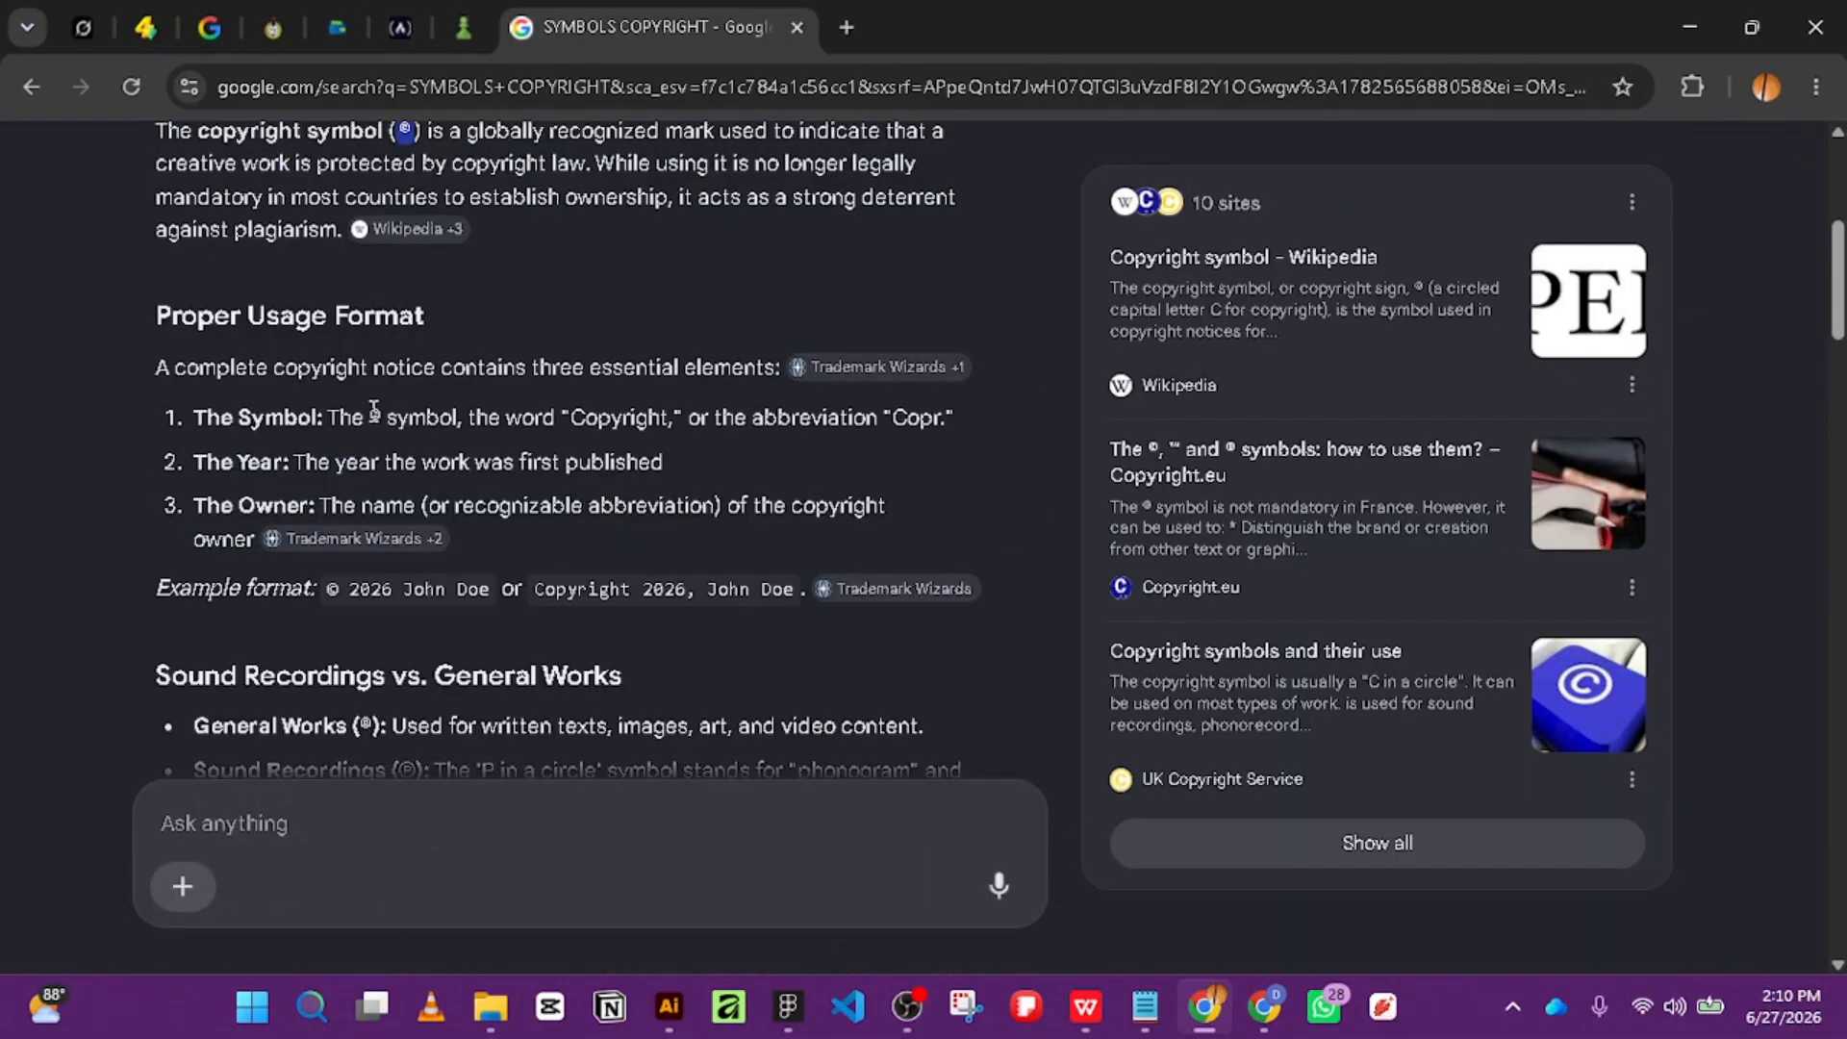
{"action": "left_click_drag", "start_coordinate": [374, 409], "coordinate": [390, 422]}
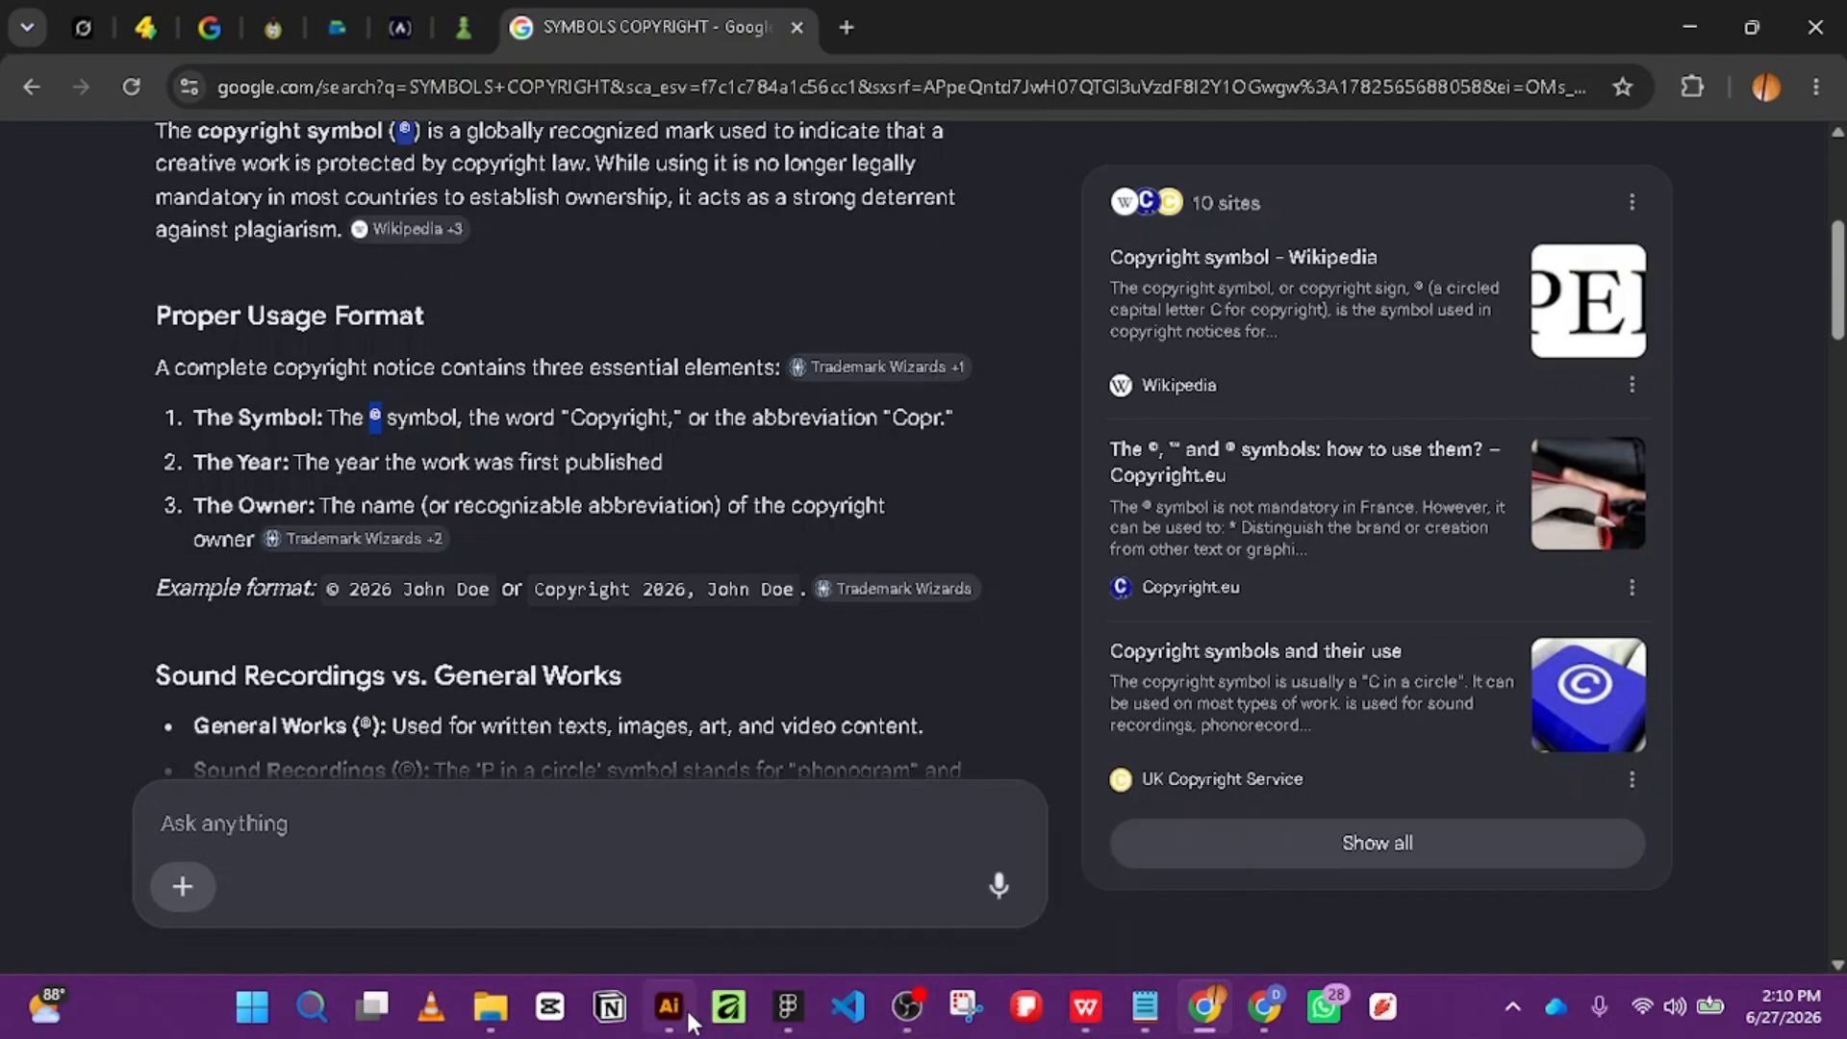
{"action": "left_click", "coordinate": [787, 1006]}
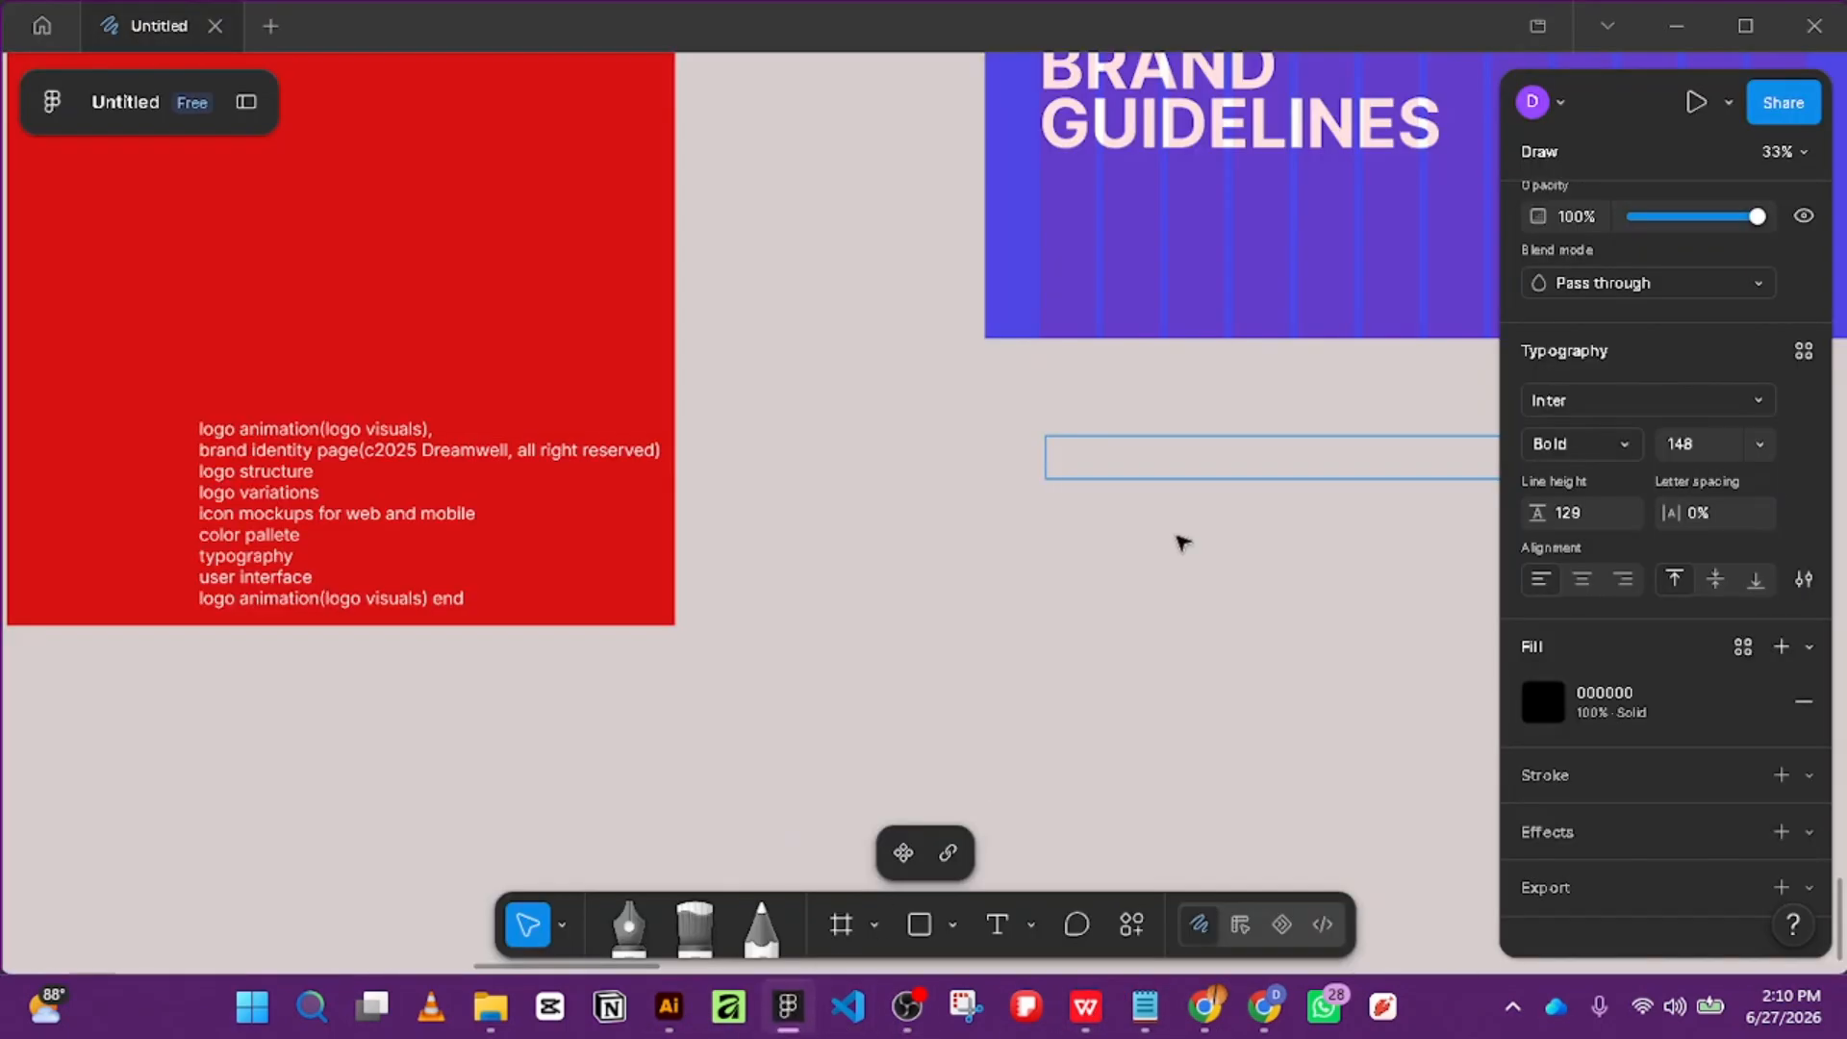
{"action": "type", "text": "©"}
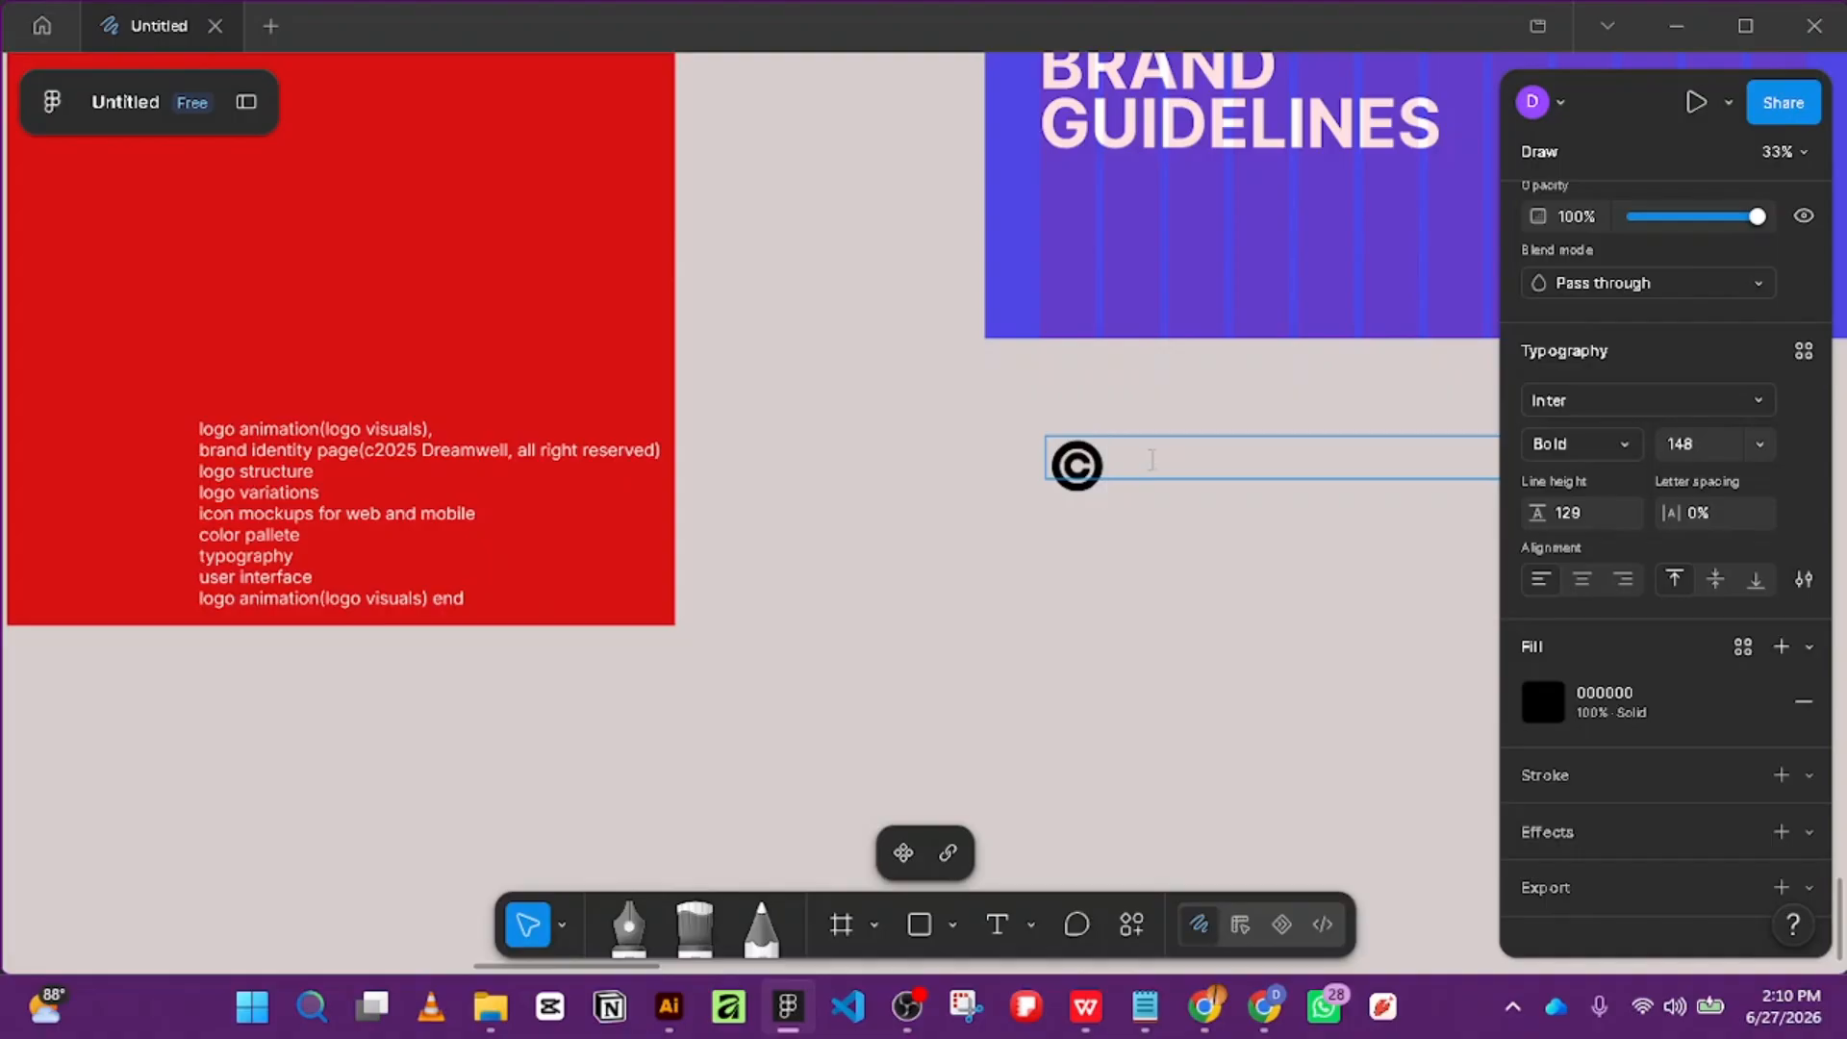
Complete the line after the © symbol as "2026 VoltFlow, all right reserved" and finish editing the text.
{"action": "type", "text": "2026"}
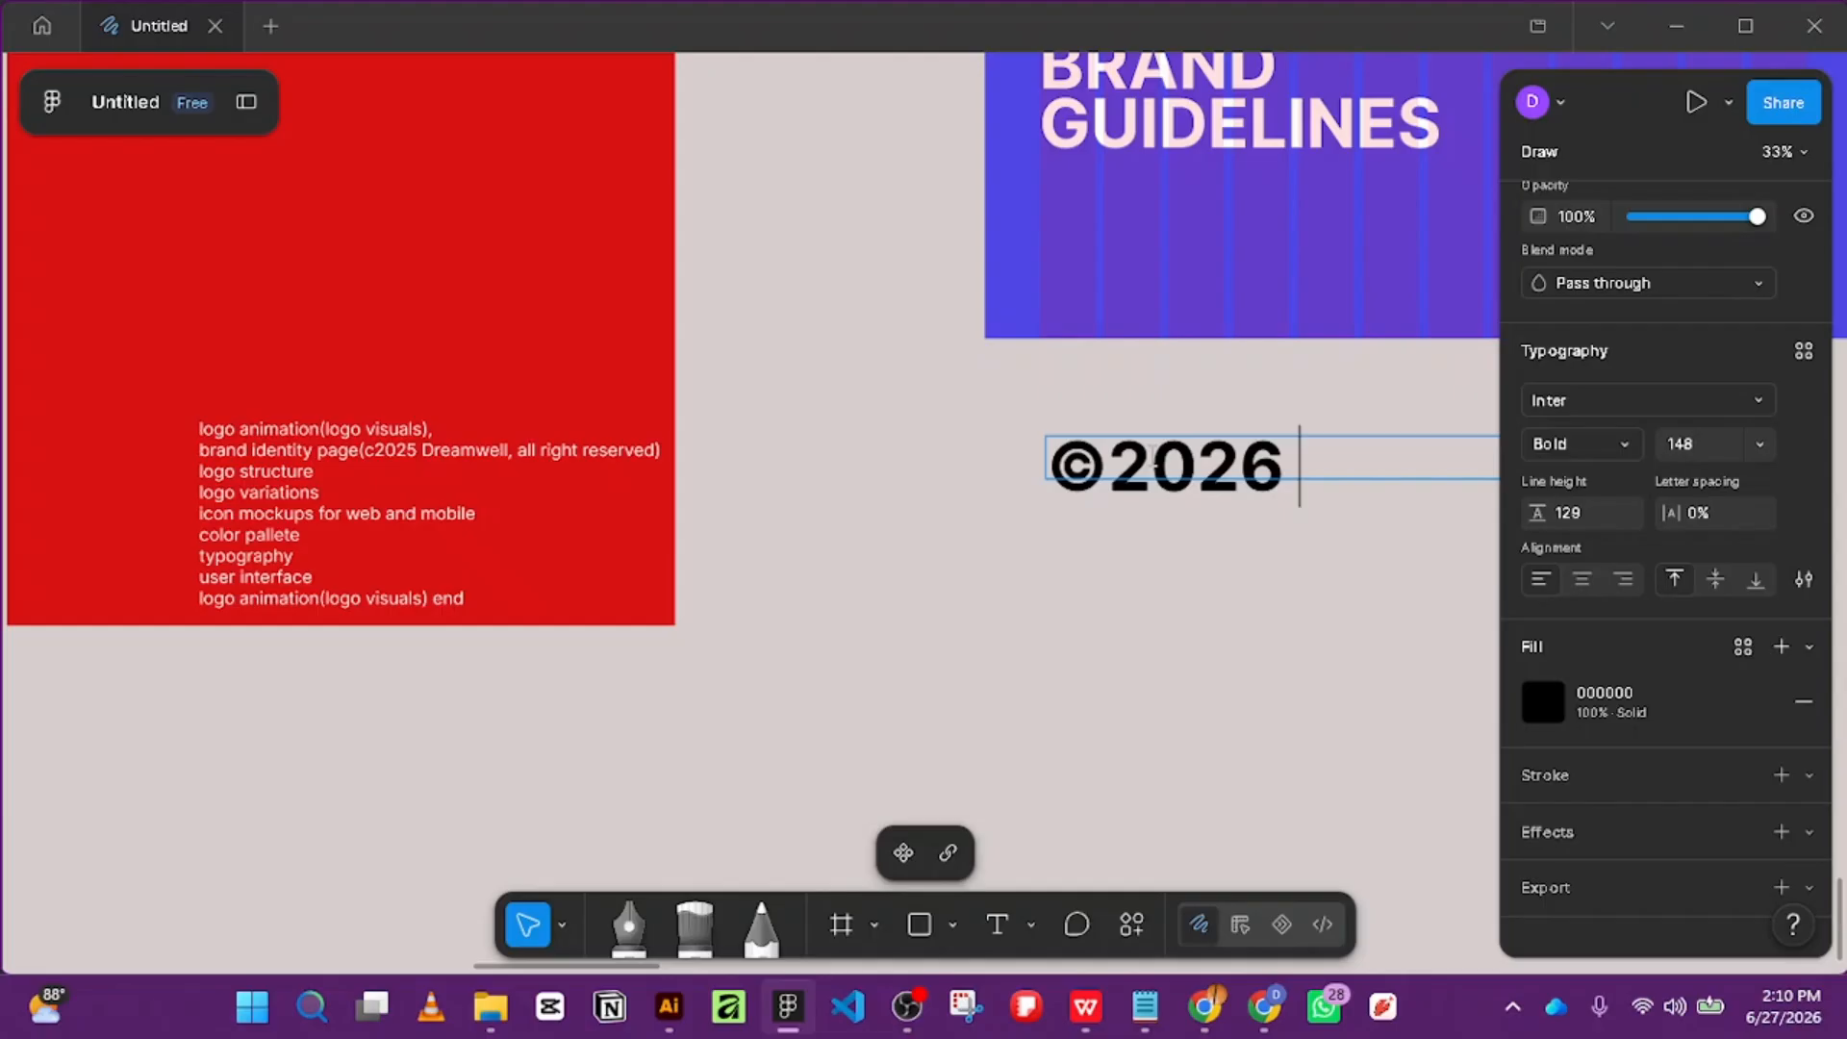
{"action": "type", "text": " Volt"}
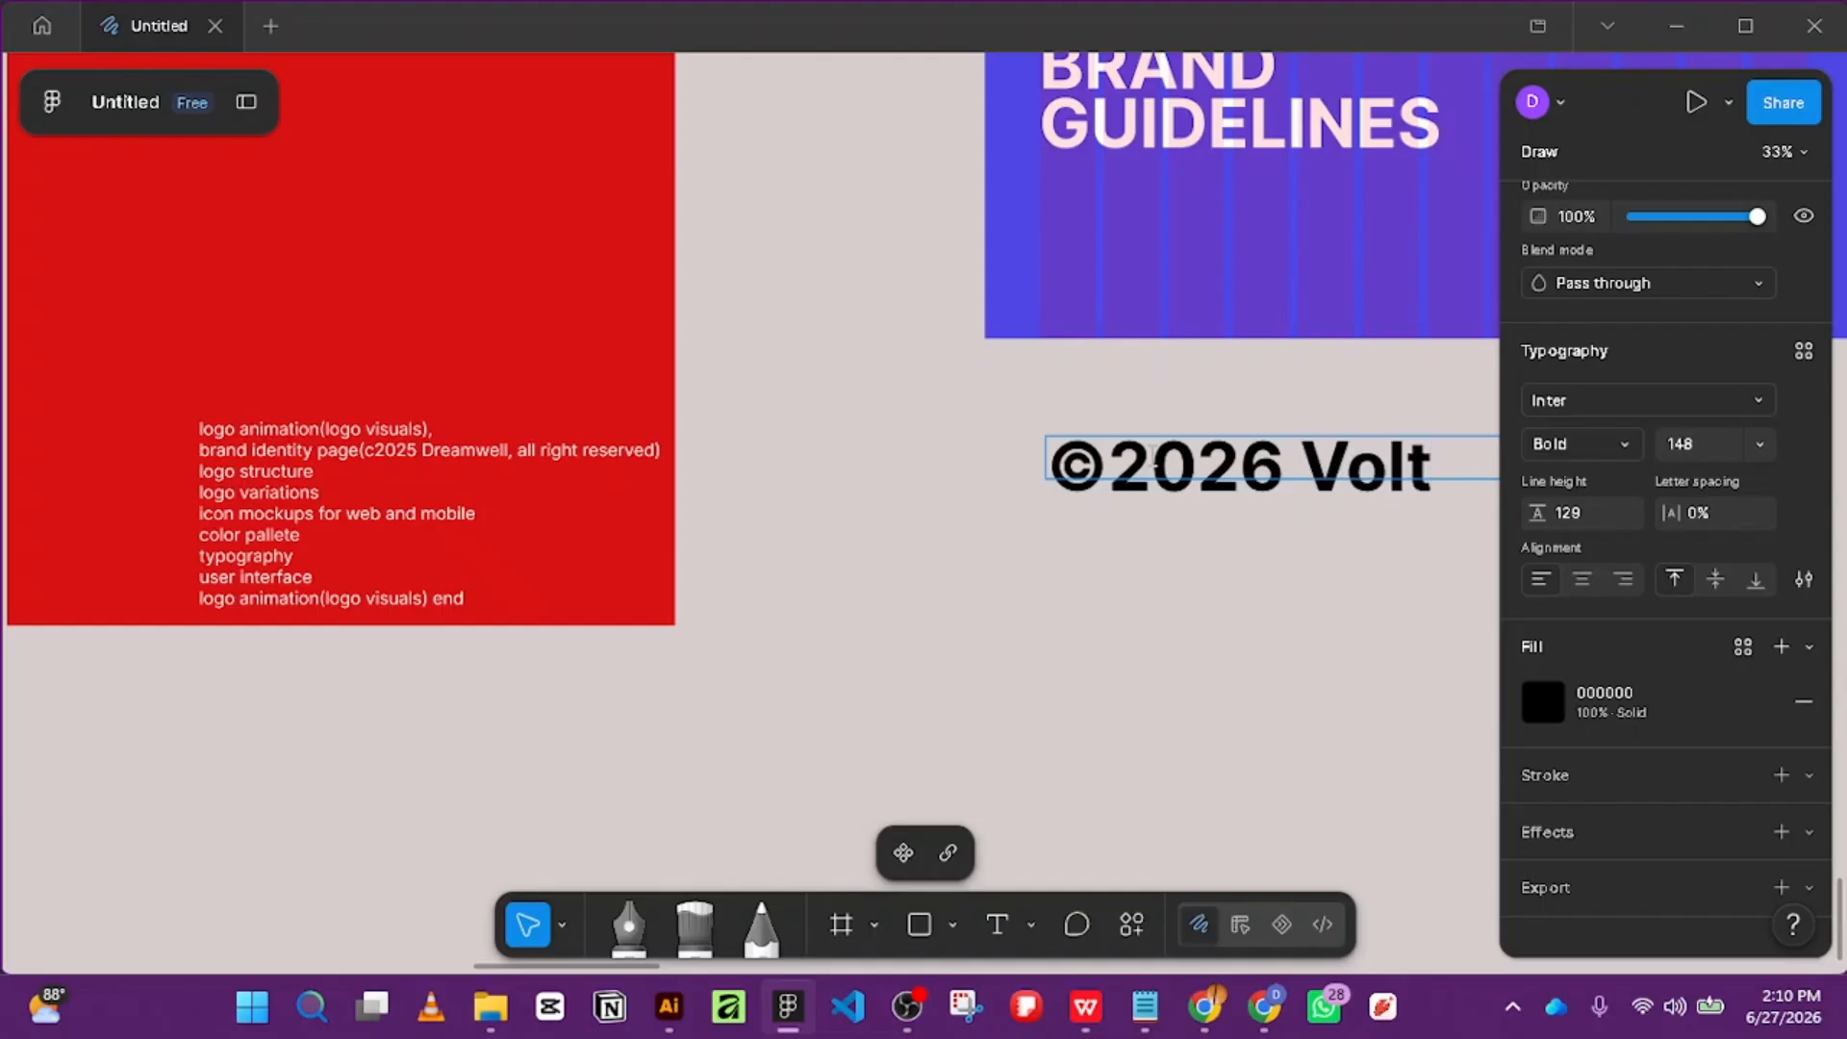
{"action": "type", "text": "Flow"}
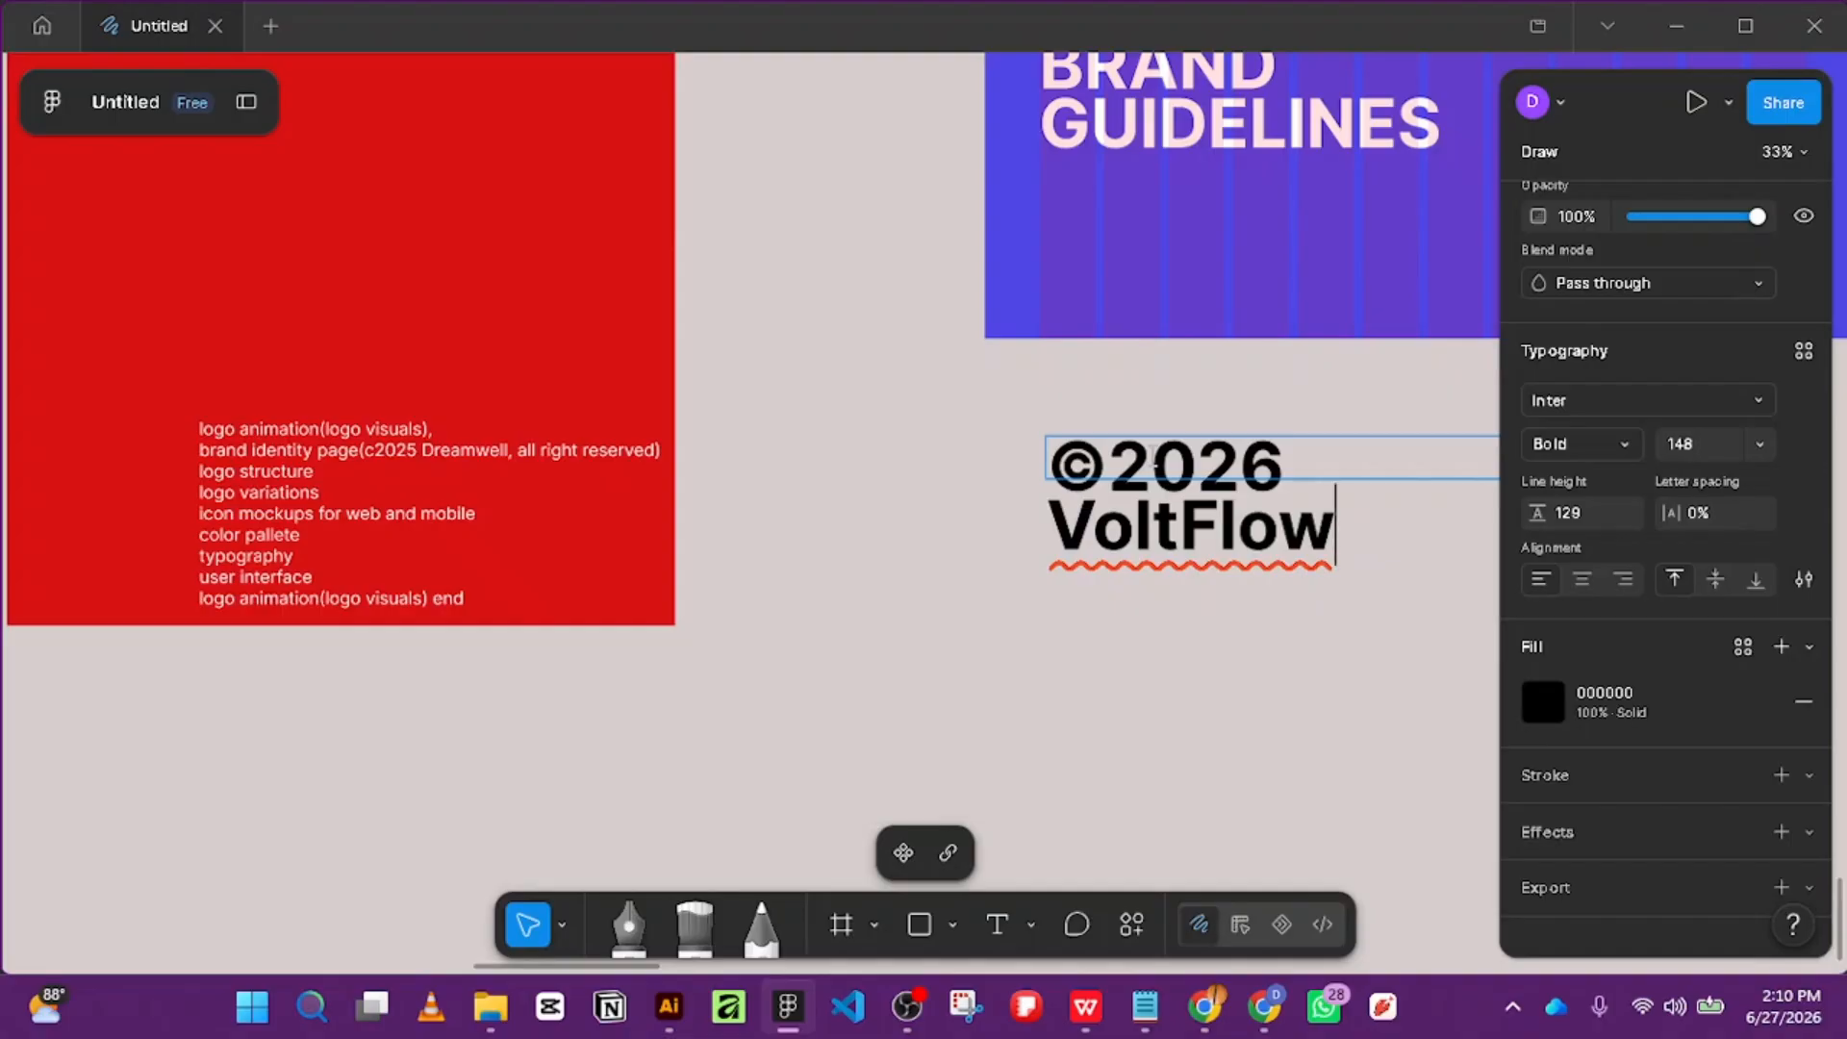
{"action": "type", "text": ", all rig"}
{"action": "key", "text": "BackSpace"}
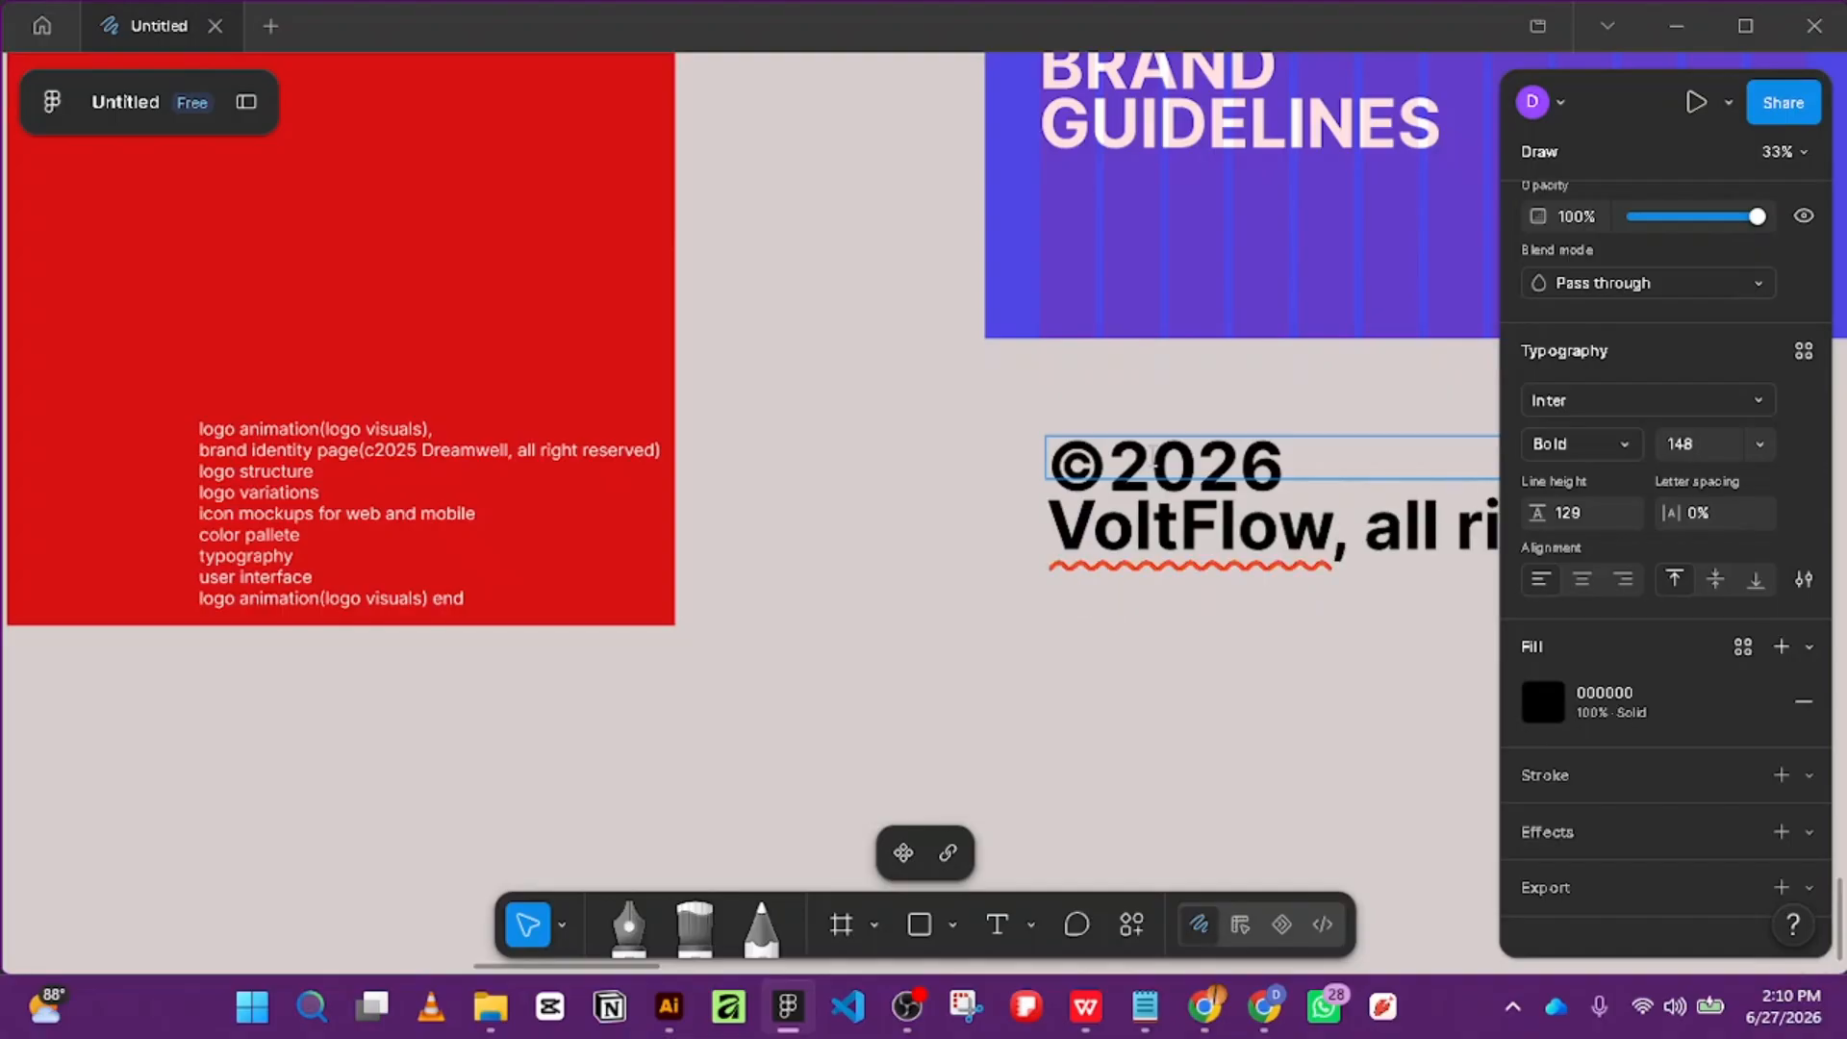
{"action": "type", "text": "ght reserved"}
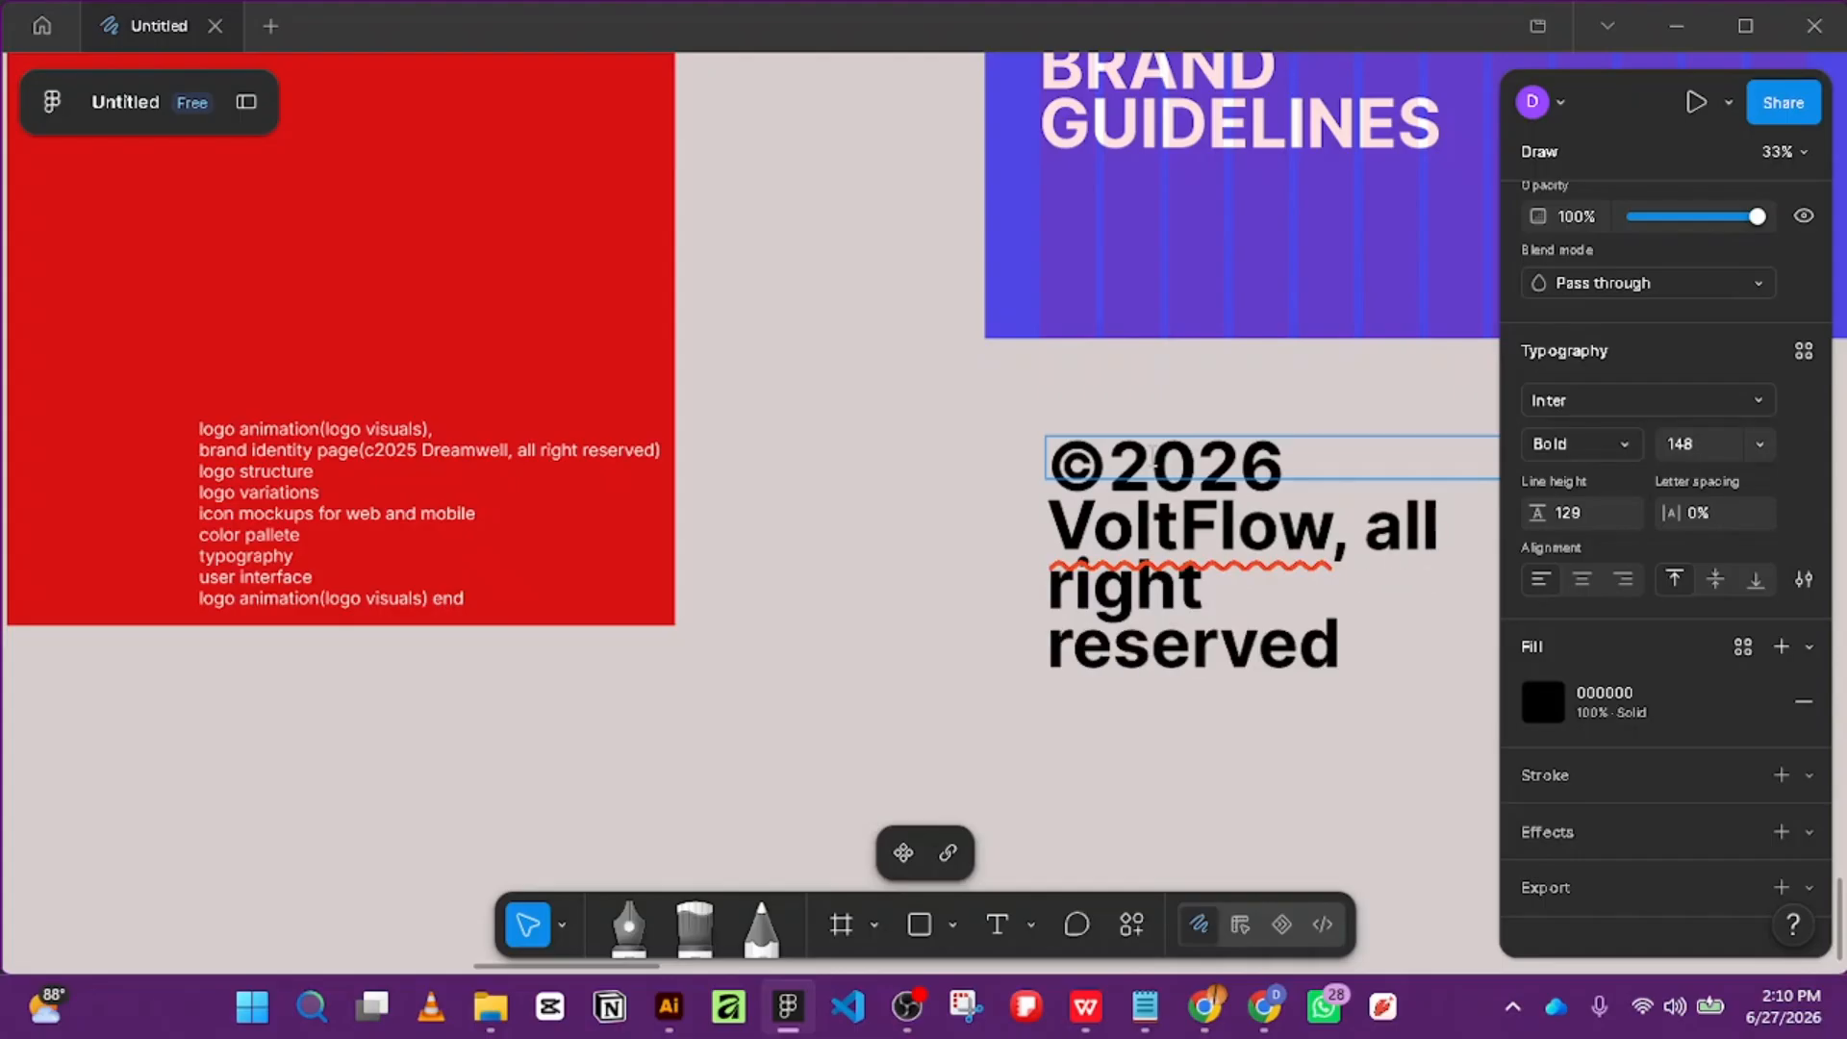
{"action": "key", "text": "Escape"}
Enlarge the copyright text box to about 2916 × 126 and set its text to Regular weight, size 32.
{"action": "left_click_drag", "start_coordinate": [1035, 463], "coordinate": [173, 477]}
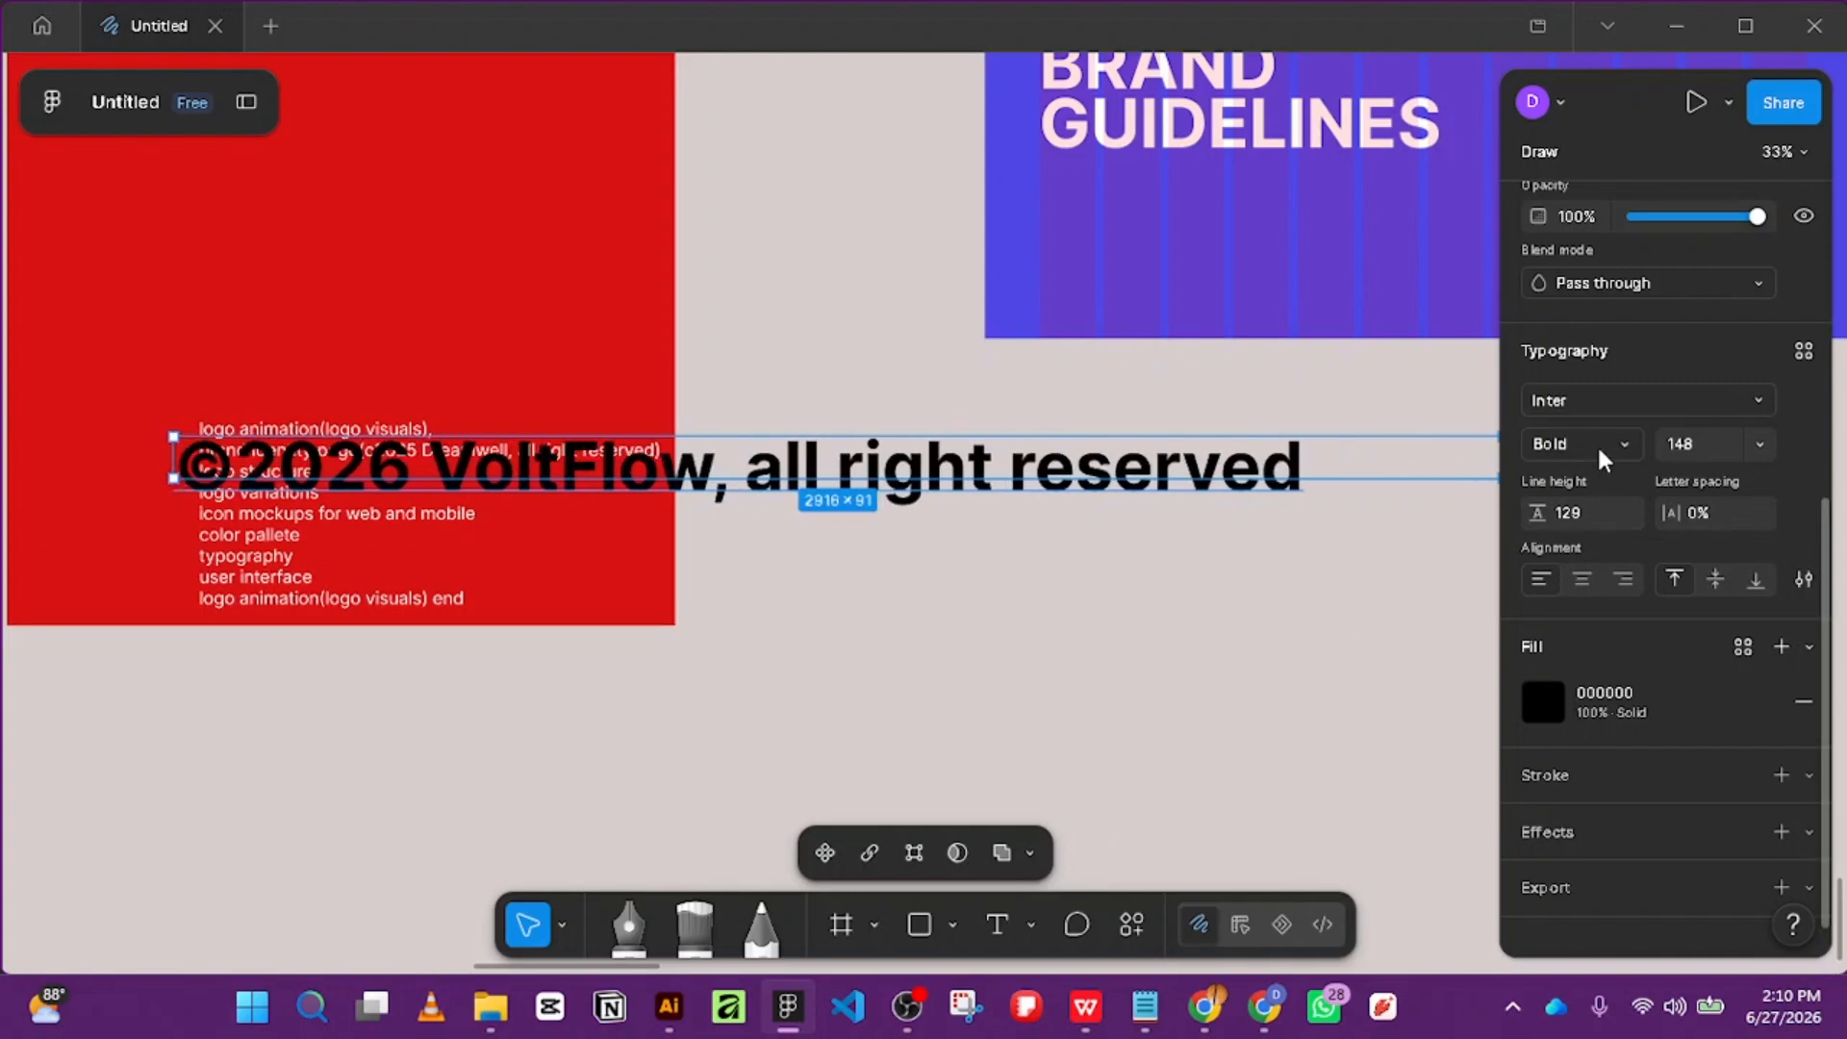
{"action": "left_click_drag", "start_coordinate": [1187, 478], "coordinate": [1188, 494]}
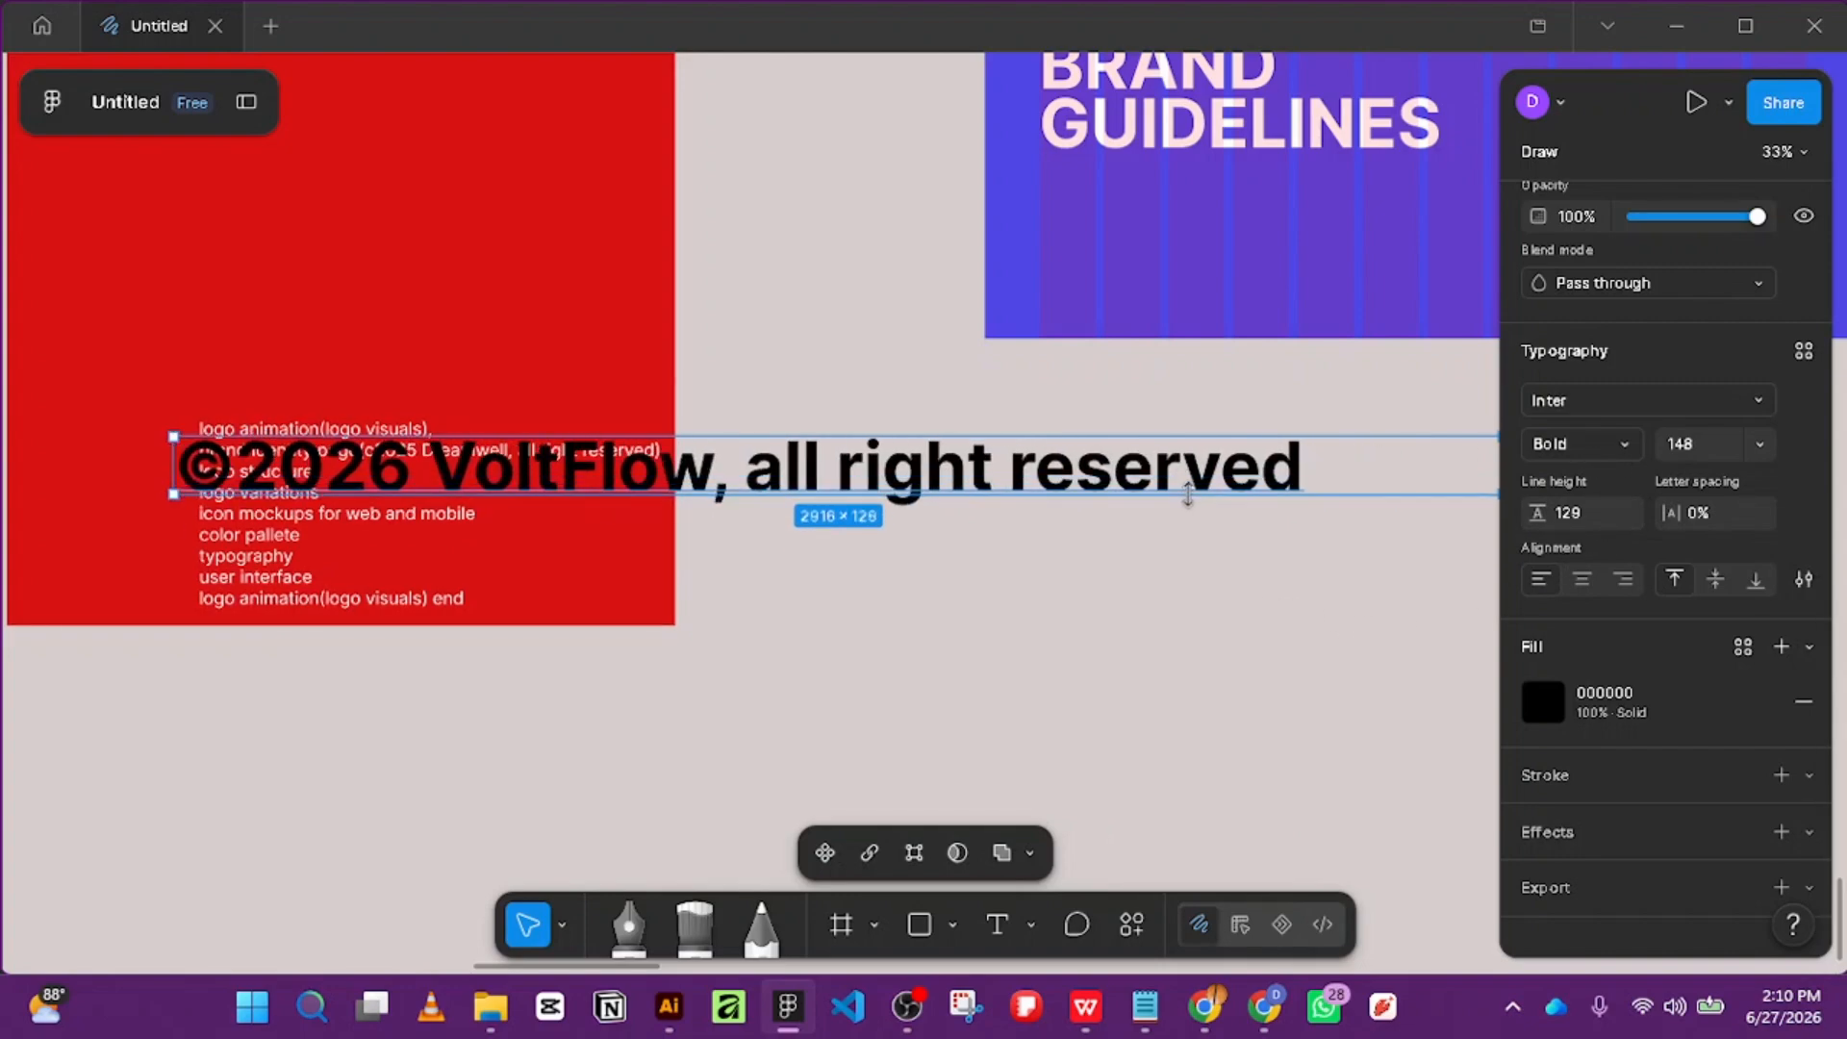
{"action": "left_click", "coordinate": [1641, 445]}
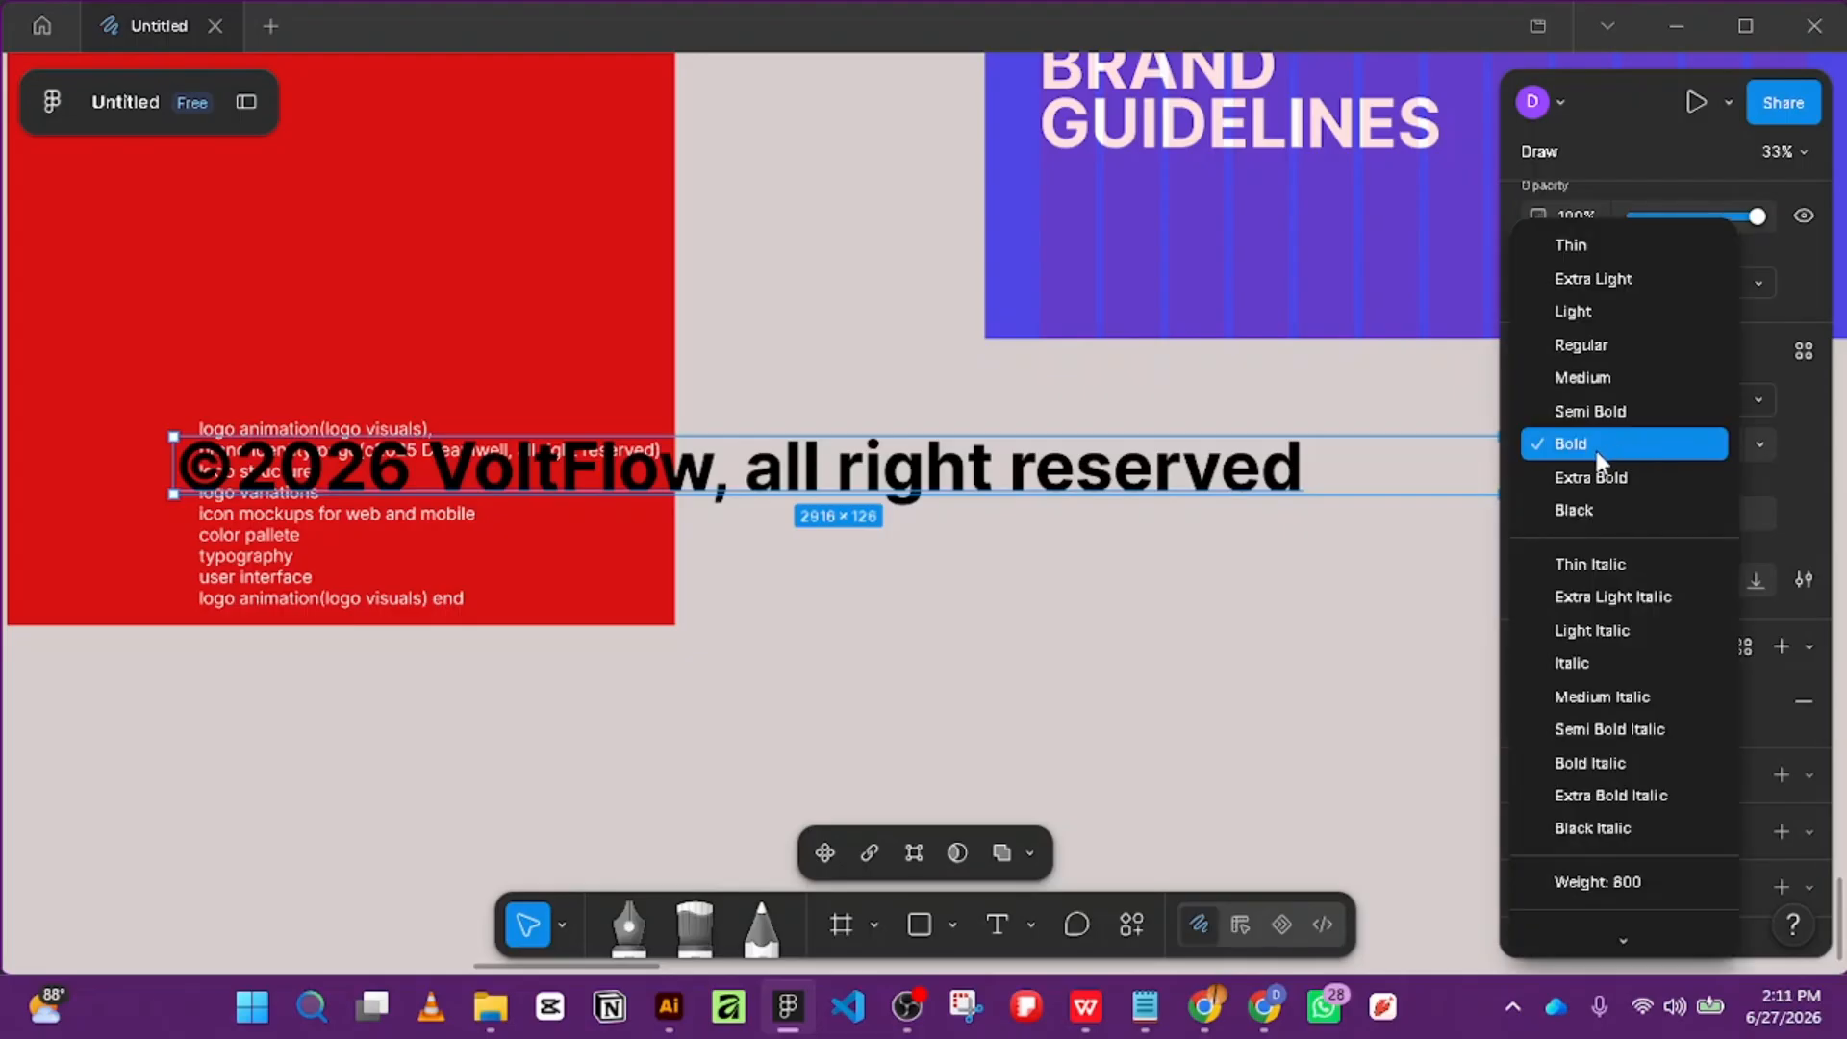
{"action": "left_click", "coordinate": [1597, 345]}
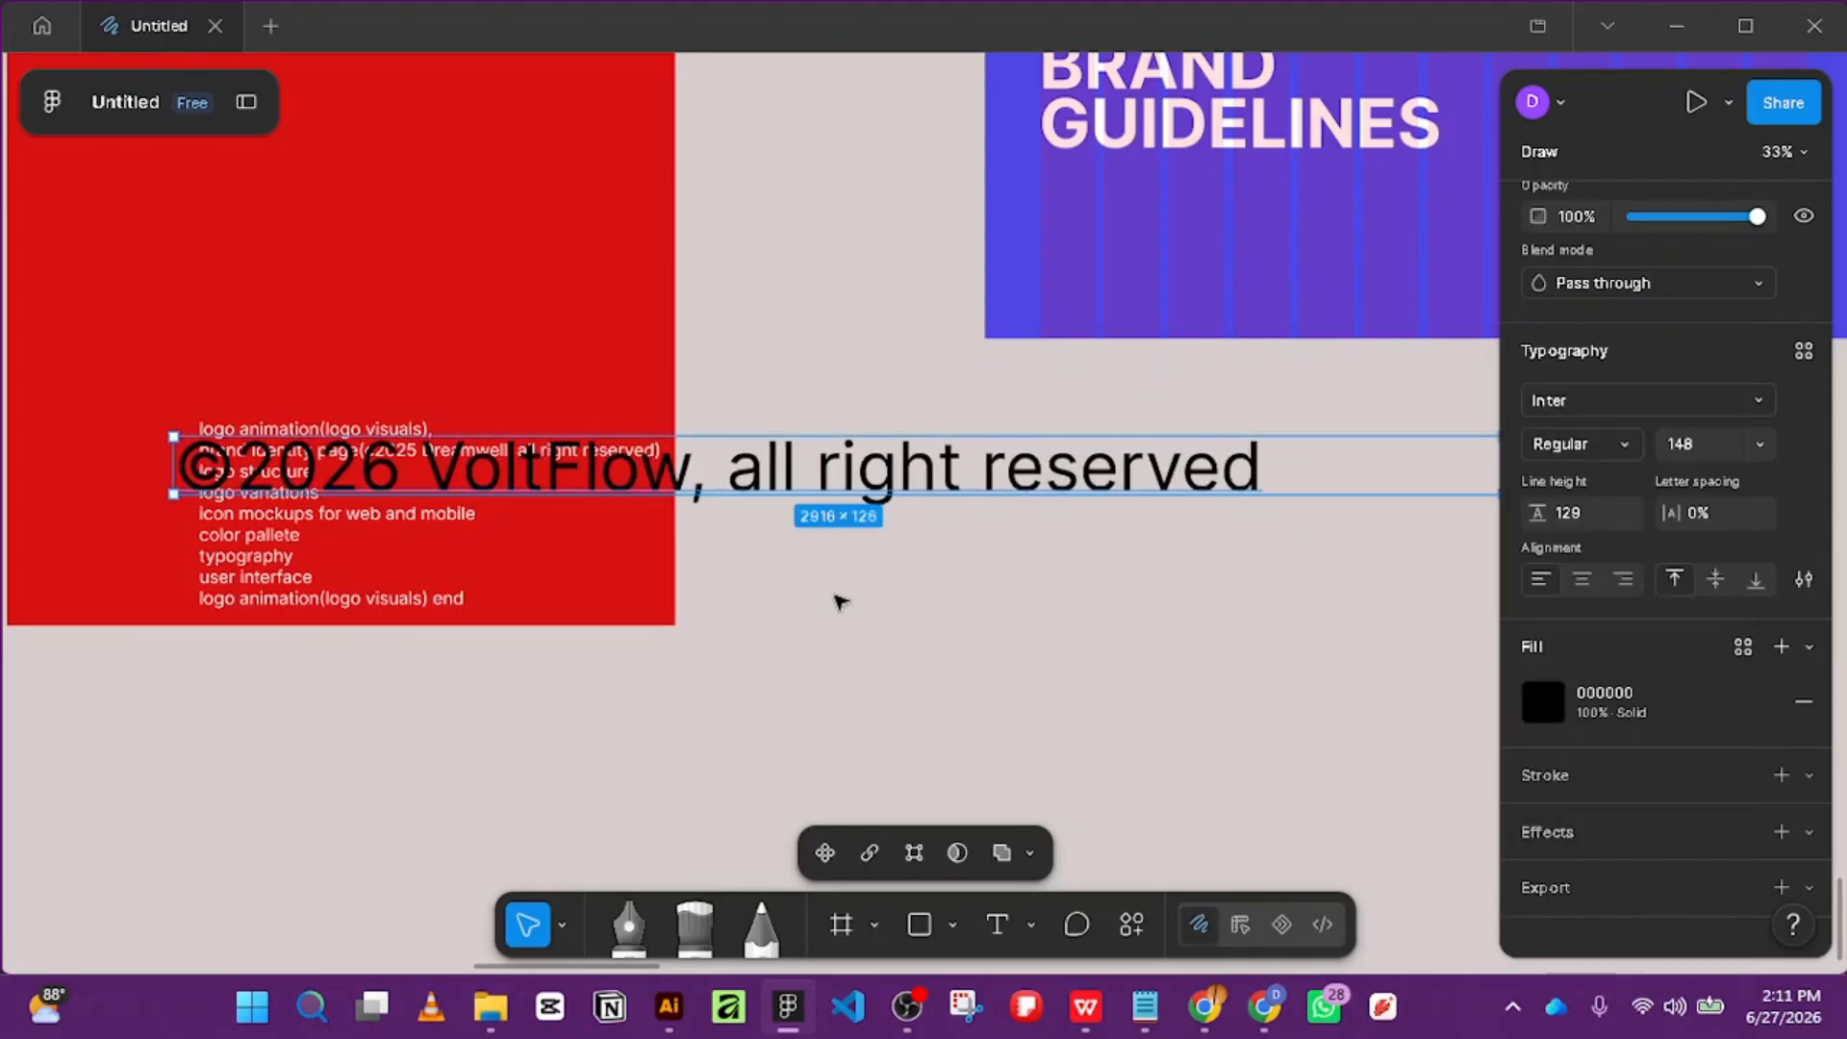
{"action": "left_click", "coordinate": [1746, 452]}
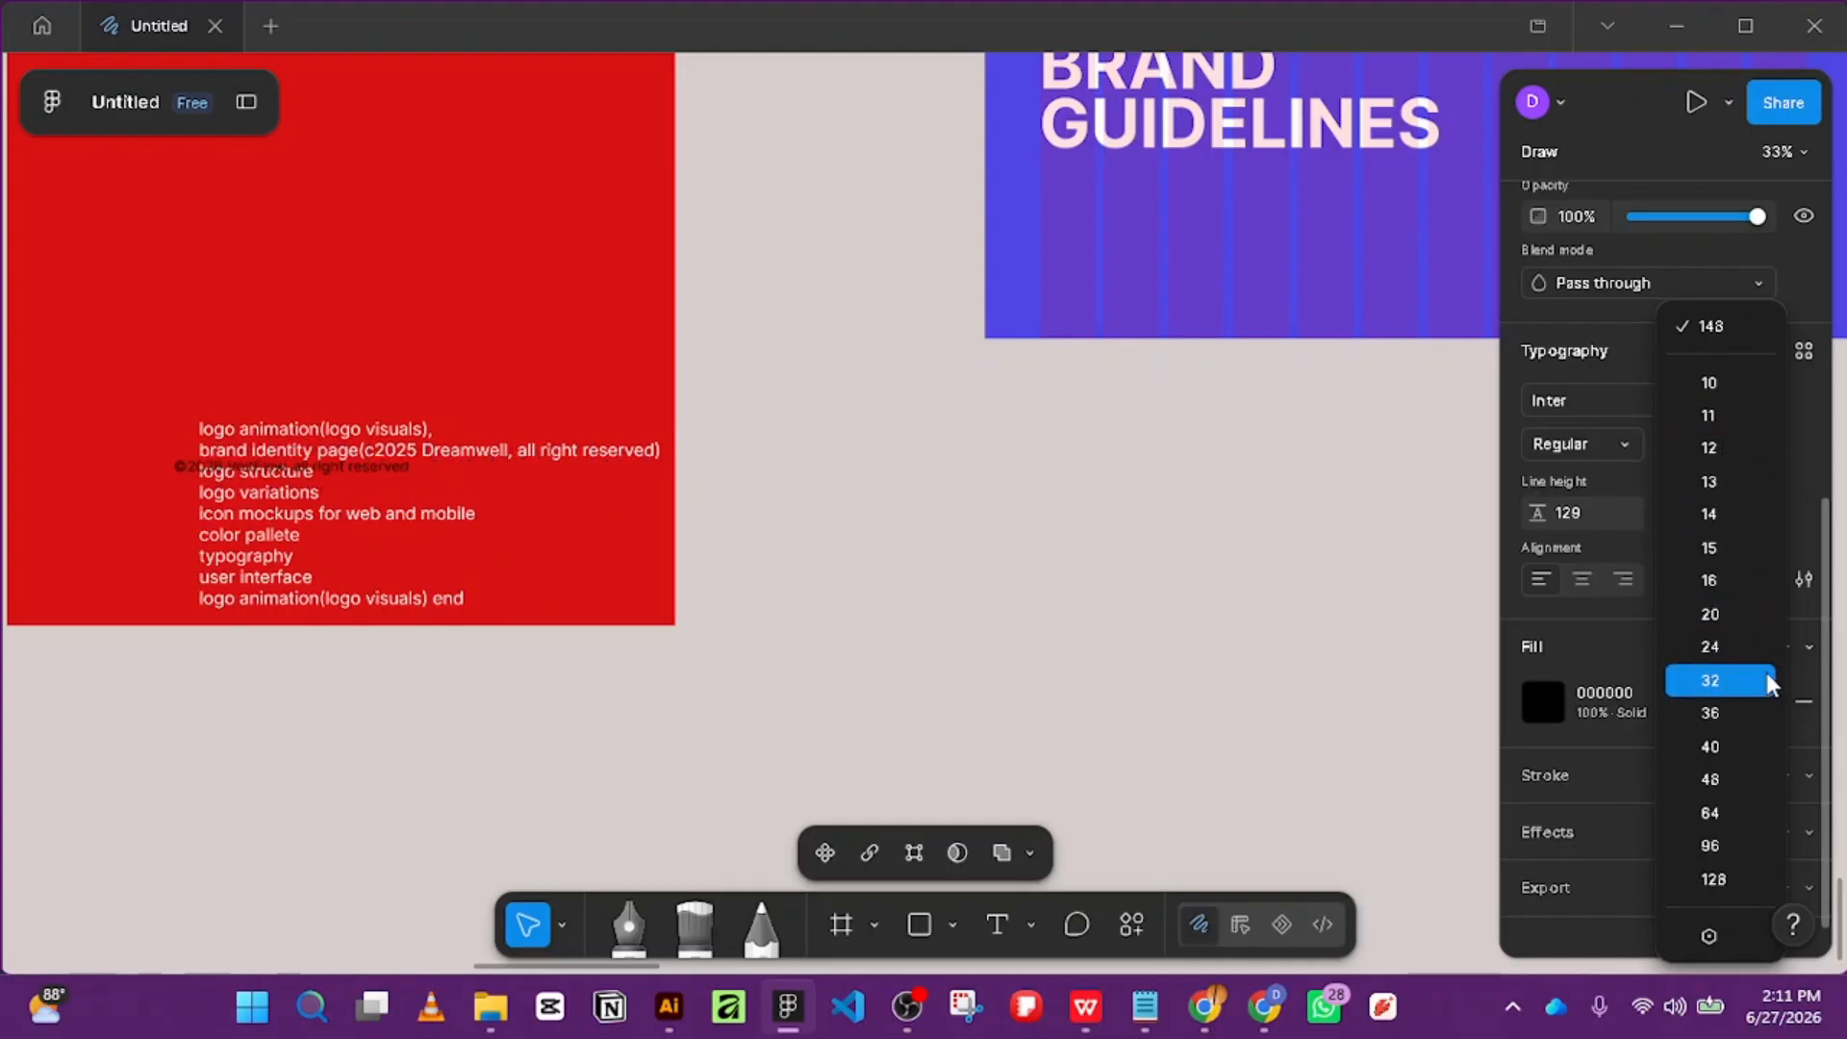
{"action": "left_click", "coordinate": [1770, 680]}
Apply the white color style from the Primary (Blue) library group to the copyright text.
{"action": "left_click", "coordinate": [1545, 698]}
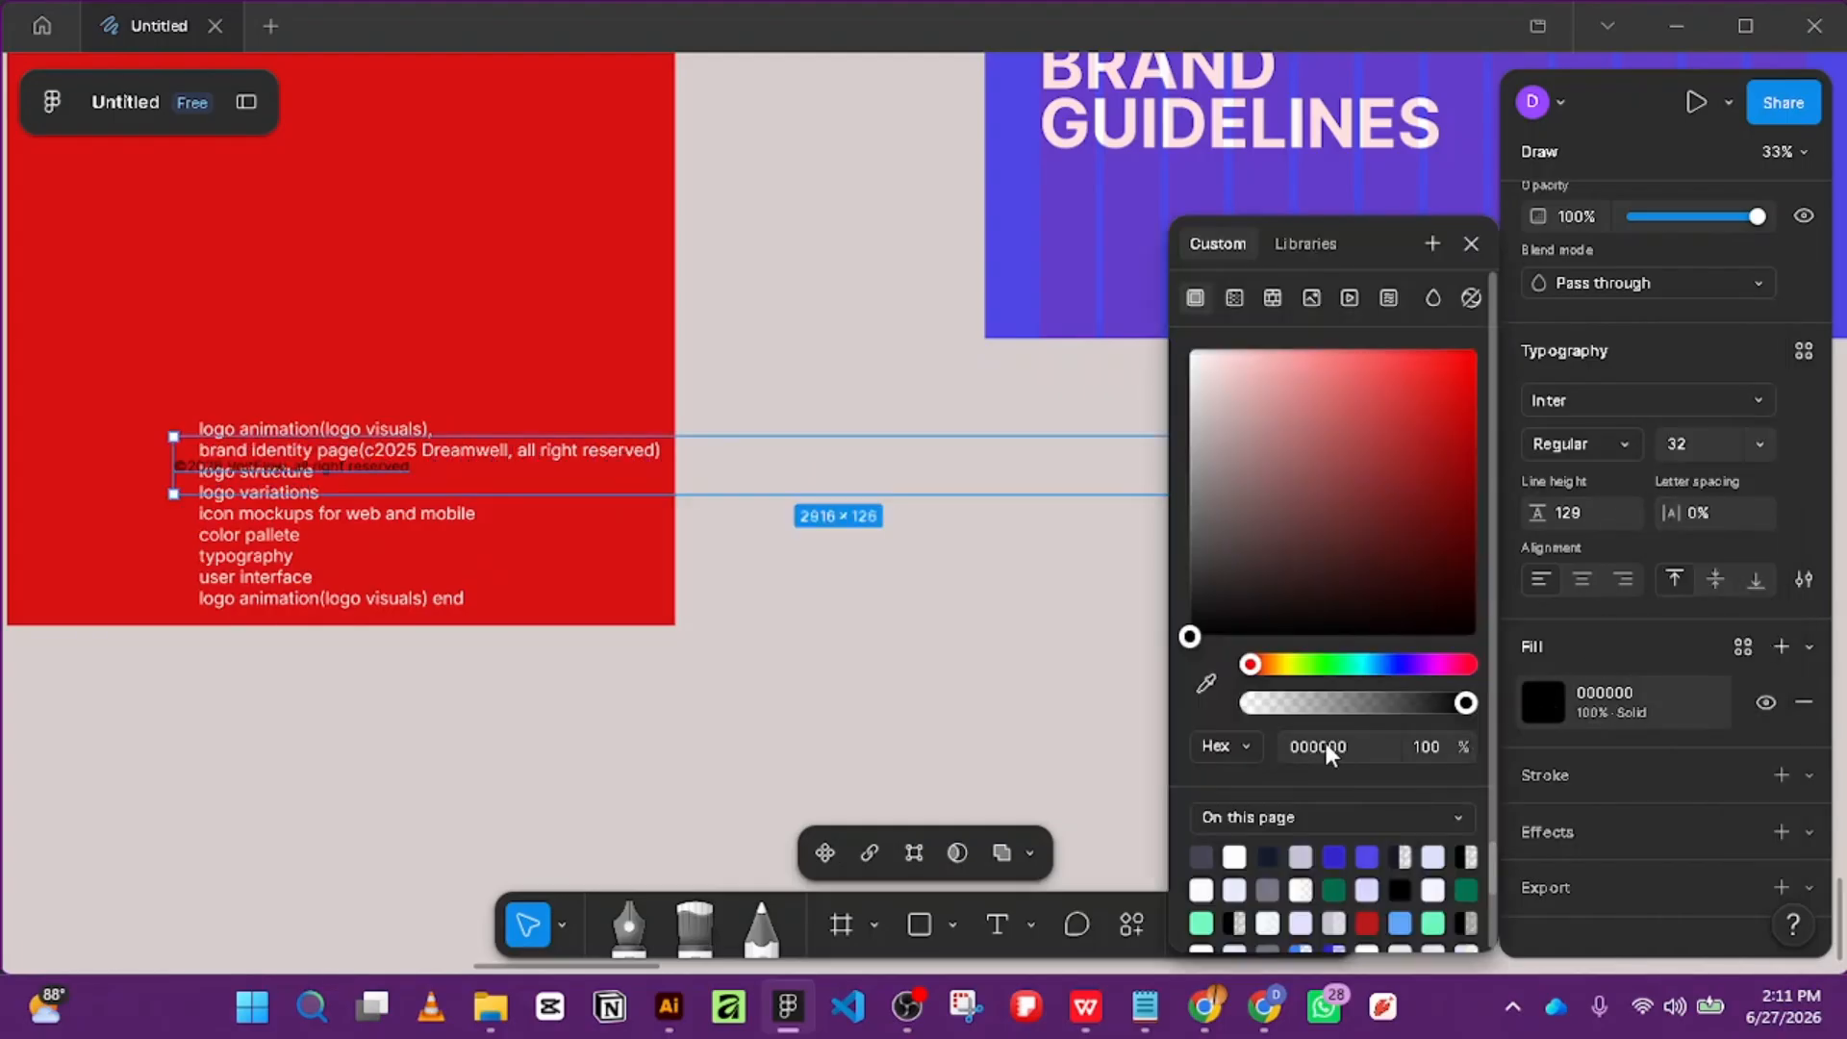
{"action": "left_click", "coordinate": [1743, 646]}
{"action": "scroll", "coordinate": [1347, 740], "scroll_direction": "down", "scroll_amount": 3}
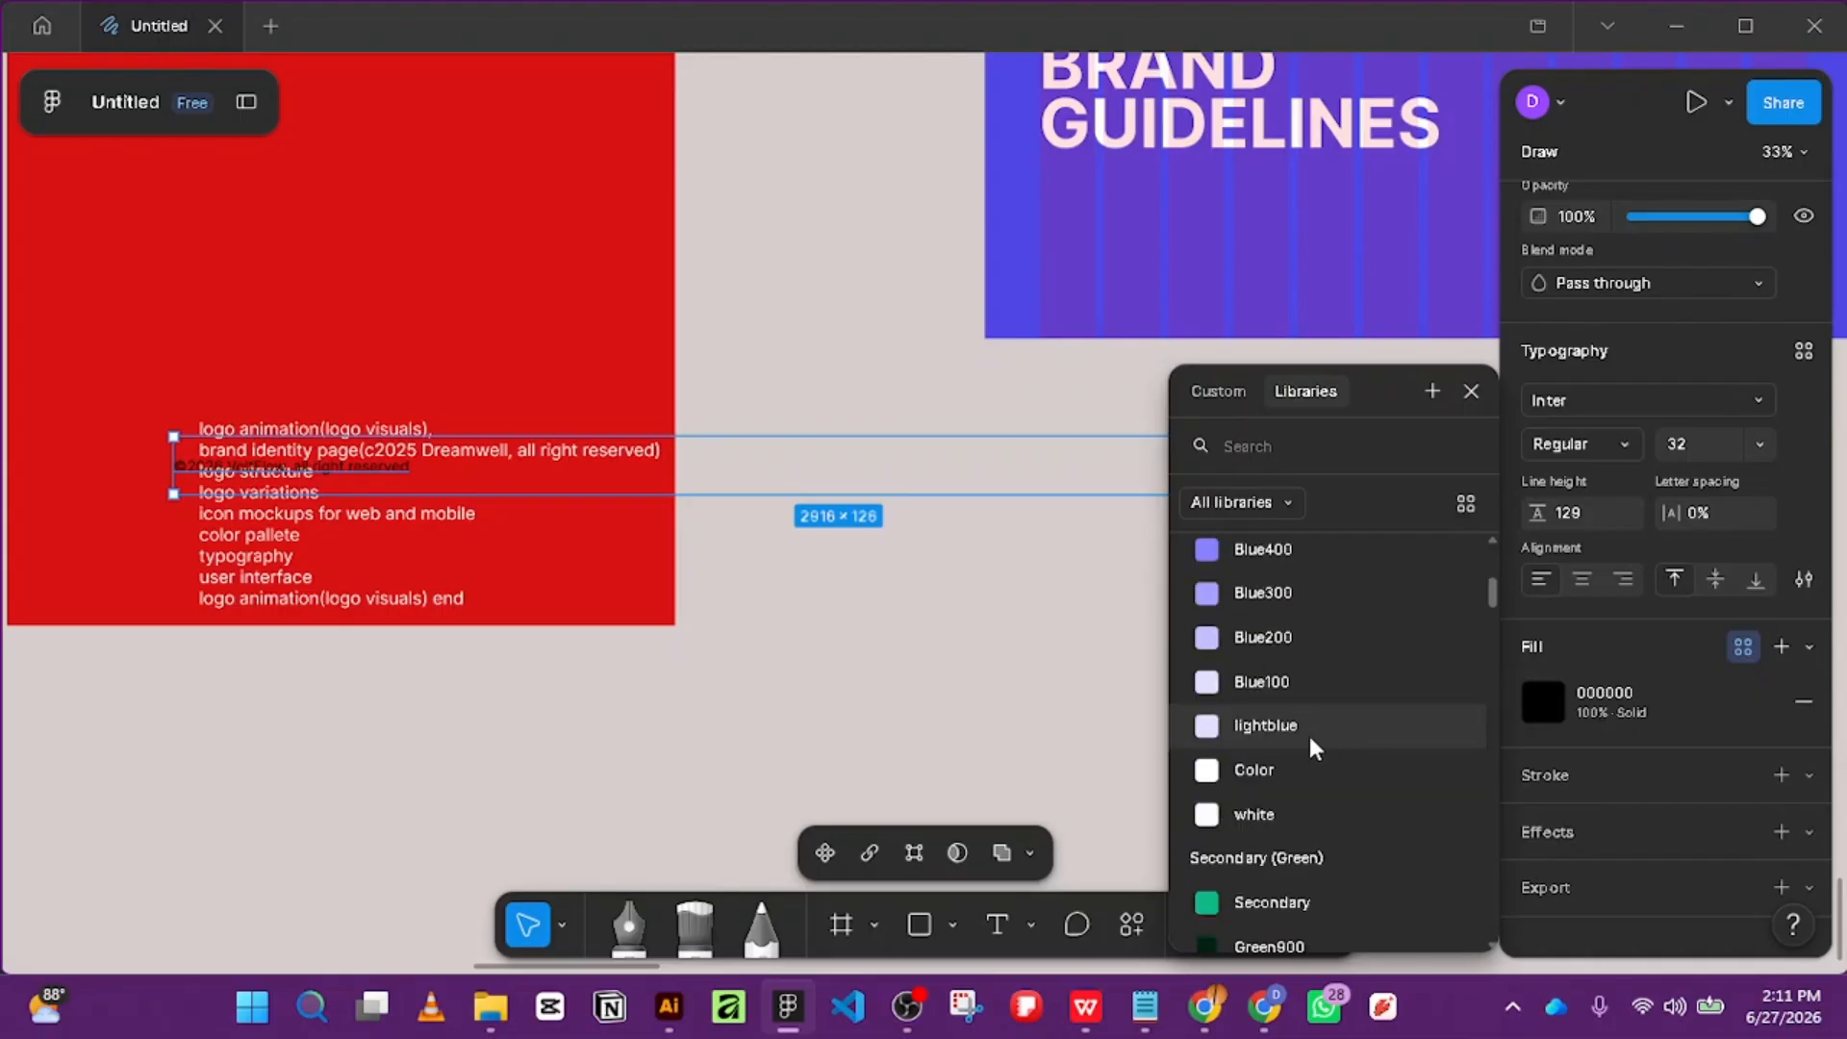
{"action": "left_click", "coordinate": [1256, 816]}
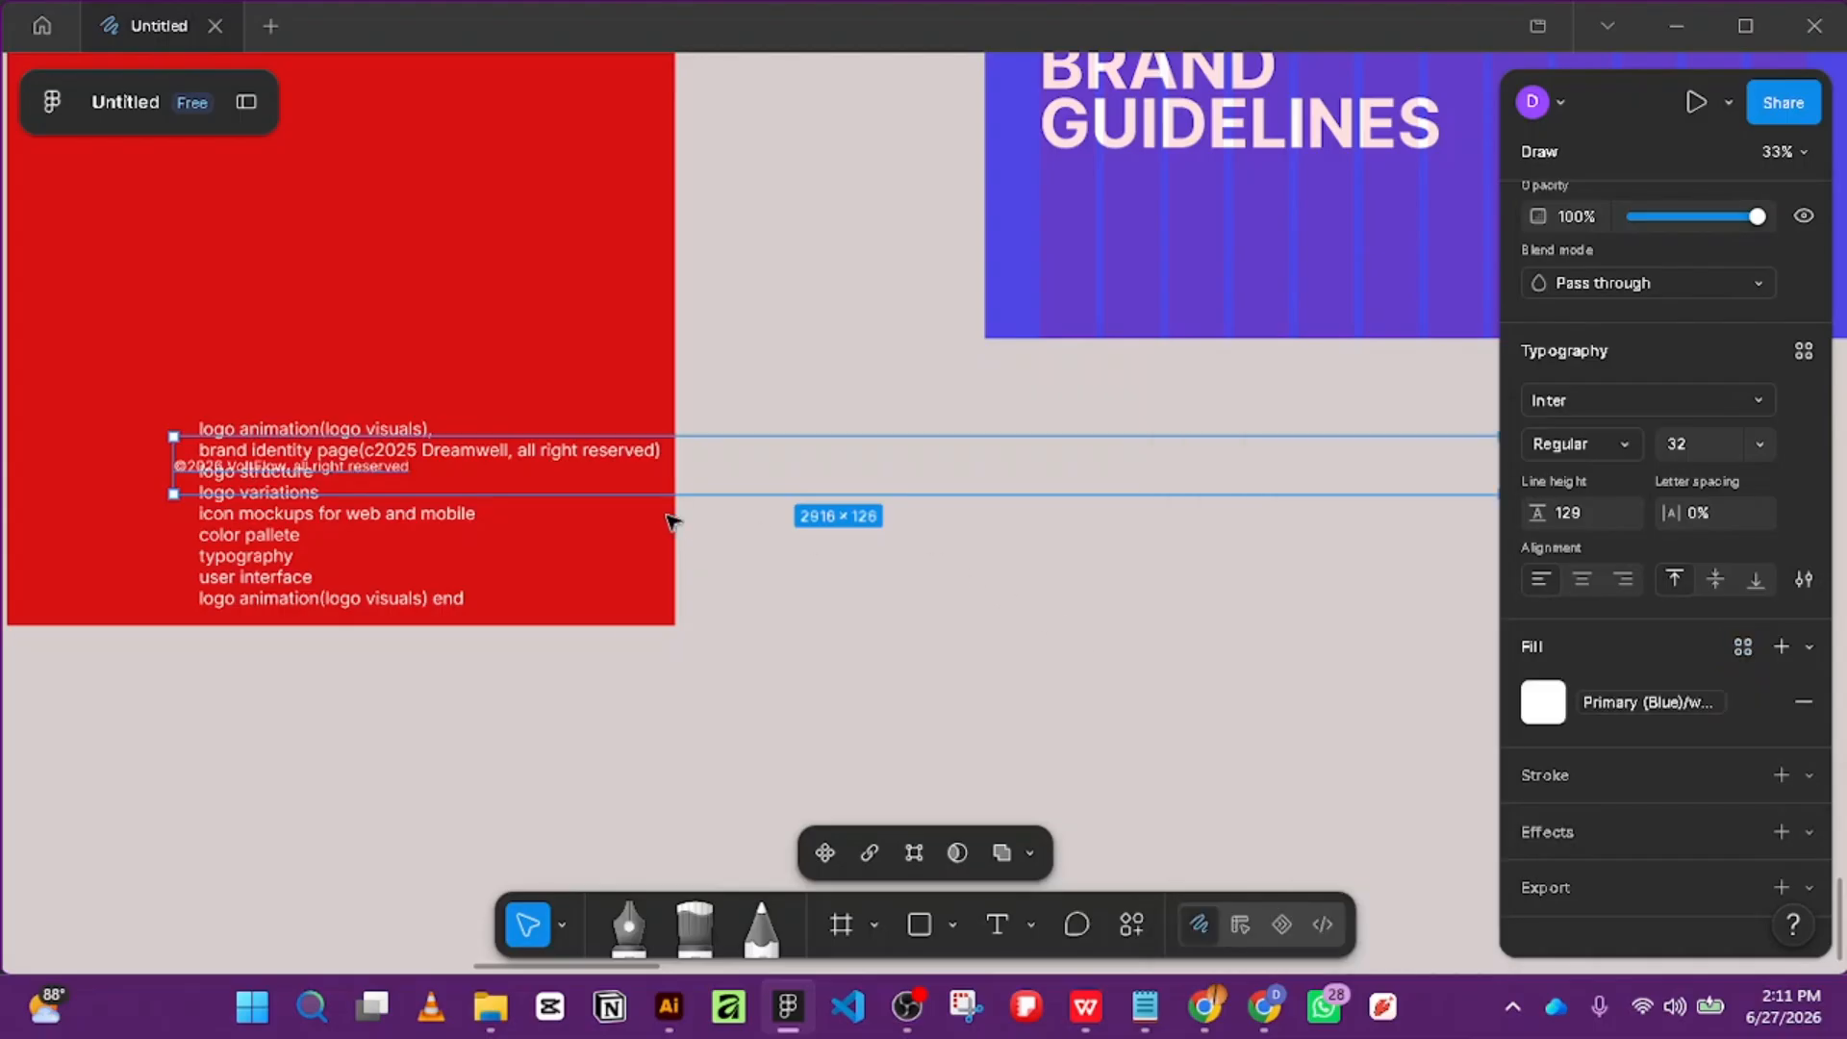
Move the copyright line into the cover's bottom area at X 119, Y 932, aligned with the left edge of the BRAND GUIDELINES title.
{"action": "left_click_drag", "start_coordinate": [610, 461], "coordinate": [642, 499]}
{"action": "left_click_drag", "start_coordinate": [464, 500], "coordinate": [666, 372]}
{"action": "scroll", "coordinate": [626, 342], "scroll_direction": "up", "scroll_amount": 2}
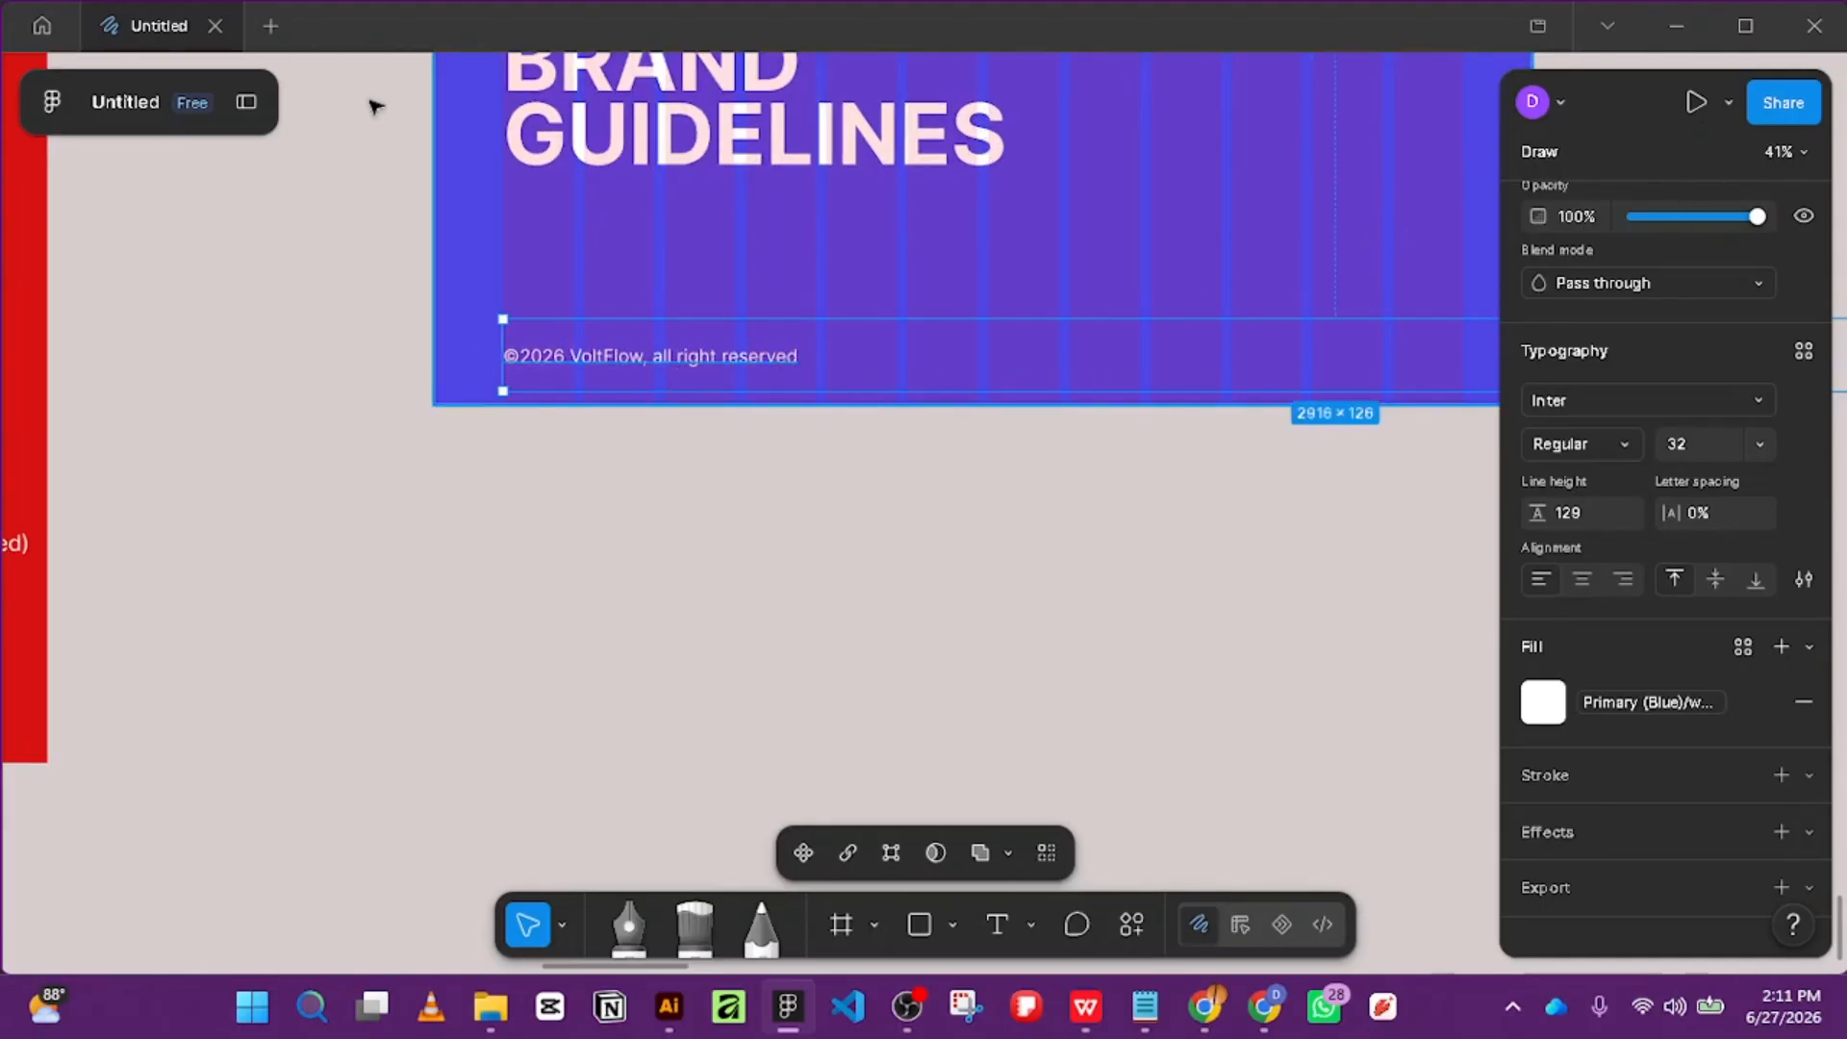
{"action": "left_click", "coordinate": [248, 106]}
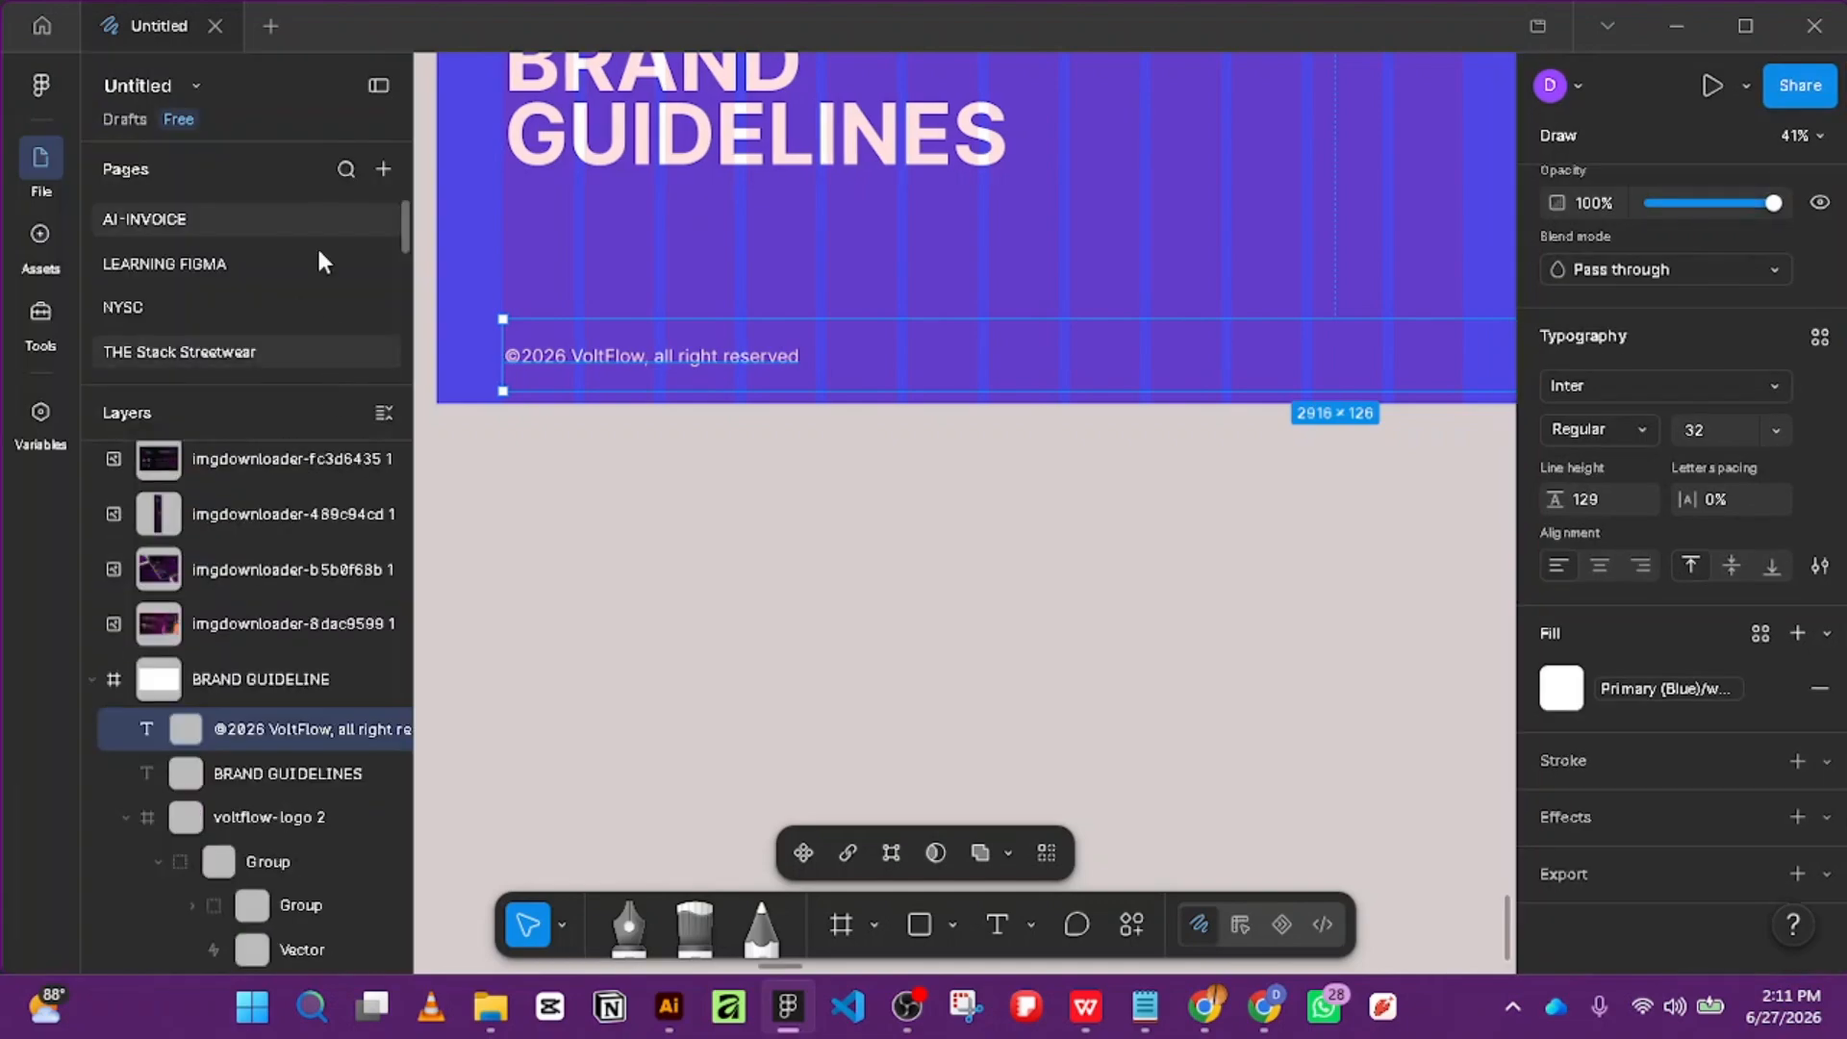
{"action": "left_click", "coordinate": [378, 87]}
{"action": "left_click", "coordinate": [1215, 424]}
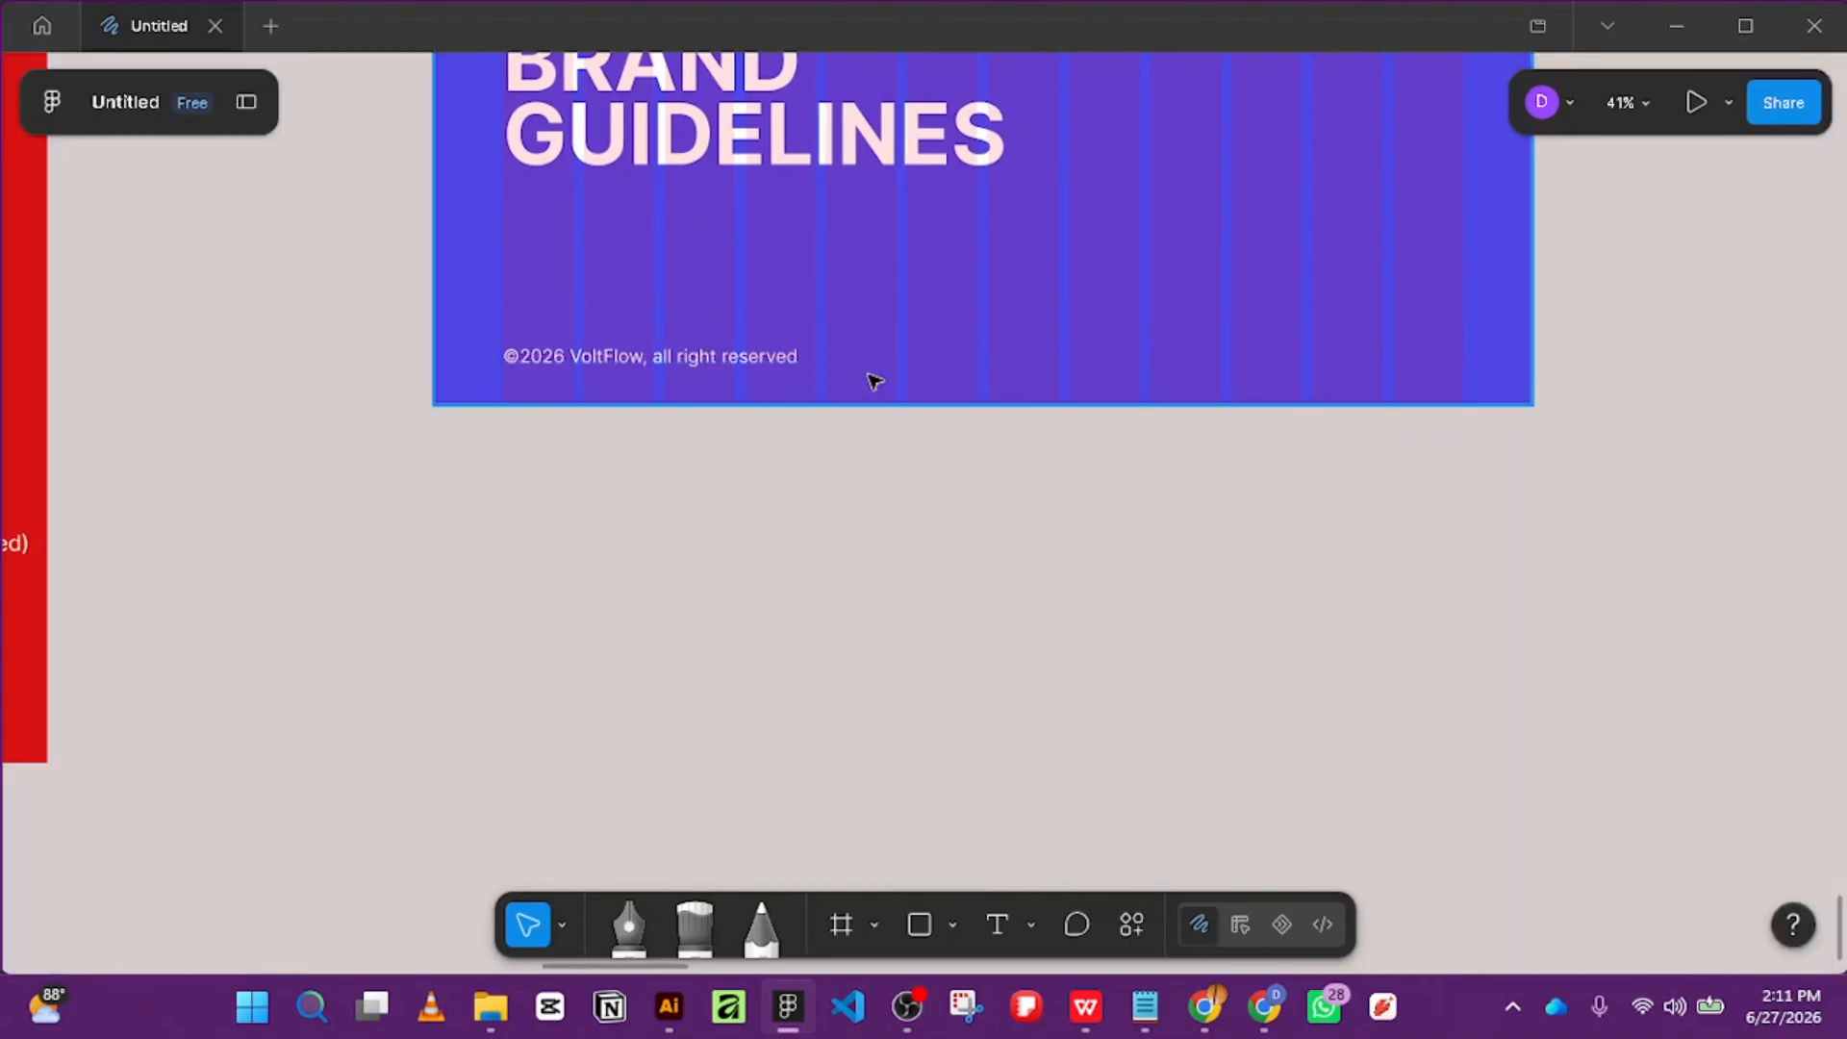
Narrow the copyright text box to about 567 wide so it fits its text inside the cover.
{"action": "left_click", "coordinate": [783, 358]}
{"action": "left_click_drag", "start_coordinate": [1235, 545], "coordinate": [742, 545]}
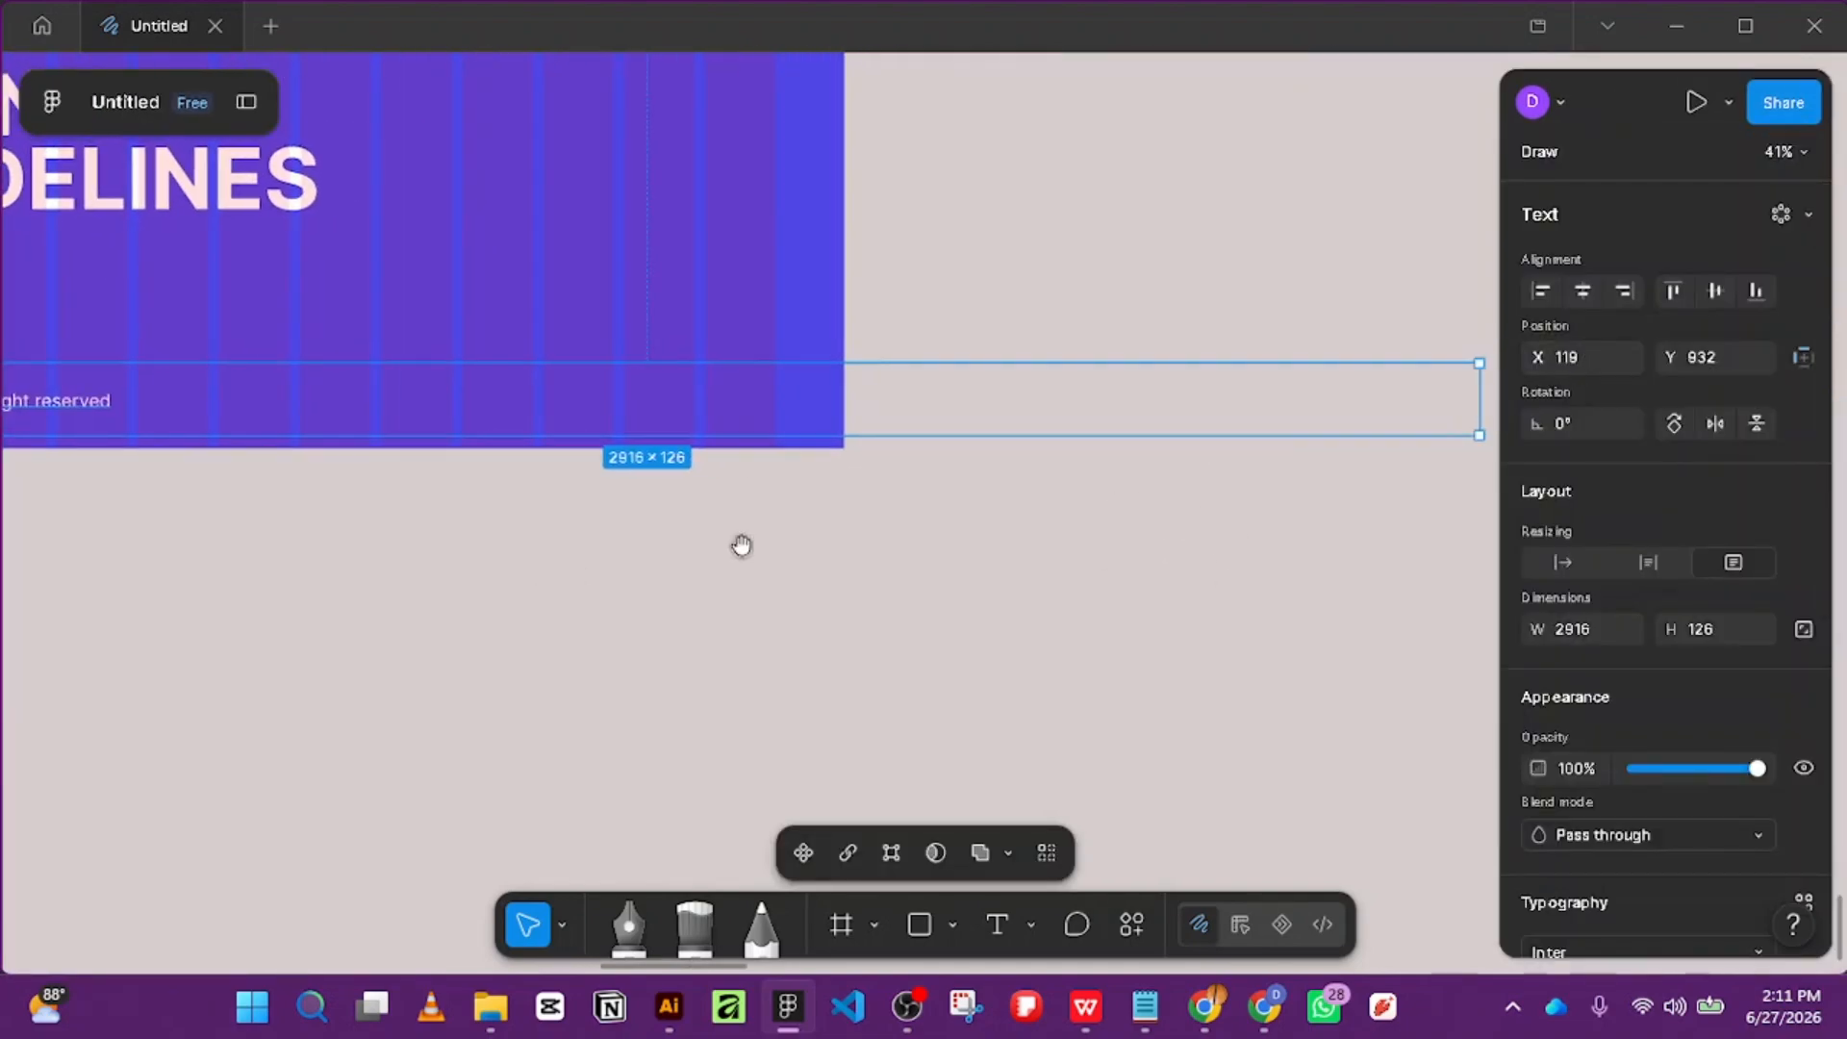
{"action": "left_click_drag", "start_coordinate": [1453, 393], "coordinate": [140, 396]}
{"action": "scroll", "coordinate": [455, 453], "scroll_direction": "down", "scroll_amount": 3}
{"action": "scroll", "coordinate": [265, 380], "scroll_direction": "up", "scroll_amount": 3}
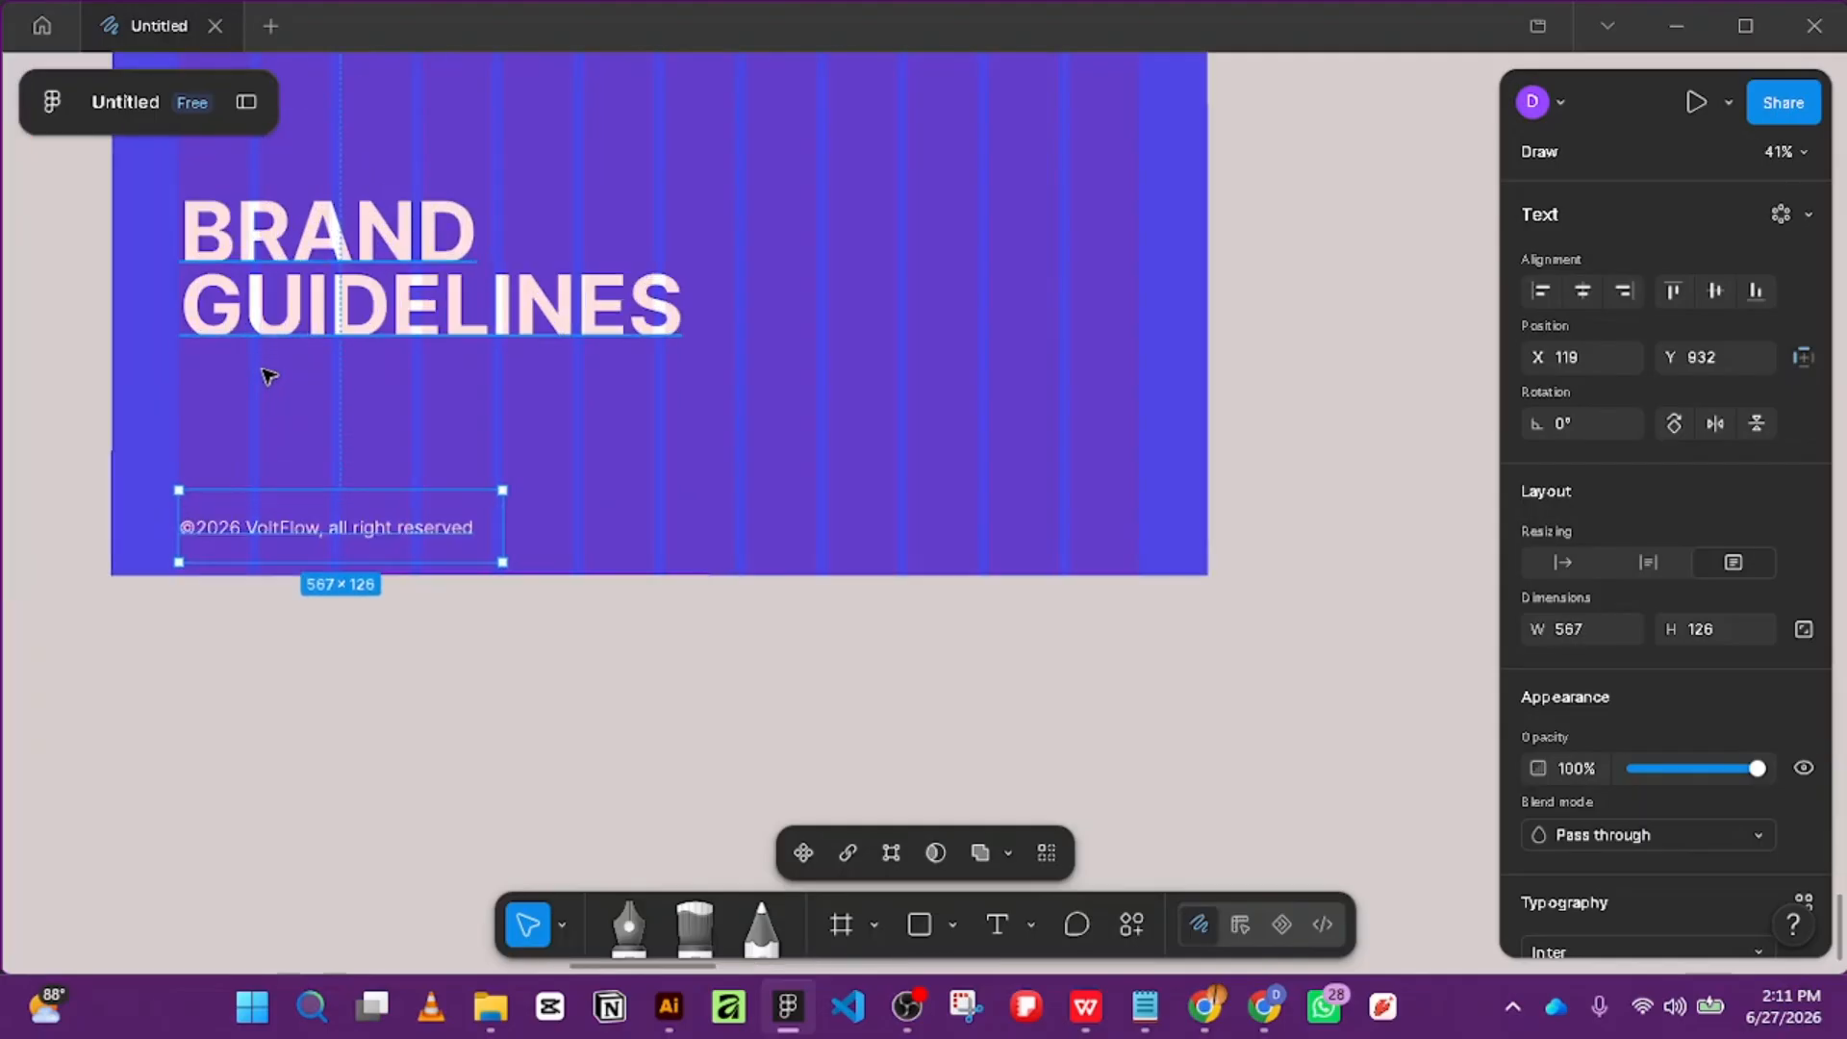
{"action": "scroll", "coordinate": [461, 445], "scroll_direction": "down", "scroll_amount": 3}
{"action": "scroll", "coordinate": [833, 449], "scroll_direction": "down", "scroll_amount": 5}
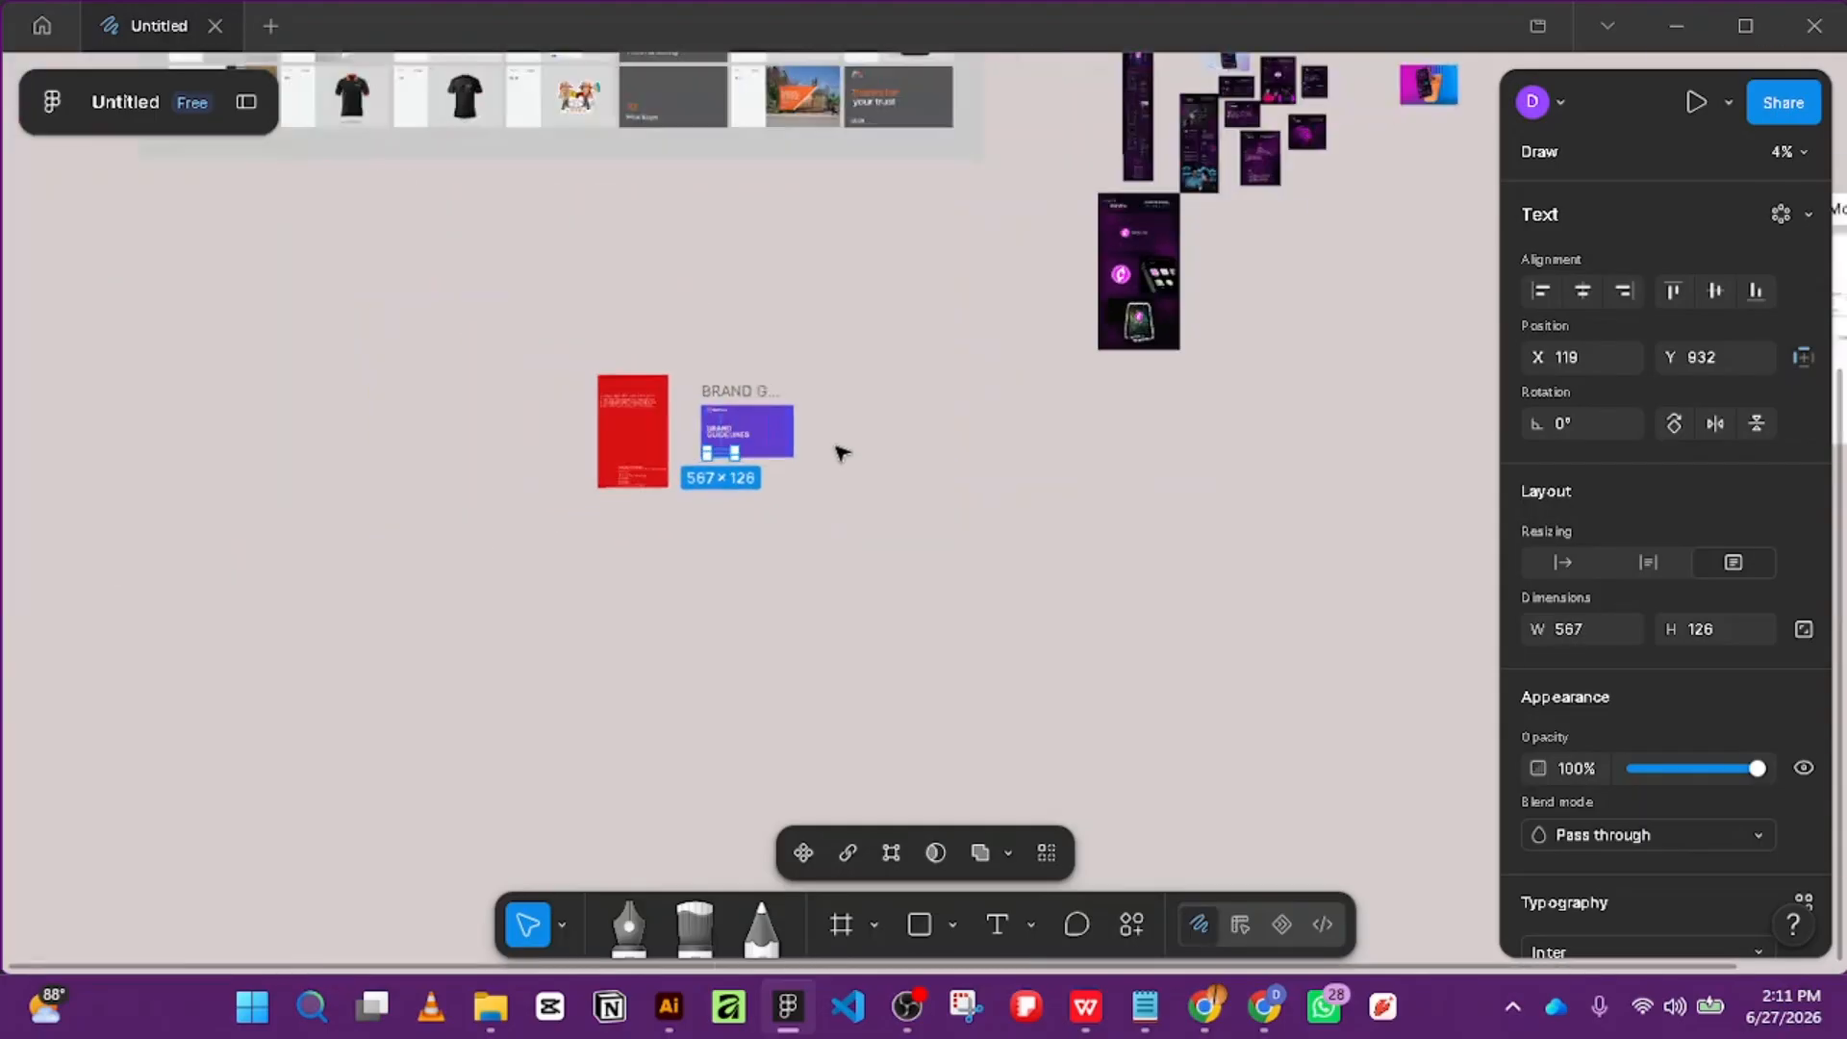
Examine the page layouts on the reference brand guideline board and the cover's copyright line beside the notes.
{"action": "scroll", "coordinate": [501, 109], "scroll_direction": "up", "scroll_amount": 2}
{"action": "scroll", "coordinate": [627, 252], "scroll_direction": "down", "scroll_amount": 6}
{"action": "scroll", "coordinate": [633, 274], "scroll_direction": "down", "scroll_amount": 3}
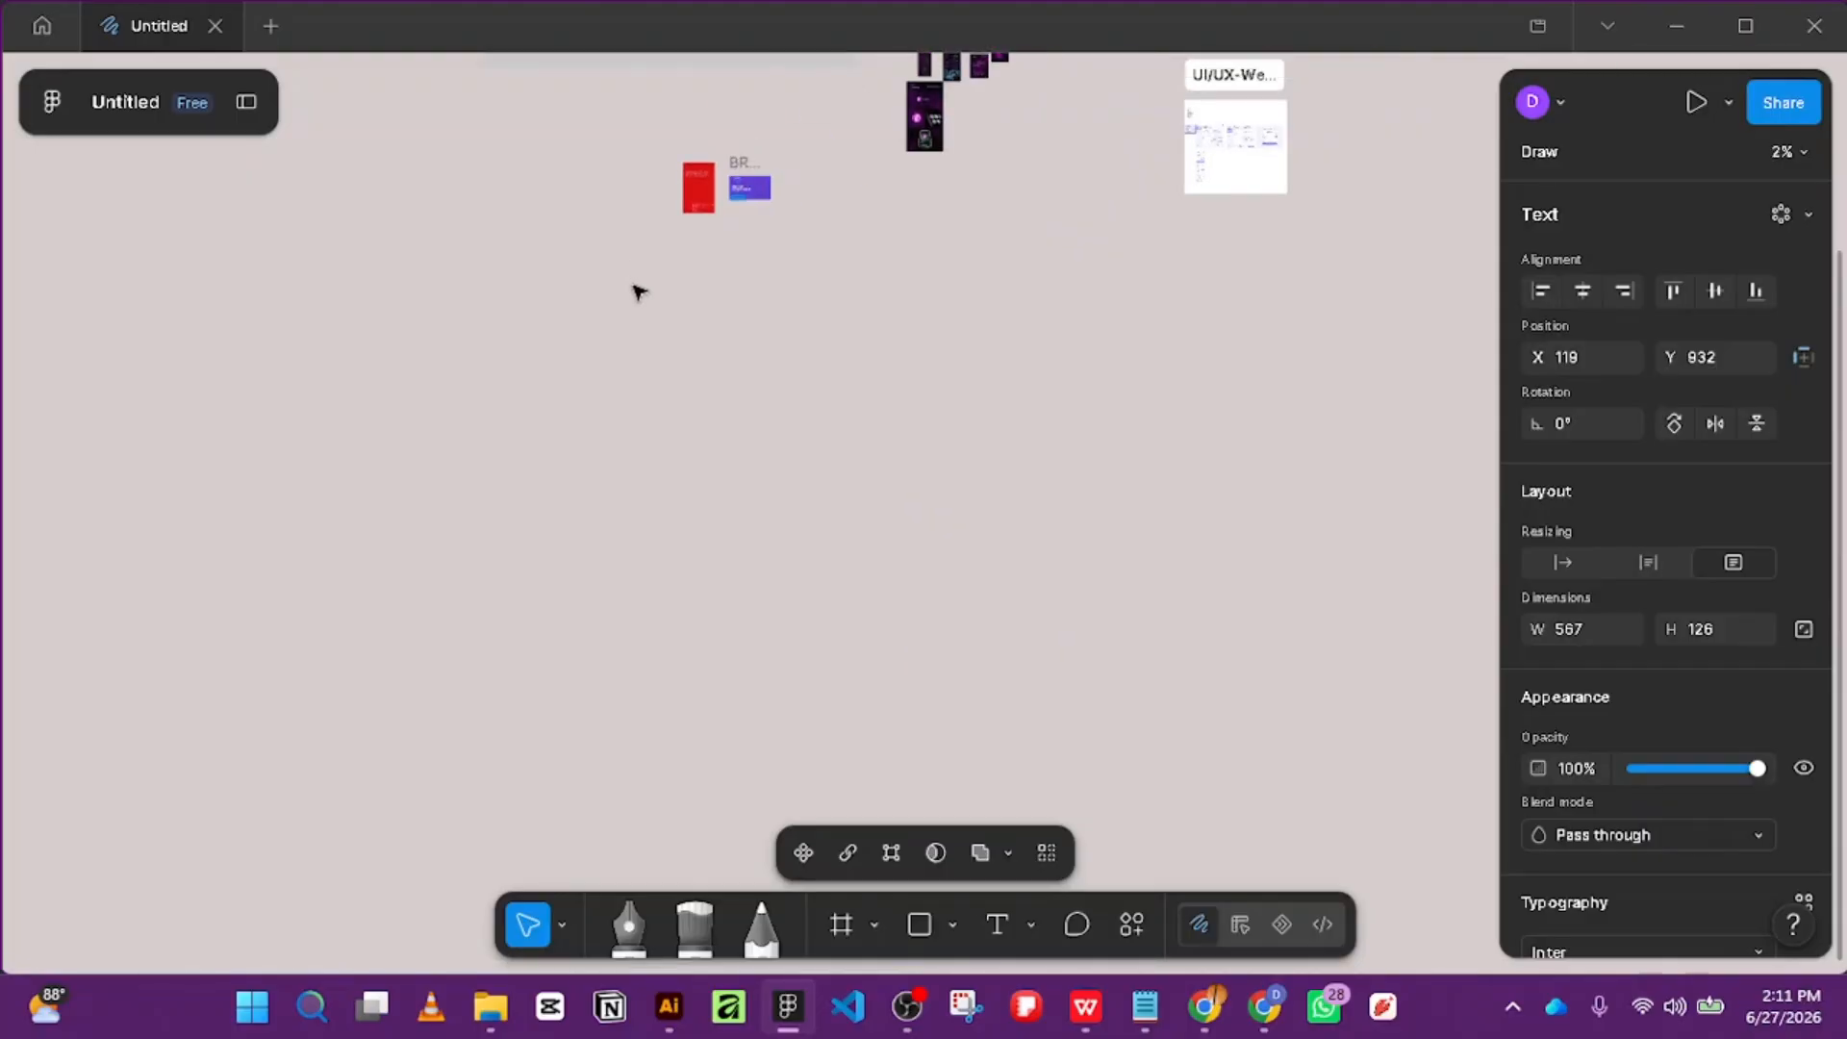
{"action": "scroll", "coordinate": [633, 287], "scroll_direction": "up", "scroll_amount": 7}
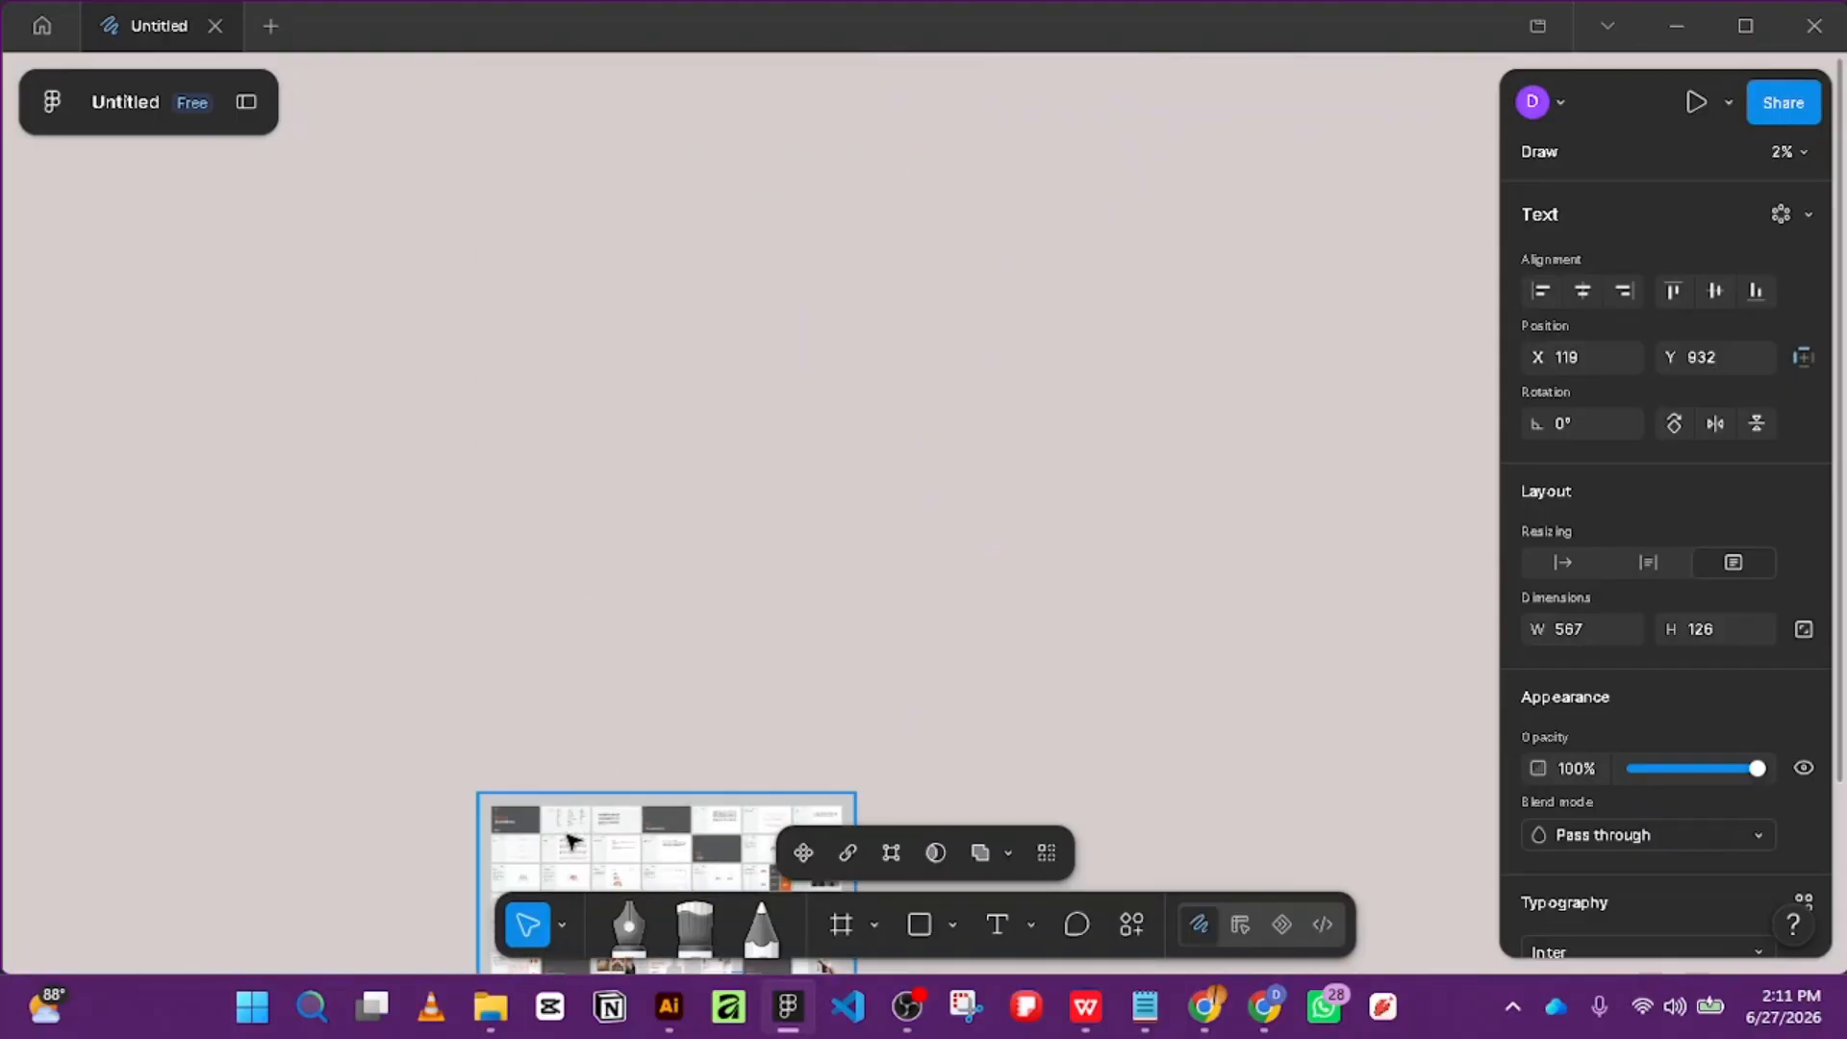
{"action": "scroll", "coordinate": [567, 827], "scroll_direction": "up", "scroll_amount": 4}
{"action": "scroll", "coordinate": [539, 625], "scroll_direction": "down", "scroll_amount": 5}
{"action": "scroll", "coordinate": [517, 500], "scroll_direction": "down", "scroll_amount": 10}
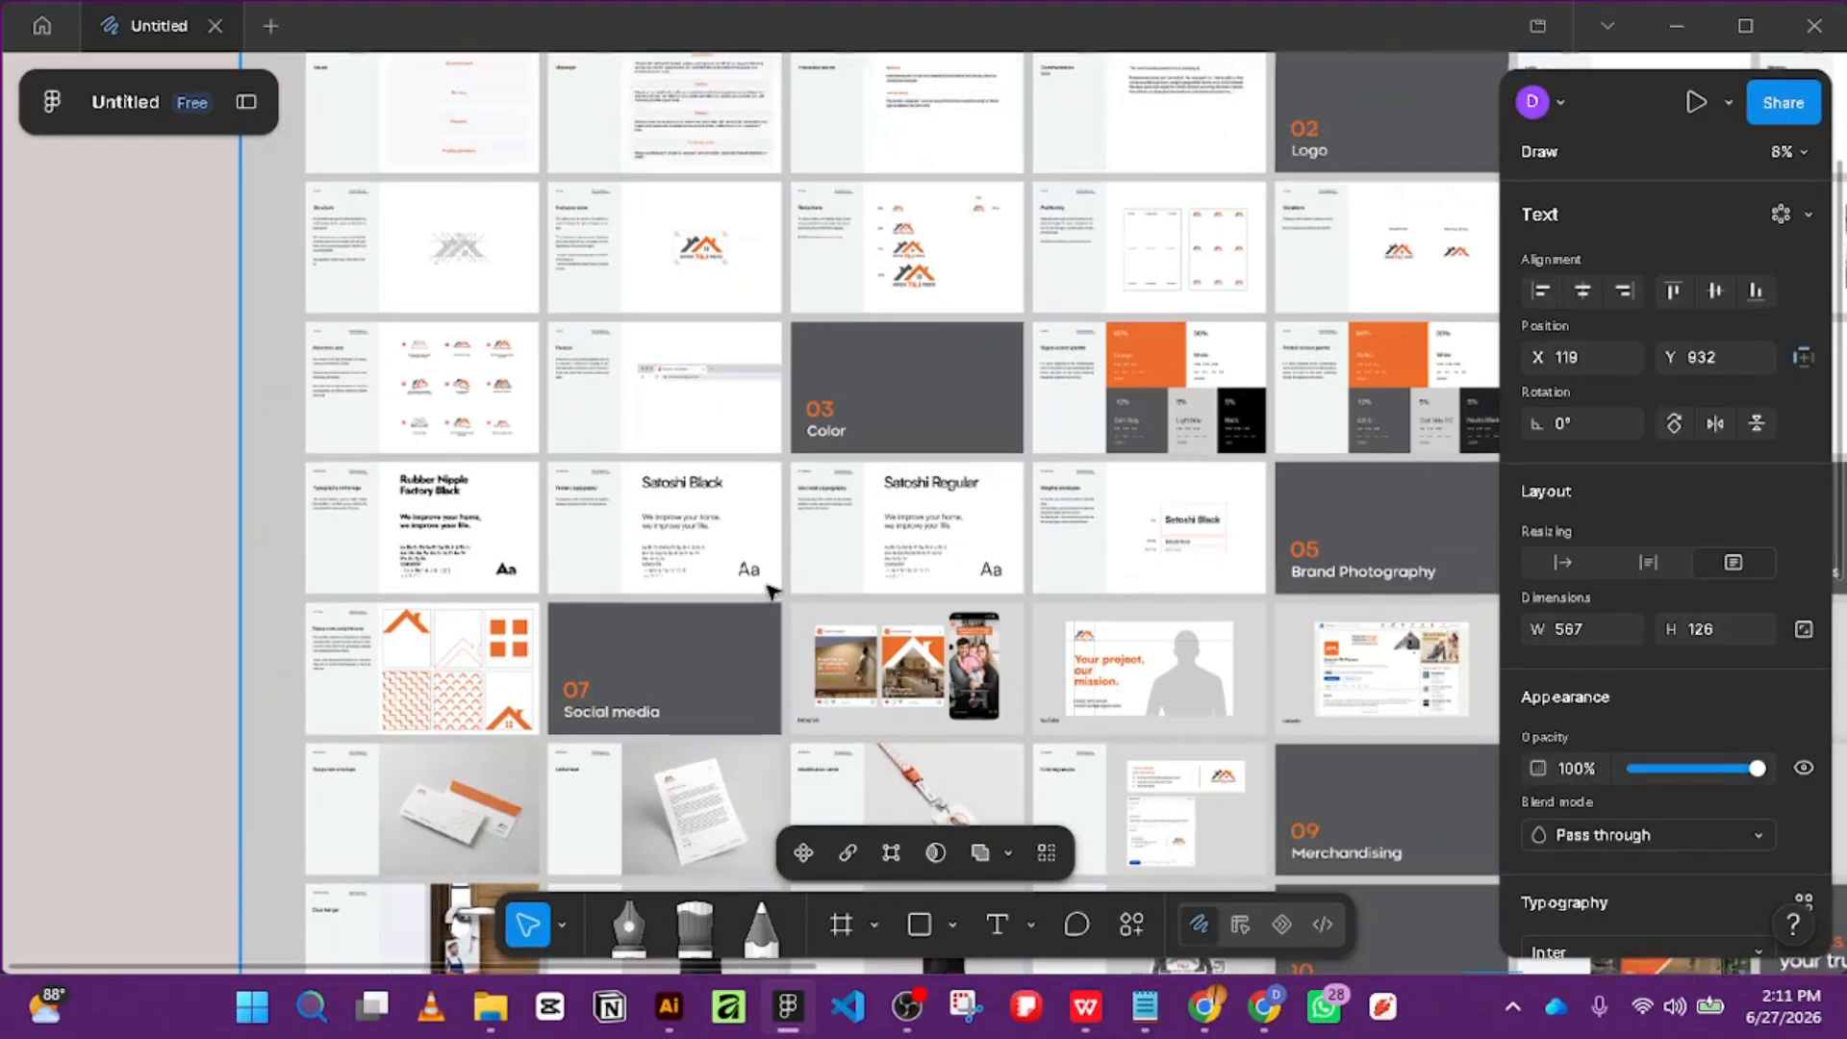
{"action": "left_click_drag", "start_coordinate": [1359, 371], "coordinate": [858, 524]}
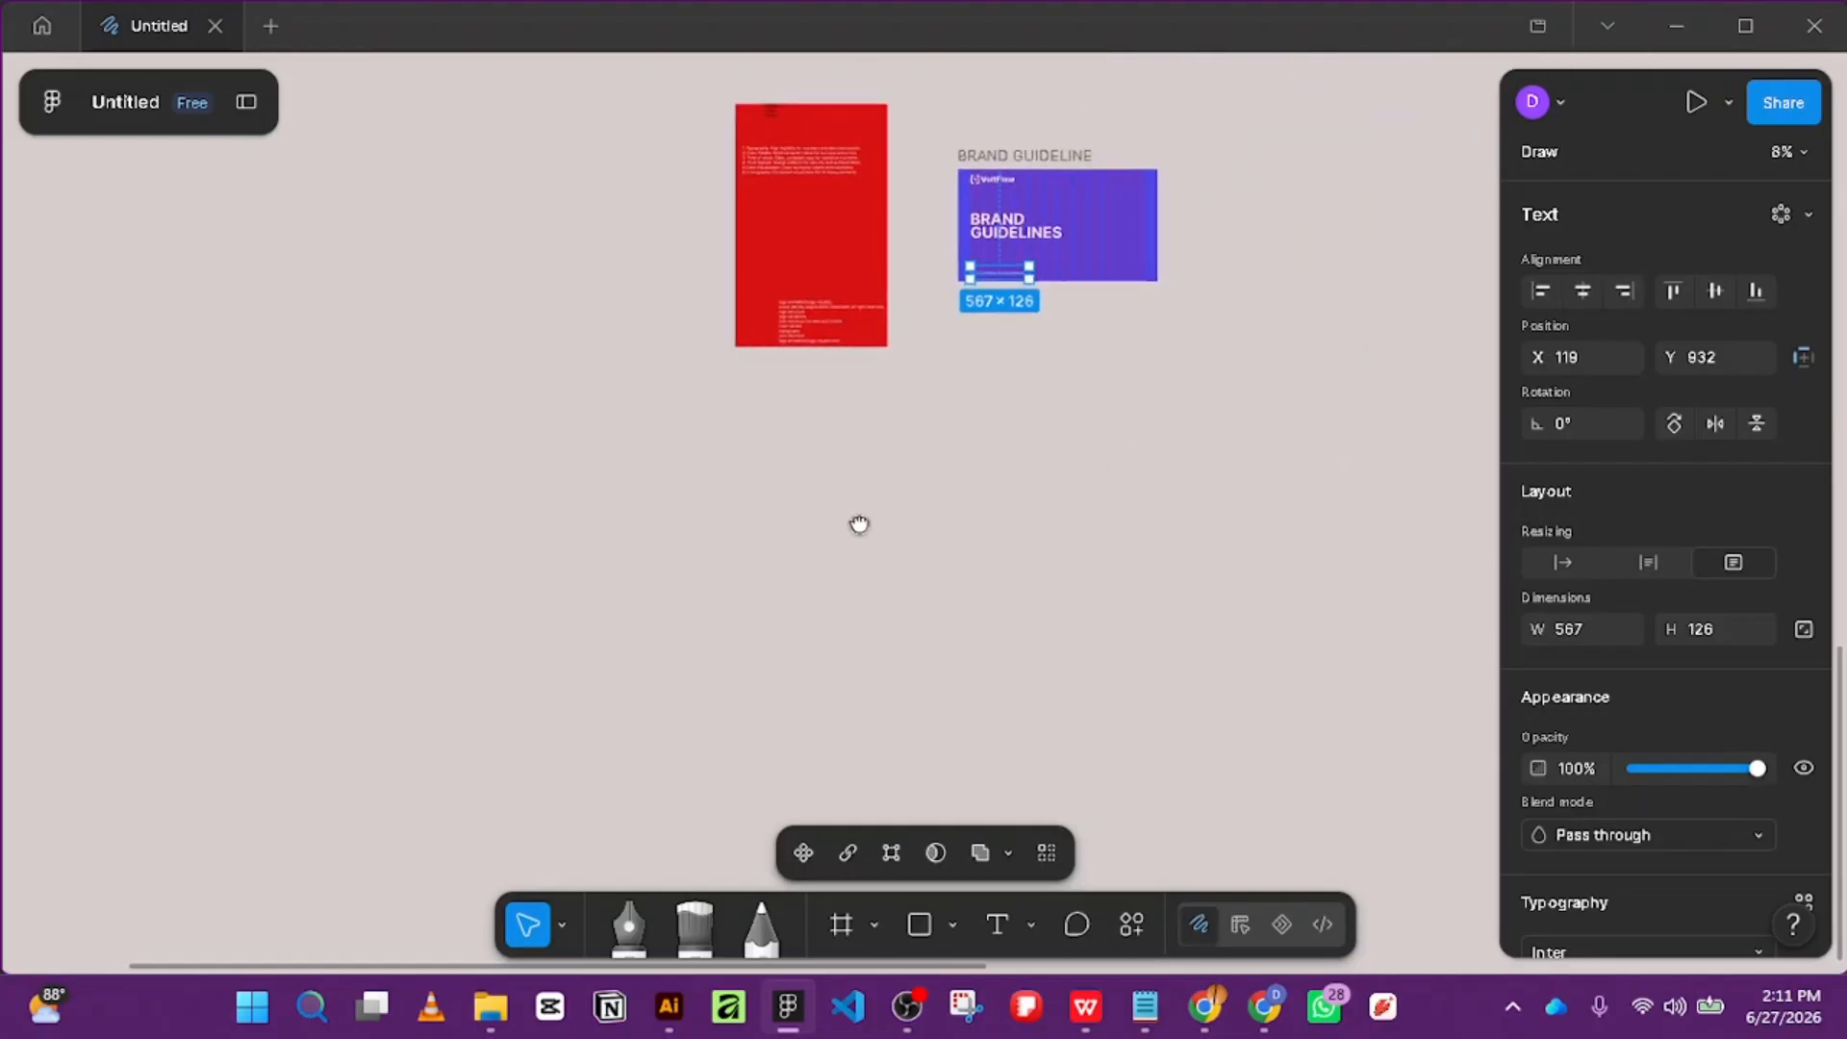
{"action": "scroll", "coordinate": [1078, 240], "scroll_direction": "up", "scroll_amount": 4}
{"action": "scroll", "coordinate": [1064, 289], "scroll_direction": "up", "scroll_amount": 3}
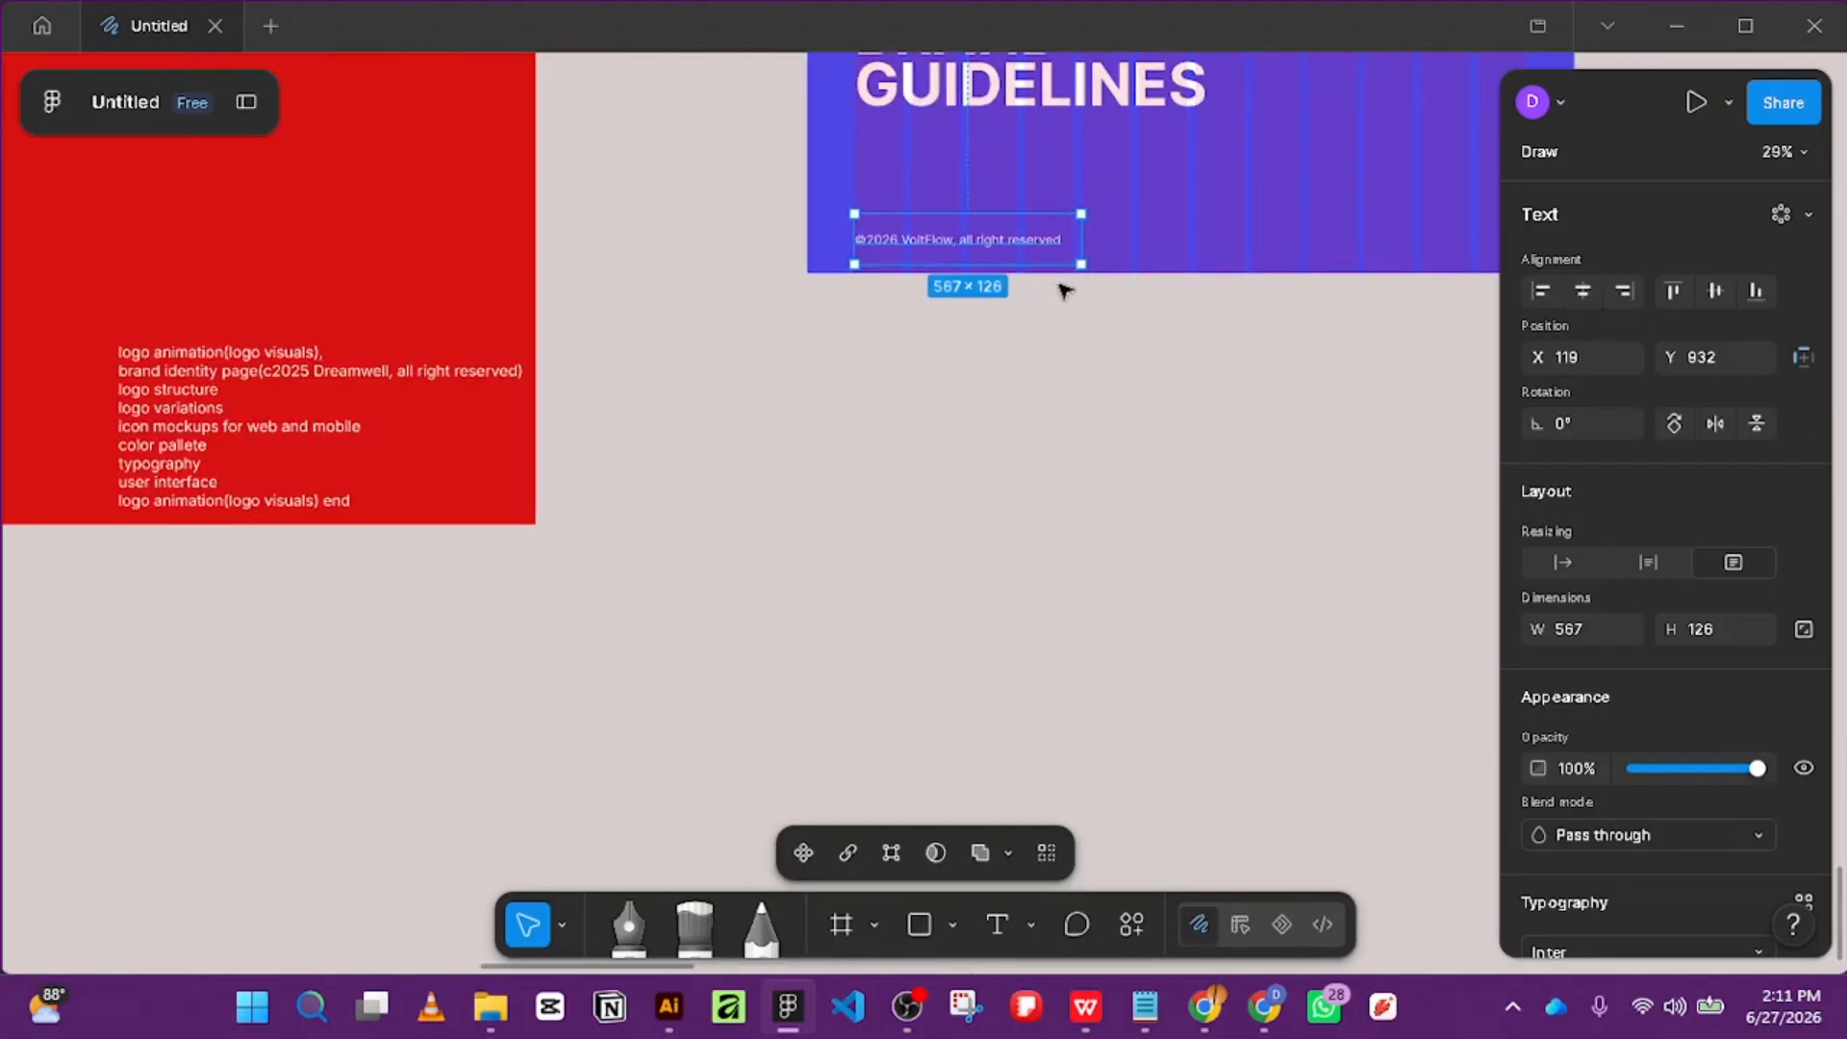
{"action": "scroll", "coordinate": [868, 437], "scroll_direction": "up", "scroll_amount": 1}
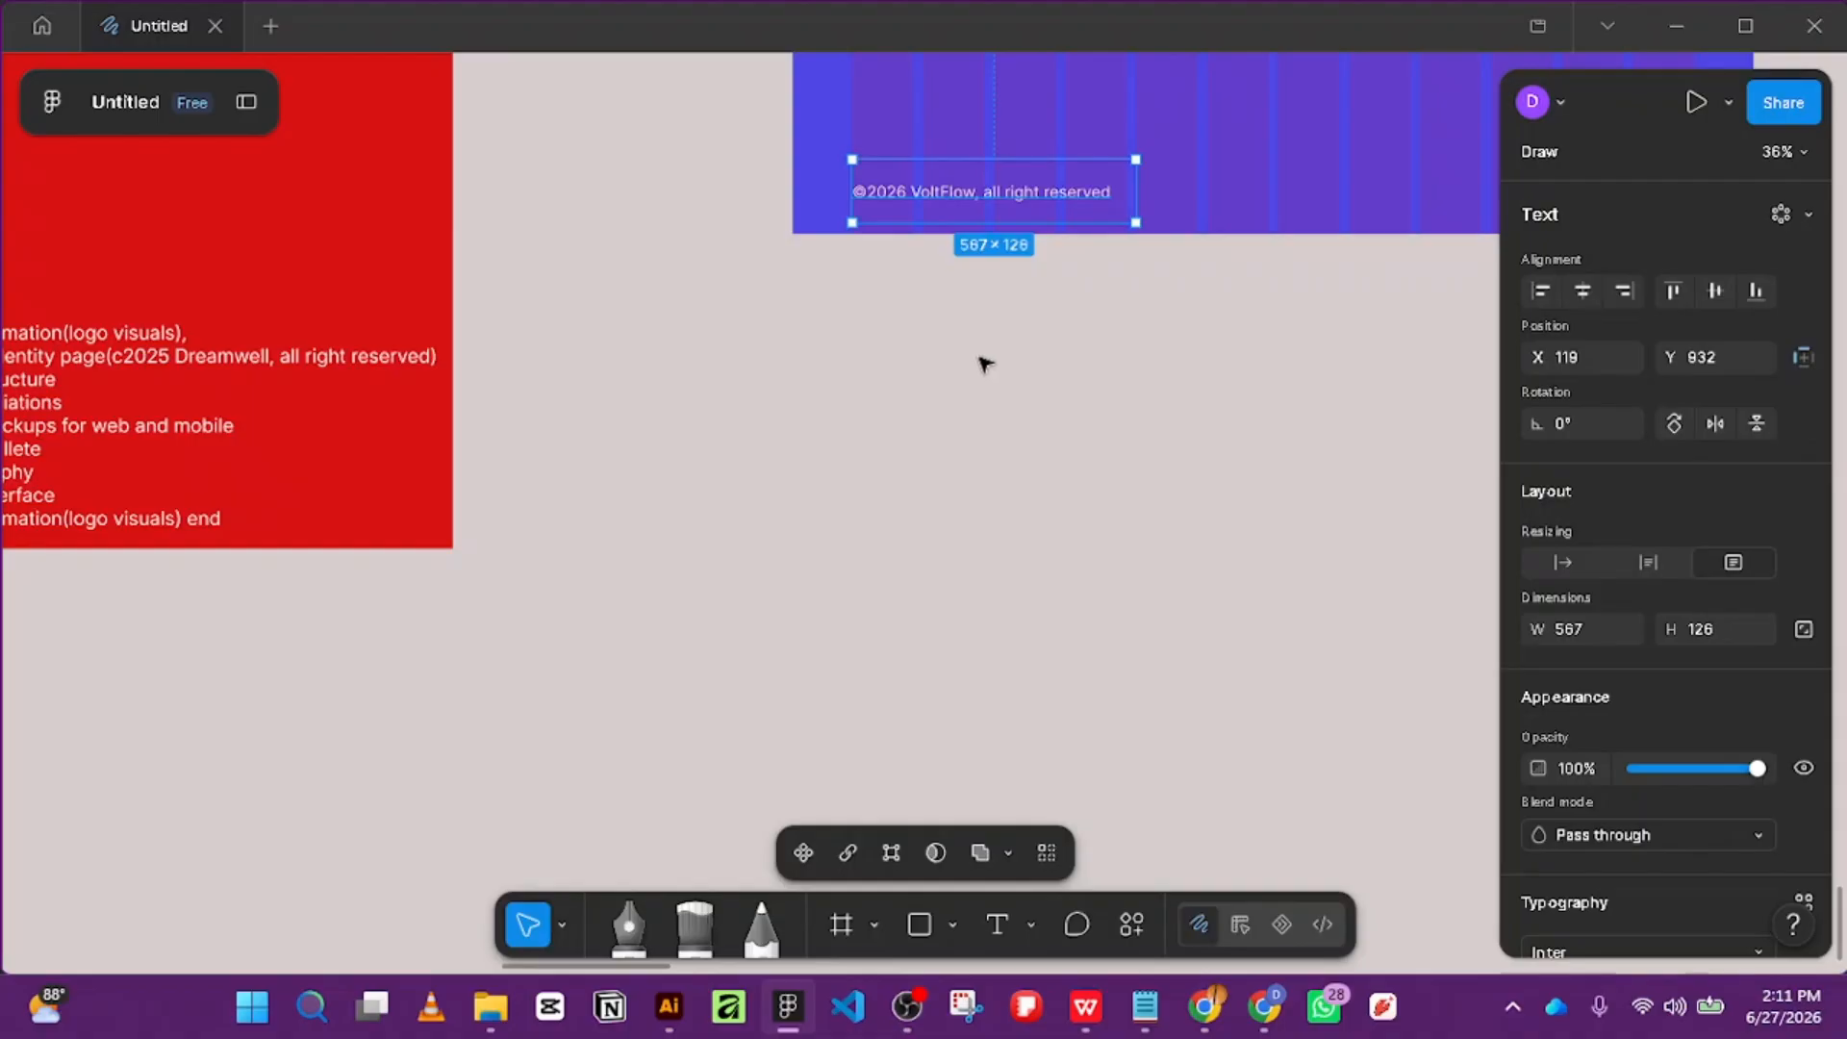
Select the BRAND GUIDELINE cover frame and switch to Motion mode.
{"action": "left_click", "coordinate": [1147, 298]}
{"action": "left_click_drag", "start_coordinate": [1196, 268], "coordinate": [978, 766]}
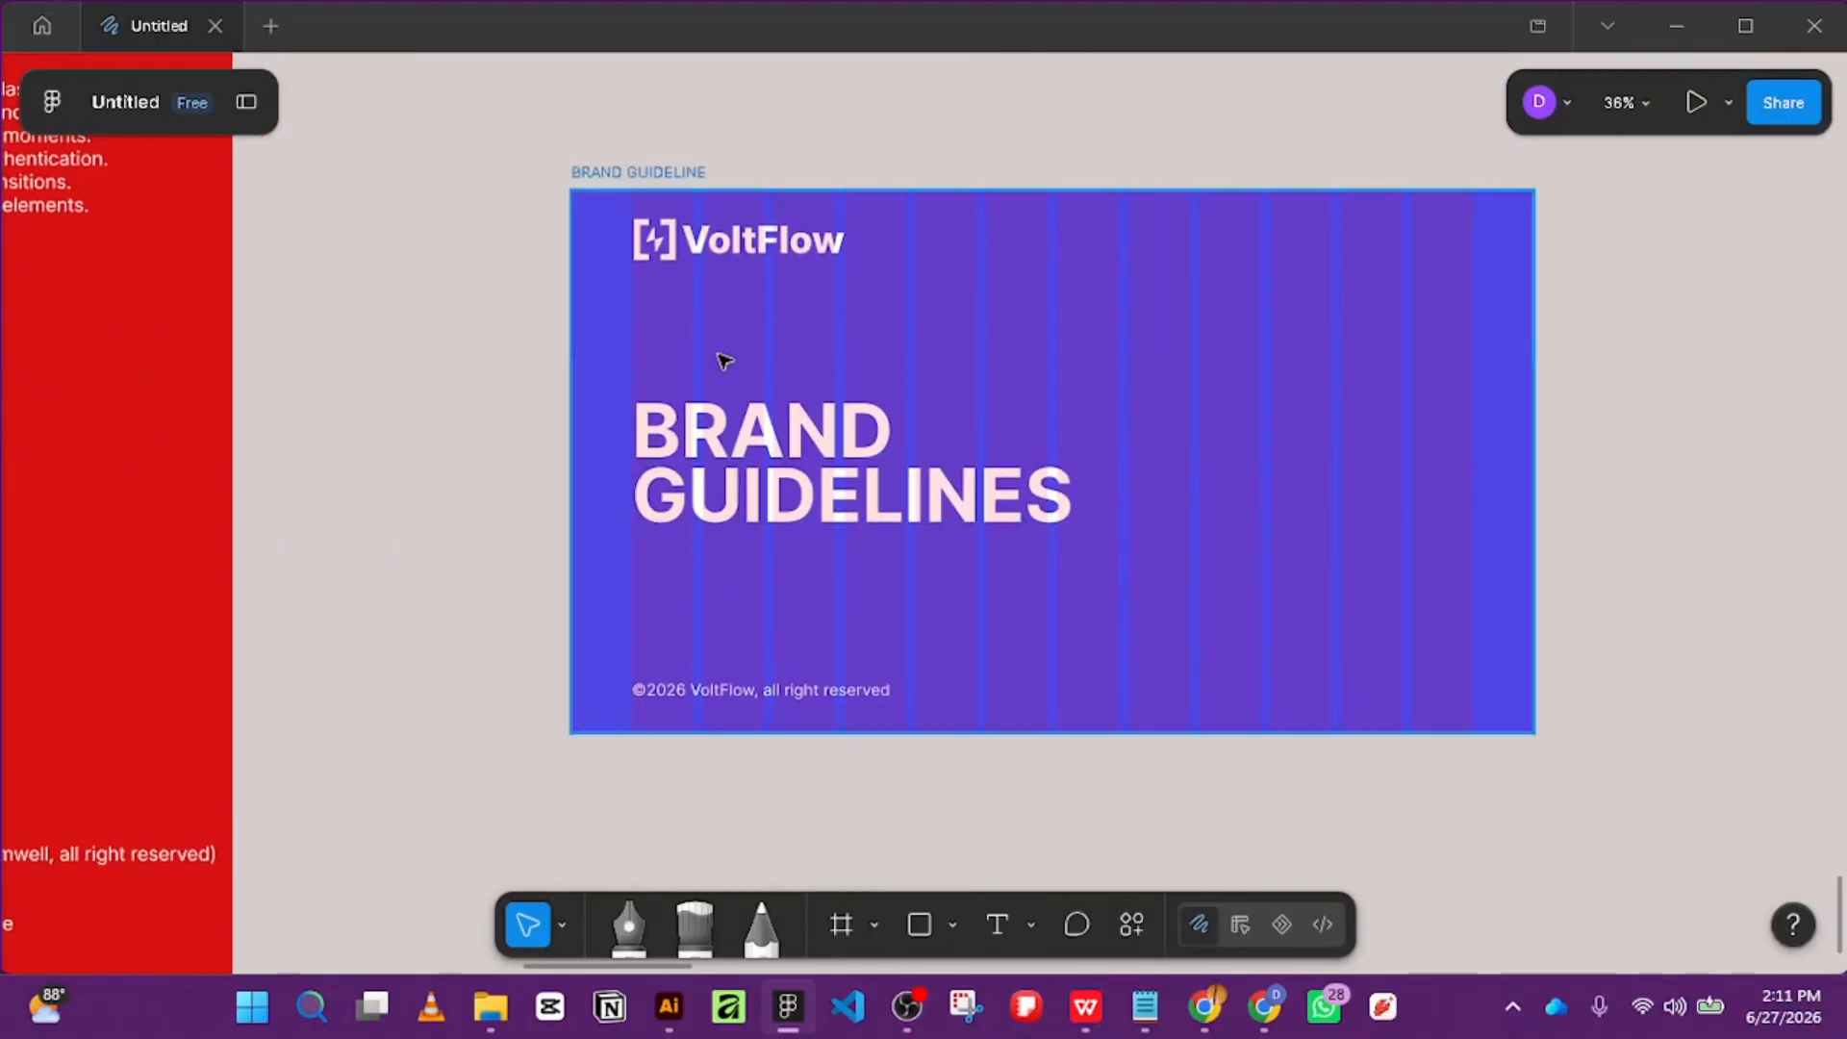
{"action": "scroll", "coordinate": [1053, 351], "scroll_direction": "down", "scroll_amount": 2}
{"action": "left_click_drag", "start_coordinate": [1479, 345], "coordinate": [1037, 353]}
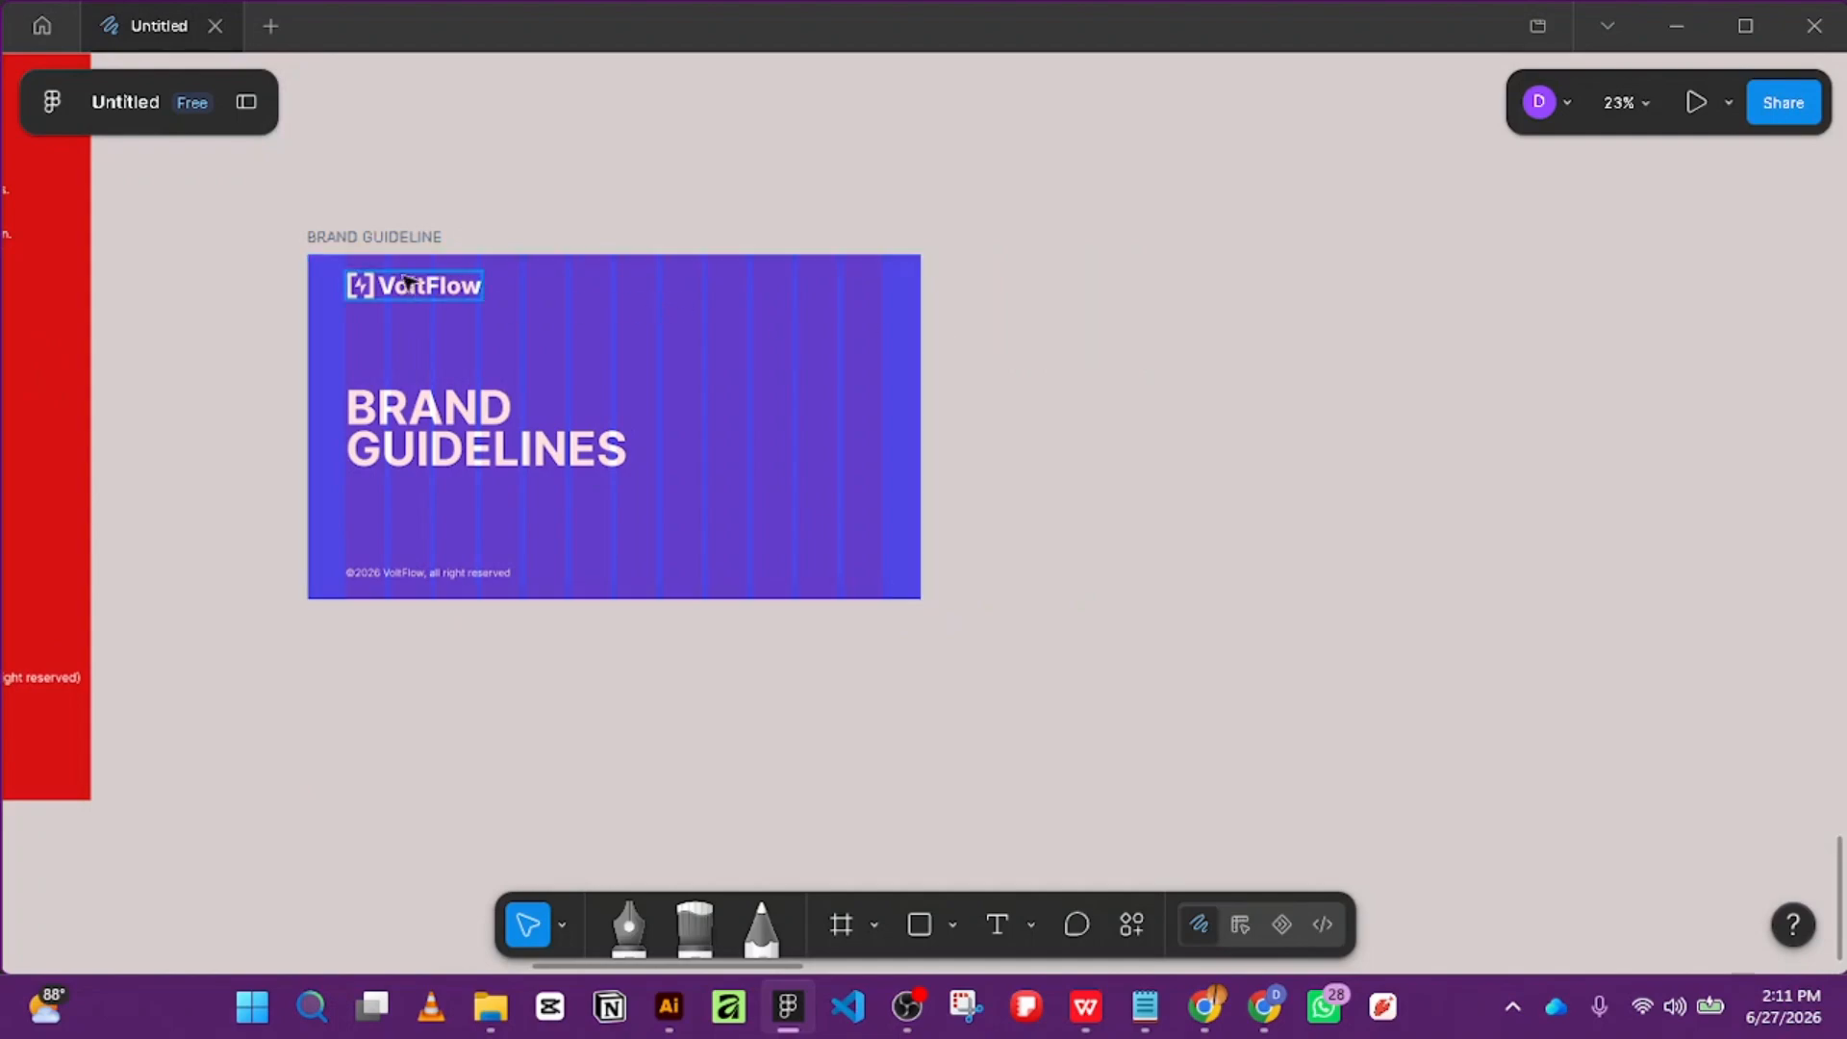
{"action": "left_click", "coordinate": [384, 238]}
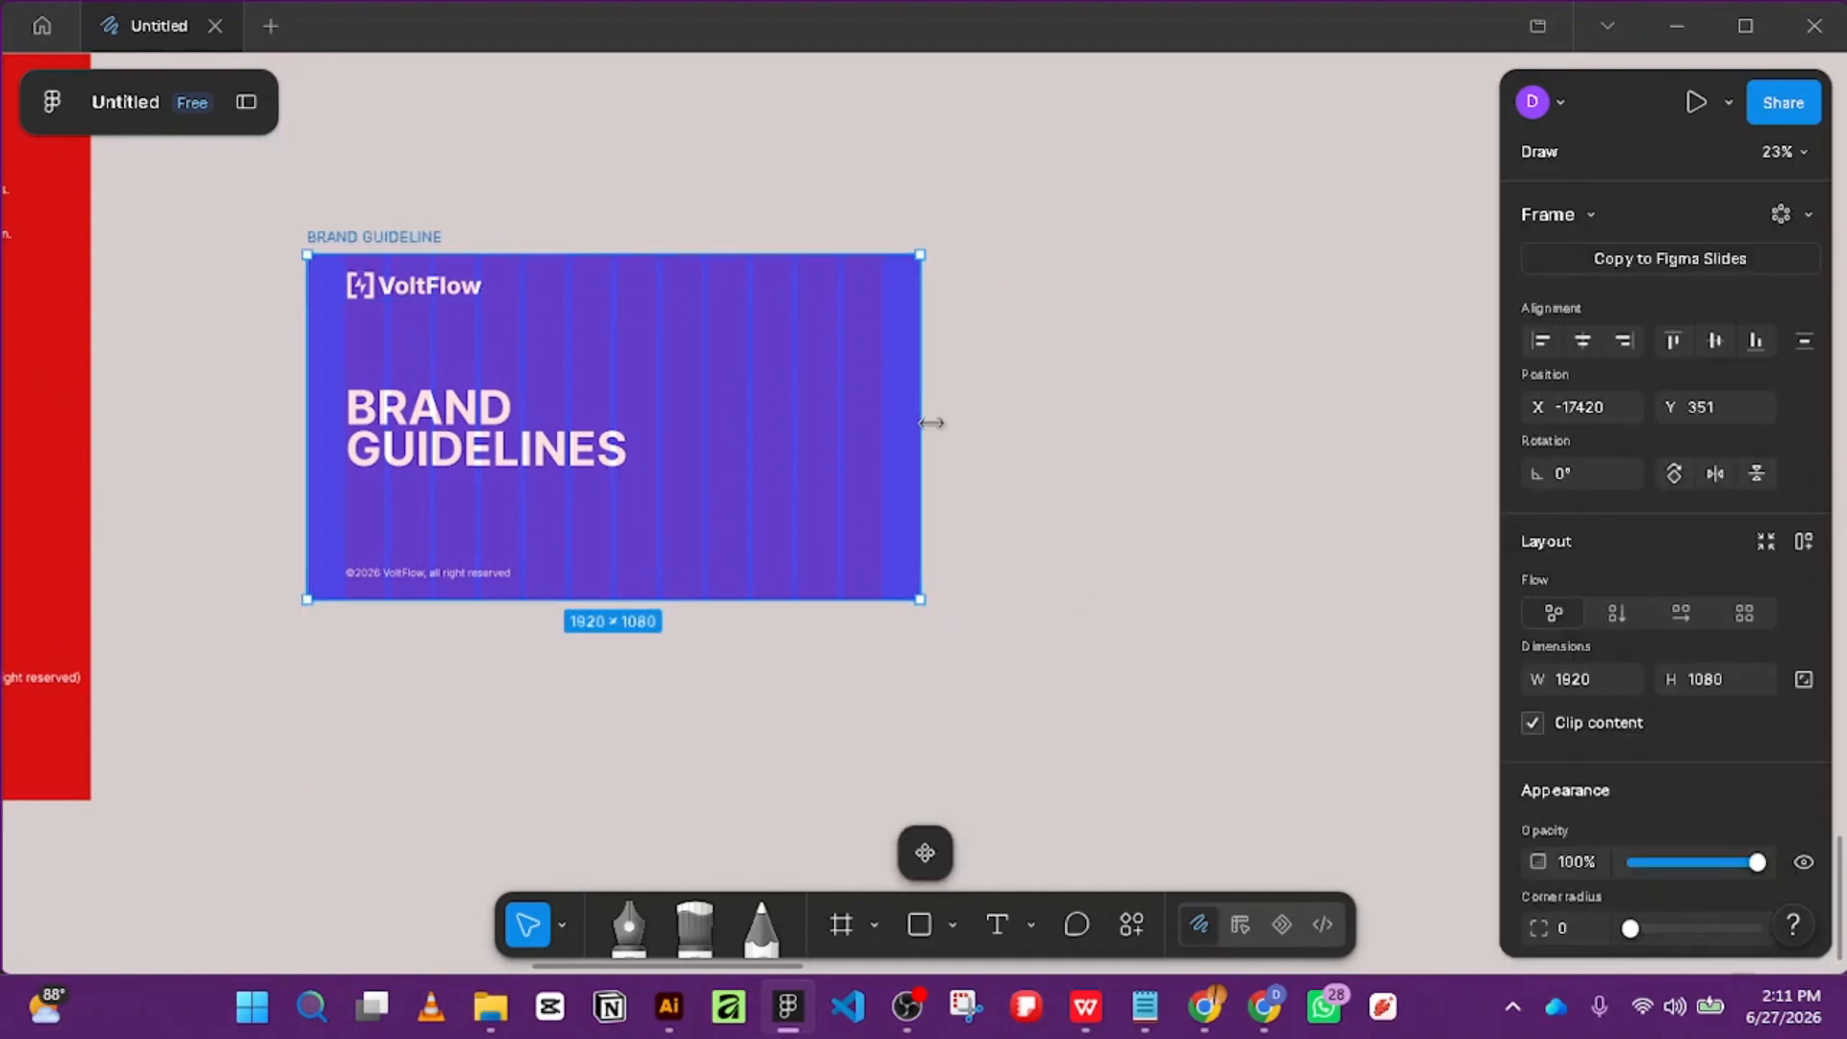
{"action": "left_click", "coordinate": [1280, 921]}
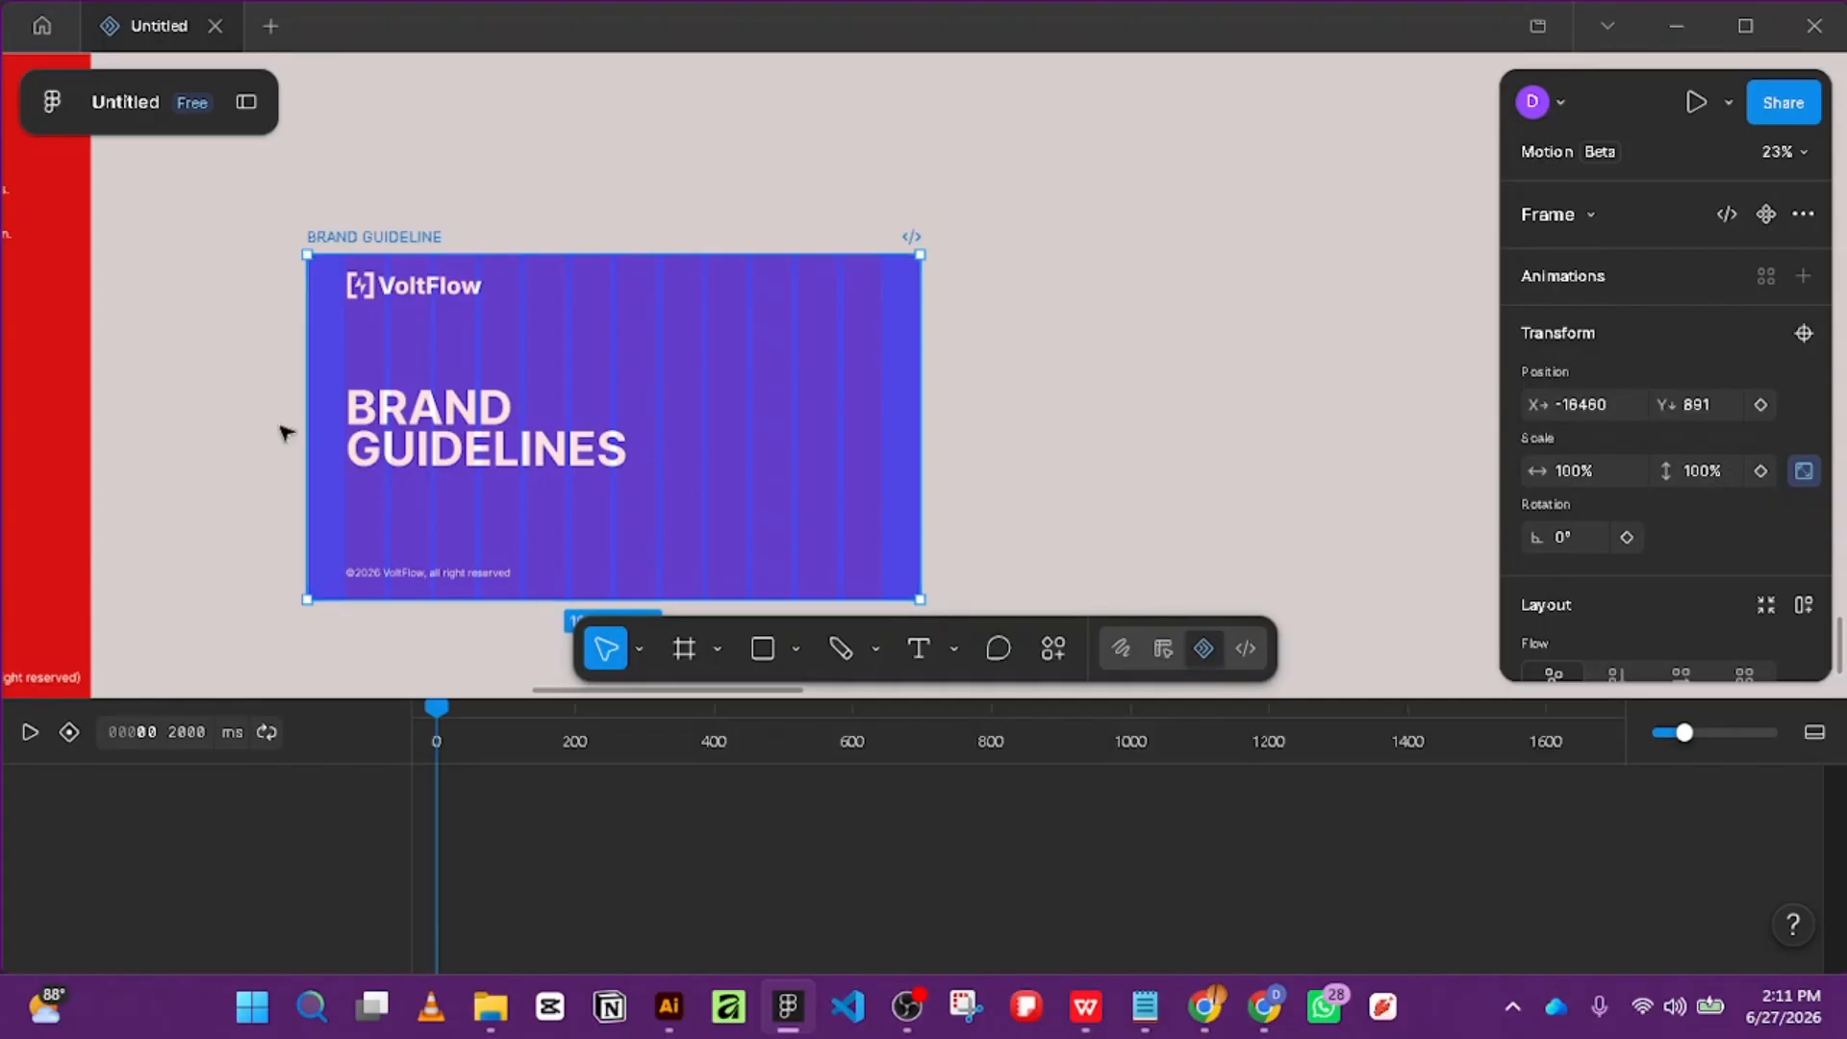
Try to animate the BRAND GUIDELINES title and VoltFlow logo downward with position keyframes at 0 and about 400 ms.
{"action": "left_click", "coordinate": [445, 462]}
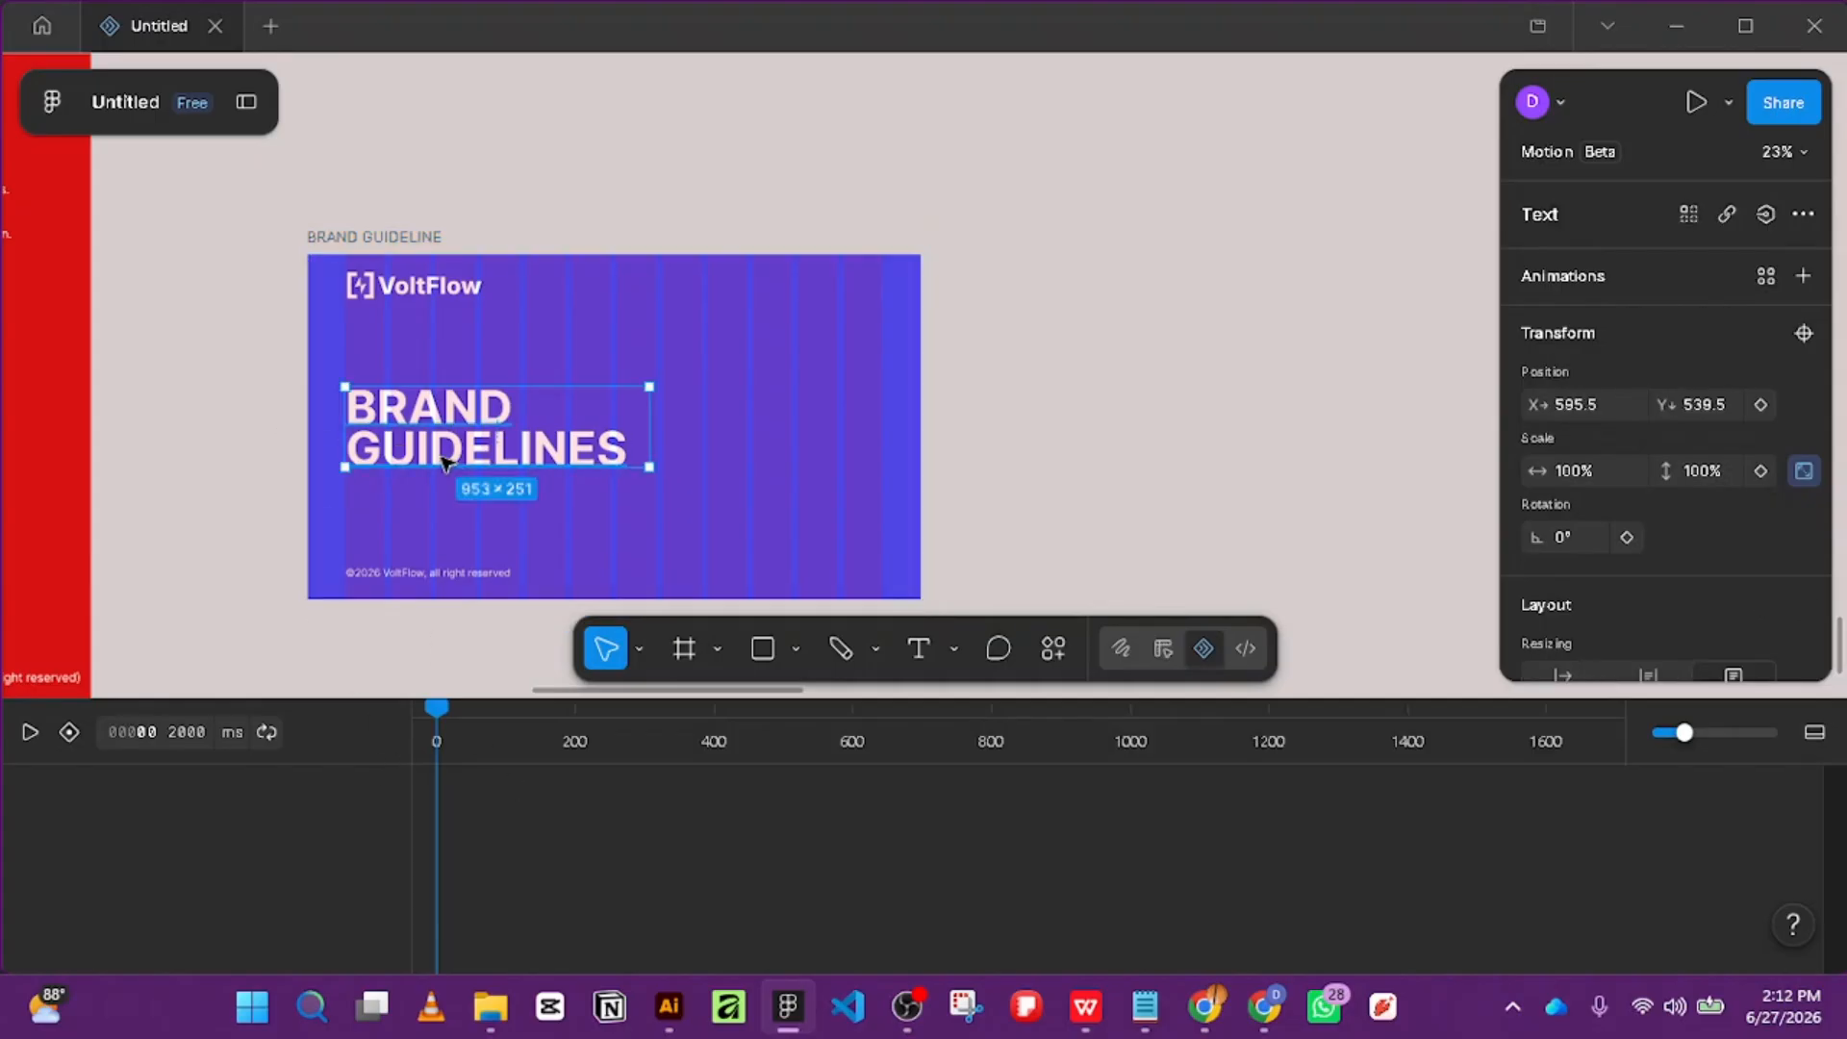
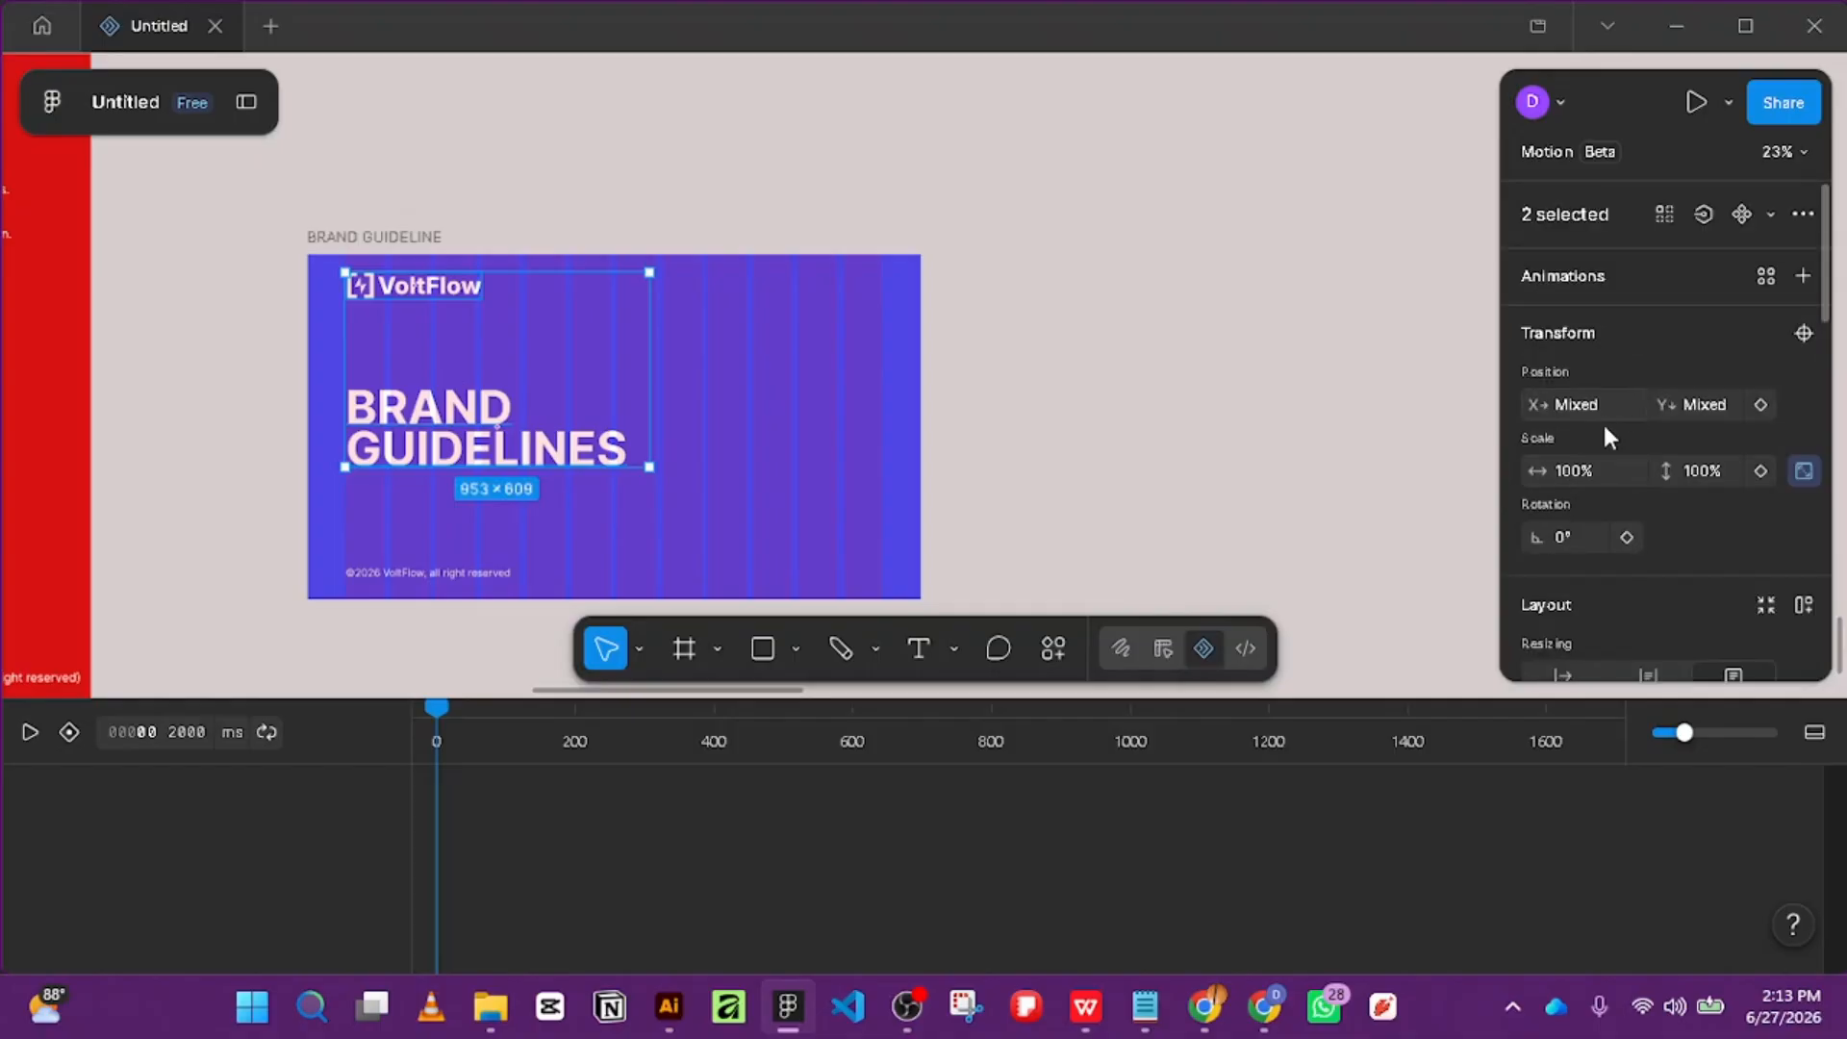
{"action": "left_click", "coordinate": [1760, 405]}
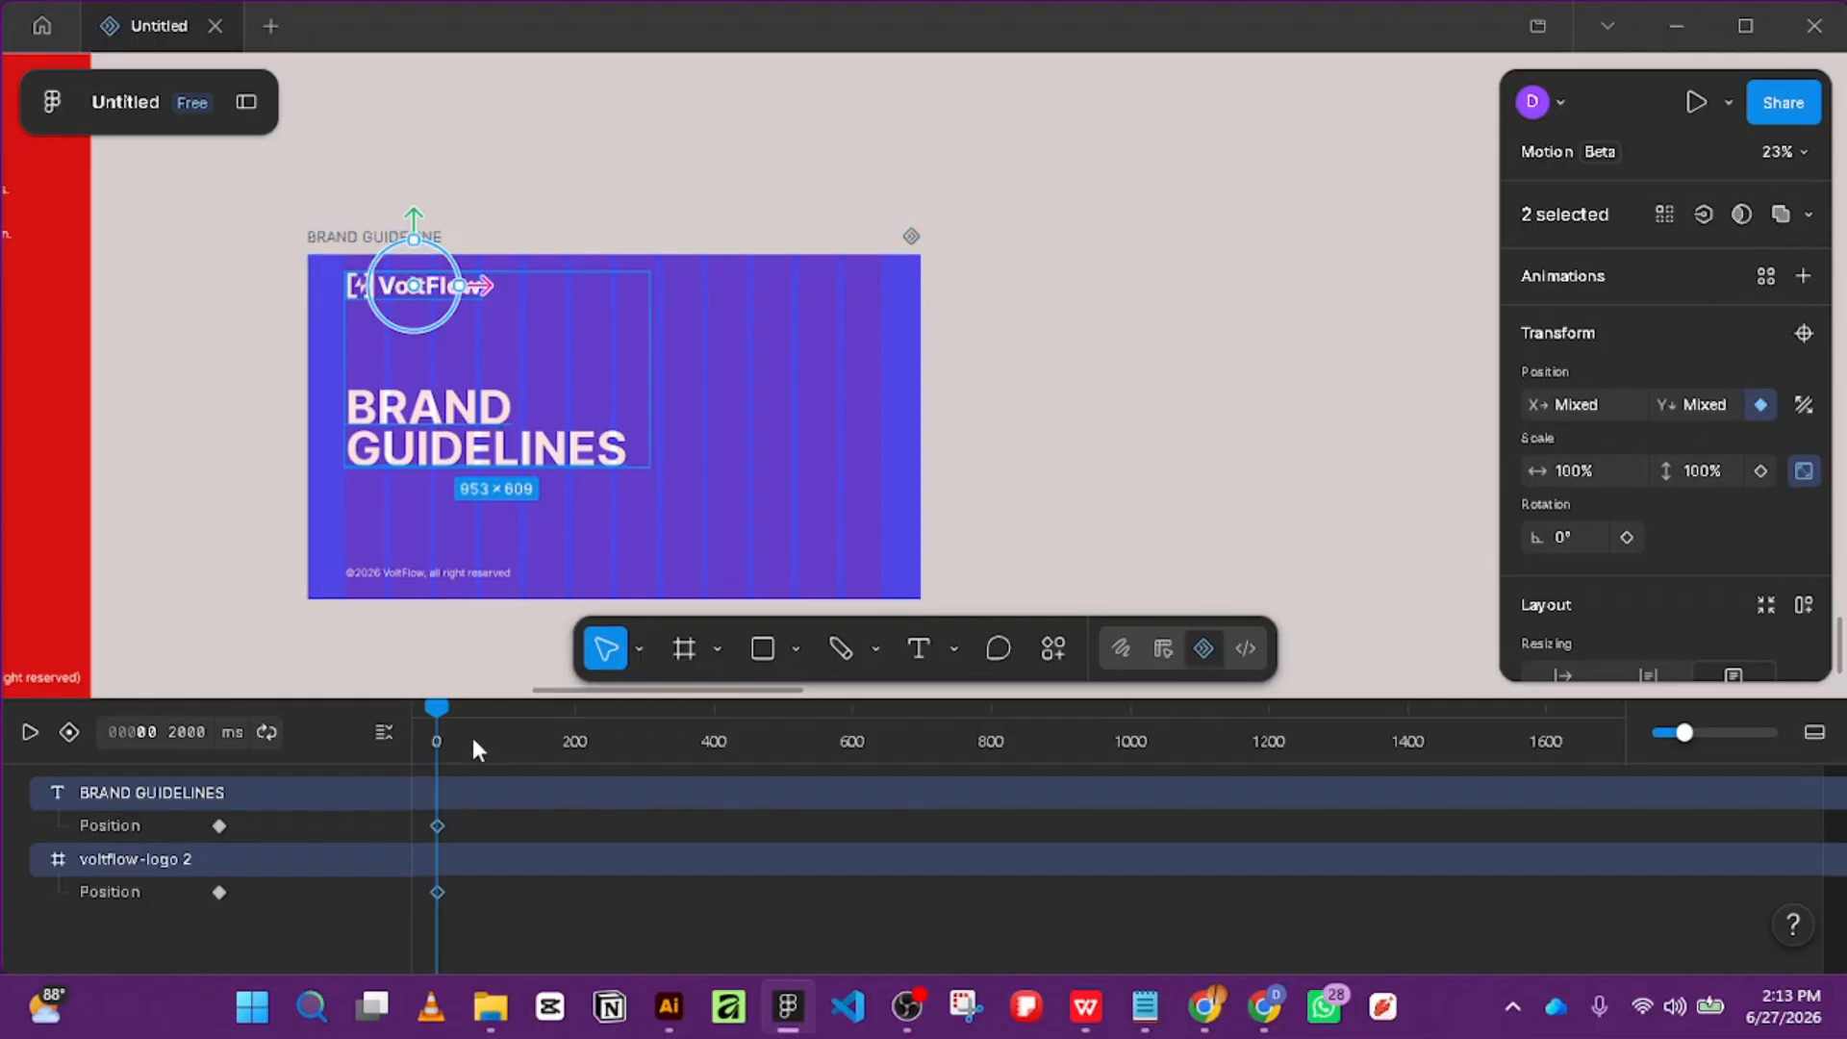
{"action": "left_click_drag", "start_coordinate": [434, 707], "coordinate": [710, 756]}
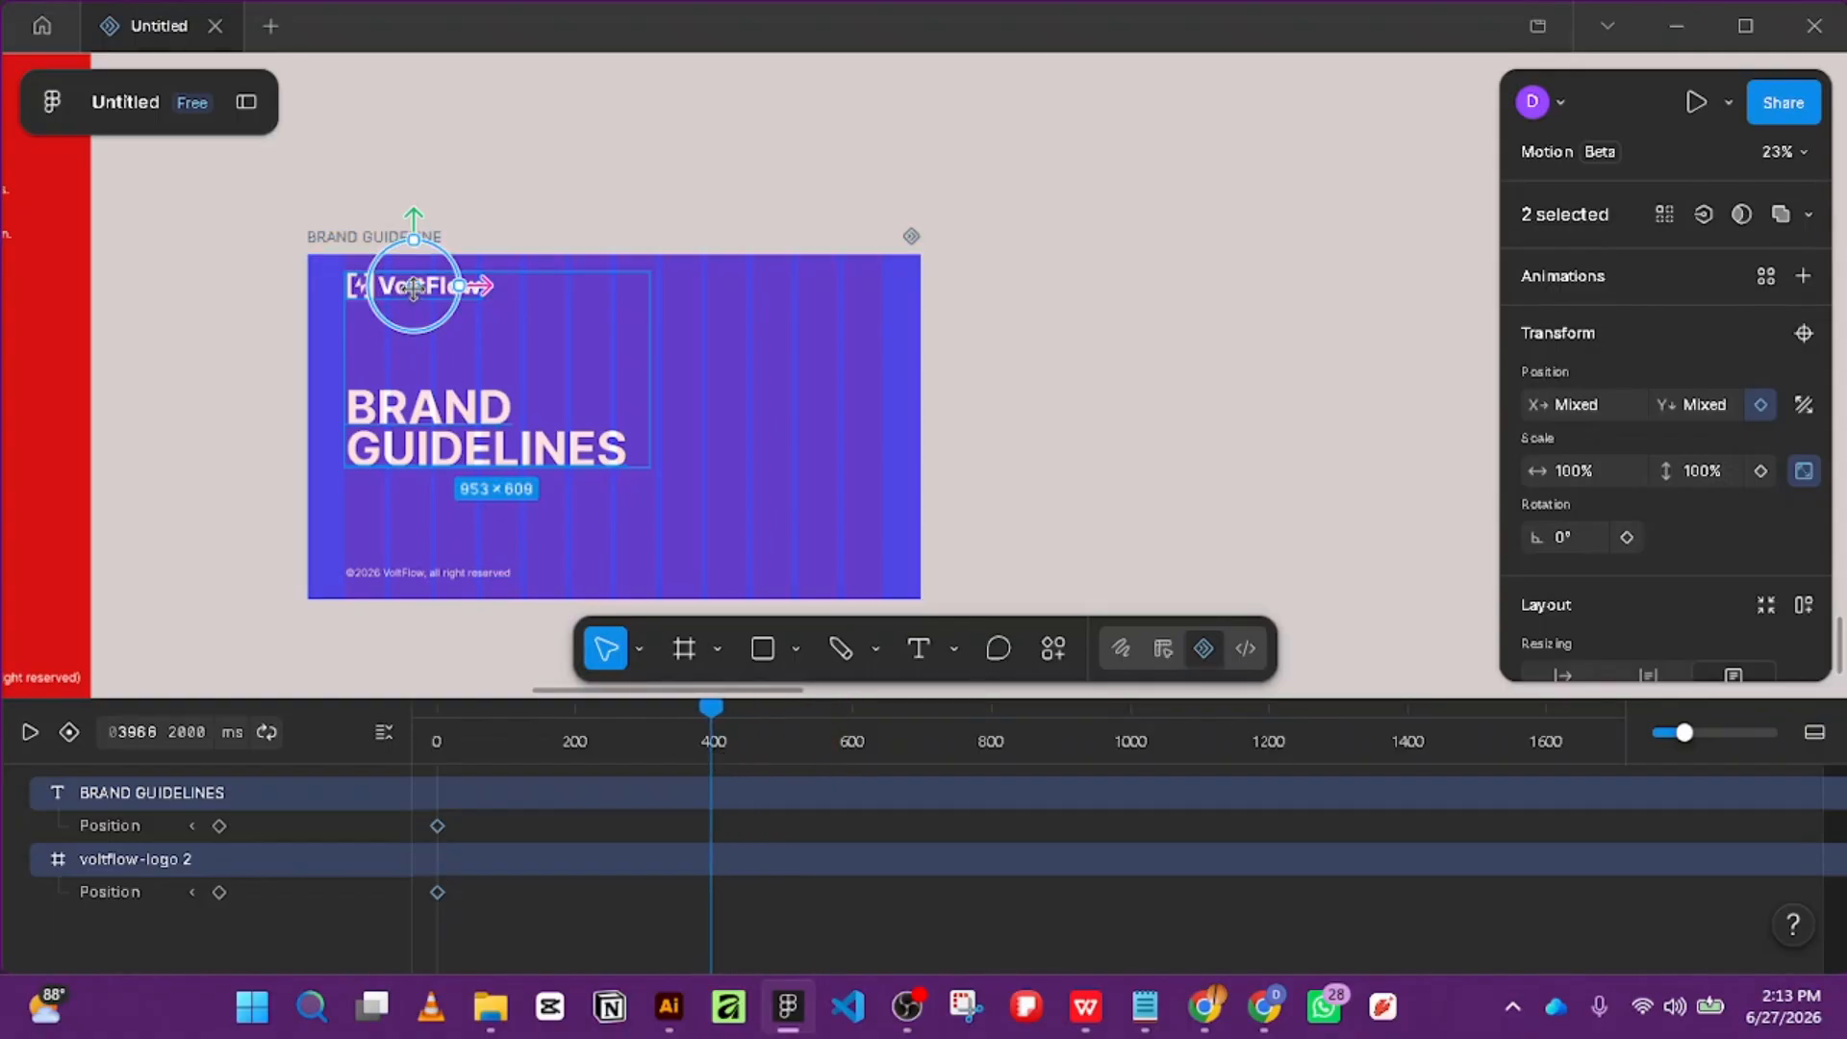
{"action": "left_click_drag", "start_coordinate": [406, 299], "coordinate": [407, 345]}
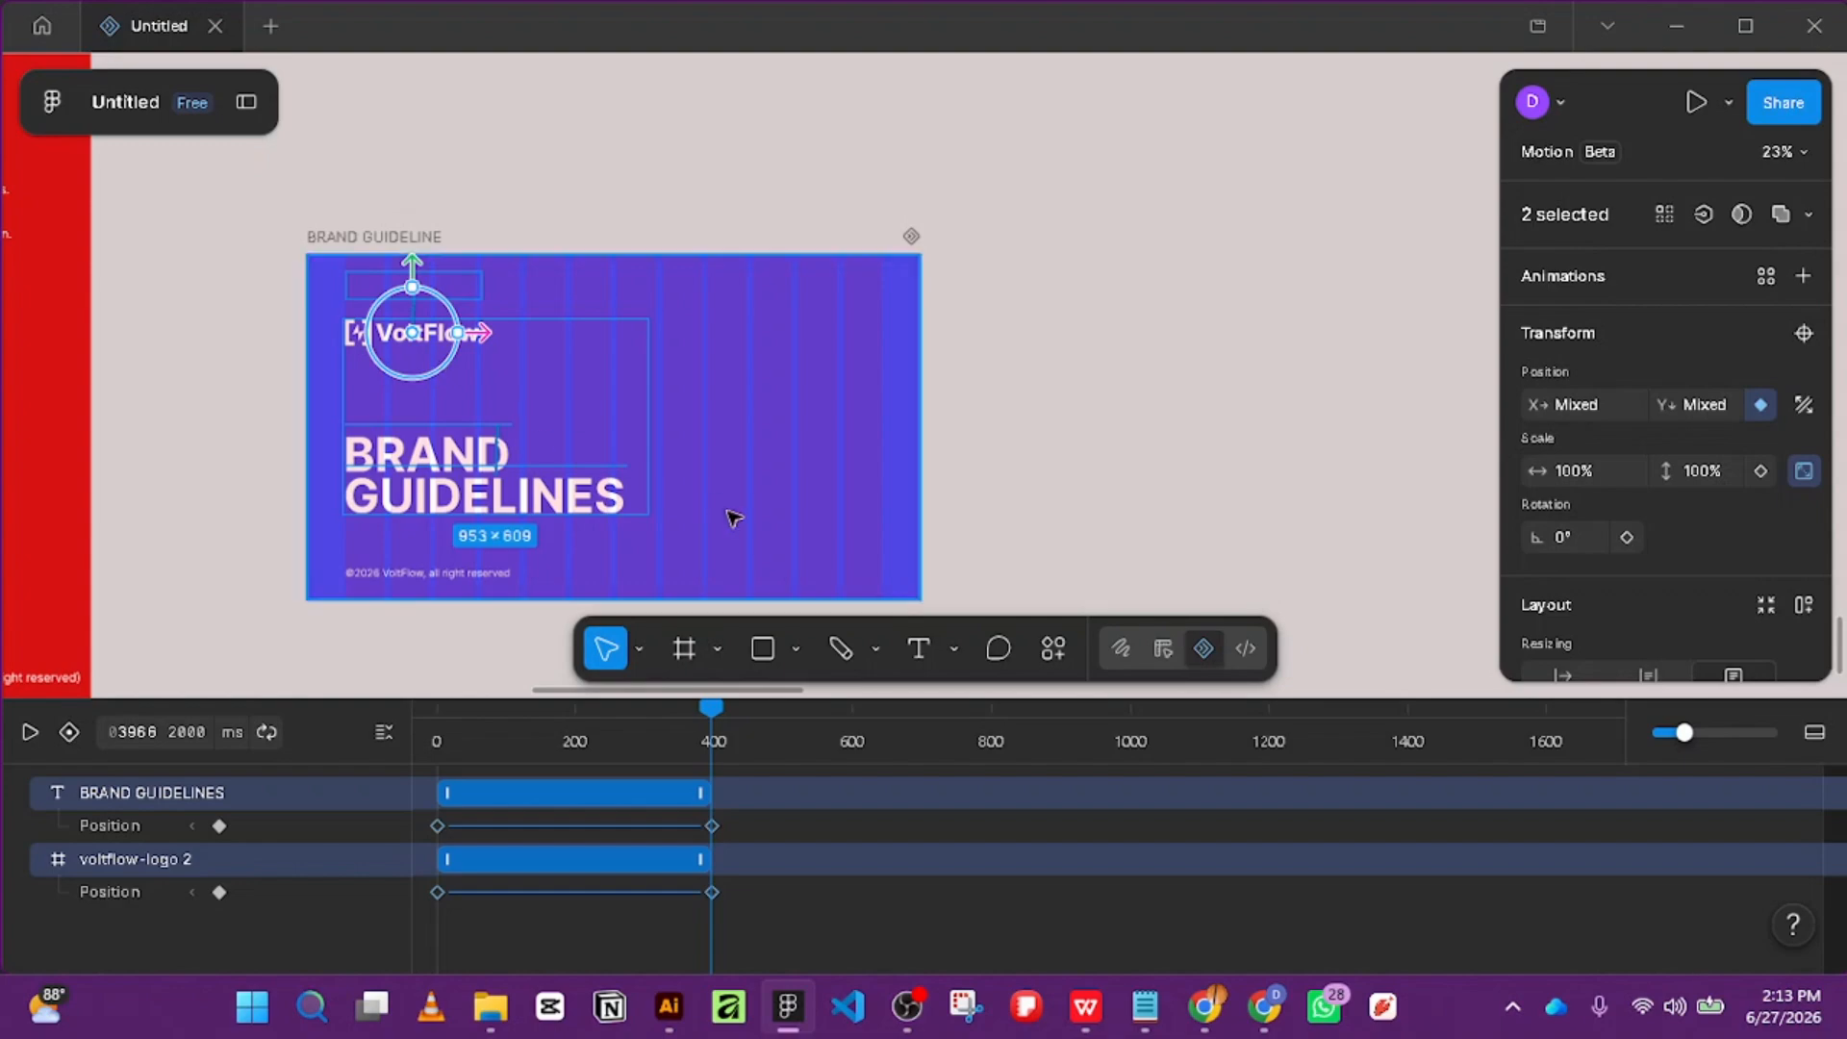
{"action": "key", "text": "ctrl+z"}
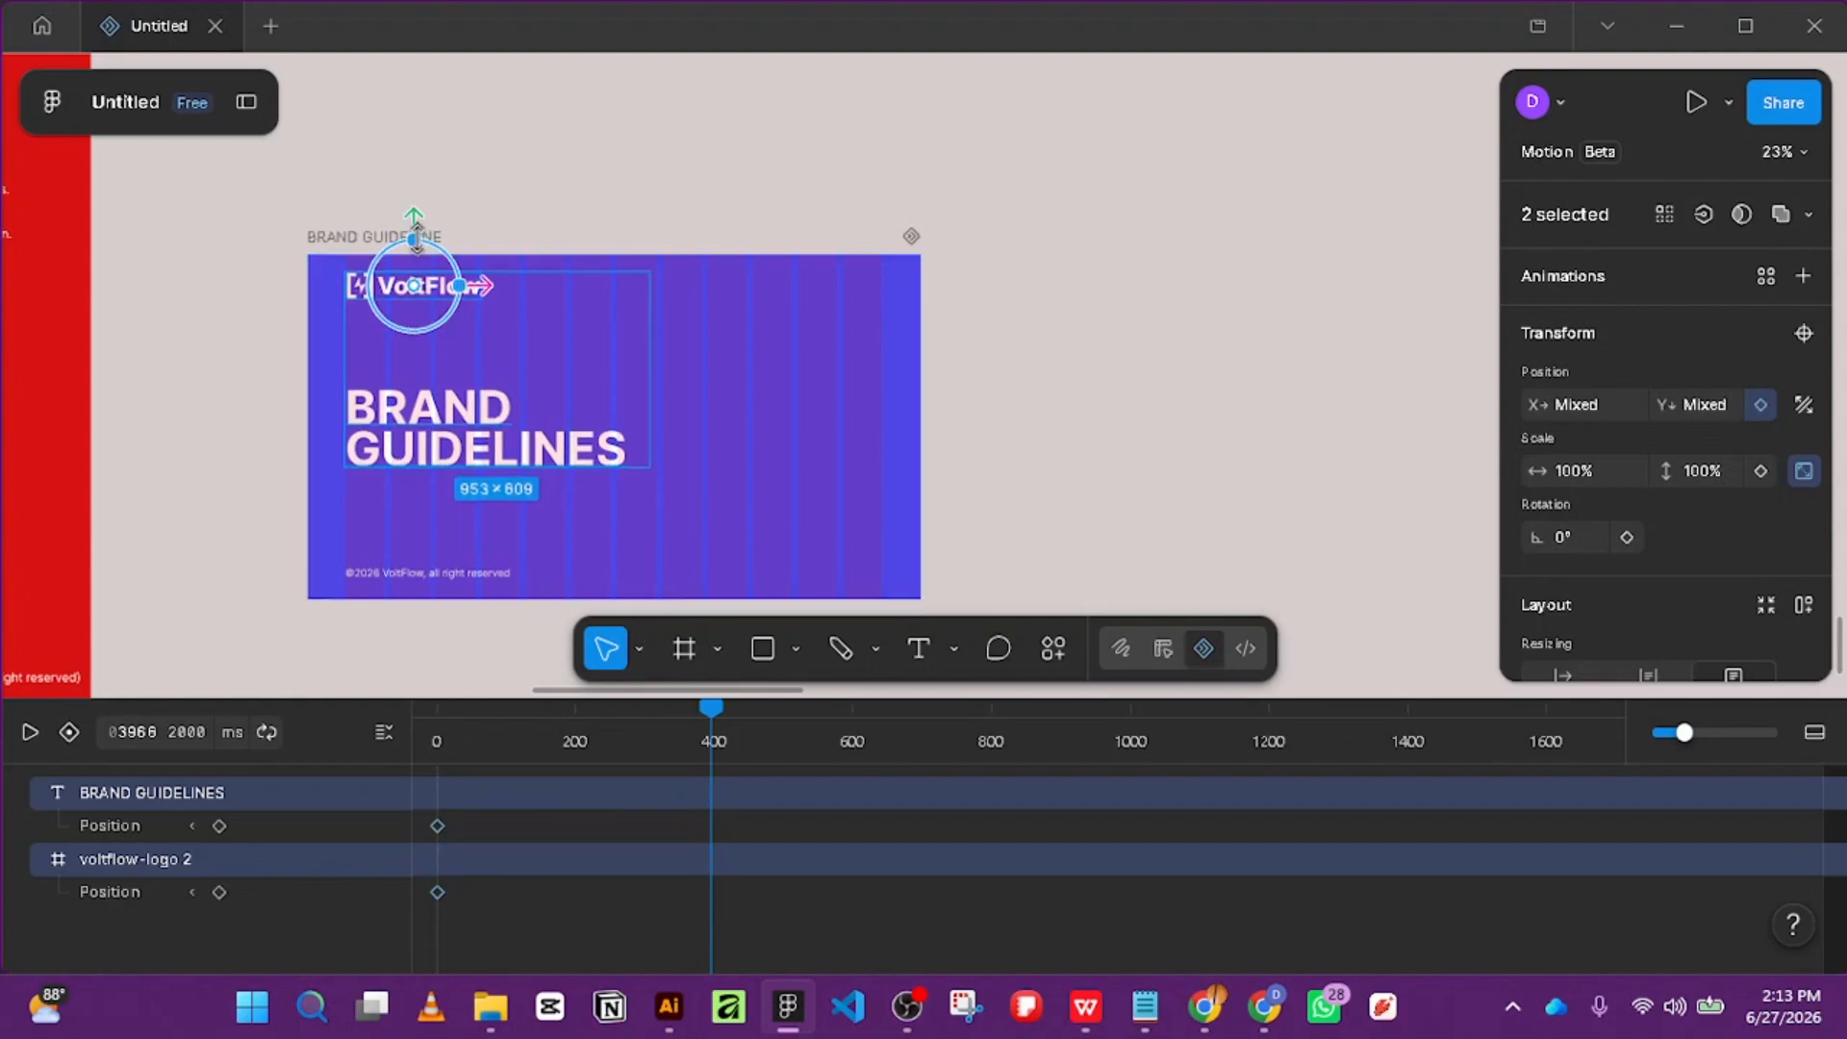
Retry moving the title and logo down, undo all their position keyframes, and return the playhead to 0 ms.
{"action": "left_click_drag", "start_coordinate": [416, 281], "coordinate": [423, 361]}
{"action": "key", "text": "ctrl+z"}
{"action": "key", "text": "ctrl+z"}
{"action": "key", "text": "ctrl+z"}
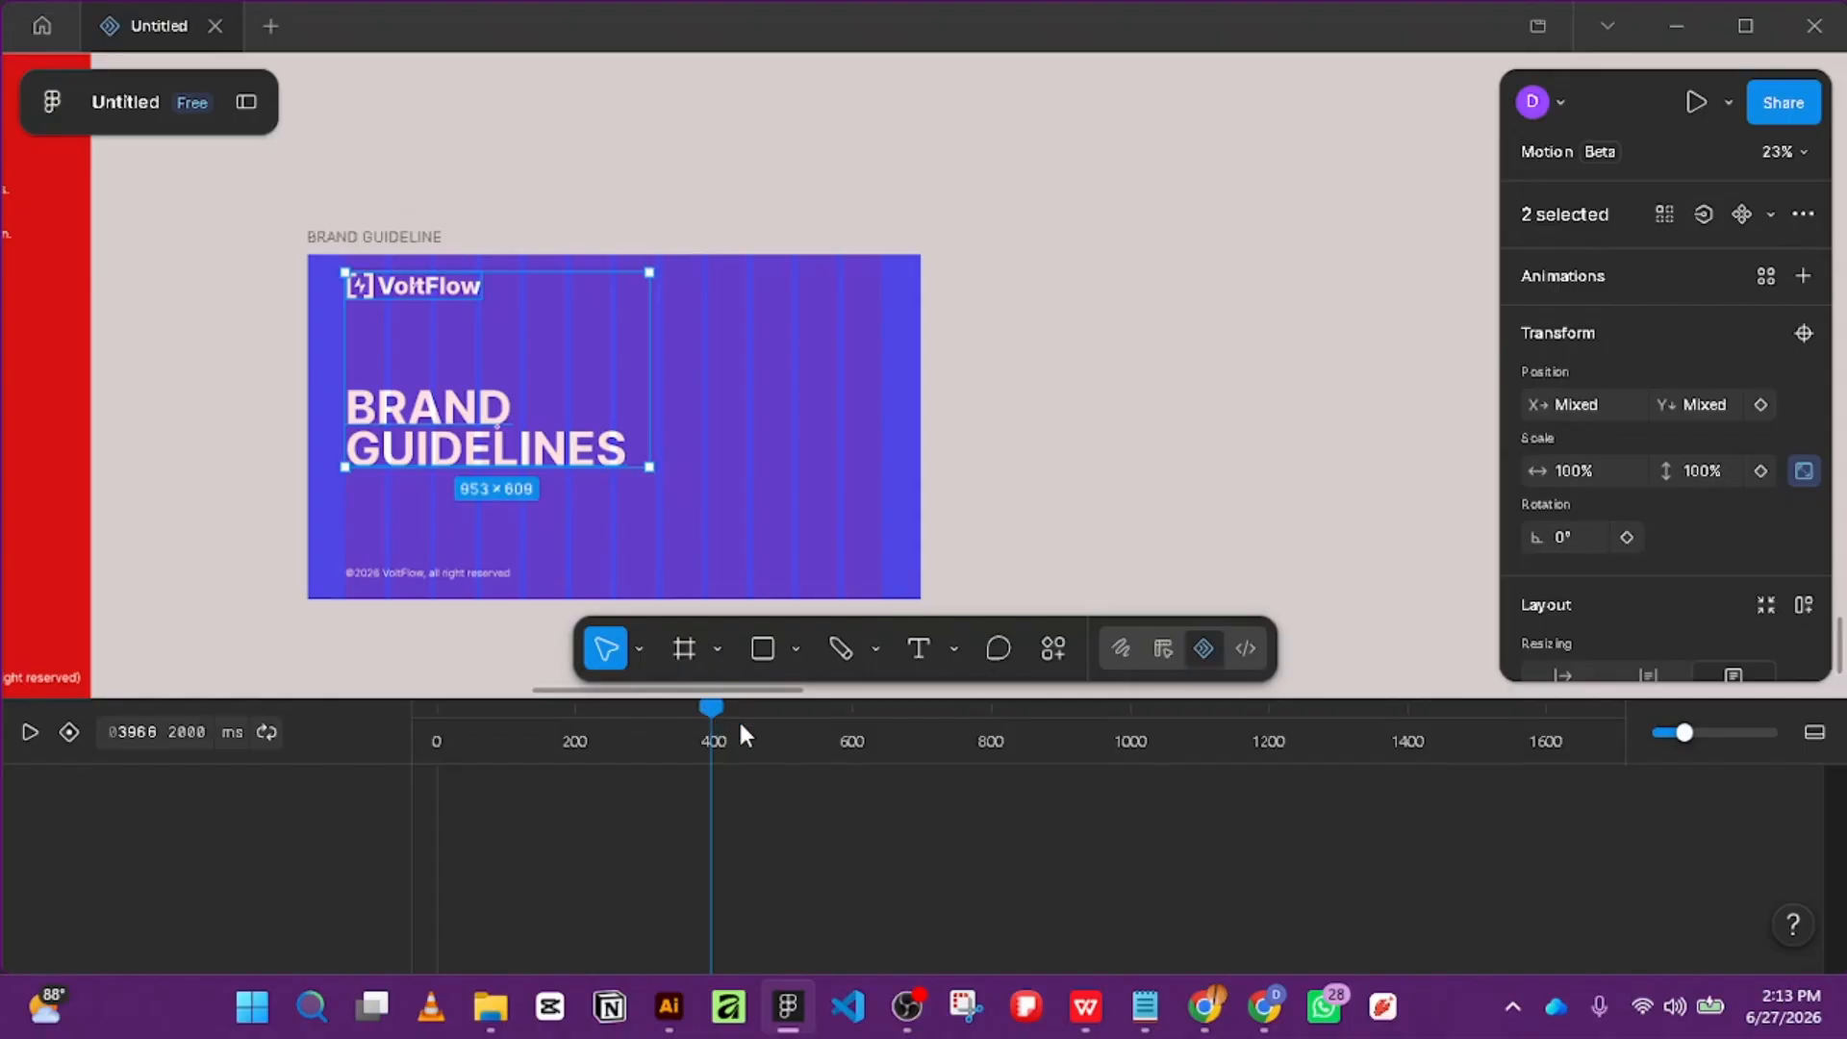
{"action": "key", "text": "ctrl+z"}
{"action": "key", "text": "ctrl+shift+z"}
{"action": "left_click_drag", "start_coordinate": [712, 711], "coordinate": [371, 719]}
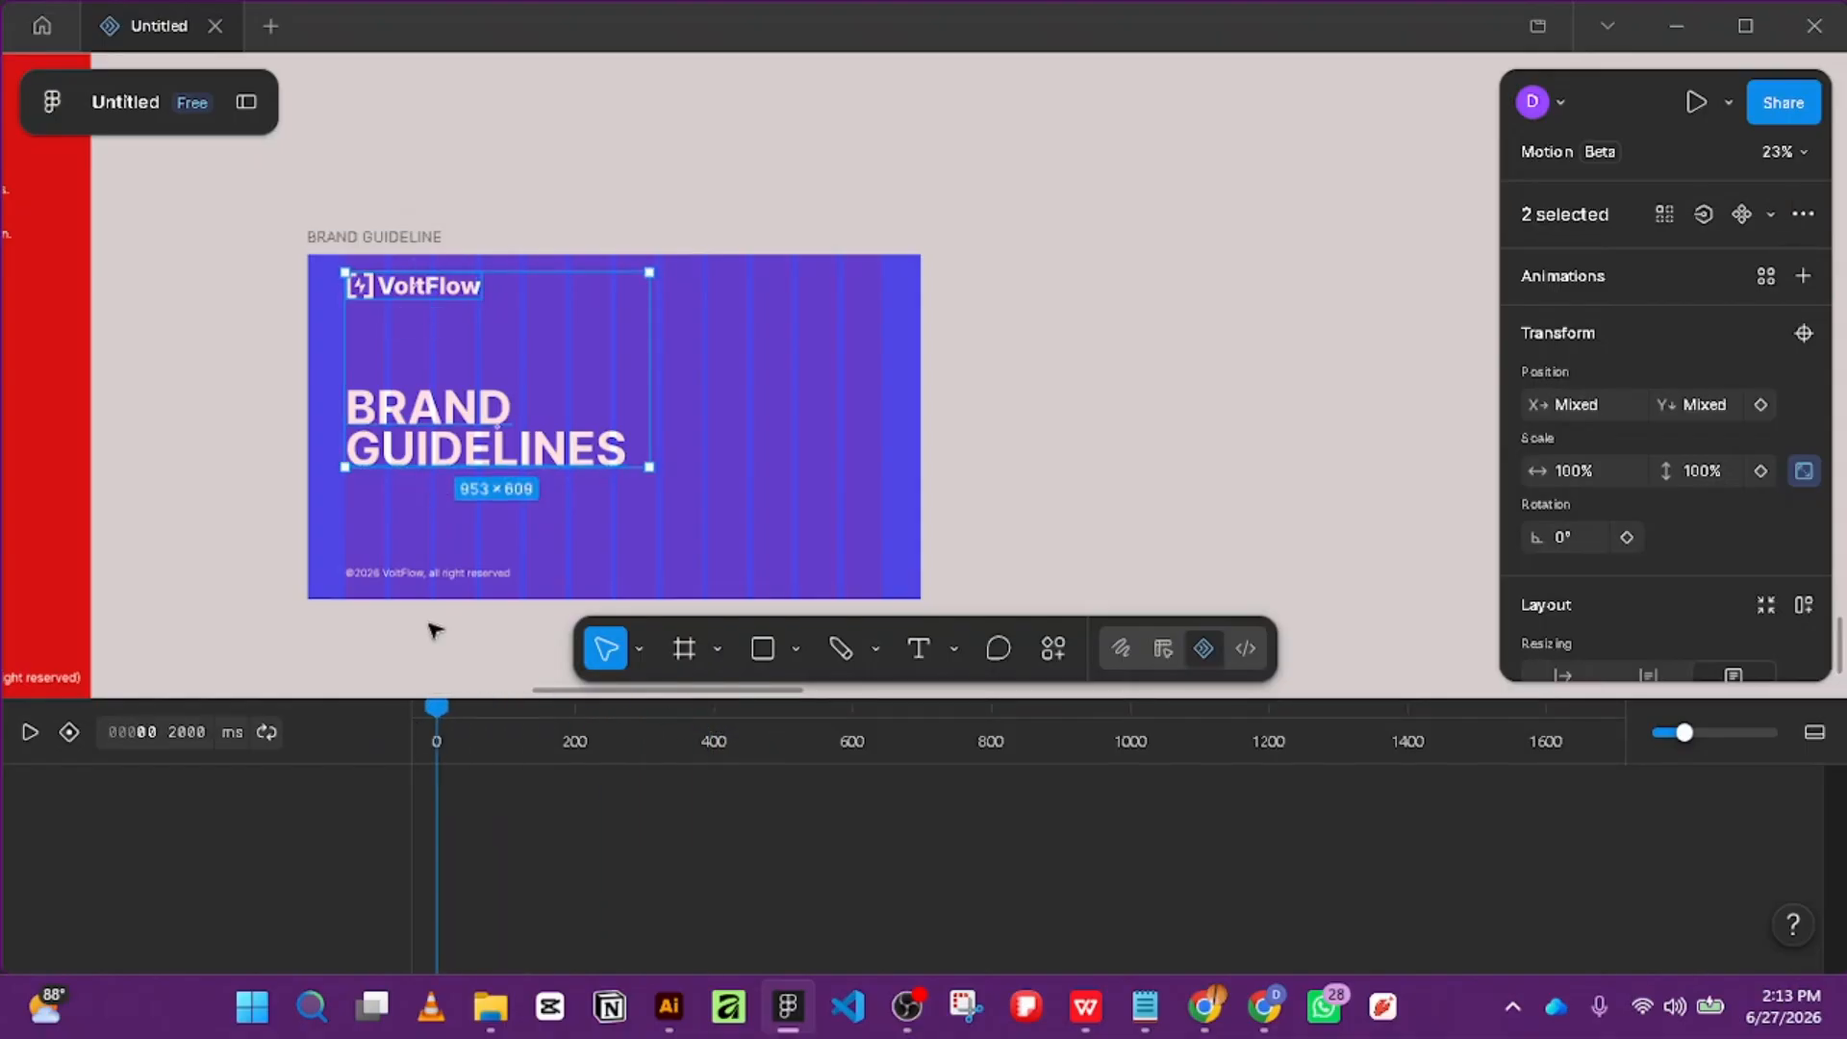
Try to animate the BRAND GUIDELINES title from a 0 ms scale keyframe by reshaping it at about 400 ms, and undo the reshaping.
{"action": "left_click", "coordinate": [1171, 335]}
{"action": "left_click", "coordinate": [437, 416]}
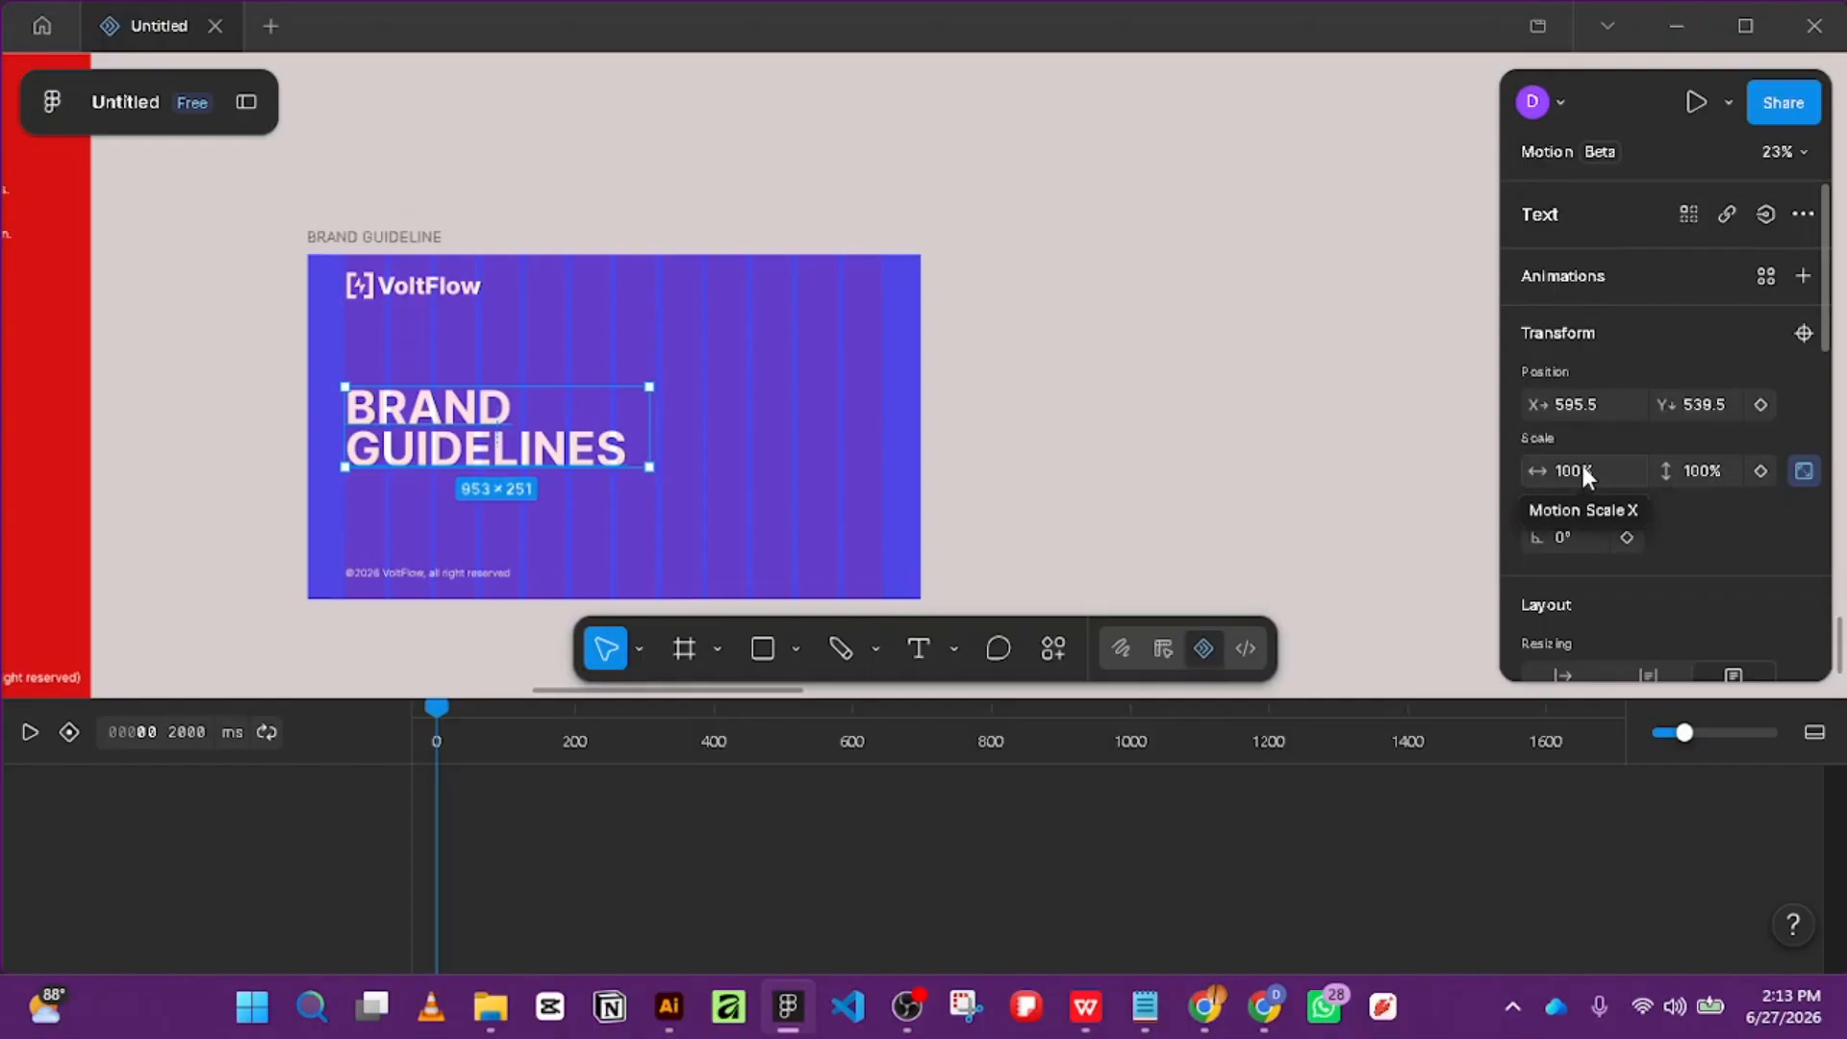
{"action": "left_click", "coordinate": [1760, 470]}
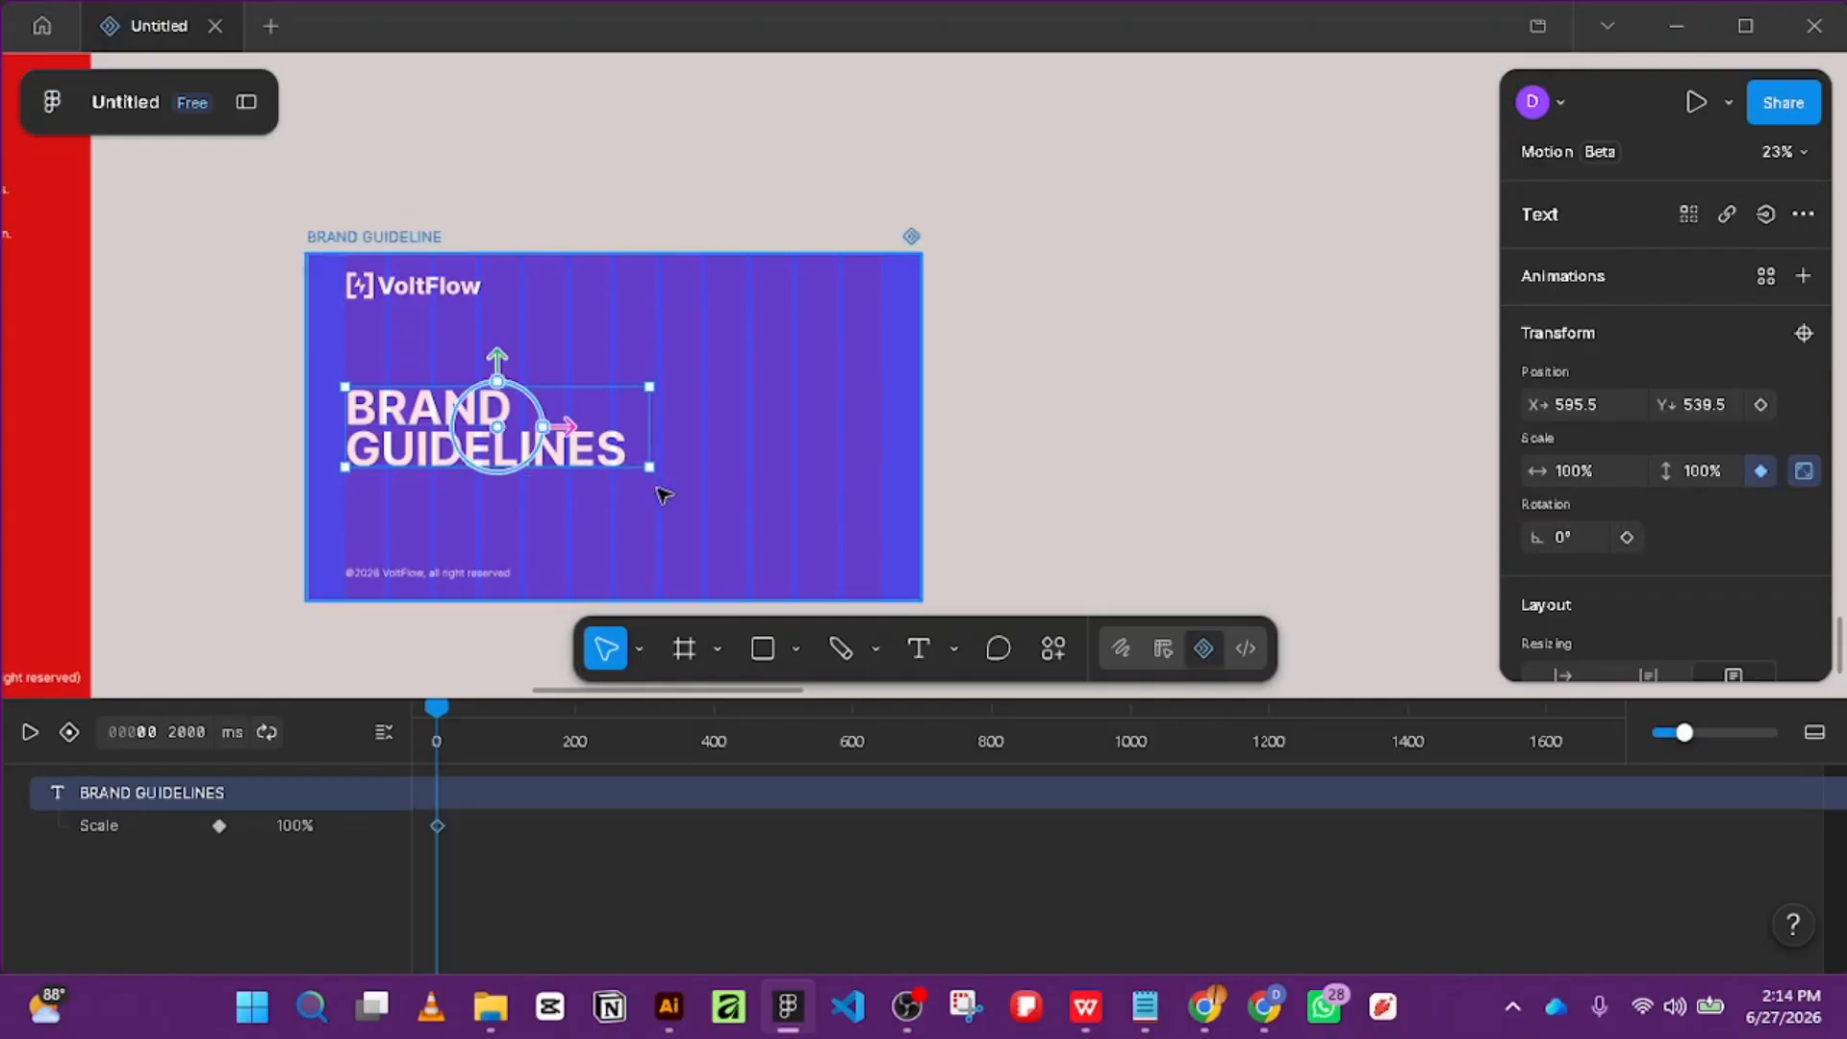
{"action": "left_click_drag", "start_coordinate": [438, 709], "coordinate": [718, 742]}
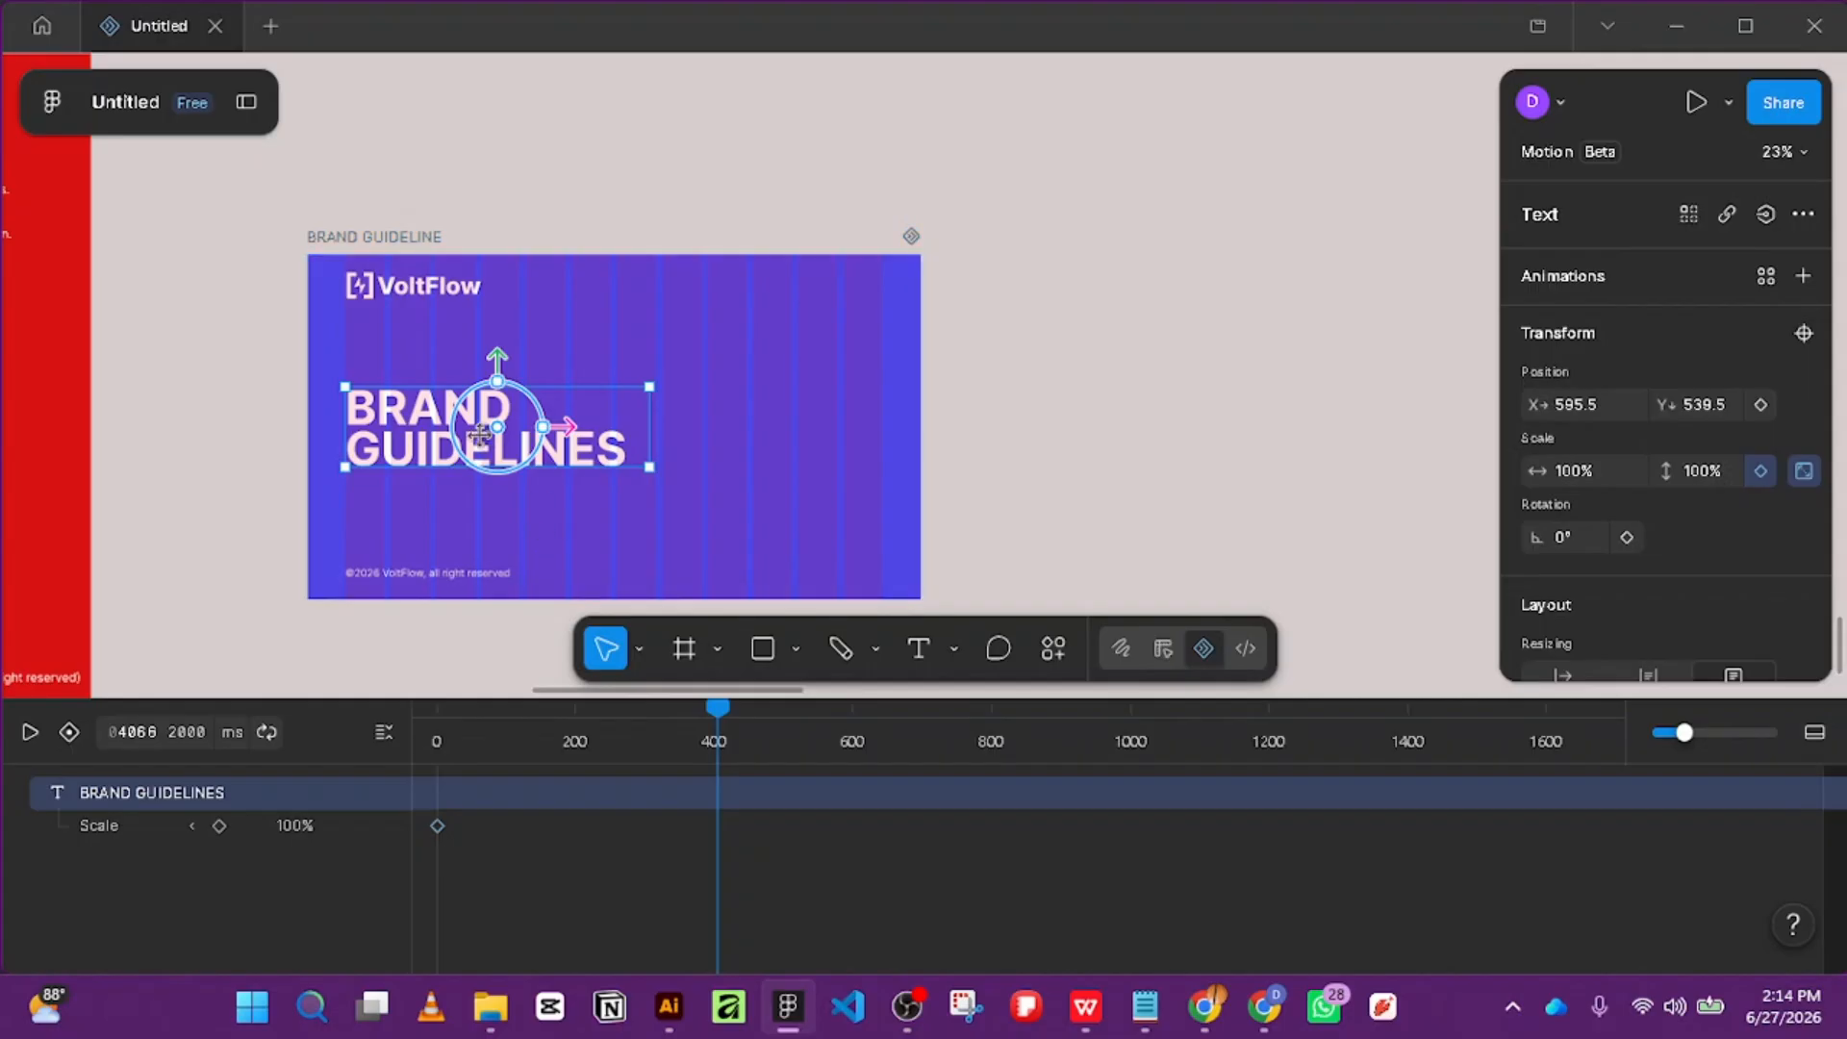
{"action": "left_click_drag", "start_coordinate": [498, 387], "coordinate": [501, 473]}
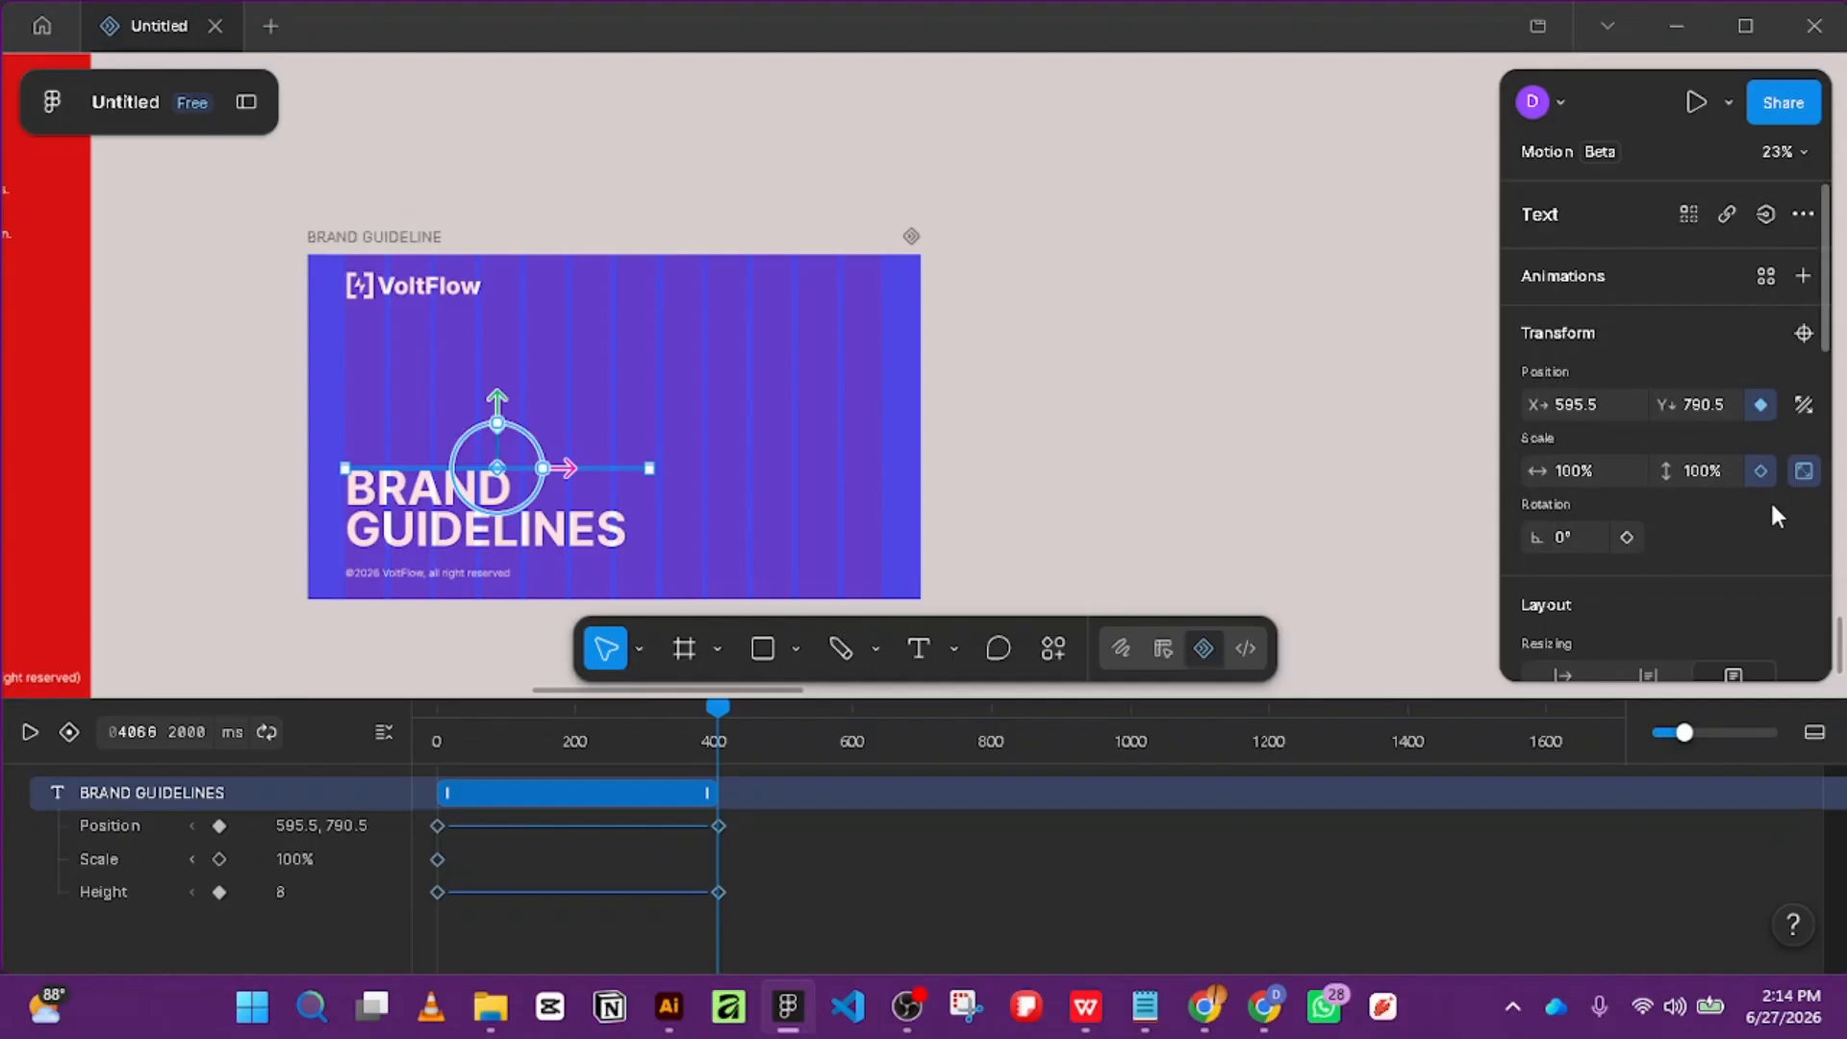
{"action": "left_click_drag", "start_coordinate": [720, 718], "coordinate": [392, 723]}
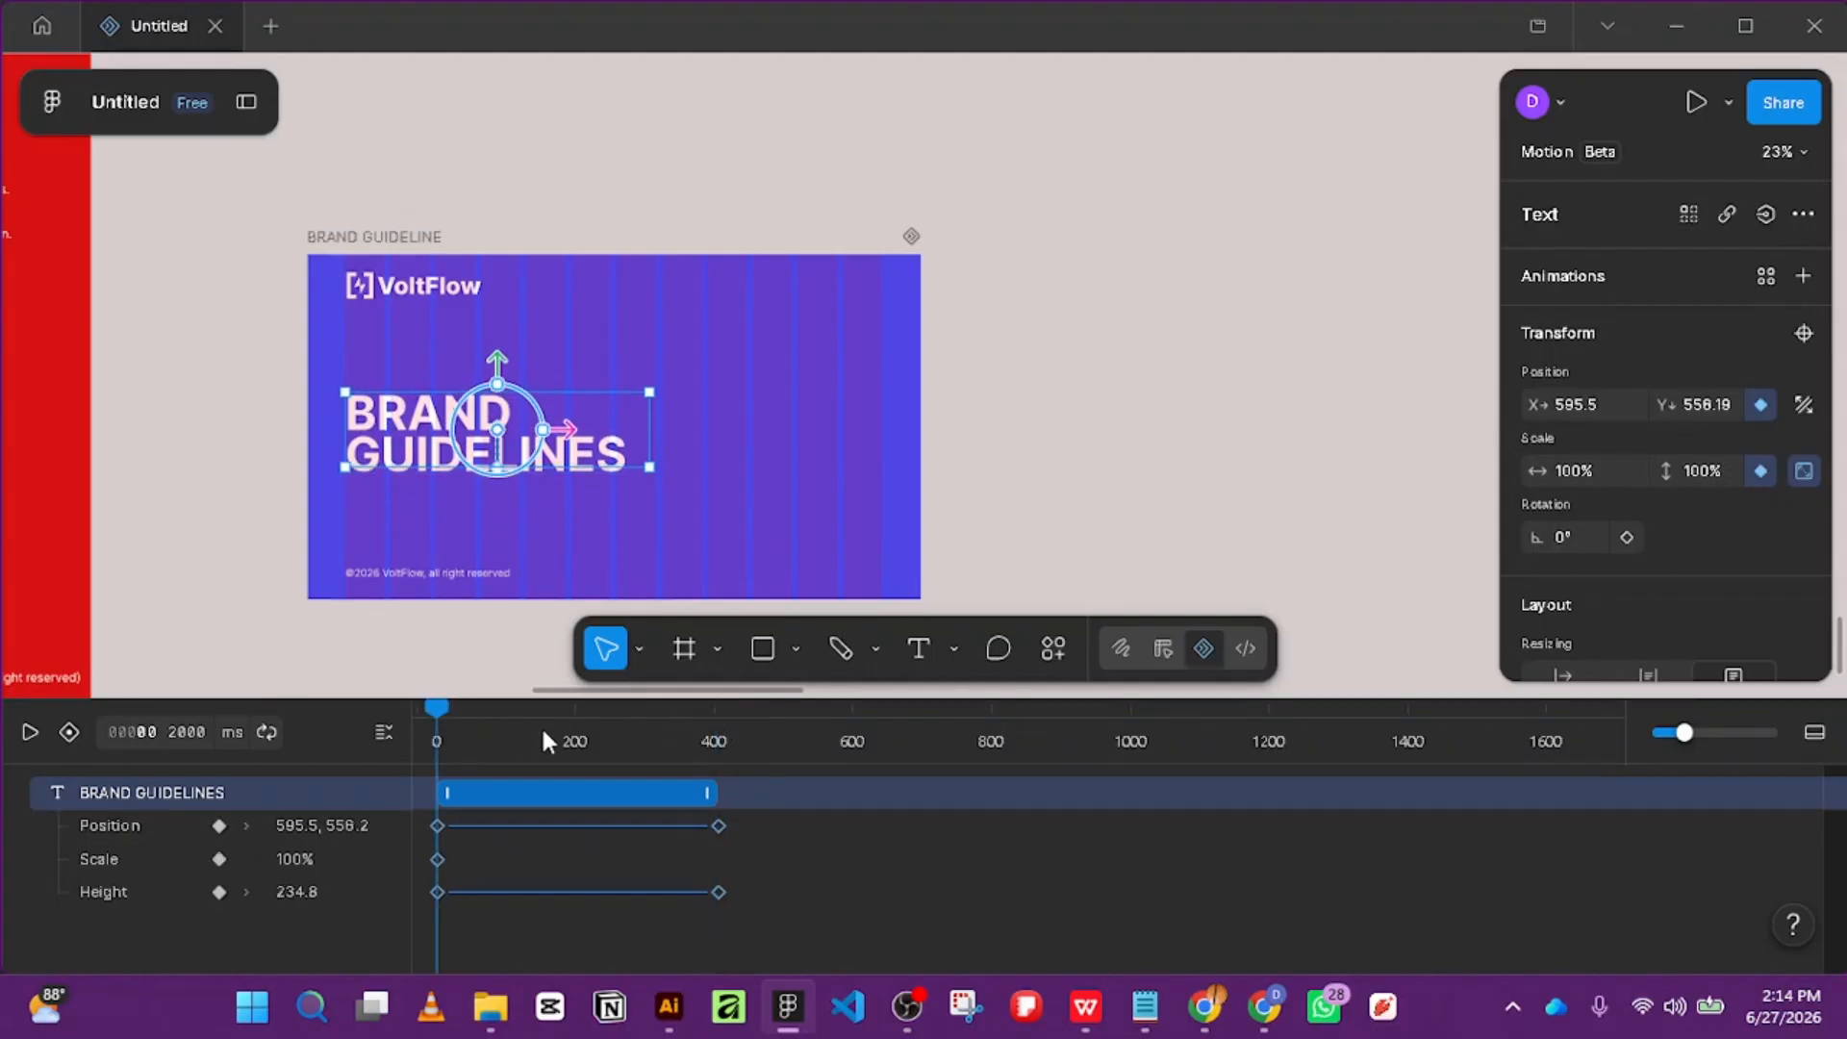
{"action": "mouse_move", "coordinate": [714, 743]}
{"action": "left_mouse_down"}
{"action": "mouse_move", "coordinate": [752, 743]}
{"action": "mouse_move", "coordinate": [718, 737]}
{"action": "left_mouse_up"}
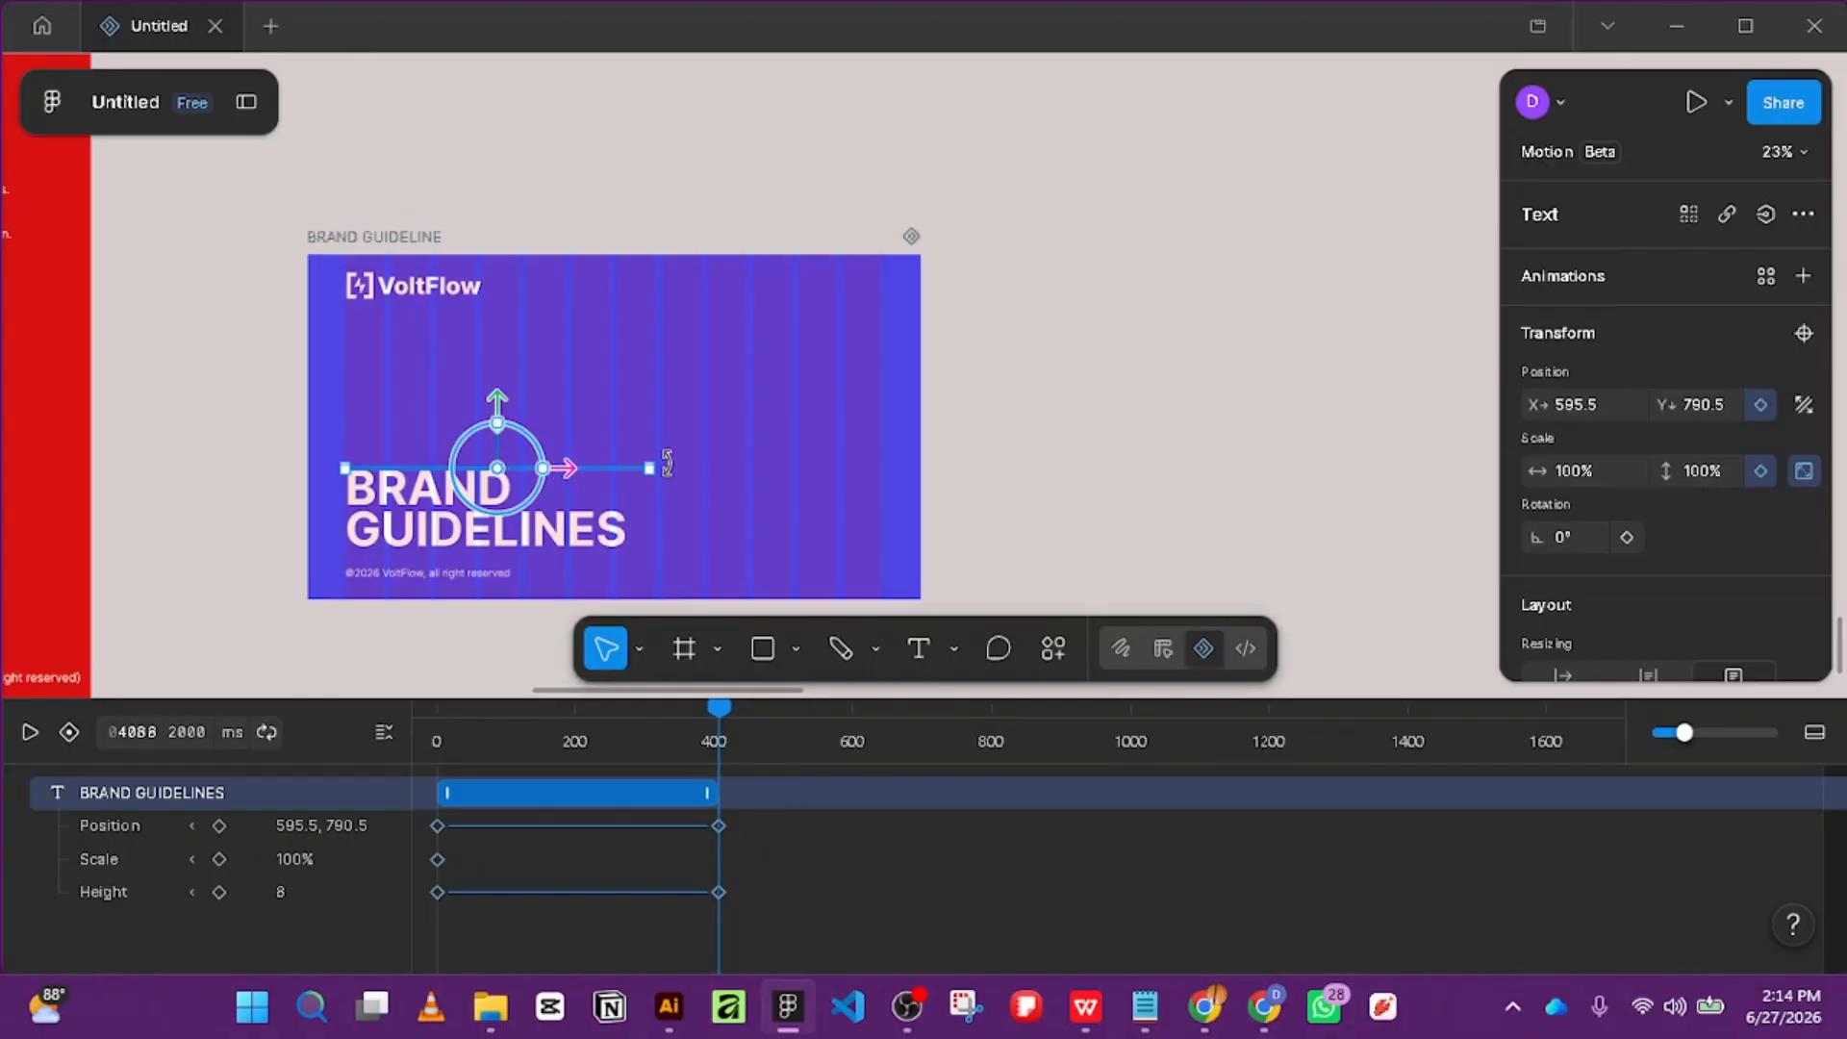
{"action": "key", "text": "ctrl+z"}
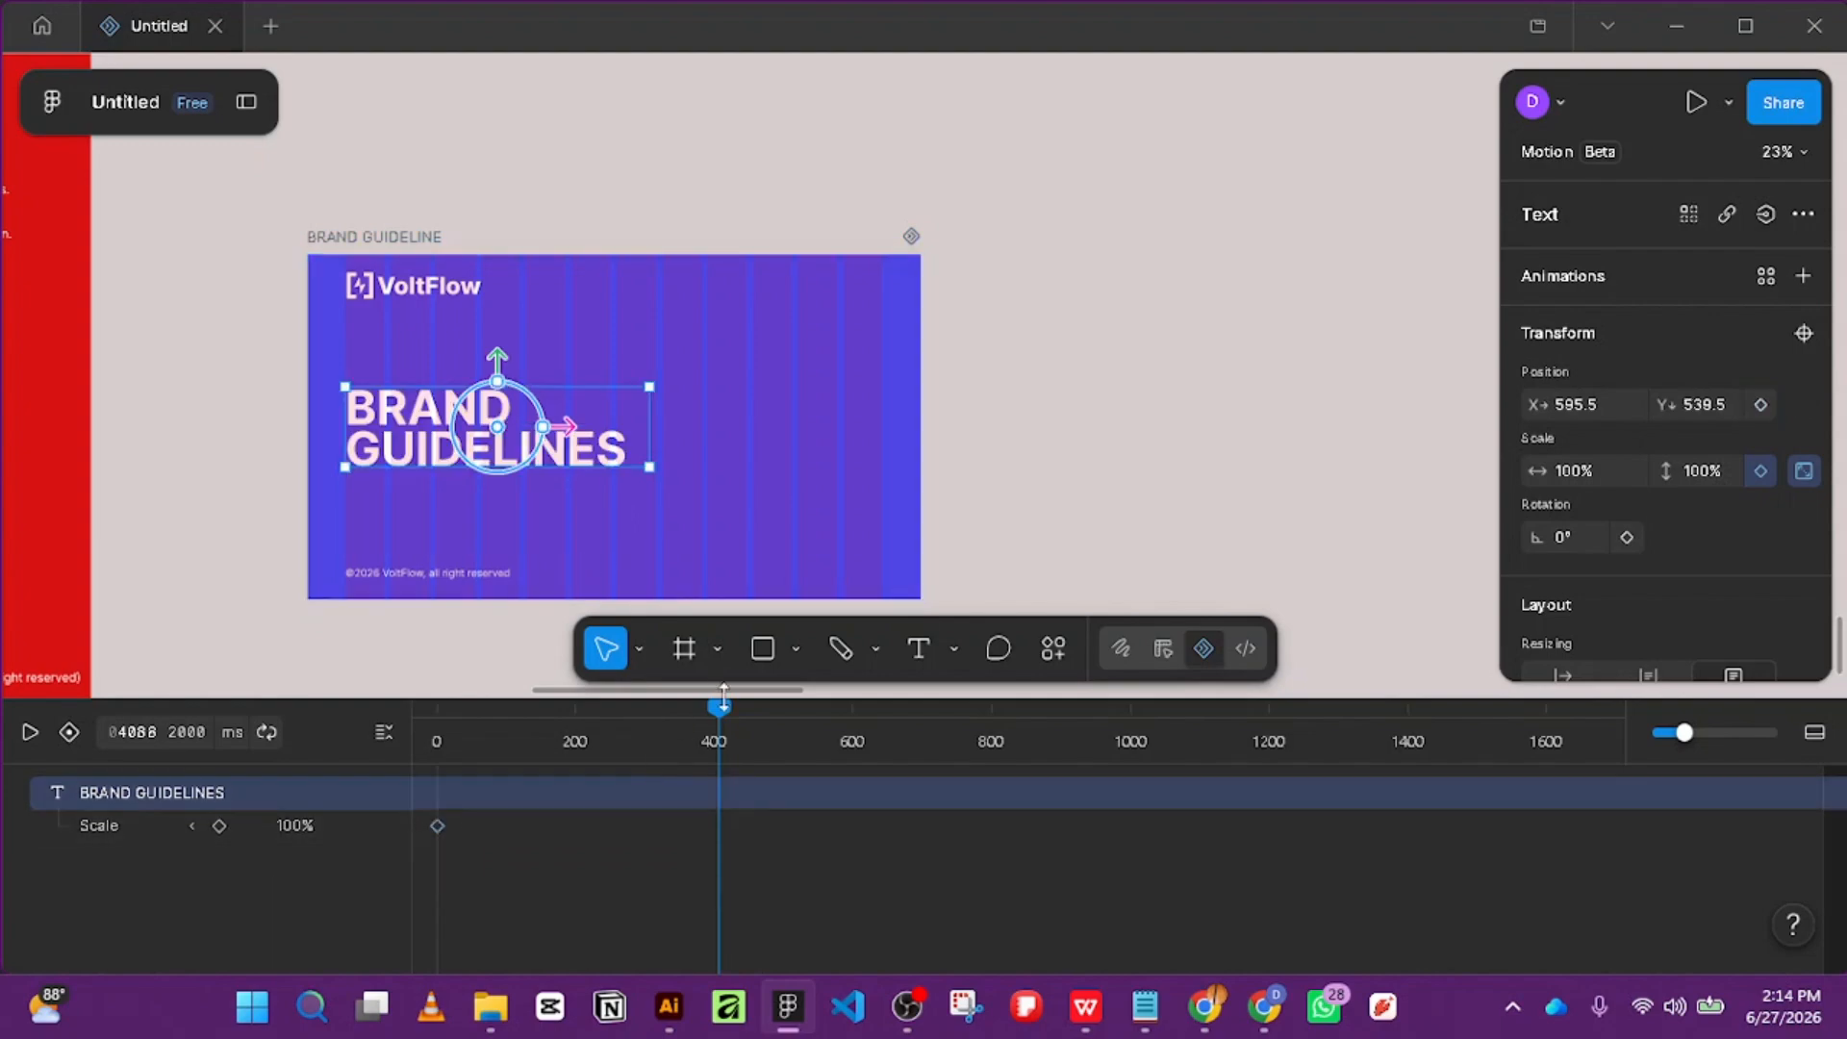
Scrub through the timeline, undo the title's scale keyframe, and return the playhead to 0 ms.
{"action": "left_click", "coordinate": [588, 739]}
{"action": "left_click_drag", "start_coordinate": [517, 717], "coordinate": [730, 742]}
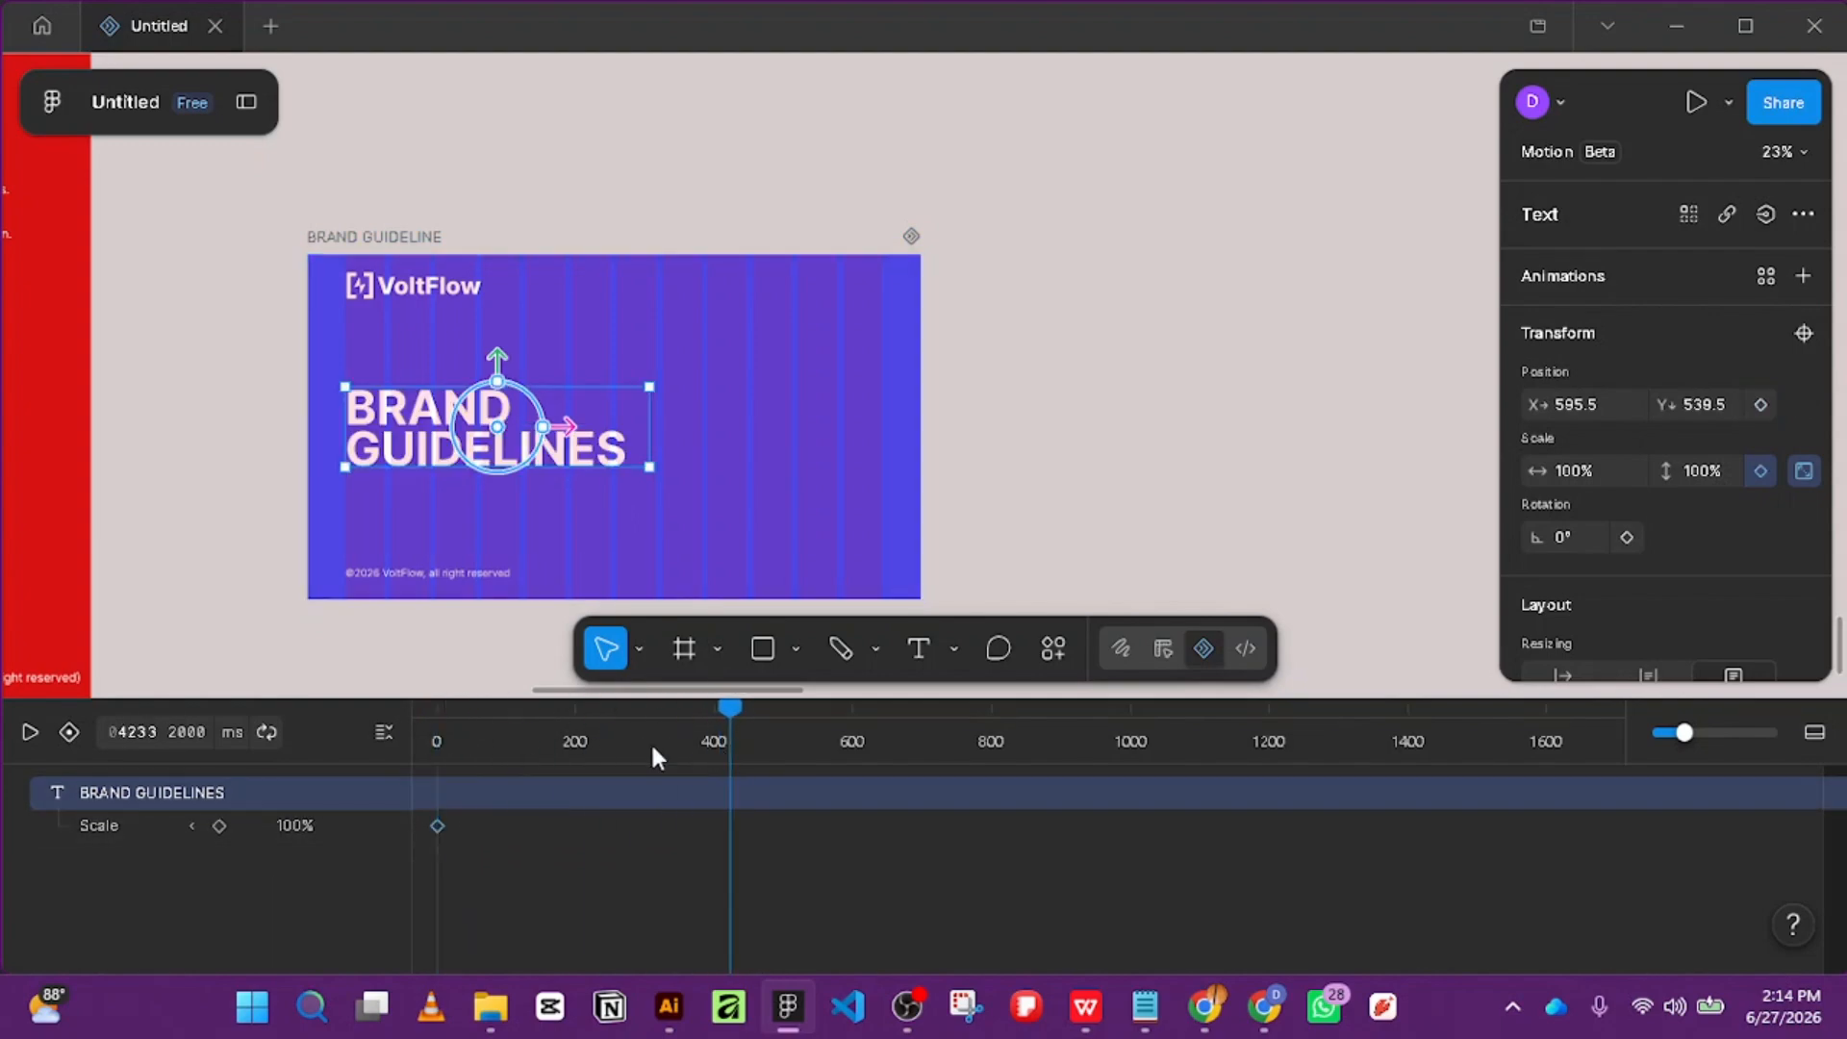
{"action": "key", "text": "ctrl+z"}
{"action": "key", "text": "ctrl+z"}
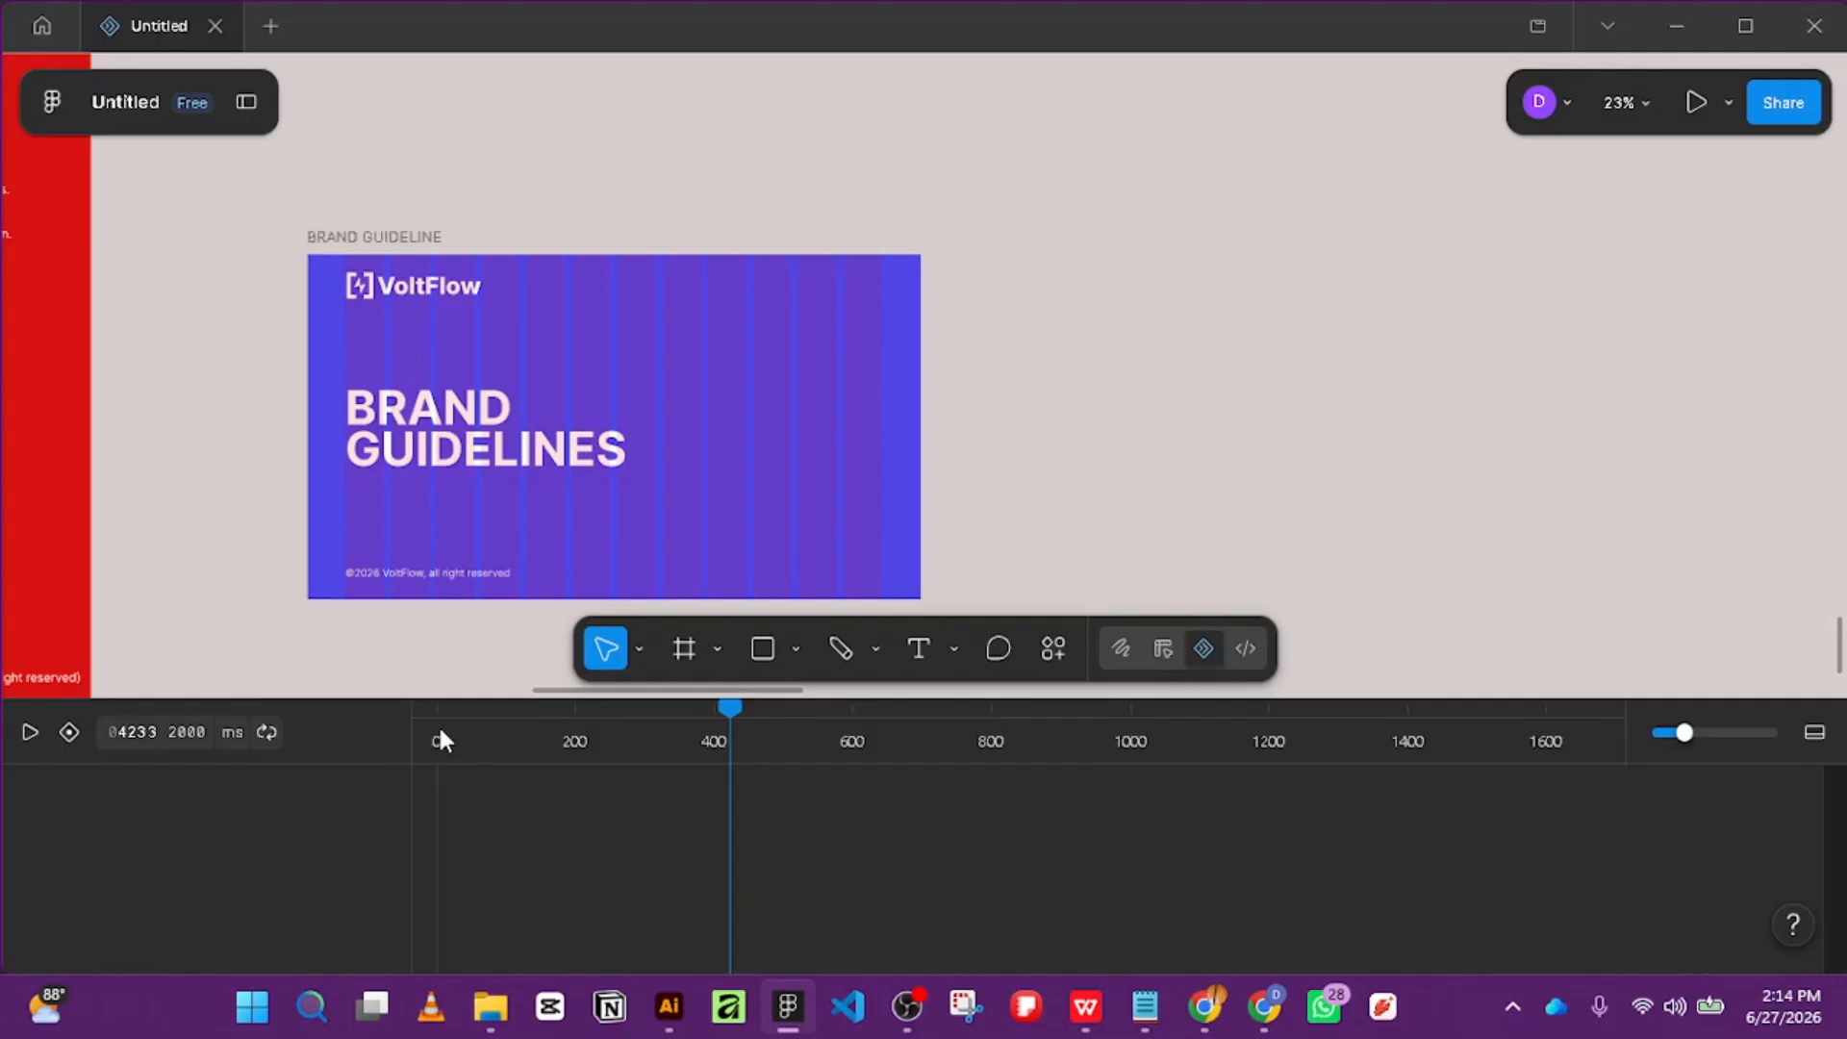
{"action": "left_click_drag", "start_coordinate": [718, 720], "coordinate": [337, 717]}
Select the BRAND GUIDELINES title and review its properties from transform and layout down to fill, stroke and effects.
{"action": "left_click", "coordinate": [429, 442]}
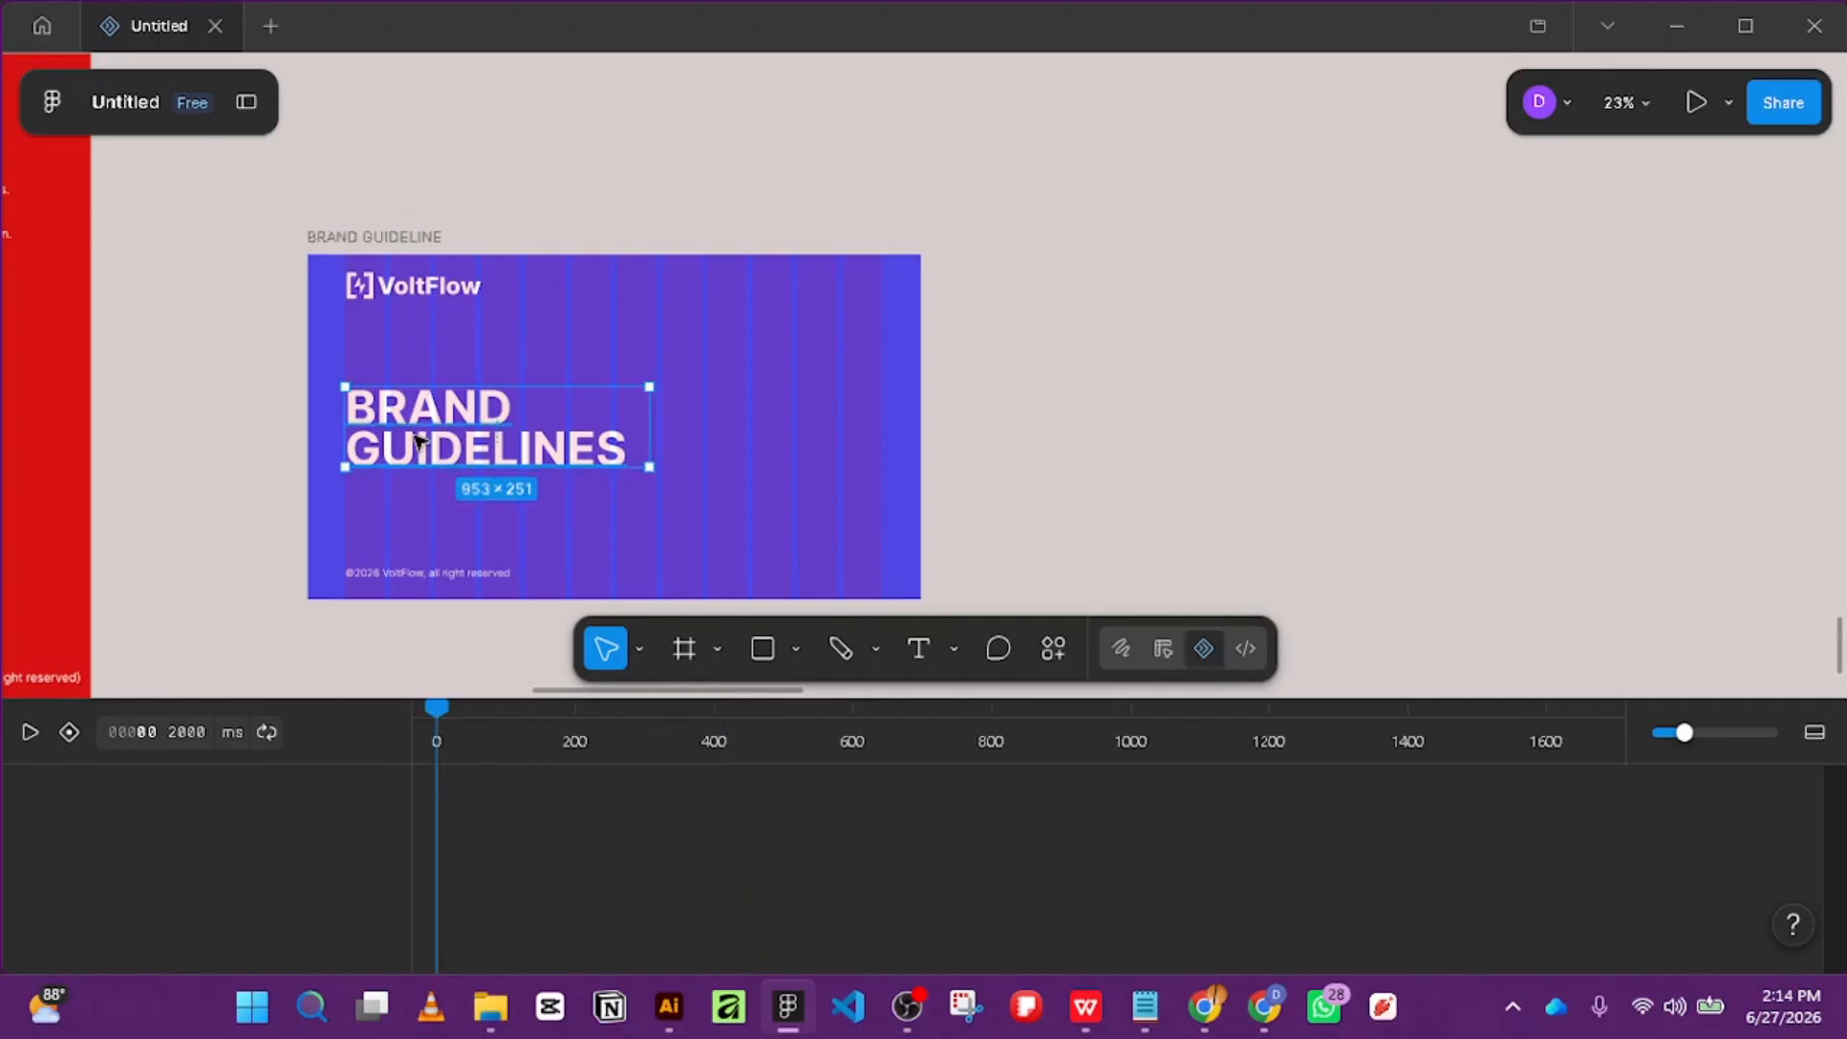
{"action": "scroll", "coordinate": [1641, 596], "scroll_direction": "down", "scroll_amount": 2}
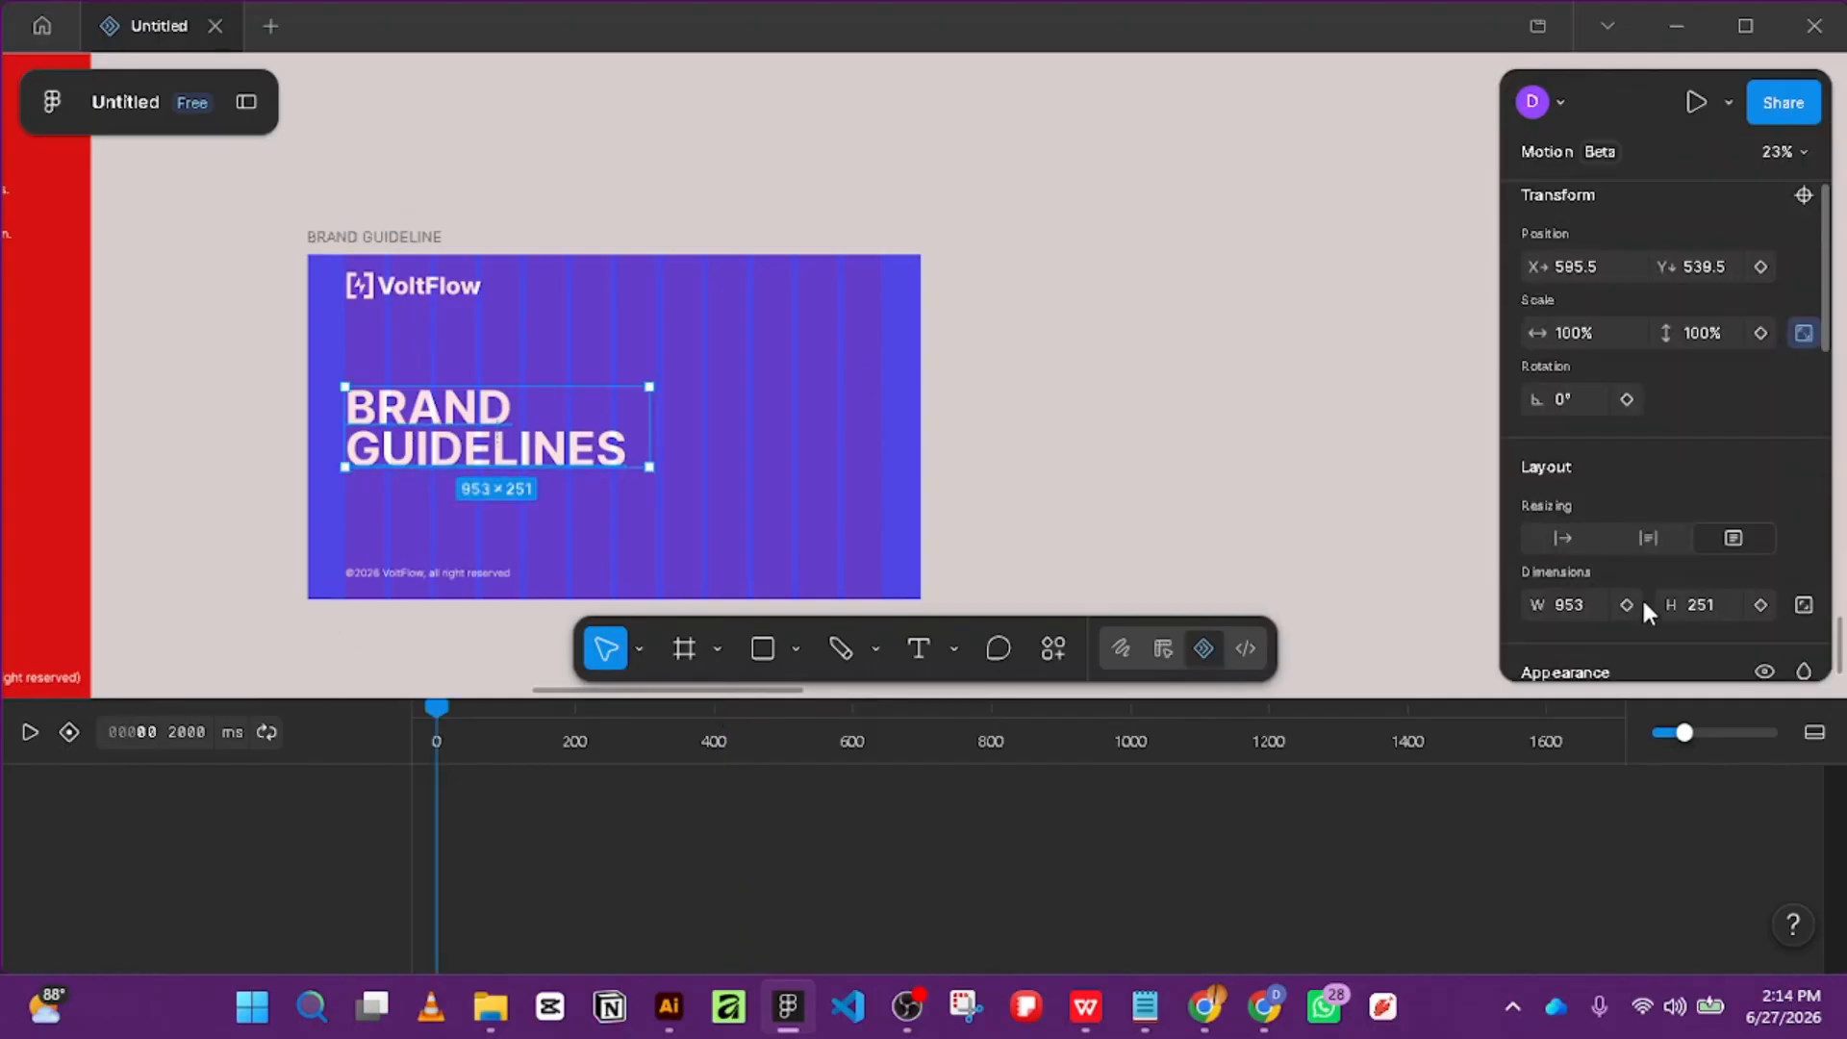
{"action": "scroll", "coordinate": [1633, 552], "scroll_direction": "down", "scroll_amount": 3}
{"action": "scroll", "coordinate": [1627, 534], "scroll_direction": "down", "scroll_amount": 5}
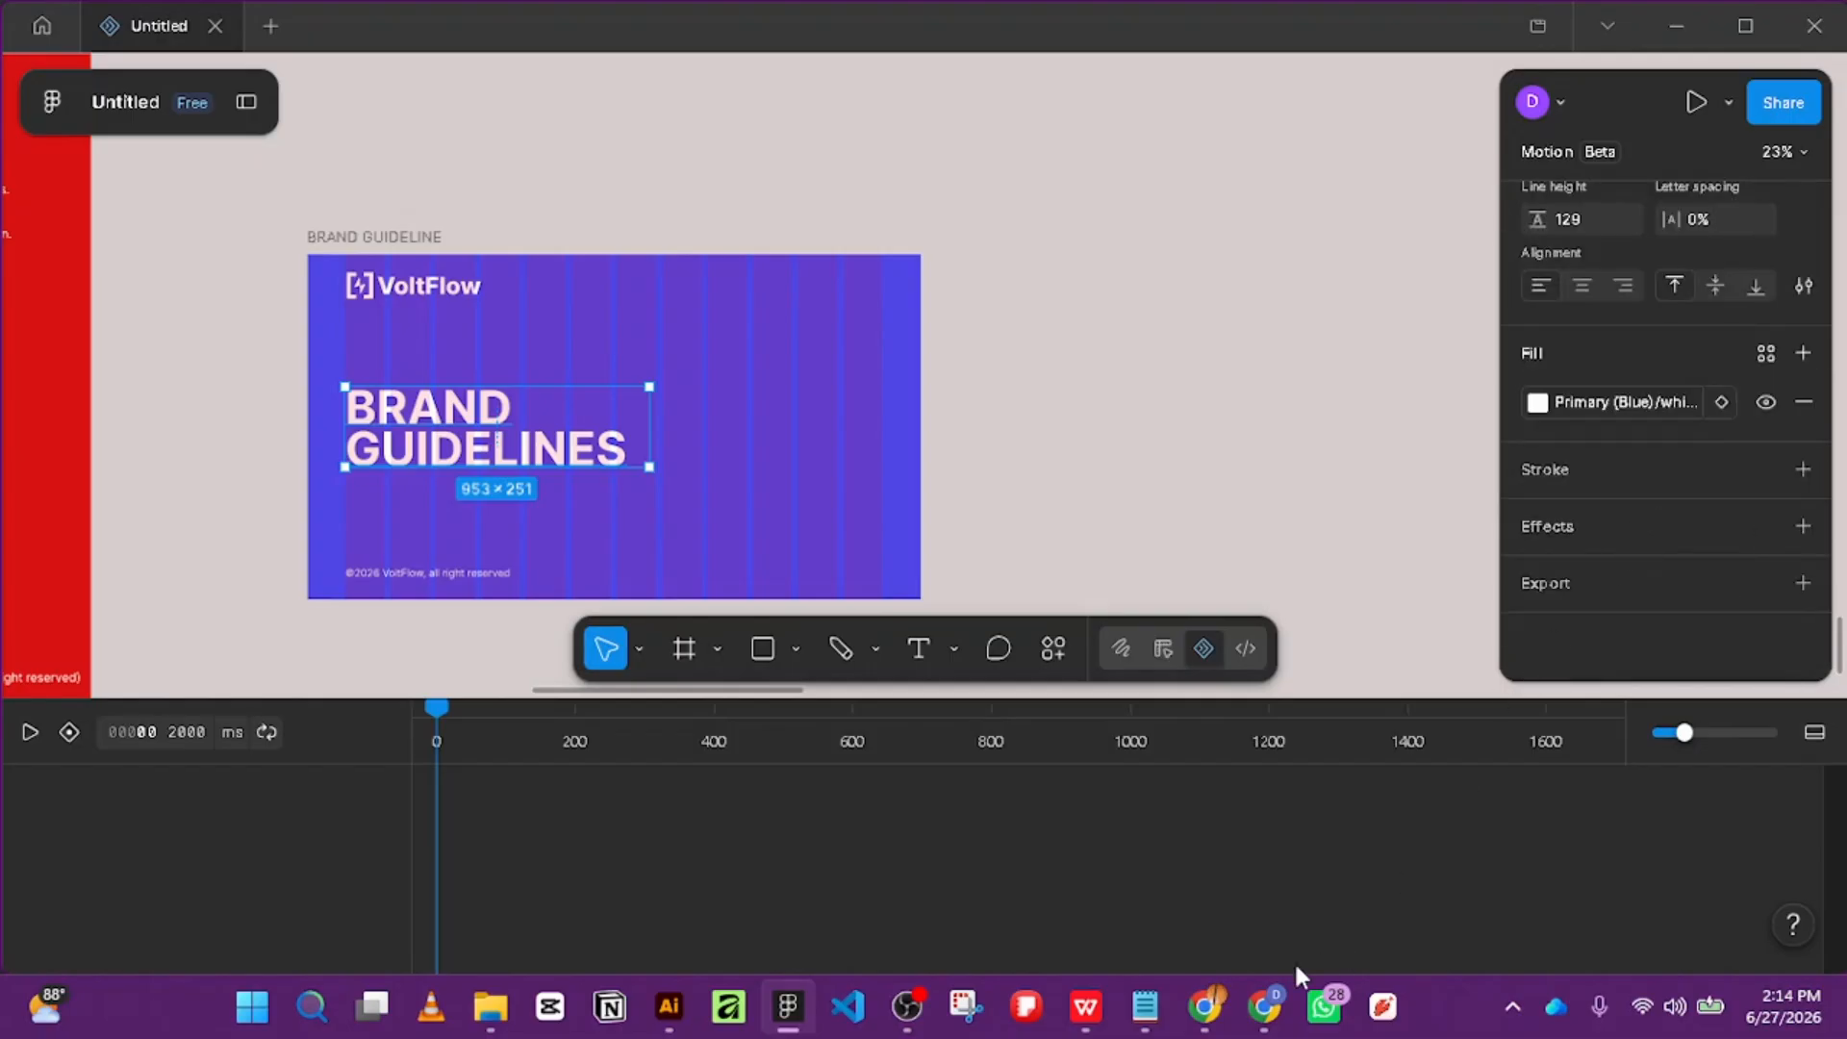
{"action": "left_click", "coordinate": [929, 1027]}
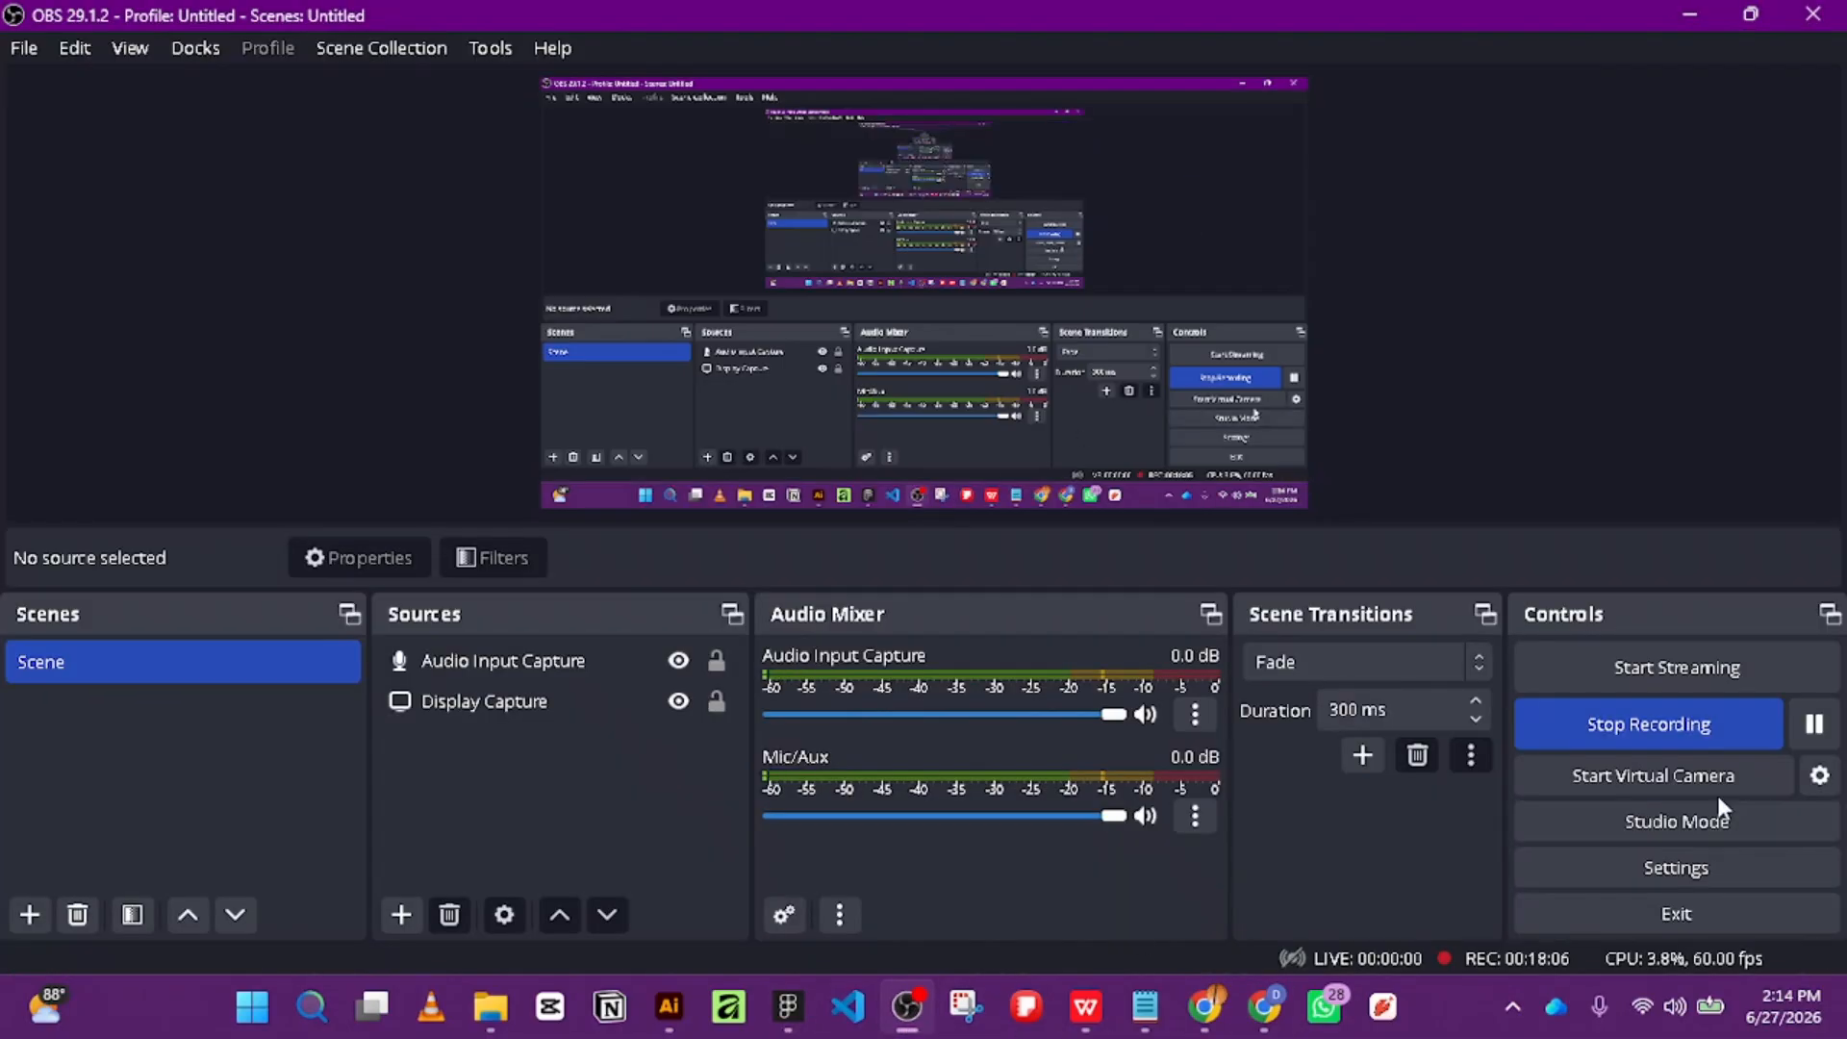
{"action": "left_click", "coordinate": [1814, 724]}
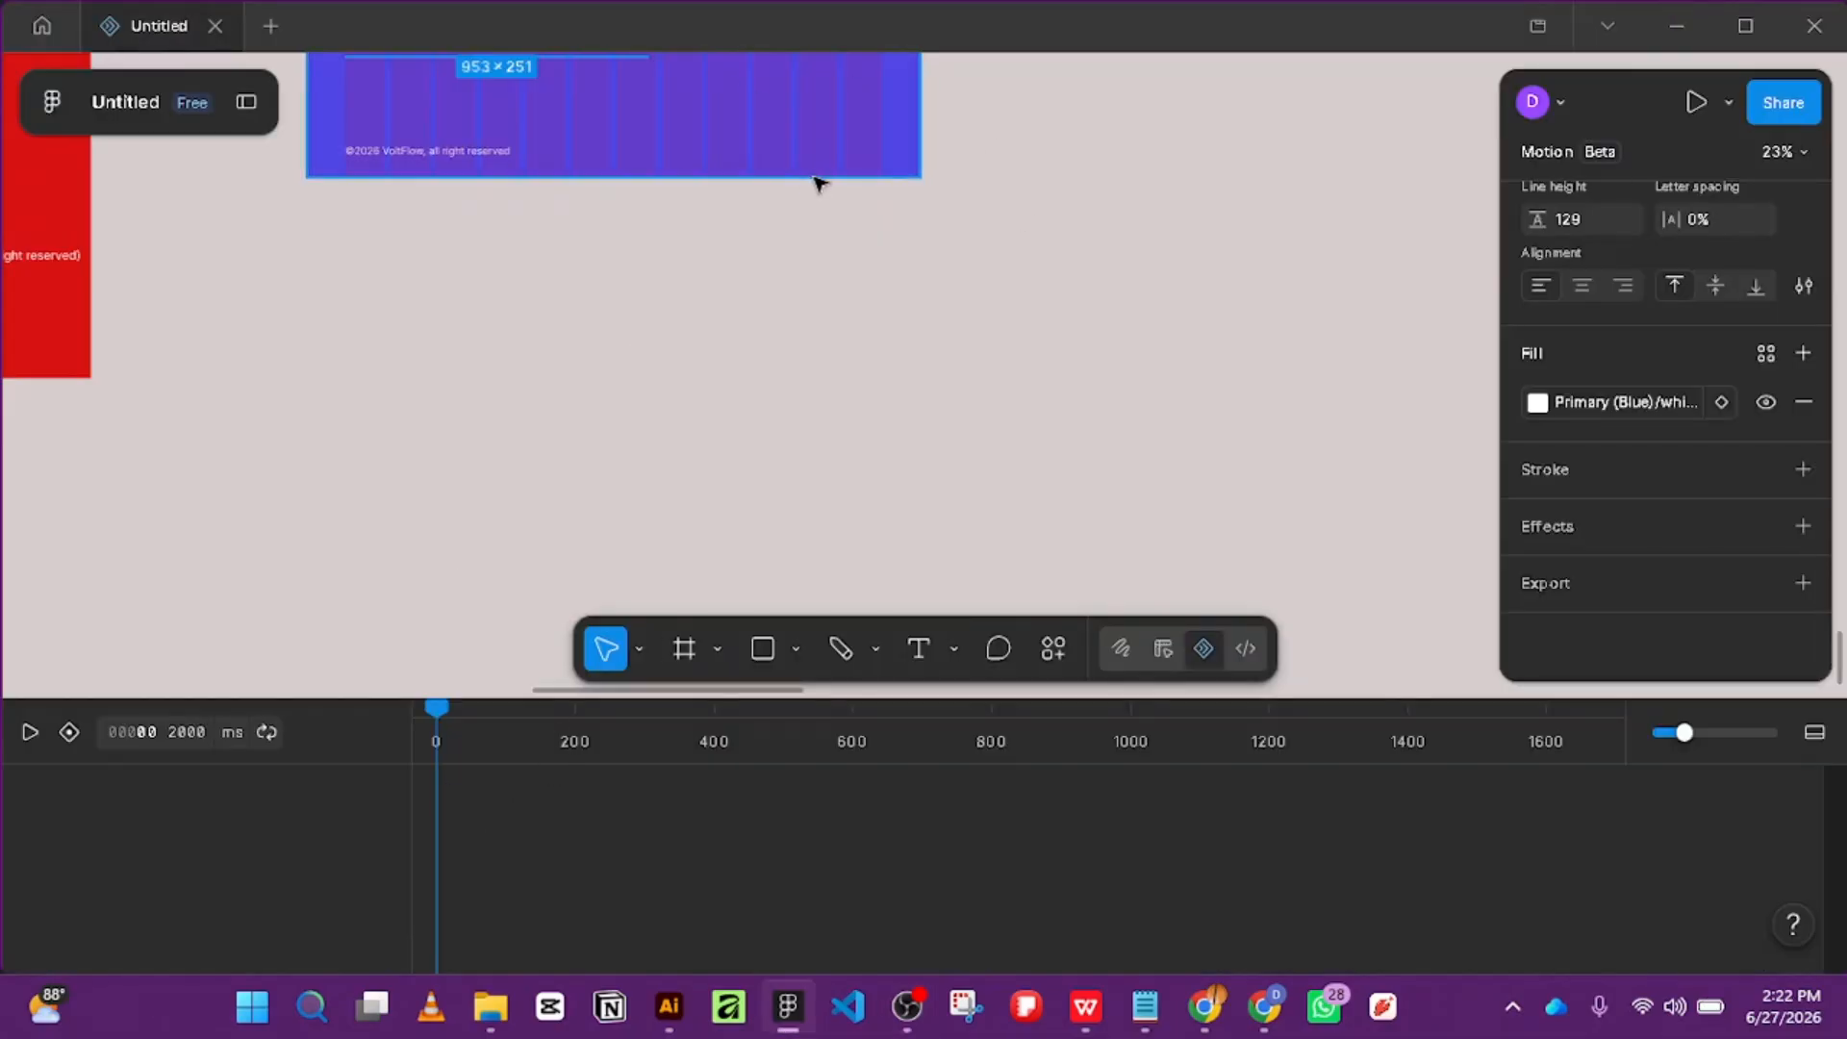
Wrap the BRAND GUIDELINES title in a new frame of its own on the cover.
{"action": "scroll", "coordinate": [680, 247], "scroll_direction": "down", "scroll_amount": 5}
{"action": "scroll", "coordinate": [924, 341], "scroll_direction": "up", "scroll_amount": 6}
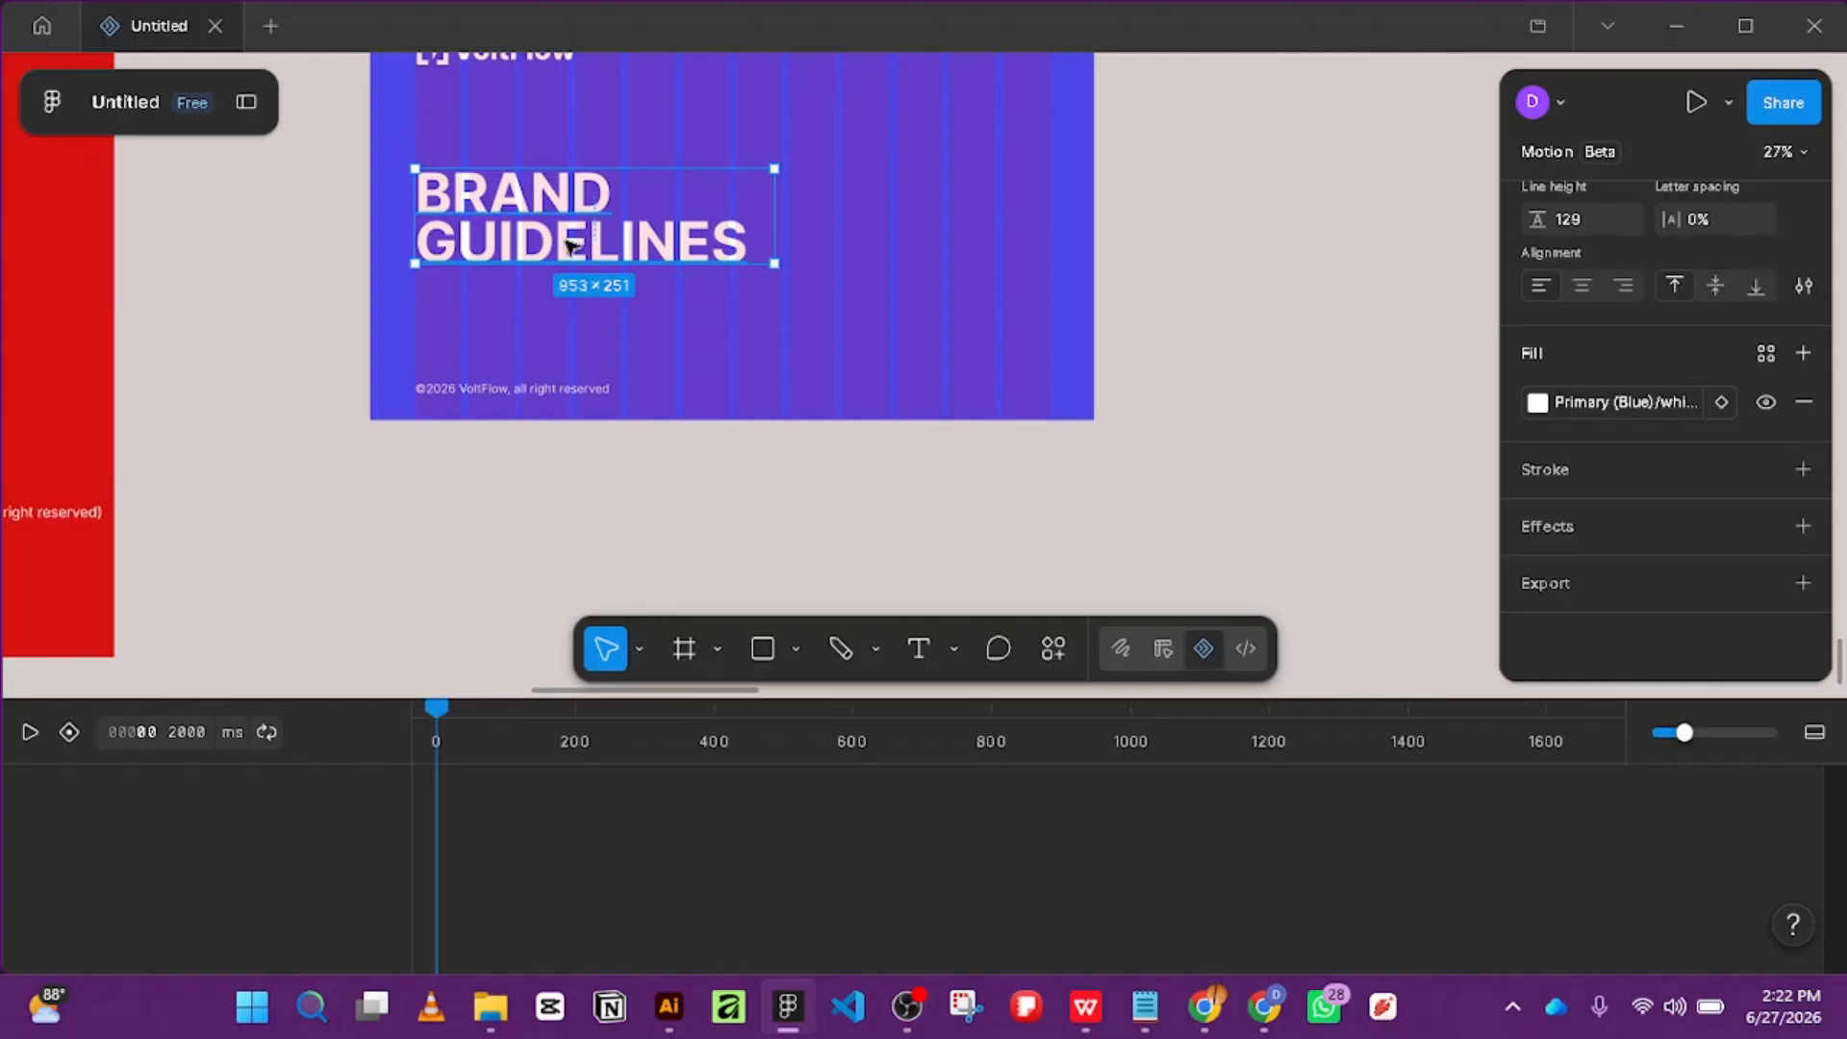
{"action": "left_click", "coordinate": [50, 102]}
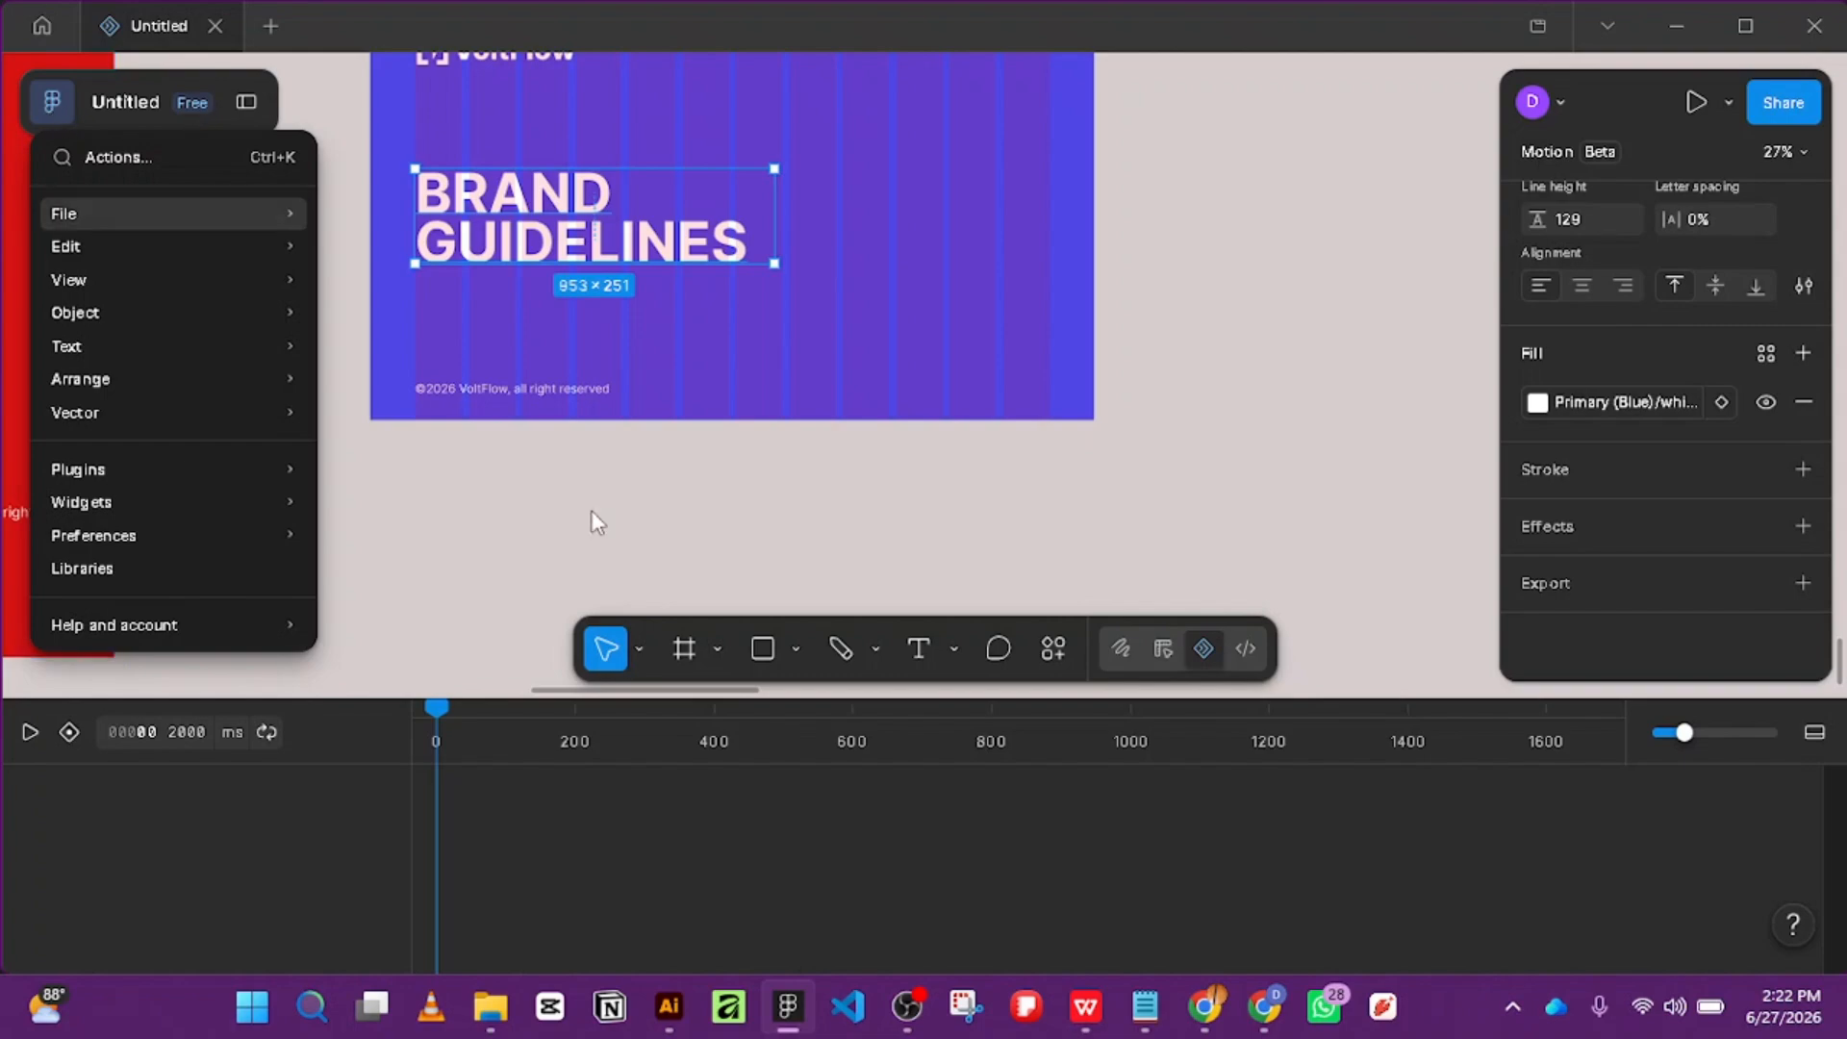
{"action": "right_click", "coordinate": [557, 221]}
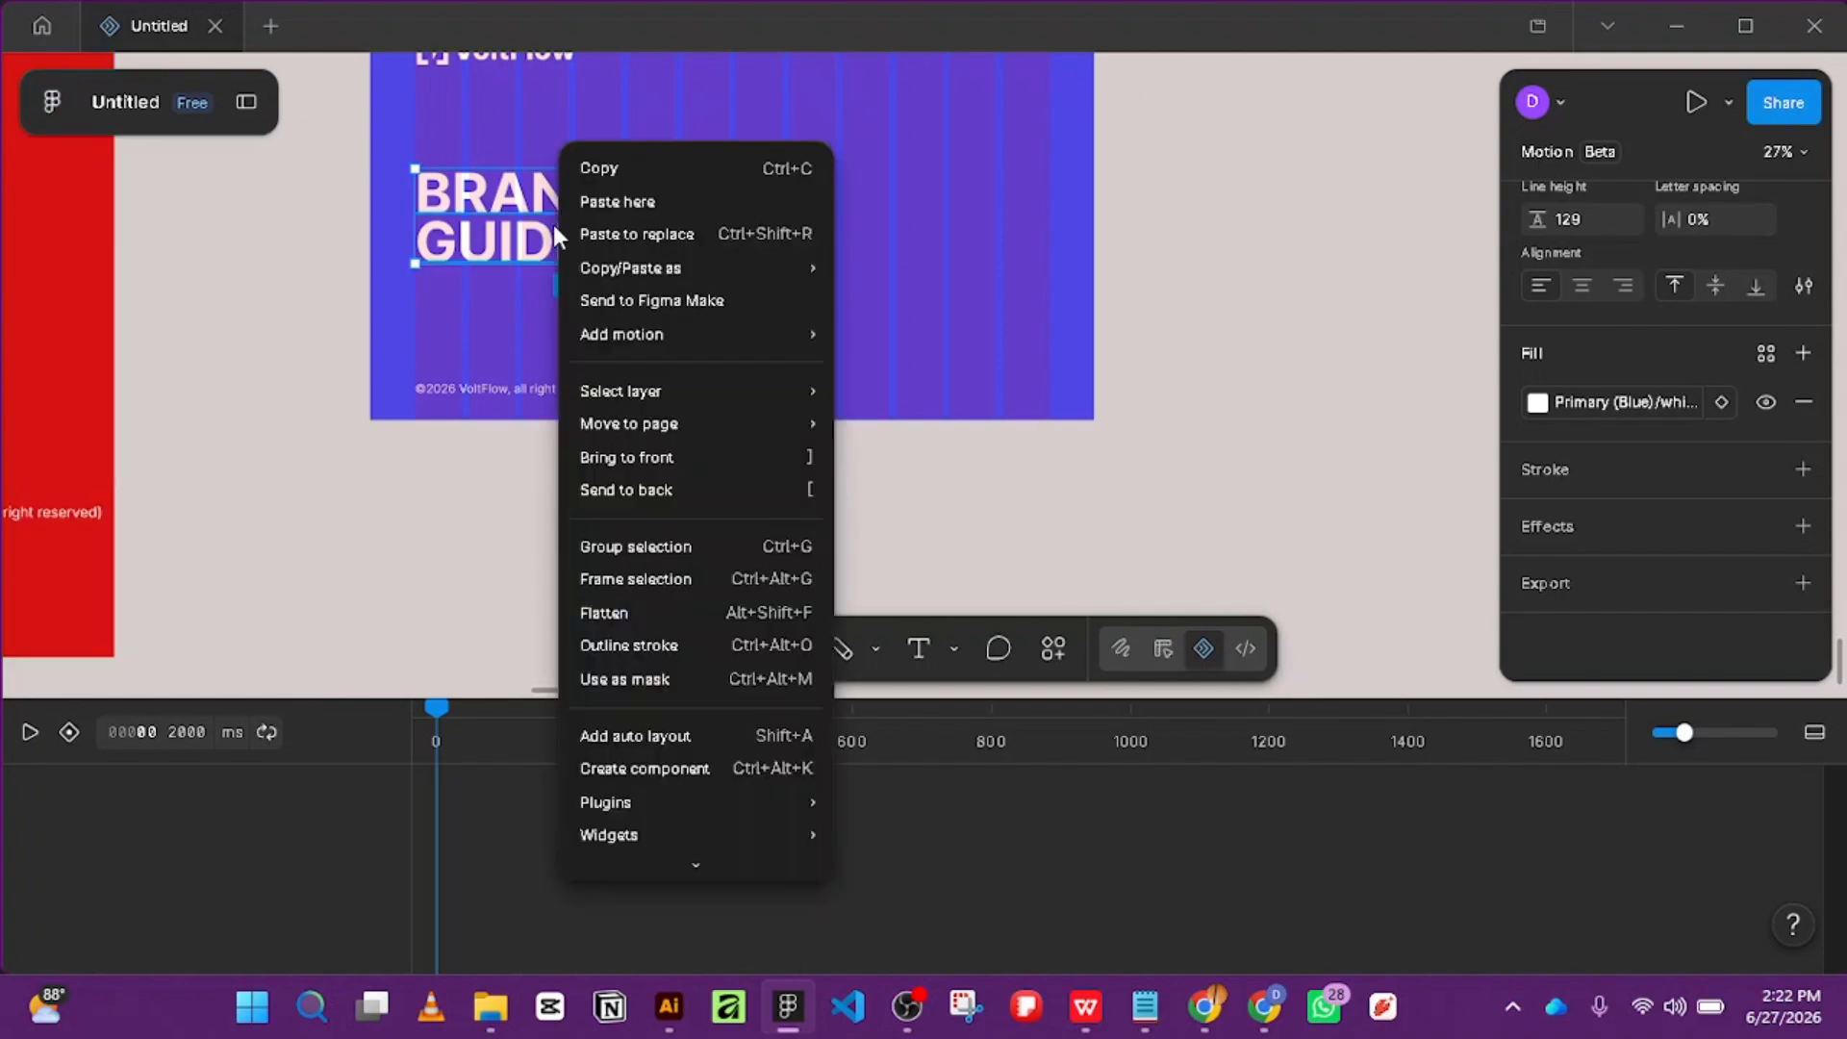
{"action": "left_click", "coordinate": [703, 568]}
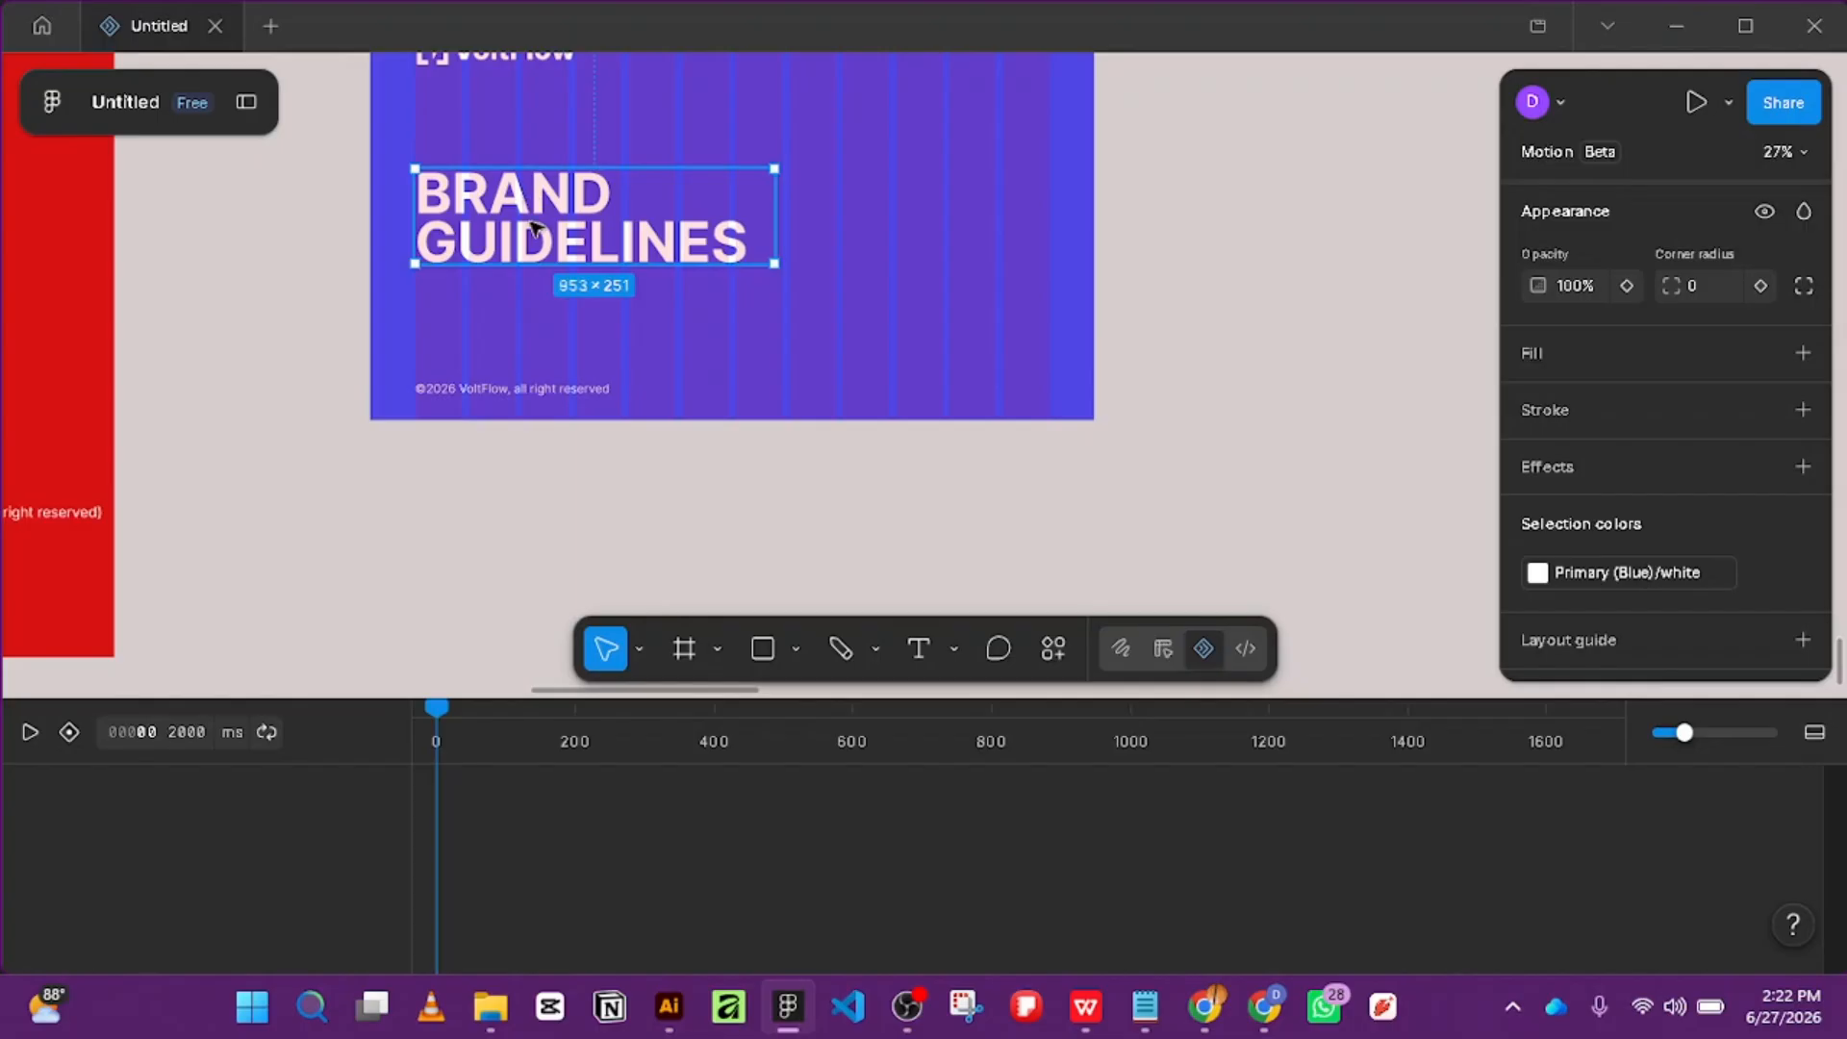
Show the layer list and rename the title's new frame to "Brand Guideline text".
{"action": "left_click", "coordinate": [252, 100]}
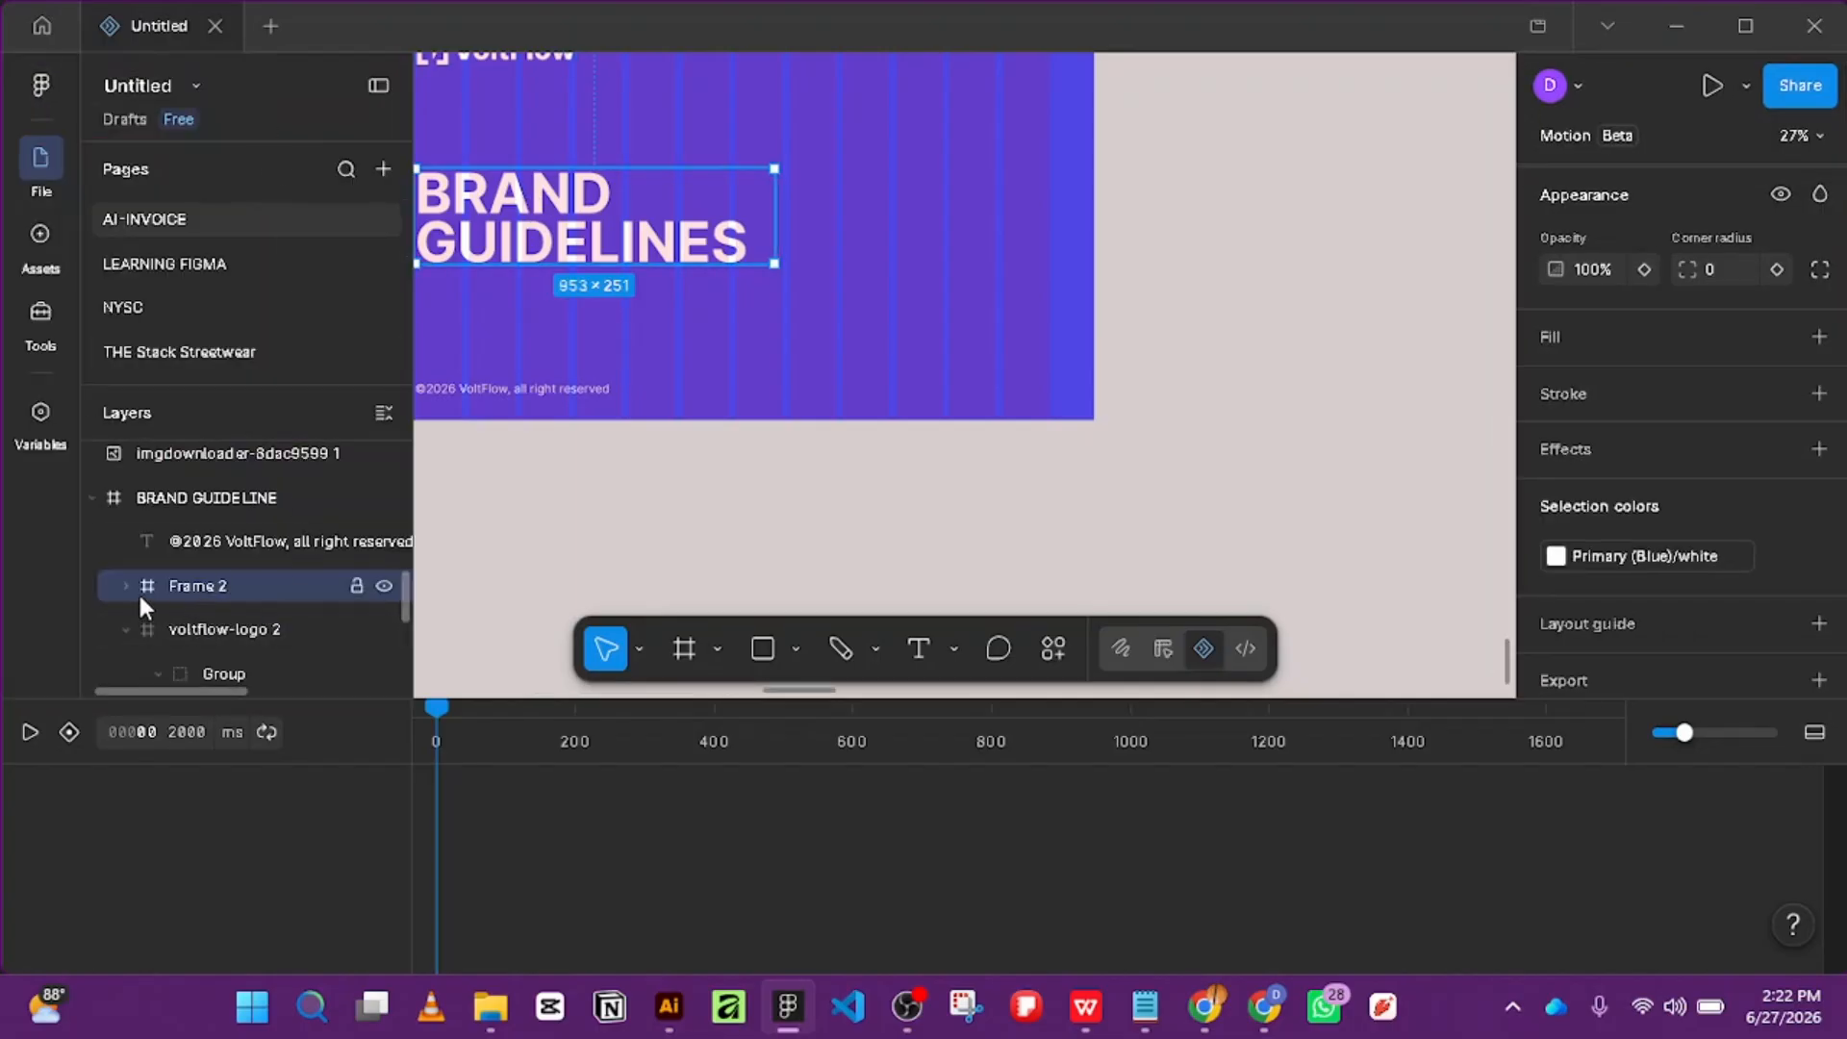
{"action": "double_click", "coordinate": [195, 583]}
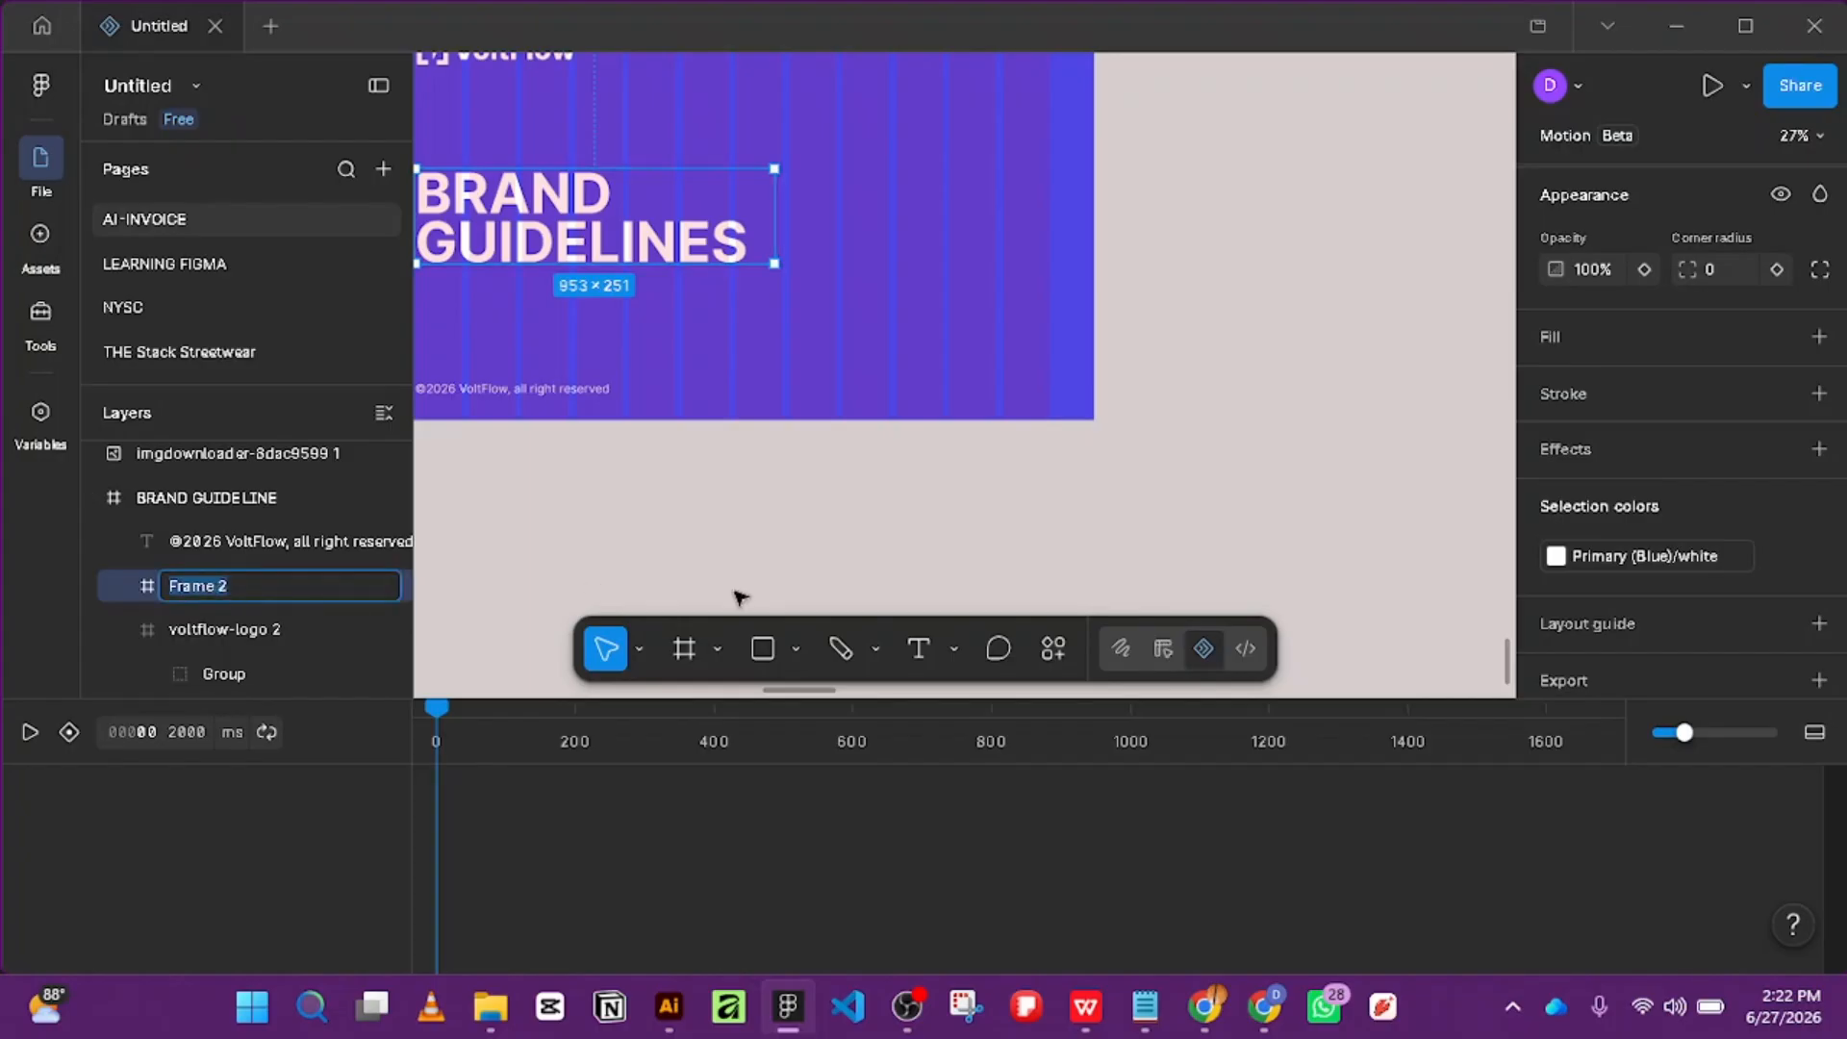
{"action": "type", "text": "Brand Guideline"}
{"action": "key", "text": "Return"}
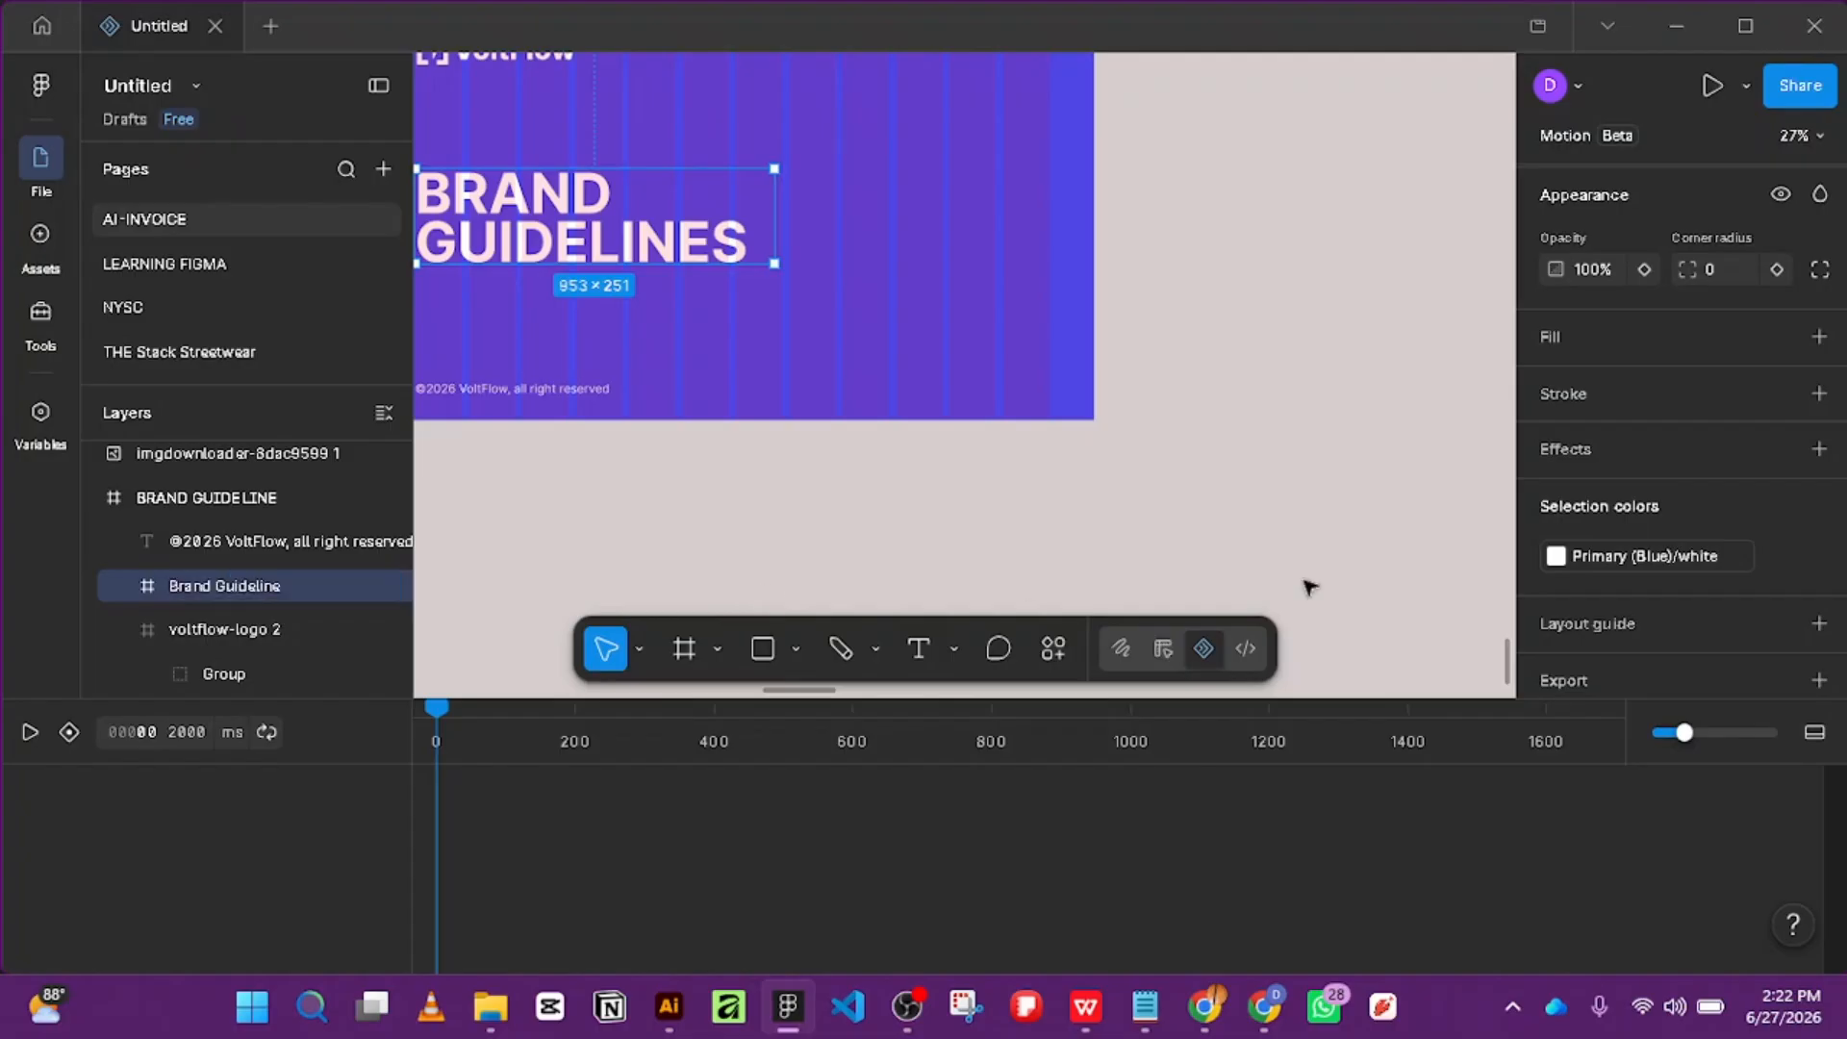
{"action": "double_click", "coordinate": [268, 586]}
{"action": "left_click", "coordinate": [304, 589]}
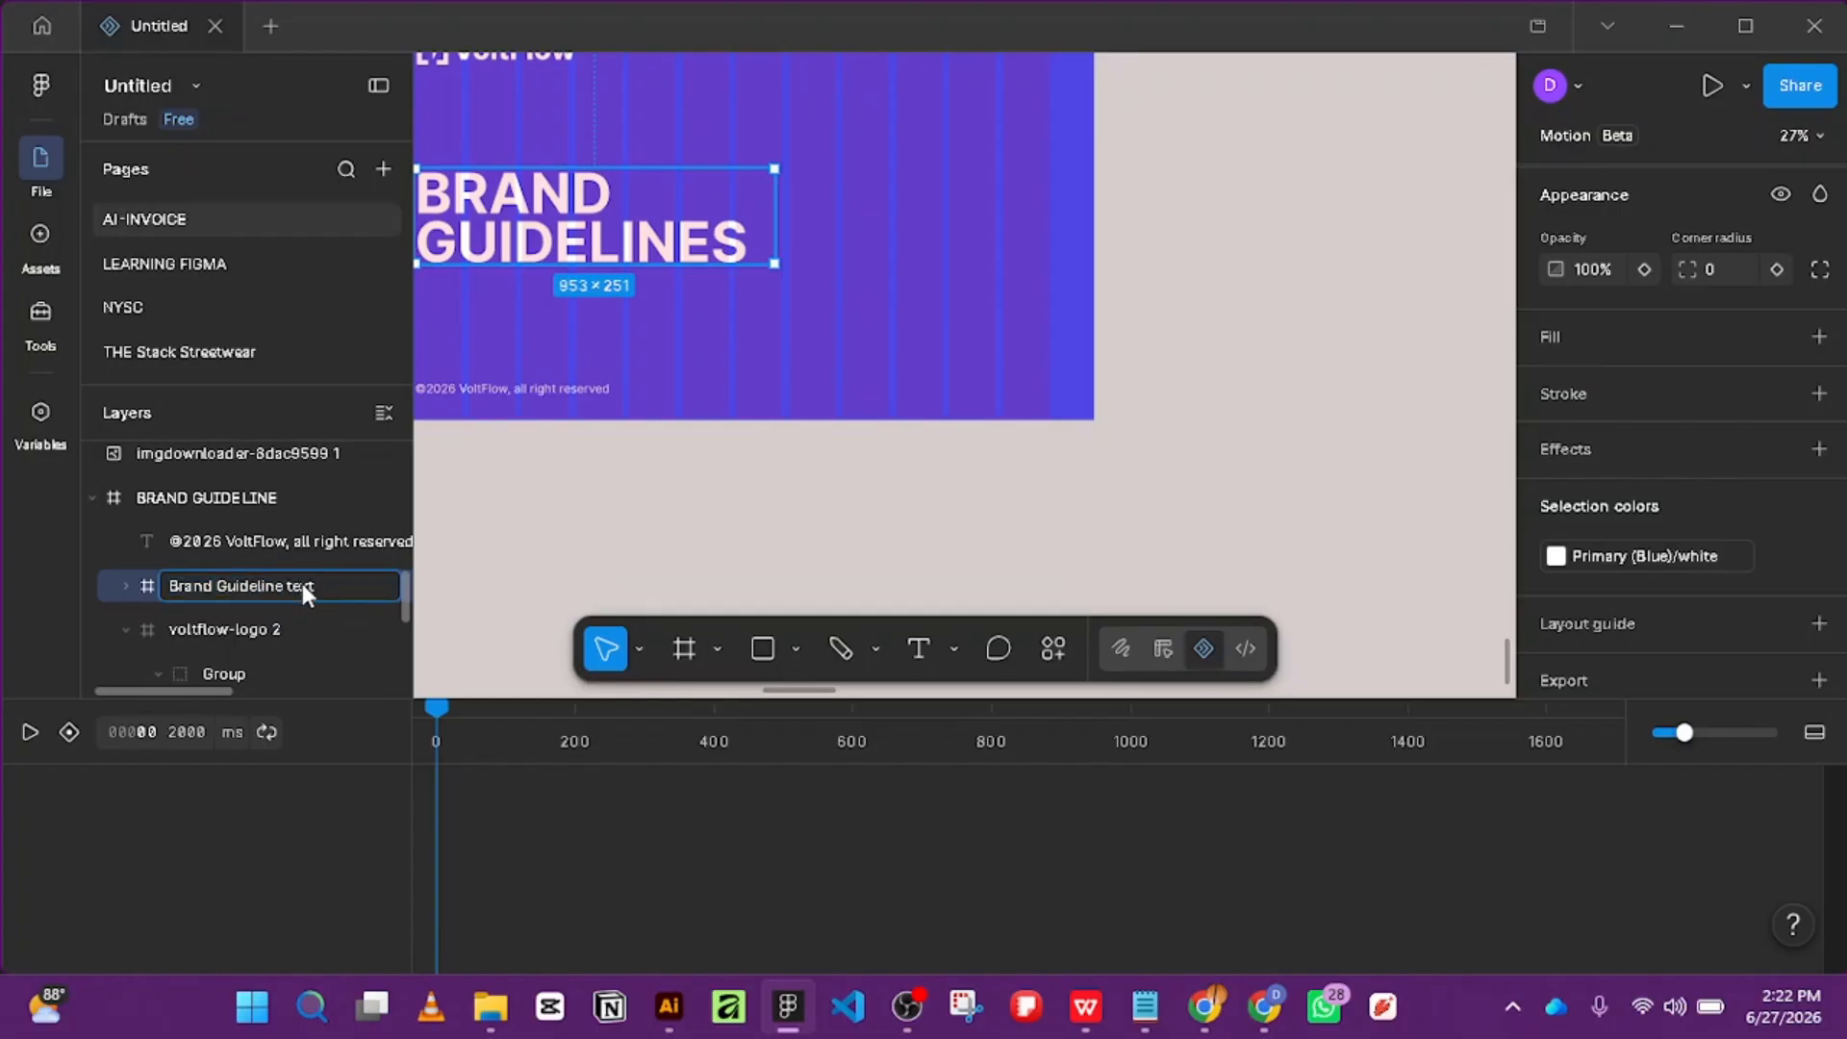
{"action": "key", "text": "Return"}
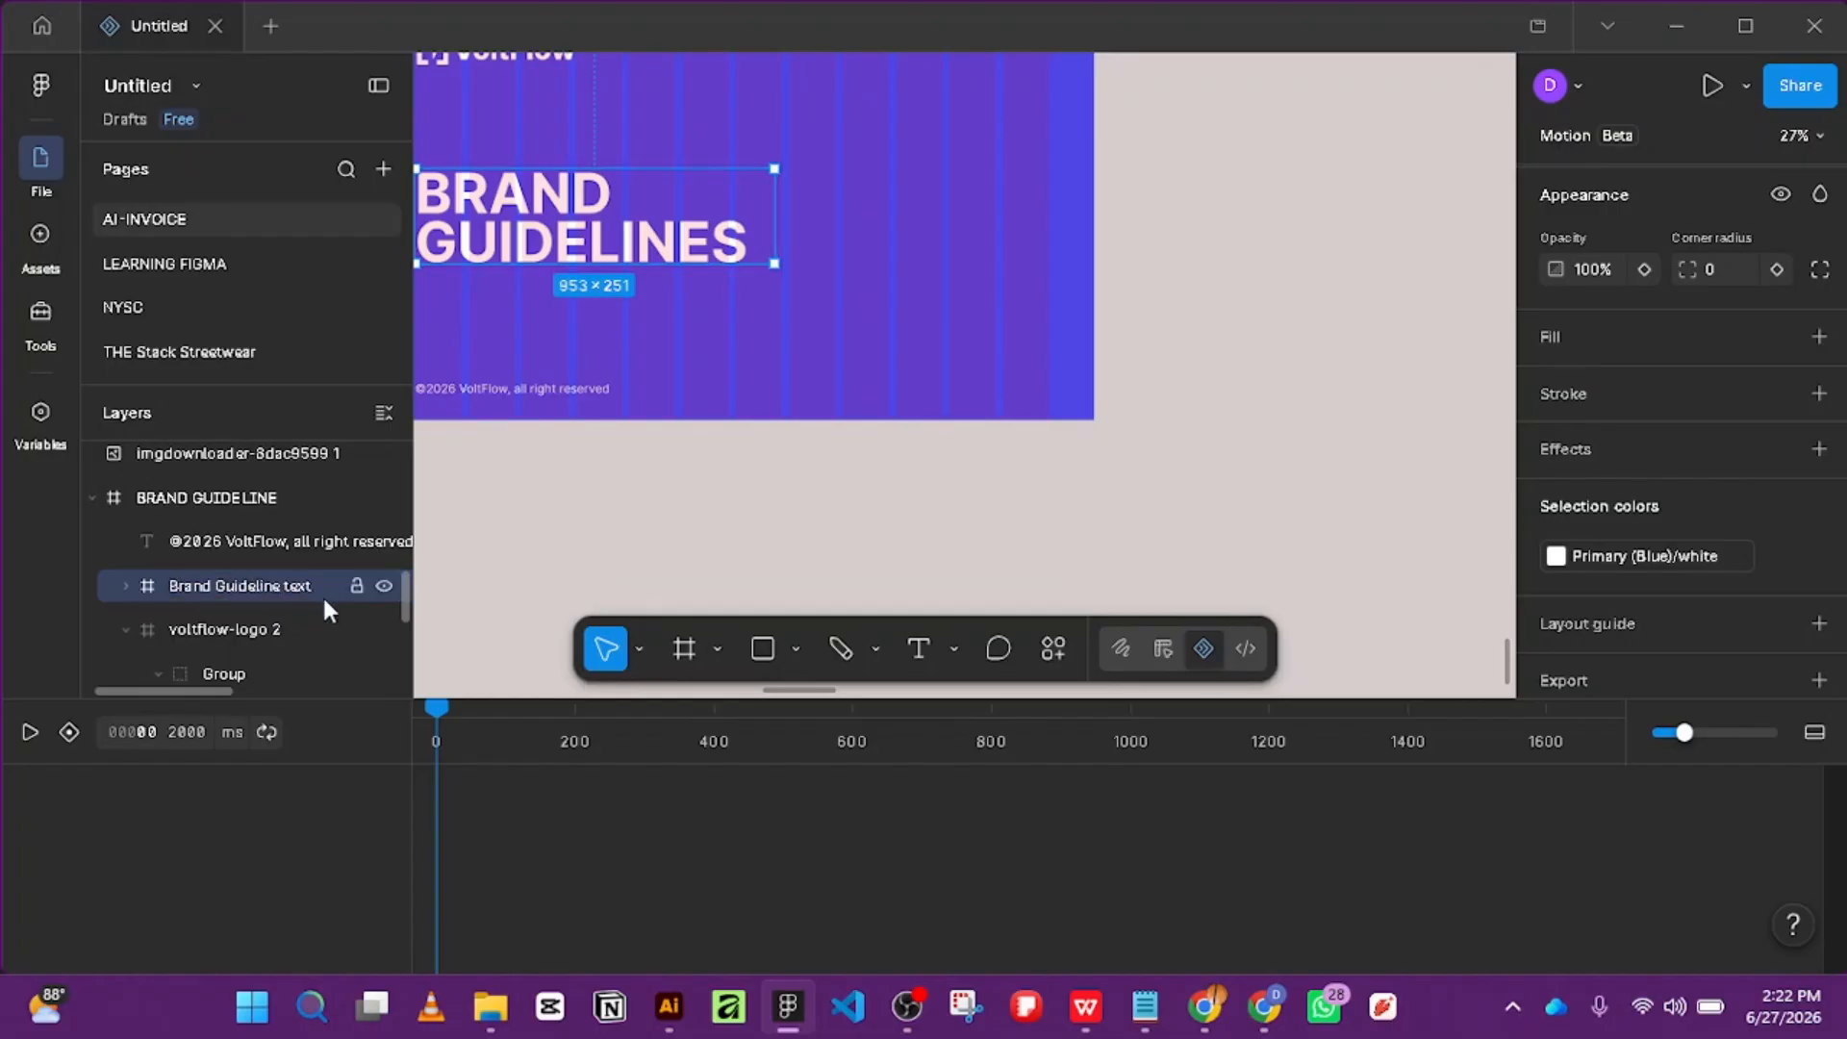
Select the BRAND GUIDELINES text inside the Brand Guideline text frame and add a position keyframe at 0 ms.
{"action": "left_click", "coordinate": [125, 584]}
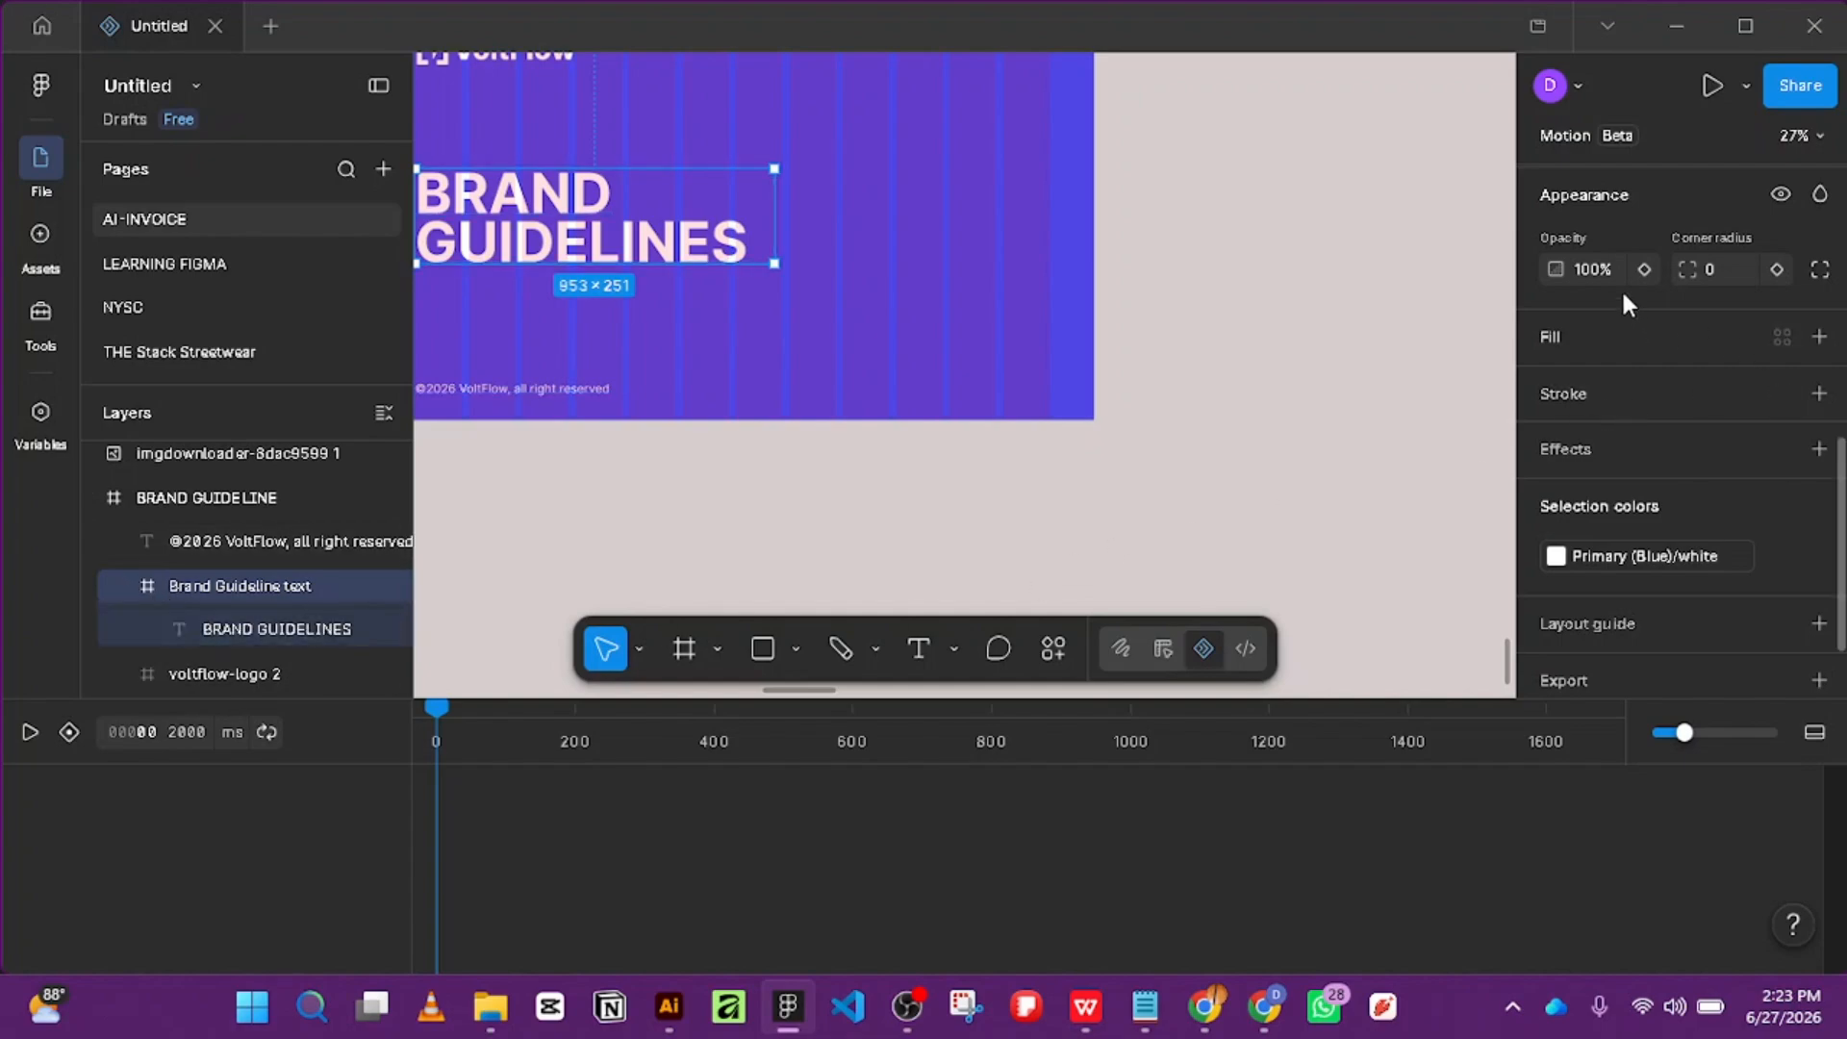
{"action": "scroll", "coordinate": [1666, 369], "scroll_direction": "down", "scroll_amount": 1}
{"action": "scroll", "coordinate": [1658, 356], "scroll_direction": "up", "scroll_amount": 10}
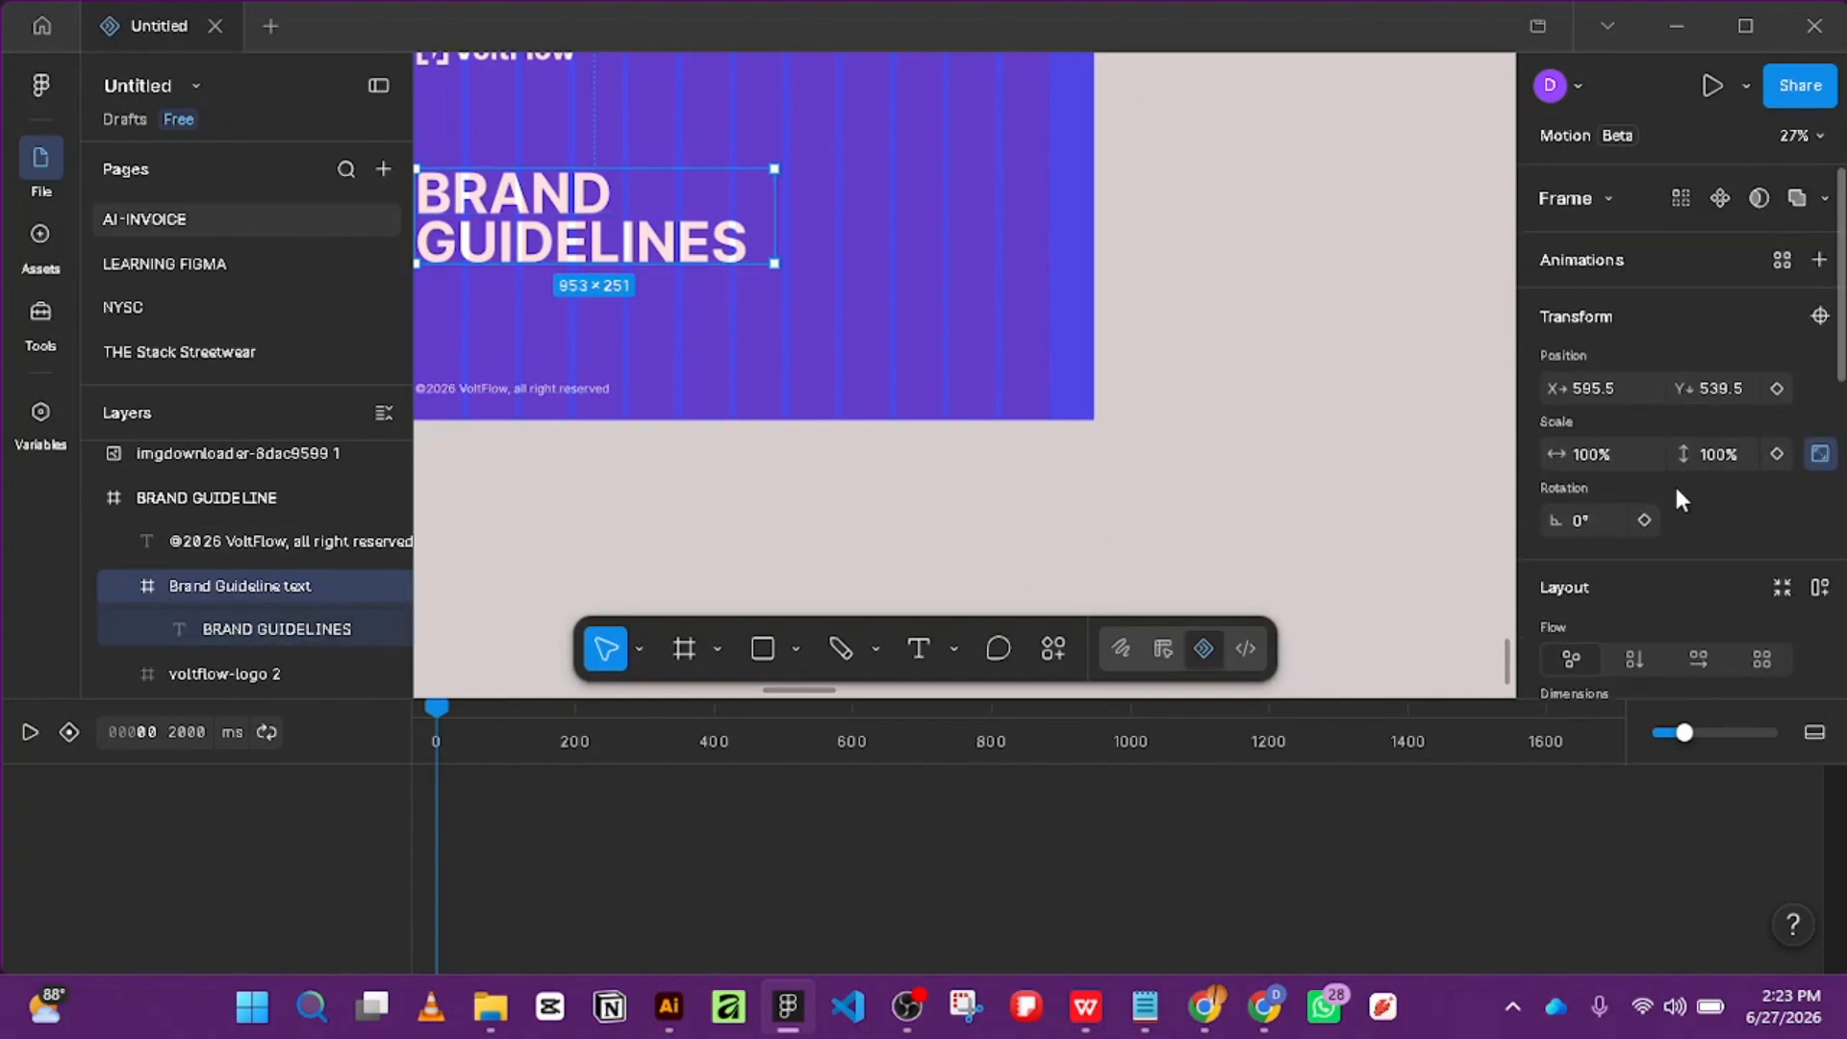
{"action": "scroll", "coordinate": [1676, 491], "scroll_direction": "down", "scroll_amount": 3}
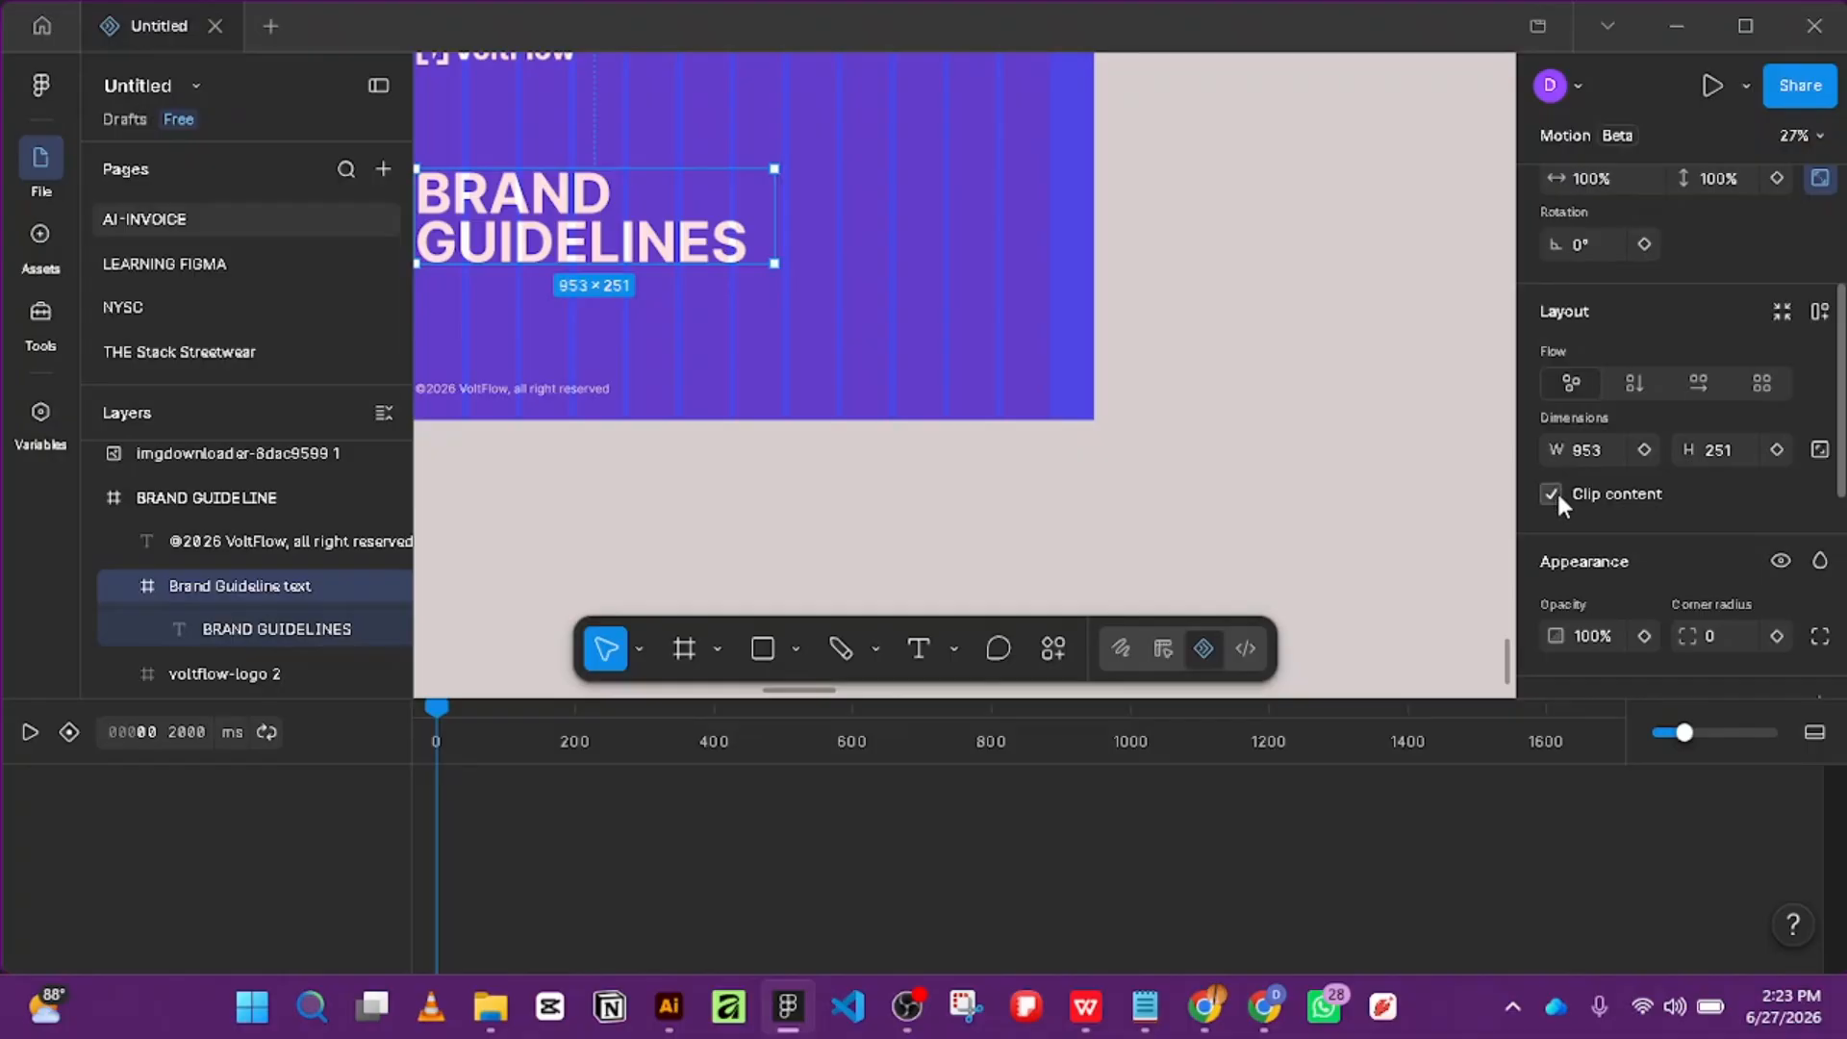
{"action": "left_click", "coordinate": [274, 630]}
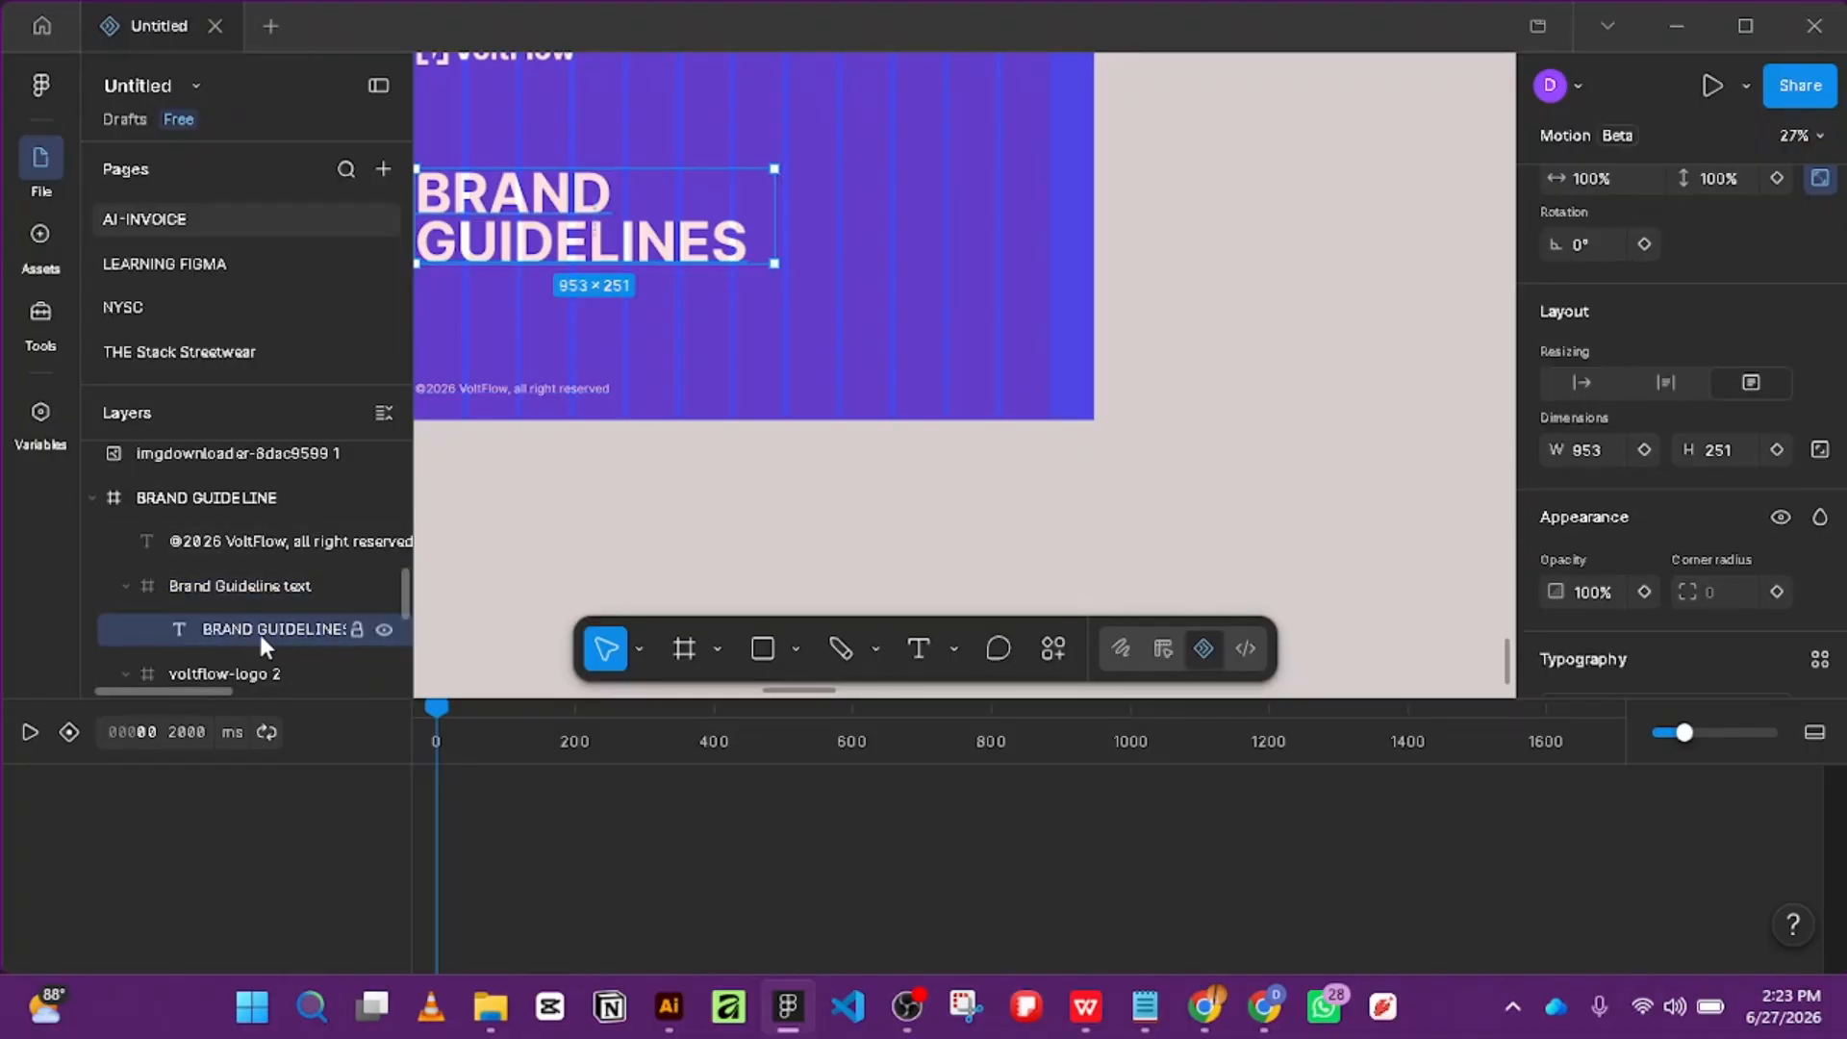
{"action": "scroll", "coordinate": [762, 486], "scroll_direction": "down", "scroll_amount": 3}
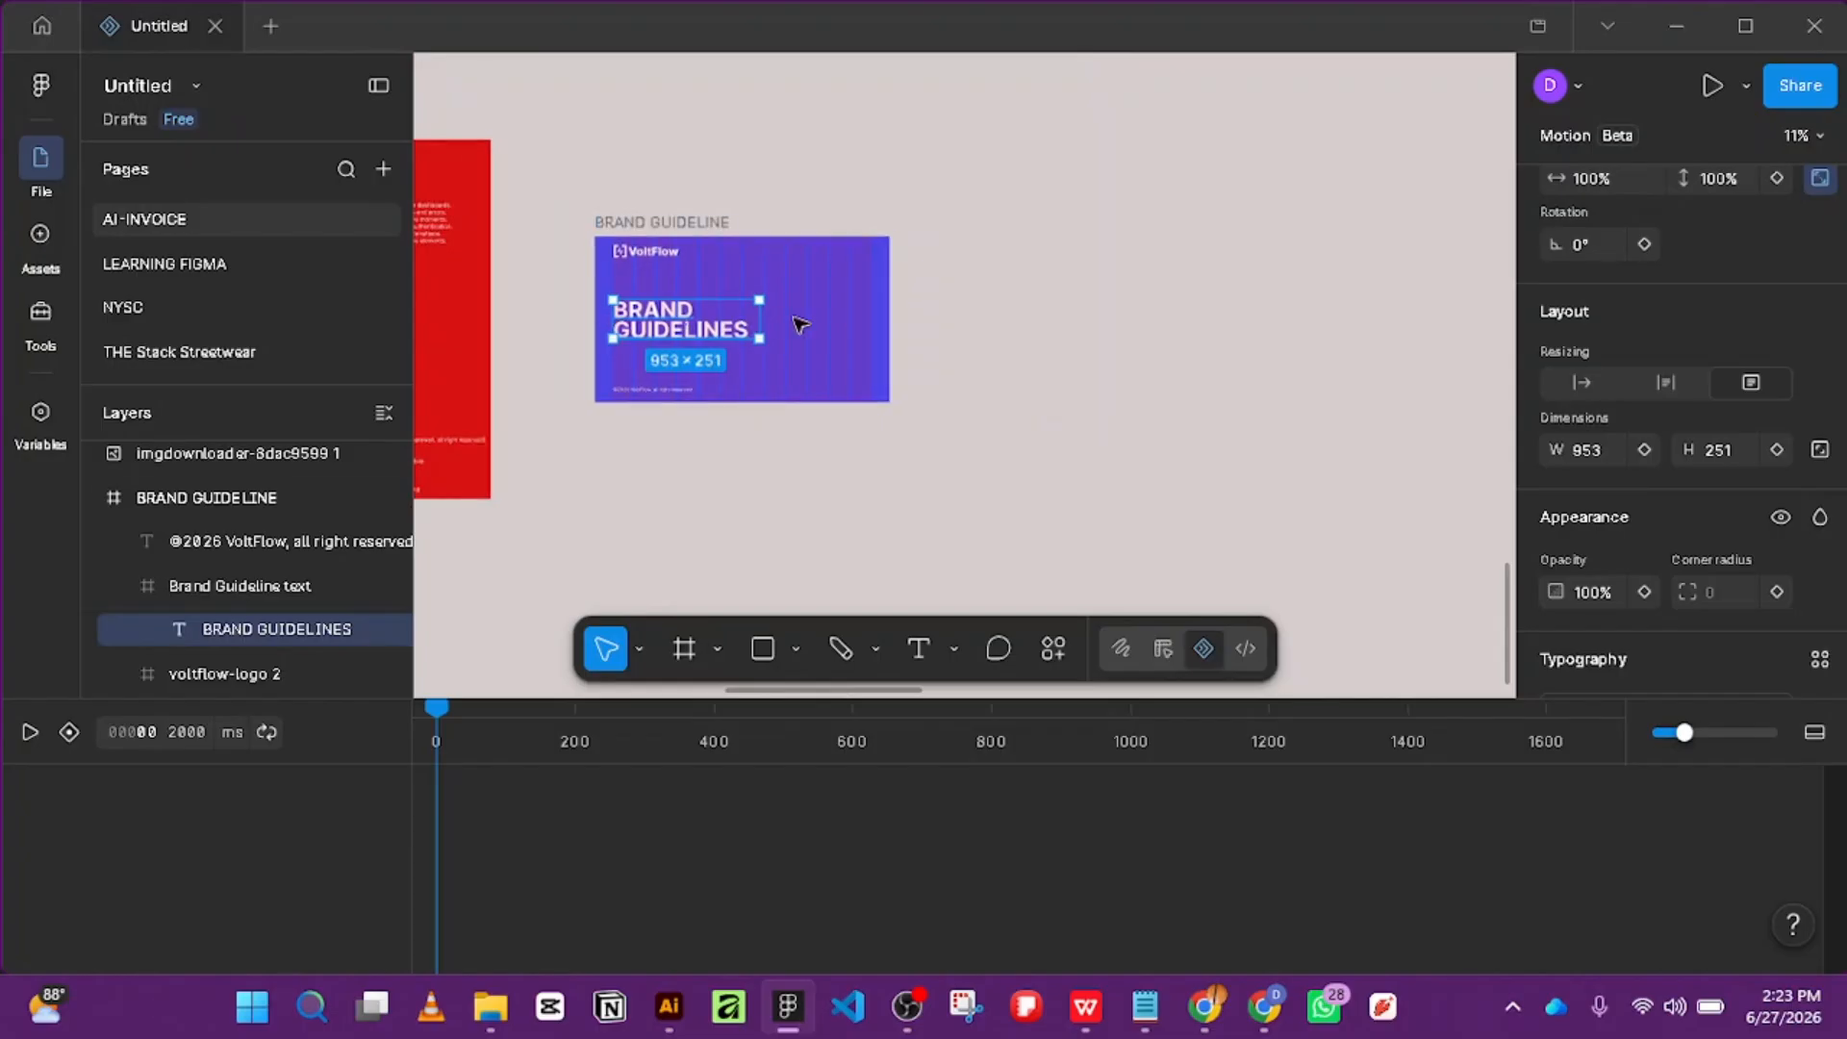
{"action": "scroll", "coordinate": [591, 336], "scroll_direction": "up", "scroll_amount": 4}
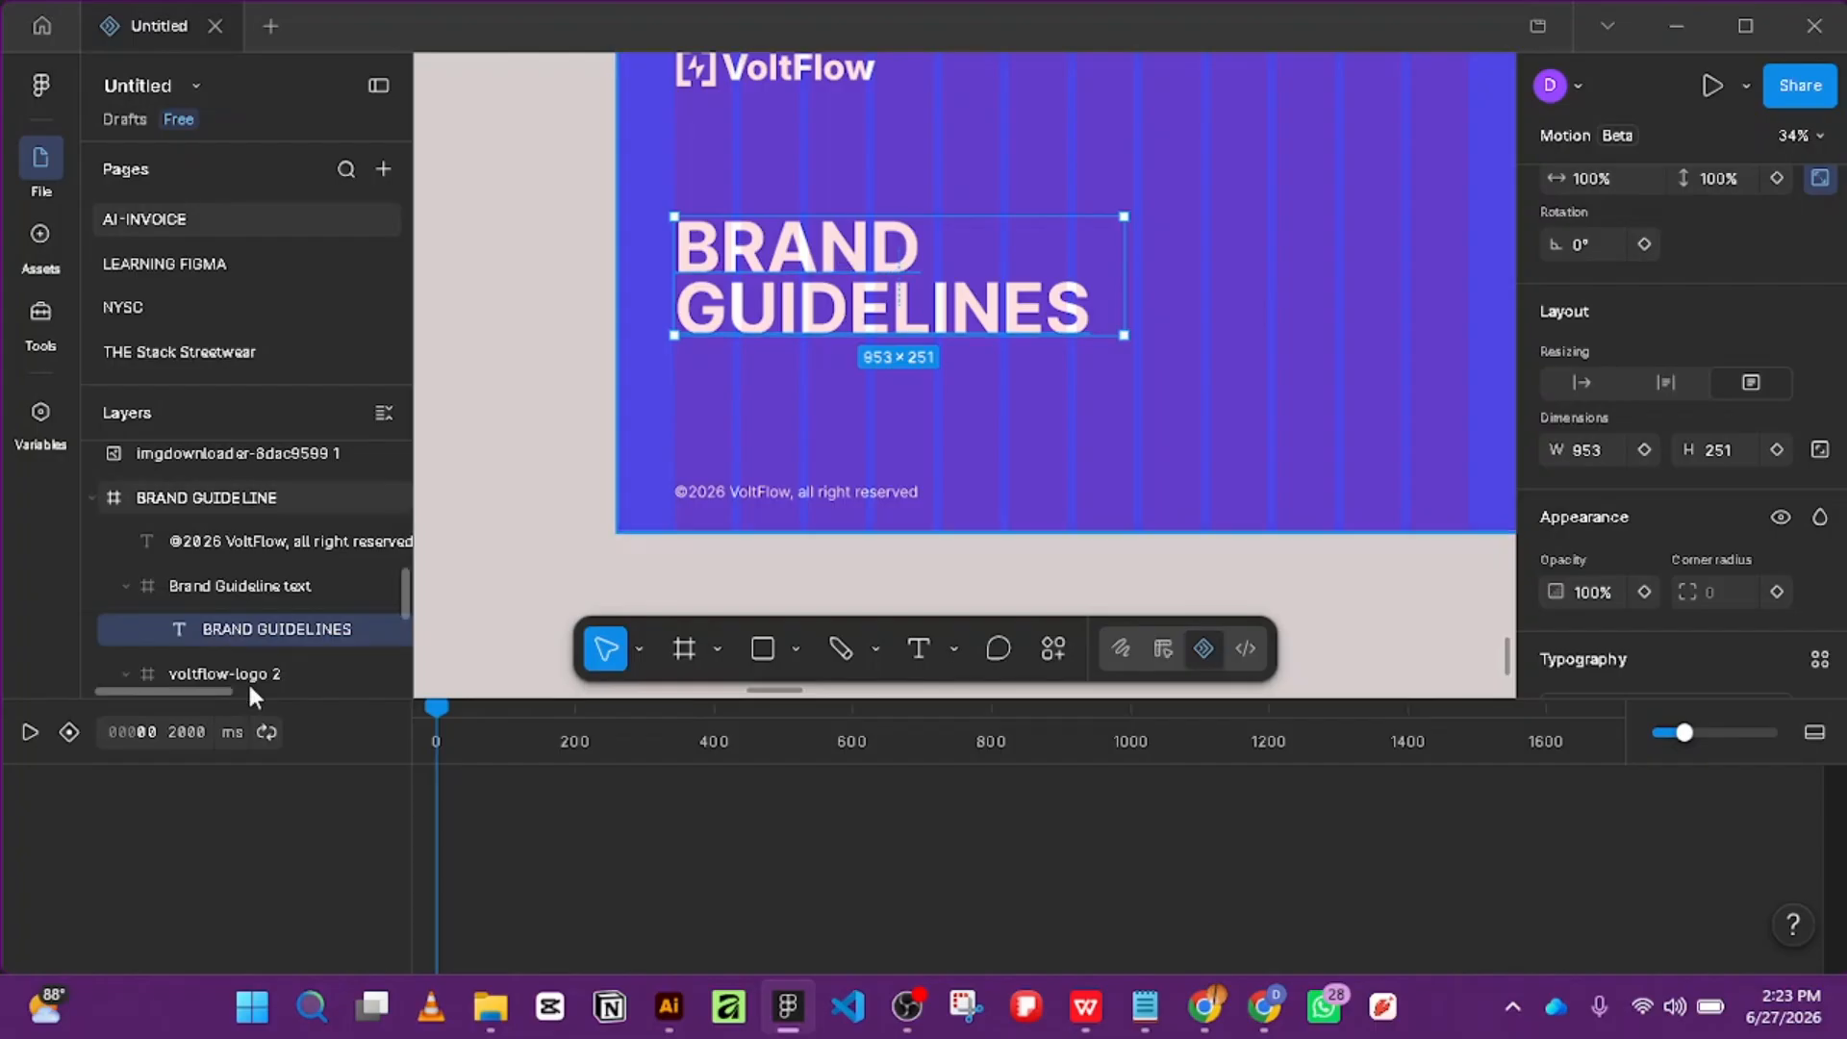
{"action": "scroll", "coordinate": [1635, 539], "scroll_direction": "down", "scroll_amount": 5}
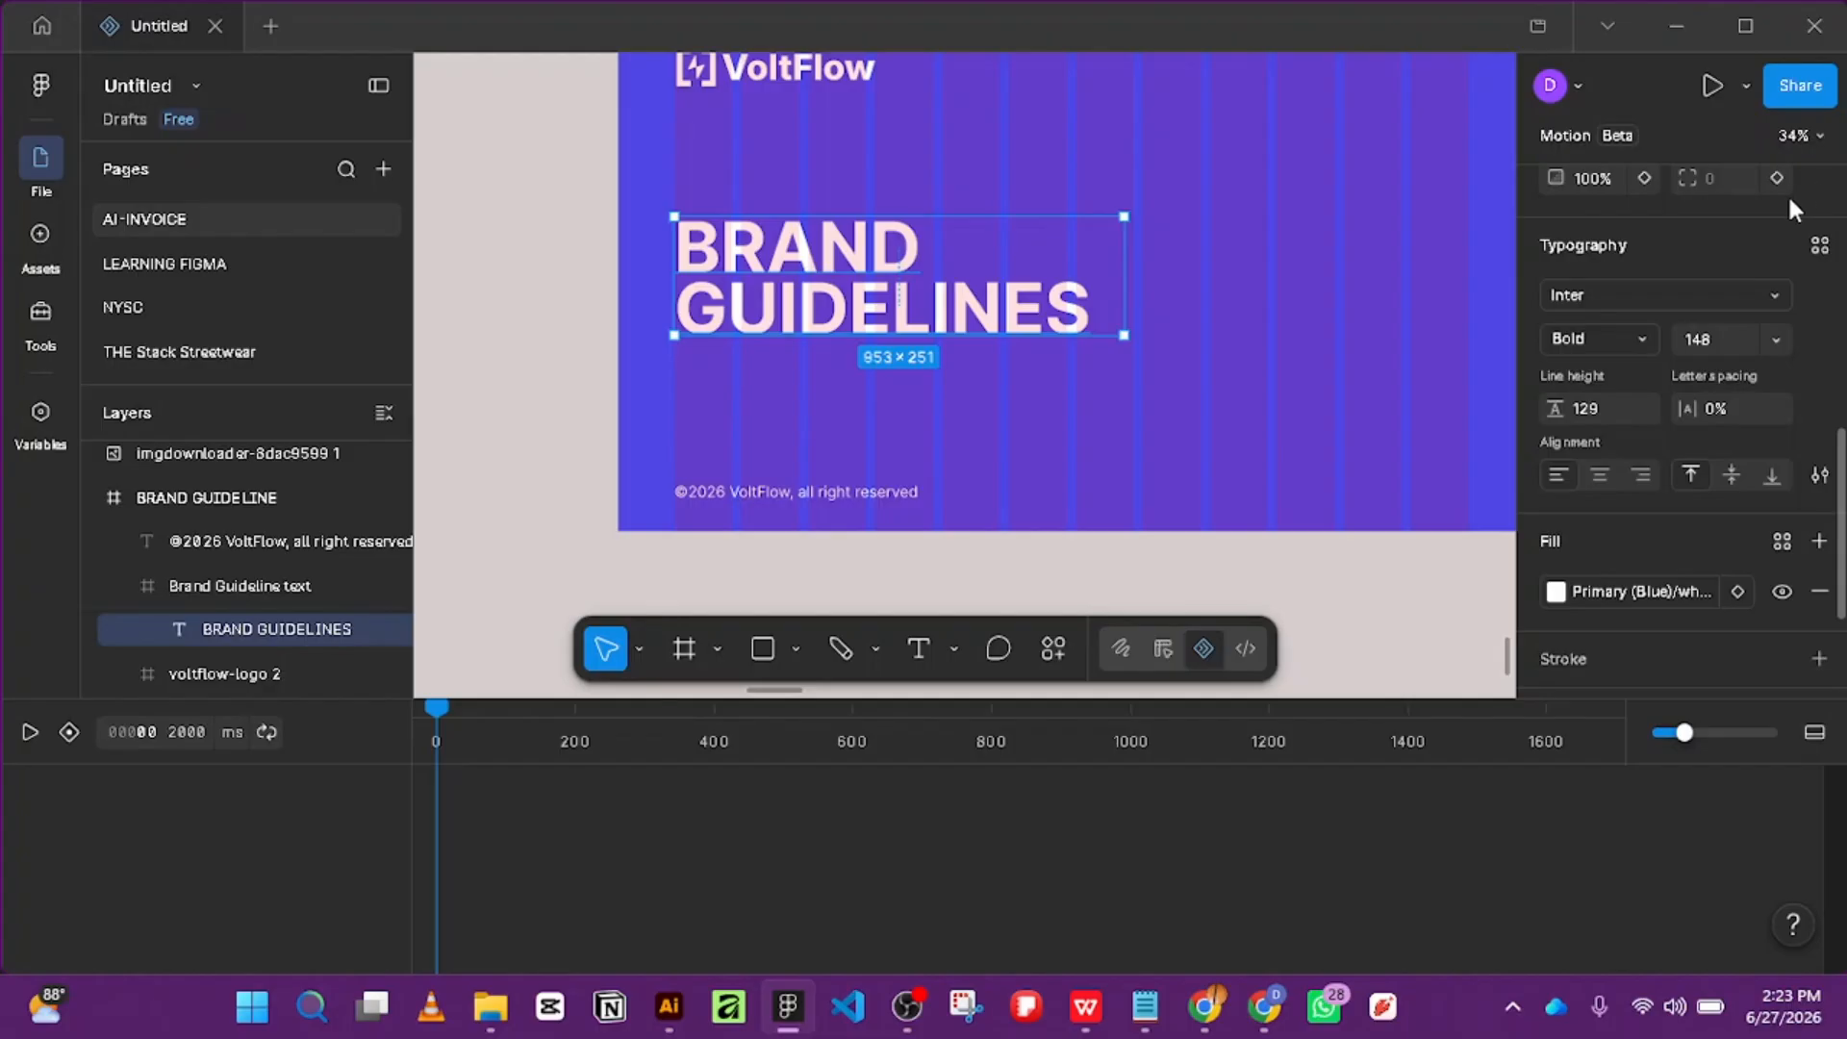
{"action": "scroll", "coordinate": [1781, 289], "scroll_direction": "up", "scroll_amount": 3}
{"action": "scroll", "coordinate": [1779, 298], "scroll_direction": "up", "scroll_amount": 4}
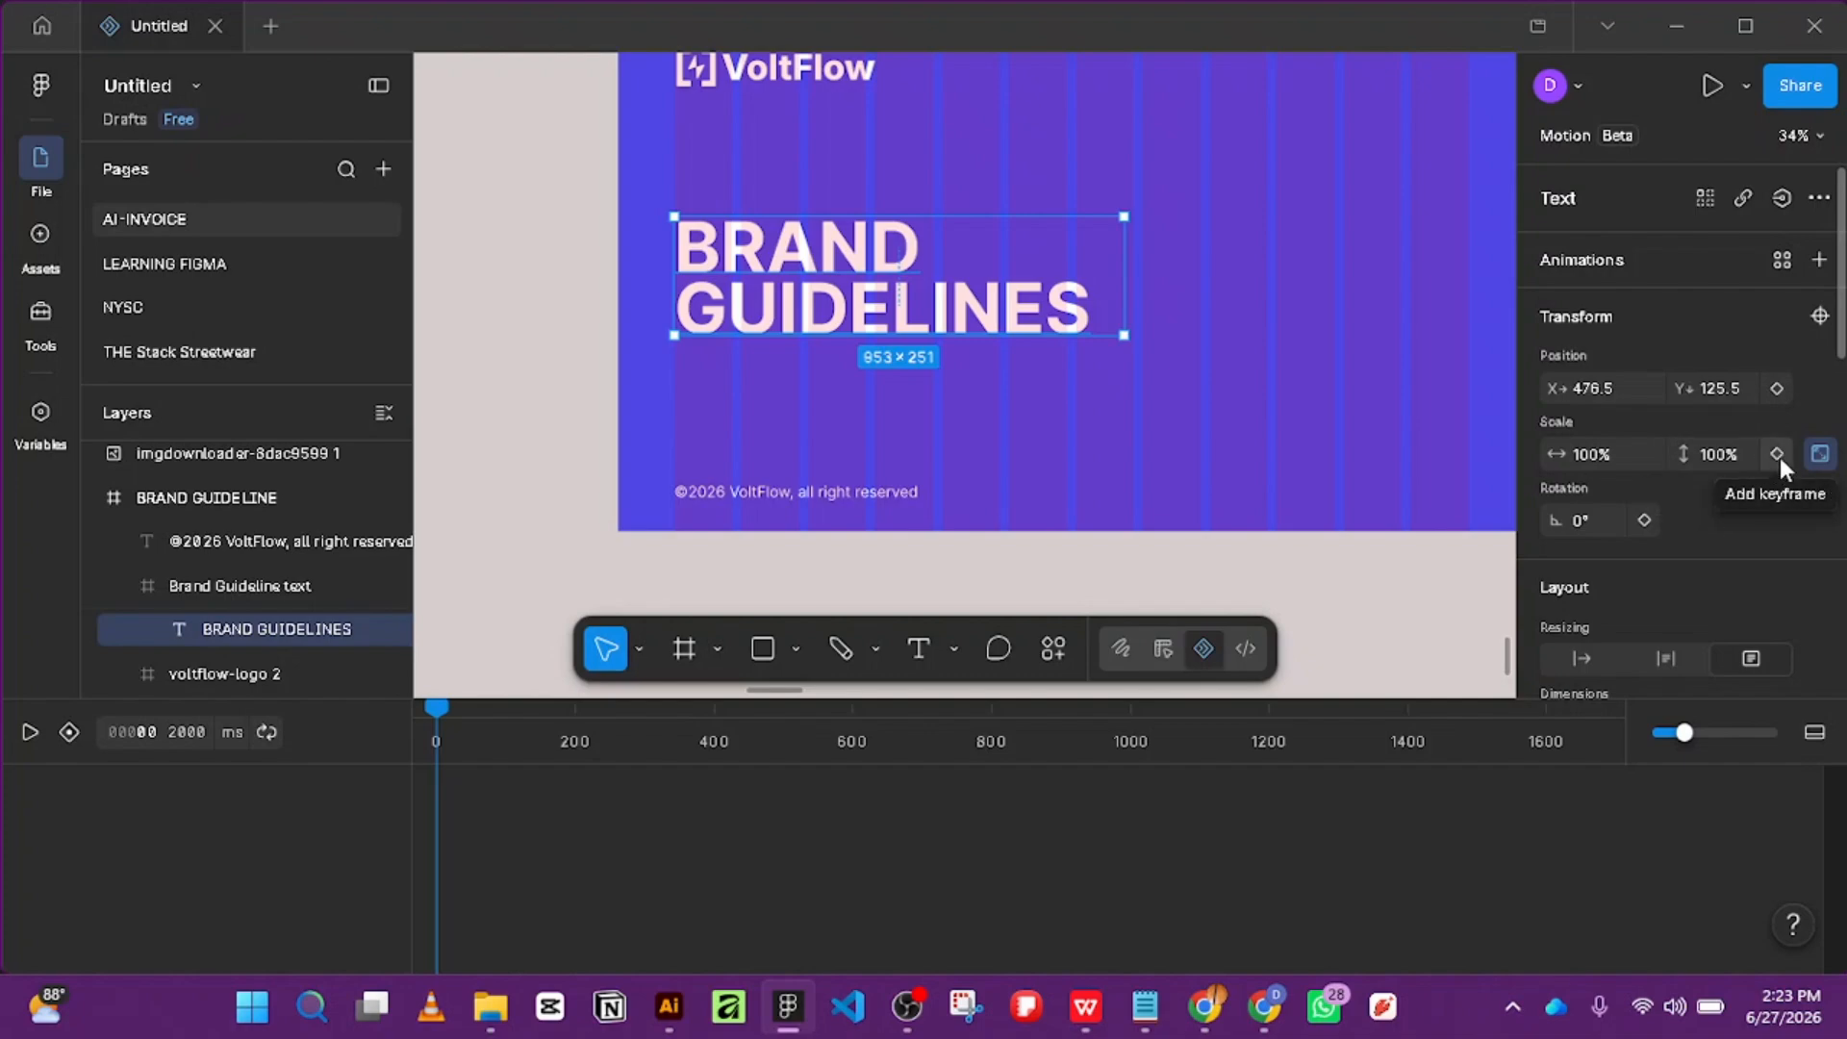
{"action": "left_click", "coordinate": [1777, 388]}
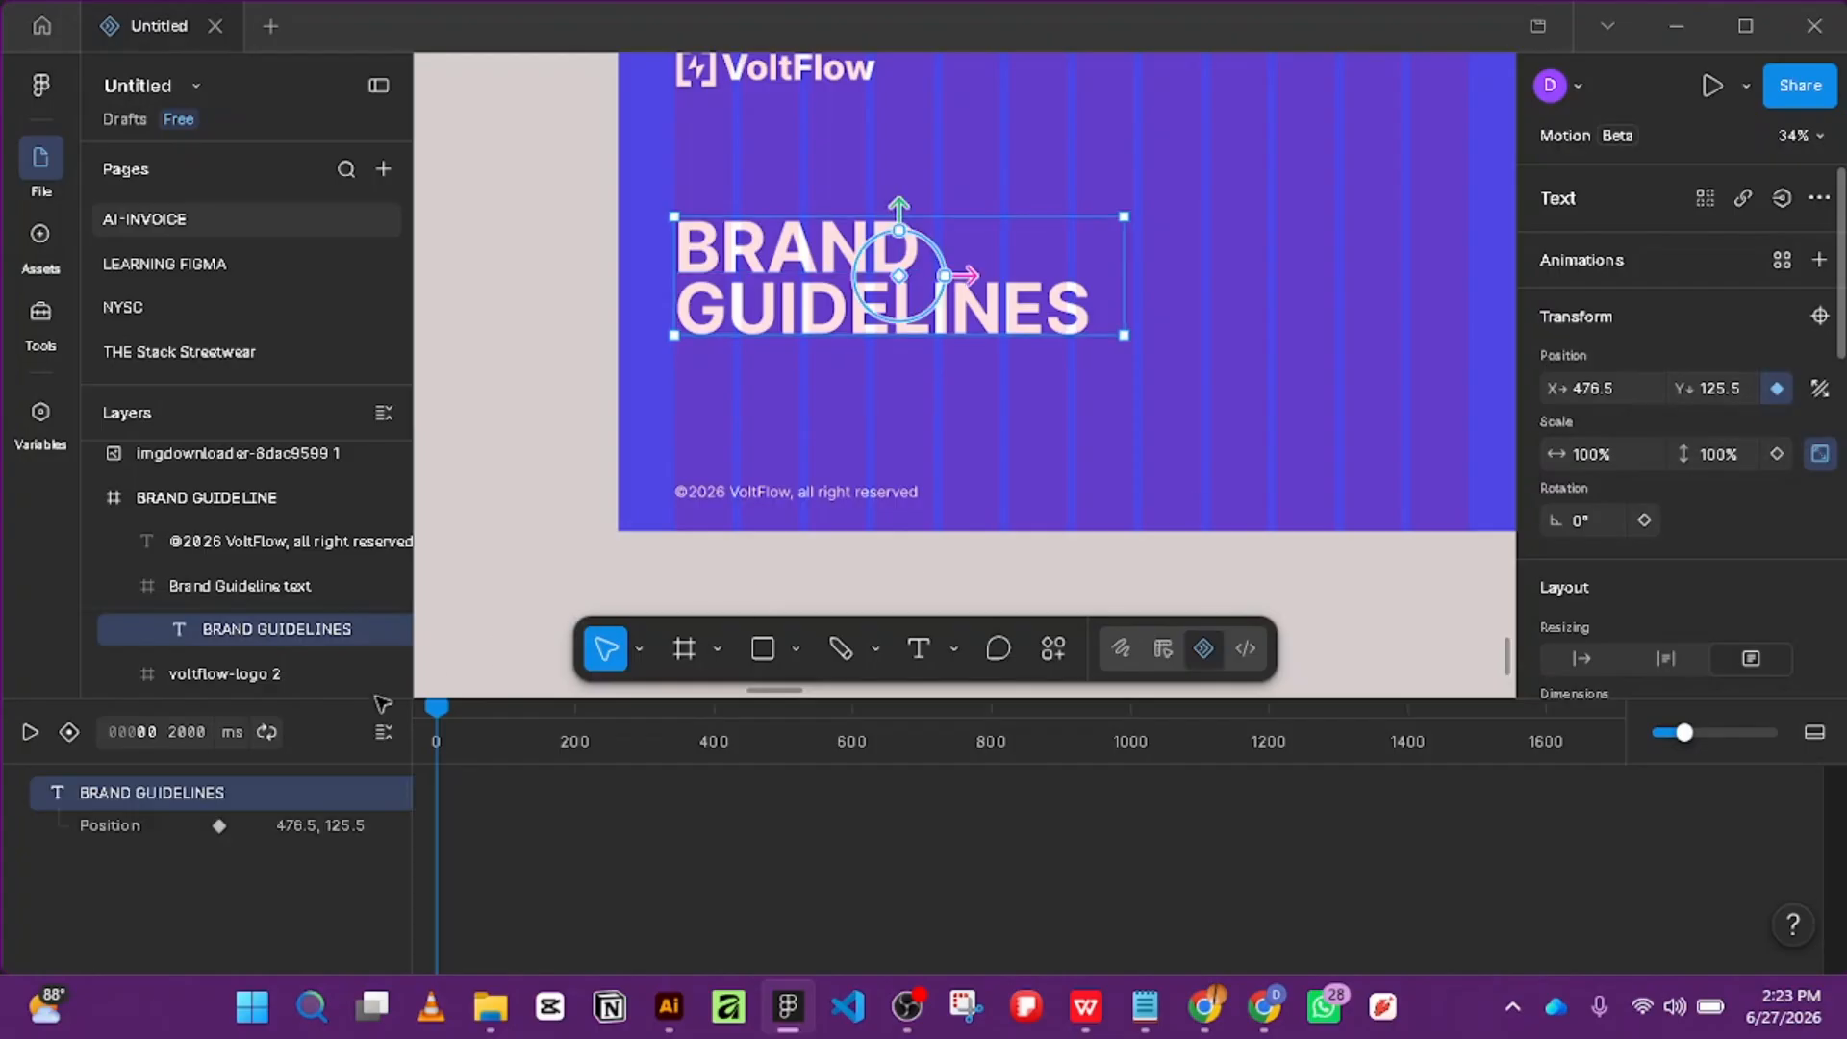
At about 400 ms, collapse the title towards its lower edge to height 3 and Y 373.5, and return the playhead to 0 ms.
{"action": "left_click_drag", "start_coordinate": [440, 703], "coordinate": [716, 736]}
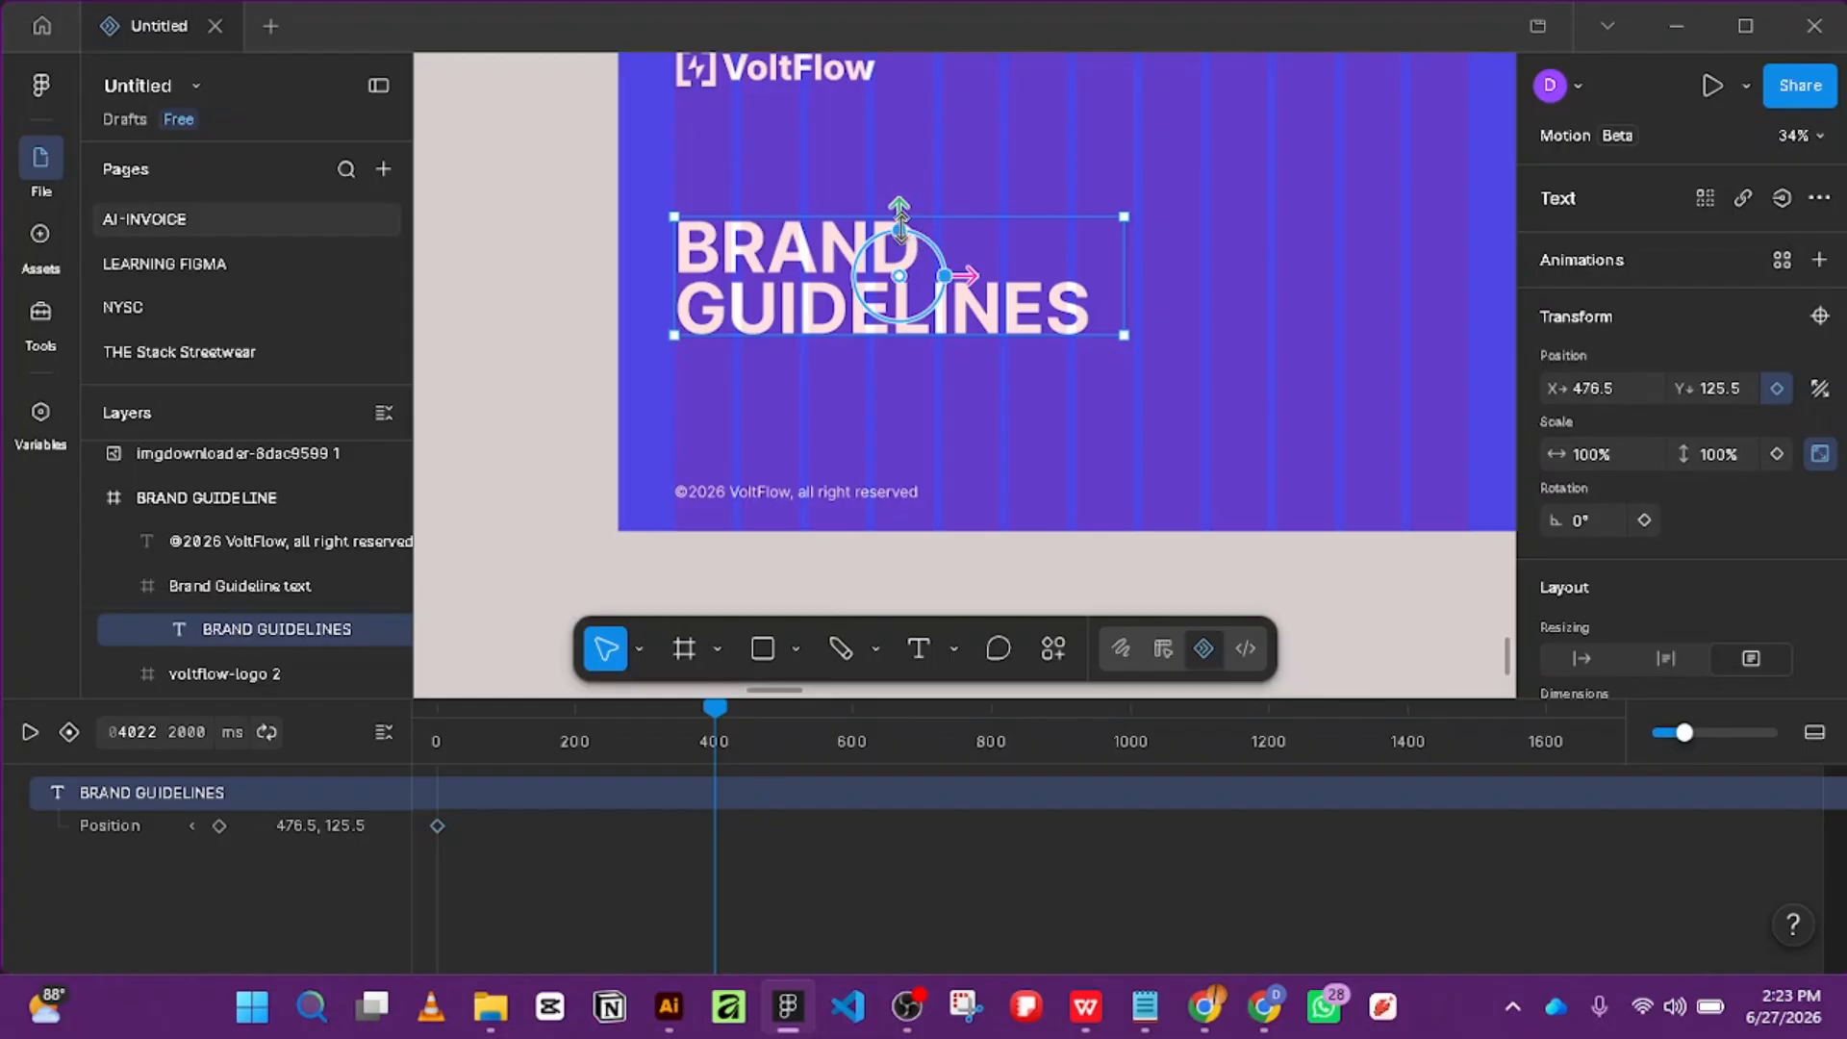
{"action": "left_click_drag", "start_coordinate": [900, 226], "coordinate": [902, 247]}
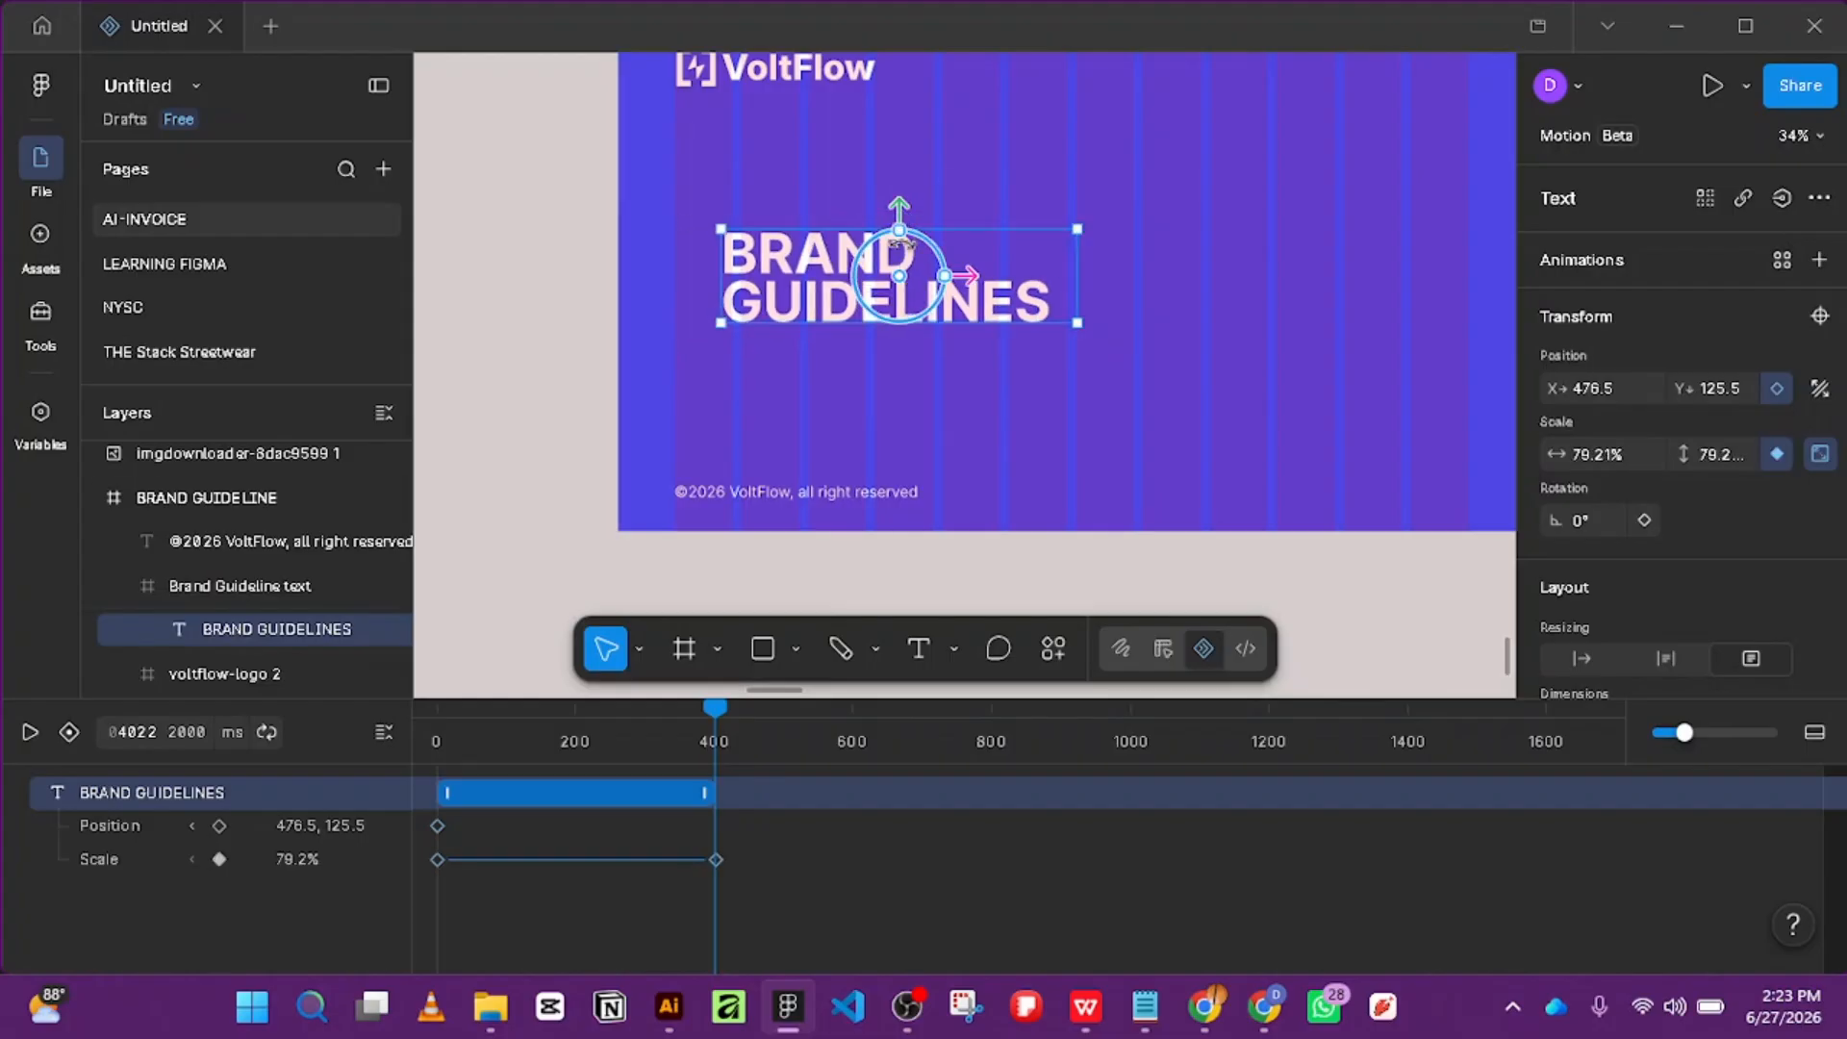
{"action": "key", "text": "ctrl+z"}
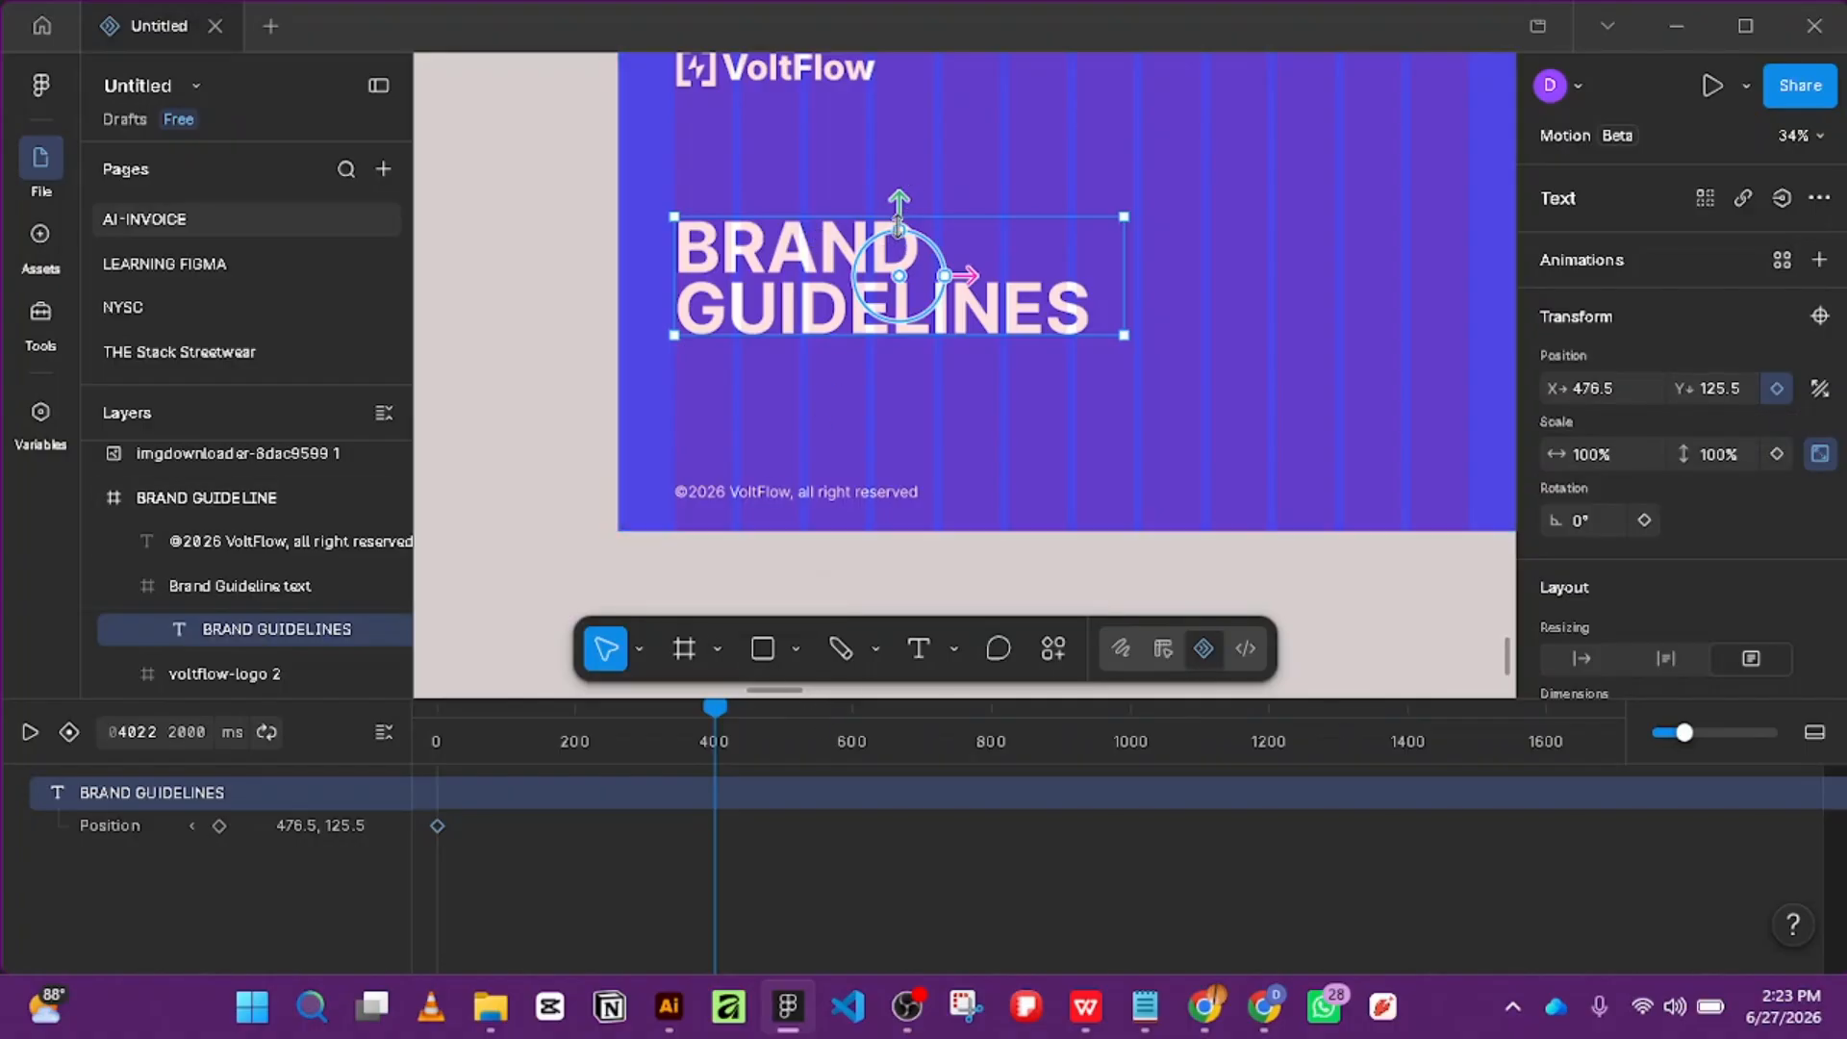
{"action": "left_click_drag", "start_coordinate": [902, 225], "coordinate": [892, 336]}
{"action": "key", "text": "ctrl+z"}
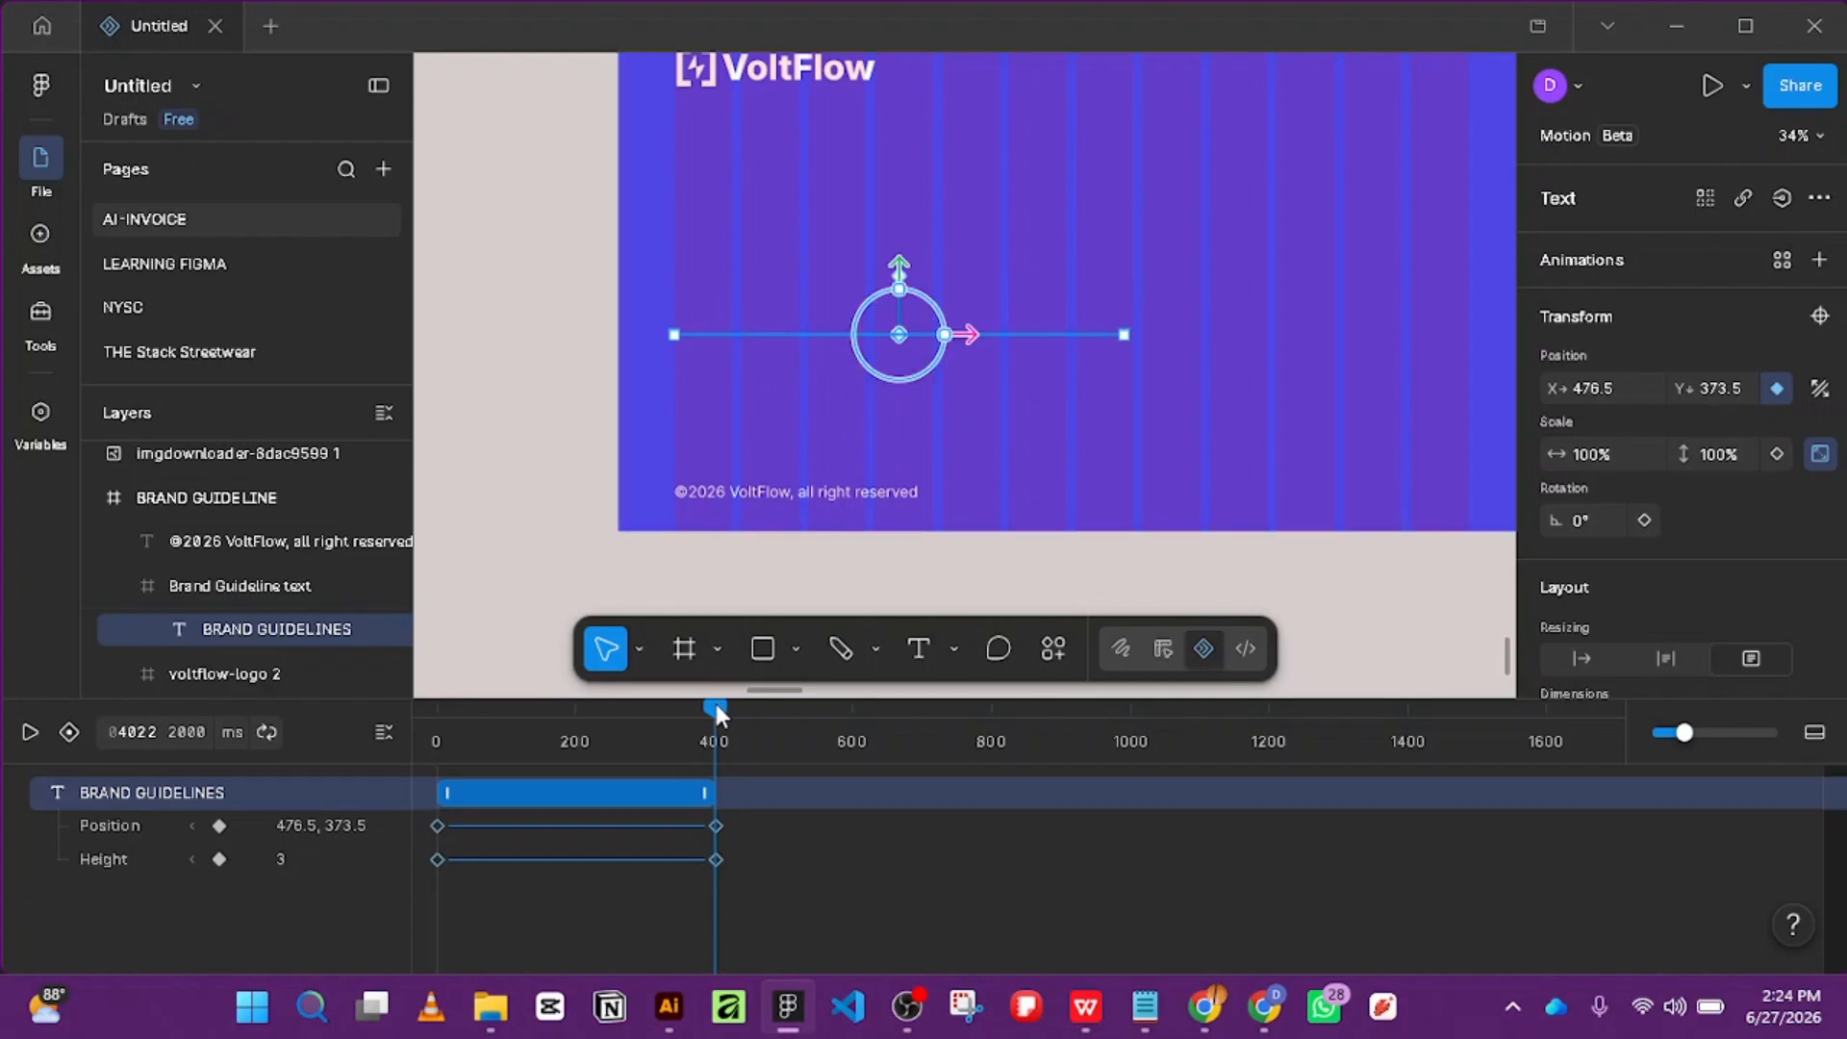
{"action": "left_click_drag", "start_coordinate": [714, 700], "coordinate": [275, 706]}
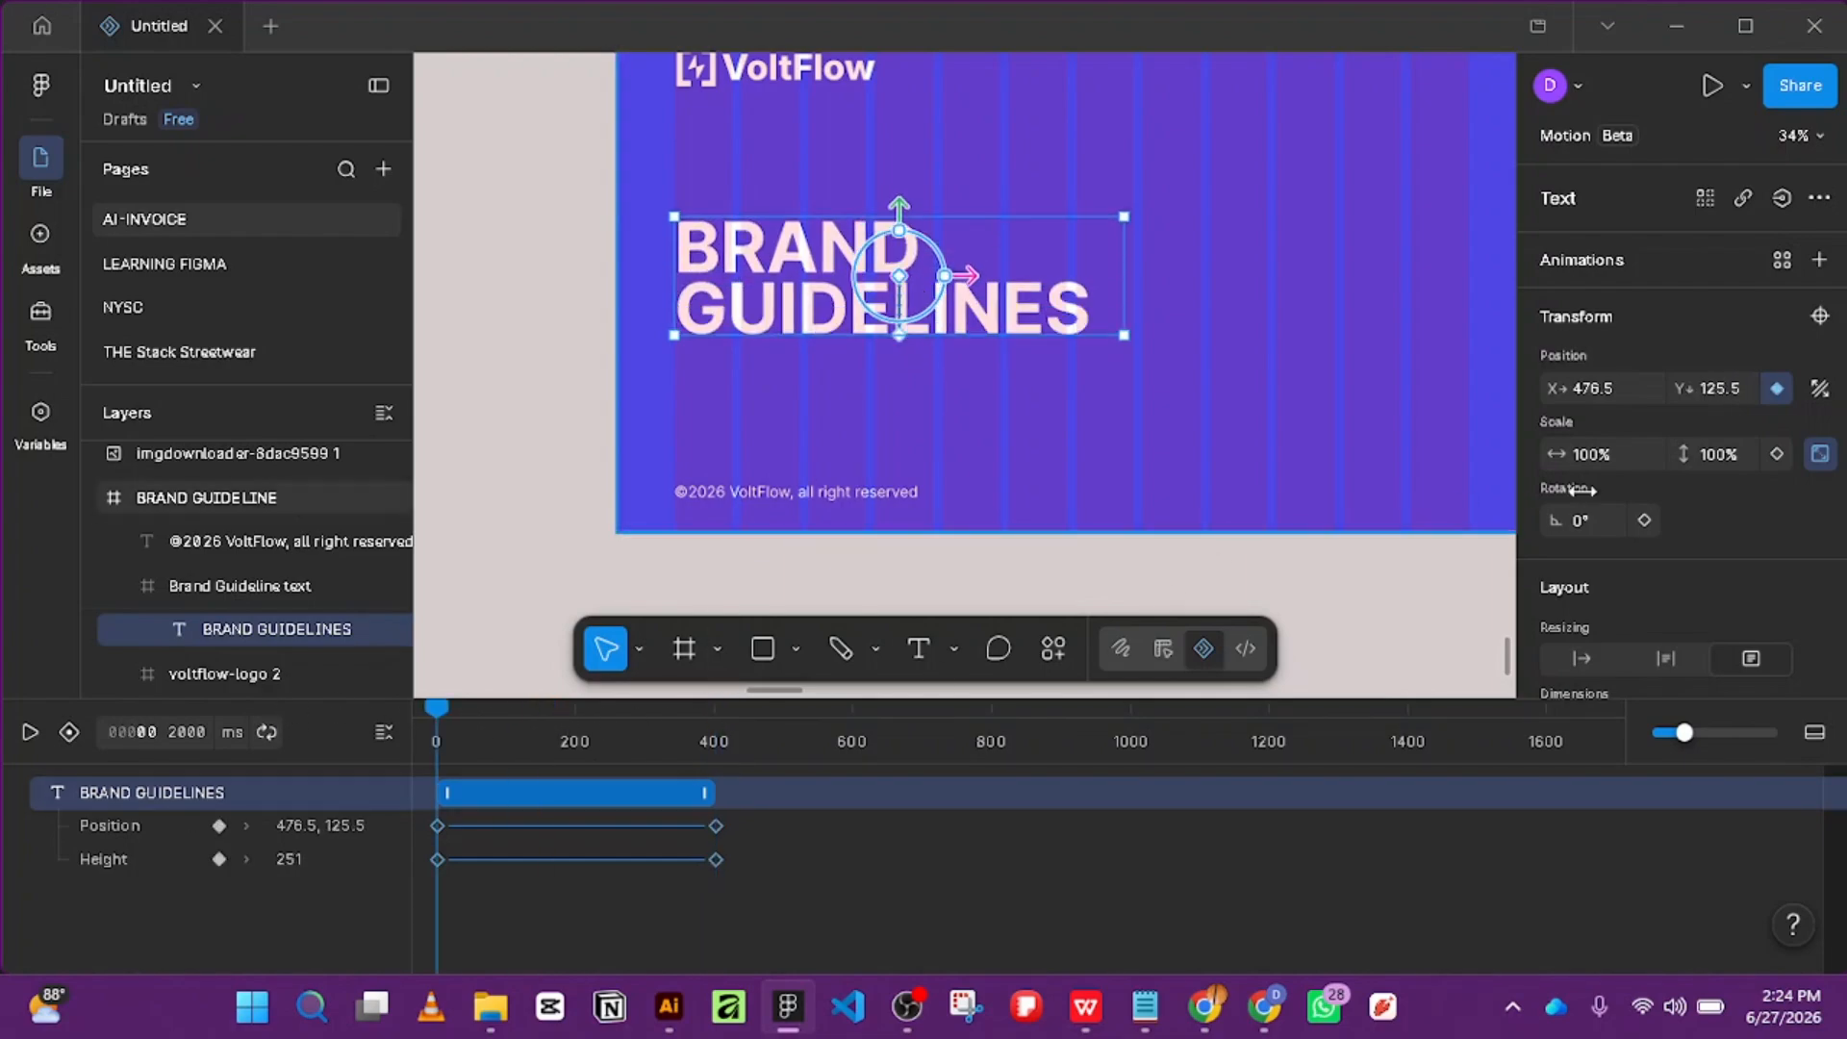
Set the easing between the title's two position keyframes to Ease in and out.
{"action": "scroll", "coordinate": [1822, 510], "scroll_direction": "down", "scroll_amount": 5}
{"action": "scroll", "coordinate": [1808, 485], "scroll_direction": "down", "scroll_amount": 2}
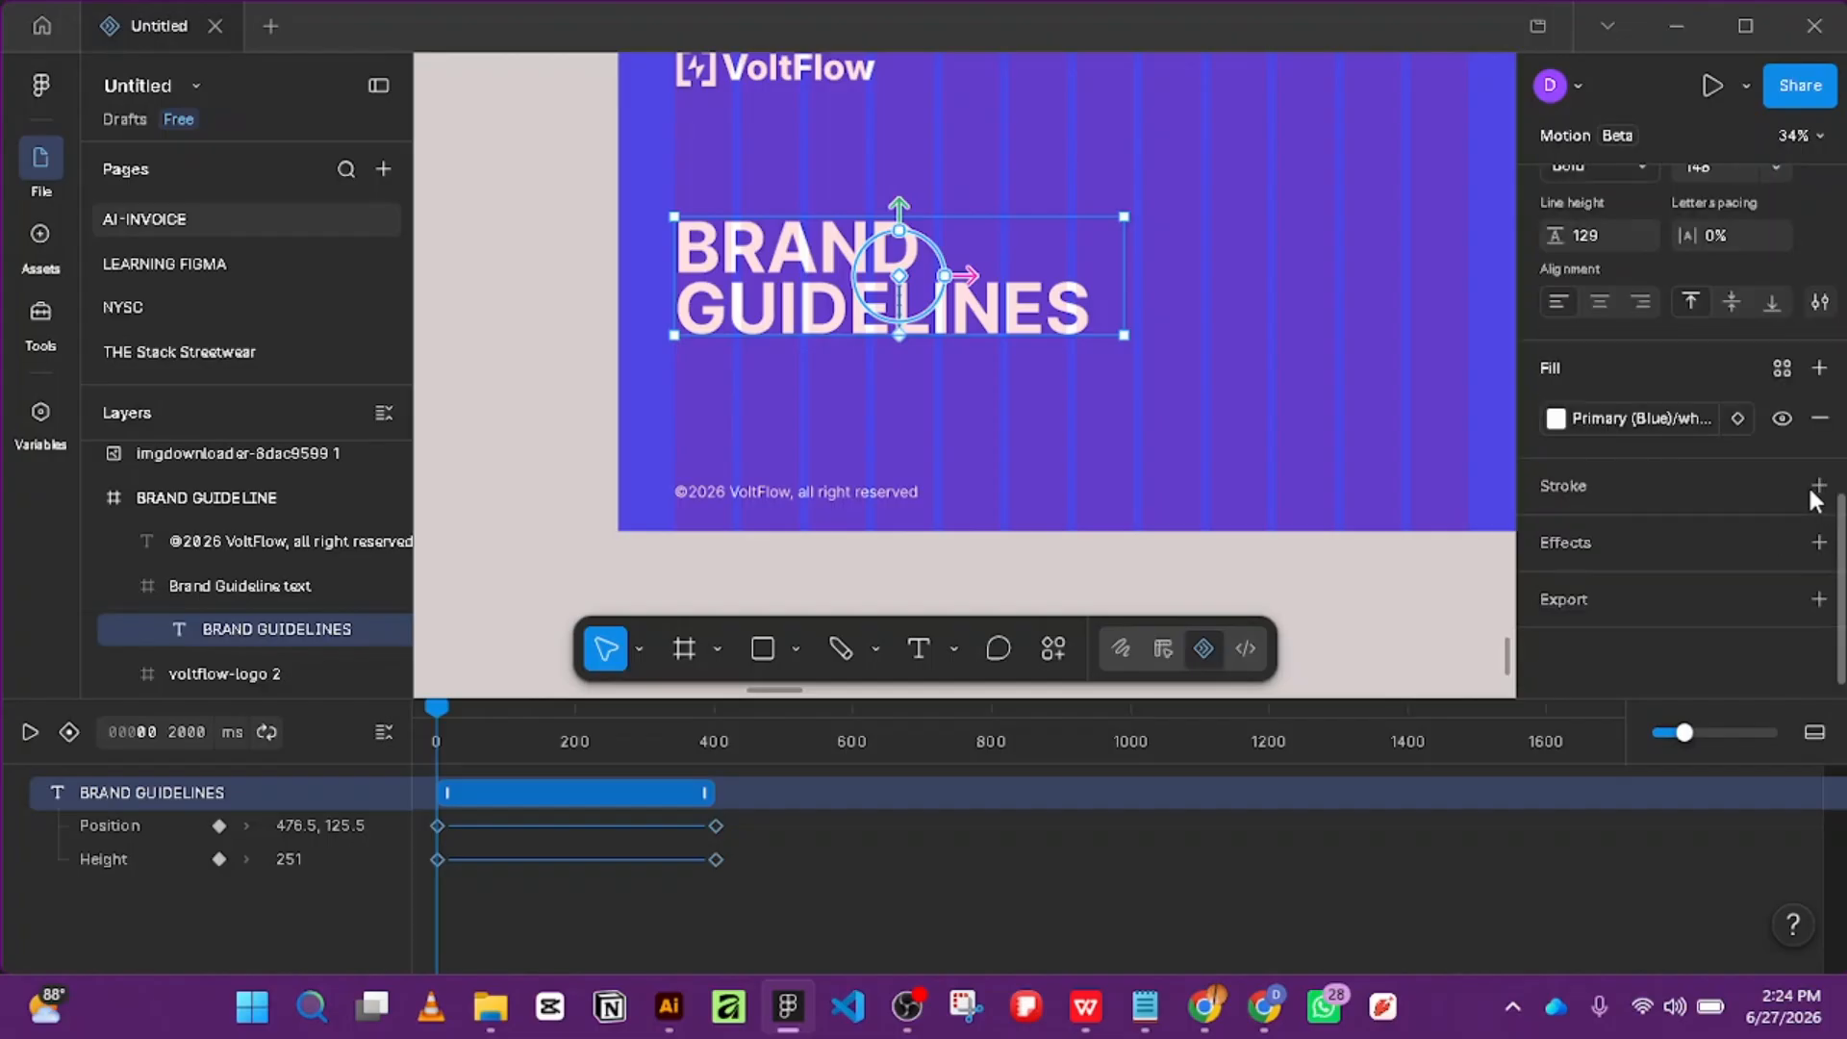
{"action": "scroll", "coordinate": [1736, 404], "scroll_direction": "up", "scroll_amount": 3}
{"action": "scroll", "coordinate": [1739, 362], "scroll_direction": "up", "scroll_amount": 3}
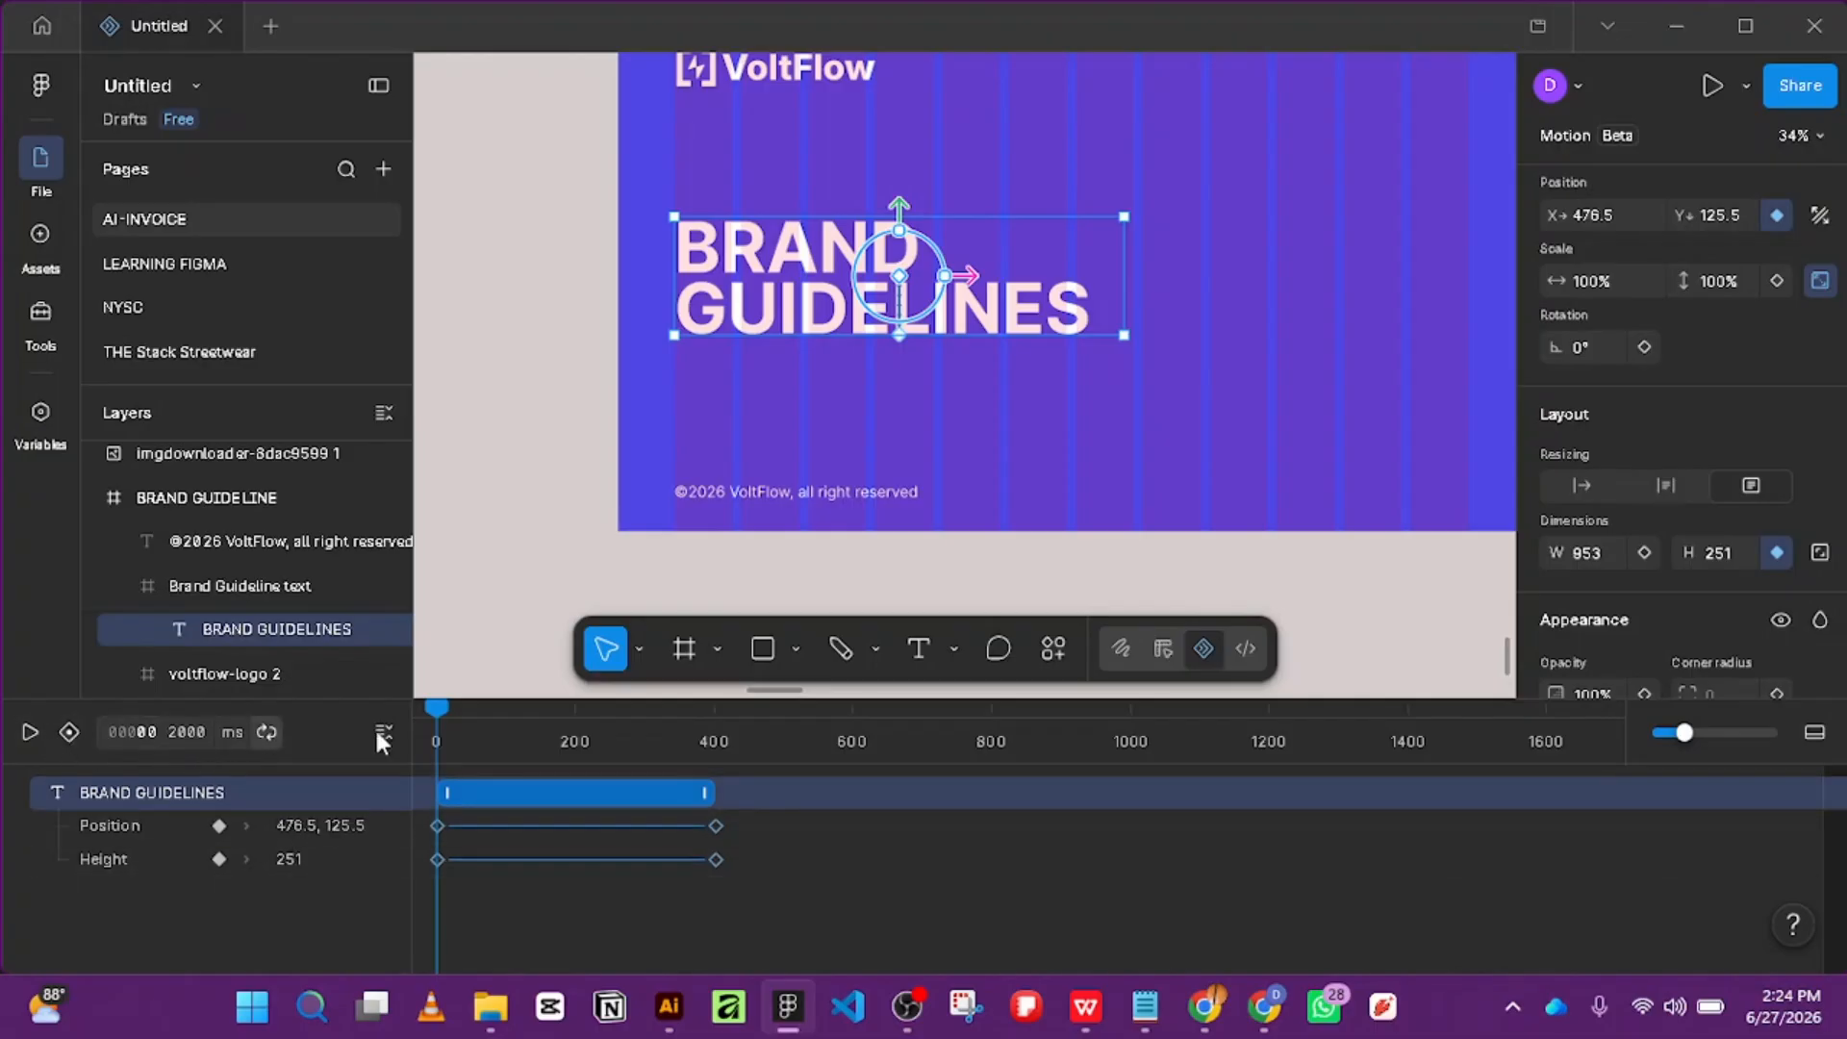
{"action": "left_click", "coordinate": [575, 826]}
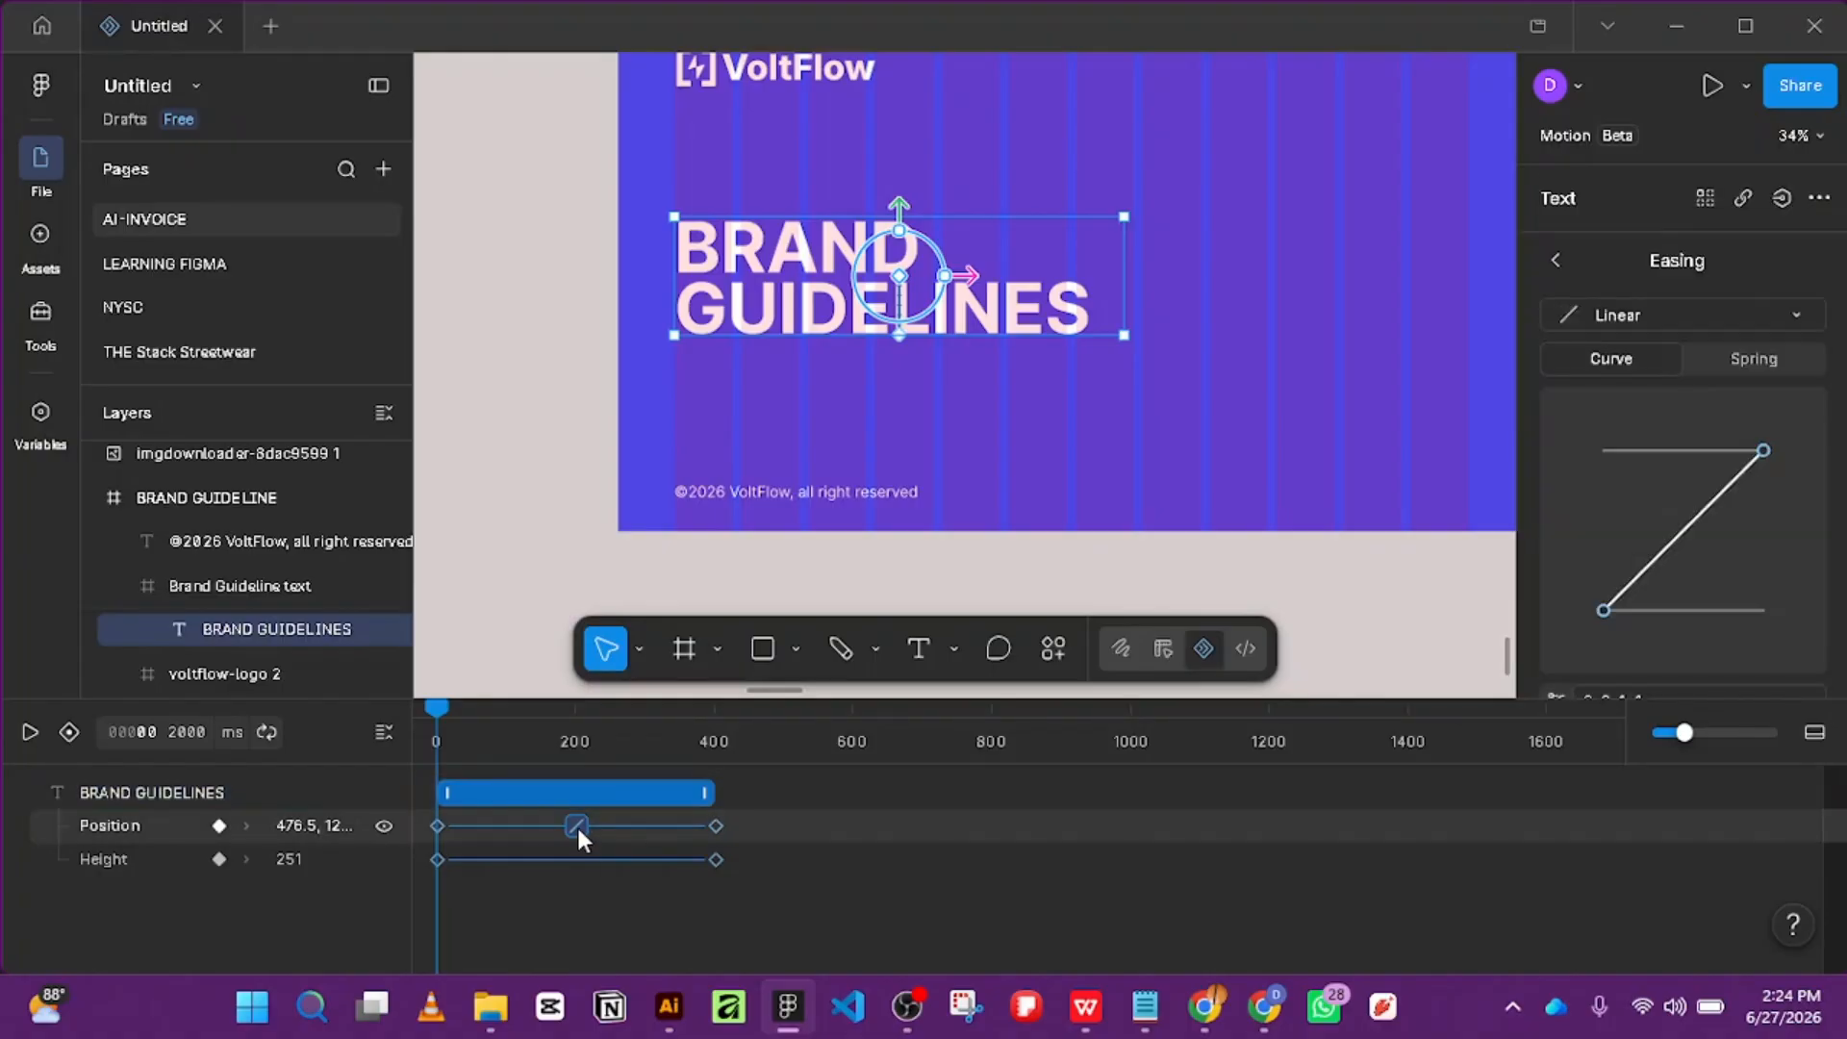
{"action": "scroll", "coordinate": [1839, 471], "scroll_direction": "down", "scroll_amount": 2}
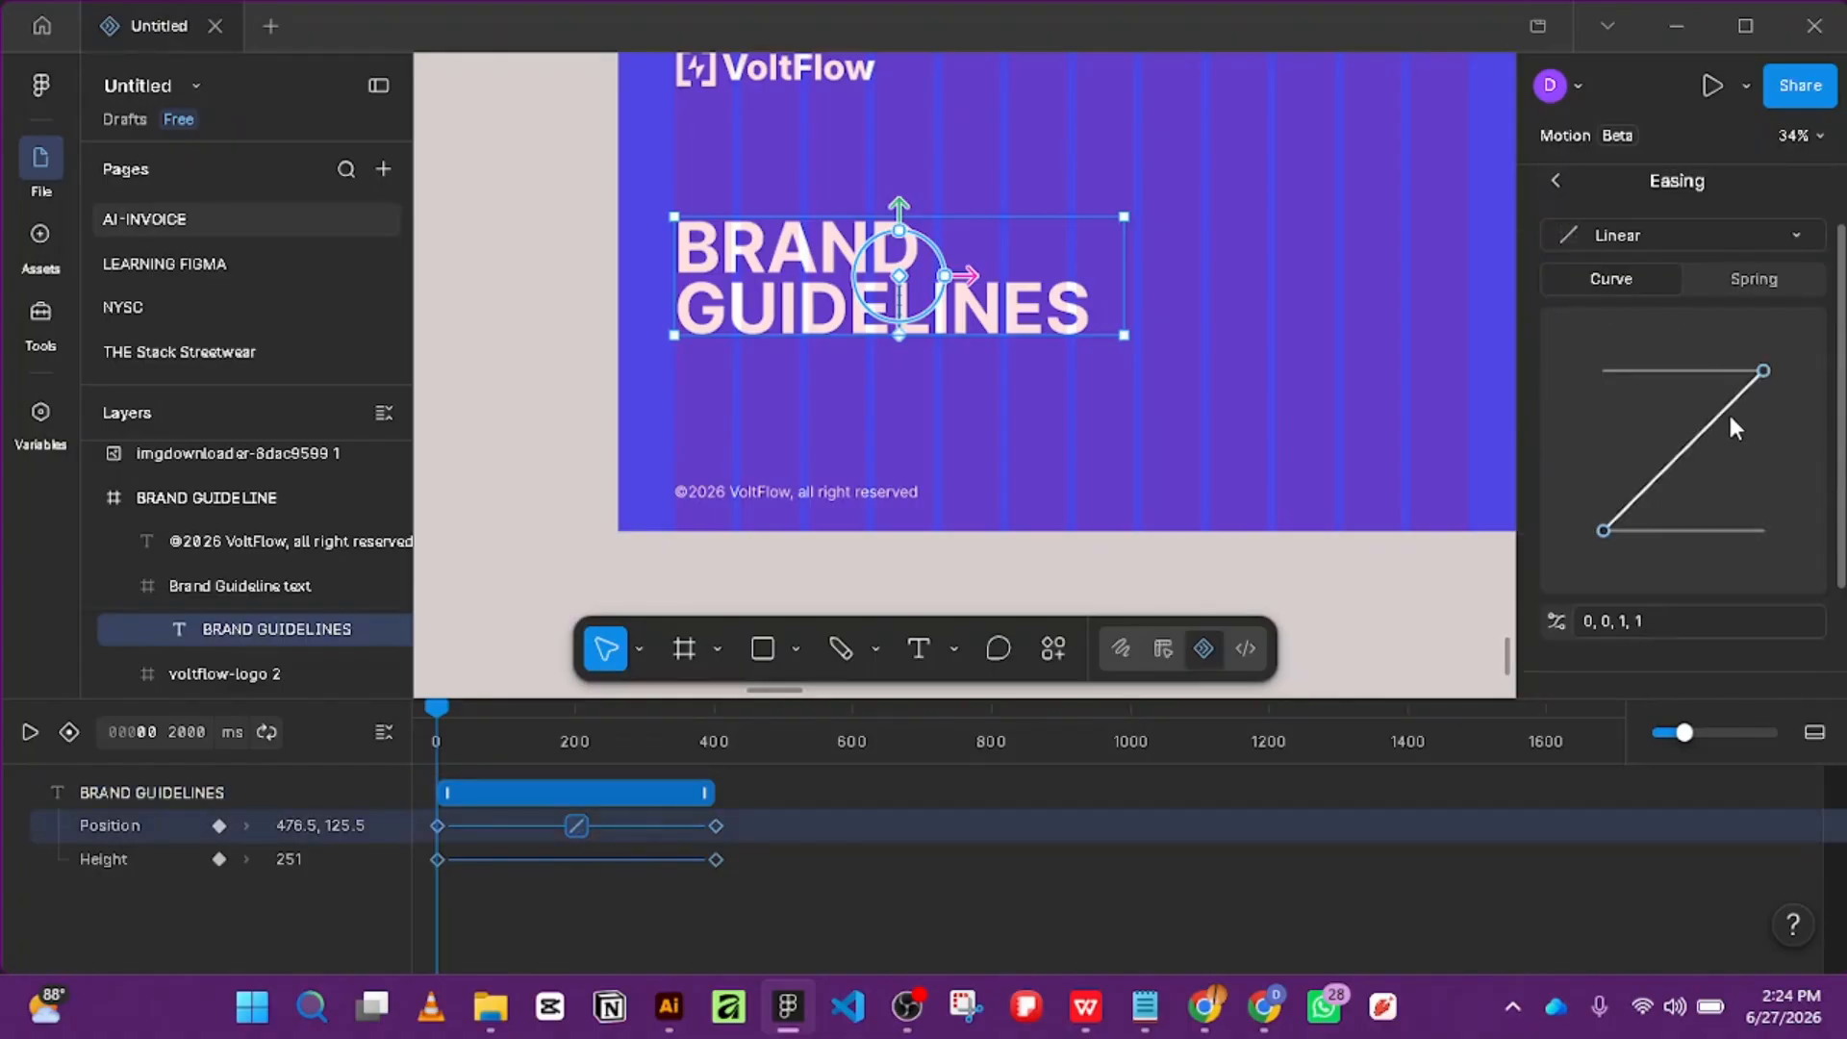
{"action": "left_click", "coordinate": [1699, 240]}
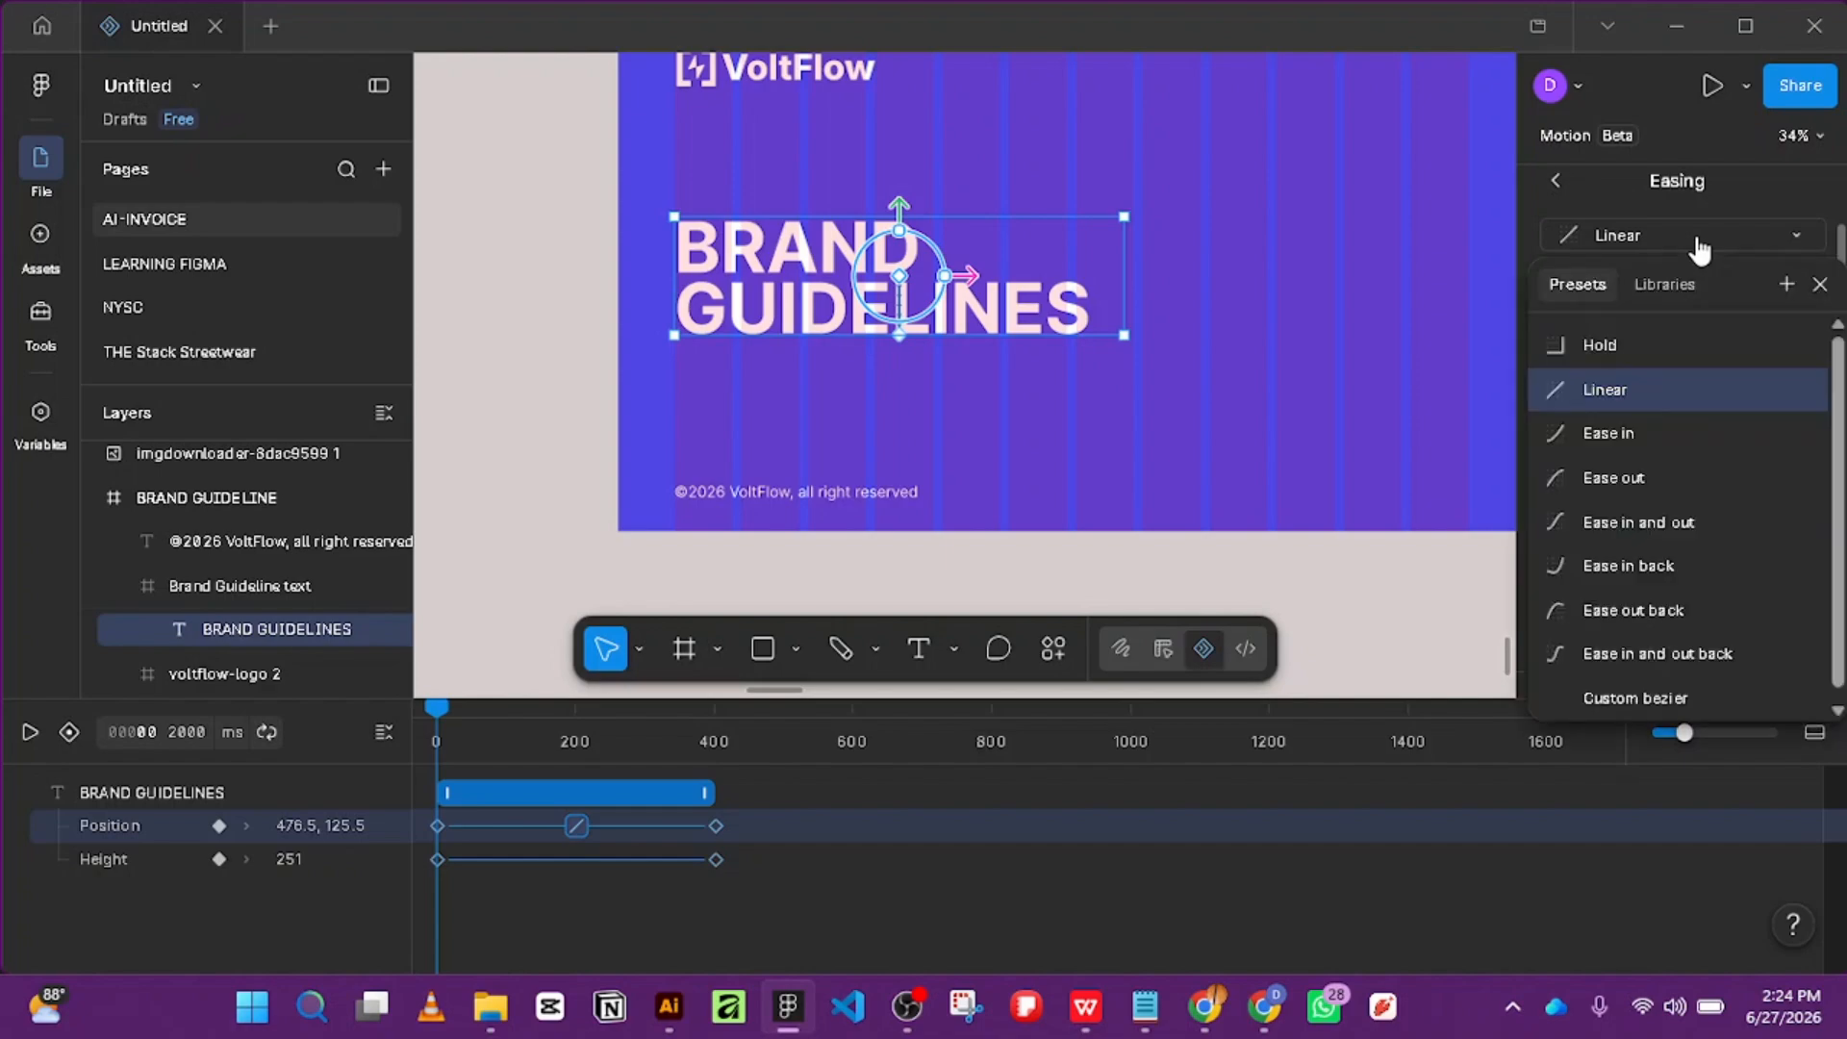
{"action": "left_click", "coordinate": [1688, 527]}
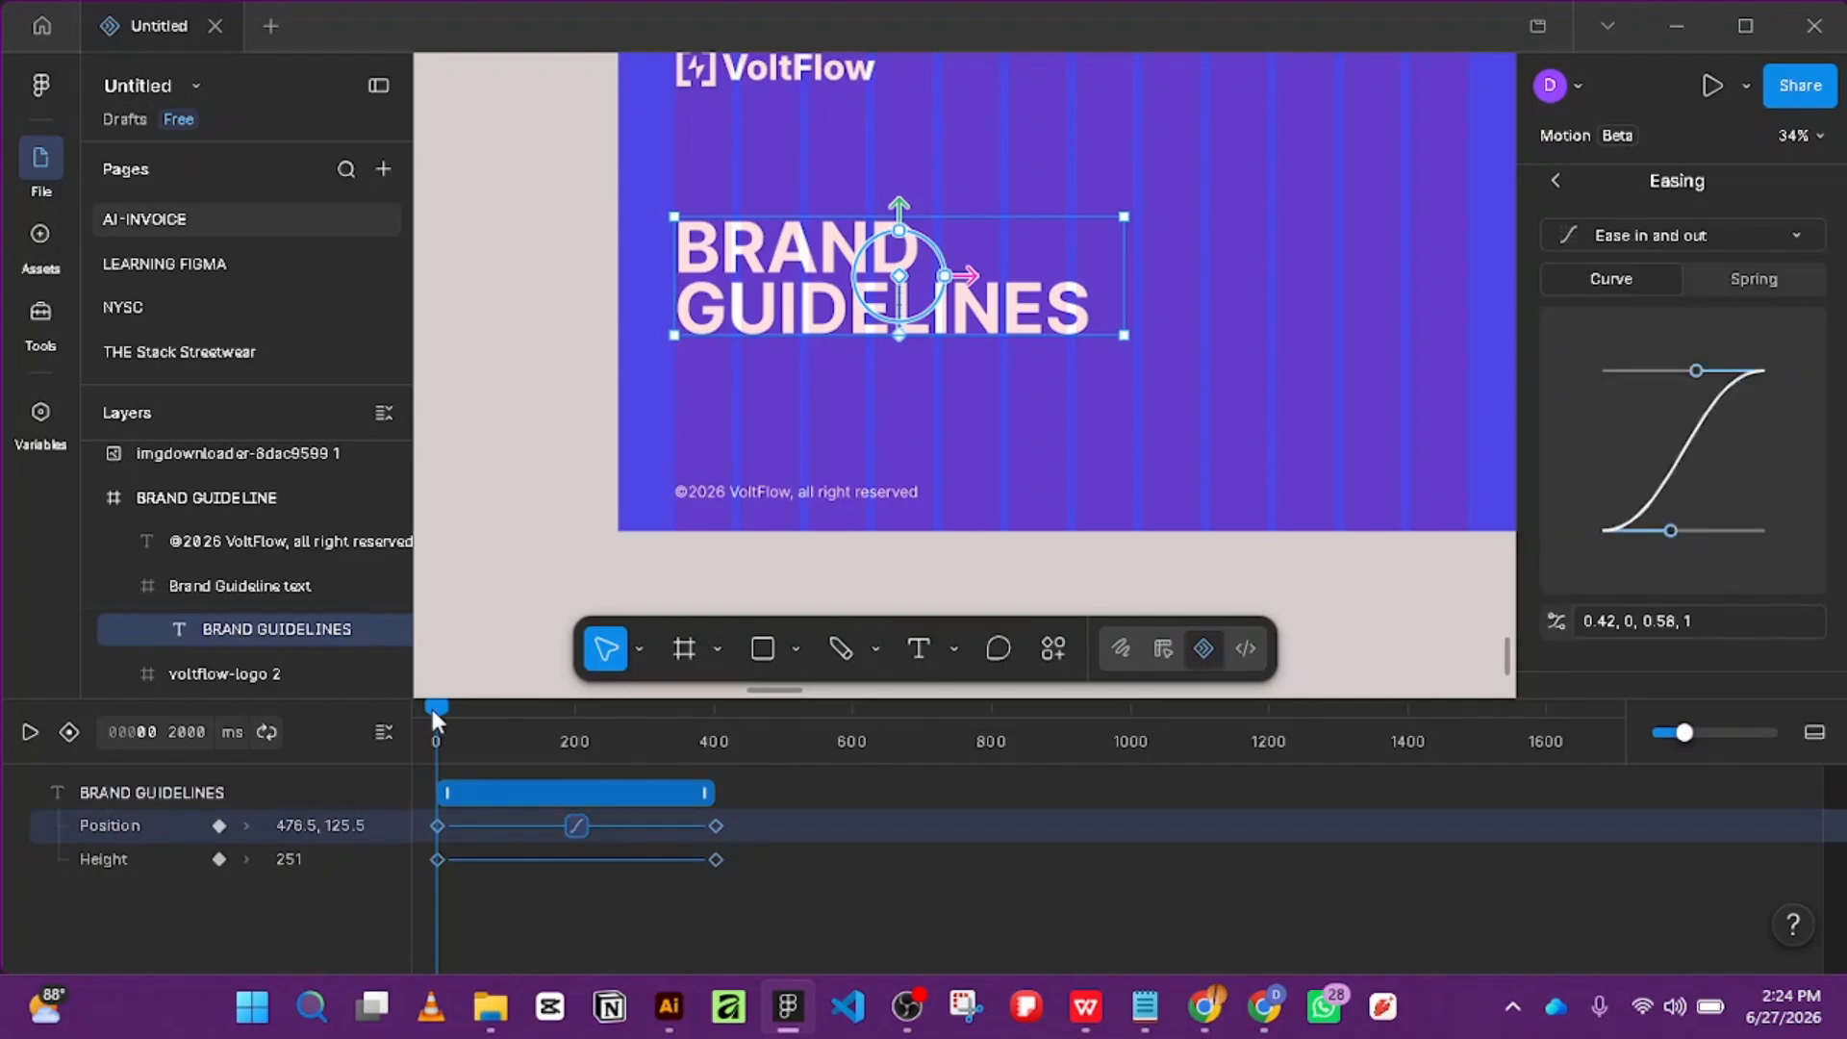
Play the title animation, stop it, and return the playhead to 0 ms.
{"action": "left_click_drag", "start_coordinate": [432, 707], "coordinate": [332, 742]}
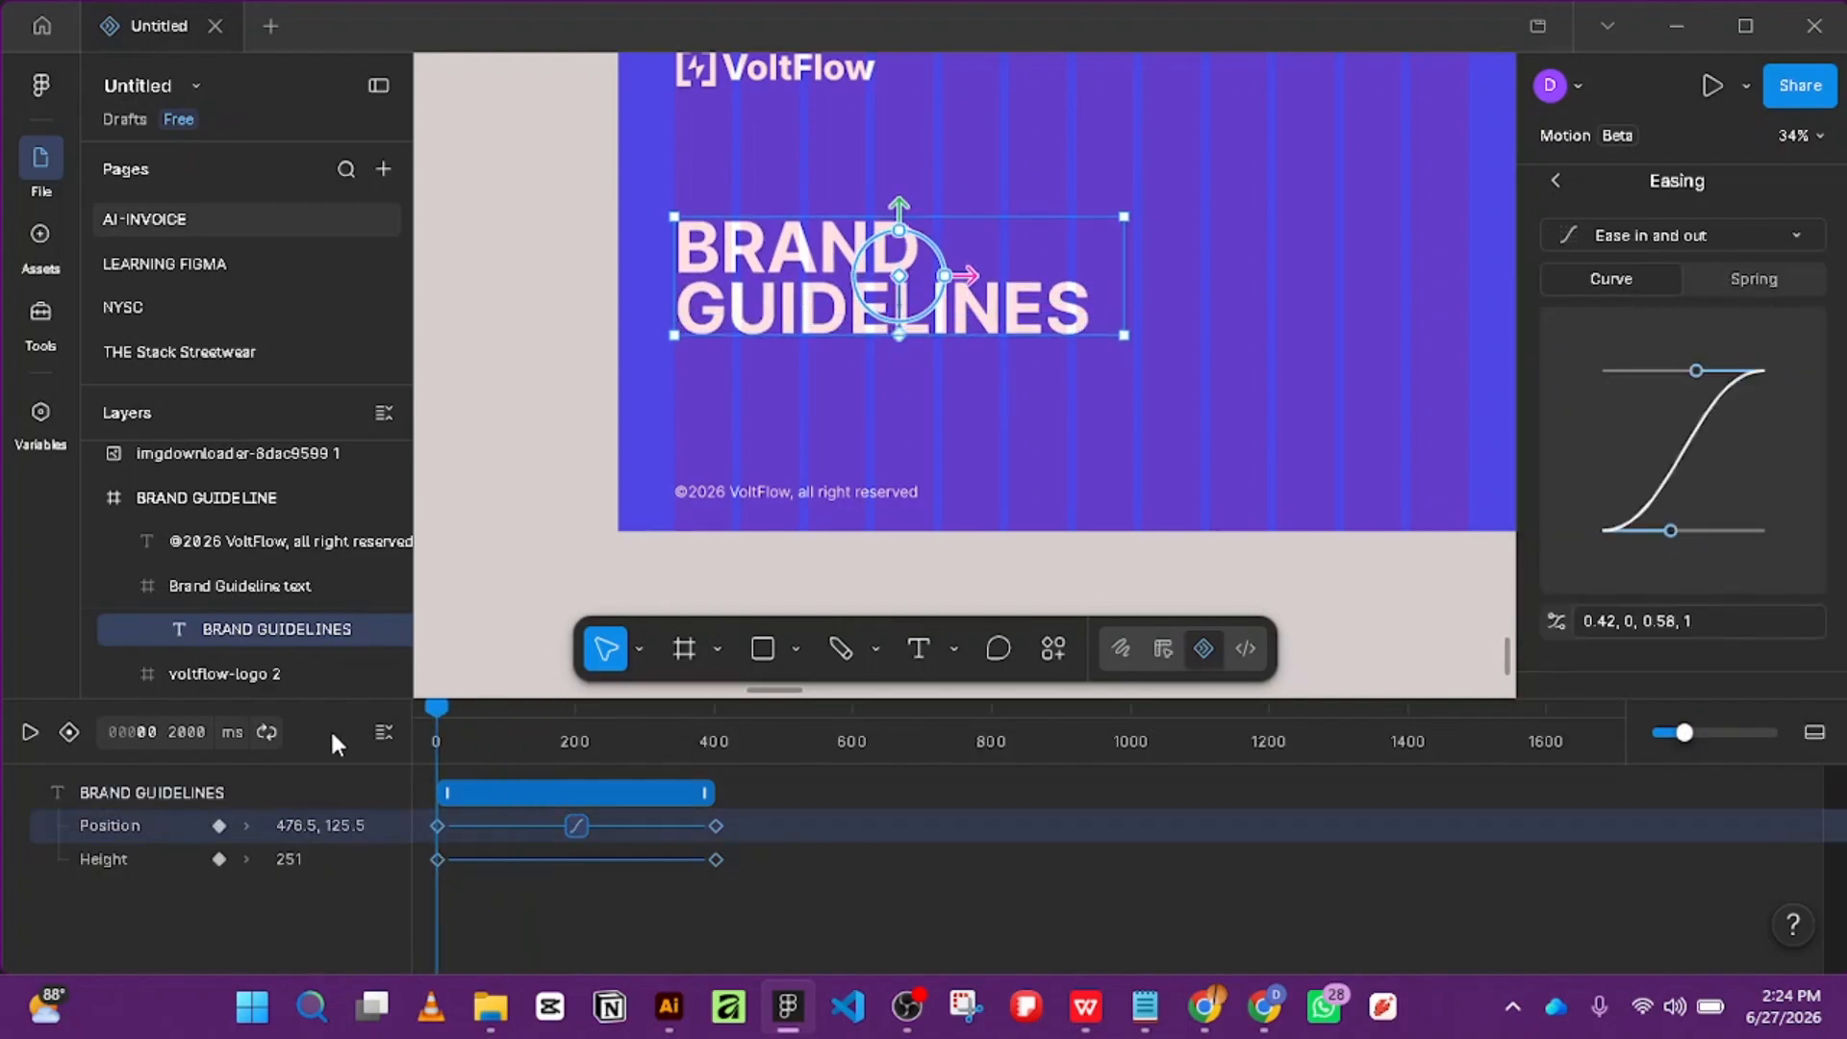
{"action": "left_click", "coordinate": [30, 732]}
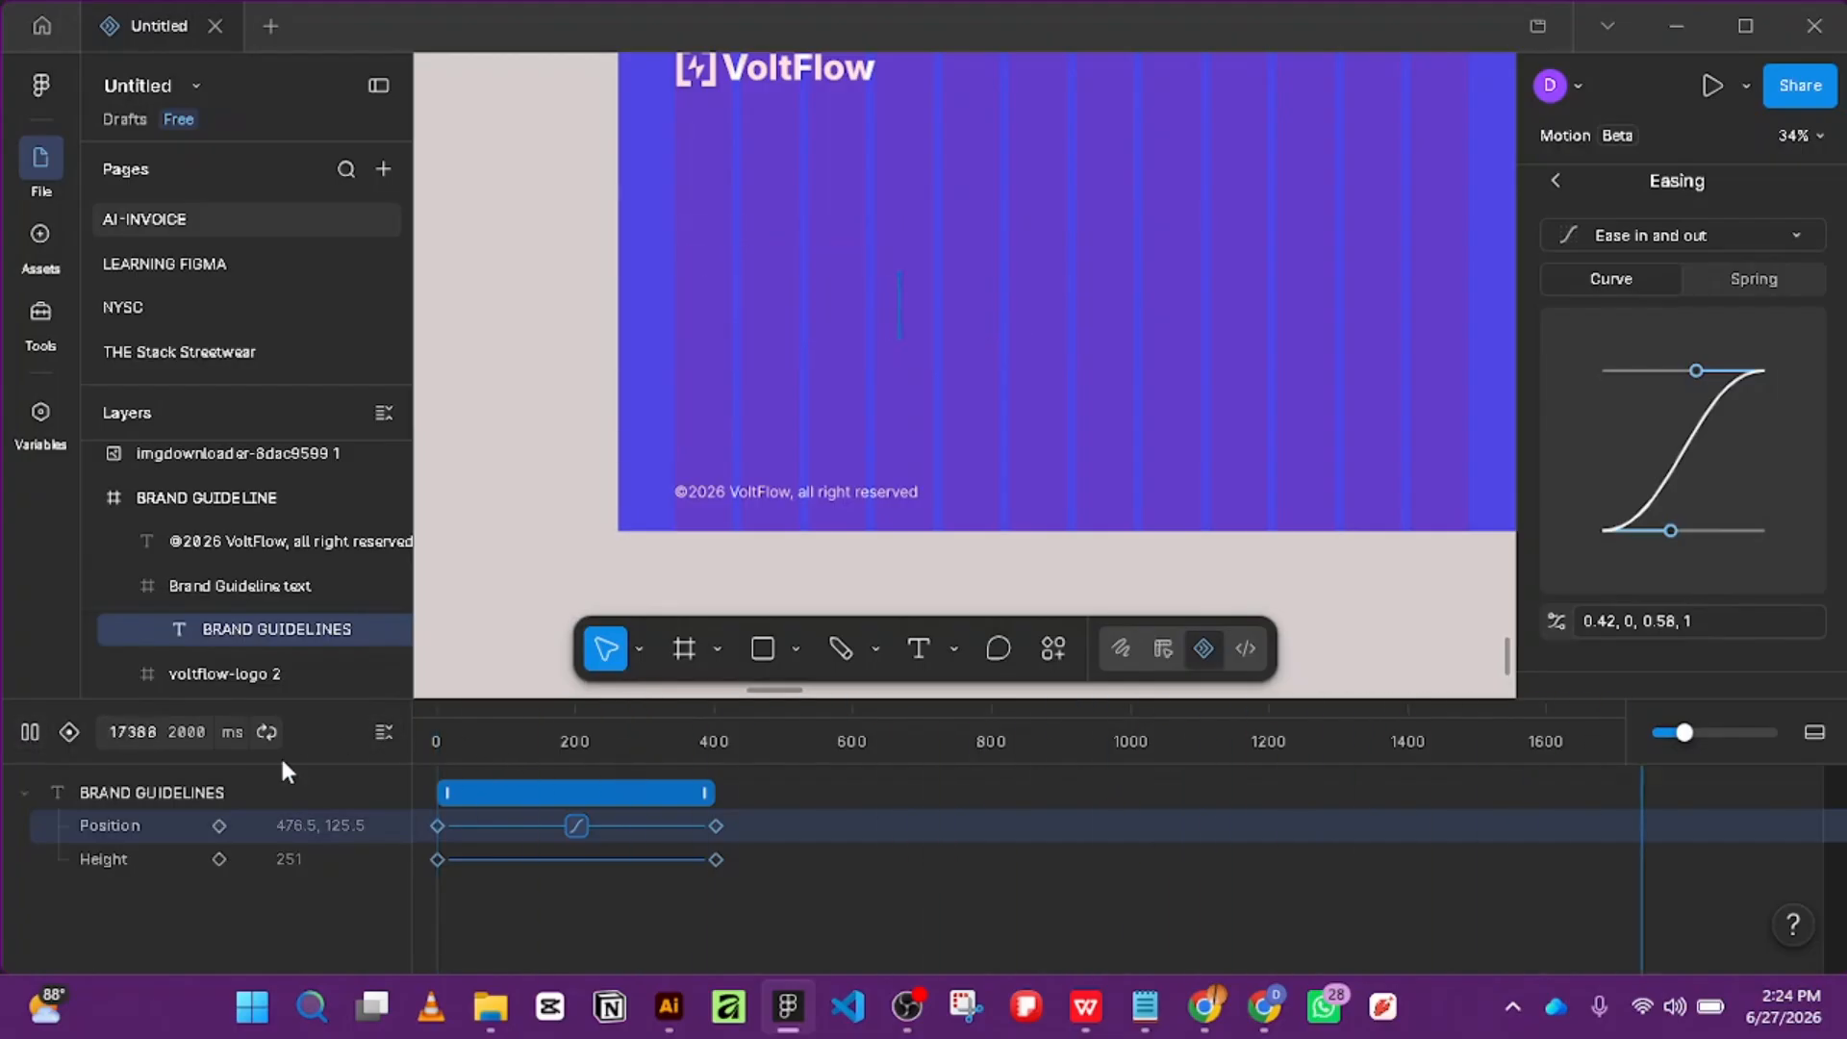
{"action": "left_click", "coordinate": [17, 736]}
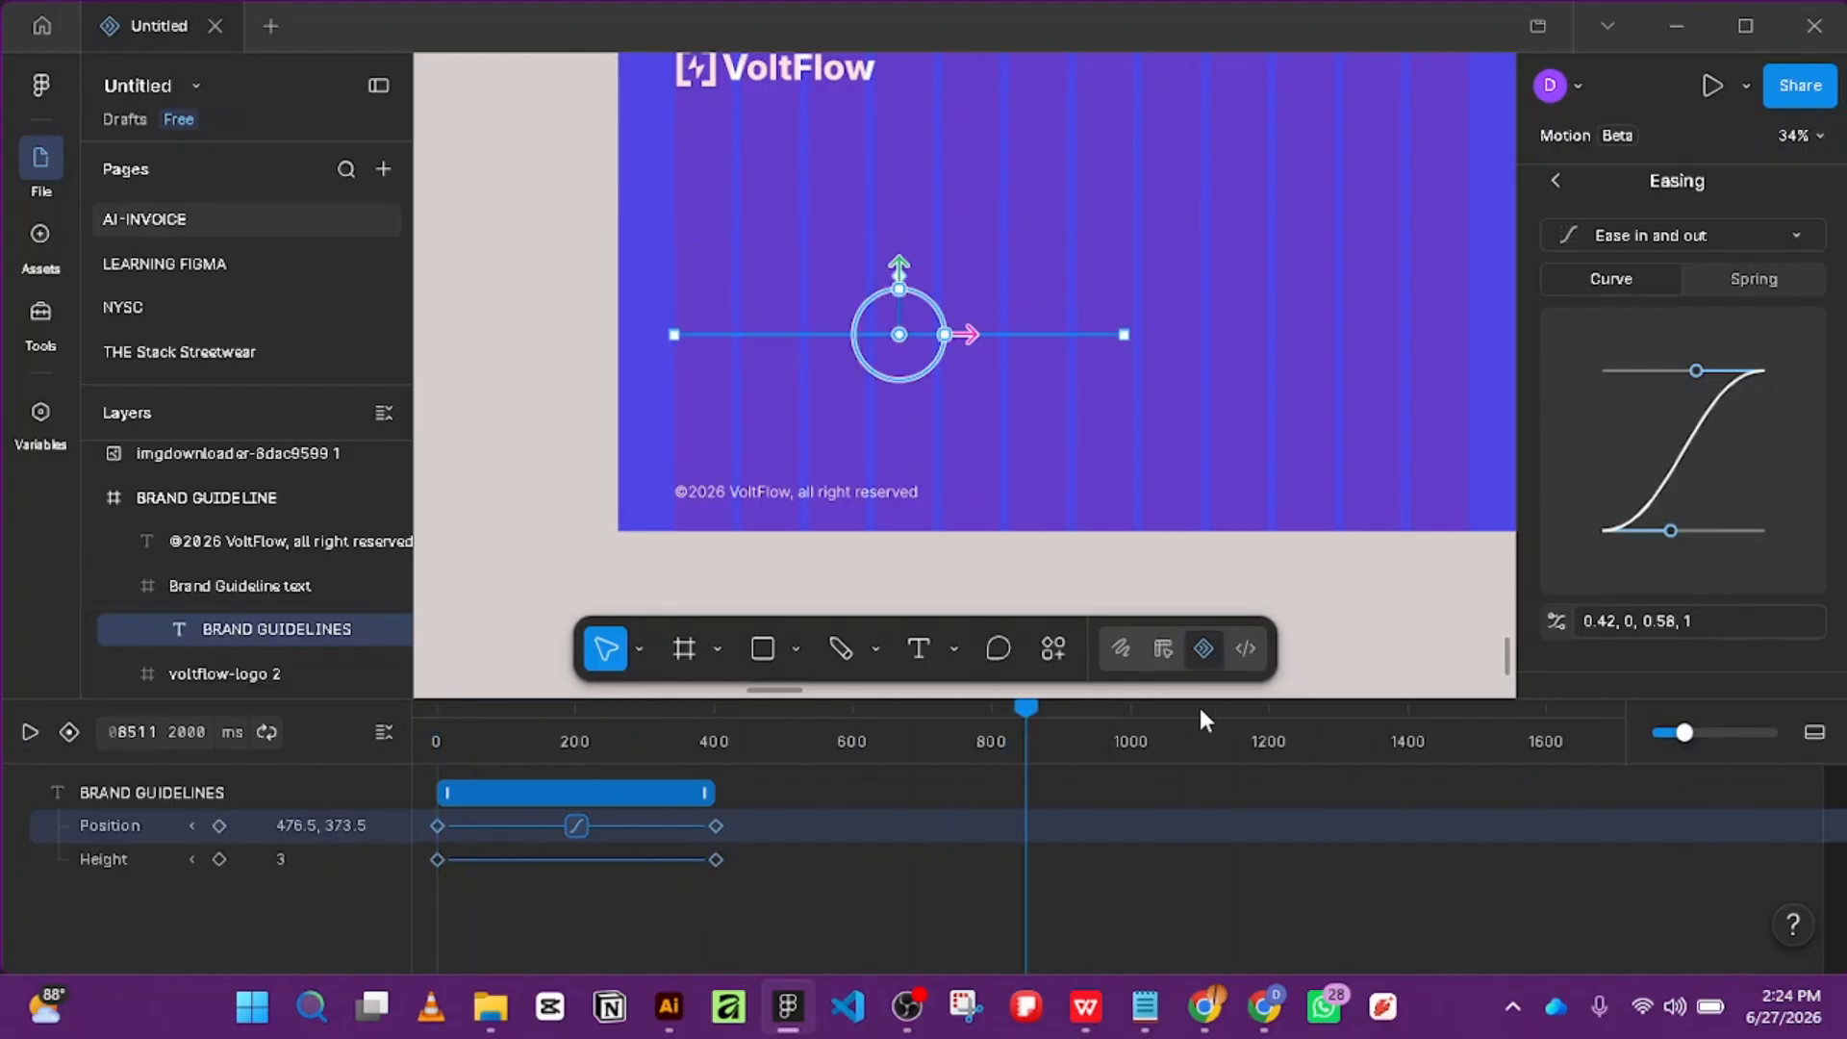
{"action": "left_click_drag", "start_coordinate": [1025, 710], "coordinate": [292, 733]}
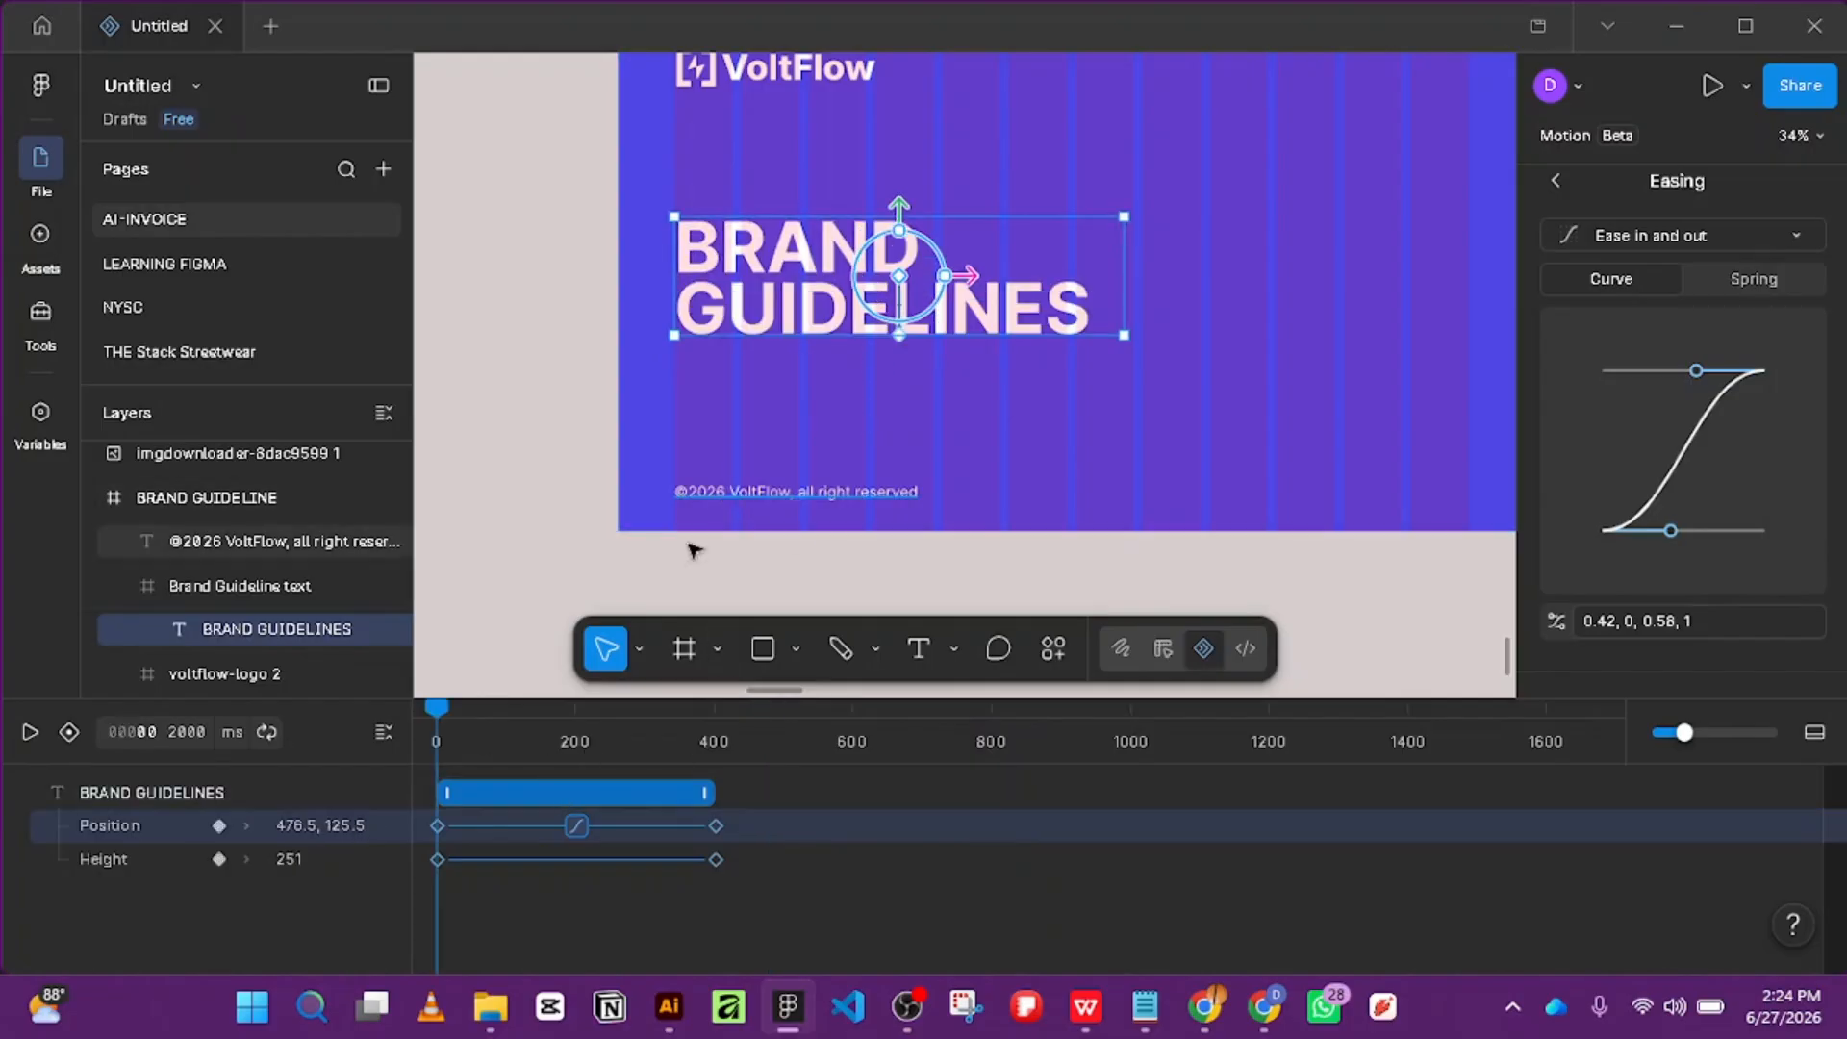
Set the easing between the title's two height keyframes to Ease in and out.
{"action": "left_click", "coordinate": [575, 859]}
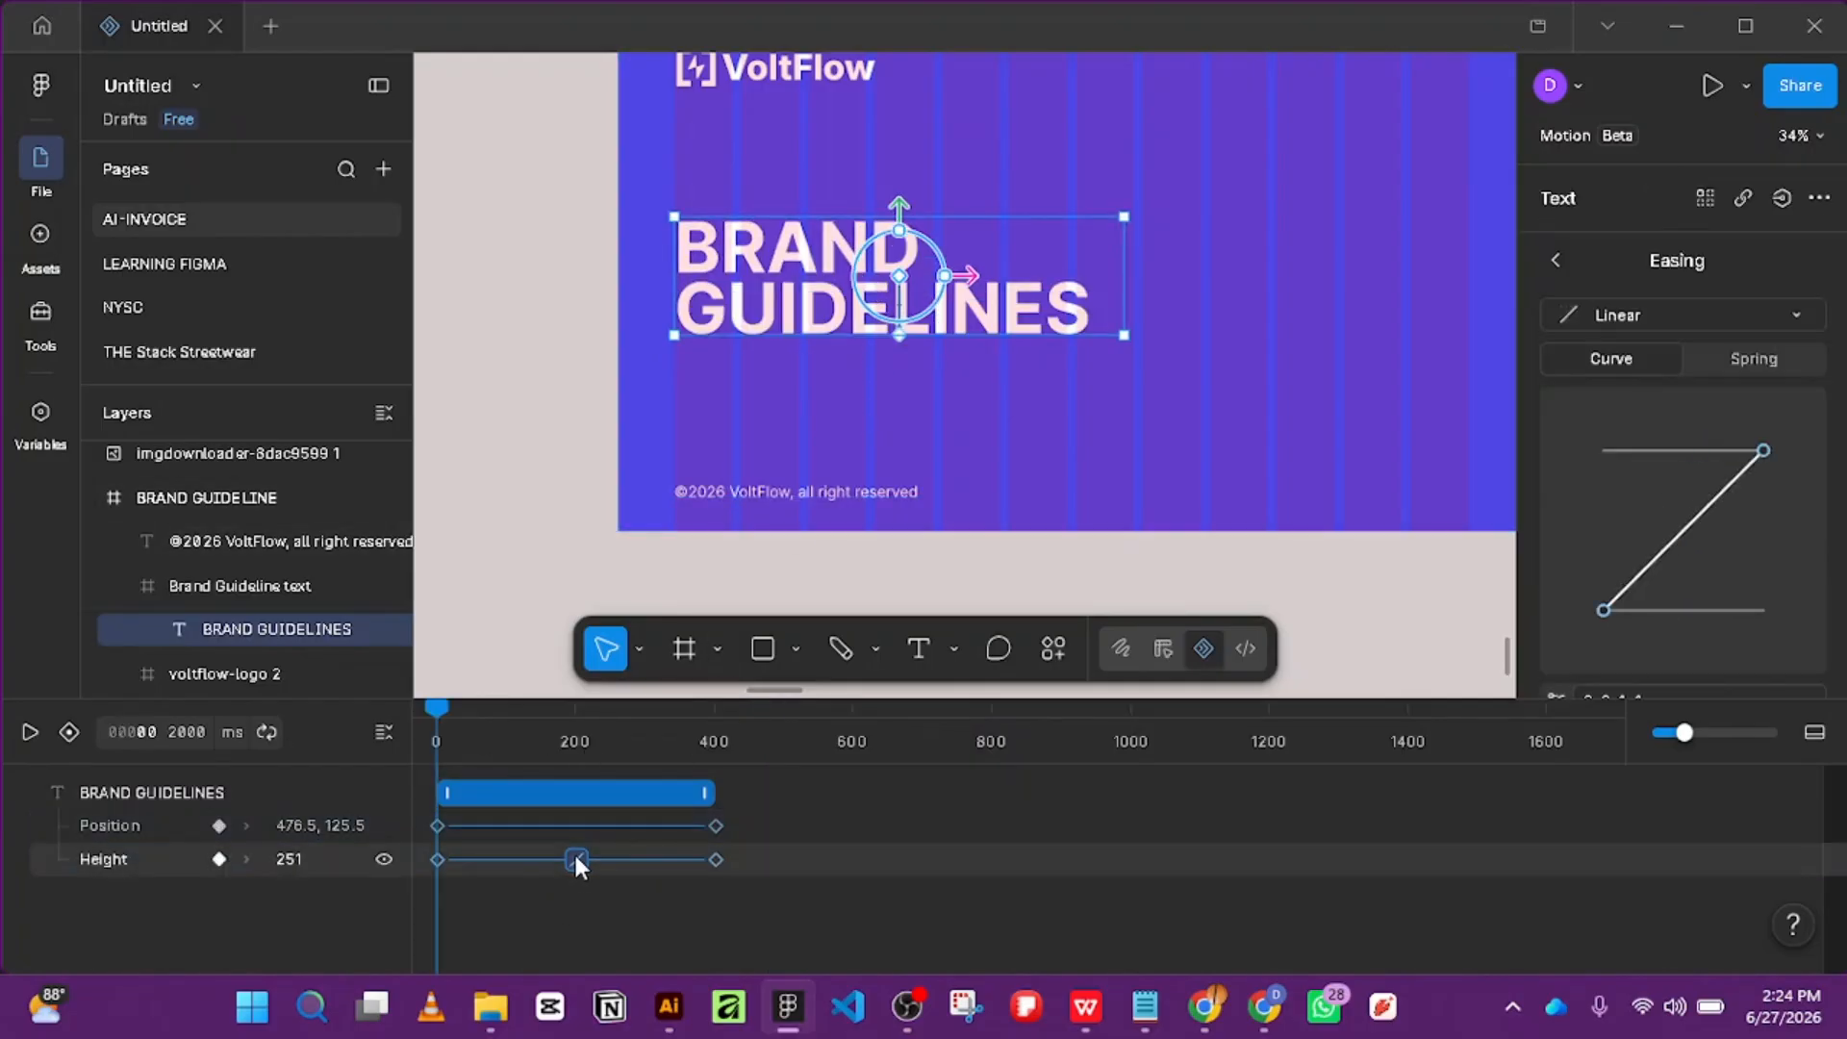
{"action": "left_click", "coordinate": [1748, 317]}
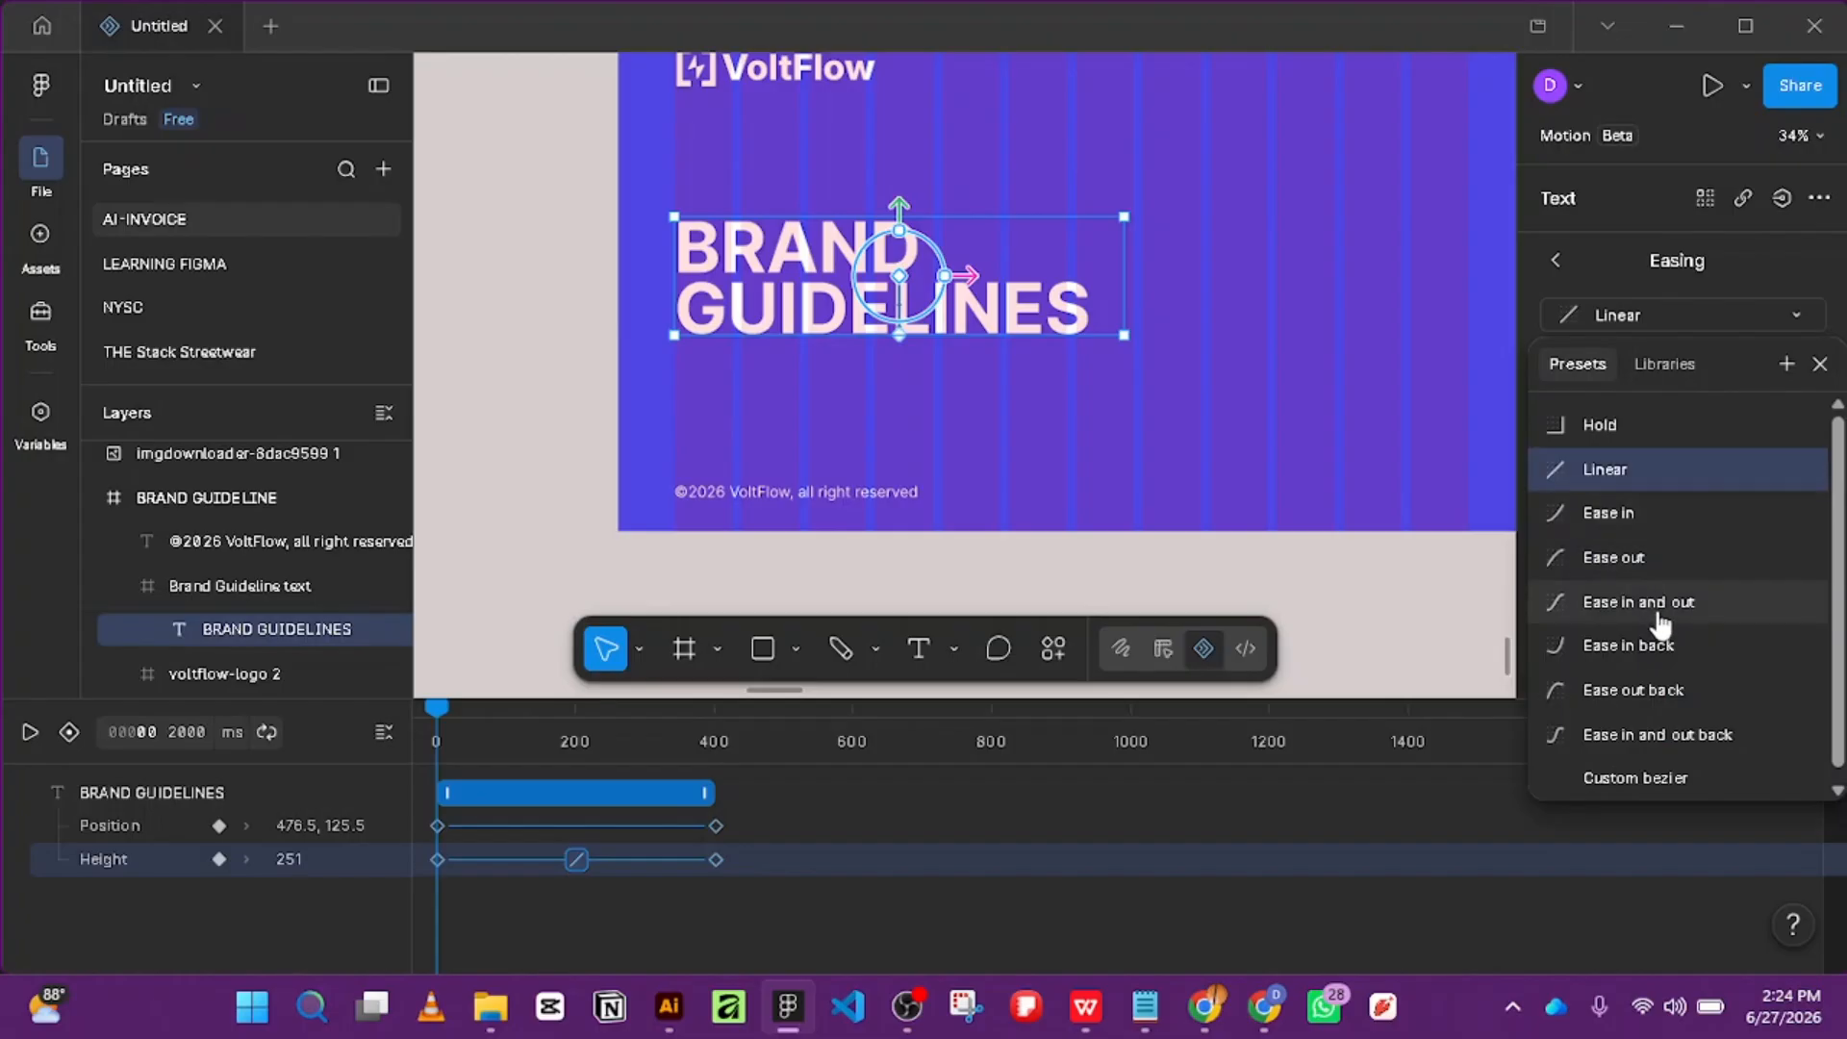
{"action": "left_click", "coordinate": [1587, 596]}
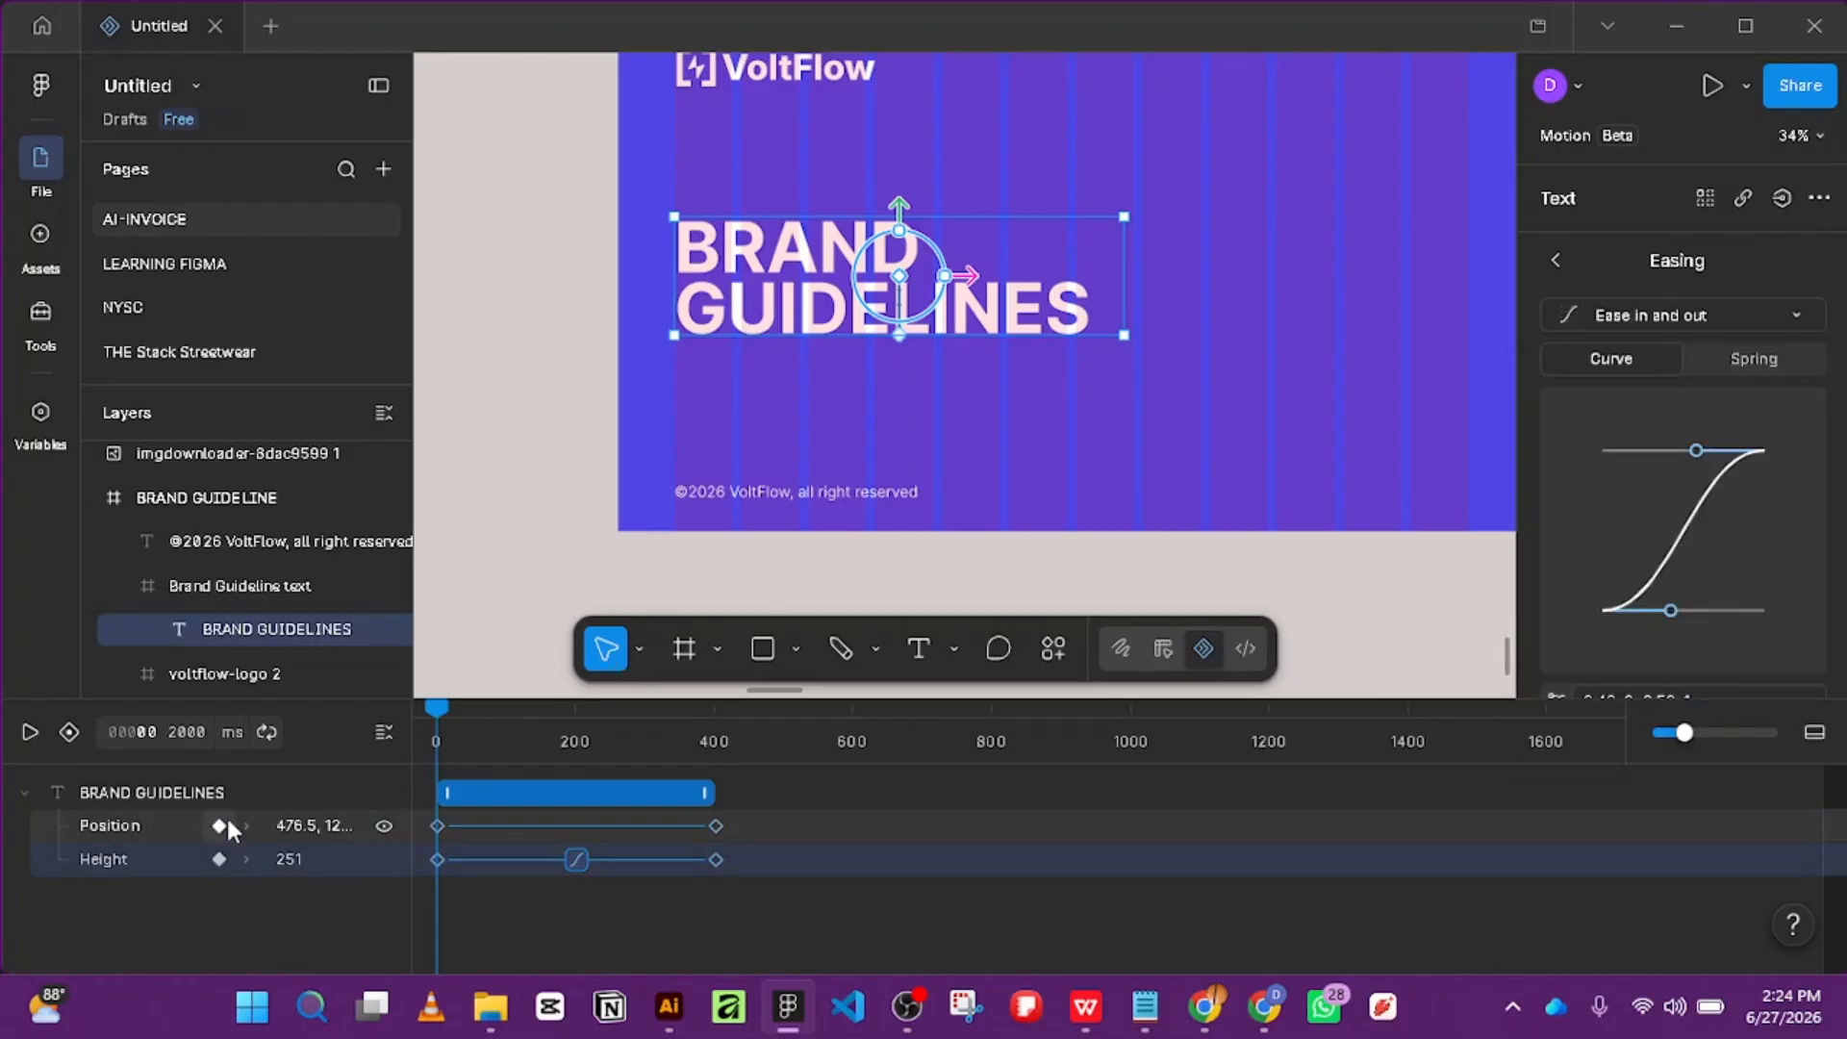
Delete the Height and Position animation tracks of the BRAND GUIDELINES text.
{"action": "left_click", "coordinate": [160, 846]}
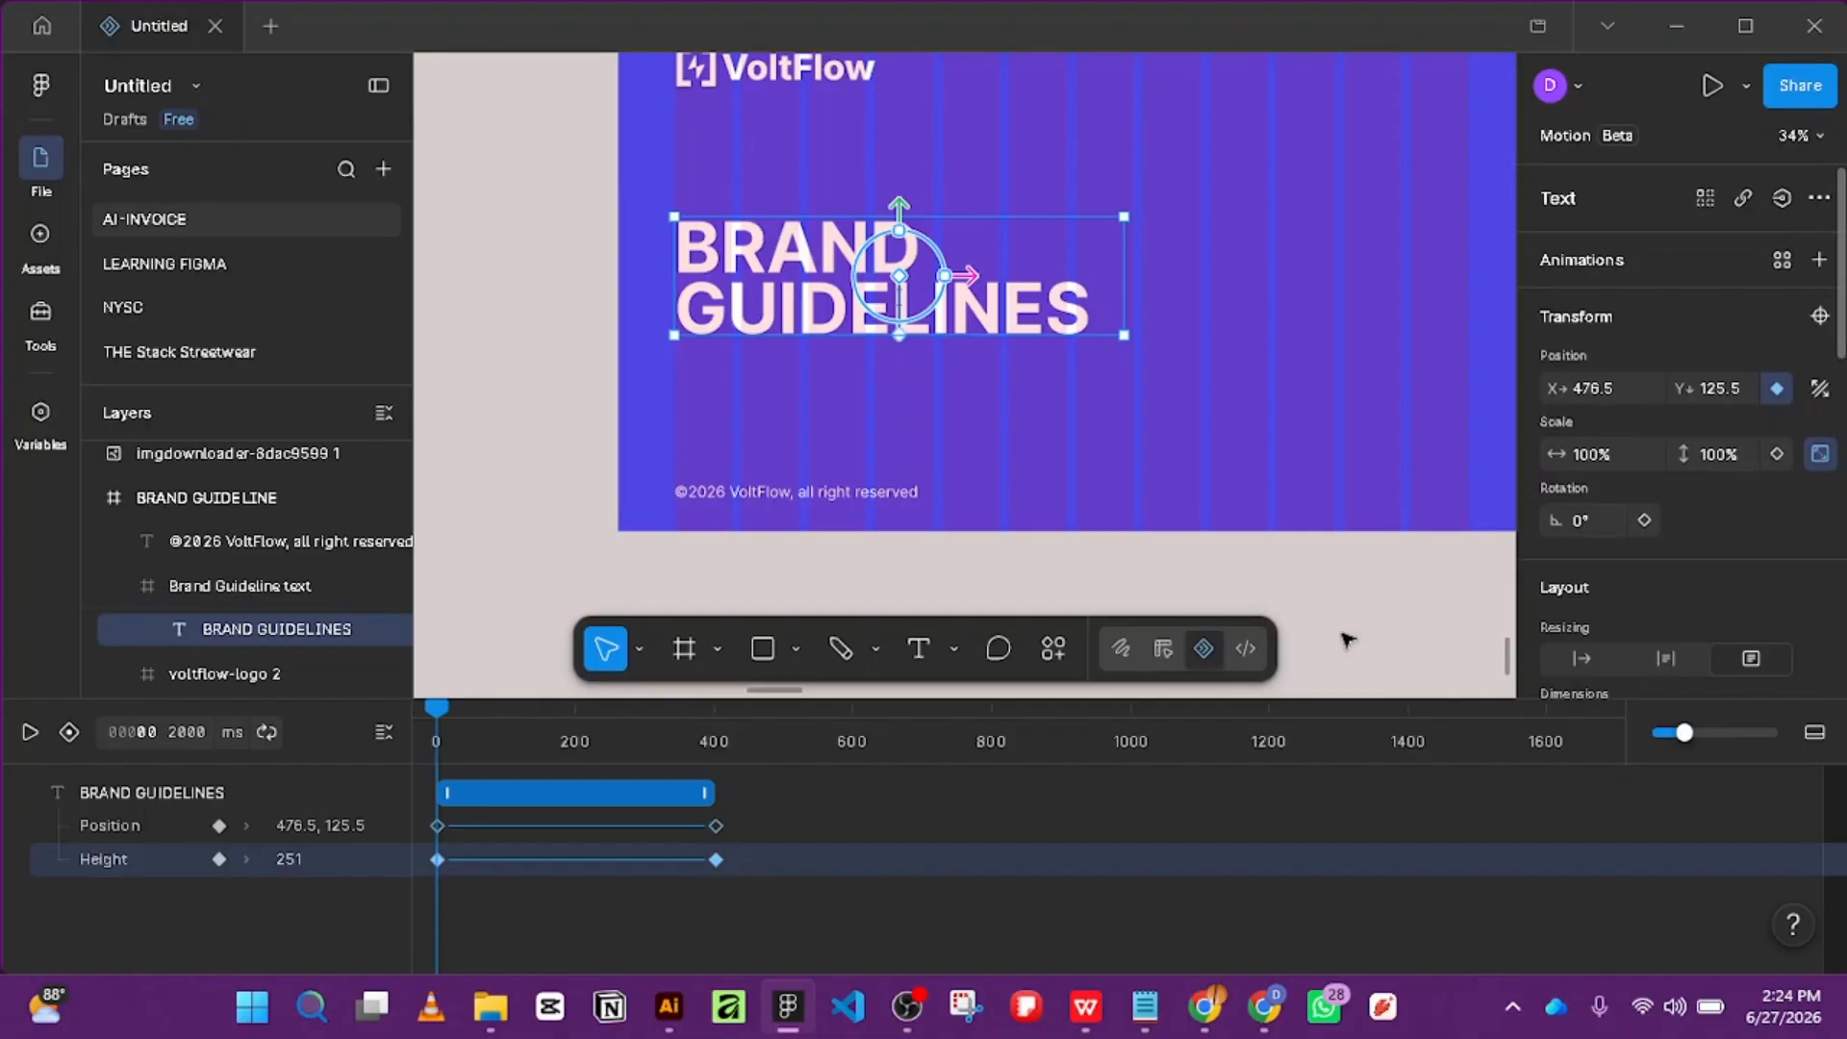
{"action": "right_click", "coordinate": [147, 859]}
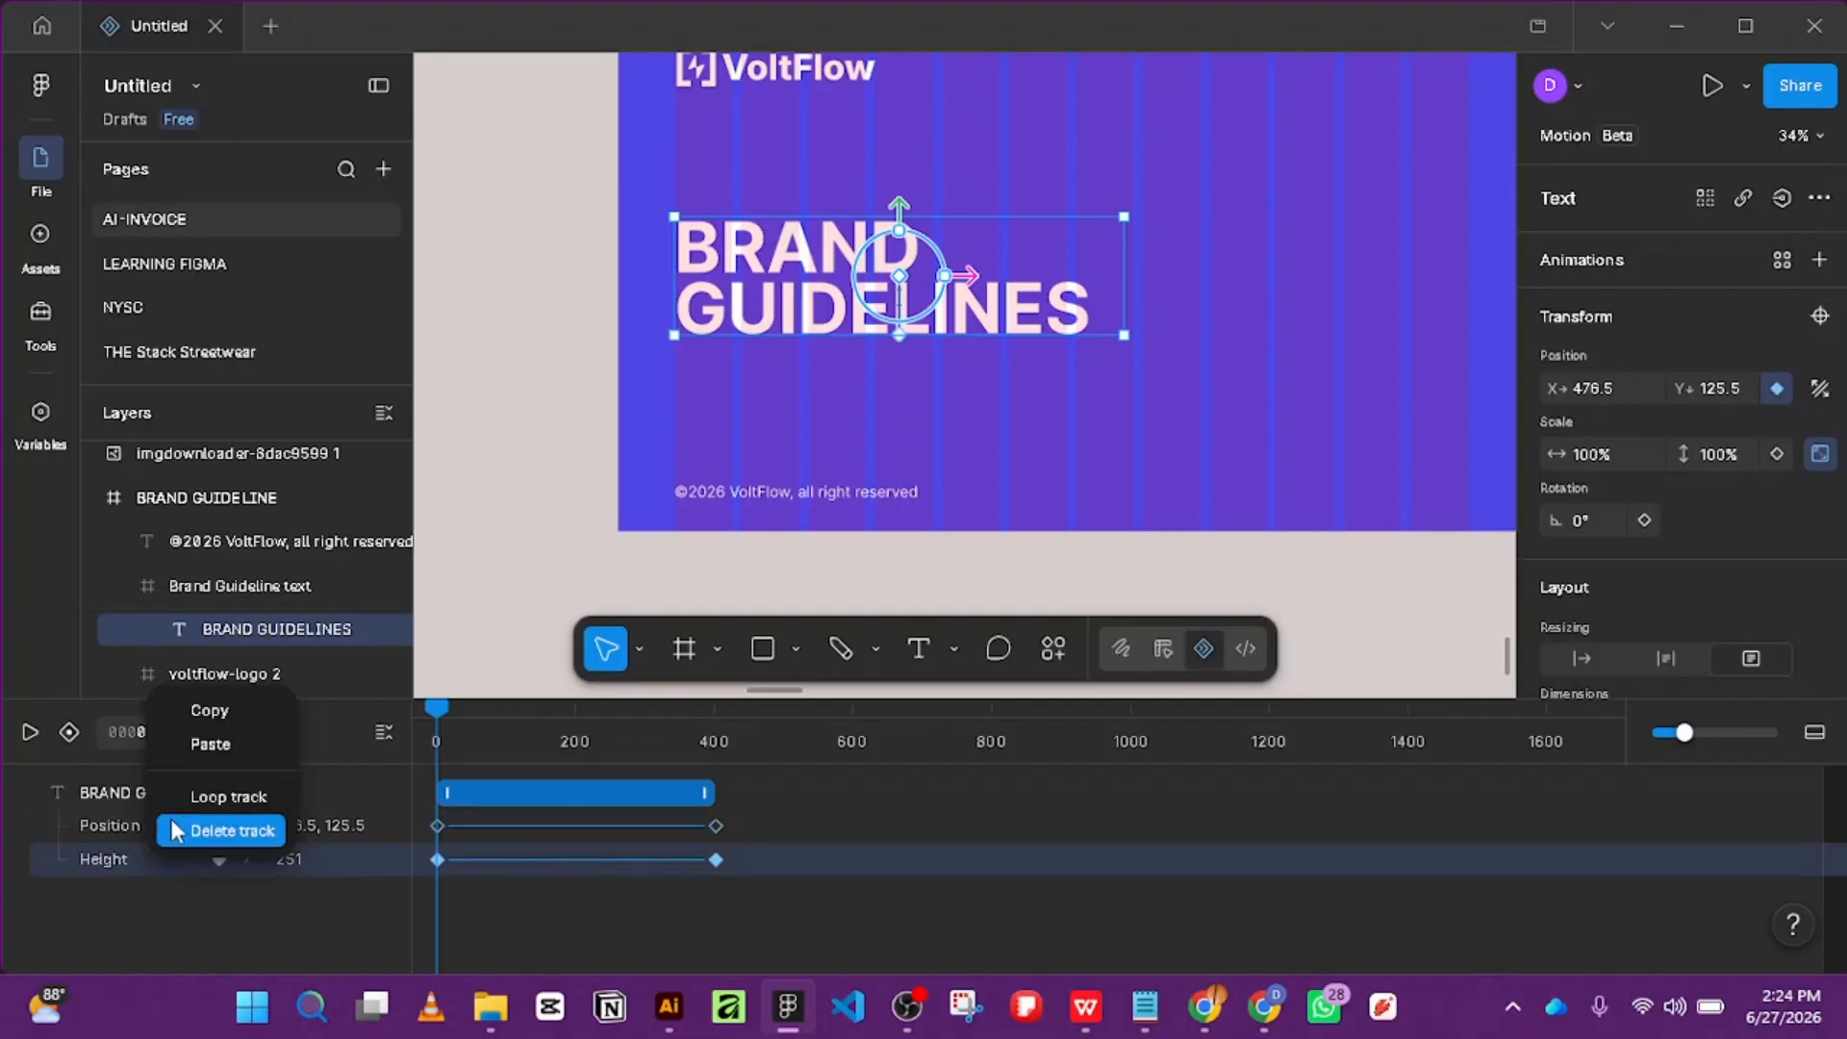
{"action": "left_click", "coordinate": [240, 835]}
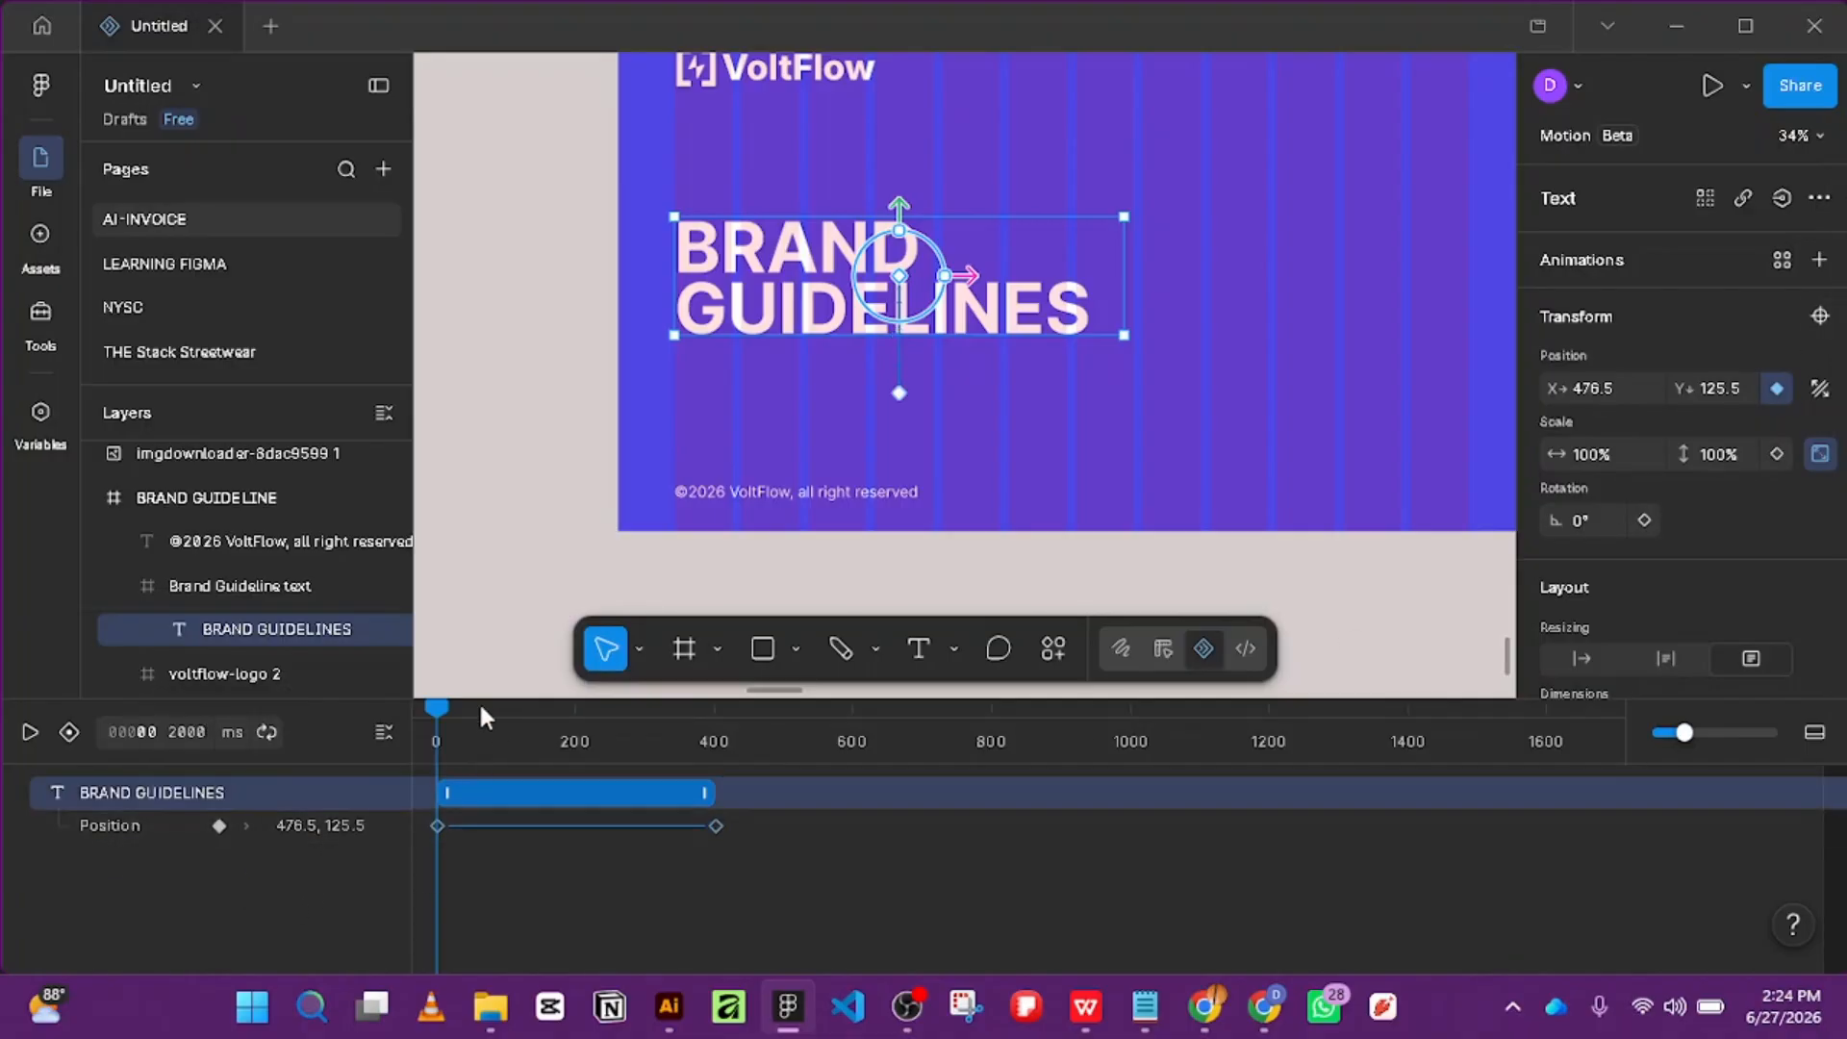
{"action": "left_click_drag", "start_coordinate": [435, 706], "coordinate": [590, 723]}
{"action": "left_click", "coordinate": [437, 736]}
{"action": "left_click", "coordinate": [135, 825]}
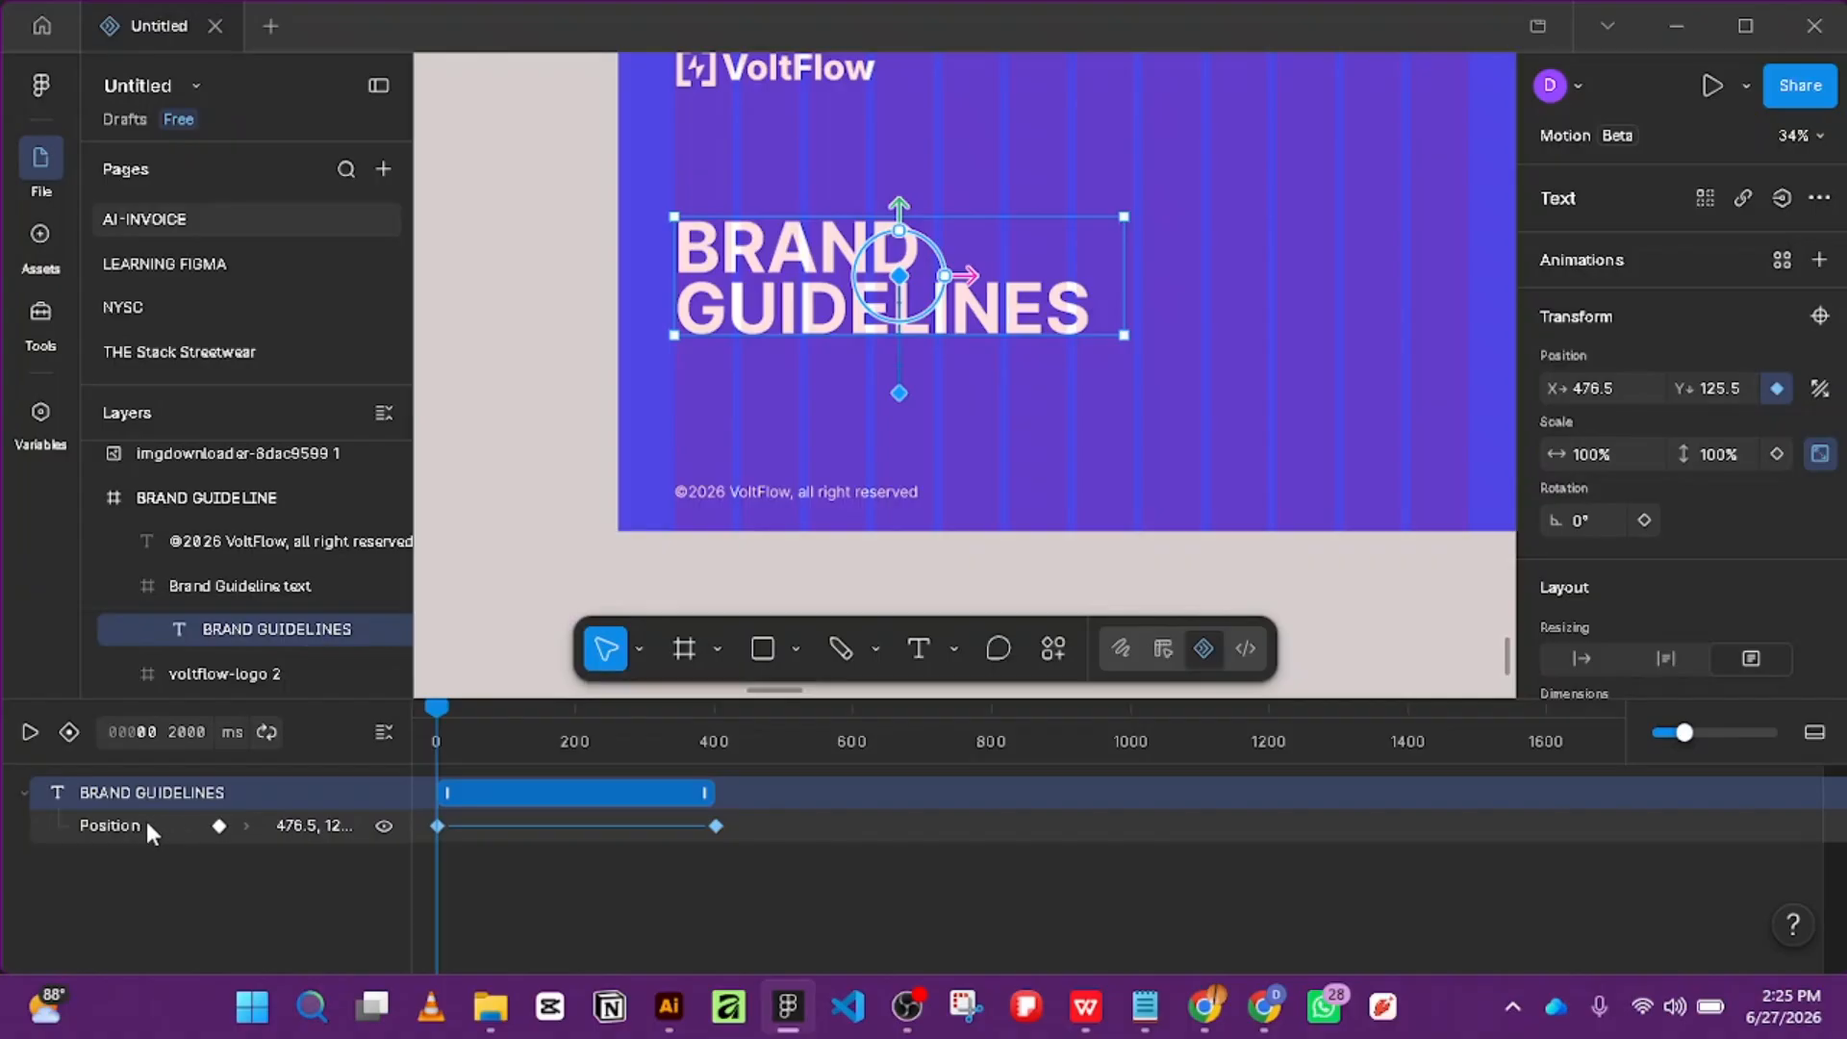
{"action": "right_click", "coordinate": [143, 817]}
{"action": "left_click", "coordinate": [257, 794]}
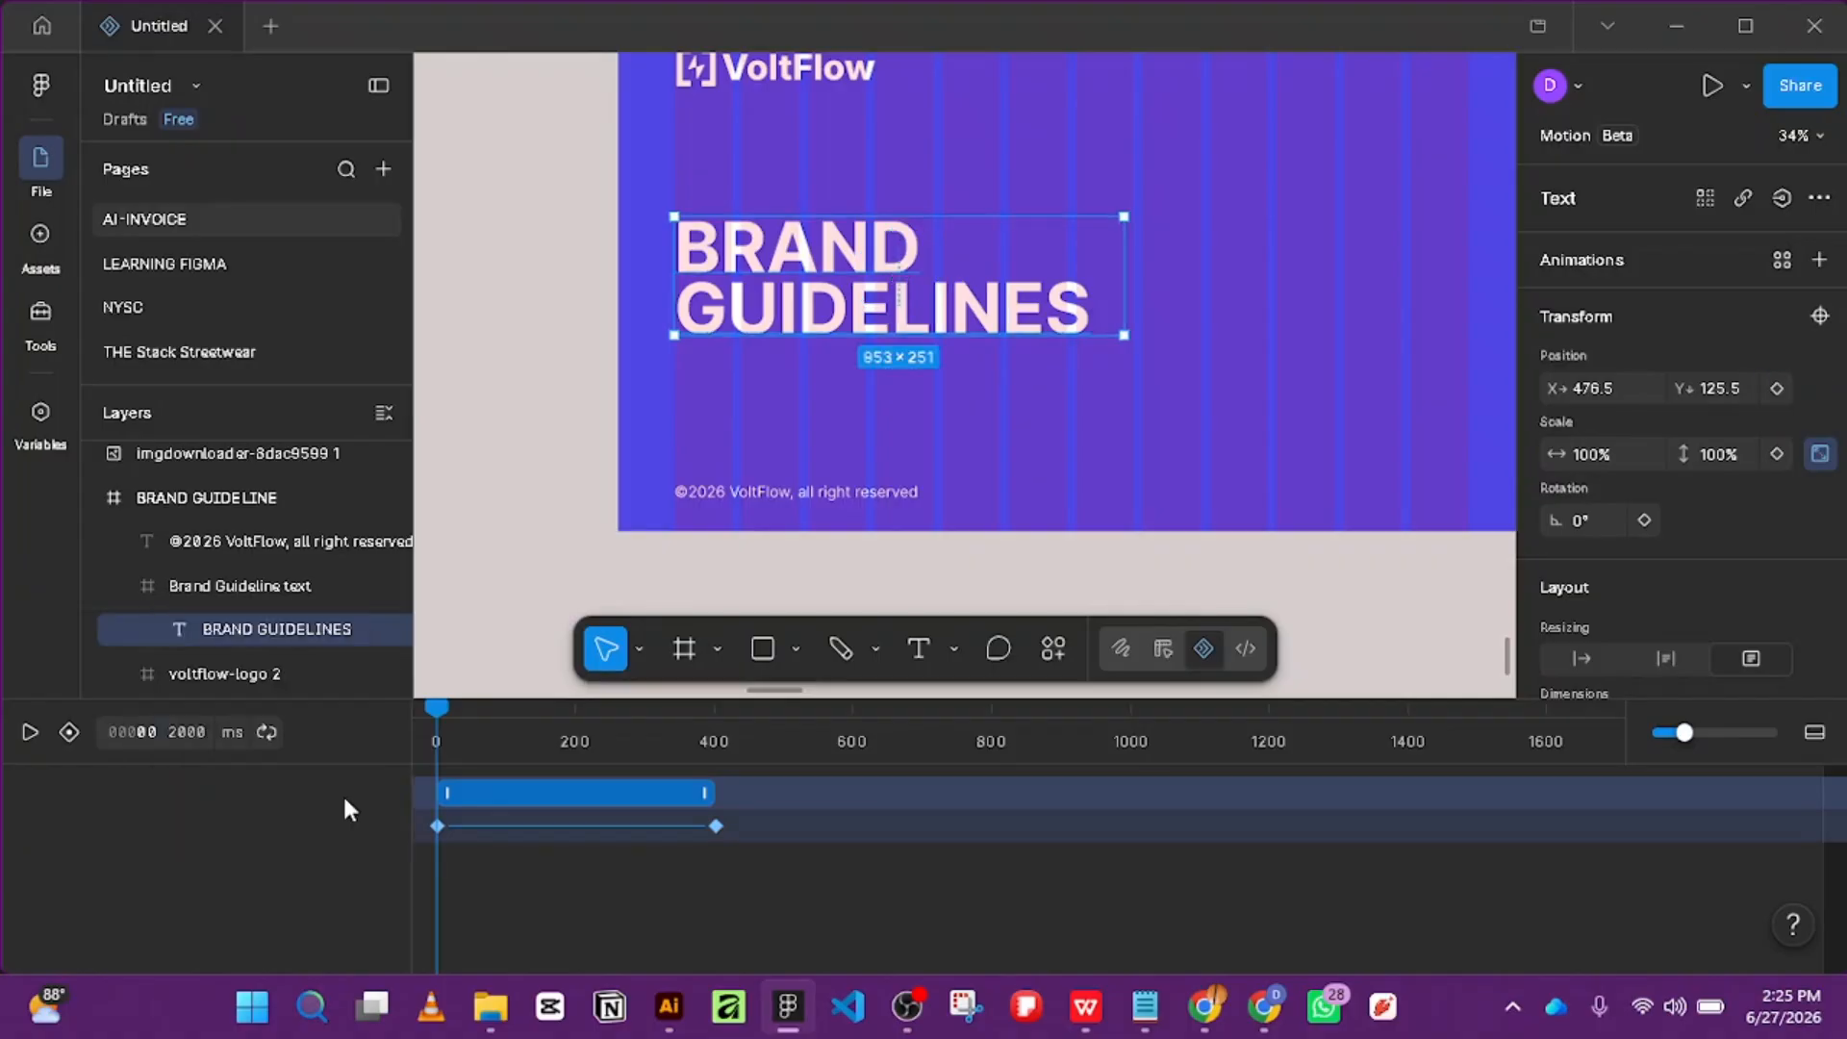
Select the VoltFlow logo together with the BRAND GUIDELINES text and add position keyframes for both at 0 ms.
{"action": "left_click", "coordinate": [764, 81], "text": "shift"}
{"action": "scroll", "coordinate": [851, 247], "scroll_direction": "up", "scroll_amount": 3}
{"action": "scroll", "coordinate": [868, 290], "scroll_direction": "down", "scroll_amount": 3}
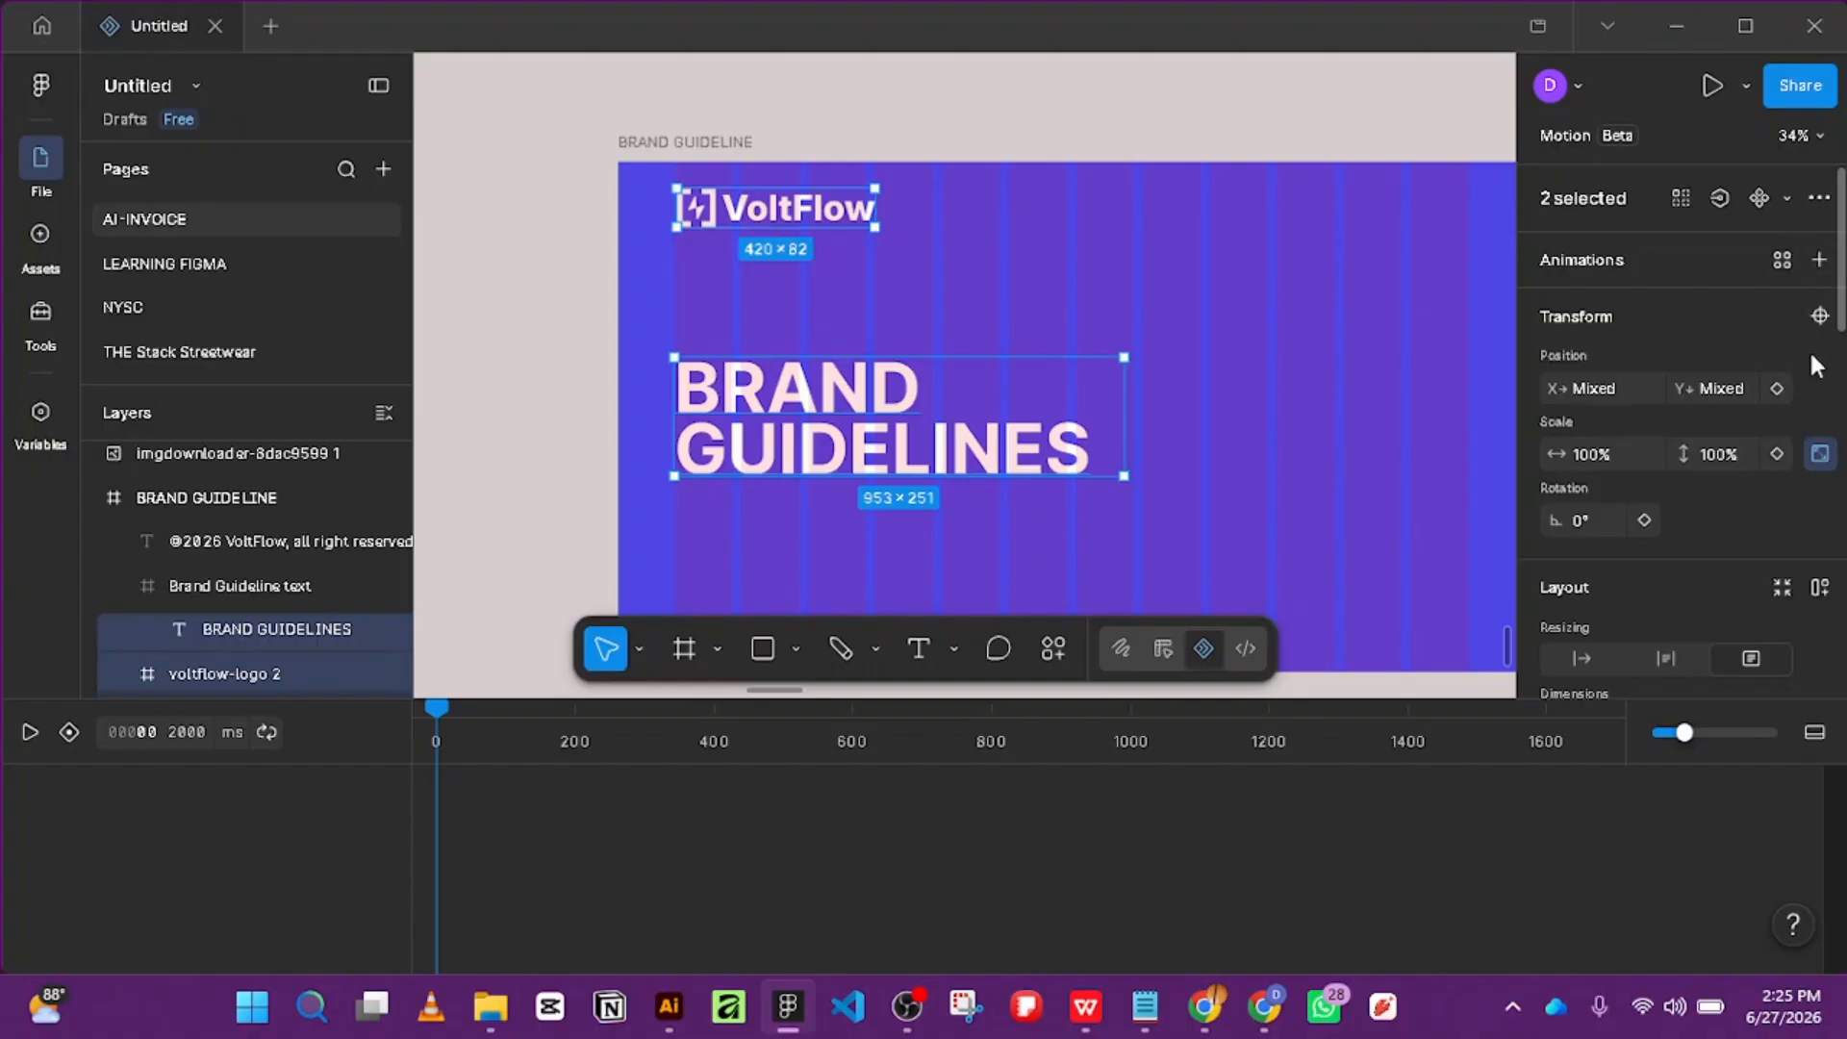
{"action": "left_click", "coordinate": [1778, 394]}
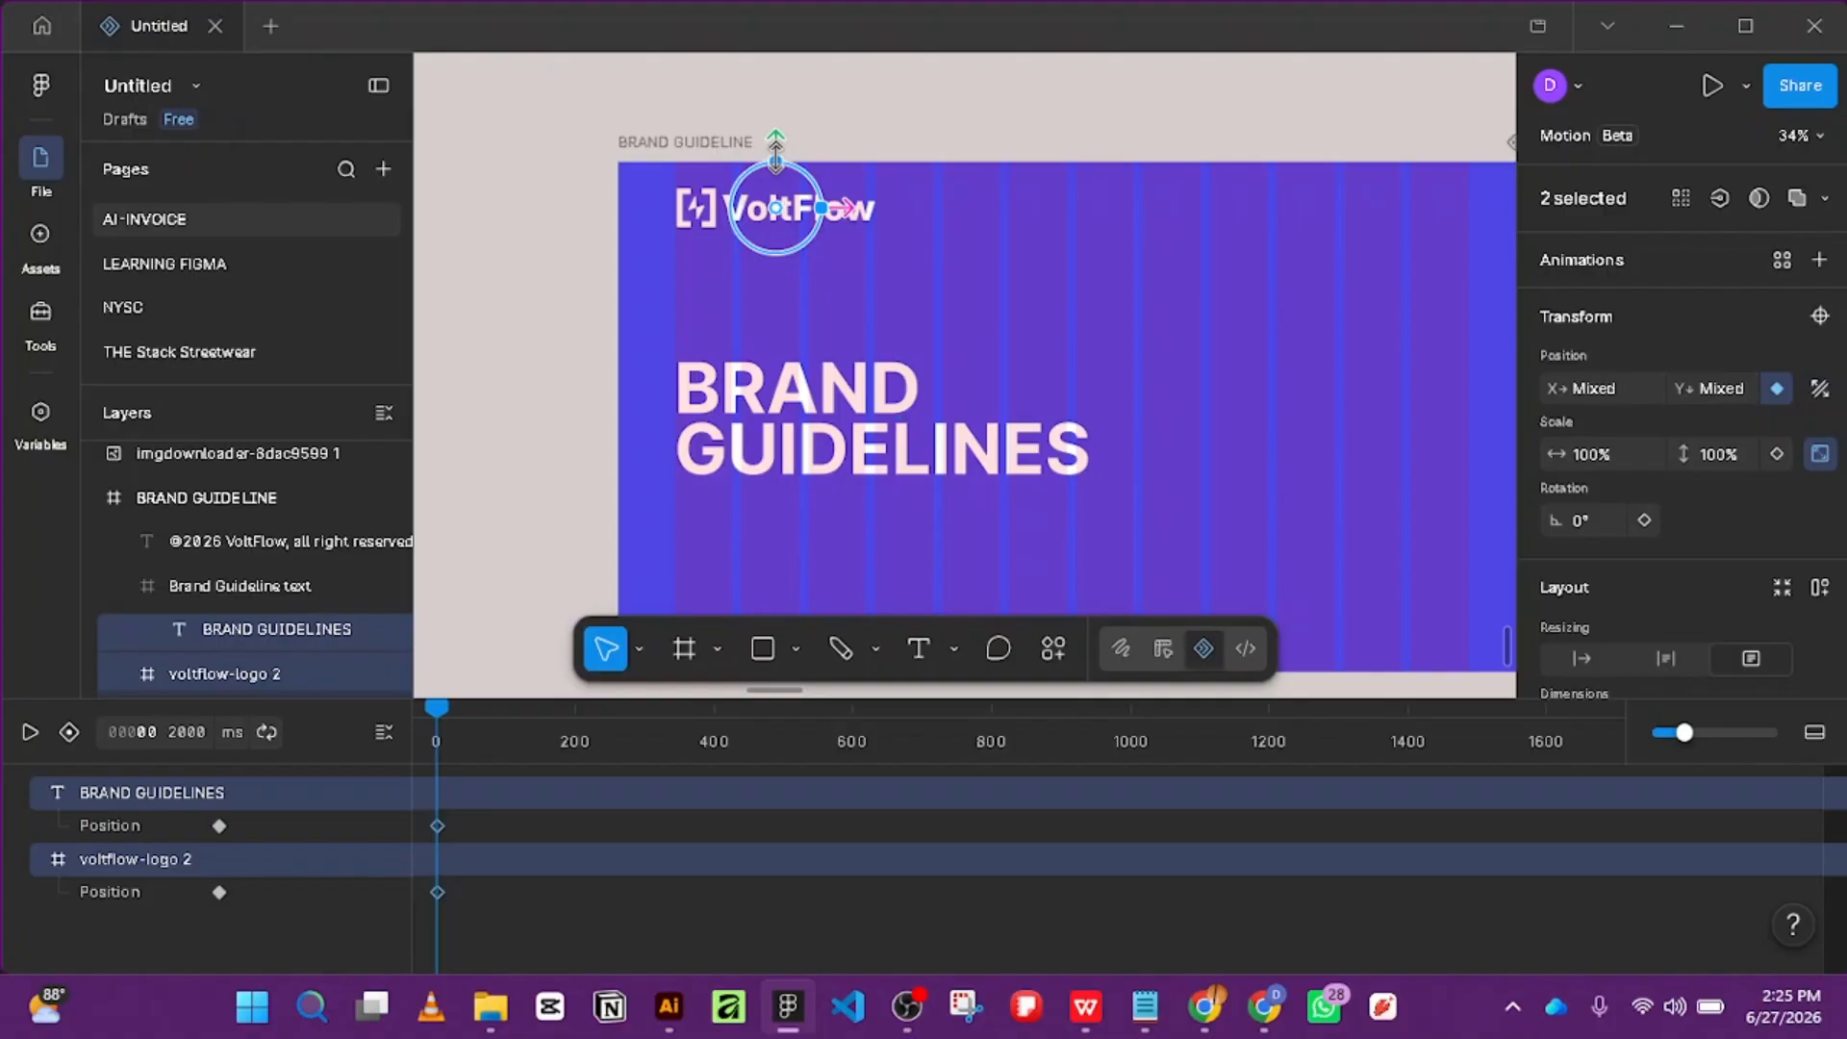
Try to shift the selected title and logo downwards at 0 ms, undo the moves, and deselect both.
{"action": "left_click_drag", "start_coordinate": [777, 162], "coordinate": [780, 227]}
{"action": "key", "text": "ctrl+z"}
{"action": "key", "text": "ctrl+z"}
{"action": "scroll", "coordinate": [776, 168], "scroll_direction": "up", "scroll_amount": 3}
{"action": "scroll", "coordinate": [776, 167], "scroll_direction": "up", "scroll_amount": 3}
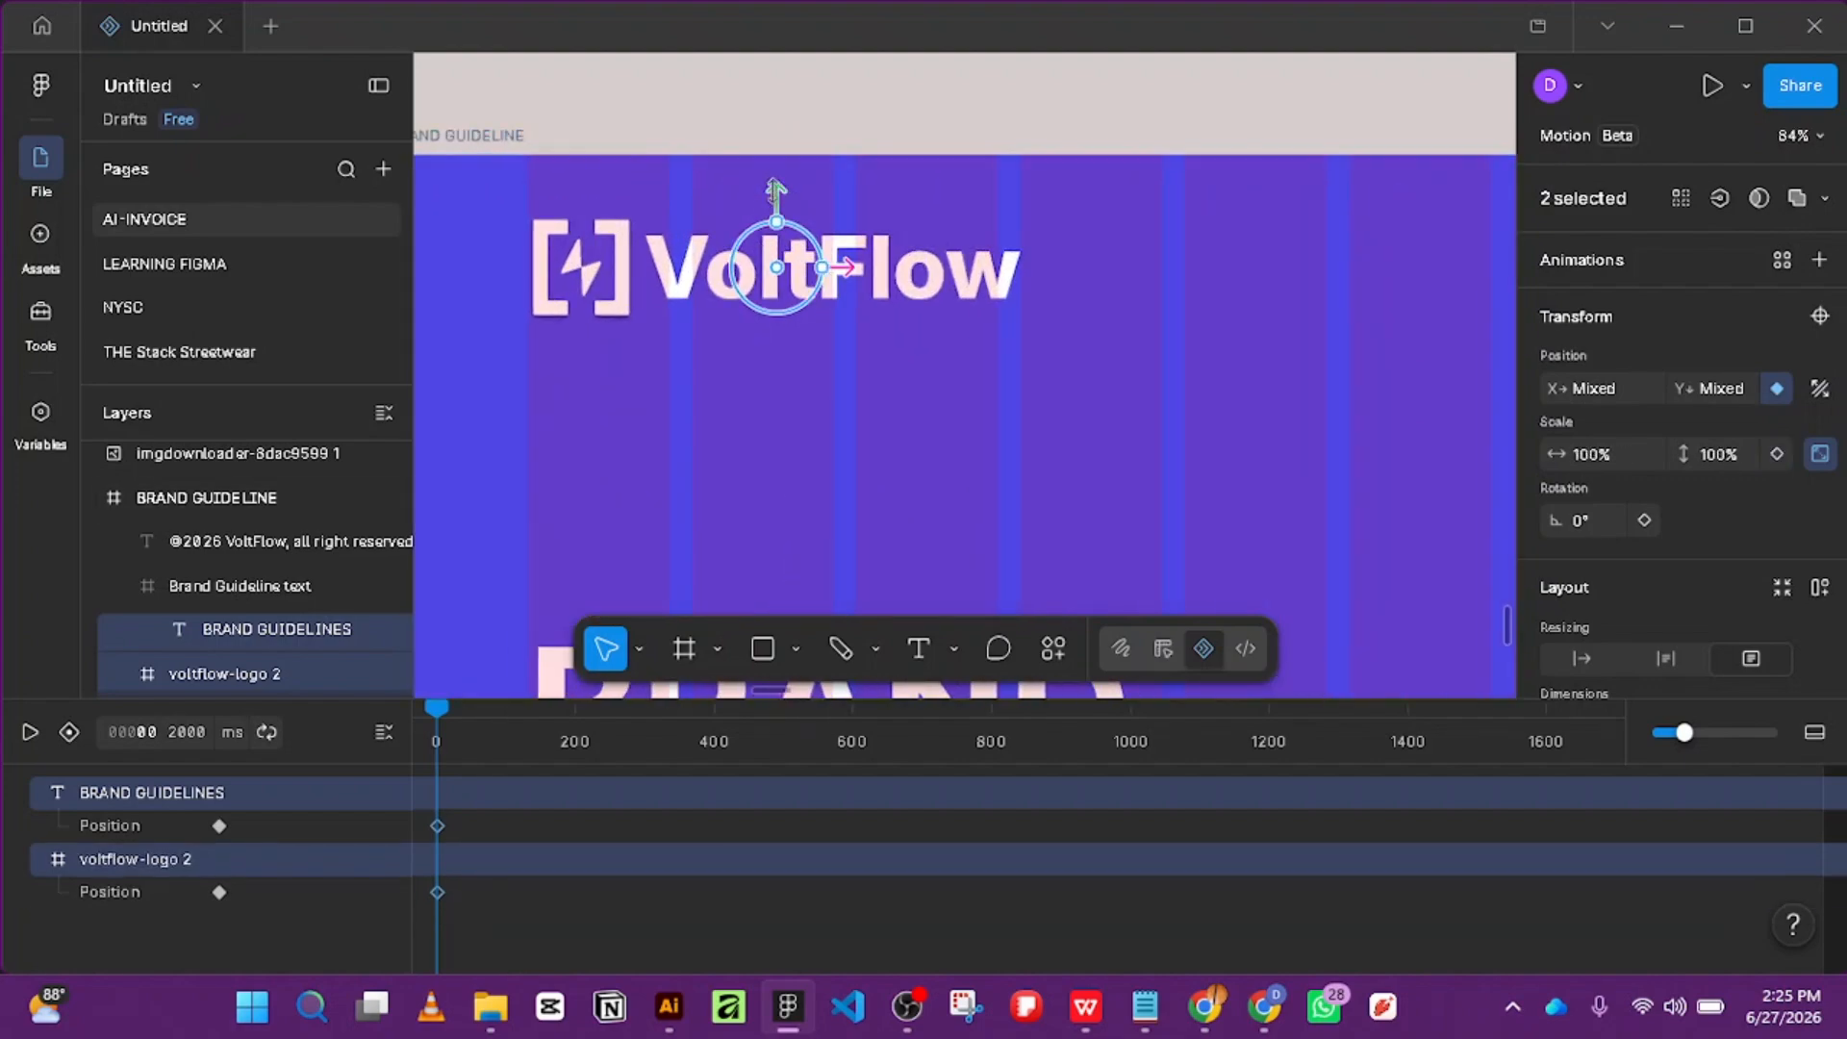
{"action": "left_click_drag", "start_coordinate": [770, 246], "coordinate": [773, 304]}
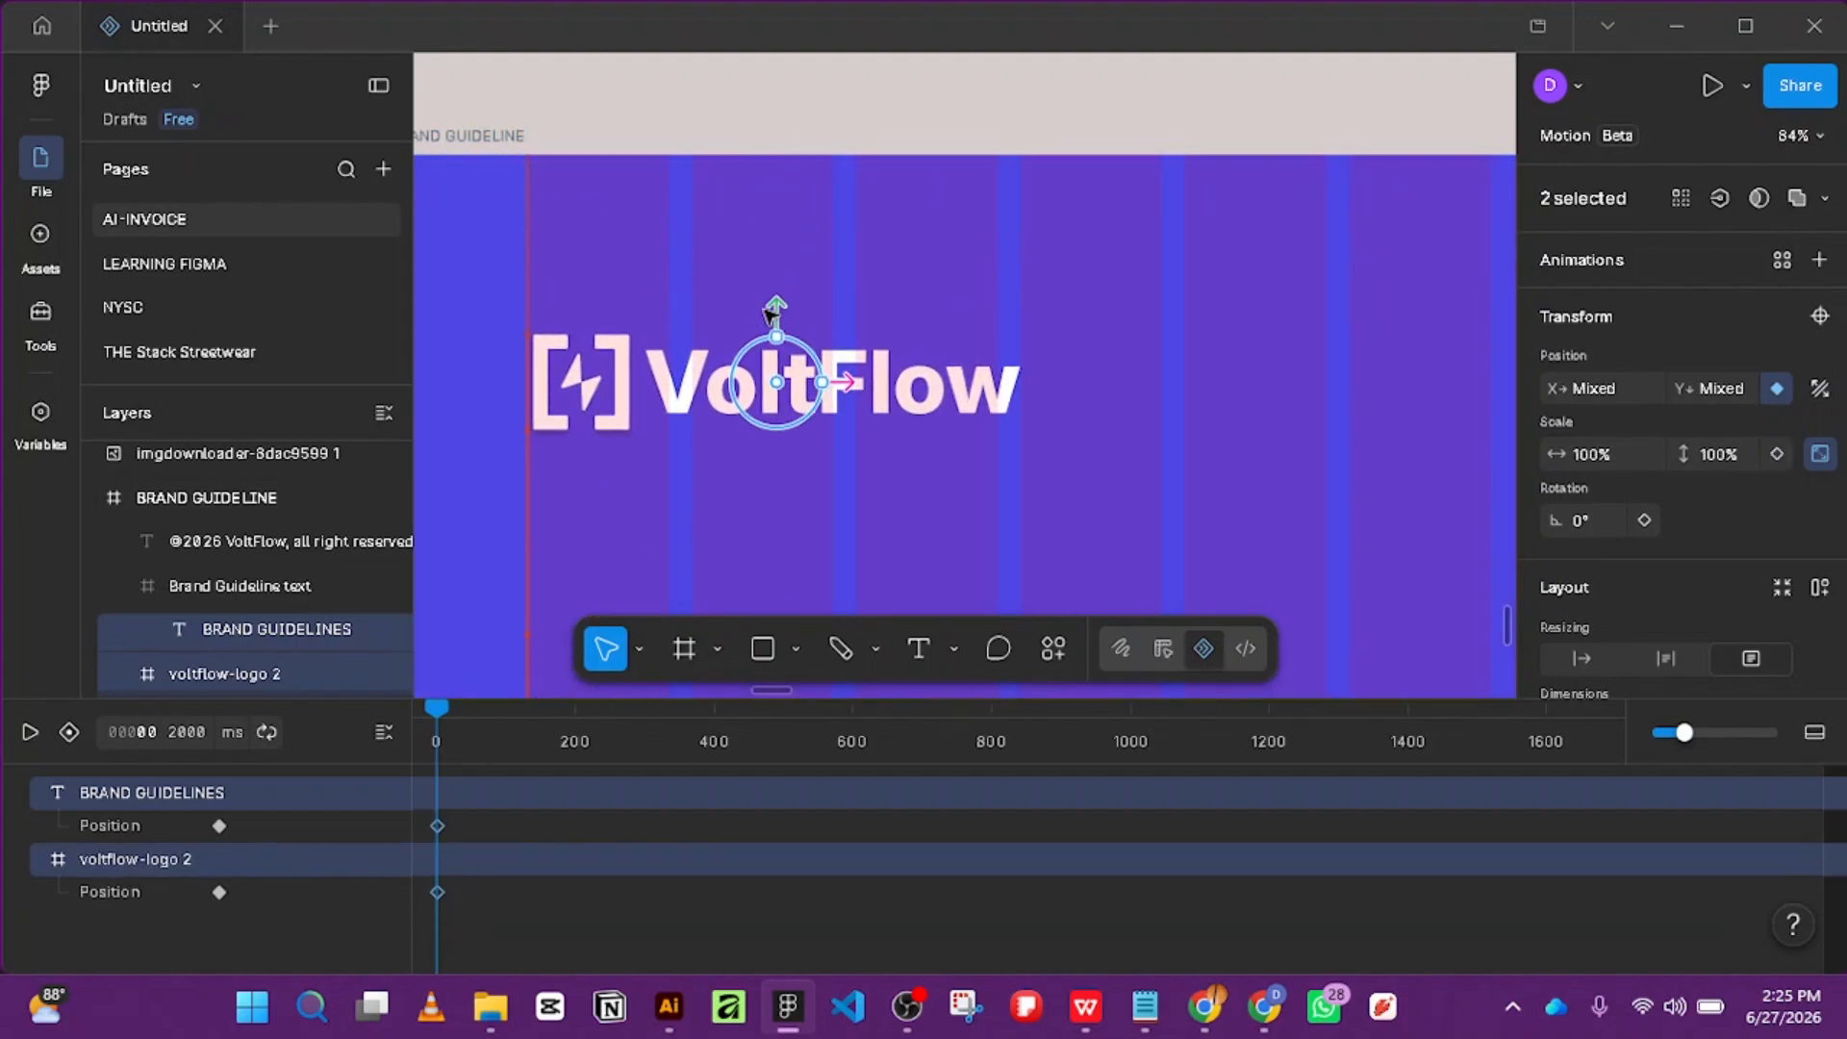
{"action": "key", "text": "ctrl+z"}
{"action": "left_click", "coordinate": [868, 134]}
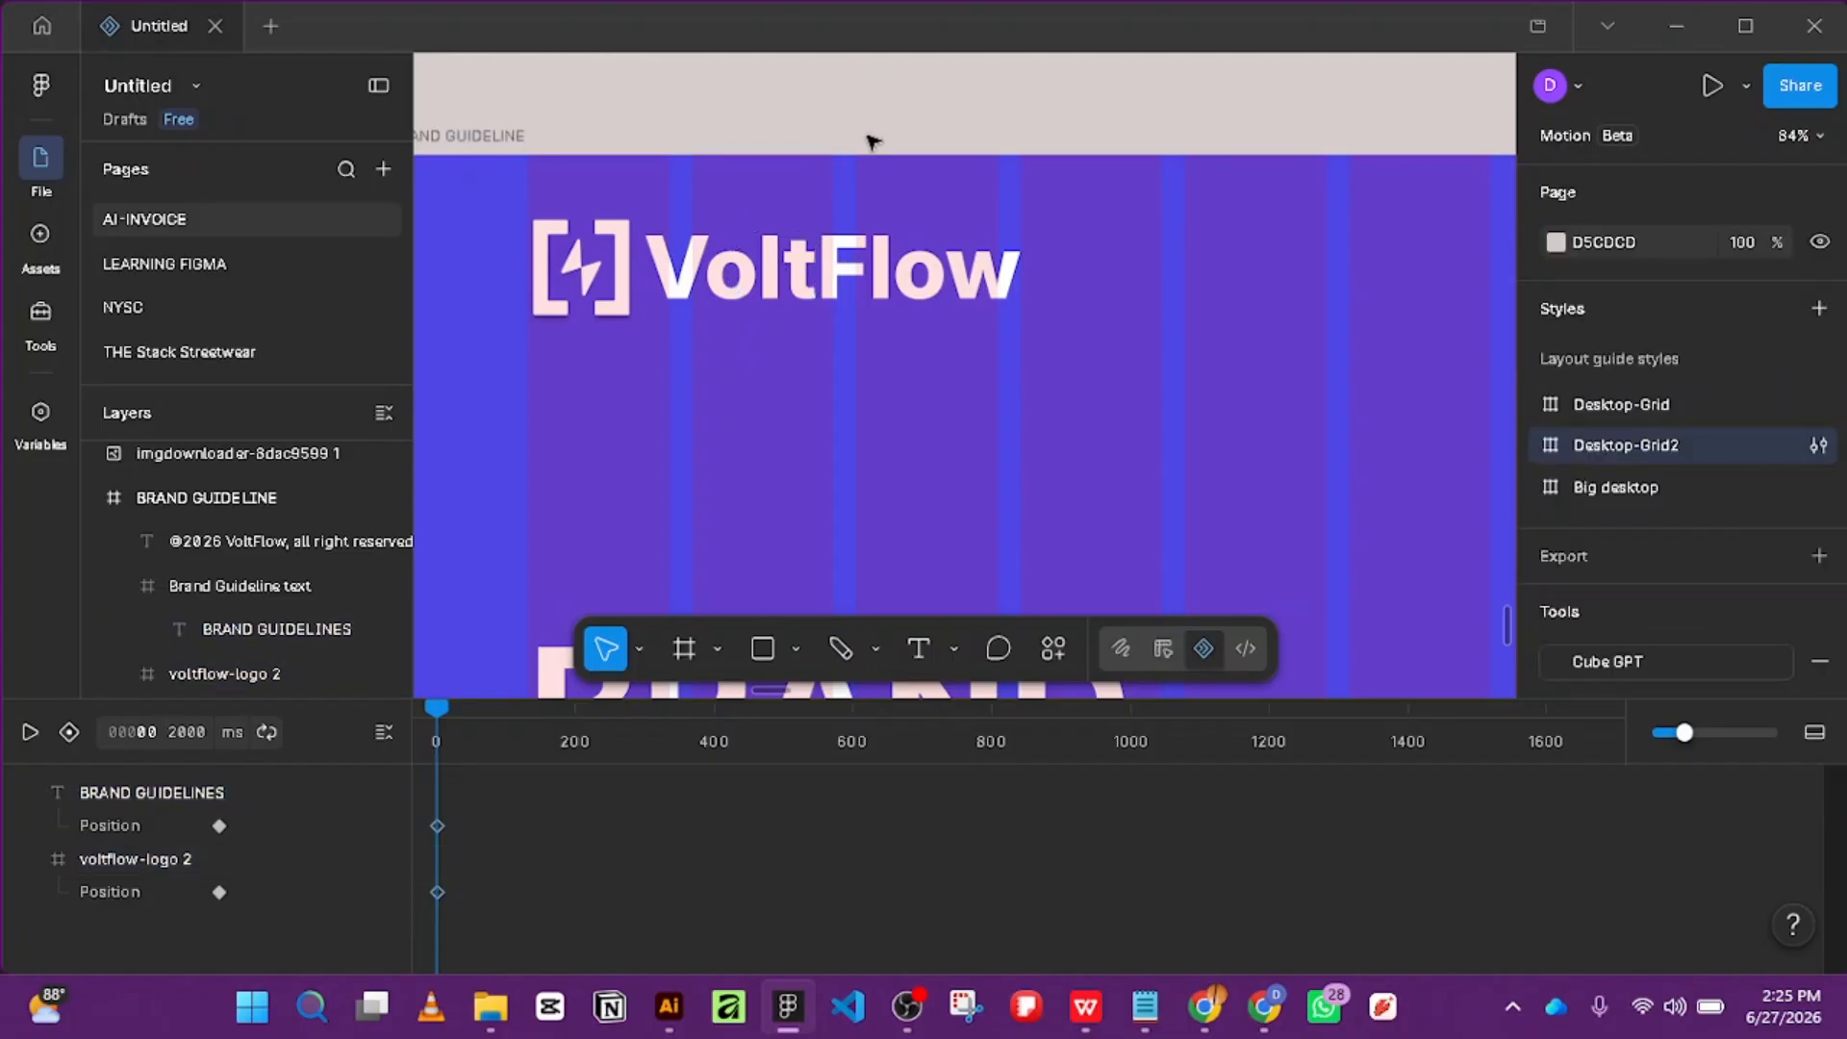
In Draw mode, wrap the voltflow-logo 2 layer on the cover in a new frame and enable Clip content for it.
{"action": "scroll", "coordinate": [868, 135], "scroll_direction": "down", "scroll_amount": 3}
{"action": "scroll", "coordinate": [866, 133], "scroll_direction": "down", "scroll_amount": 1}
{"action": "left_click", "coordinate": [841, 77]}
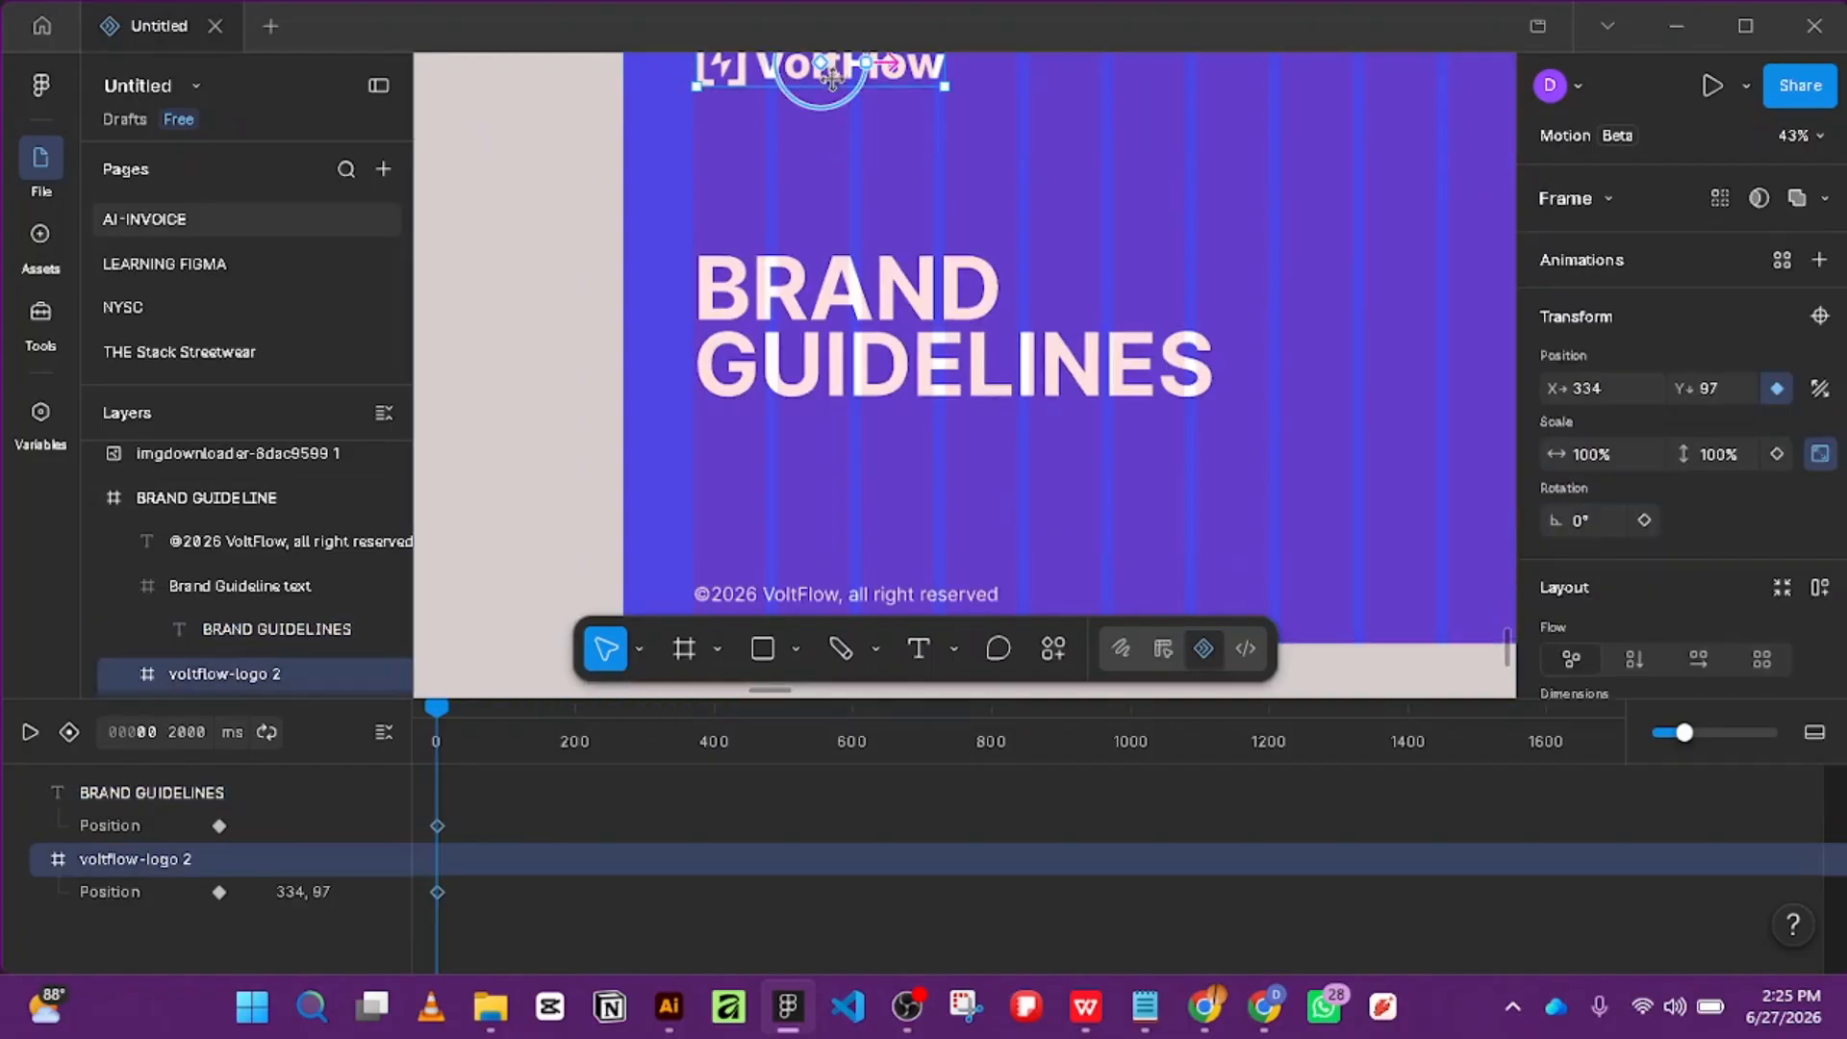
{"action": "scroll", "coordinate": [865, 244], "scroll_direction": "up", "scroll_amount": 3}
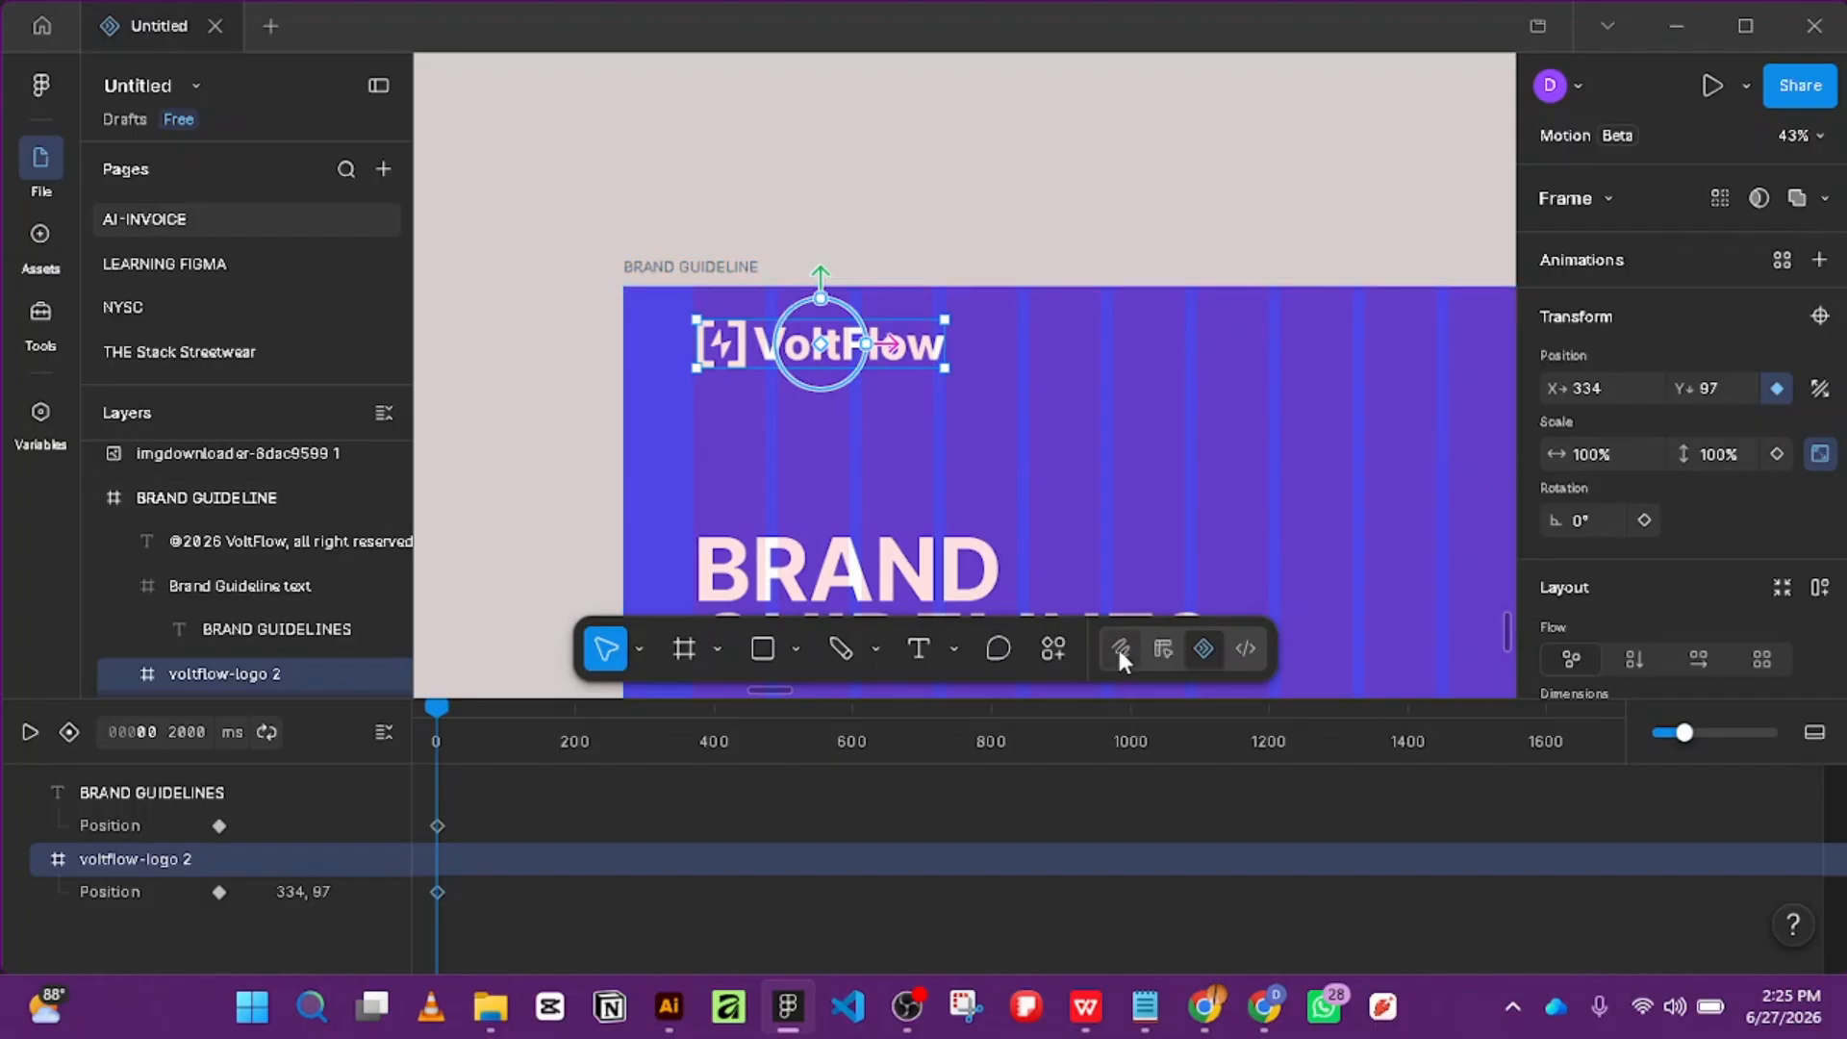
{"action": "right_click", "coordinate": [898, 348]}
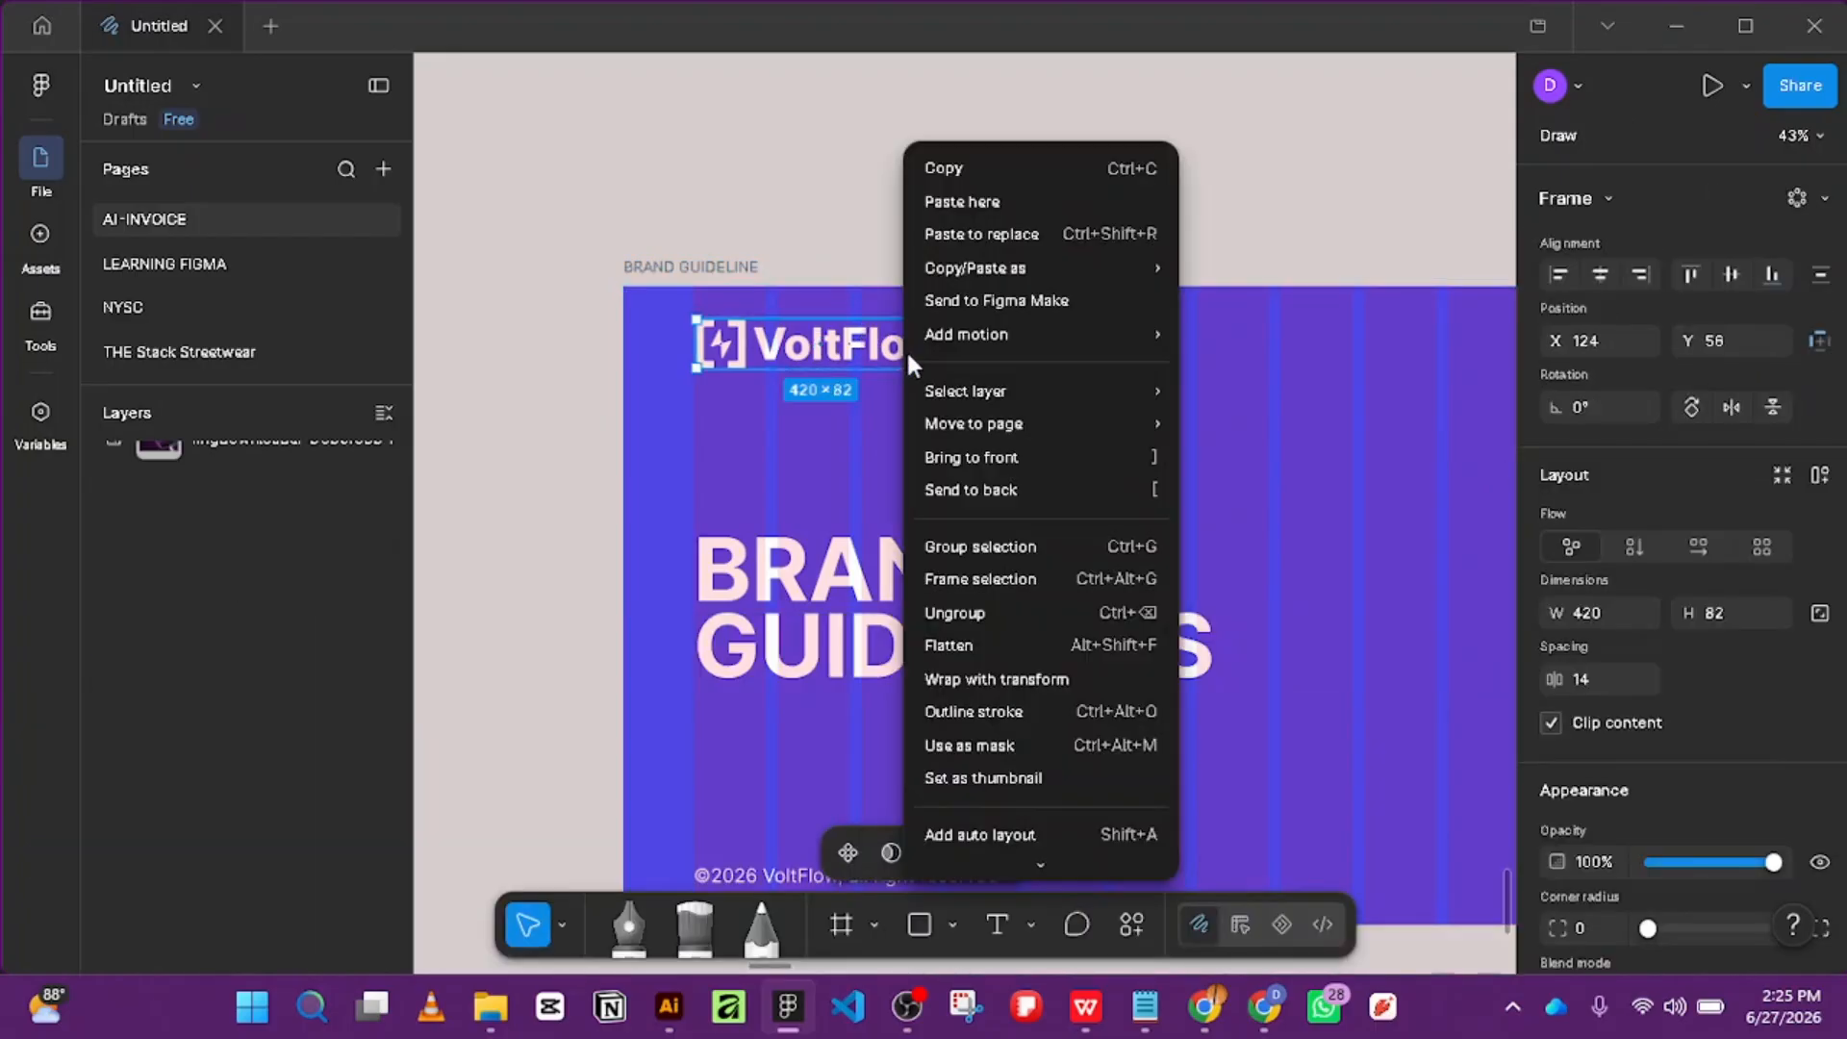
{"action": "left_click", "coordinate": [1031, 583]}
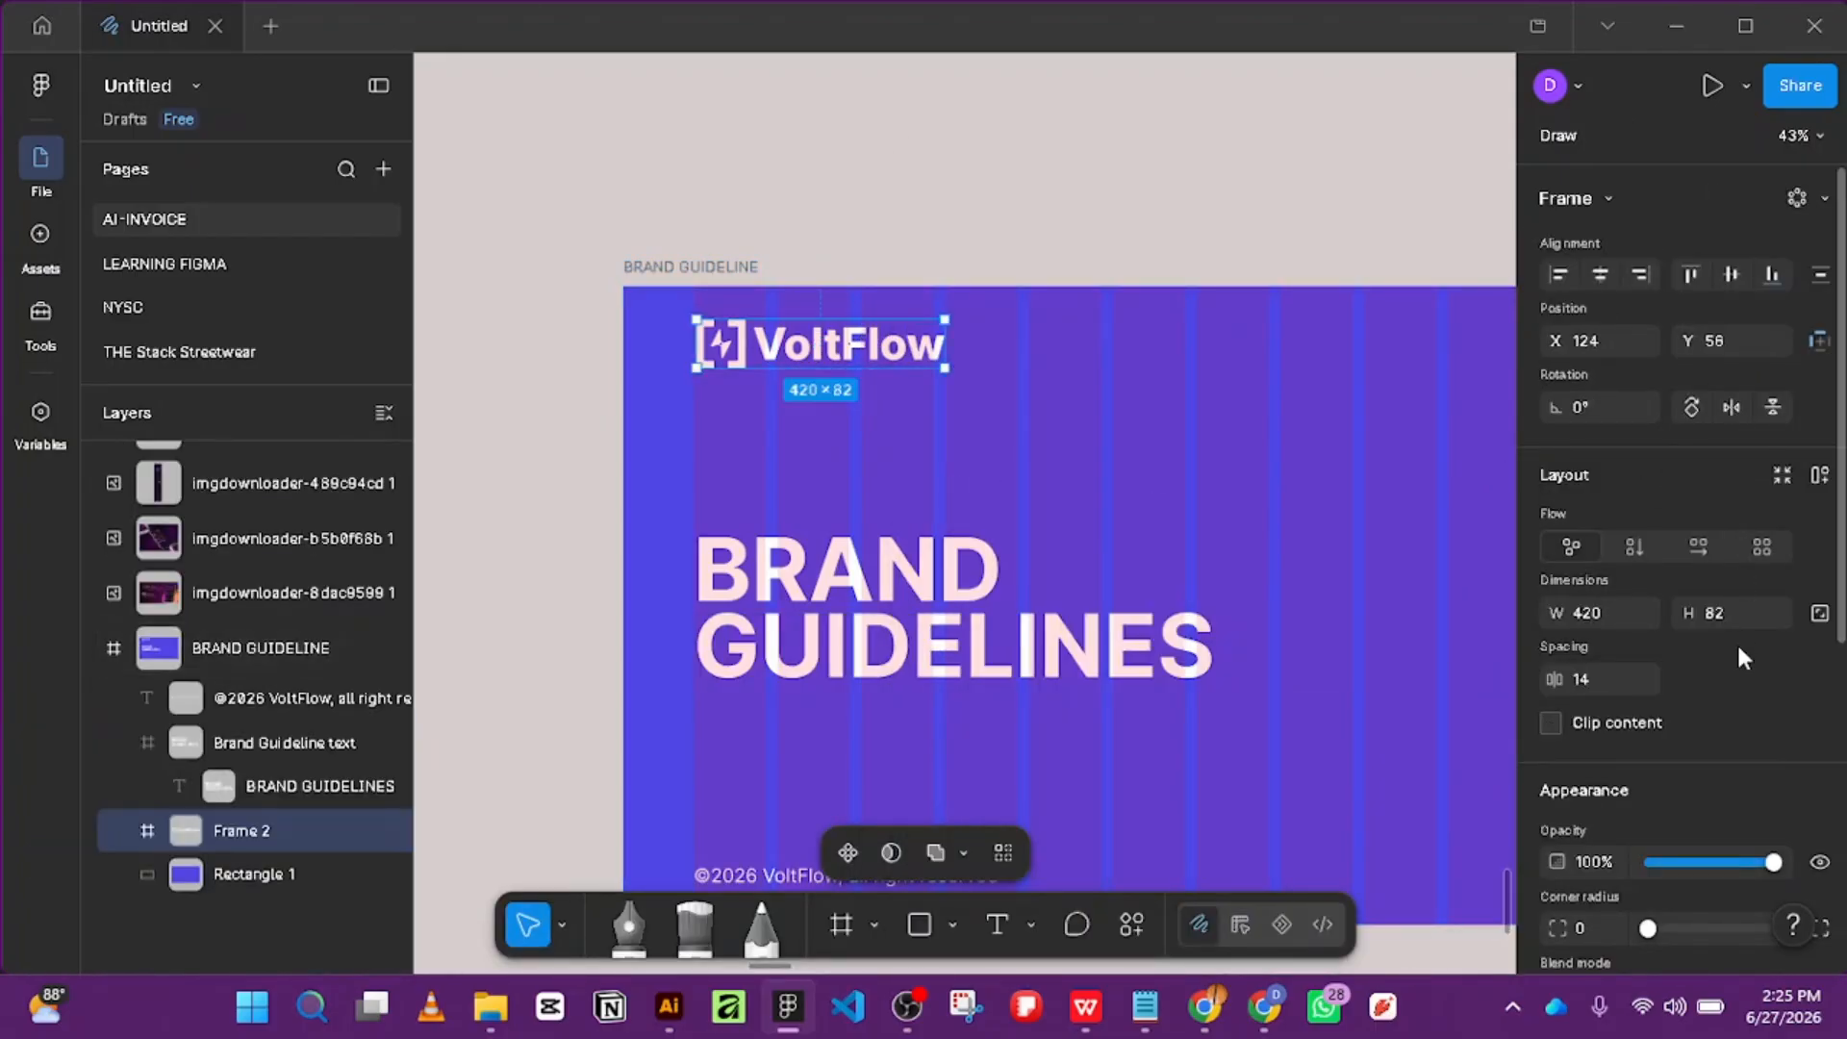
{"action": "left_click", "coordinate": [1571, 724]}
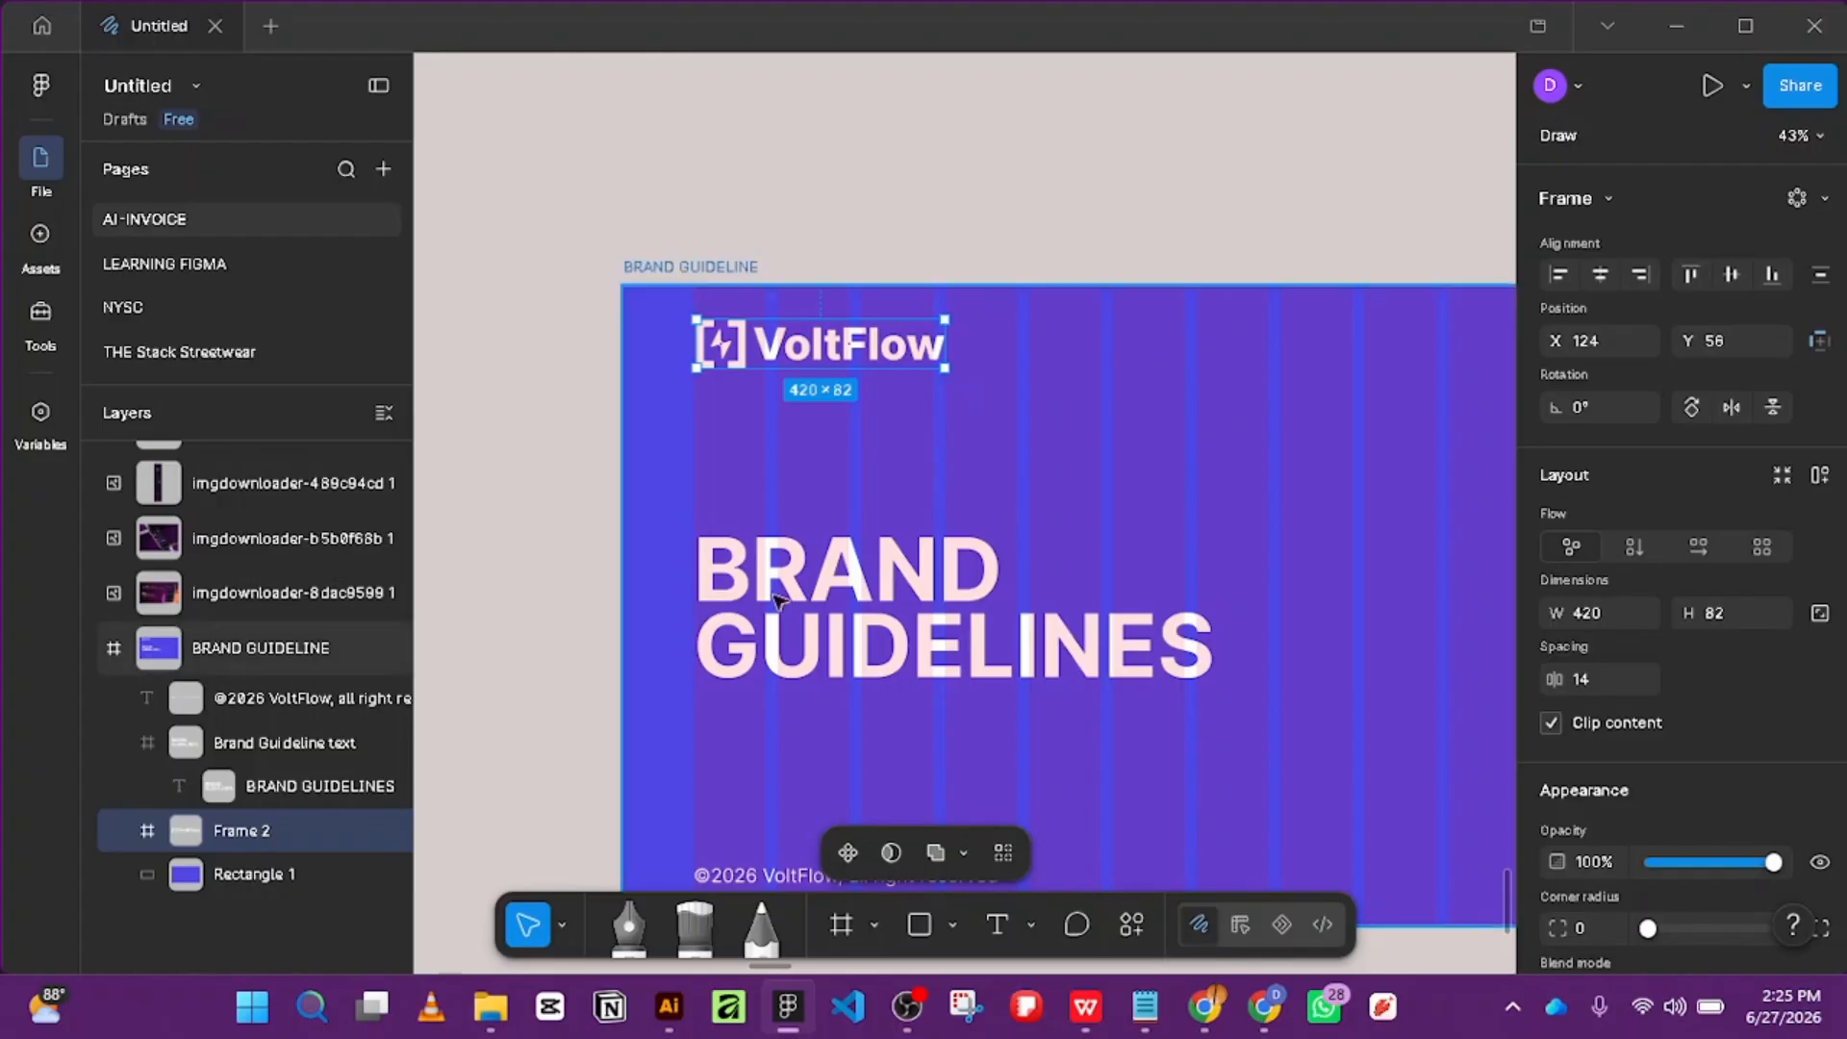
Rename the new frame around the VoltFlow logo as Logo.
{"action": "double_click", "coordinate": [266, 829]}
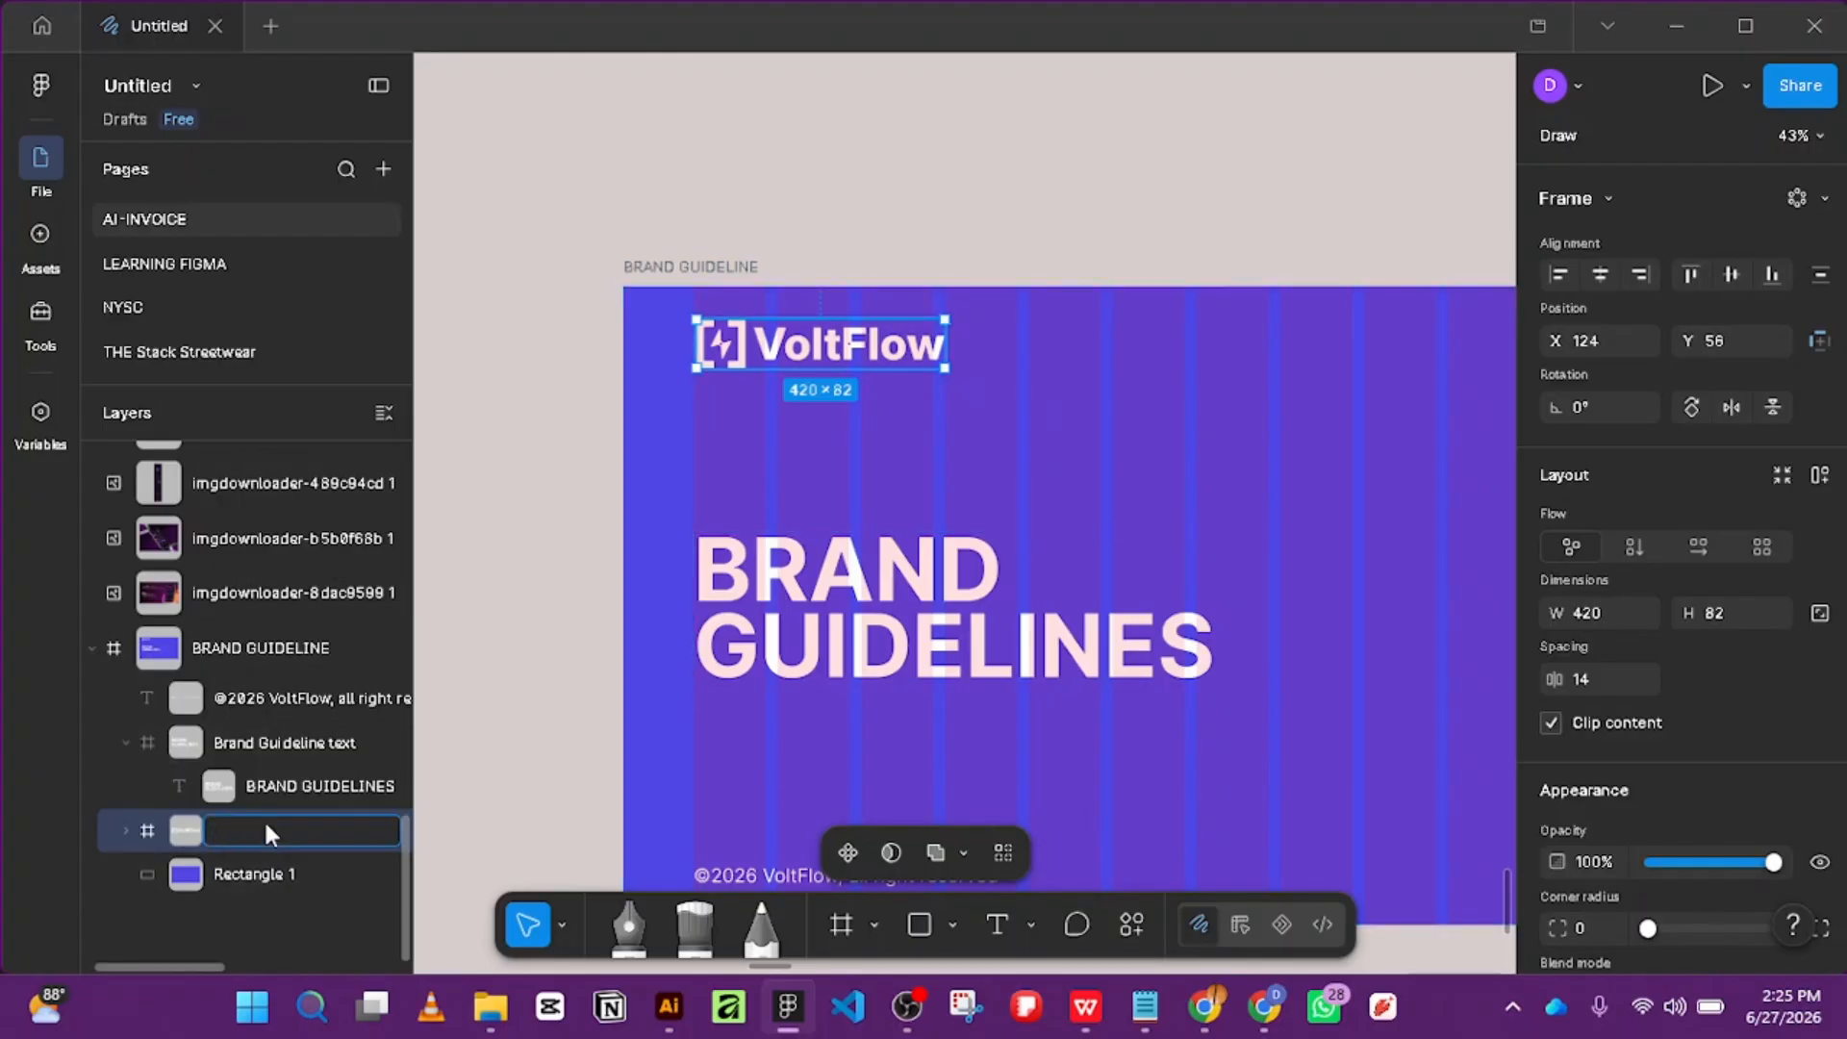
{"action": "type", "text": "Logo"}
{"action": "key", "text": "Return"}
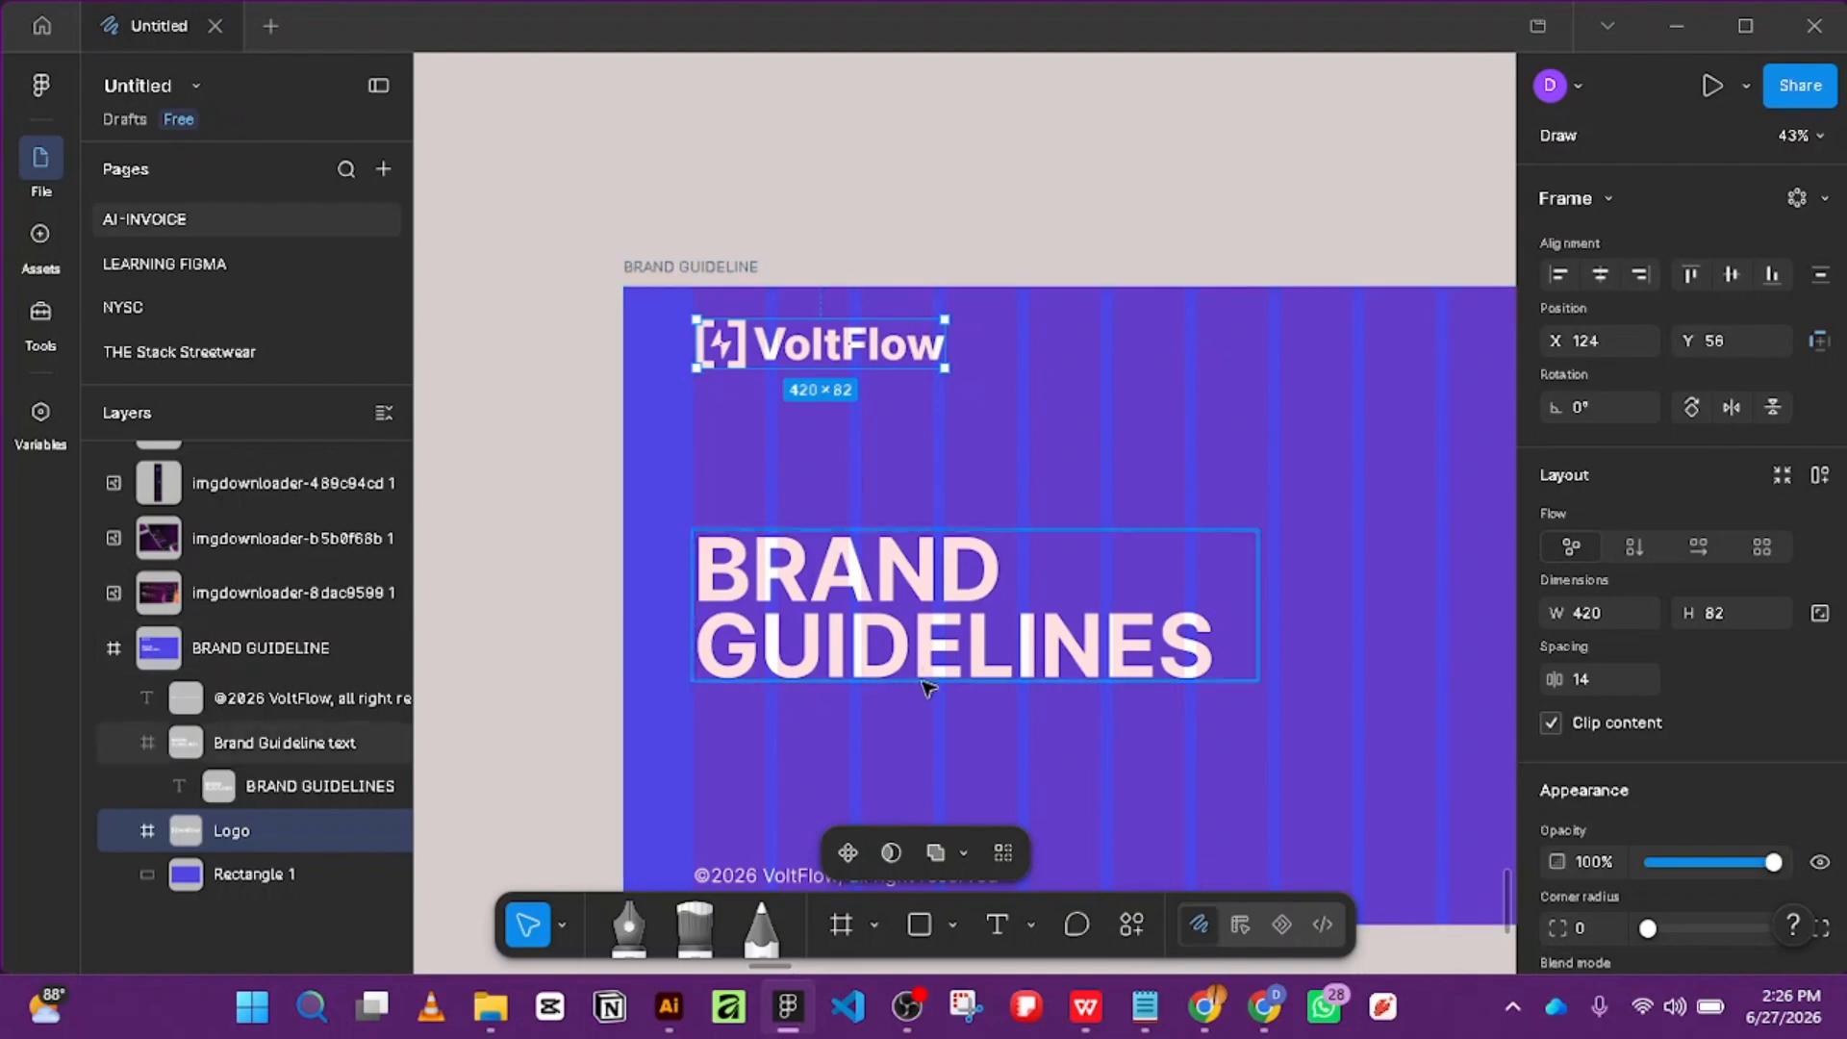
{"action": "key", "text": "ctrl+minus"}
{"action": "scroll", "coordinate": [1058, 673], "scroll_direction": "down", "scroll_amount": 4}
{"action": "scroll", "coordinate": [977, 318], "scroll_direction": "up", "scroll_amount": 2}
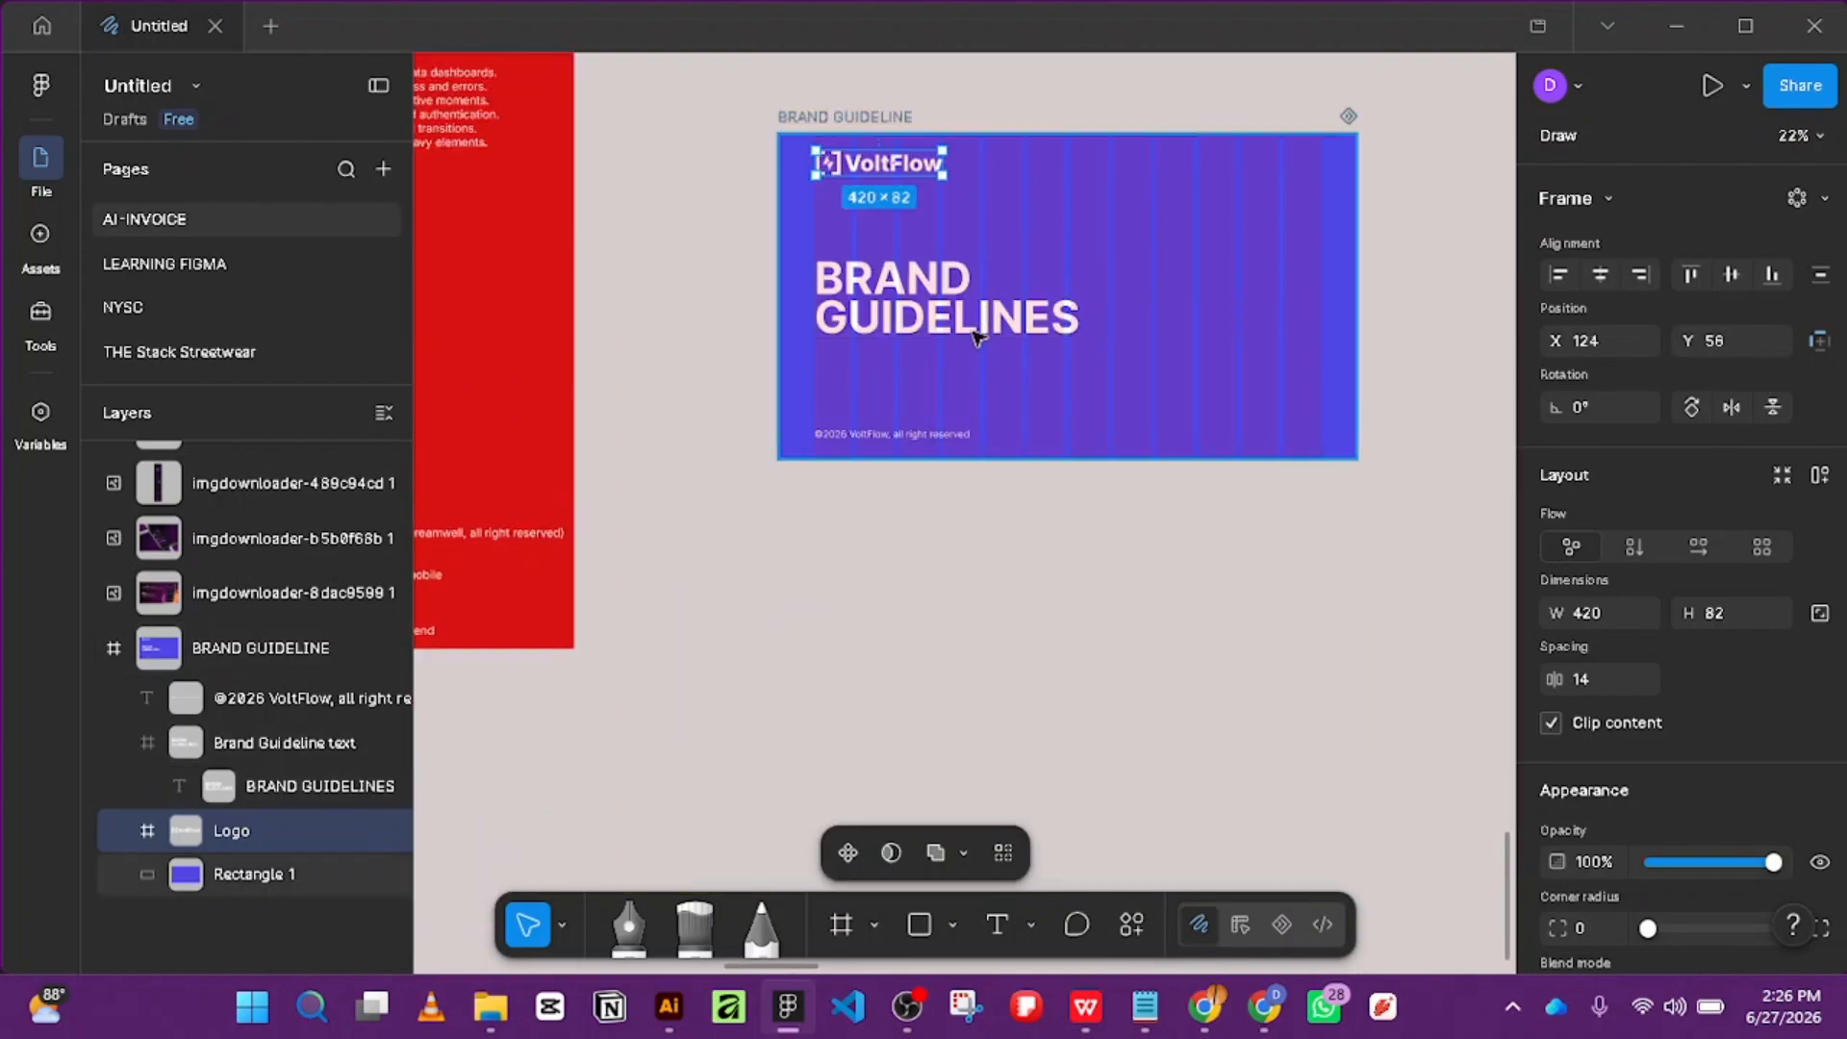
{"action": "scroll", "coordinate": [969, 320], "scroll_direction": "up", "scroll_amount": 2}
{"action": "scroll", "coordinate": [953, 258], "scroll_direction": "up", "scroll_amount": 2}
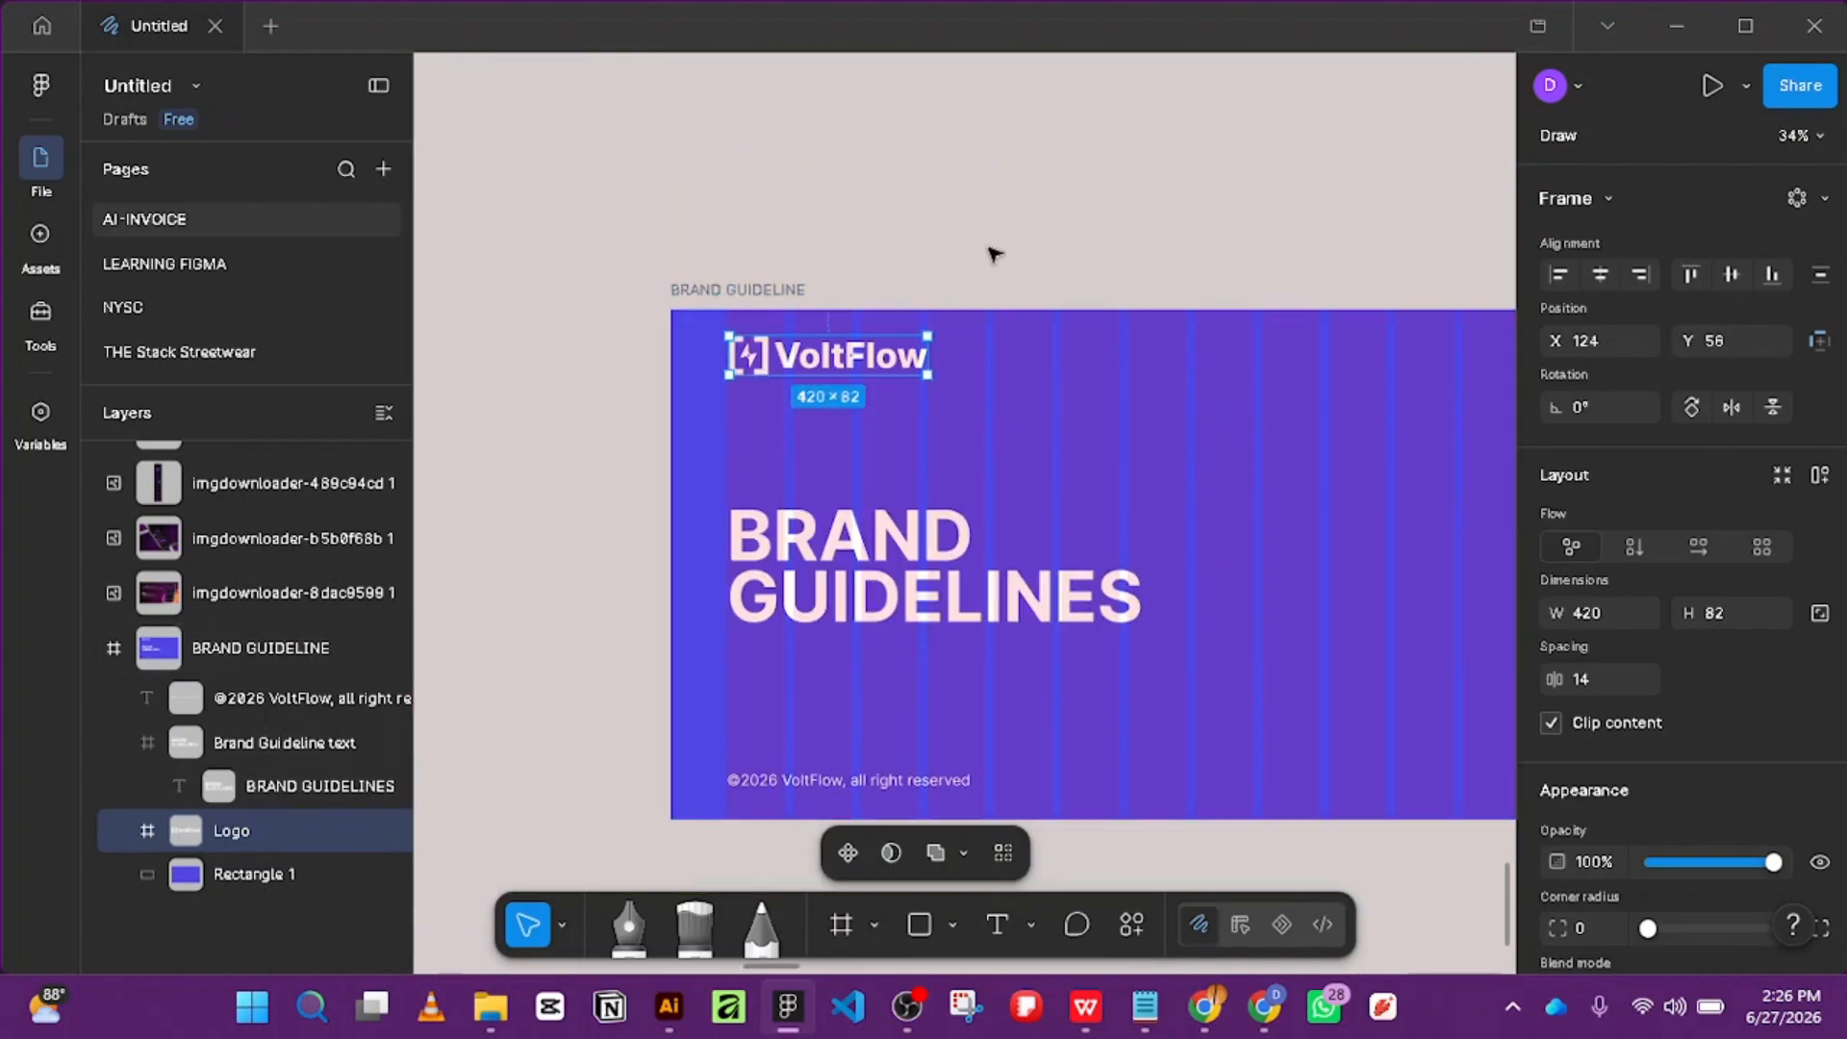
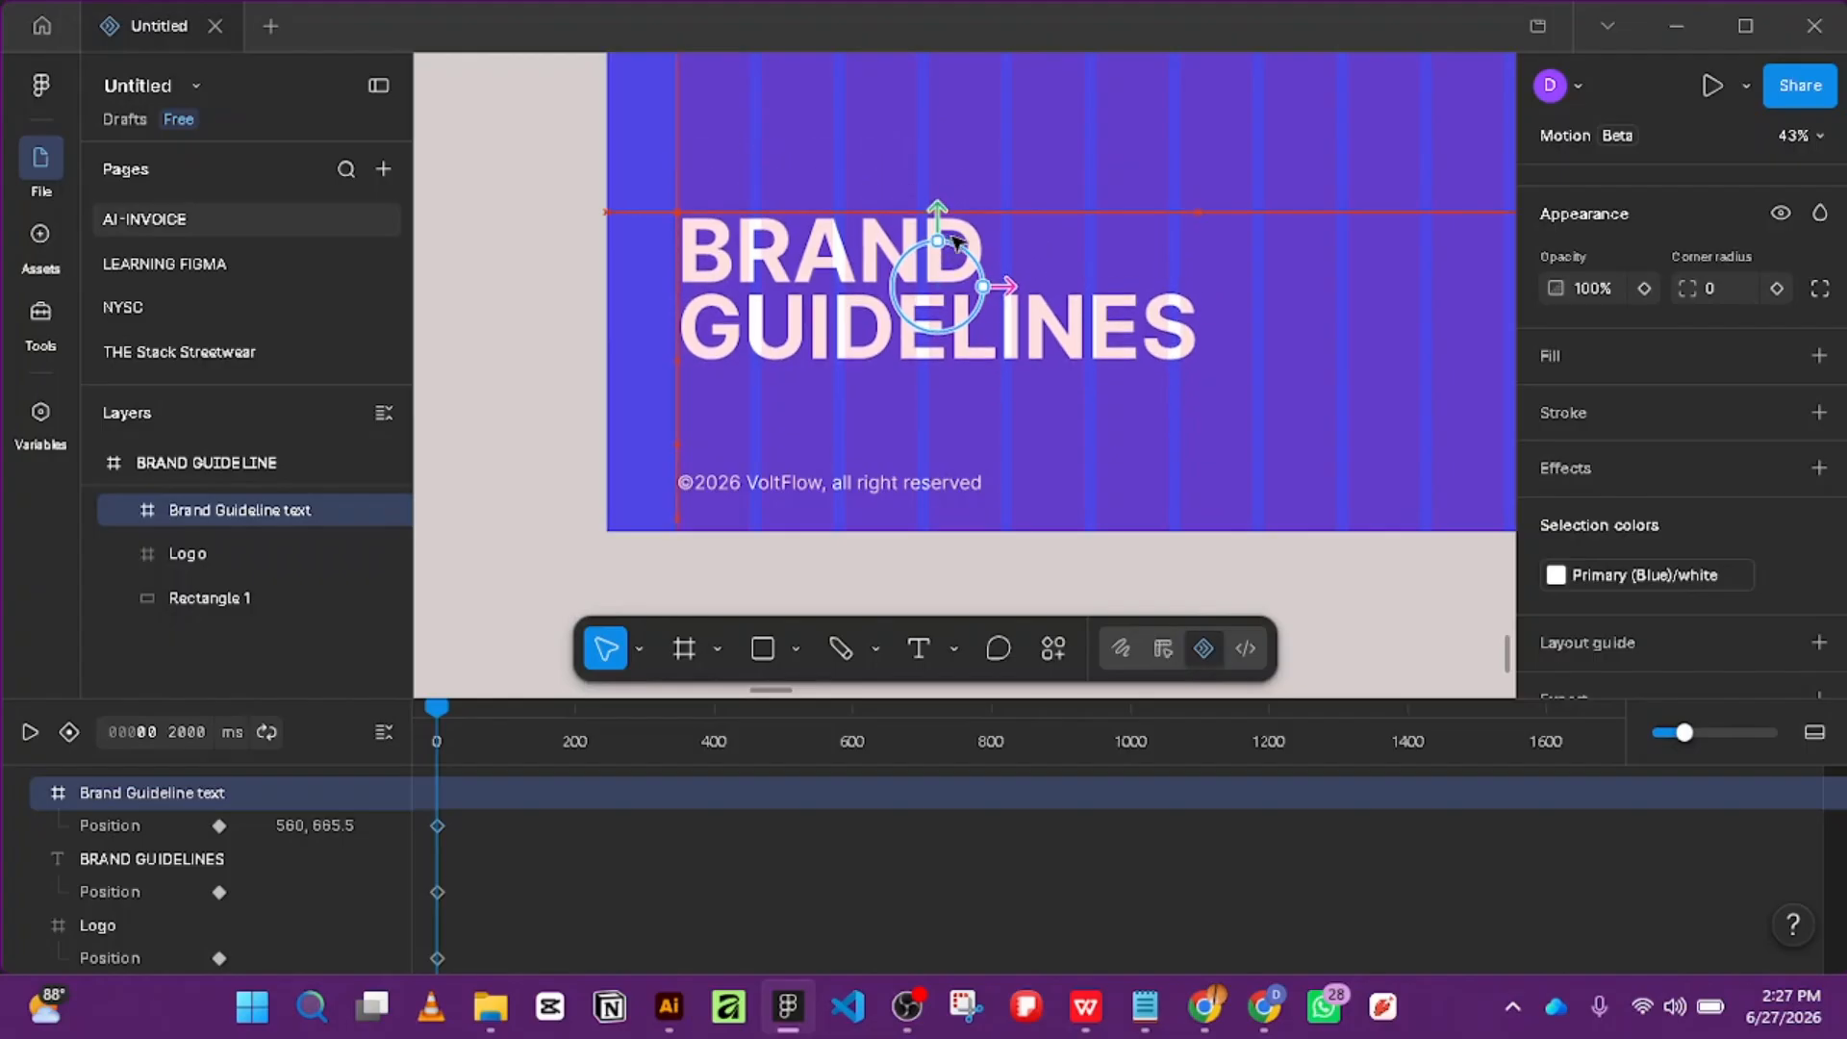
Undo the last move of the Brand Guideline text frame, and select the nested BRAND GUIDELINES text and voltflow-logo 2 layers together.
{"action": "key", "text": "ctrl+z"}
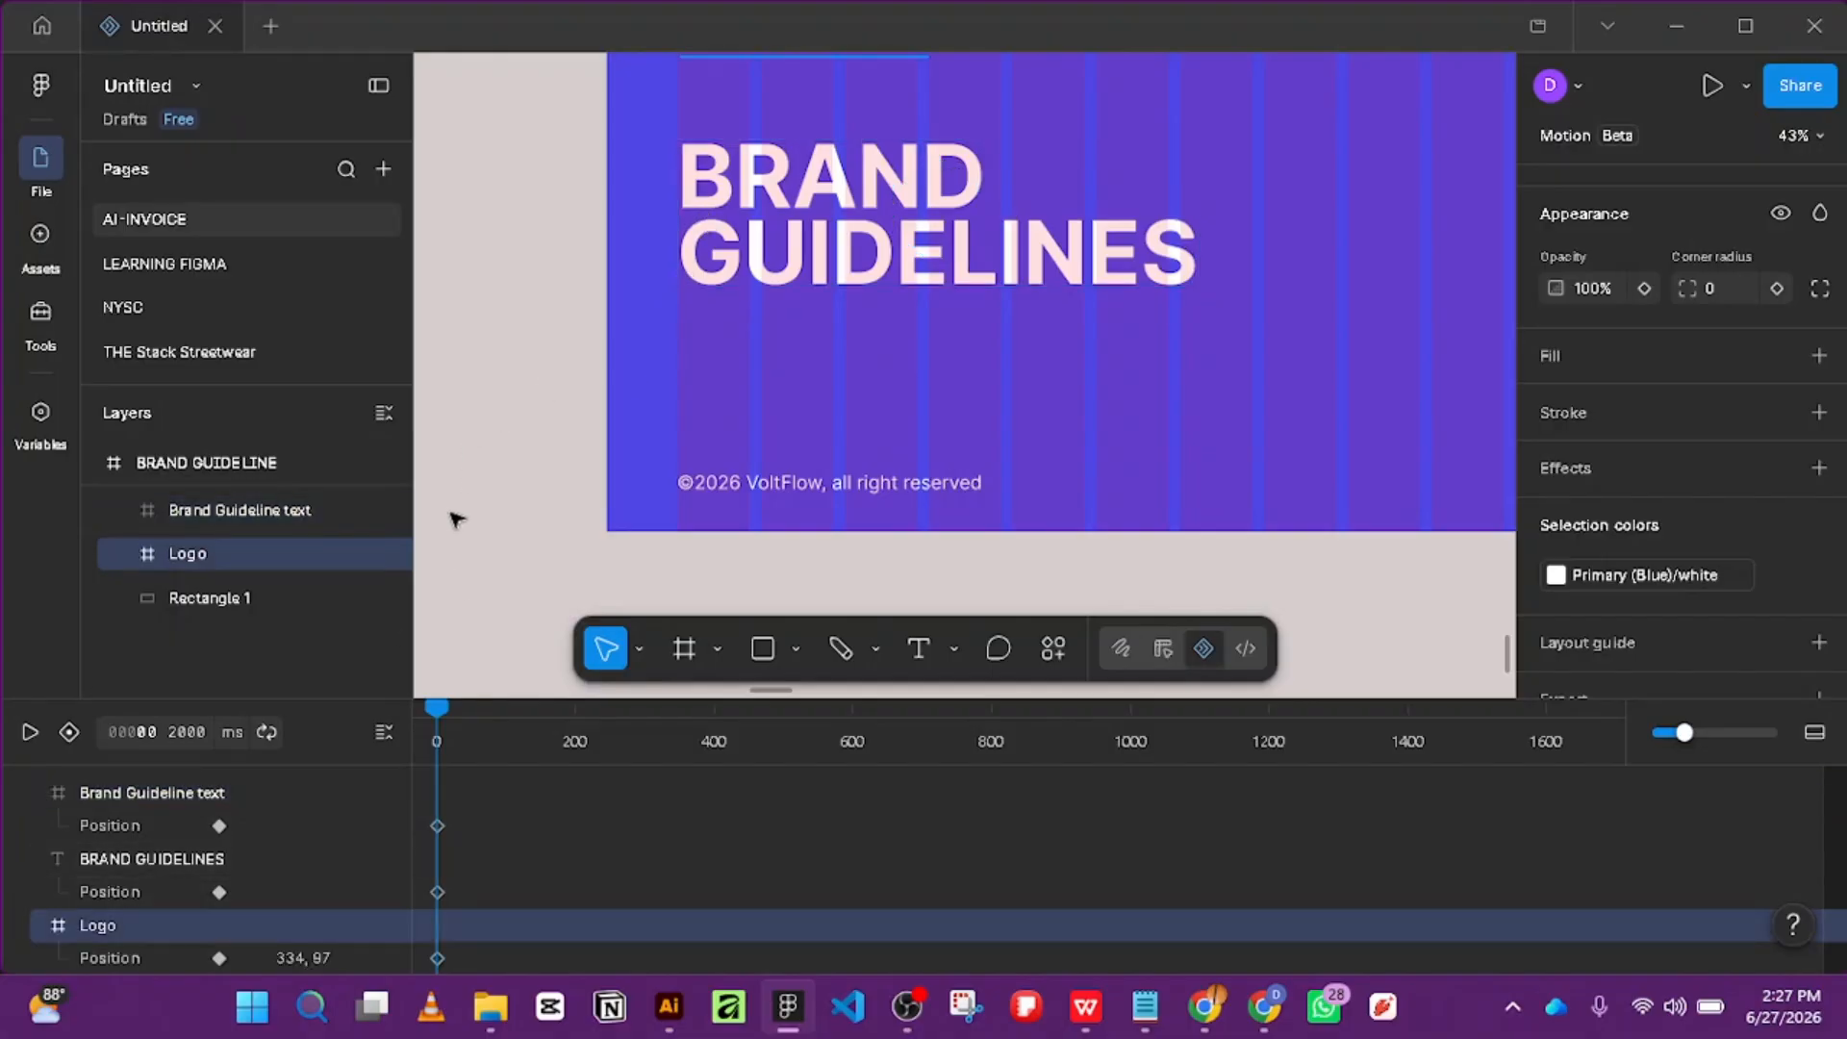
{"action": "left_click", "coordinate": [129, 511]}
{"action": "left_click", "coordinate": [223, 548]}
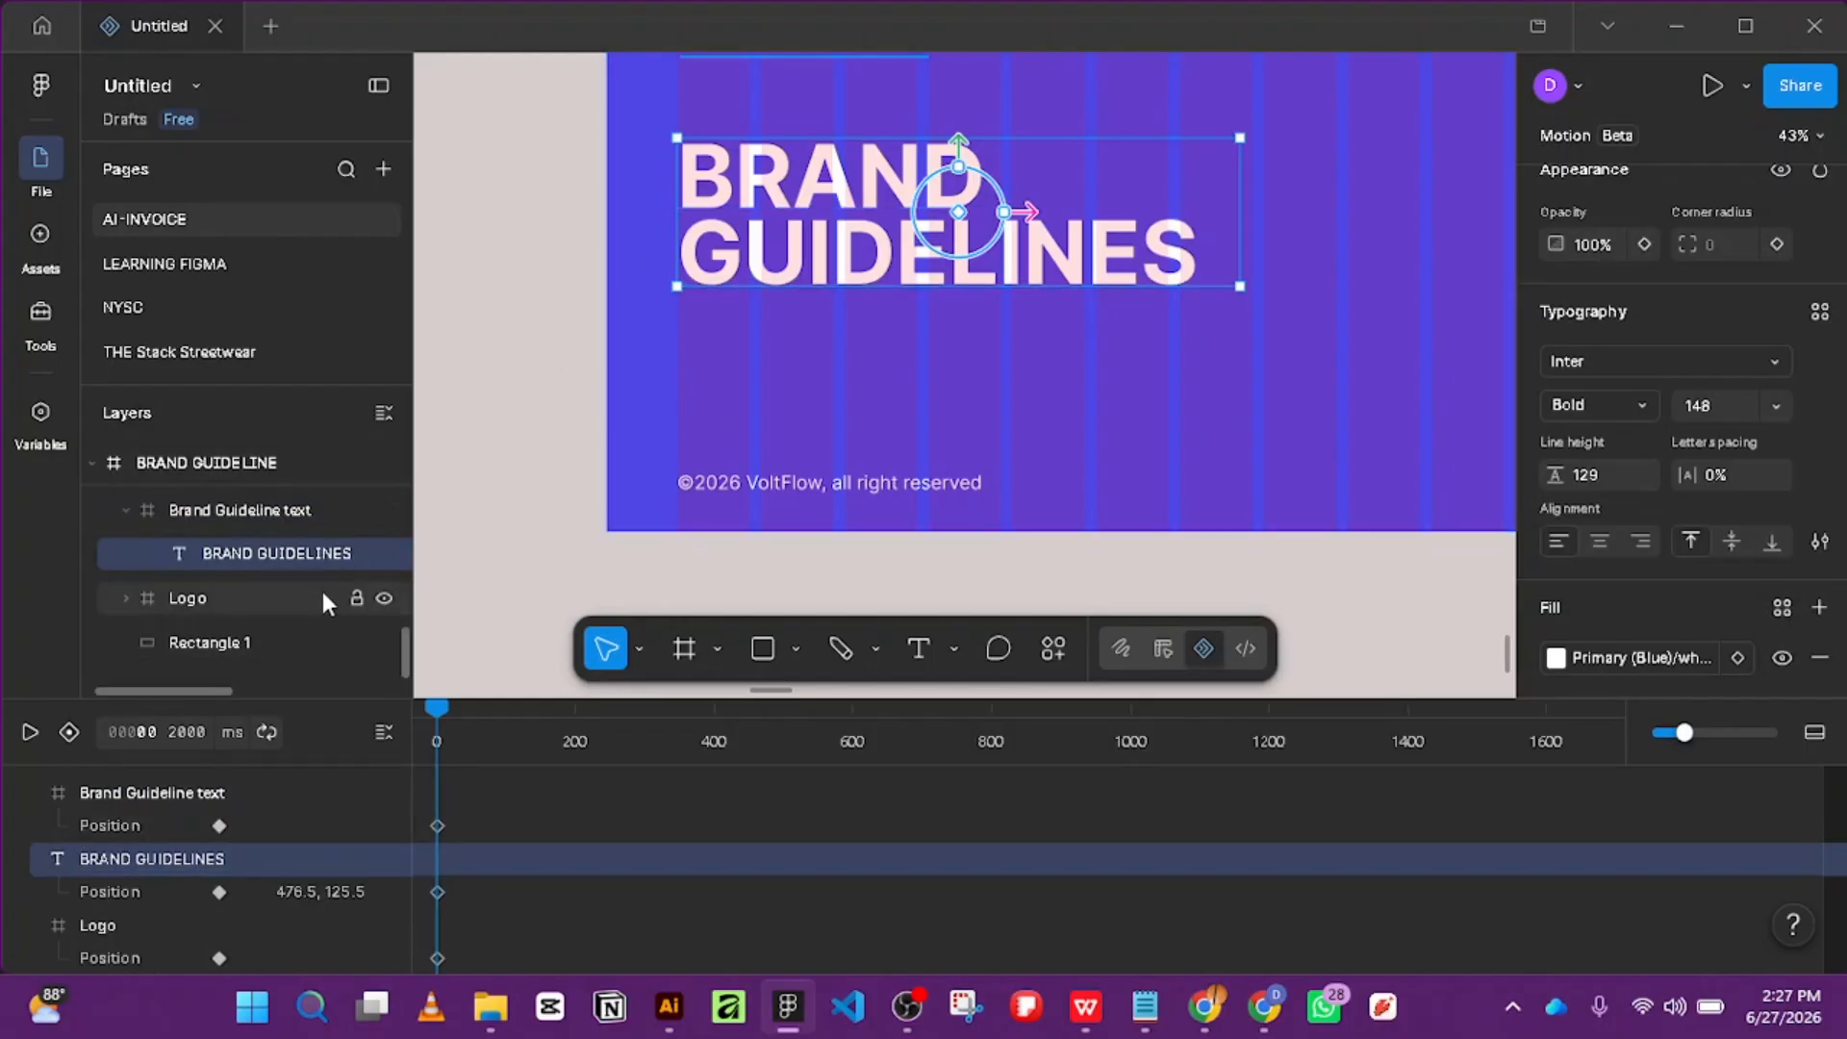
{"action": "left_click", "coordinate": [123, 598]}
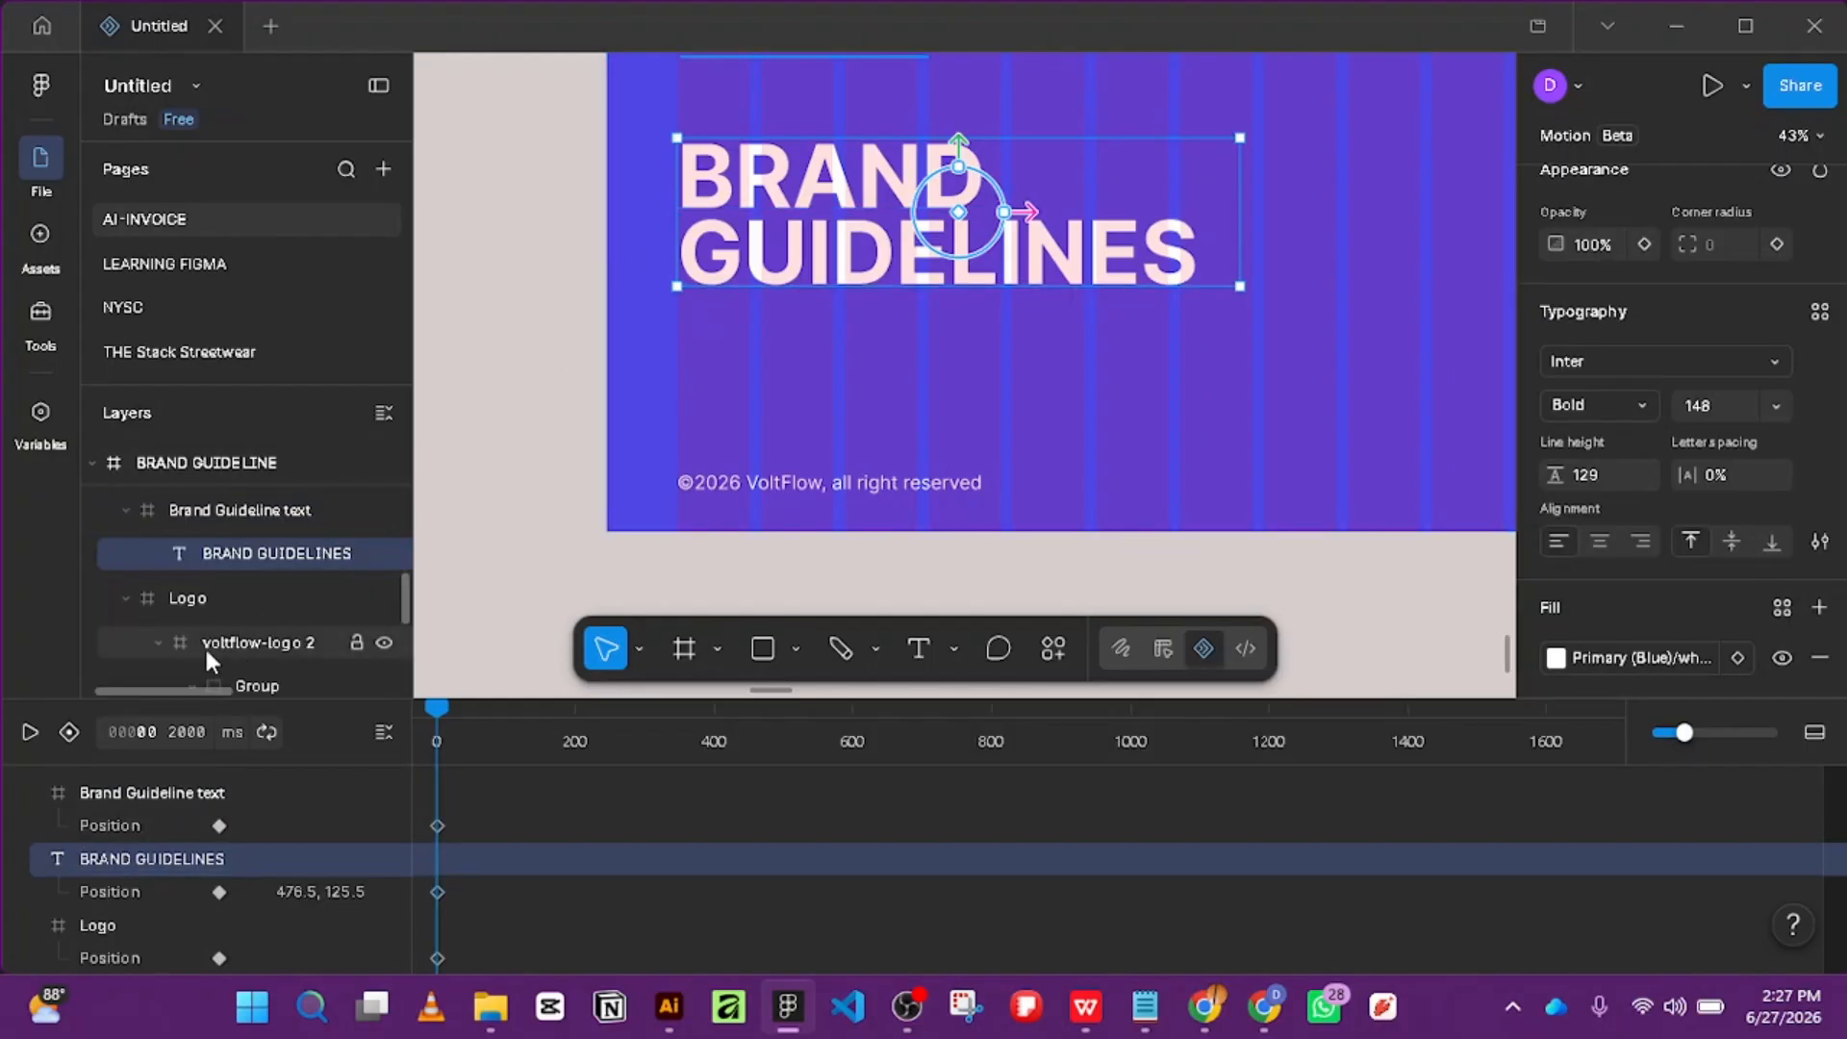
{"action": "left_click", "coordinate": [160, 642]}
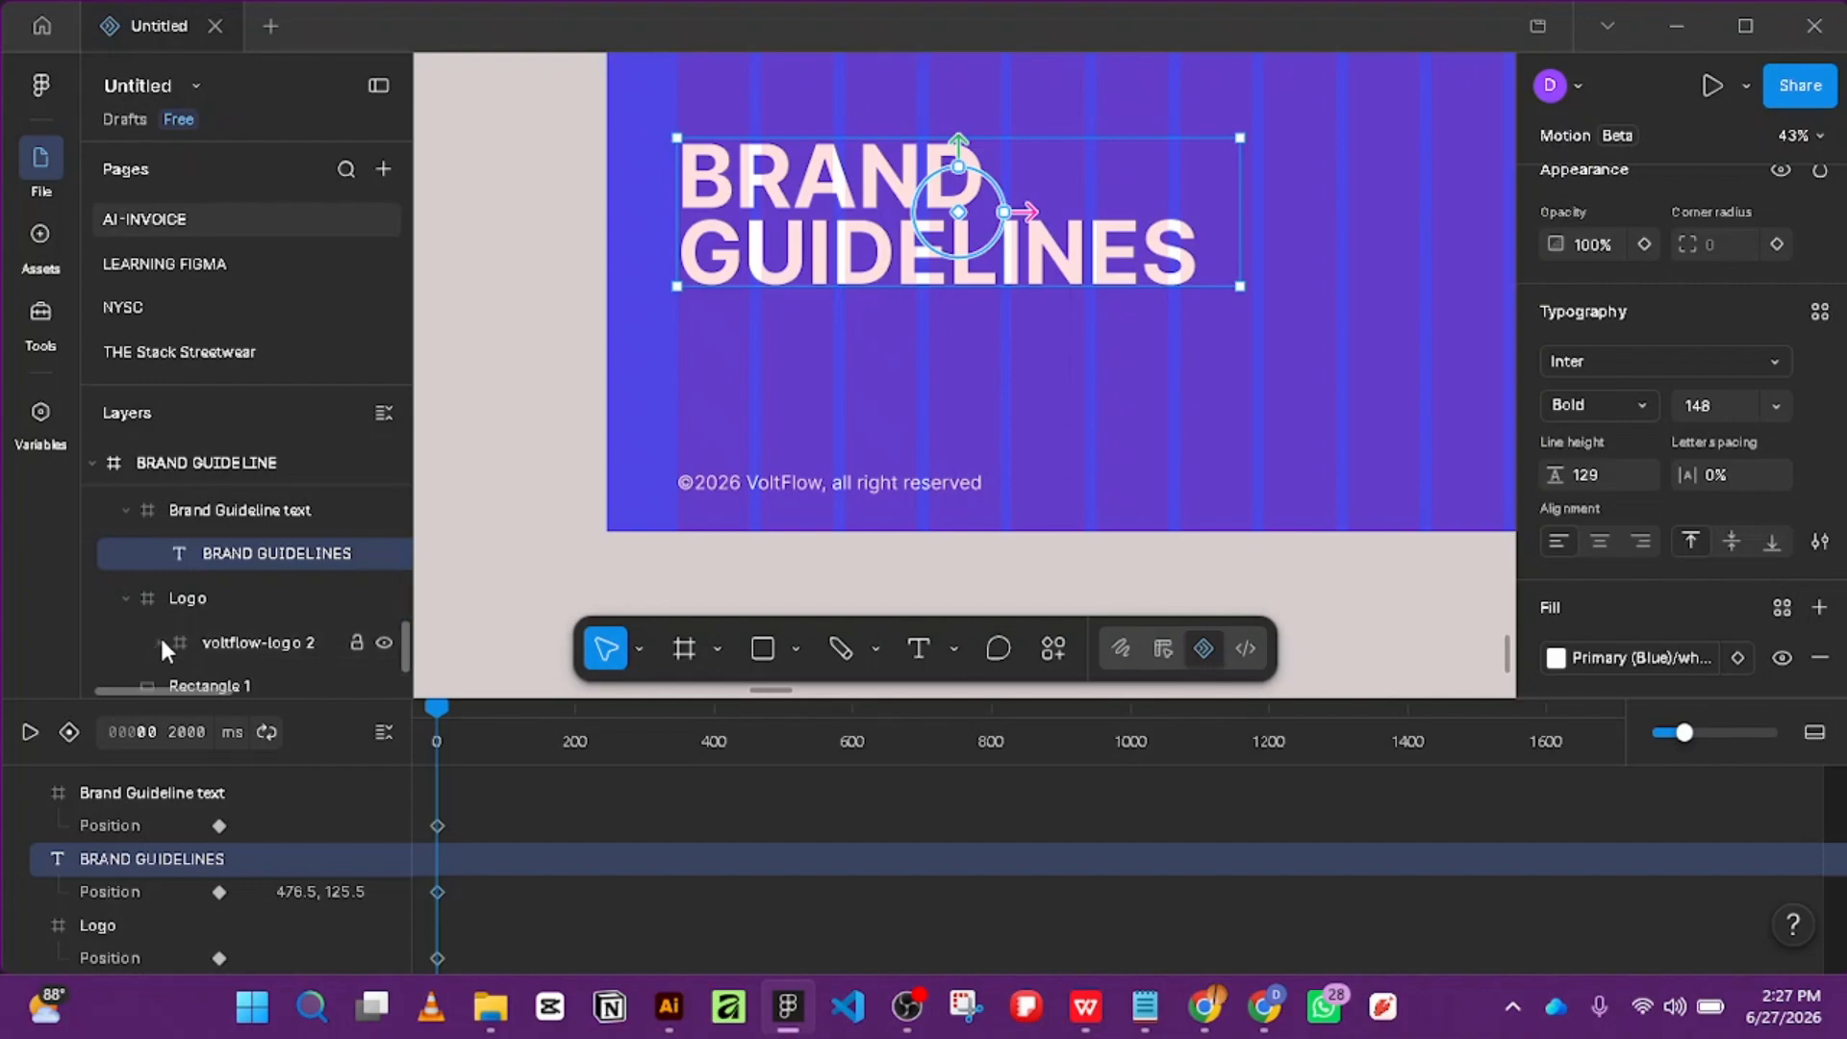
{"action": "left_click", "coordinate": [255, 639], "text": "shift"}
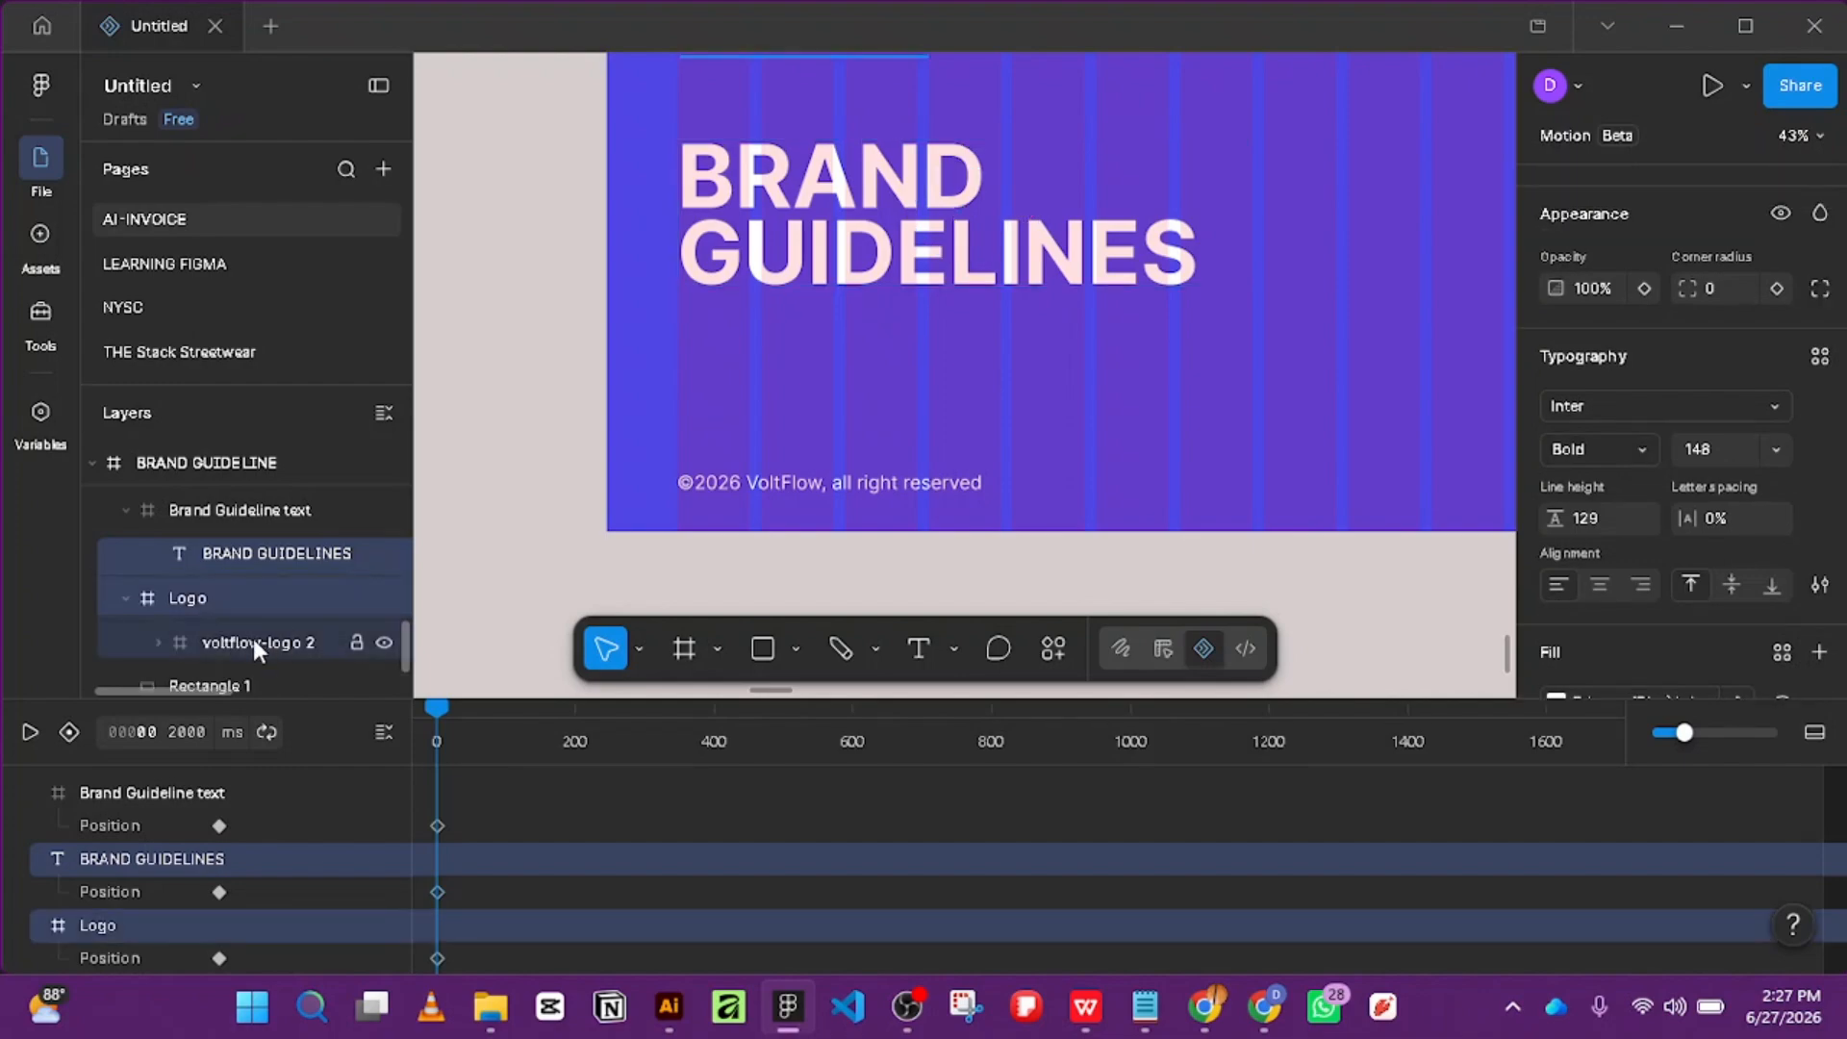
{"action": "left_click", "coordinate": [264, 562], "text": "shift"}
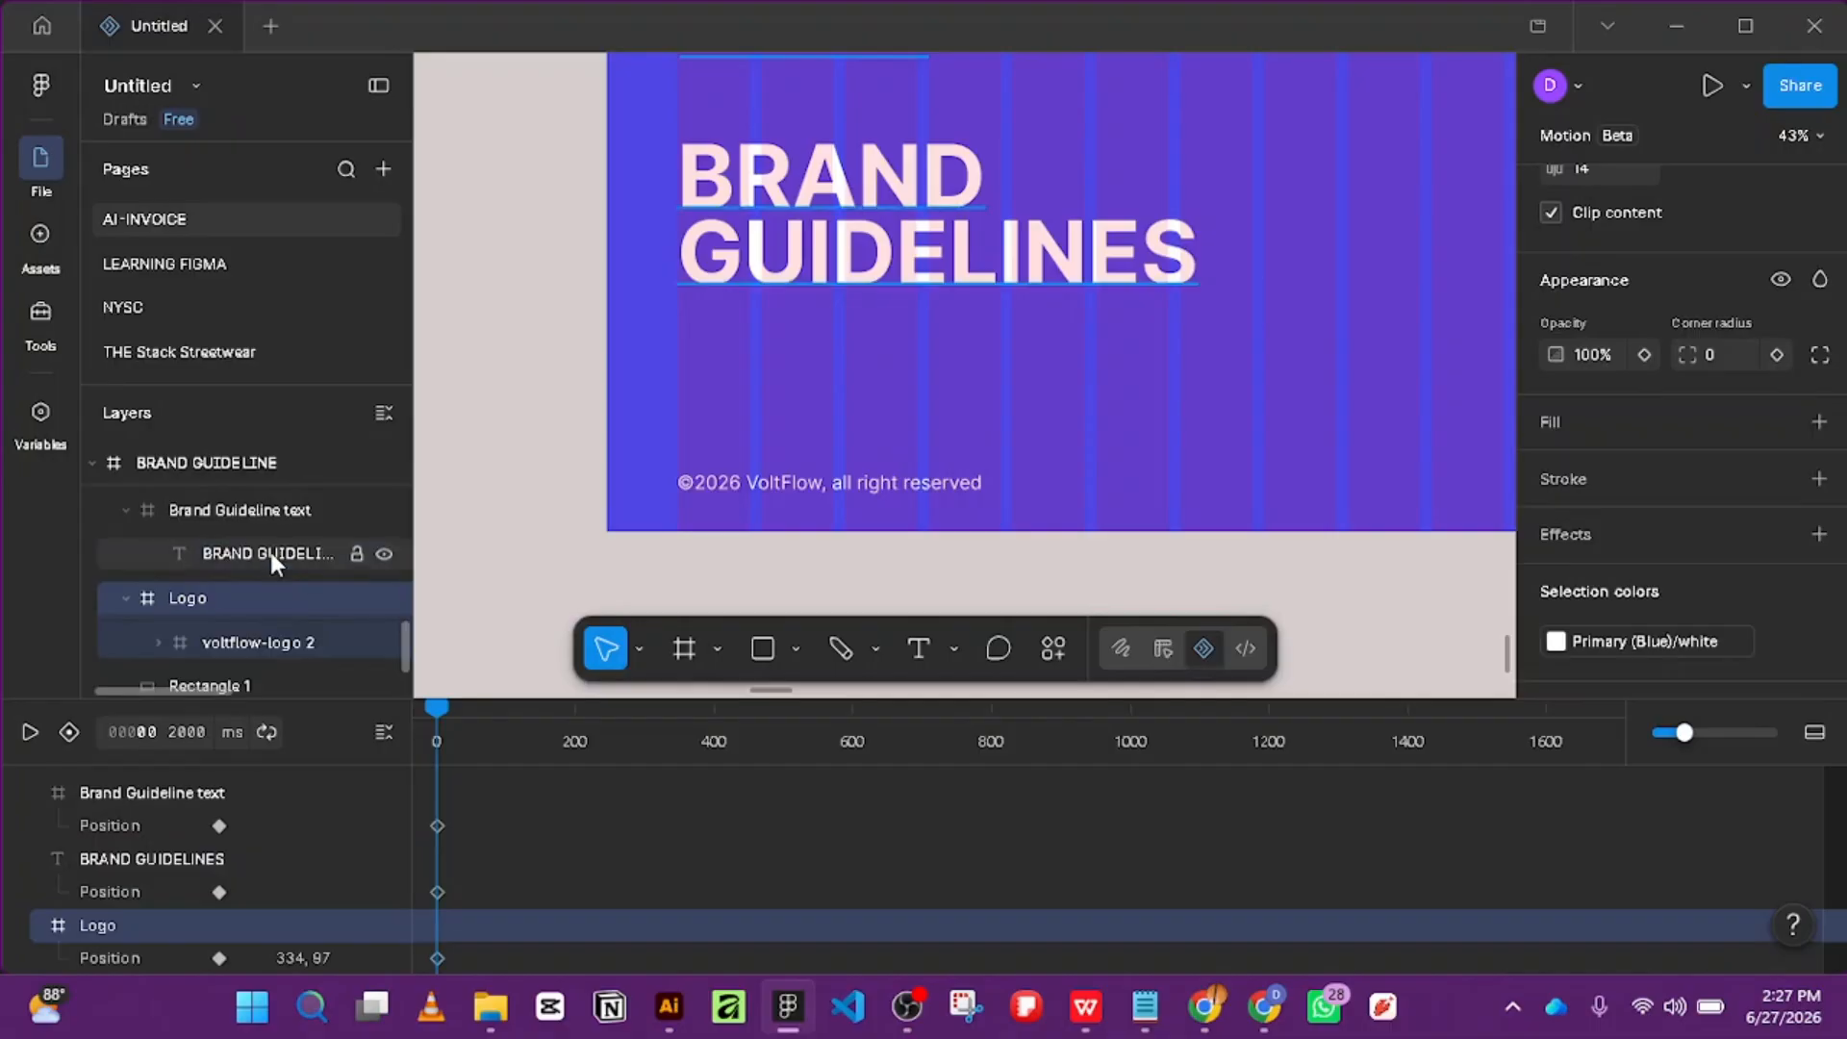
{"action": "left_click", "coordinate": [269, 552]}
{"action": "left_click", "coordinate": [261, 633], "text": "shift"}
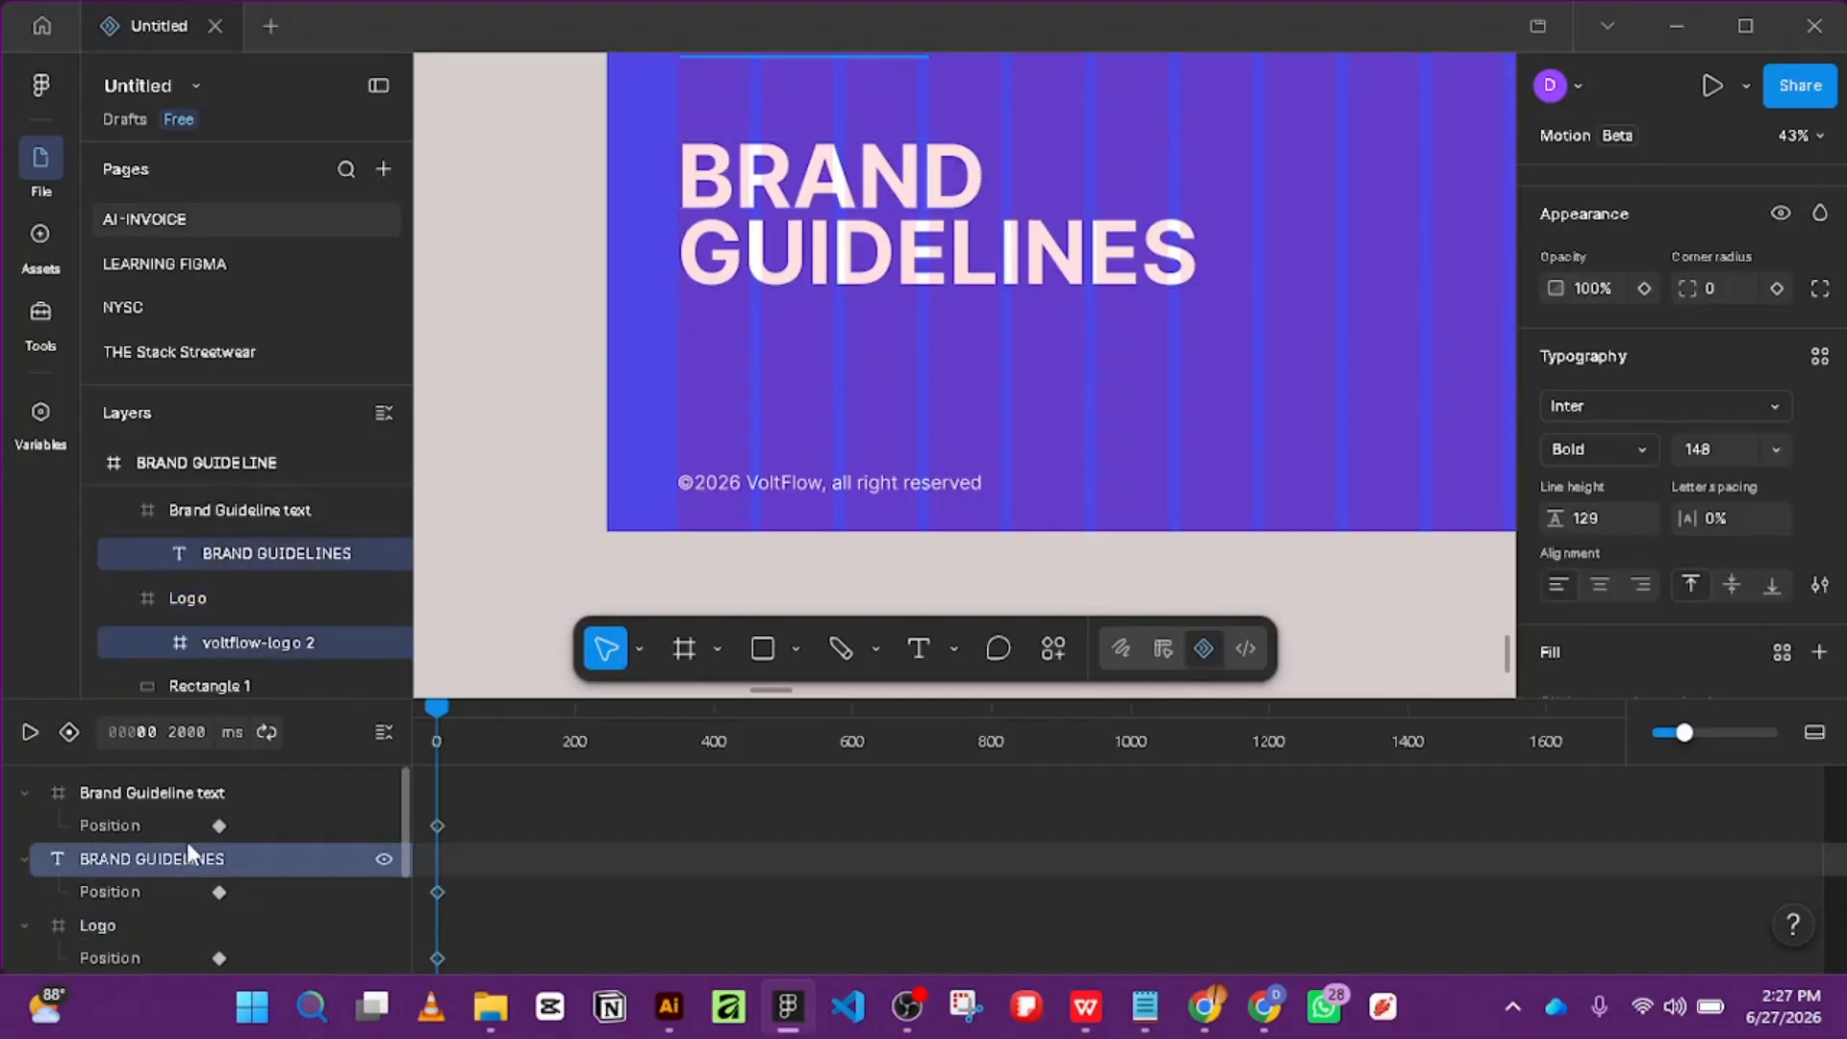
Try to move the nested title text and voltflow-logo 2 layers down inside their clipping frames, and undo the move.
{"action": "scroll", "coordinate": [187, 846], "scroll_direction": "down", "scroll_amount": 2}
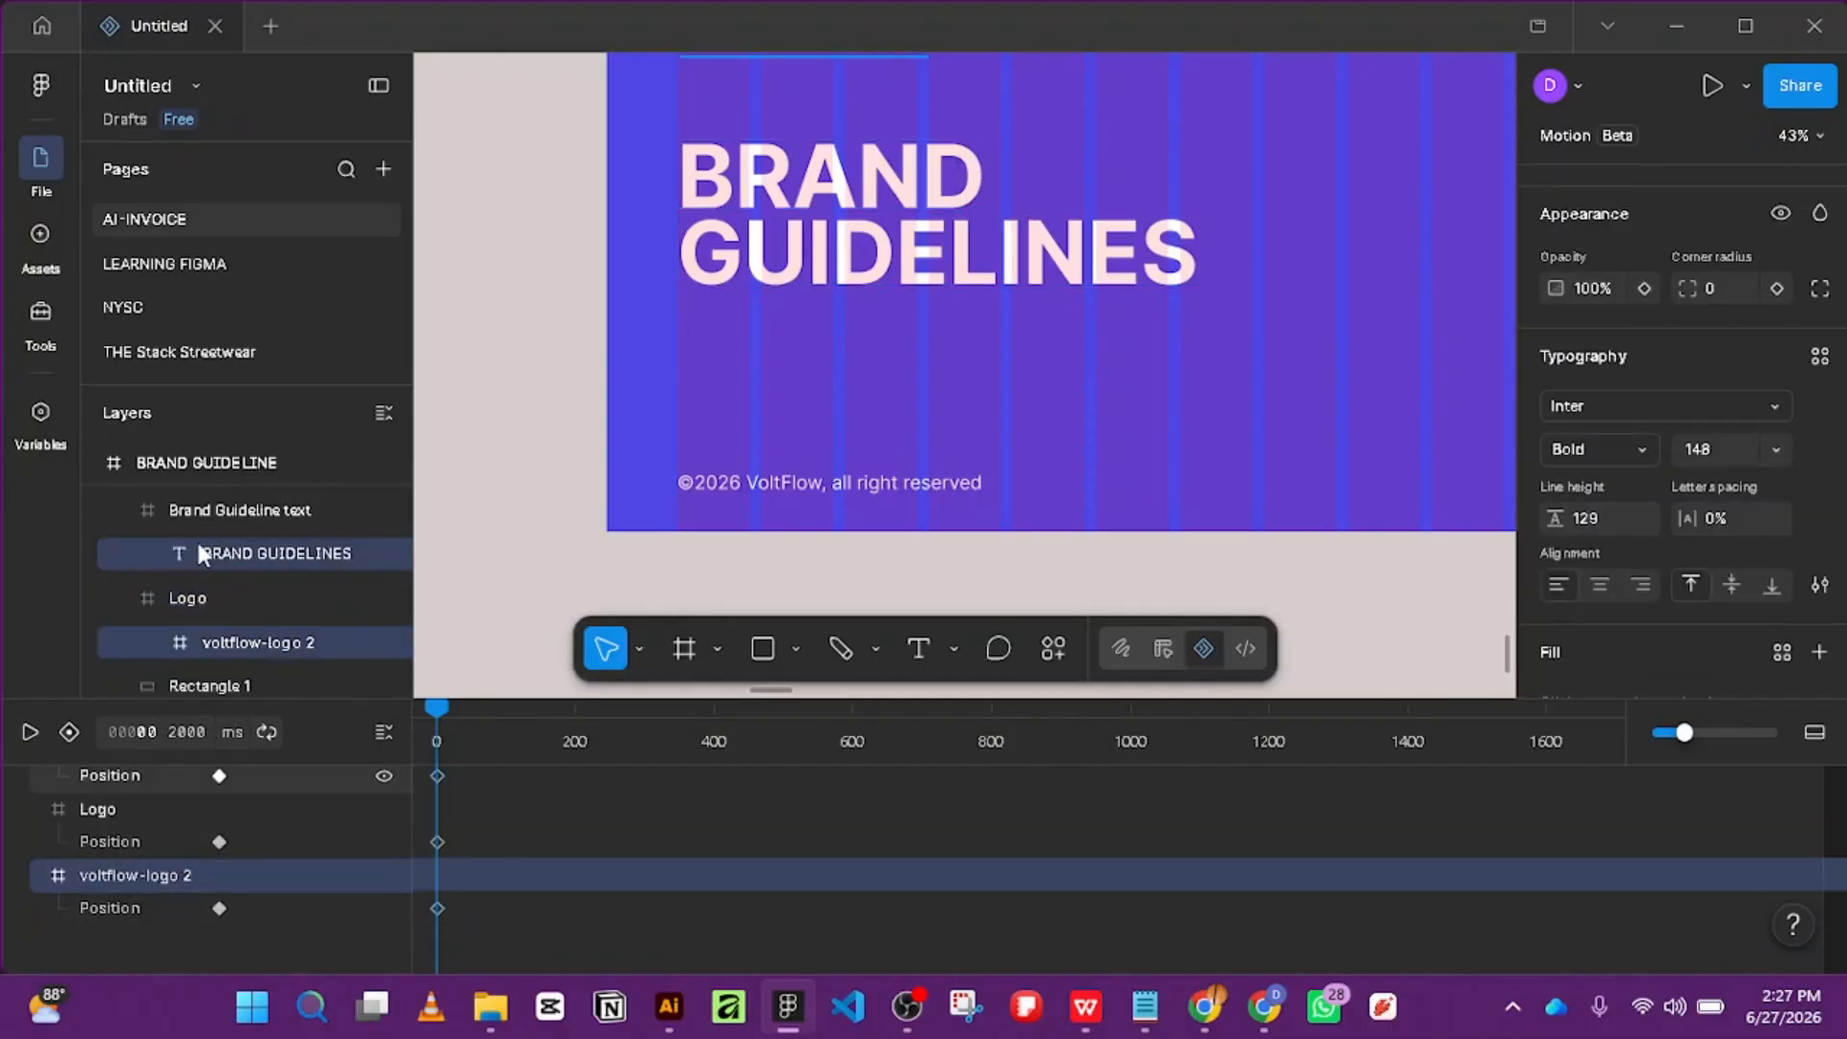
{"action": "scroll", "coordinate": [227, 596], "scroll_direction": "down", "scroll_amount": 1}
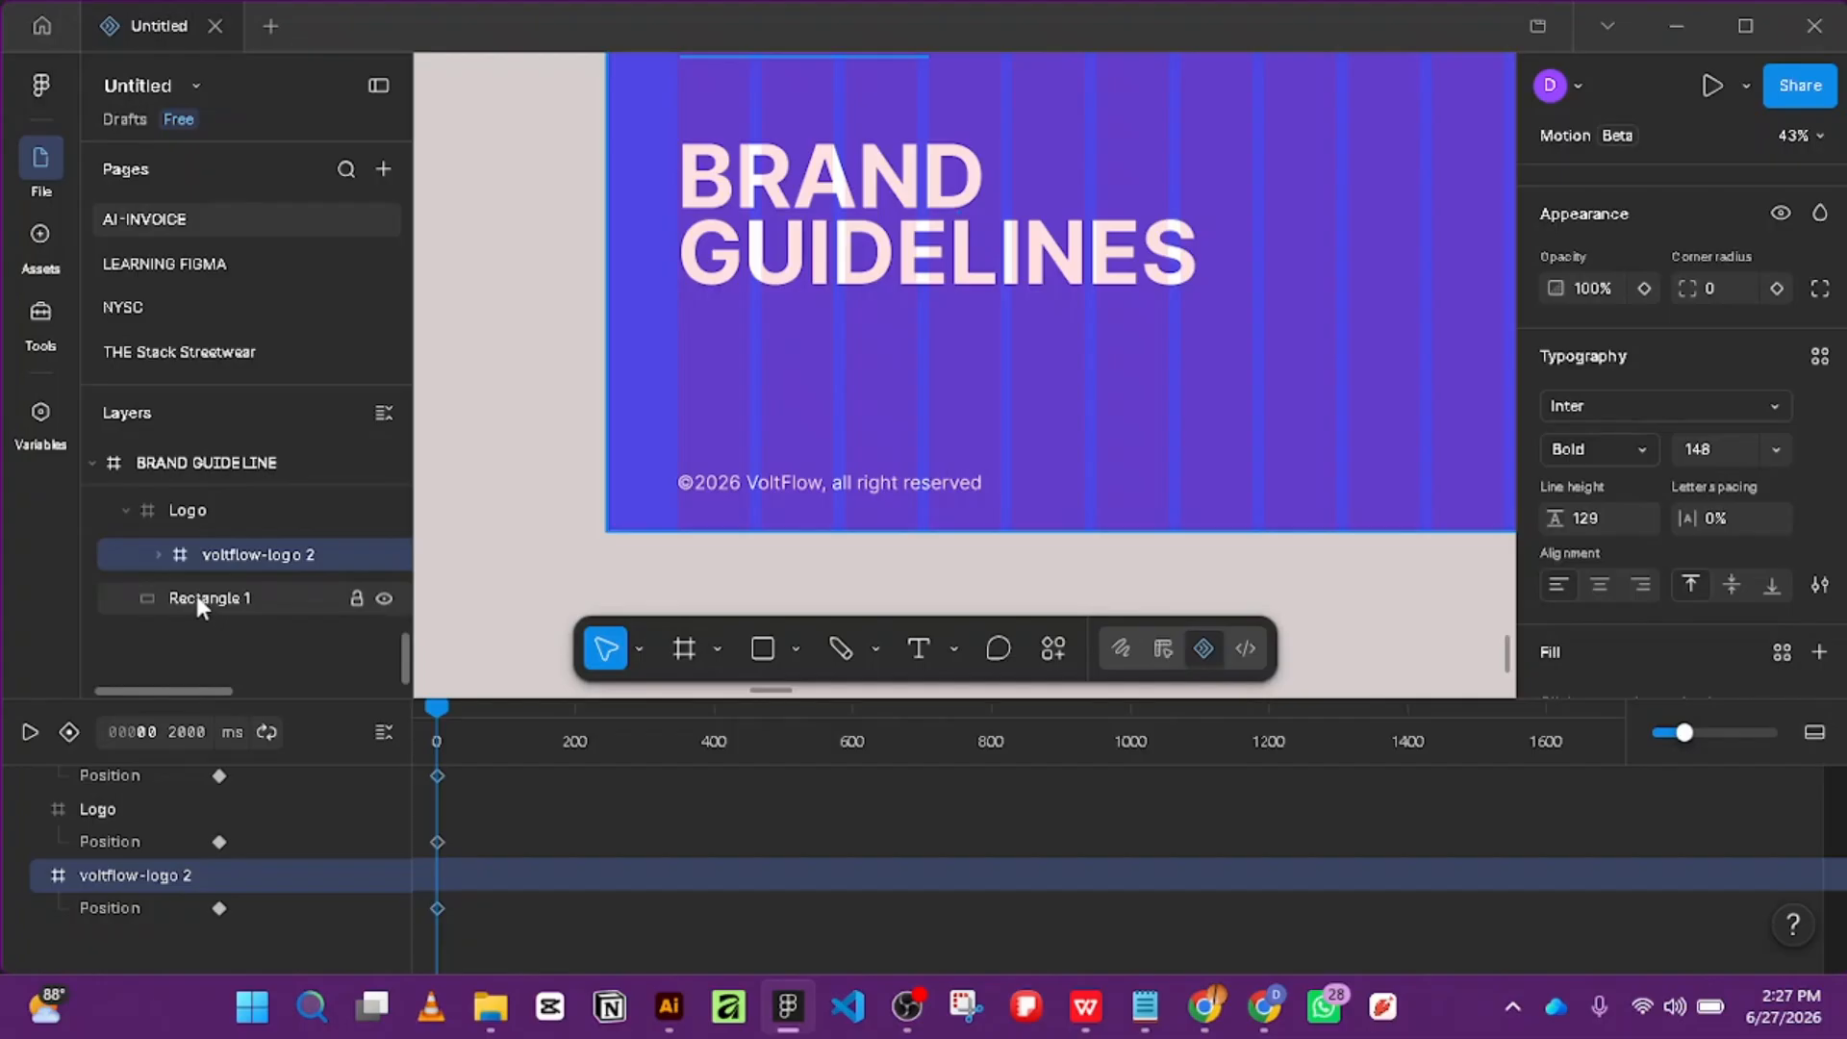
{"action": "scroll", "coordinate": [889, 278], "scroll_direction": "up", "scroll_amount": 3}
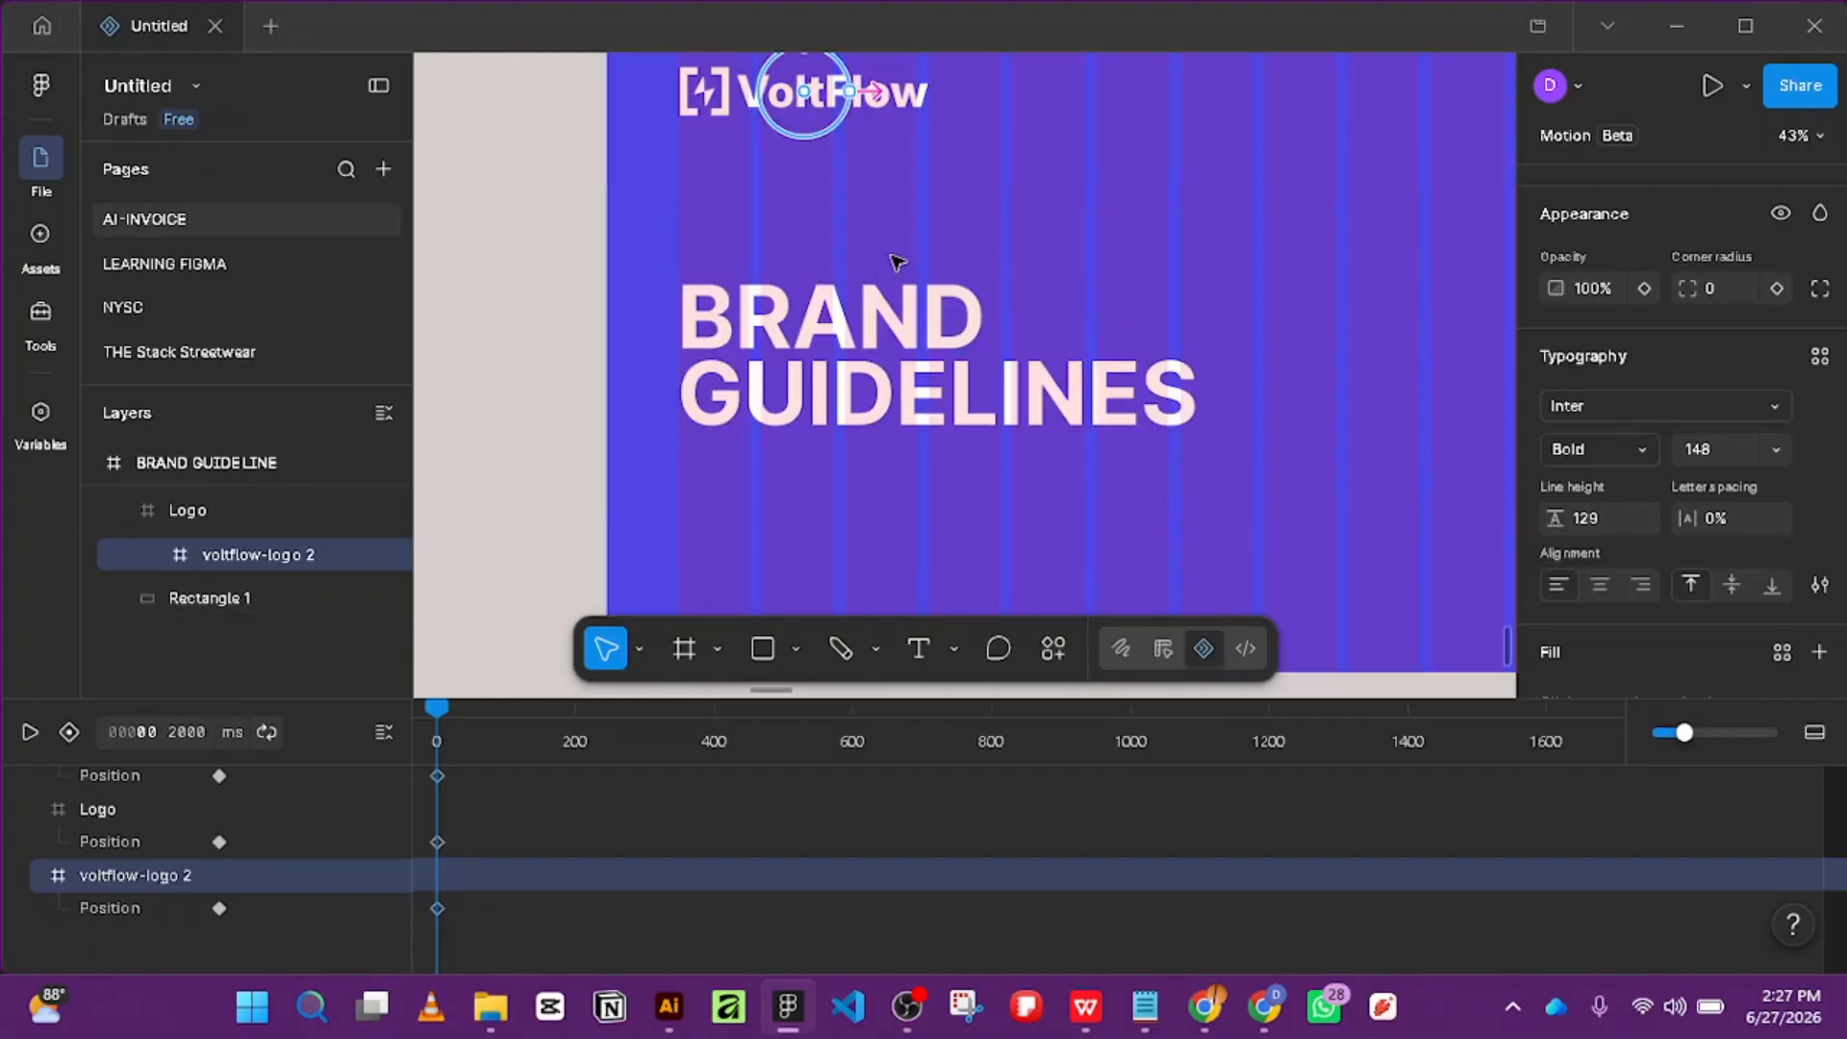
{"action": "scroll", "coordinate": [898, 260], "scroll_direction": "up", "scroll_amount": 3}
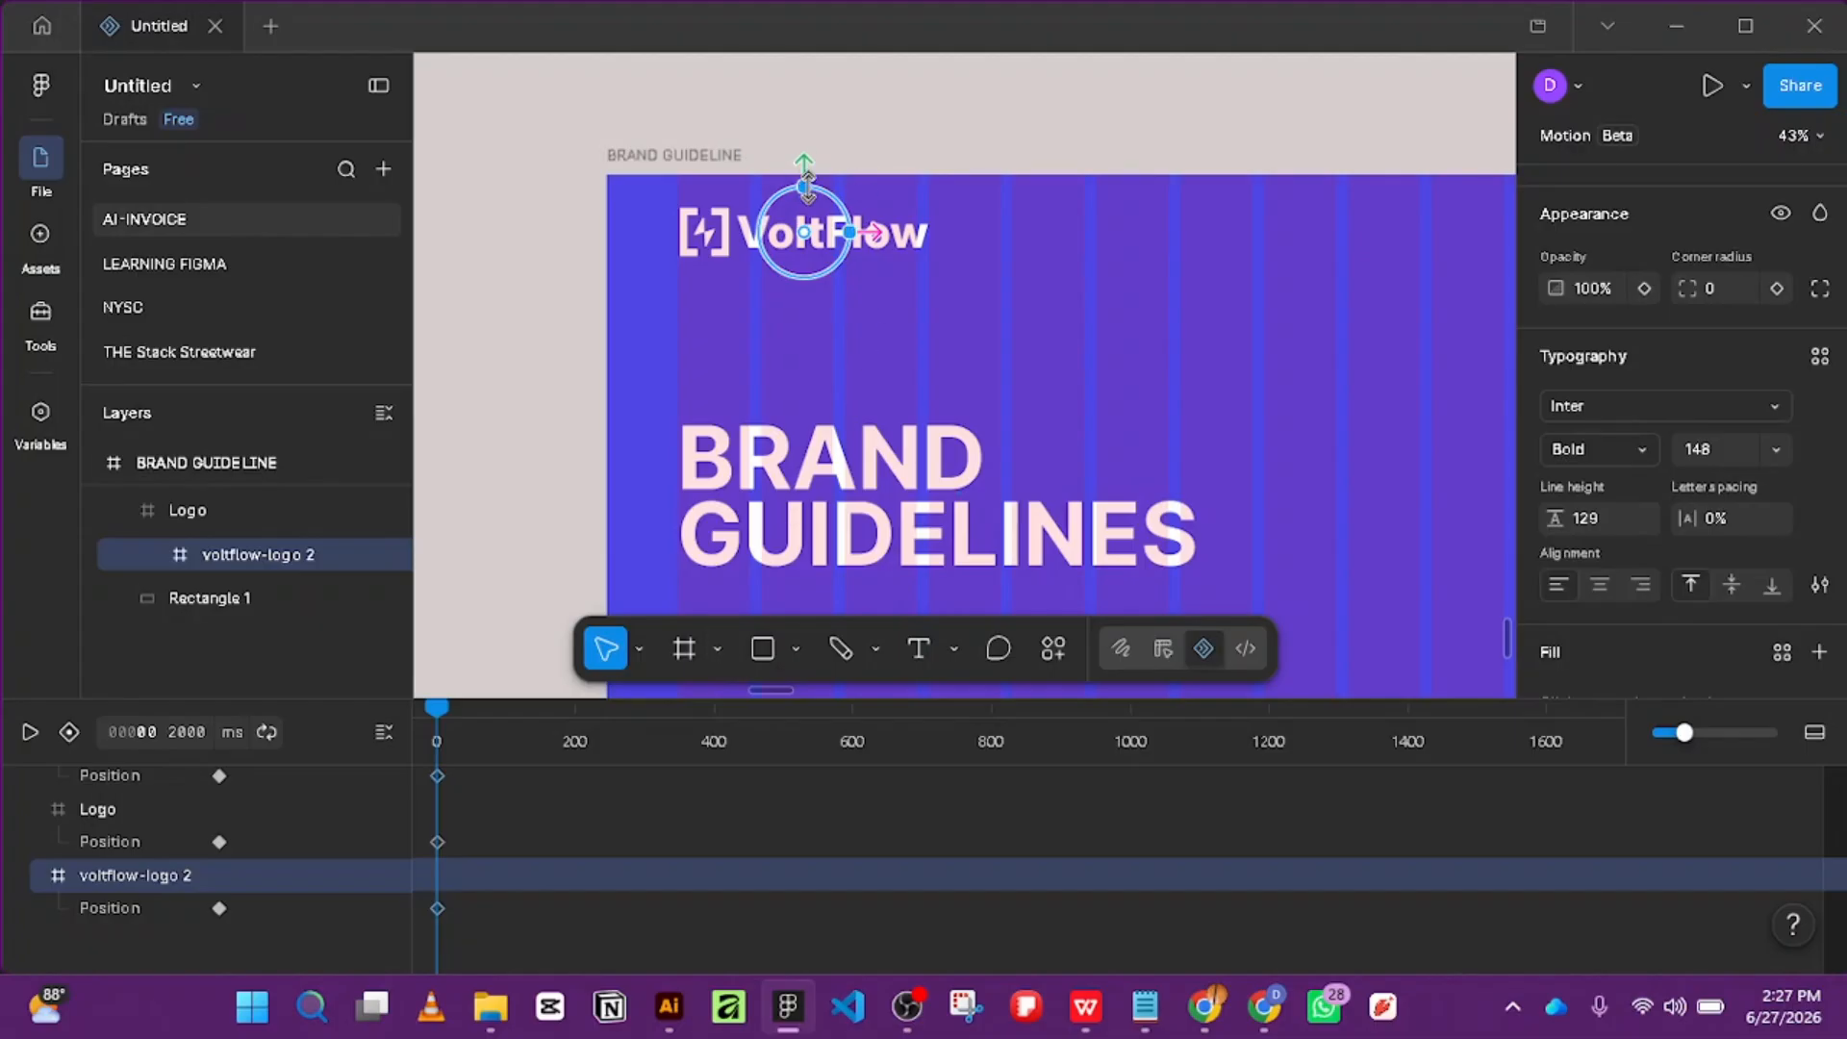
{"action": "left_click_drag", "start_coordinate": [808, 188], "coordinate": [821, 279]}
{"action": "key", "text": "ctrl+z"}
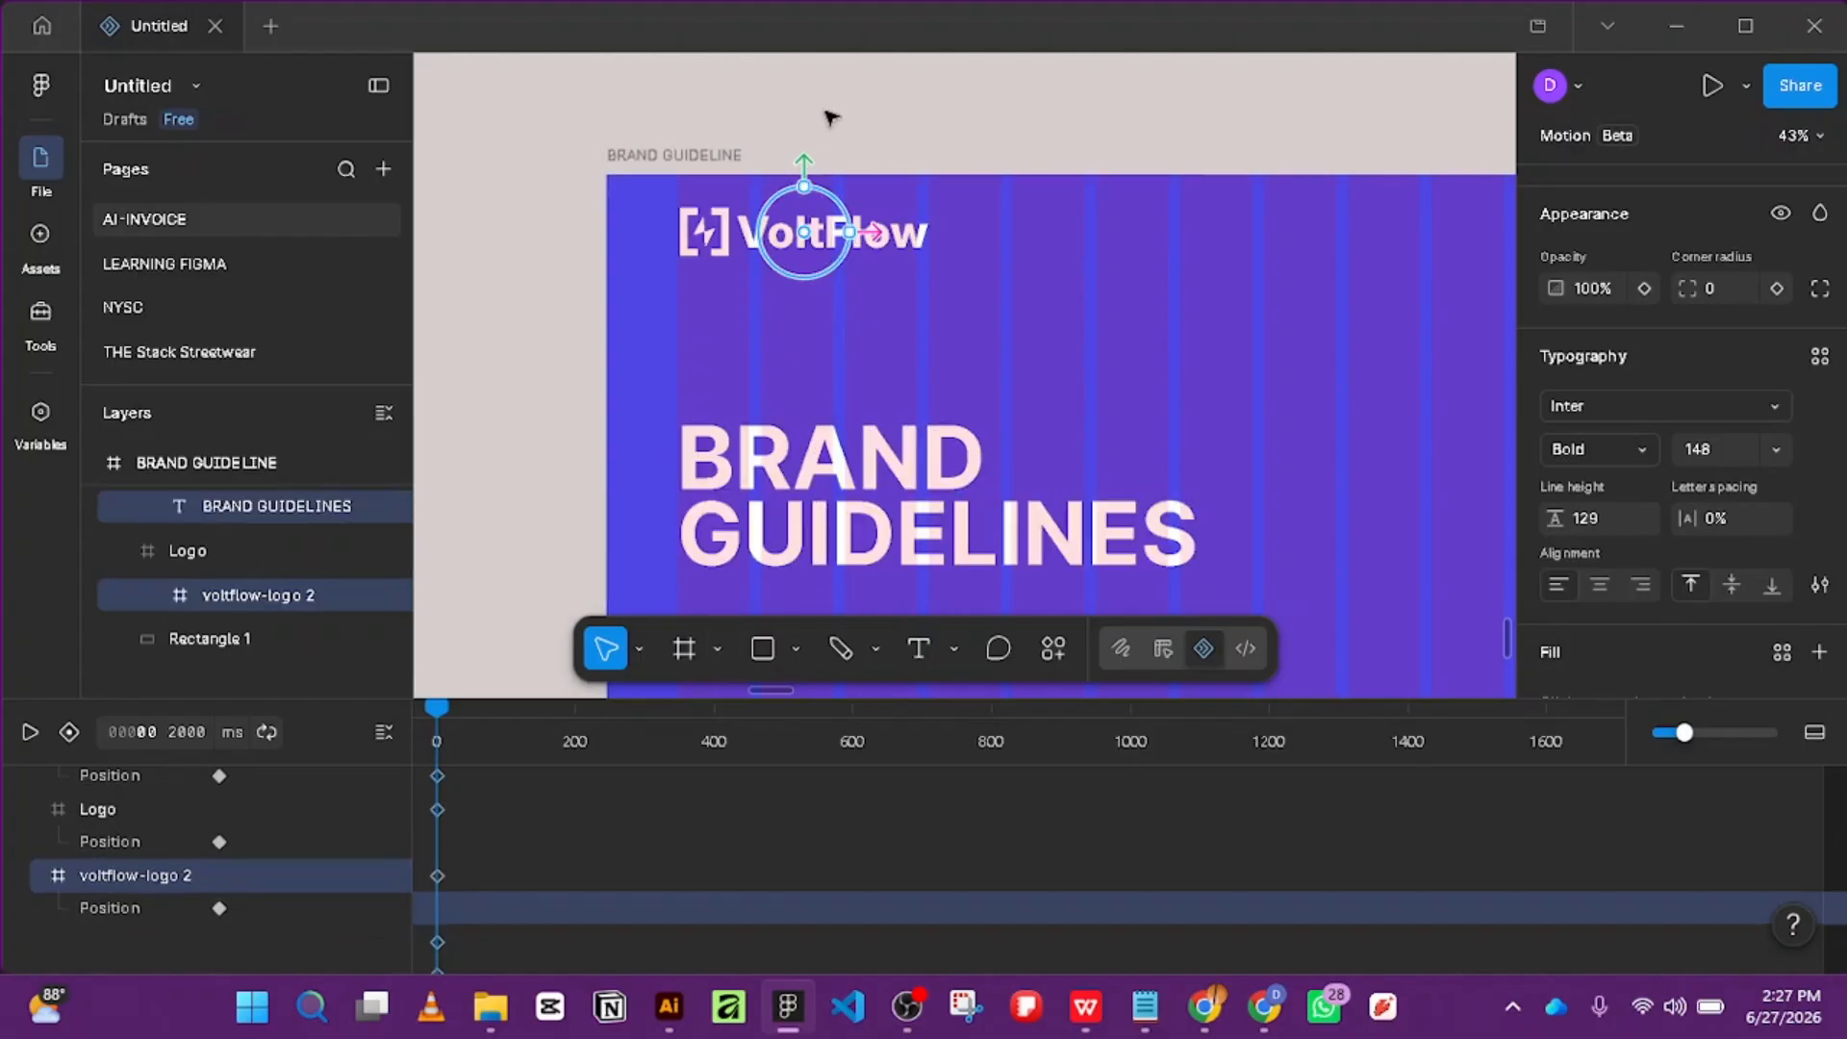
Move only the nested voltflow-logo 2 layer straight down out of its clipping Logo frame, to position 210, 123 at 0 ms.
{"action": "left_click_drag", "start_coordinate": [808, 156], "coordinate": [829, 309]}
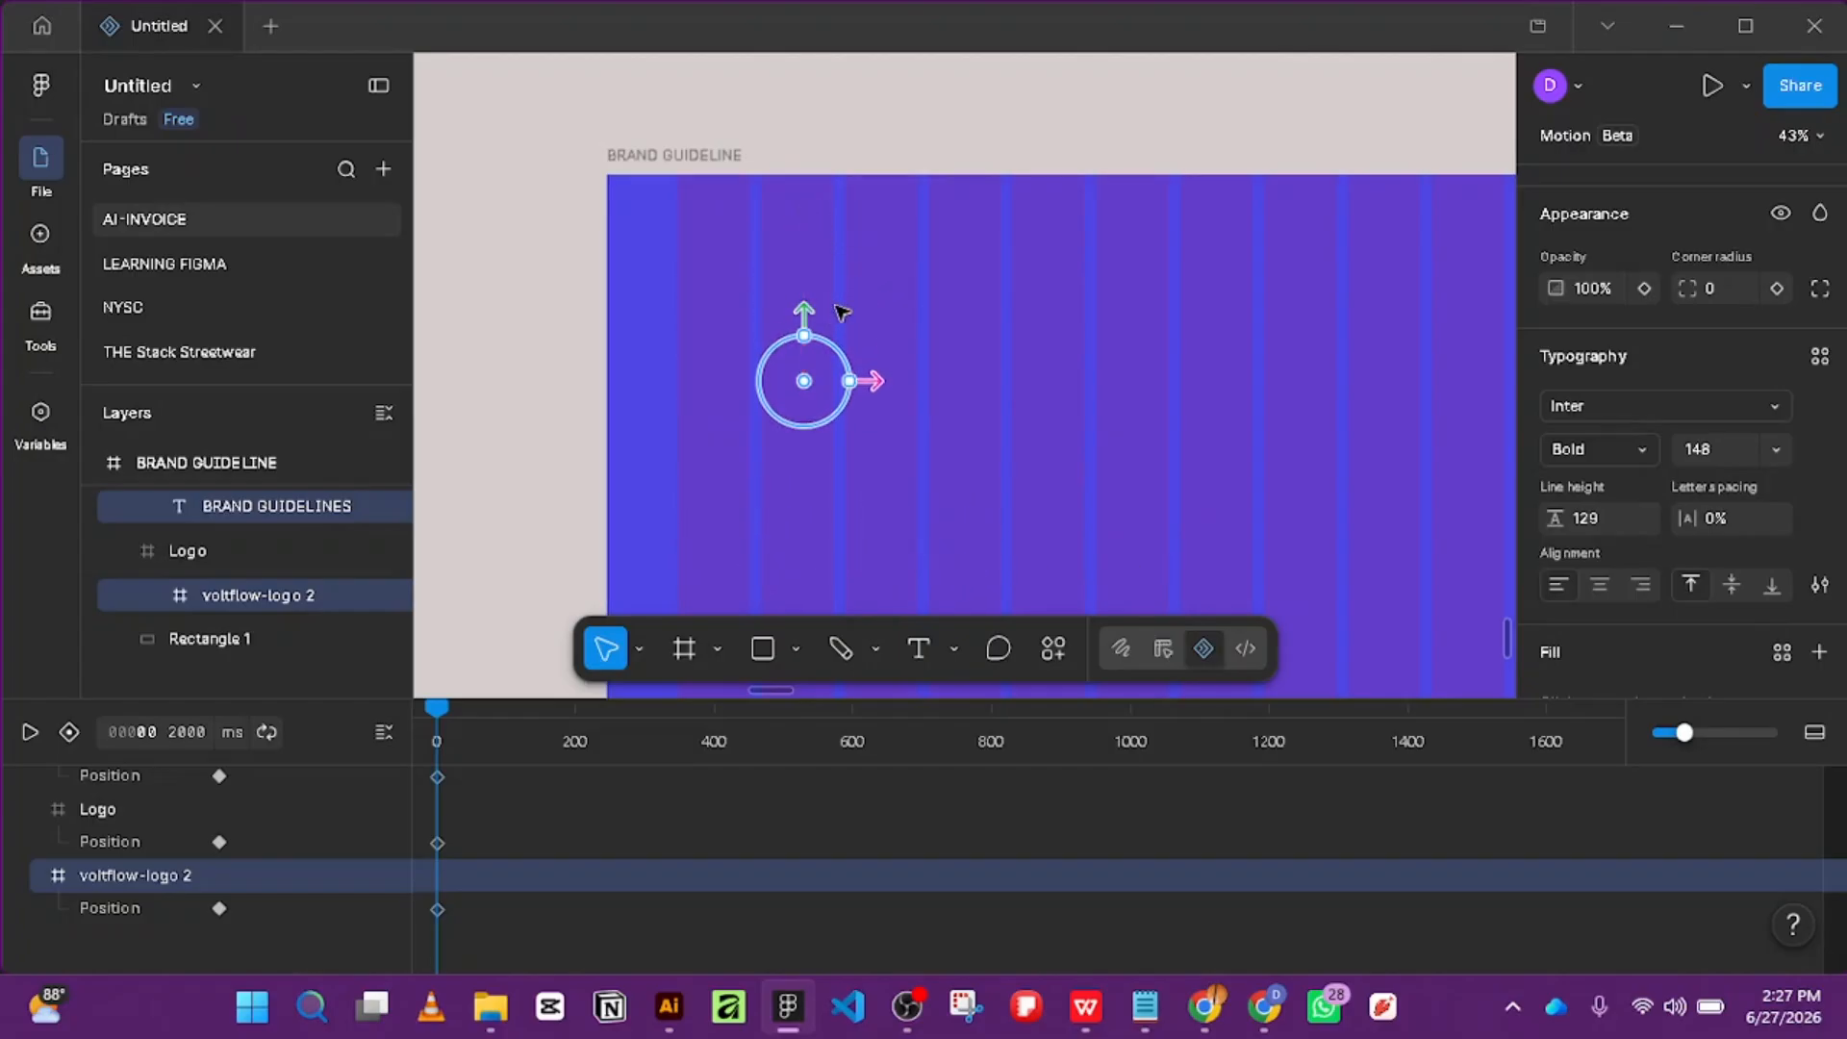
{"action": "key", "text": "ctrl+z"}
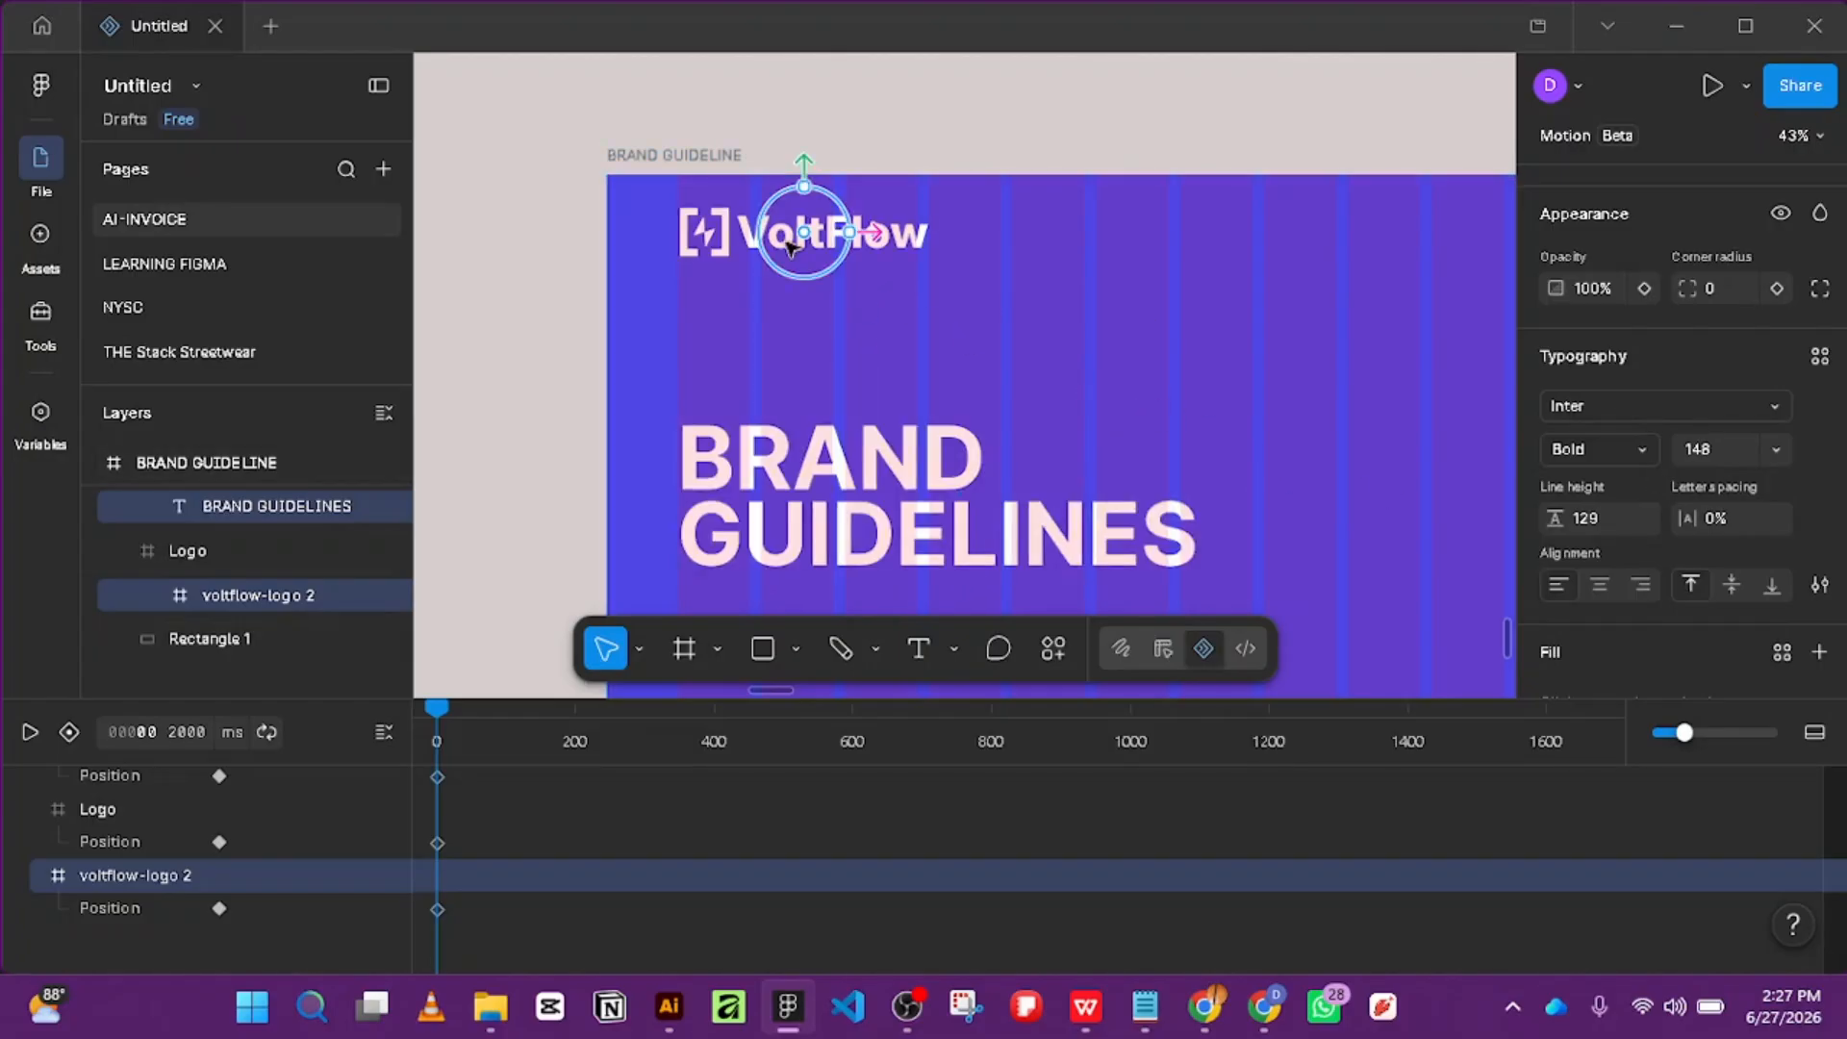
{"action": "left_click", "coordinate": [498, 244]}
{"action": "left_click", "coordinate": [773, 244]}
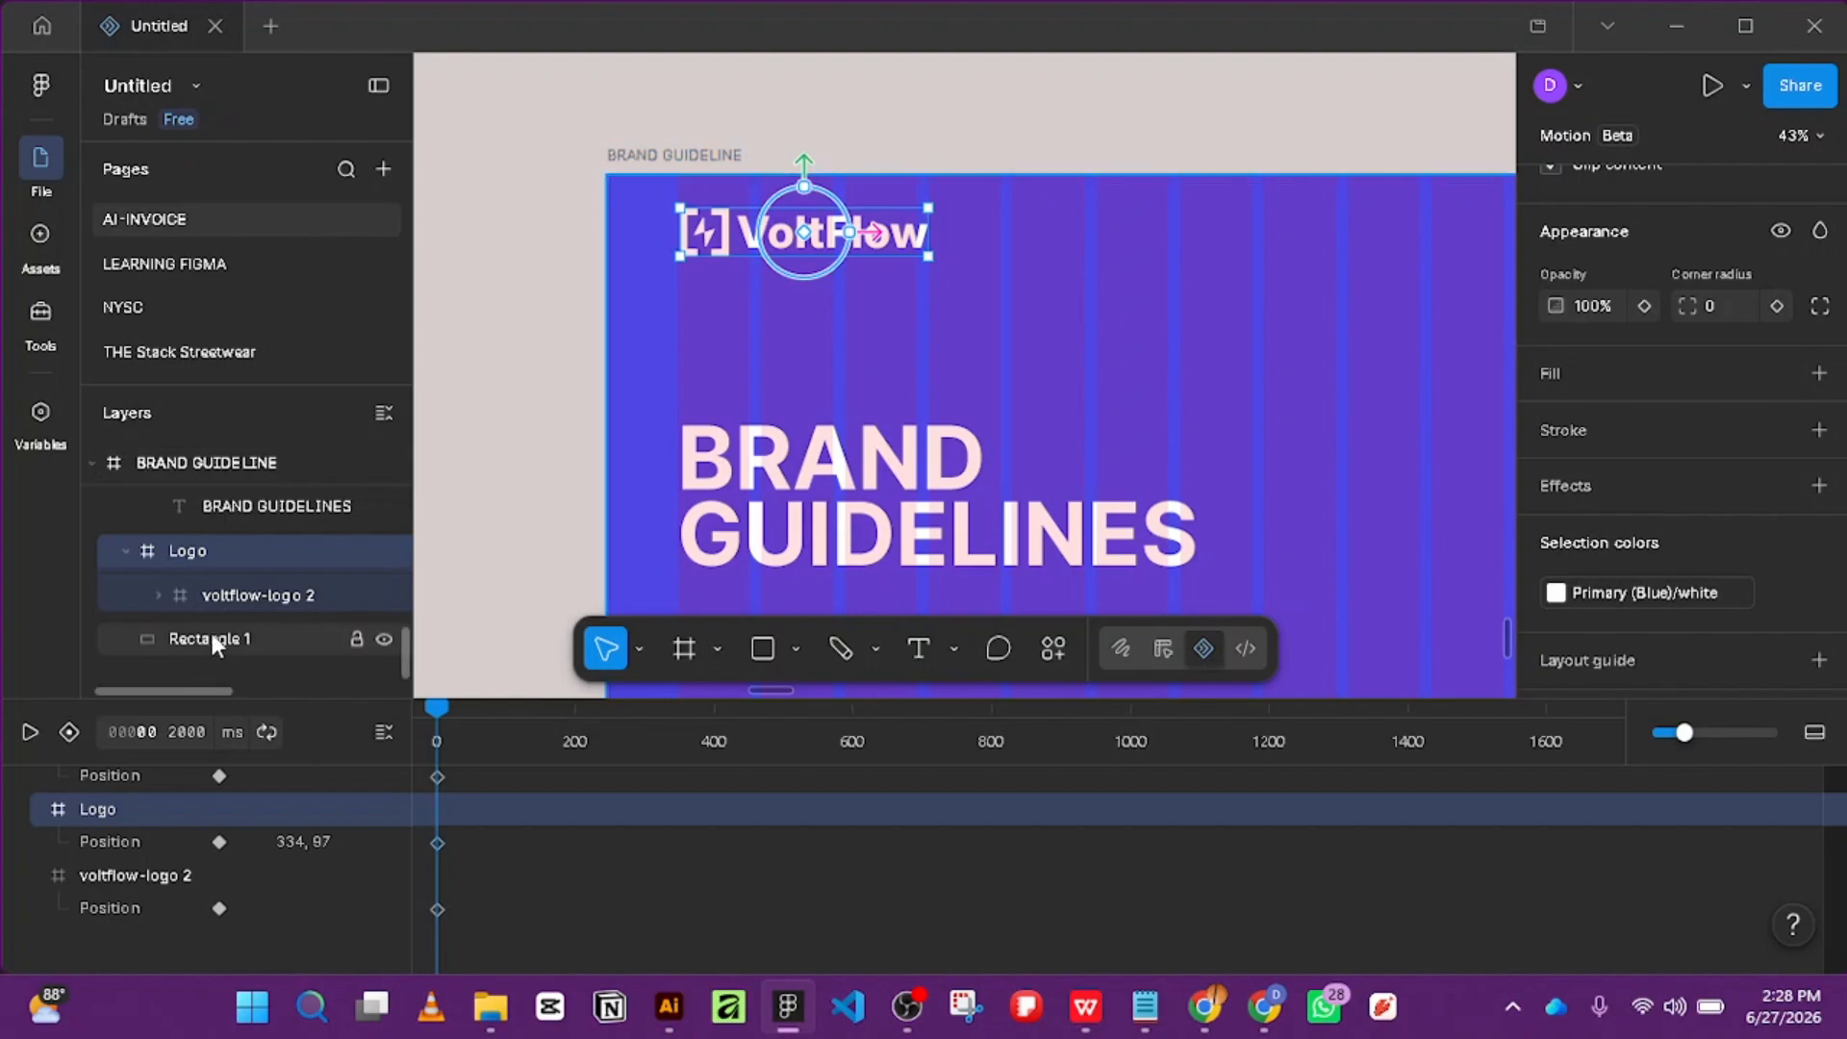
{"action": "left_click", "coordinate": [246, 592]}
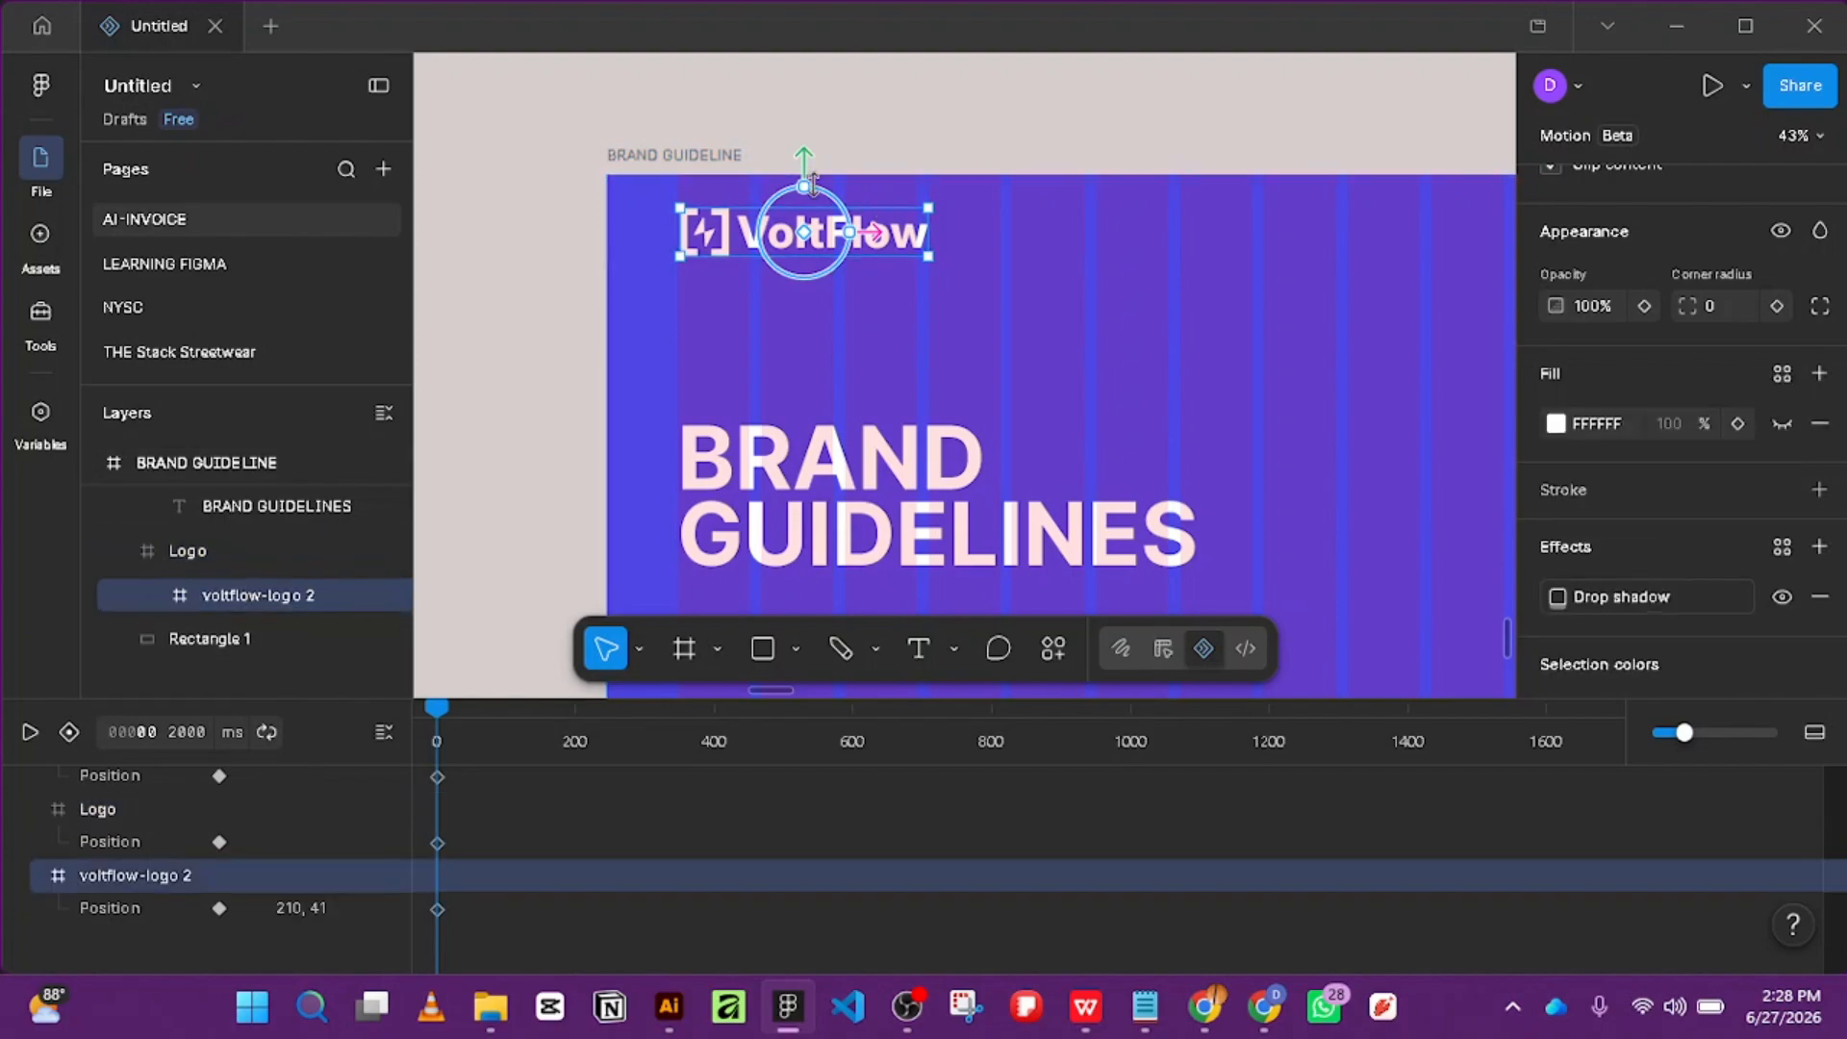
{"action": "left_click_drag", "start_coordinate": [806, 152], "coordinate": [804, 214]}
Add a corner radius keyframe of 0 to voltflow-logo 2 at 400 ms and play the animation from the start.
{"action": "left_click_drag", "start_coordinate": [436, 708], "coordinate": [713, 770]}
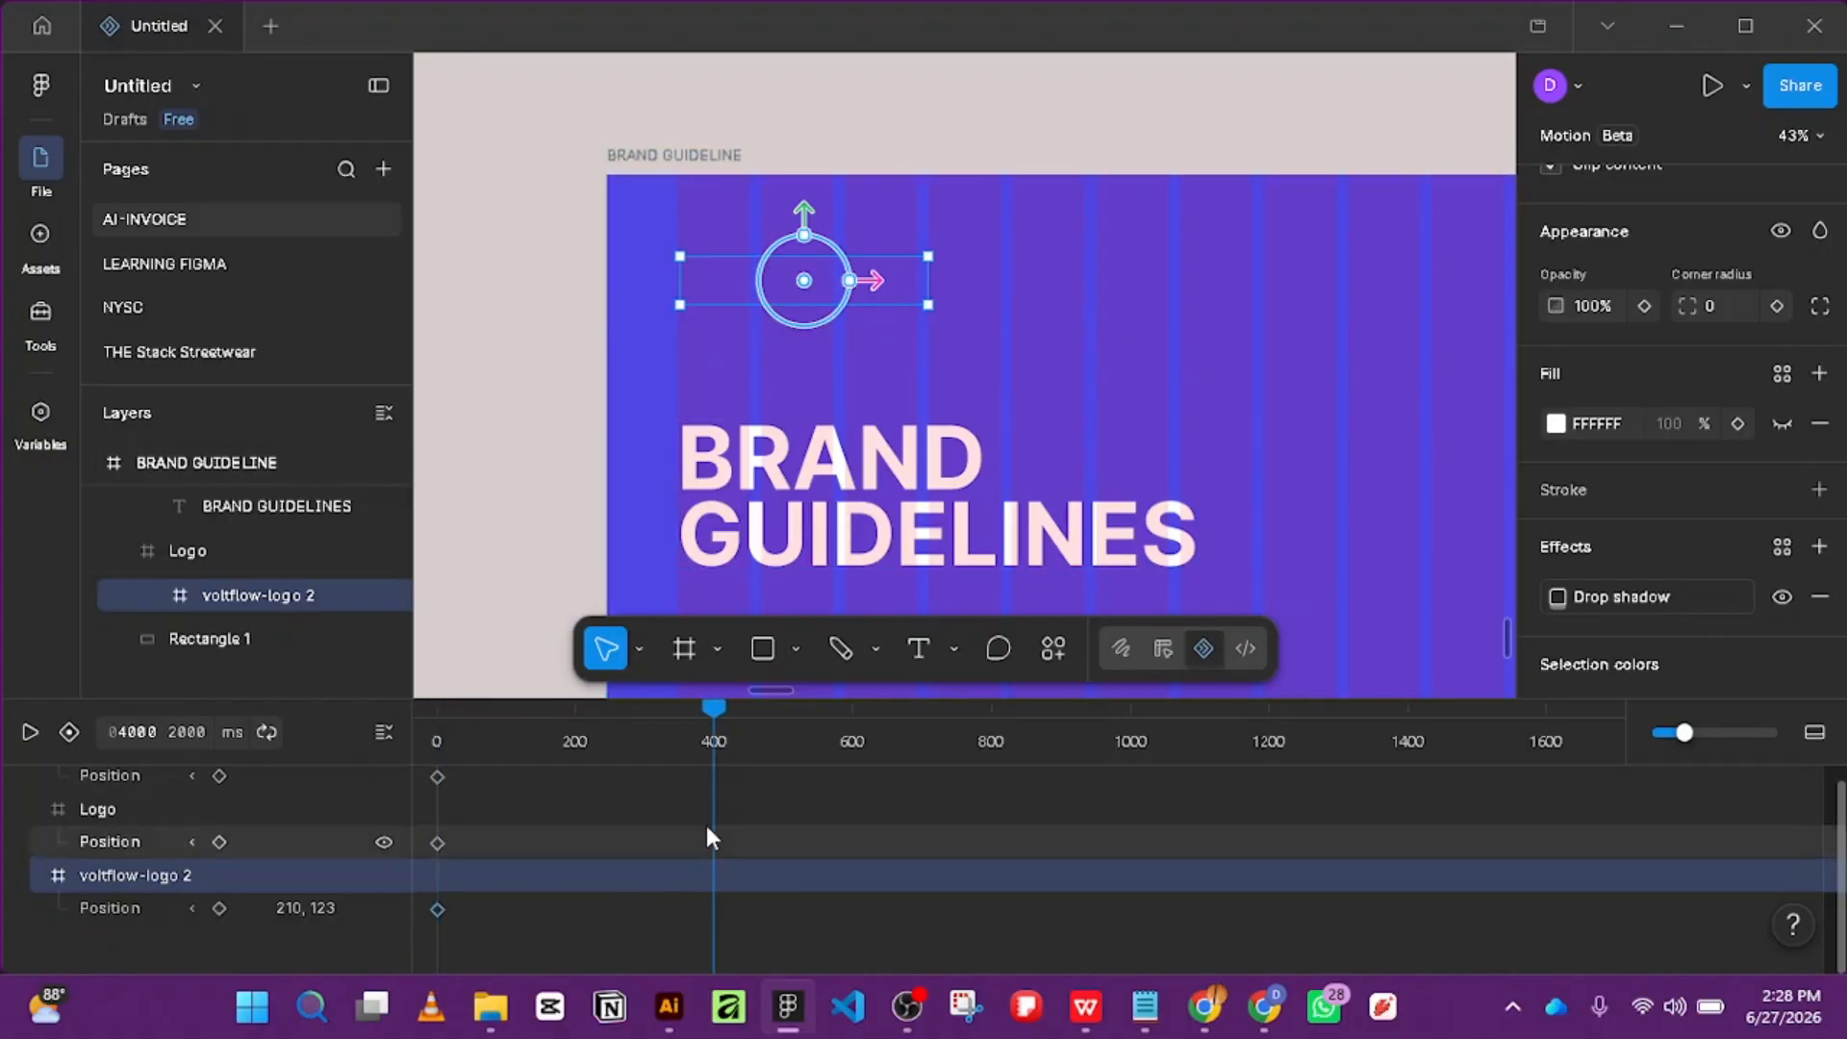
{"action": "left_click", "coordinate": [1775, 305]}
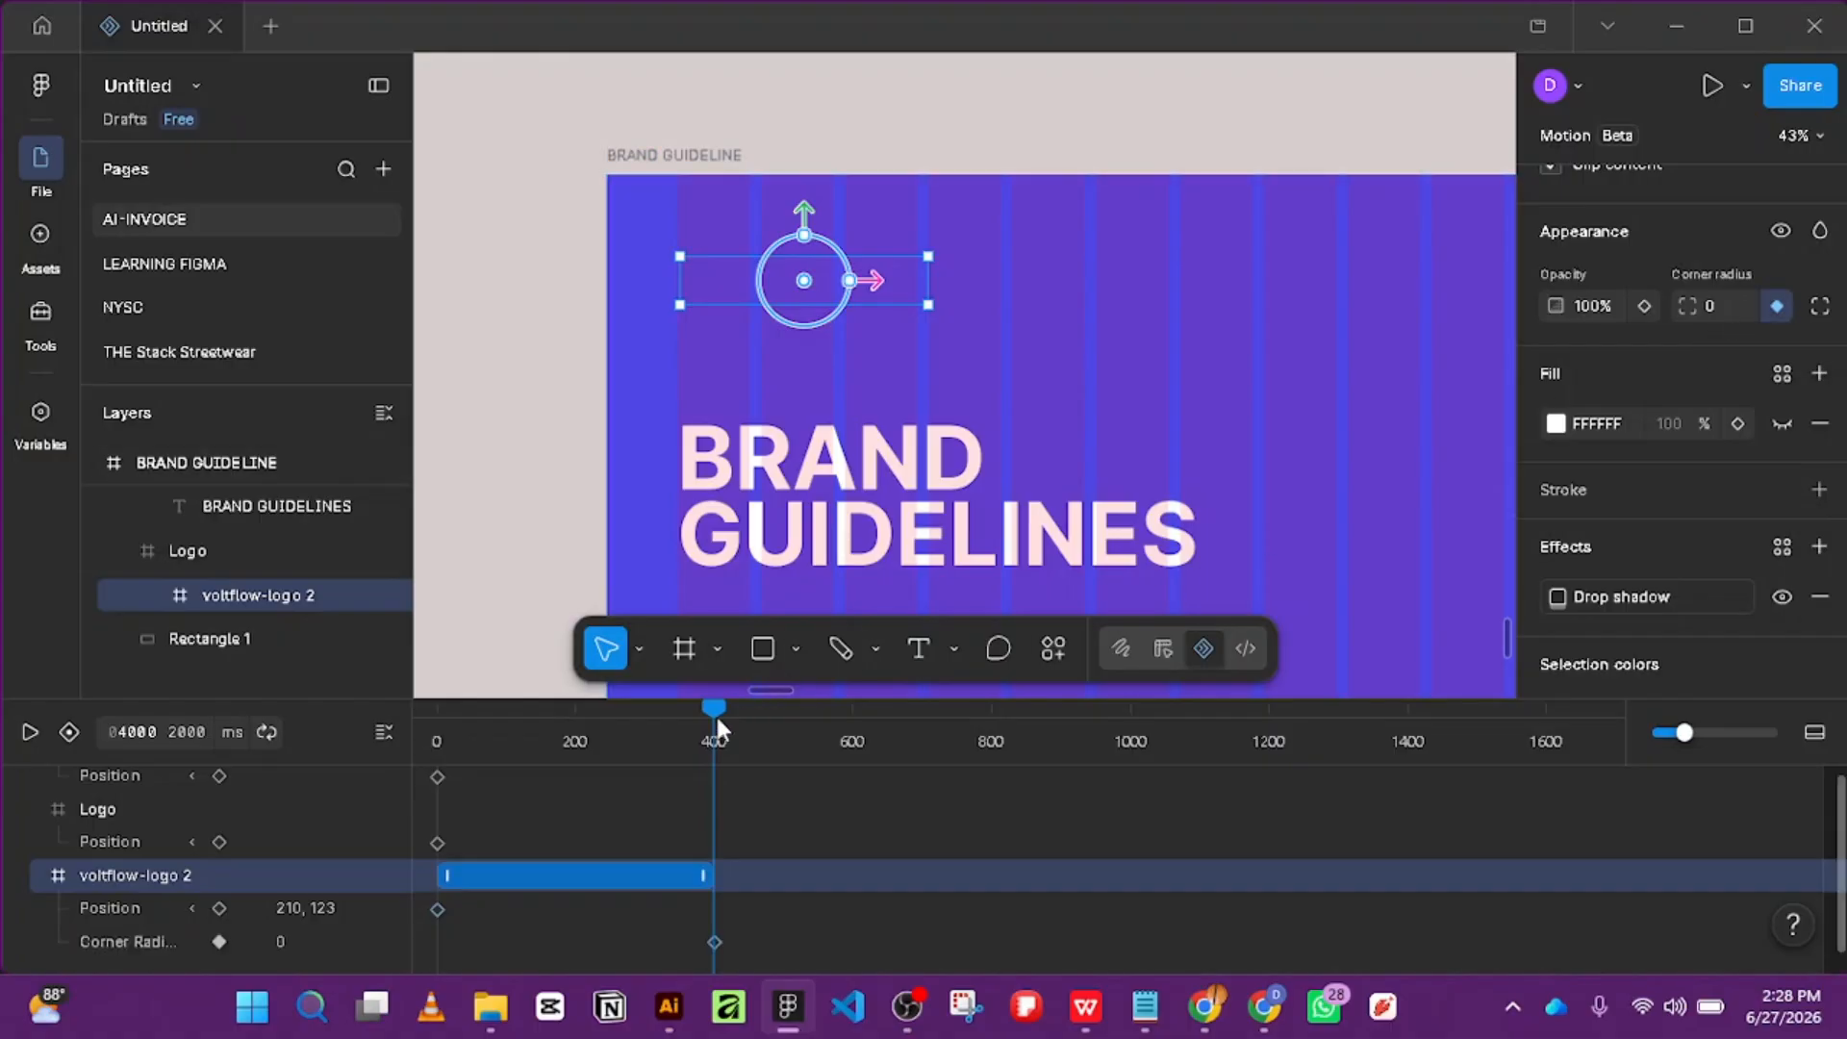
{"action": "left_click_drag", "start_coordinate": [711, 713], "coordinate": [252, 748]}
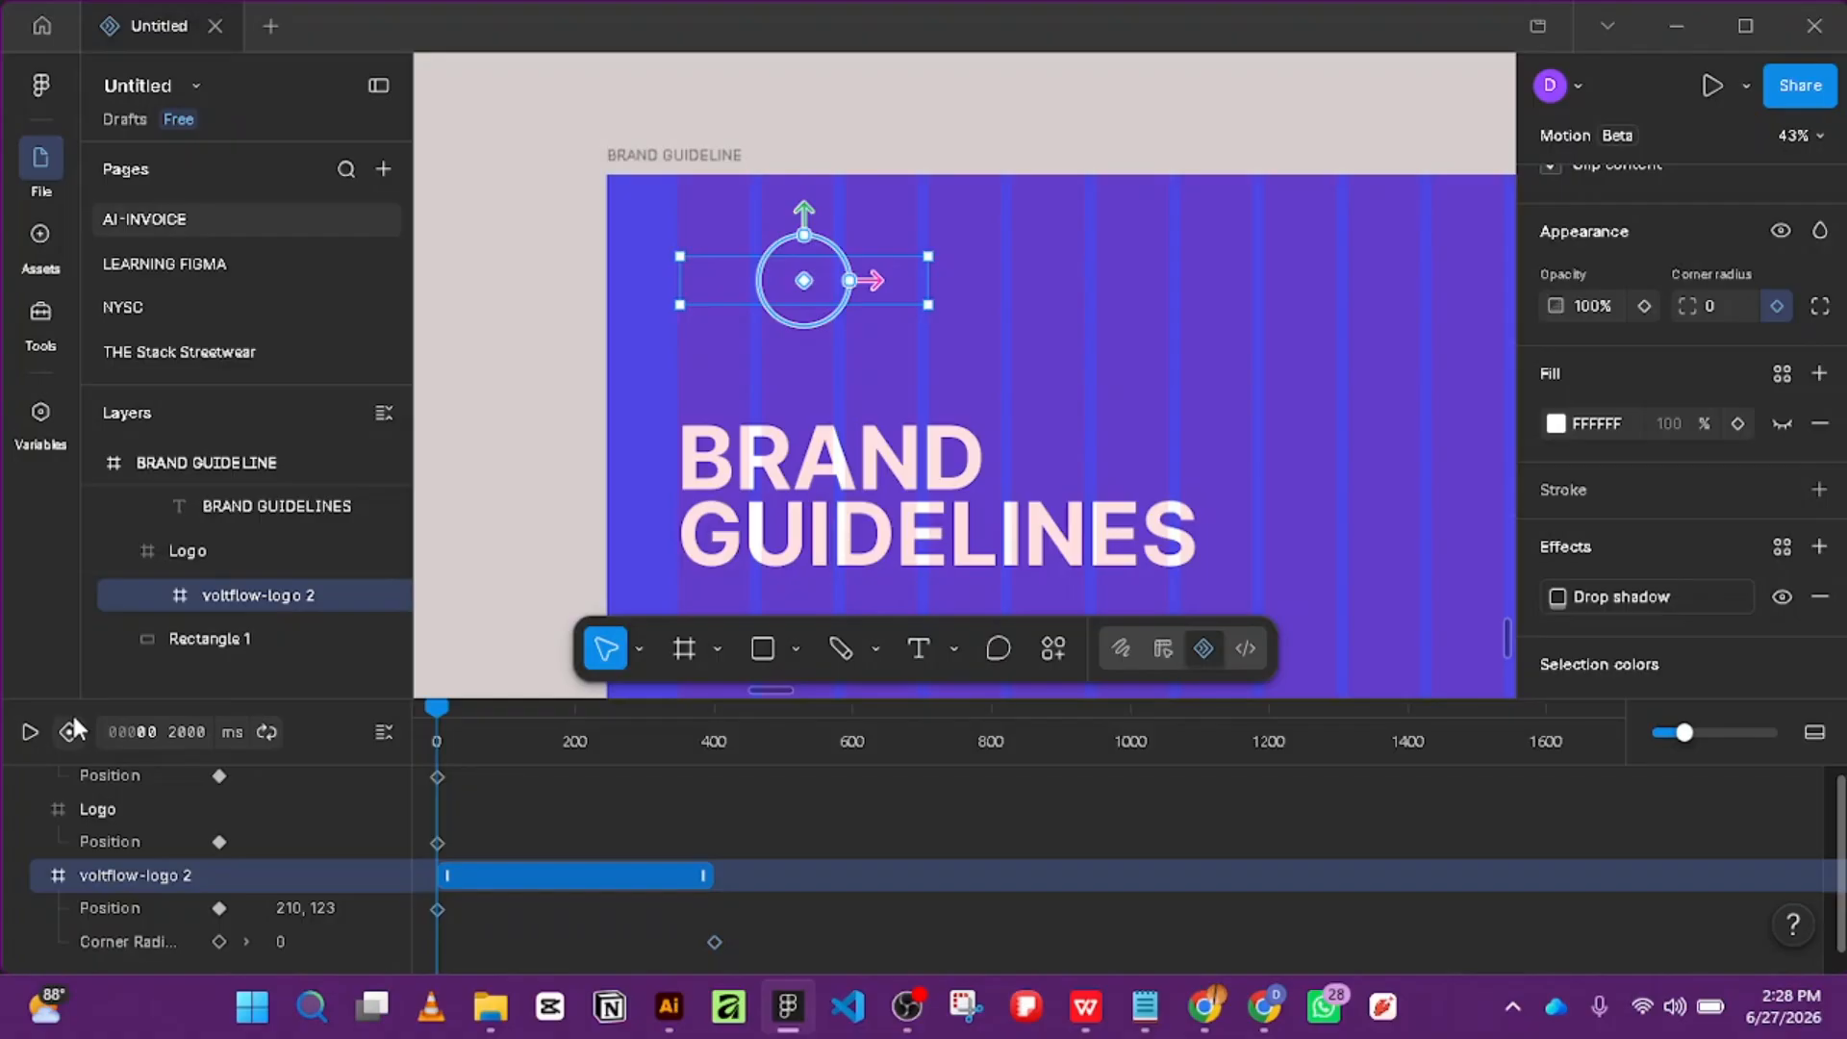
{"action": "left_click", "coordinate": [27, 734]}
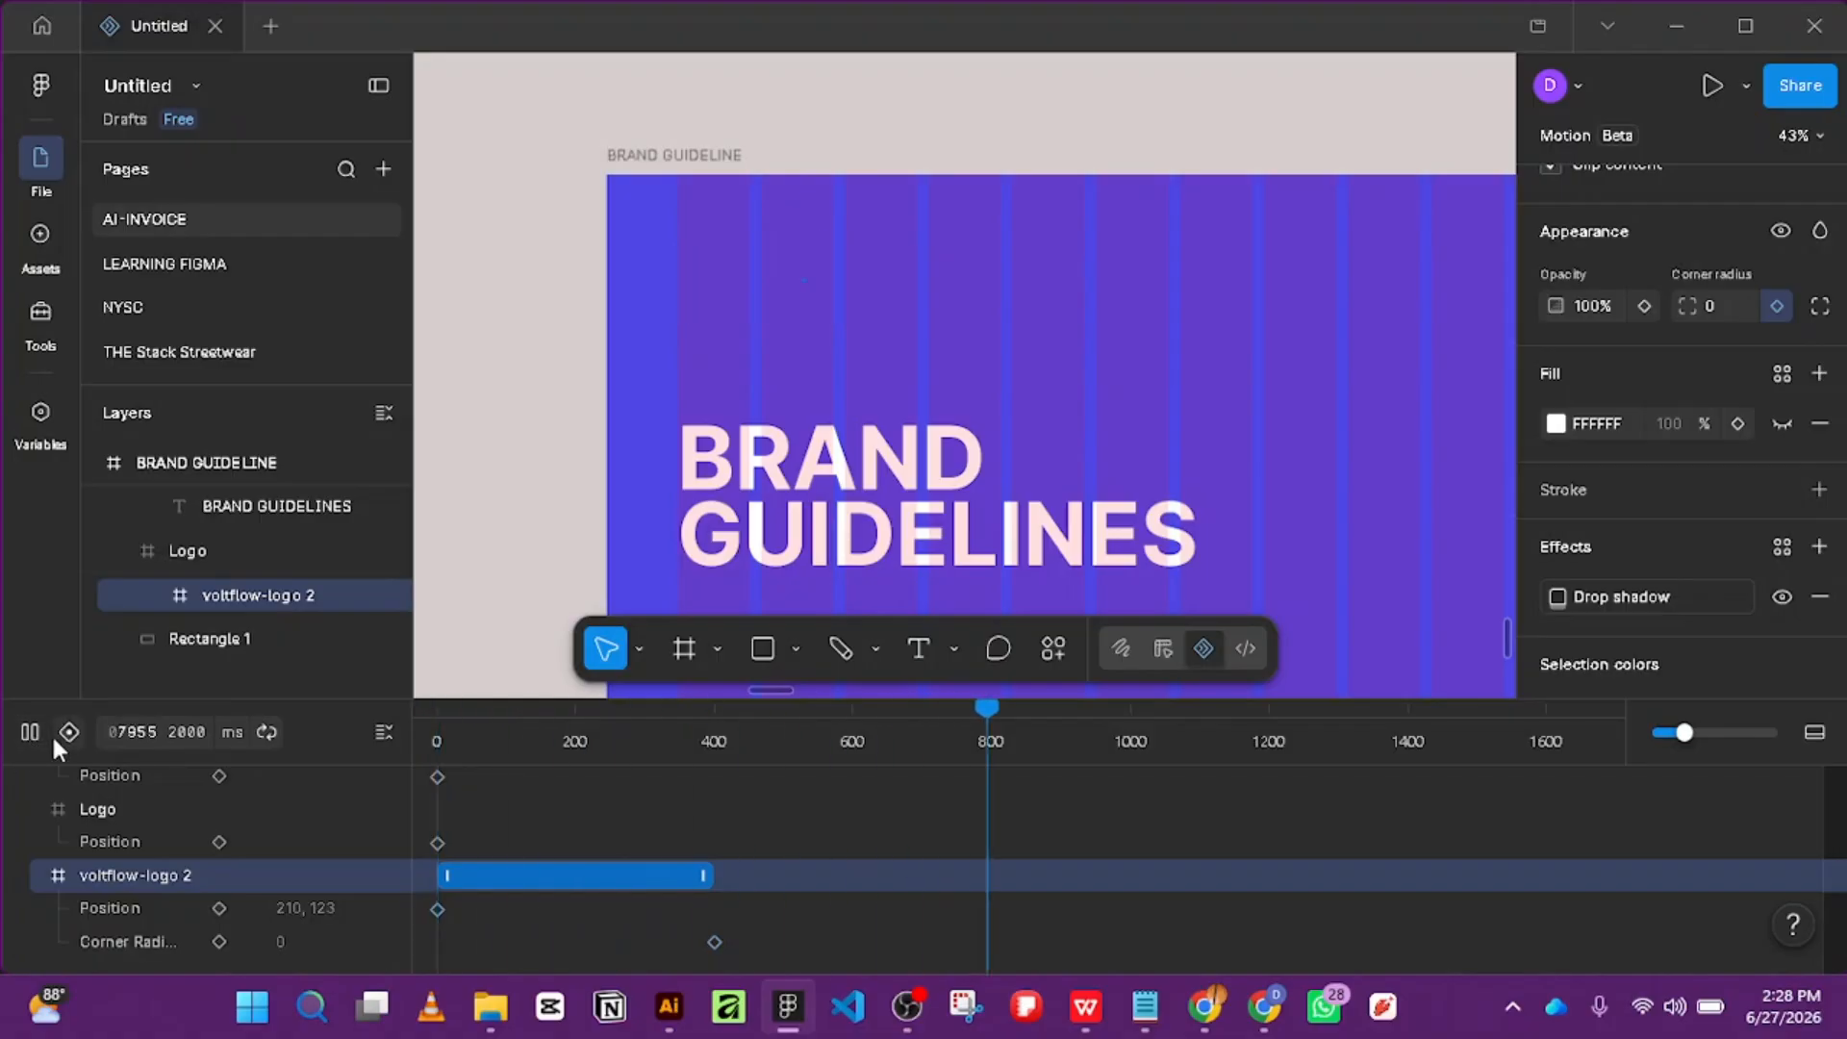
Undo the corner radius keyframe on voltflow-logo 2, check the playback and return the playhead to 0.
{"action": "key", "text": "ctrl+z"}
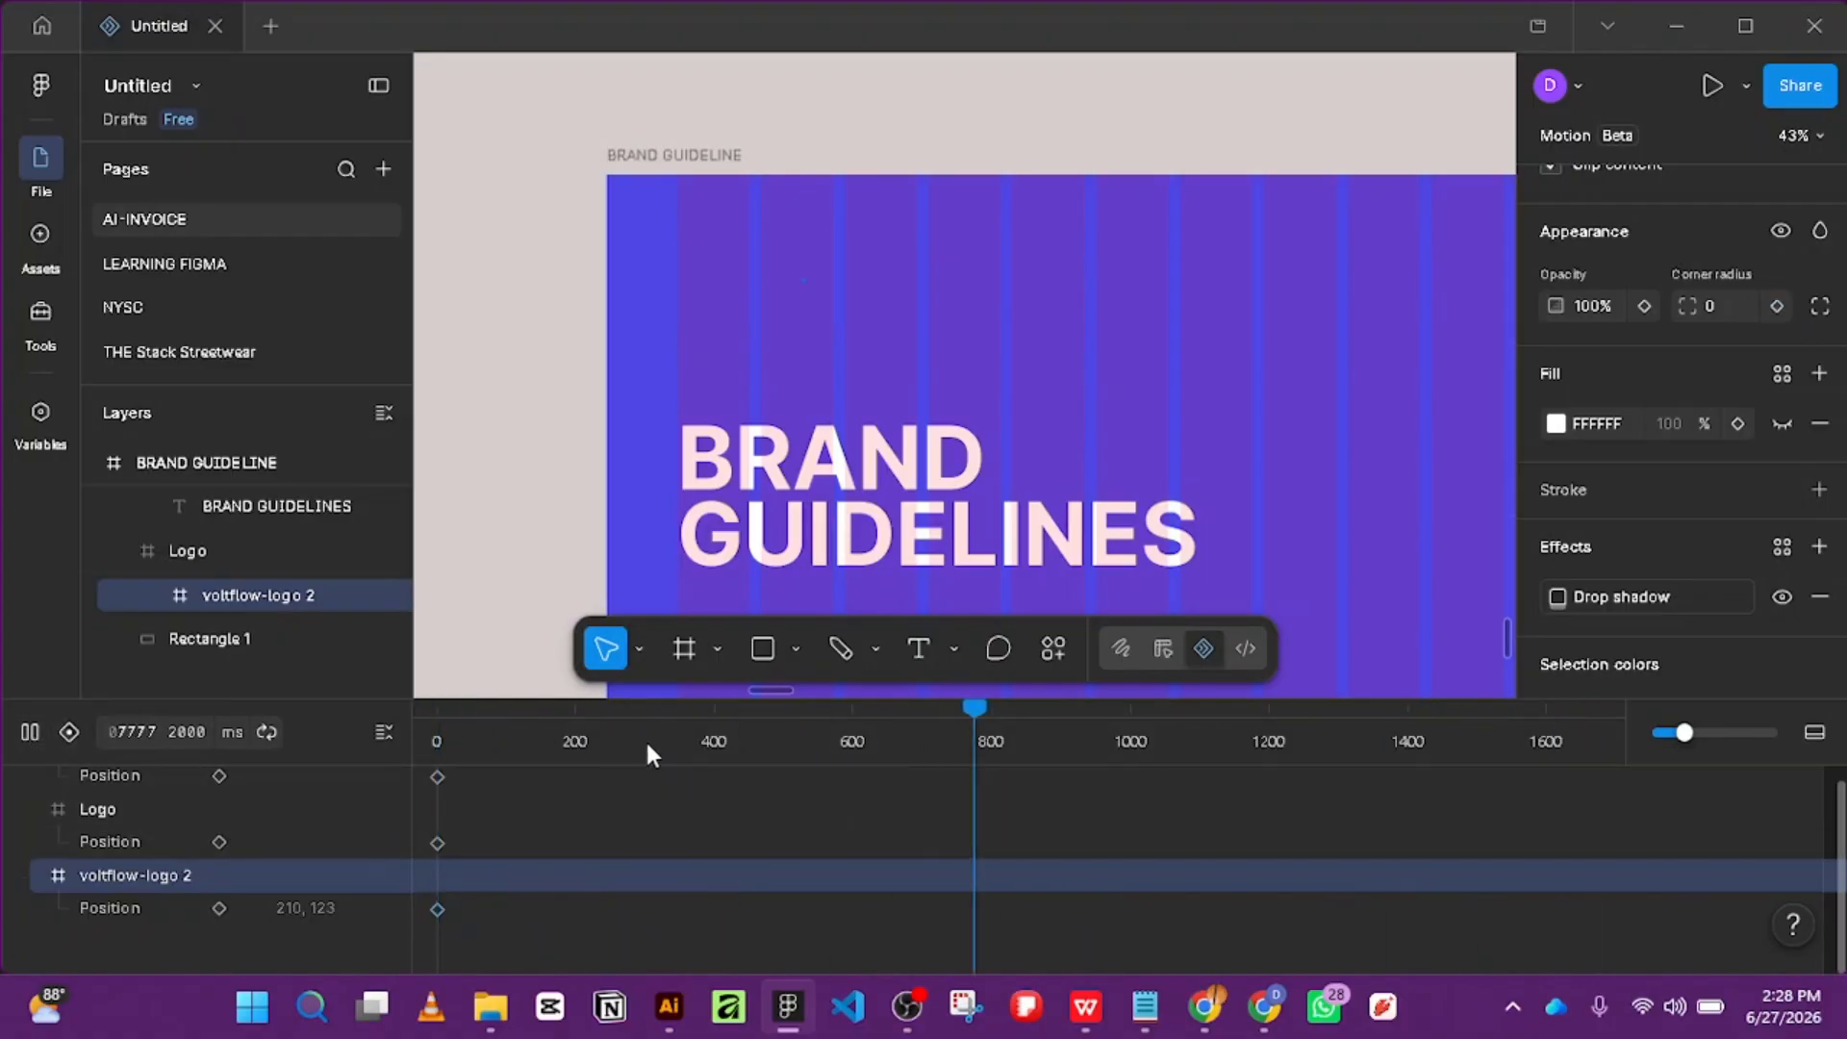
{"action": "key", "text": "space"}
{"action": "key", "text": "c"}
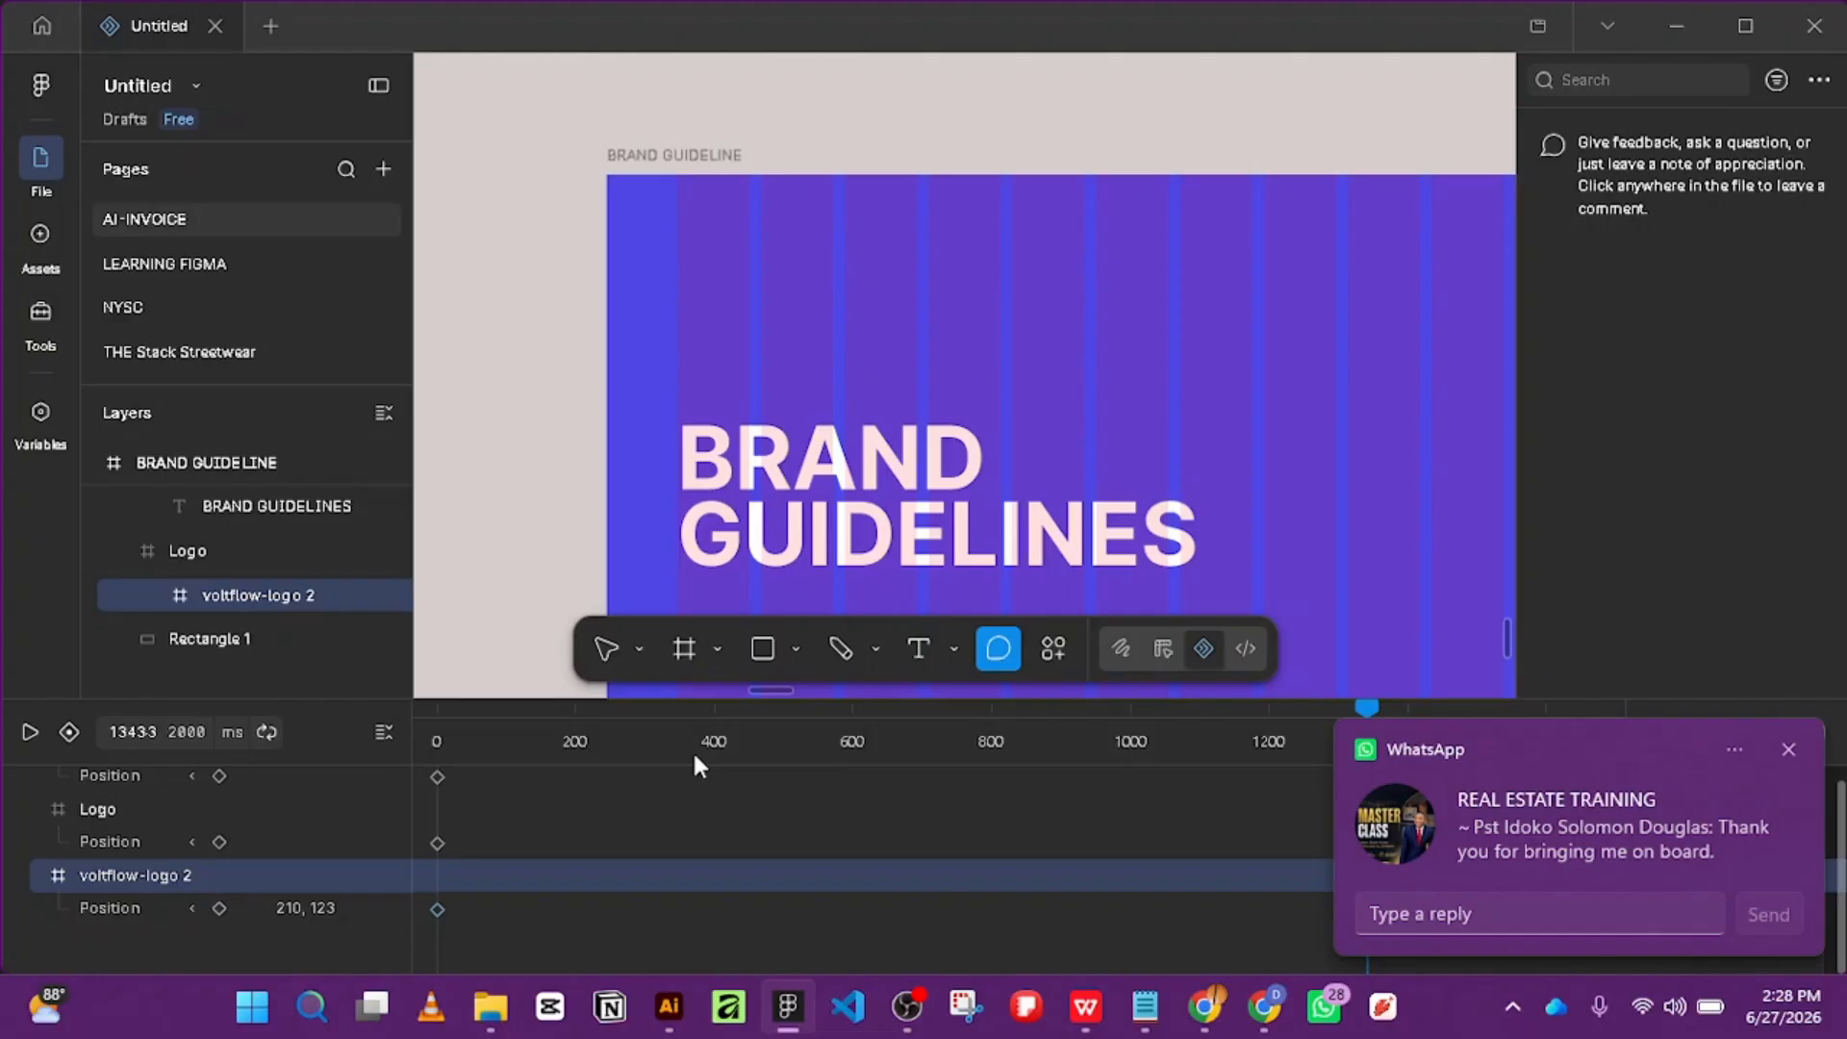
{"action": "left_click", "coordinate": [435, 737]}
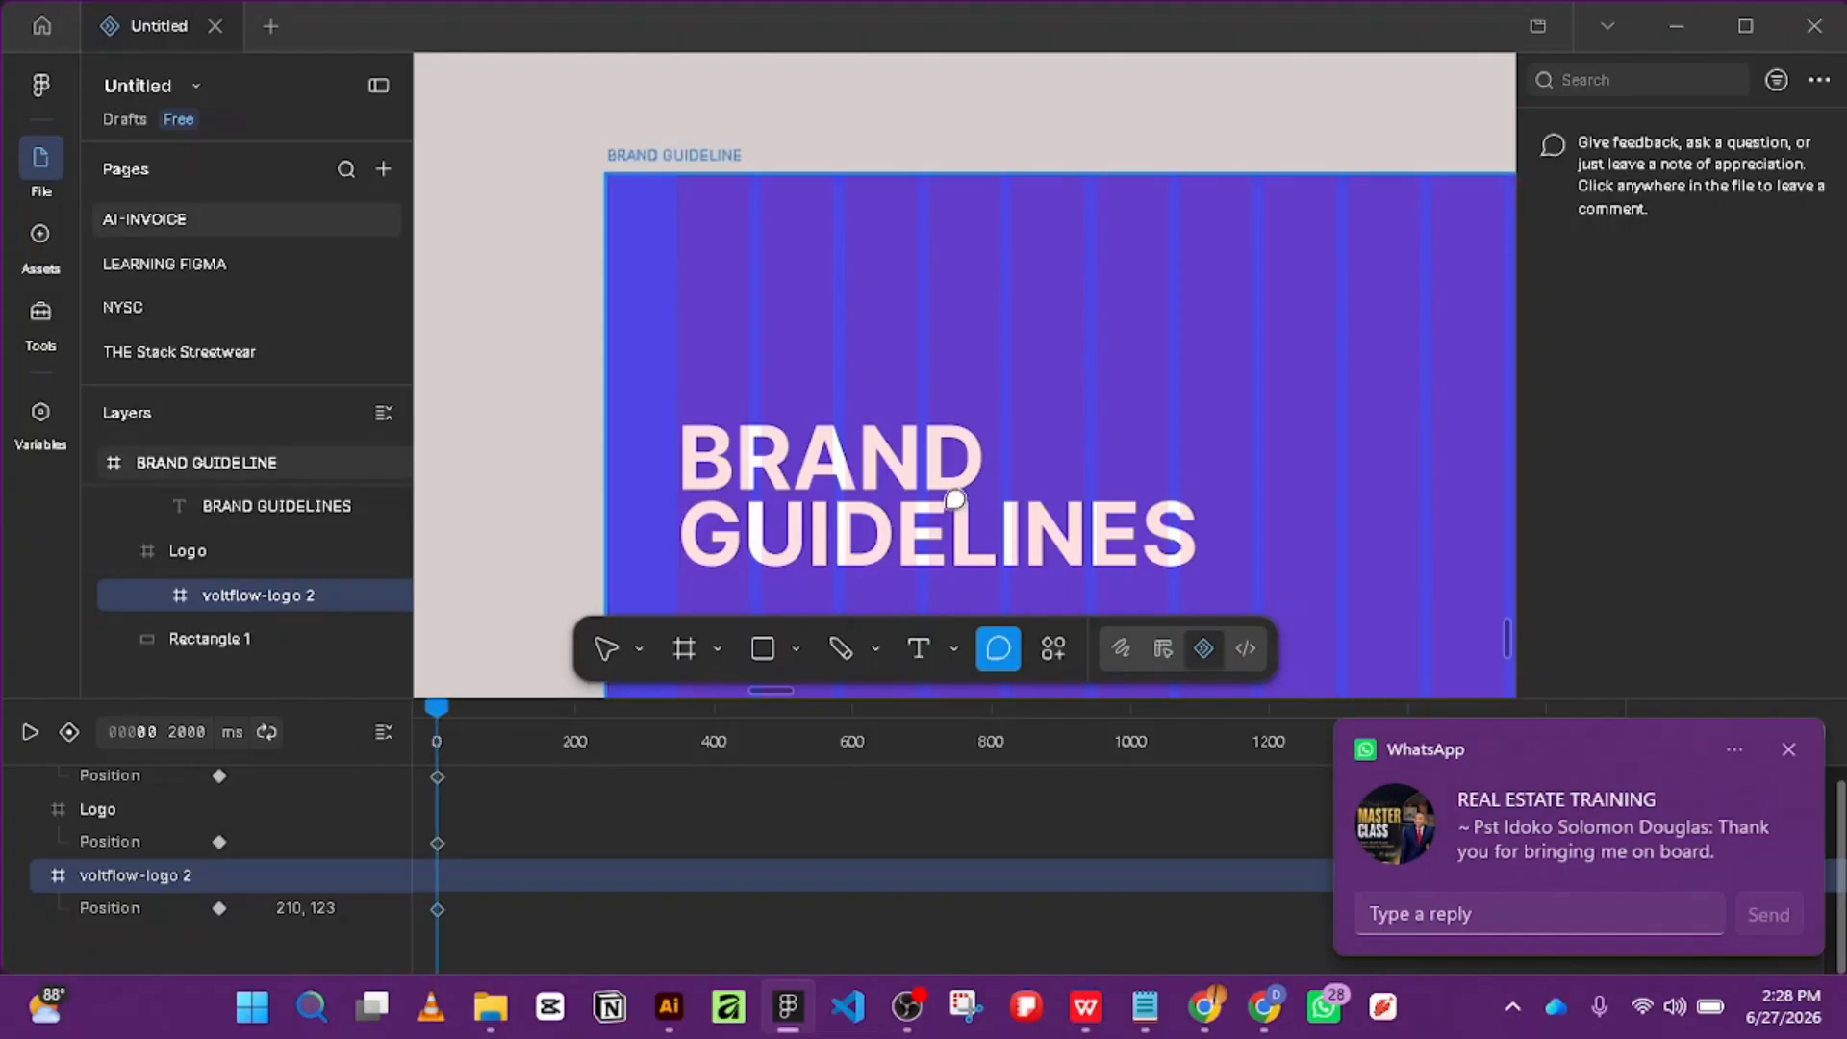
Dismiss the WhatsApp notification covering the timeline.
{"action": "left_click", "coordinate": [1733, 748]}
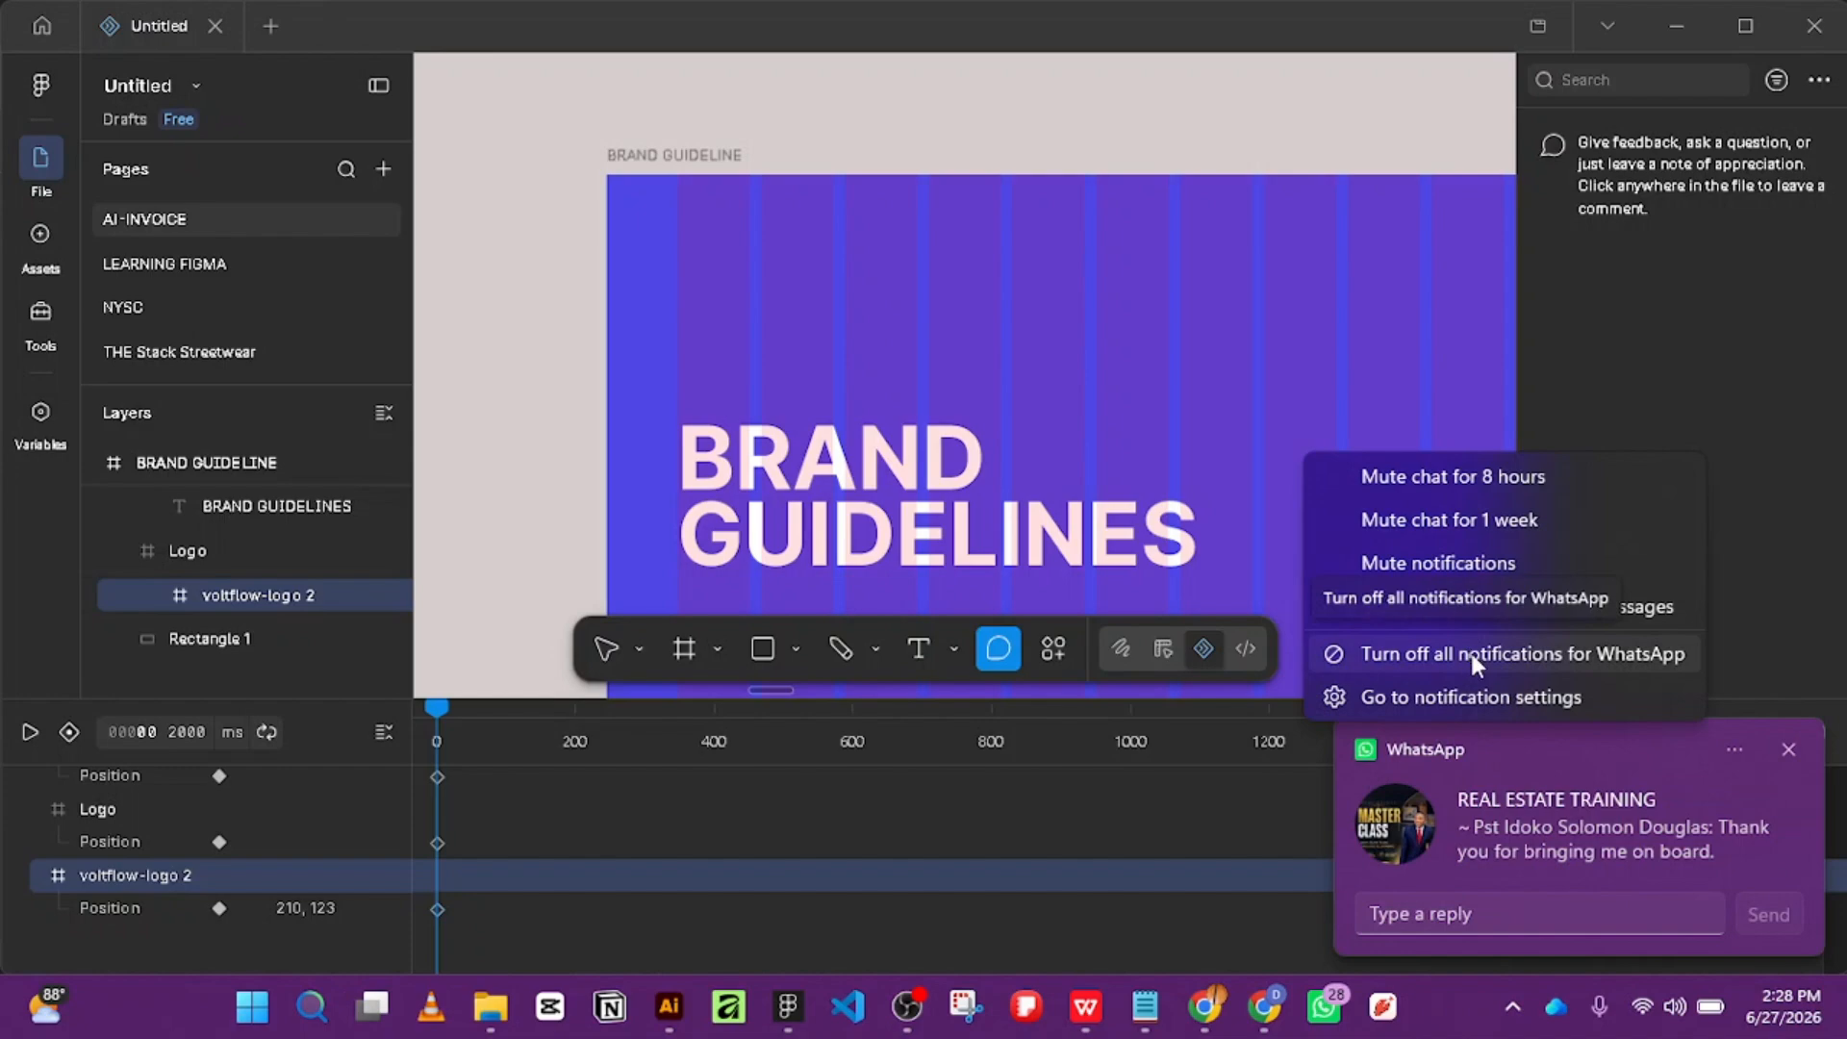
{"action": "left_click", "coordinate": [1487, 476]}
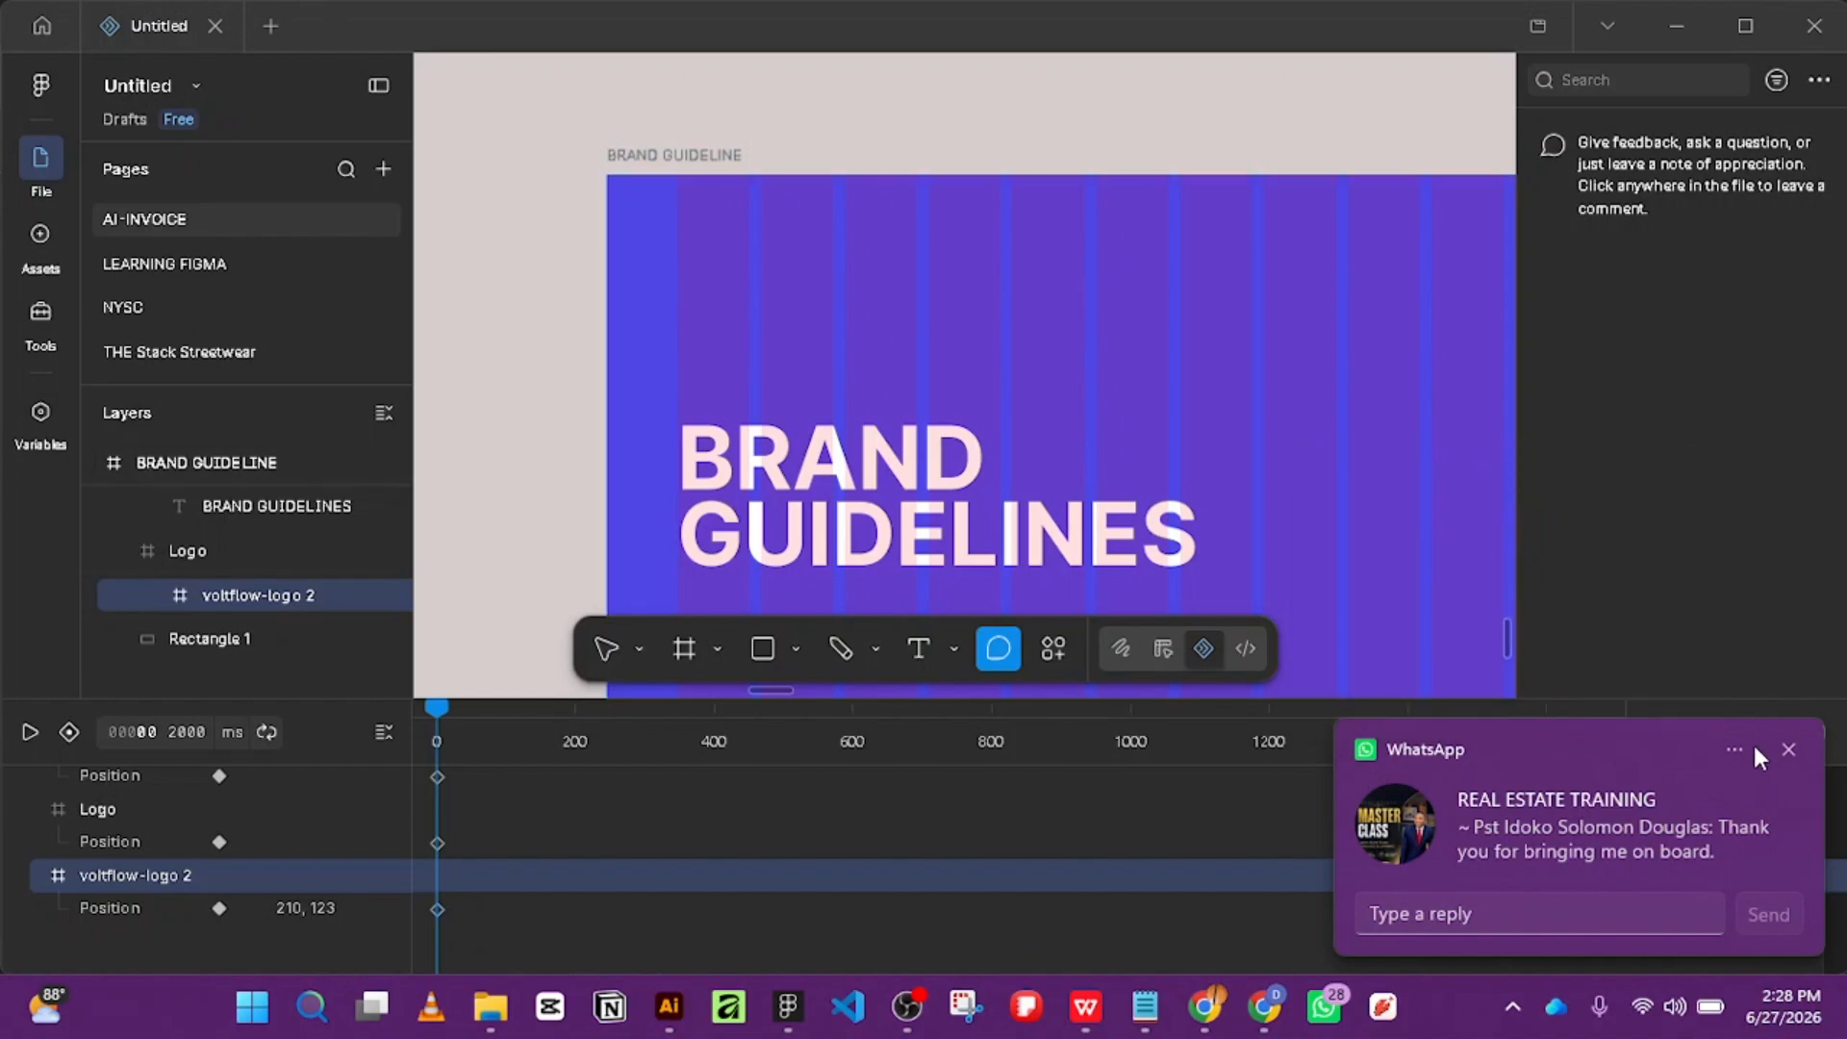
{"action": "left_click", "coordinate": [1789, 749]}
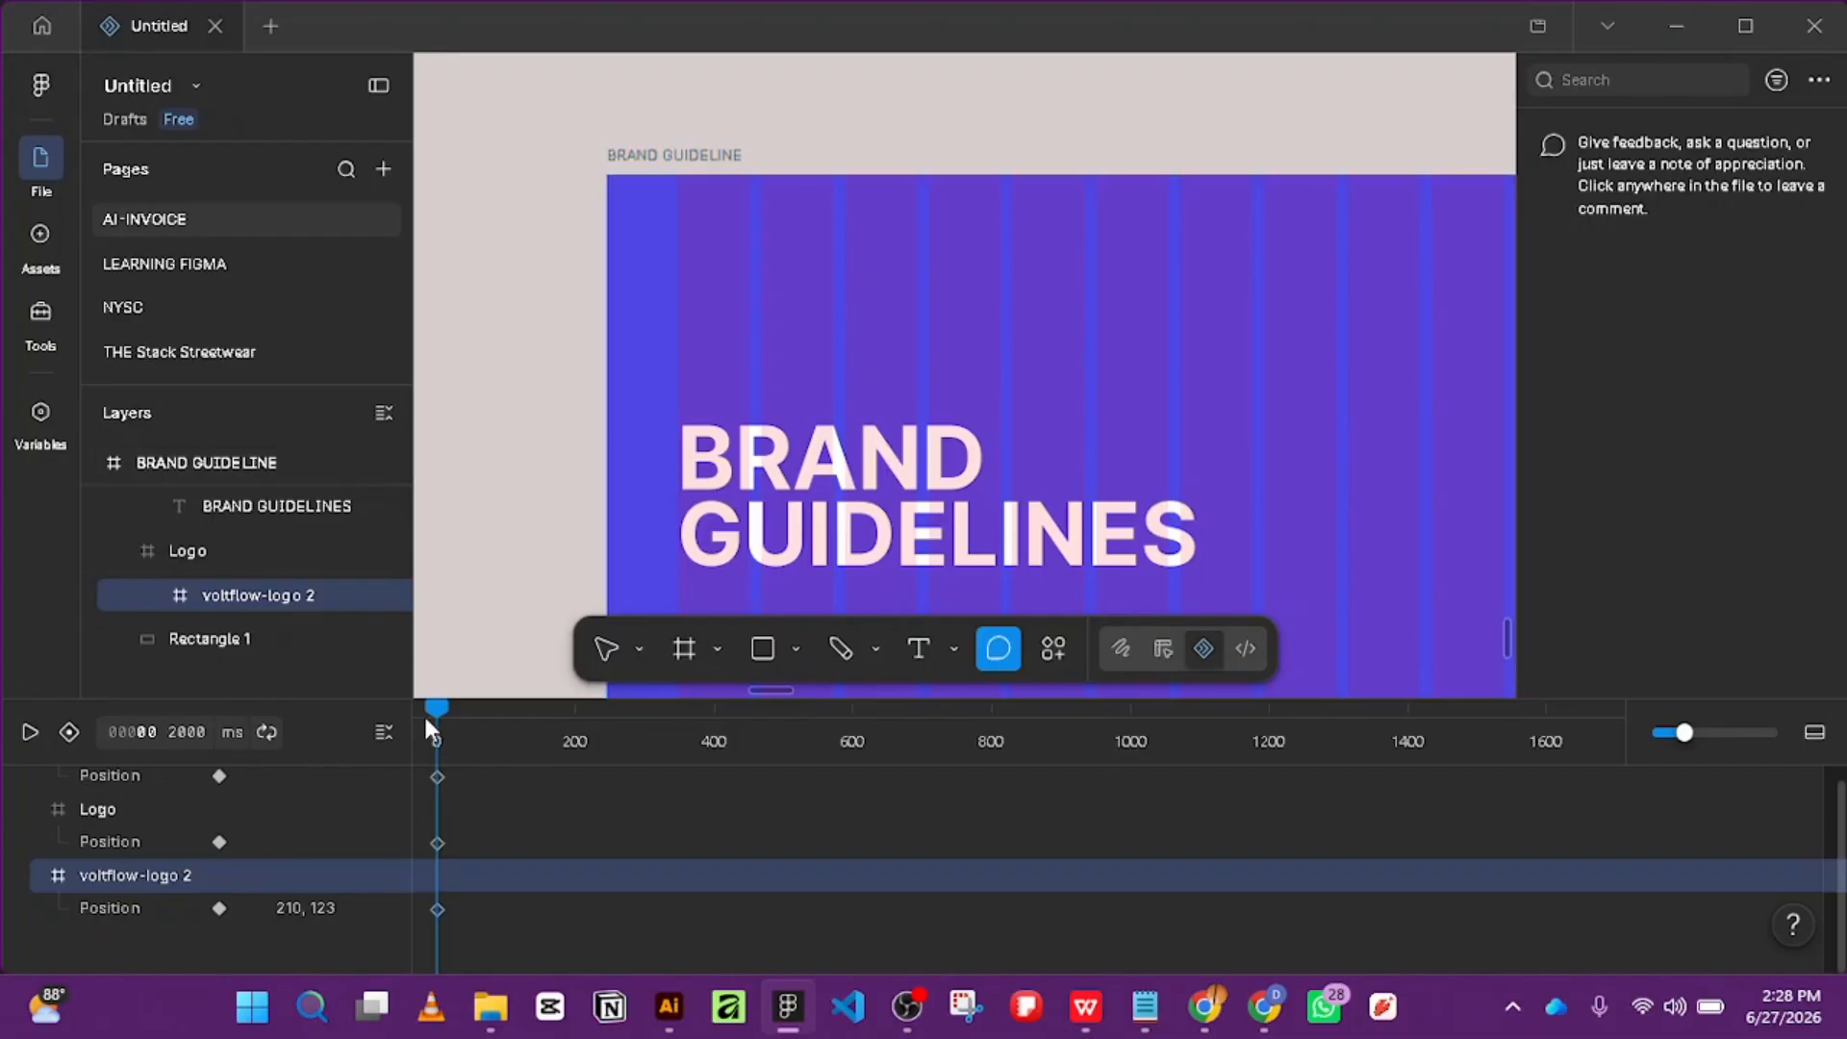
{"action": "left_click", "coordinate": [488, 616]}
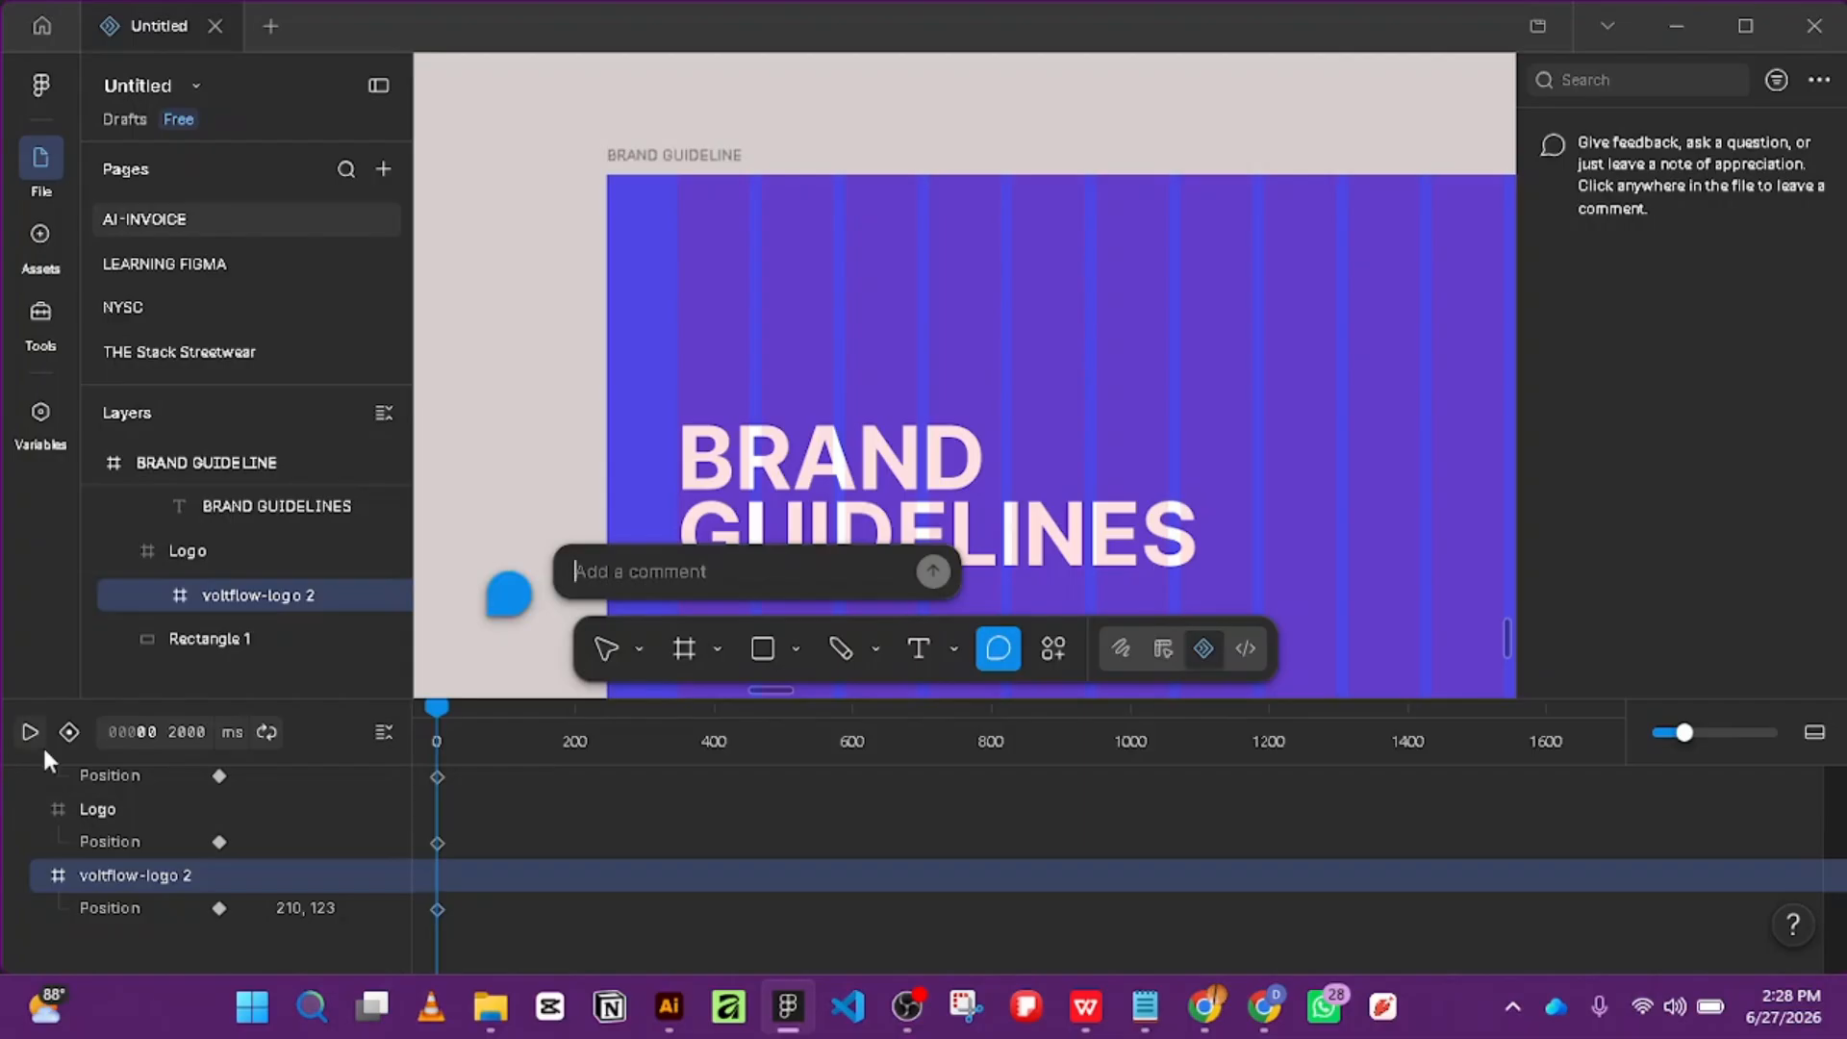
{"action": "left_click", "coordinate": [602, 656]}
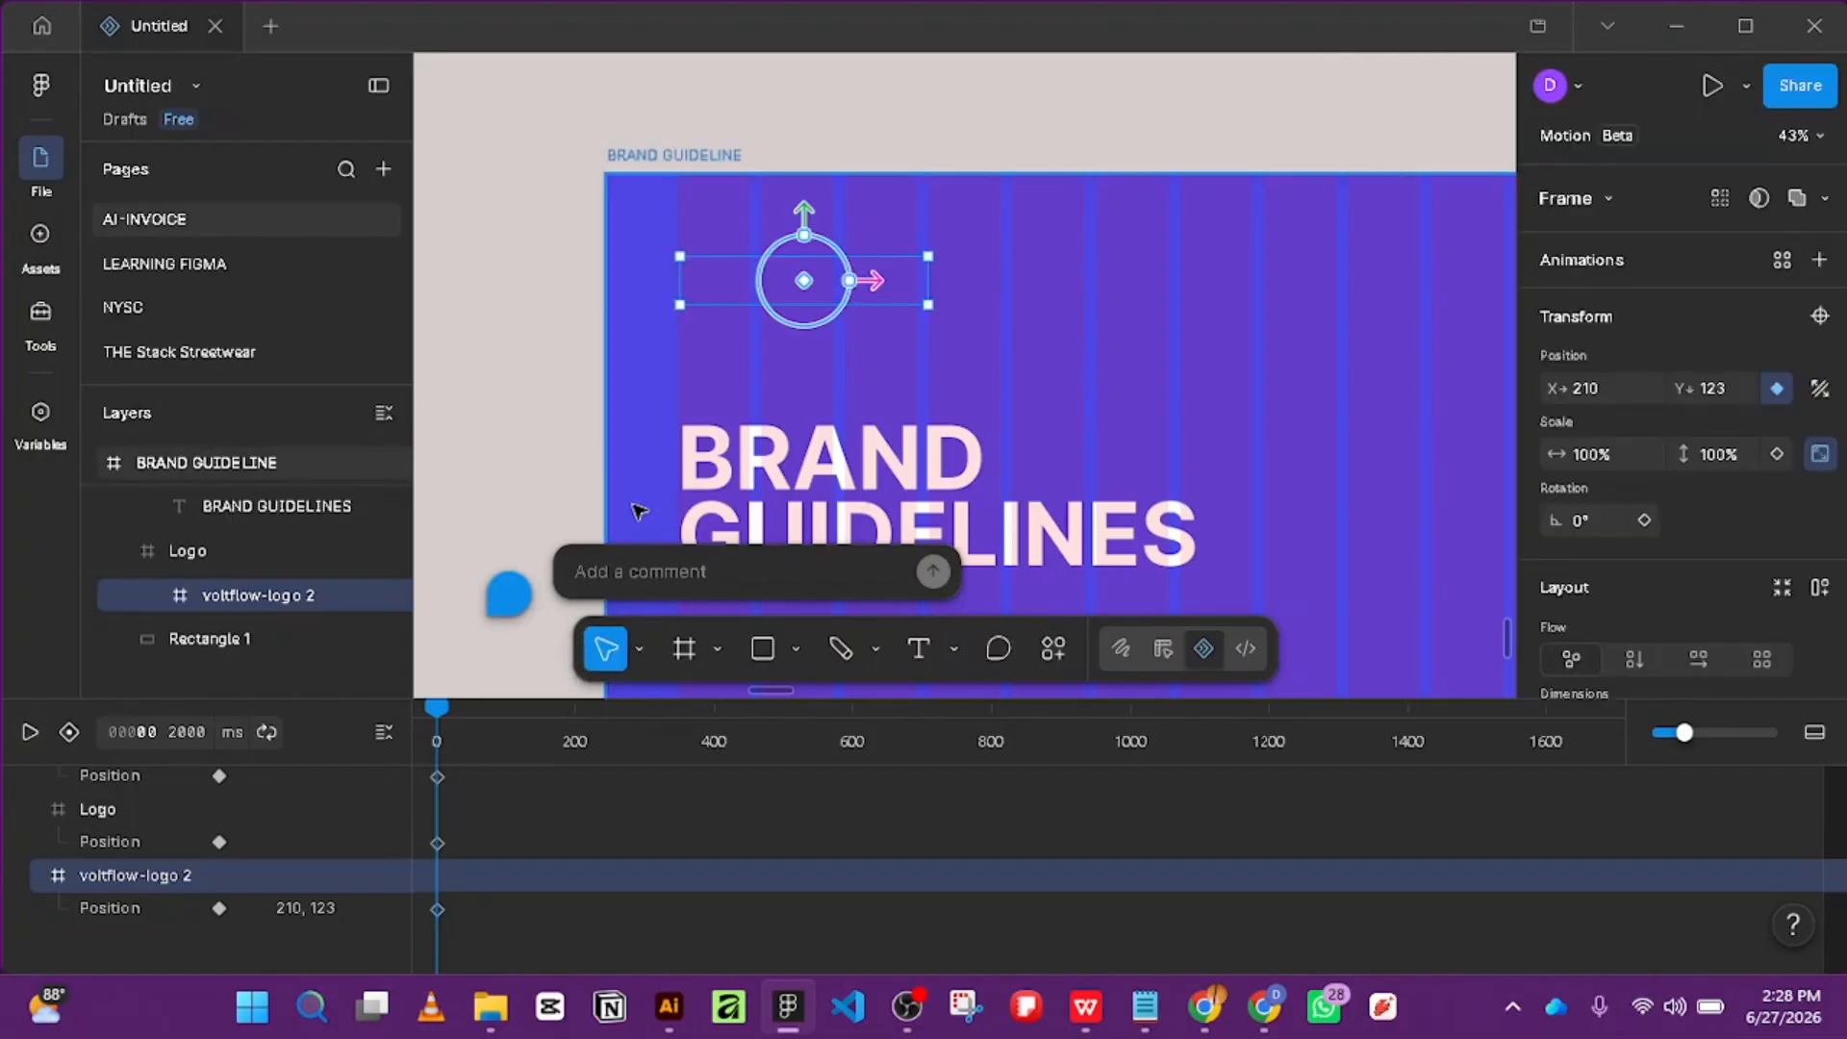
{"action": "left_click", "coordinate": [519, 615]}
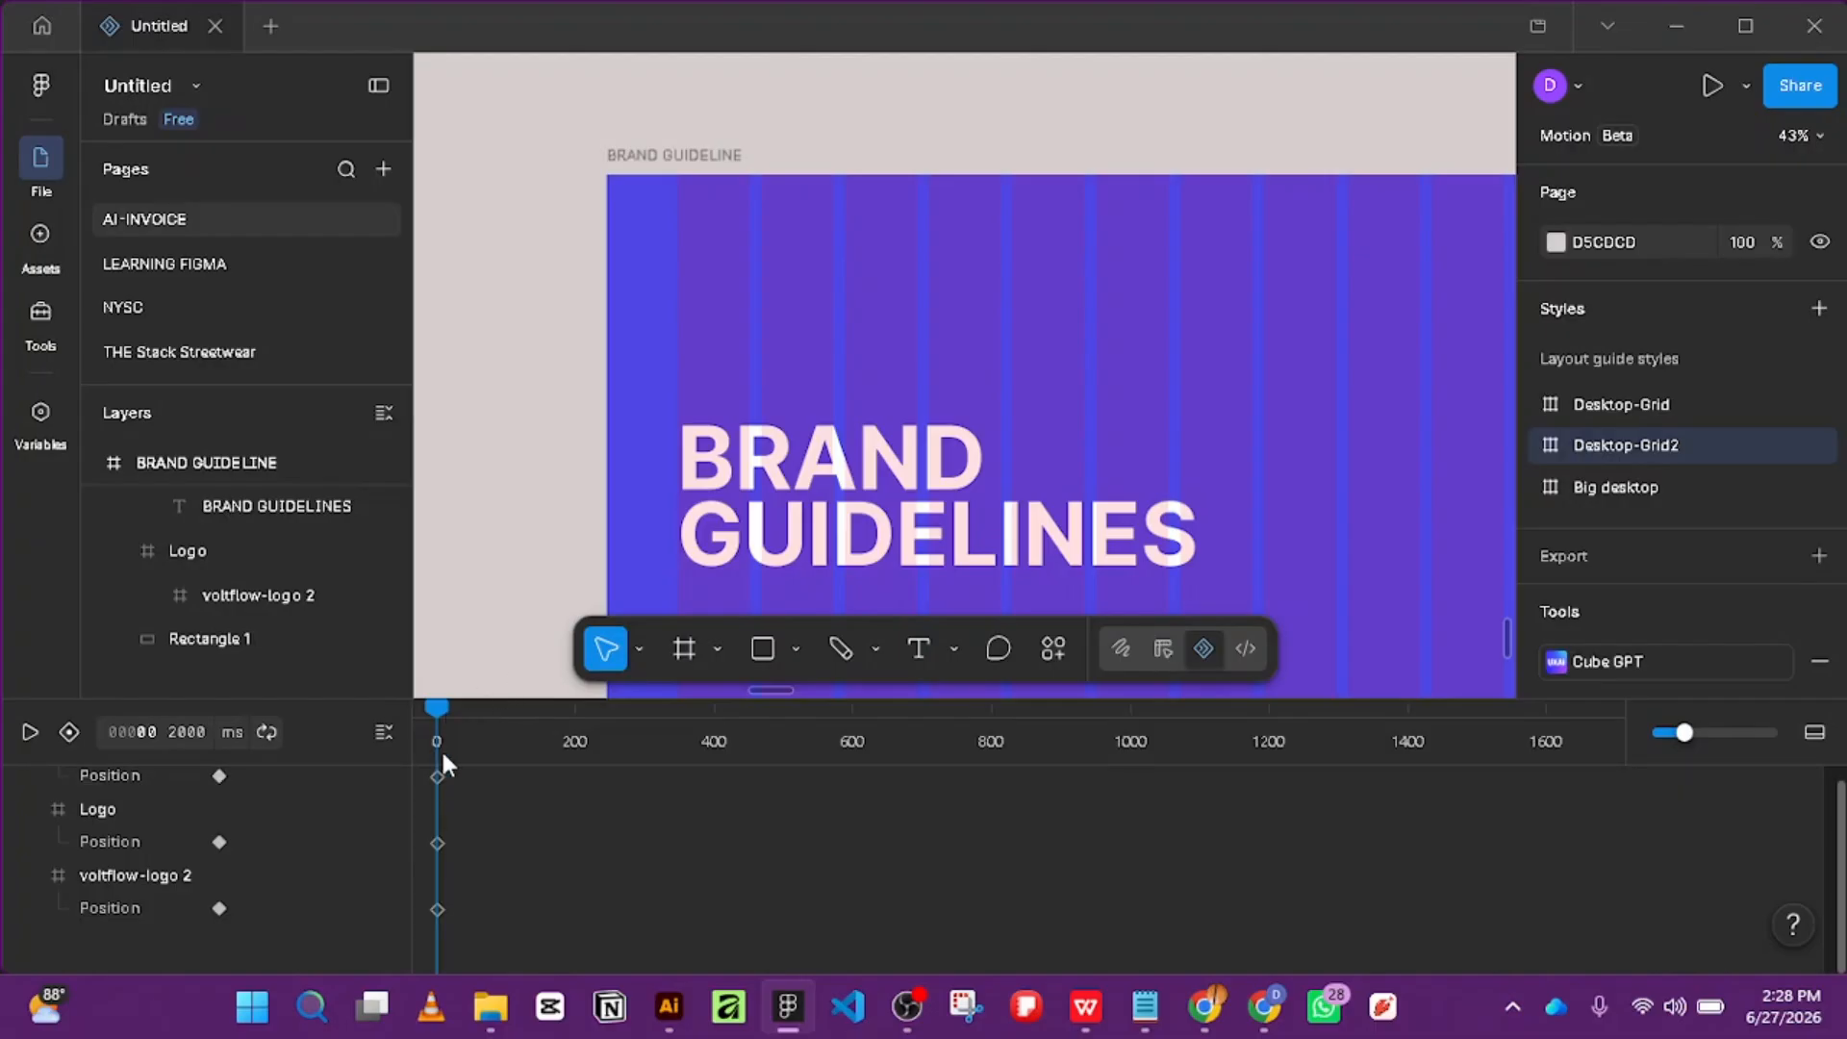
Undo the last position change of voltflow-logo 2 and switch to the Move tool.
{"action": "scroll", "coordinate": [317, 769], "scroll_direction": "up", "scroll_amount": 3}
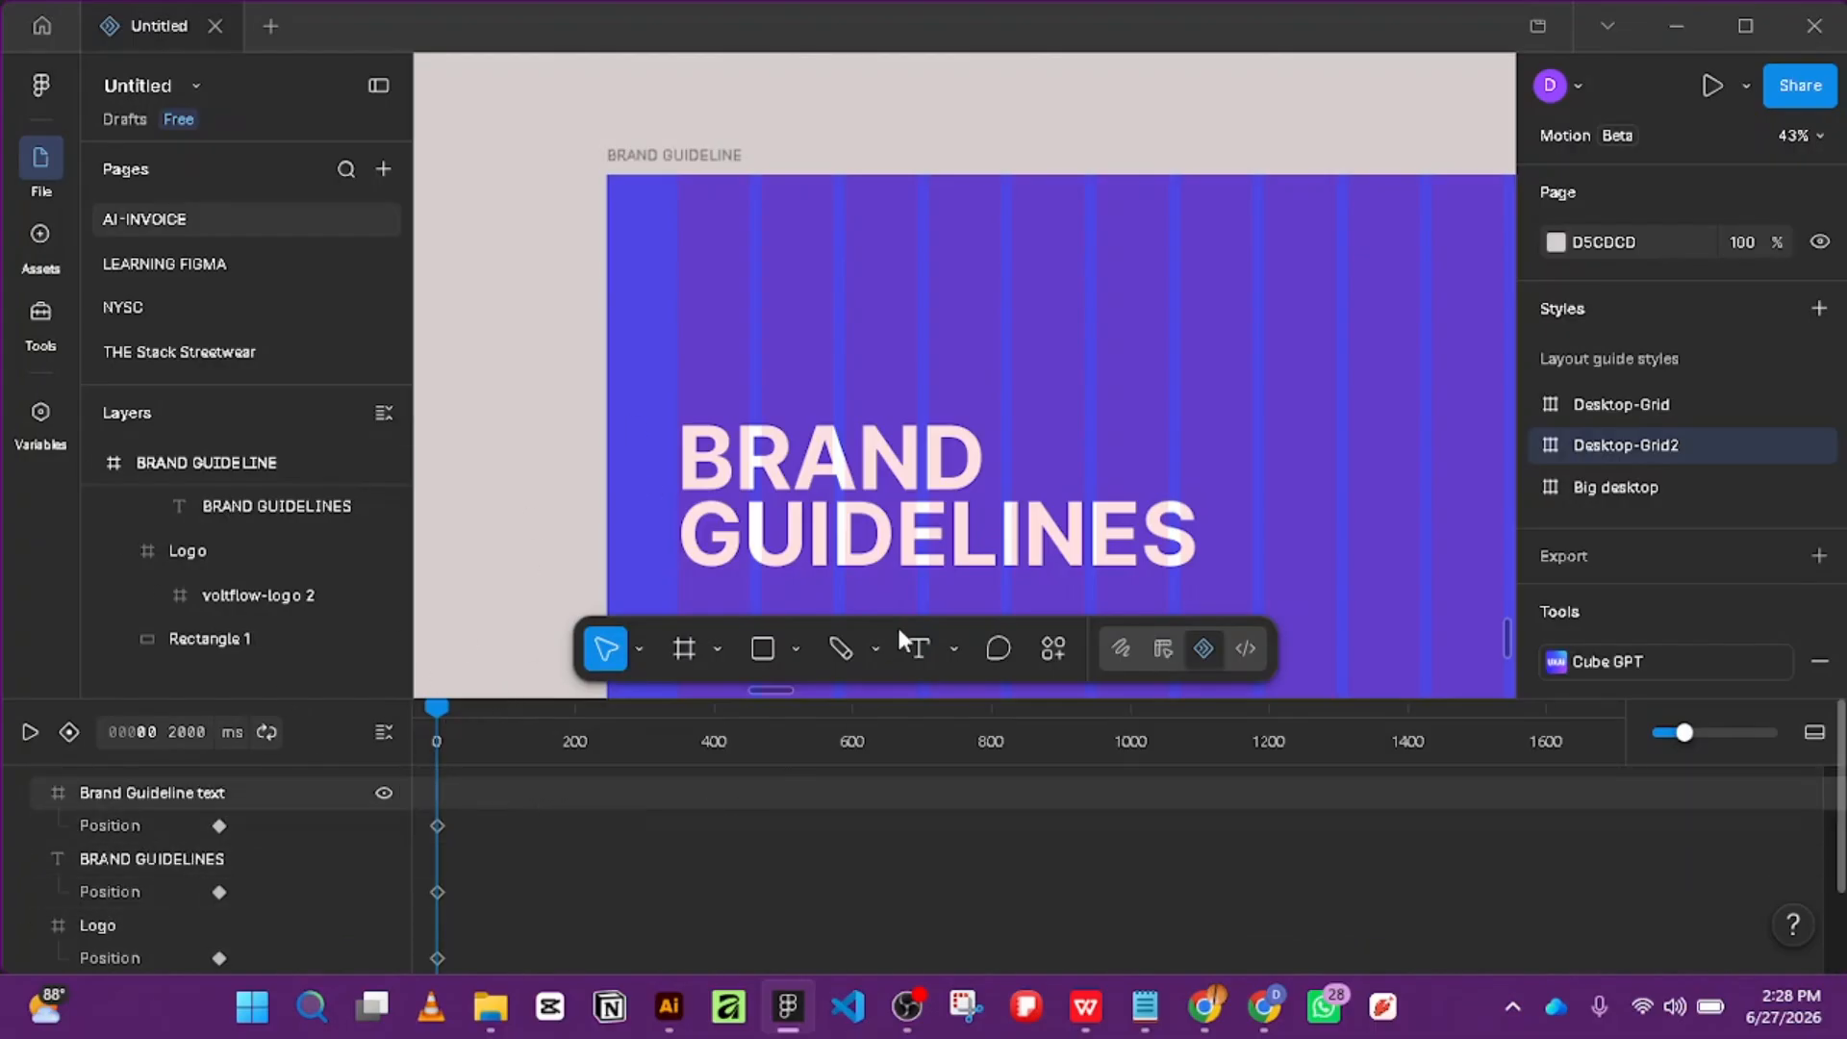
{"action": "key", "text": "ctrl+z"}
{"action": "key", "text": "ctrl+z"}
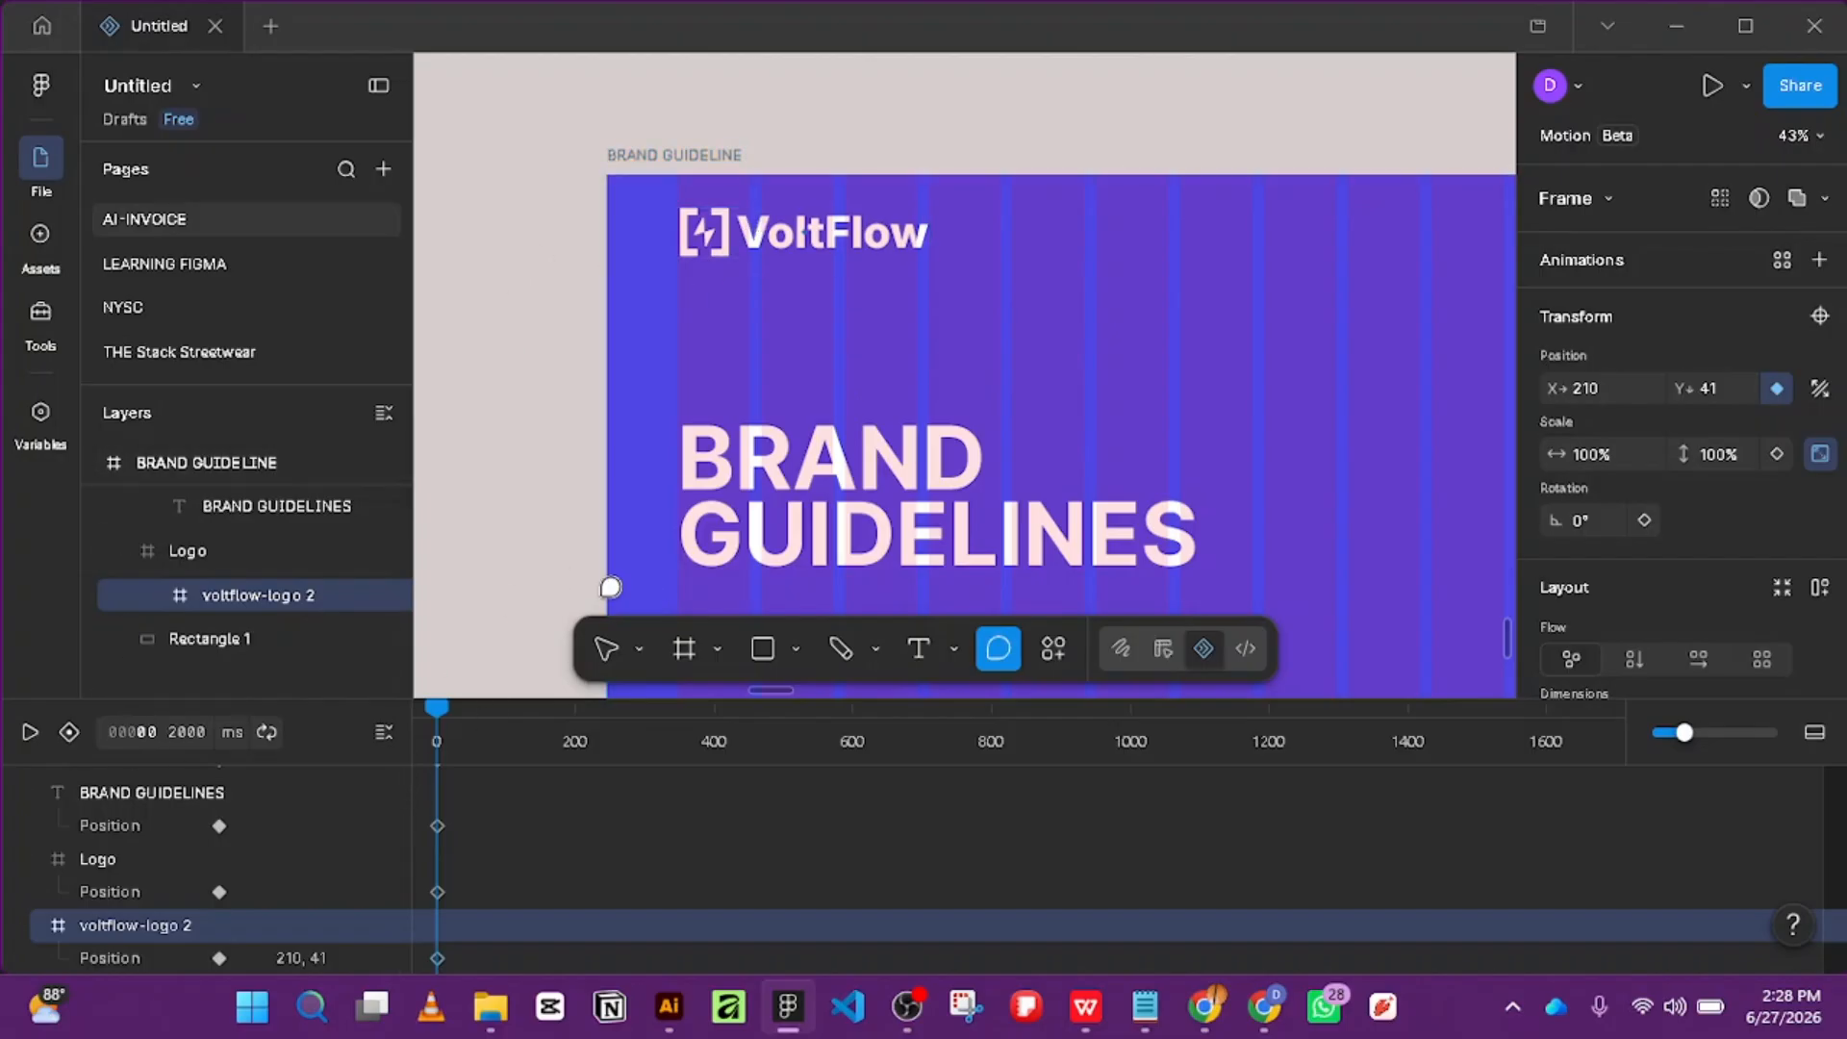
{"action": "left_click", "coordinate": [596, 650]}
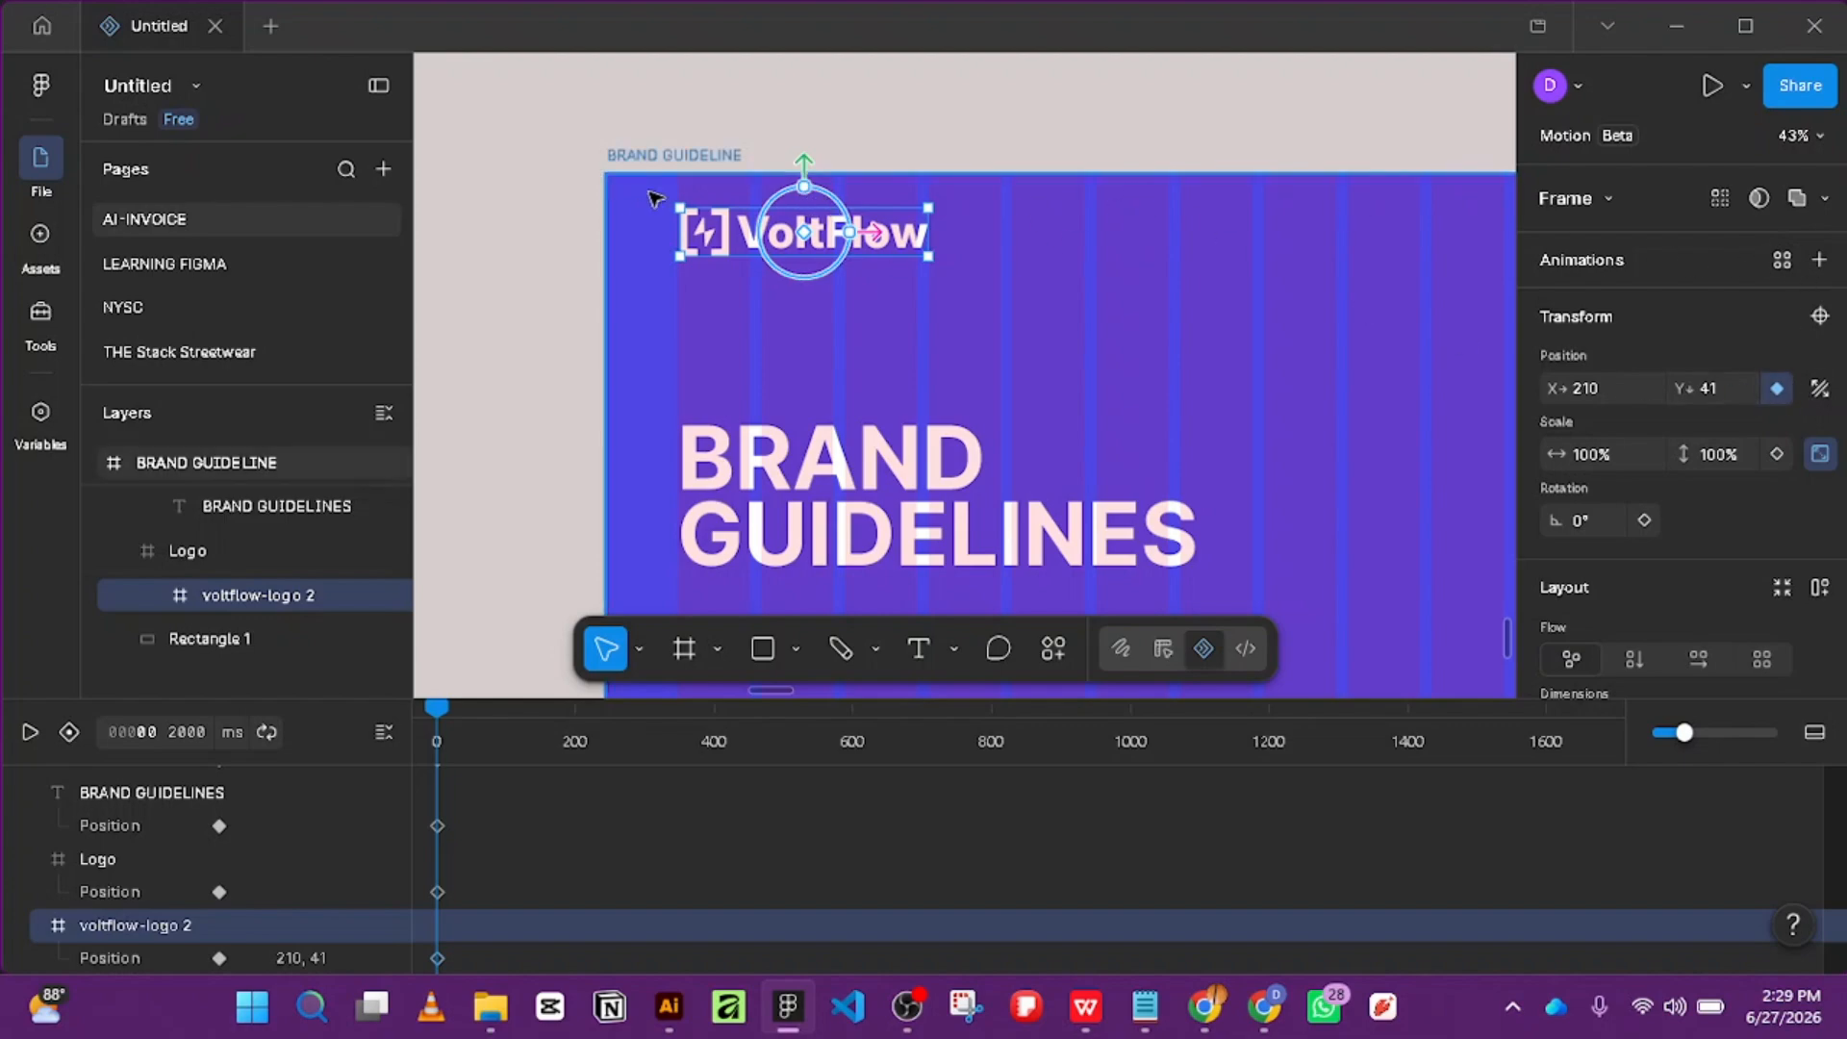
Remove and re-add the logo's position keyframe at 0, and move the logo straight down to Y 123.
{"action": "left_click", "coordinate": [1778, 391]}
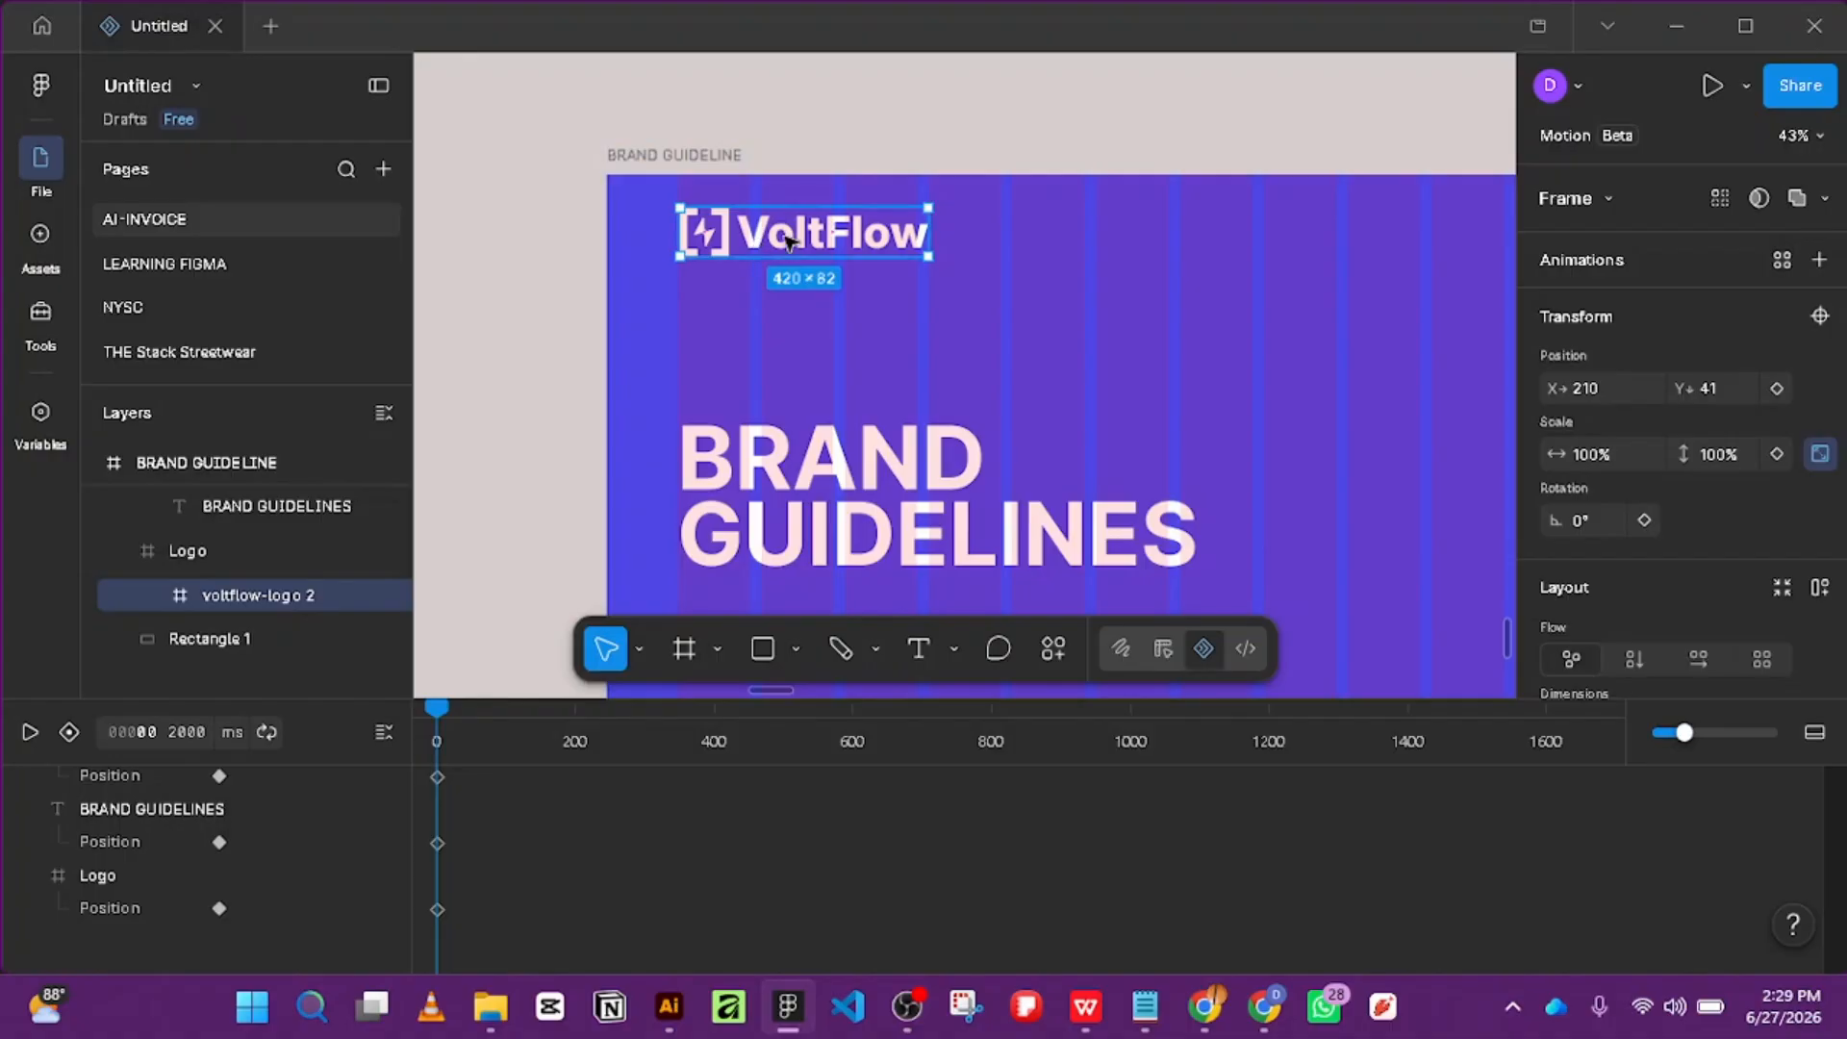
{"action": "left_click", "coordinate": [1777, 388]}
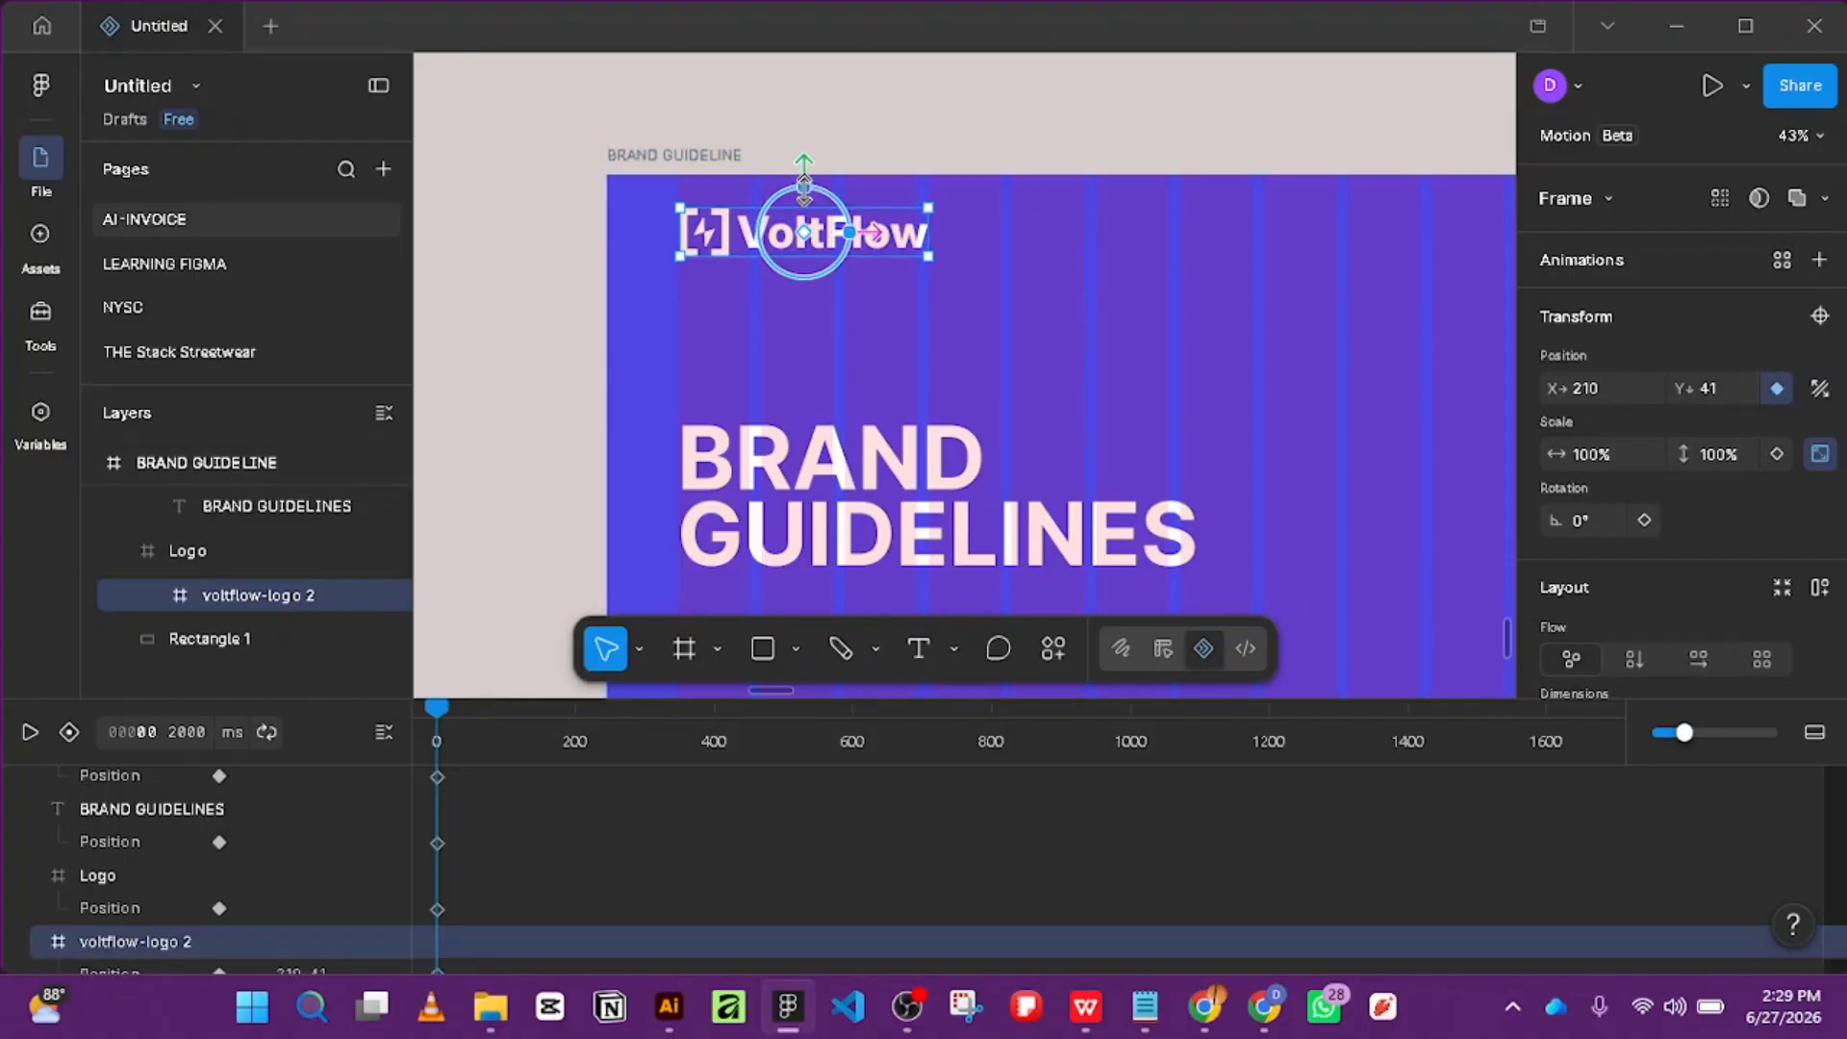
{"action": "left_click_drag", "start_coordinate": [804, 189], "coordinate": [815, 234]}
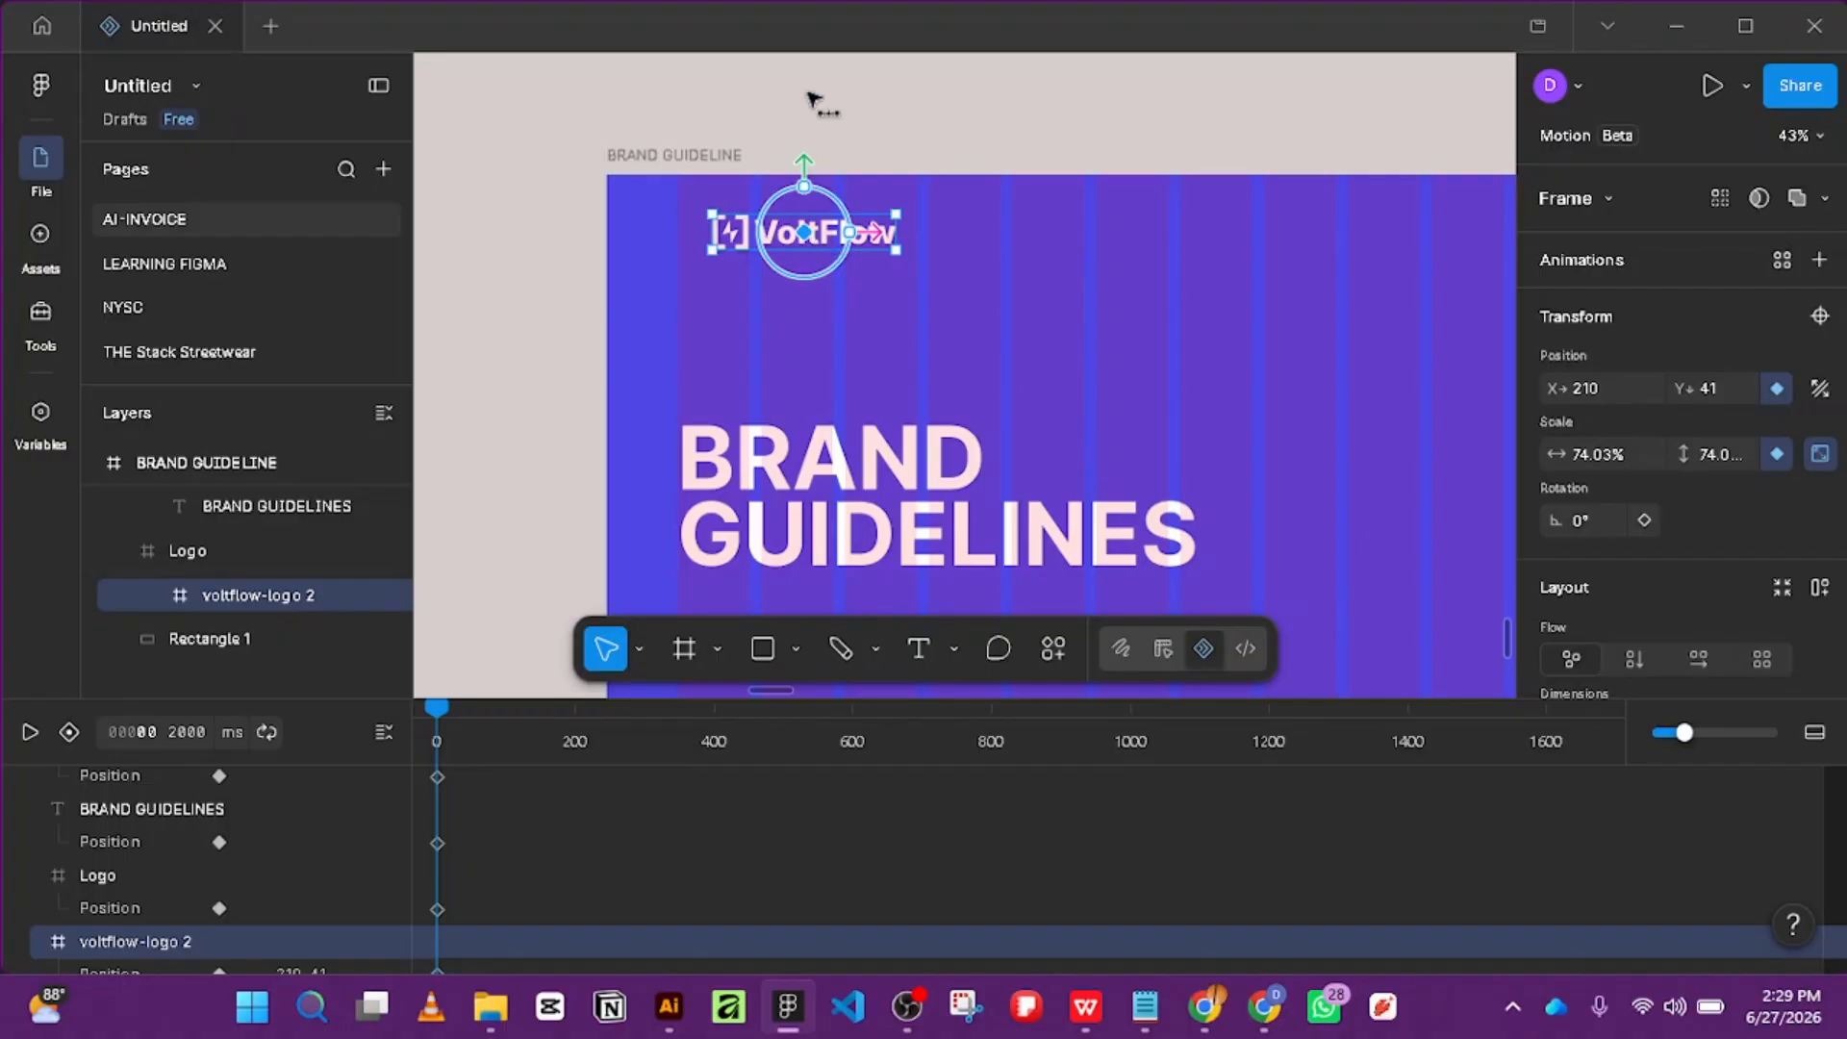
{"action": "key", "text": "ctrl+z"}
{"action": "left_click_drag", "start_coordinate": [804, 171], "coordinate": [808, 221]}
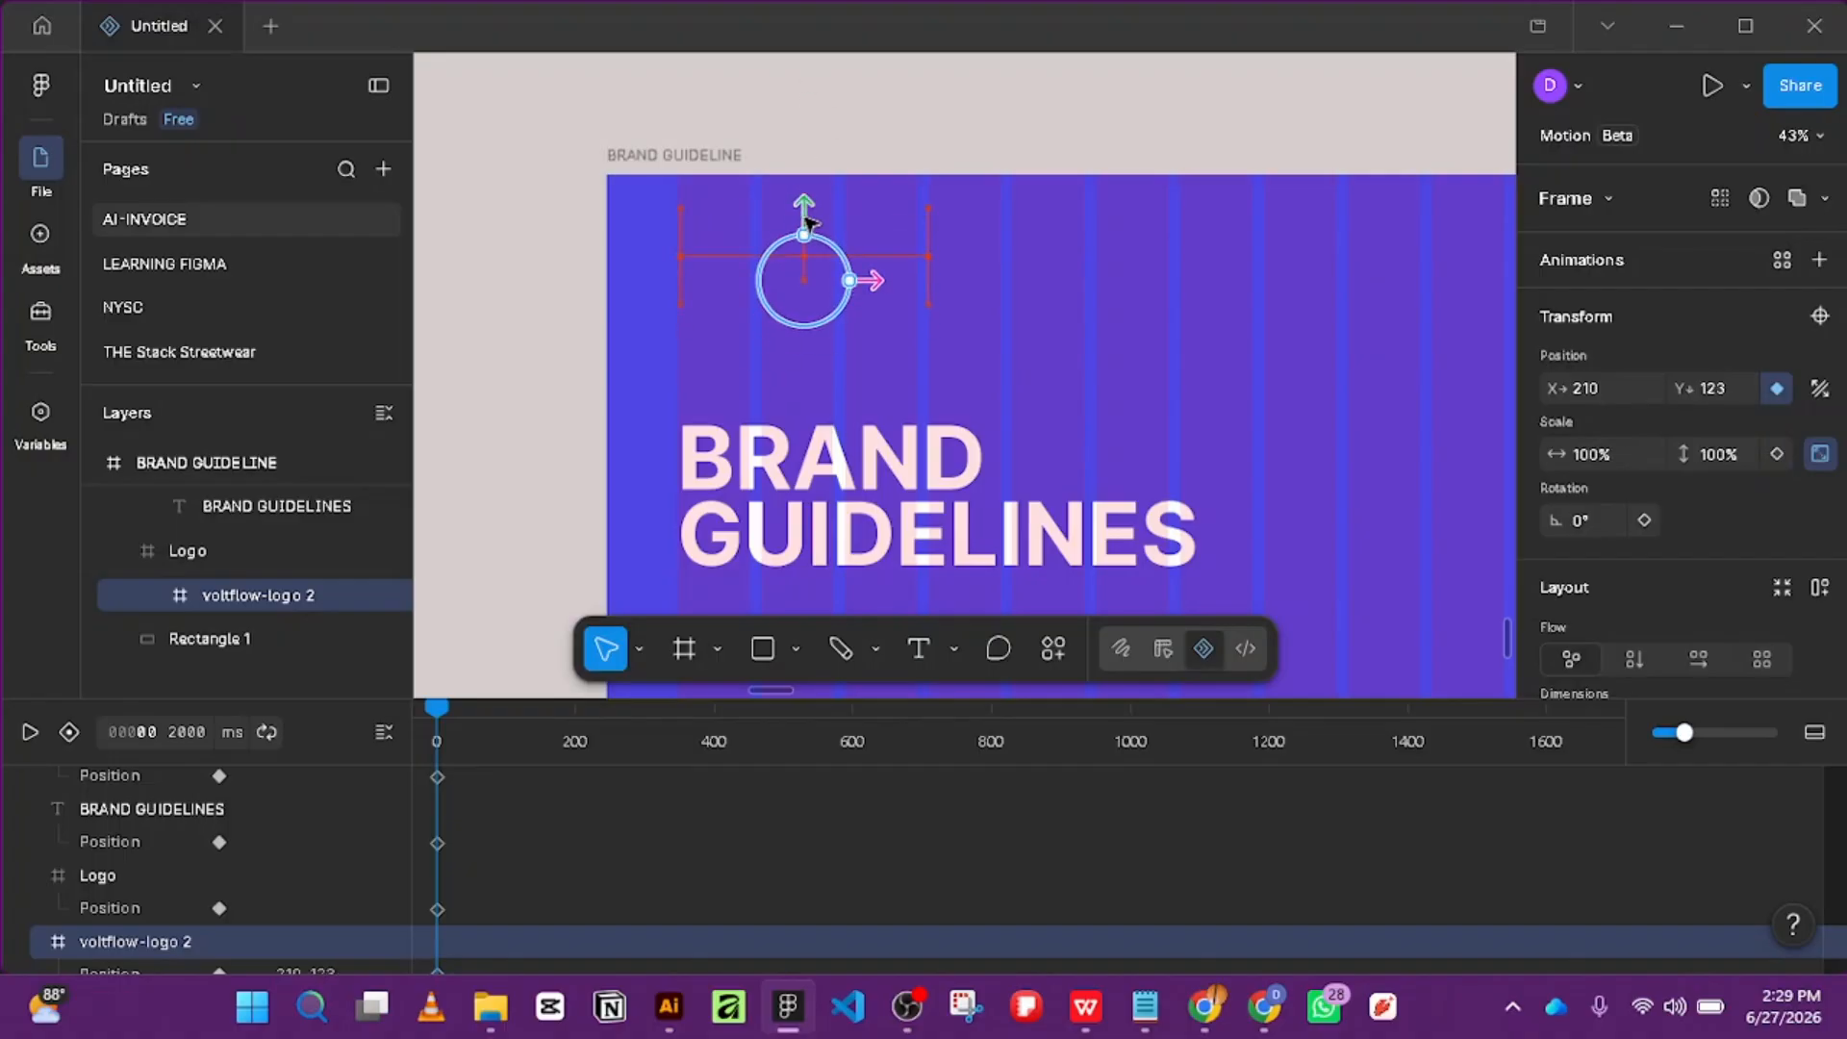
Add a position keyframe at about 400 ms that raises voltflow-logo 2 to Y 41.
{"action": "left_click_drag", "start_coordinate": [436, 707], "coordinate": [717, 743]}
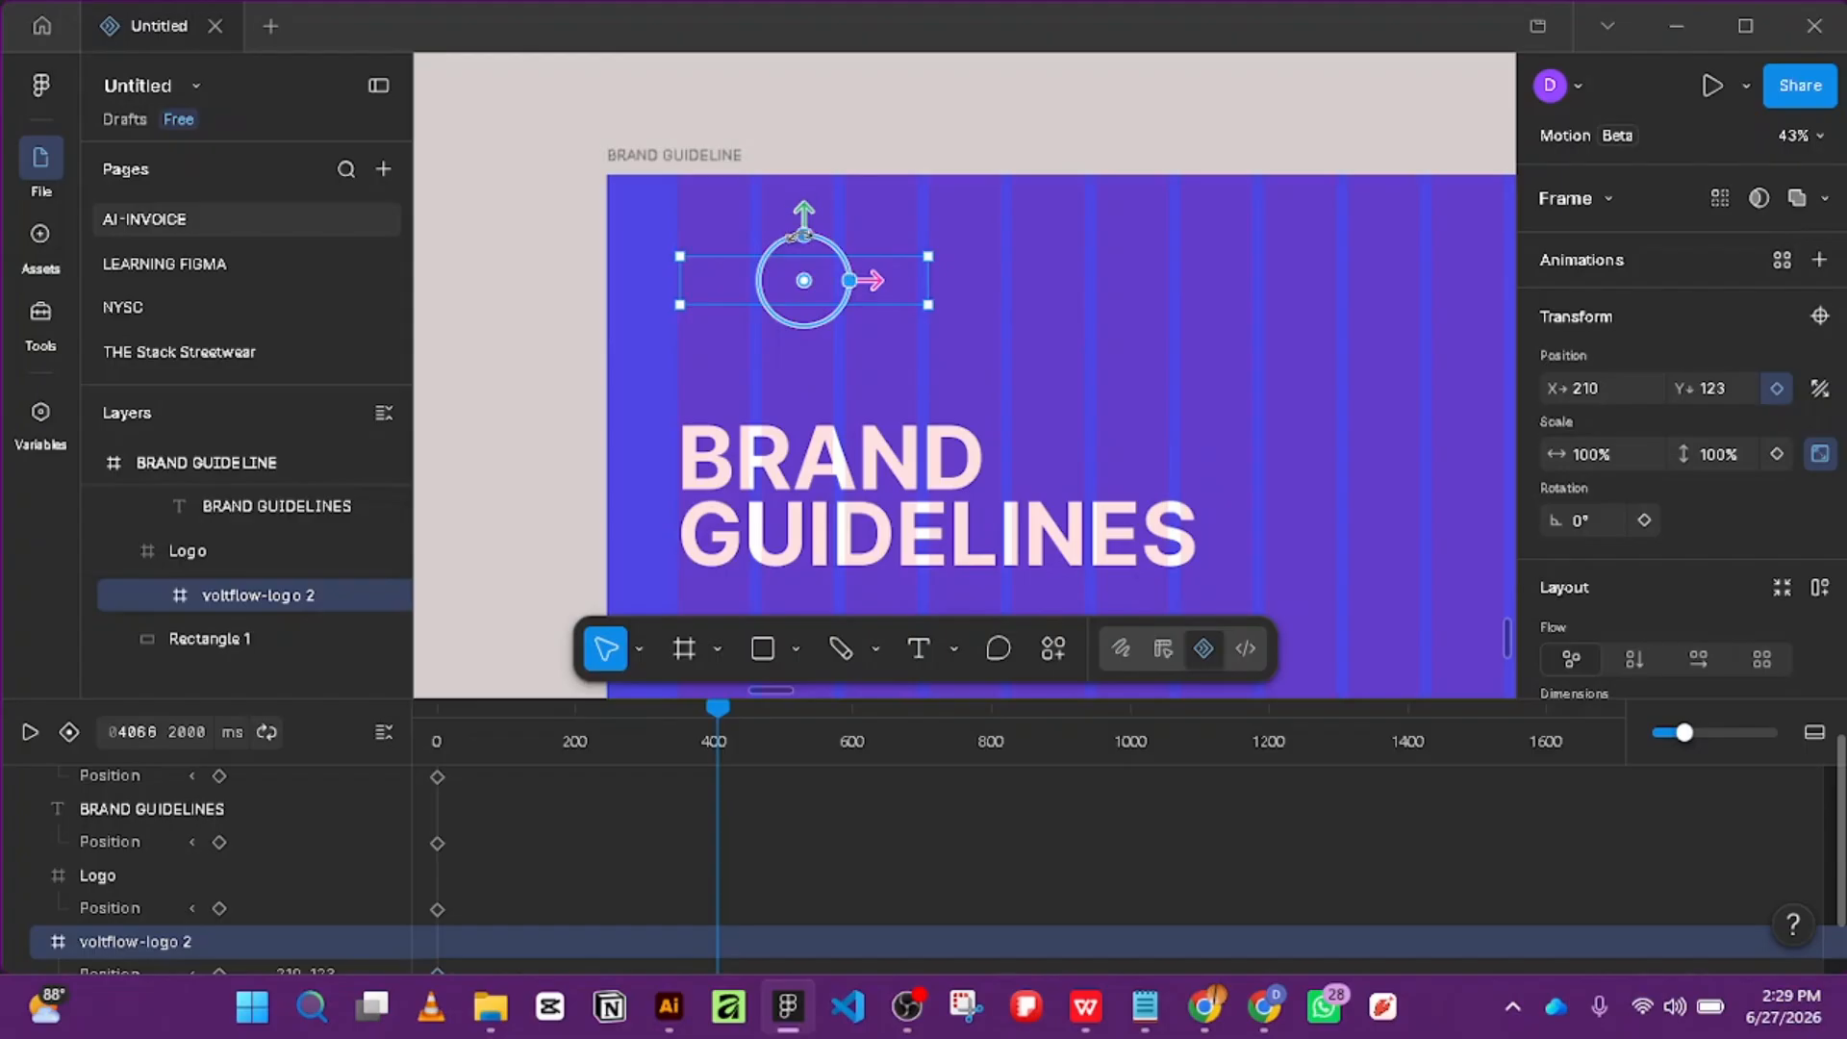
{"action": "left_click_drag", "start_coordinate": [804, 231], "coordinate": [806, 161]}
{"action": "left_click", "coordinate": [721, 705]}
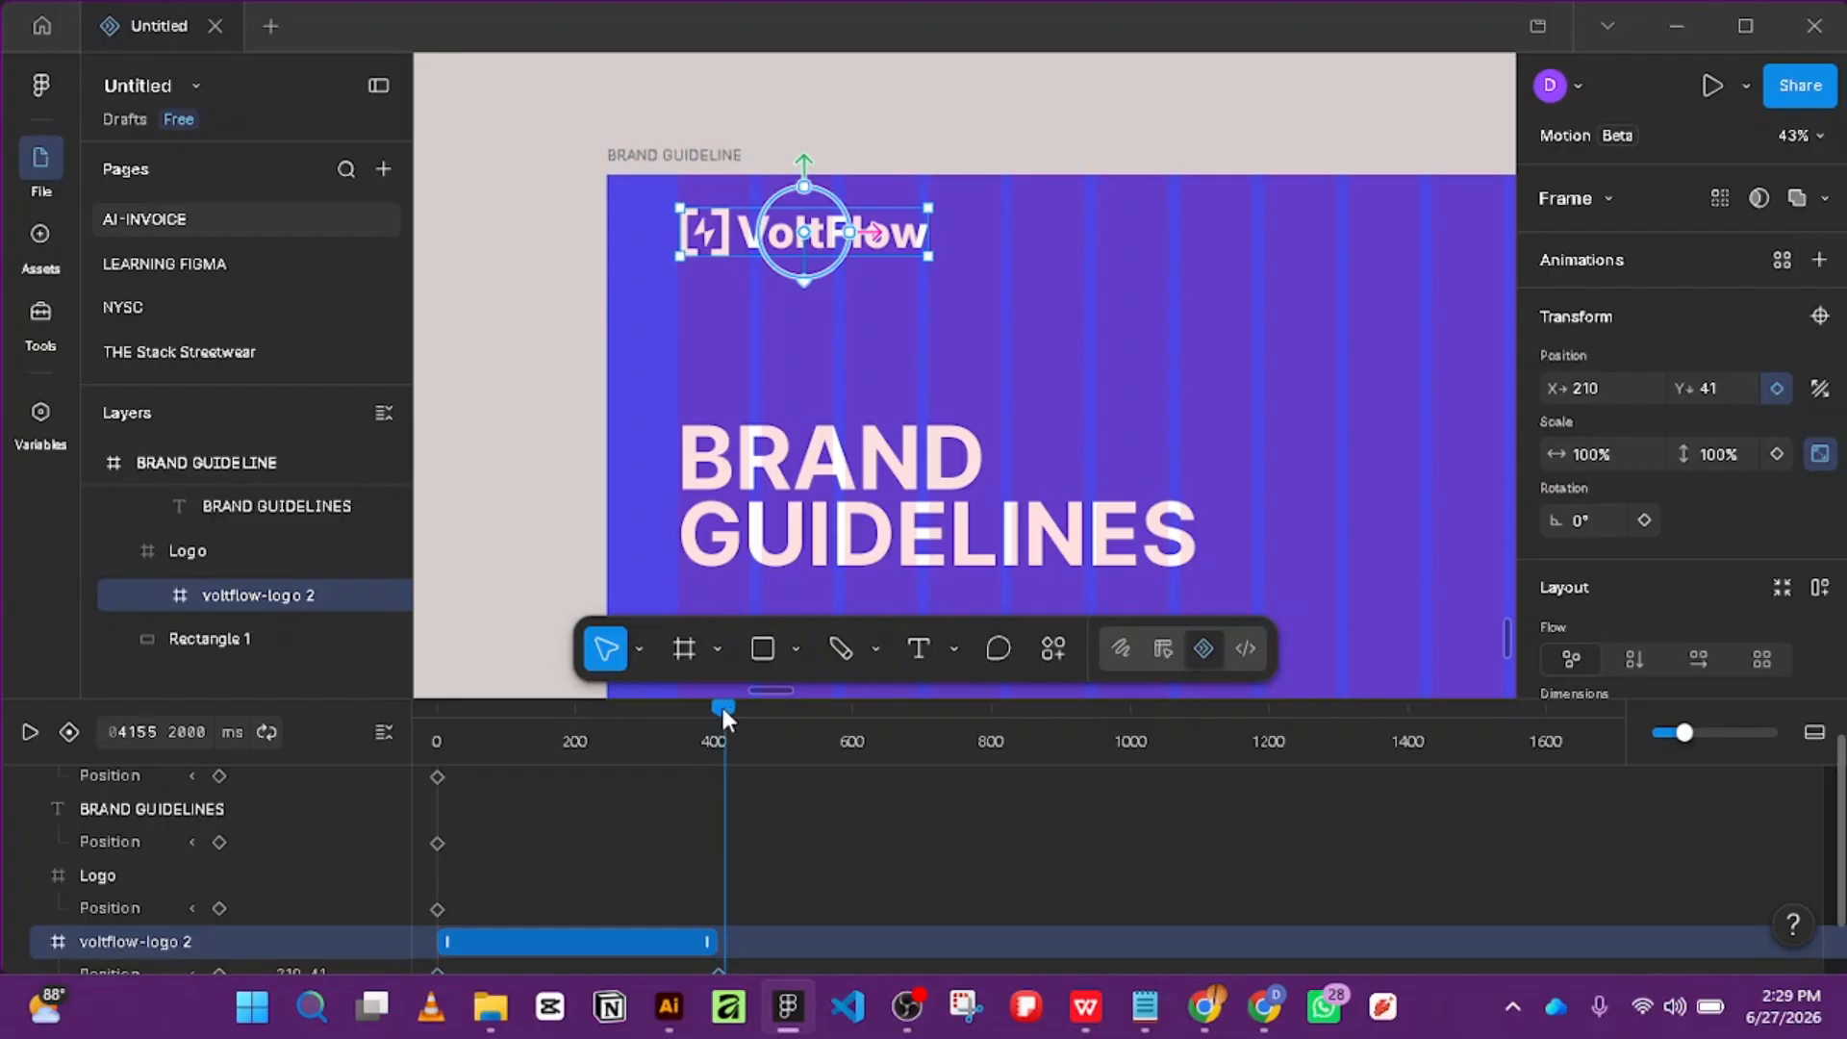
Play the logo's upward reveal from the start of the timeline several times to check its motion.
{"action": "key", "text": "Home"}
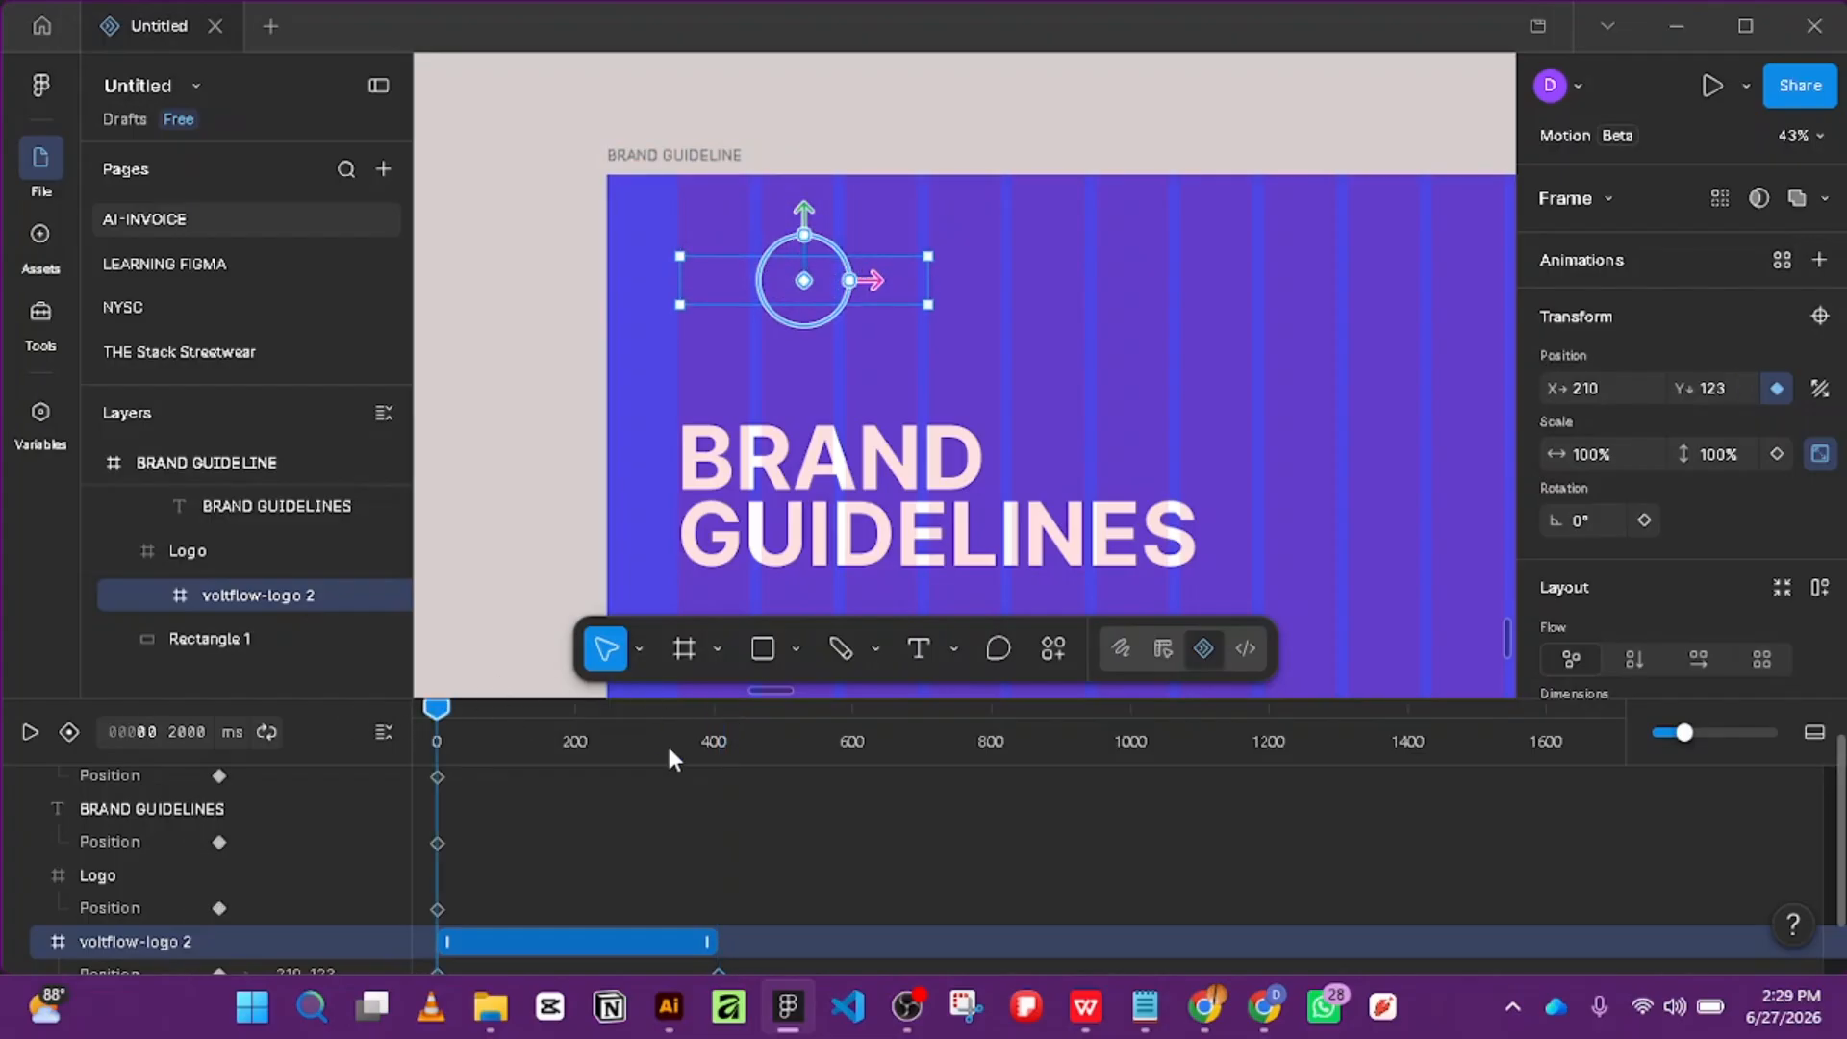
{"action": "key", "text": "space"}
{"action": "key", "text": "space"}
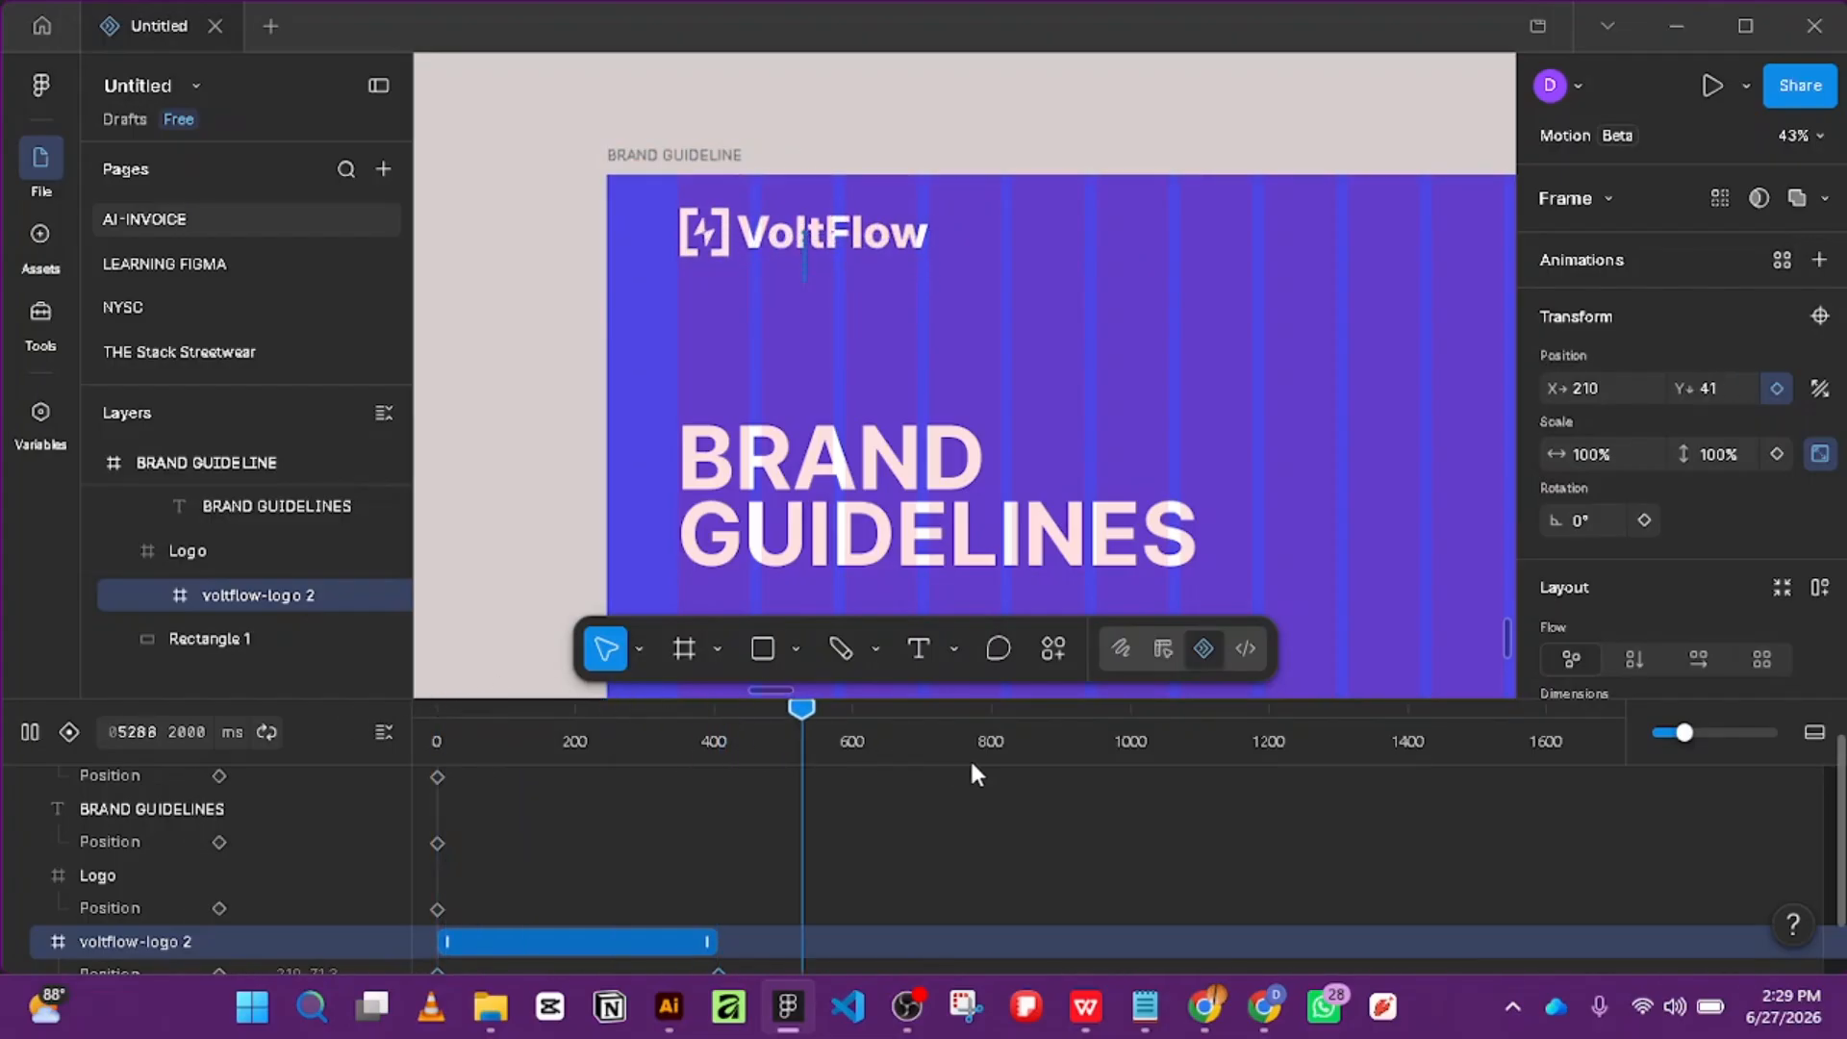
{"action": "key", "text": "space"}
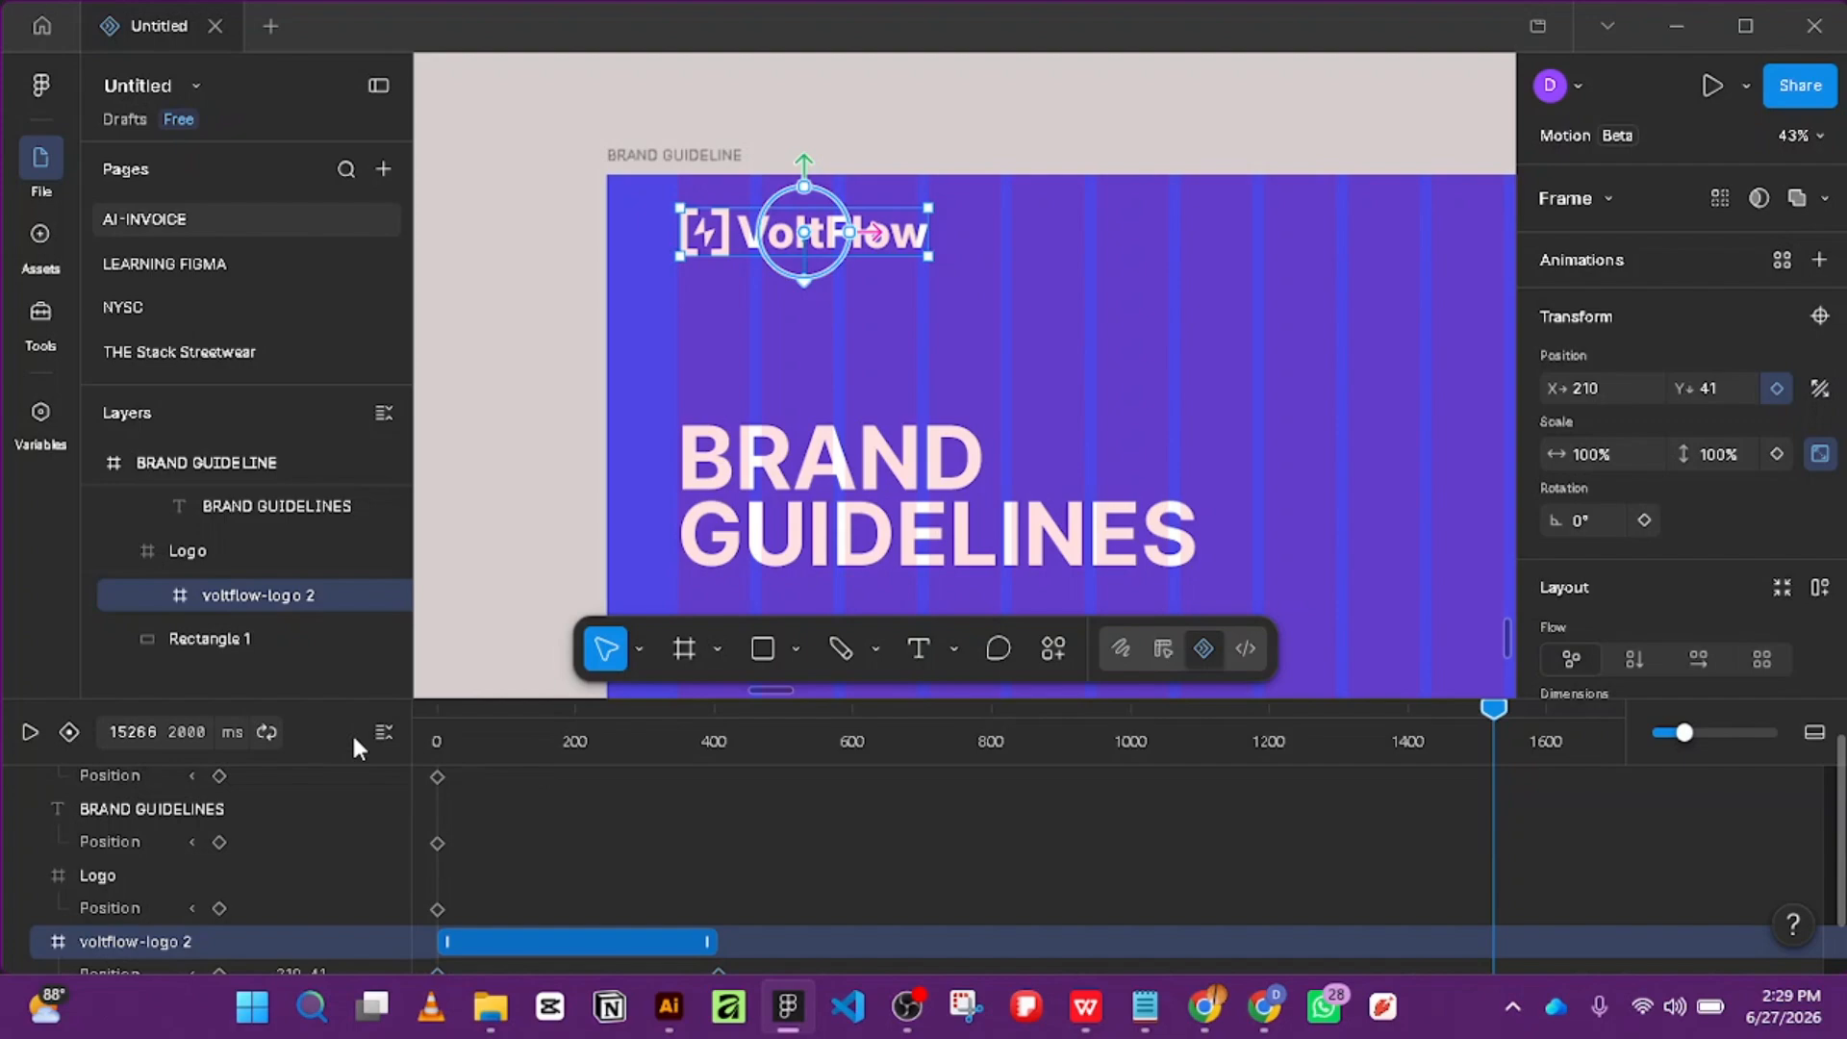
{"action": "left_click", "coordinate": [33, 727]}
{"action": "left_click", "coordinate": [446, 715]}
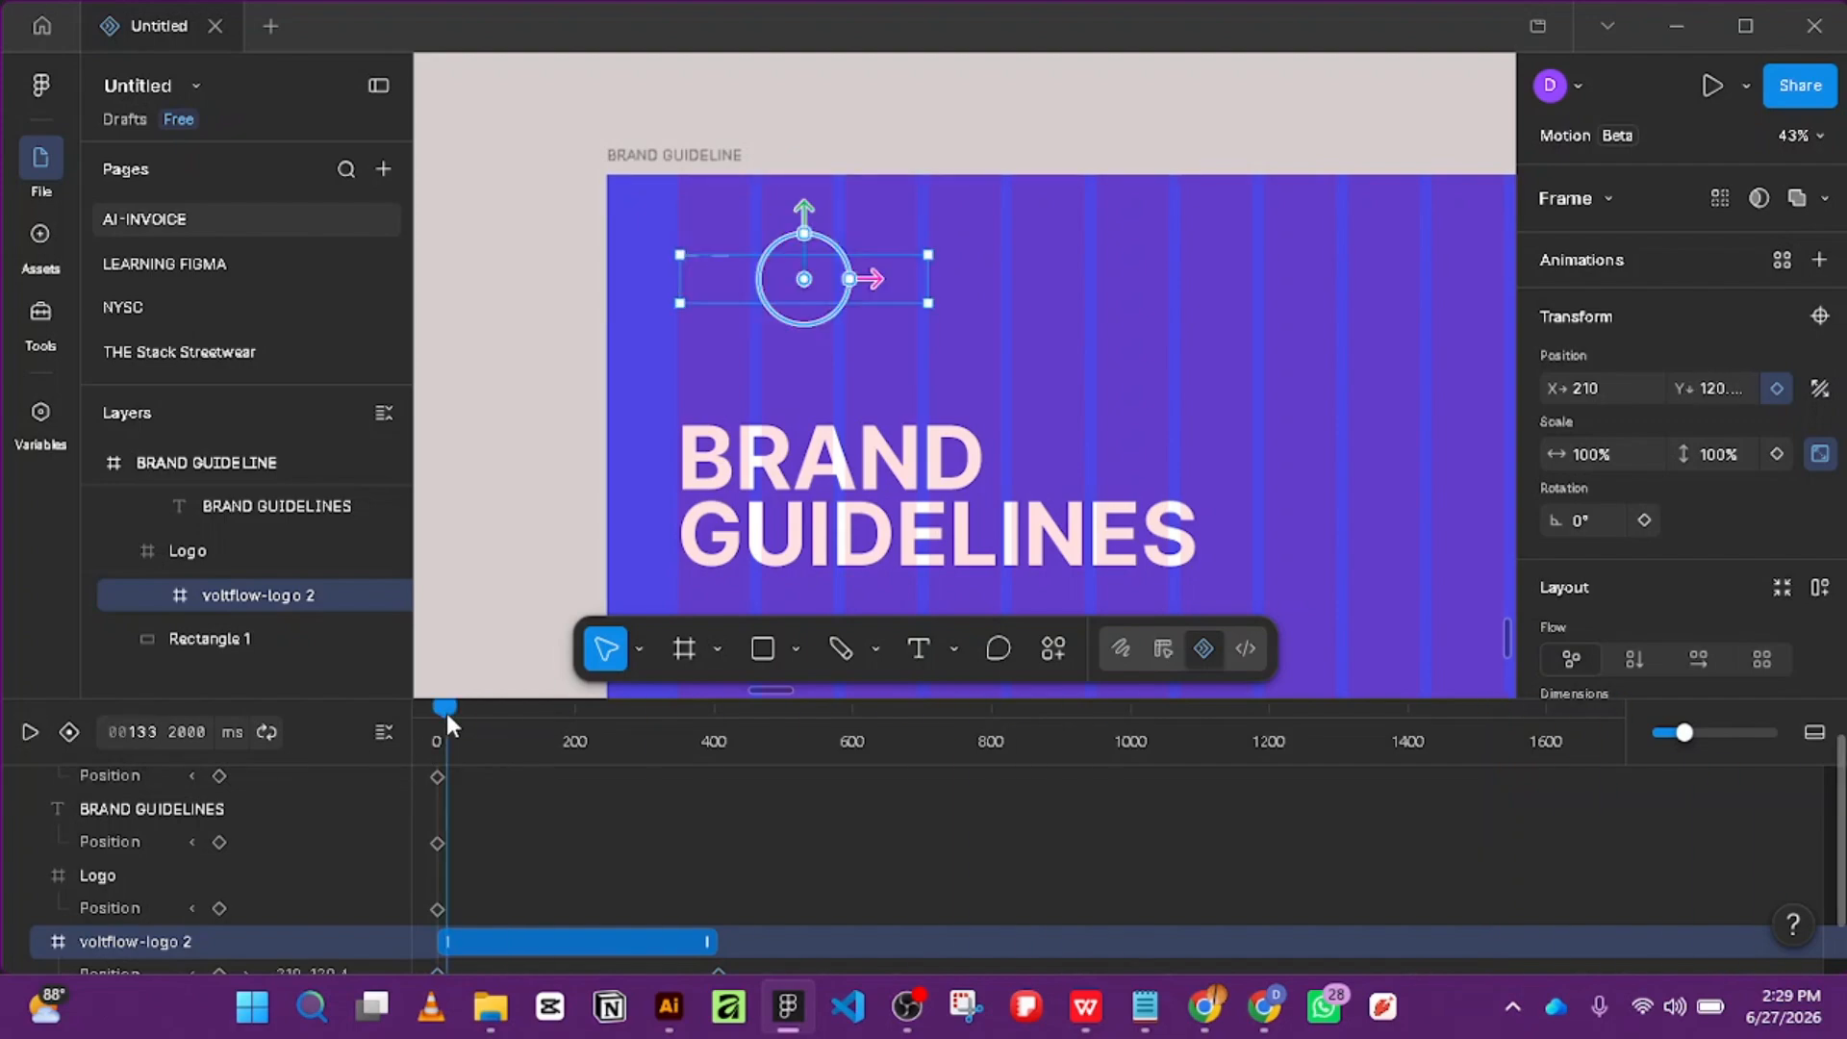
{"action": "key", "text": "space"}
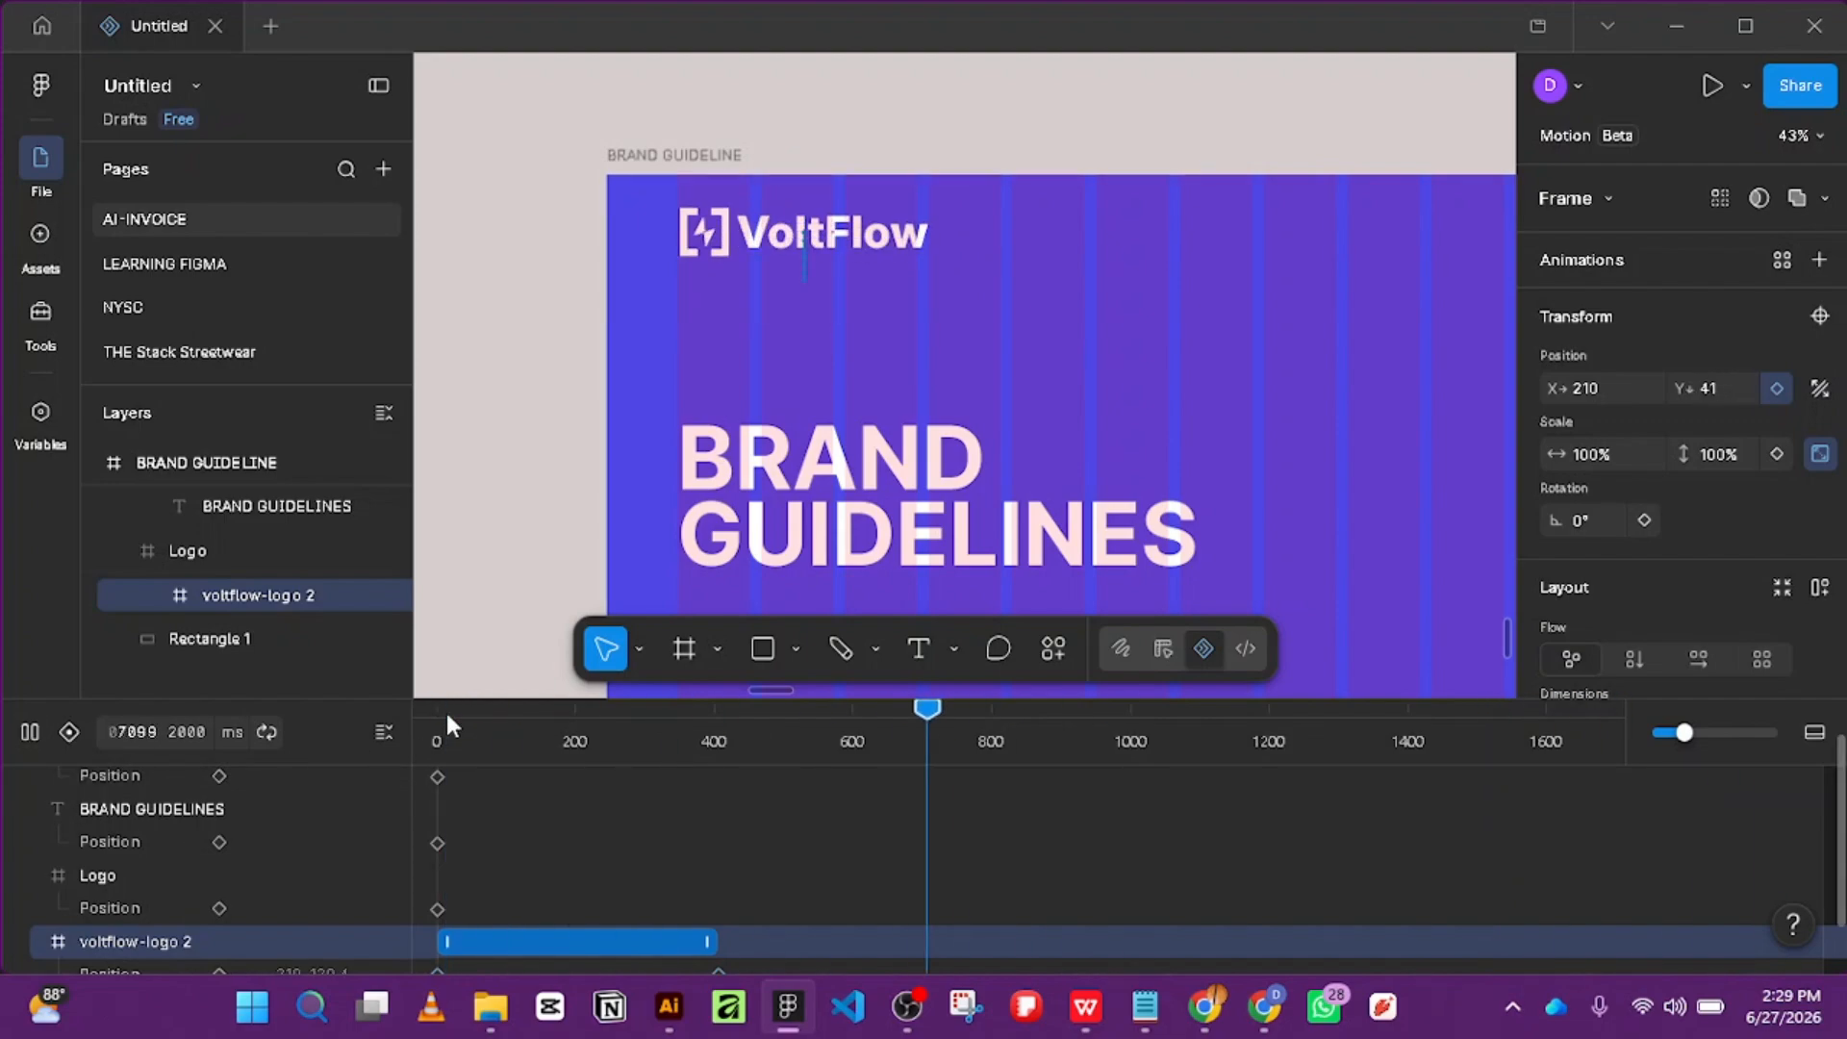
{"action": "key", "text": "space"}
{"action": "left_click", "coordinate": [445, 714]}
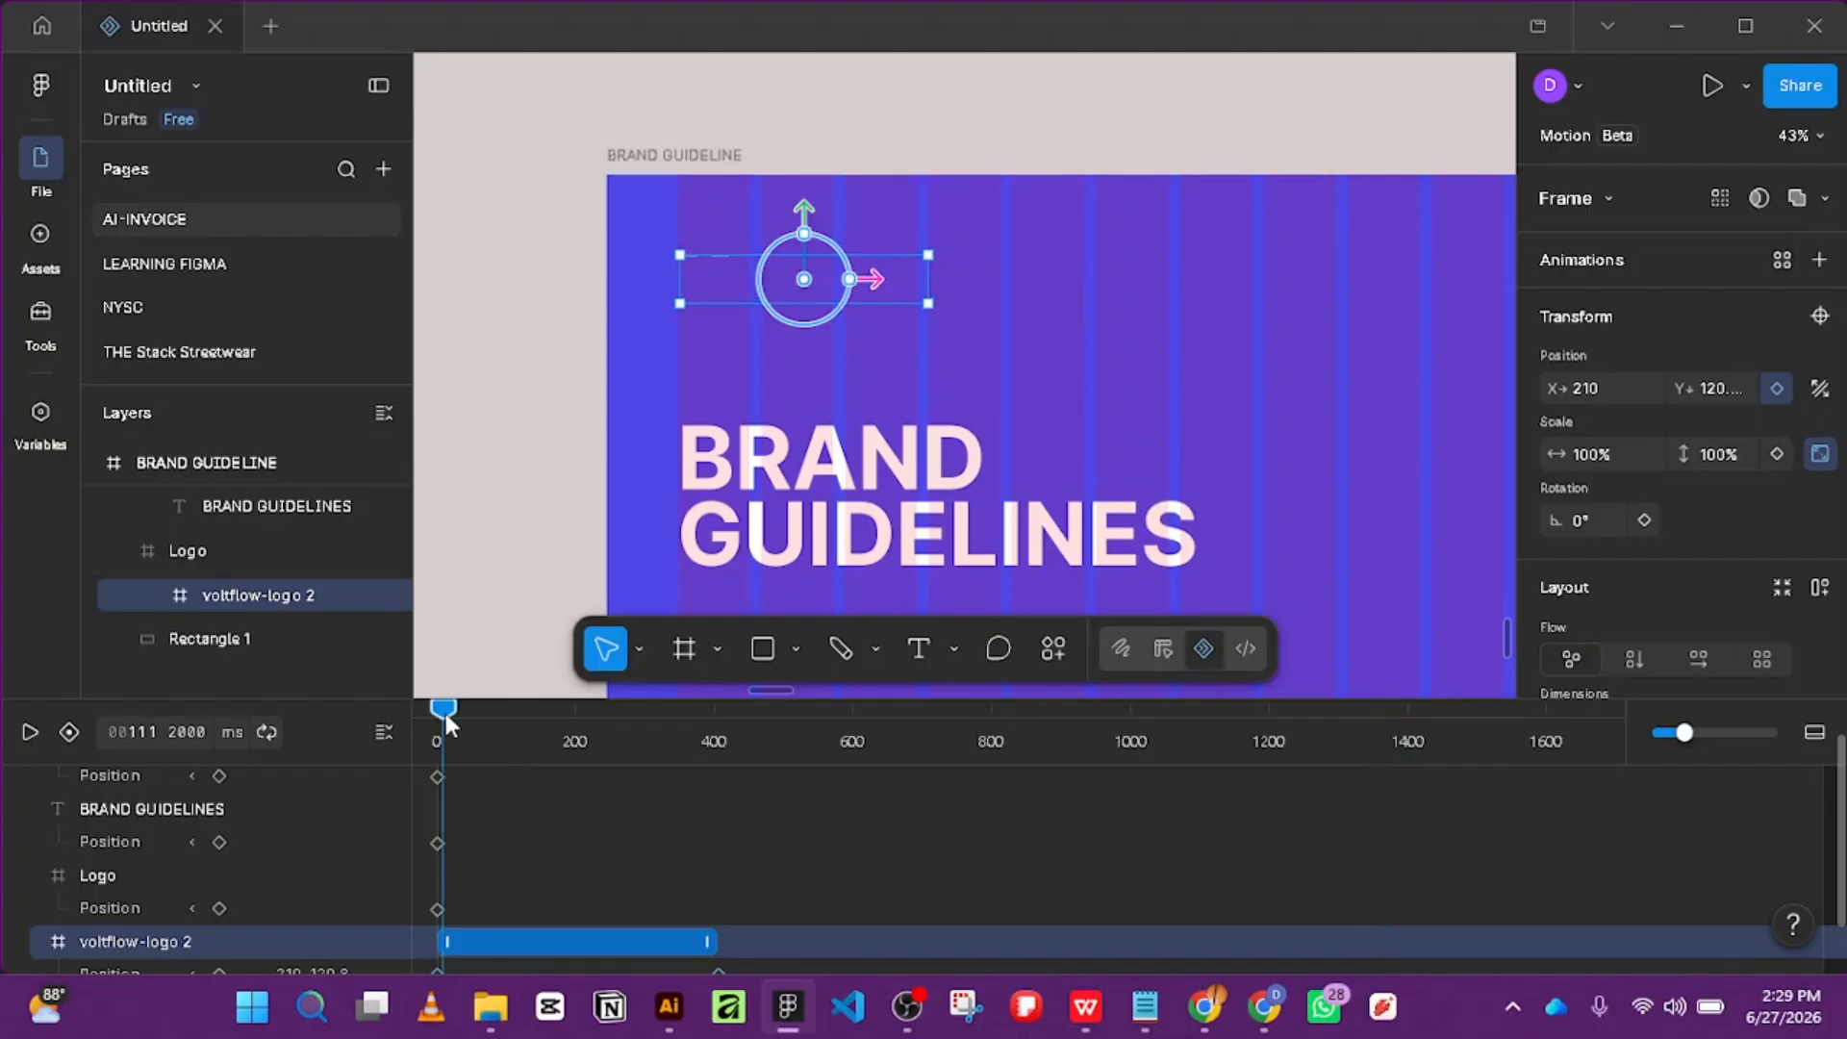
Set the easing between the logo's two position keyframes to Ease in and out, preview it and return the playhead to 0.
{"action": "scroll", "coordinate": [519, 865], "scroll_direction": "down", "scroll_amount": 1}
{"action": "left_click", "coordinate": [538, 909]}
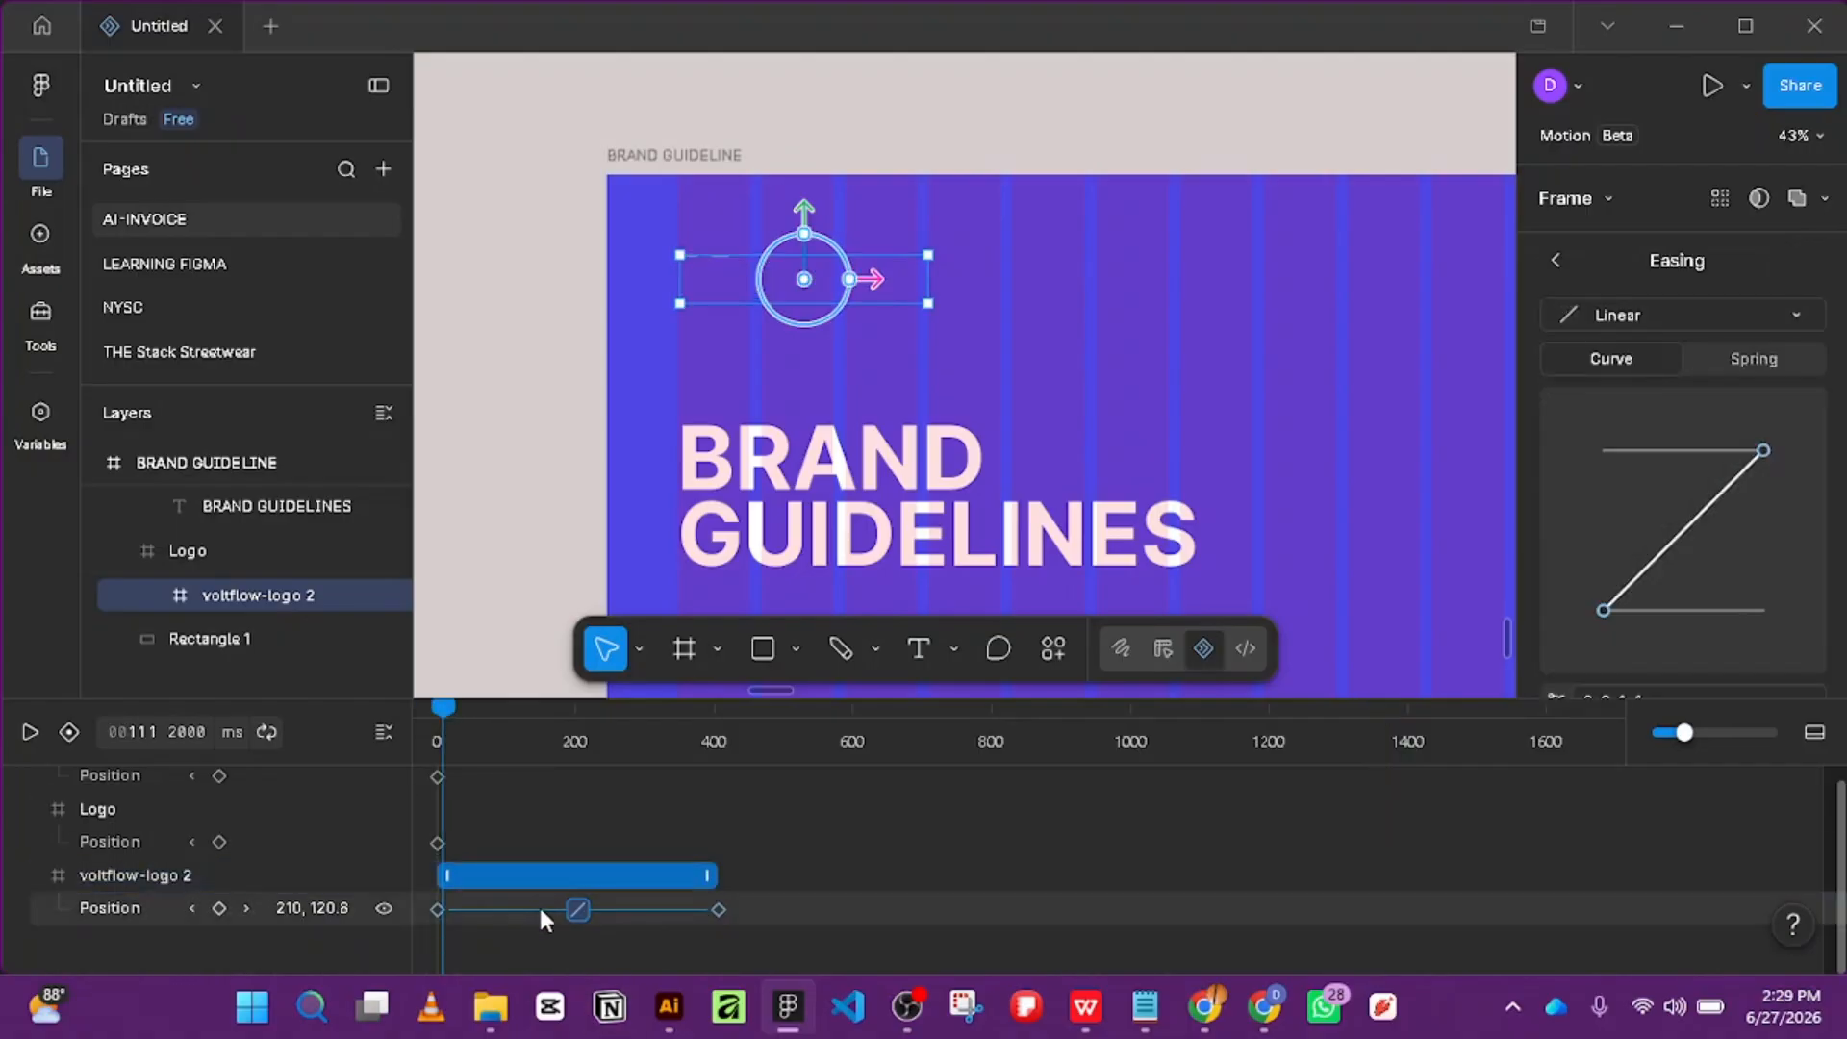
{"action": "left_click", "coordinate": [1762, 324]}
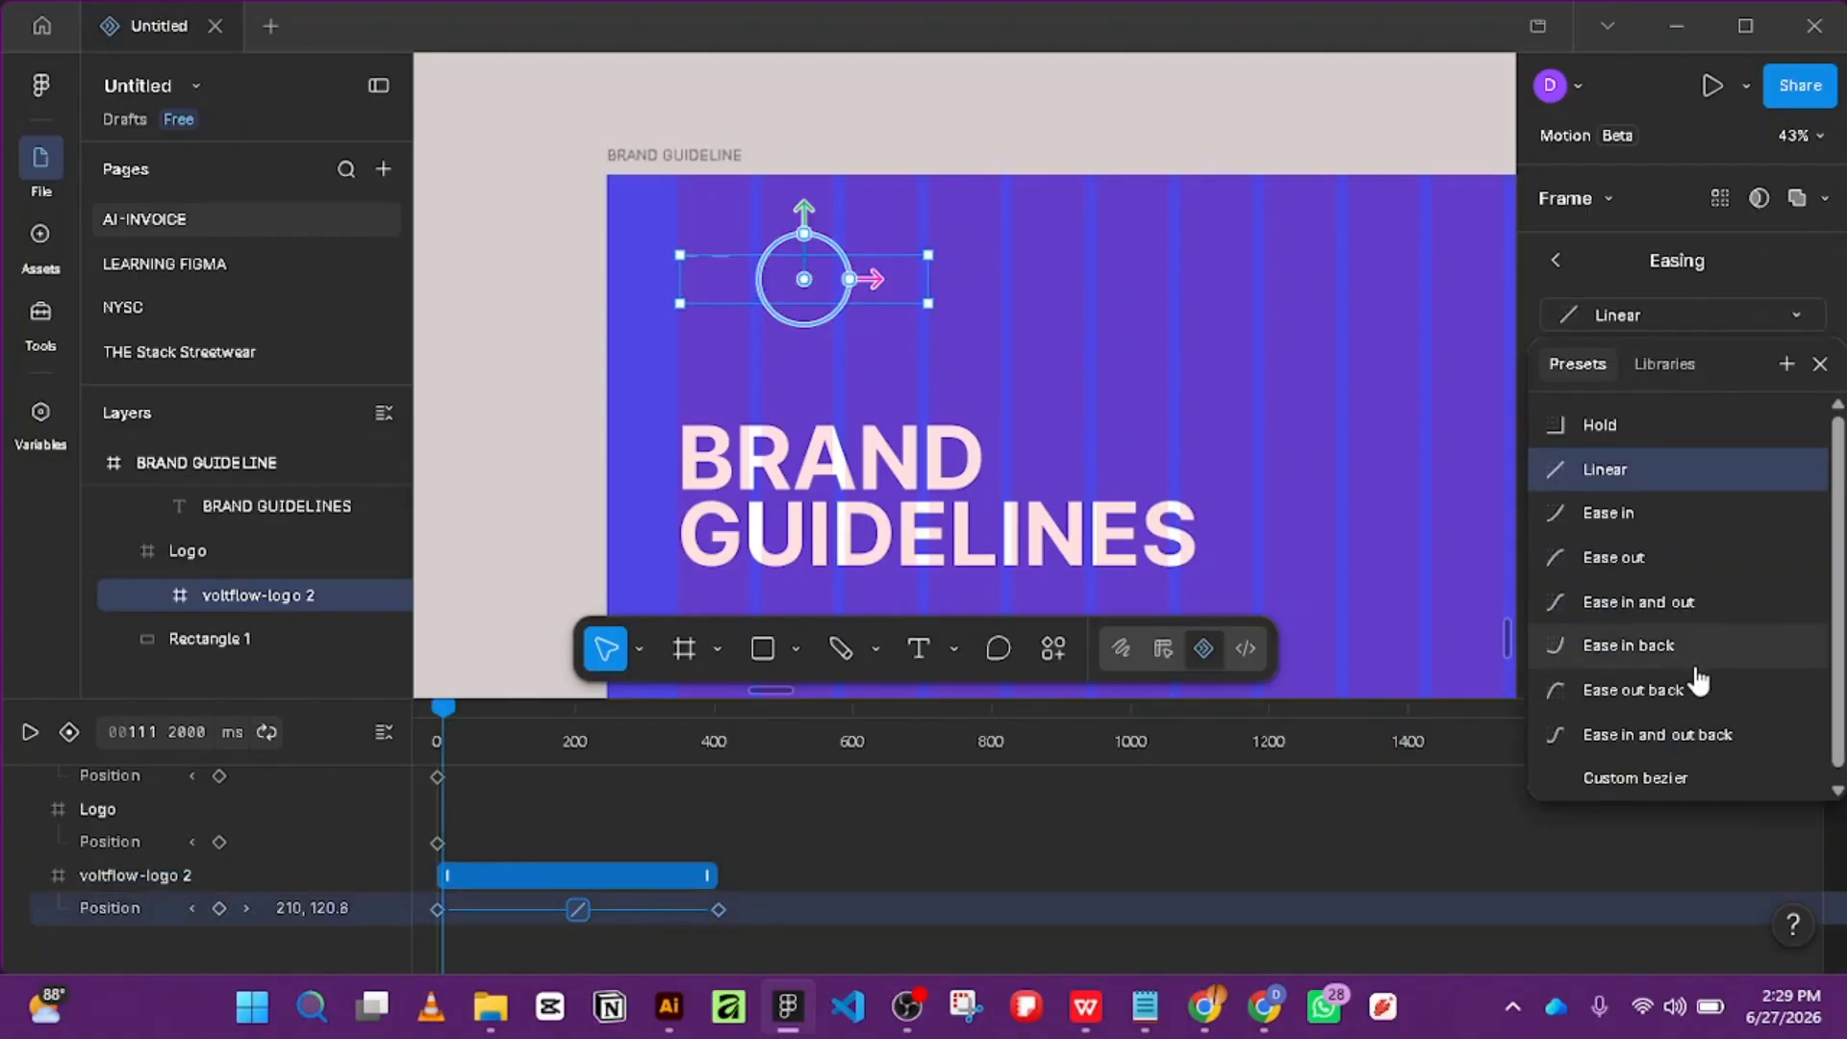
{"action": "left_click", "coordinate": [1682, 602]}
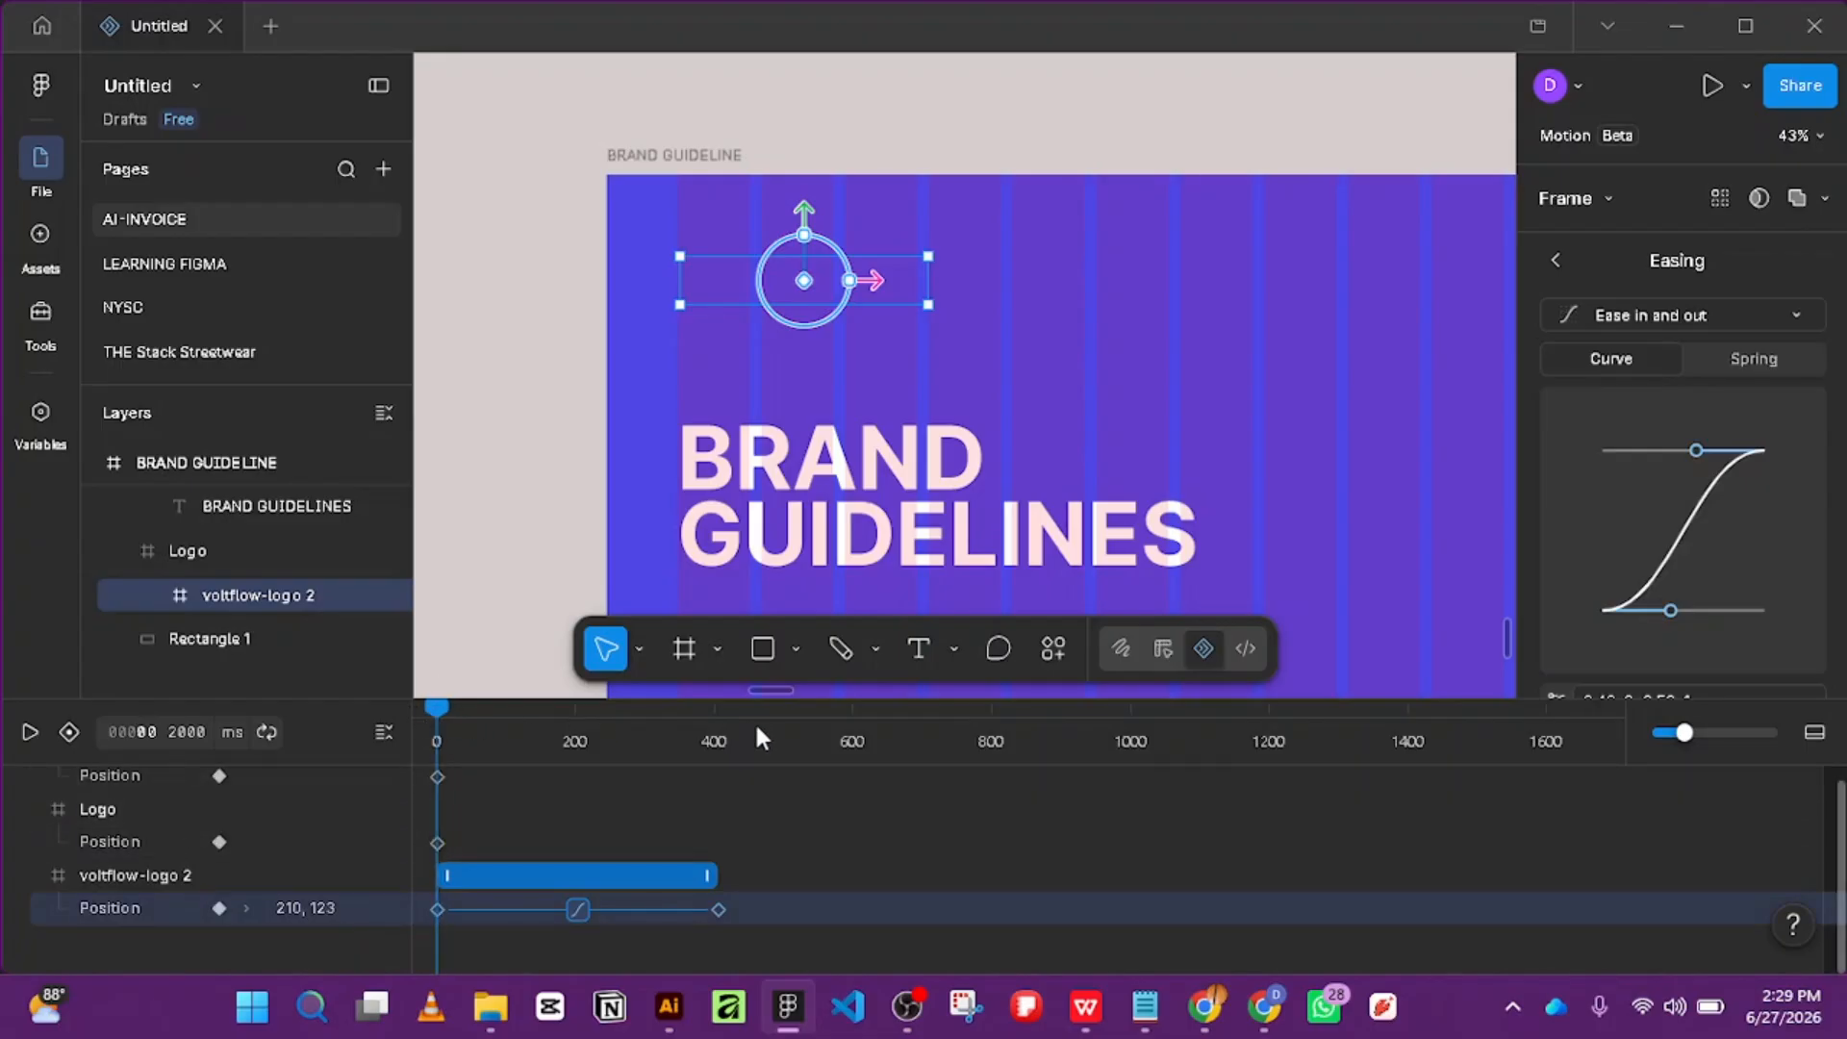
{"action": "key", "text": "space"}
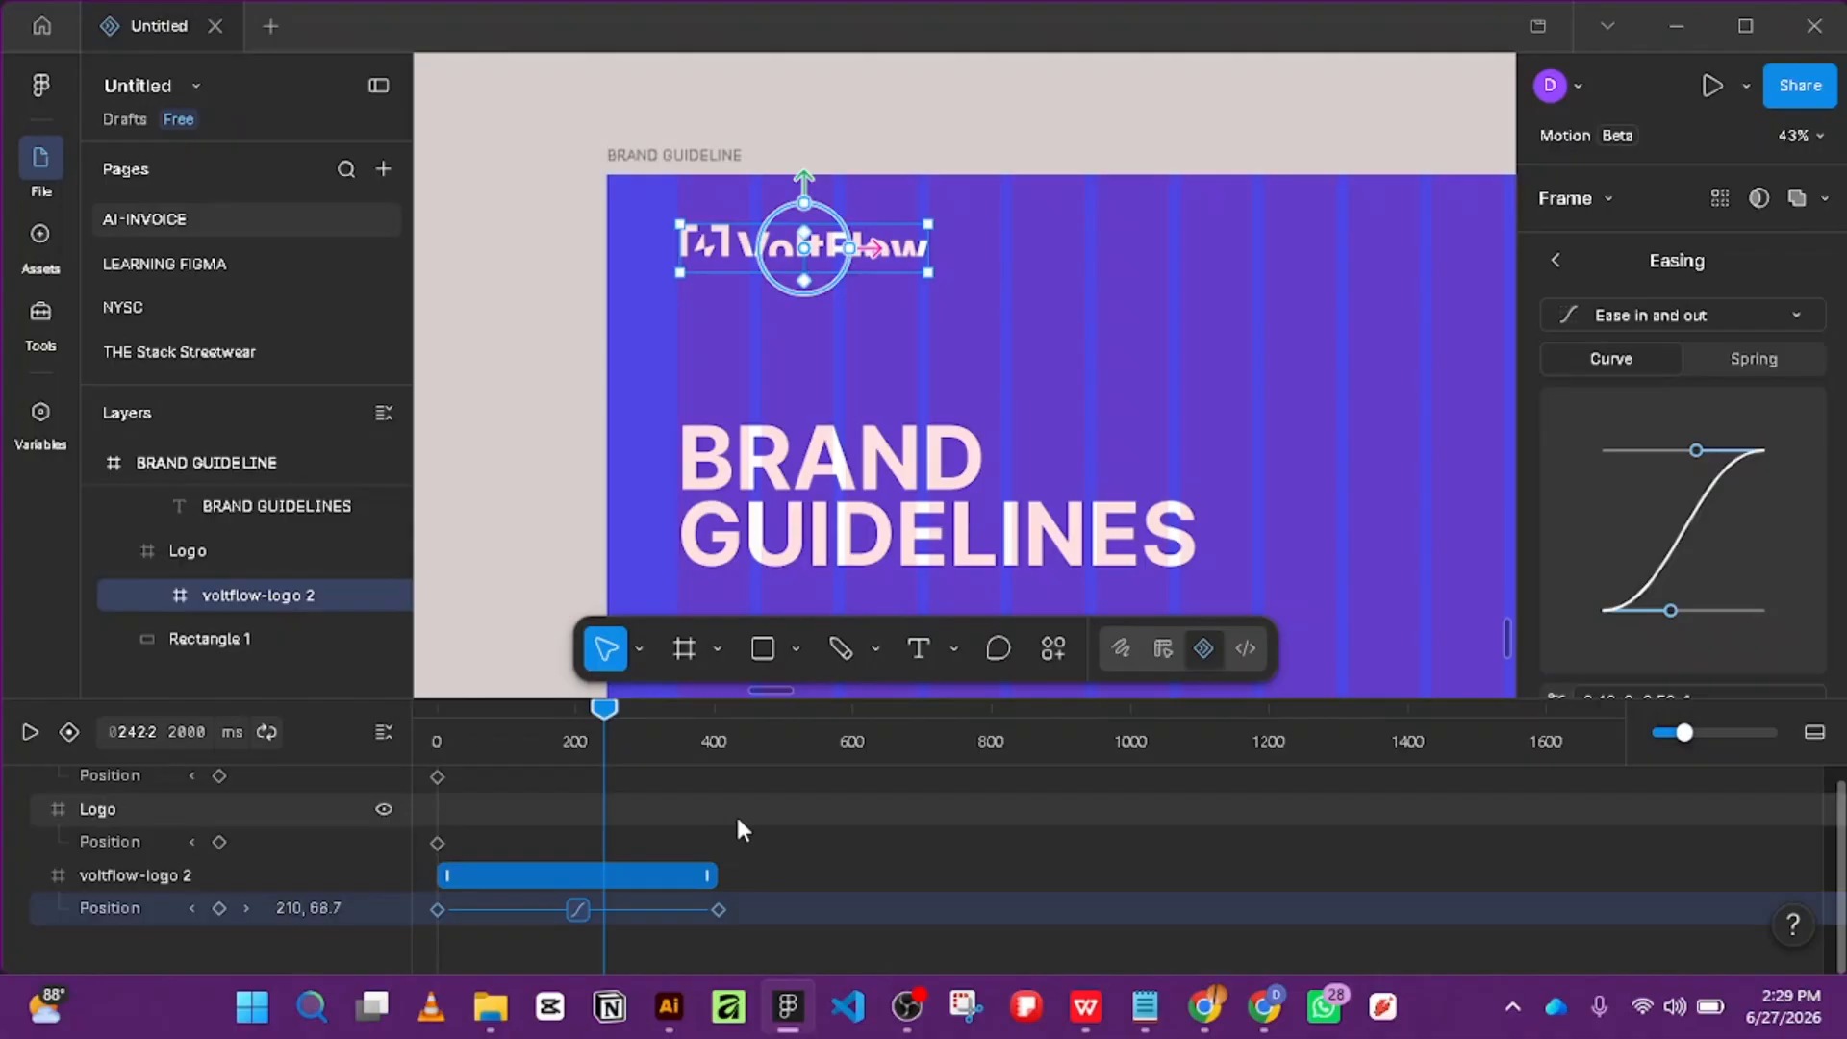
{"action": "key", "text": "space"}
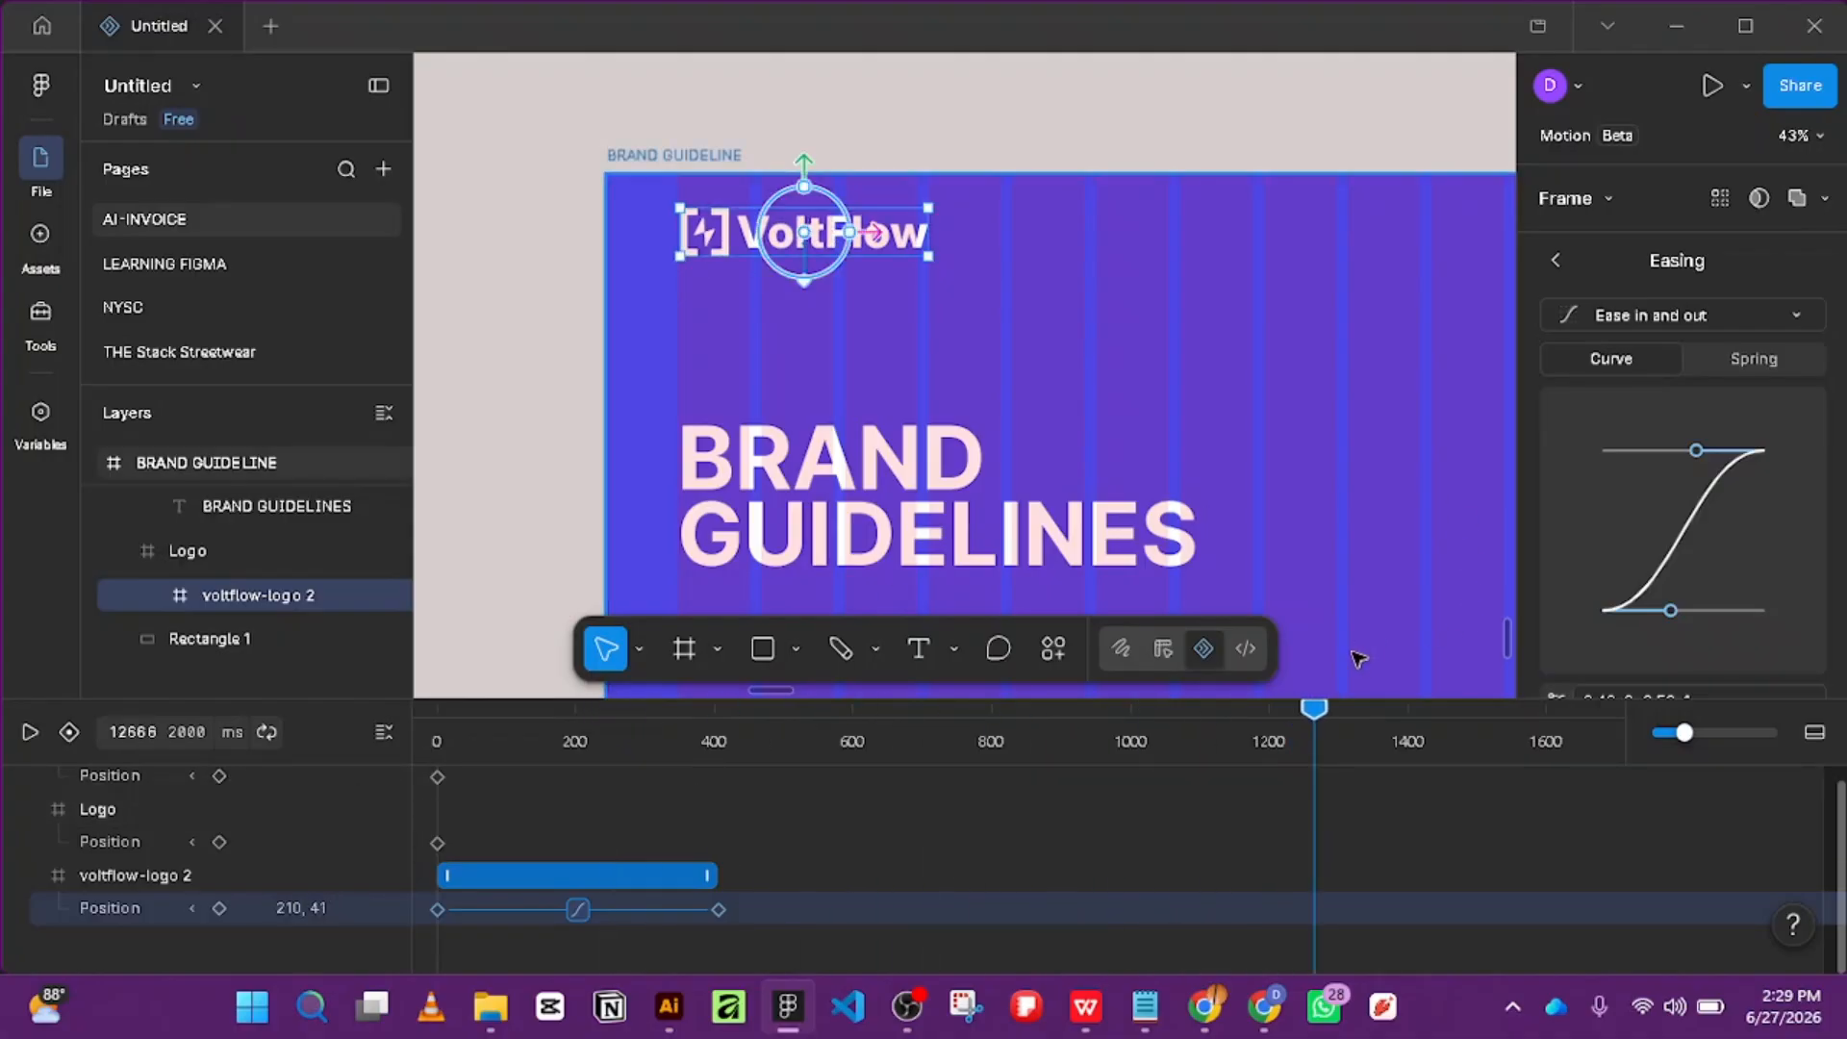
{"action": "left_click_drag", "start_coordinate": [1317, 712], "coordinate": [432, 723]}
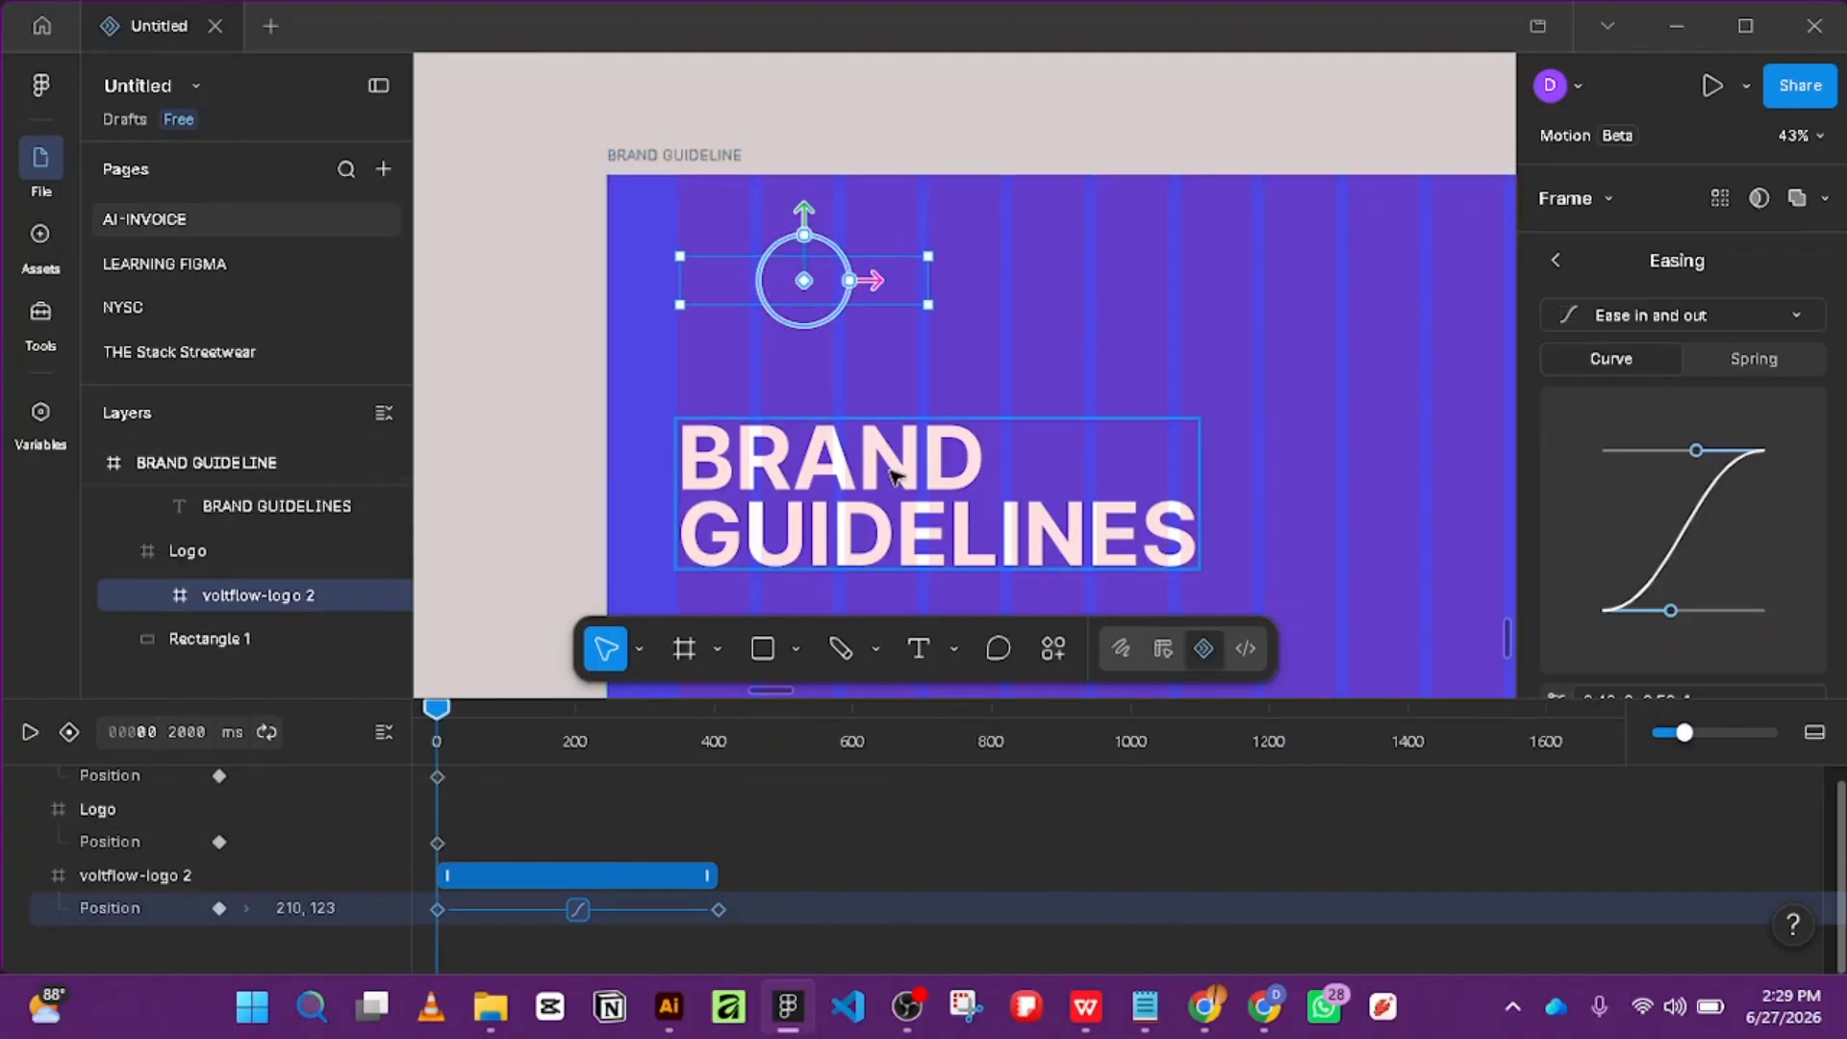
Try to move the whole Brand Guideline text frame left to X -682 at the timeline's start, and undo the move.
{"action": "left_click", "coordinate": [1074, 497]}
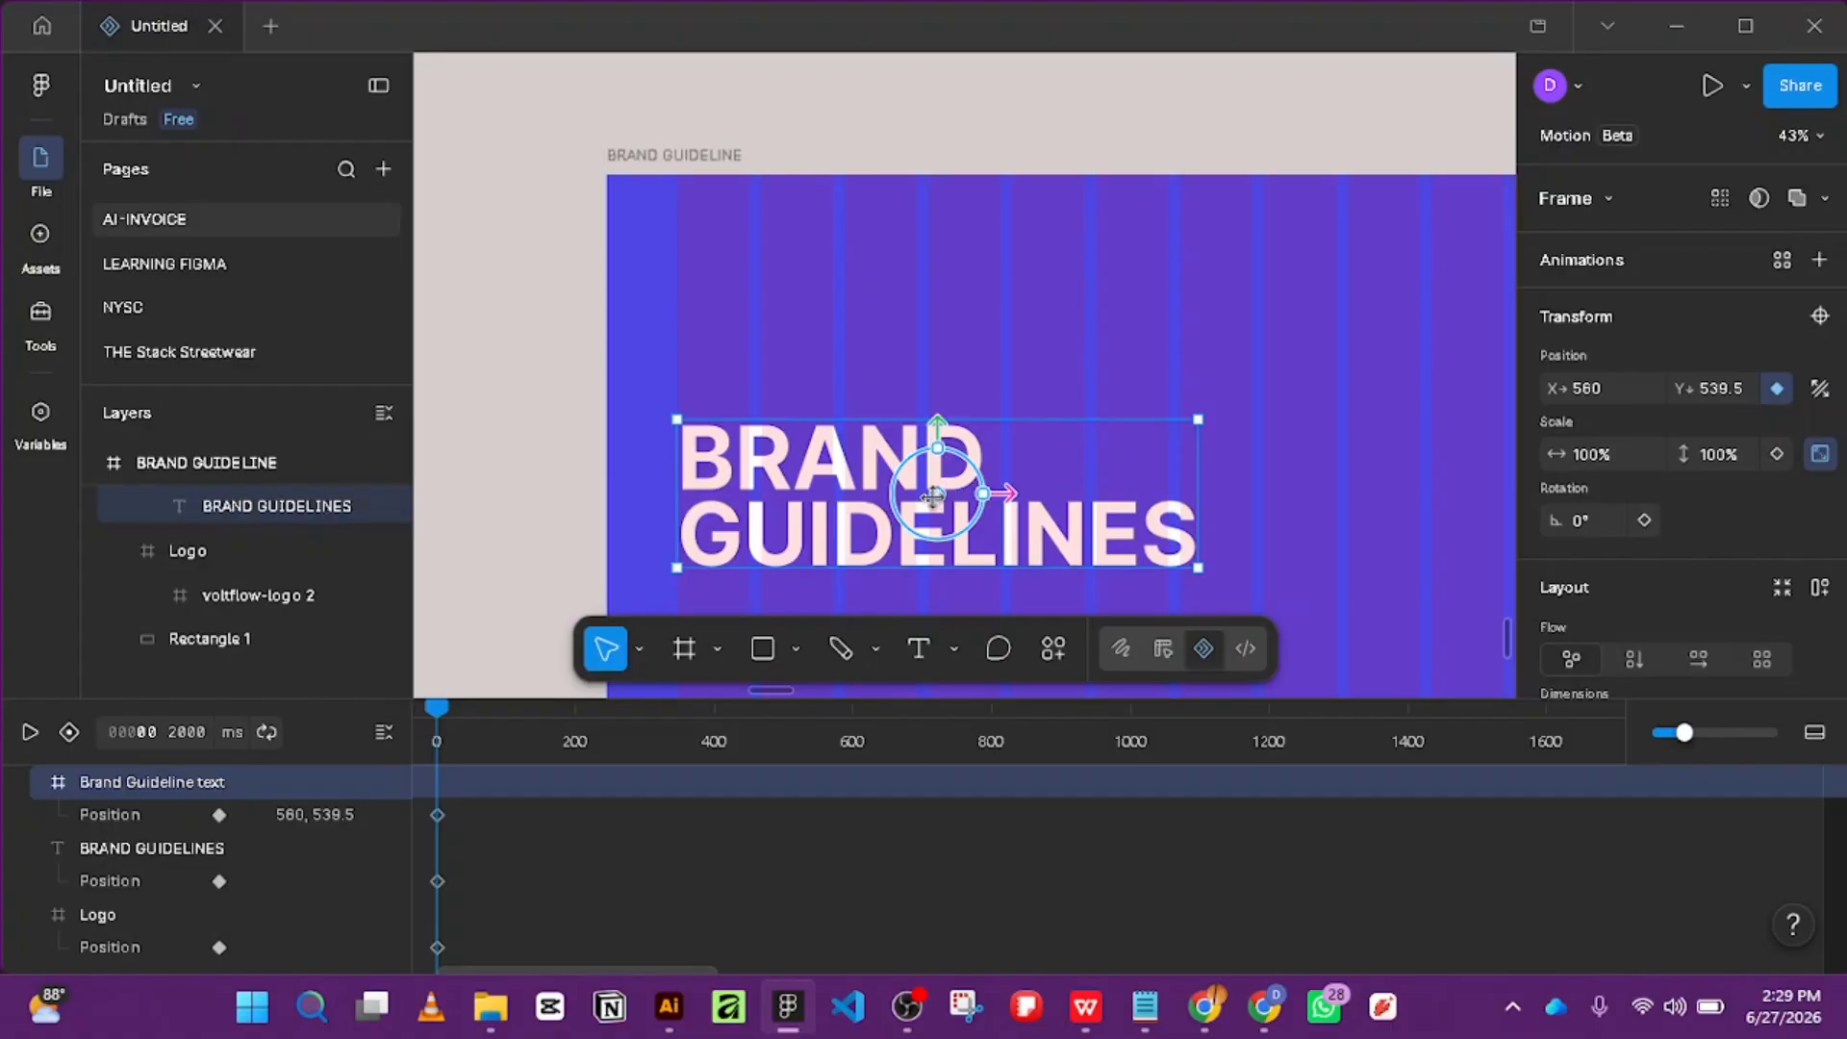
{"action": "left_click_drag", "start_coordinate": [1009, 492], "coordinate": [465, 503]}
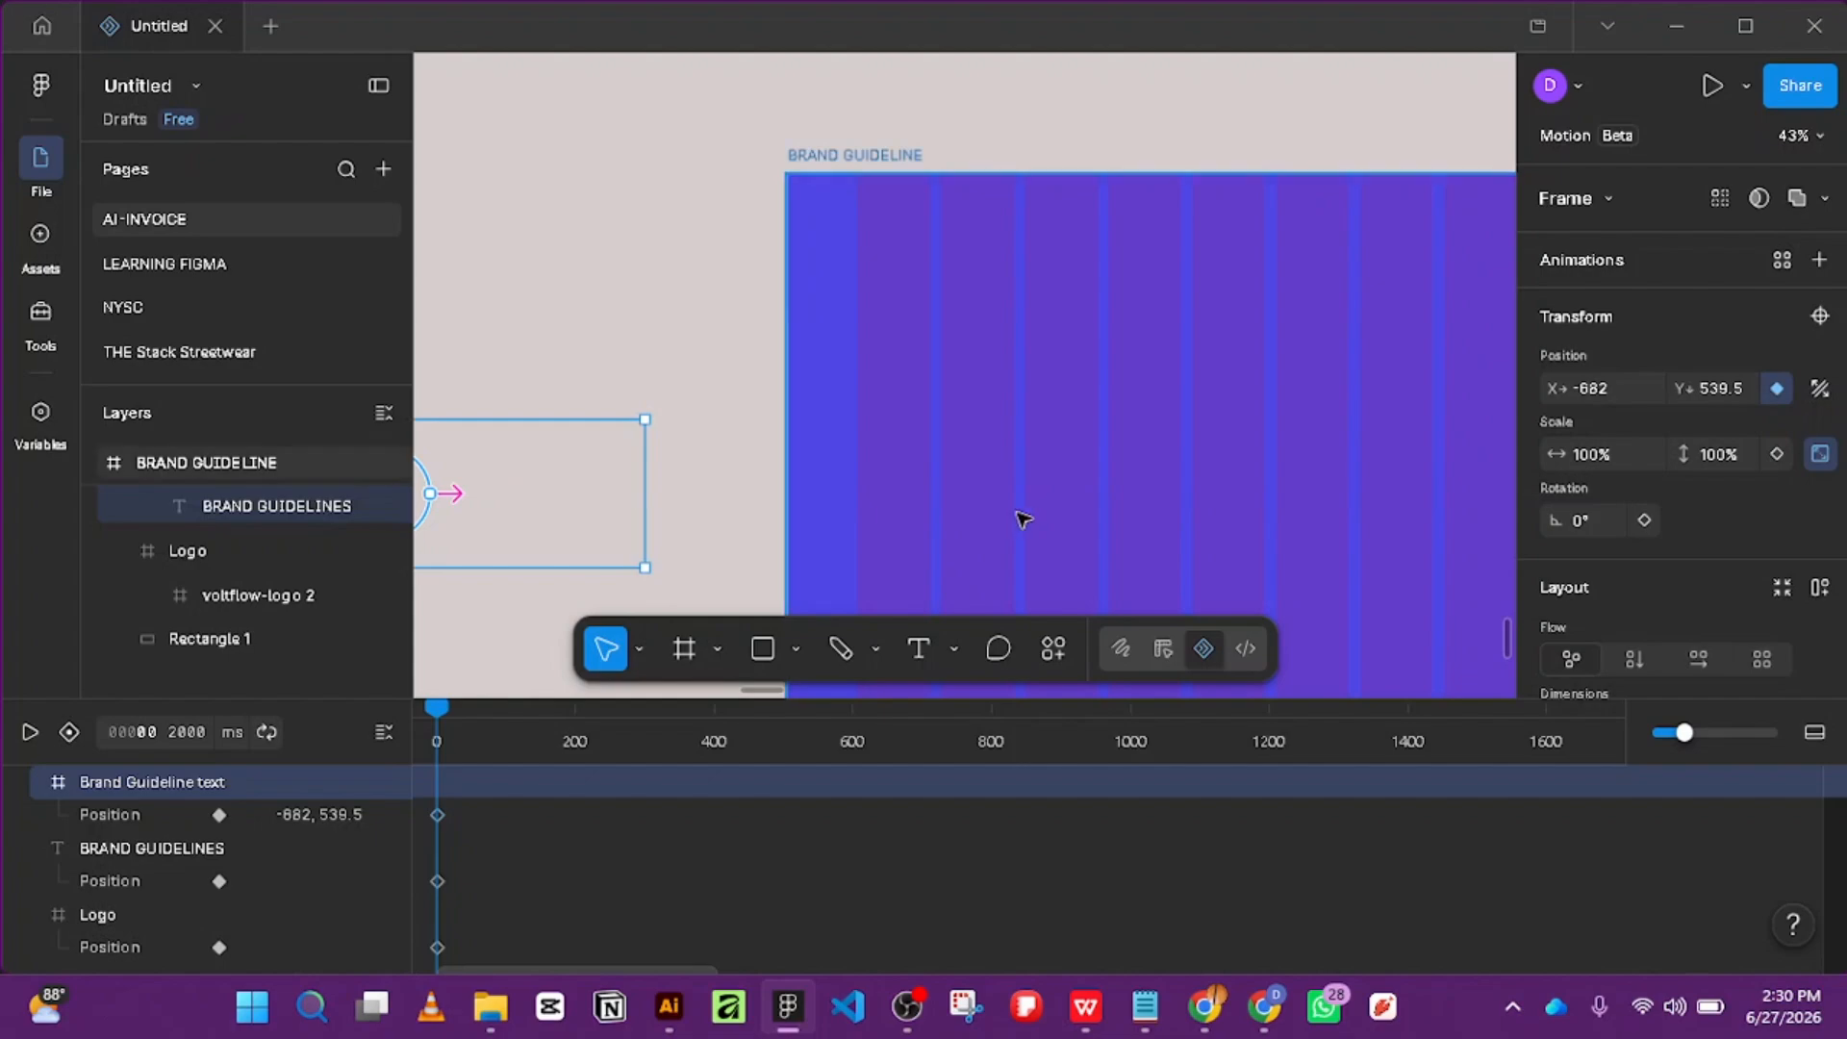
{"action": "key", "text": "ctrl+z"}
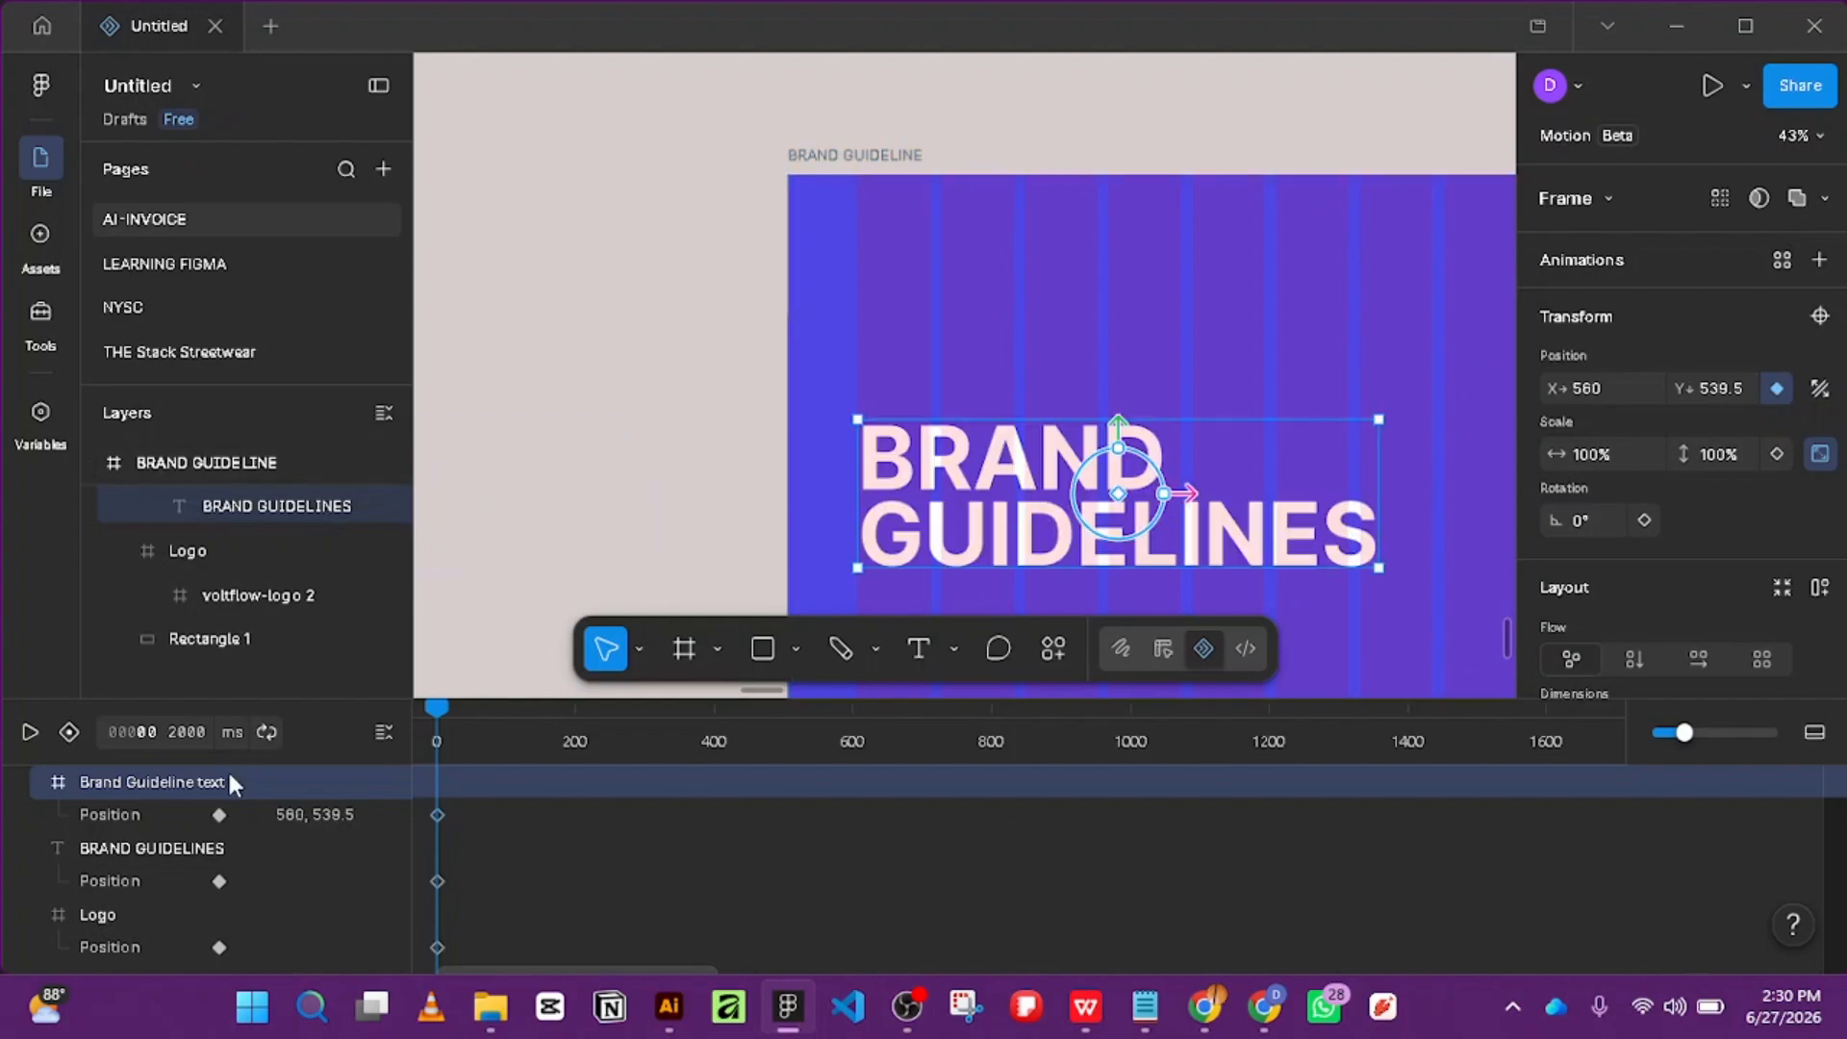
Move the BRAND GUIDELINES text layer left, outside its frame, to X -405.5 at the start of the timeline.
{"action": "scroll", "coordinate": [218, 504], "scroll_direction": "up", "scroll_amount": 1}
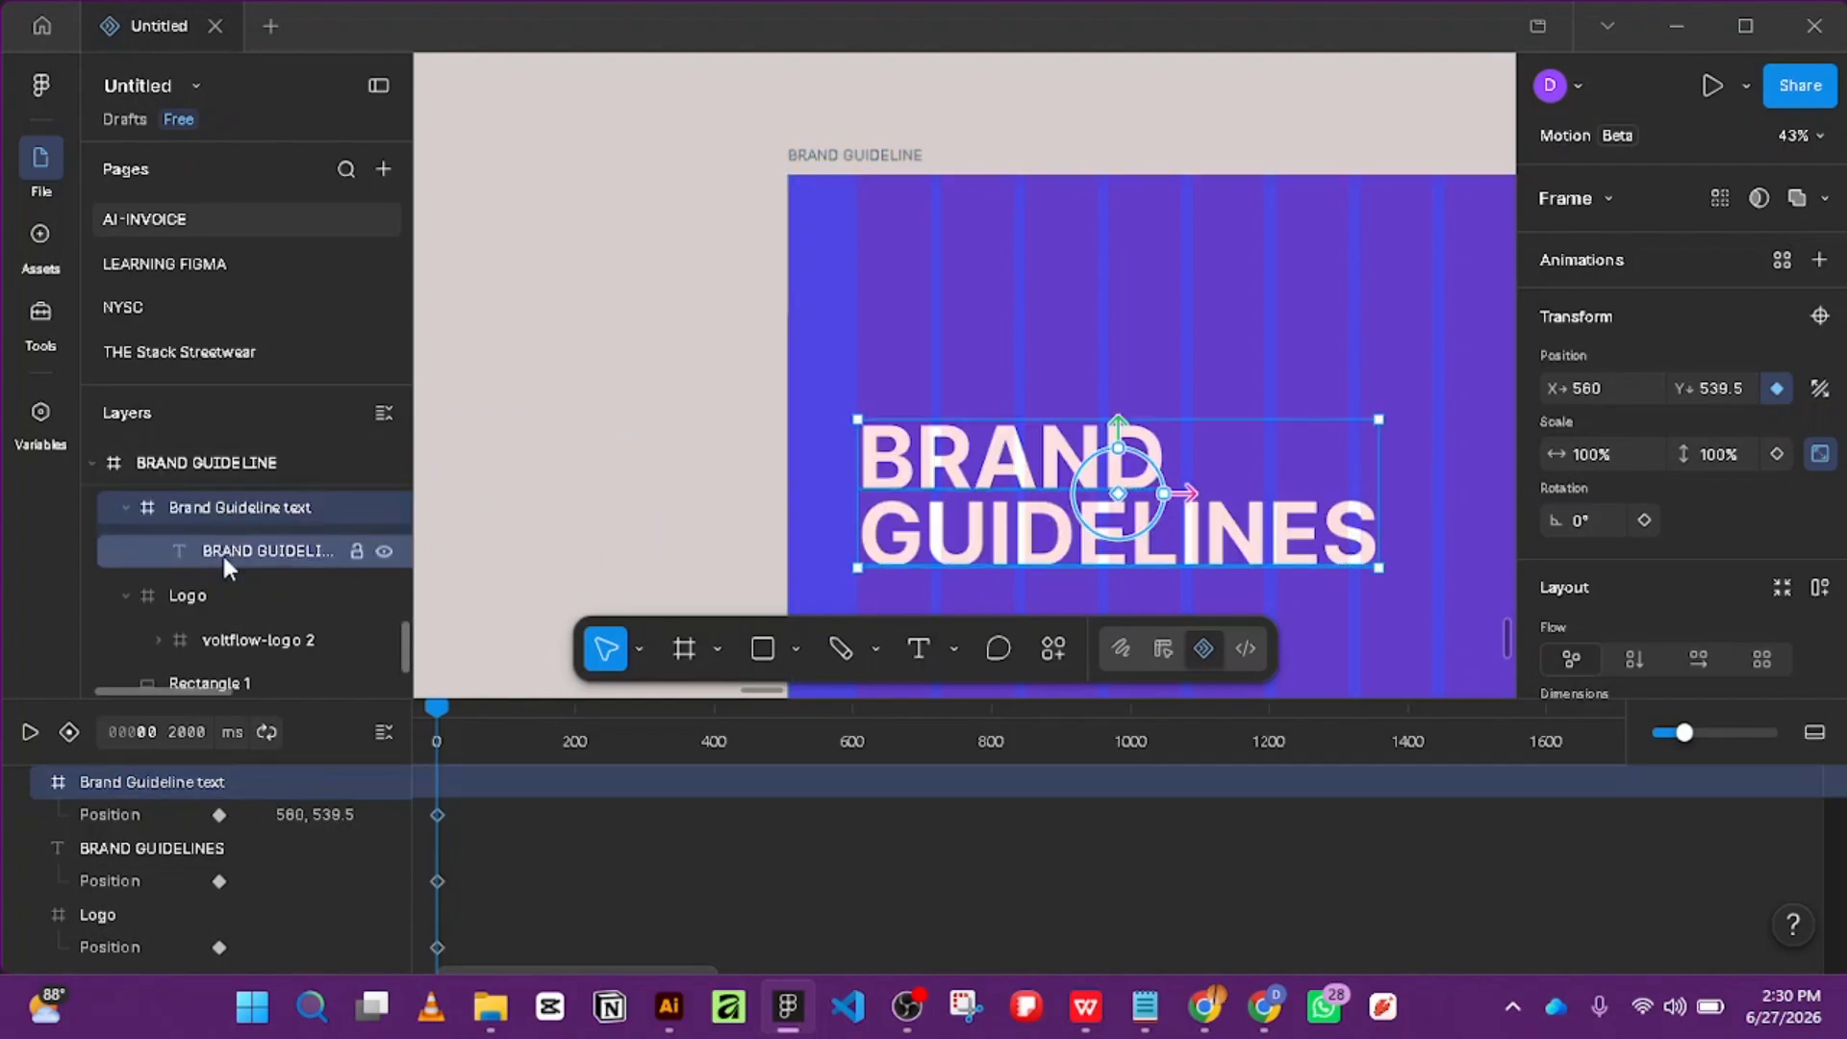
{"action": "left_click", "coordinate": [222, 551]}
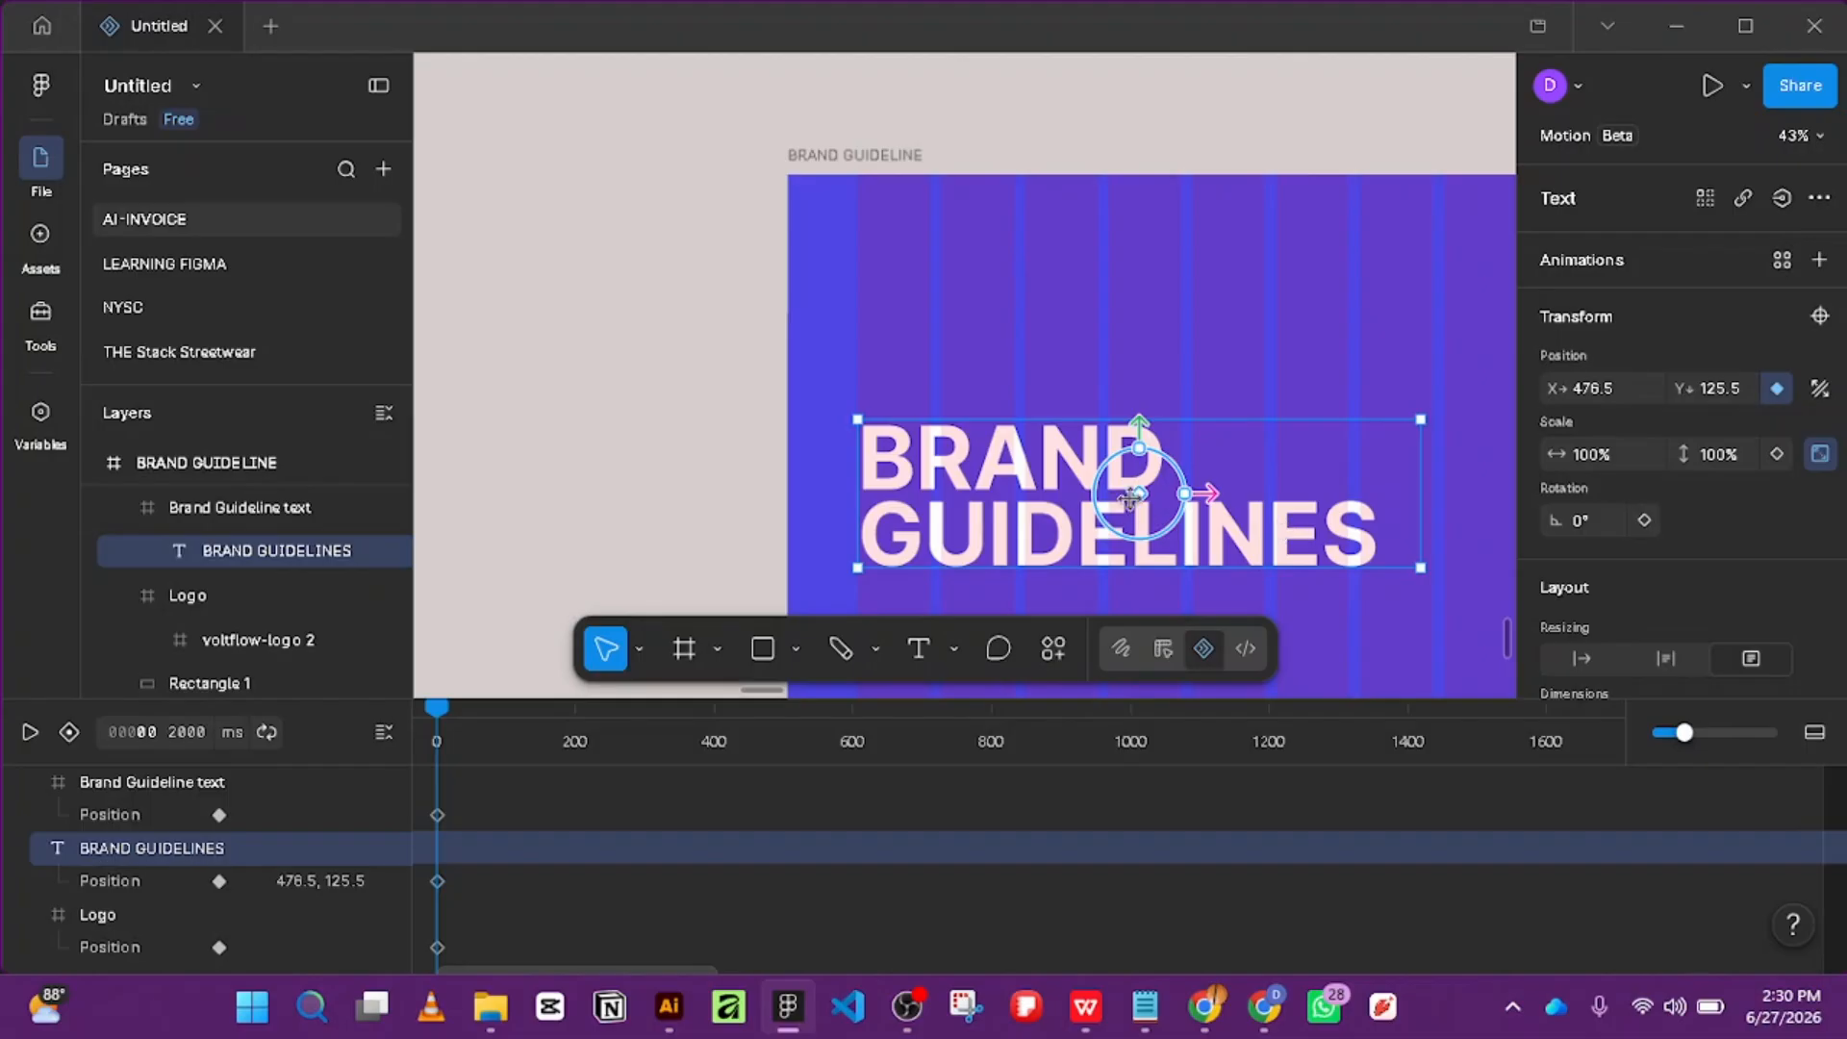
{"action": "left_click_drag", "start_coordinate": [1214, 493], "coordinate": [696, 486]}
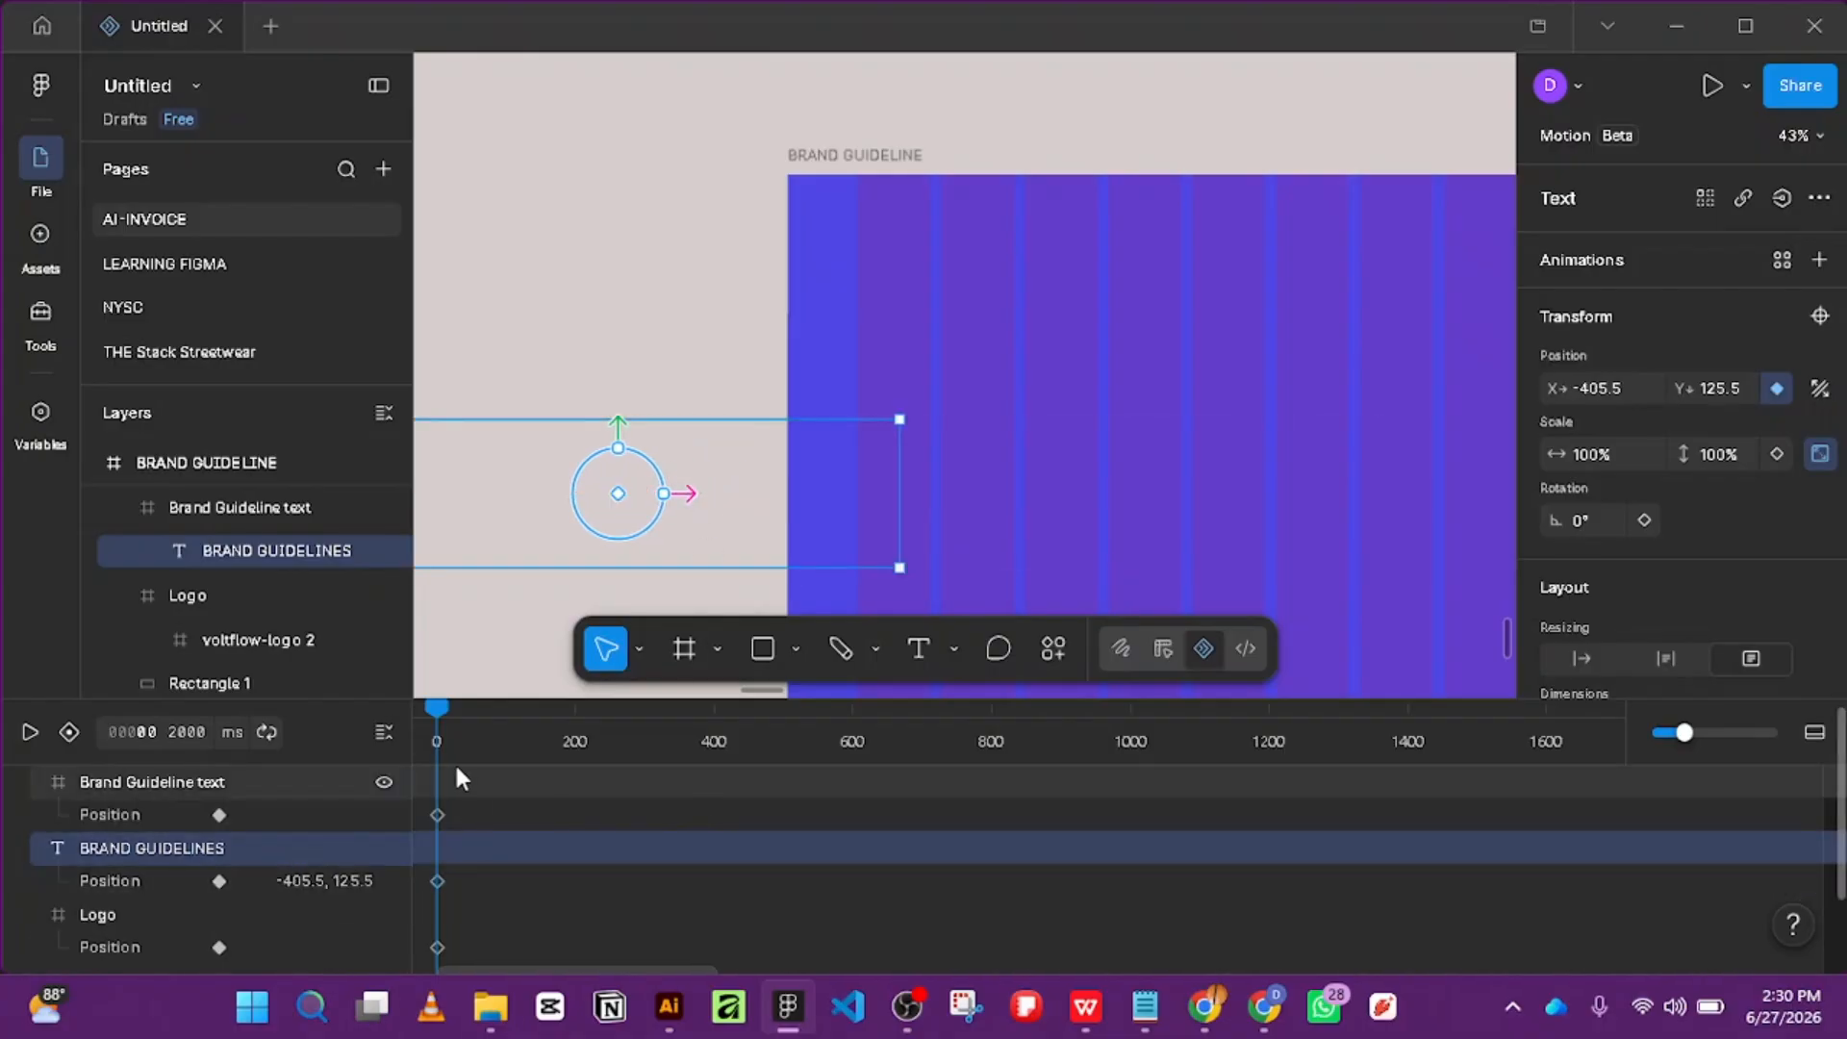
{"action": "left_click", "coordinate": [1779, 389]}
{"action": "left_click", "coordinate": [1778, 388]}
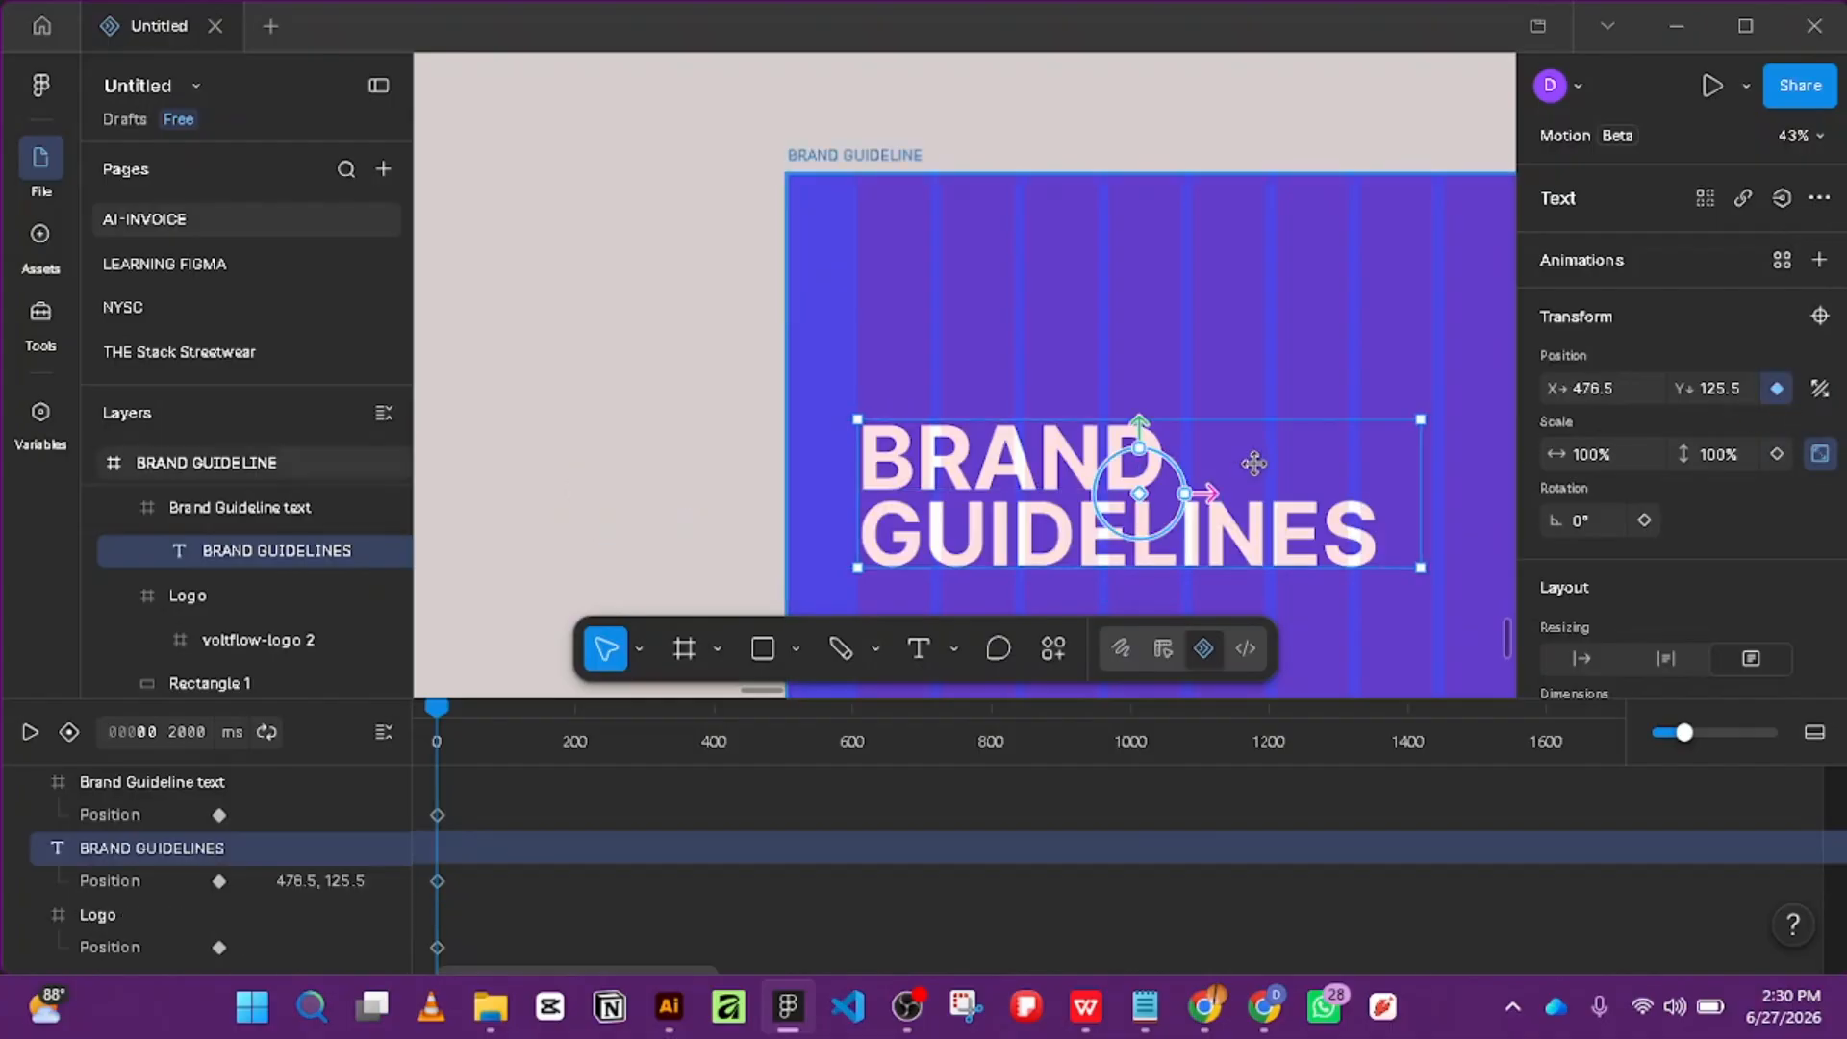
{"action": "left_click_drag", "start_coordinate": [1187, 498], "coordinate": [708, 492]}
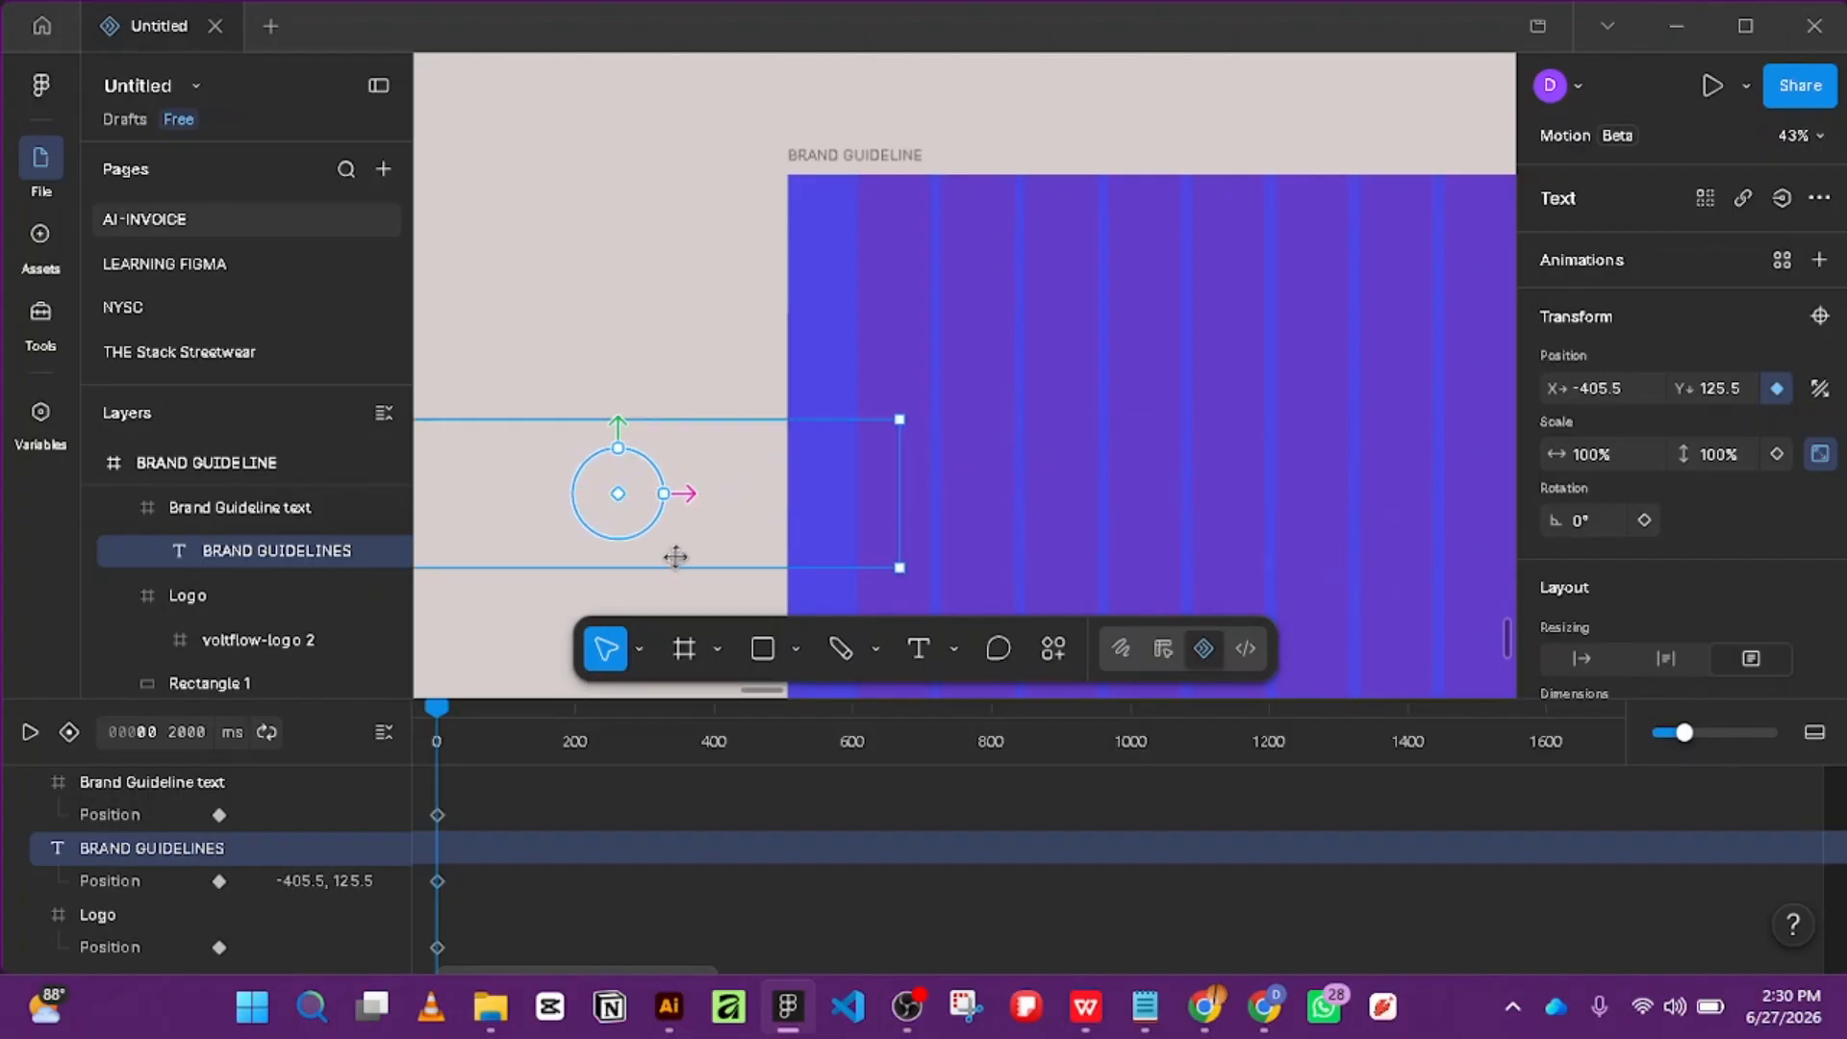
Scrub the timeline between 0 and about 400 ms and compare the heading's keyframes with the logo's second position keyframe.
{"action": "left_click_drag", "start_coordinate": [435, 702], "coordinate": [717, 788]}
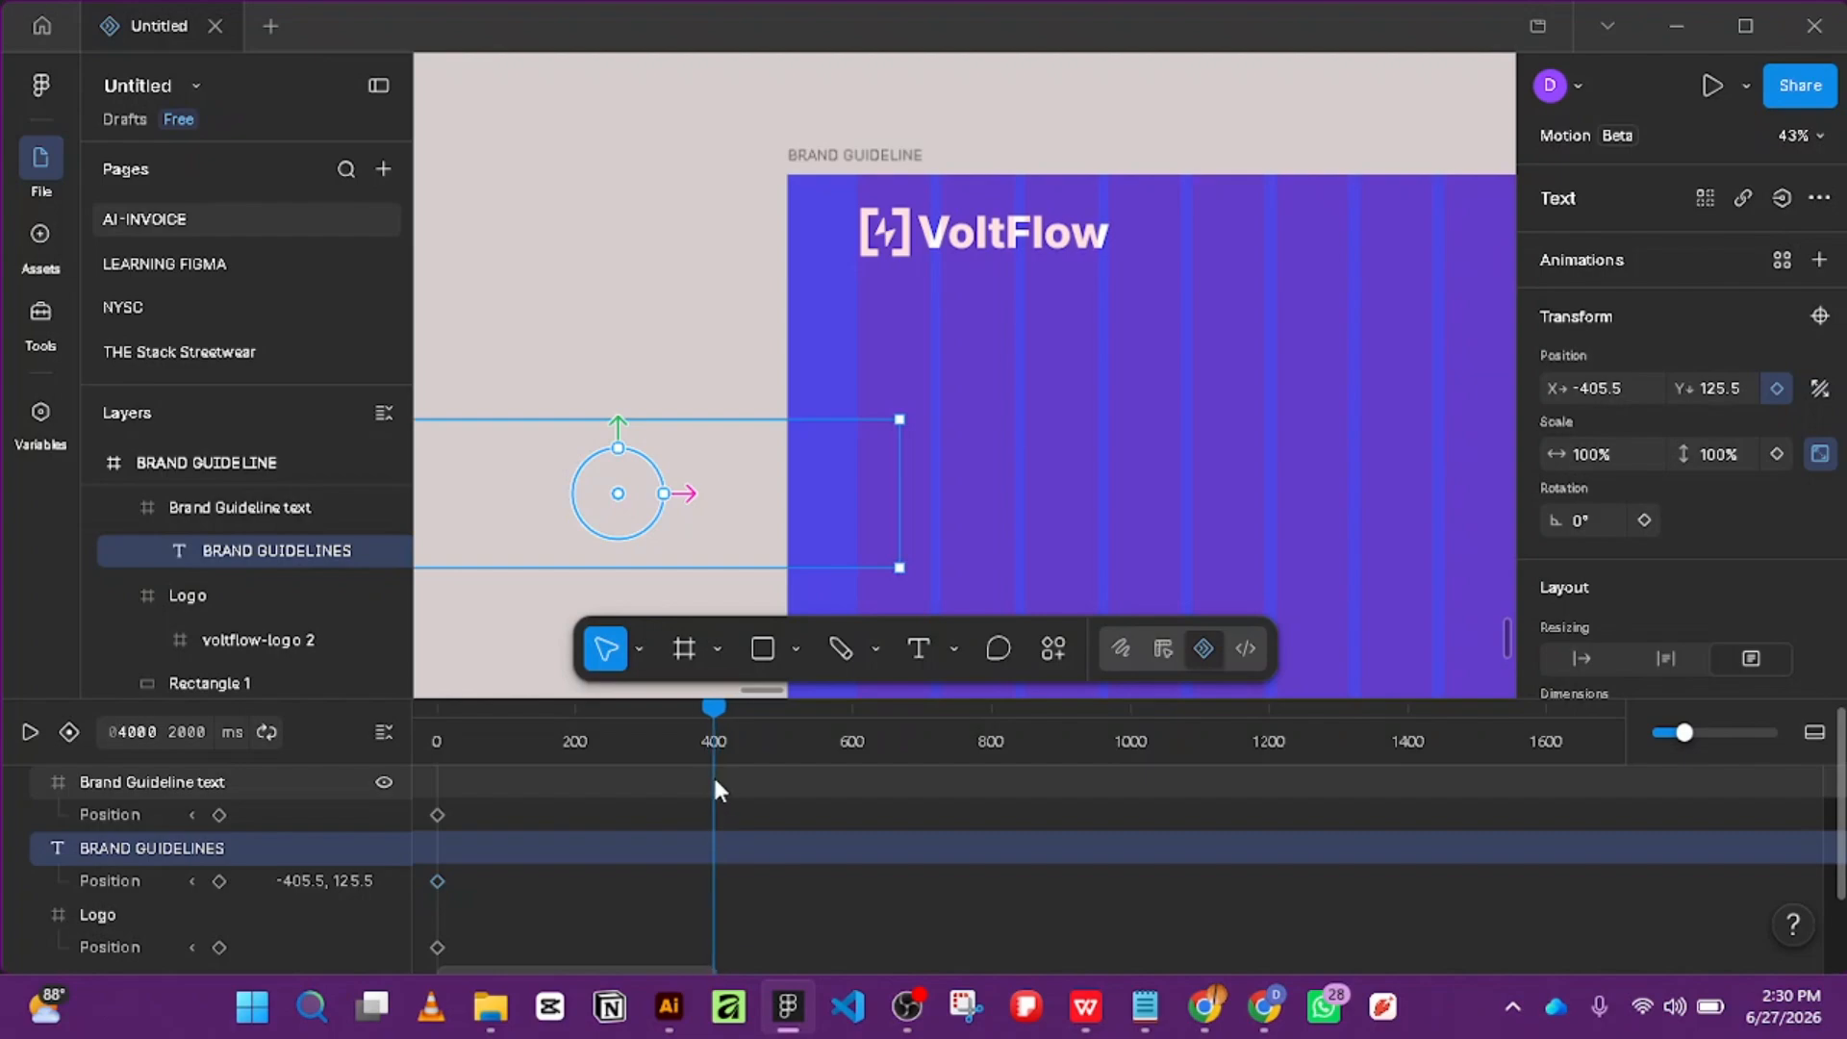
{"action": "scroll", "coordinate": [658, 804], "scroll_direction": "down", "scroll_amount": 2}
{"action": "scroll", "coordinate": [660, 792], "scroll_direction": "up", "scroll_amount": 2}
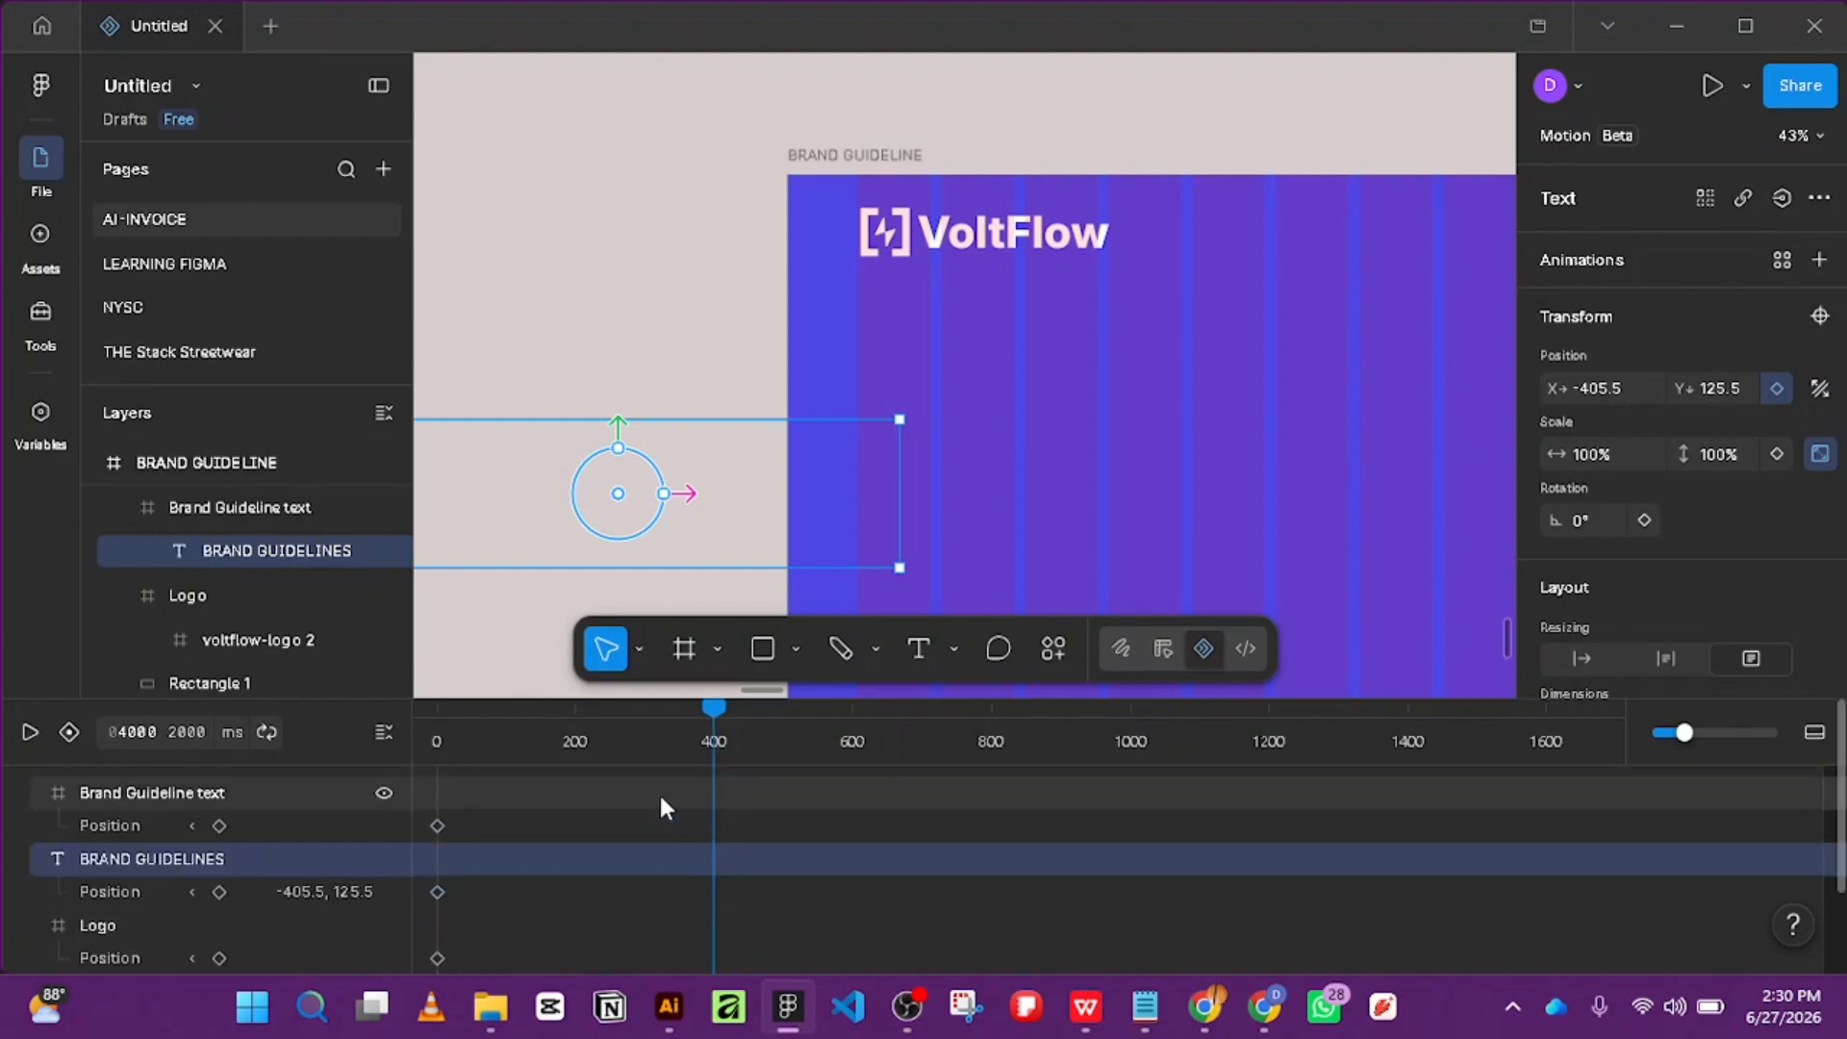
{"action": "scroll", "coordinate": [660, 794], "scroll_direction": "down", "scroll_amount": 2}
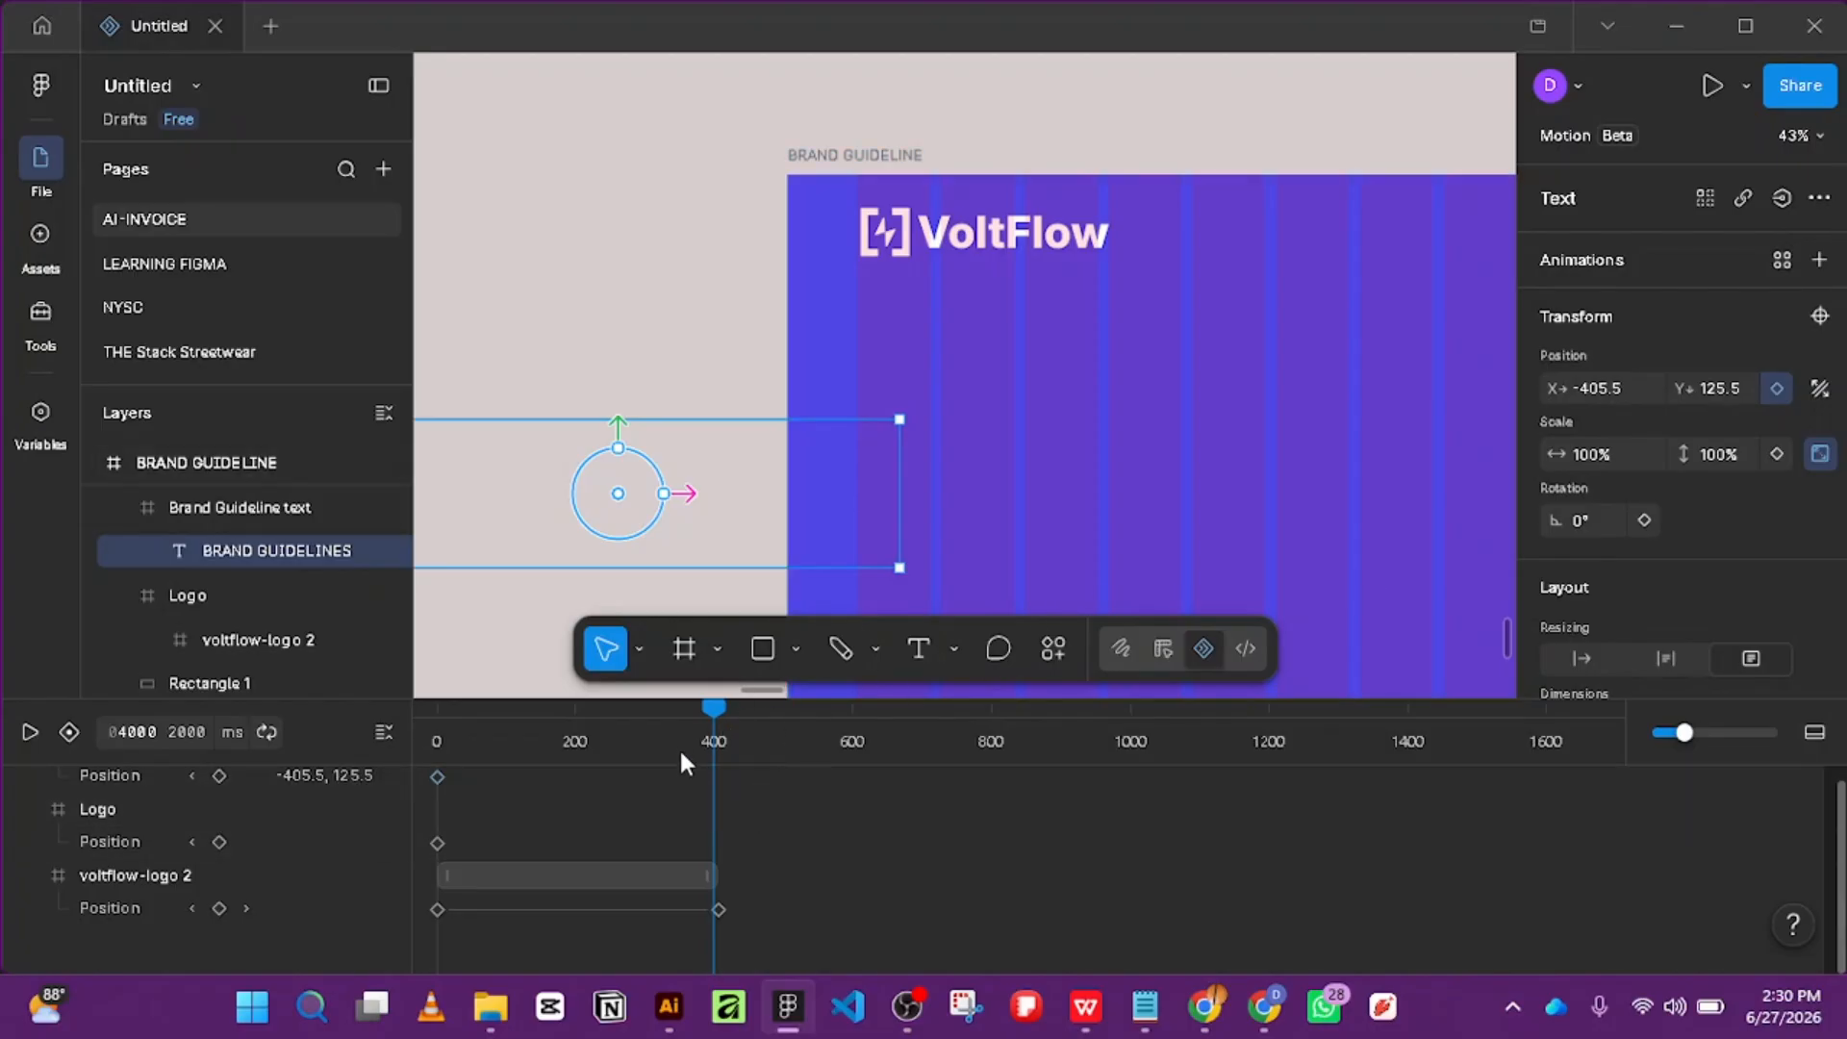
{"action": "scroll", "coordinate": [770, 760], "scroll_direction": "up", "scroll_amount": 2}
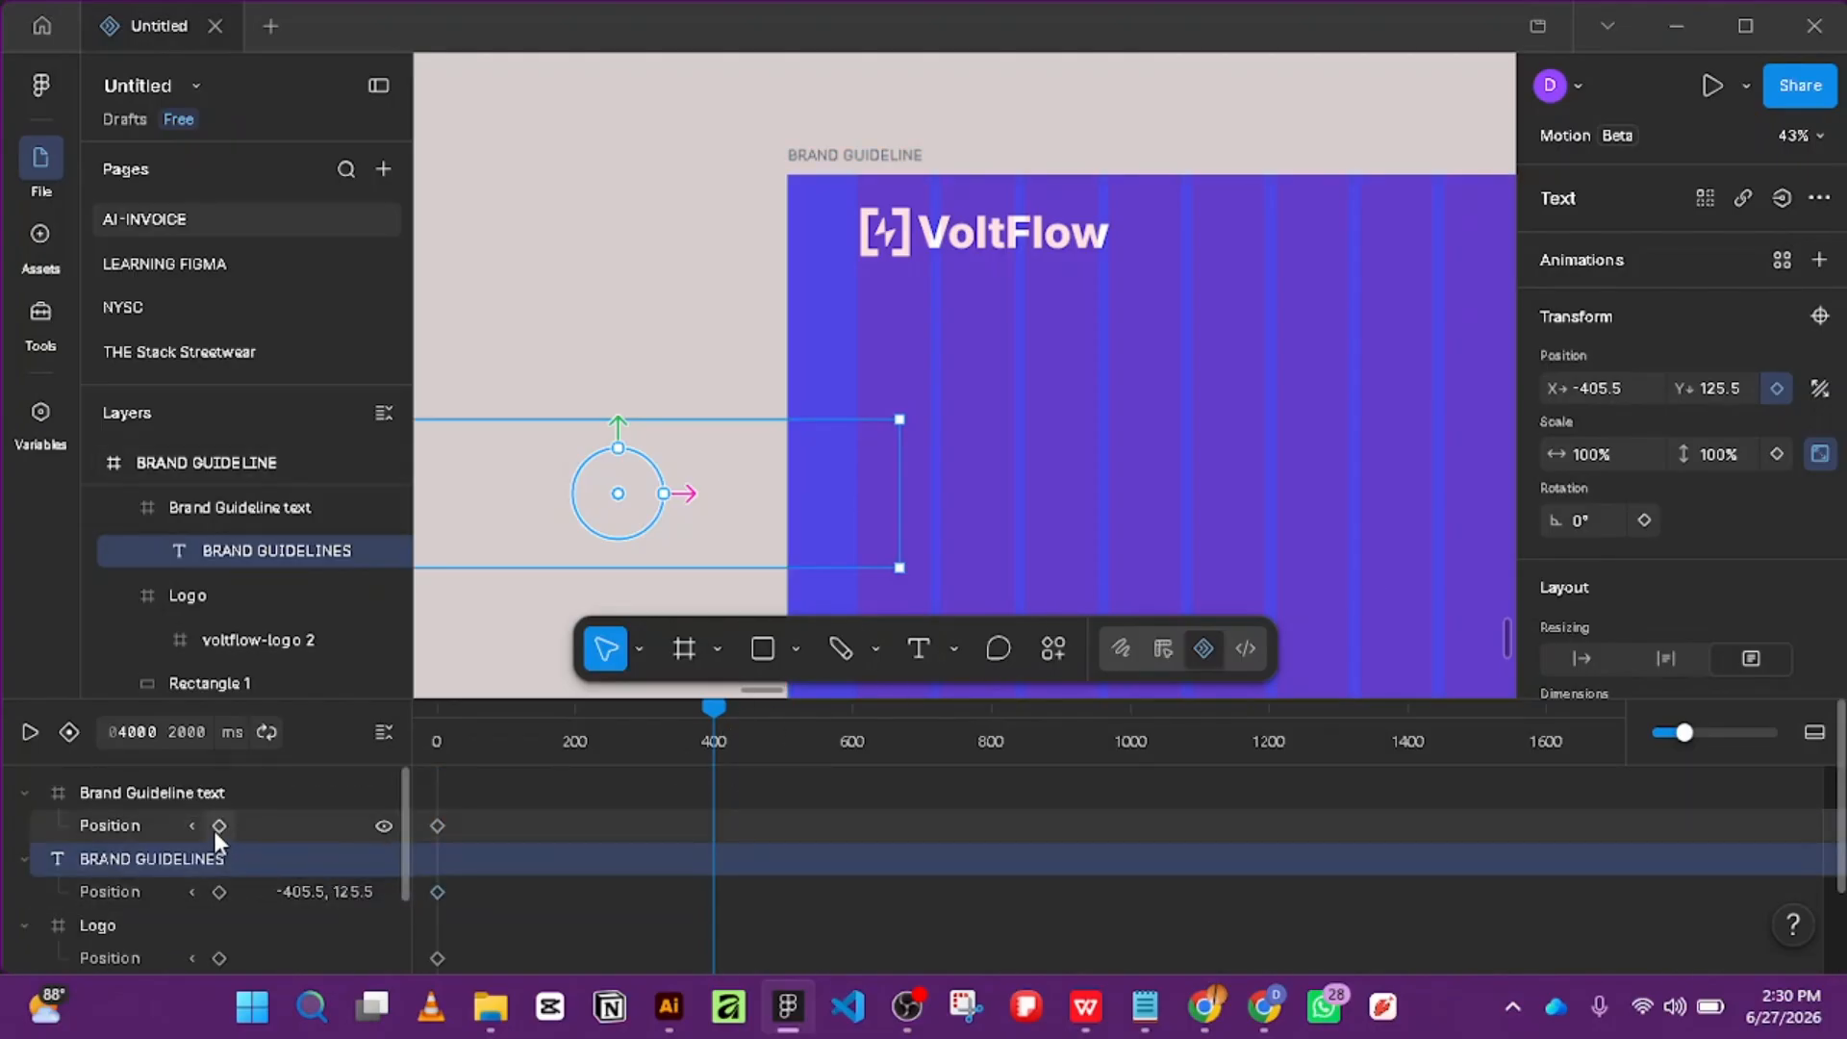
{"action": "left_click", "coordinate": [520, 839]}
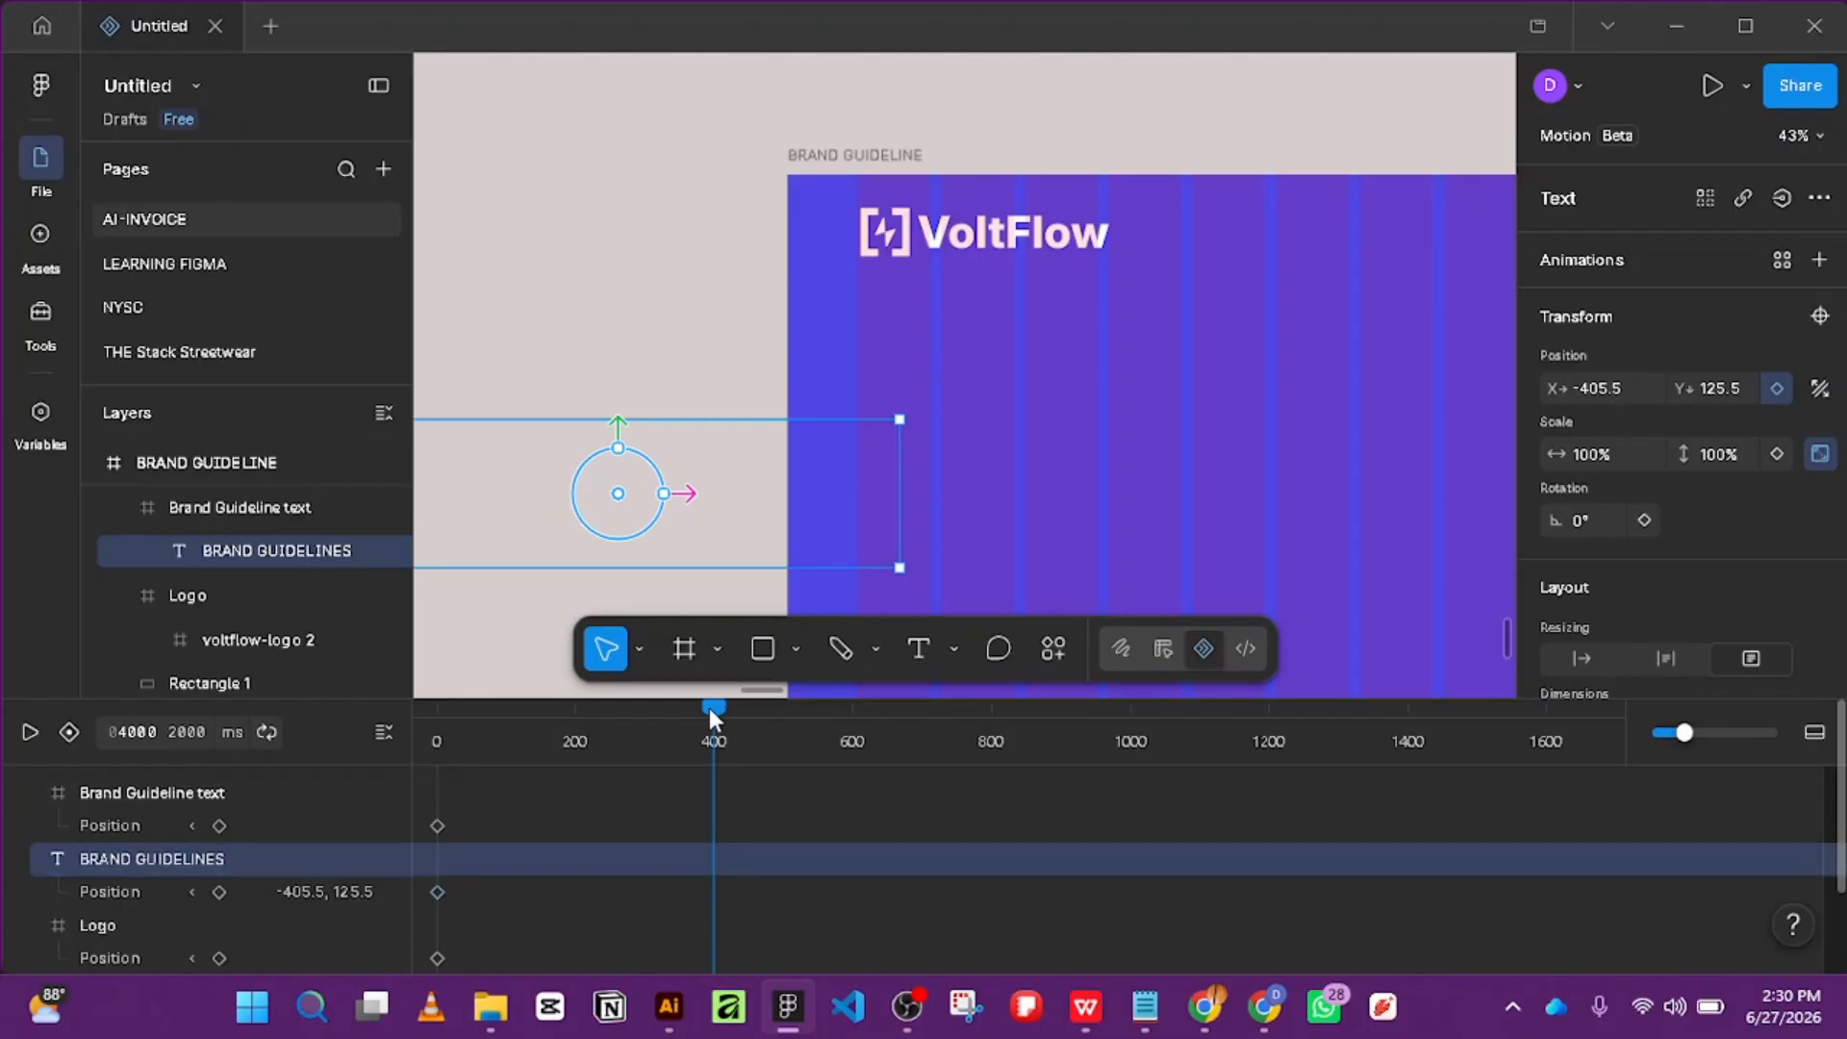
{"action": "left_click_drag", "start_coordinate": [708, 708], "coordinate": [444, 721]}
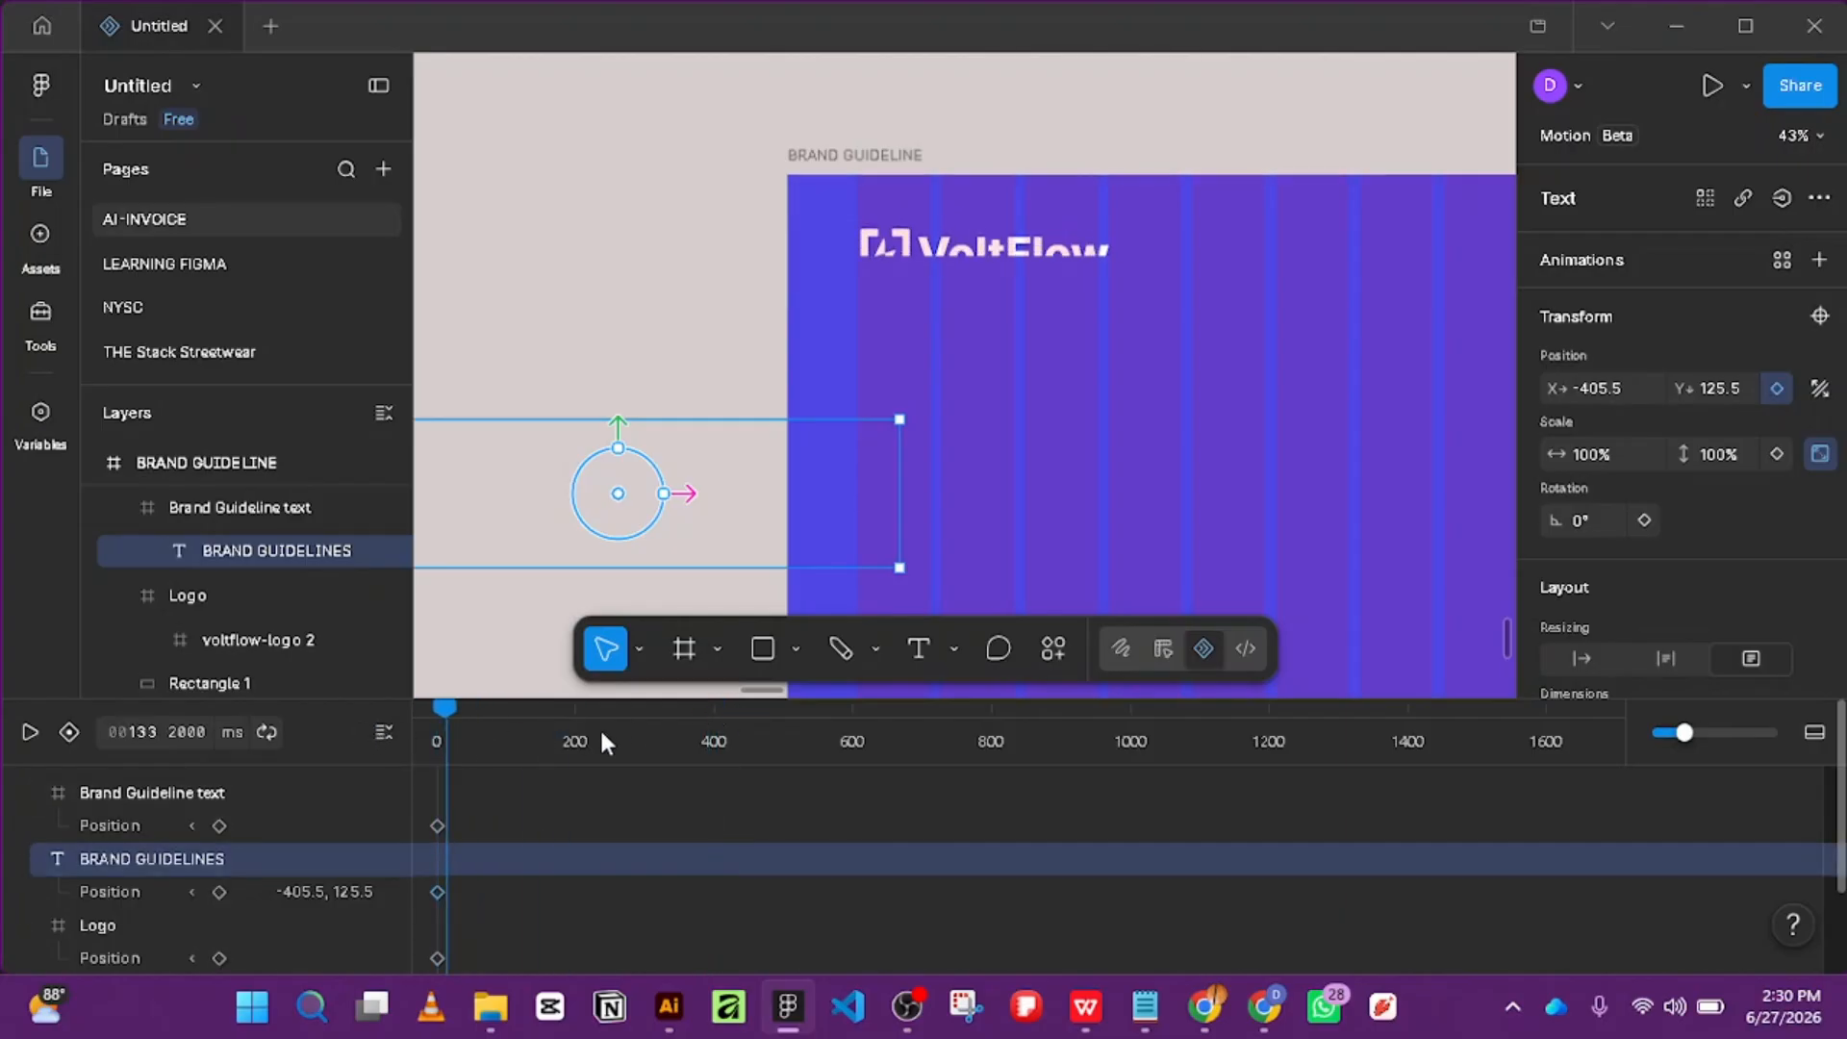
{"action": "left_click_drag", "start_coordinate": [601, 741], "coordinate": [717, 732]}
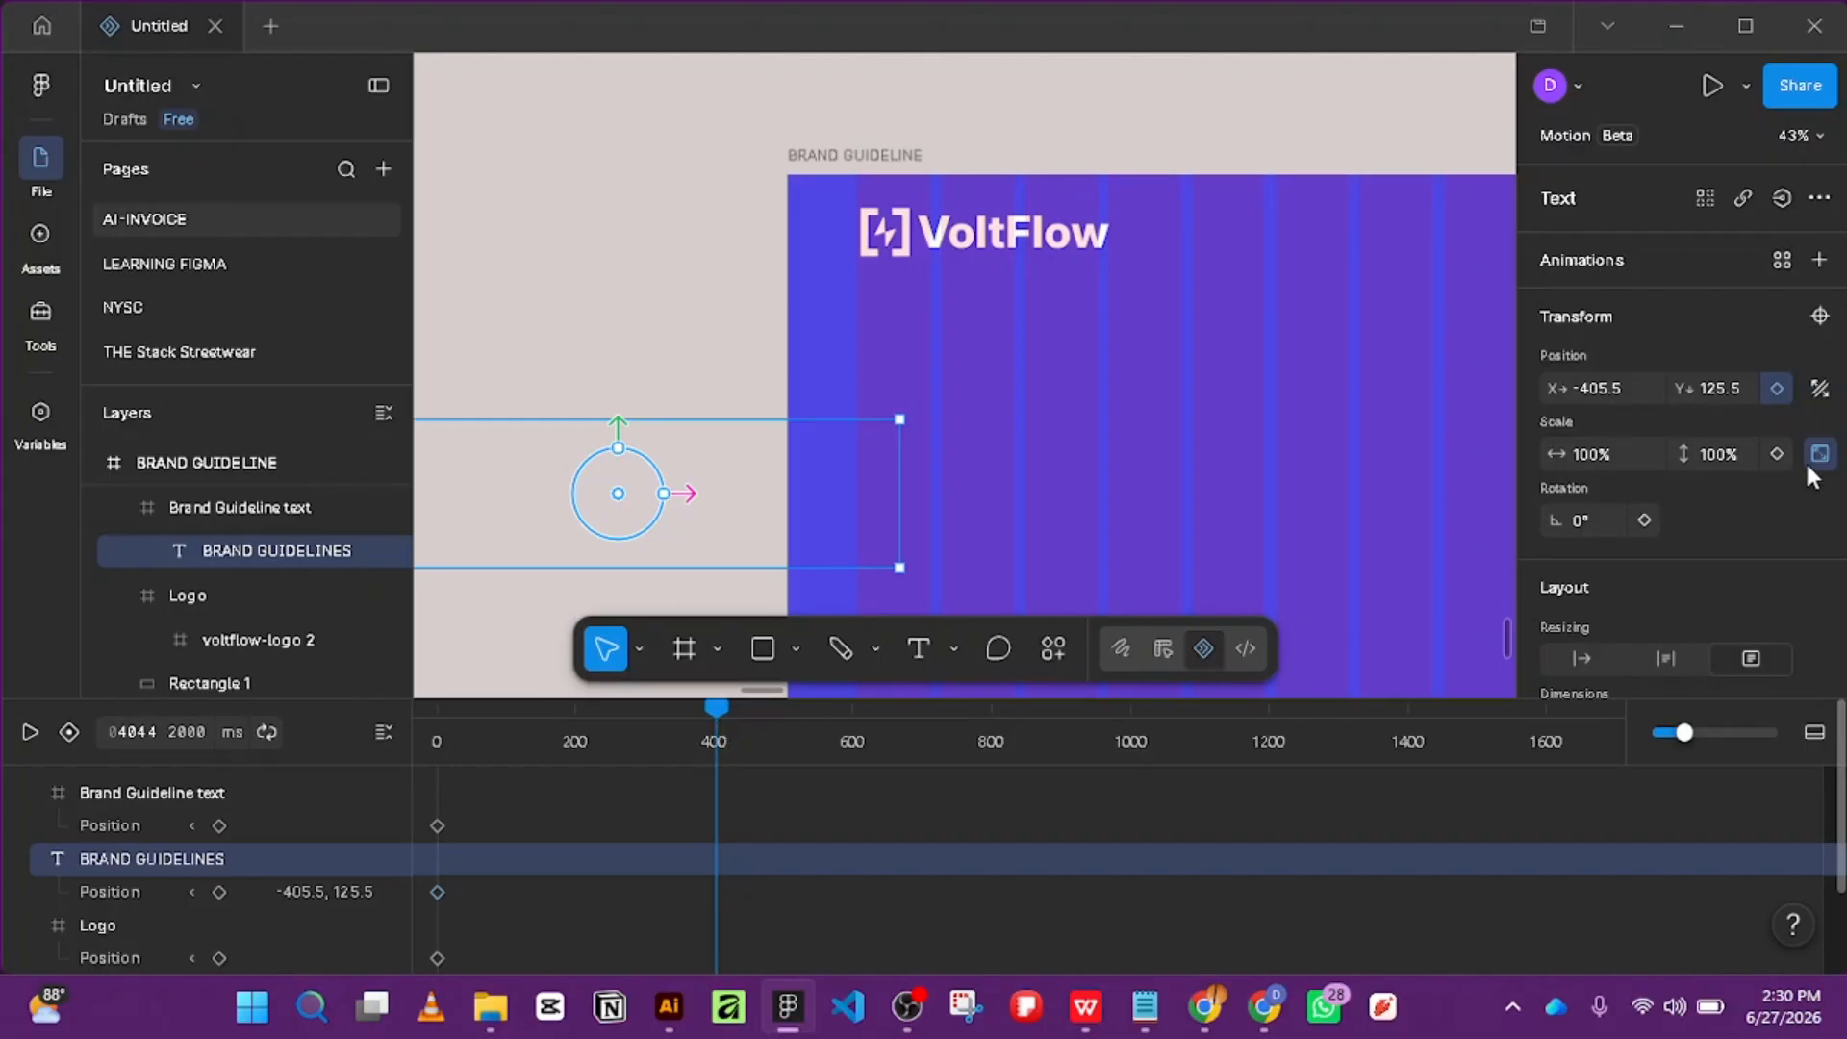
Try a second position keyframe for the heading at about 404 ms, play the animation, and undo the keyframe.
{"action": "left_click", "coordinate": [1776, 388]}
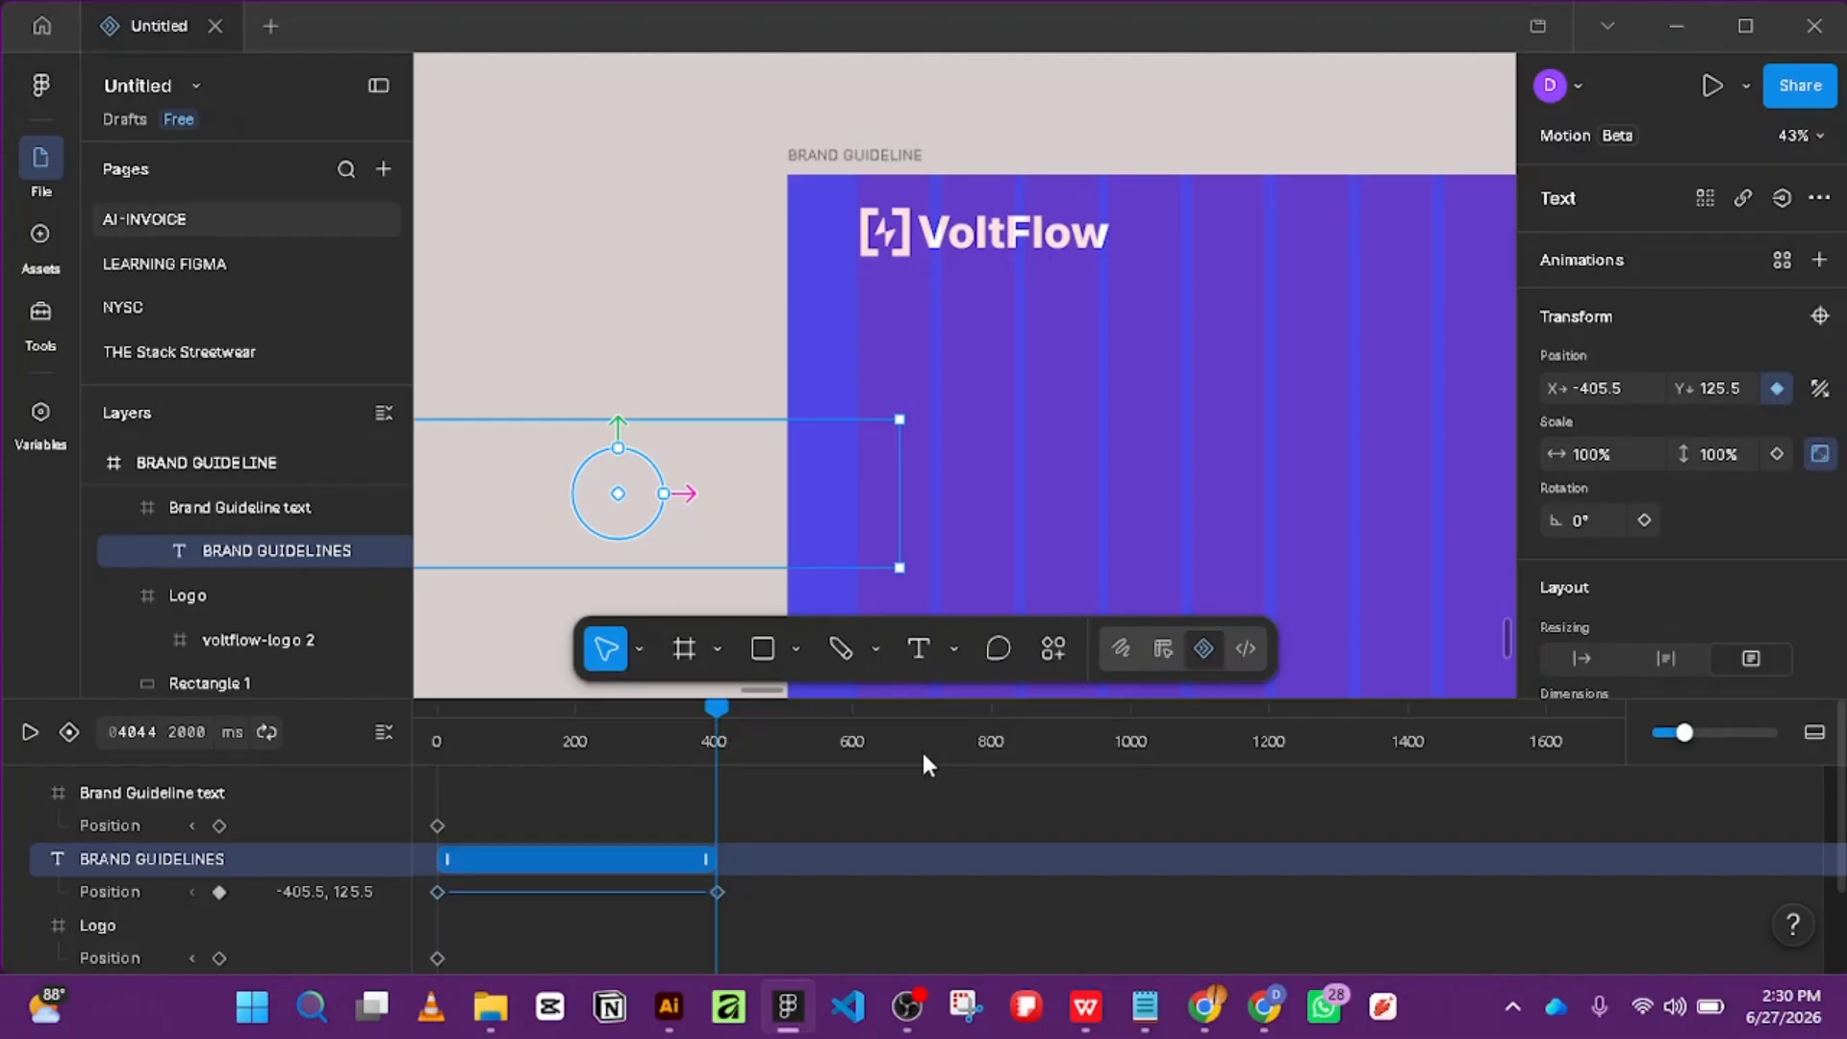
{"action": "left_click_drag", "start_coordinate": [717, 707], "coordinate": [336, 737]}
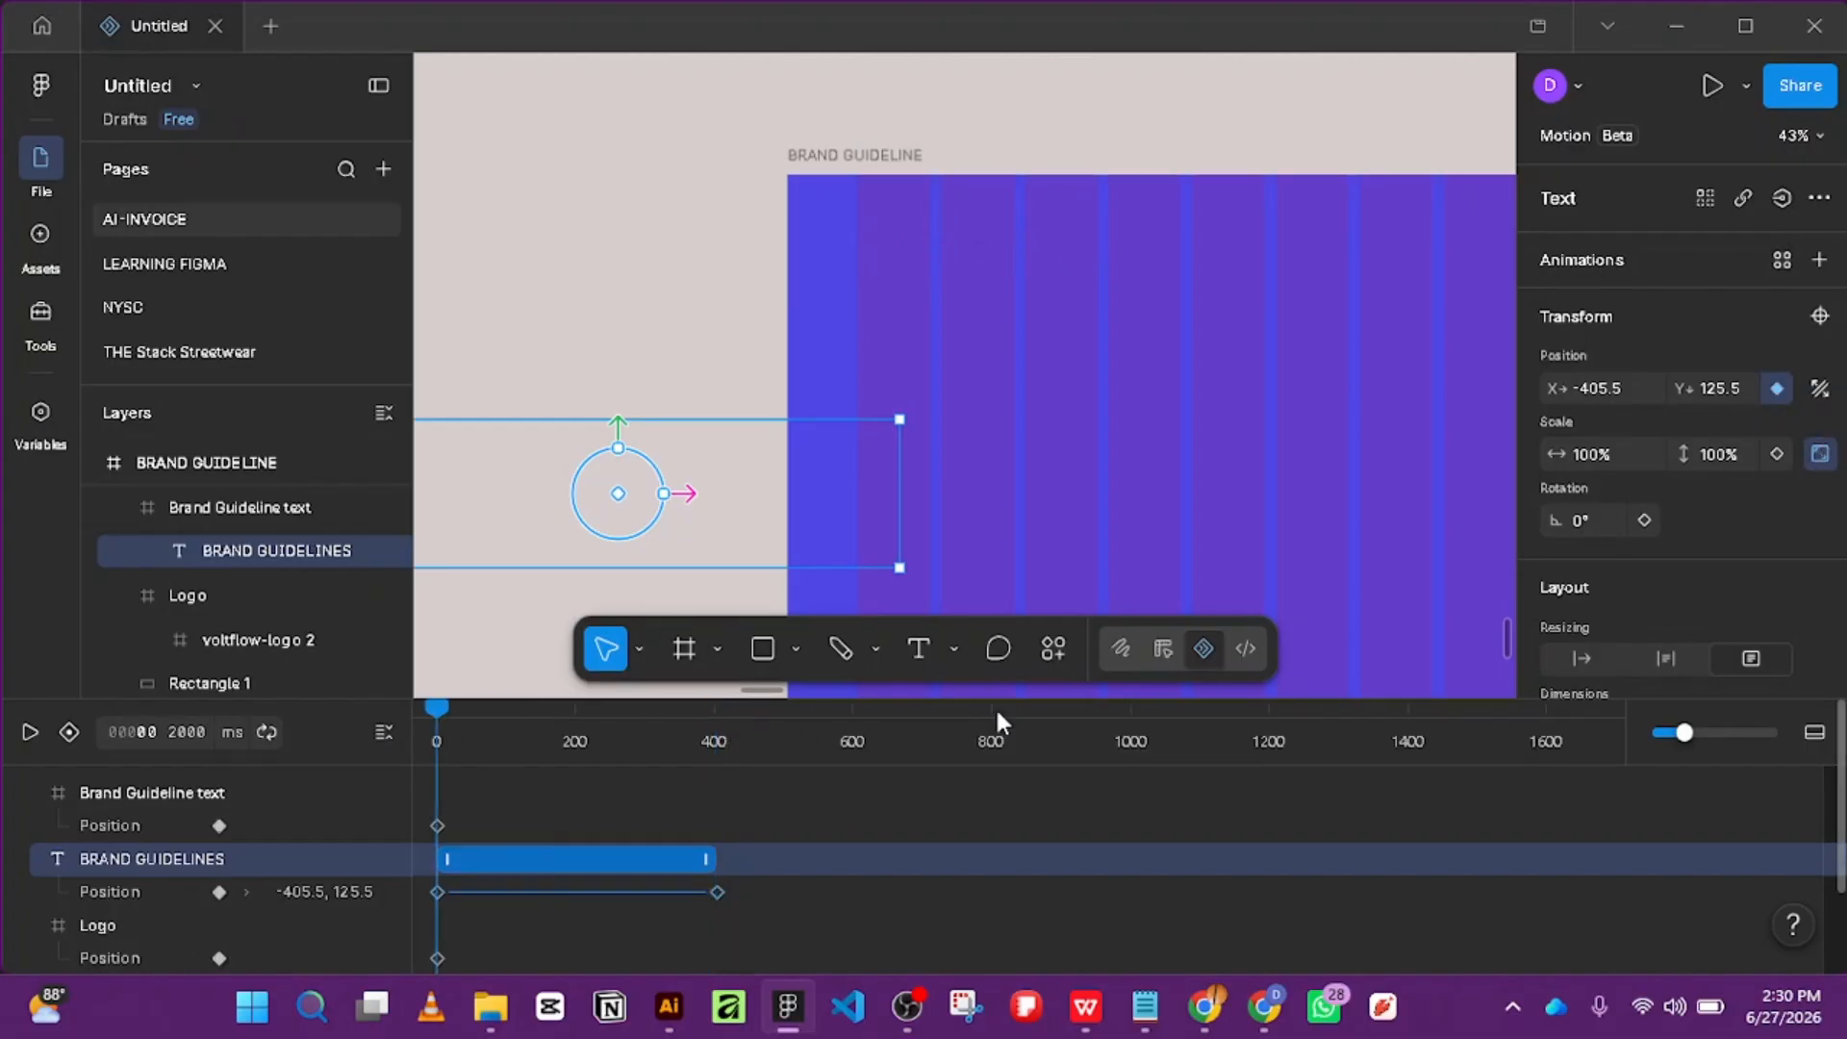
{"action": "left_click", "coordinate": [30, 732]}
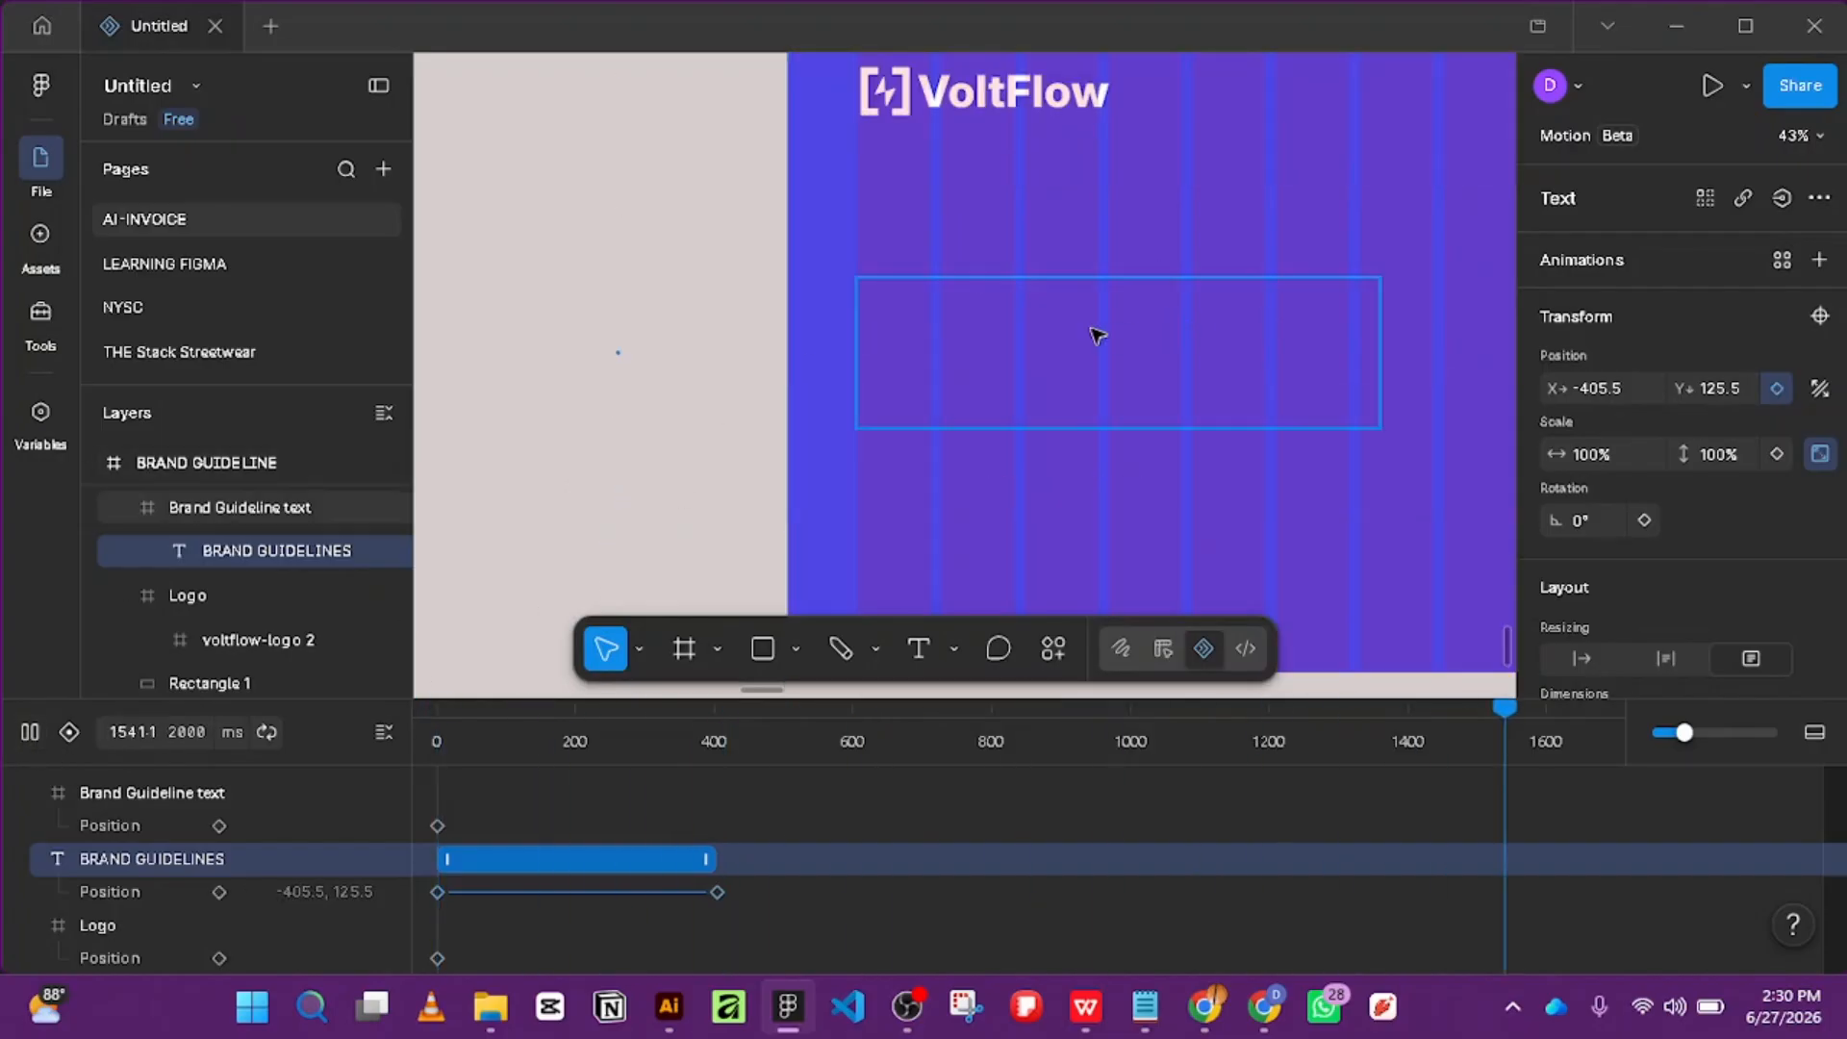
{"action": "key", "text": "ctrl+z"}
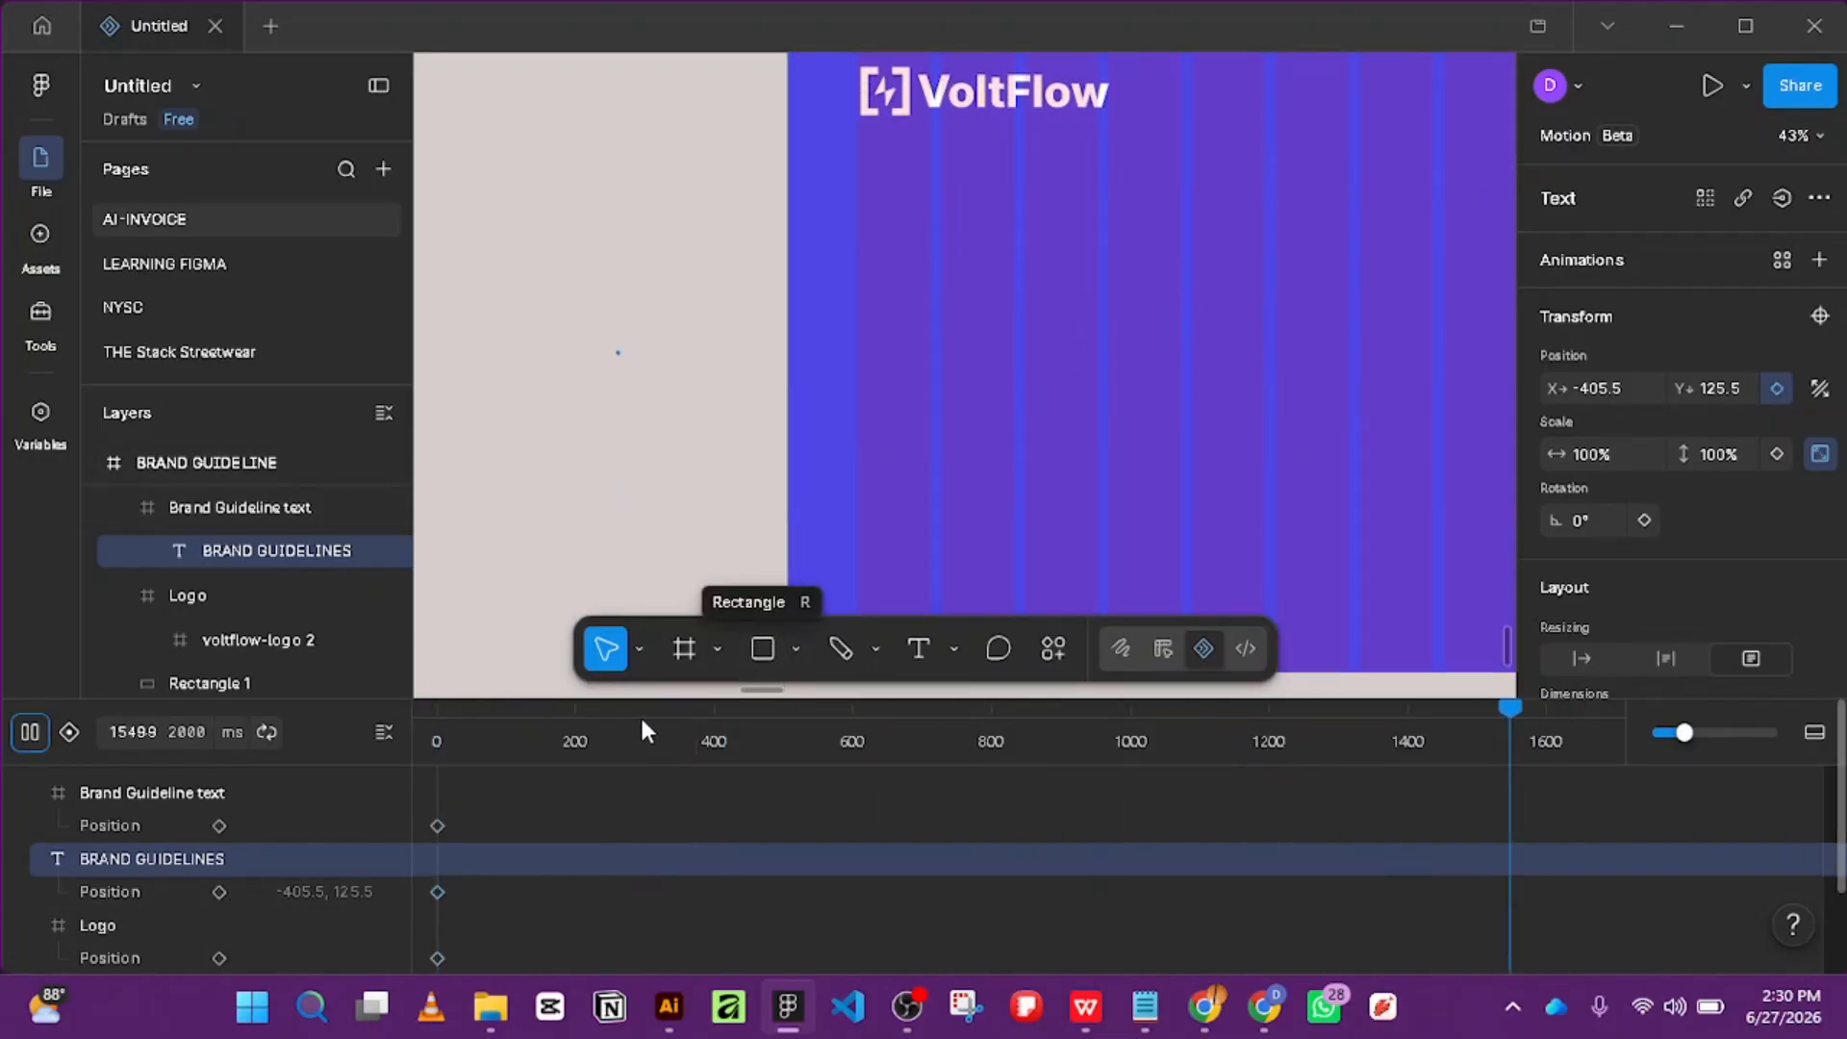
{"action": "key", "text": "space"}
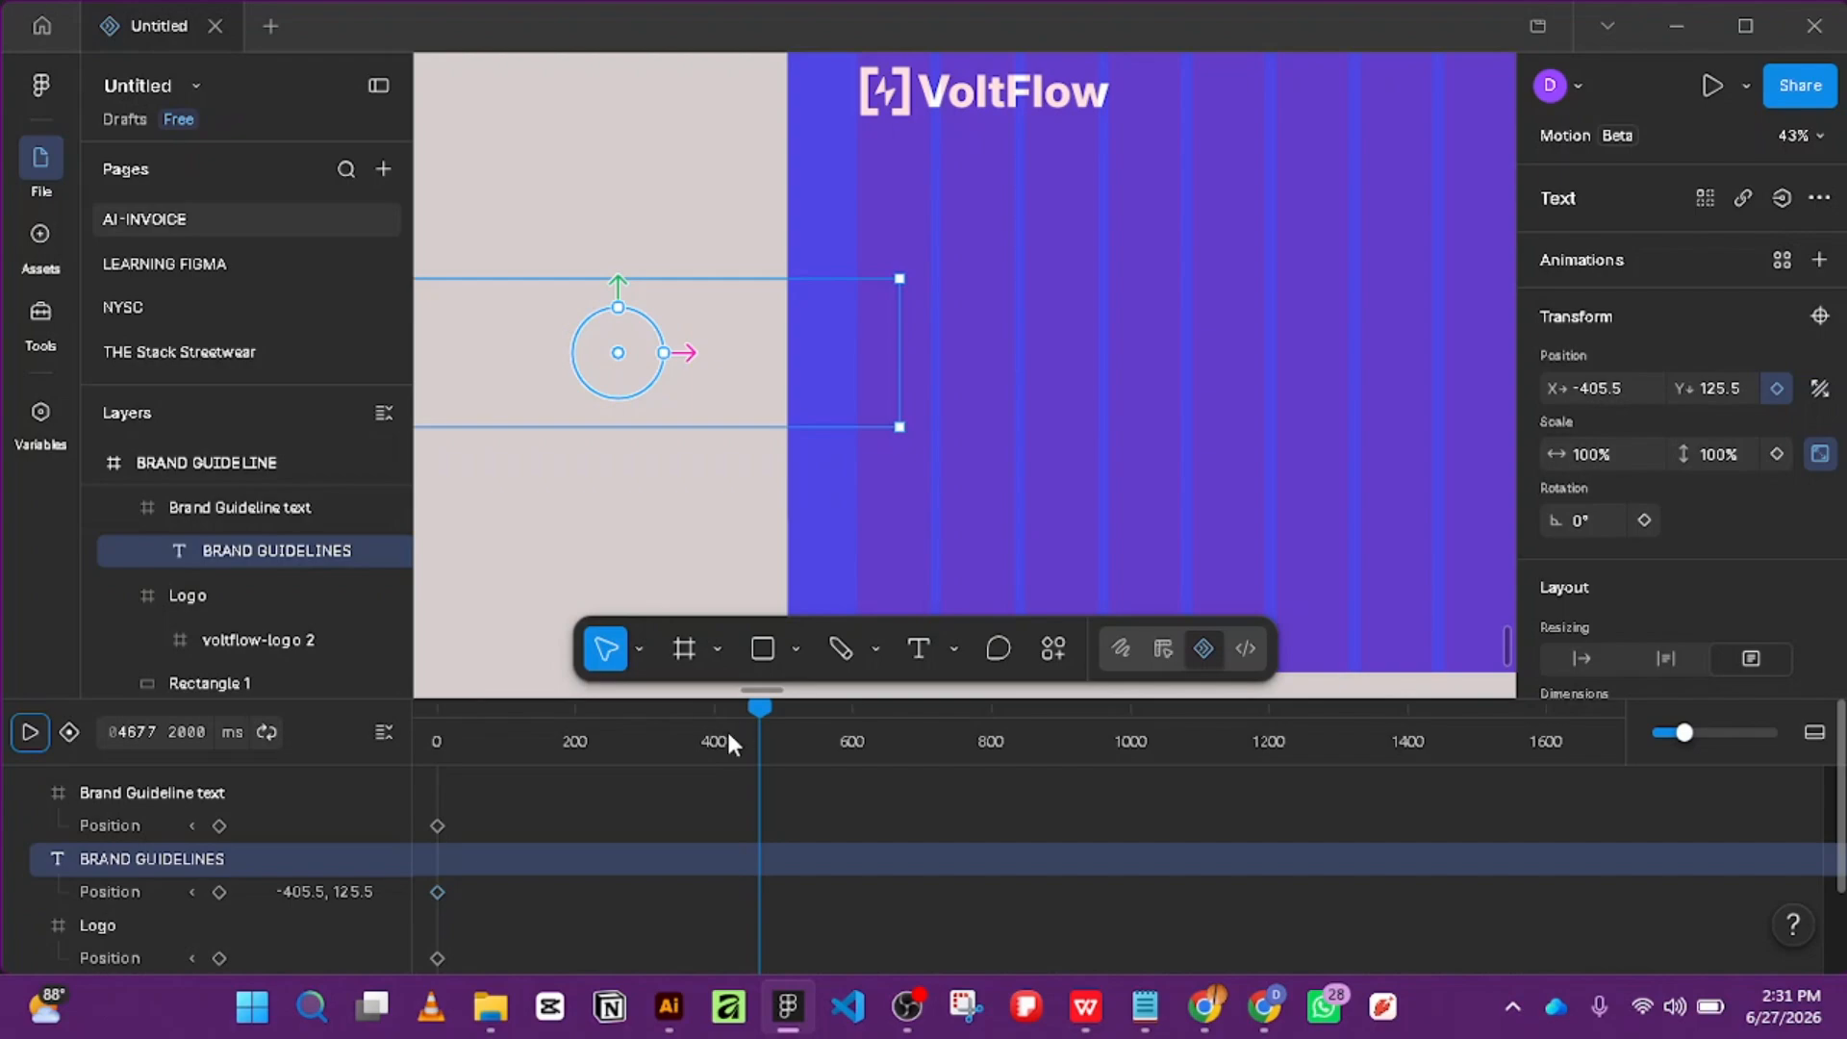
Add a position keyframe at 400 ms that moves the BRAND GUIDELINES text horizontally back into the frame at X 476.5.
{"action": "left_click", "coordinate": [716, 713]}
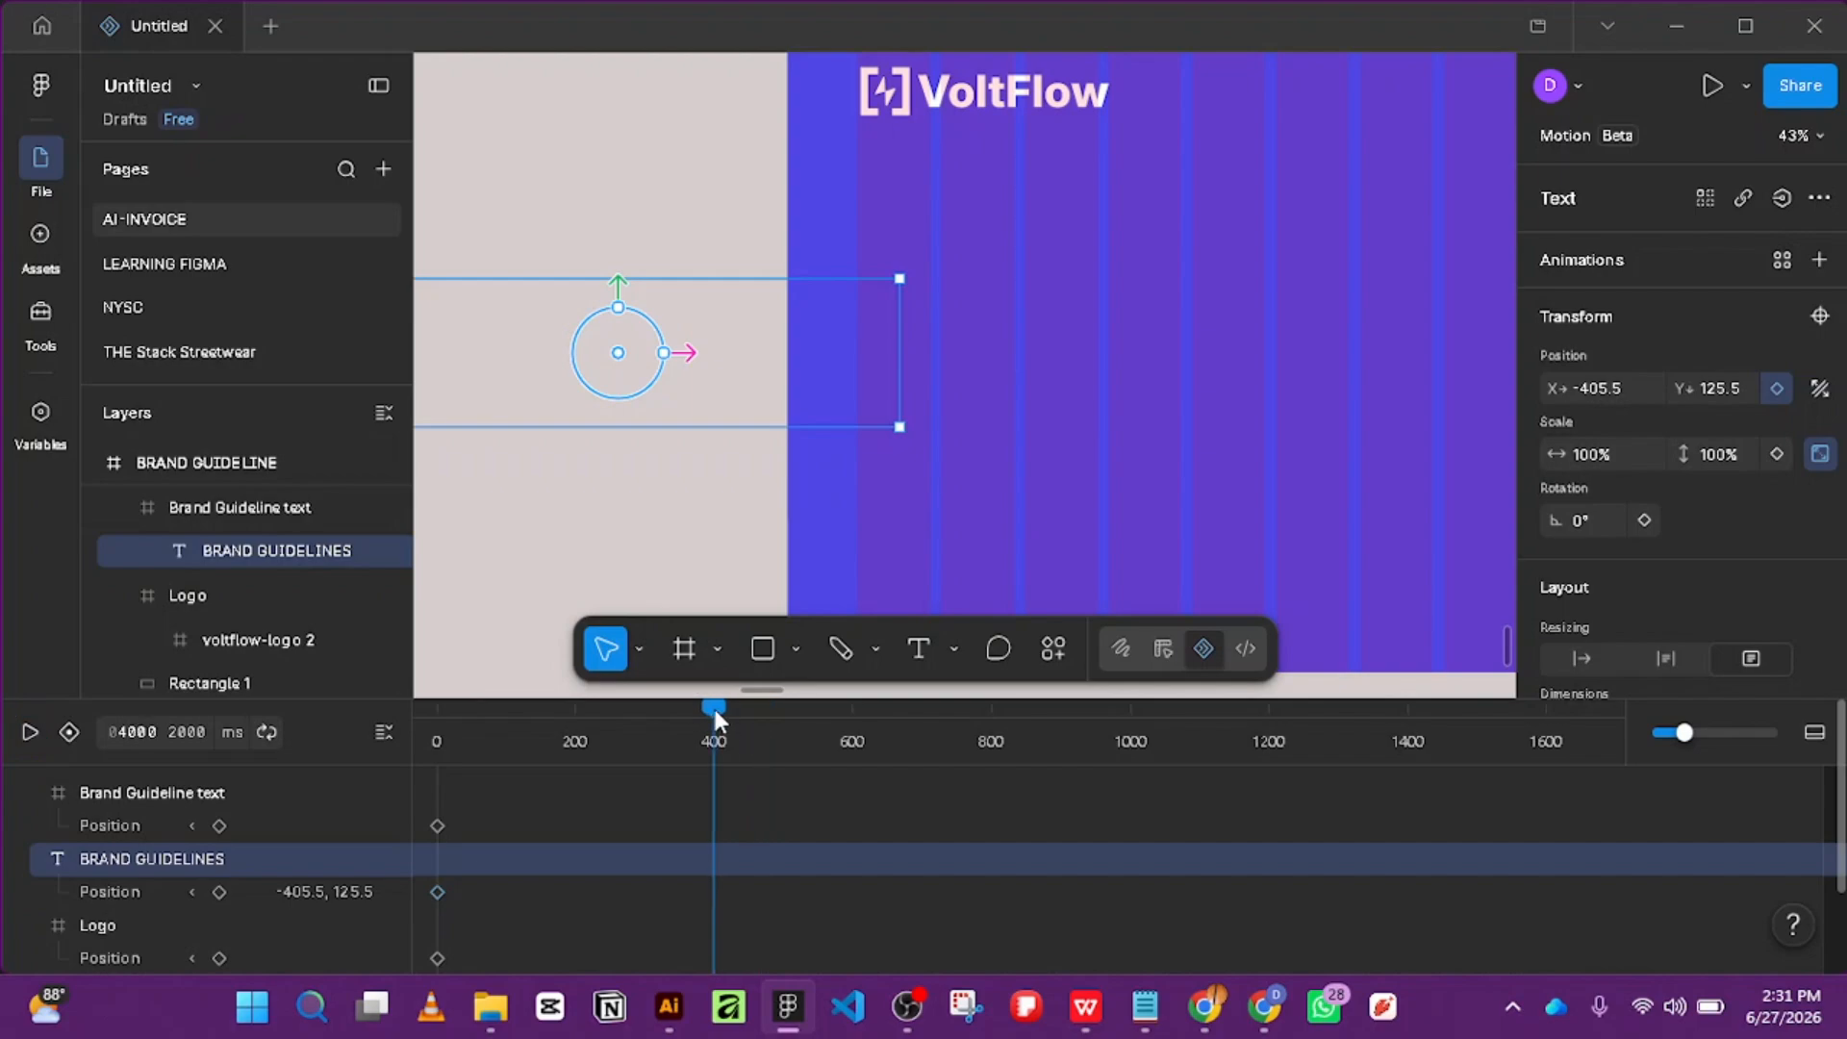
{"action": "left_click", "coordinate": [1777, 387]}
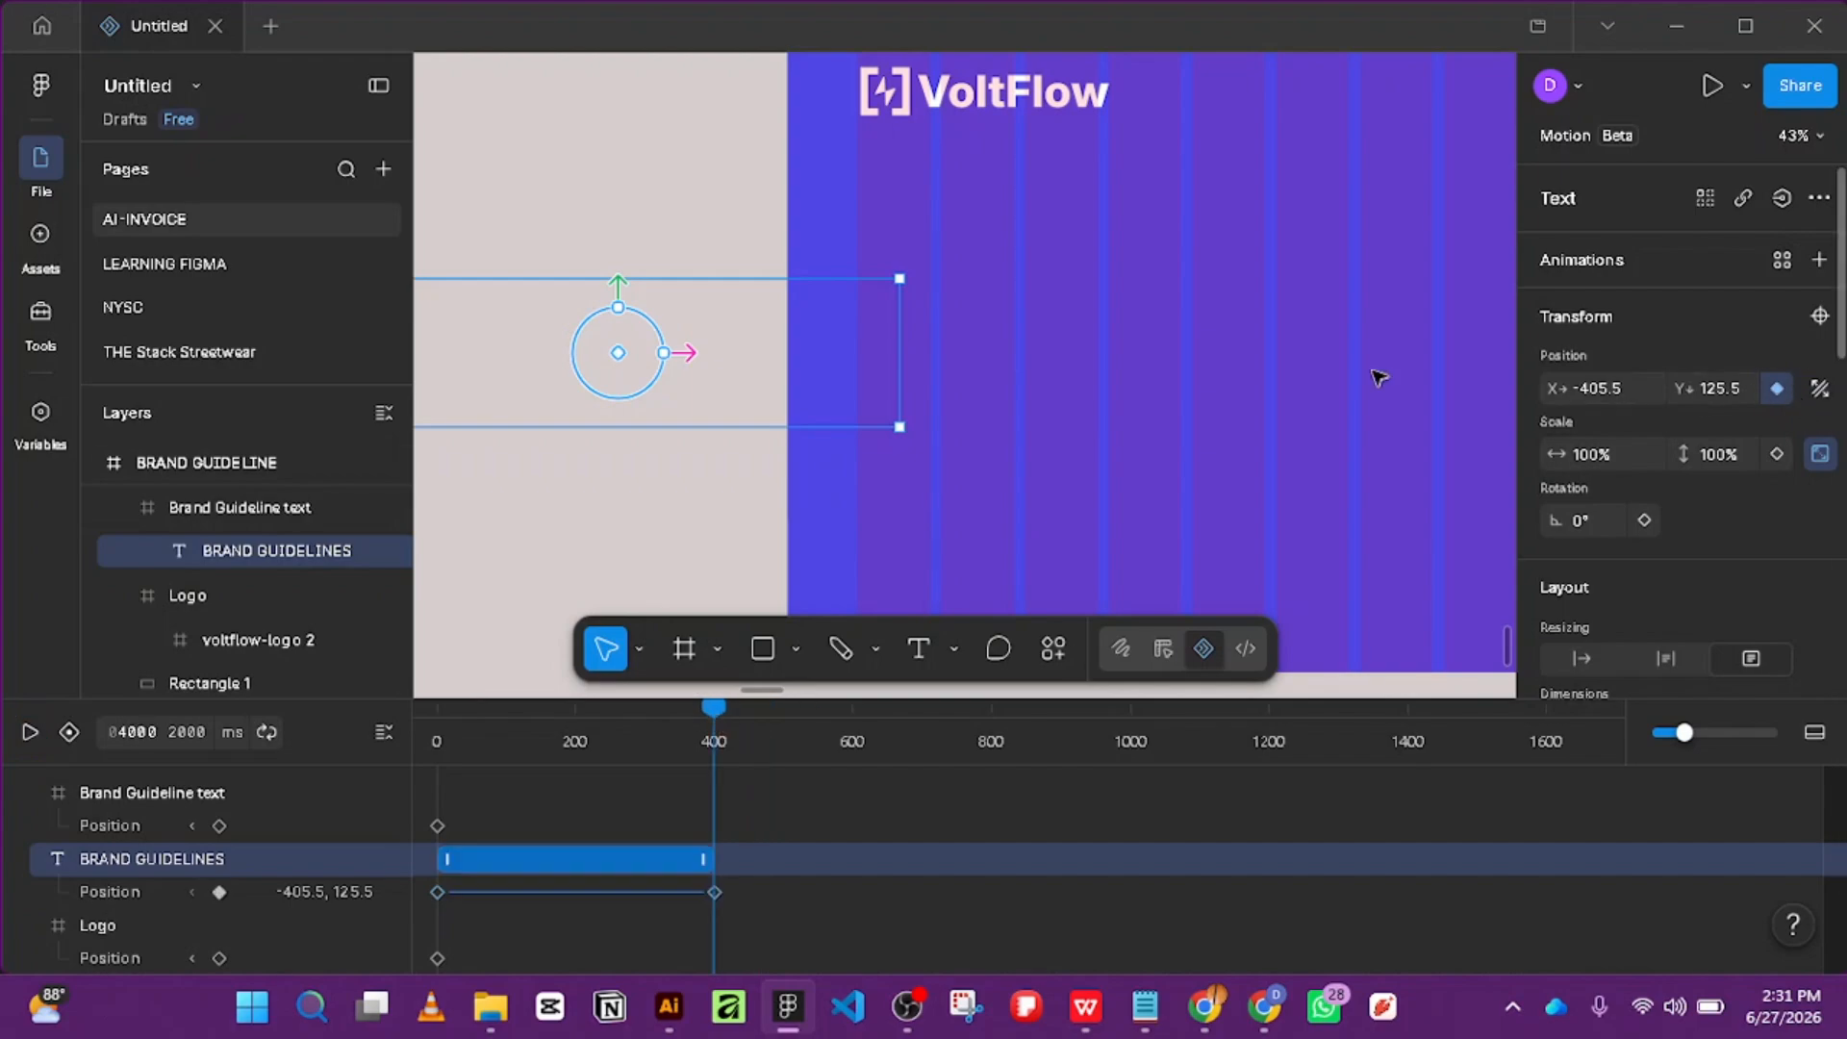
{"action": "left_click_drag", "start_coordinate": [688, 352], "coordinate": [1210, 355]}
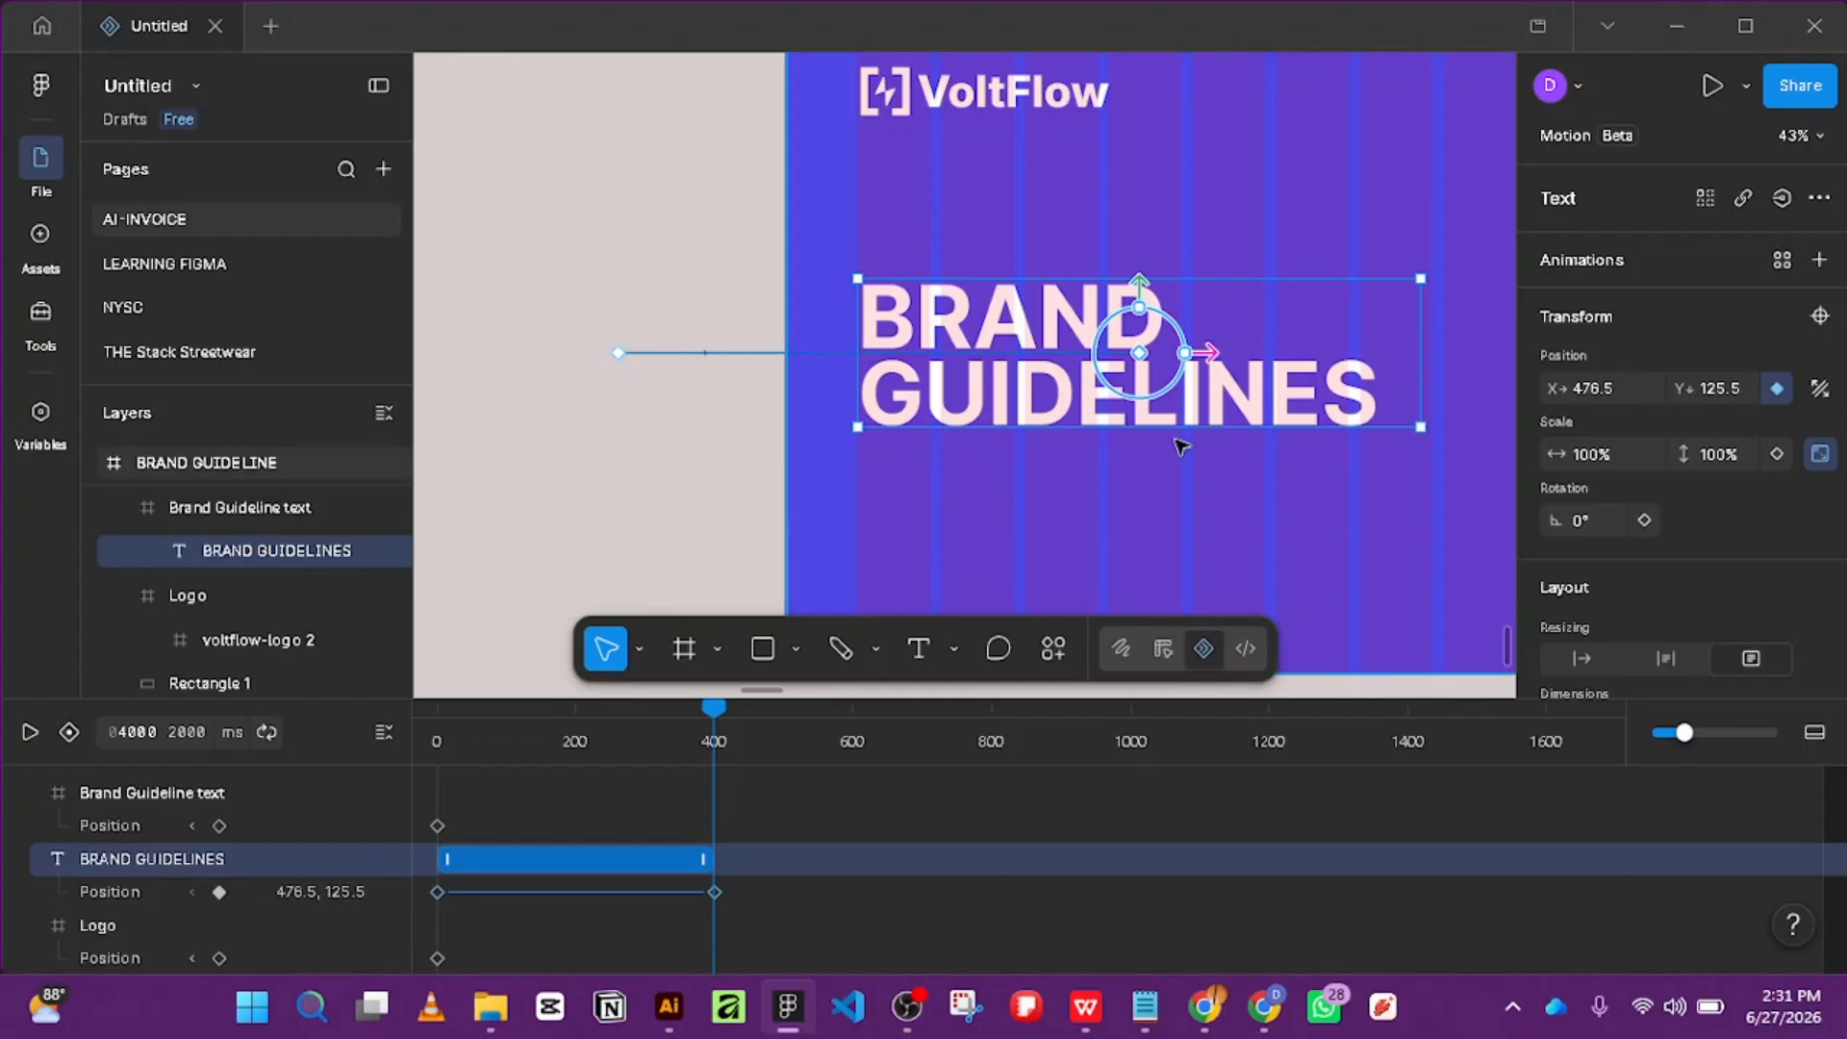
Play the heading's slide-in from the start of the timeline to check its motion against the whole frame.
{"action": "scroll", "coordinate": [741, 346], "scroll_direction": "down", "scroll_amount": 3}
{"action": "scroll", "coordinate": [1106, 414], "scroll_direction": "up", "scroll_amount": 1}
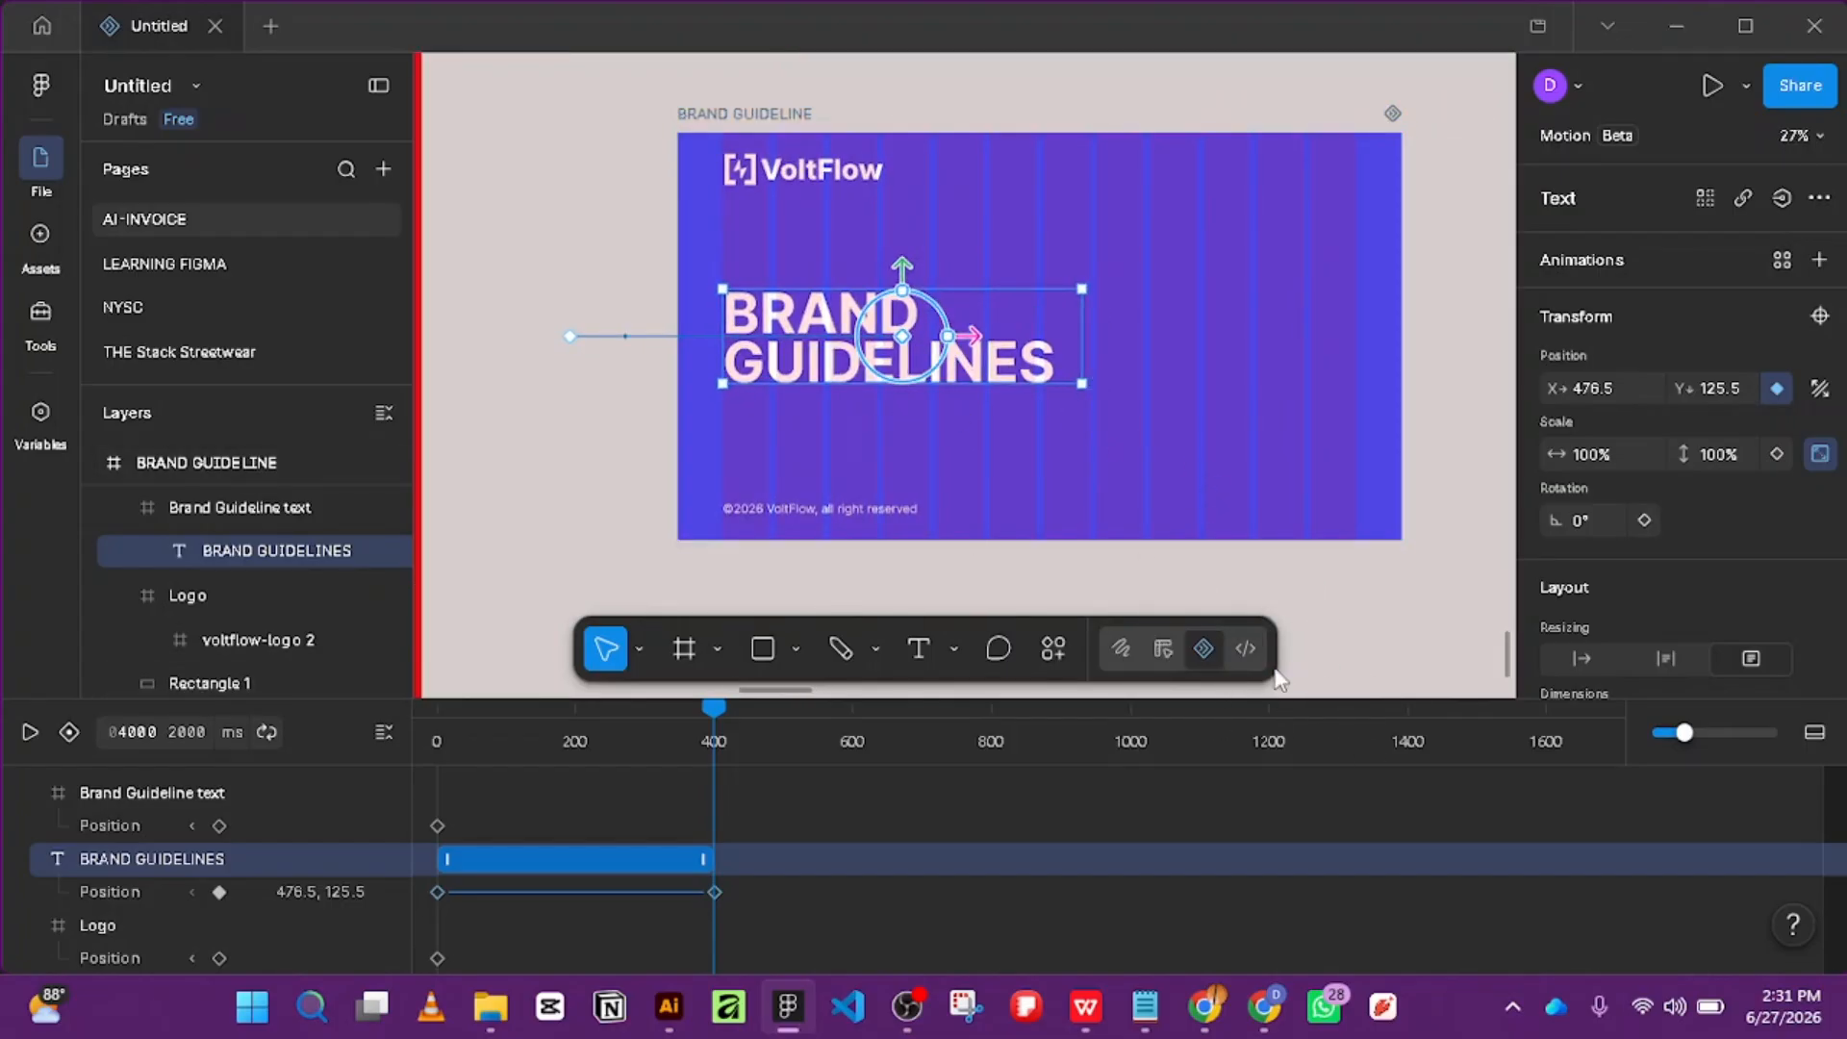
{"action": "left_click_drag", "start_coordinate": [714, 708], "coordinate": [349, 717]}
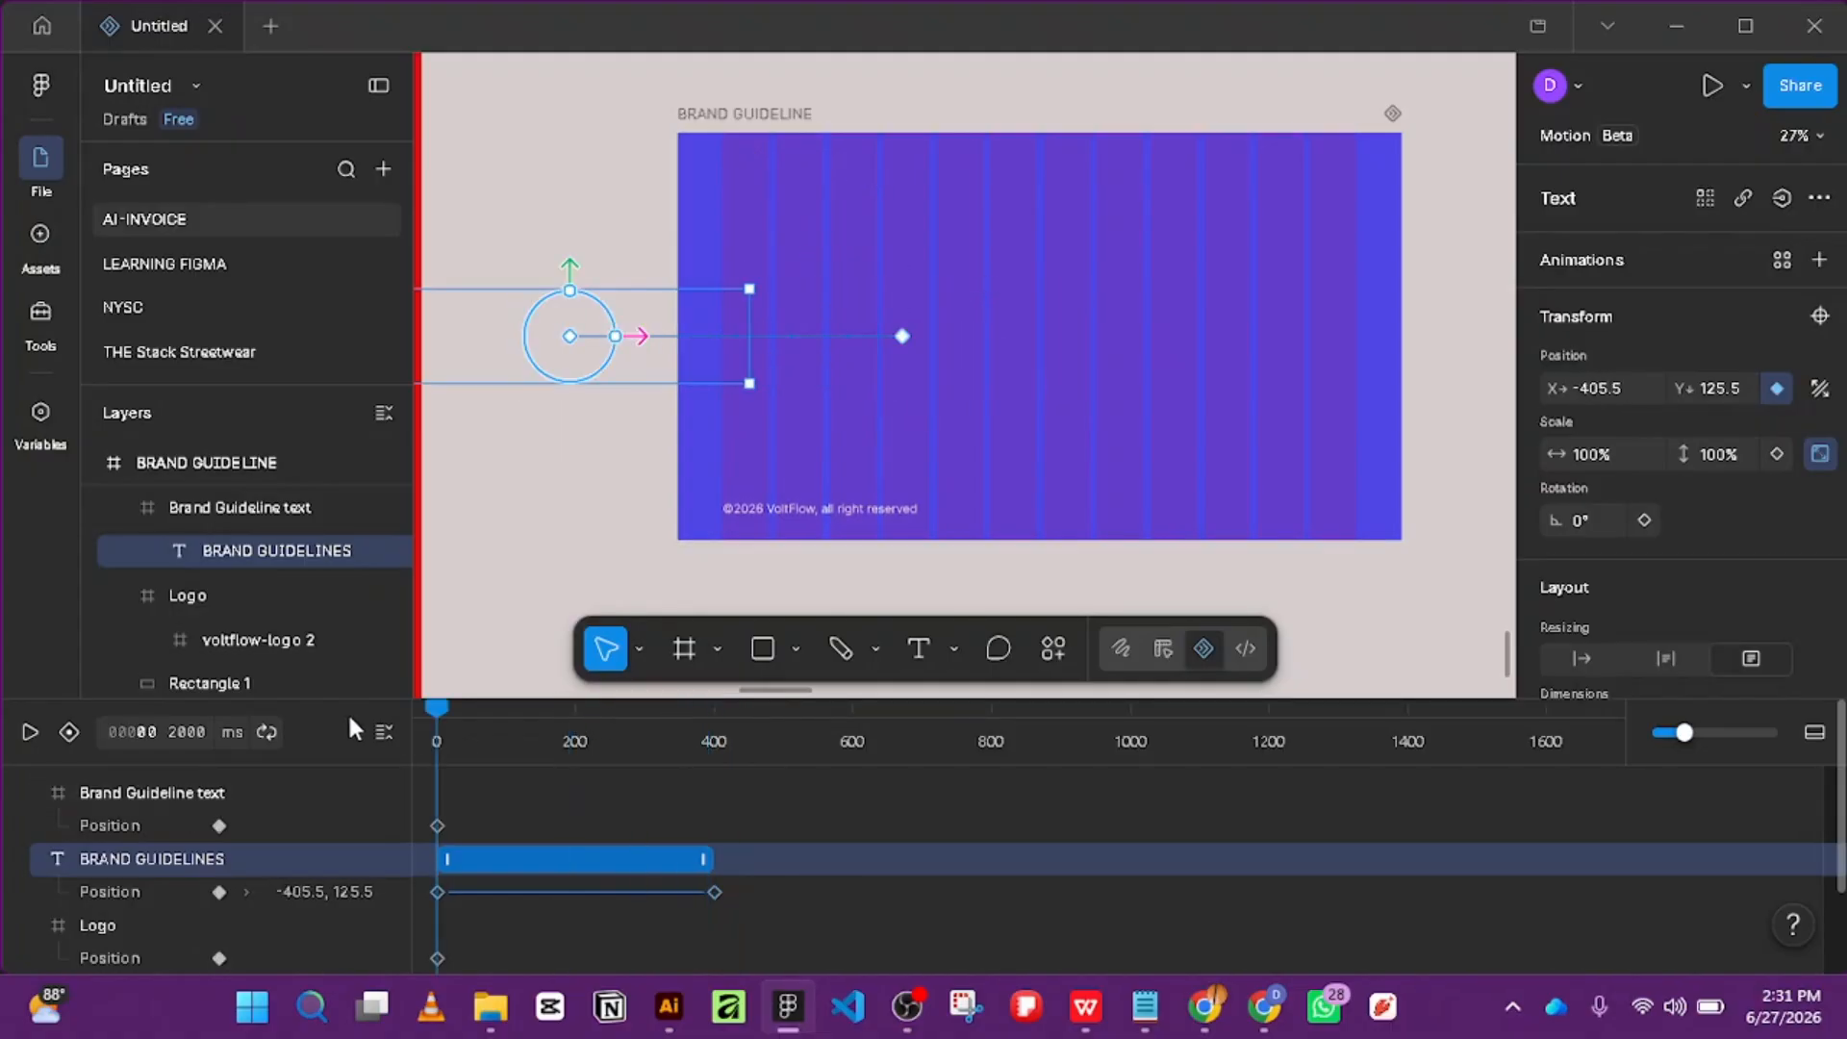
{"action": "left_click", "coordinate": [30, 732]}
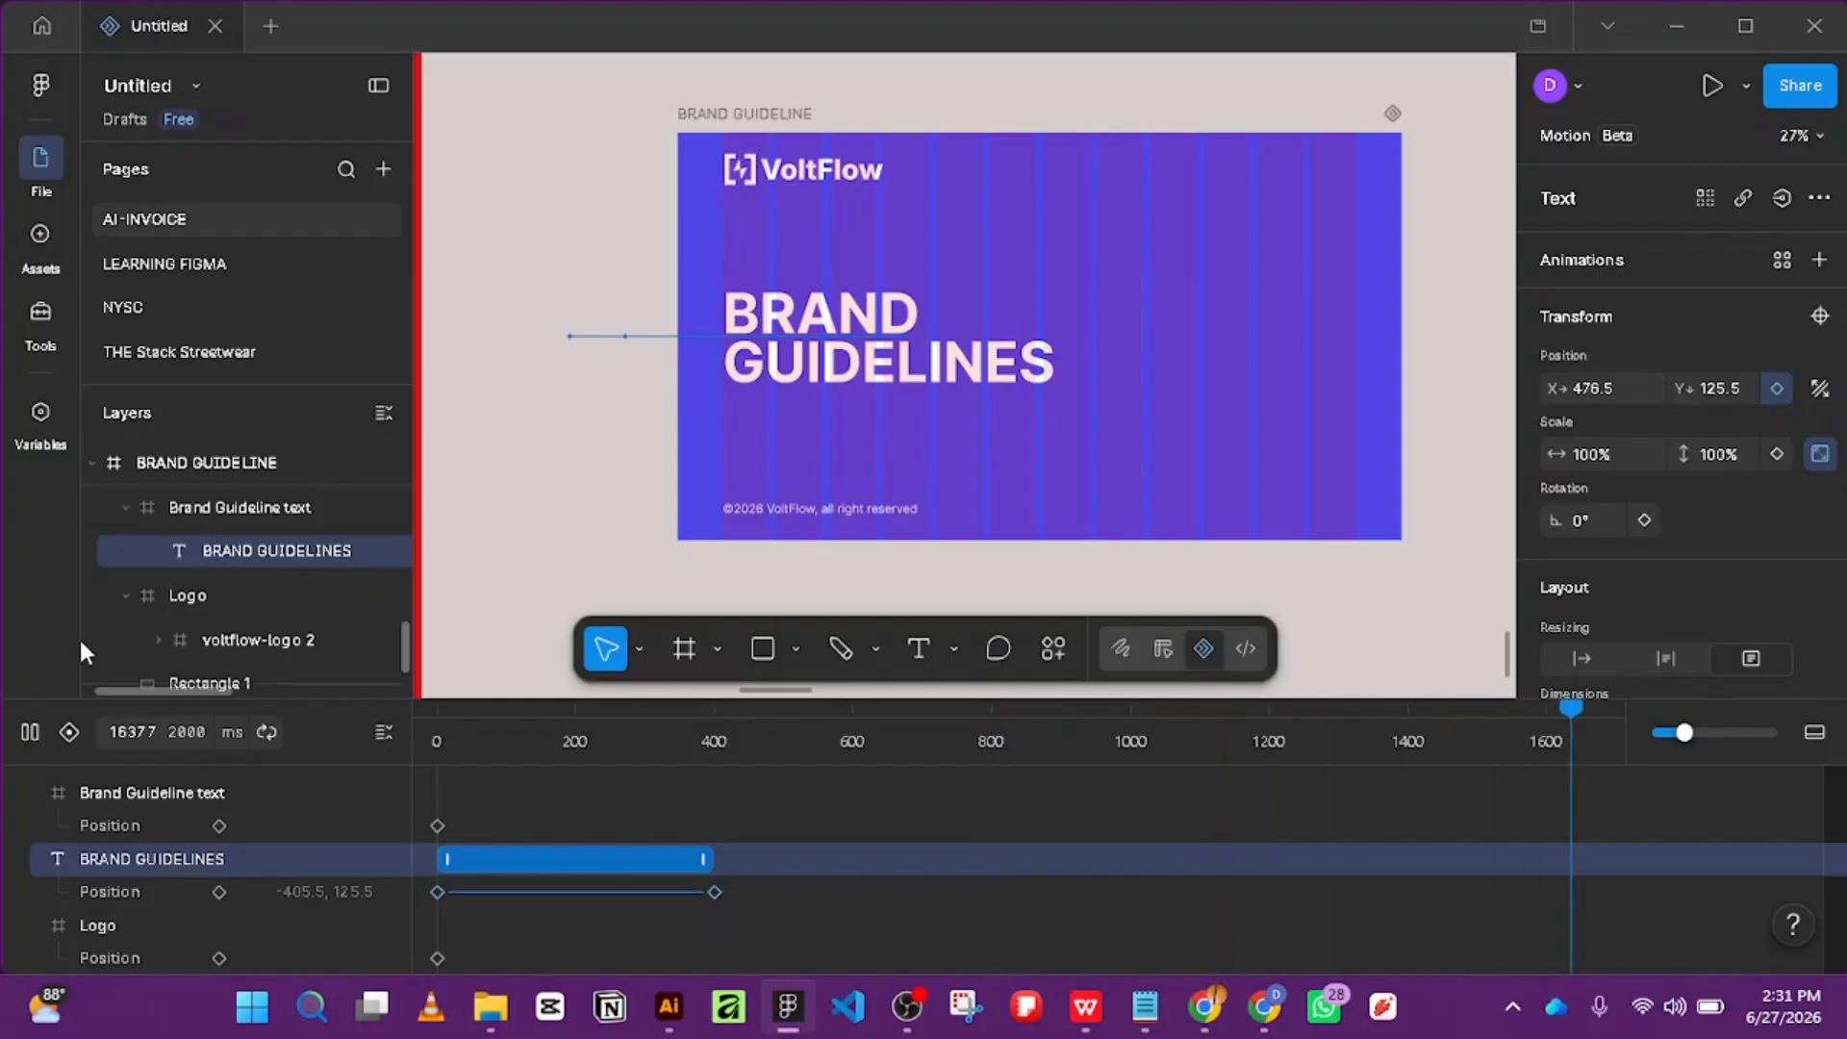
{"action": "left_click", "coordinate": [30, 732]}
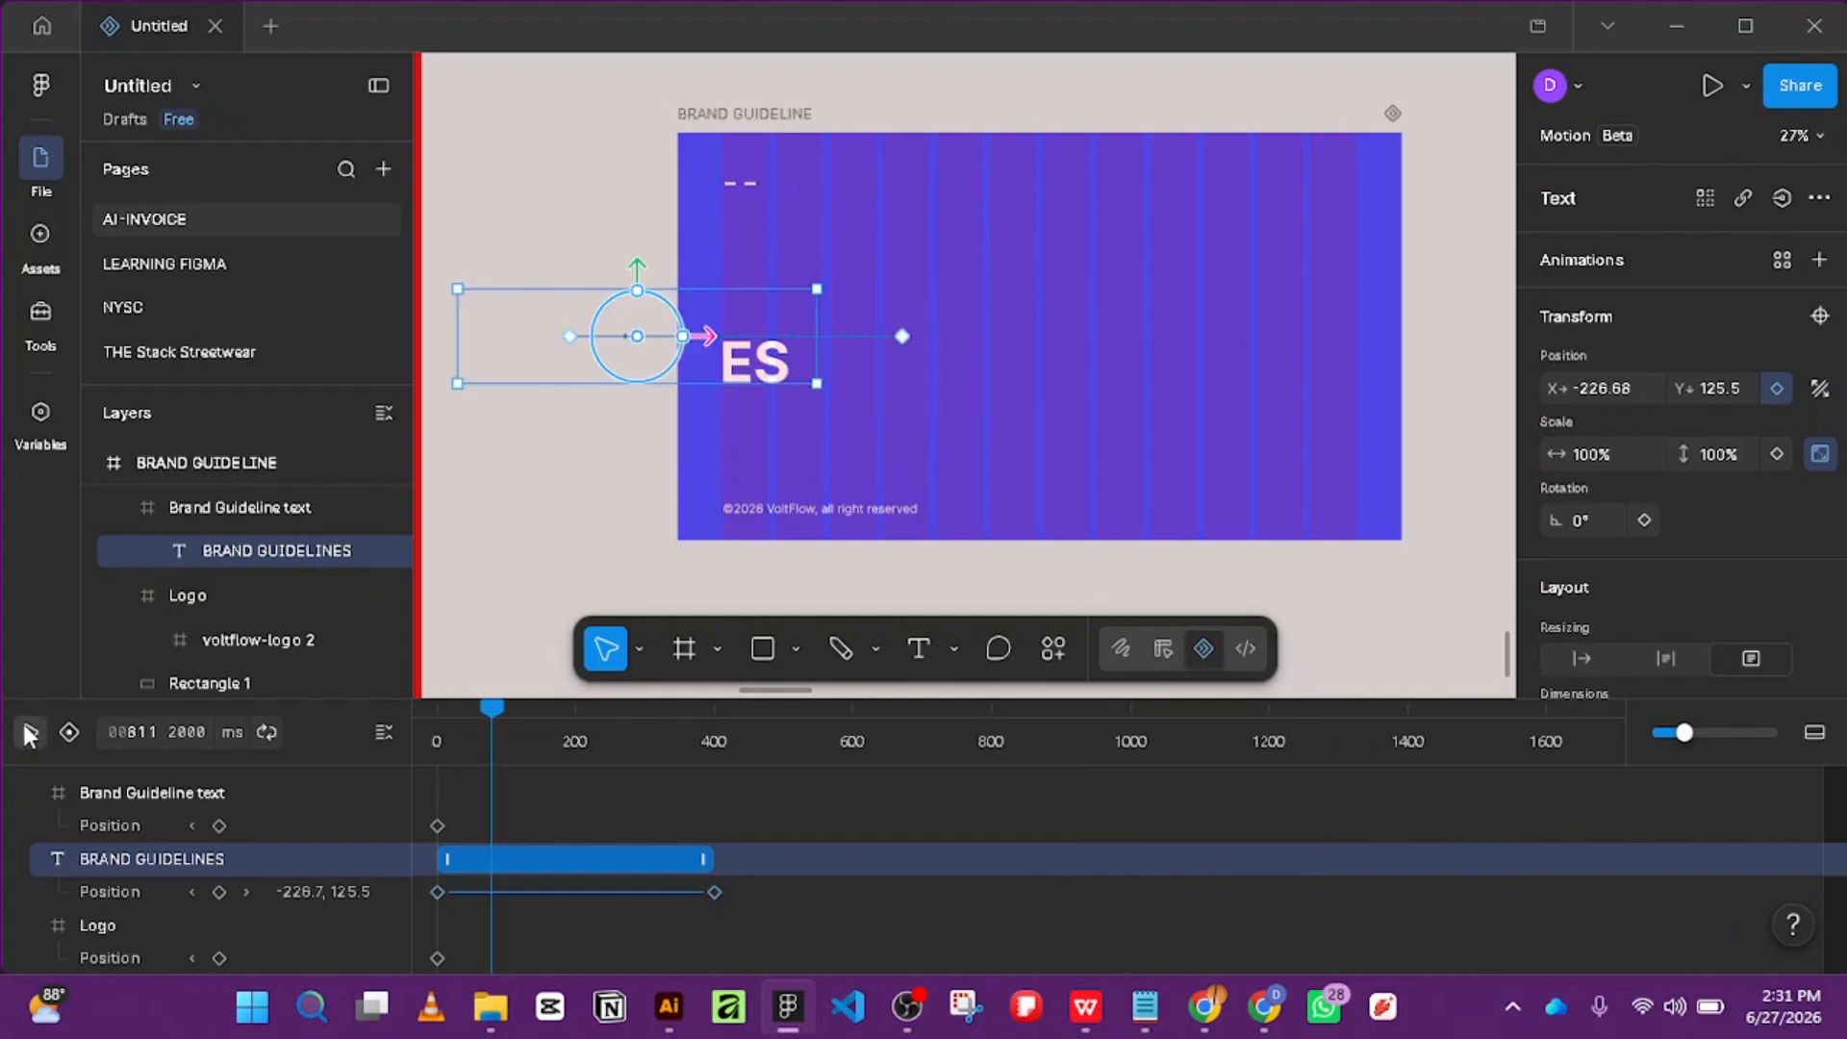
{"action": "left_click", "coordinate": [30, 732]}
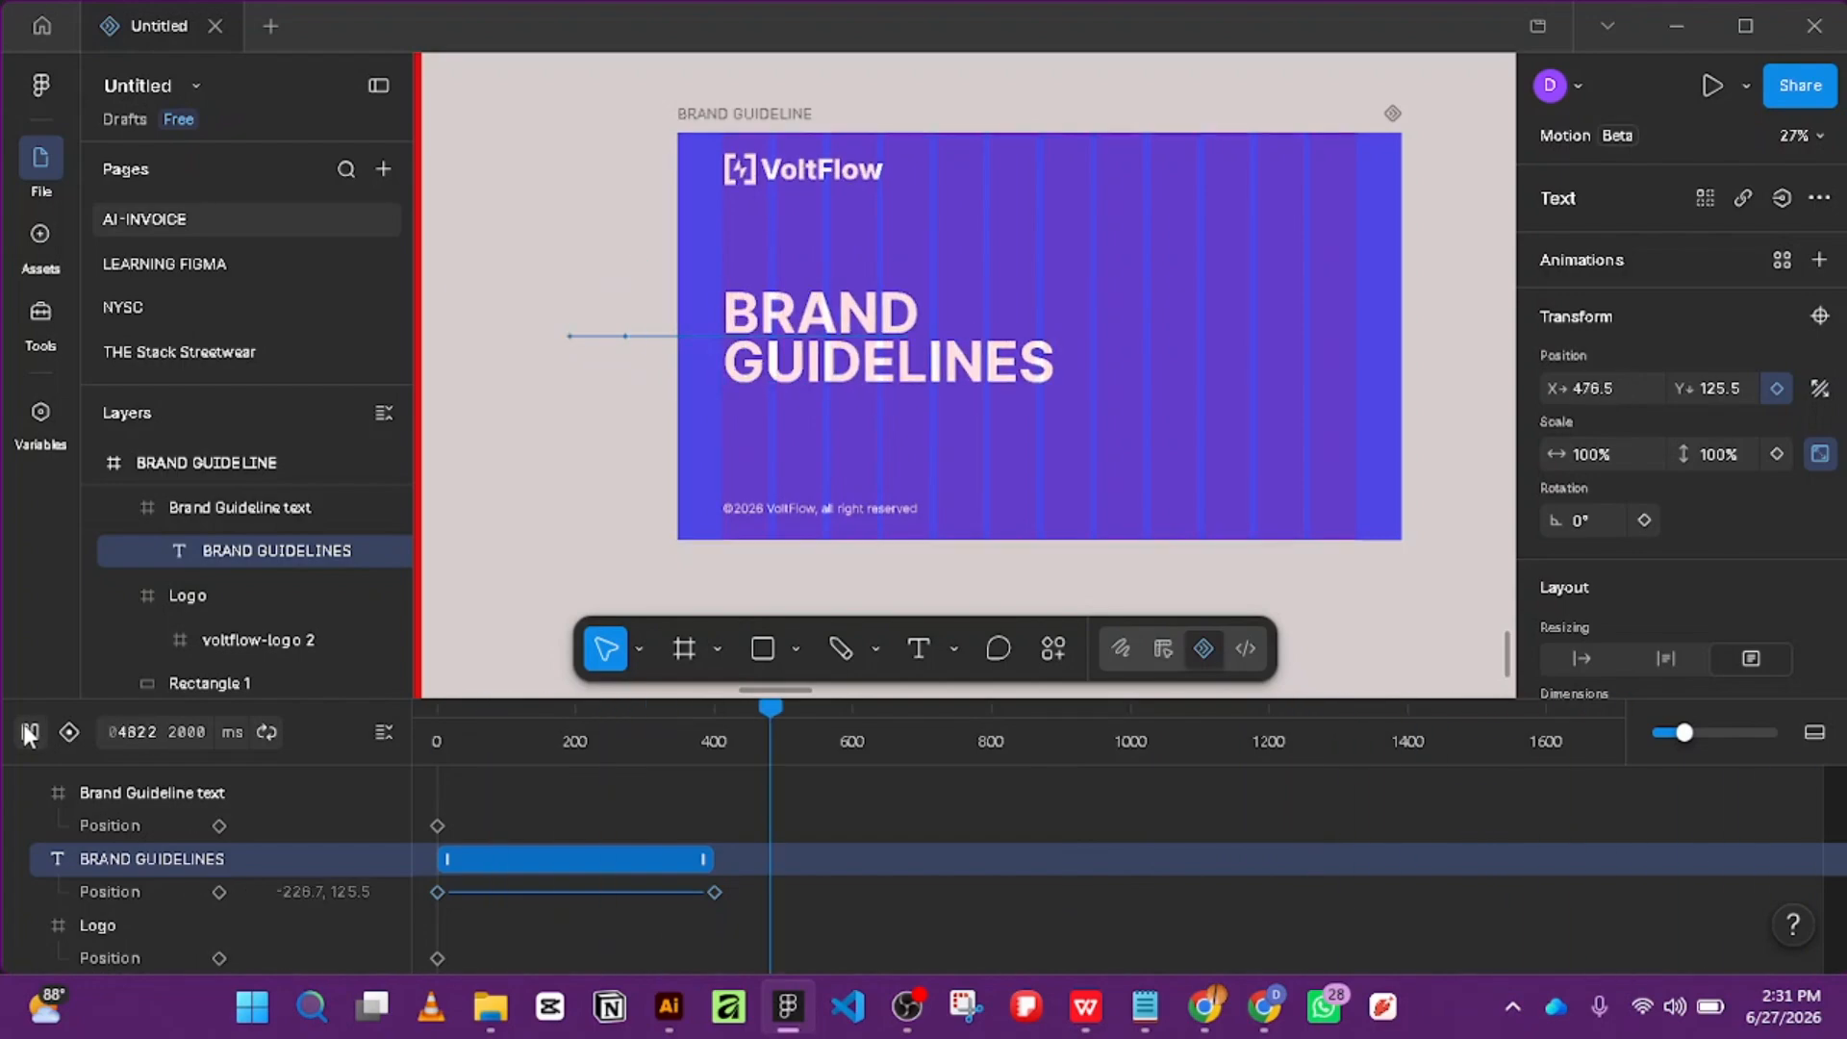
Try a custom spring easing between the heading's two position keyframes and review the spring presets.
{"action": "left_click", "coordinate": [563, 893]}
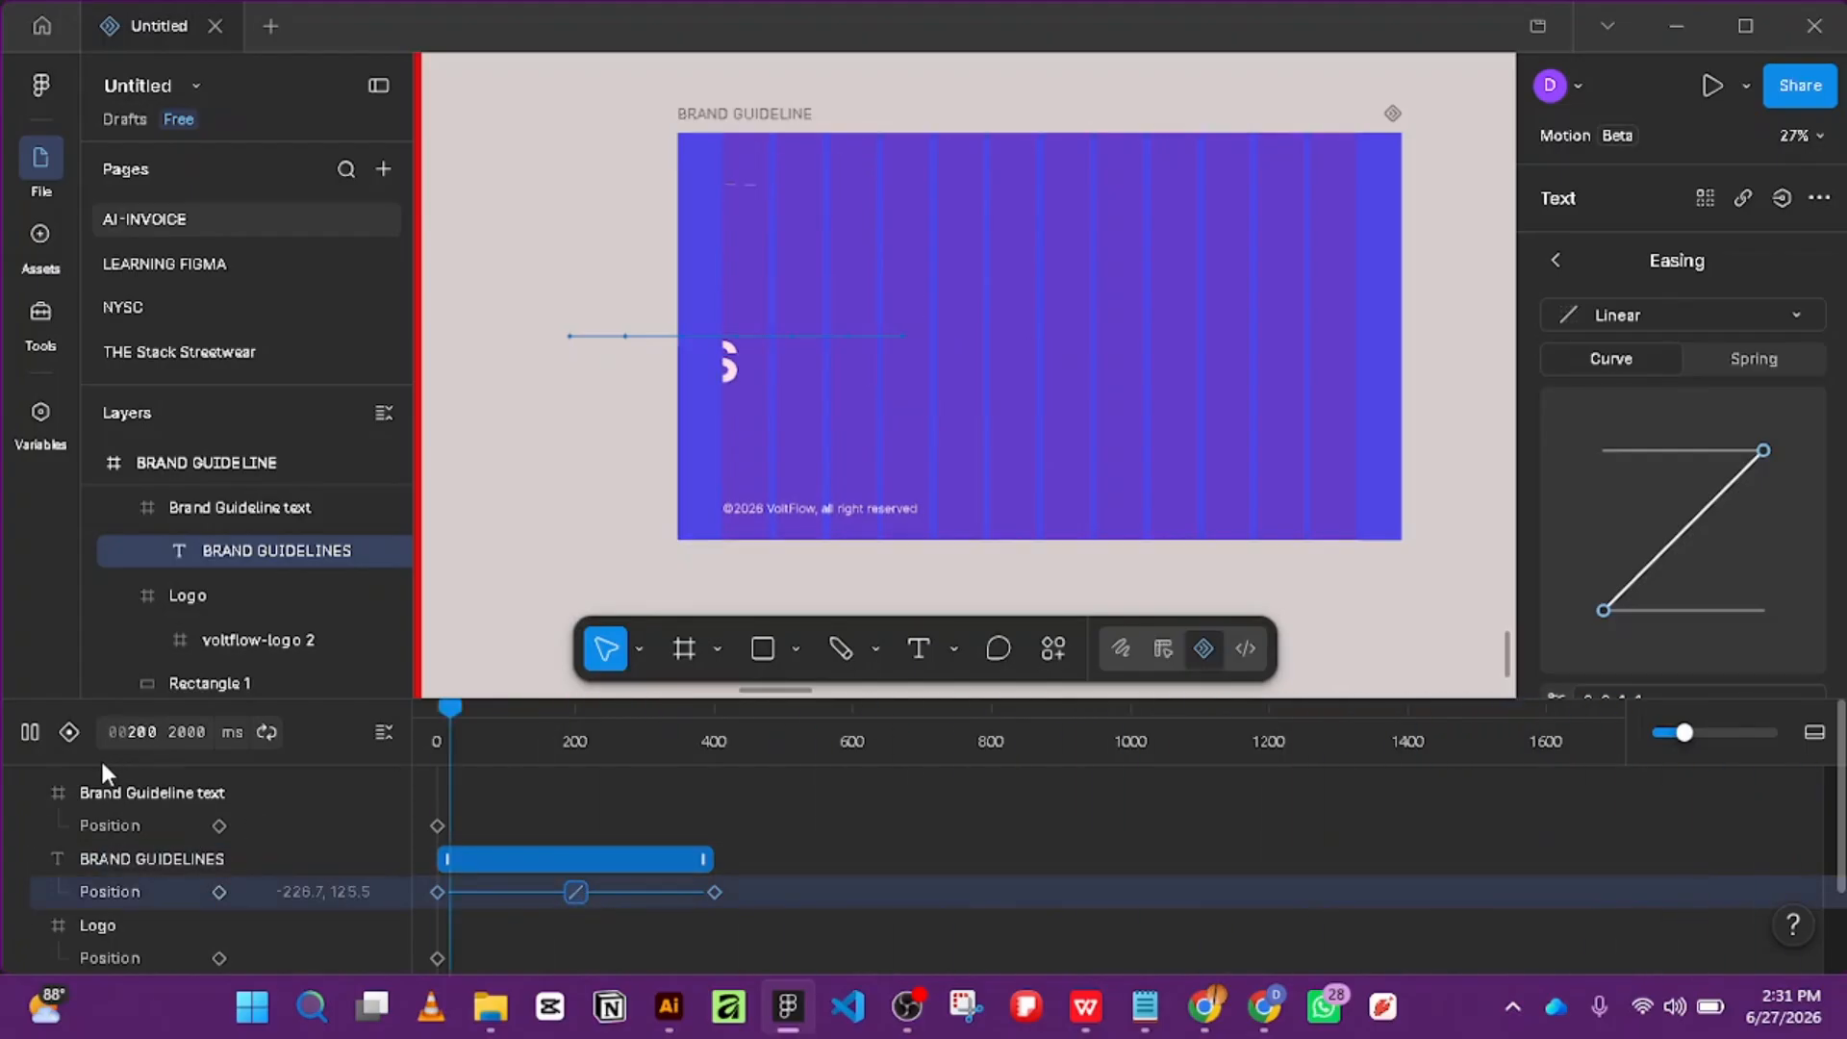
{"action": "left_click", "coordinate": [30, 733]}
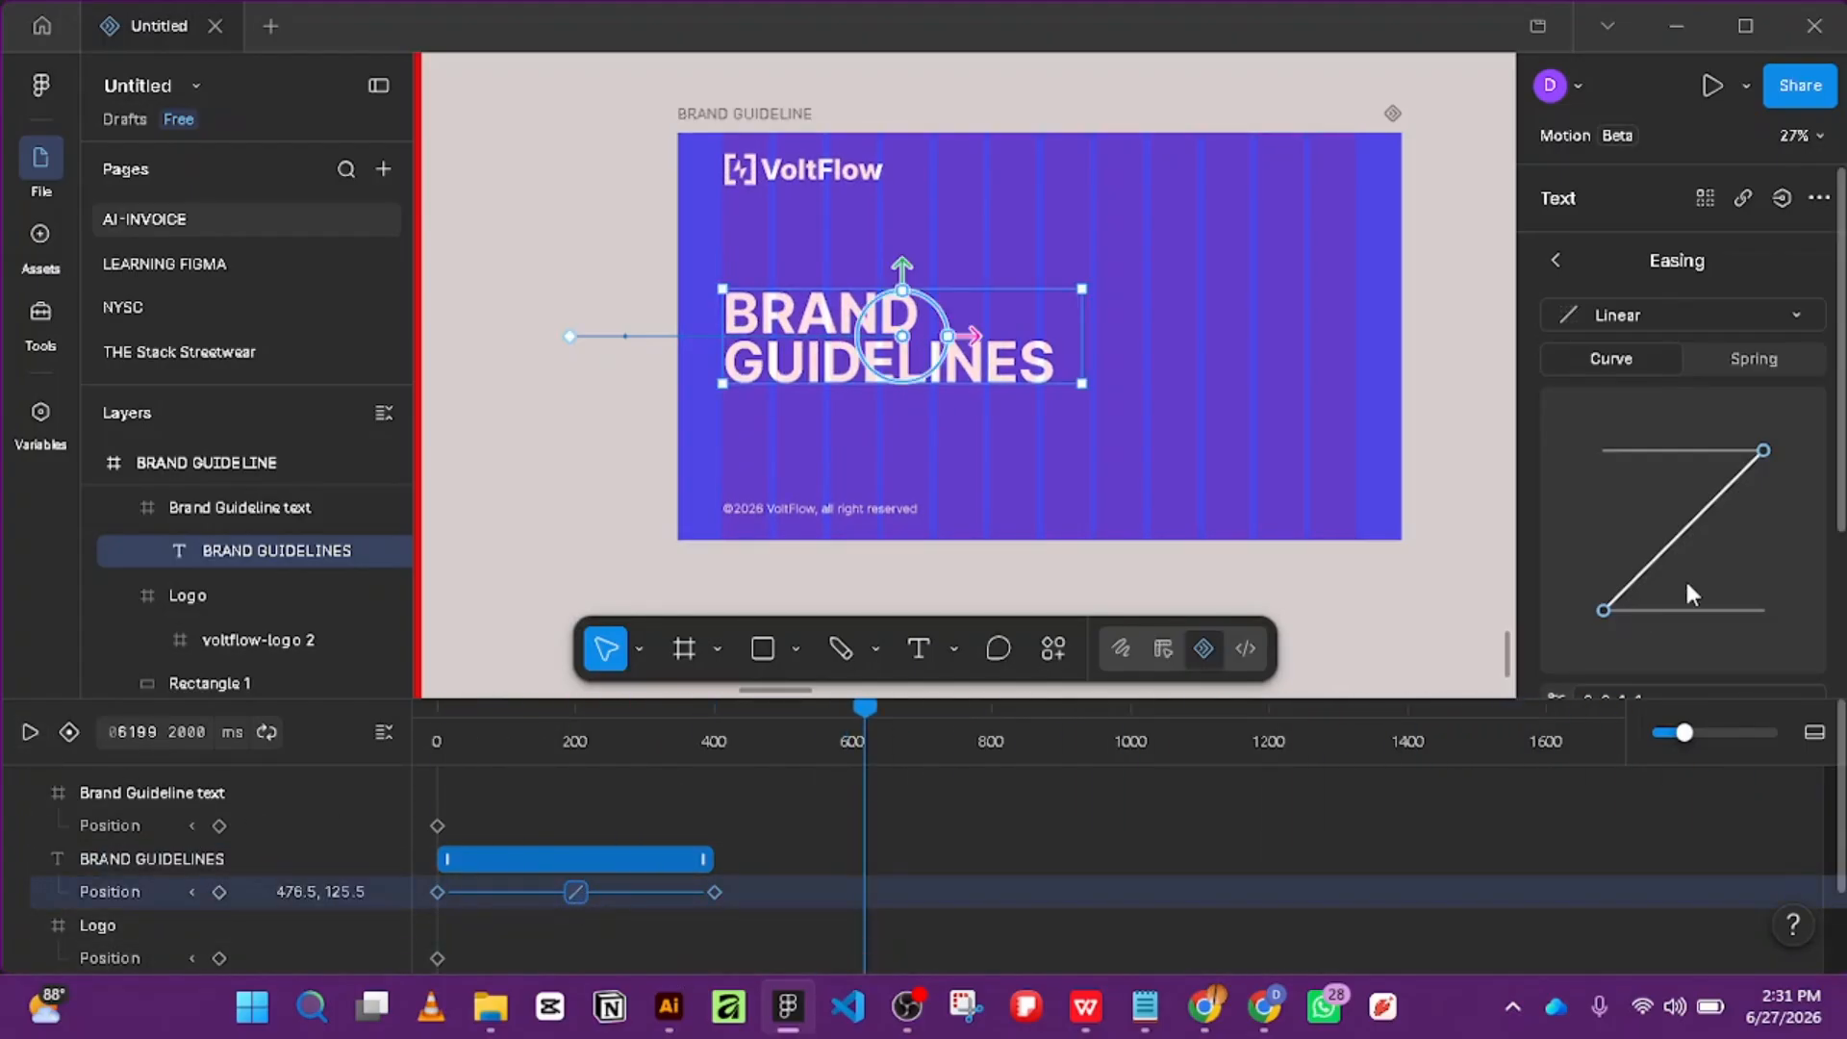
{"action": "left_click", "coordinate": [1767, 358]}
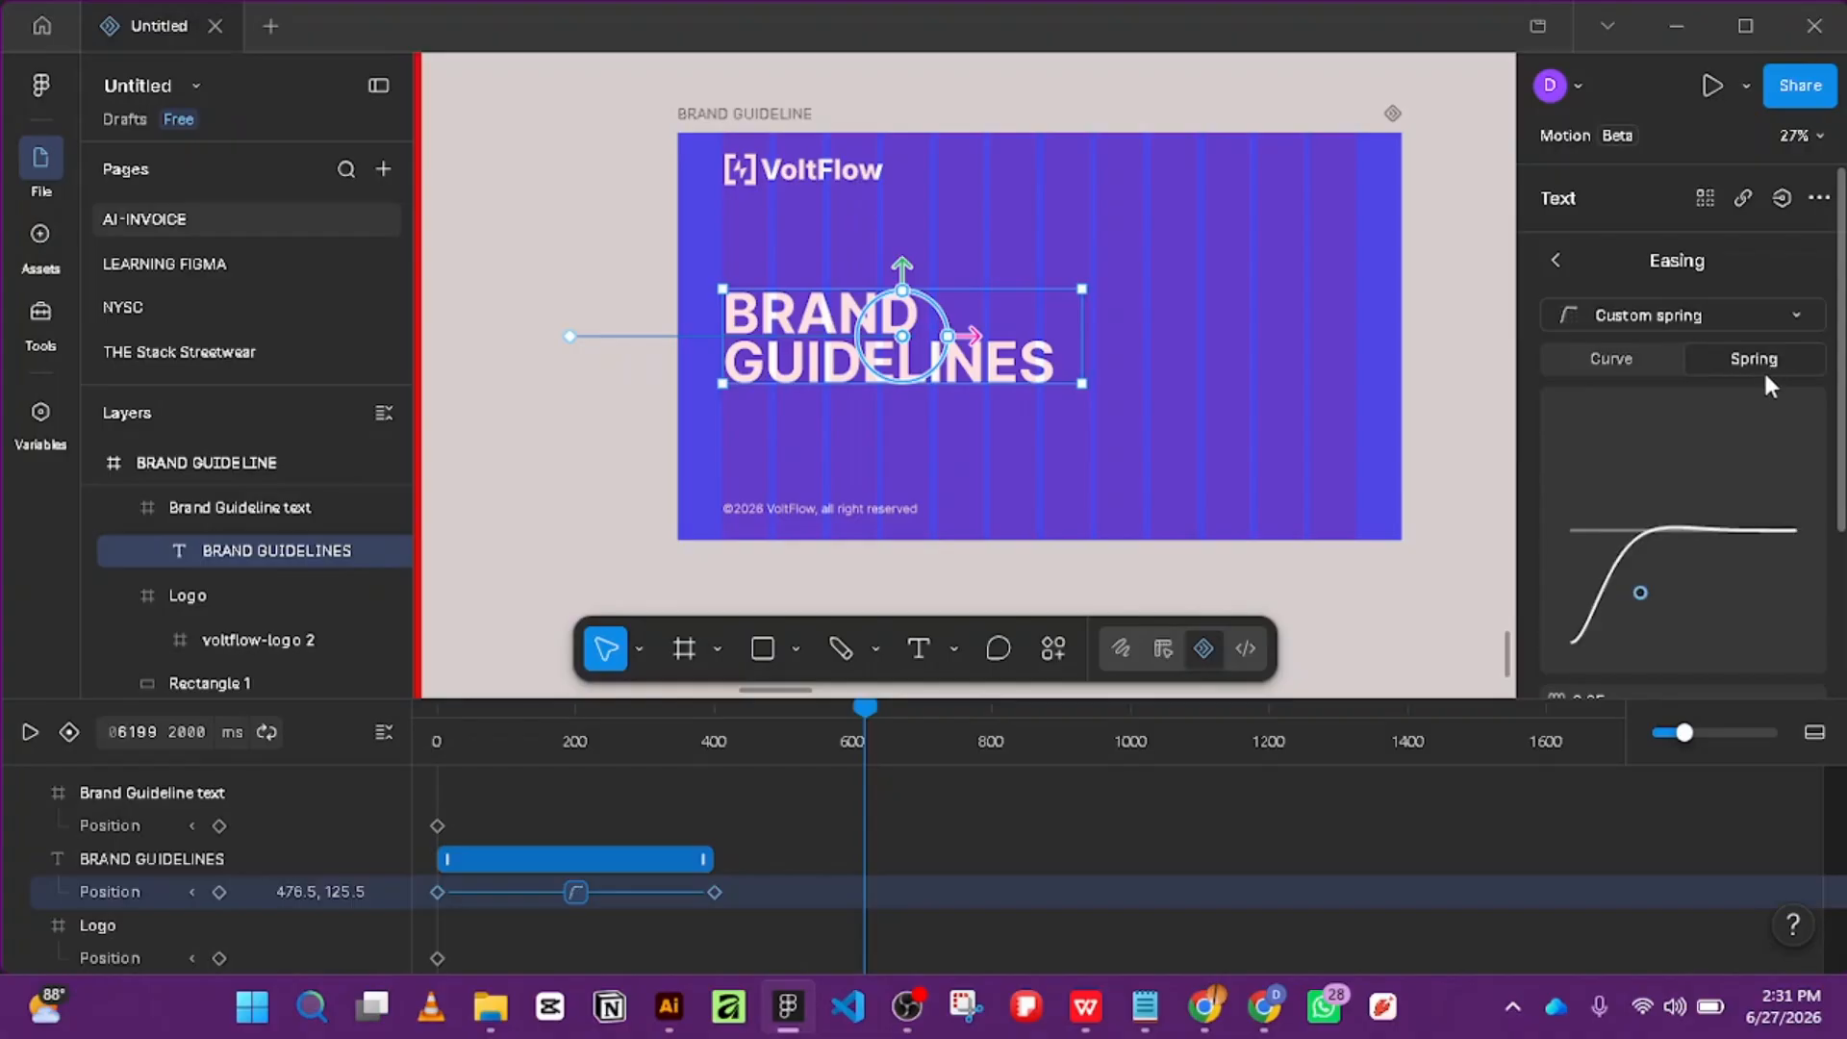
{"action": "left_click", "coordinate": [1797, 336]}
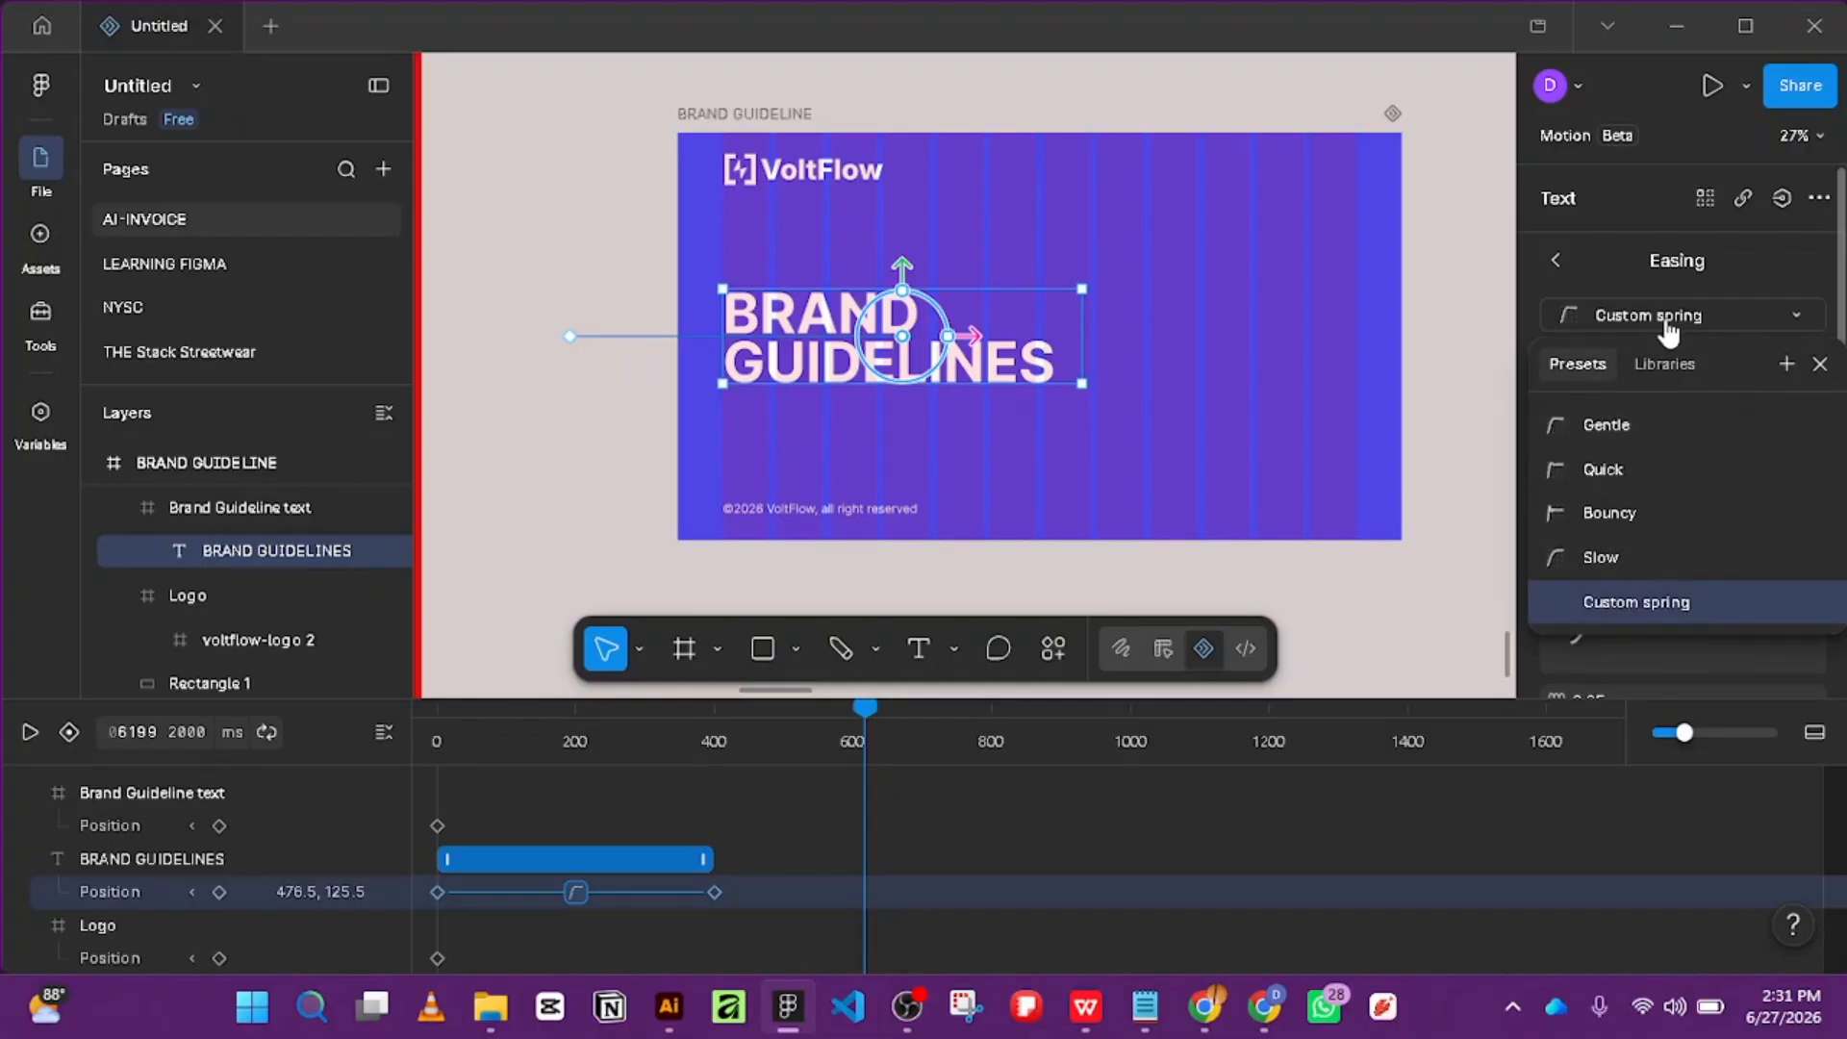
{"action": "left_click", "coordinate": [1566, 263]}
{"action": "left_click", "coordinate": [1558, 262]}
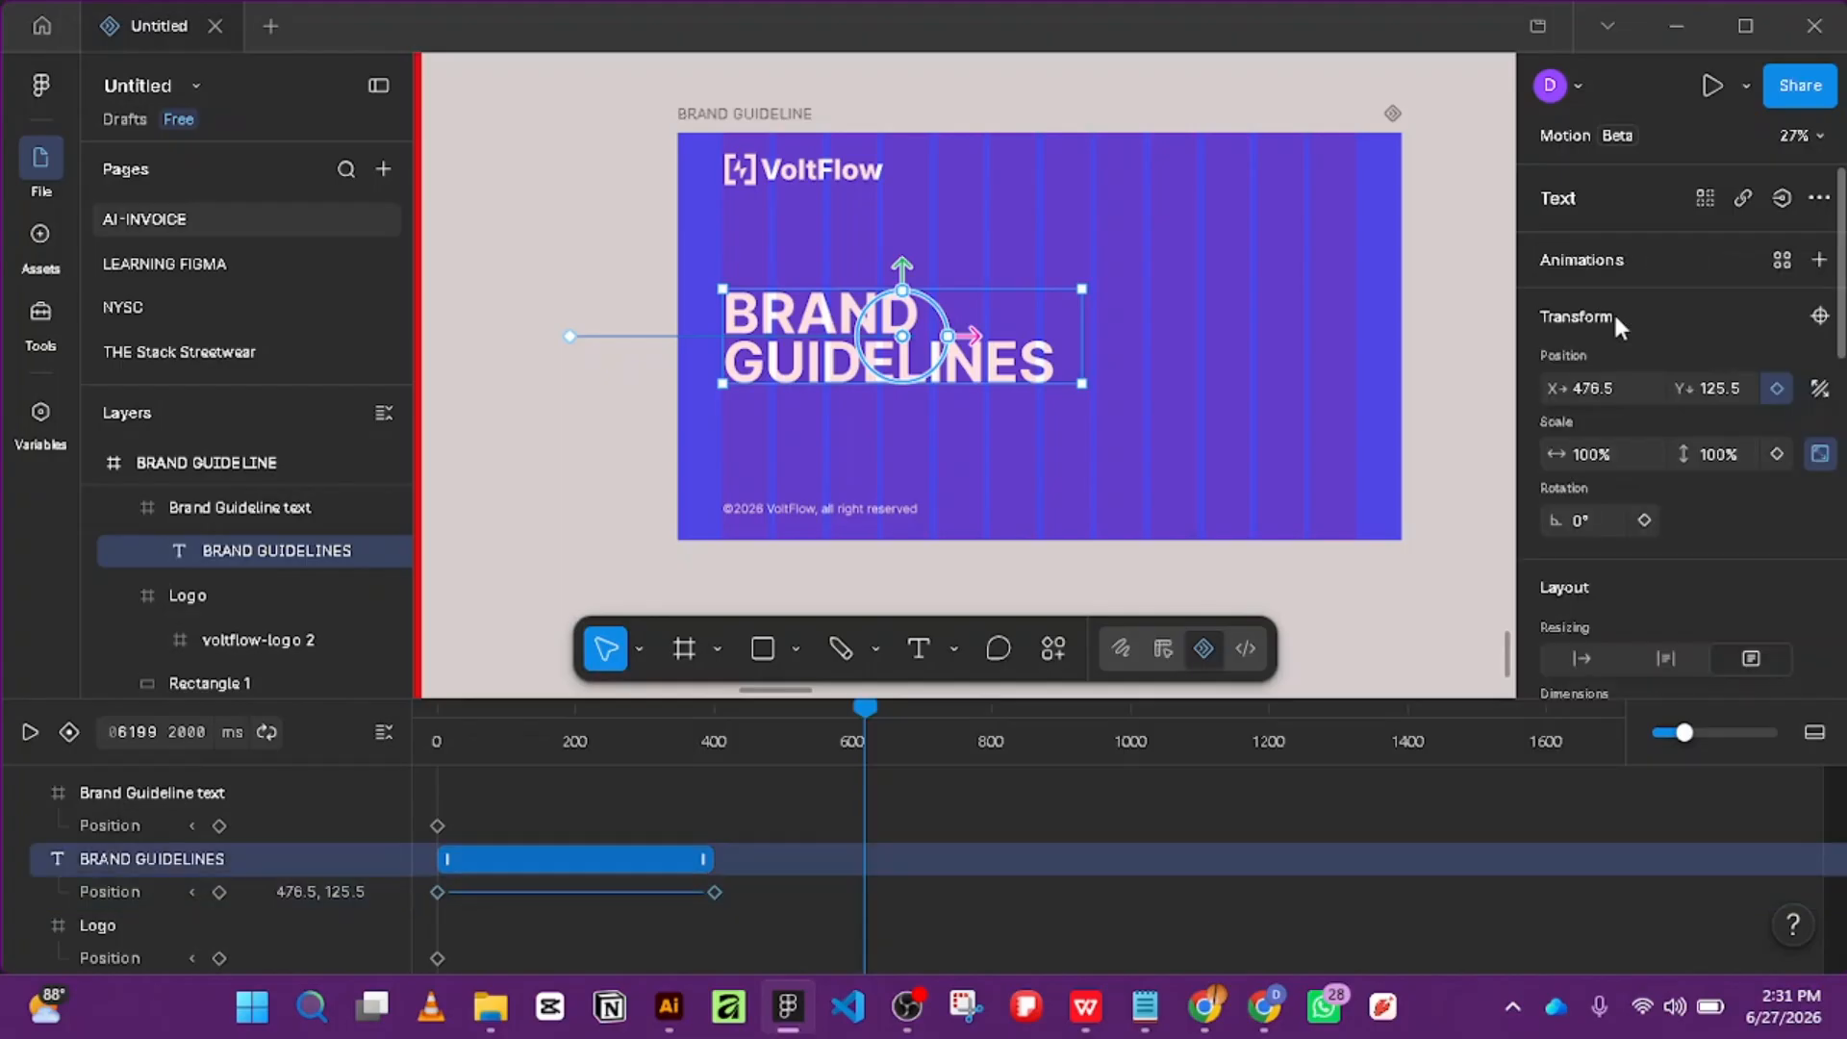
Switch the easing between the heading's position keyframes from spring back to a curve and choose the Linear preset.
{"action": "left_click", "coordinate": [583, 890]}
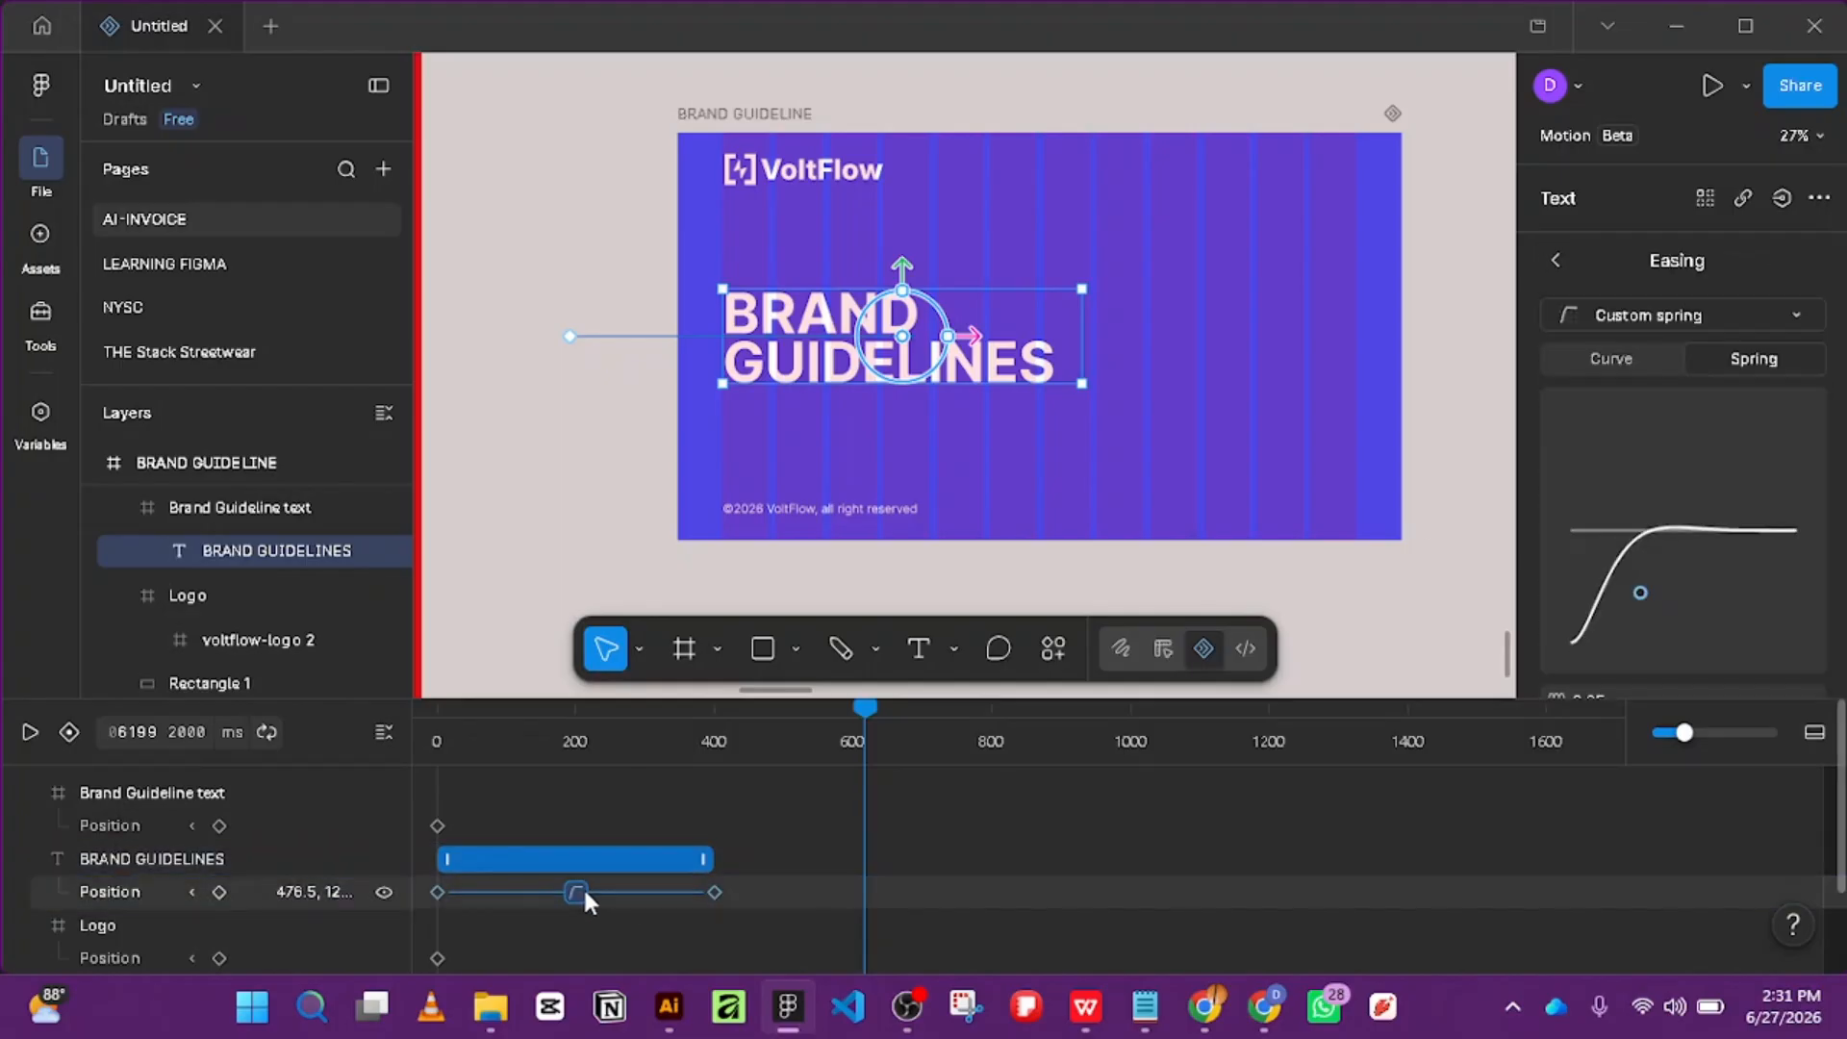
{"action": "left_click", "coordinate": [1641, 361]}
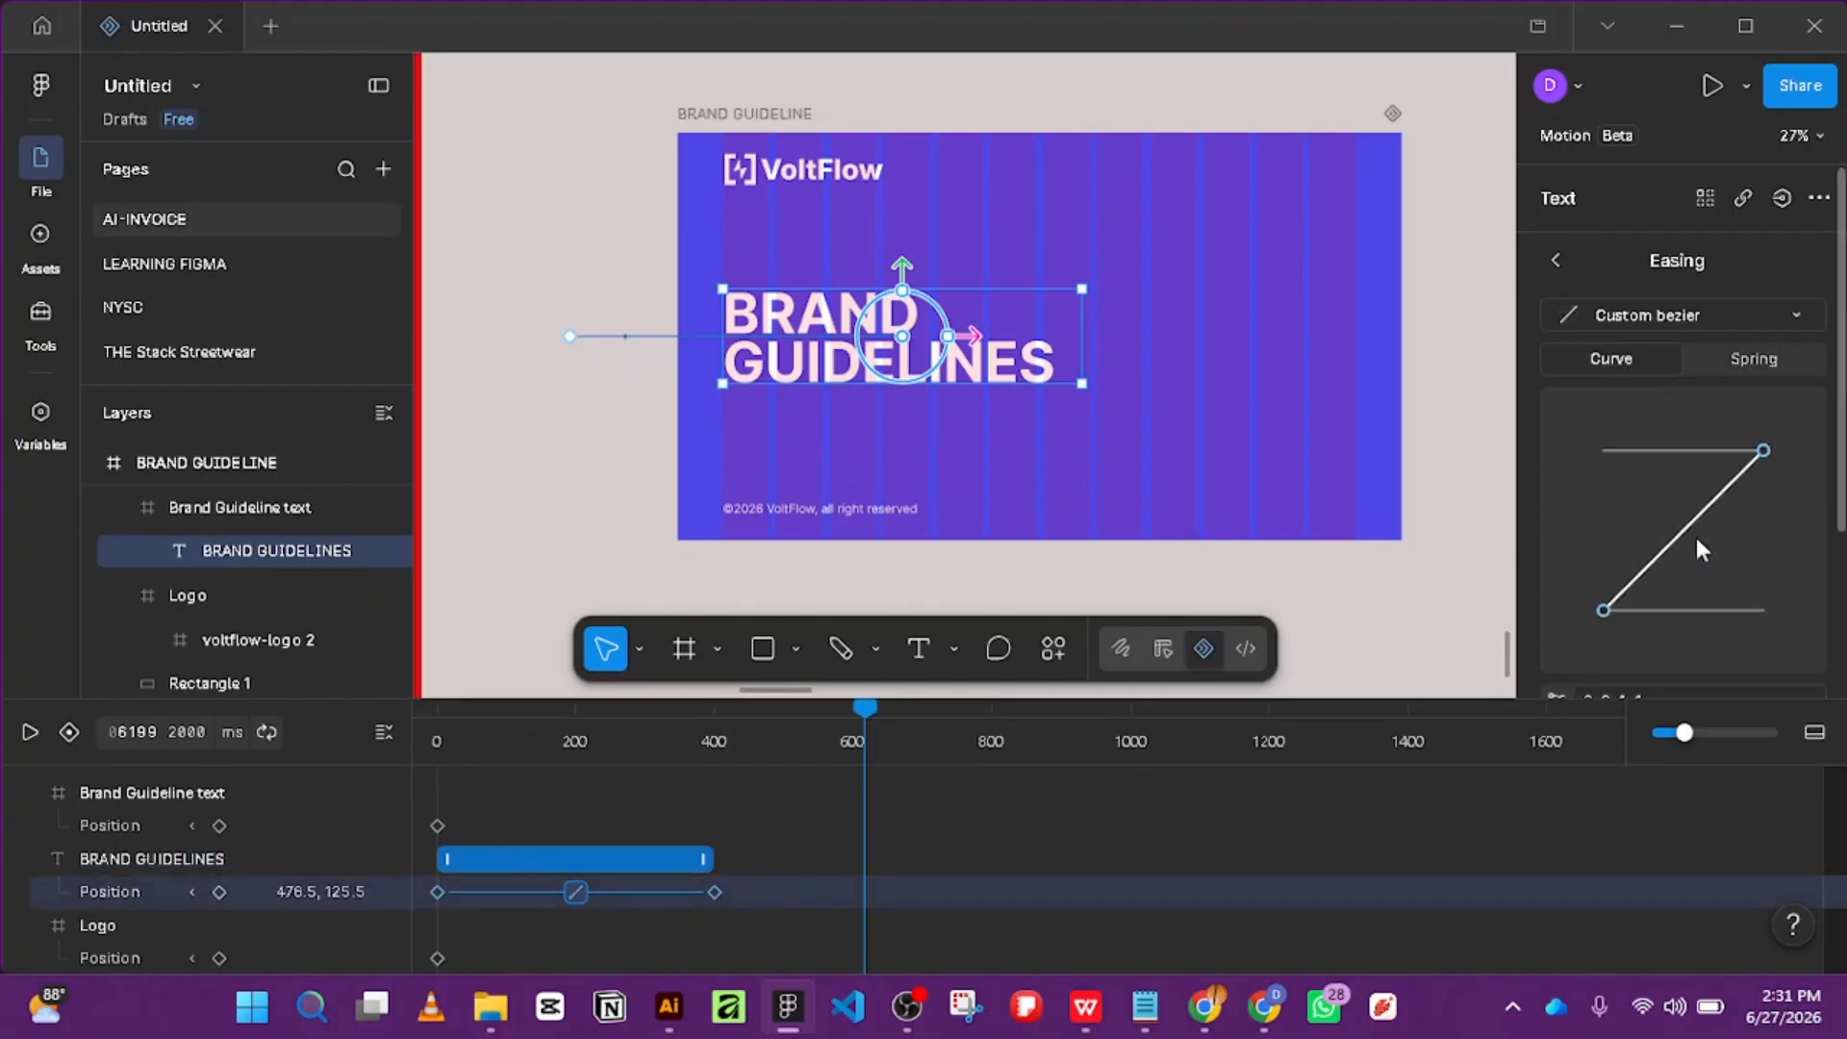
{"action": "left_click", "coordinate": [1691, 316]}
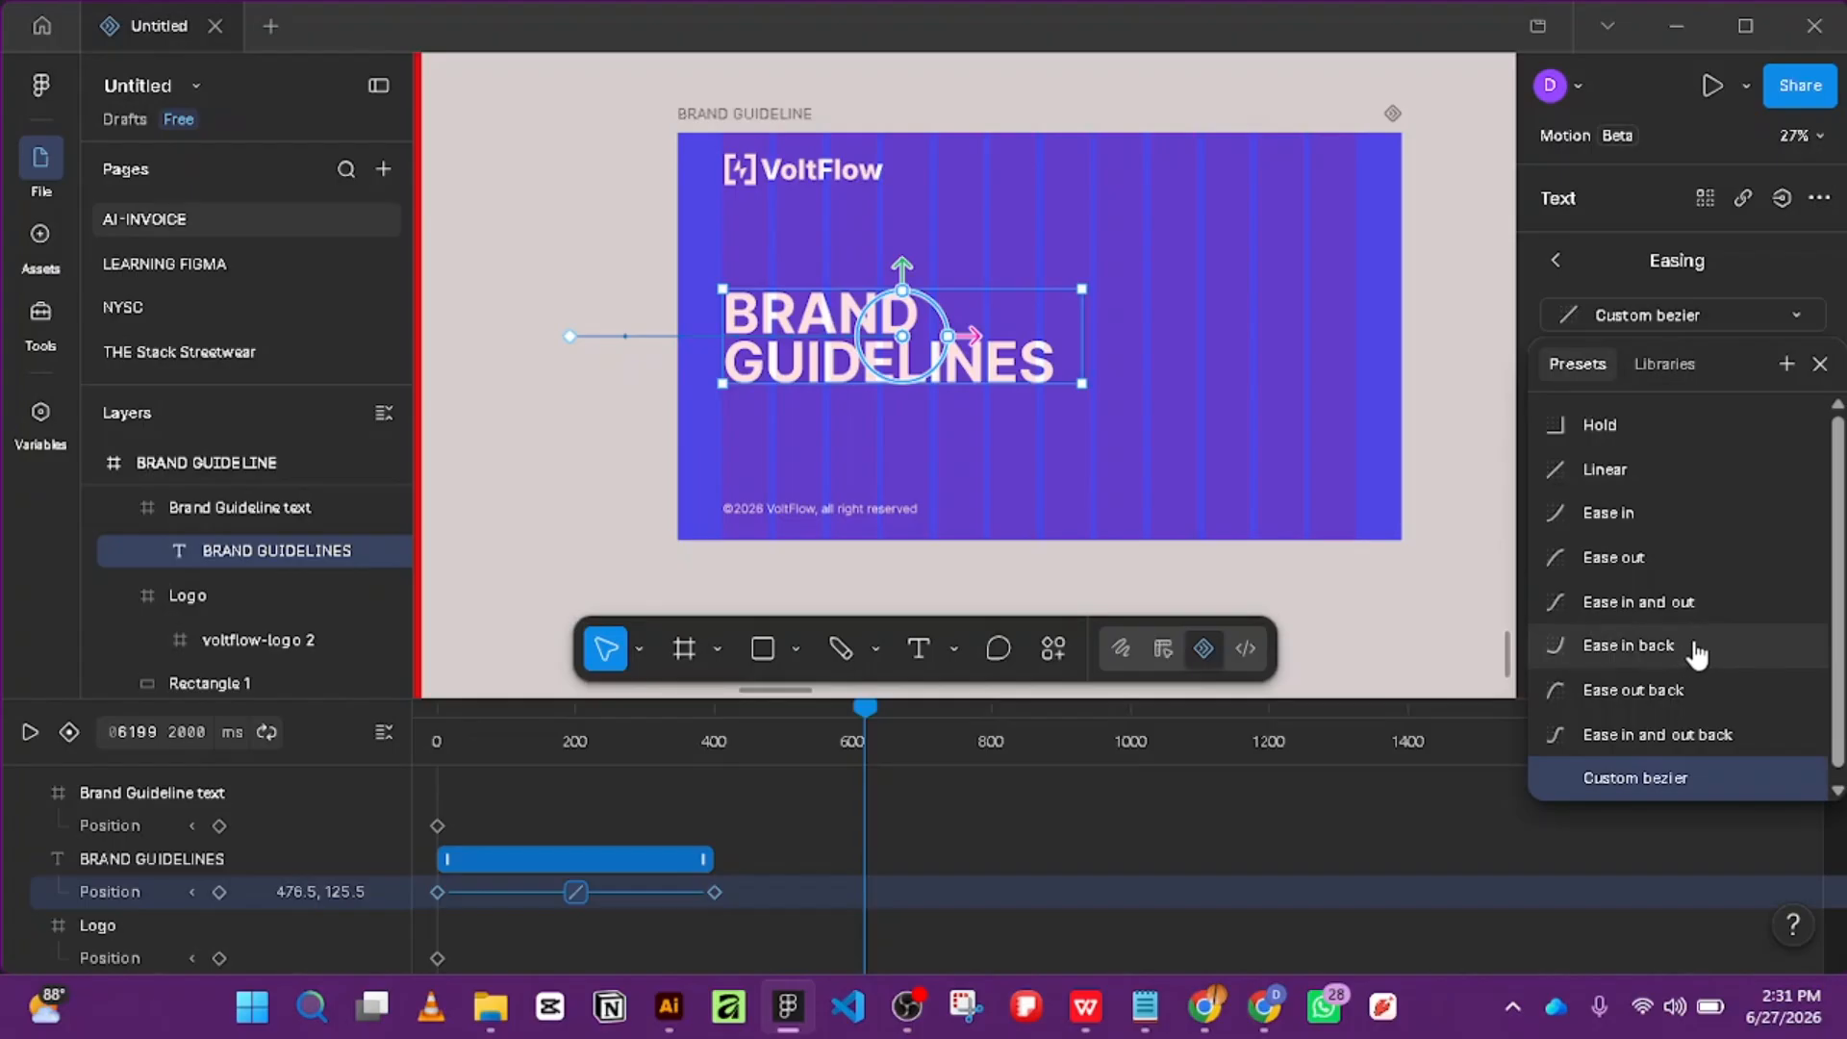
{"action": "scroll", "coordinate": [1697, 654], "scroll_direction": "down", "scroll_amount": 1}
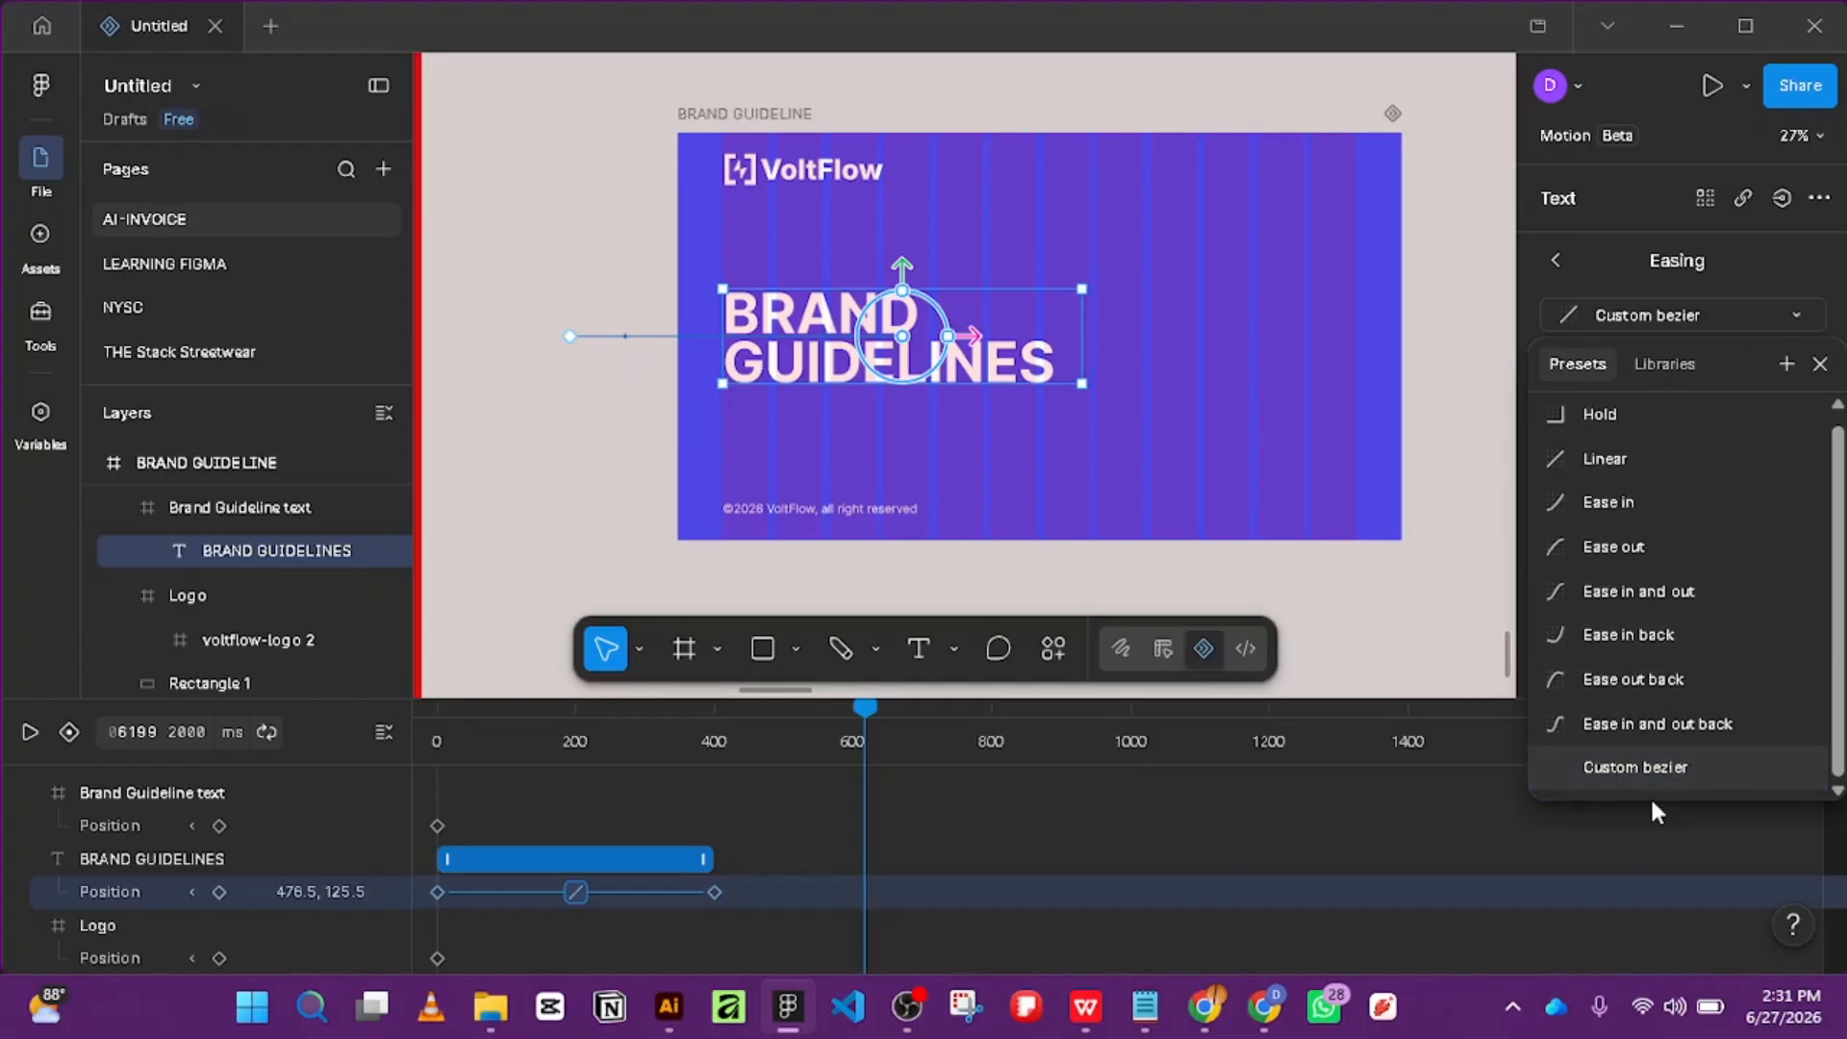
{"action": "left_click", "coordinate": [1603, 461]}
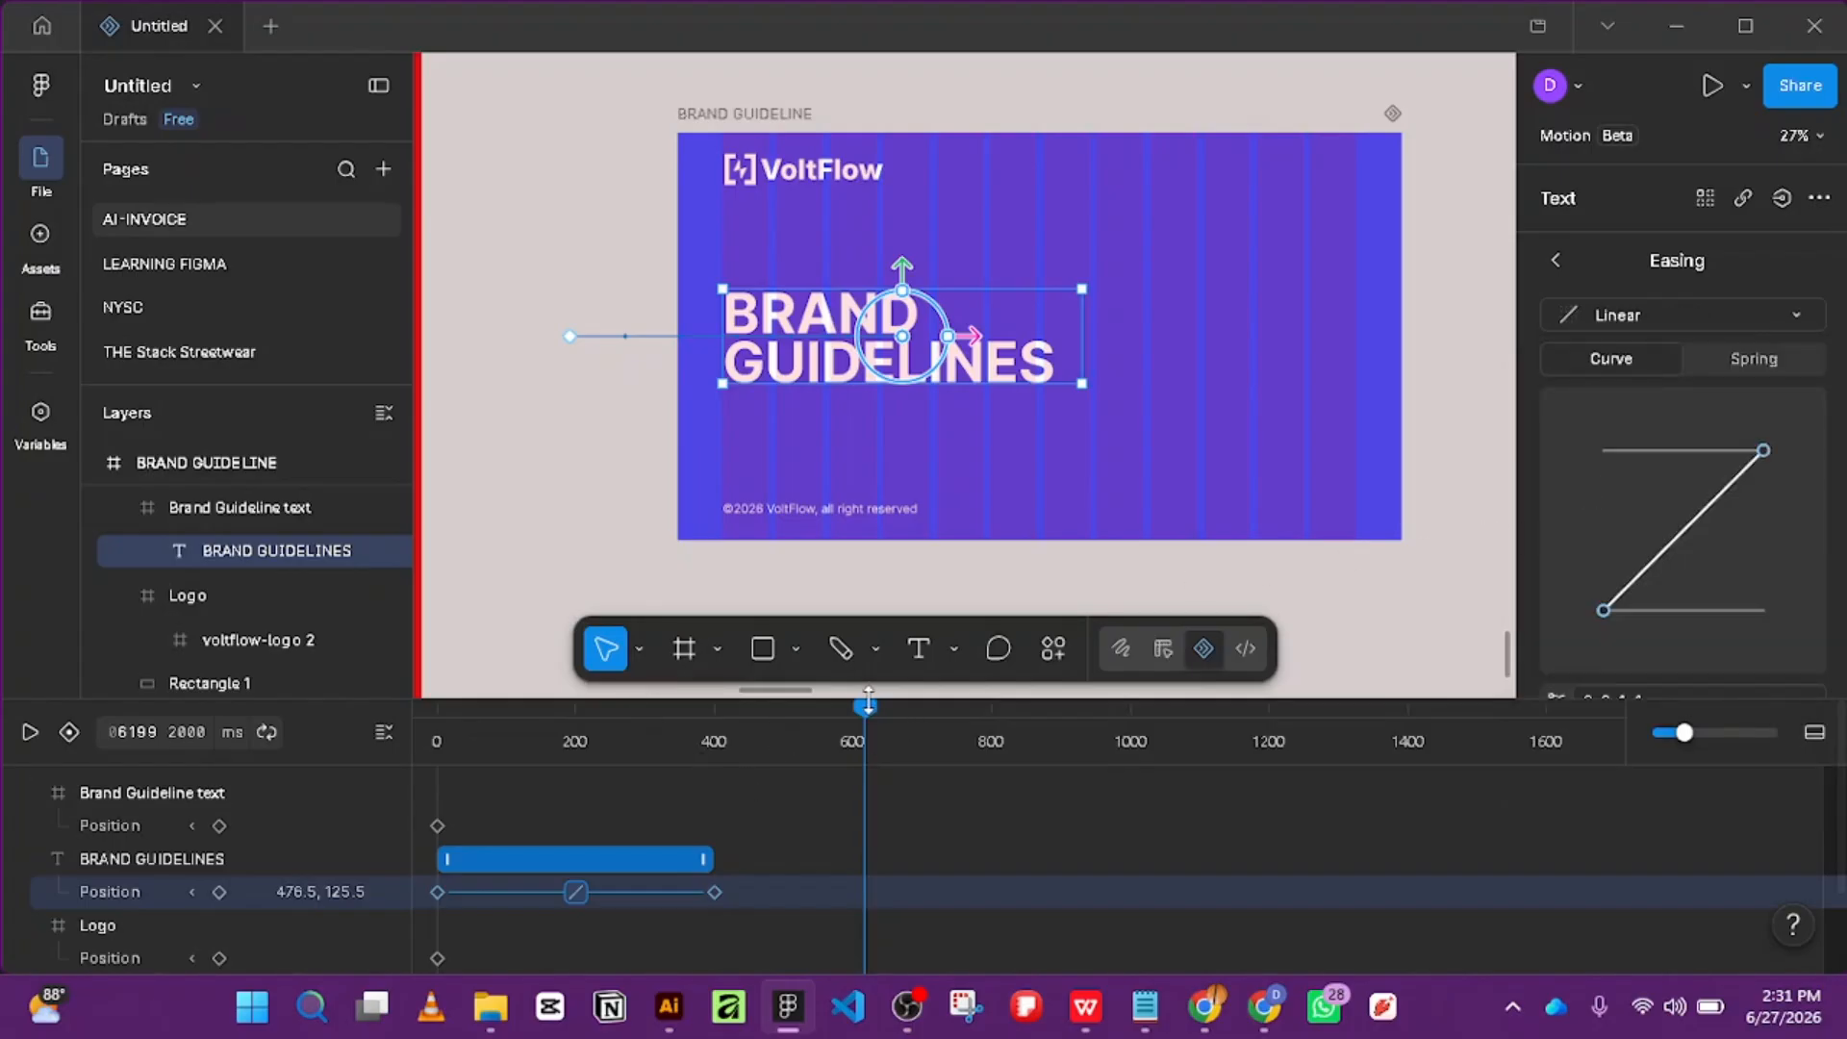
Play the heading's slide-in with the Linear easing from the start and check it against the whole frame.
{"action": "left_click_drag", "start_coordinate": [869, 719], "coordinate": [324, 721]}
{"action": "key", "text": "space"}
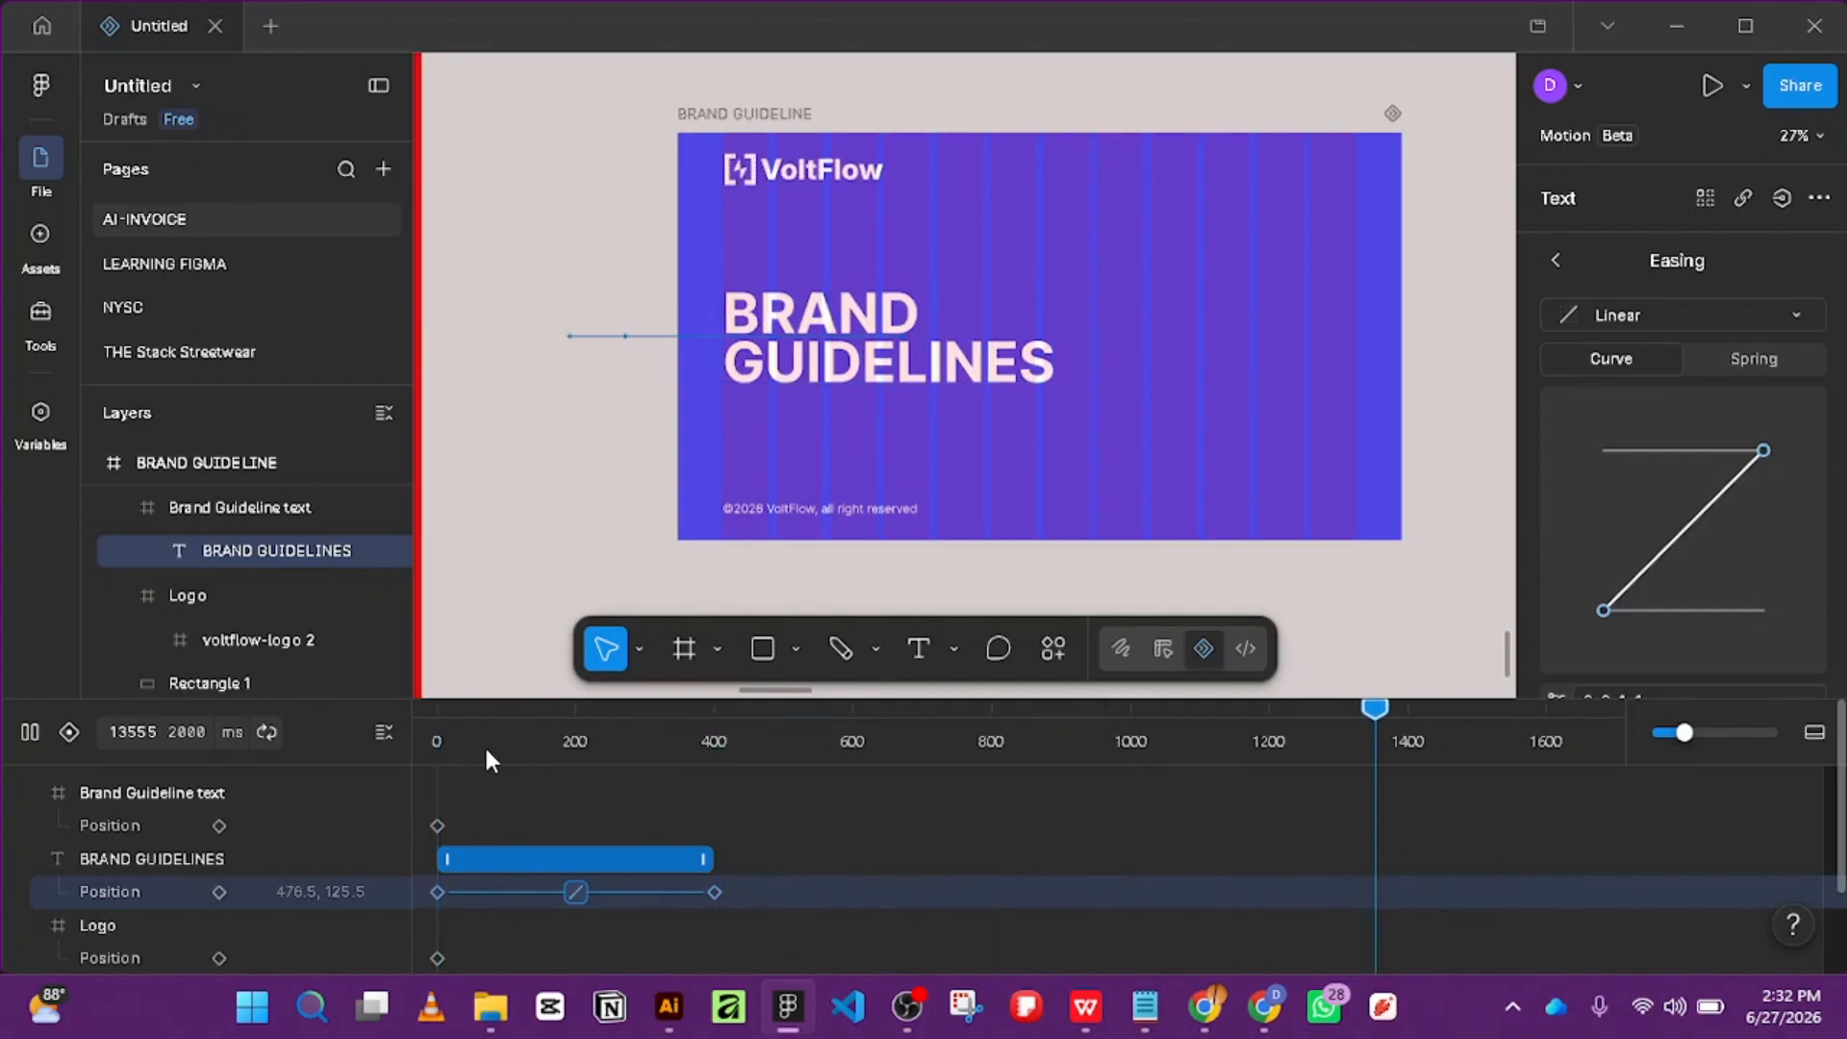
{"action": "key", "text": "space"}
{"action": "key", "text": "space"}
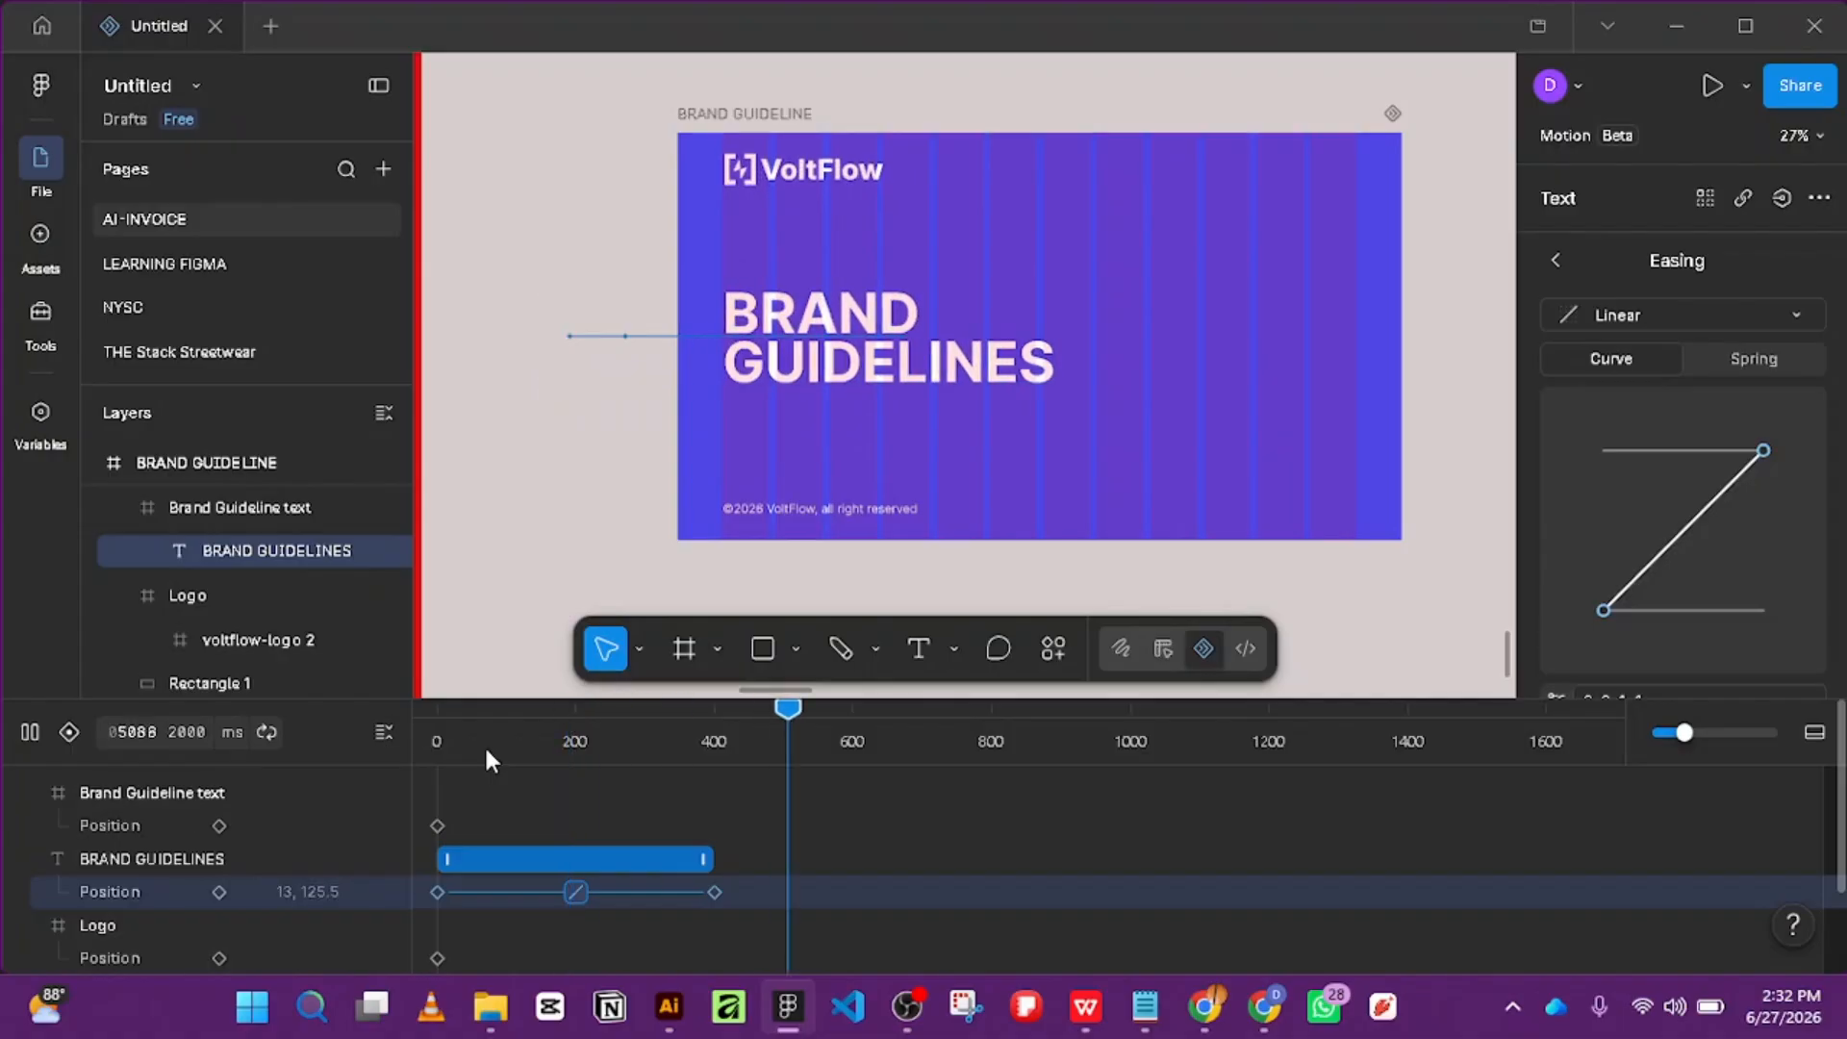
{"action": "scroll", "coordinate": [1089, 315], "scroll_direction": "down", "scroll_amount": 5}
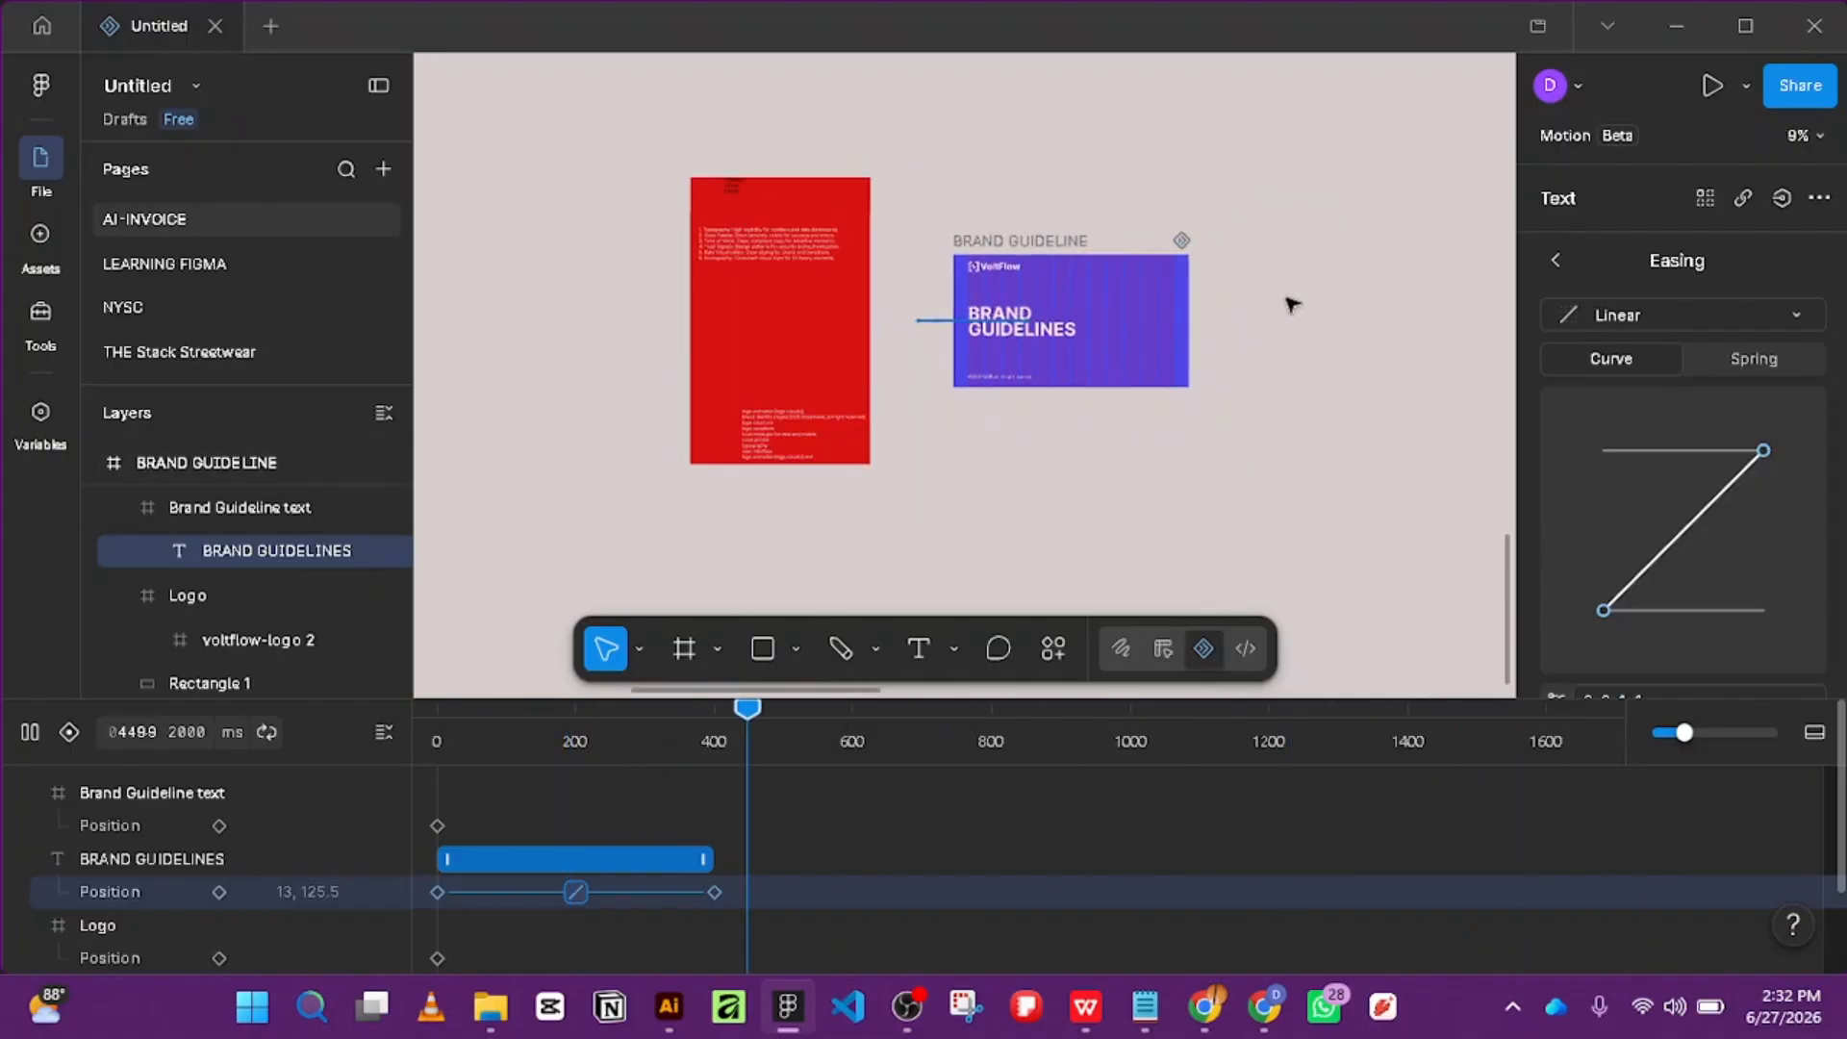
{"action": "left_click", "coordinate": [1314, 271]}
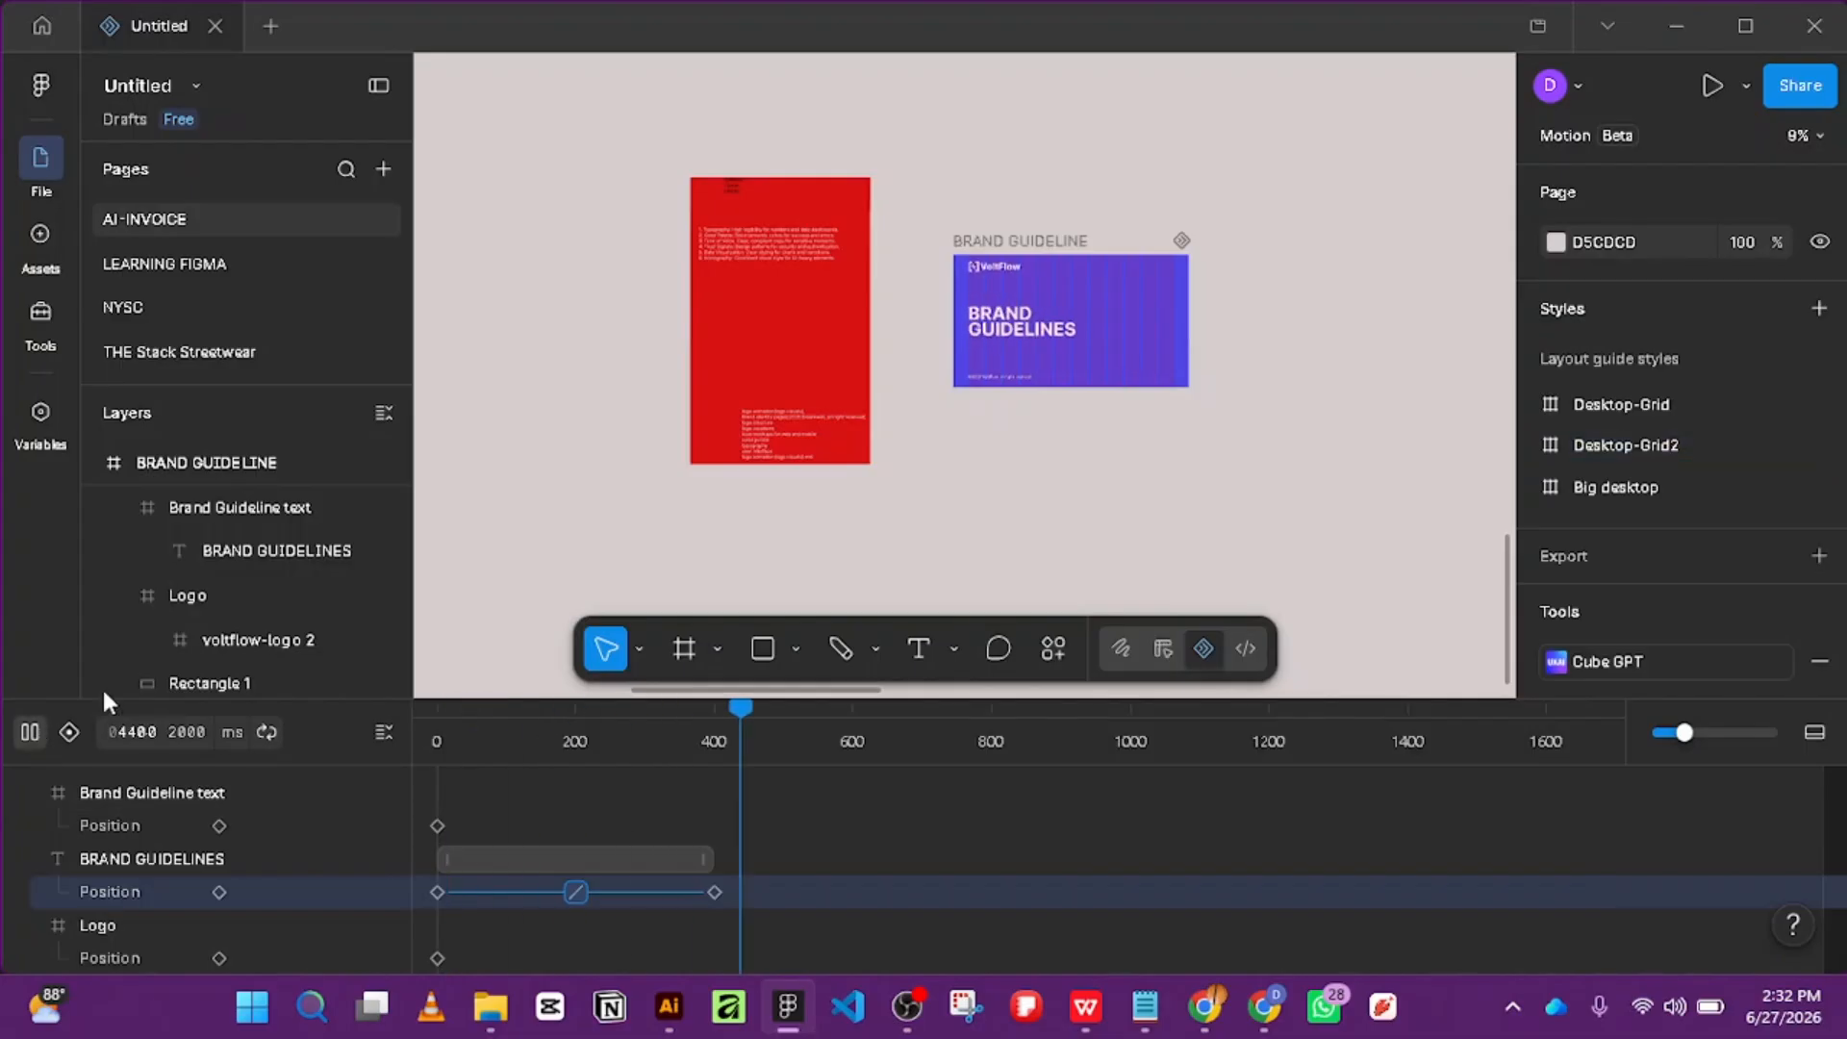
{"action": "key", "text": "space"}
Duplicate the BRAND GUIDELINE frame and place the copy beside the original on the side away from the red notes frame.
{"action": "scroll", "coordinate": [1167, 363], "scroll_direction": "down", "scroll_amount": 3}
{"action": "scroll", "coordinate": [1221, 327], "scroll_direction": "up", "scroll_amount": 4}
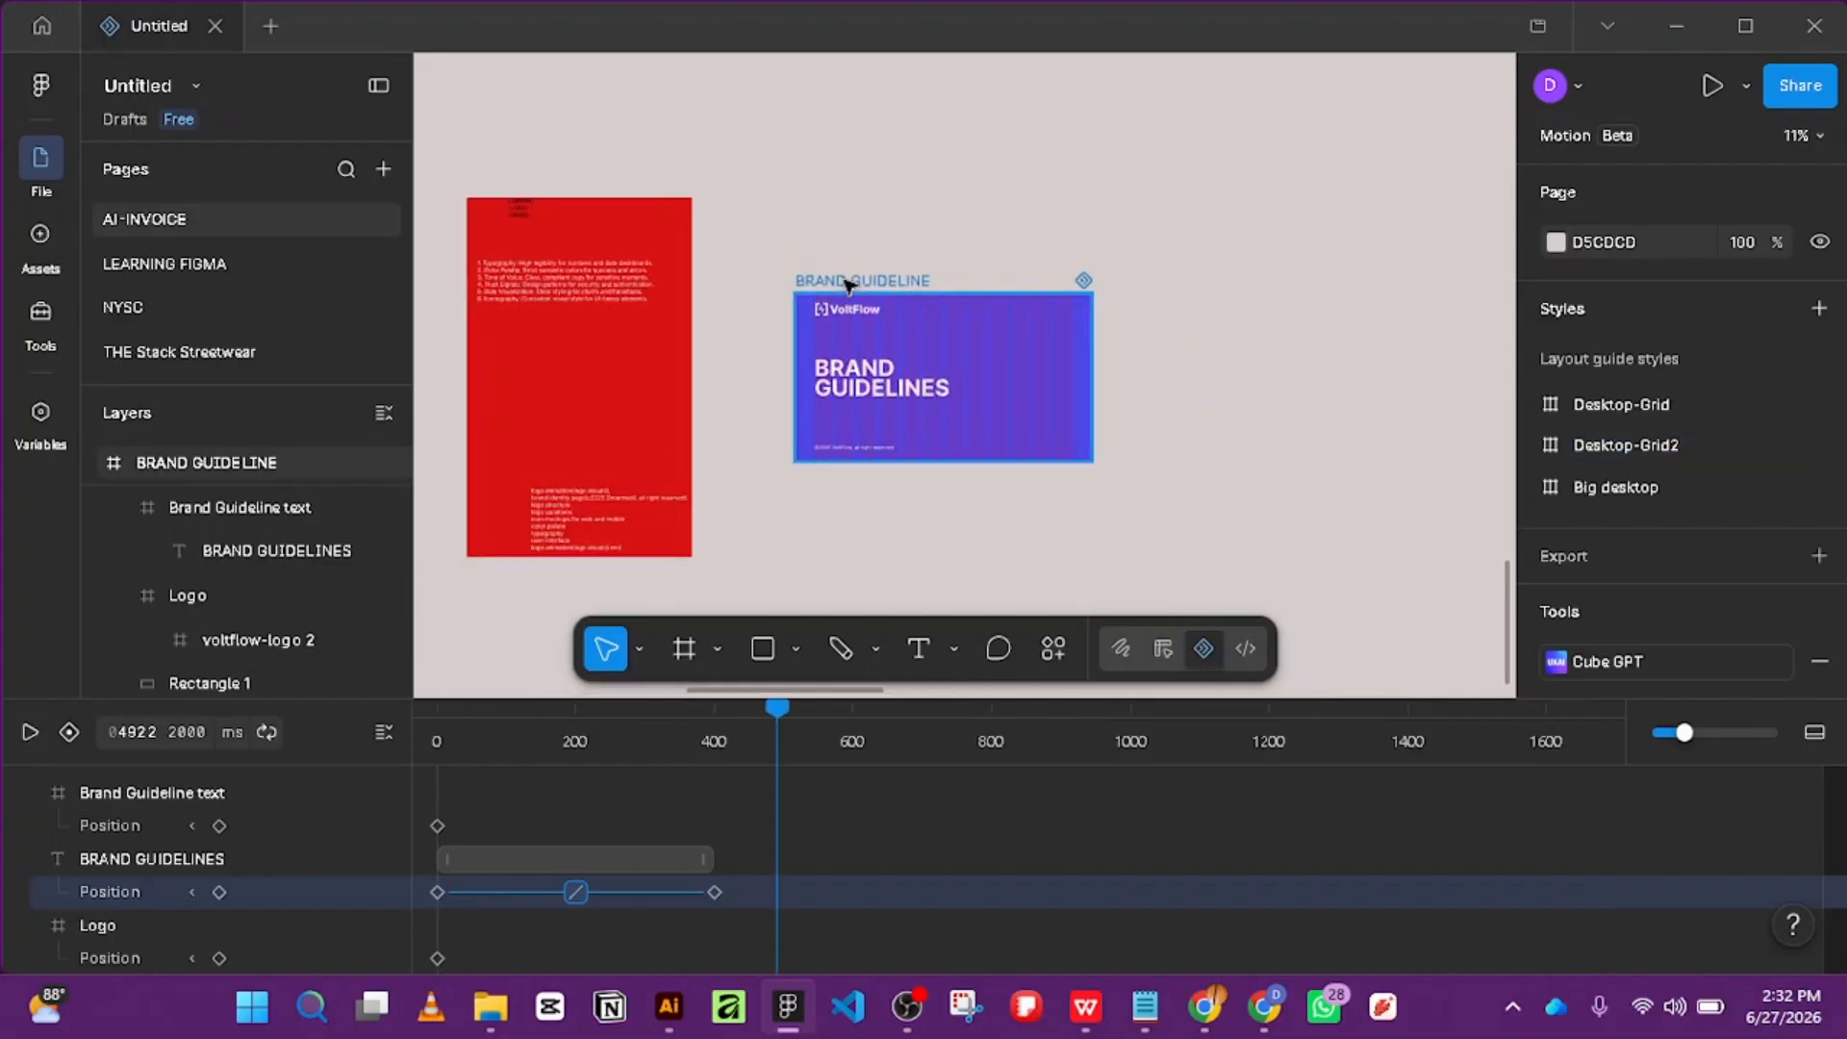
{"action": "left_click", "coordinate": [848, 281]}
{"action": "left_click_drag", "start_coordinate": [857, 286], "coordinate": [1157, 288]}
{"action": "scroll", "coordinate": [608, 481], "scroll_direction": "up", "scroll_amount": 5}
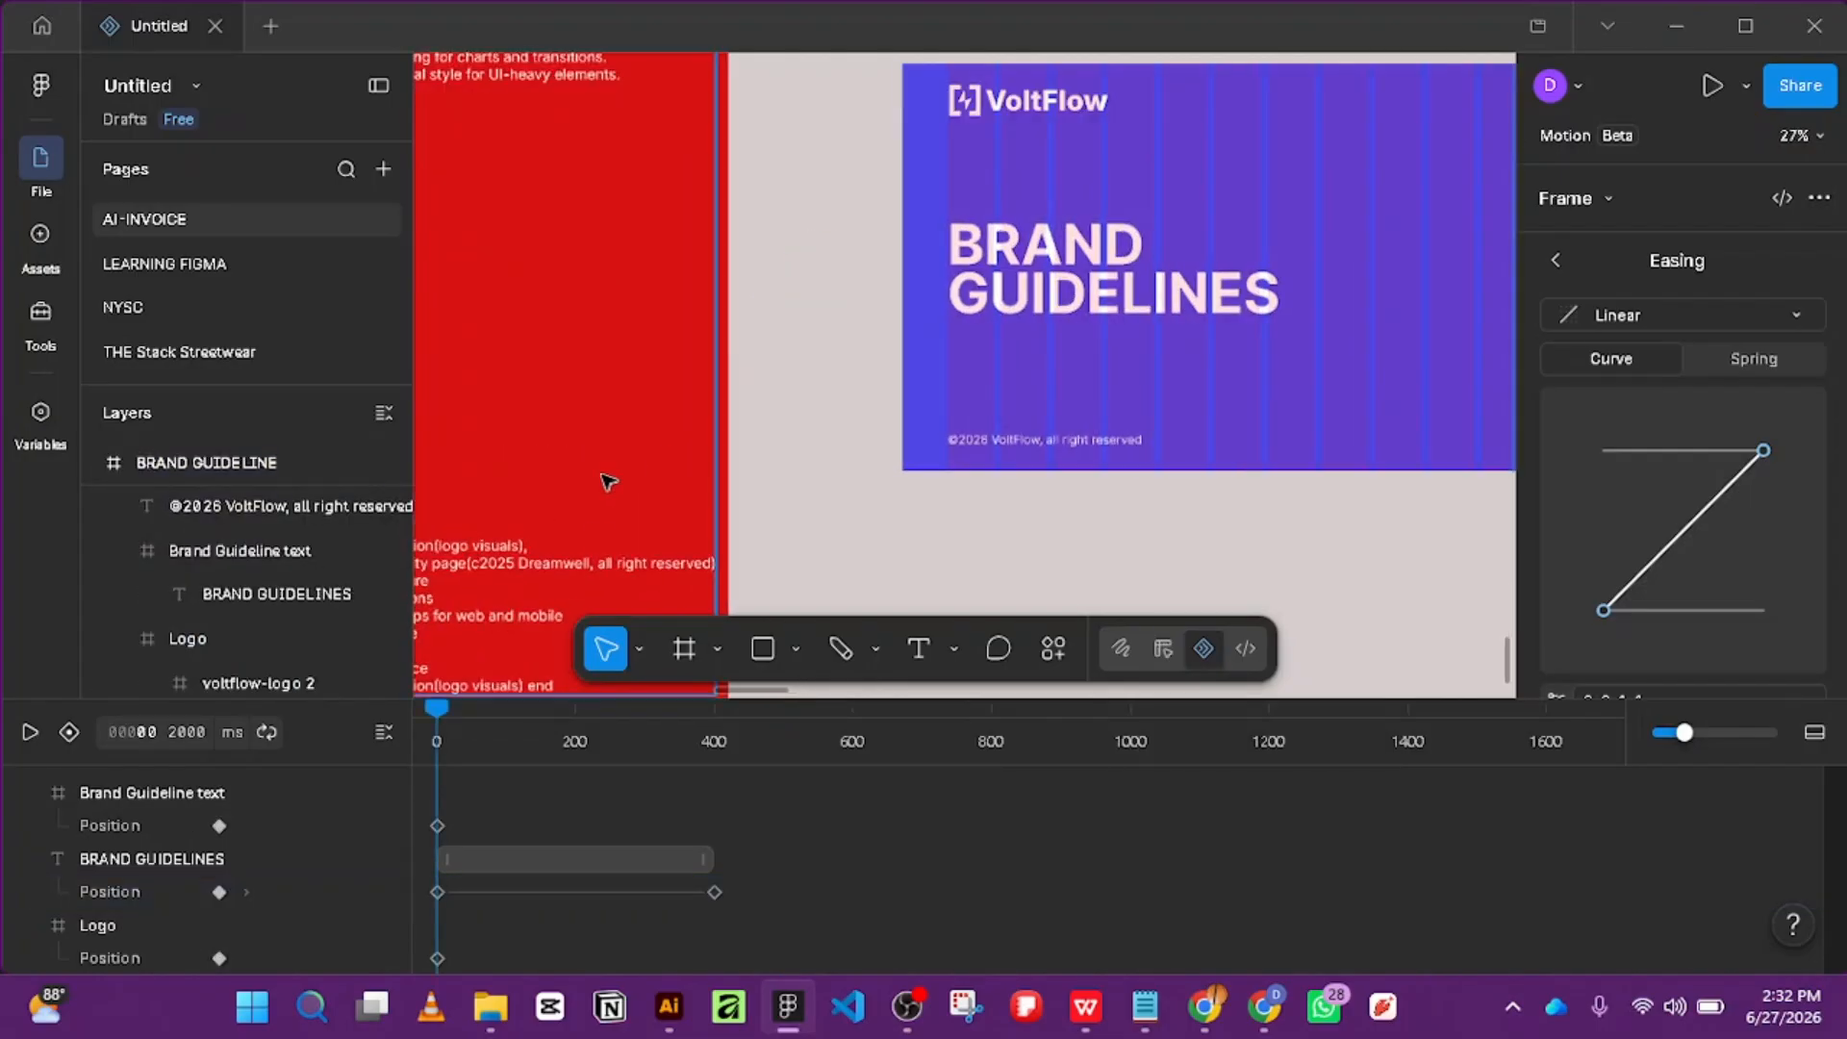
Read the content outline and page list in the red notes frame to plan the next page.
{"action": "scroll", "coordinate": [608, 481], "scroll_direction": "down", "scroll_amount": 2}
{"action": "scroll", "coordinate": [770, 375], "scroll_direction": "left", "scroll_amount": 3}
{"action": "scroll", "coordinate": [701, 417], "scroll_direction": "up", "scroll_amount": 3}
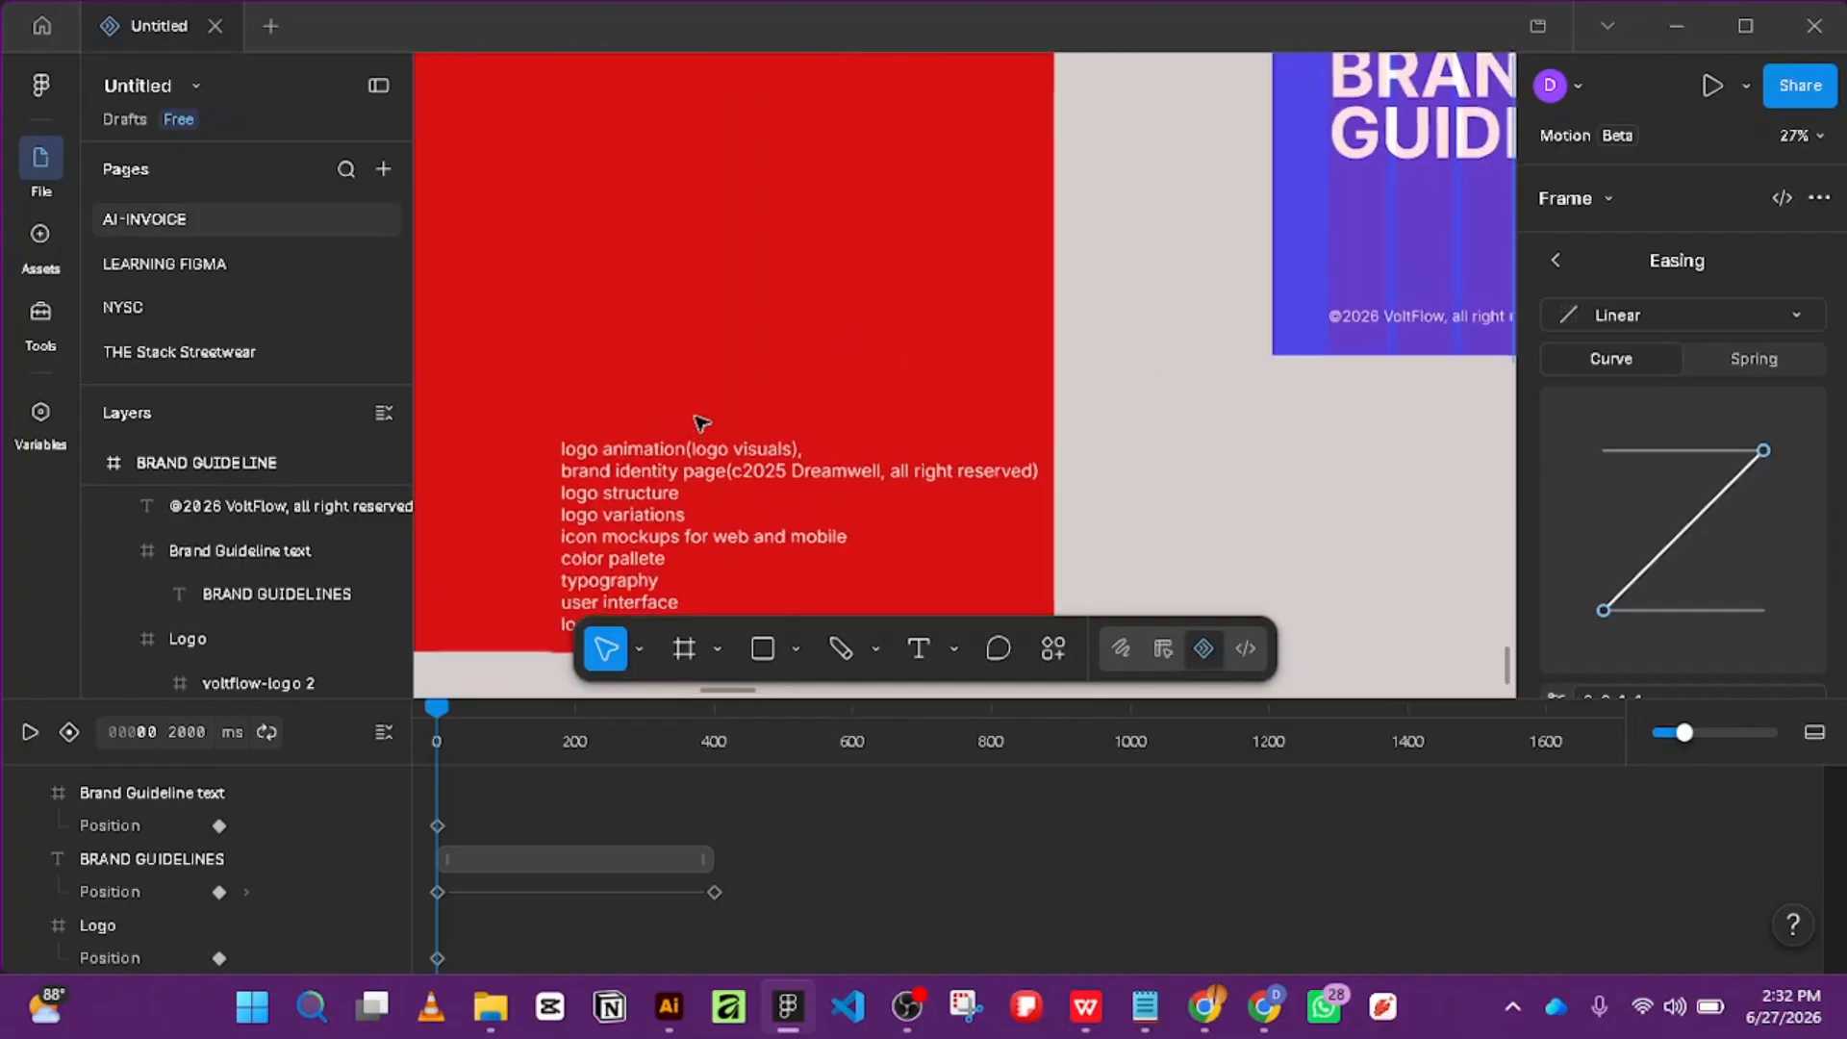
{"action": "scroll", "coordinate": [701, 482], "scroll_direction": "down", "scroll_amount": 5}
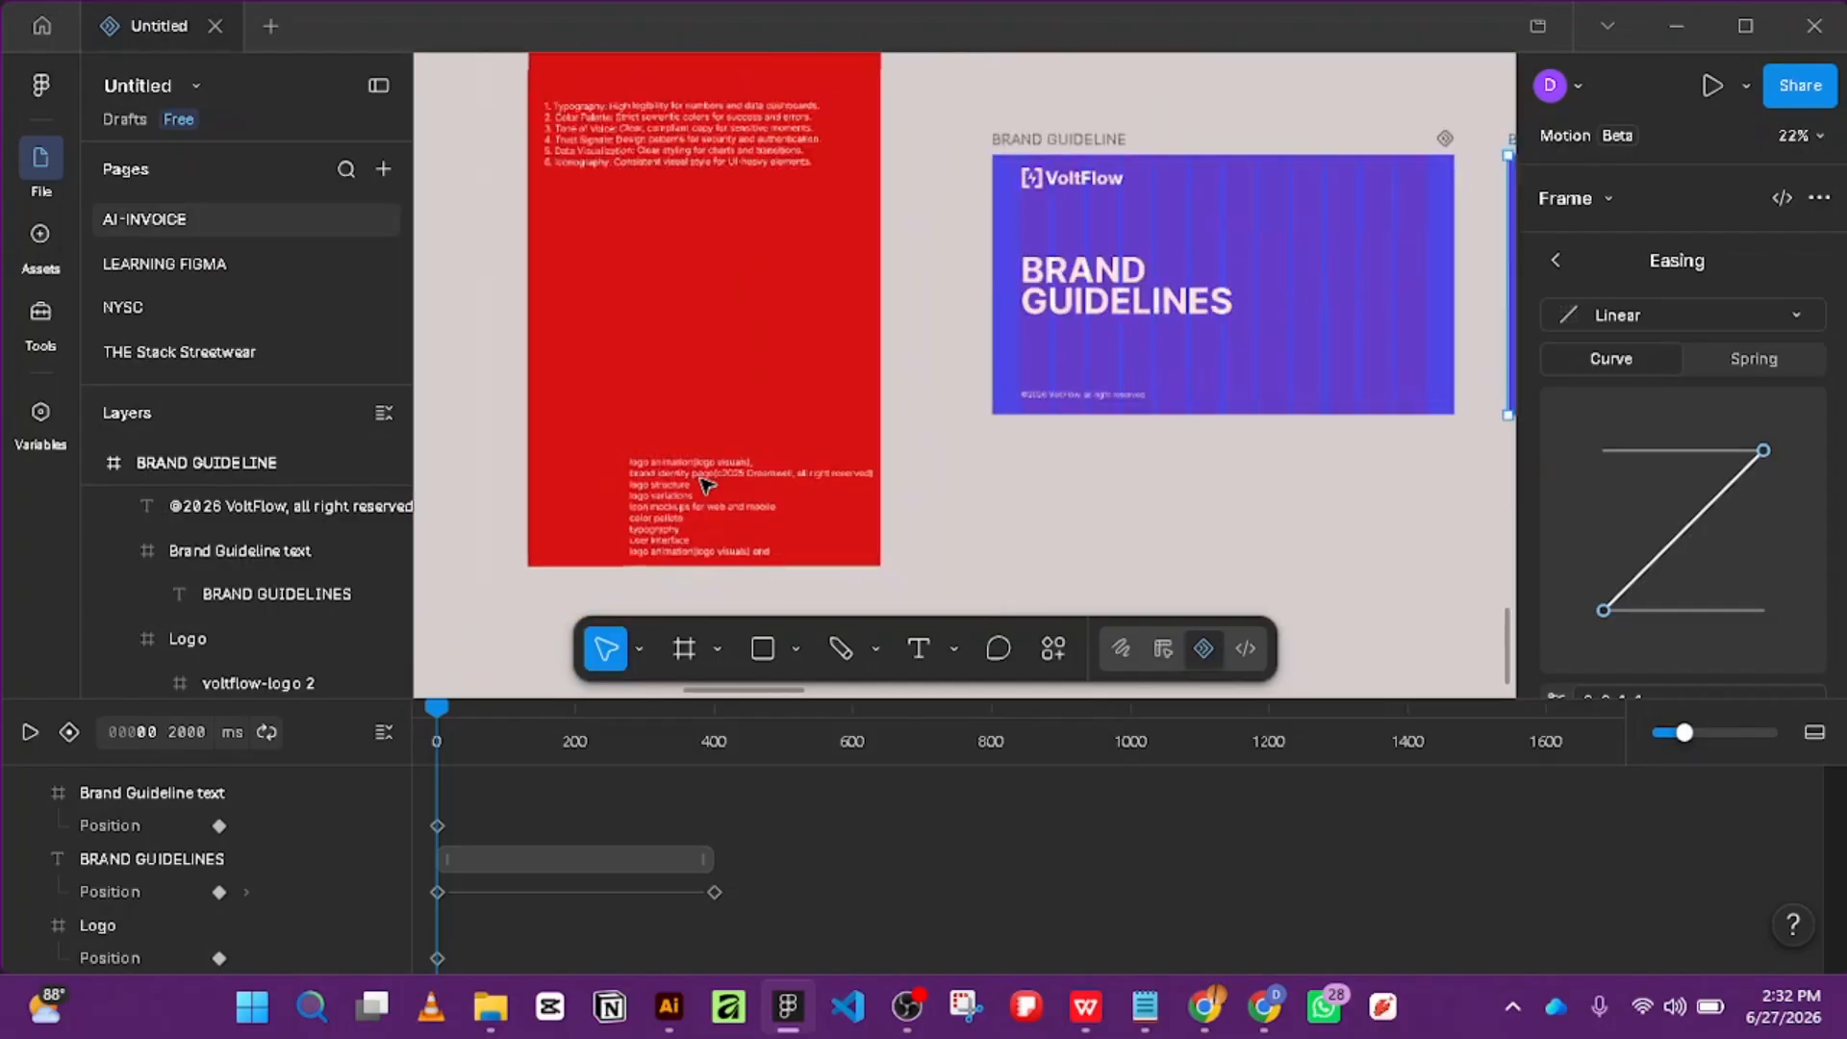
{"action": "scroll", "coordinate": [647, 189], "scroll_direction": "up", "scroll_amount": 5}
{"action": "scroll", "coordinate": [660, 146], "scroll_direction": "down", "scroll_amount": 3}
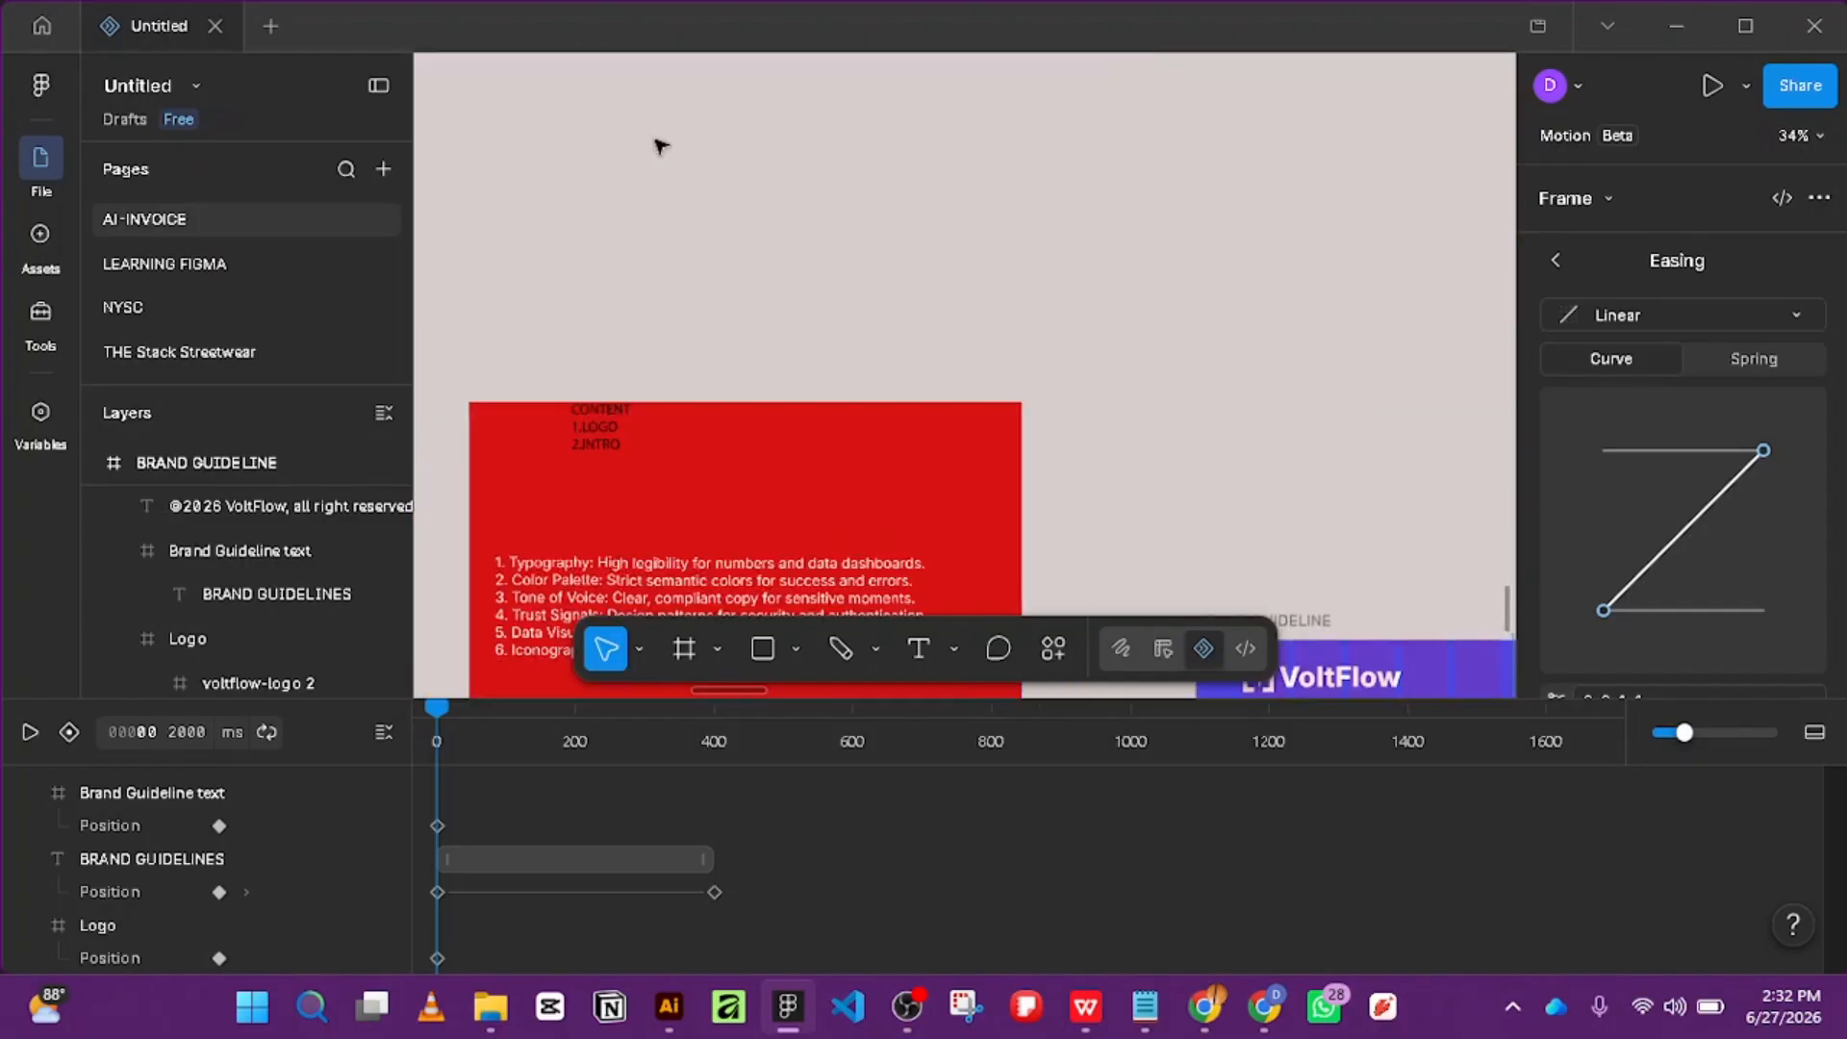
{"action": "scroll", "coordinate": [671, 400], "scroll_direction": "up", "scroll_amount": 3}
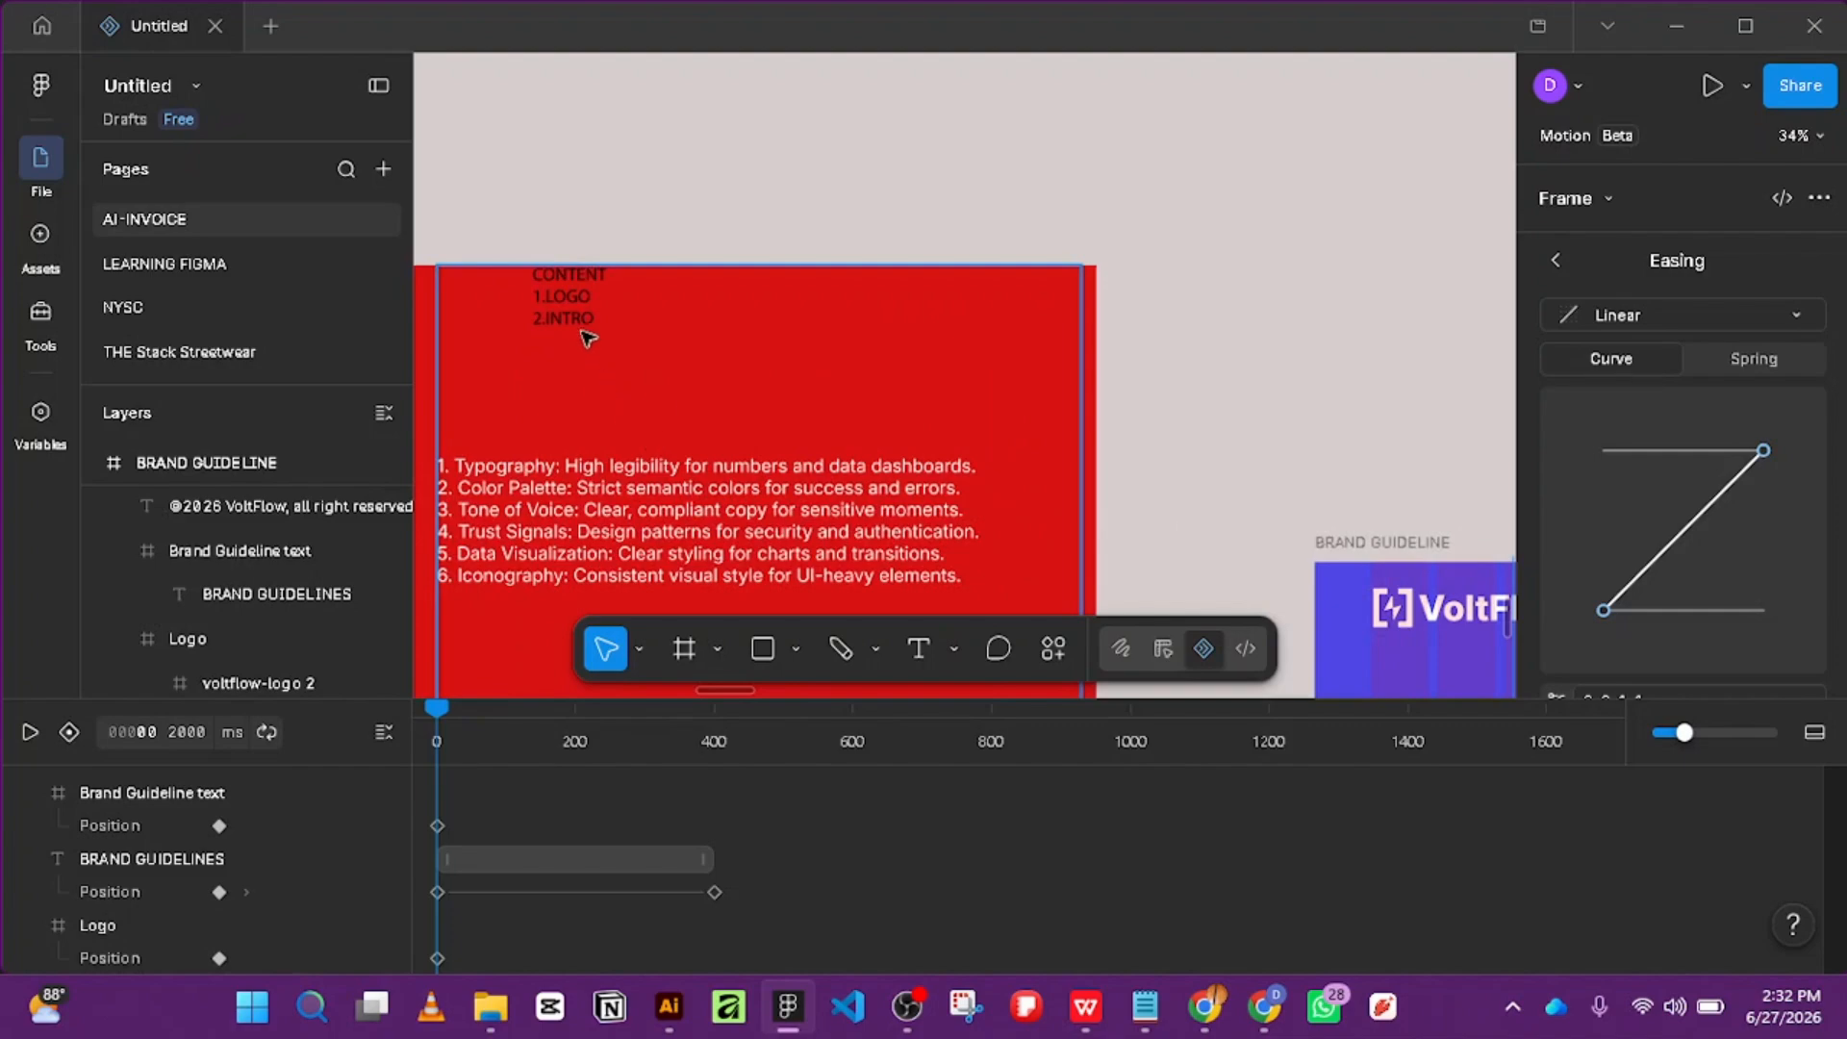
{"action": "scroll", "coordinate": [582, 327], "scroll_direction": "down", "scroll_amount": 5}
{"action": "scroll", "coordinate": [1063, 338], "scroll_direction": "up", "scroll_amount": 3}
{"action": "scroll", "coordinate": [1059, 338], "scroll_direction": "down", "scroll_amount": 6}
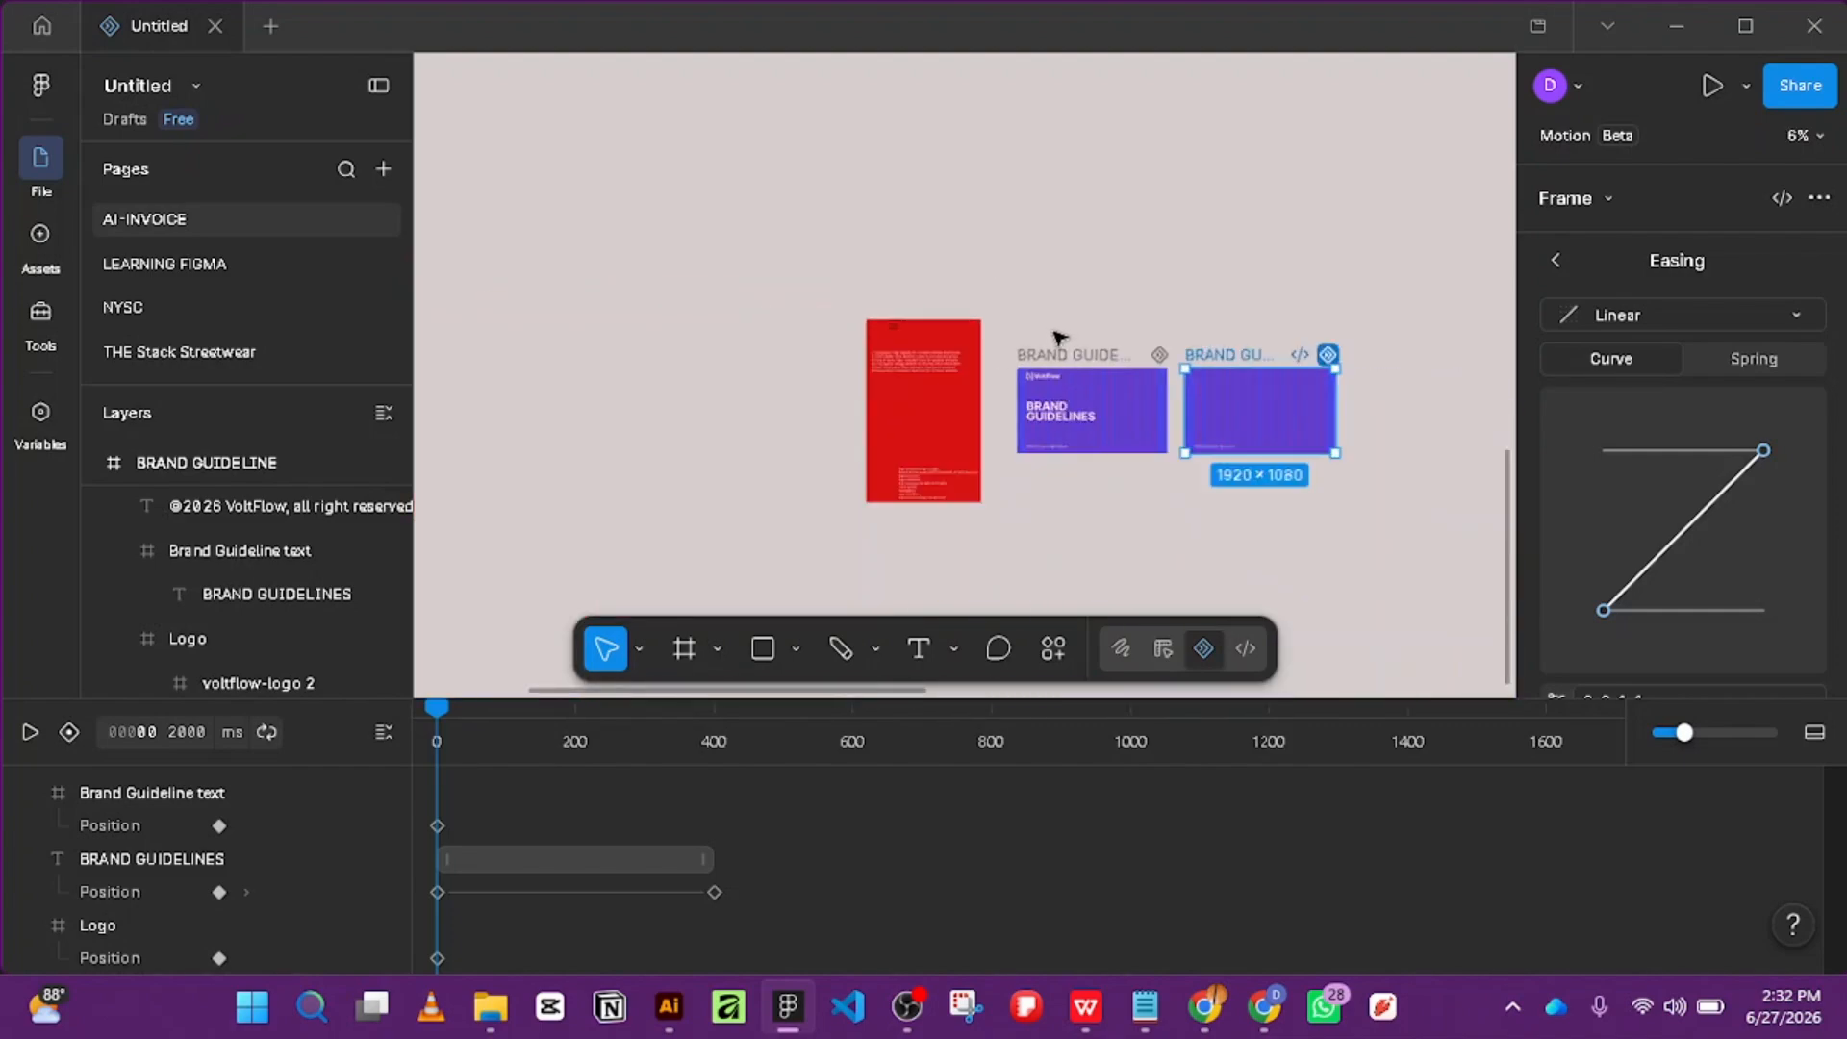
Move the large brand guidelines reference image down and to the left, clear of the two BRAND GUIDELINE frames.
{"action": "scroll", "coordinate": [1181, 255], "scroll_direction": "up", "scroll_amount": 3}
{"action": "scroll", "coordinate": [1100, 193], "scroll_direction": "down", "scroll_amount": 6}
{"action": "scroll", "coordinate": [1097, 198], "scroll_direction": "up", "scroll_amount": 5}
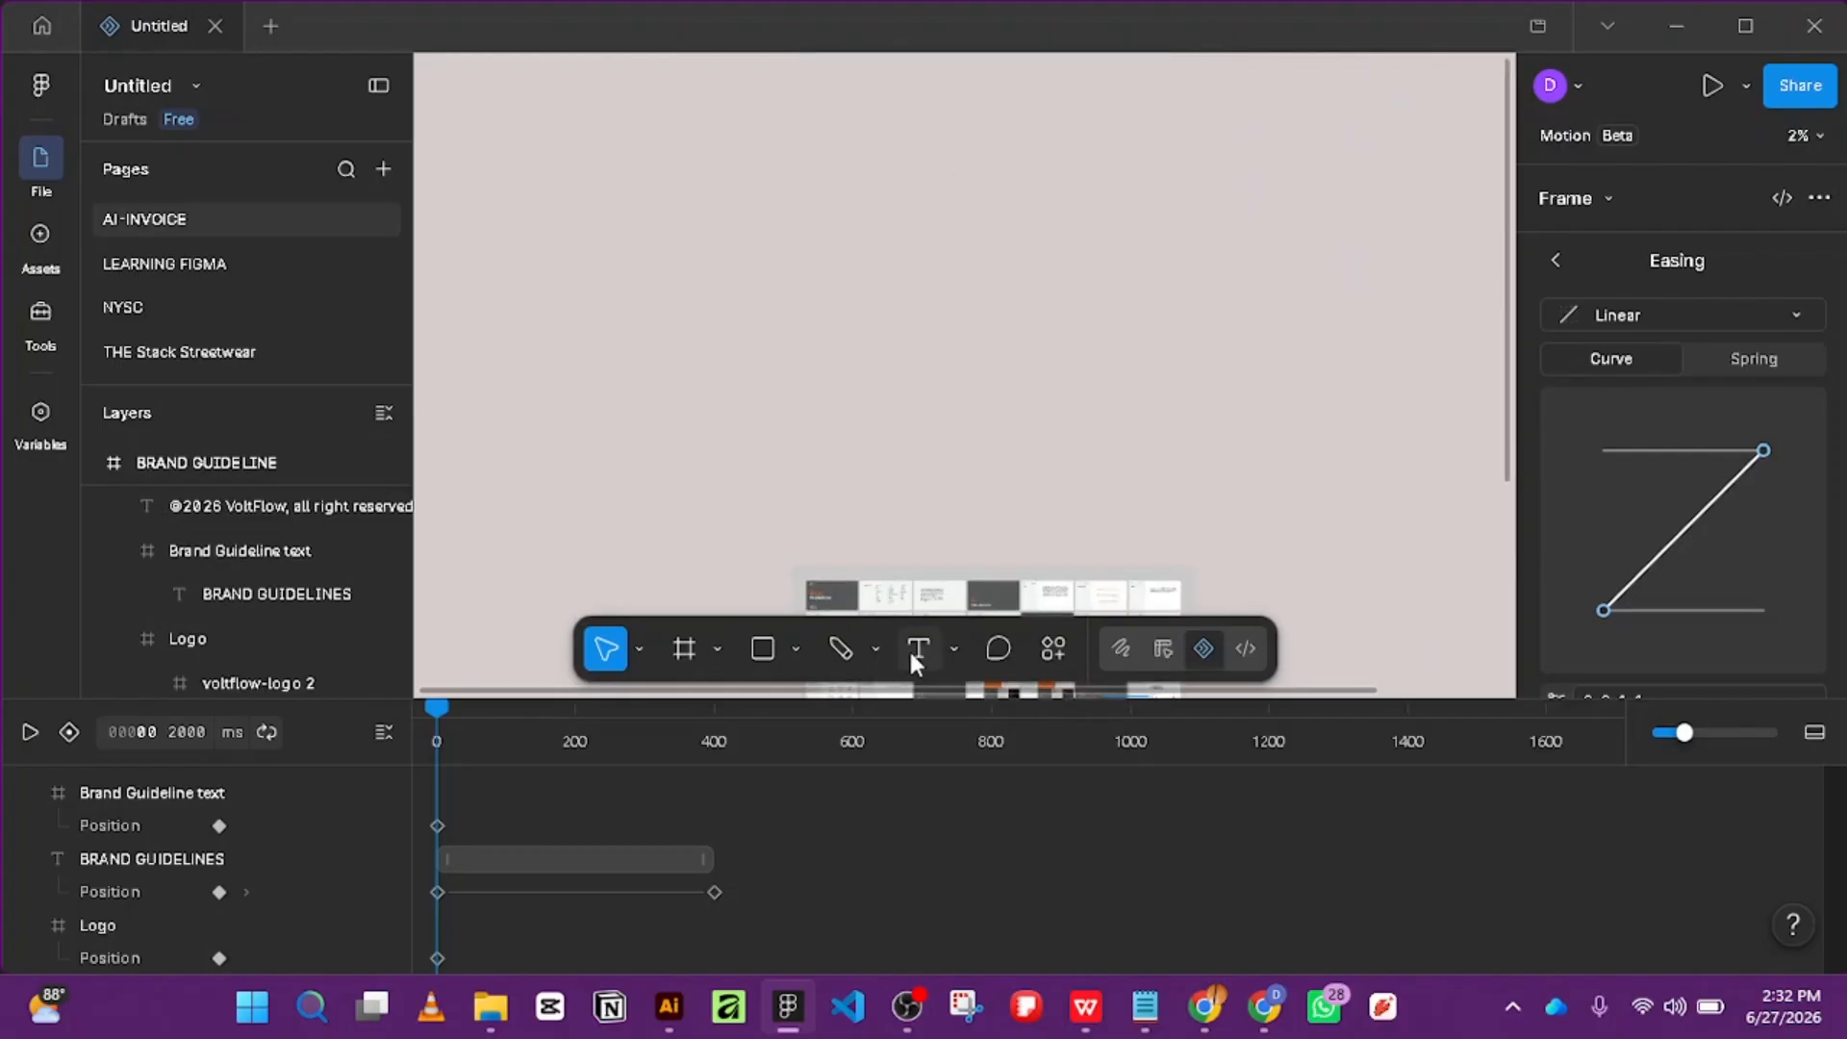
{"action": "scroll", "coordinate": [915, 596], "scroll_direction": "up", "scroll_amount": 3}
{"action": "scroll", "coordinate": [915, 557], "scroll_direction": "down", "scroll_amount": 5}
{"action": "scroll", "coordinate": [816, 622], "scroll_direction": "up", "scroll_amount": 4}
{"action": "left_click", "coordinate": [911, 365]}
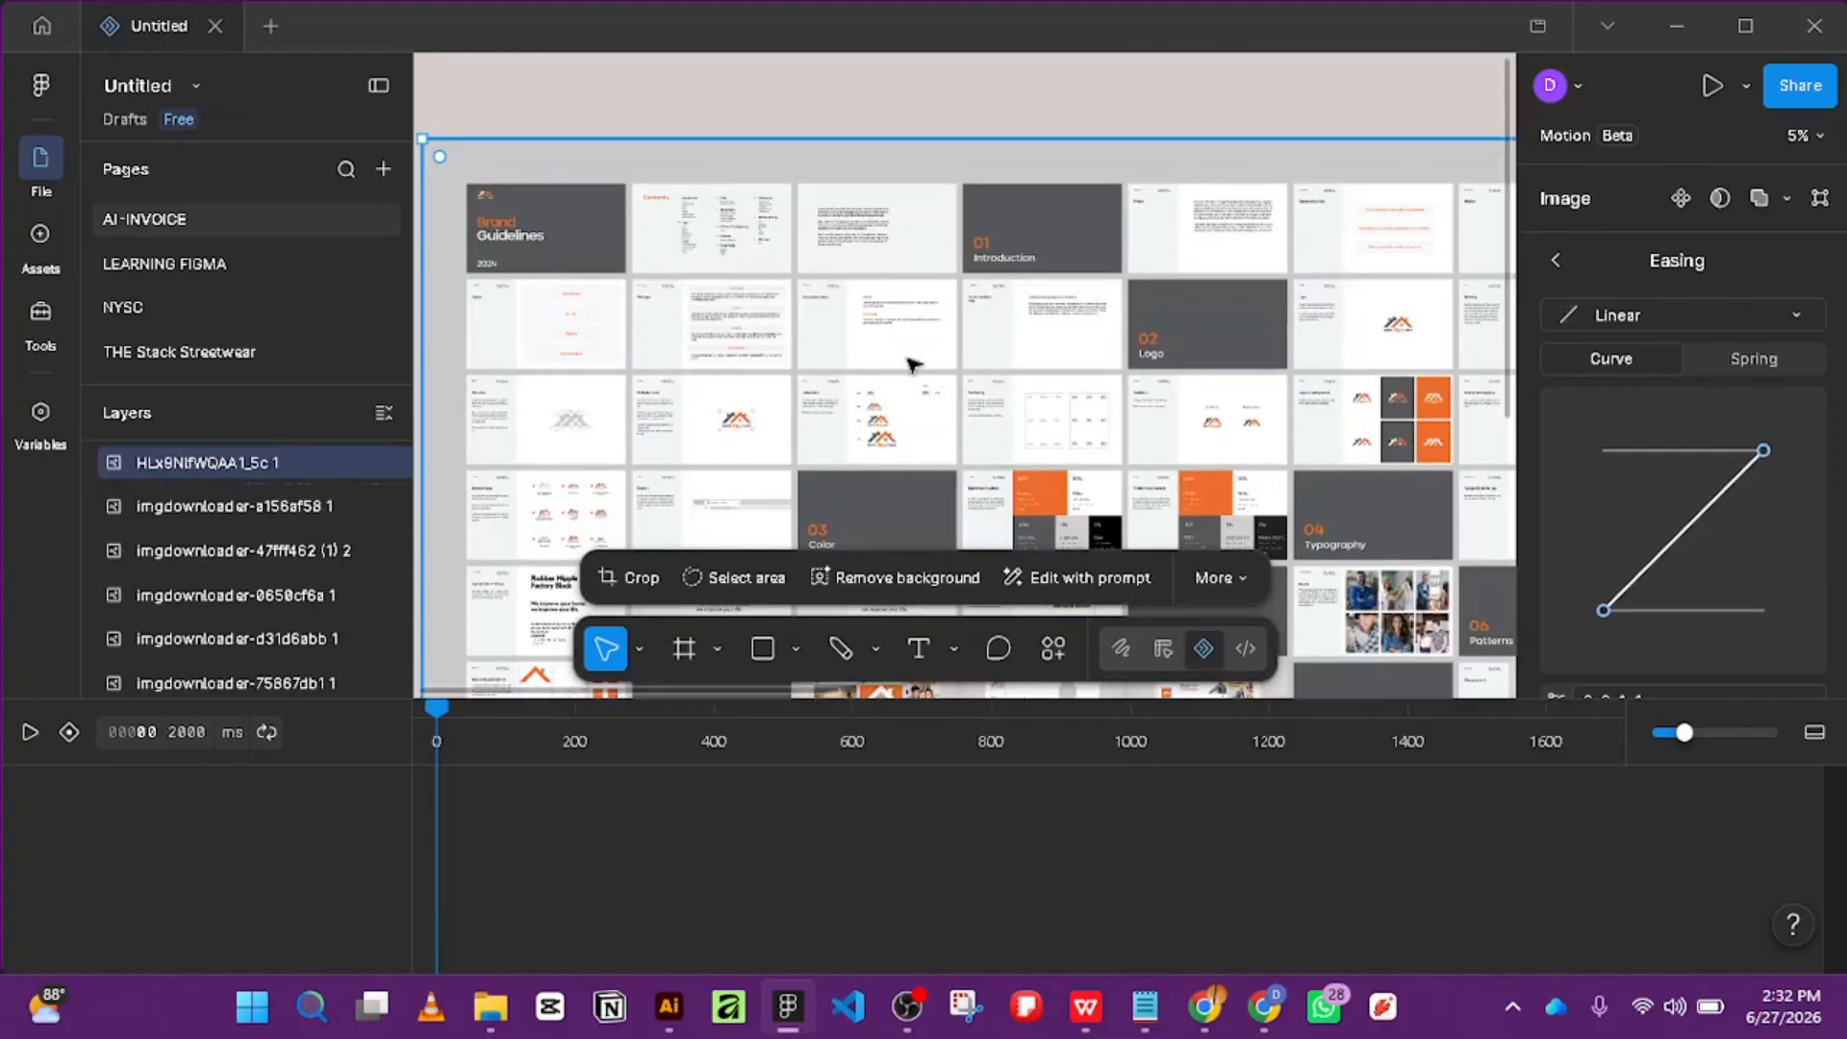
{"action": "scroll", "coordinate": [910, 385], "scroll_direction": "down", "scroll_amount": 5}
{"action": "scroll", "coordinate": [895, 374], "scroll_direction": "up", "scroll_amount": 5}
{"action": "scroll", "coordinate": [791, 185], "scroll_direction": "up", "scroll_amount": 2}
{"action": "scroll", "coordinate": [745, 258], "scroll_direction": "up", "scroll_amount": 4}
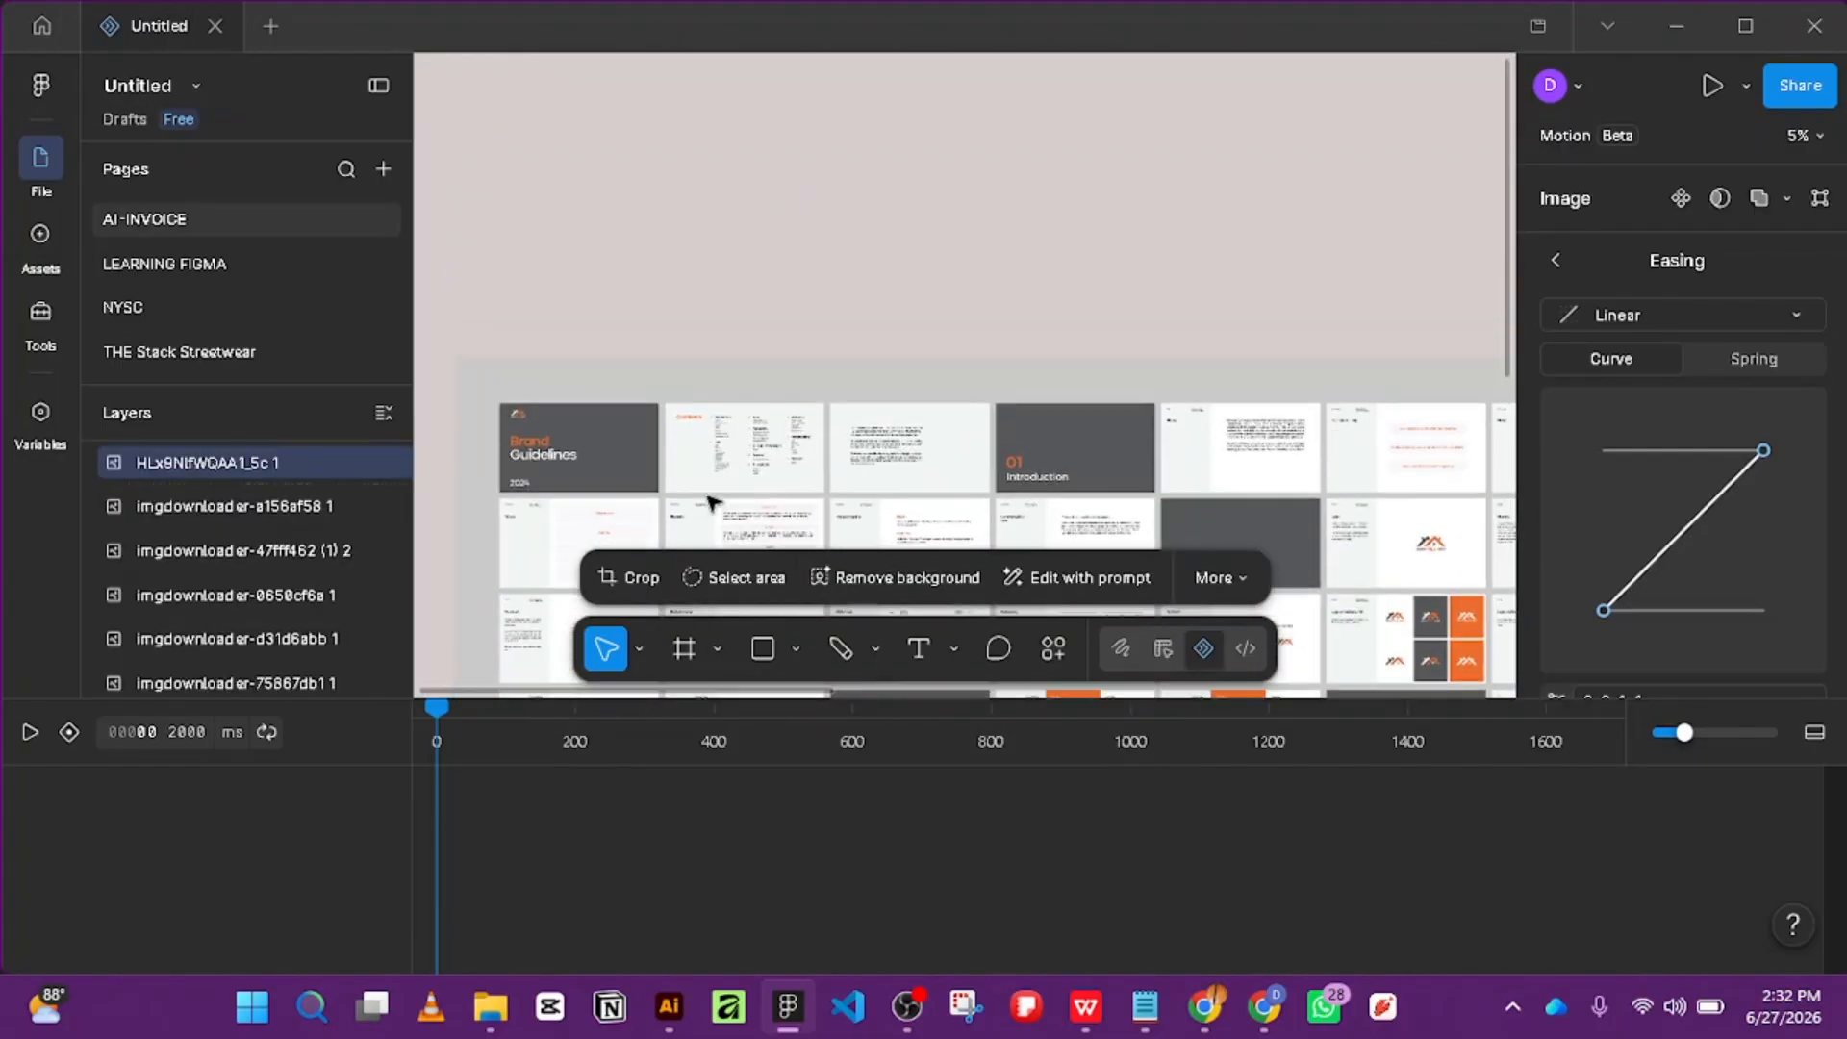
{"action": "scroll", "coordinate": [850, 396], "scroll_direction": "down", "scroll_amount": 4}
{"action": "scroll", "coordinate": [1010, 416], "scroll_direction": "down", "scroll_amount": 5}
{"action": "scroll", "coordinate": [1017, 317], "scroll_direction": "up", "scroll_amount": 4}
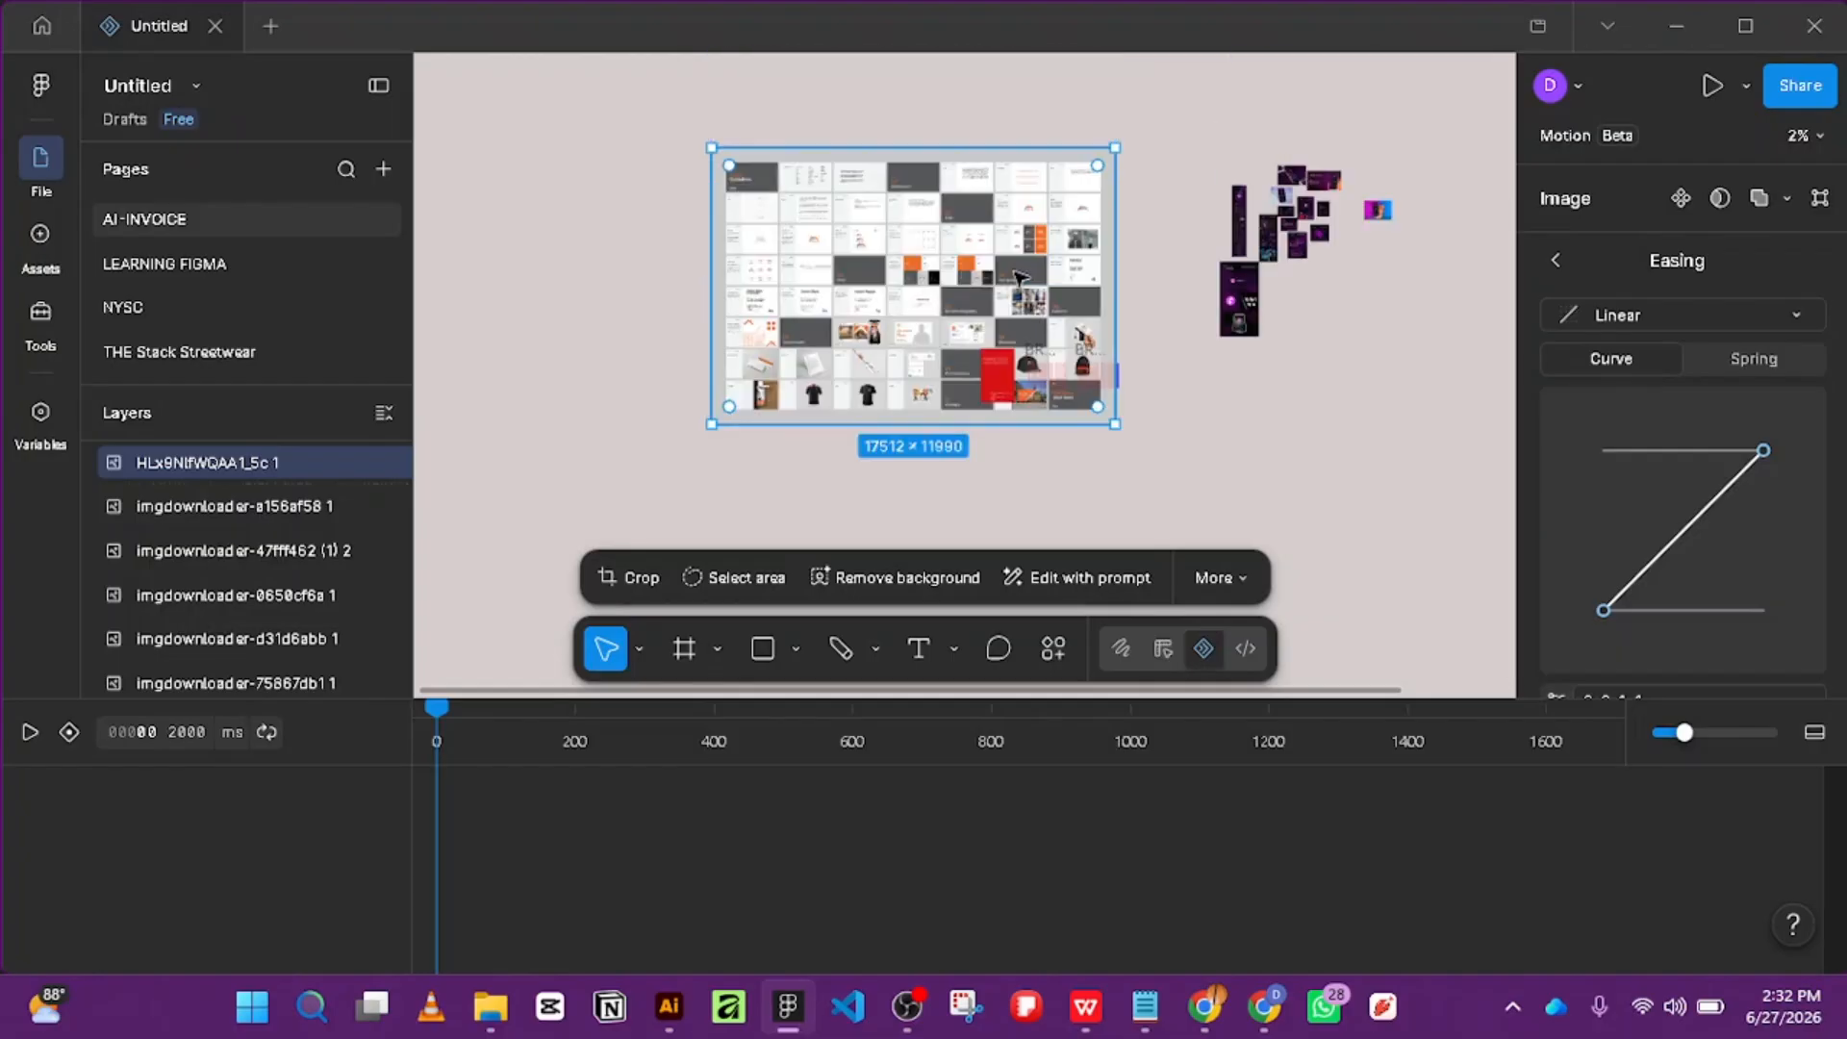
{"action": "left_click_drag", "start_coordinate": [981, 266], "coordinate": [854, 408]}
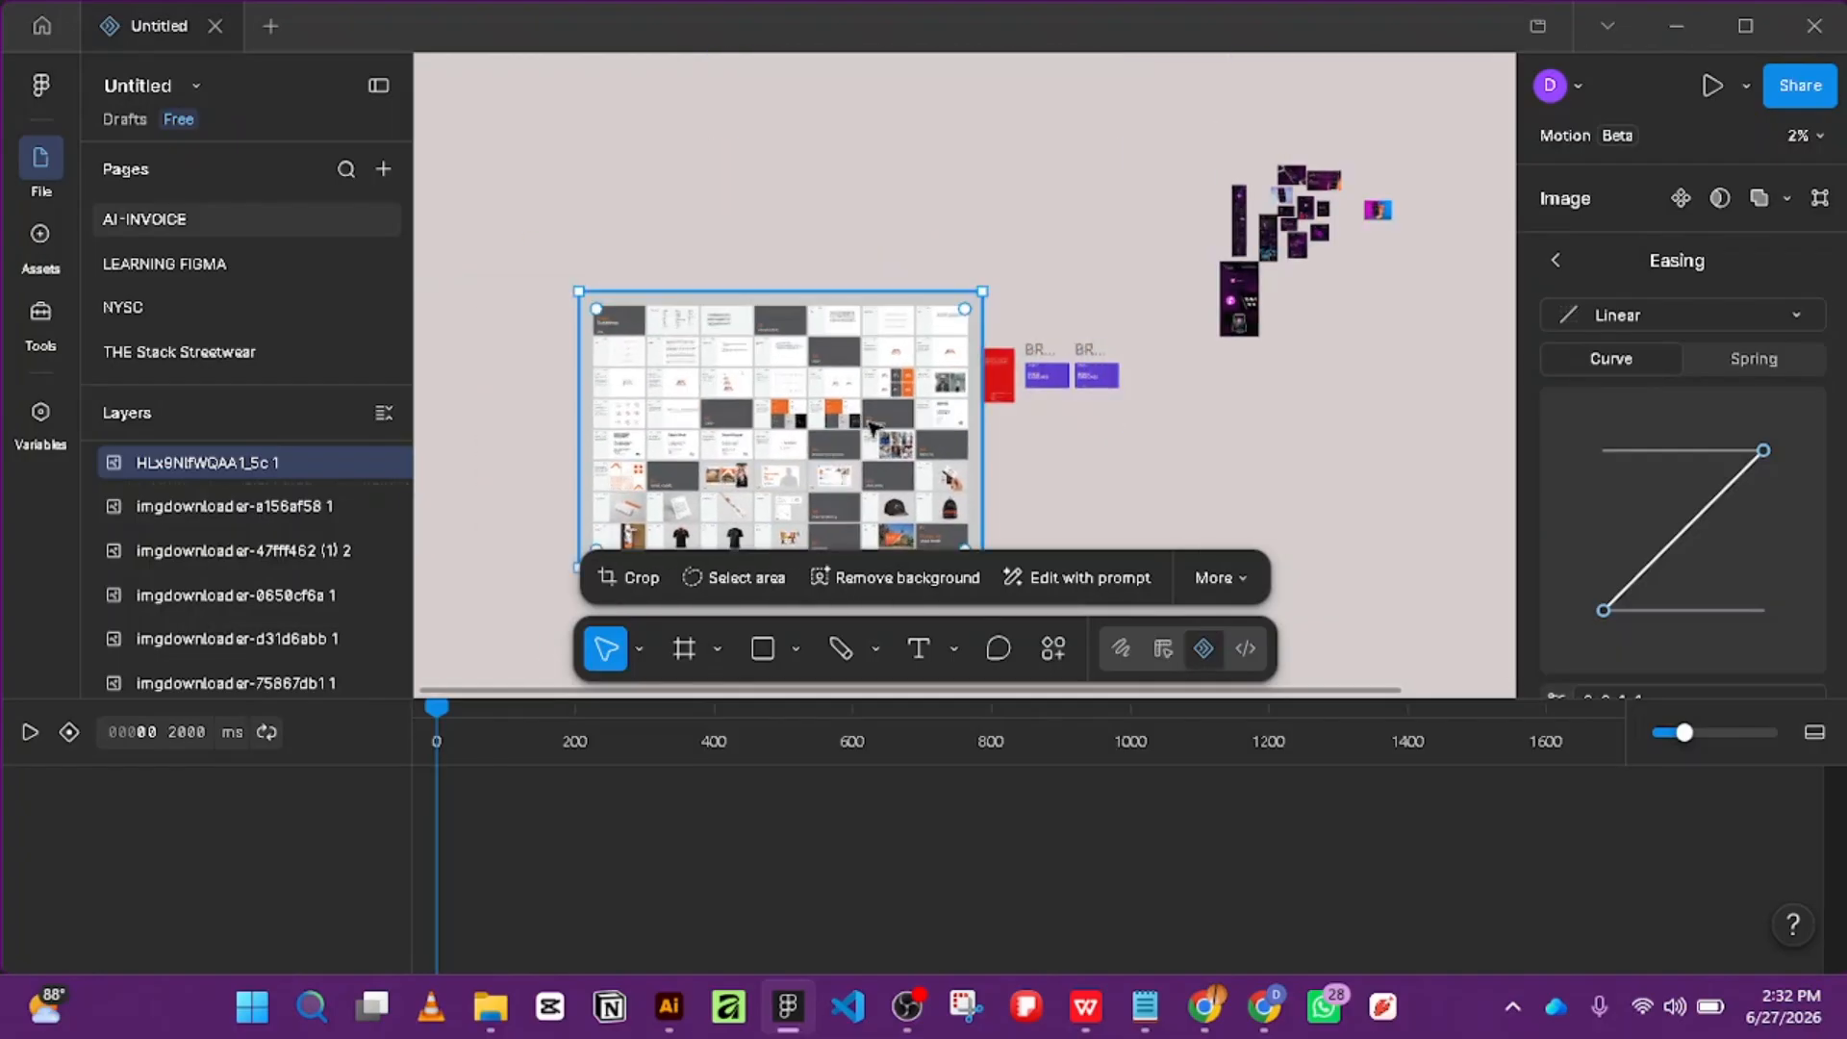
Examine the Contents page in the reference image for its heading placement and layout.
{"action": "scroll", "coordinate": [786, 292], "scroll_direction": "up", "scroll_amount": 4}
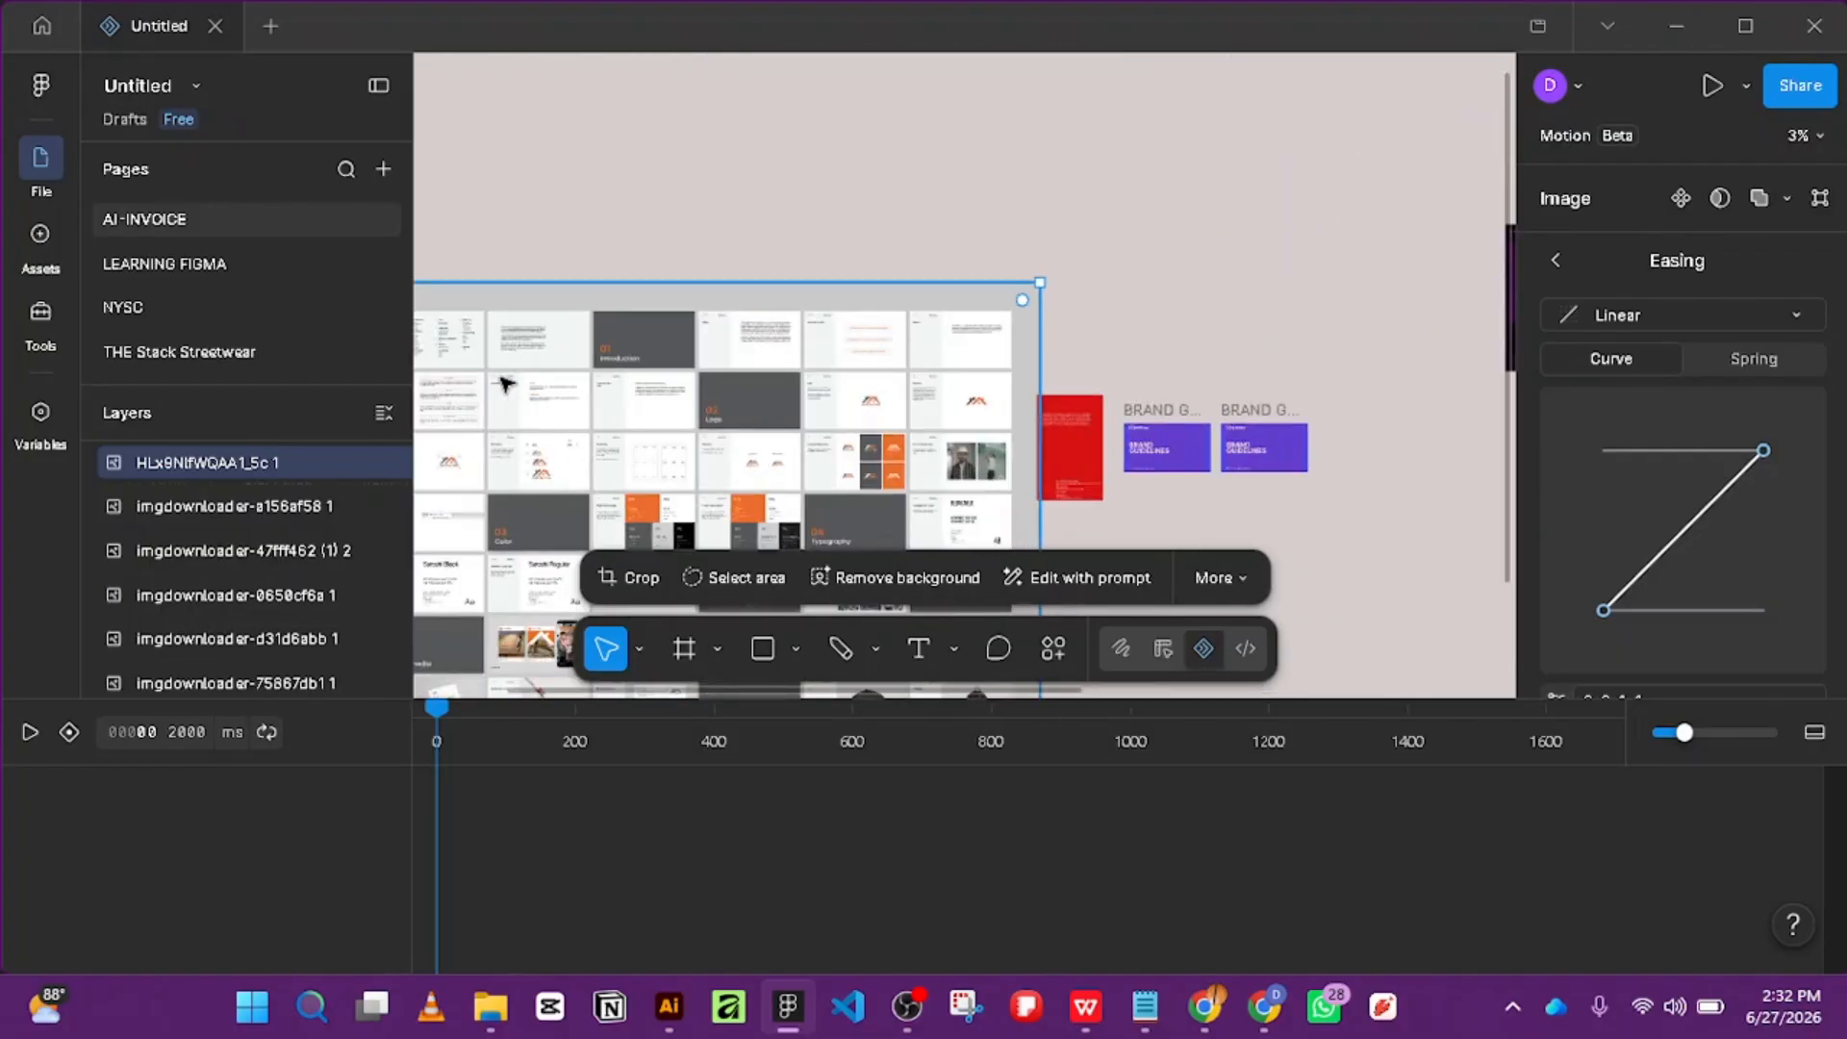
{"action": "scroll", "coordinate": [519, 364], "scroll_direction": "up", "scroll_amount": 5}
{"action": "scroll", "coordinate": [808, 321], "scroll_direction": "down", "scroll_amount": 4}
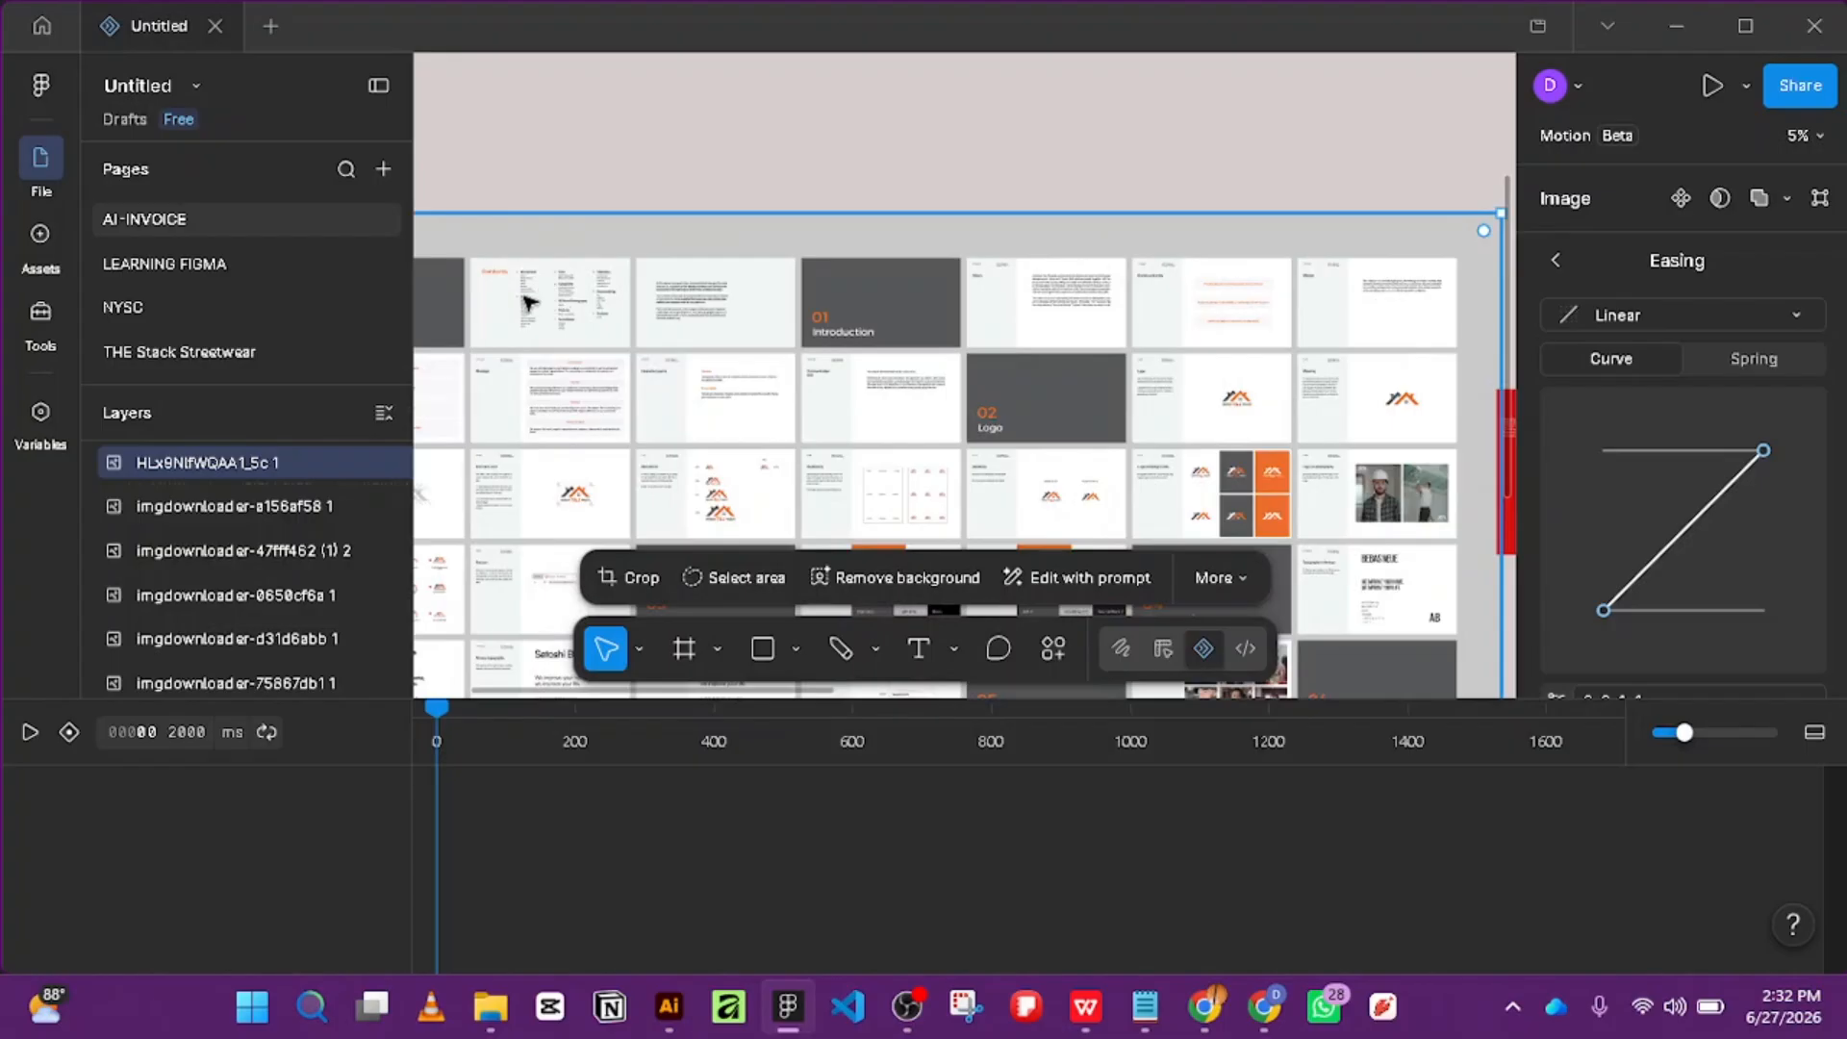
{"action": "scroll", "coordinate": [528, 304], "scroll_direction": "up", "scroll_amount": 5}
{"action": "scroll", "coordinate": [481, 240], "scroll_direction": "down", "scroll_amount": 2}
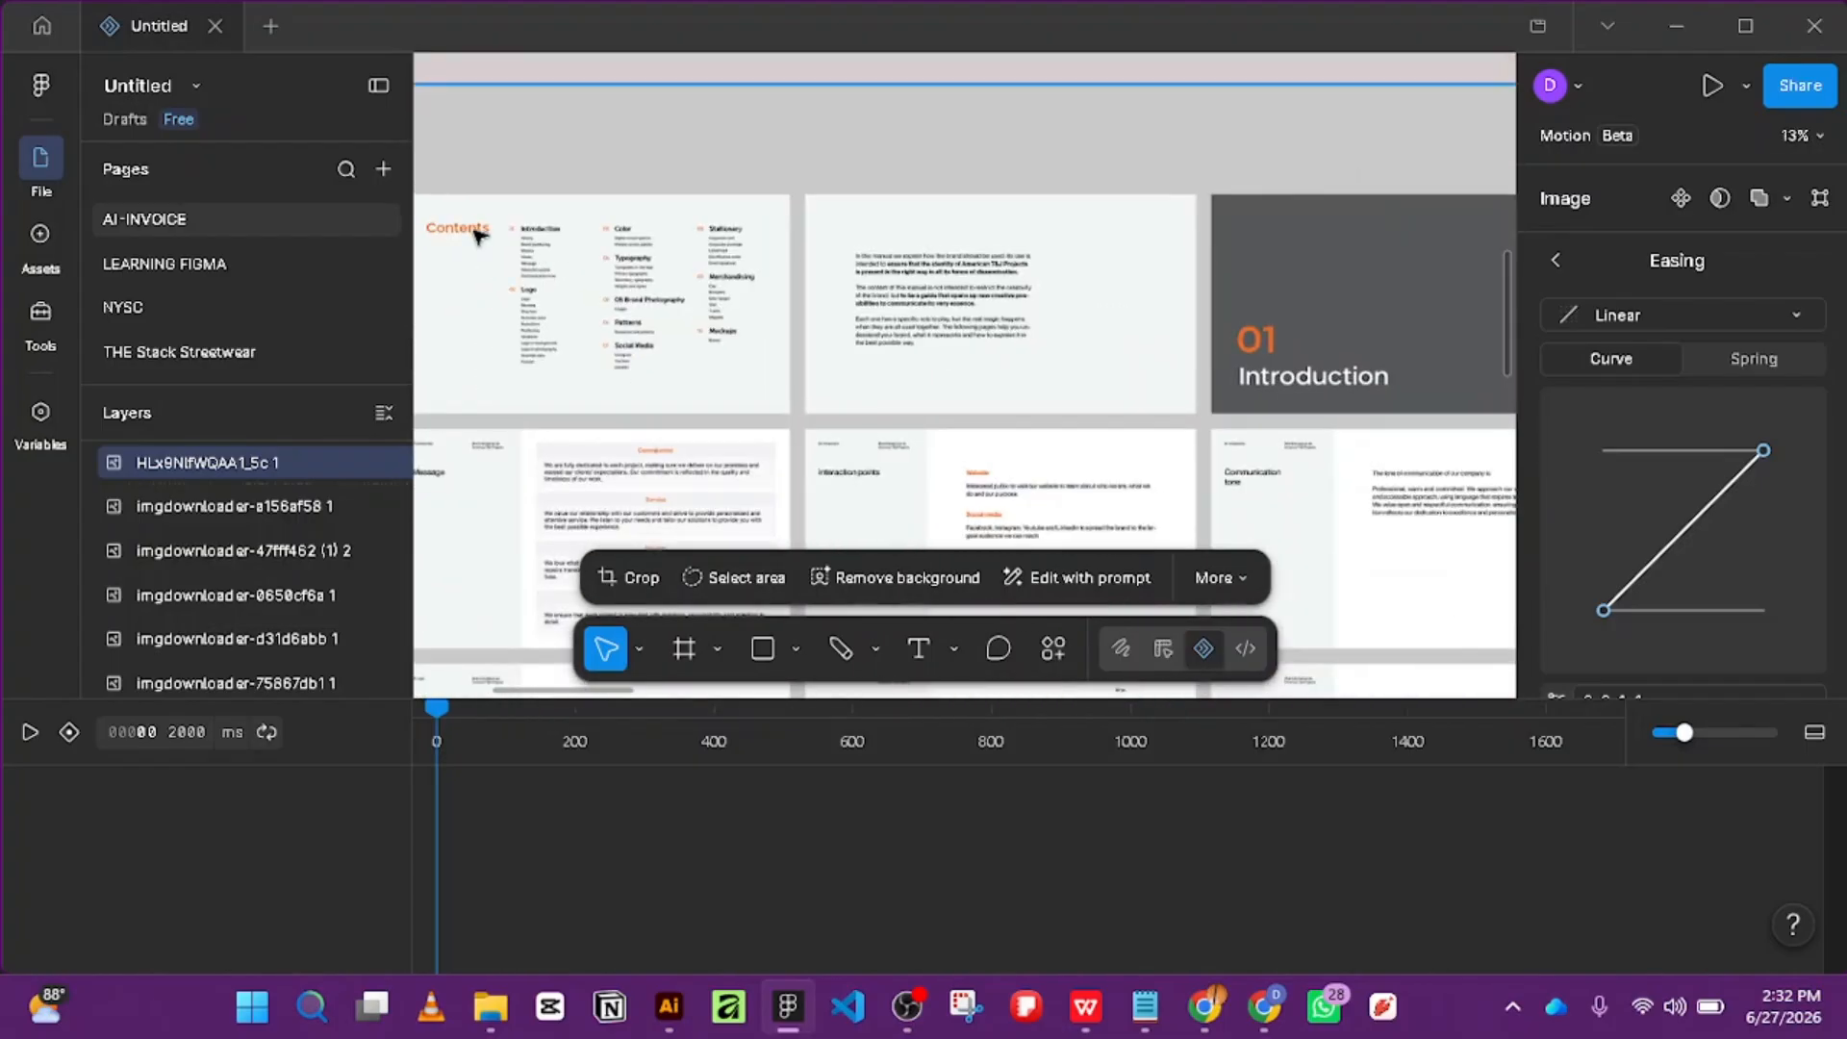
Switch from motion to draw mode and change the heading text in the duplicated BRAND GUIDELINE frame to CONTENT.
{"action": "scroll", "coordinate": [475, 235], "scroll_direction": "down", "scroll_amount": 4}
{"action": "scroll", "coordinate": [932, 363], "scroll_direction": "up", "scroll_amount": 3}
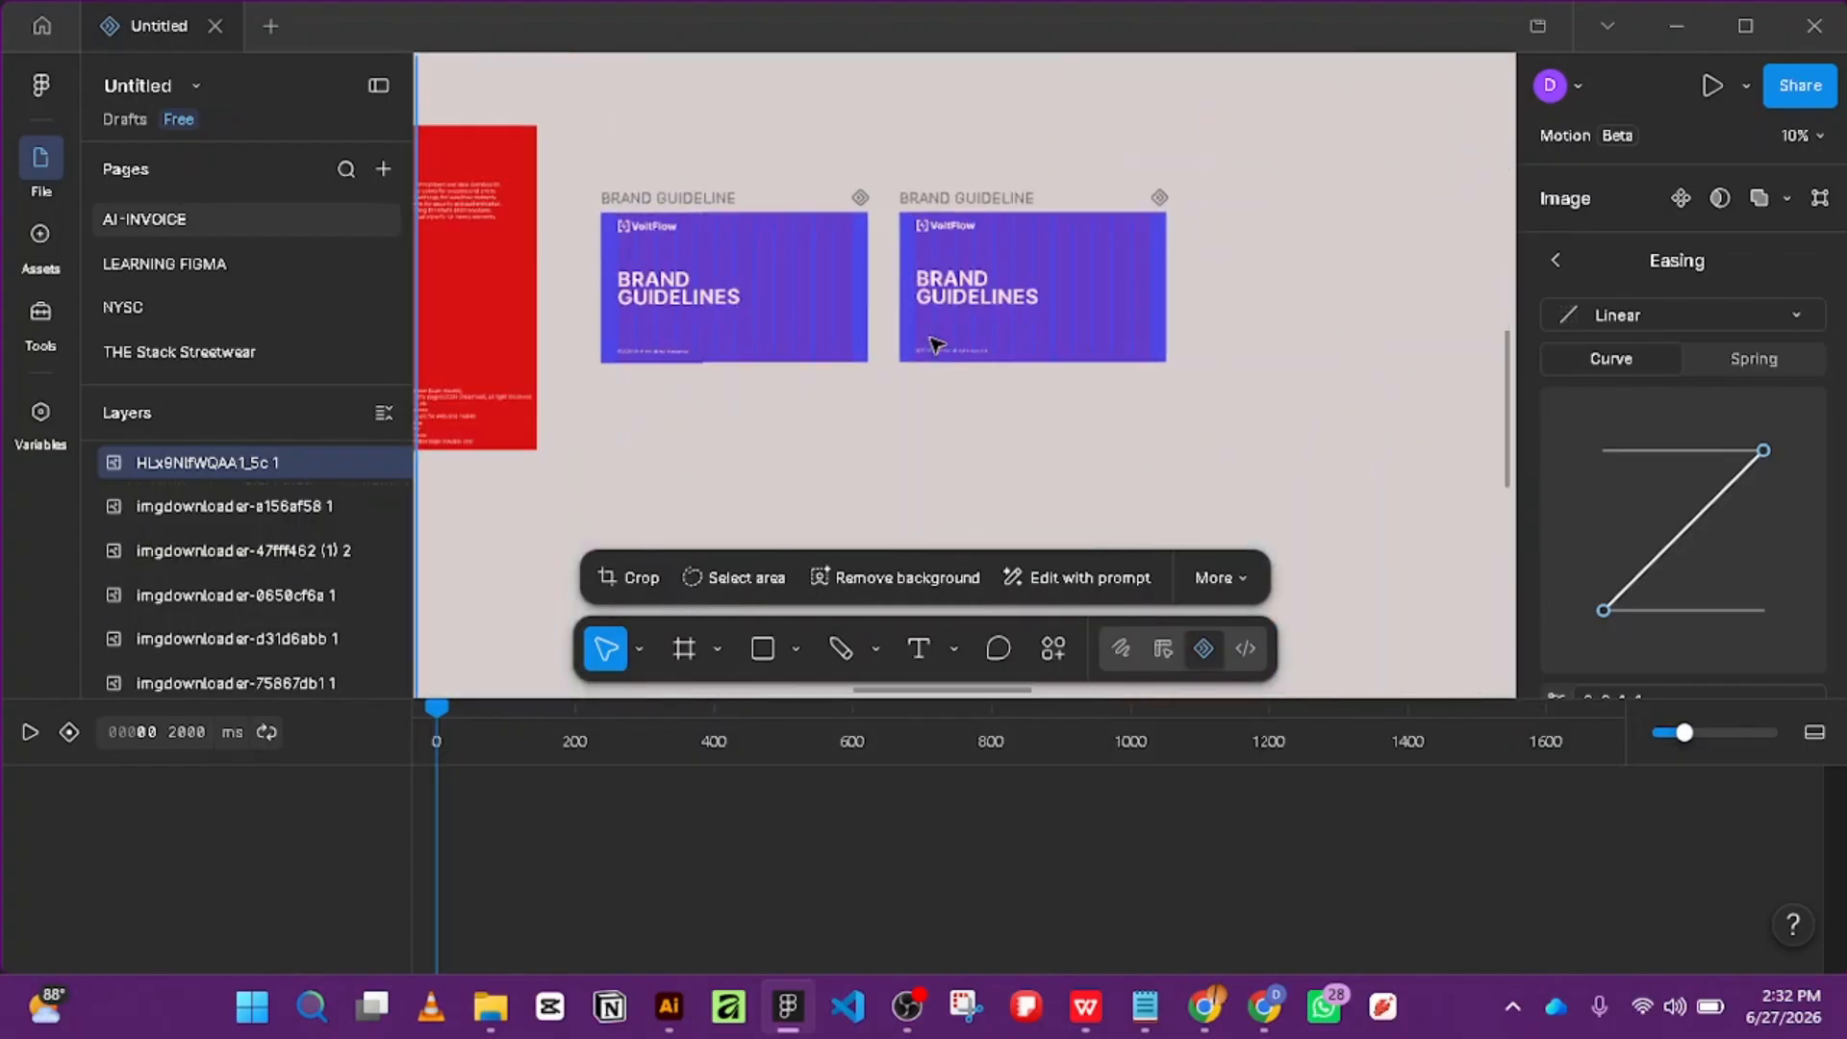
{"action": "scroll", "coordinate": [943, 322], "scroll_direction": "up", "scroll_amount": 3}
{"action": "left_click", "coordinate": [930, 239]}
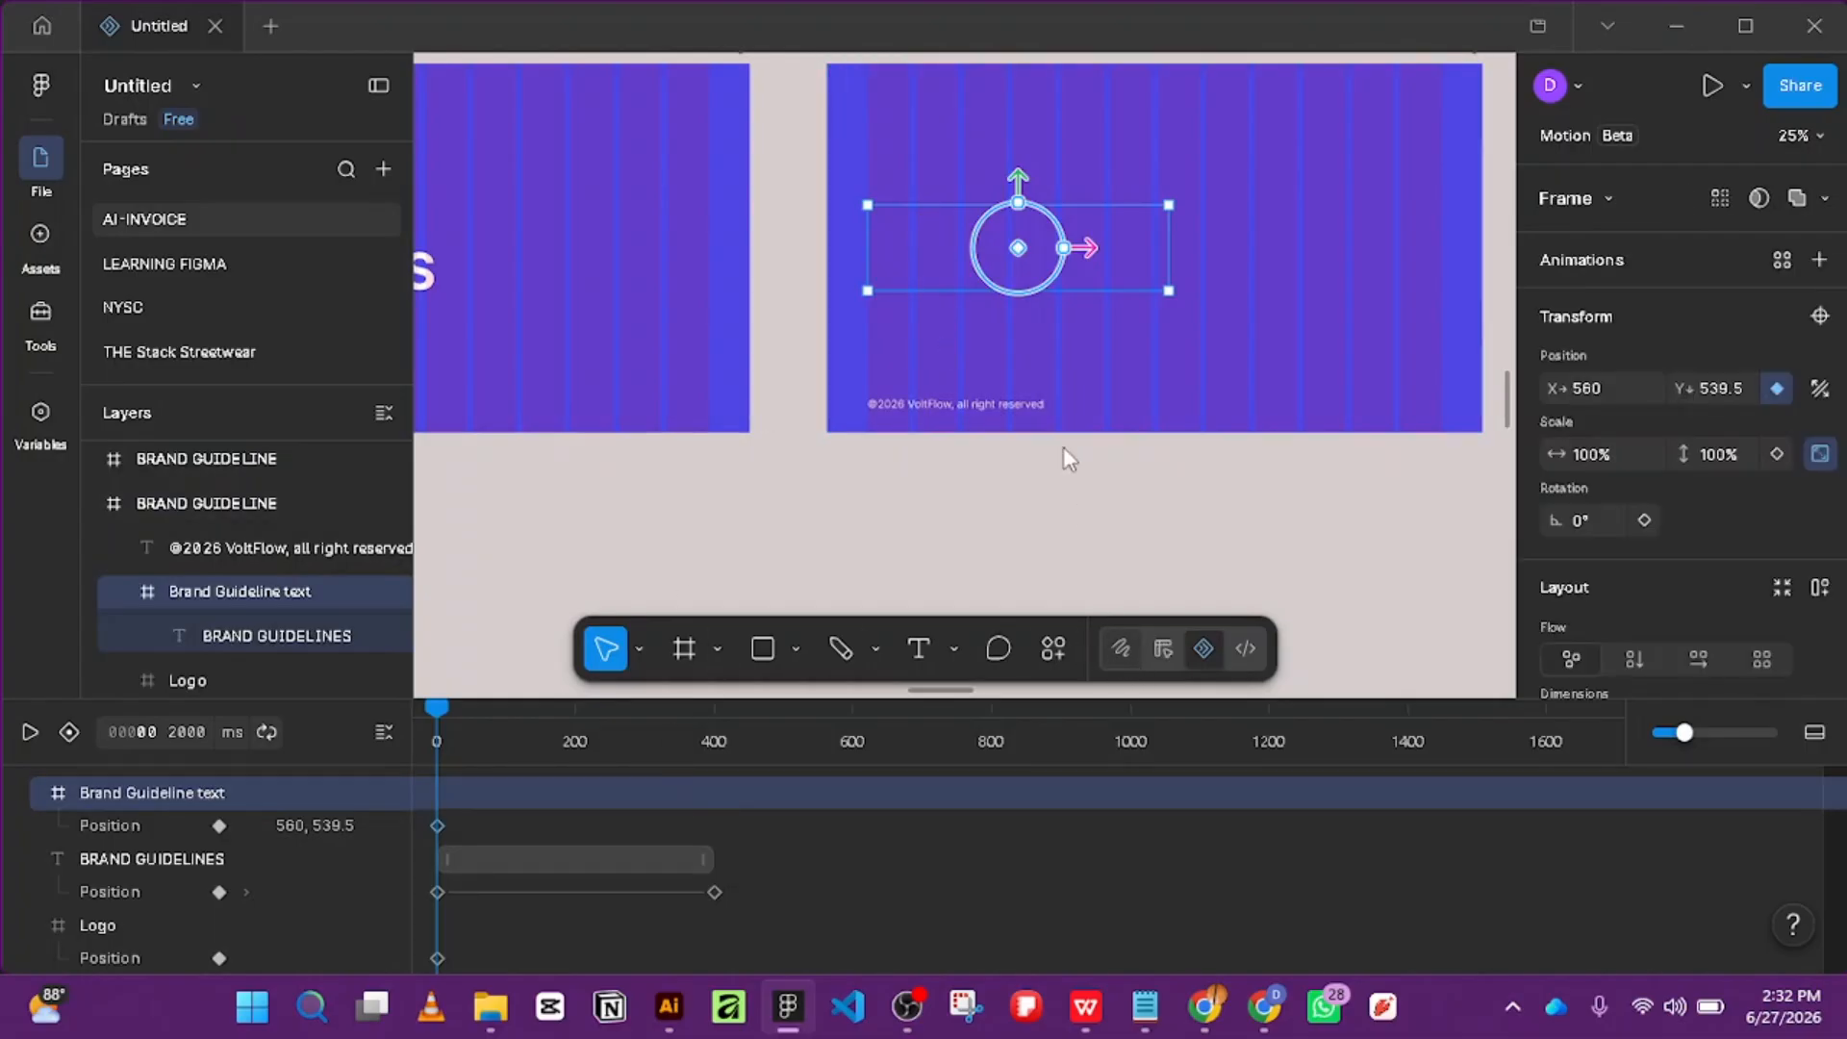
{"action": "left_click", "coordinate": [1120, 648]}
{"action": "double_click", "coordinate": [1033, 291]}
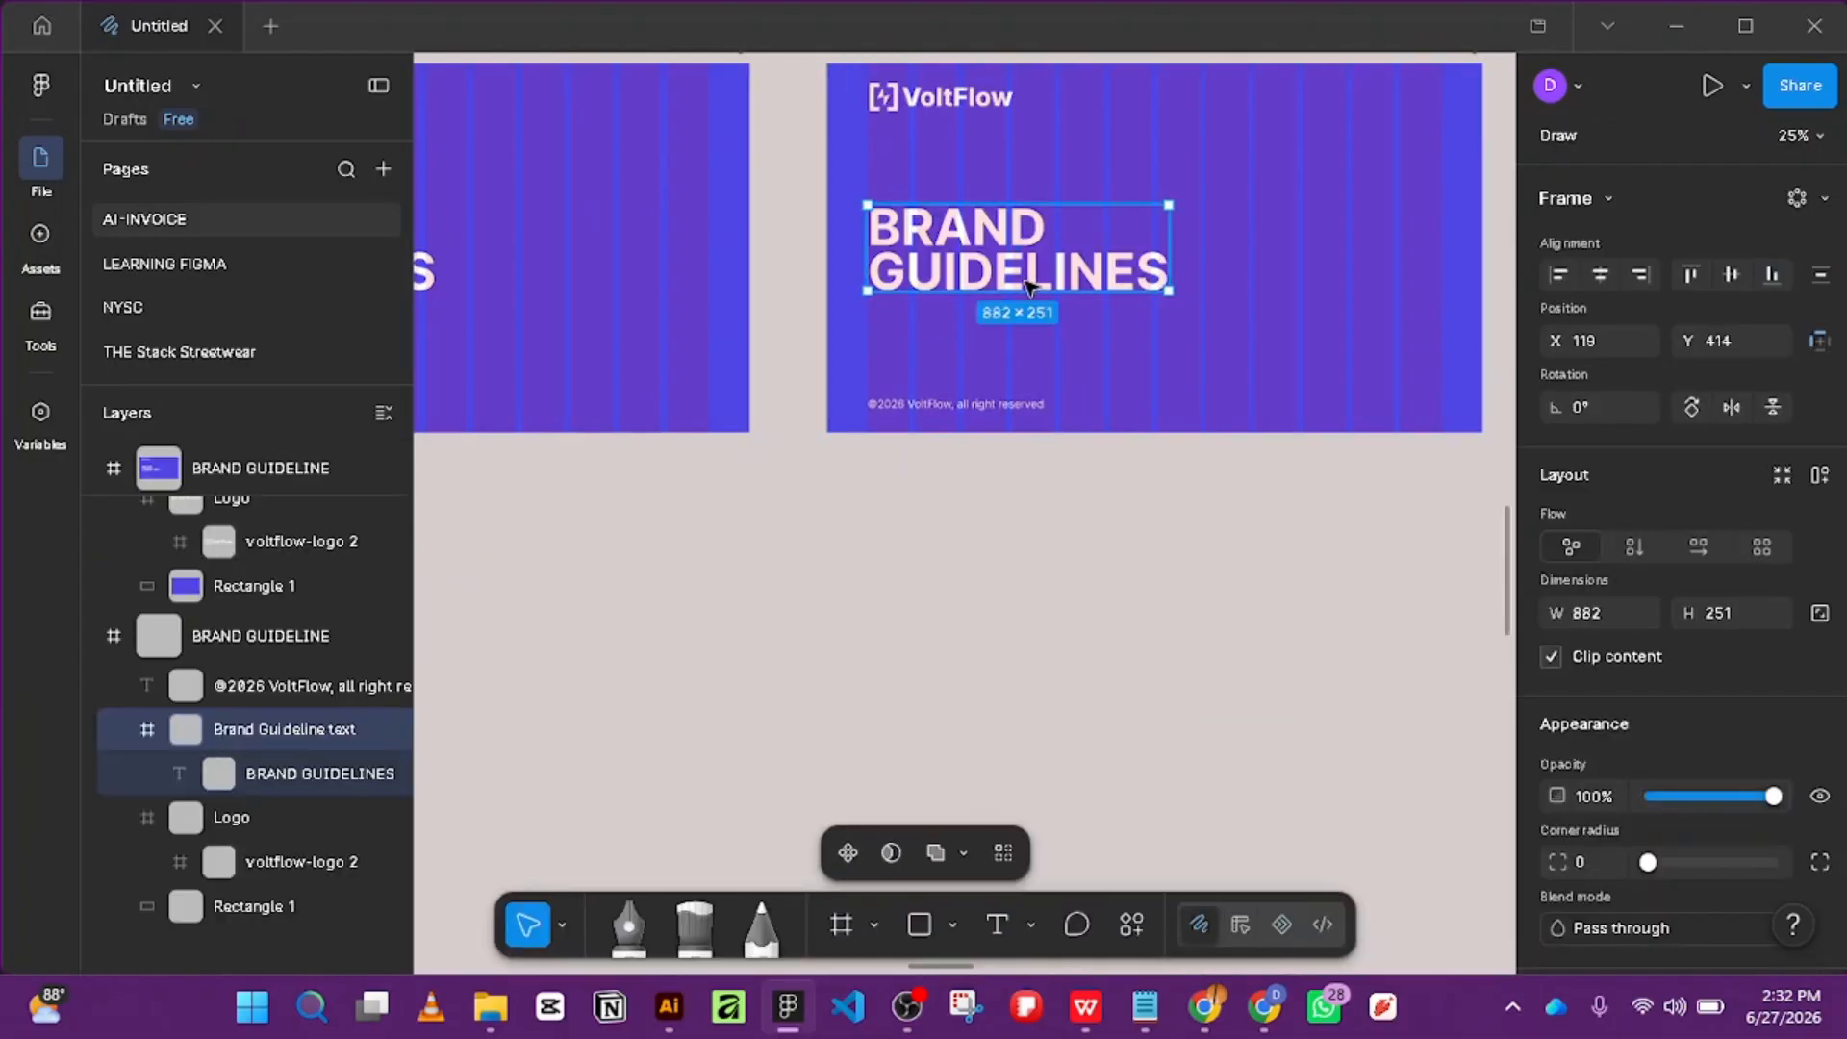
{"action": "double_click", "coordinate": [1029, 284]}
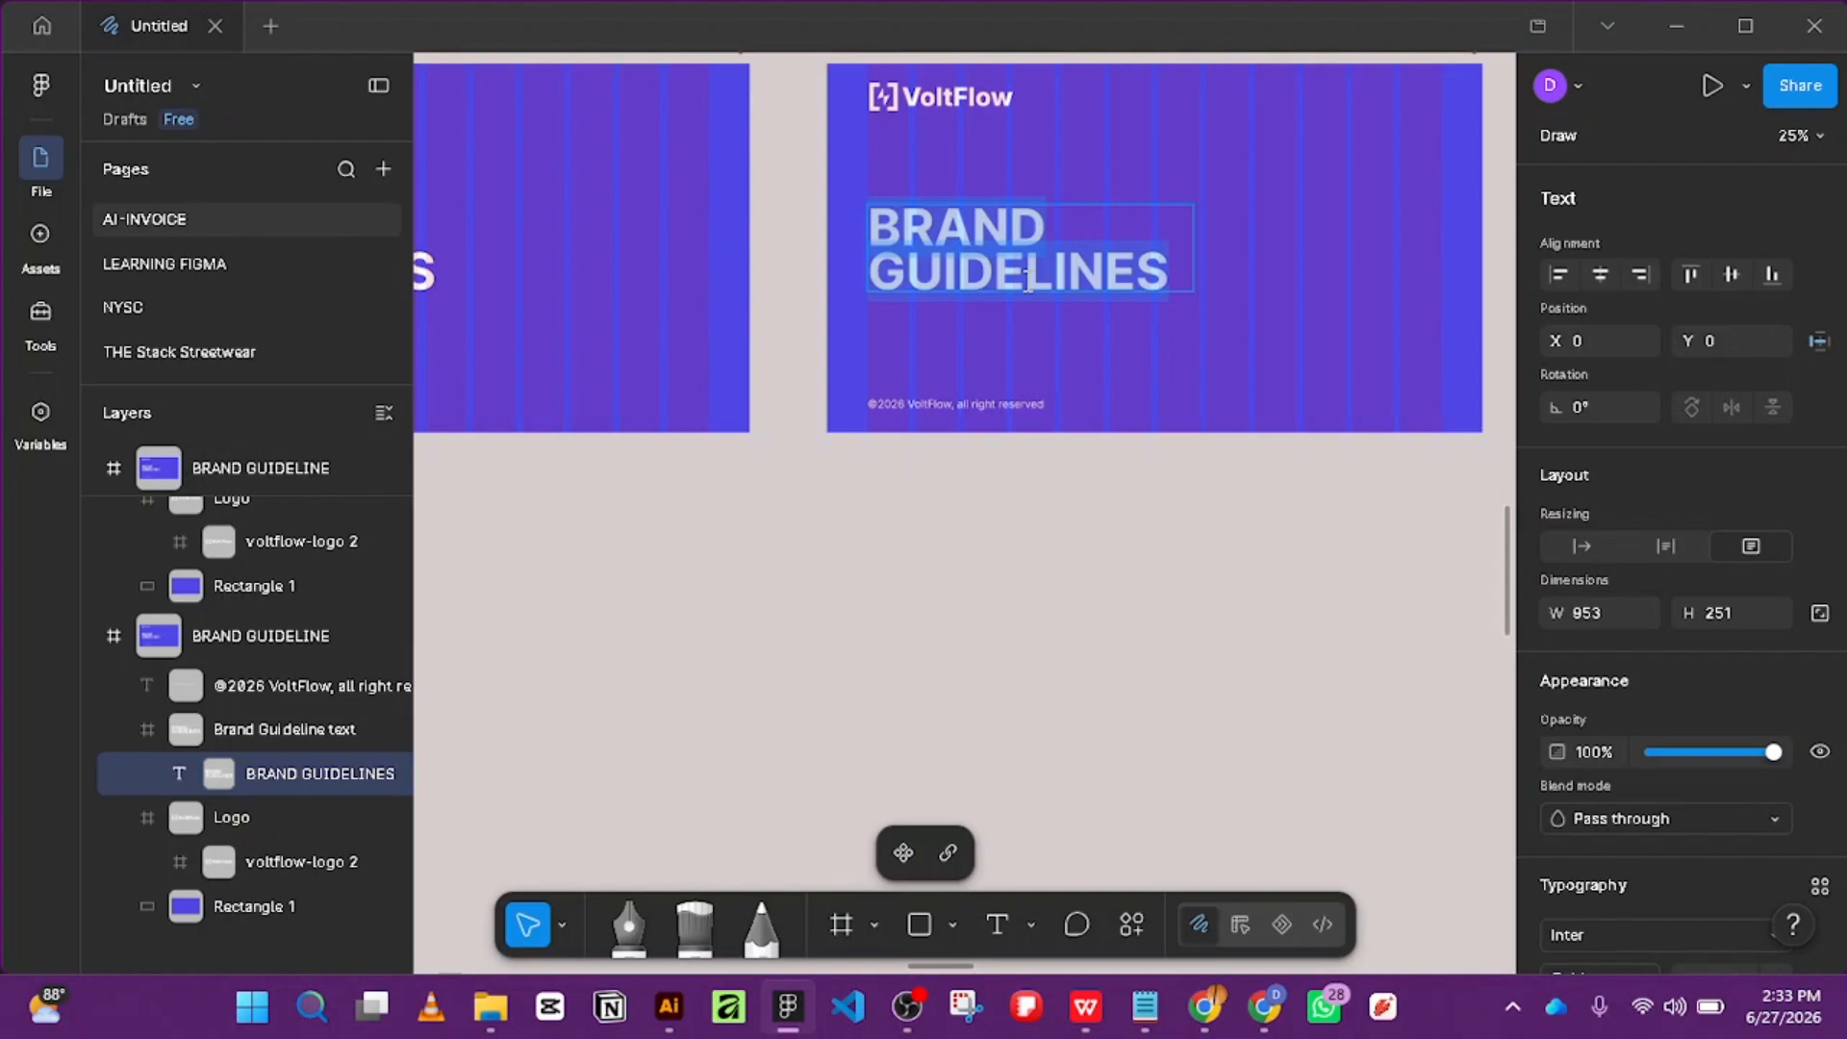
{"action": "type", "text": "CONTENT"}
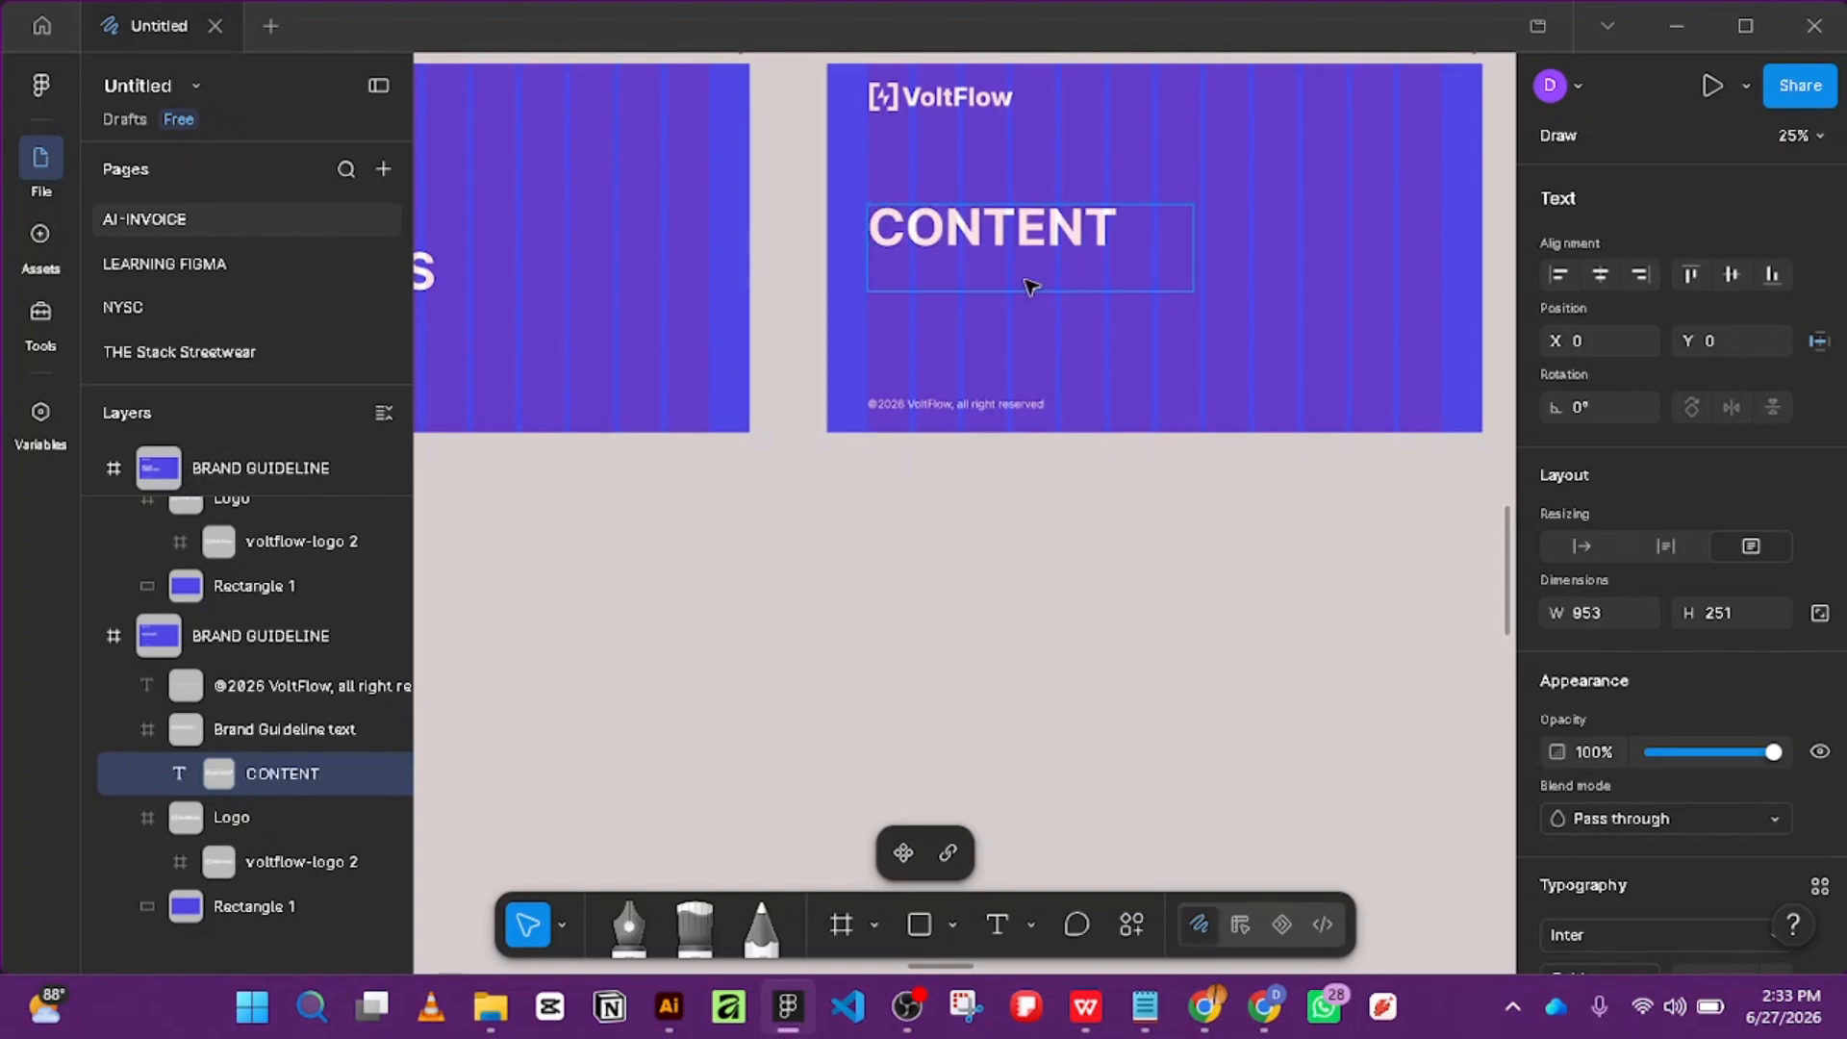
{"action": "key", "text": "Escape"}
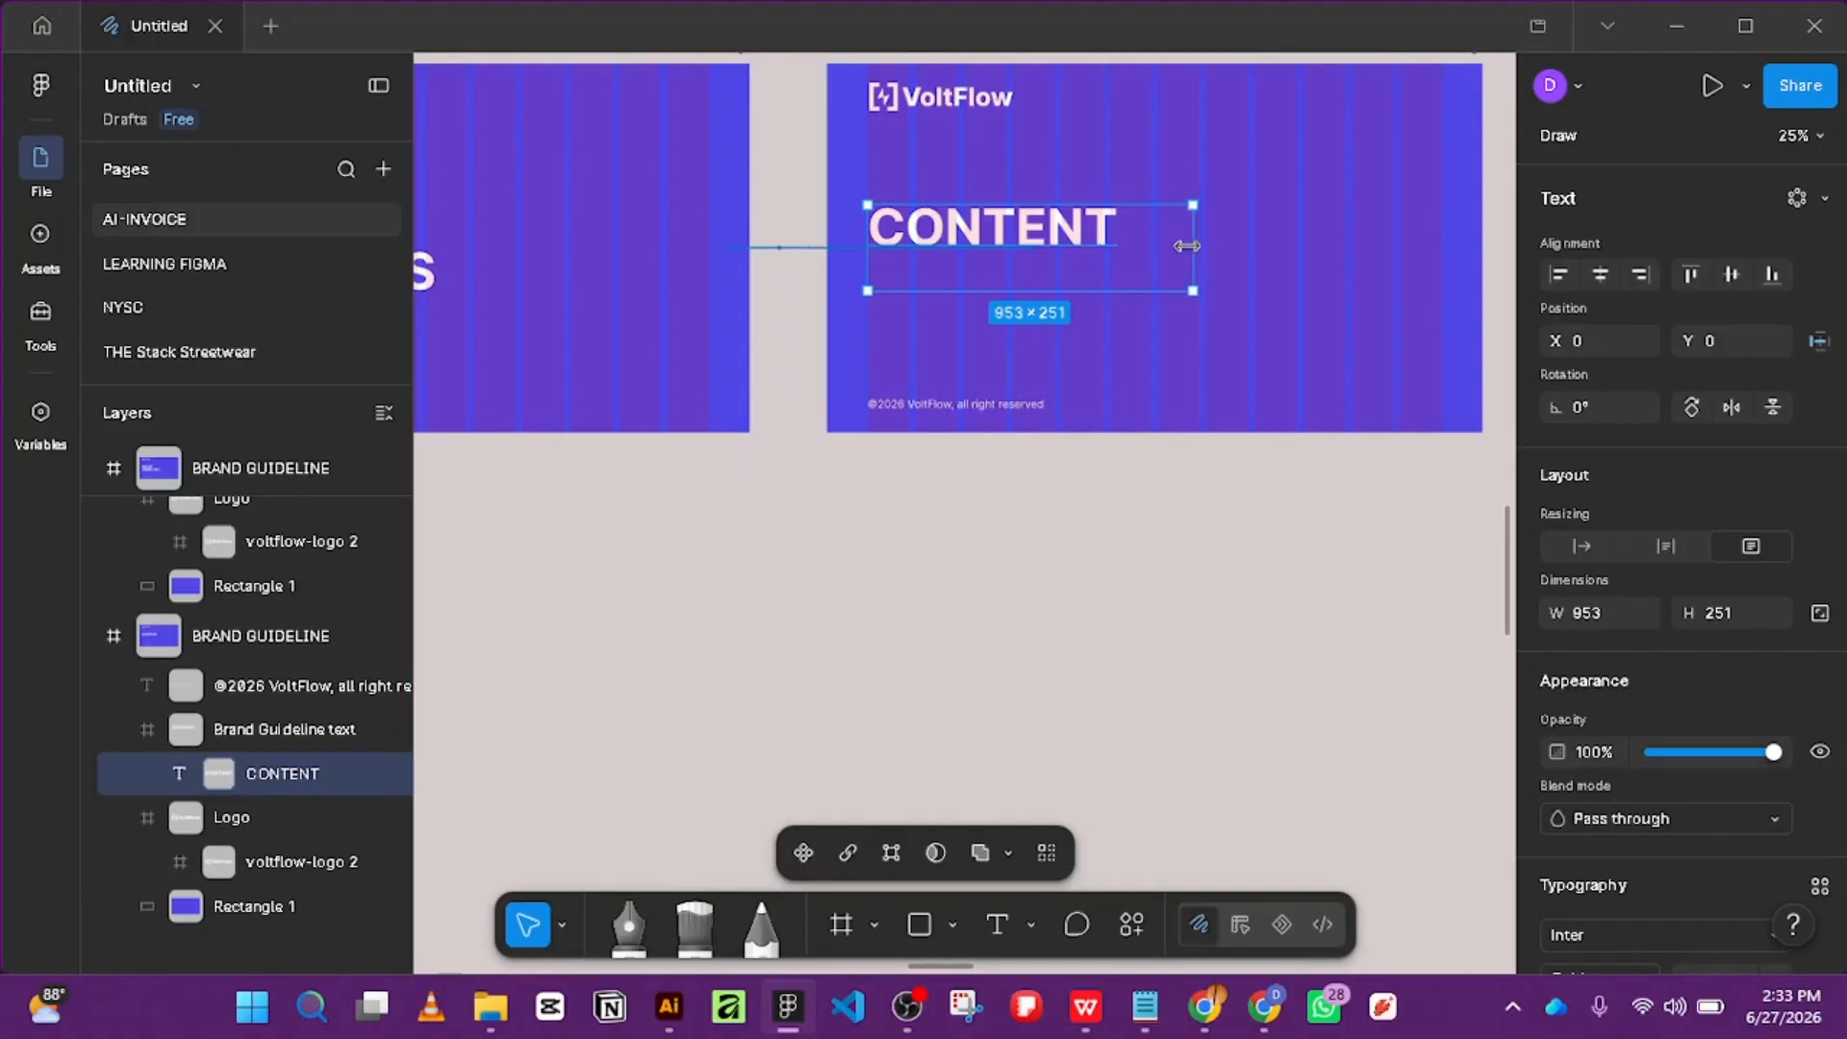
Resize the CONTENT text box to about 844 × 136 and move it up below the logo, at about X 116, Y 240.
{"action": "left_click_drag", "start_coordinate": [1186, 245], "coordinate": [1157, 235]}
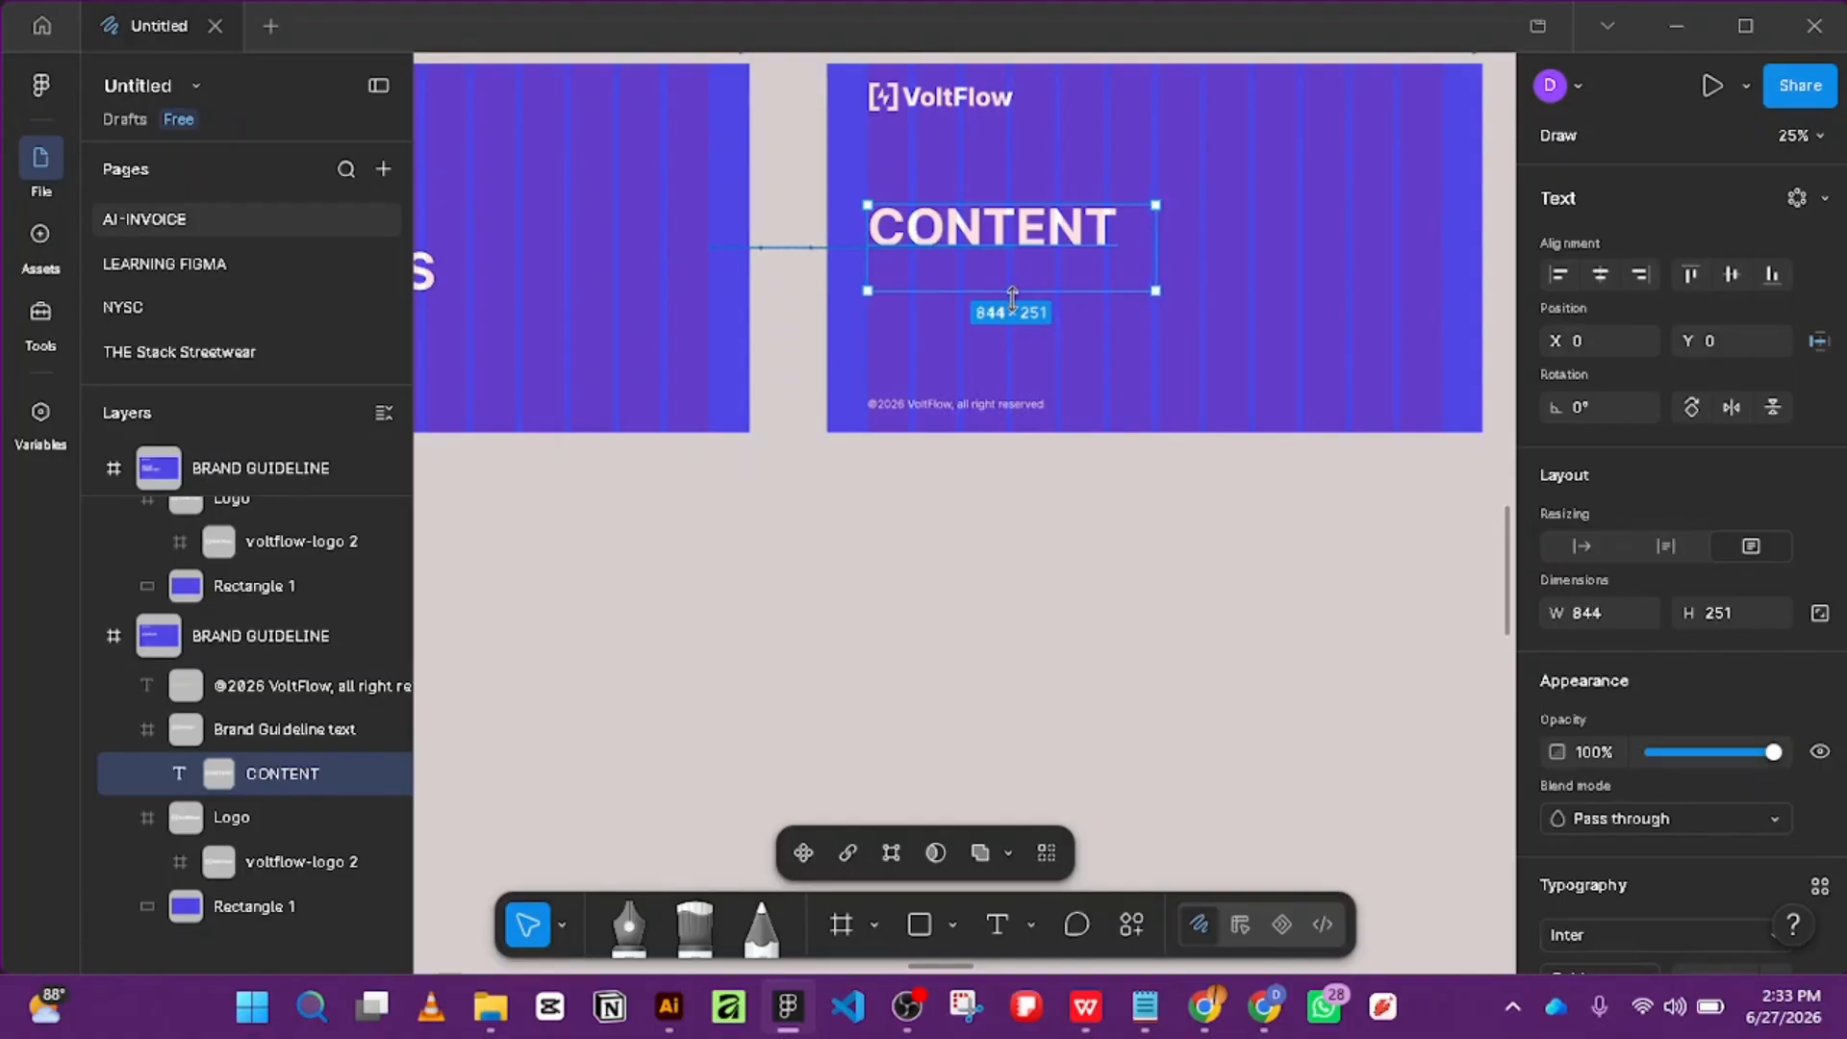
{"action": "left_click_drag", "start_coordinate": [1010, 289], "coordinate": [993, 186]}
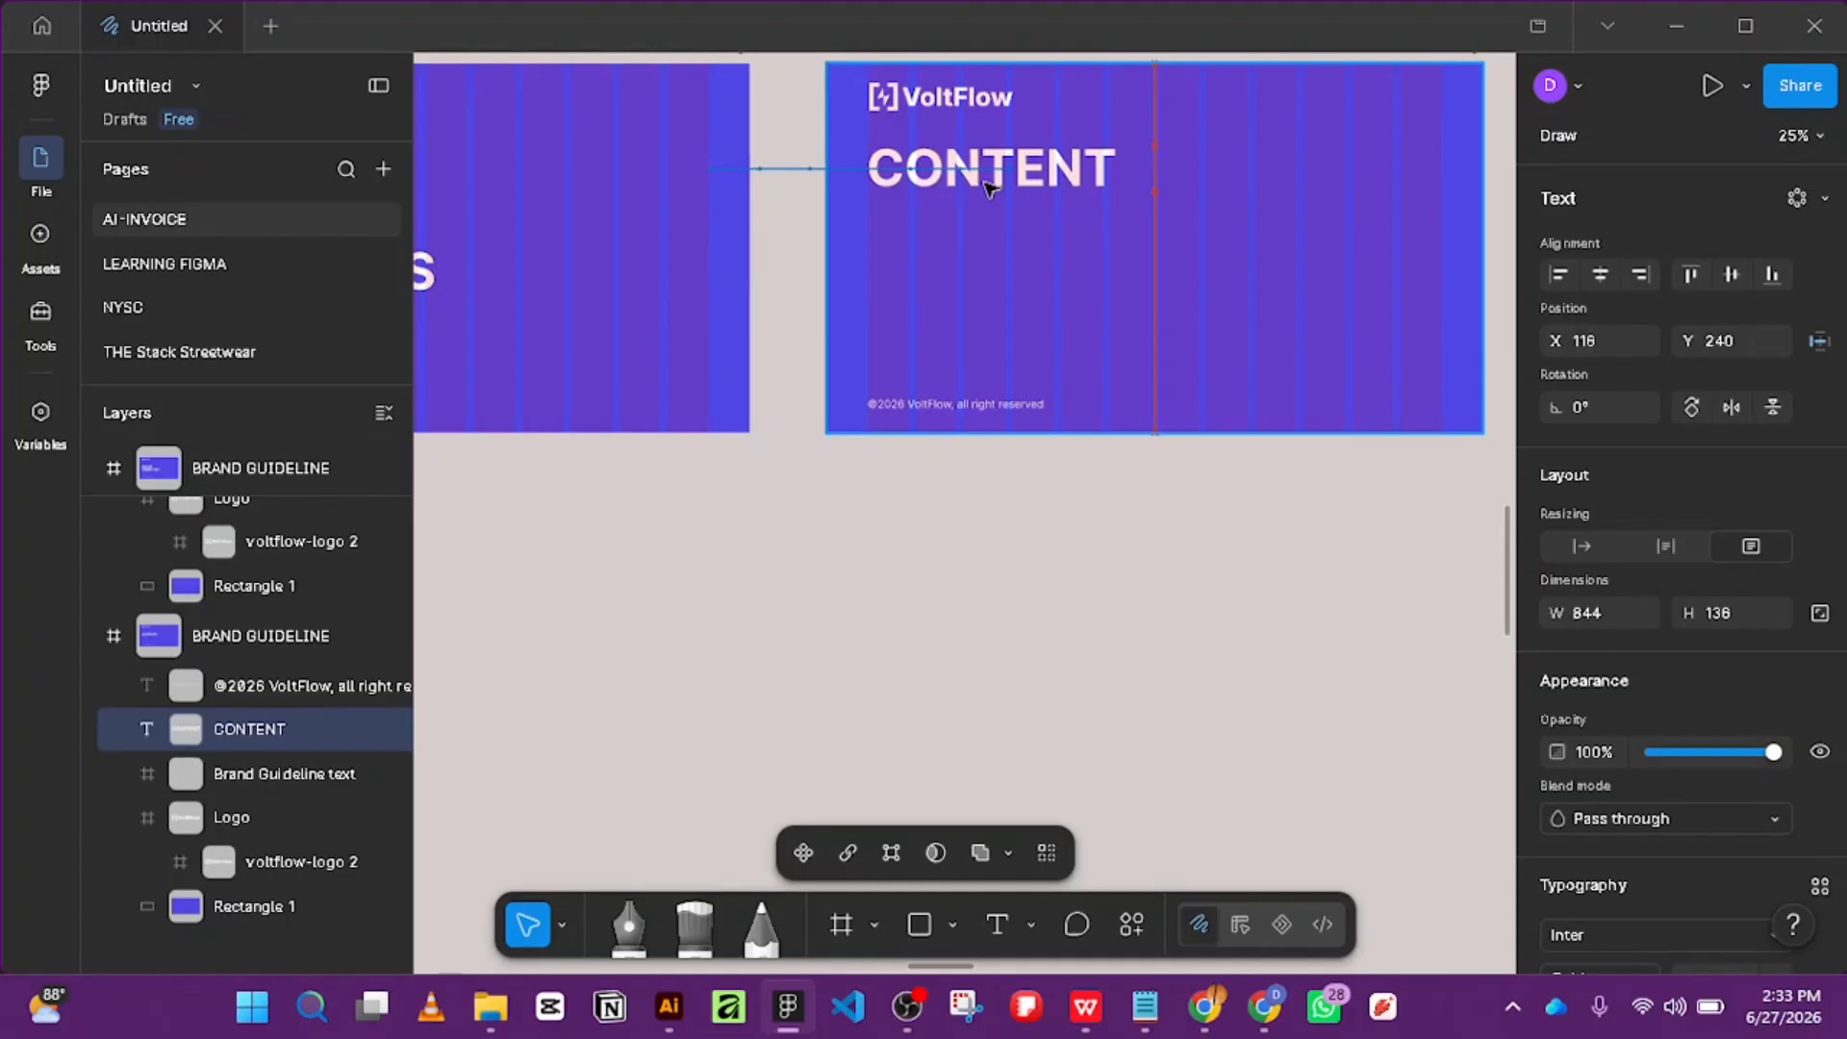
Move the VoltFlow logo to the bottom-right corner of the CONTENT frame, at about X 1381, Y 967.
{"action": "left_click", "coordinate": [985, 100]}
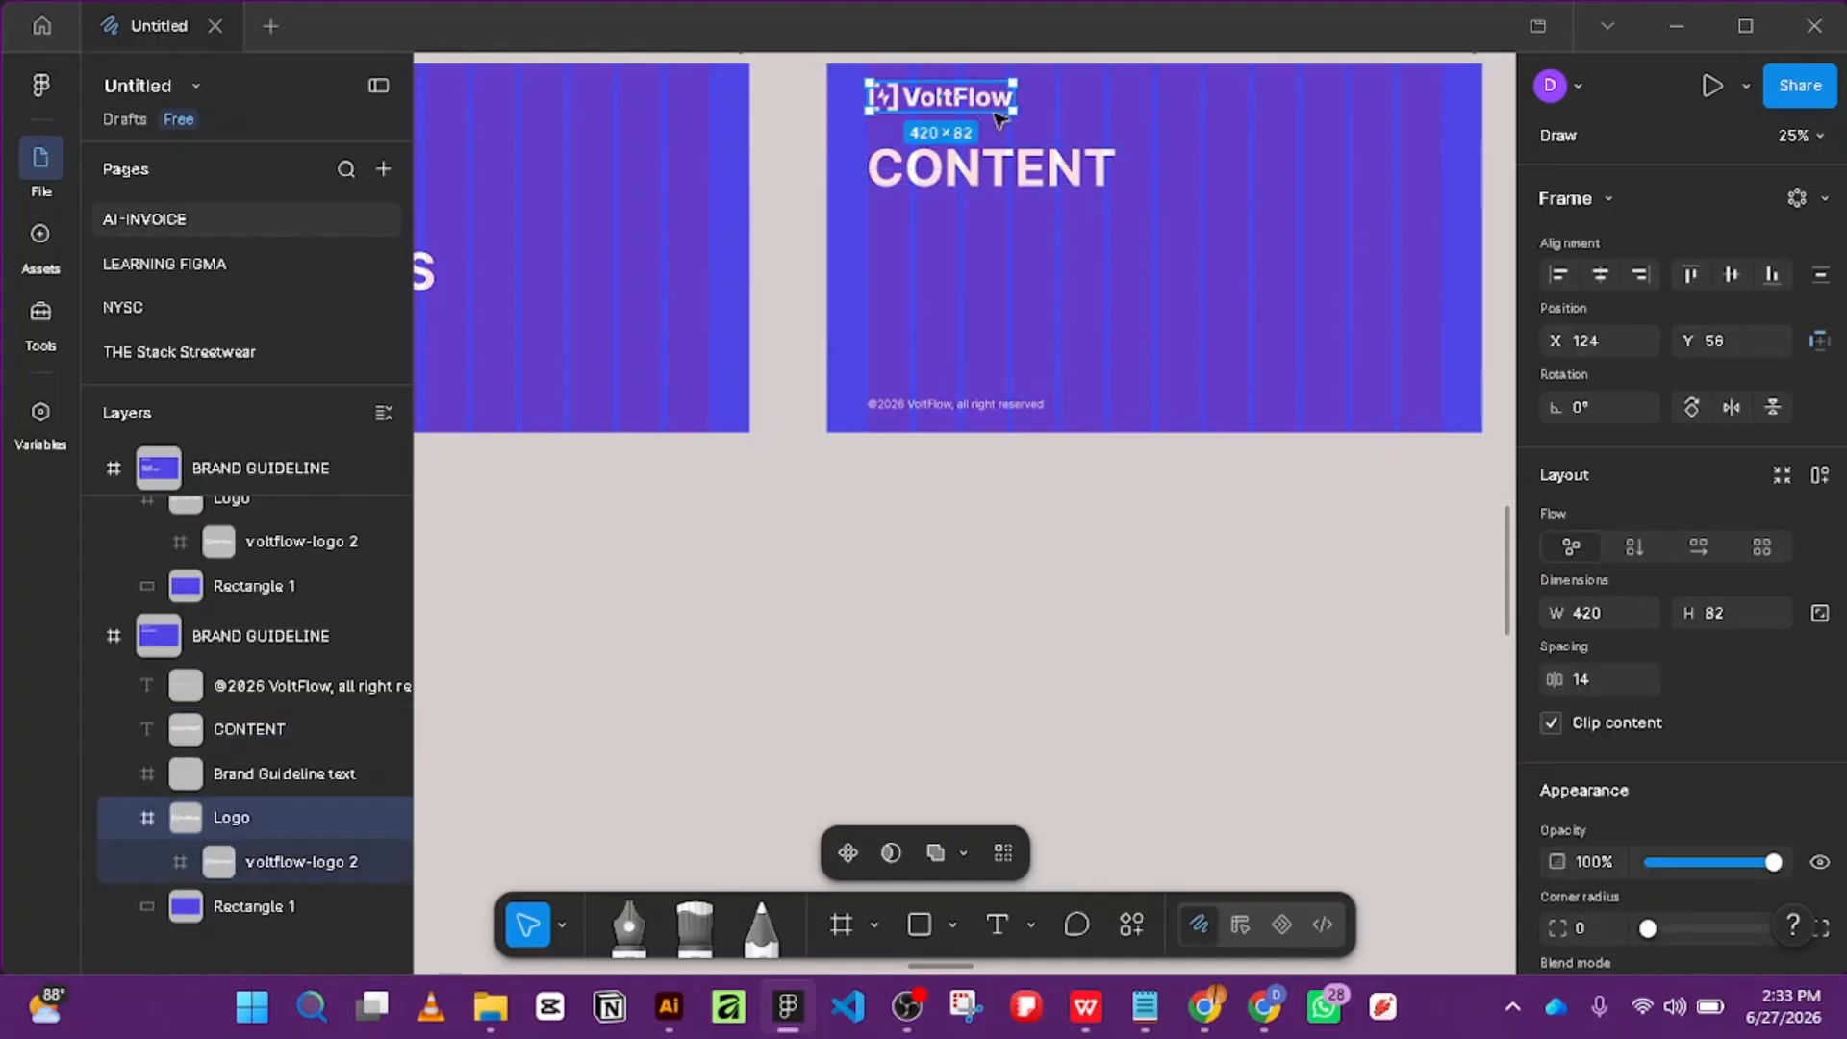
{"action": "left_click_drag", "start_coordinate": [998, 117], "coordinate": [1407, 412]}
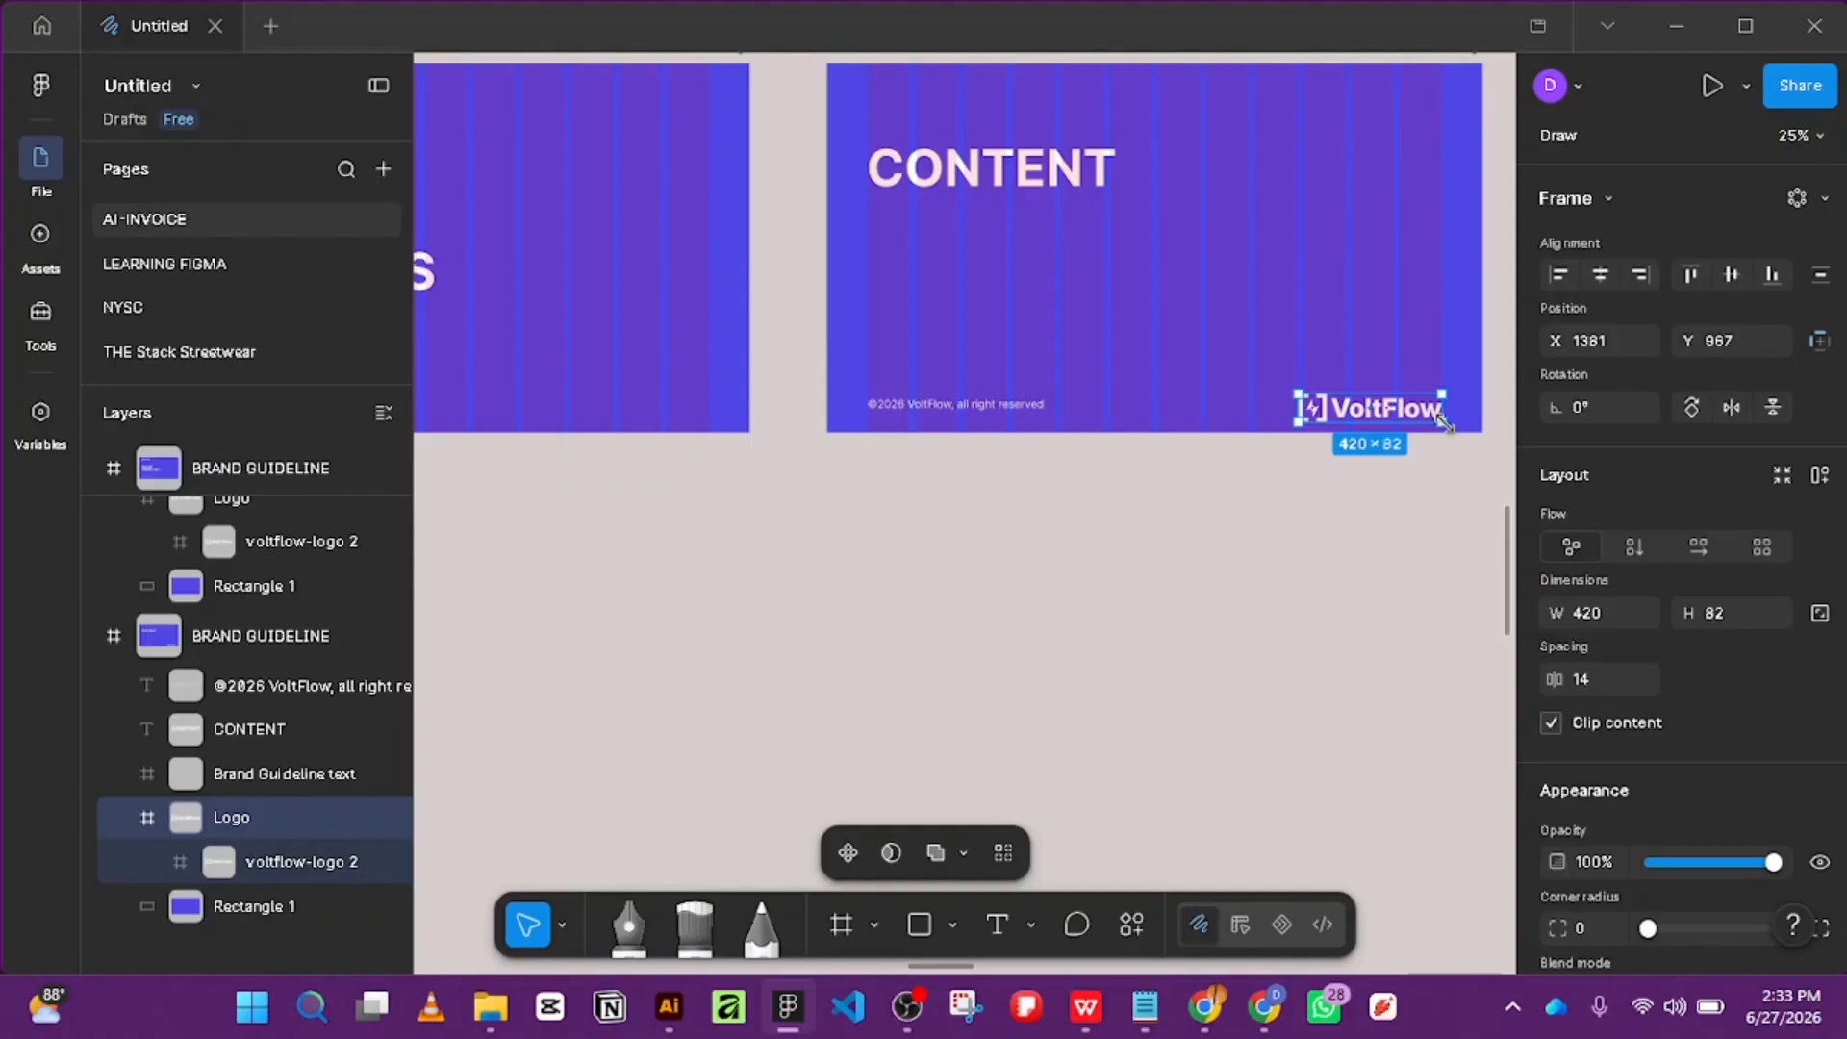
{"action": "mouse_move", "coordinate": [1435, 416]}
{"action": "left_mouse_down"}
{"action": "mouse_move", "coordinate": [1409, 415]}
{"action": "mouse_move", "coordinate": [1431, 421]}
{"action": "left_mouse_up"}
{"action": "key", "text": "ctrl+z"}
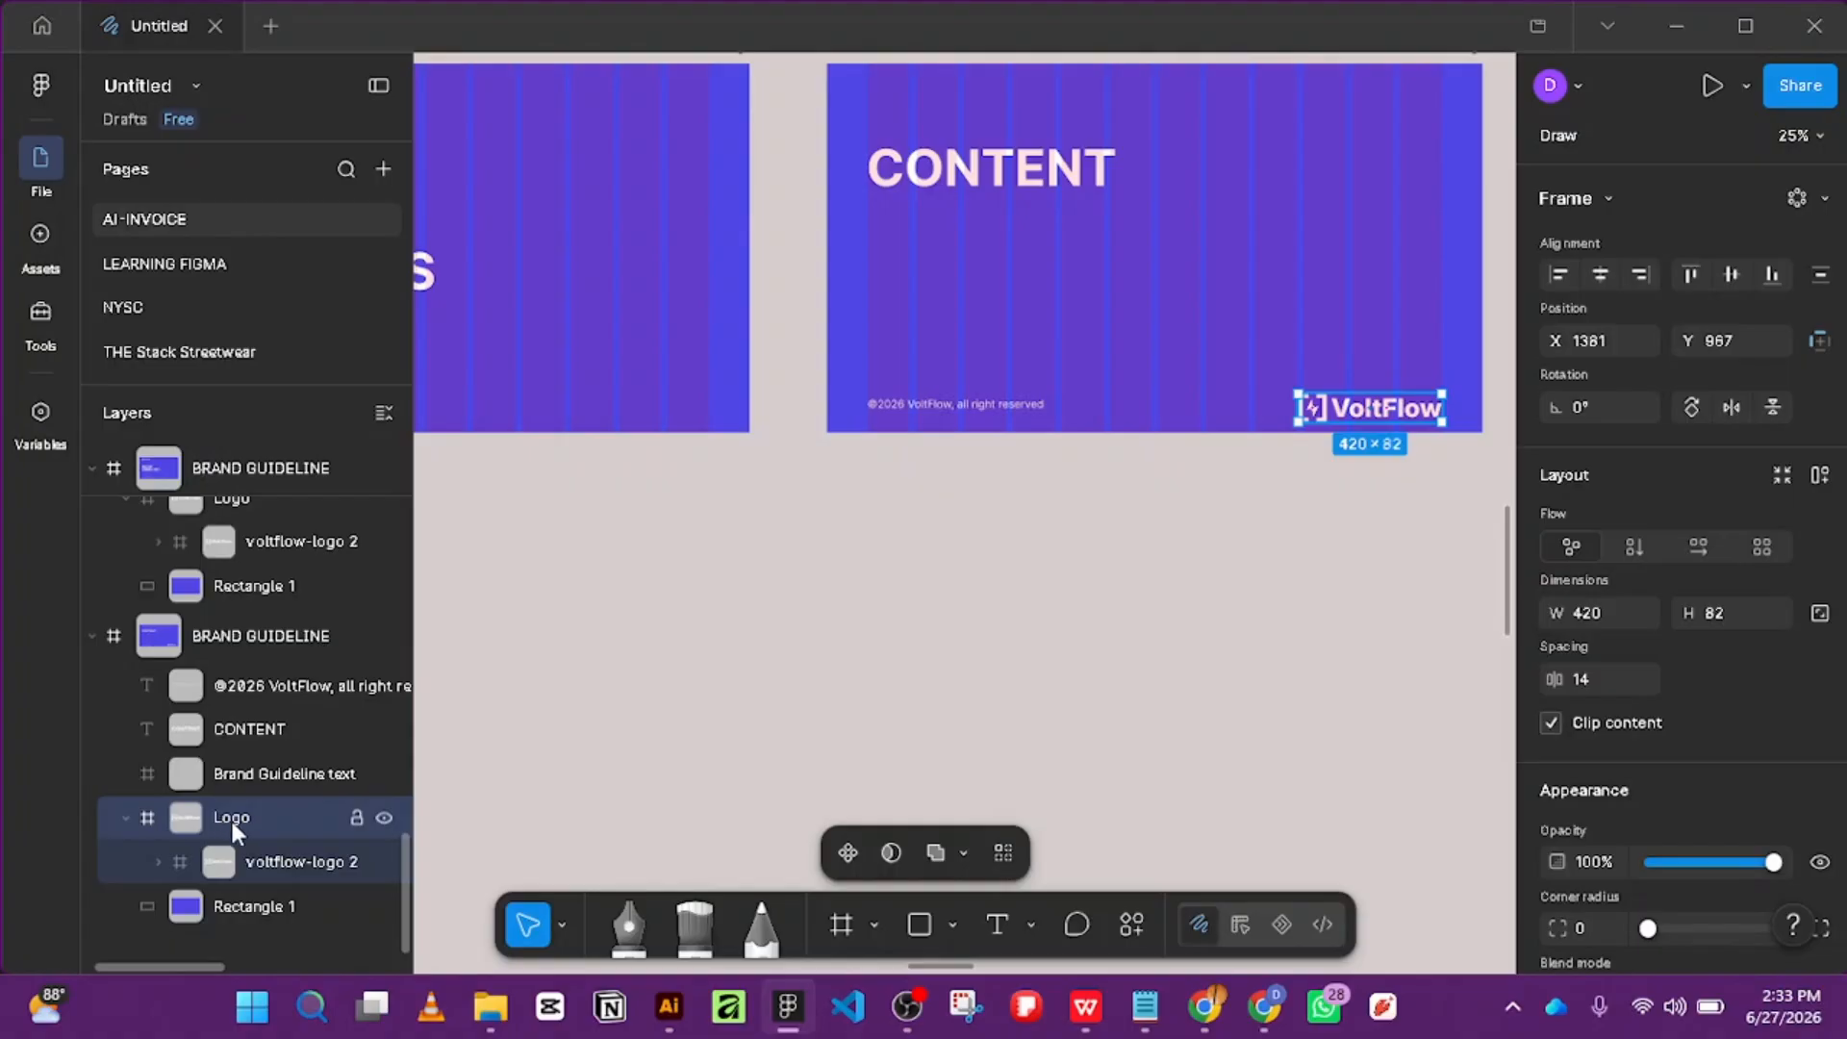
Scale the inner voltflow-logo 2 down proportionally about its centre to about 292 × 58 within the Logo frame.
{"action": "left_click", "coordinate": [269, 862]}
{"action": "key", "text": "alt"}
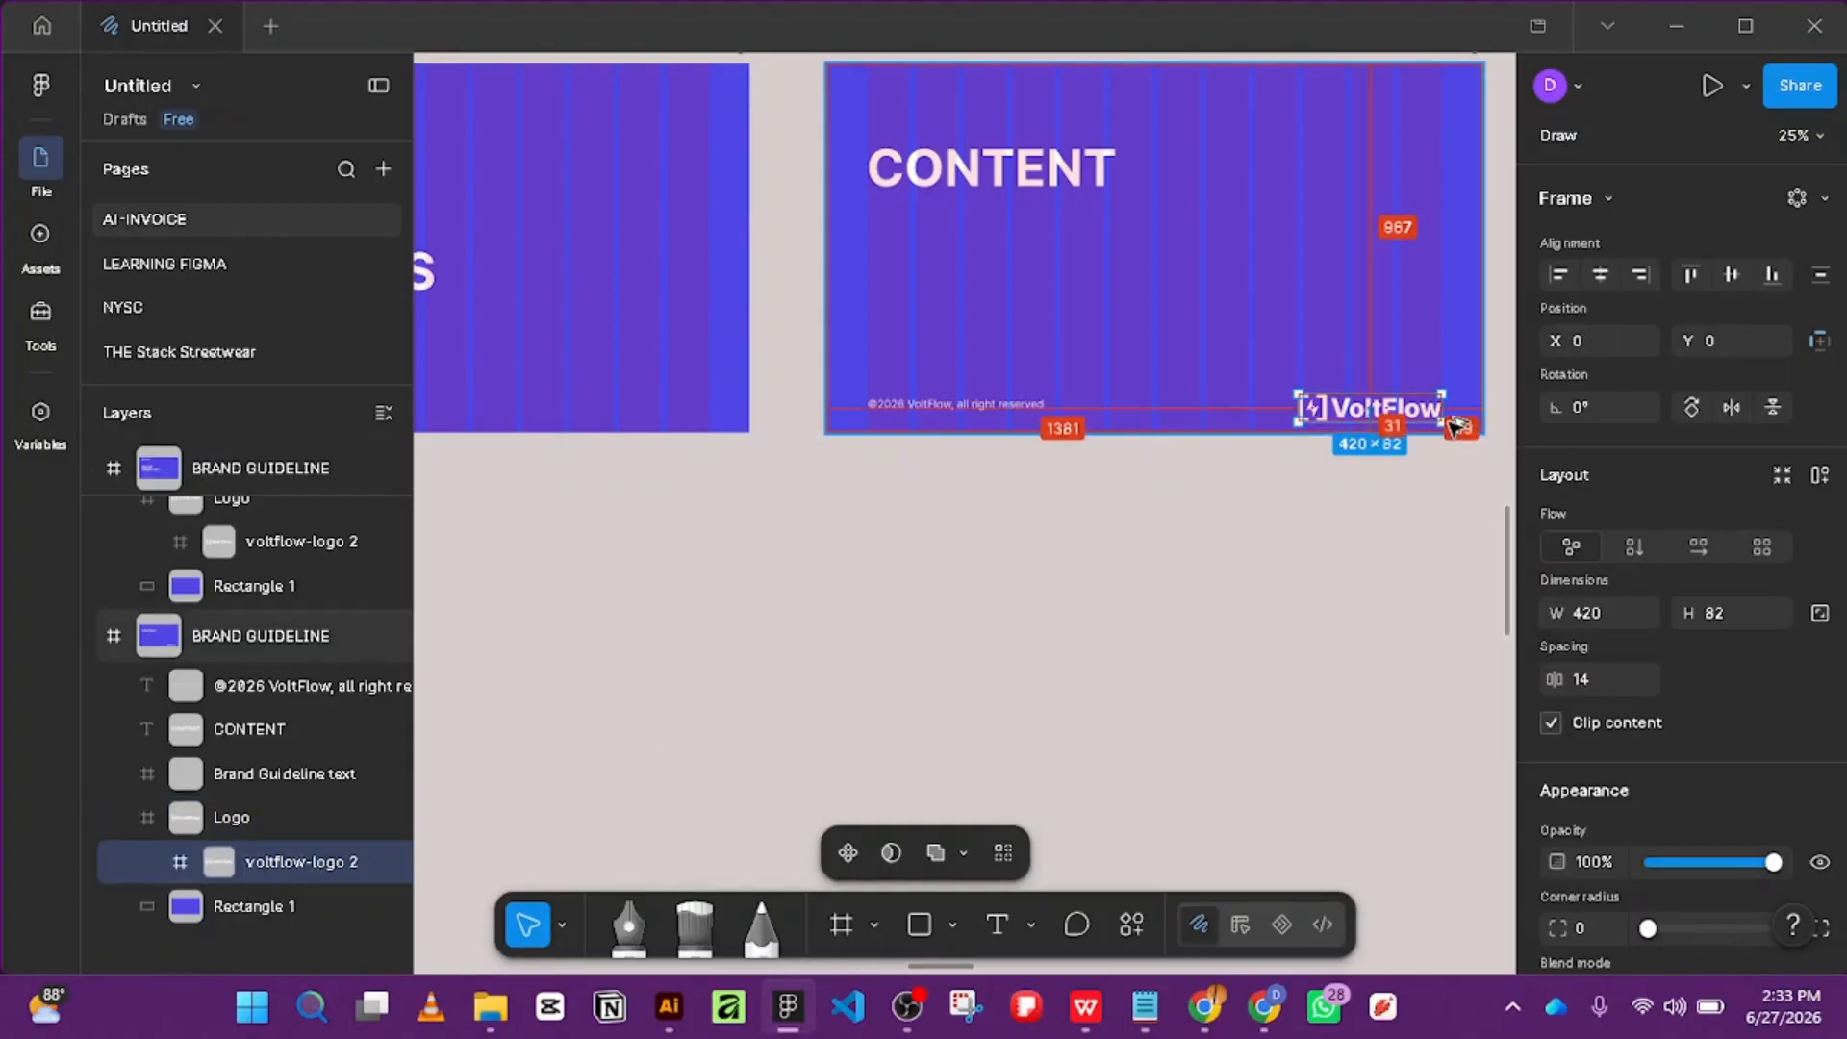
{"action": "key", "text": "alt"}
{"action": "left_click_drag", "start_coordinate": [1437, 420], "coordinate": [1417, 413]}
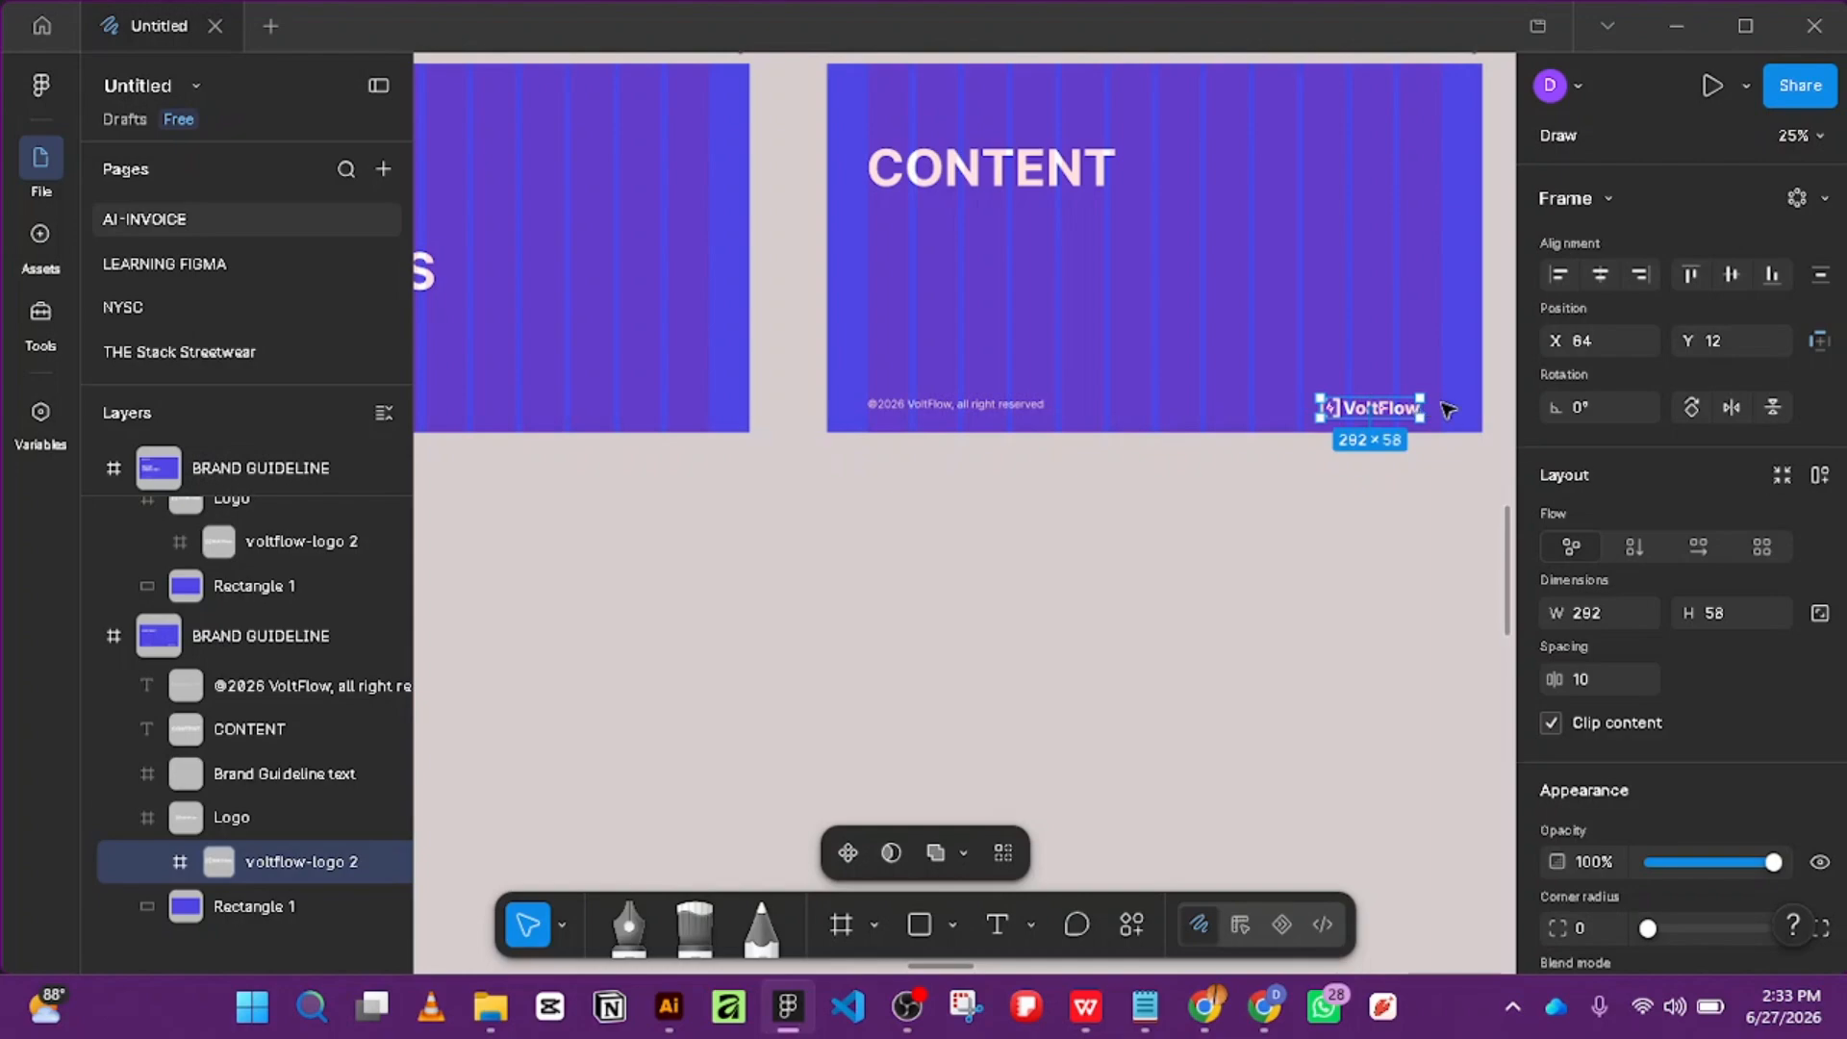
Apply auto layout to the outer Logo frame on the CONTENT page.
{"action": "scroll", "coordinate": [1418, 413], "scroll_direction": "up", "scroll_amount": 5}
{"action": "left_click", "coordinate": [231, 816]}
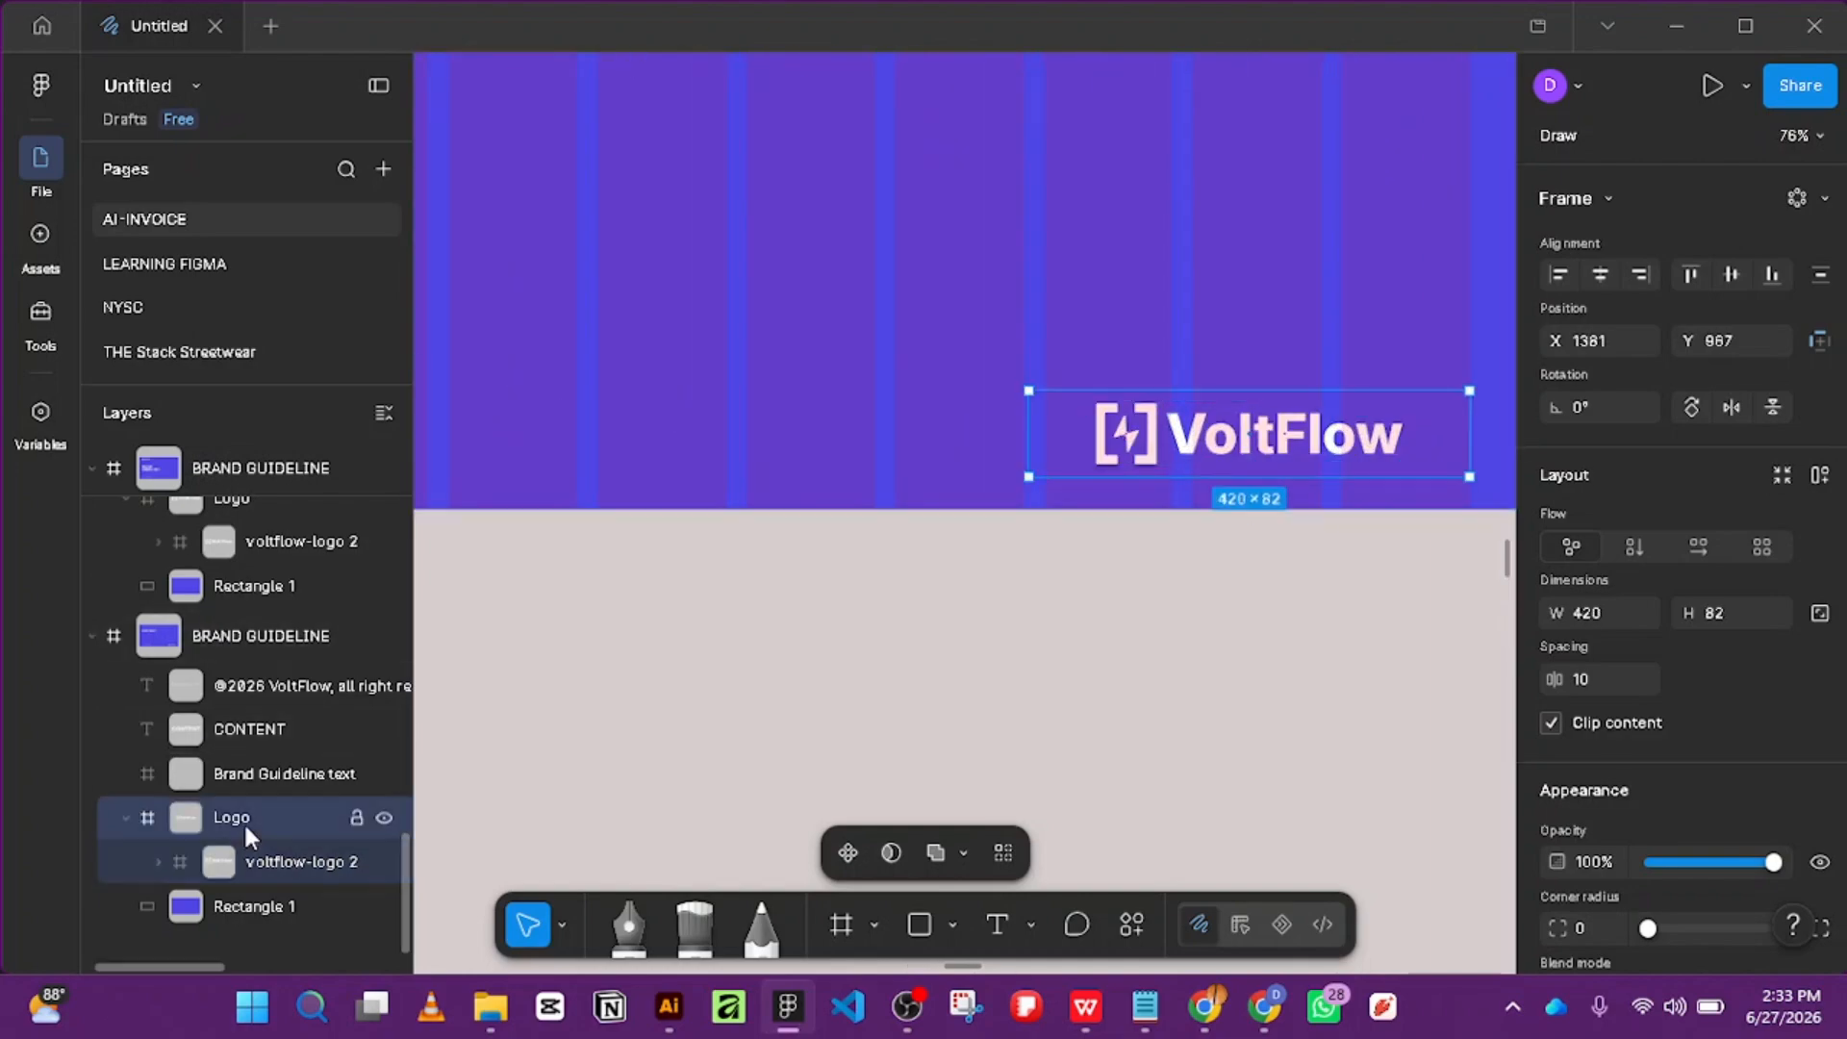
{"action": "scroll", "coordinate": [1711, 825], "scroll_direction": "down", "scroll_amount": 5}
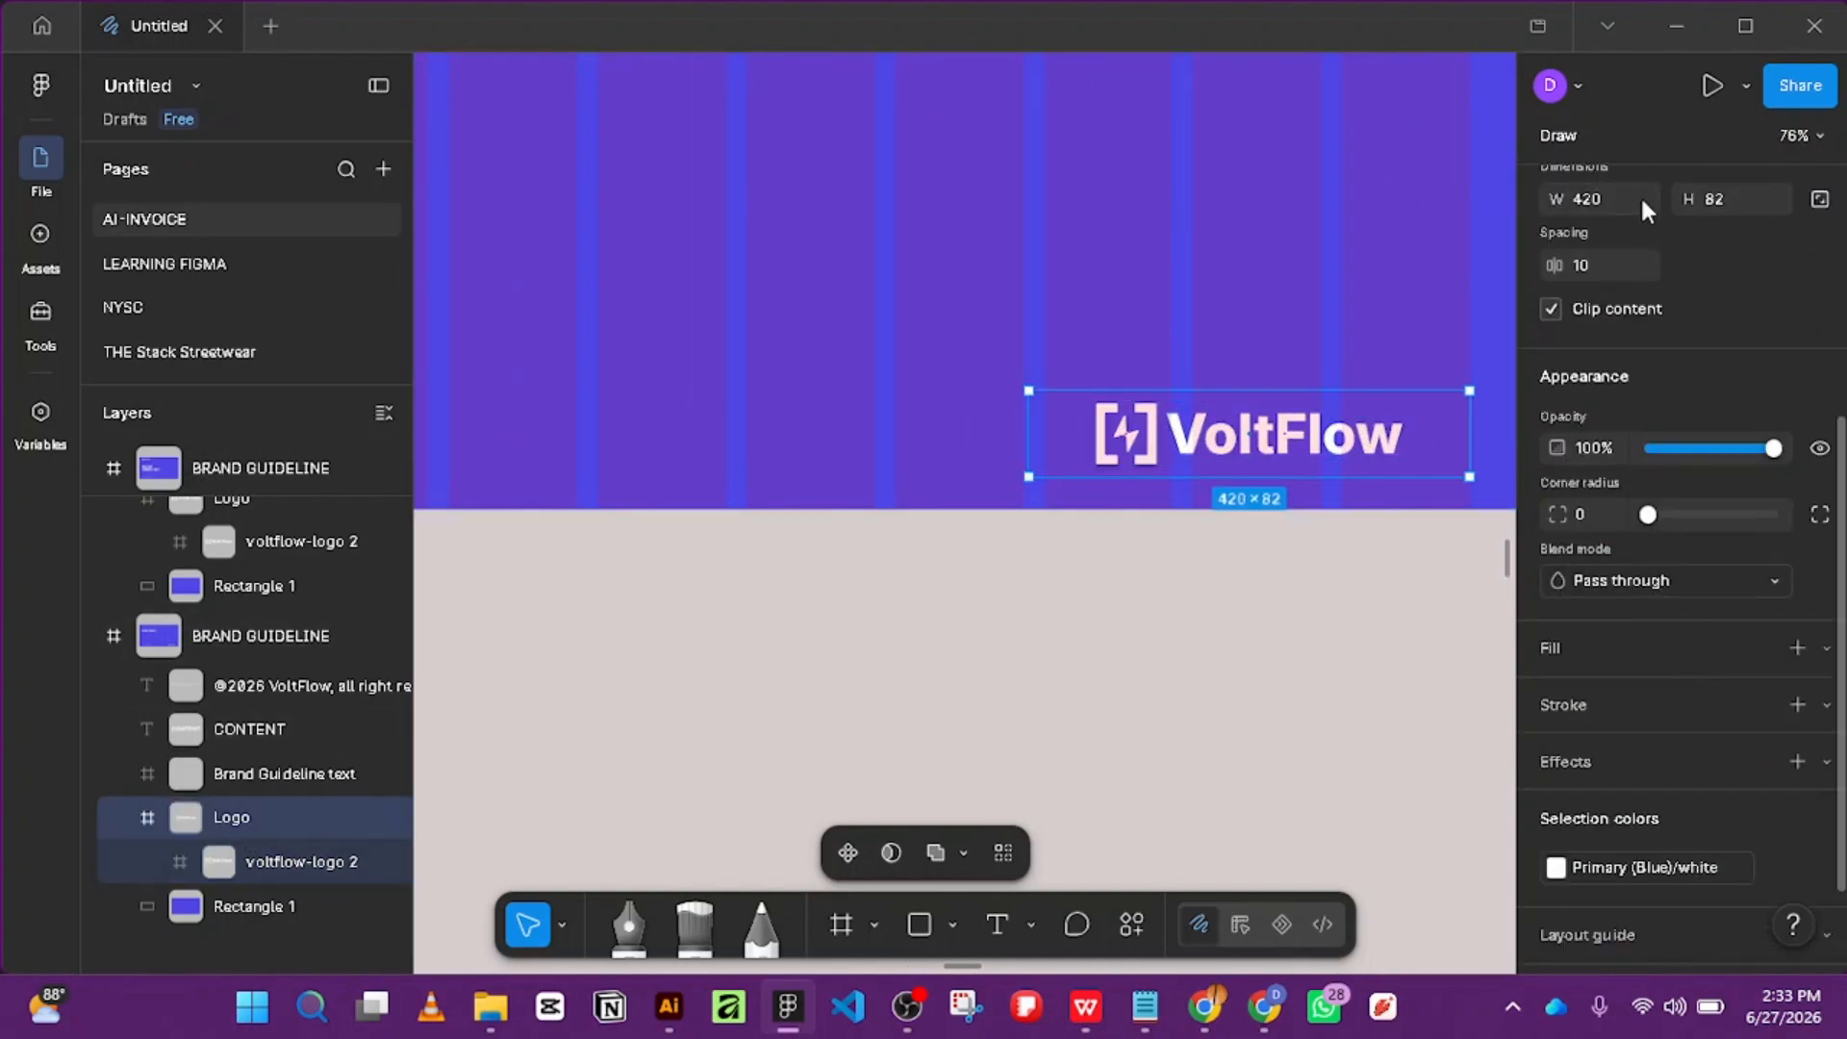
{"action": "scroll", "coordinate": [1632, 473], "scroll_direction": "up", "scroll_amount": 3}
{"action": "scroll", "coordinate": [1625, 504], "scroll_direction": "down", "scroll_amount": 5}
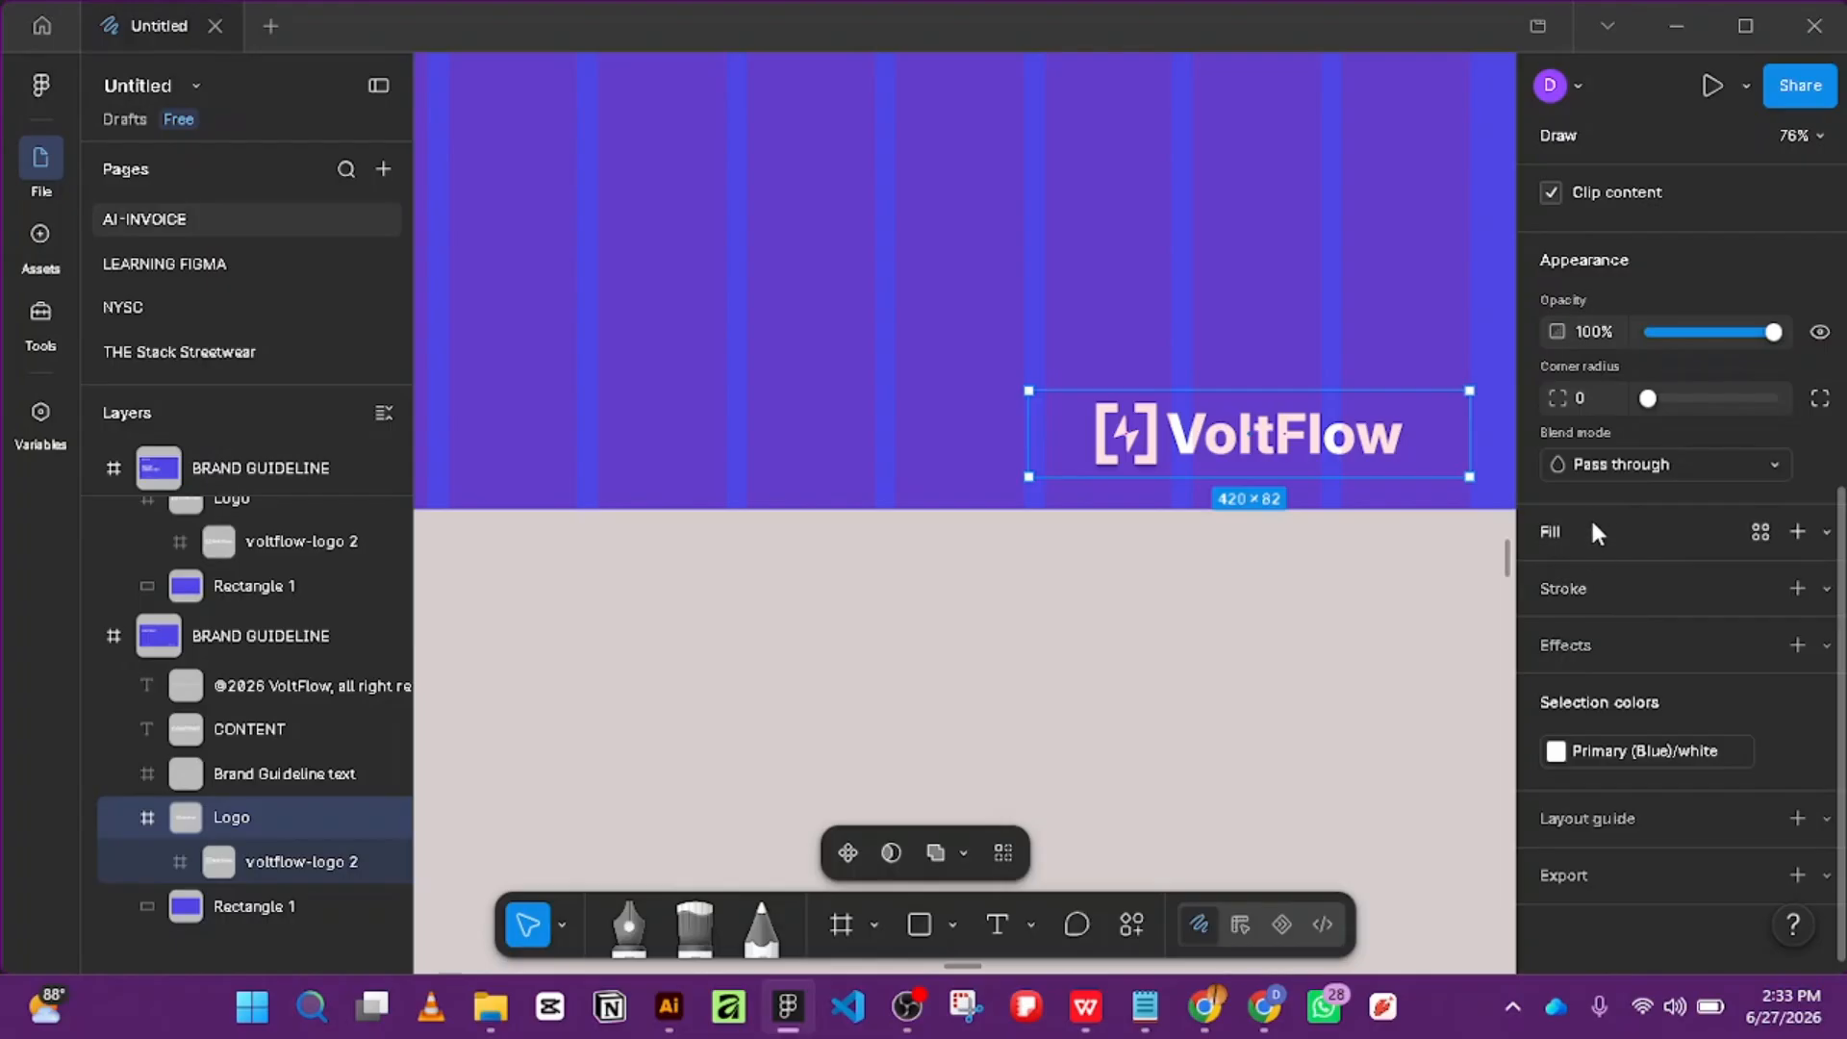
{"action": "scroll", "coordinate": [1591, 481], "scroll_direction": "up", "scroll_amount": 5}
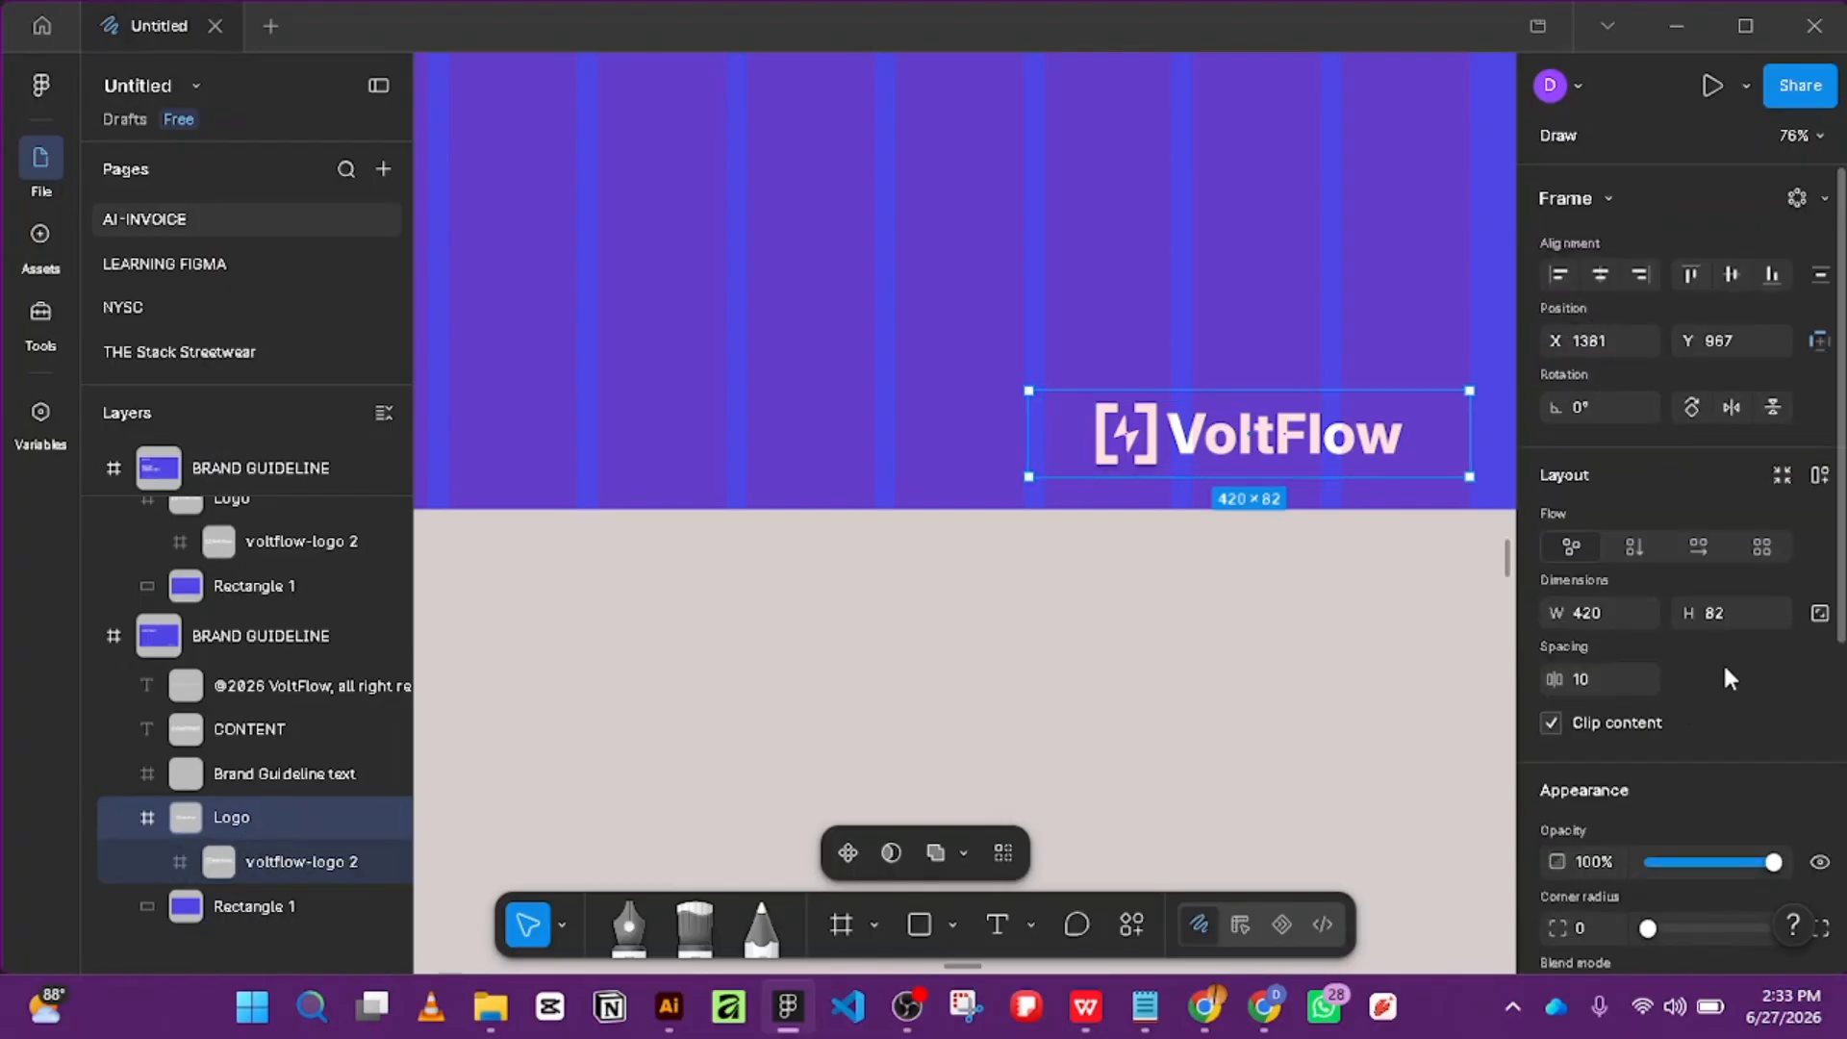
{"action": "key", "text": "shift+a"}
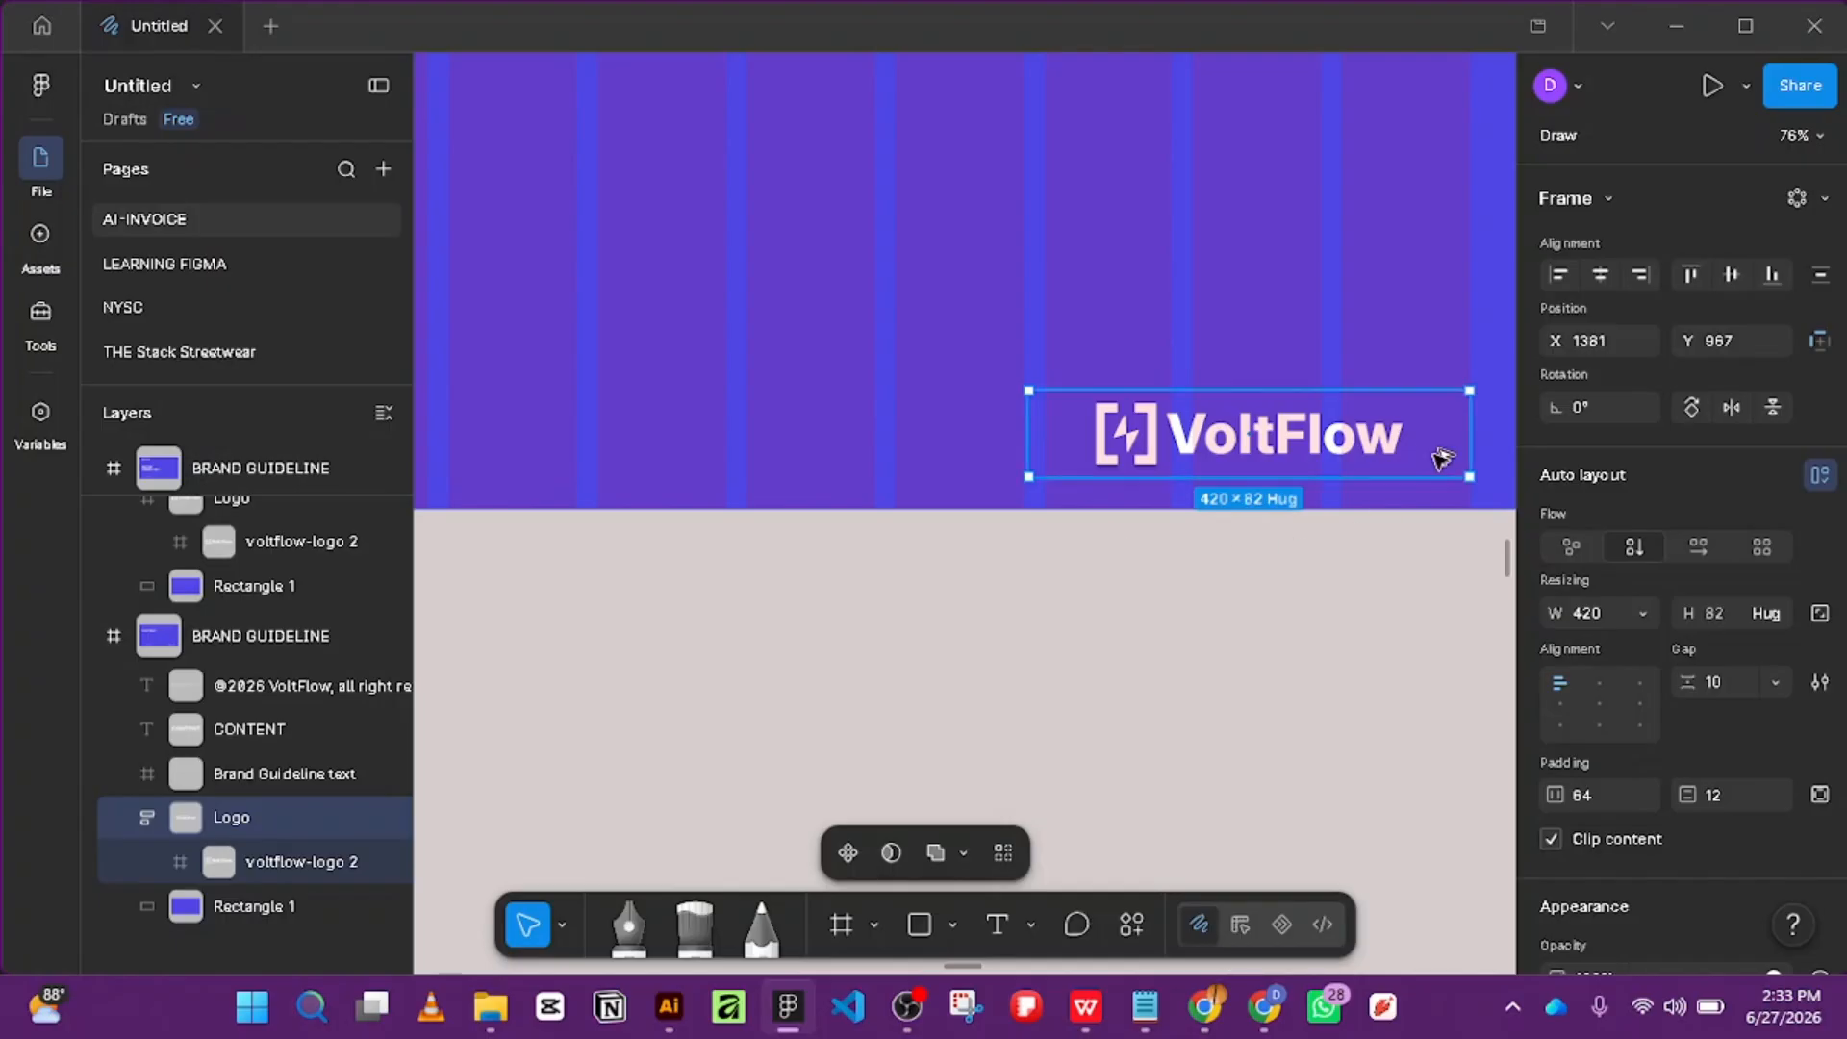
Try to shrink the Logo frame about its centre to about 342 × 66.
{"action": "key", "text": "alt"}
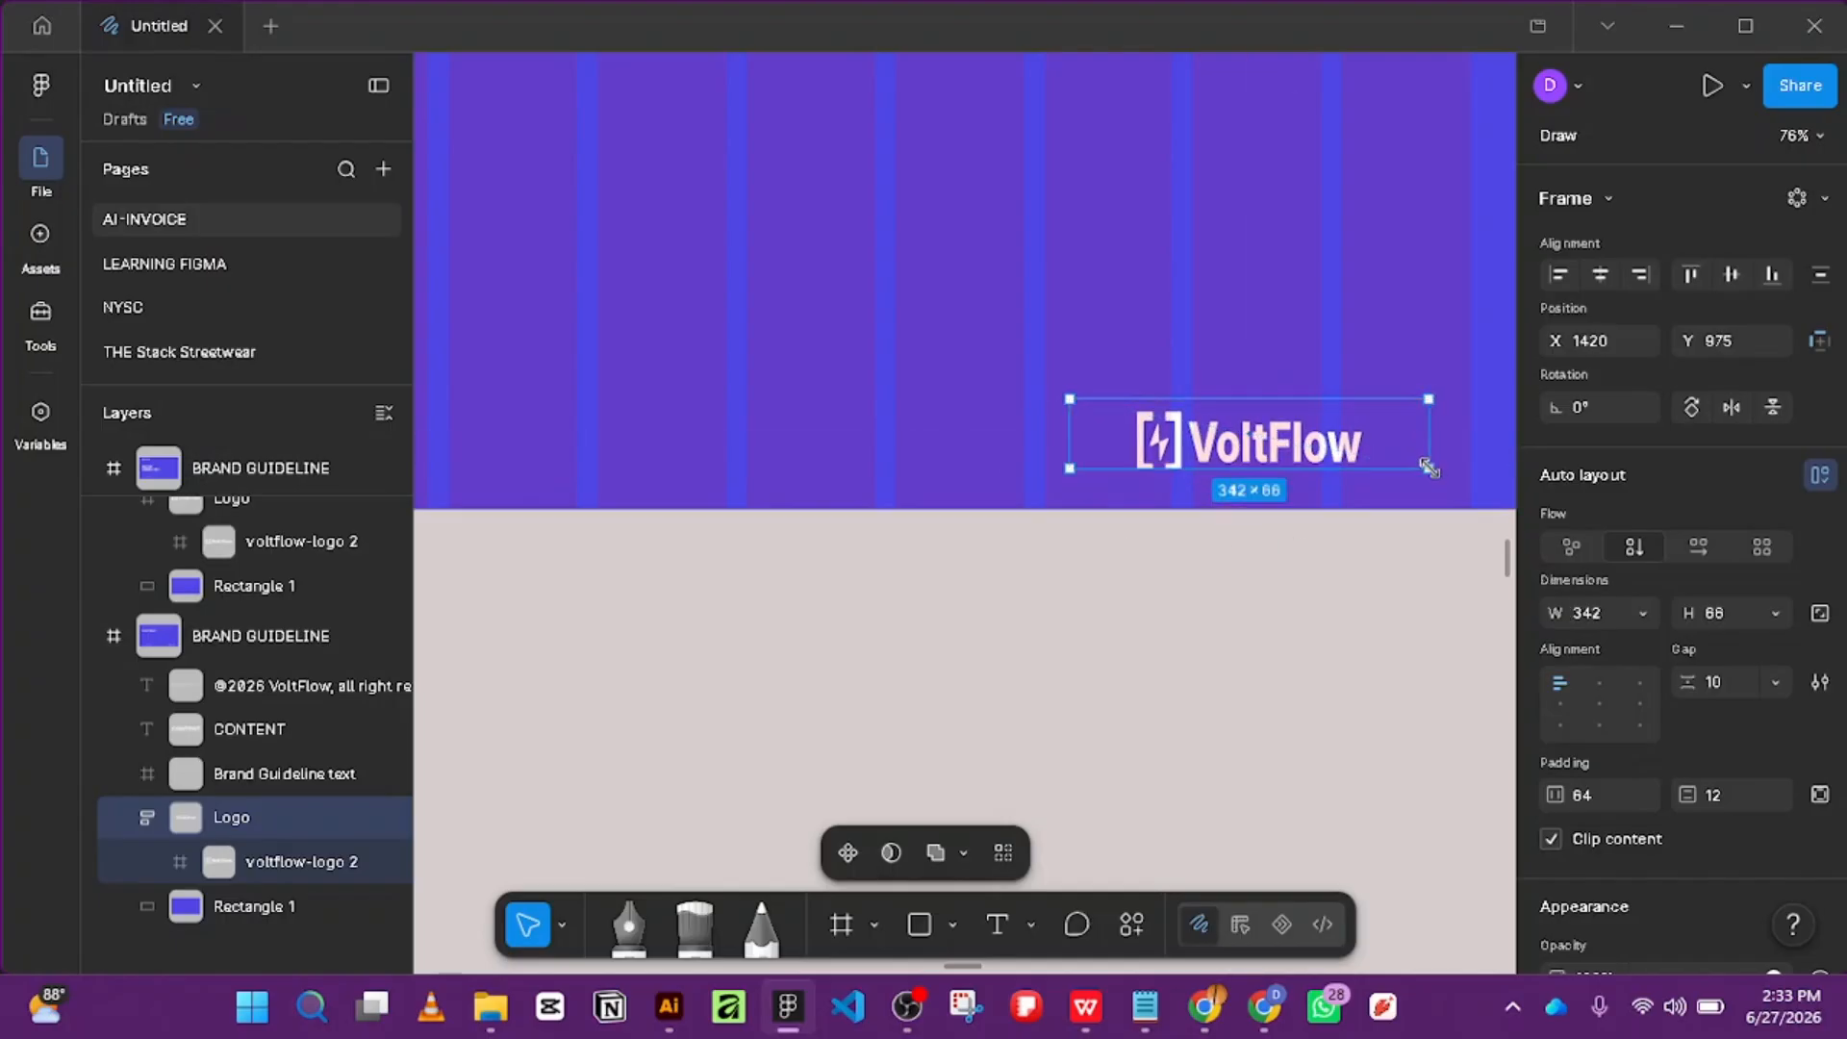
{"action": "left_click_drag", "start_coordinate": [1469, 476], "coordinate": [1427, 452]}
{"action": "key", "text": "ctrl+z"}
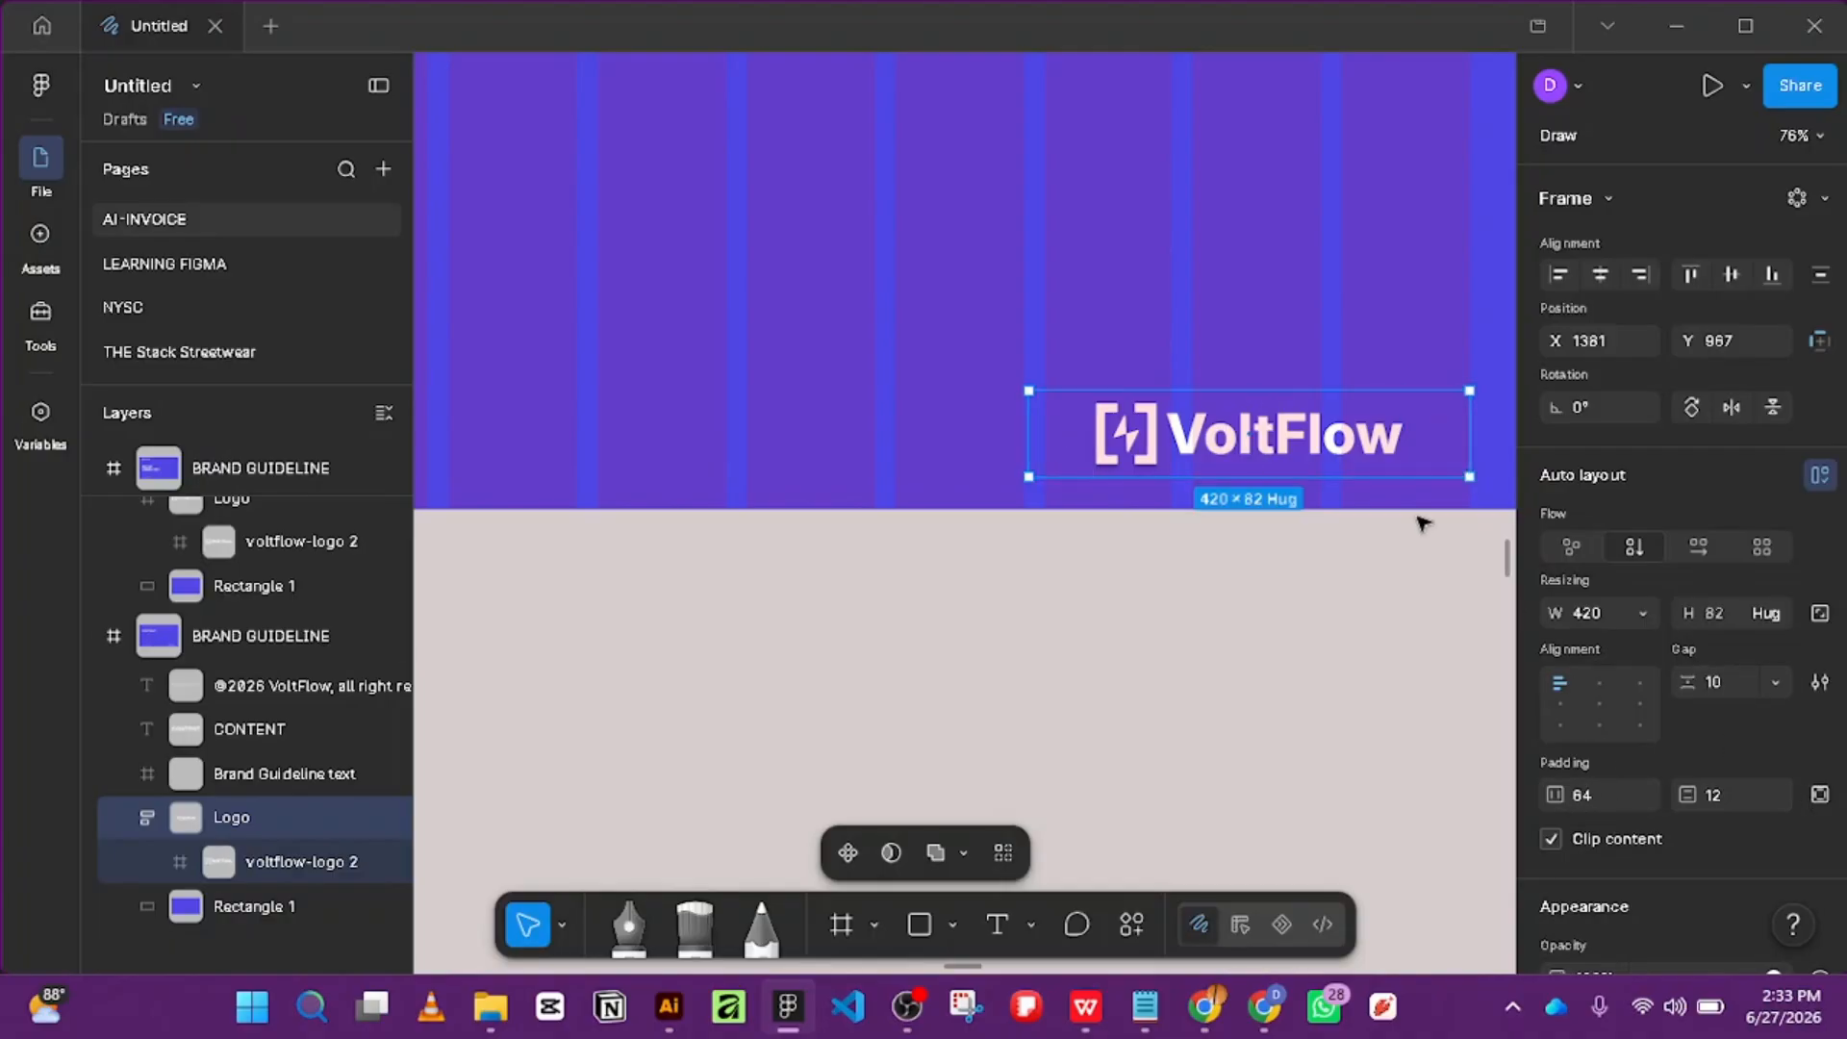
Try adding auto layout to the inner voltflow-logo 2 frame and shrinking it from its corner.
{"action": "left_click", "coordinate": [250, 870]}
{"action": "scroll", "coordinate": [1619, 701], "scroll_direction": "down", "scroll_amount": 5}
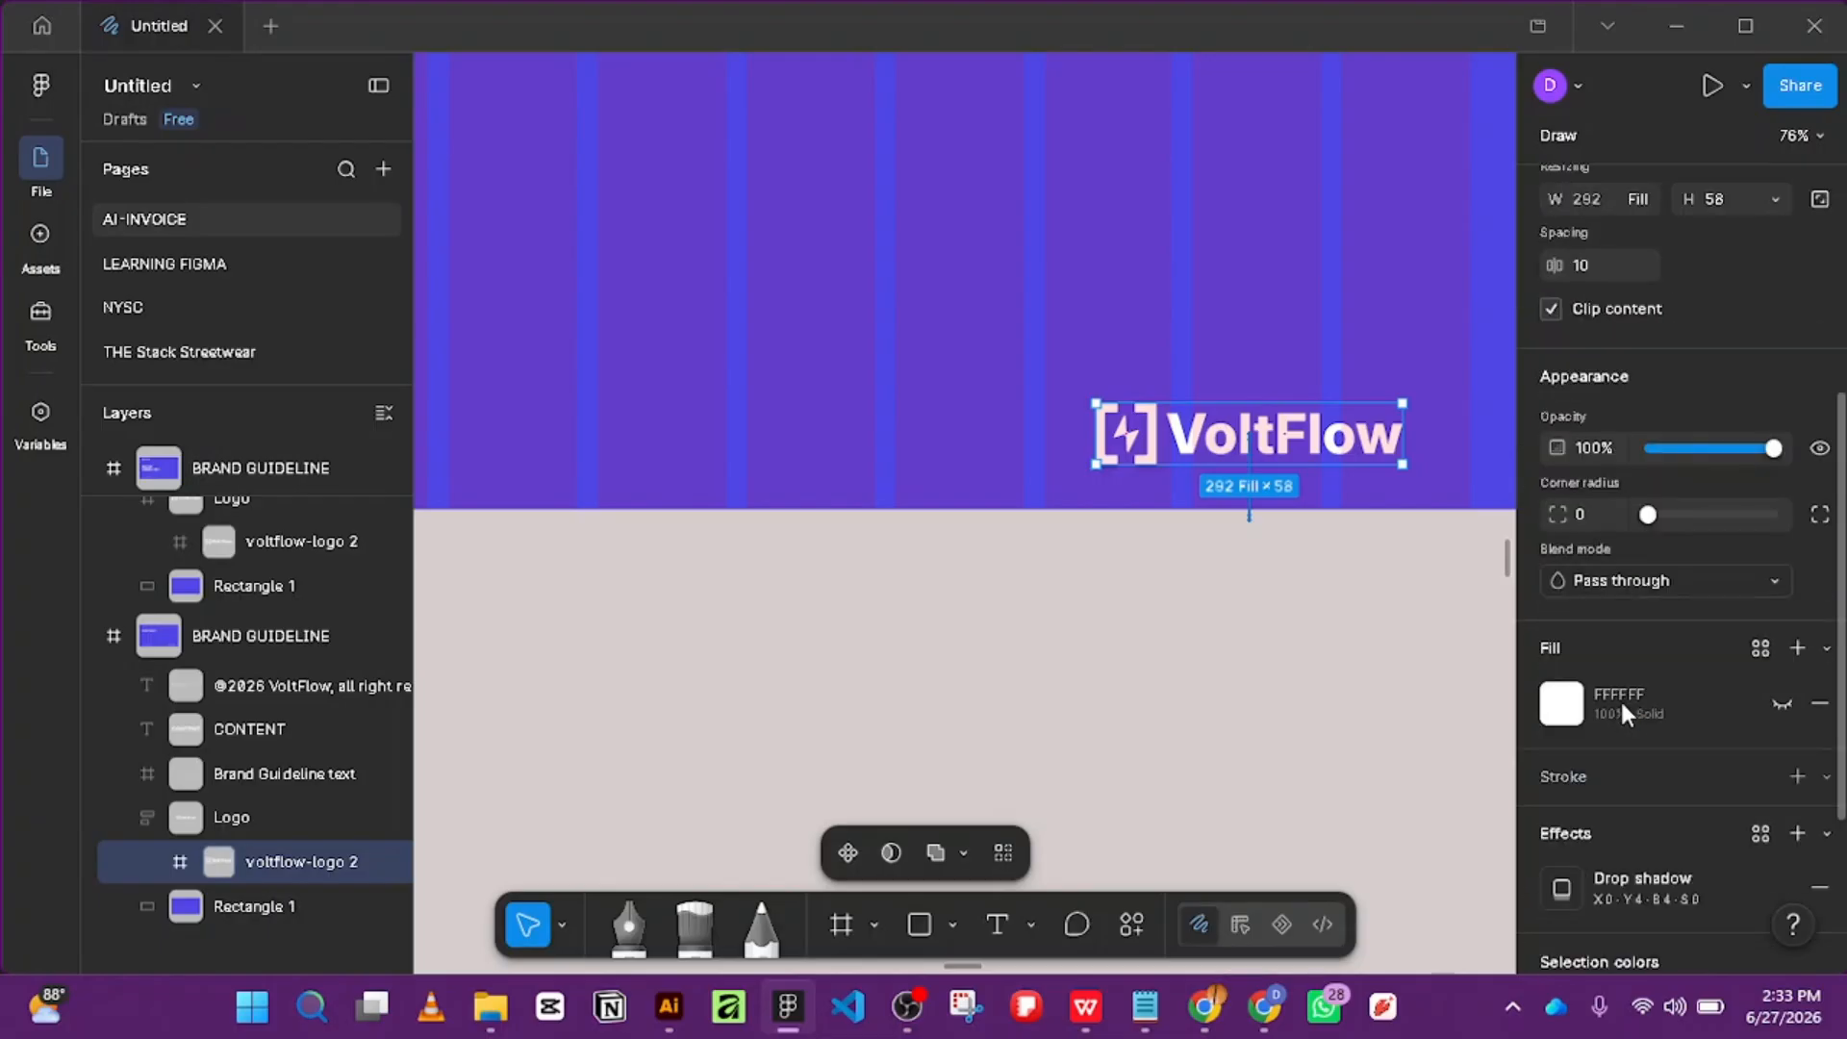
{"action": "key", "text": "shift+a"}
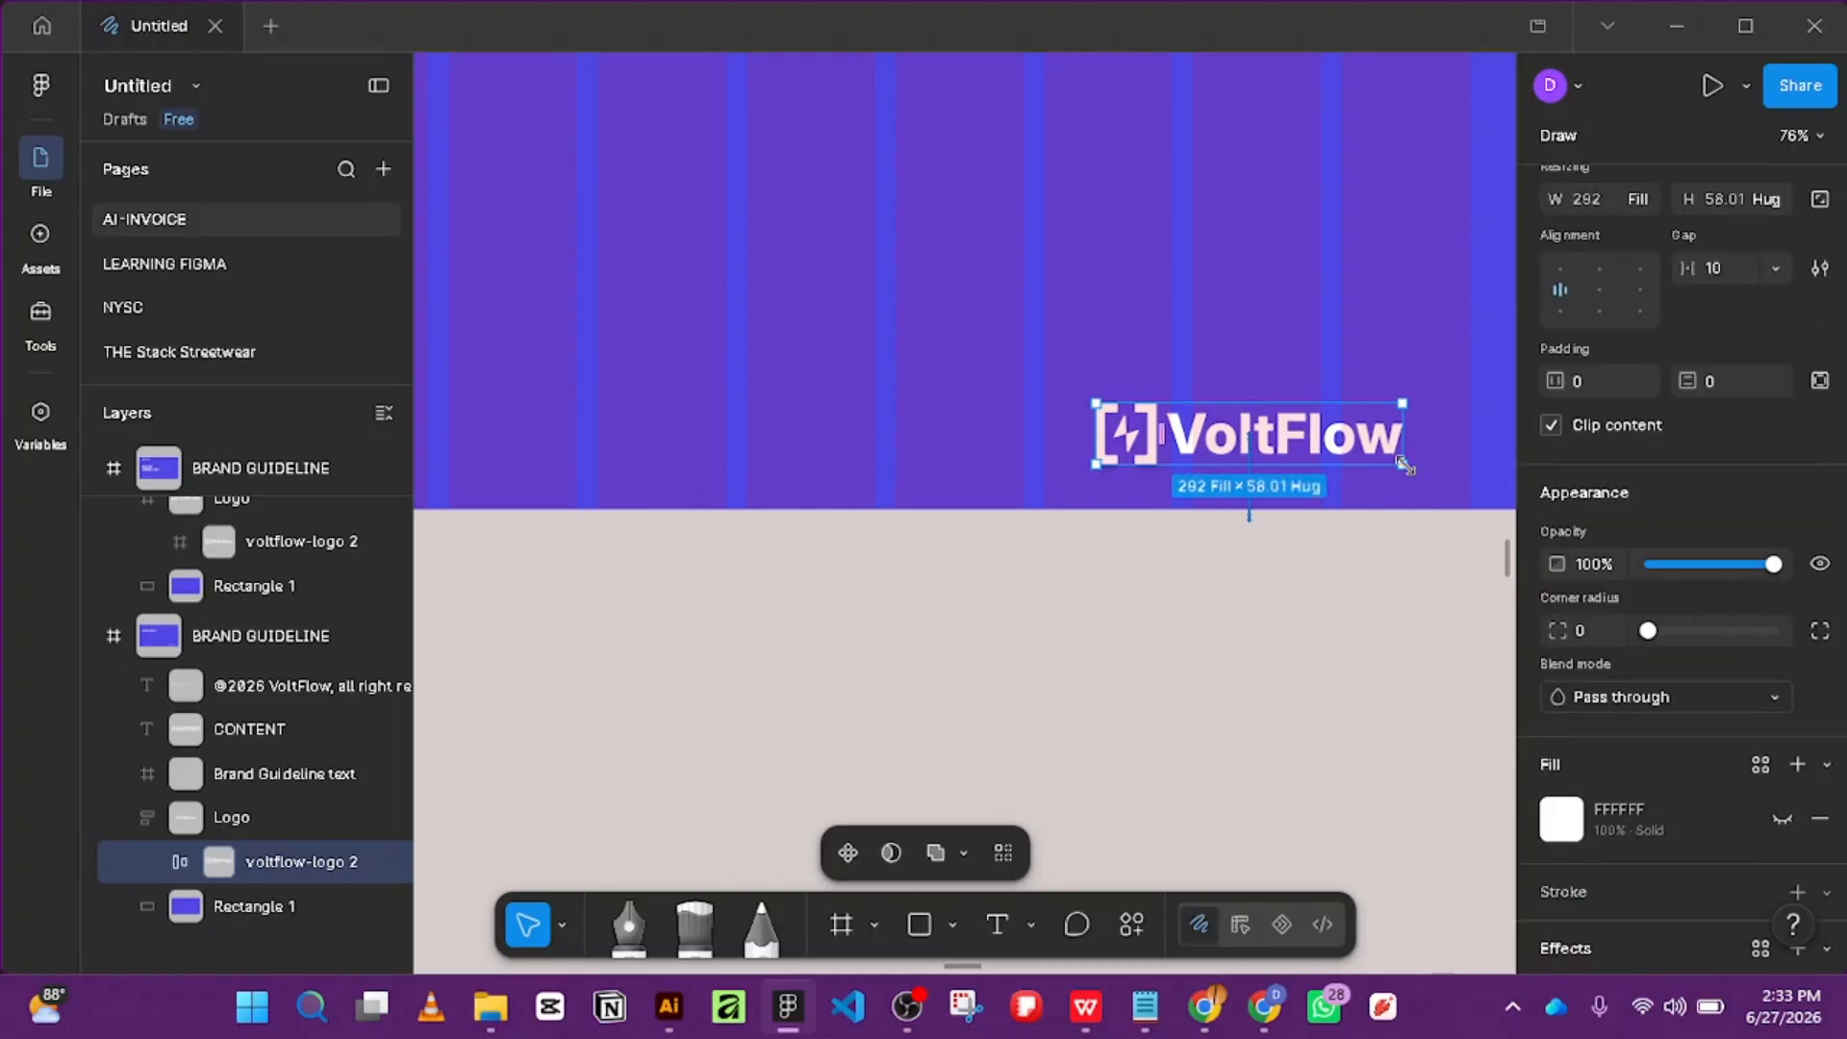
{"action": "left_click_drag", "start_coordinate": [1404, 465], "coordinate": [1377, 459]}
{"action": "key", "text": "ctrl+z"}
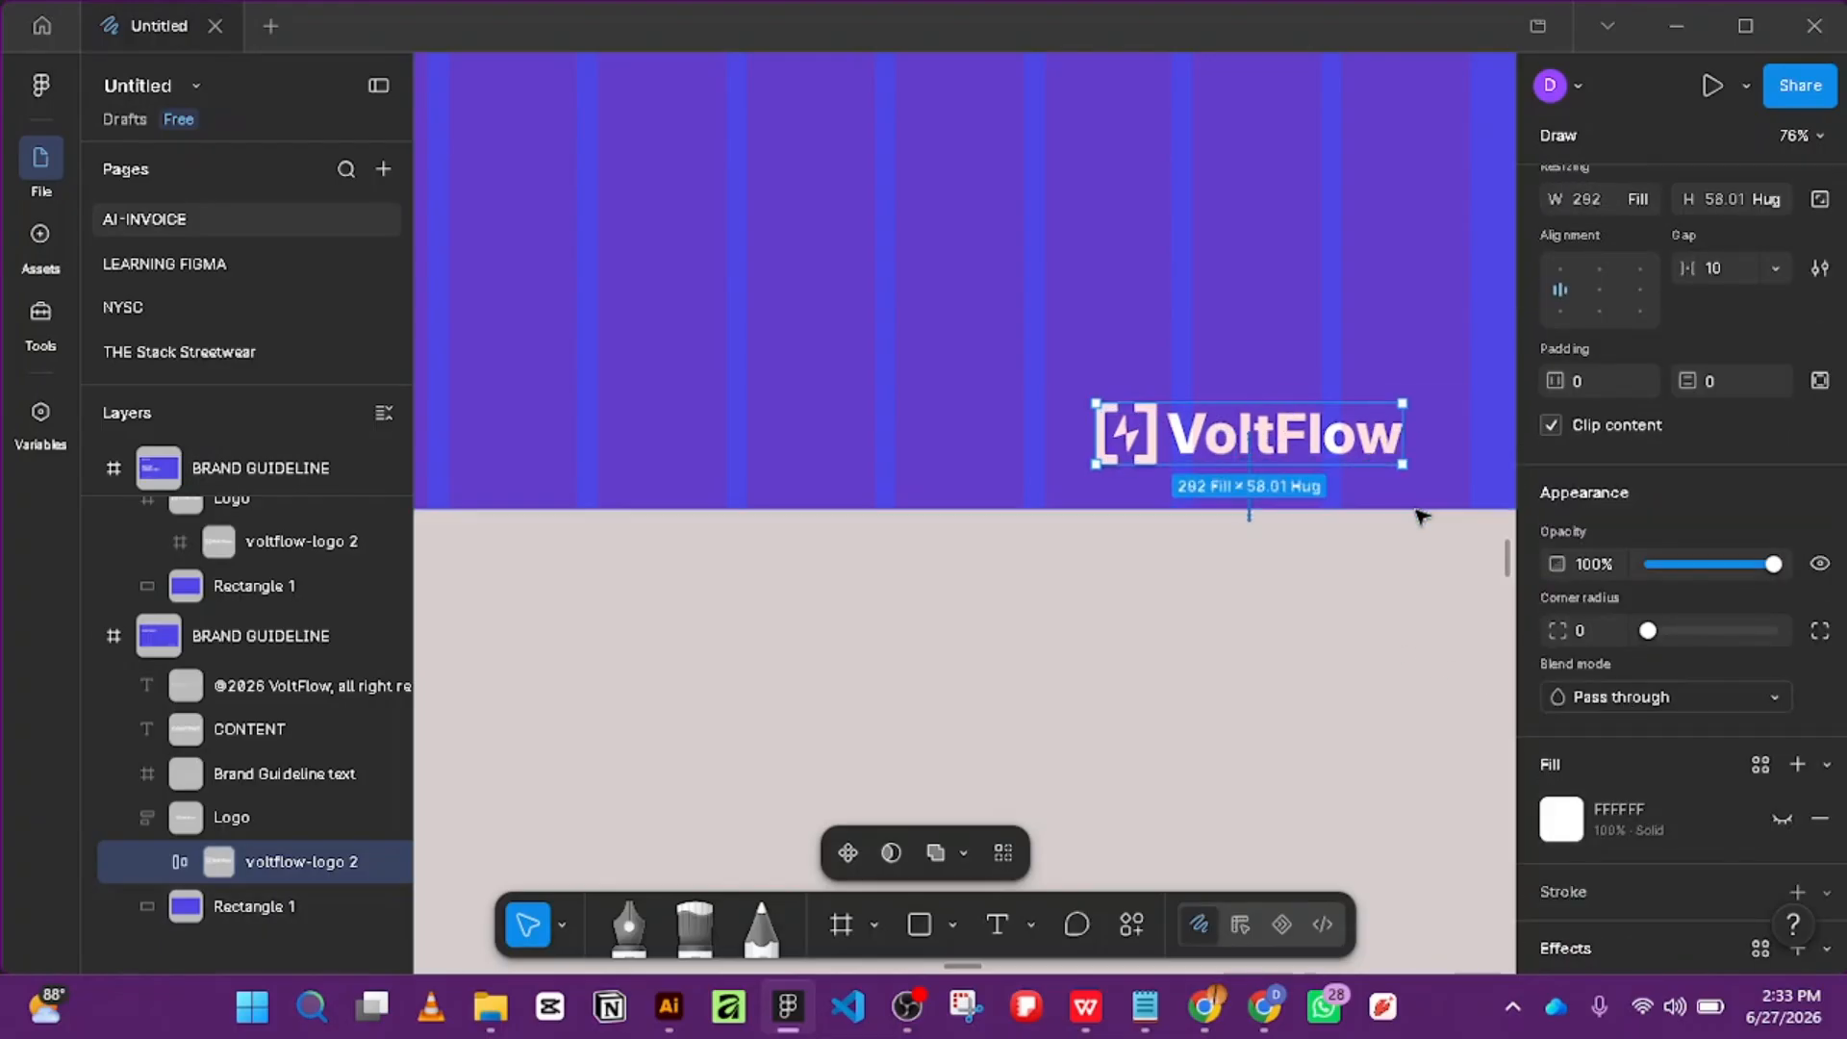
Try again to shrink the outer Logo frame from its lower-right corner.
{"action": "left_click", "coordinate": [239, 813]}
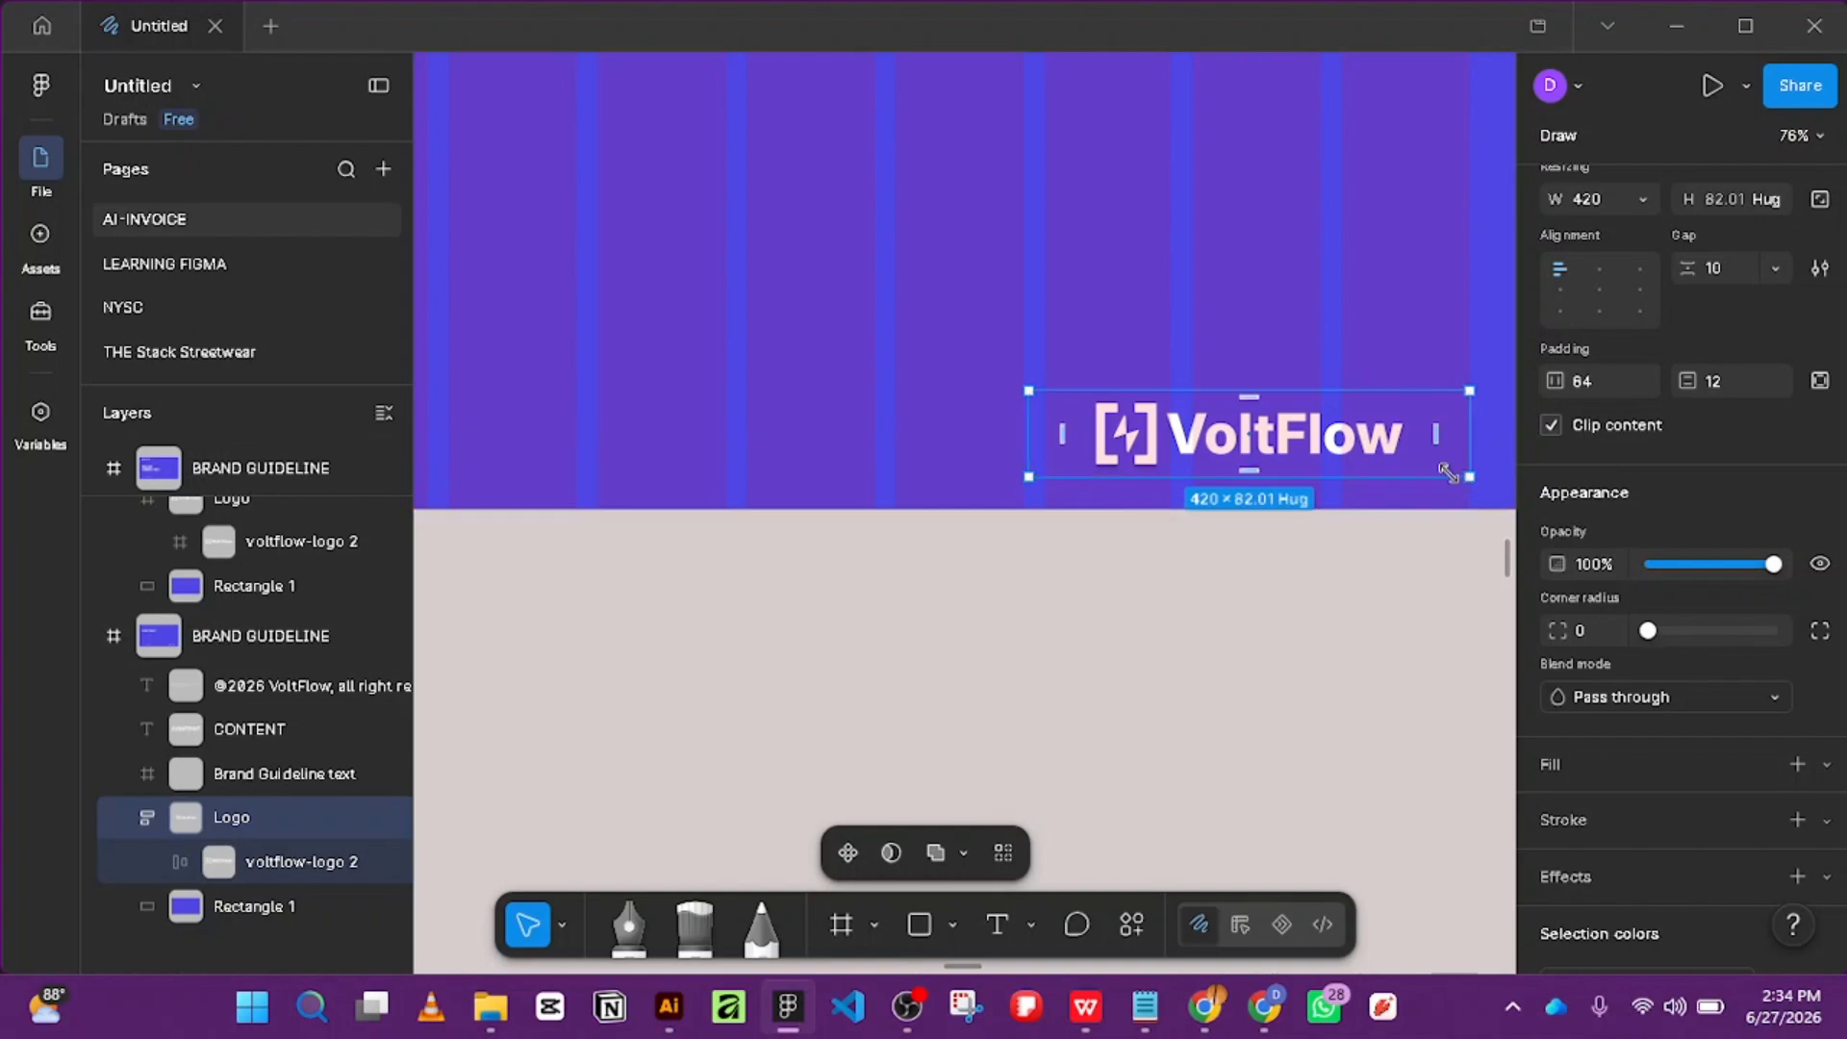
{"action": "left_click_drag", "start_coordinate": [1448, 472], "coordinate": [1427, 466]}
{"action": "key", "text": "ctrl+z"}
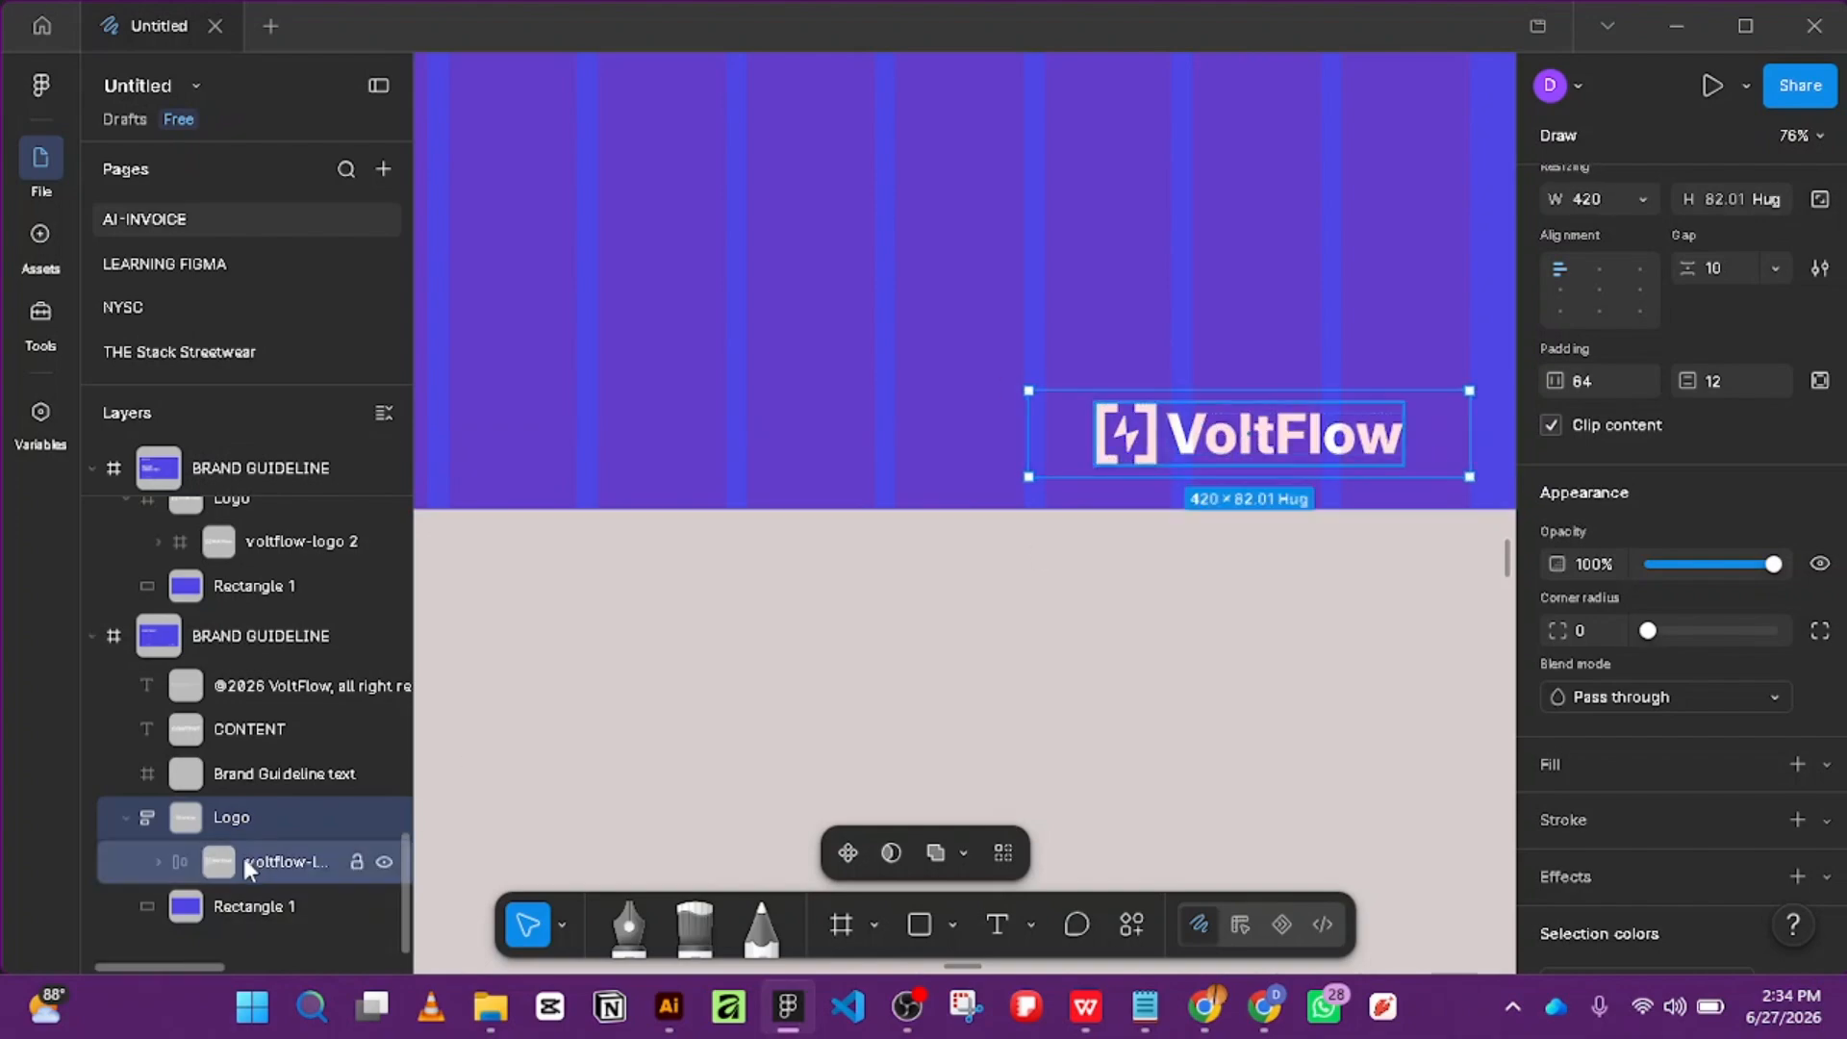
Undo the latest changes to the inner voltflow-logo 2, including its auto layout.
{"action": "left_click", "coordinate": [183, 866]}
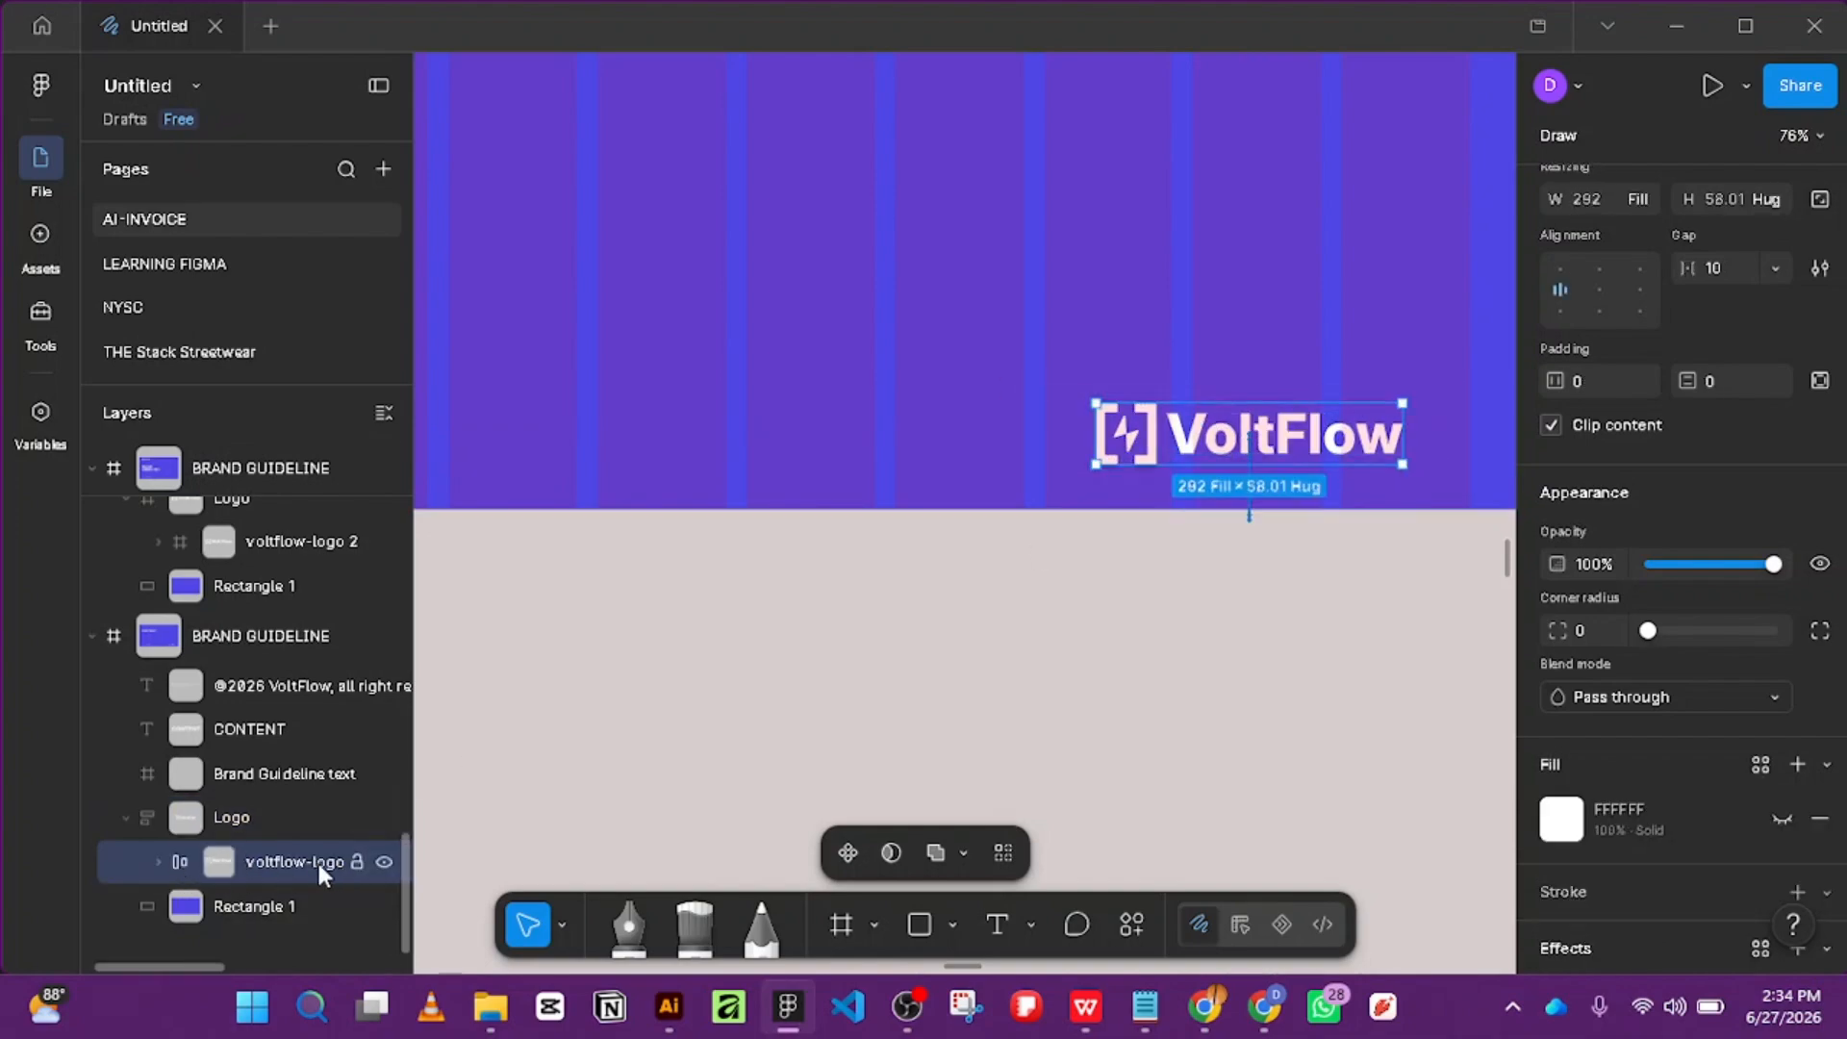
{"action": "key", "text": "ctrl+alt+g"}
{"action": "key", "text": "ctrl+z"}
{"action": "key", "text": "ctrl+z"}
{"action": "key", "text": "ctrl+z"}
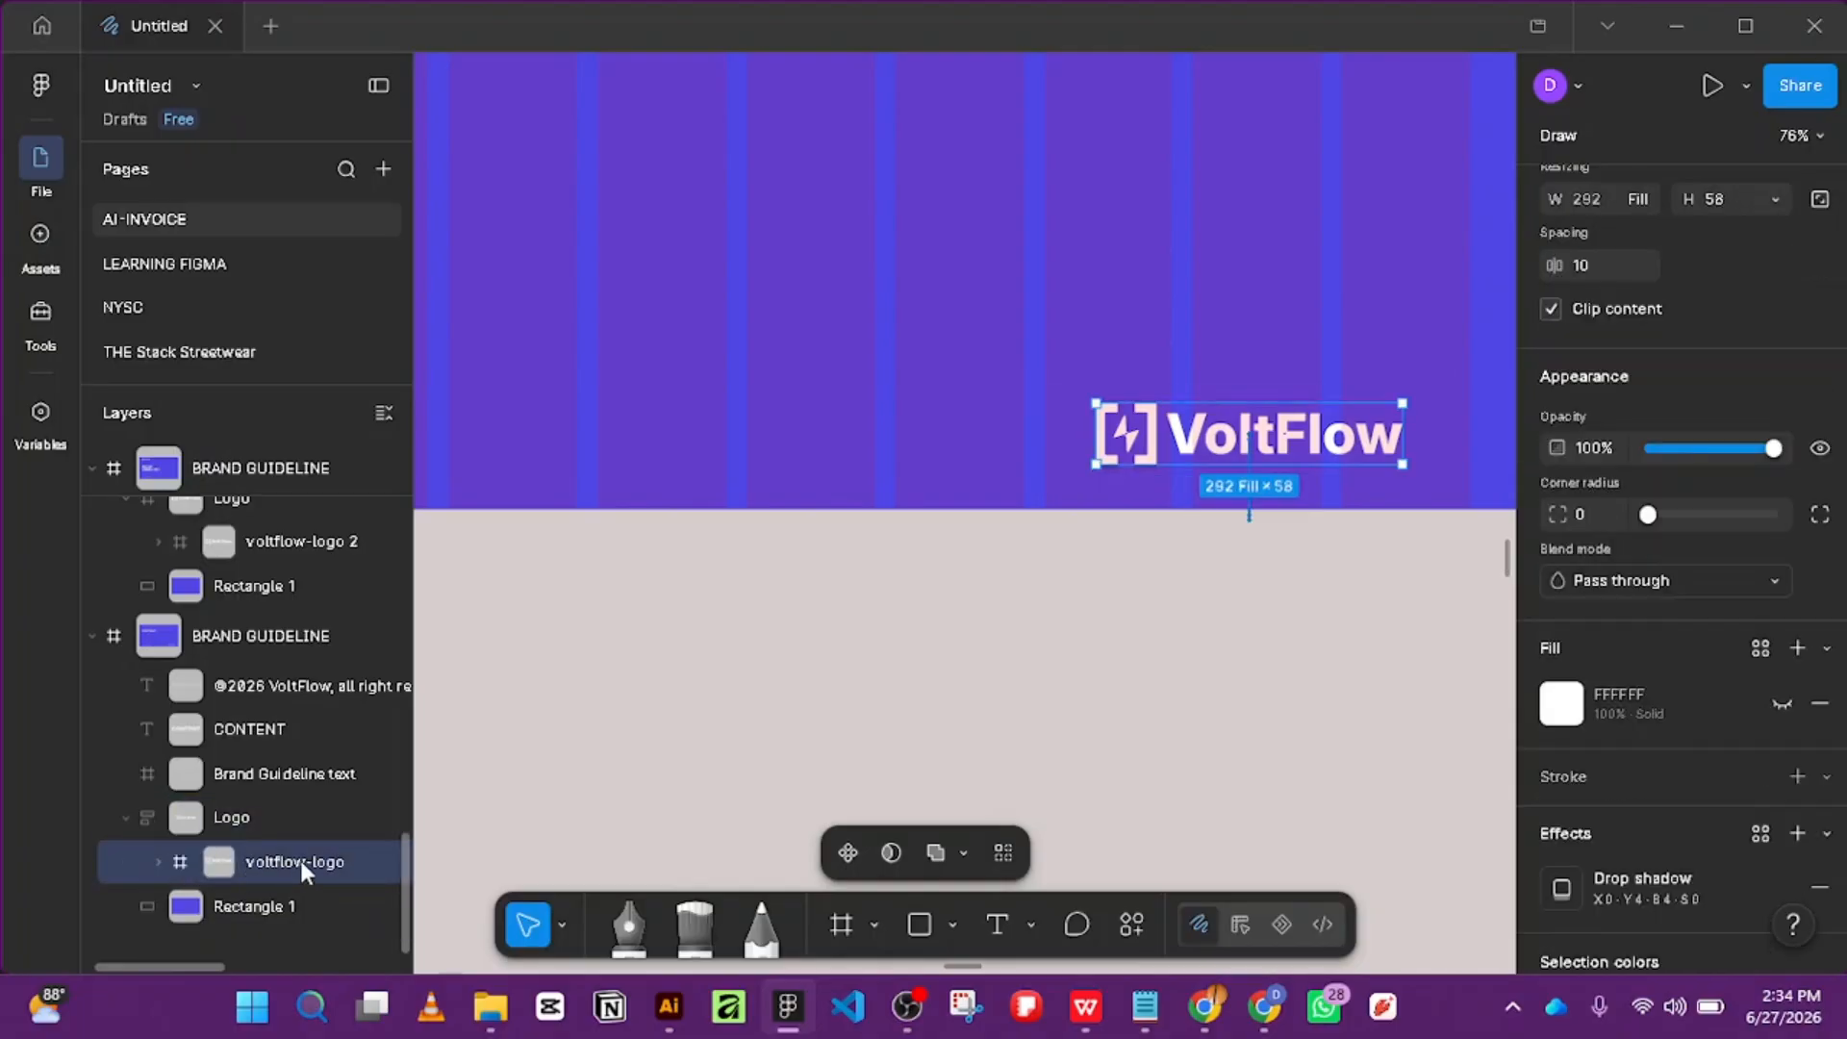
Move the Logo frame right on the CONTENT page so the VoltFlow mark lines up with the last grid column's edge.
{"action": "left_click", "coordinate": [229, 819]}
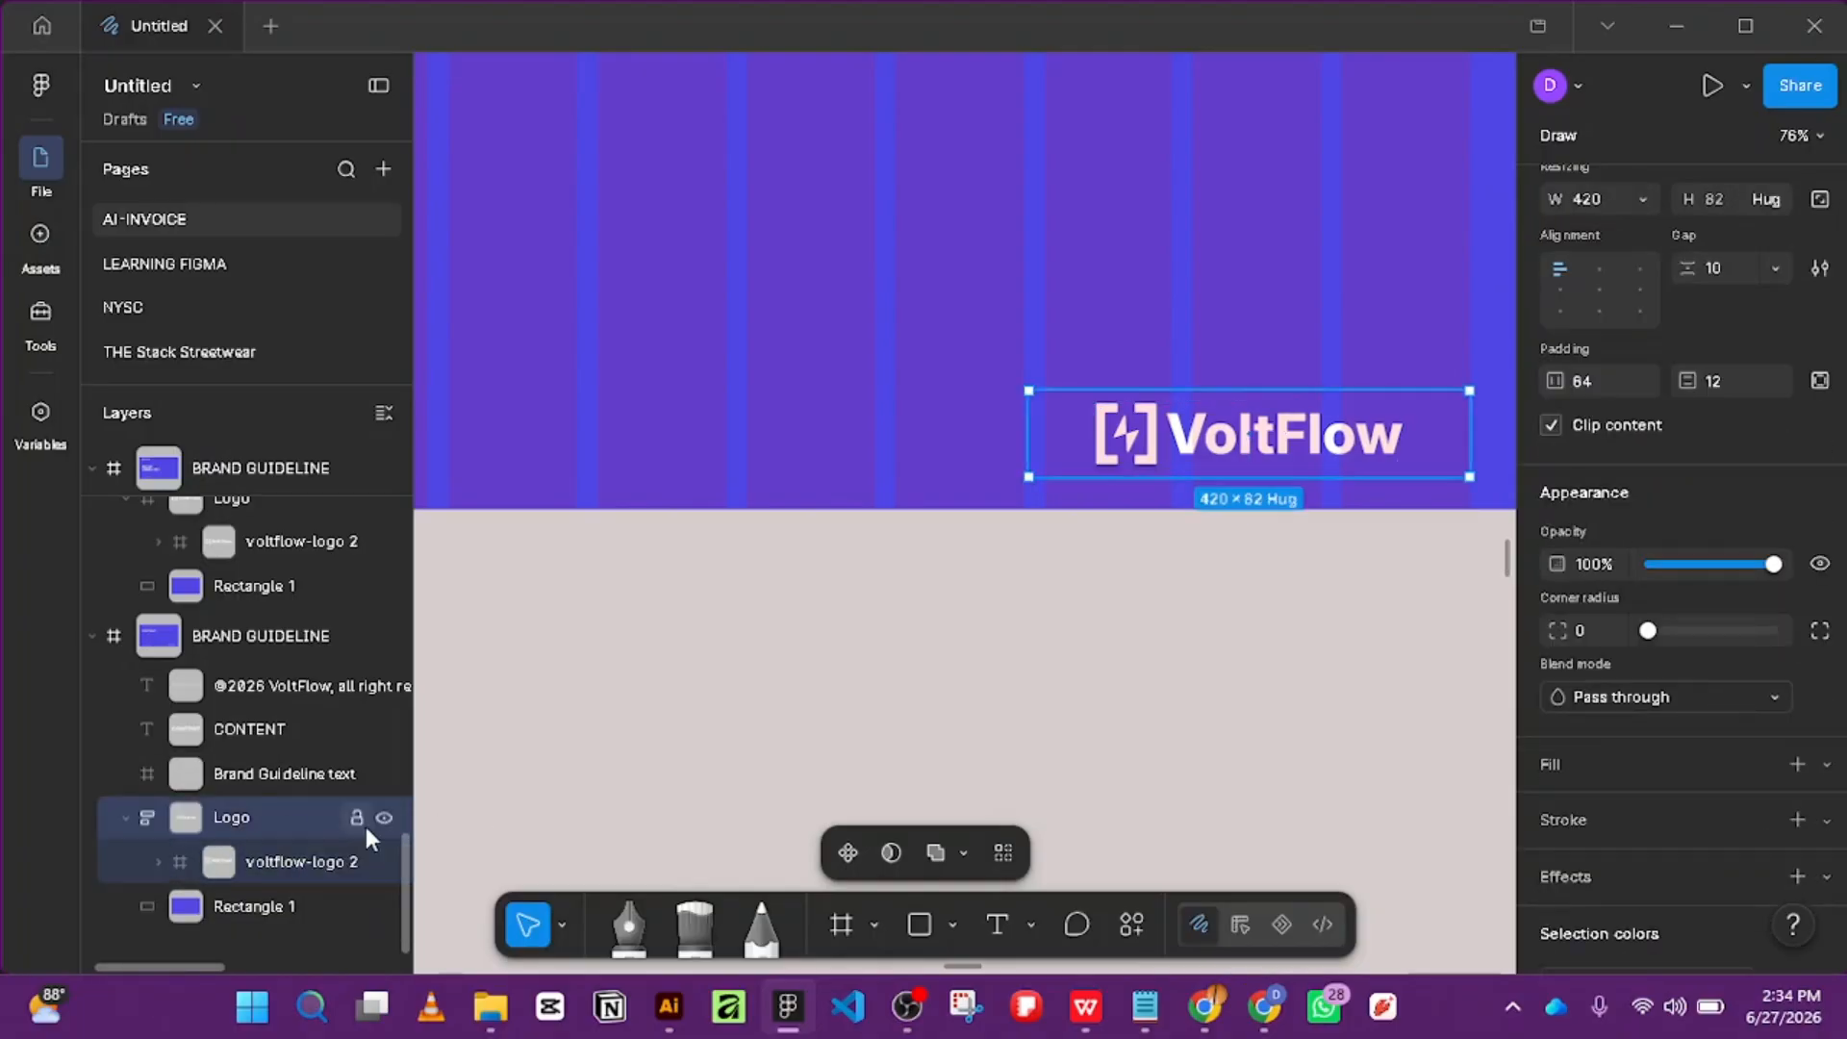
{"action": "scroll", "coordinate": [1091, 558], "scroll_direction": "down", "scroll_amount": 3}
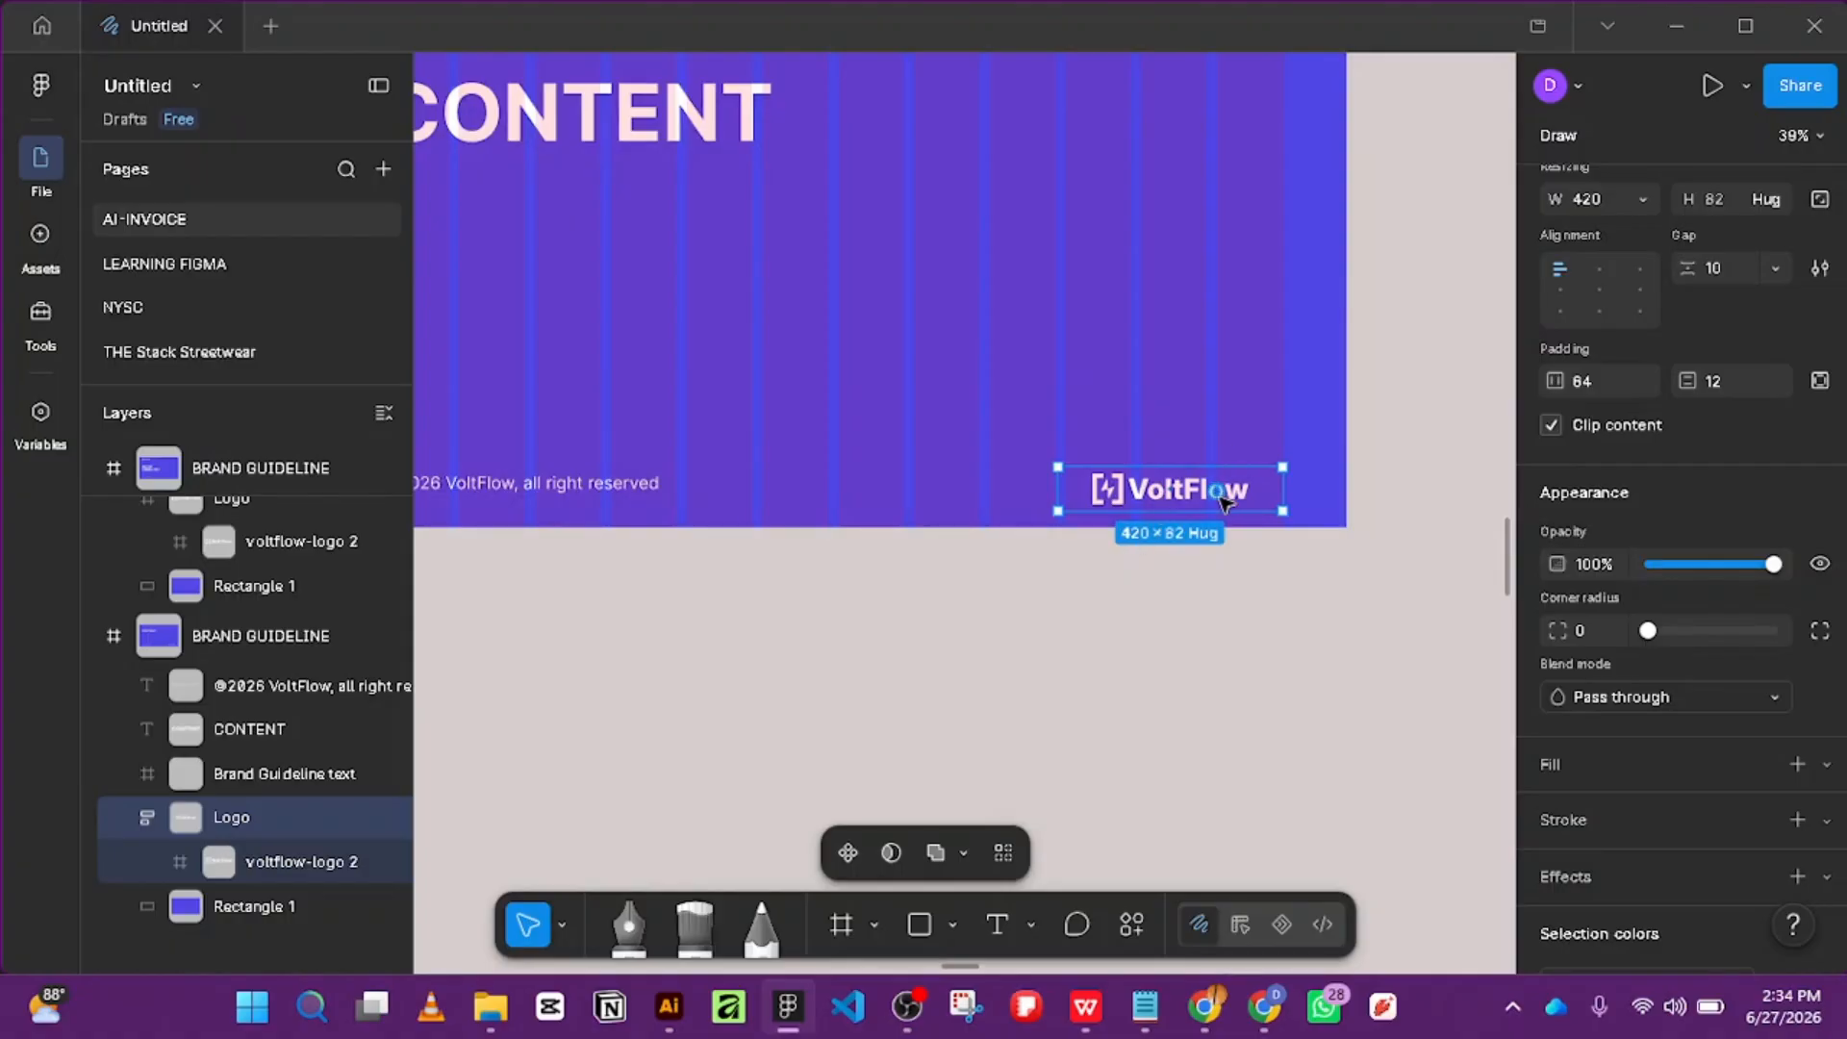
{"action": "mouse_move", "coordinate": [1193, 500]}
{"action": "left_mouse_down"}
{"action": "mouse_move", "coordinate": [1219, 498]}
{"action": "mouse_move", "coordinate": [1190, 490]}
{"action": "left_mouse_up"}
{"action": "scroll", "coordinate": [1220, 498], "scroll_direction": "down", "scroll_amount": 3}
{"action": "scroll", "coordinate": [1250, 510], "scroll_direction": "up", "scroll_amount": 5}
{"action": "scroll", "coordinate": [1189, 491], "scroll_direction": "down", "scroll_amount": 3}
{"action": "scroll", "coordinate": [1036, 424], "scroll_direction": "up", "scroll_amount": 2}
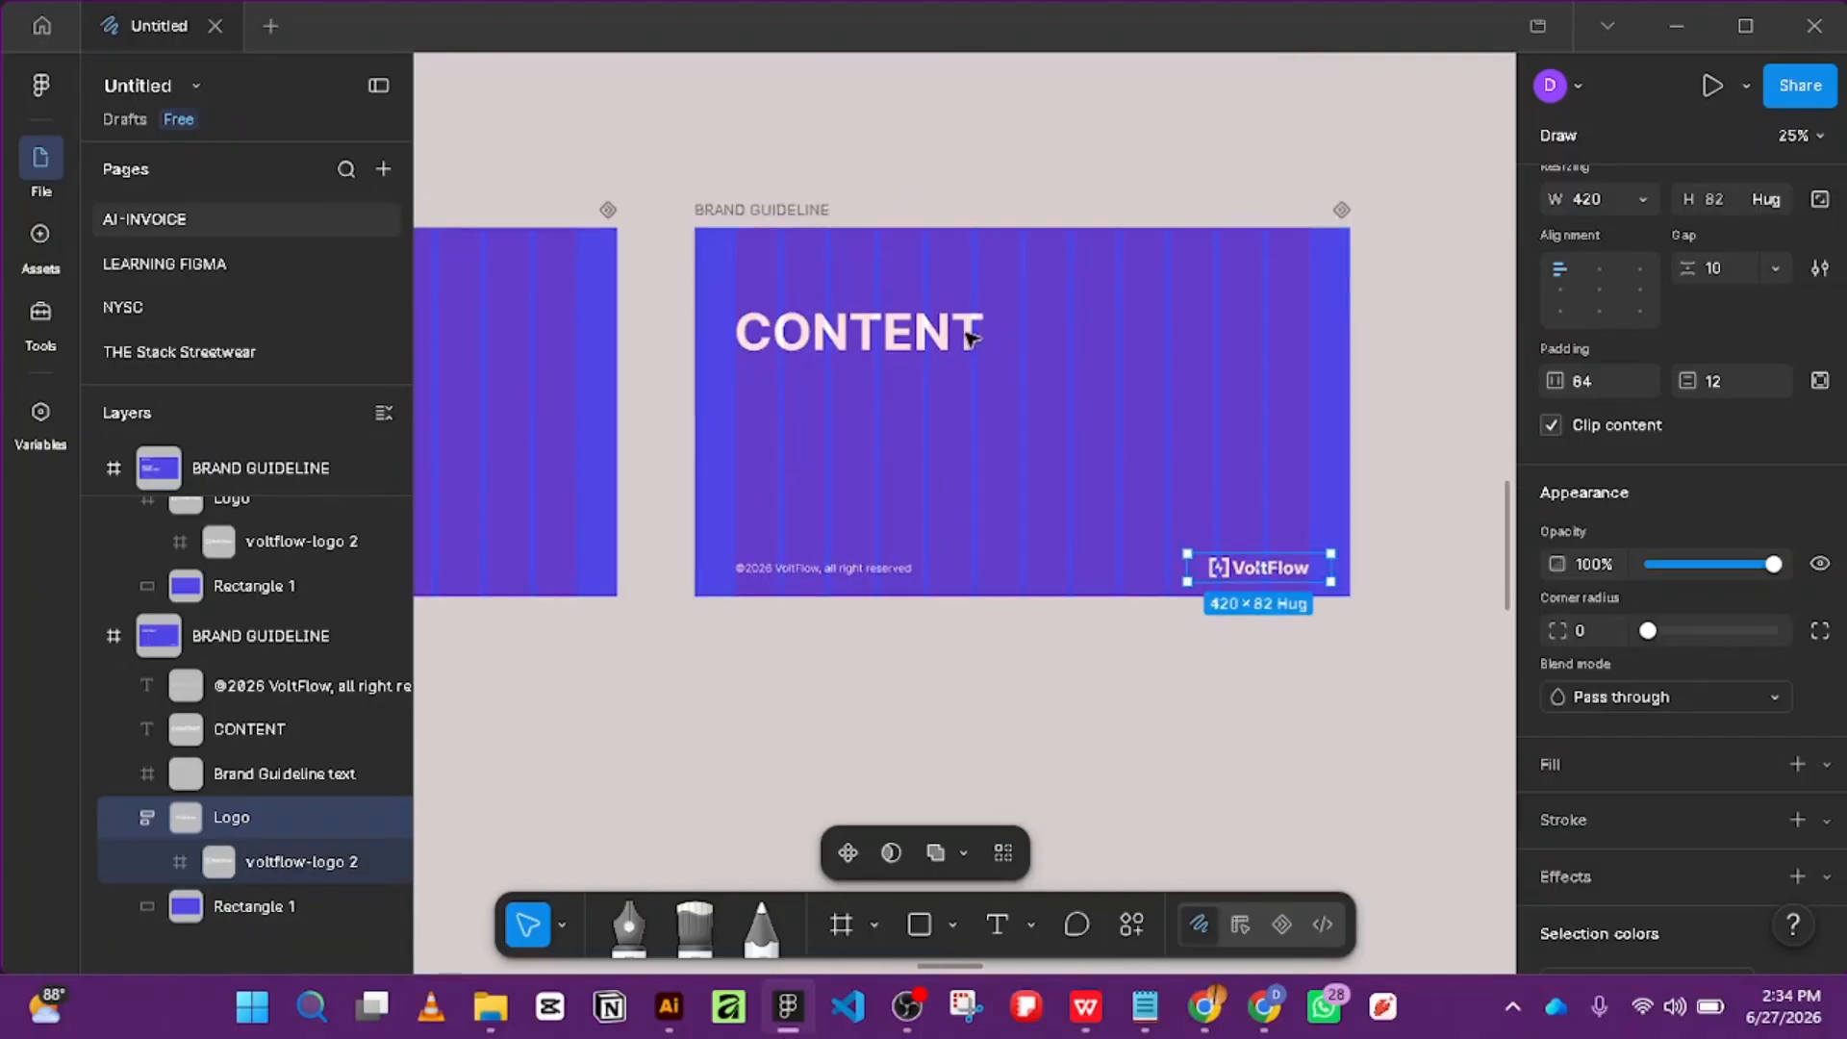
Move the CONTENT heading up near the page's top edge and narrow its text box to about 758 × 136.
{"action": "left_click_drag", "start_coordinate": [822, 339], "coordinate": [824, 276]}
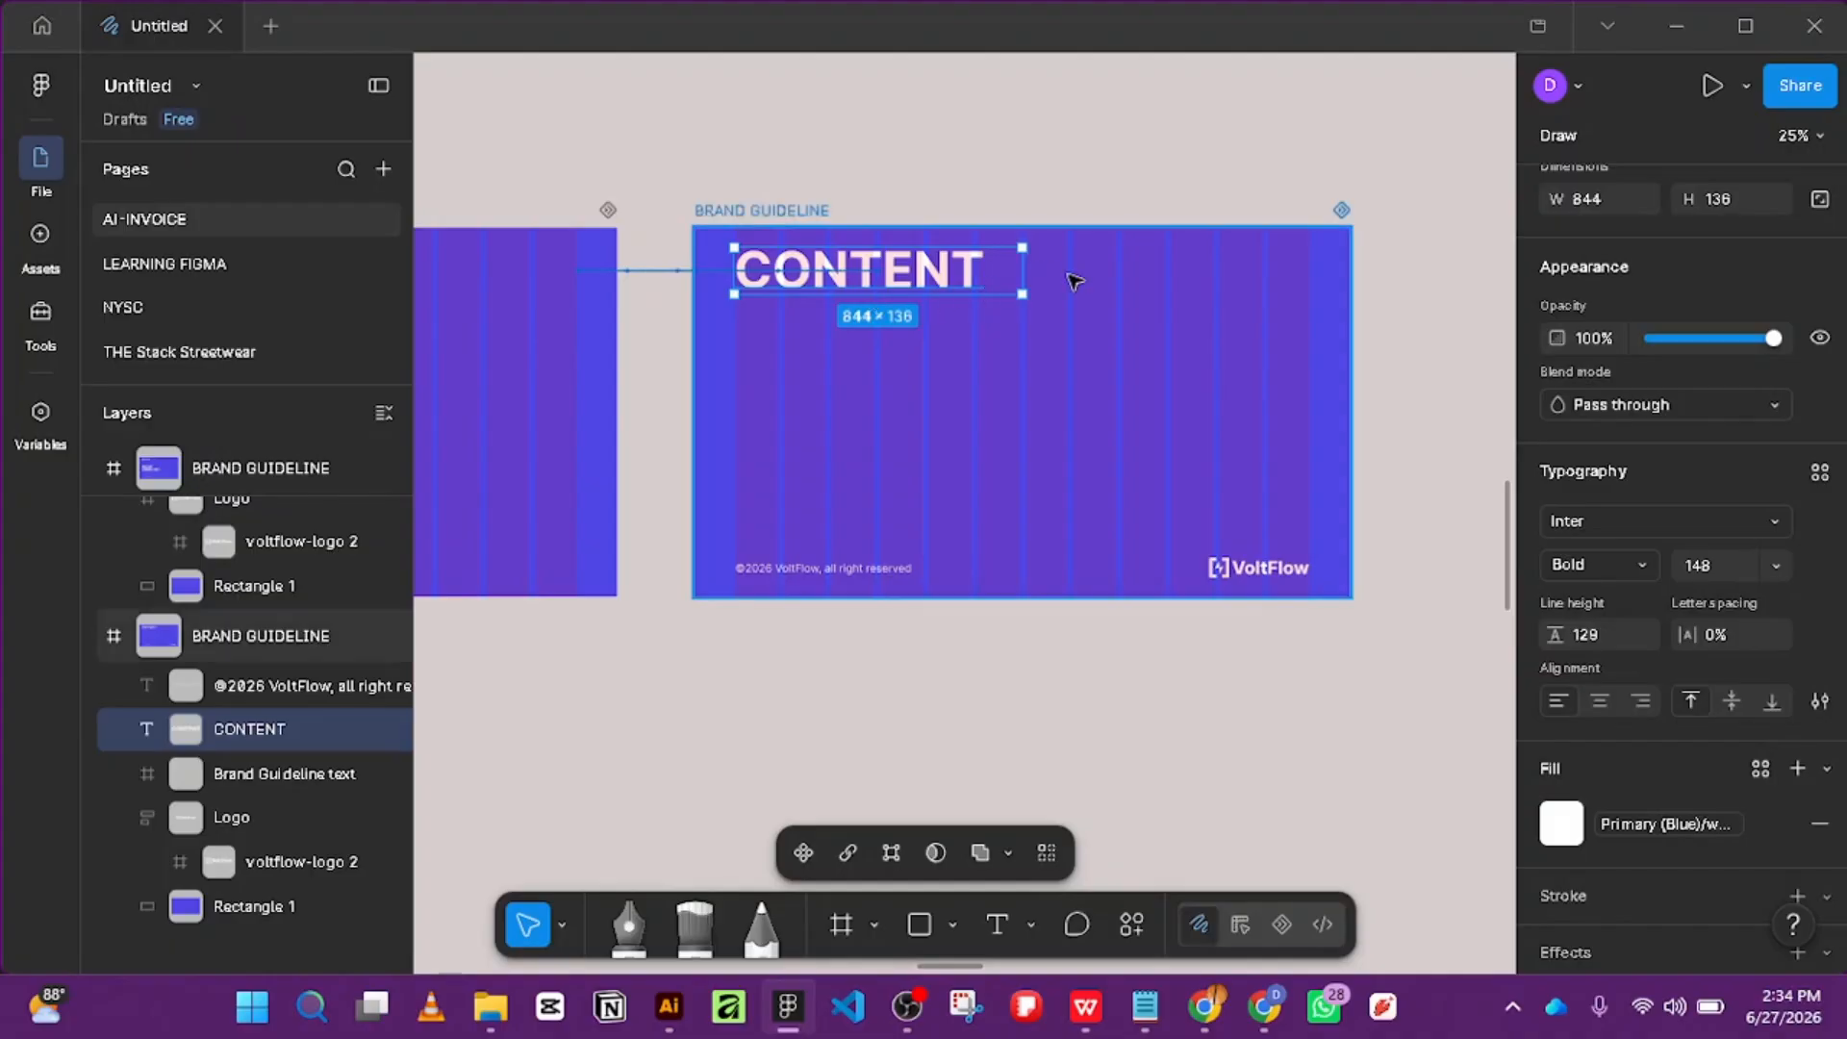
{"action": "left_click_drag", "start_coordinate": [1031, 277], "coordinate": [1002, 277]}
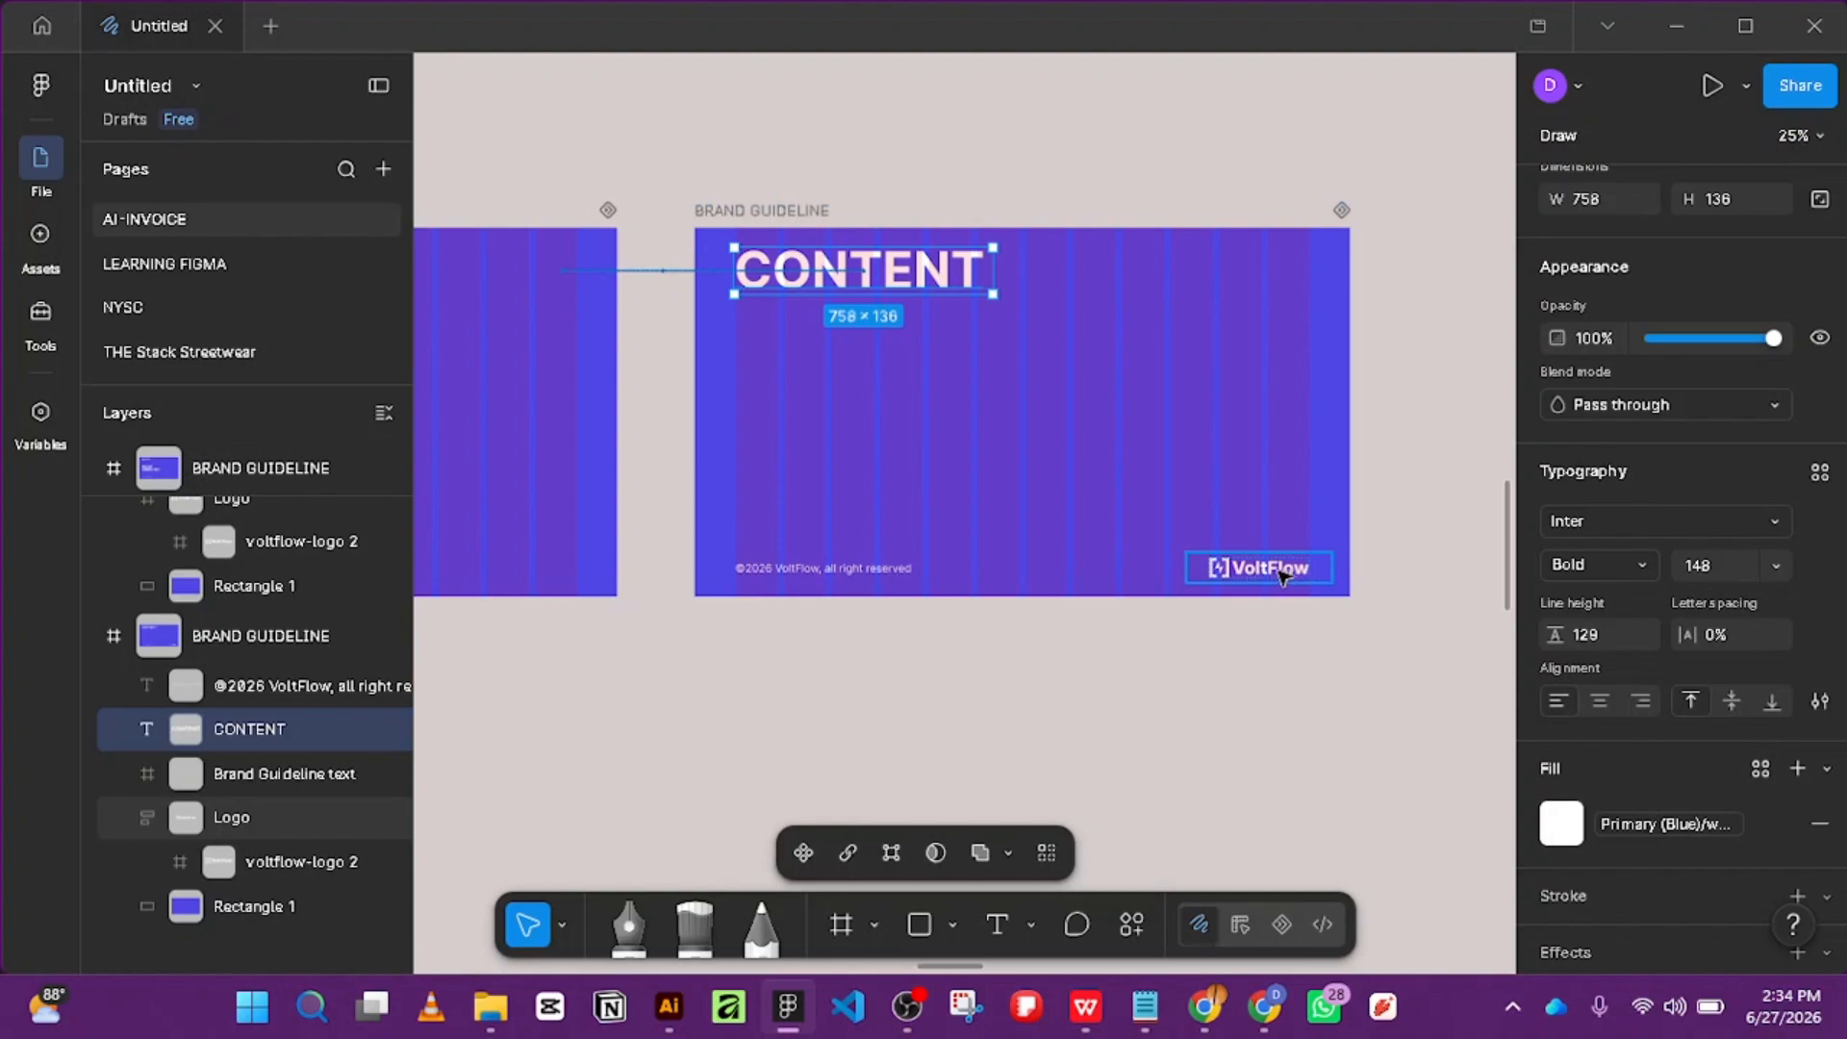
Resize the empty Brand Guideline text frame to about 730 × 136 so it encloses the CONTENT heading.
{"action": "left_click", "coordinate": [844, 436]}
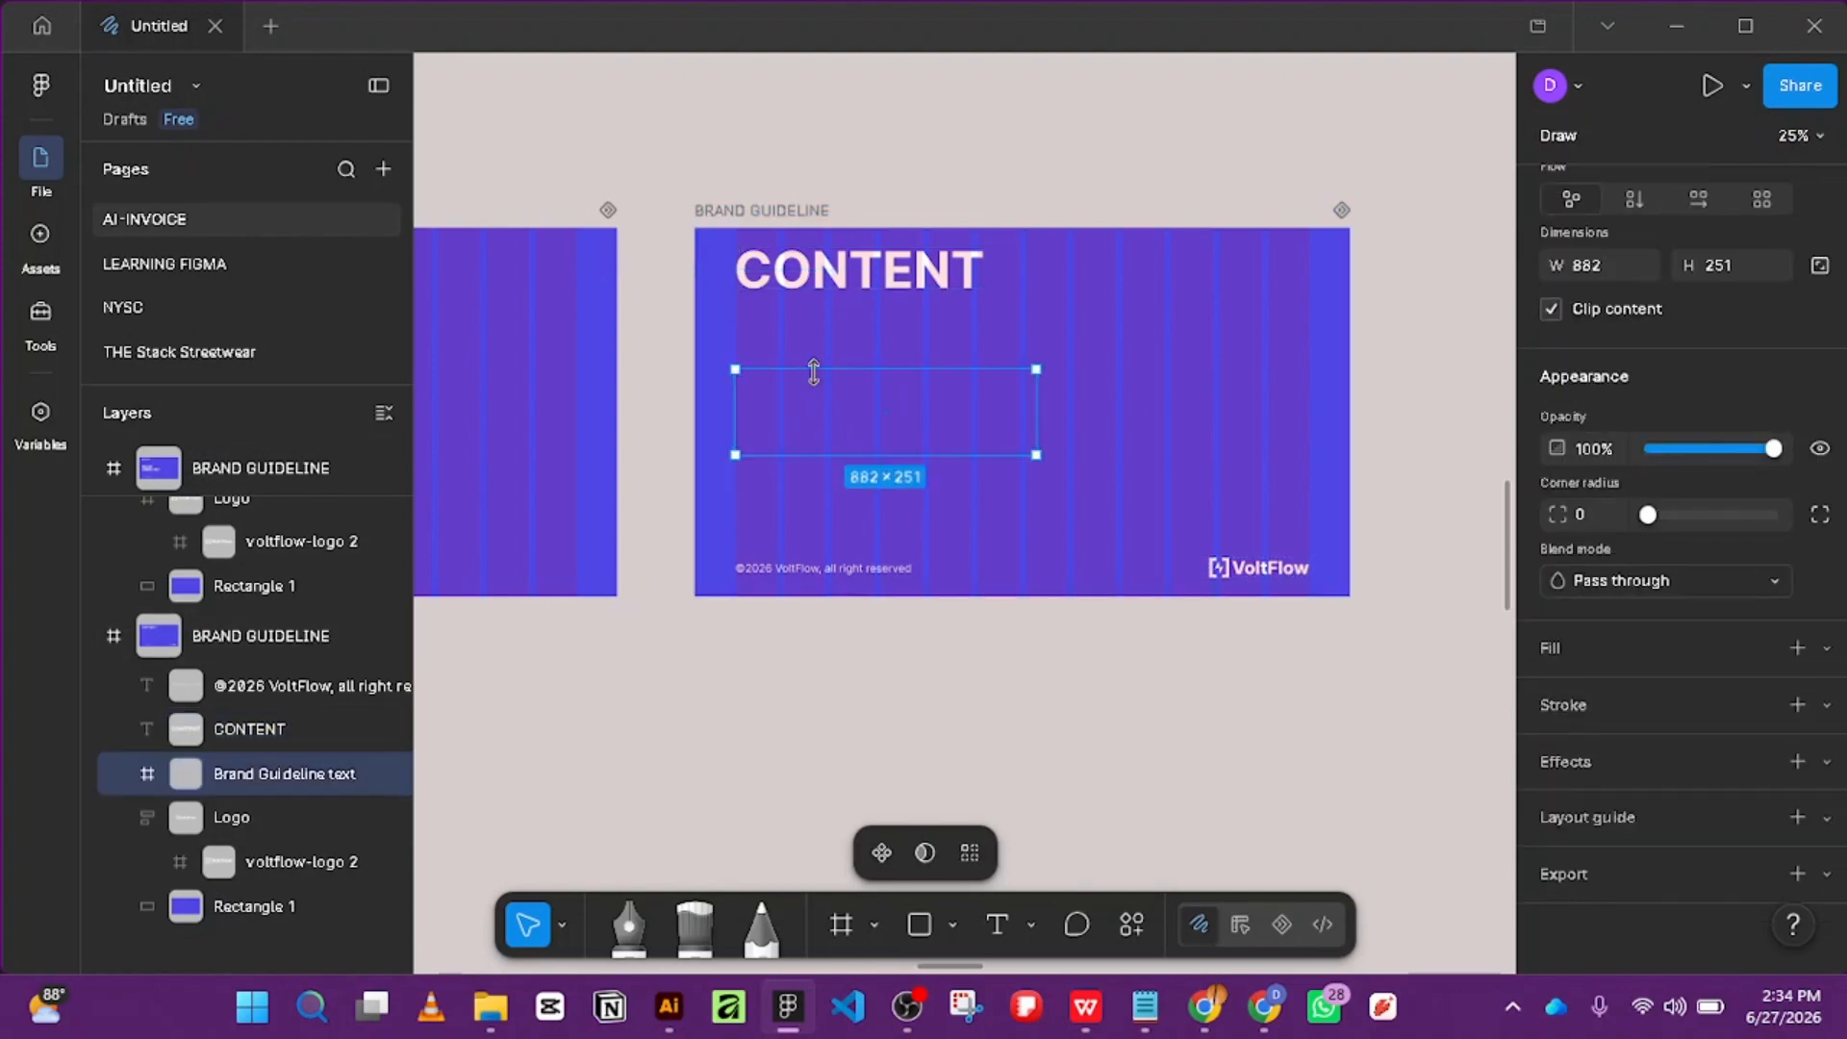
{"action": "left_click_drag", "start_coordinate": [814, 371], "coordinate": [814, 247]}
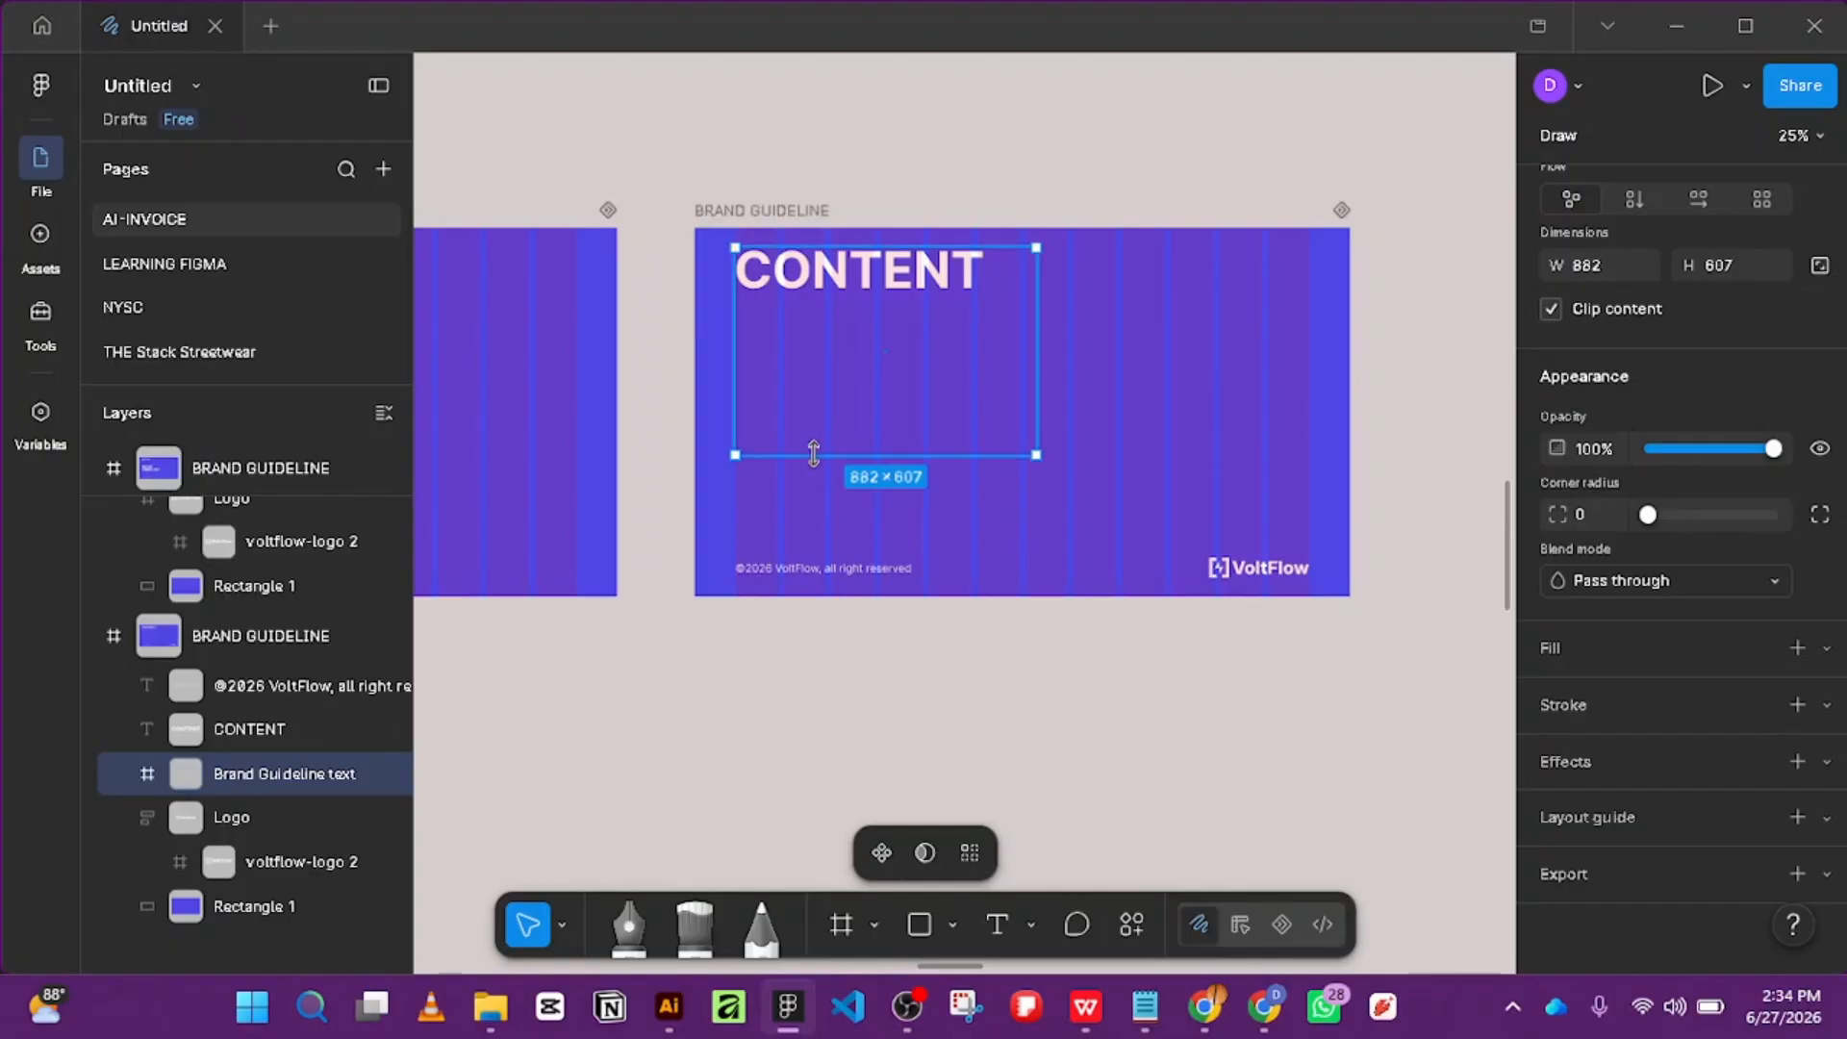
{"action": "left_click_drag", "start_coordinate": [814, 456], "coordinate": [798, 294]}
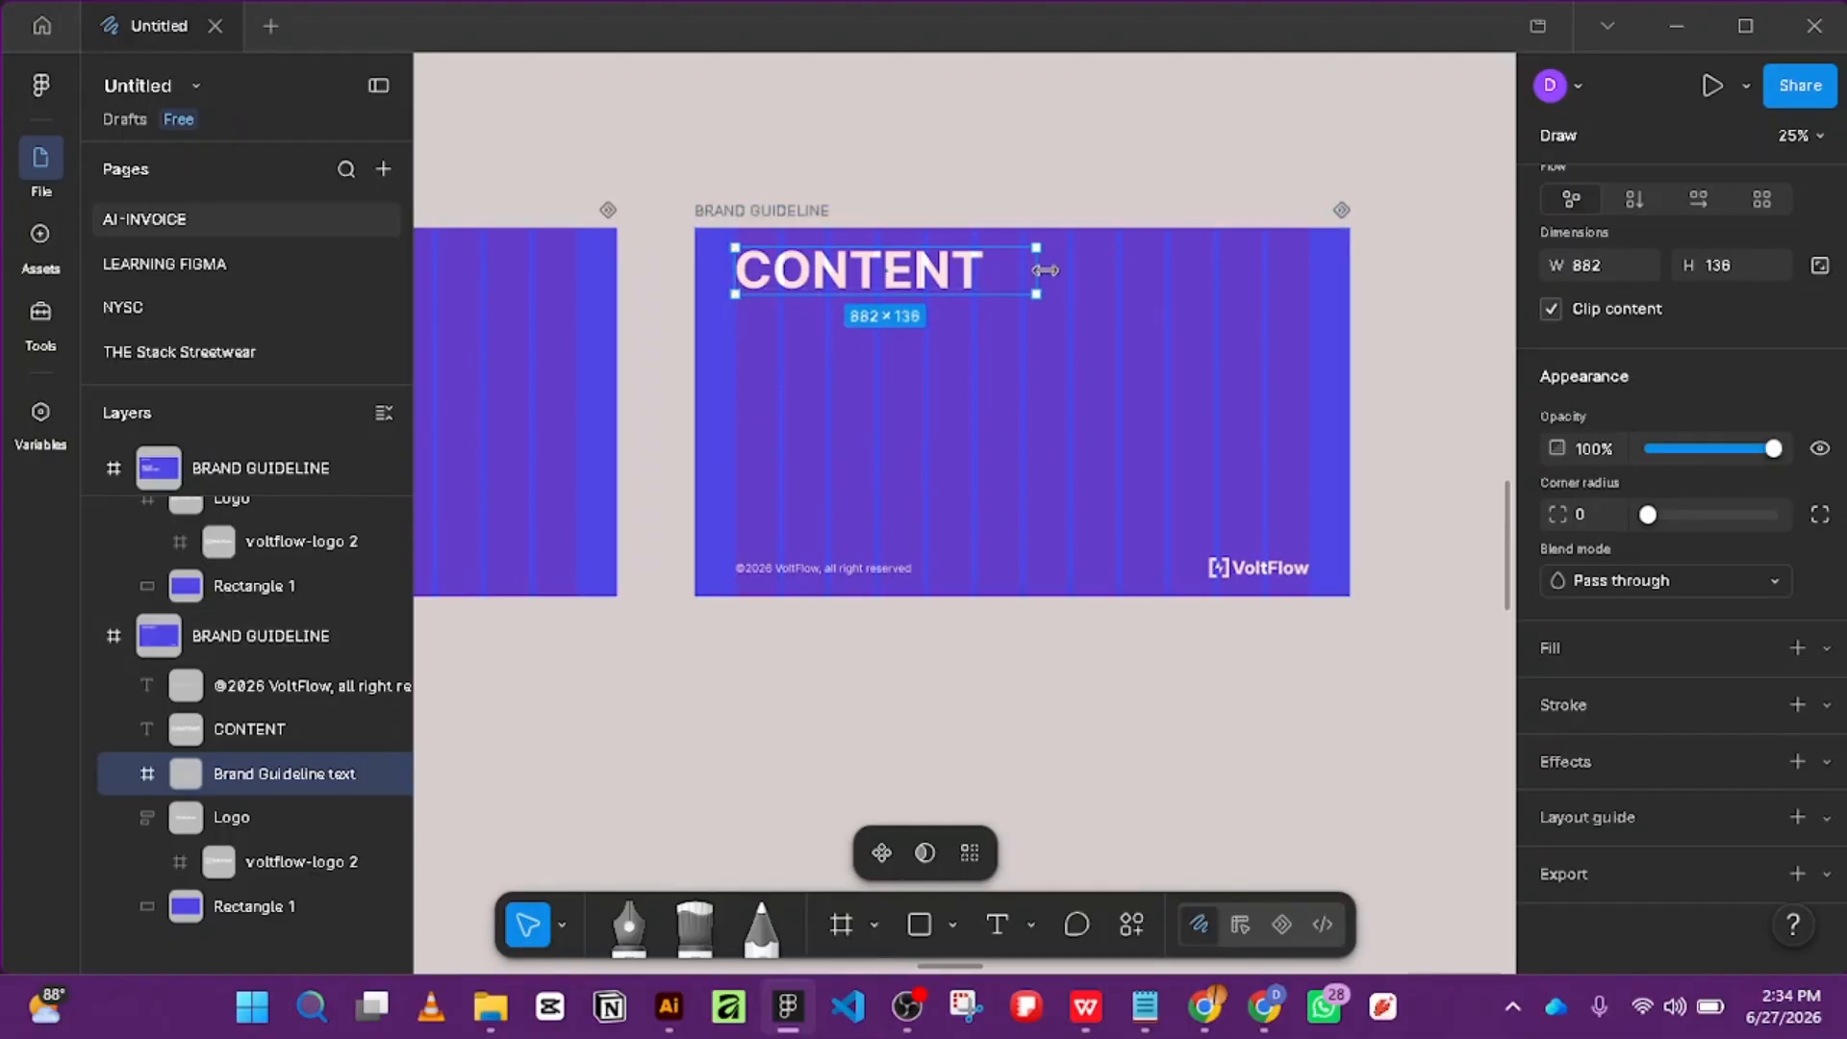
{"action": "left_click_drag", "start_coordinate": [1037, 269], "coordinate": [979, 268]}
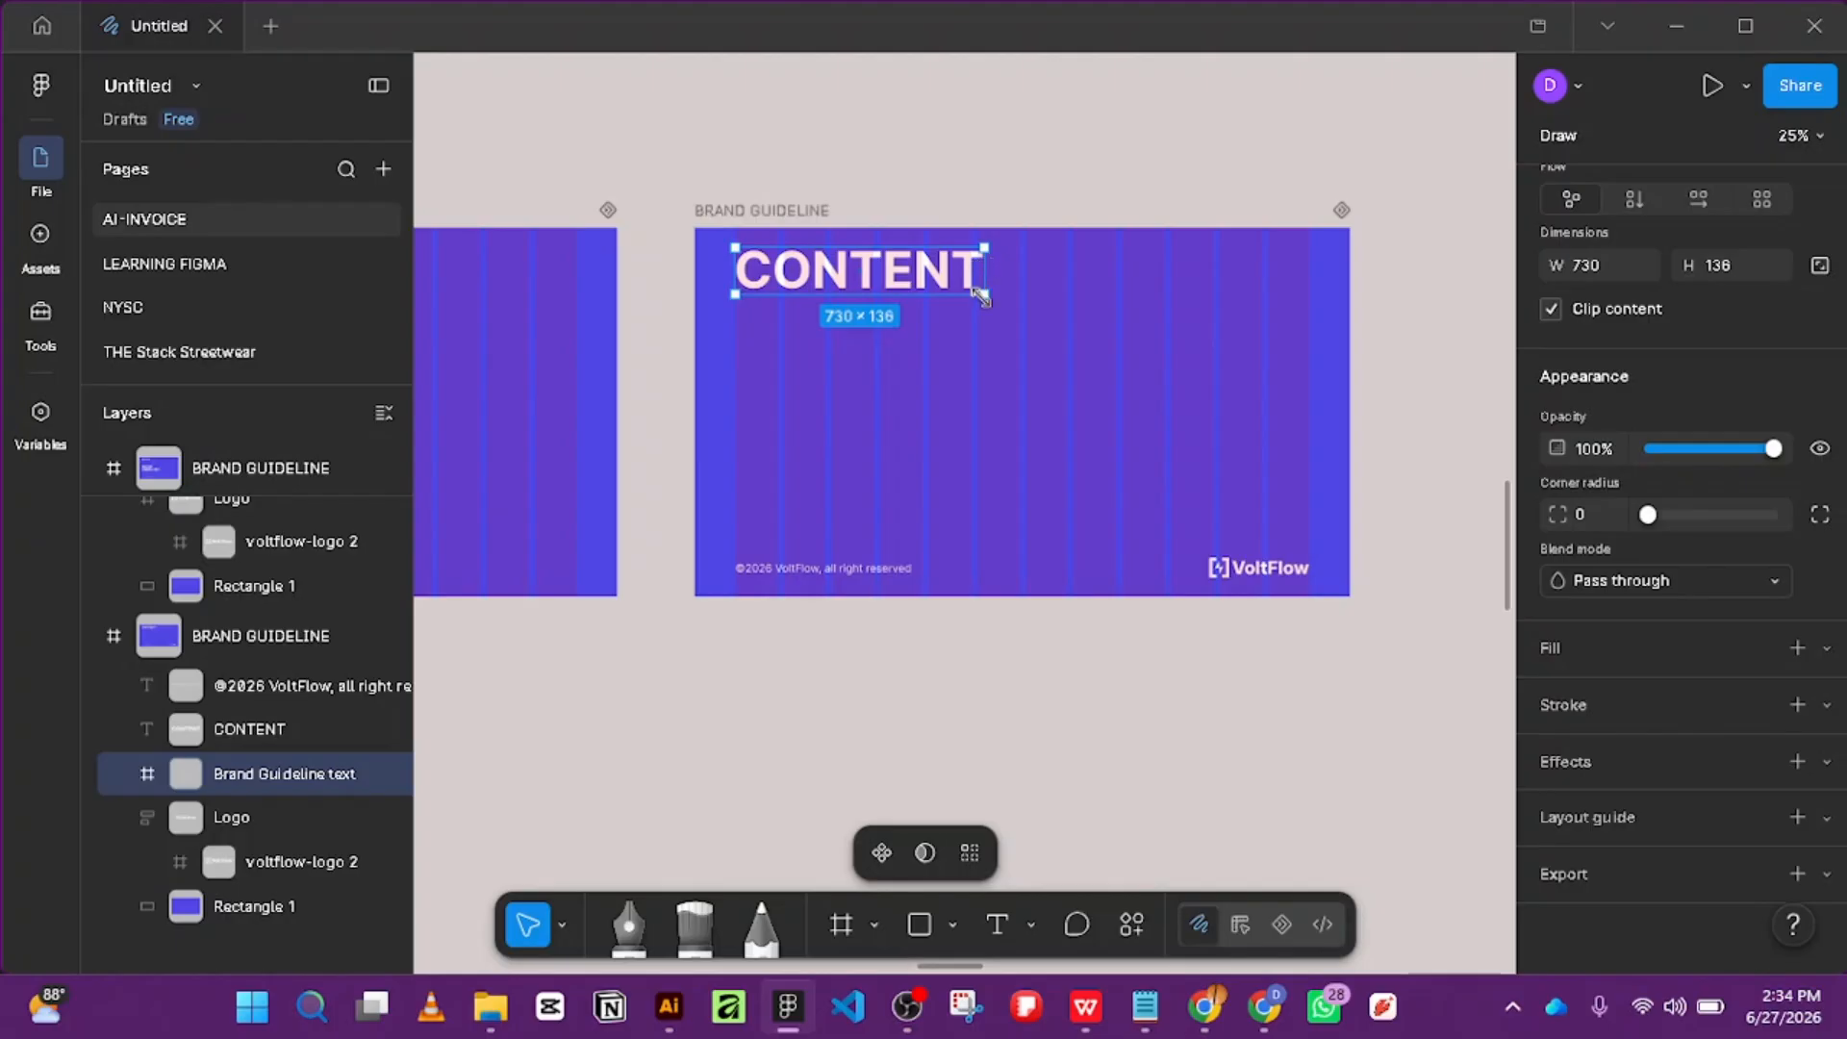
Try placing a copy of the empty Brand Guideline text frame in the middle of the CONTENT page.
{"action": "scroll", "coordinate": [1020, 342], "scroll_direction": "down", "scroll_amount": 3}
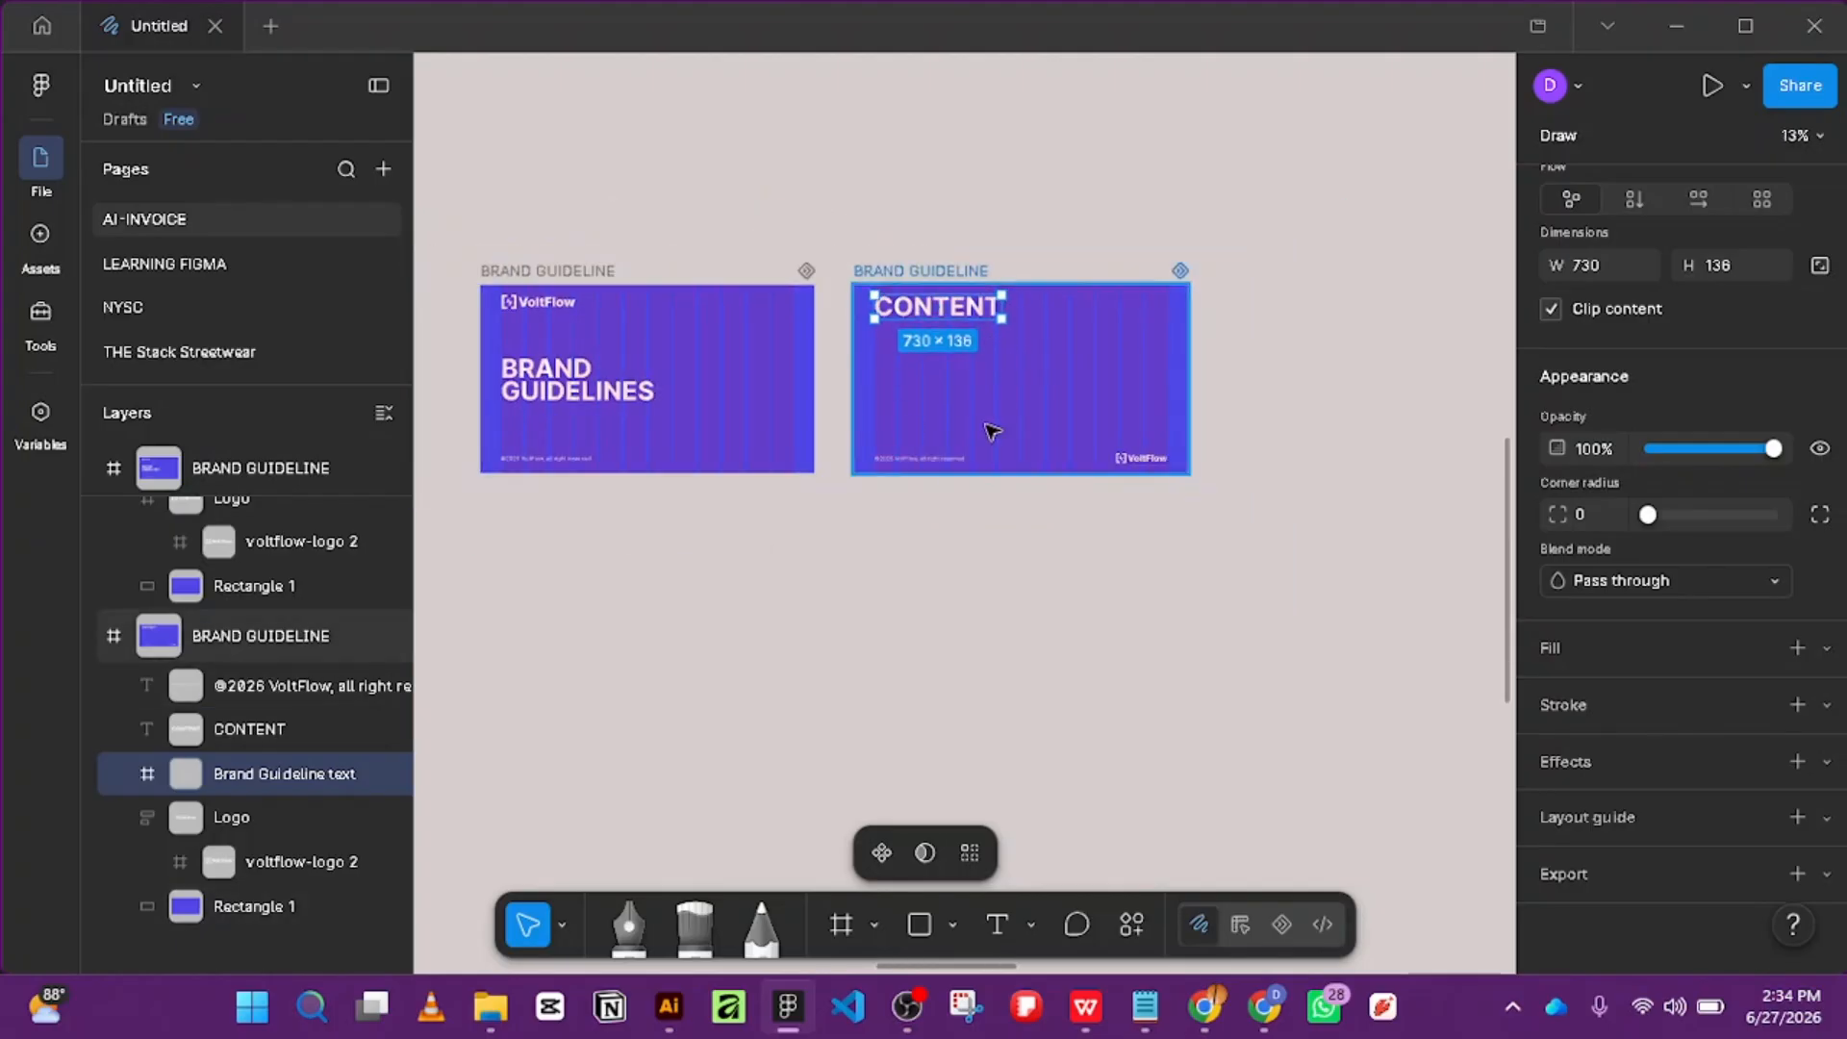
{"action": "left_click_drag", "start_coordinate": [957, 310], "coordinate": [963, 397]}
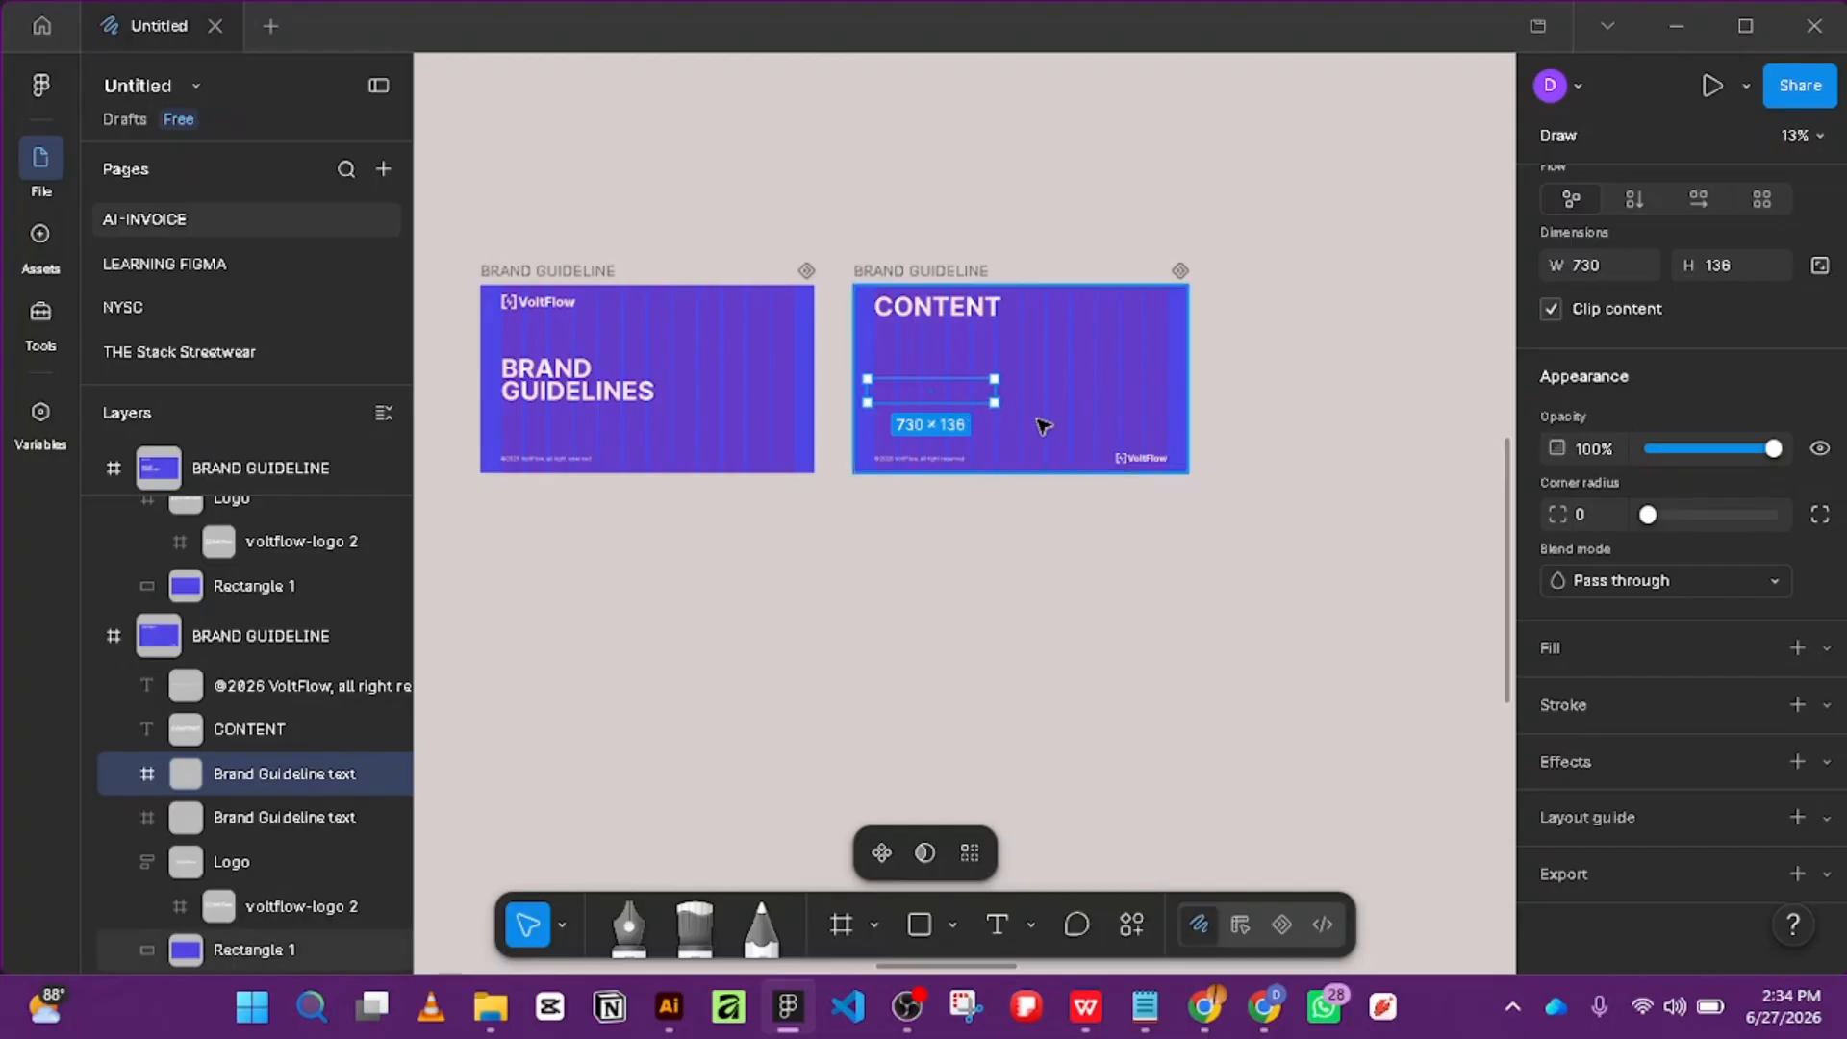
{"action": "key", "text": "ctrl+z"}
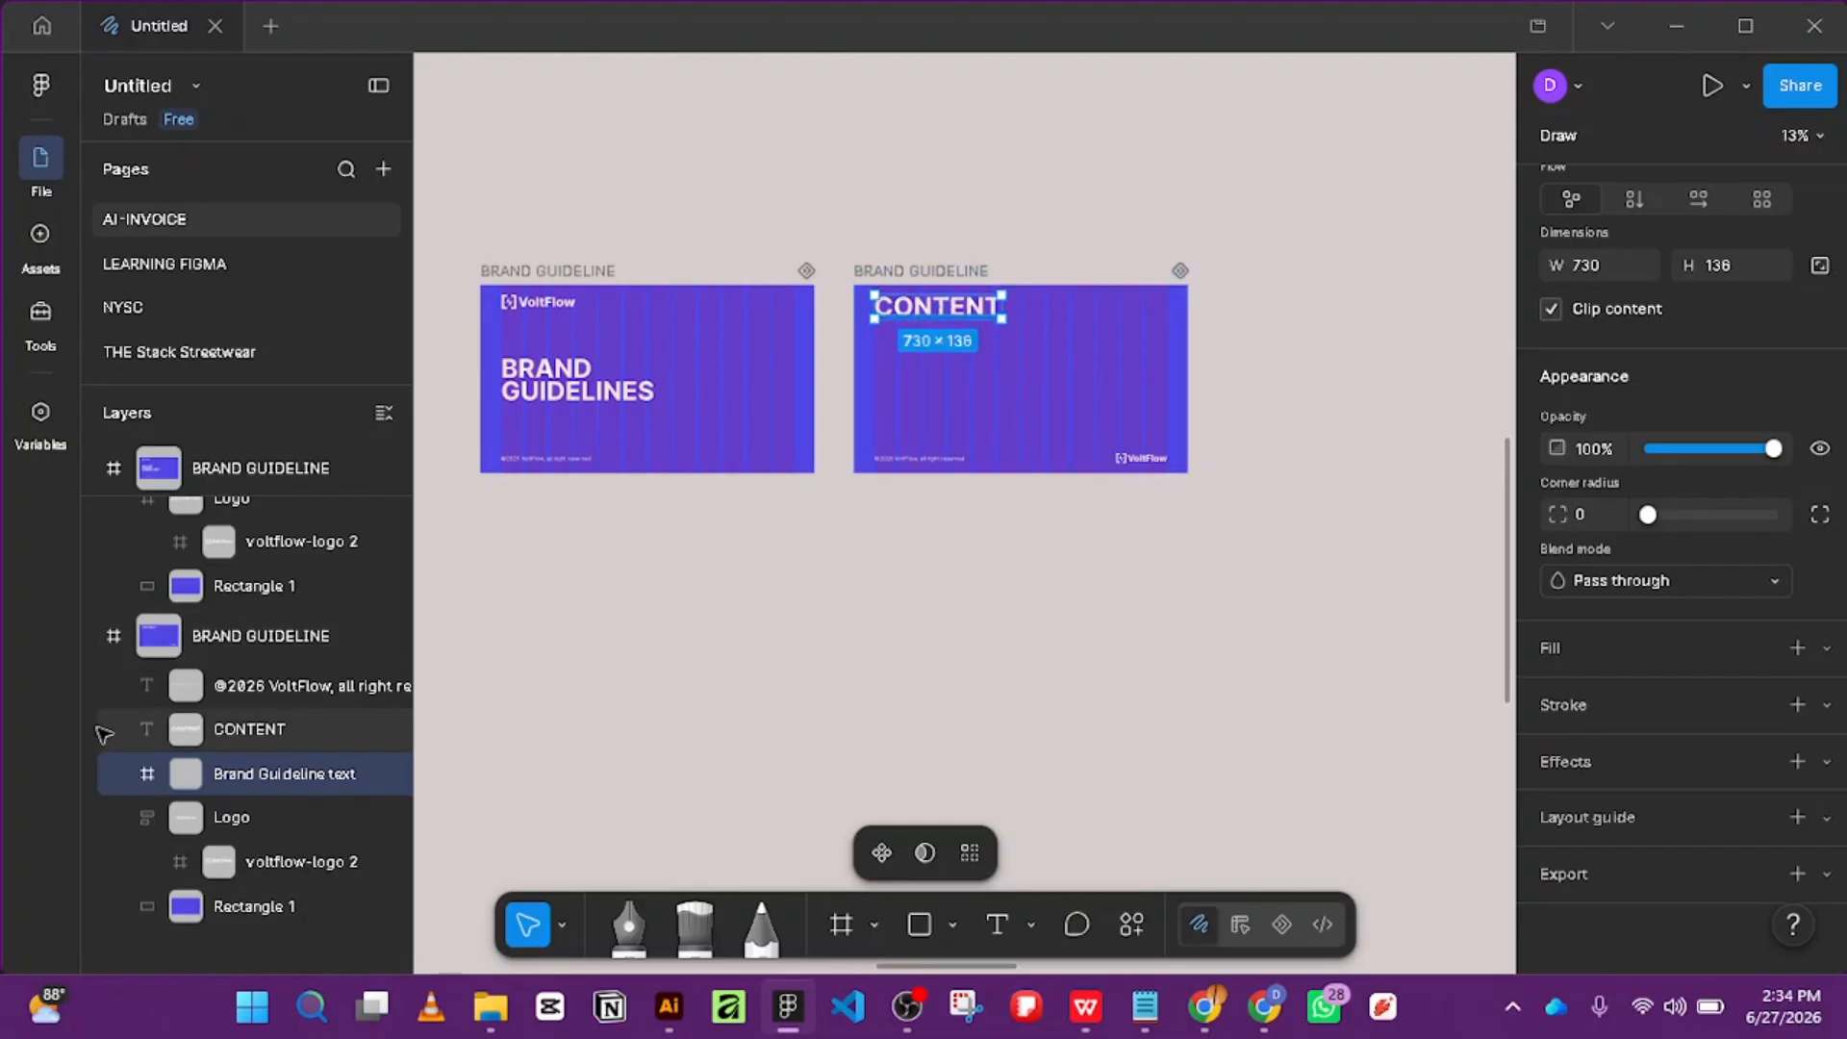
Duplicate the CONTENT heading and move the copy straight down to the middle of the page.
{"action": "left_click", "coordinate": [173, 731]}
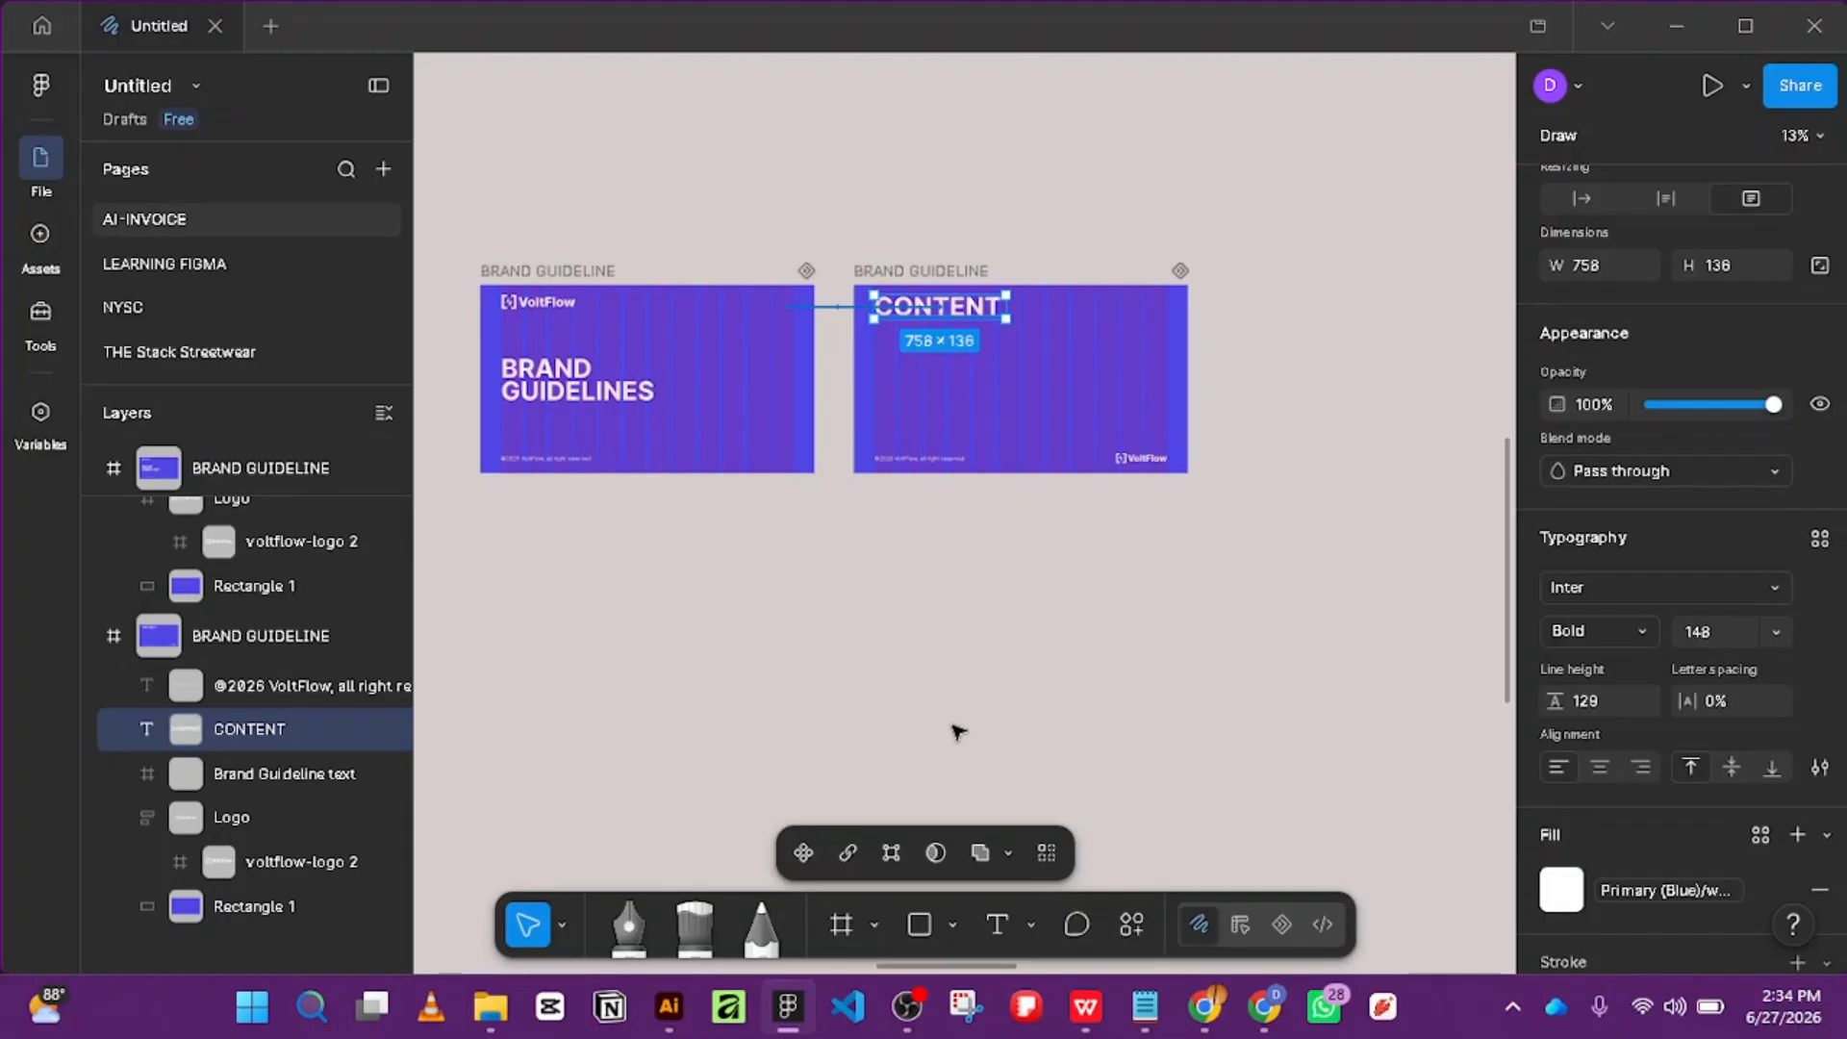
{"action": "key", "text": "ctrl+d"}
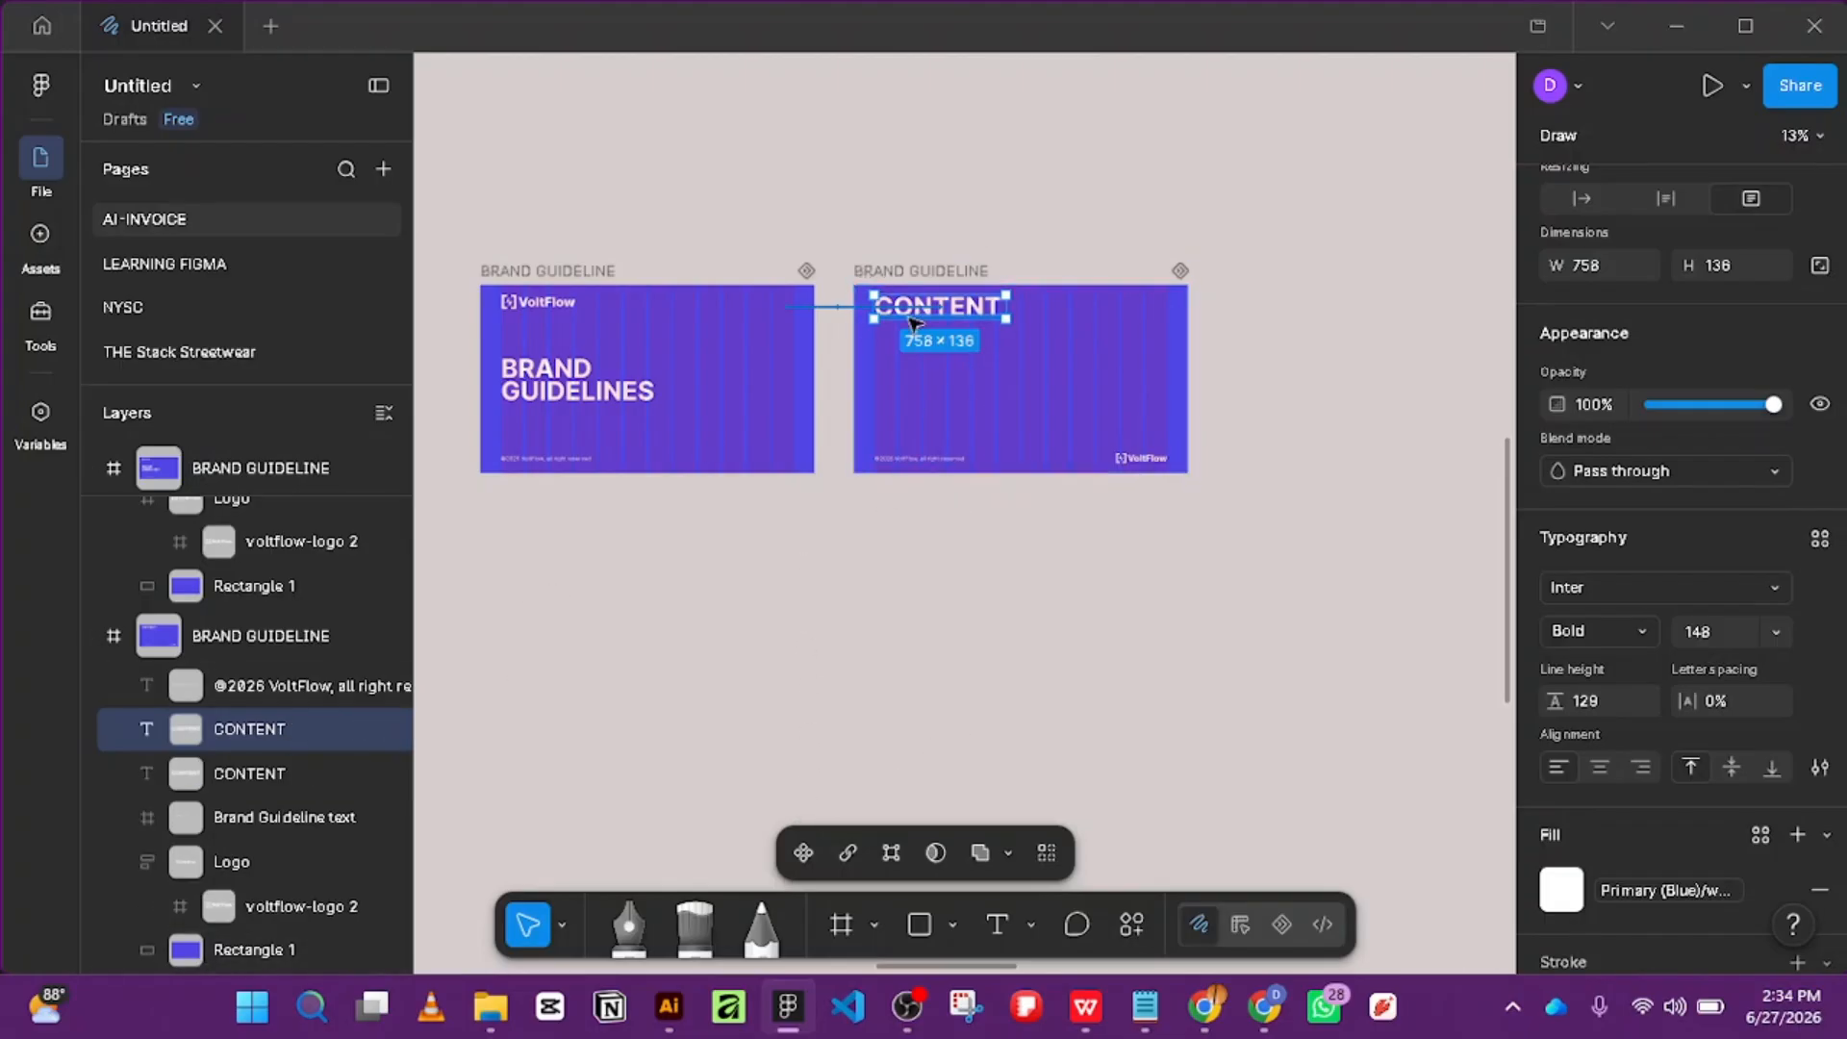
{"action": "left_click_drag", "start_coordinate": [913, 374], "coordinate": [915, 391]}
{"action": "scroll", "coordinate": [919, 389], "scroll_direction": "up", "scroll_amount": 5}
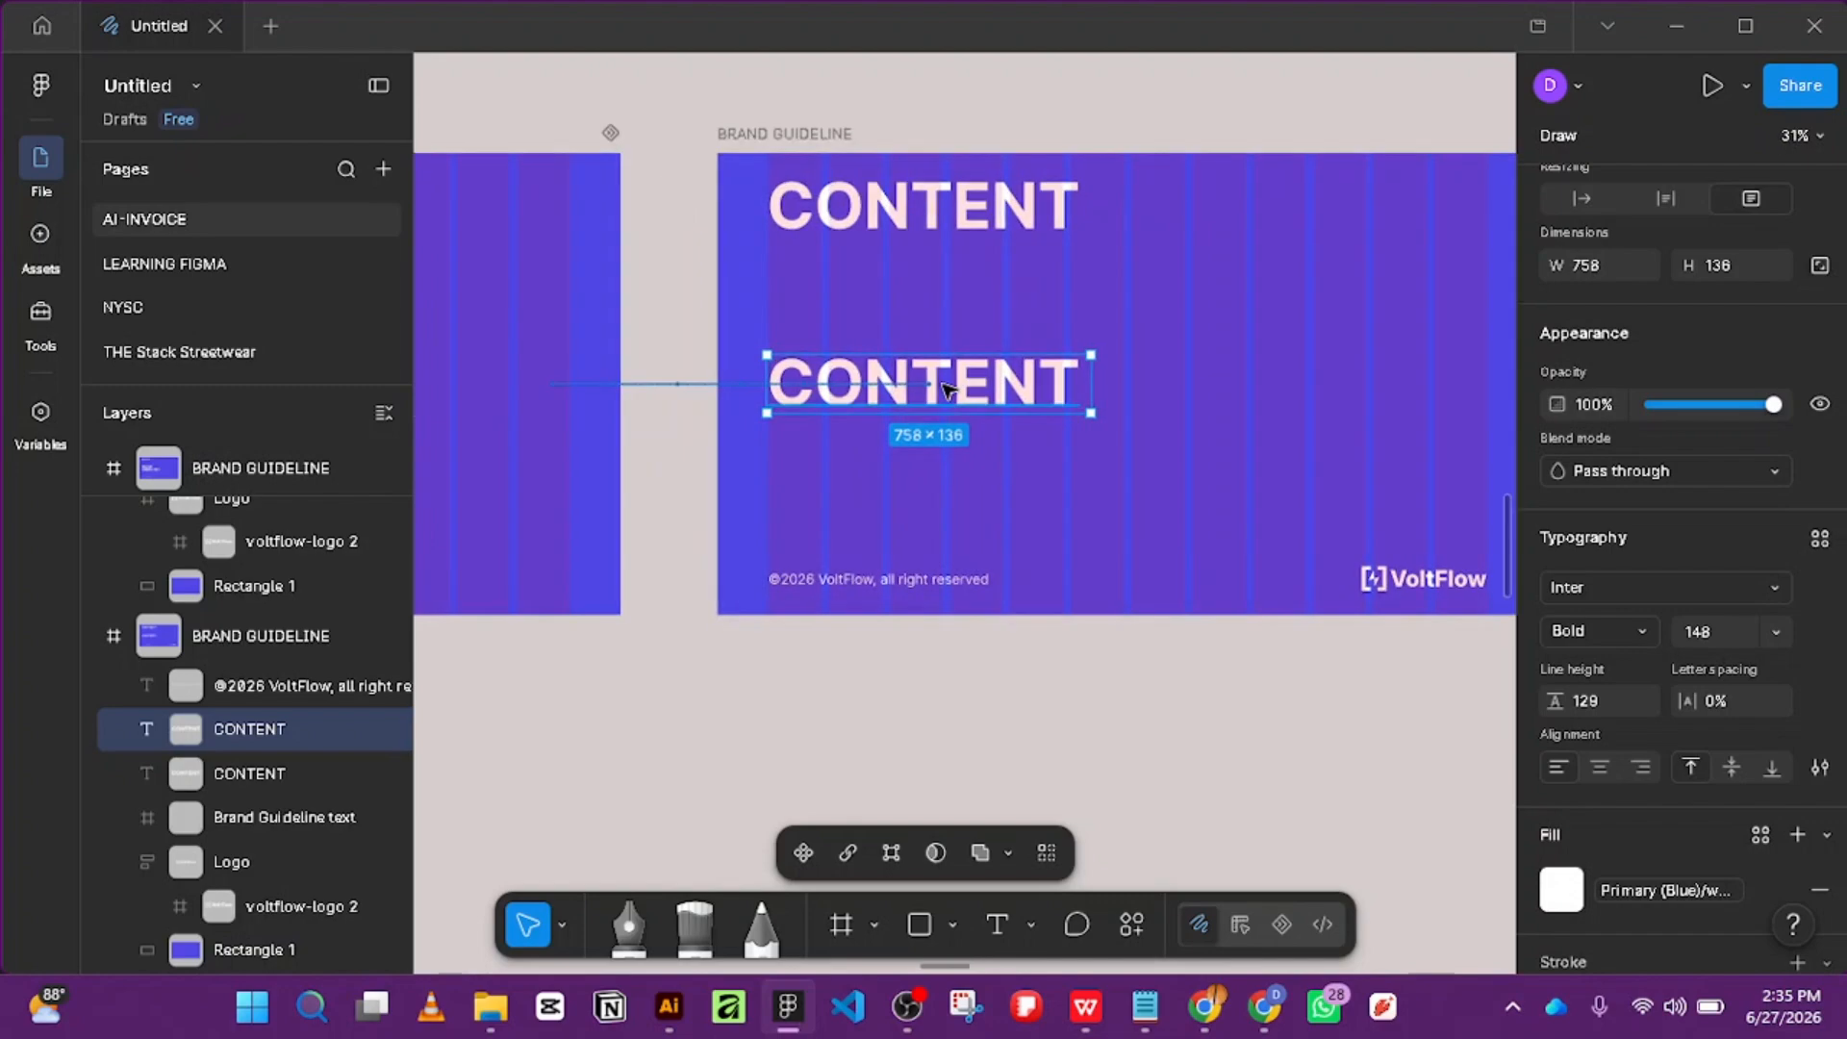
{"action": "double_click", "coordinate": [945, 387]}
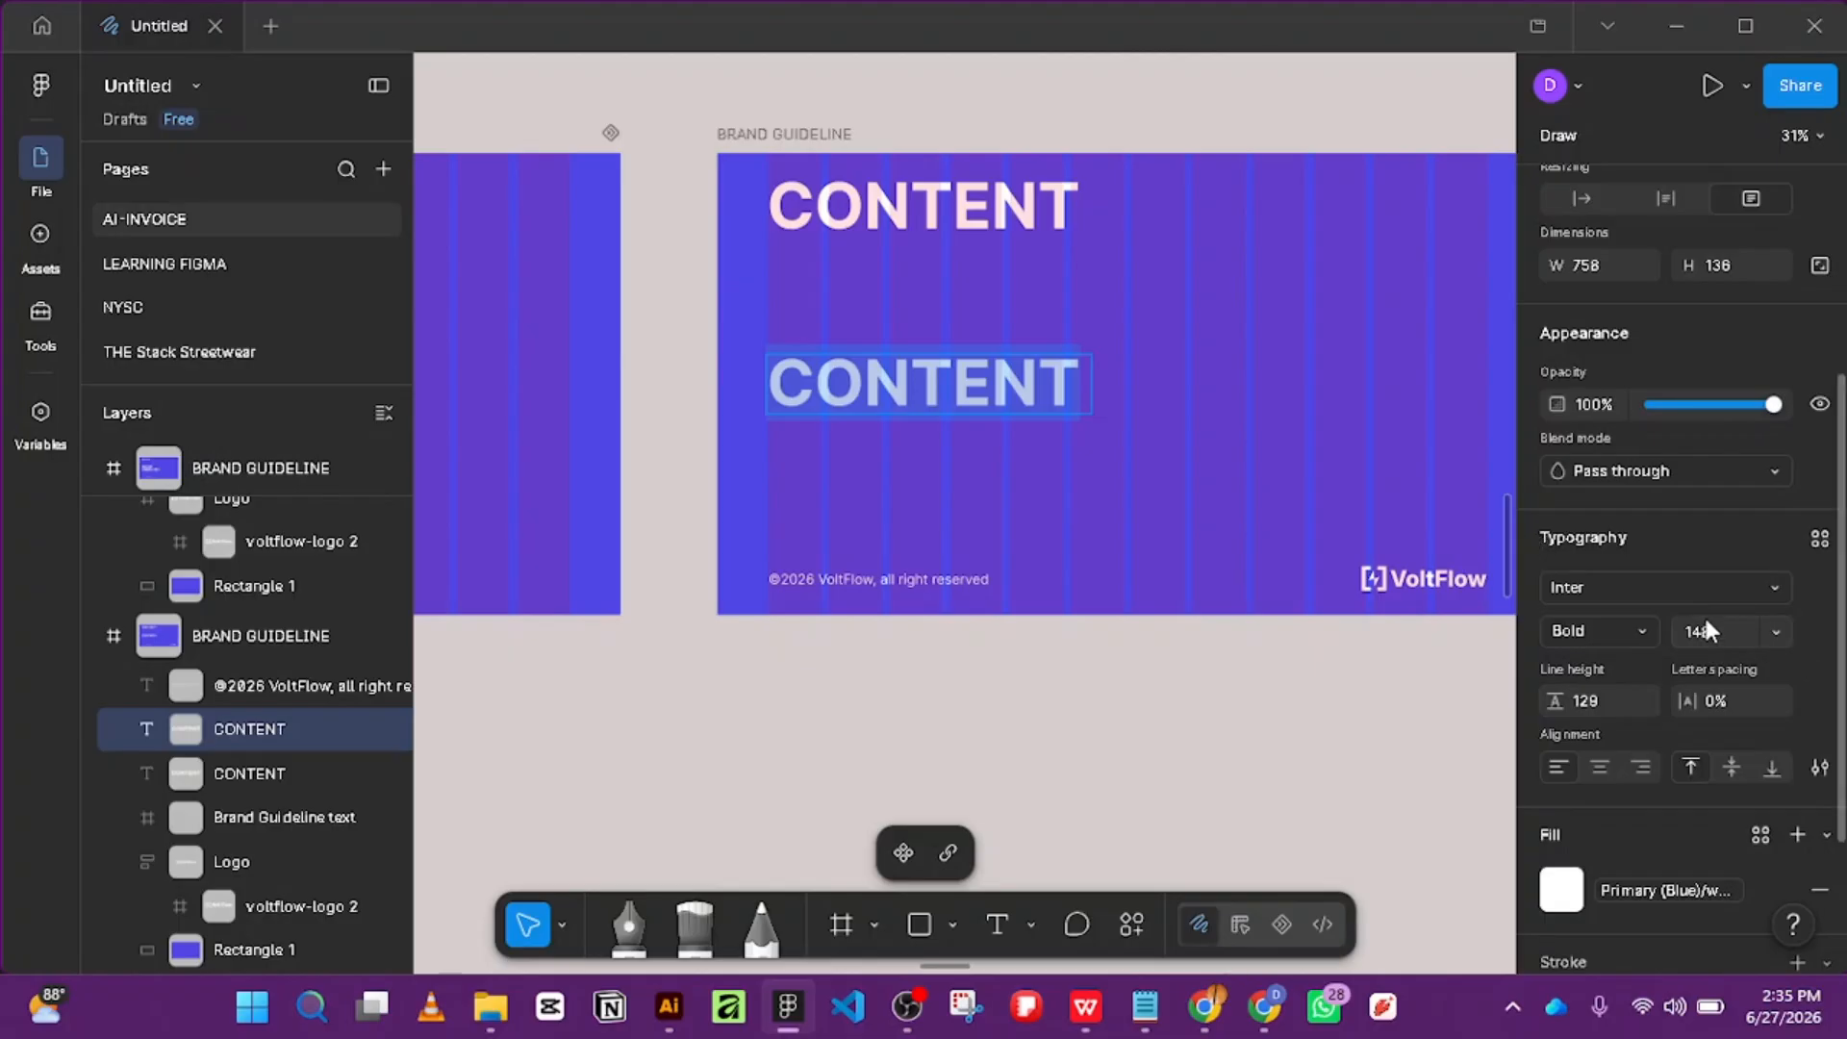
{"action": "left_click", "coordinate": [258, 733]}
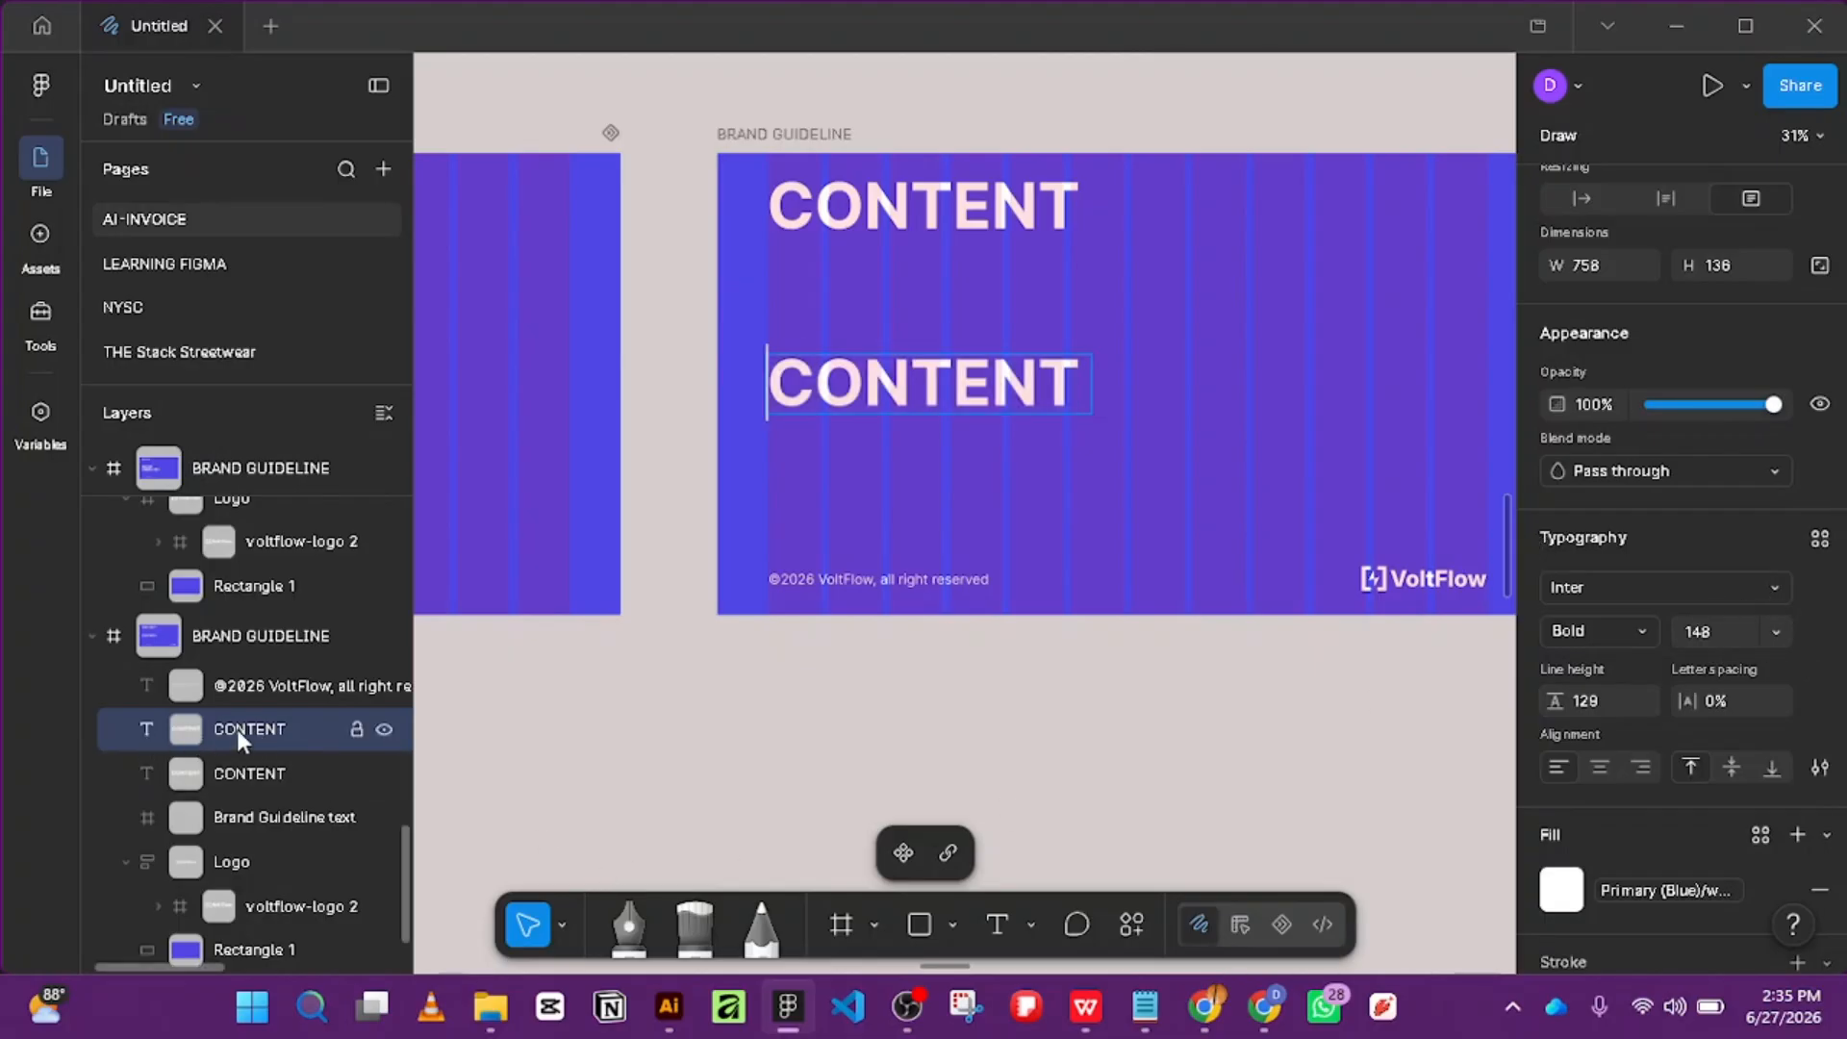
{"action": "left_click", "coordinate": [241, 775]}
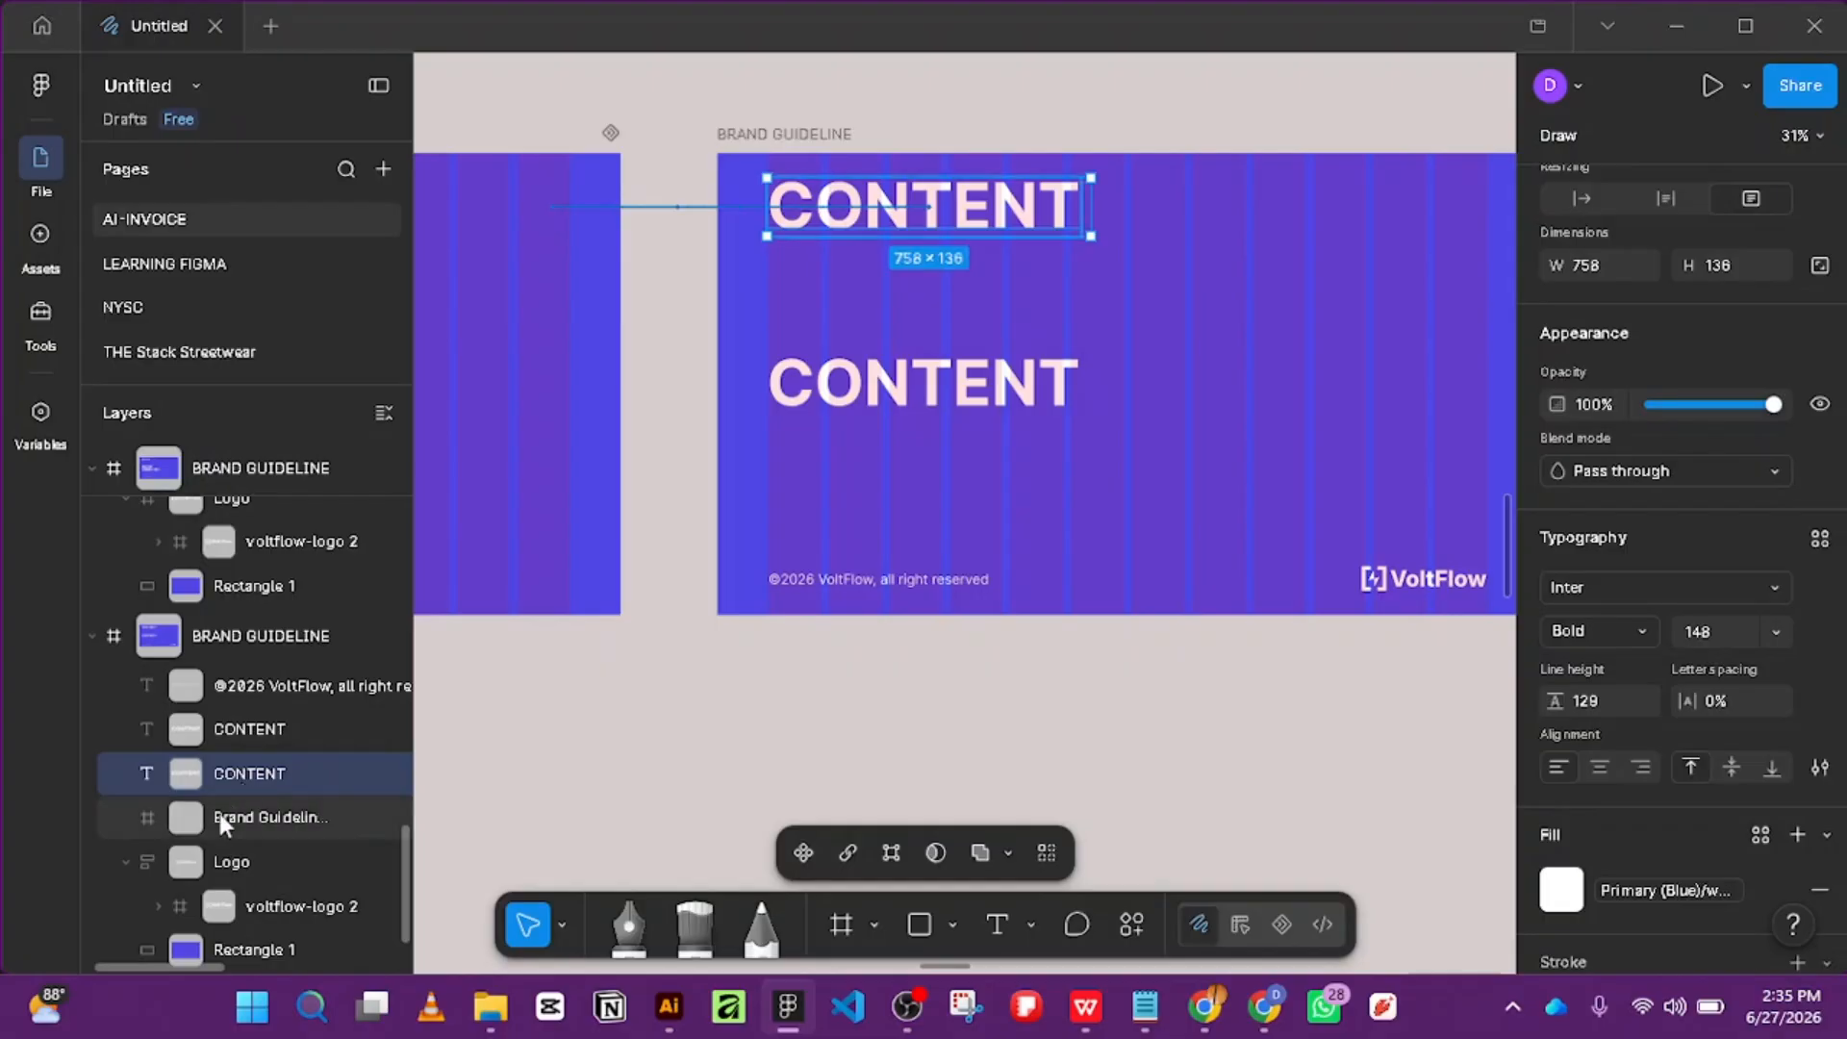
{"action": "left_click", "coordinate": [220, 817]}
{"action": "left_click", "coordinate": [233, 774]}
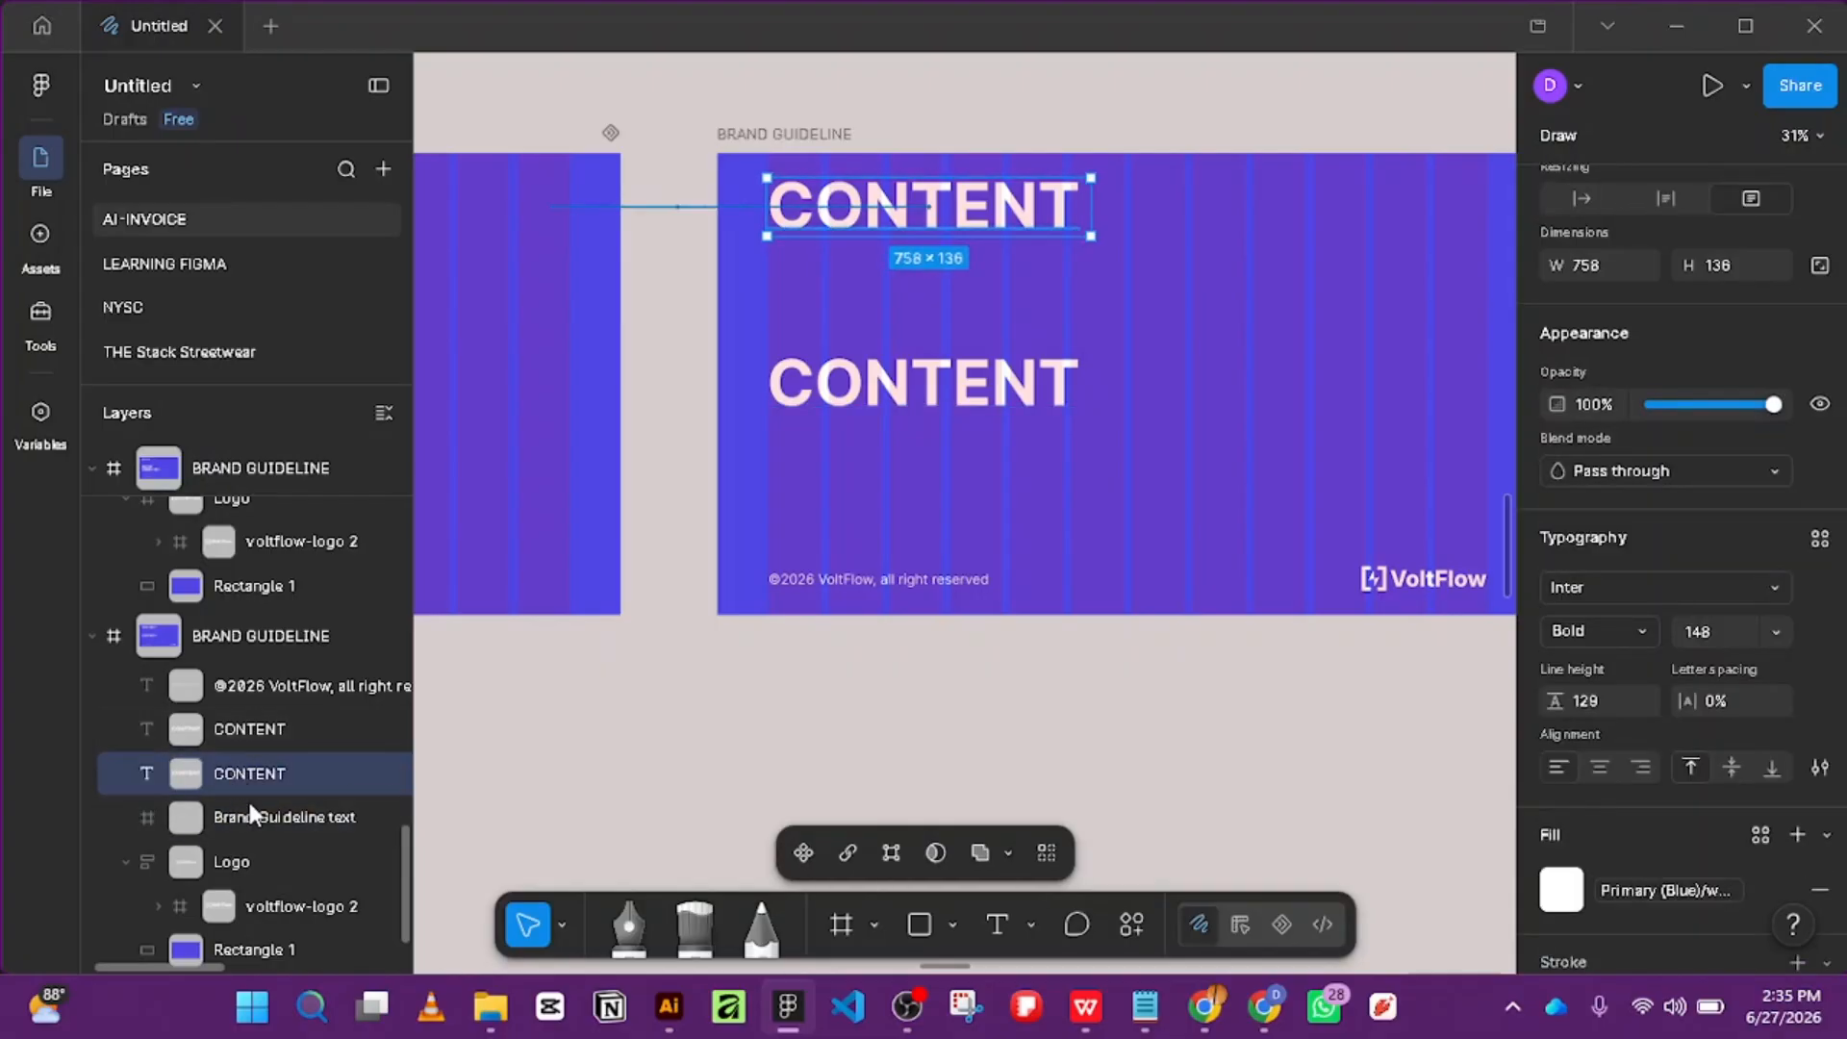
{"action": "left_click", "coordinate": [124, 863]}
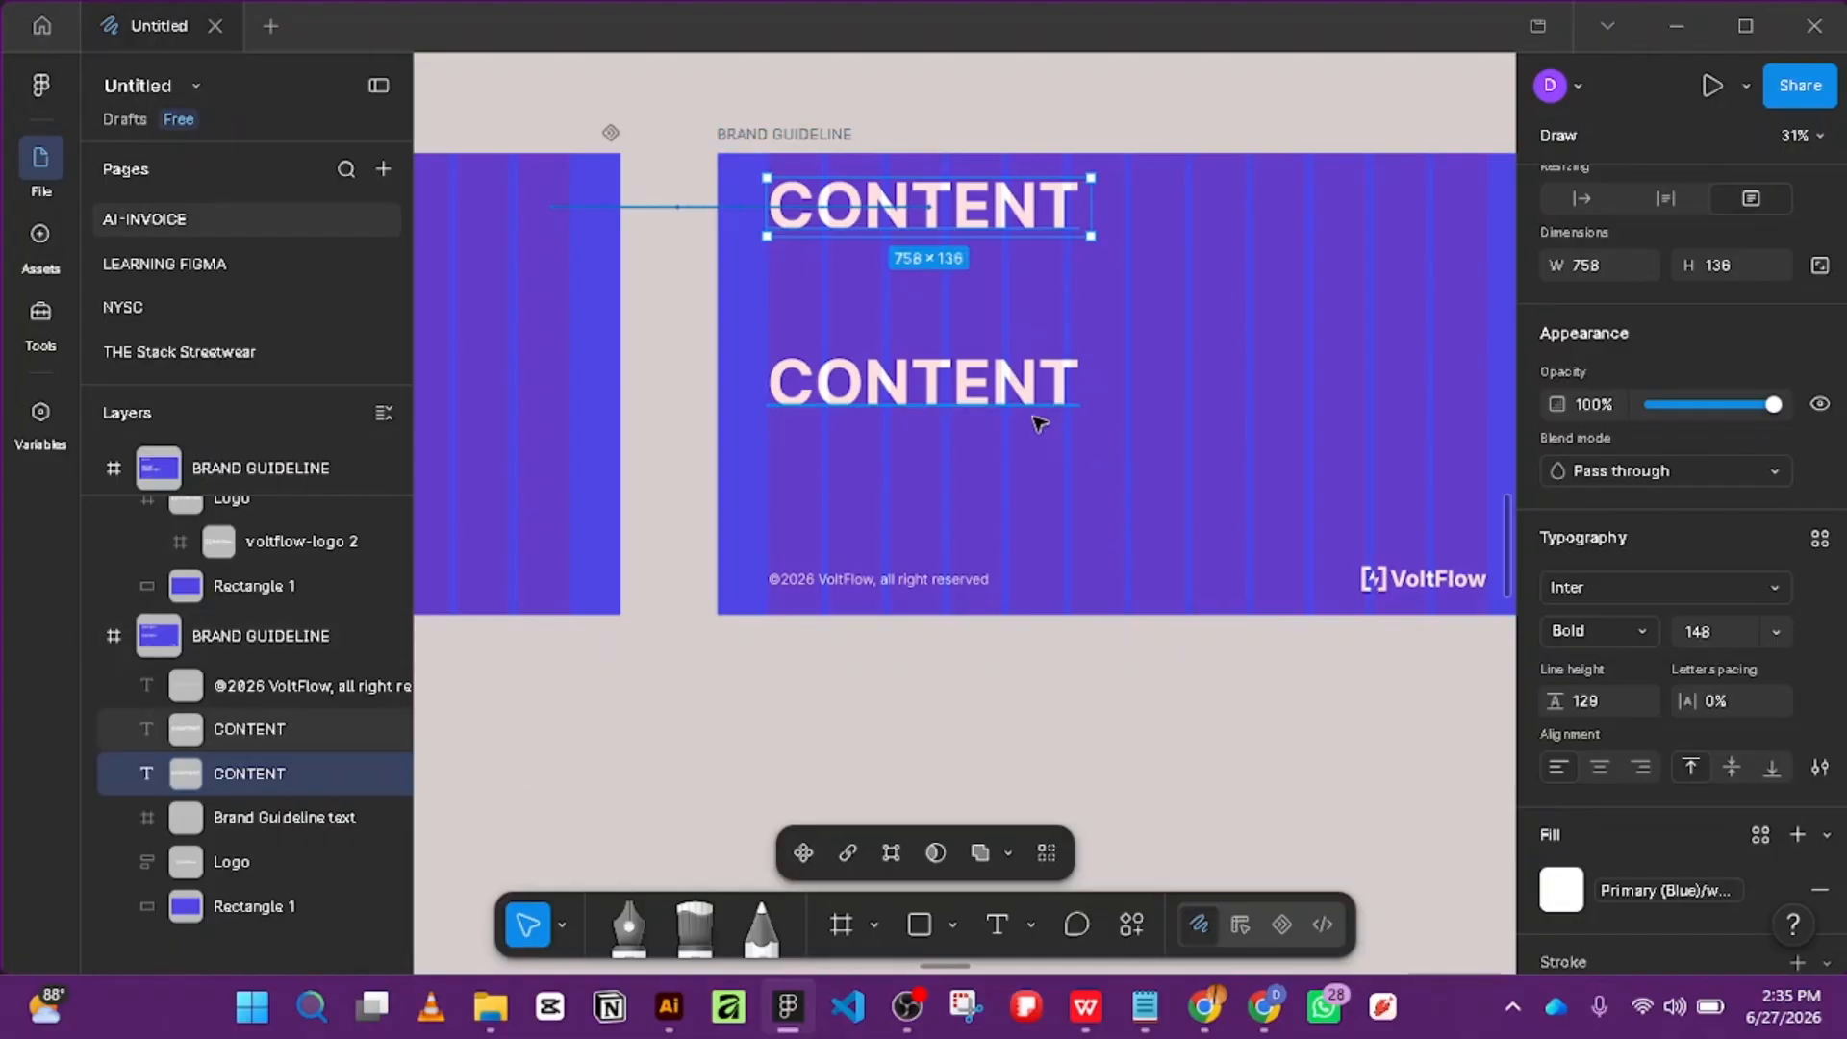
{"action": "double_click", "coordinate": [981, 404]}
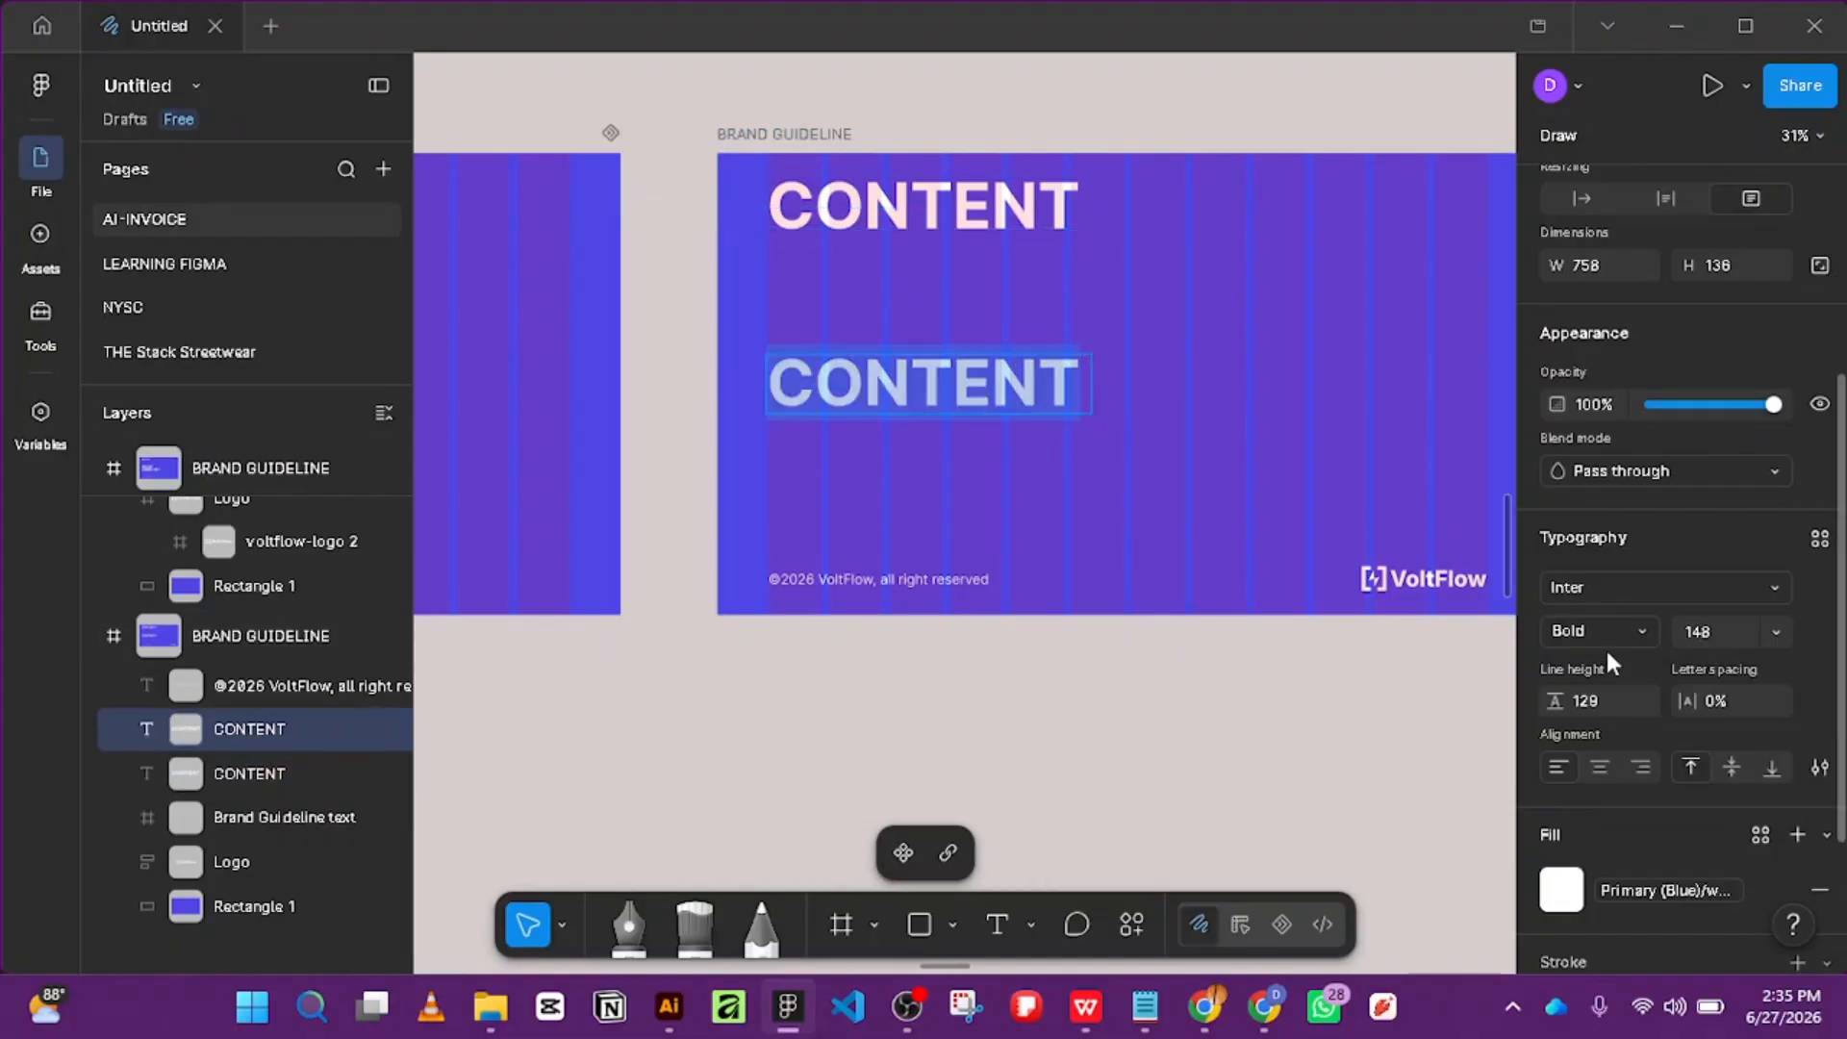
{"action": "left_click", "coordinate": [911, 204]}
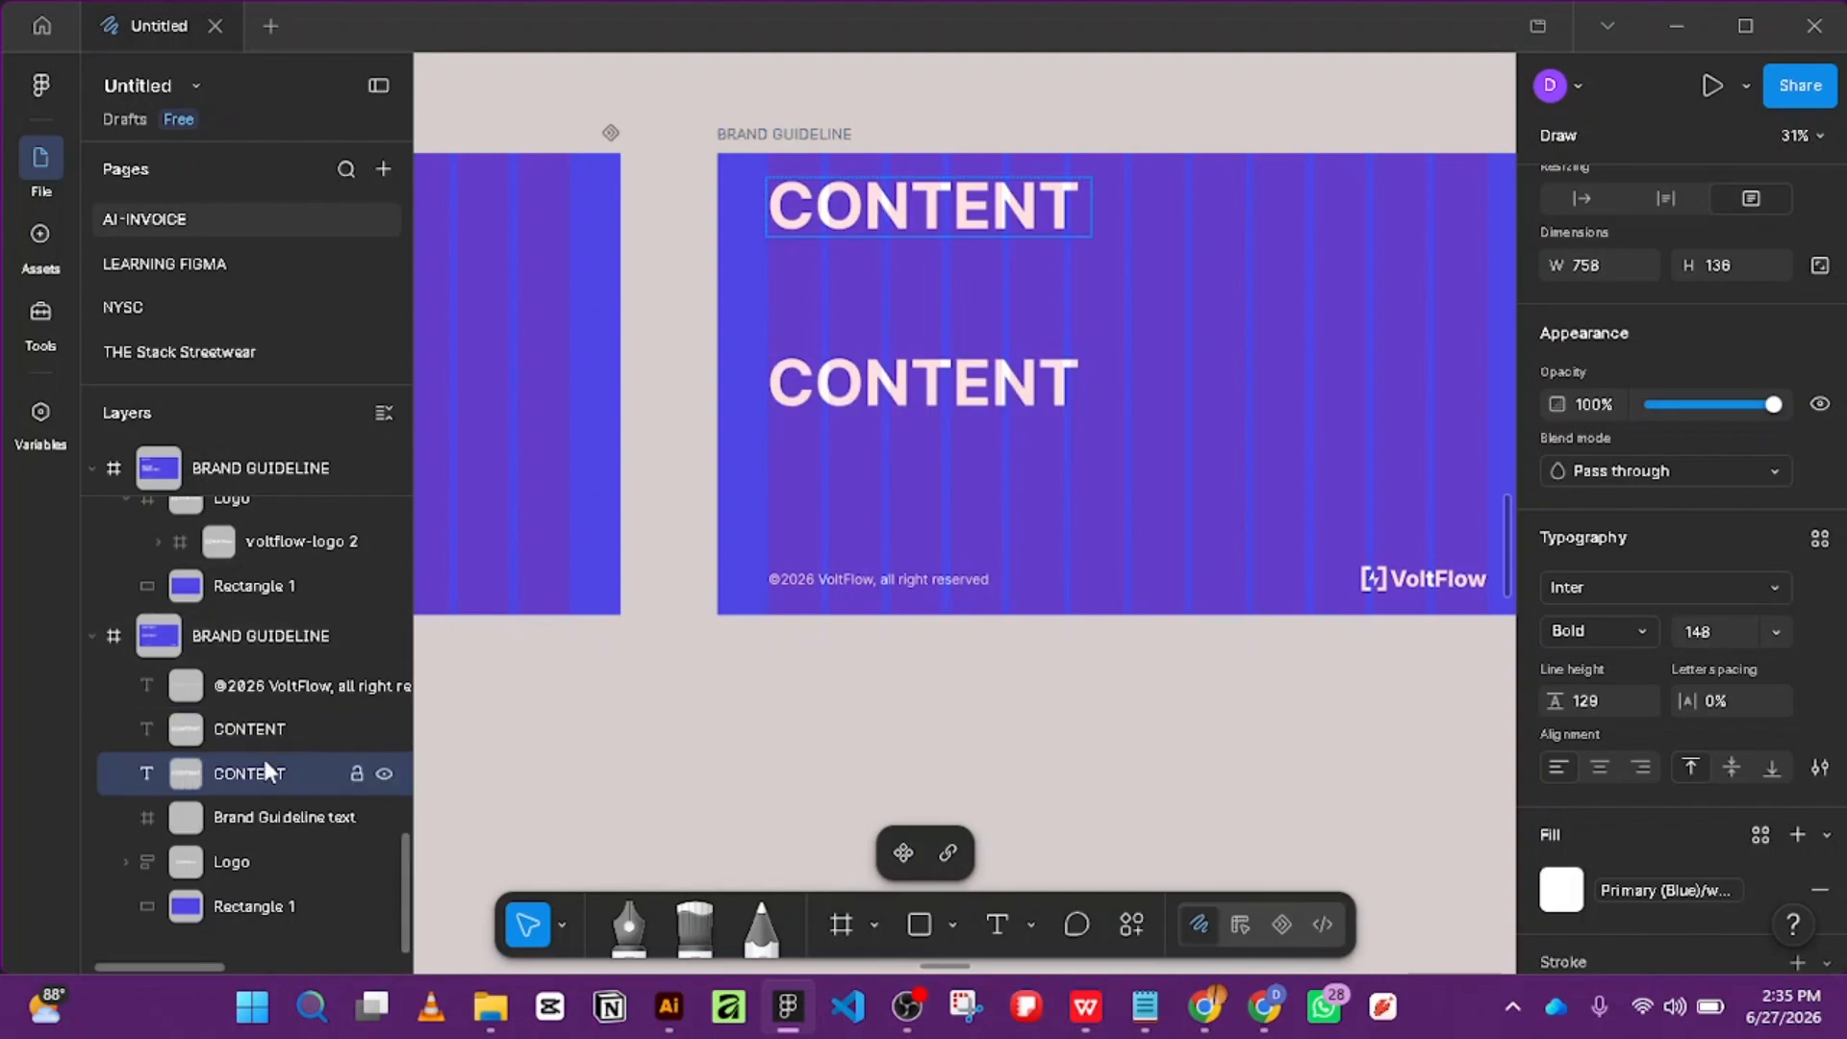
Replace the text of the lower CONTENT copy on the content page with "Intro".
{"action": "left_click", "coordinate": [931, 376]}
{"action": "key", "text": "ctrl+a"}
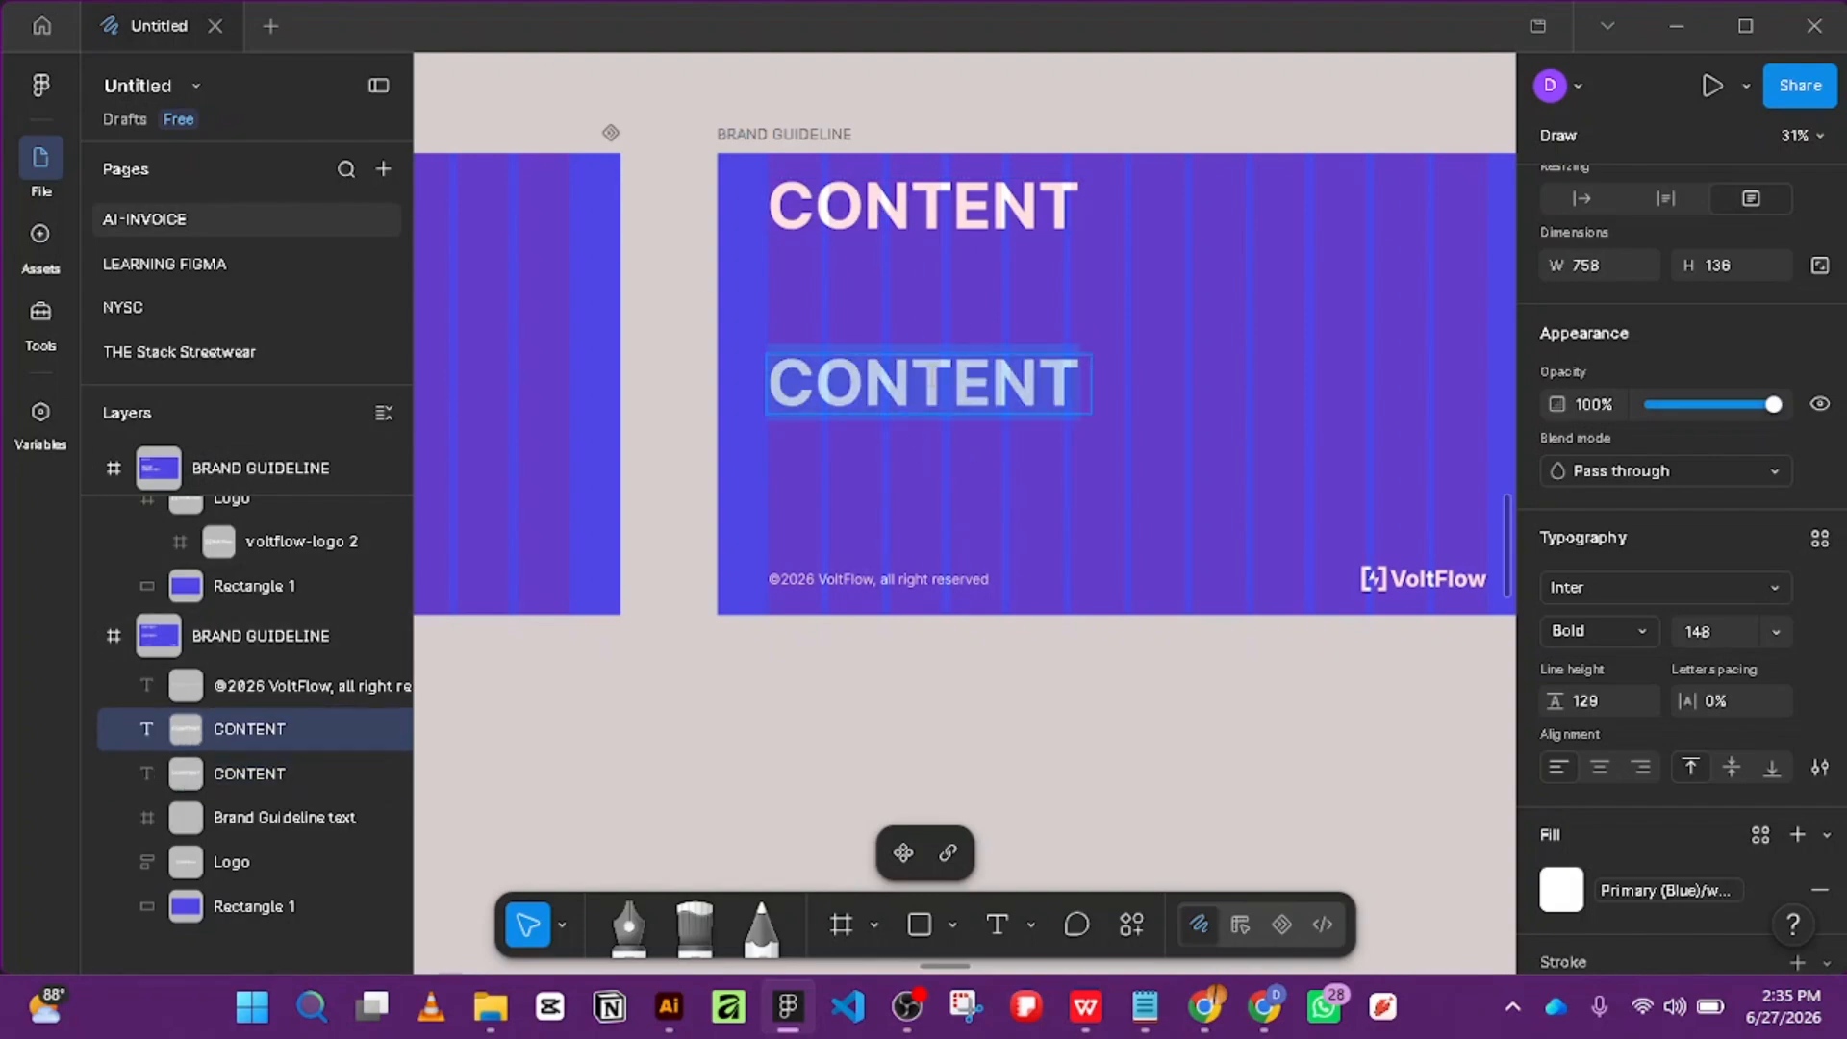
{"action": "scroll", "coordinate": [1228, 479], "scroll_direction": "down", "scroll_amount": 10}
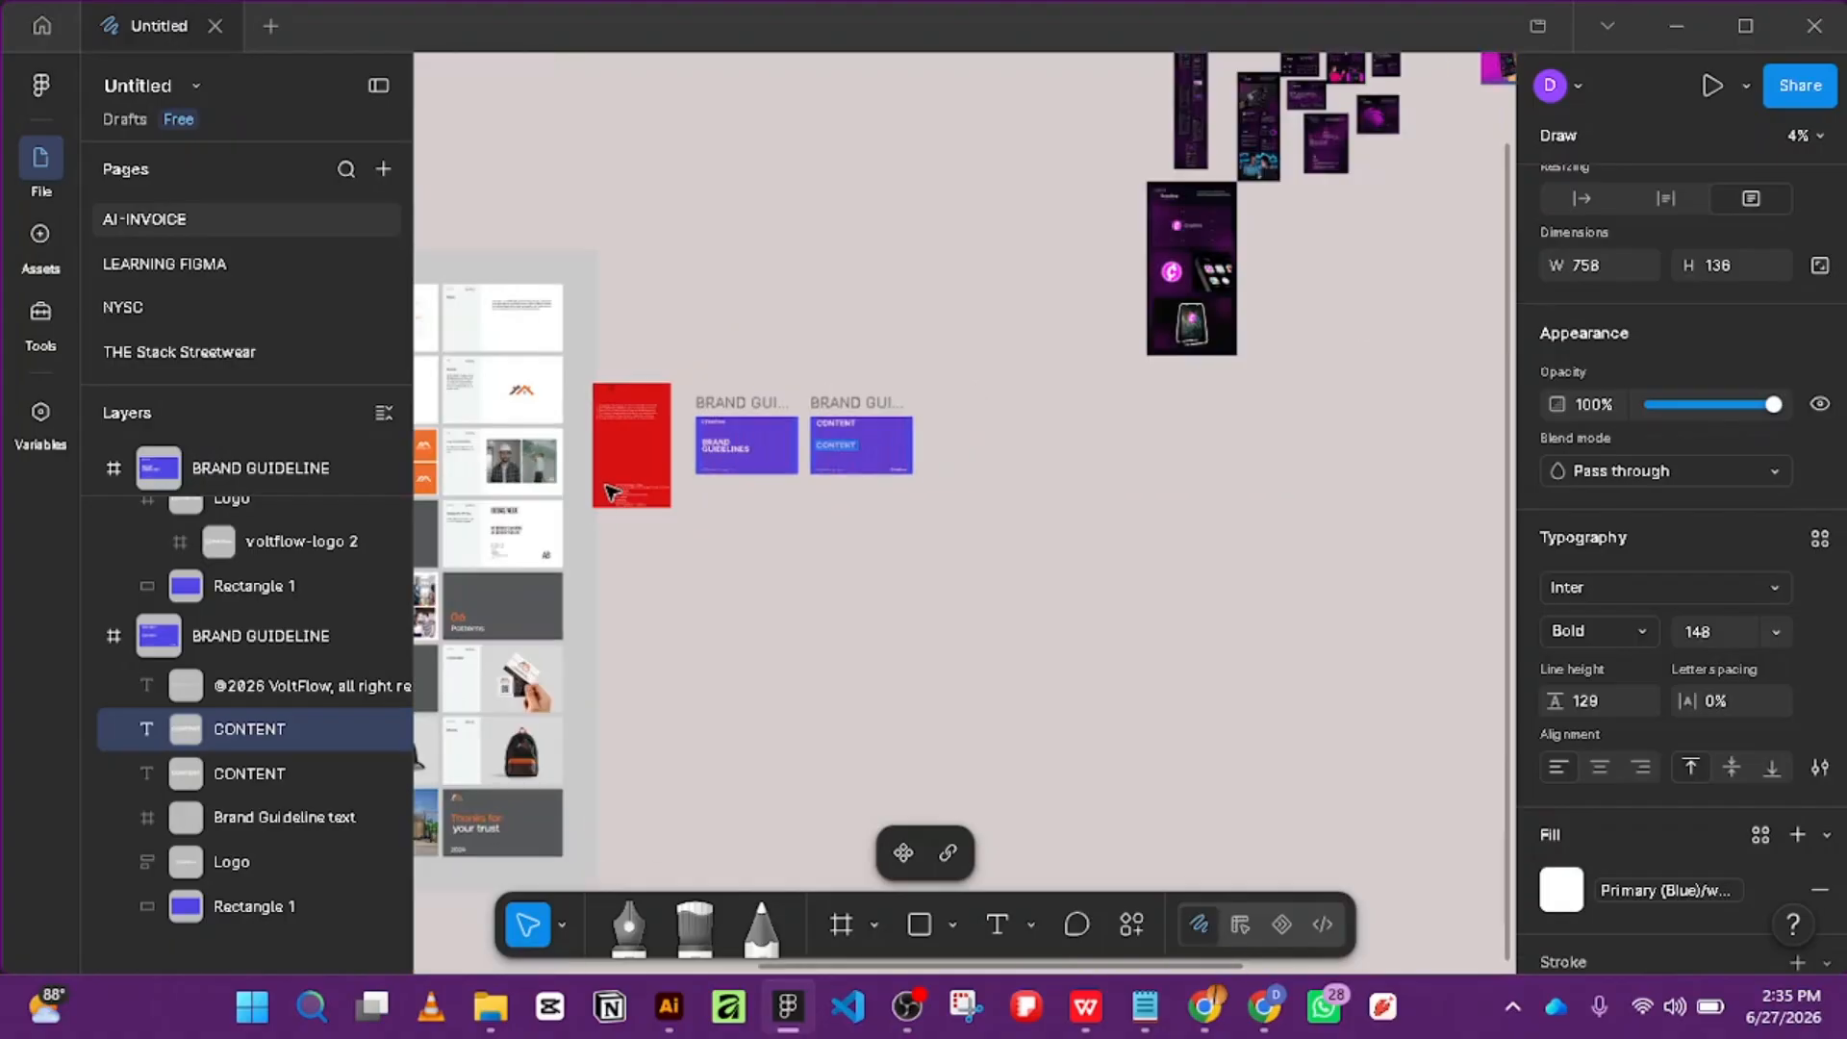
{"action": "scroll", "coordinate": [633, 371], "scroll_direction": "up", "scroll_amount": 3}
{"action": "scroll", "coordinate": [633, 370], "scroll_direction": "up", "scroll_amount": 3}
{"action": "scroll", "coordinate": [620, 361], "scroll_direction": "down", "scroll_amount": 6}
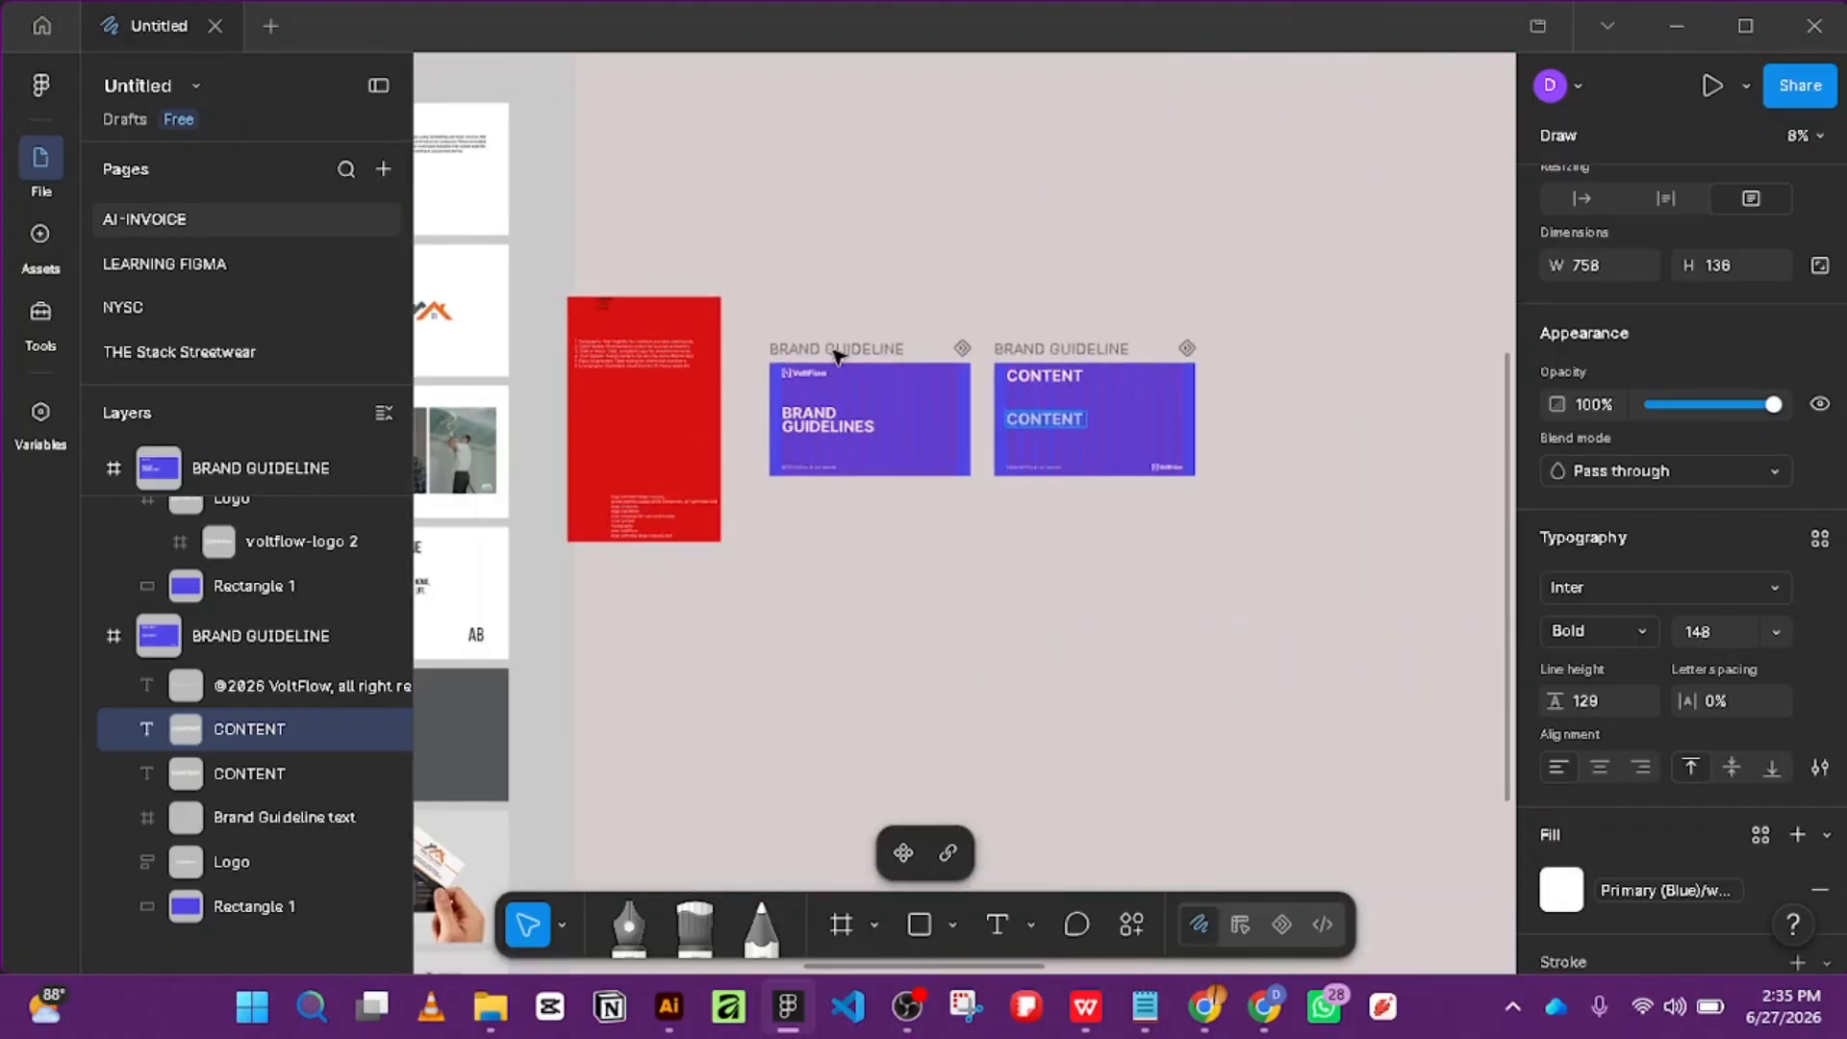
{"action": "scroll", "coordinate": [620, 368], "scroll_direction": "up", "scroll_amount": 5}
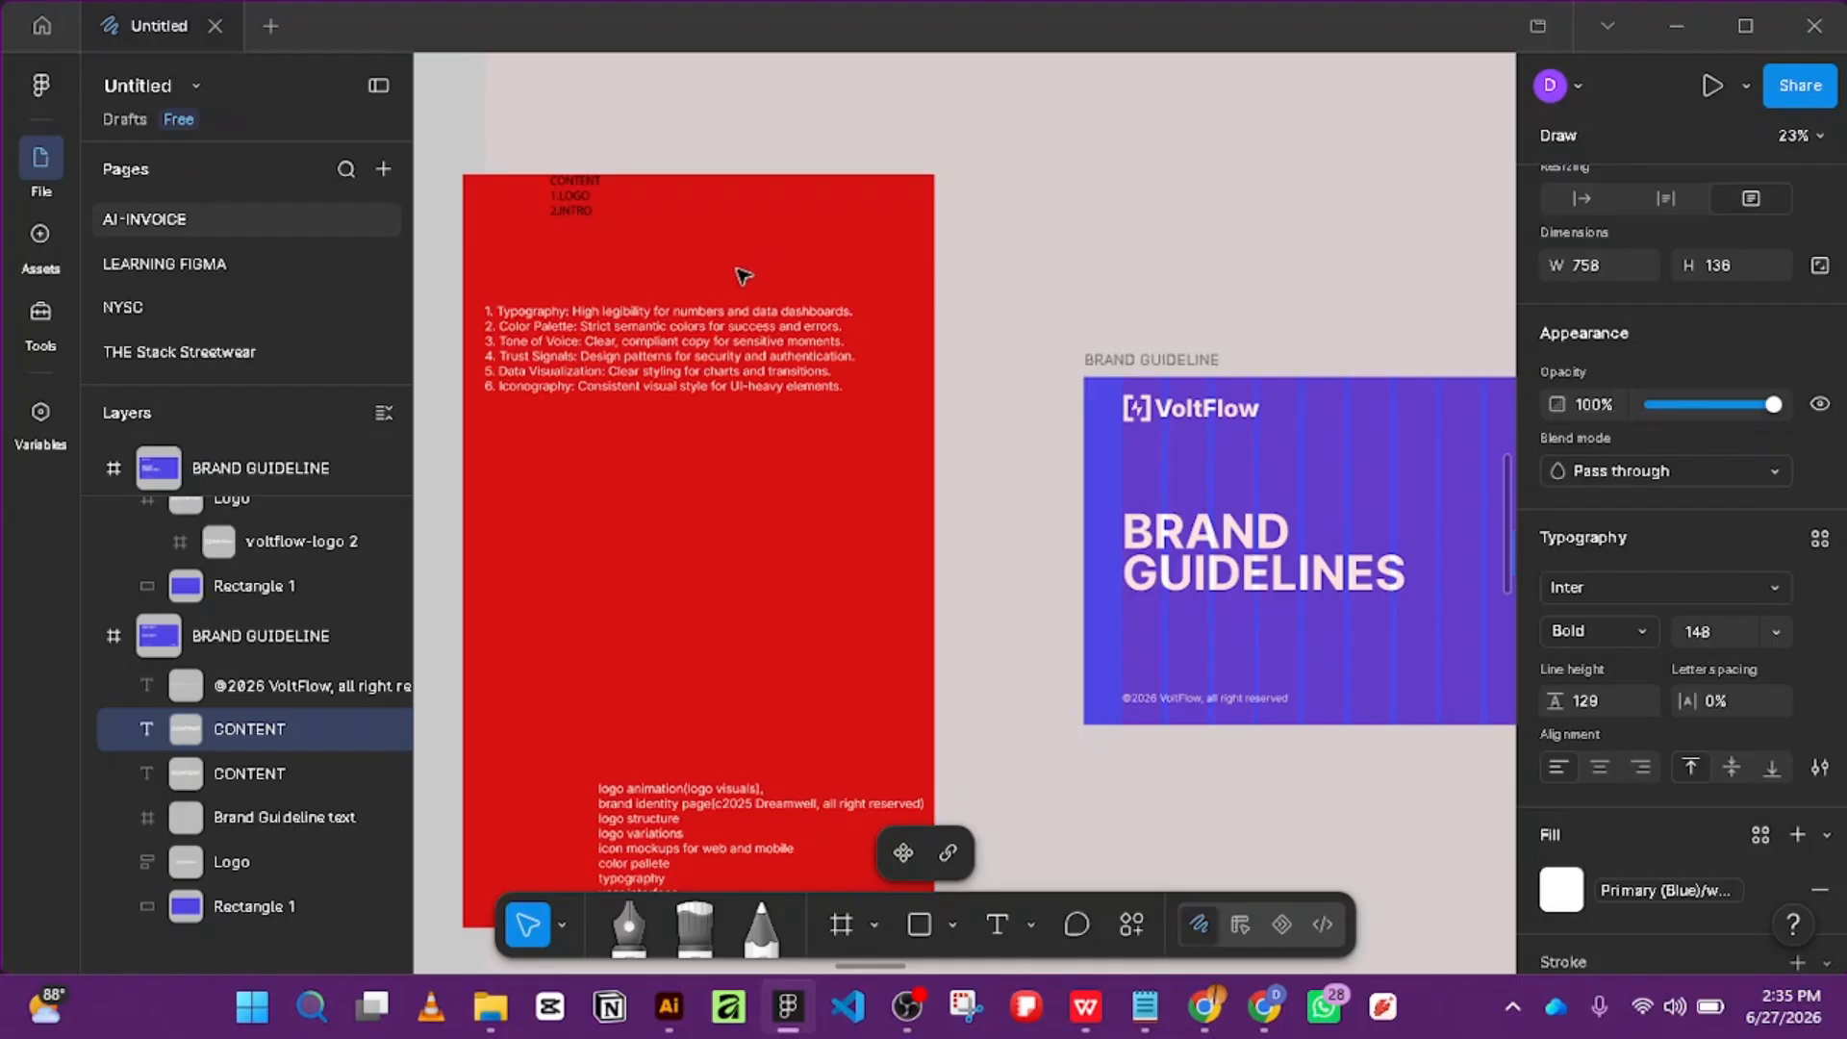
{"action": "scroll", "coordinate": [590, 241], "scroll_direction": "down", "scroll_amount": 4}
{"action": "scroll", "coordinate": [1208, 375], "scroll_direction": "up", "scroll_amount": 4}
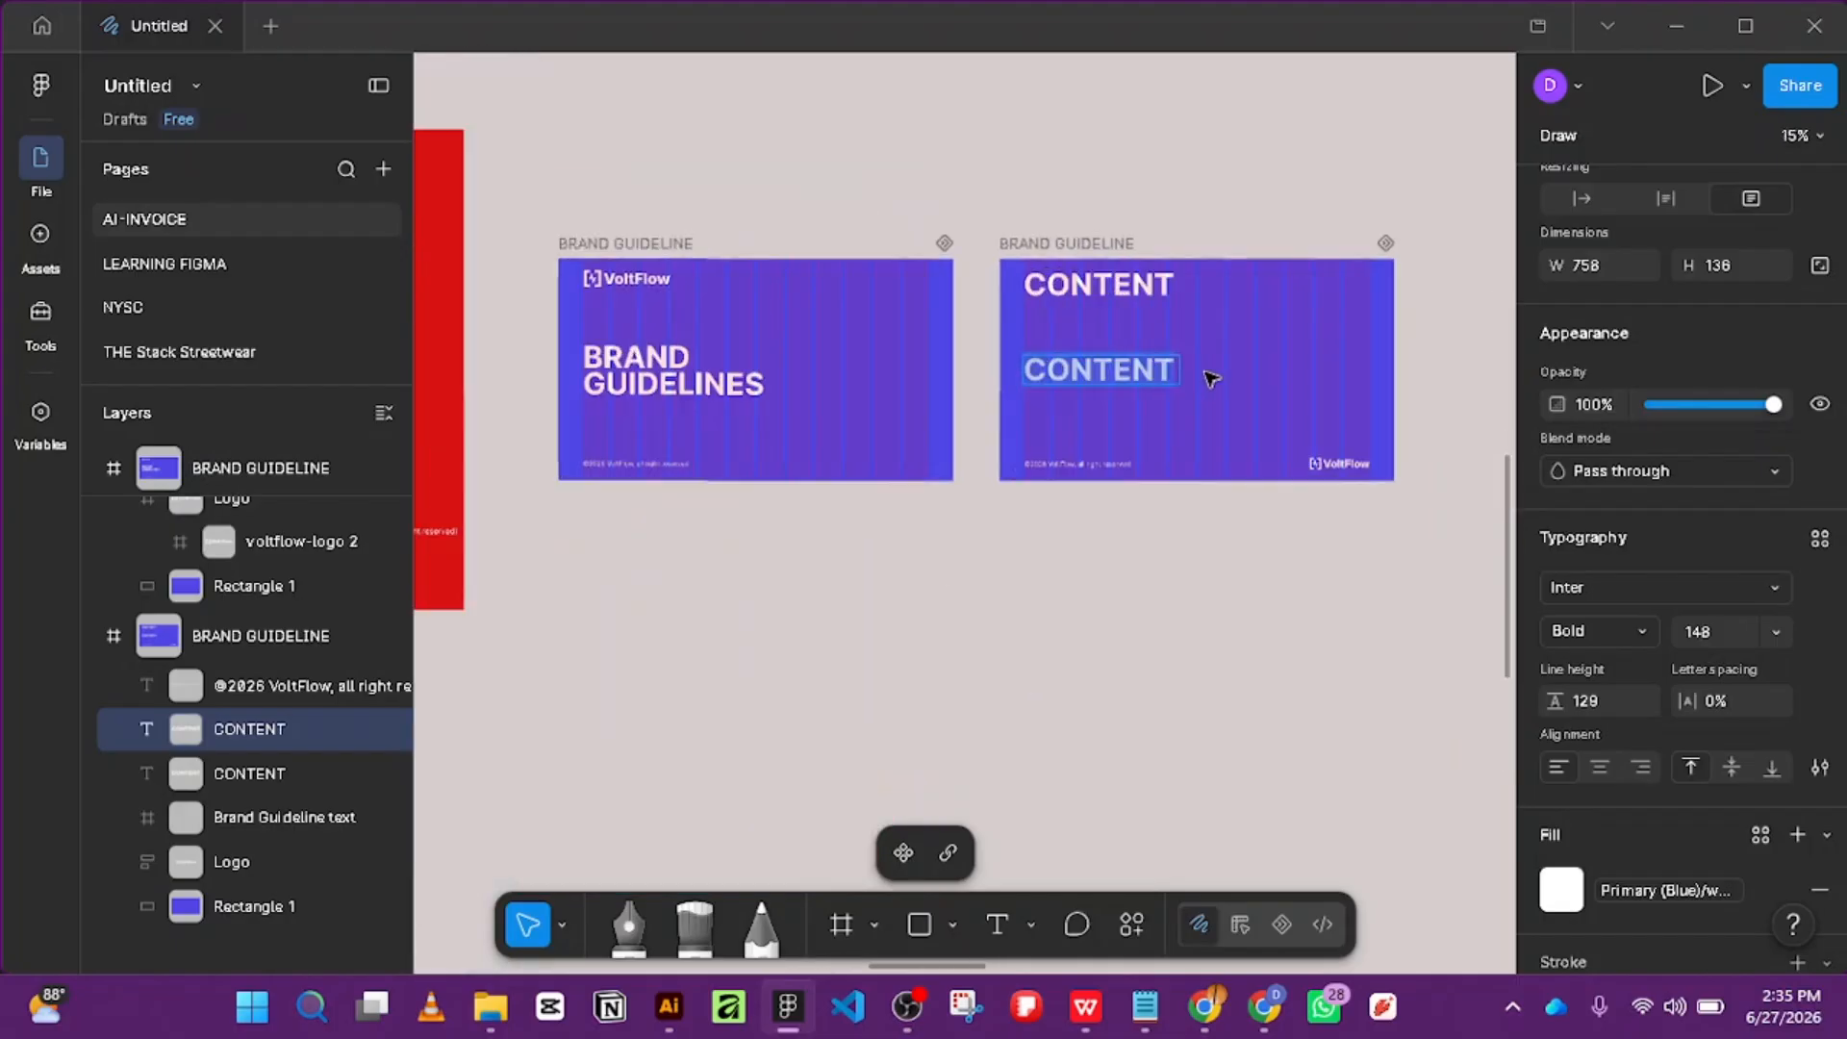
{"action": "type", "text": "i"}
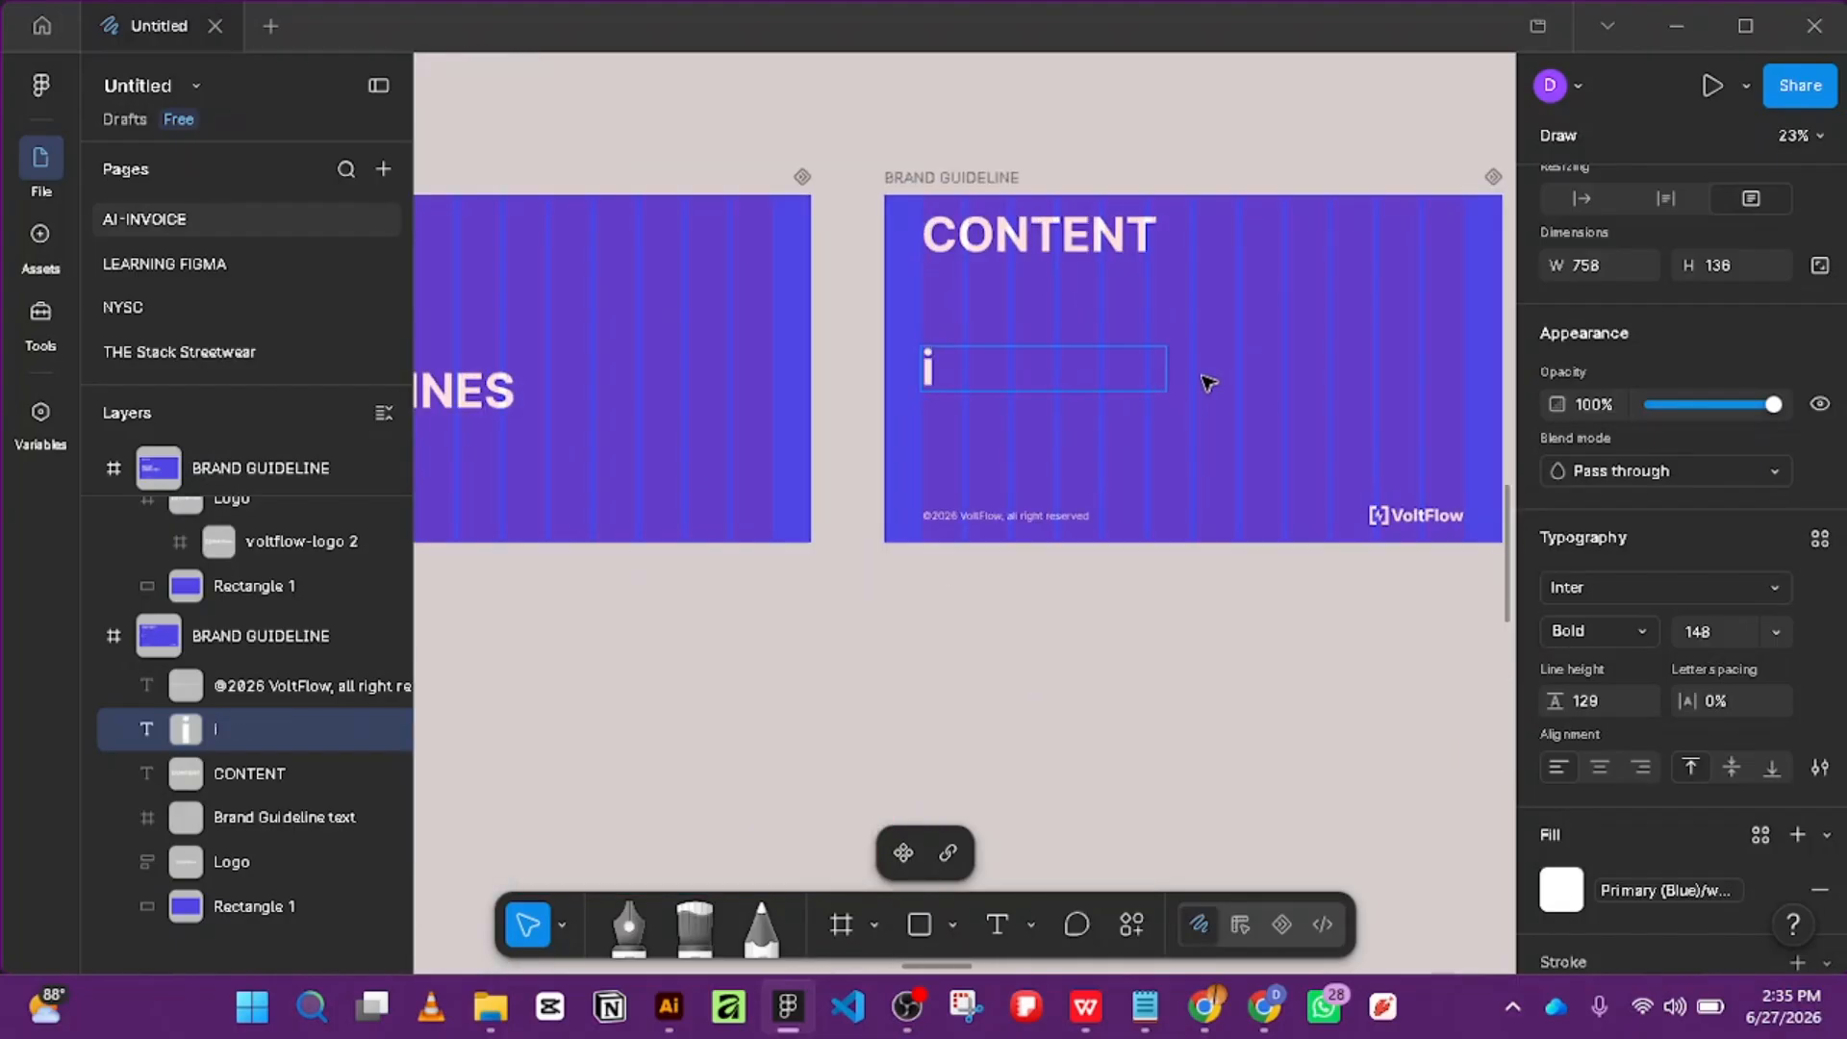
{"action": "key", "text": "BackSpace"}
{"action": "type", "text": "IN"}
{"action": "key", "text": "BackSpace"}
{"action": "type", "text": "ntro"}
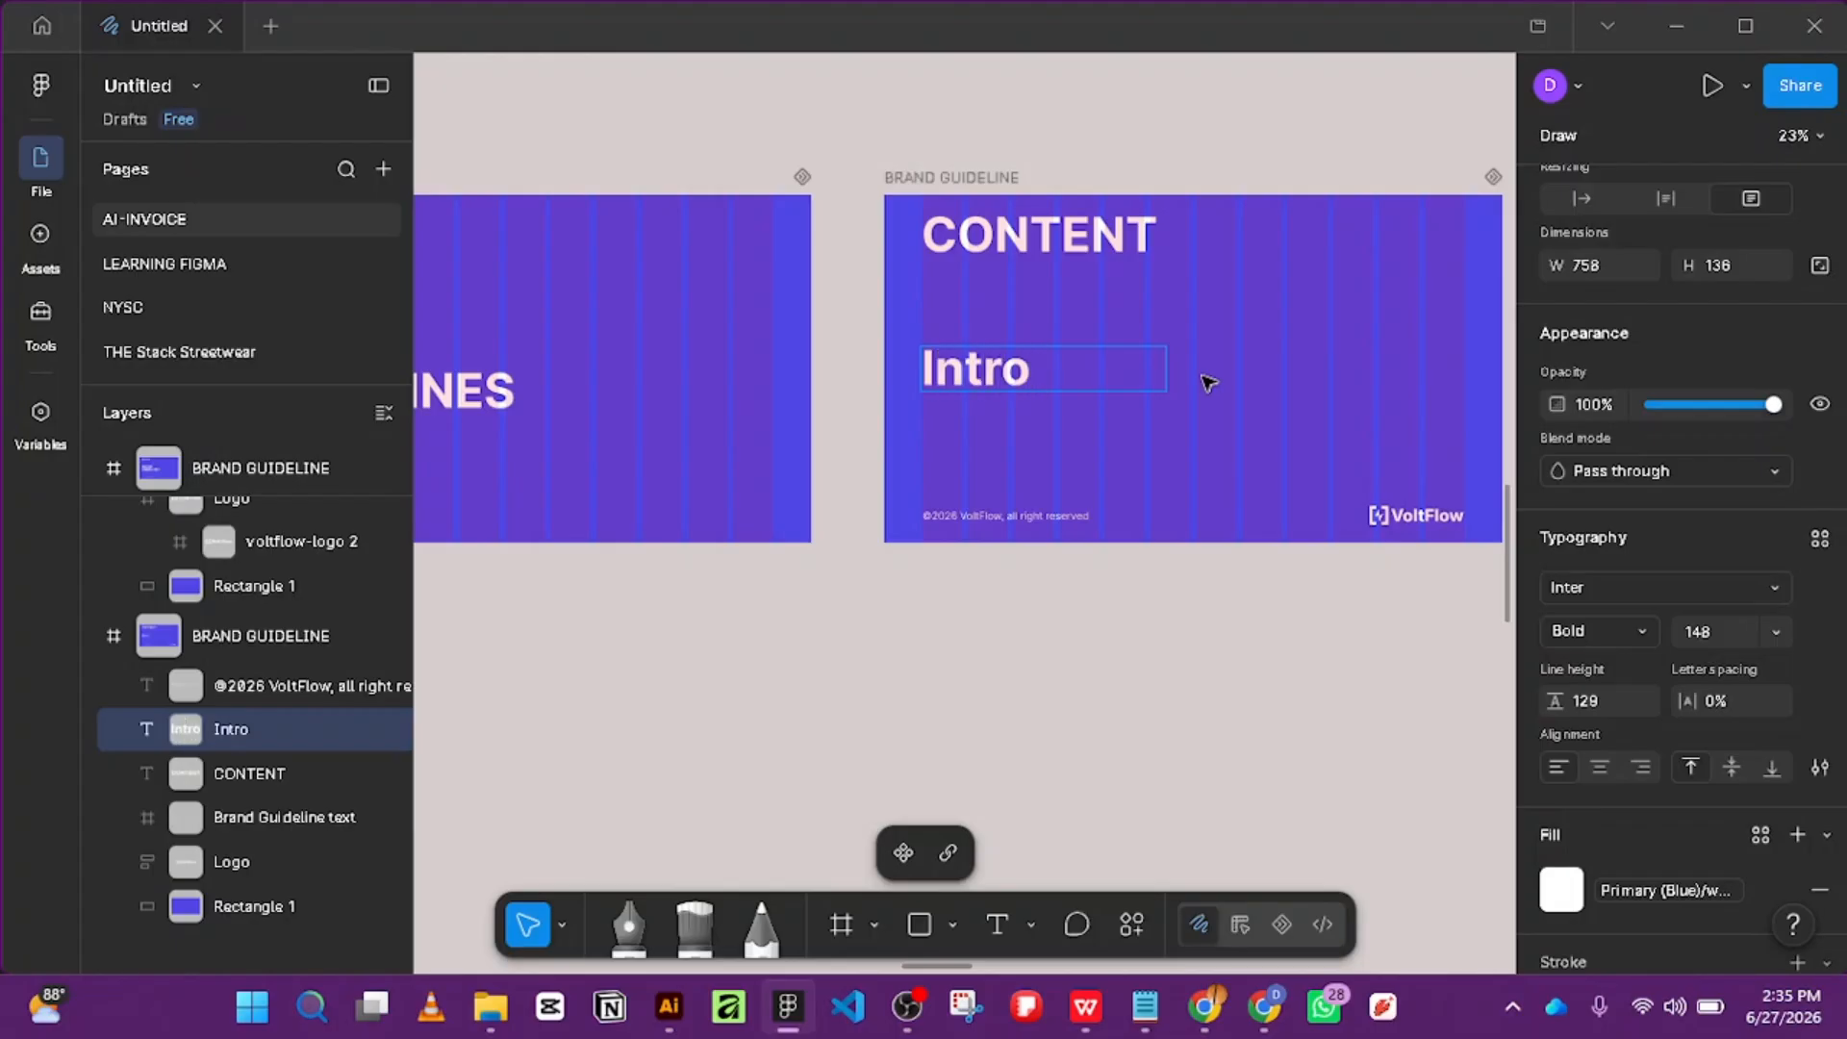
Insert the word "Logo" in front of "Intro" in the content list text.
{"action": "key", "text": "Return"}
{"action": "scroll", "coordinate": [1016, 363], "scroll_direction": "down", "scroll_amount": 5}
{"action": "scroll", "coordinate": [699, 297], "scroll_direction": "up", "scroll_amount": 4}
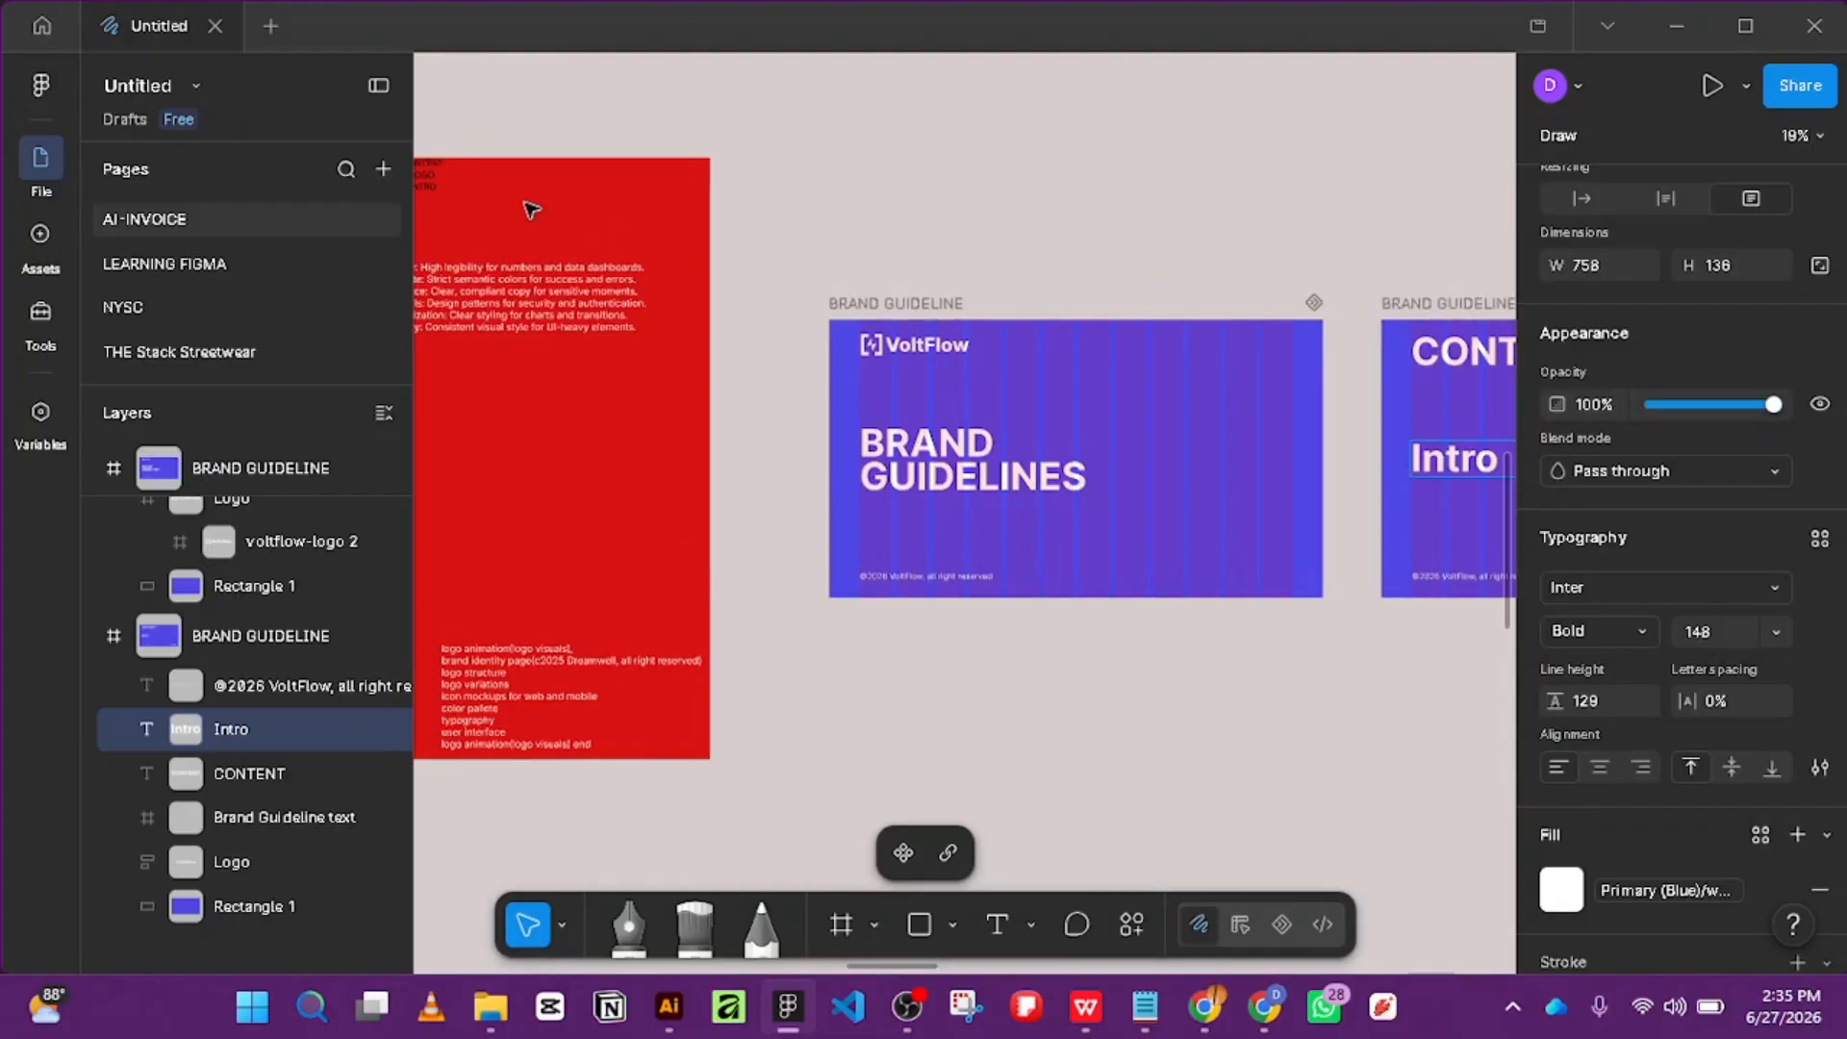
{"action": "scroll", "coordinate": [529, 209], "scroll_direction": "down", "scroll_amount": 2}
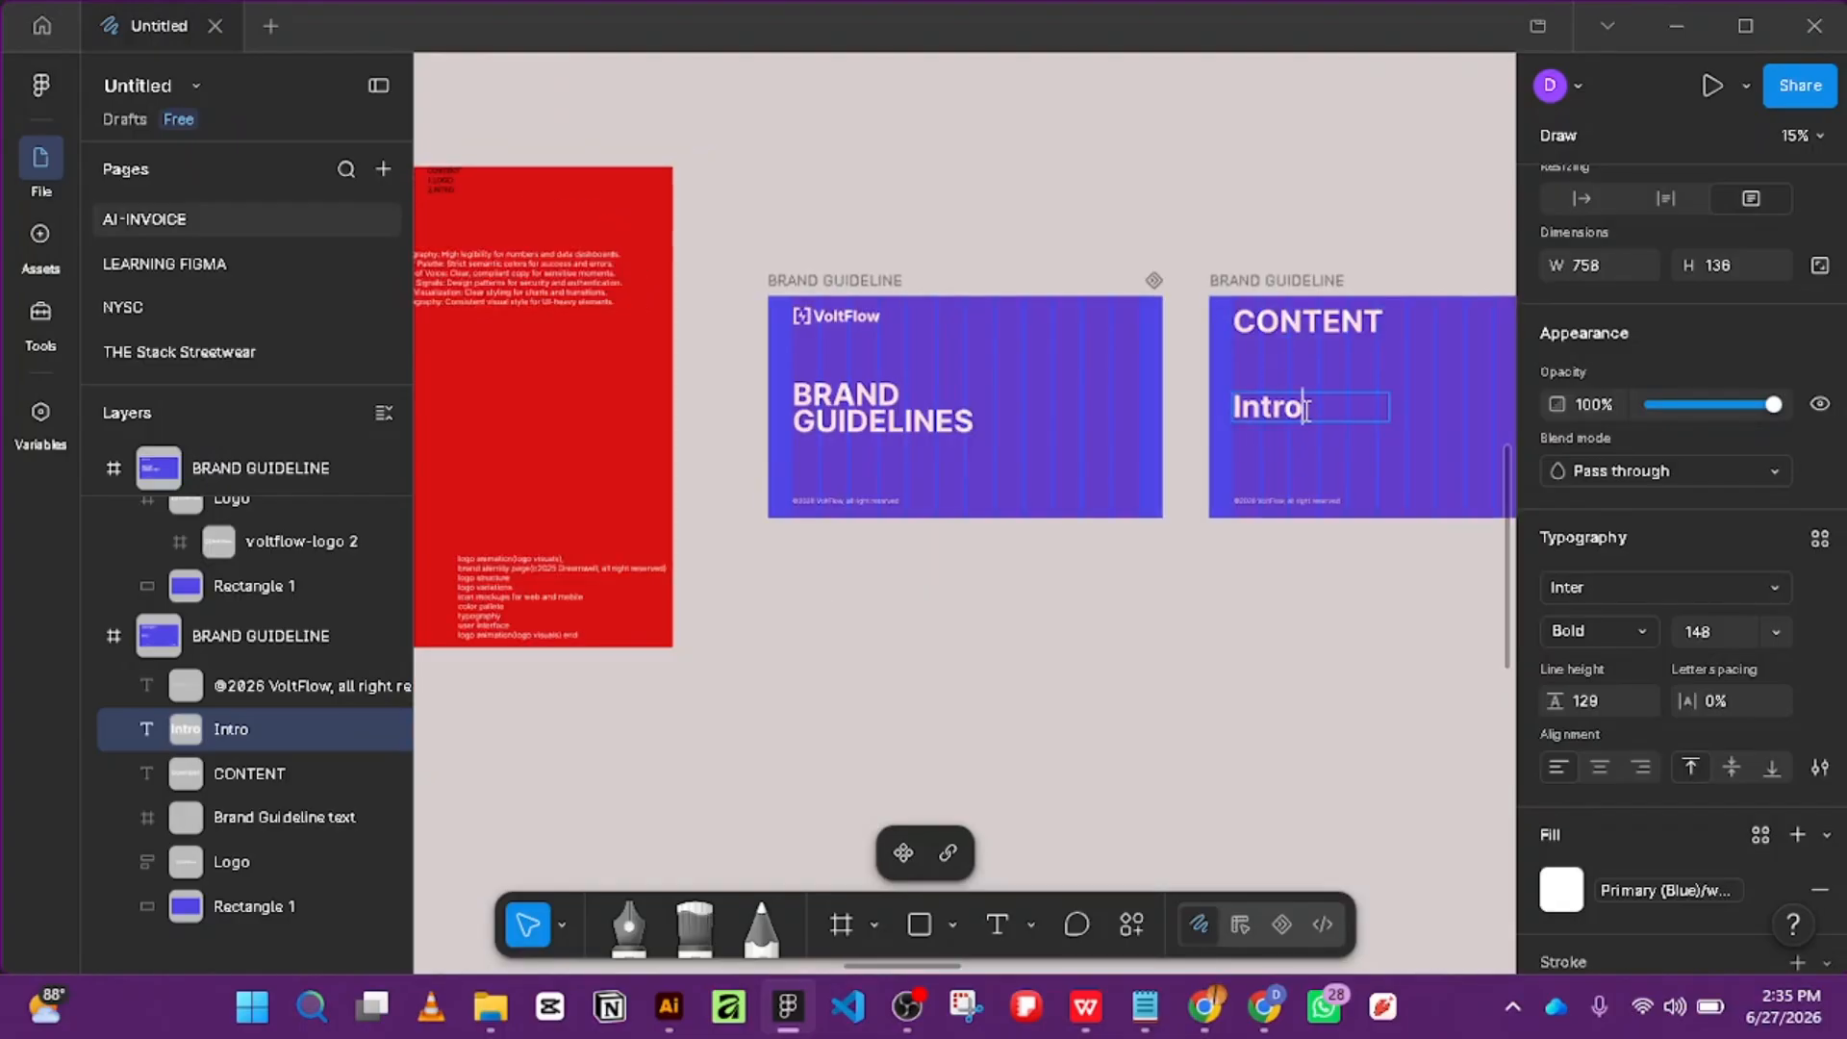
{"action": "type", "text": "logo"}
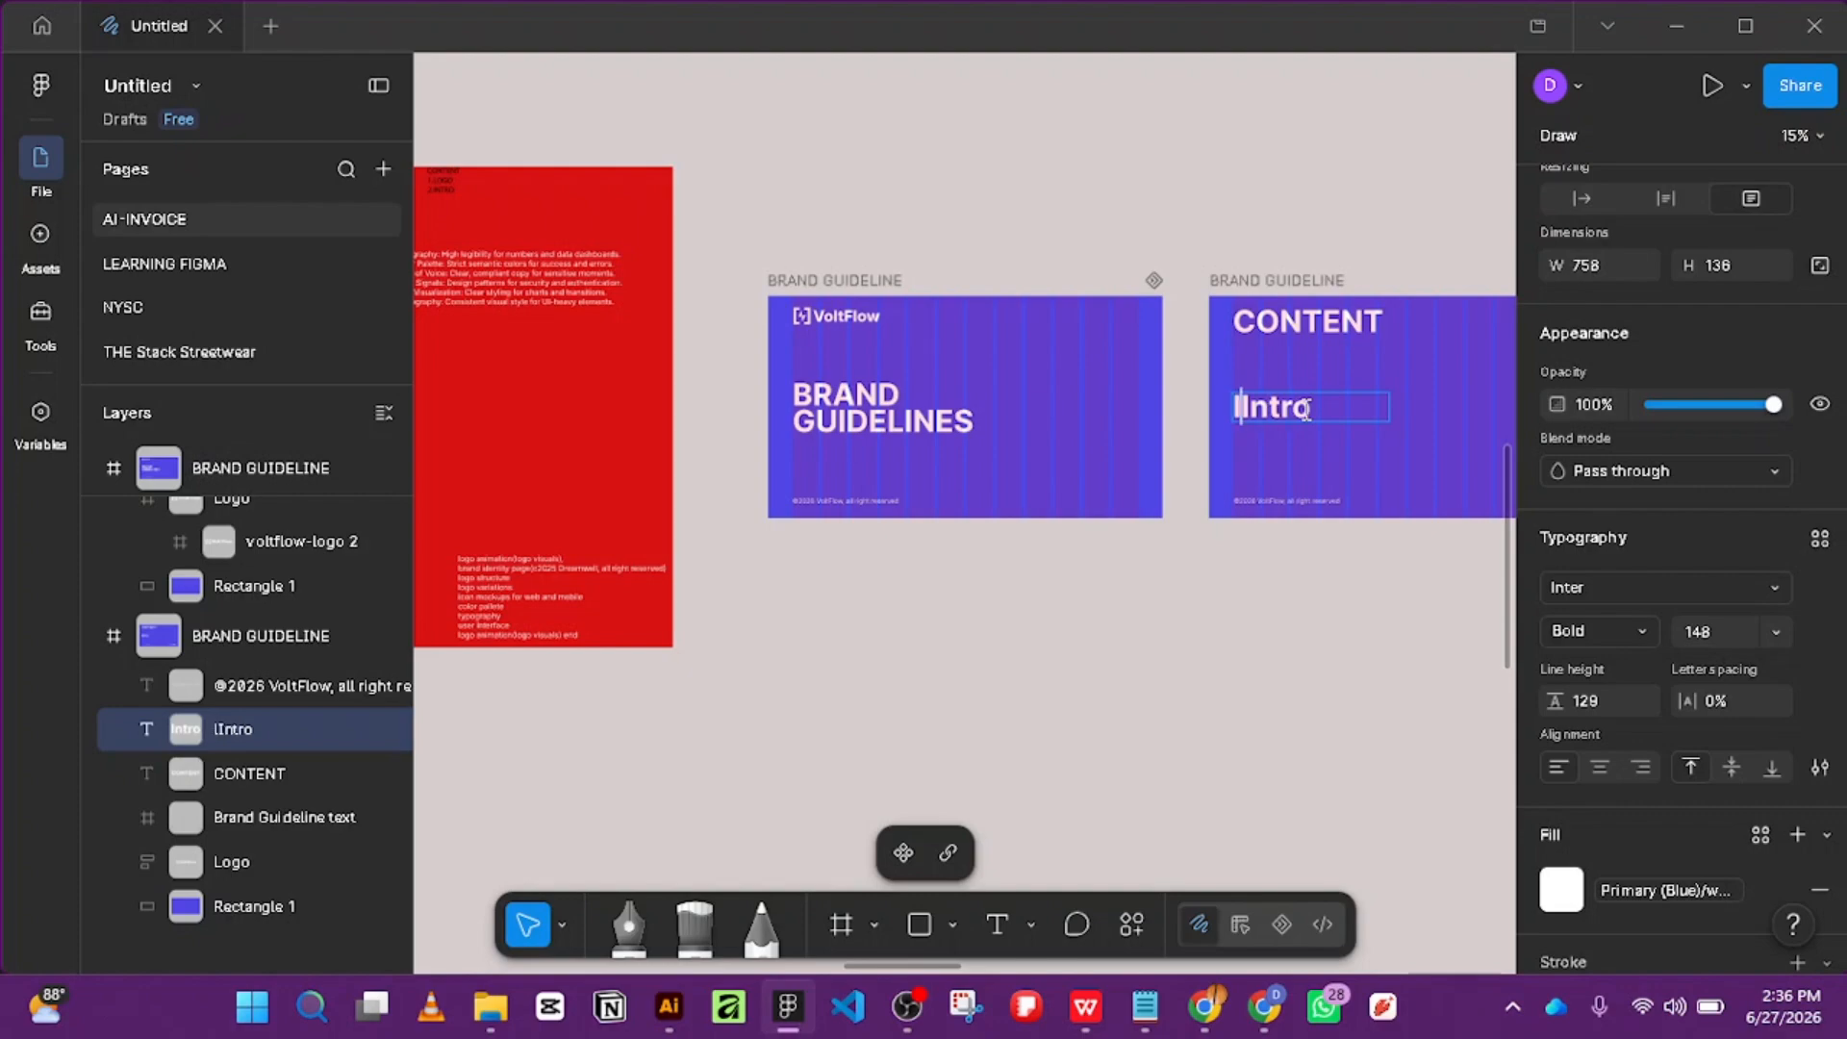
{"action": "key", "text": "BackSpace"}
{"action": "key", "text": "BackSpace"}
{"action": "key", "text": "BackSpace"}
{"action": "key", "text": "BackSpace"}
{"action": "type", "text": "l"}
{"action": "key", "text": "BackSpace"}
{"action": "type", "text": "Logo"}
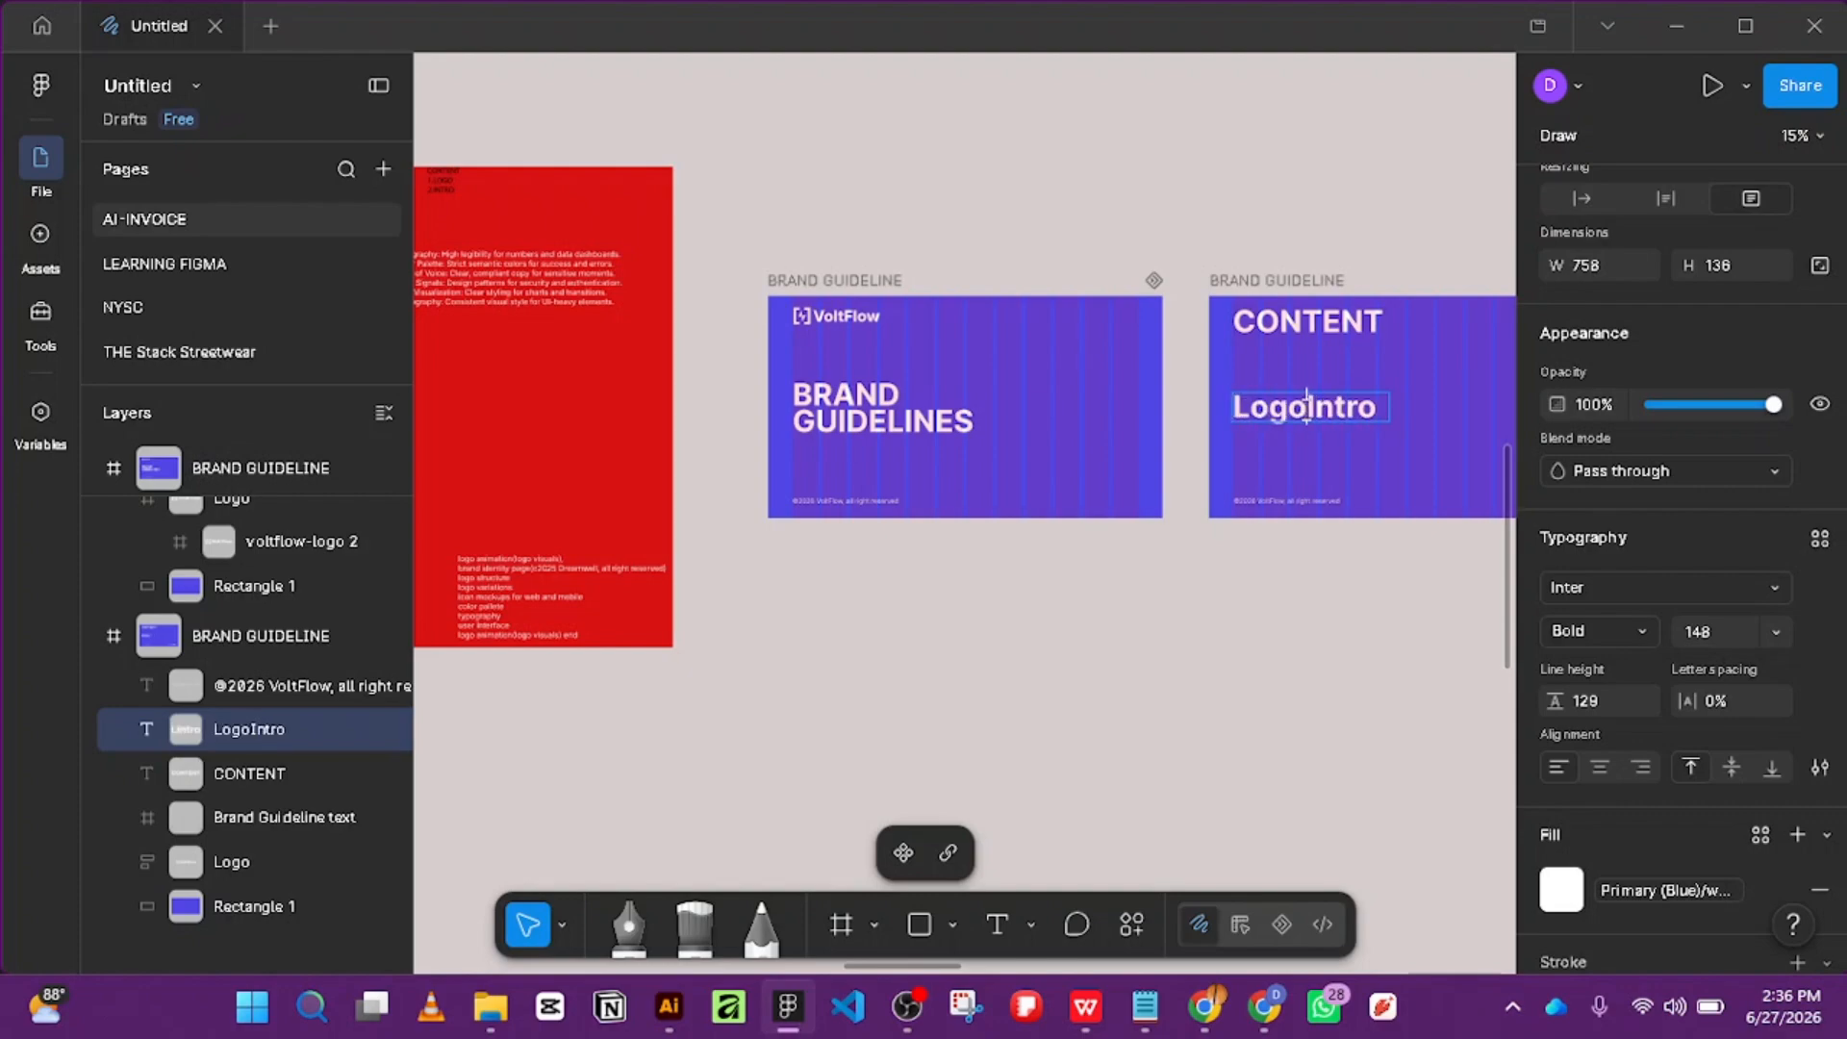
Break the line after "Logo" and extend the entry below it to "Introduction".
{"action": "key", "text": "Return"}
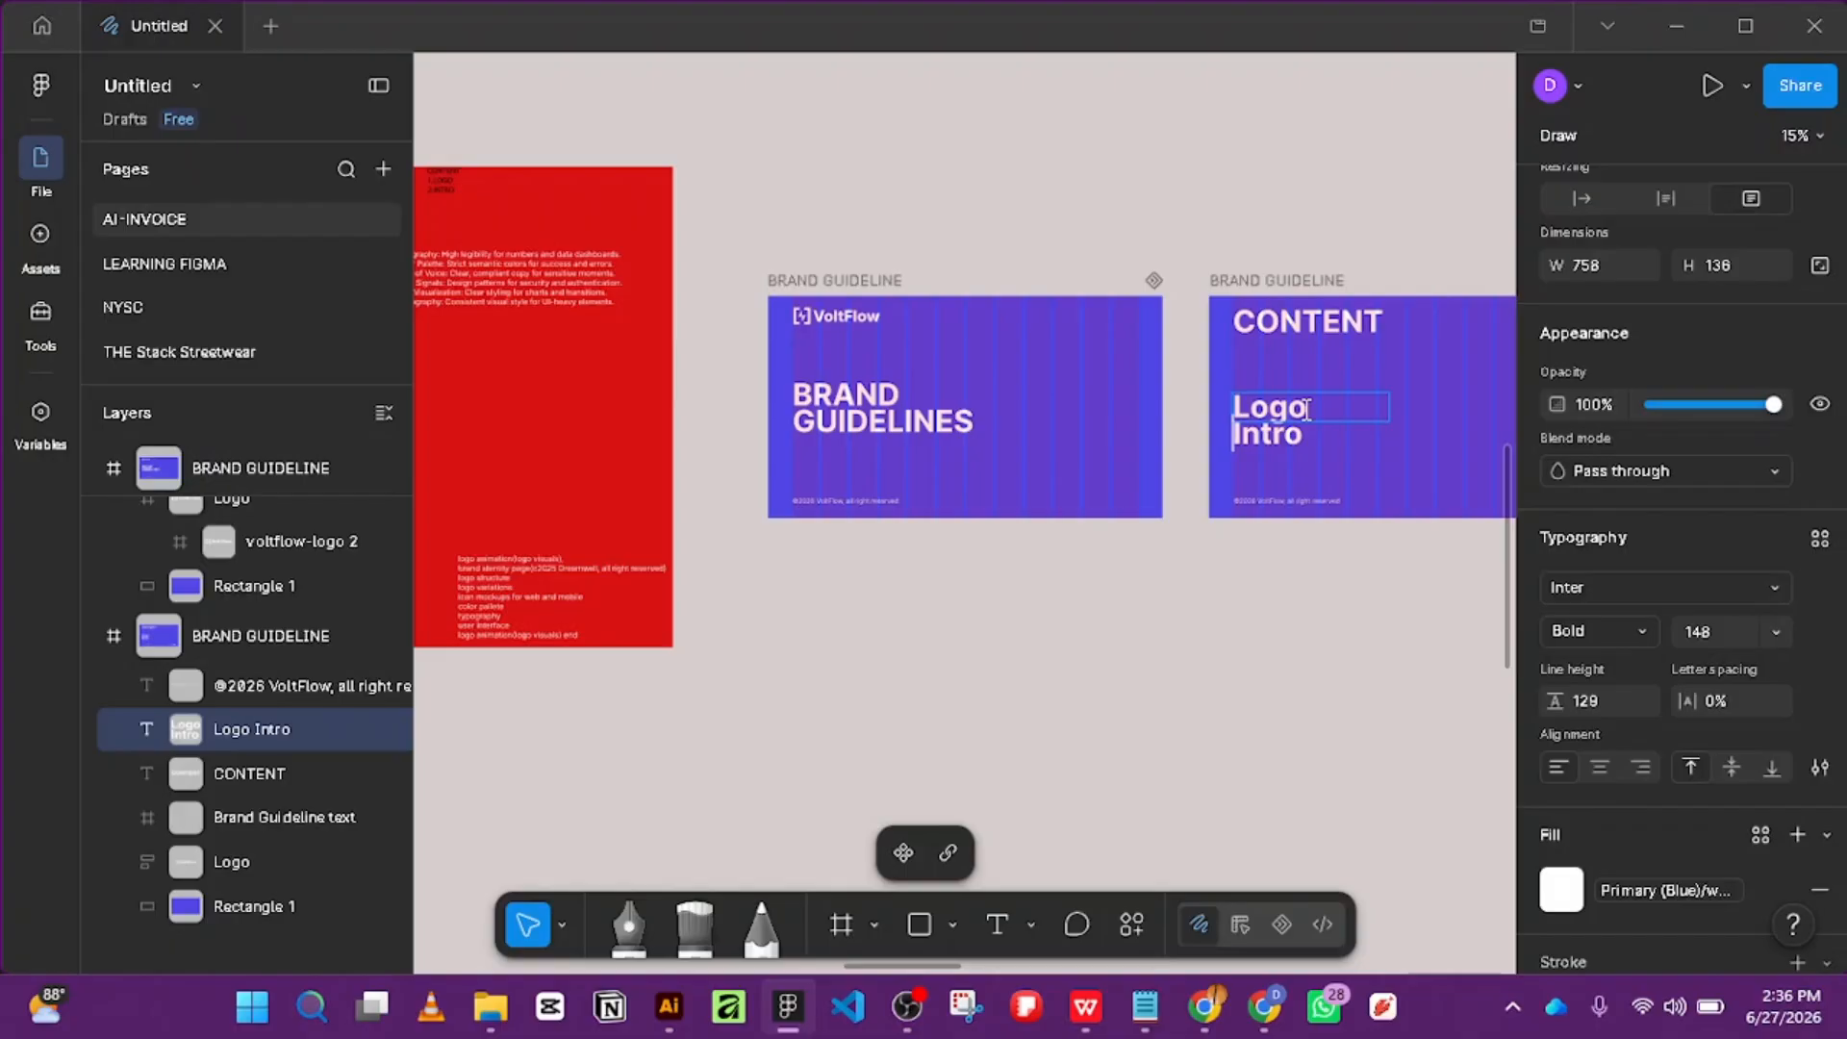
{"action": "type", "text": "duction"}
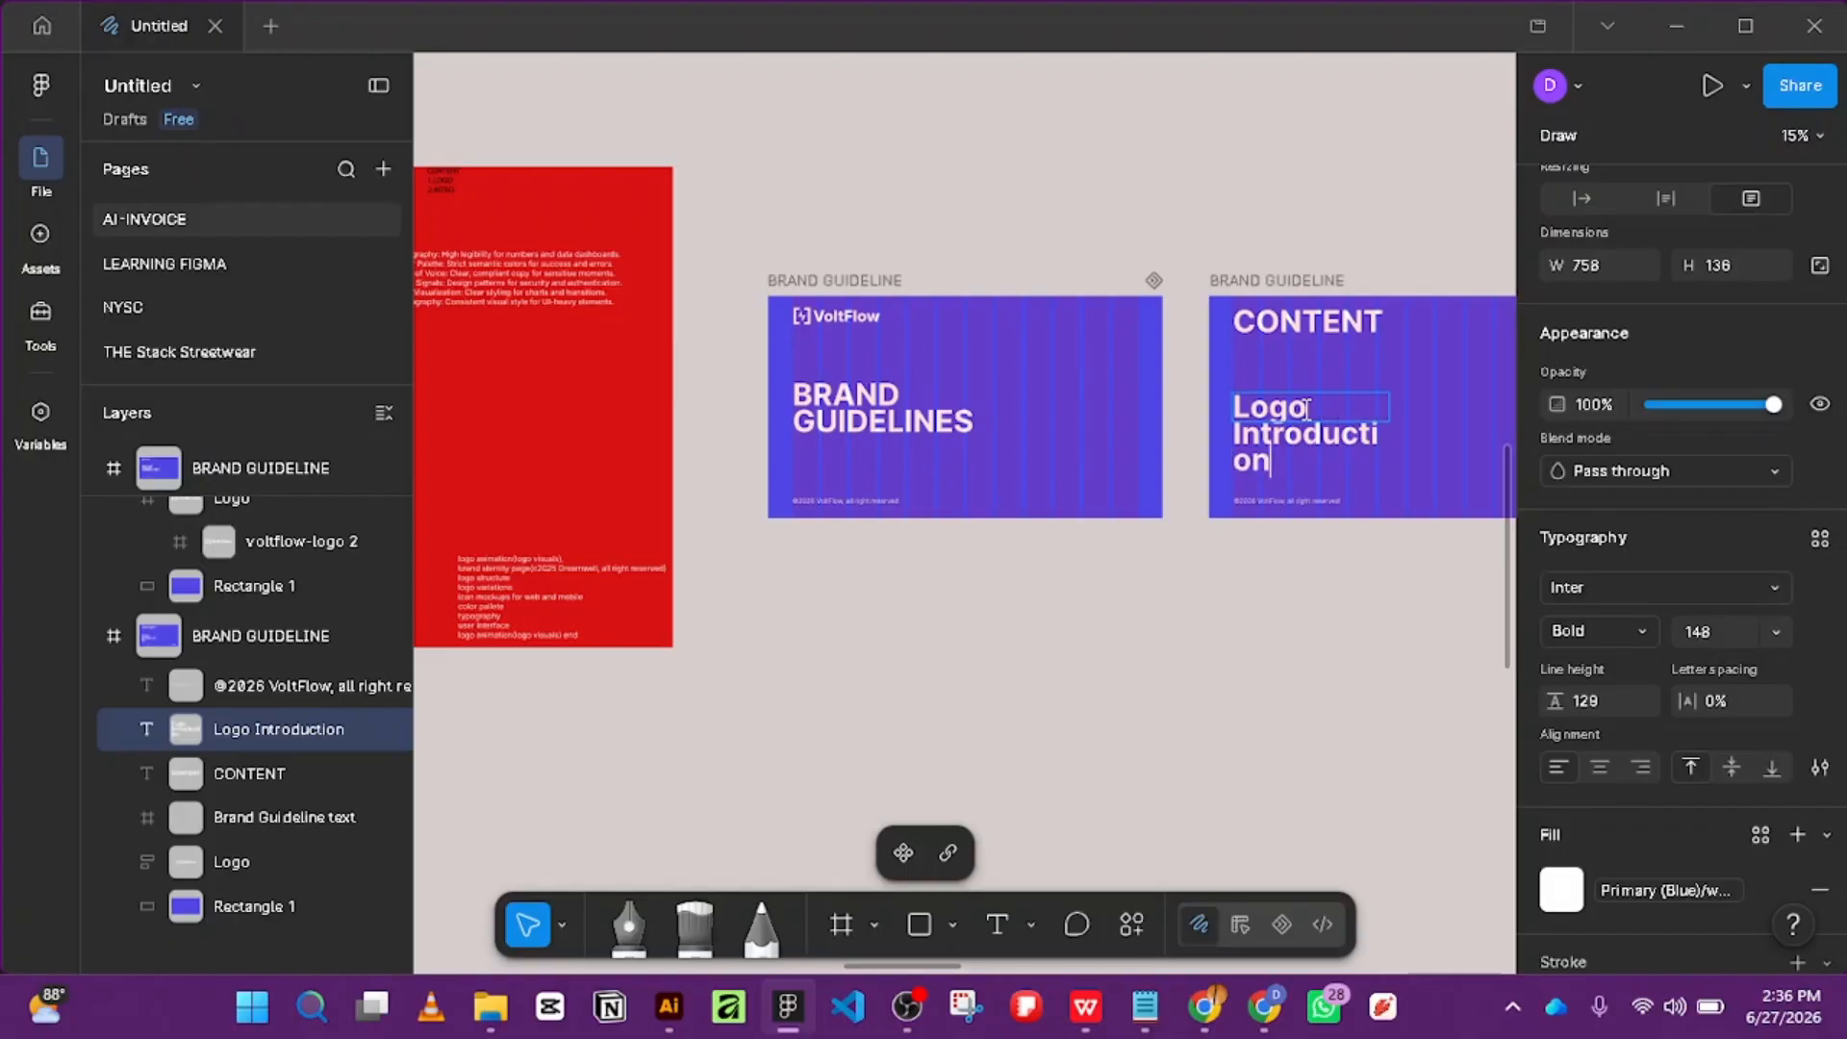
{"action": "key", "text": "Escape"}
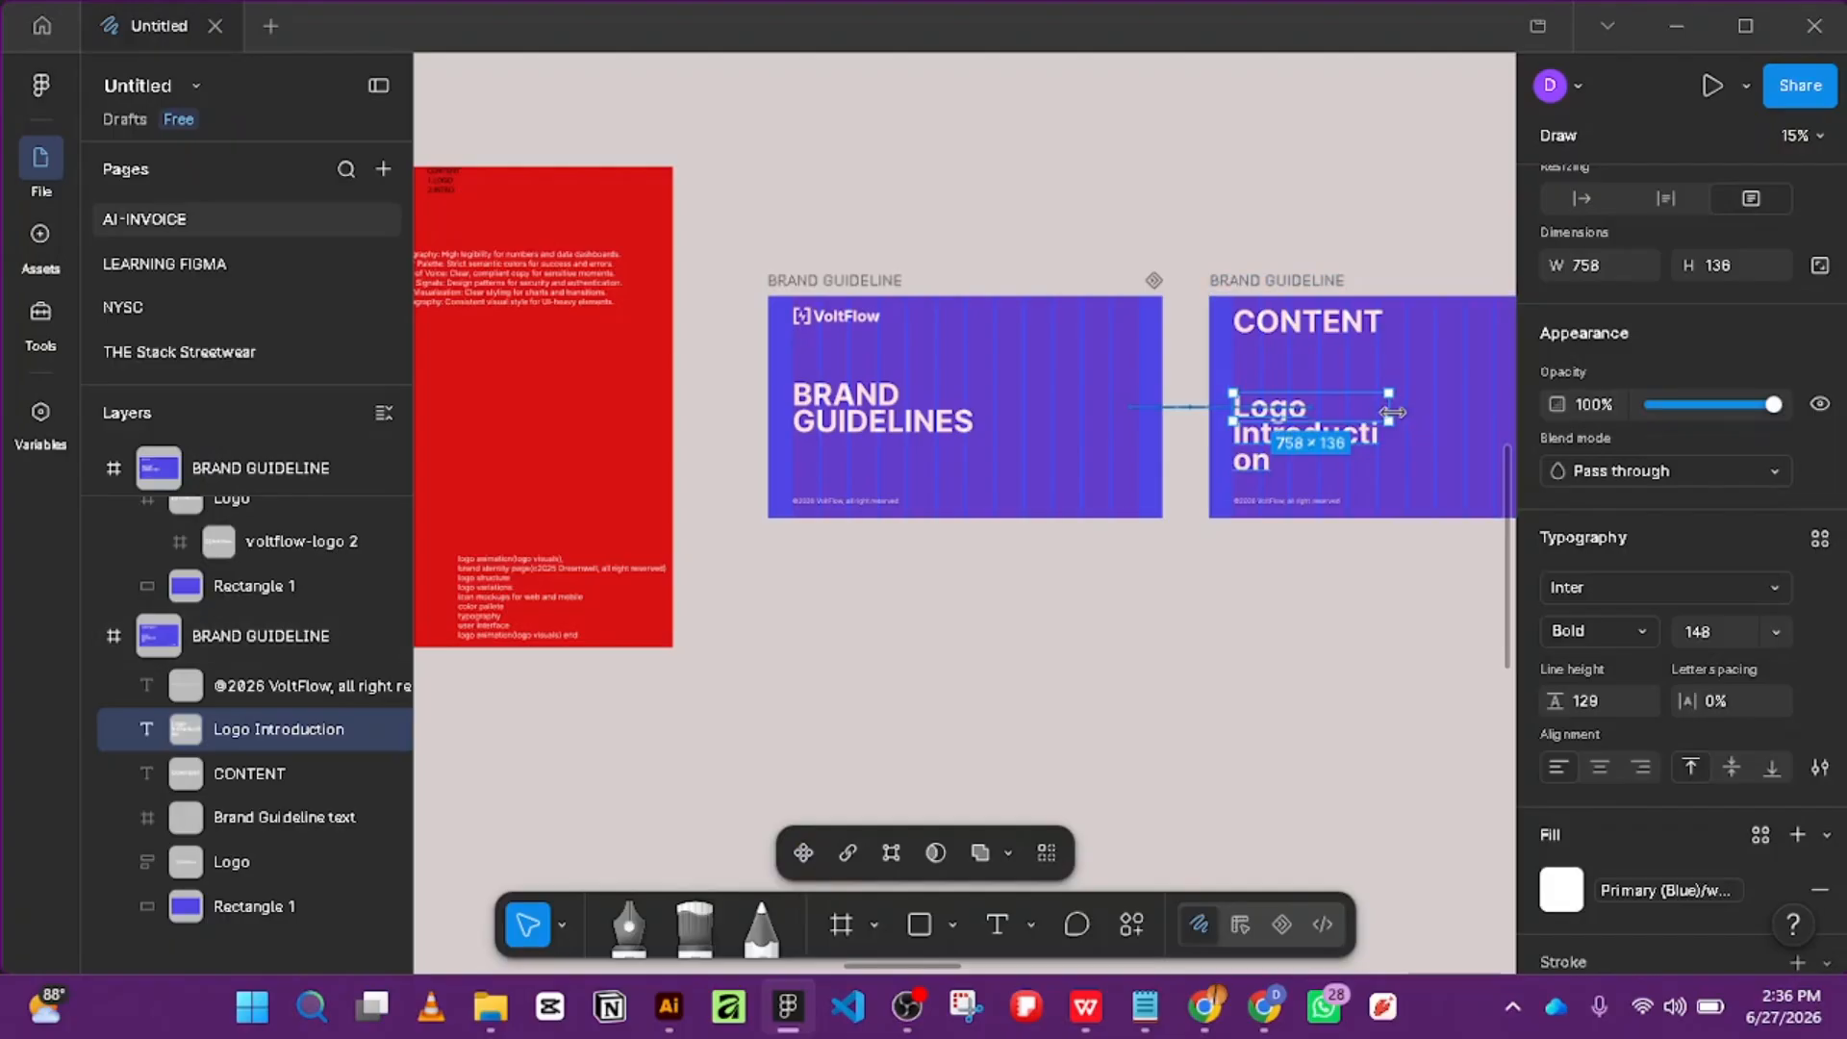
Enlarge the content list text box to about 996 × 608 and add a third line reading "Typrography".
{"action": "left_click_drag", "start_coordinate": [1390, 411], "coordinate": [1437, 413]}
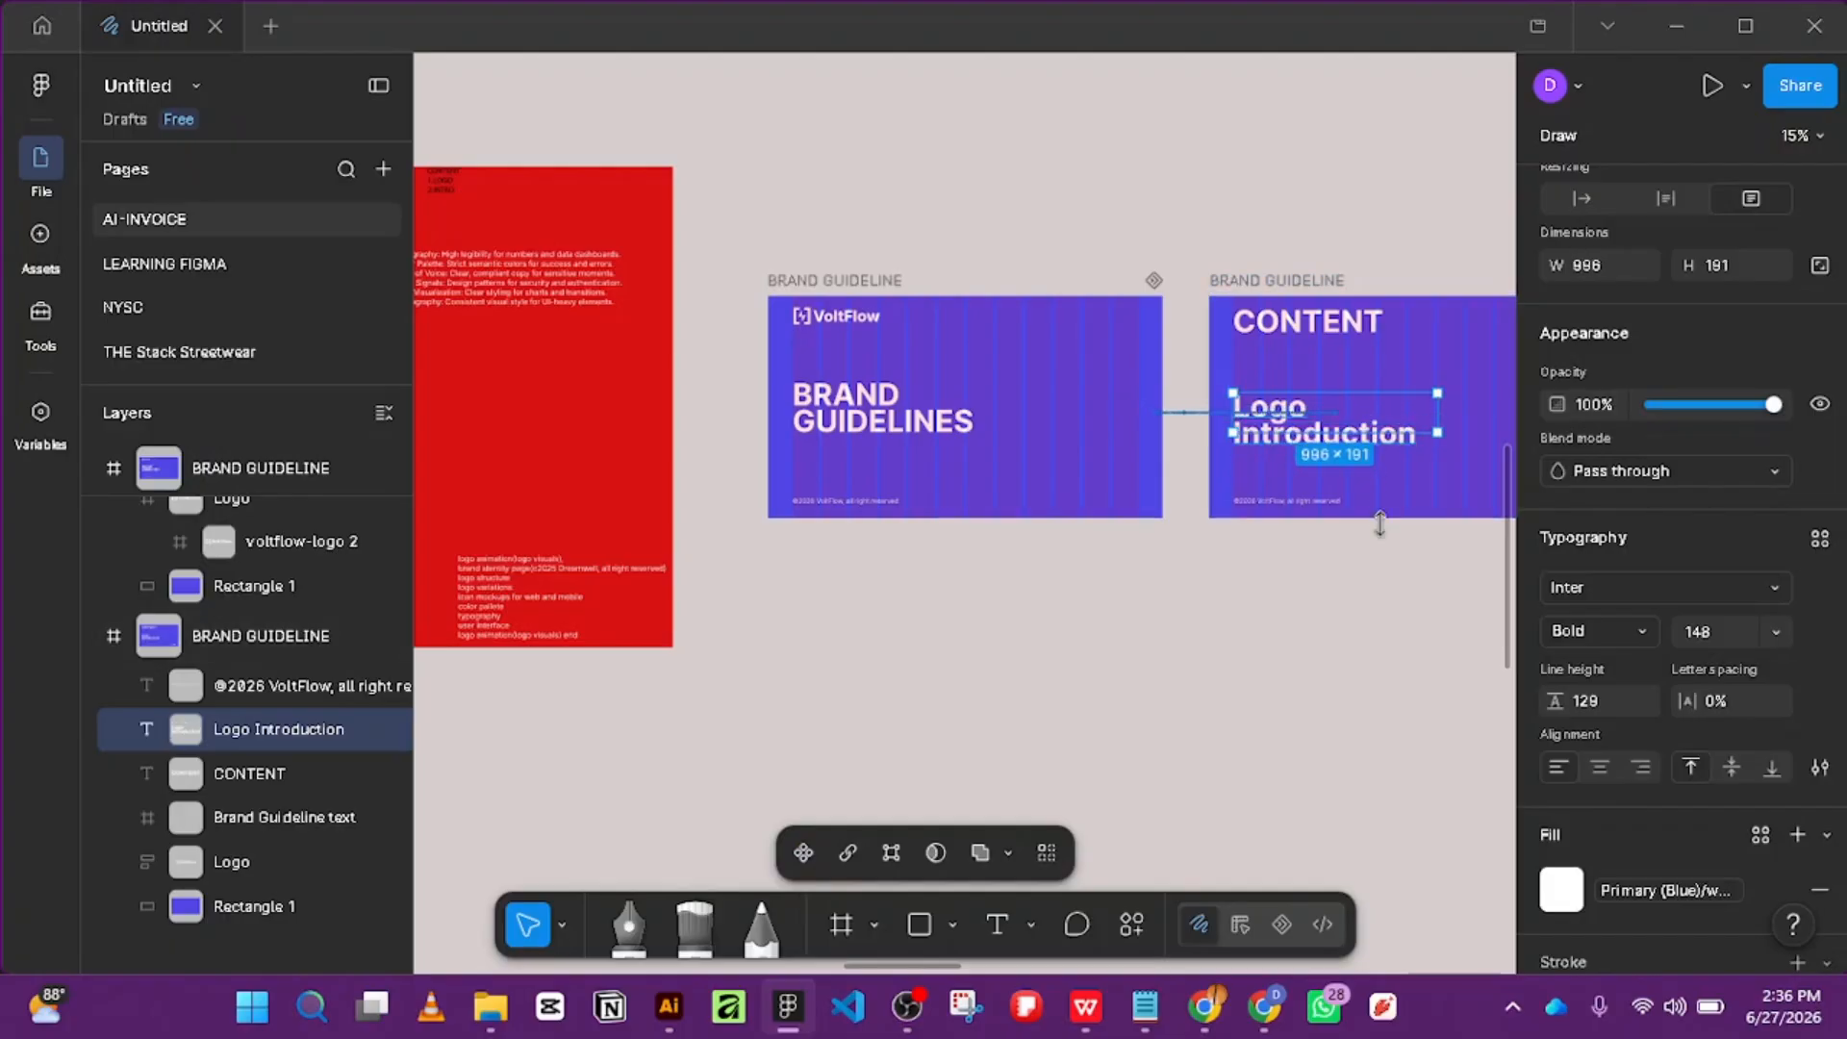
{"action": "left_click_drag", "start_coordinate": [1379, 523], "coordinate": [1381, 519]}
{"action": "double_click", "coordinate": [1416, 445]}
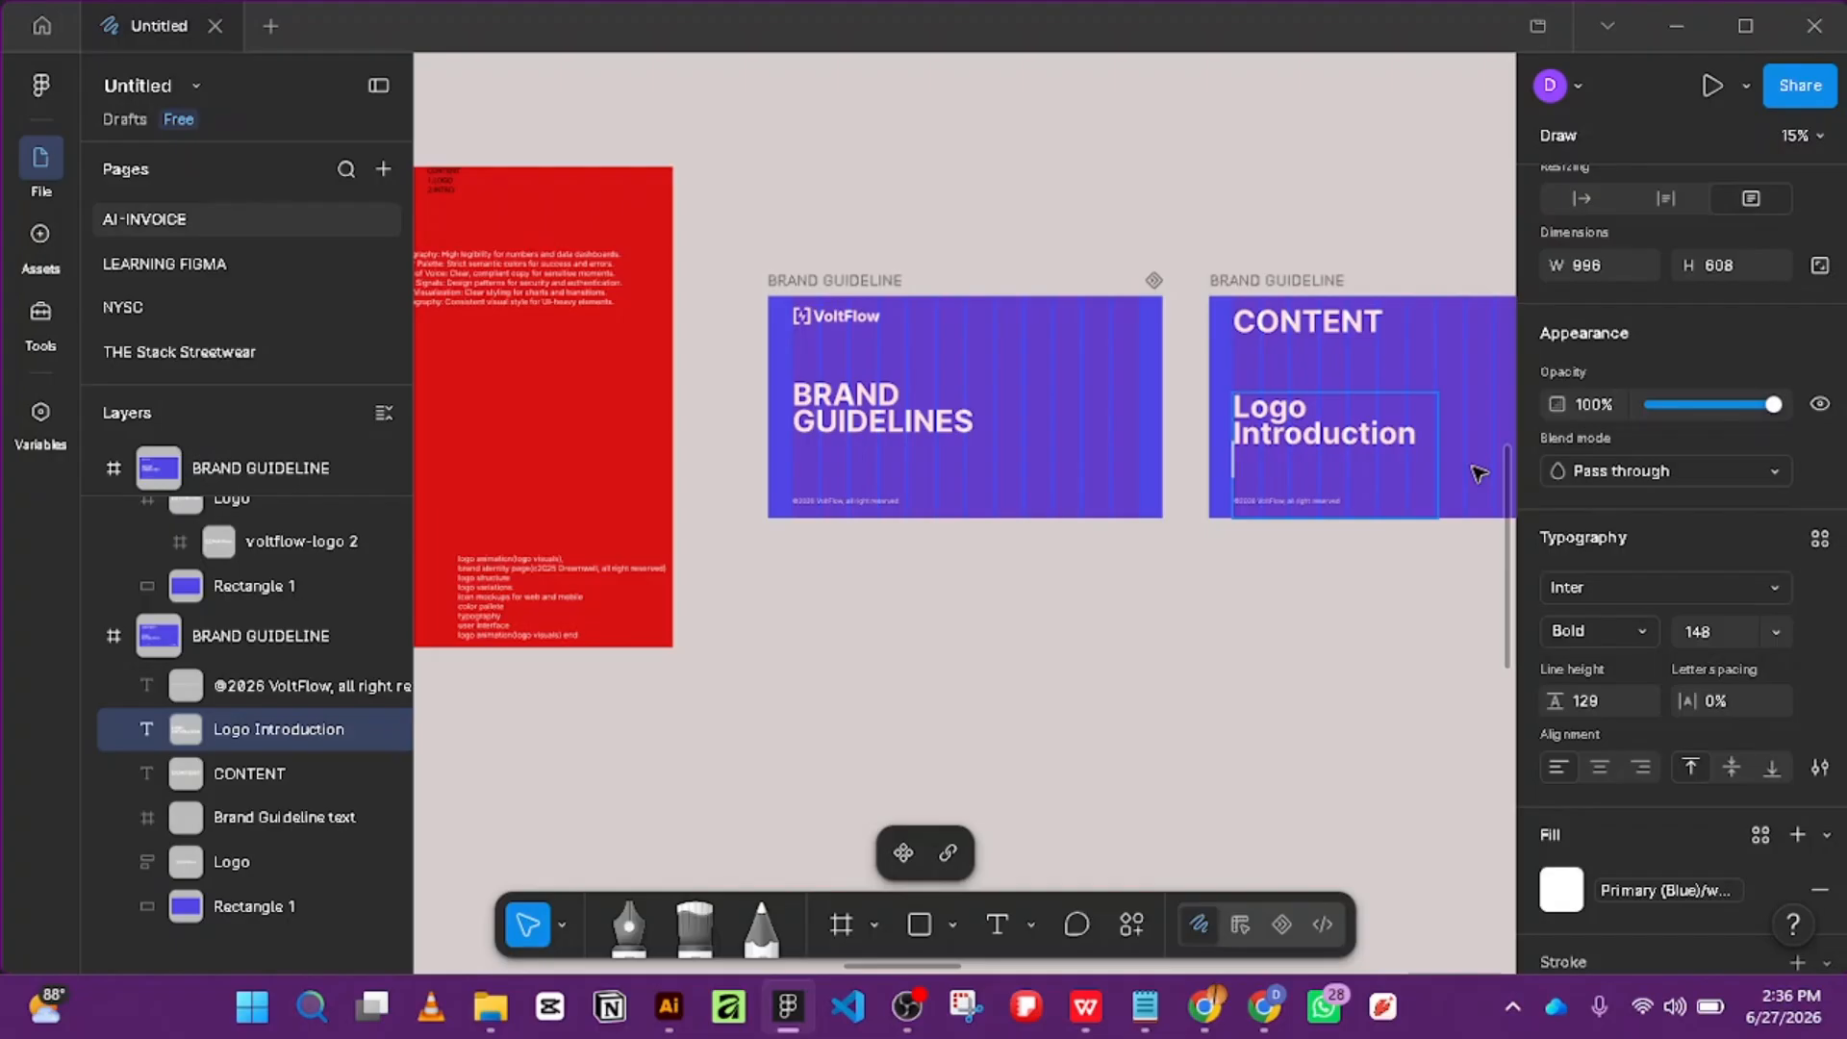
{"action": "type", "text": "Typro"}
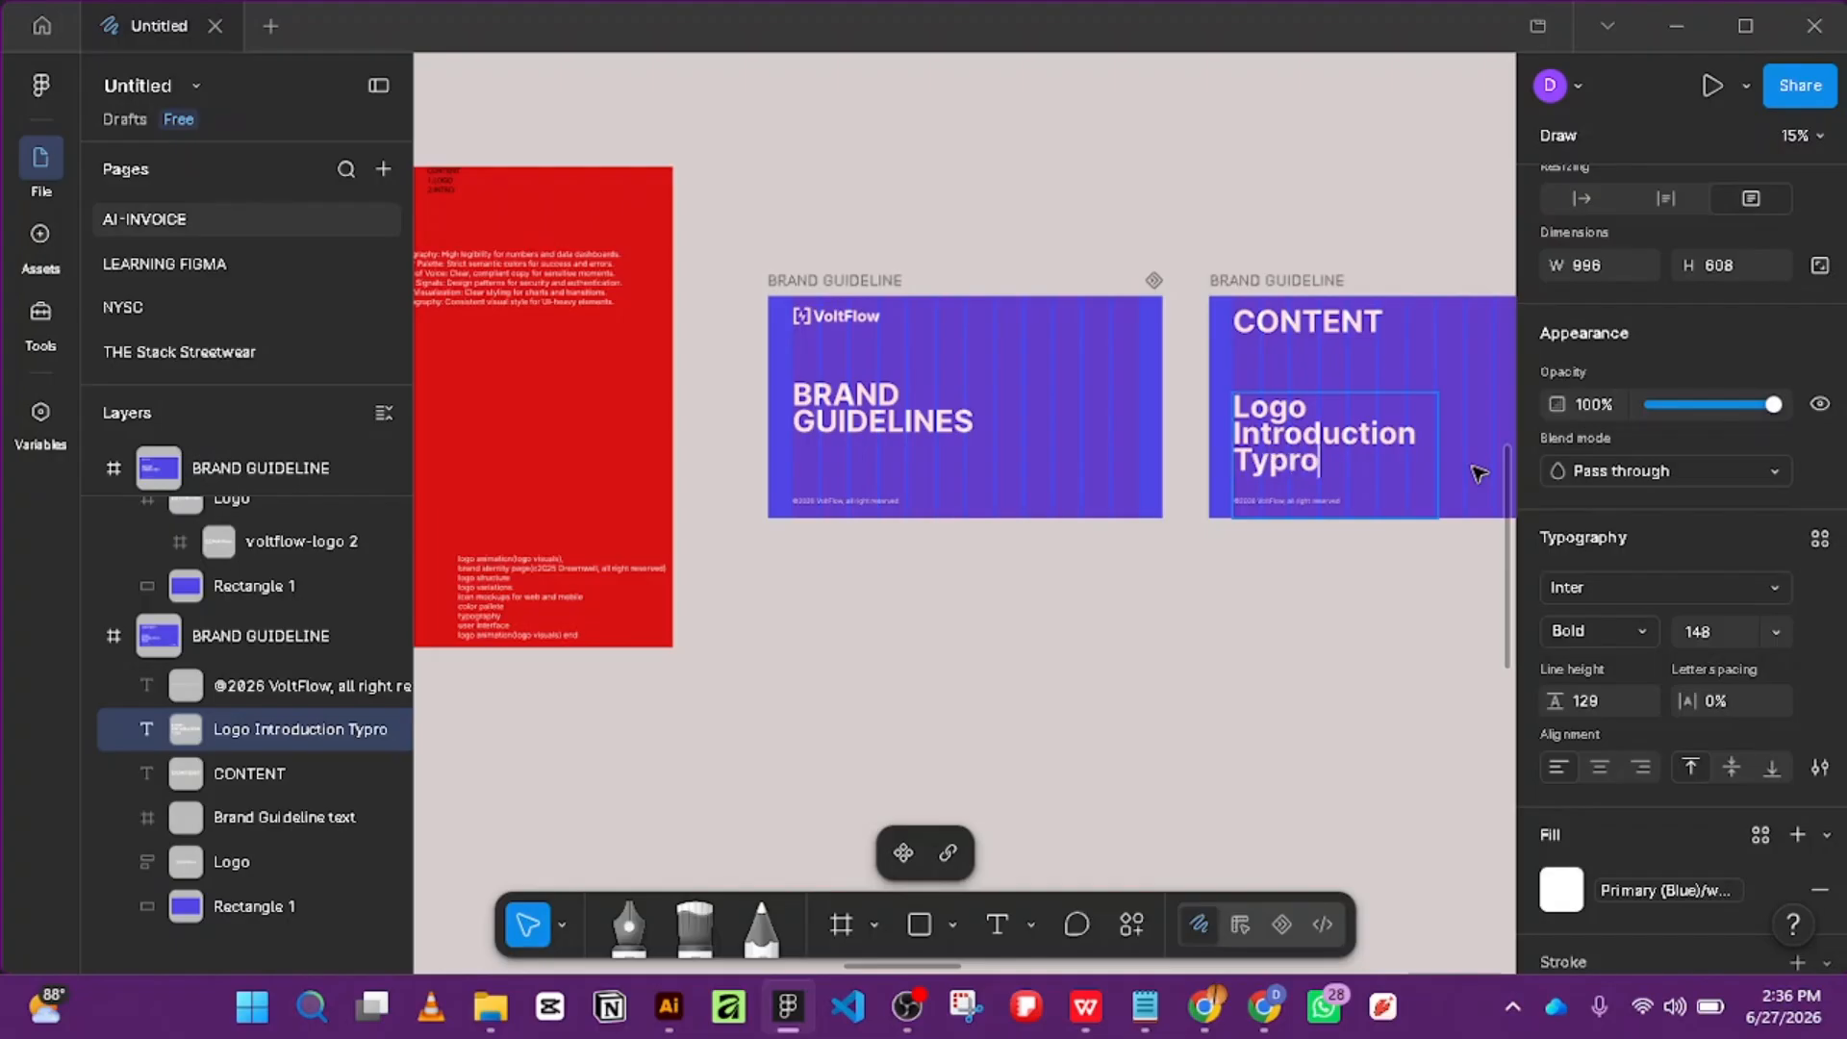
{"action": "type", "text": "graphy"}
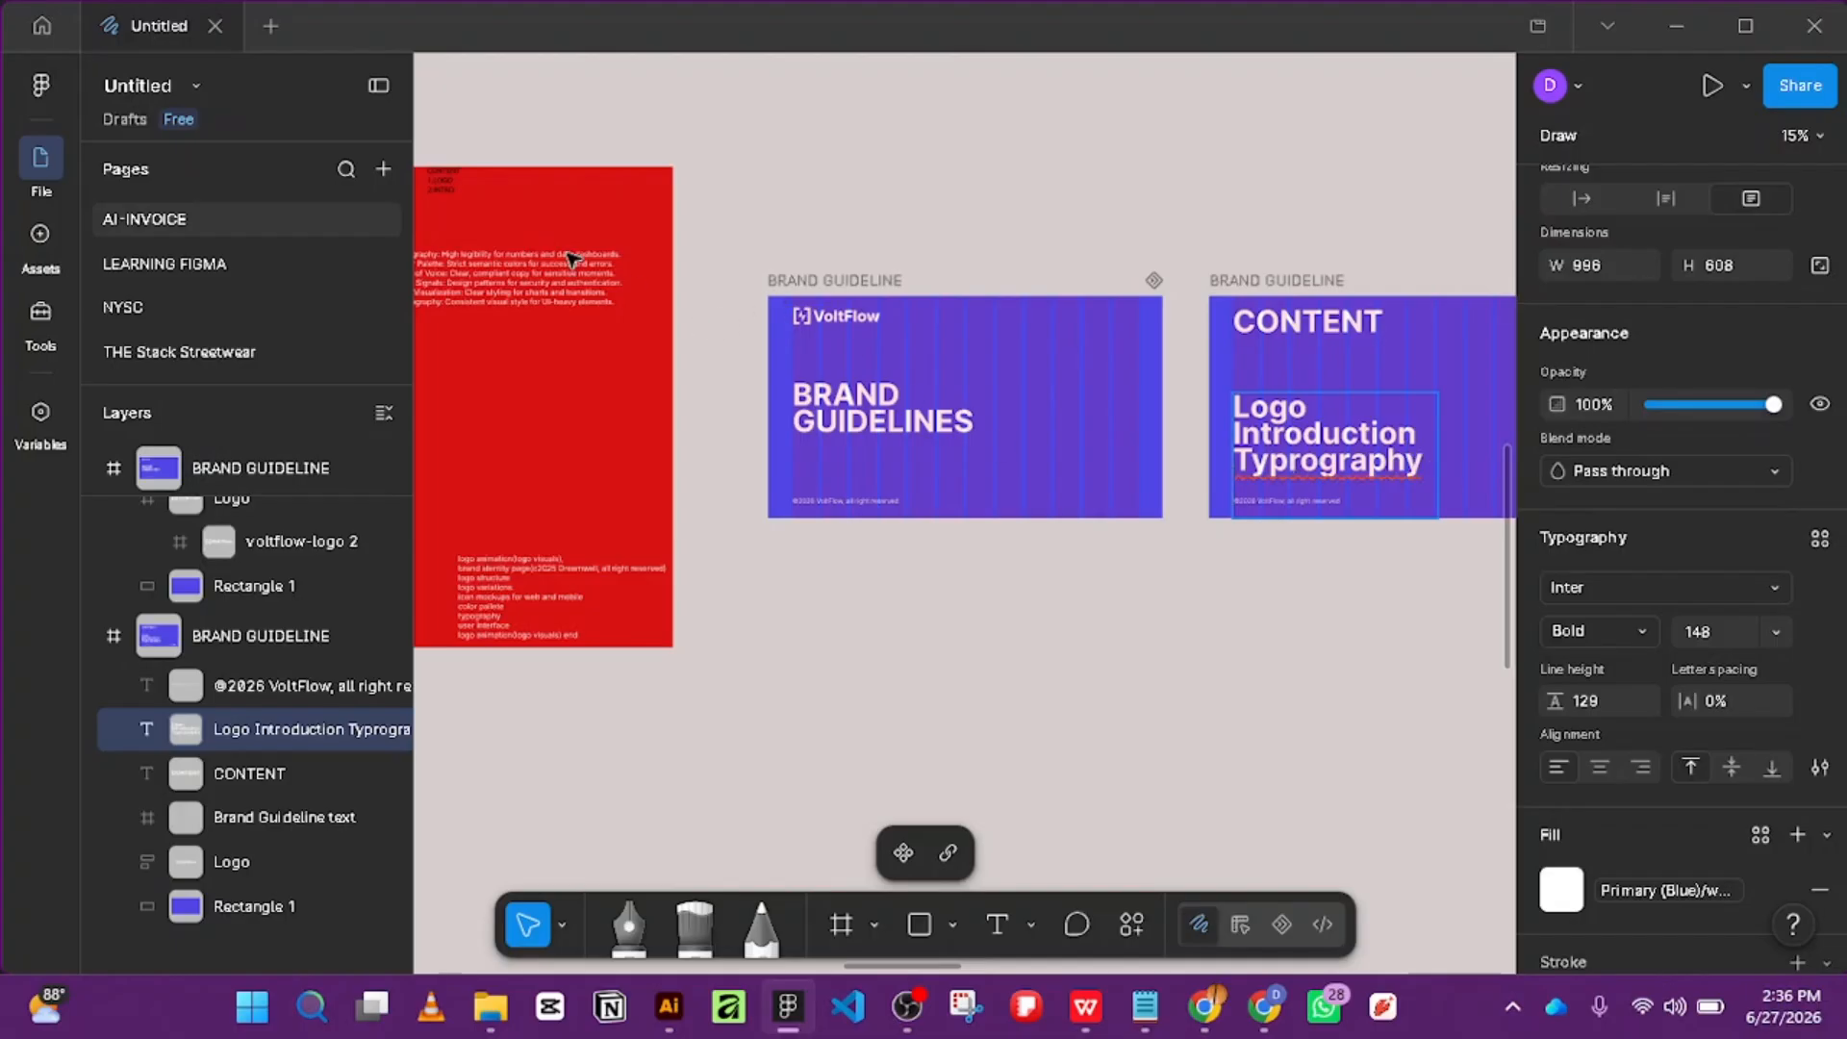
Move the red notes group closer to the first Brand Guideline page.
{"action": "scroll", "coordinate": [534, 284], "scroll_direction": "up", "scroll_amount": 2}
{"action": "key", "text": "Escape"}
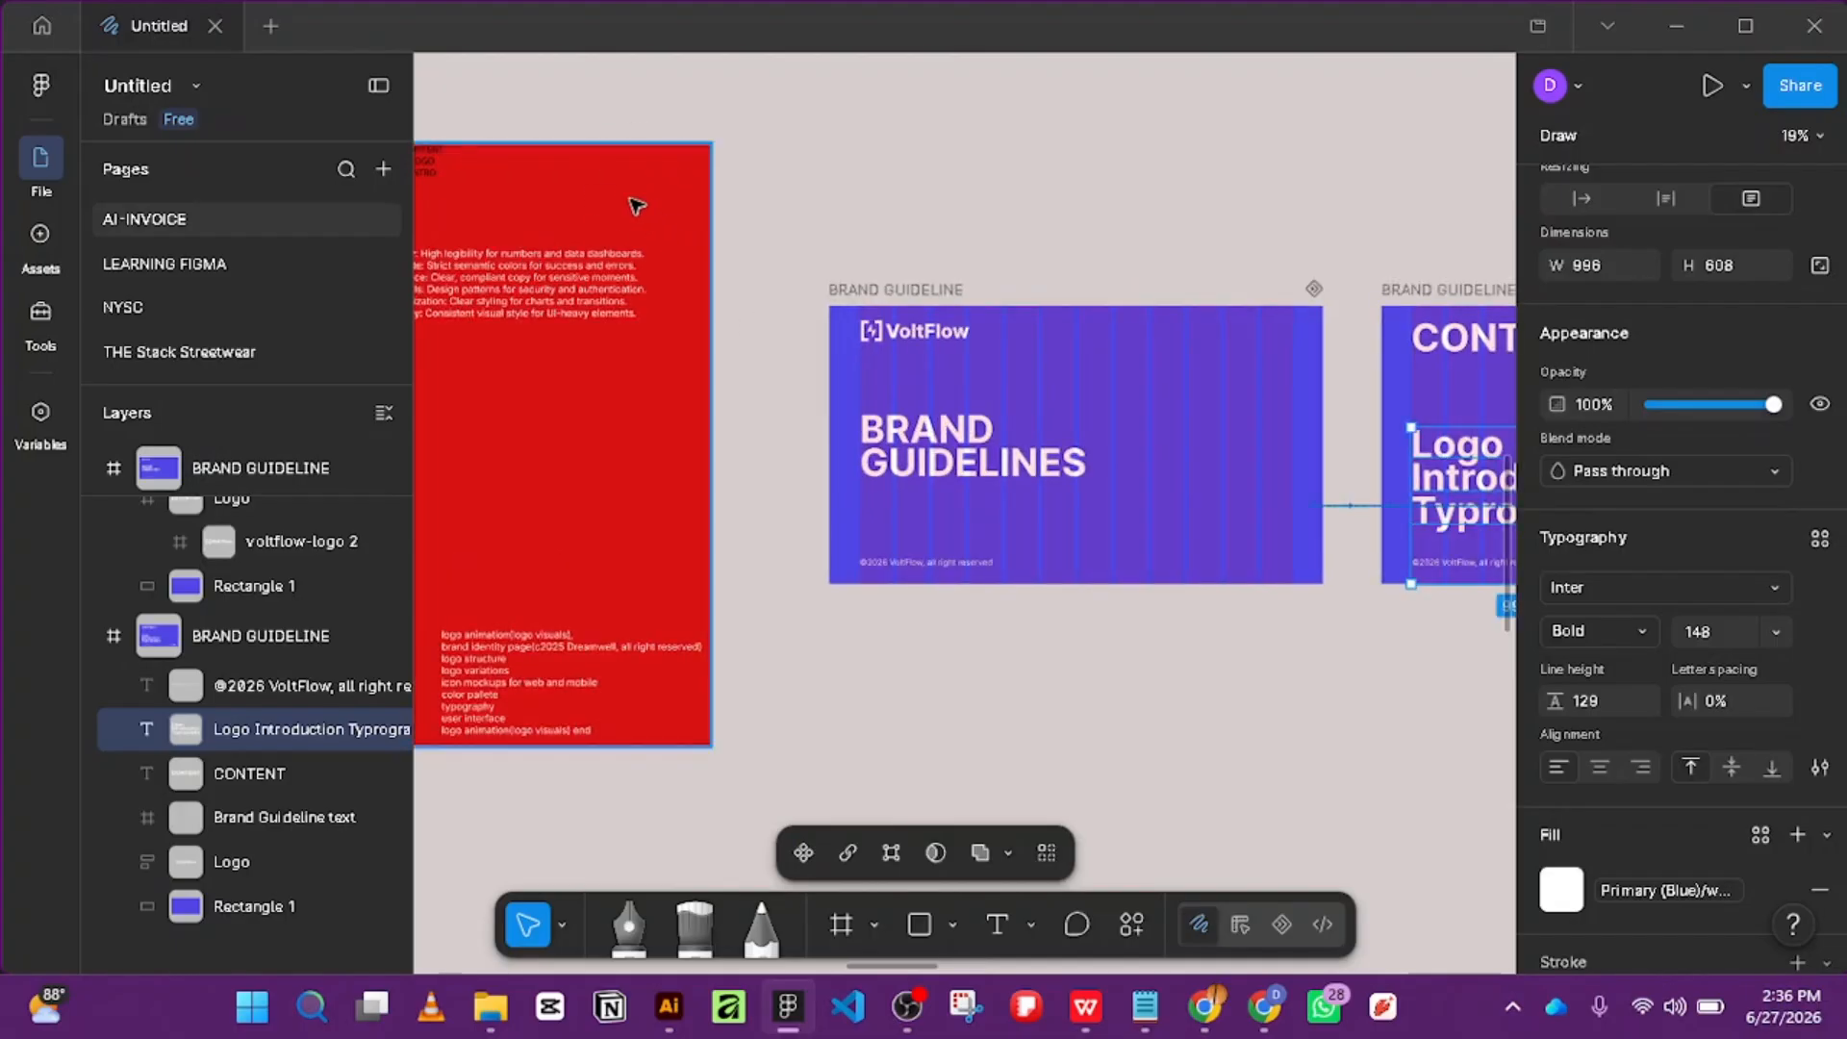
{"action": "left_click_drag", "start_coordinate": [630, 195], "coordinate": [738, 244]}
{"action": "scroll", "coordinate": [898, 227], "scroll_direction": "down", "scroll_amount": 3}
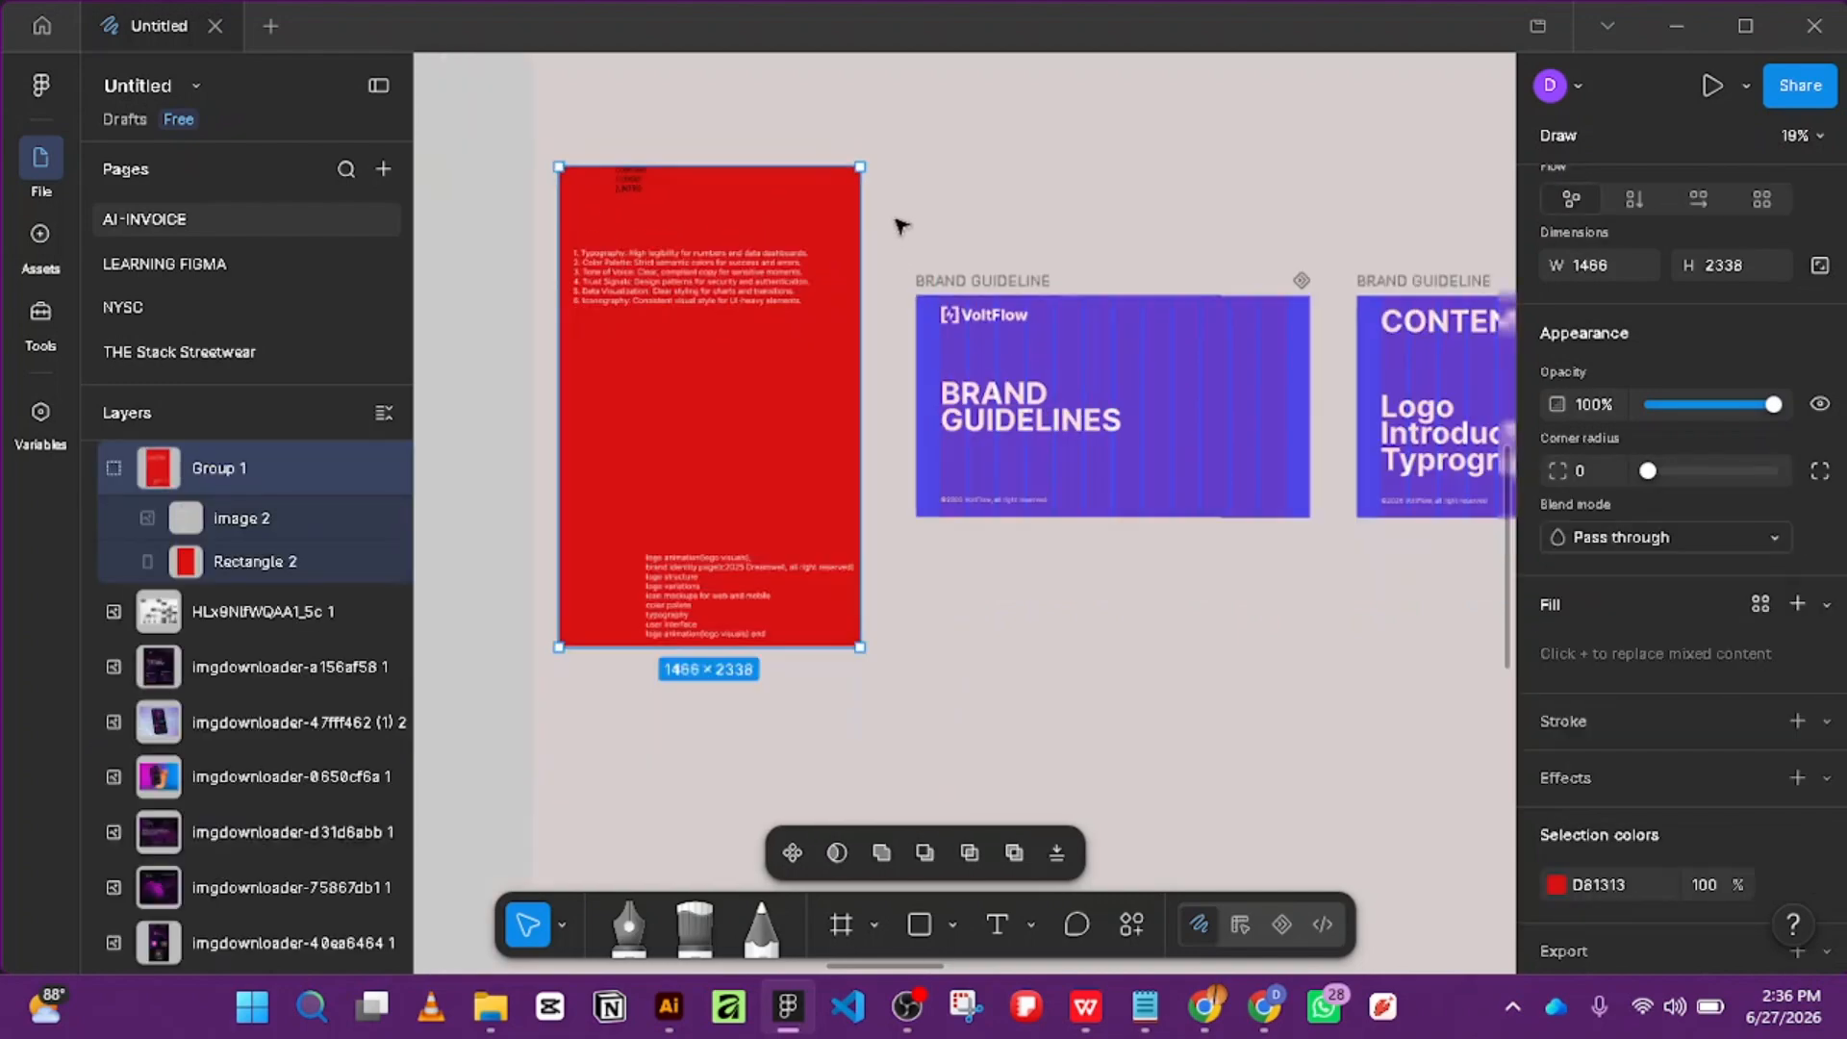
Add a fourth line reading "Color Palette" to the content list text.
{"action": "left_click", "coordinate": [1392, 415]}
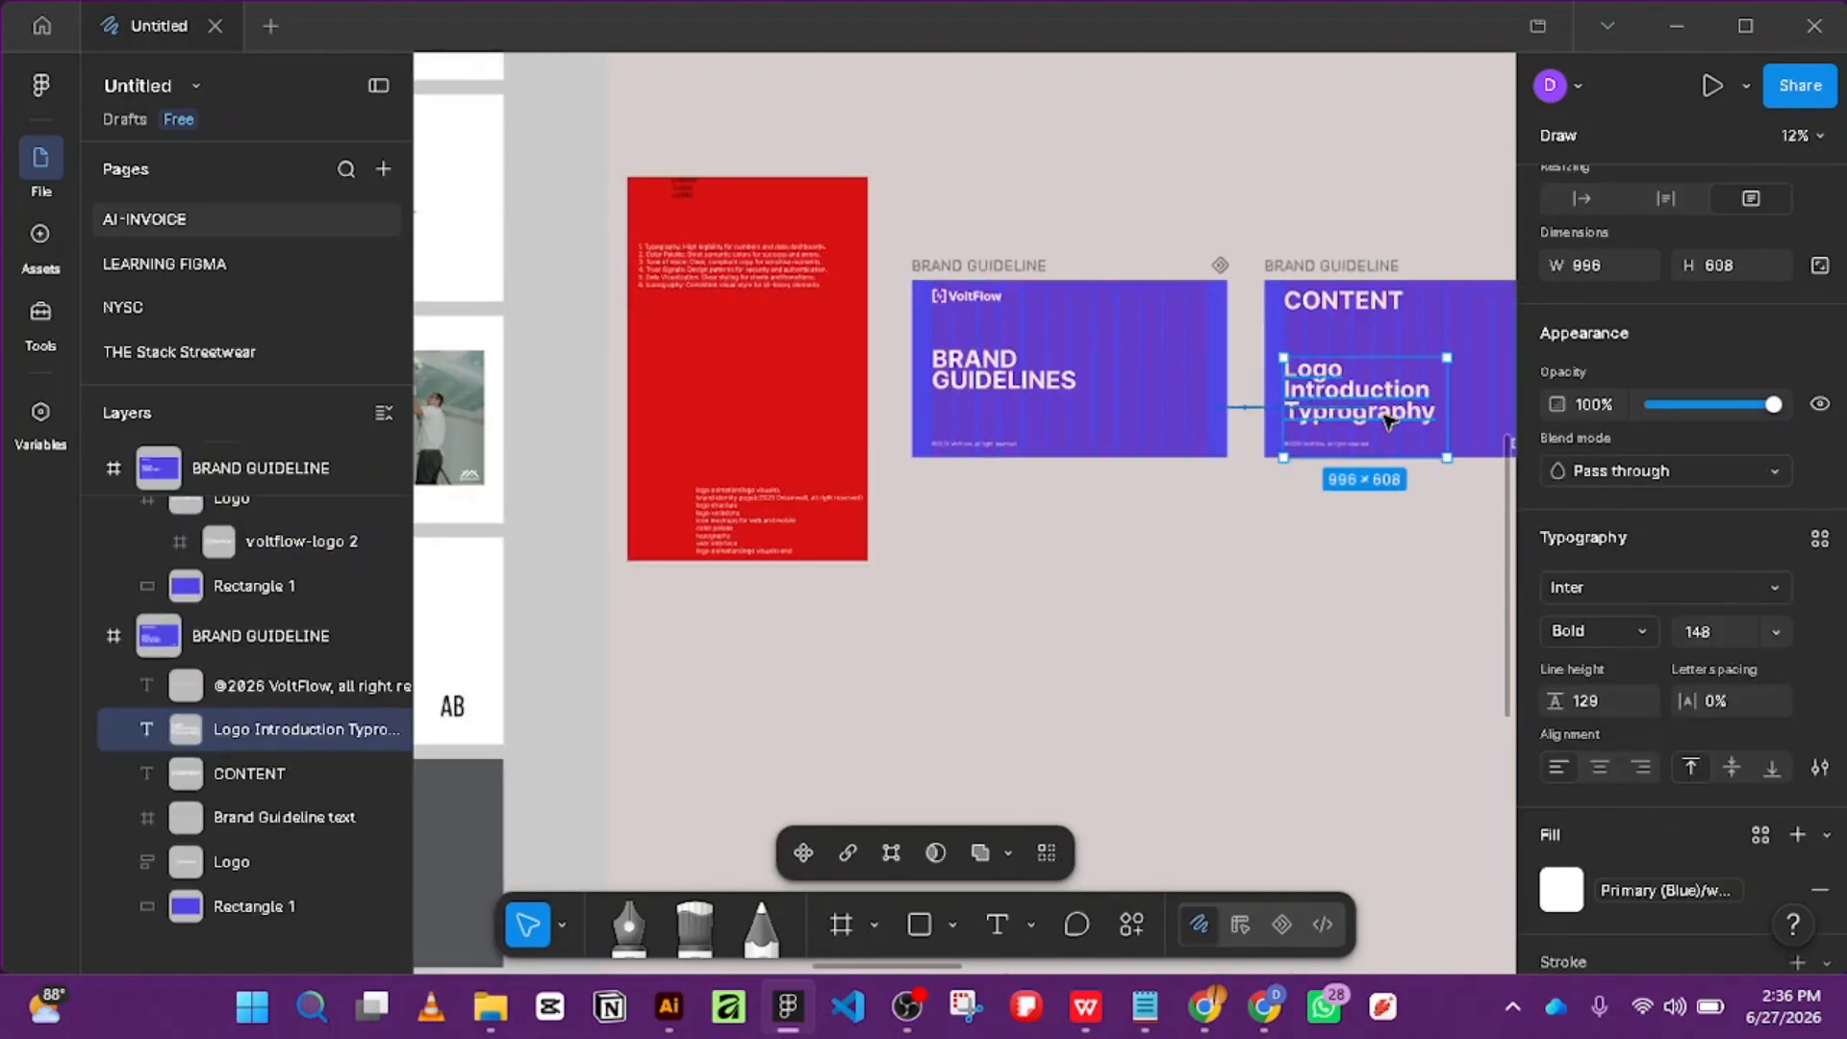
{"action": "double_click", "coordinate": [1388, 421]}
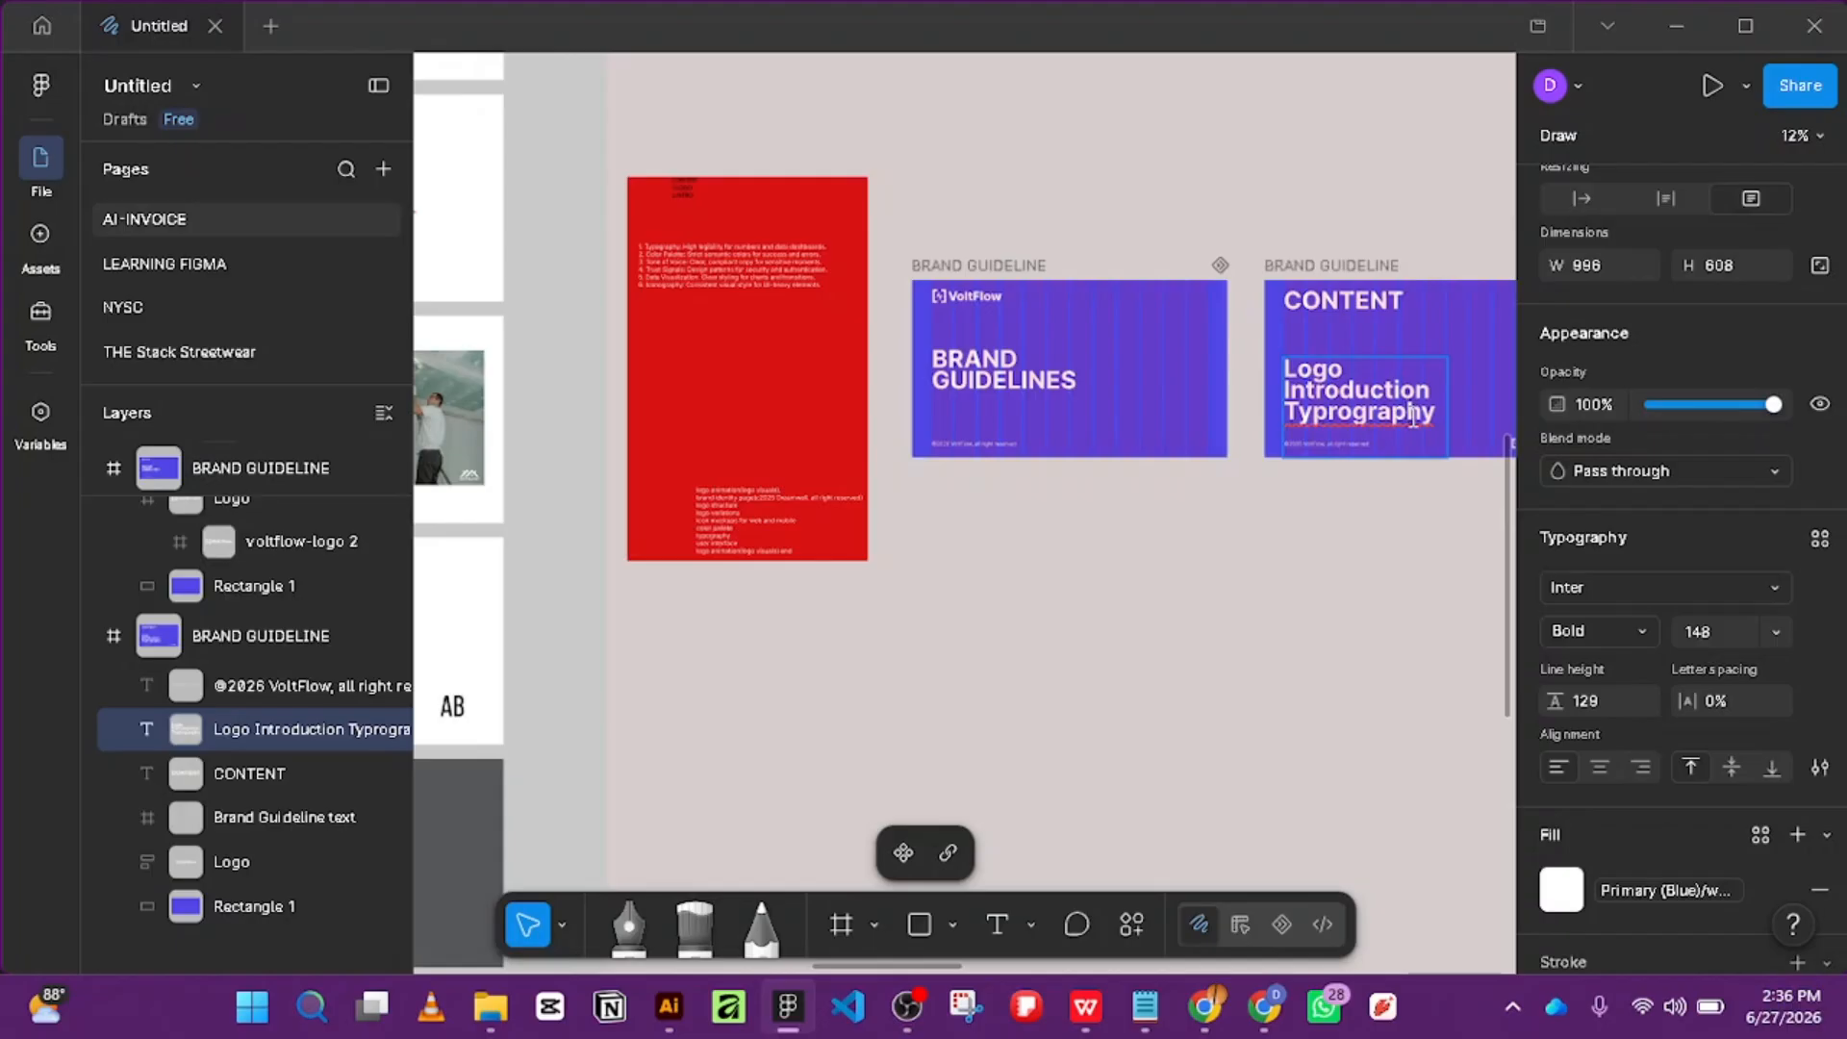
{"action": "key", "text": "Return"}
{"action": "type", "text": "Color Pallettee"}
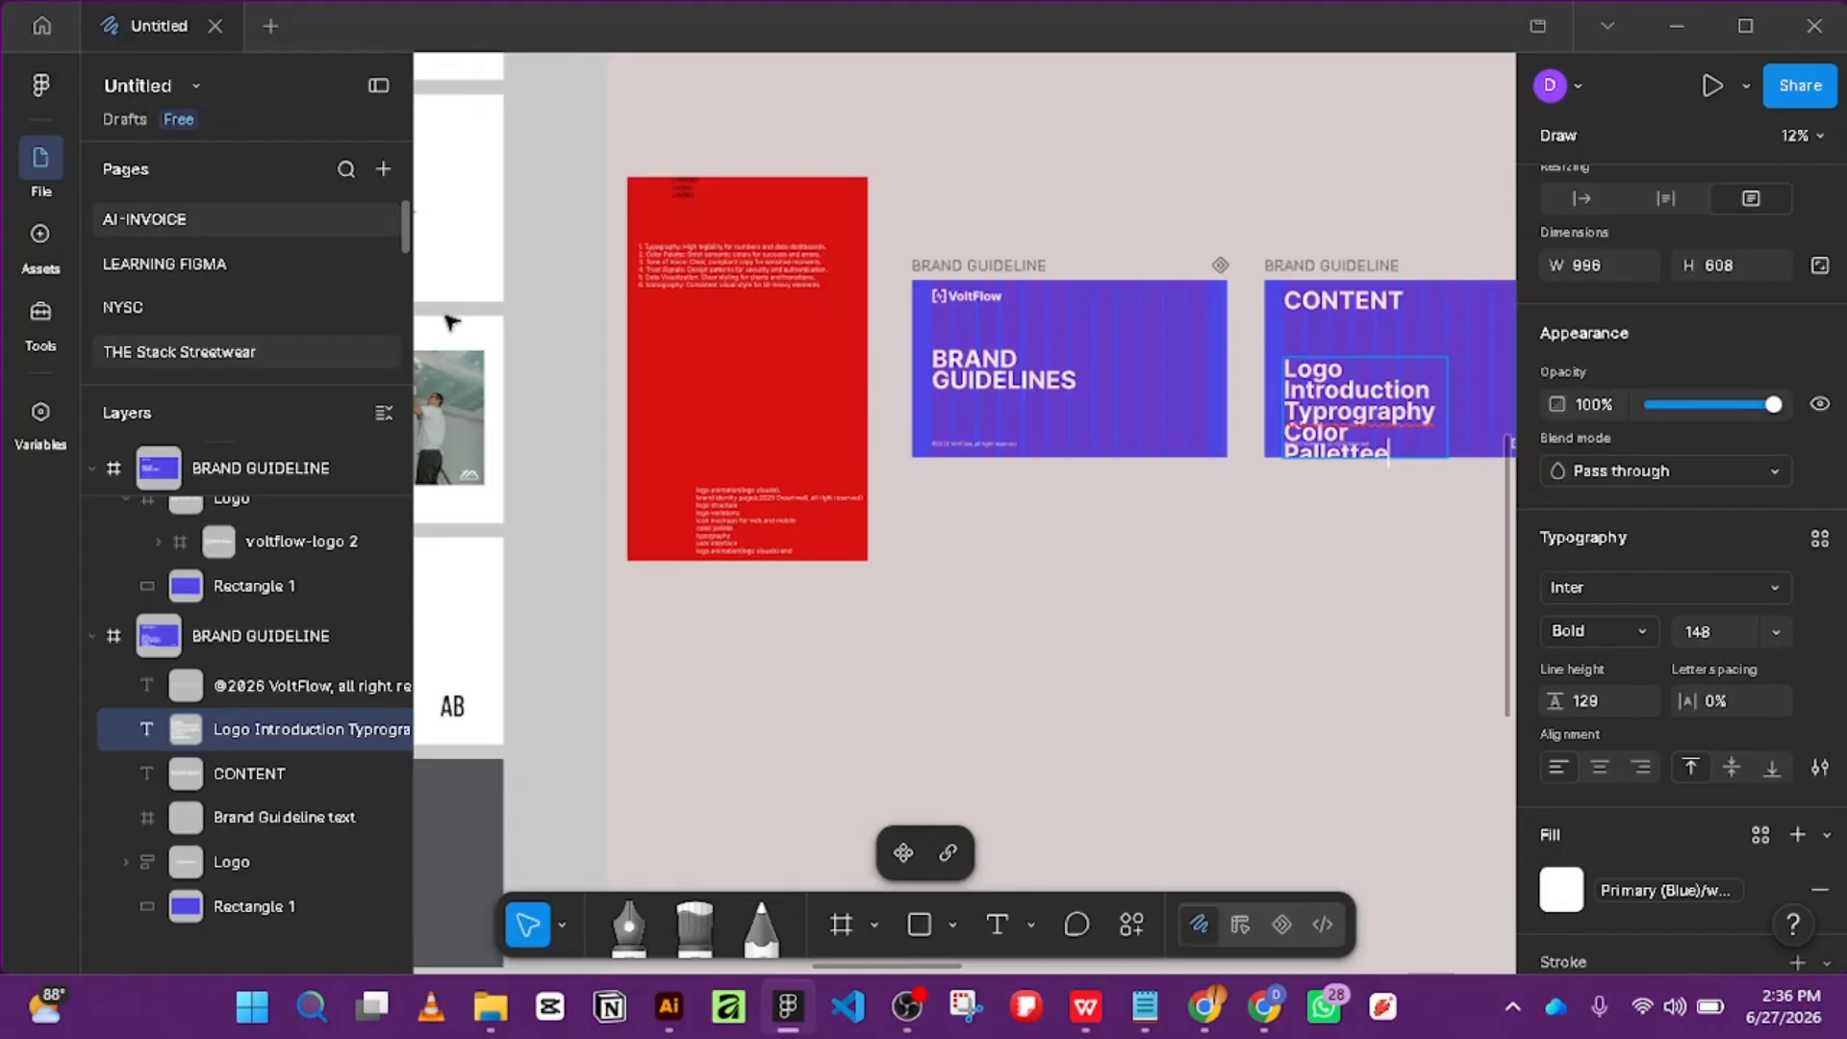
{"action": "scroll", "coordinate": [772, 235], "scroll_direction": "up", "scroll_amount": 5}
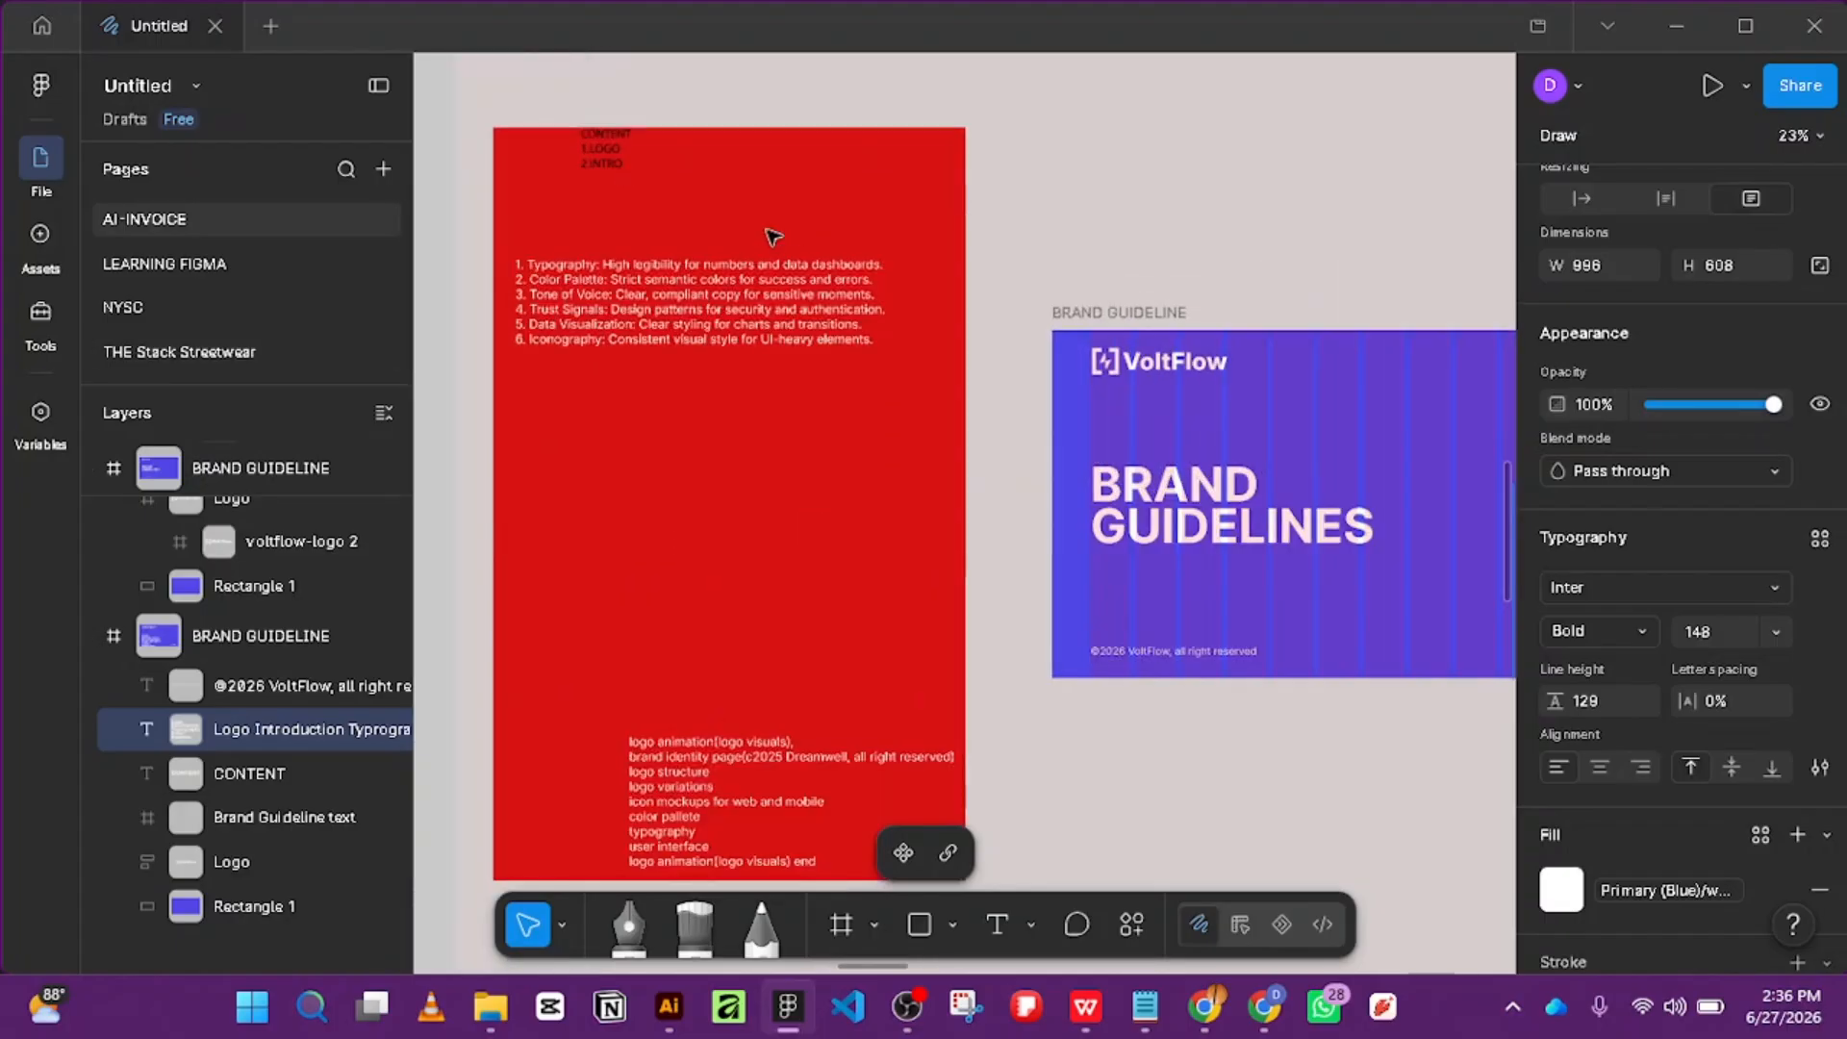
{"action": "scroll", "coordinate": [772, 234], "scroll_direction": "down", "scroll_amount": 5}
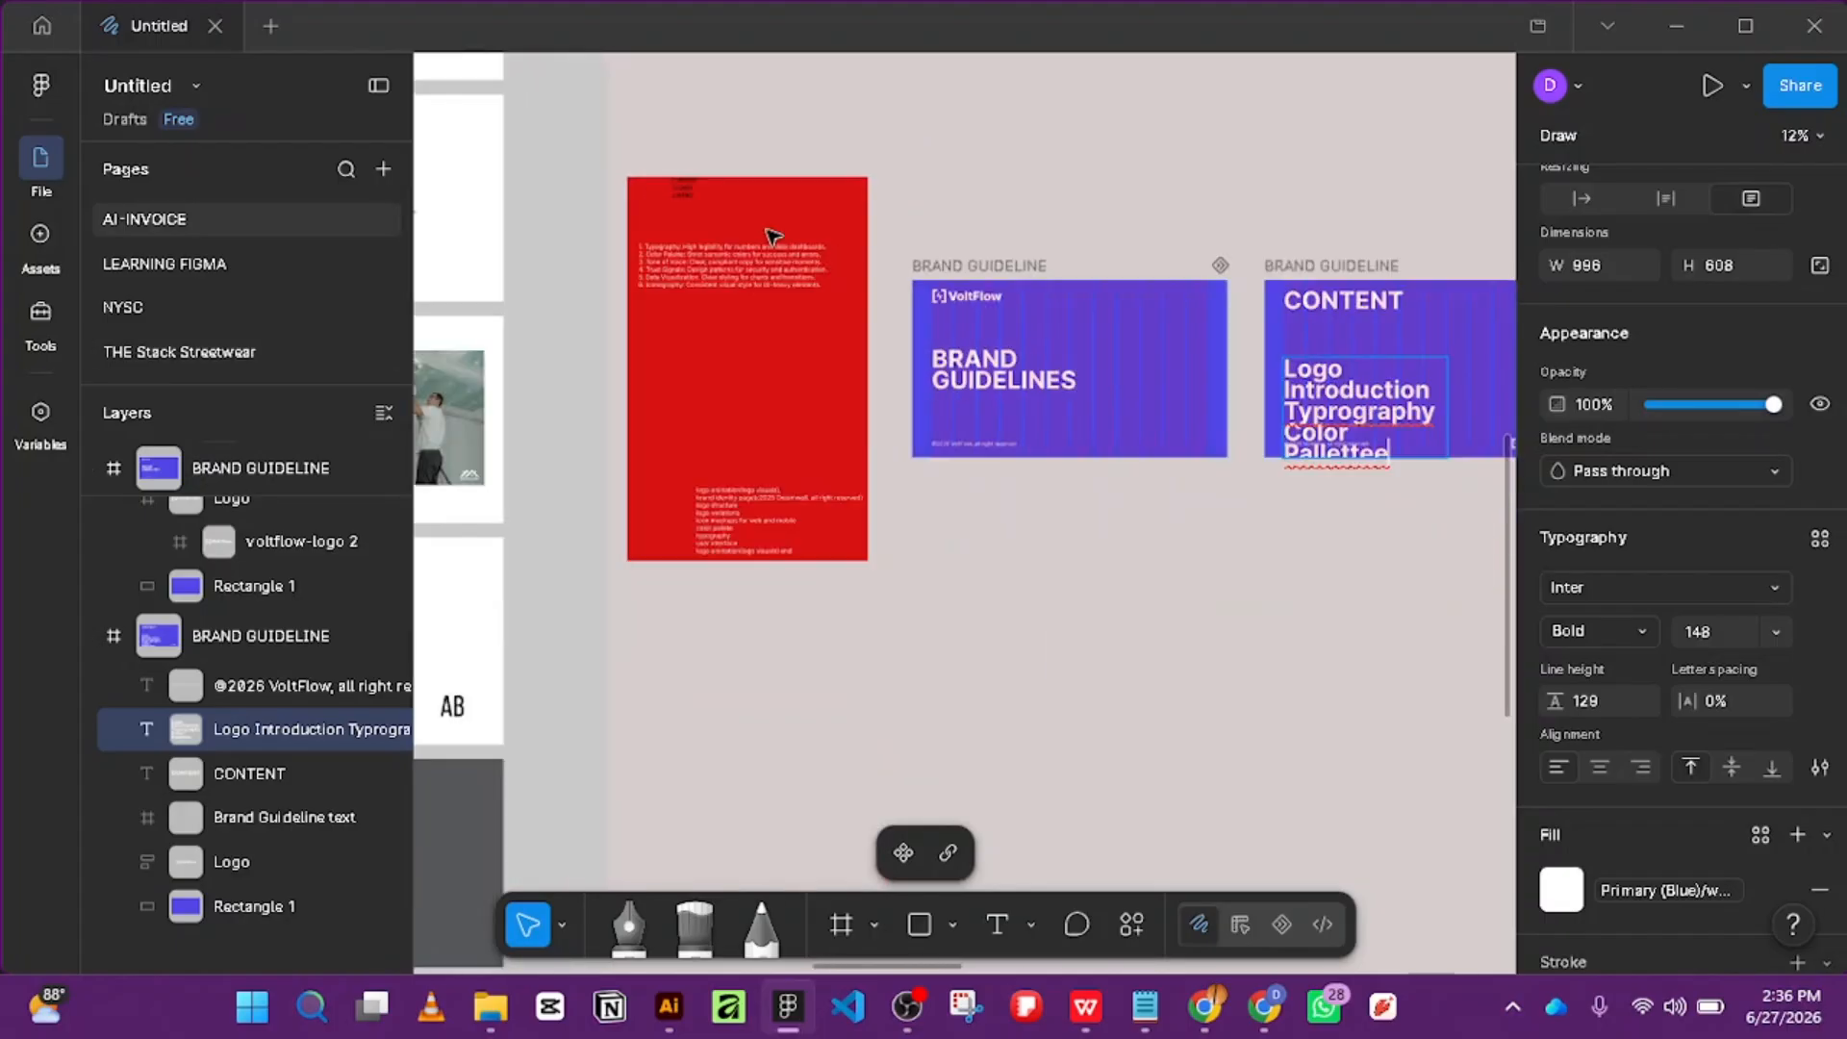
{"action": "key", "text": "BackSpace"}
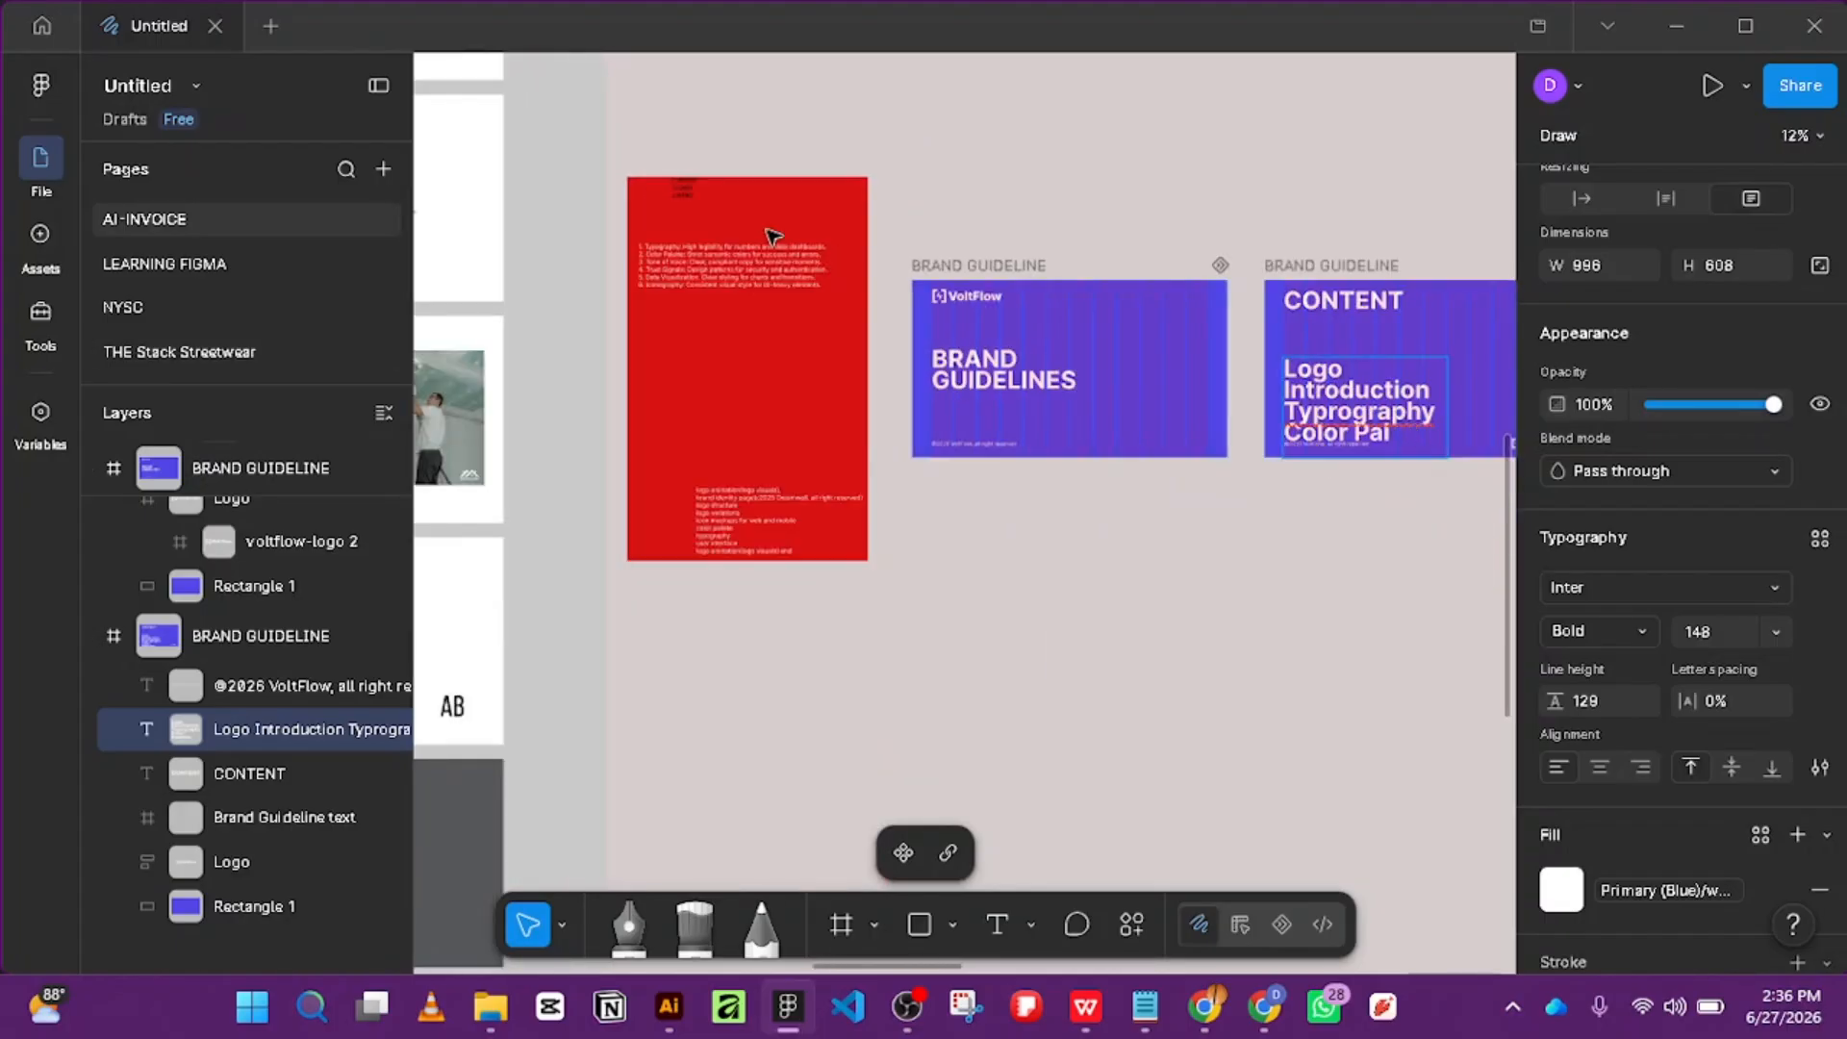
{"action": "type", "text": "tte"}
{"action": "scroll", "coordinate": [592, 301], "scroll_direction": "up", "scroll_amount": 3}
{"action": "scroll", "coordinate": [1154, 318], "scroll_direction": "down", "scroll_amount": 5}
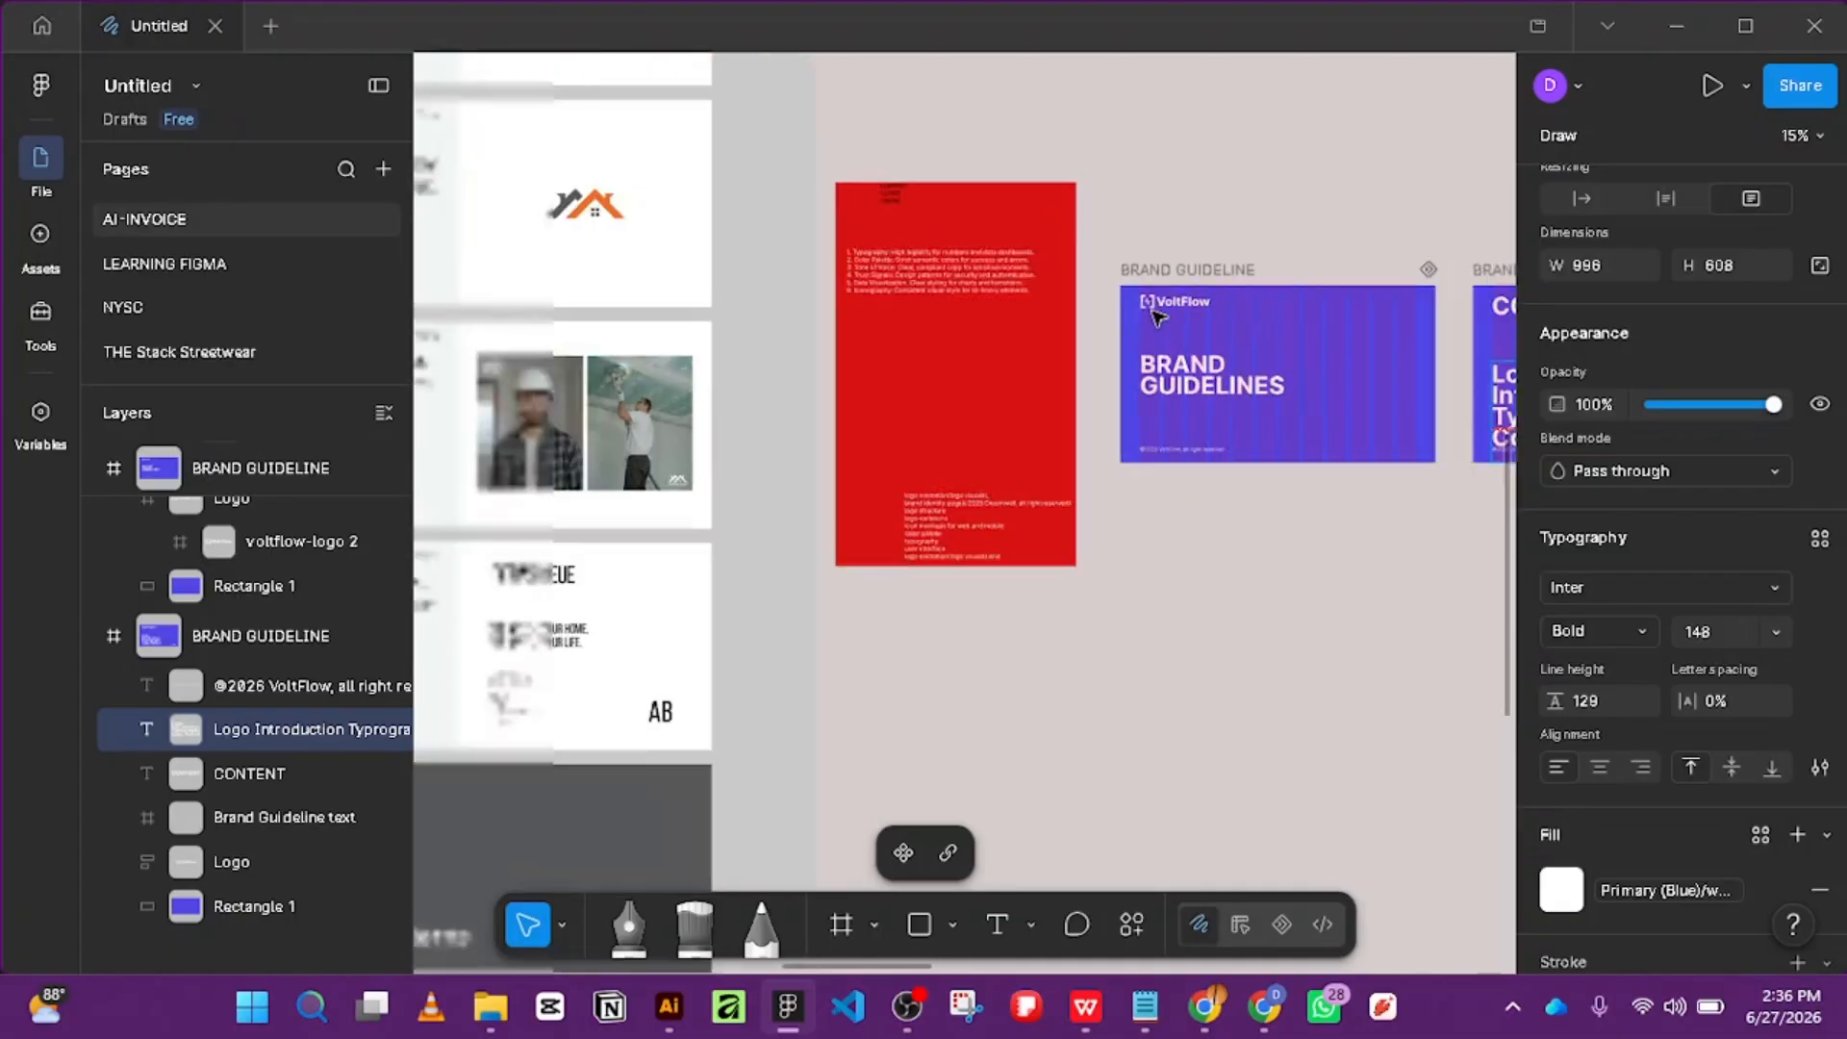
{"action": "scroll", "coordinate": [1131, 252], "scroll_direction": "up", "scroll_amount": 2}
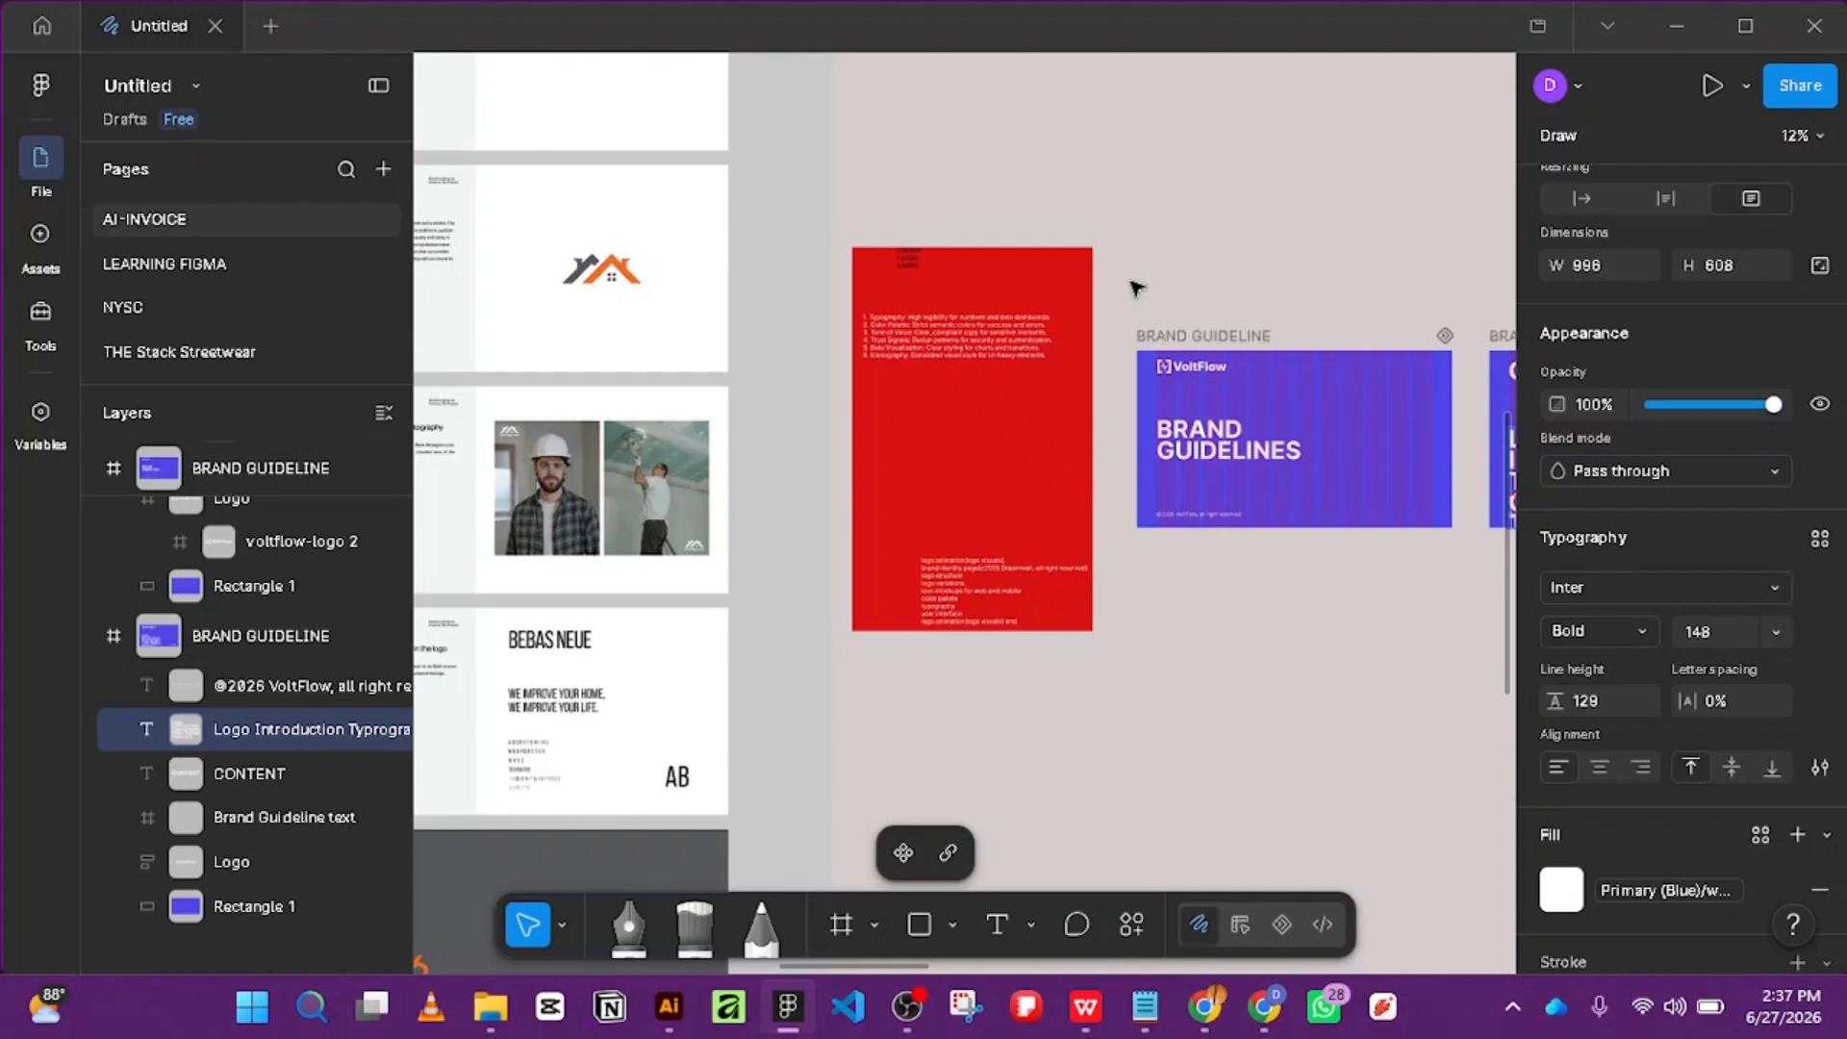
Add a fifth line for tone of voice to the content list and enlarge its text box to about 1450 × 852.
{"action": "scroll", "coordinate": [983, 330], "scroll_direction": "up", "scroll_amount": 2}
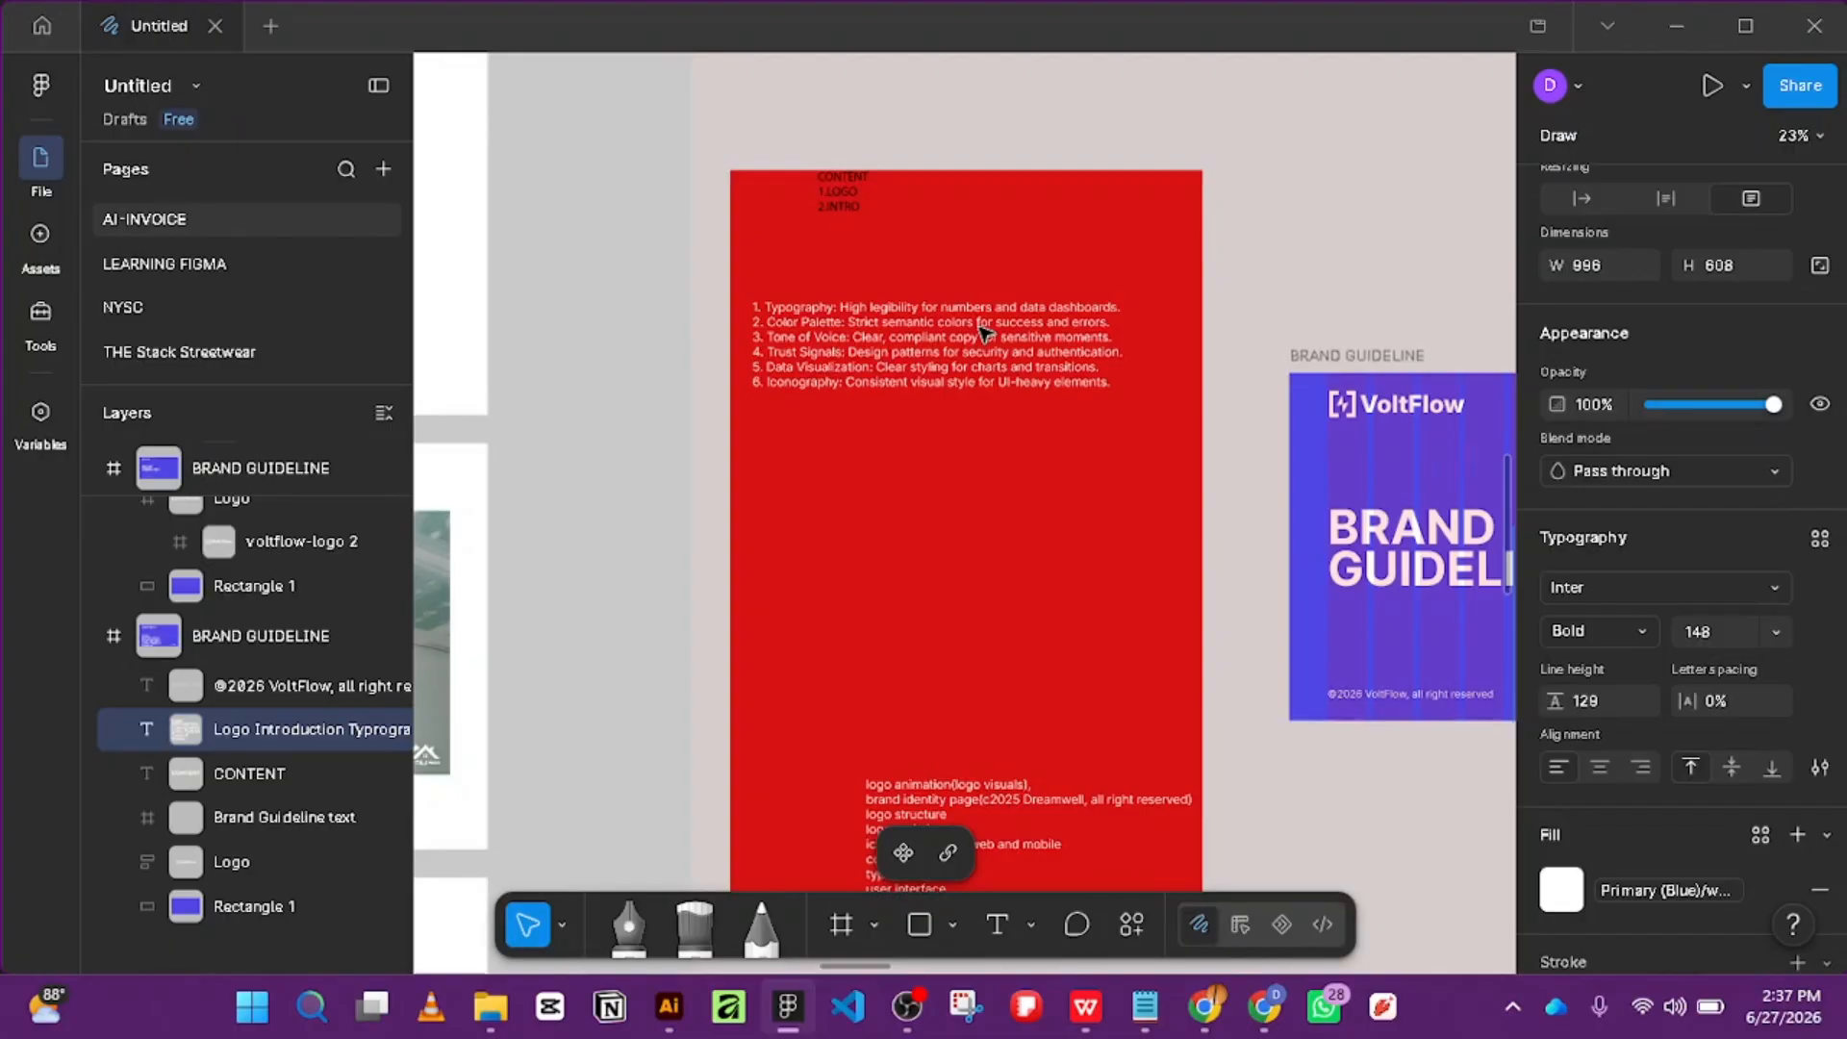
{"action": "scroll", "coordinate": [983, 330], "scroll_direction": "down", "scroll_amount": 2}
{"action": "scroll", "coordinate": [962, 346], "scroll_direction": "up", "scroll_amount": 4}
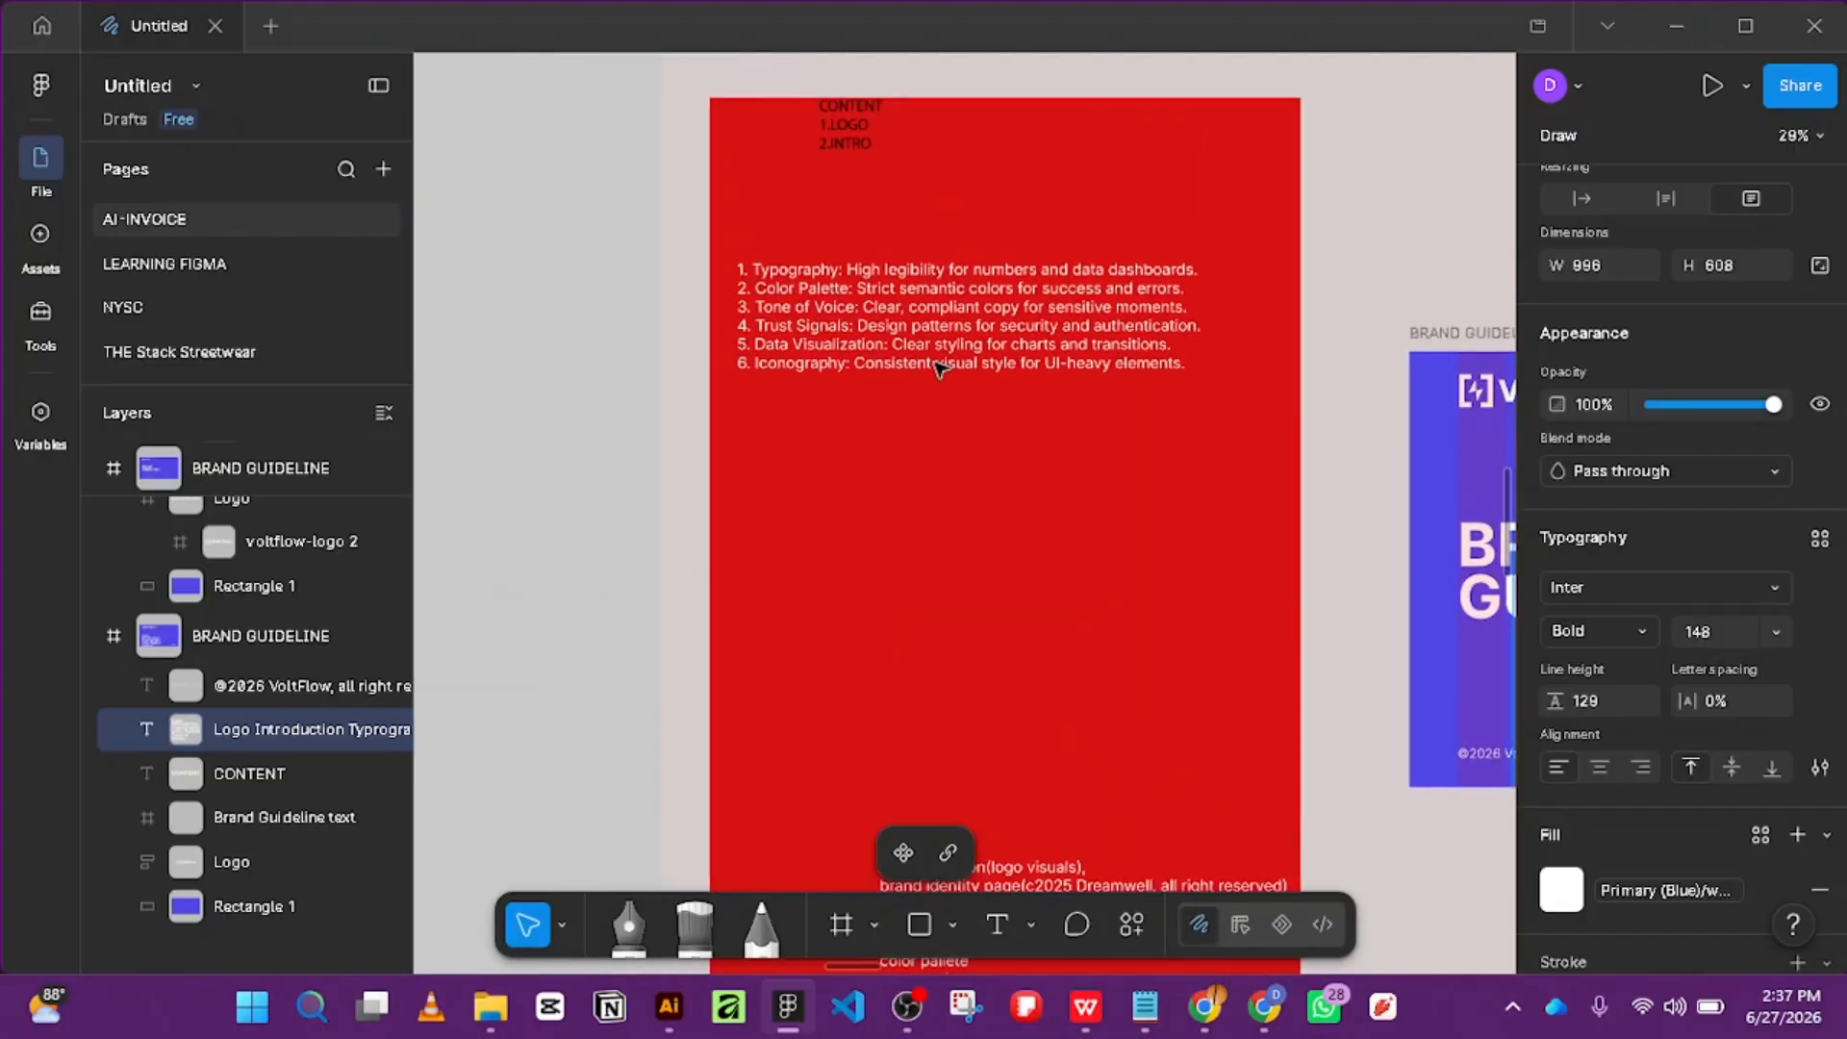
{"action": "scroll", "coordinate": [940, 368], "scroll_direction": "down", "scroll_amount": 2}
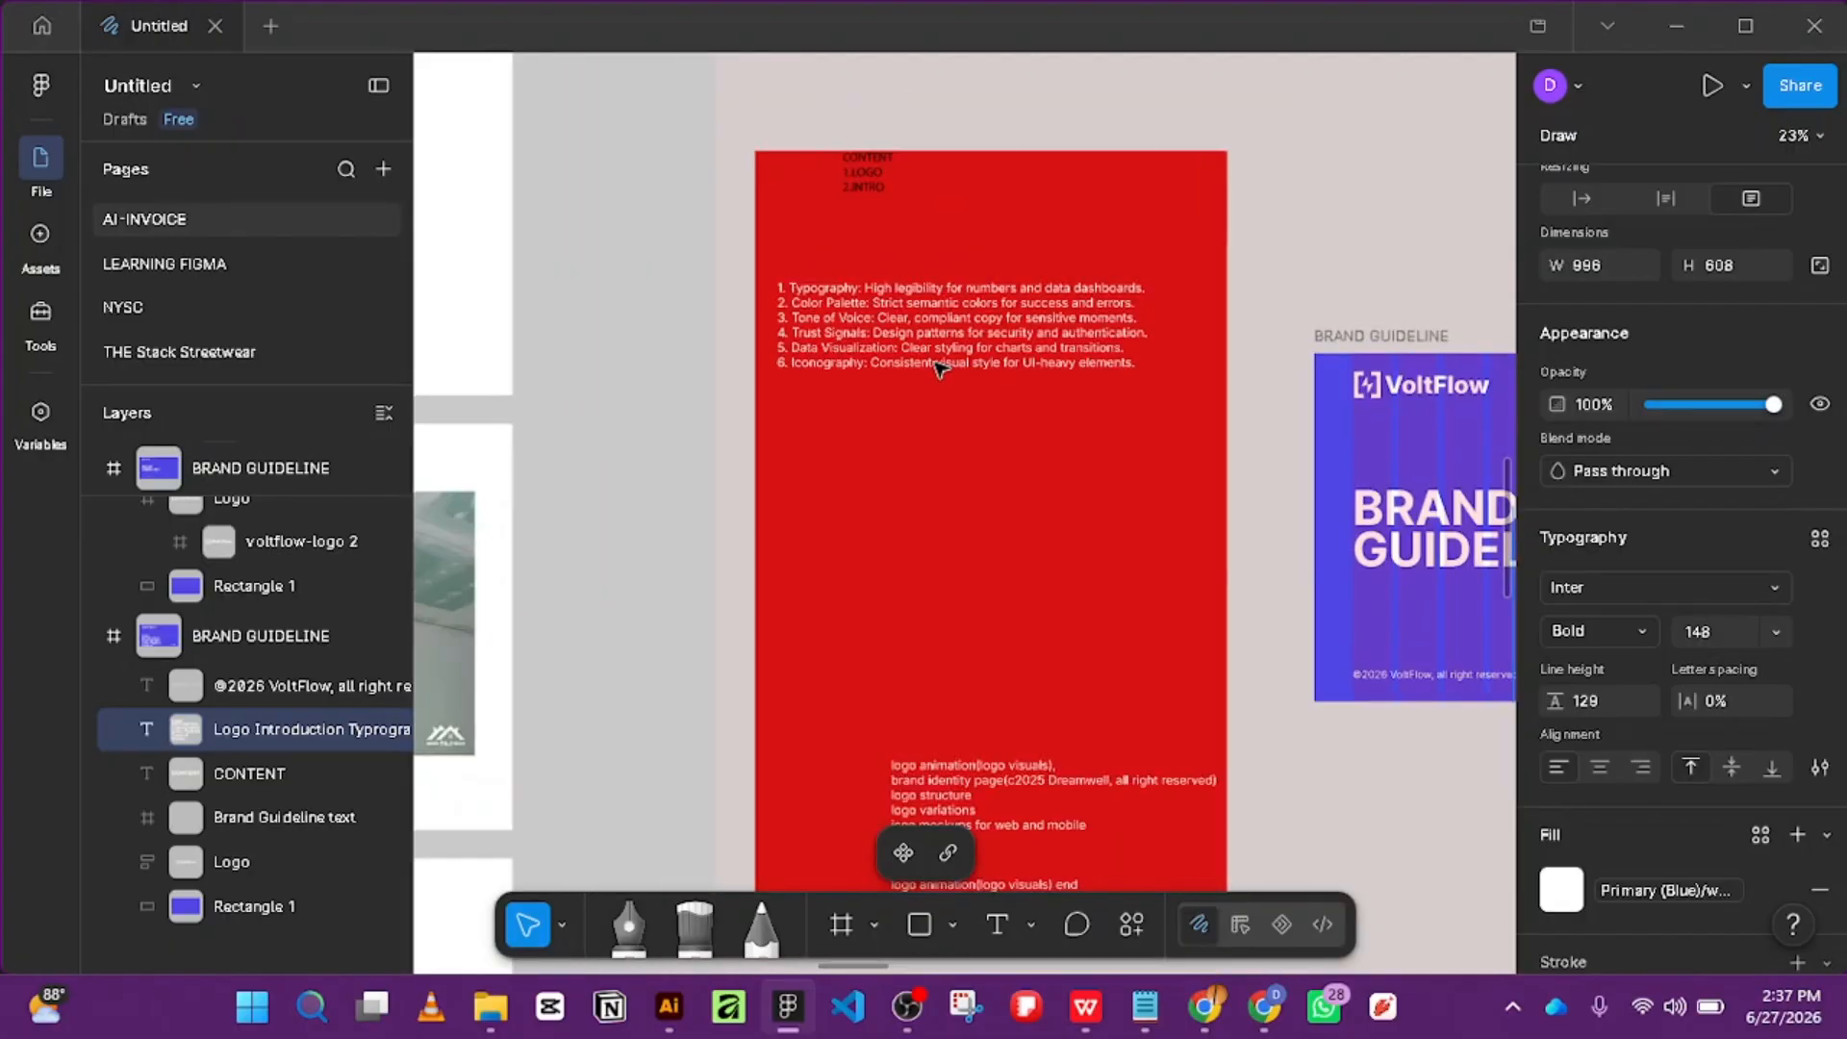
{"action": "scroll", "coordinate": [940, 368], "scroll_direction": "down", "scroll_amount": 2}
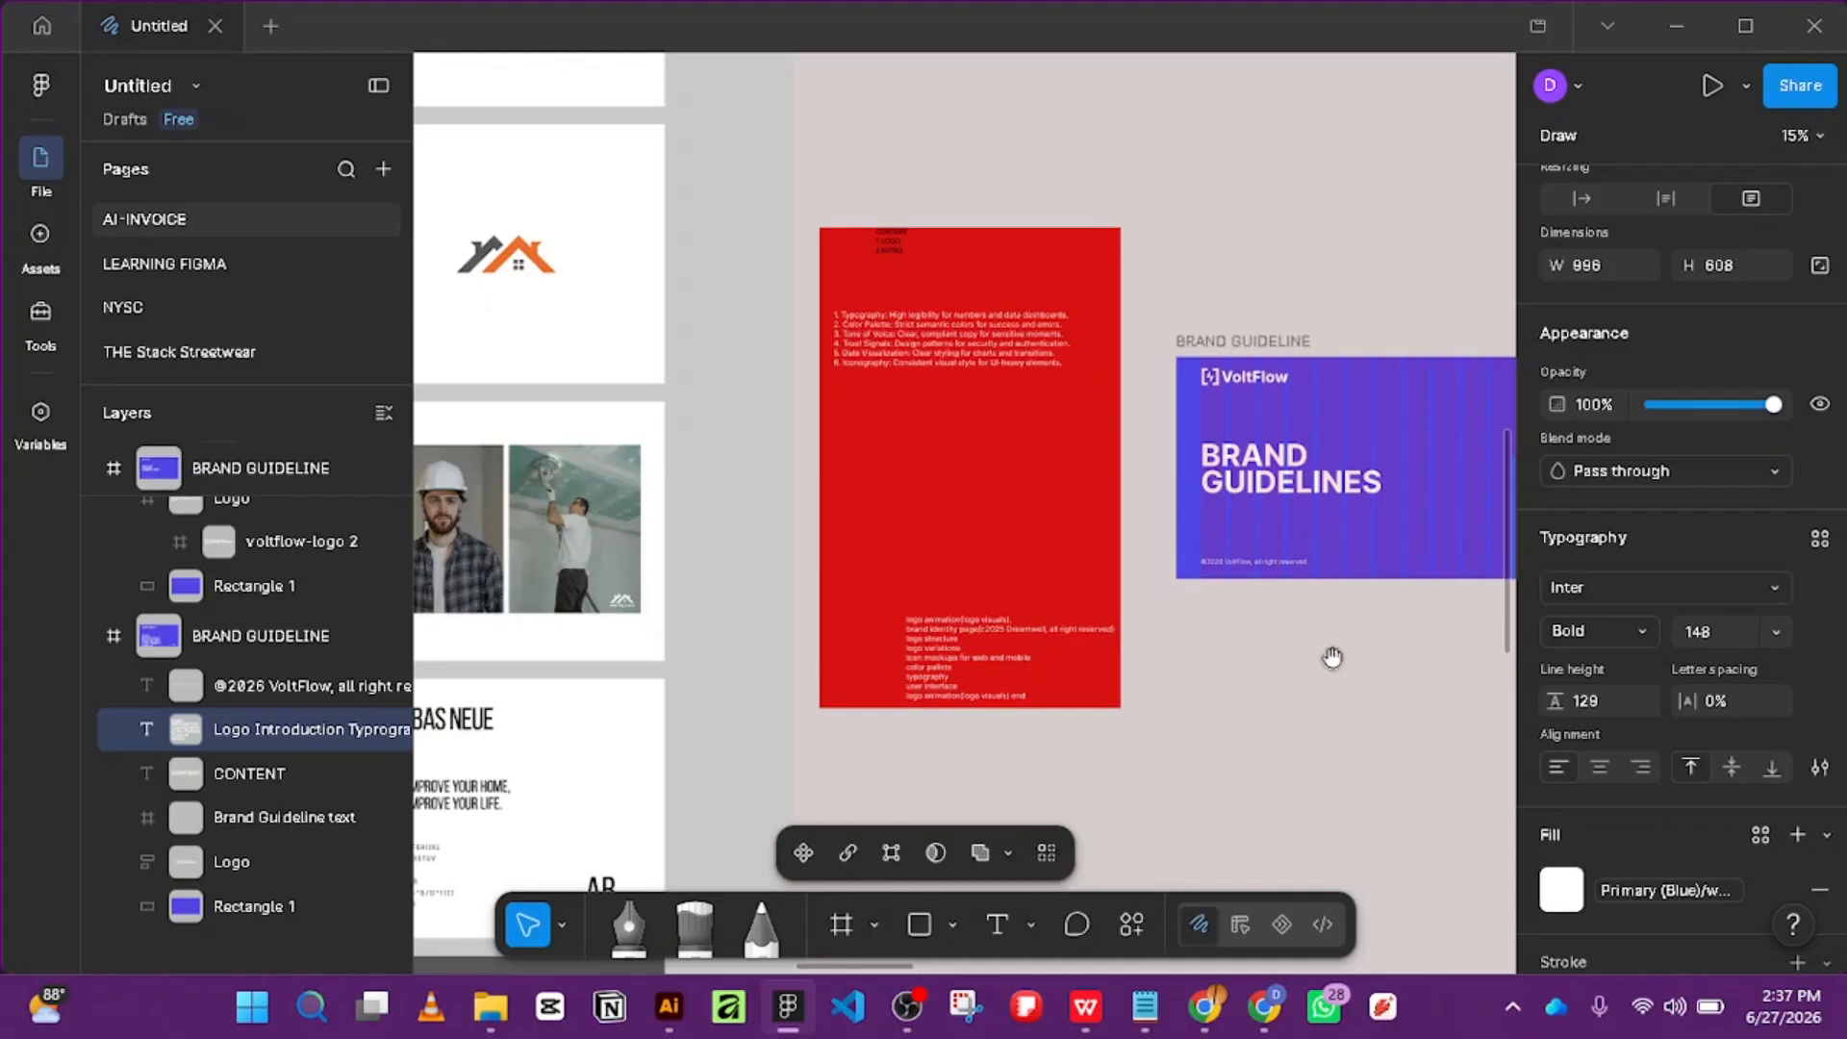
{"action": "left_click_drag", "start_coordinate": [1331, 659], "coordinate": [713, 586]}
{"action": "scroll", "coordinate": [1139, 506], "scroll_direction": "up", "scroll_amount": 2}
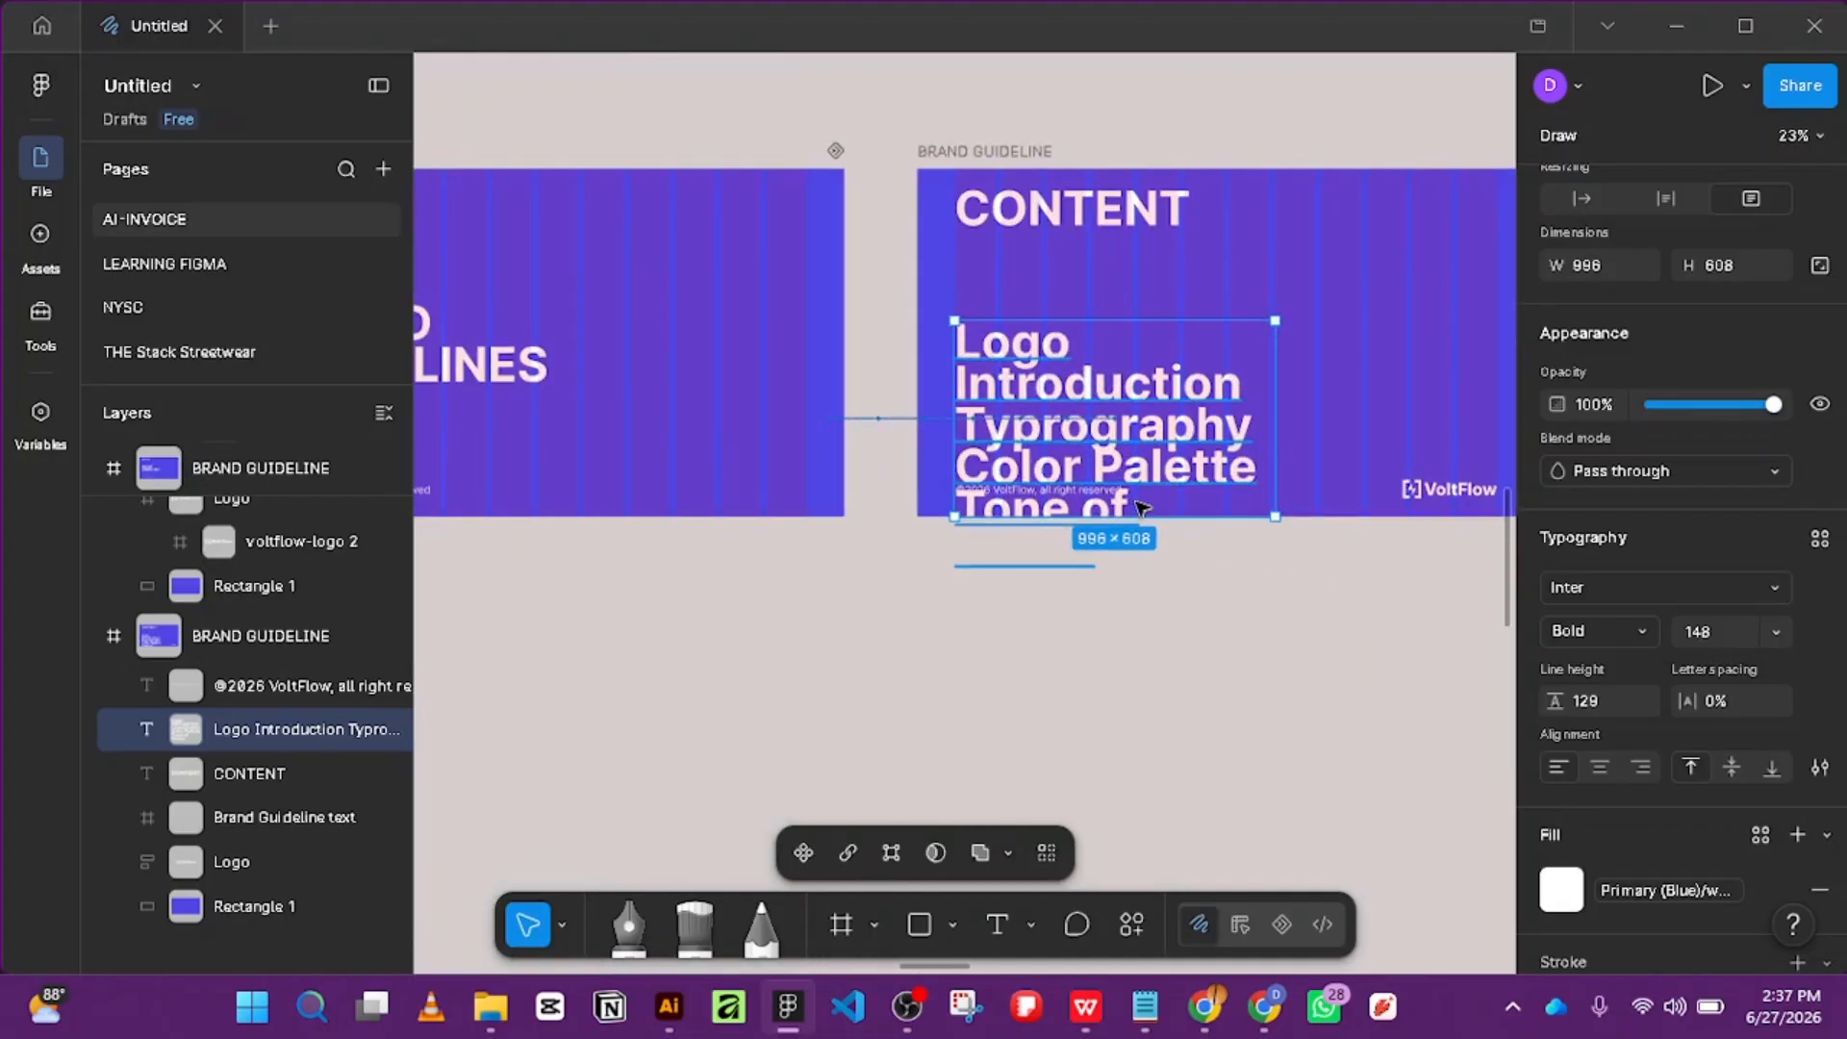
{"action": "left_click_drag", "start_coordinate": [1275, 413], "coordinate": [1422, 402]}
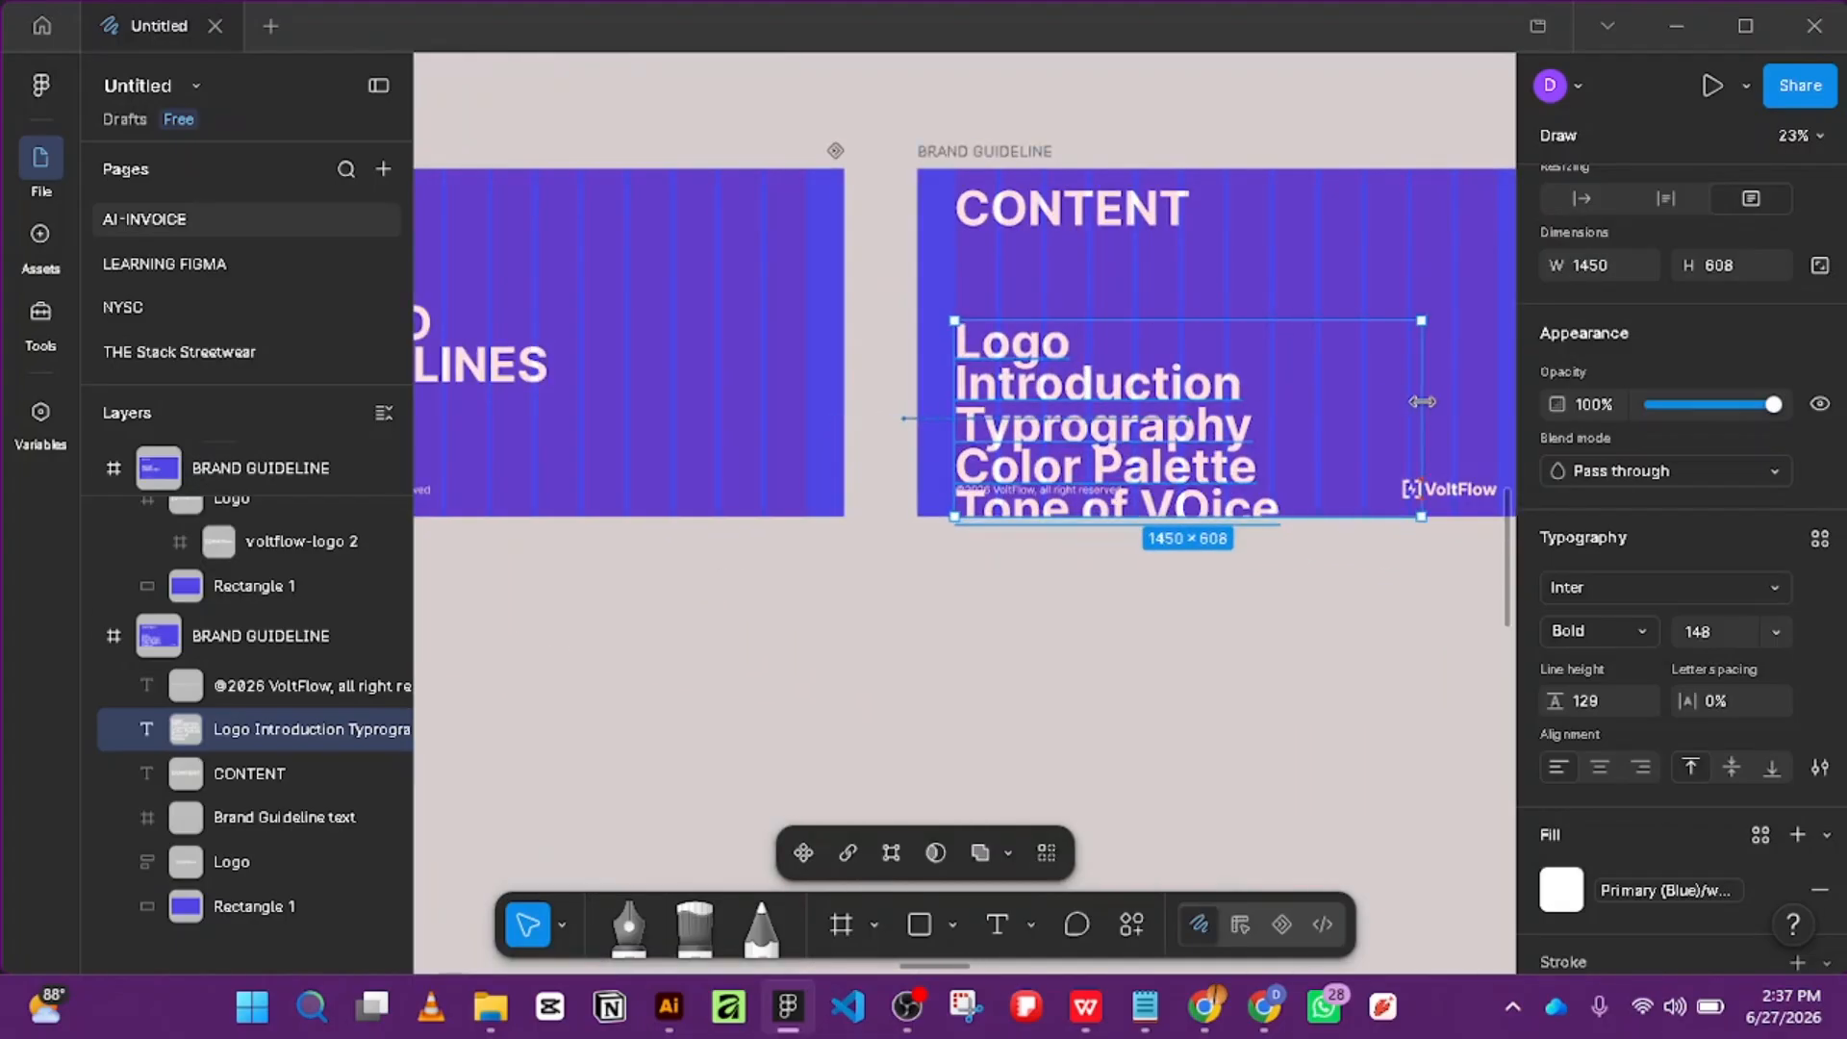
{"action": "left_click", "coordinate": [1153, 533]}
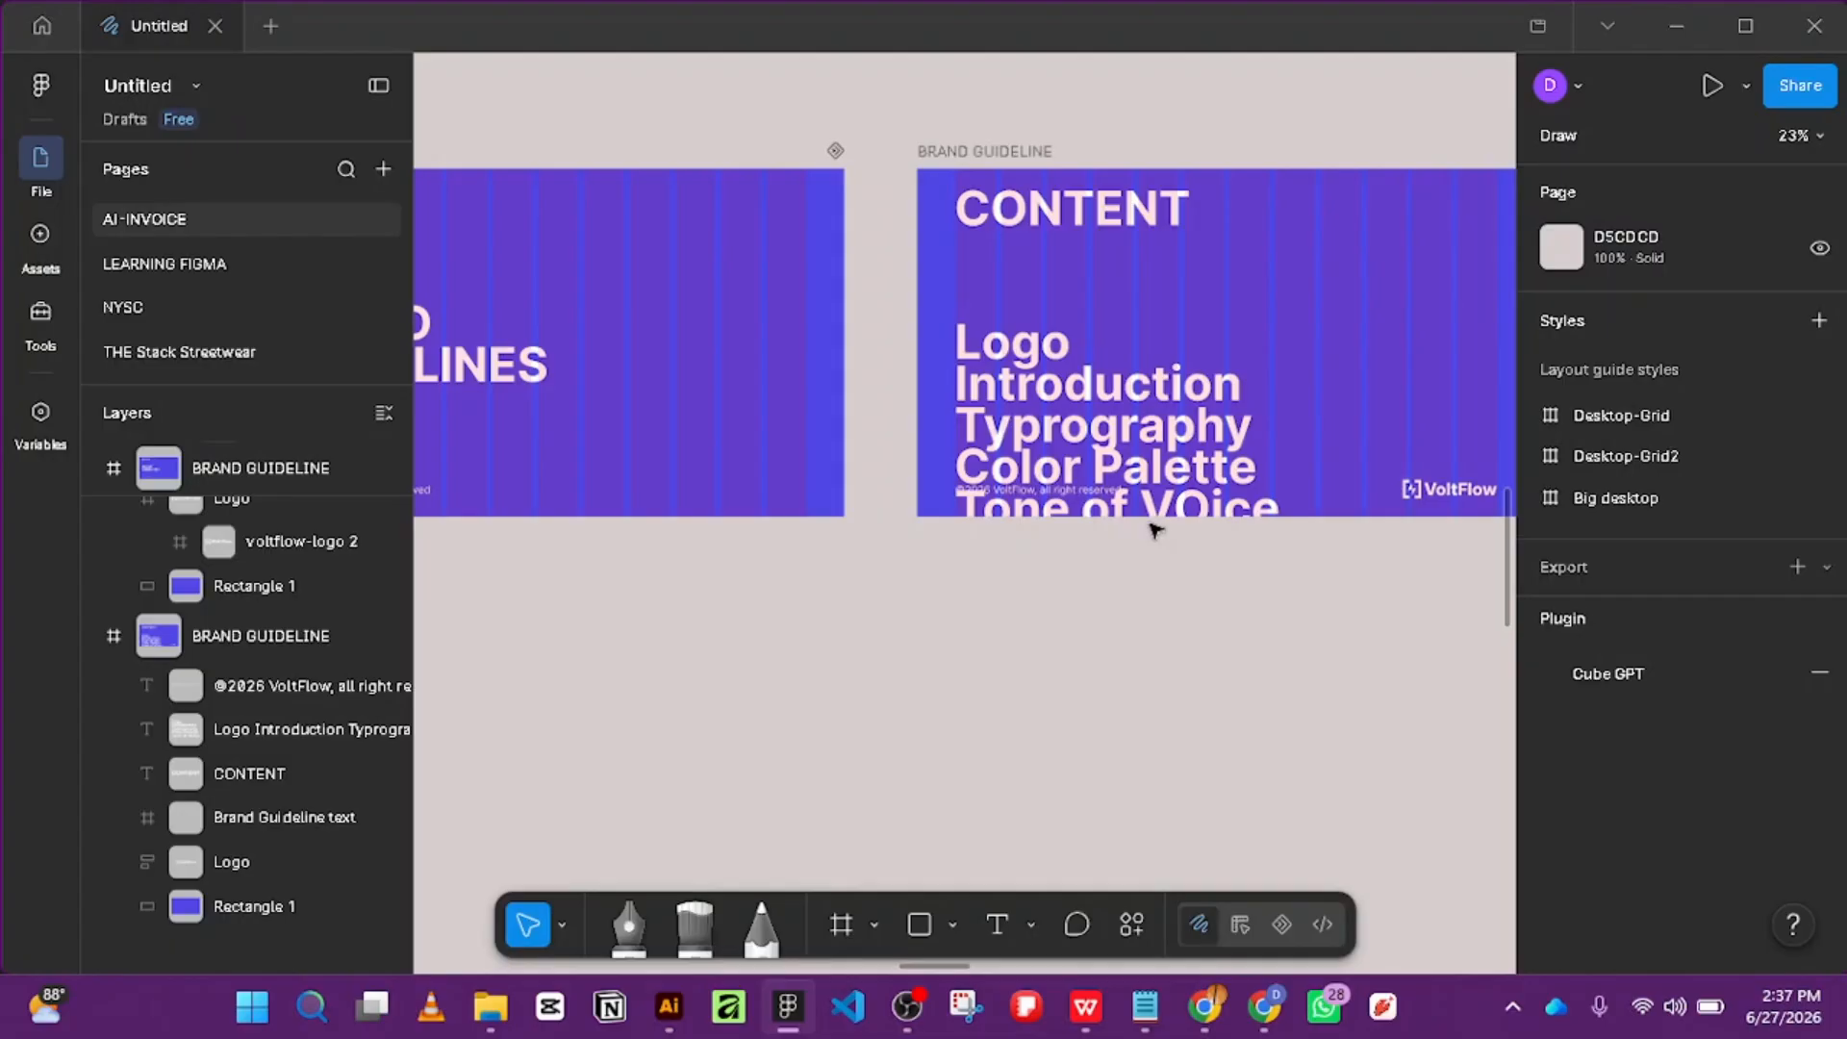
{"action": "left_click", "coordinate": [1151, 475]}
{"action": "left_click_drag", "start_coordinate": [1154, 544], "coordinate": [1154, 596]}
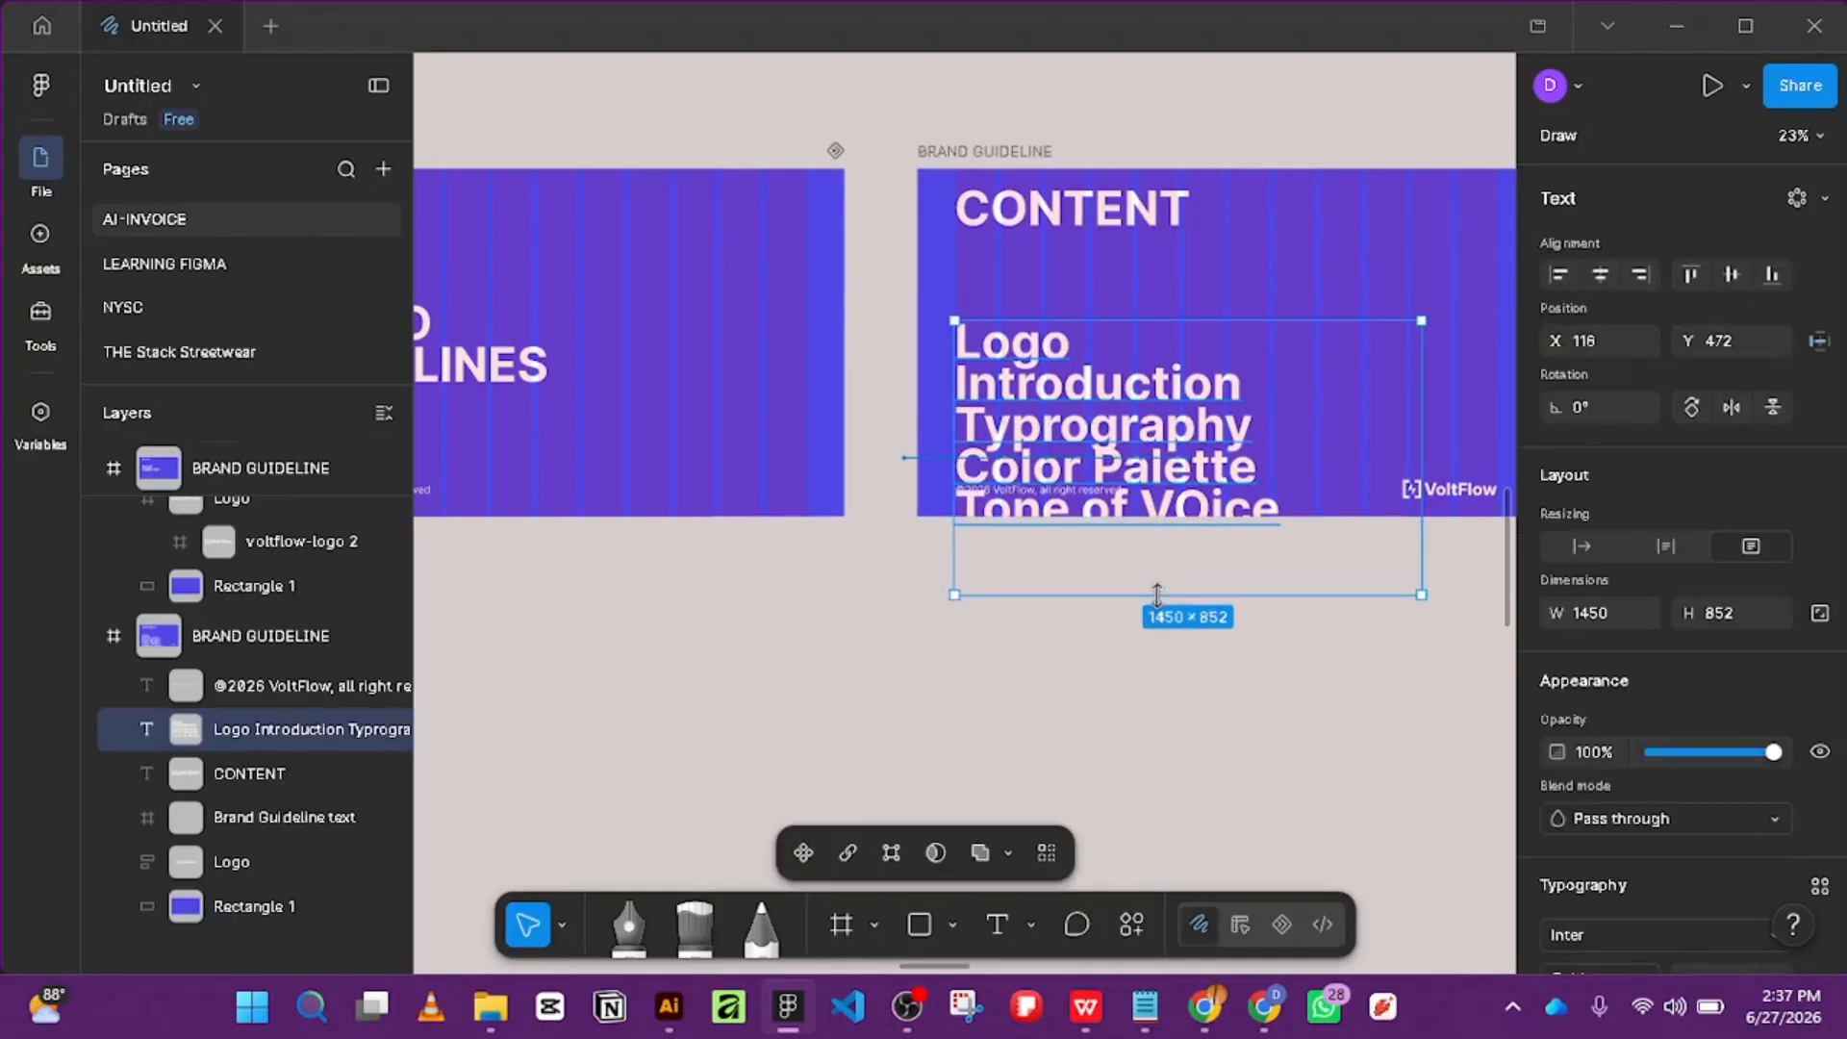
Correct the capitalisation of "Voice" in the fifth line and add a sixth line reading "Iconography".
{"action": "double_click", "coordinate": [1209, 505]}
{"action": "left_click", "coordinate": [1209, 504]}
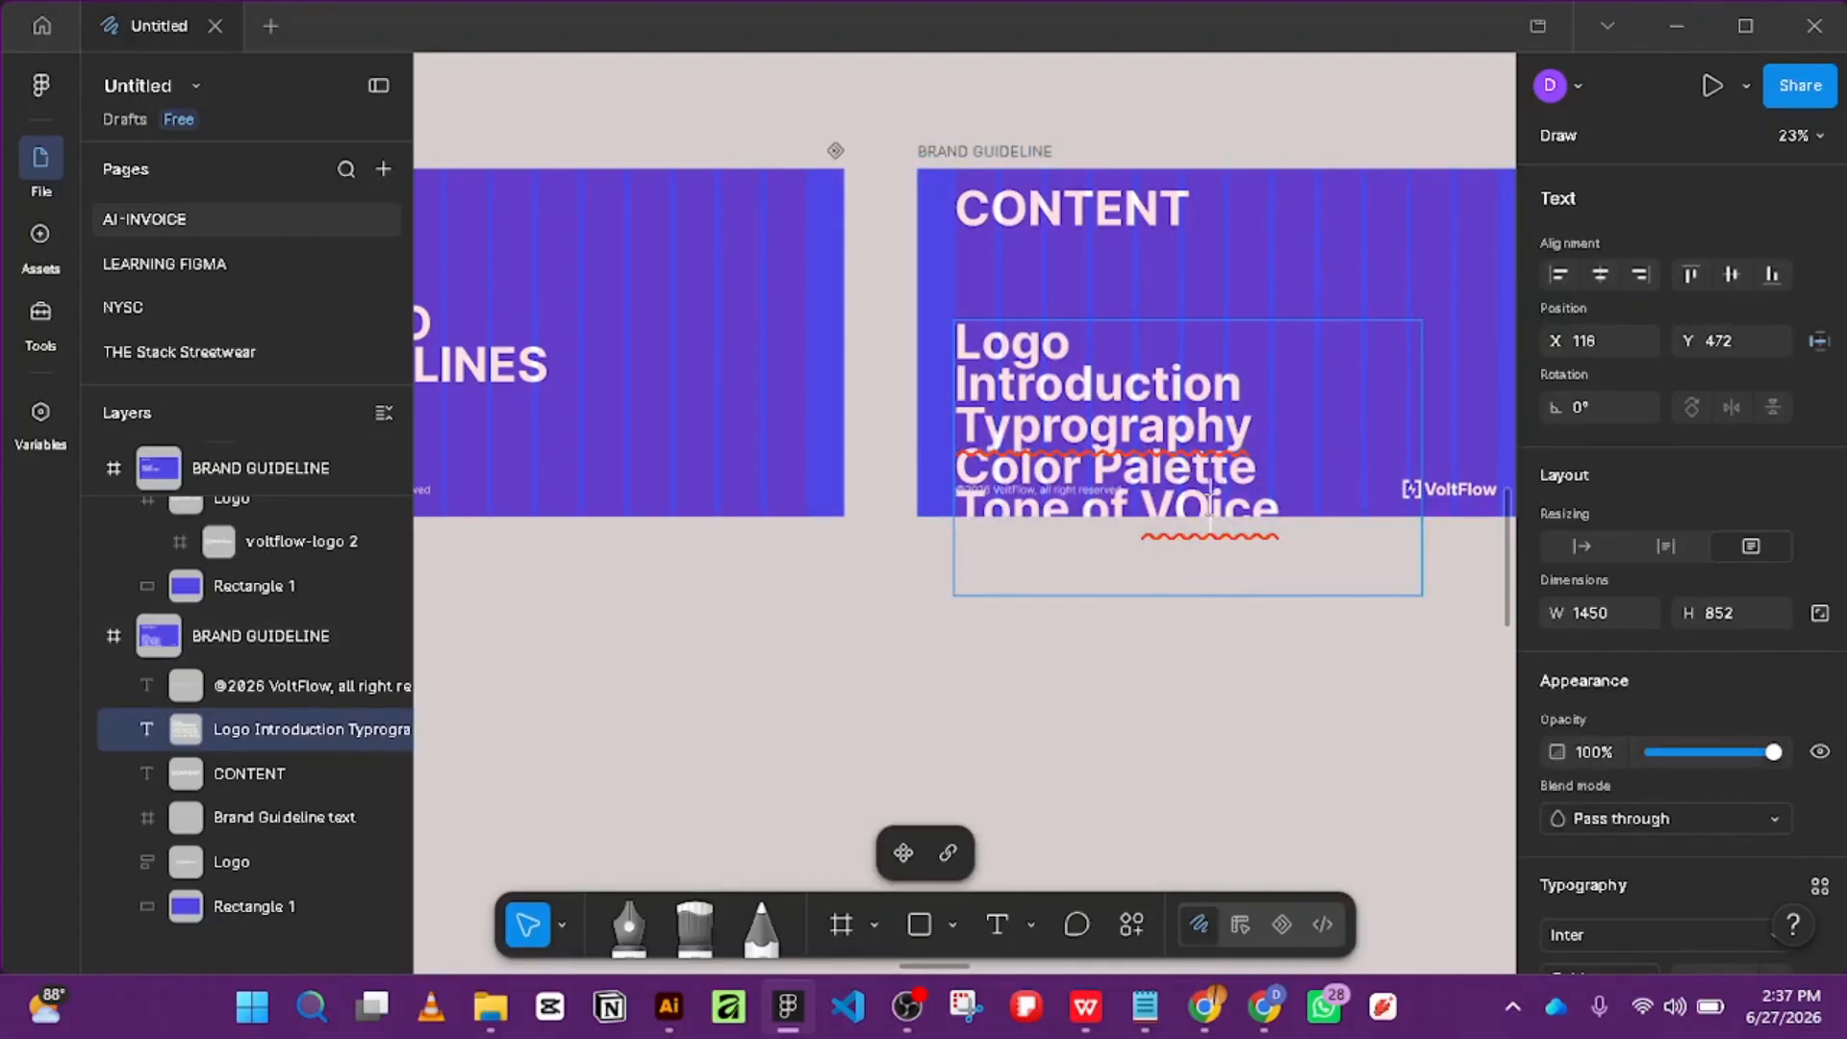
{"action": "key", "text": "BackSpace"}
{"action": "type", "text": "o"}
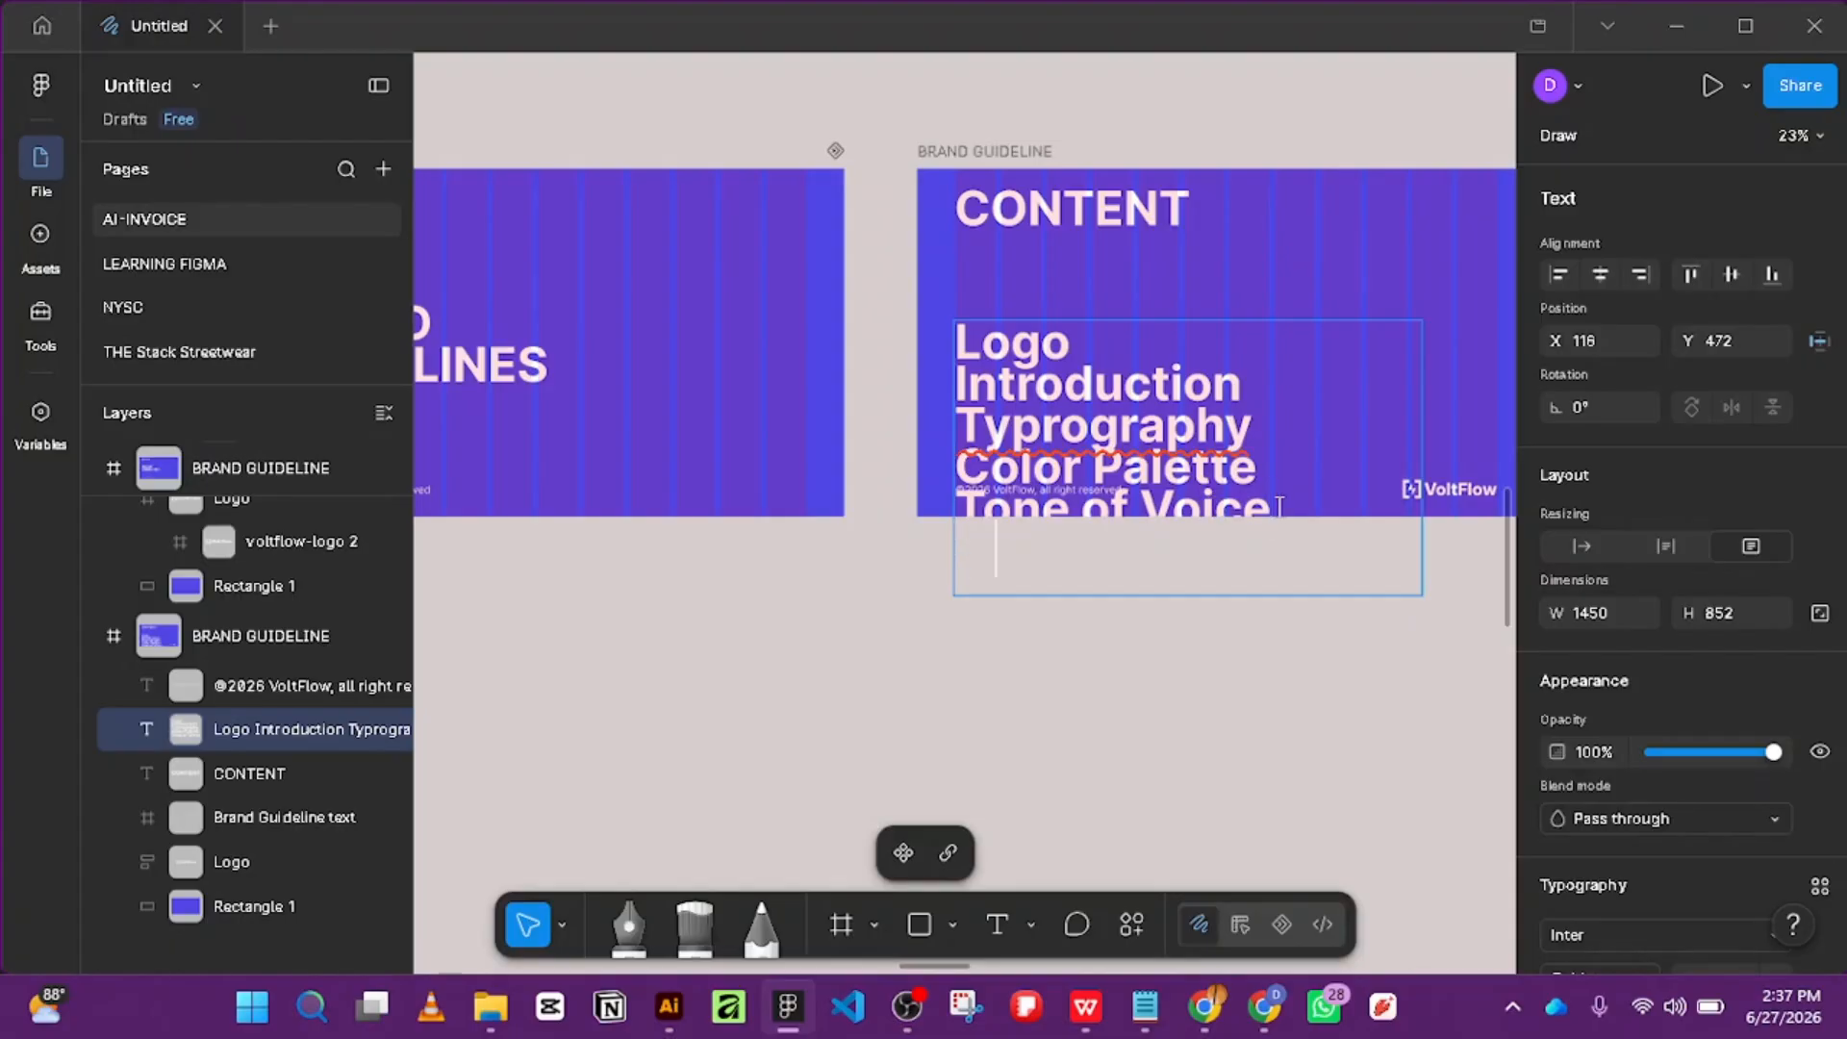
{"action": "type", "text": "ock"}
Examine the red notes and the reference brand guideline board for further section names to list.
{"action": "scroll", "coordinate": [880, 413], "scroll_direction": "down", "scroll_amount": 7}
{"action": "scroll", "coordinate": [608, 385], "scroll_direction": "up", "scroll_amount": 7}
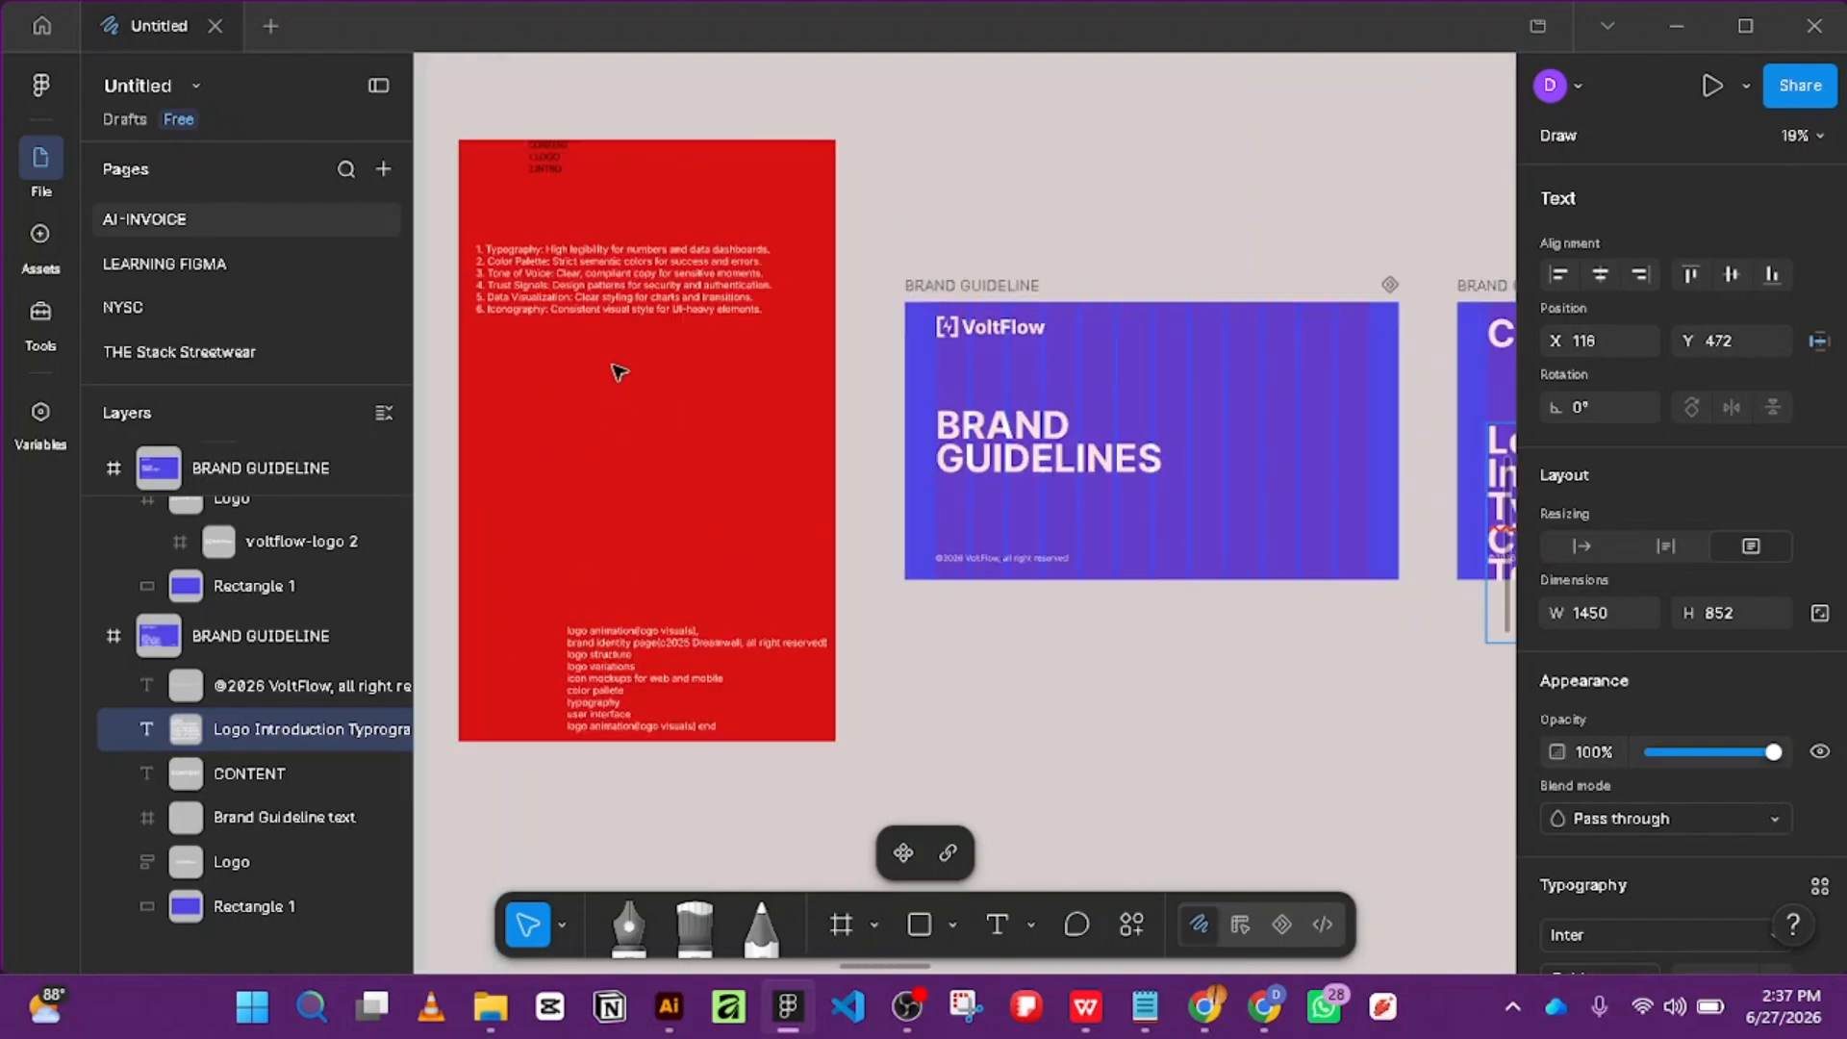
{"action": "scroll", "coordinate": [619, 299], "scroll_direction": "down", "scroll_amount": 10}
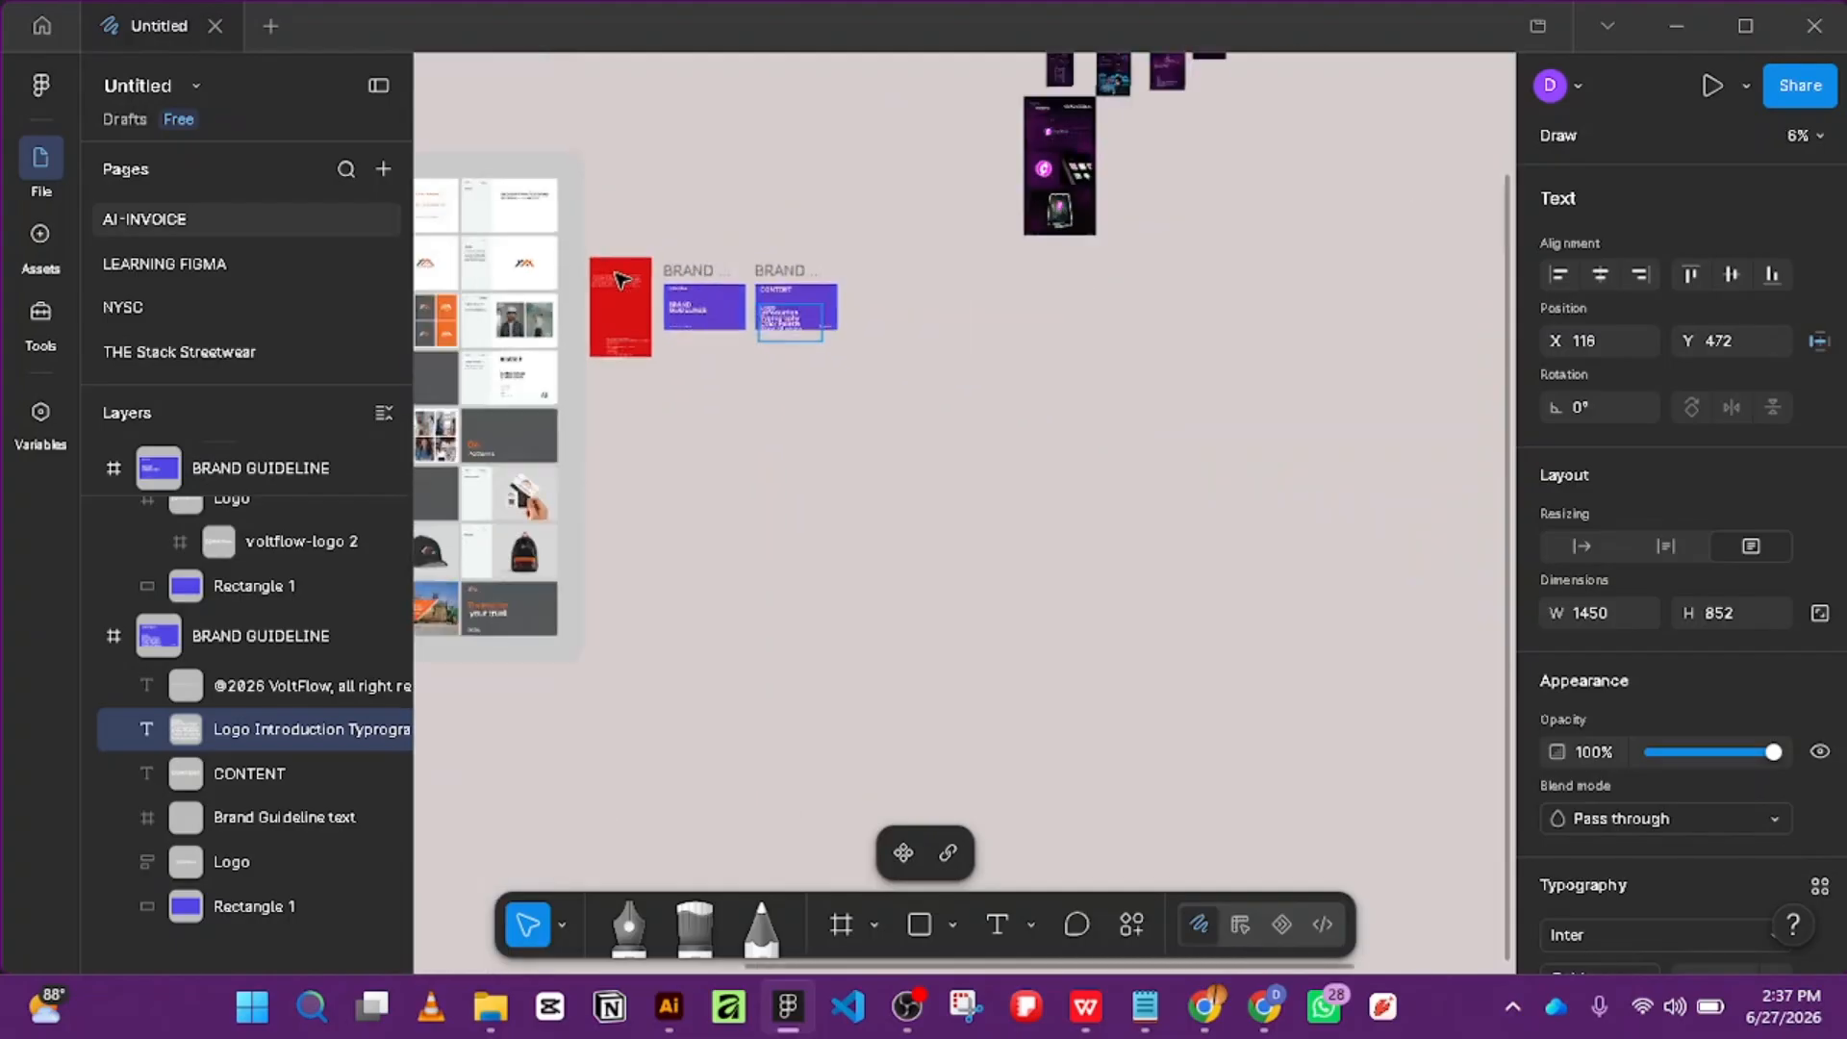
{"action": "scroll", "coordinate": [494, 399], "scroll_direction": "up", "scroll_amount": 6}
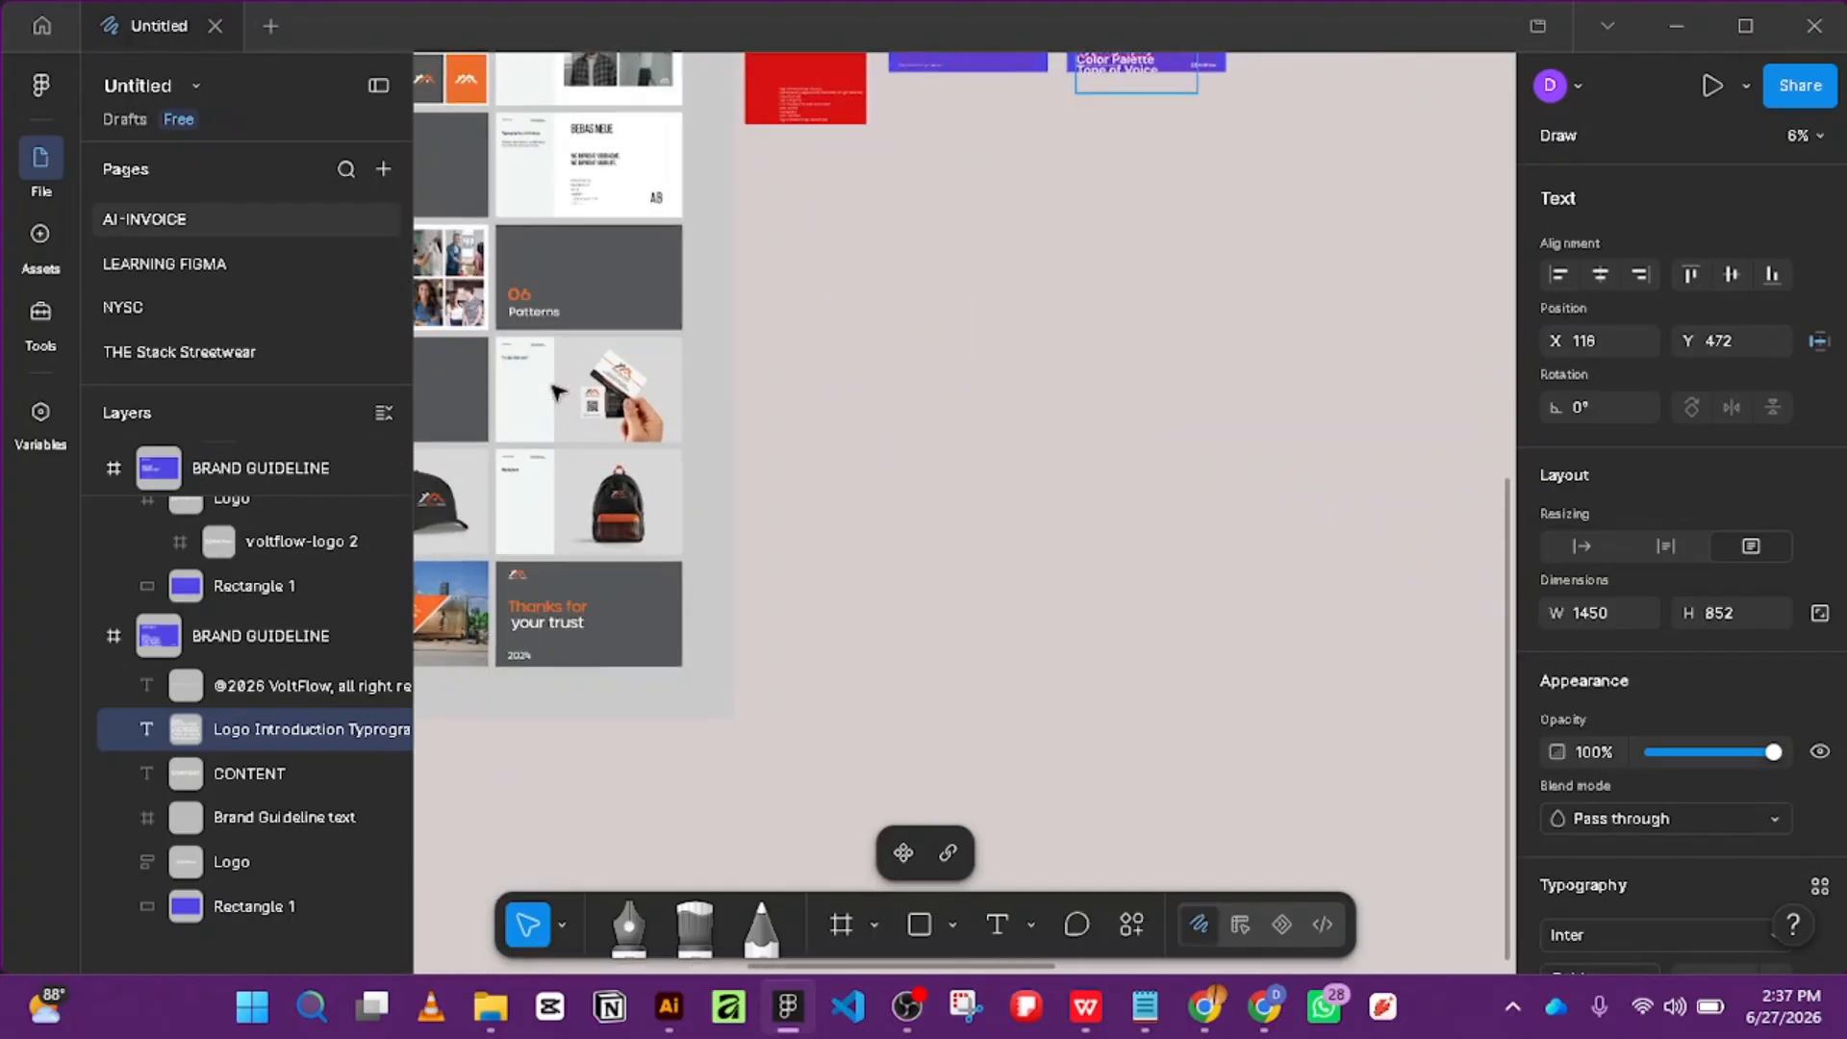
{"action": "scroll", "coordinate": [626, 400], "scroll_direction": "down", "scroll_amount": 6}
{"action": "scroll", "coordinate": [622, 462], "scroll_direction": "up", "scroll_amount": 5}
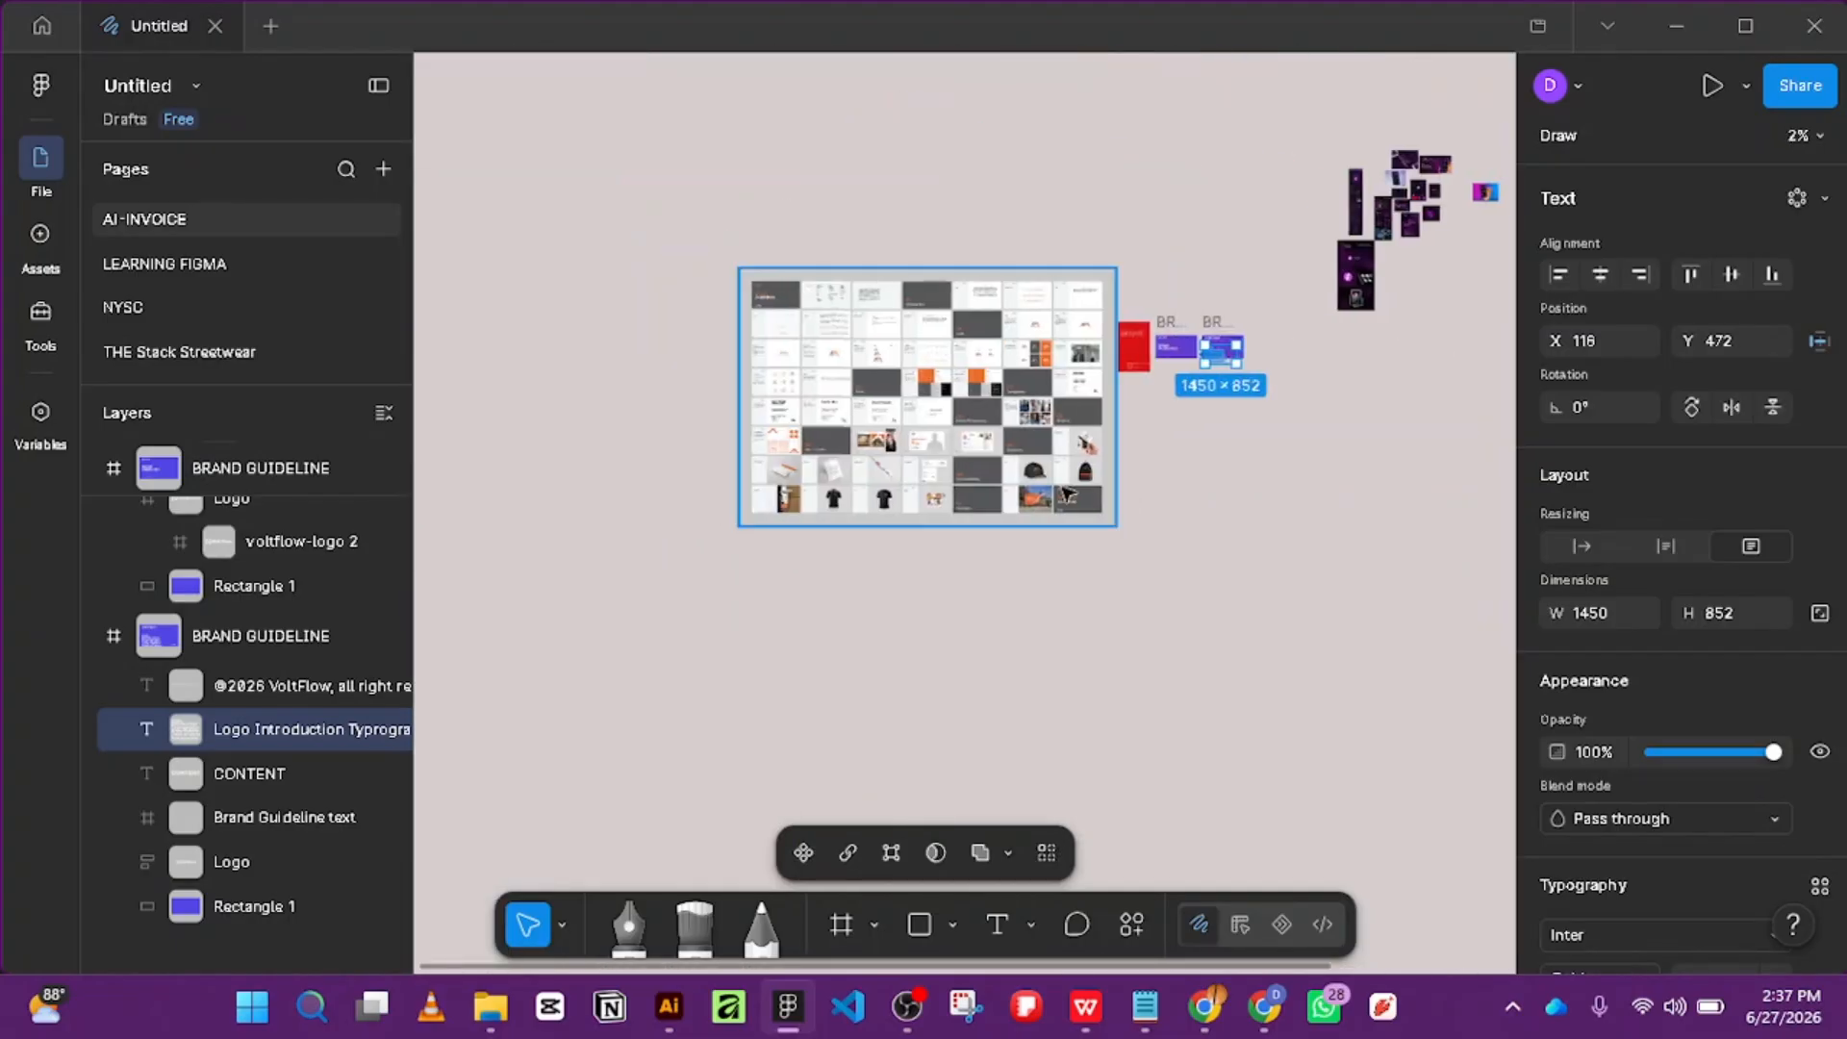
{"action": "scroll", "coordinate": [894, 322], "scroll_direction": "up", "scroll_amount": 3}
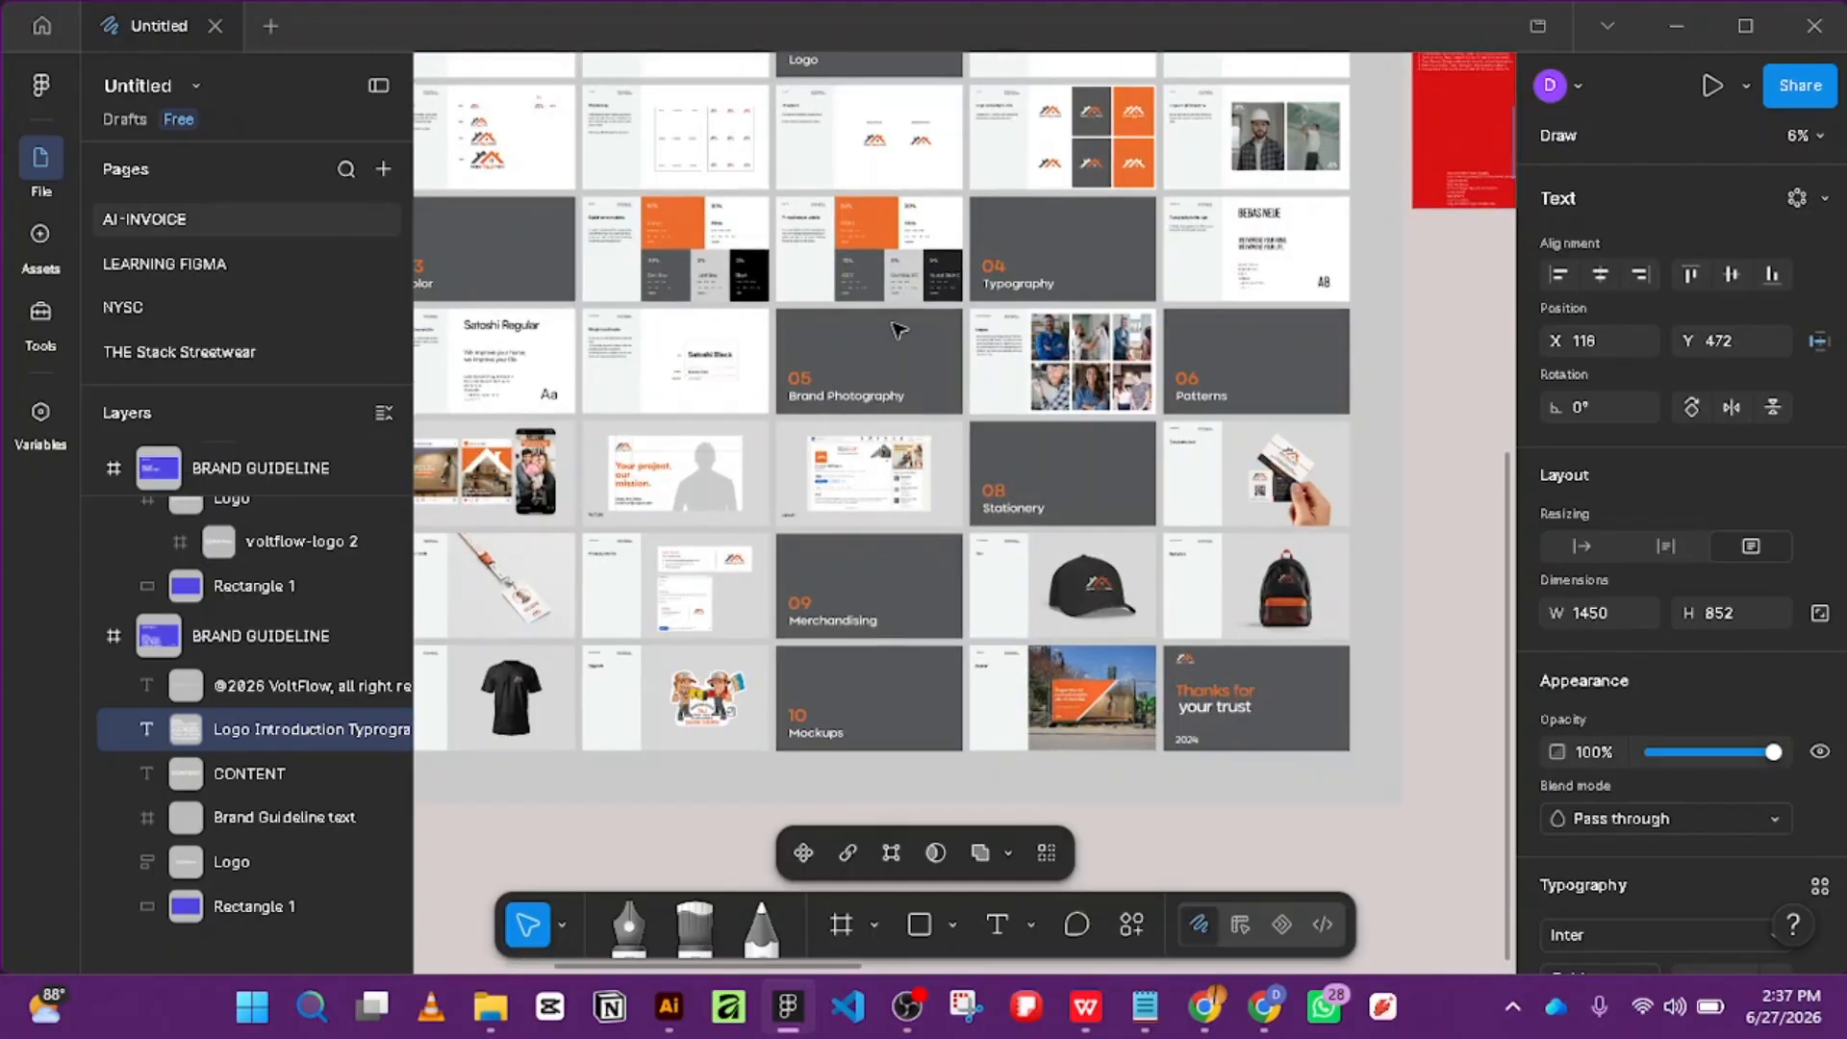
{"action": "scroll", "coordinate": [894, 322], "scroll_direction": "down", "scroll_amount": 5}
{"action": "scroll", "coordinate": [564, 471], "scroll_direction": "up", "scroll_amount": 3}
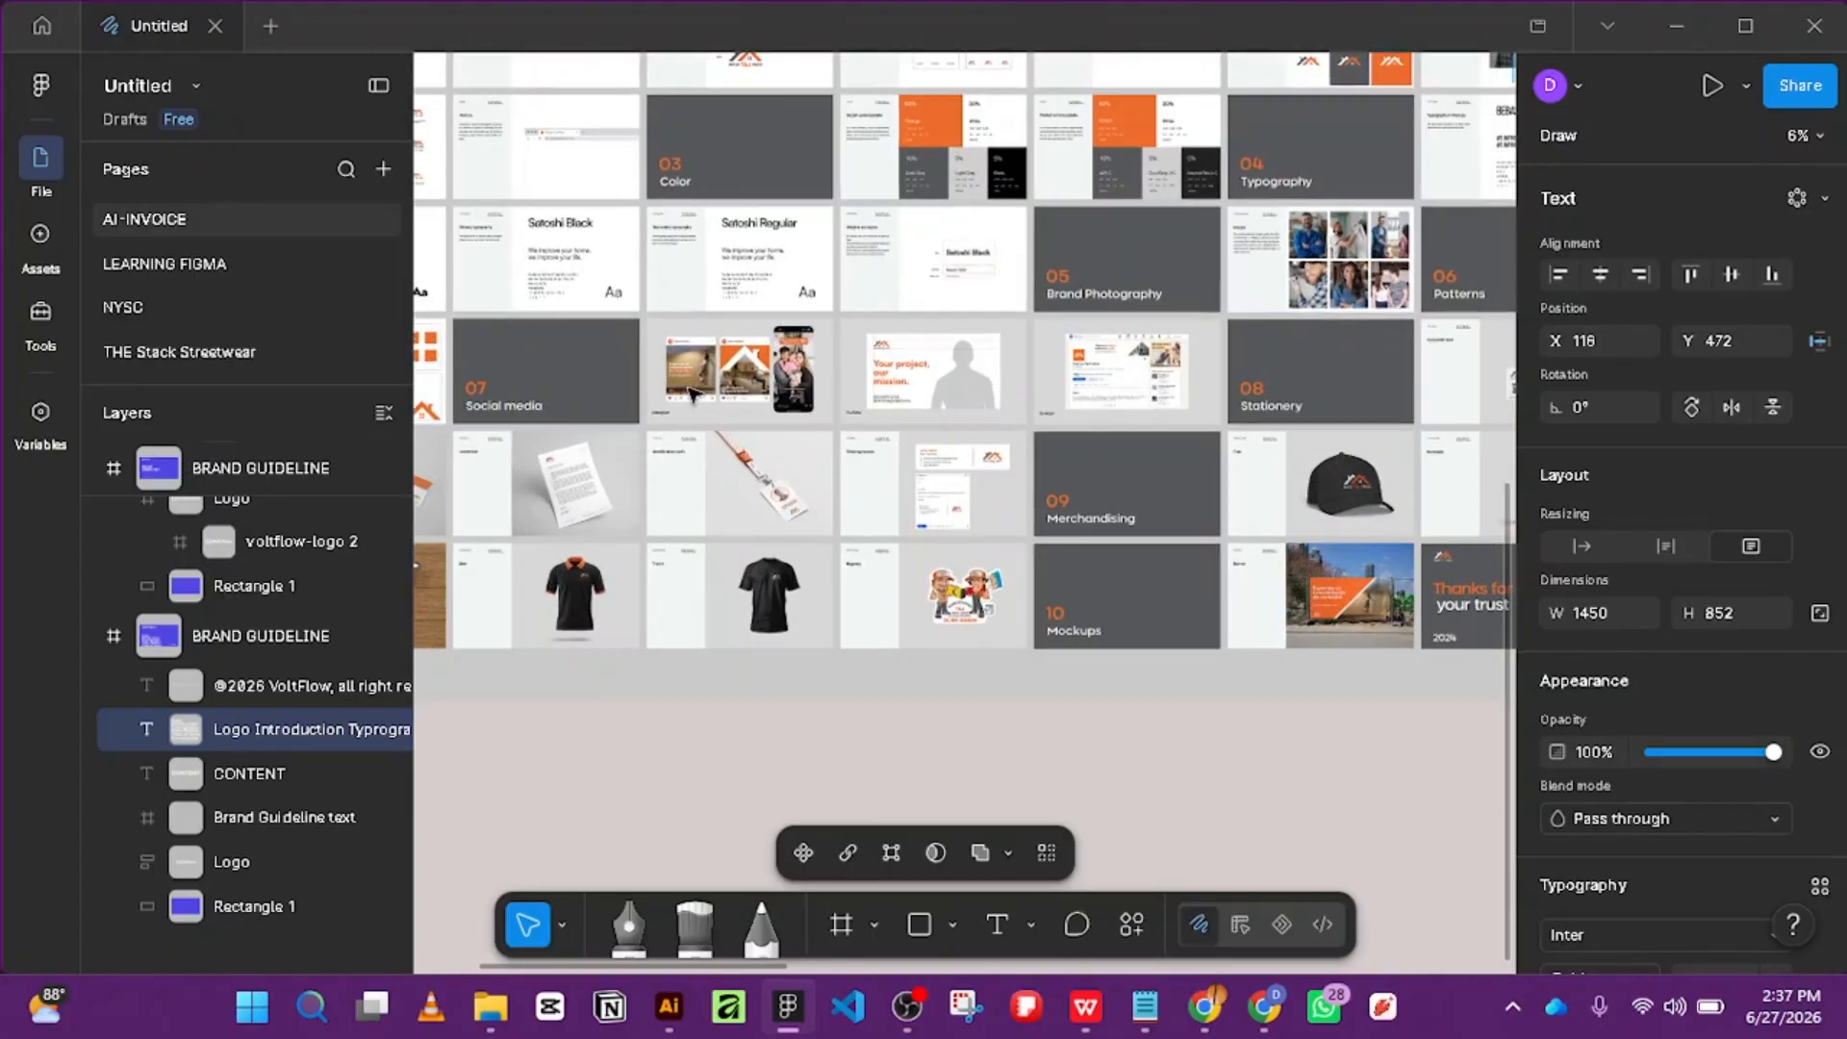
{"action": "scroll", "coordinate": [695, 390], "scroll_direction": "down", "scroll_amount": 5}
{"action": "scroll", "coordinate": [712, 325], "scroll_direction": "up", "scroll_amount": 5}
{"action": "scroll", "coordinate": [909, 154], "scroll_direction": "down", "scroll_amount": 4}
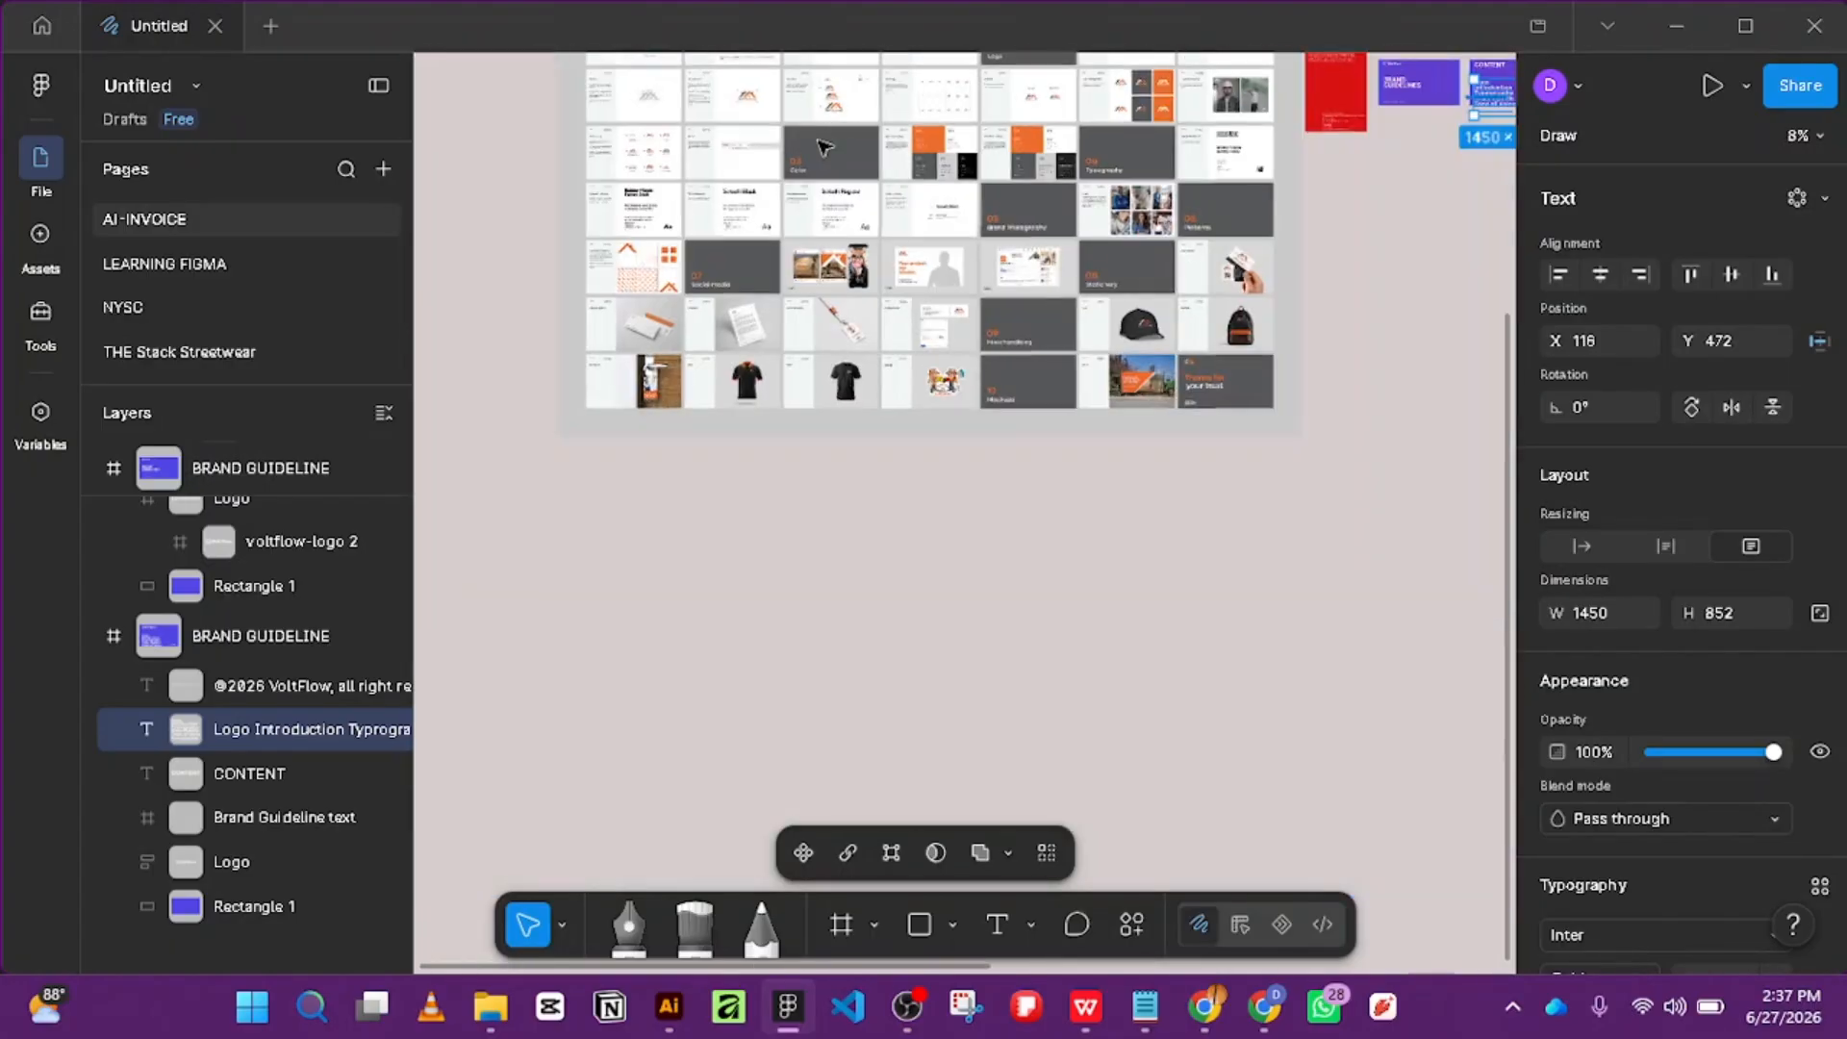
{"action": "scroll", "coordinate": [1344, 164], "scroll_direction": "up", "scroll_amount": 4}
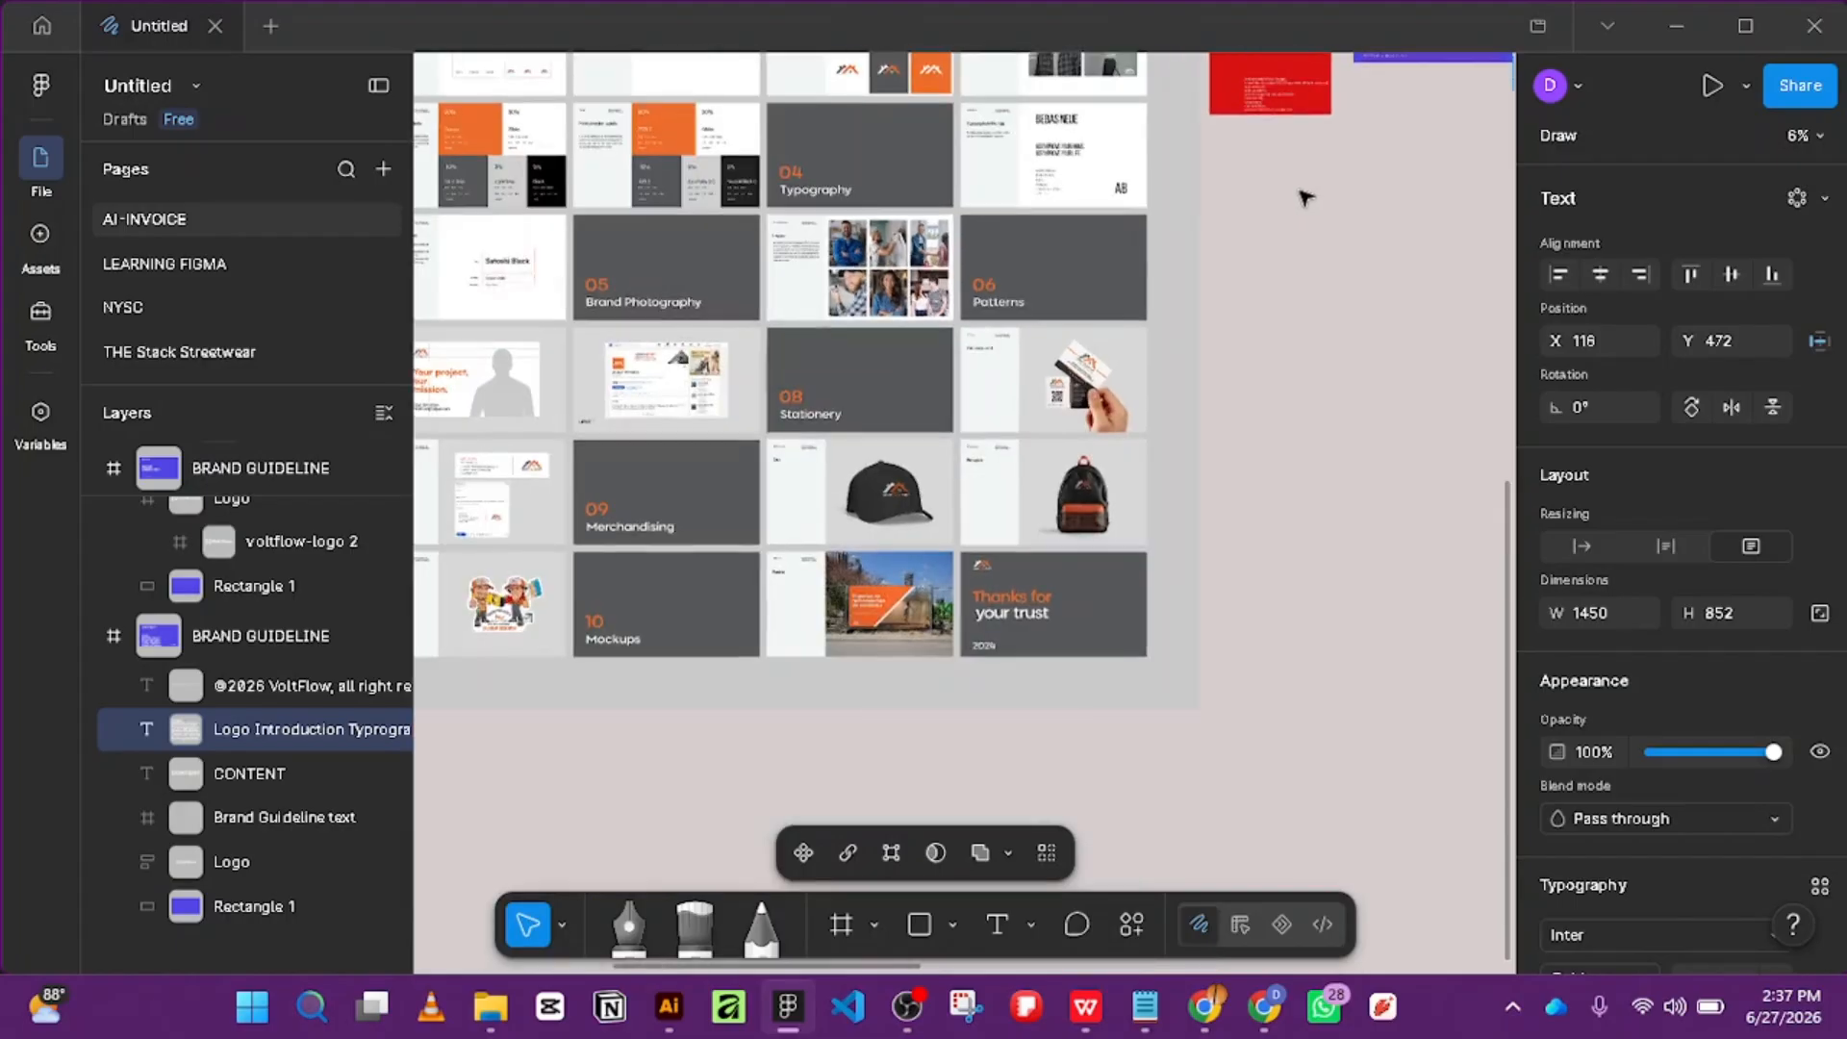
Add the lines "social Media" and "Mockups" to the end of the content list.
{"action": "scroll", "coordinate": [1304, 197], "scroll_direction": "down", "scroll_amount": 1}
{"action": "left_click_drag", "start_coordinate": [1375, 296], "coordinate": [948, 409]}
{"action": "scroll", "coordinate": [1139, 202], "scroll_direction": "up", "scroll_amount": 4}
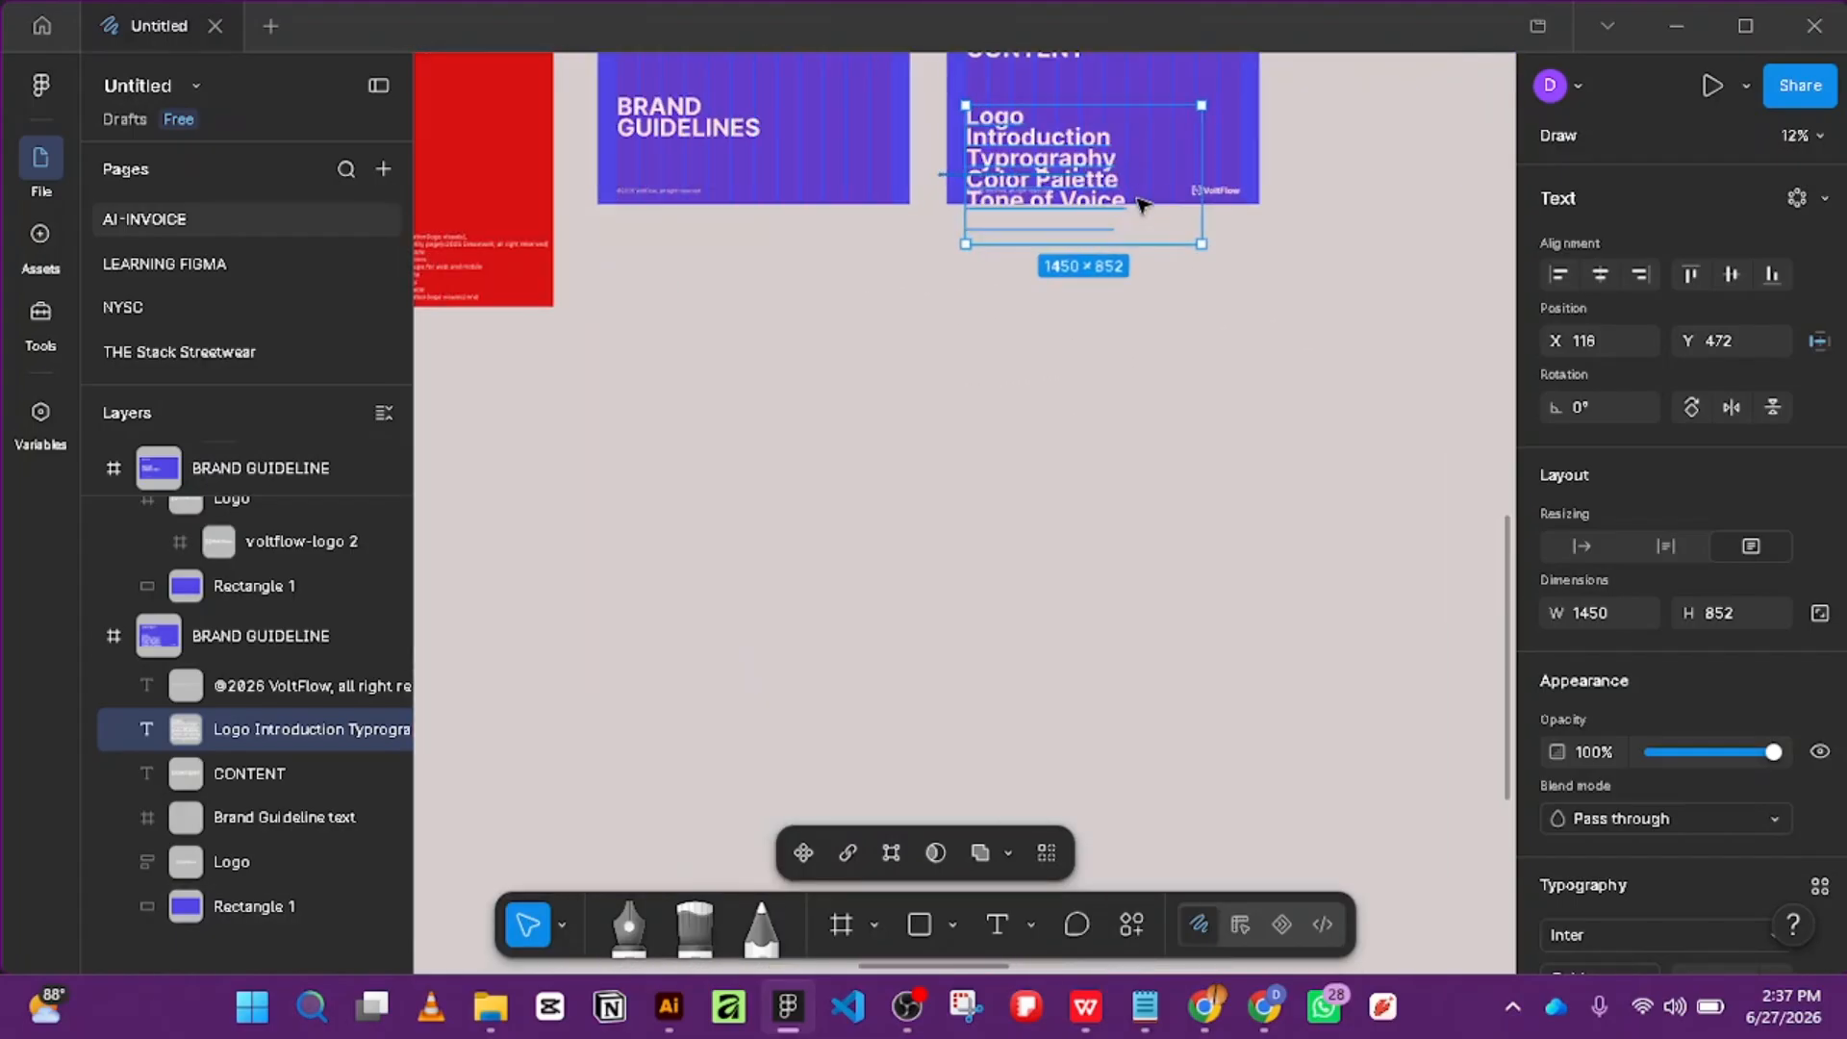
{"action": "double_click", "coordinate": [1112, 214]}
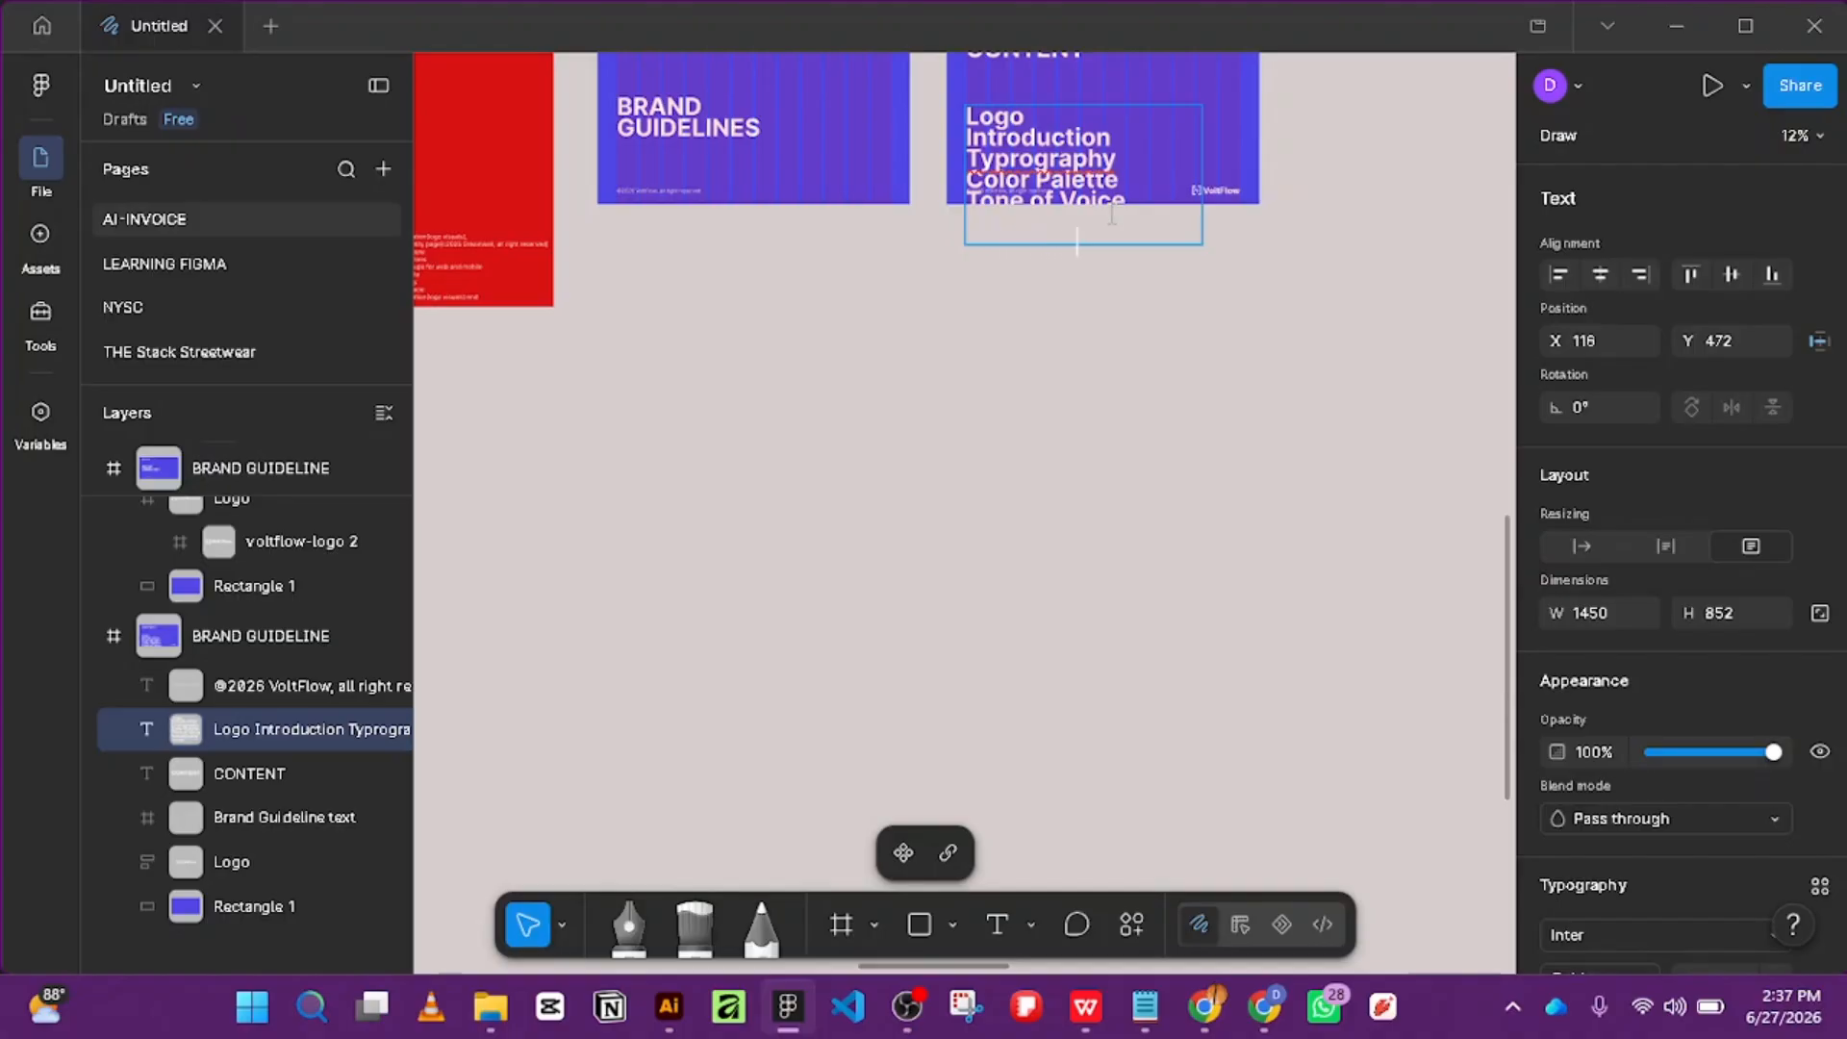
{"action": "type", "text": "ion"}
Set the whole content list text to Regular weight and font size 96.
{"action": "key", "text": "ctrl+a"}
{"action": "scroll", "coordinate": [1660, 721], "scroll_direction": "down", "scroll_amount": 5}
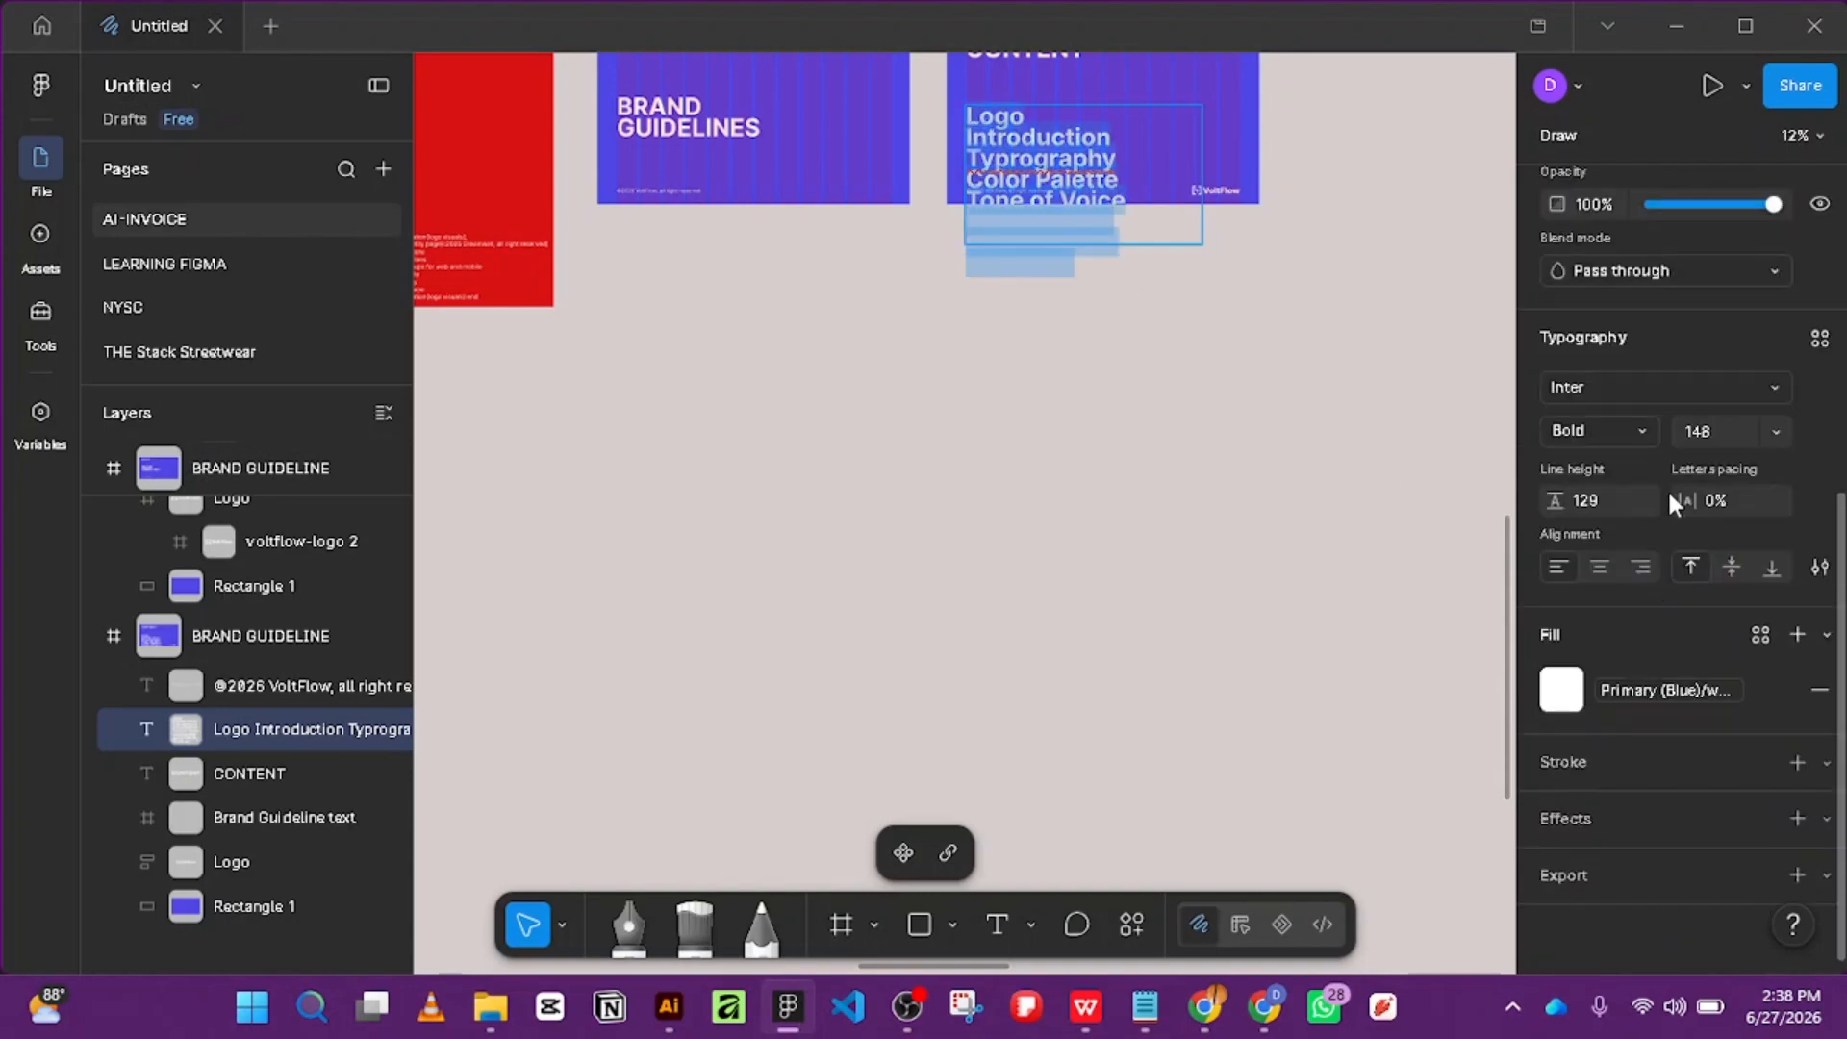
{"action": "left_click", "coordinate": [1656, 434]}
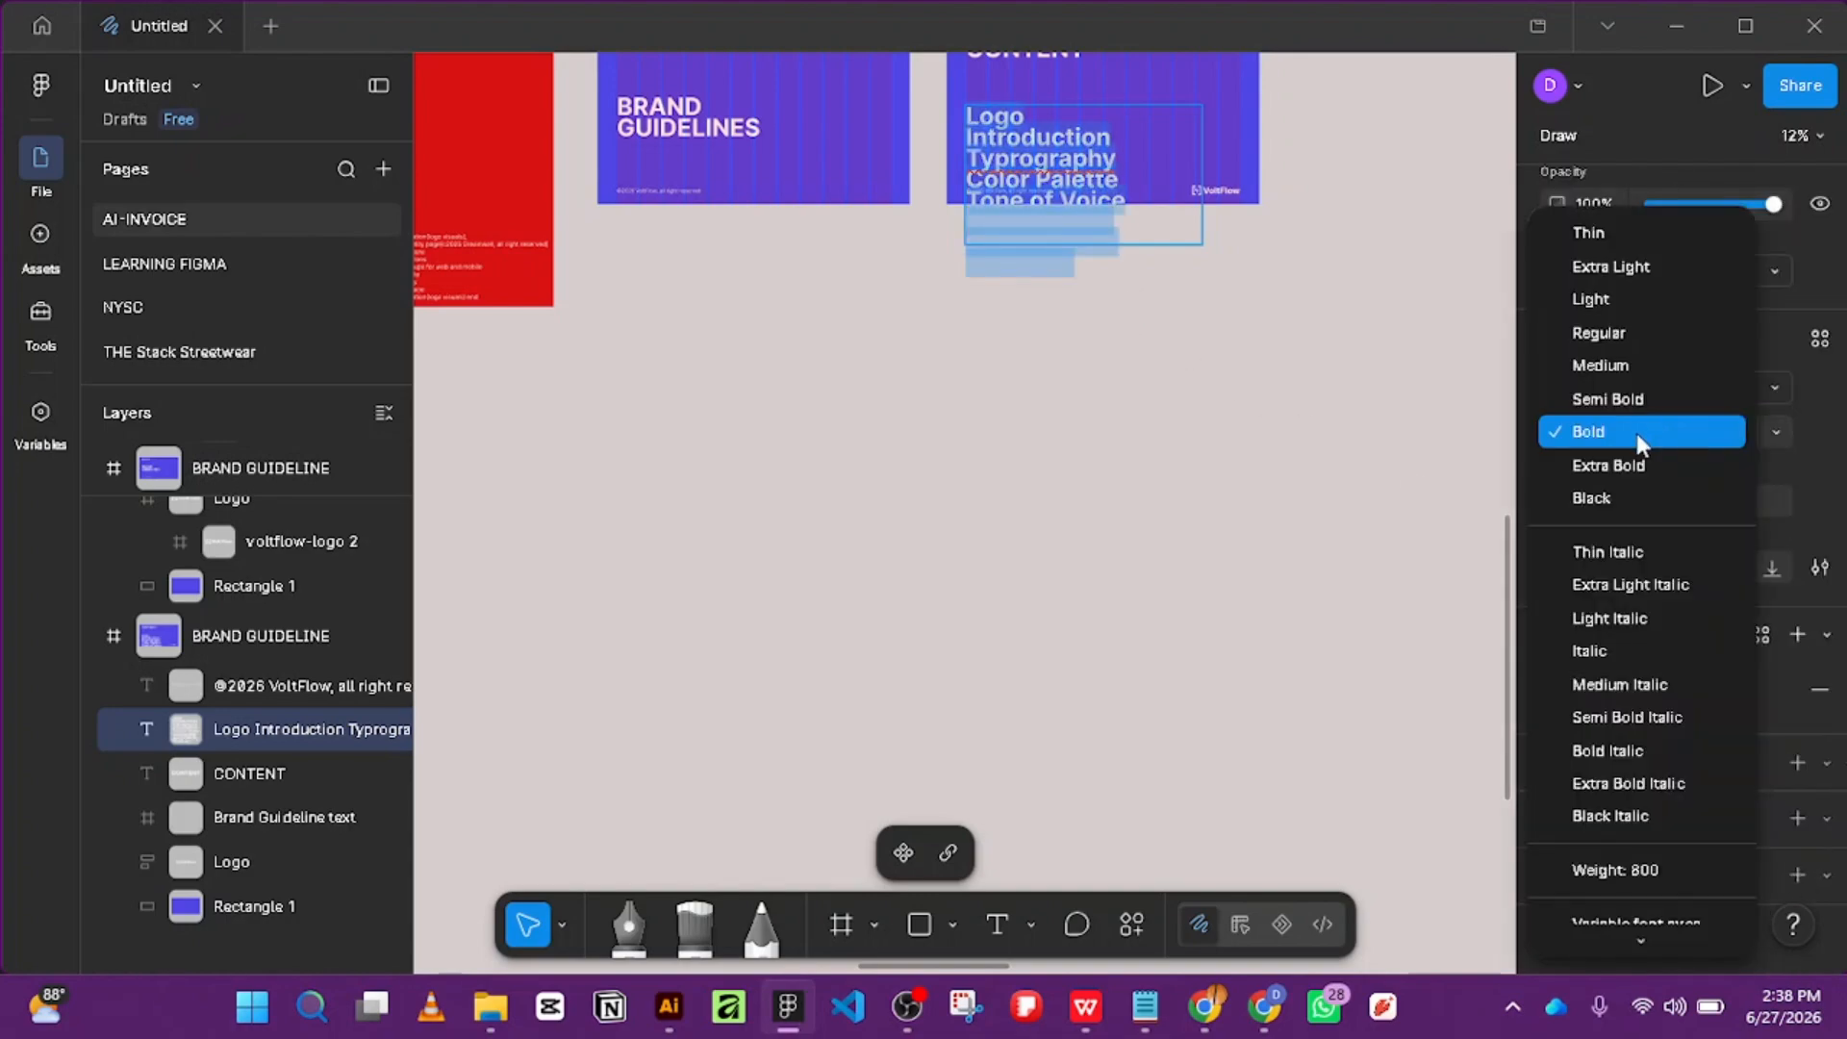
{"action": "left_click", "coordinate": [1618, 335]}
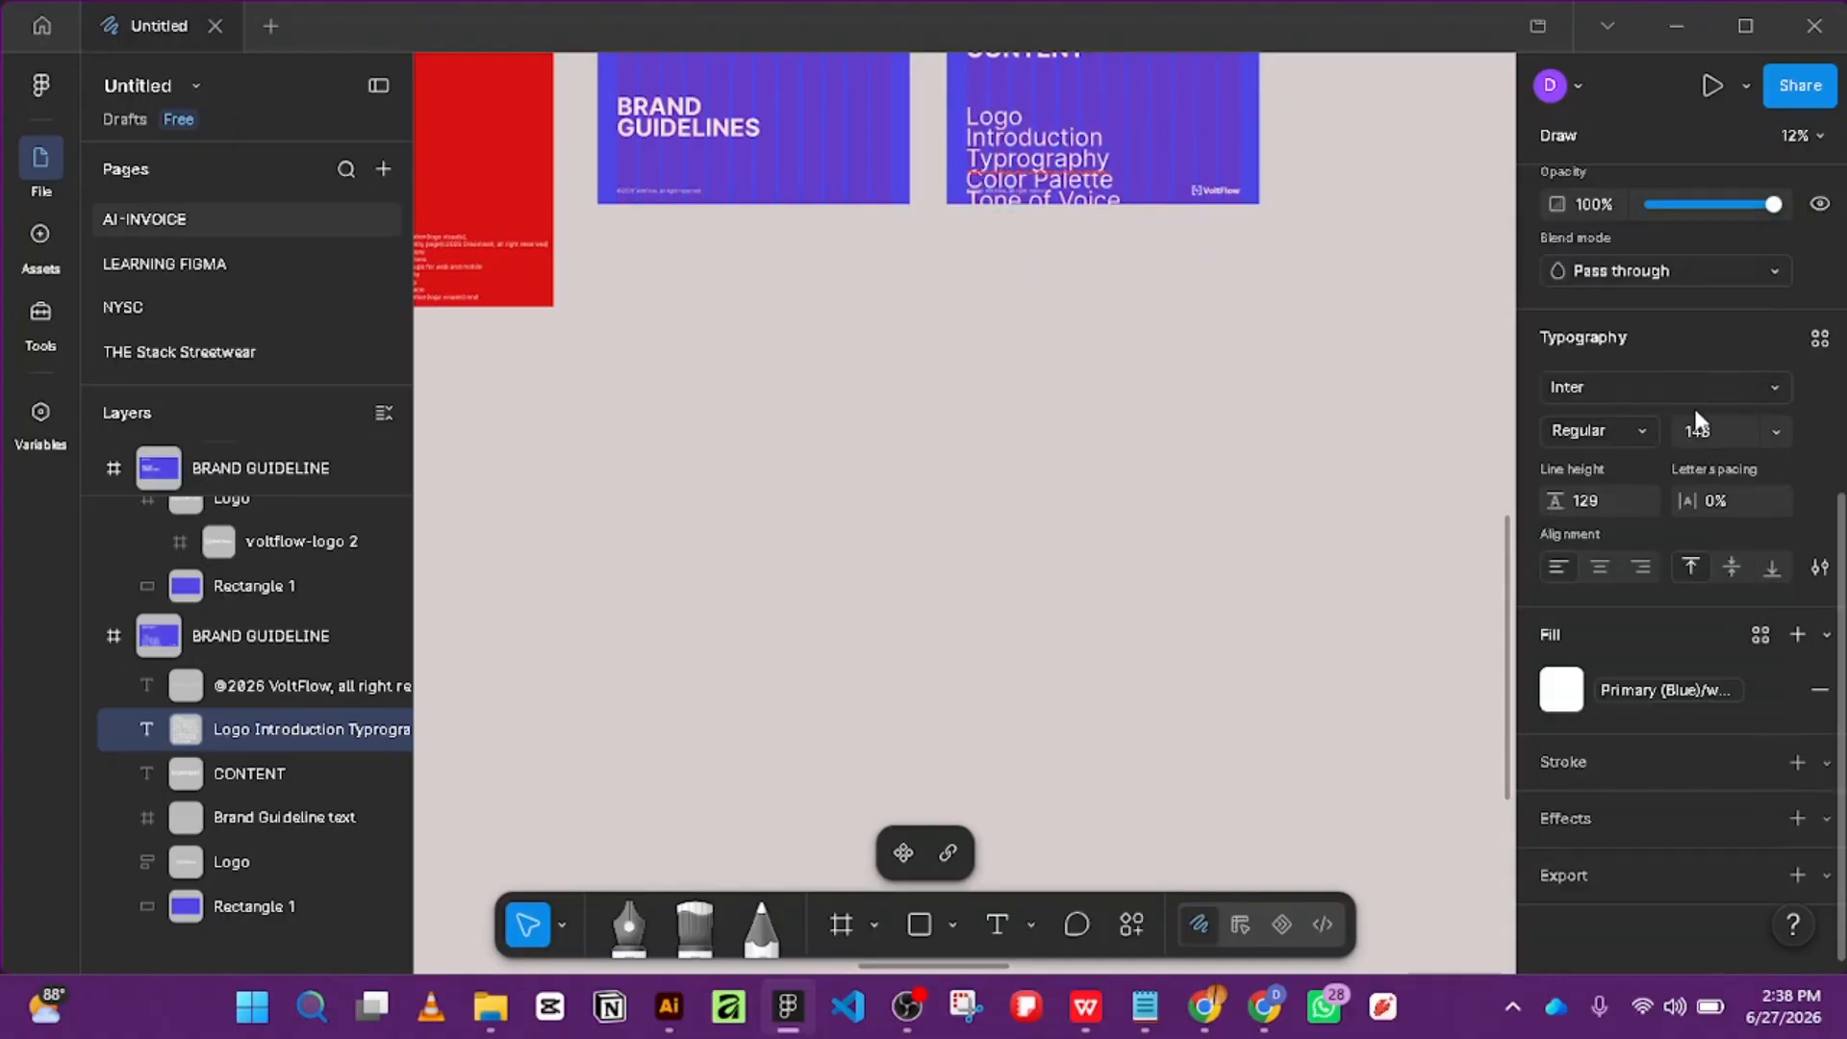
{"action": "left_click", "coordinate": [1774, 432]}
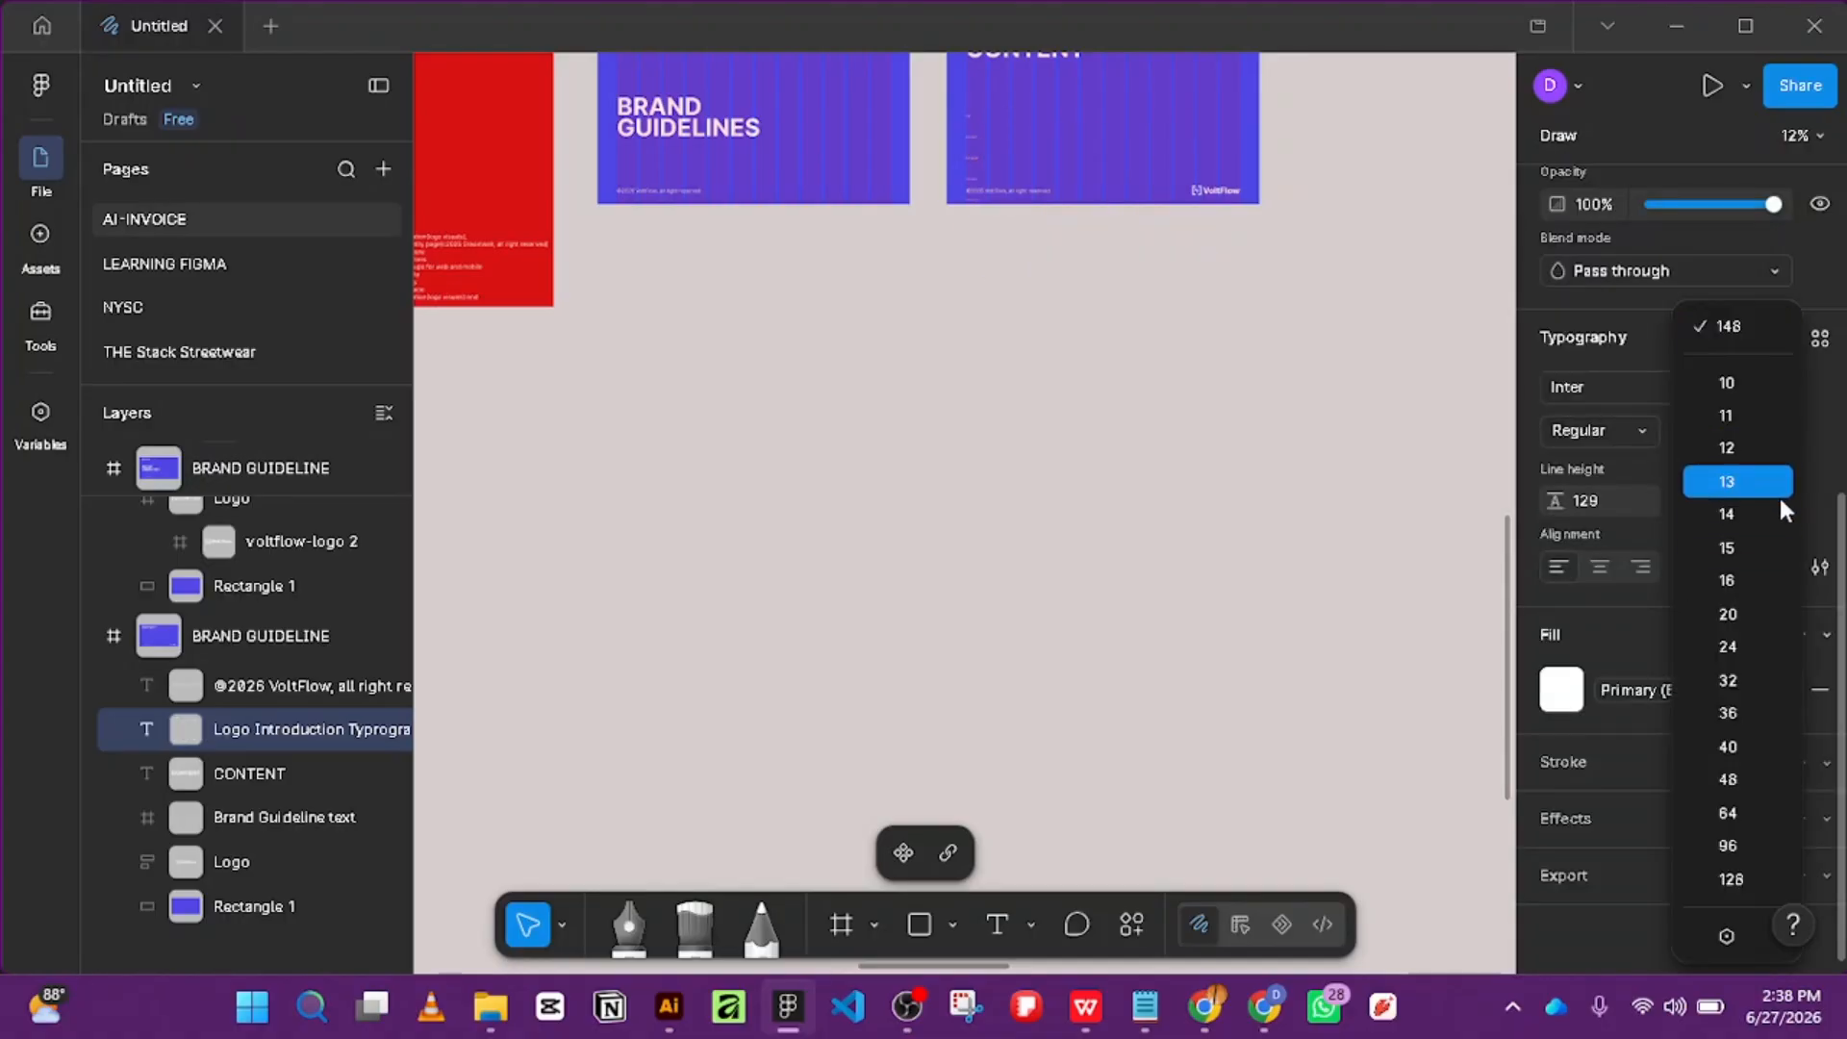
{"action": "left_click", "coordinate": [1753, 848]}
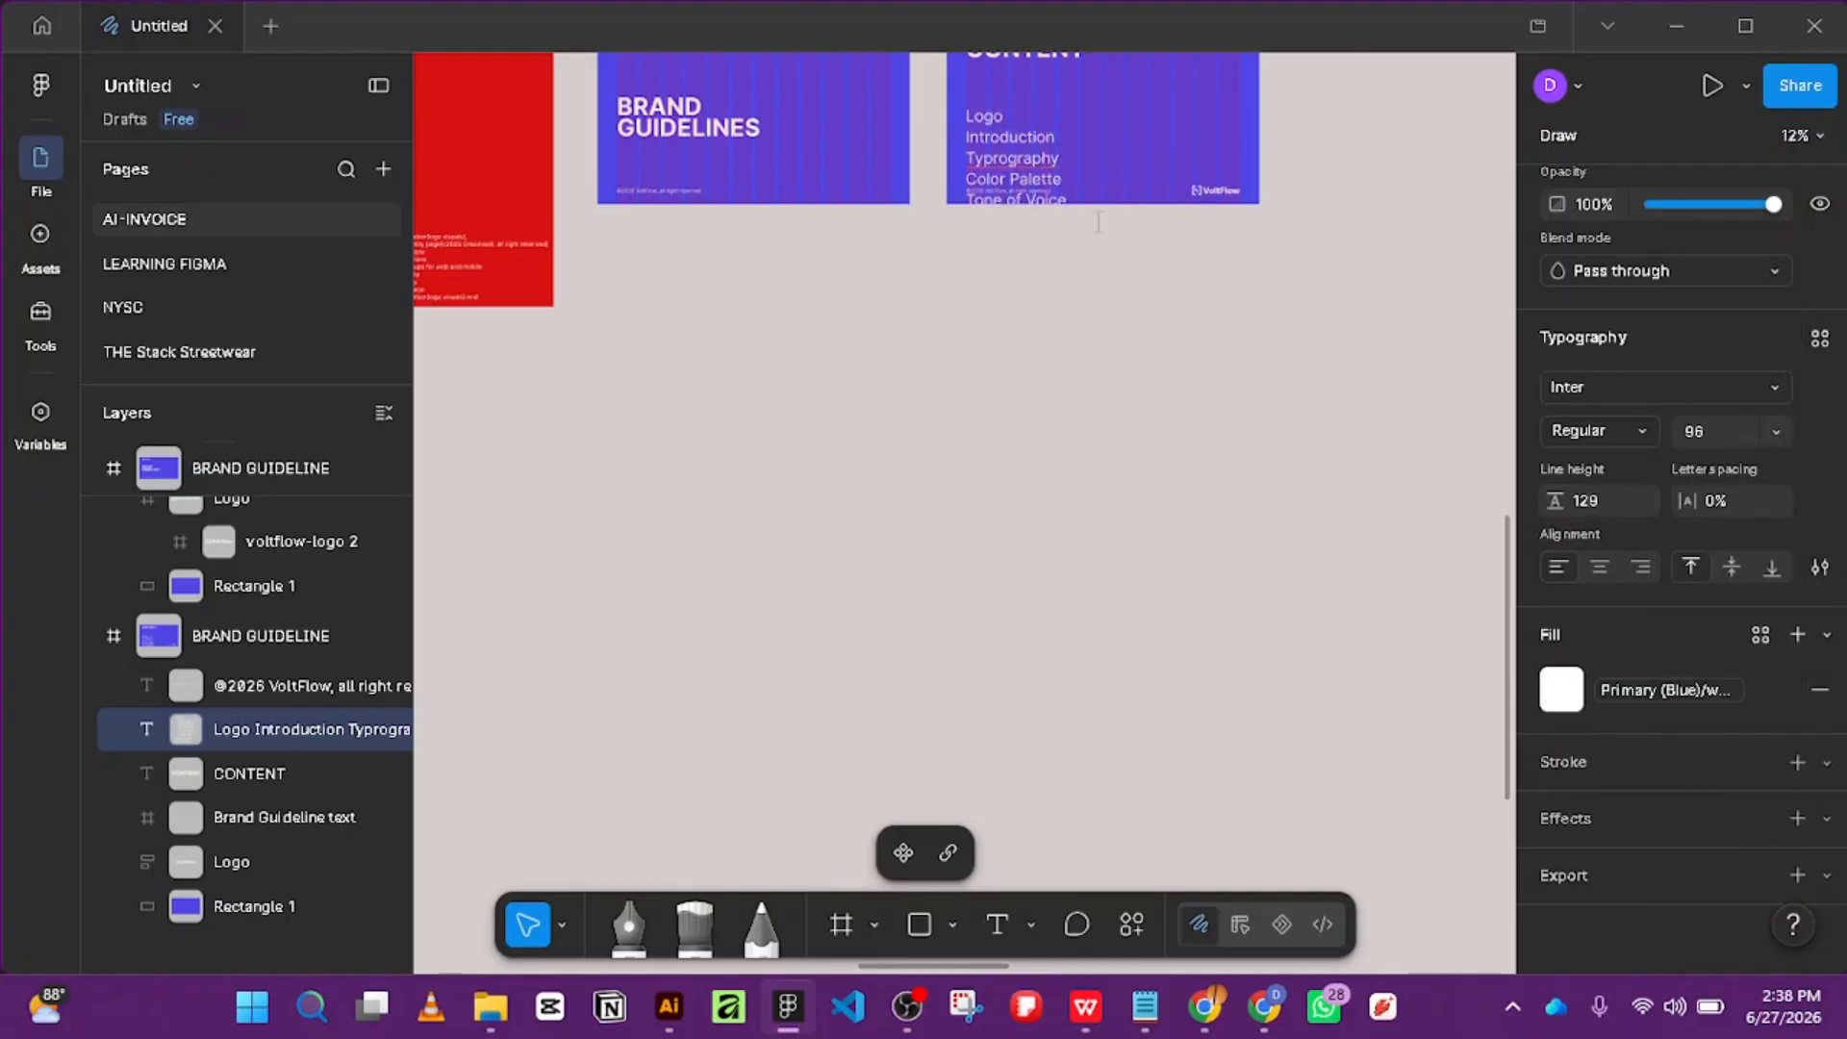
Format the content list as a bulleted list.
{"action": "scroll", "coordinate": [1065, 137], "scroll_direction": "up", "scroll_amount": 3}
{"action": "scroll", "coordinate": [1066, 137], "scroll_direction": "up", "scroll_amount": 4}
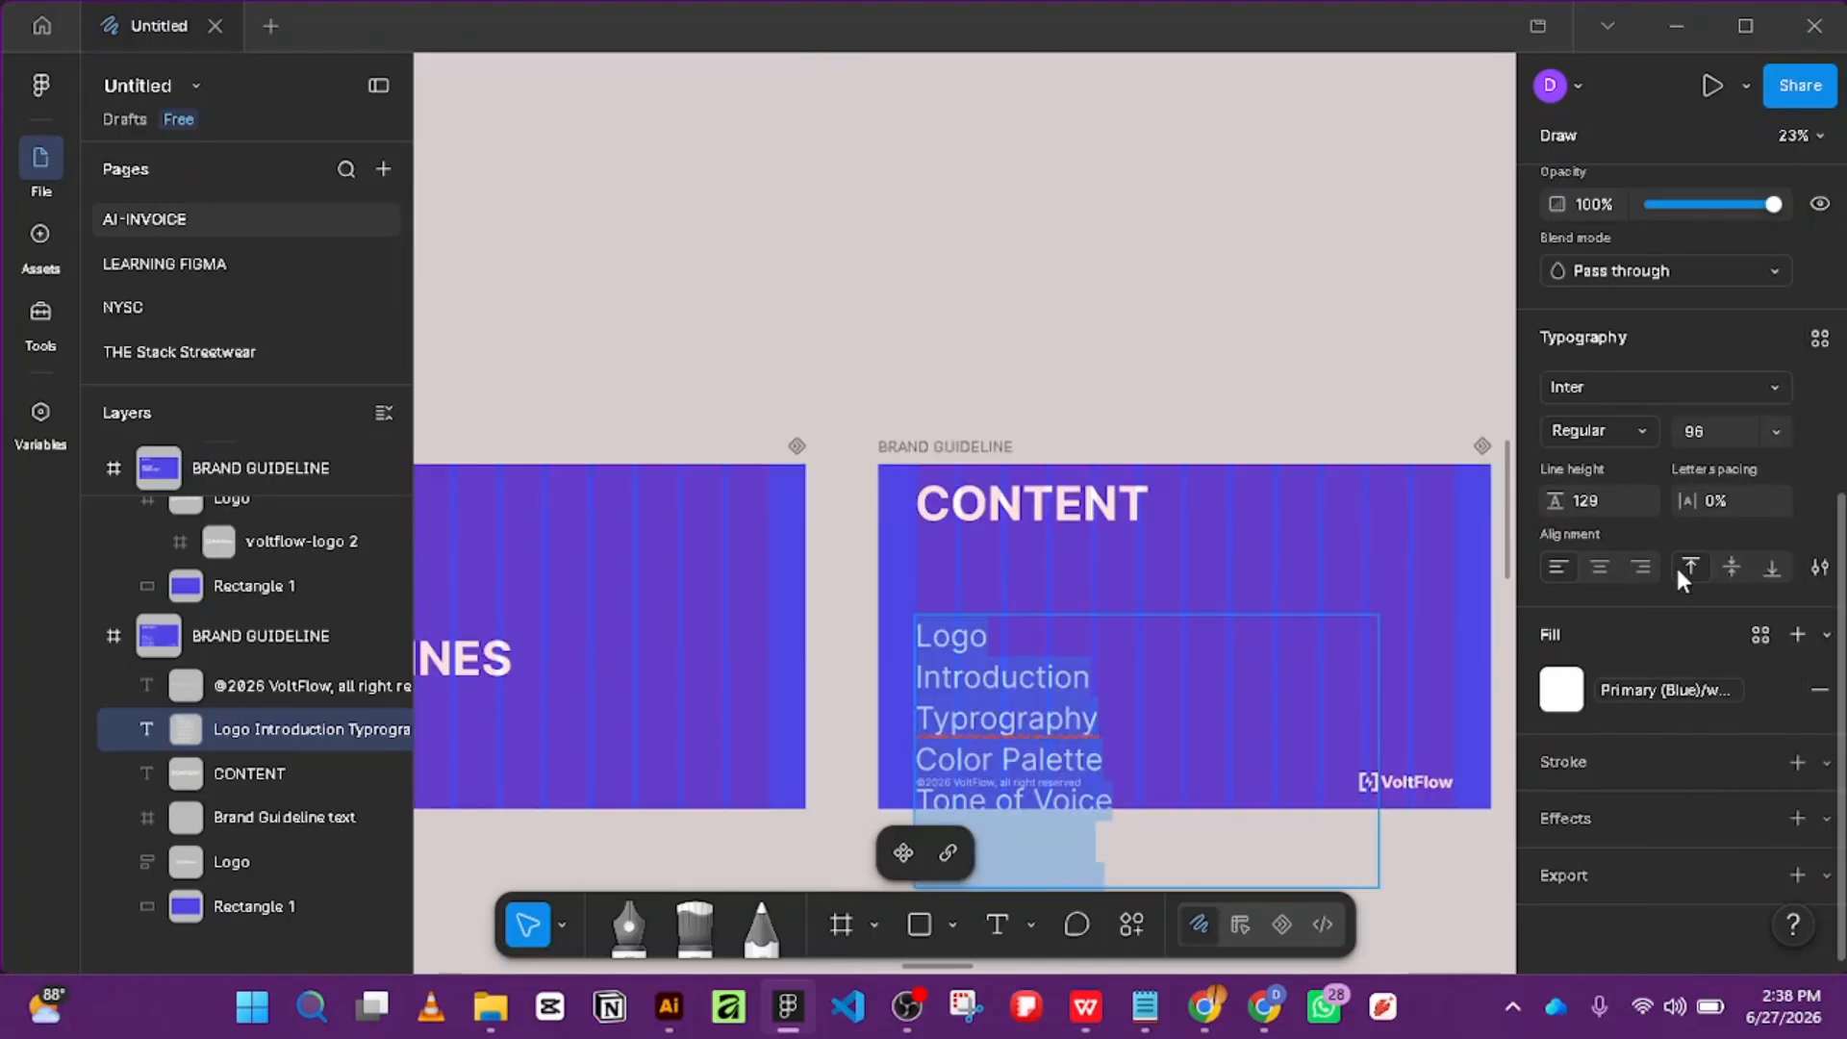
{"action": "left_click", "coordinate": [1816, 570]}
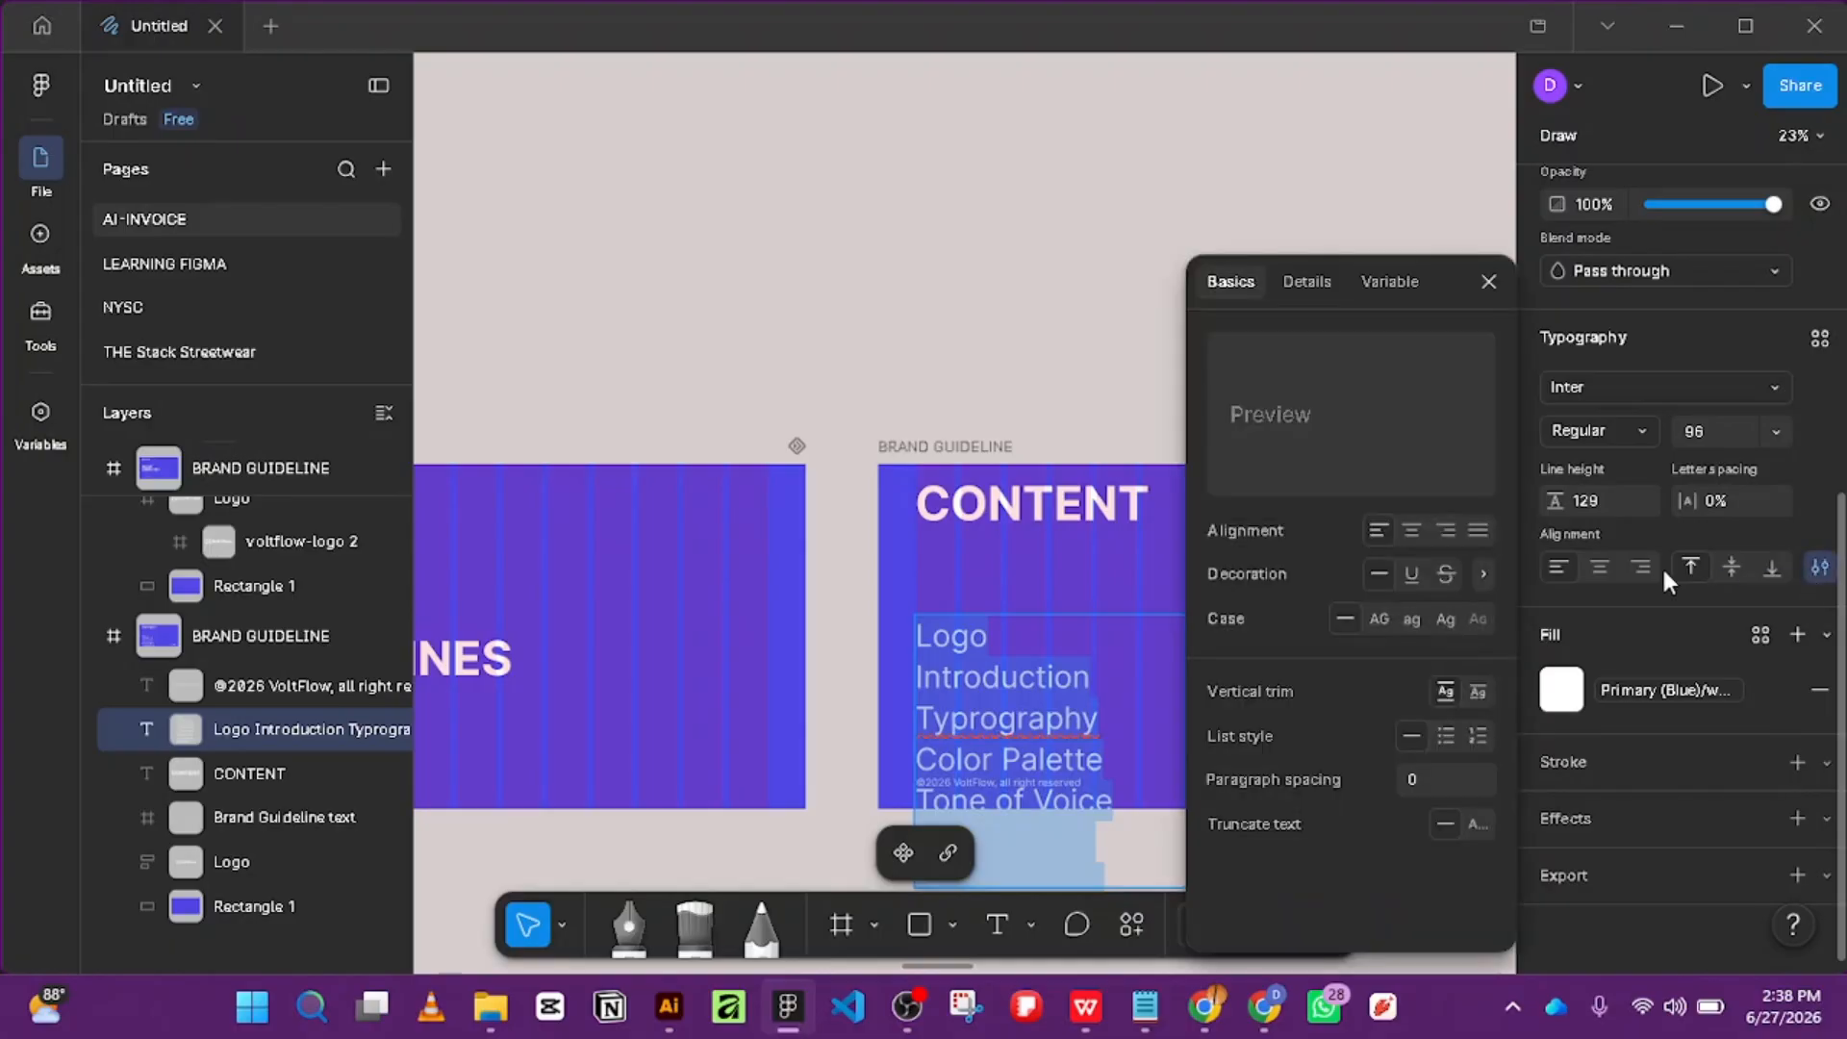
{"action": "left_click", "coordinate": [1446, 736]}
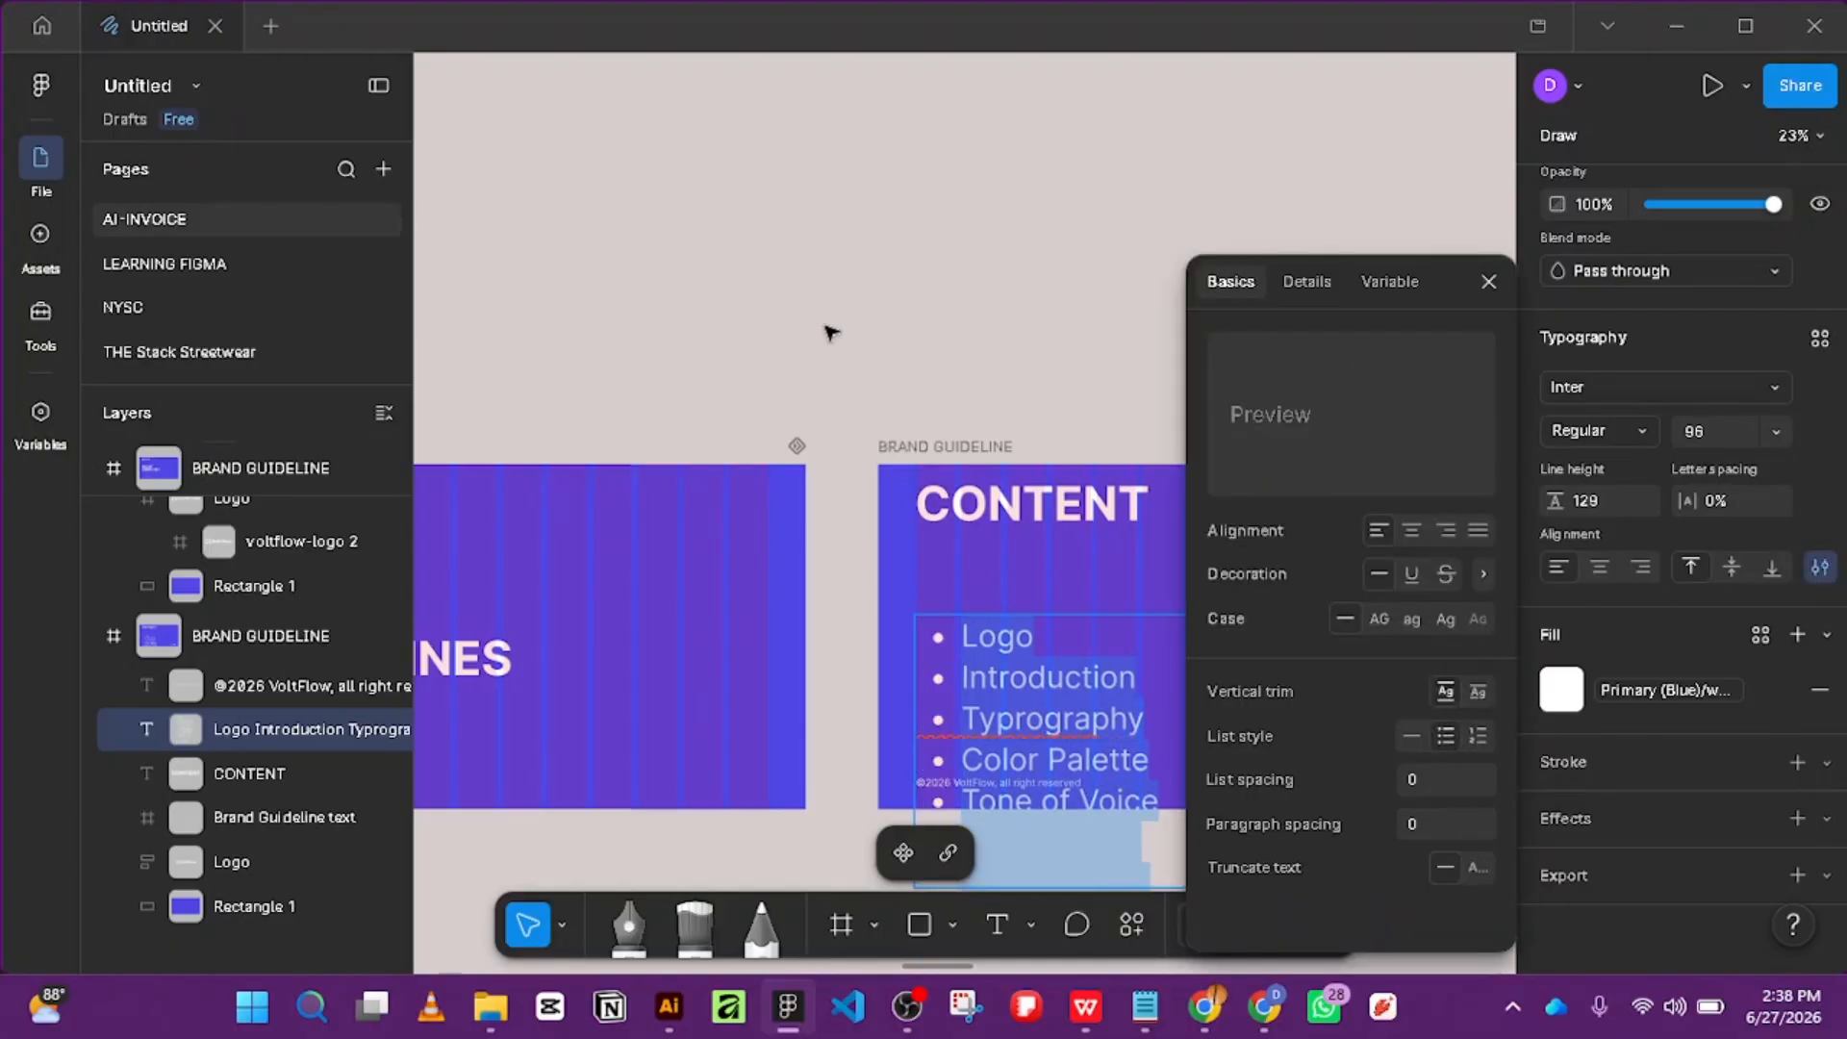
{"action": "key", "text": "Escape"}
Move the bulleted list up to just below the CONTENT heading and set its font size to 64.
{"action": "left_click_drag", "start_coordinate": [1037, 721], "coordinate": [1032, 611]}
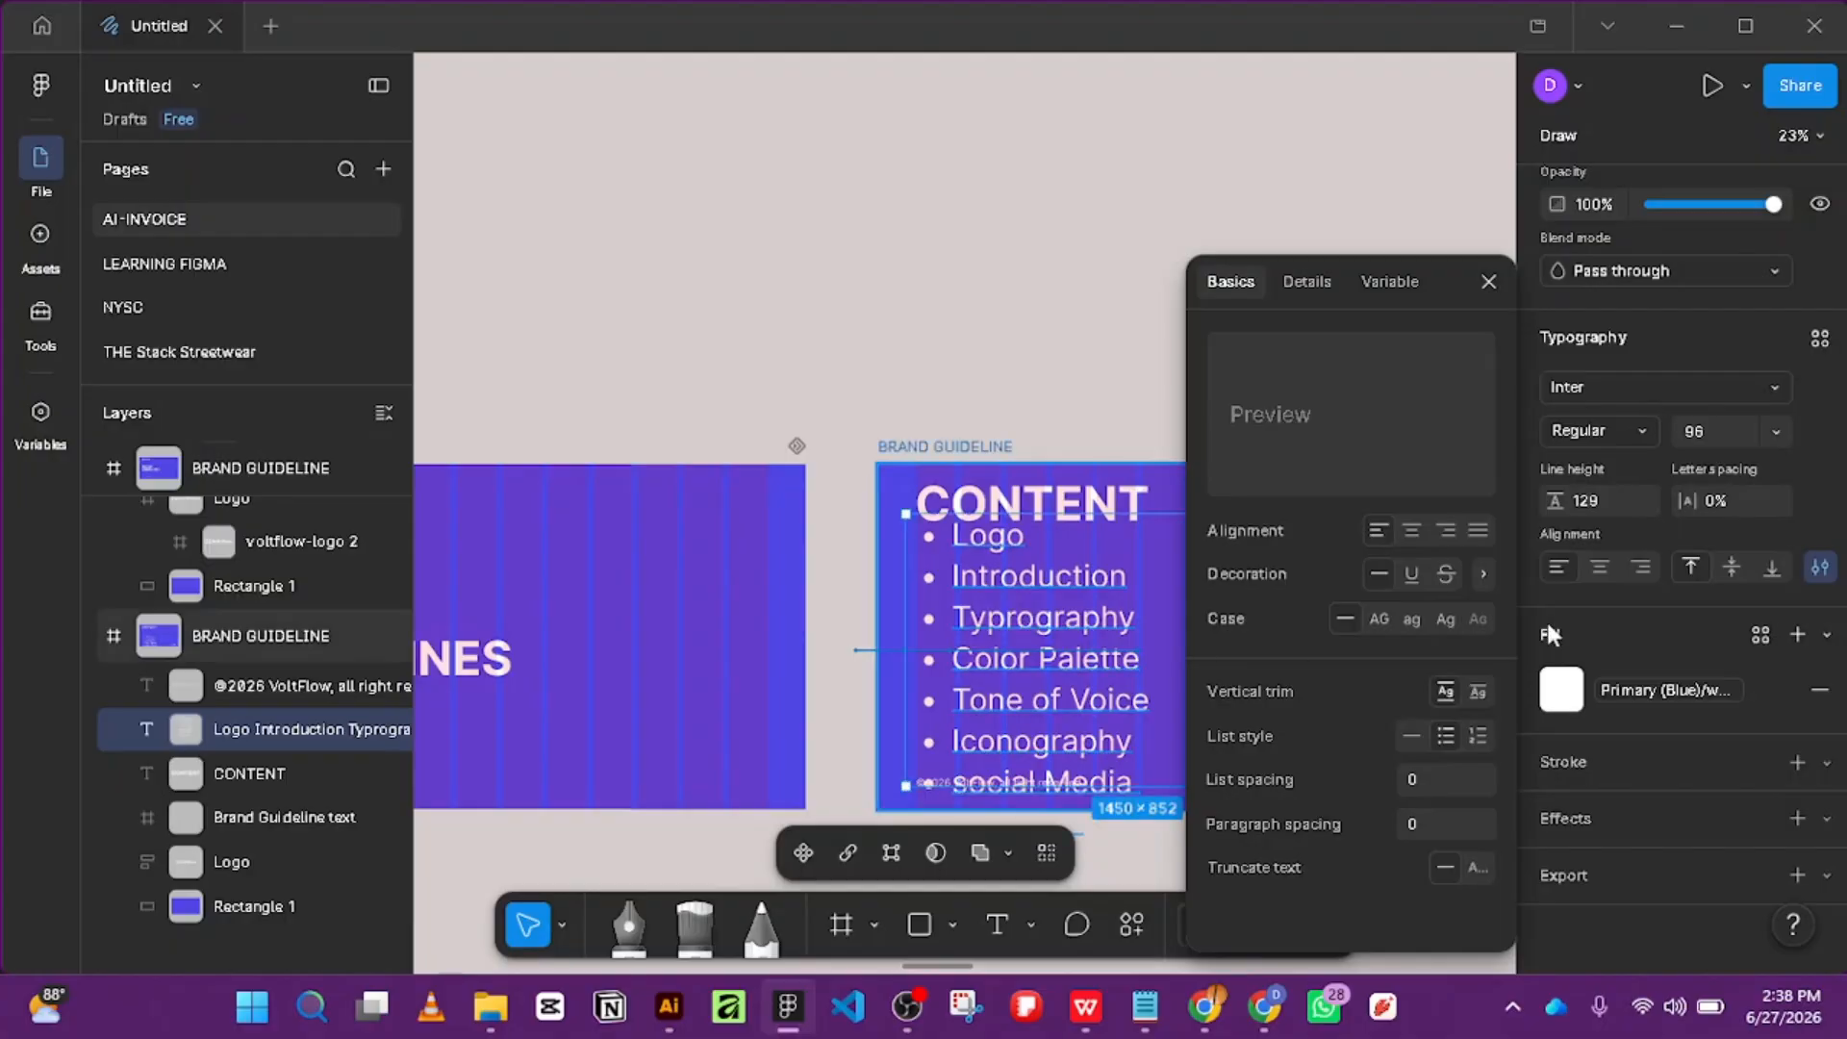
{"action": "left_click", "coordinate": [1777, 435]}
{"action": "left_click", "coordinate": [1780, 587]}
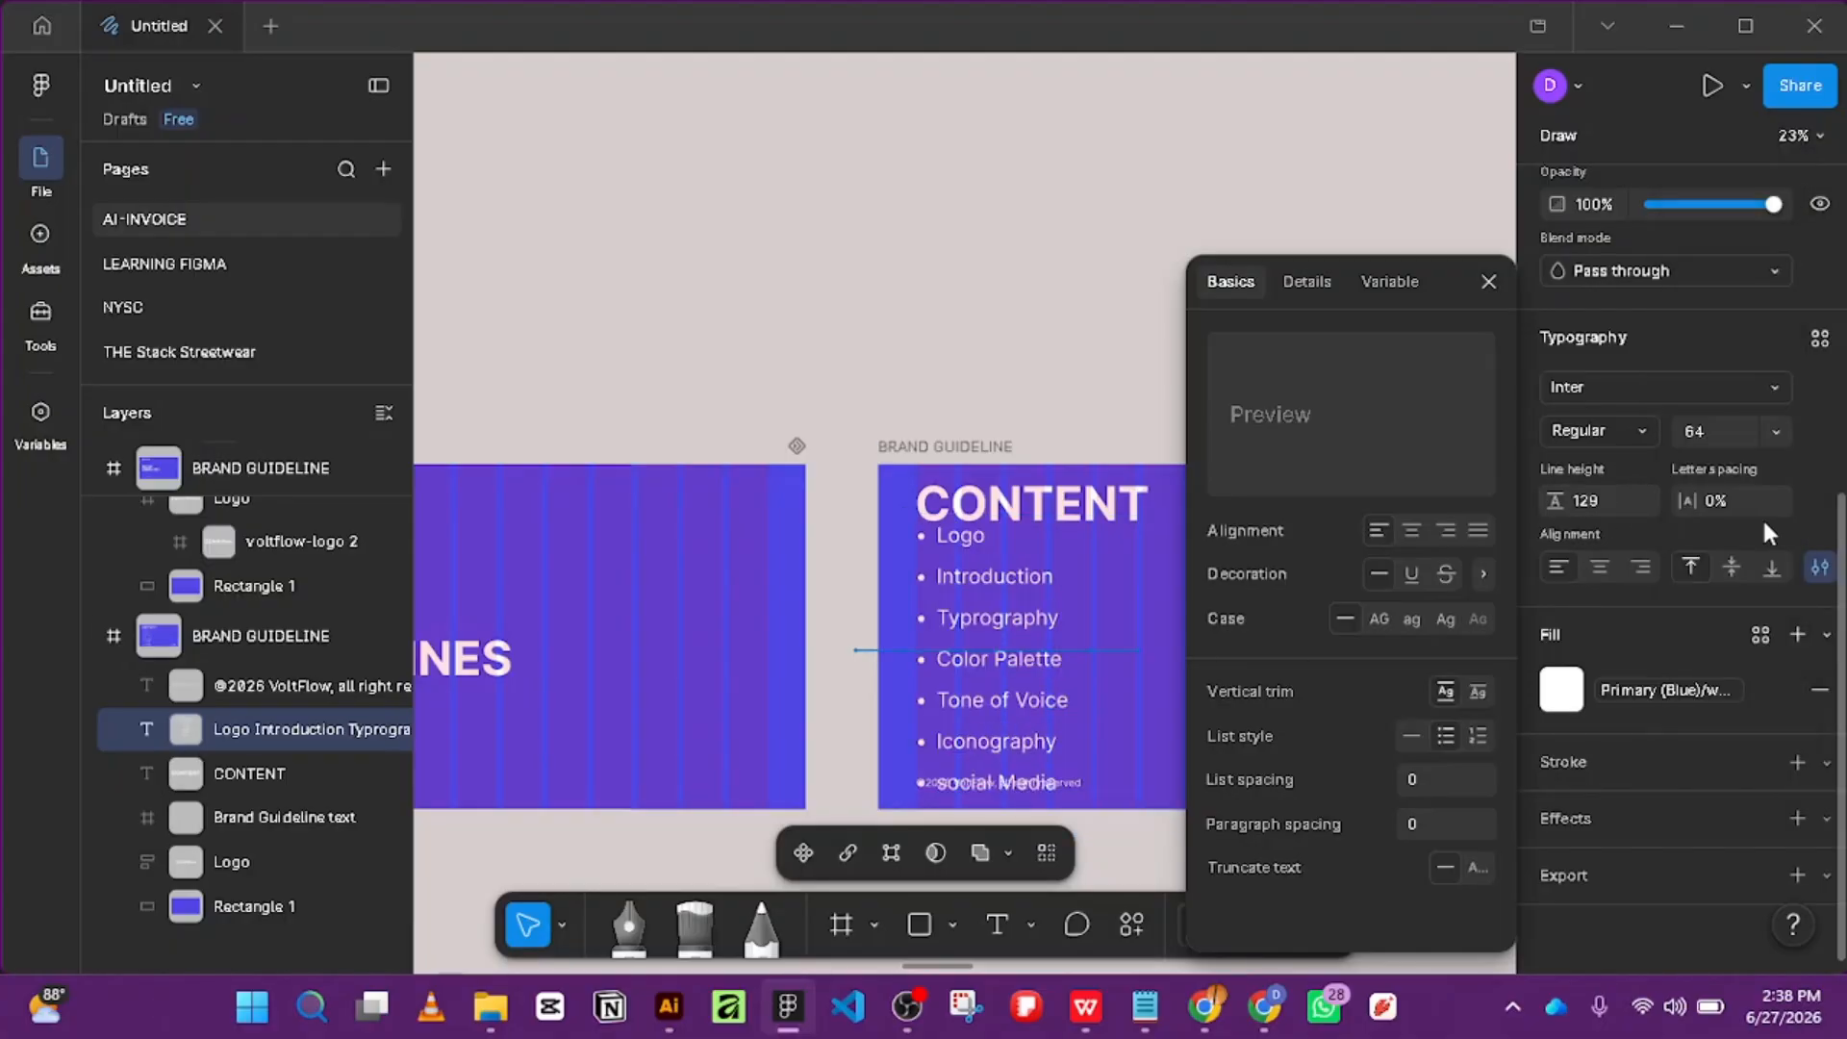
Reduce the line height of the bulleted content list to 74.
{"action": "left_click", "coordinate": [1602, 493]}
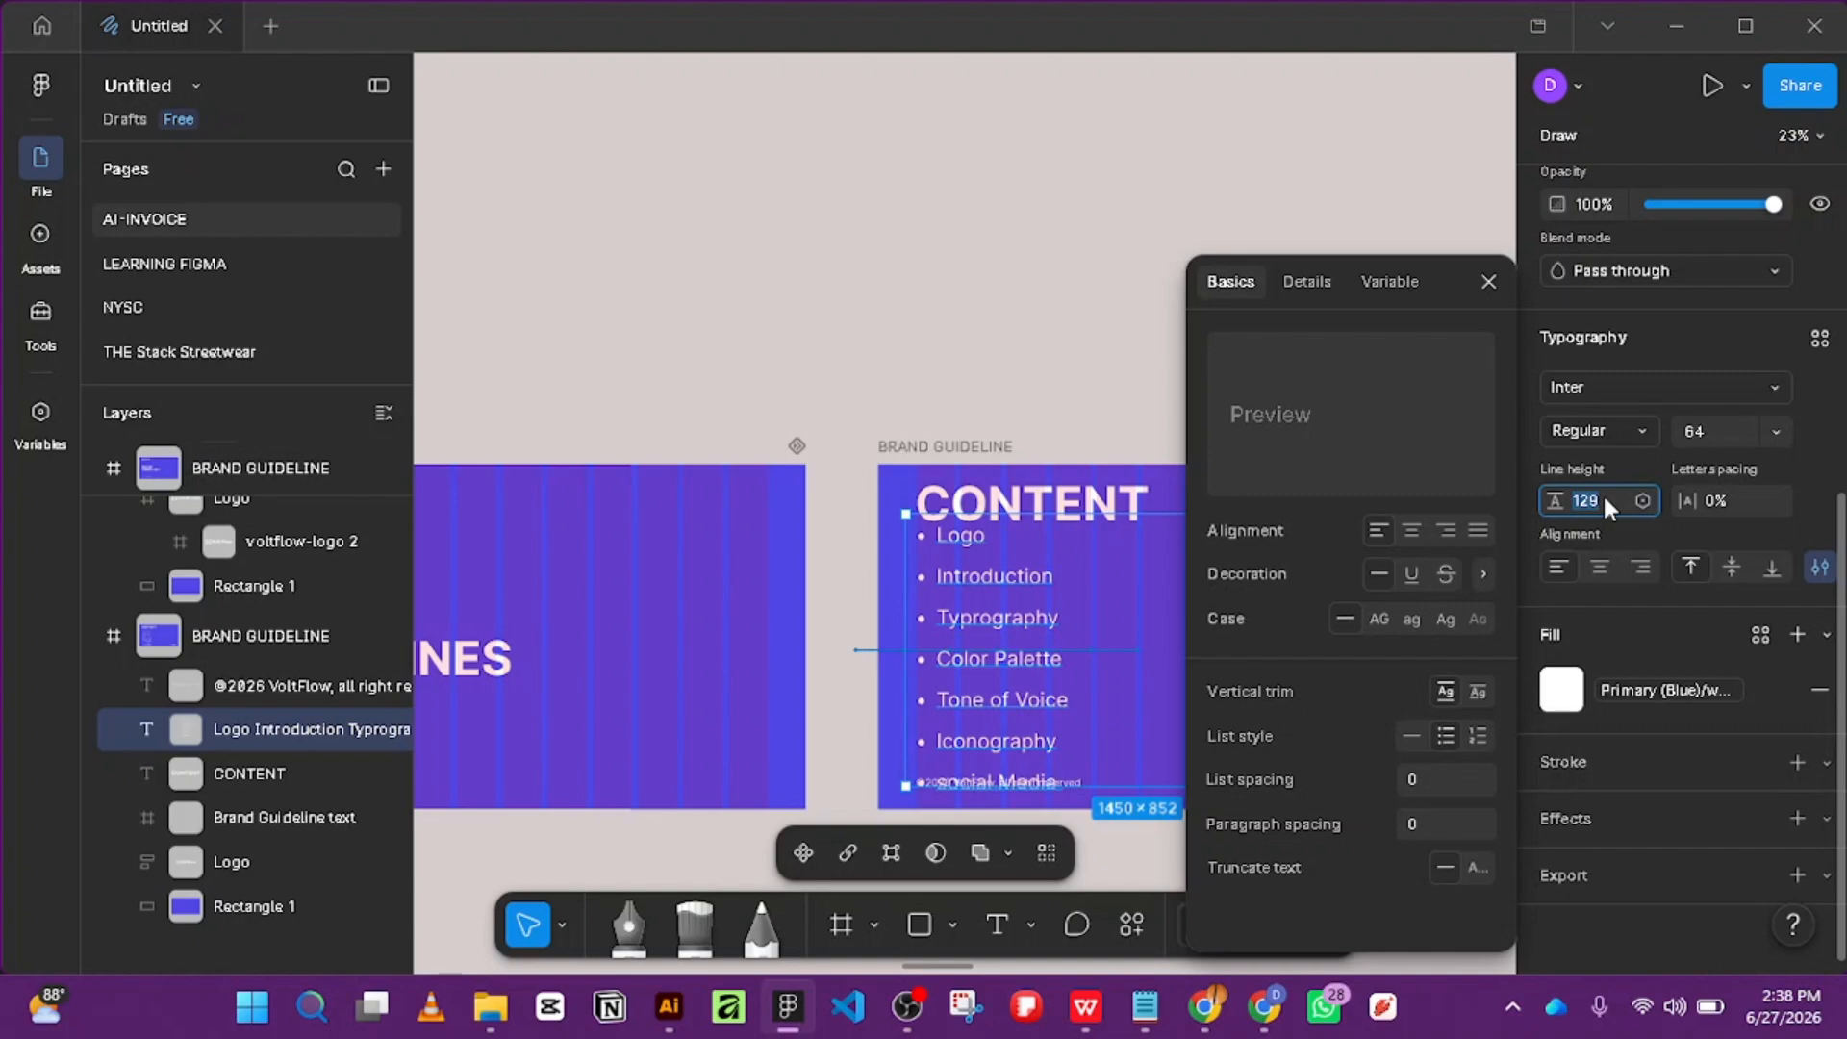
{"action": "key", "text": "Down"}
{"action": "key", "text": "Down"}
{"action": "key", "text": "Down"}
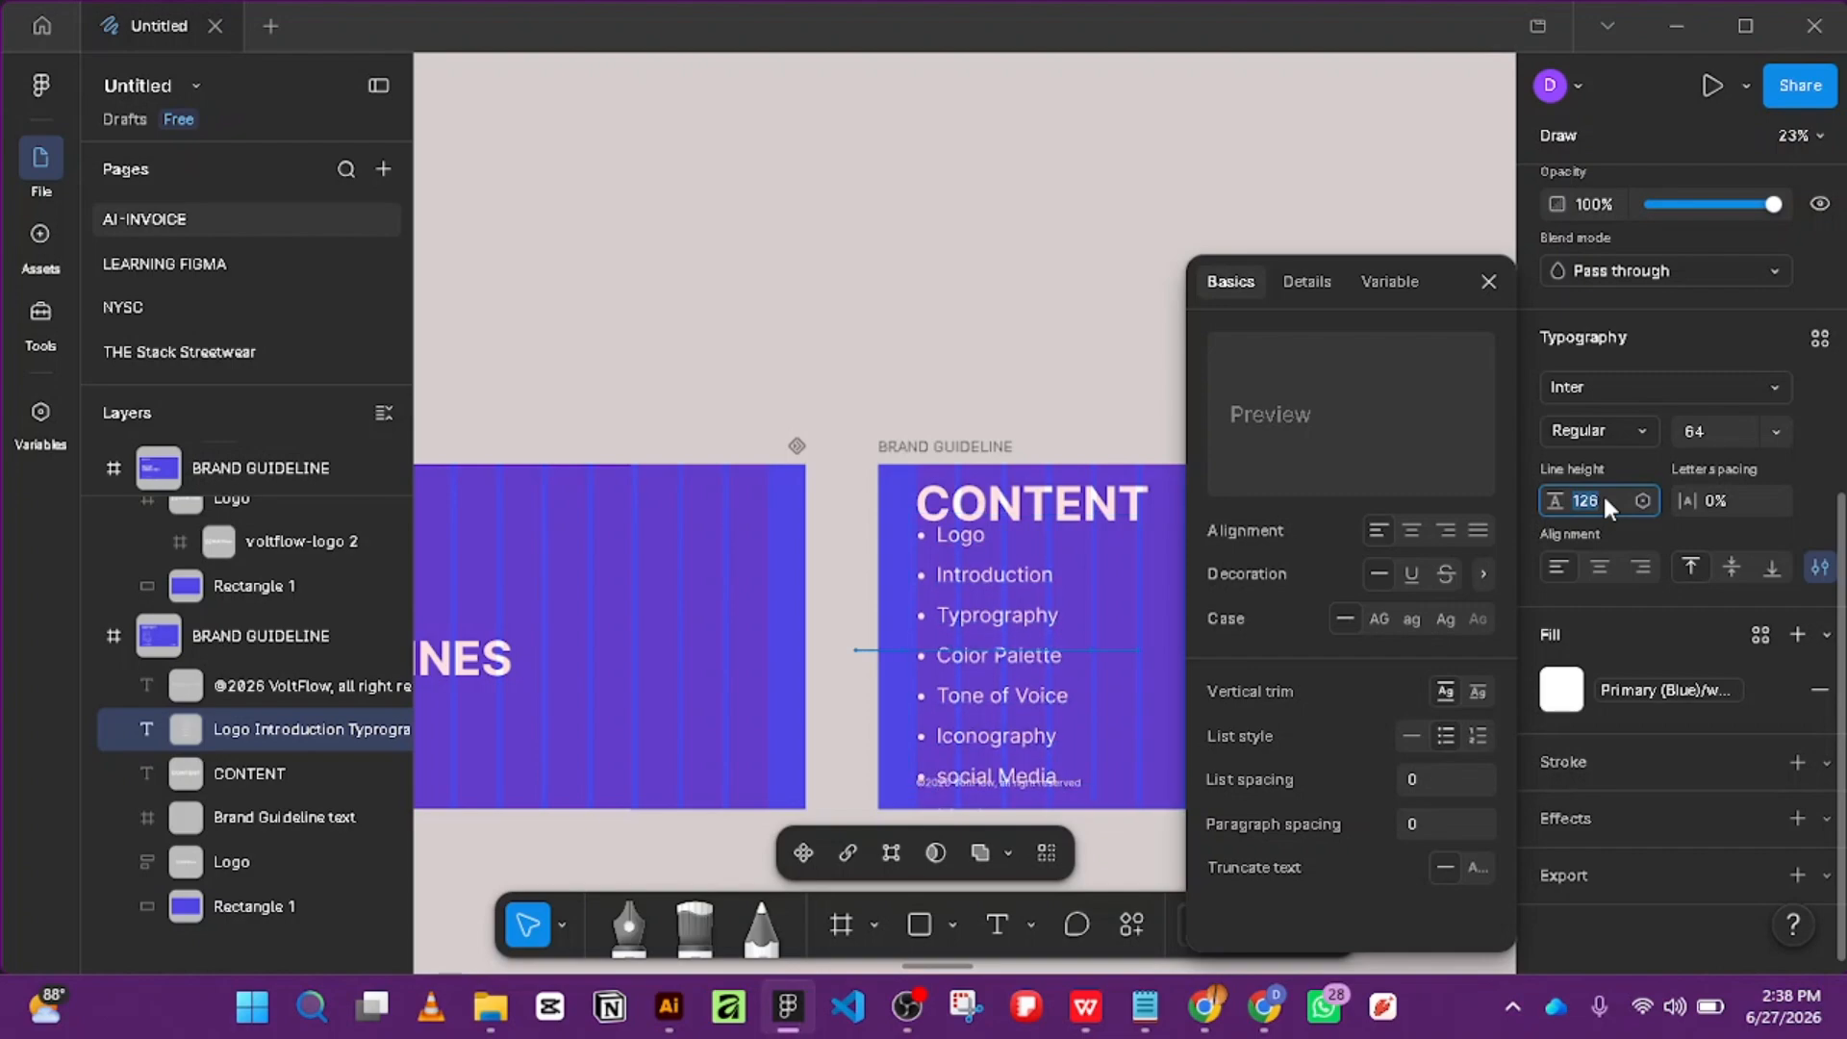
{"action": "key", "text": "Down"}
{"action": "key", "text": "Down"}
{"action": "key", "text": "Down"}
{"action": "key", "text": "Down"}
{"action": "key", "text": "Down"}
{"action": "key", "text": "Down"}
{"action": "key", "text": "Down"}
{"action": "key", "text": "Down"}
{"action": "key", "text": "Down"}
{"action": "key", "text": "Down"}
{"action": "key", "text": "Down"}
{"action": "key", "text": "Down"}
{"action": "key", "text": "Down"}
{"action": "key", "text": "Down"}
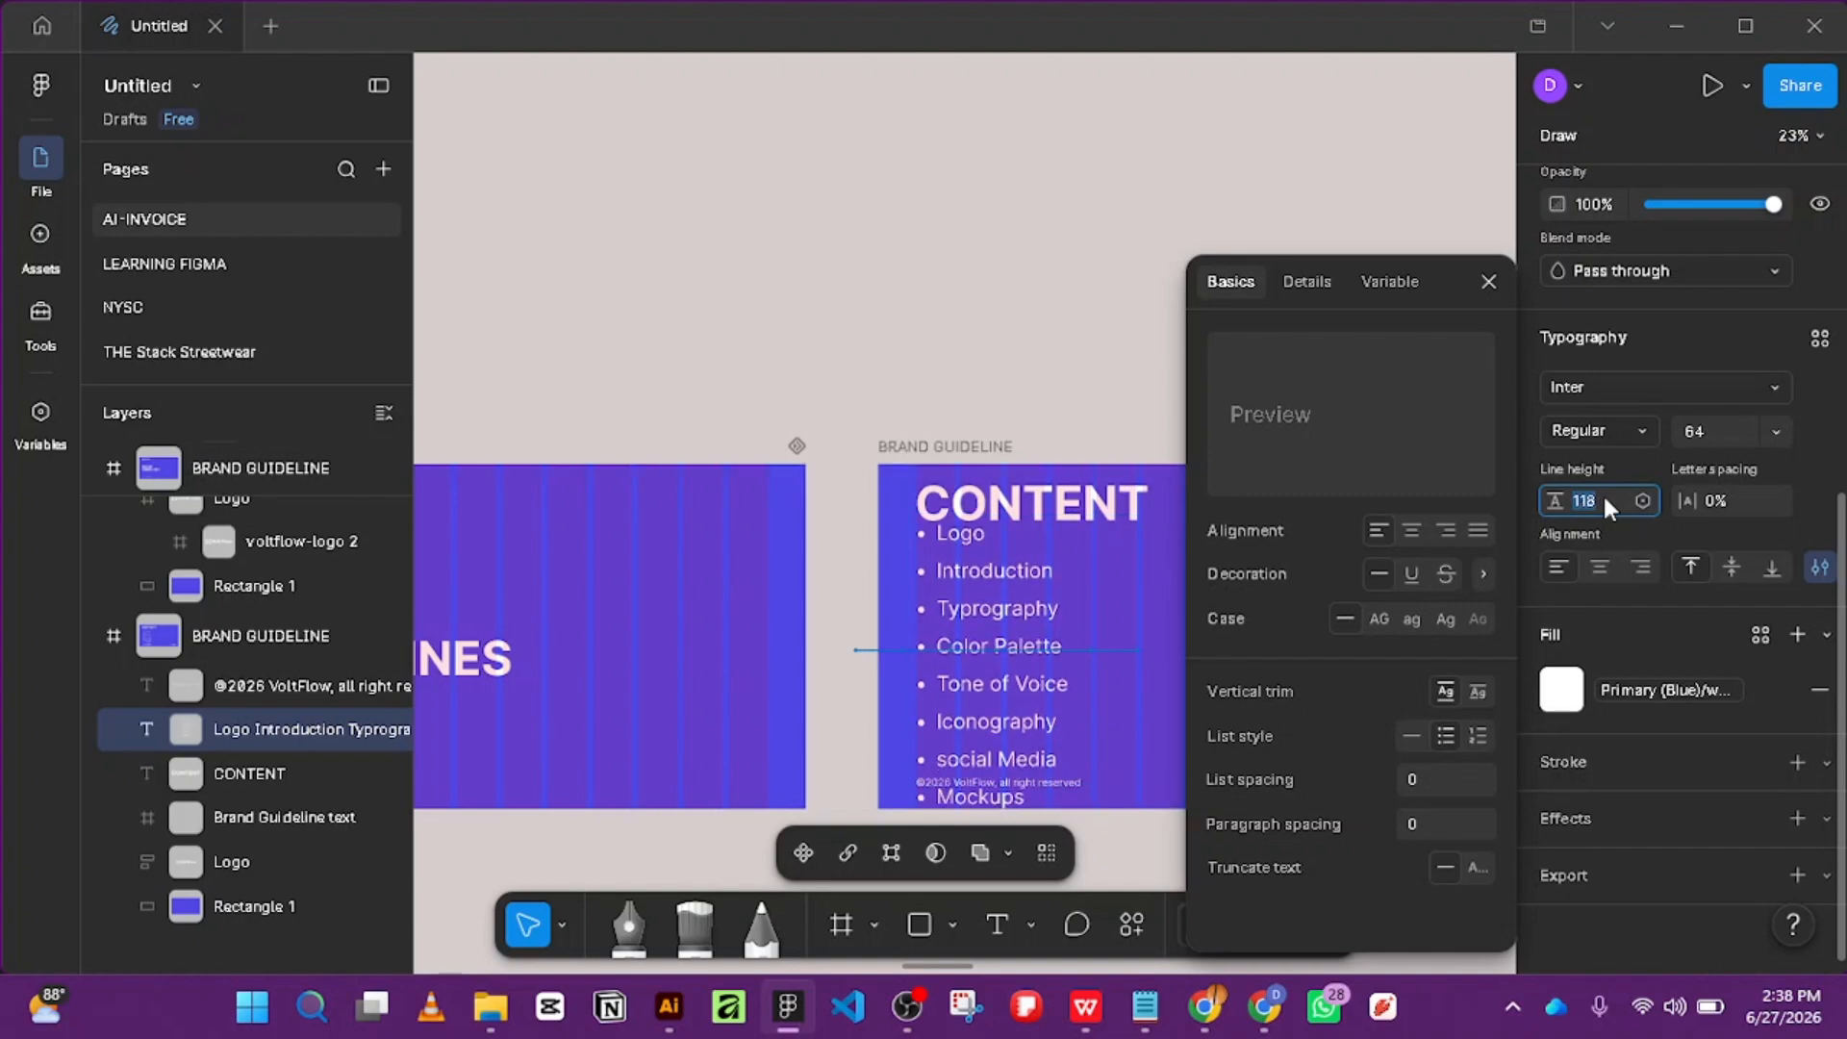
{"action": "key", "text": "Down"}
{"action": "key", "text": "Down"}
{"action": "key", "text": "Down"}
{"action": "key", "text": "Down"}
{"action": "key", "text": "Down"}
{"action": "key", "text": "Down"}
{"action": "key", "text": "Down"}
{"action": "key", "text": "Down"}
{"action": "key", "text": "Down"}
{"action": "key", "text": "Down"}
{"action": "key", "text": "Down"}
{"action": "key", "text": "Down"}
{"action": "key", "text": "Down"}
{"action": "key", "text": "Down"}
{"action": "key", "text": "Down"}
{"action": "key", "text": "Down"}
{"action": "key", "text": "Down"}
{"action": "key", "text": "Down"}
{"action": "key", "text": "Down"}
{"action": "key", "text": "Down"}
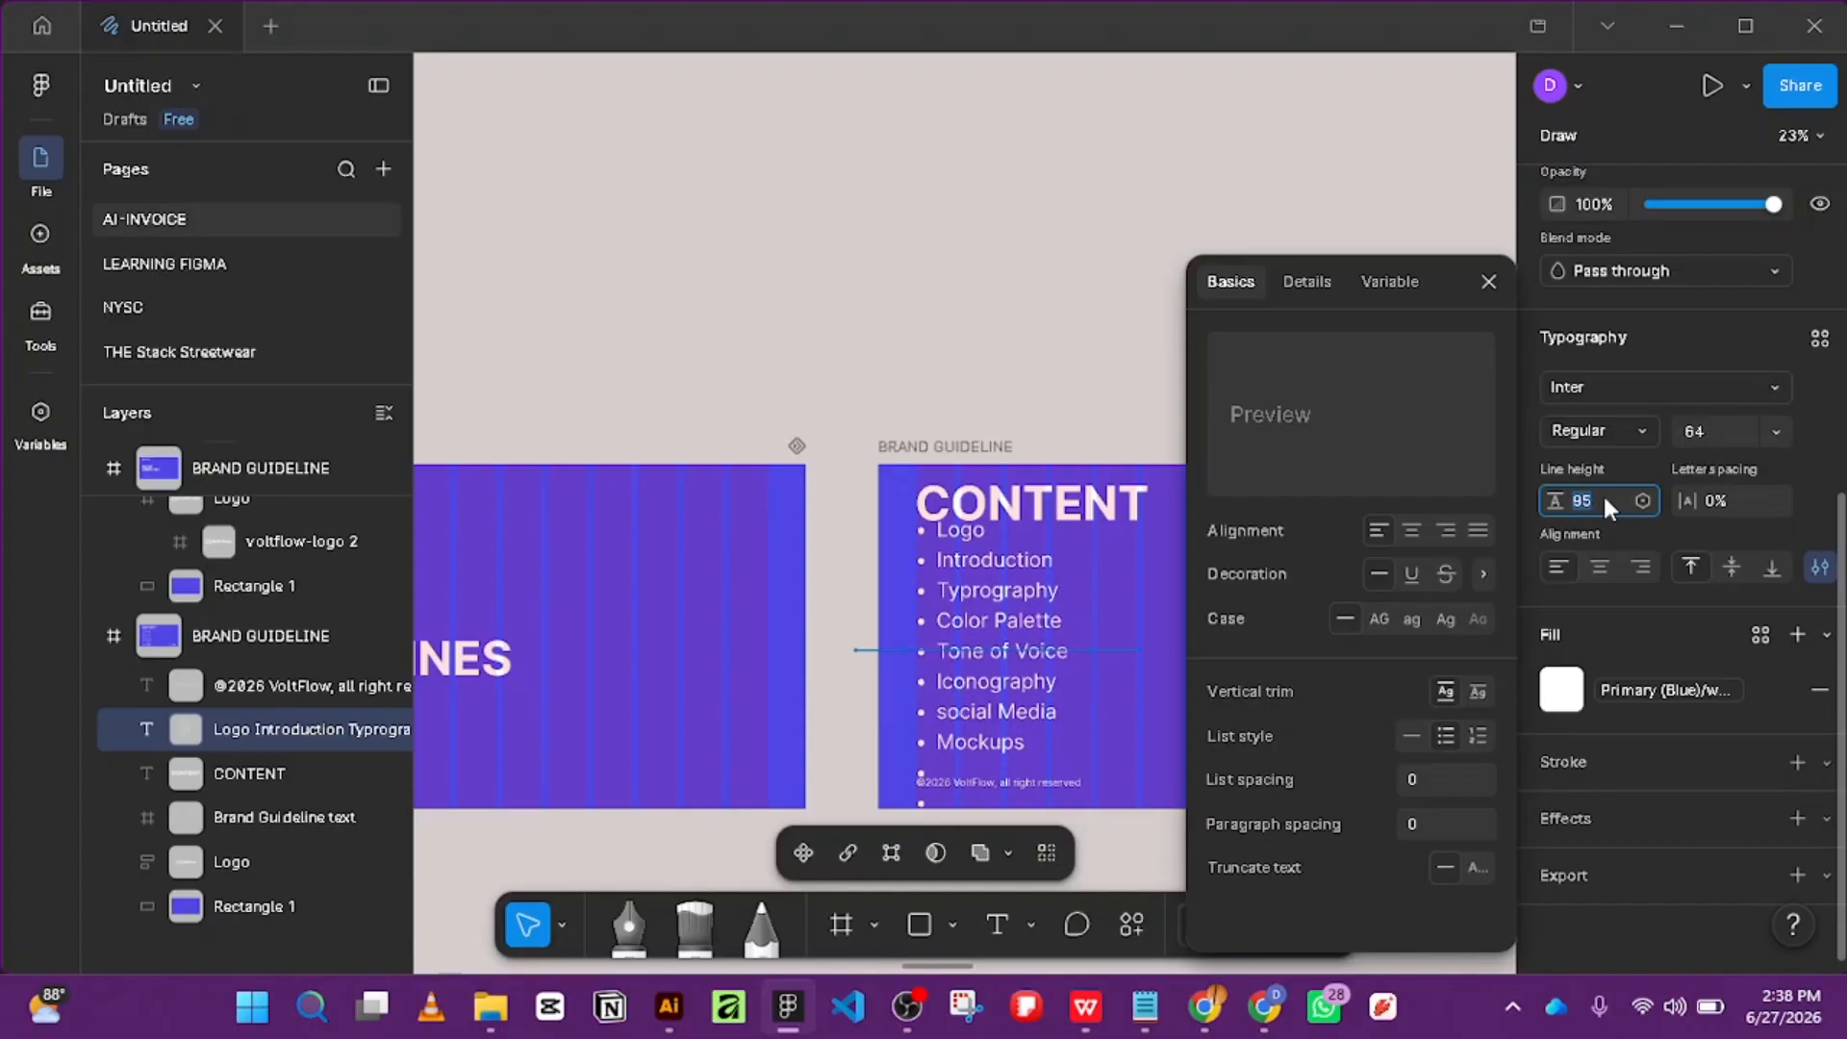
{"action": "key", "text": "Down"}
{"action": "key", "text": "Down"}
{"action": "key", "text": "Down"}
{"action": "key", "text": "Down"}
{"action": "key", "text": "Down"}
{"action": "key", "text": "Down"}
{"action": "key", "text": "Down"}
{"action": "key", "text": "Down"}
{"action": "key", "text": "Down"}
{"action": "key", "text": "Down"}
{"action": "key", "text": "Down"}
{"action": "key", "text": "Down"}
{"action": "key", "text": "Down"}
{"action": "key", "text": "Down"}
{"action": "key", "text": "Down"}
{"action": "key", "text": "Down"}
{"action": "key", "text": "Down"}
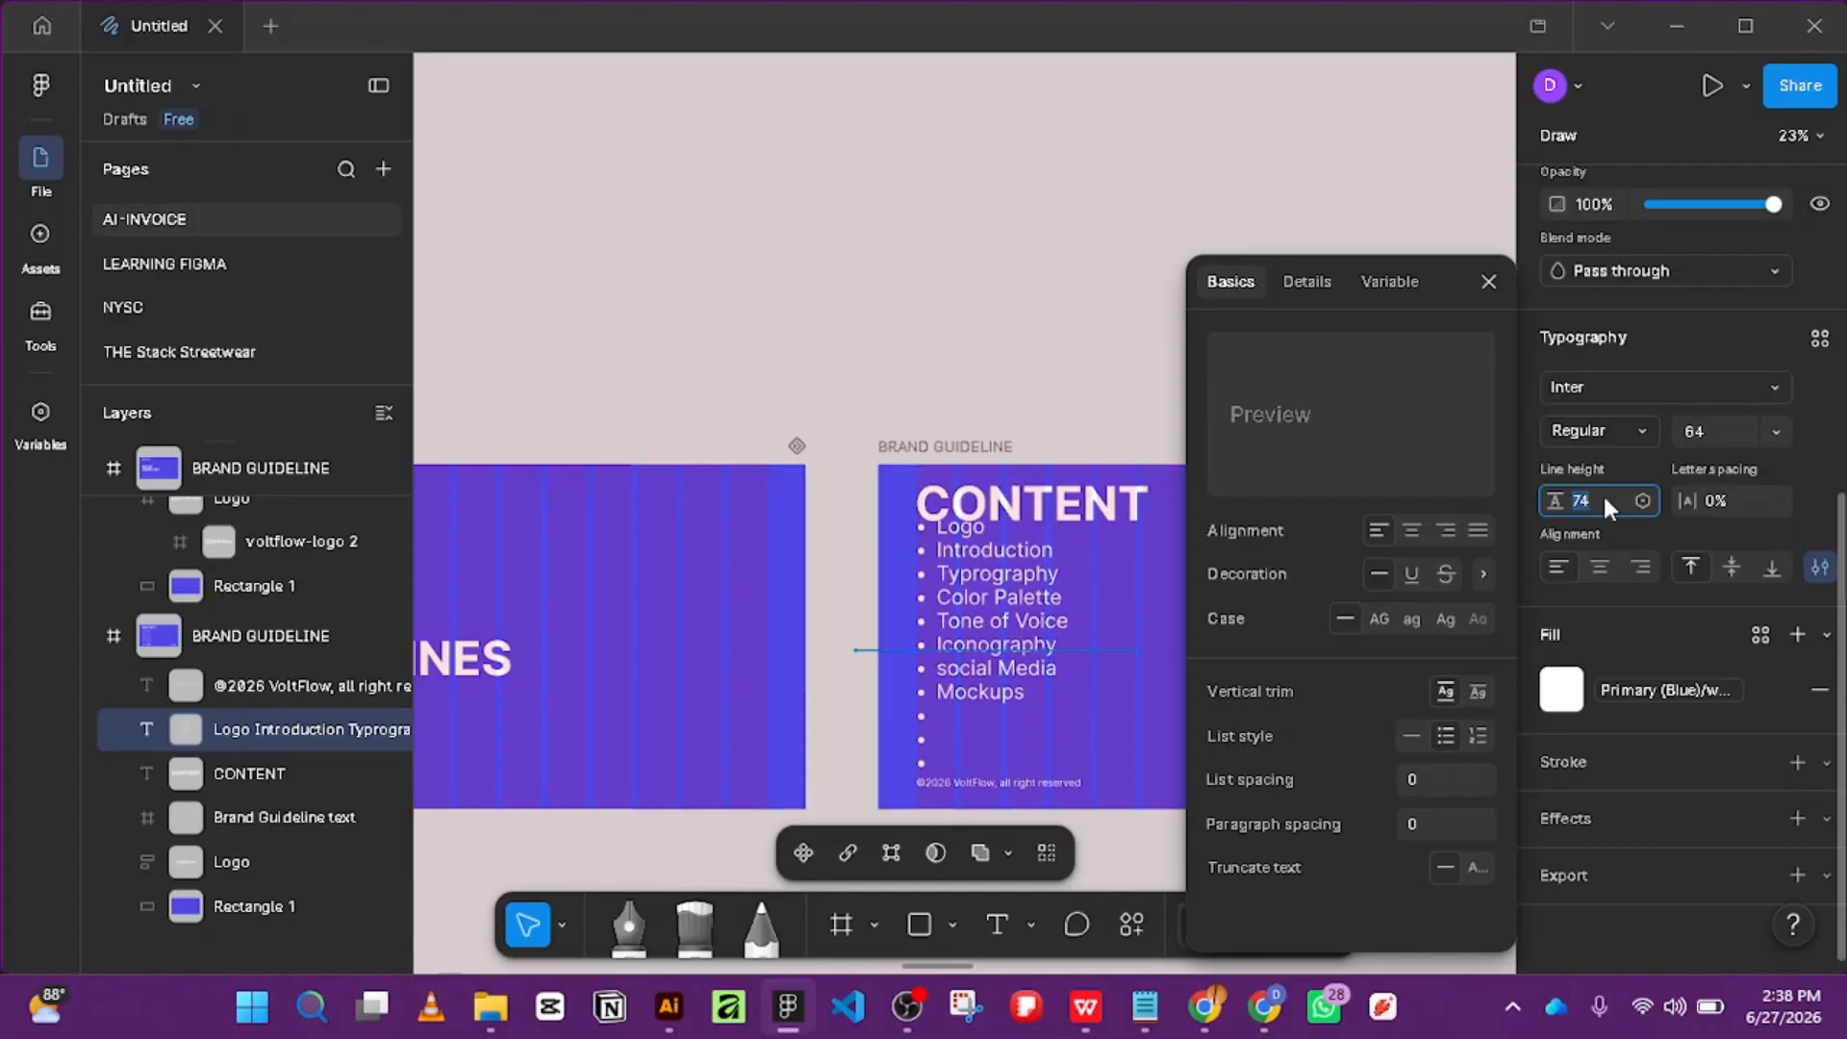
Set the bulleted list's line height to 75 and shorten its text box to about 616 high.
{"action": "key", "text": "Up"}
{"action": "key", "text": "Up"}
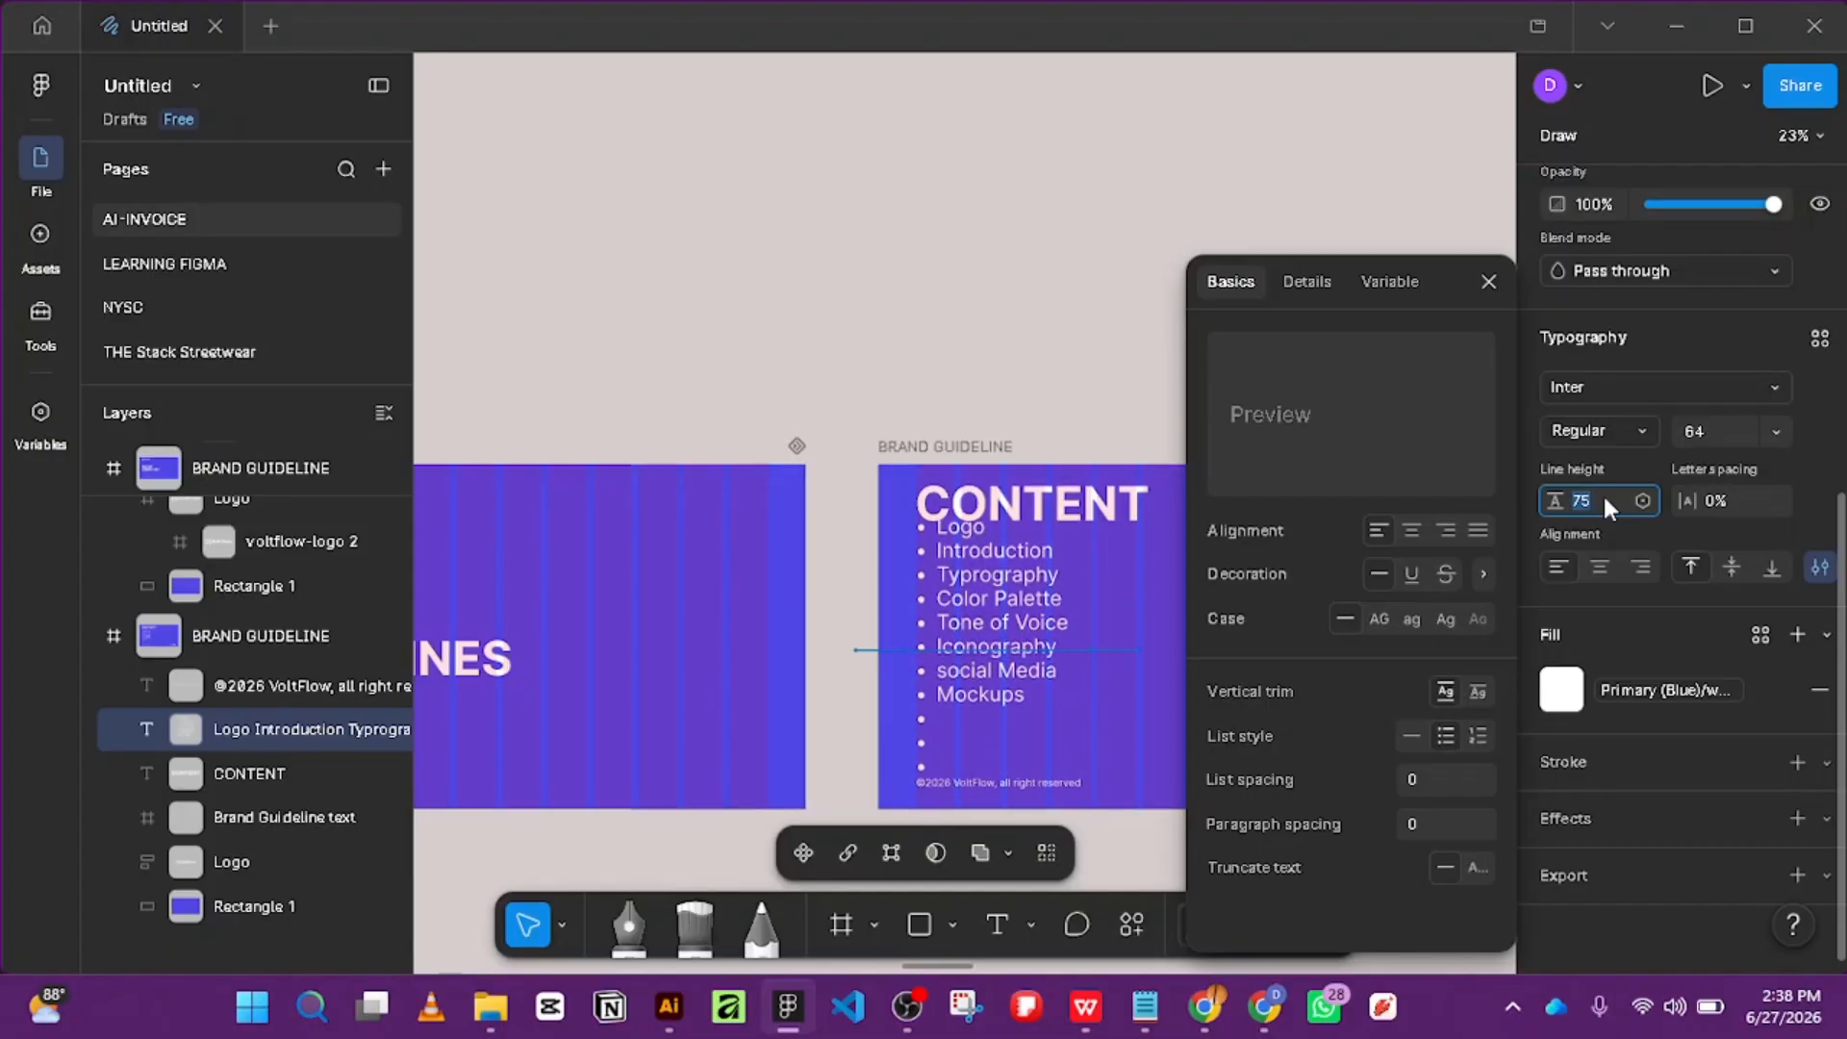
{"action": "left_click_drag", "start_coordinate": [1094, 786], "coordinate": [1096, 711]}
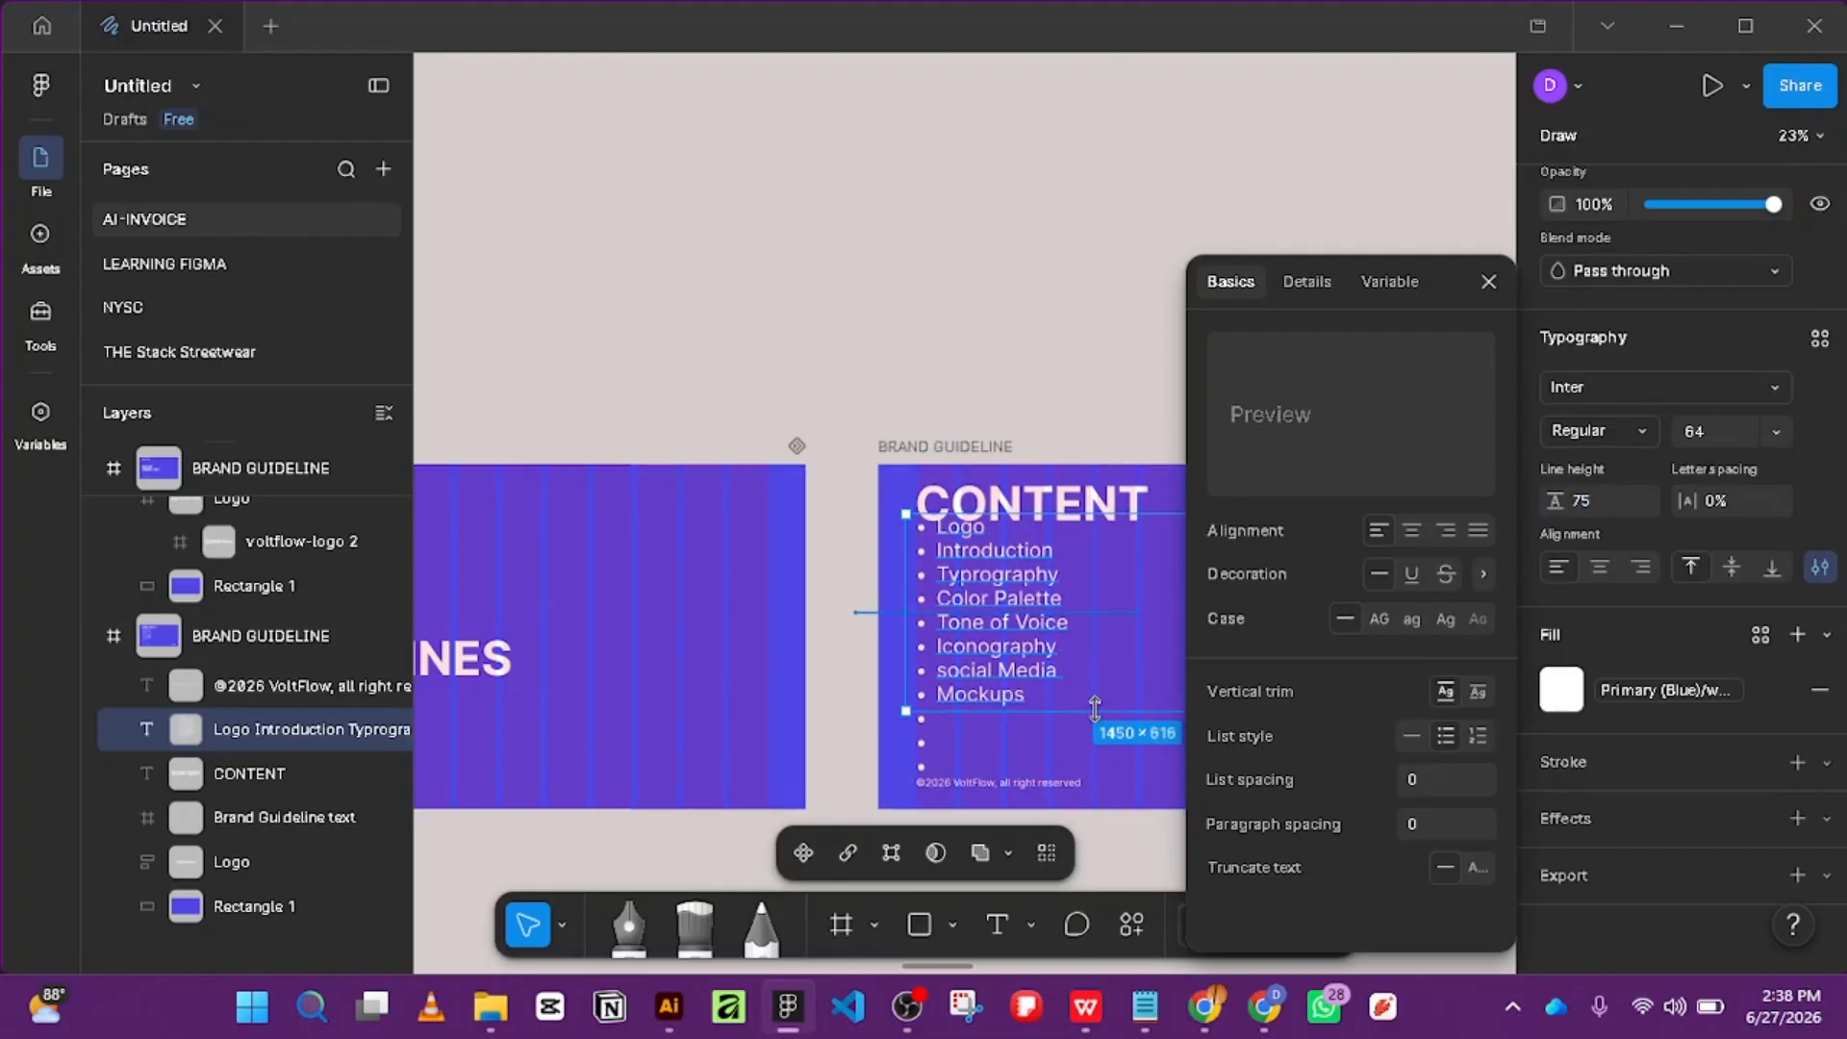
Delete the empty bullets after Mockups at the end of the content list.
{"action": "double_click", "coordinate": [990, 700]}
{"action": "left_click", "coordinate": [1030, 691]}
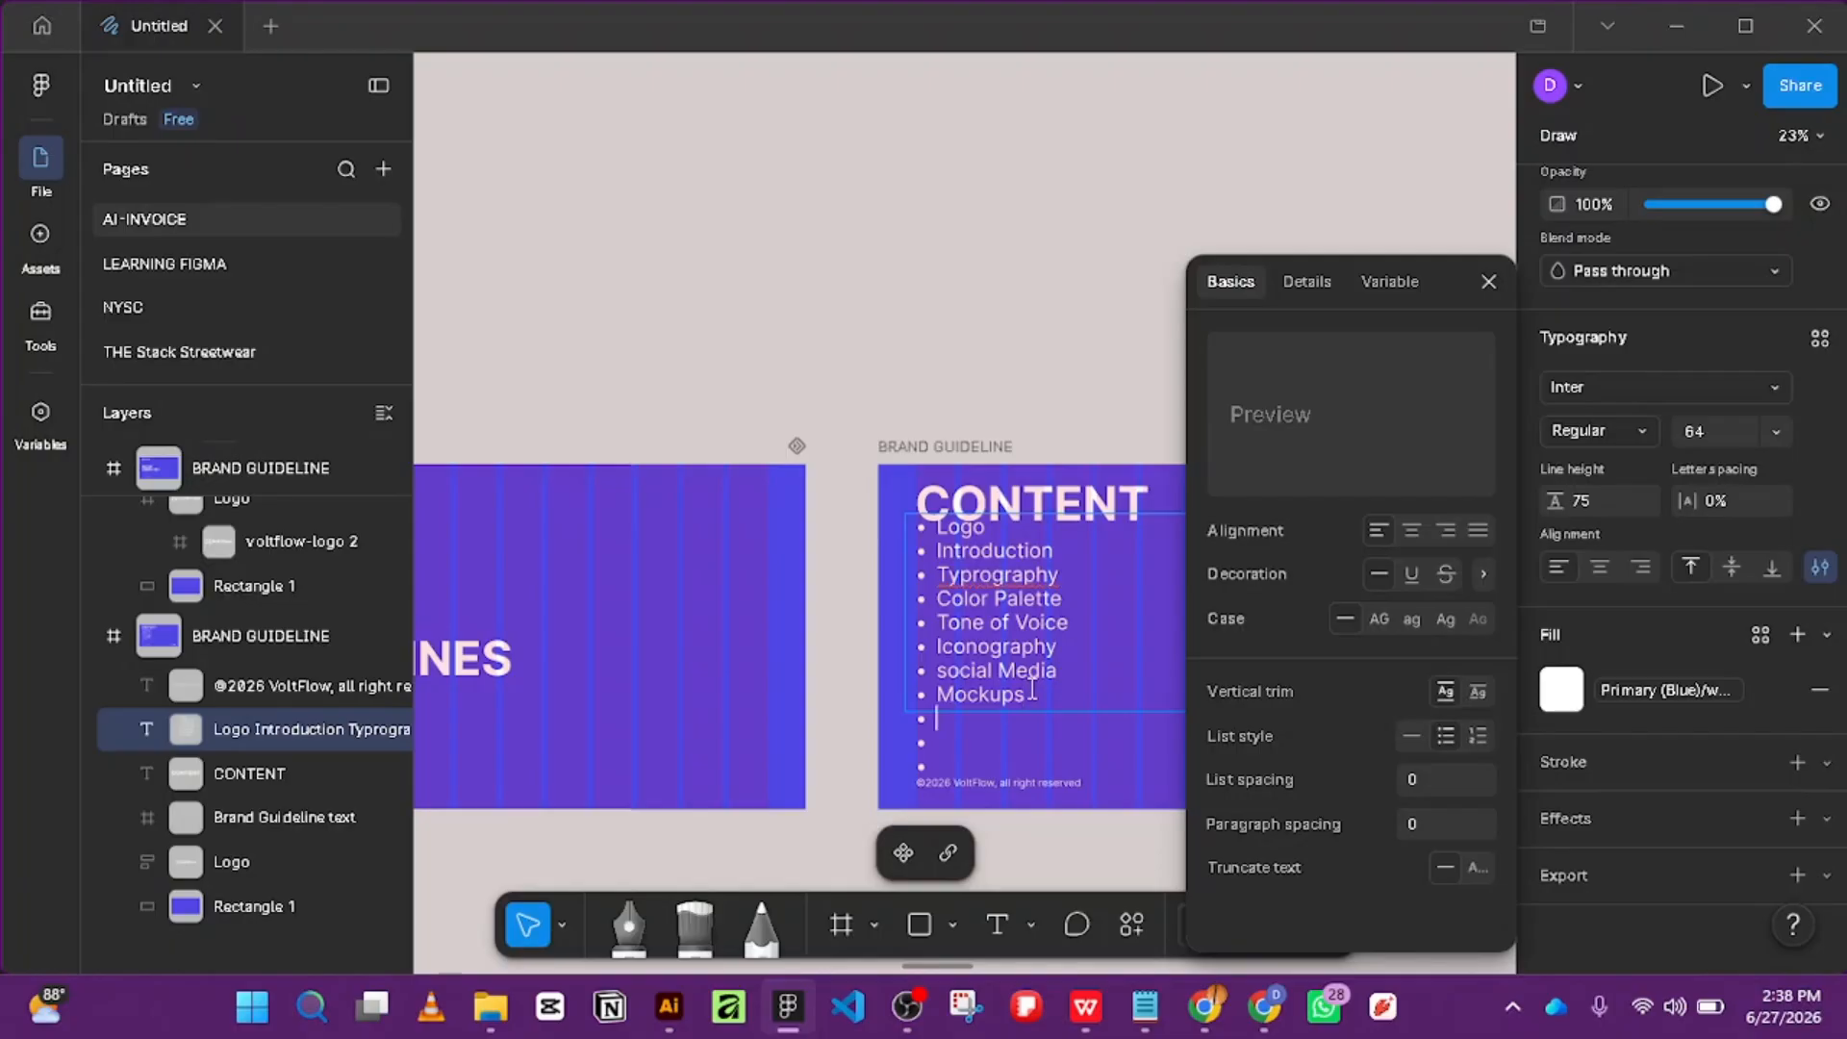
{"action": "key", "text": "Delete"}
{"action": "key", "text": "Delete"}
{"action": "key", "text": "Delete"}
{"action": "key", "text": "Escape"}
Correct the misspelled third list entry to "Typography" and close the type settings.
{"action": "double_click", "coordinate": [981, 576]}
{"action": "left_click", "coordinate": [980, 576]}
{"action": "key", "text": "BackSpace"}
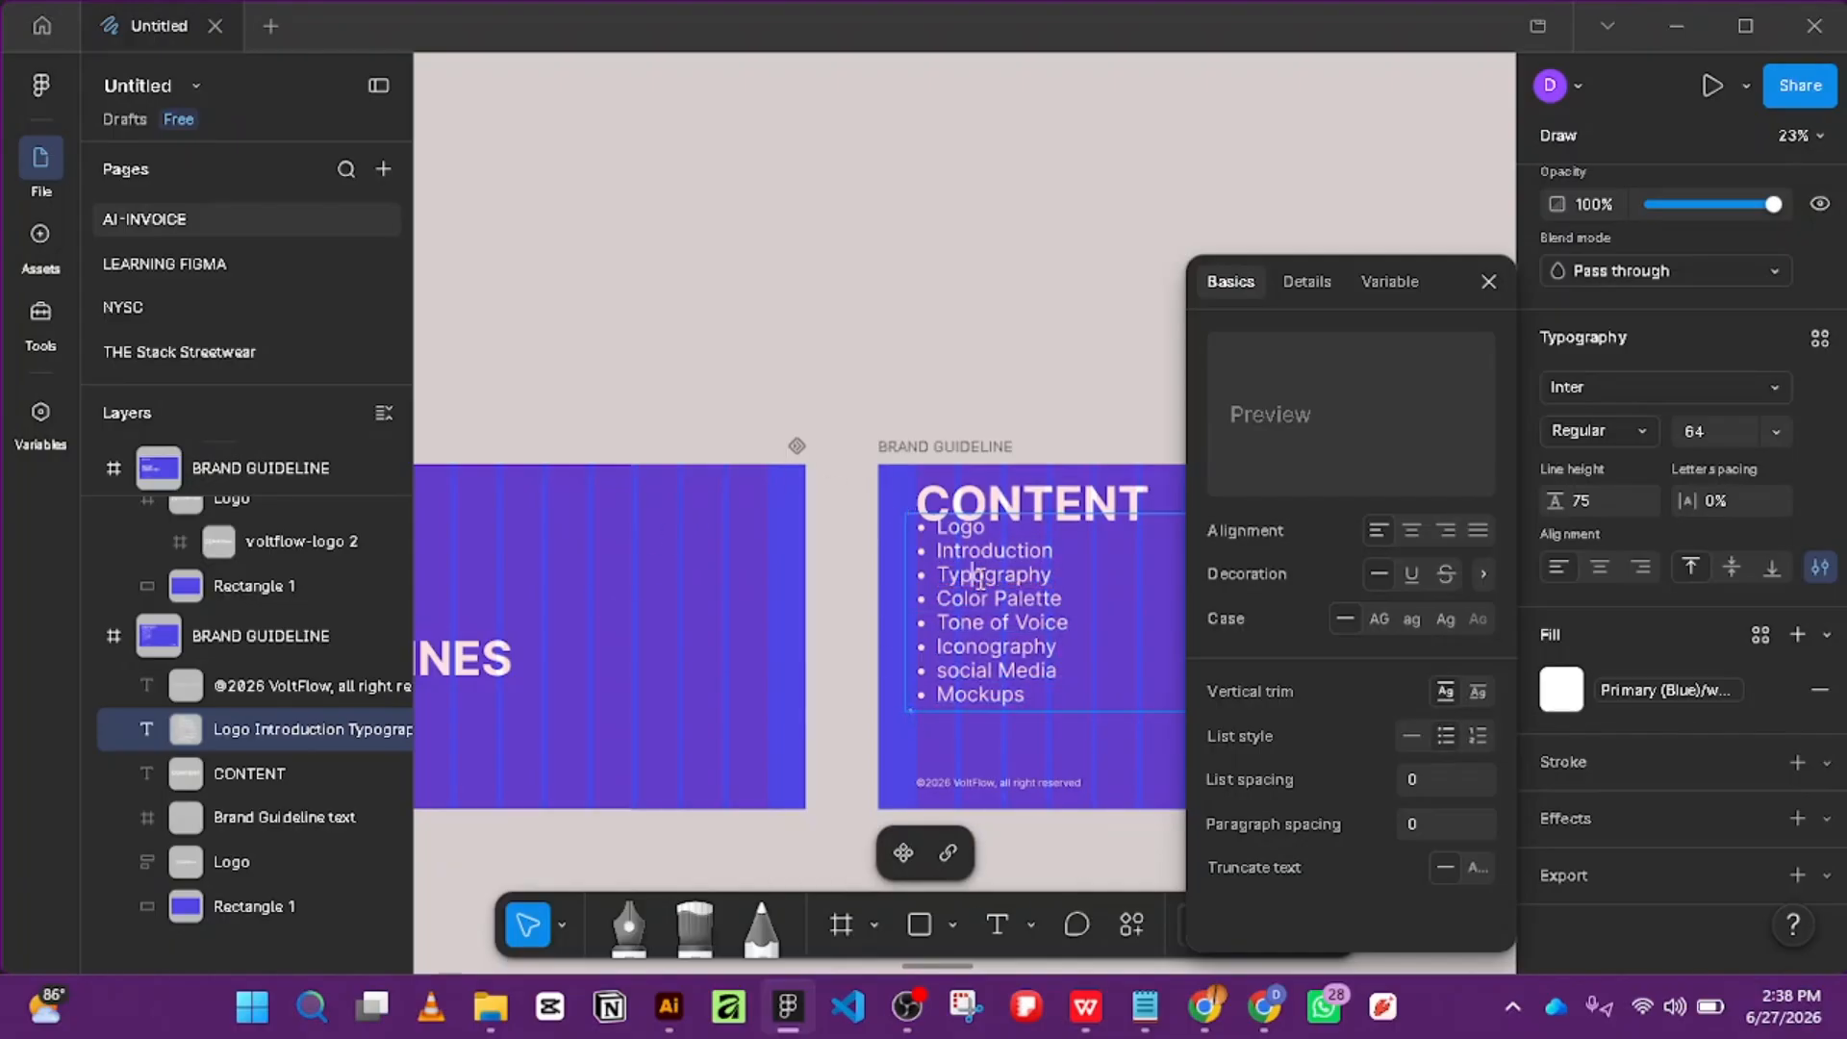
{"action": "left_click", "coordinate": [1487, 279]}
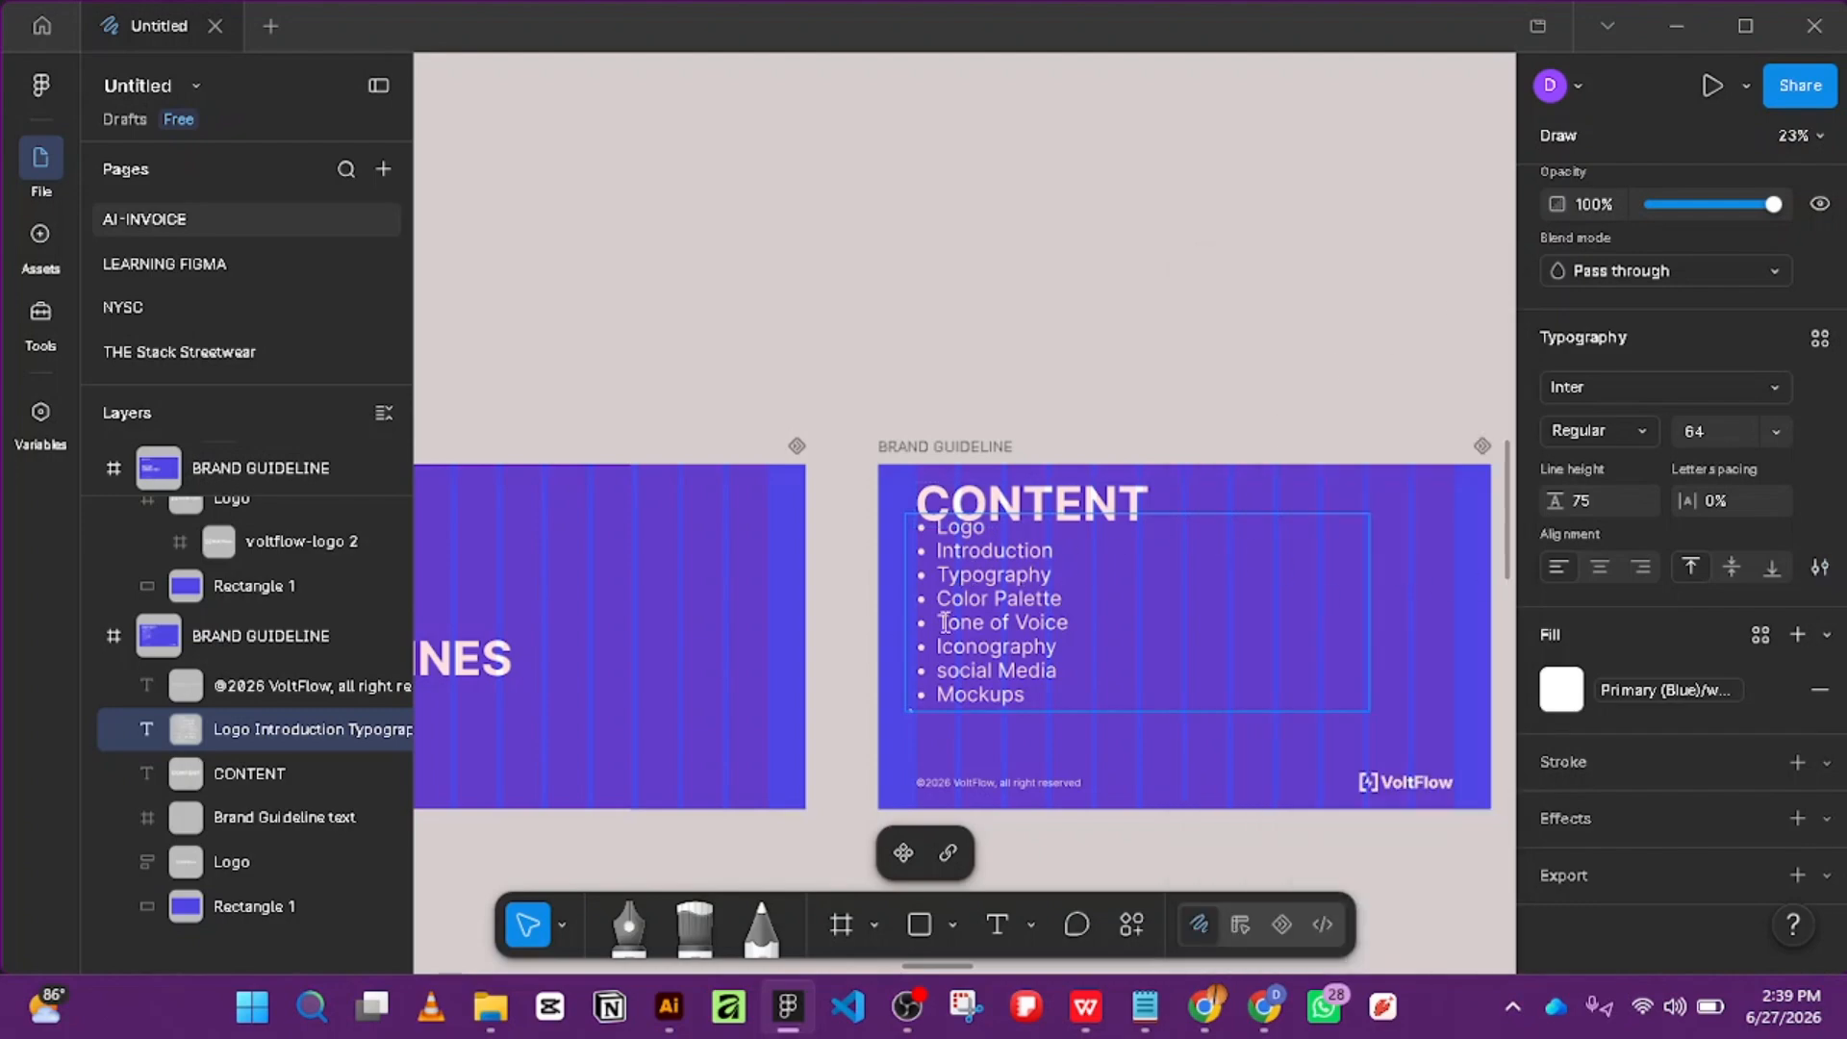
{"action": "key", "text": "Escape"}
Place the list directly below the CONTENT heading, aligned with its left edge, and narrow its text box to about 831 wide.
{"action": "left_click_drag", "start_coordinate": [1041, 617], "coordinate": [981, 596]}
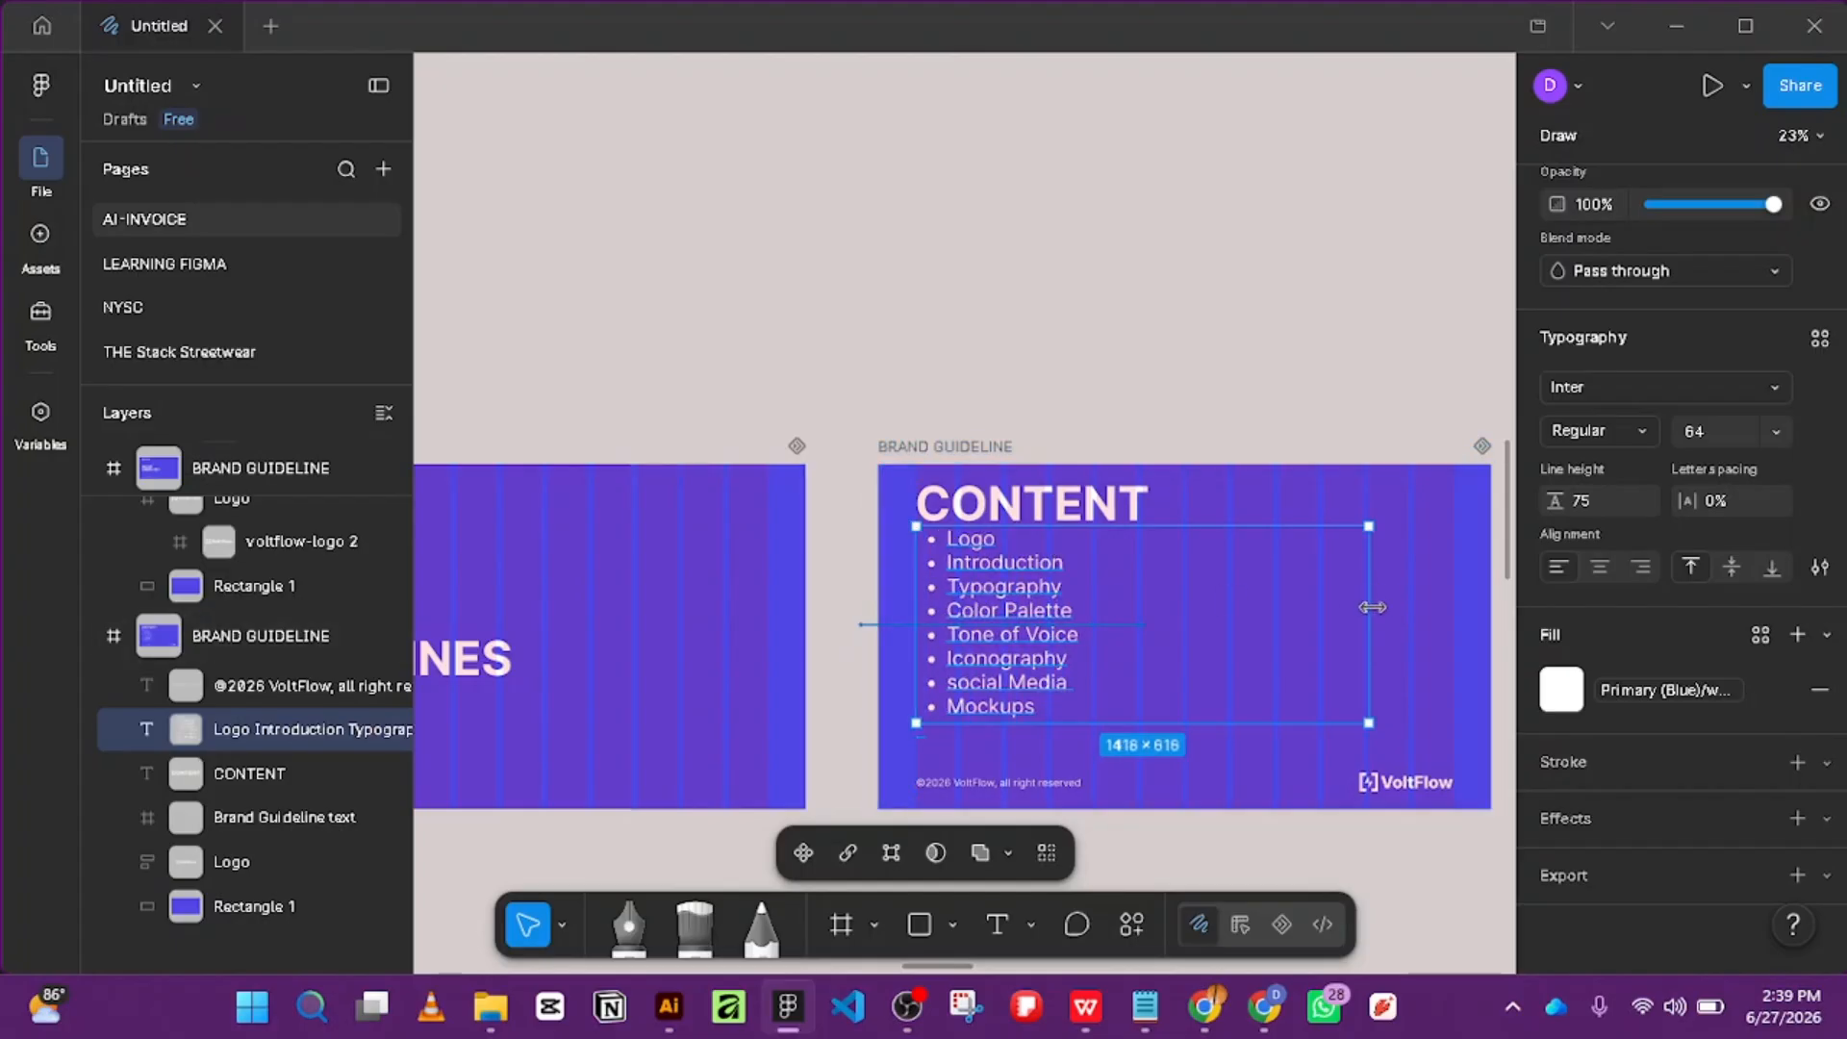
{"action": "left_click_drag", "start_coordinate": [1368, 608], "coordinate": [1175, 607]}
{"action": "mouse_move", "coordinate": [1010, 610]}
{"action": "left_mouse_down"}
{"action": "mouse_move", "coordinate": [1010, 634]}
{"action": "mouse_move", "coordinate": [1008, 611]}
{"action": "left_mouse_up"}
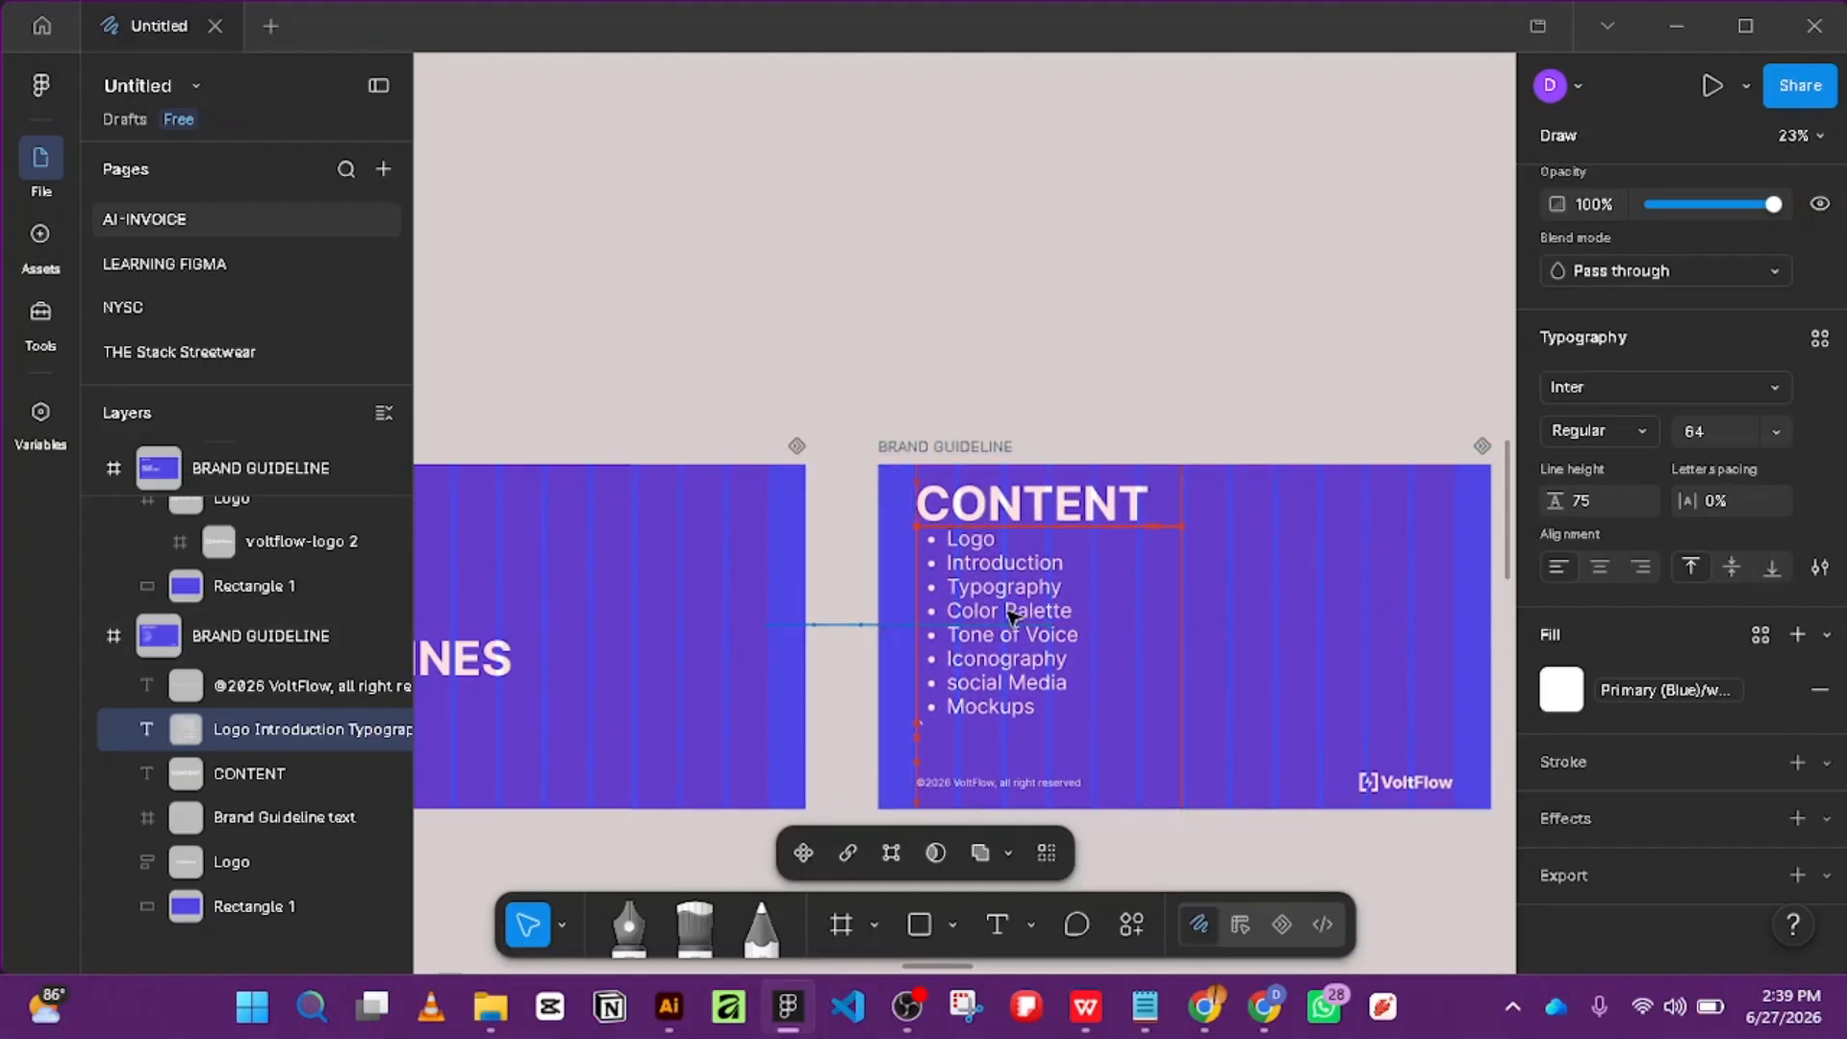
{"action": "left_click", "coordinate": [1237, 589]}
{"action": "left_click", "coordinate": [1167, 392]}
Remove the stray backtick line below Mockups from the content list.
{"action": "scroll", "coordinate": [1201, 549], "scroll_direction": "up", "scroll_amount": 3}
{"action": "scroll", "coordinate": [1187, 453], "scroll_direction": "down", "scroll_amount": 3}
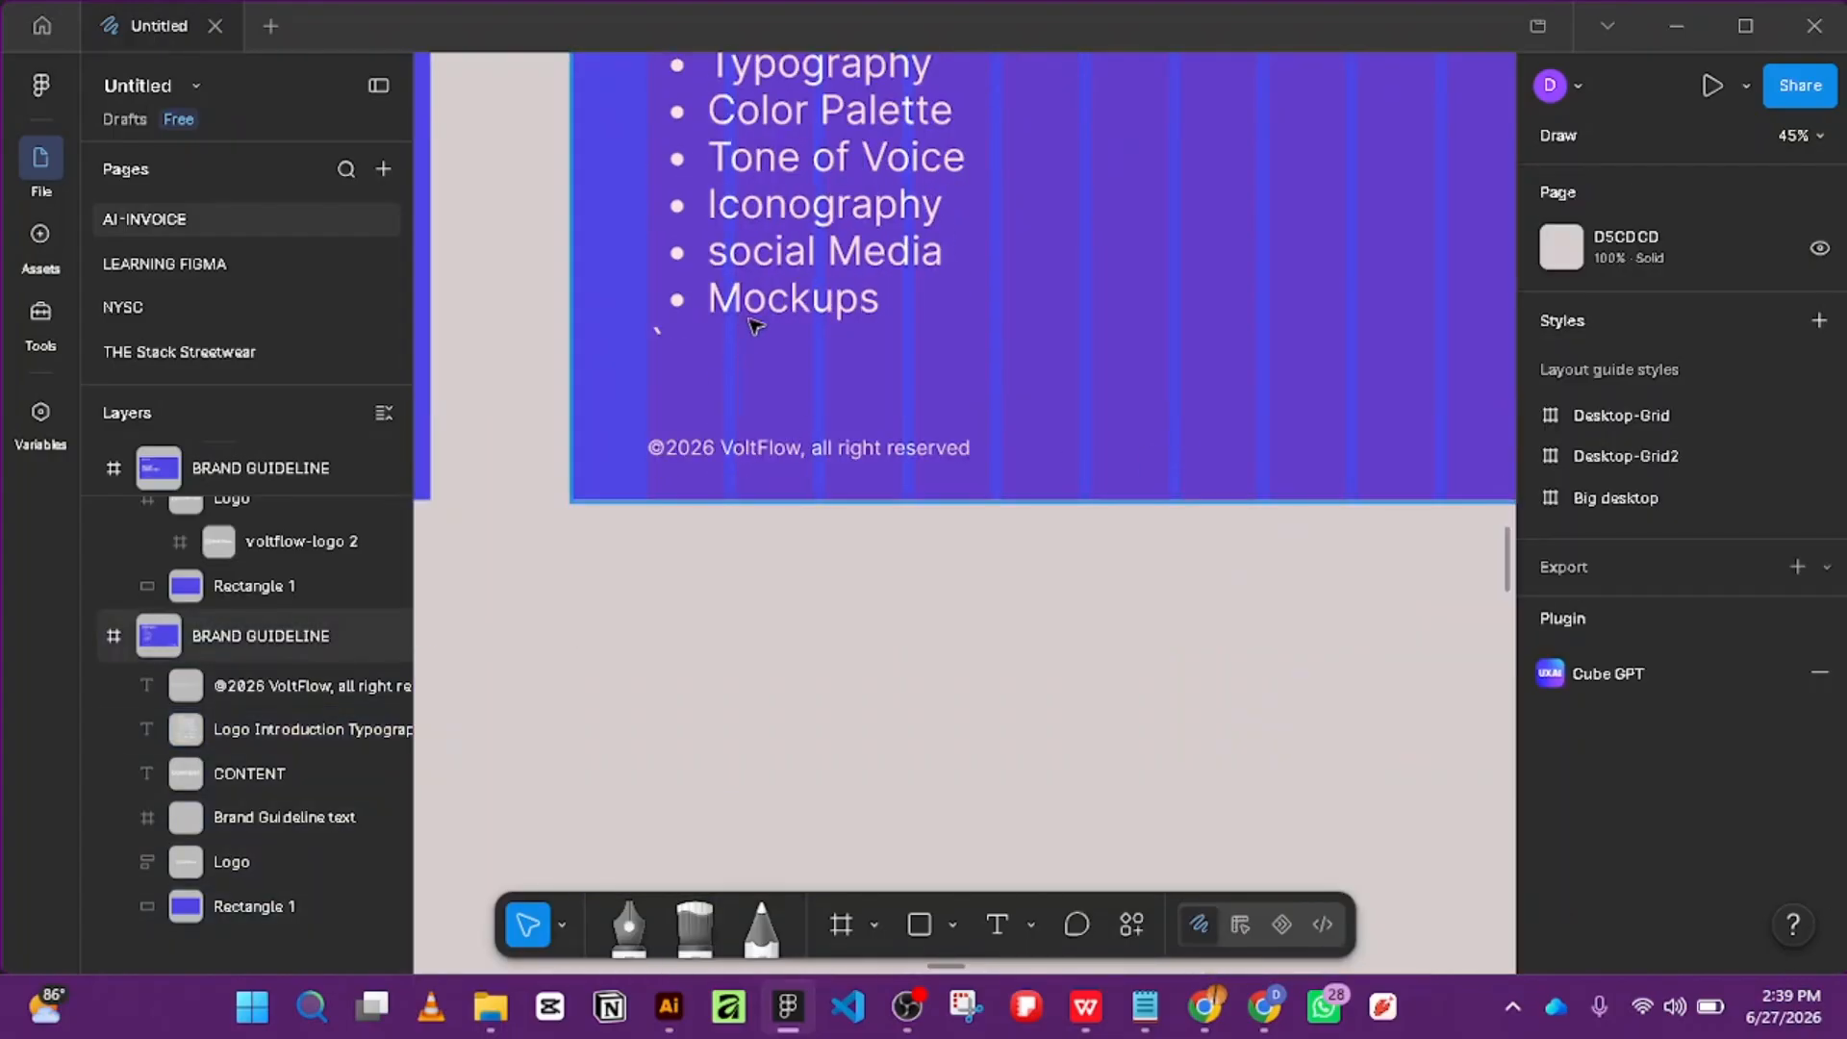
{"action": "left_click", "coordinate": [681, 317]}
{"action": "double_click", "coordinate": [681, 327]}
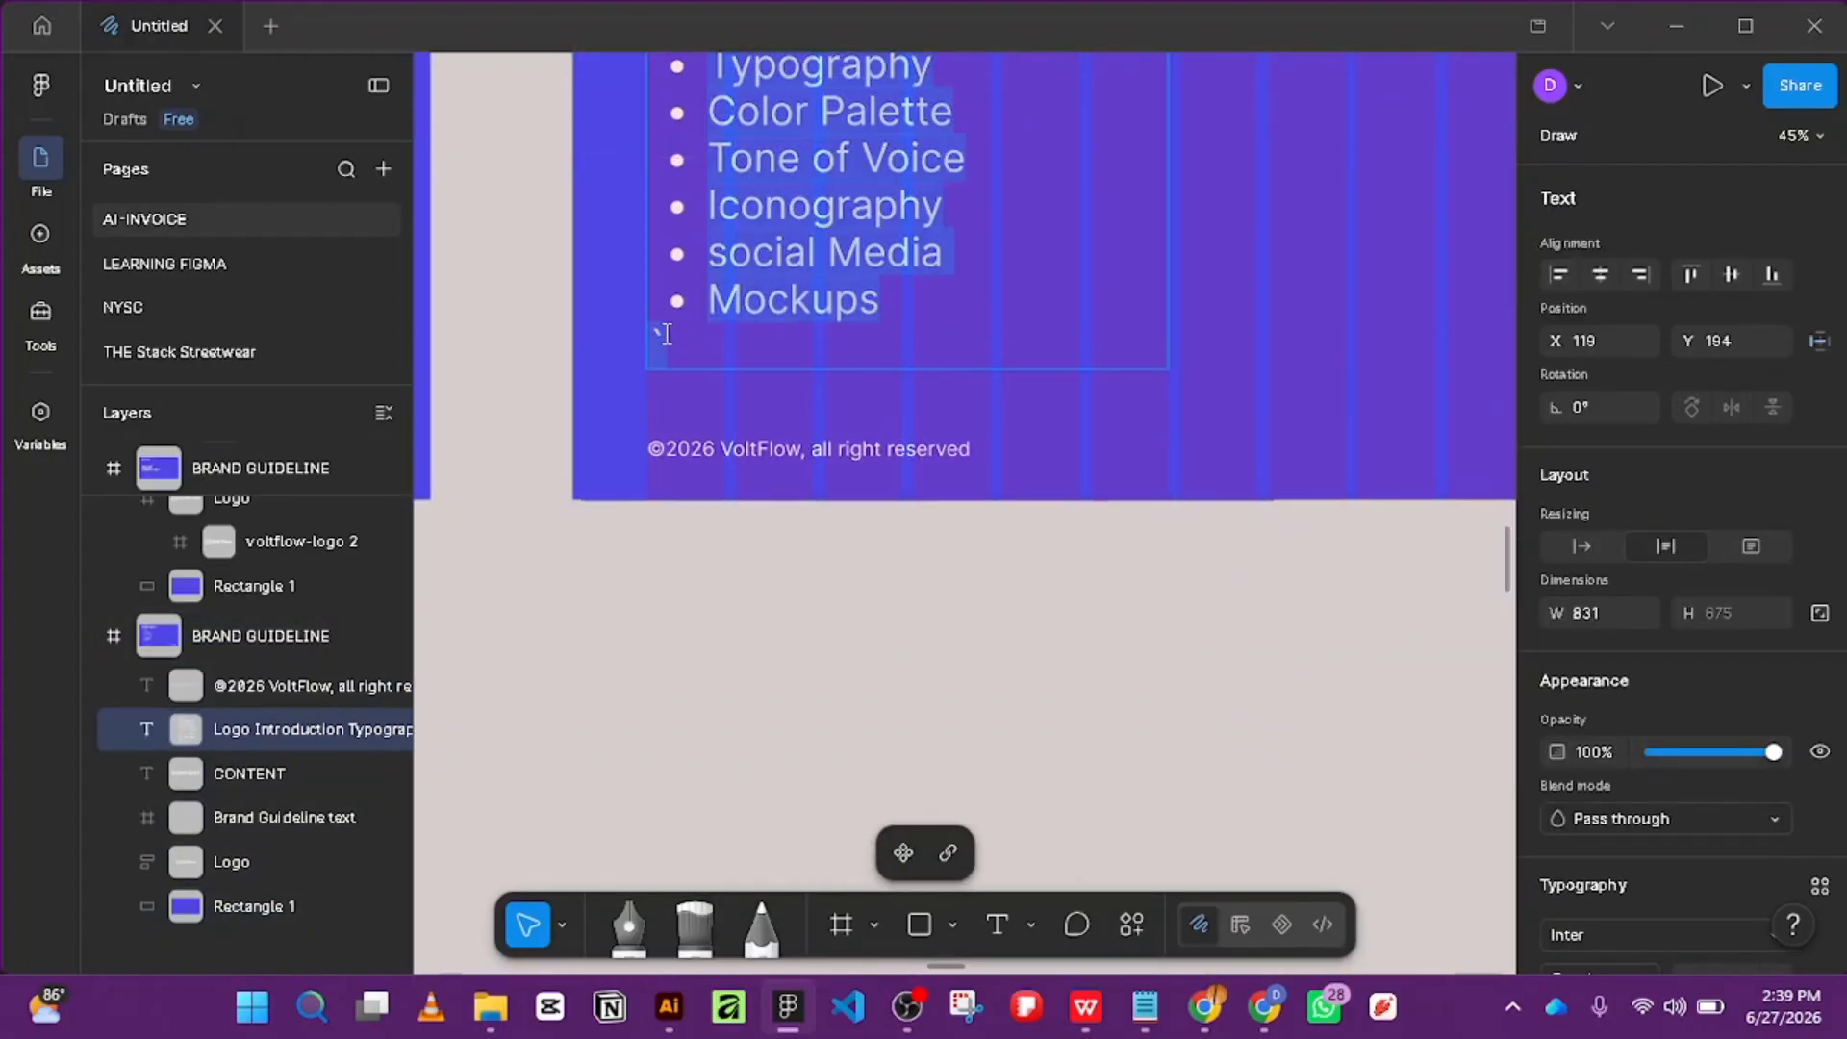
{"action": "left_click", "coordinate": [665, 334]}
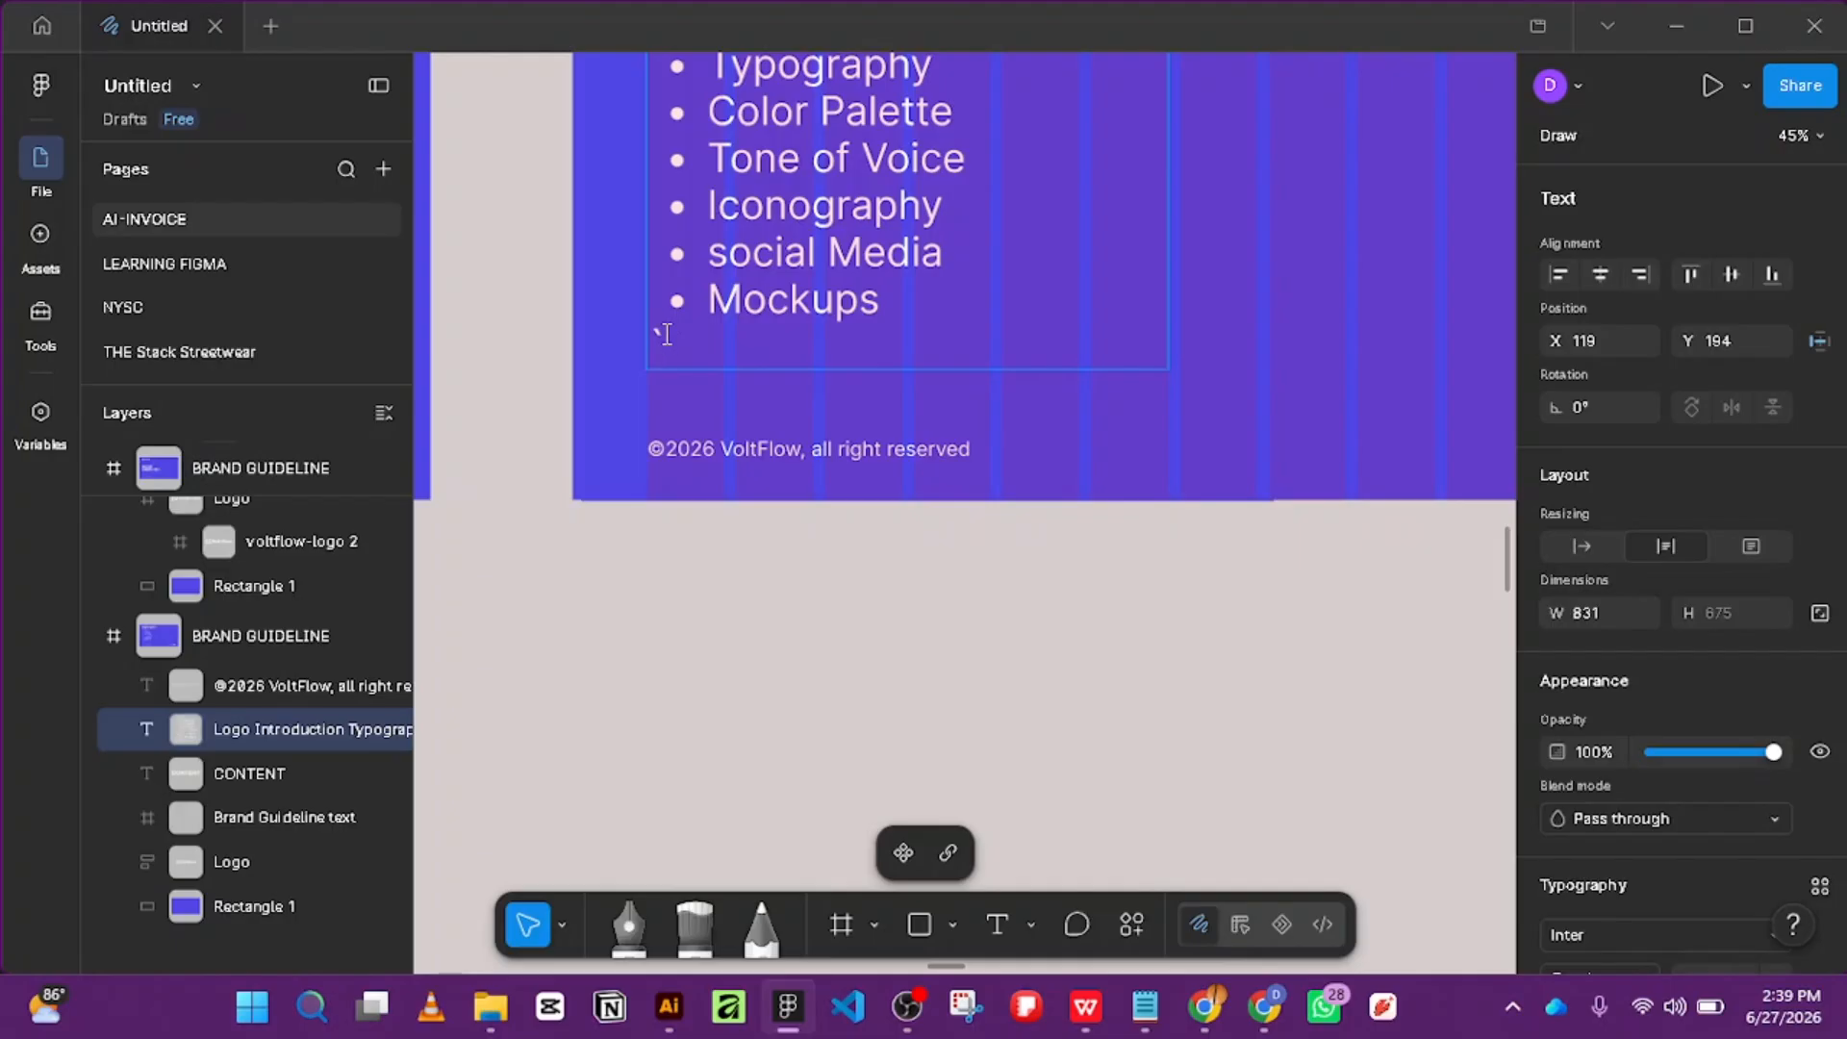
{"action": "key", "text": "BackSpace"}
{"action": "scroll", "coordinate": [775, 297], "scroll_direction": "up", "scroll_amount": 5}
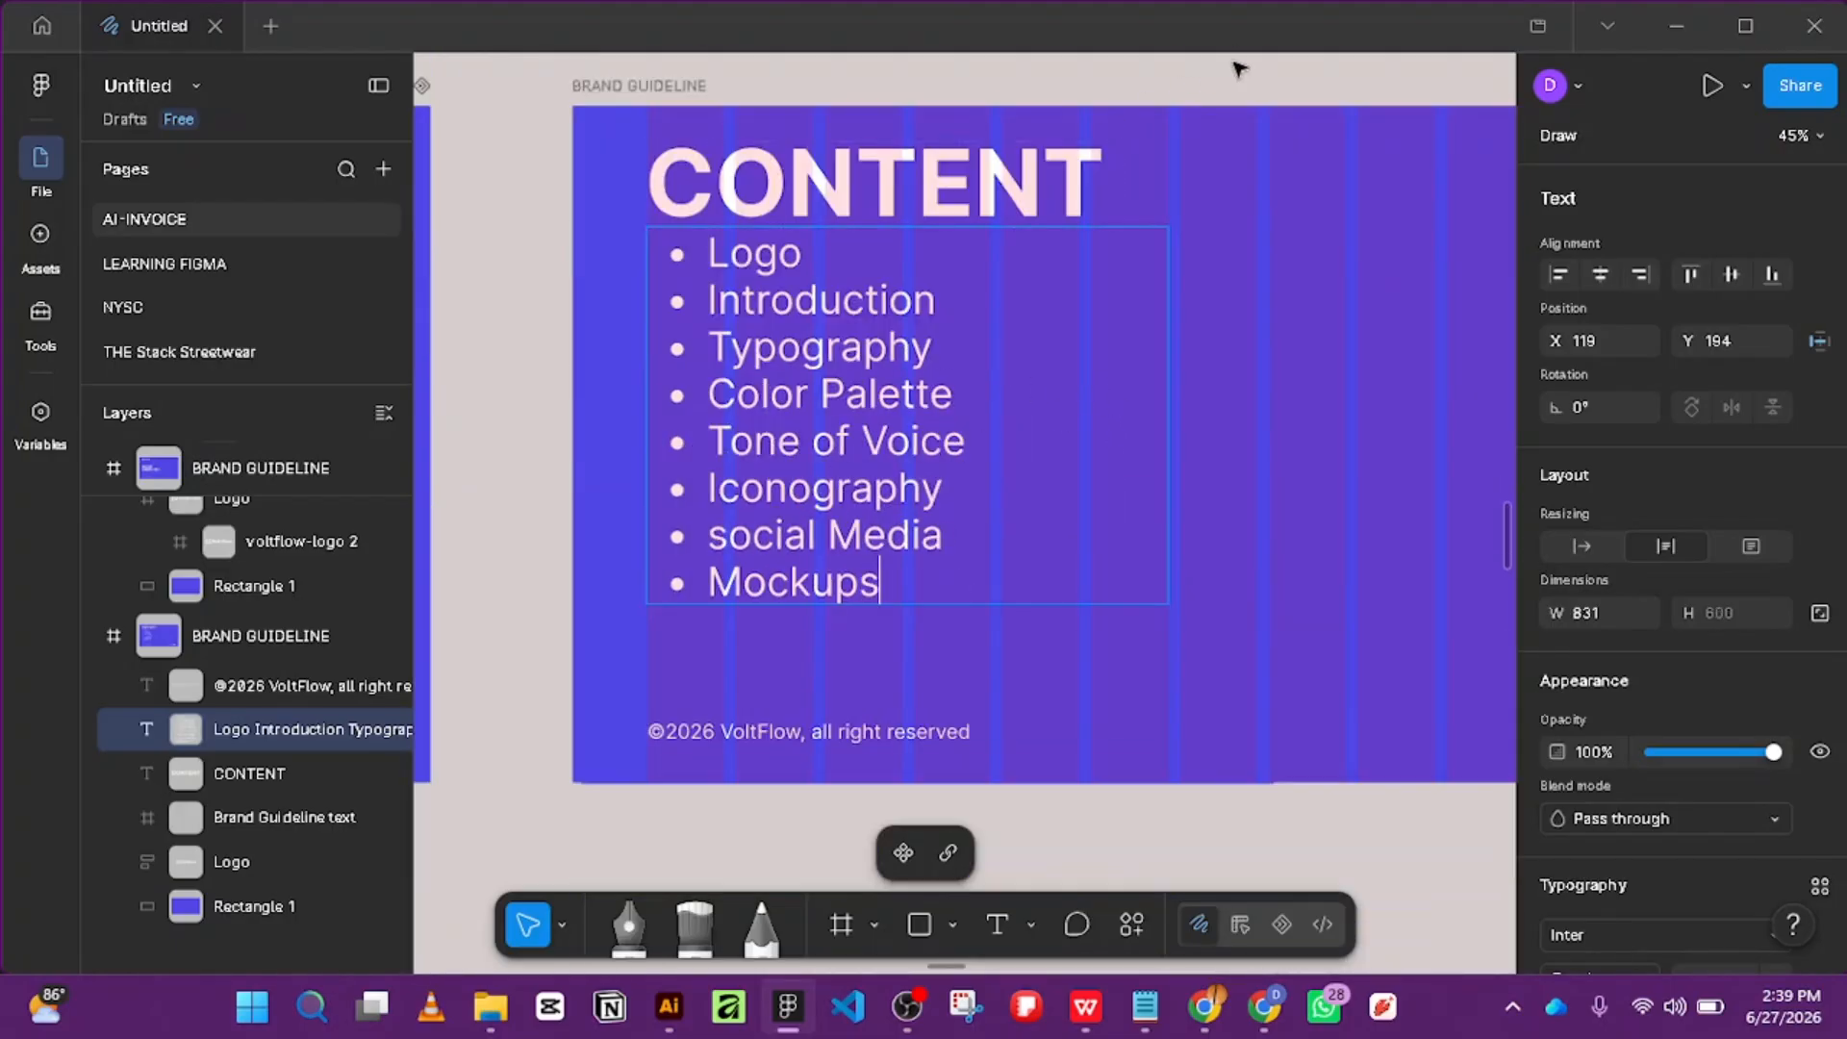
{"action": "key", "text": "Escape"}
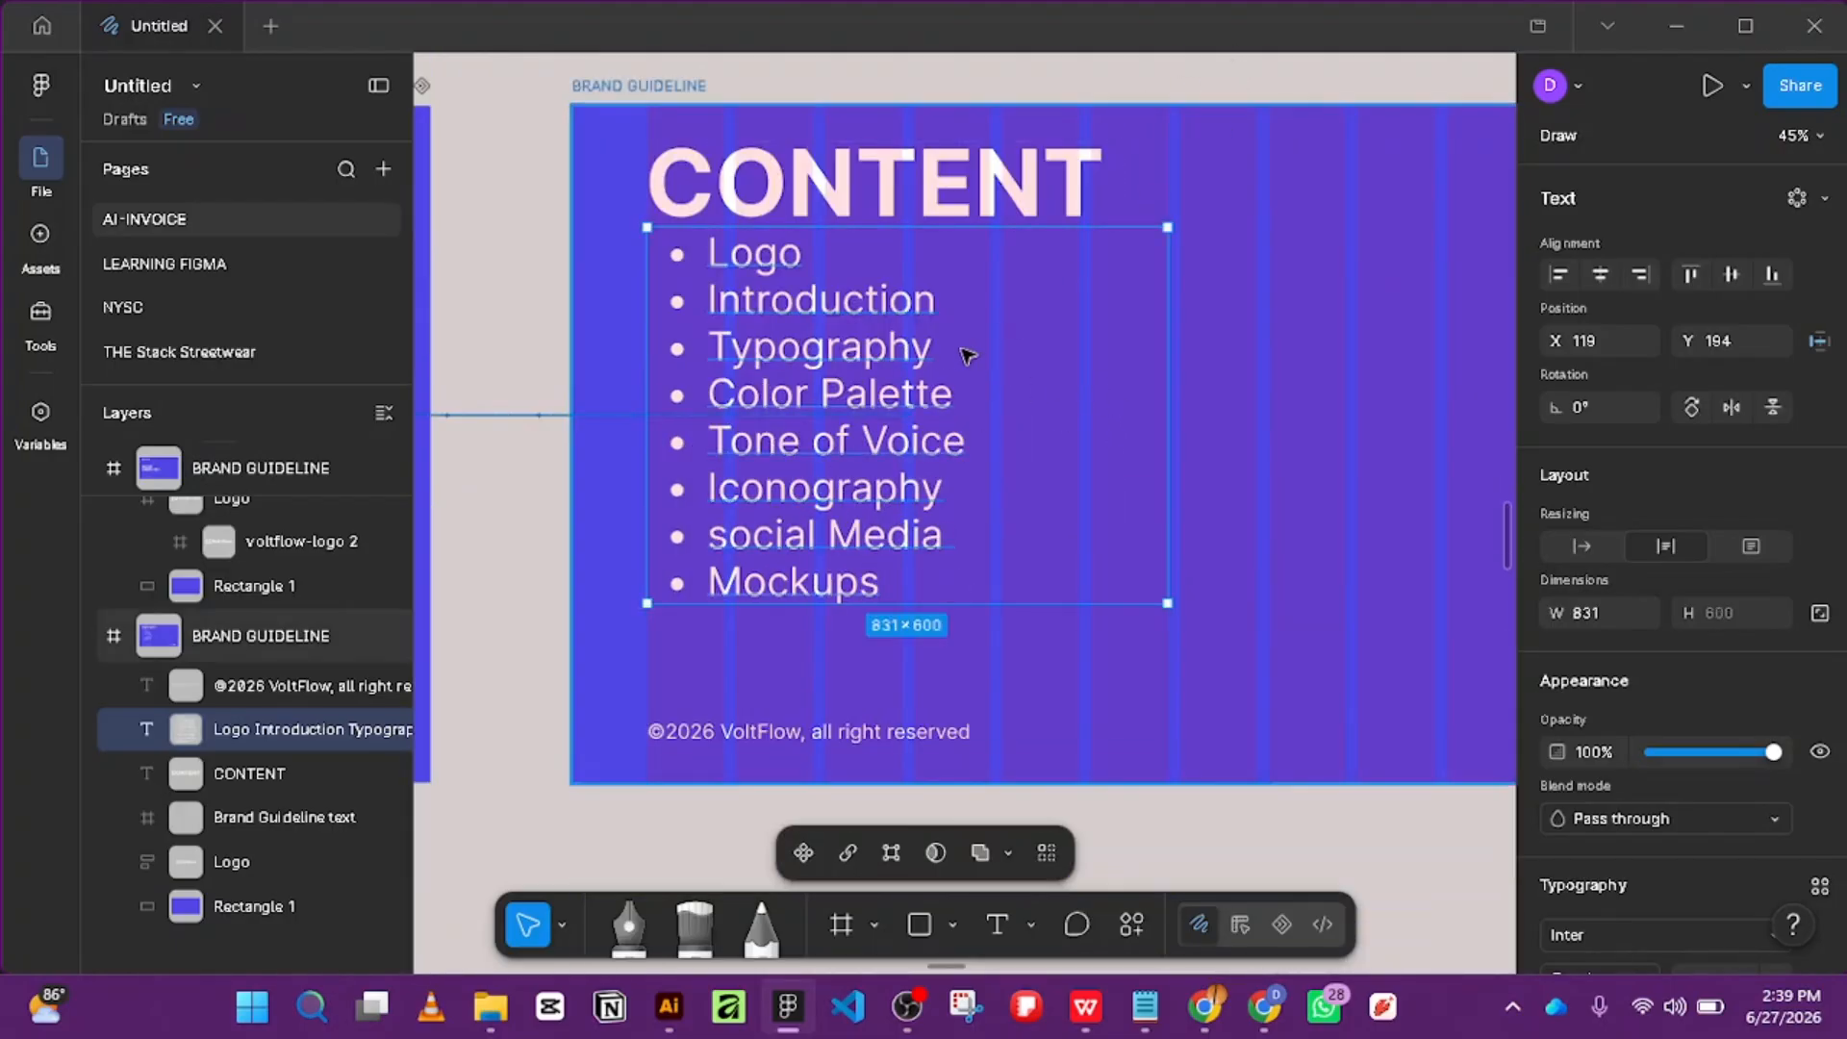
Center the content list vertically within the BRAND GUIDELINE frame.
{"action": "left_click", "coordinate": [1720, 278]}
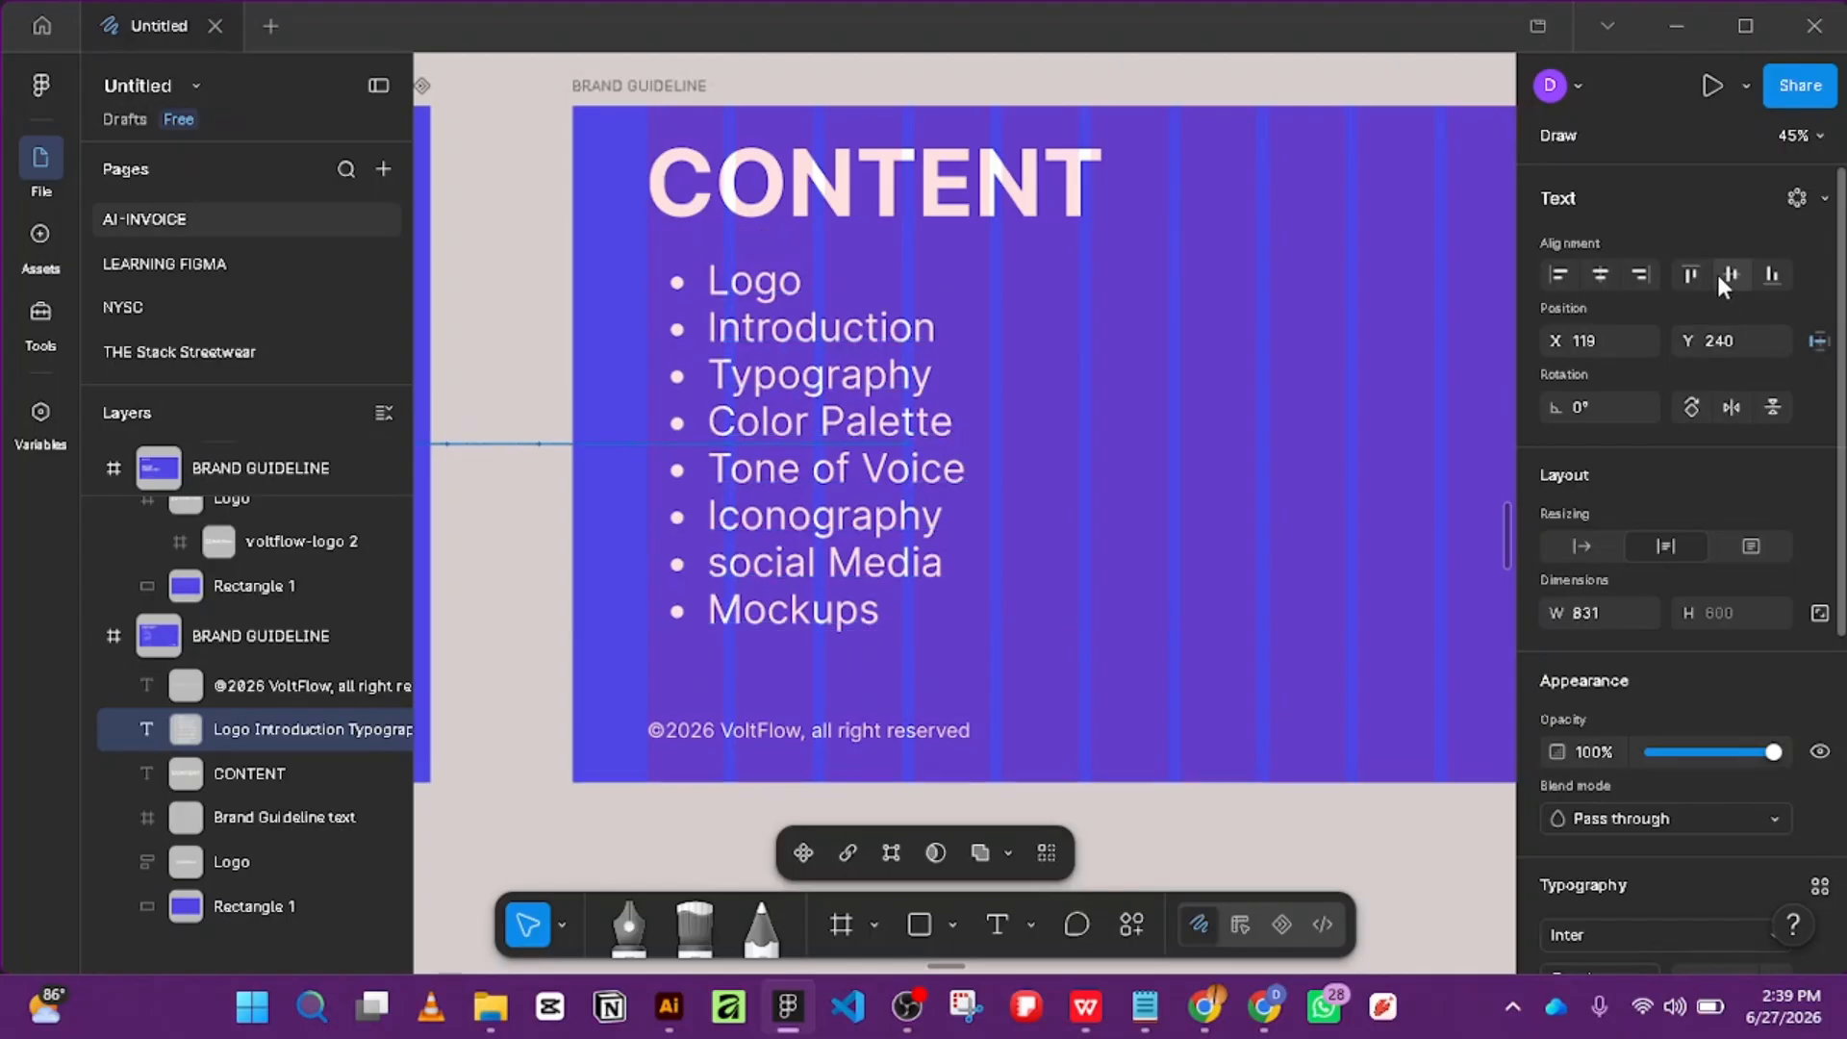
{"action": "left_click", "coordinate": [1298, 436]}
{"action": "scroll", "coordinate": [1295, 438], "scroll_direction": "down", "scroll_amount": 1}
{"action": "left_click_drag", "start_coordinate": [1260, 150], "coordinate": [1026, 184]}
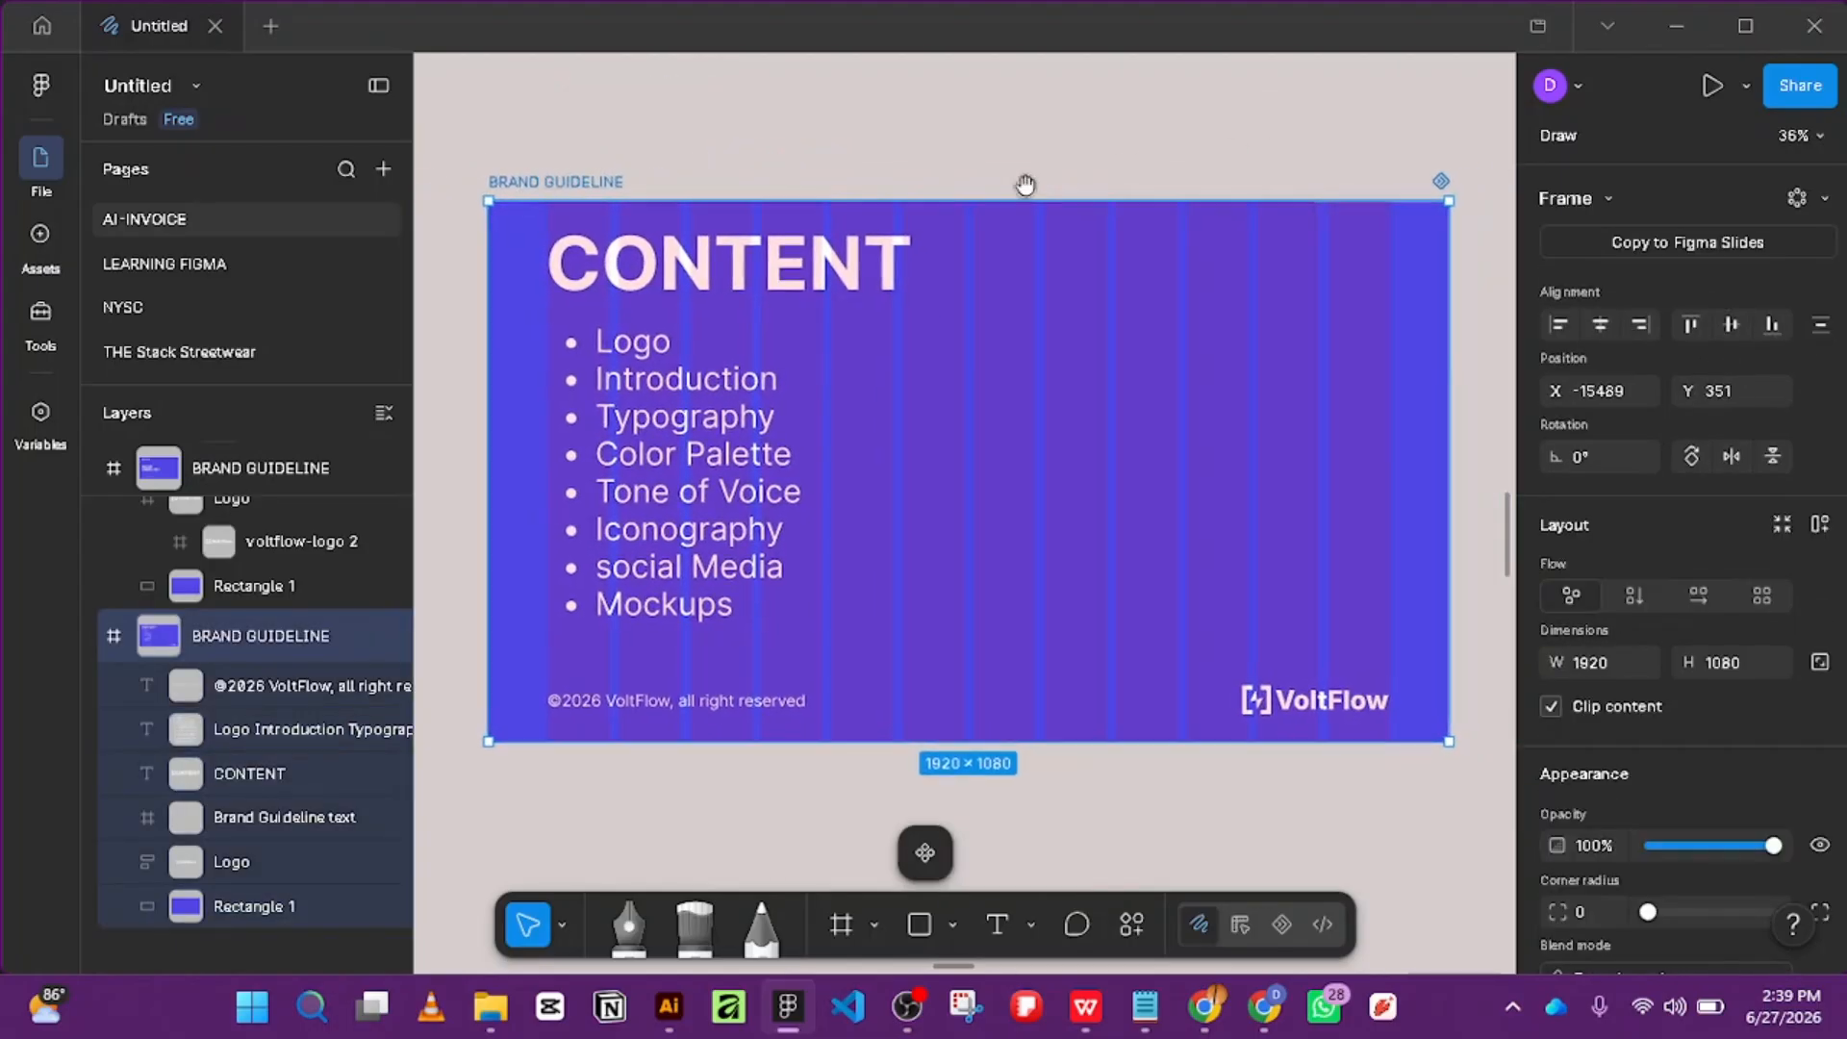
Change the content list from bullets to a numbered list.
{"action": "left_click", "coordinate": [654, 466]}
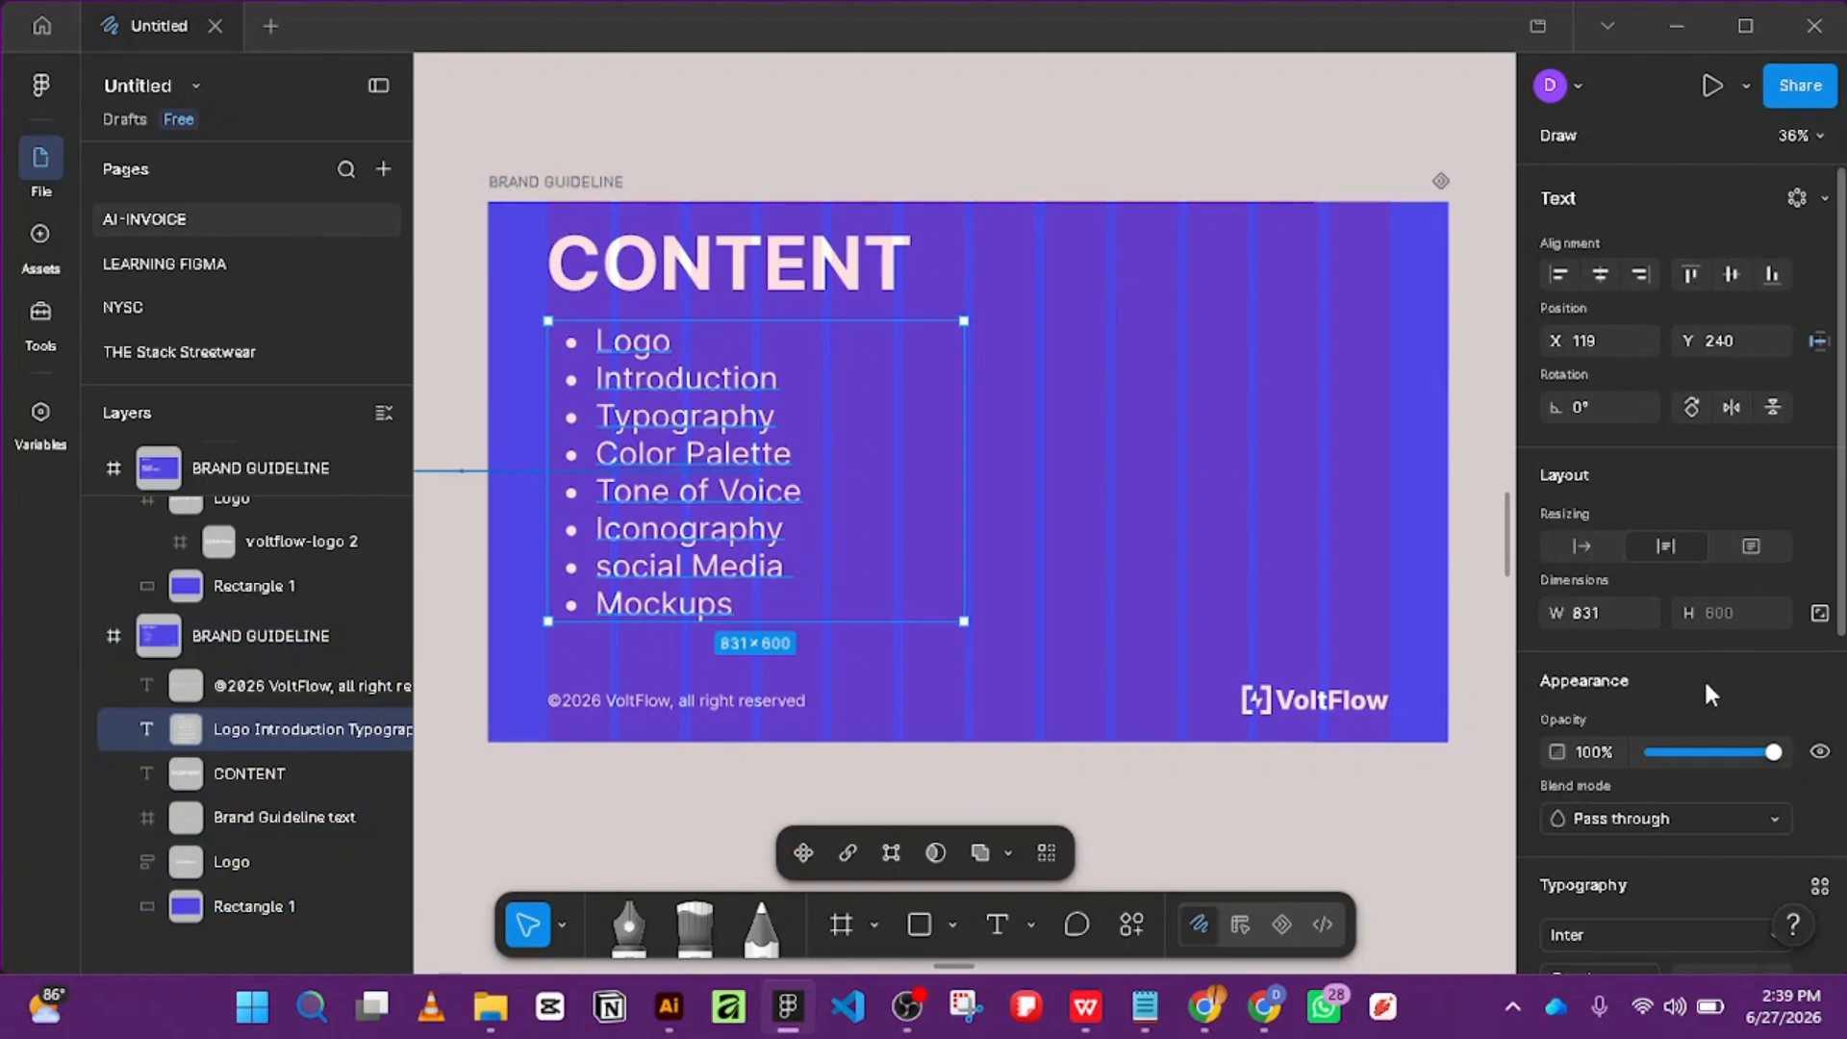
{"action": "scroll", "coordinate": [1692, 681], "scroll_direction": "down", "scroll_amount": 3}
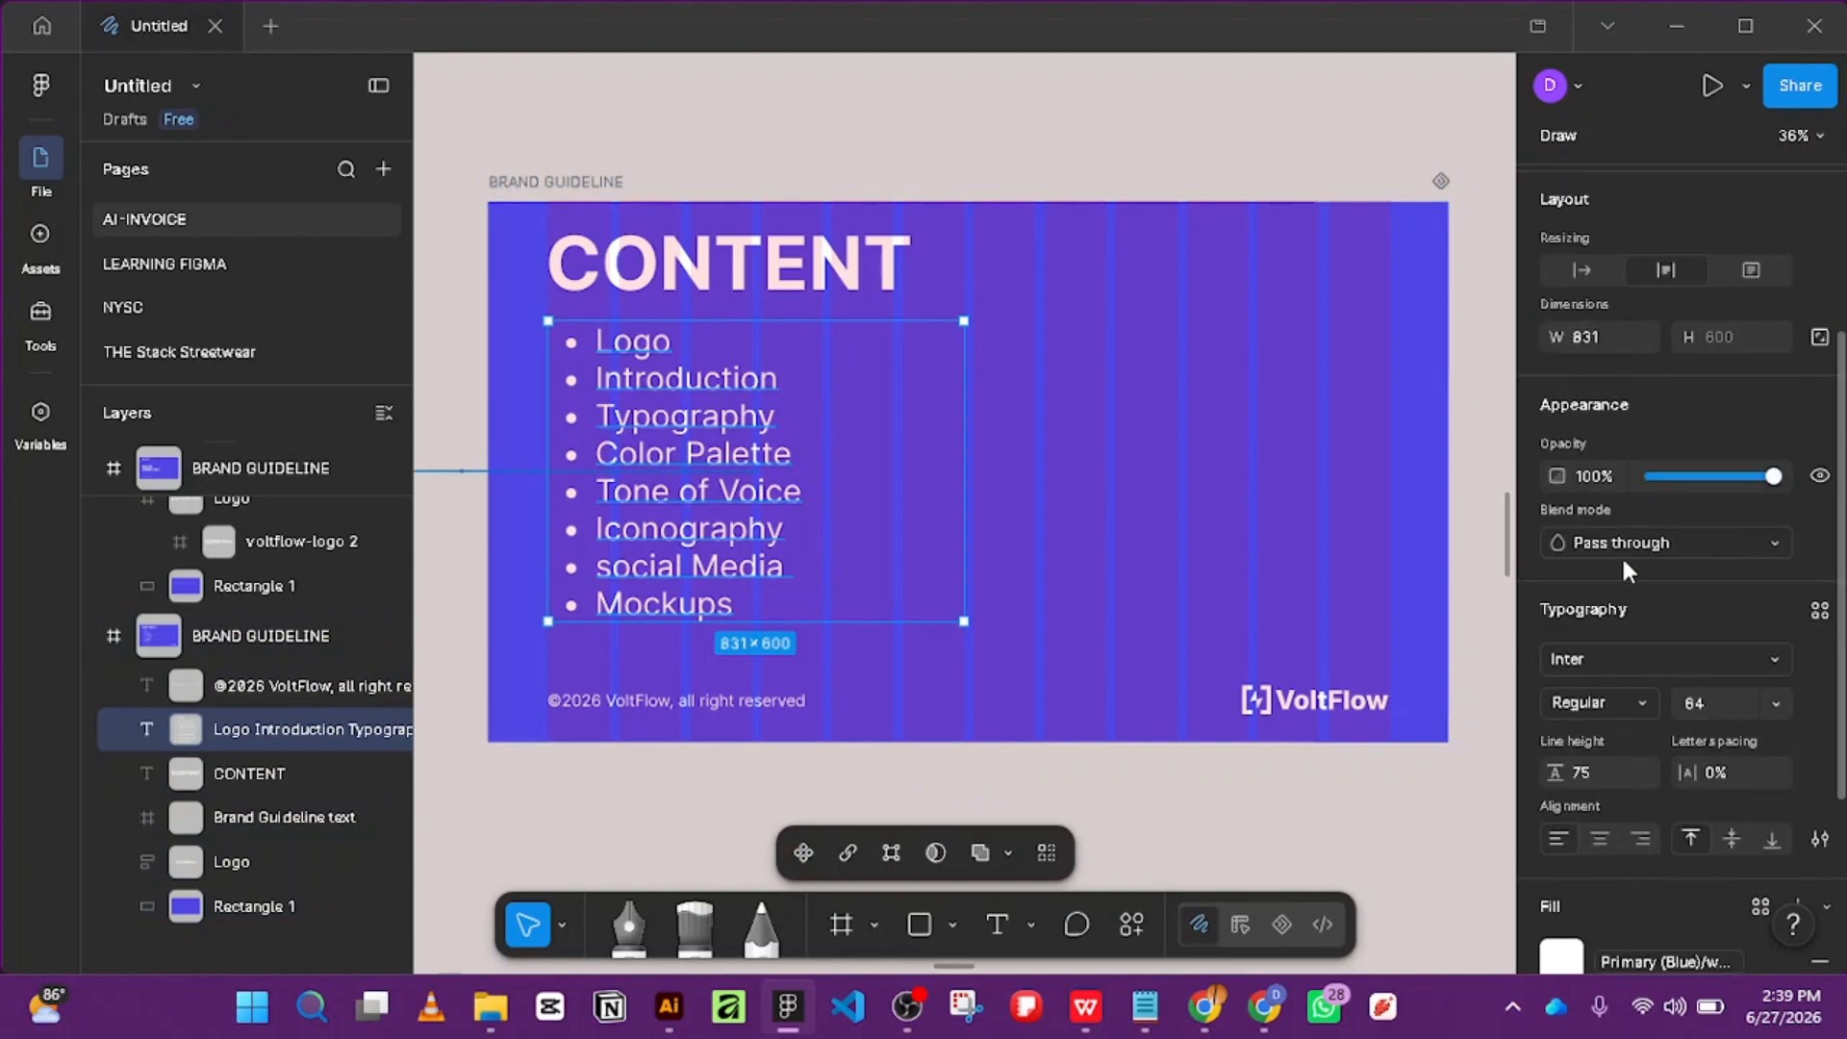
{"action": "scroll", "coordinate": [1635, 437], "scroll_direction": "down", "scroll_amount": 3}
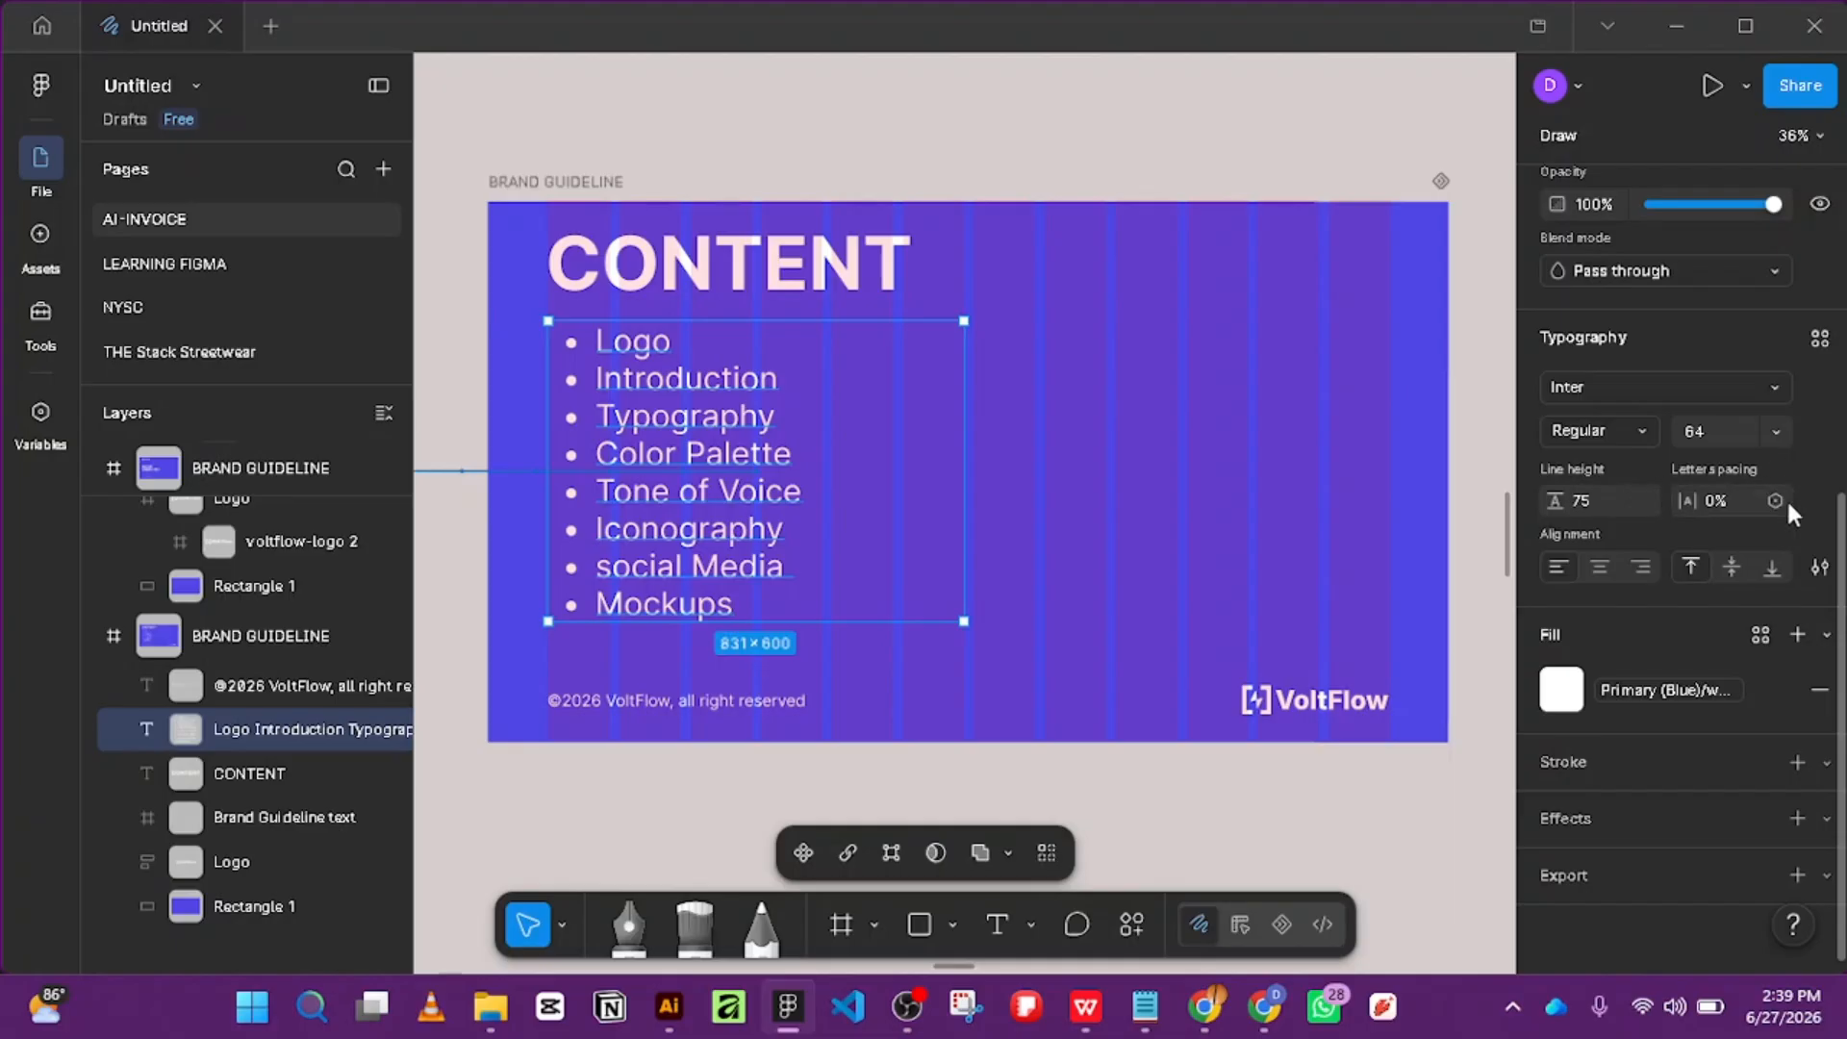
{"action": "left_click", "coordinate": [1819, 567]}
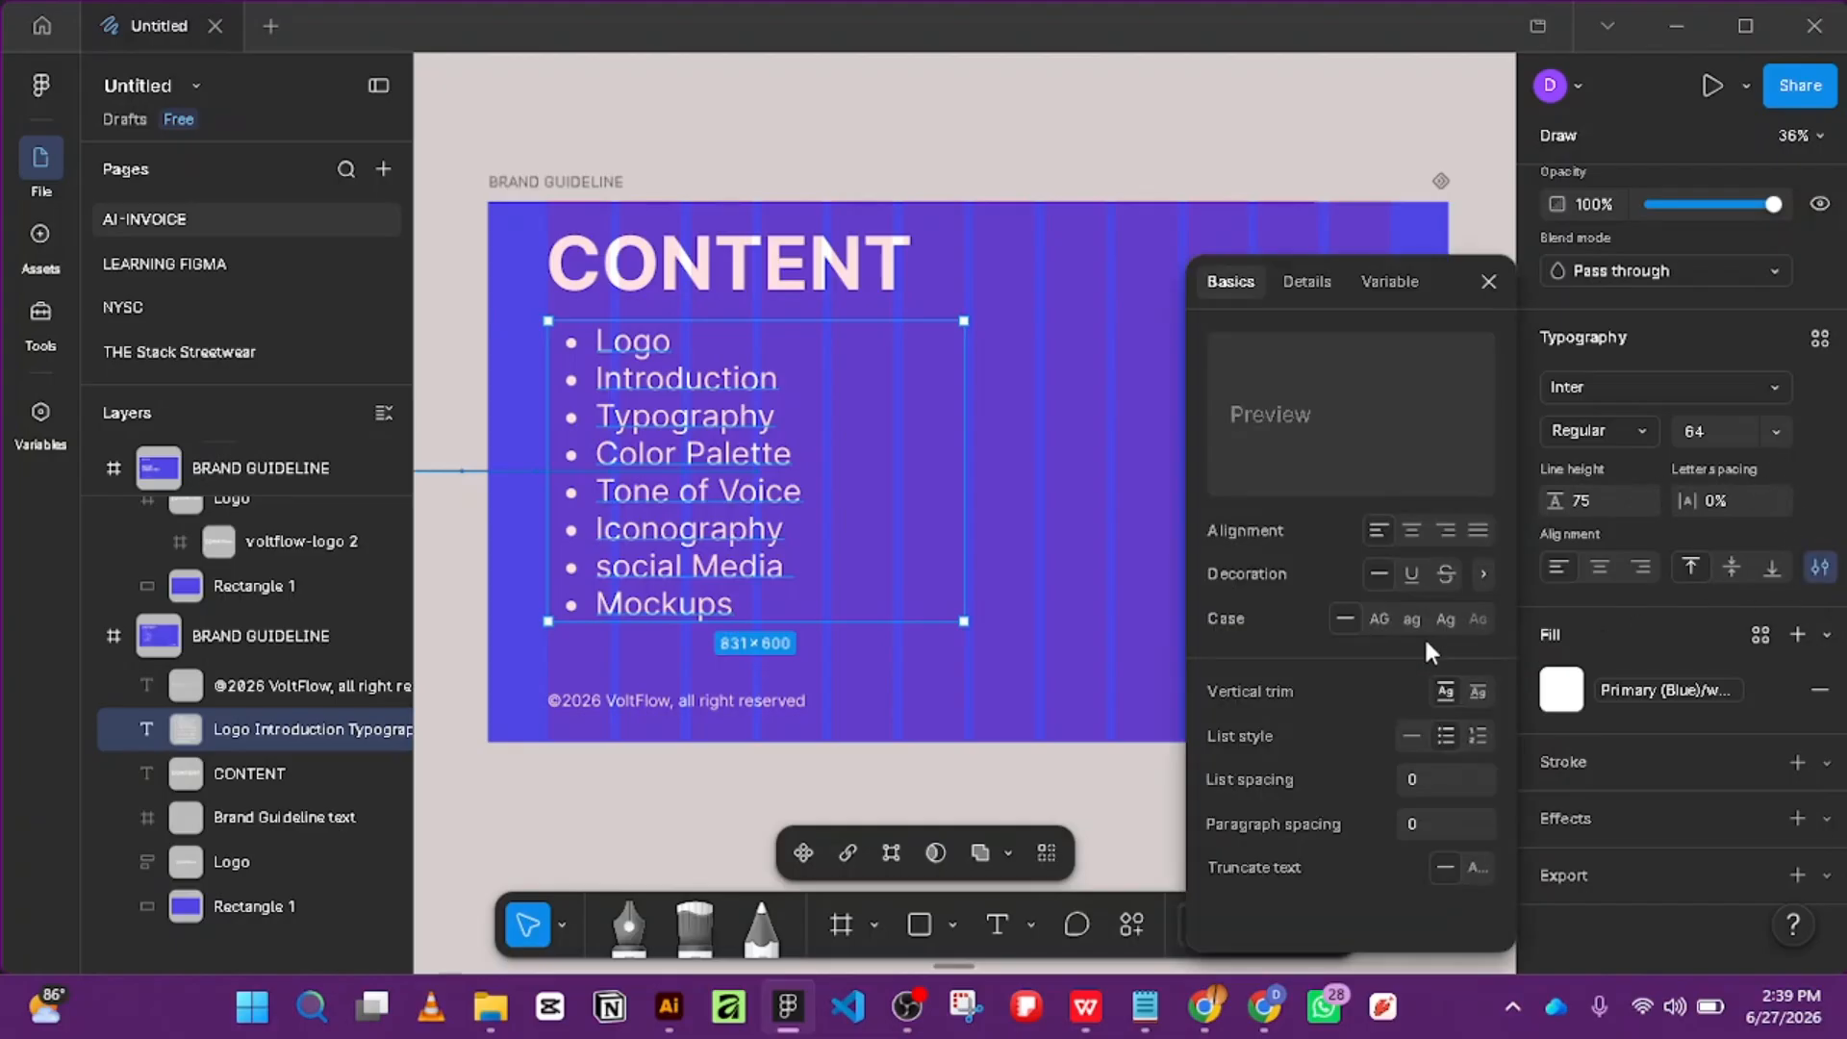
{"action": "left_click", "coordinate": [1477, 737]}
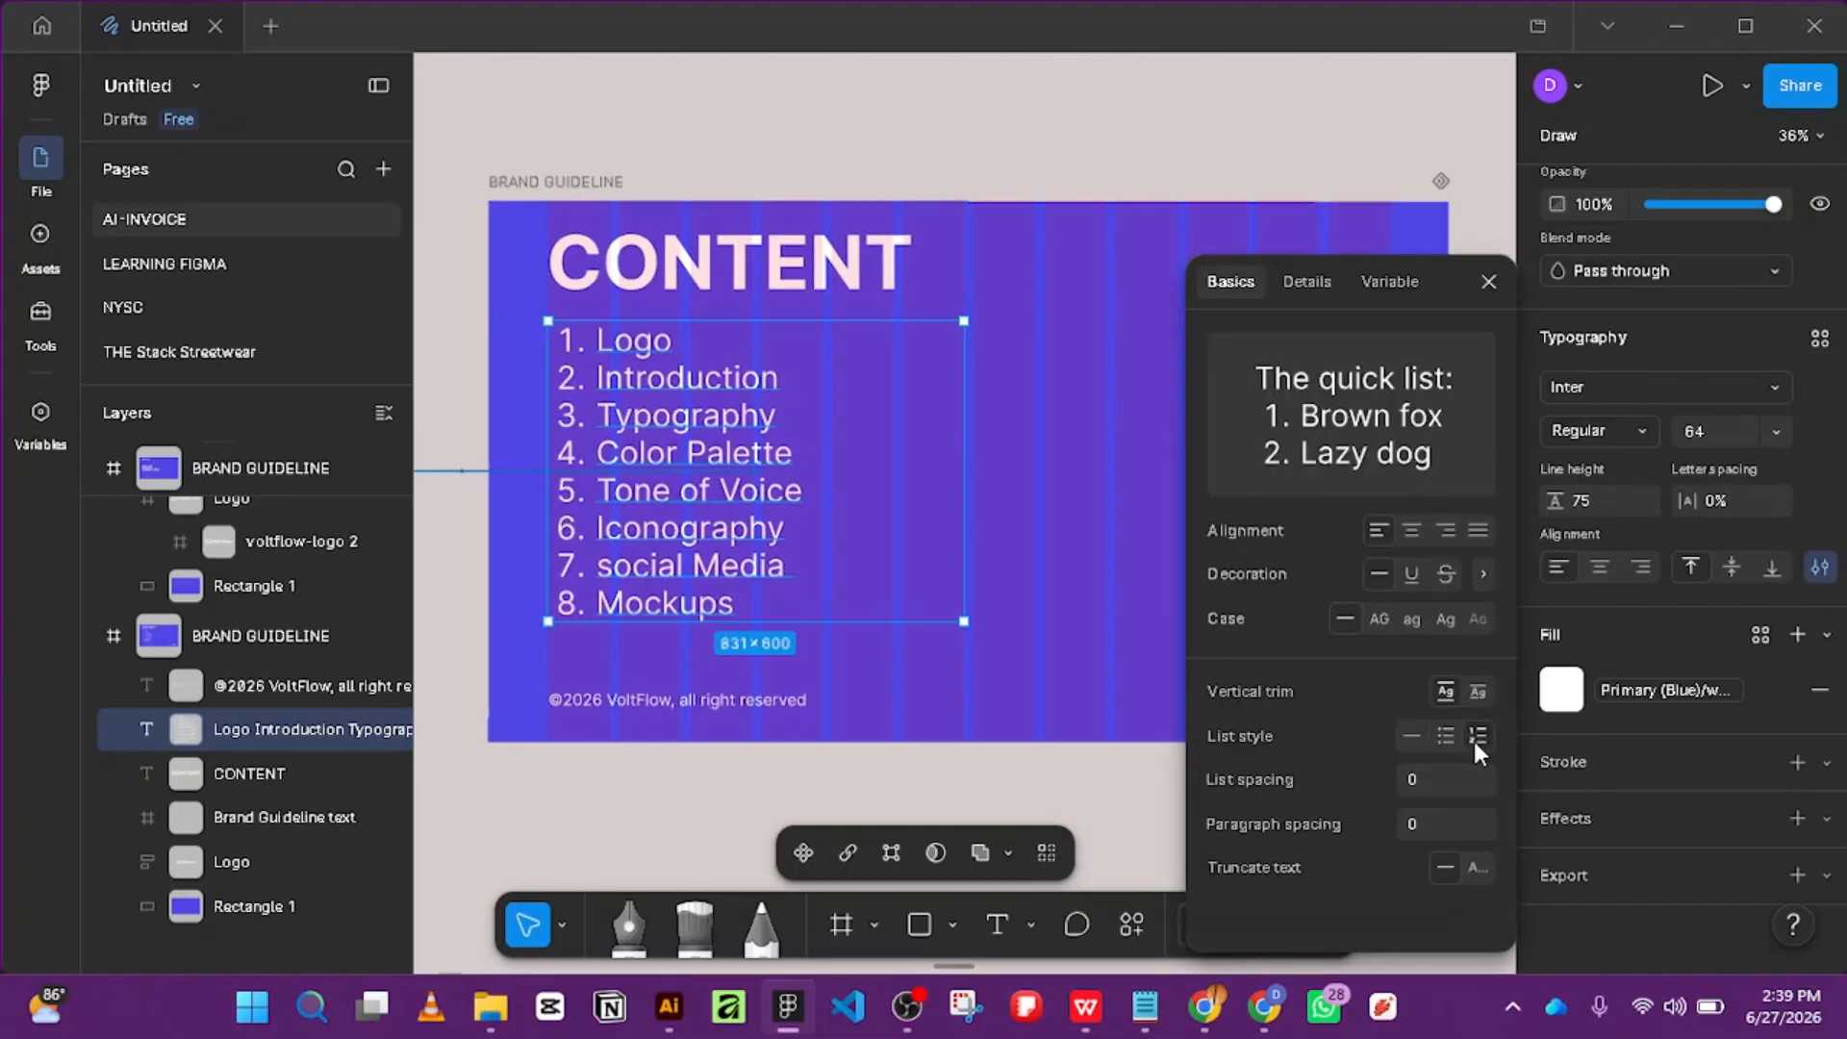
{"action": "left_click", "coordinate": [1032, 177]}
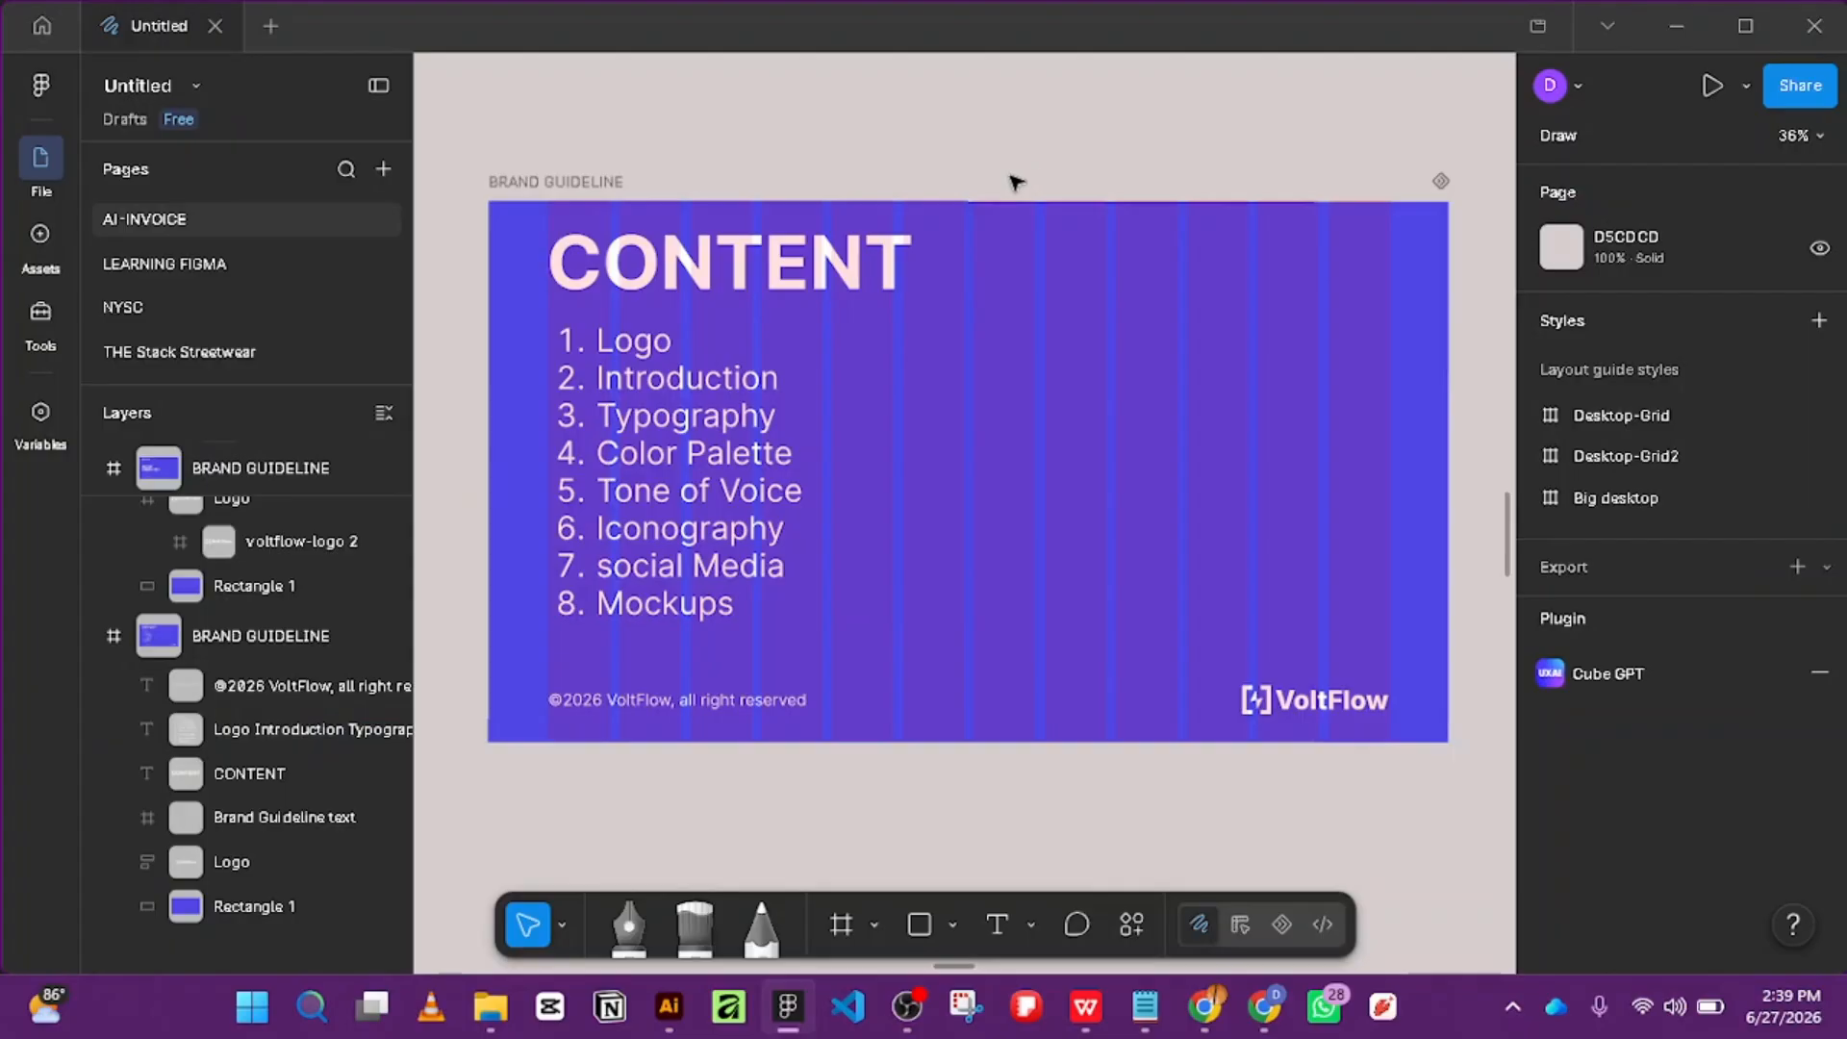
Swap the first two list entries so that Introduction is item 1 and Logo is item 2.
{"action": "scroll", "coordinate": [1010, 173], "scroll_direction": "down", "scroll_amount": 3}
{"action": "scroll", "coordinate": [820, 298], "scroll_direction": "up", "scroll_amount": 3}
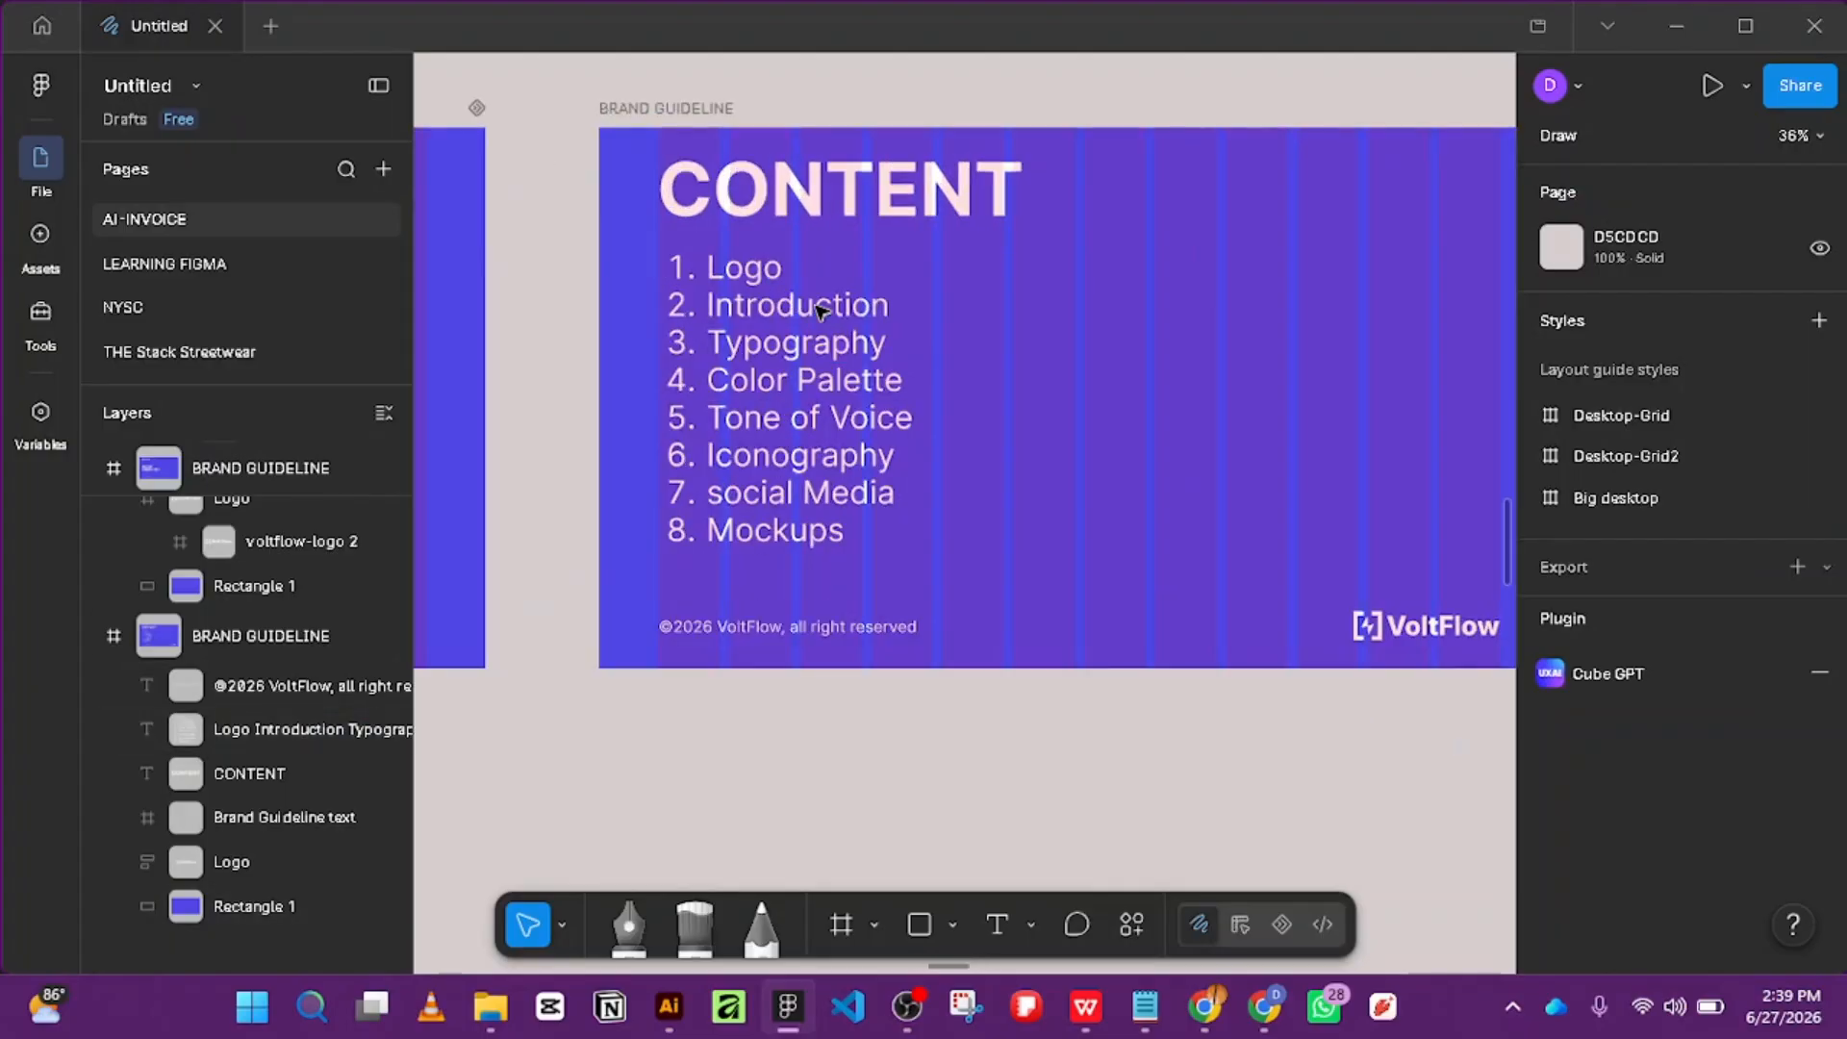
{"action": "left_click", "coordinate": [723, 306]}
{"action": "left_click_drag", "start_coordinate": [707, 304], "coordinate": [900, 302]}
{"action": "key", "text": "ctrl+c"}
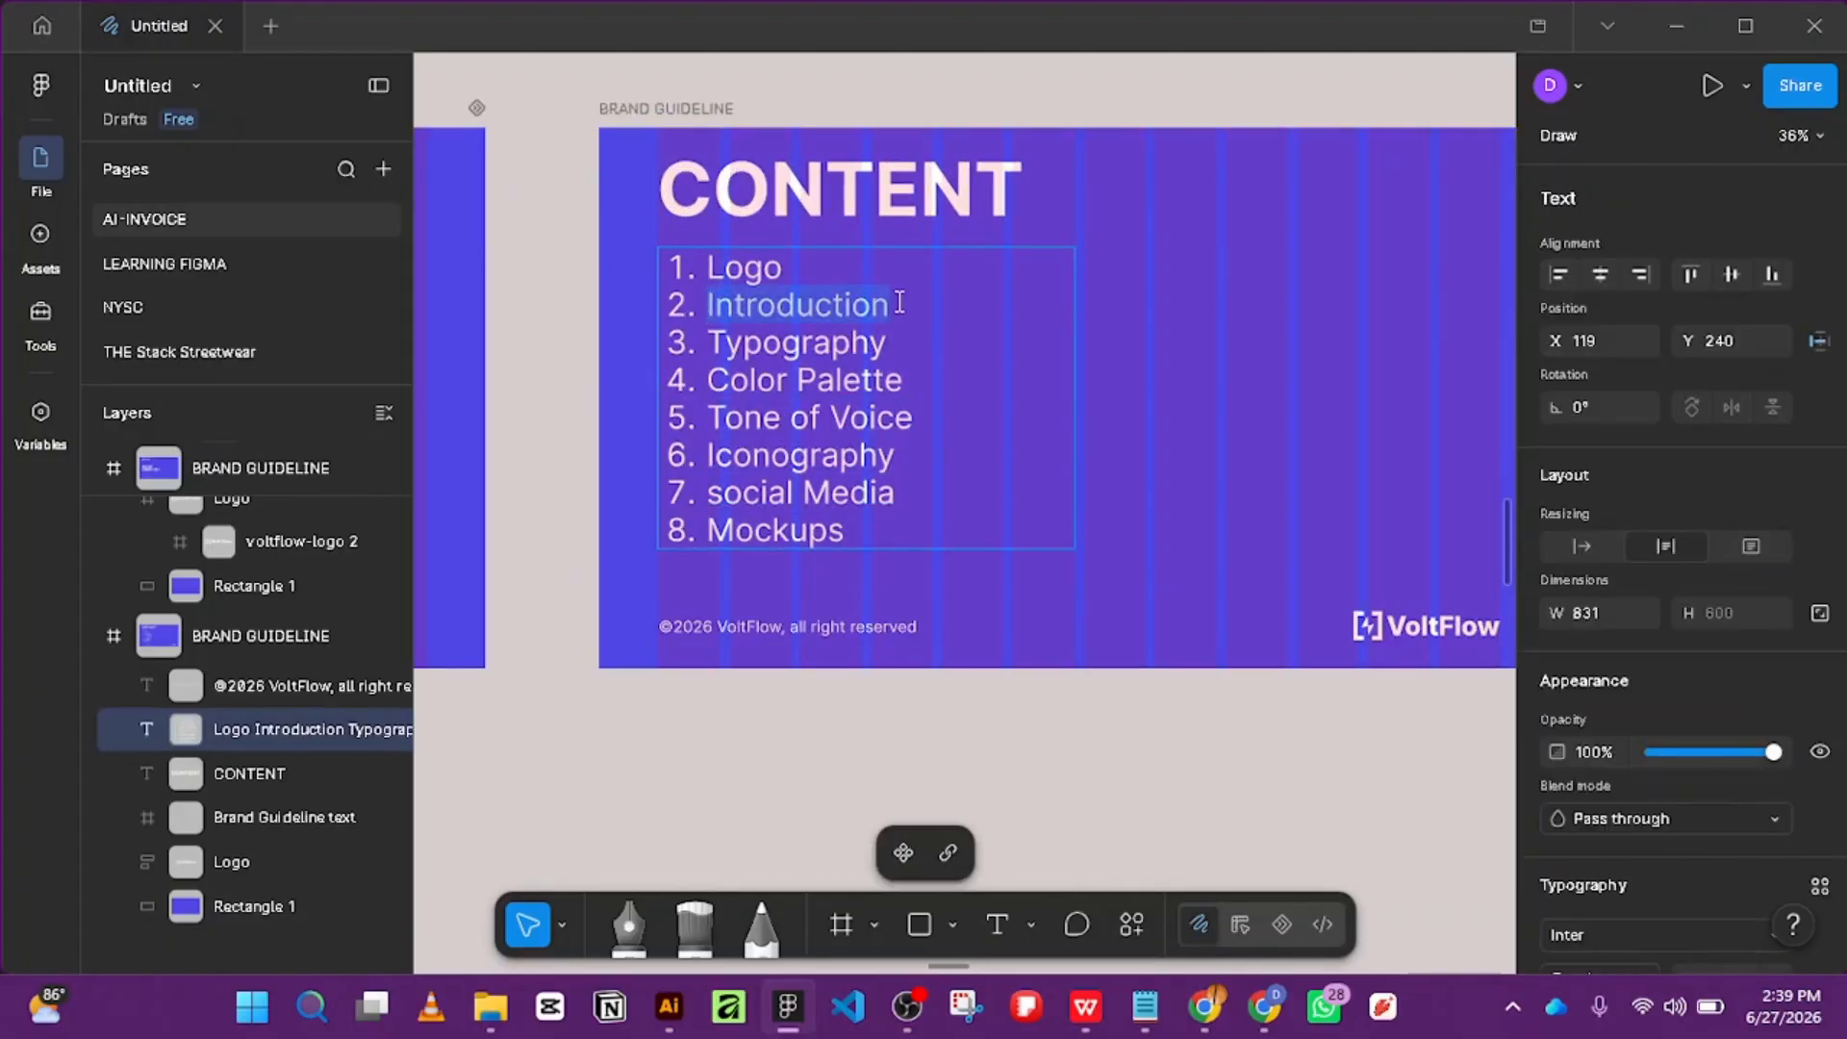
{"action": "key", "text": "BackSpace"}
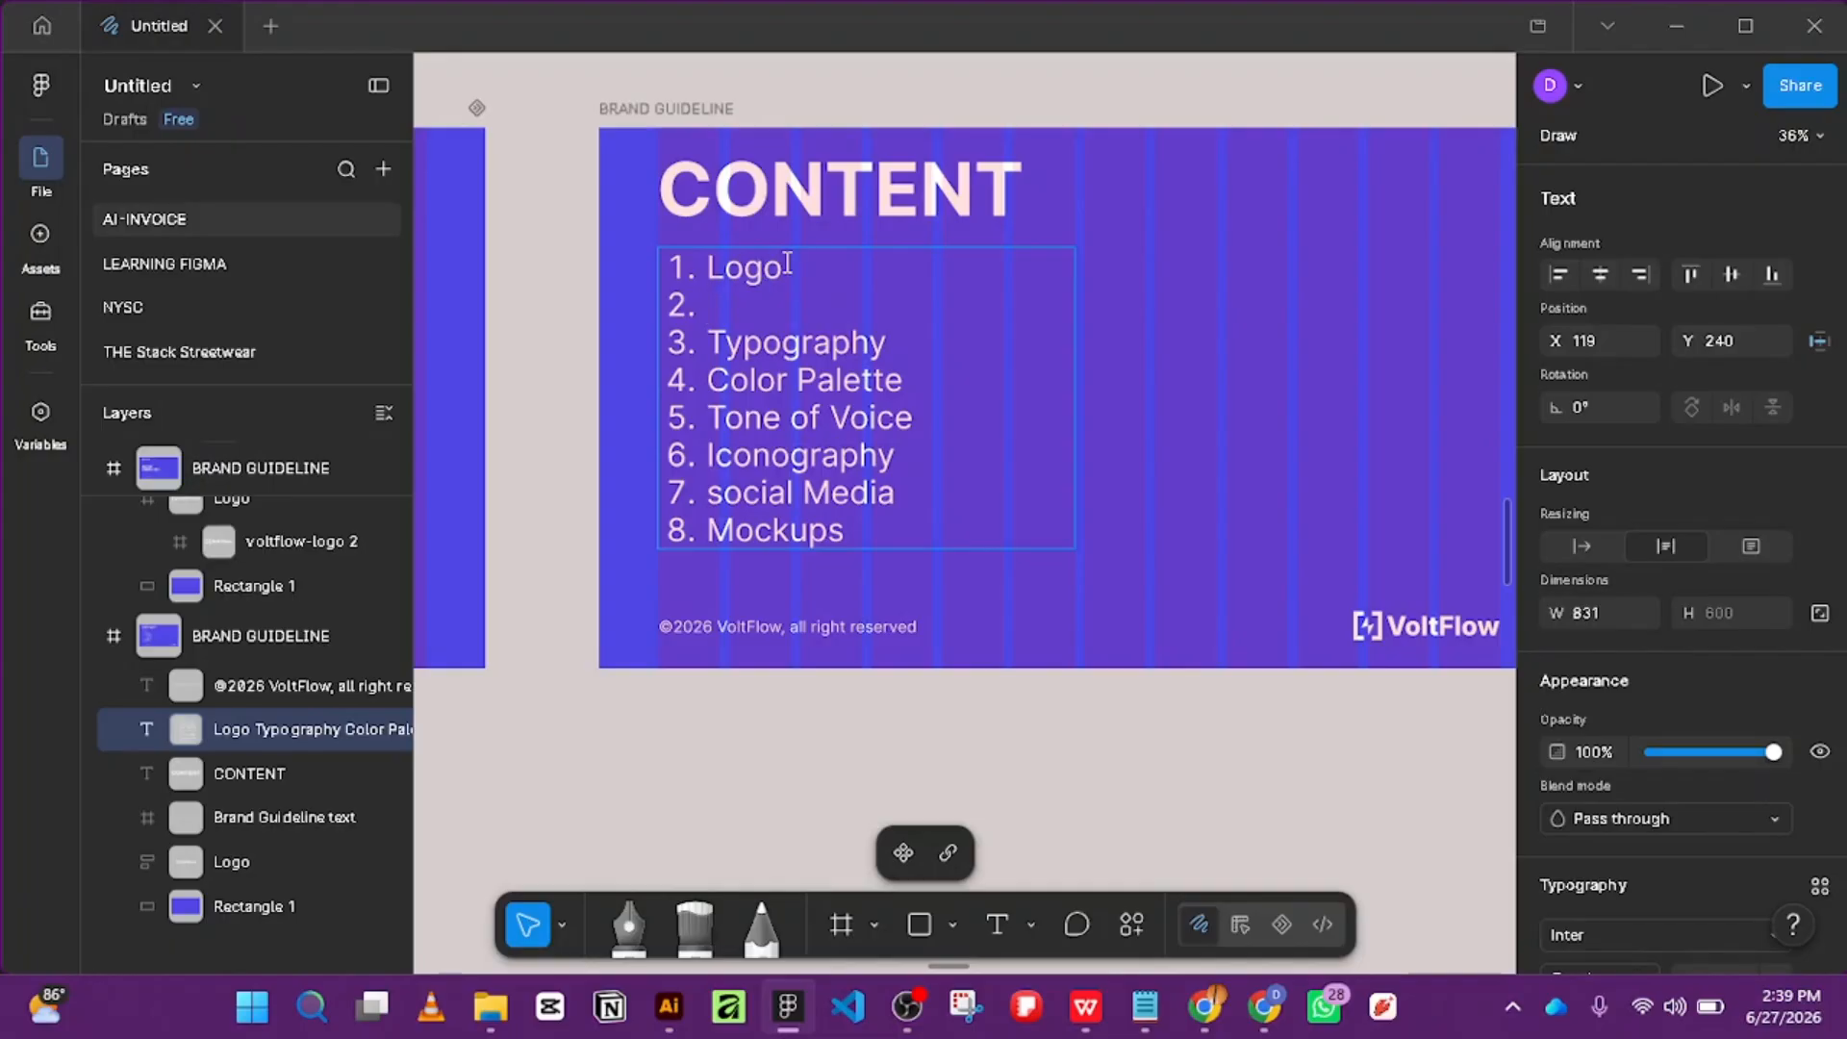
{"action": "left_click_drag", "start_coordinate": [784, 267], "coordinate": [702, 262]}
{"action": "key", "text": "ctrl+v"}
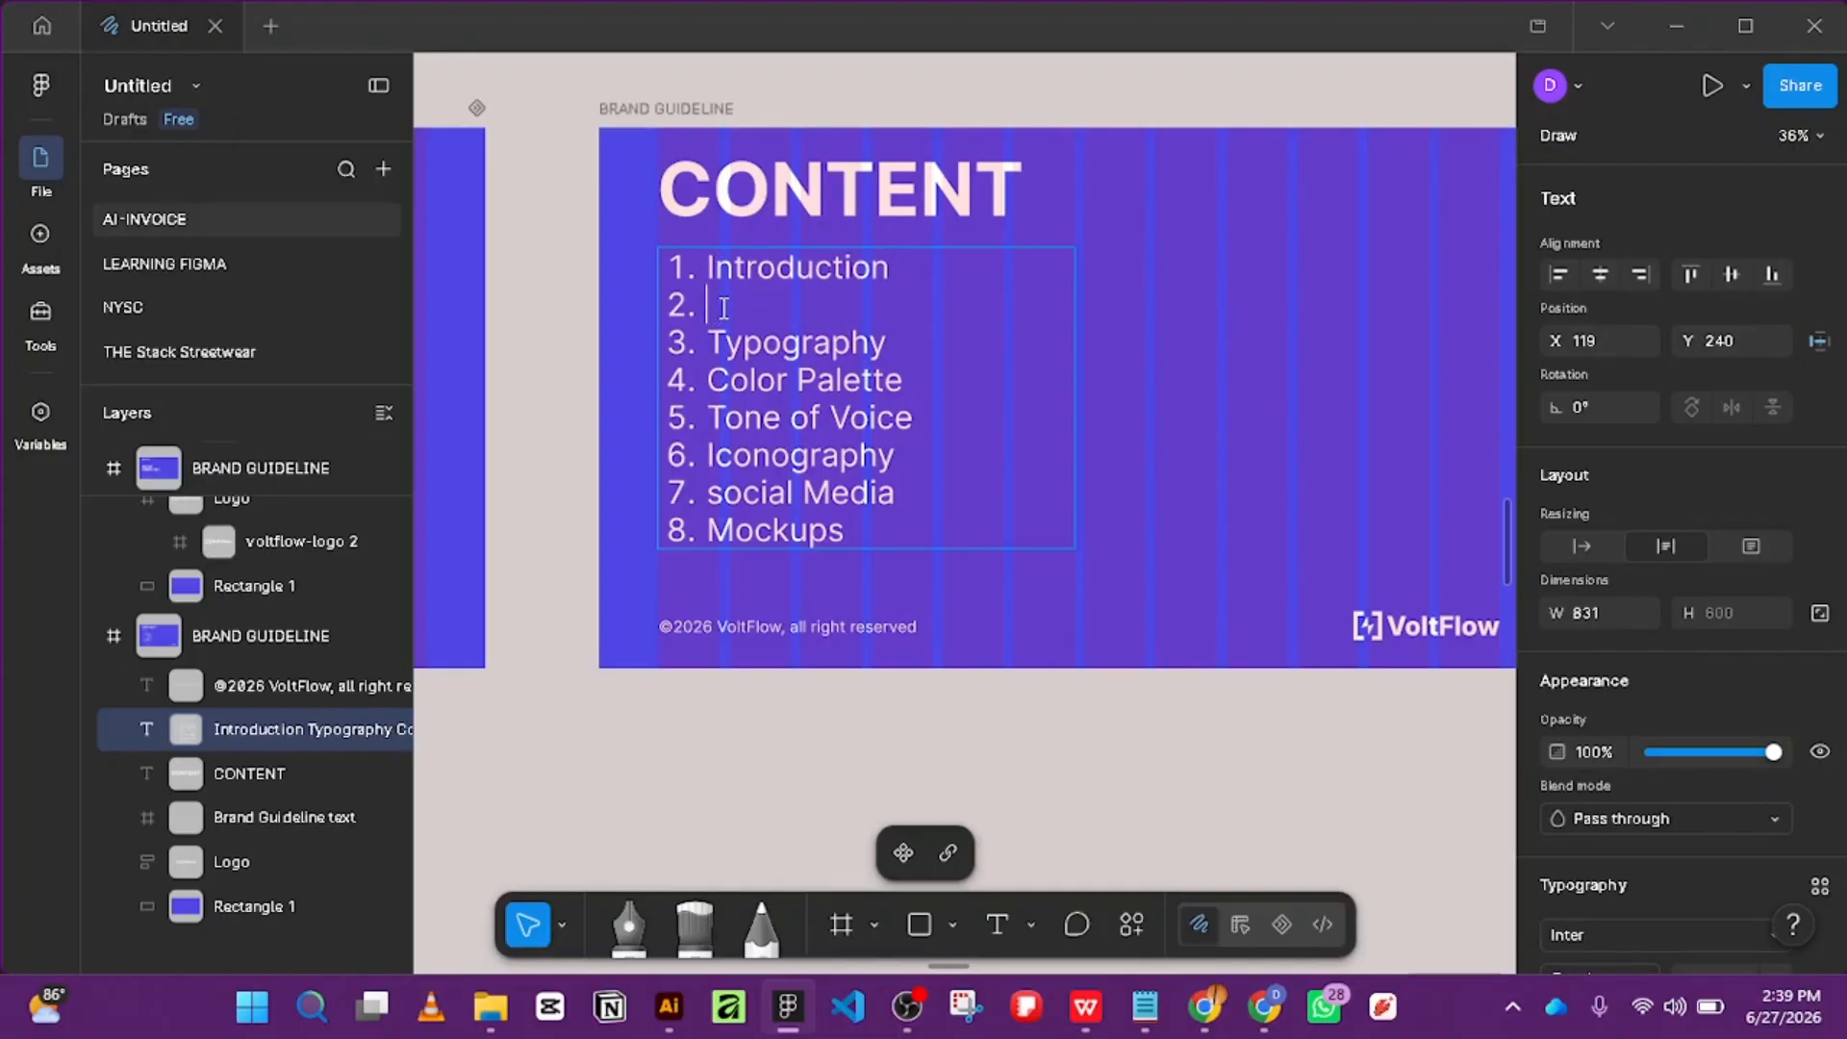
{"action": "type", "text": "Logo"}
{"action": "left_click", "coordinate": [574, 173]}
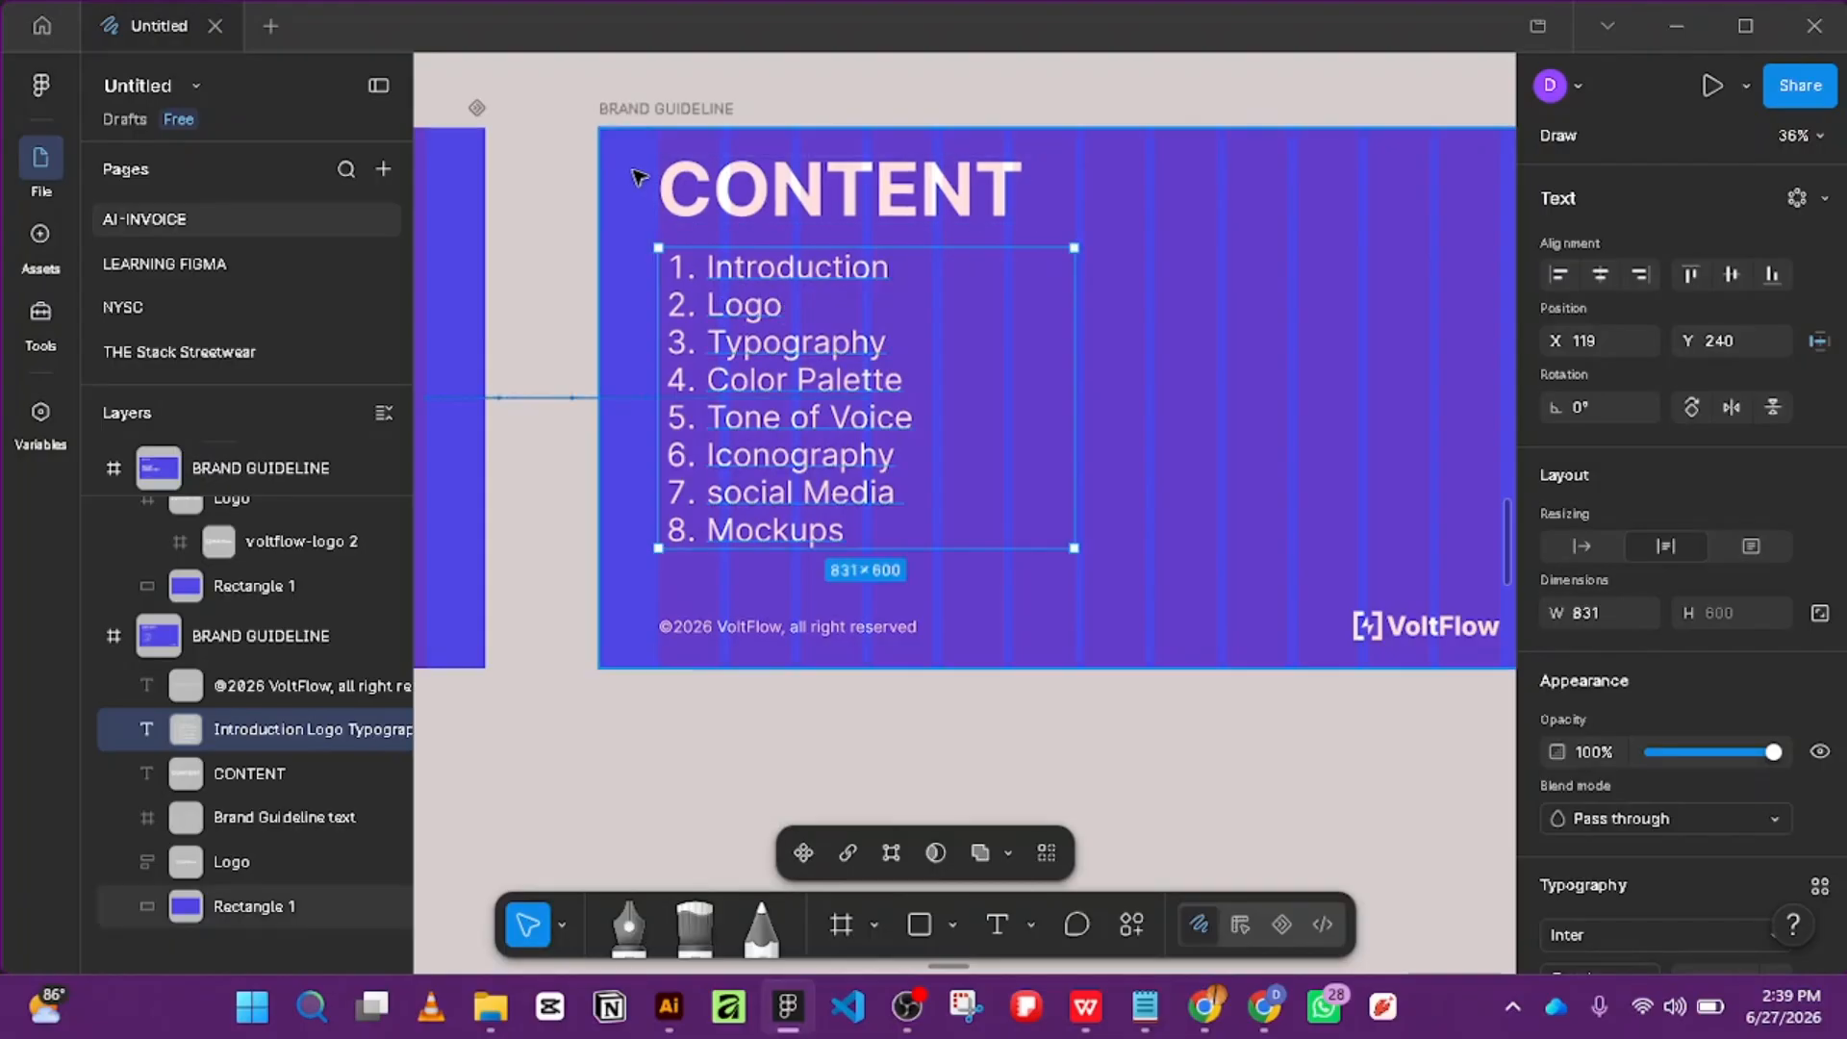
Narrow the numbered list's text box to about 689 wide.
{"action": "scroll", "coordinate": [633, 173], "scroll_direction": "down", "scroll_amount": 3}
{"action": "left_click", "coordinate": [1025, 235]}
{"action": "left_click", "coordinate": [734, 248]}
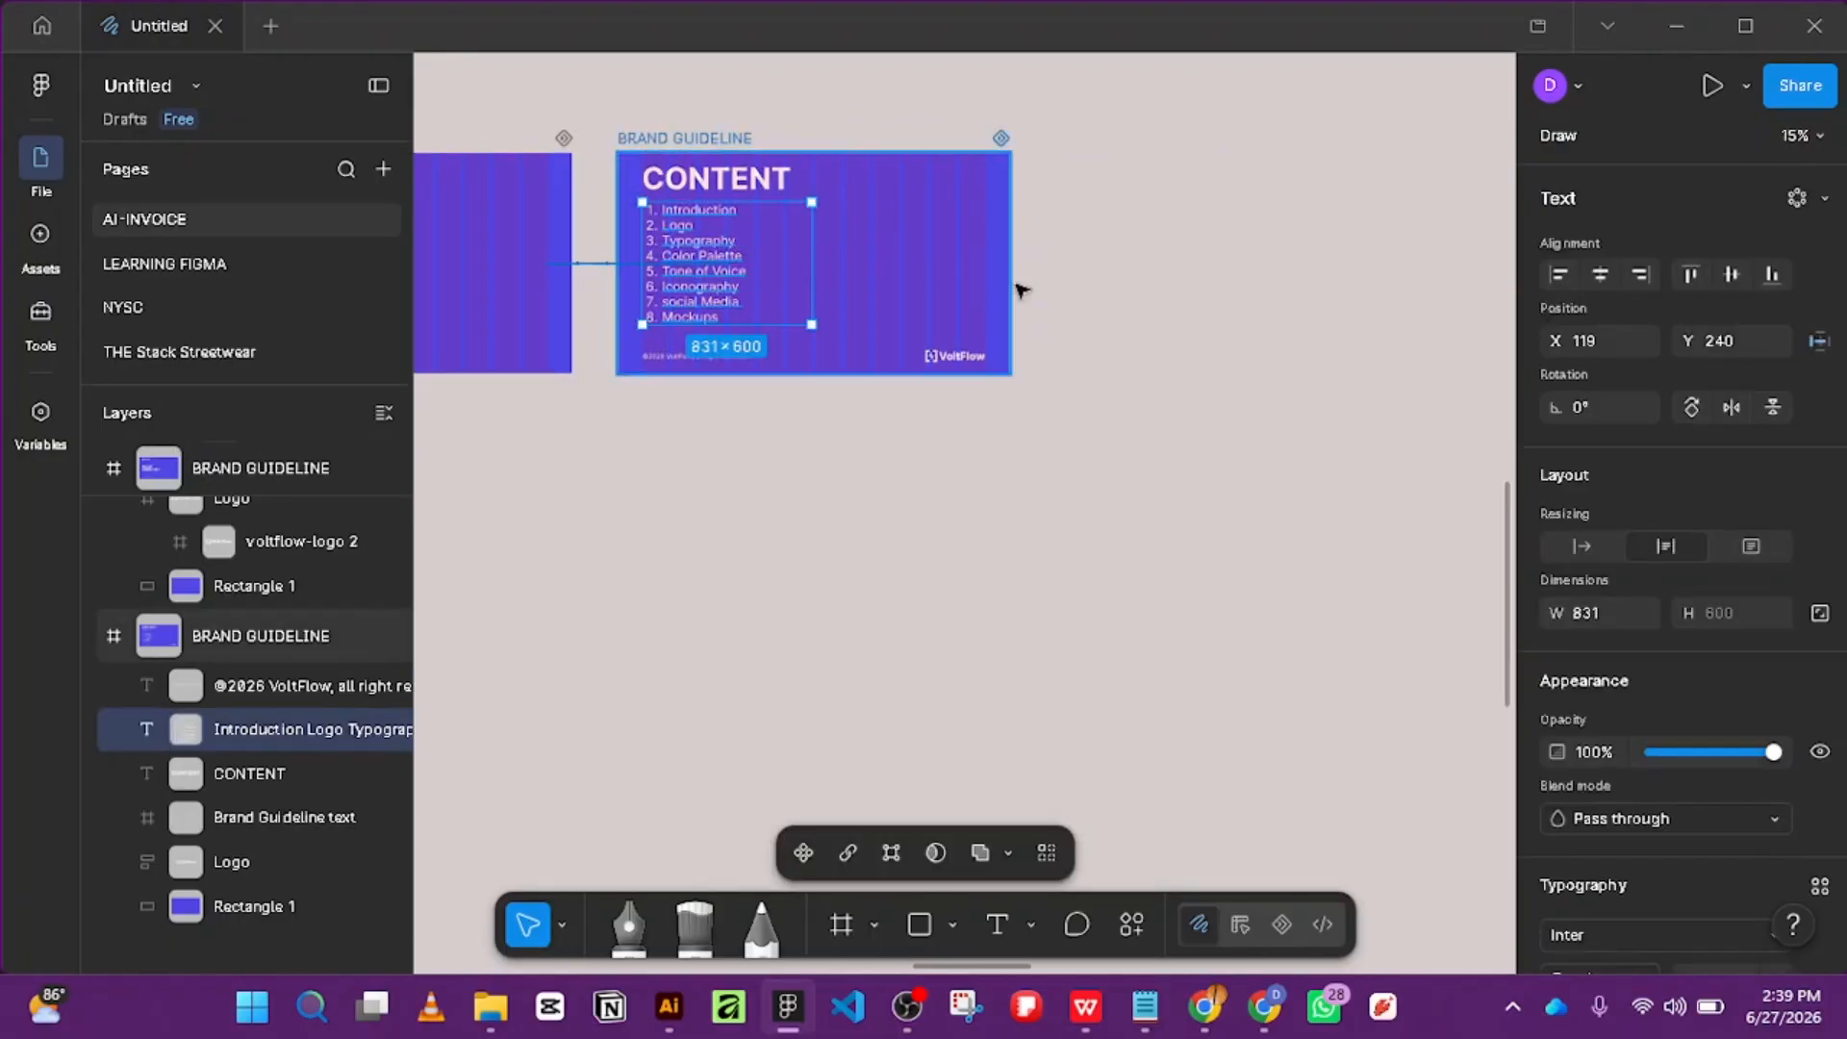
{"action": "left_click", "coordinate": [1446, 289]}
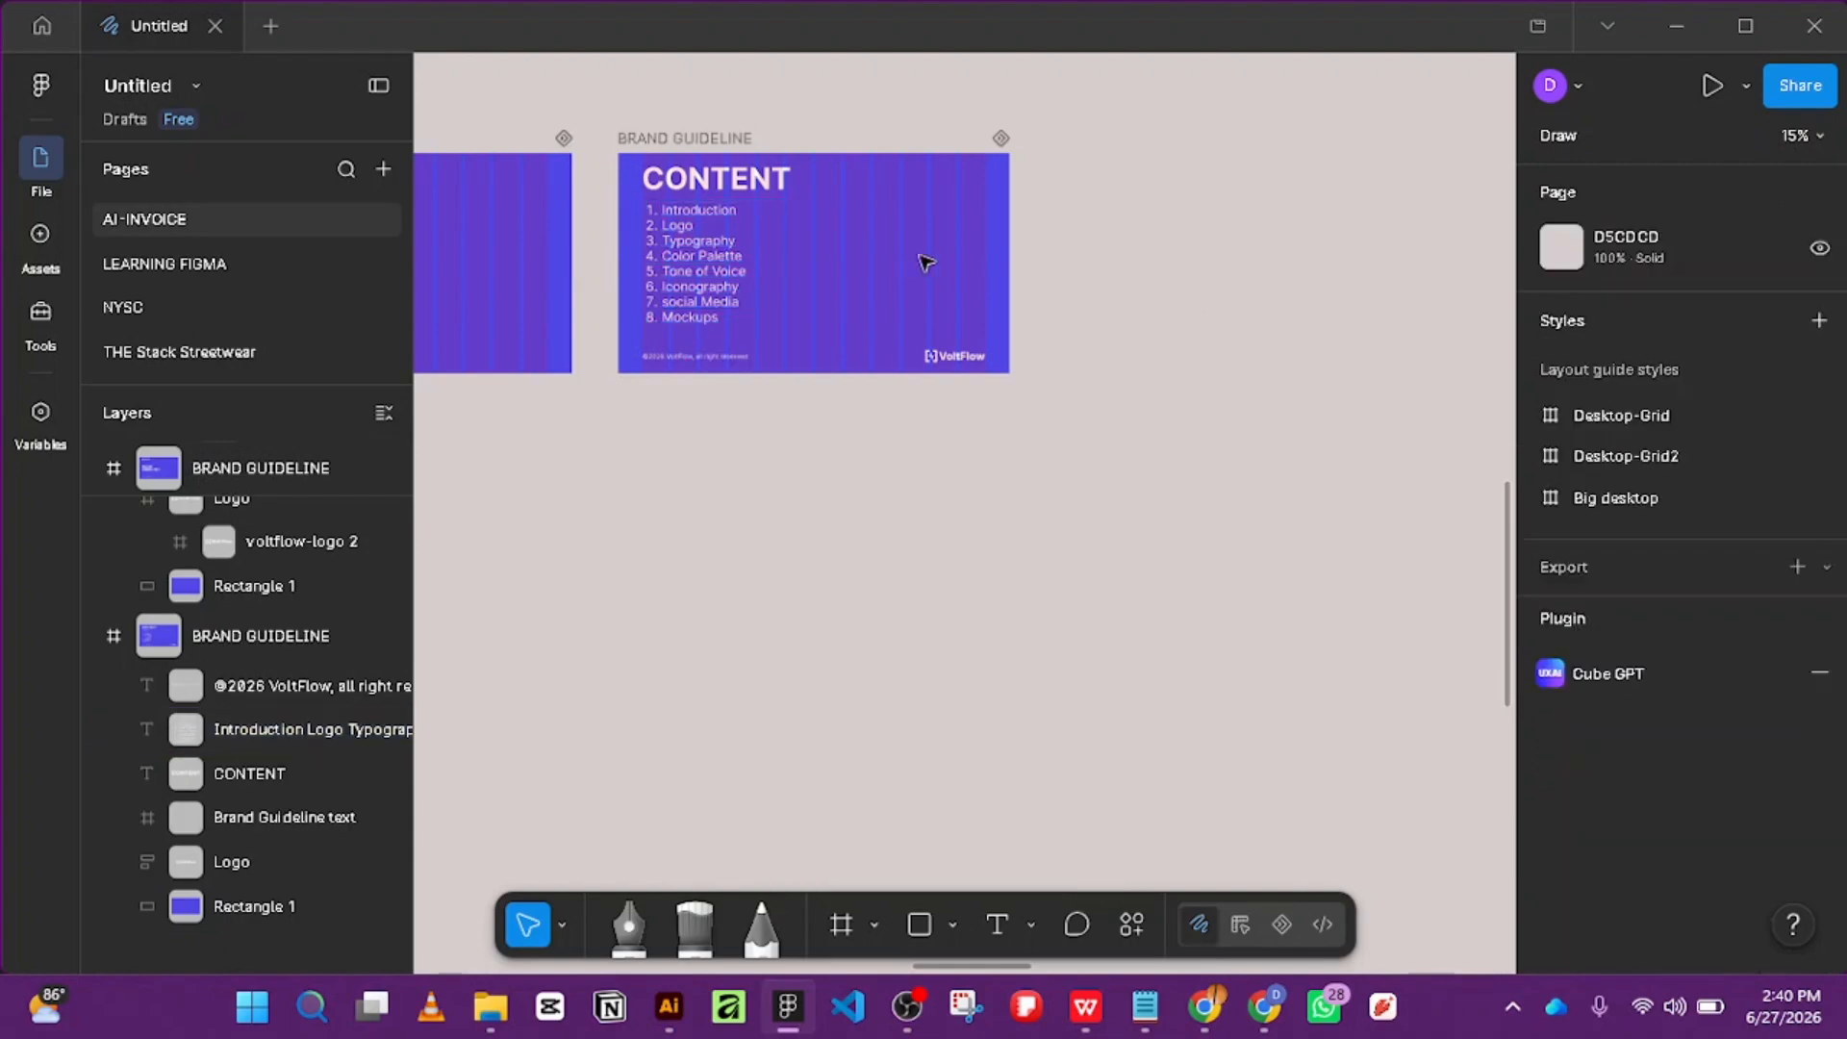
{"action": "scroll", "coordinate": [899, 256], "scroll_direction": "down", "scroll_amount": 2}
{"action": "left_click", "coordinate": [797, 262]}
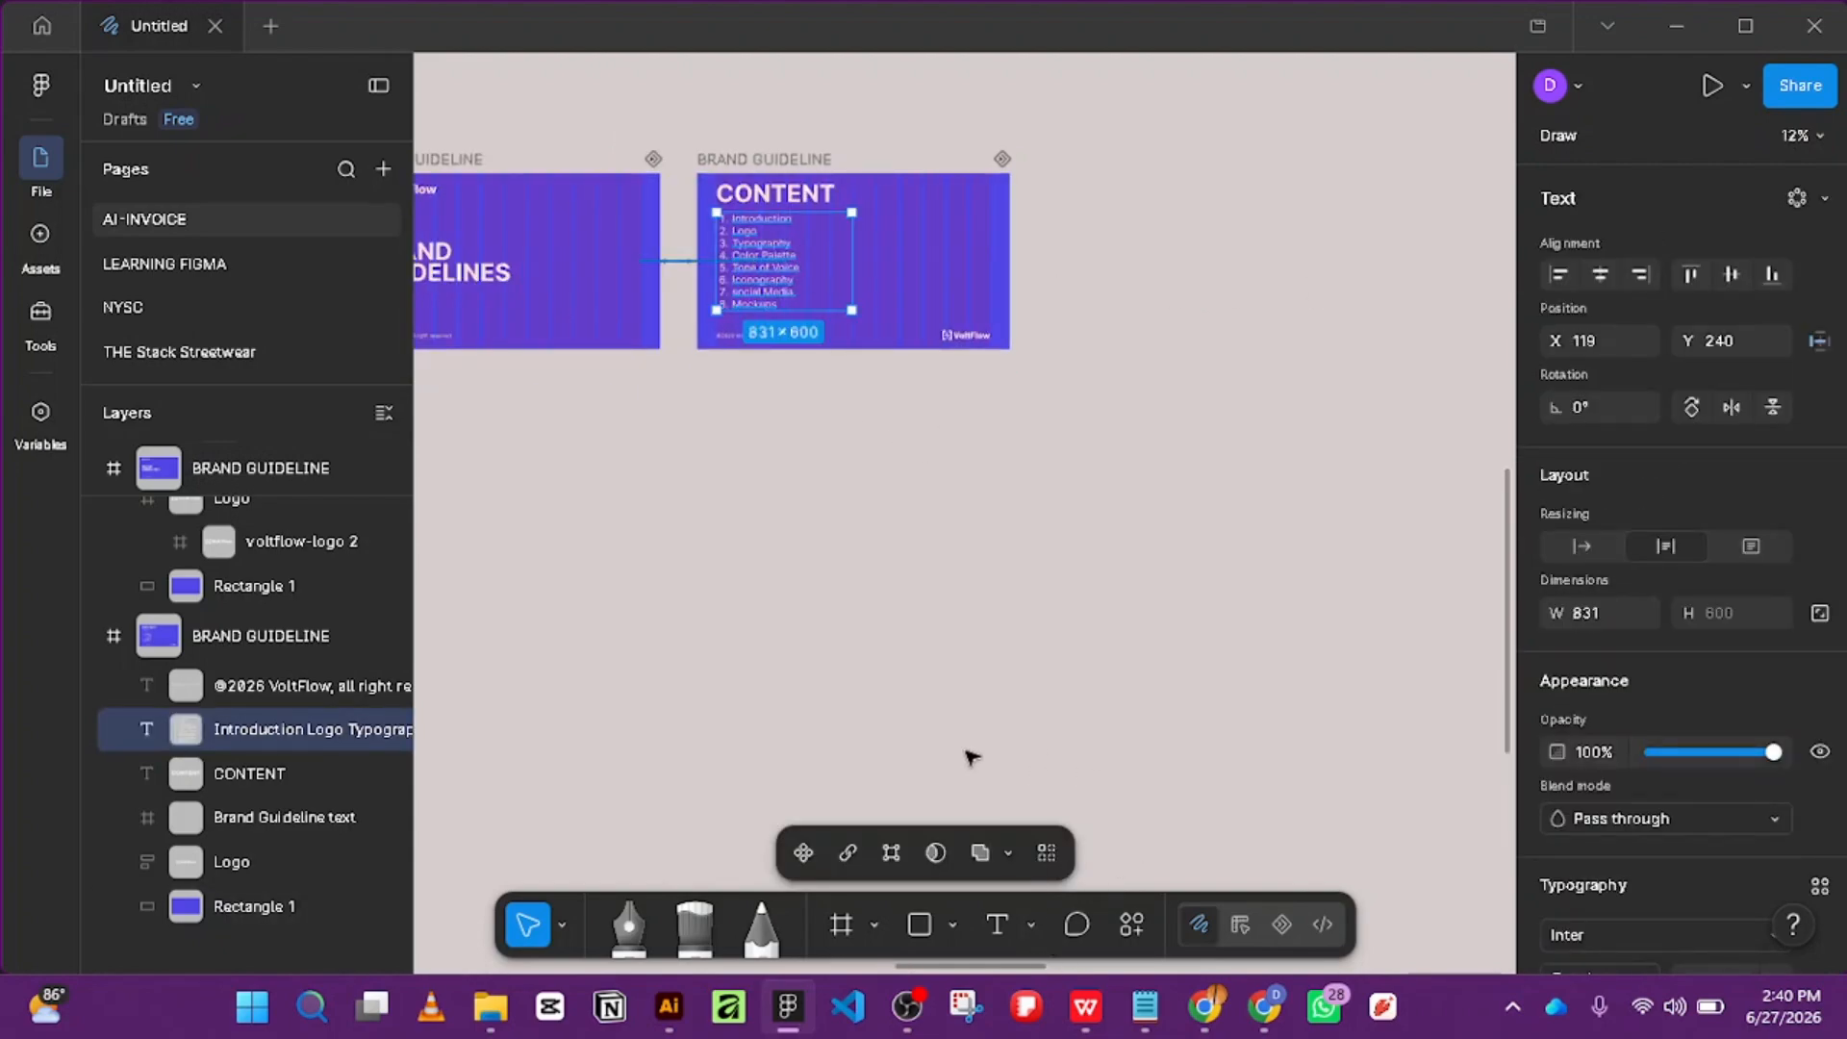
{"action": "scroll", "coordinate": [823, 342], "scroll_direction": "up", "scroll_amount": 2}
{"action": "scroll", "coordinate": [822, 338], "scroll_direction": "up", "scroll_amount": 3}
{"action": "scroll", "coordinate": [902, 309], "scroll_direction": "up", "scroll_amount": 5}
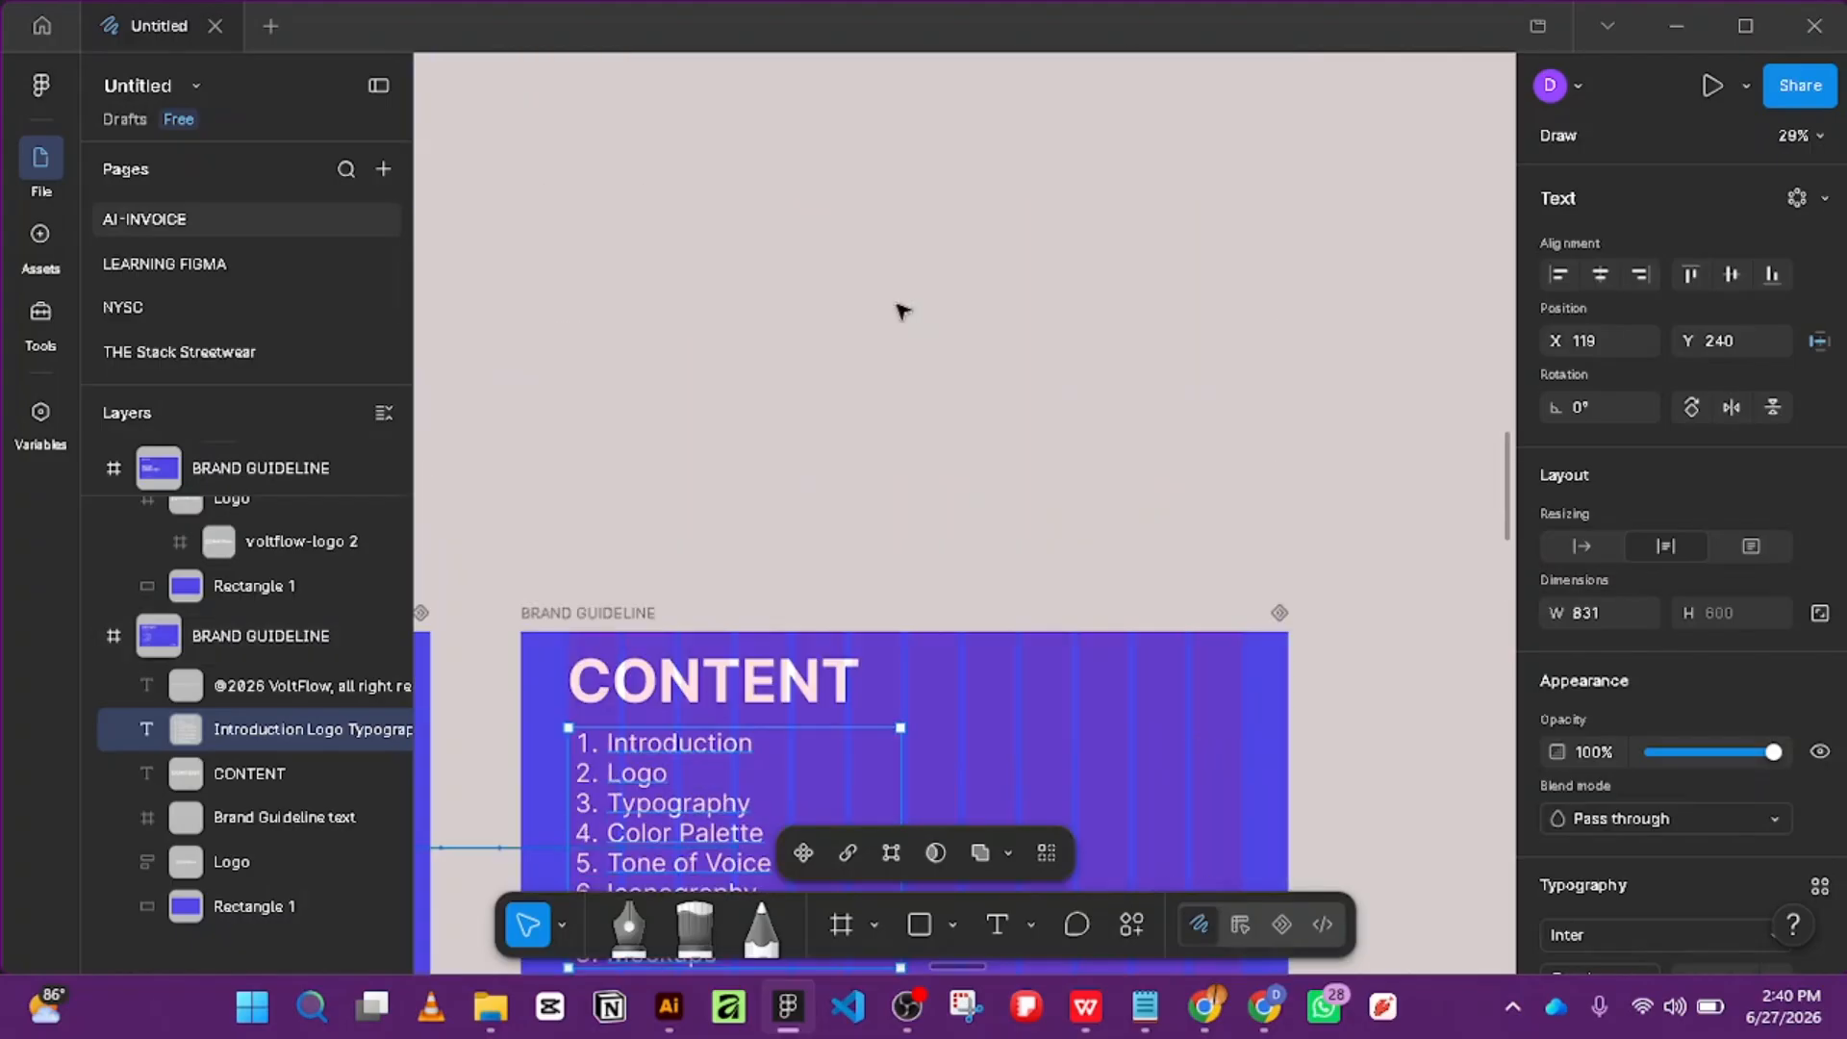
{"action": "scroll", "coordinate": [901, 371], "scroll_direction": "down", "scroll_amount": 3}
{"action": "scroll", "coordinate": [902, 377], "scroll_direction": "up", "scroll_amount": 1}
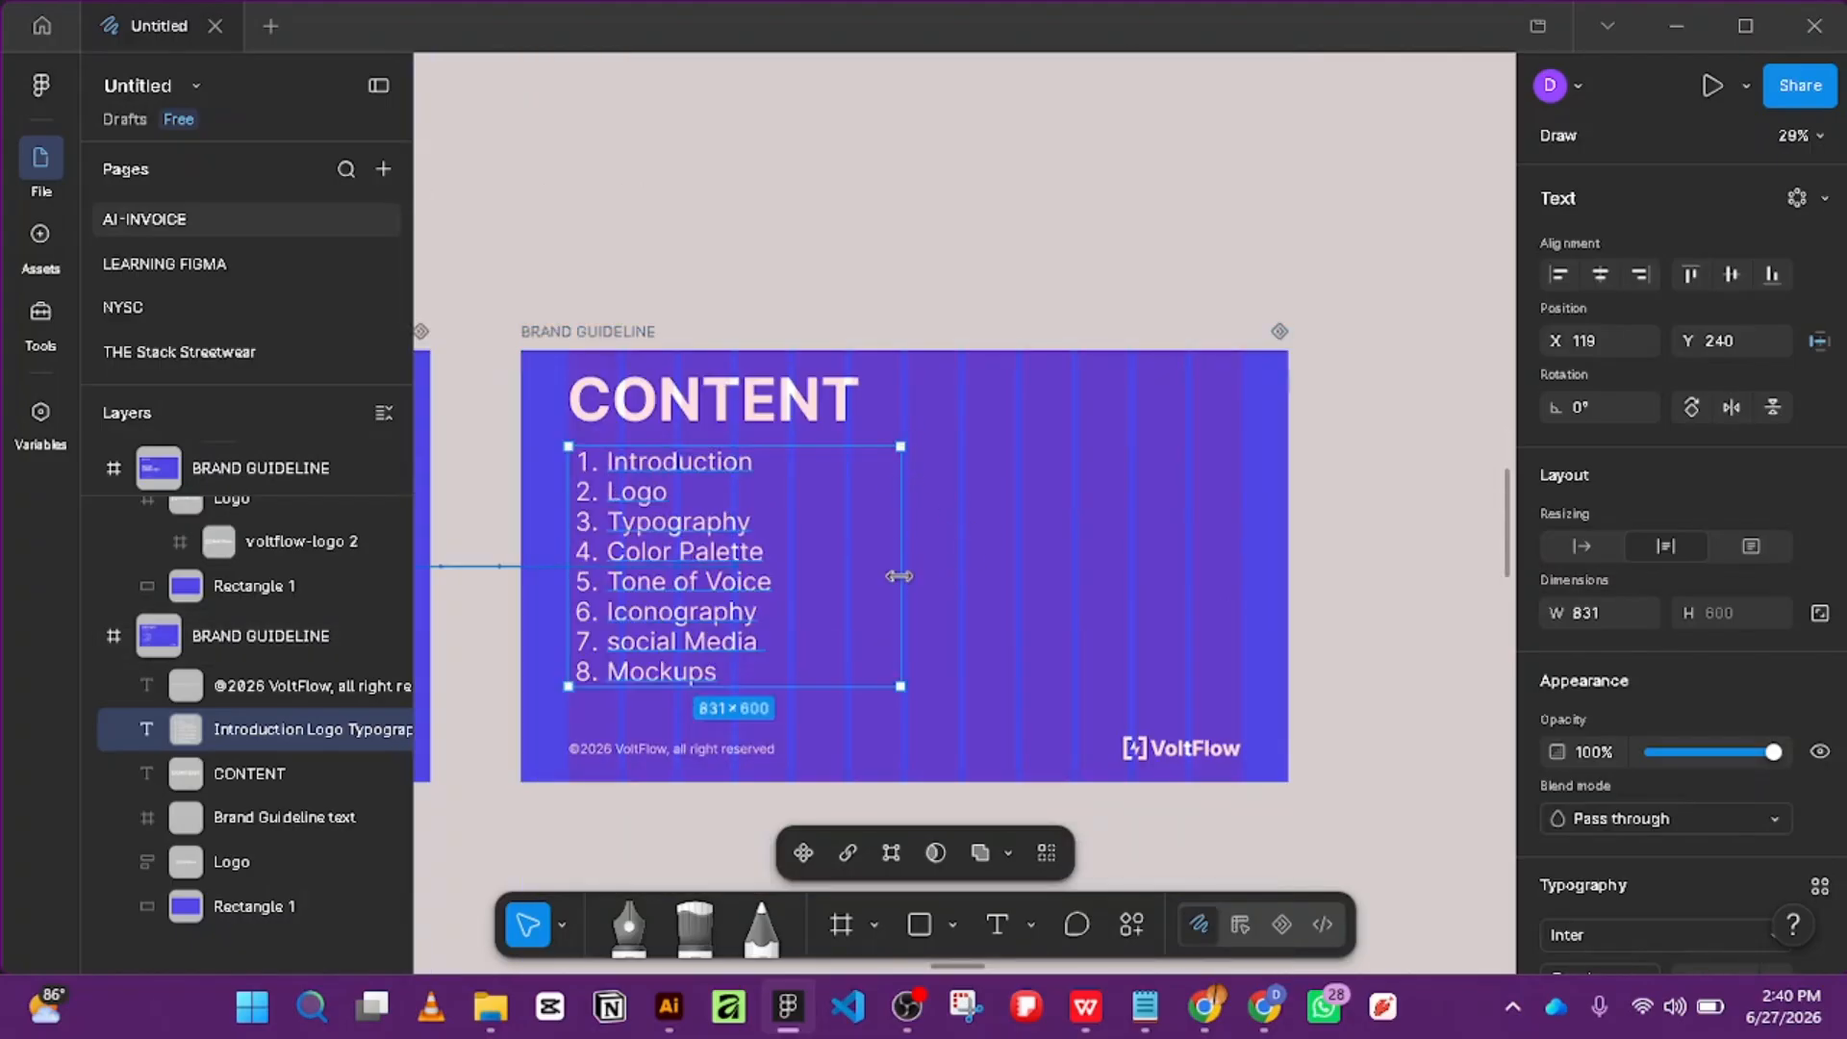
{"action": "left_click_drag", "start_coordinate": [900, 577], "coordinate": [838, 580]}
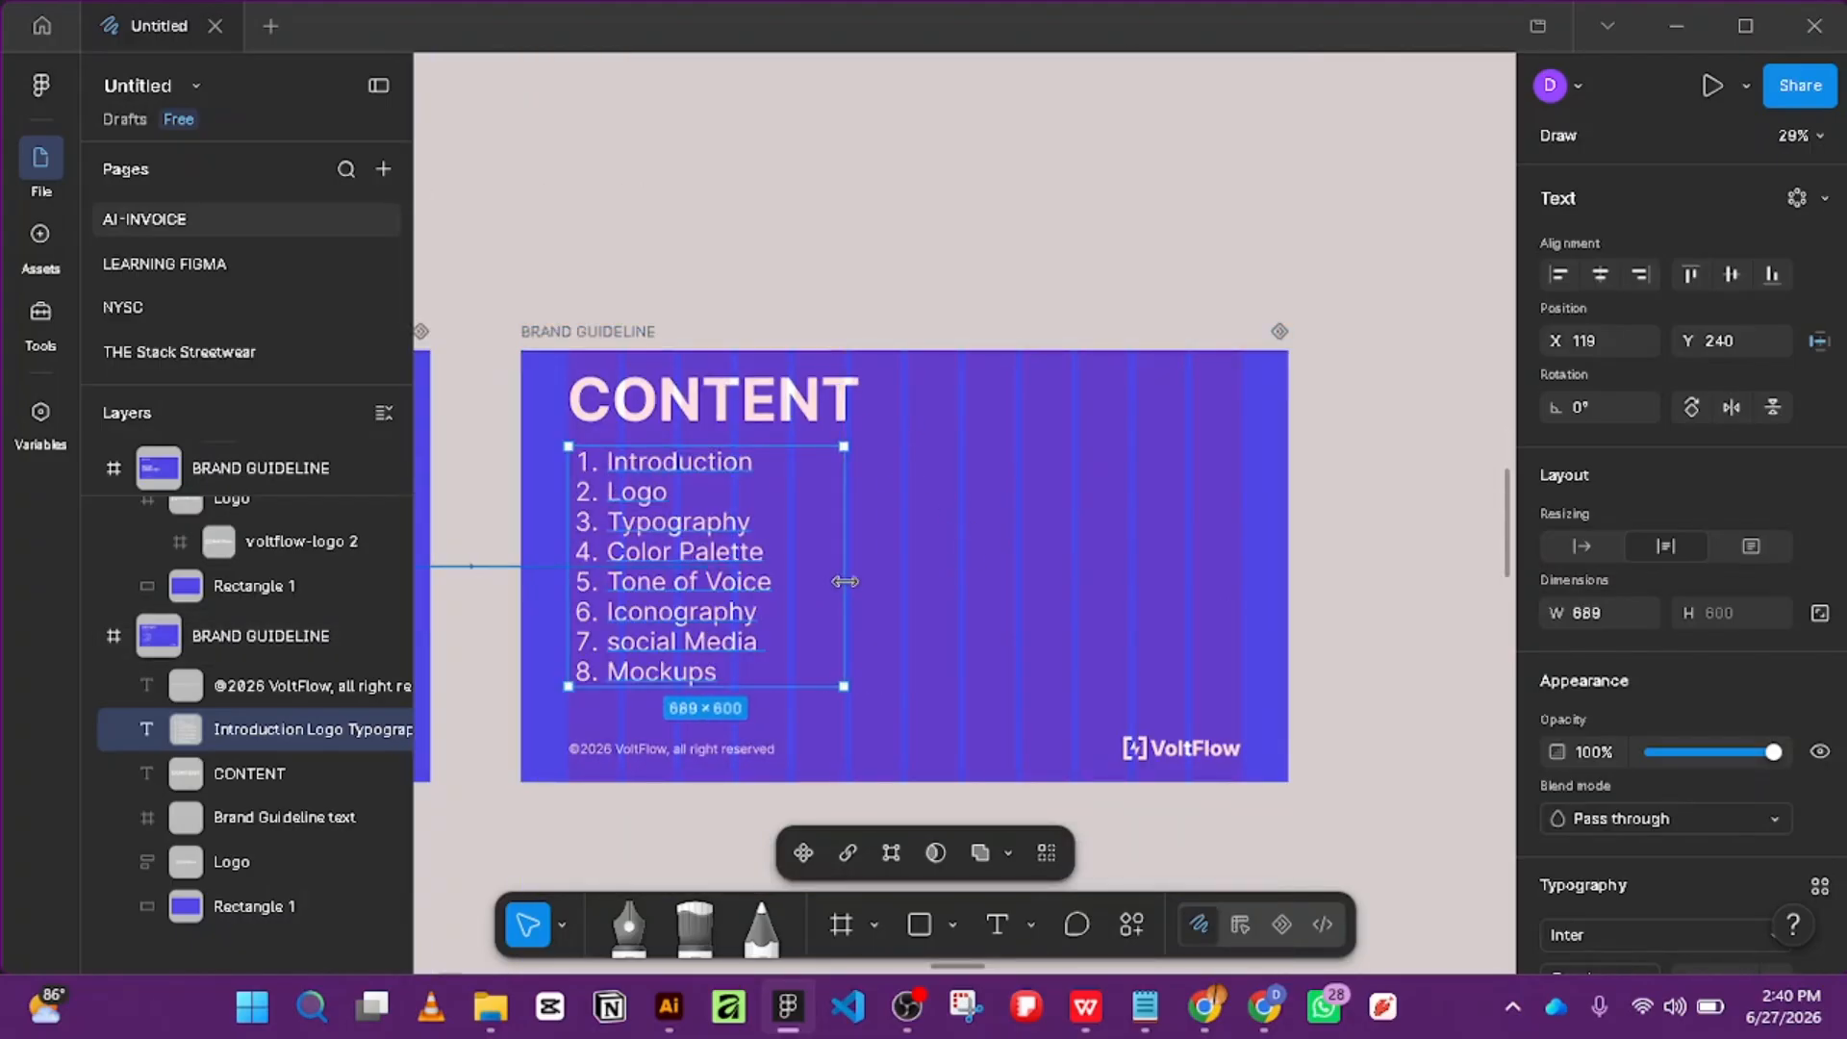
Reduce the CONTENT heading's font size to 108 and narrow its text box to about 550 wide.
{"action": "left_click", "coordinate": [757, 404]}
{"action": "scroll", "coordinate": [1693, 673], "scroll_direction": "down", "scroll_amount": 2}
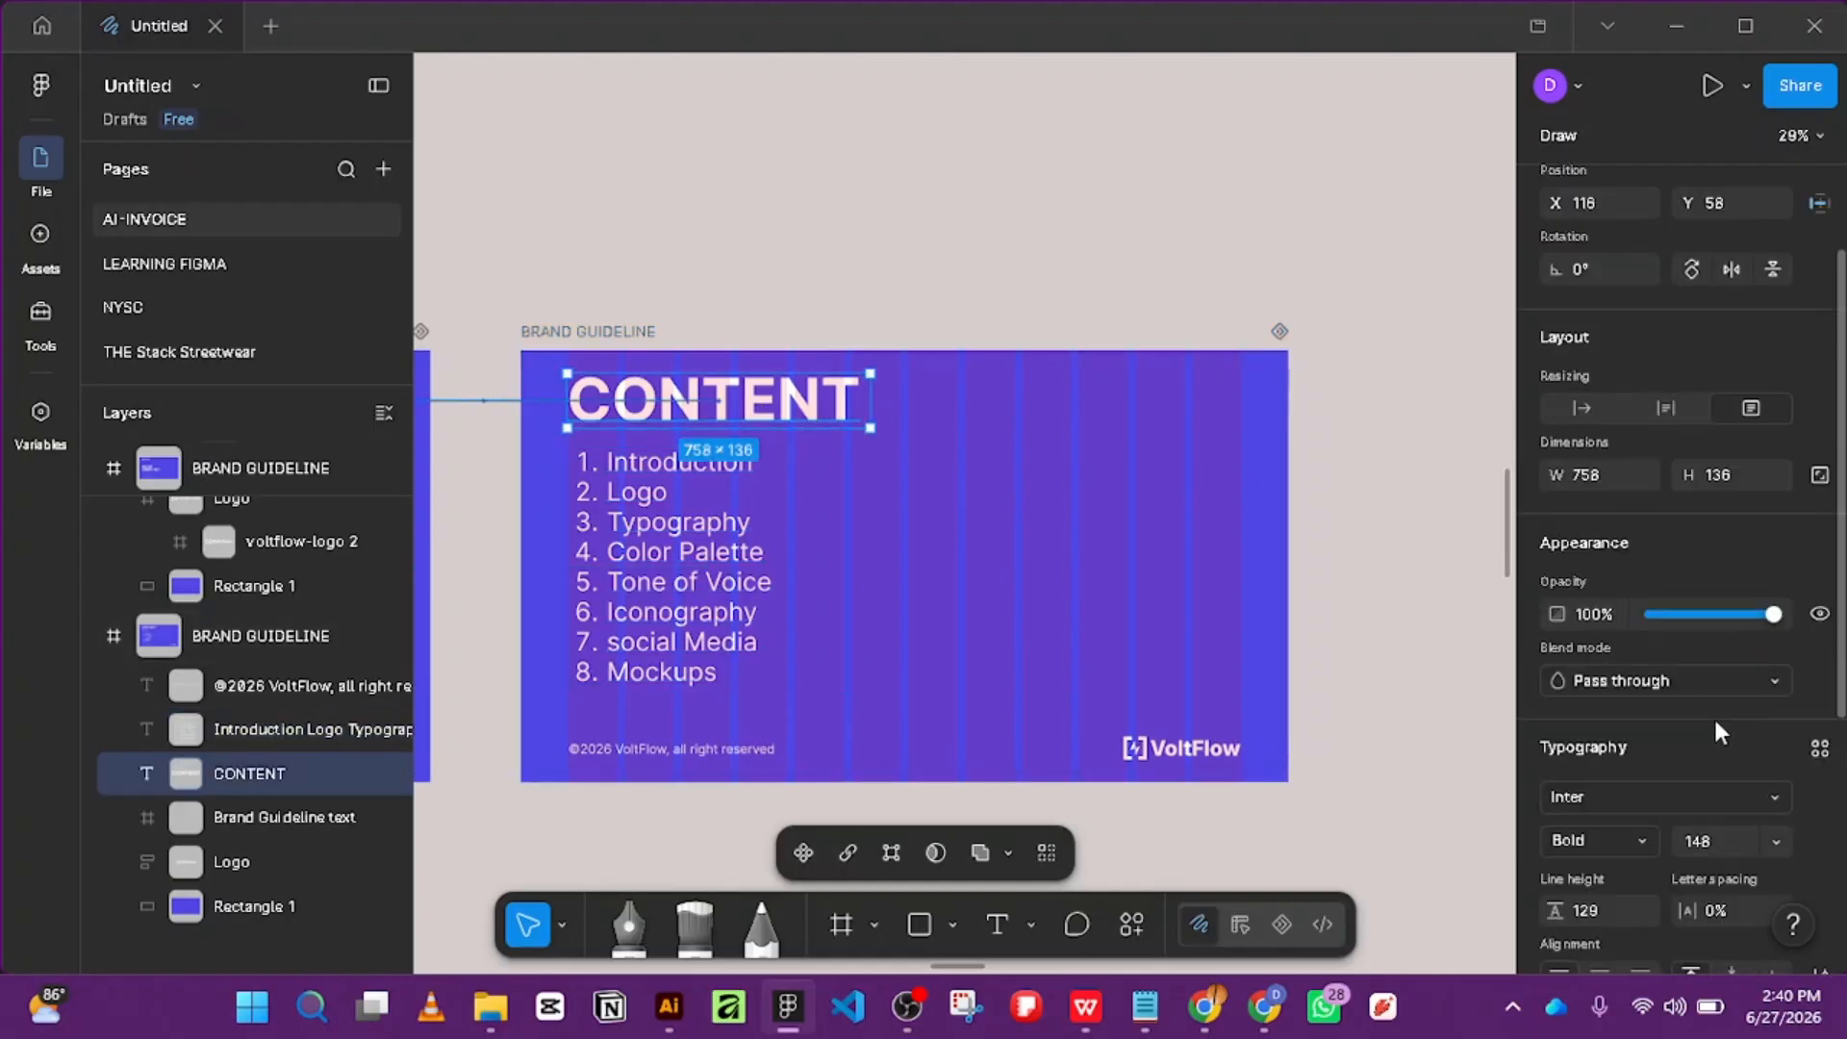
{"action": "scroll", "coordinate": [1752, 842], "scroll_direction": "down", "scroll_amount": 4}
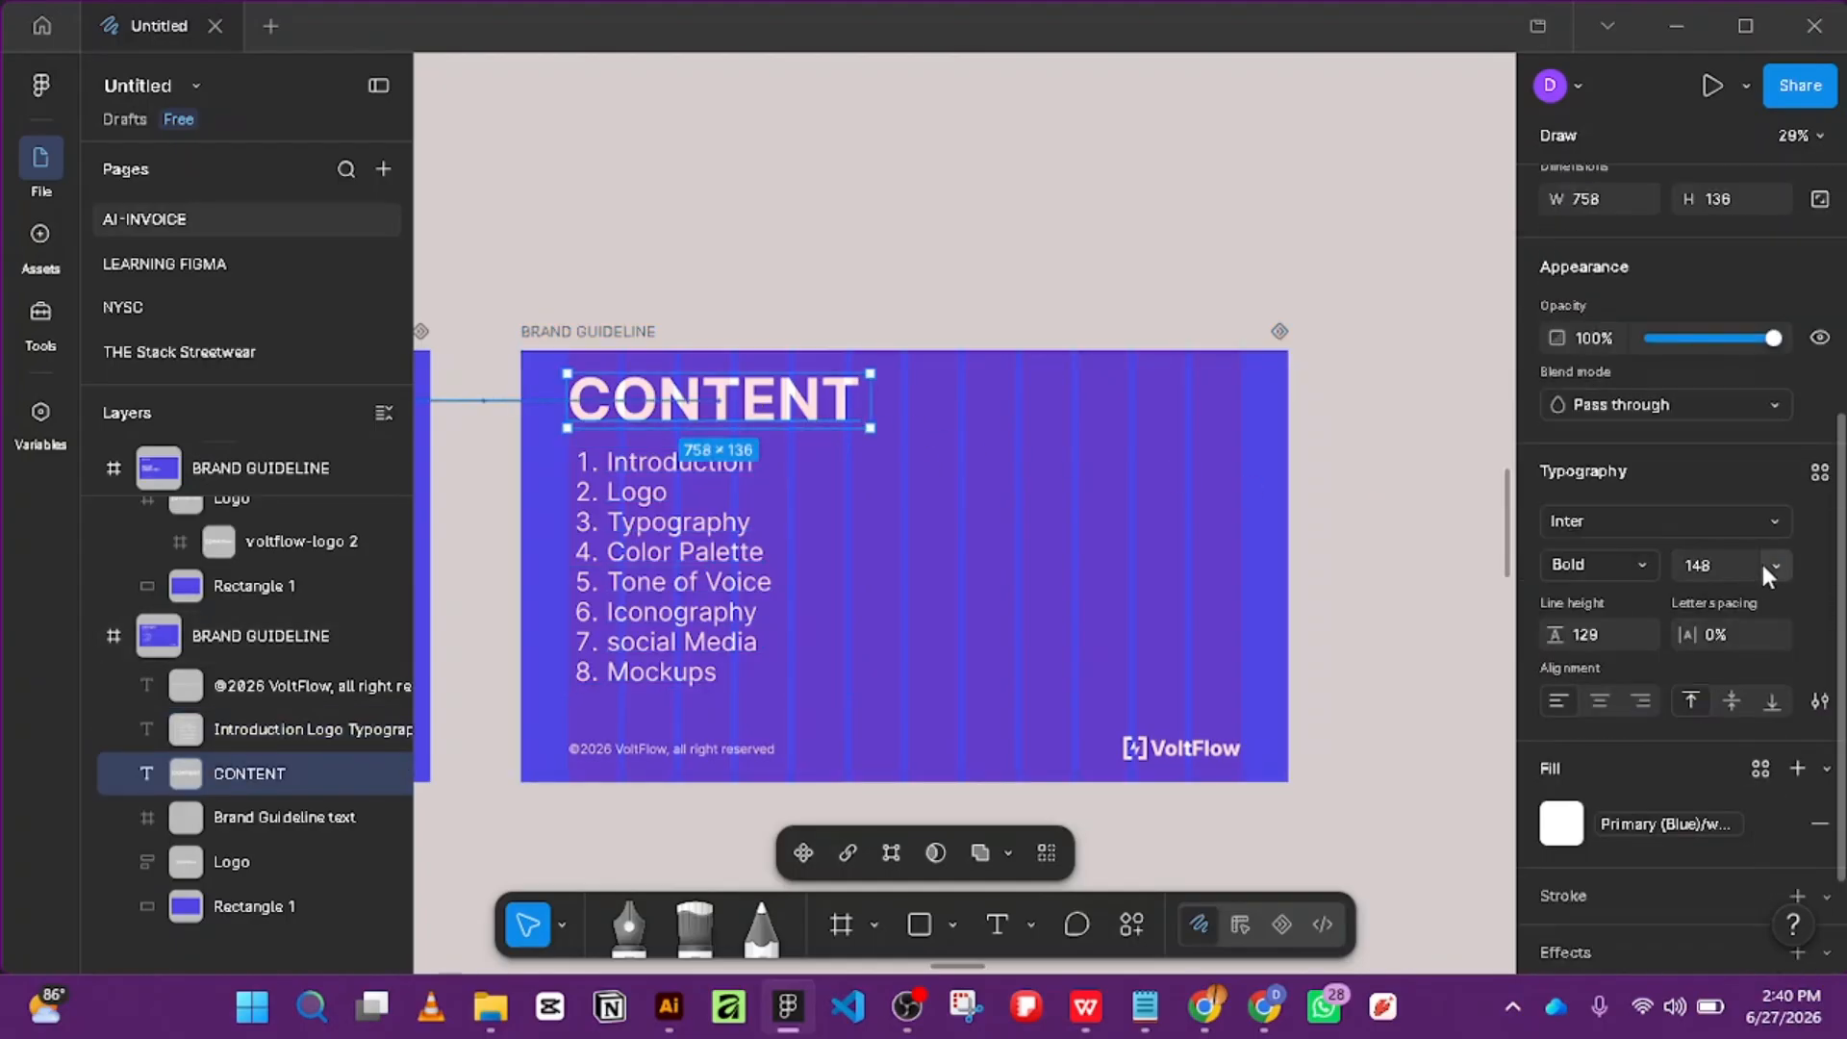
{"action": "key", "text": "shift+Down"}
{"action": "key", "text": "shift+Down"}
{"action": "key", "text": "shift+Down"}
{"action": "key", "text": "shift+Down"}
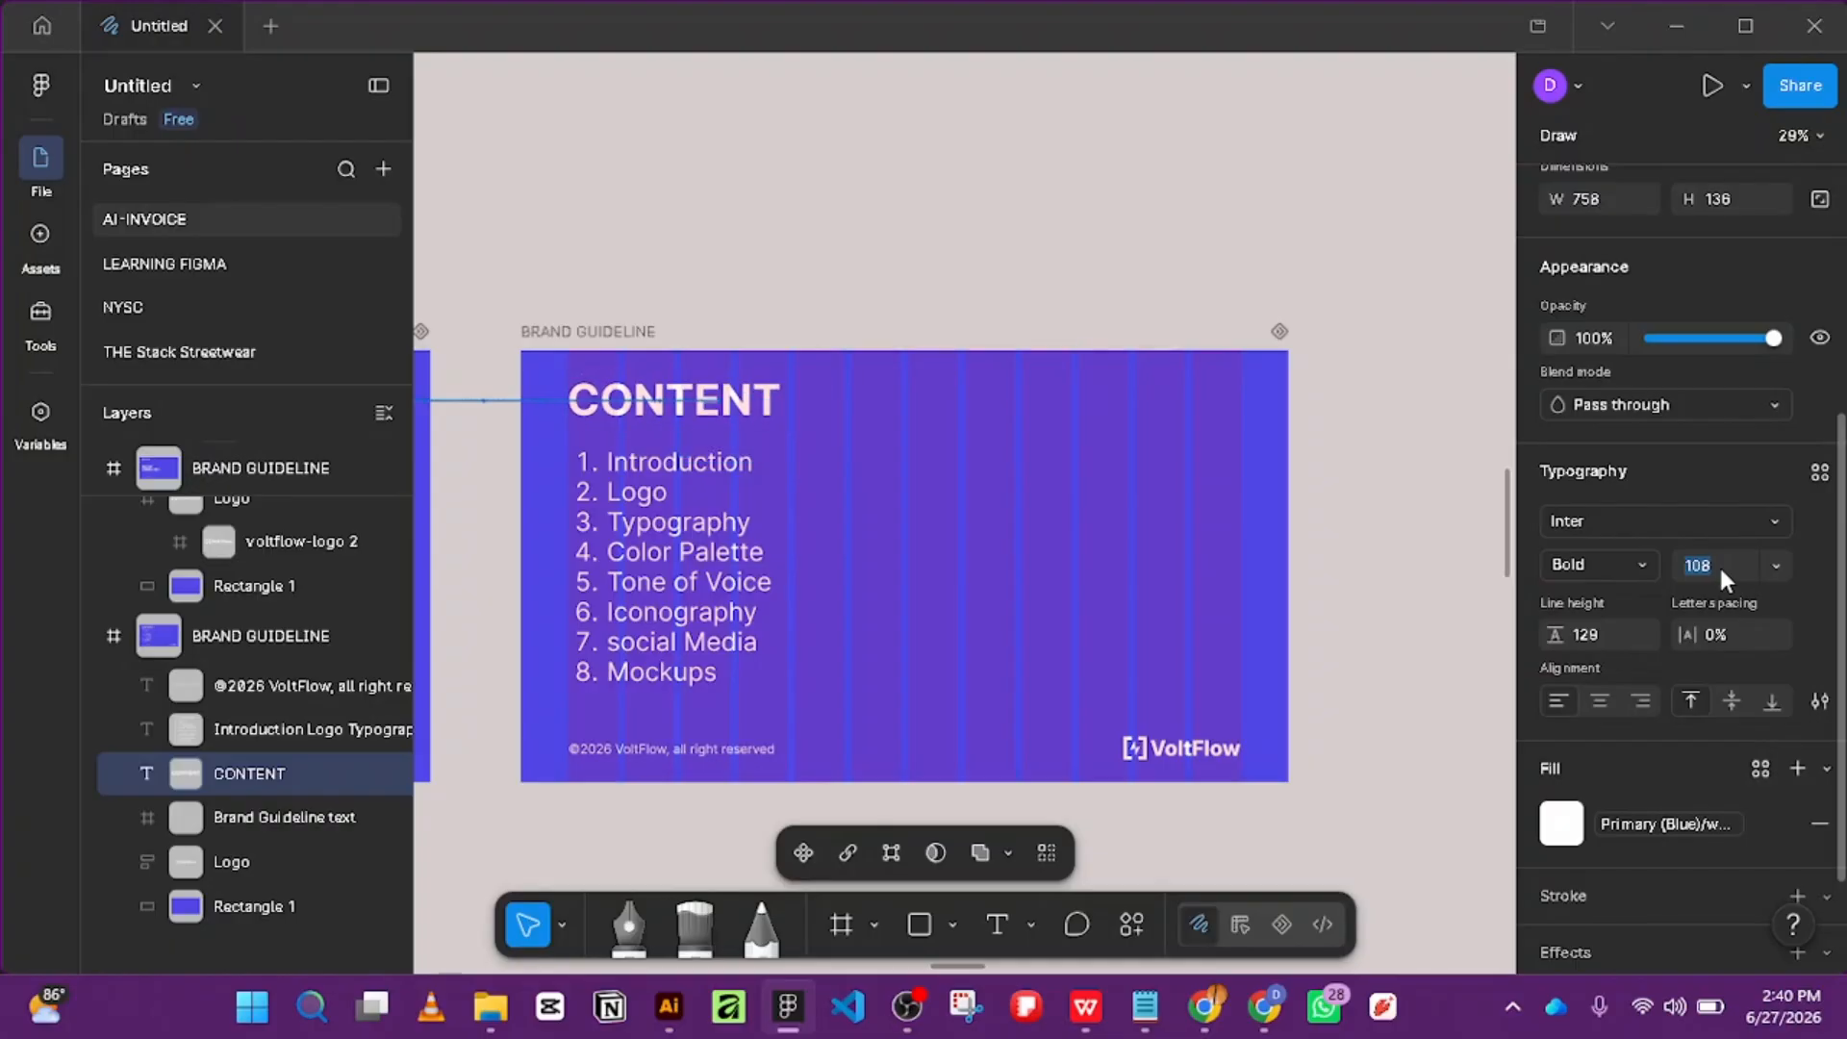
{"action": "left_click_drag", "start_coordinate": [875, 402], "coordinate": [743, 411]}
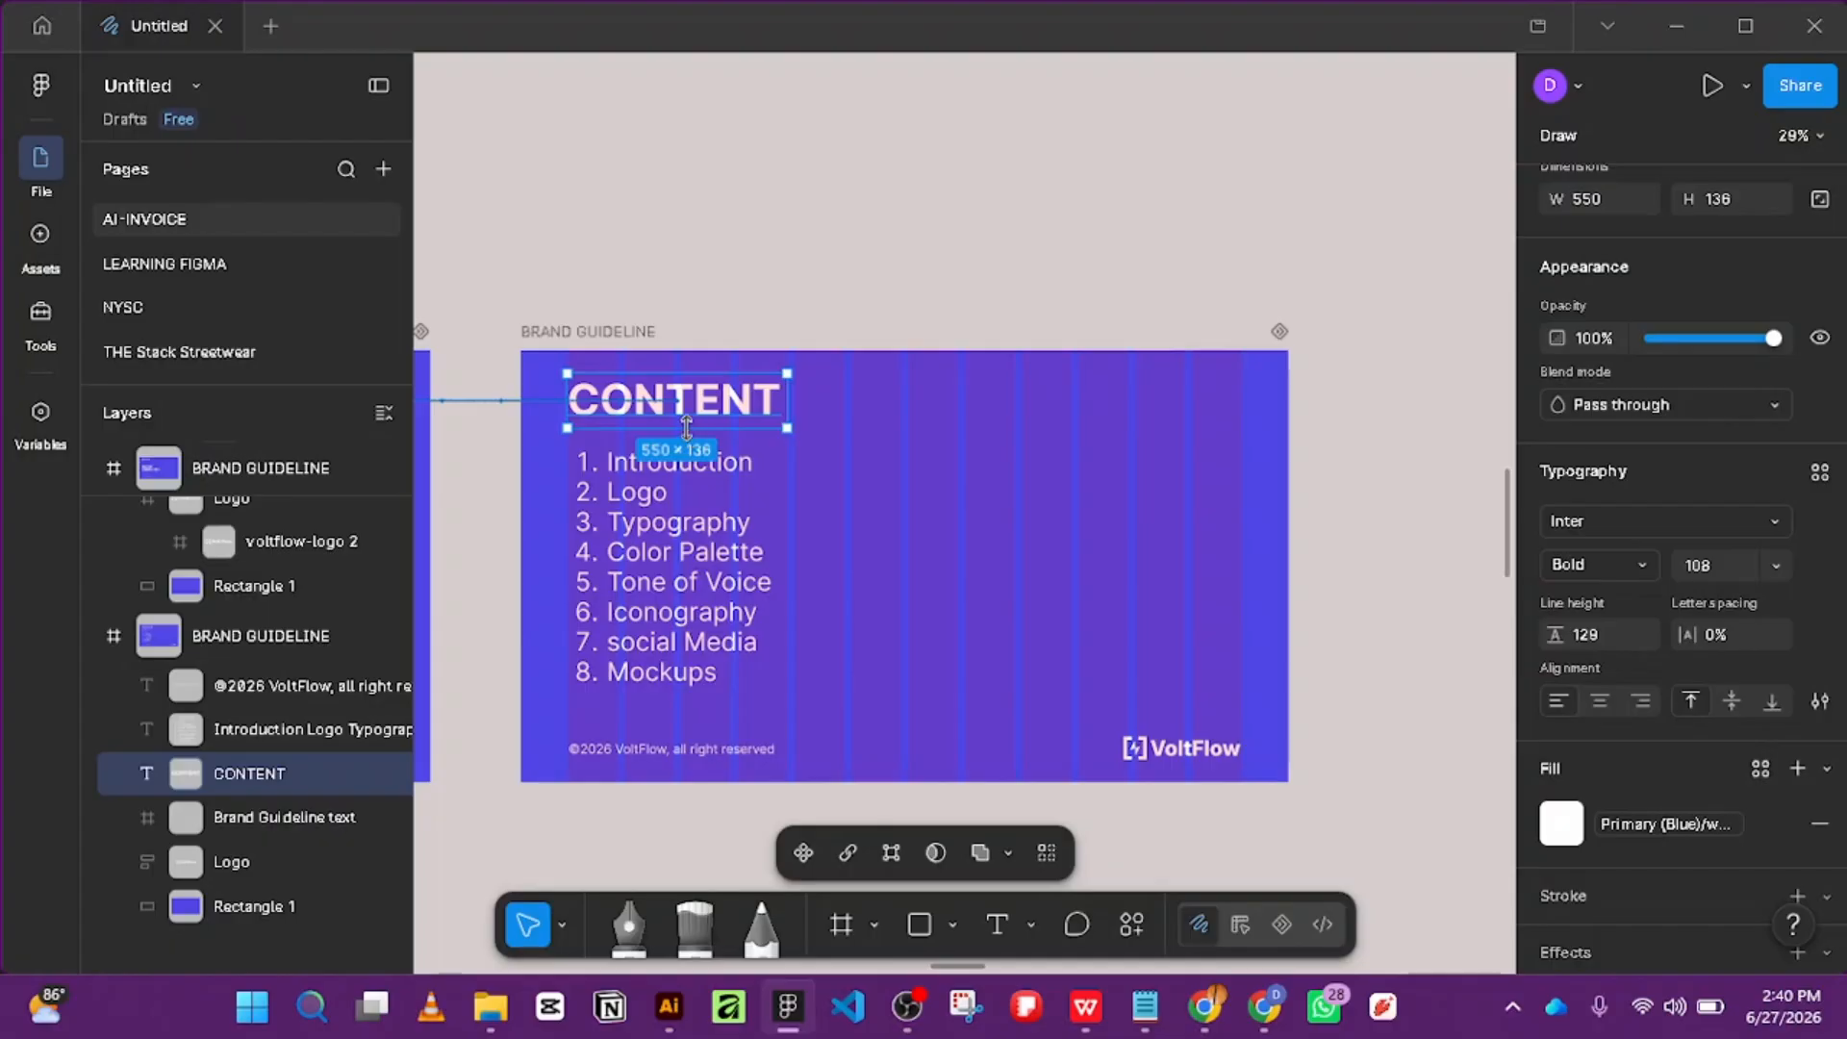
Fit the height of the CONTENT heading's text box to its text.
{"action": "double_click", "coordinate": [686, 427]}
{"action": "scroll", "coordinate": [1332, 604], "scroll_direction": "down", "scroll_amount": 3, "text": "ctrl"}
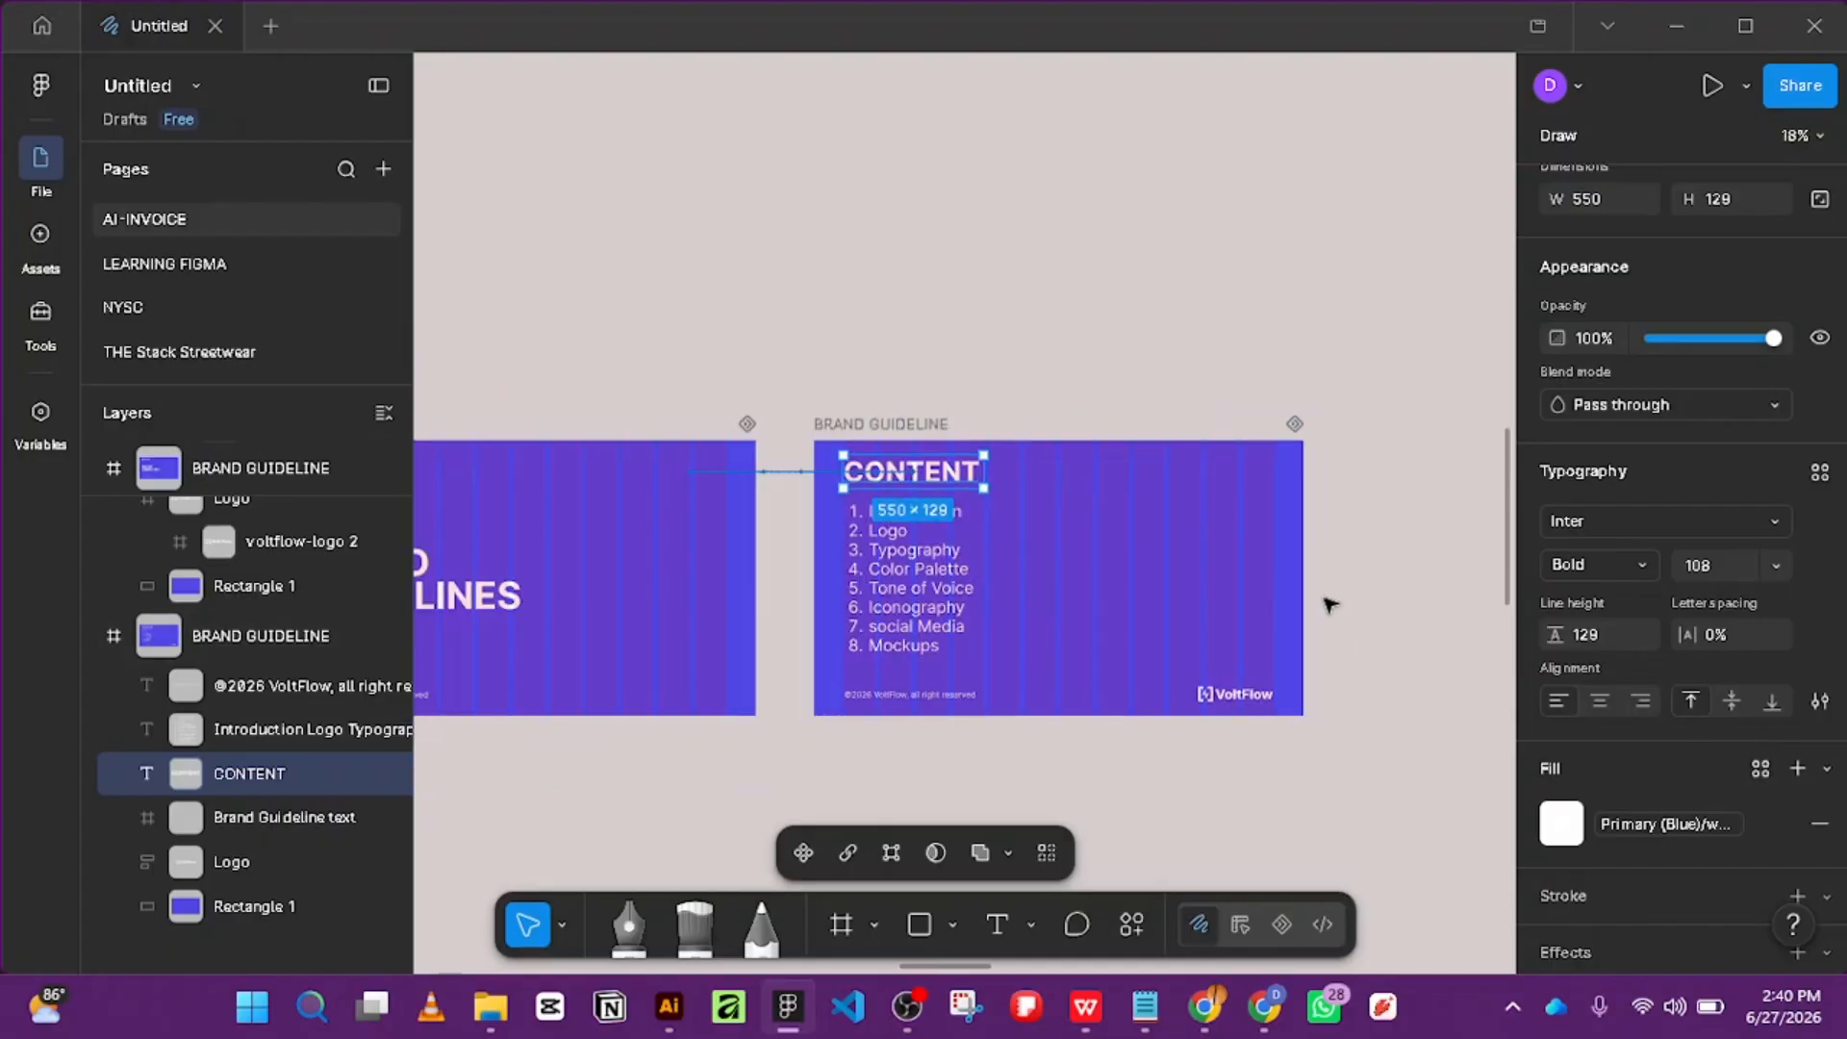
Select the CONTENT page's logo, then scrub and play the page's animation on the motion timeline.
{"action": "scroll", "coordinate": [1328, 716], "scroll_direction": "up", "scroll_amount": 5, "text": "ctrl"}
{"action": "left_click", "coordinate": [1231, 705]}
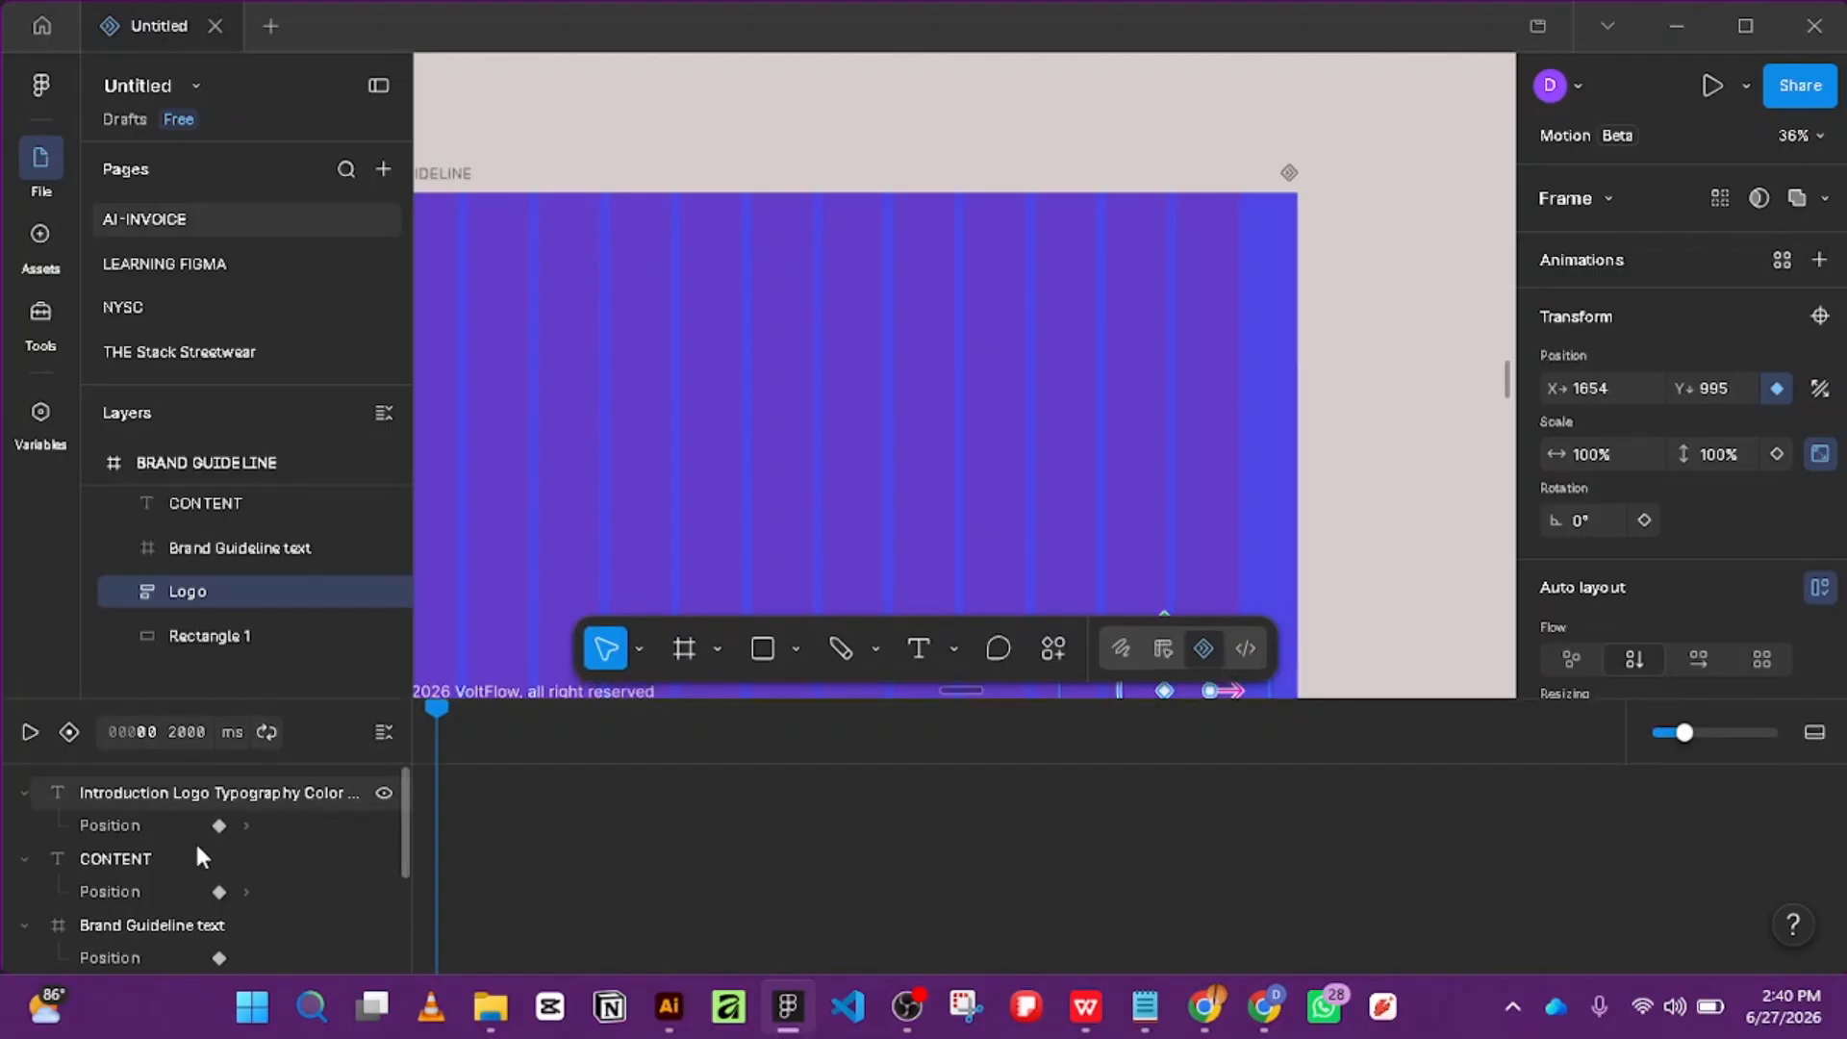
{"action": "scroll", "coordinate": [260, 877], "scroll_direction": "down", "scroll_amount": 3}
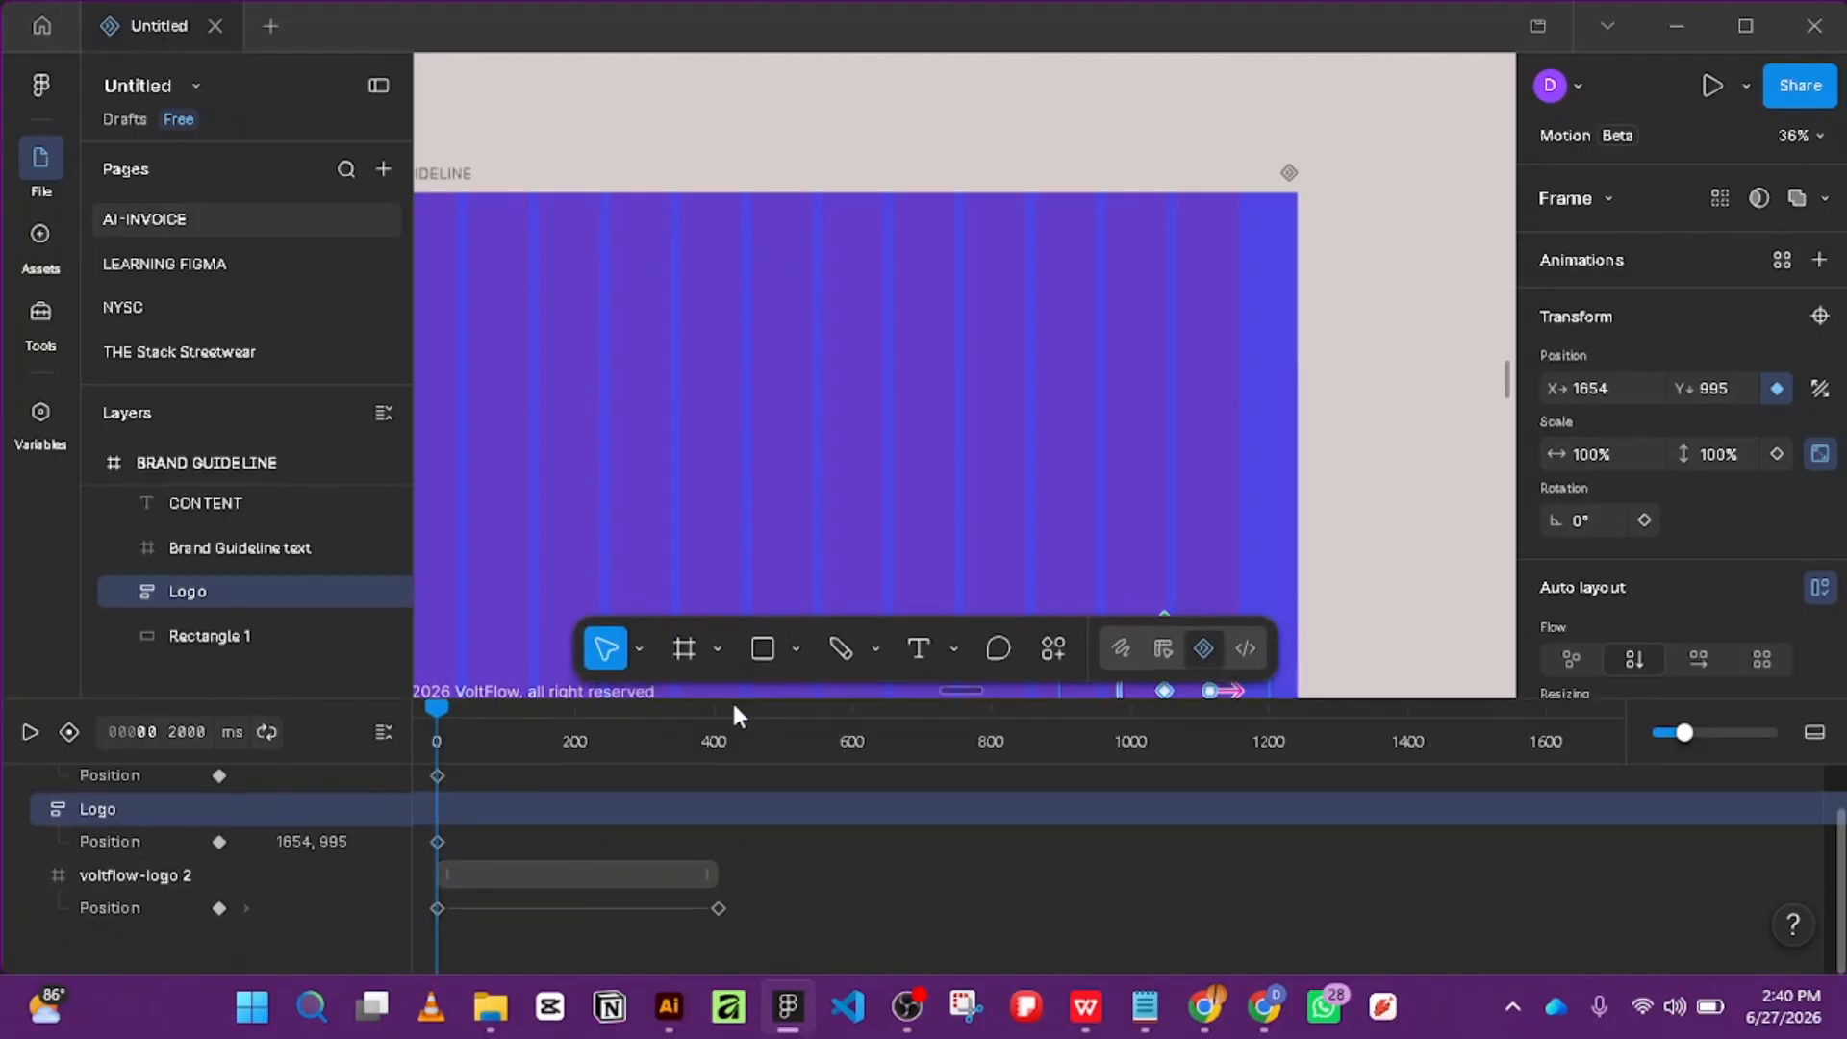
{"action": "scroll", "coordinate": [1225, 499], "scroll_direction": "down", "scroll_amount": 4}
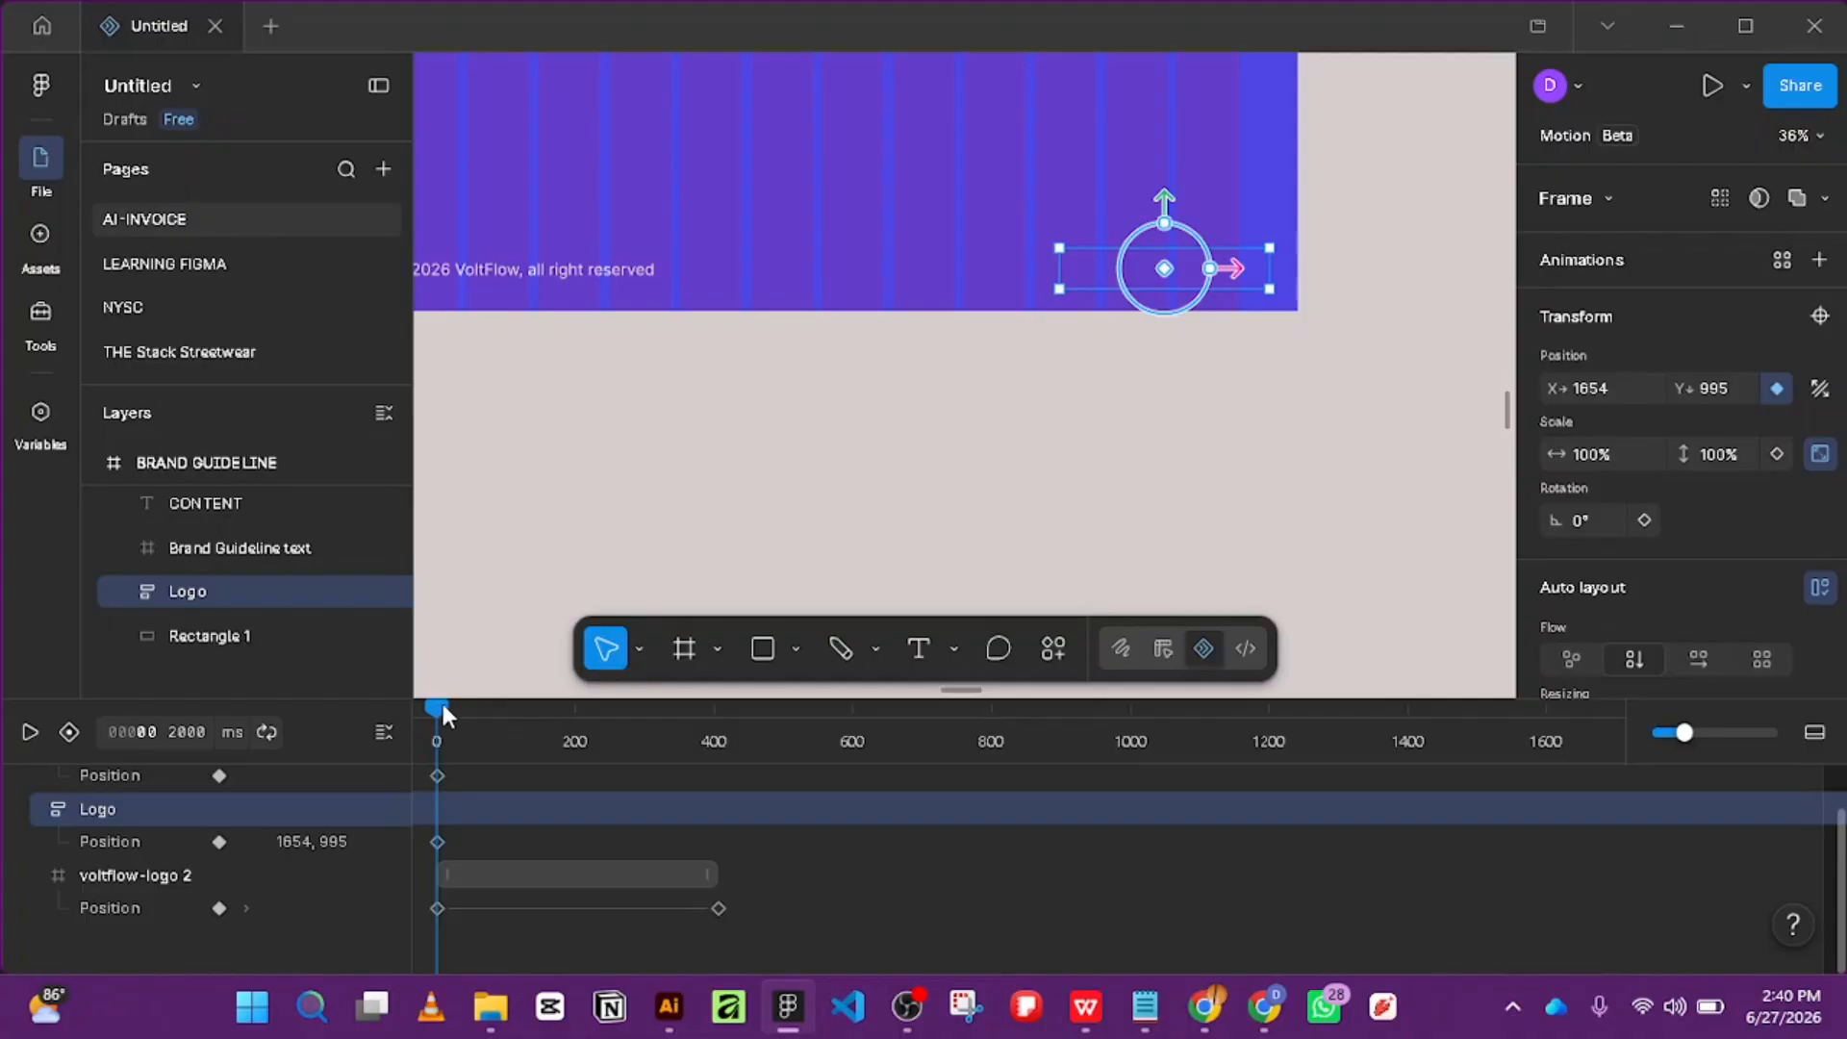
{"action": "left_click_drag", "start_coordinate": [433, 704], "coordinate": [675, 749]}
{"action": "scroll", "coordinate": [760, 739], "scroll_direction": "down", "scroll_amount": 5}
{"action": "scroll", "coordinate": [760, 746], "scroll_direction": "down", "scroll_amount": 3}
{"action": "scroll", "coordinate": [779, 409], "scroll_direction": "down", "scroll_amount": 5}
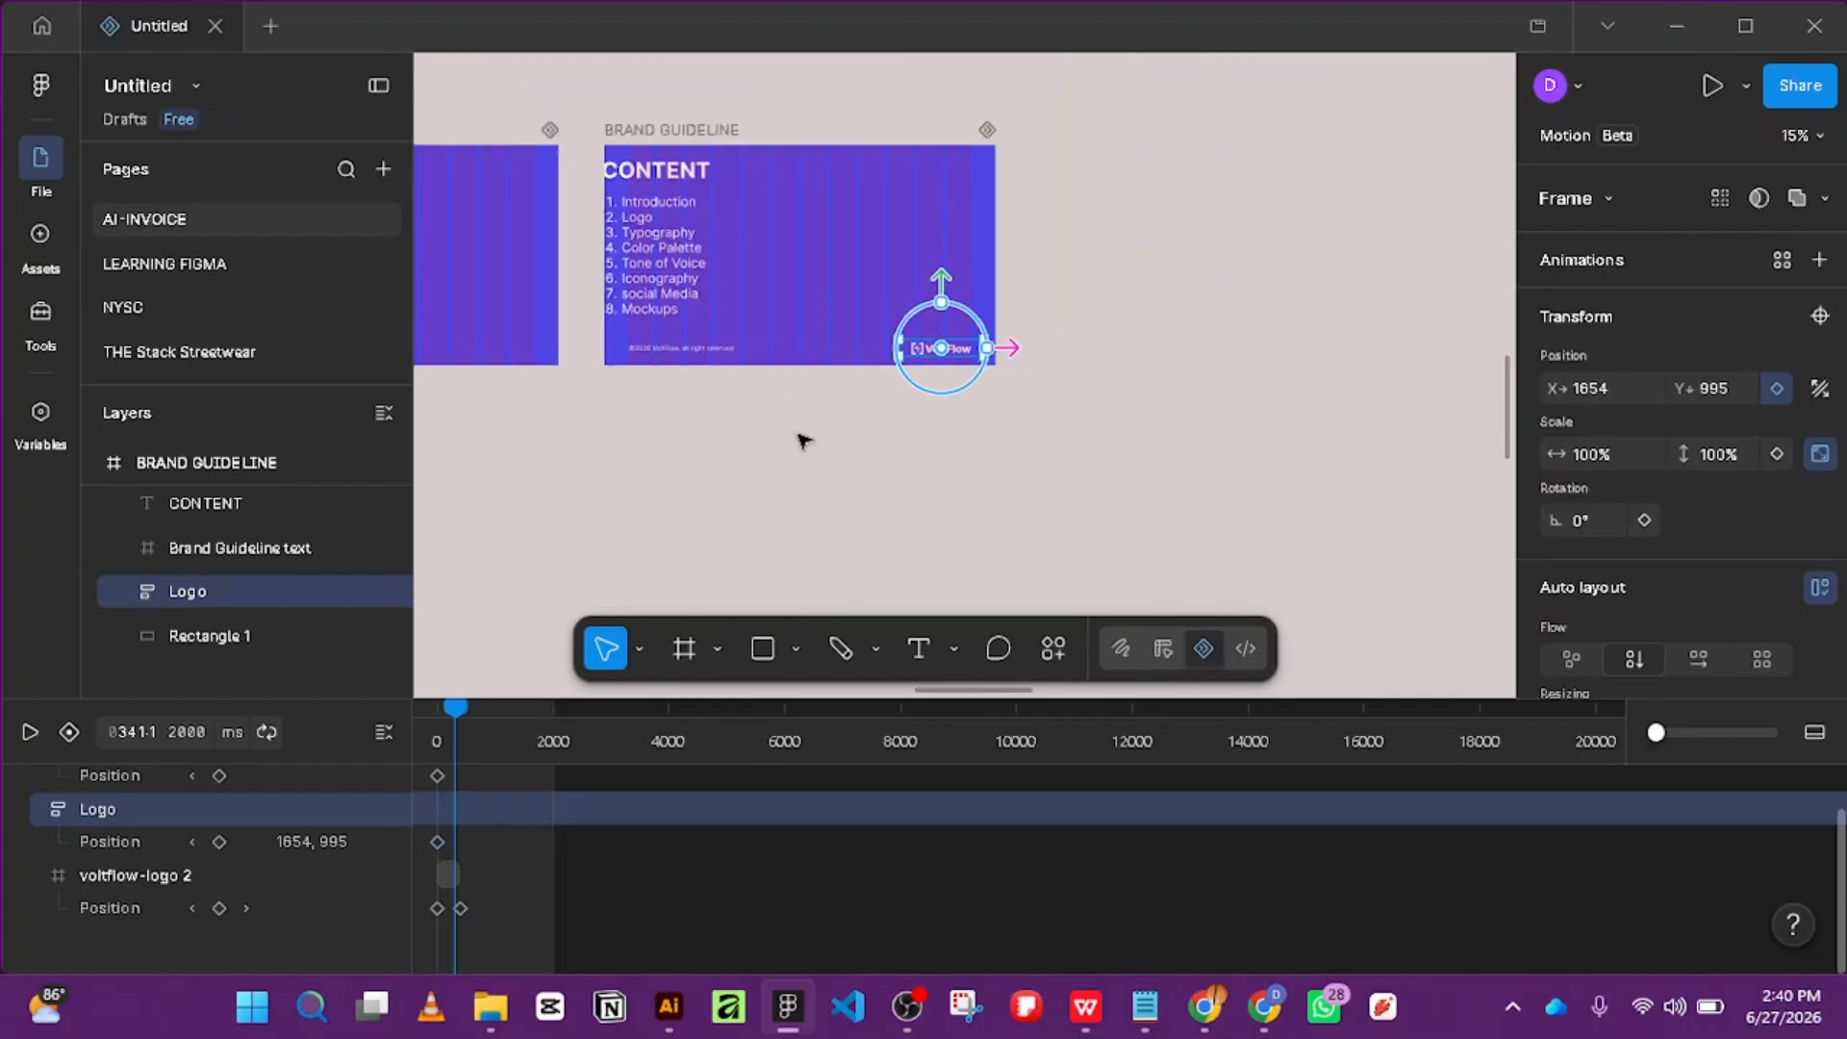
{"action": "left_click_drag", "start_coordinate": [455, 718], "coordinate": [399, 715]}
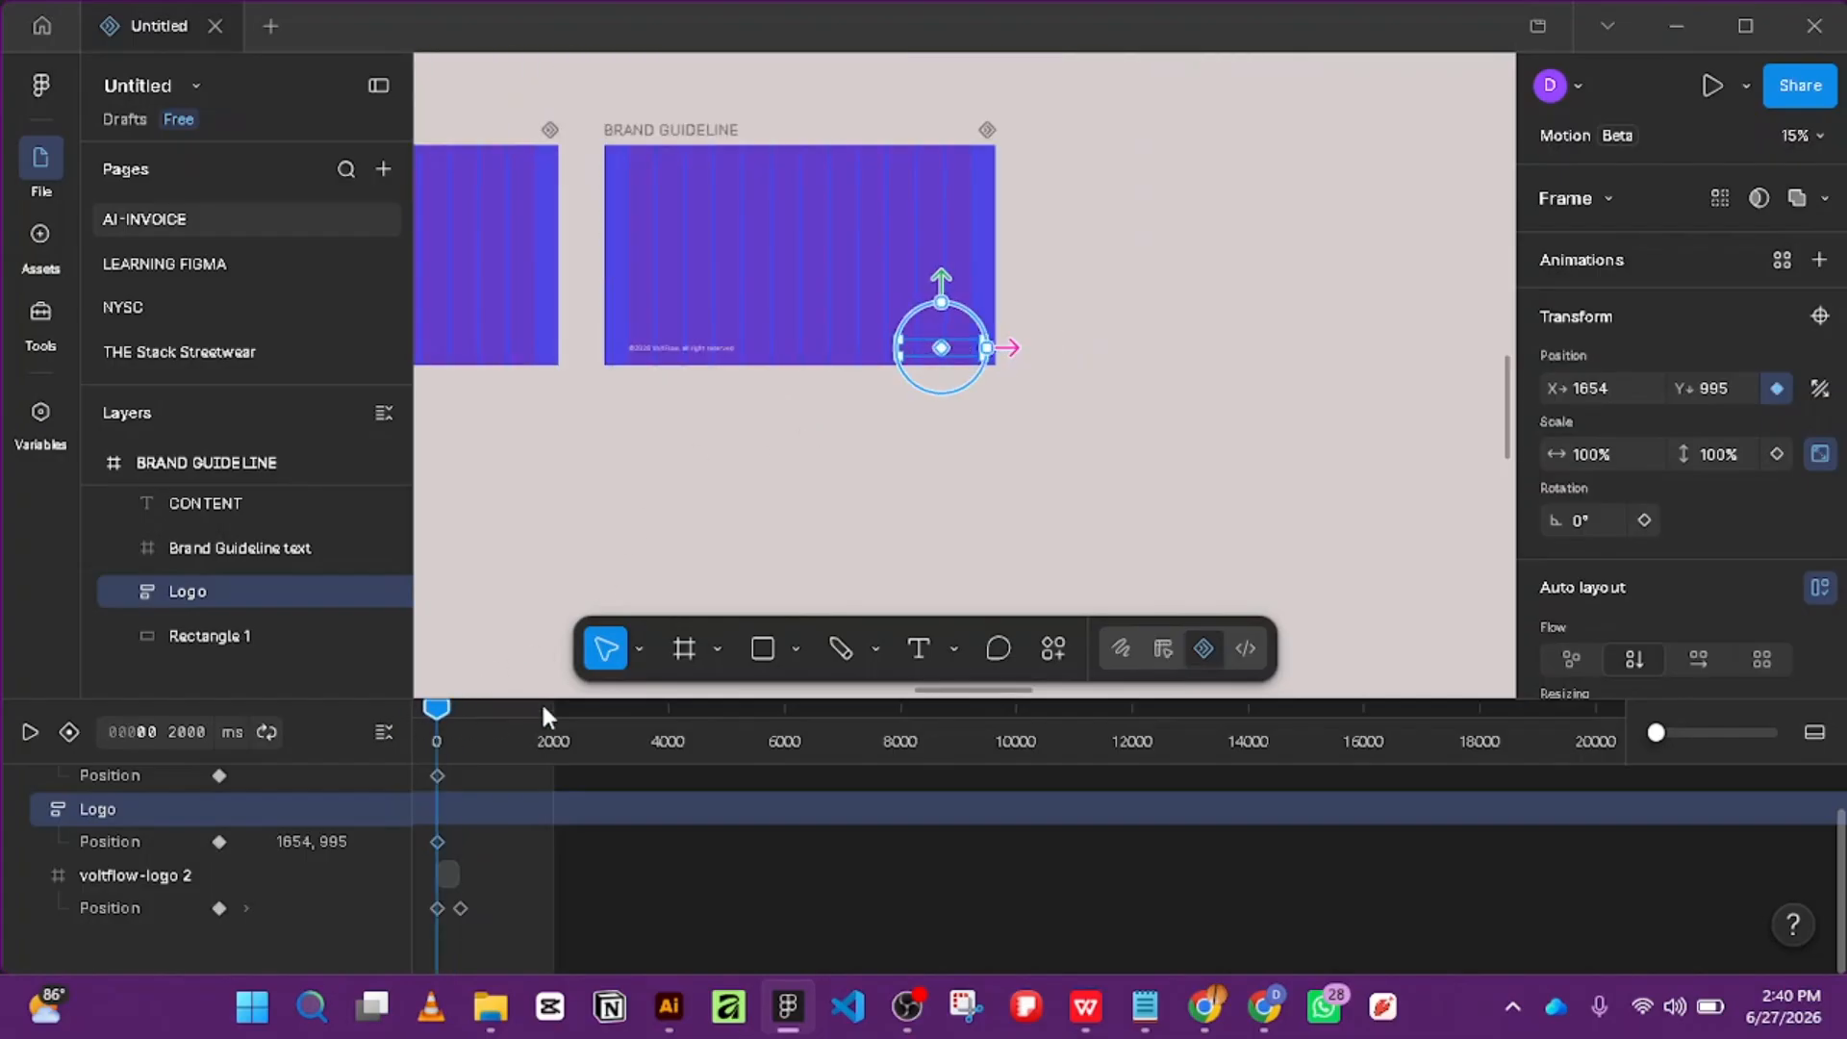
{"action": "scroll", "coordinate": [644, 490], "scroll_direction": "down", "scroll_amount": 3}
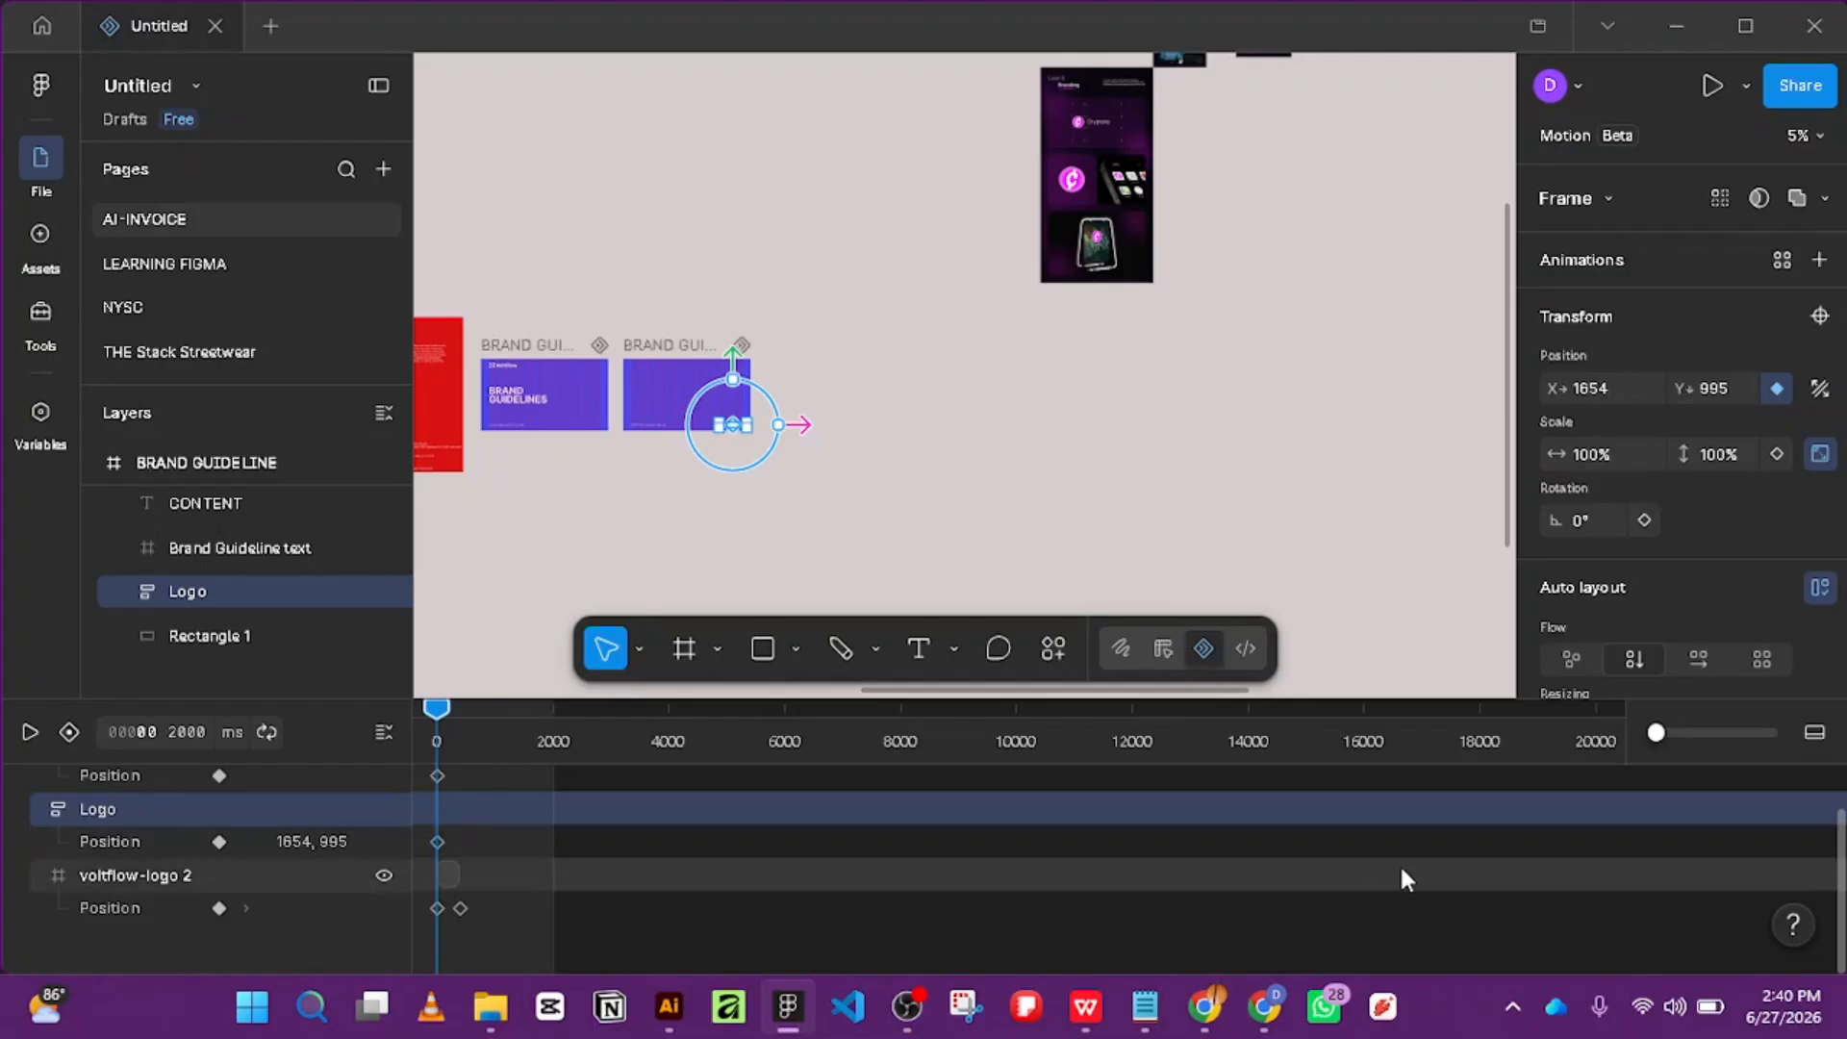
{"action": "left_click", "coordinate": [30, 732]}
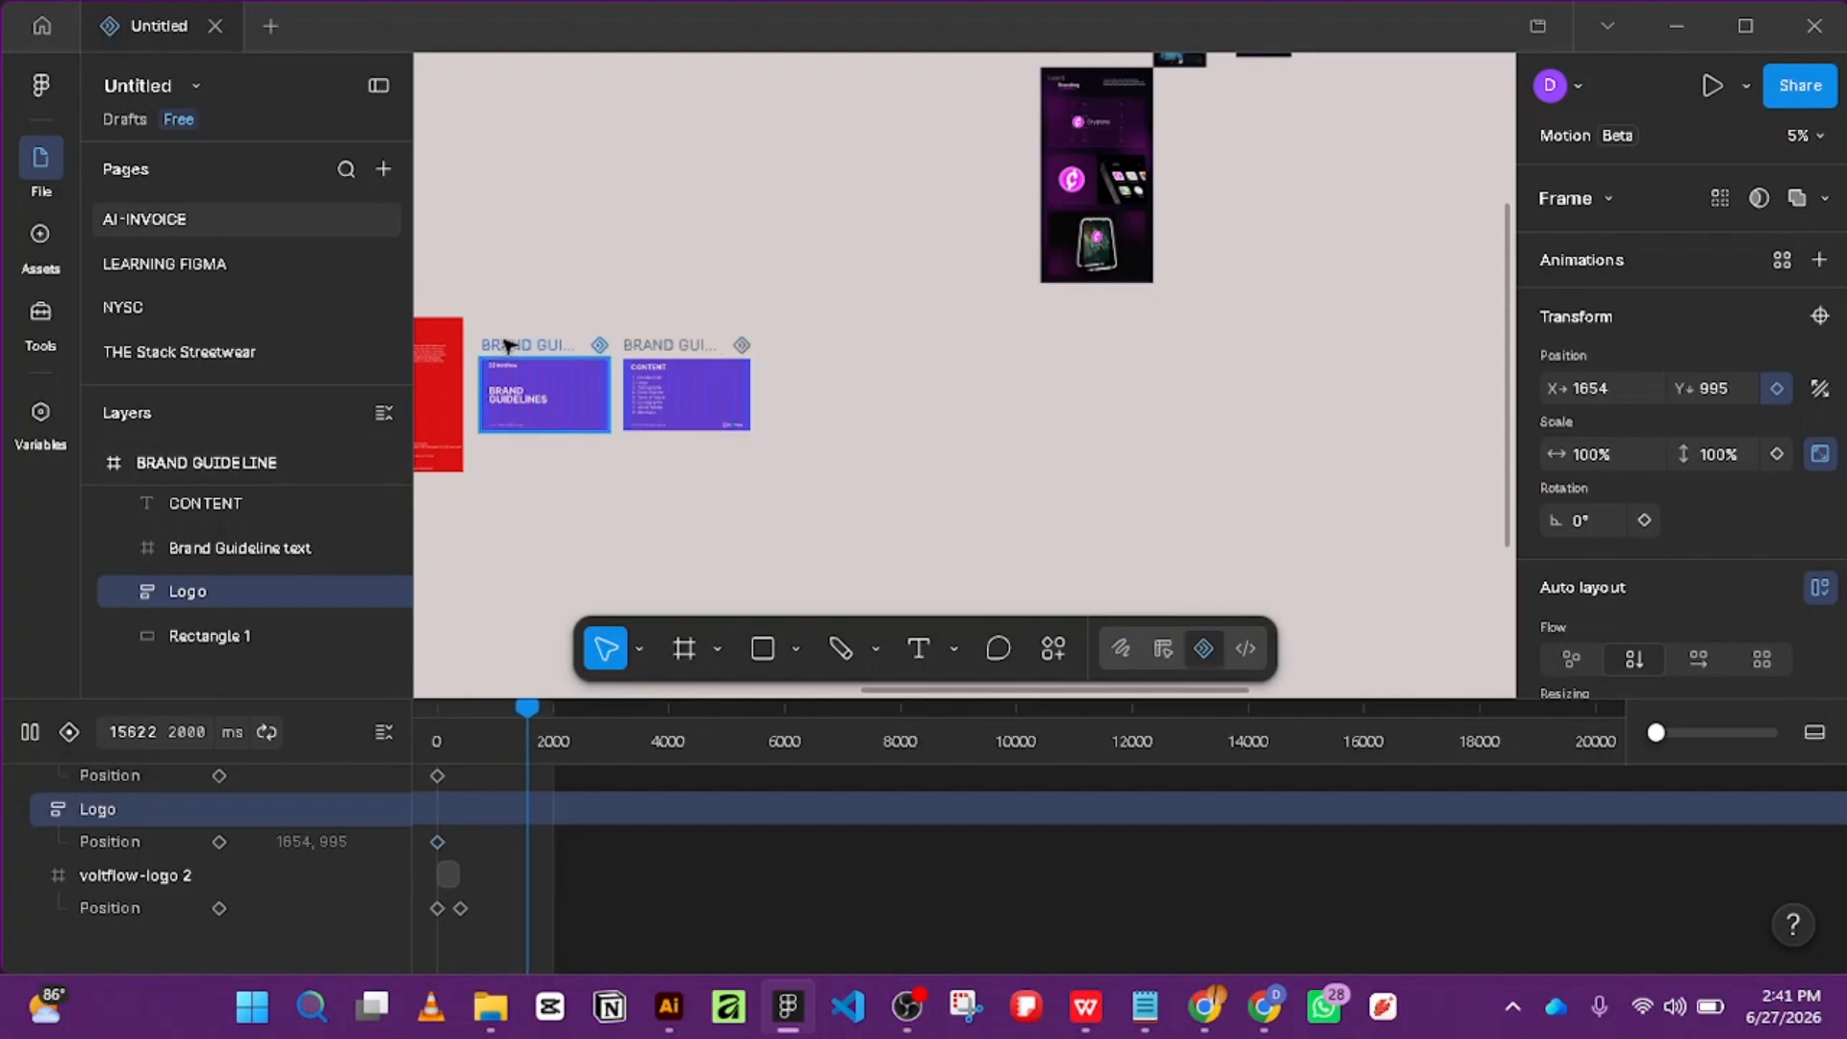
Present the prototype from the BRAND GUIDELINES cover frame and look through the cover and CONTENT pages.
{"action": "scroll", "coordinate": [520, 358], "scroll_direction": "up", "scroll_amount": 3}
{"action": "left_click", "coordinate": [525, 369]}
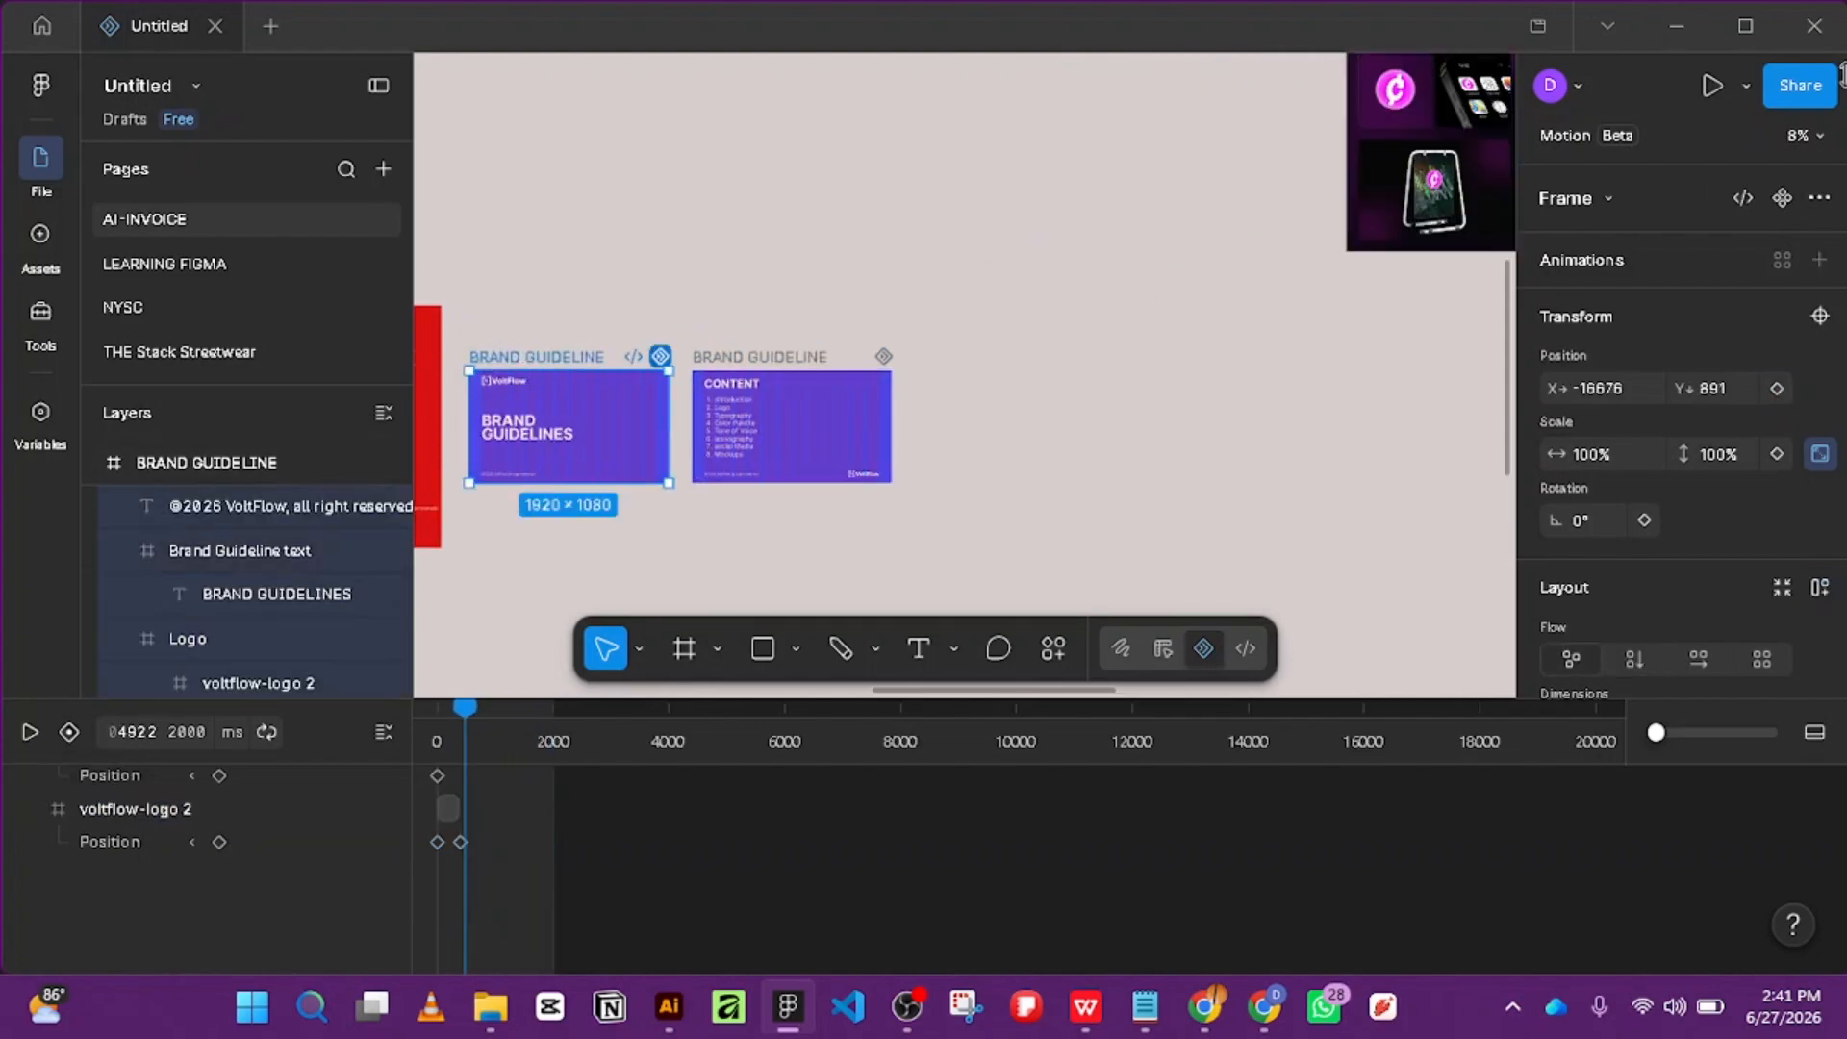
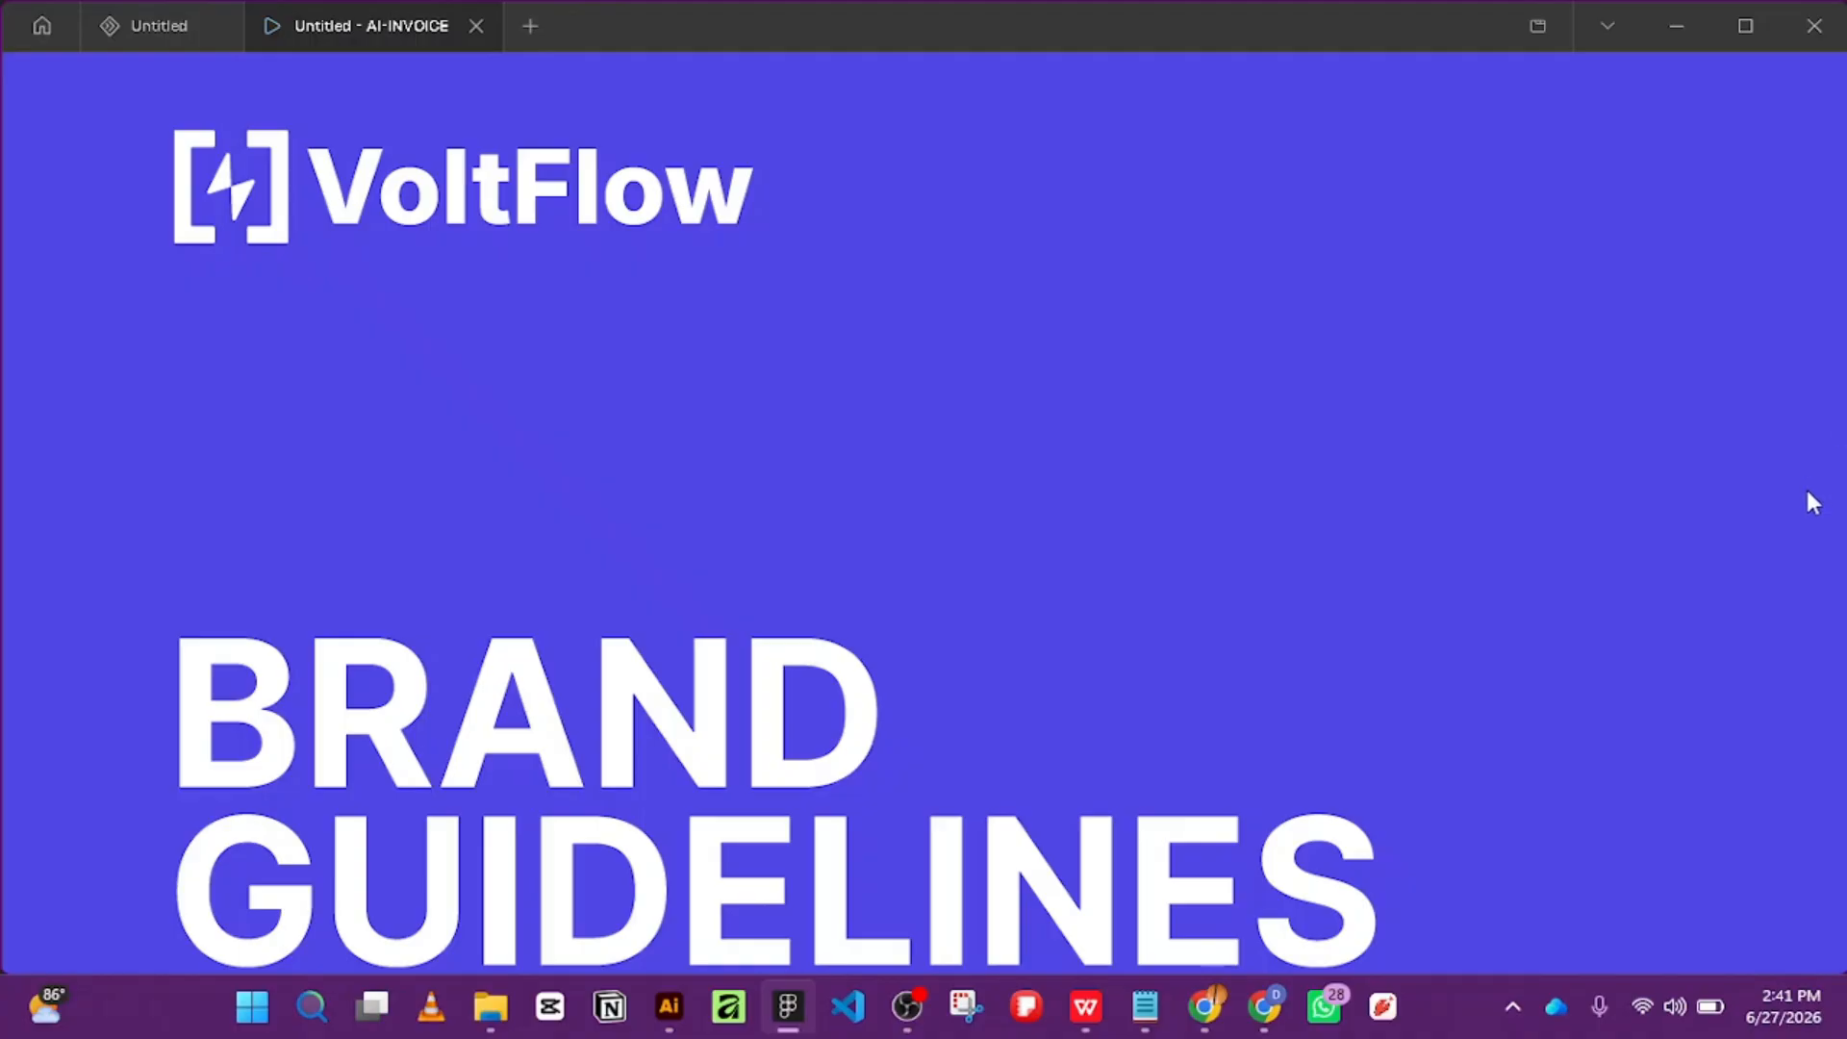
{"action": "scroll", "coordinate": [1770, 676], "scroll_direction": "down", "scroll_amount": 5}
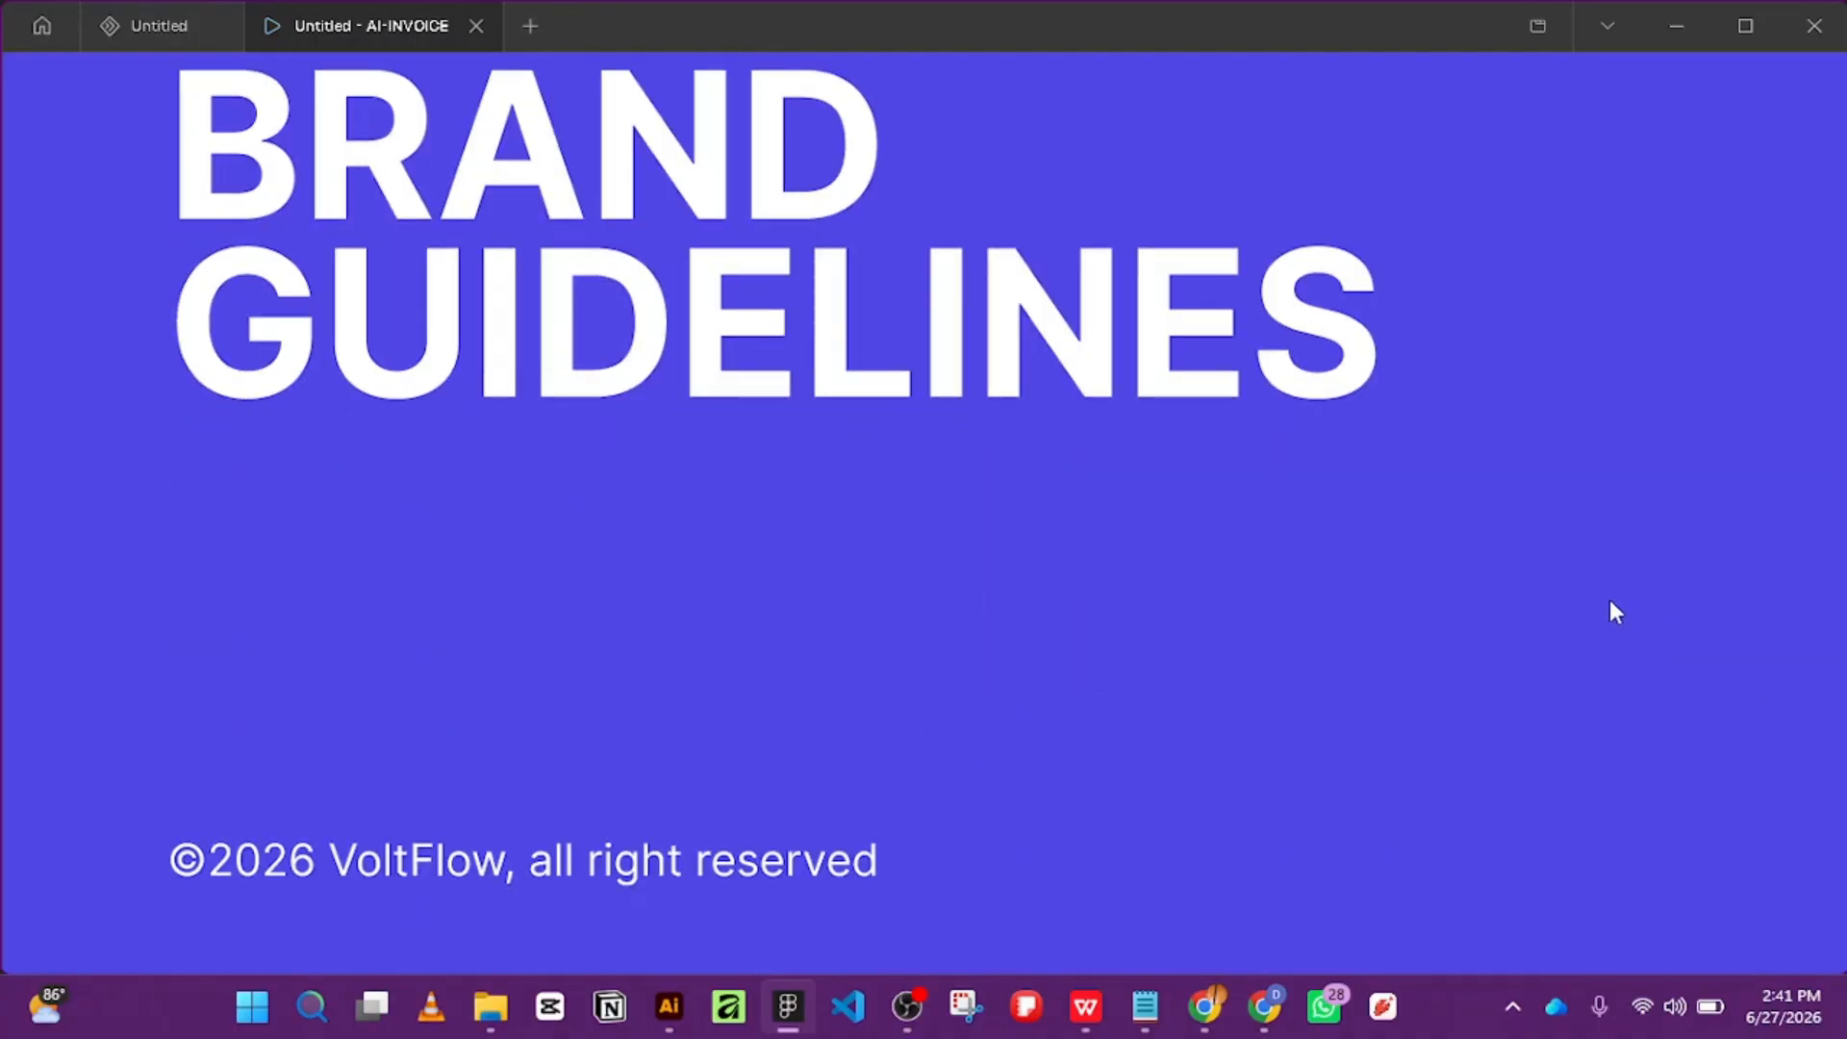
{"action": "scroll", "coordinate": [1731, 461], "scroll_direction": "up", "scroll_amount": 1}
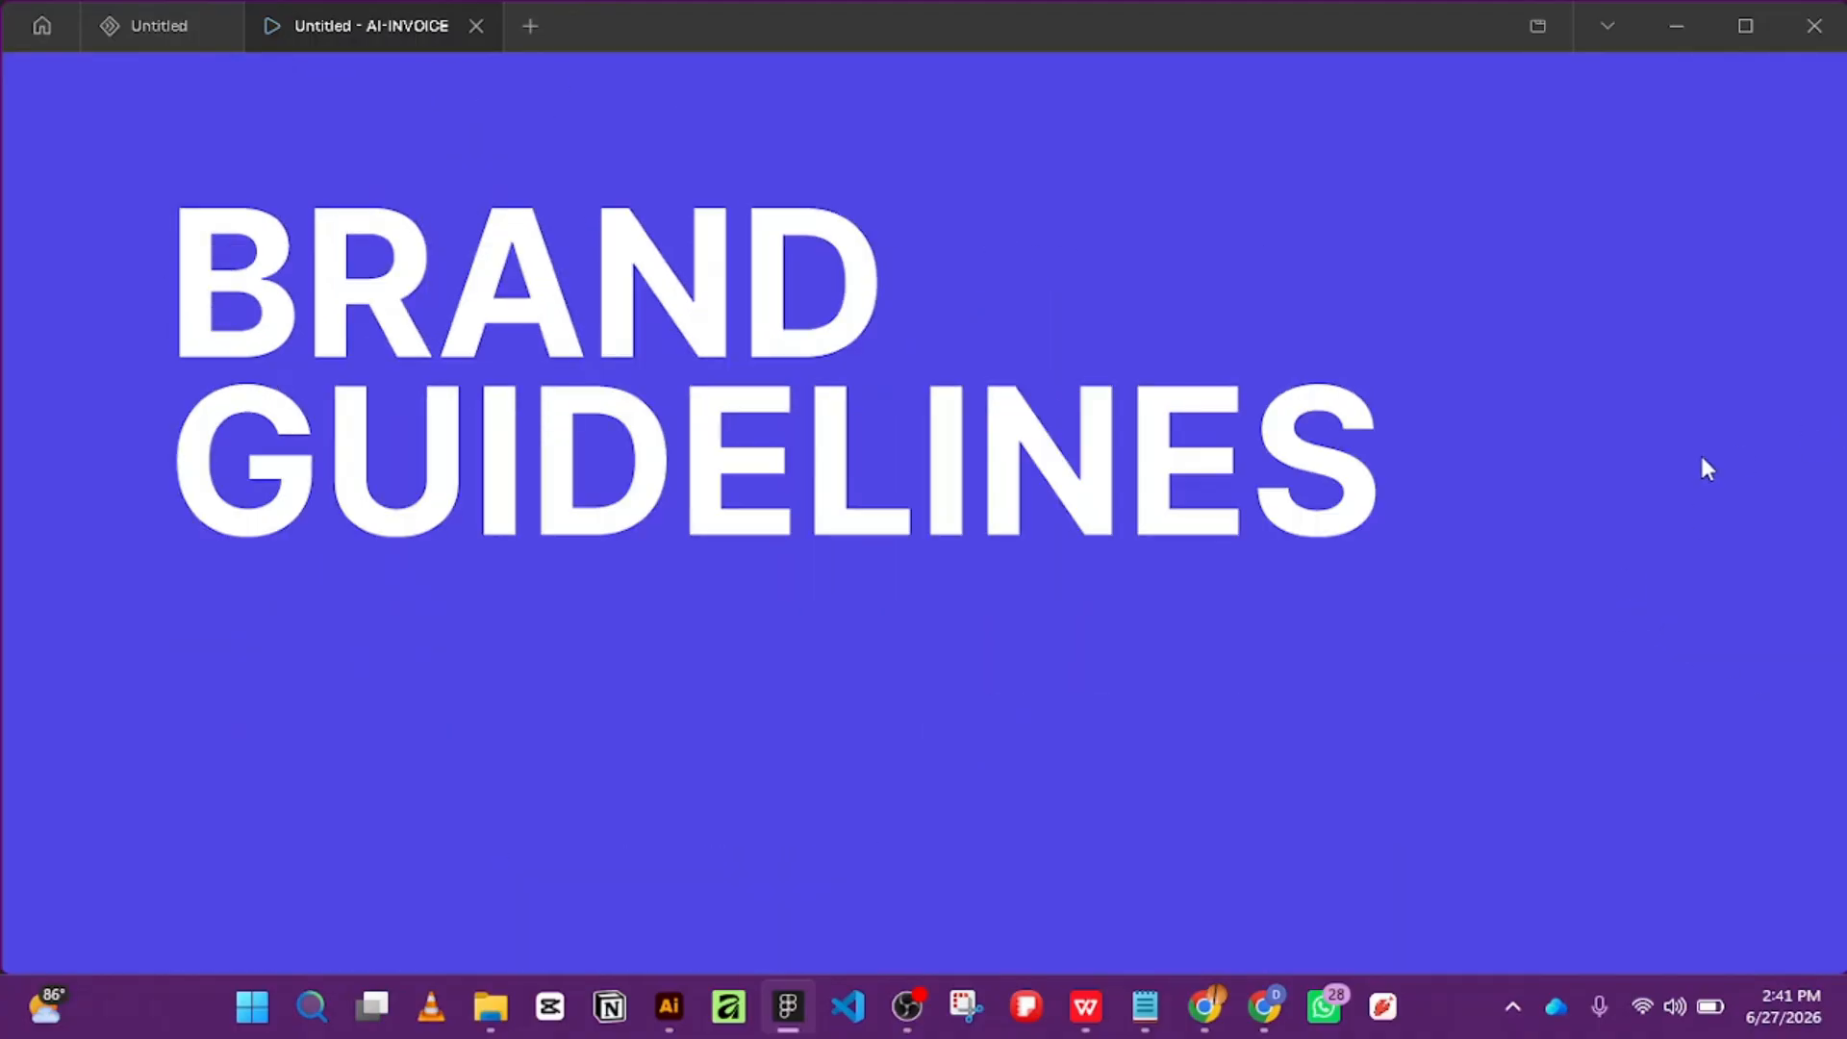
{"action": "key", "text": "Right"}
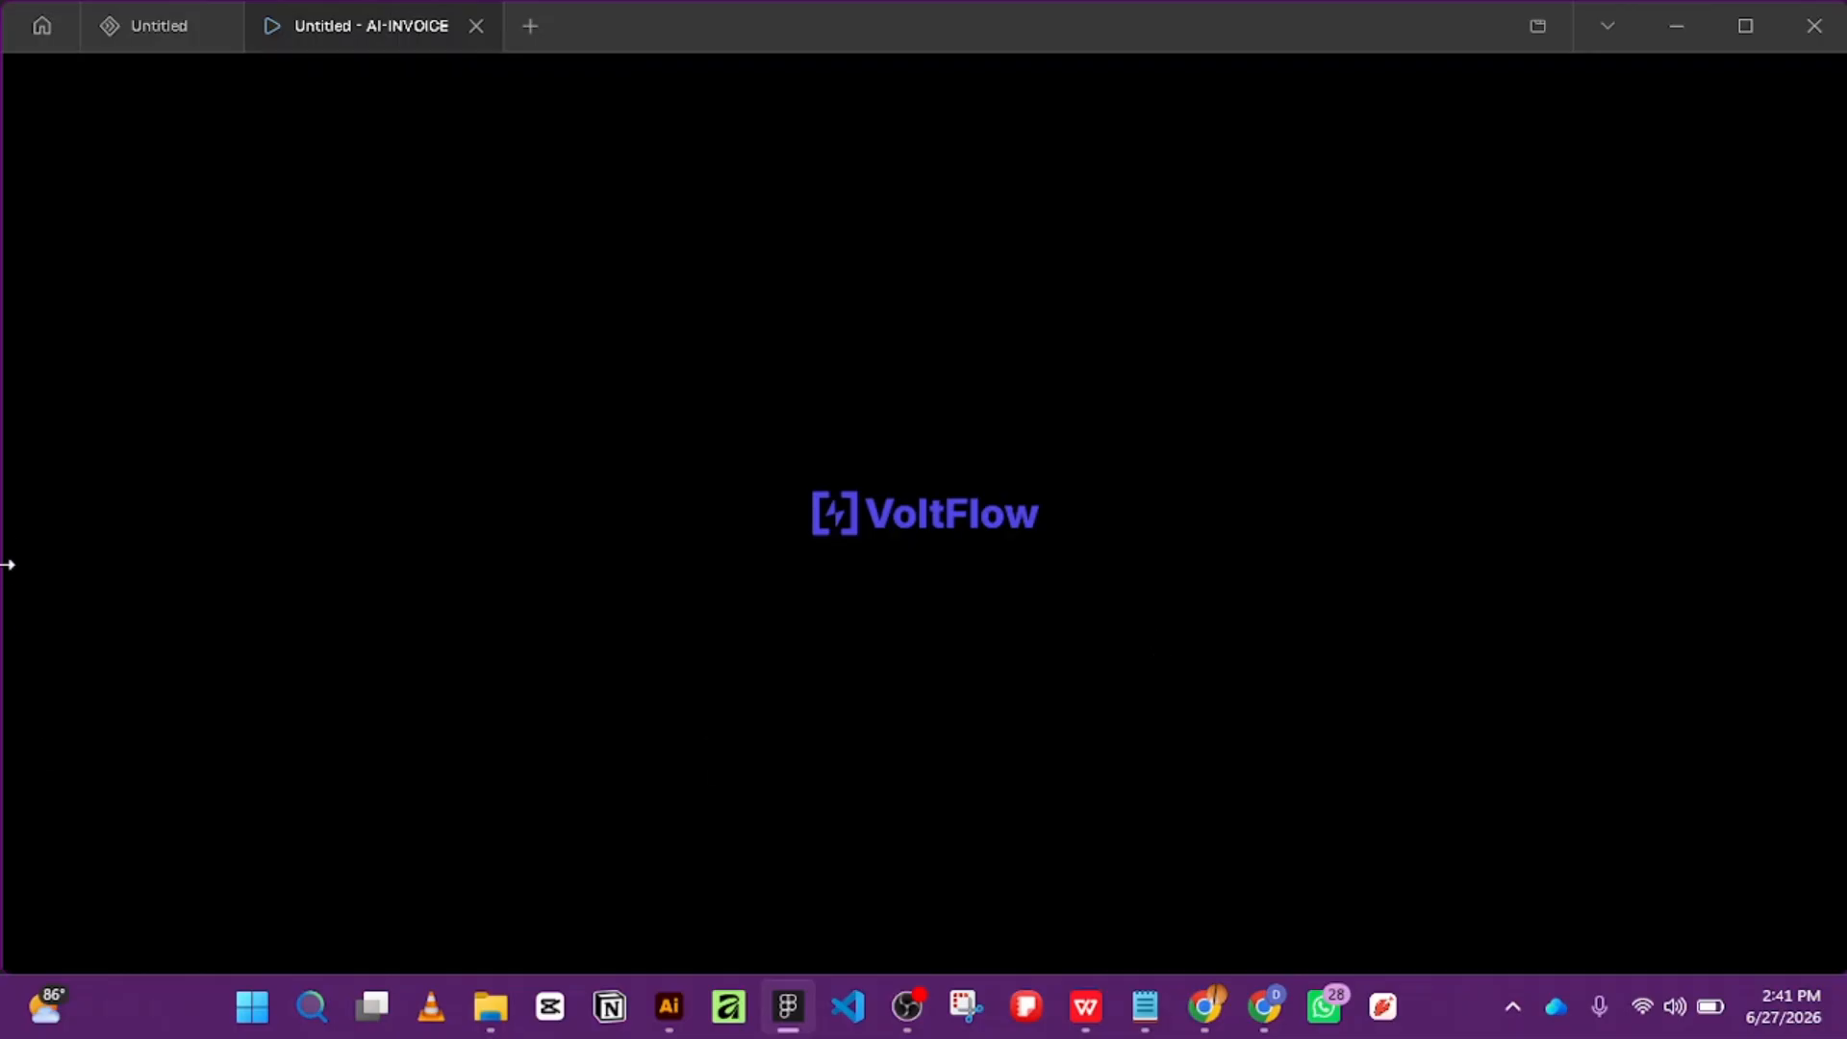
{"action": "key", "text": "Right"}
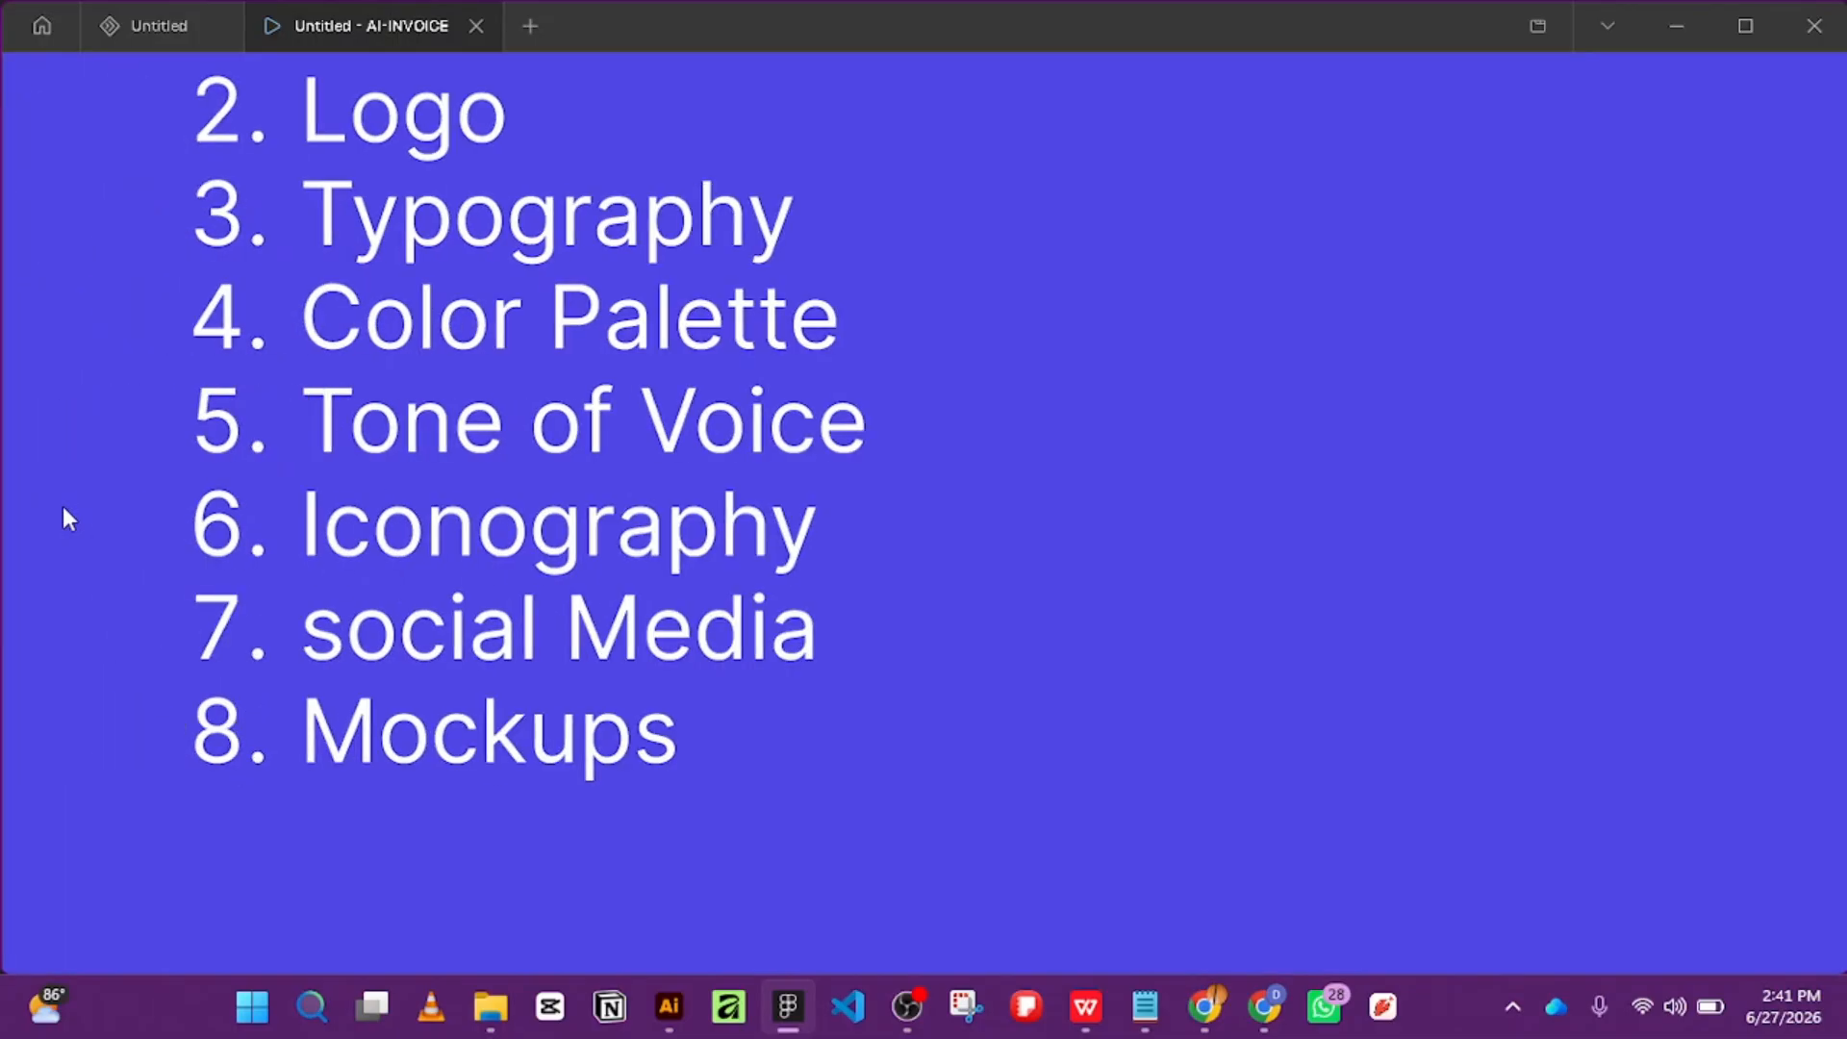
{"action": "scroll", "coordinate": [323, 537], "scroll_direction": "down", "scroll_amount": 6}
{"action": "scroll", "coordinate": [323, 537], "scroll_direction": "up", "scroll_amount": 7}
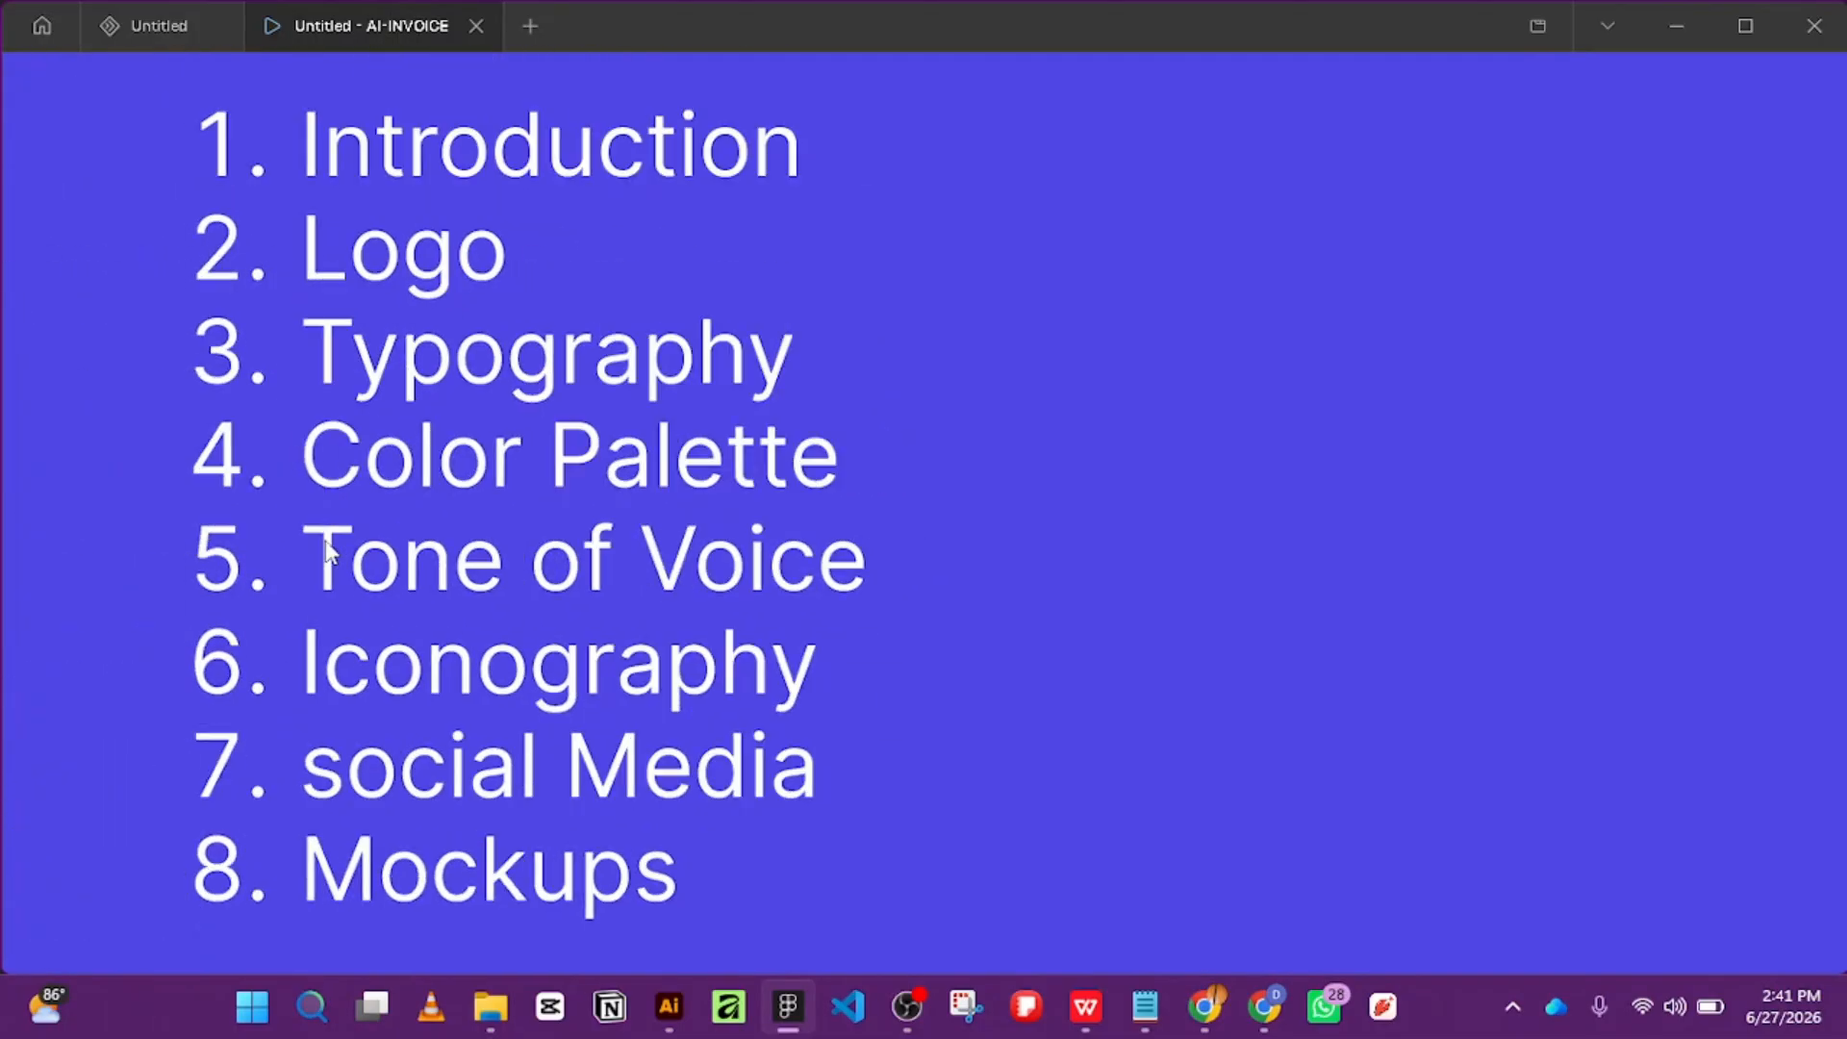
{"action": "scroll", "coordinate": [325, 541], "scroll_direction": "down", "scroll_amount": 1}
{"action": "scroll", "coordinate": [327, 549], "scroll_direction": "down", "scroll_amount": 4}
{"action": "scroll", "coordinate": [1017, 289], "scroll_direction": "up", "scroll_amount": 7}
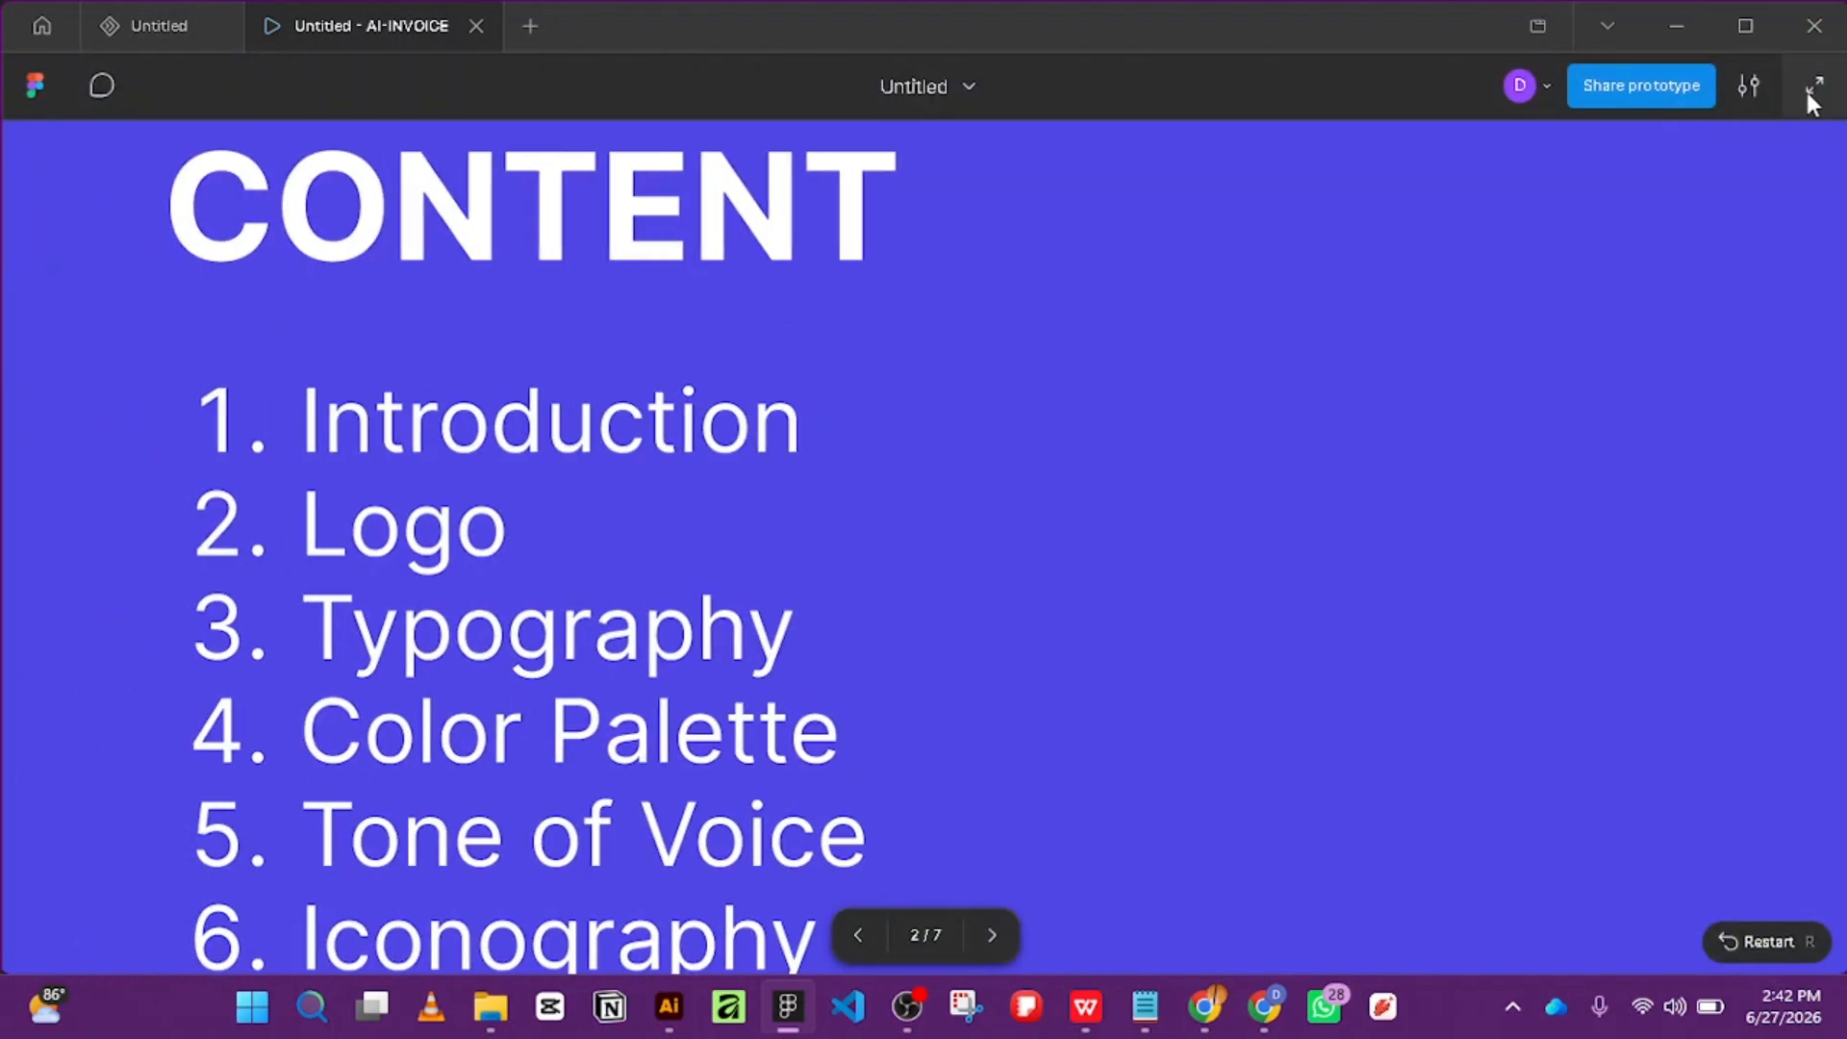
Try the Responsive and Fit width scaling options, and set the prototype view to Fit width and height.
{"action": "left_click", "coordinate": [1749, 88]}
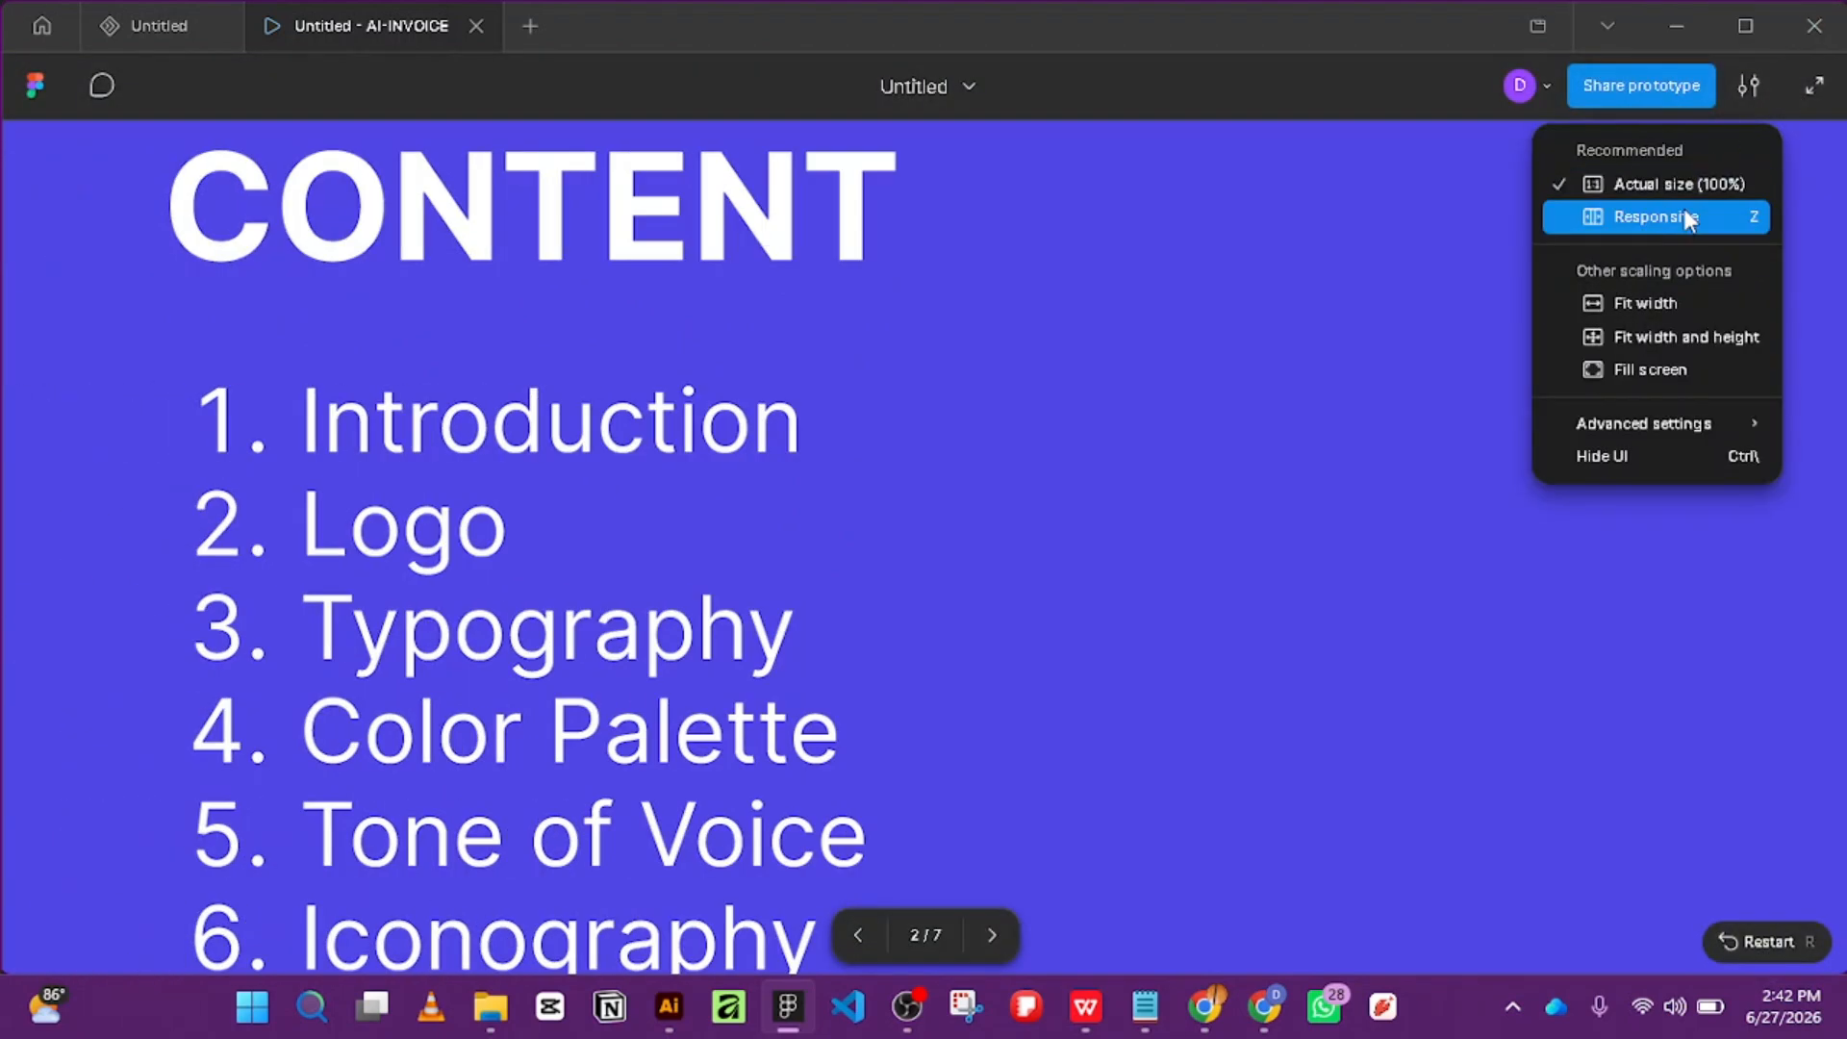
{"action": "left_click", "coordinate": [1685, 218]}
{"action": "left_click", "coordinate": [1746, 89]}
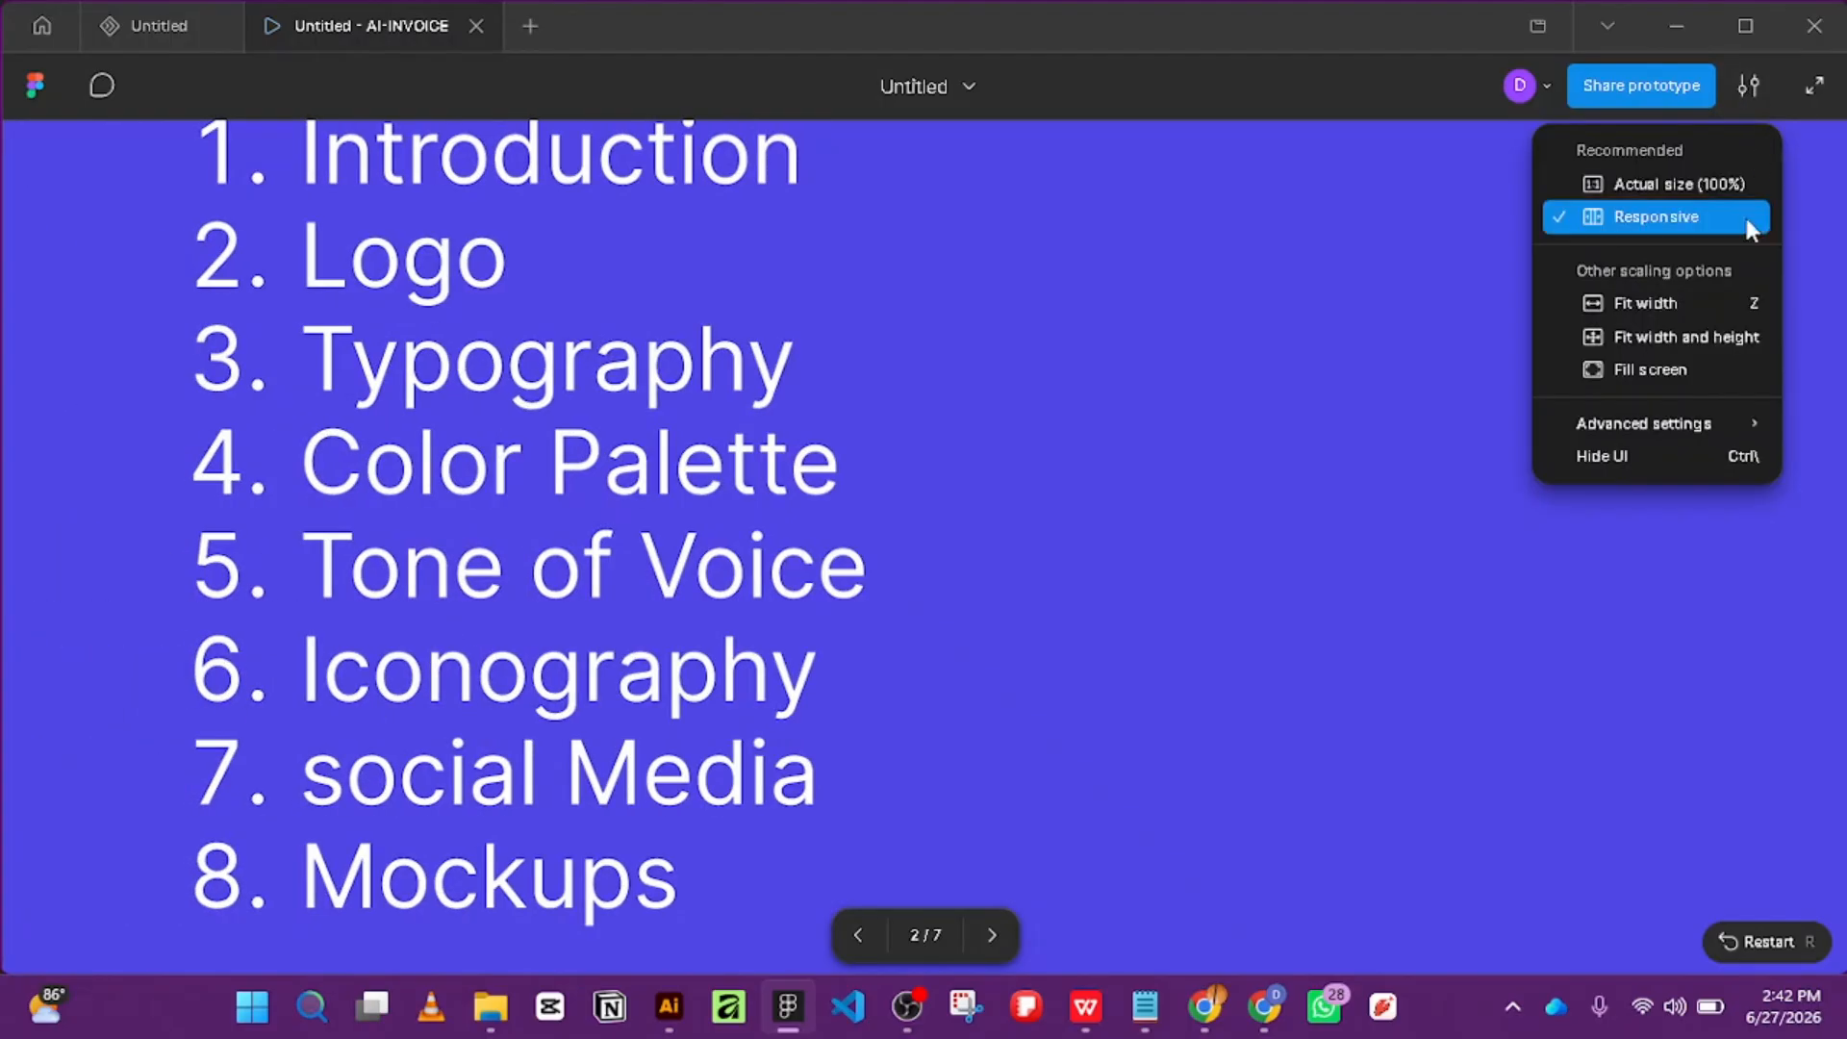
{"action": "left_click", "coordinate": [1717, 304]}
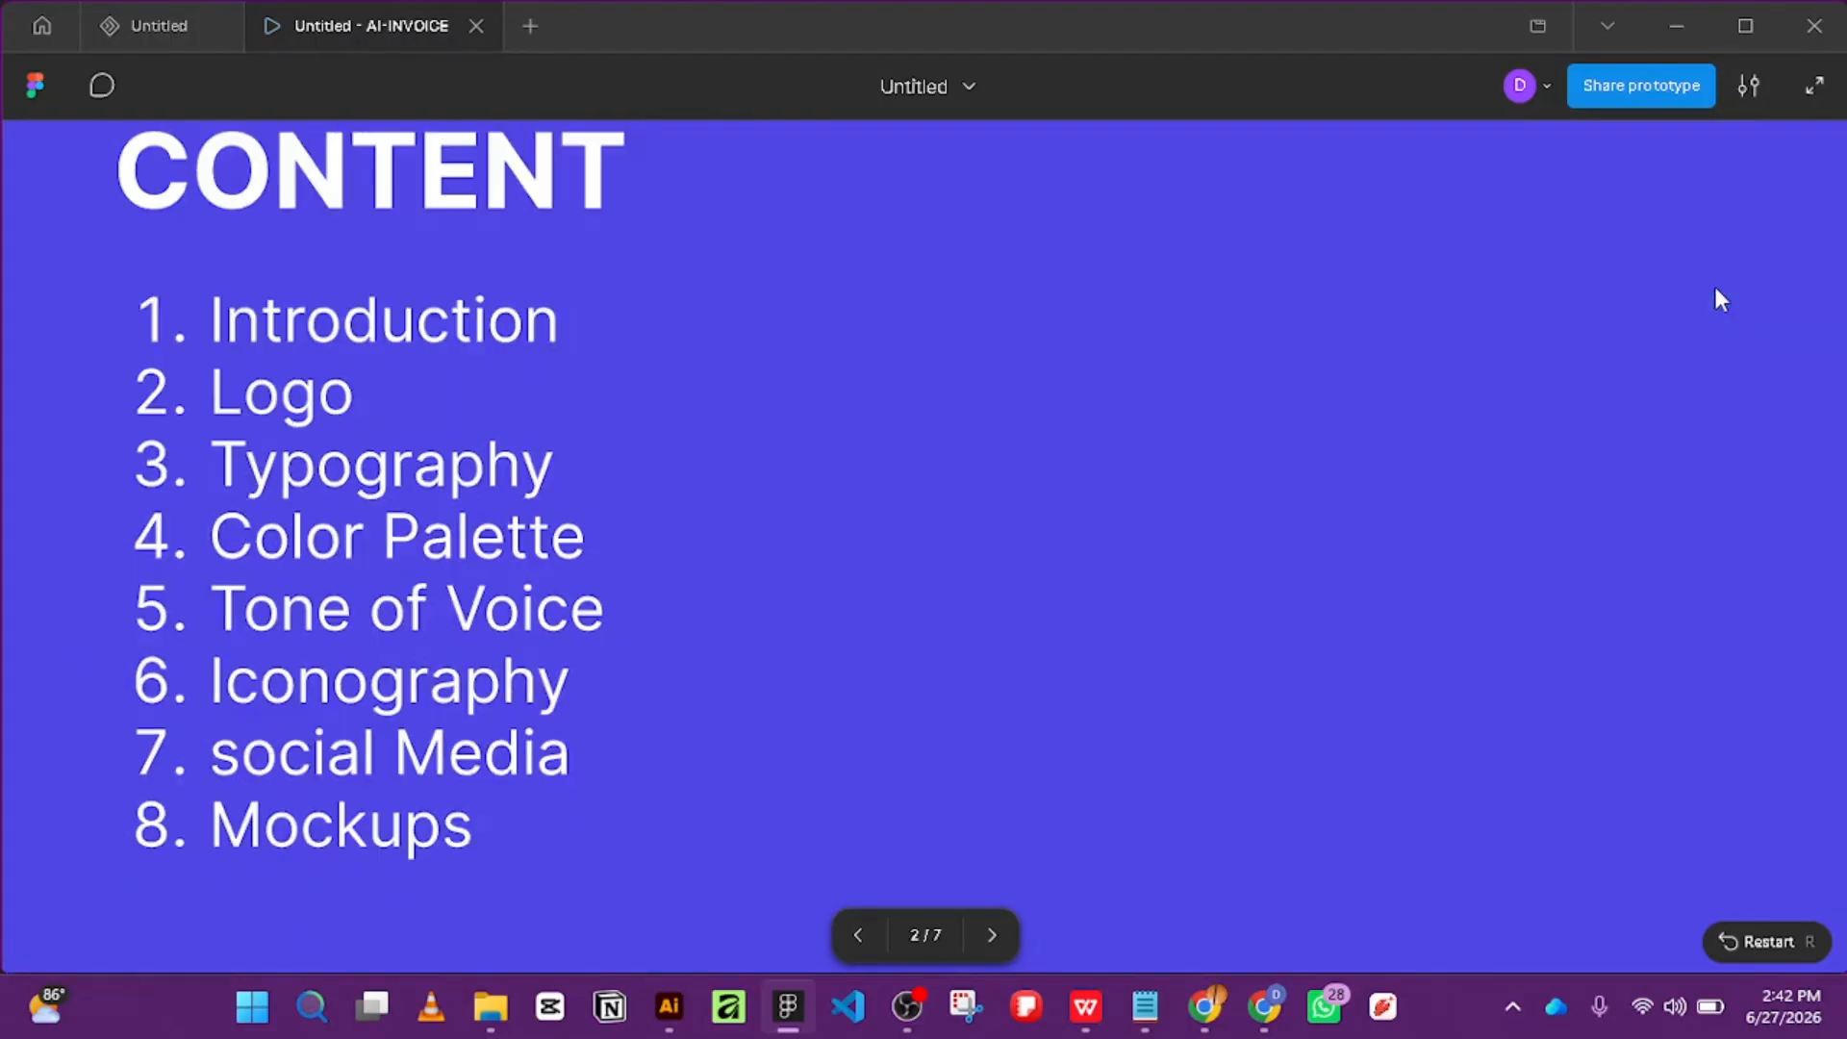
{"action": "left_click", "coordinate": [1747, 86]}
{"action": "left_click", "coordinate": [1710, 338]}
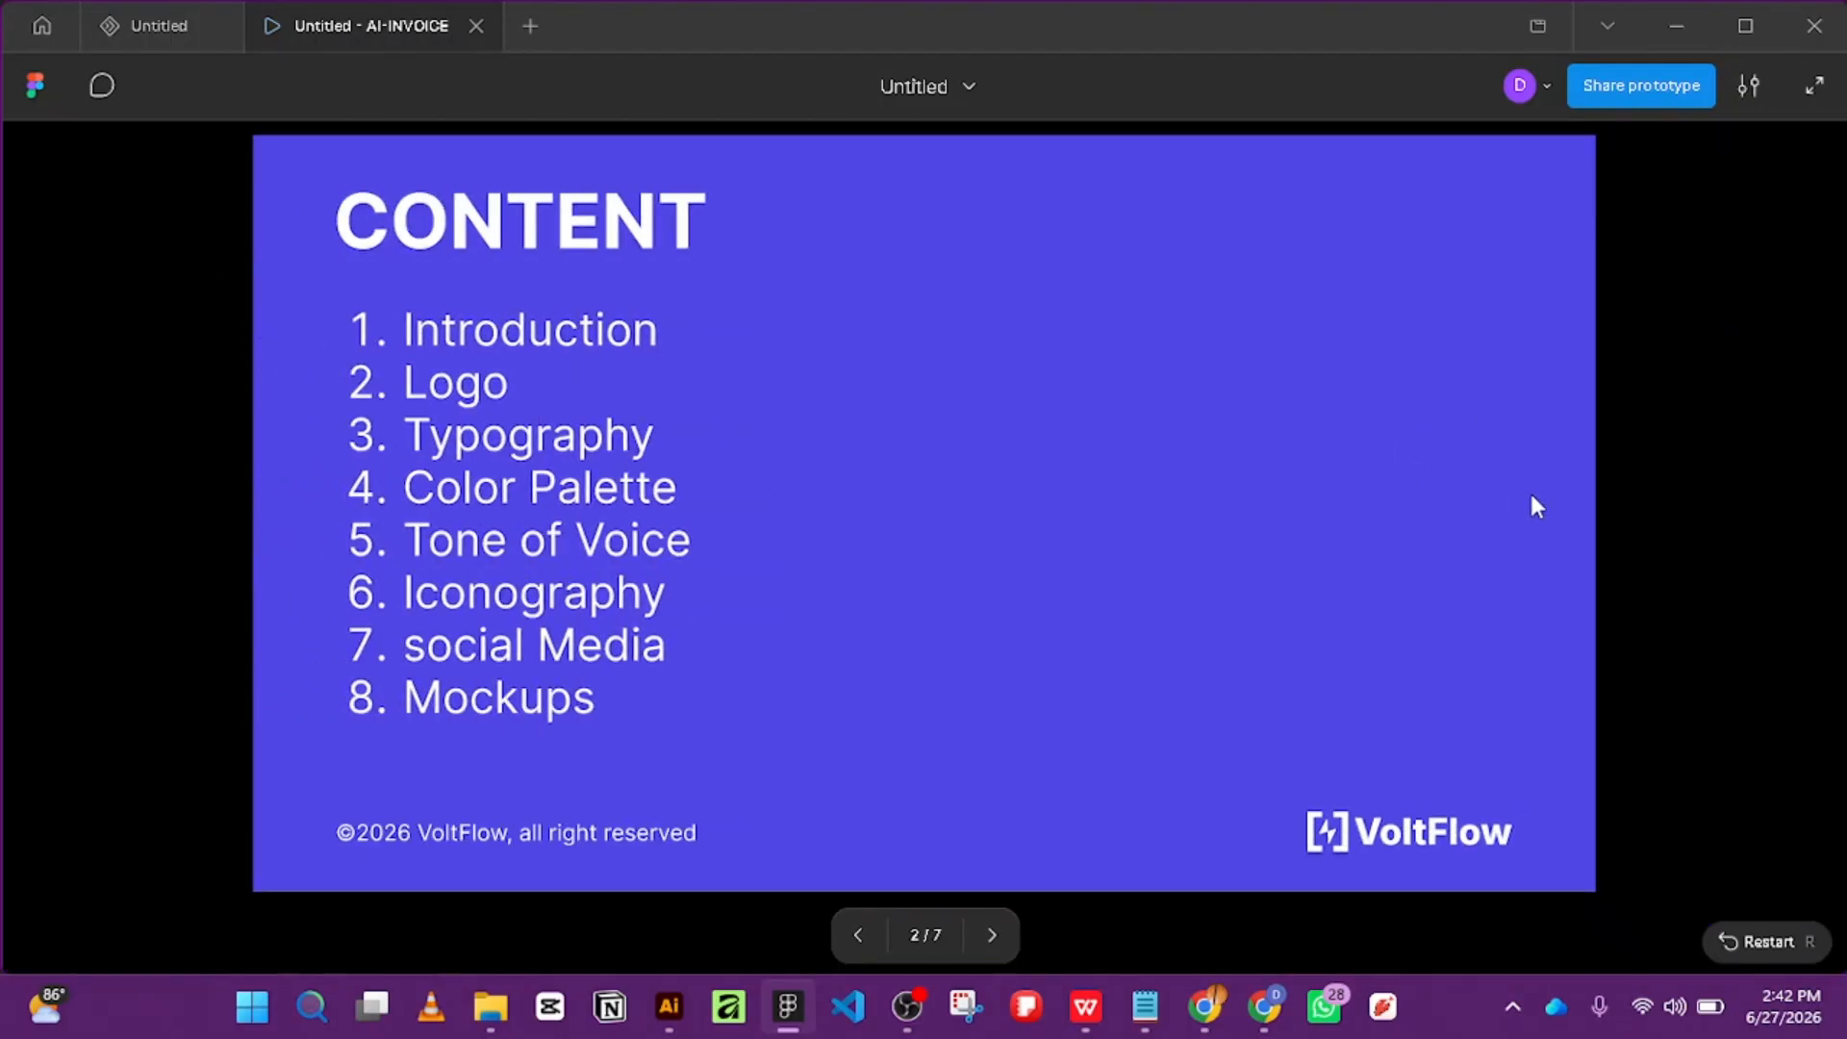
Replay the cover and CONTENT page animations in the prototype view and close the presentation.
{"action": "left_click", "coordinate": [857, 940]}
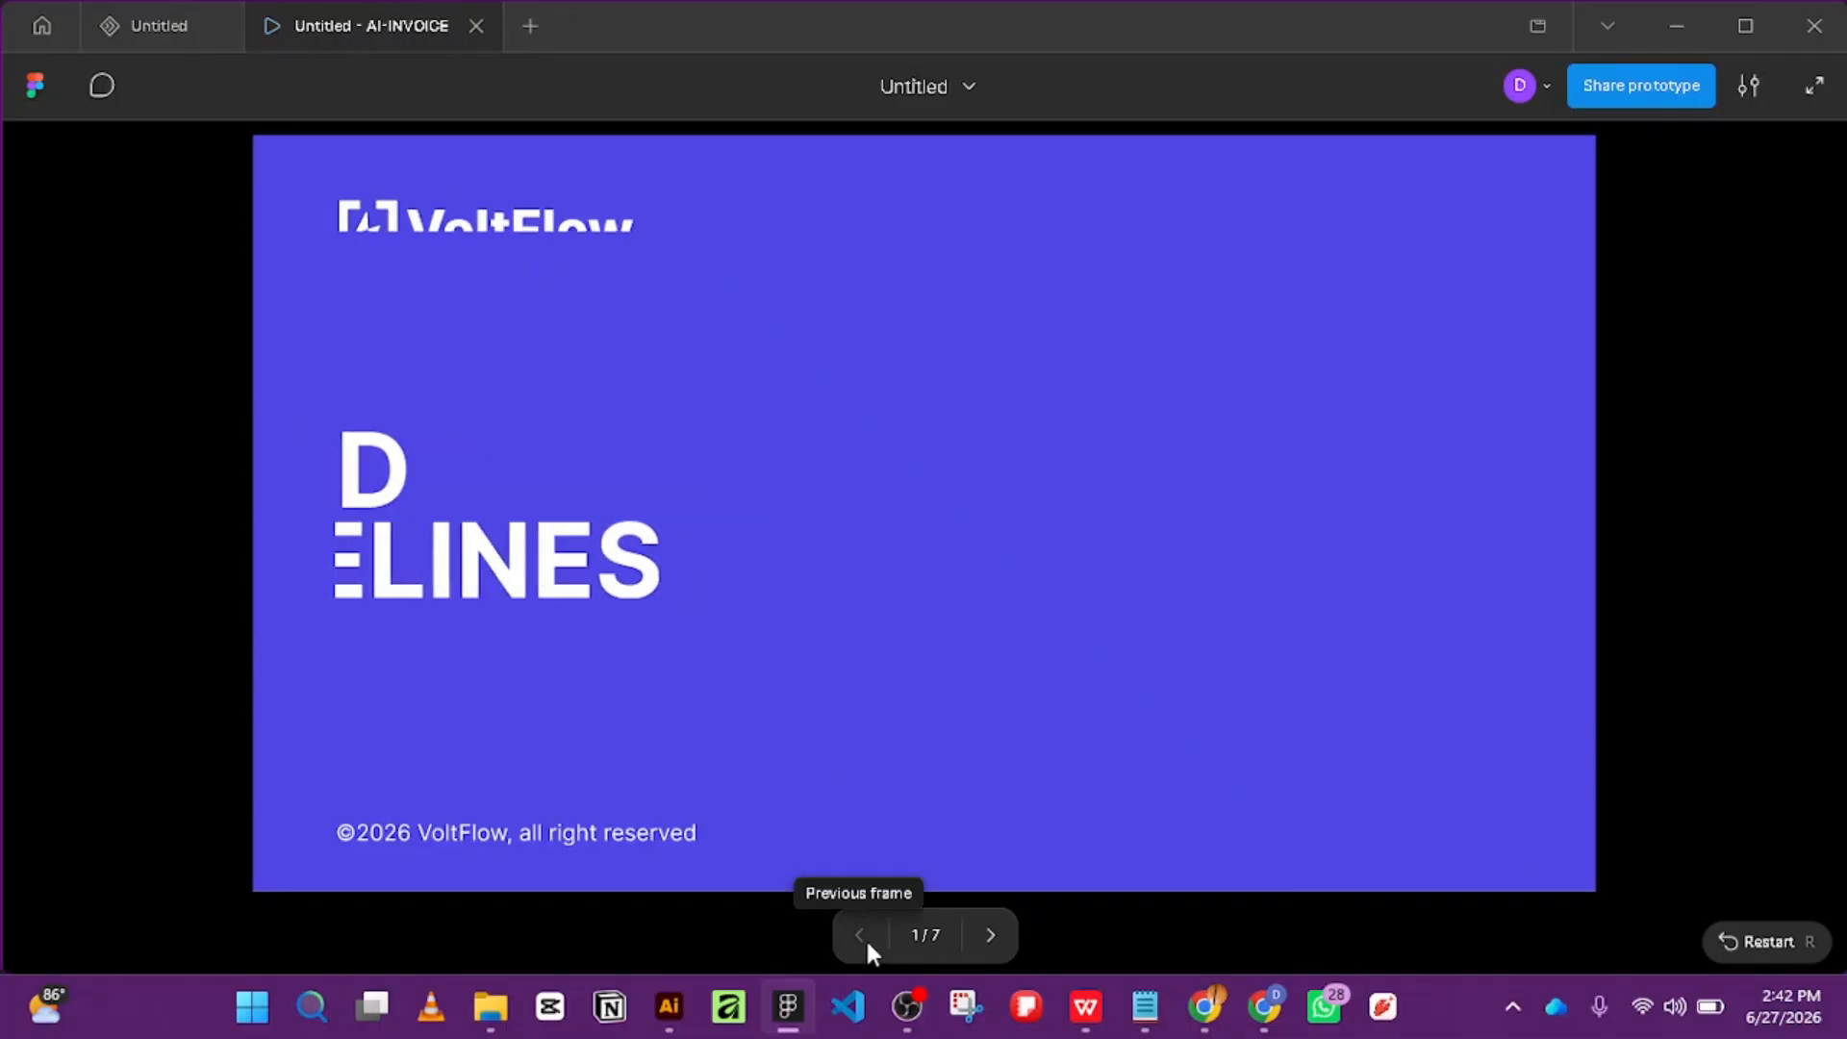
{"action": "left_click", "coordinate": [990, 937]}
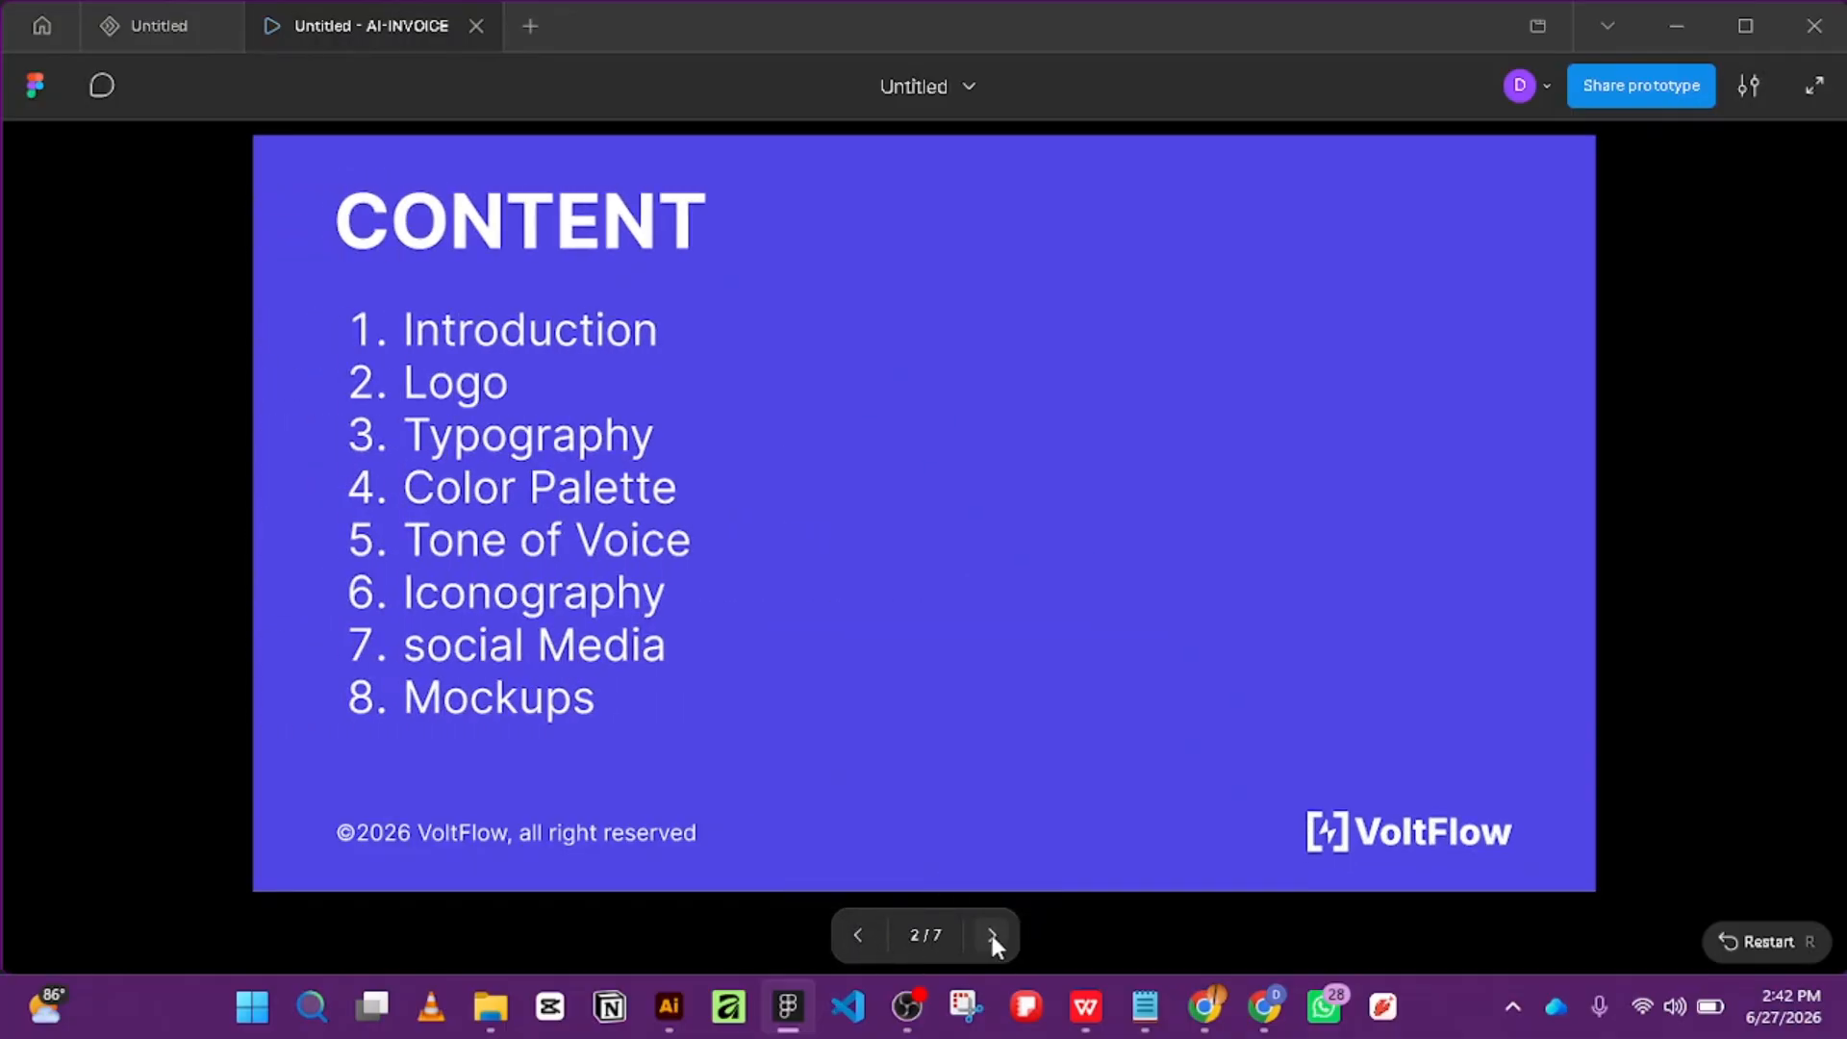
{"action": "left_click", "coordinate": [991, 937]}
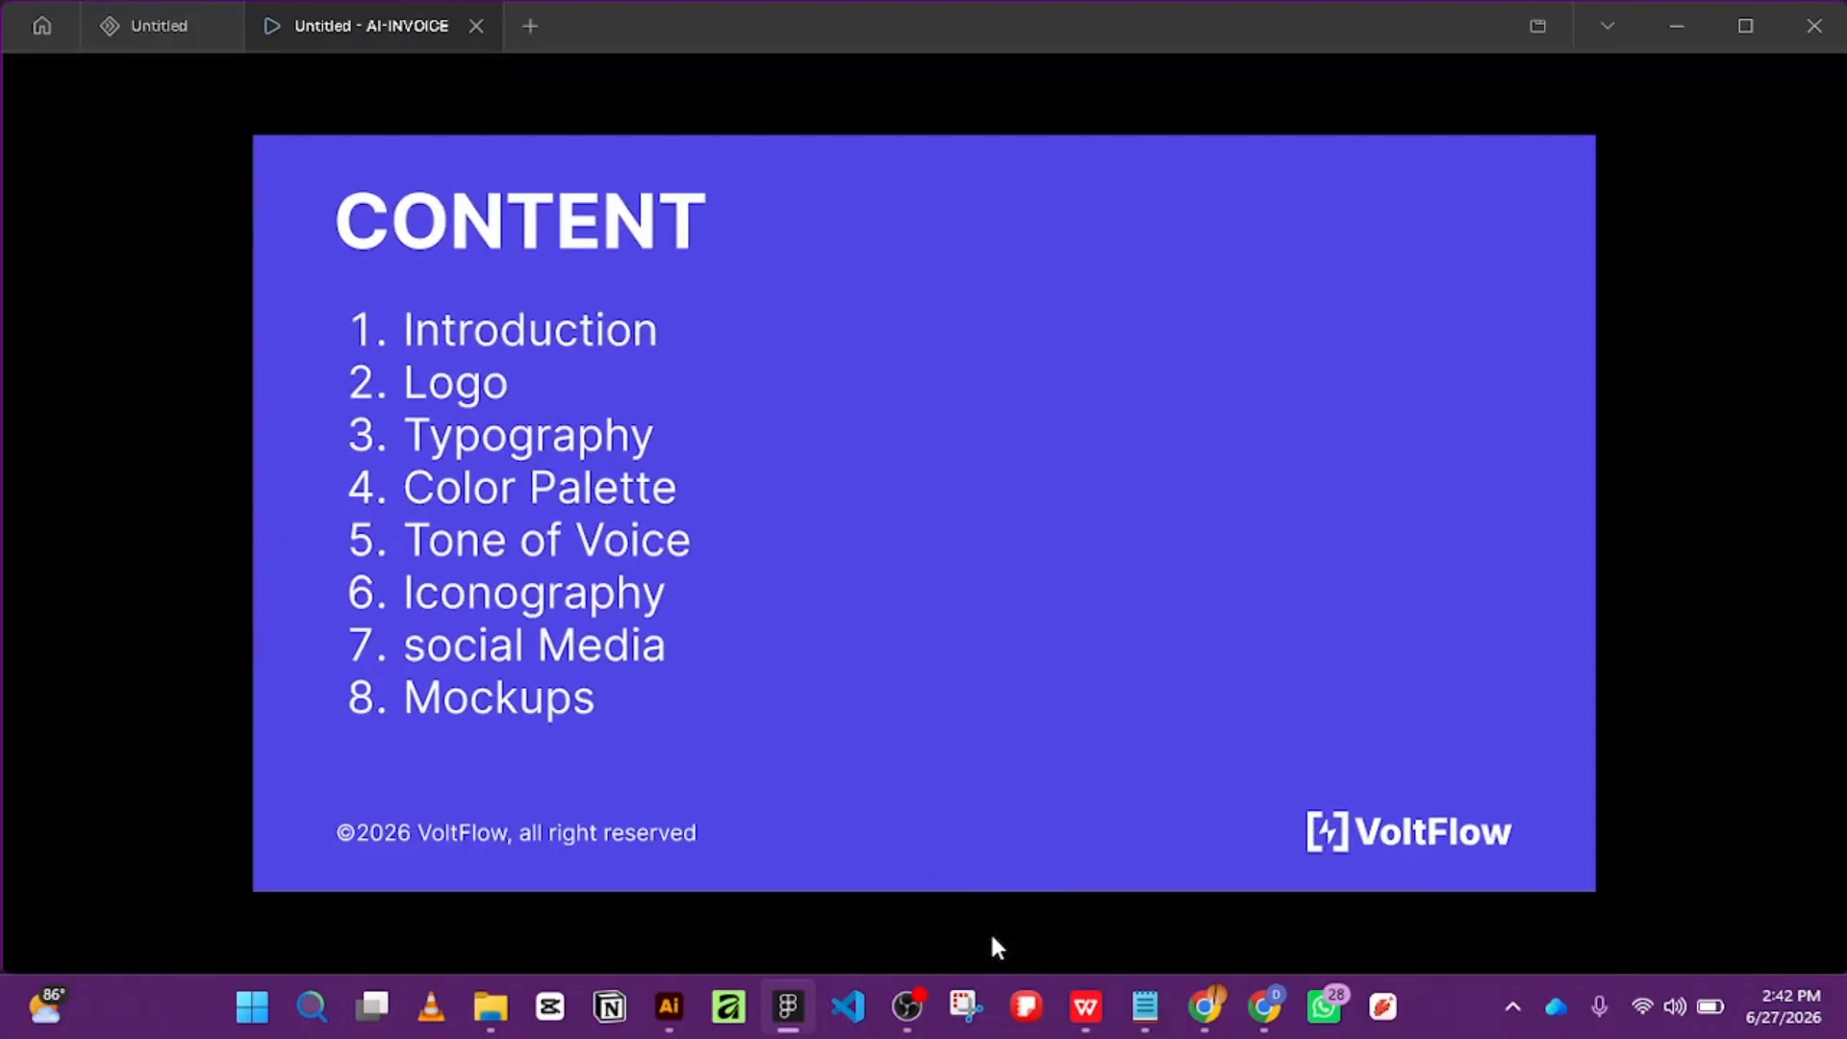
{"action": "left_click", "coordinate": [475, 26]}
Duplicate the CONTENT page's frame and place the copy beside the original at X -12196, Y 891.
{"action": "scroll", "coordinate": [1105, 453], "scroll_direction": "down", "scroll_amount": 2}
{"action": "scroll", "coordinate": [894, 218], "scroll_direction": "up", "scroll_amount": 2}
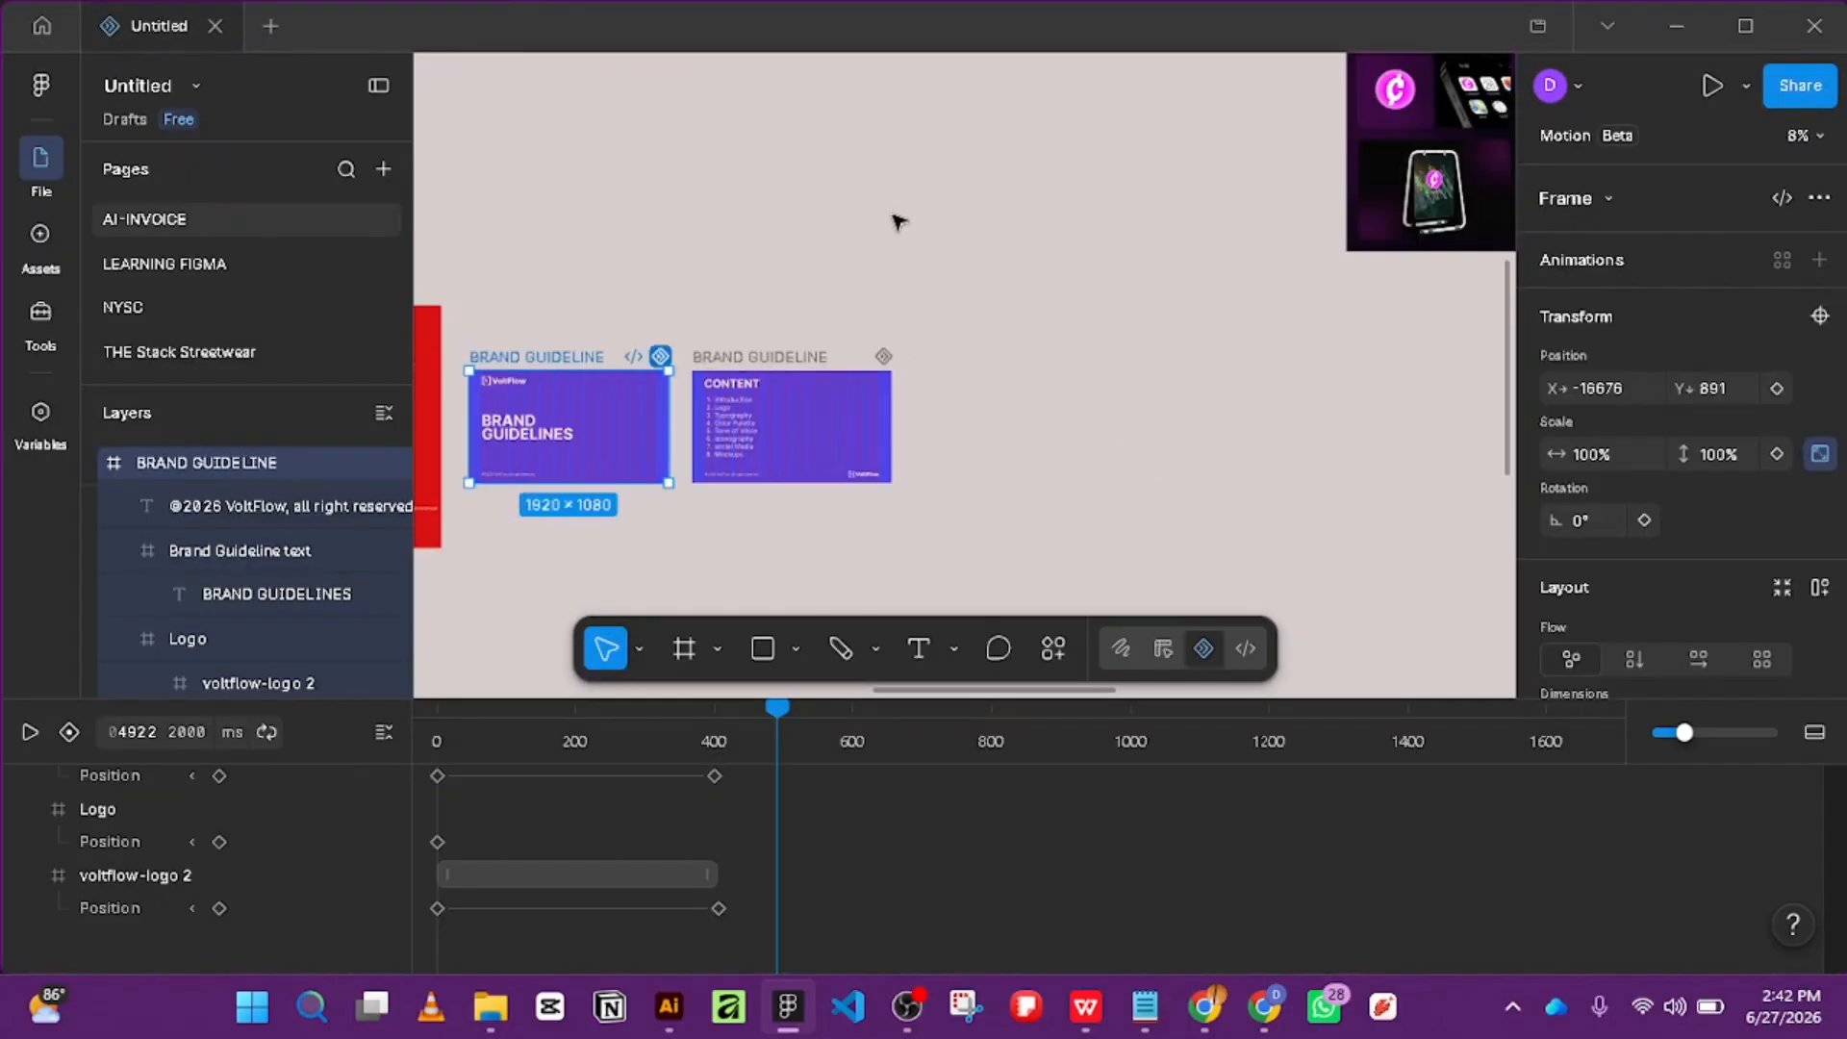
{"action": "scroll", "coordinate": [854, 368], "scroll_direction": "up", "scroll_amount": 2}
{"action": "scroll", "coordinate": [1001, 370], "scroll_direction": "down", "scroll_amount": 3}
{"action": "scroll", "coordinate": [806, 444], "scroll_direction": "up", "scroll_amount": 4}
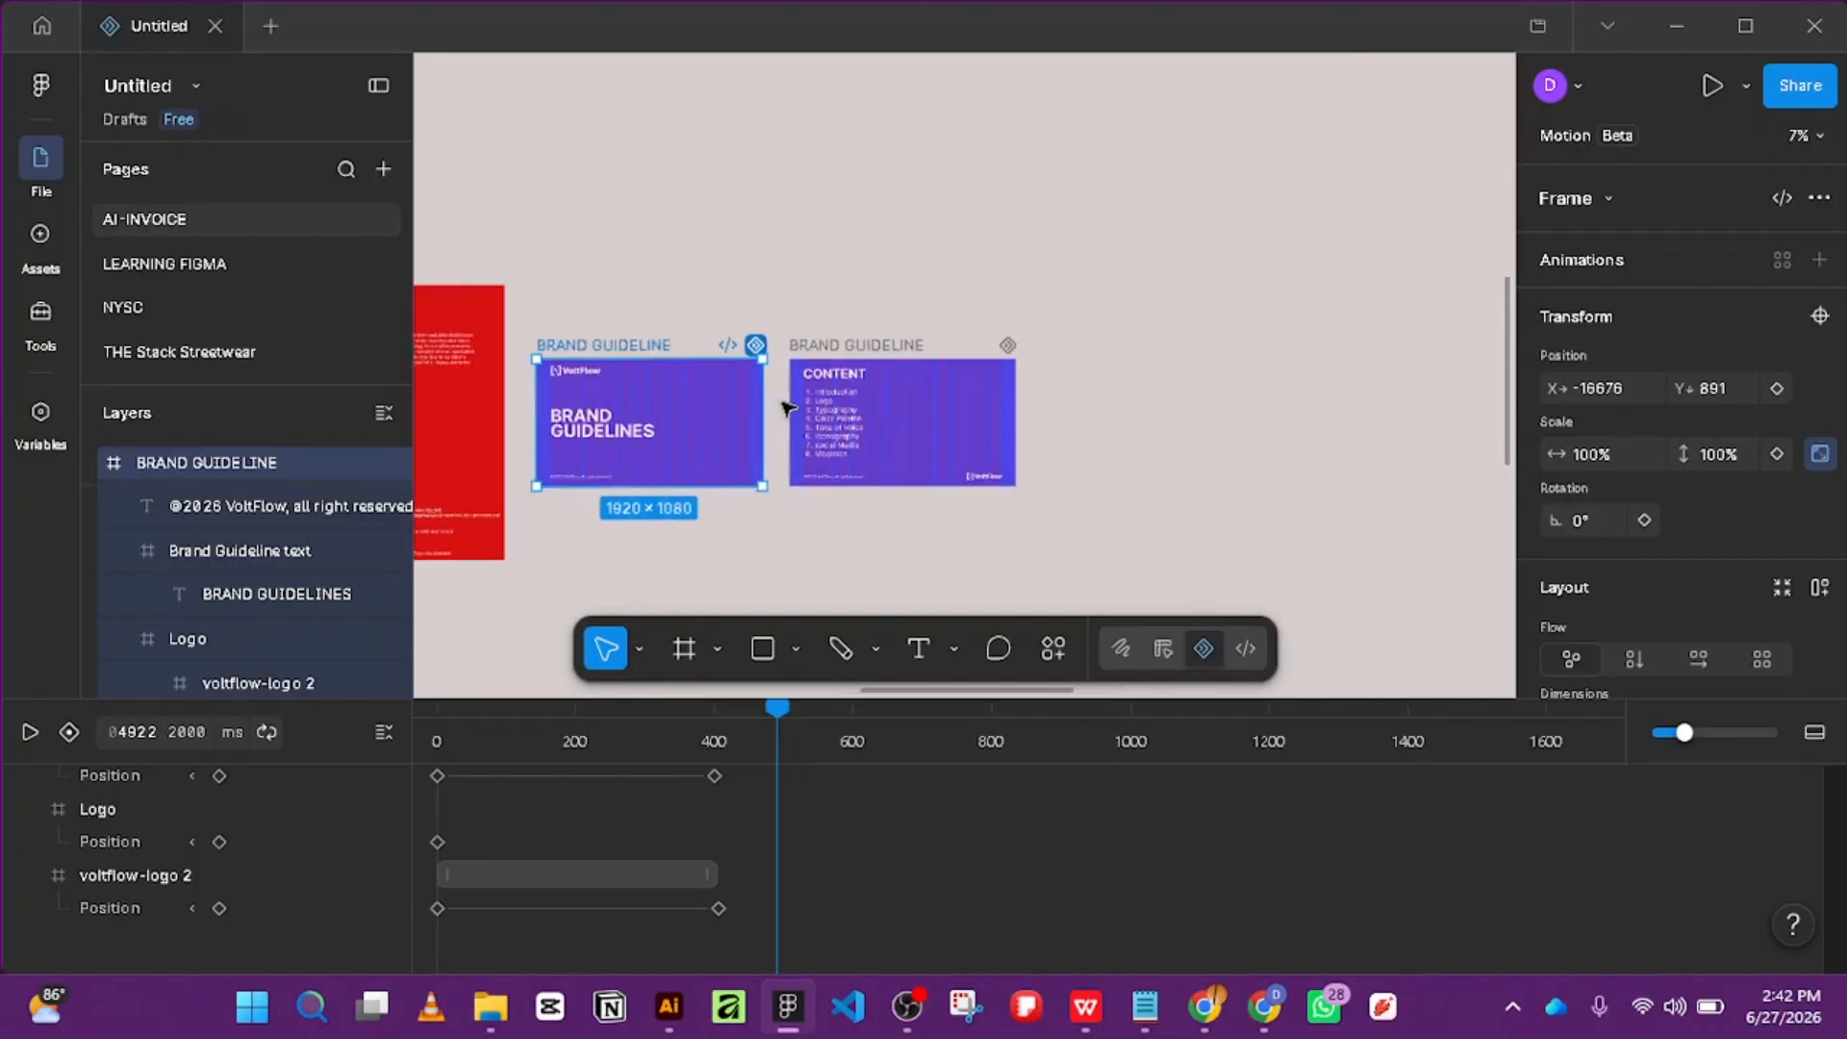
{"action": "left_click", "coordinate": [865, 306]}
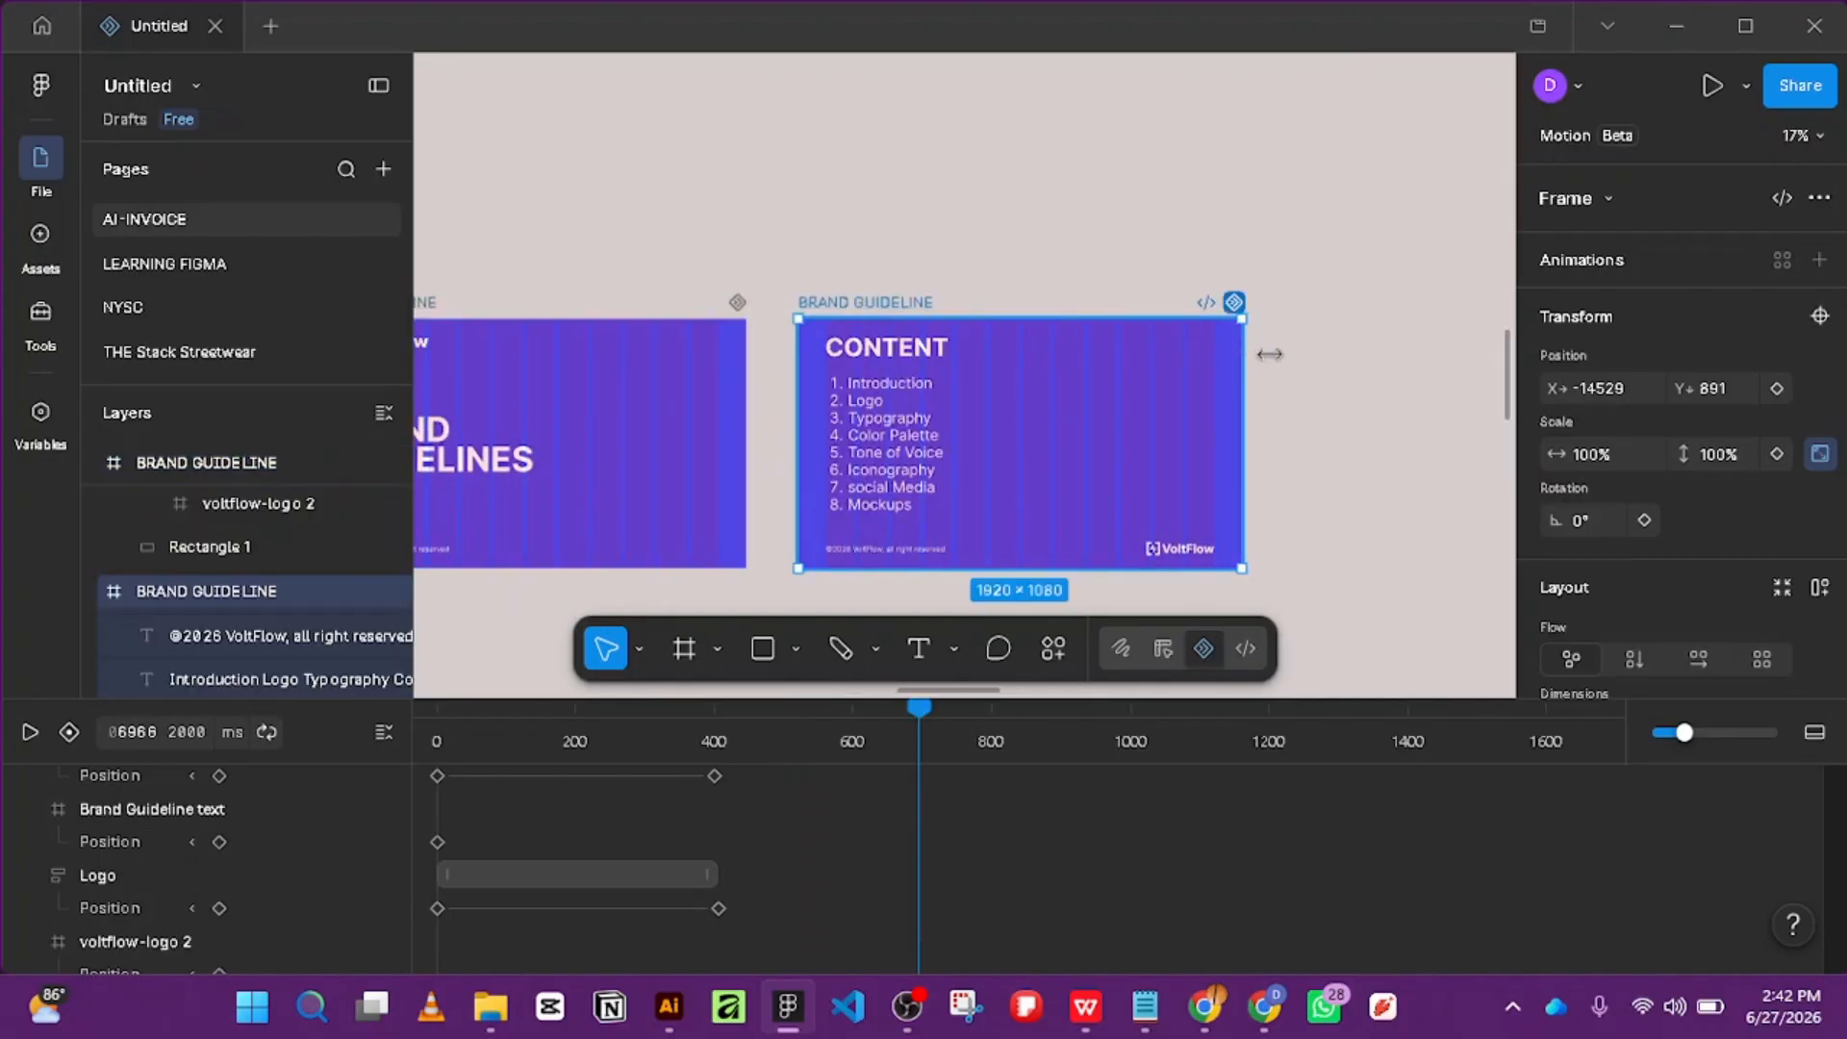
{"action": "scroll", "coordinate": [1296, 389], "scroll_direction": "down", "scroll_amount": 3}
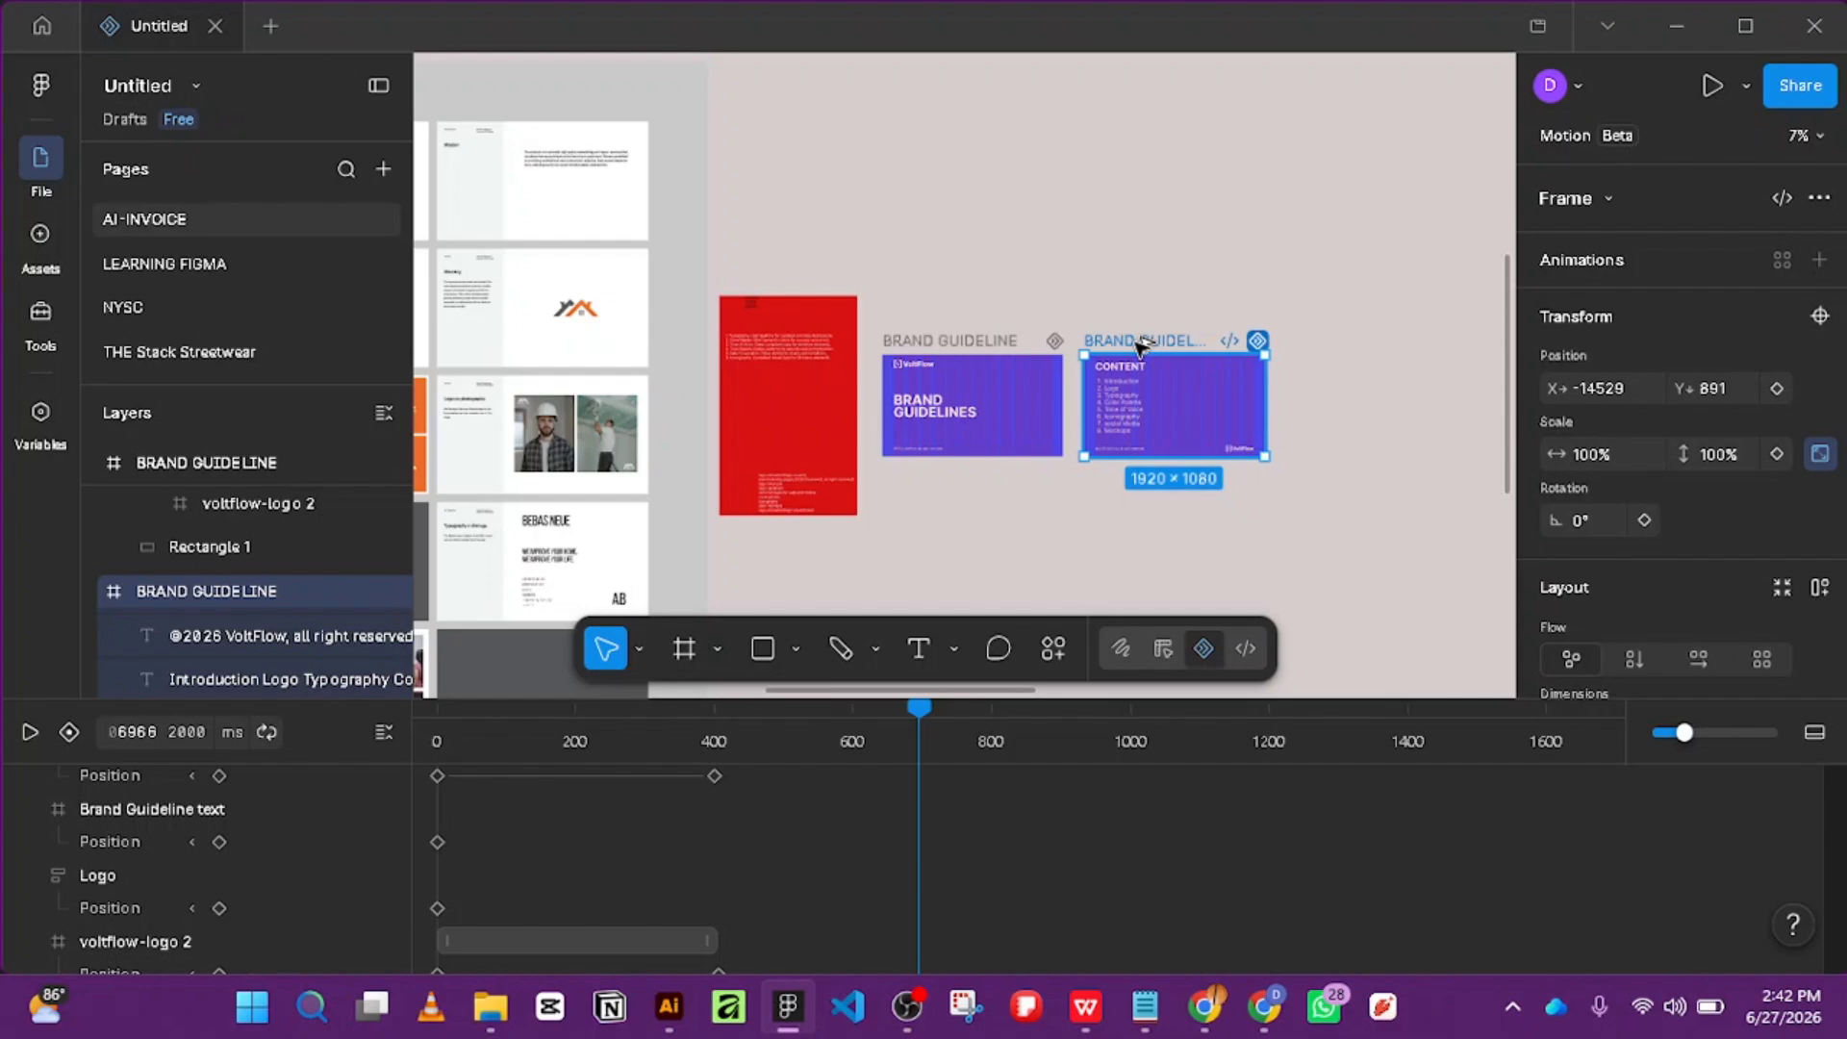
{"action": "left_click_drag", "start_coordinate": [1137, 340], "coordinate": [1355, 341]}
{"action": "left_click_drag", "start_coordinate": [1329, 264], "coordinate": [725, 259]}
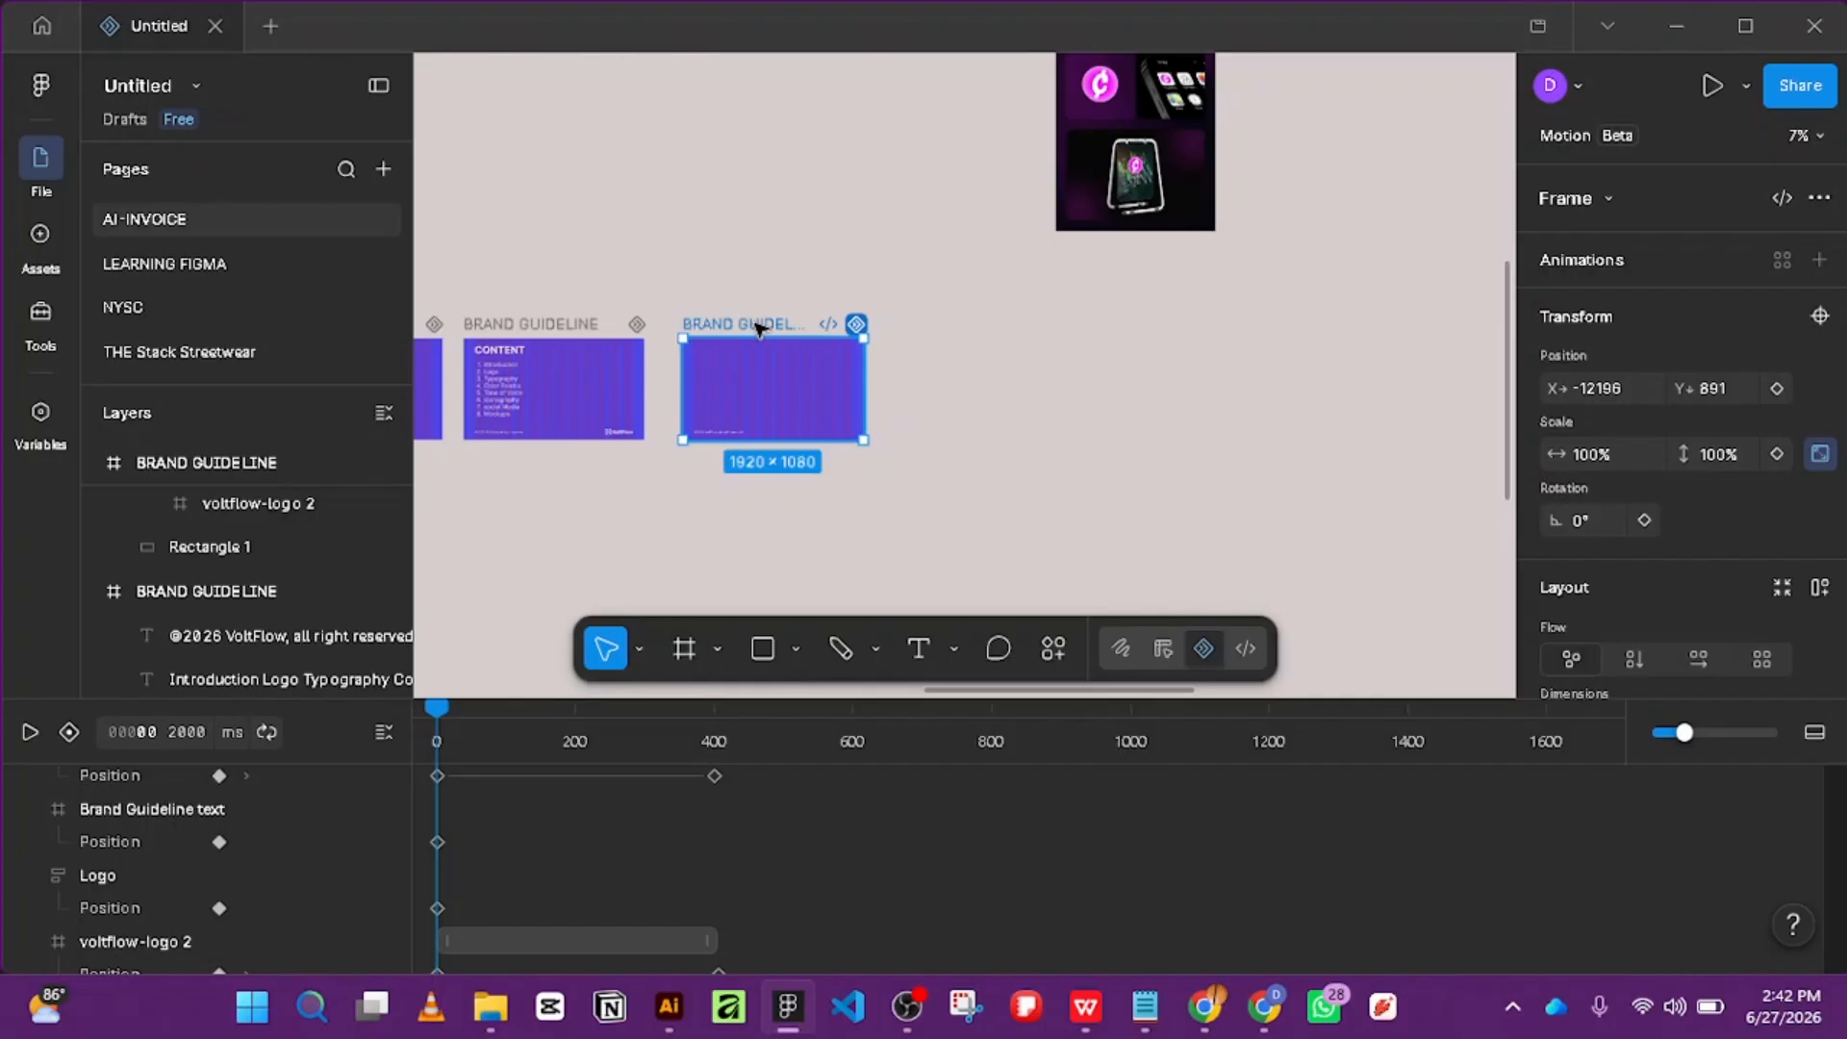
Rename the original contents page's frame to CONTENT.
{"action": "scroll", "coordinate": [781, 300], "scroll_direction": "up", "scroll_amount": 2}
{"action": "scroll", "coordinate": [716, 327], "scroll_direction": "down", "scroll_amount": 3}
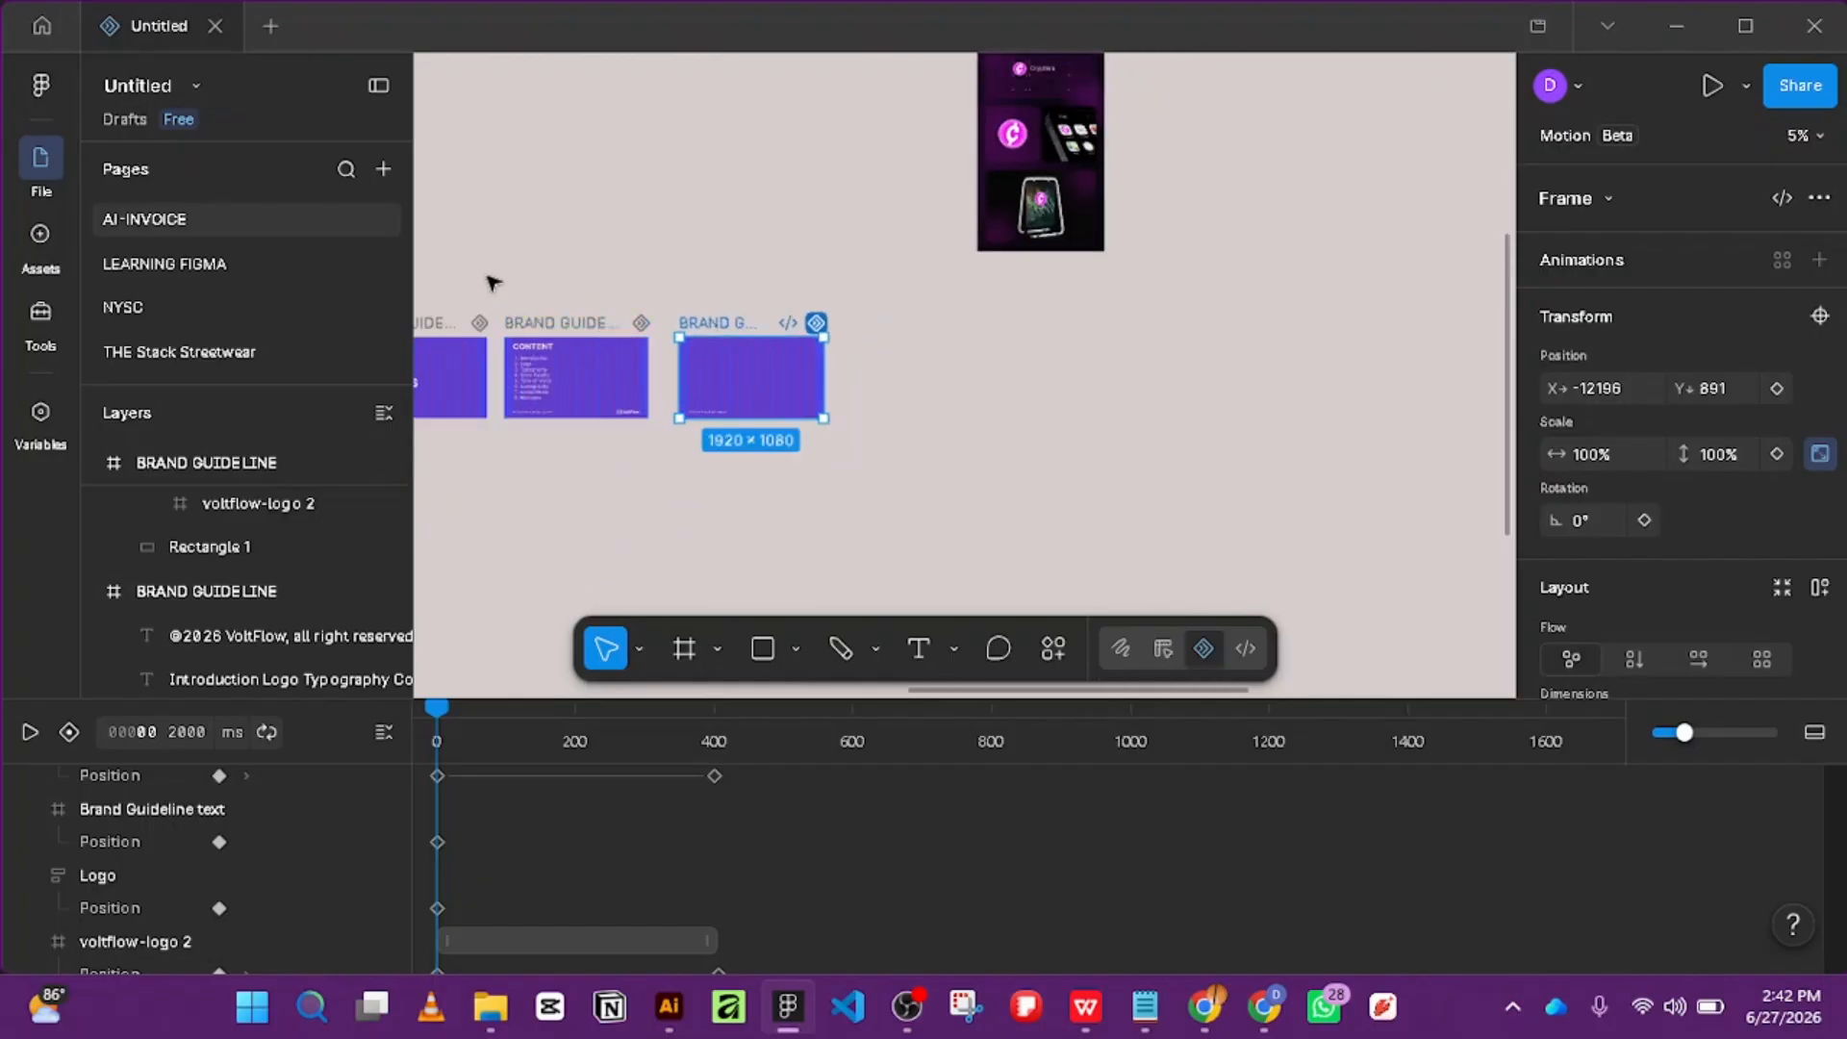
{"action": "scroll", "coordinate": [492, 282], "scroll_direction": "up", "scroll_amount": 4}
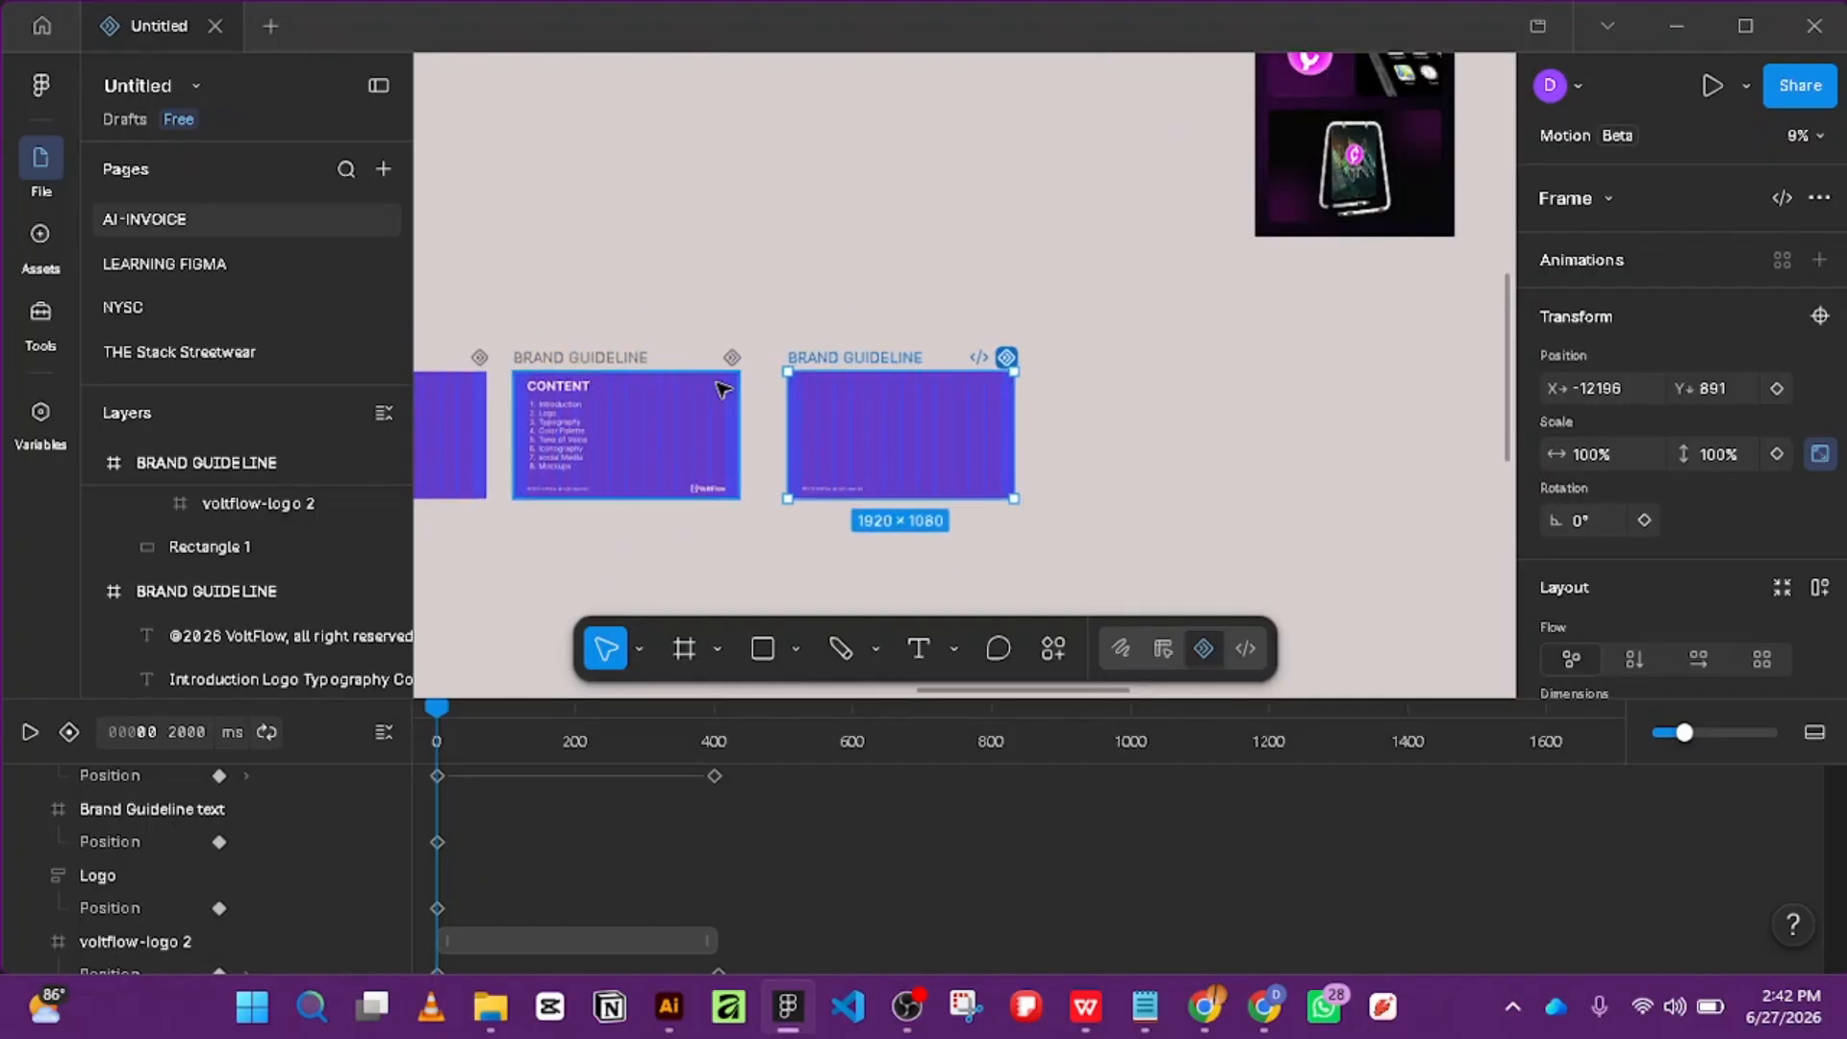
{"action": "left_click", "coordinate": [551, 357]}
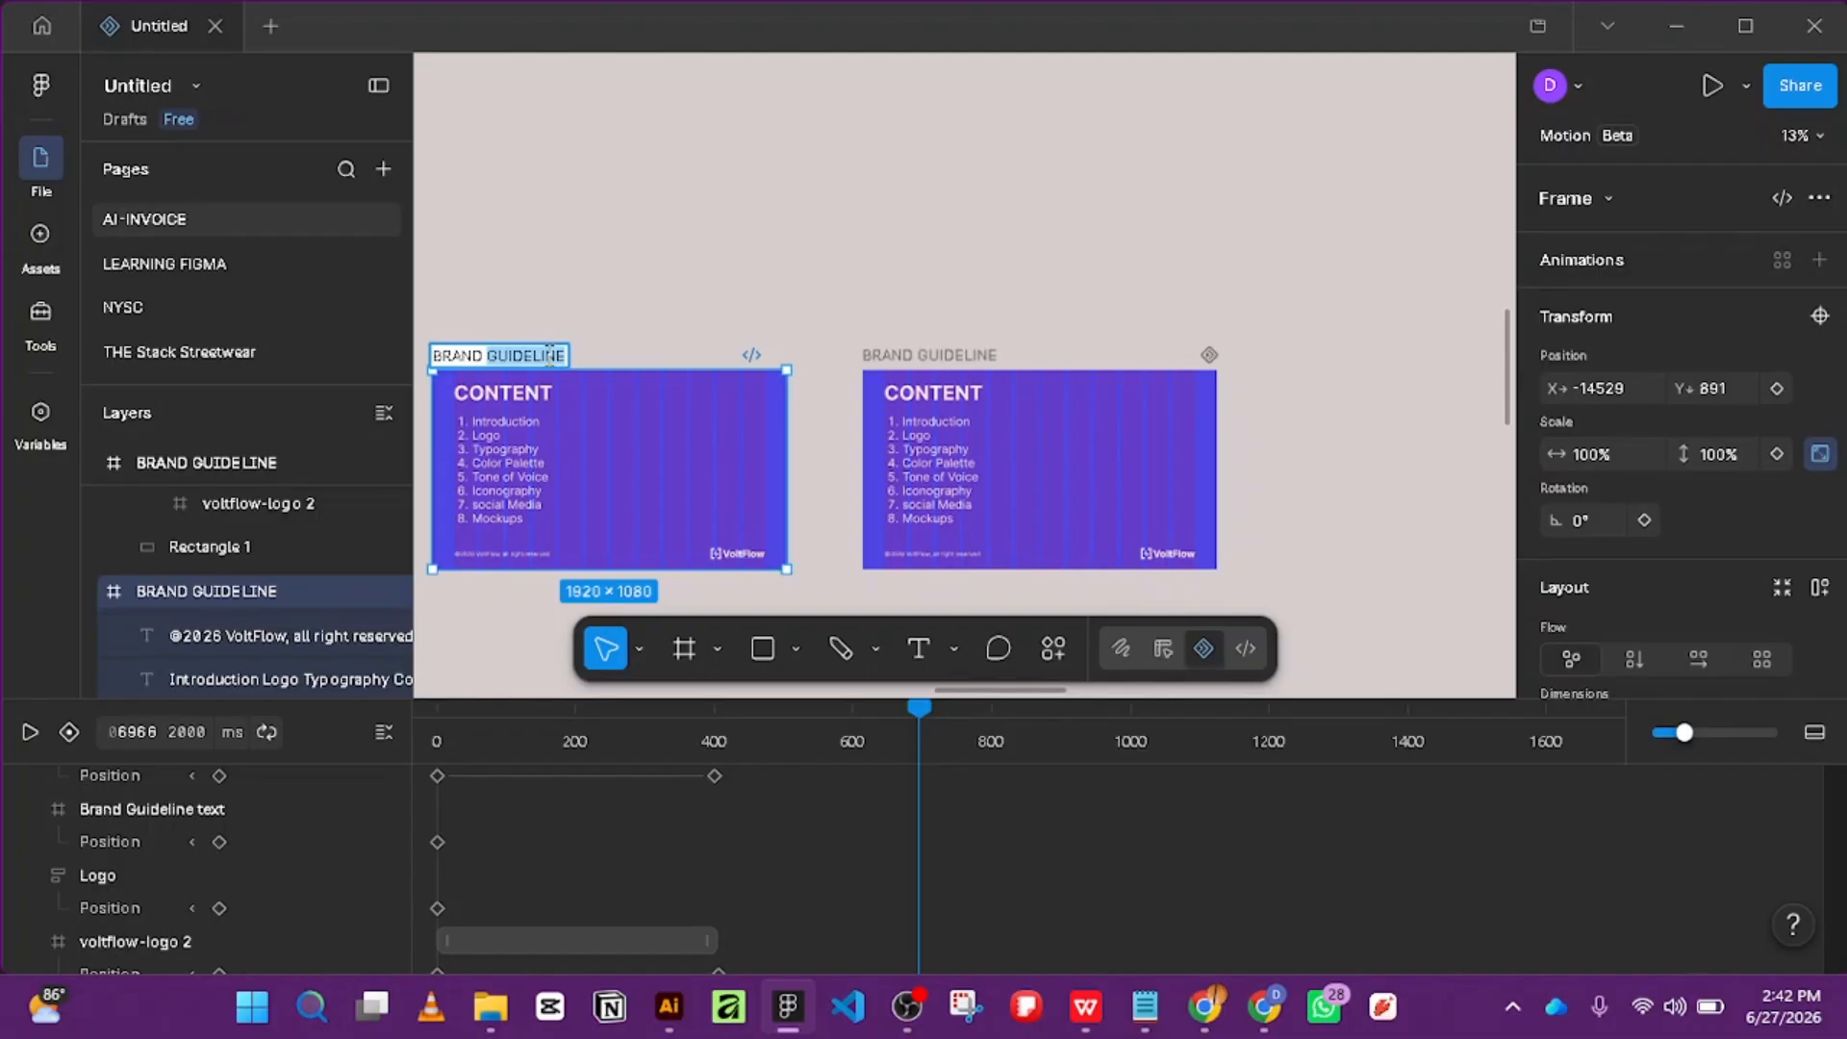
{"action": "triple_click", "coordinate": [549, 355]}
{"action": "type", "text": "CONTENT"}
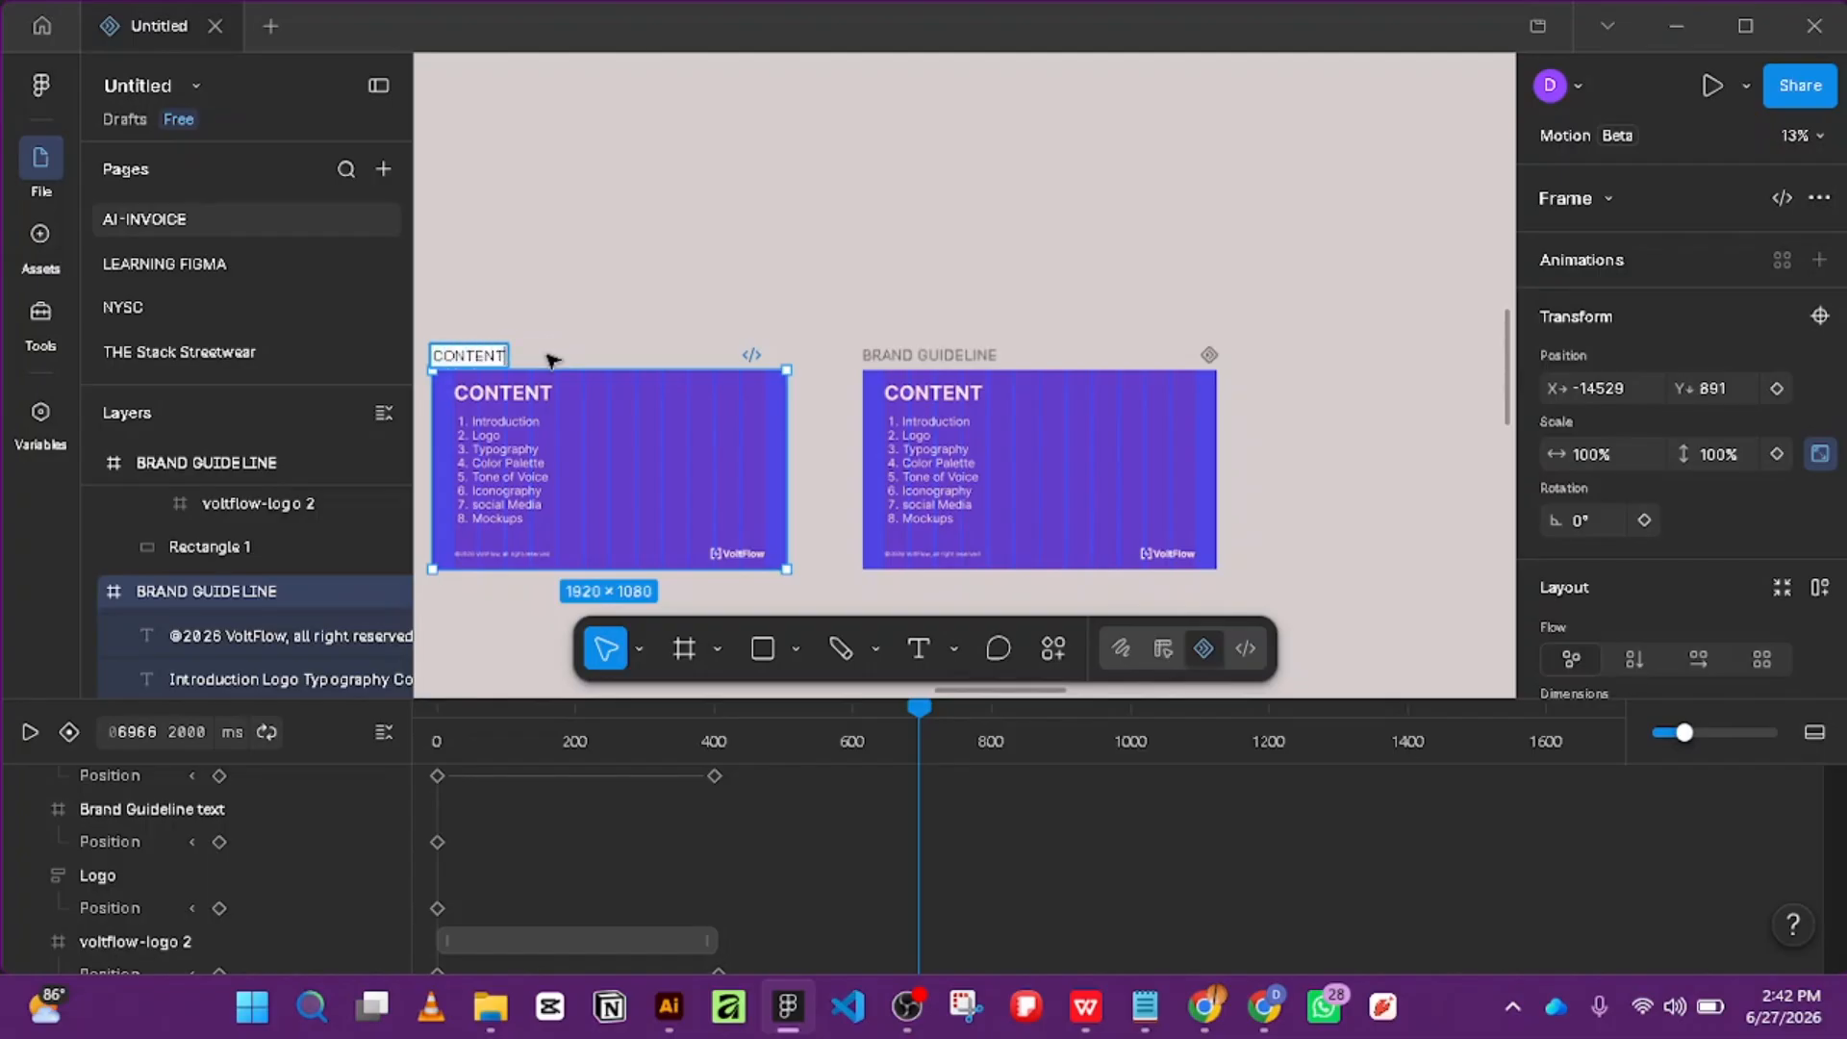
{"action": "key", "text": "Return"}
Rename the duplicated contents page's frame to INTRODUCTION.
{"action": "scroll", "coordinate": [1012, 348], "scroll_direction": "down", "scroll_amount": 3}
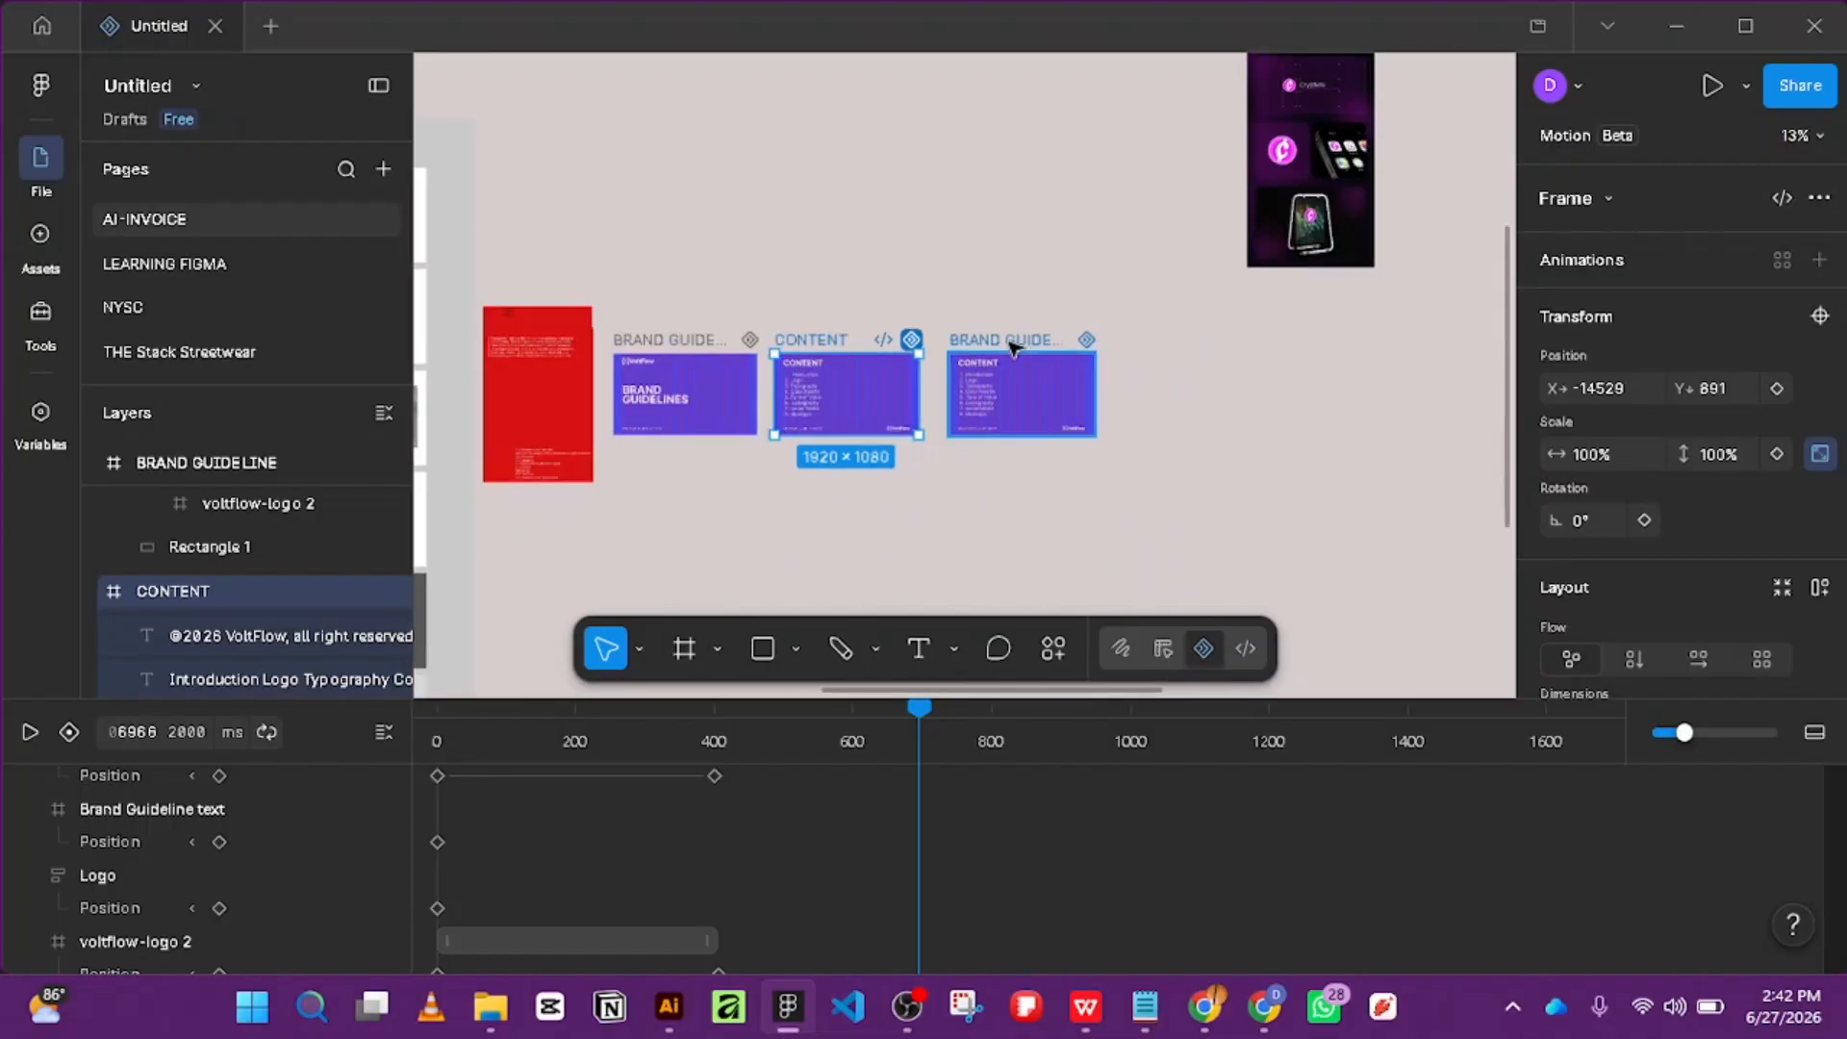
{"action": "scroll", "coordinate": [1010, 350], "scroll_direction": "up", "scroll_amount": 3}
{"action": "scroll", "coordinate": [1005, 356], "scroll_direction": "down", "scroll_amount": 2}
{"action": "scroll", "coordinate": [1001, 351], "scroll_direction": "up", "scroll_amount": 2}
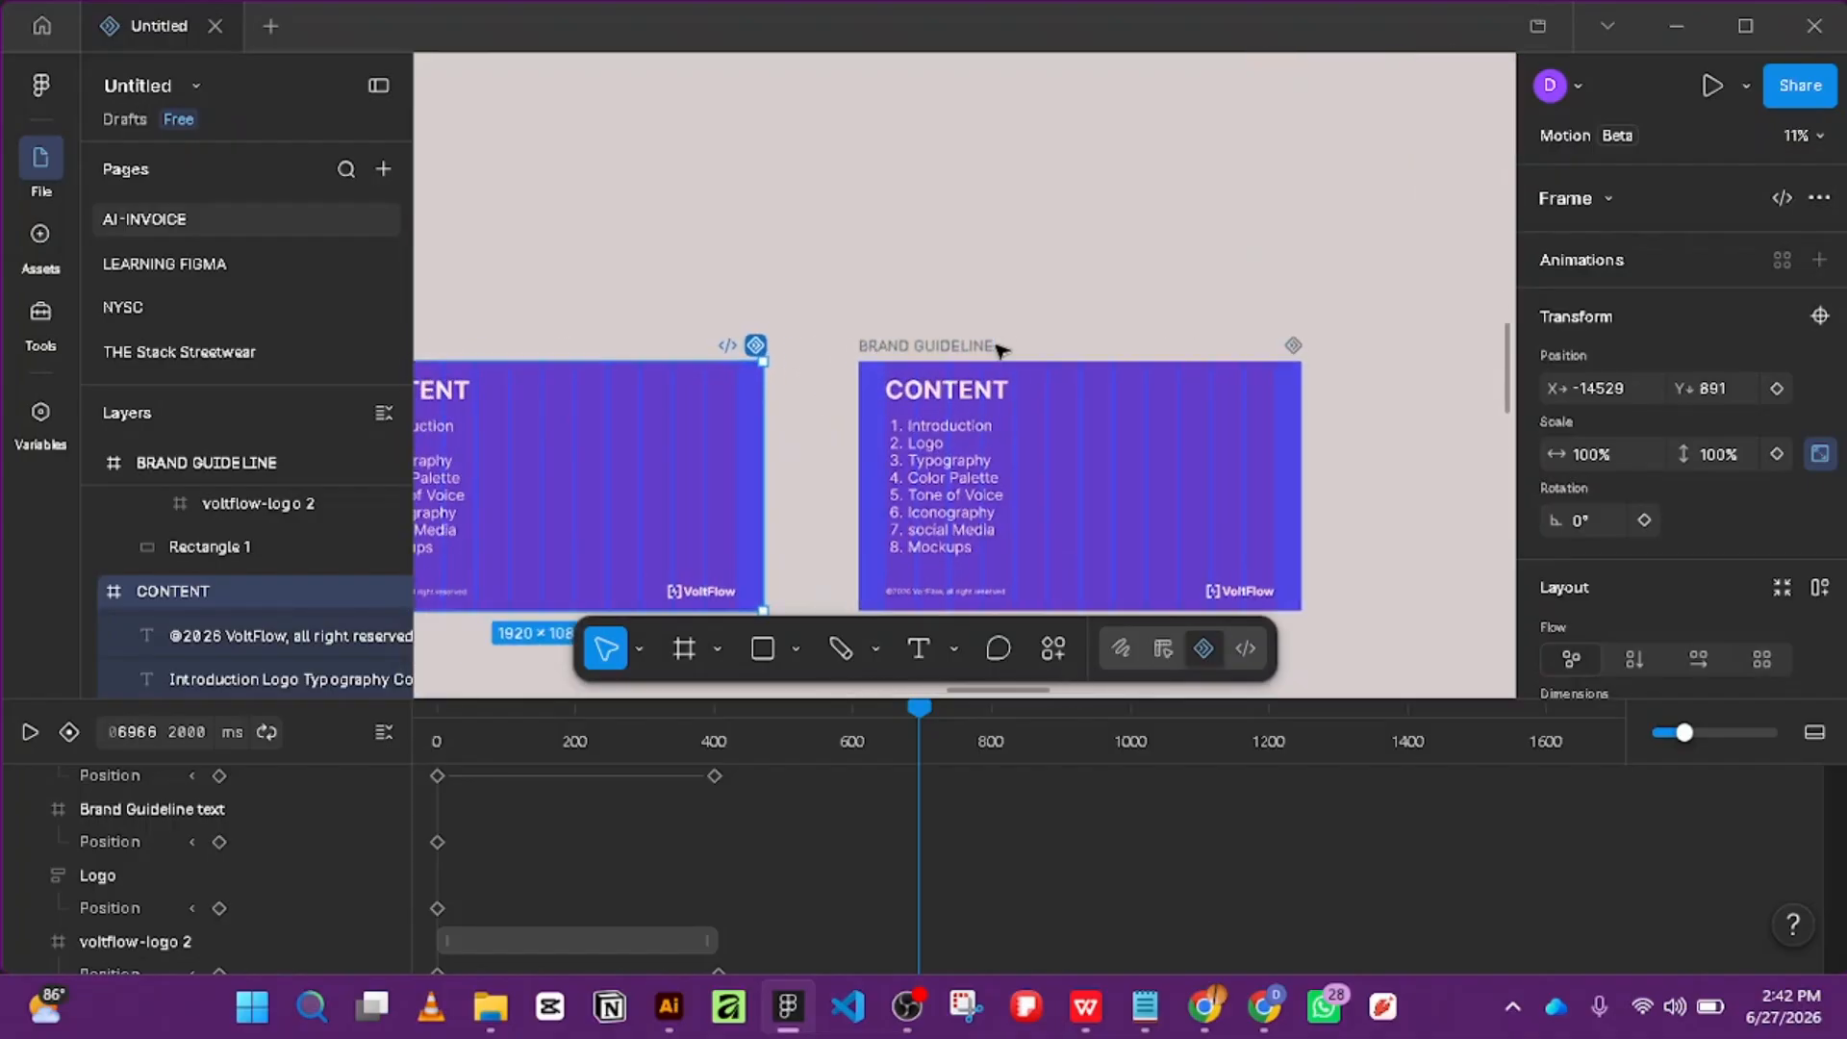
{"action": "left_click", "coordinate": [961, 346]}
{"action": "double_click", "coordinate": [963, 346]}
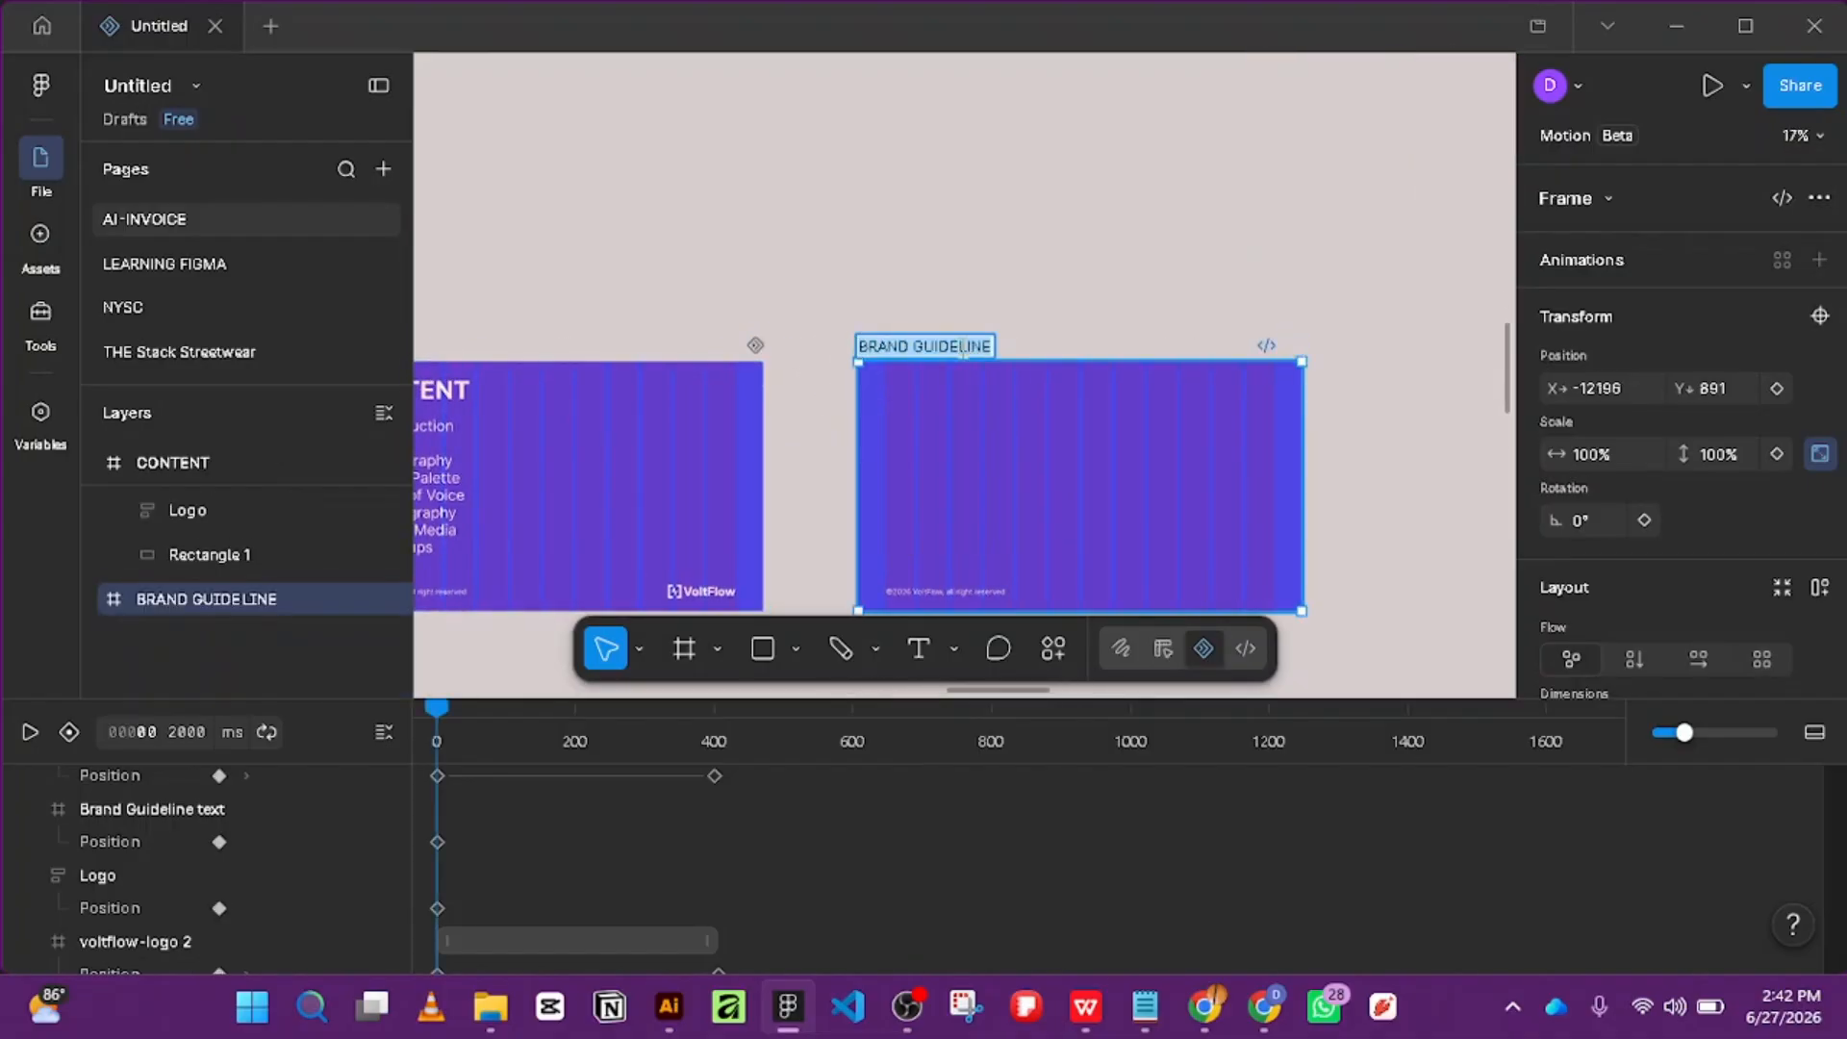
{"action": "key", "text": "BackSpace"}
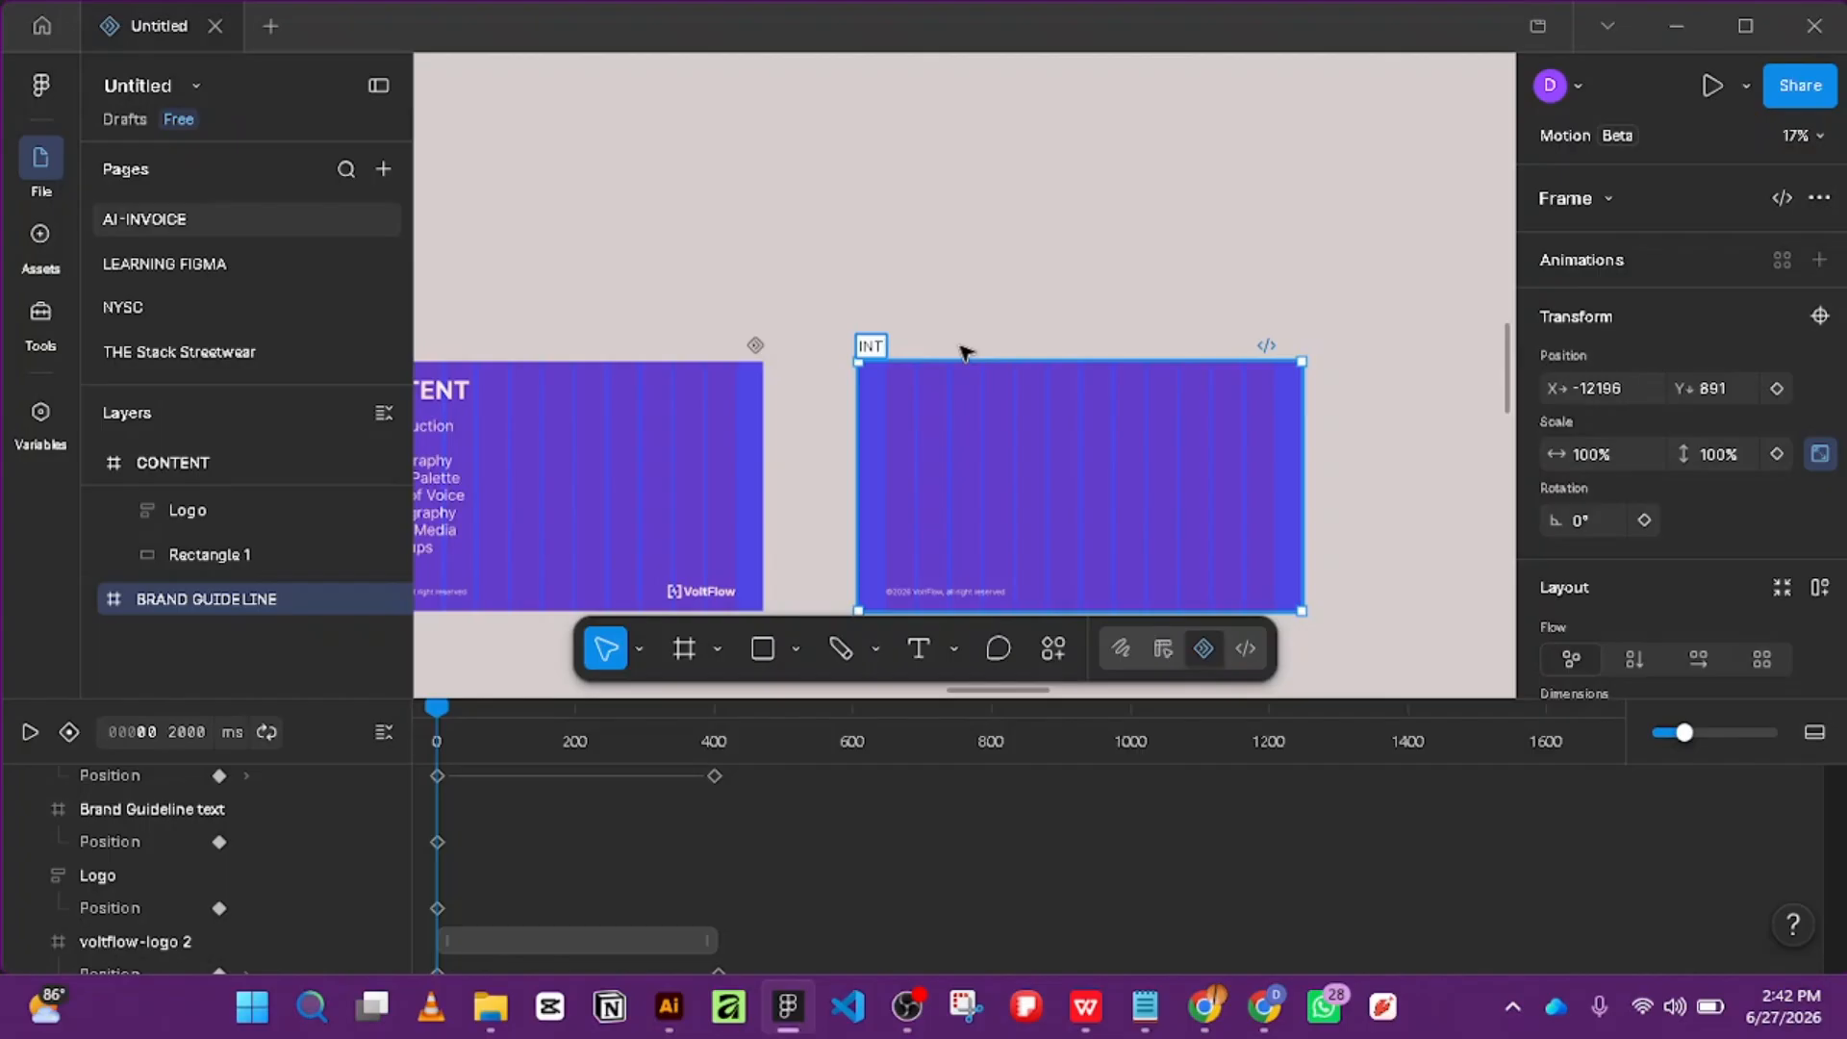
{"action": "type", "text": "INTRODUCTION"}
{"action": "key", "text": "Return"}
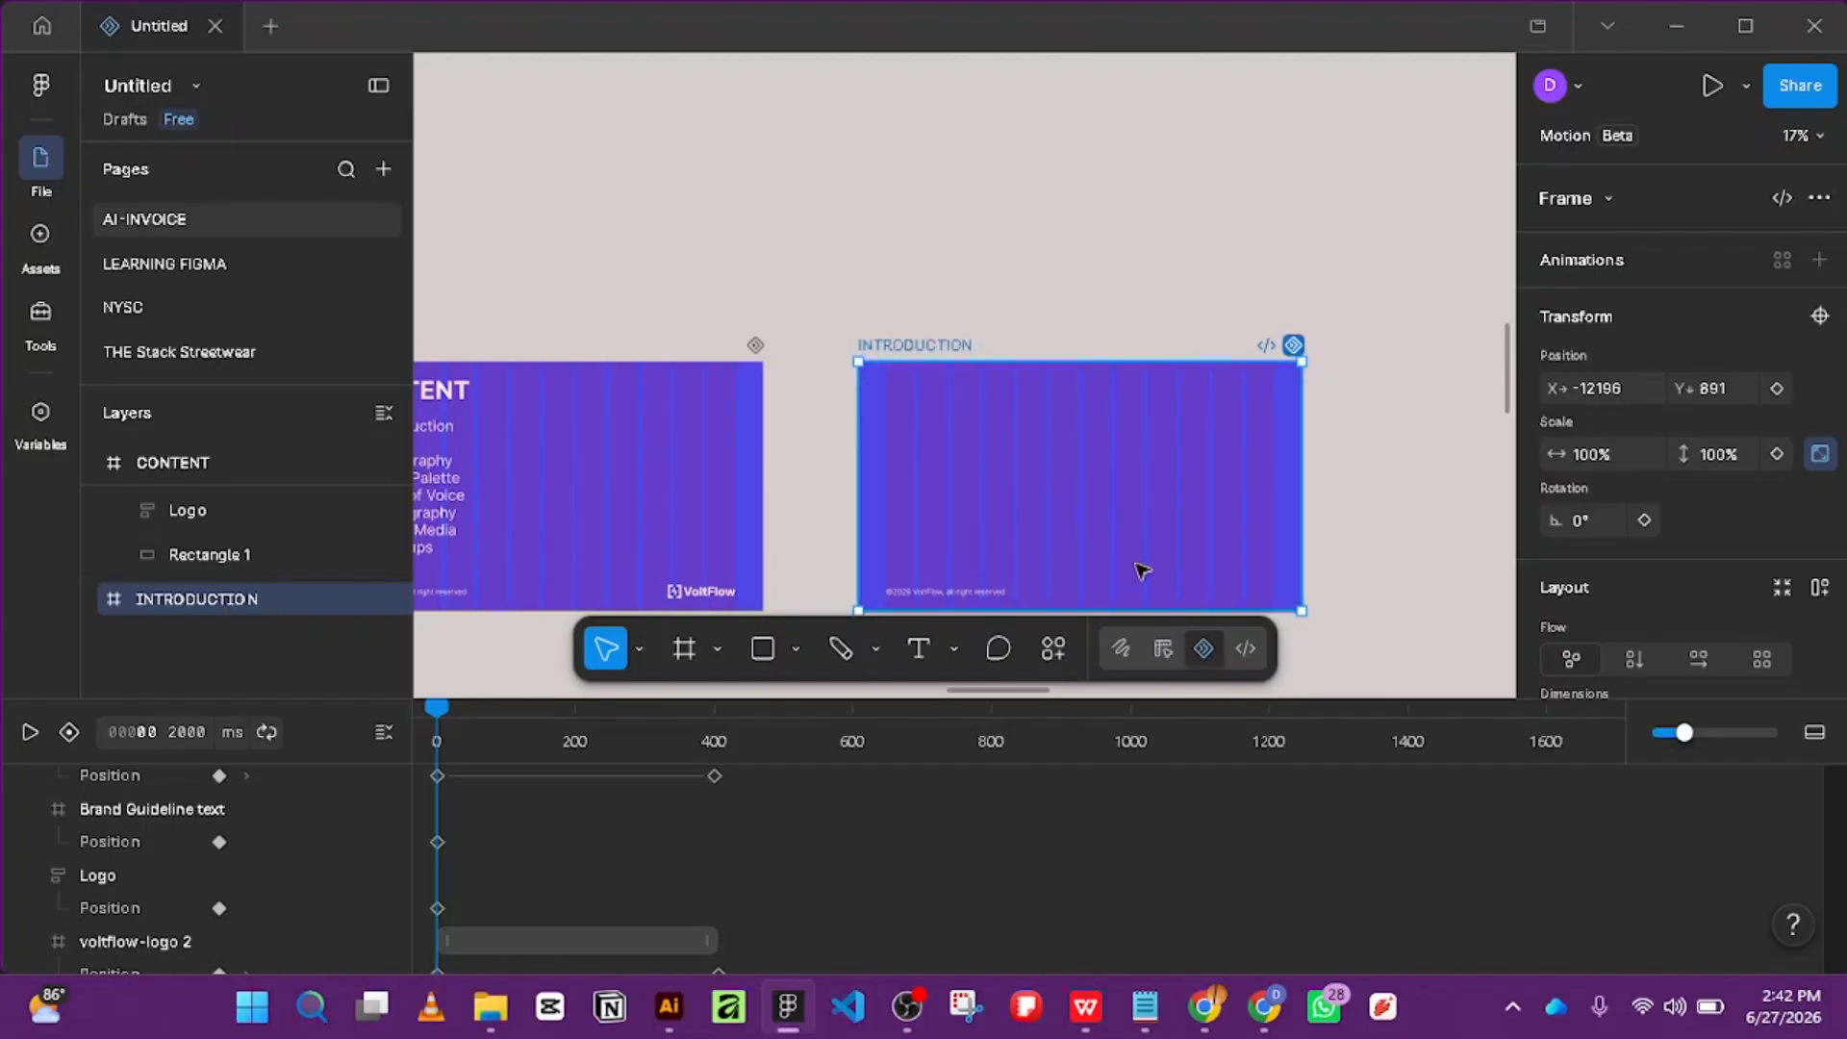
Try moving the Logo frame upward on the INTRODUCTION page and undo the move.
{"action": "scroll", "coordinate": [1116, 519], "scroll_direction": "down", "scroll_amount": 1}
{"action": "scroll", "coordinate": [1093, 470], "scroll_direction": "up", "scroll_amount": 3}
{"action": "scroll", "coordinate": [1068, 482], "scroll_direction": "down", "scroll_amount": 4}
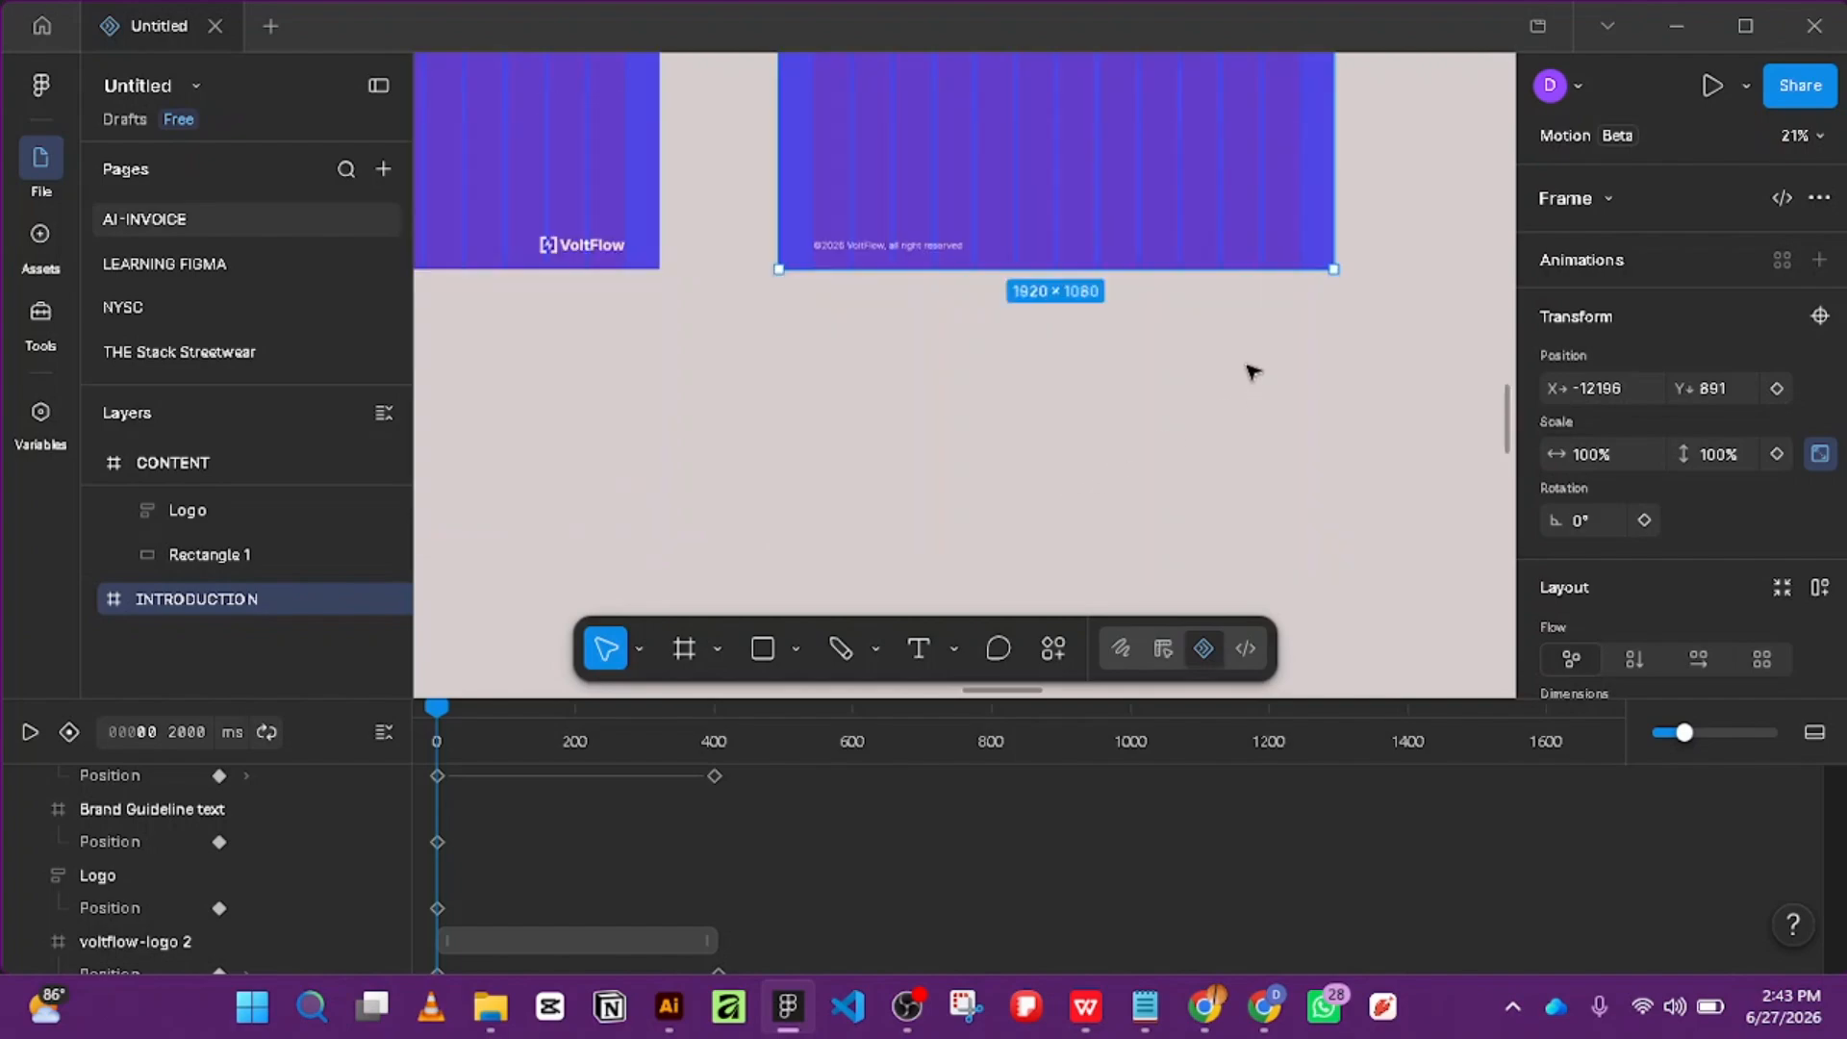
{"action": "scroll", "coordinate": [1251, 375], "scroll_direction": "up", "scroll_amount": 3}
{"action": "left_click", "coordinate": [1265, 390]}
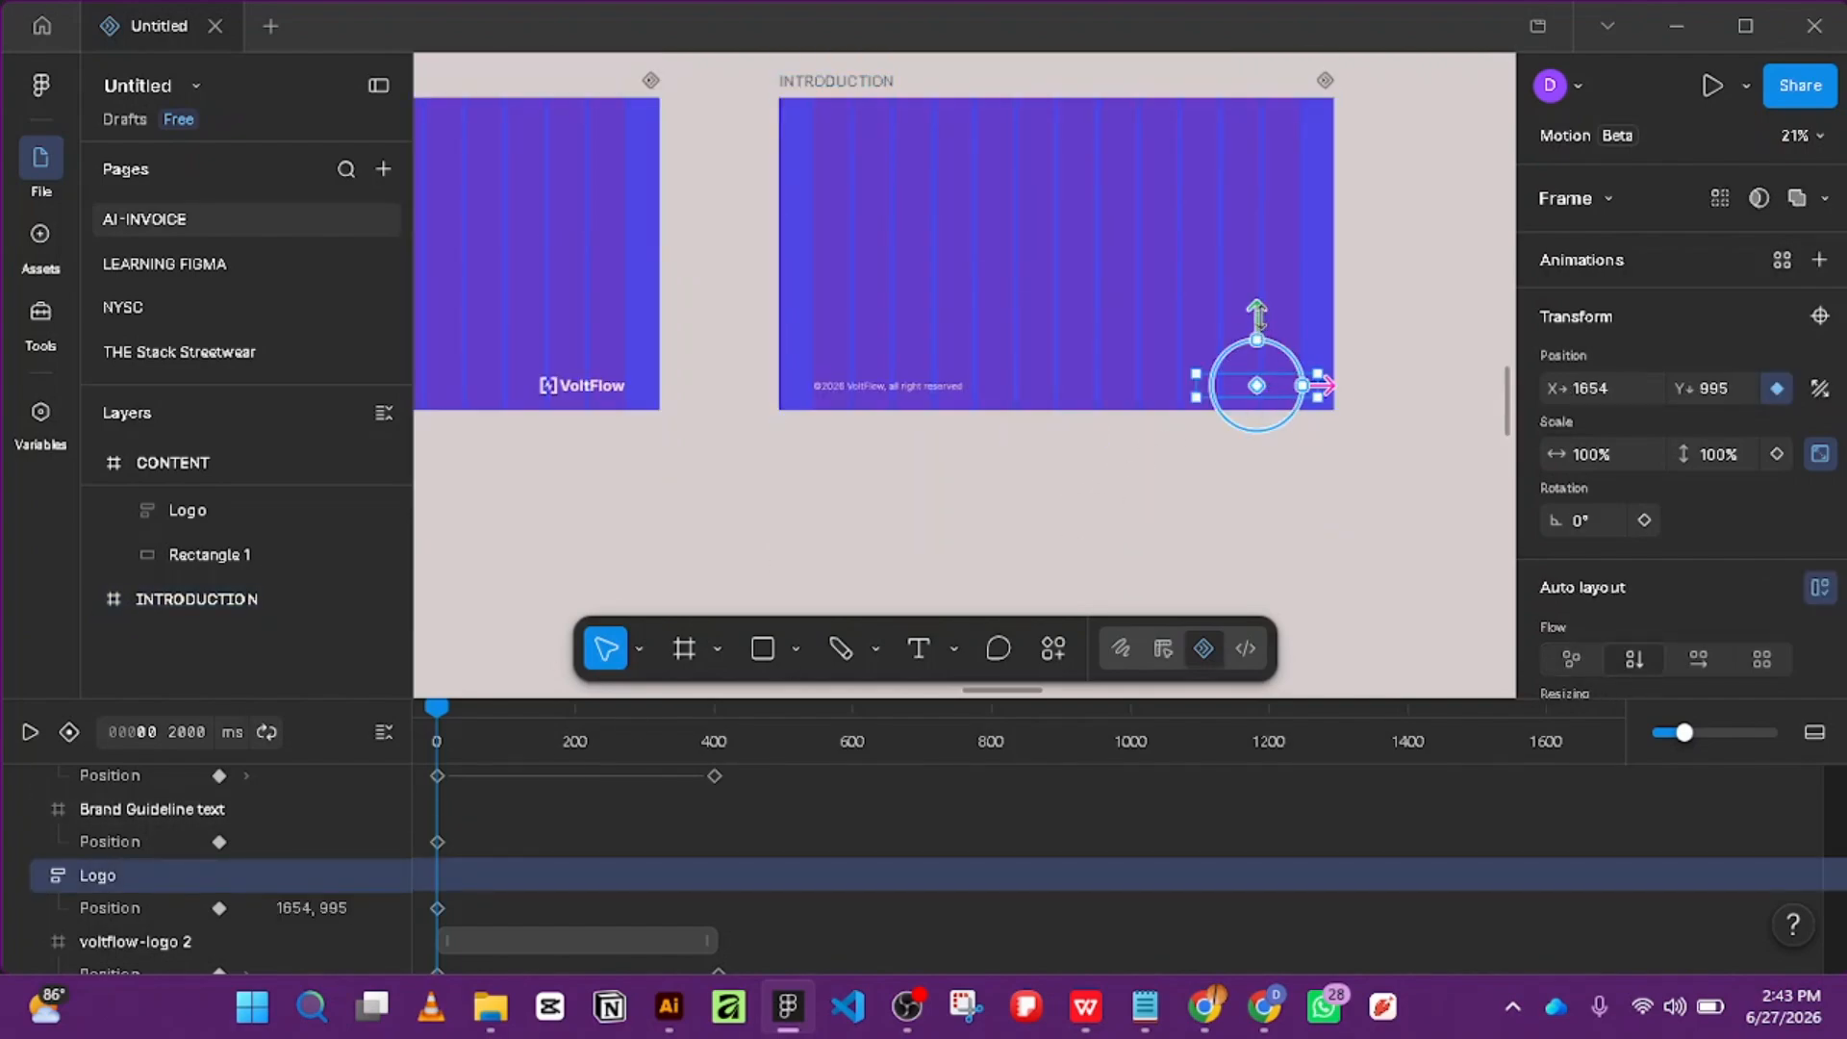
{"action": "left_click_drag", "start_coordinate": [1259, 317], "coordinate": [1258, 288]}
{"action": "key", "text": "ctrl+z"}
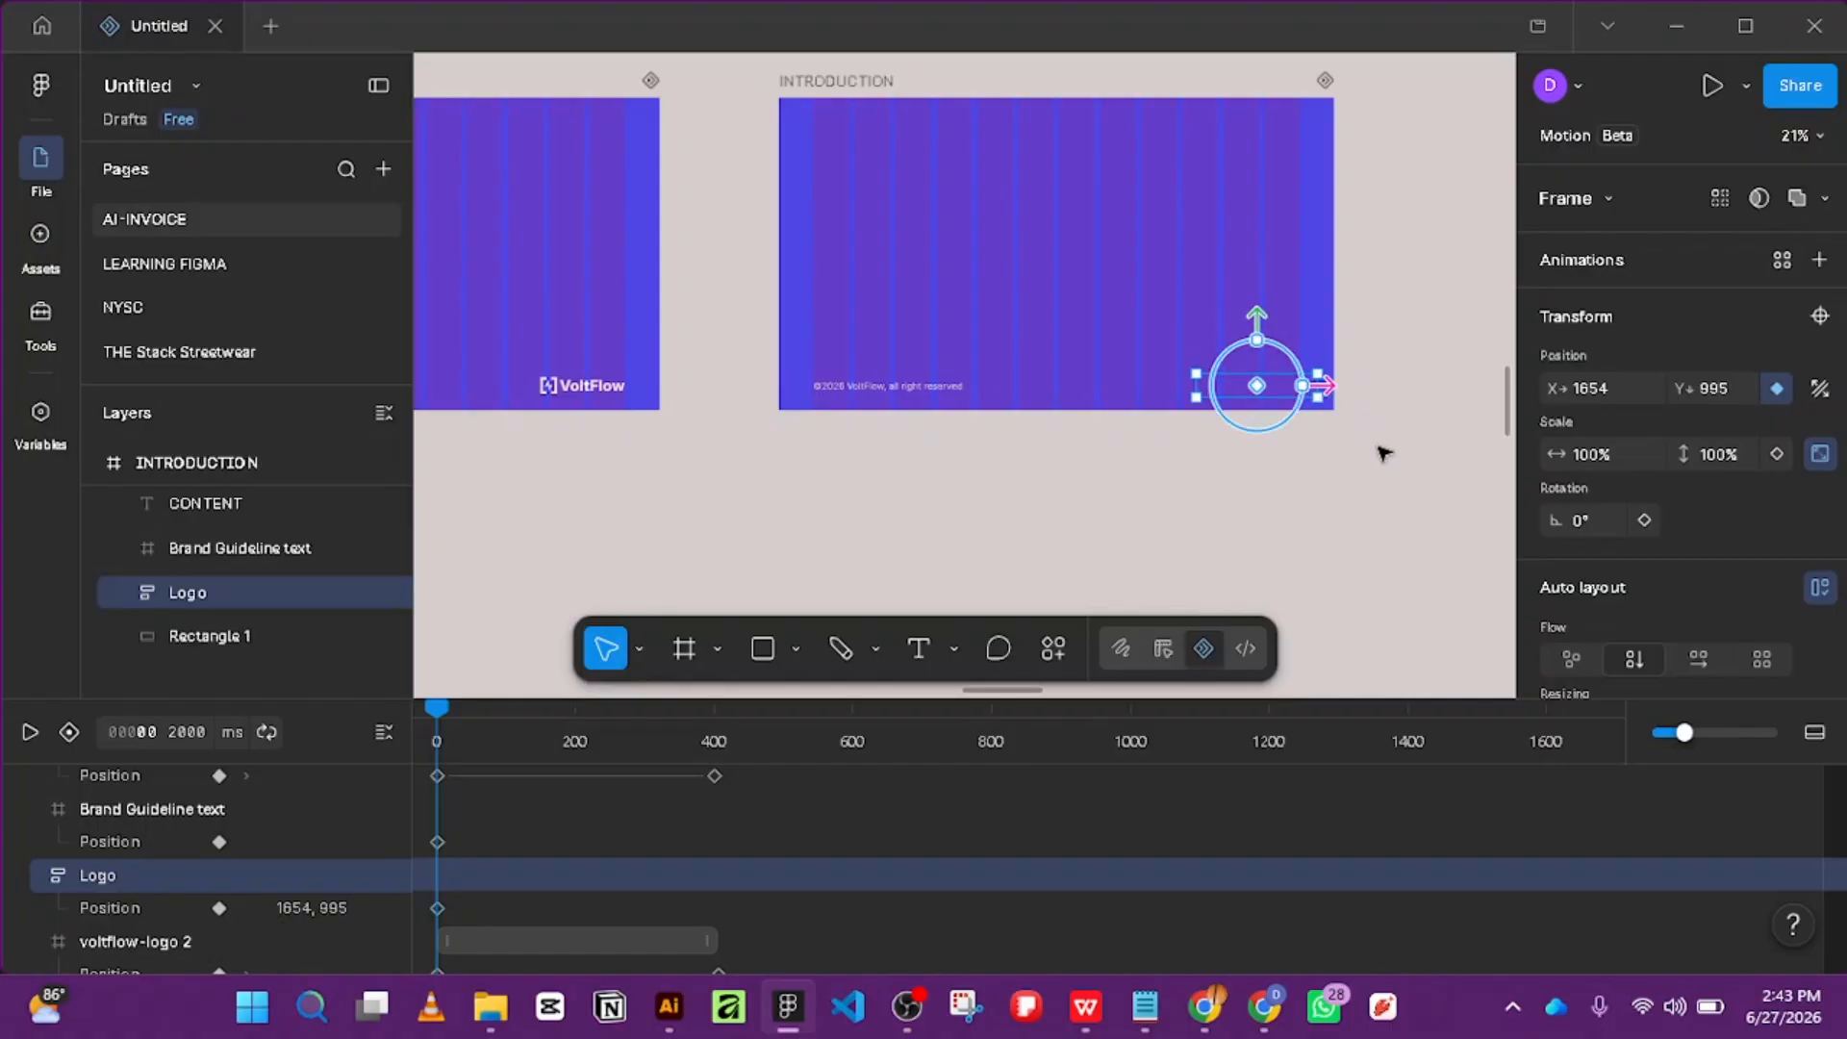
Move the nested voltflow-logo 2 on the INTRODUCTION page to X 210, Y 41 at the start of its animation.
{"action": "left_click", "coordinate": [127, 591]}
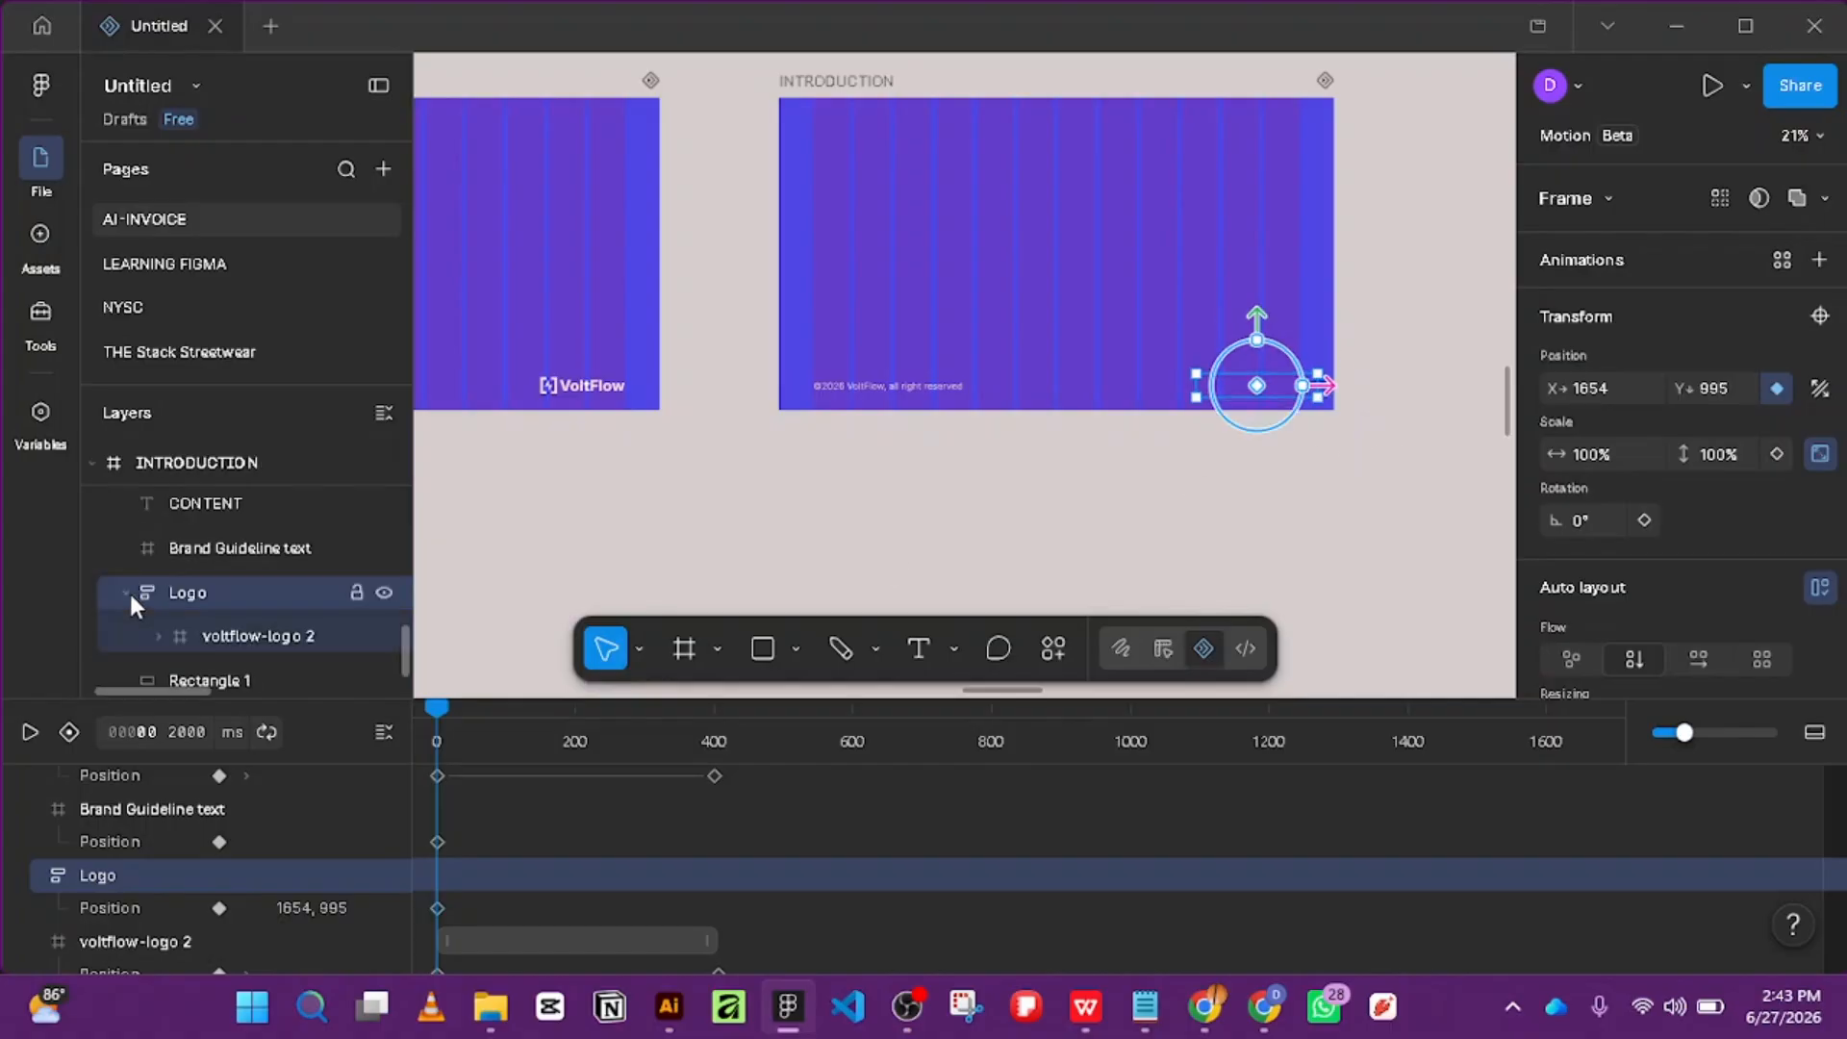
{"action": "left_click", "coordinate": [227, 634]}
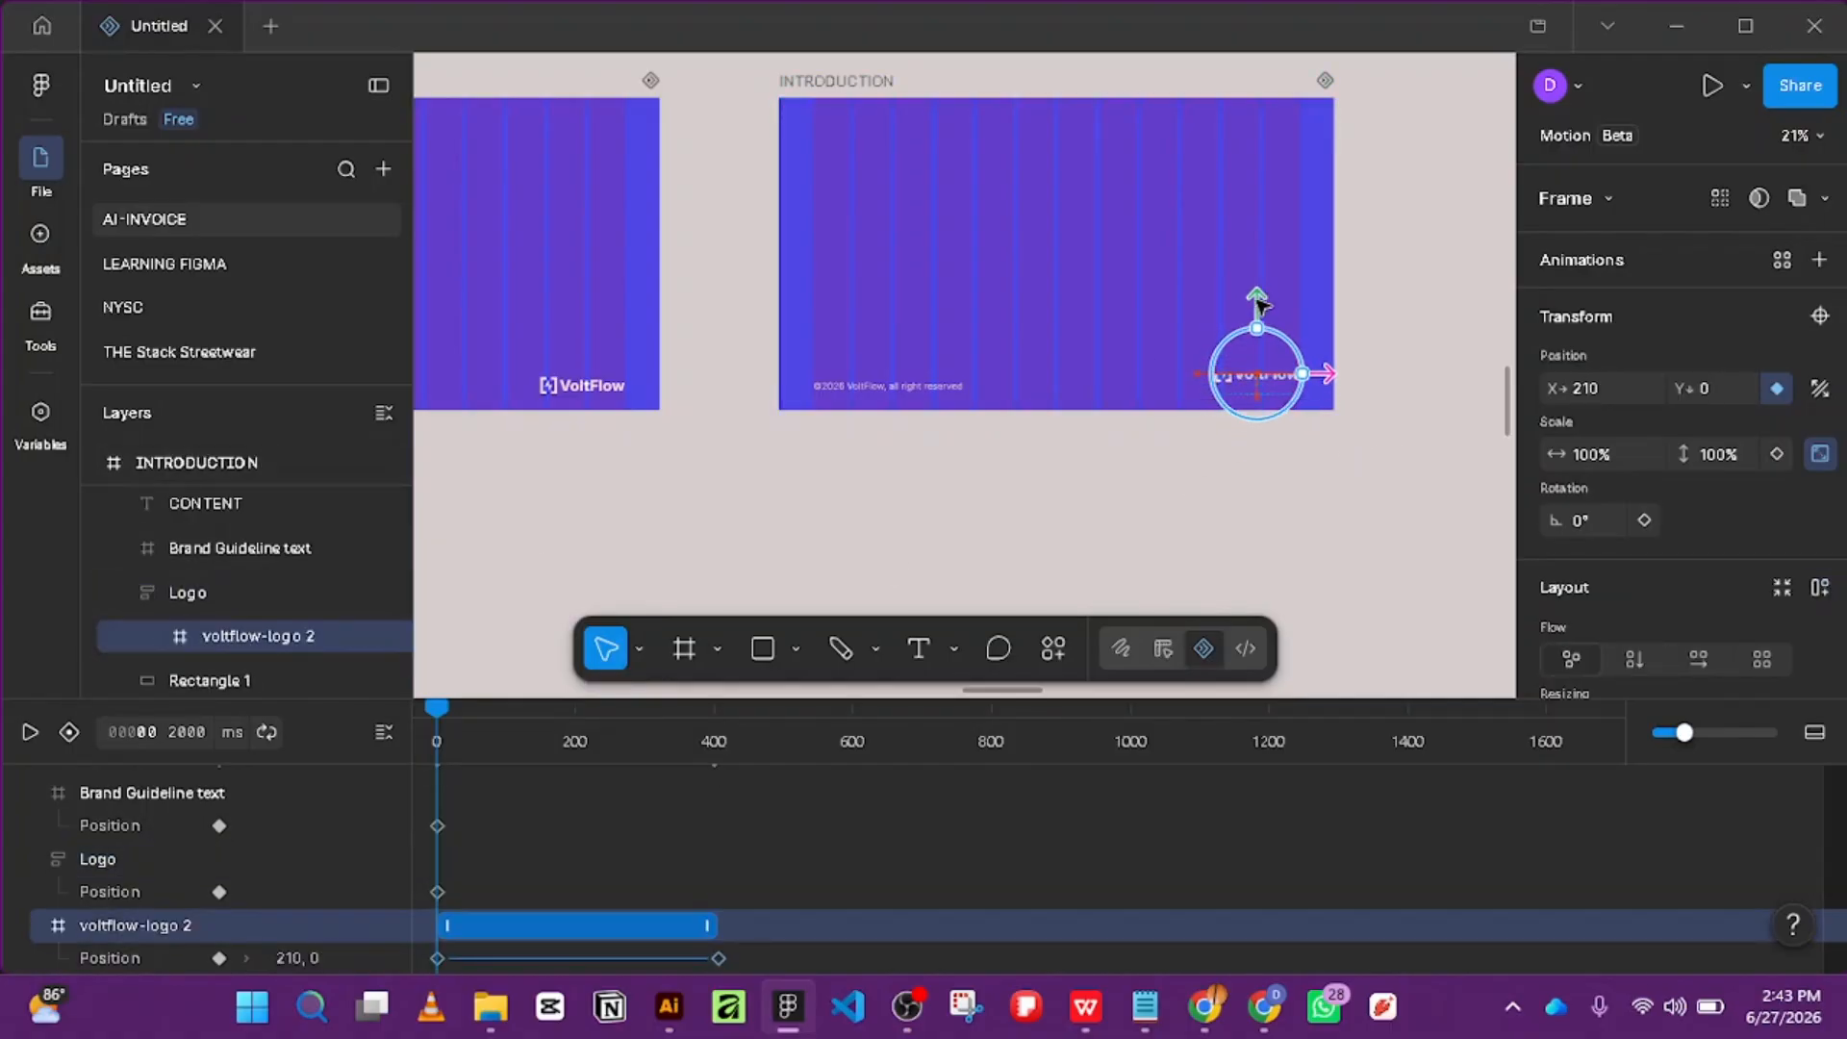
{"action": "left_click_drag", "start_coordinate": [1259, 304], "coordinate": [1258, 316]}
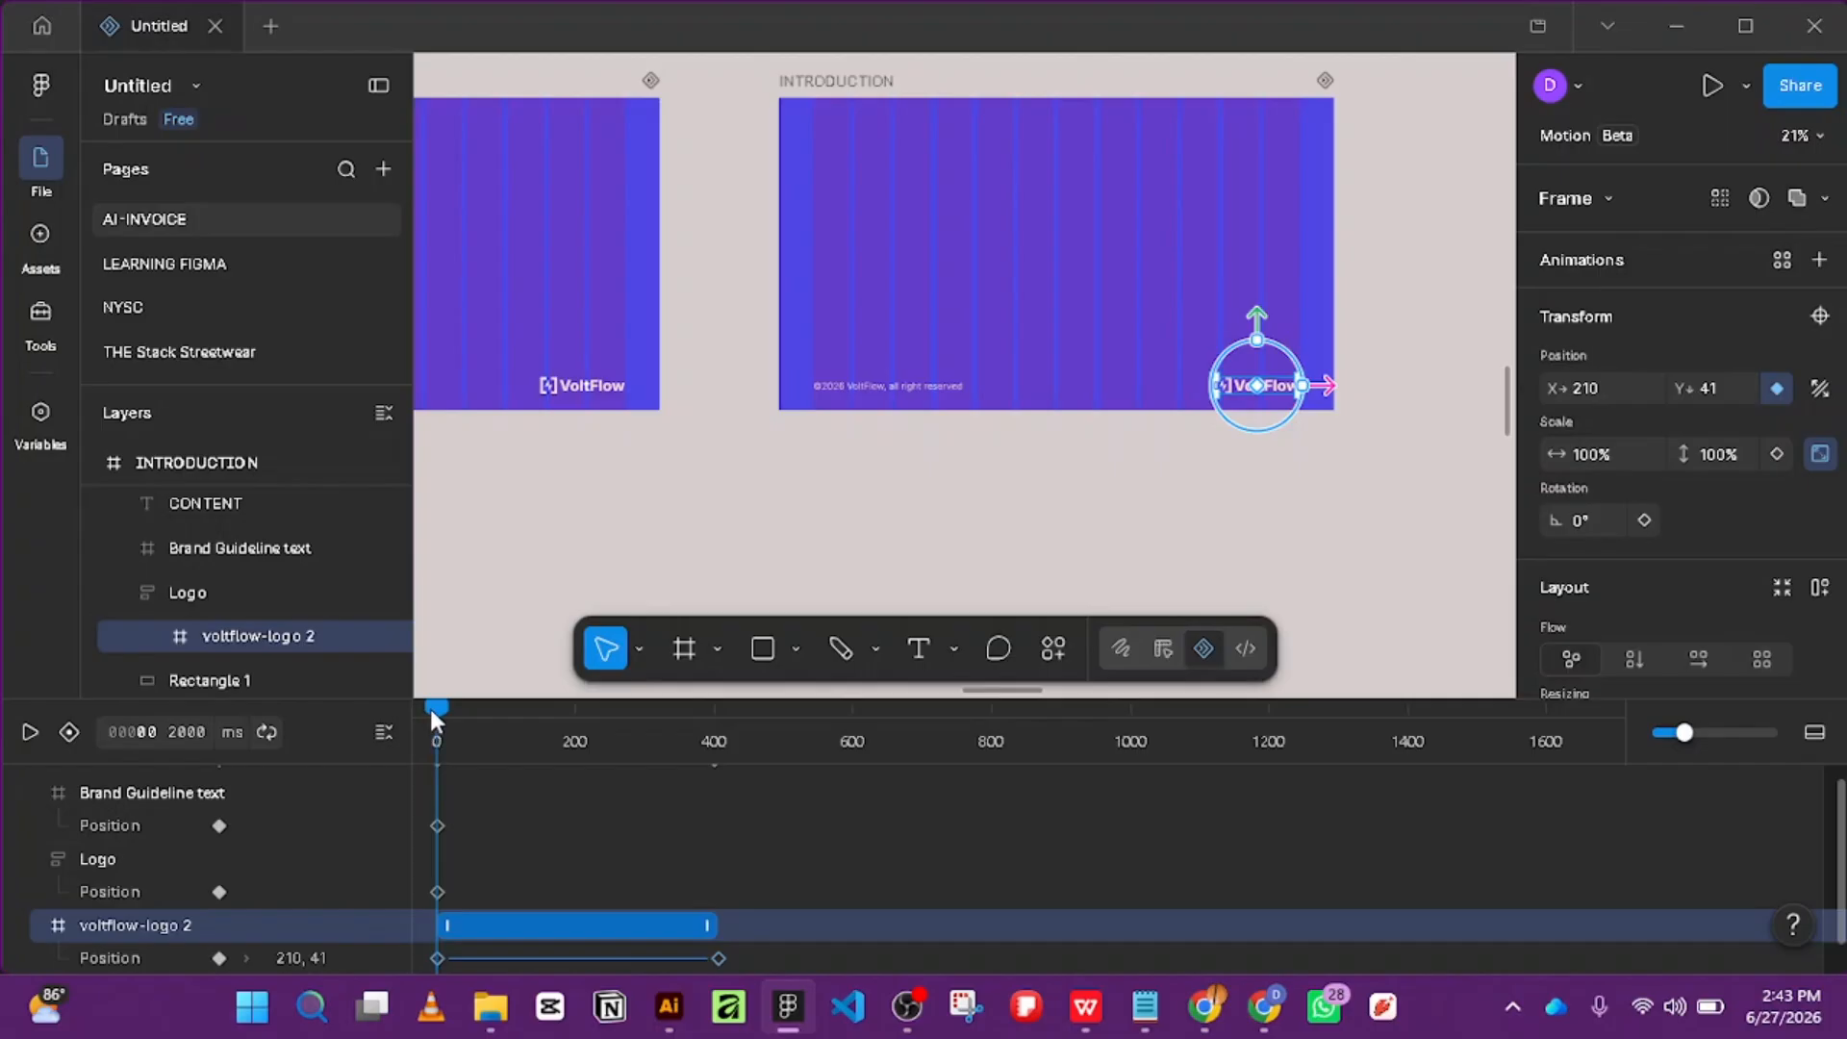
Switch between Draw and Motion modes to compare the three pages, ending in Draw mode on the INTRODUCTION page.
{"action": "left_click", "coordinate": [1121, 648]}
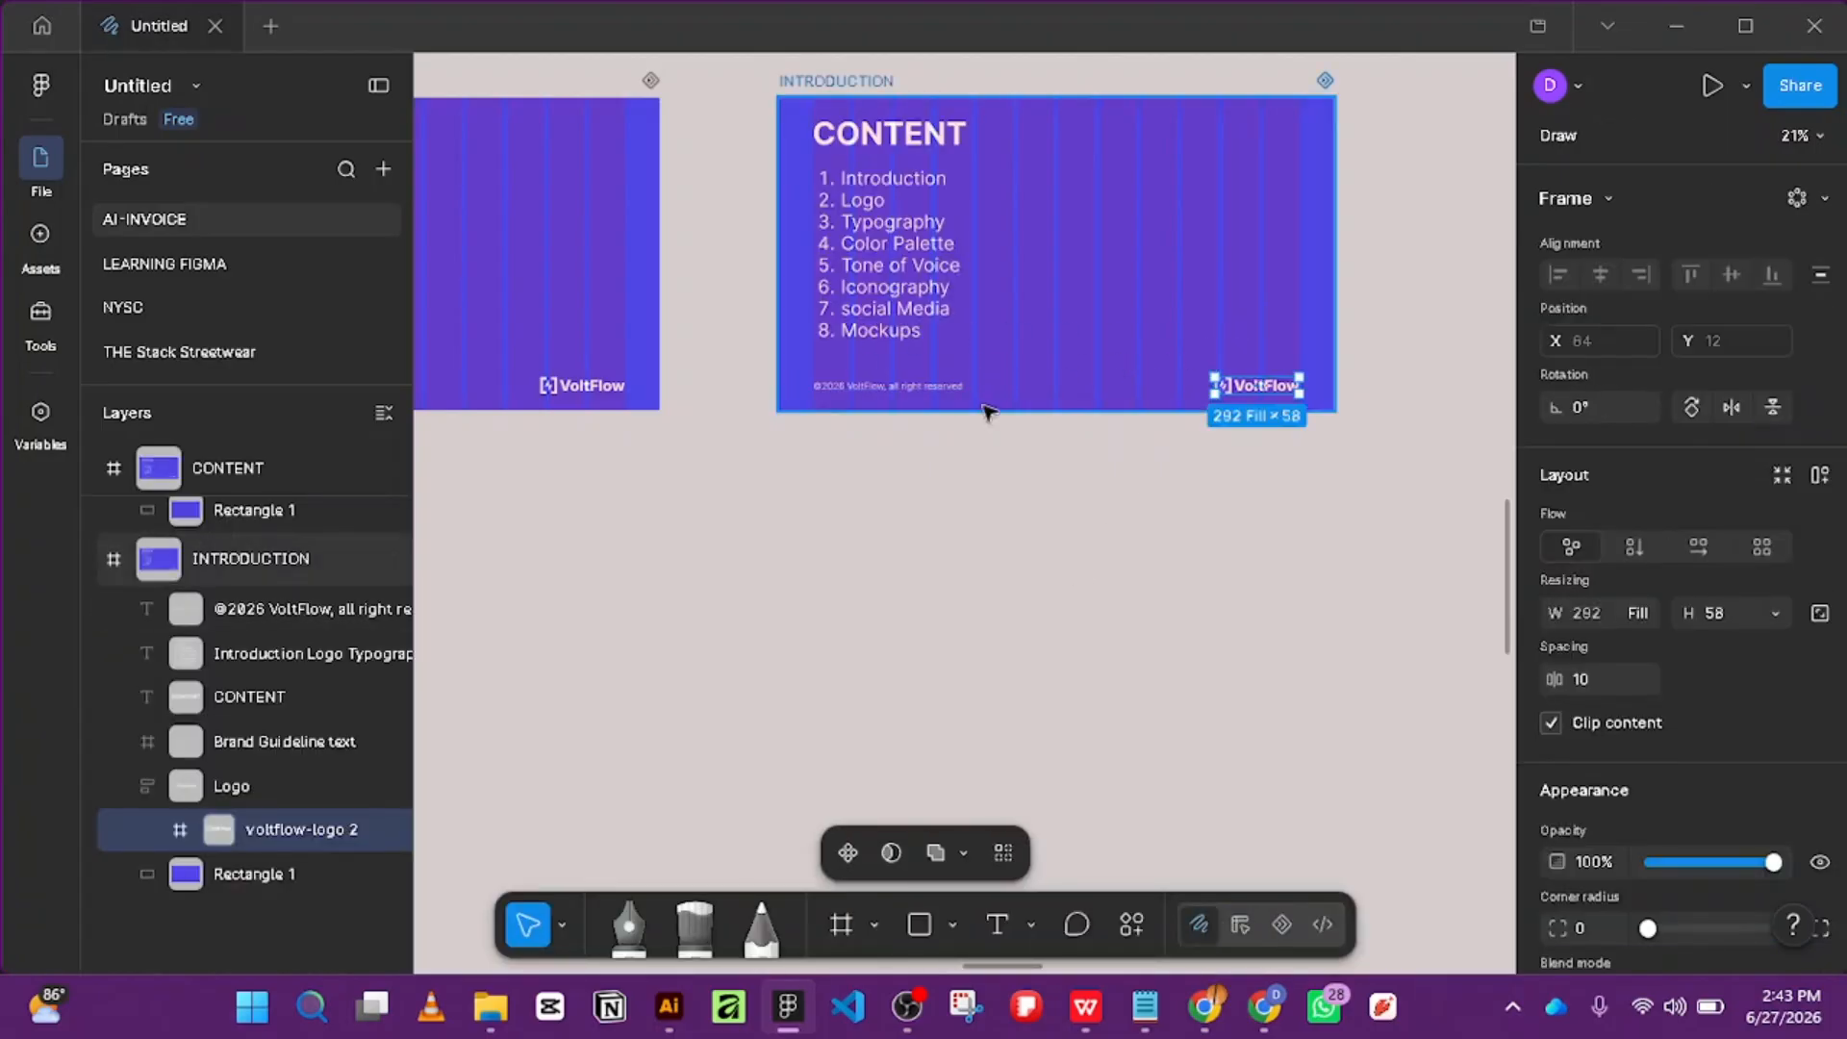
{"action": "scroll", "coordinate": [1099, 451], "scroll_direction": "down", "scroll_amount": 5}
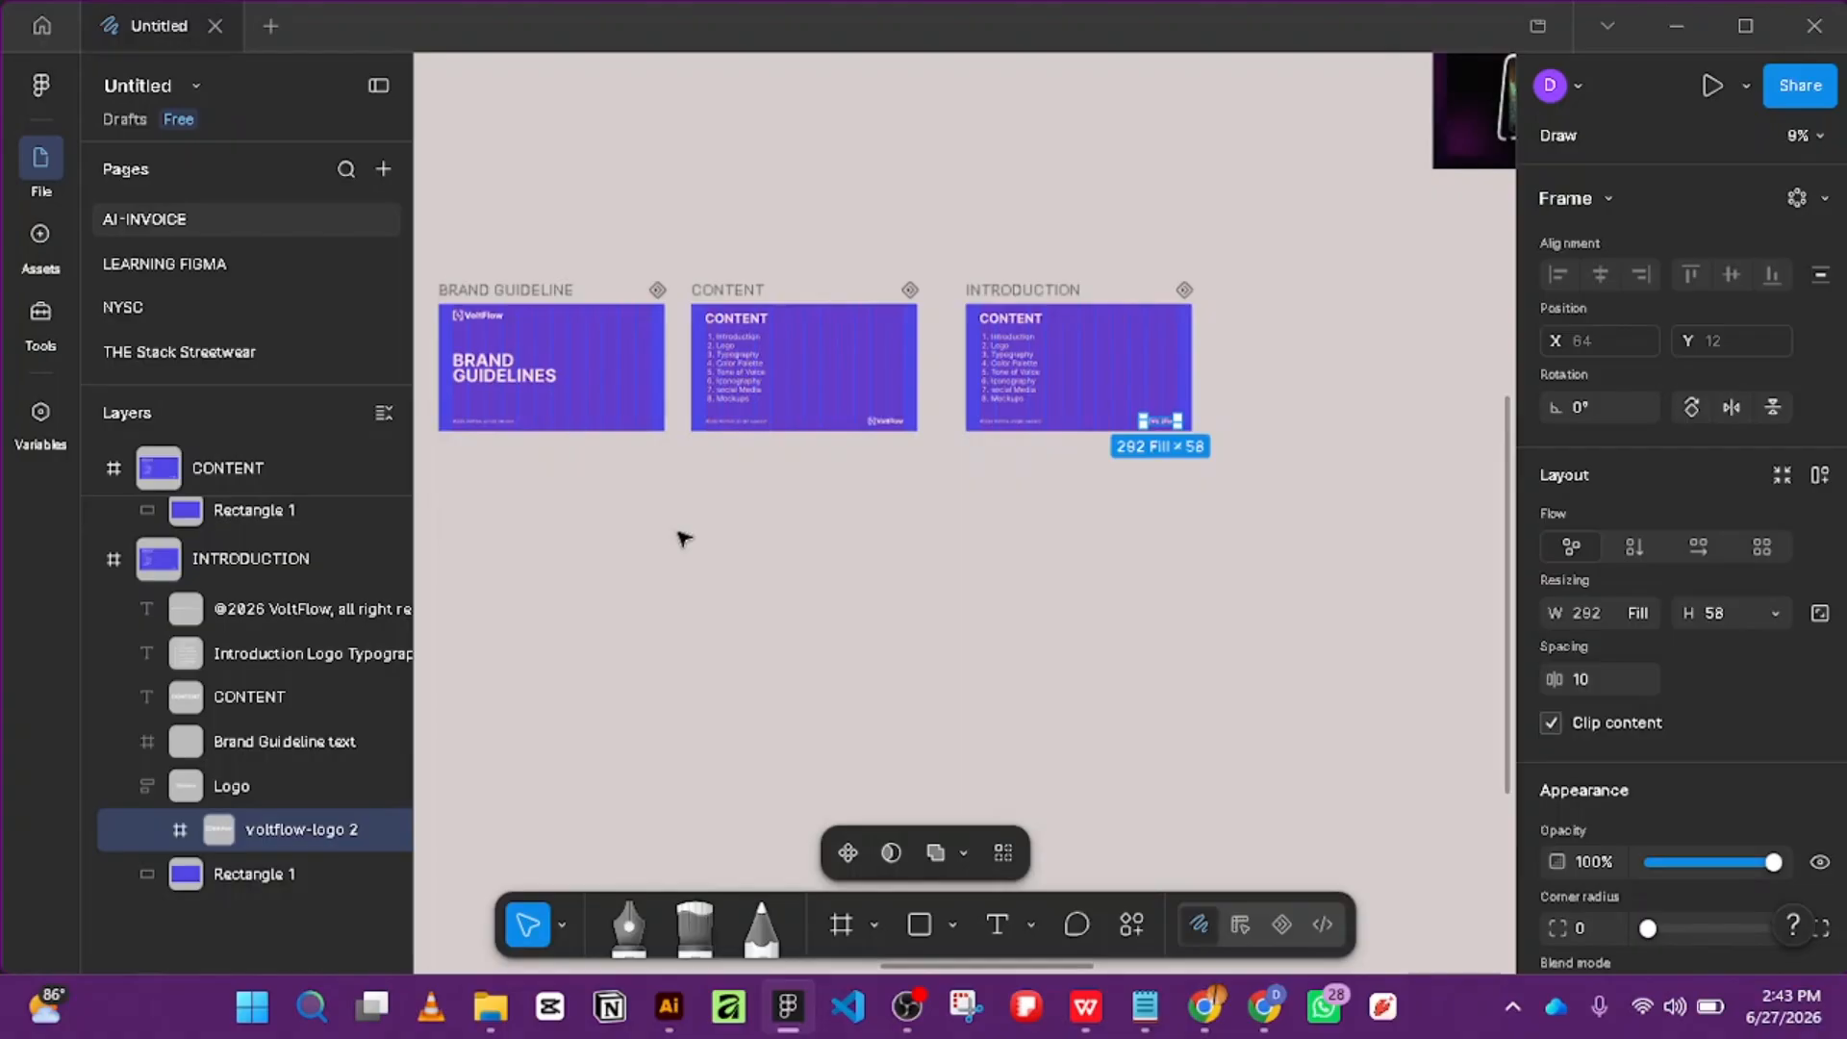
{"action": "left_click", "coordinate": [1272, 925]}
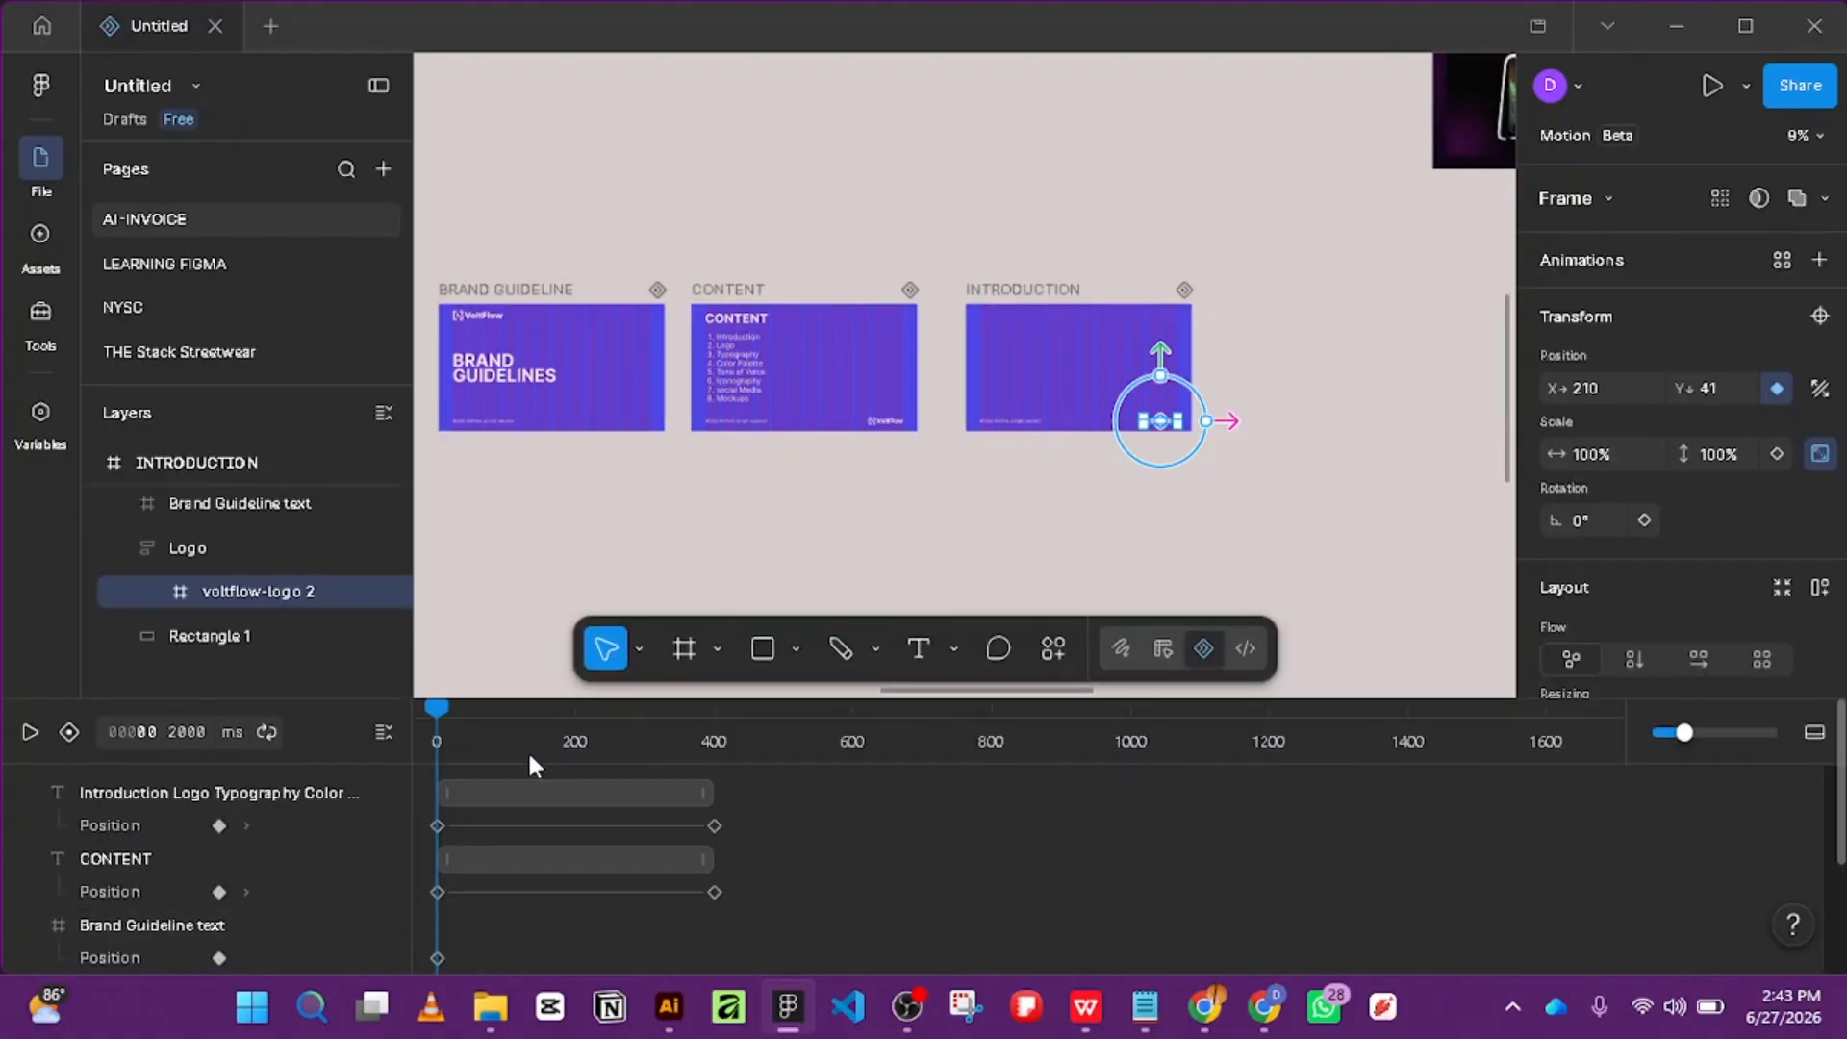
{"action": "left_click", "coordinate": [1121, 648]}
{"action": "scroll", "coordinate": [1055, 383], "scroll_direction": "up", "scroll_amount": 5}
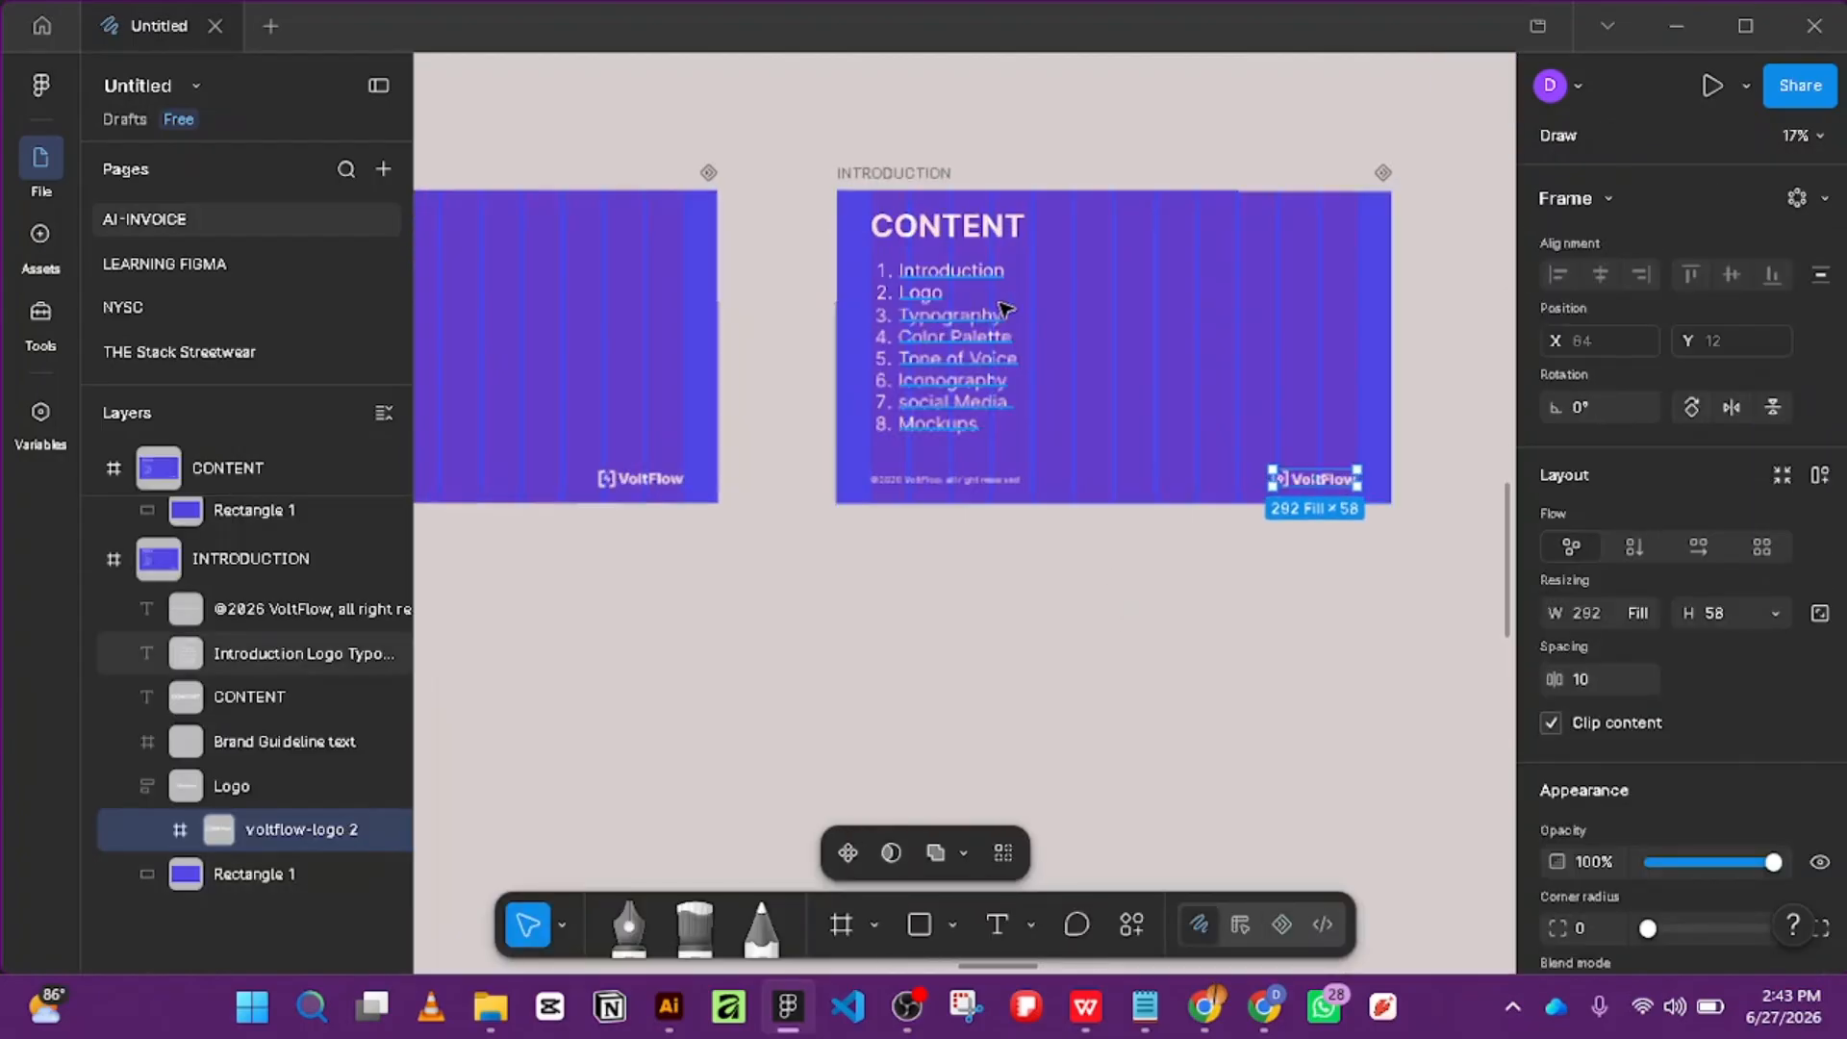
Delete the CONTENT heading and the logo from the INTRODUCTION page, and undo the deletion.
{"action": "left_click", "coordinate": [920, 224]}
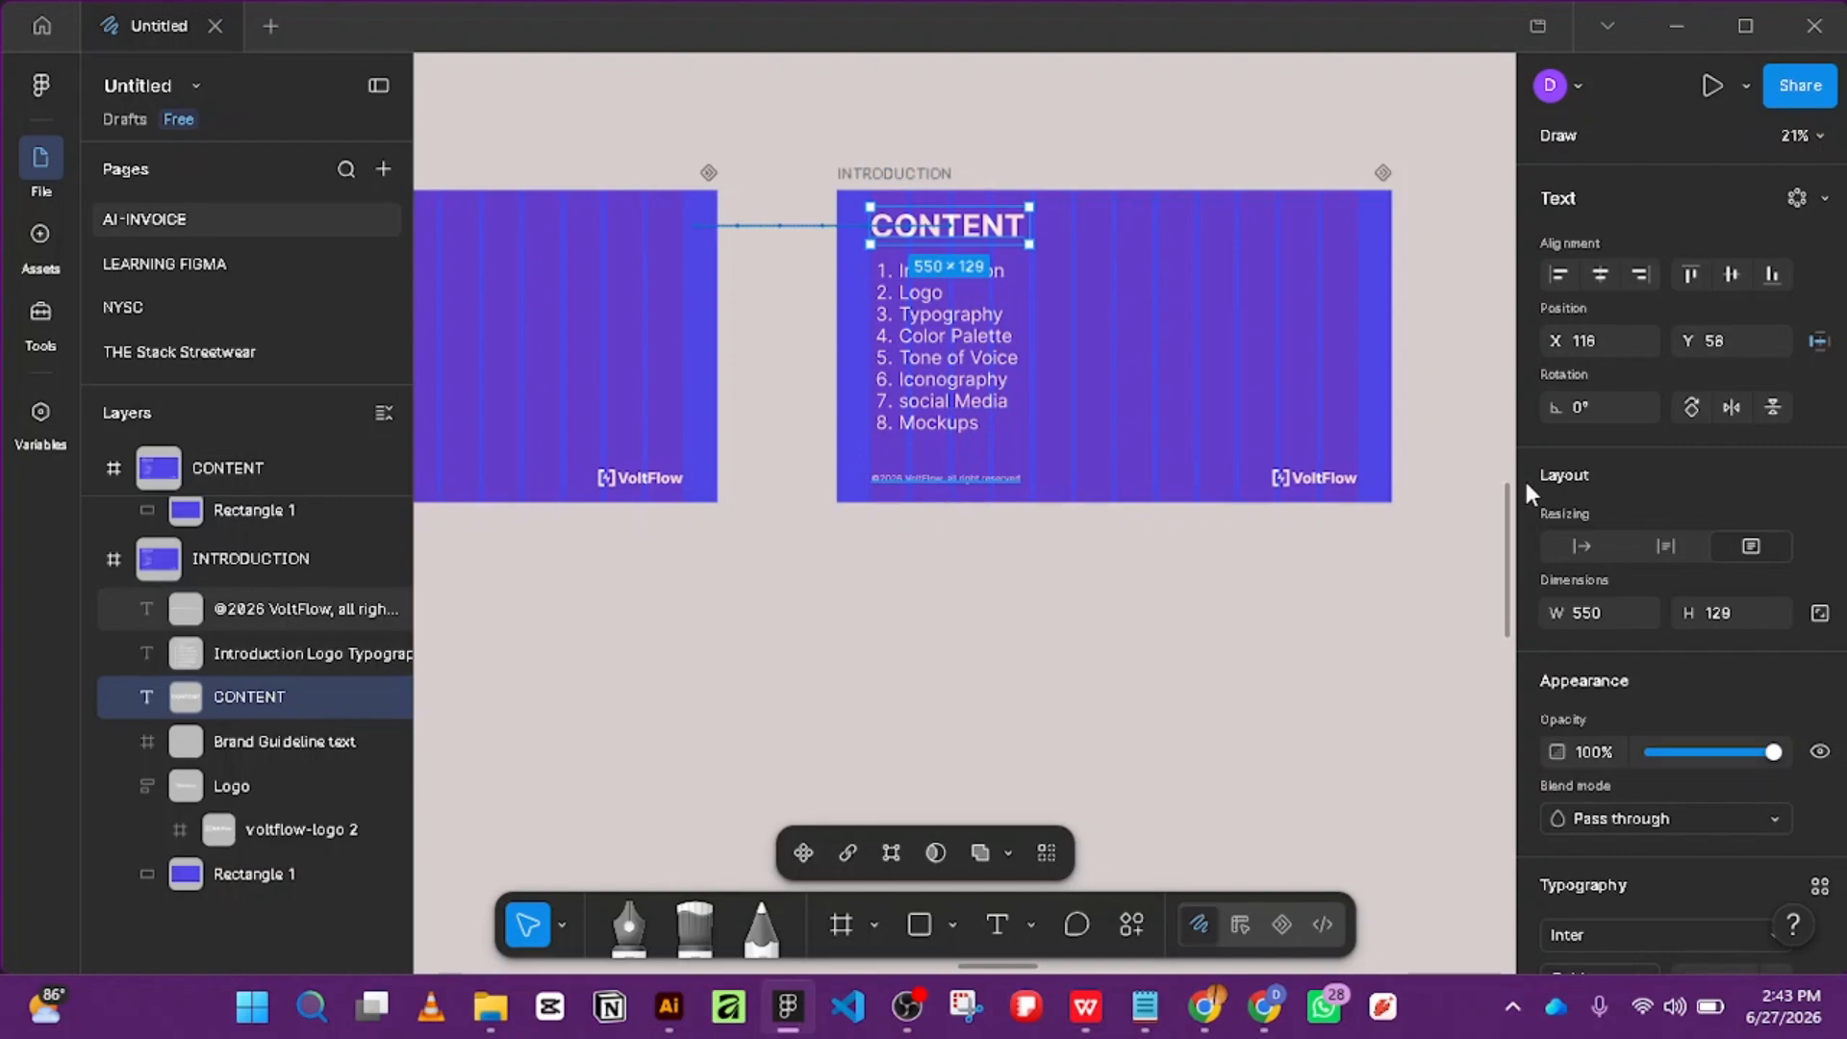
{"action": "left_click", "coordinate": [1331, 486], "text": "shift"}
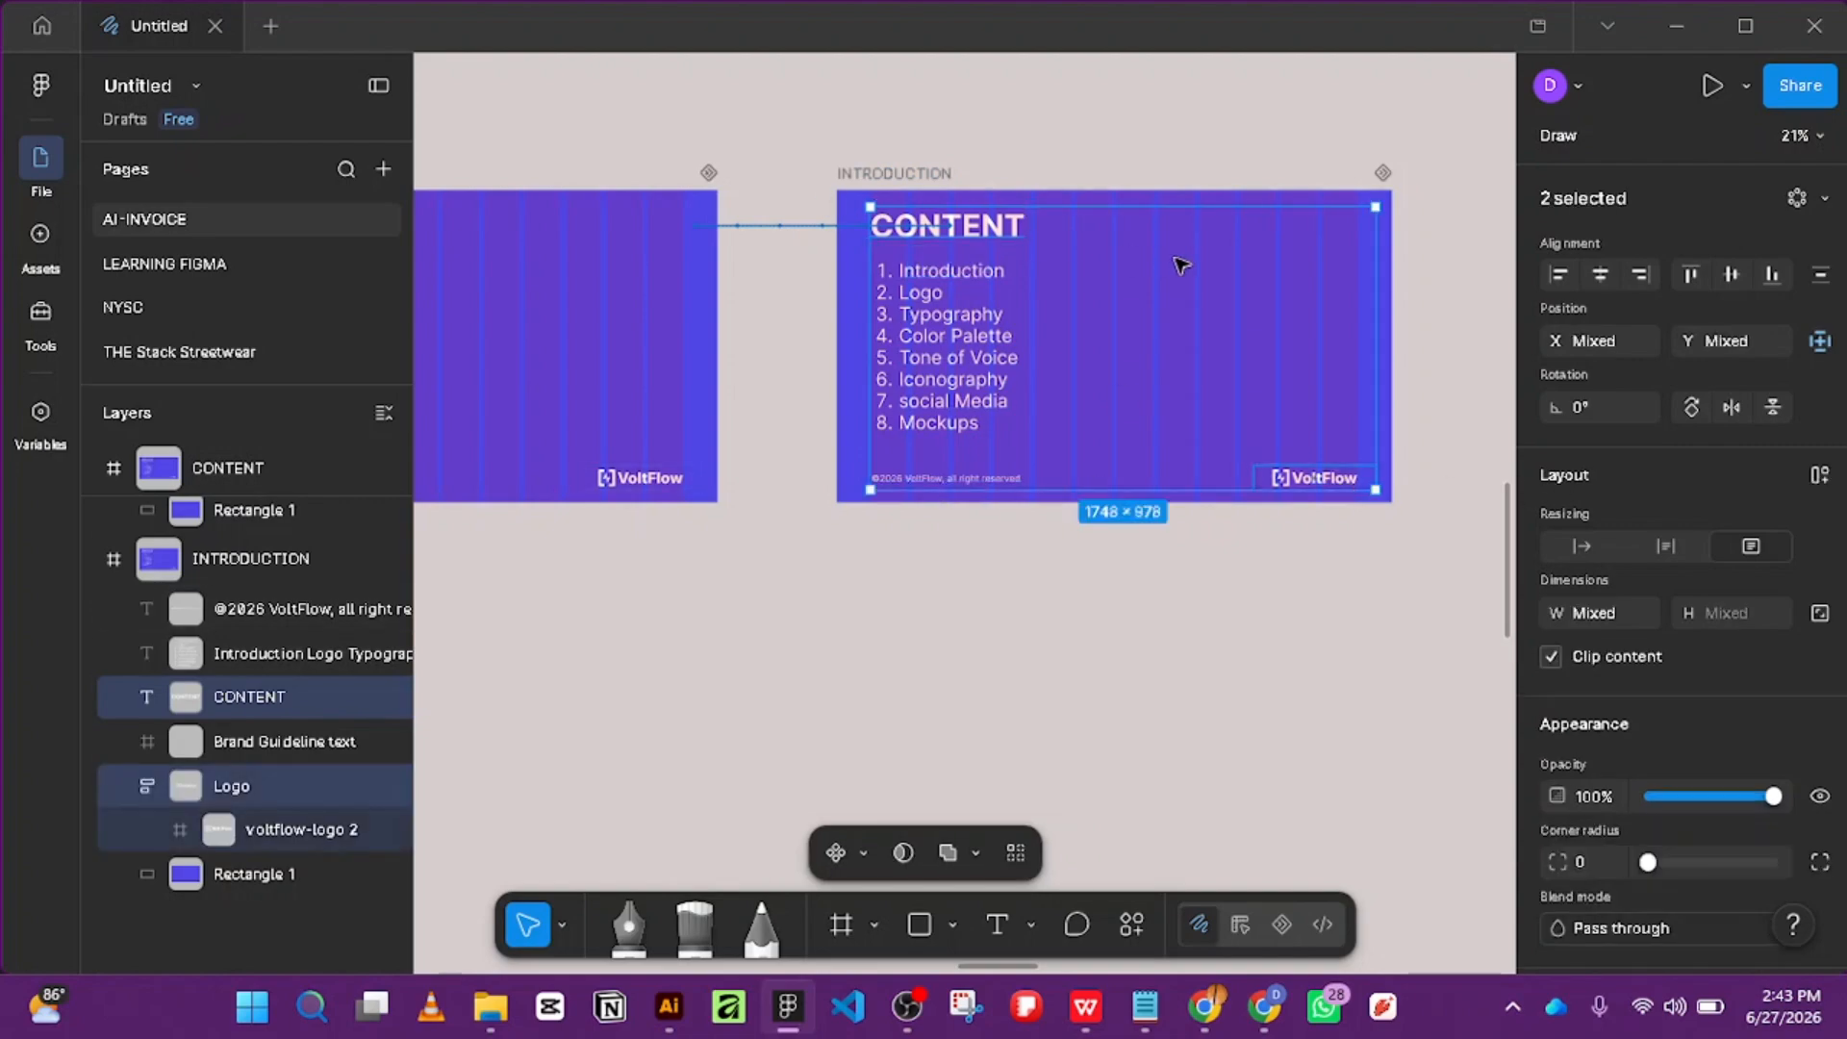
{"action": "key", "text": "Delete"}
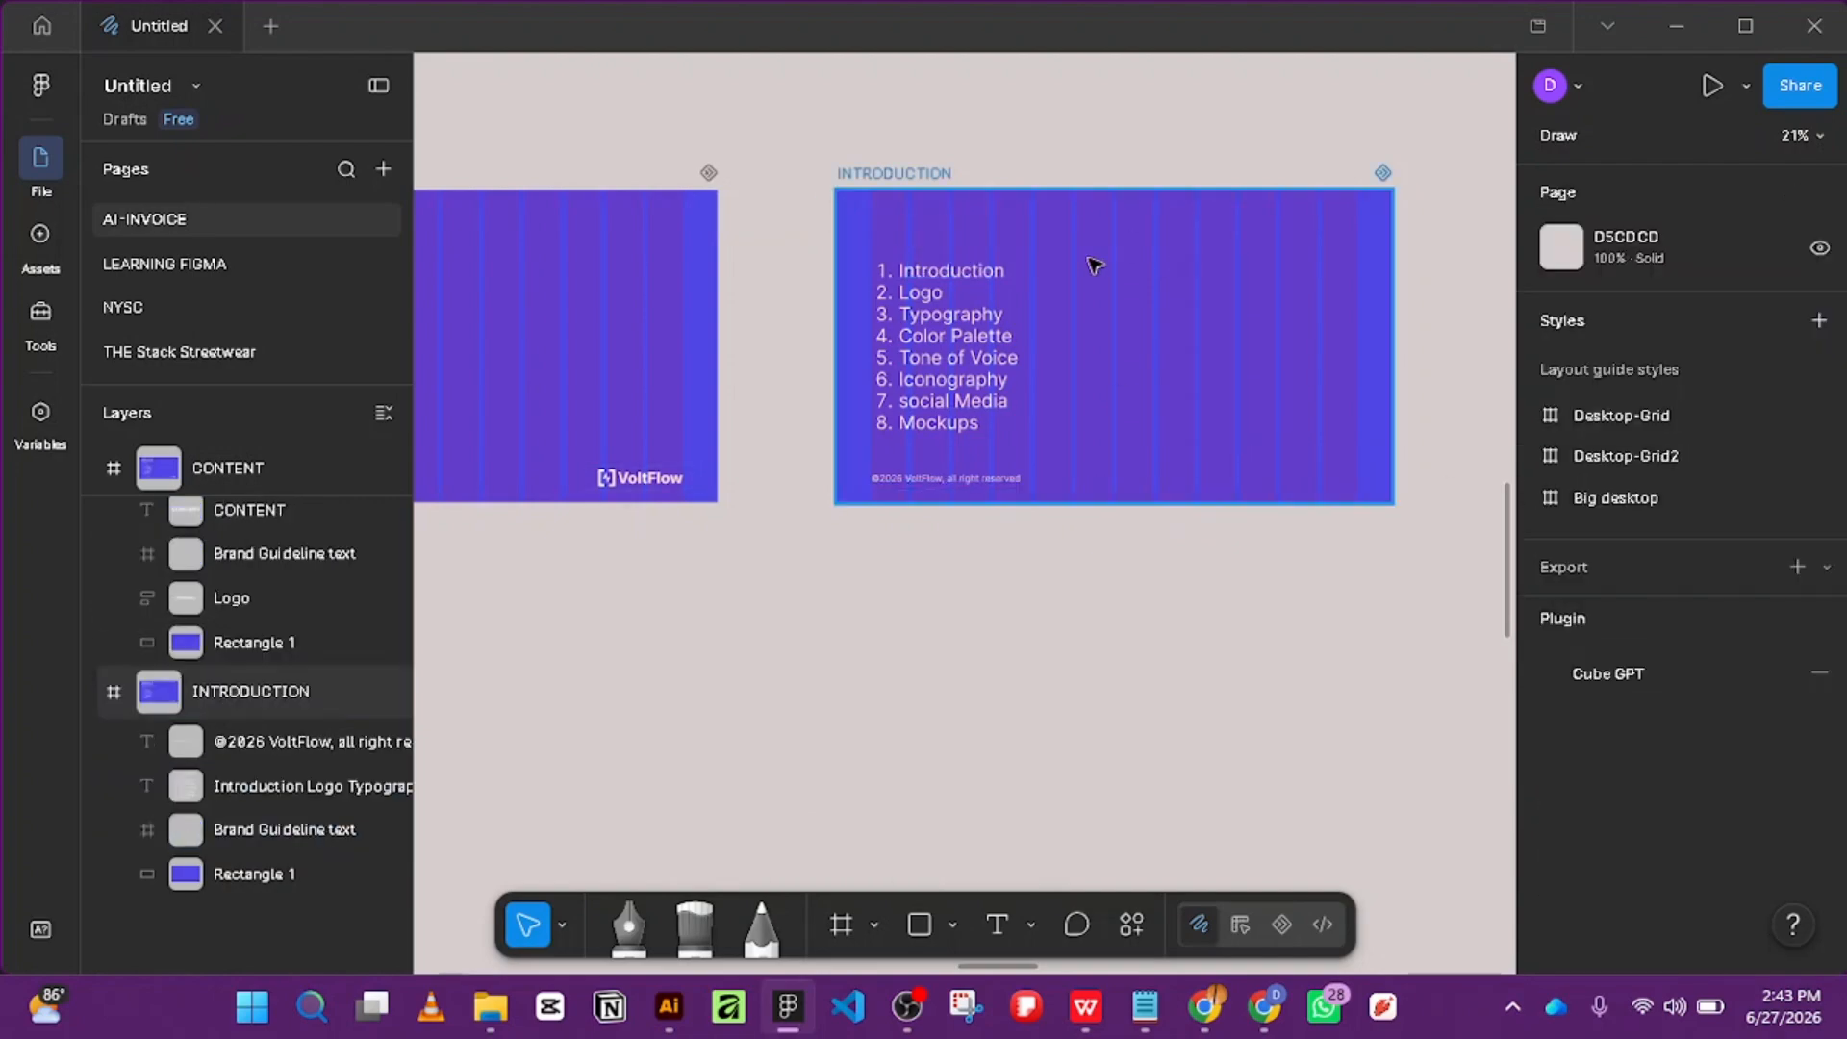
{"action": "left_click", "coordinate": [950, 293]}
{"action": "key", "text": "Escape"}
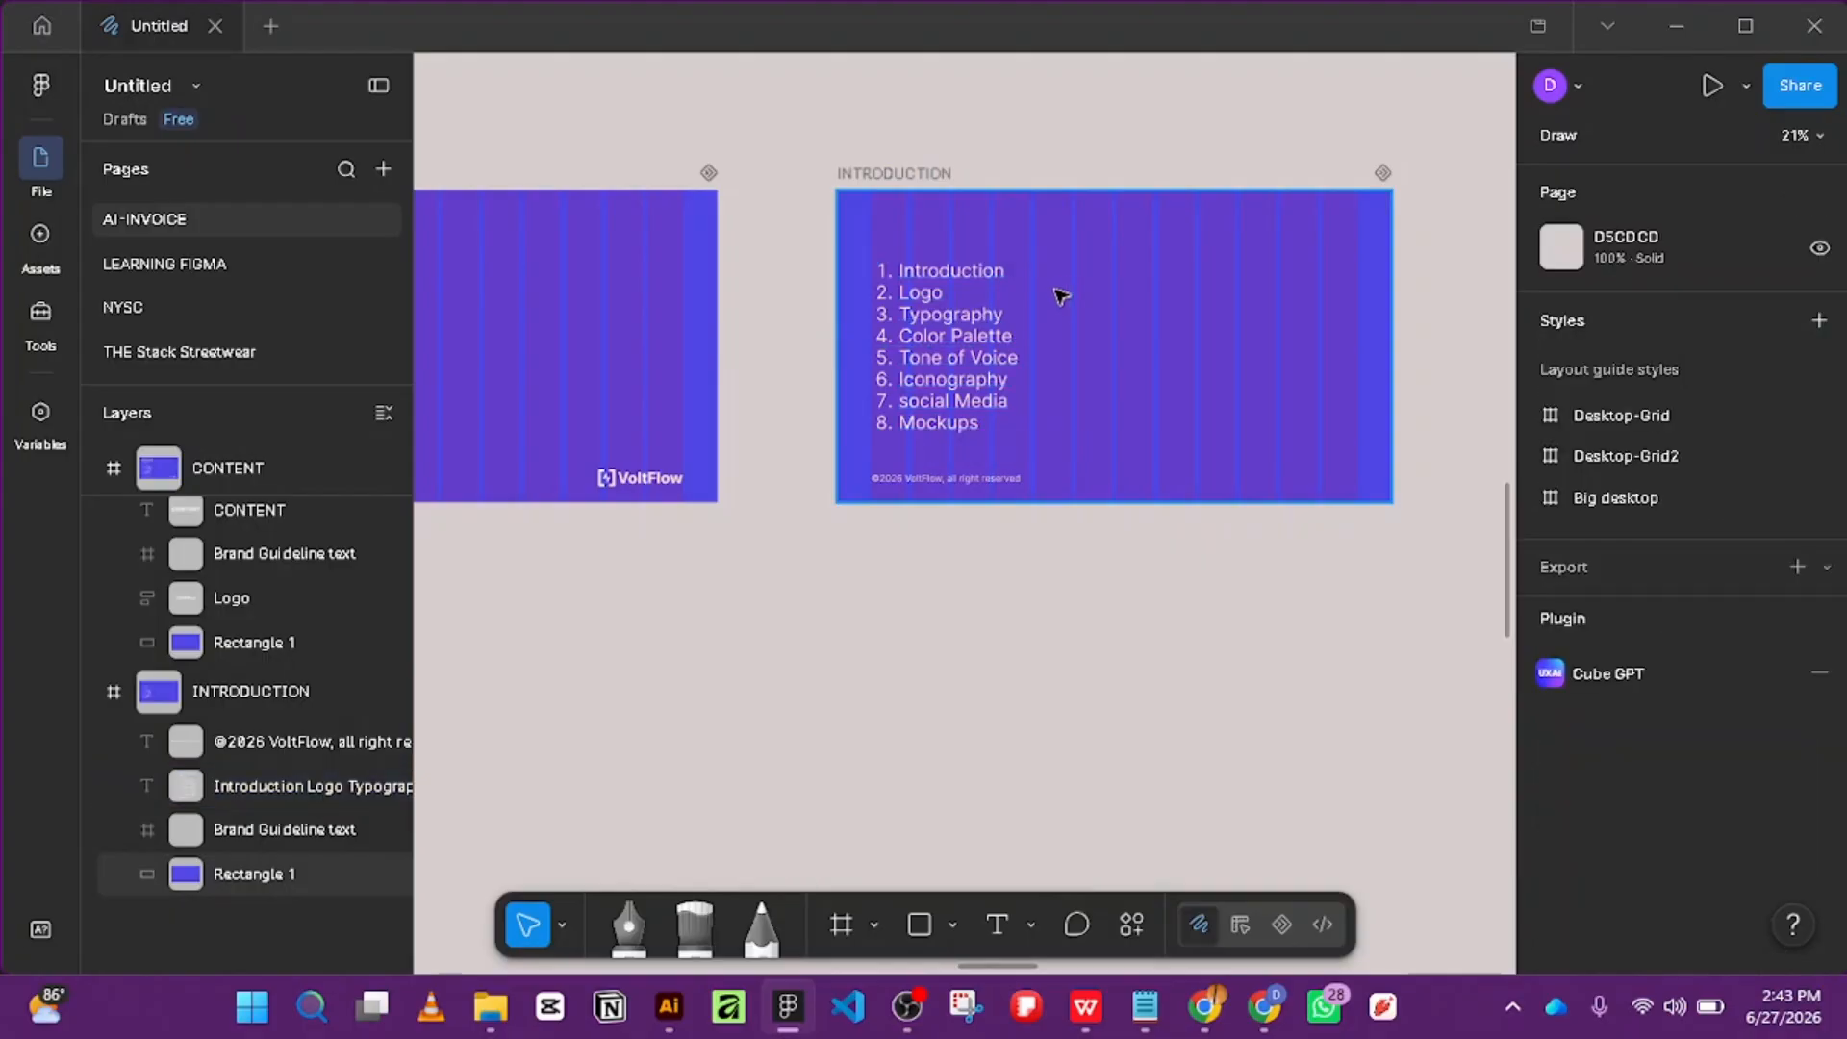
{"action": "key", "text": "ctrl+z"}
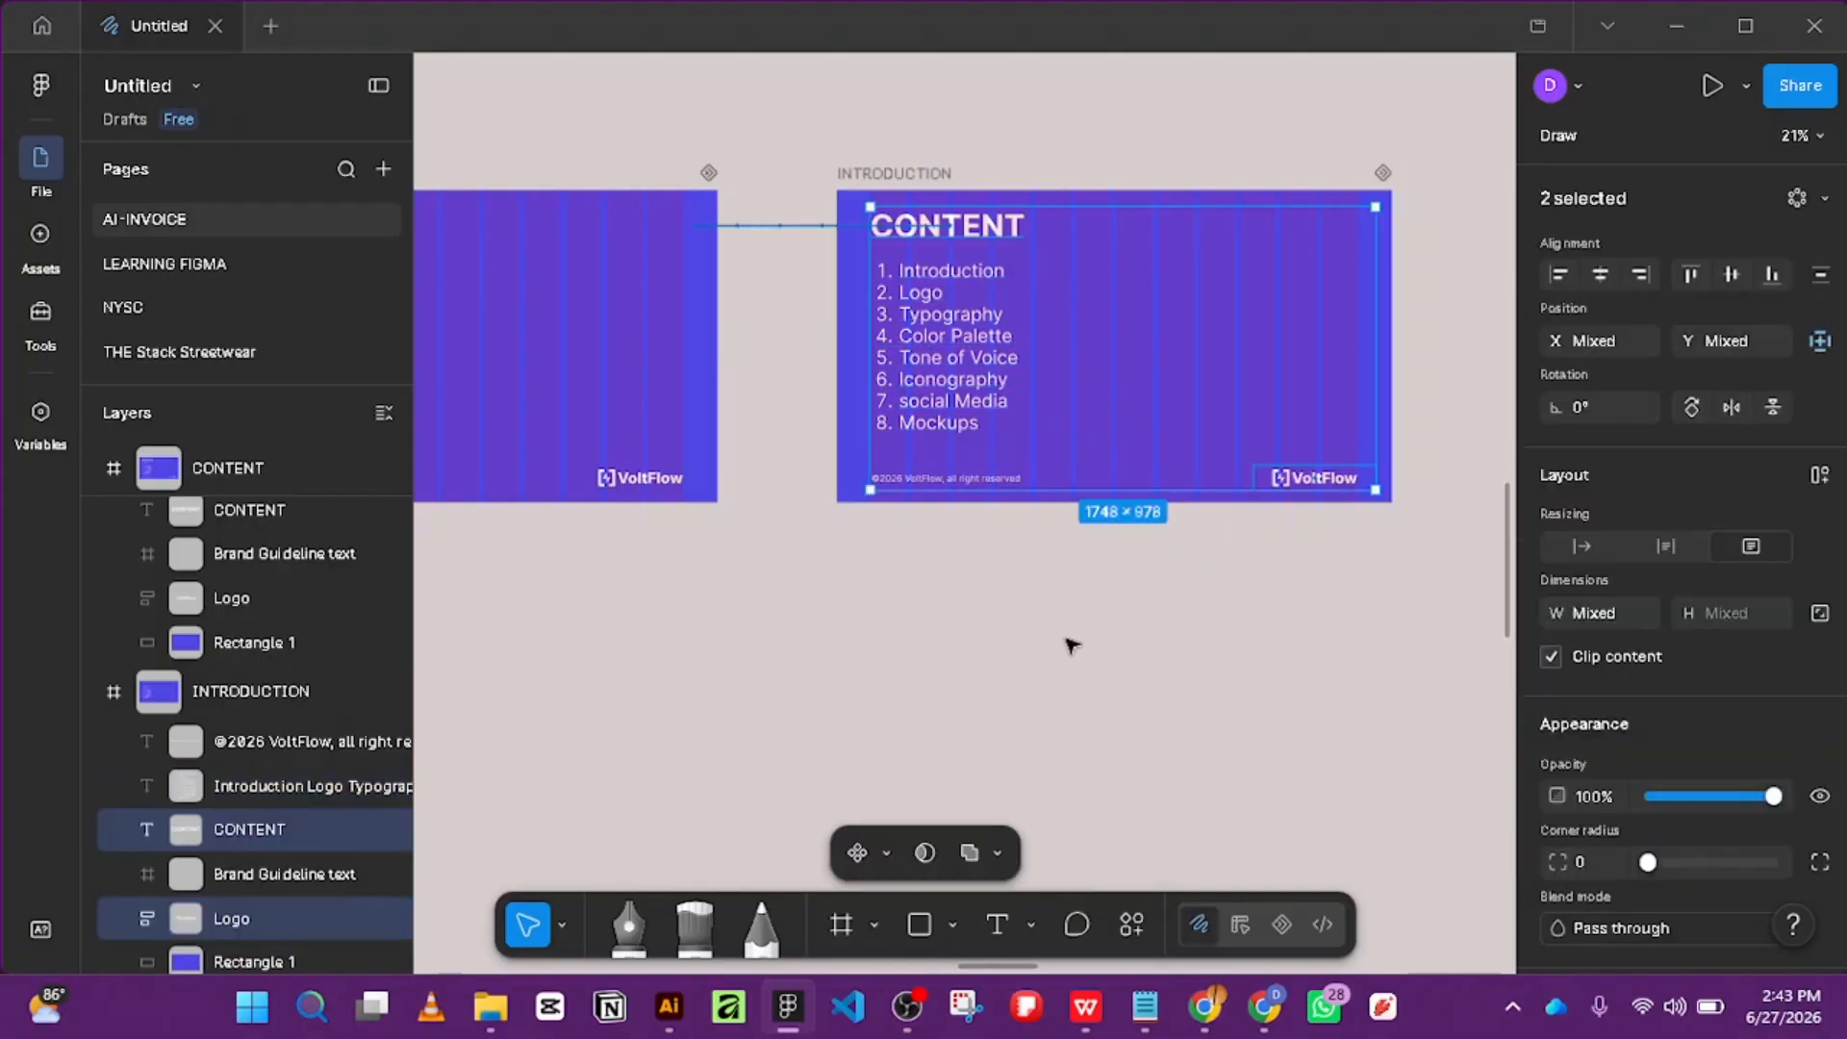
Replace the third page's CONTENT heading with INTRODUCTION and widen its text box to about 854 so it fits one line.
{"action": "left_click", "coordinate": [992, 236]}
{"action": "type", "text": "I"}
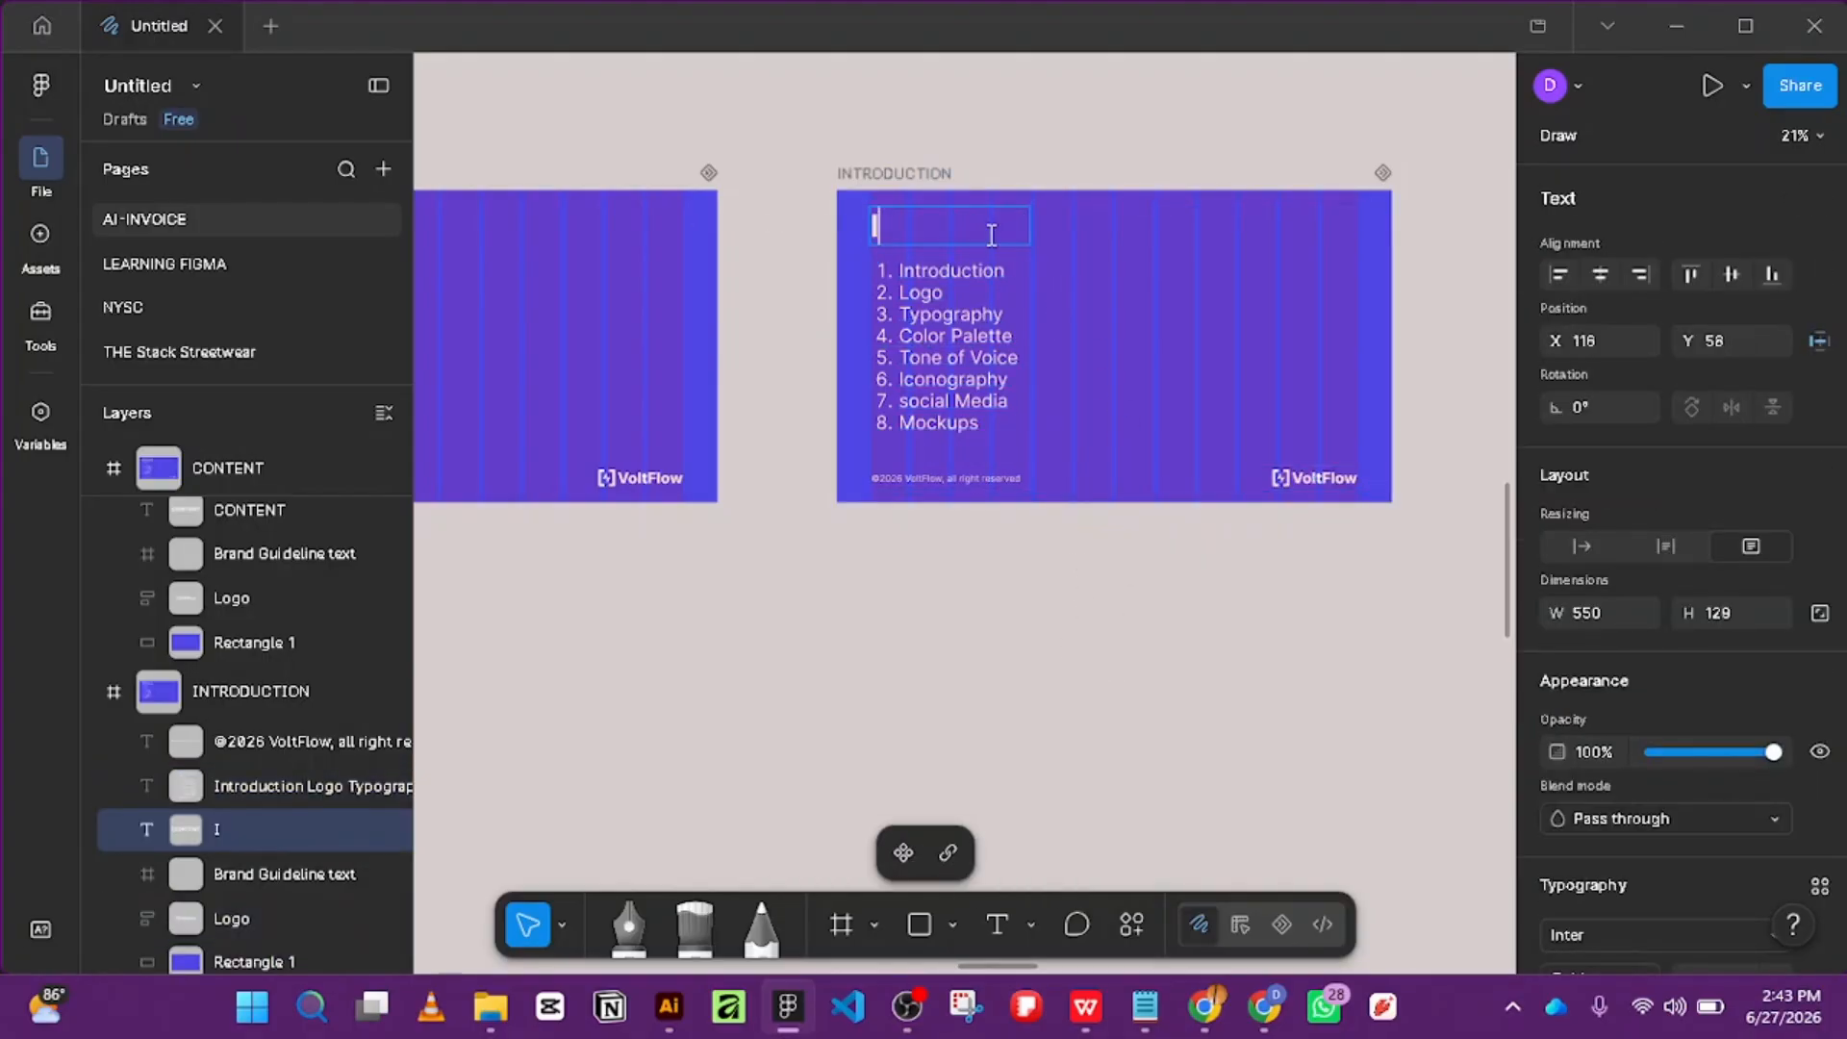
{"action": "type", "text": "NTRODUCTI"}
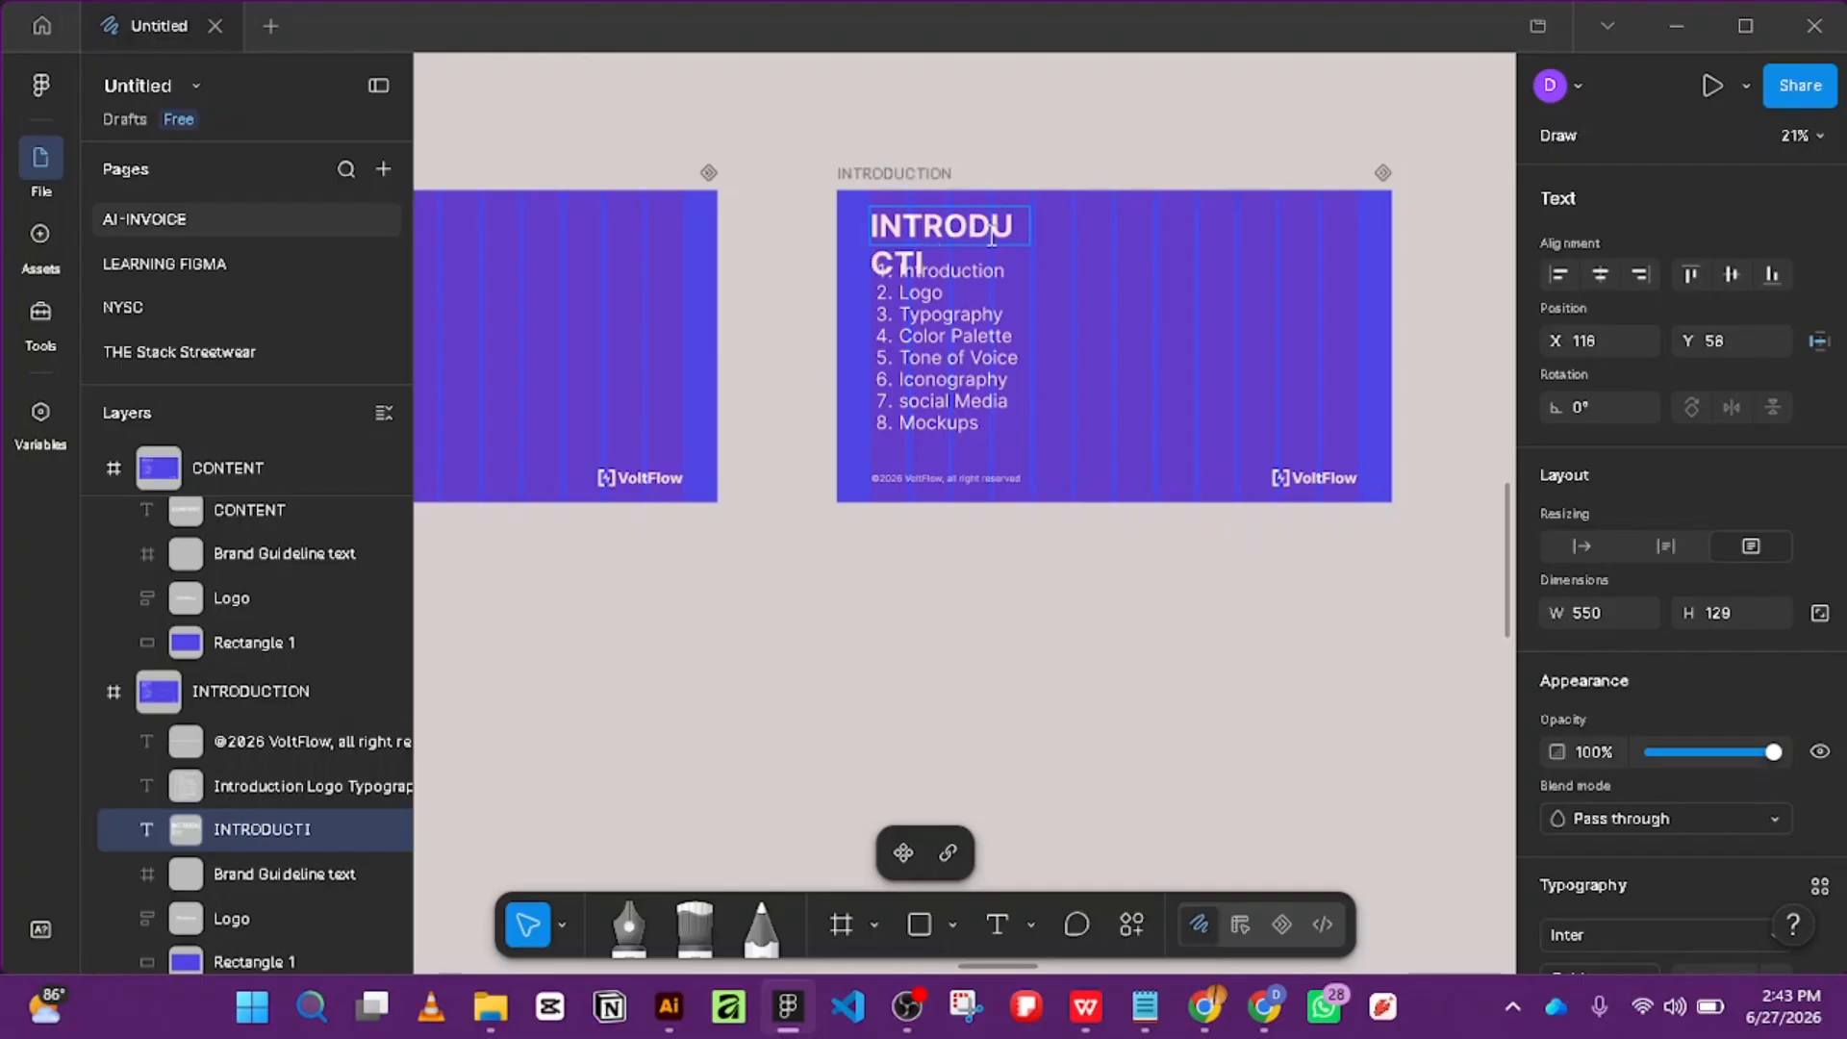
{"action": "type", "text": "N"}
{"action": "key", "text": "BackSpace"}
{"action": "type", "text": "ON"}
{"action": "key", "text": "Escape"}
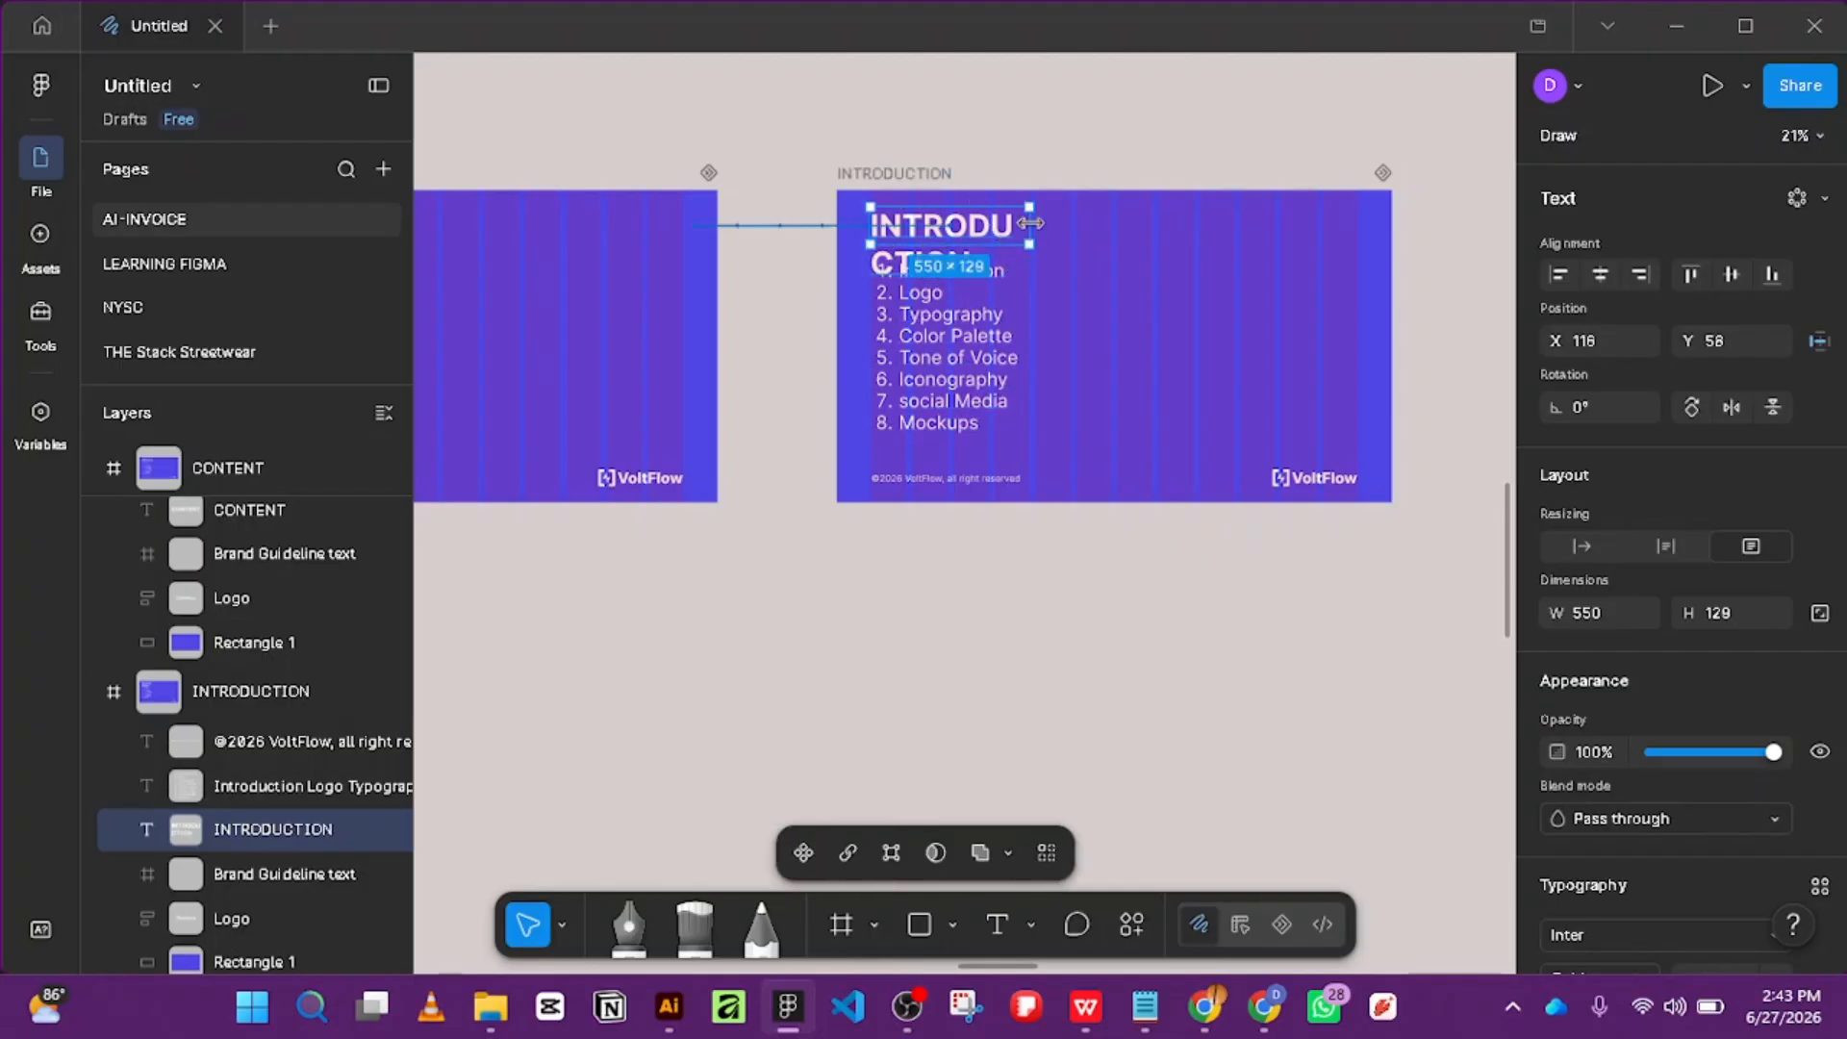
{"action": "left_click_drag", "start_coordinate": [1042, 225], "coordinate": [1119, 242]}
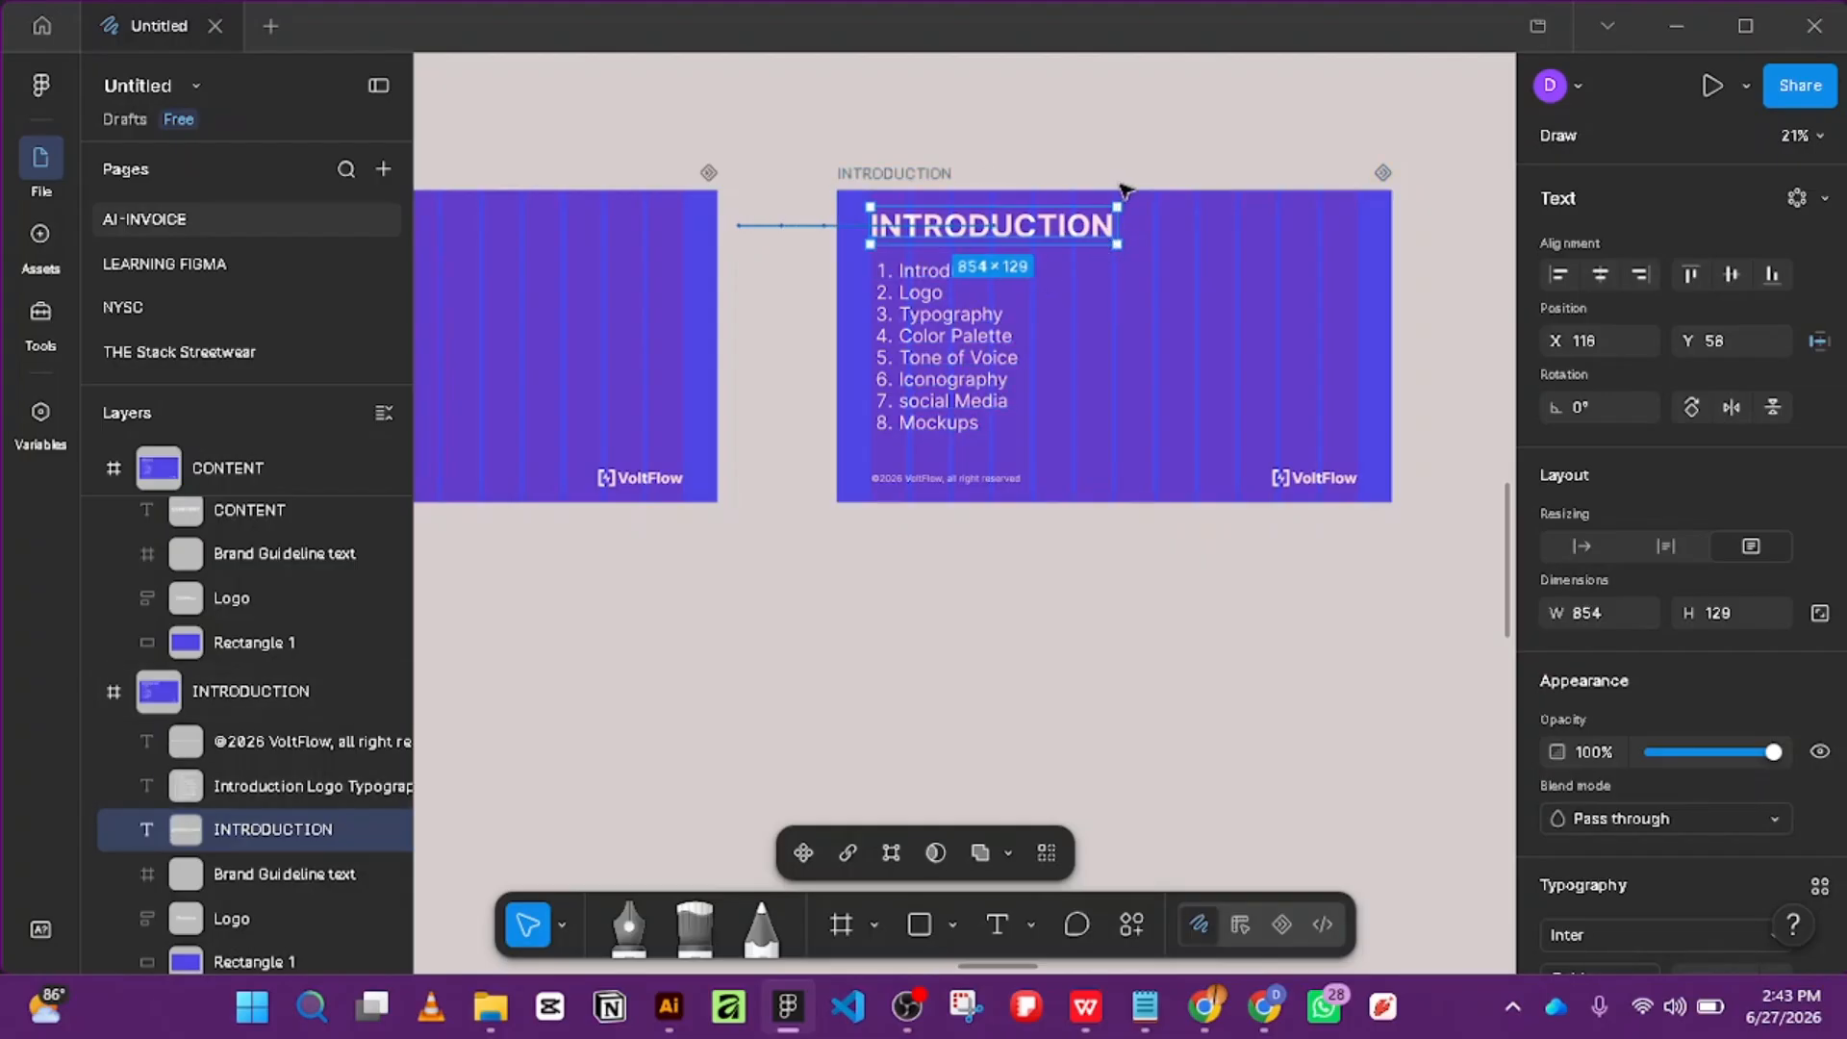
Remove the numbering from the list on the INTRODUCTION page by setting its list style to none.
{"action": "scroll", "coordinate": [1120, 190], "scroll_direction": "up", "scroll_amount": 3}
{"action": "double_click", "coordinate": [834, 414]}
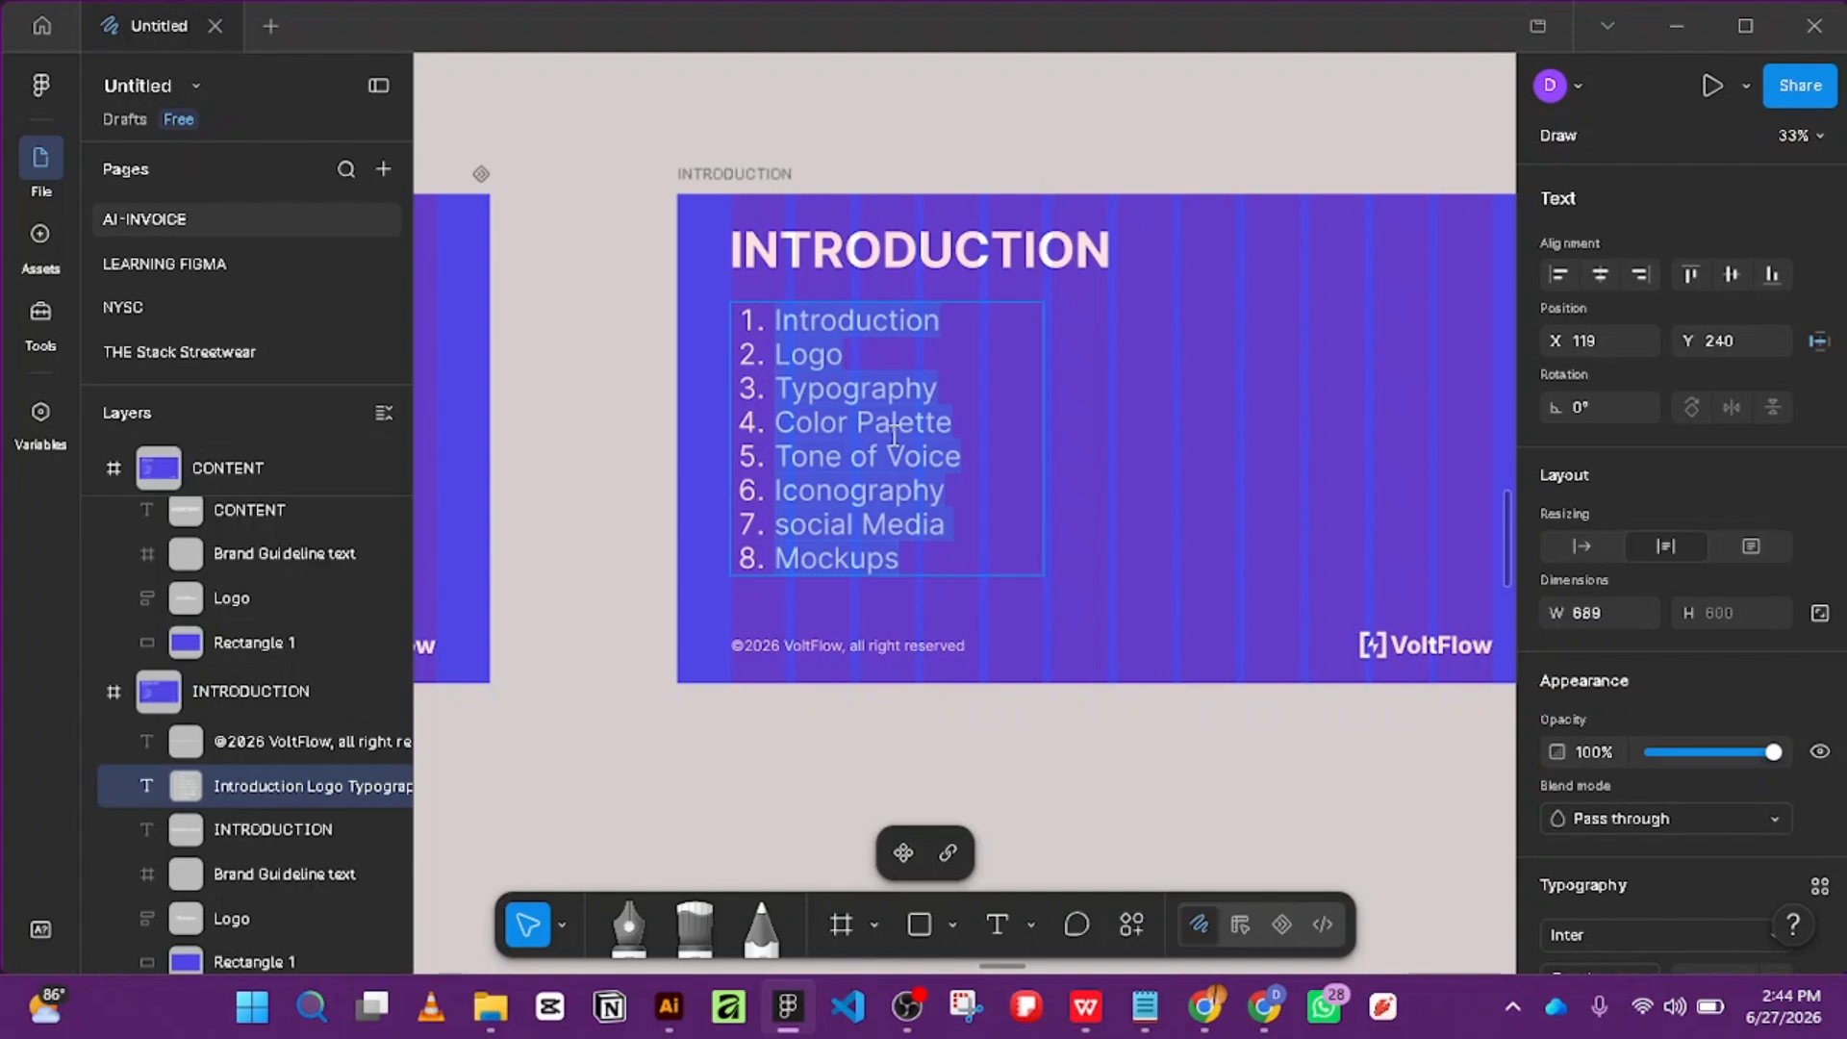
{"action": "scroll", "coordinate": [1797, 765], "scroll_direction": "down", "scroll_amount": 4}
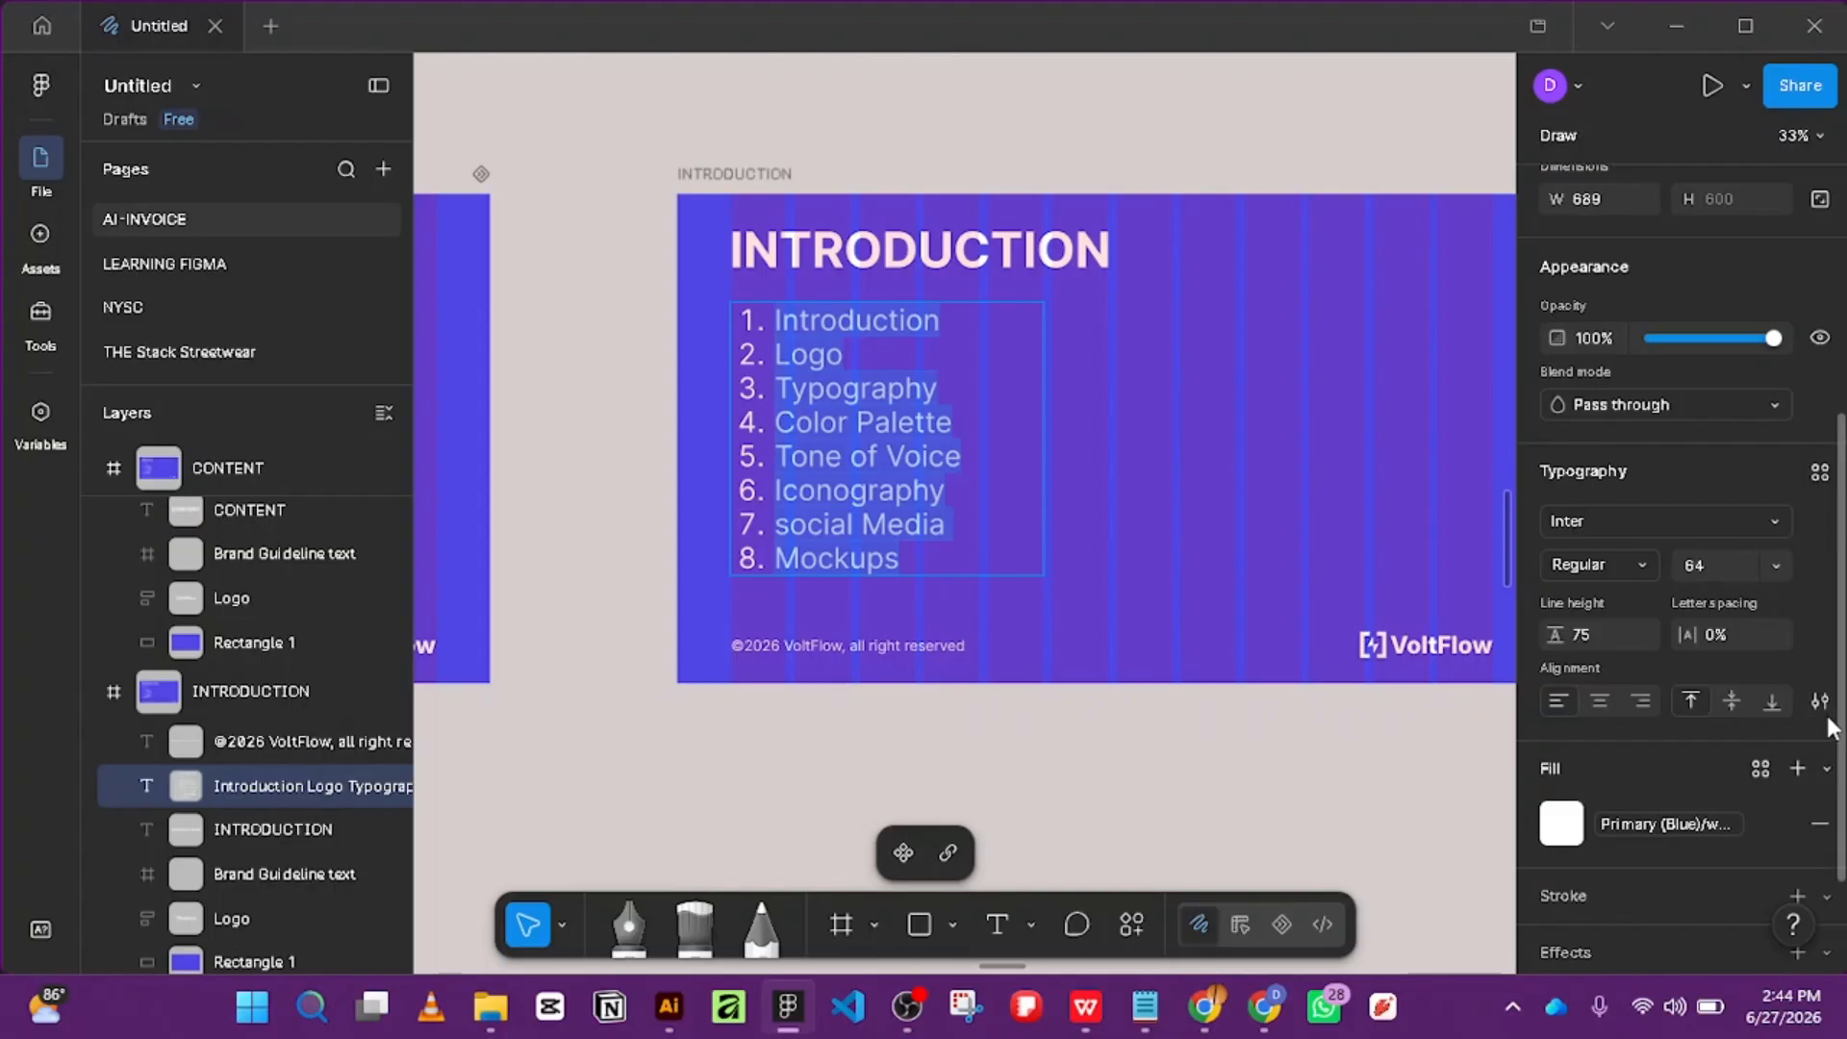
{"action": "left_click", "coordinate": [1817, 471]}
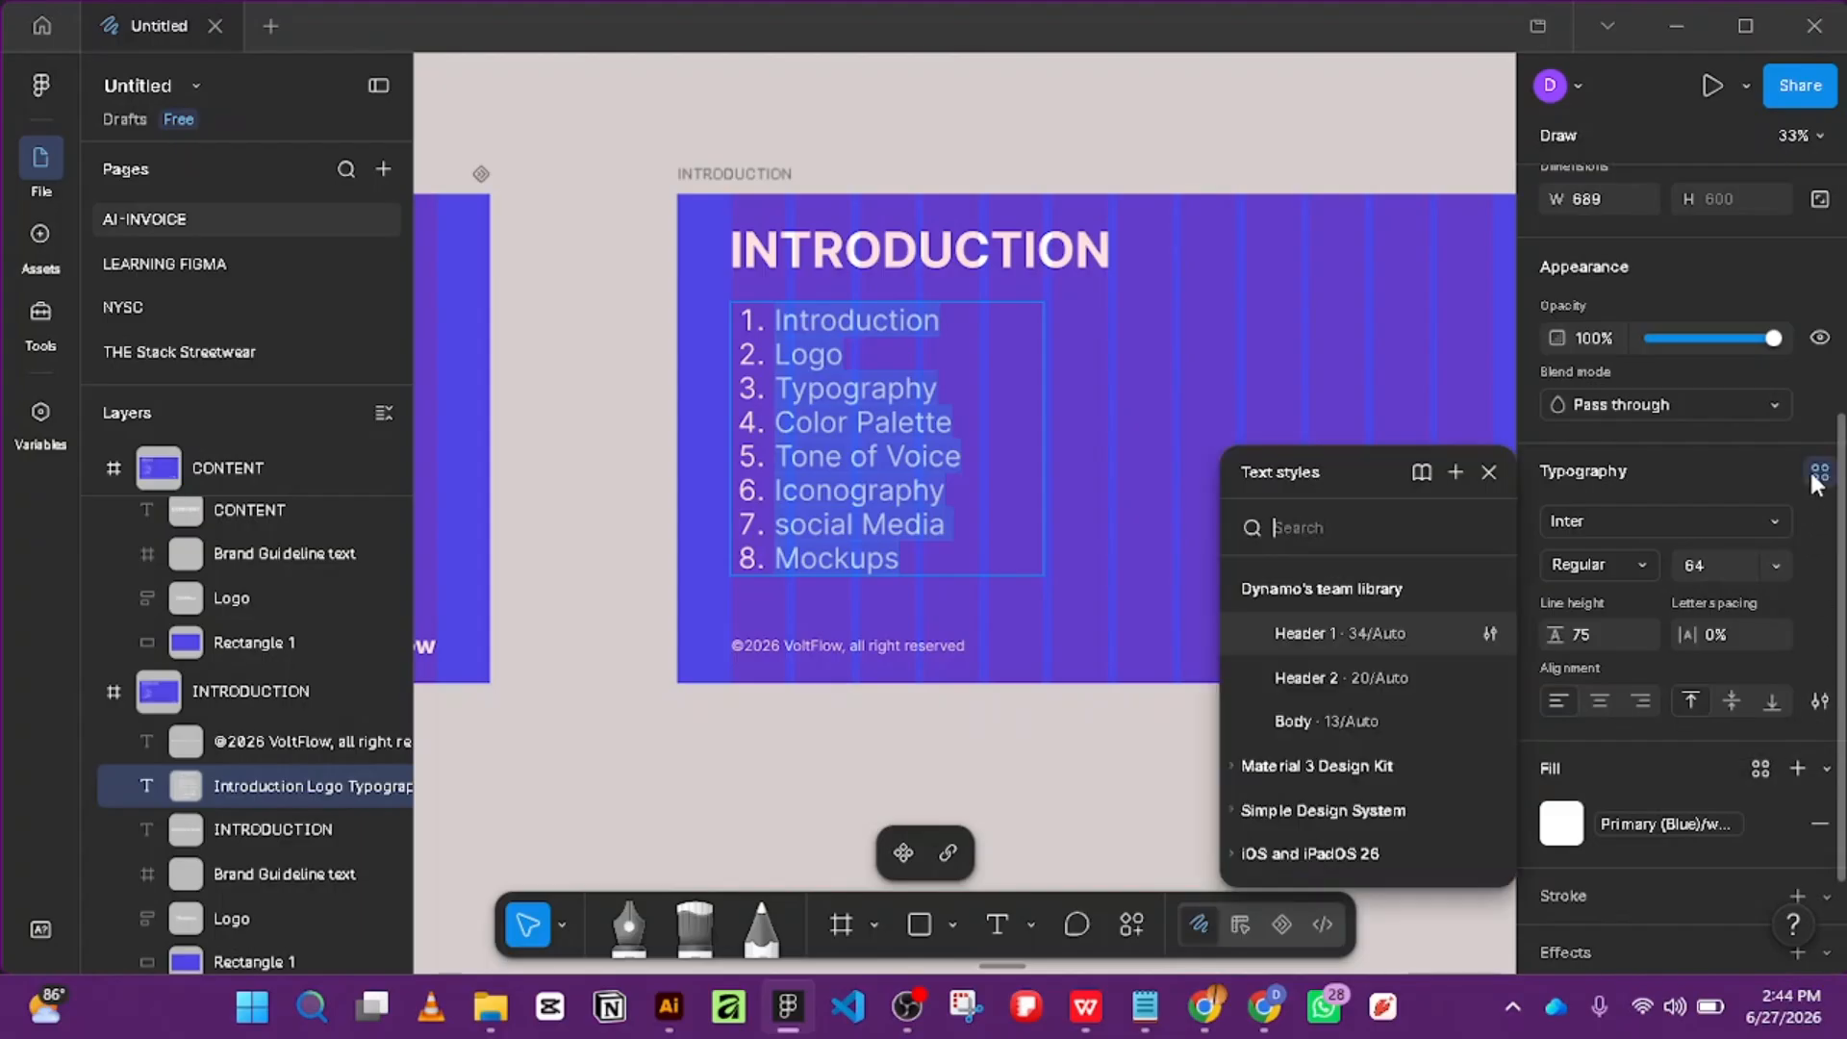
{"action": "left_click", "coordinate": [1812, 707]}
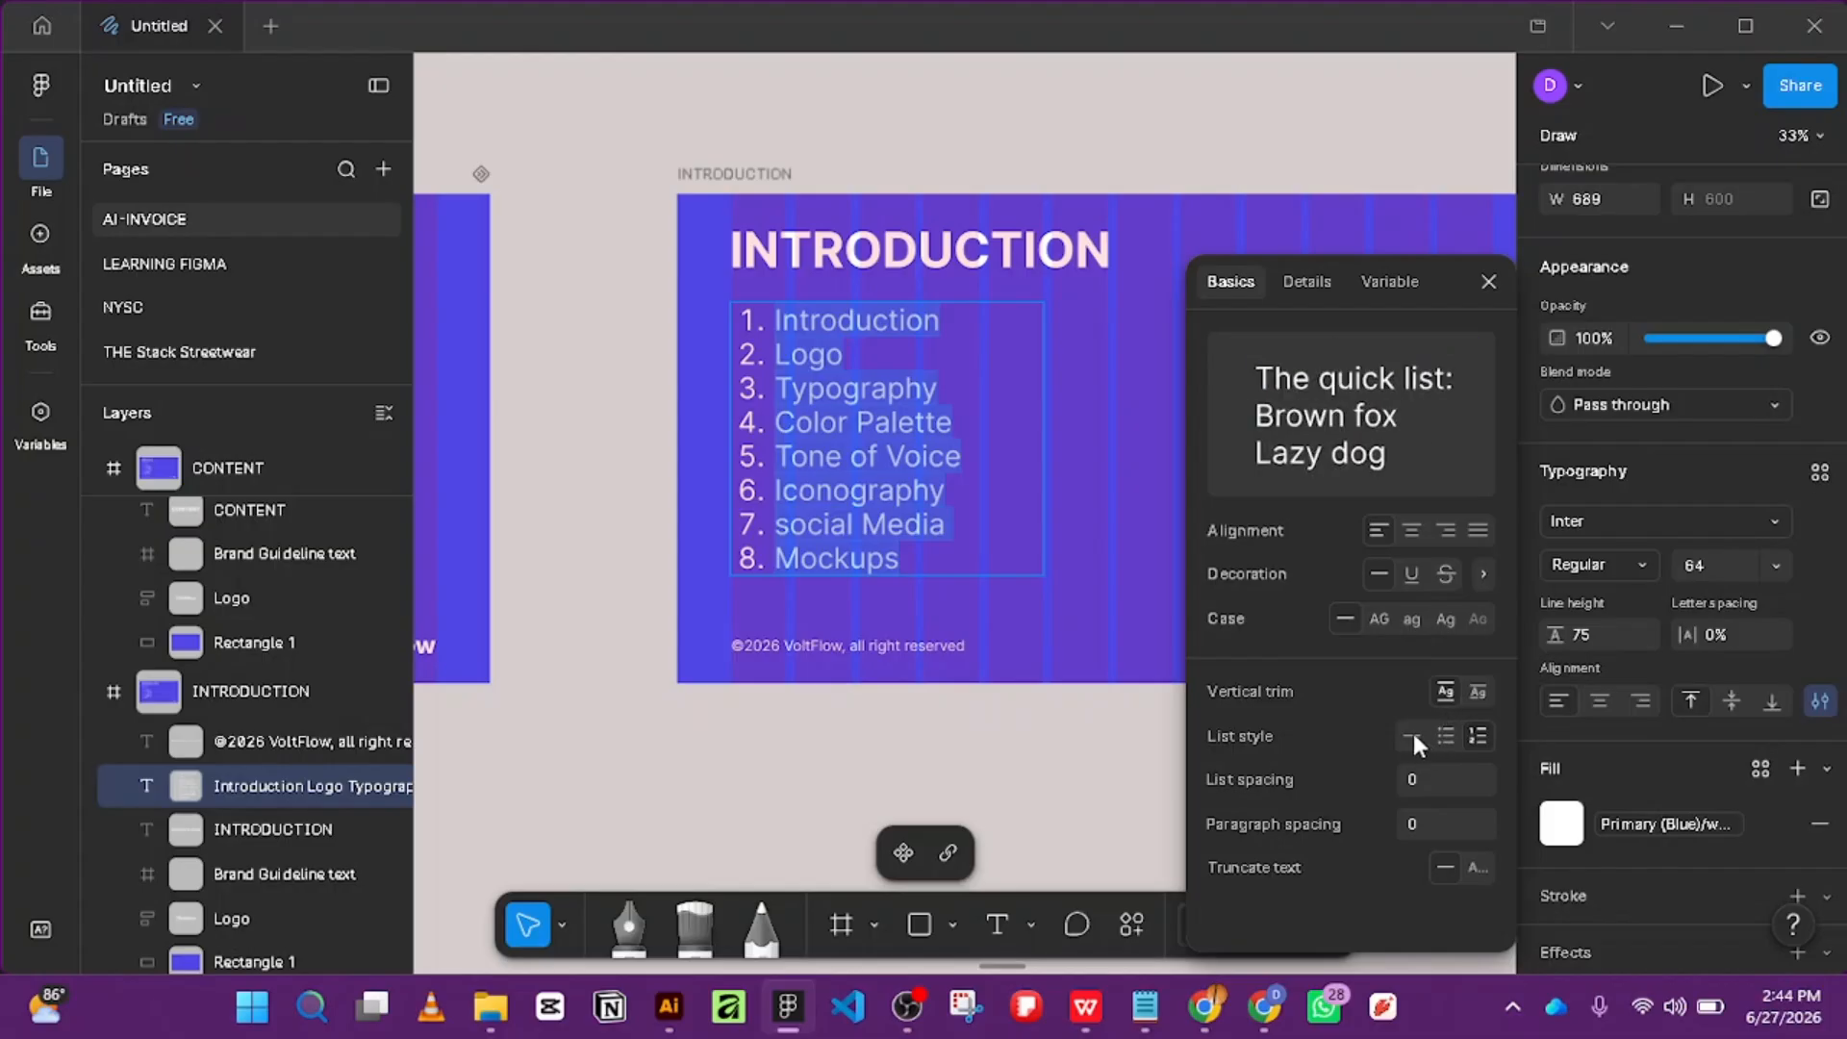
{"action": "left_click", "coordinate": [1410, 735]}
{"action": "left_click", "coordinate": [1488, 281]}
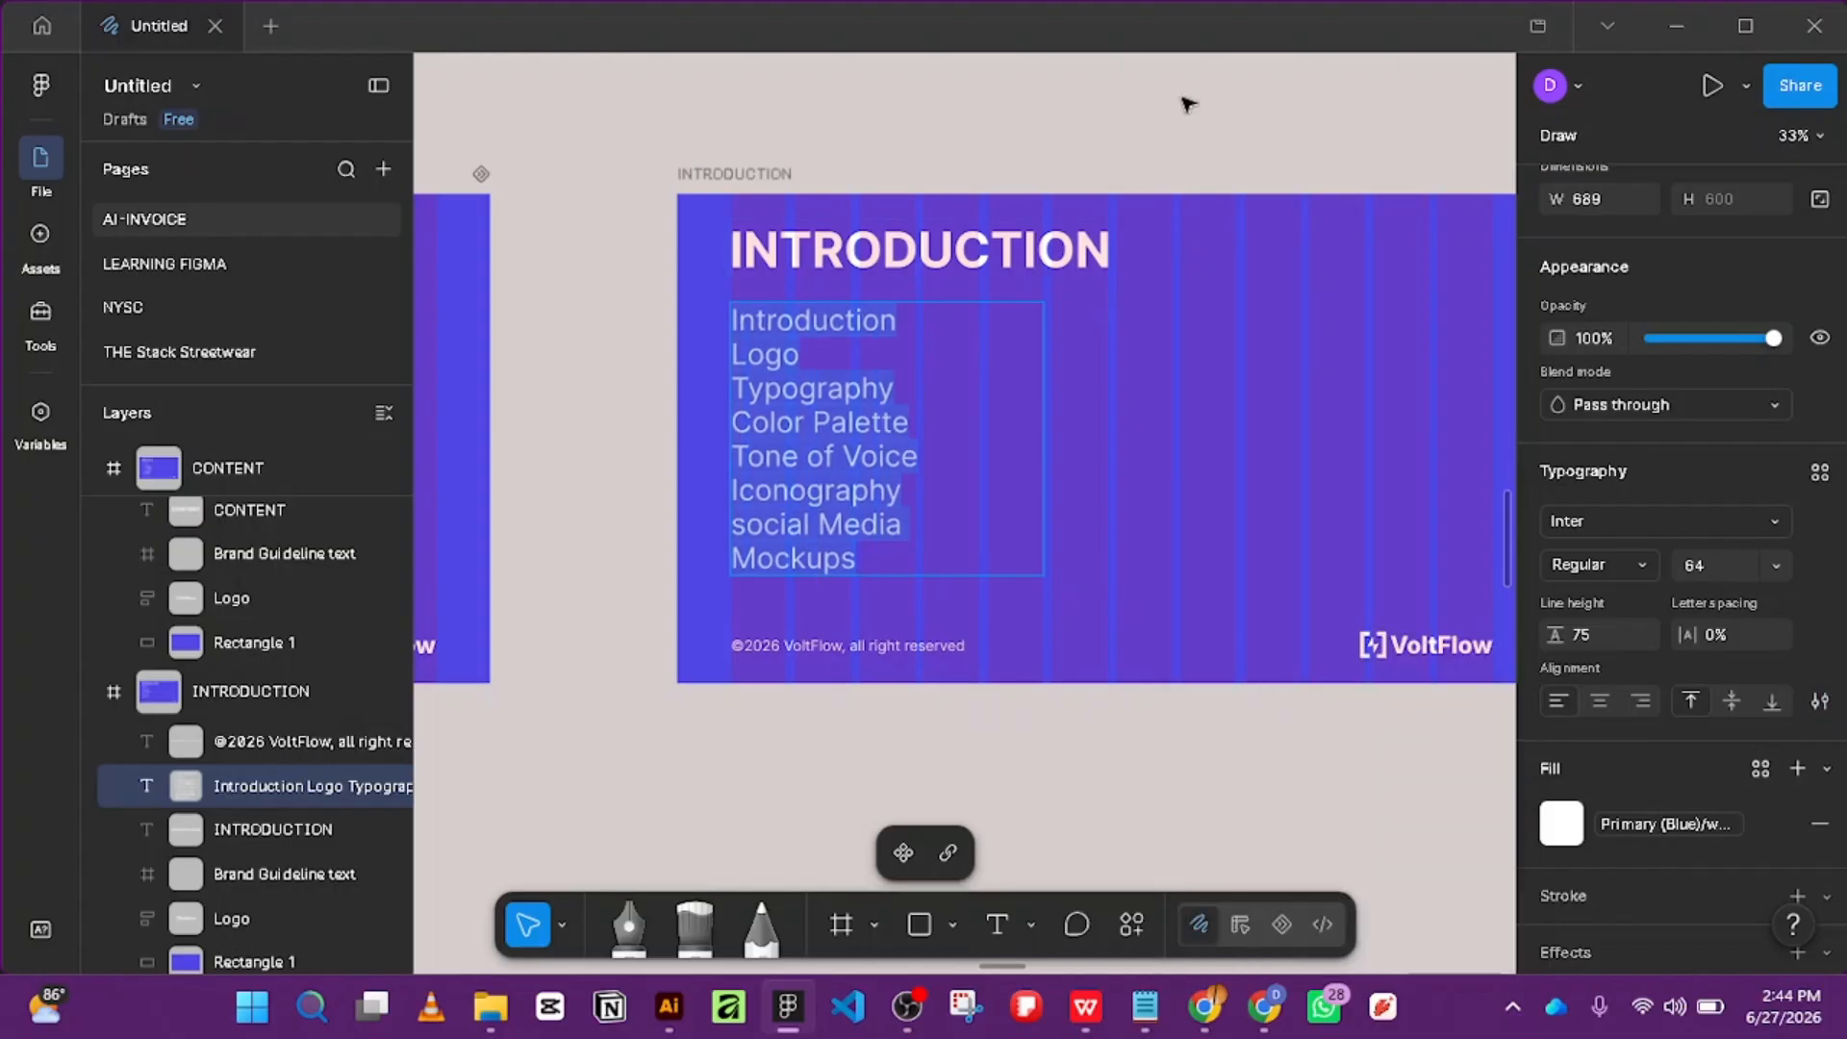
{"action": "key", "text": "Escape"}
Switch to the discovery document in WPS Office and copy the full paragraph under "Who are they?".
{"action": "scroll", "coordinate": [1021, 384], "scroll_direction": "down", "scroll_amount": 10}
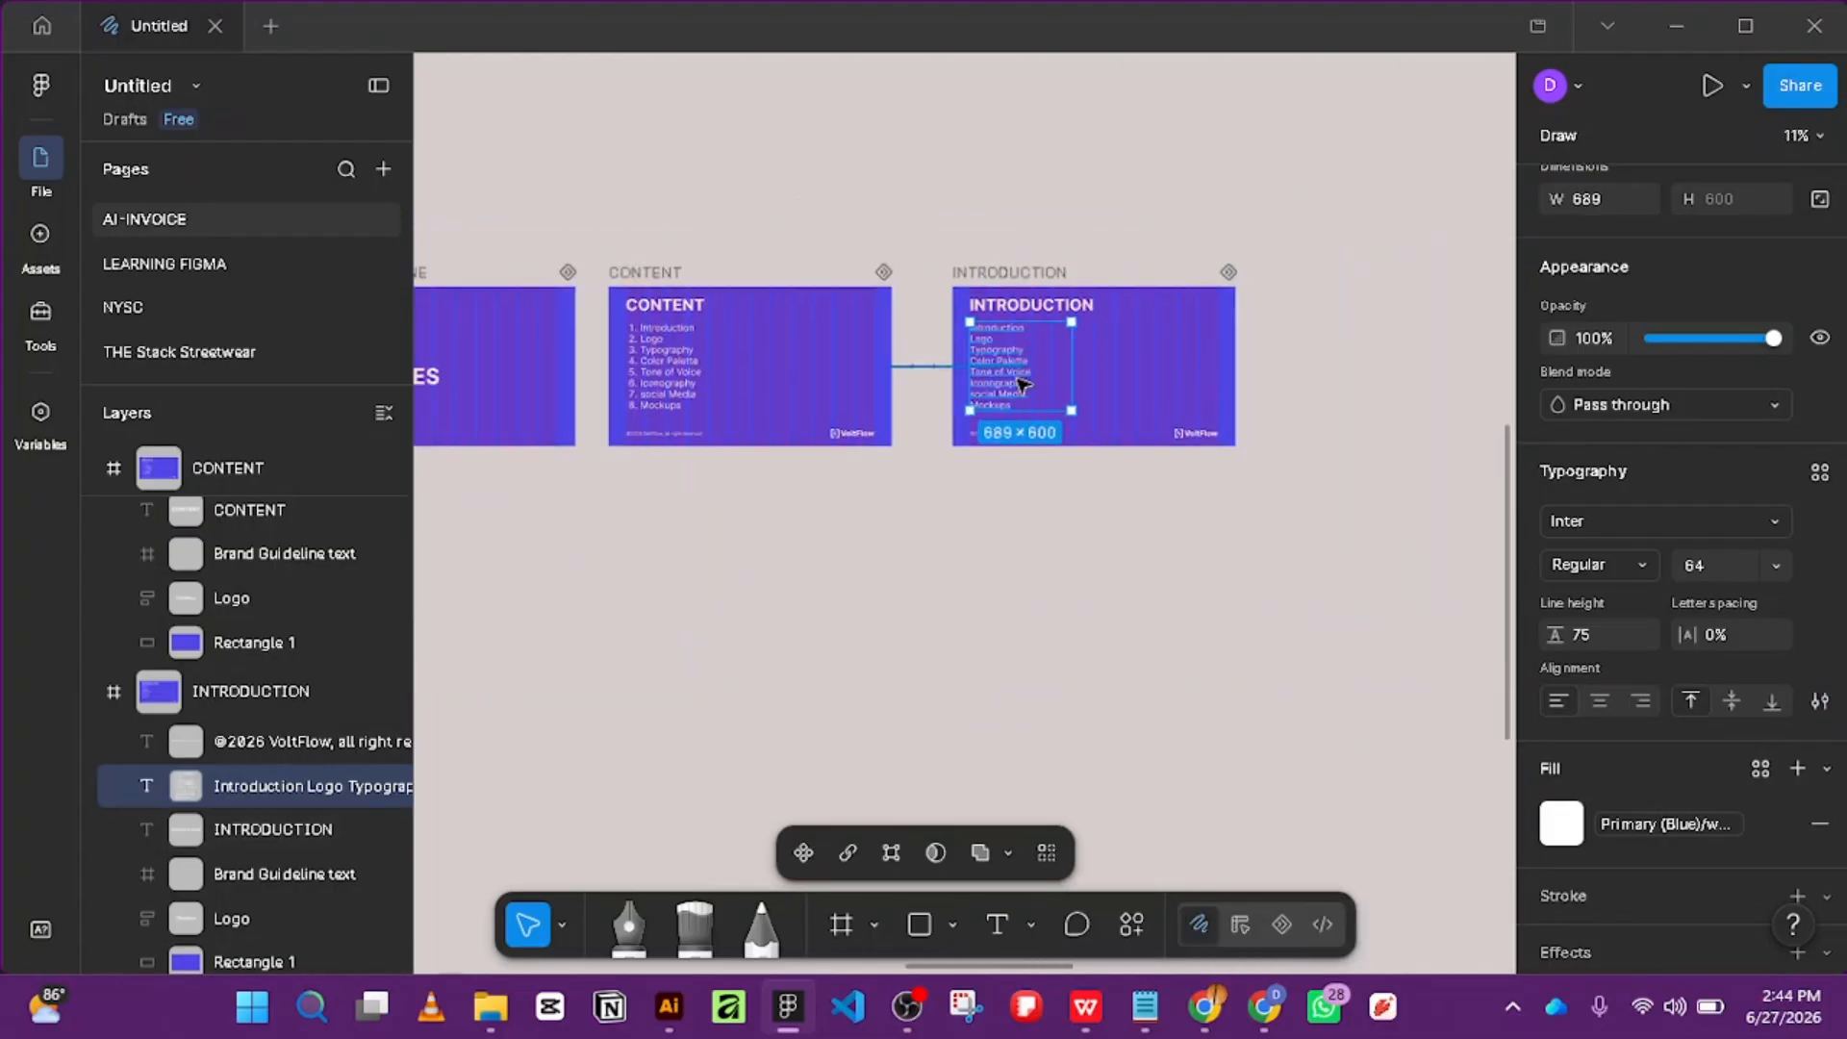
{"action": "scroll", "coordinate": [1373, 293], "scroll_direction": "up", "scroll_amount": 3}
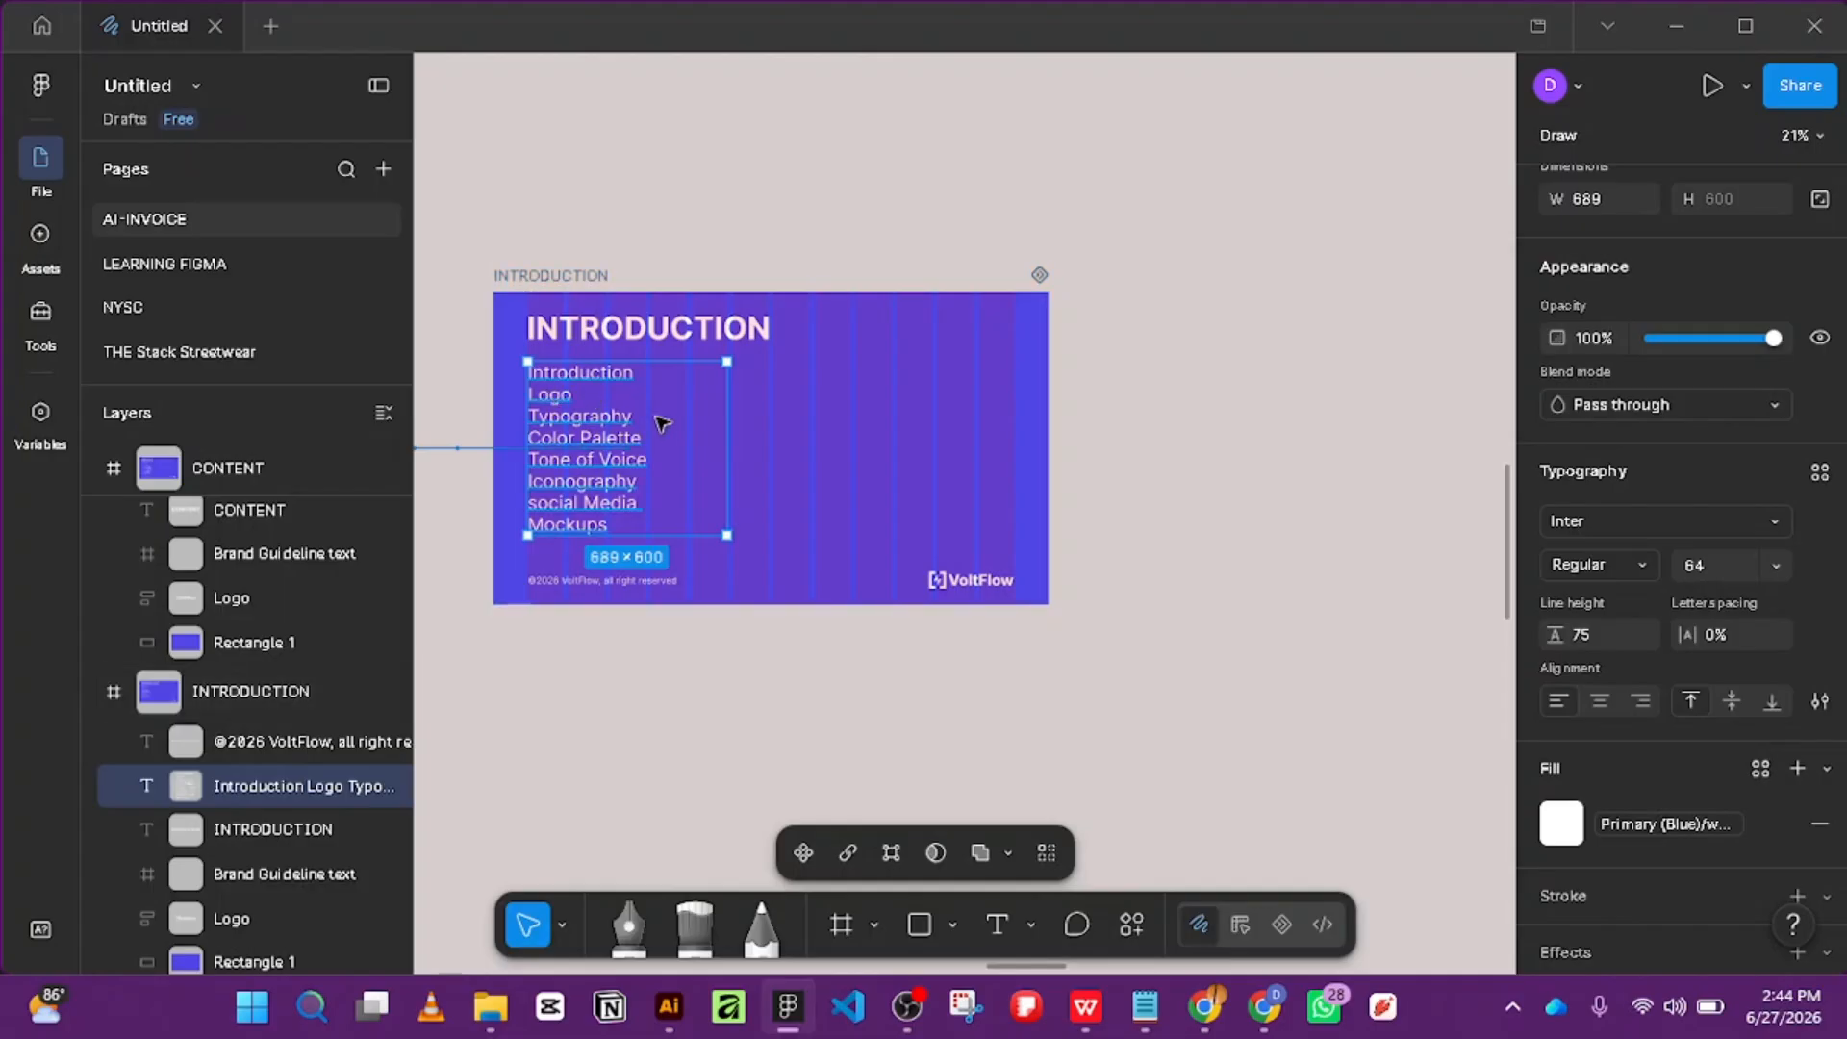
{"action": "mouse_move", "coordinate": [1238, 1008]}
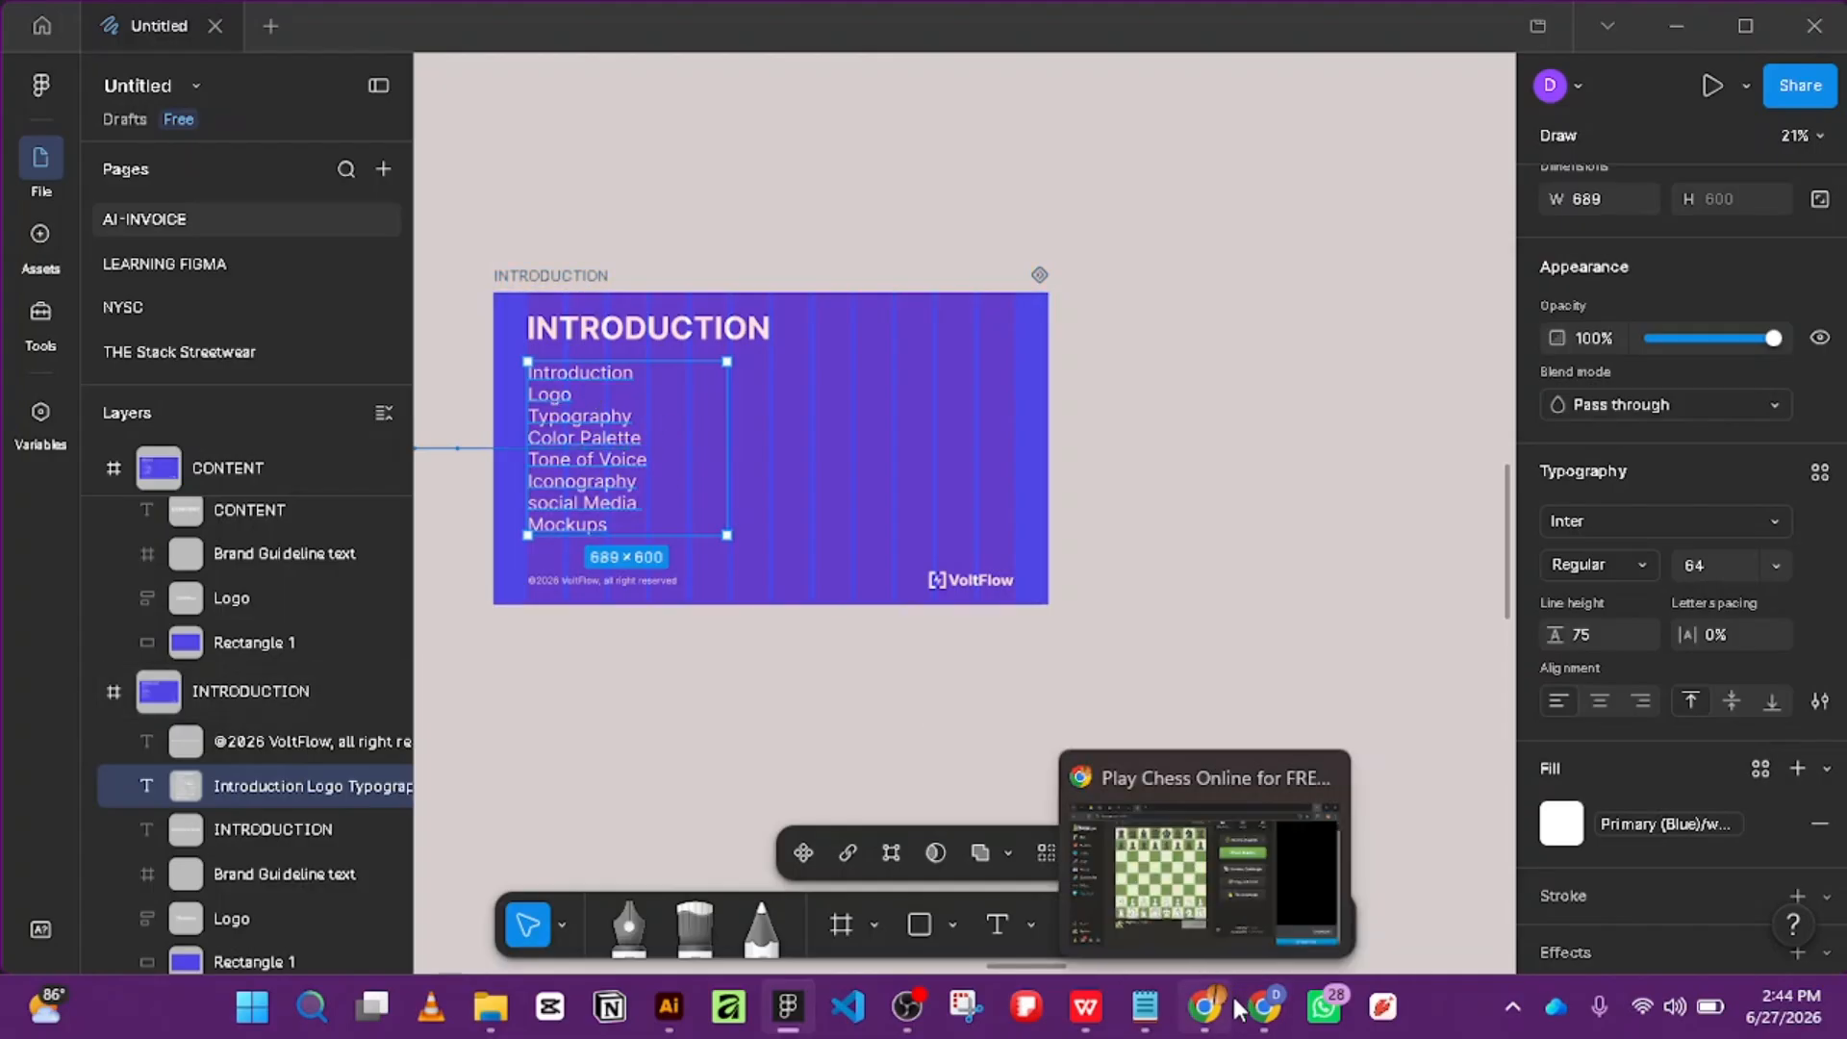
{"action": "left_click", "coordinate": [1154, 1012]}
{"action": "mouse_move", "coordinate": [1027, 1005]}
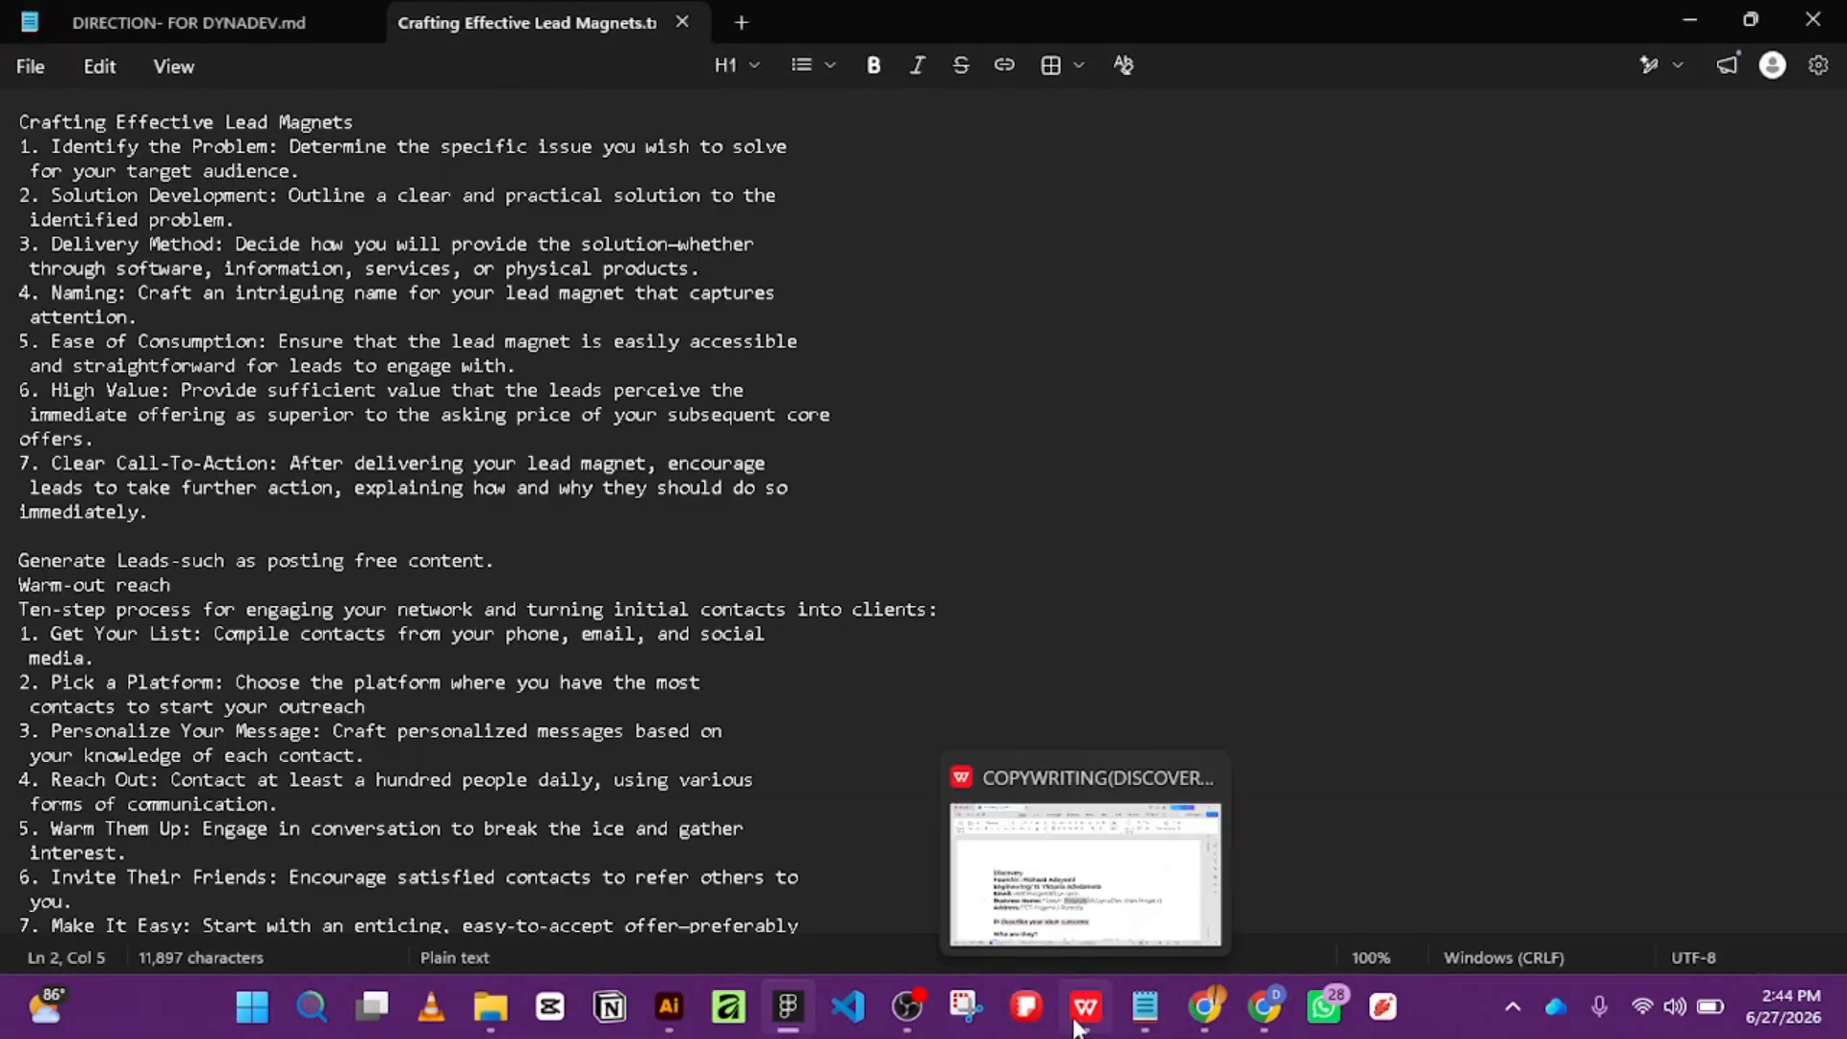
{"action": "left_click", "coordinate": [1031, 892]}
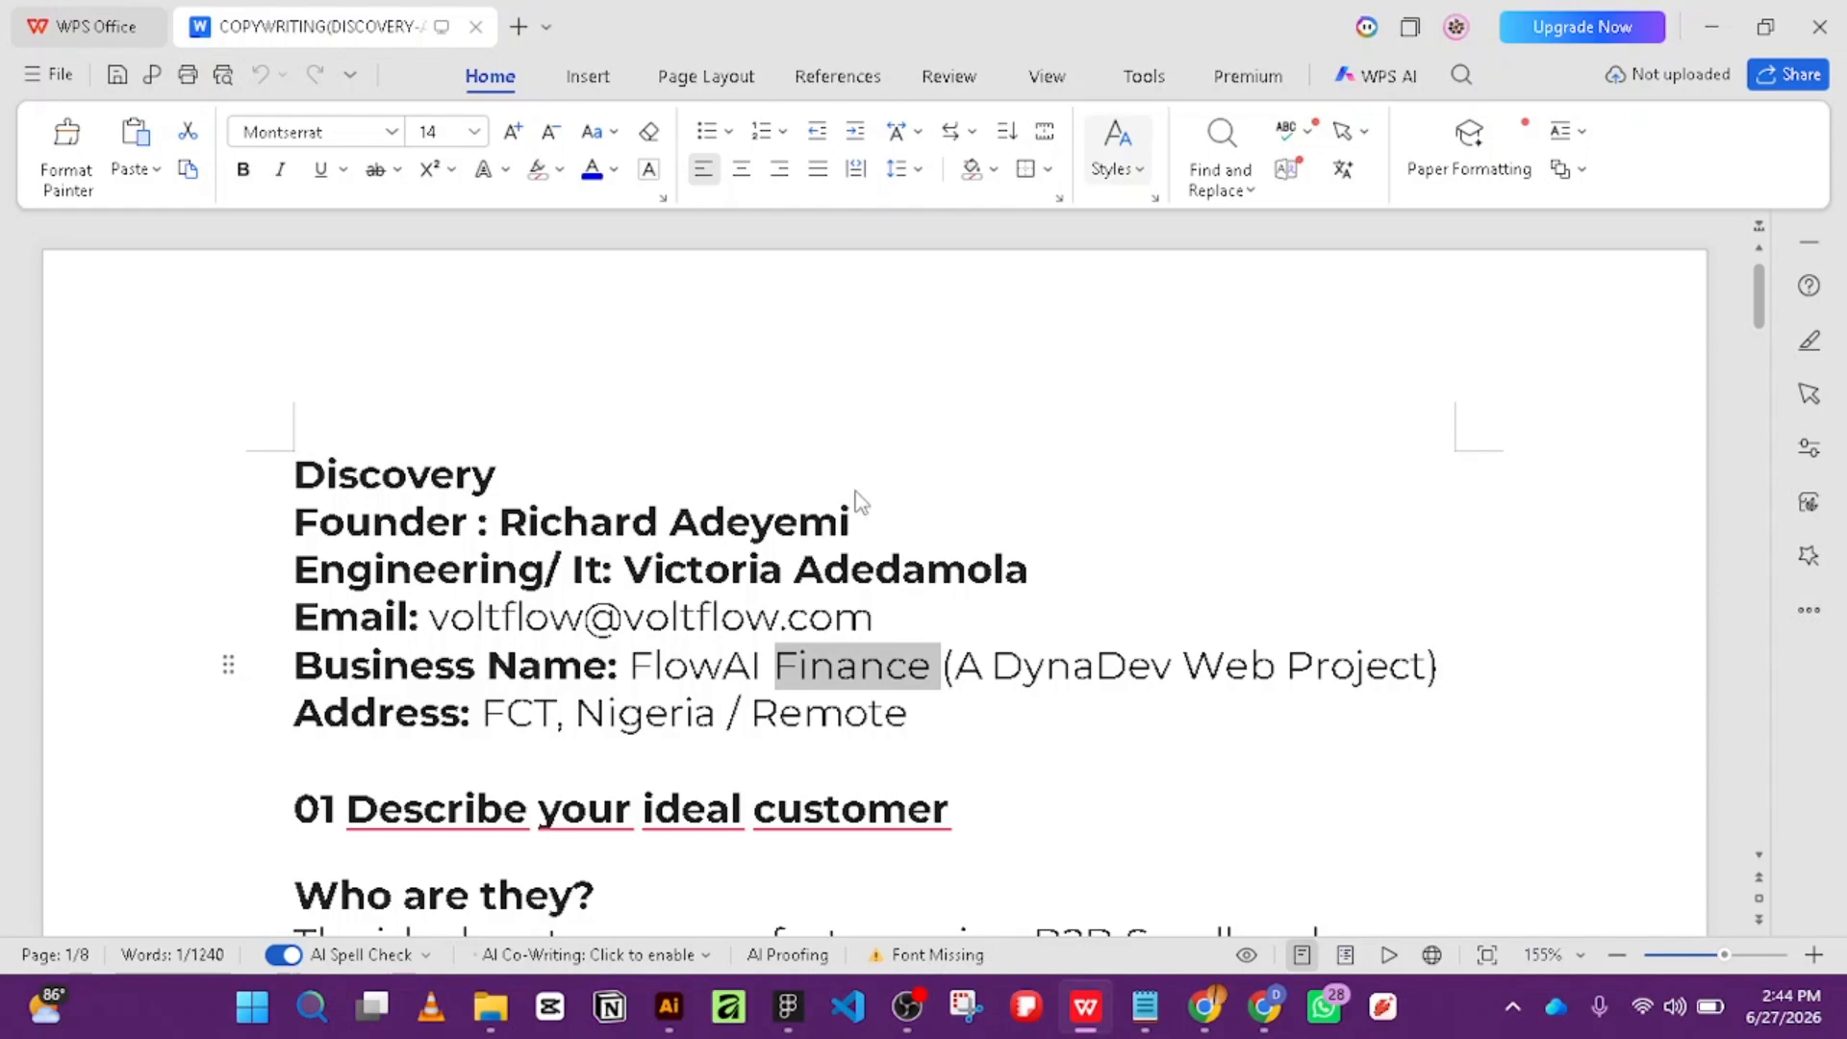
{"action": "scroll", "coordinate": [1348, 462], "scroll_direction": "down", "scroll_amount": 6}
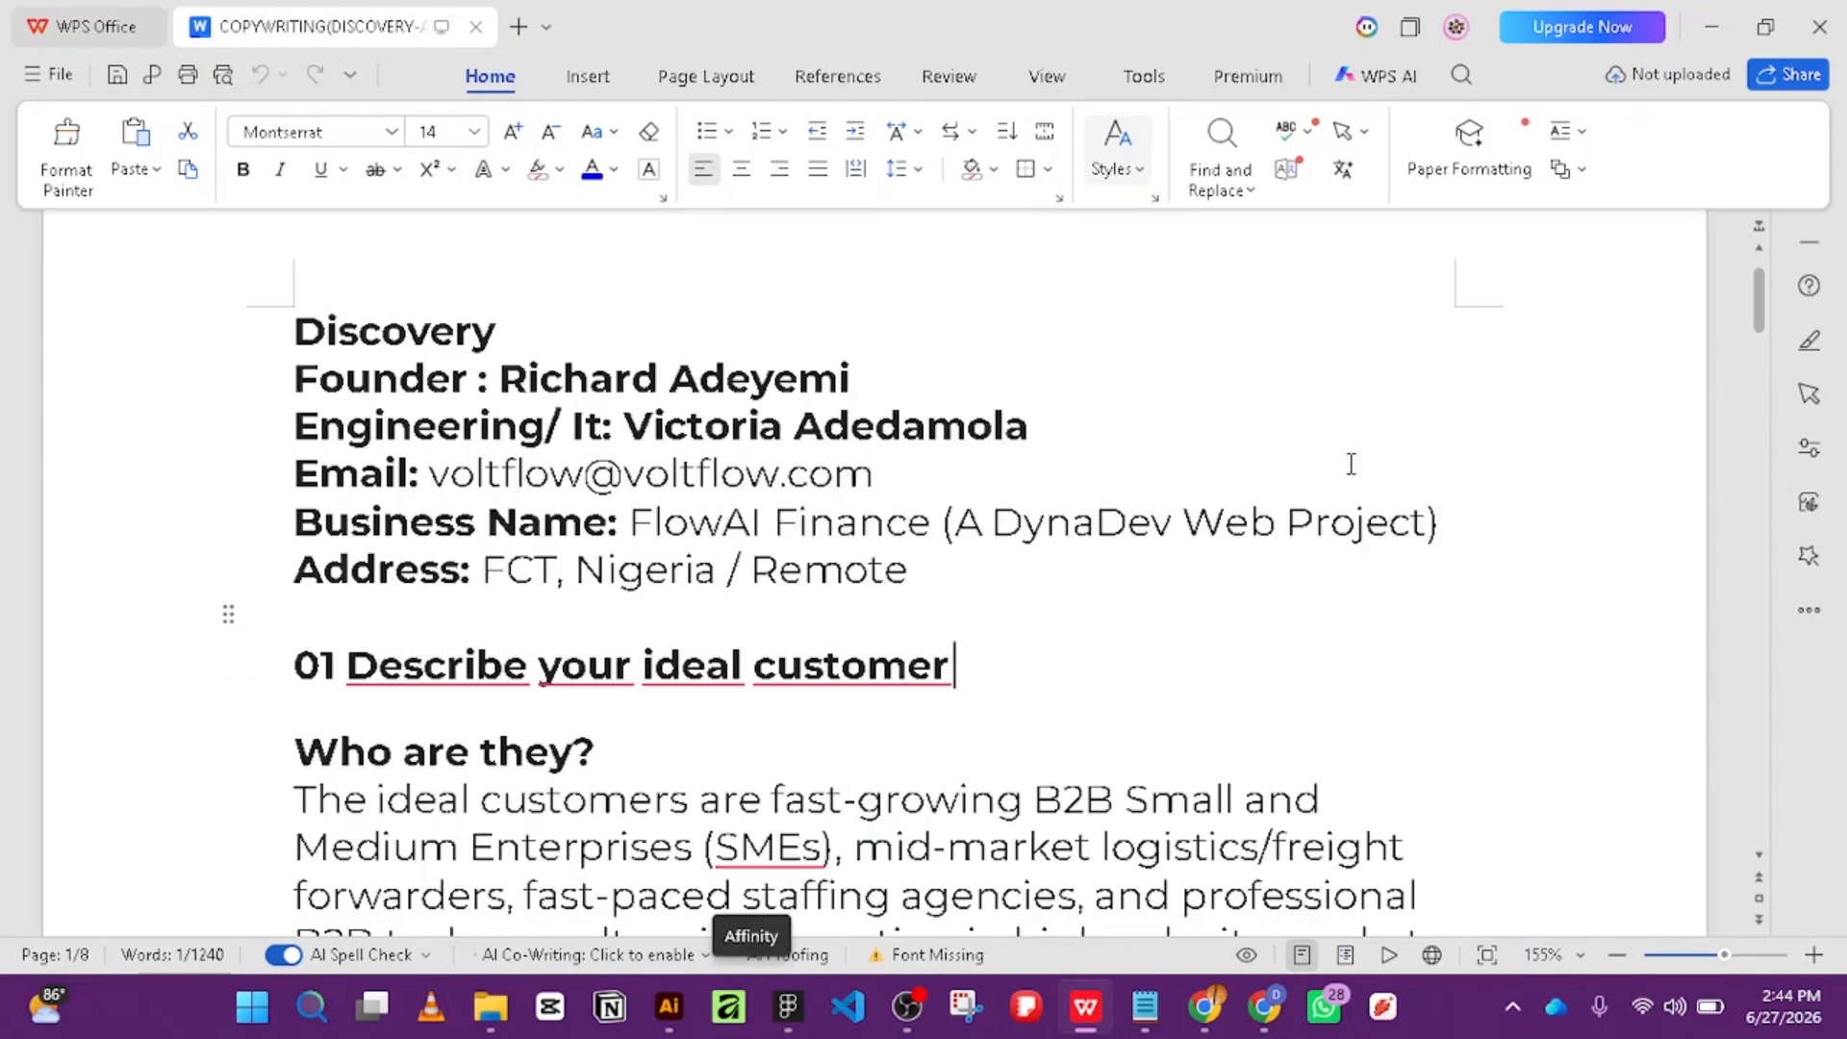
{"action": "scroll", "coordinate": [669, 588], "scroll_direction": "up", "scroll_amount": 6}
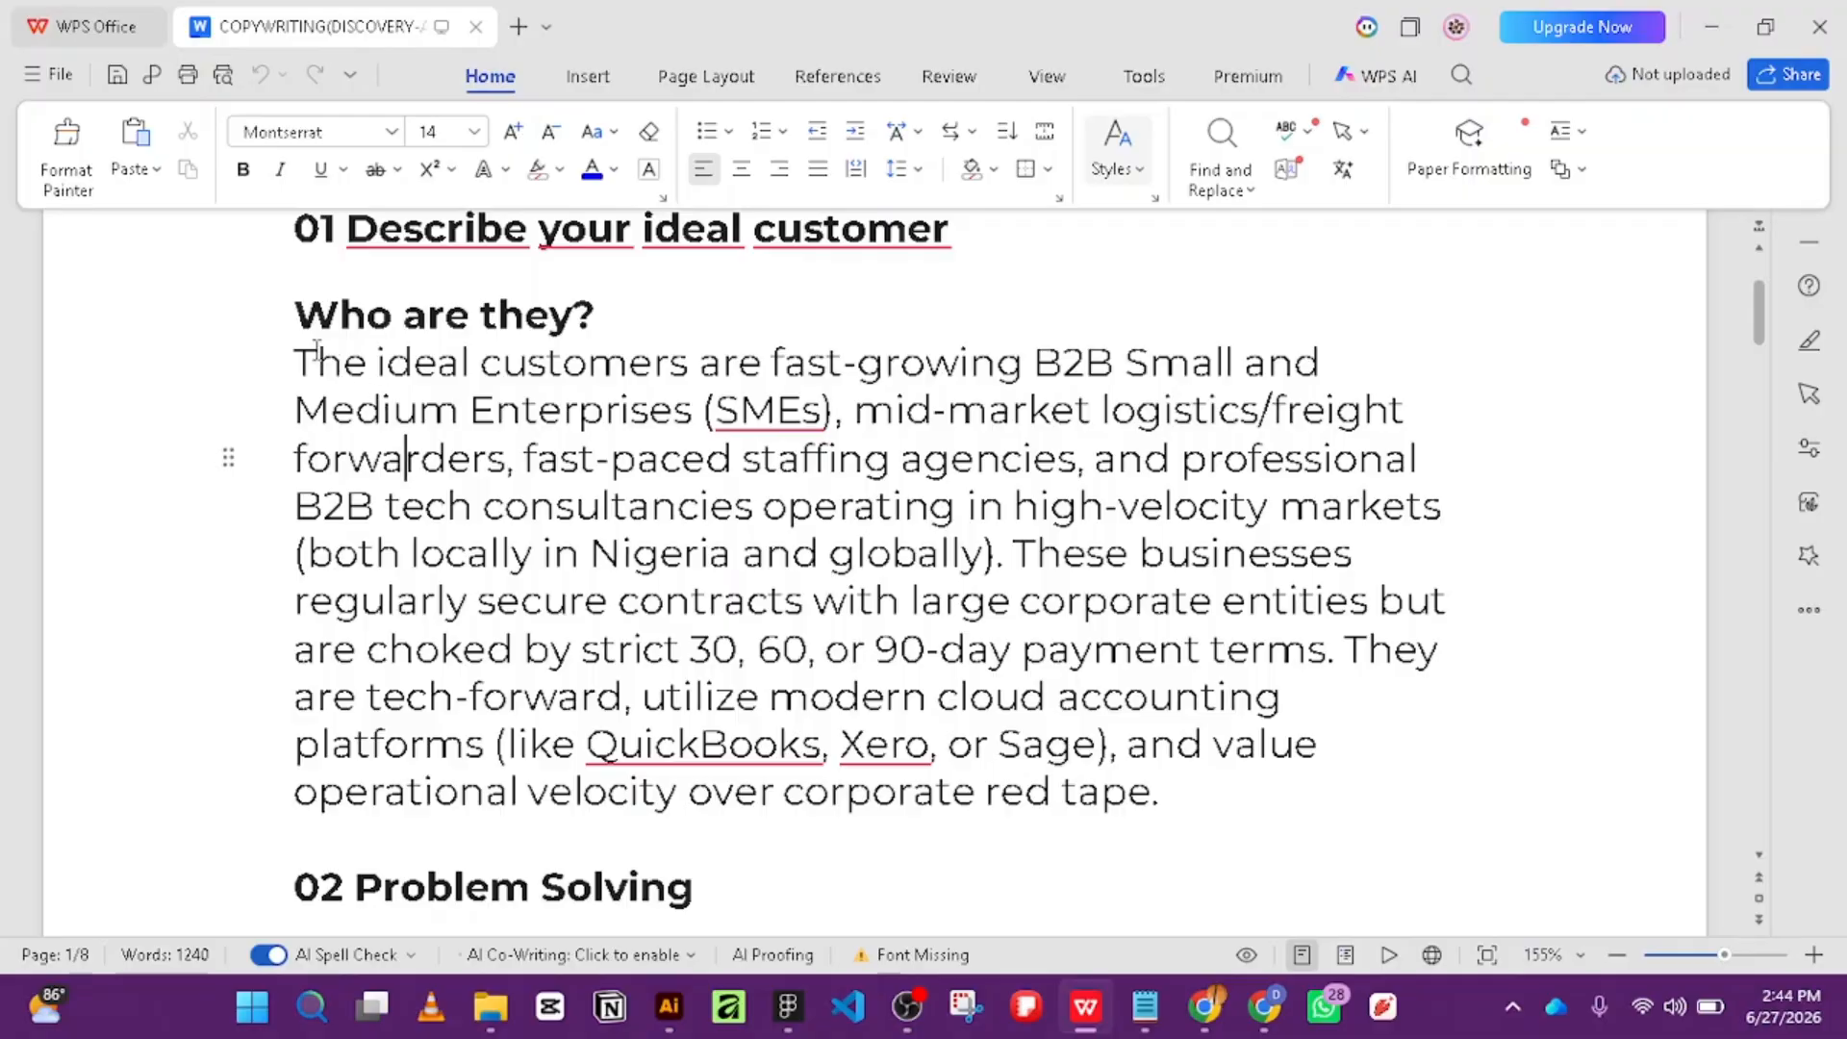
{"action": "left_click_drag", "start_coordinate": [296, 351], "coordinate": [1166, 780]}
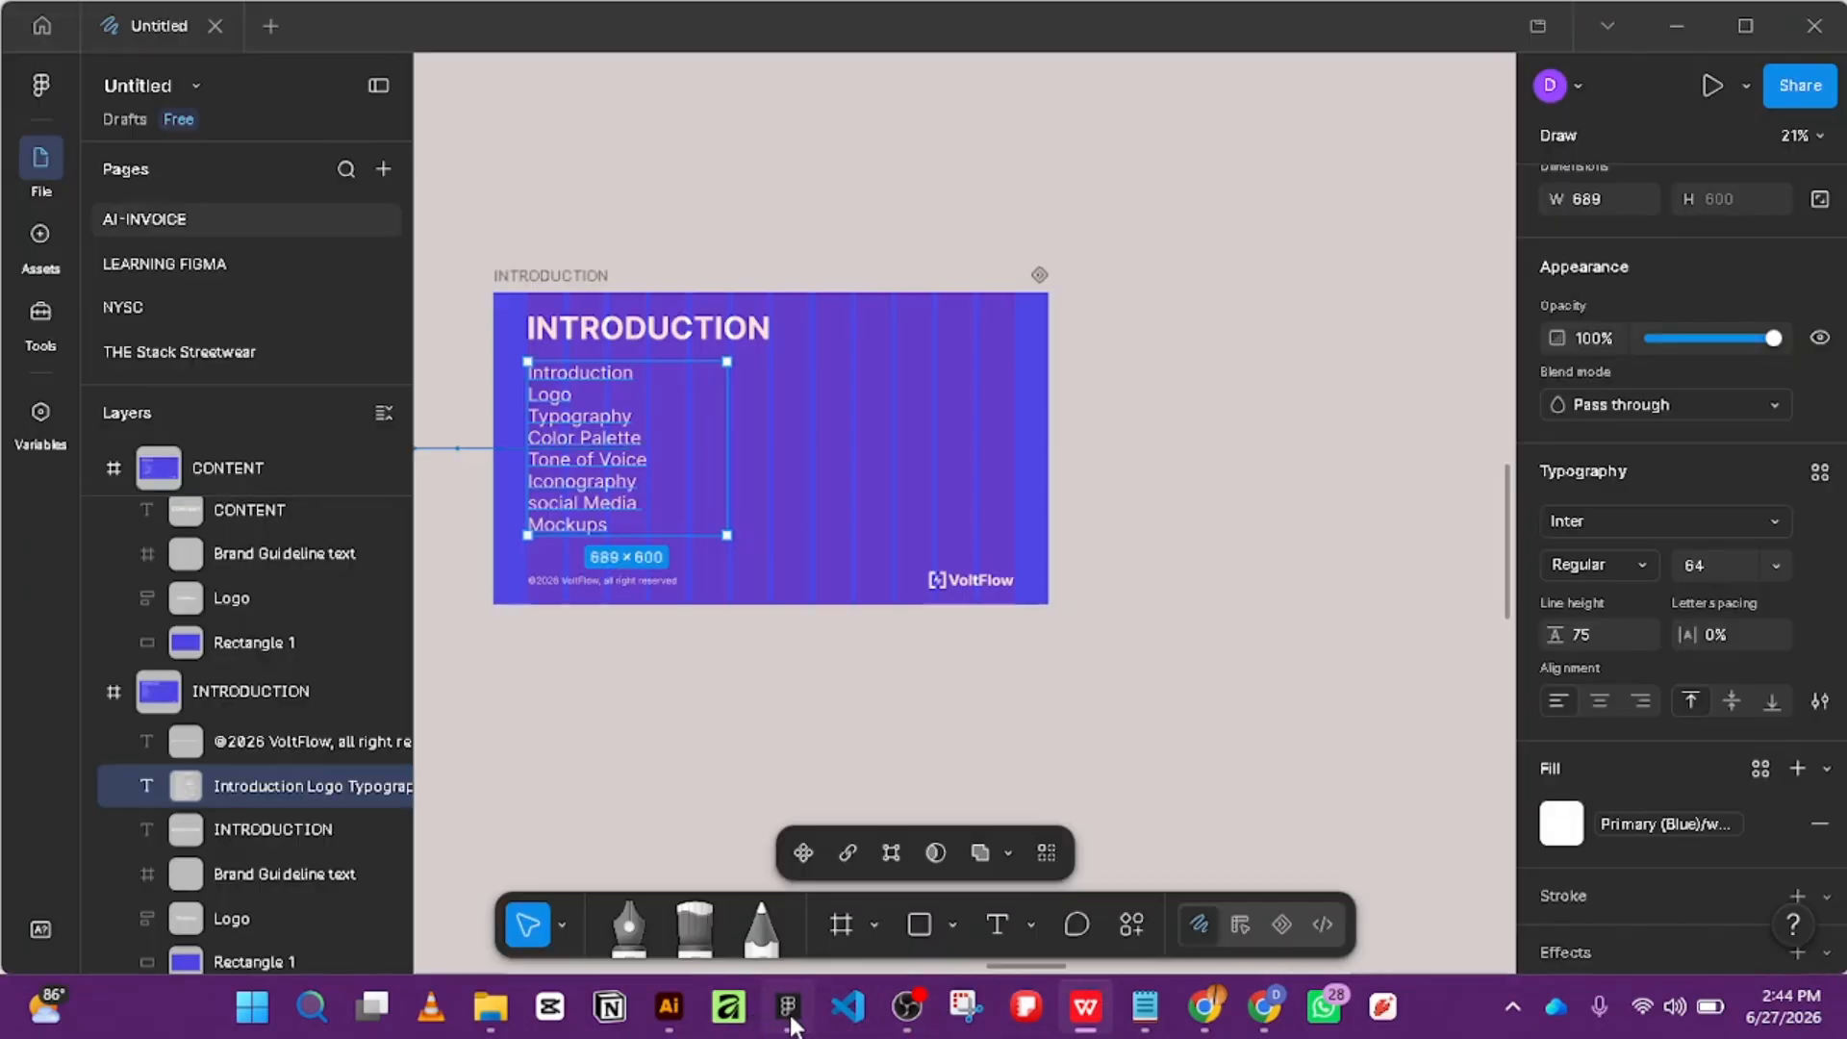
Back in Figma, replace the INTRODUCTION page's list with the copied ideal-customer paragraph and widen its text box to 1682.
{"action": "left_click", "coordinate": [794, 1011]}
{"action": "double_click", "coordinate": [593, 461]}
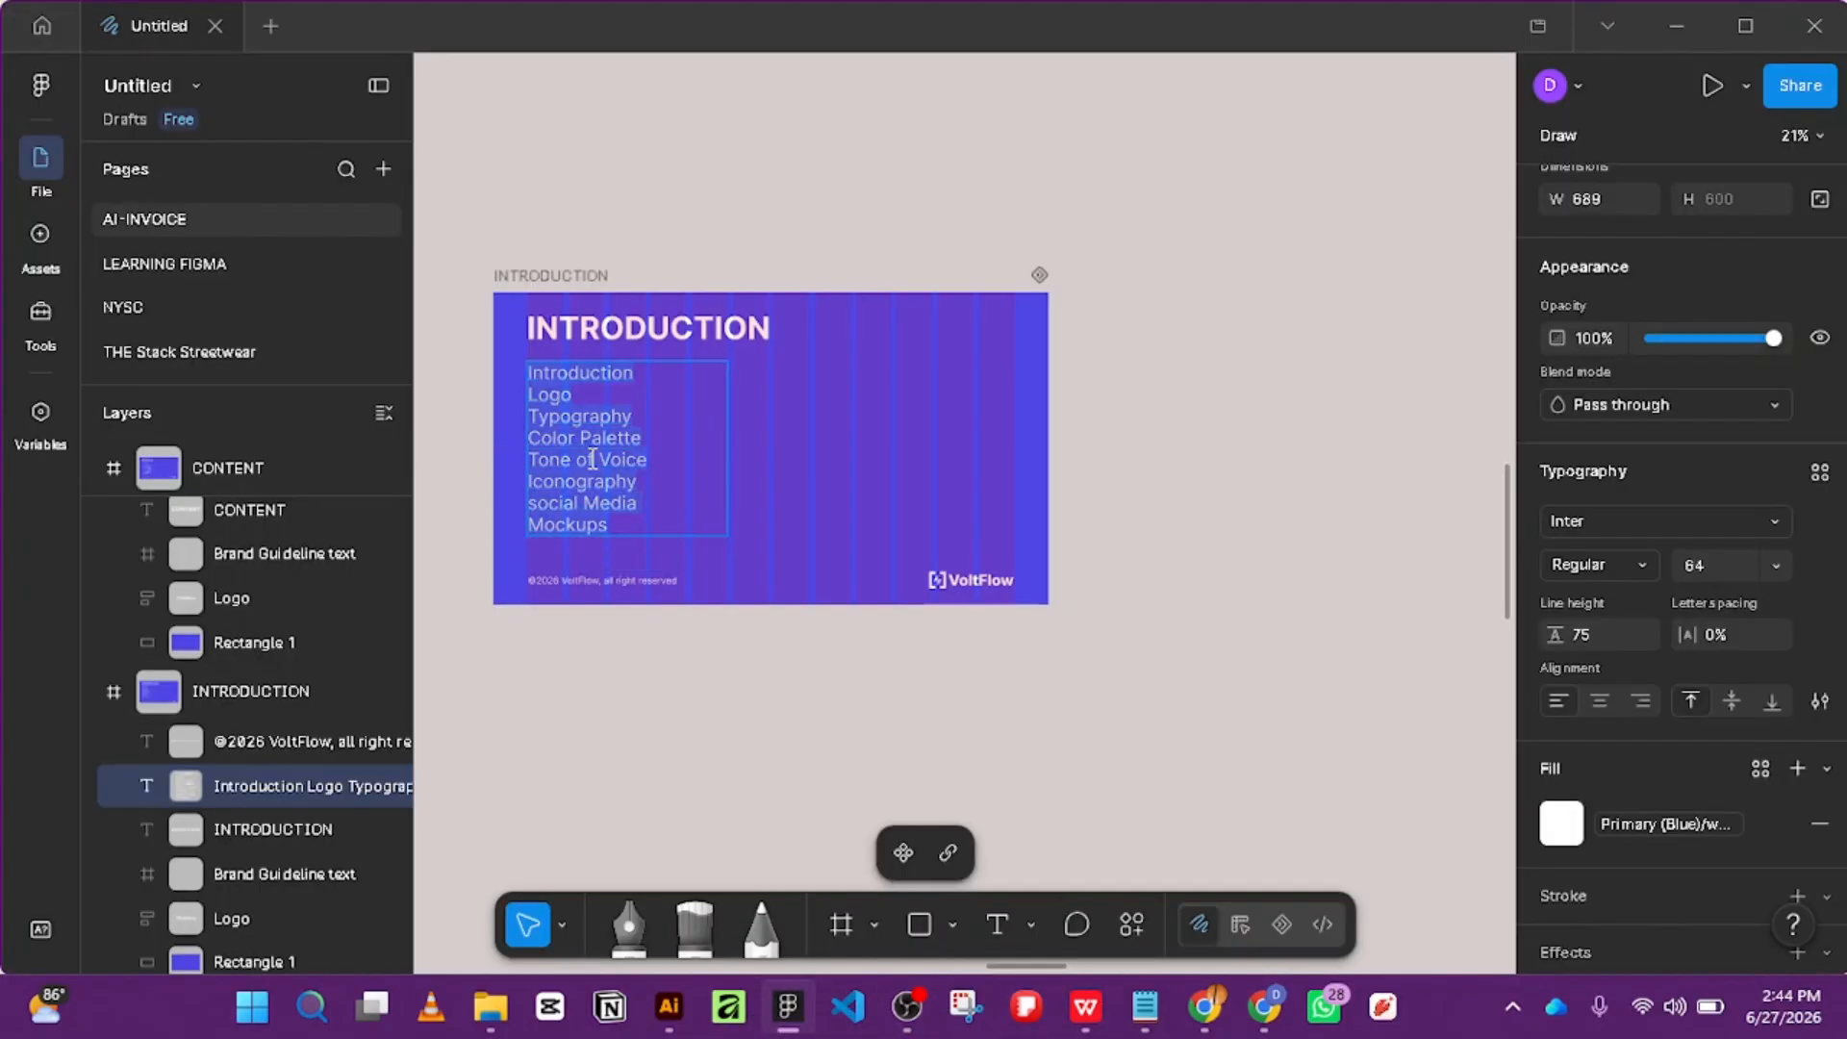
{"action": "key", "text": "ctrl+v"}
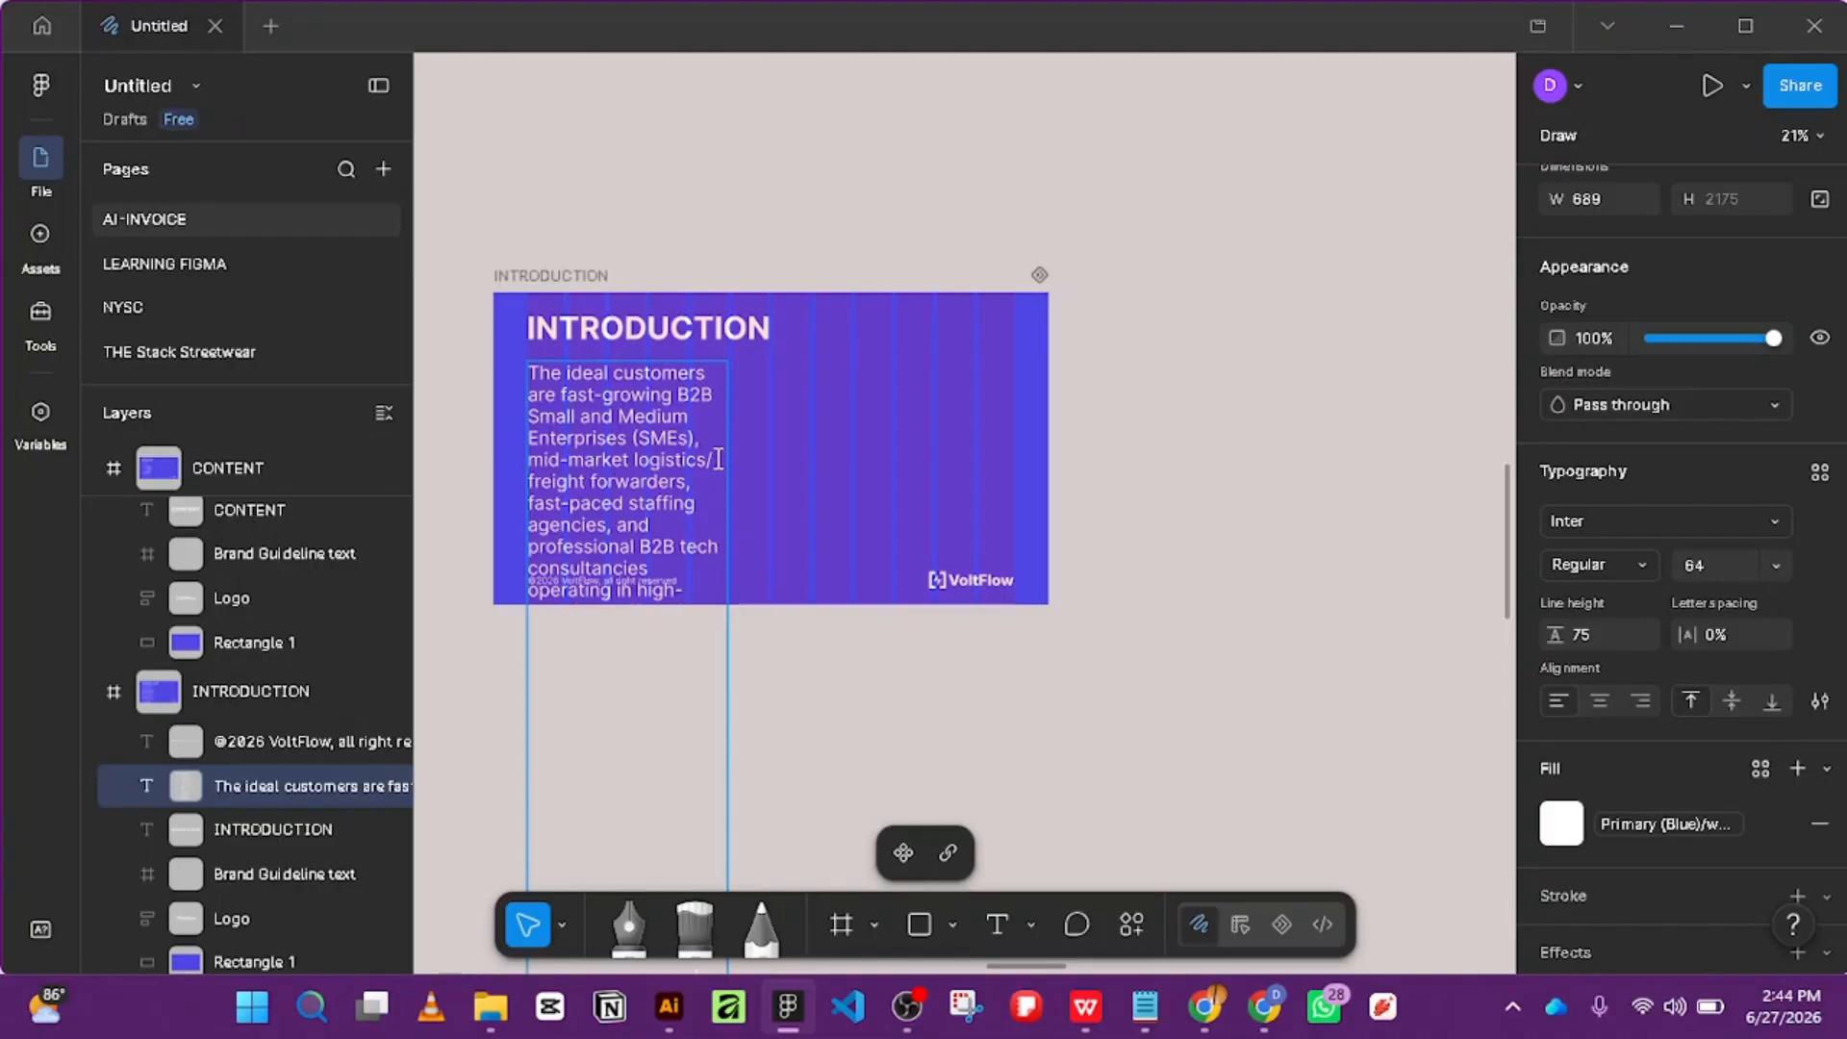
{"action": "key", "text": "Escape"}
{"action": "left_click_drag", "start_coordinate": [733, 599], "coordinate": [1014, 543]}
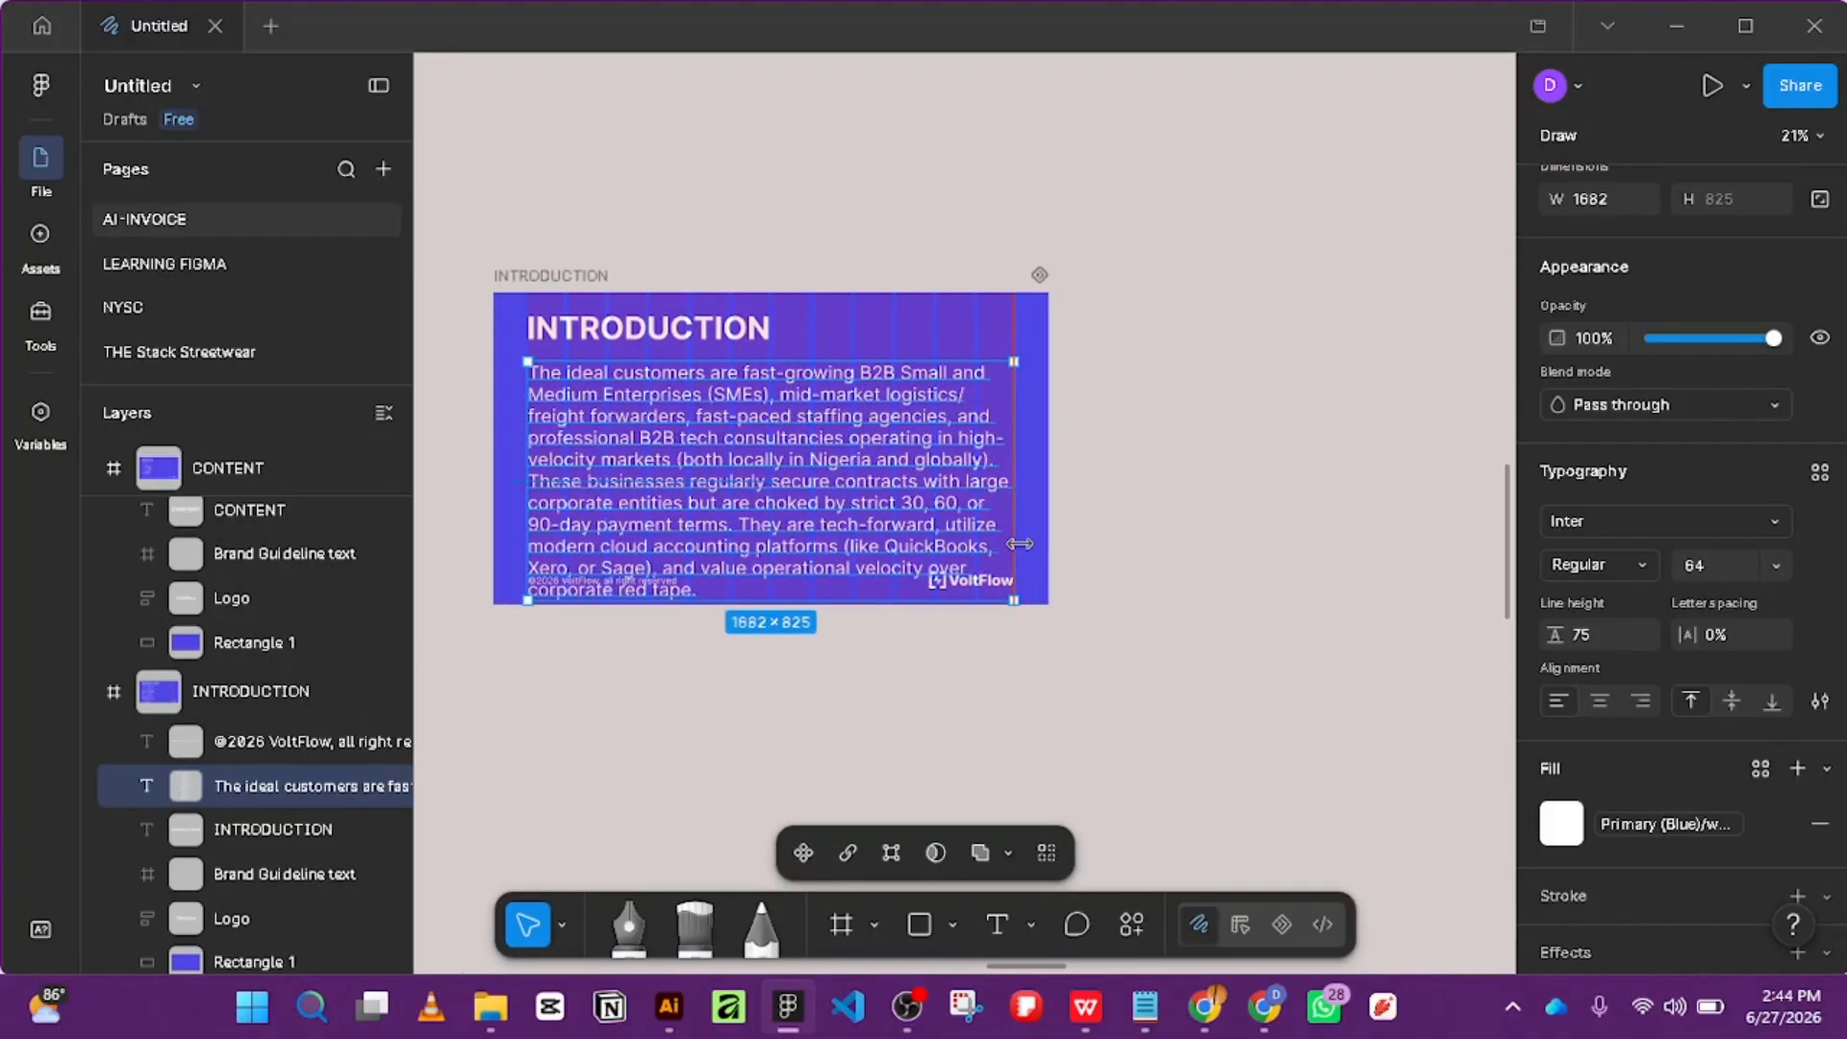
Set the INTRODUCTION paragraph's font size to 48 and deselect it.
{"action": "left_click", "coordinate": [1779, 566]}
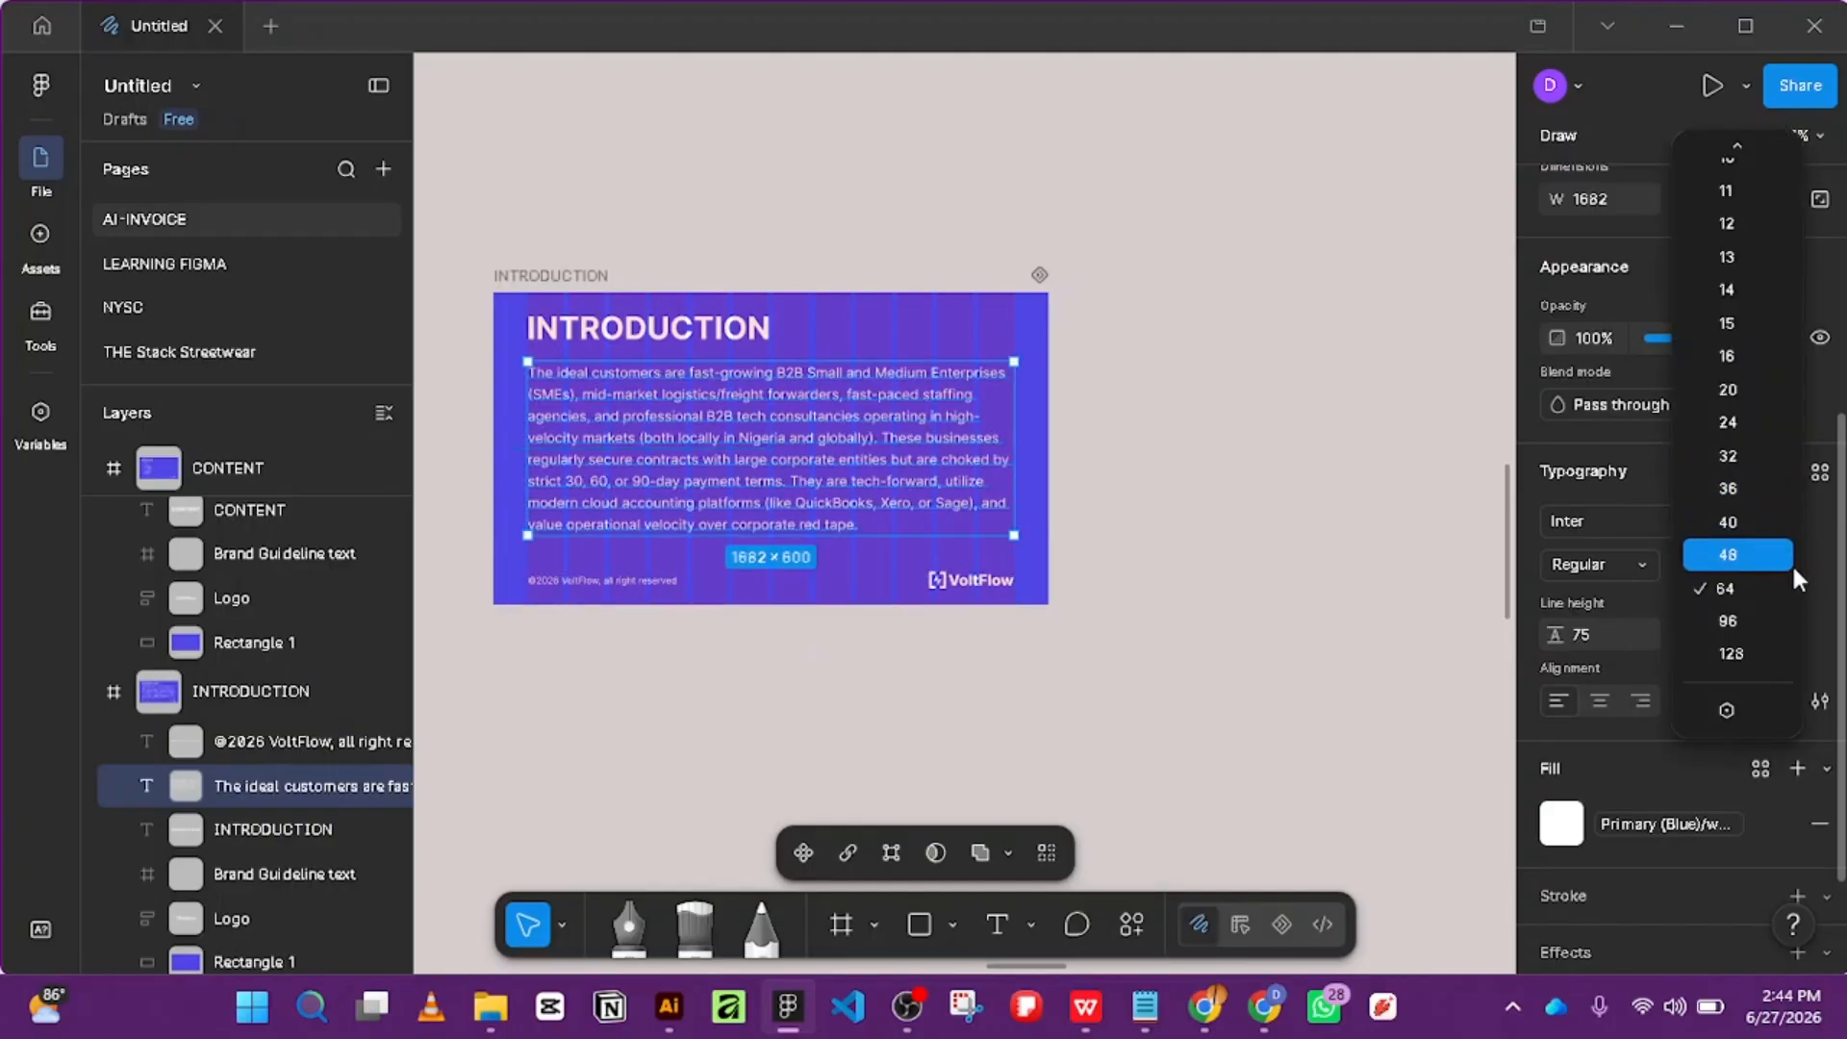
{"action": "key", "text": "Escape"}
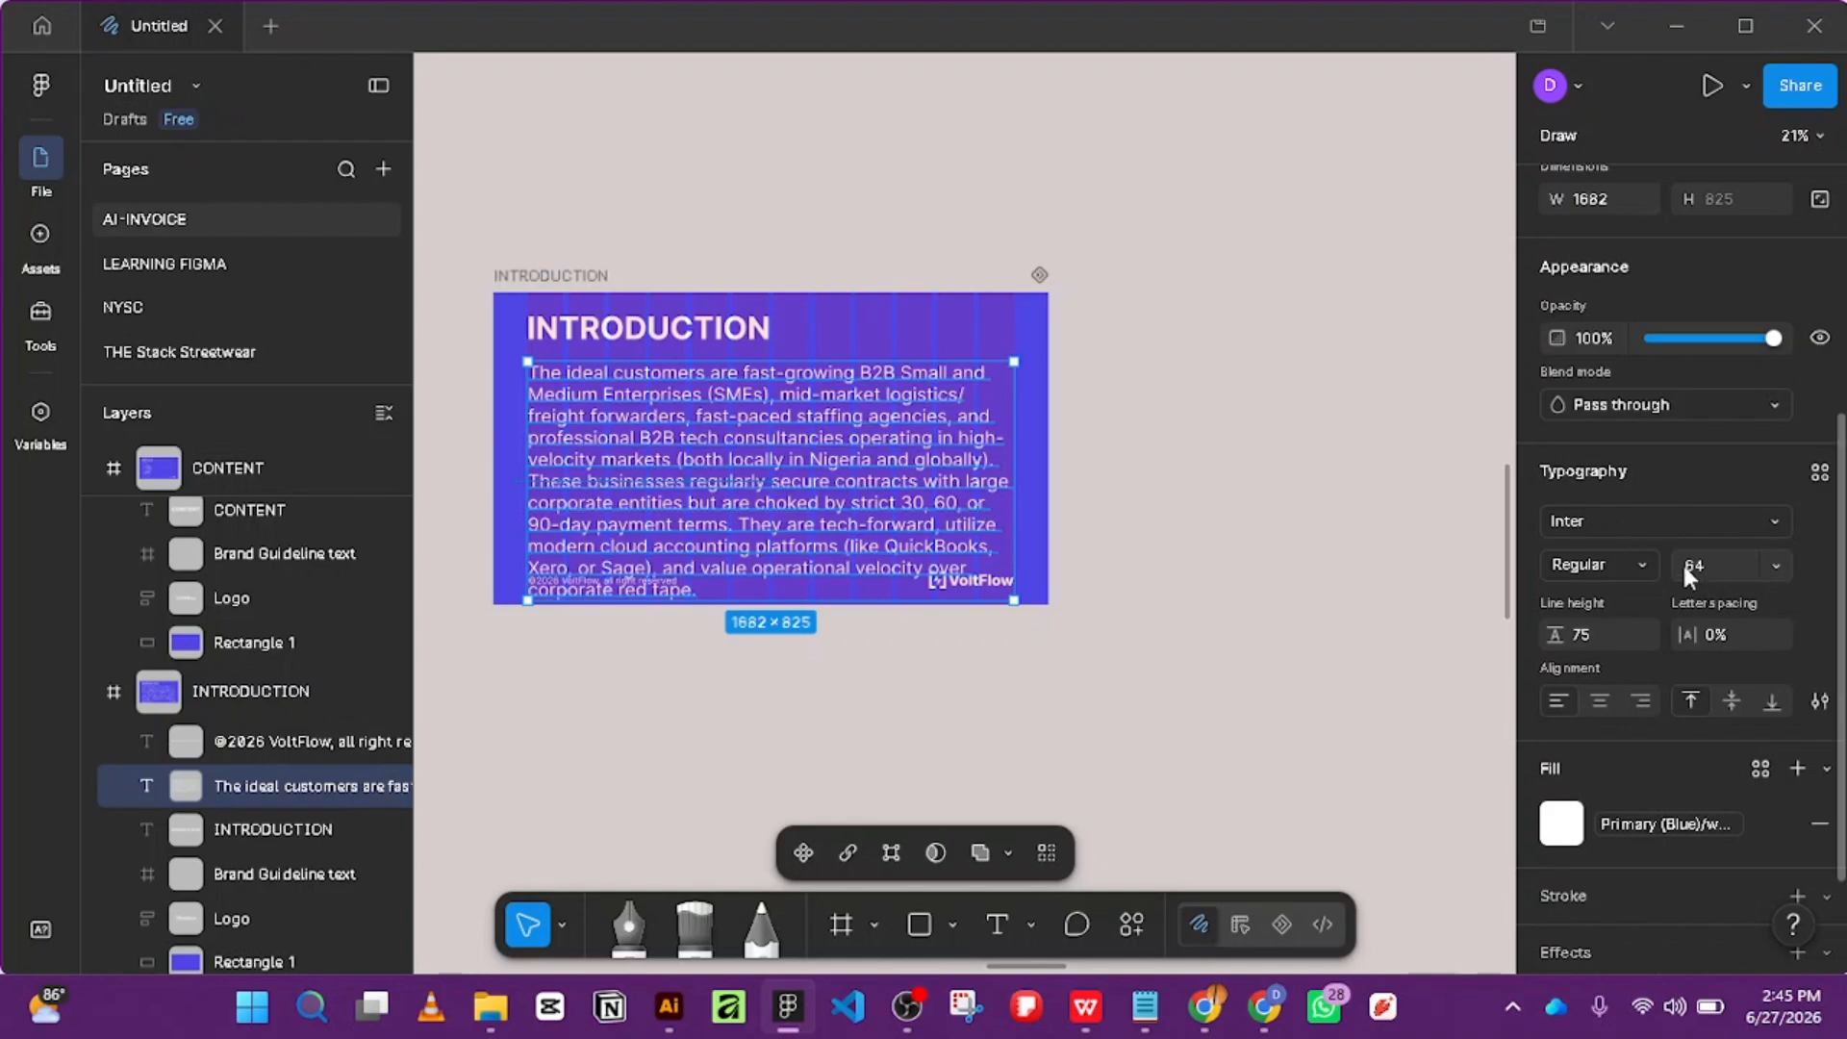
{"action": "left_click", "coordinate": [1775, 568]}
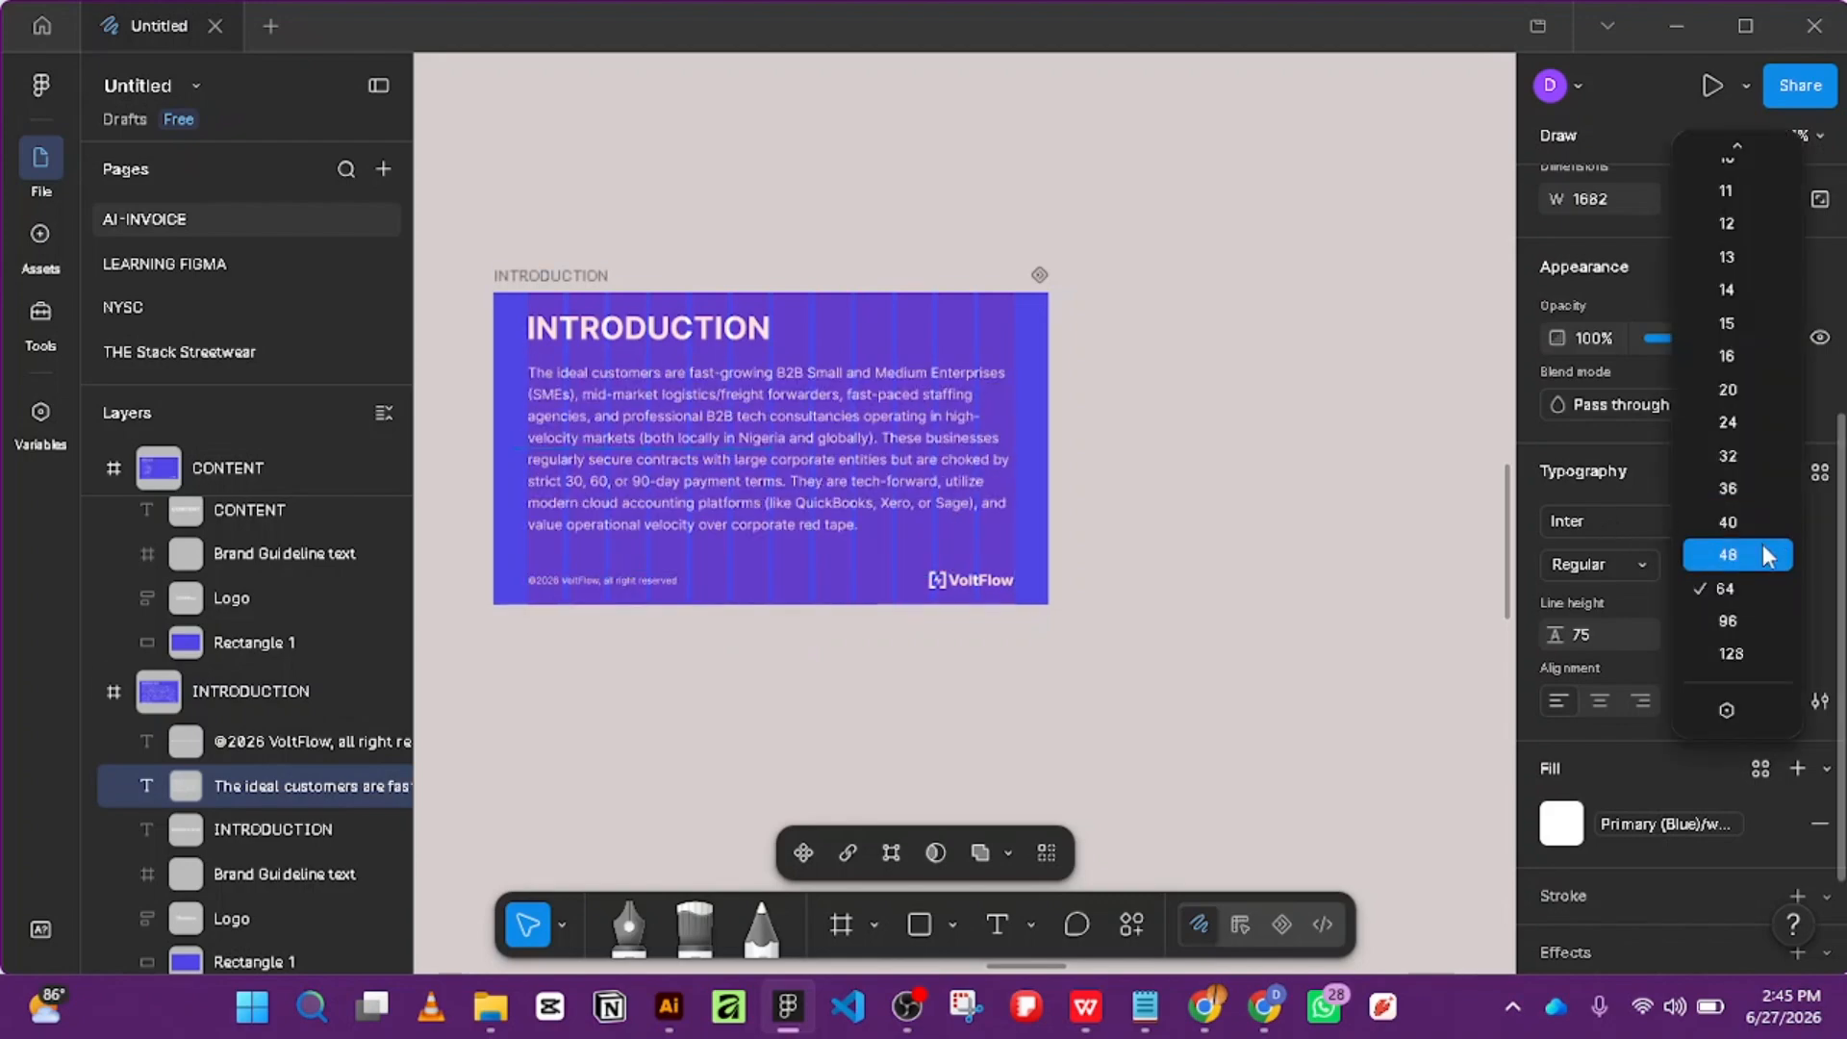
{"action": "left_click", "coordinate": [1768, 556]}
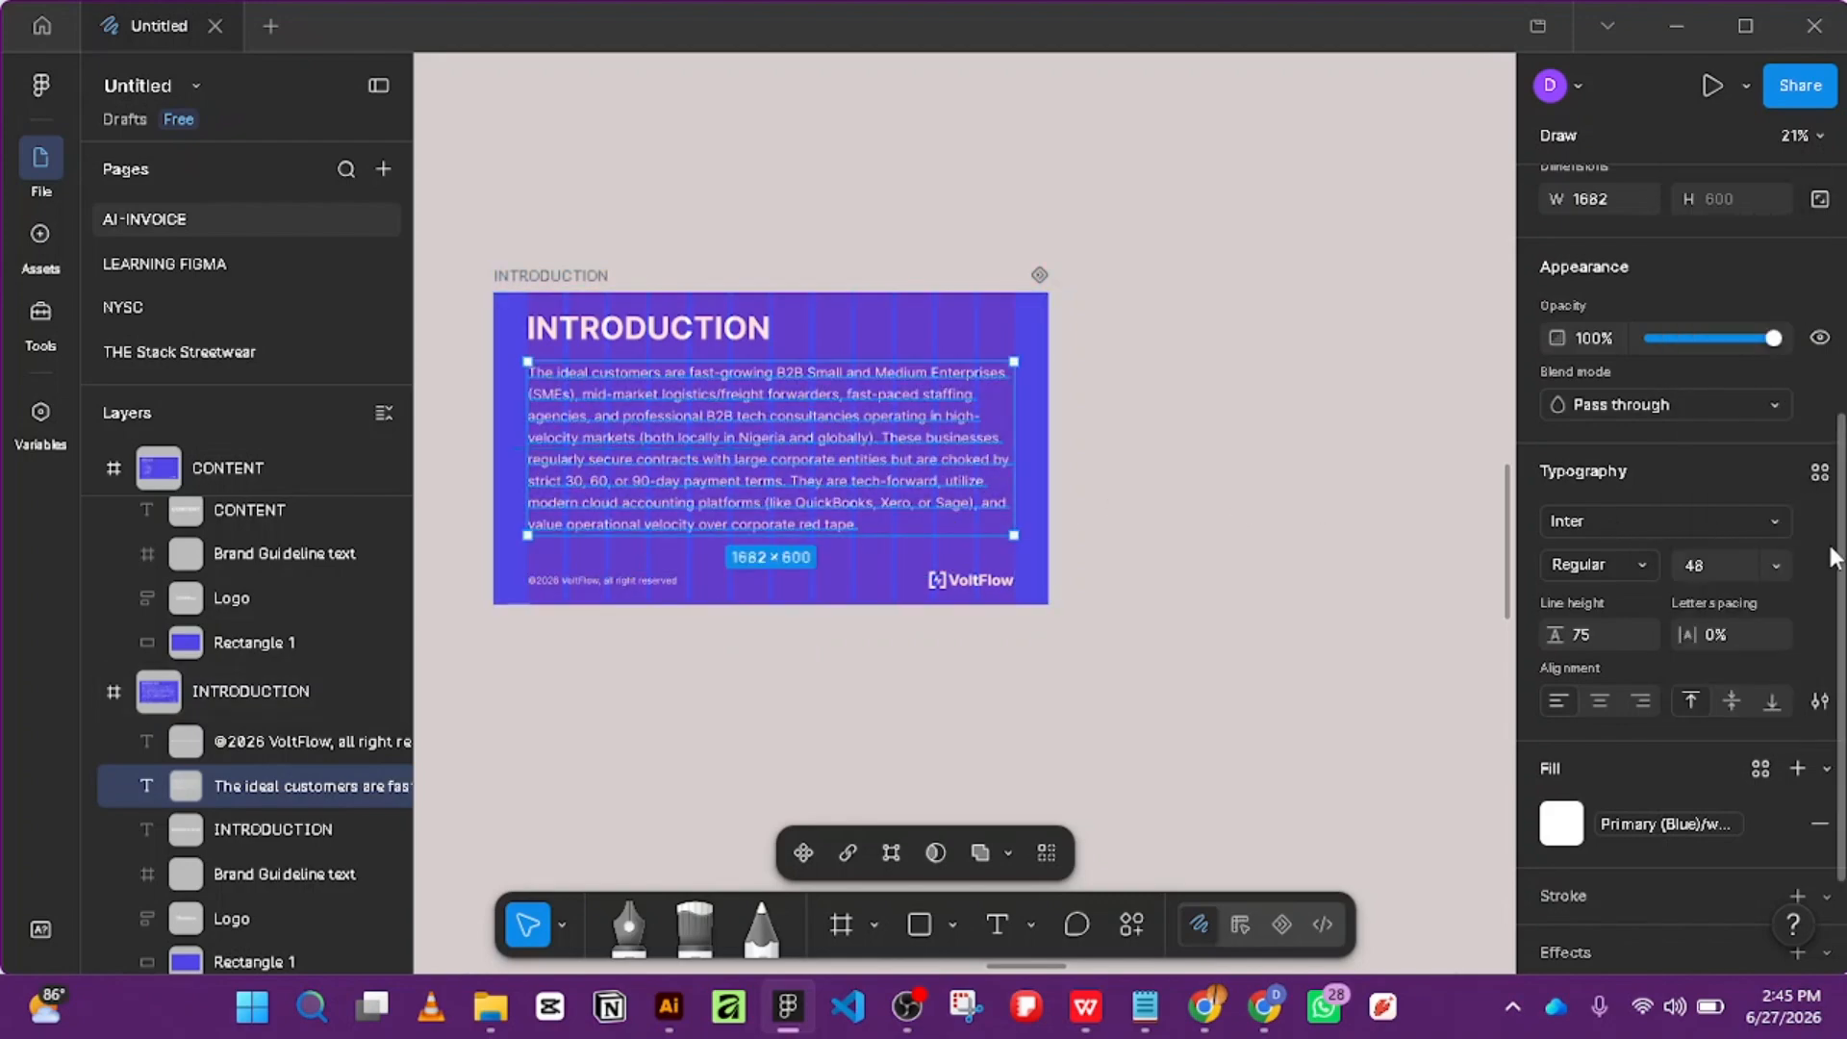
{"action": "scroll", "coordinate": [1830, 558], "scroll_direction": "down", "scroll_amount": 2}
{"action": "scroll", "coordinate": [1670, 607], "scroll_direction": "up", "scroll_amount": 4}
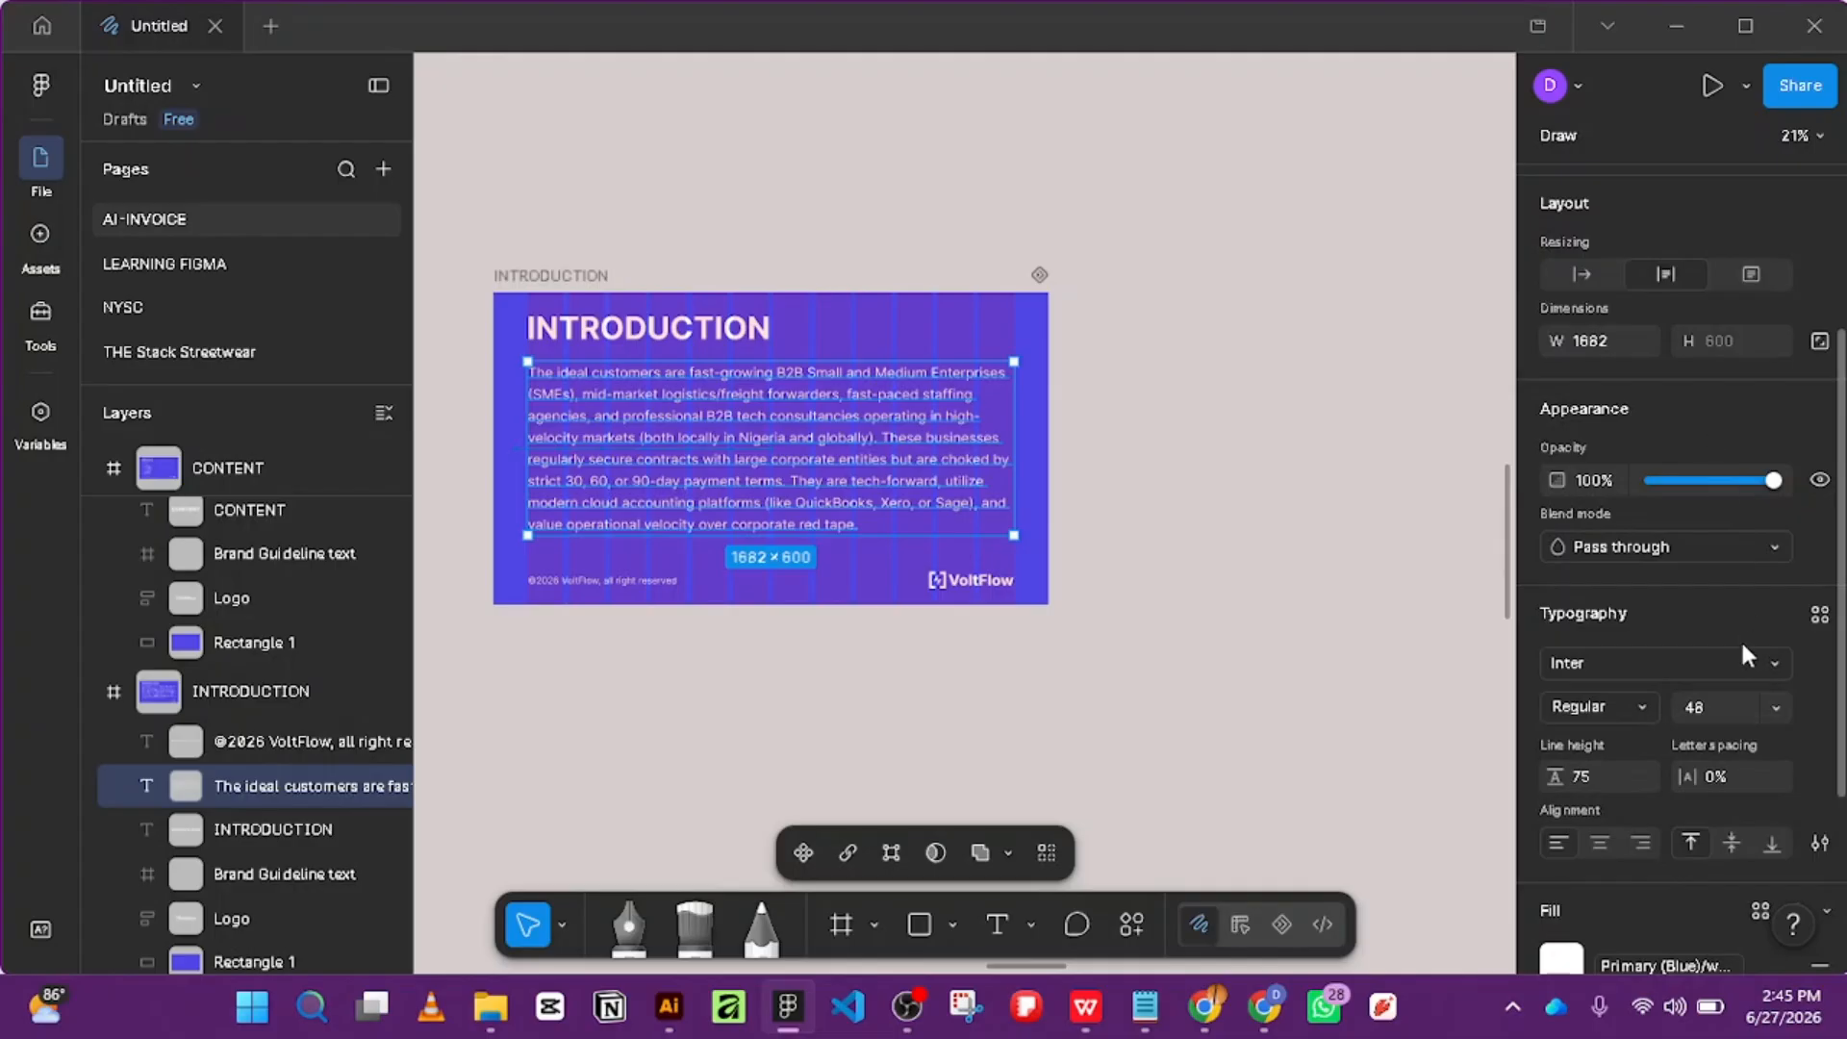
{"action": "scroll", "coordinate": [1737, 638], "scroll_direction": "down", "scroll_amount": 3}
{"action": "scroll", "coordinate": [1729, 586], "scroll_direction": "up", "scroll_amount": 7}
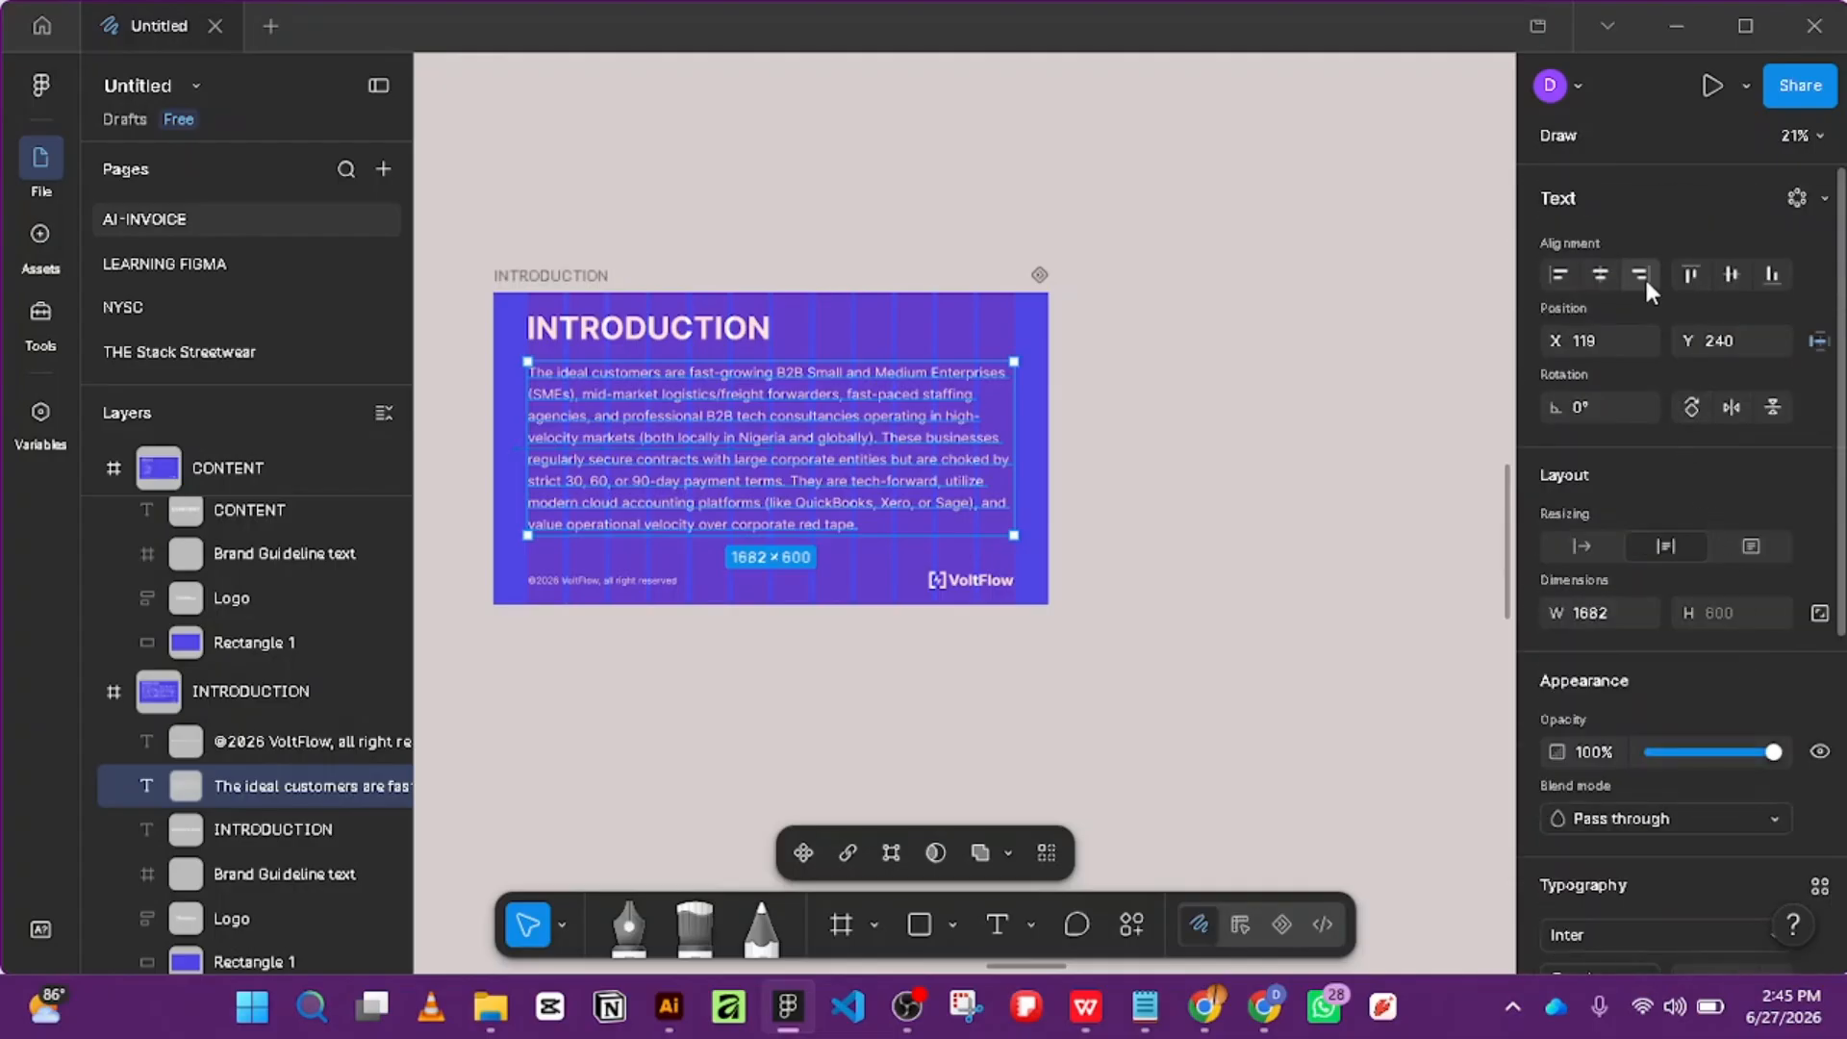
{"action": "left_click", "coordinate": [1150, 357]}
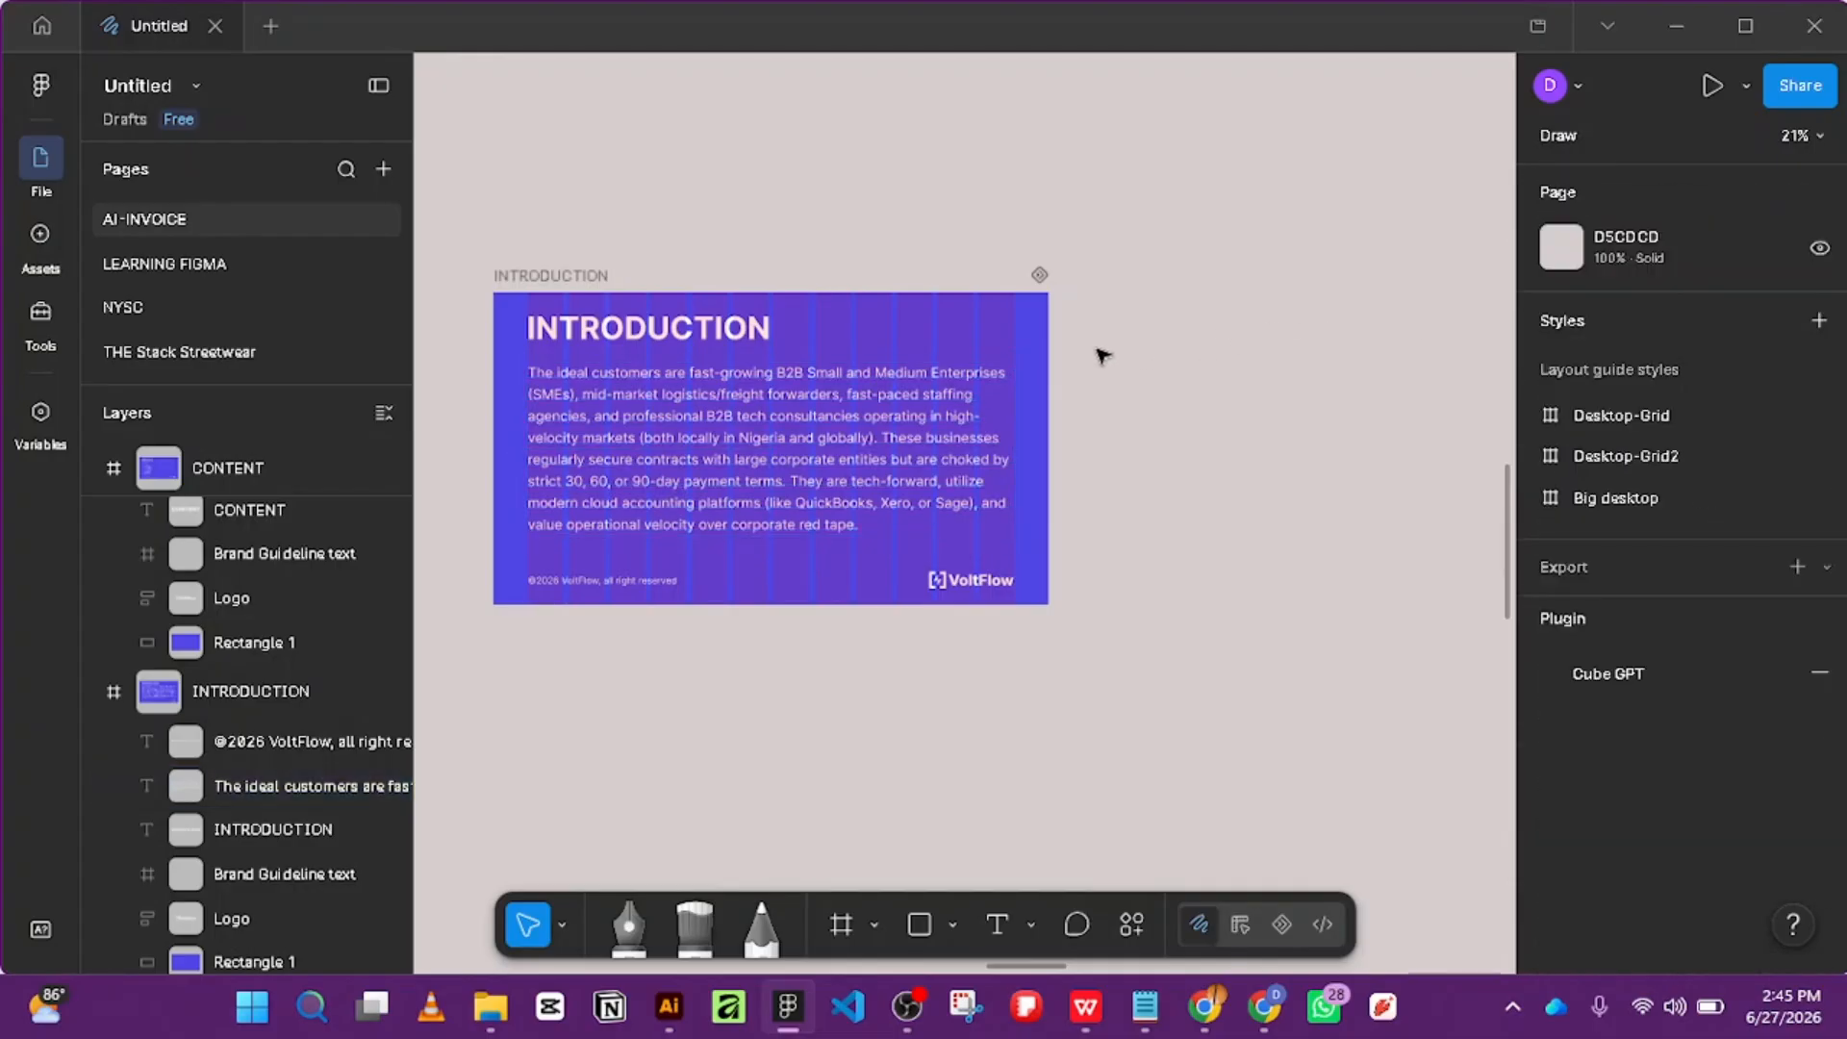
Examine the INTRODUCTION paragraph's layout up close and beside the CONTENT page.
{"action": "scroll", "coordinate": [1106, 350], "scroll_direction": "down", "scroll_amount": 2}
{"action": "scroll", "coordinate": [868, 339], "scroll_direction": "up", "scroll_amount": 3}
{"action": "scroll", "coordinate": [643, 439], "scroll_direction": "up", "scroll_amount": 2}
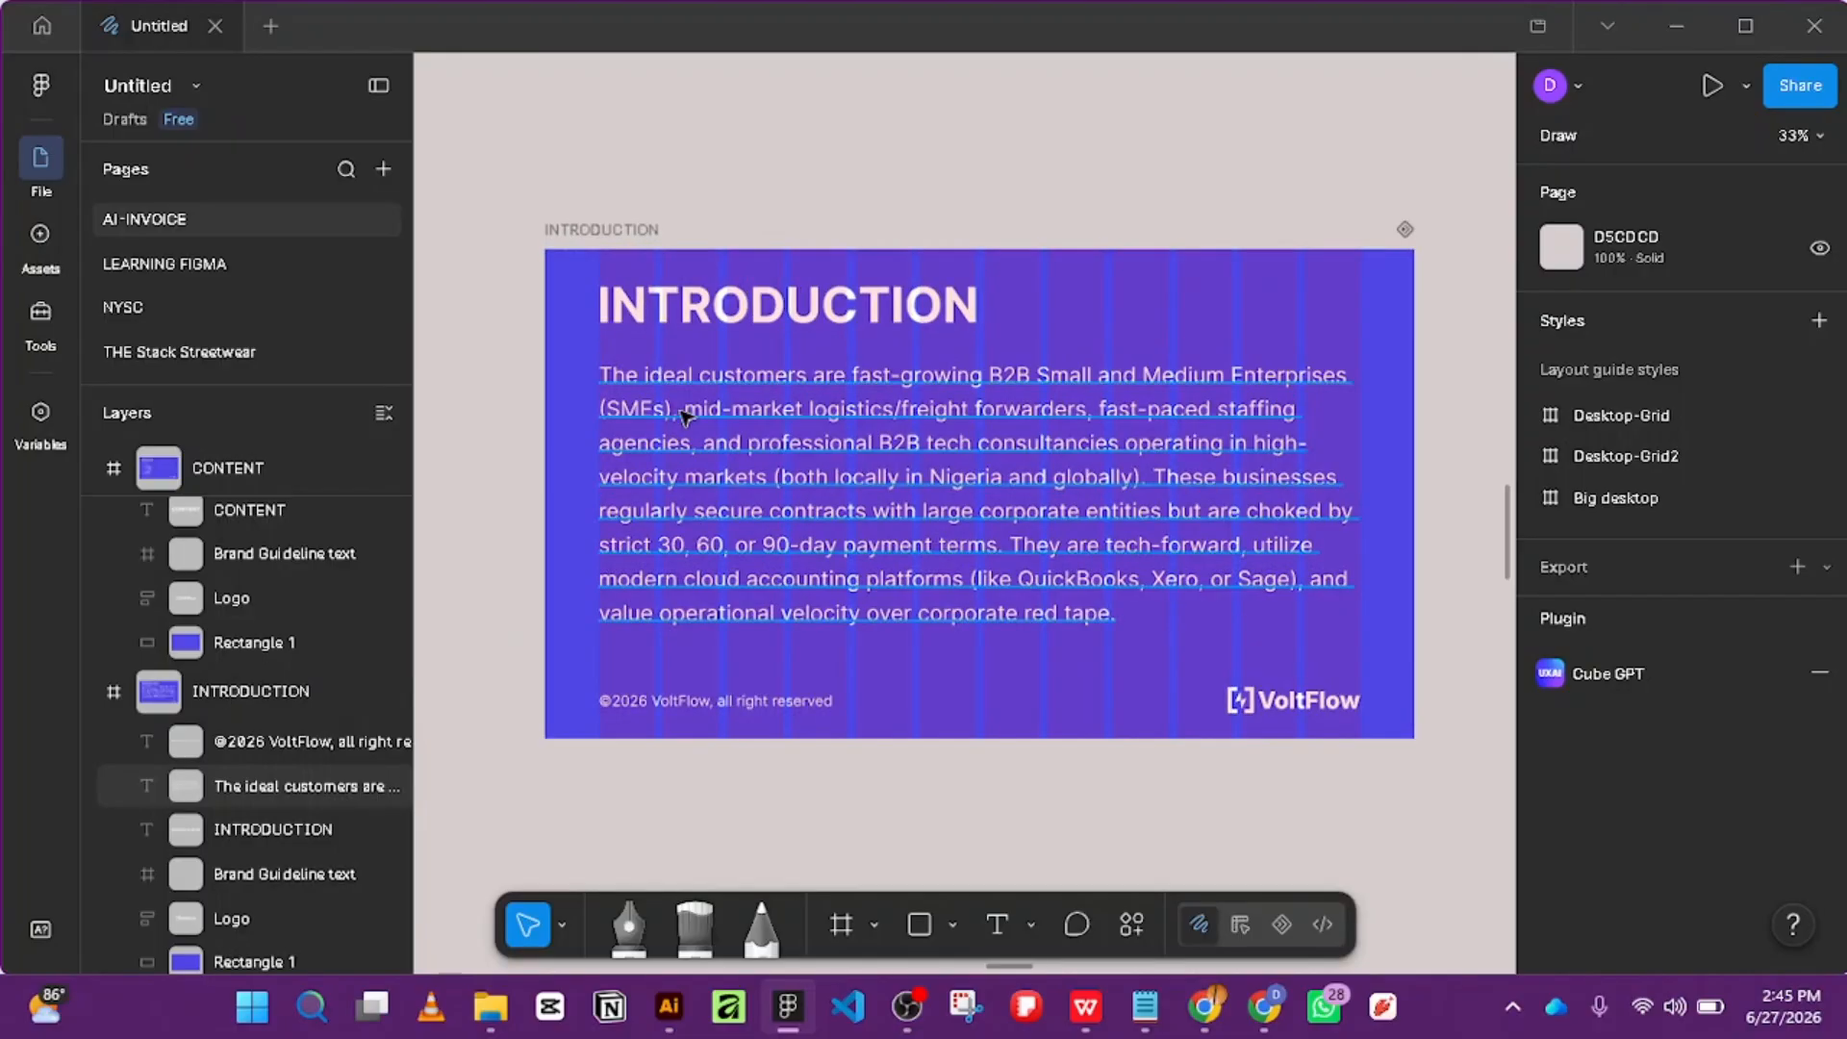
{"action": "scroll", "coordinate": [853, 580], "scroll_direction": "down", "scroll_amount": 5}
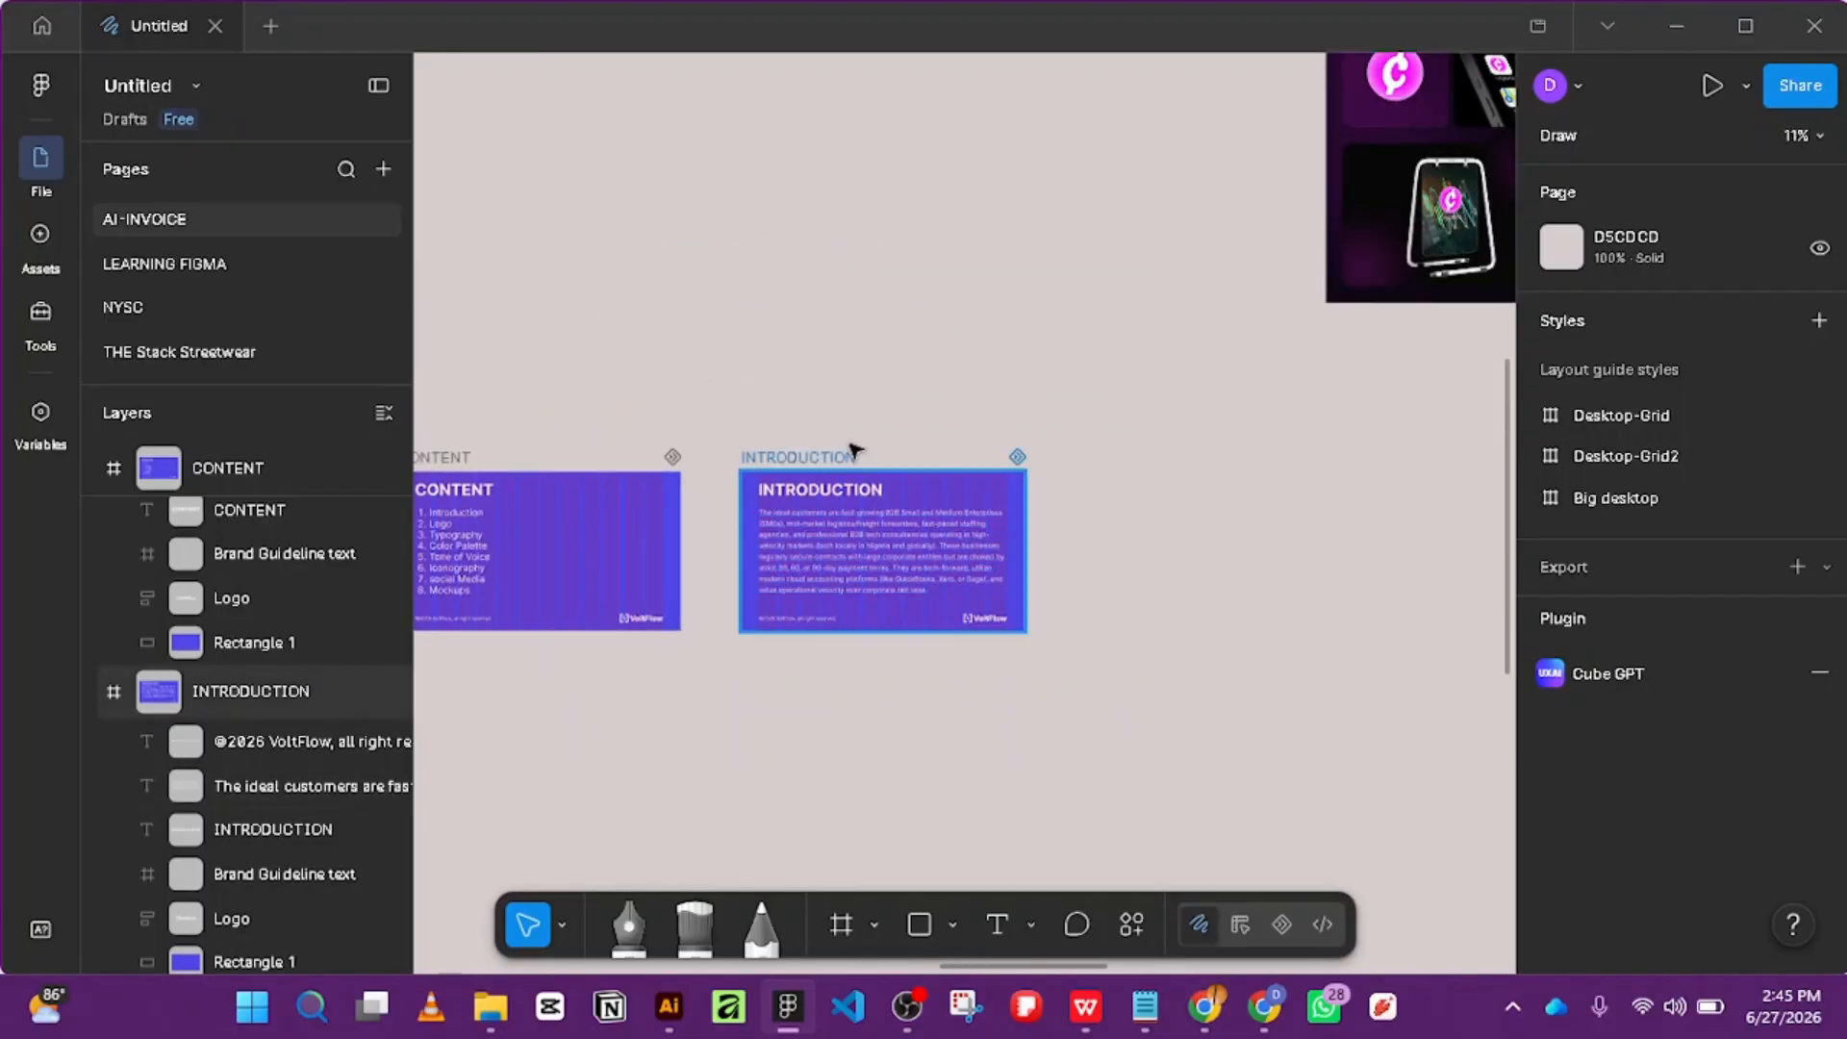
{"action": "left_click", "coordinate": [853, 567]}
{"action": "scroll", "coordinate": [1456, 660], "scroll_direction": "down", "scroll_amount": 4}
{"action": "scroll", "coordinate": [1443, 651], "scroll_direction": "up", "scroll_amount": 1}
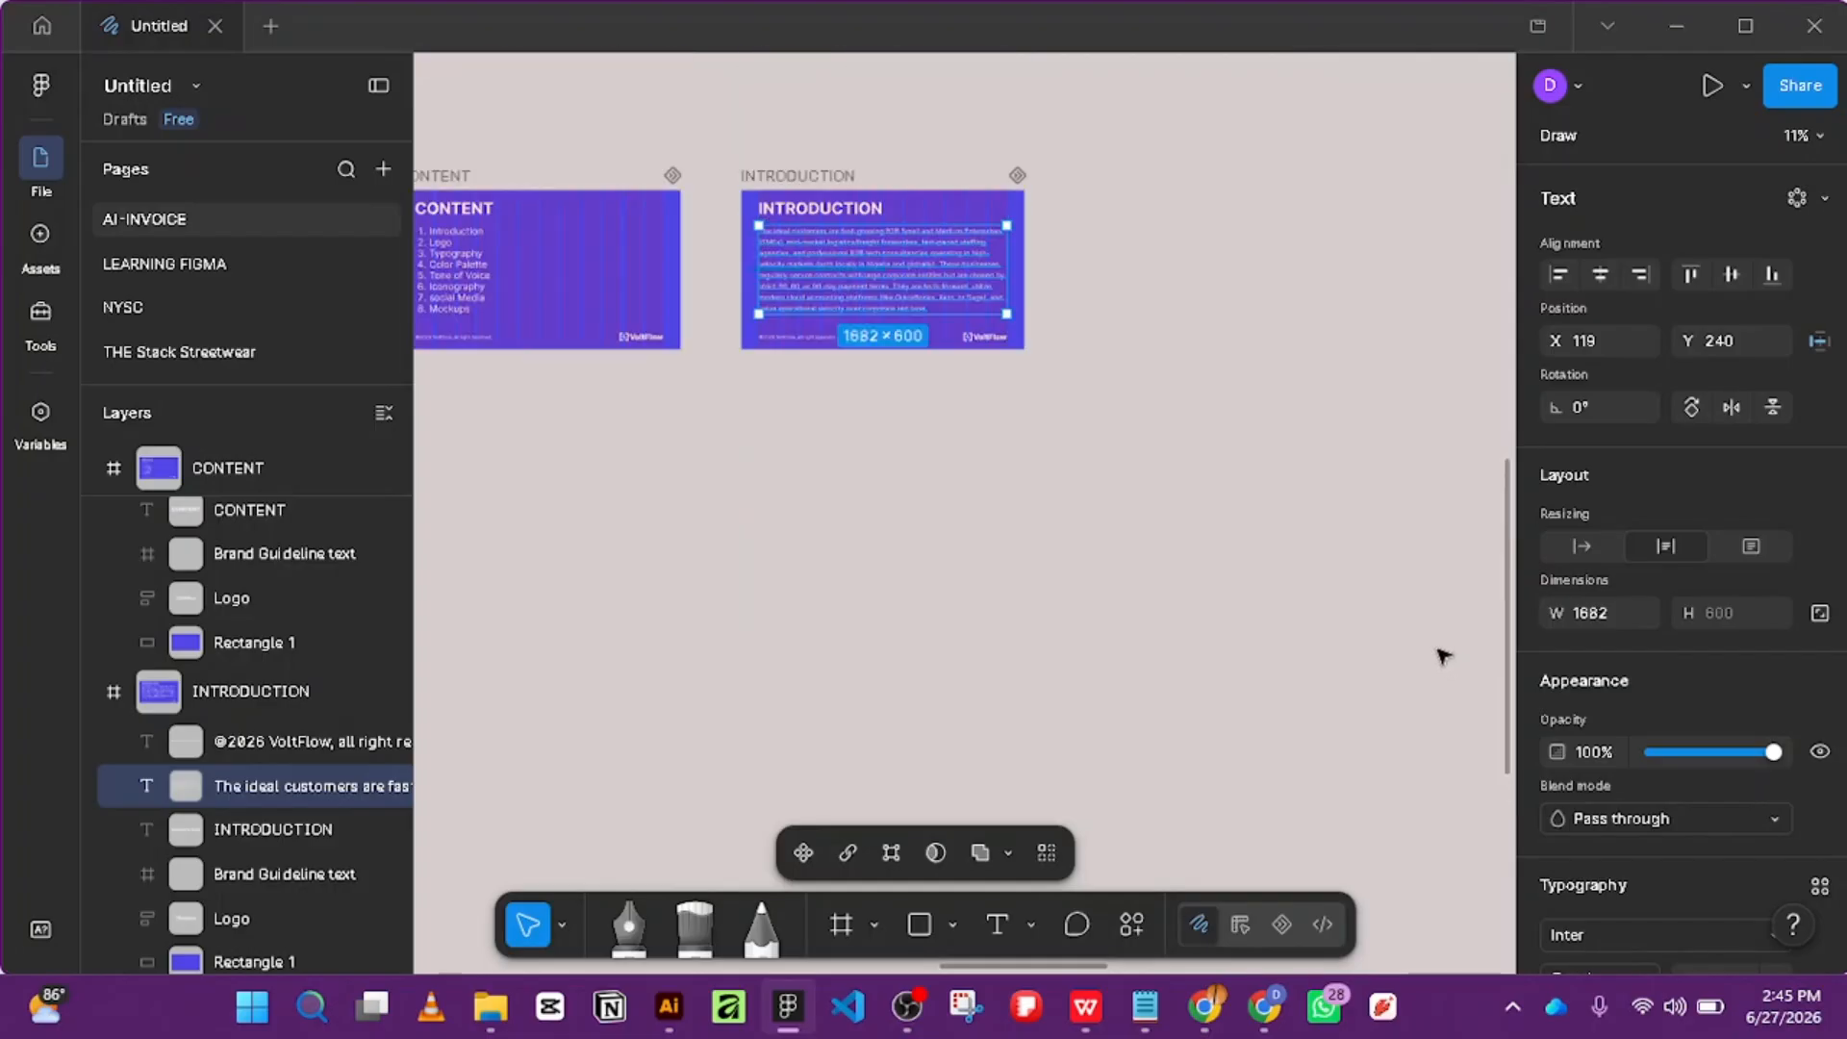
{"action": "scroll", "coordinate": [1030, 363], "scroll_direction": "up", "scroll_amount": 4}
{"action": "scroll", "coordinate": [1010, 375], "scroll_direction": "down", "scroll_amount": 3}
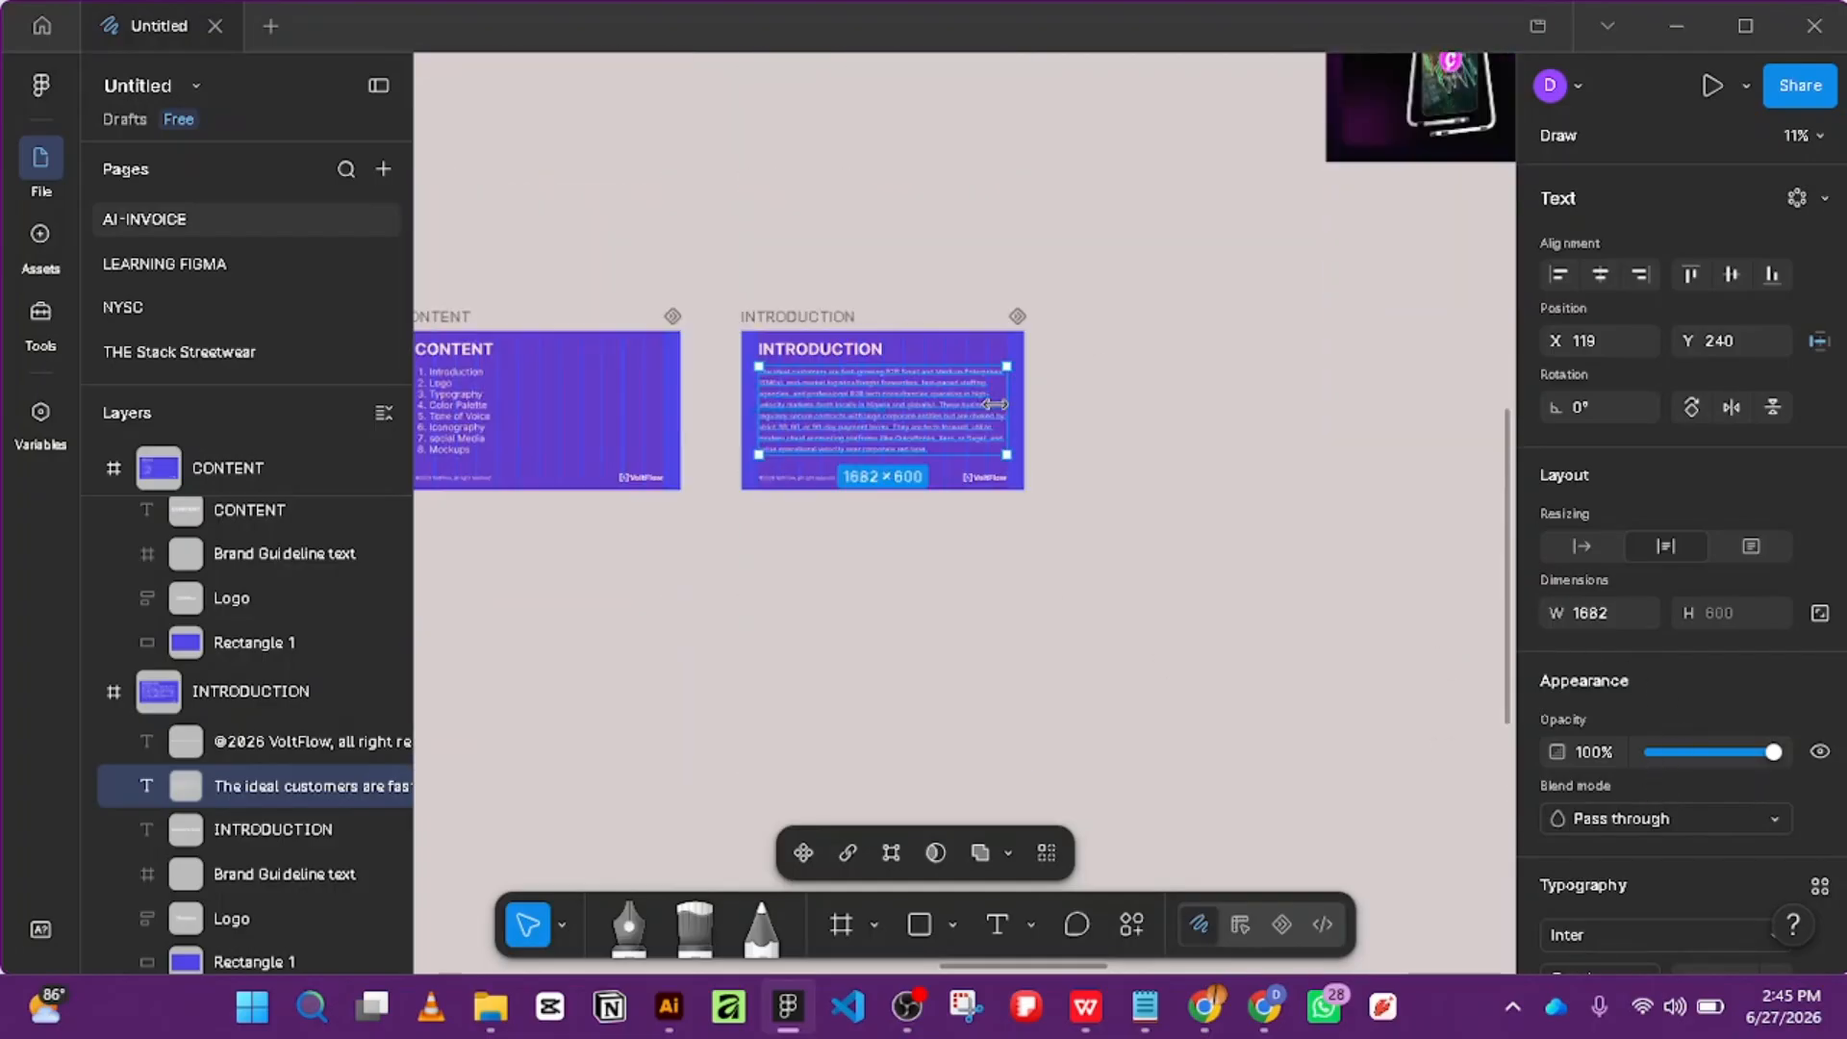
{"action": "scroll", "coordinate": [967, 384], "scroll_direction": "down", "scroll_amount": 3}
Duplicate the INTRODUCTION frame and place the copy beside the original in the row at X -11009, Y 351.
{"action": "left_click", "coordinate": [957, 357]}
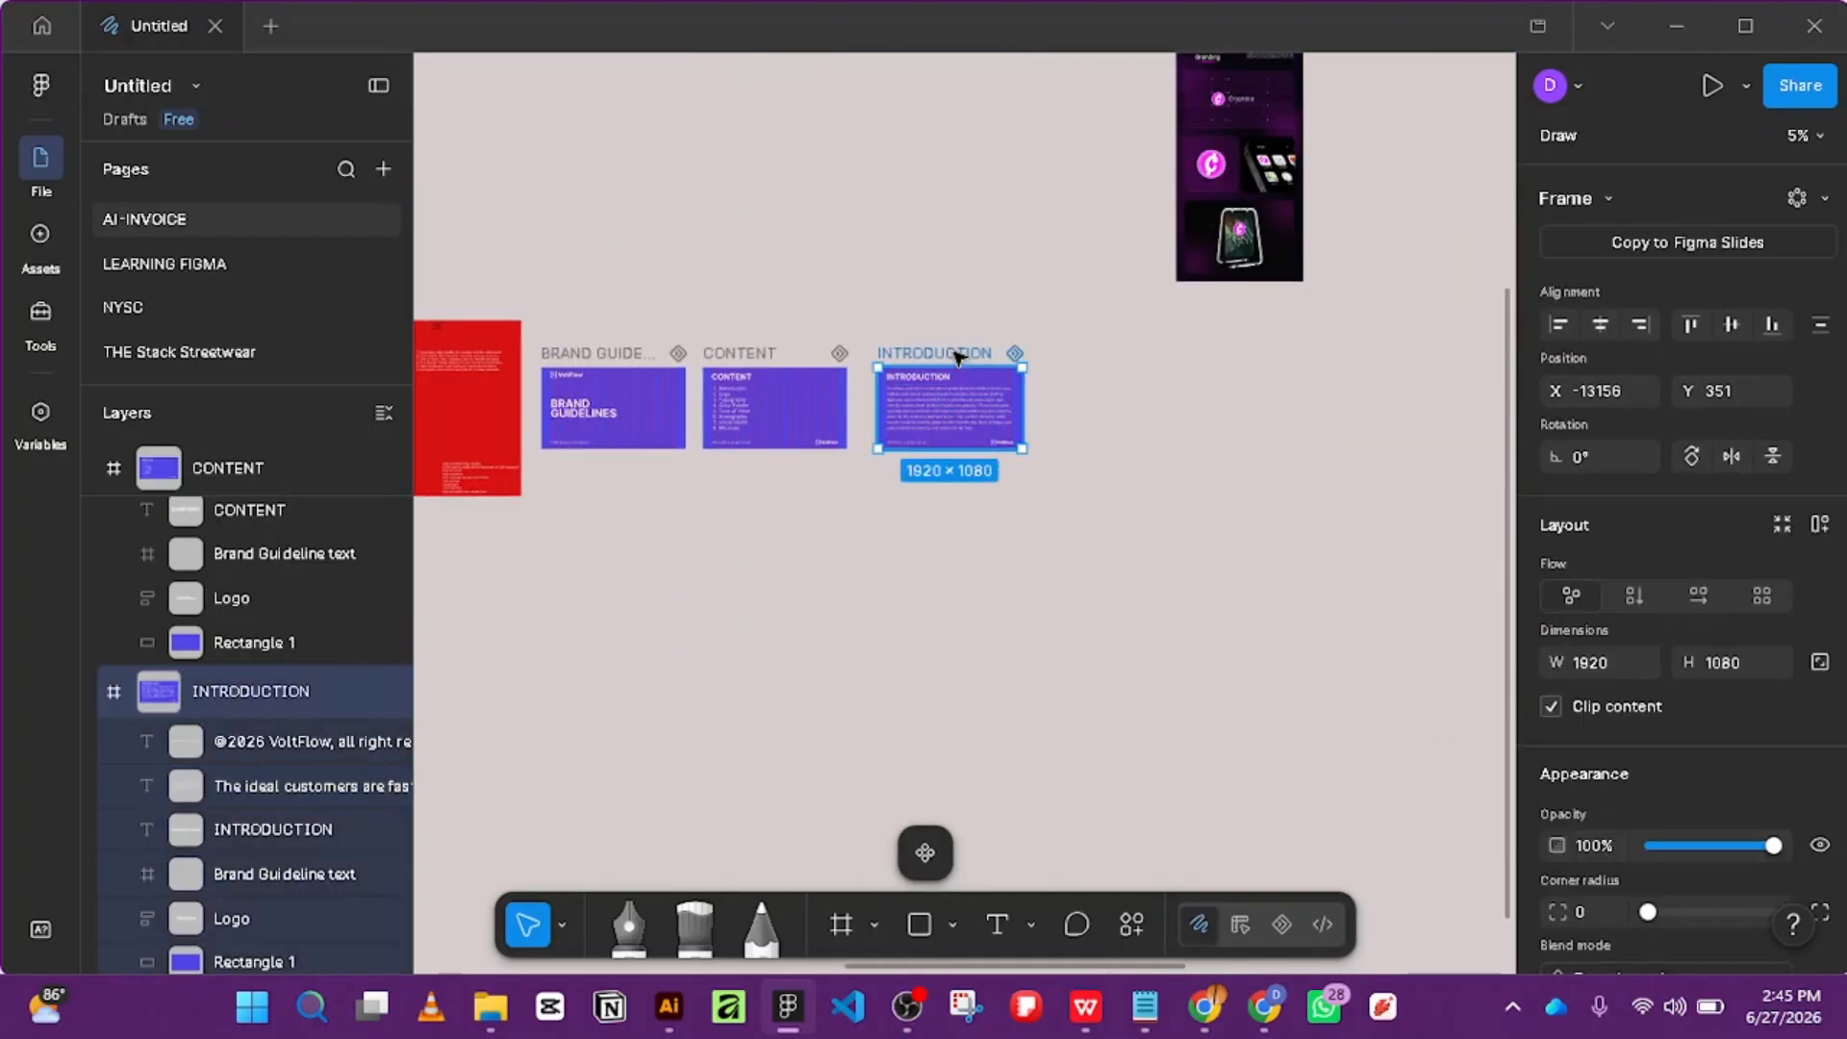
{"action": "left_click_drag", "start_coordinate": [968, 356], "coordinate": [1148, 364]}
{"action": "key", "text": "ctrl+z"}
{"action": "key", "text": "ctrl+d"}
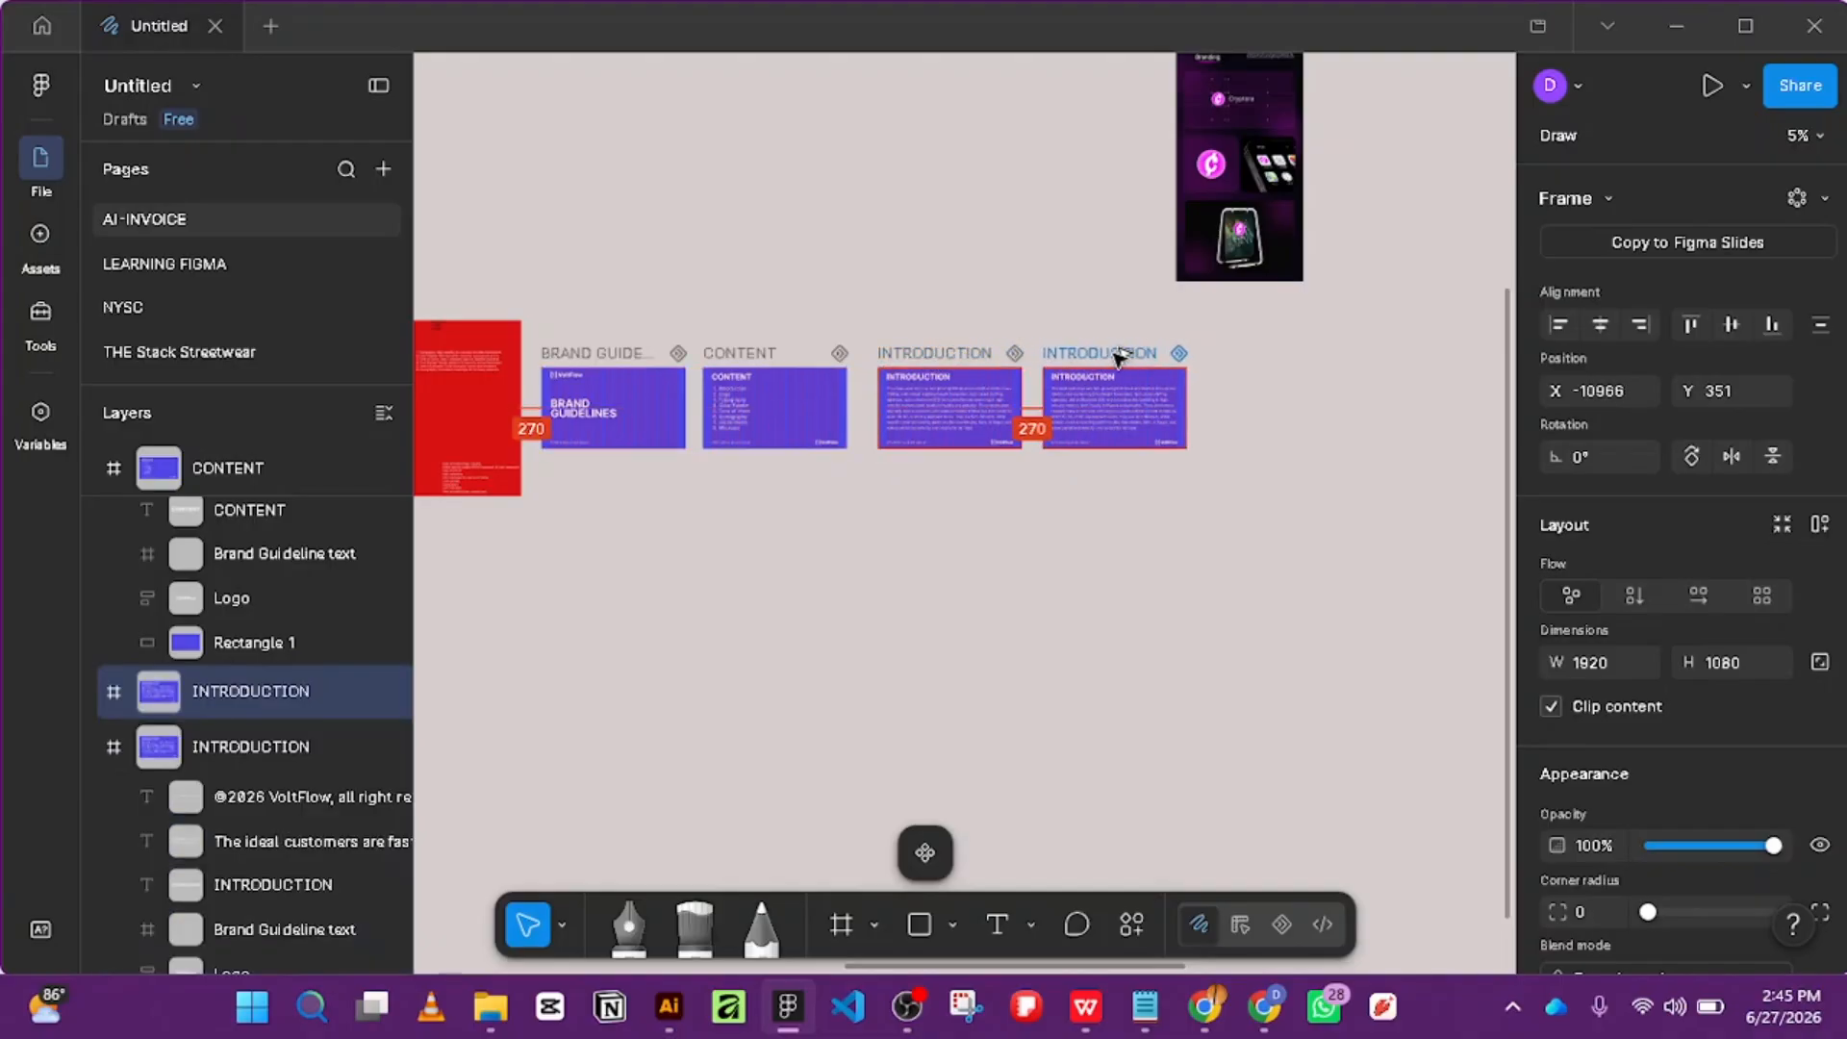
{"action": "left_click_drag", "start_coordinate": [1094, 358], "coordinate": [1112, 357]}
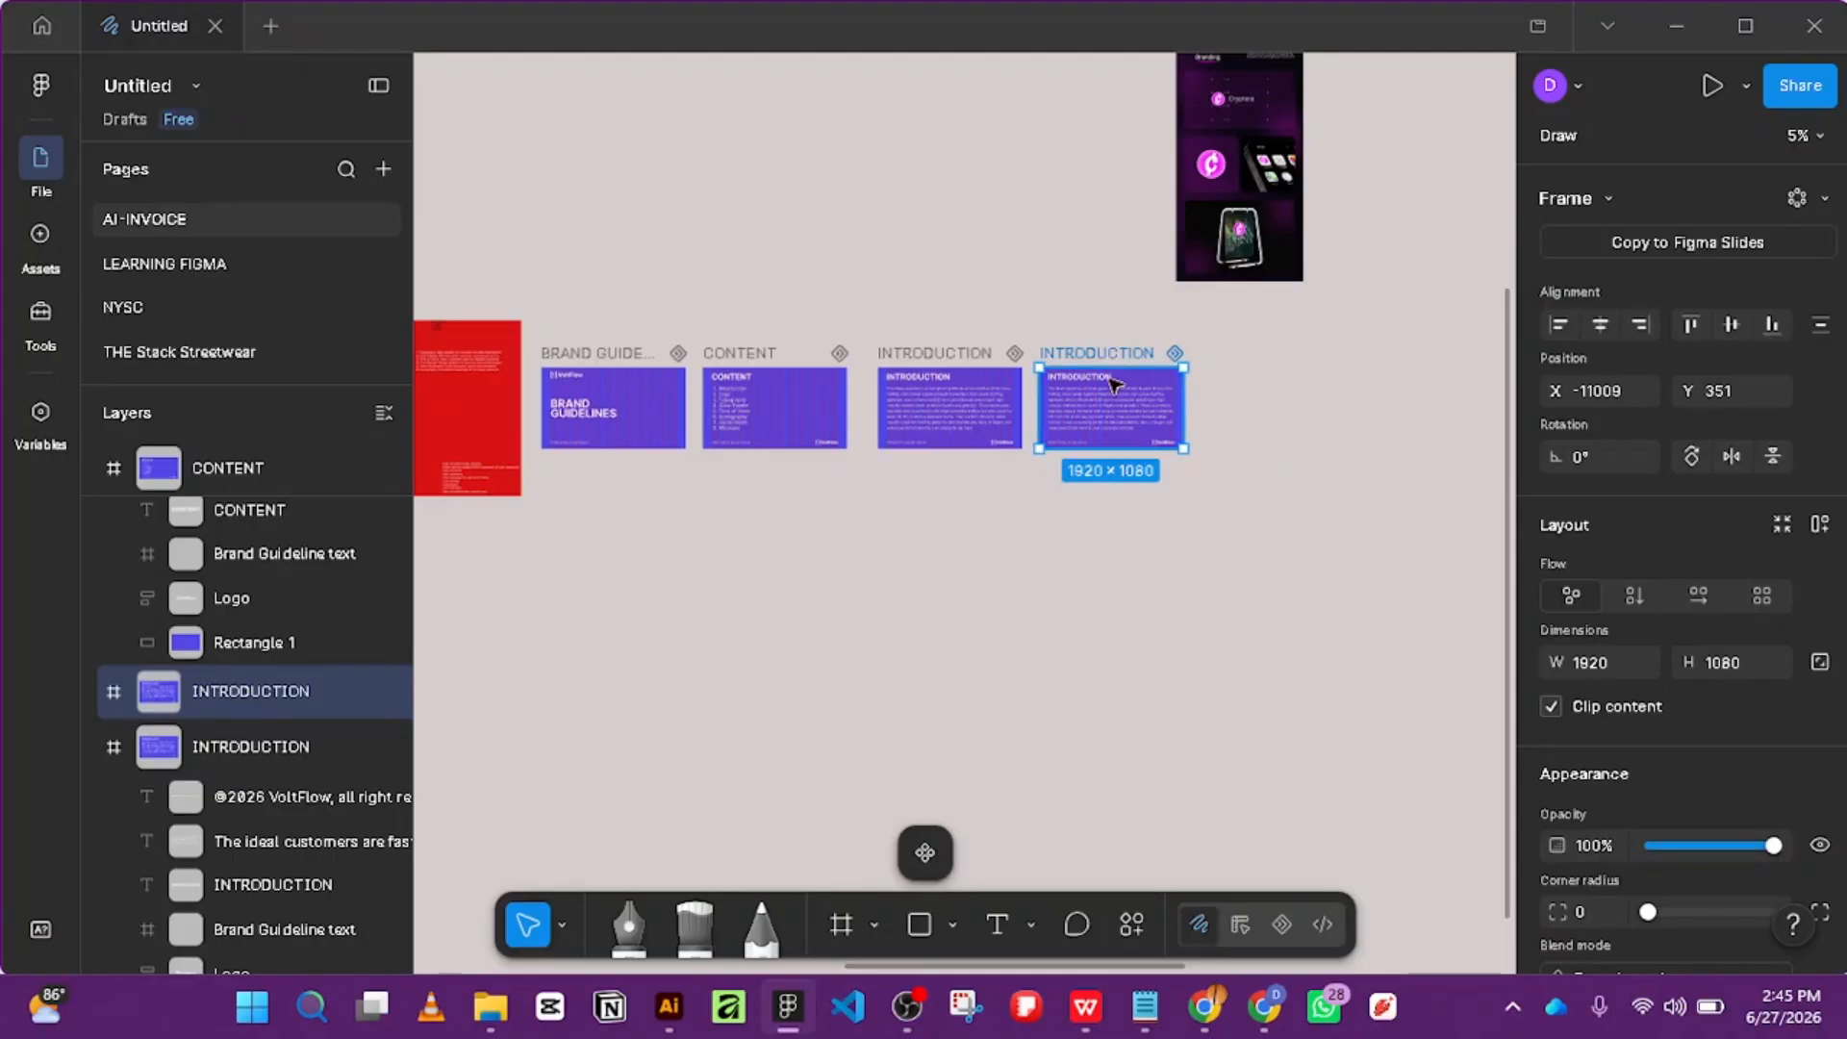
Compare the duplicated page with the other pages and check the section order on the CONTENT page.
{"action": "scroll", "coordinate": [1152, 416], "scroll_direction": "up", "scroll_amount": 4}
{"action": "scroll", "coordinate": [1145, 433], "scroll_direction": "down", "scroll_amount": 5}
{"action": "scroll", "coordinate": [1094, 574], "scroll_direction": "up", "scroll_amount": 5}
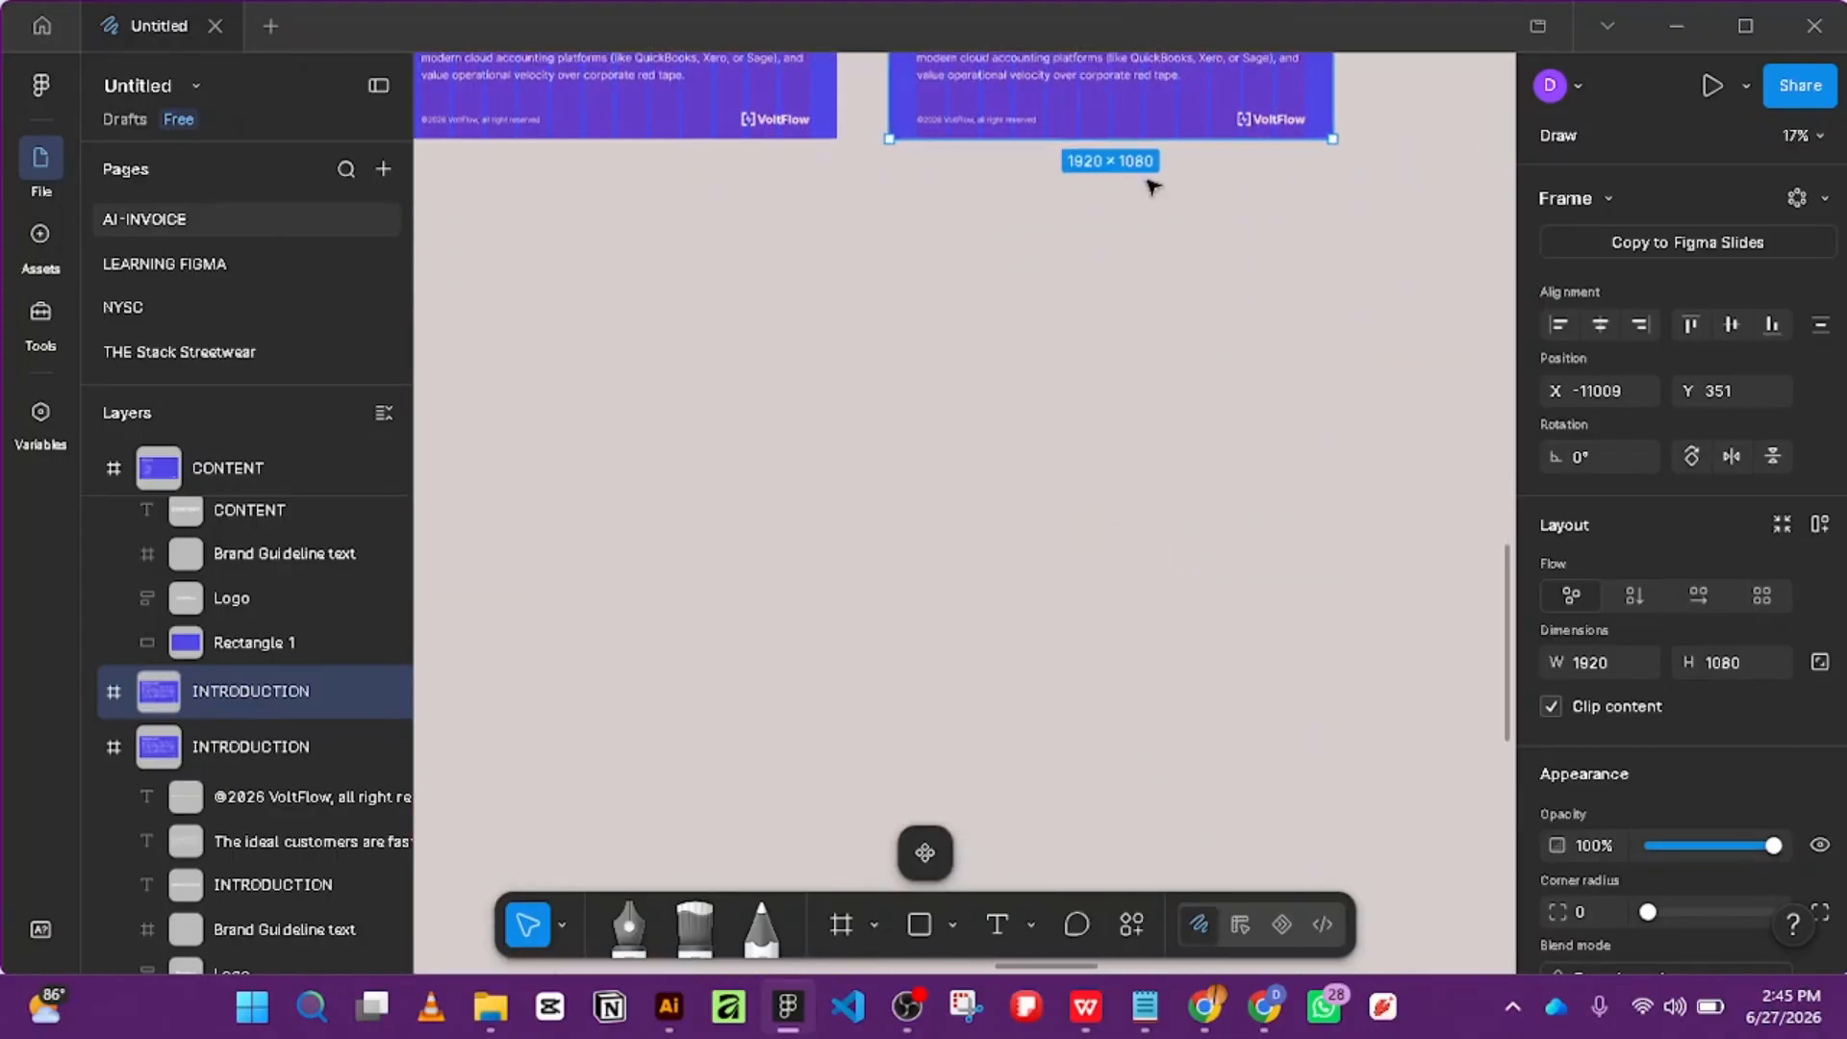
{"action": "scroll", "coordinate": [1183, 207], "scroll_direction": "up", "scroll_amount": 5}
{"action": "scroll", "coordinate": [1058, 538], "scroll_direction": "up", "scroll_amount": 2}
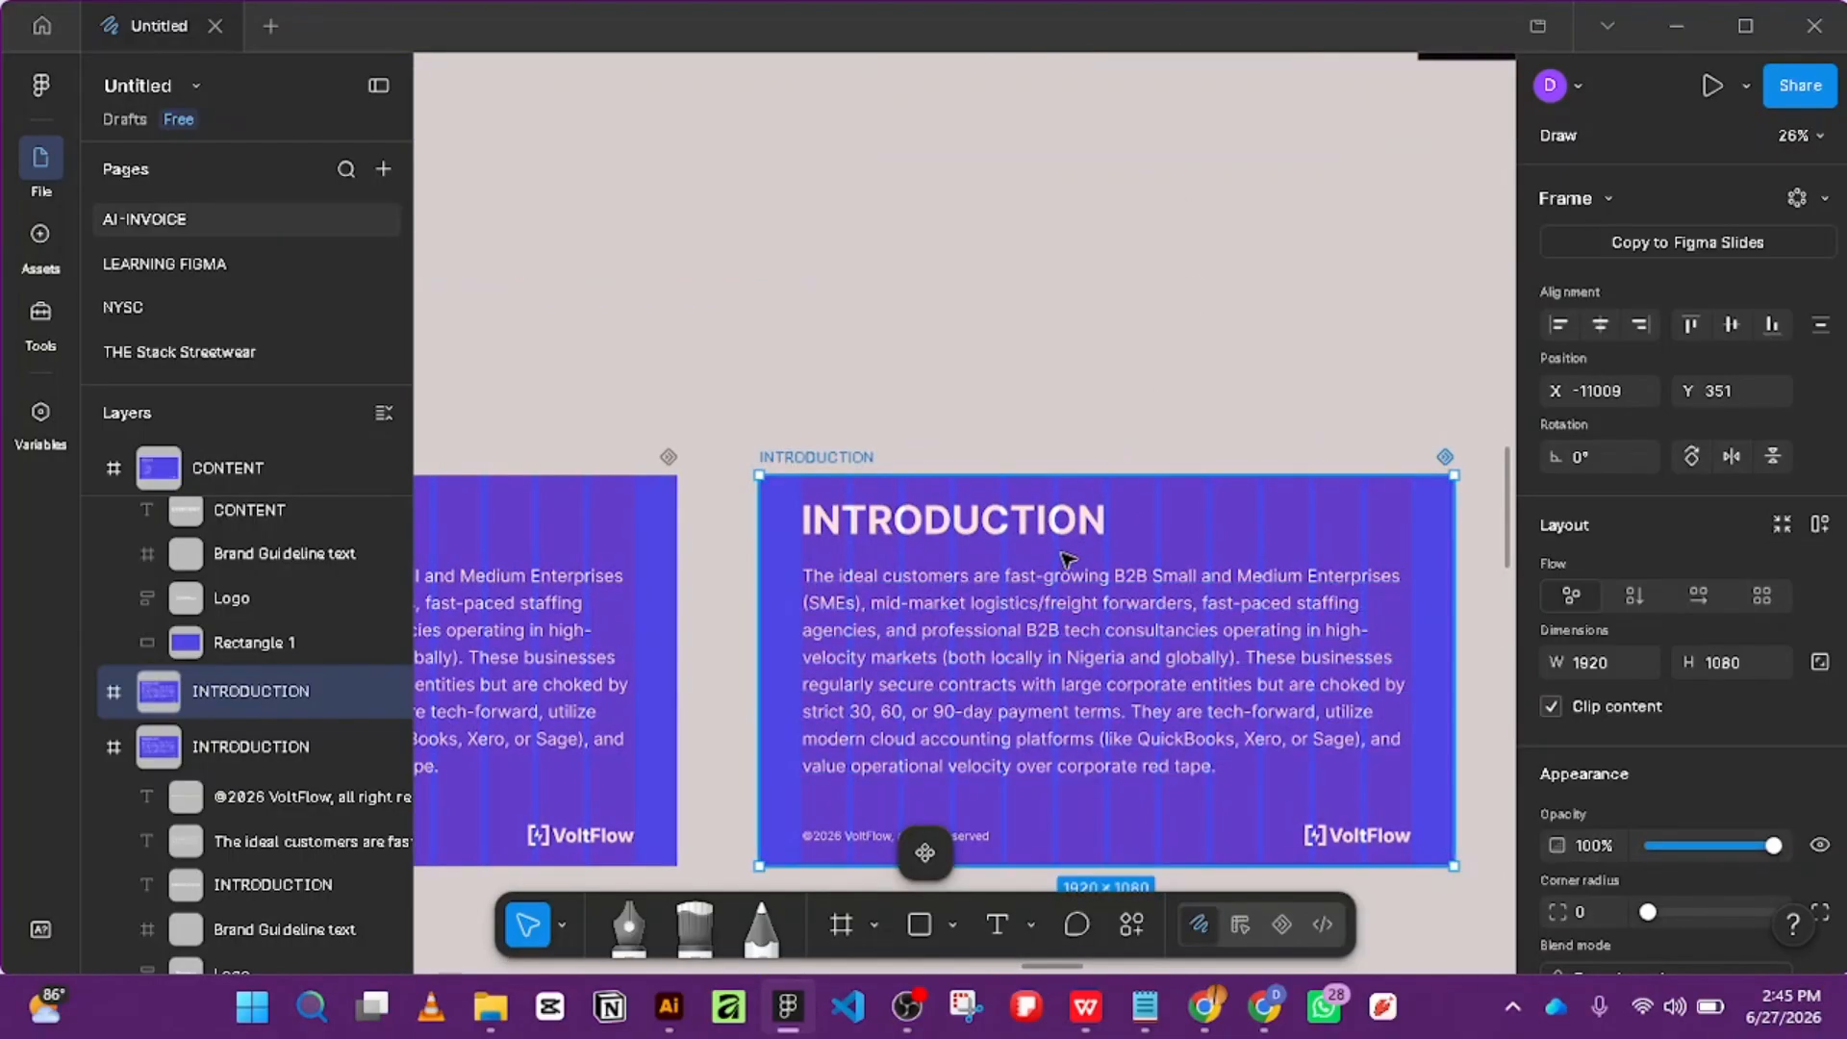
{"action": "scroll", "coordinate": [1039, 601], "scroll_direction": "down", "scroll_amount": 7}
{"action": "scroll", "coordinate": [1038, 601], "scroll_direction": "up", "scroll_amount": 4}
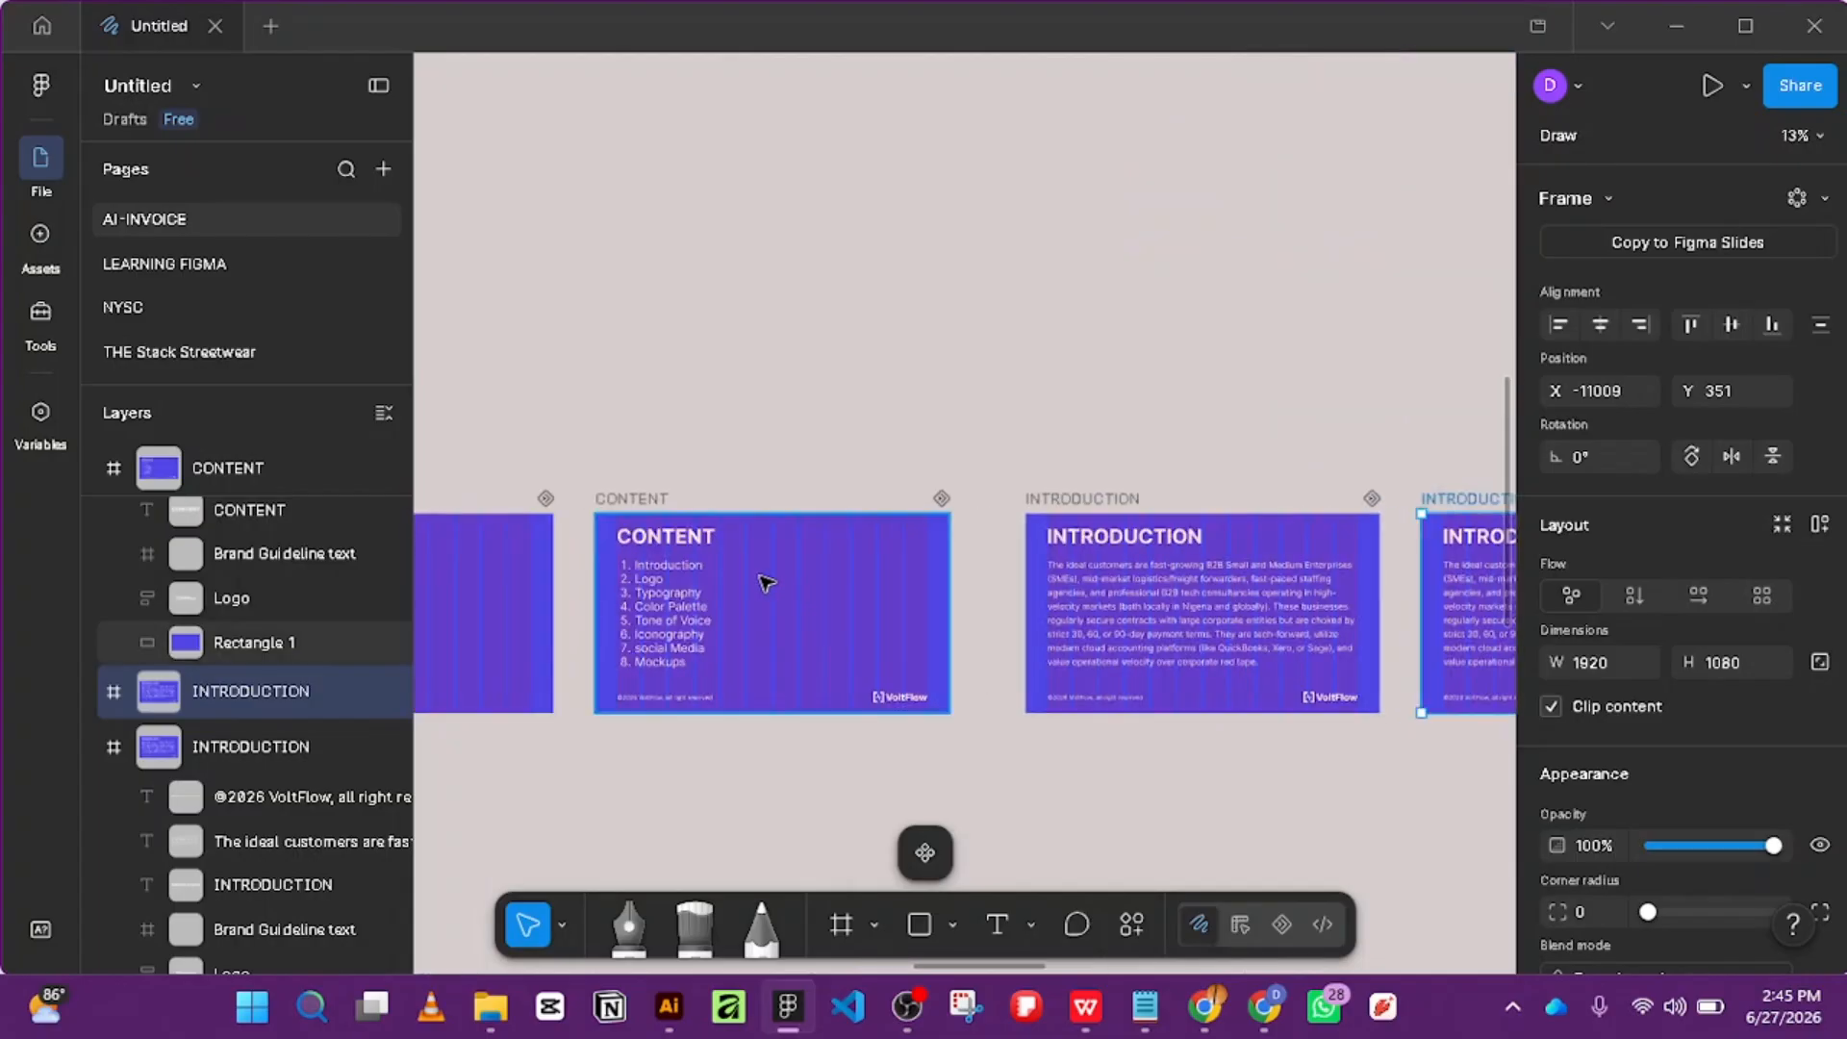
{"action": "scroll", "coordinate": [770, 582], "scroll_direction": "down", "scroll_amount": 4}
{"action": "scroll", "coordinate": [760, 568], "scroll_direction": "up", "scroll_amount": 3}
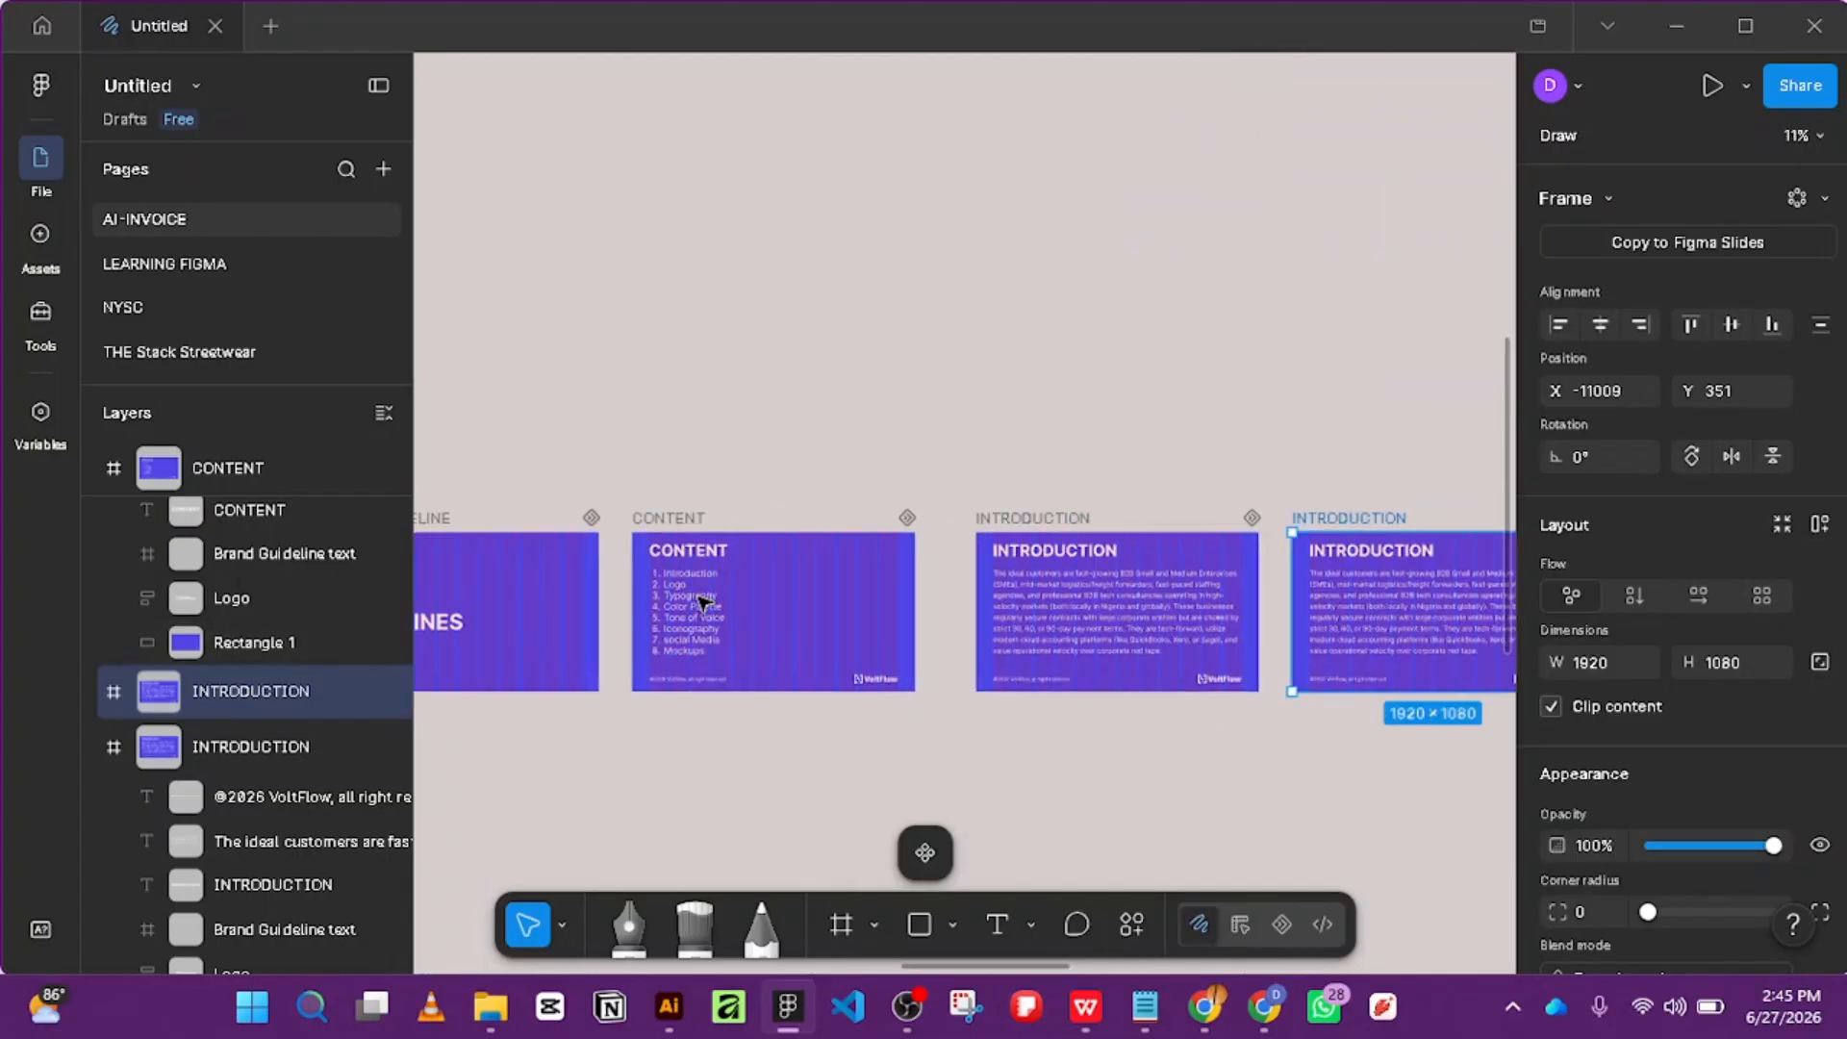
{"action": "scroll", "coordinate": [683, 592], "scroll_direction": "down", "scroll_amount": 5}
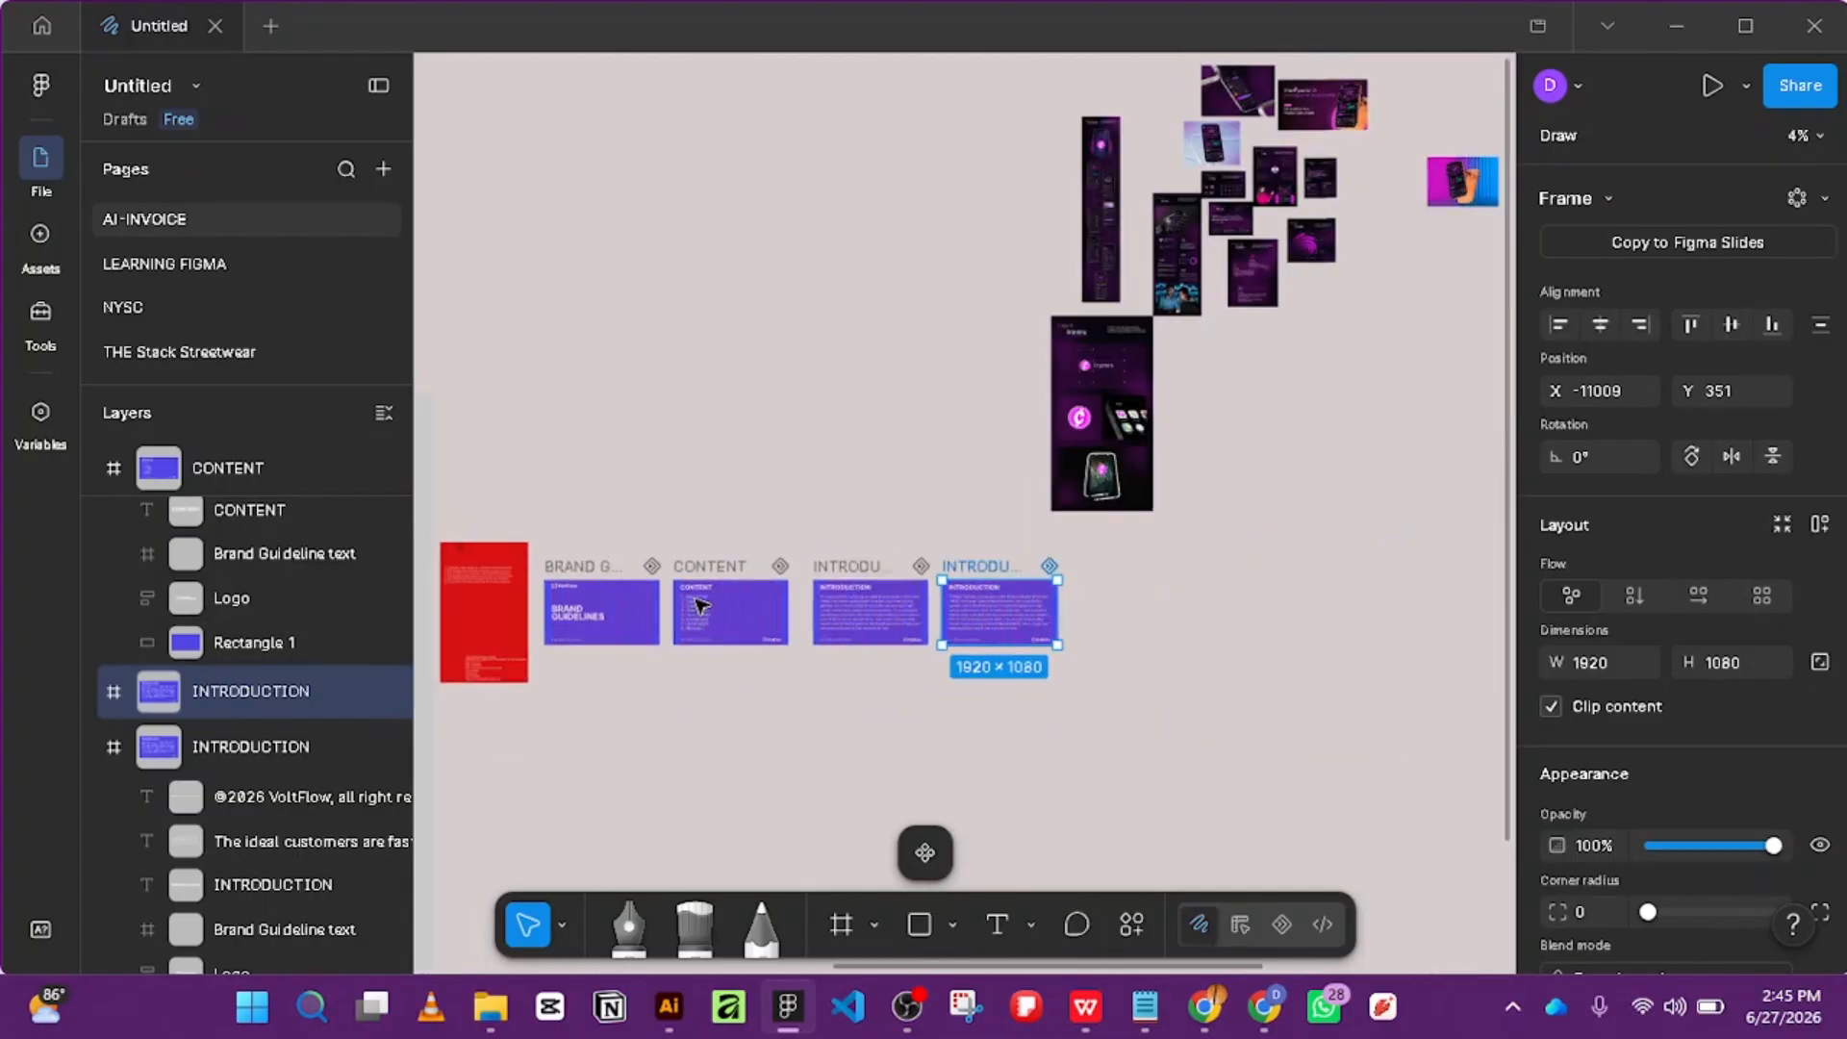
{"action": "scroll", "coordinate": [895, 652], "scroll_direction": "up", "scroll_amount": 4}
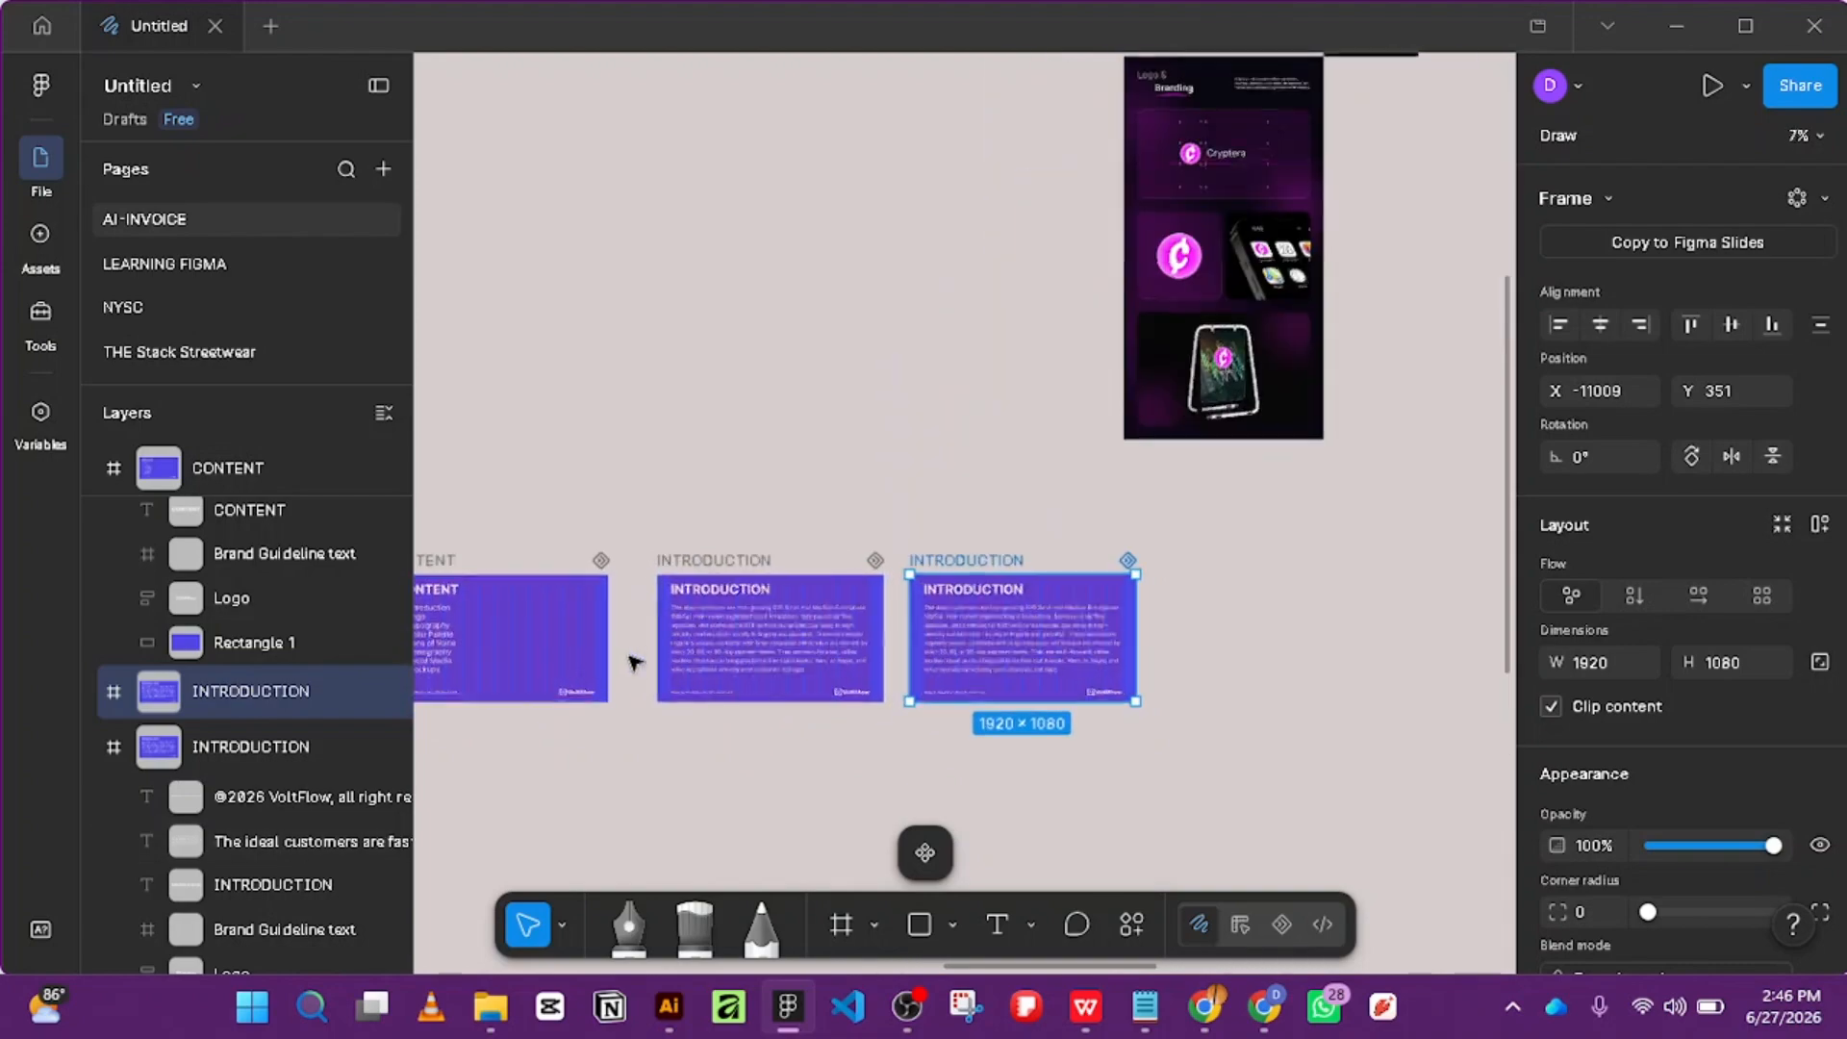
{"action": "scroll", "coordinate": [631, 651], "scroll_direction": "up", "scroll_amount": 3}
Change the heading on the duplicated INTRODUCTION page to TYPOGRAPHY.
{"action": "left_click_drag", "start_coordinate": [627, 547], "coordinate": [885, 414]}
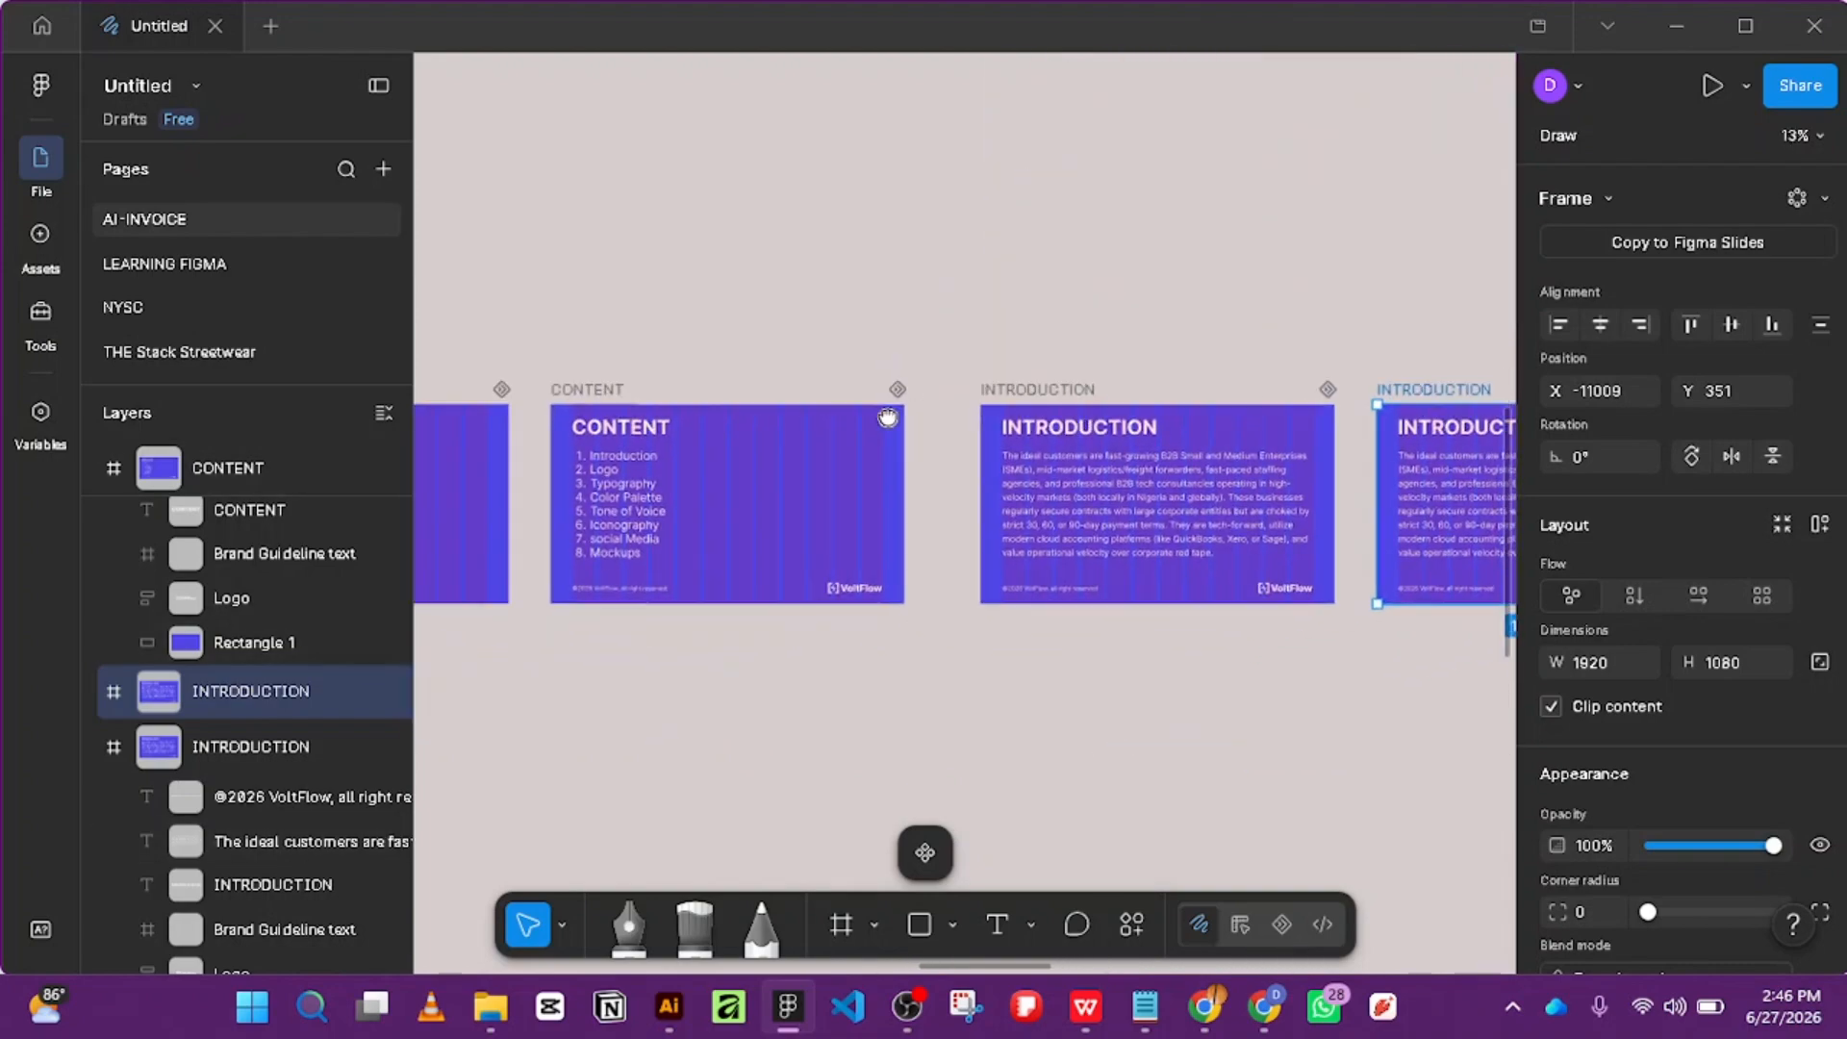
{"action": "left_click_drag", "start_coordinate": [1158, 413], "coordinate": [915, 413]}
{"action": "double_click", "coordinate": [1256, 430]}
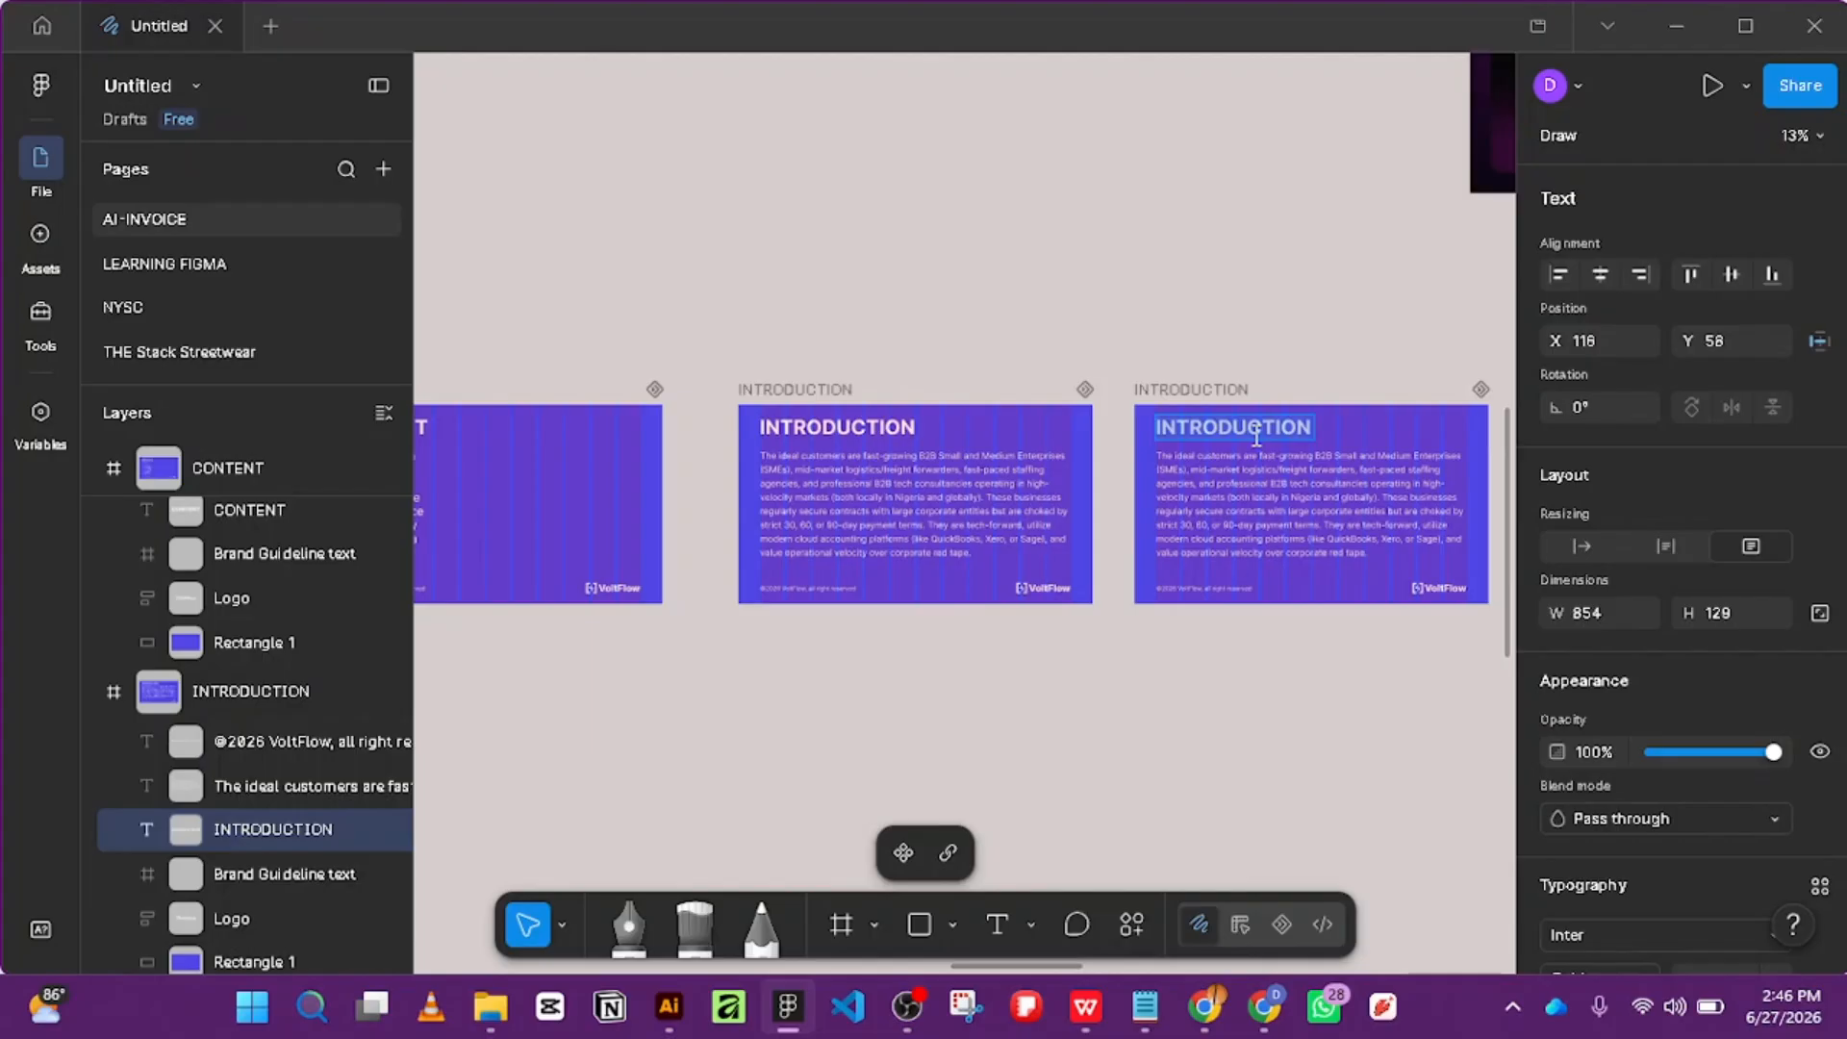
{"action": "type", "text": "TYPOGRAPHY"}
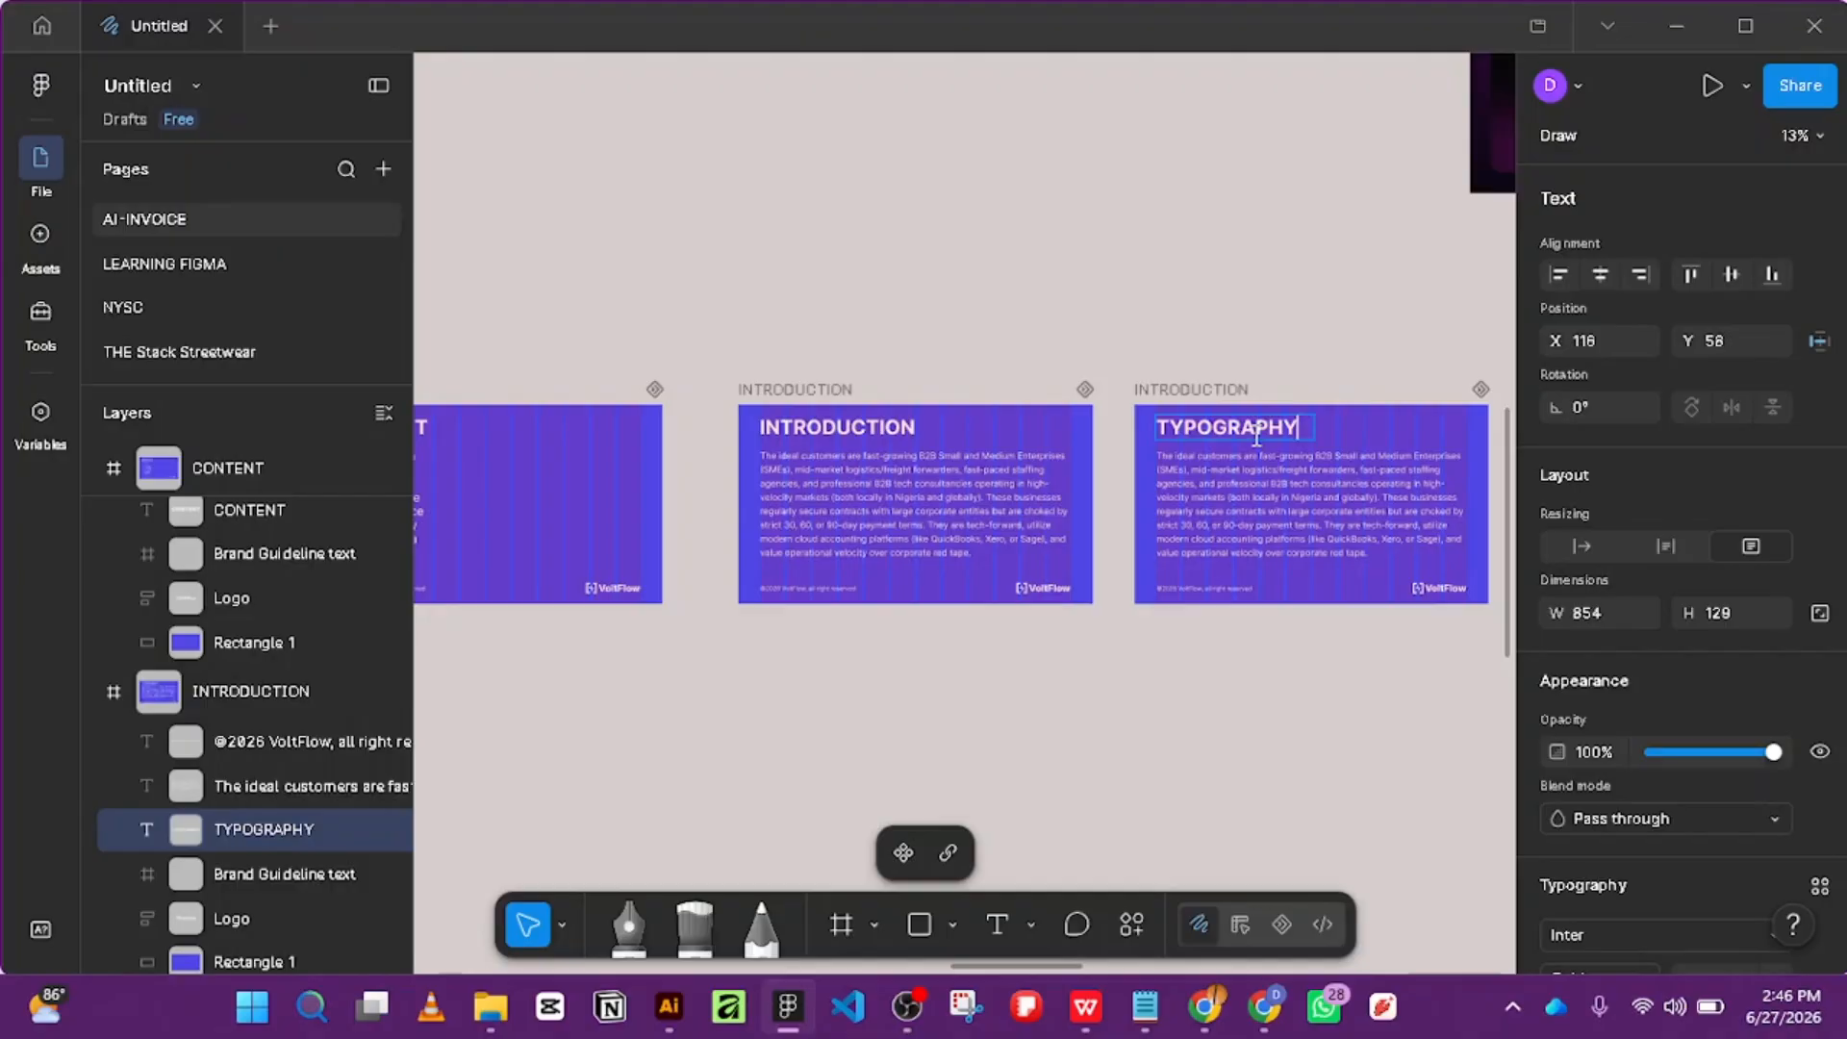
{"action": "key", "text": "Escape"}
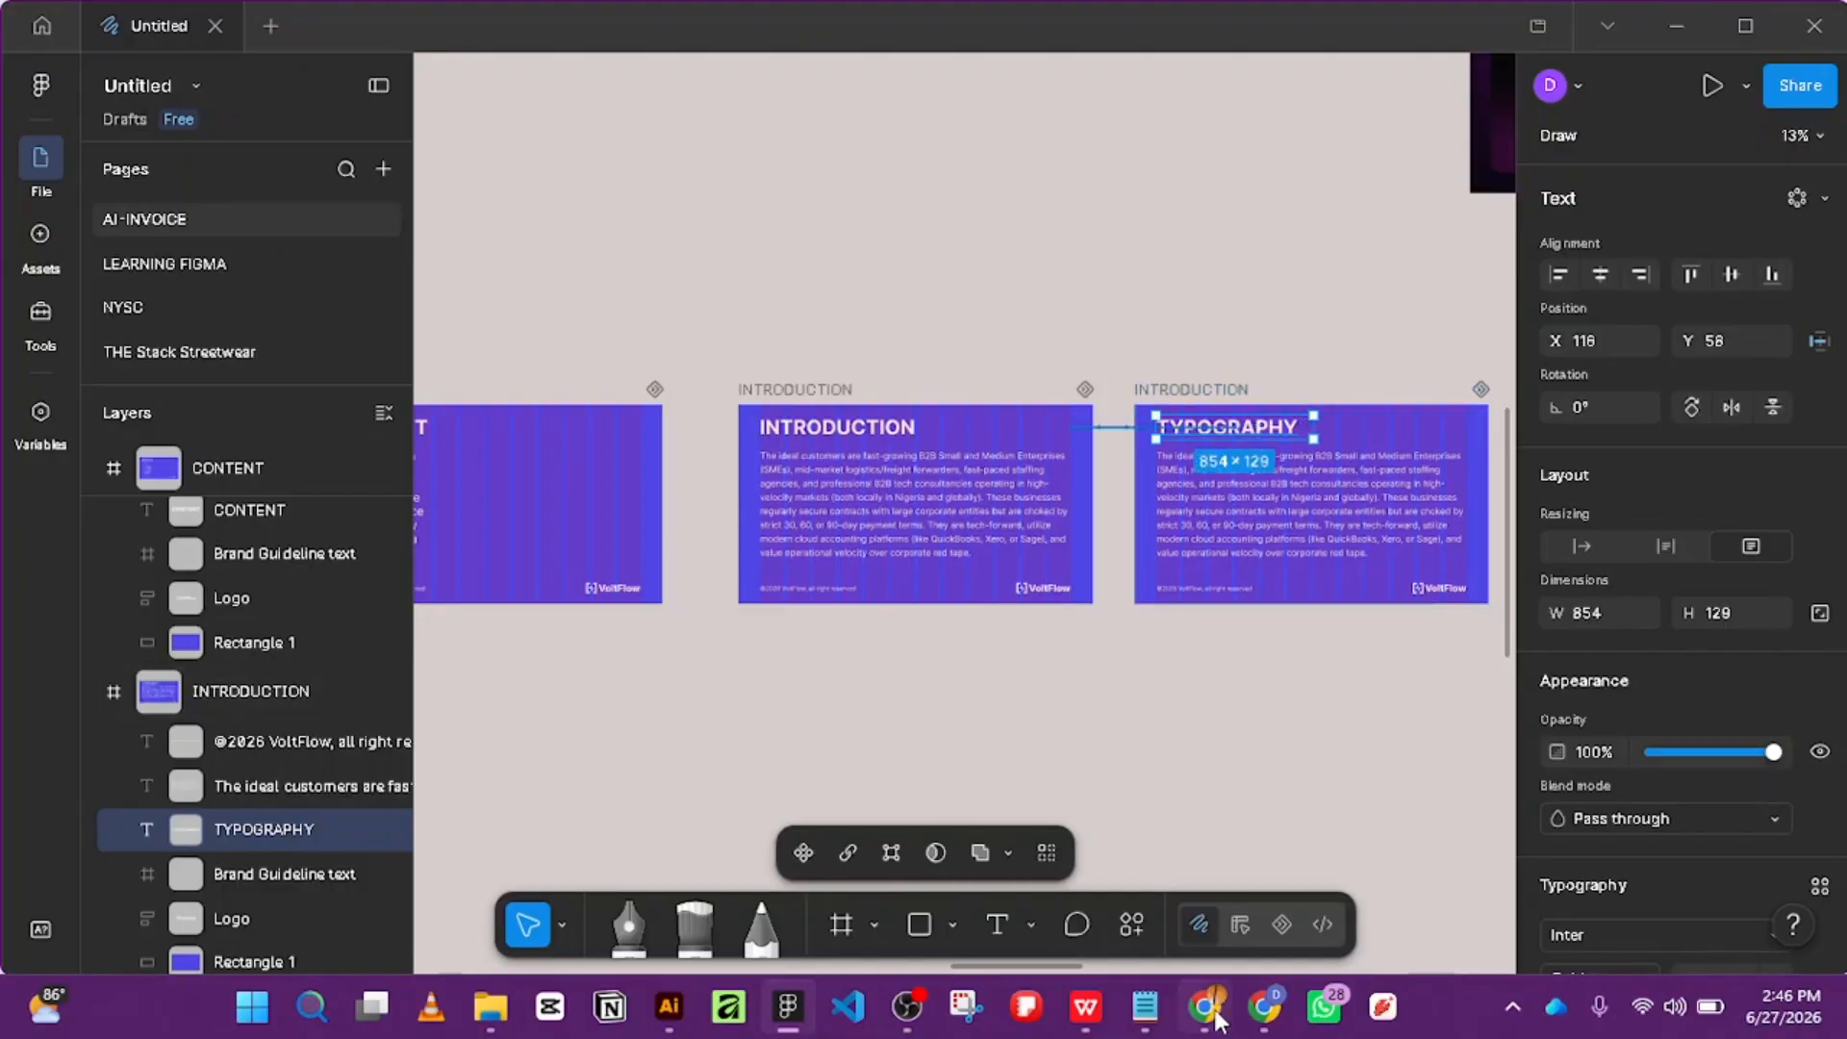
Look through the discovery document in WPS Office from the customer description to its last page, and return to the Figma design.
{"action": "left_click", "coordinate": [1075, 1019]}
{"action": "scroll", "coordinate": [1058, 867], "scroll_direction": "down", "scroll_amount": 2}
{"action": "left_click", "coordinate": [1087, 615]}
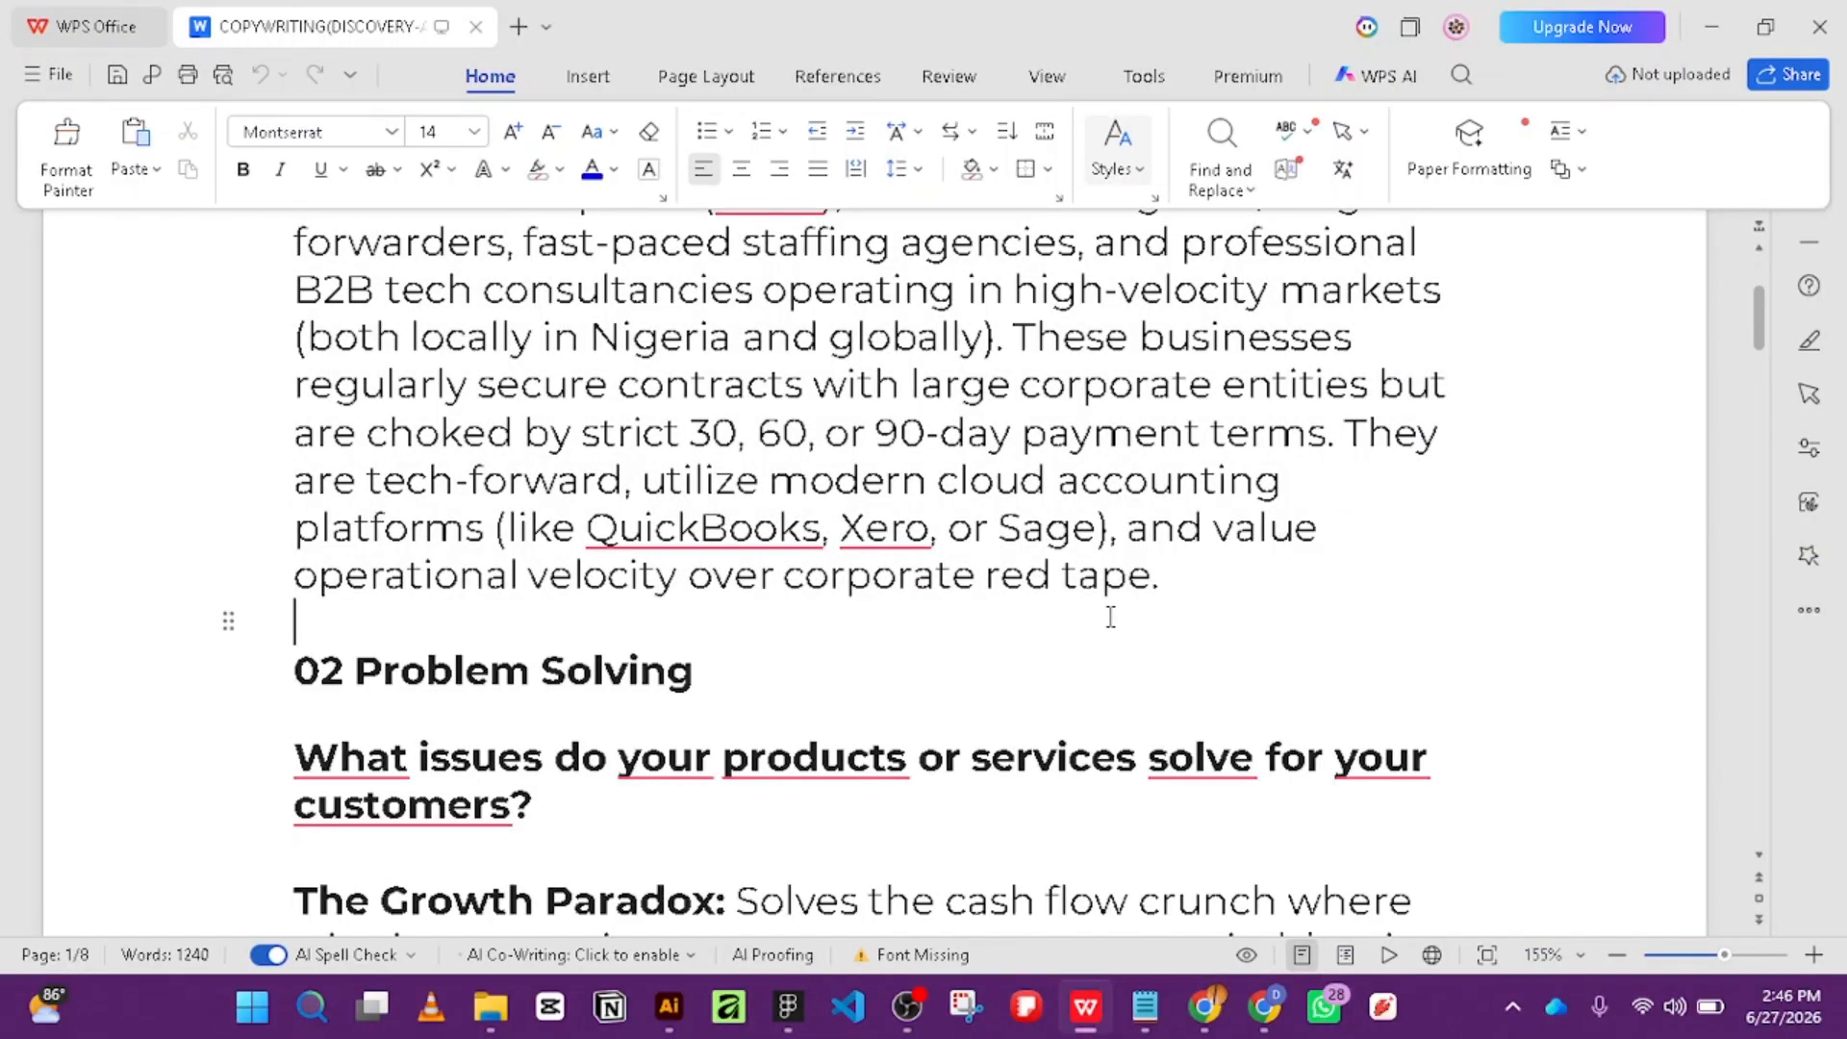
{"action": "scroll", "coordinate": [1127, 620], "scroll_direction": "down", "scroll_amount": 5}
{"action": "scroll", "coordinate": [1127, 620], "scroll_direction": "down", "scroll_amount": 15}
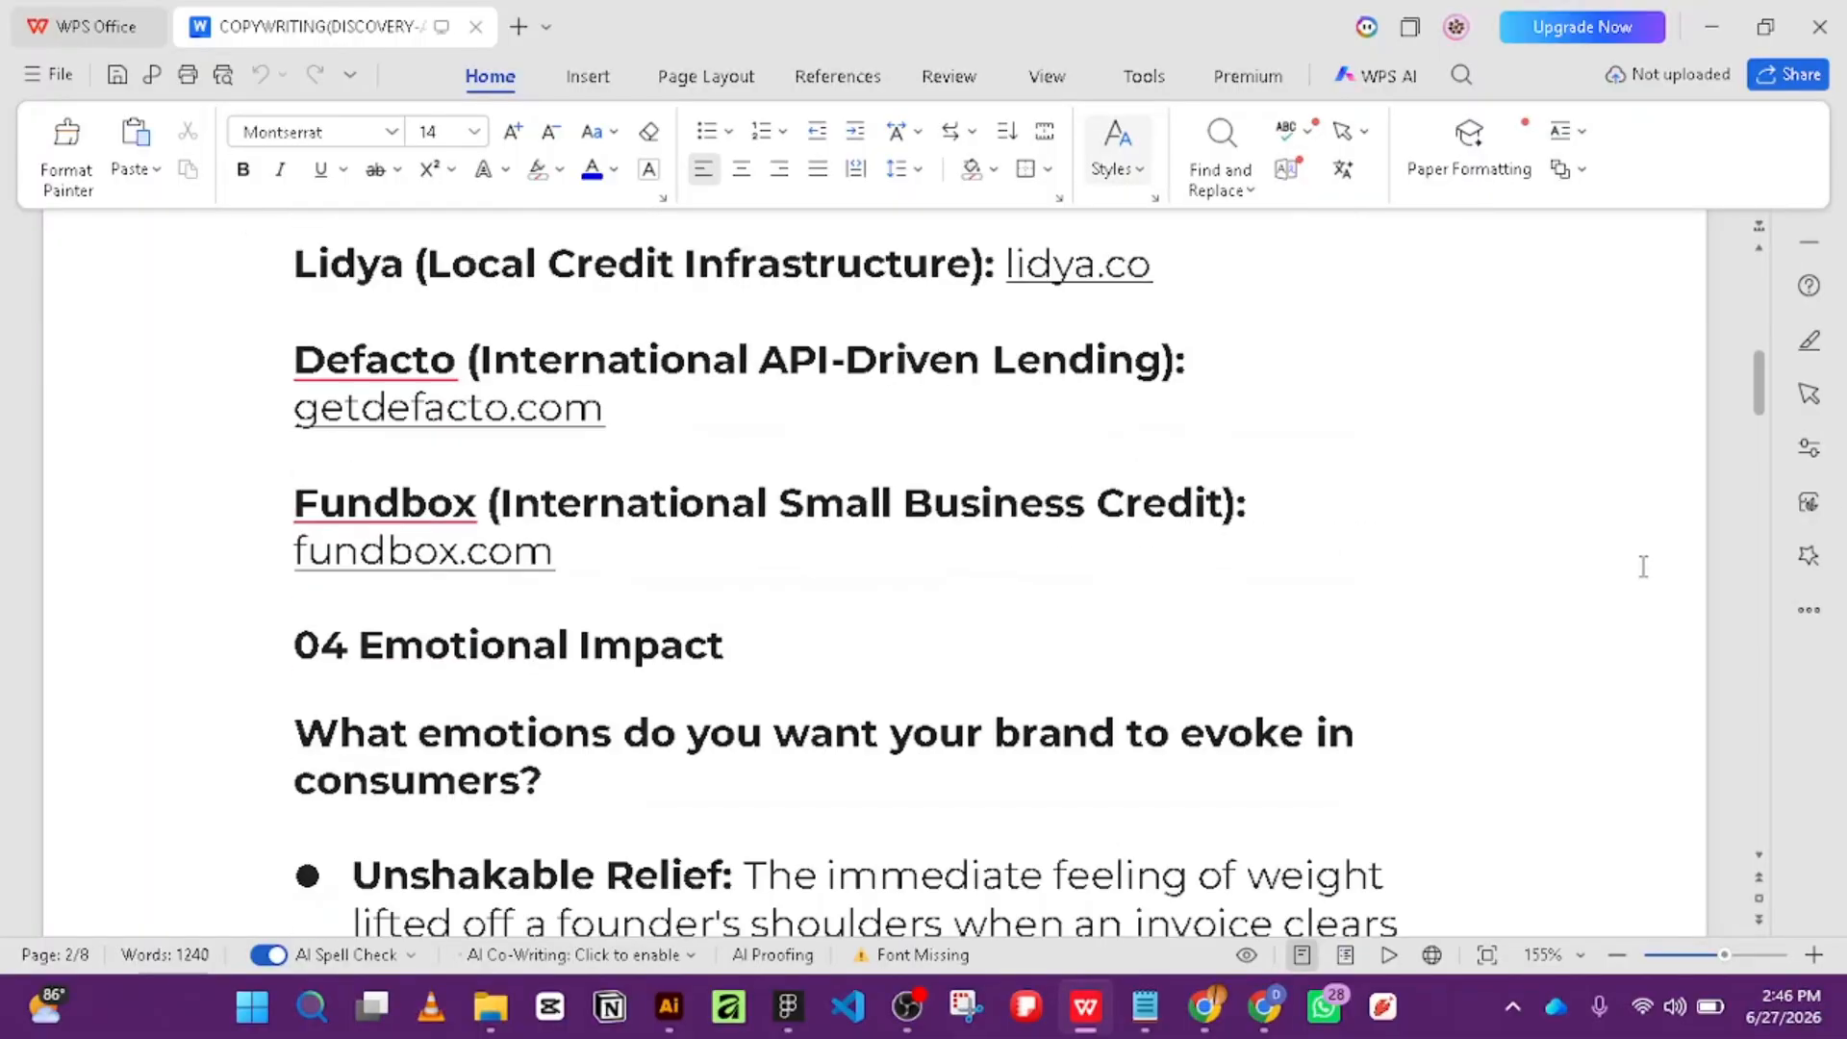
{"action": "left_click_drag", "start_coordinate": [1757, 397], "coordinate": [1764, 495]}
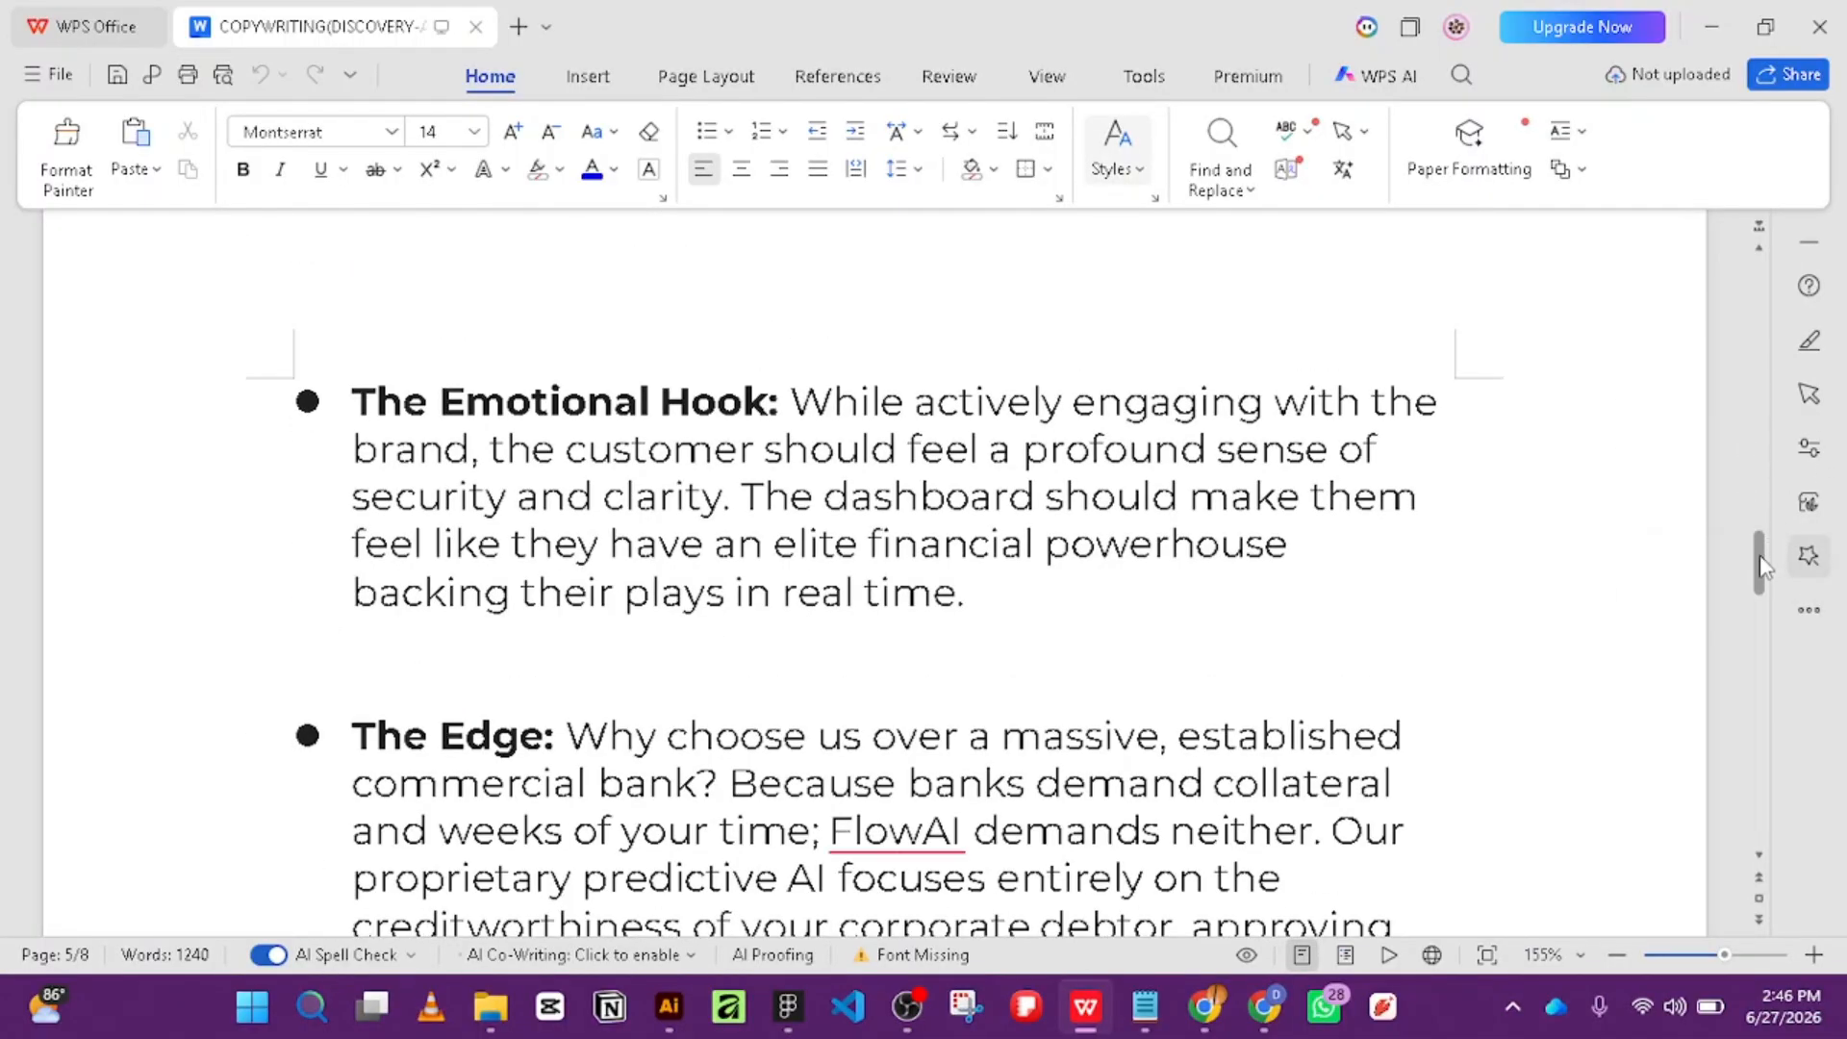
{"action": "left_click_drag", "start_coordinate": [1764, 566], "coordinate": [1811, 827]}
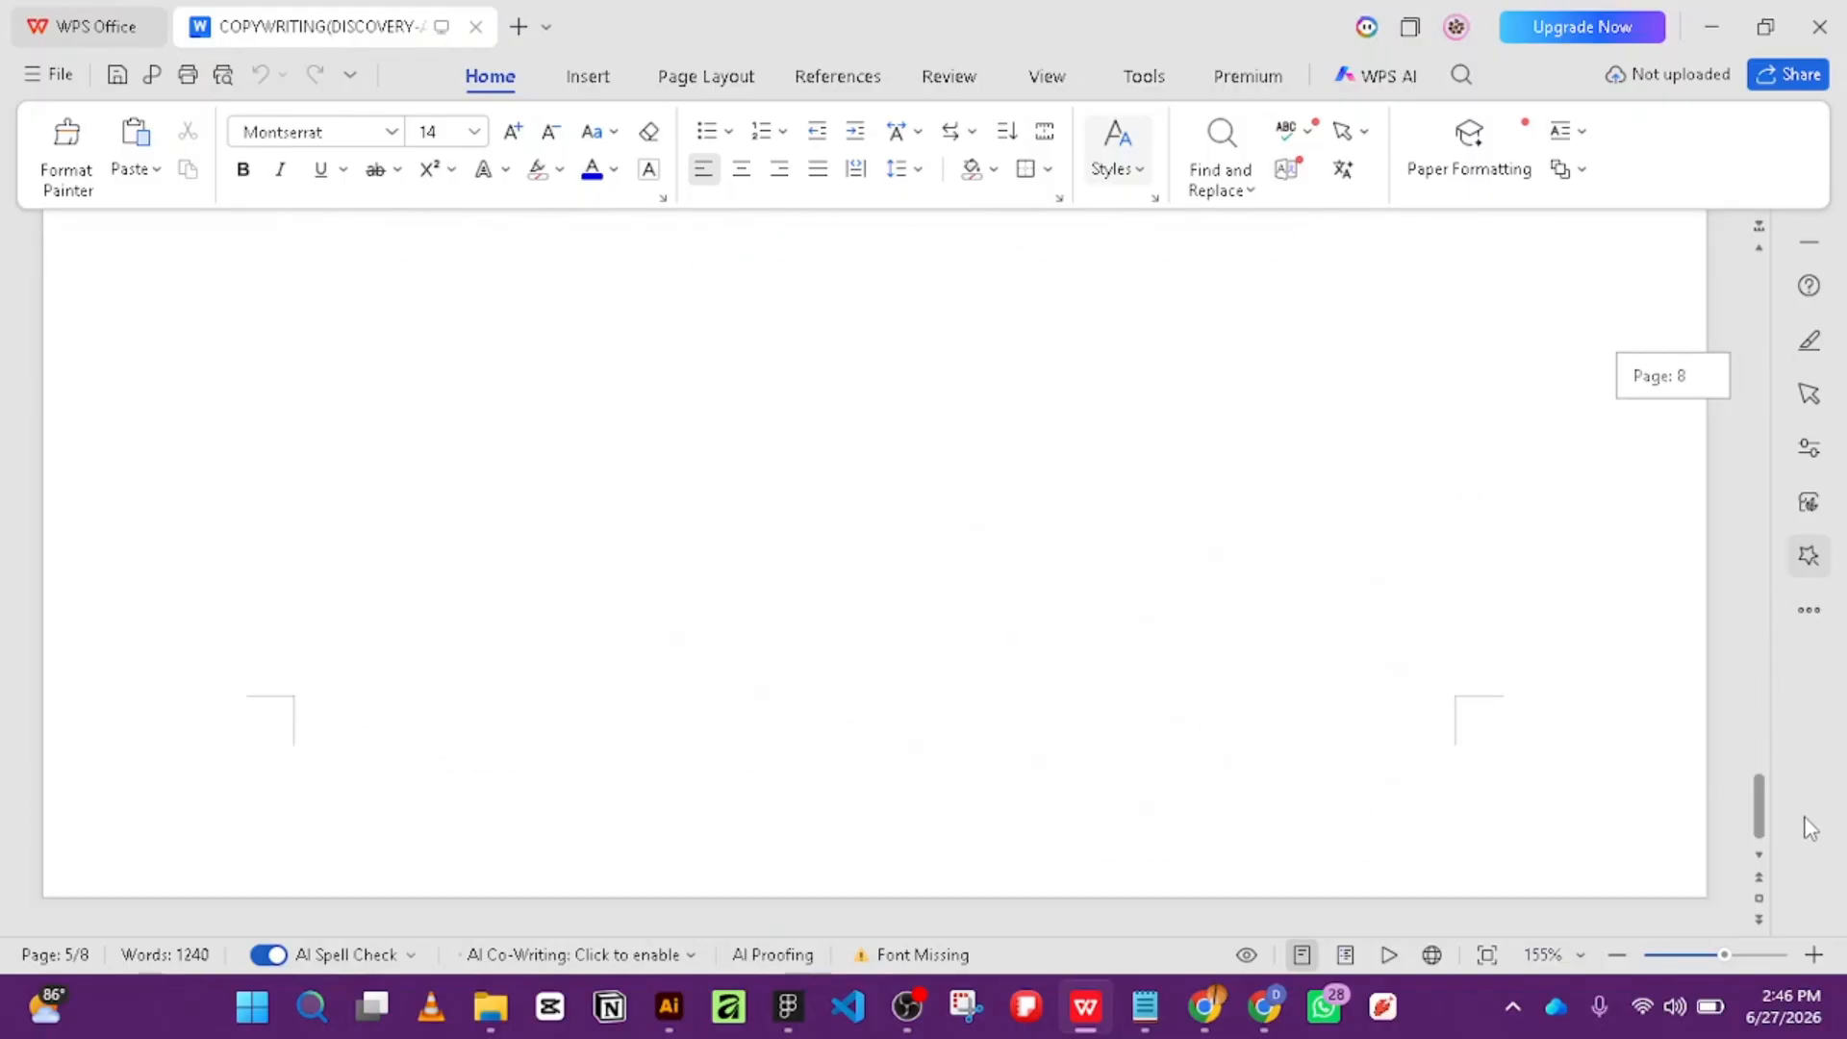
{"action": "left_click", "coordinate": [1716, 23]}
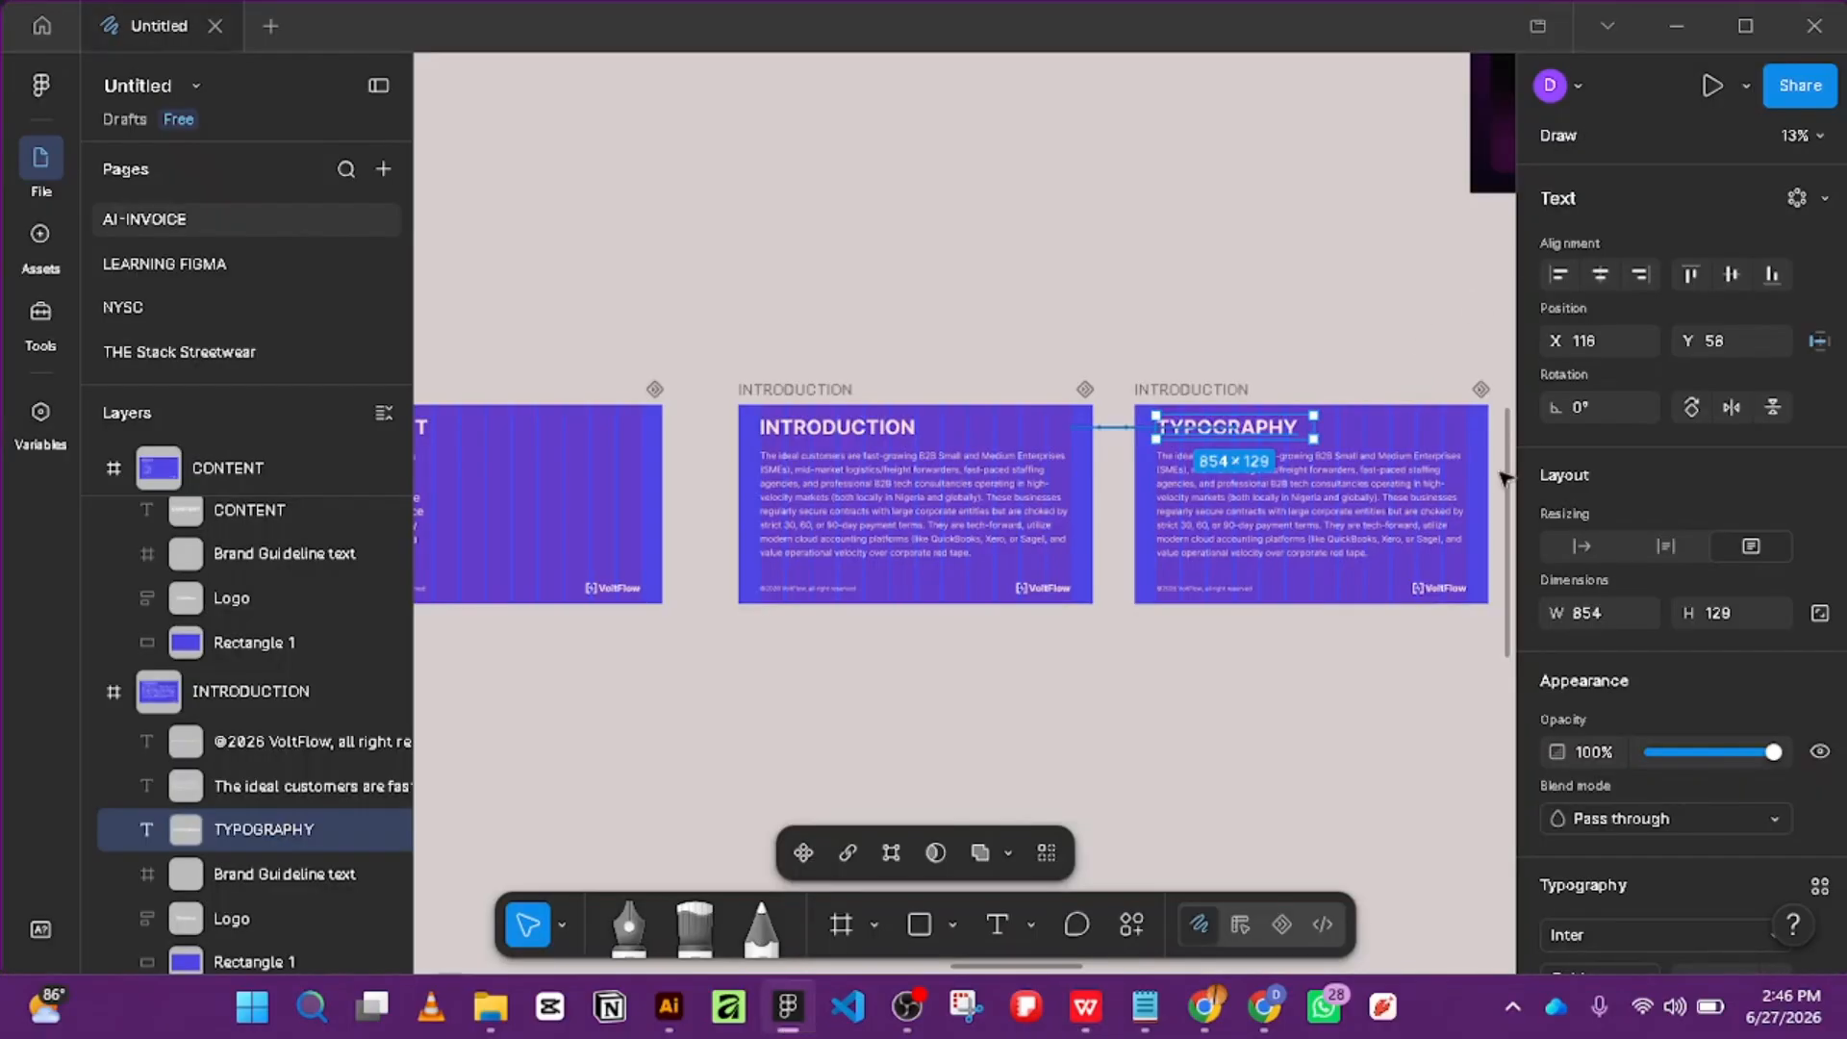
Narrow the text box of the TYPOGRAPHY heading on the duplicated page to a width of 789.
{"action": "left_click", "coordinate": [1422, 379]}
{"action": "scroll", "coordinate": [1346, 382], "scroll_direction": "up", "scroll_amount": 3}
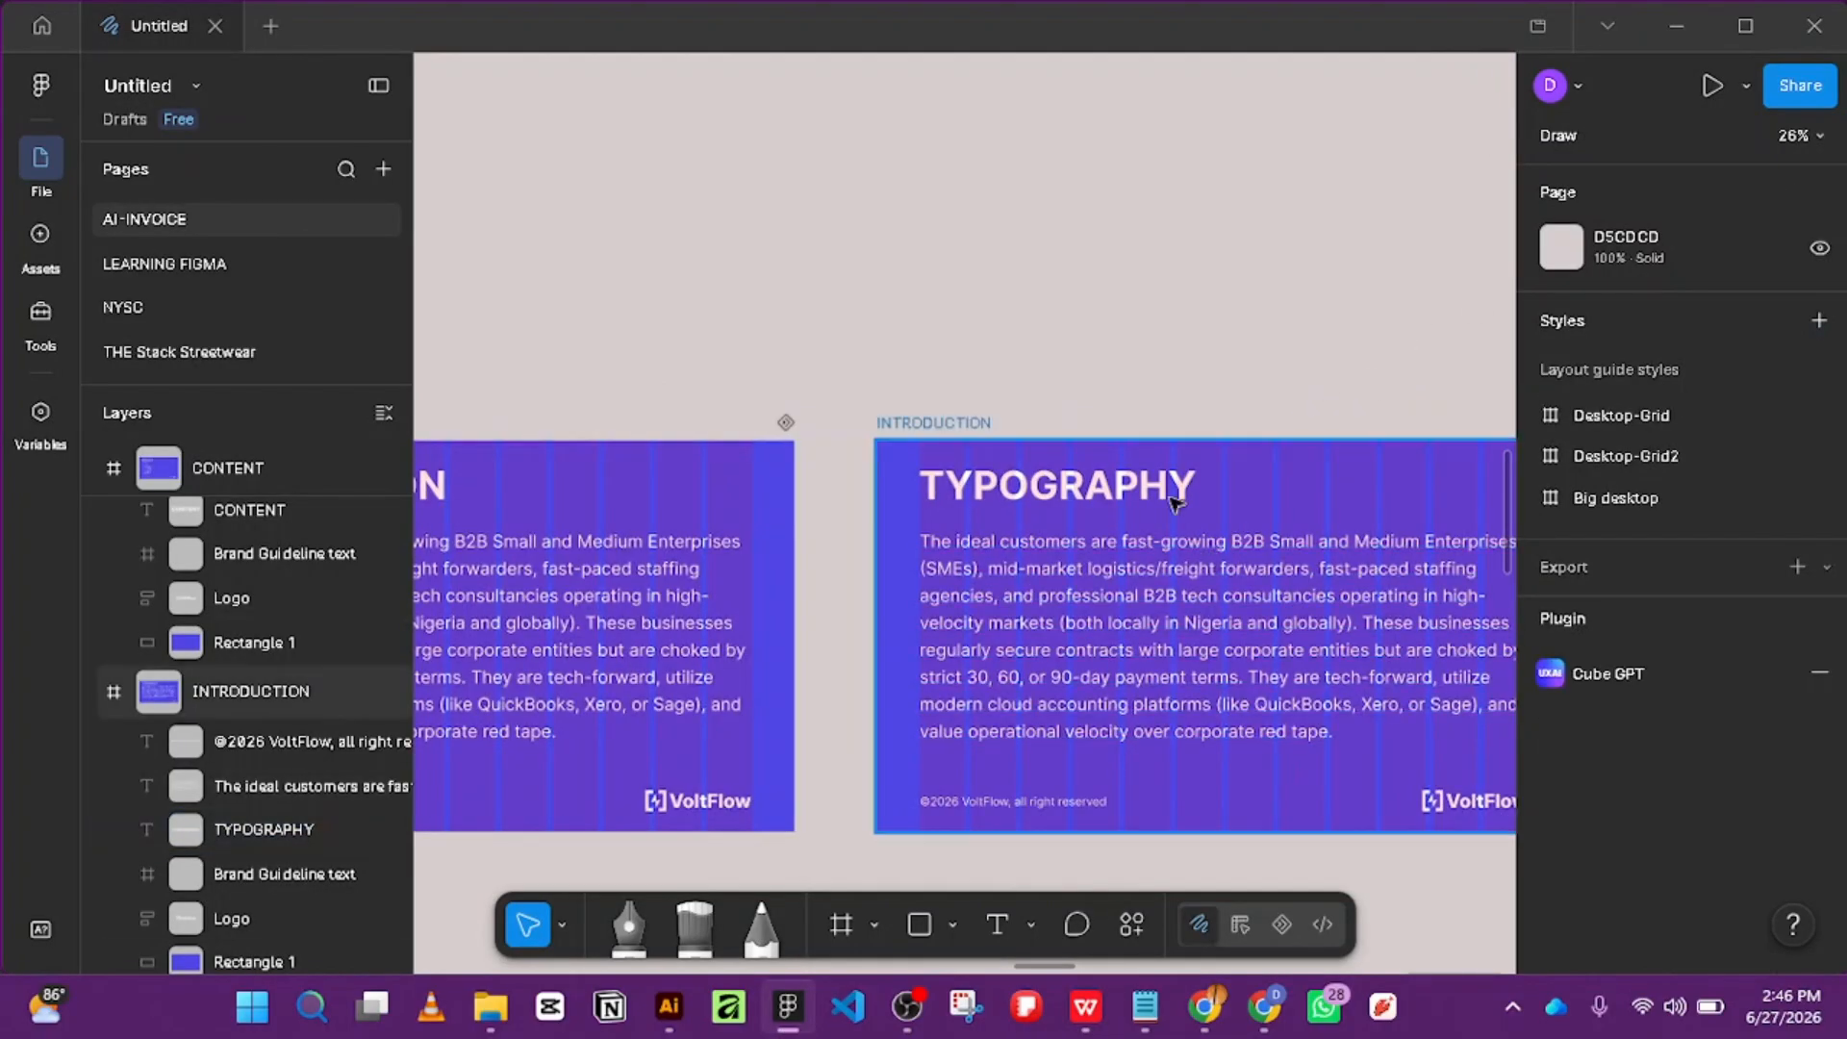
{"action": "left_click", "coordinate": [1214, 487]}
{"action": "left_click_drag", "start_coordinate": [1230, 490], "coordinate": [1202, 488]}
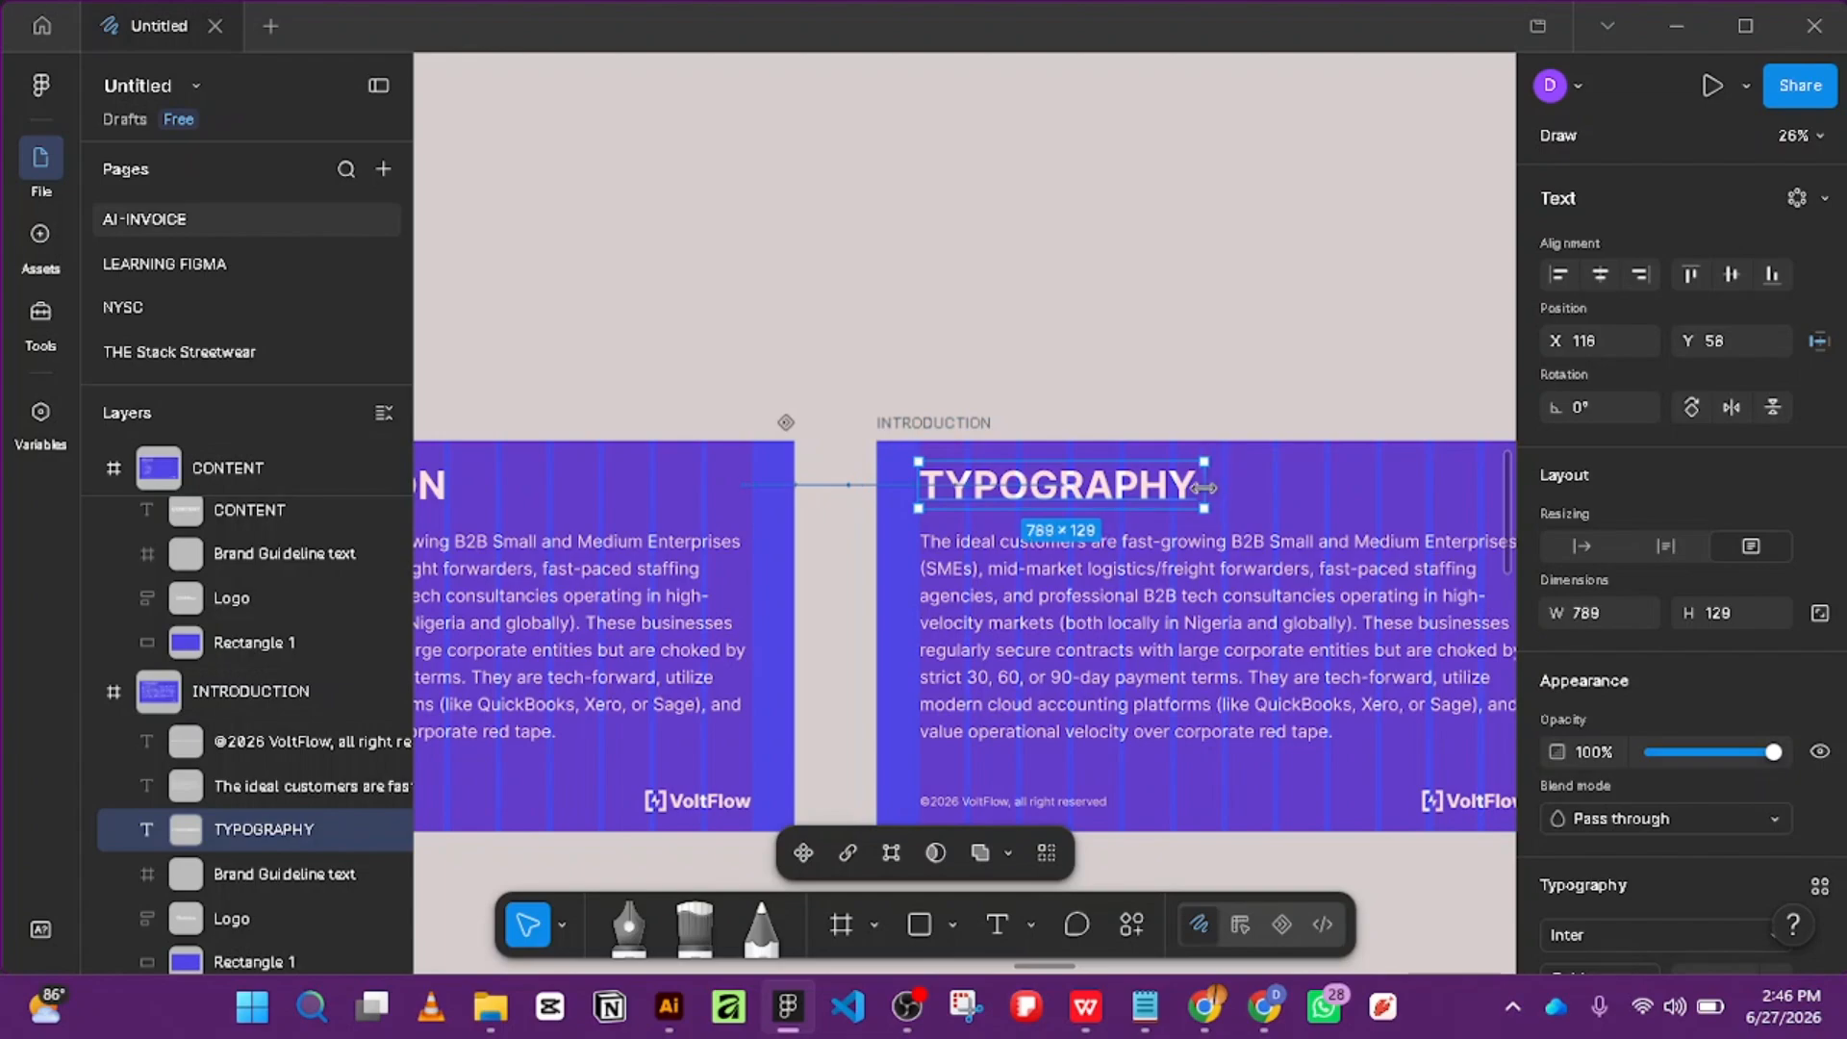
Examine the reference brand guideline board for the order and layout of its sections.
{"action": "scroll", "coordinate": [1072, 205], "scroll_direction": "down", "scroll_amount": 6}
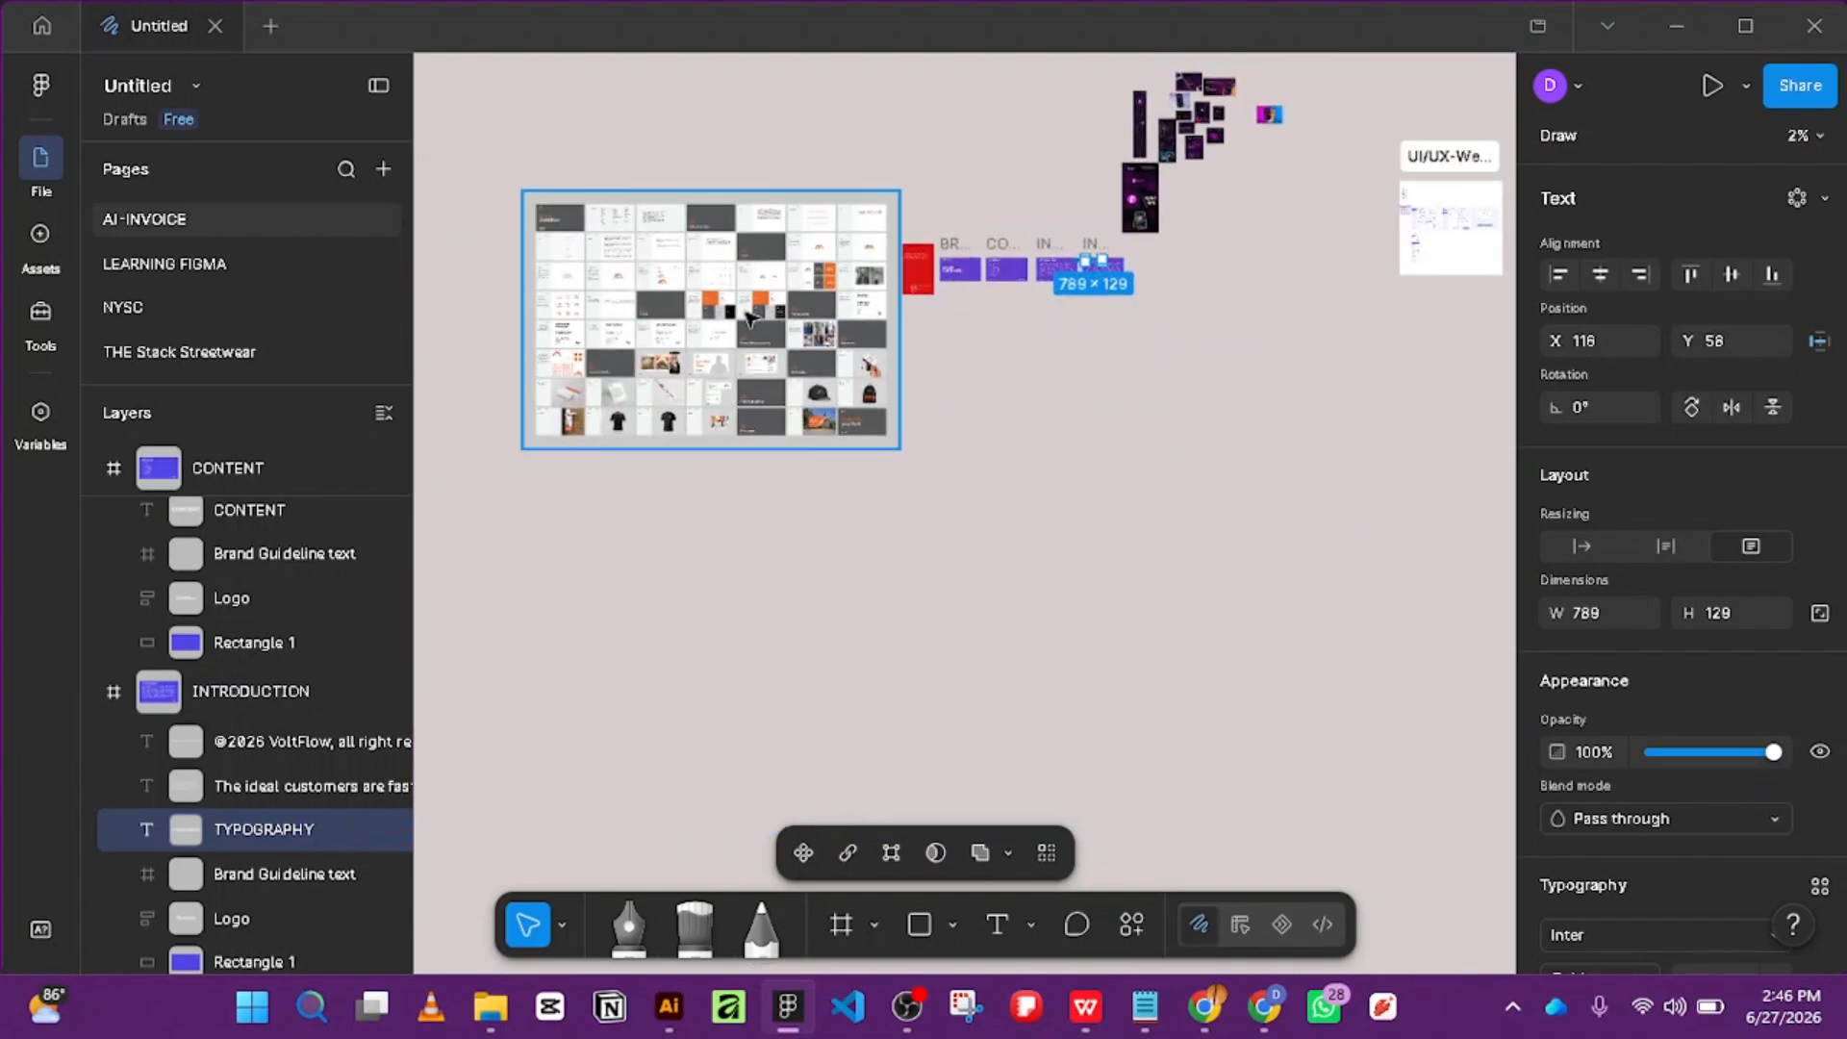
{"action": "scroll", "coordinate": [699, 178], "scroll_direction": "up", "scroll_amount": 3}
{"action": "scroll", "coordinate": [699, 178], "scroll_direction": "down", "scroll_amount": 3}
{"action": "scroll", "coordinate": [962, 289], "scroll_direction": "up", "scroll_amount": 3}
{"action": "scroll", "coordinate": [1255, 359], "scroll_direction": "down", "scroll_amount": 5}
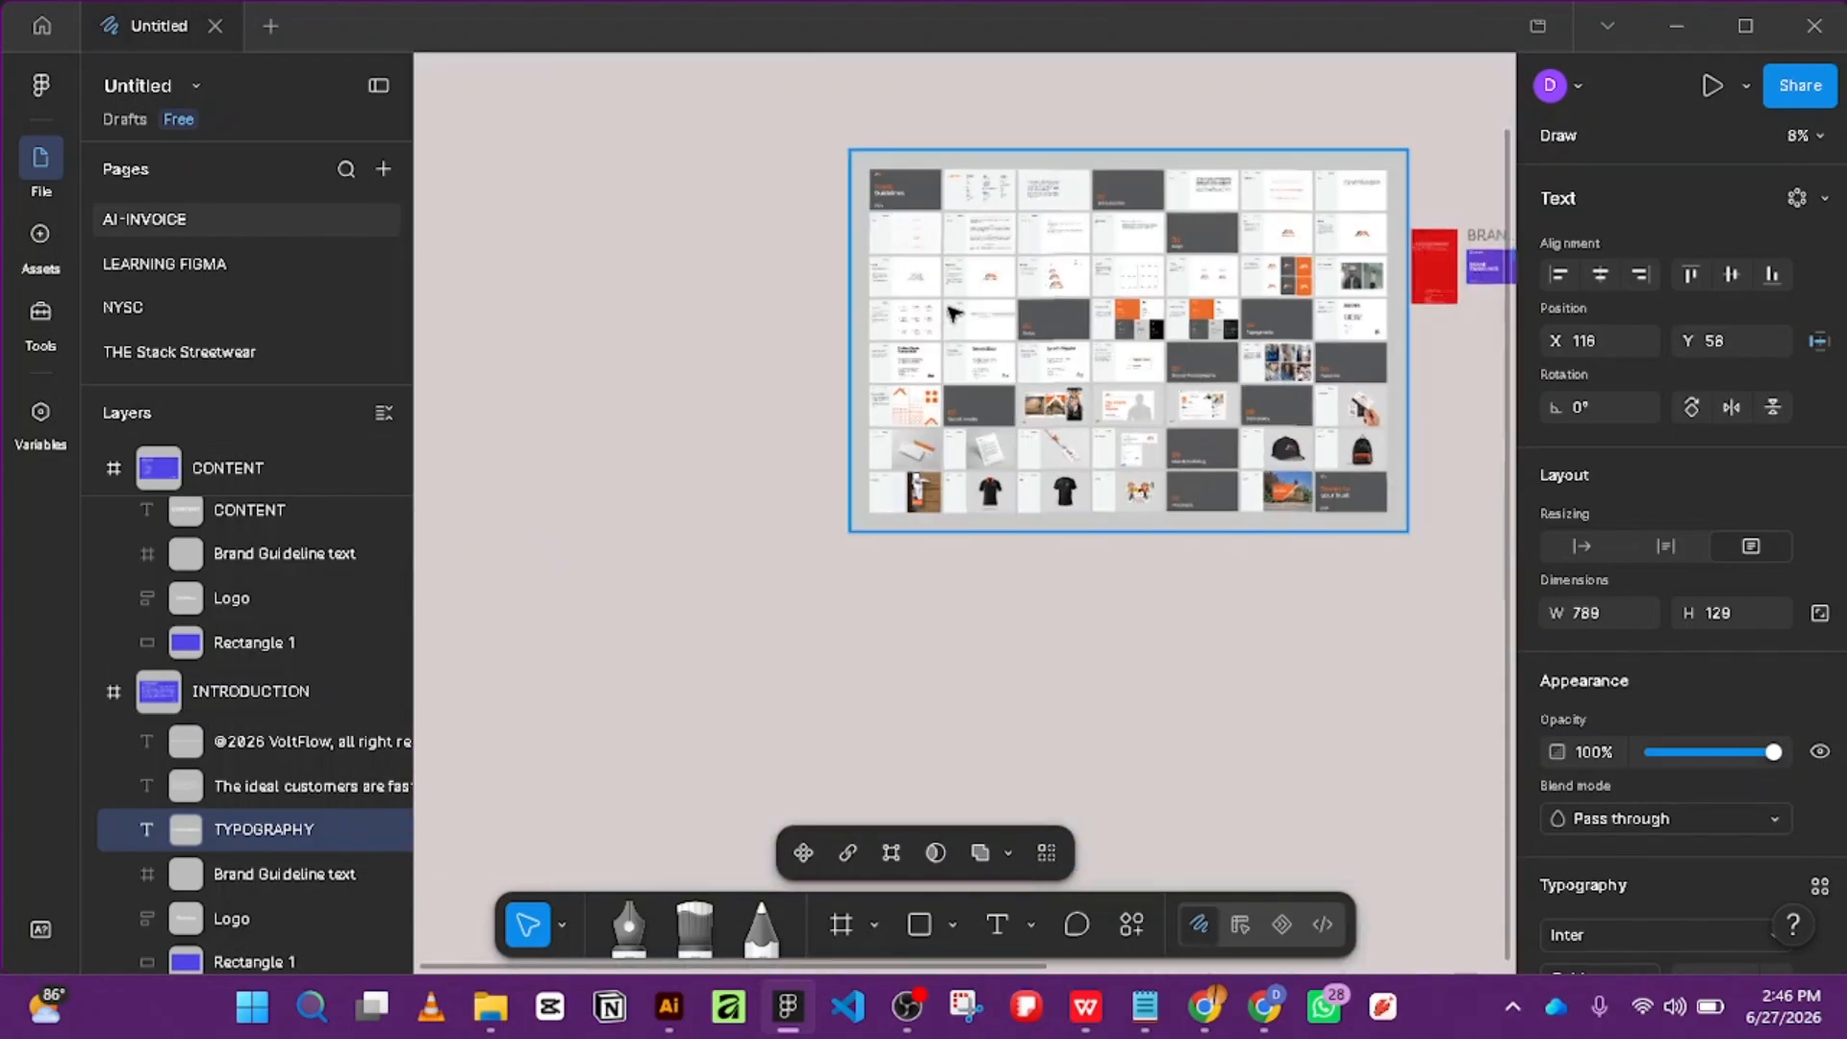
{"action": "scroll", "coordinate": [1255, 359], "scroll_direction": "up", "scroll_amount": 5}
{"action": "scroll", "coordinate": [1091, 378], "scroll_direction": "down", "scroll_amount": 5}
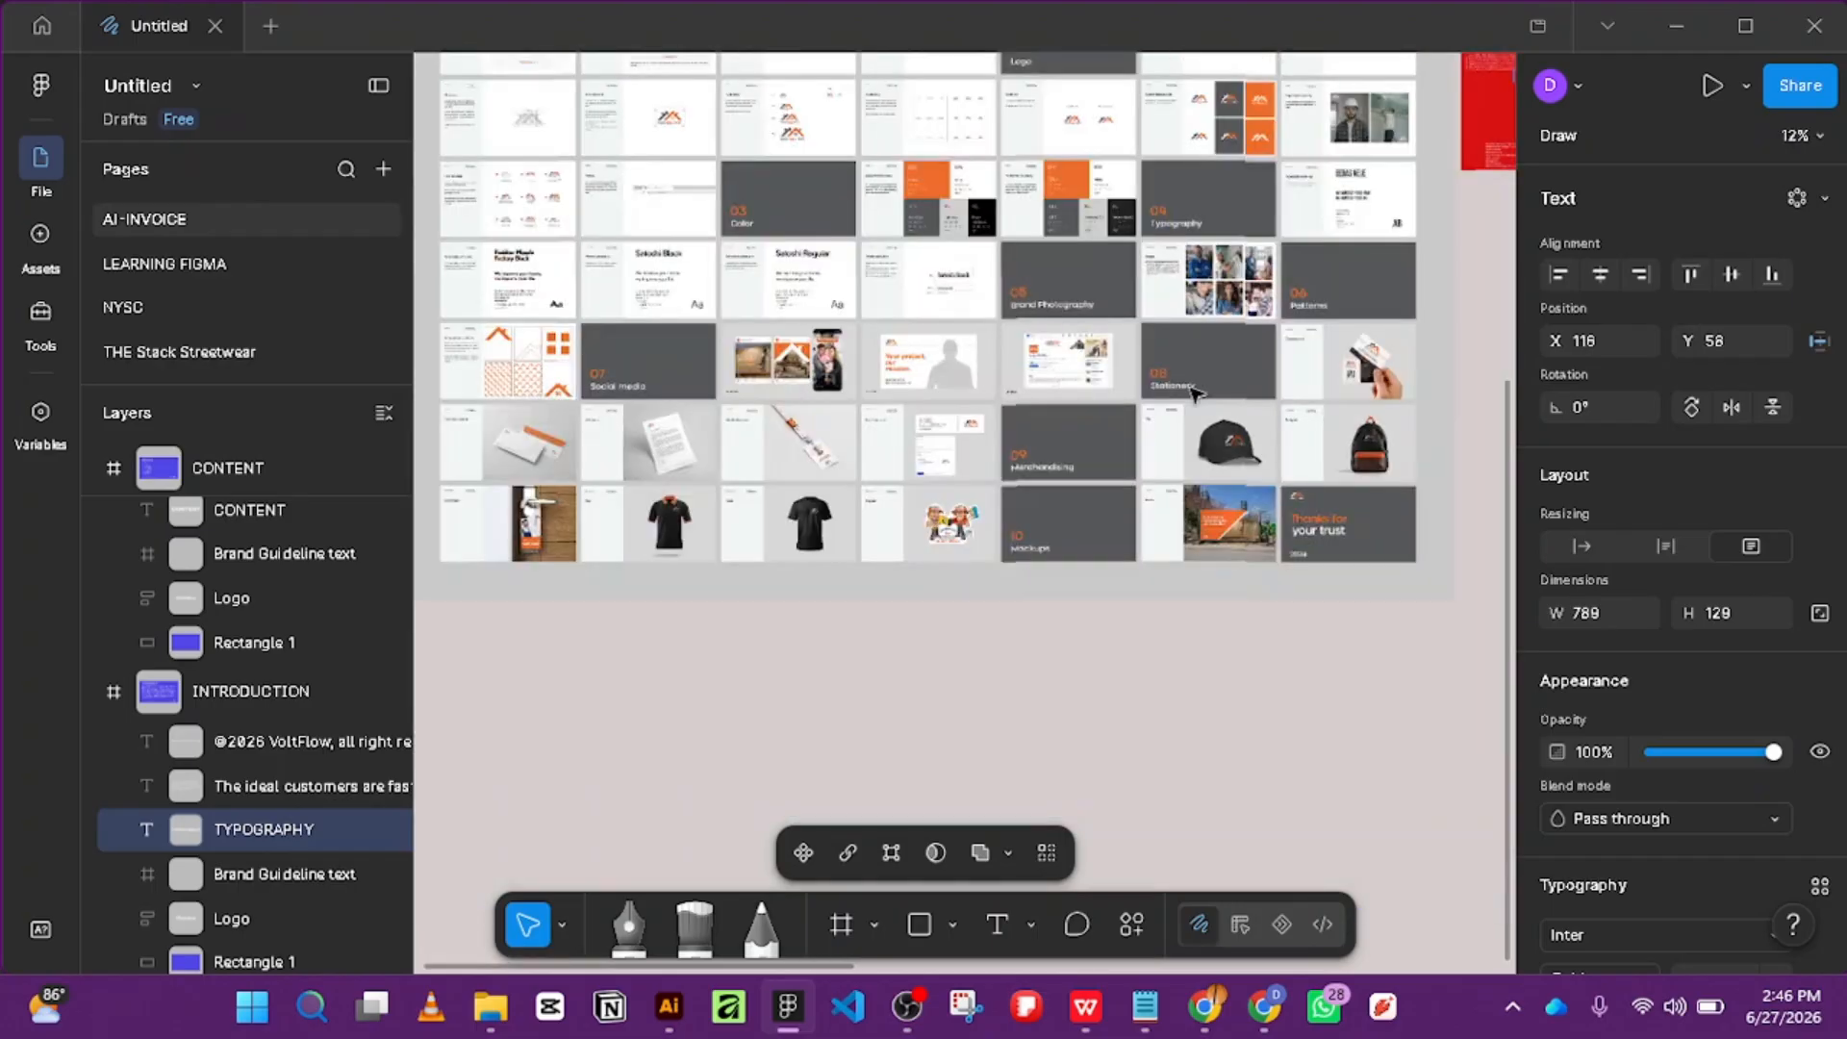
Examine the Cryptera case study reference images and check the section order on the CONTENT page.
{"action": "left_click_drag", "start_coordinate": [1422, 374], "coordinate": [833, 516]}
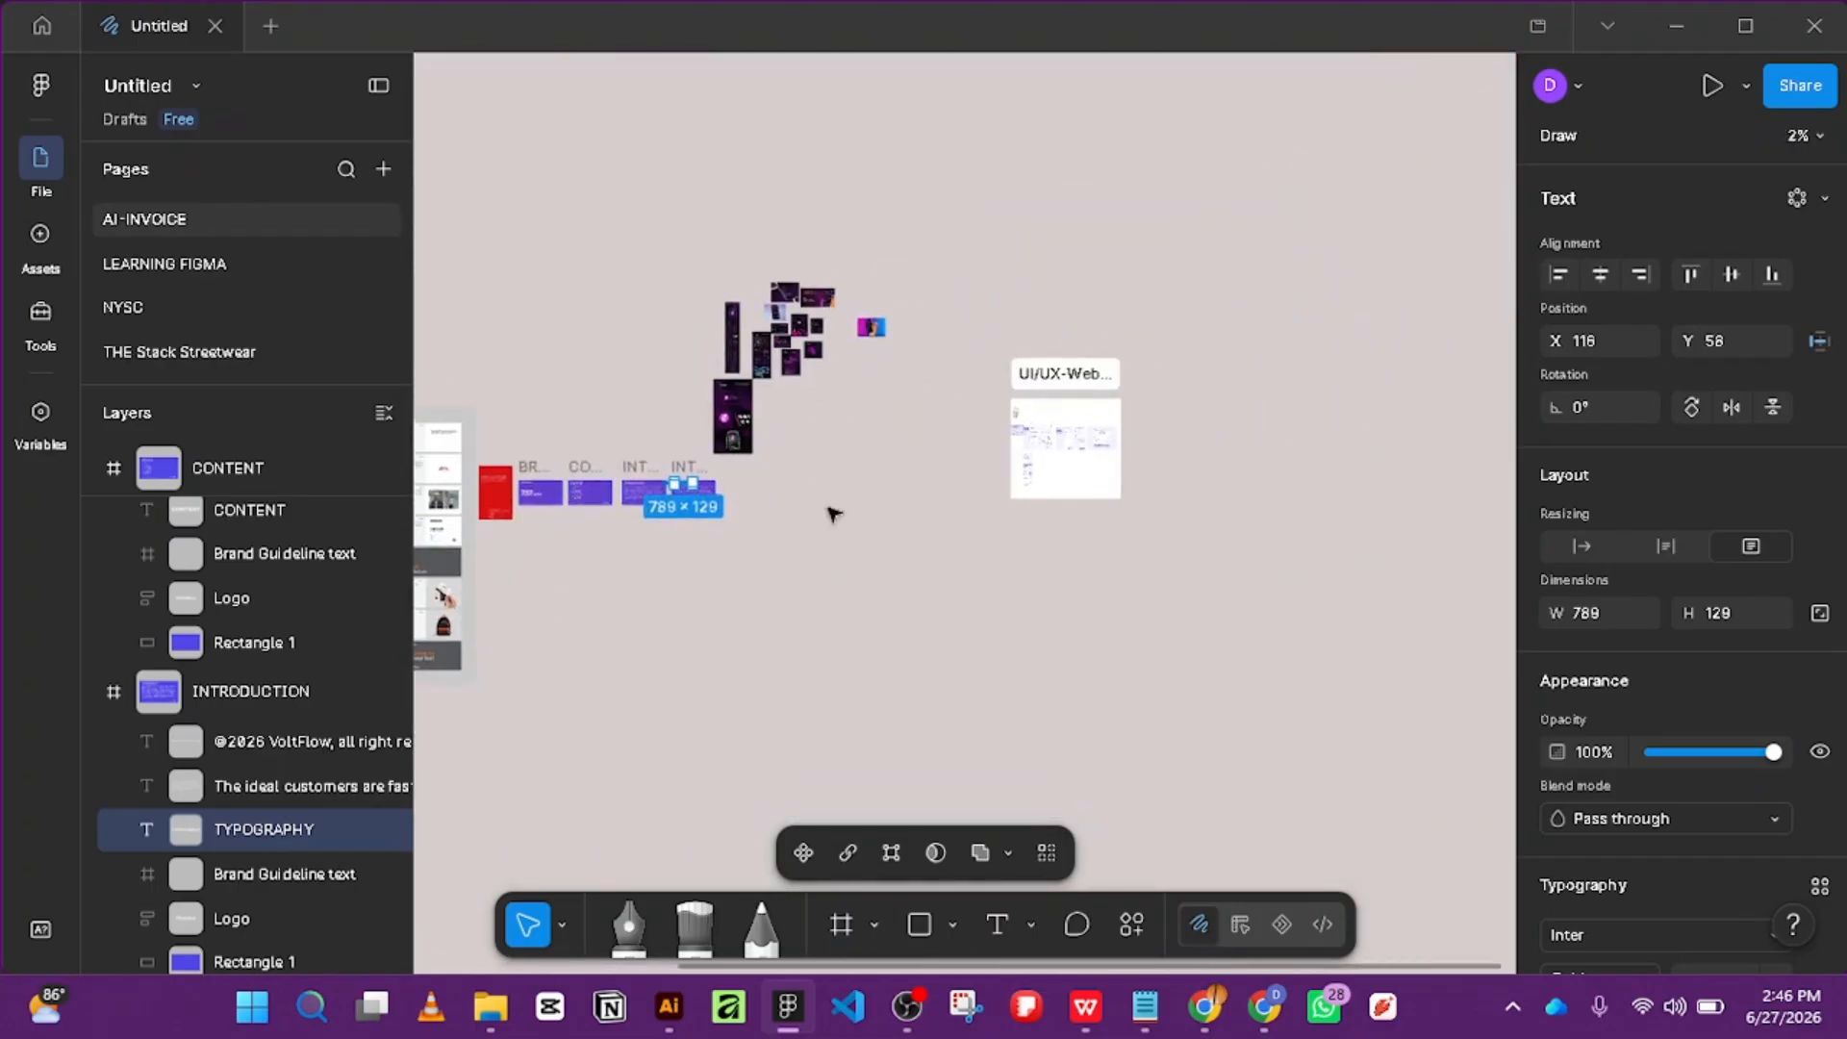
{"action": "scroll", "coordinate": [754, 301], "scroll_direction": "up", "scroll_amount": 8}
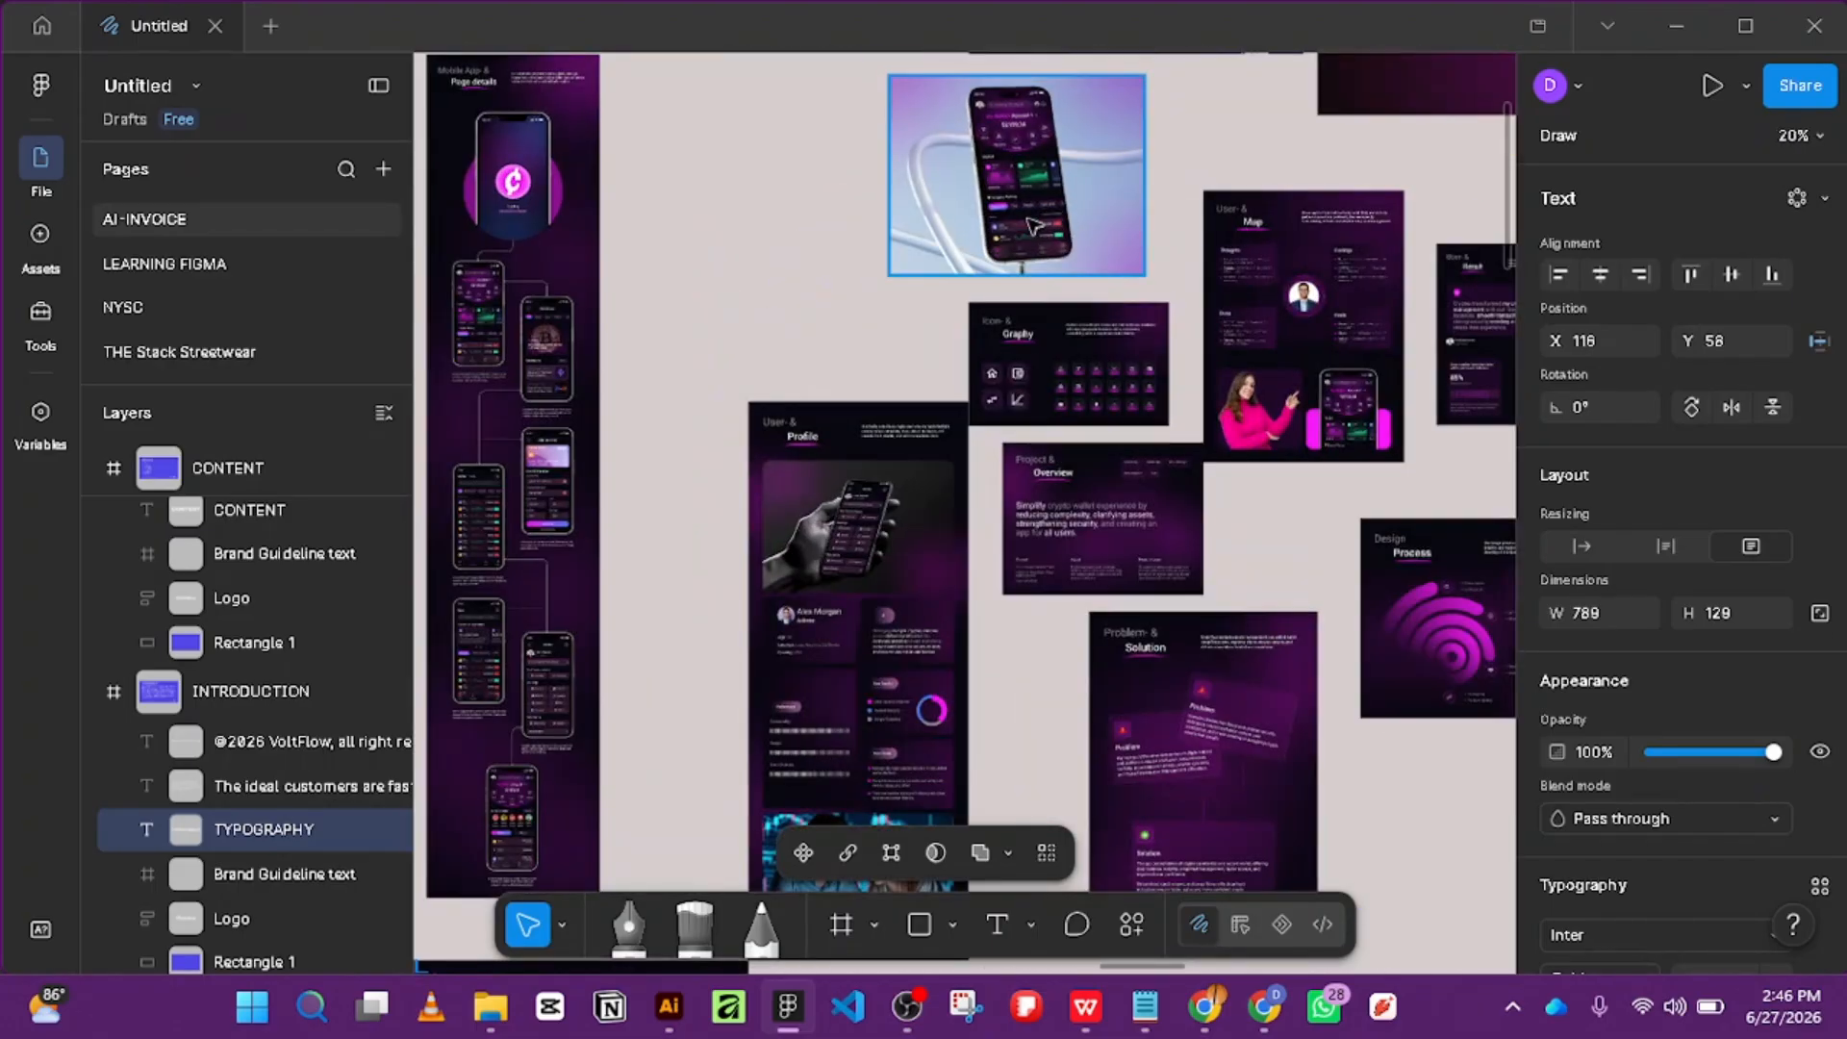
{"action": "scroll", "coordinate": [1020, 252], "scroll_direction": "up", "scroll_amount": 3}
{"action": "scroll", "coordinate": [1251, 452], "scroll_direction": "down", "scroll_amount": 5}
{"action": "scroll", "coordinate": [1105, 610], "scroll_direction": "down", "scroll_amount": 2}
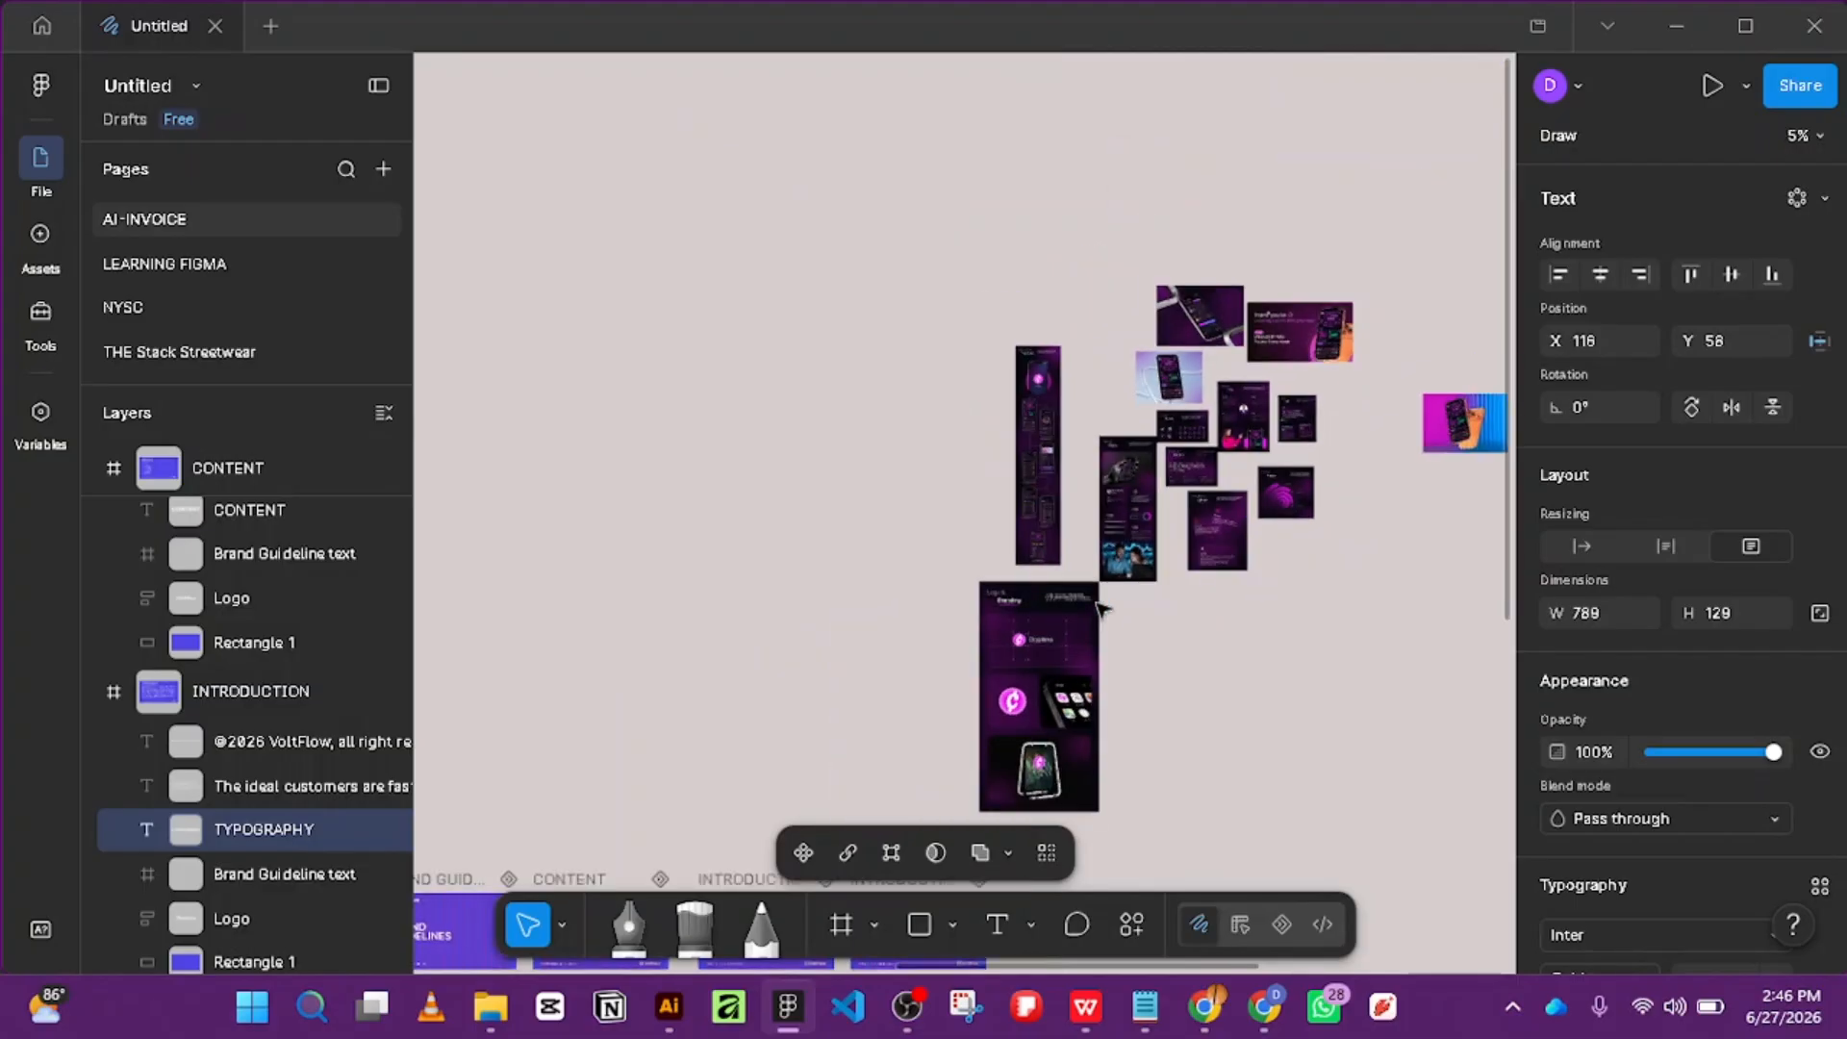
{"action": "scroll", "coordinate": [1019, 672], "scroll_direction": "up", "scroll_amount": 6}
{"action": "scroll", "coordinate": [850, 577], "scroll_direction": "down", "scroll_amount": 3}
{"action": "scroll", "coordinate": [851, 577], "scroll_direction": "down", "scroll_amount": 4}
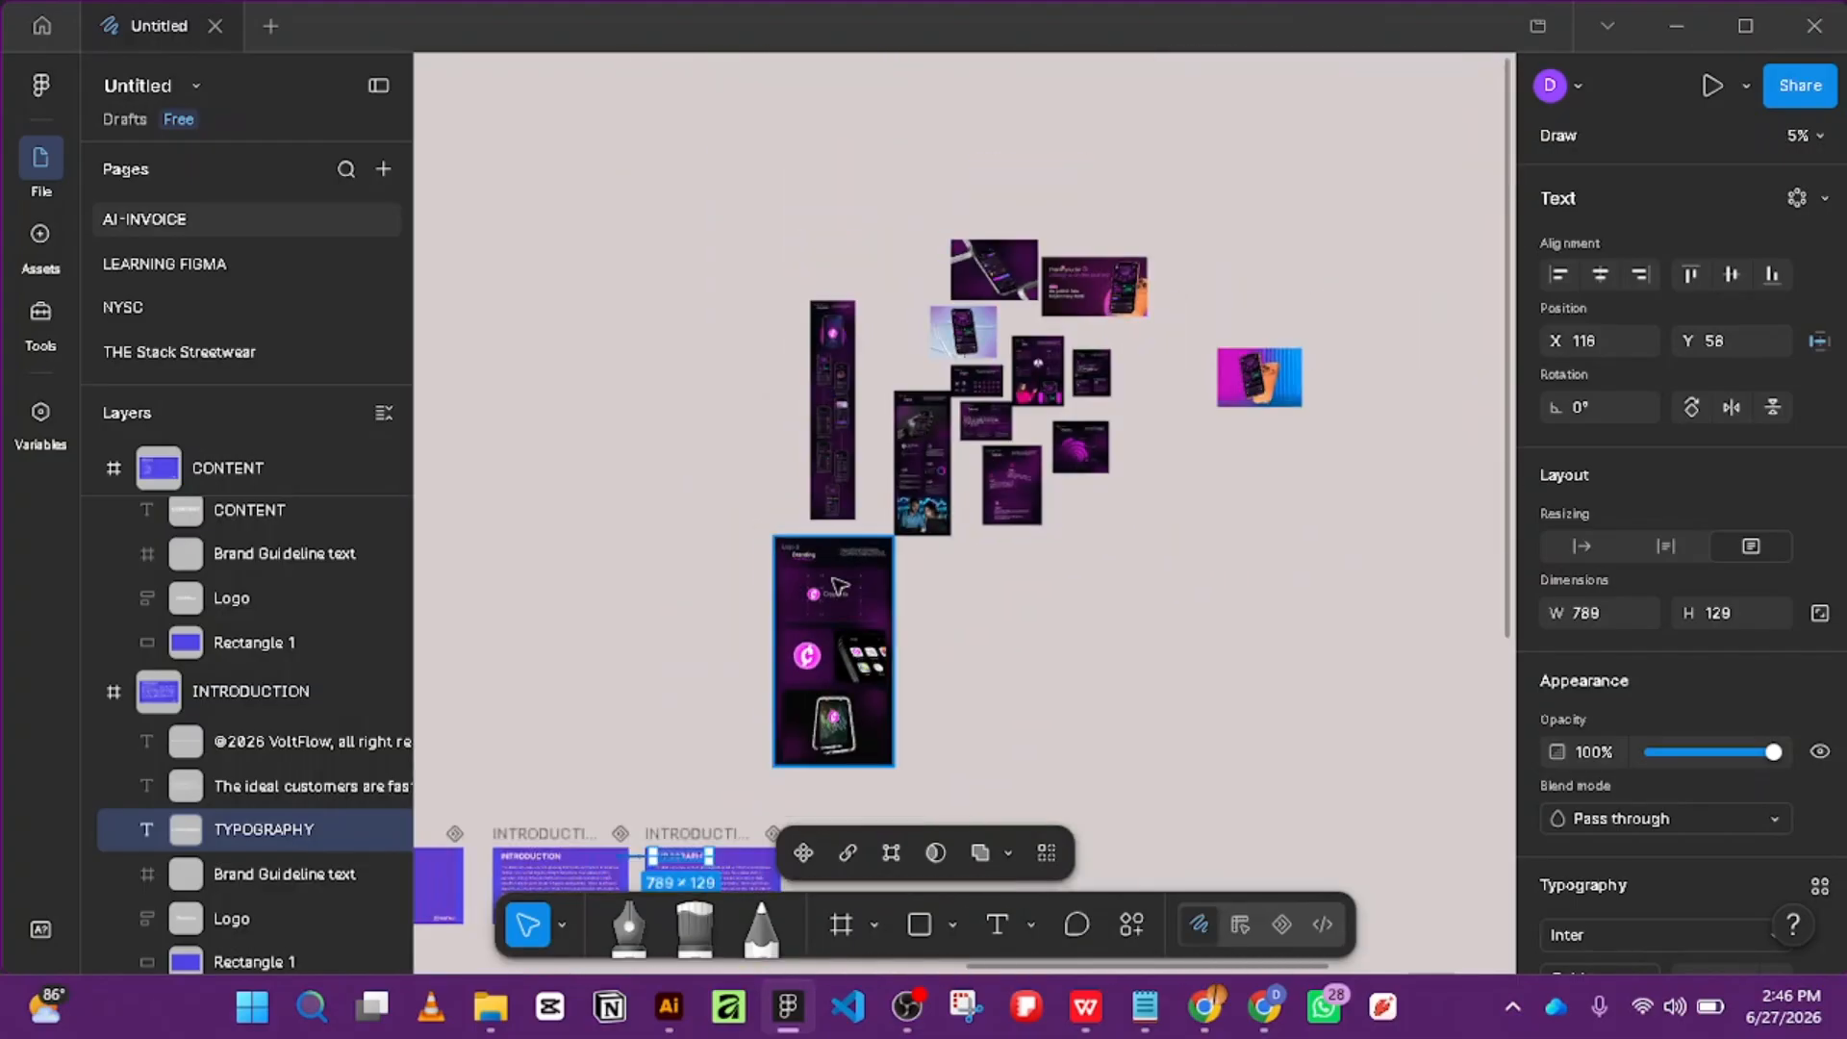
{"action": "scroll", "coordinate": [545, 680], "scroll_direction": "up", "scroll_amount": 3}
{"action": "scroll", "coordinate": [545, 679], "scroll_direction": "up", "scroll_amount": 3}
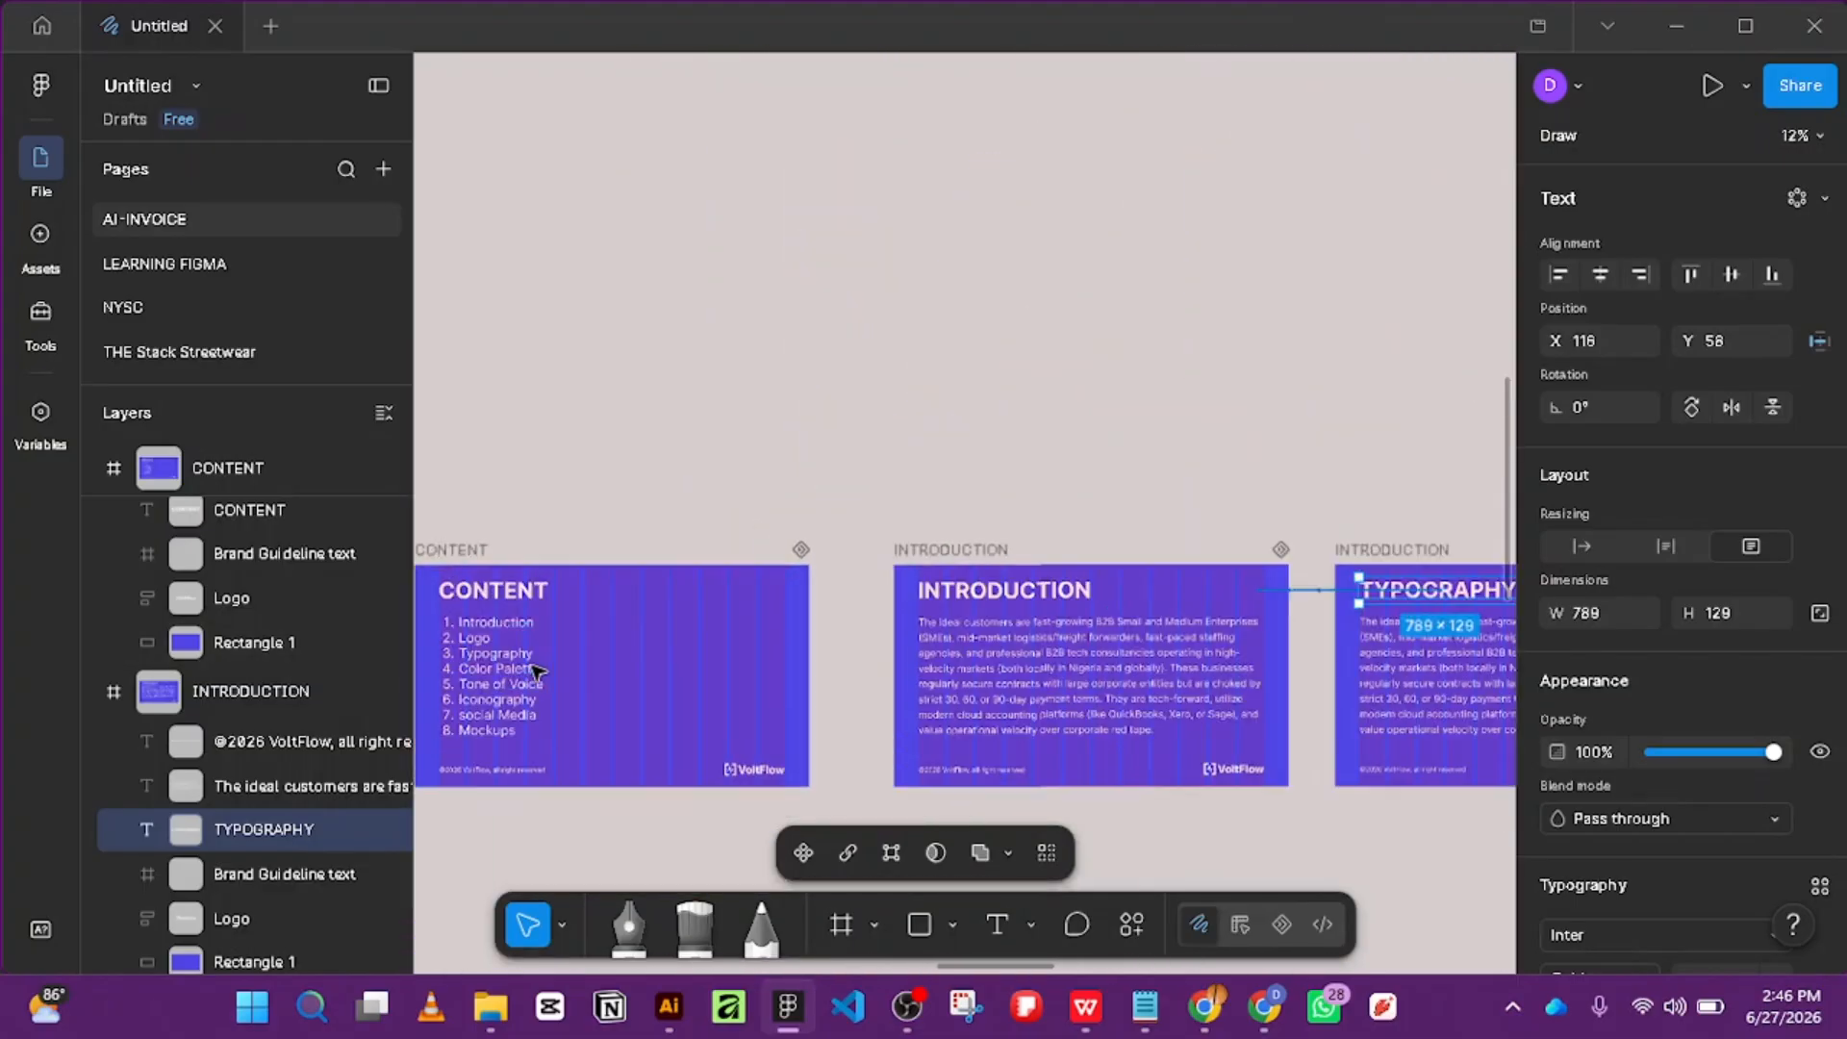
Change the TYPOGRAPHY heading on the duplicated INTRODUCTION page to LOGO.
{"action": "scroll", "coordinate": [545, 679], "scroll_direction": "down", "scroll_amount": 4}
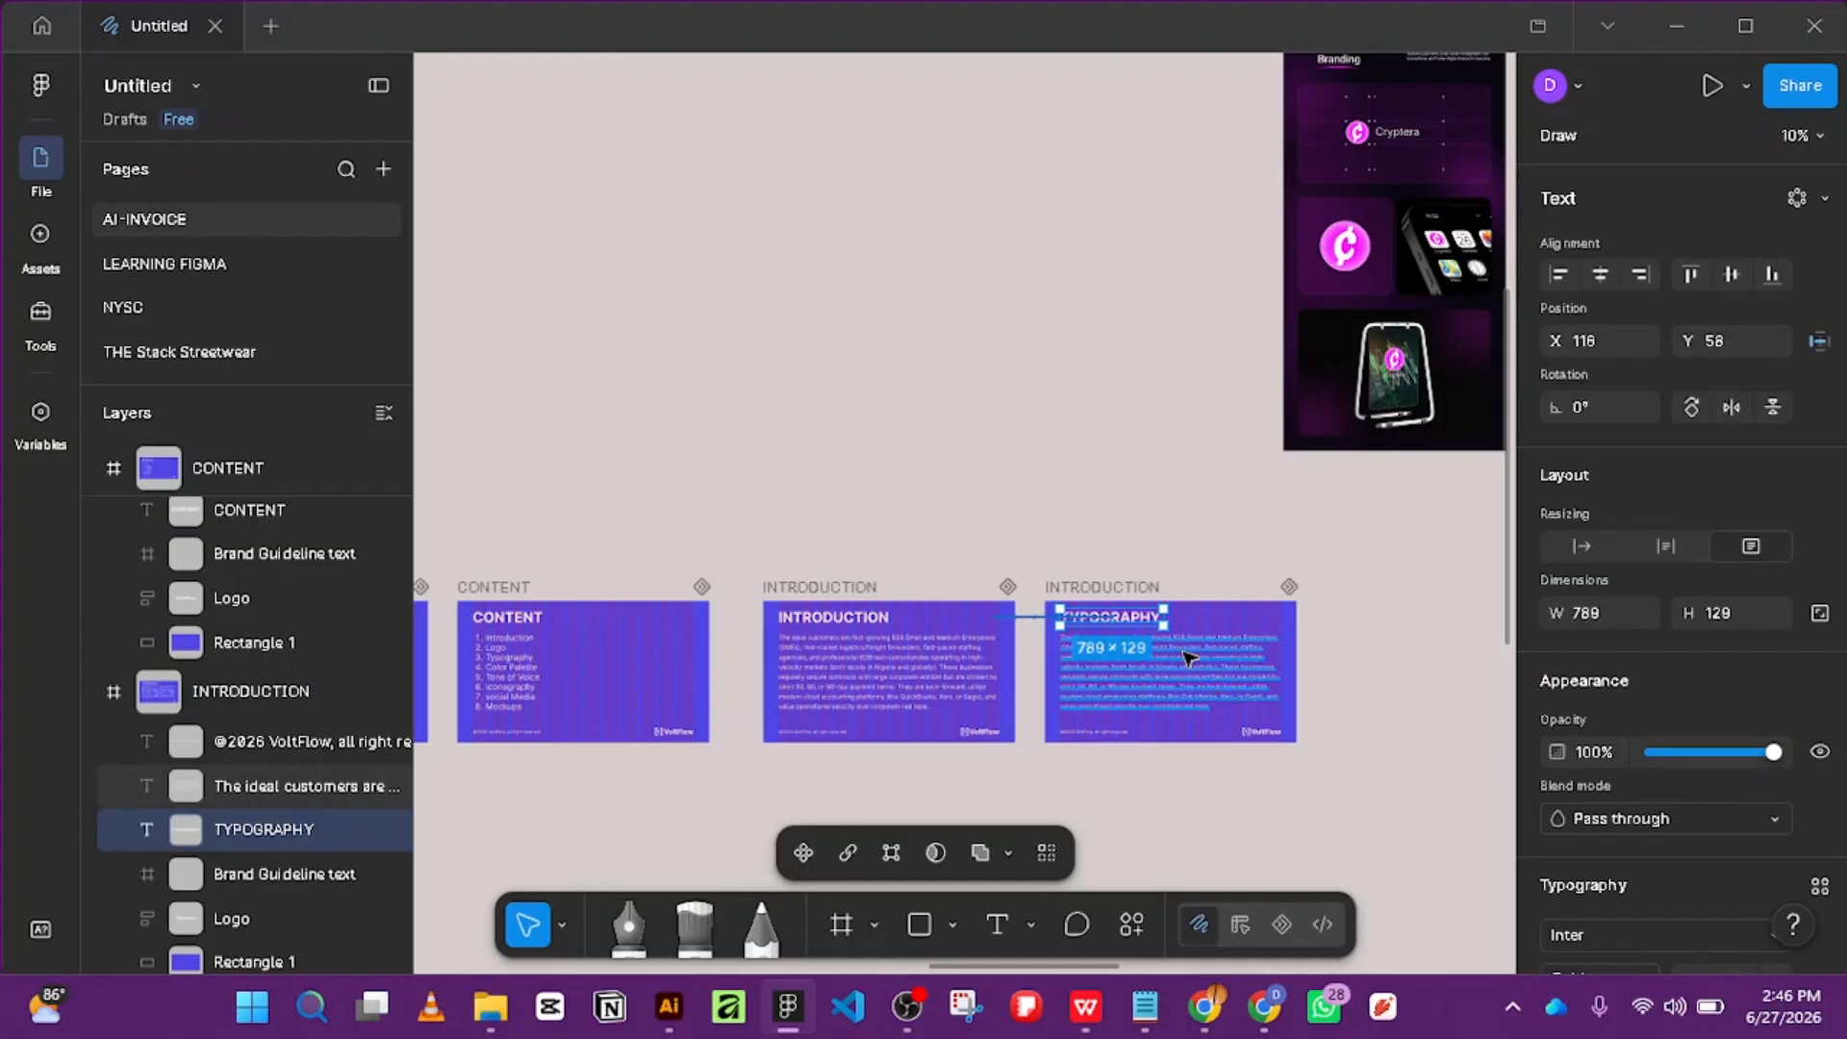
{"action": "scroll", "coordinate": [1189, 657], "scroll_direction": "up", "scroll_amount": 3}
{"action": "double_click", "coordinate": [1115, 584]}
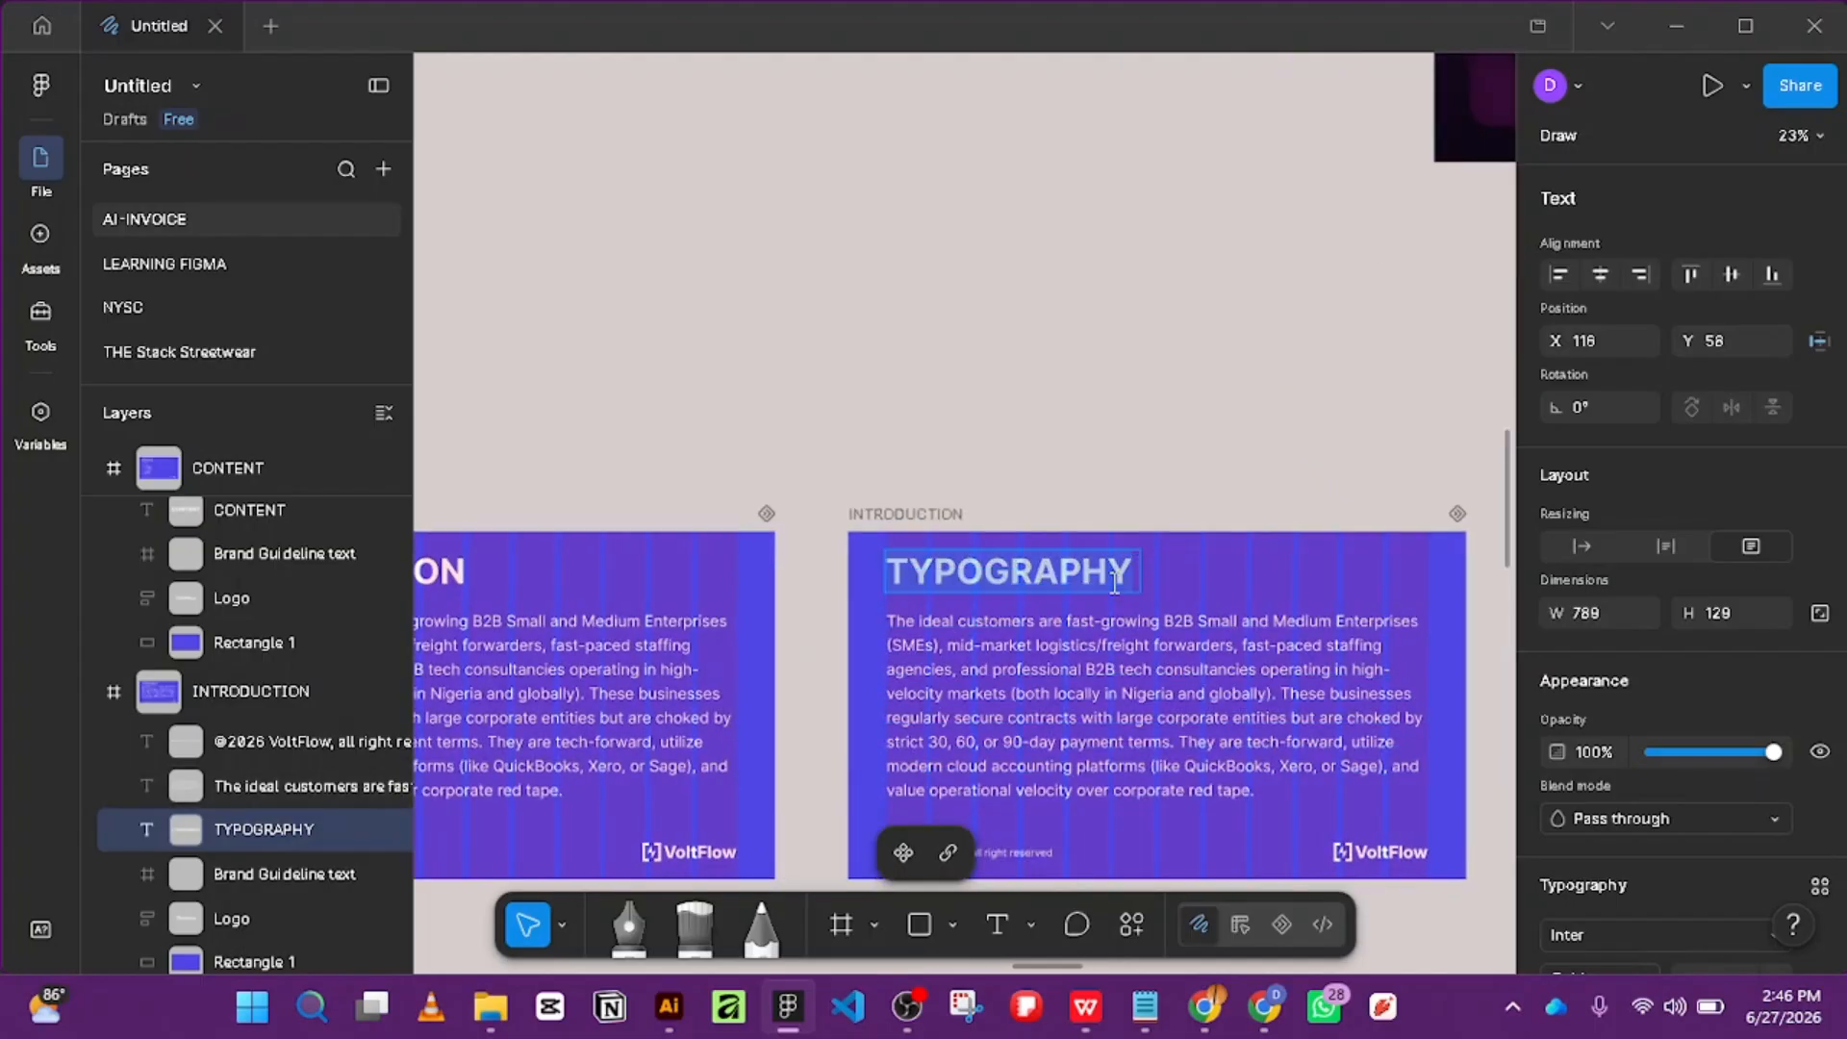
{"action": "type", "text": "LOGO"}
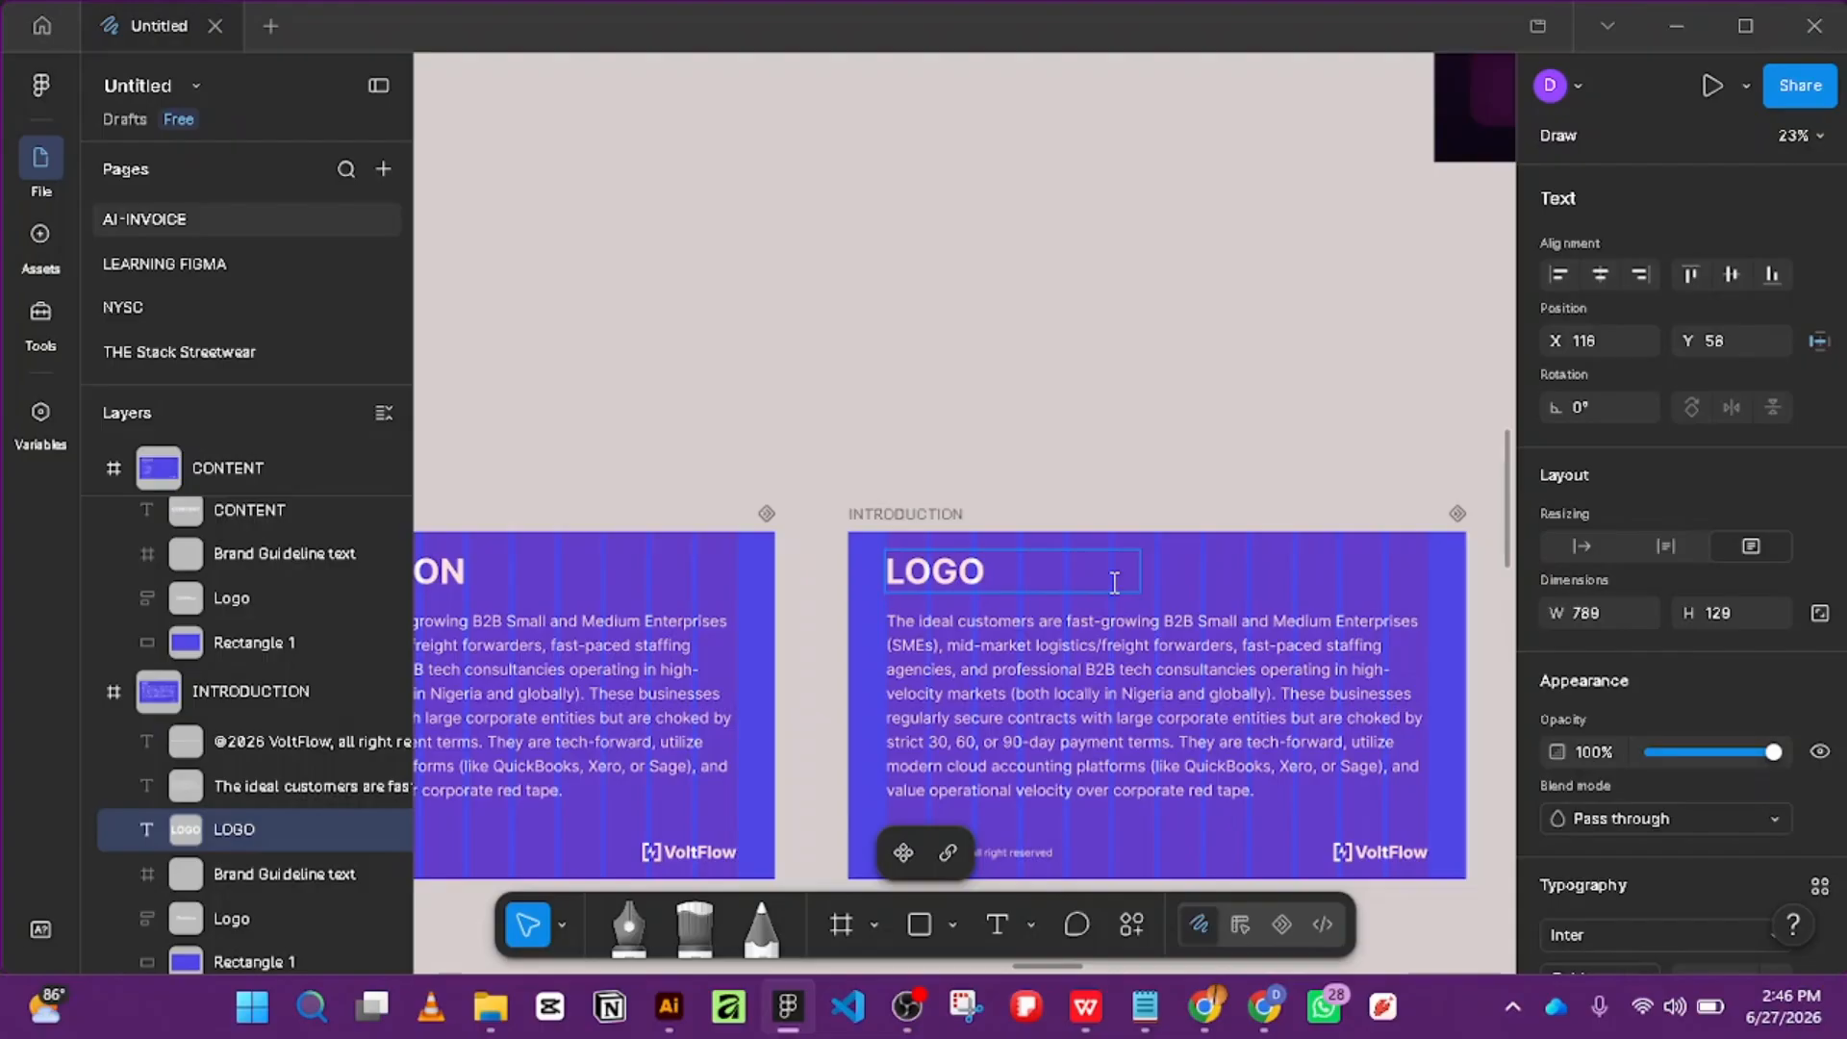
{"action": "key", "text": "Escape"}
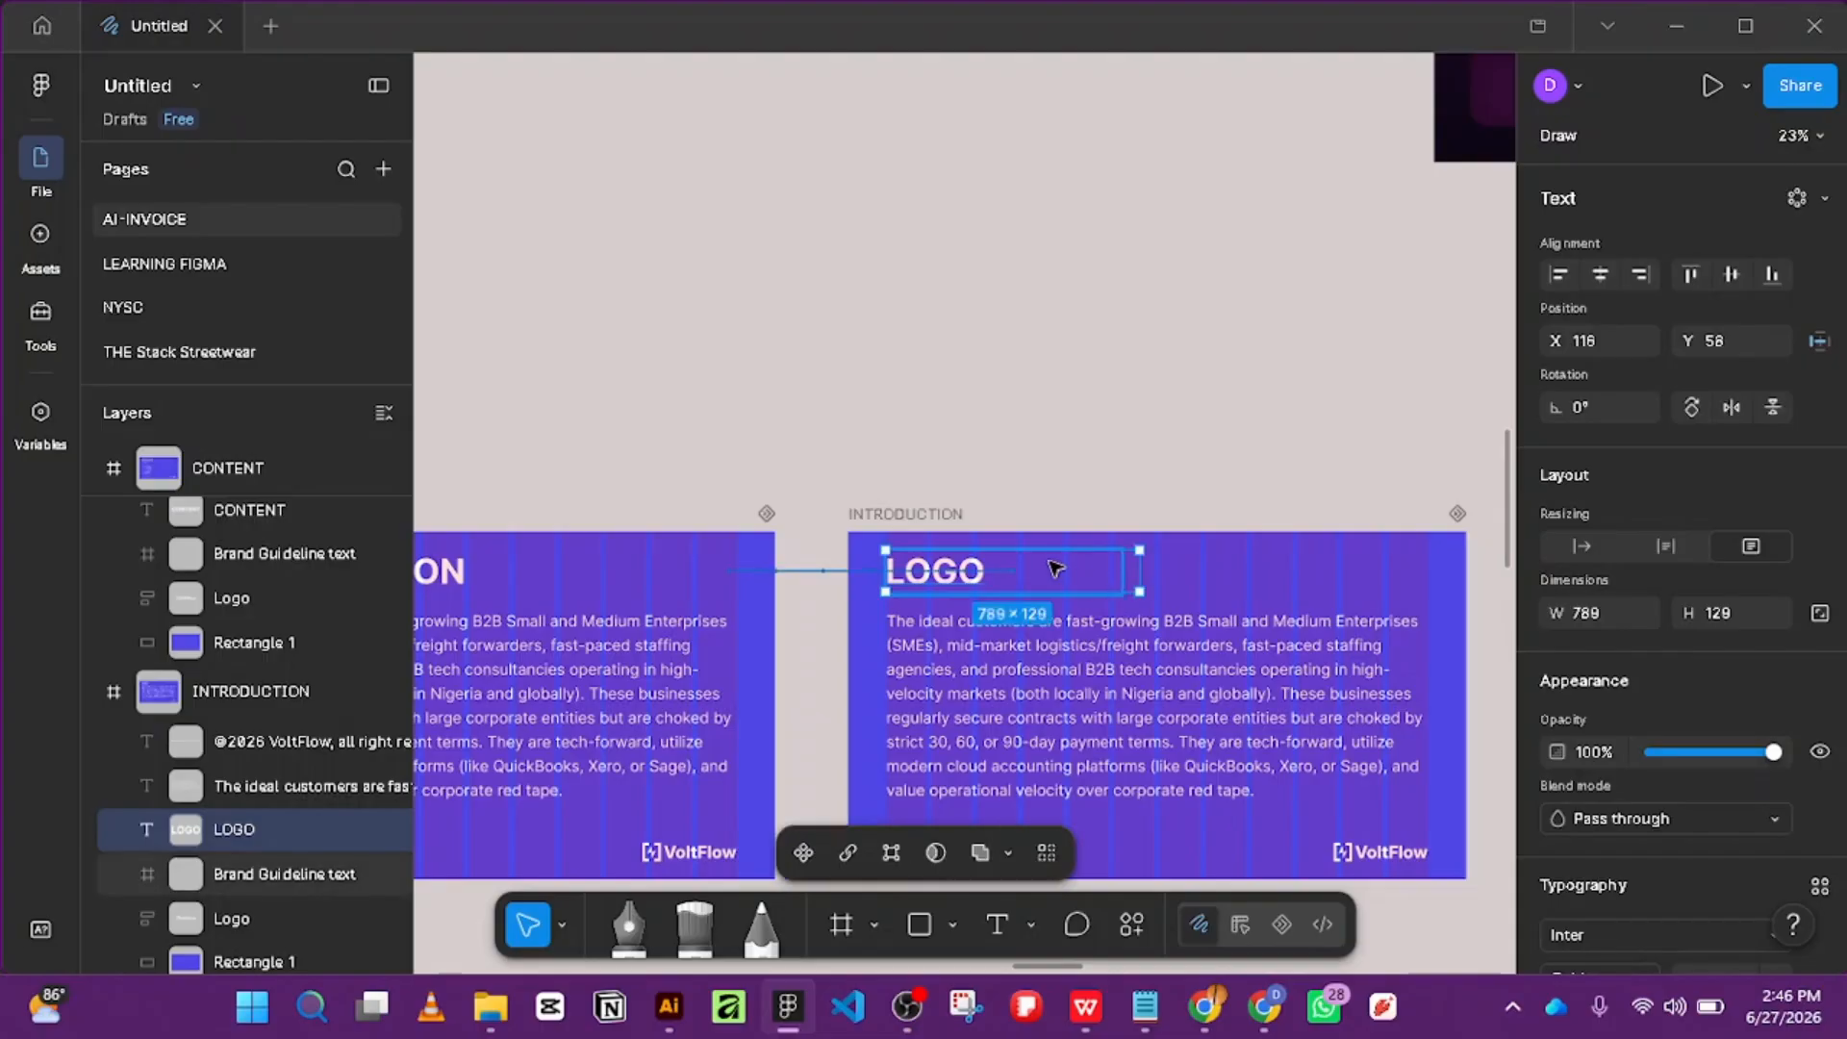
Rename the duplicated INTRODUCTION frame that carries the LOGO heading to LOGO.
{"action": "scroll", "coordinate": [1106, 568], "scroll_direction": "down", "scroll_amount": 3}
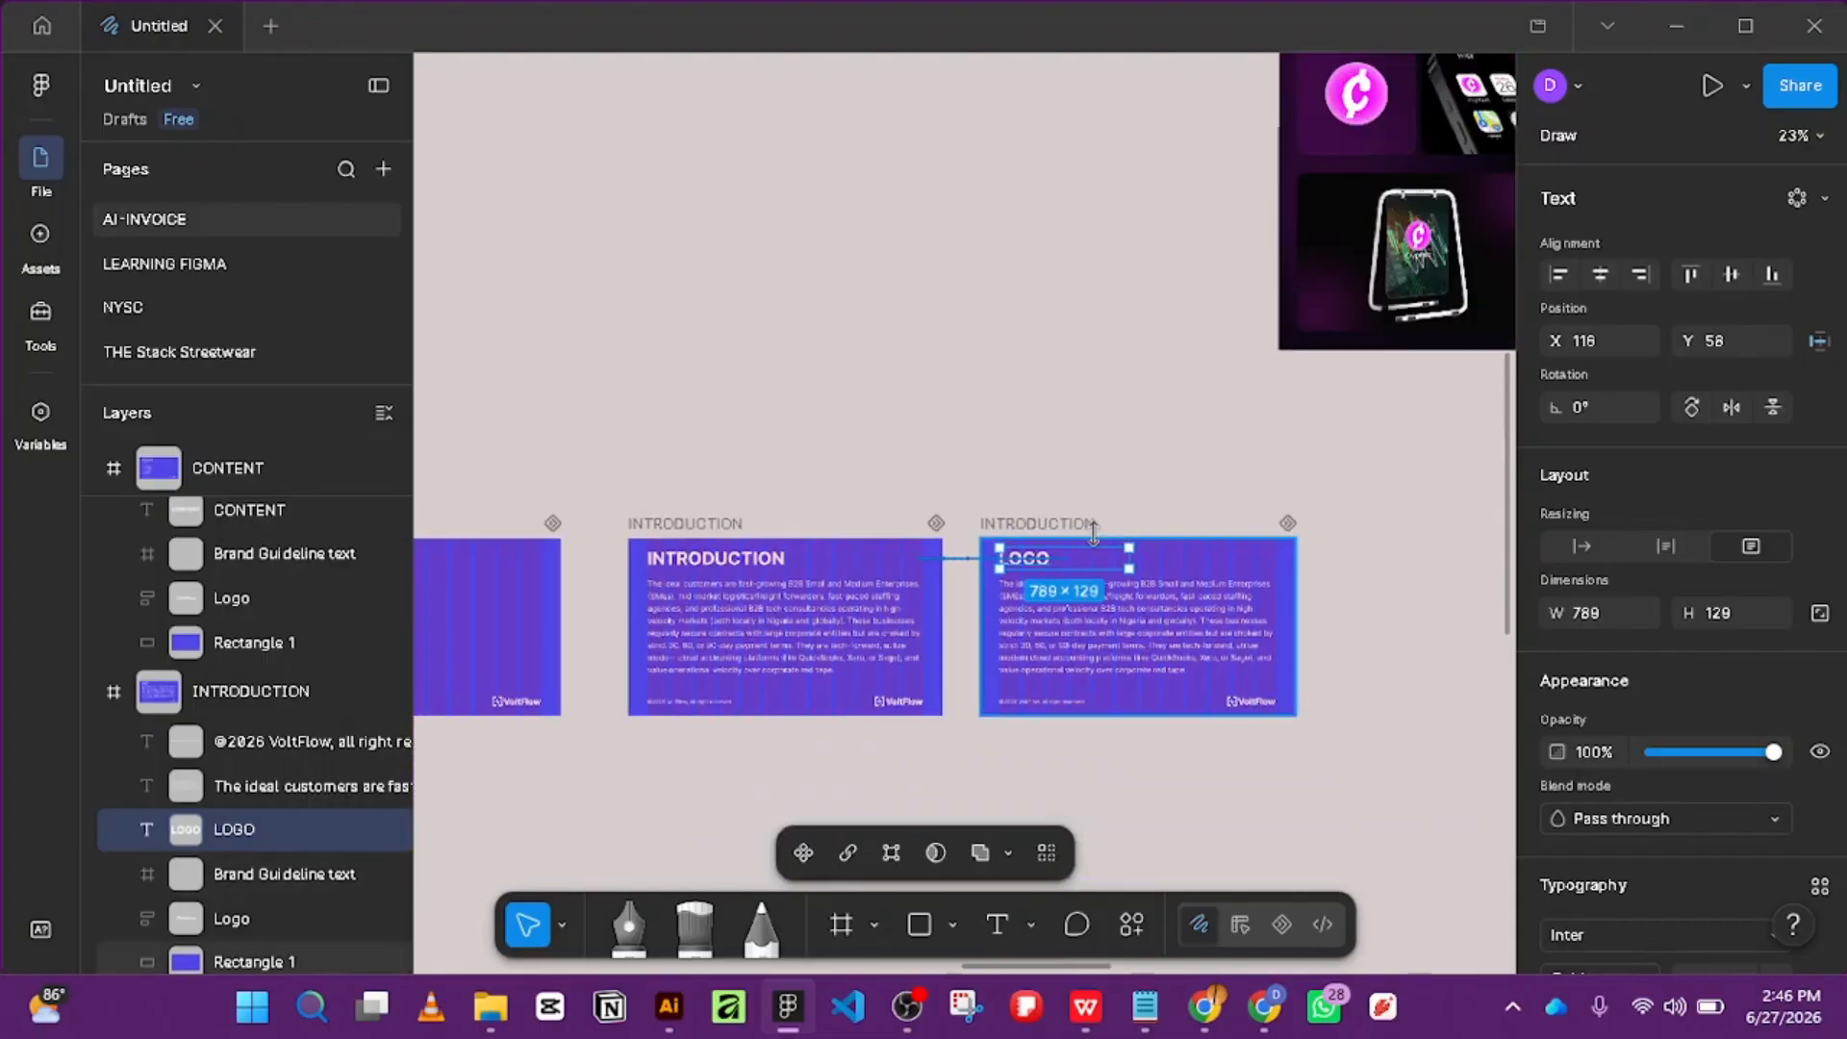
{"action": "left_click", "coordinate": [679, 525]}
{"action": "left_click", "coordinate": [679, 517]}
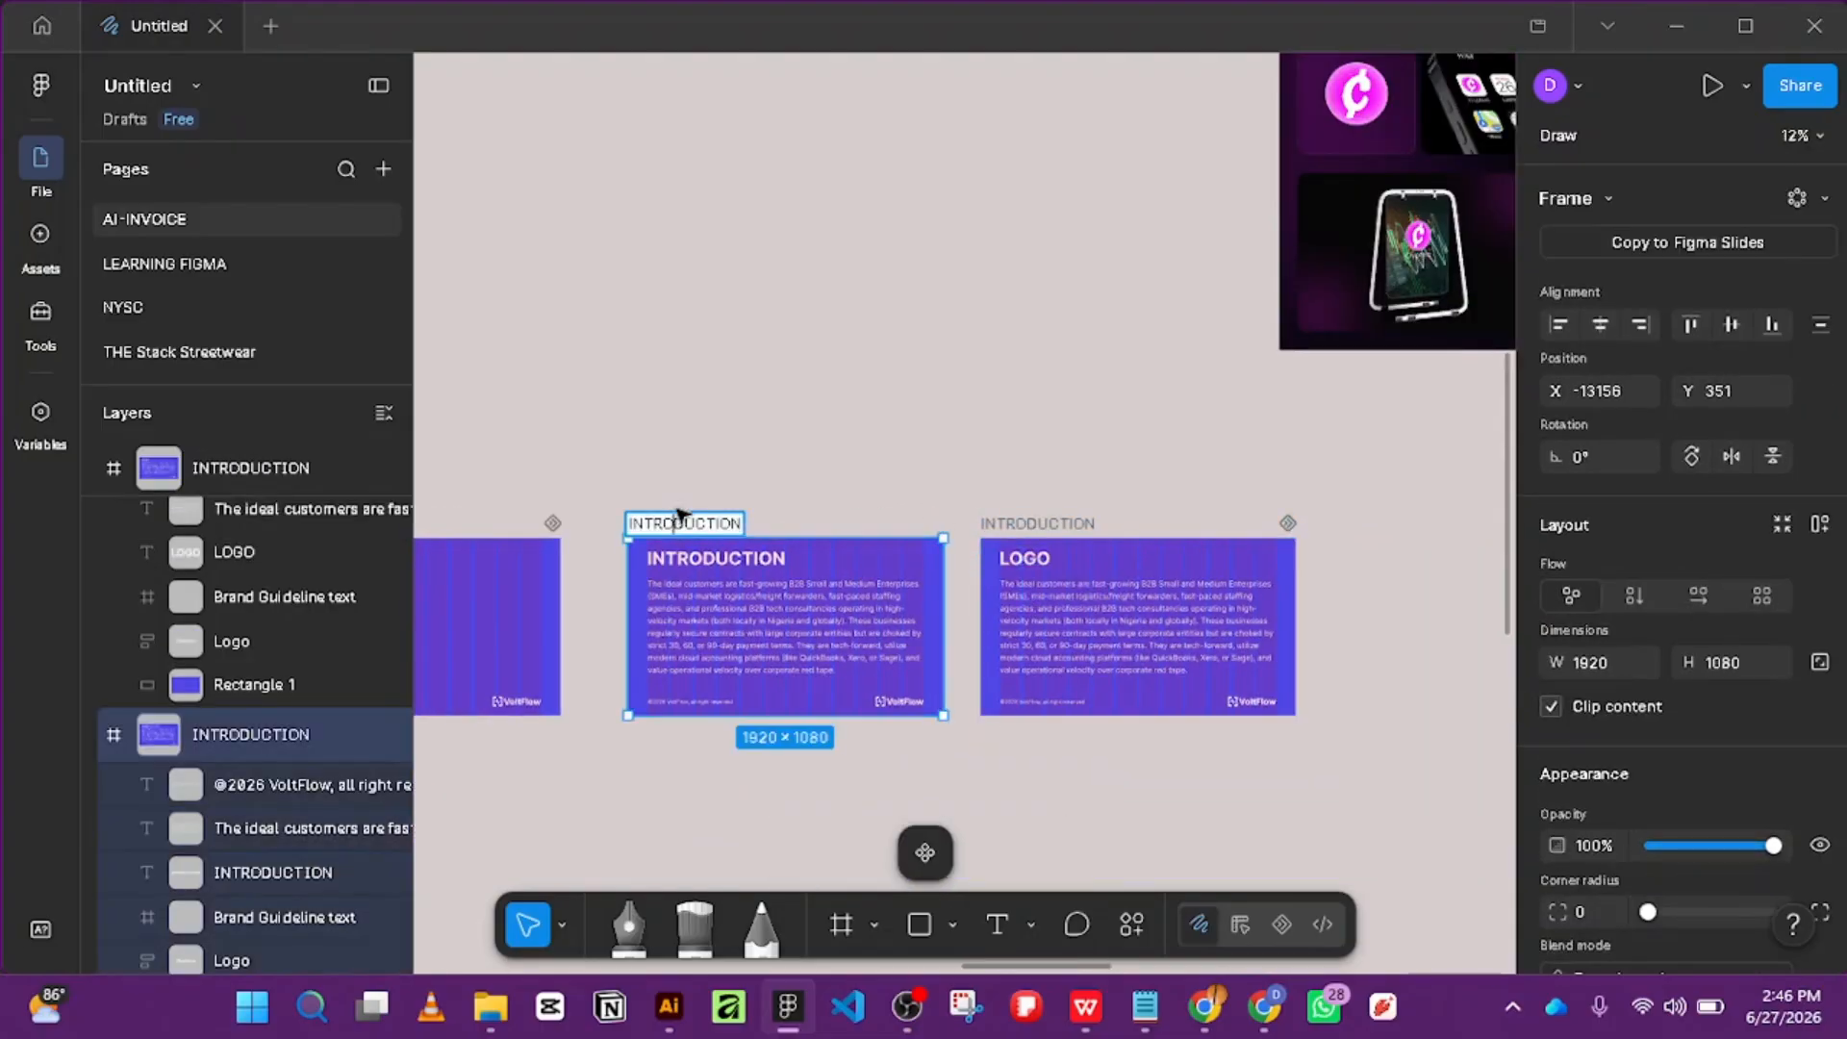
{"action": "left_click", "coordinate": [896, 467]}
{"action": "scroll", "coordinate": [1142, 486], "scroll_direction": "up", "scroll_amount": 3}
{"action": "double_click", "coordinate": [928, 574]}
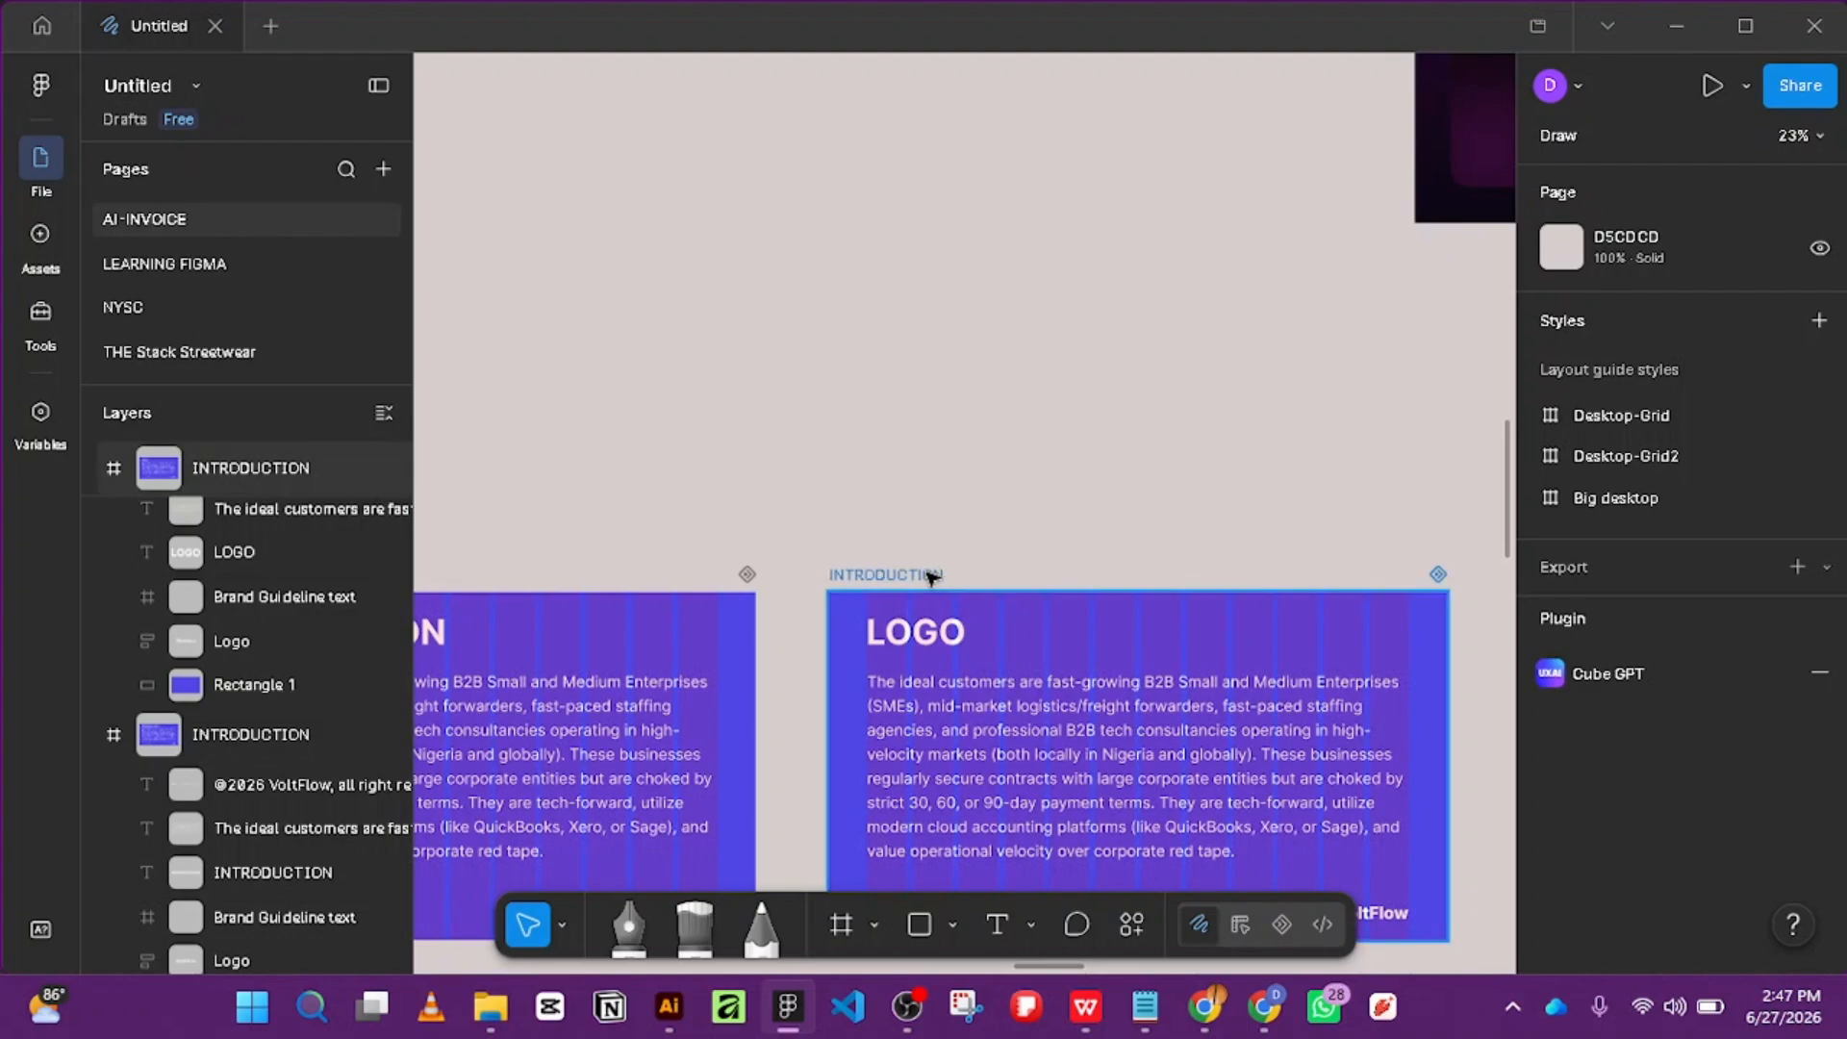
{"action": "type", "text": "LOGO"}
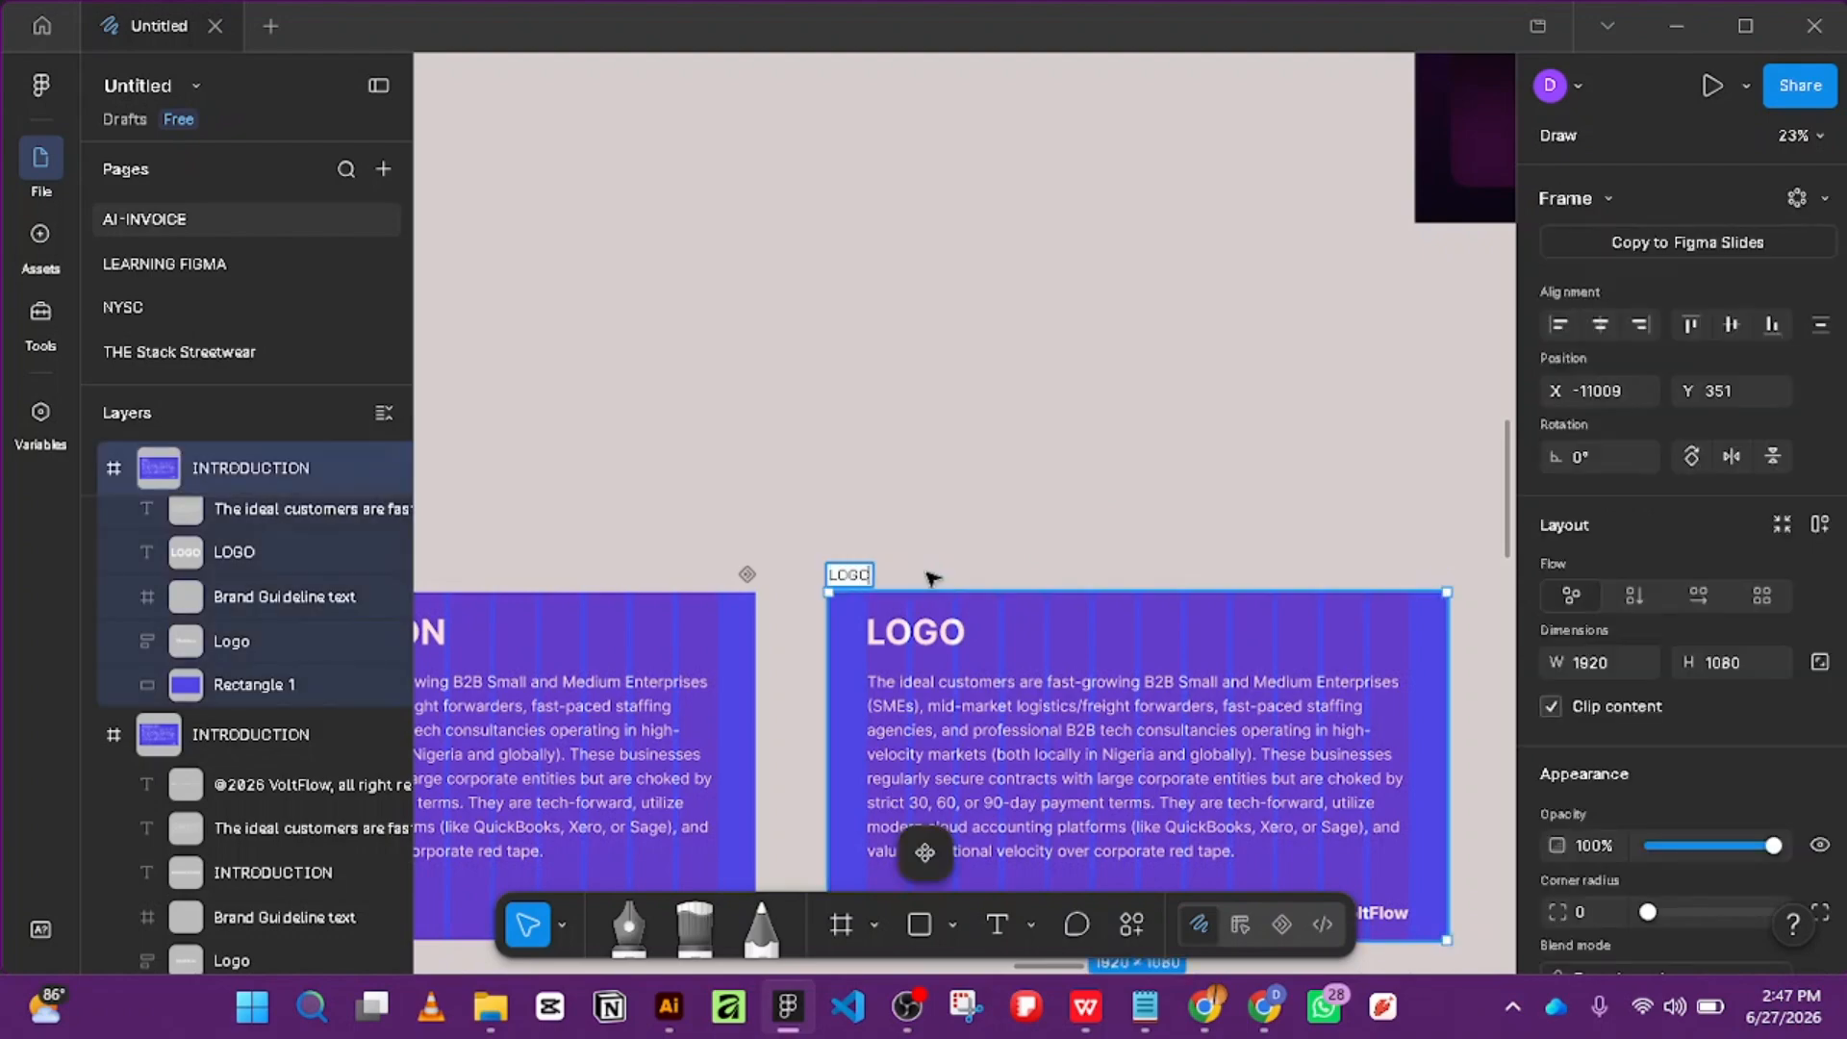
{"action": "key", "text": "Return"}
Delete the ideal customers paragraph from the LOGO page.
{"action": "scroll", "coordinate": [1087, 417], "scroll_direction": "down", "scroll_amount": 5}
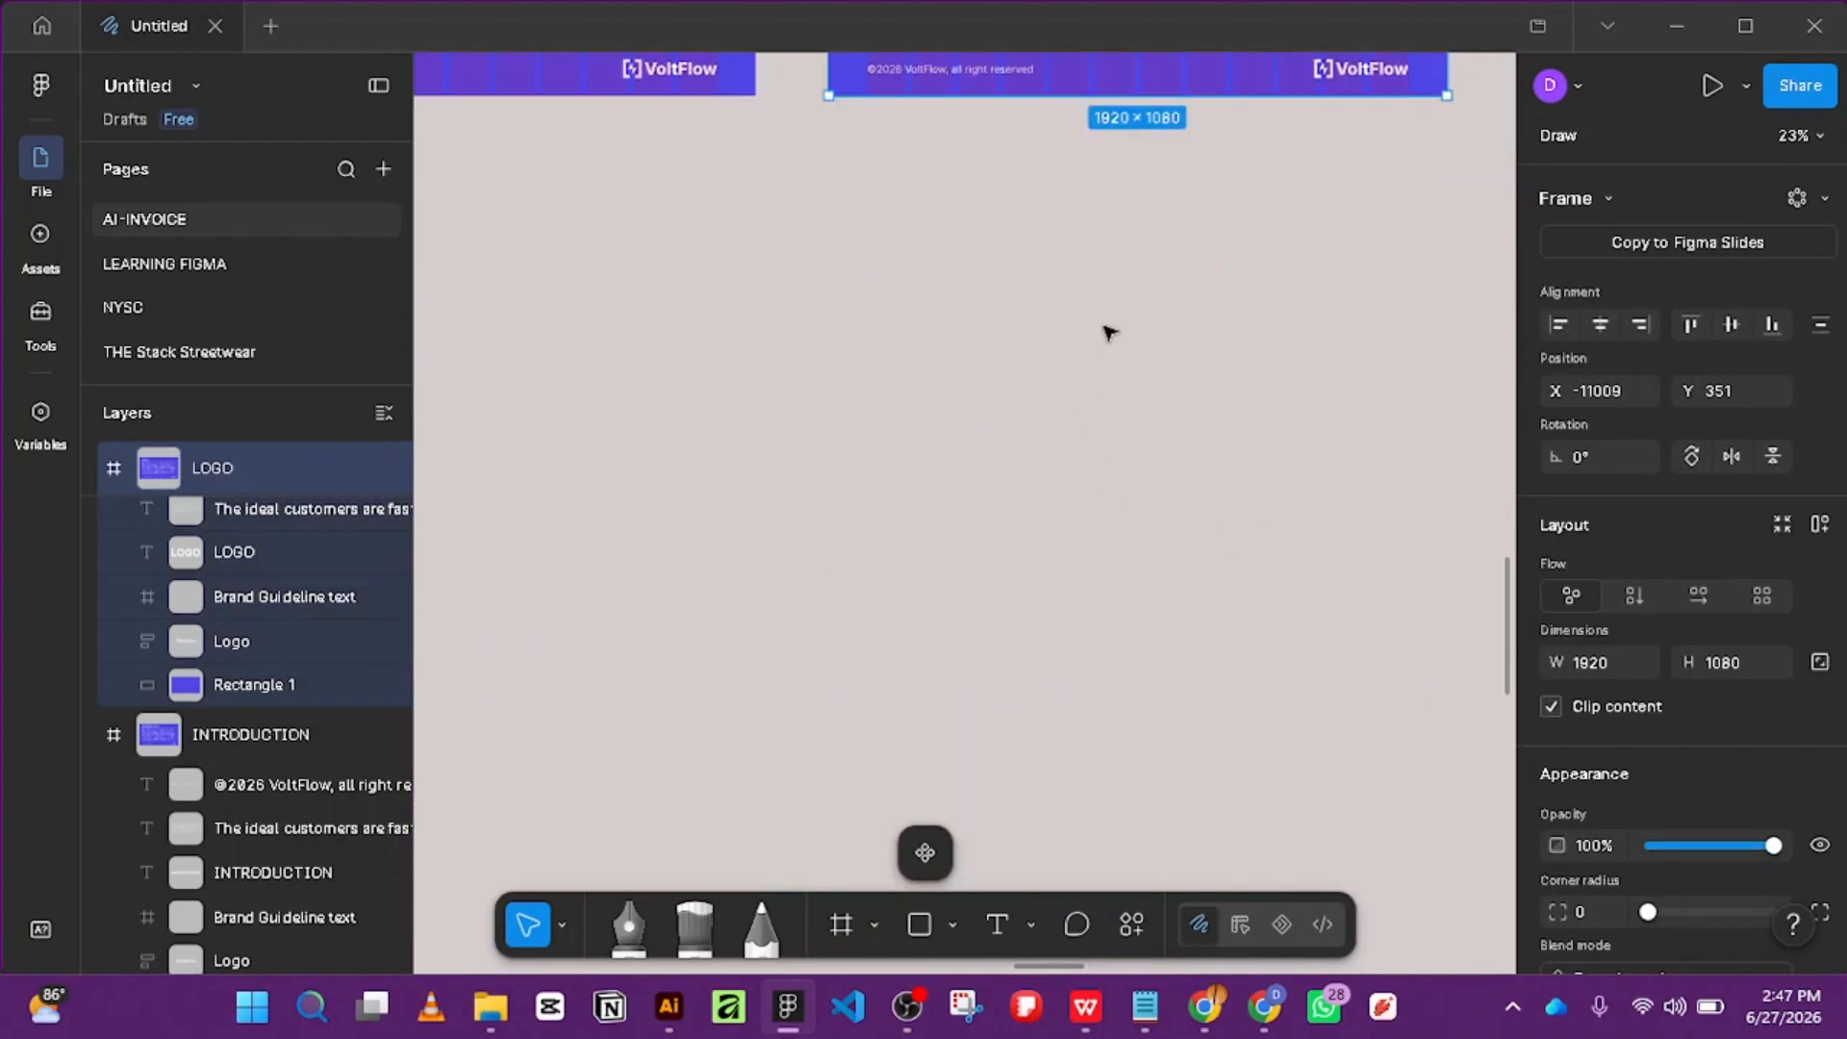
{"action": "scroll", "coordinate": [1108, 332], "scroll_direction": "up", "scroll_amount": 3}
{"action": "left_click", "coordinate": [1103, 125]}
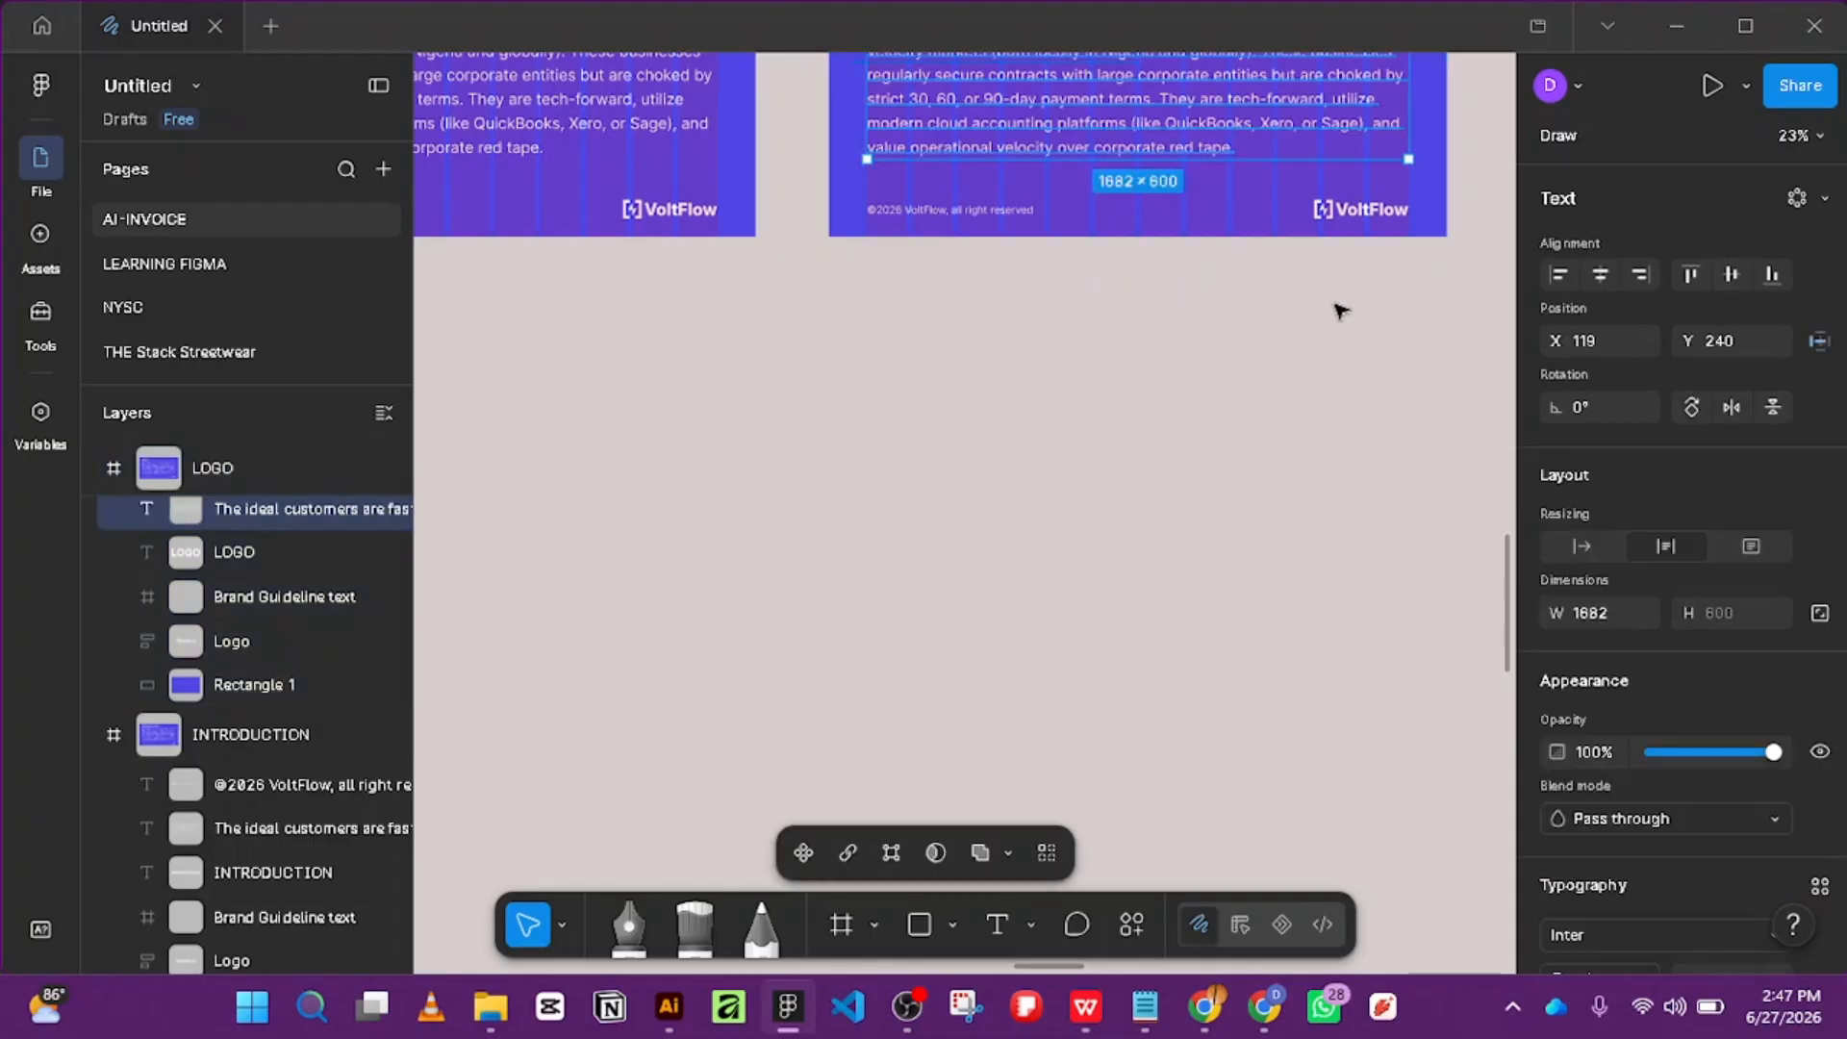
{"action": "key", "text": "Delete"}
{"action": "scroll", "coordinate": [1328, 343], "scroll_direction": "up", "scroll_amount": 6}
{"action": "scroll", "coordinate": [1325, 344], "scroll_direction": "down", "scroll_amount": 3}
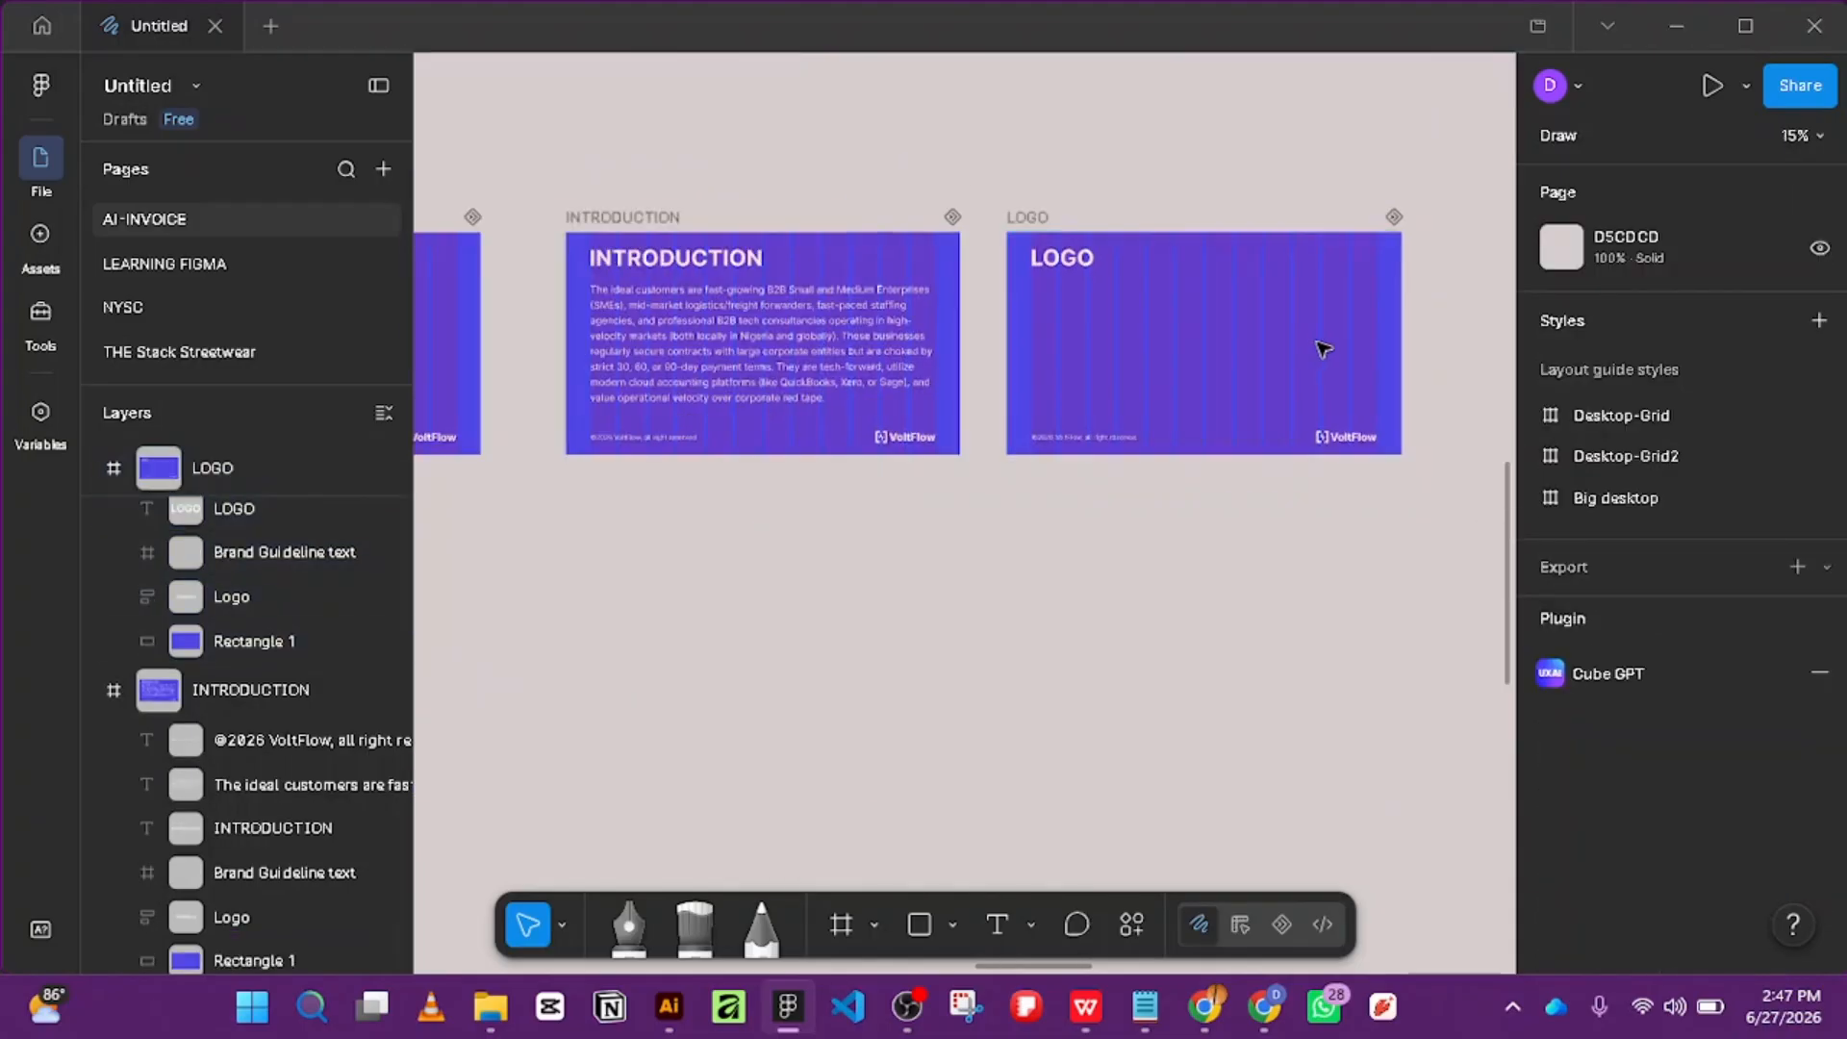
Compare the Cryptera reference images to find a layout for the LOGO page.
{"action": "scroll", "coordinate": [1318, 567], "scroll_direction": "down", "scroll_amount": 2}
{"action": "left_click_drag", "start_coordinate": [1203, 602], "coordinate": [717, 712]}
{"action": "scroll", "coordinate": [1055, 416], "scroll_direction": "down", "scroll_amount": 3}
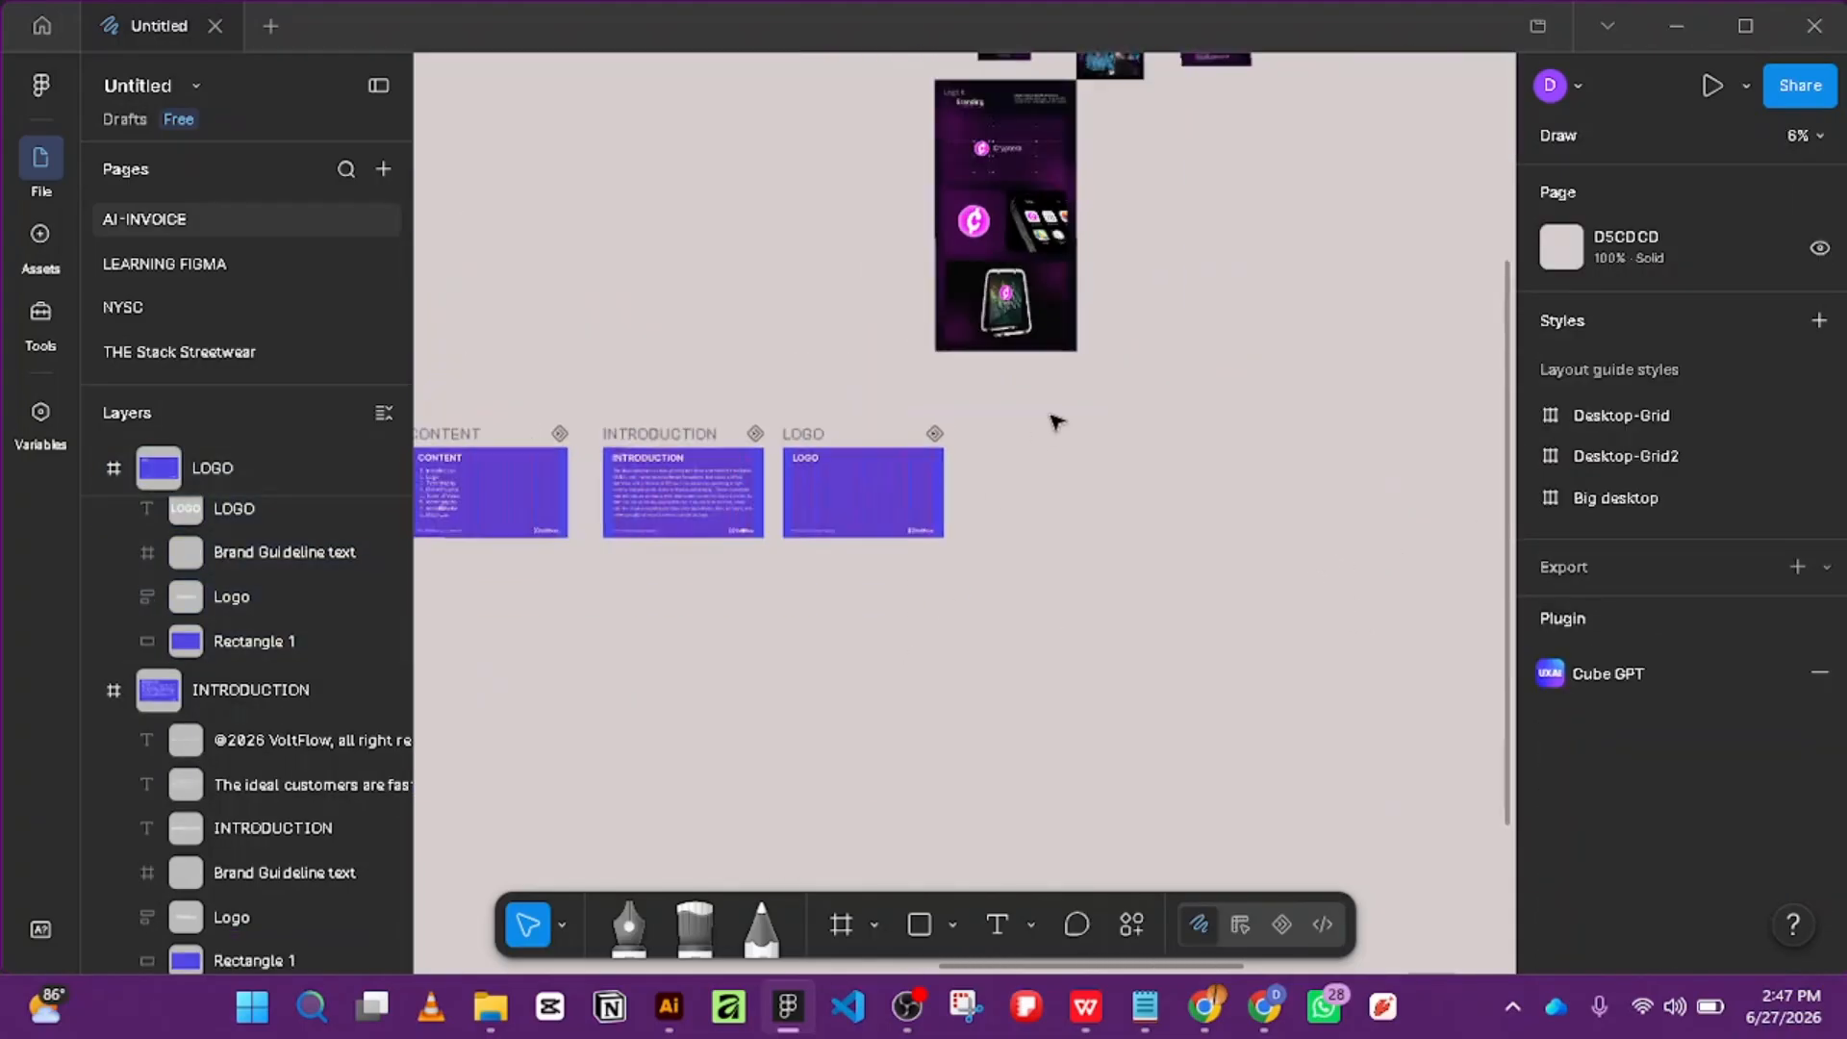
{"action": "scroll", "coordinate": [1302, 130], "scroll_direction": "up", "scroll_amount": 3}
{"action": "scroll", "coordinate": [1267, 334], "scroll_direction": "up", "scroll_amount": 10}
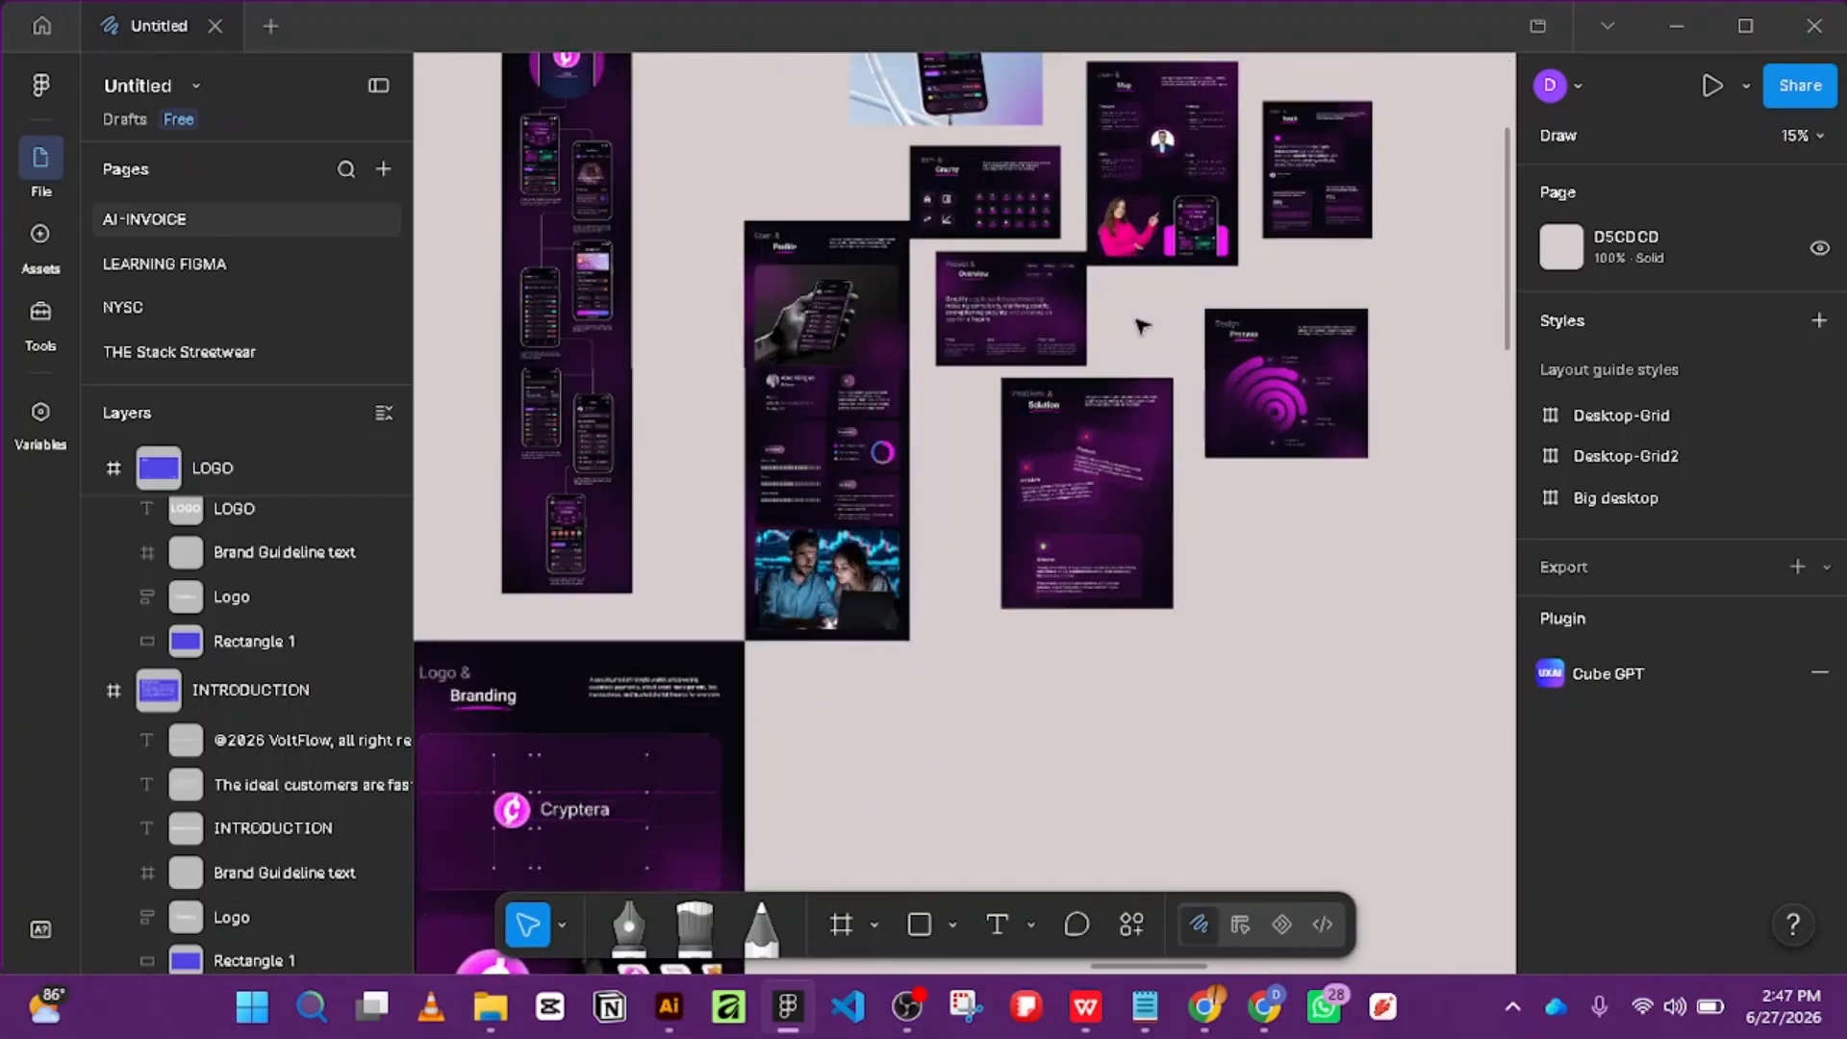
{"action": "scroll", "coordinate": [1023, 206], "scroll_direction": "down", "scroll_amount": 4}
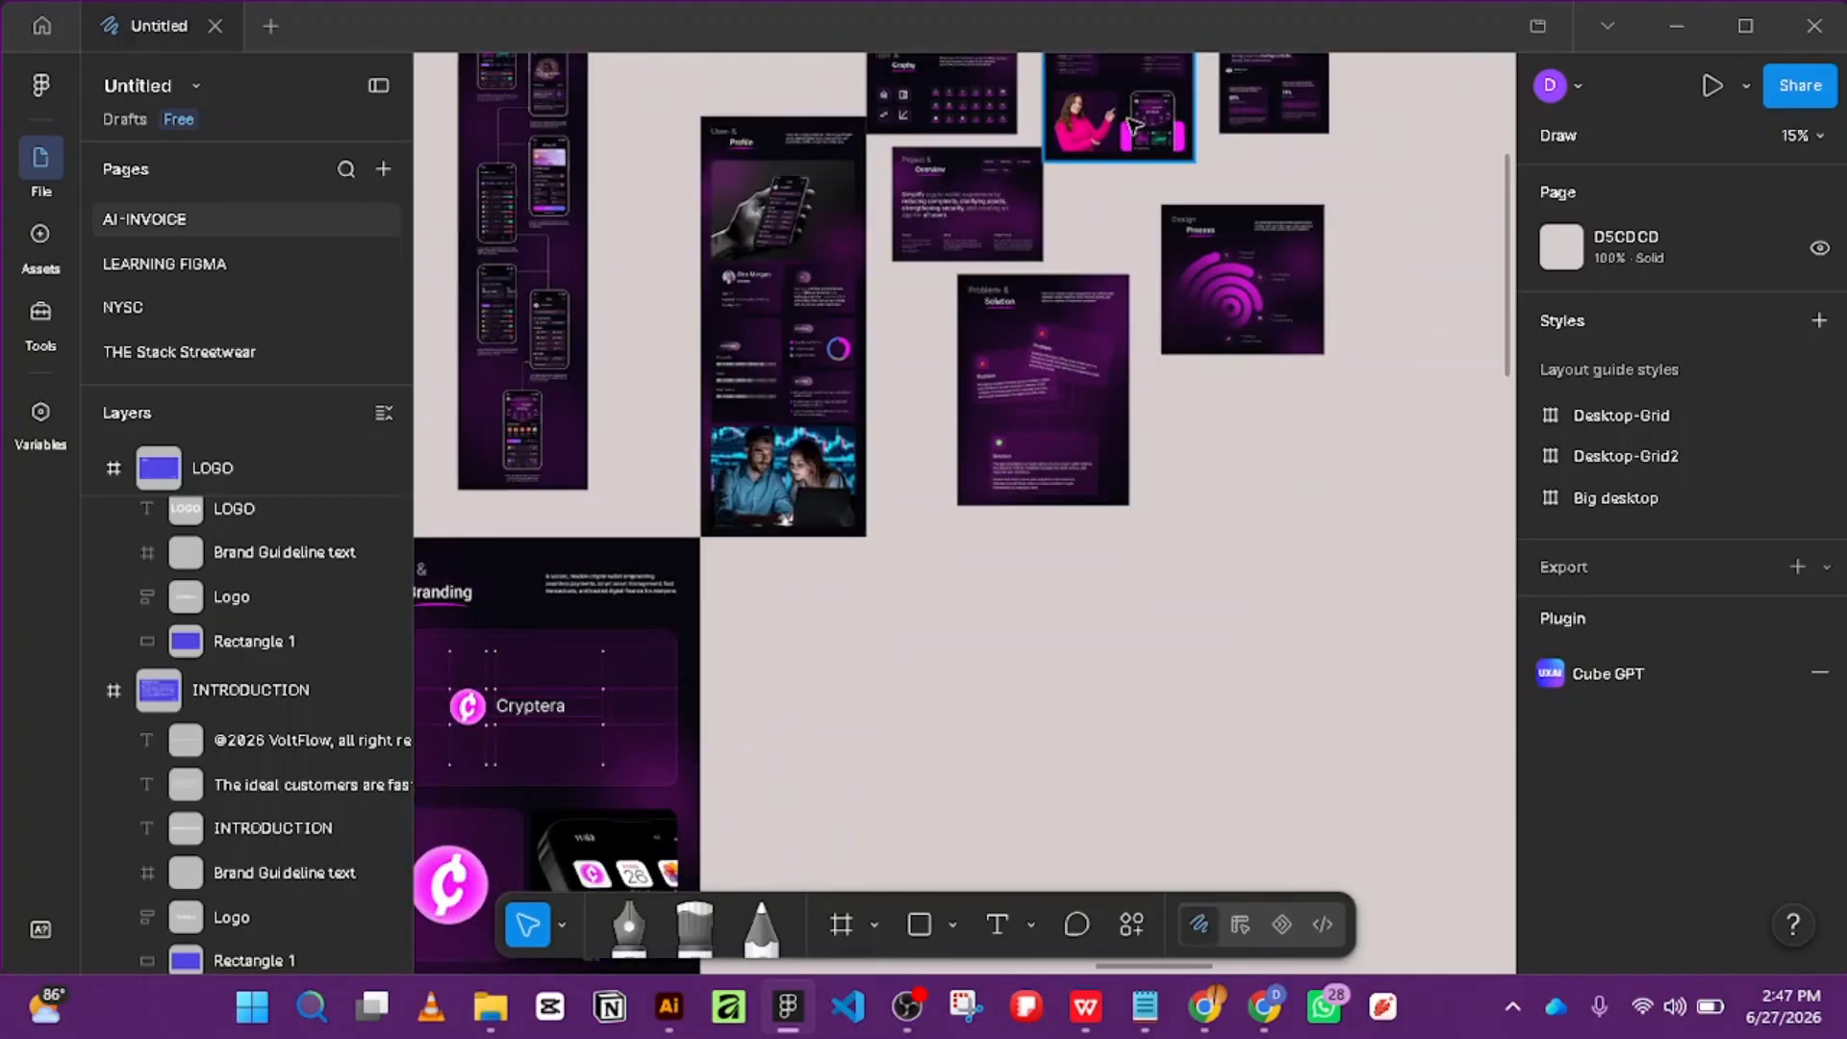
{"action": "scroll", "coordinate": [1130, 163], "scroll_direction": "up", "scroll_amount": 4}
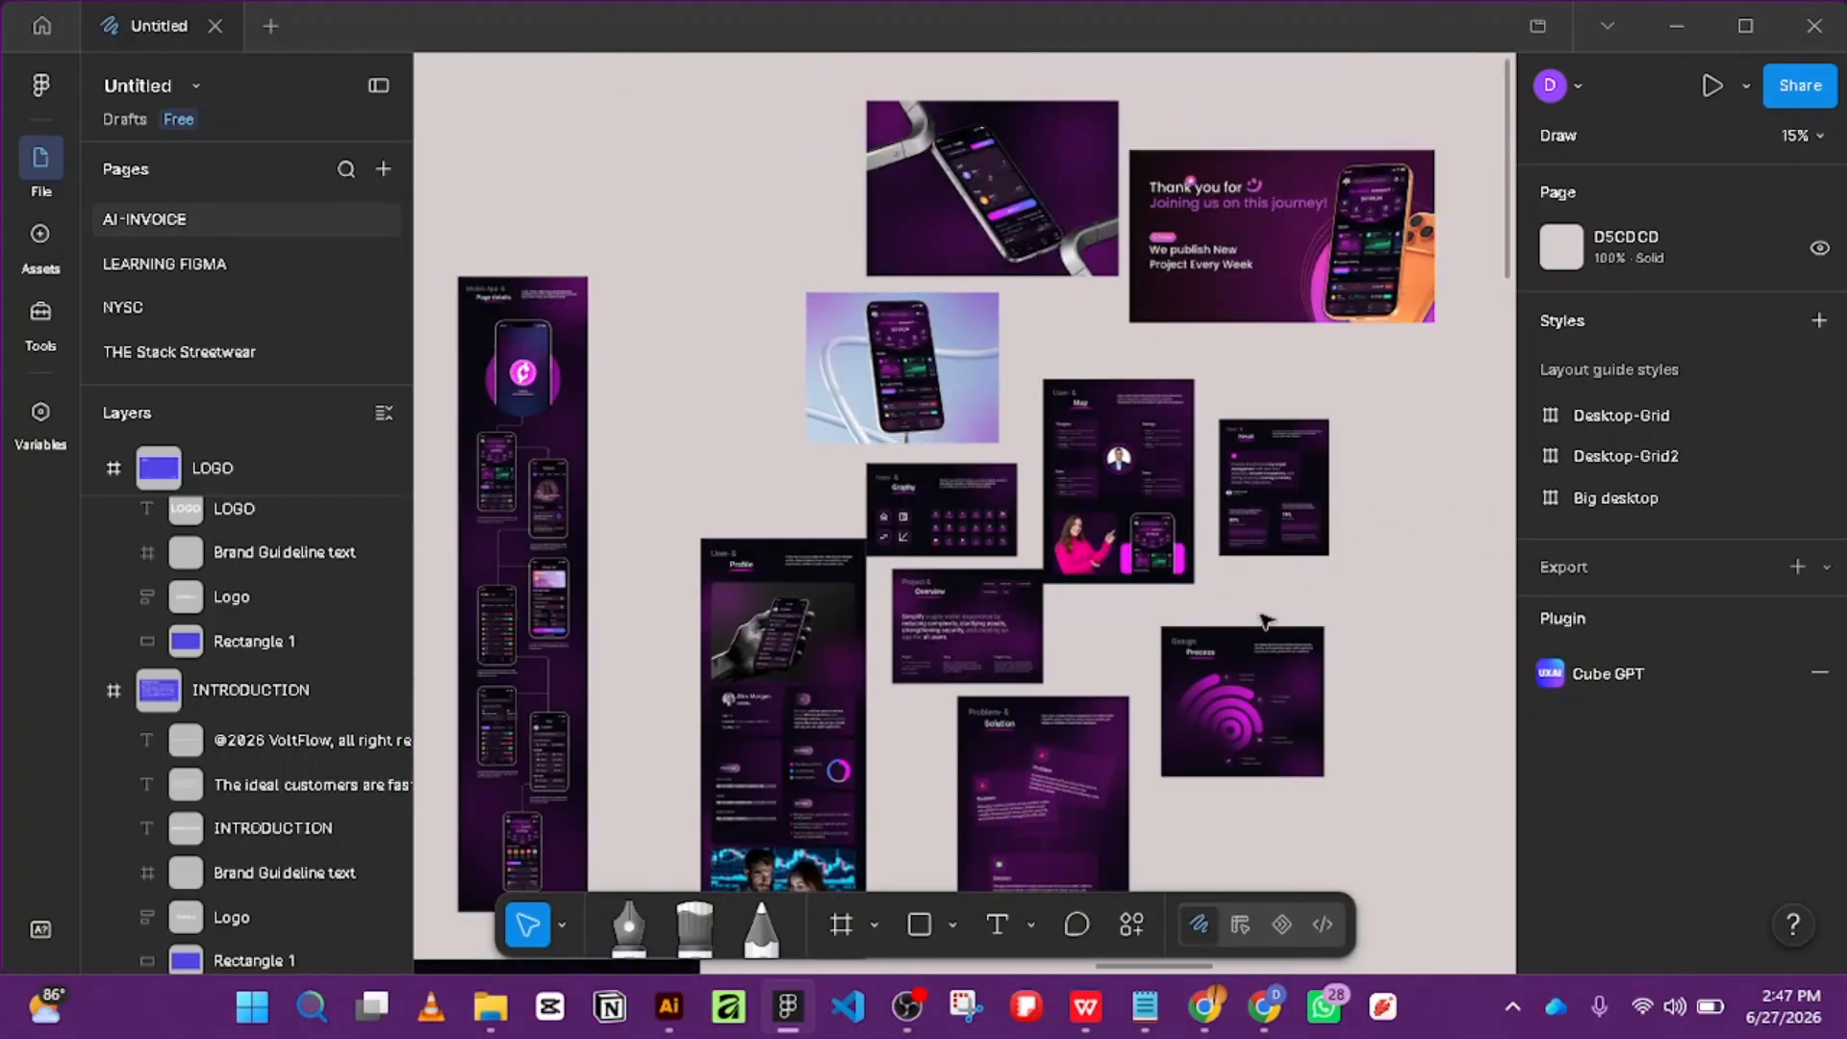
{"action": "scroll", "coordinate": [1266, 621], "scroll_direction": "down", "scroll_amount": 4}
Move the Cryptera Logo & Branding reference image beside the LOGO page, at X -8862, Y -850.
{"action": "left_click_drag", "start_coordinate": [1001, 670], "coordinate": [718, 627]}
{"action": "scroll", "coordinate": [719, 623], "scroll_direction": "down", "scroll_amount": 5}
{"action": "left_click_drag", "start_coordinate": [701, 223], "coordinate": [1023, 532]}
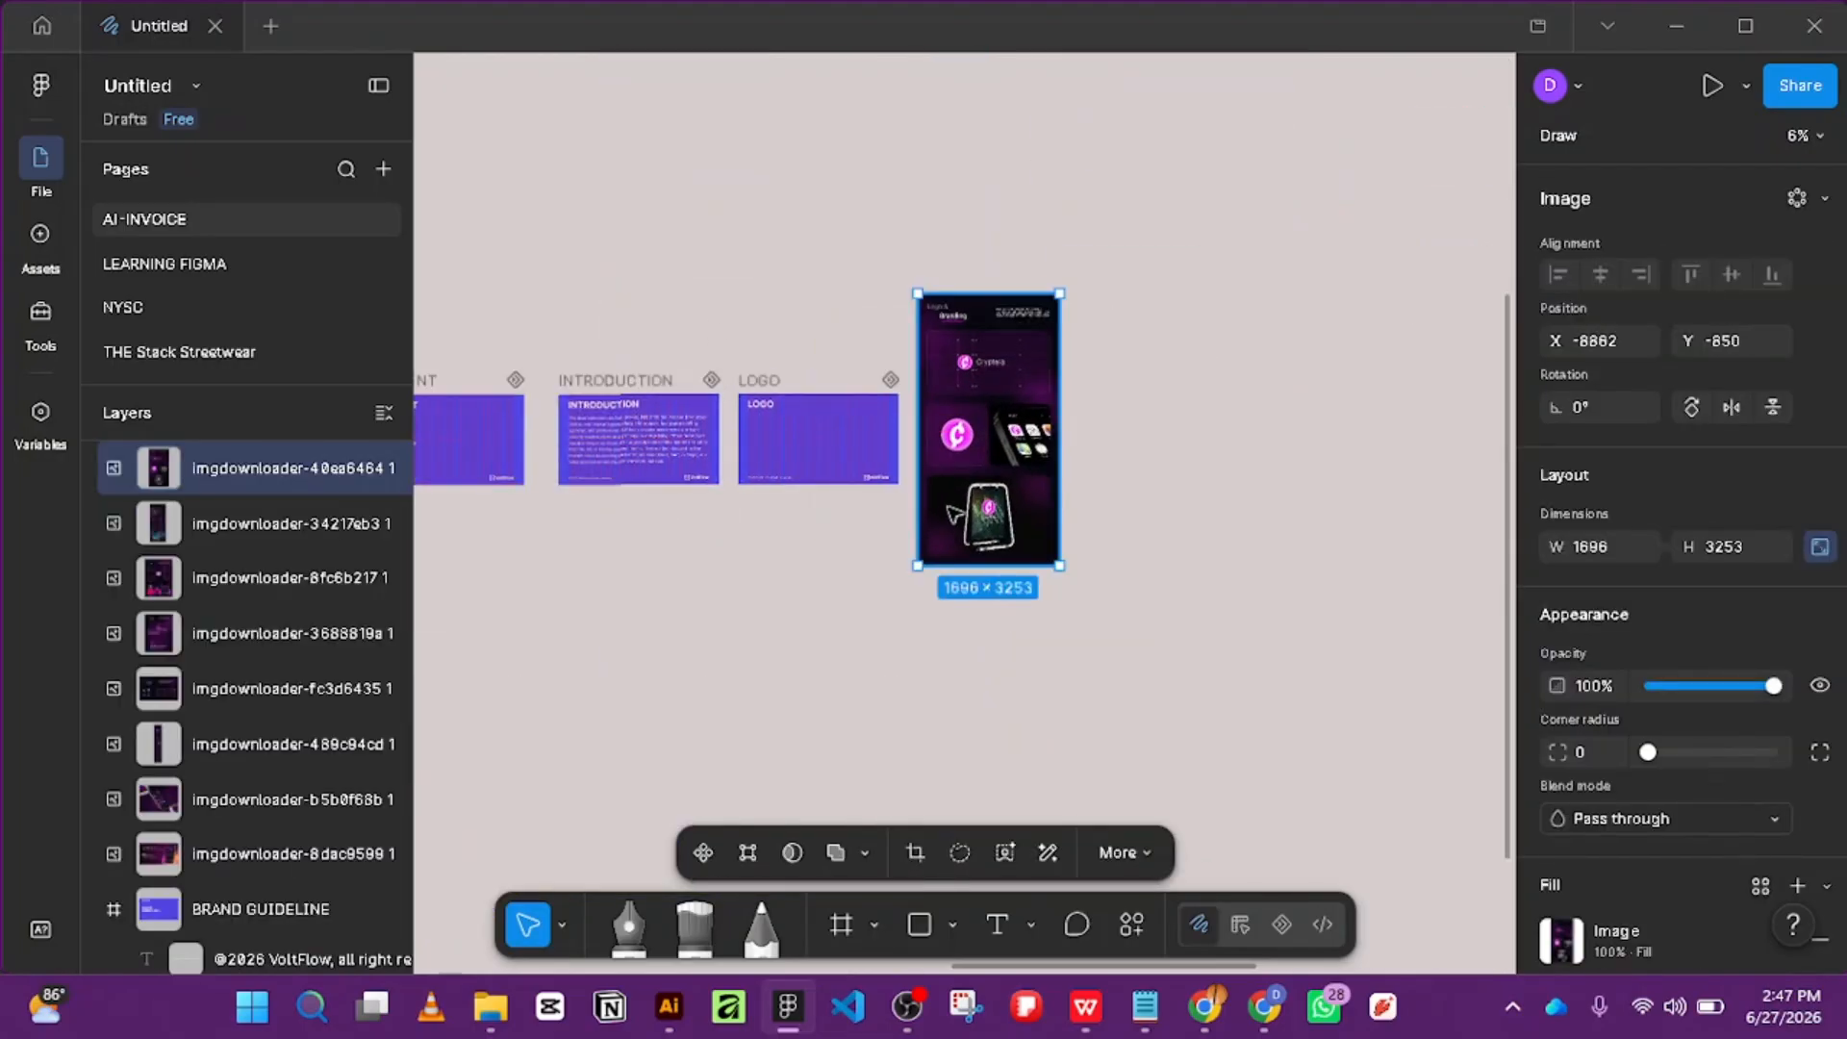
Draw a rectangle about 1485 × 728 over the Cryptera logo panel in the Logo & Branding reference image.
{"action": "scroll", "coordinate": [981, 485], "scroll_direction": "up", "scroll_amount": 4}
{"action": "scroll", "coordinate": [982, 477], "scroll_direction": "up", "scroll_amount": 3}
{"action": "scroll", "coordinate": [976, 462], "scroll_direction": "up", "scroll_amount": 1}
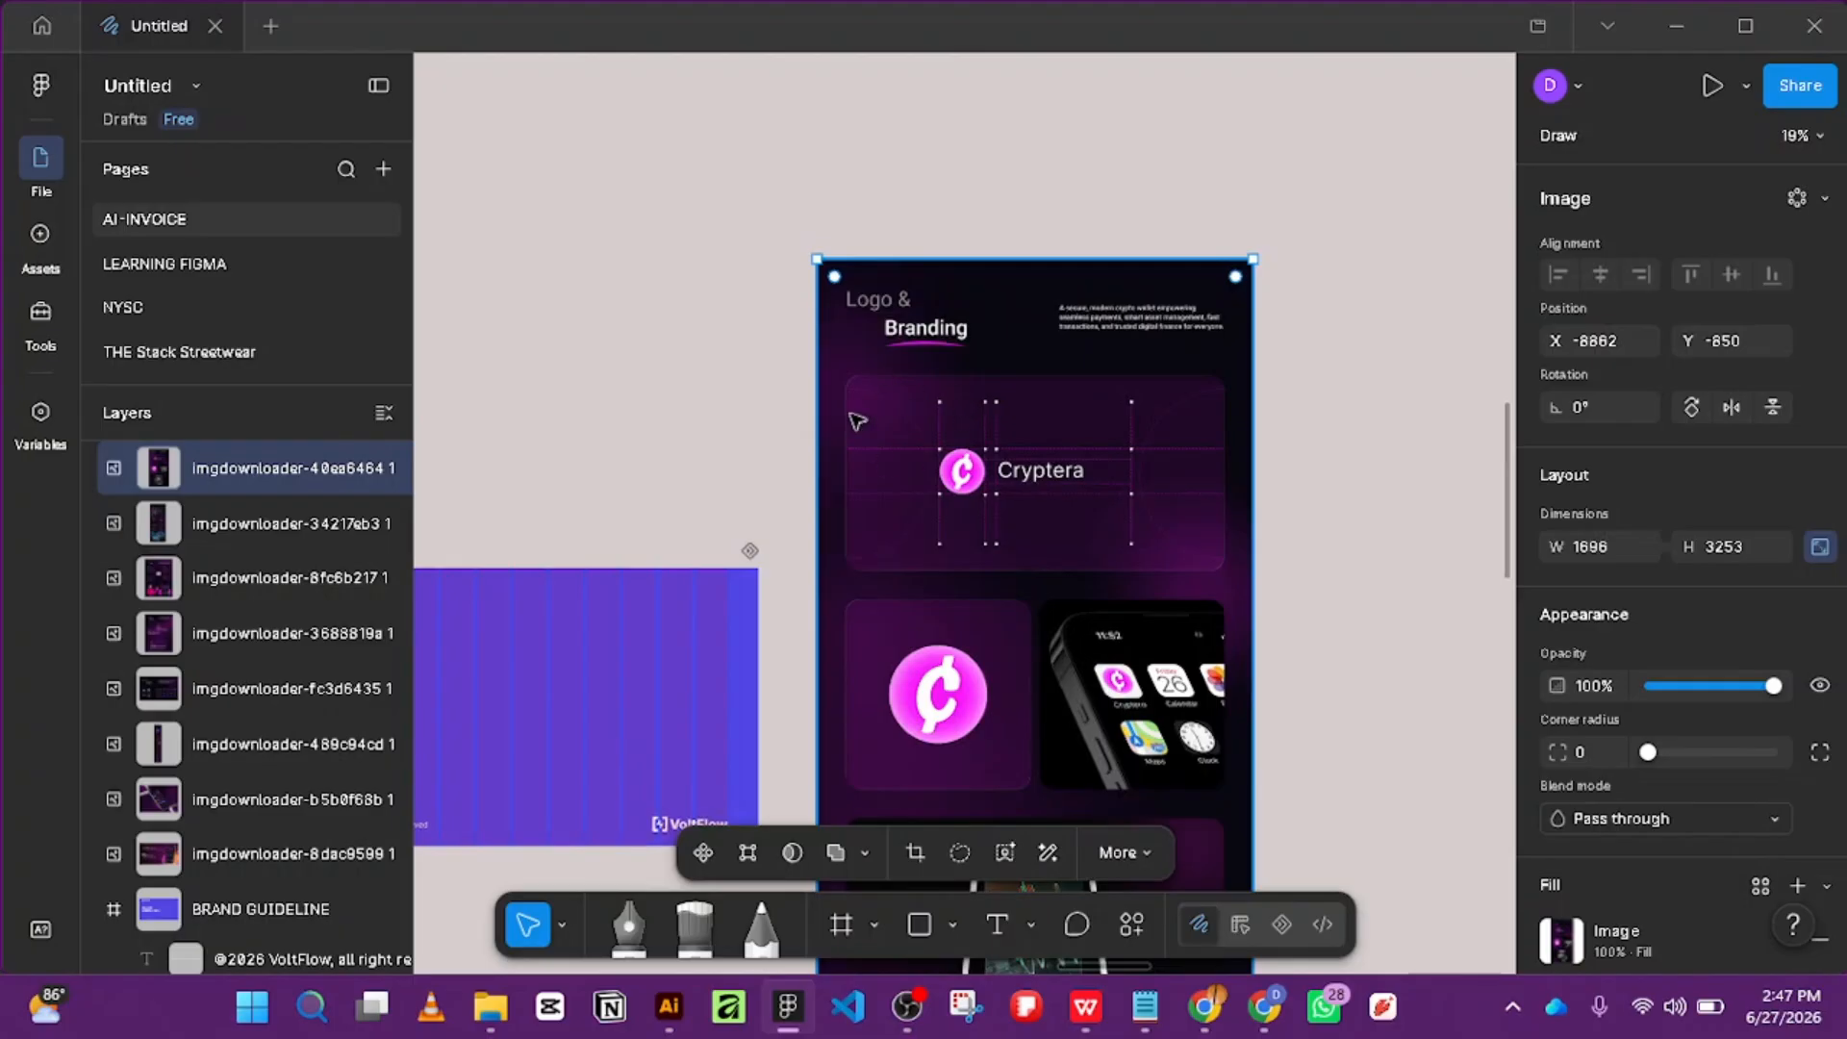
{"action": "scroll", "coordinate": [855, 420], "scroll_direction": "up", "scroll_amount": 1}
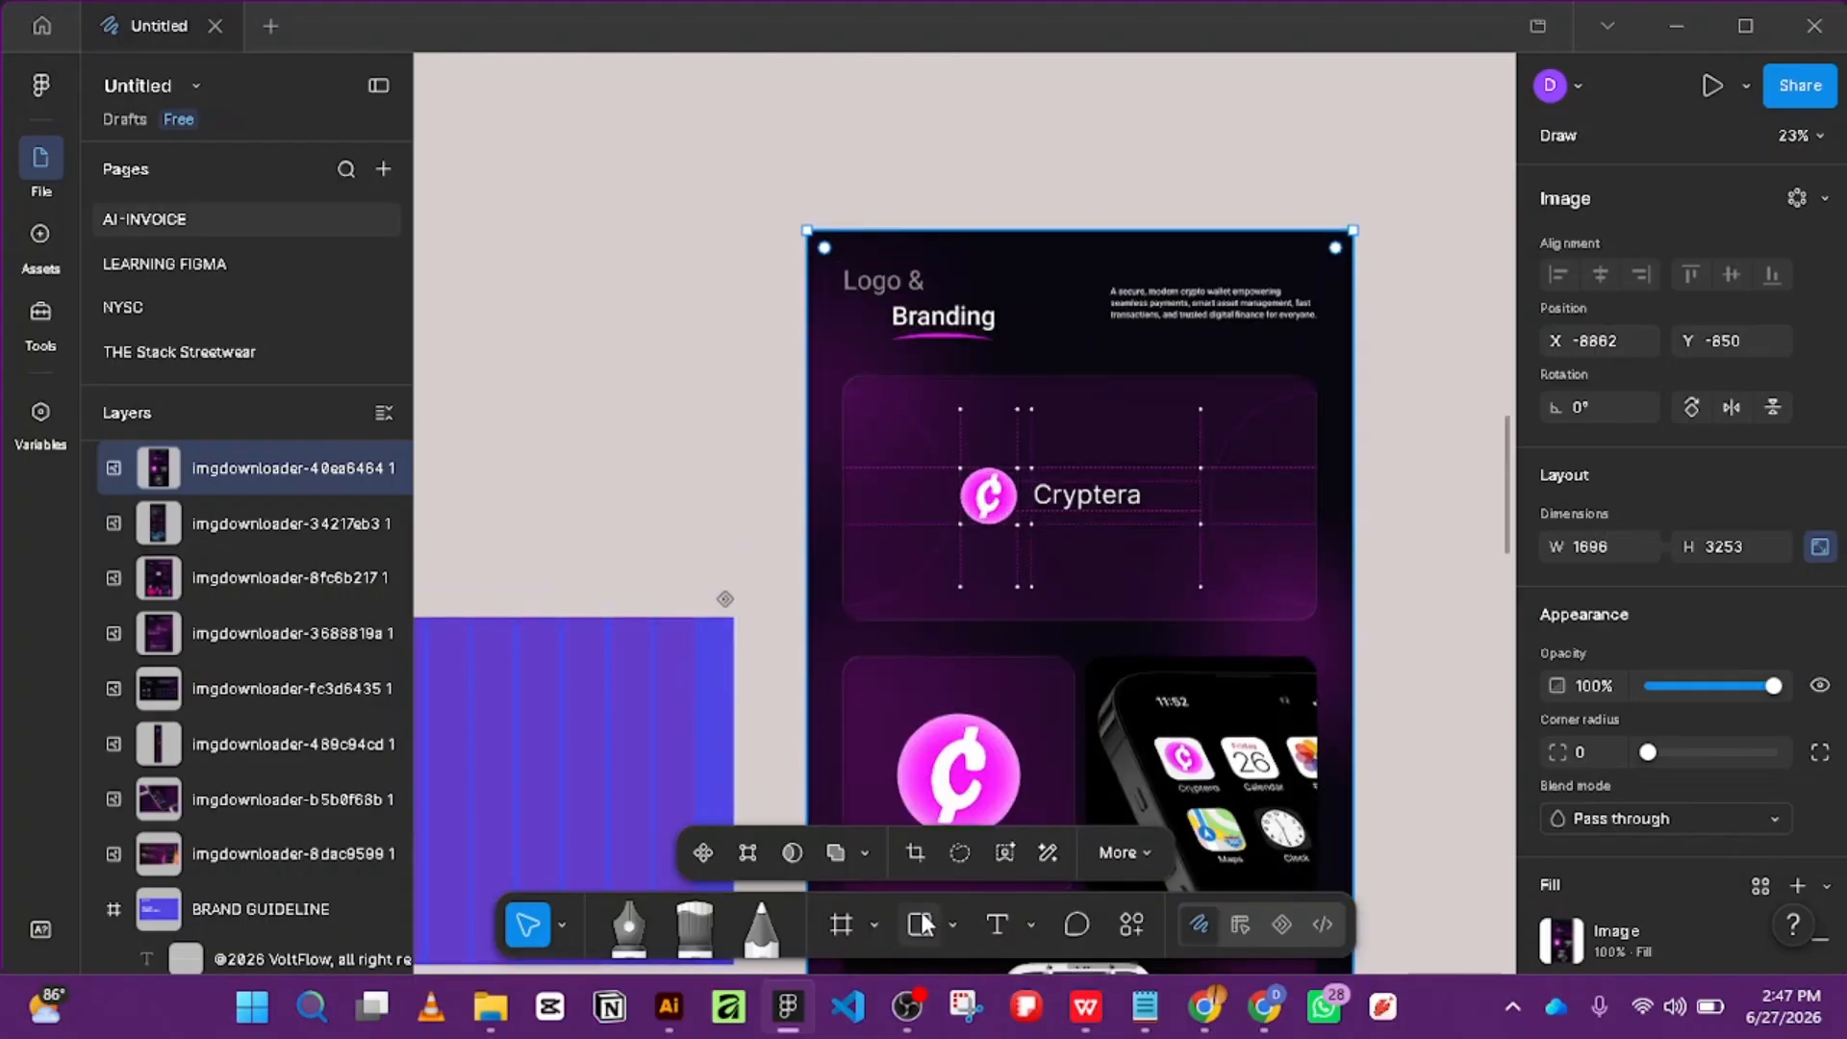
{"action": "key", "text": "r"}
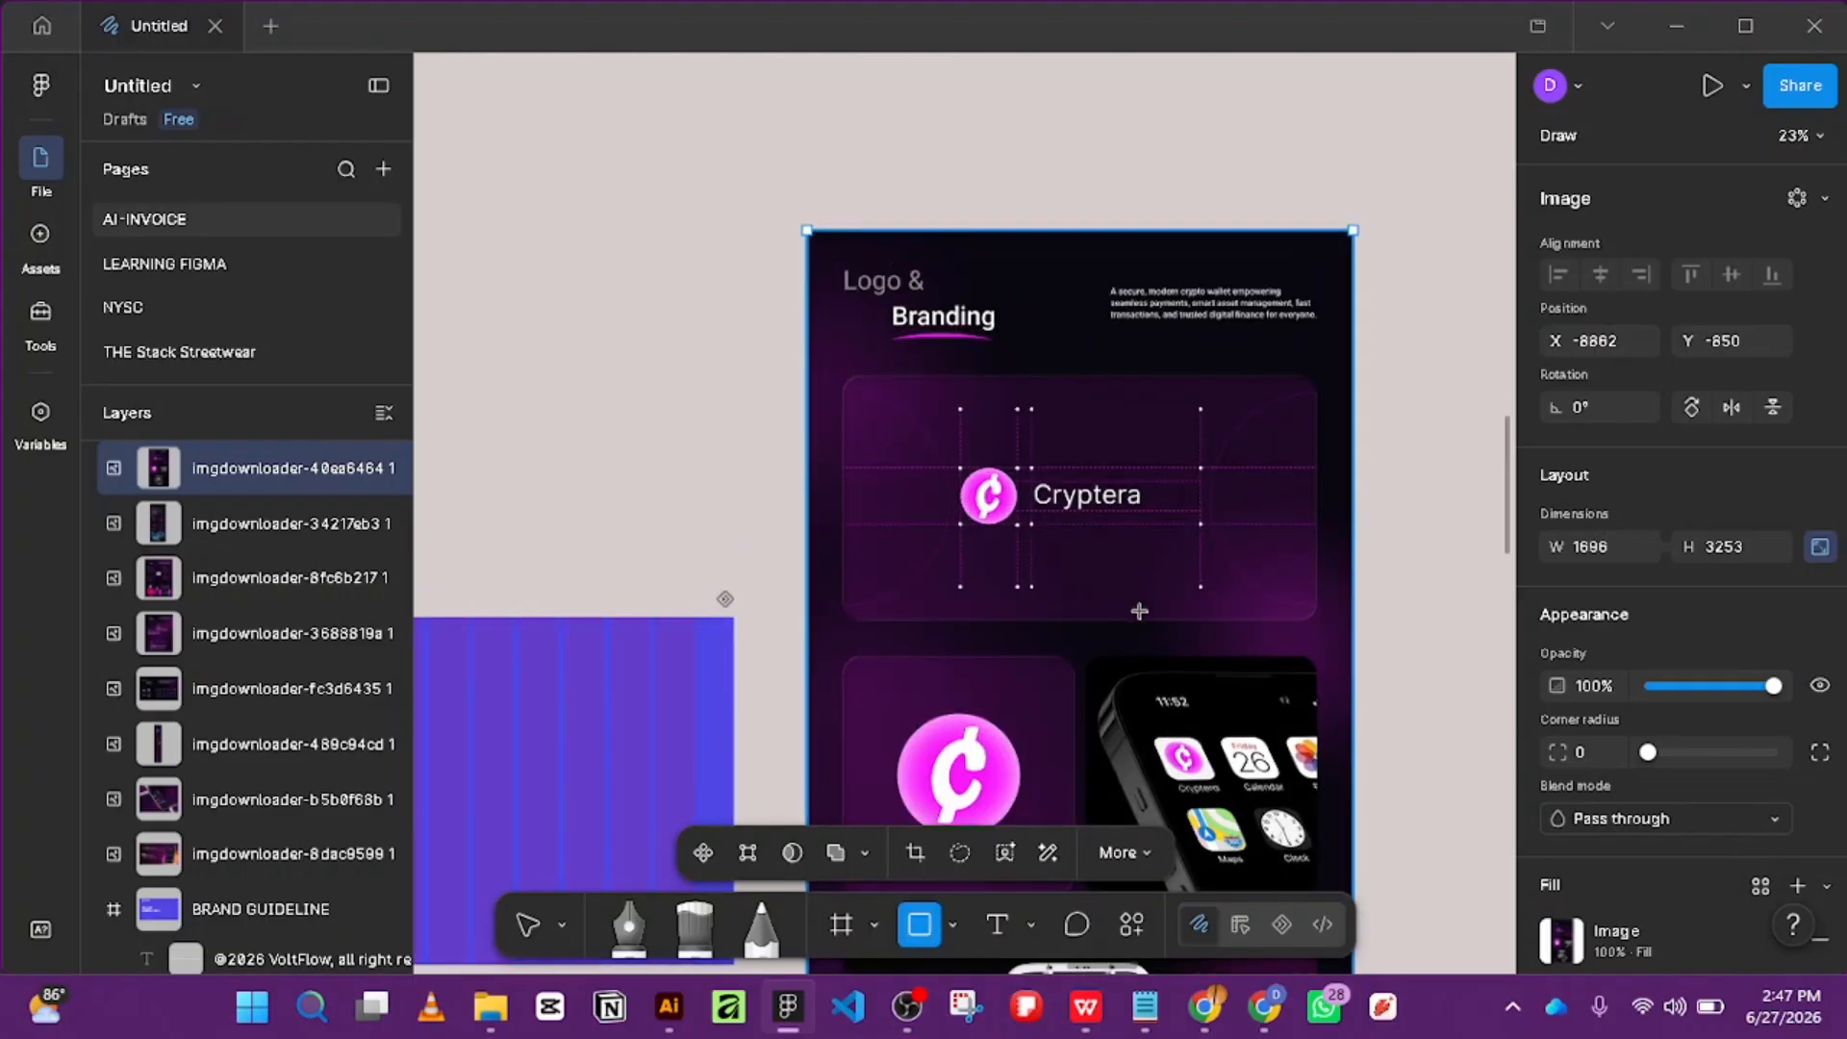
{"action": "left_click_drag", "start_coordinate": [841, 383], "coordinate": [1314, 617]}
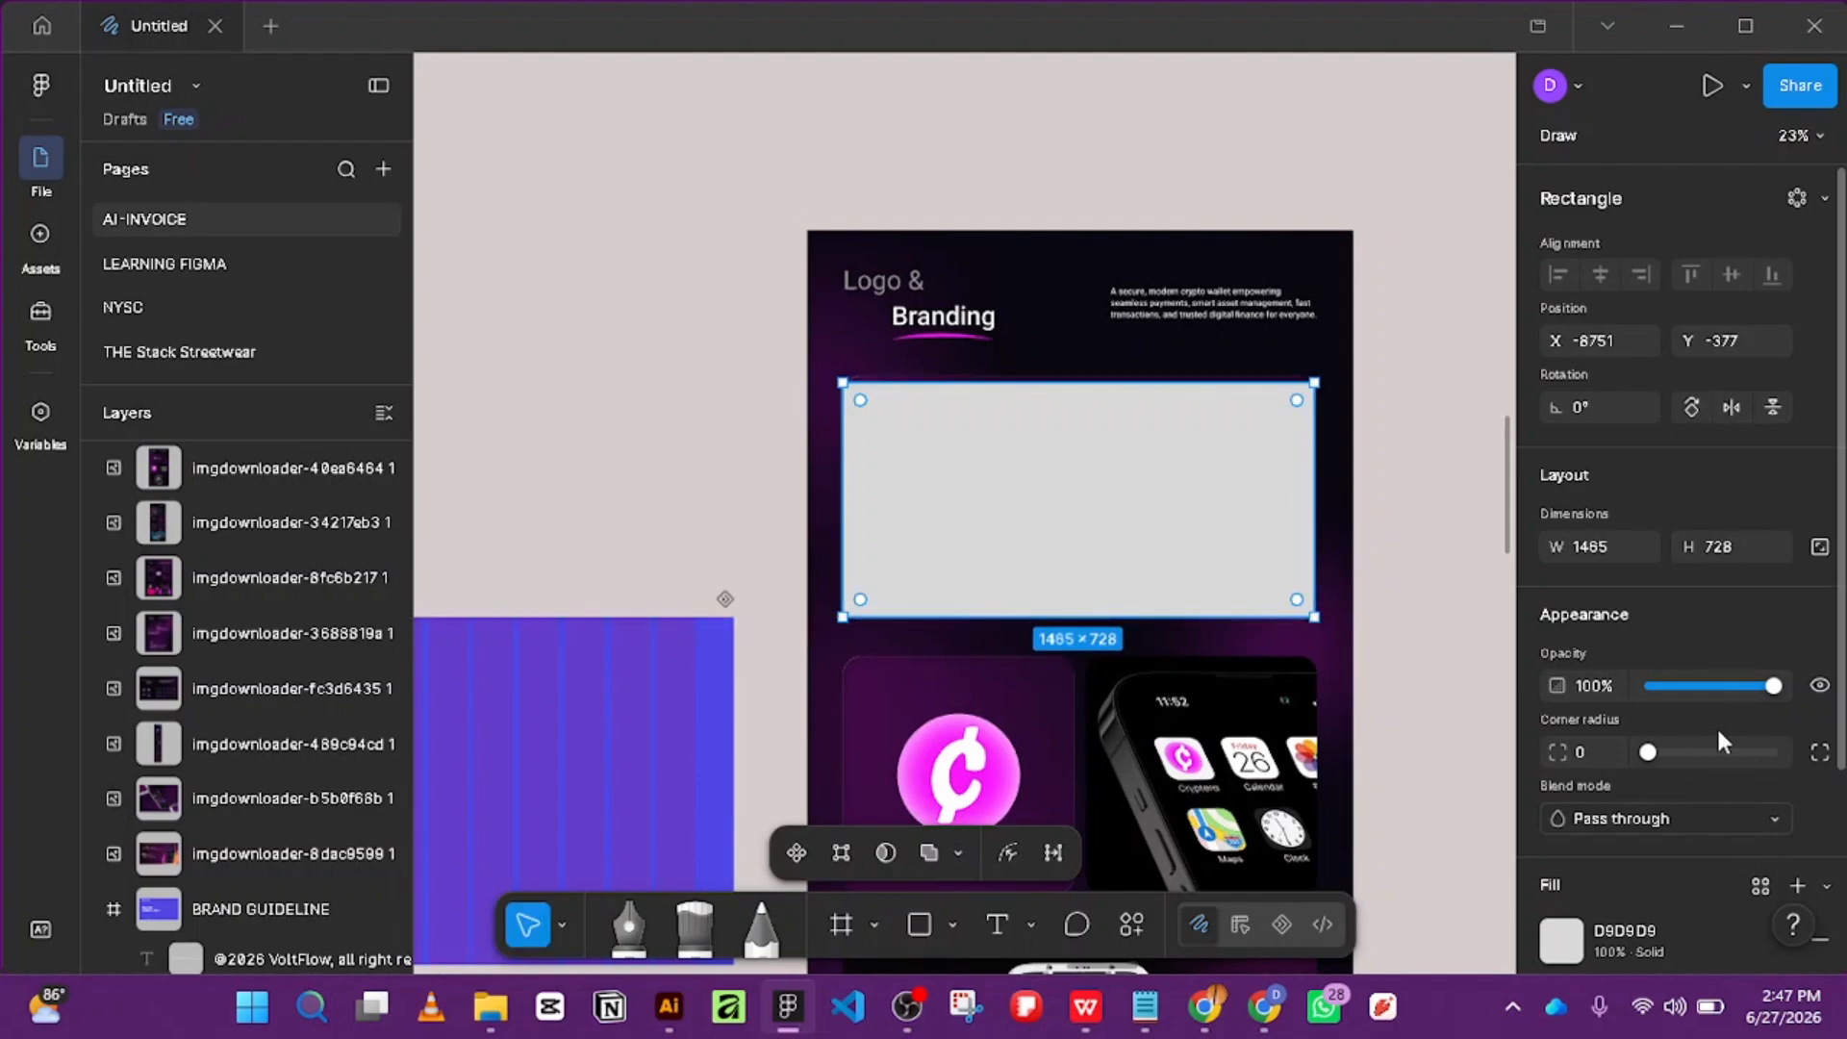
Lower the rectangle's opacity to 48% and resize it to 1469 × 750 to fit the Cryptera logo panel.
{"action": "left_click", "coordinate": [1710, 687]}
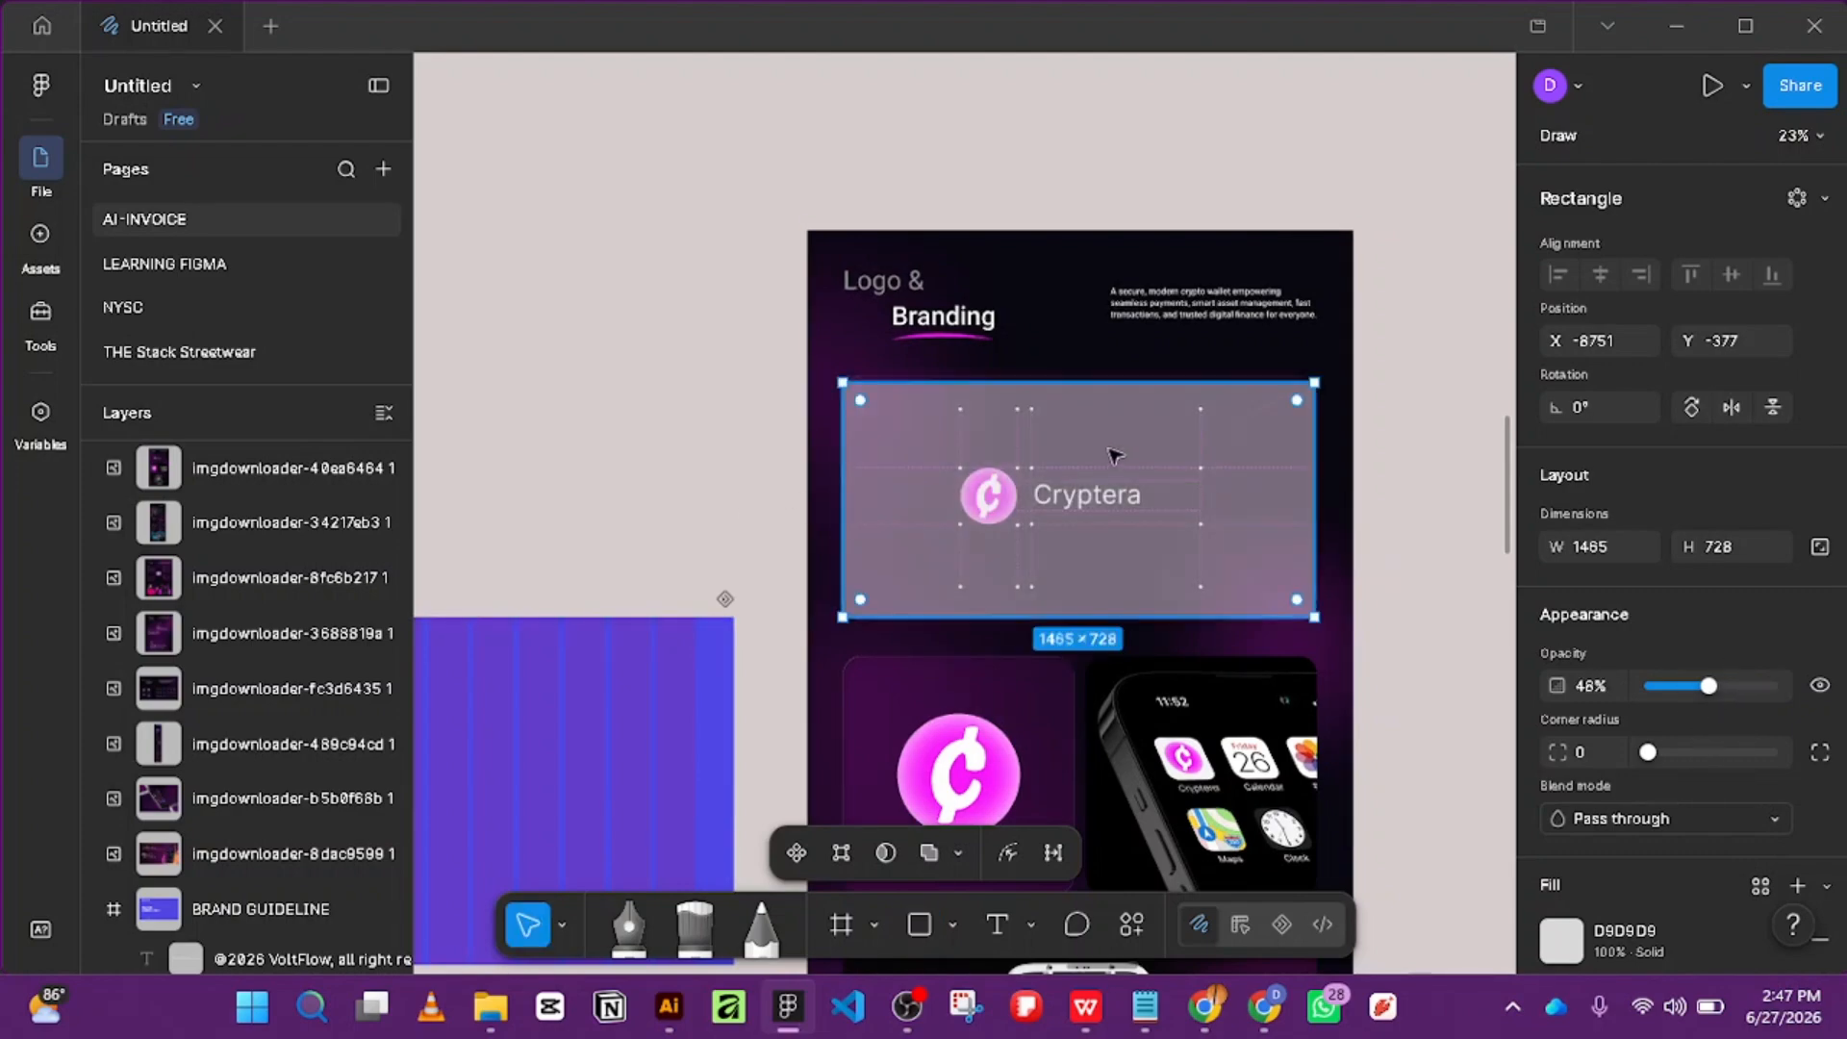
{"action": "scroll", "coordinate": [1034, 432], "scroll_direction": "up", "scroll_amount": 3}
{"action": "left_click_drag", "start_coordinate": [1070, 361], "coordinate": [1071, 345]}
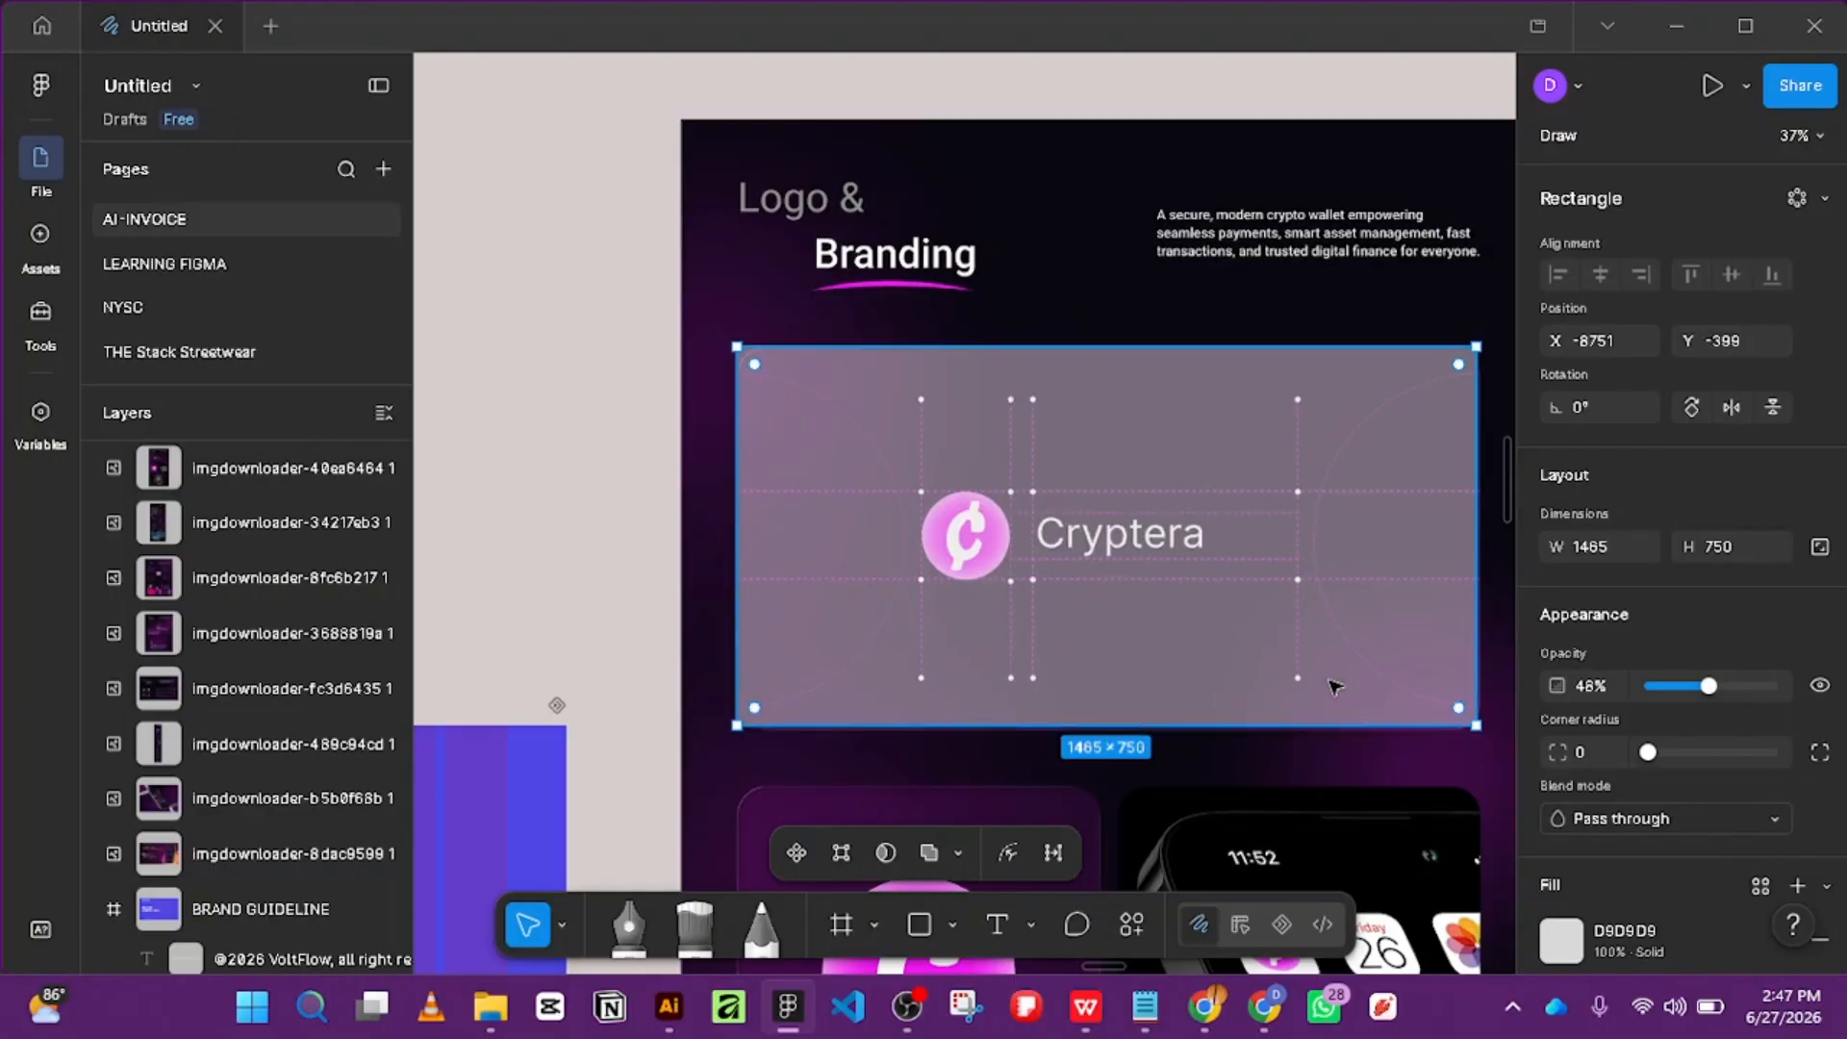
{"action": "scroll", "coordinate": [1331, 684], "scroll_direction": "down", "scroll_amount": 3}
{"action": "left_click_drag", "start_coordinate": [1417, 483], "coordinate": [1042, 601]}
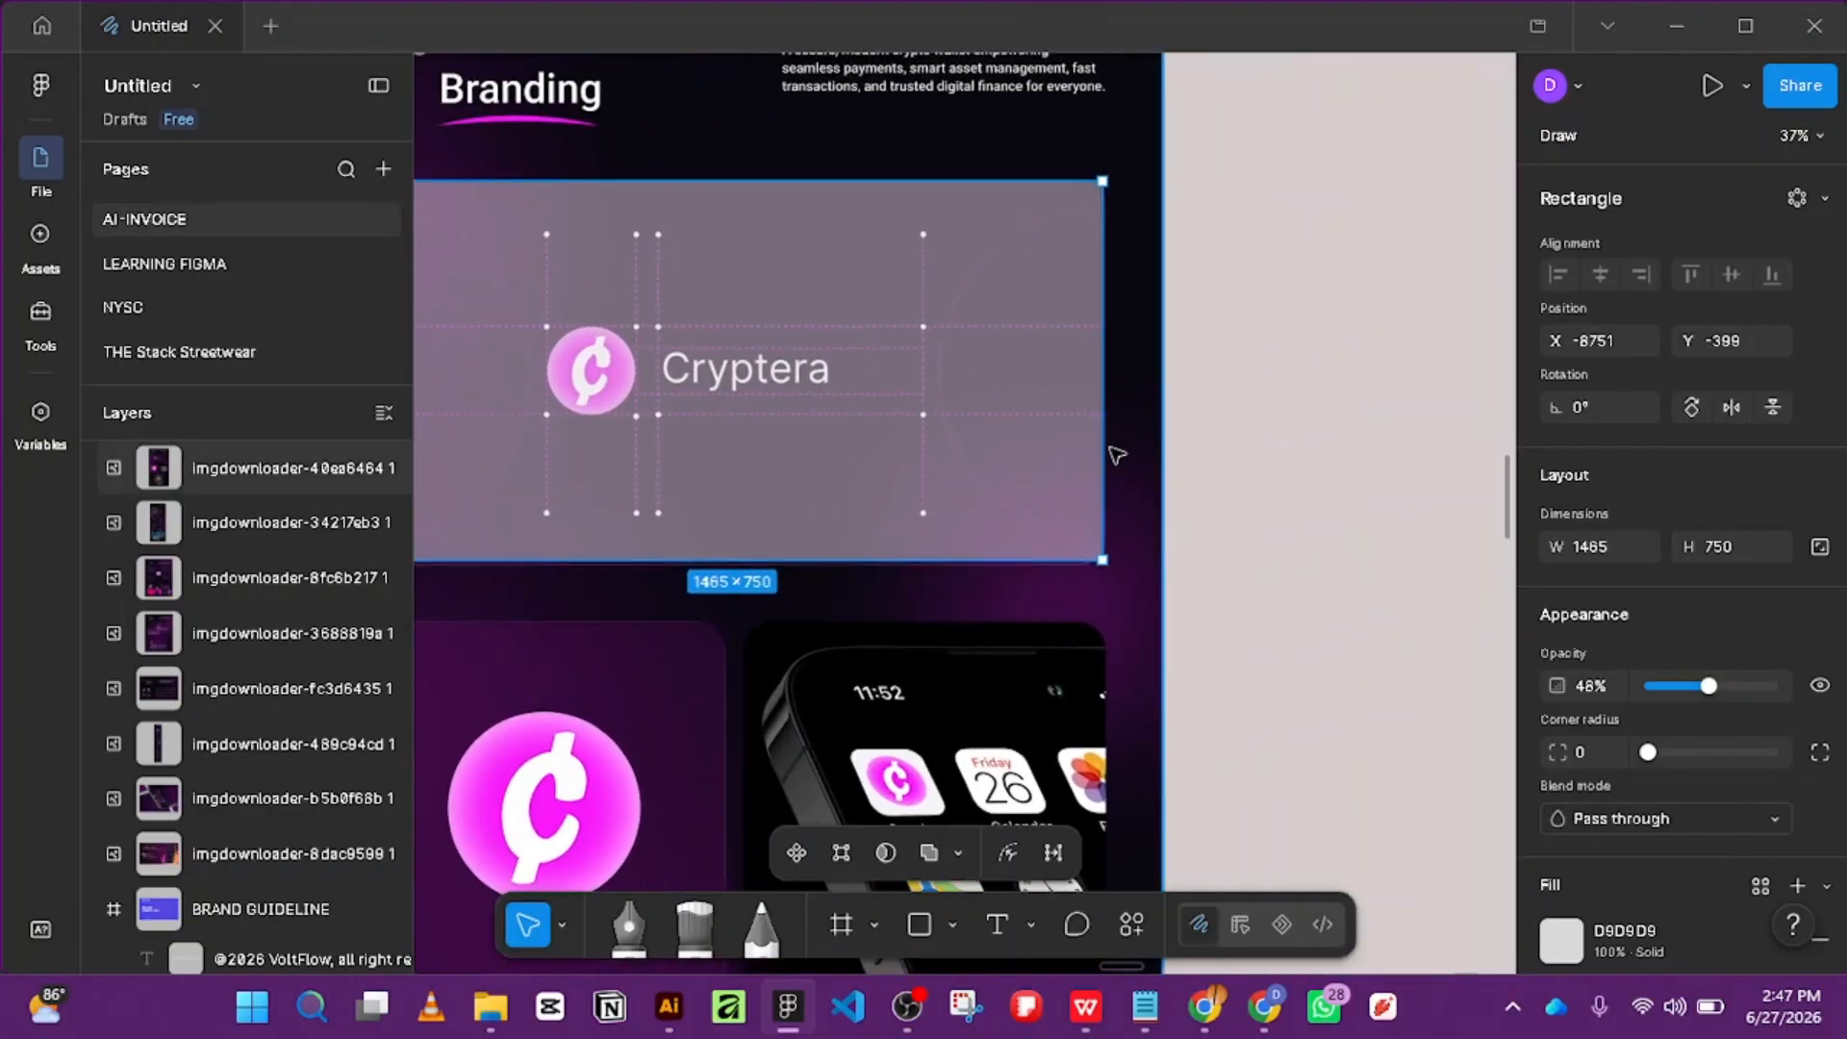
{"action": "left_click_drag", "start_coordinate": [1103, 447], "coordinate": [1104, 487]}
Duplicate the VoltFlow logo from the LOGO page's corner and place the copy above the page, at X -9538, Y 127.
{"action": "scroll", "coordinate": [1104, 487], "scroll_direction": "down", "scroll_amount": 5}
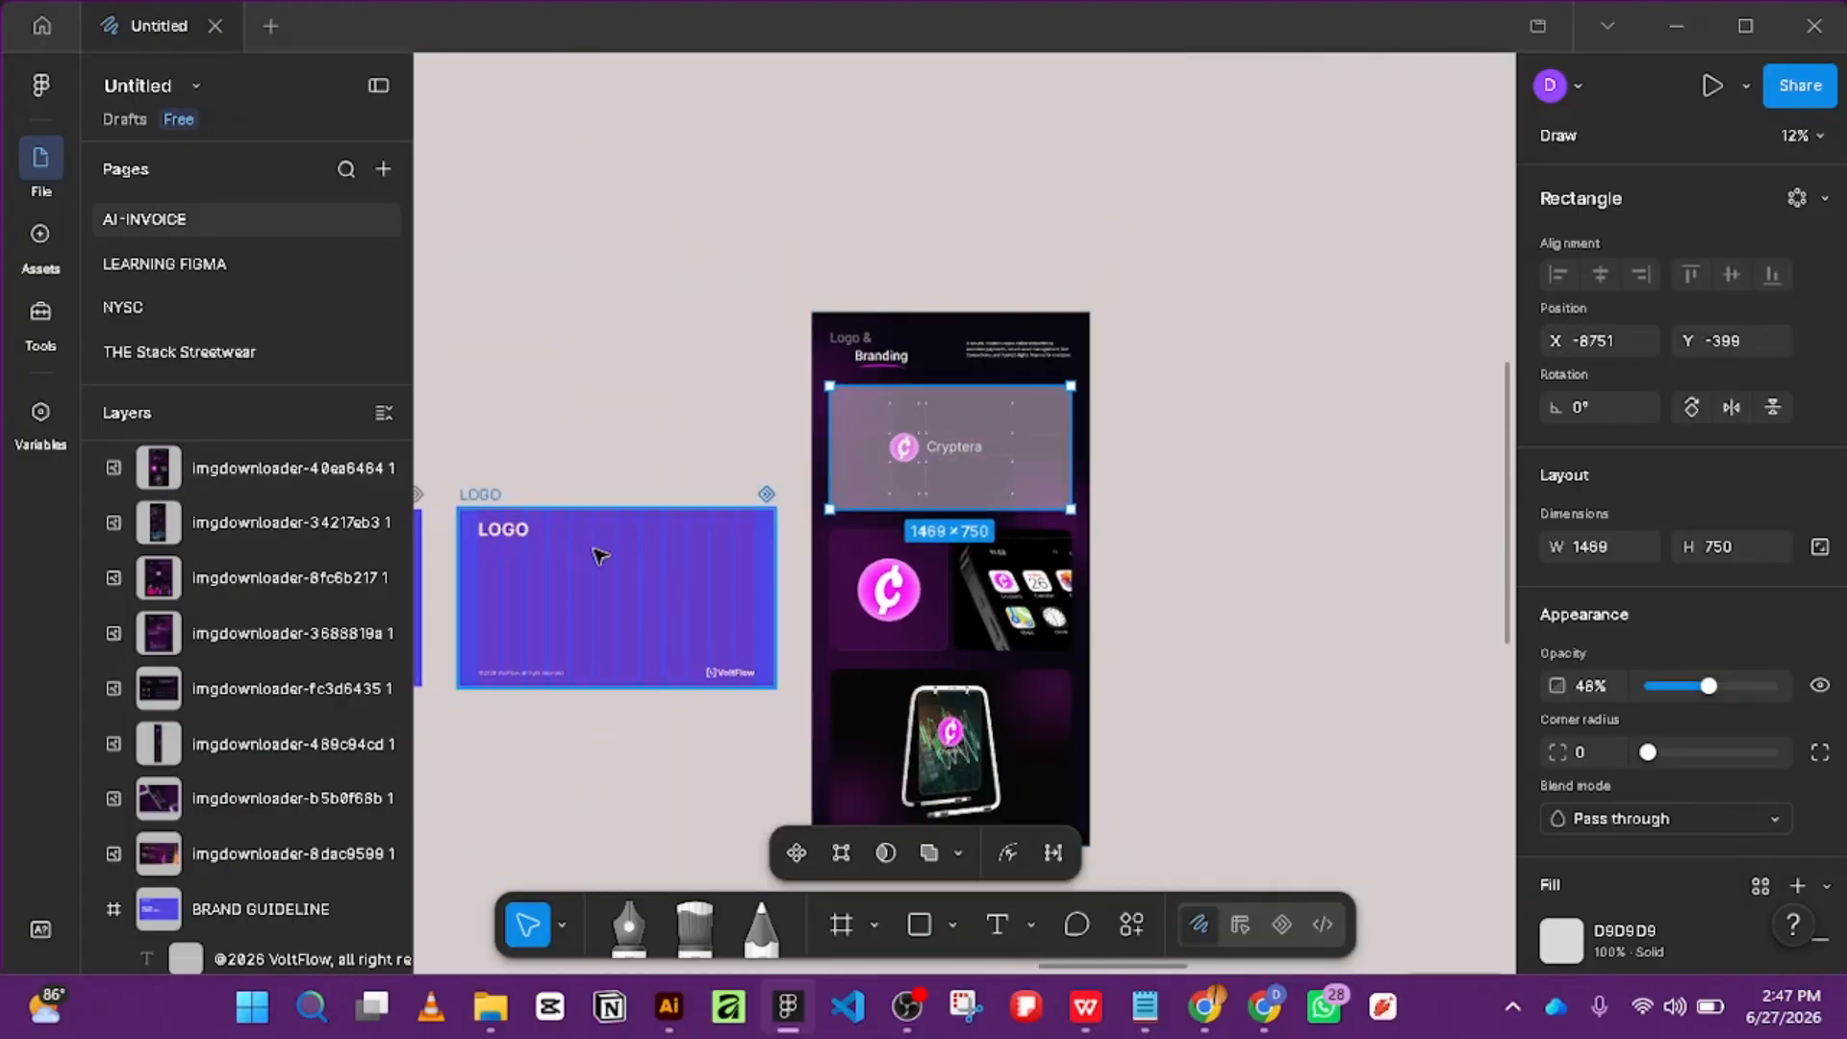
{"action": "left_click", "coordinate": [748, 678]}
{"action": "left_click_drag", "start_coordinate": [738, 673], "coordinate": [742, 374]}
{"action": "key", "text": "ctrl+z"}
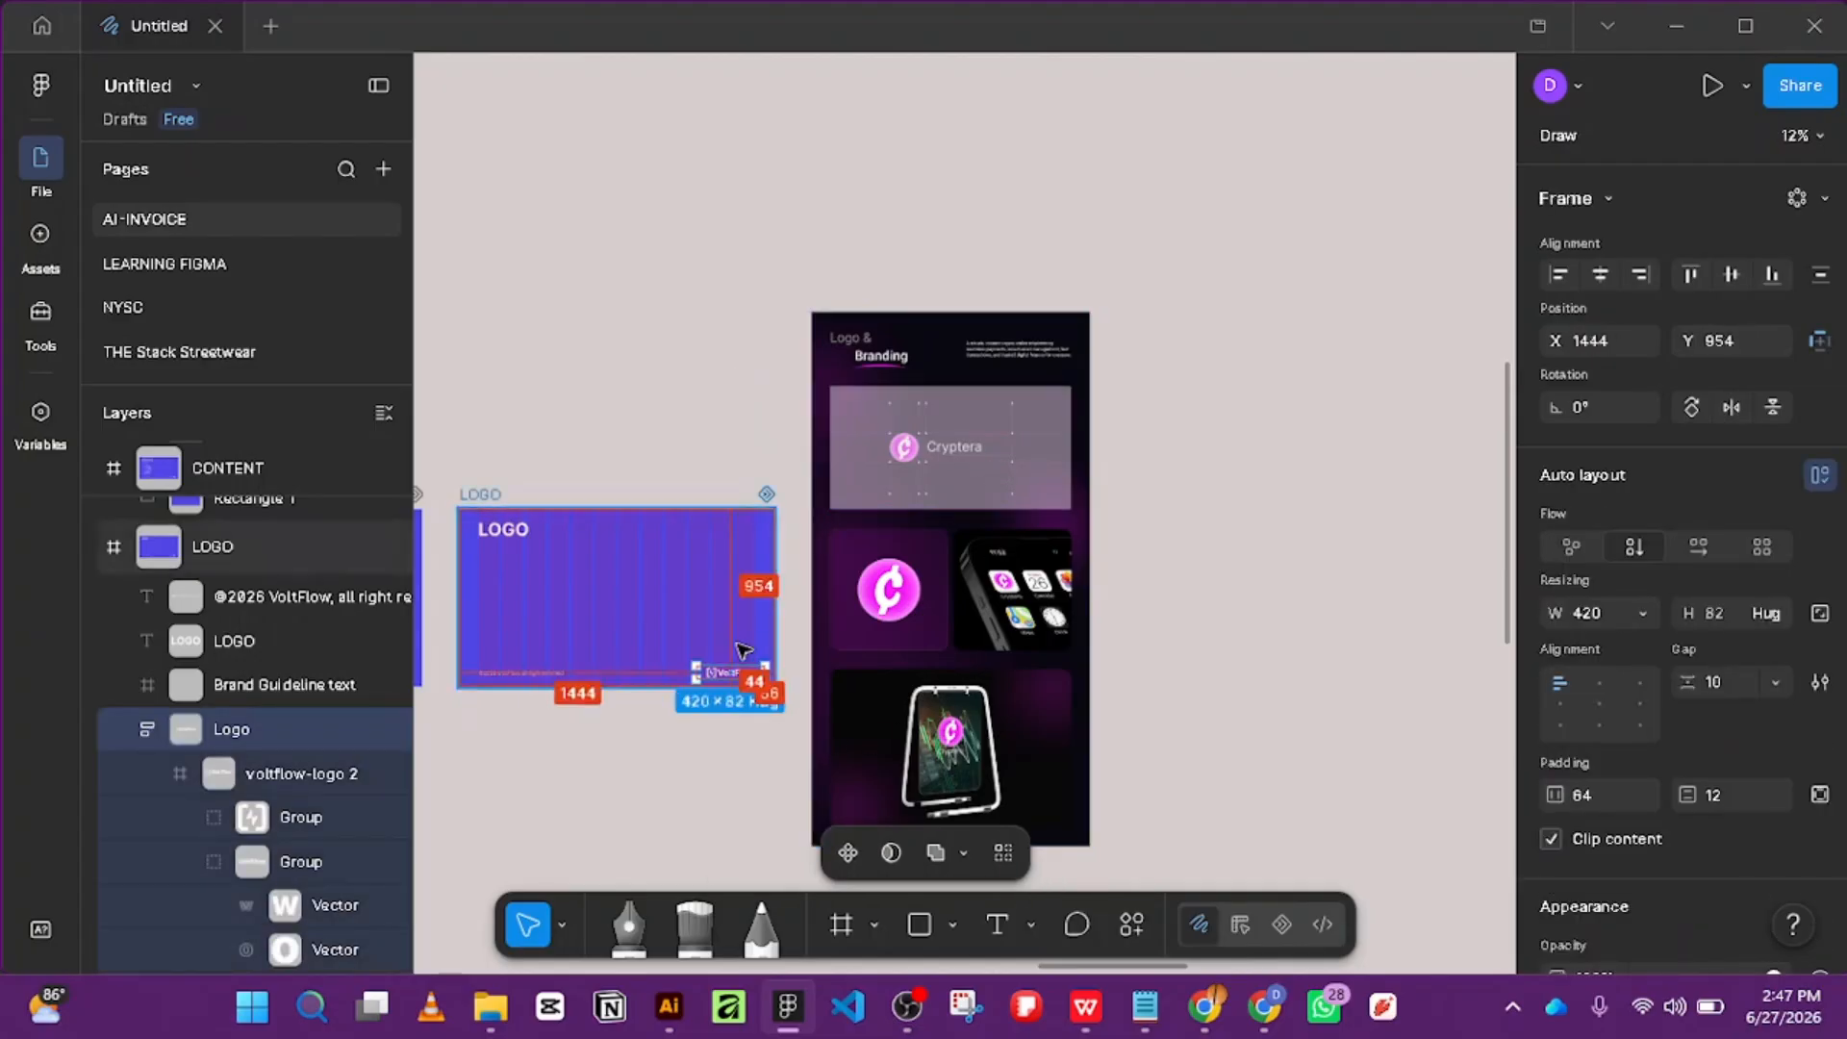
{"action": "scroll", "coordinate": [741, 750], "scroll_direction": "up", "scroll_amount": 2}
{"action": "scroll", "coordinate": [741, 750], "scroll_direction": "down", "scroll_amount": 3}
{"action": "scroll", "coordinate": [763, 519], "scroll_direction": "up", "scroll_amount": 3}
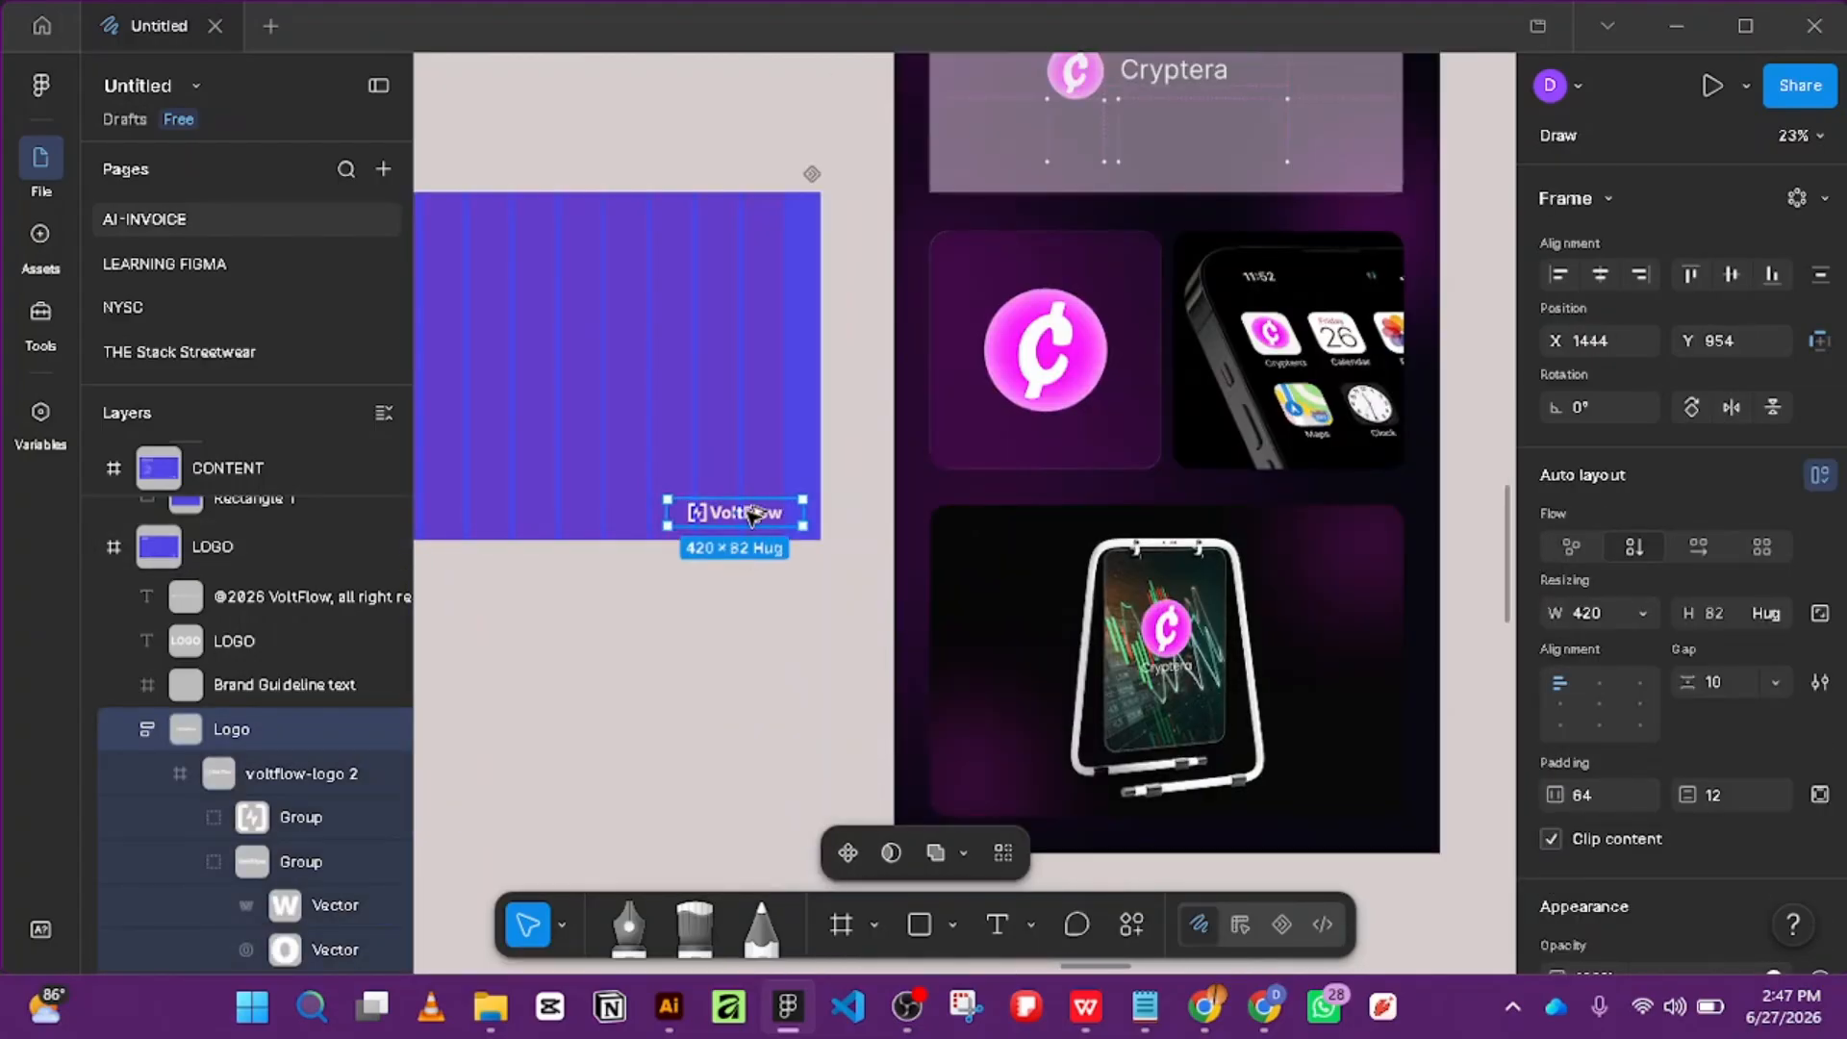
{"action": "left_click_drag", "start_coordinate": [762, 306], "coordinate": [763, 131]}
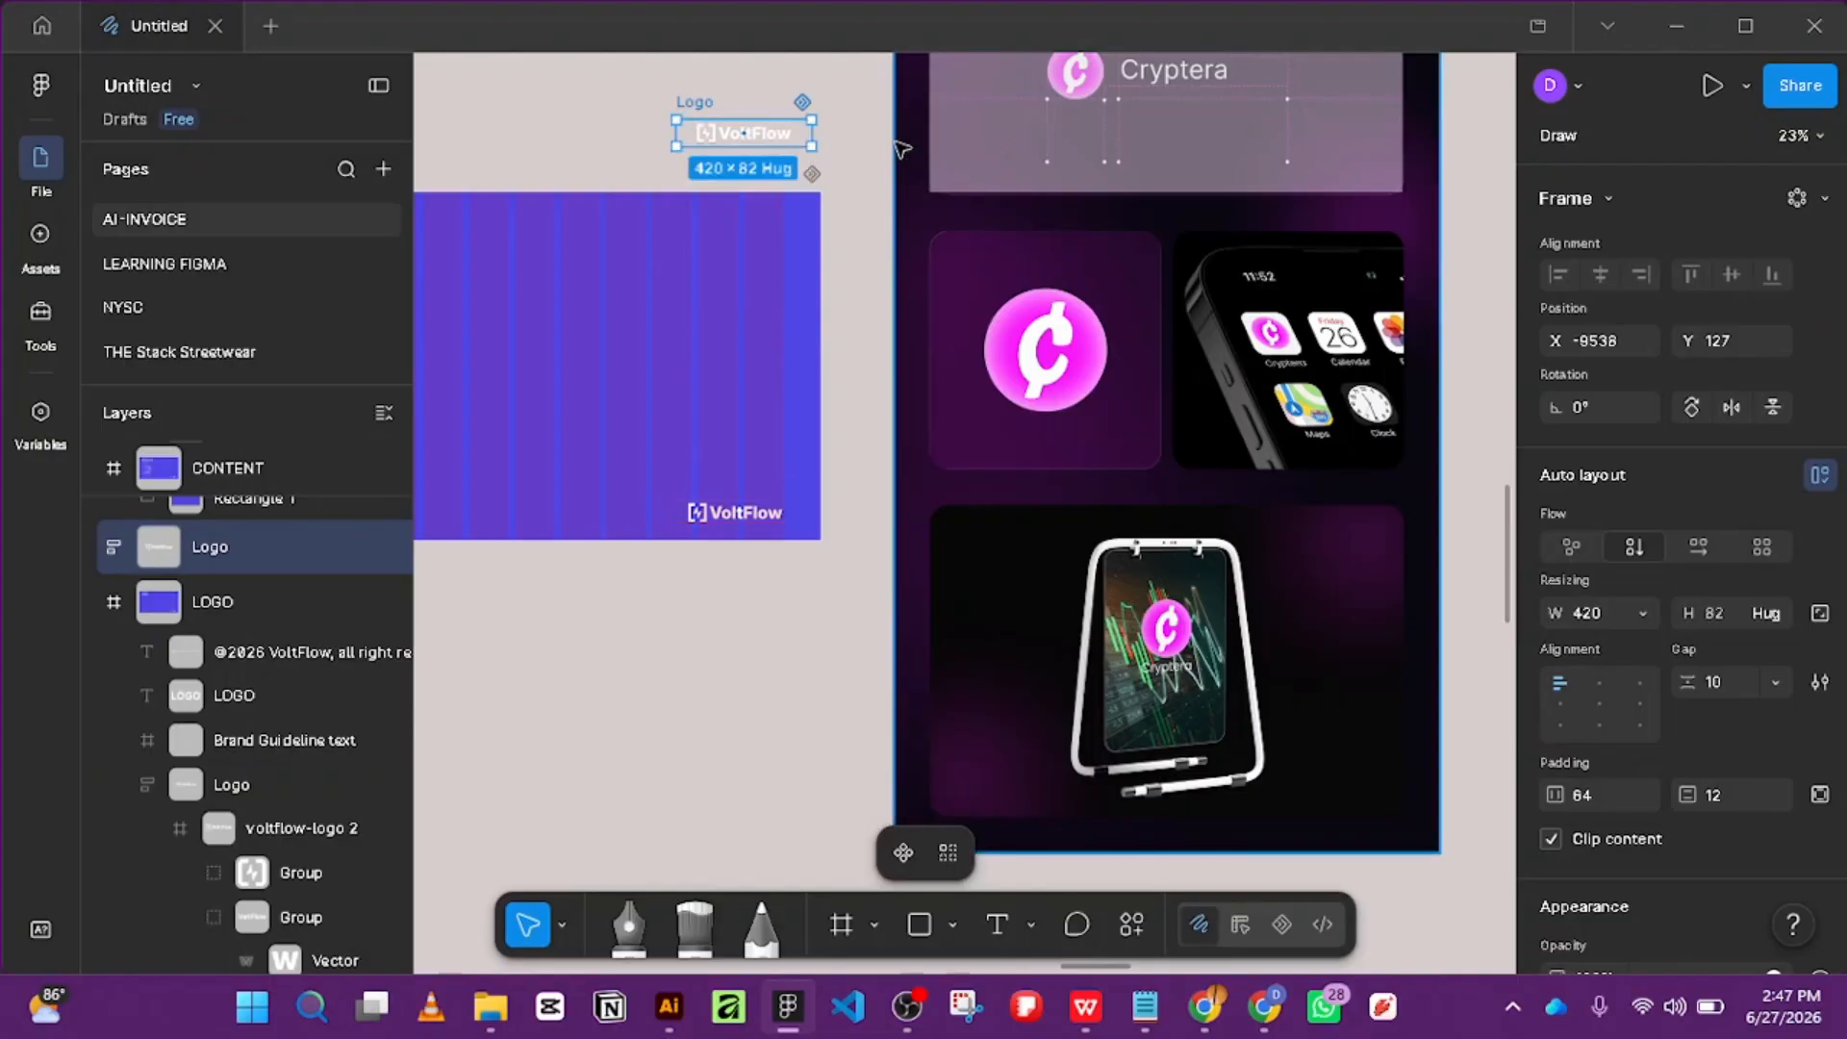
Try to move the VoltFlow logo copy over the Cryptera wordmark in the reference panel.
{"action": "scroll", "coordinate": [1087, 396], "scroll_direction": "up", "scroll_amount": 4}
{"action": "left_click_drag", "start_coordinate": [813, 541], "coordinate": [1236, 494]}
{"action": "scroll", "coordinate": [1245, 497], "scroll_direction": "up", "scroll_amount": 3}
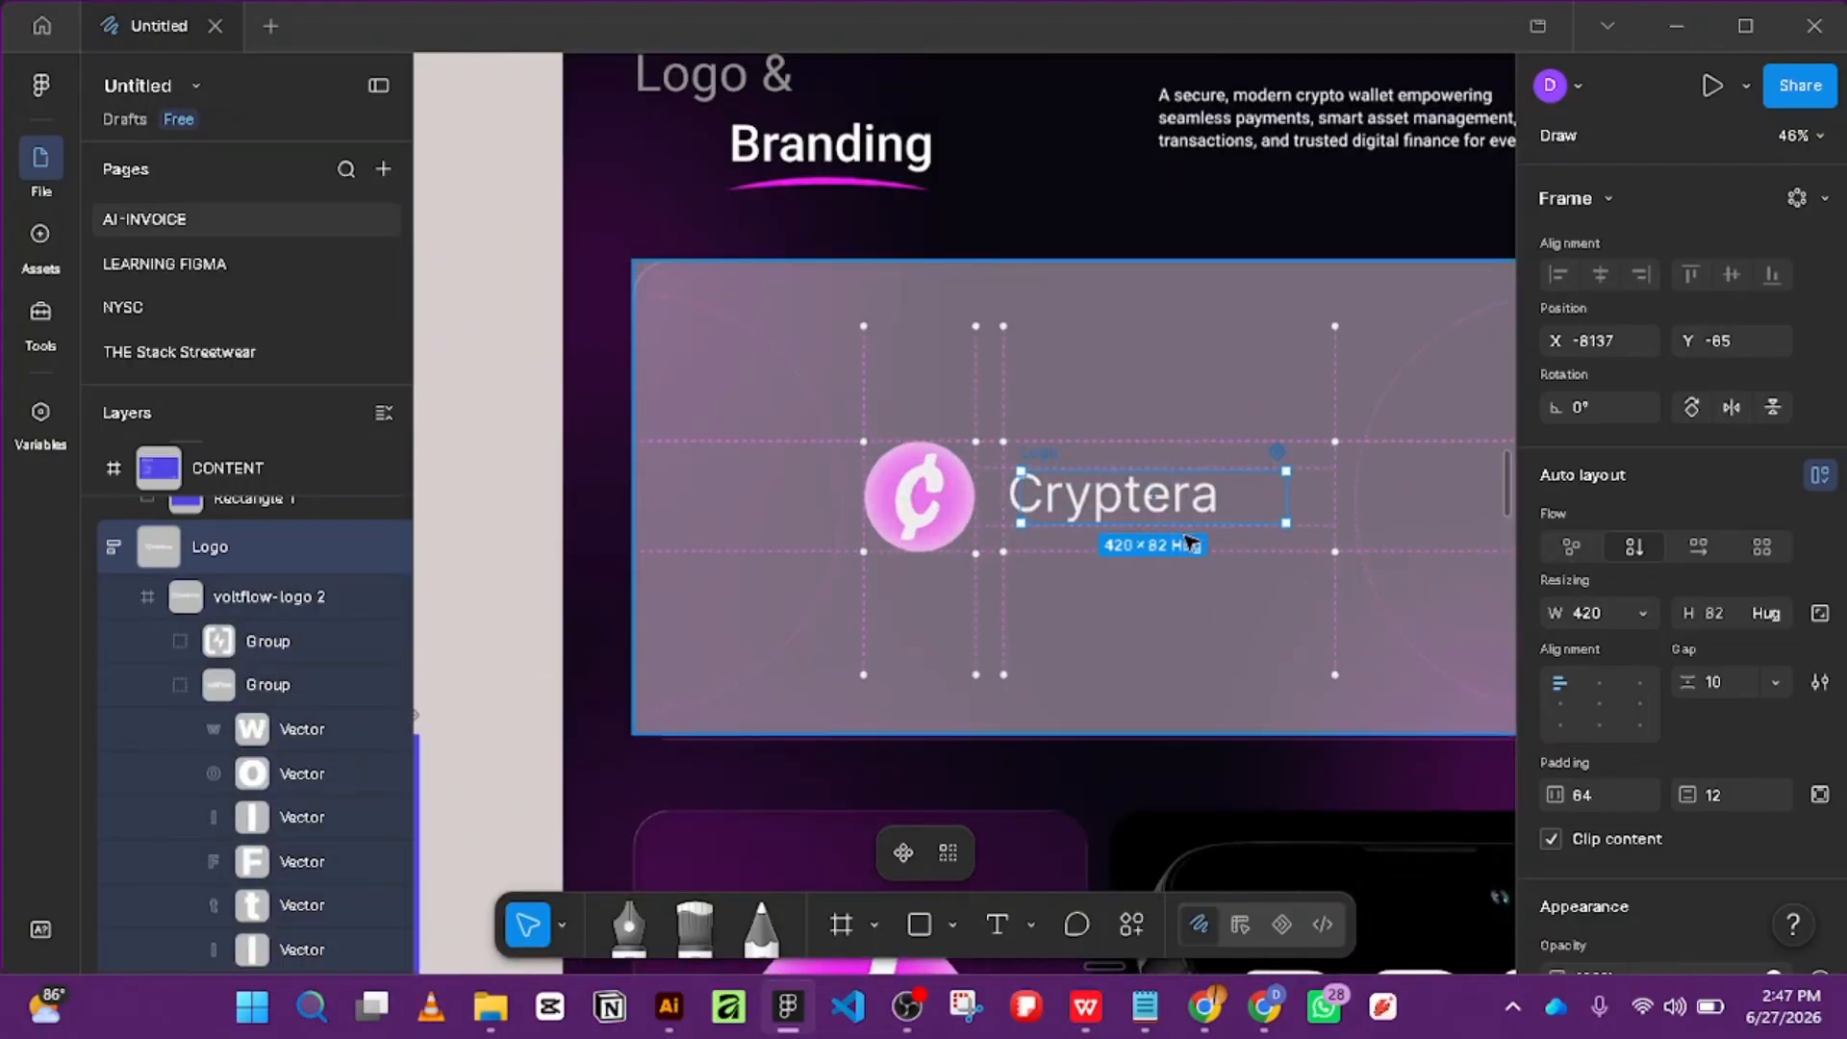
{"action": "key", "text": "ctrl+z"}
Place the VoltFlow logo copy inside the translucent rectangle, just below the Cryptera wordmark, at X -8106, Y 0.
{"action": "left_click_drag", "start_coordinate": [625, 313], "coordinate": [854, 367]}
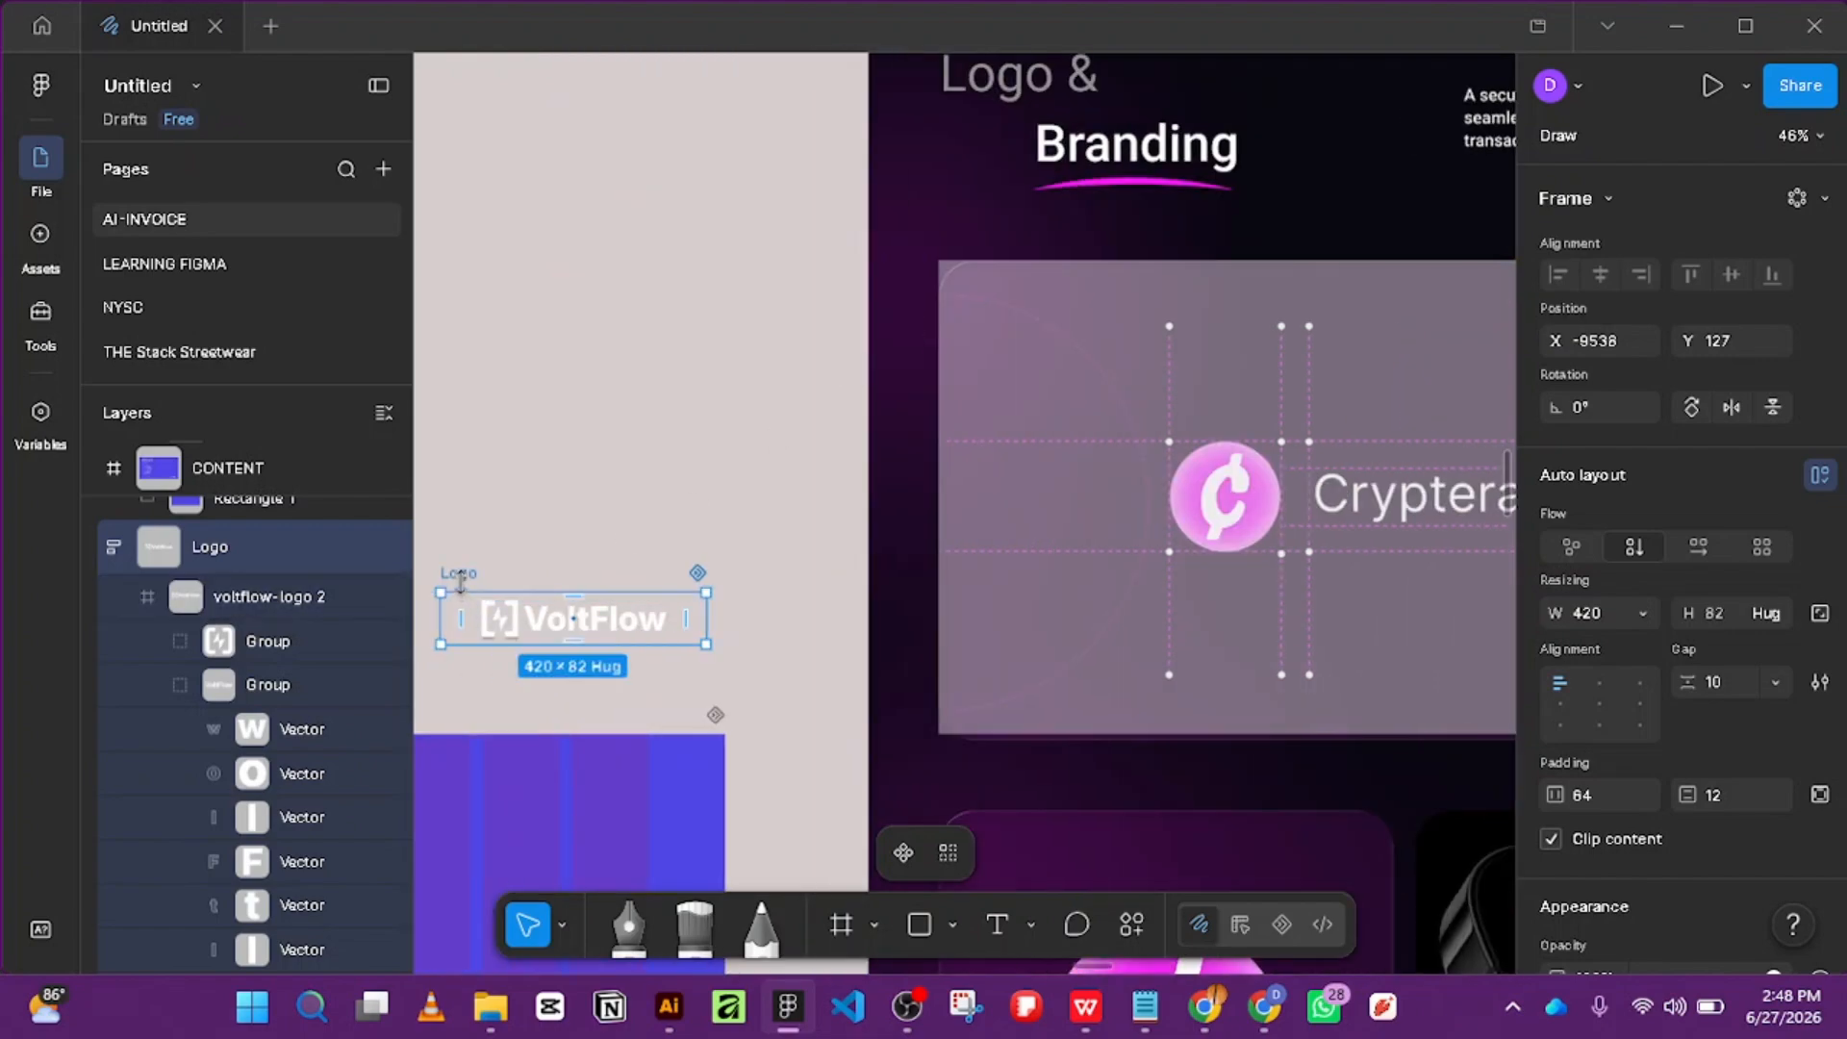
{"action": "right_click", "coordinate": [508, 616]}
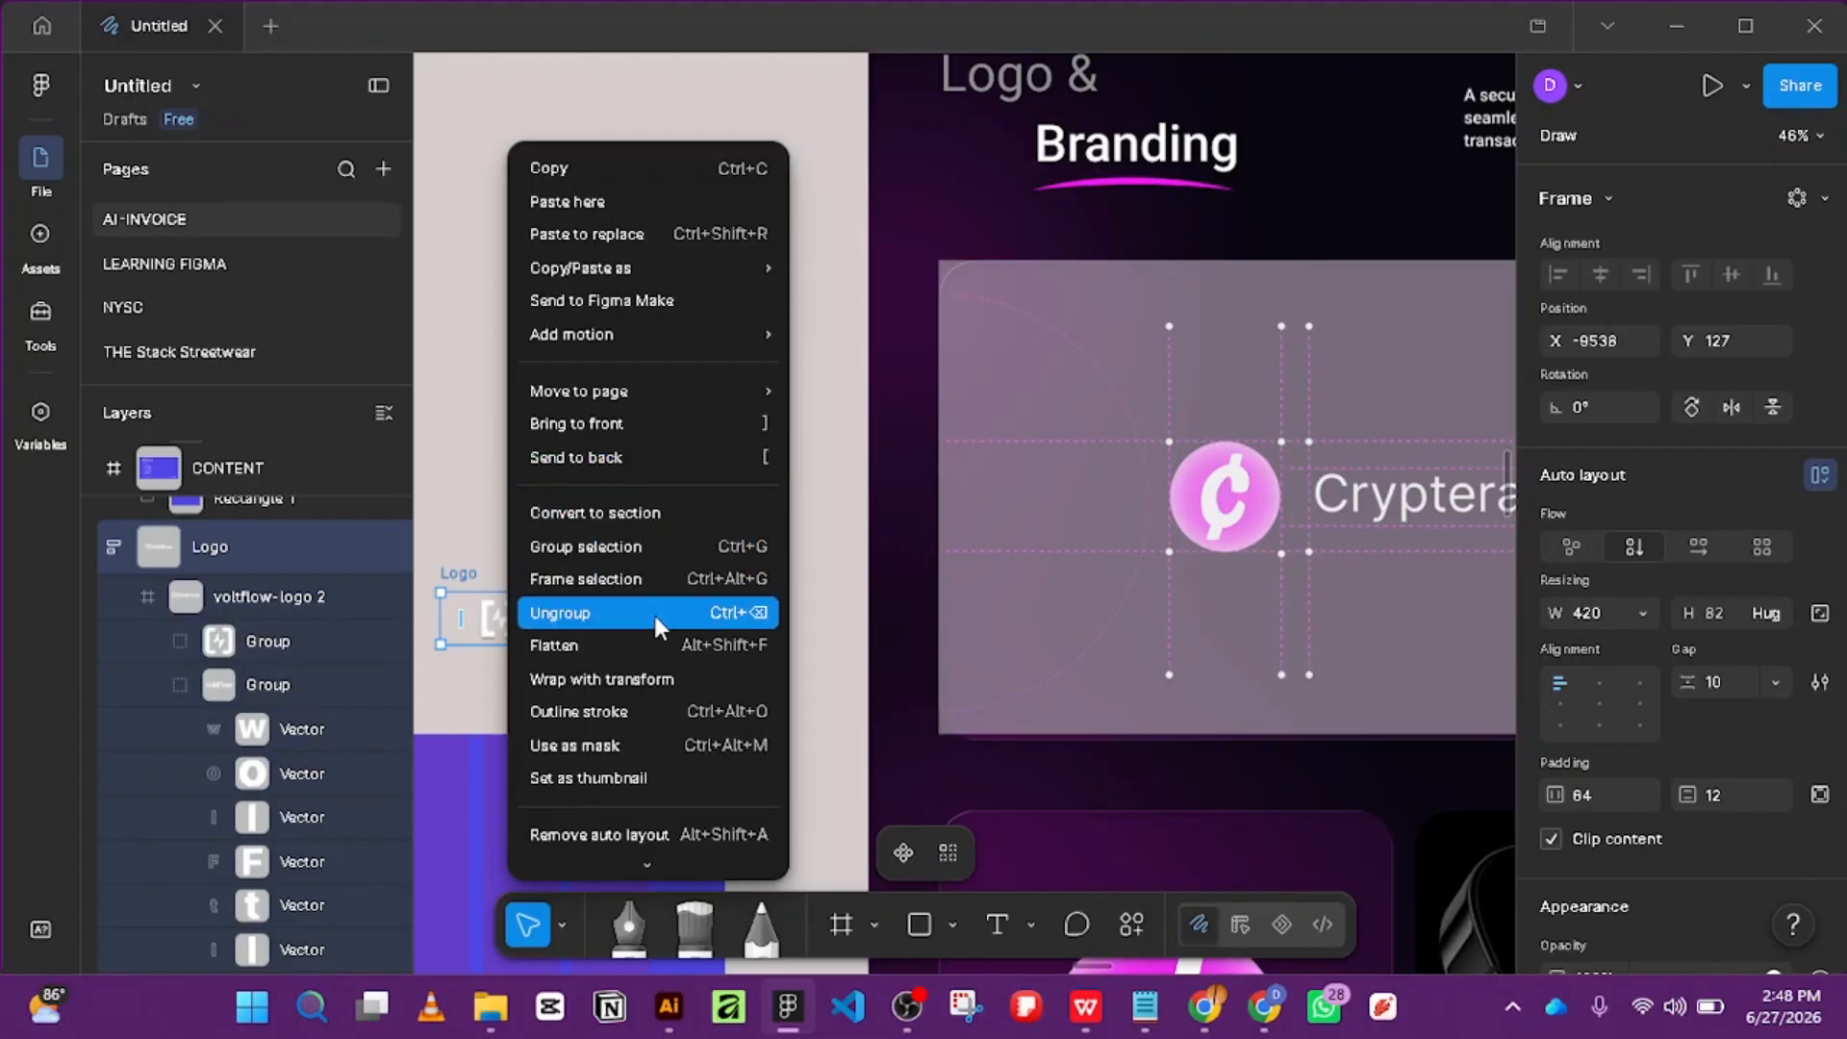
{"action": "left_click", "coordinate": [125, 568]}
{"action": "left_click_drag", "start_coordinate": [462, 605], "coordinate": [1364, 494]}
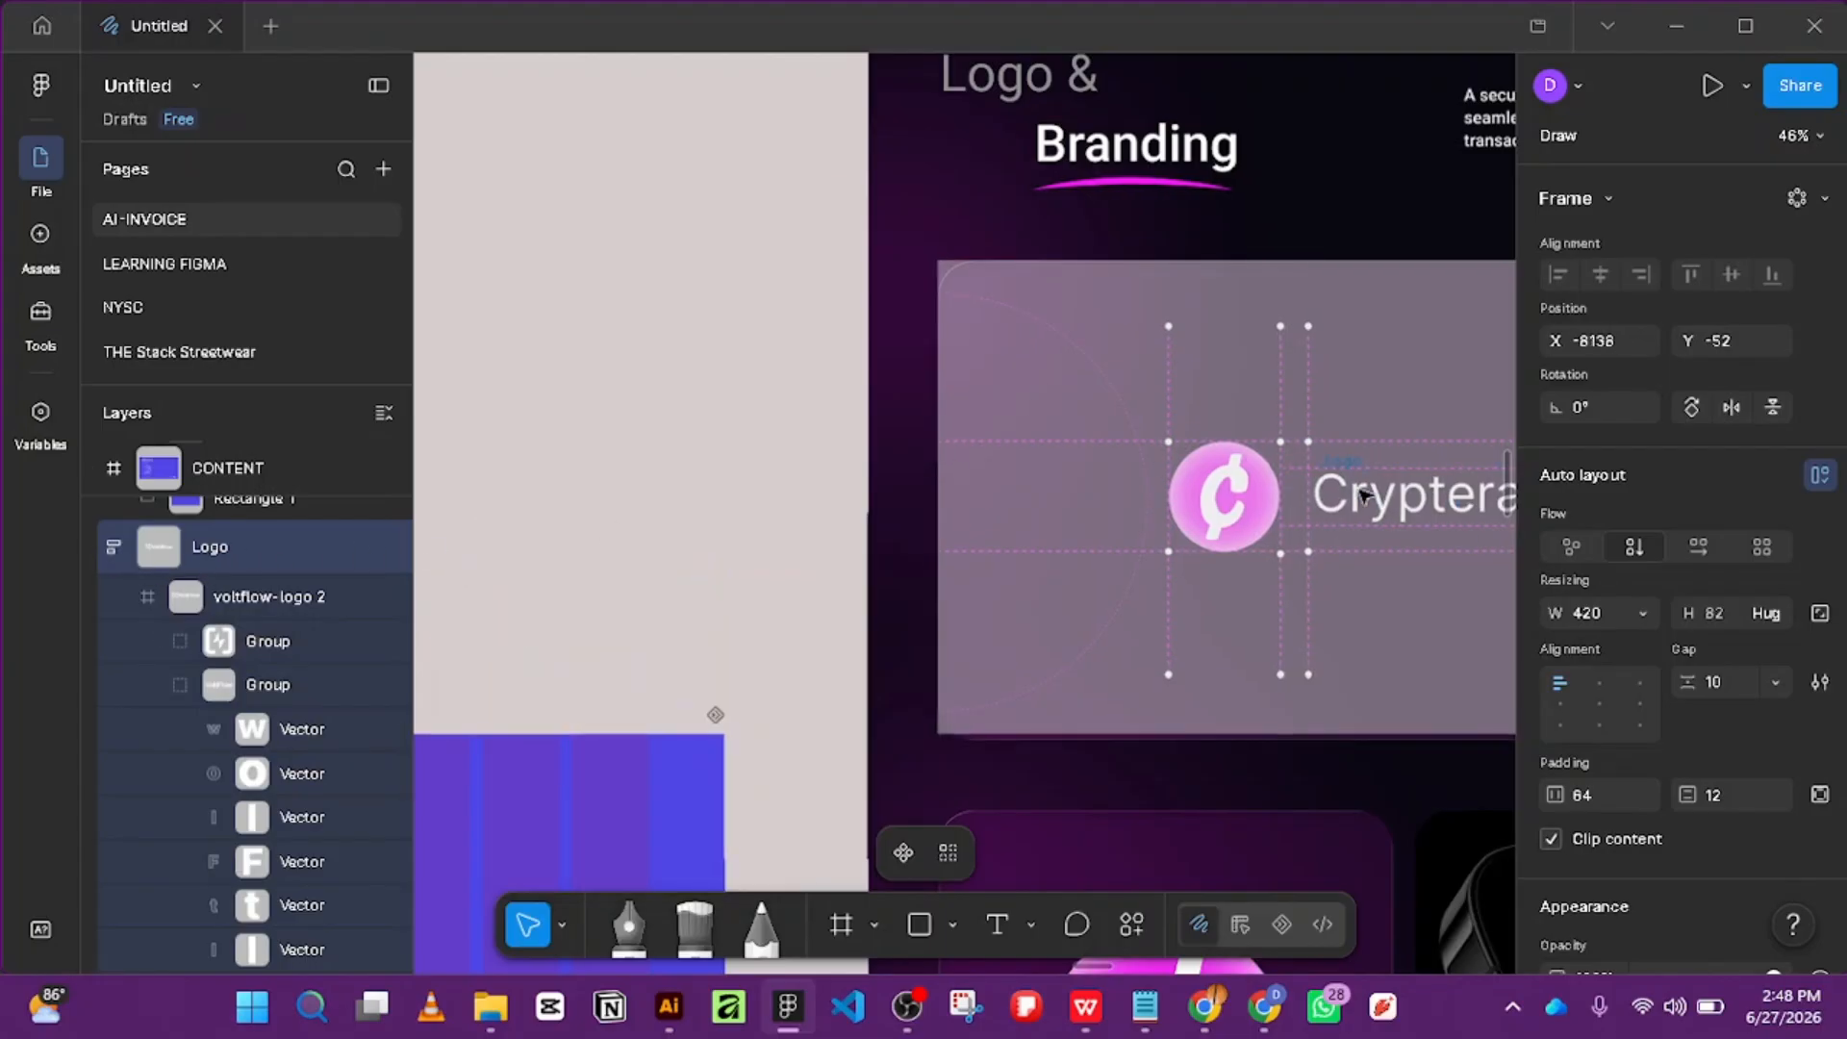
{"action": "left_click_drag", "start_coordinate": [1354, 395], "coordinate": [982, 399]}
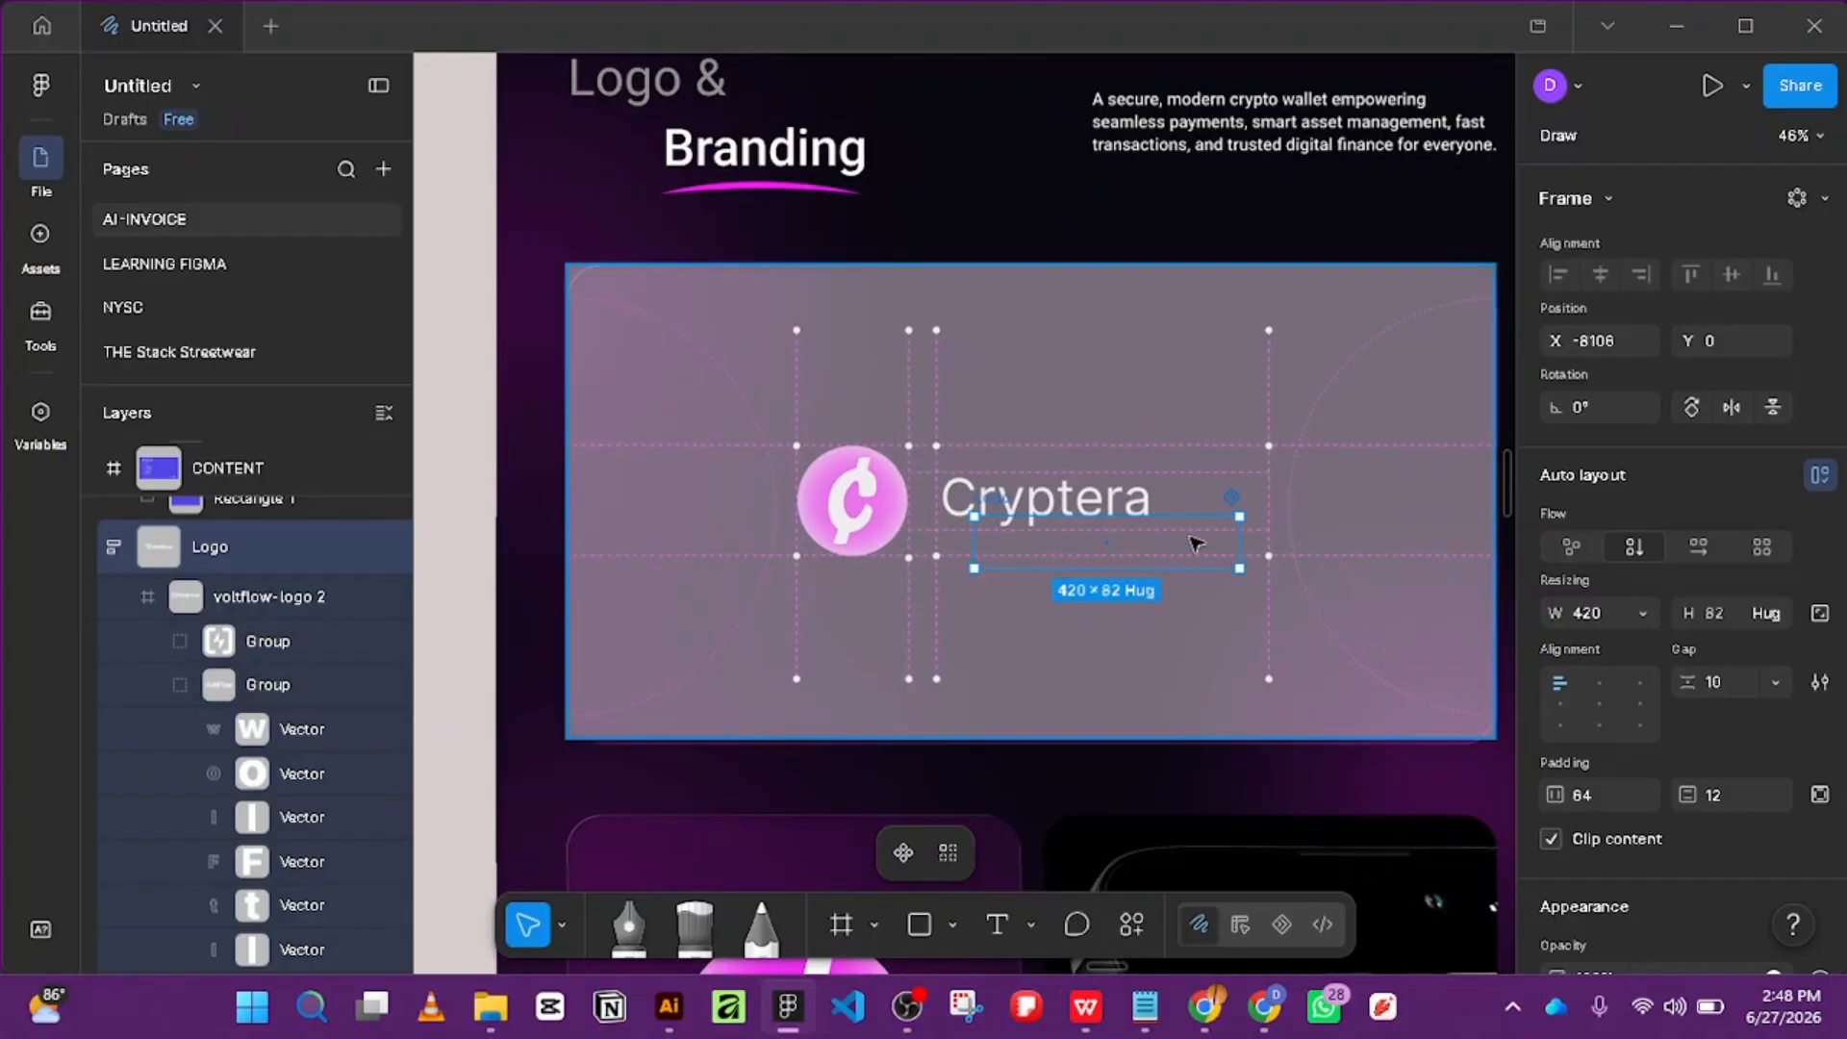
{"action": "scroll", "coordinate": [1193, 530], "scroll_direction": "down", "scroll_amount": 3}
{"action": "scroll", "coordinate": [1194, 530], "scroll_direction": "down", "scroll_amount": 2}
{"action": "scroll", "coordinate": [1222, 524], "scroll_direction": "up", "scroll_amount": 3}
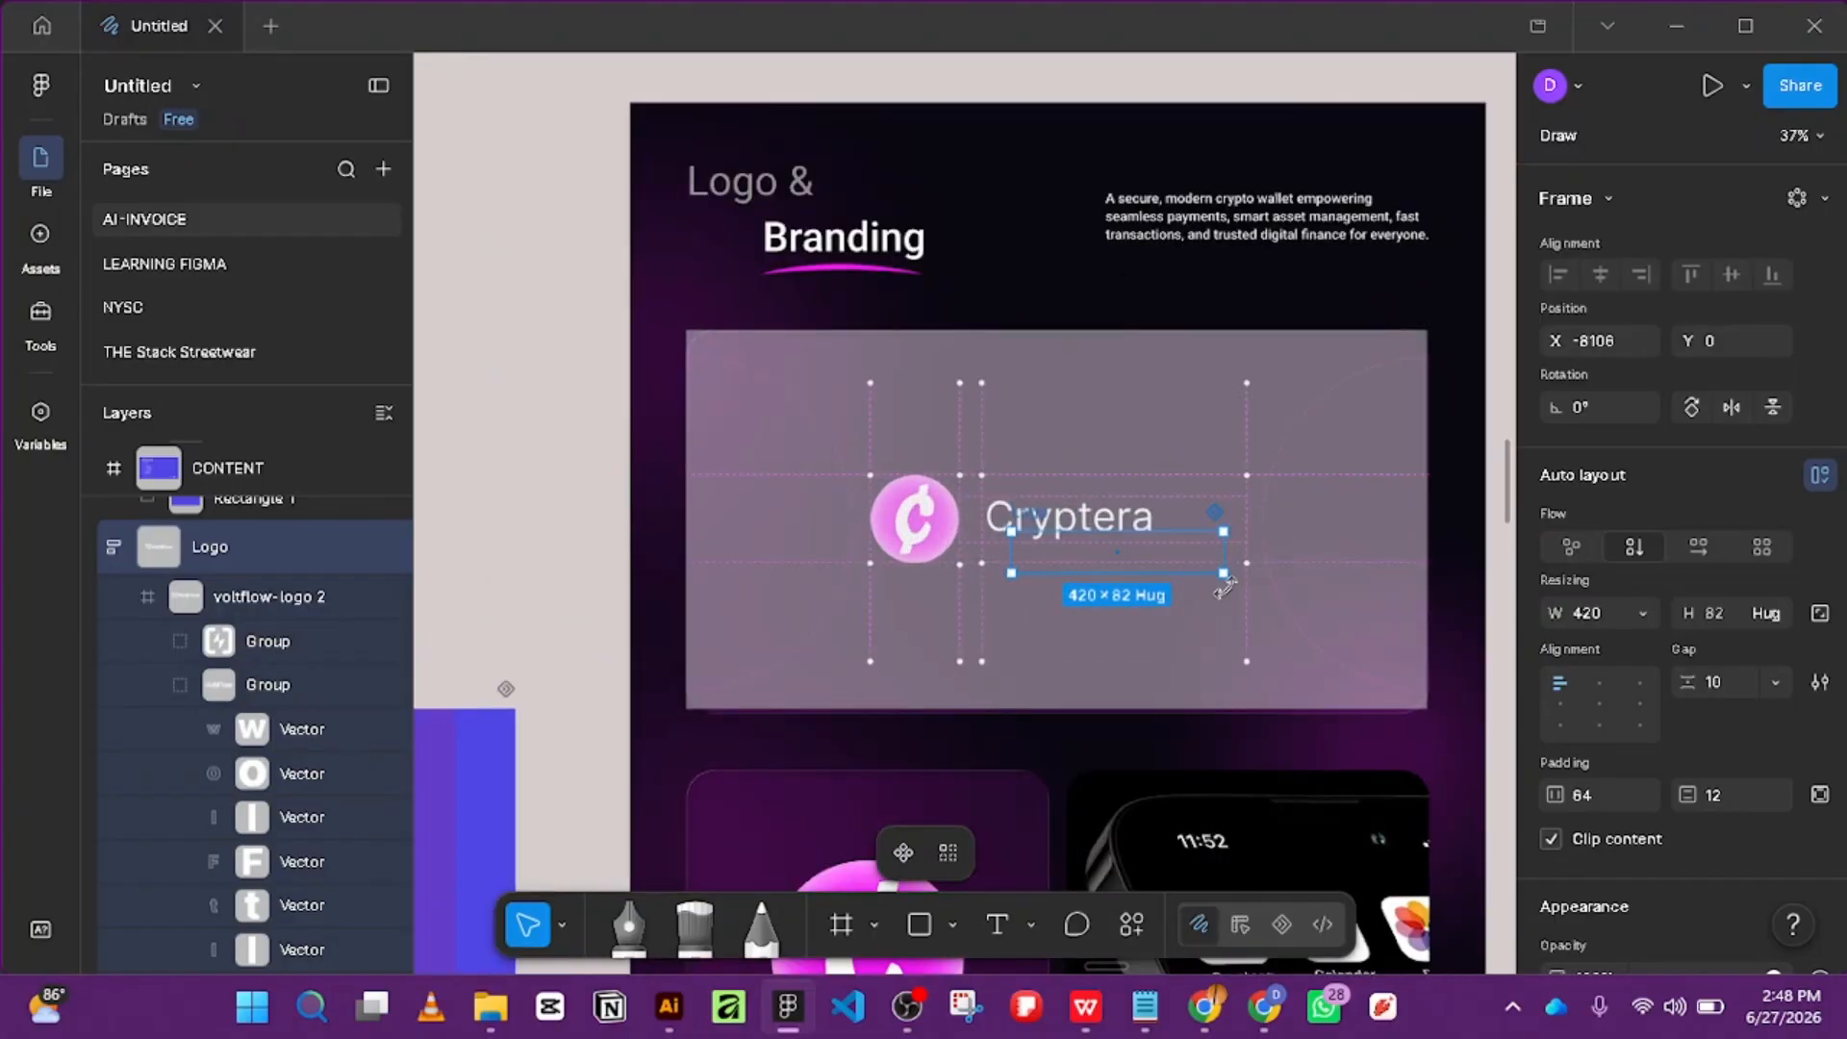
Open the fill colour of the translucent rectangle over the Cryptera logo panel for editing.
{"action": "left_click", "coordinate": [1340, 556]}
{"action": "scroll", "coordinate": [1712, 692], "scroll_direction": "down", "scroll_amount": 3}
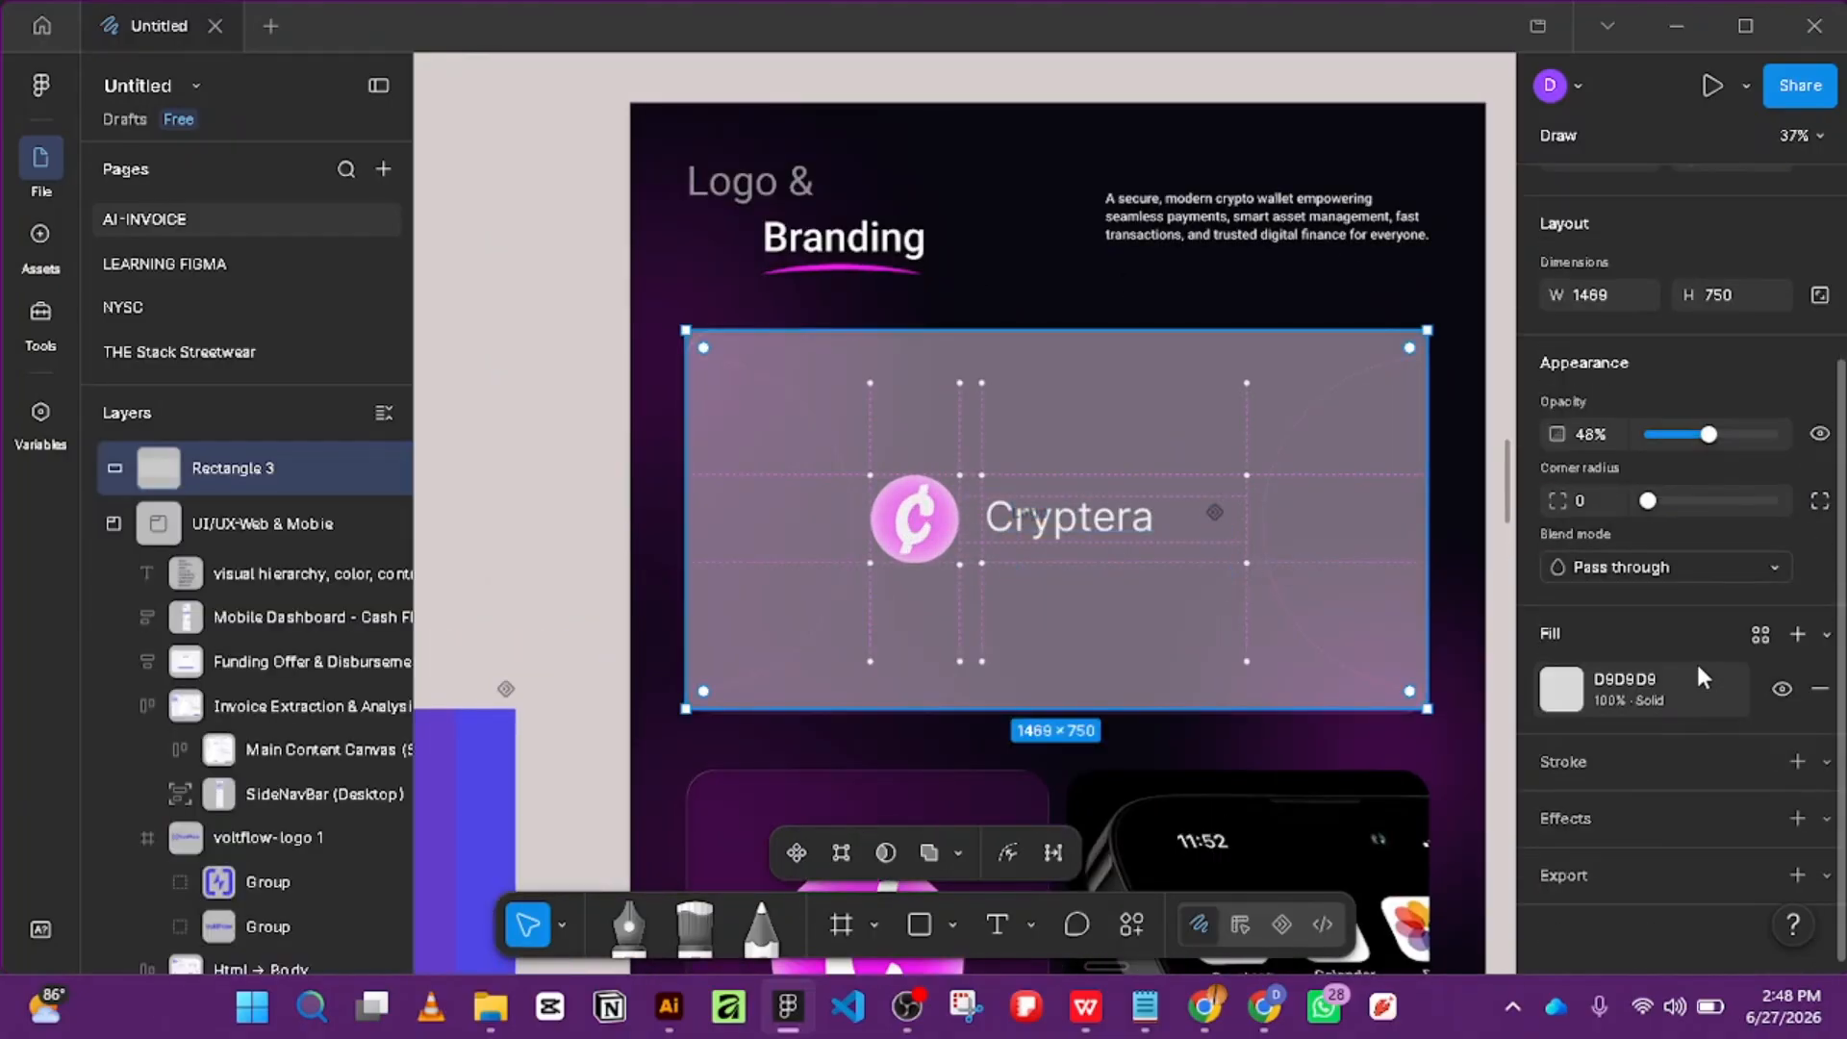
{"action": "left_click", "coordinate": [1573, 695]}
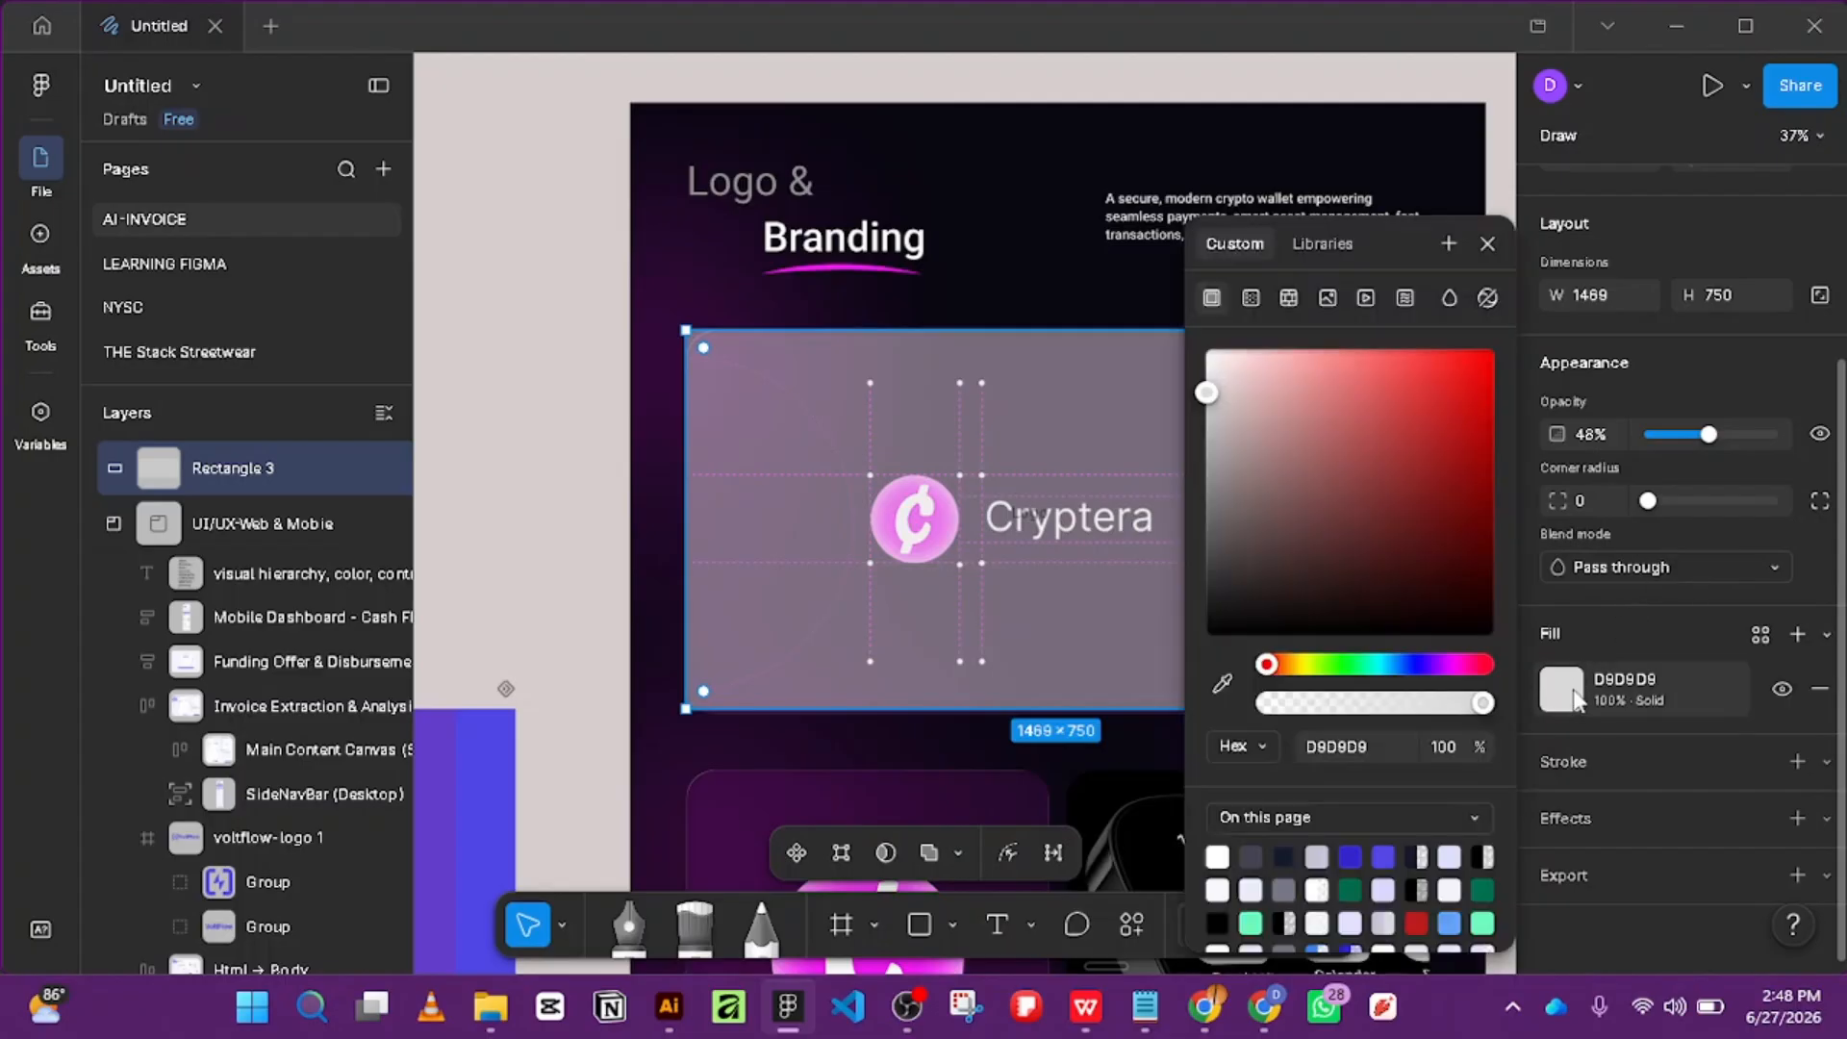
Fill the banner rectangle with the library colour Blue800 and send it, together with the branding reference image, behind the VoltFlow logo.
{"action": "left_click", "coordinate": [1750, 631]}
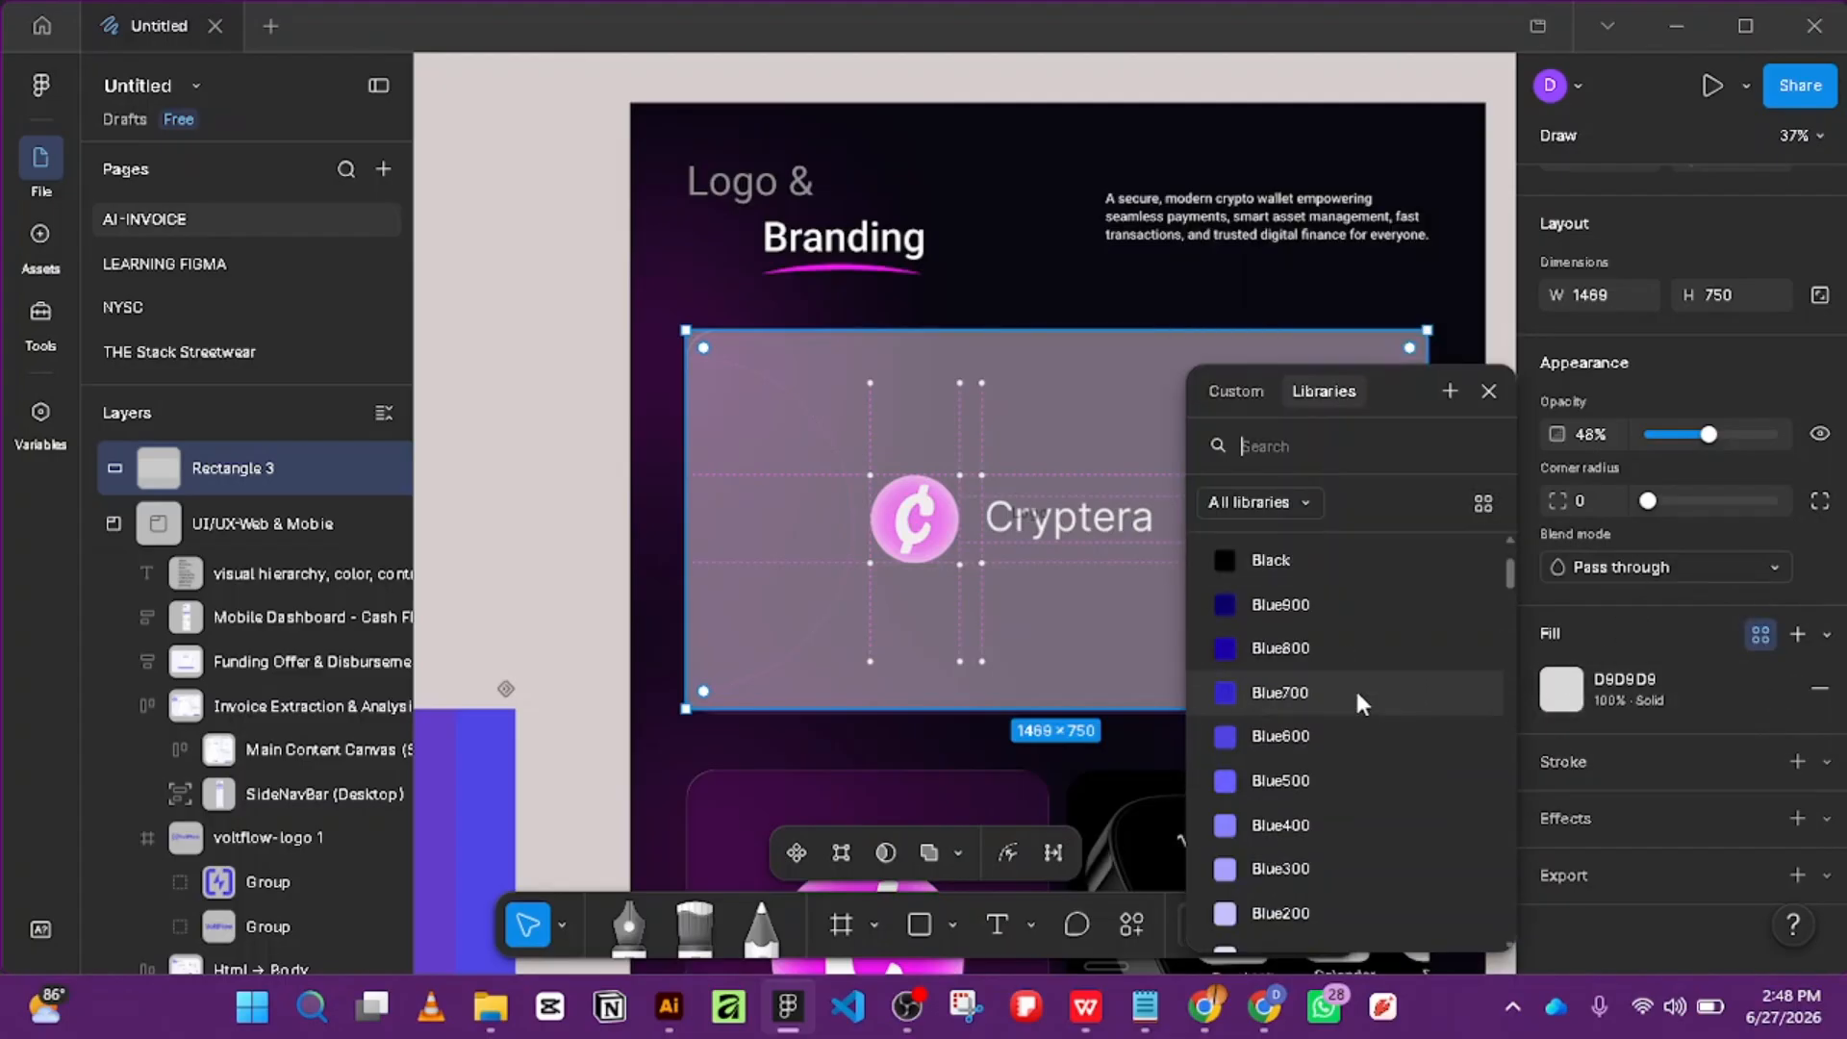
{"action": "left_click", "coordinate": [1311, 646]}
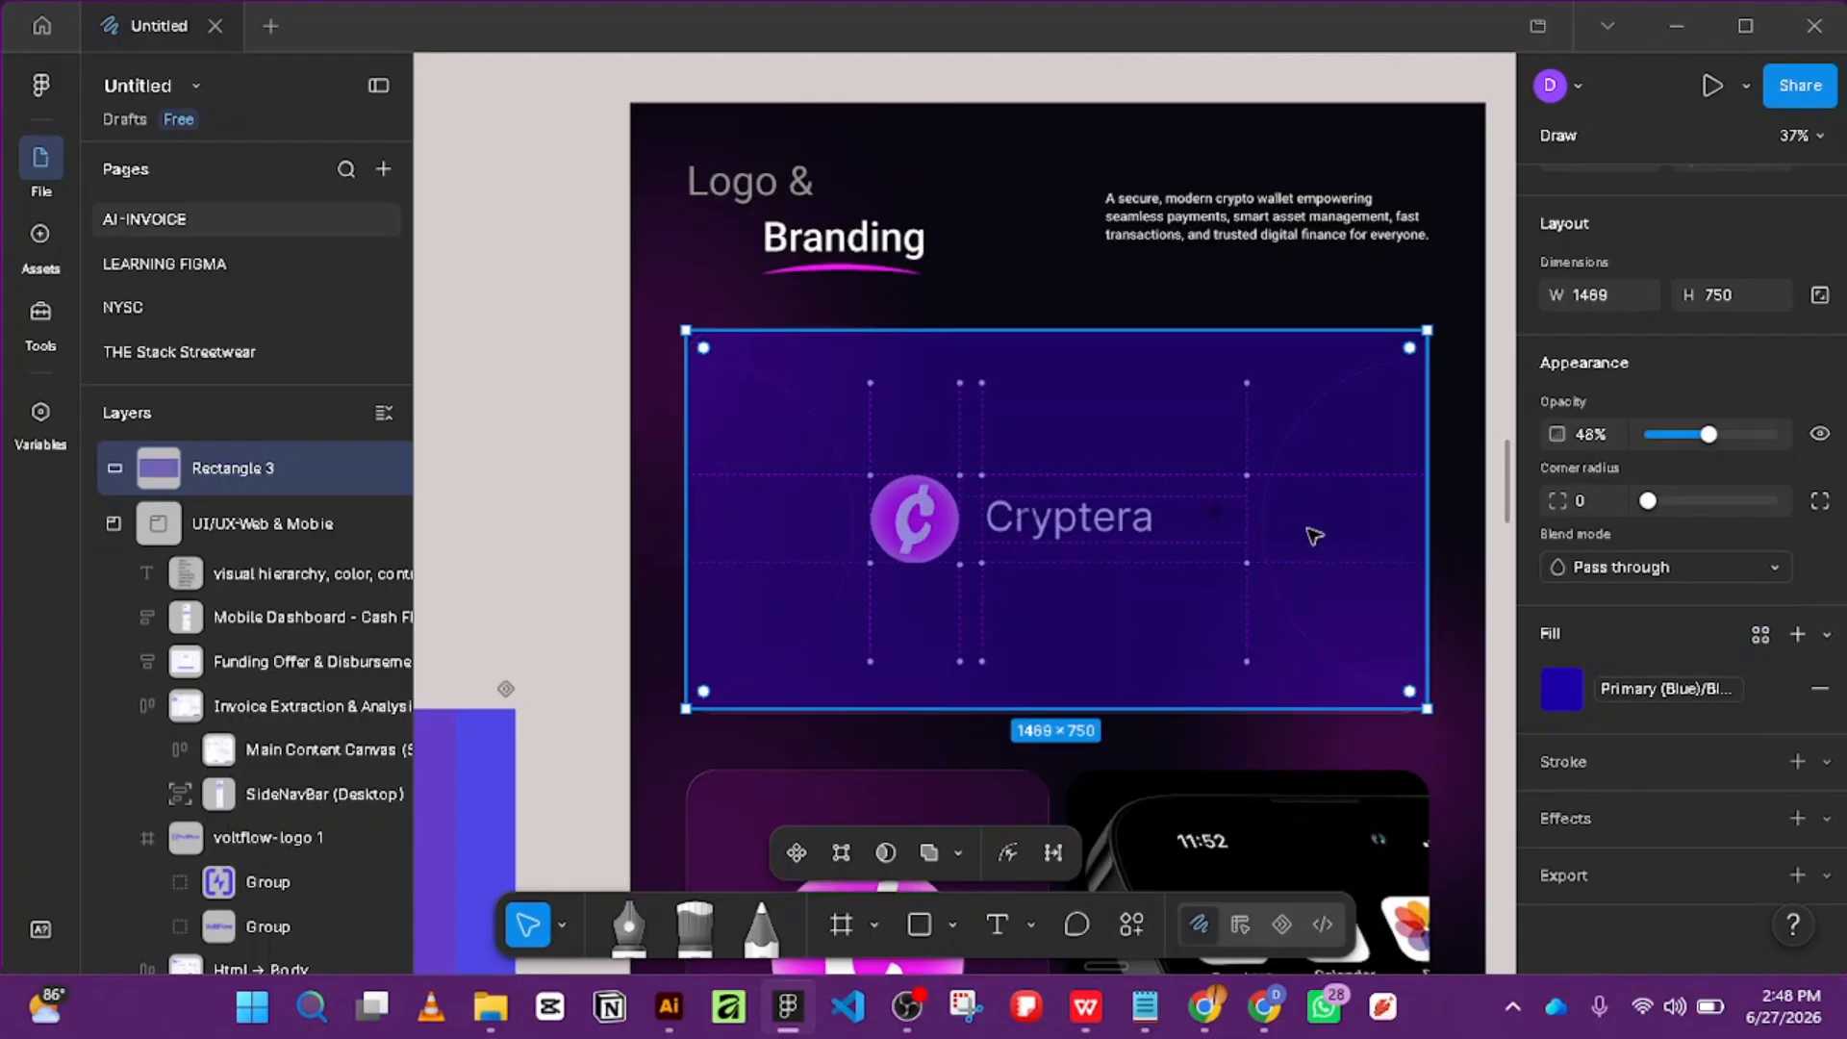
{"action": "left_click", "coordinate": [823, 160]}
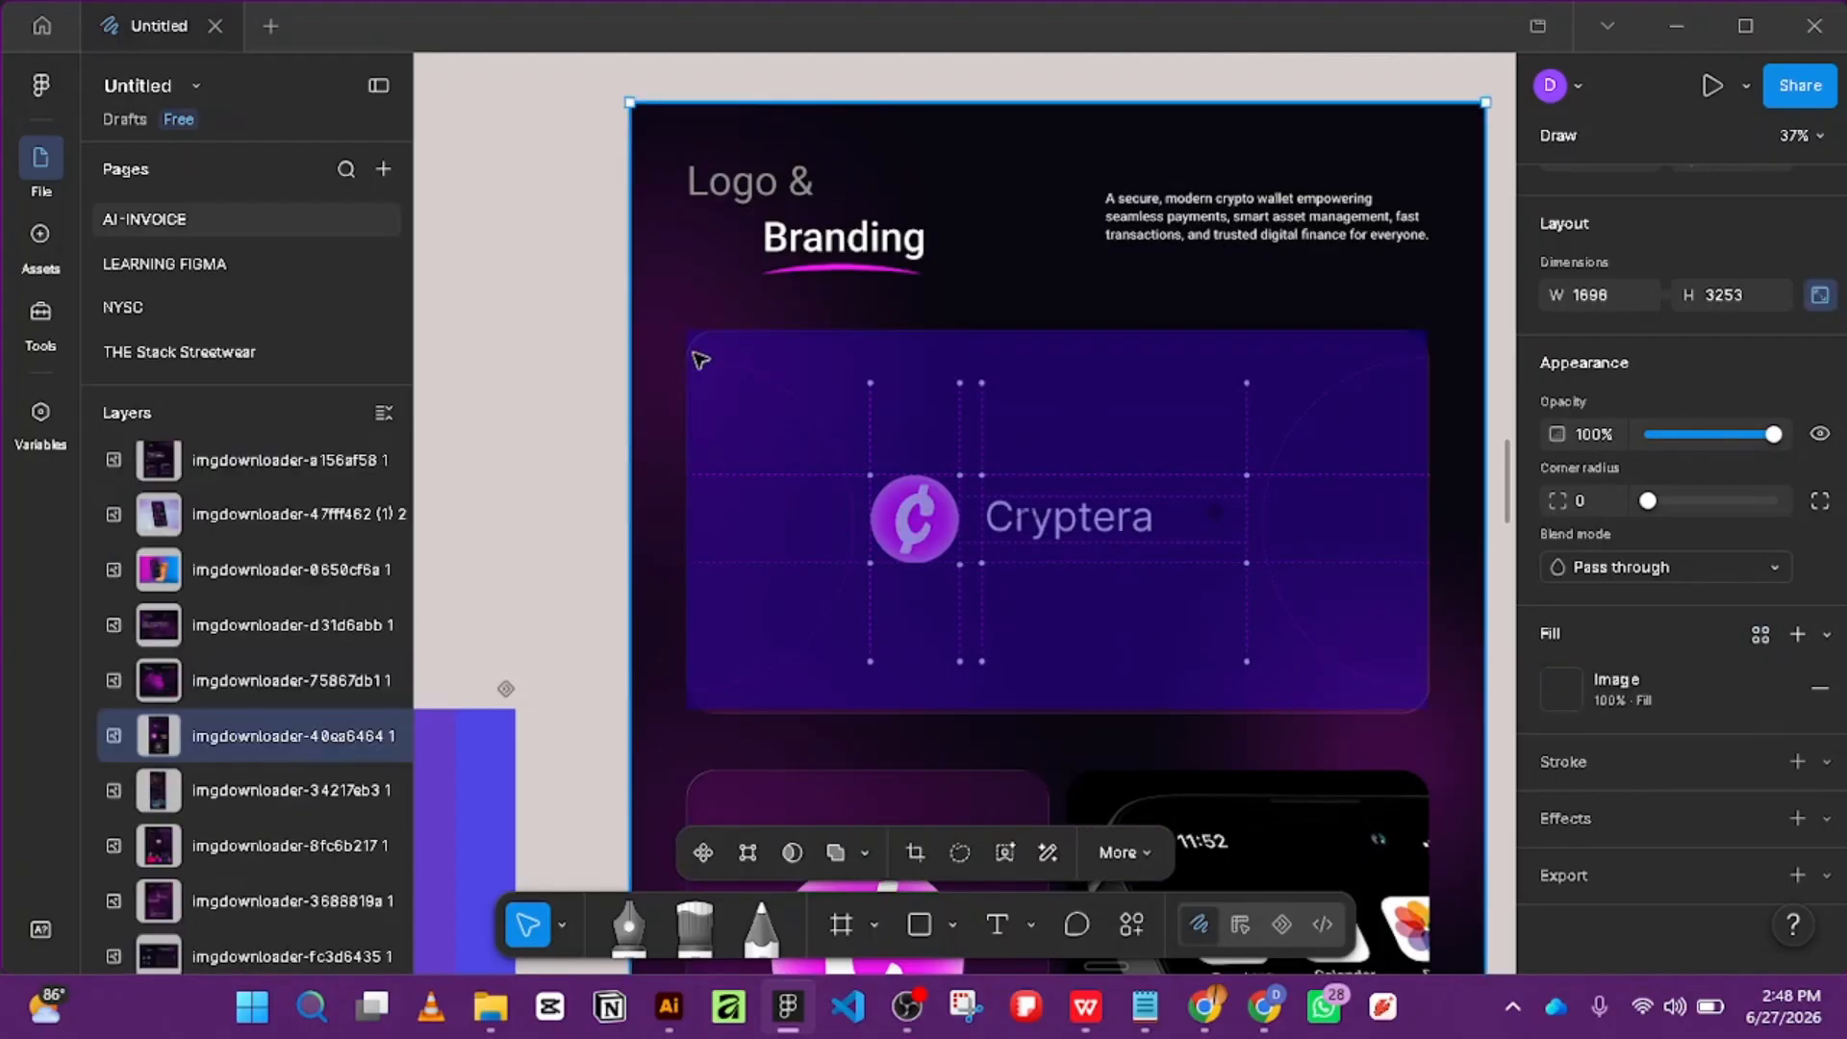
{"action": "left_click", "coordinate": [744, 369], "text": "shift"}
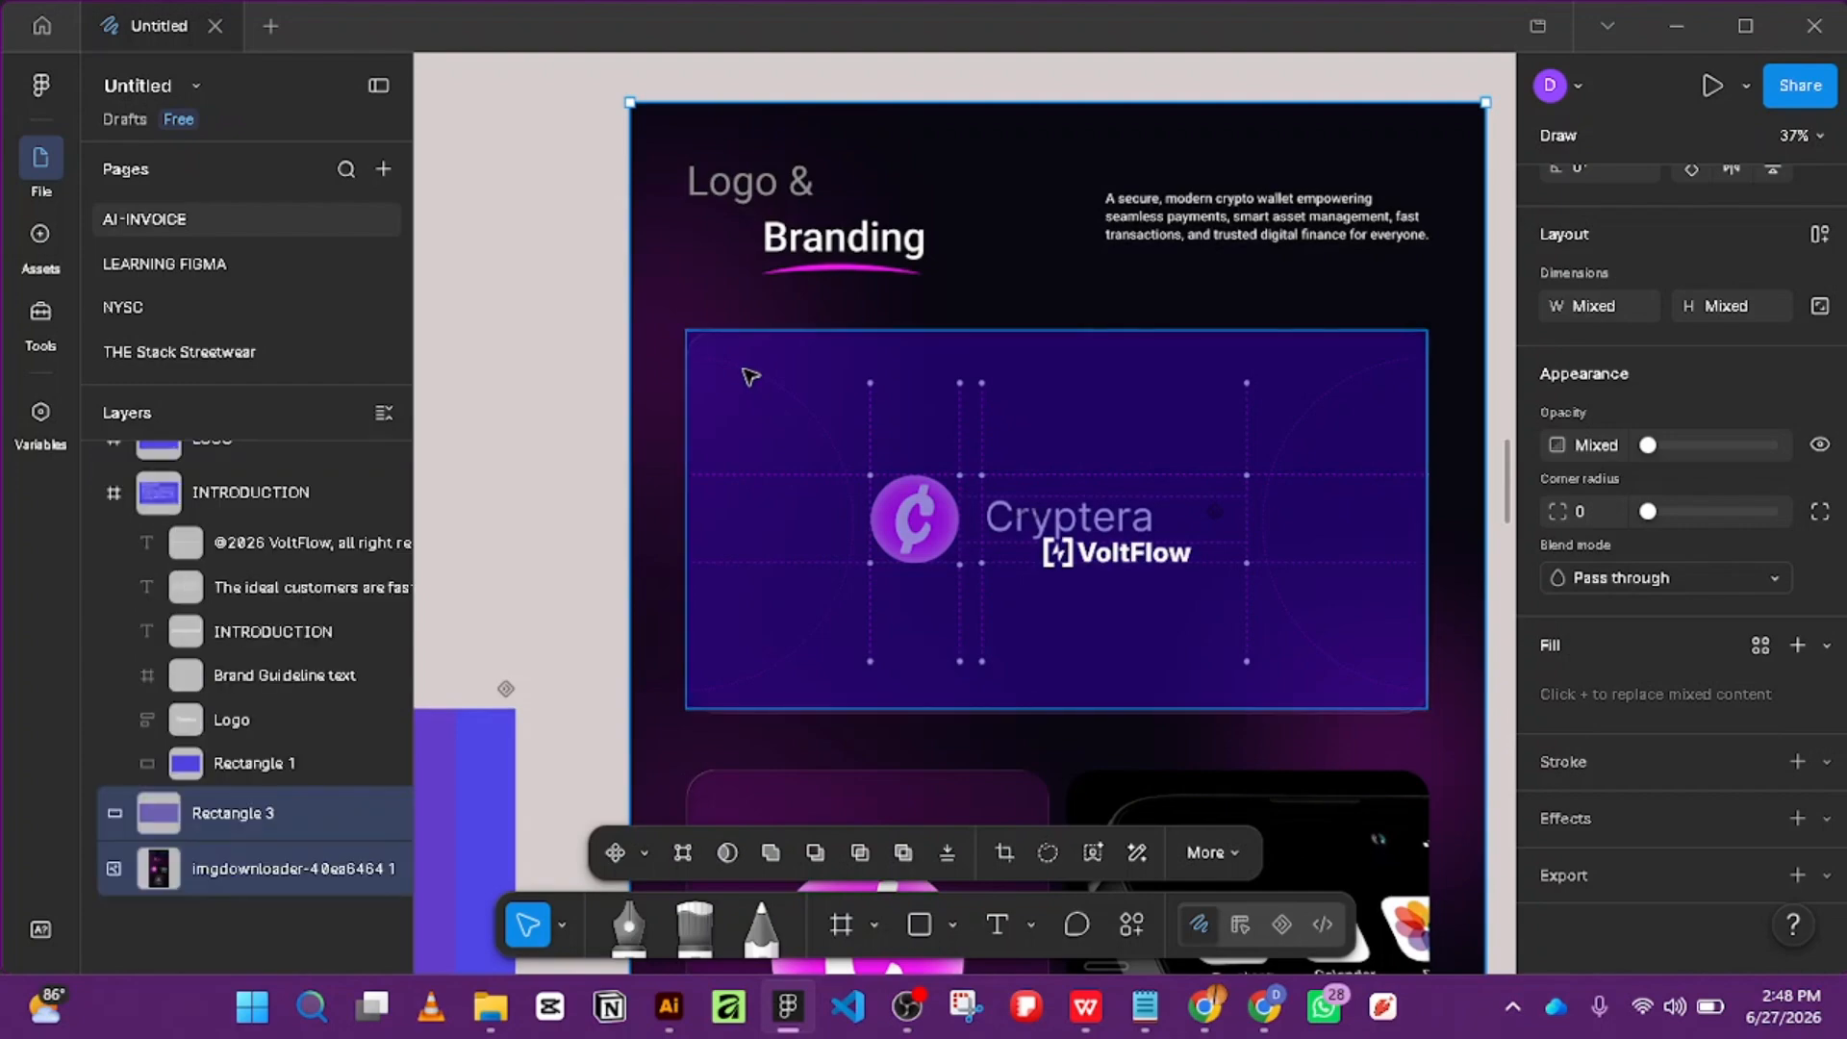
Move the VoltFlow Logo frame over the Cryptera wordmark, vertically centred on the blue banner rectangle.
{"action": "left_click", "coordinate": [1147, 556]}
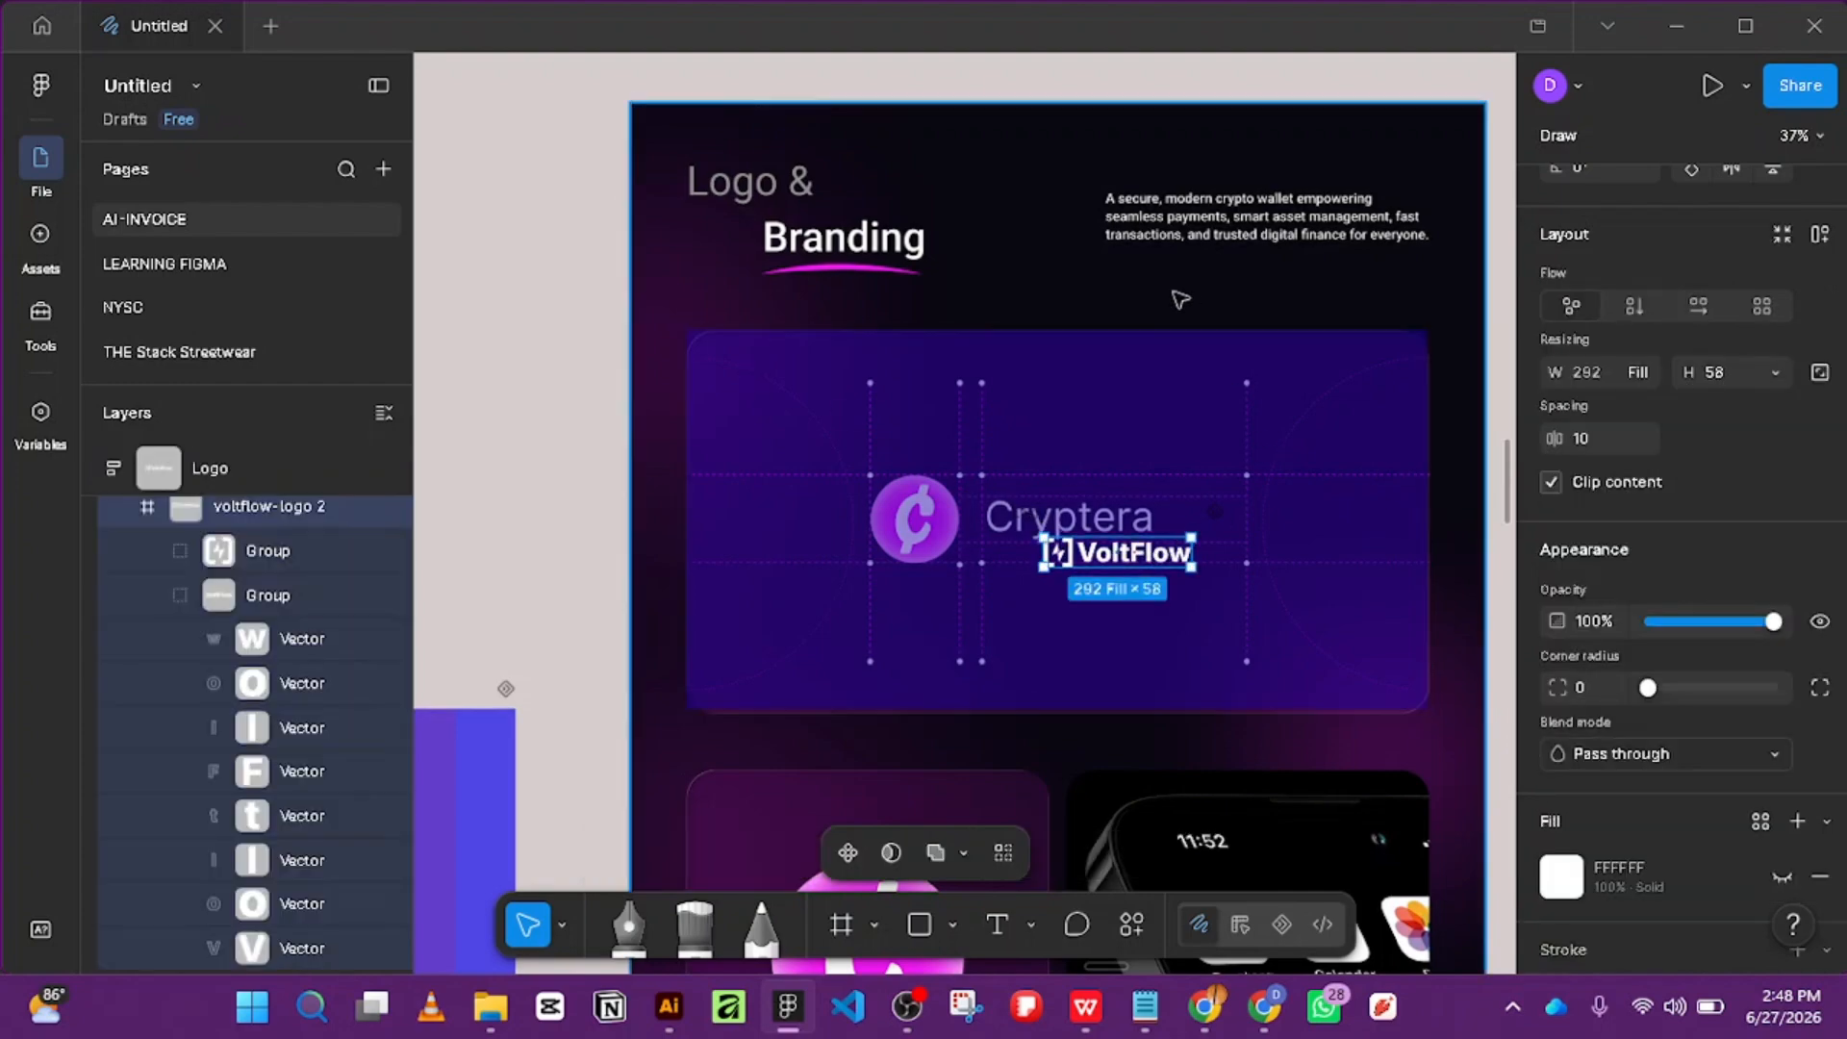
{"action": "mouse_move", "coordinate": [1128, 568]}
{"action": "left_mouse_down"}
{"action": "mouse_move", "coordinate": [938, 544]}
{"action": "mouse_move", "coordinate": [1152, 540]}
{"action": "left_mouse_up"}
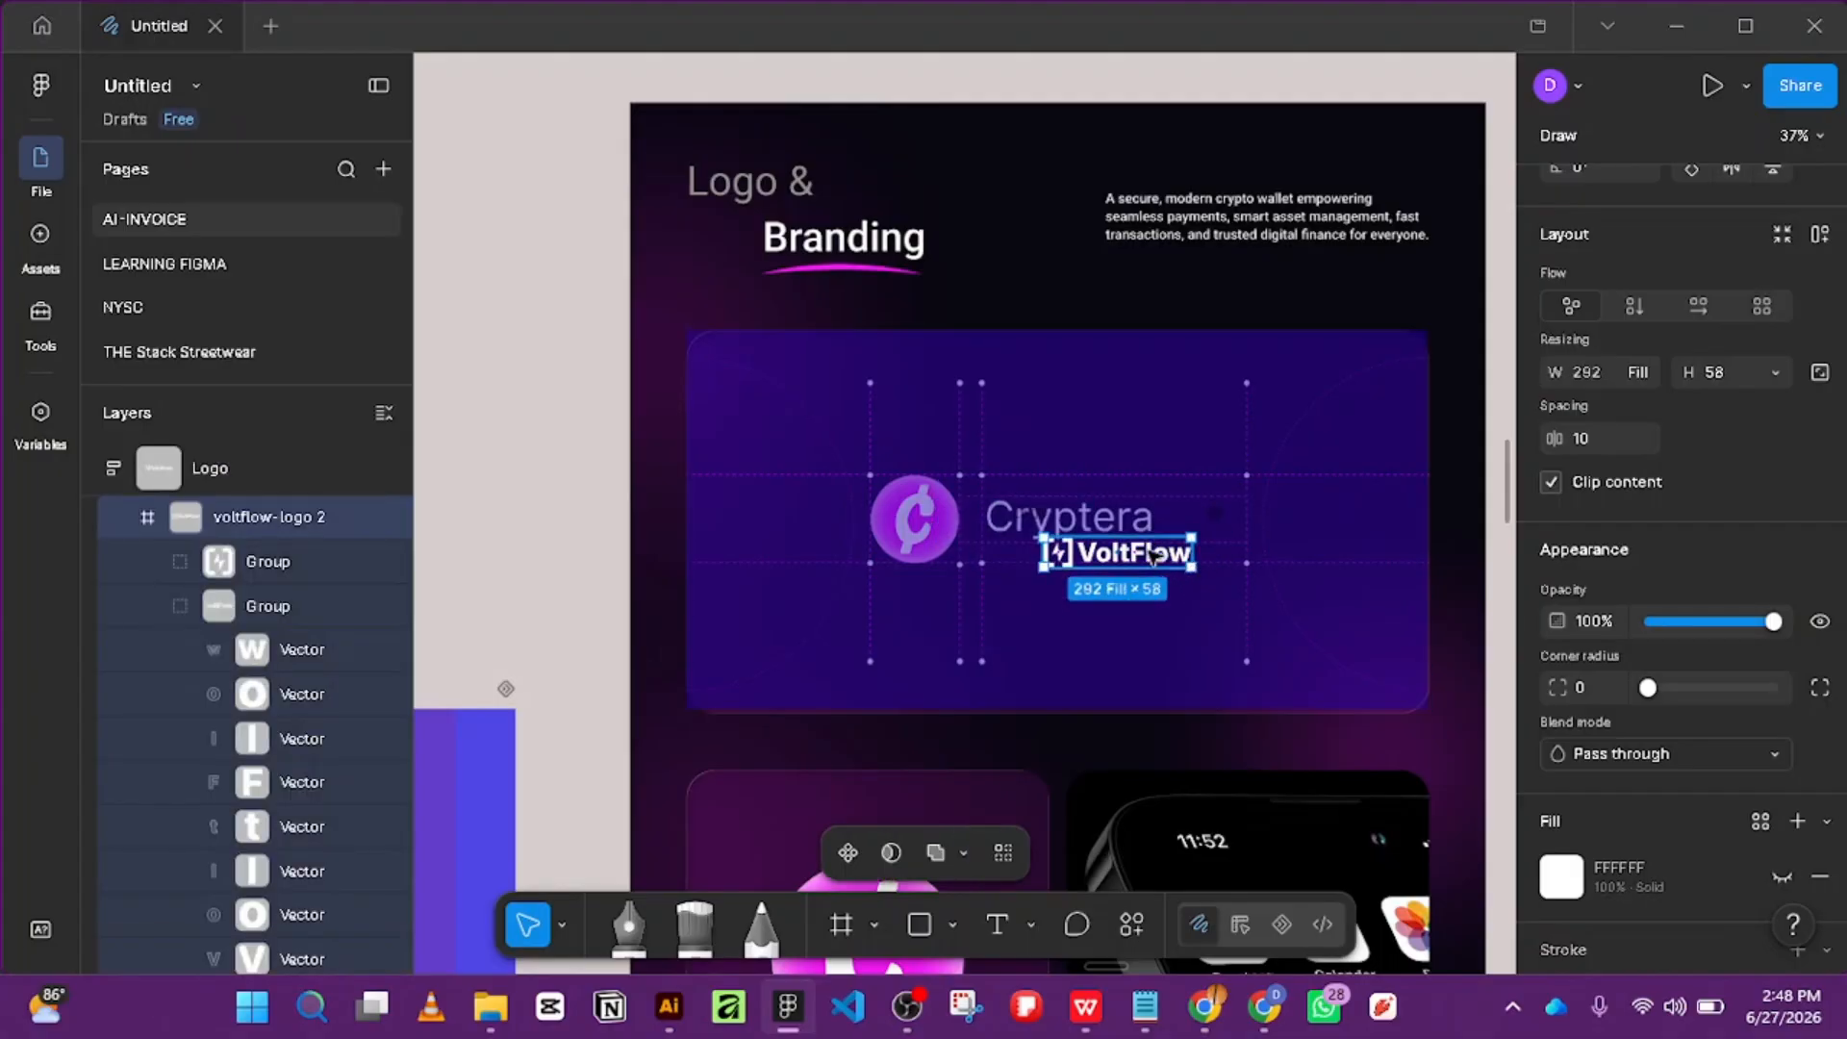
{"action": "left_click", "coordinate": [210, 486]}
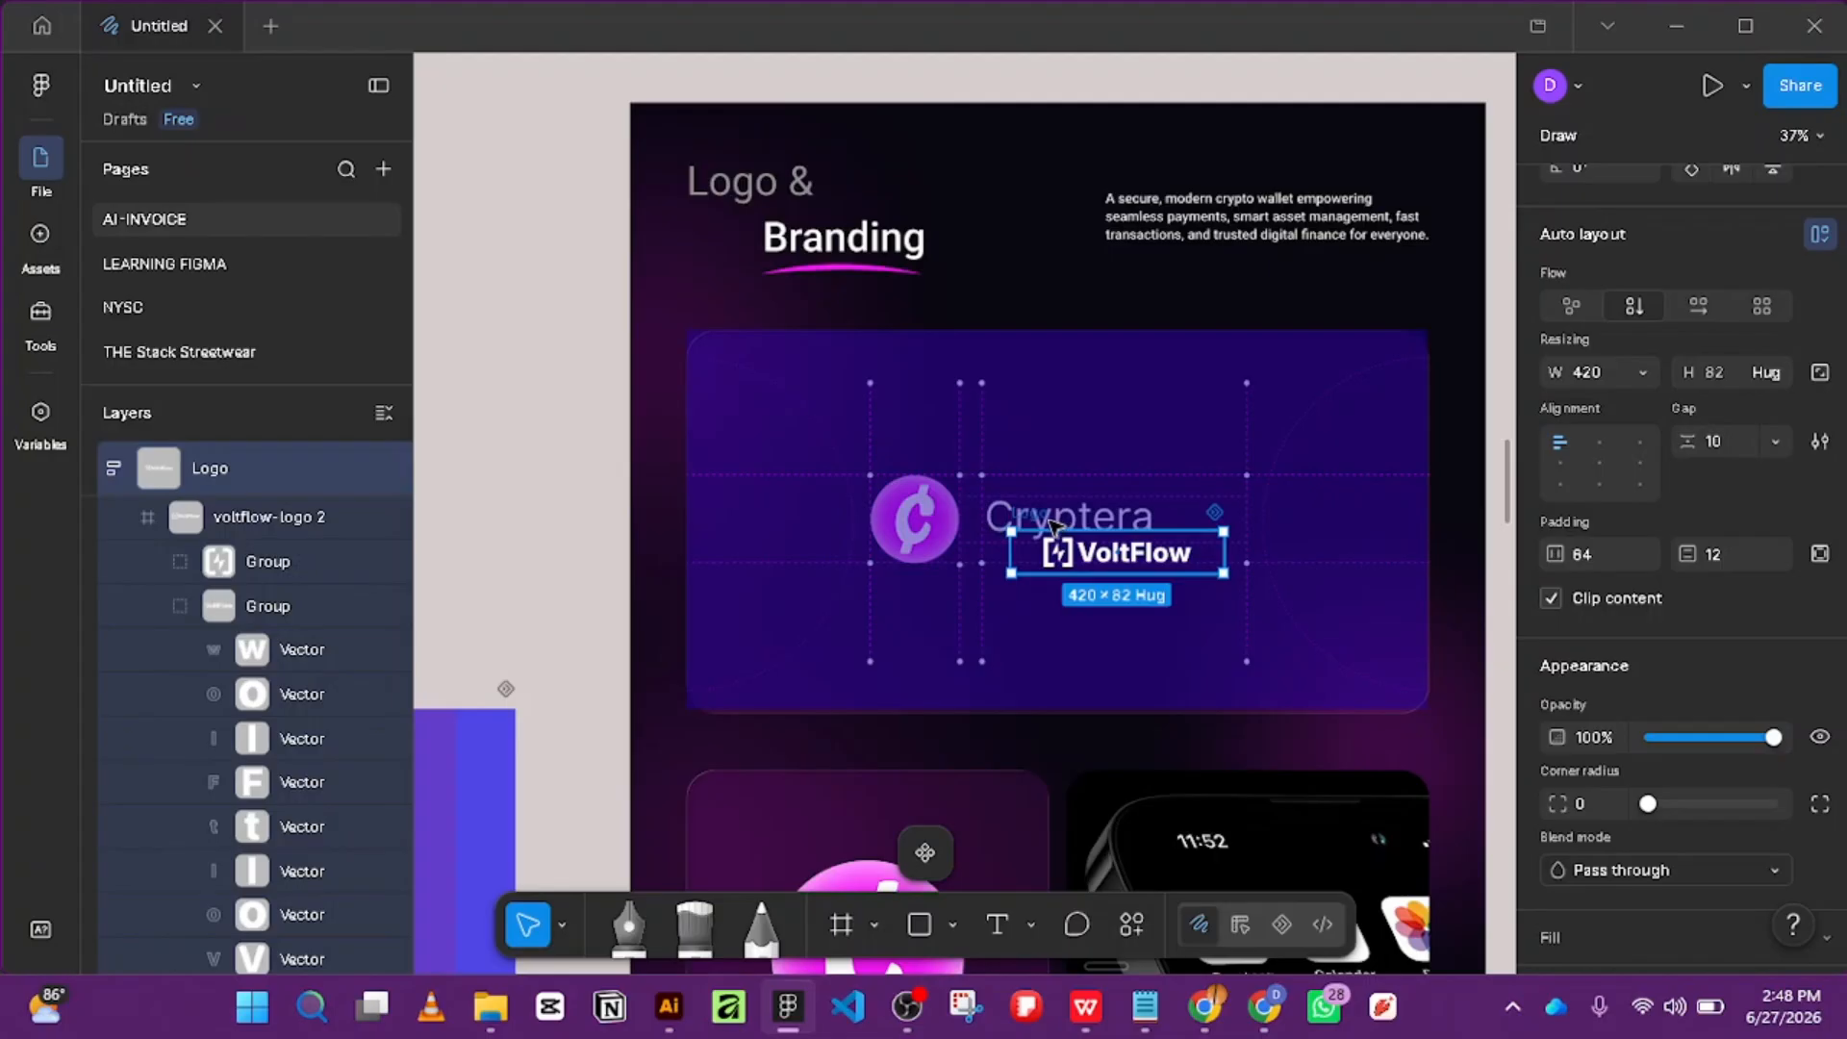
{"action": "left_click_drag", "start_coordinate": [1056, 524], "coordinate": [969, 485]}
{"action": "key", "text": "alt"}
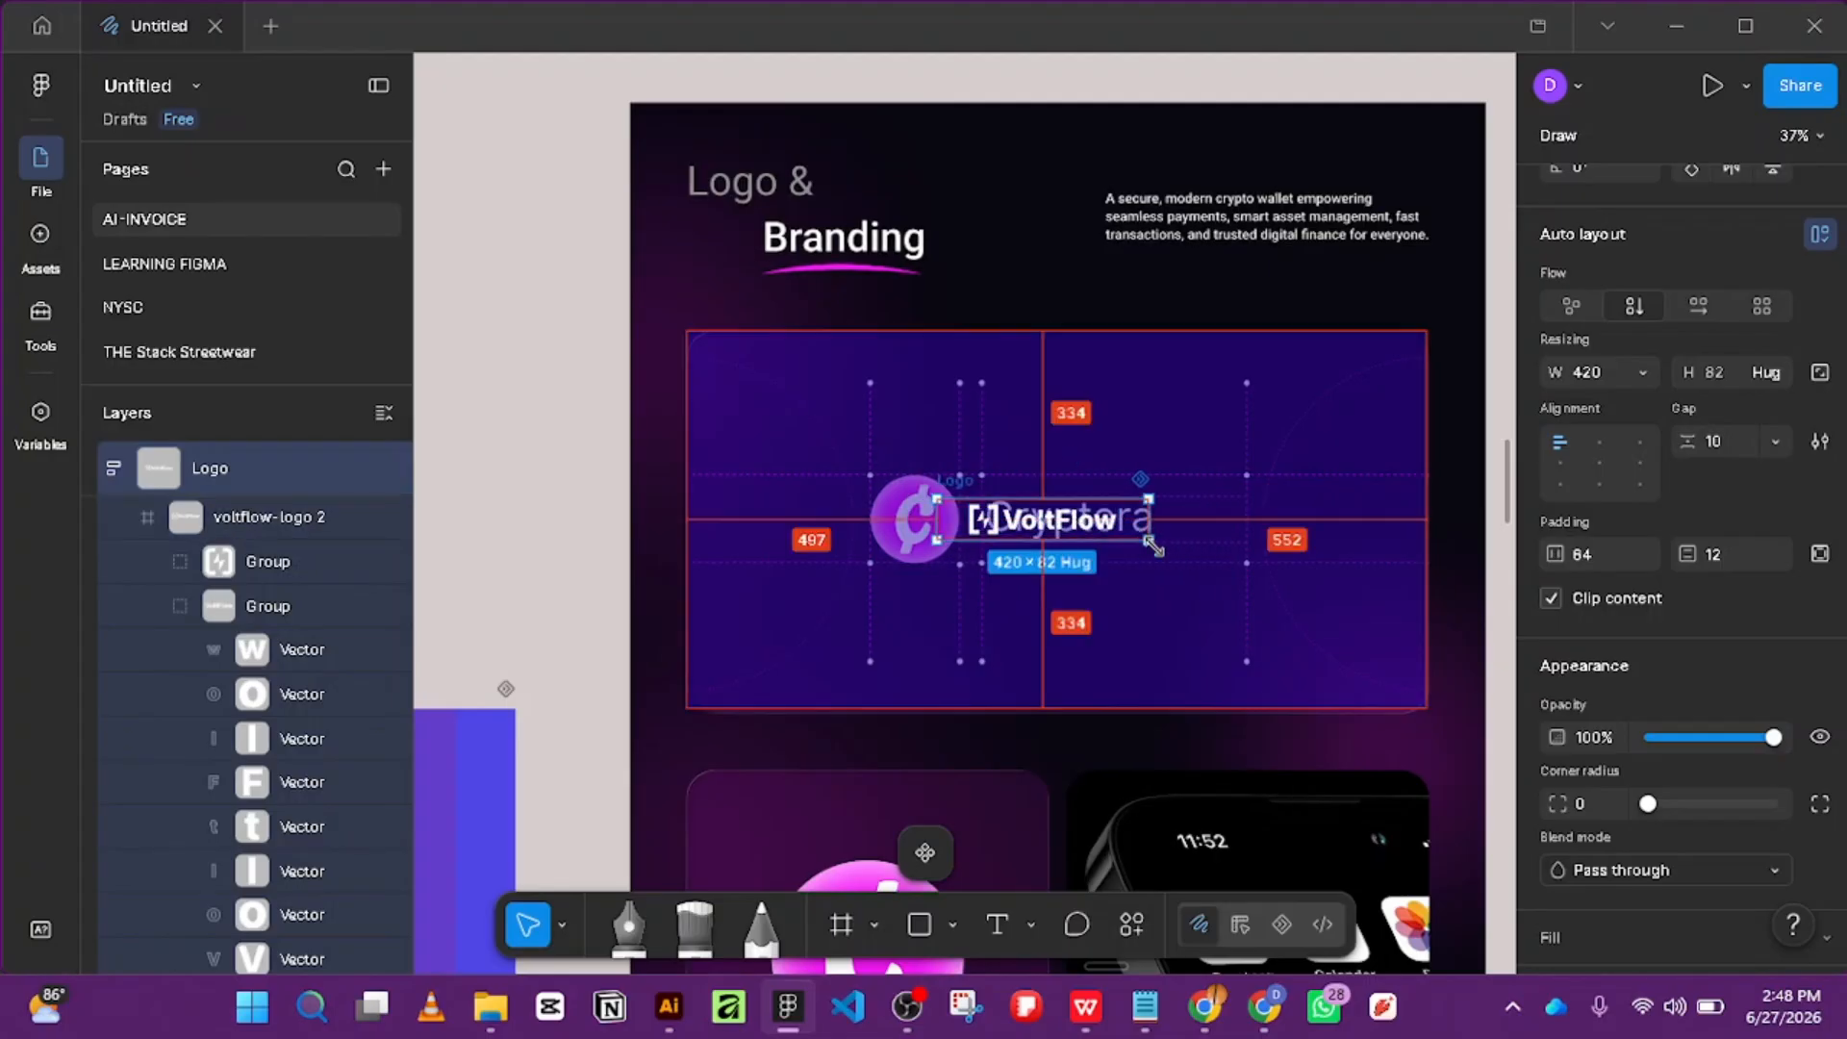
{"action": "left_click_drag", "start_coordinate": [1155, 547], "coordinate": [1266, 560]}
{"action": "key", "text": "ctrl+z"}
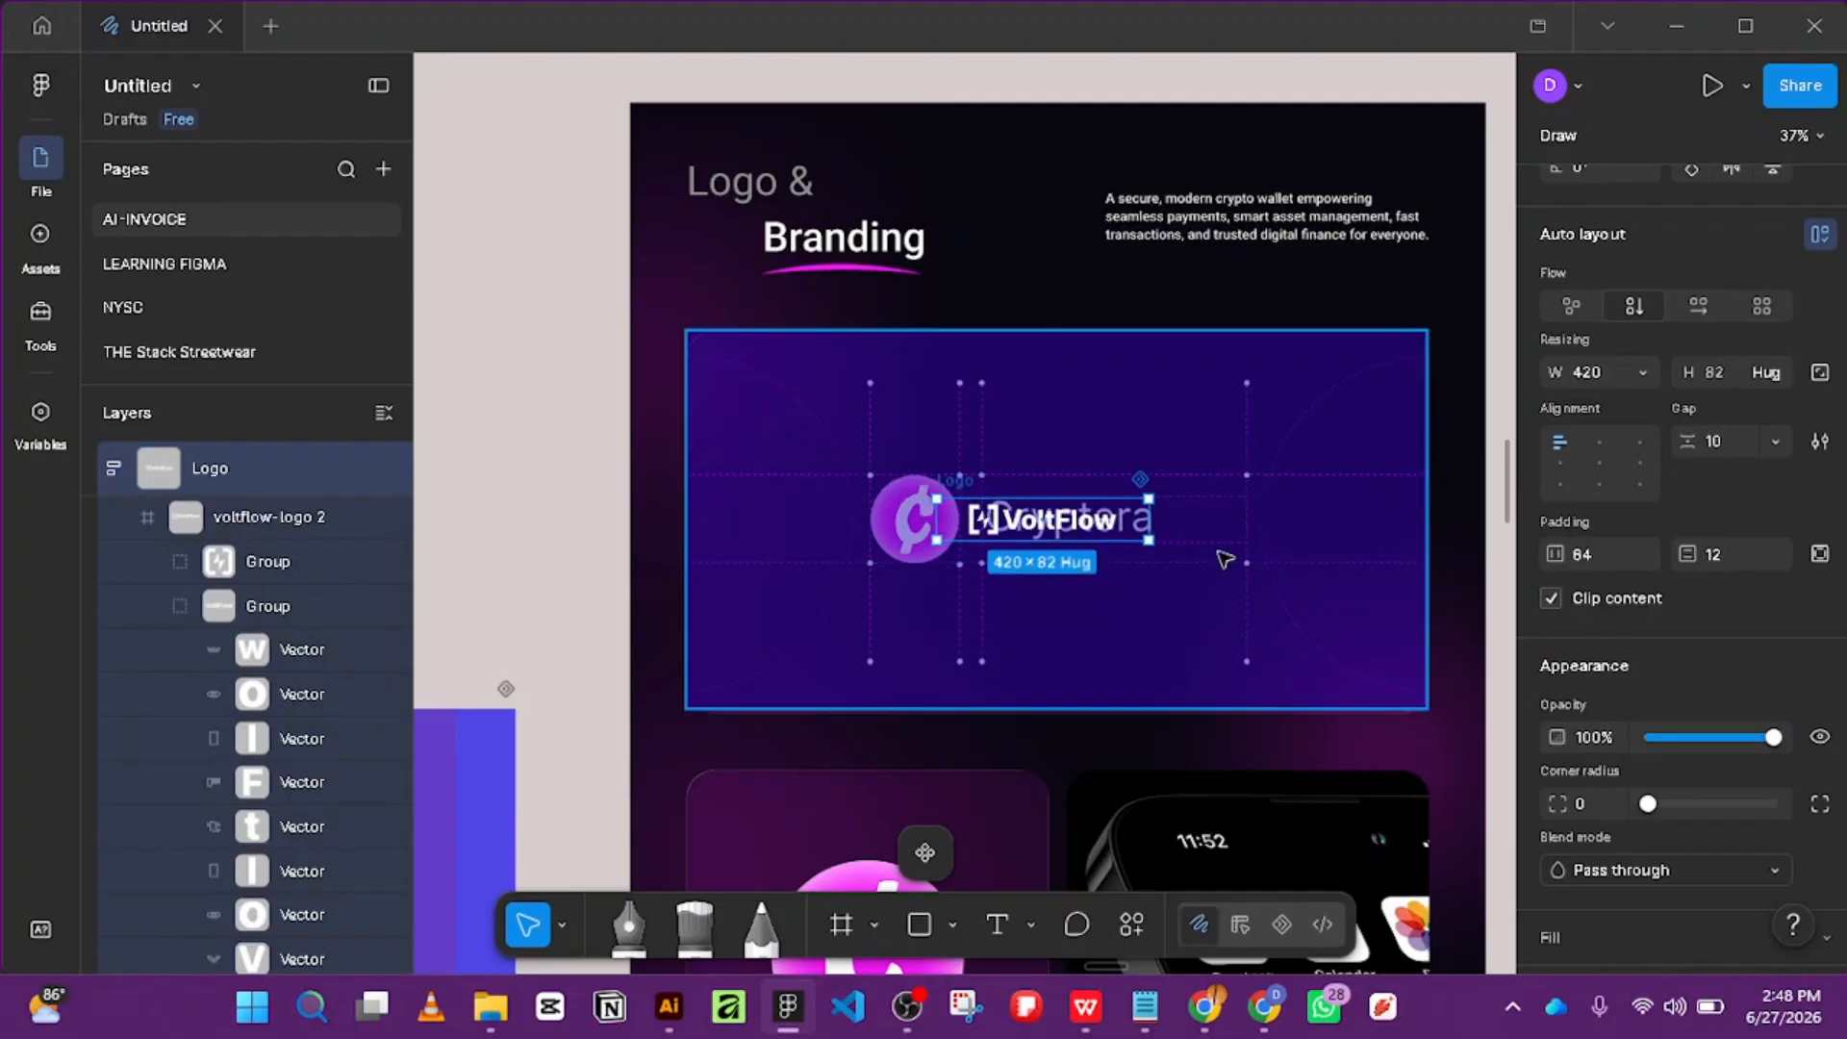
{"action": "key", "text": "alt"}
{"action": "left_click_drag", "start_coordinate": [1148, 540], "coordinate": [1275, 612]}
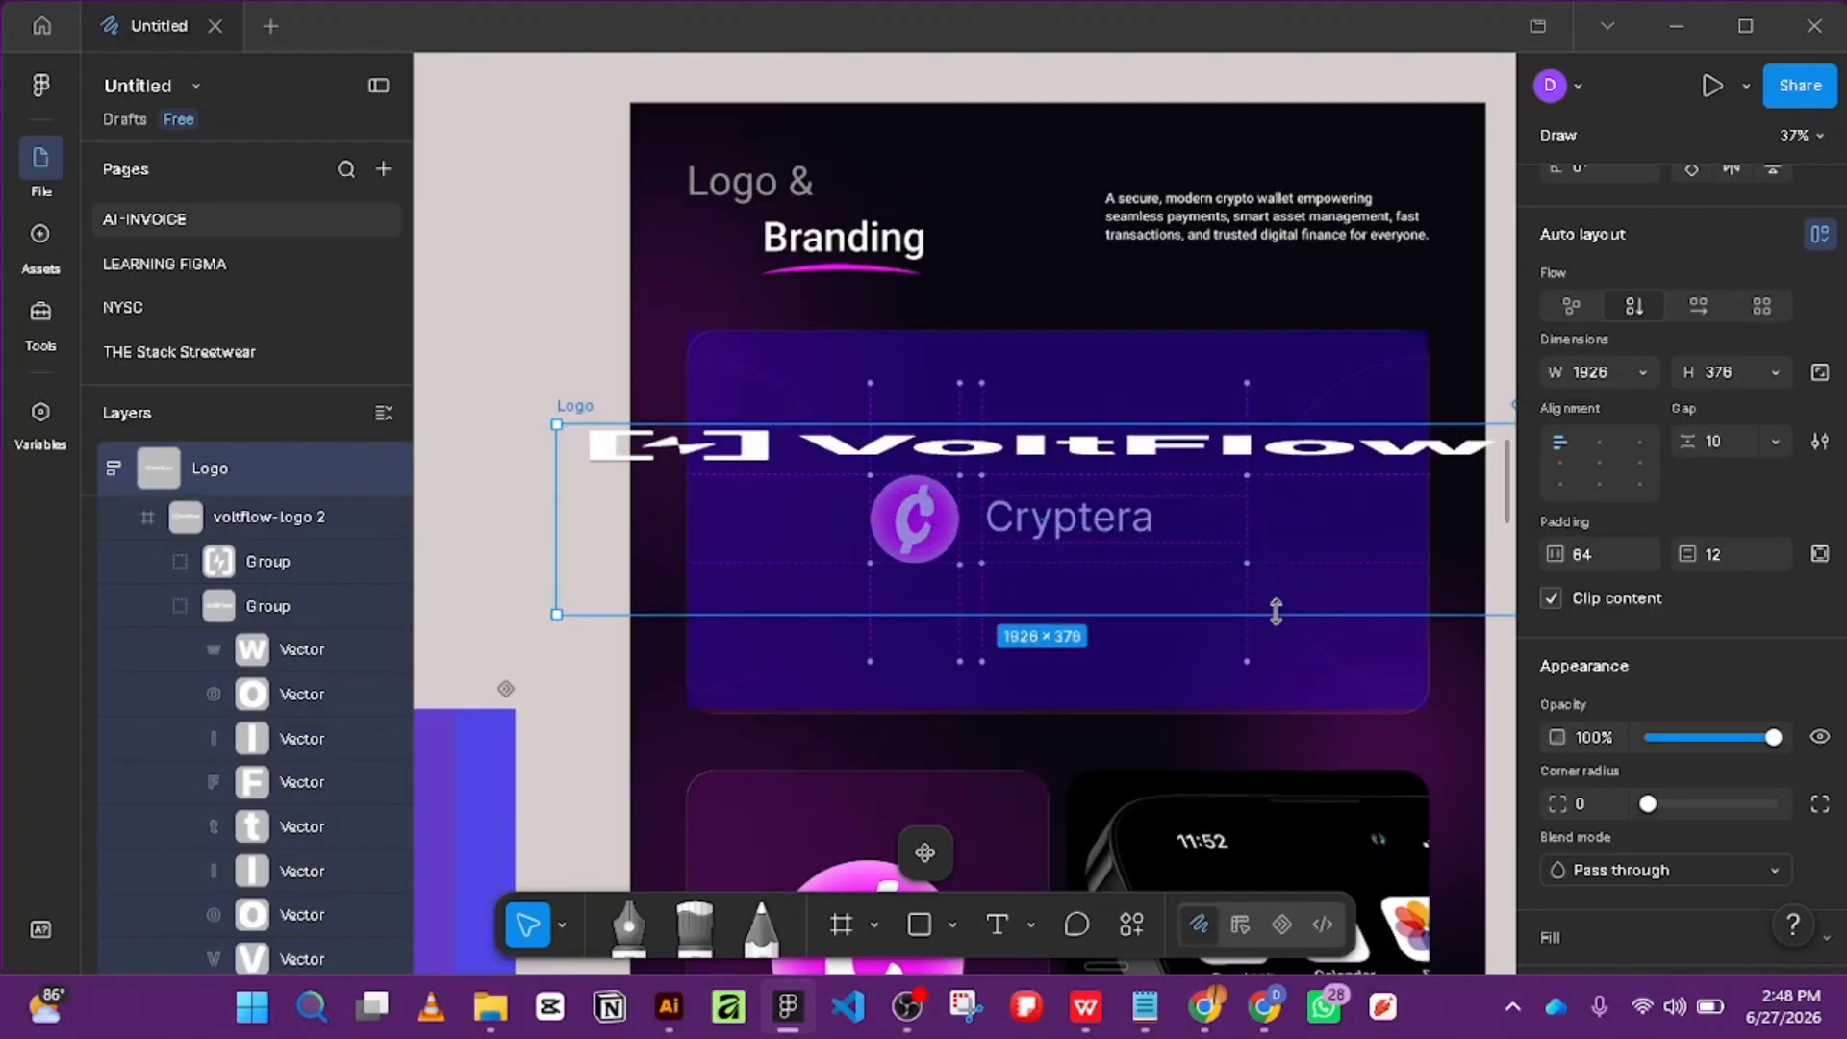
{"action": "key", "text": "ctrl+z"}
{"action": "left_click_drag", "start_coordinate": [1151, 540], "coordinate": [1237, 606]}
{"action": "key", "text": "ctrl+z"}
{"action": "key", "text": "alt"}
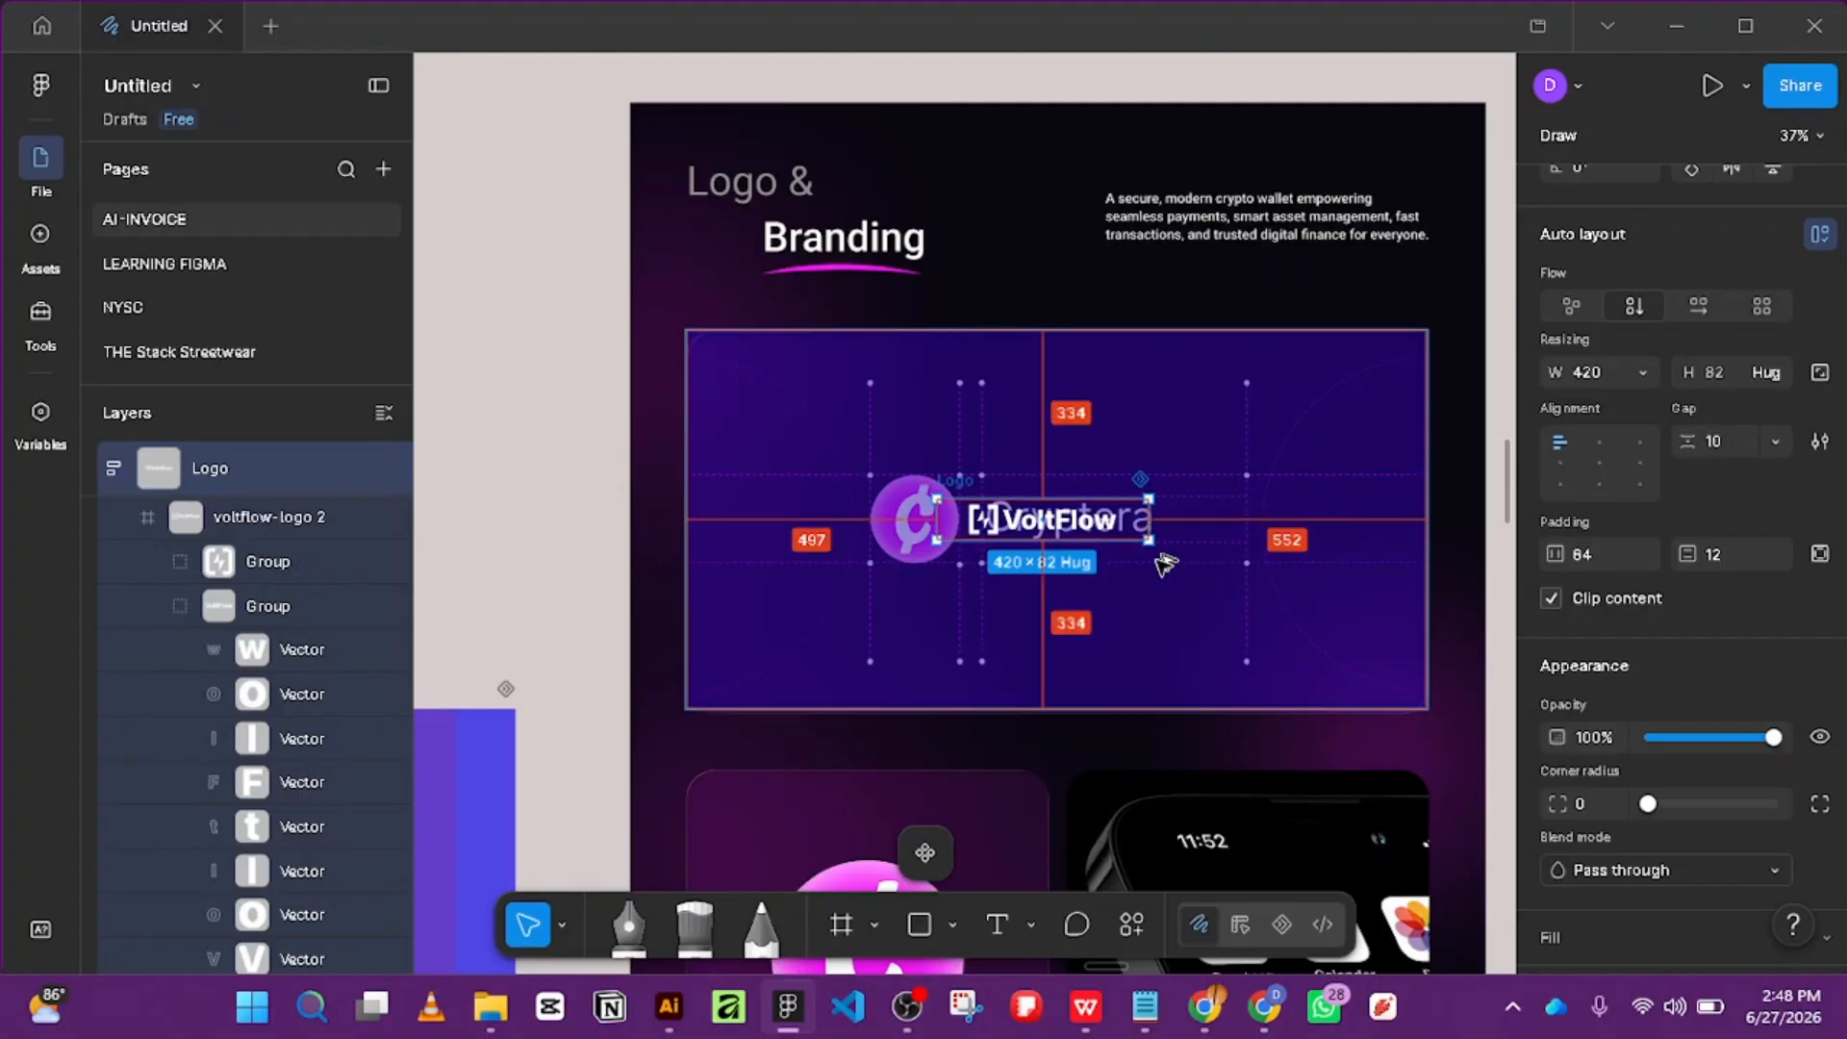
{"action": "left_click_drag", "start_coordinate": [1196, 576], "coordinate": [1254, 606]}
{"action": "key", "text": "ctrl+z"}
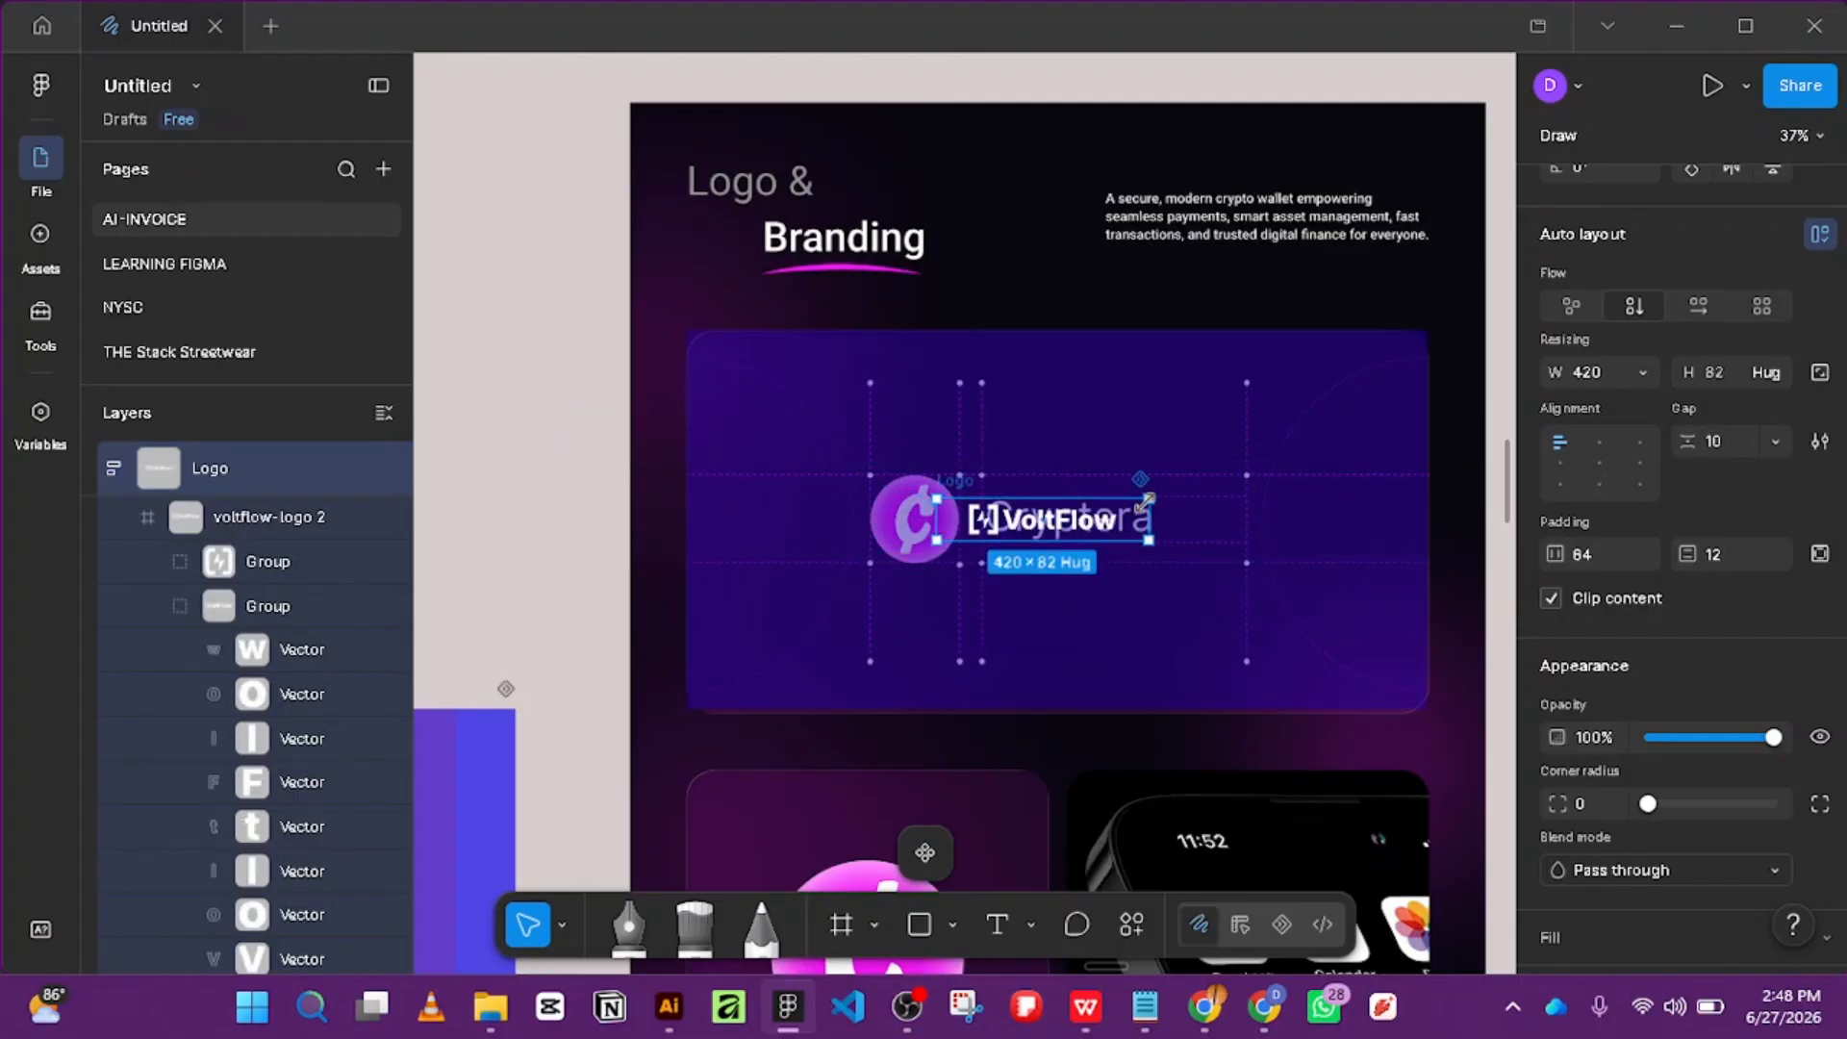
Scale the voltflow-logo 2 artwork inside the banner's Logo frame up to about 1178 × 234.
{"action": "left_click", "coordinate": [1000, 532]}
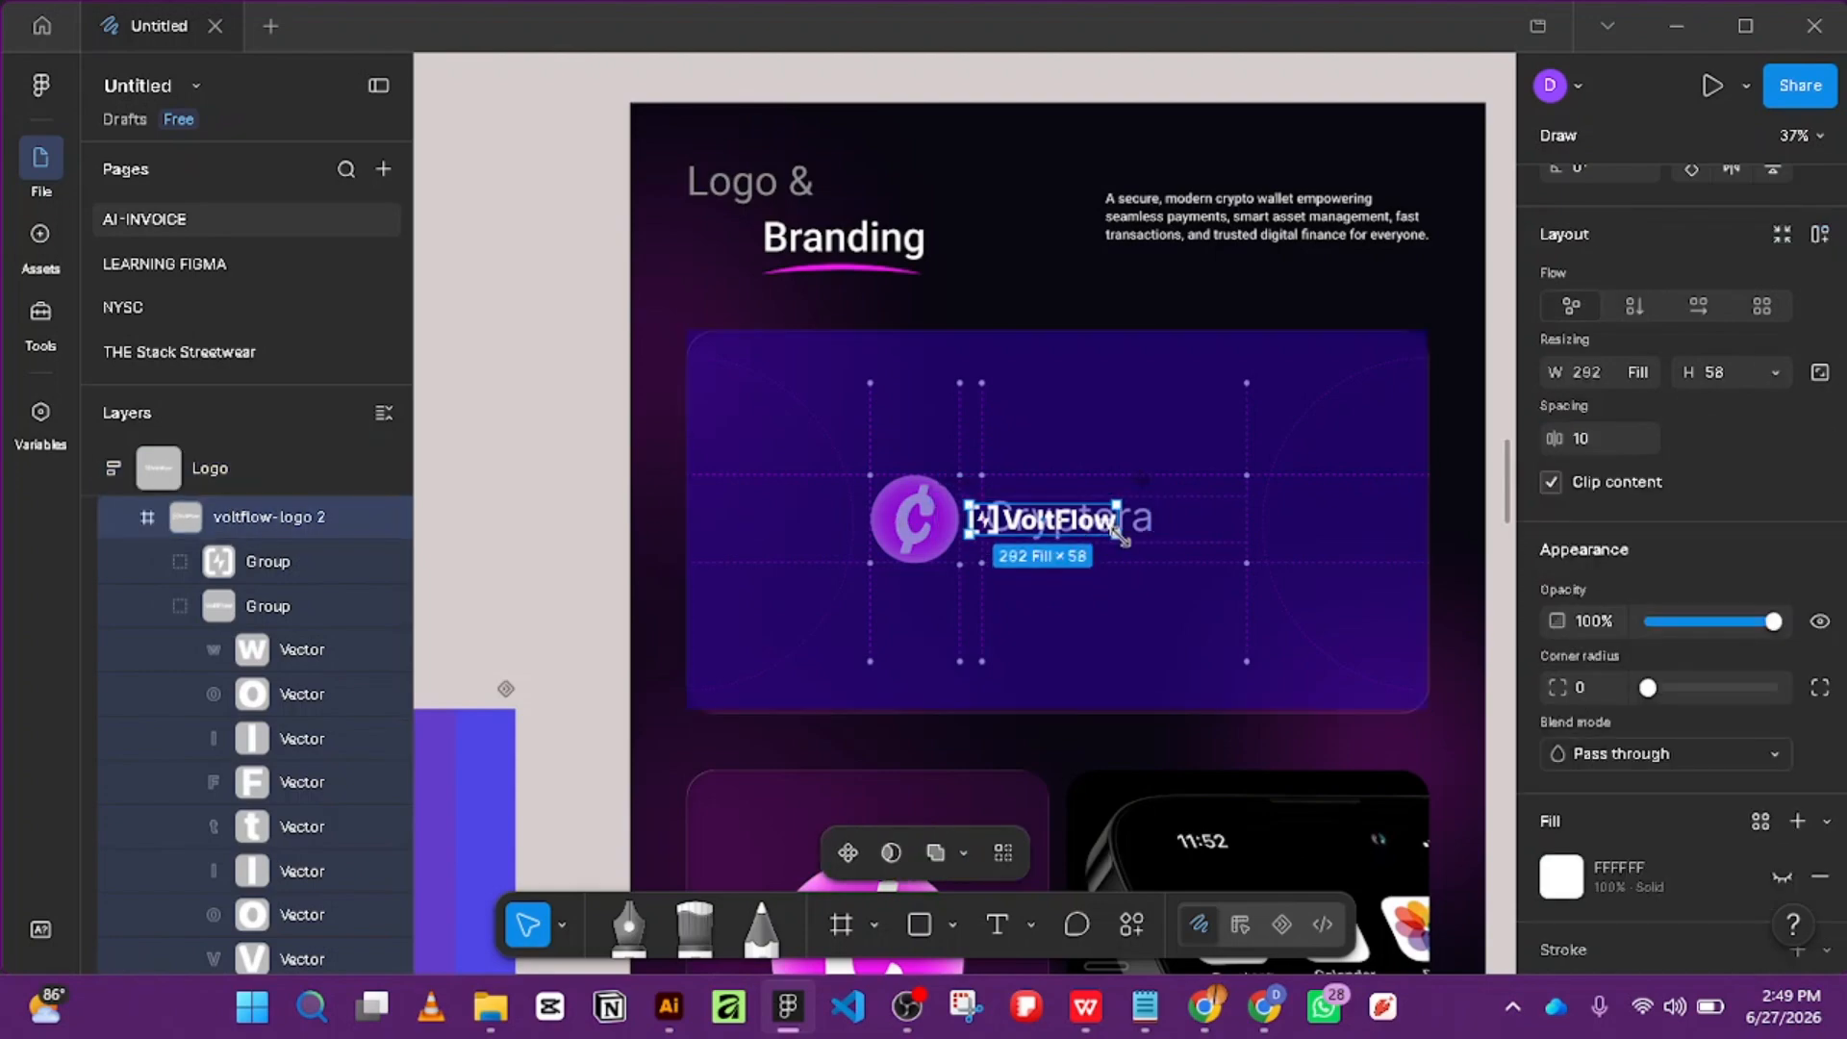
{"action": "left_click_drag", "start_coordinate": [1118, 533], "coordinate": [1161, 581]}
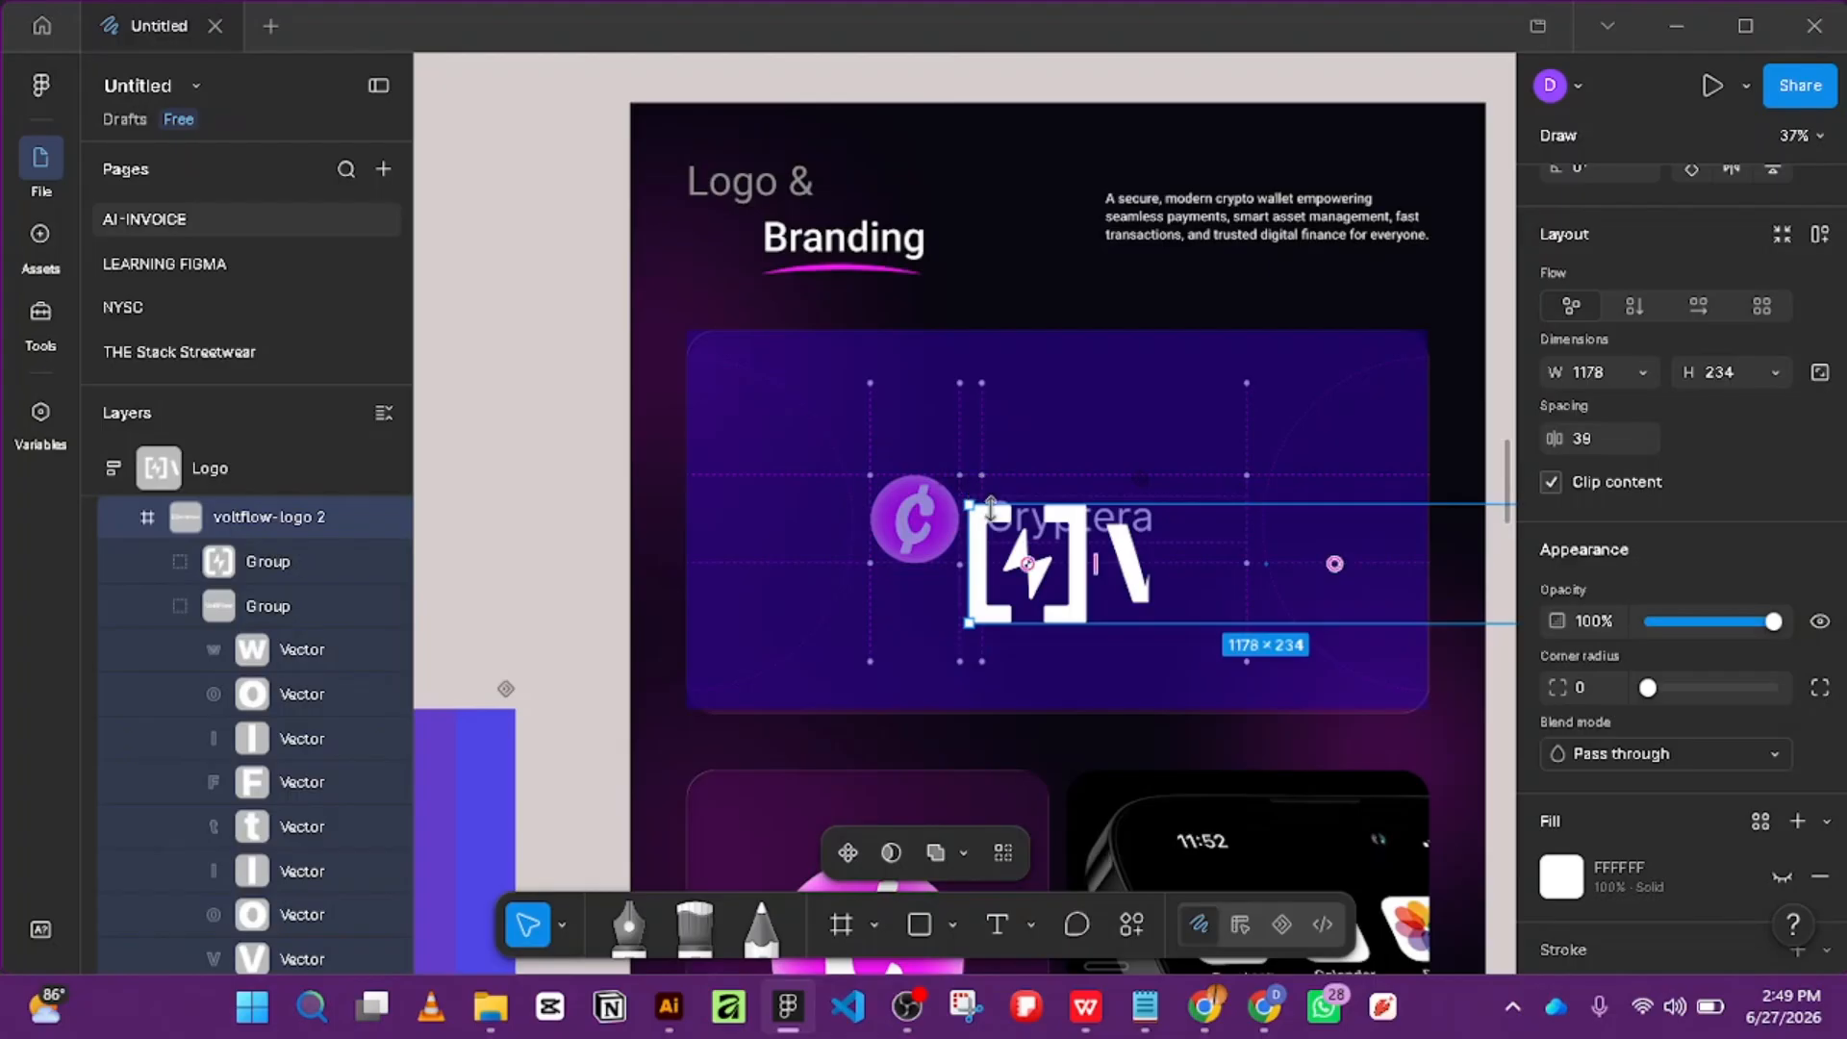
Set the banner's Logo frame to hug contents in width and height, and move it over the middle of the banner.
{"action": "left_click", "coordinate": [210, 473]}
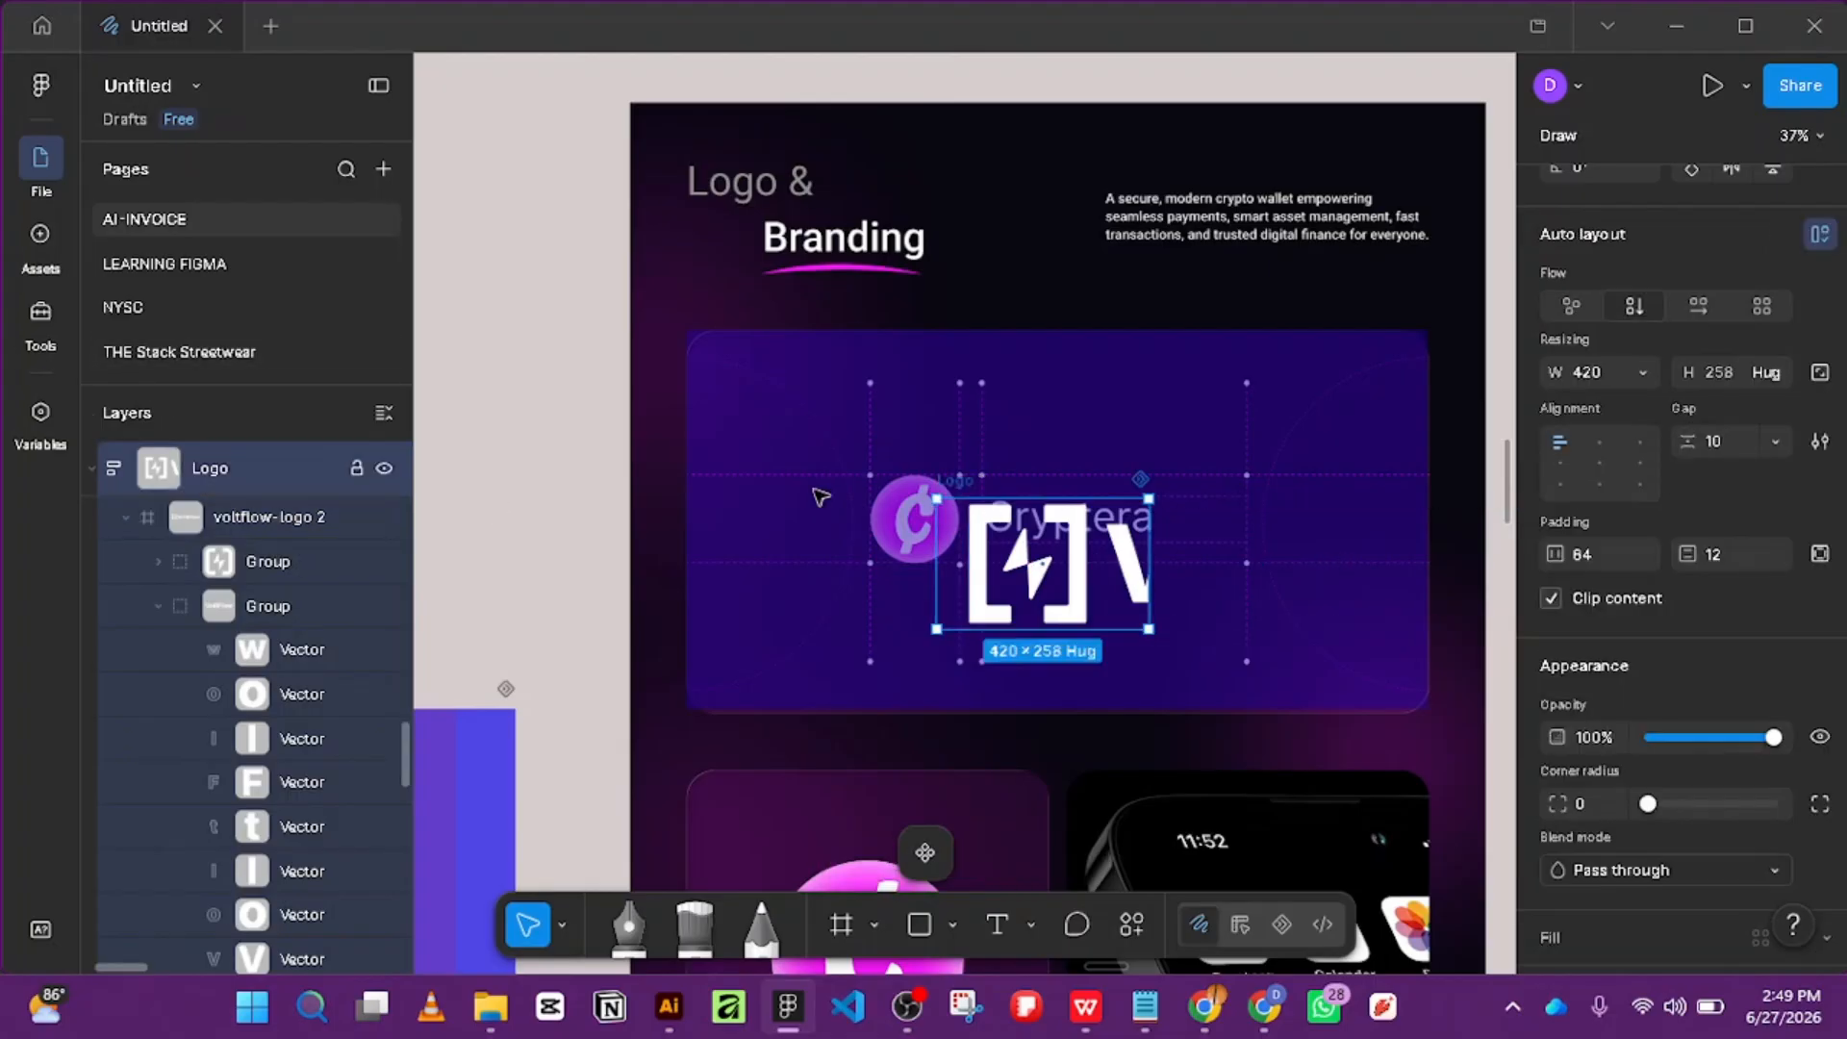
{"action": "scroll", "coordinate": [1739, 419], "scroll_direction": "down", "scroll_amount": 5}
{"action": "scroll", "coordinate": [1681, 435], "scroll_direction": "up", "scroll_amount": 5}
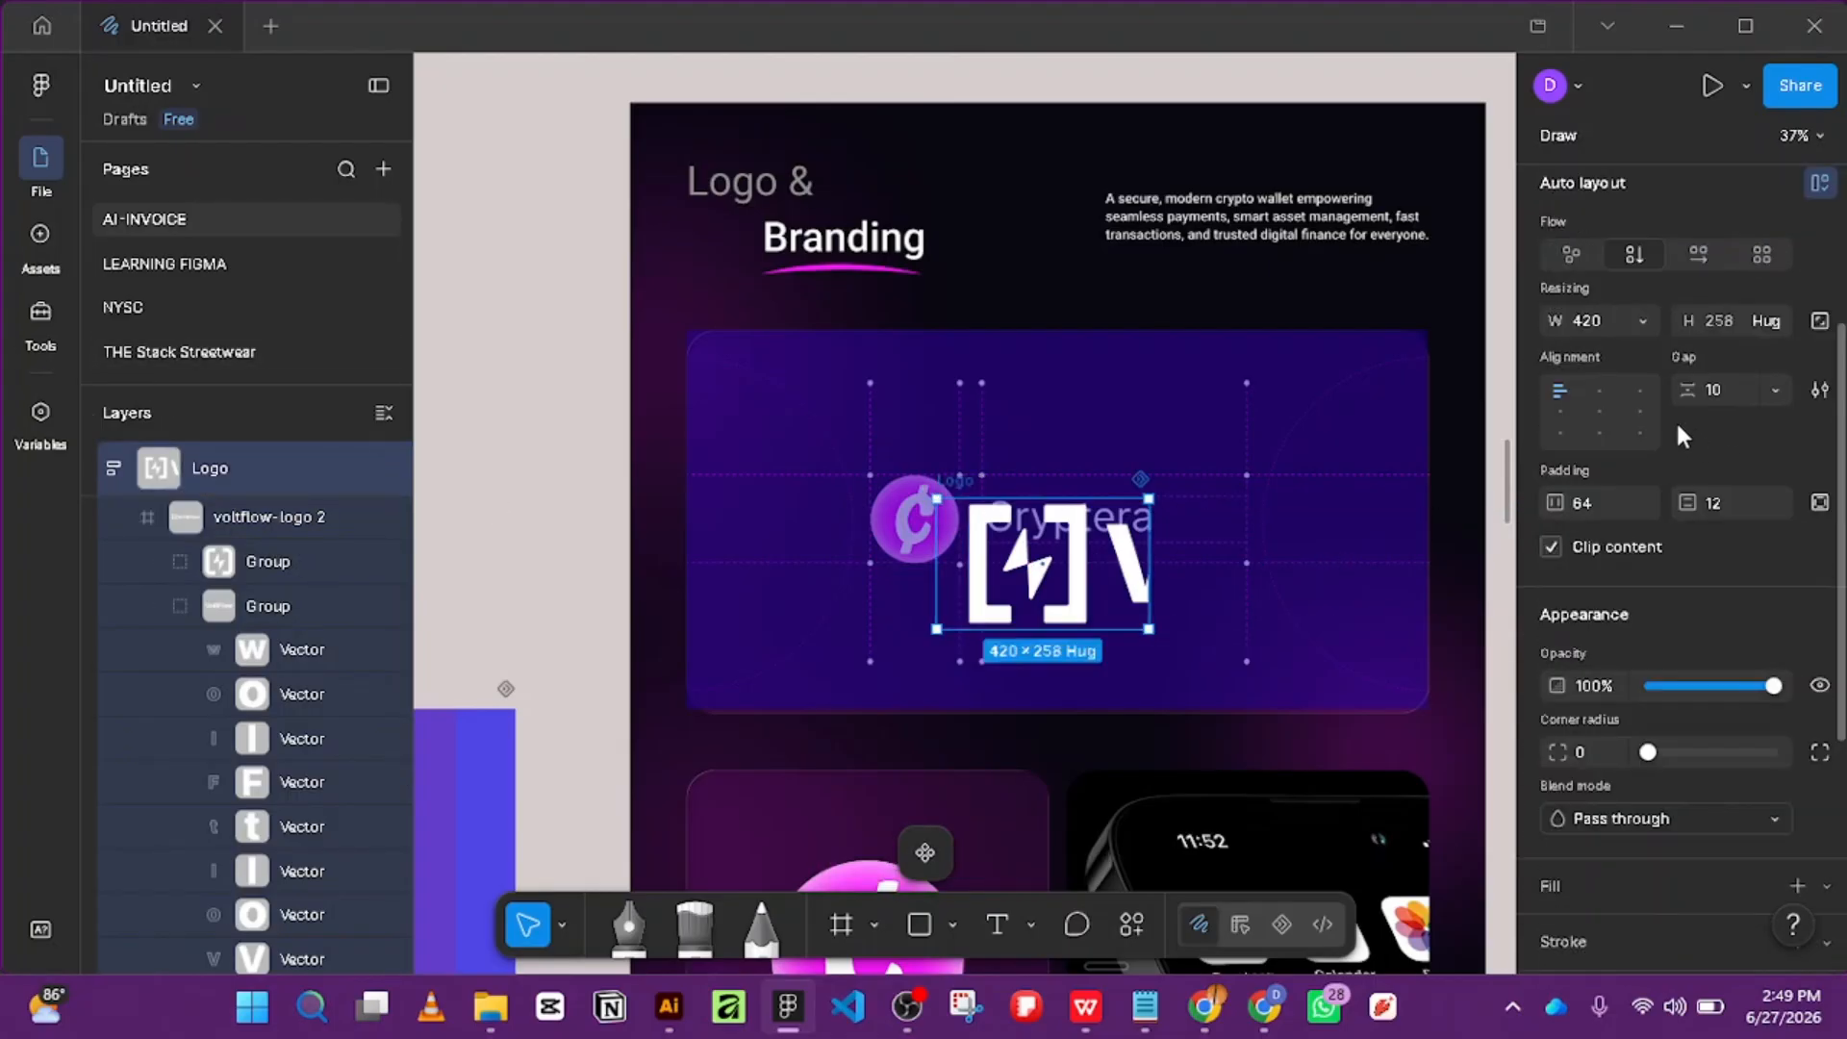
{"action": "left_click", "coordinate": [1634, 321]}
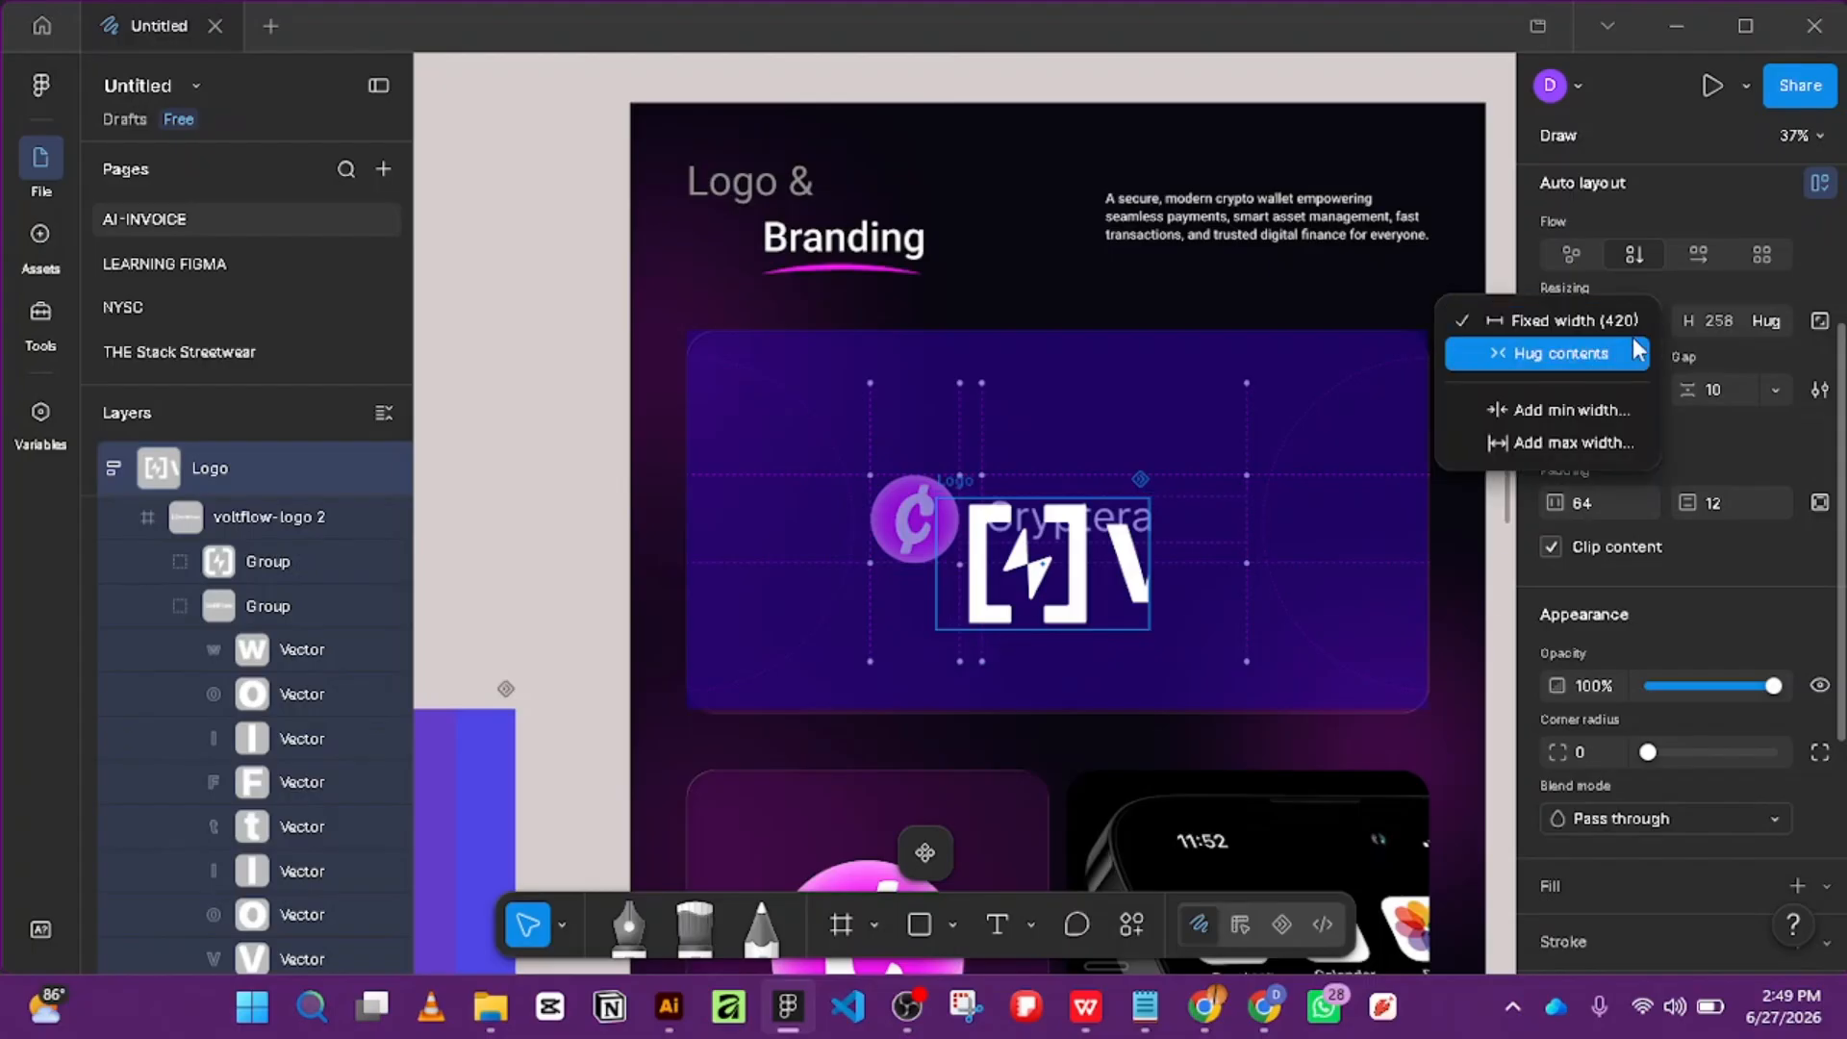
{"action": "left_click", "coordinate": [1601, 353]}
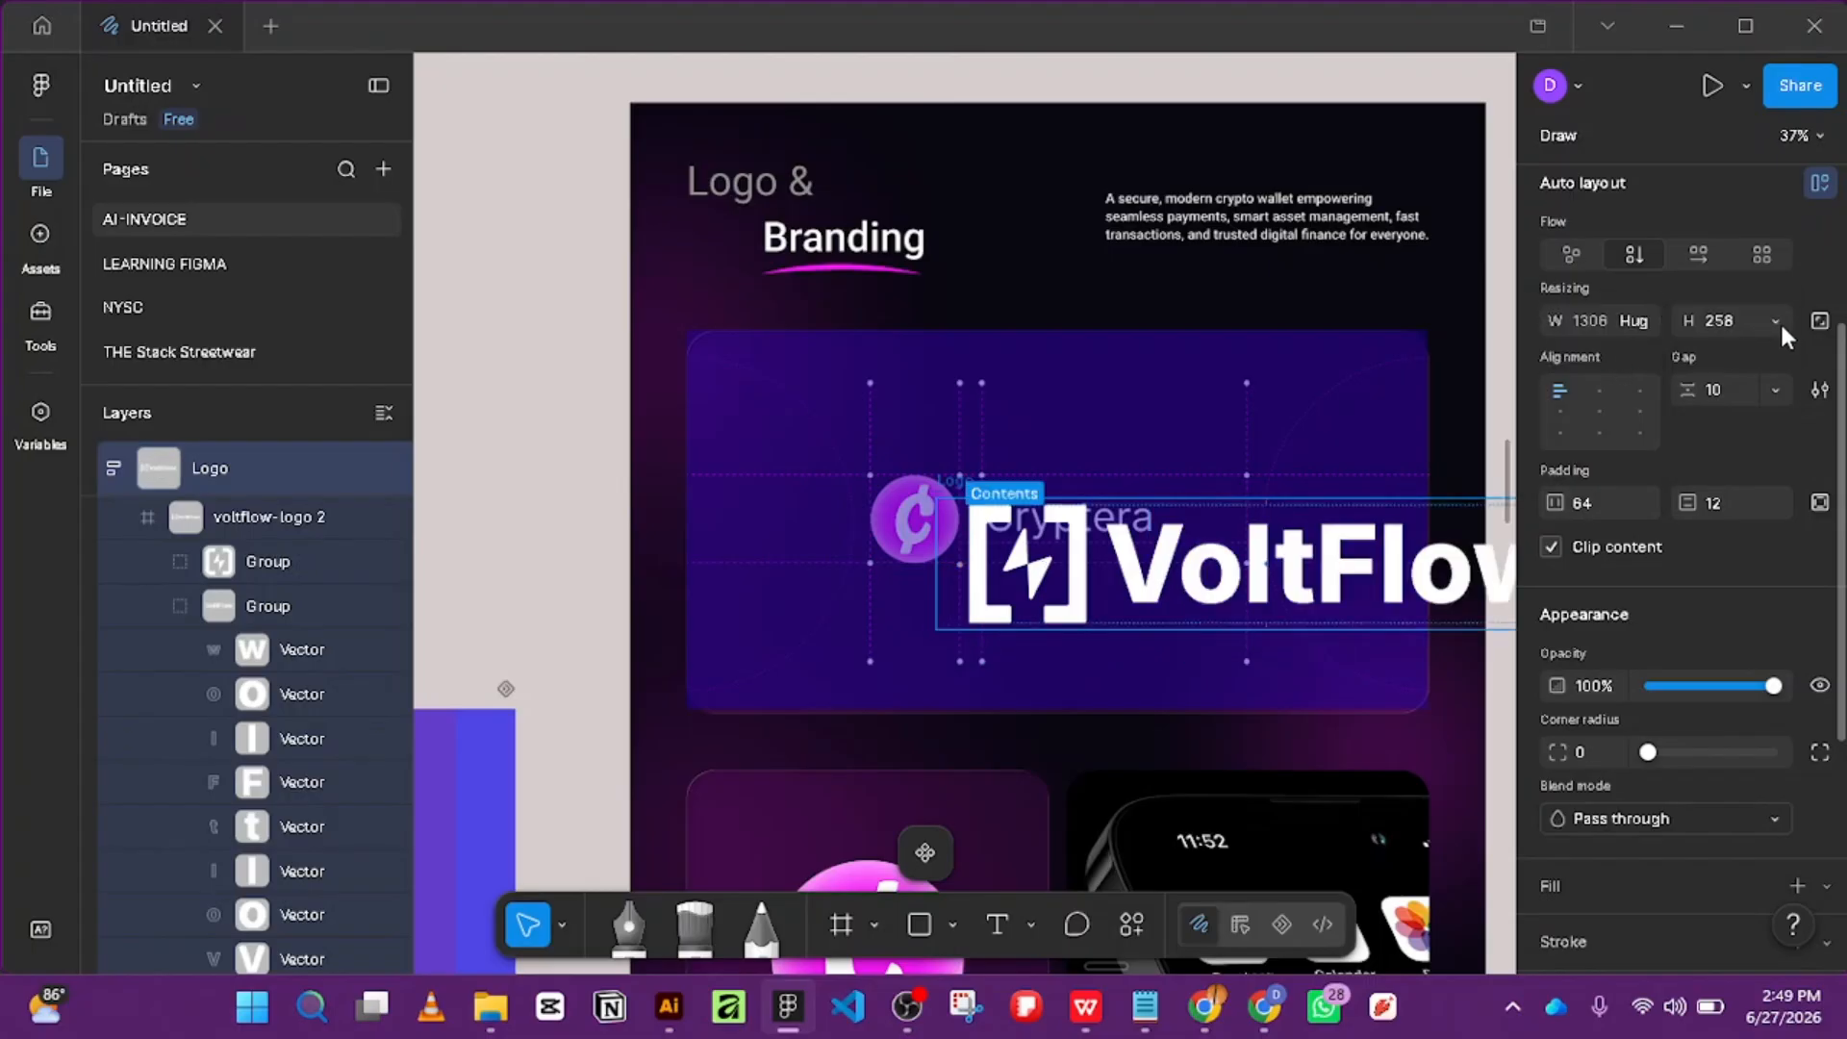
{"action": "left_click", "coordinate": [1779, 320]}
{"action": "left_click", "coordinate": [1664, 326]}
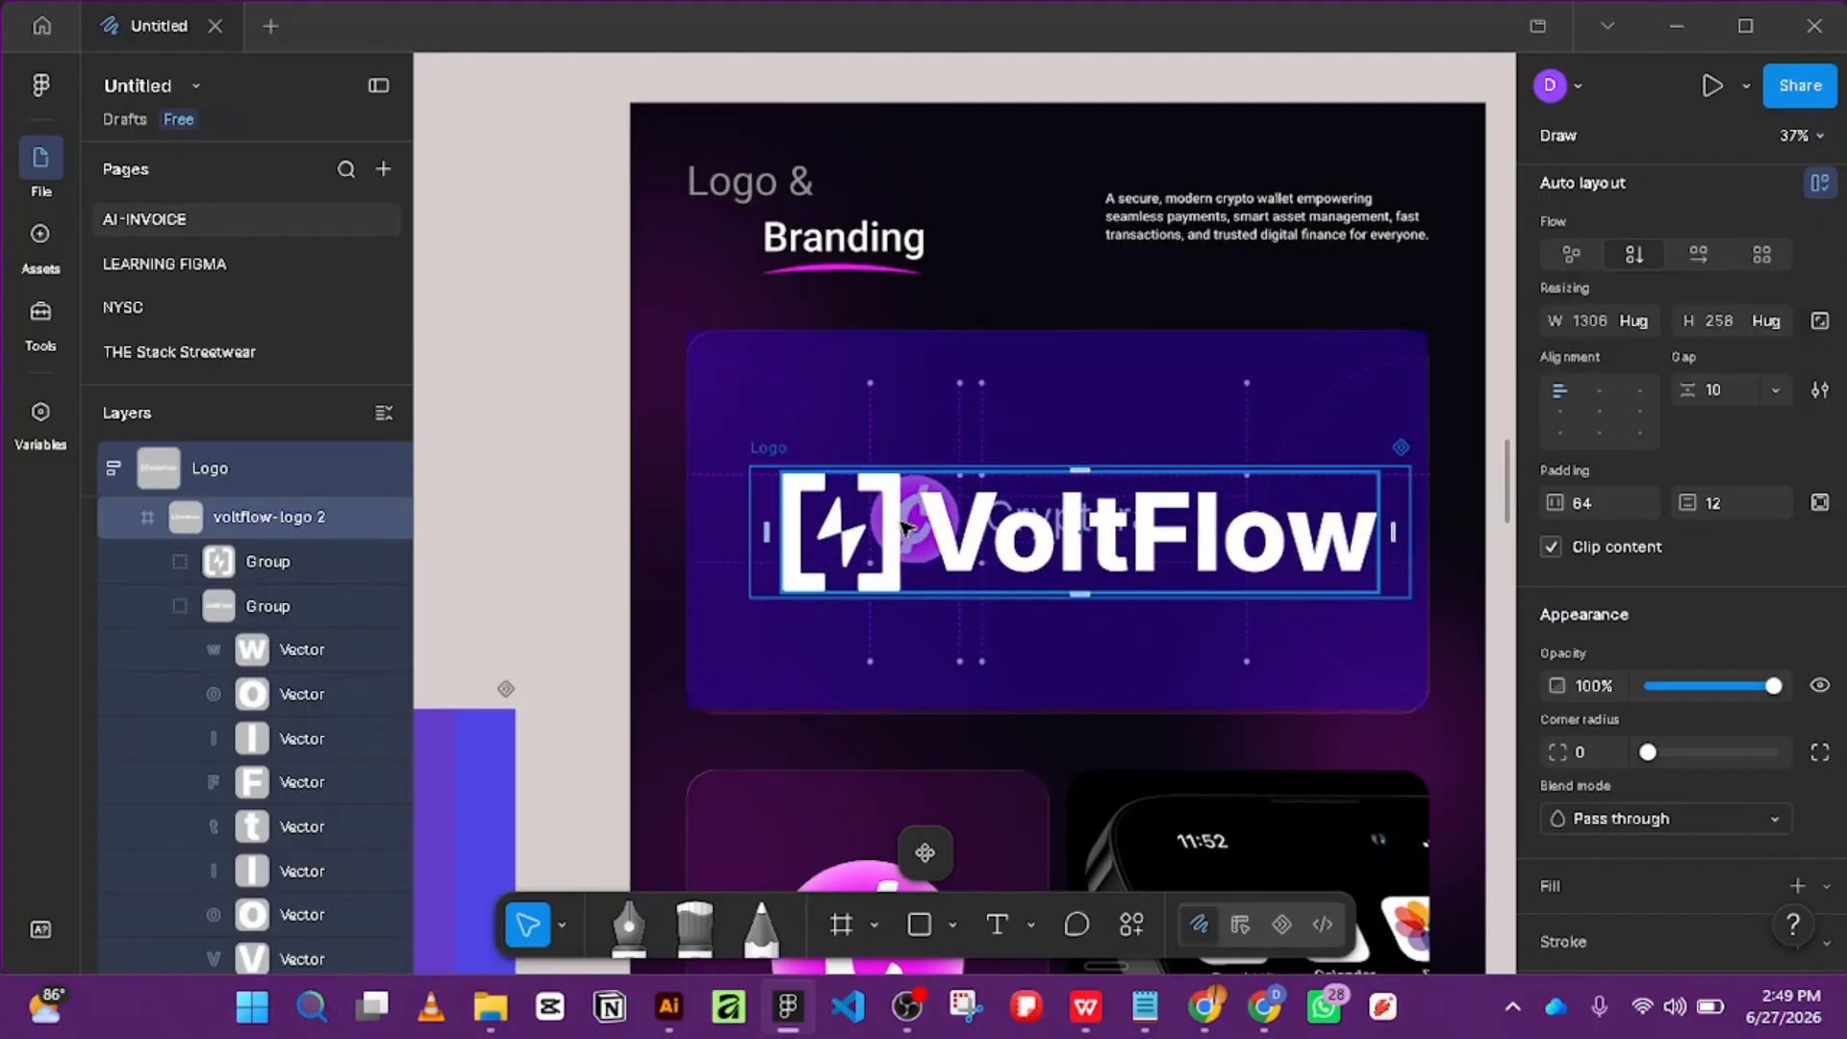
Set the VoltFlow Logo frame in the footer of the LOGO slide to hug contents in width and height.
{"action": "scroll", "coordinate": [924, 558], "scroll_direction": "down", "scroll_amount": 5}
{"action": "scroll", "coordinate": [923, 560], "scroll_direction": "down", "scroll_amount": 3}
{"action": "scroll", "coordinate": [864, 611], "scroll_direction": "up", "scroll_amount": 3}
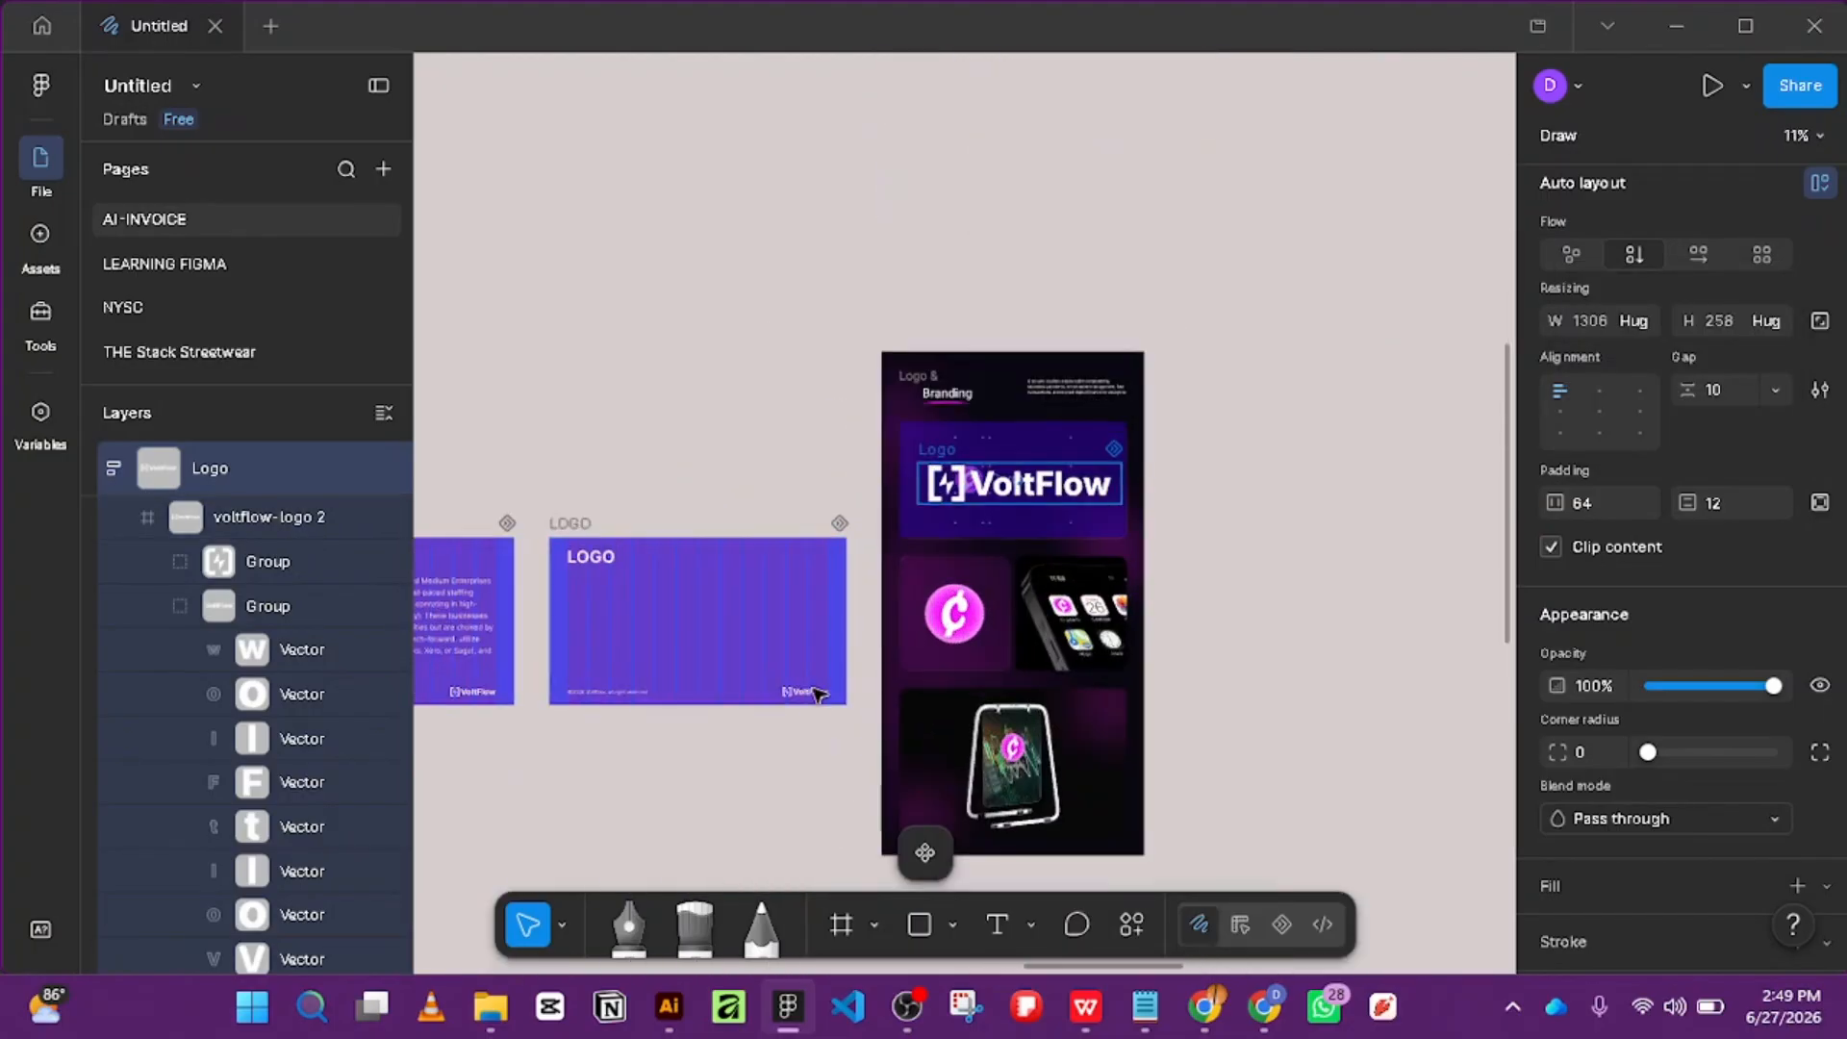
{"action": "left_click", "coordinate": [815, 691], "text": "ctrl"}
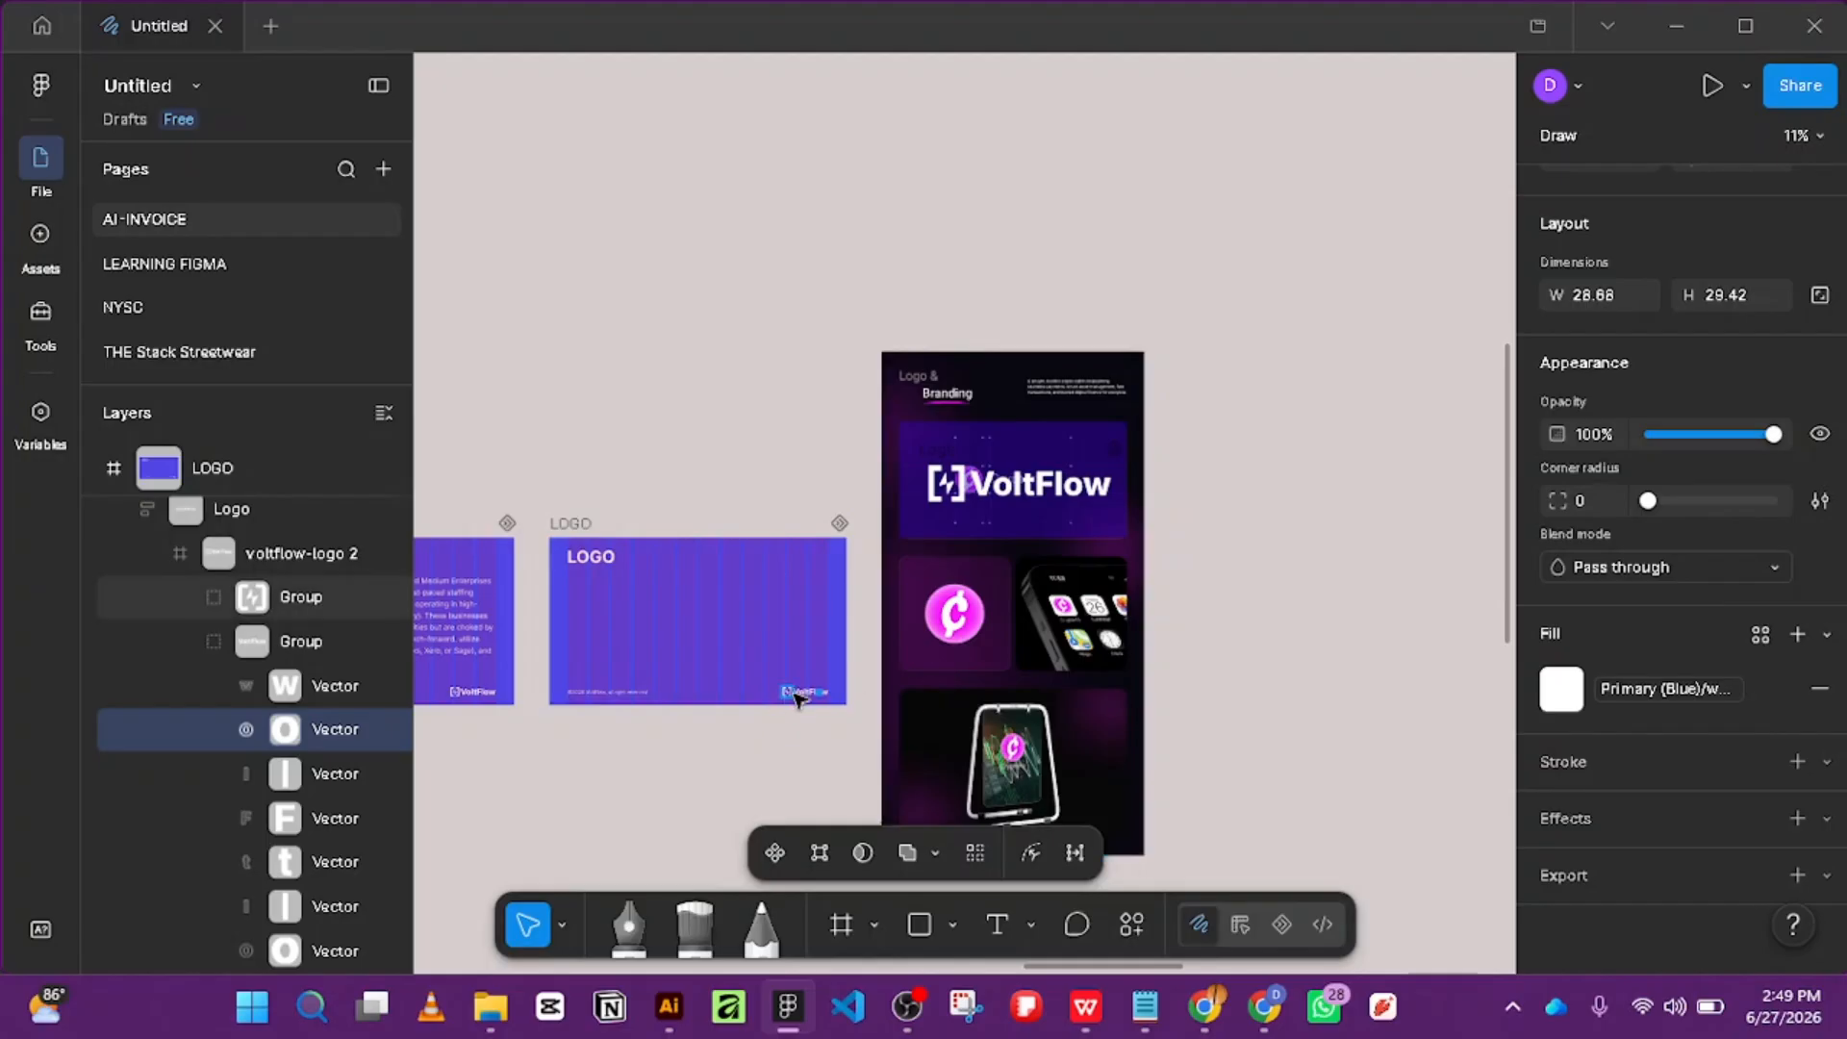
{"action": "left_click", "coordinate": [240, 514]}
{"action": "left_click", "coordinate": [1640, 361]}
{"action": "left_click", "coordinate": [1606, 390]}
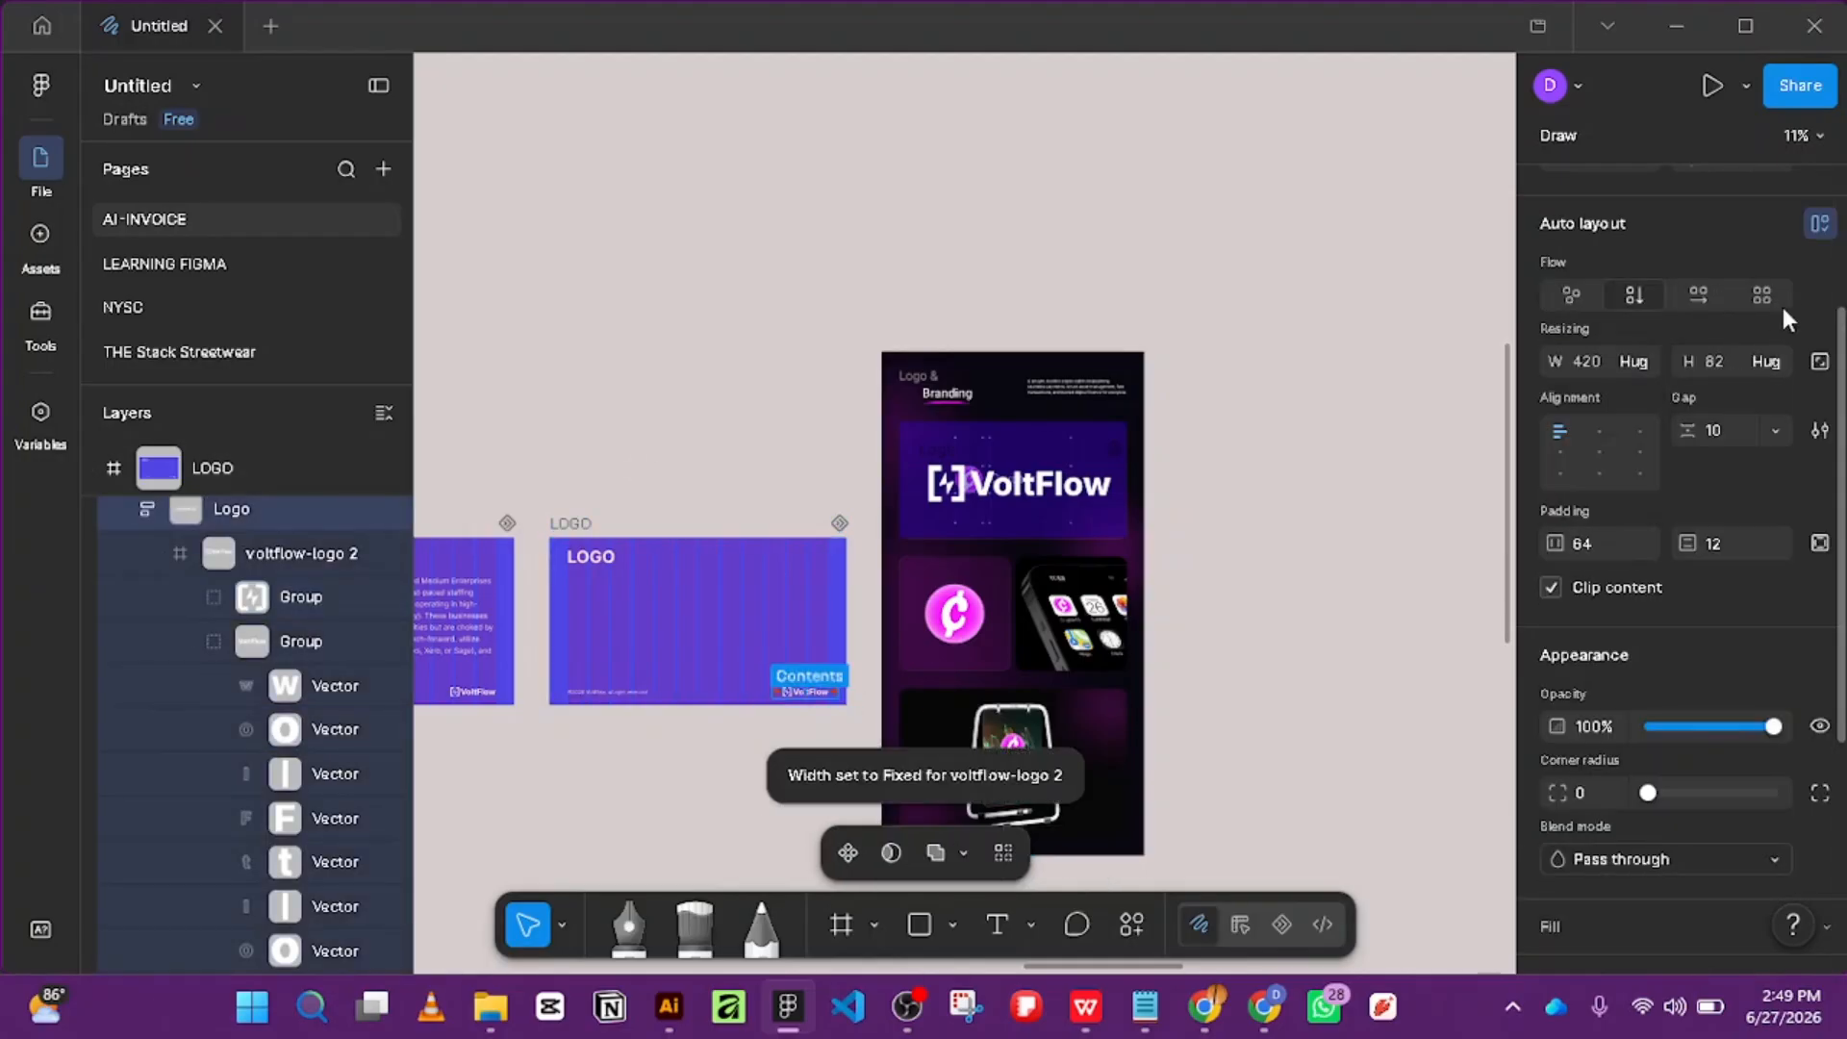
{"action": "left_click", "coordinate": [1775, 362]}
{"action": "left_click", "coordinate": [1723, 363]}
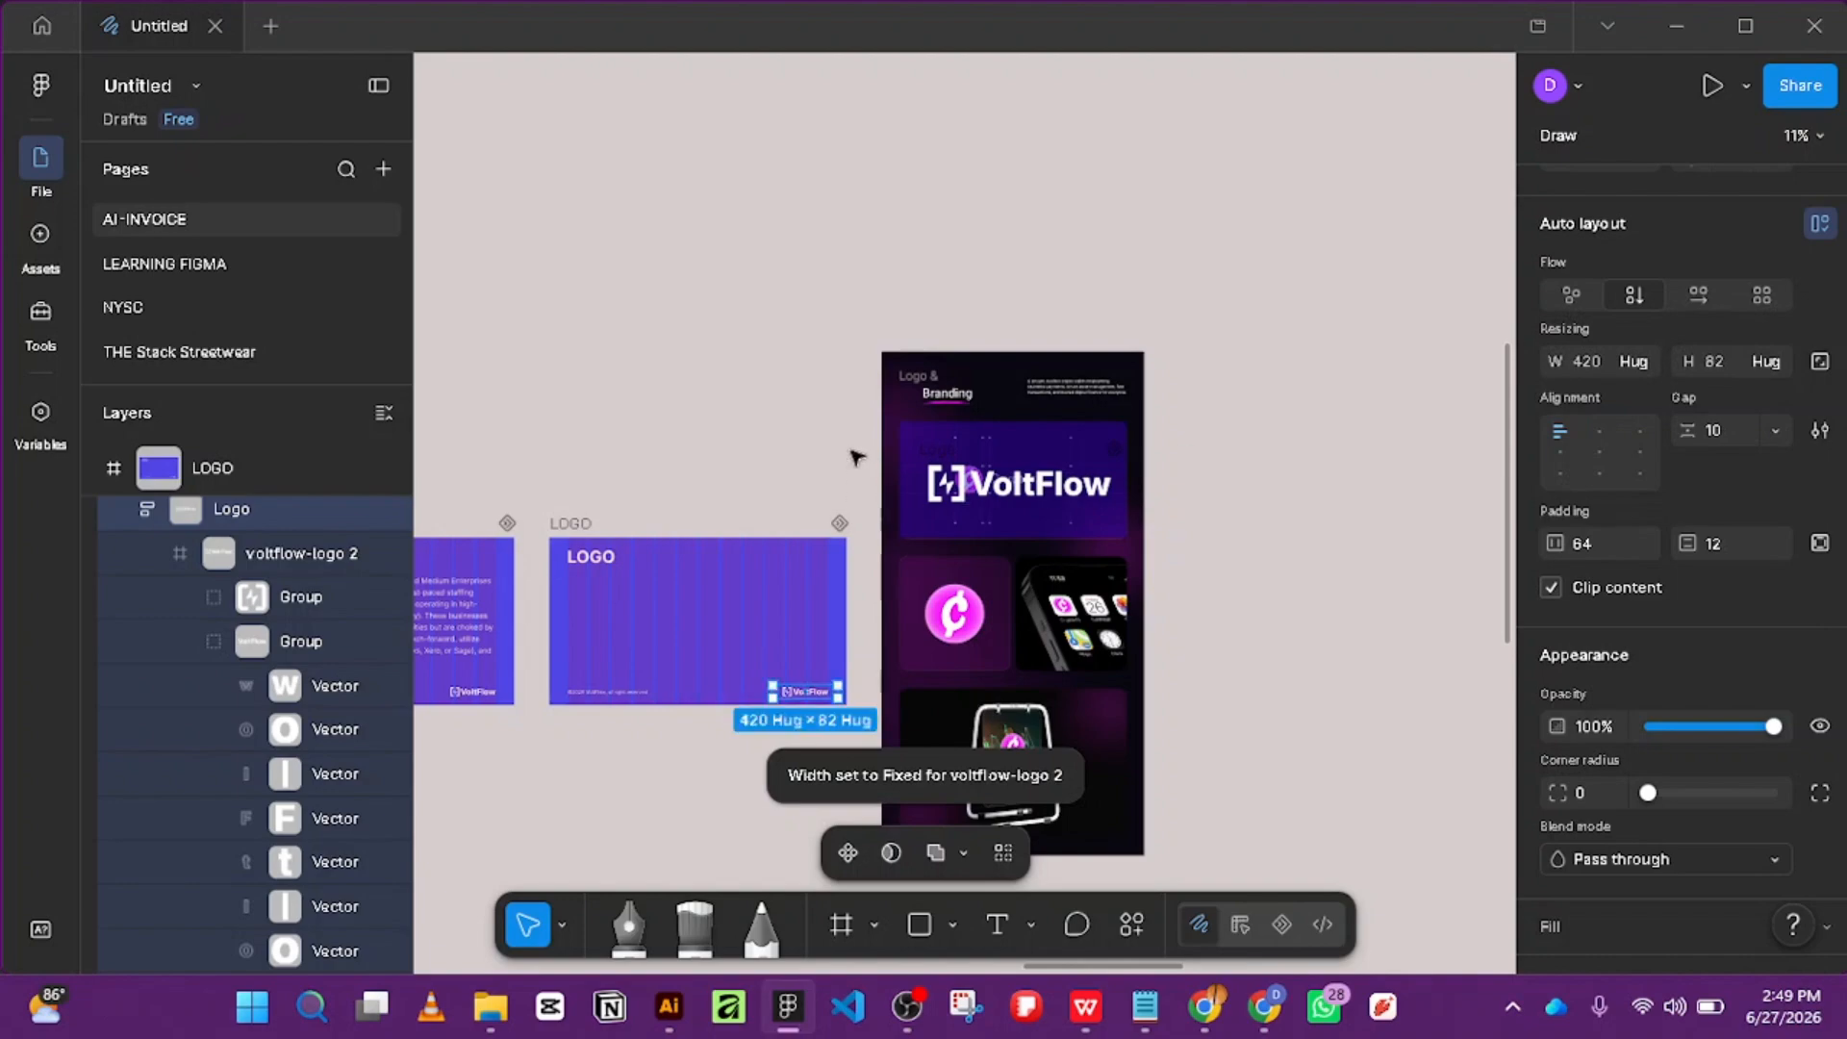
{"action": "left_click", "coordinate": [866, 422]}
Set the VoltFlow Logo frame in the footer of the INTRODUCTION slide to hug contents in width and height.
{"action": "scroll", "coordinate": [618, 610], "scroll_direction": "up", "scroll_amount": 5}
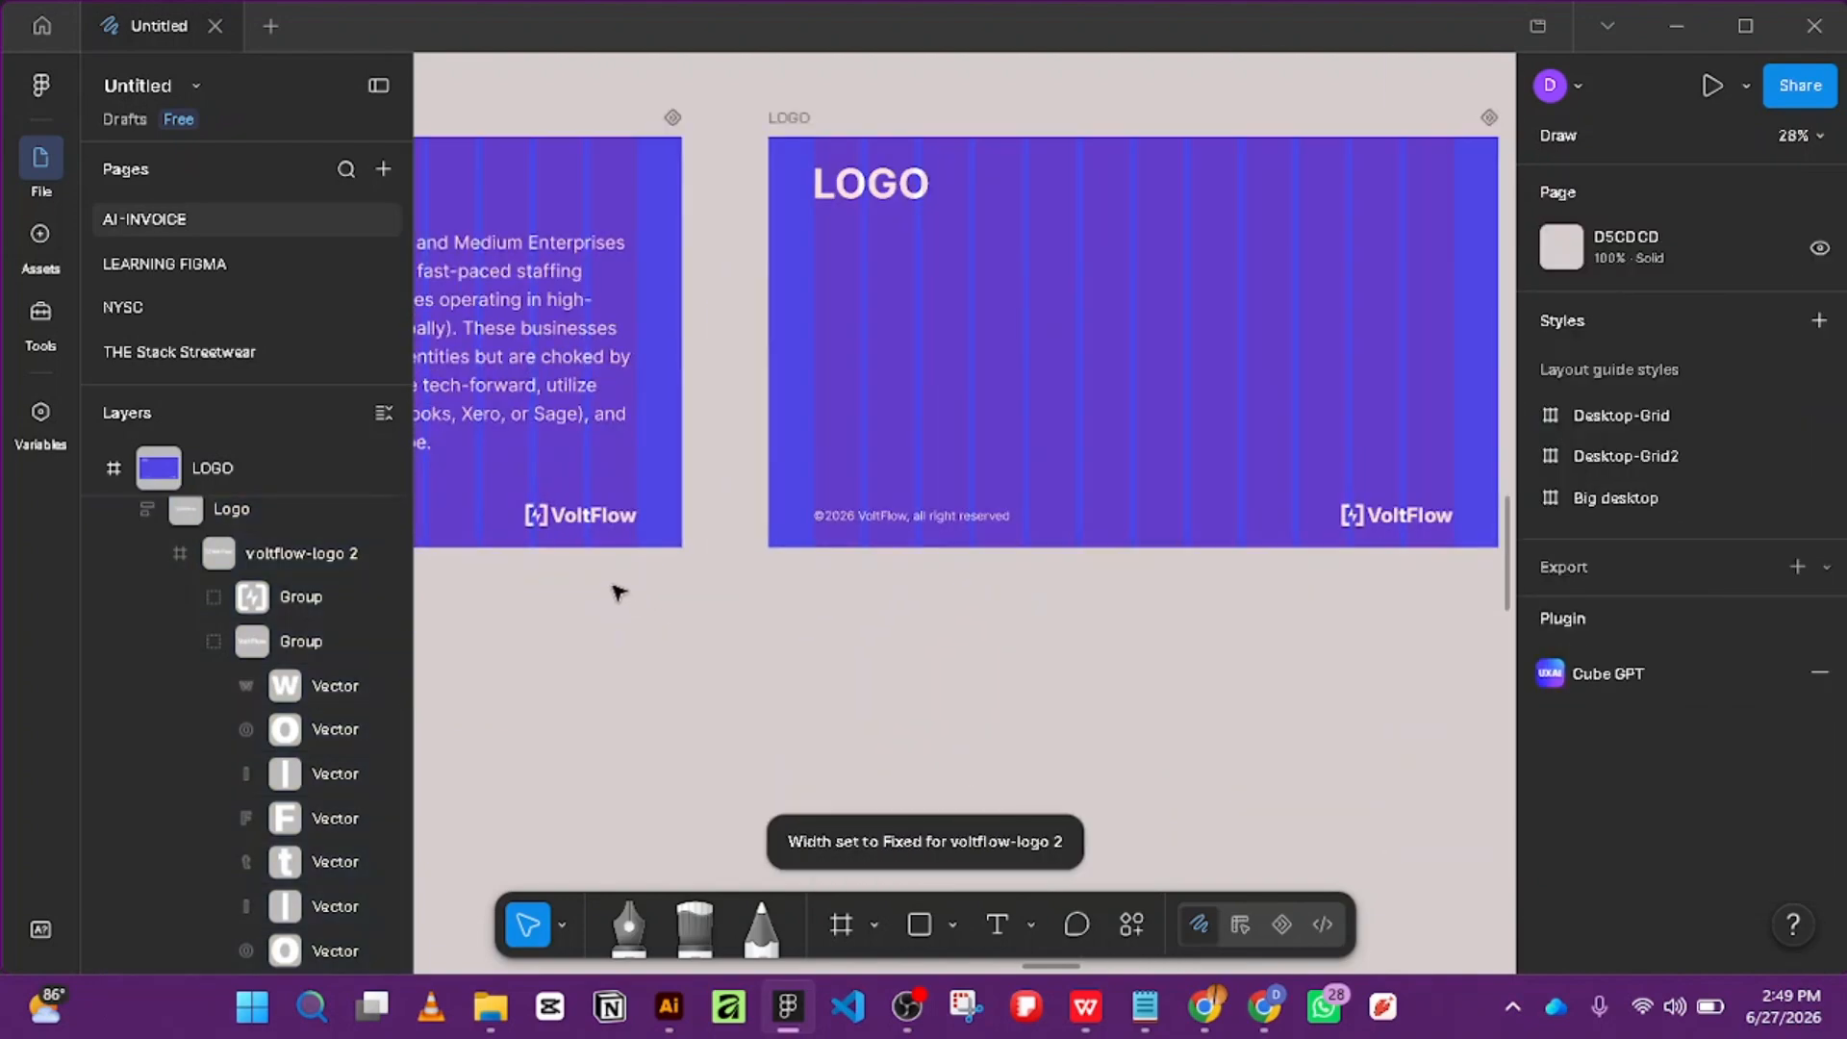
{"action": "left_click", "coordinate": [602, 525]}
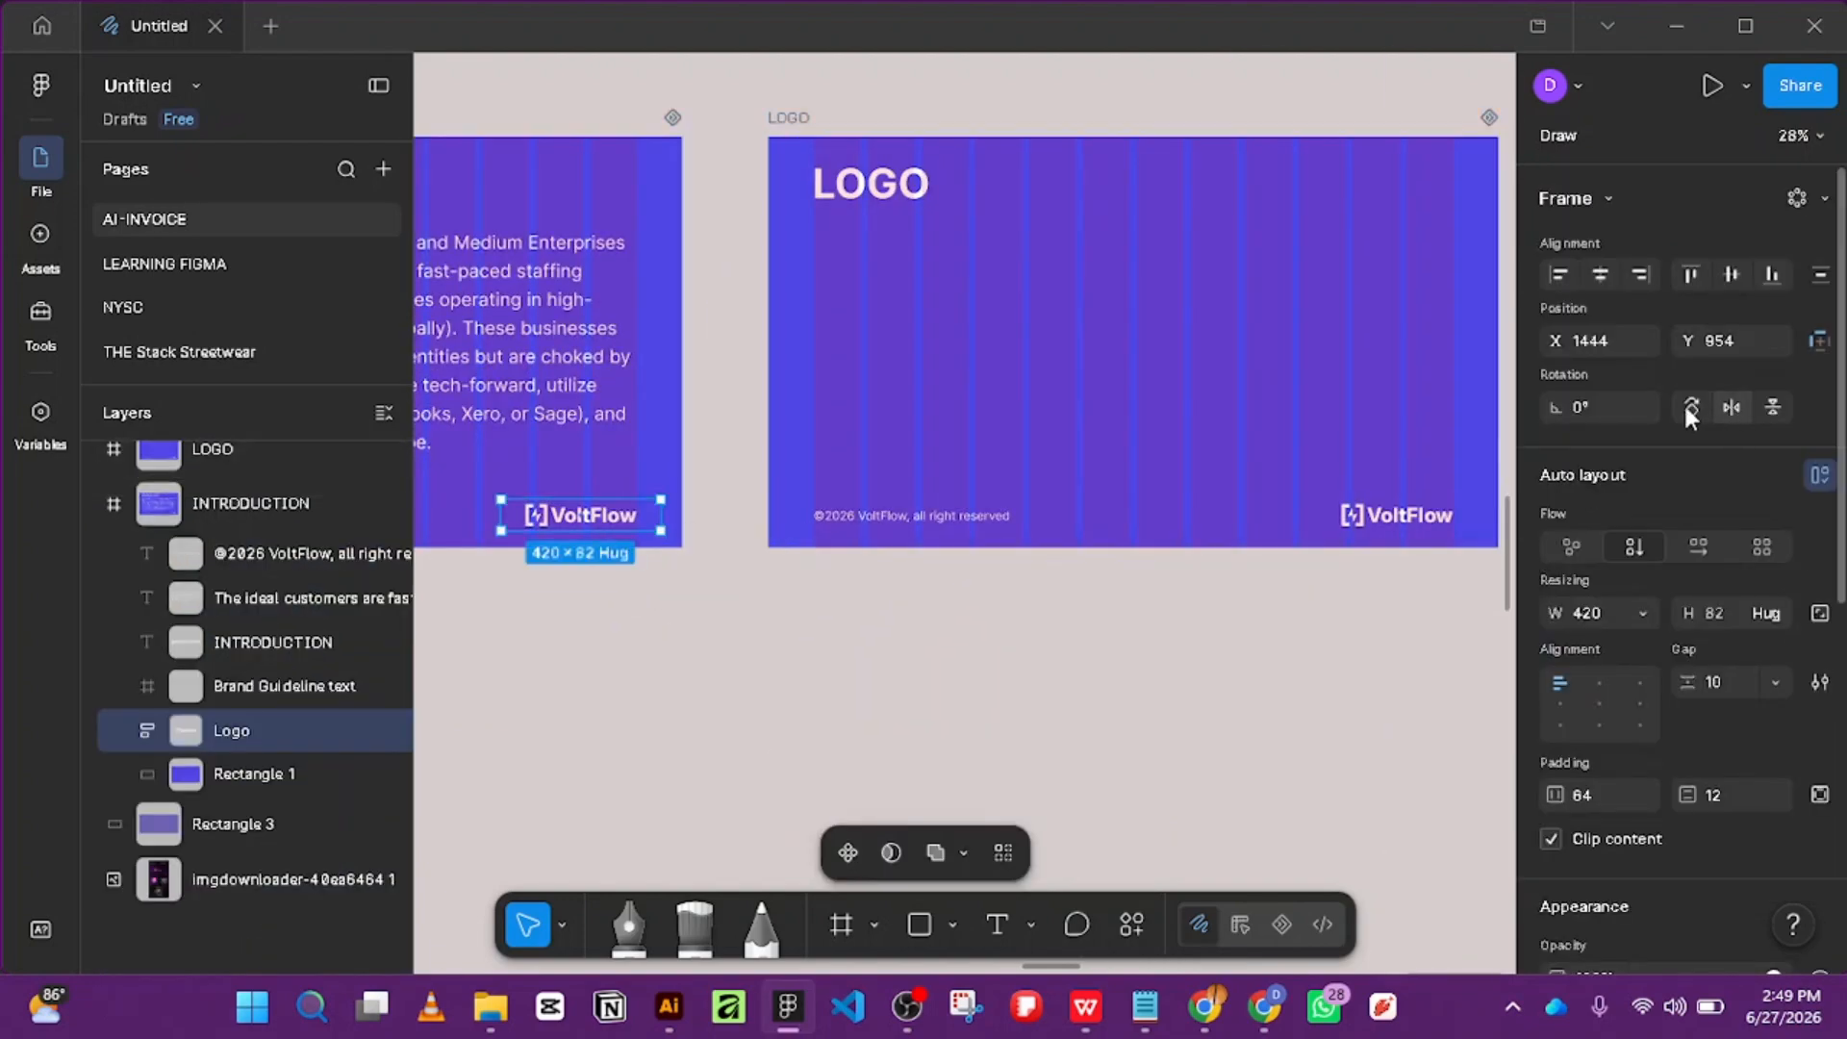
{"action": "left_click", "coordinate": [1643, 607]}
{"action": "left_click", "coordinate": [1593, 652]}
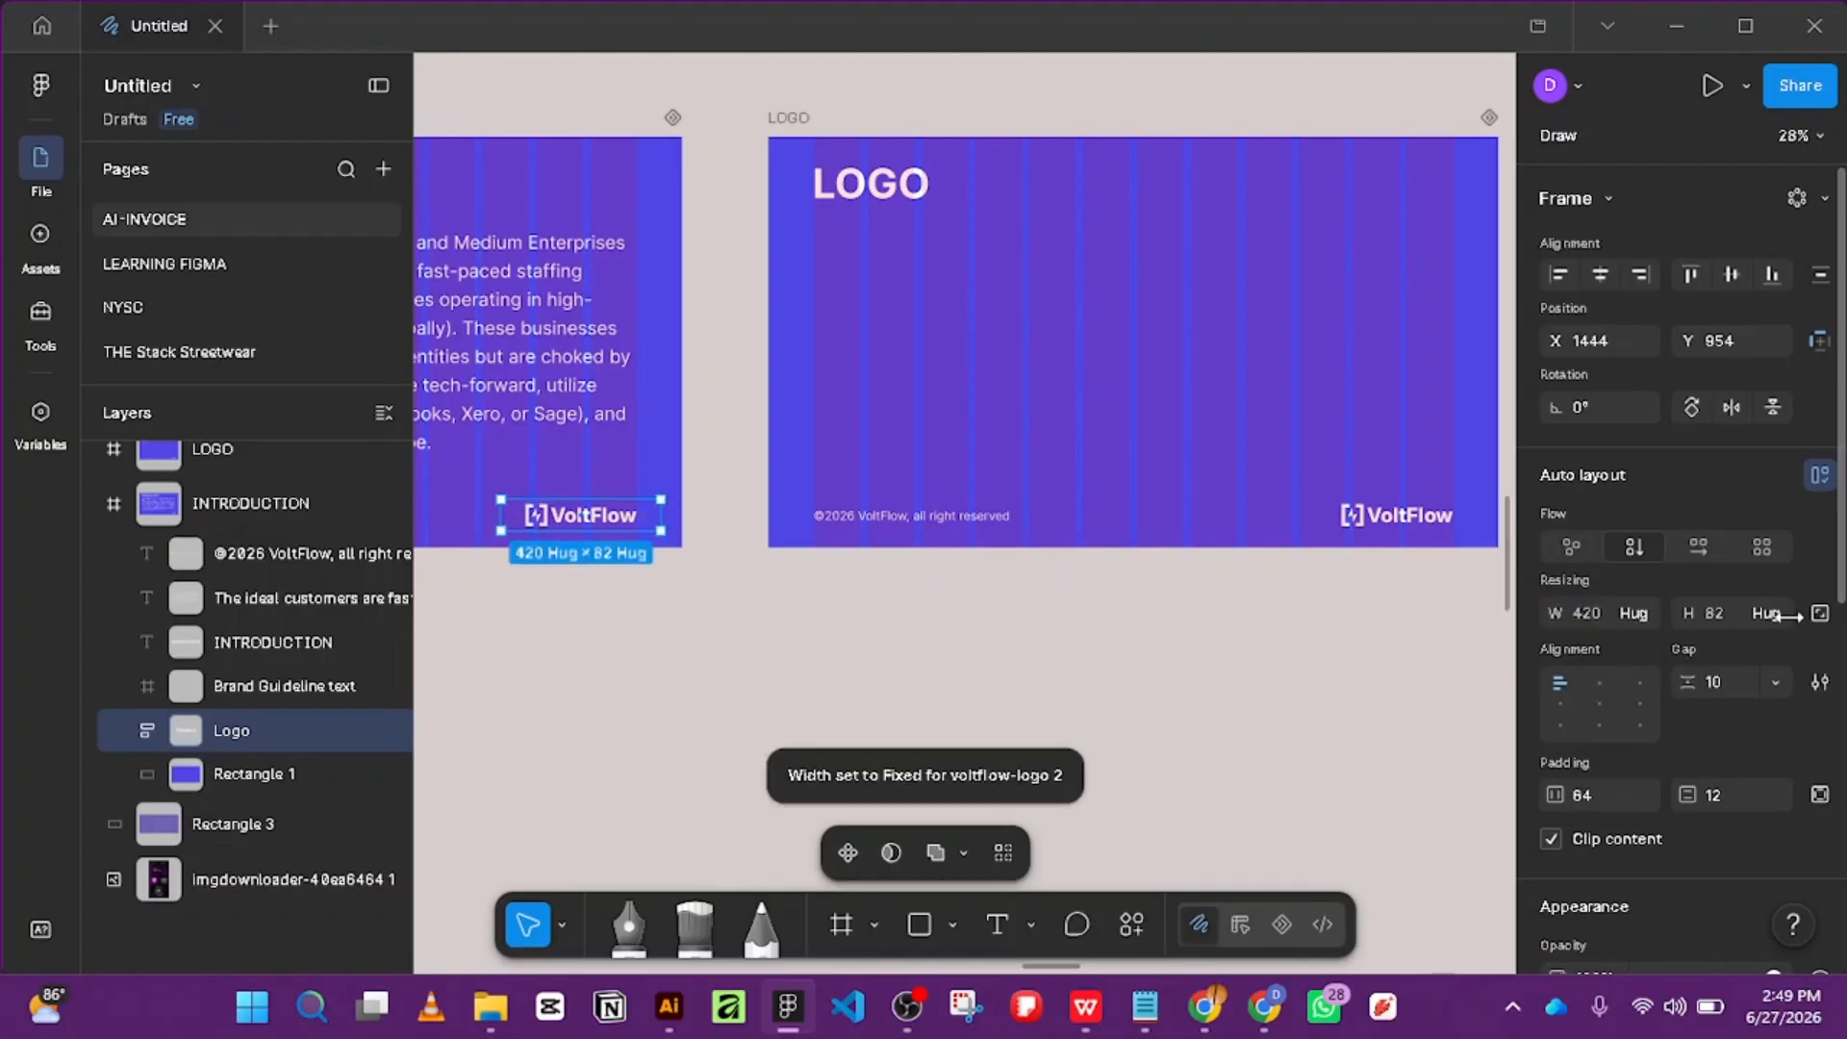
{"action": "left_click", "coordinate": [1775, 614]}
{"action": "left_click", "coordinate": [1712, 614]}
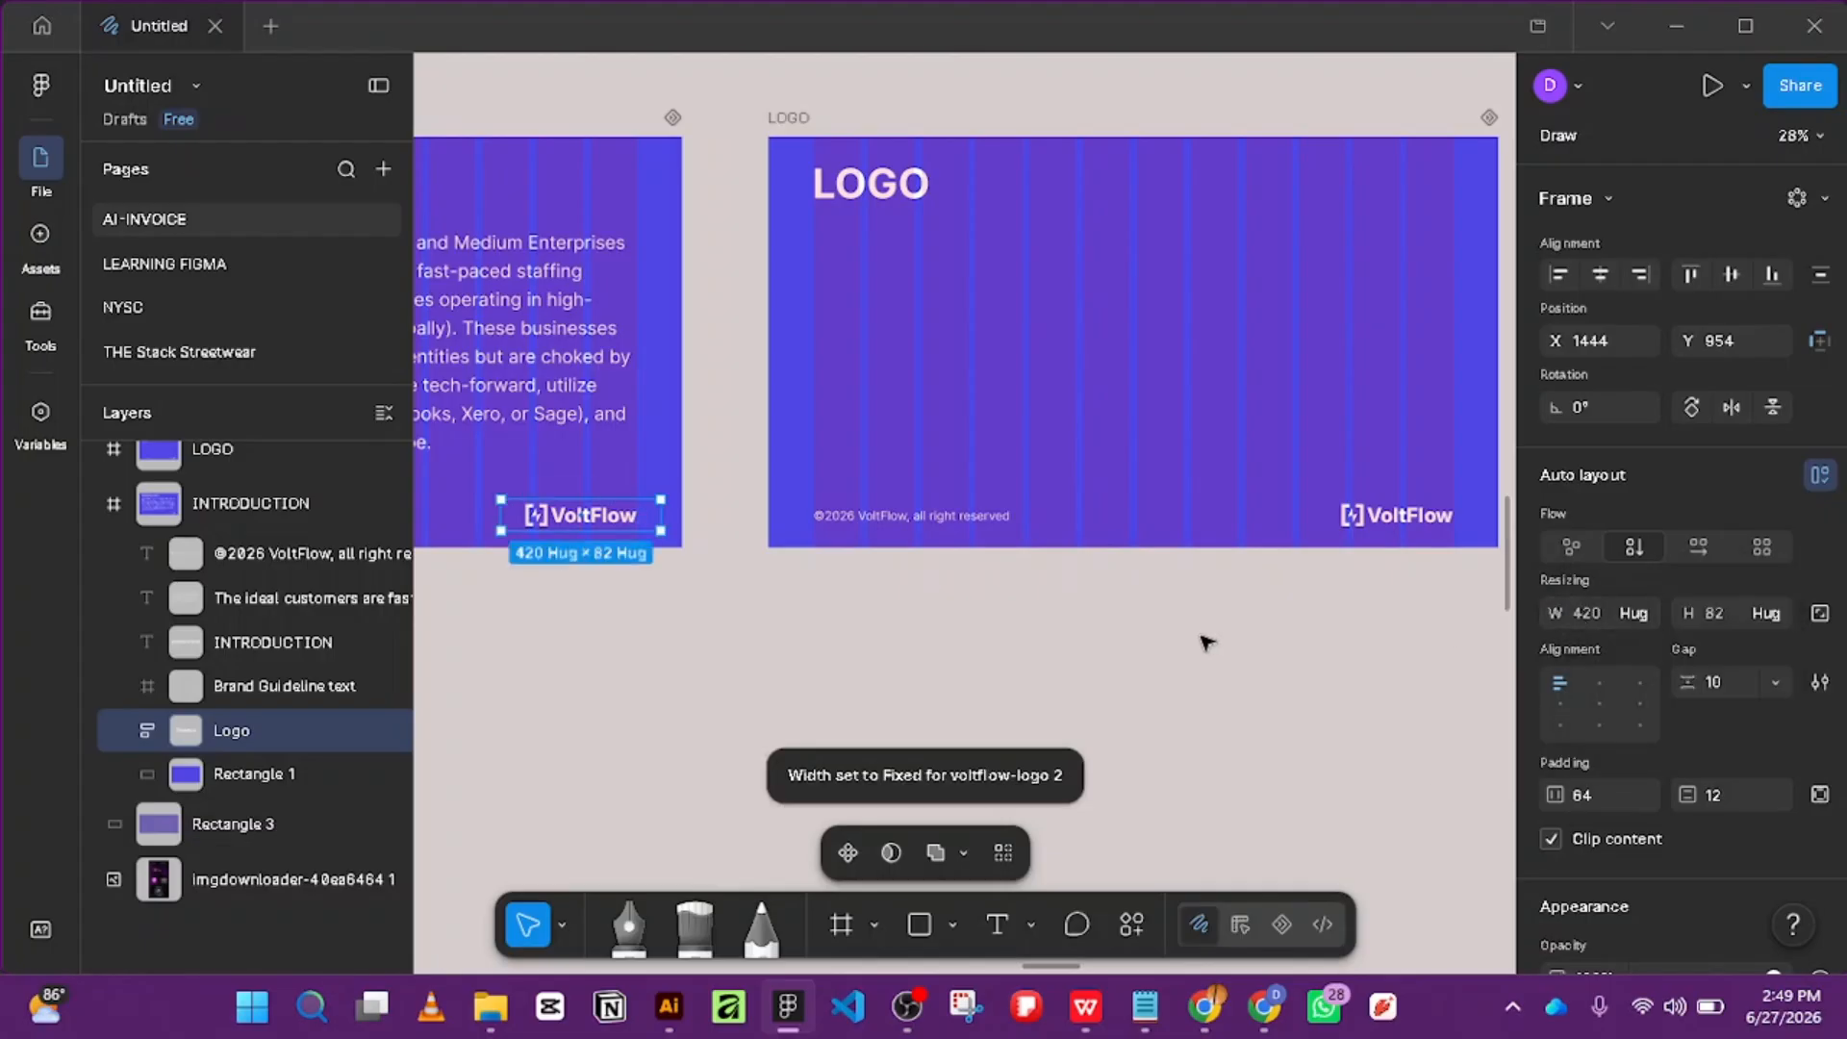
{"action": "left_click", "coordinate": [1207, 642]}
{"action": "scroll", "coordinate": [1202, 642], "scroll_direction": "down", "scroll_amount": 5}
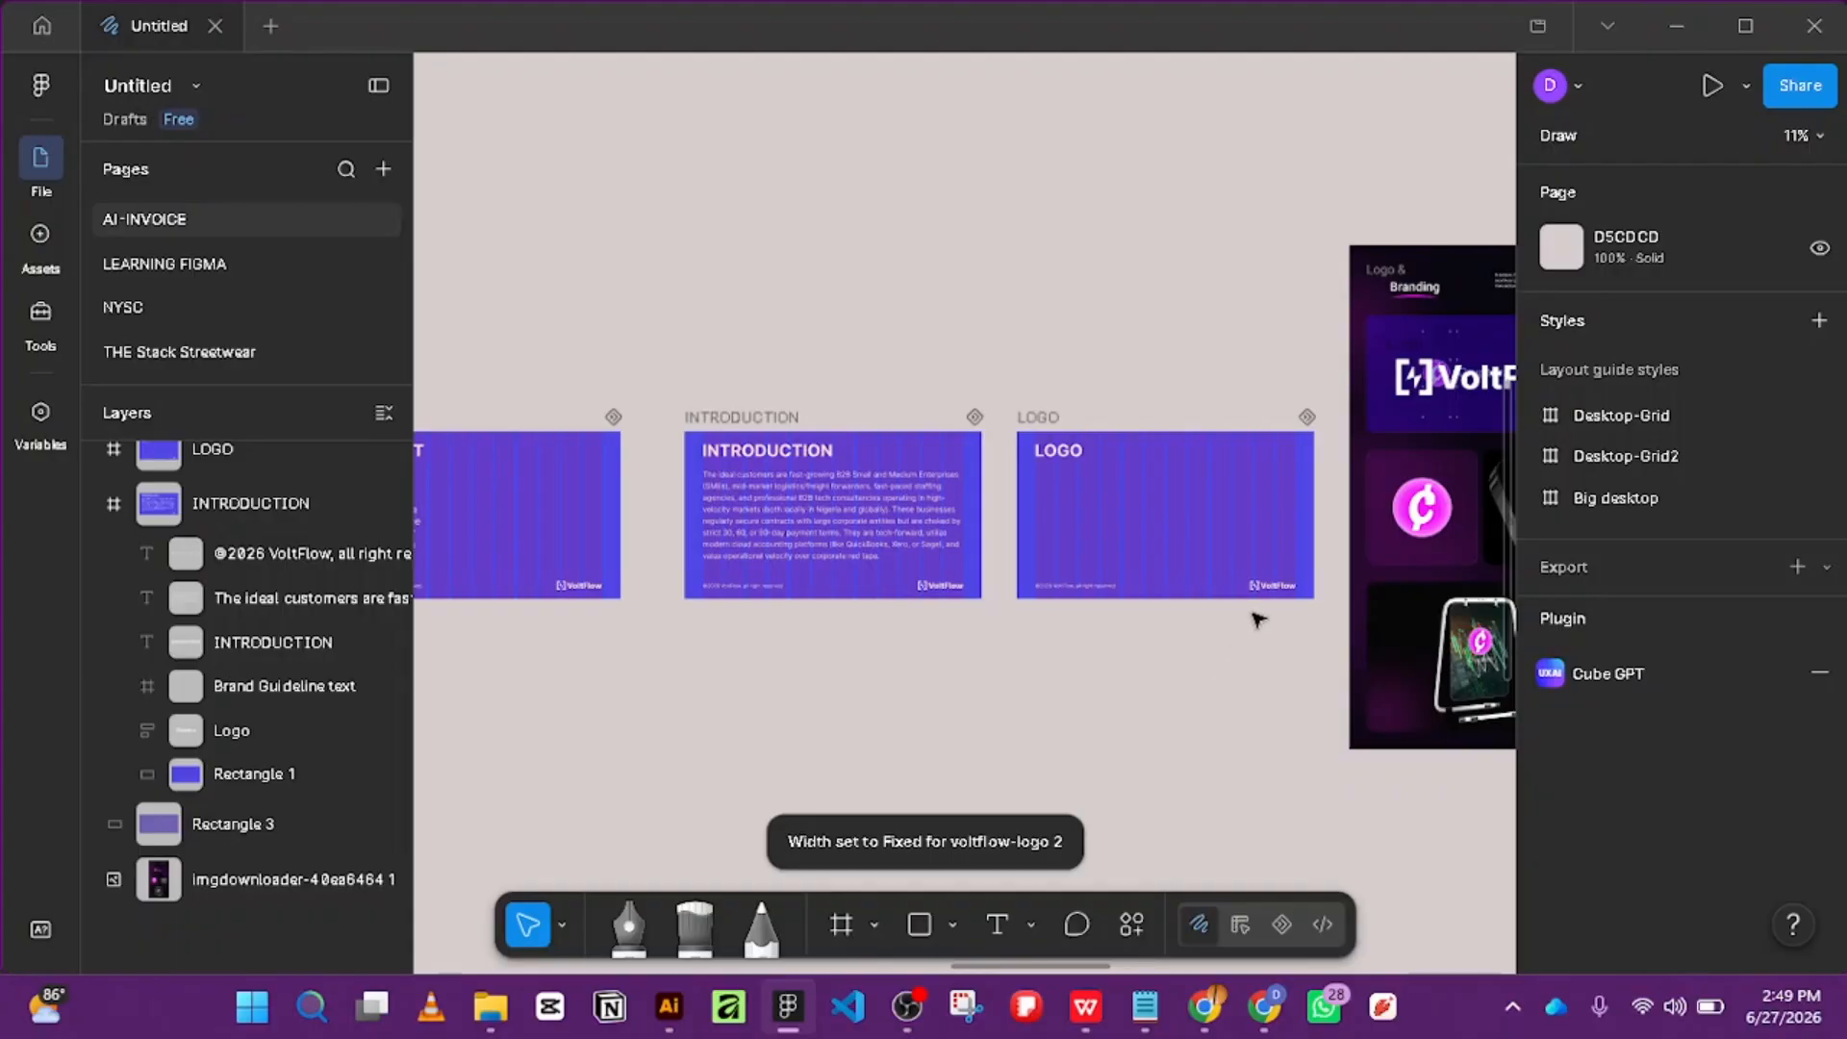
{"action": "scroll", "coordinate": [1257, 618], "scroll_direction": "up", "scroll_amount": 3}
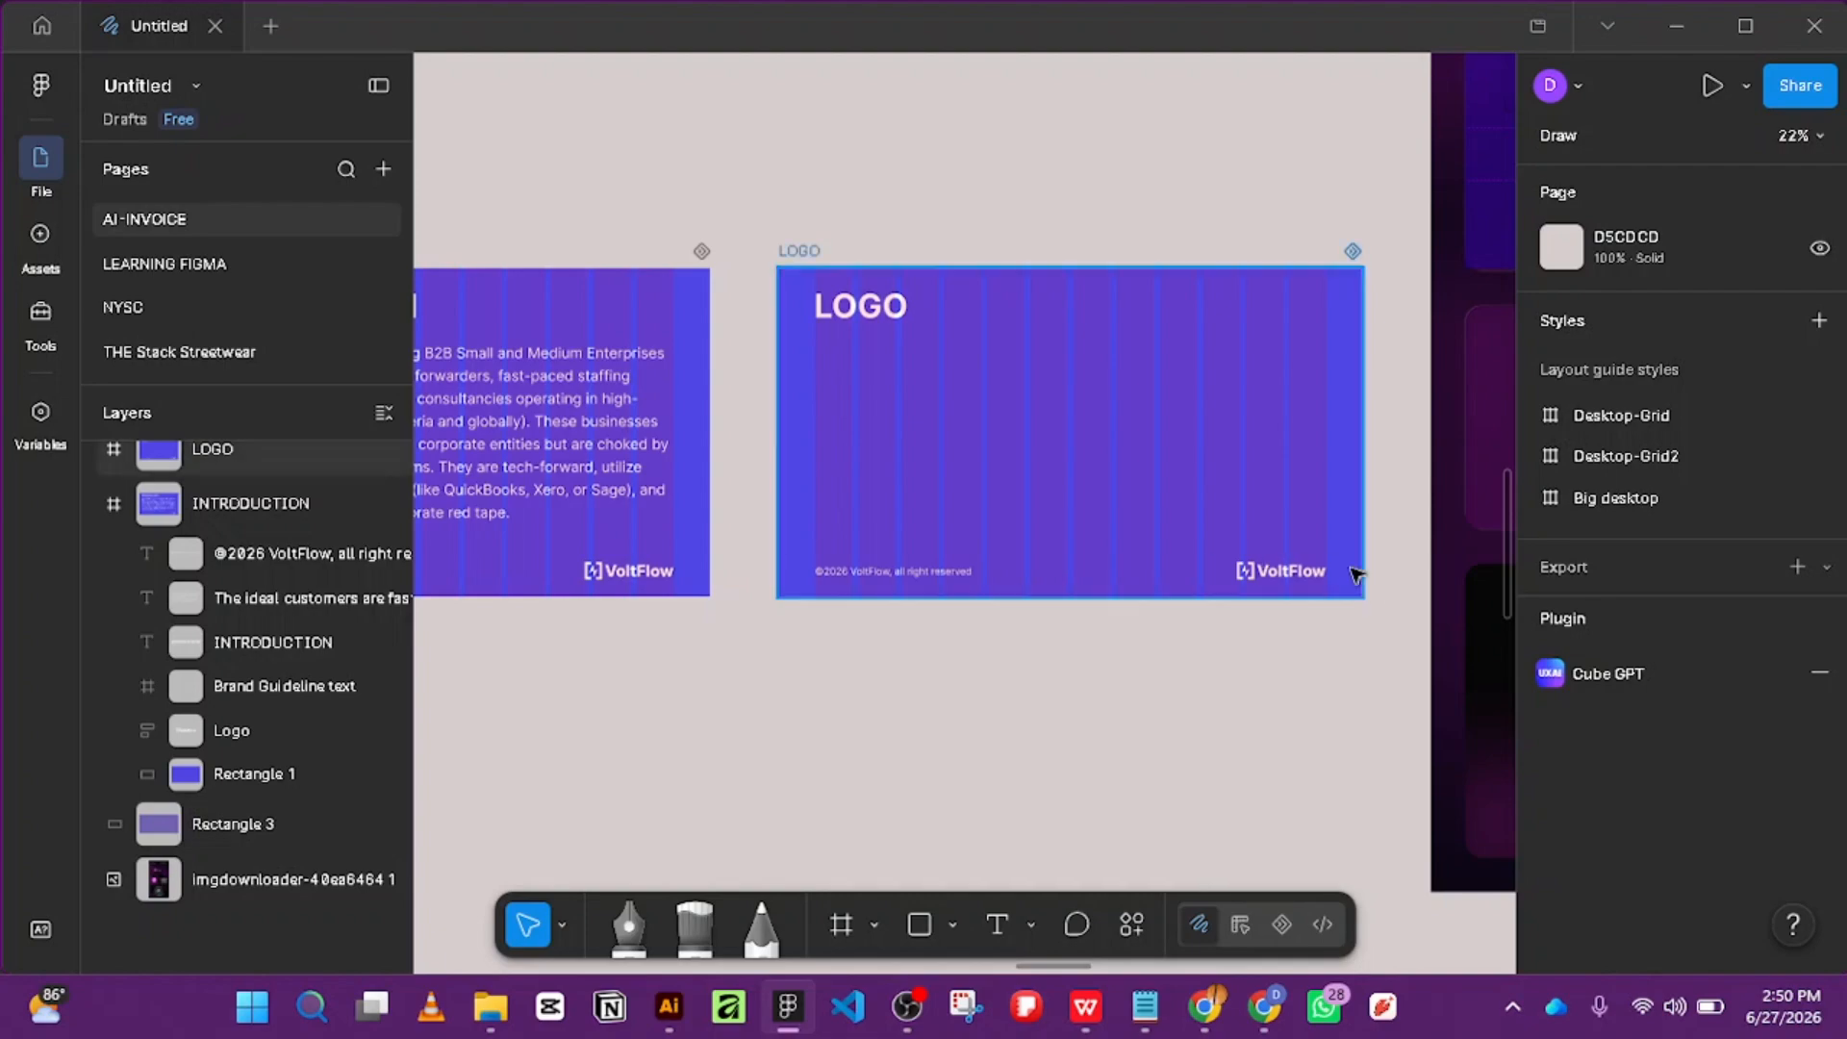
{"action": "scroll", "coordinate": [1179, 493], "scroll_direction": "down", "scroll_amount": 5}
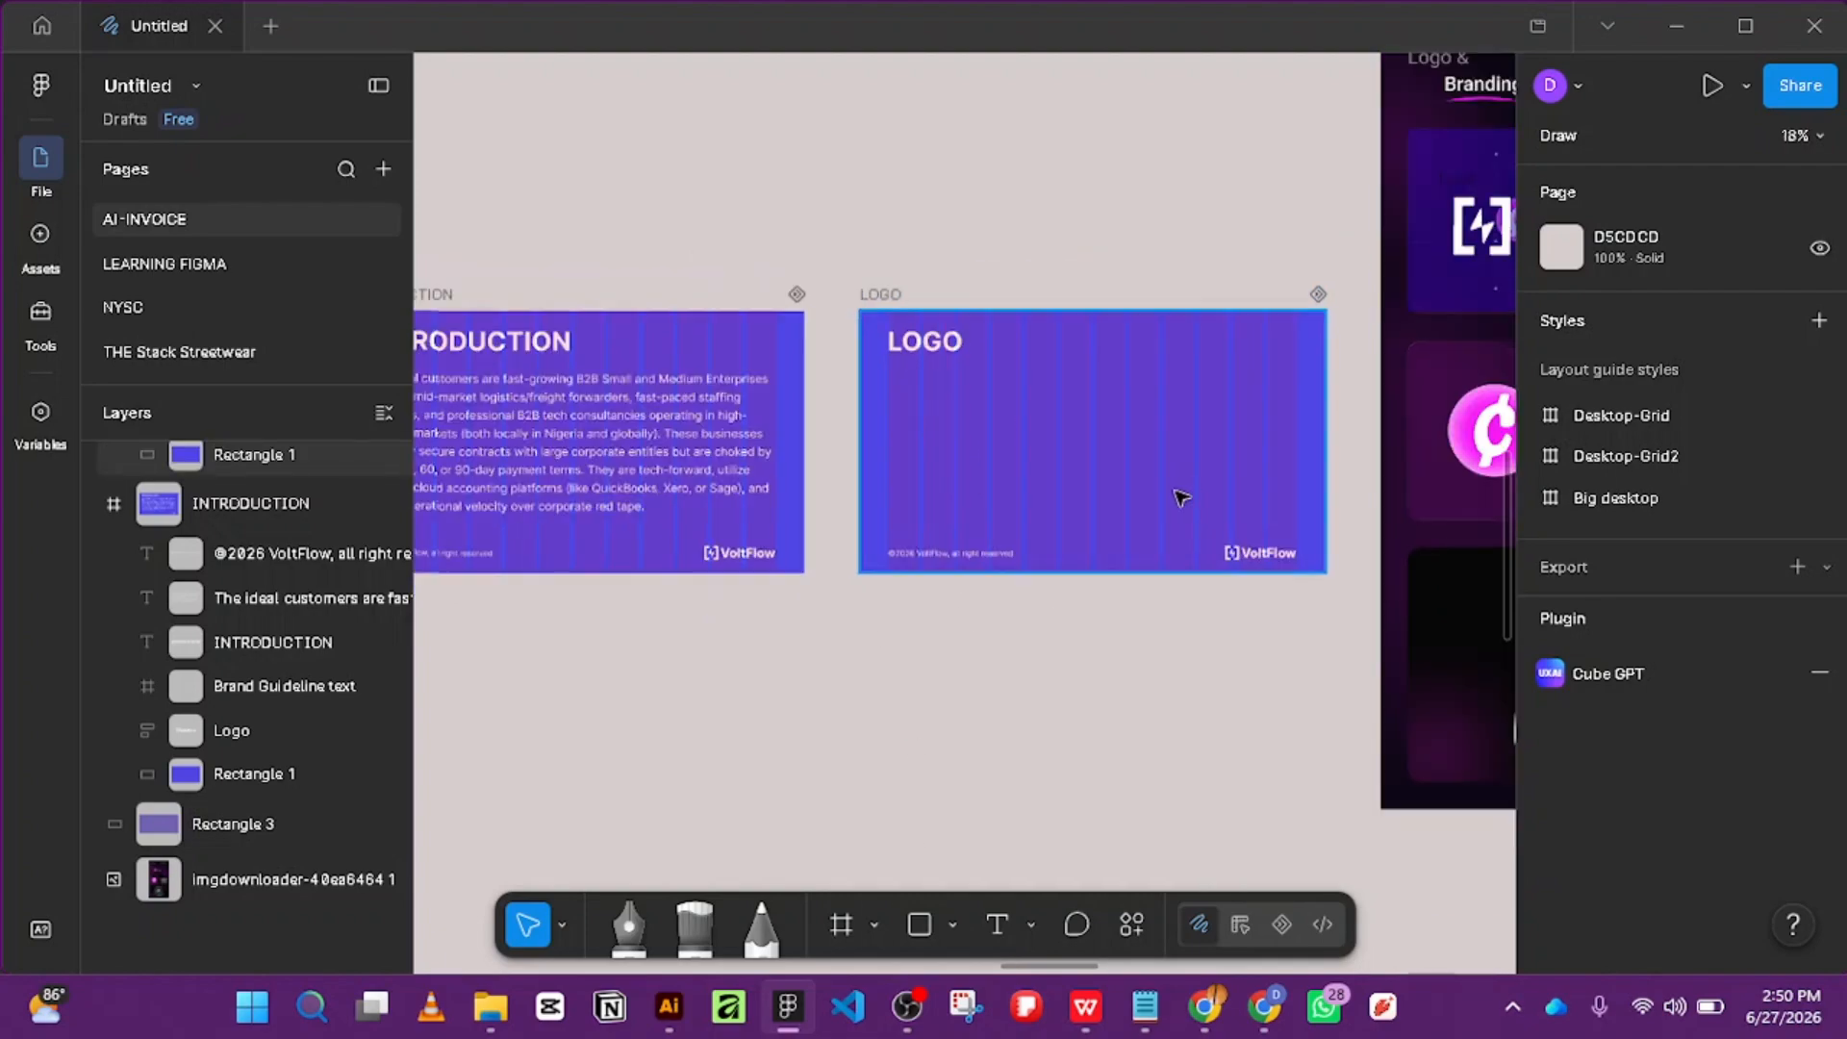
{"action": "left_click_drag", "start_coordinate": [1368, 543], "coordinate": [1127, 497]}
{"action": "left_click", "coordinate": [1164, 414]}
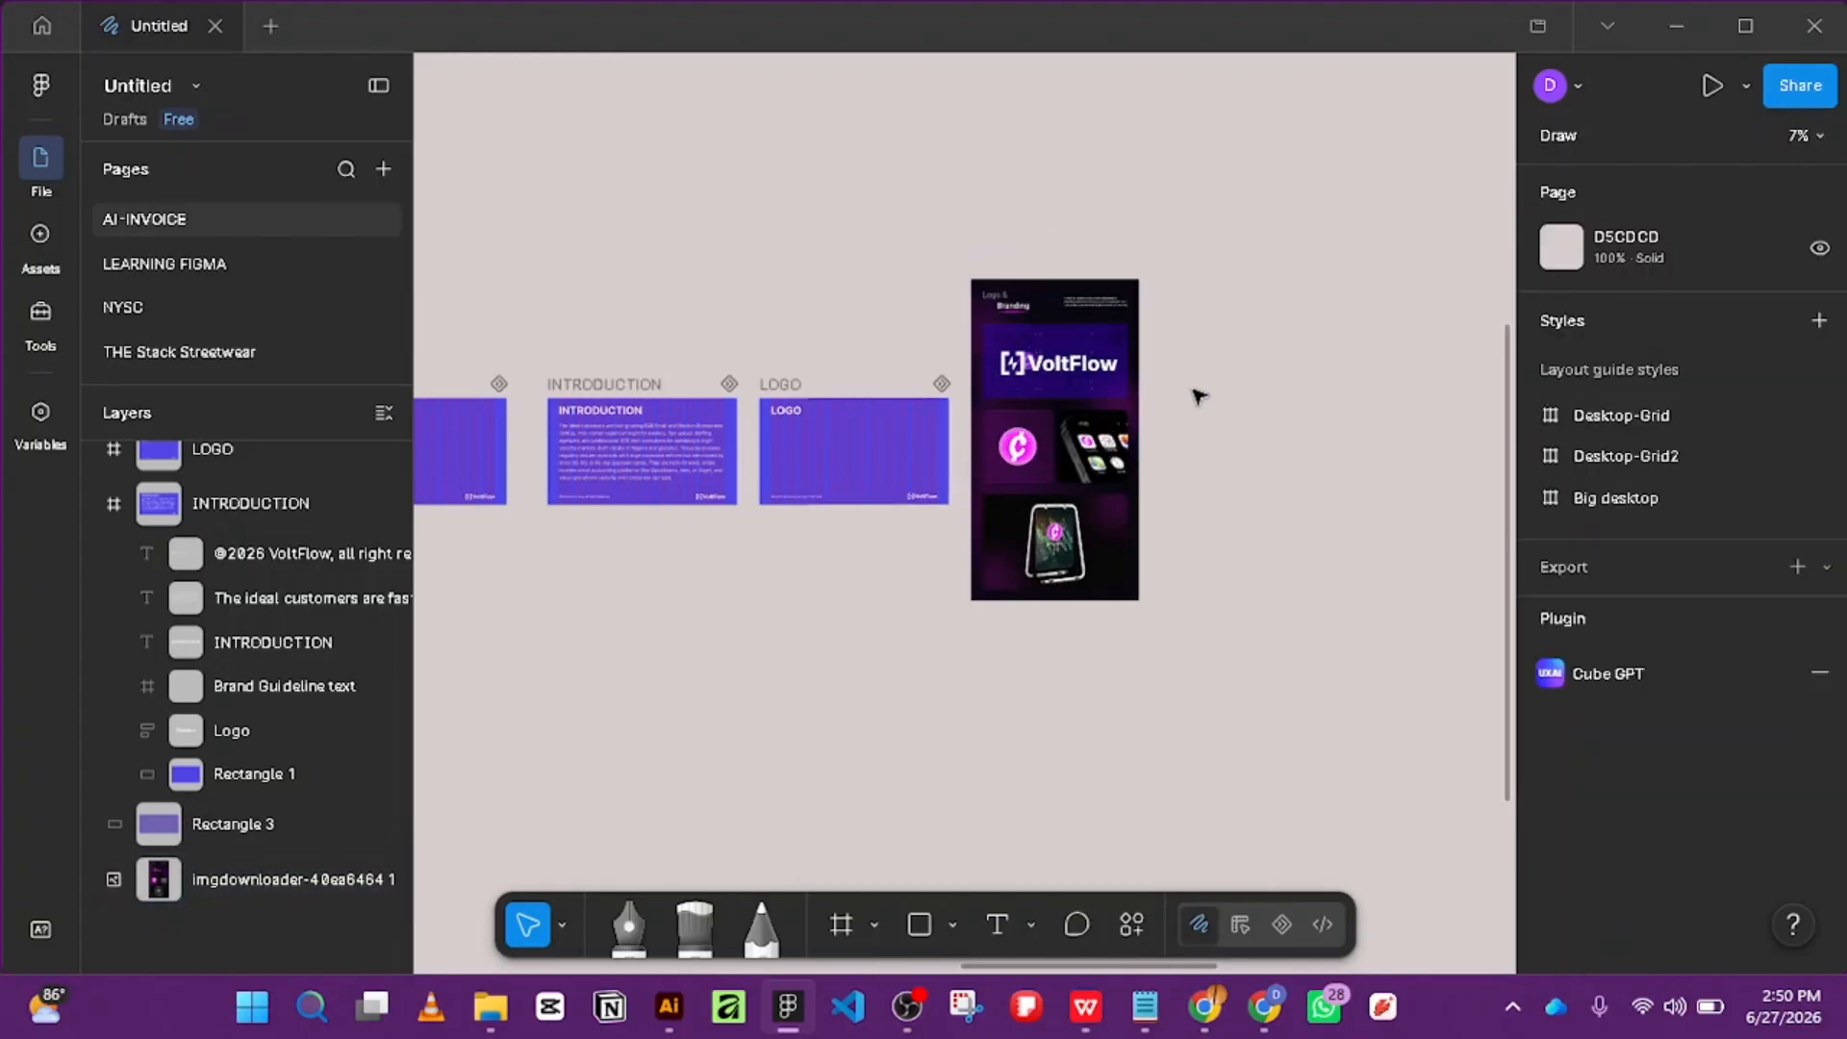
{"action": "scroll", "coordinate": [1195, 400], "scroll_direction": "up", "scroll_amount": 10}
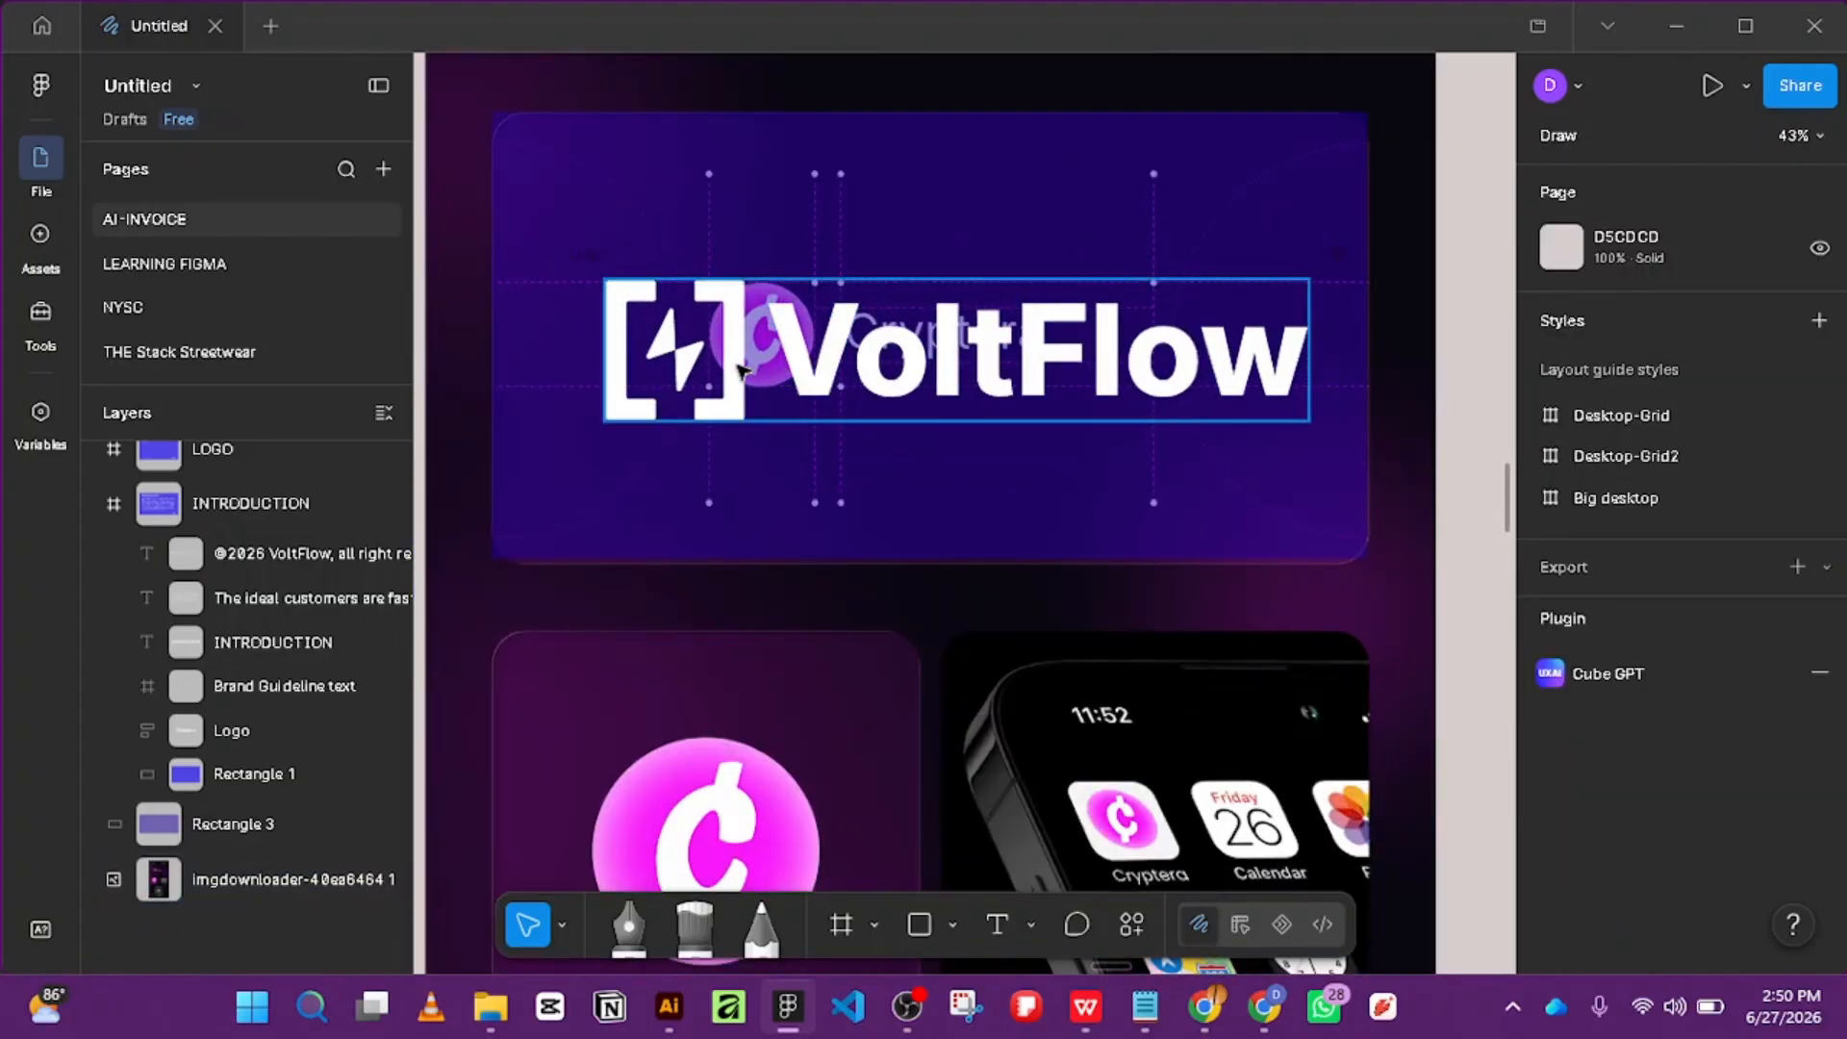
{"action": "left_click", "coordinate": [1279, 399]}
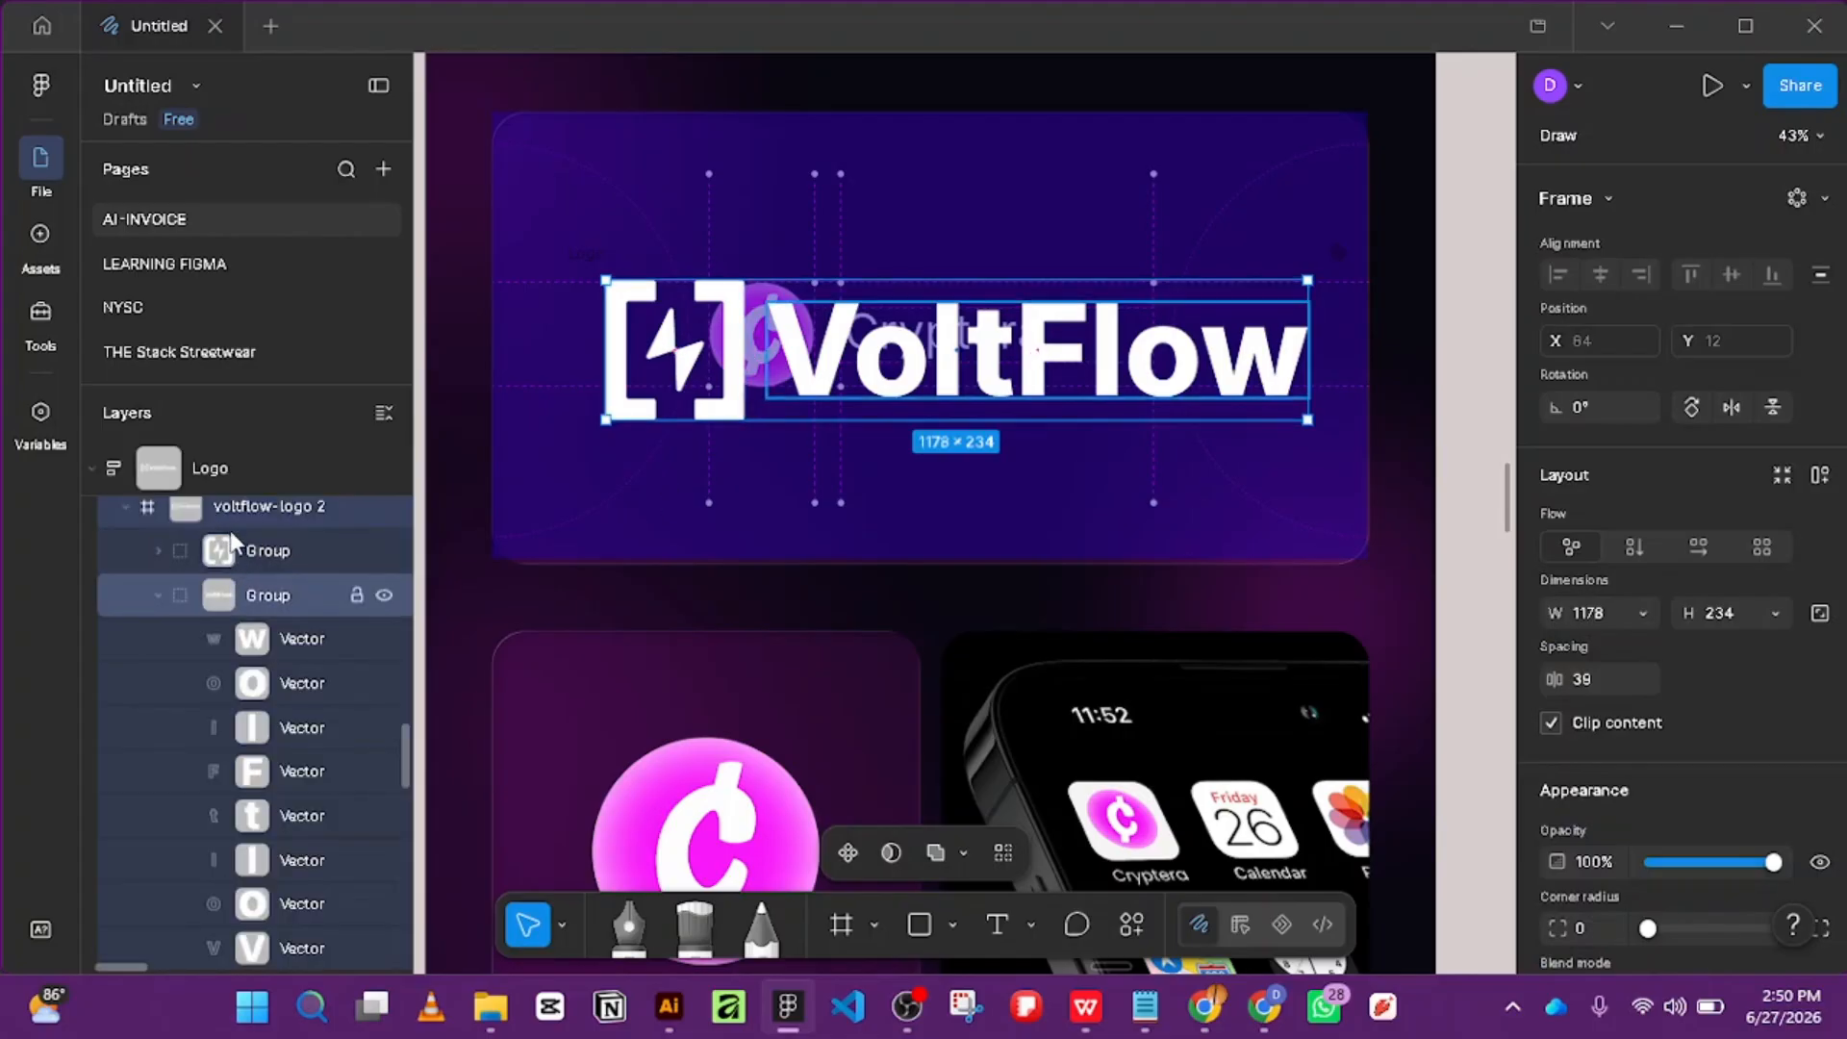
{"action": "left_click", "coordinate": [213, 469]}
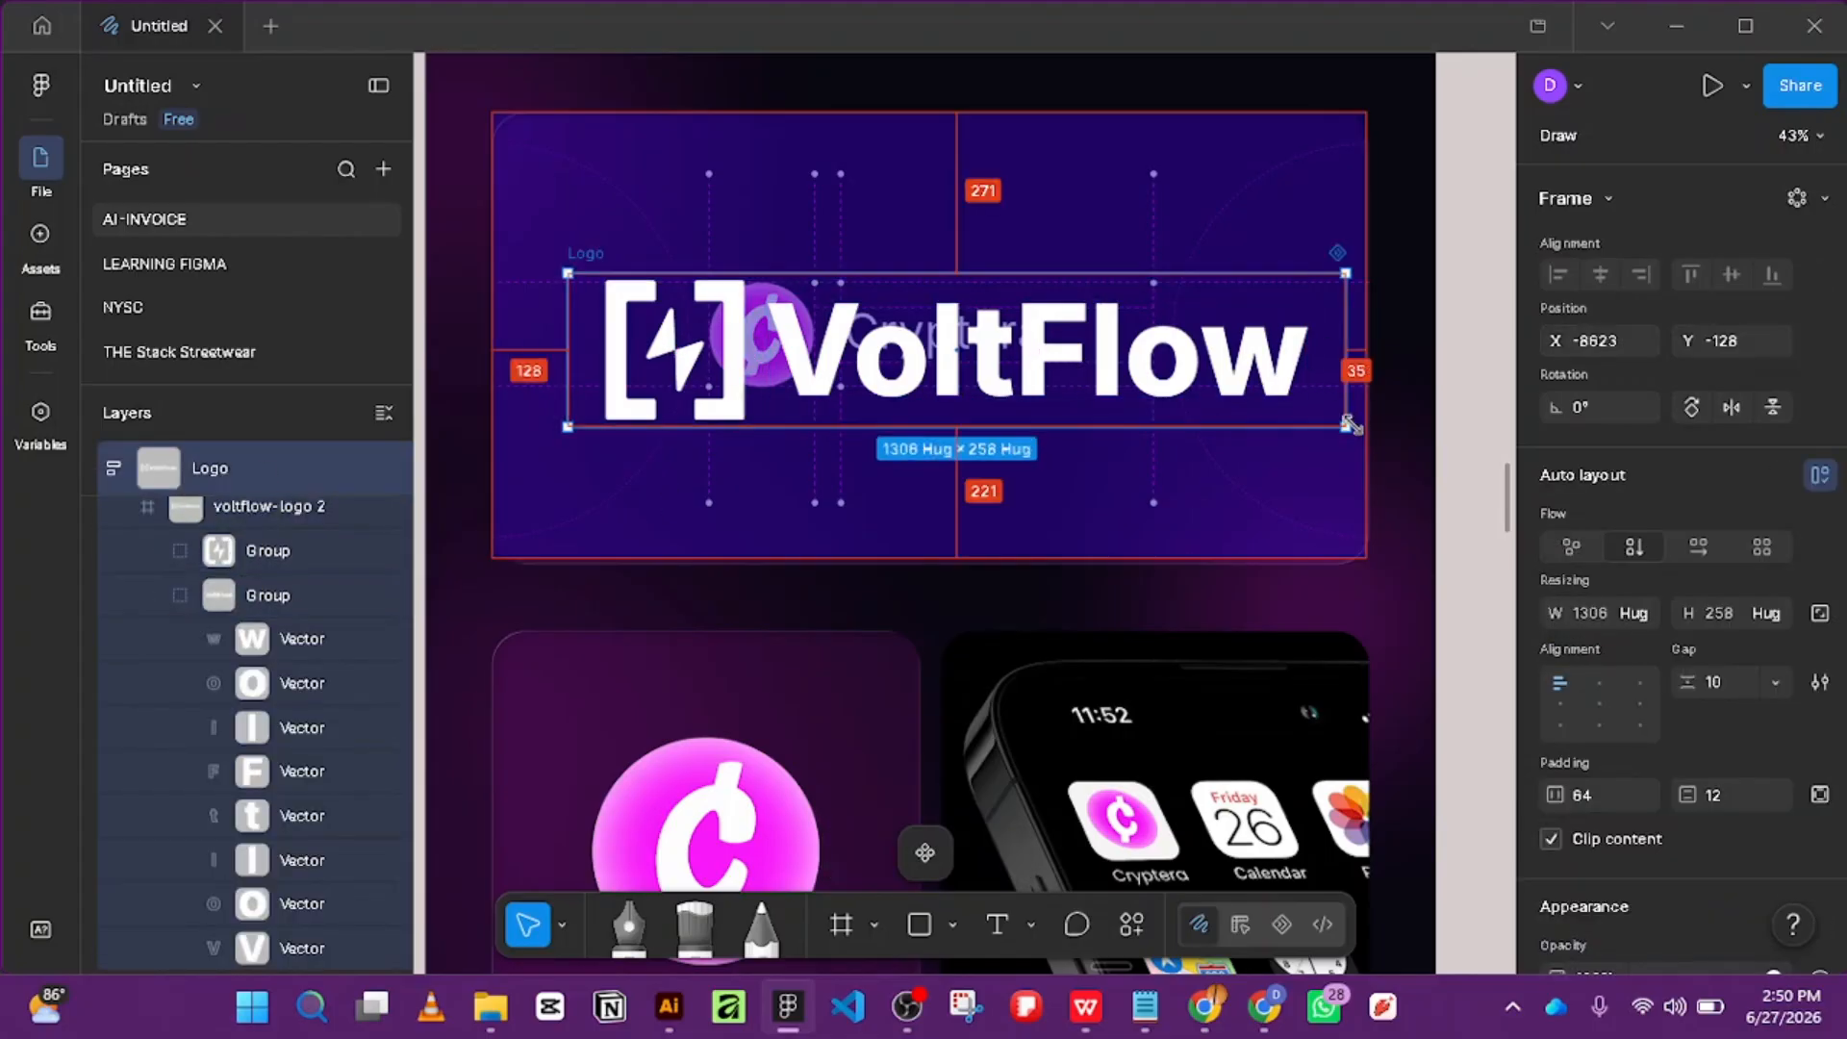
{"action": "left_click_drag", "start_coordinate": [1347, 422], "coordinate": [1319, 399]}
{"action": "key", "text": "ctrl+z"}
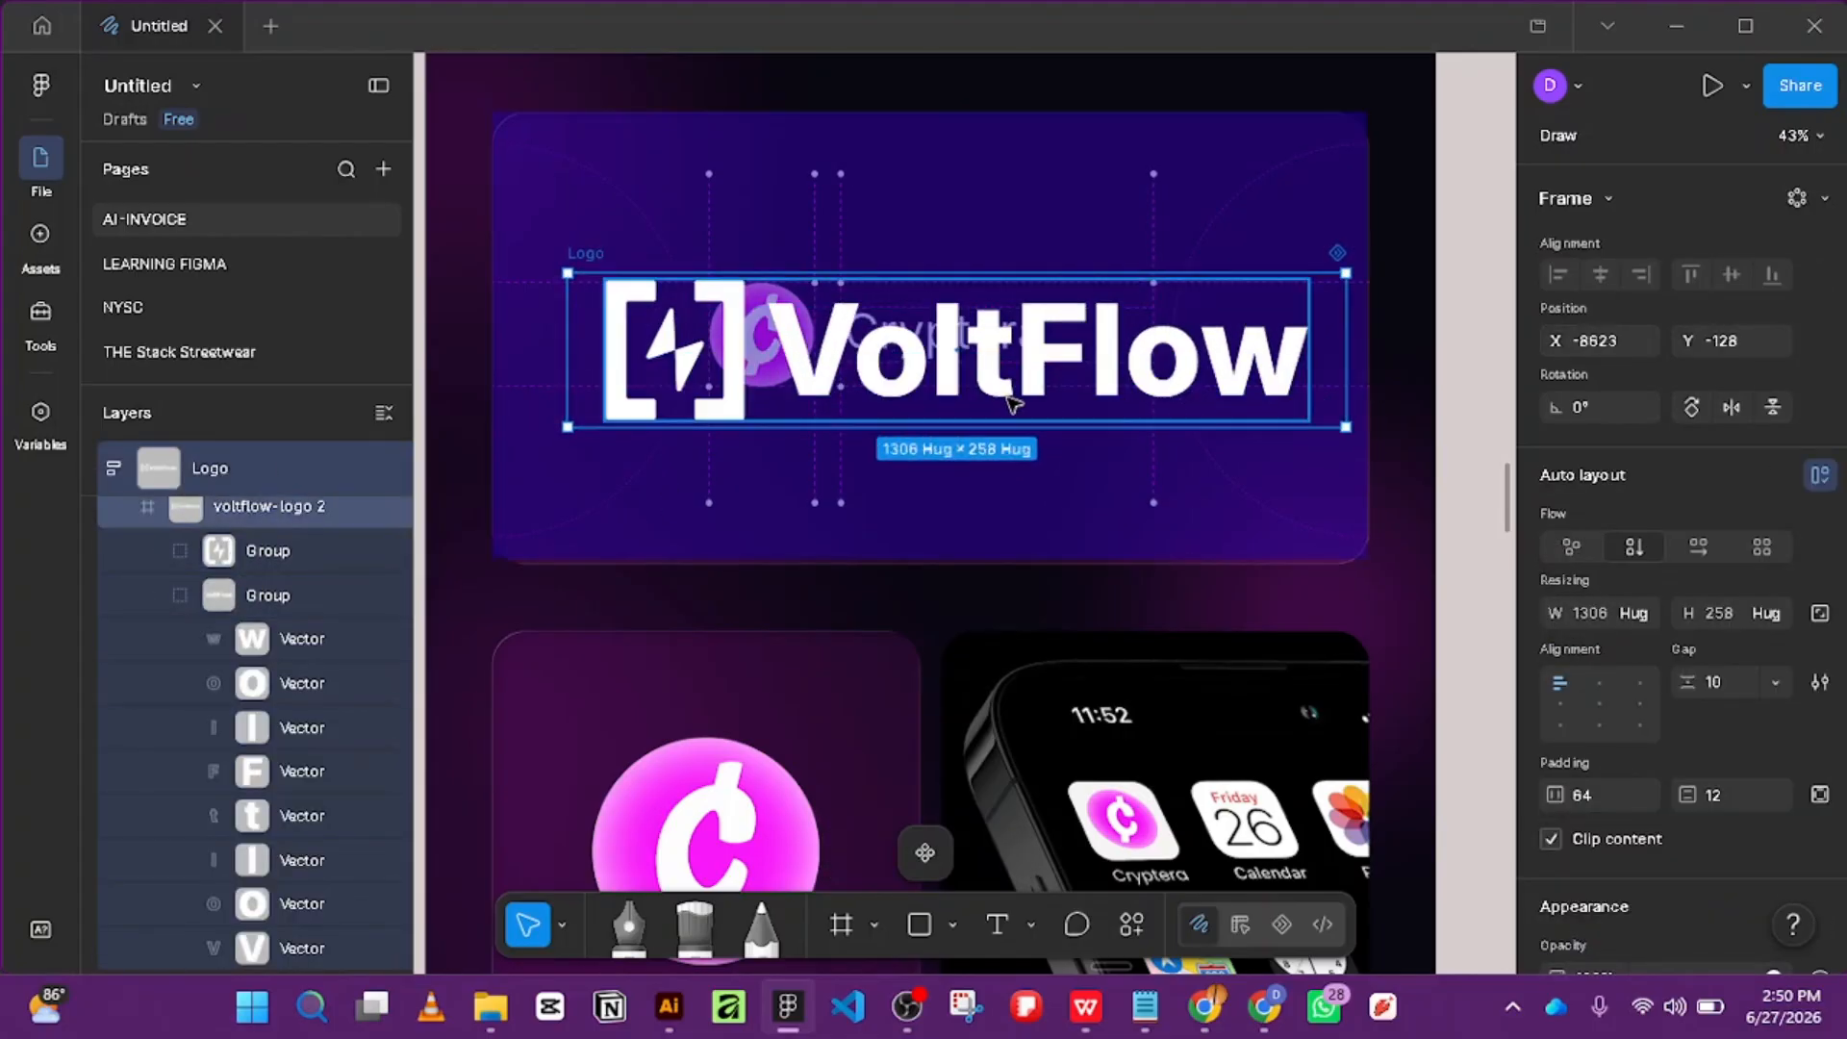
Scale the voltflow-logo 2 artwork inside the banner's Logo frame down to about 896 × 178.
{"action": "left_click", "coordinate": [1010, 390], "text": "ctrl"}
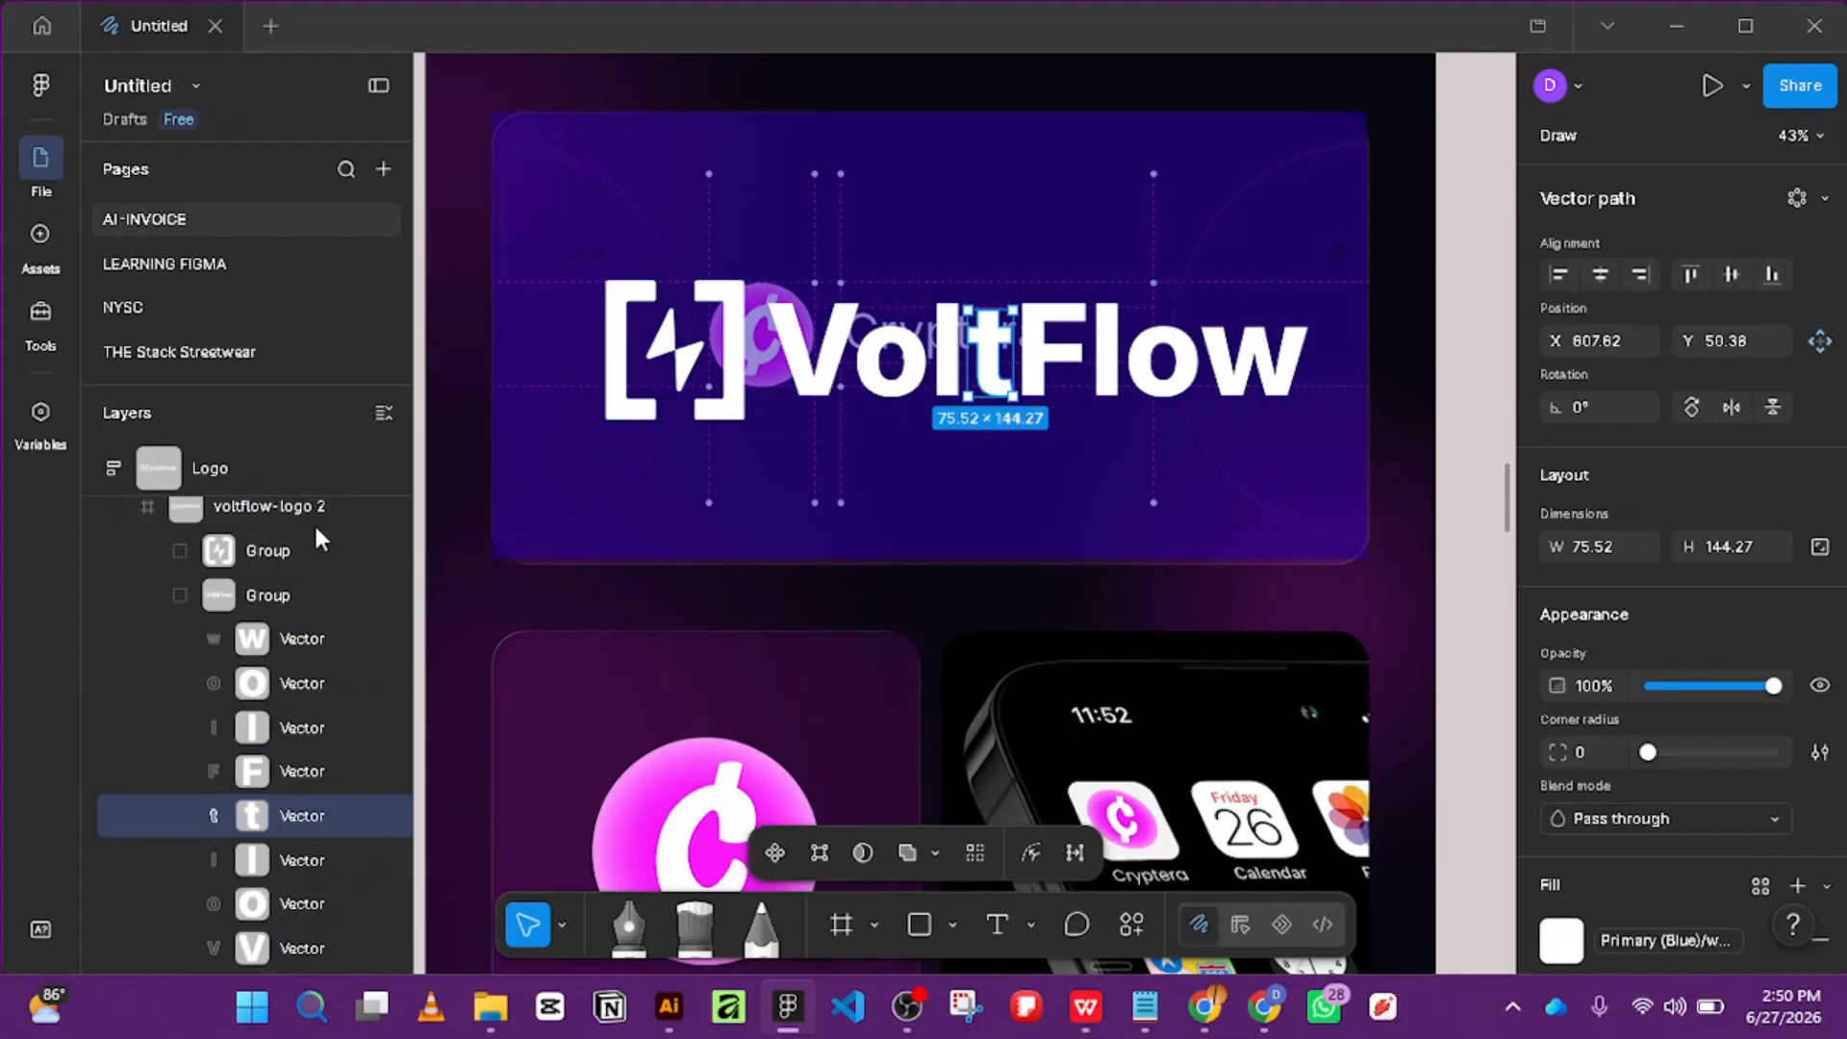
{"action": "left_click", "coordinate": [271, 518]}
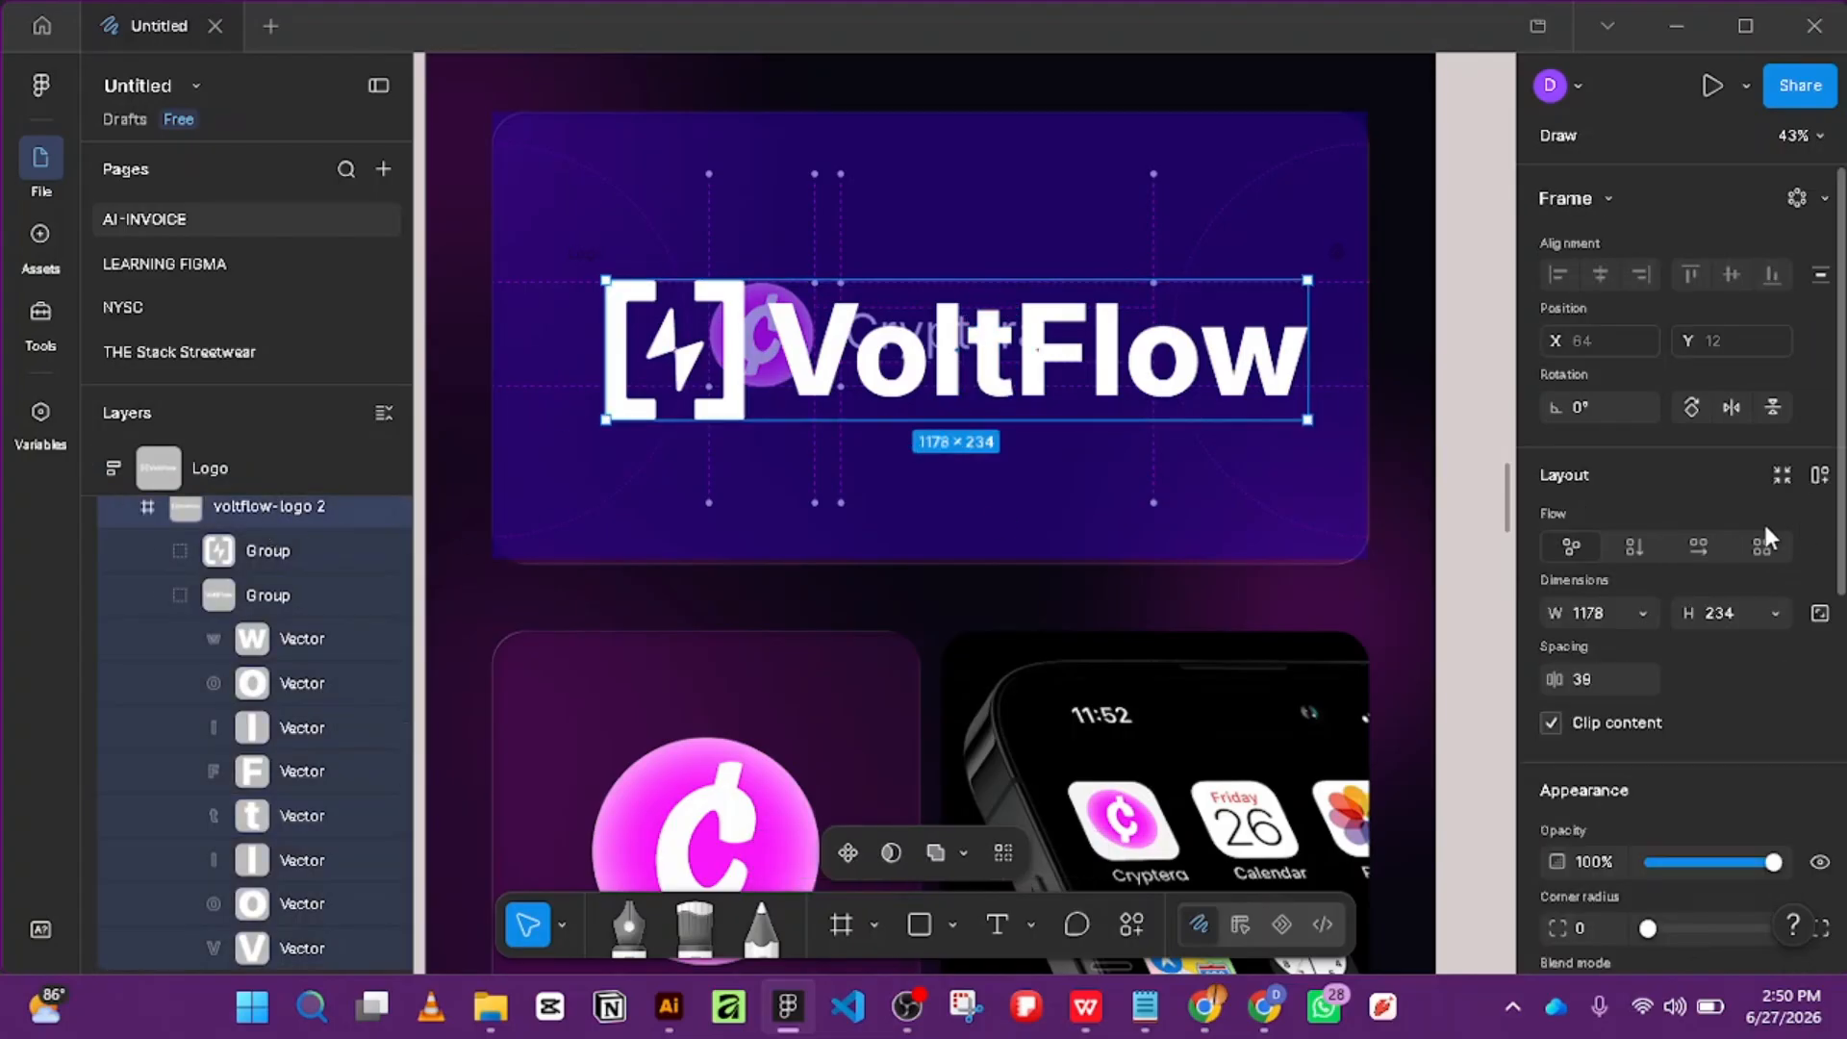
{"action": "scroll", "coordinate": [1770, 539], "scroll_direction": "down", "scroll_amount": 2}
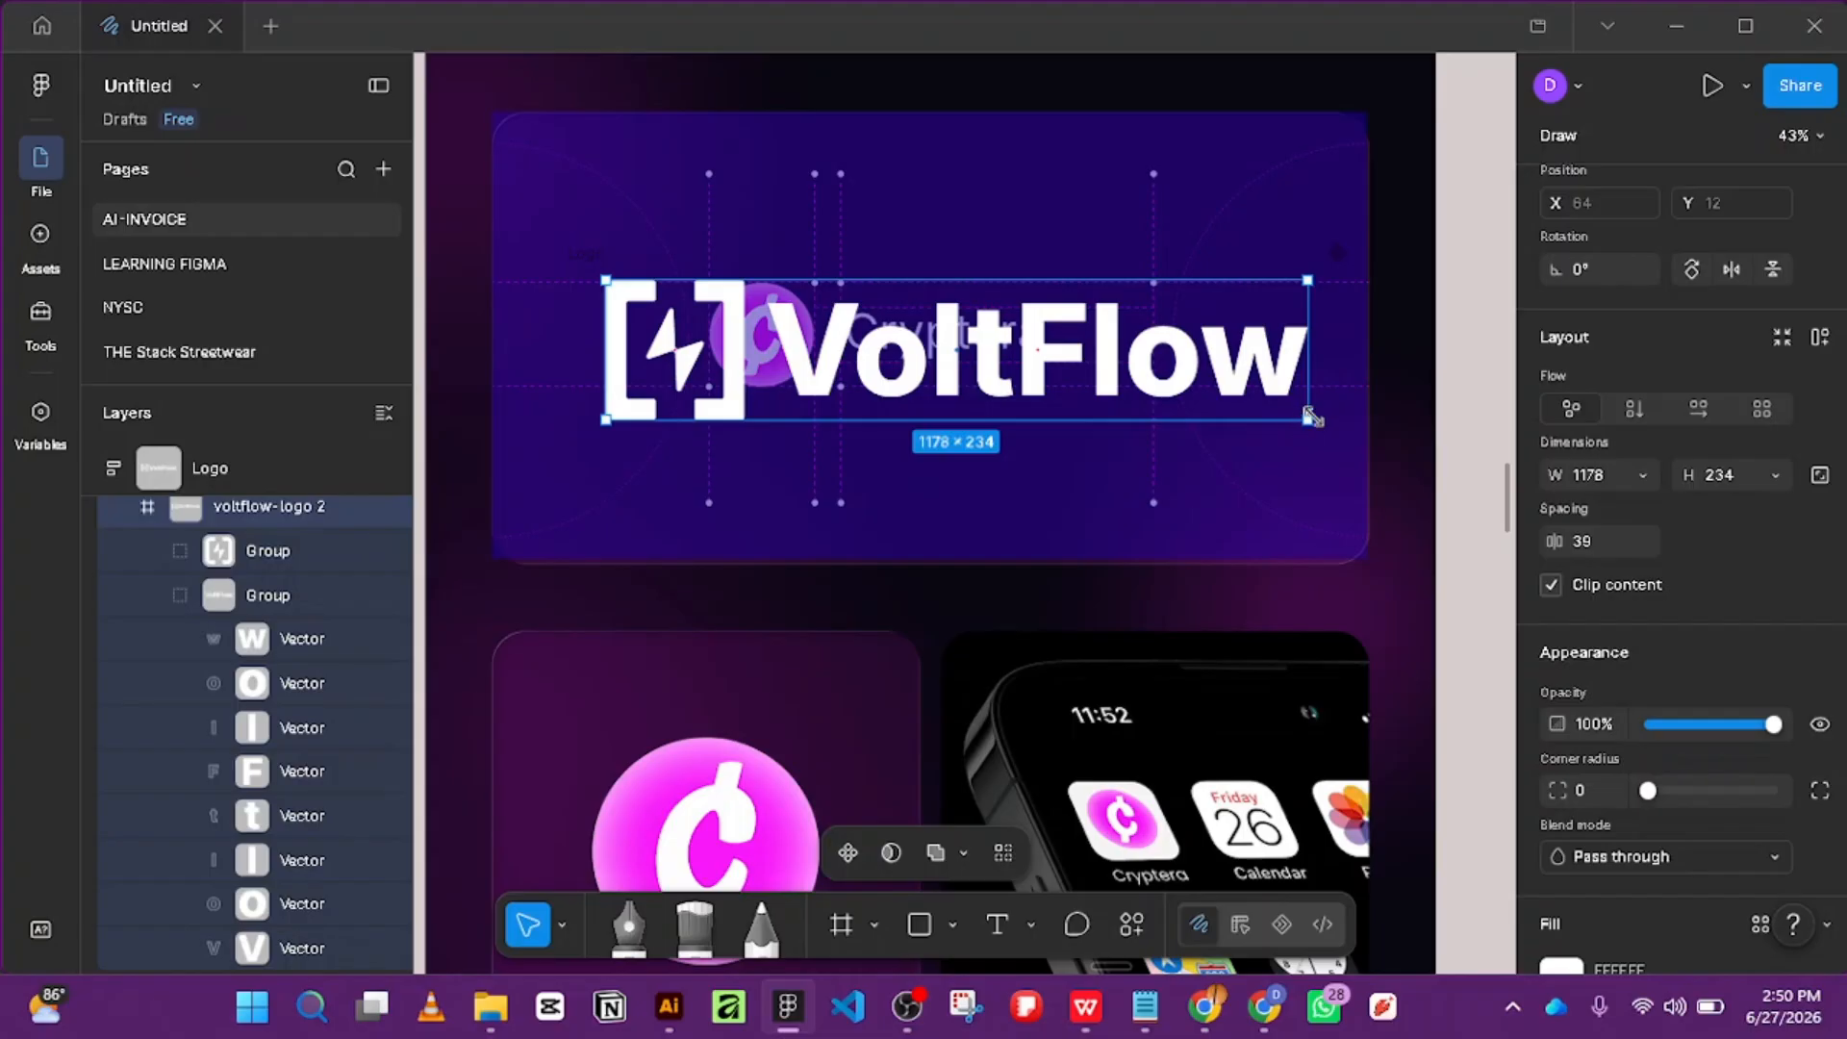
{"action": "left_click_drag", "start_coordinate": [1308, 415], "coordinate": [1140, 386]}
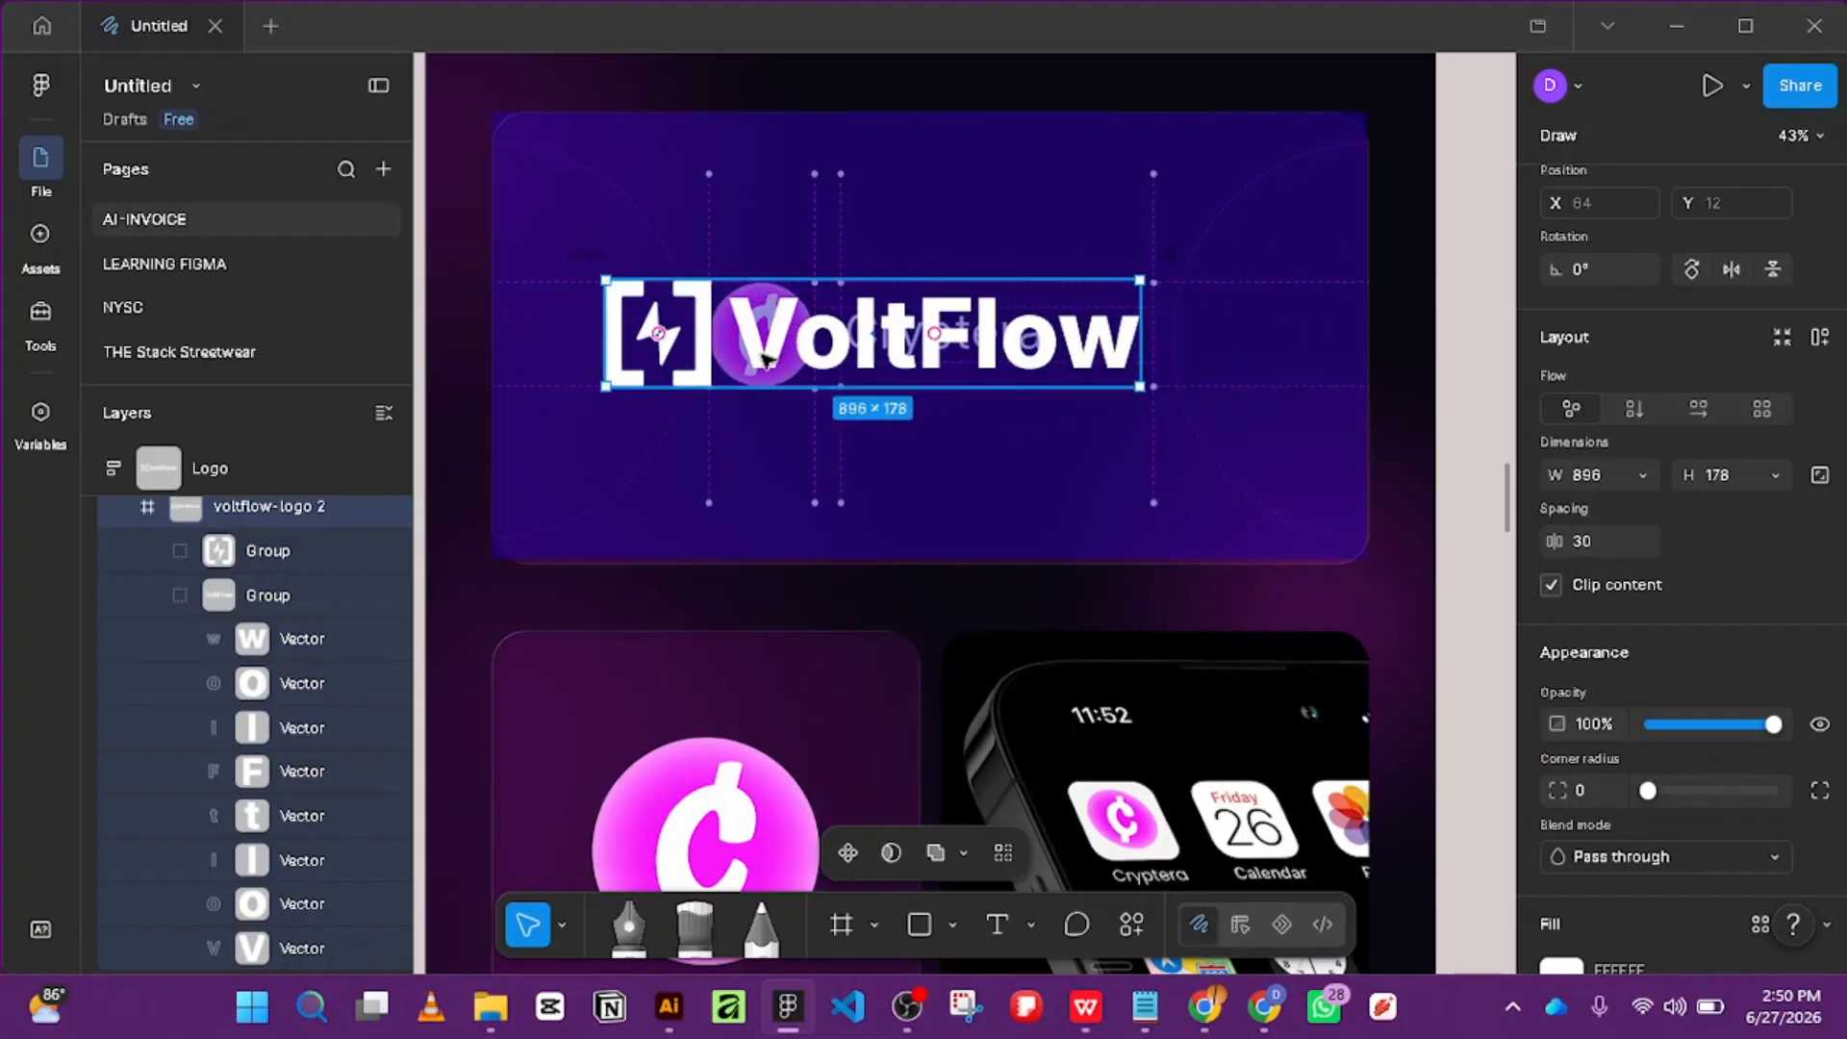
Move the banner's Logo frame so that its bracket icon sits over the reference's icon, between the first two dashed vertical guides.
{"action": "left_click_drag", "start_coordinate": [765, 357], "coordinate": [863, 358]}
{"action": "left_click_drag", "start_coordinate": [866, 361], "coordinate": [910, 353]}
{"action": "scroll", "coordinate": [310, 514], "scroll_direction": "up", "scroll_amount": 2}
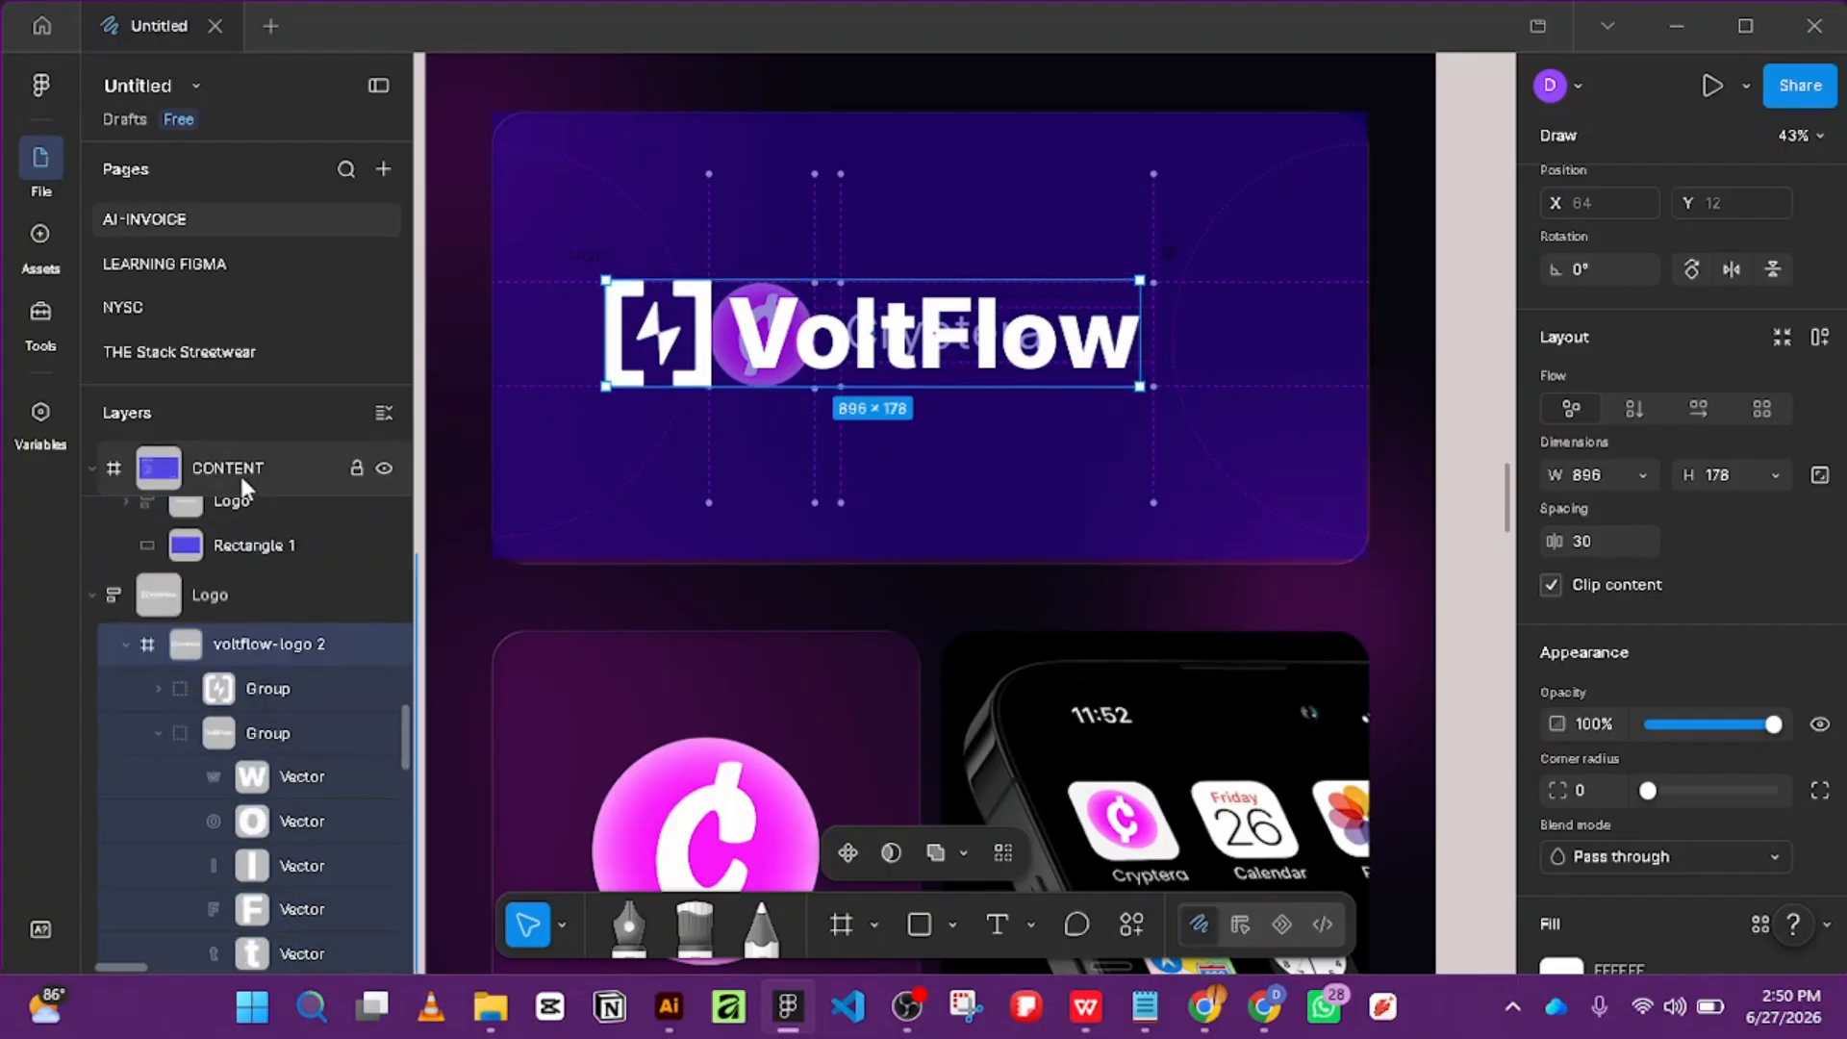
{"action": "left_click", "coordinate": [183, 592]}
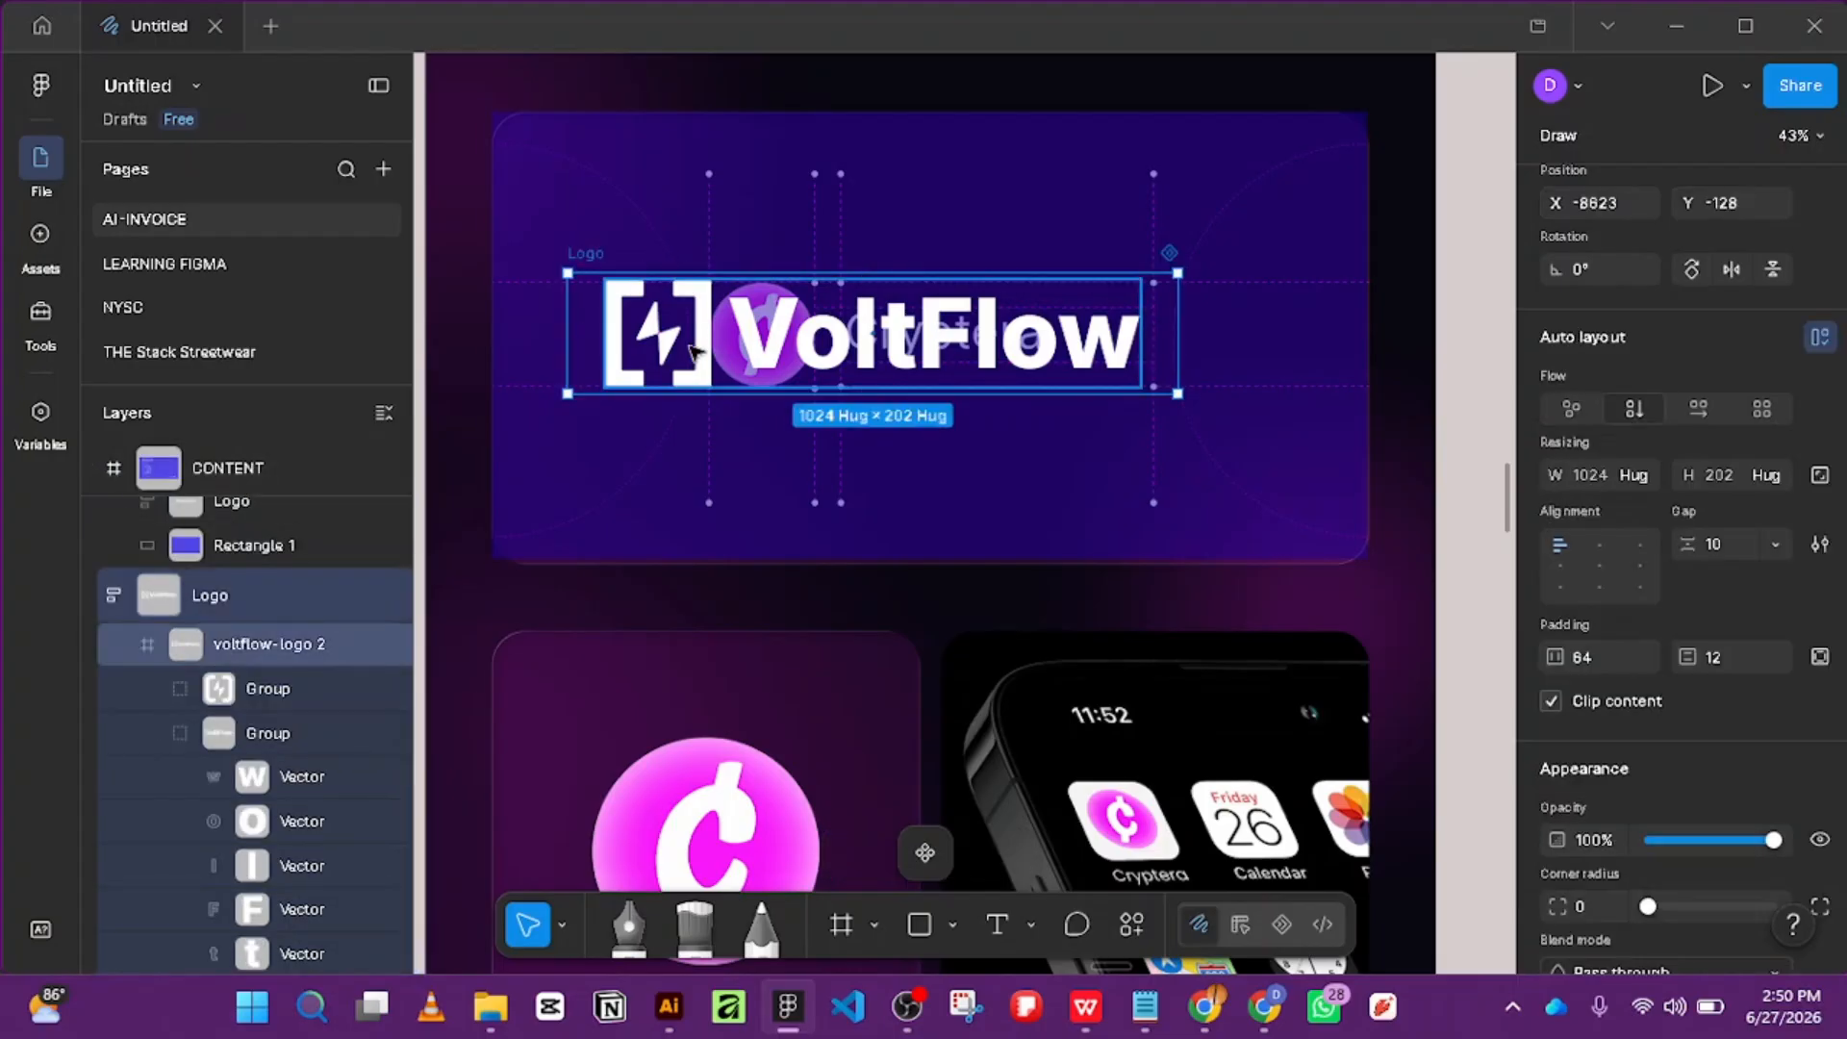
{"action": "left_click_drag", "start_coordinate": [692, 351], "coordinate": [797, 353]}
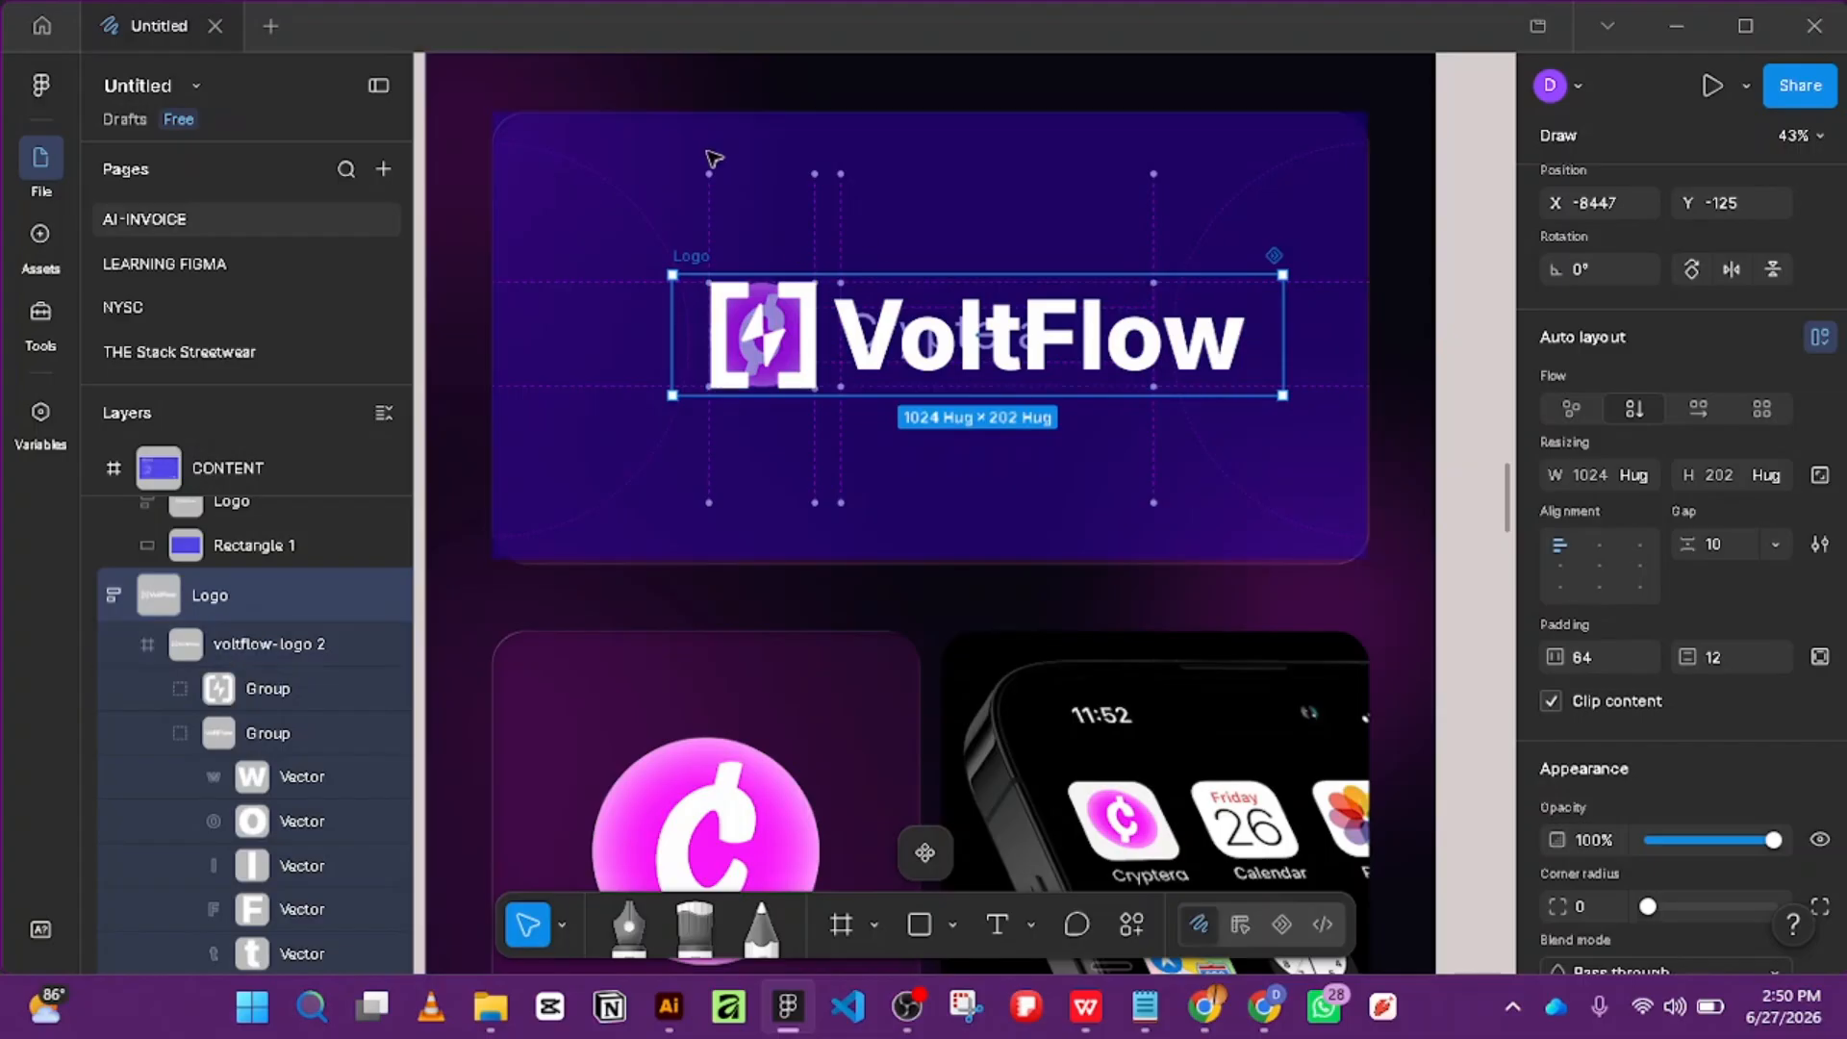
Draw a vertical guide line about 548 long beside the logo icon and place copies across the logo, the last at the wordmark's end.
{"action": "left_click", "coordinate": [953, 923]}
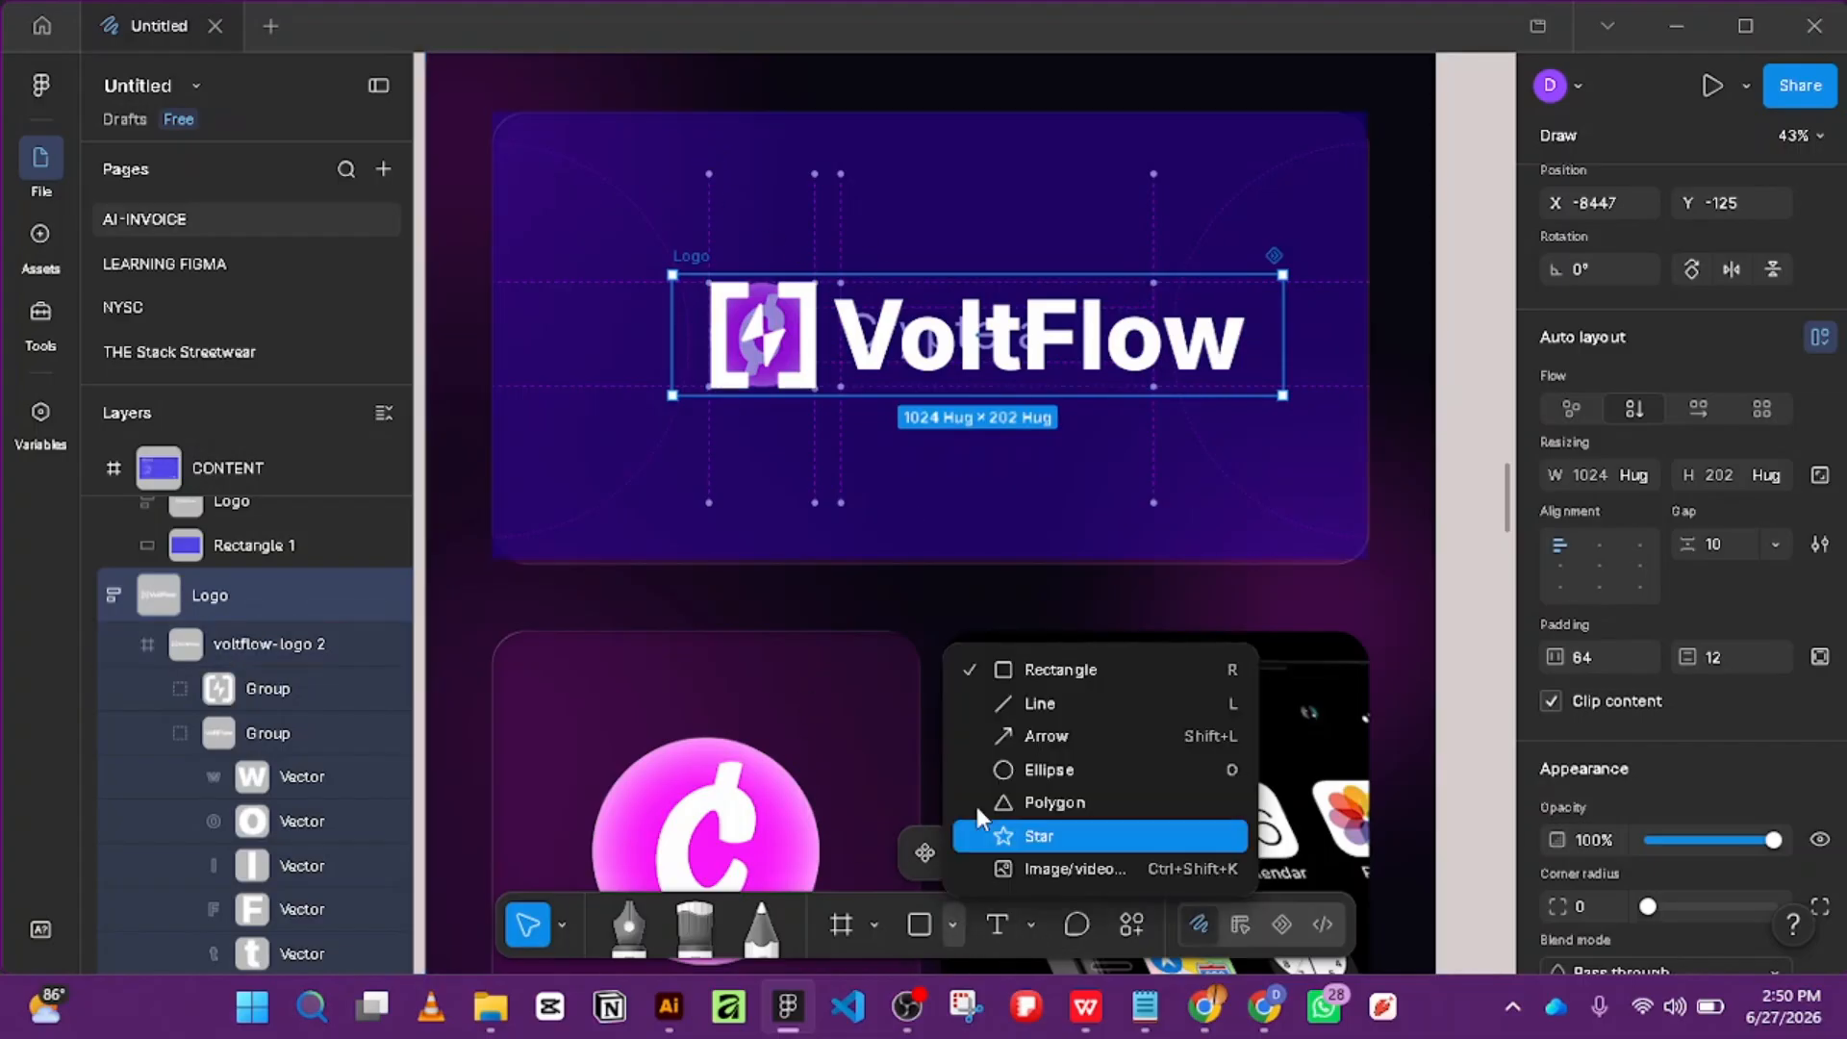
{"action": "left_click", "coordinate": [1018, 706]}
{"action": "scroll", "coordinate": [852, 238], "scroll_direction": "up", "scroll_amount": 3}
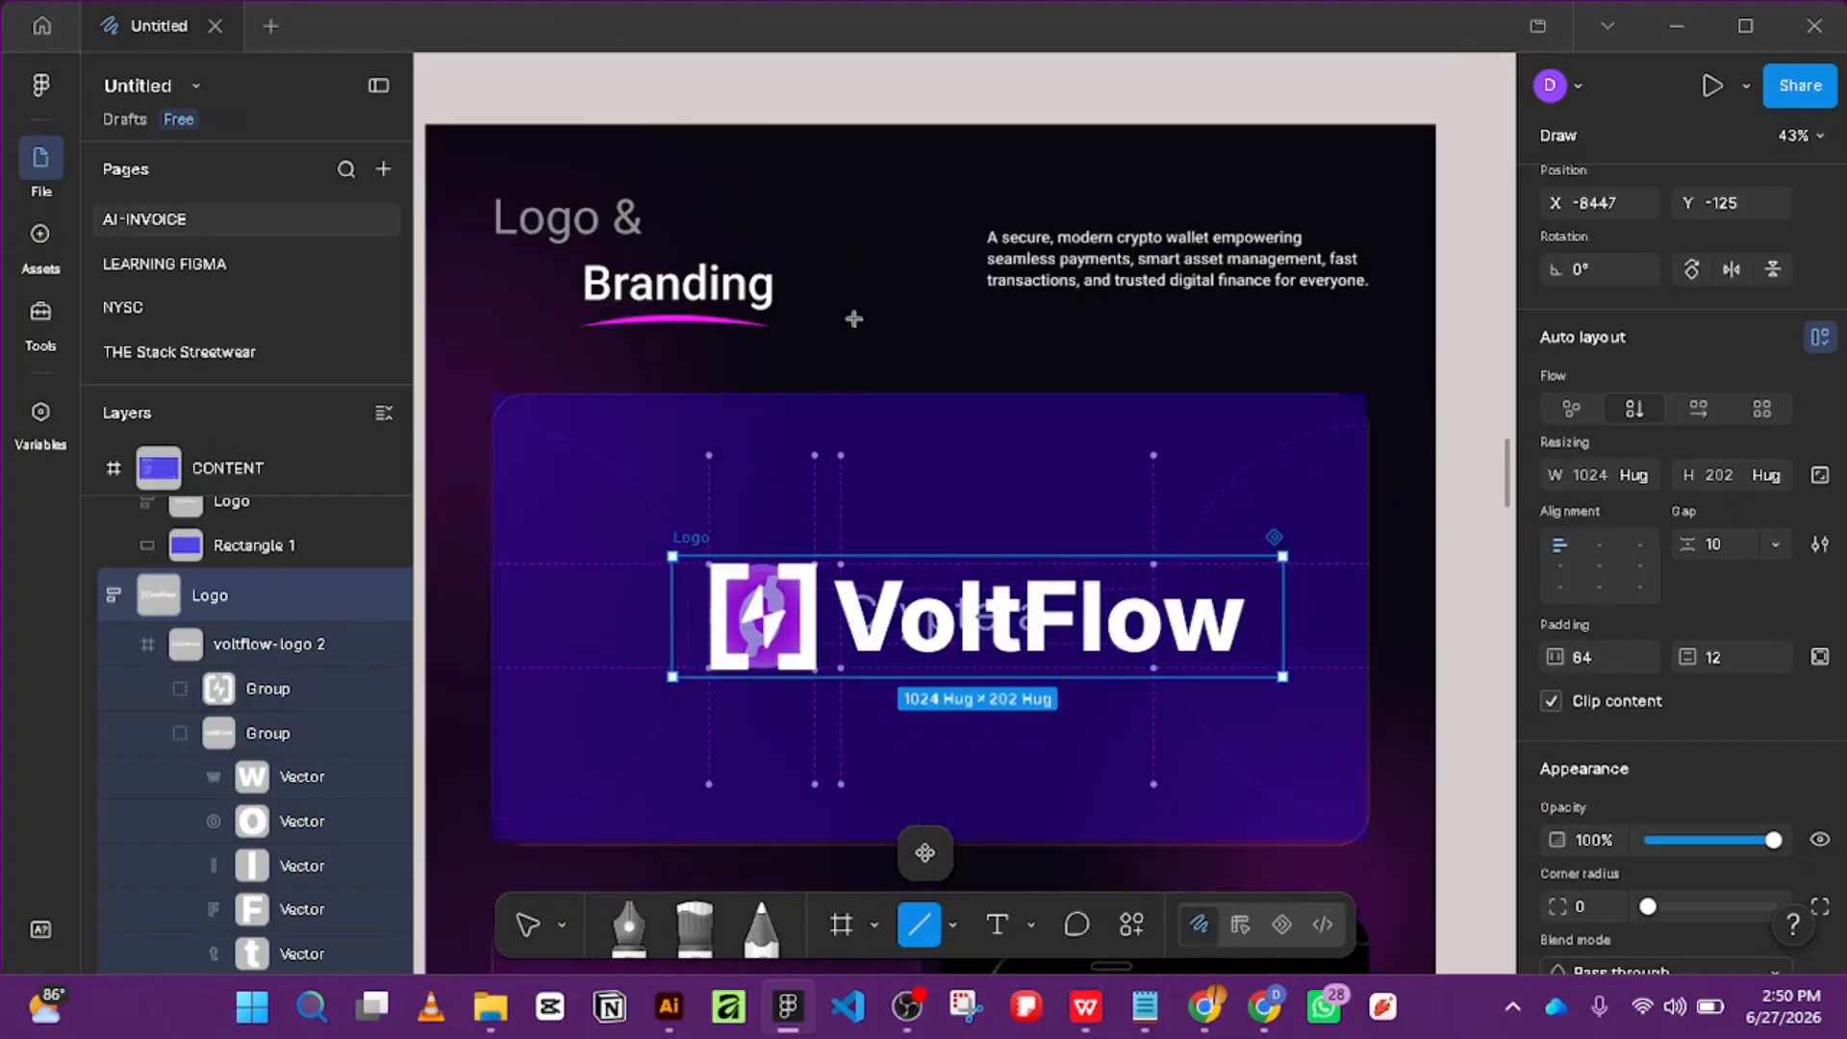
{"action": "scroll", "coordinate": [836, 470], "scroll_direction": "up", "scroll_amount": 3}
{"action": "scroll", "coordinate": [831, 457], "scroll_direction": "down", "scroll_amount": 4}
{"action": "scroll", "coordinate": [827, 443], "scroll_direction": "up", "scroll_amount": 3}
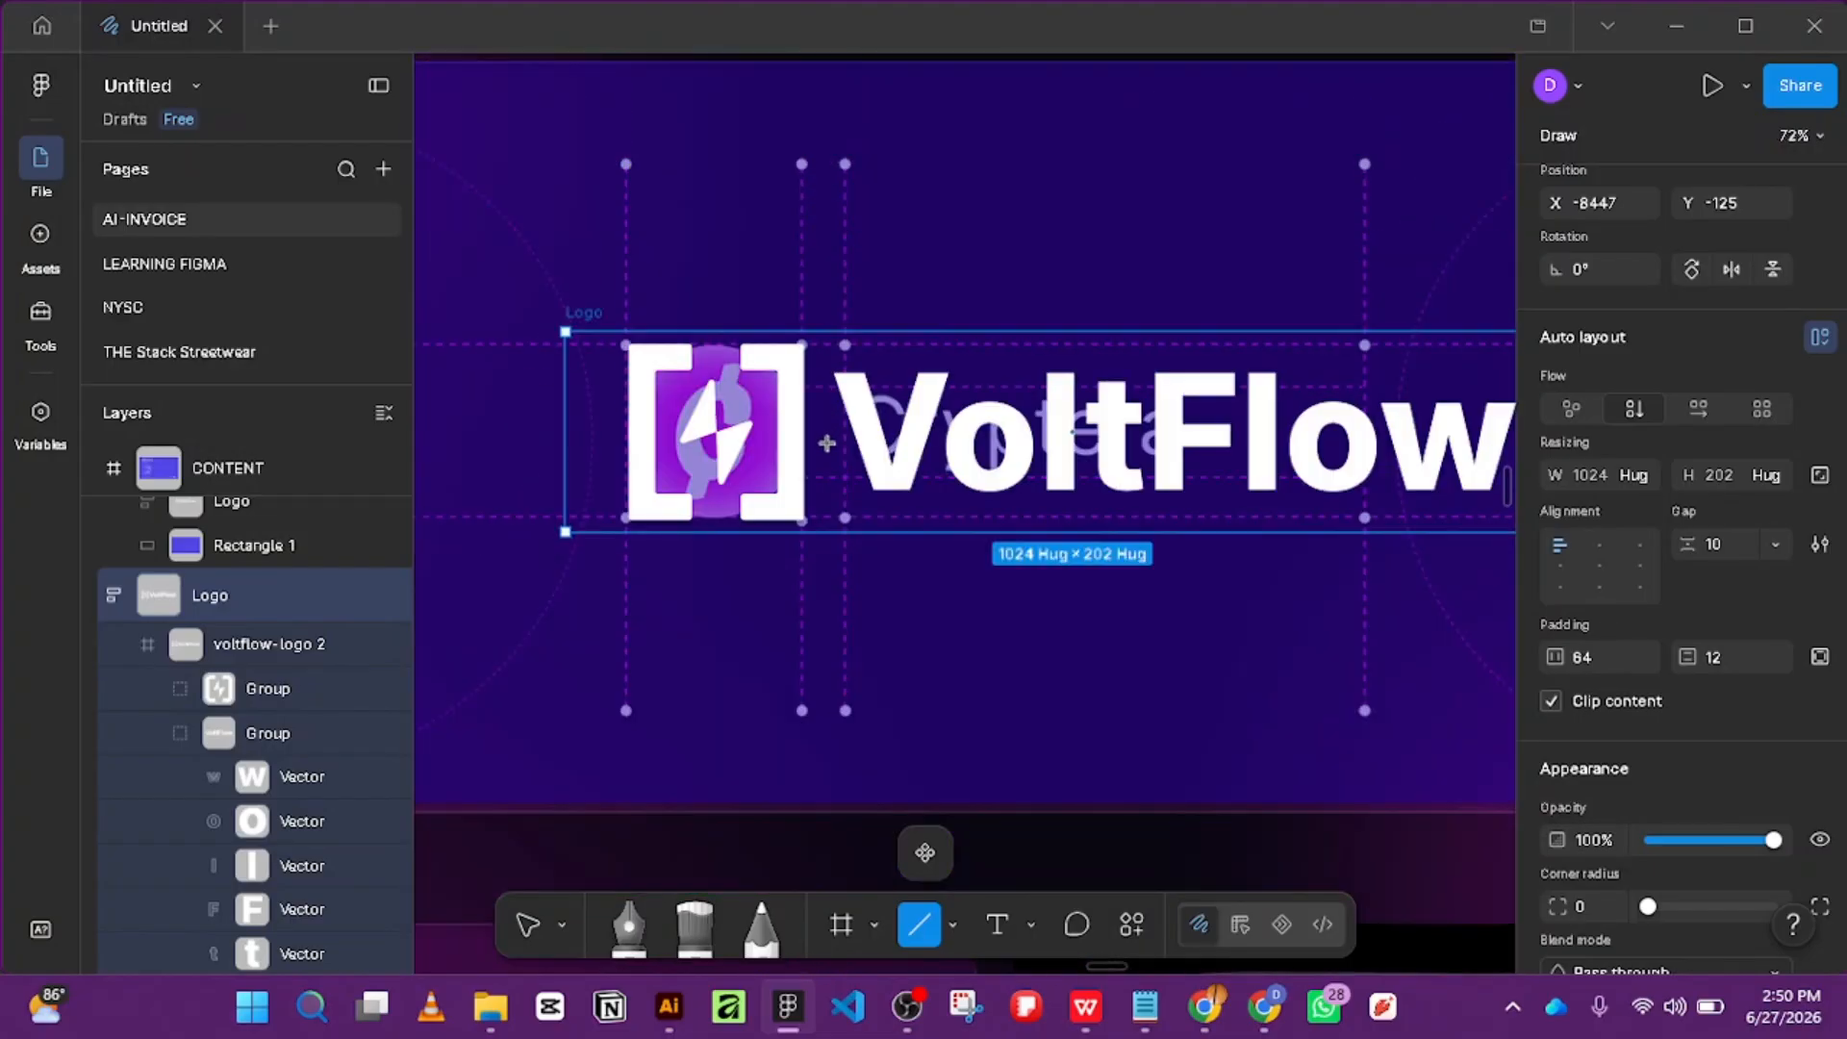
{"action": "mouse_move", "coordinate": [798, 164]}
{"action": "left_mouse_down"}
{"action": "mouse_move", "coordinate": [824, 735]}
{"action": "mouse_move", "coordinate": [834, 713]}
{"action": "left_mouse_up"}
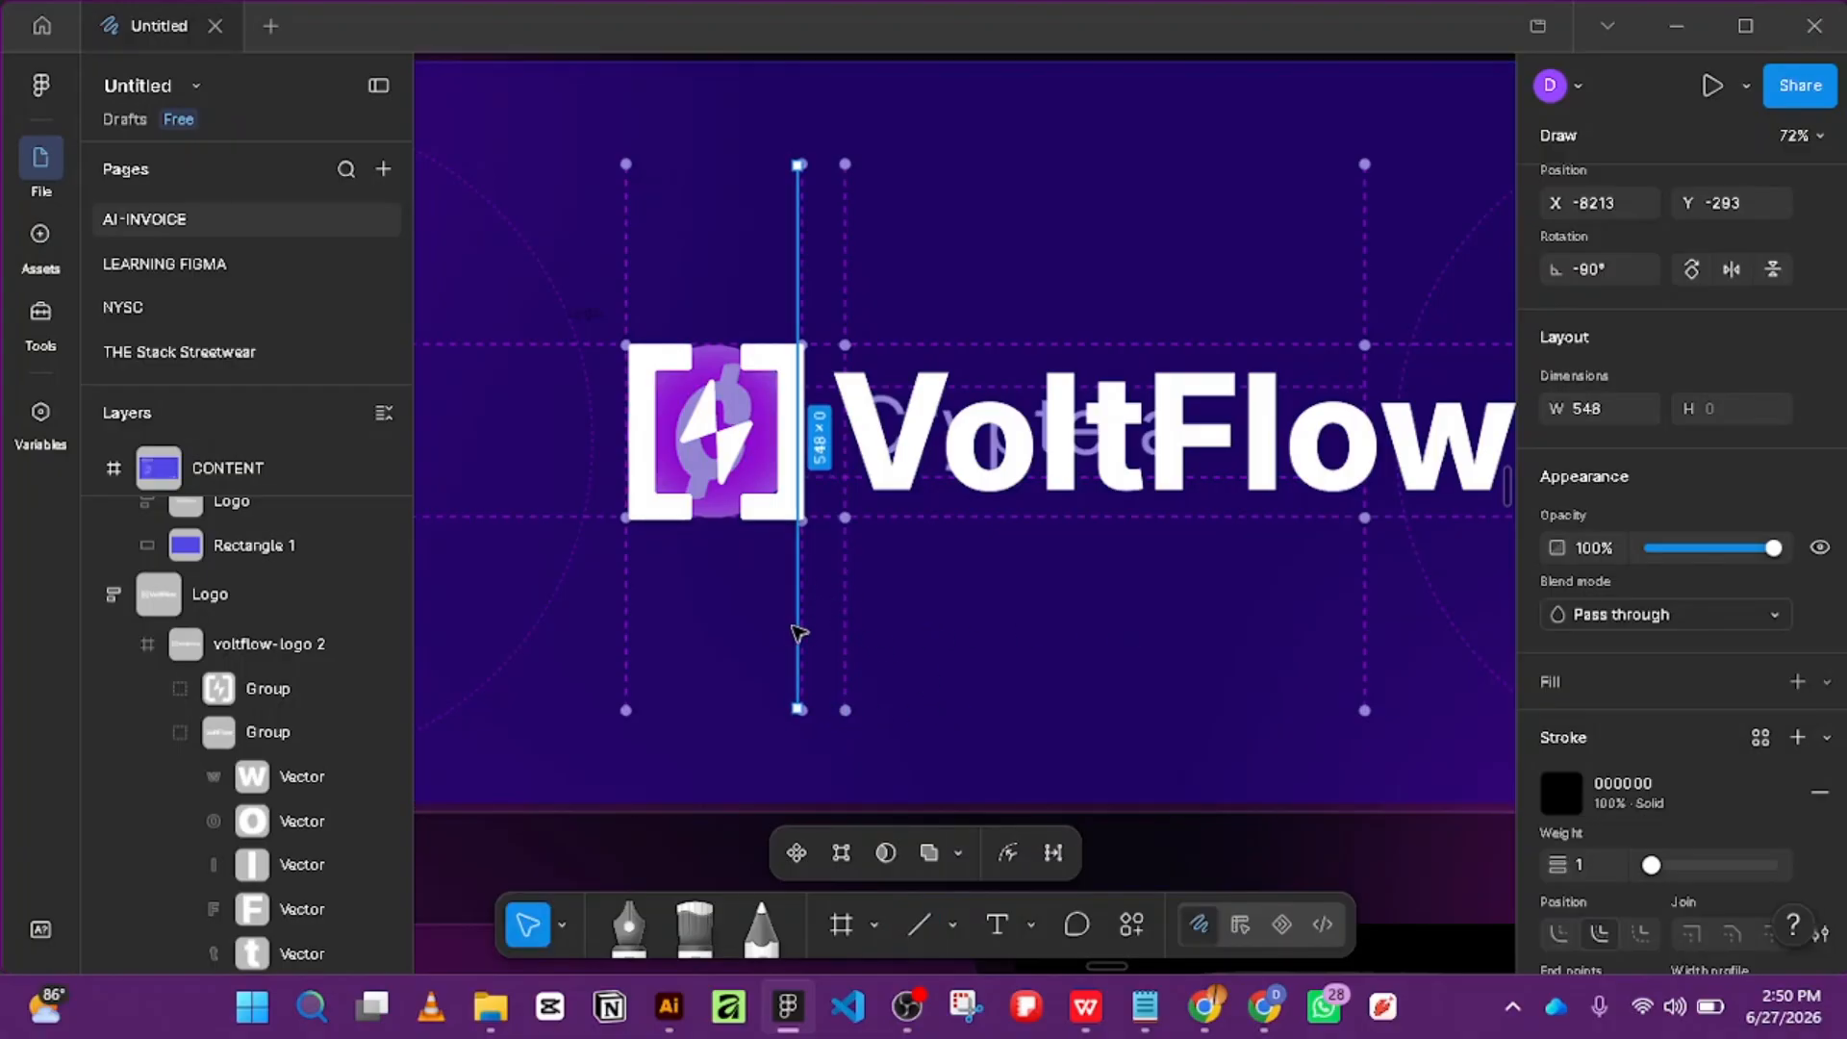
{"action": "left_click_drag", "start_coordinate": [822, 638], "coordinate": [1487, 646]}
{"action": "left_click_drag", "start_coordinate": [1415, 562], "coordinate": [1259, 596]}
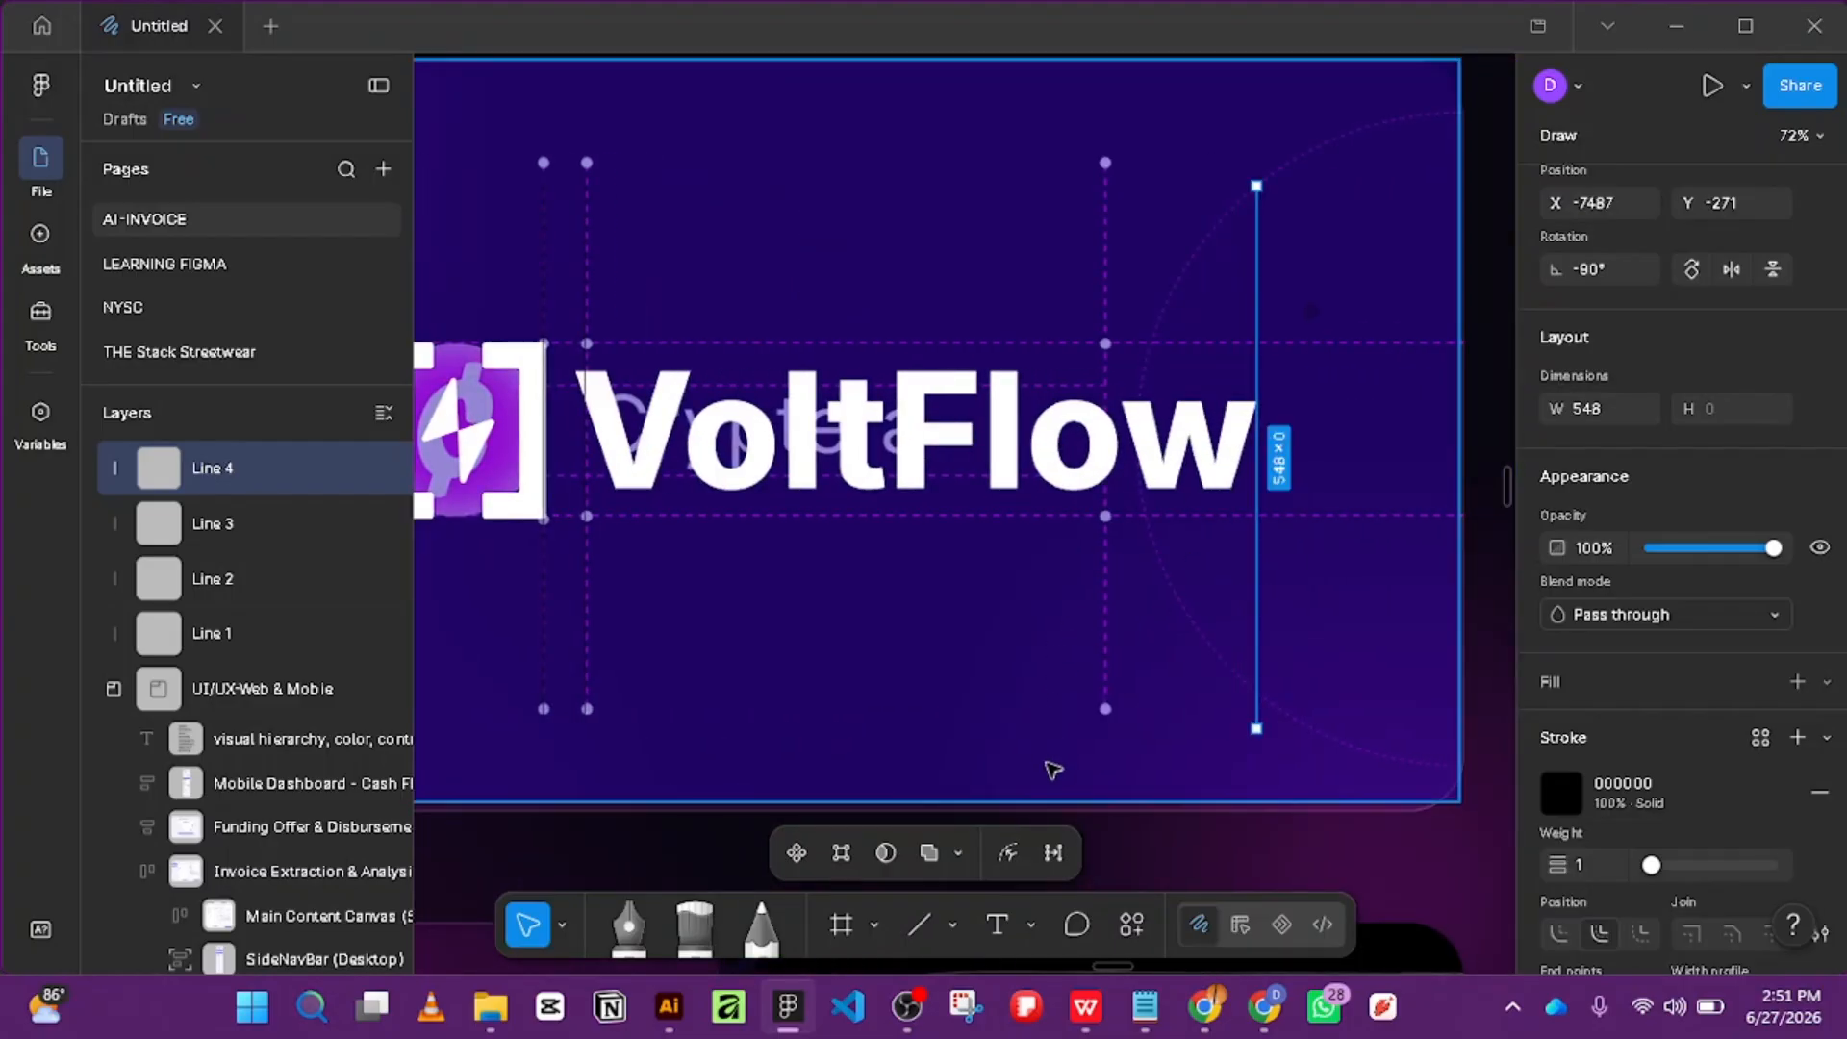
Draw a circle about 301 × 301 below the VoltFlow wordmark, across the banner's lower edge.
{"action": "left_click", "coordinate": [951, 923]}
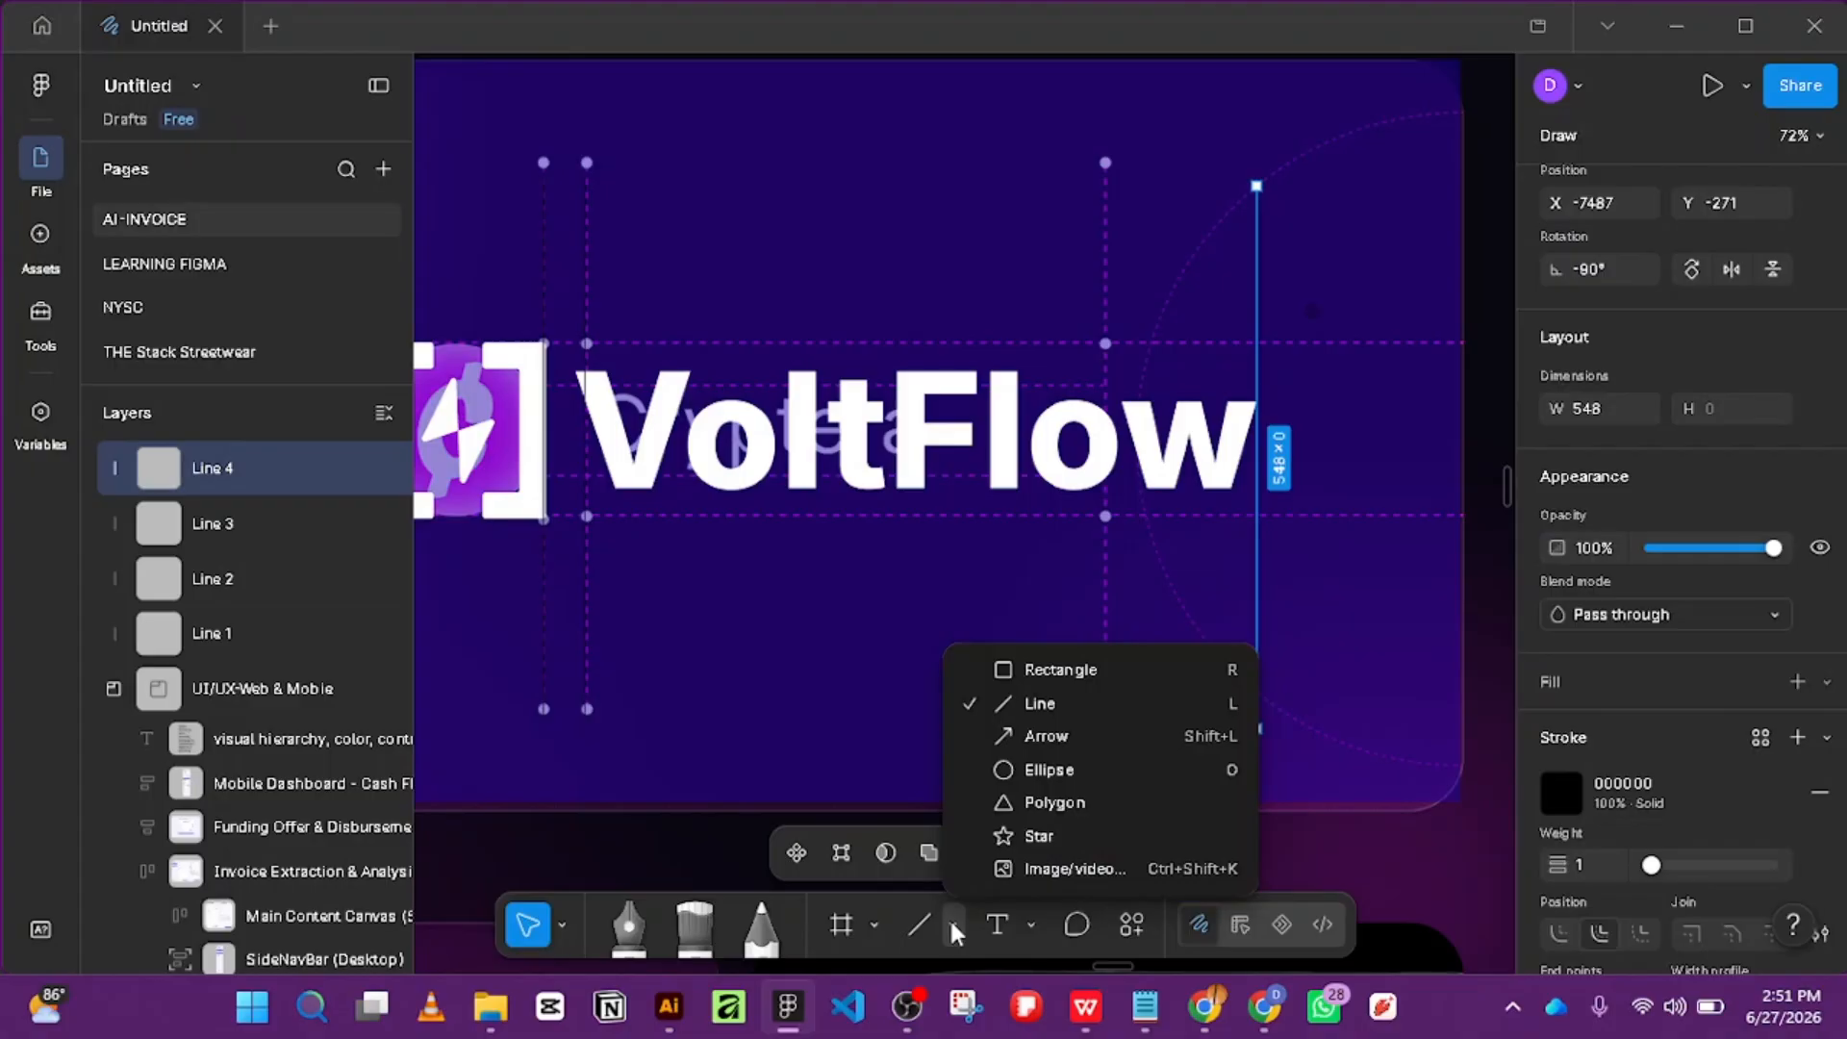
{"action": "left_click", "coordinate": [1016, 779]}
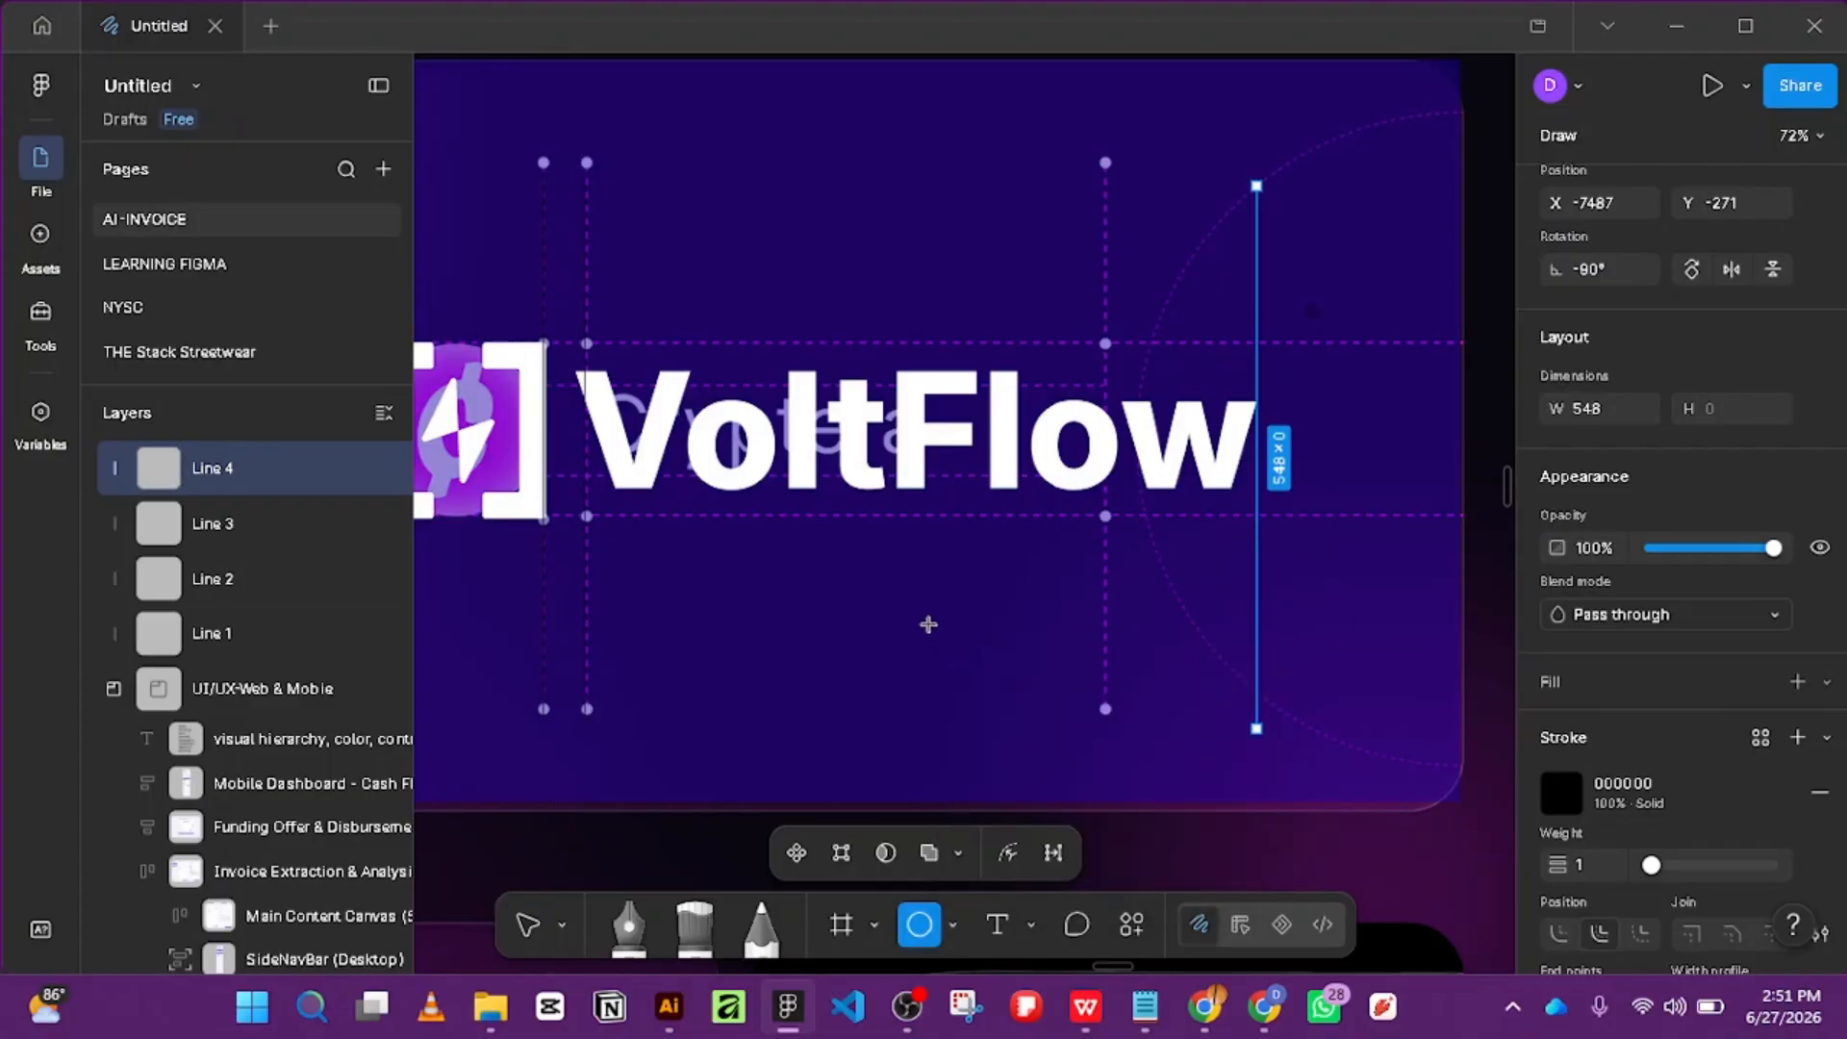
{"action": "left_click_drag", "start_coordinate": [931, 626], "coordinate": [936, 632]}
{"action": "left_click_drag", "start_coordinate": [1195, 754], "coordinate": [1227, 770]}
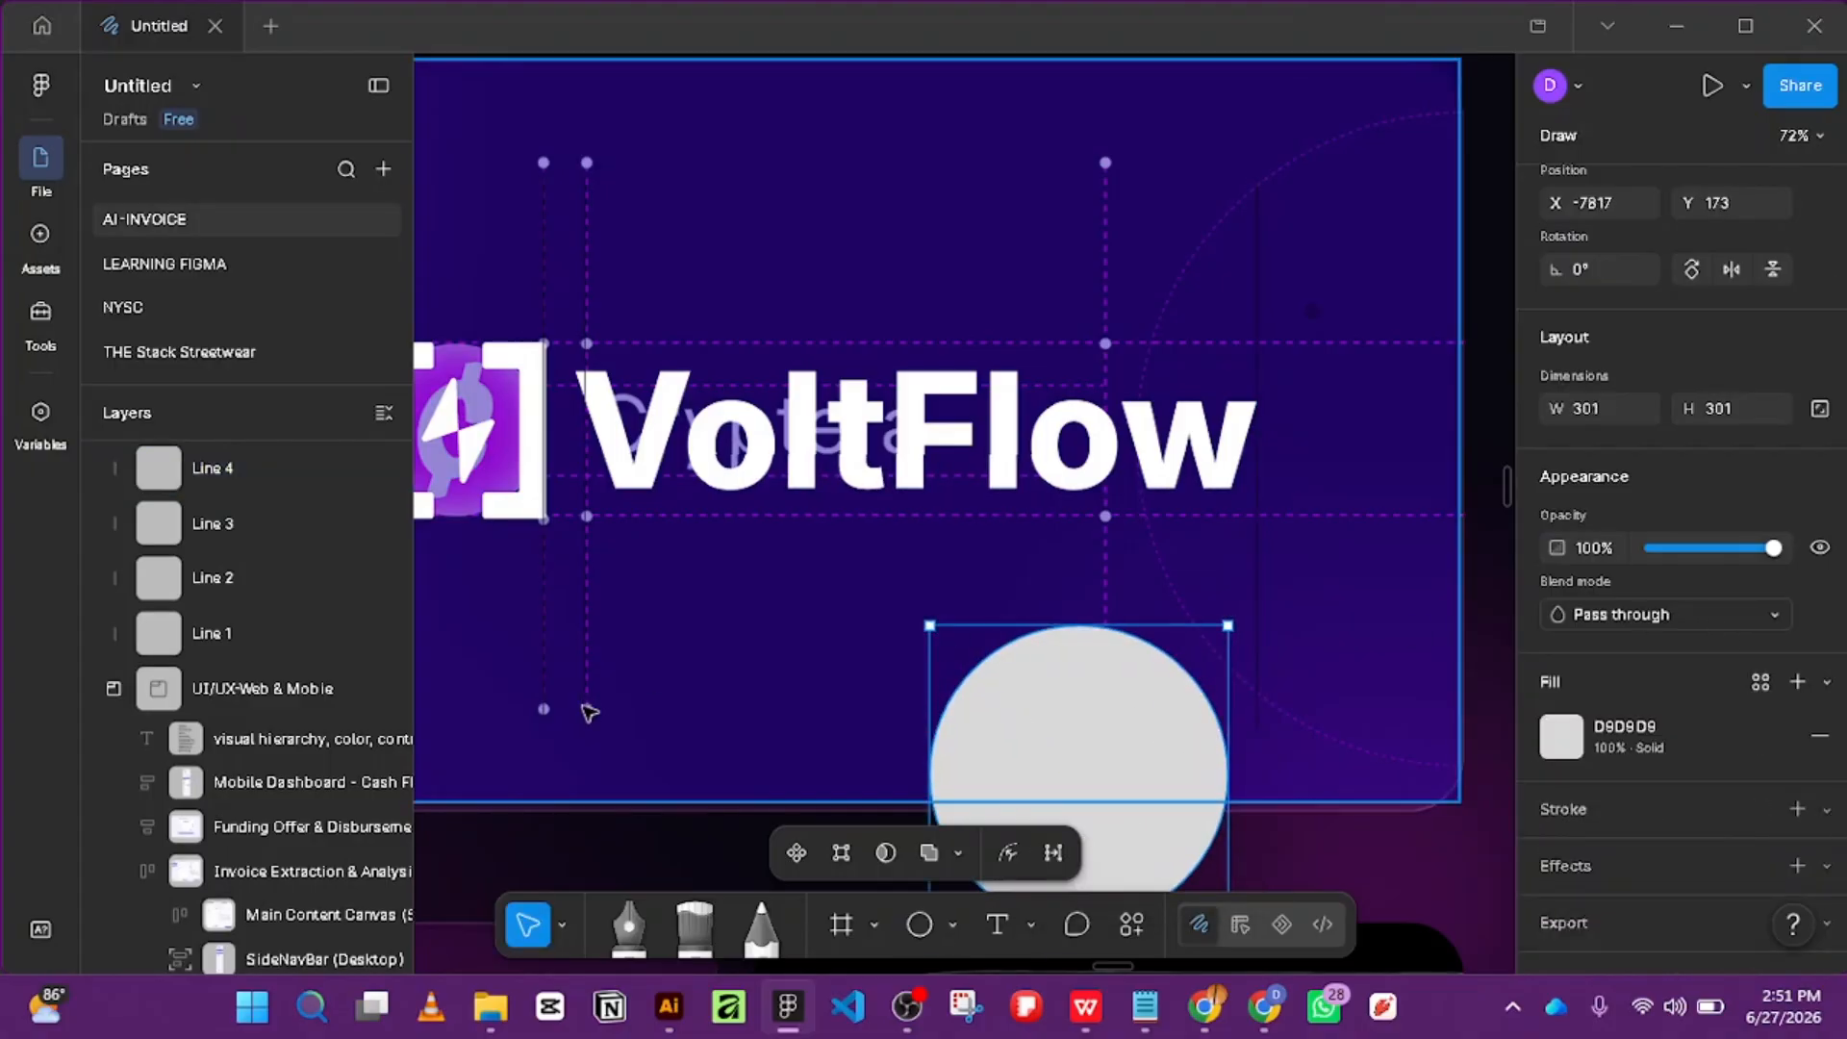
Remove the circle's fill and give it a white (FFFFFF) stroke.
{"action": "scroll", "coordinate": [1695, 709], "scroll_direction": "down", "scroll_amount": 1}
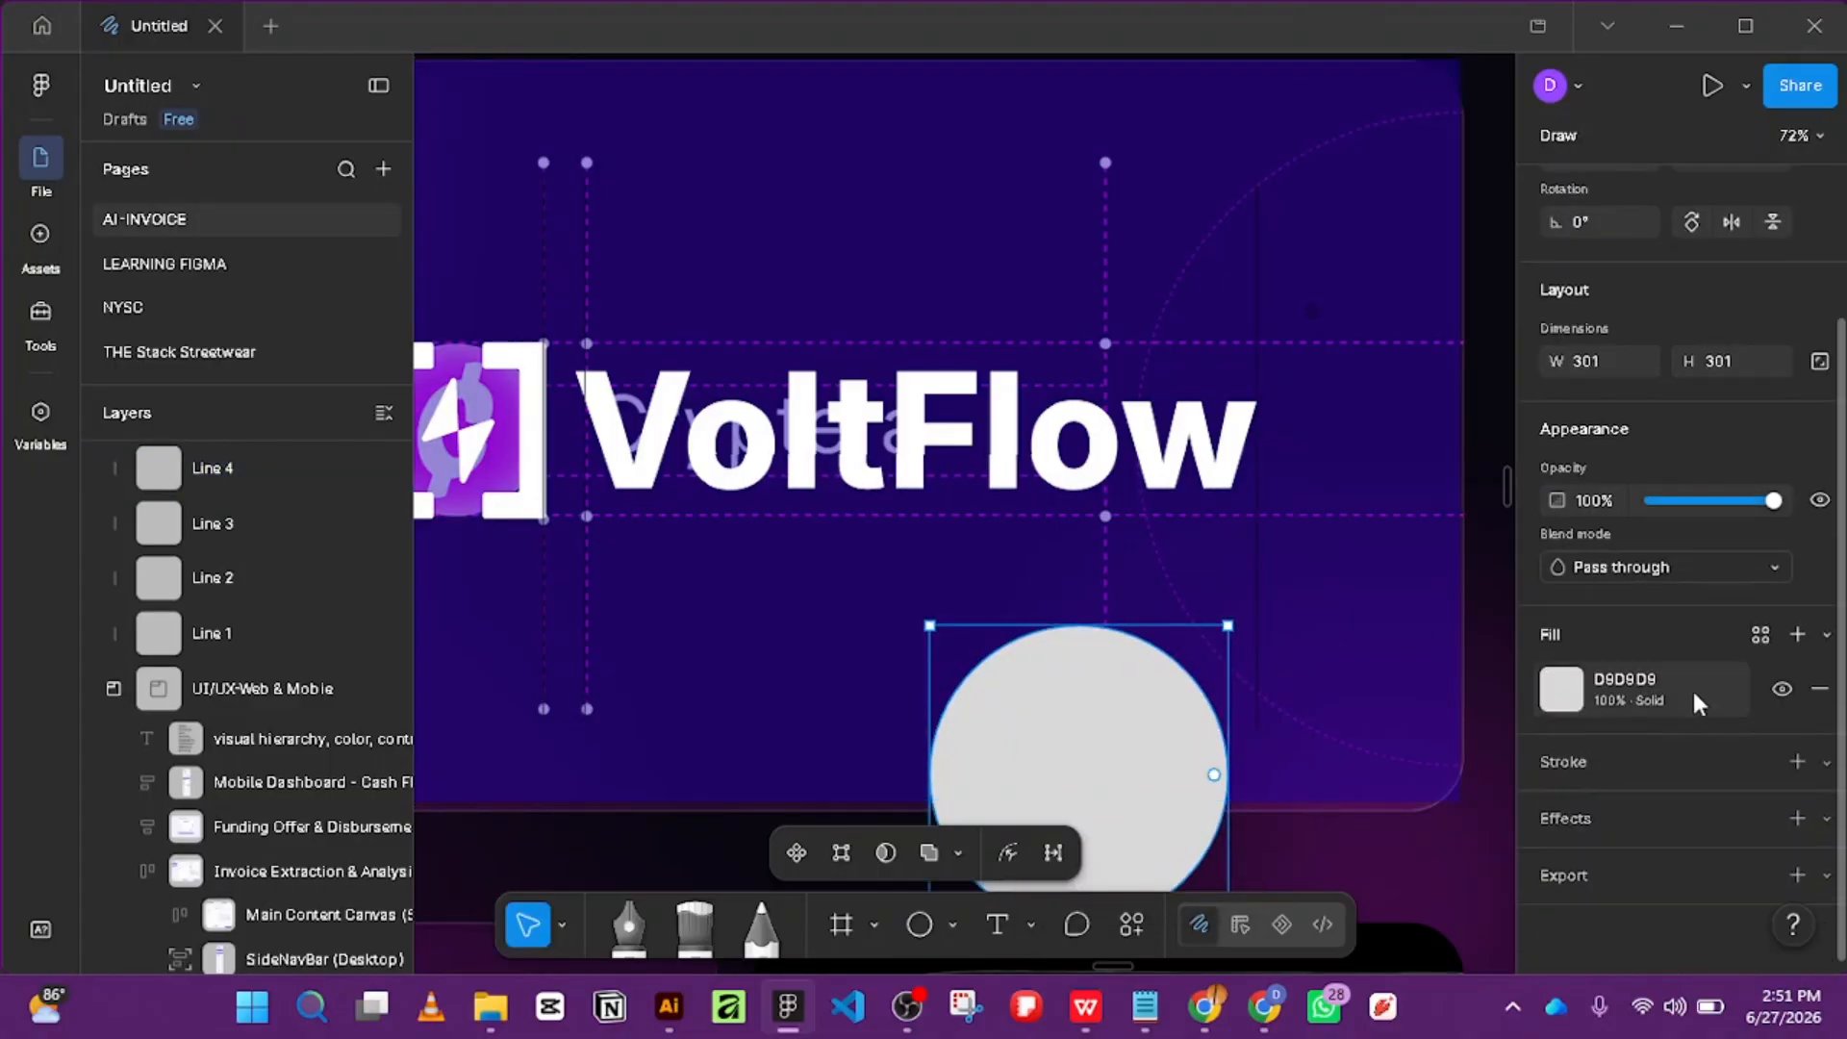
{"action": "left_click", "coordinate": [1821, 692]}
{"action": "left_click", "coordinate": [1797, 690]}
{"action": "left_click", "coordinate": [1560, 745]}
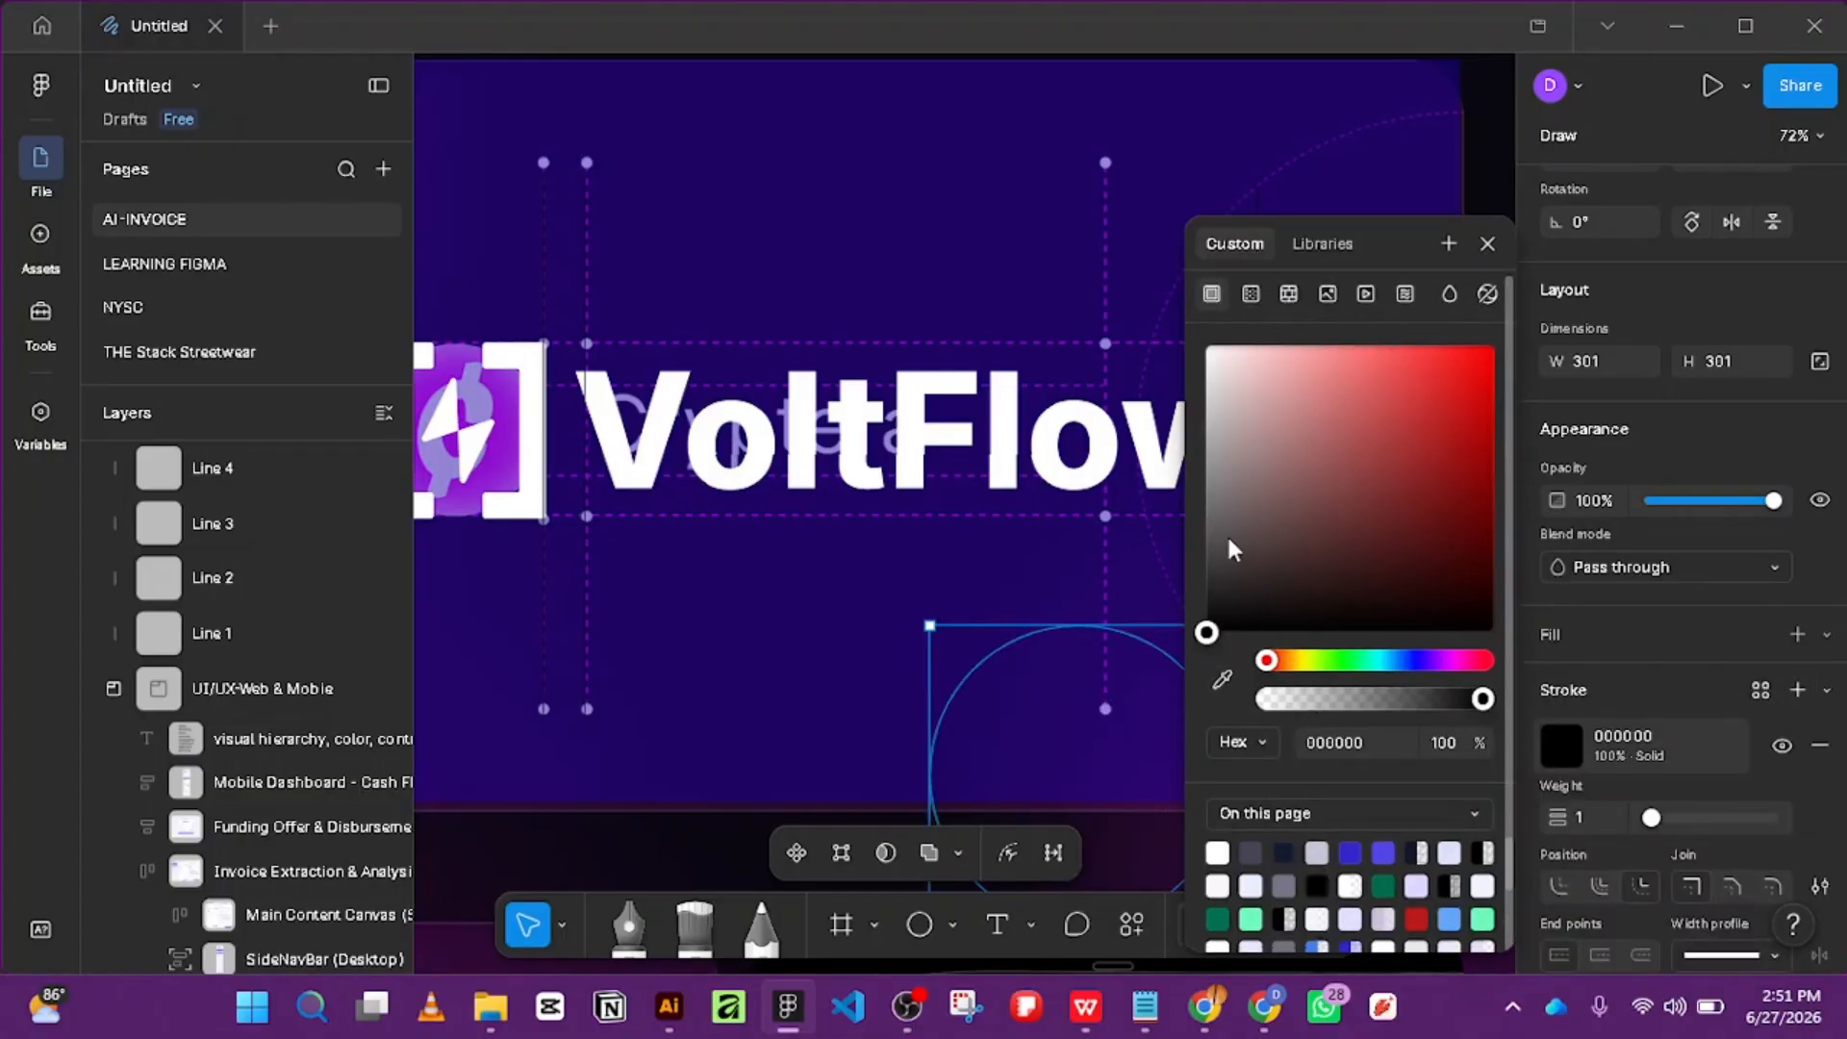
{"action": "left_click_drag", "start_coordinate": [1231, 549], "coordinate": [1204, 343]}
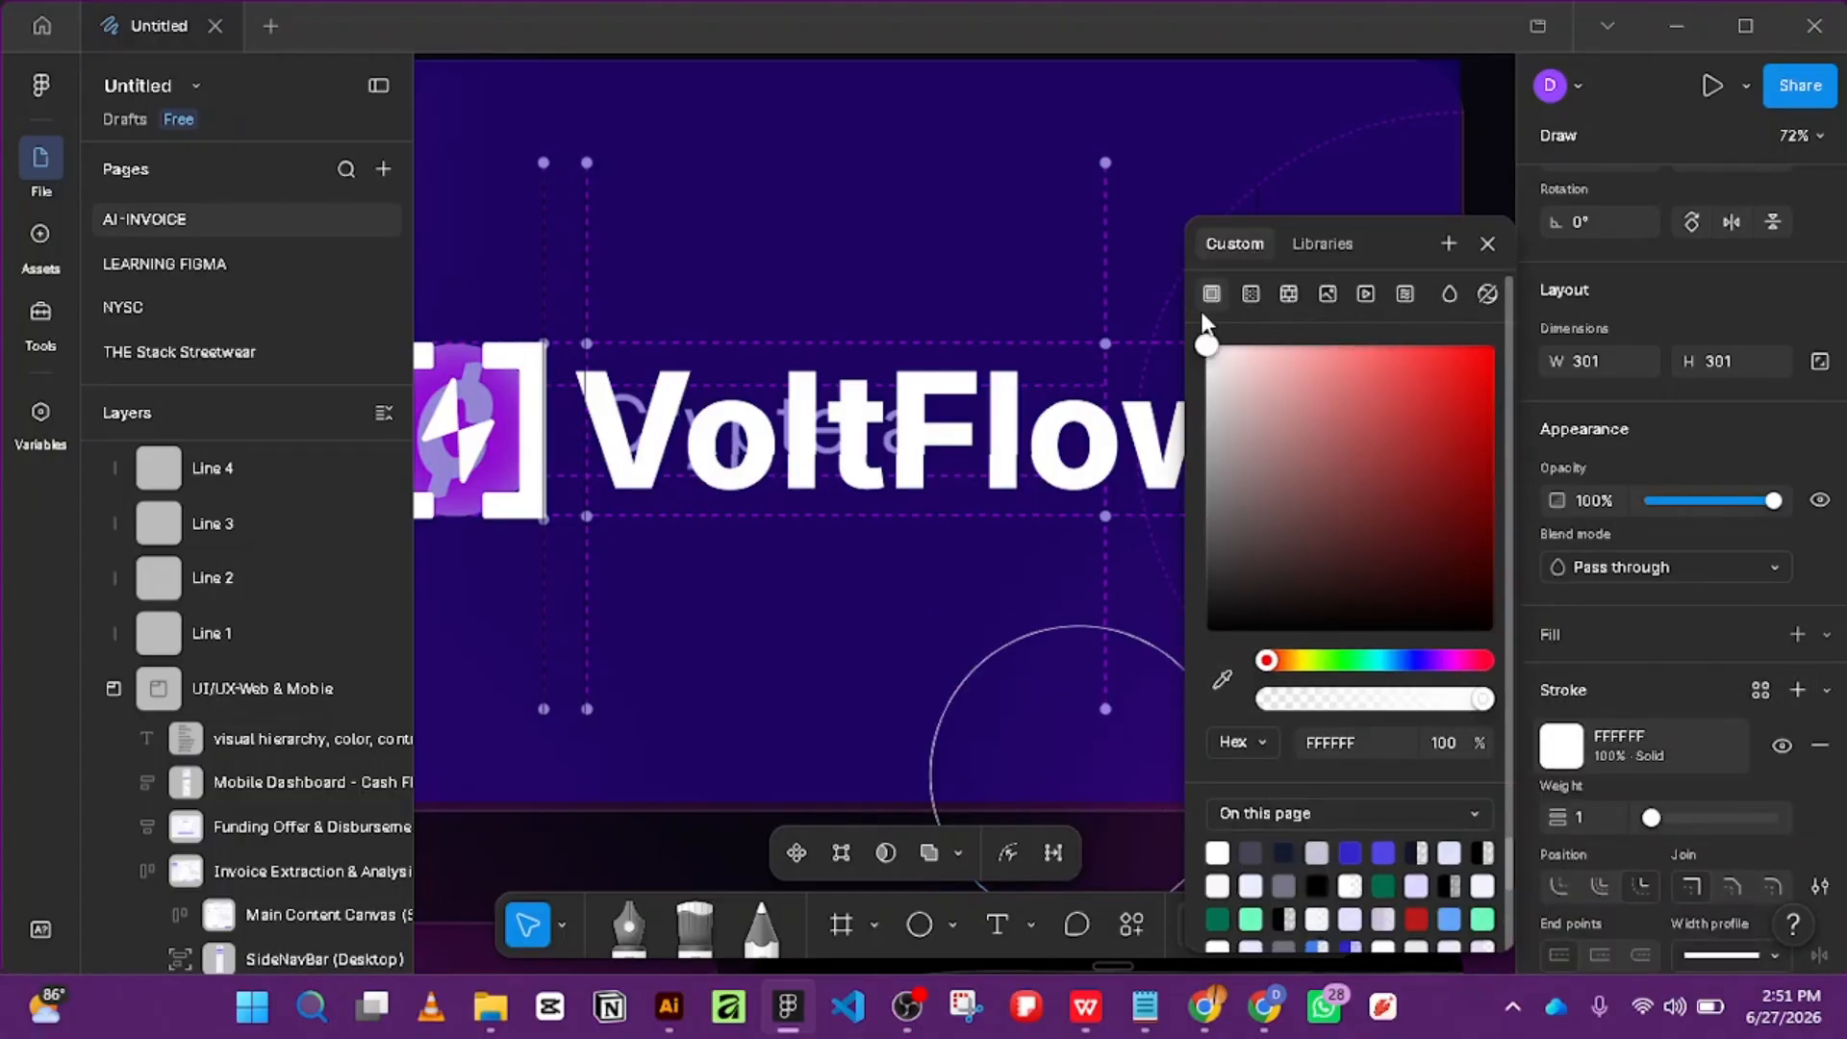
{"action": "left_click", "coordinate": [1488, 245]}
Enlarge the outlined circle to about 624 × 692.
{"action": "scroll", "coordinate": [1154, 240], "scroll_direction": "down", "scroll_amount": 8}
{"action": "scroll", "coordinate": [1113, 330], "scroll_direction": "up", "scroll_amount": 6}
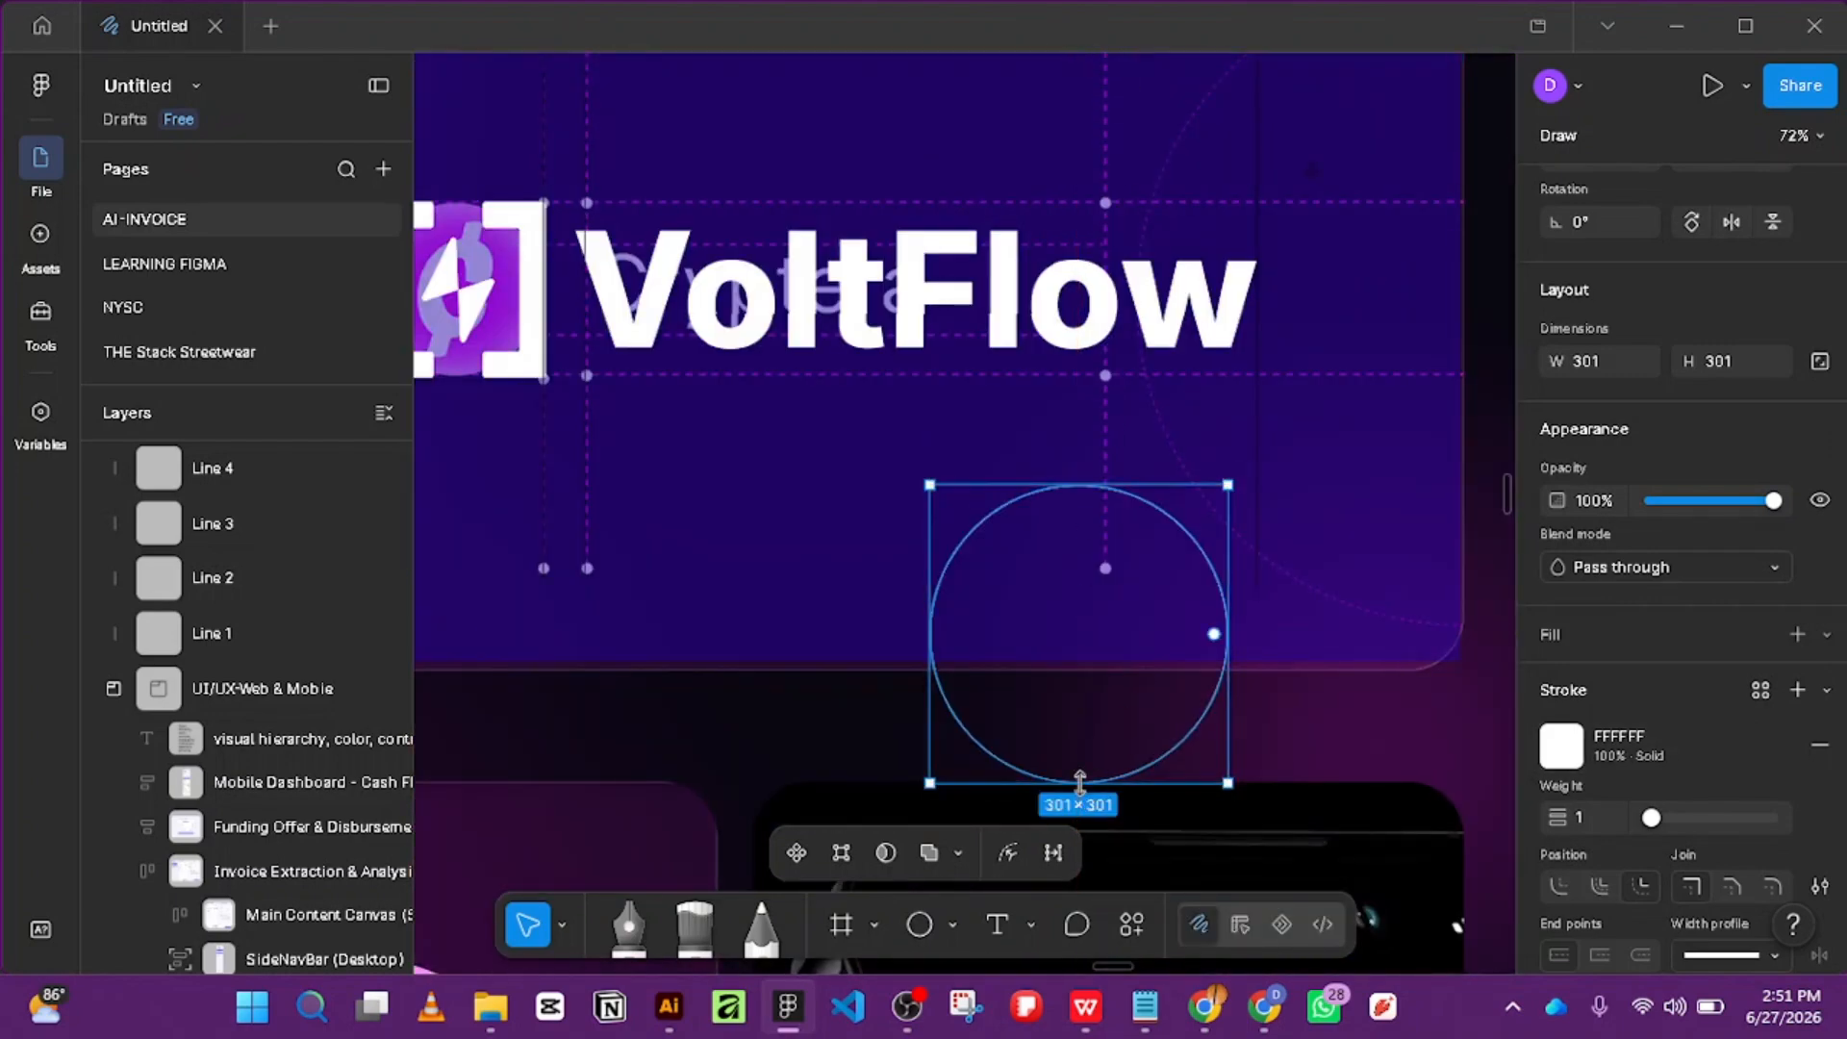
{"action": "left_click_drag", "start_coordinate": [1079, 777], "coordinate": [1081, 908]}
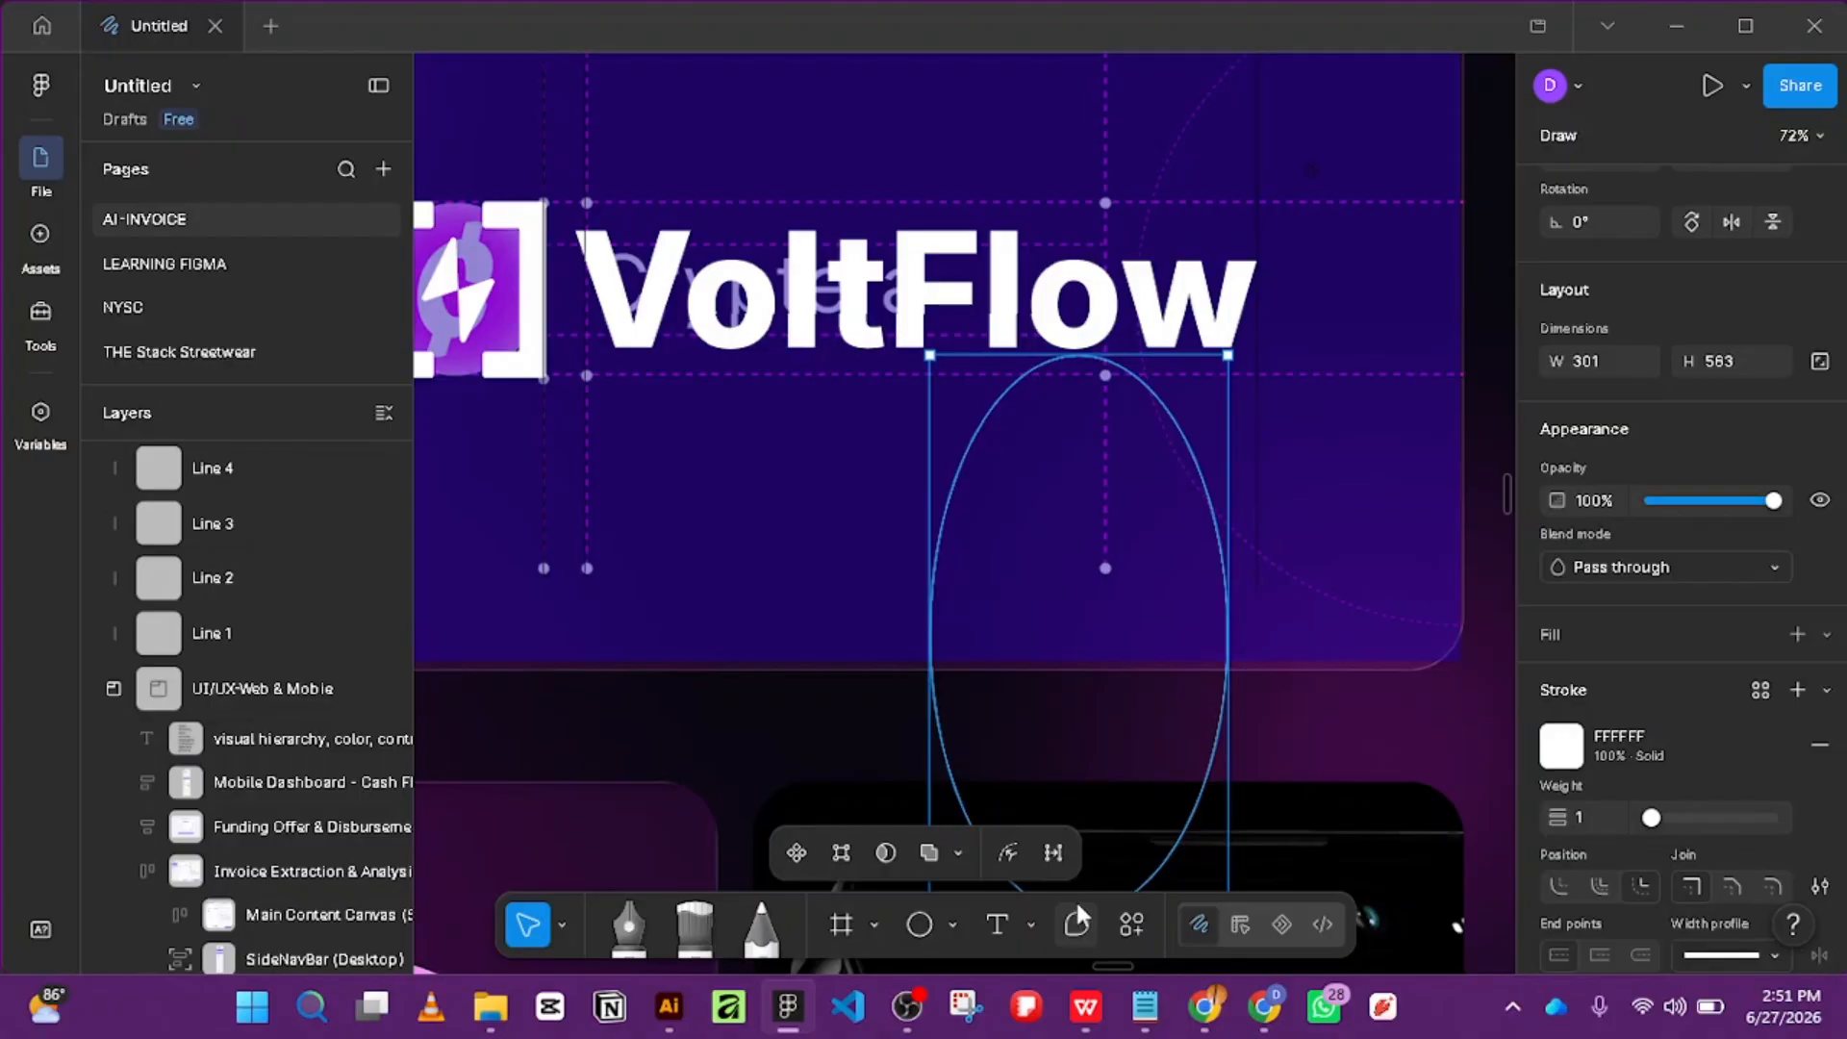
{"action": "left_click_drag", "start_coordinate": [940, 621], "coordinate": [780, 581]}
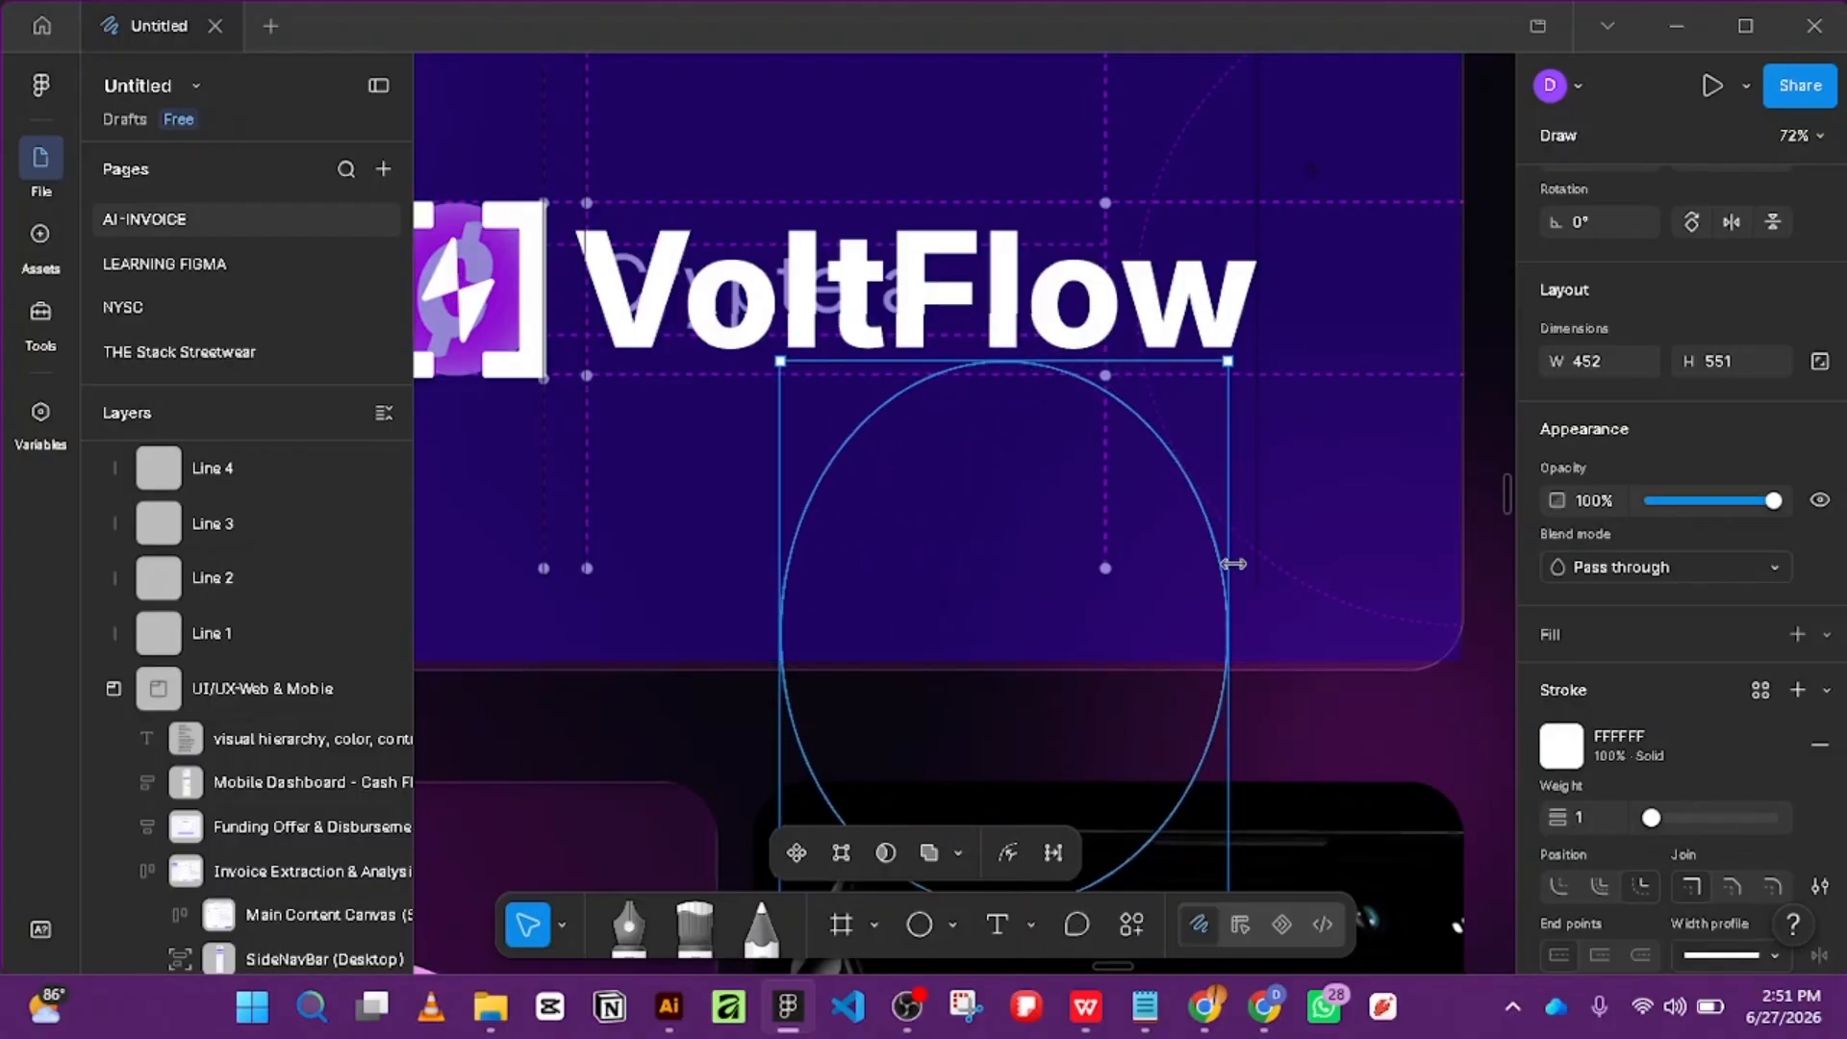
{"action": "left_click_drag", "start_coordinate": [1224, 568], "coordinate": [1481, 567]}
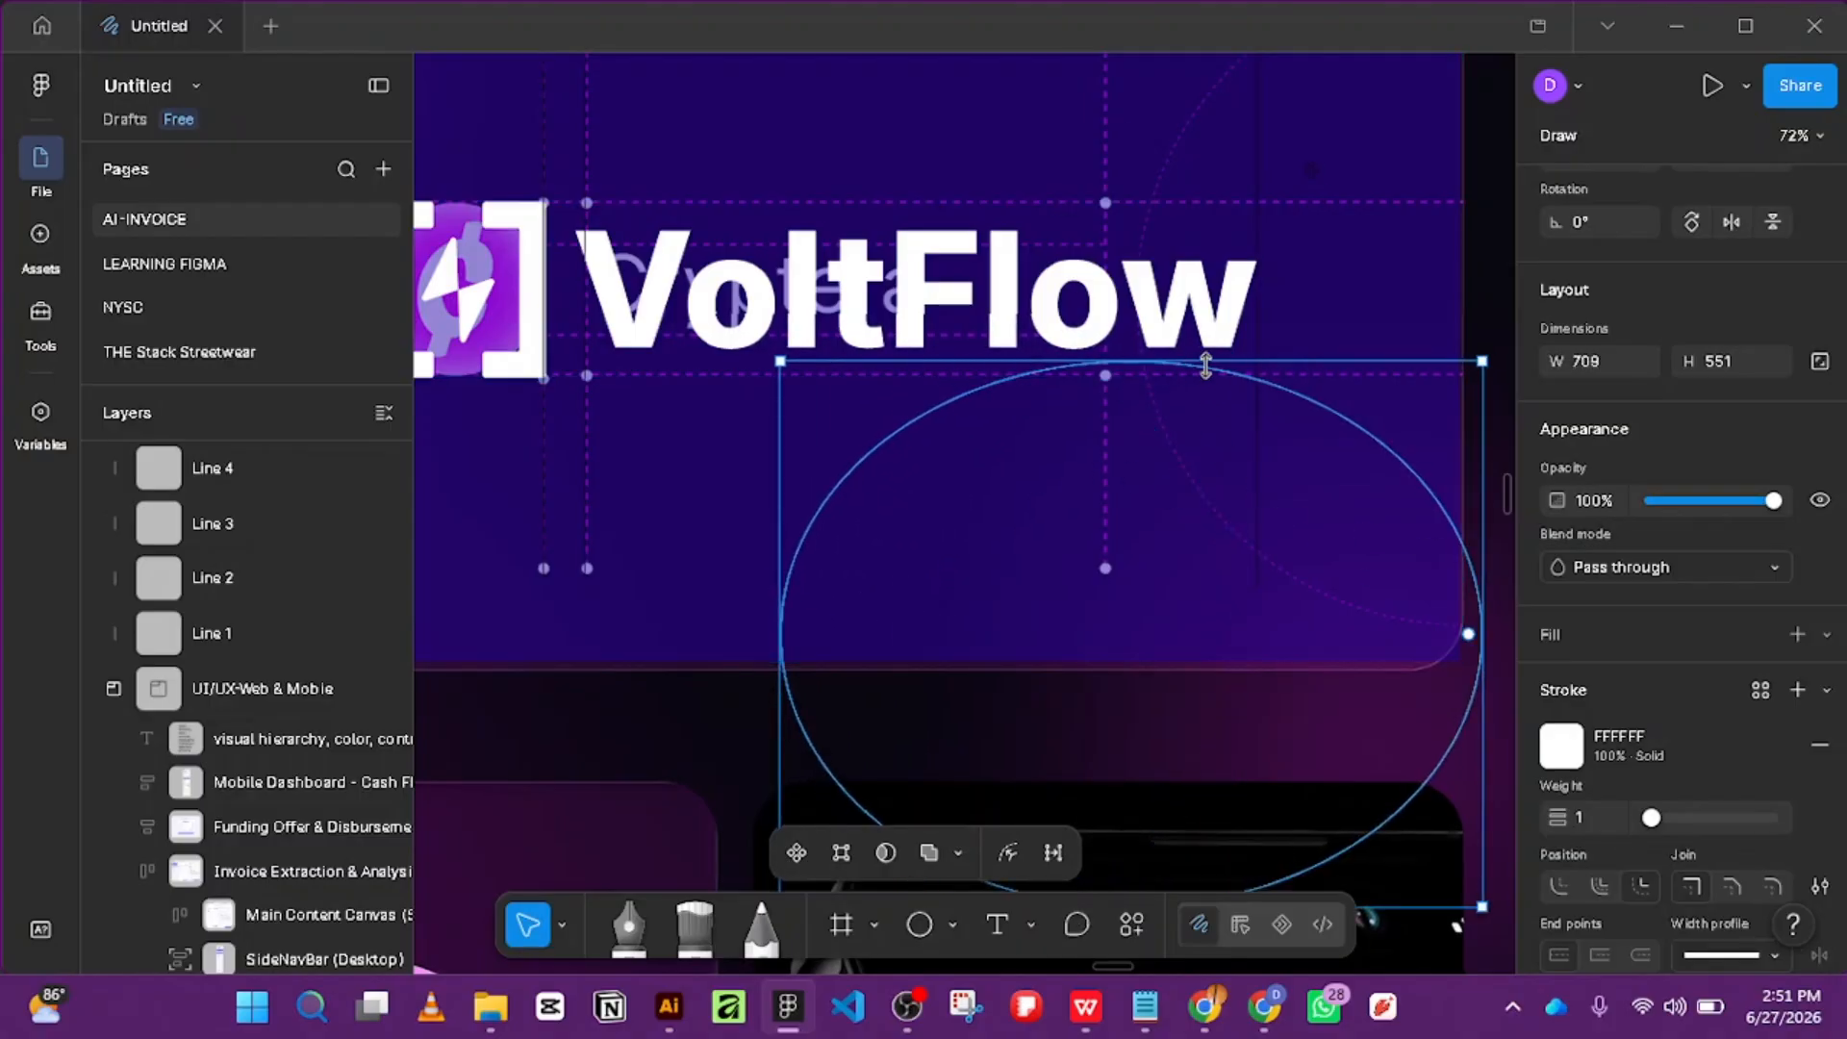
{"action": "left_click_drag", "start_coordinate": [1199, 361], "coordinate": [1185, 221]}
{"action": "left_click_drag", "start_coordinate": [778, 553], "coordinate": [866, 548]}
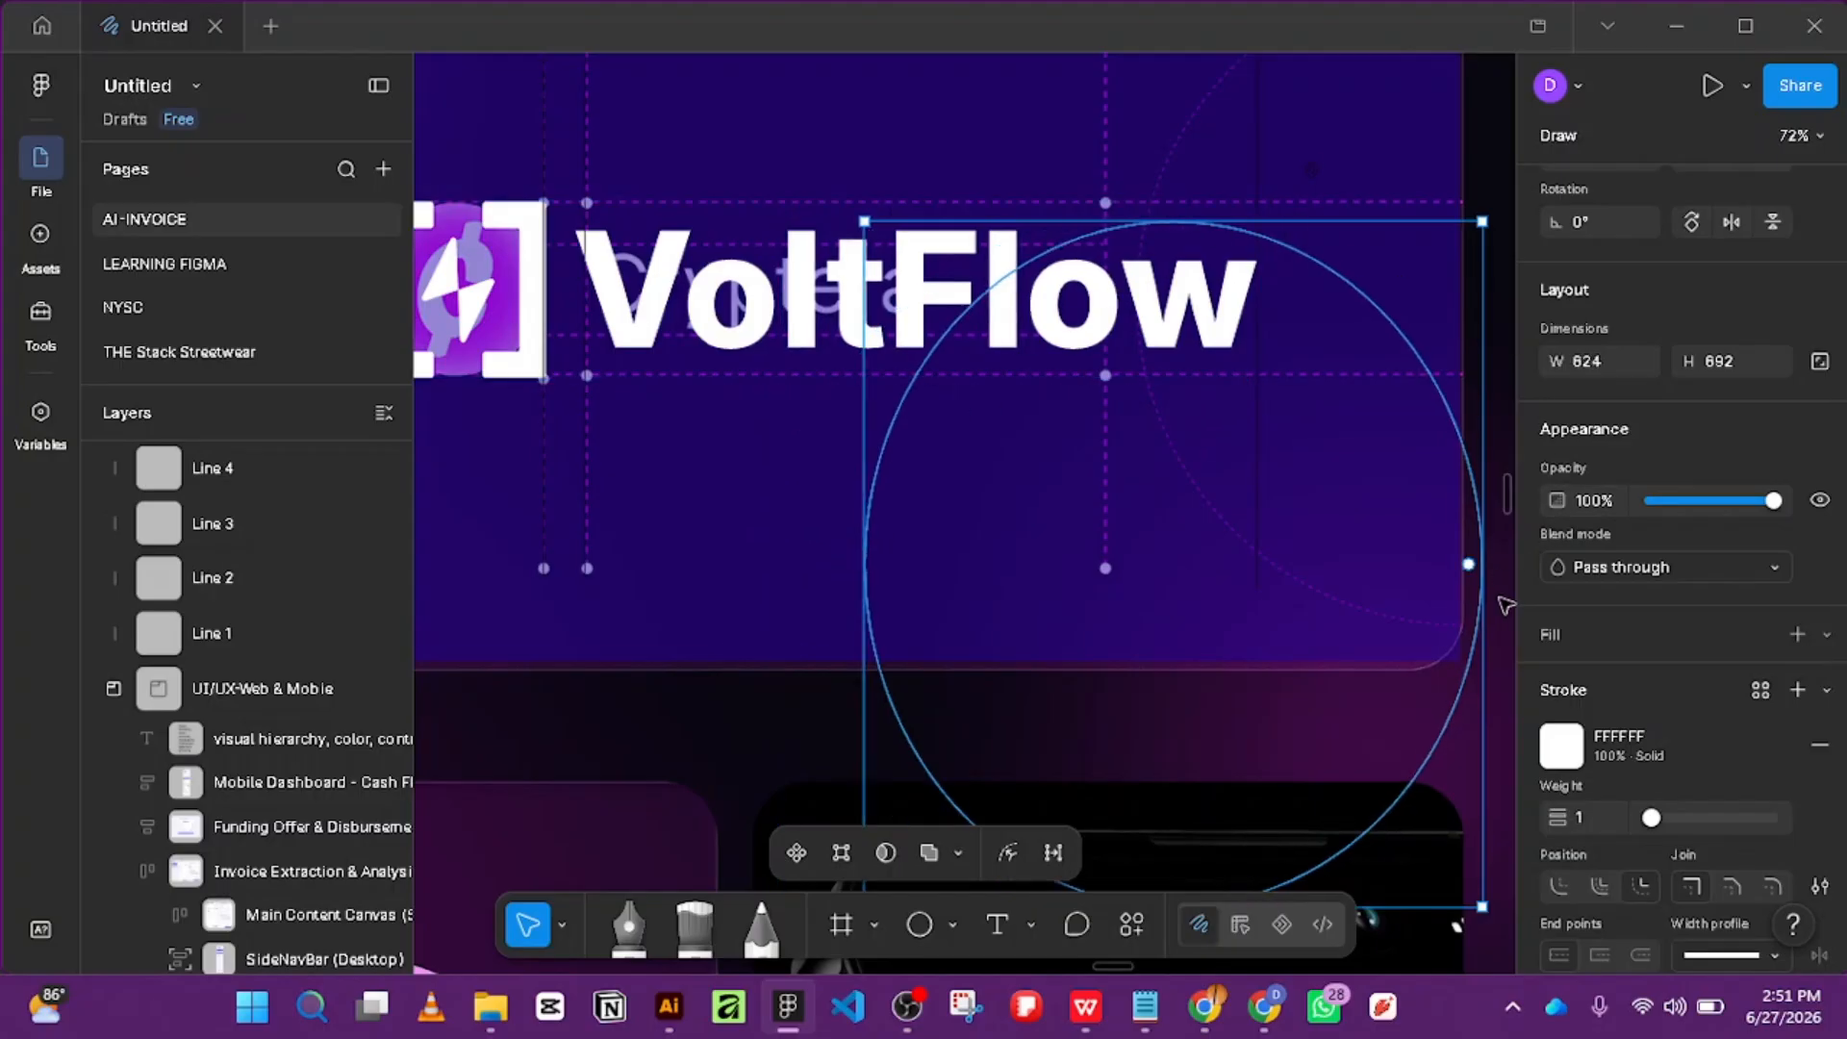
{"action": "scroll", "coordinate": [1035, 511], "scroll_direction": "down", "scroll_amount": 8}
{"action": "key", "text": "super"}
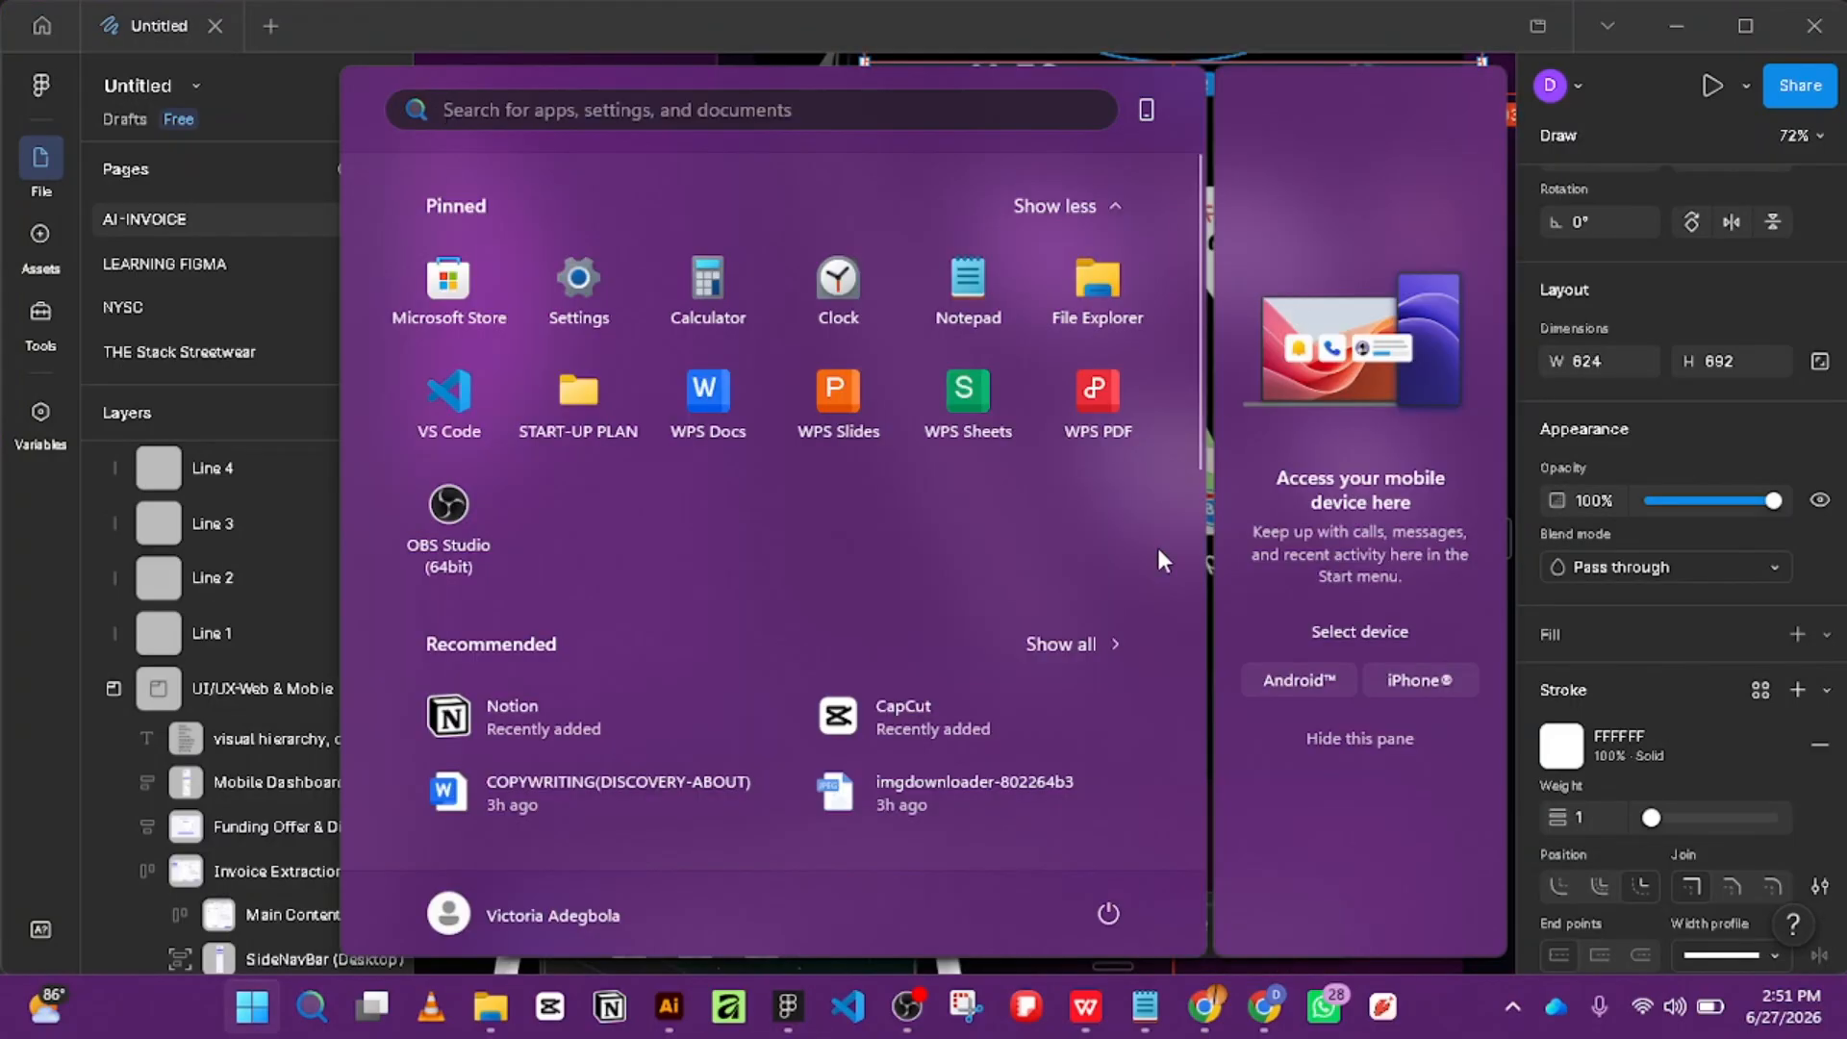
{"action": "key", "text": "super"}
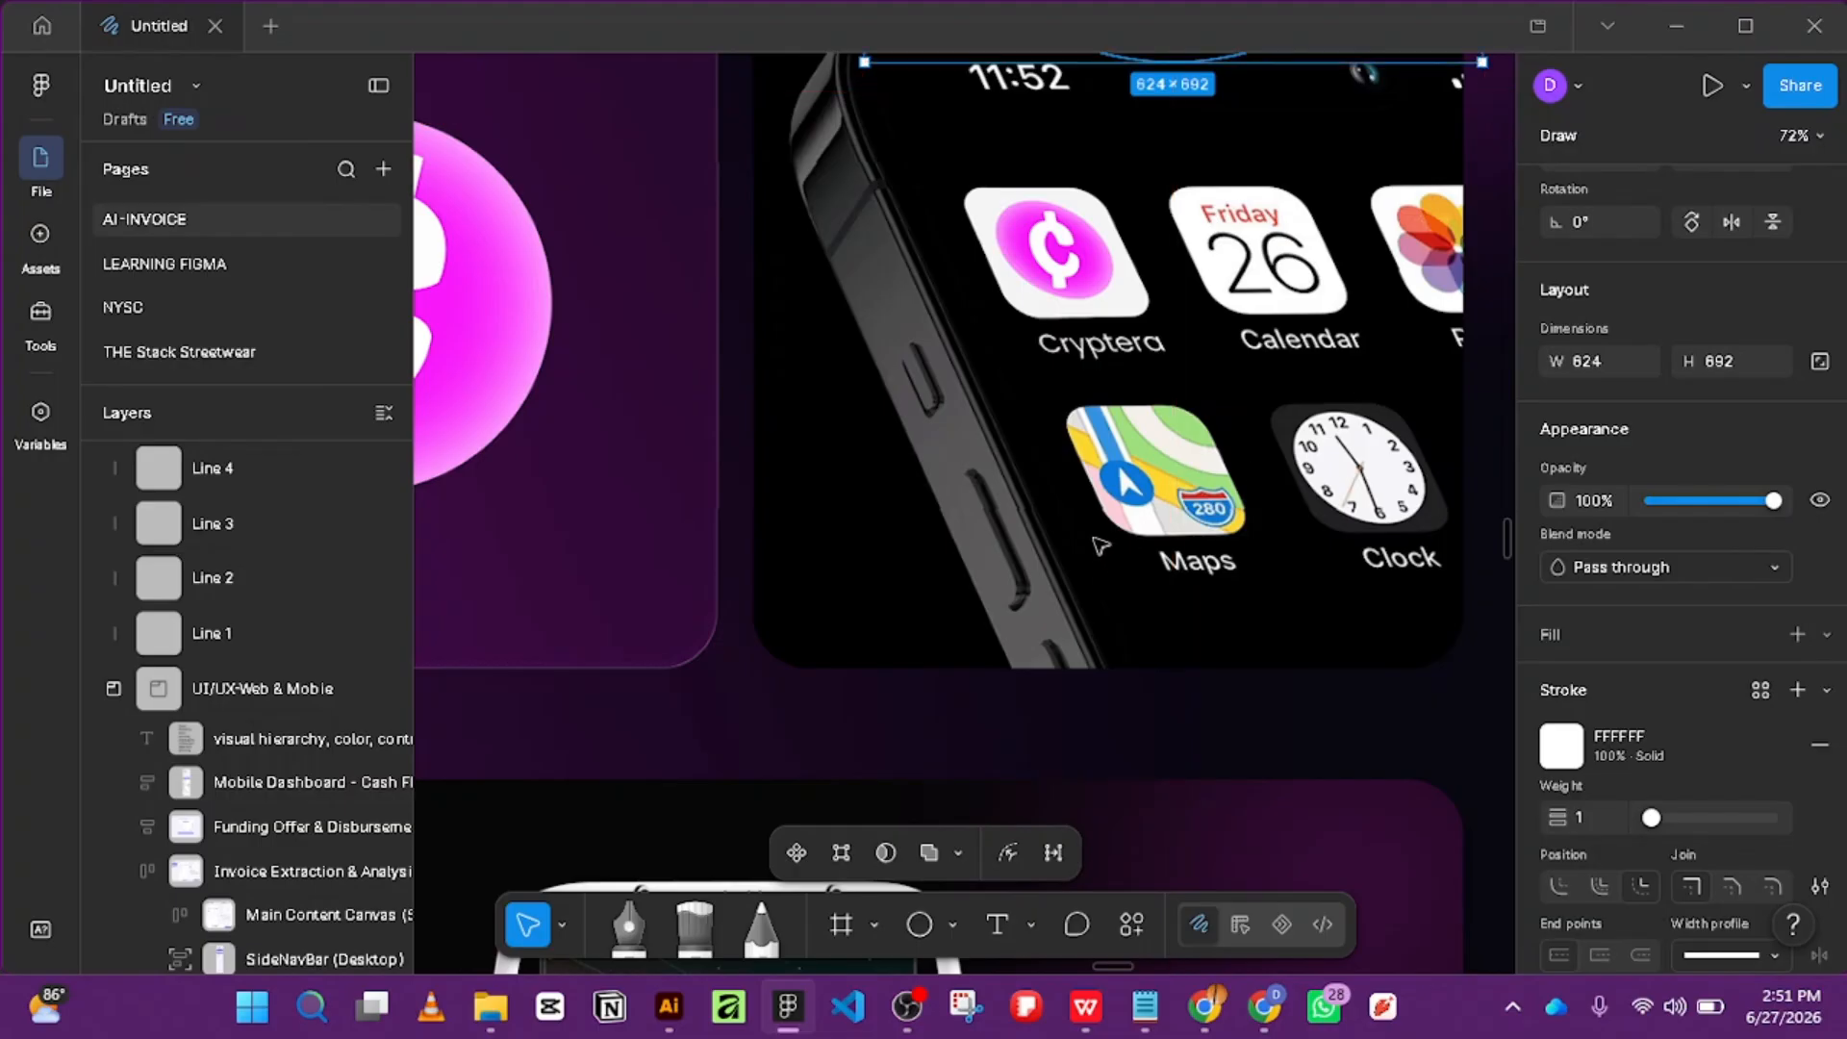
Reshape the outlined circle to about 621 × 637 and position it over the reference's dashed circle at the banner's right edge.
{"action": "scroll", "coordinate": [1098, 546], "scroll_direction": "down", "scroll_amount": 5}
{"action": "scroll", "coordinate": [1247, 177], "scroll_direction": "up", "scroll_amount": 5}
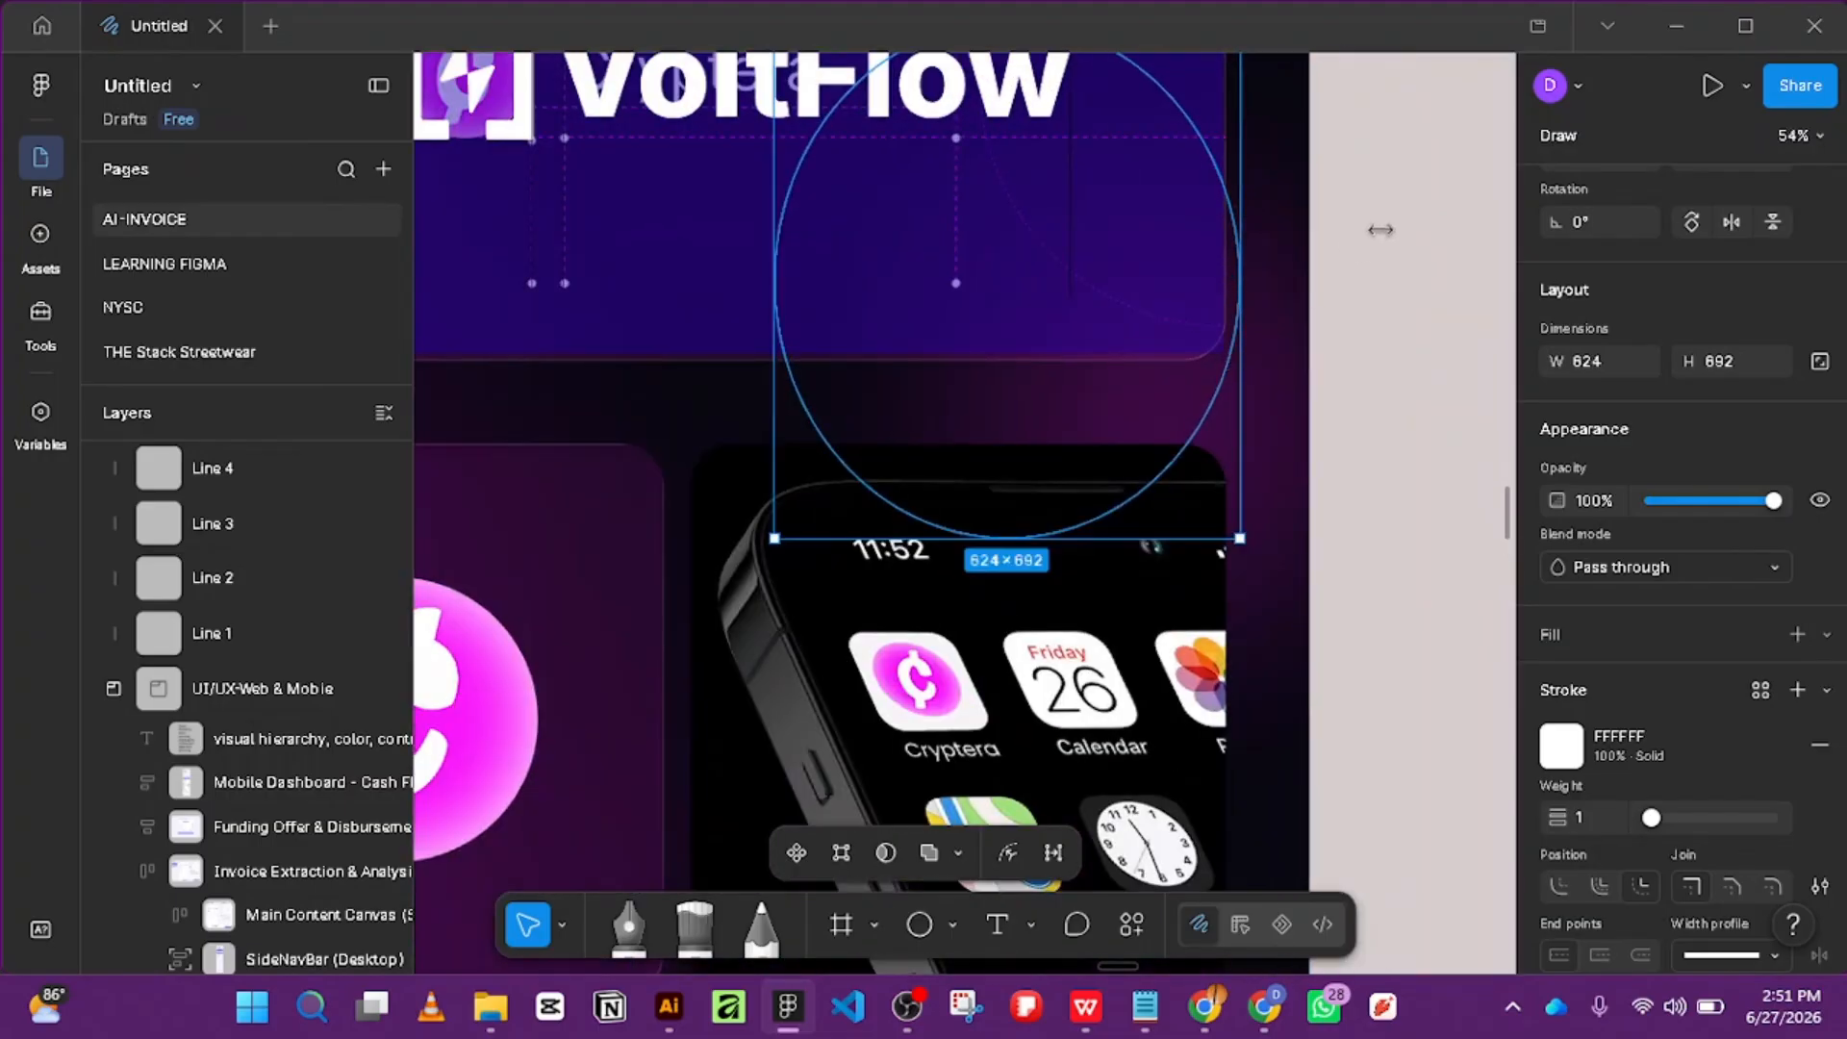
{"action": "left_click_drag", "start_coordinate": [1240, 229], "coordinate": [1380, 229]}
{"action": "left_click_drag", "start_coordinate": [773, 278], "coordinate": [916, 278]}
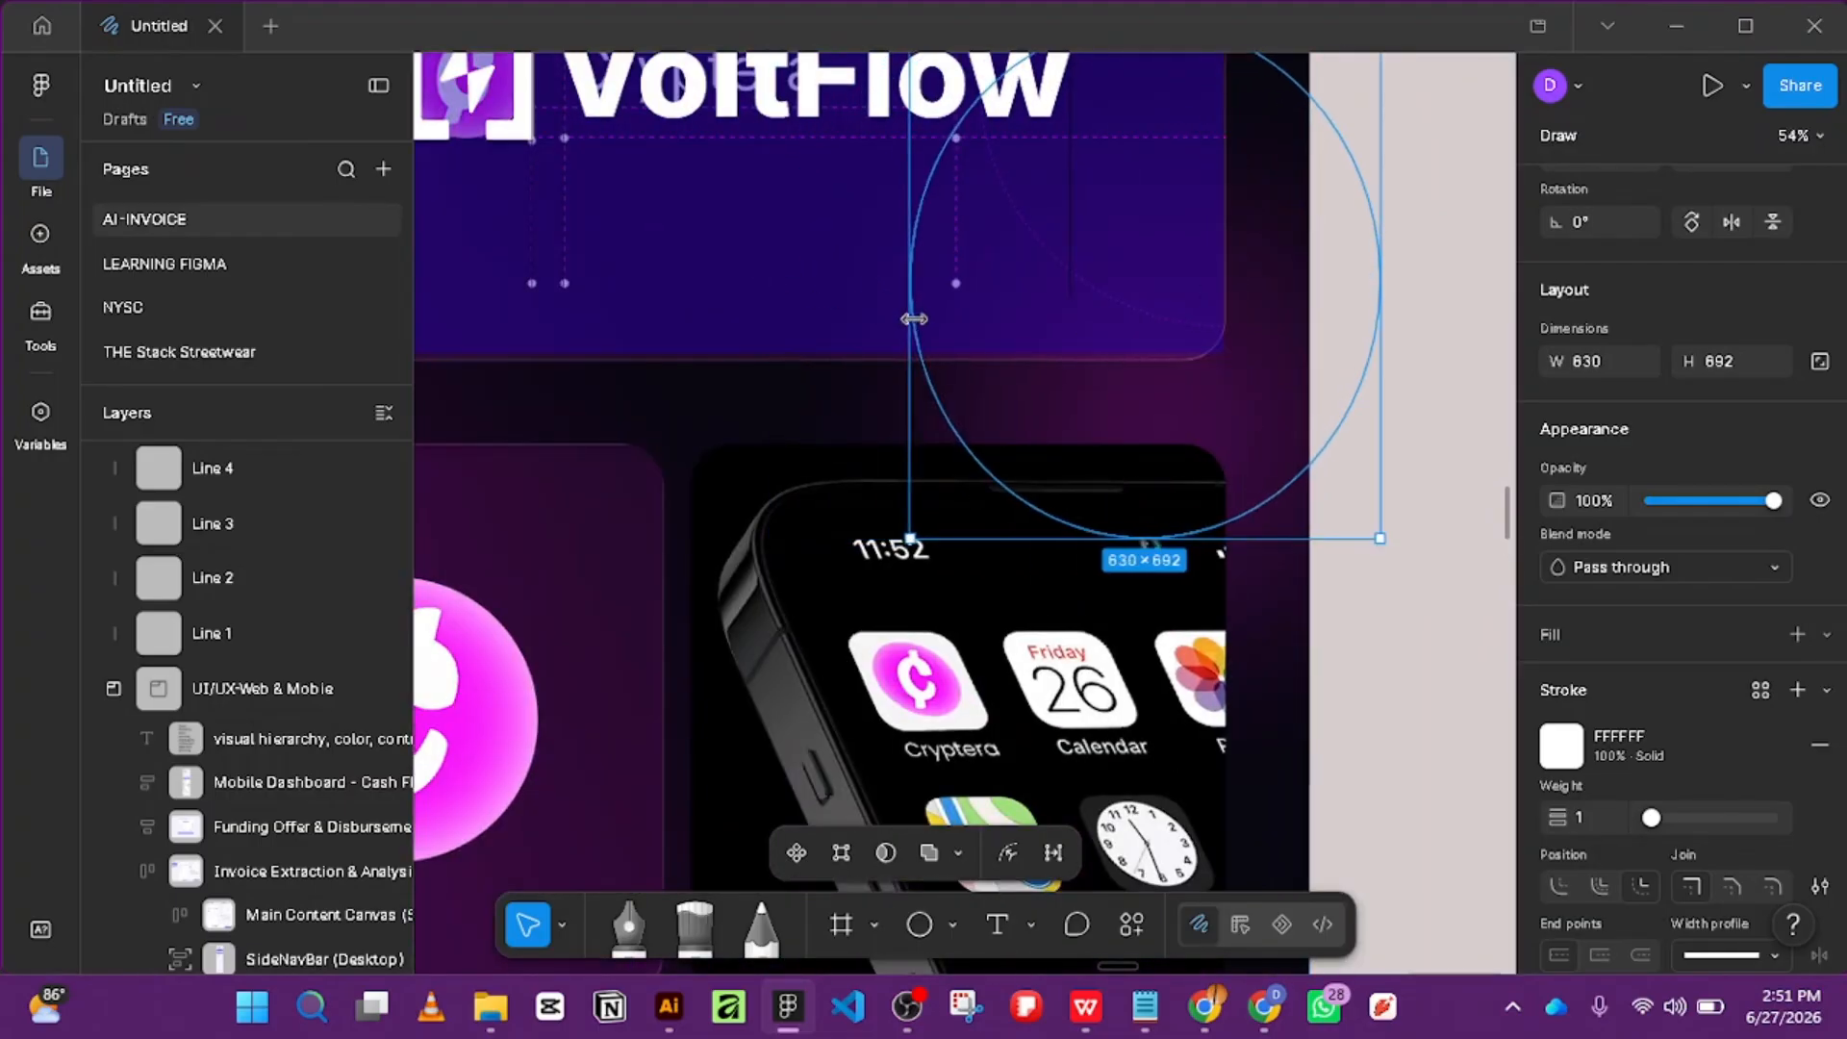
{"action": "left_click_drag", "start_coordinate": [1140, 485], "coordinate": [1167, 423]}
{"action": "scroll", "coordinate": [1171, 365], "scroll_direction": "up", "scroll_amount": 3}
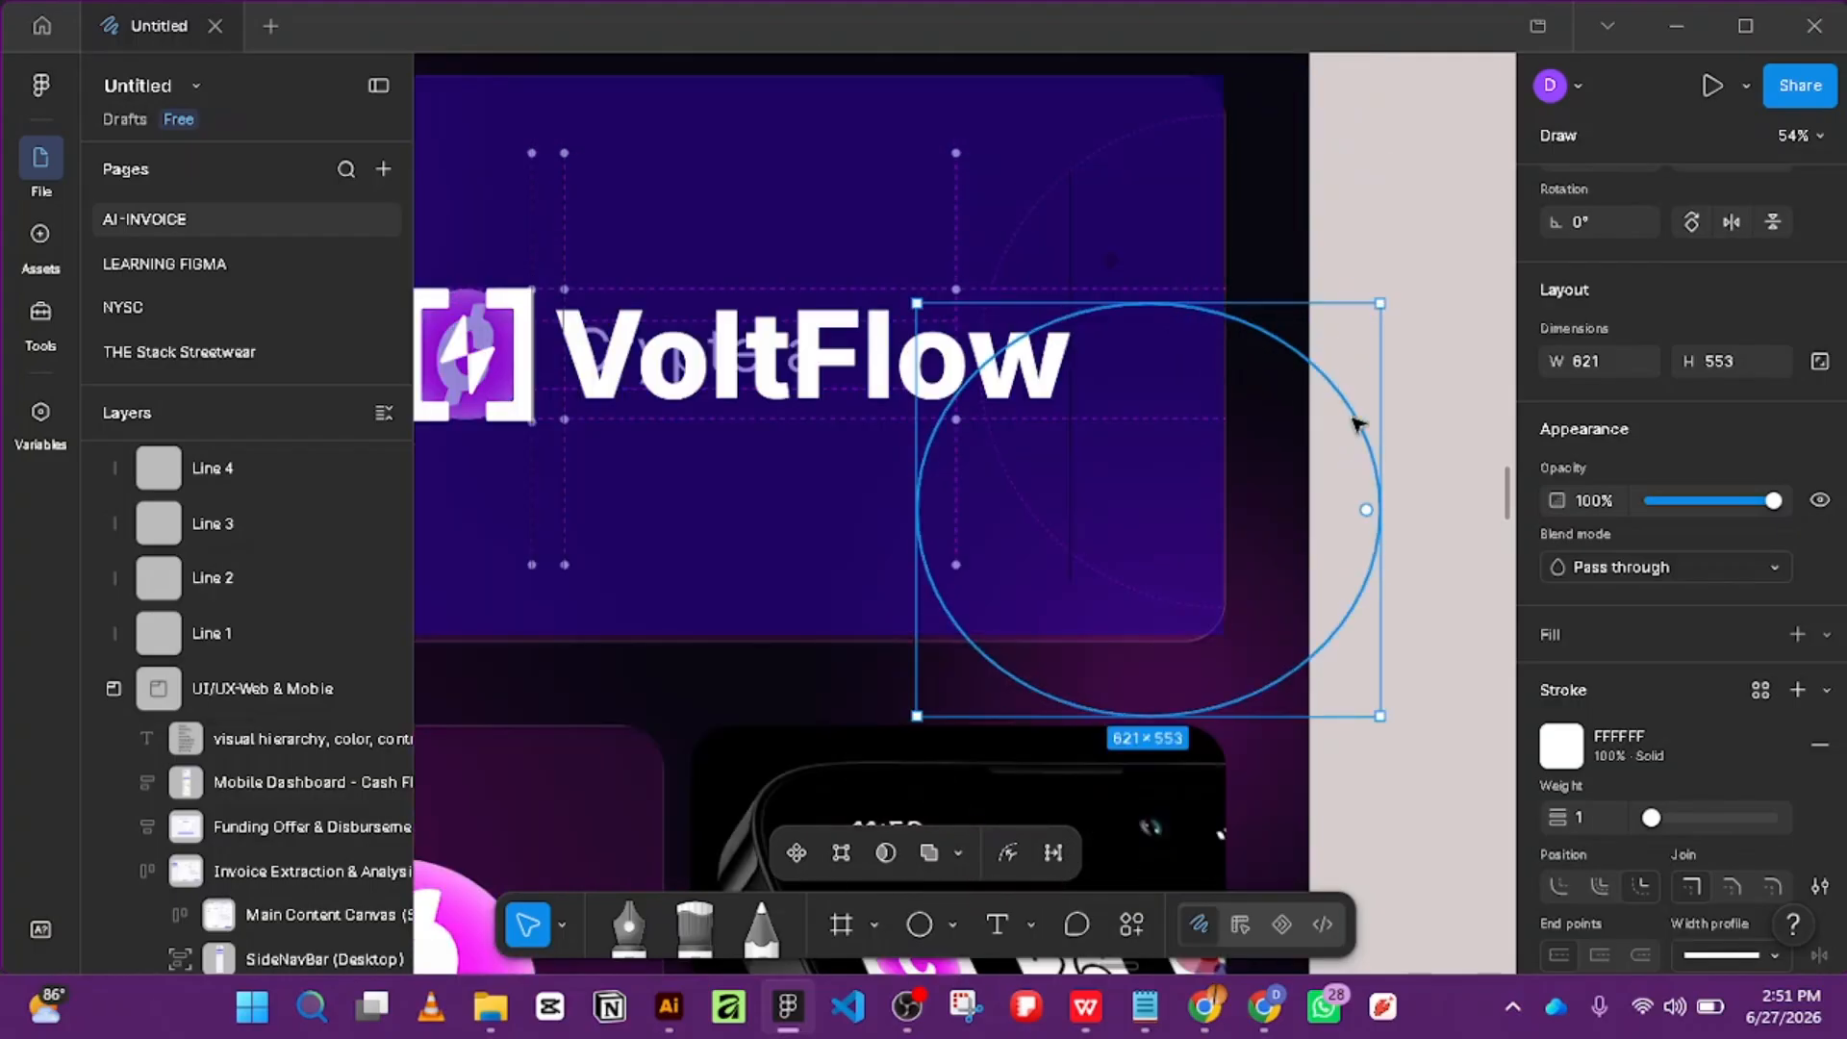
{"action": "mouse_move", "coordinate": [1356, 416]}
{"action": "left_mouse_down"}
{"action": "mouse_move", "coordinate": [1360, 280]}
{"action": "mouse_move", "coordinate": [1420, 277]}
{"action": "mouse_move", "coordinate": [1401, 256]}
{"action": "left_mouse_up"}
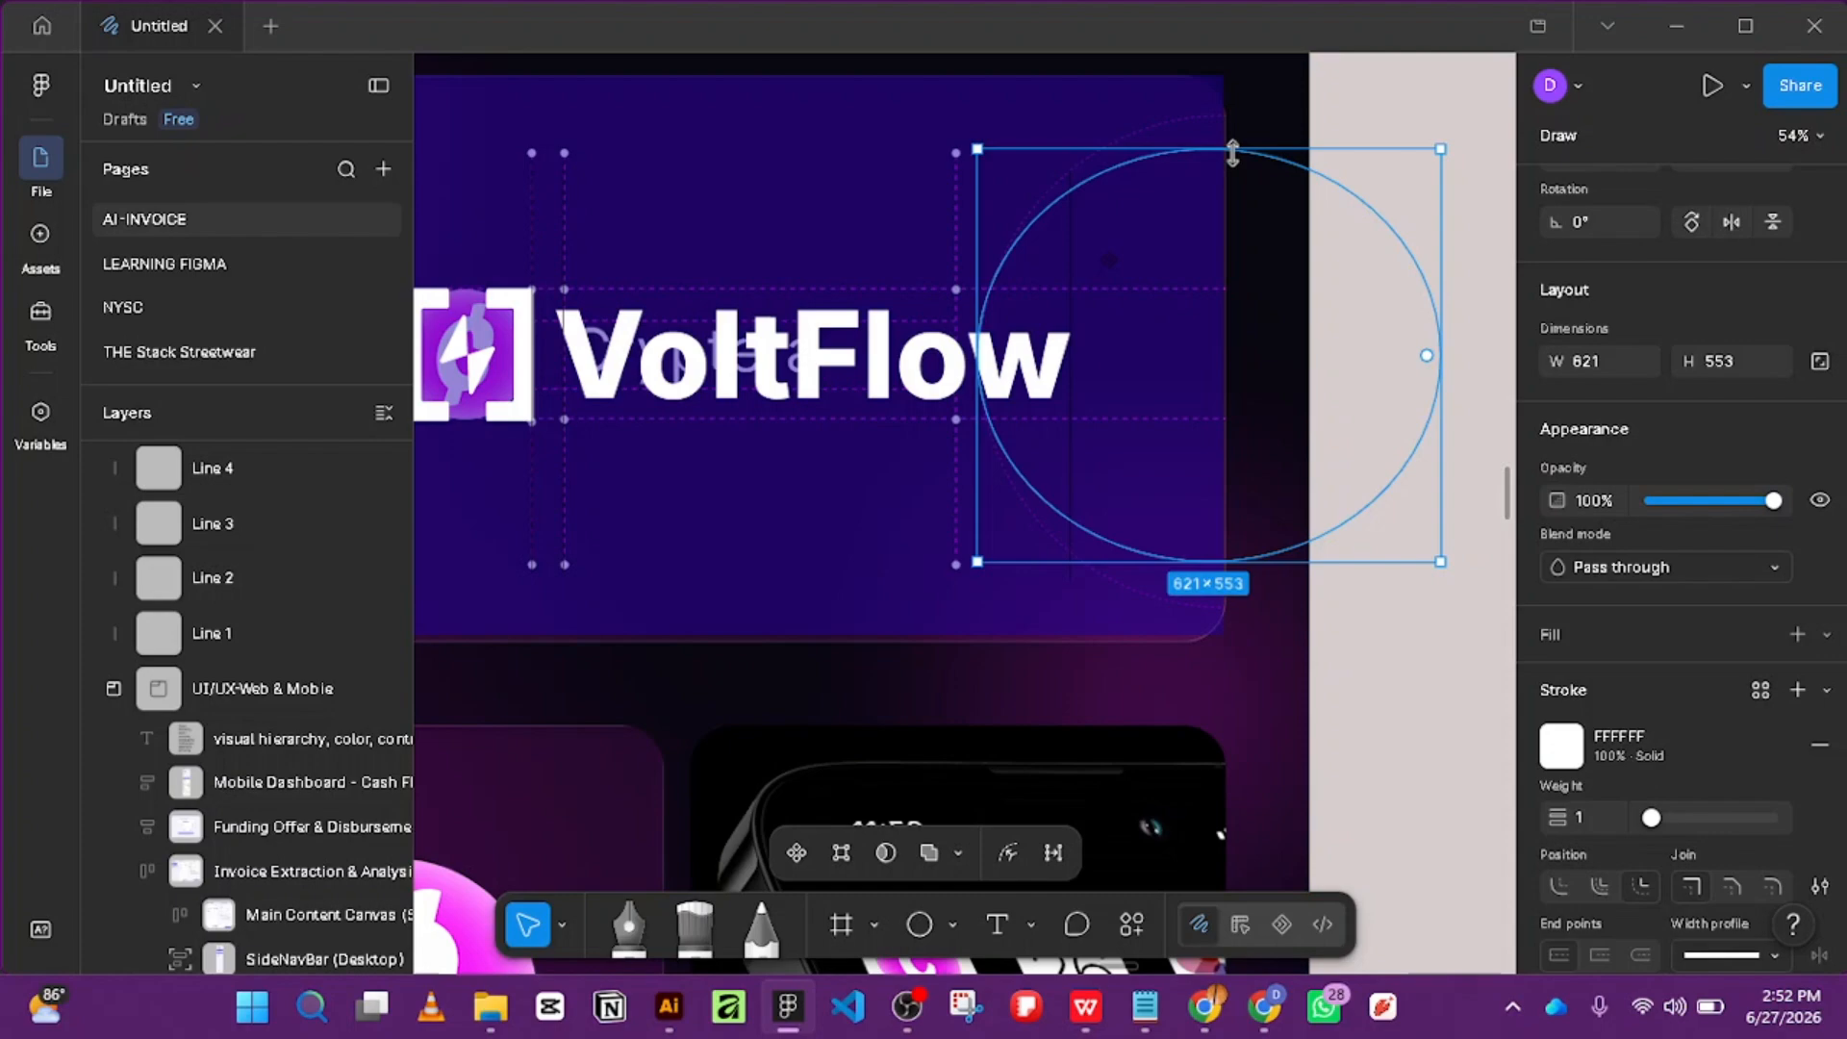
{"action": "left_click_drag", "start_coordinate": [1232, 151], "coordinate": [1231, 116]}
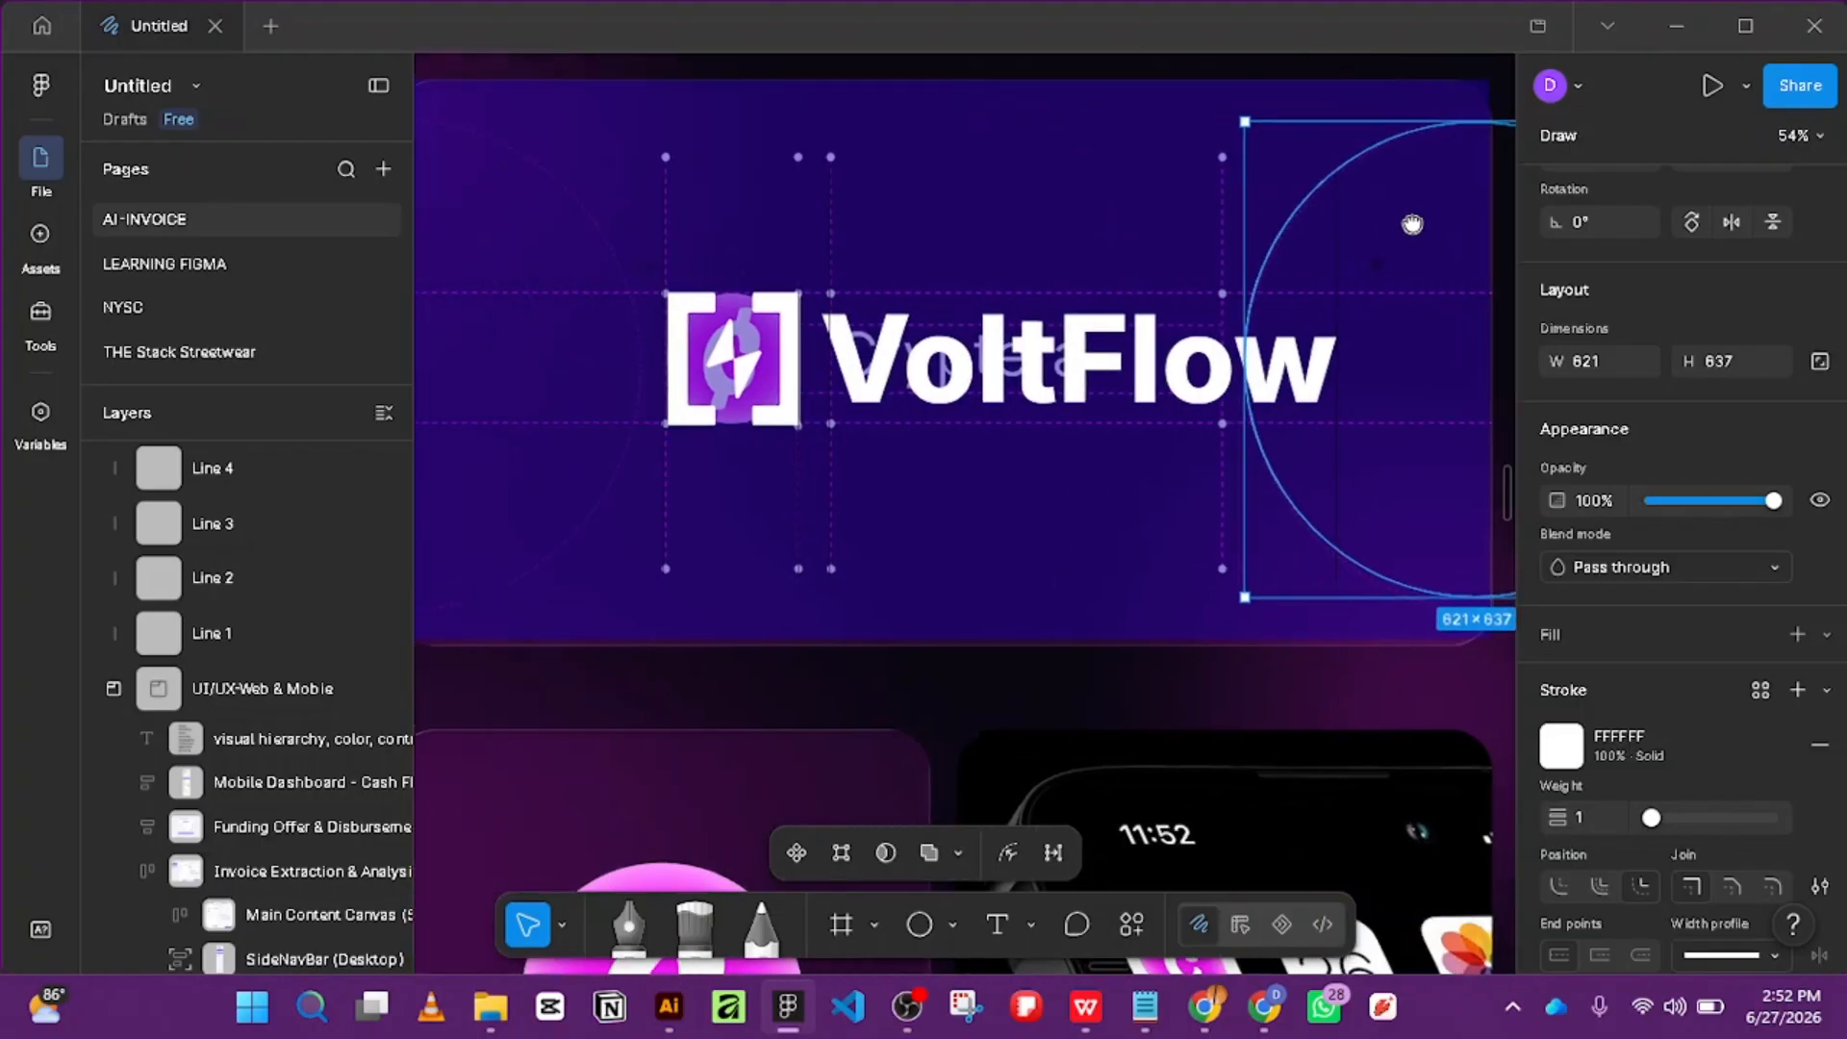
Duplicate the outlined circle and place the copy over the reference circle at the banner's left edge.
{"action": "scroll", "coordinate": [1174, 231], "scroll_direction": "left", "scroll_amount": 5}
{"action": "left_click_drag", "start_coordinate": [1302, 516], "coordinate": [787, 538]}
{"action": "scroll", "coordinate": [868, 385], "scroll_direction": "left", "scroll_amount": 6}
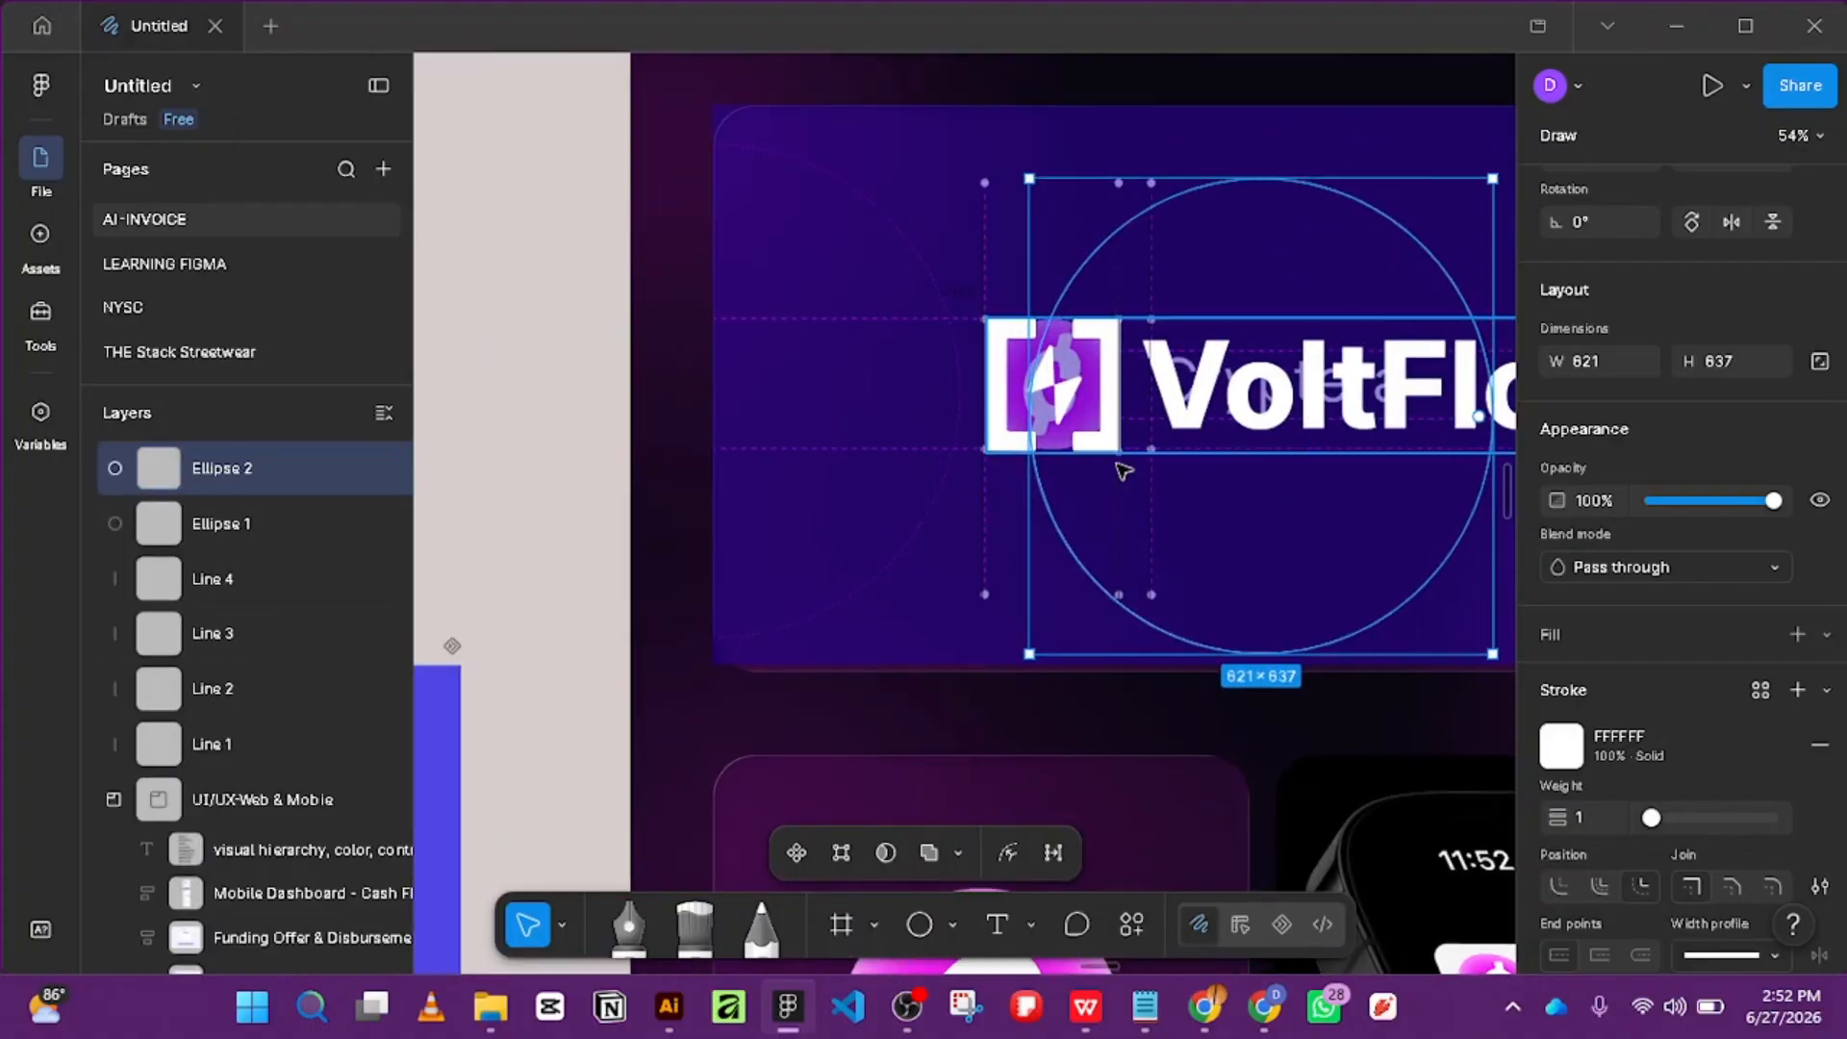
{"action": "left_click_drag", "start_coordinate": [1010, 548], "coordinate": [535, 519]}
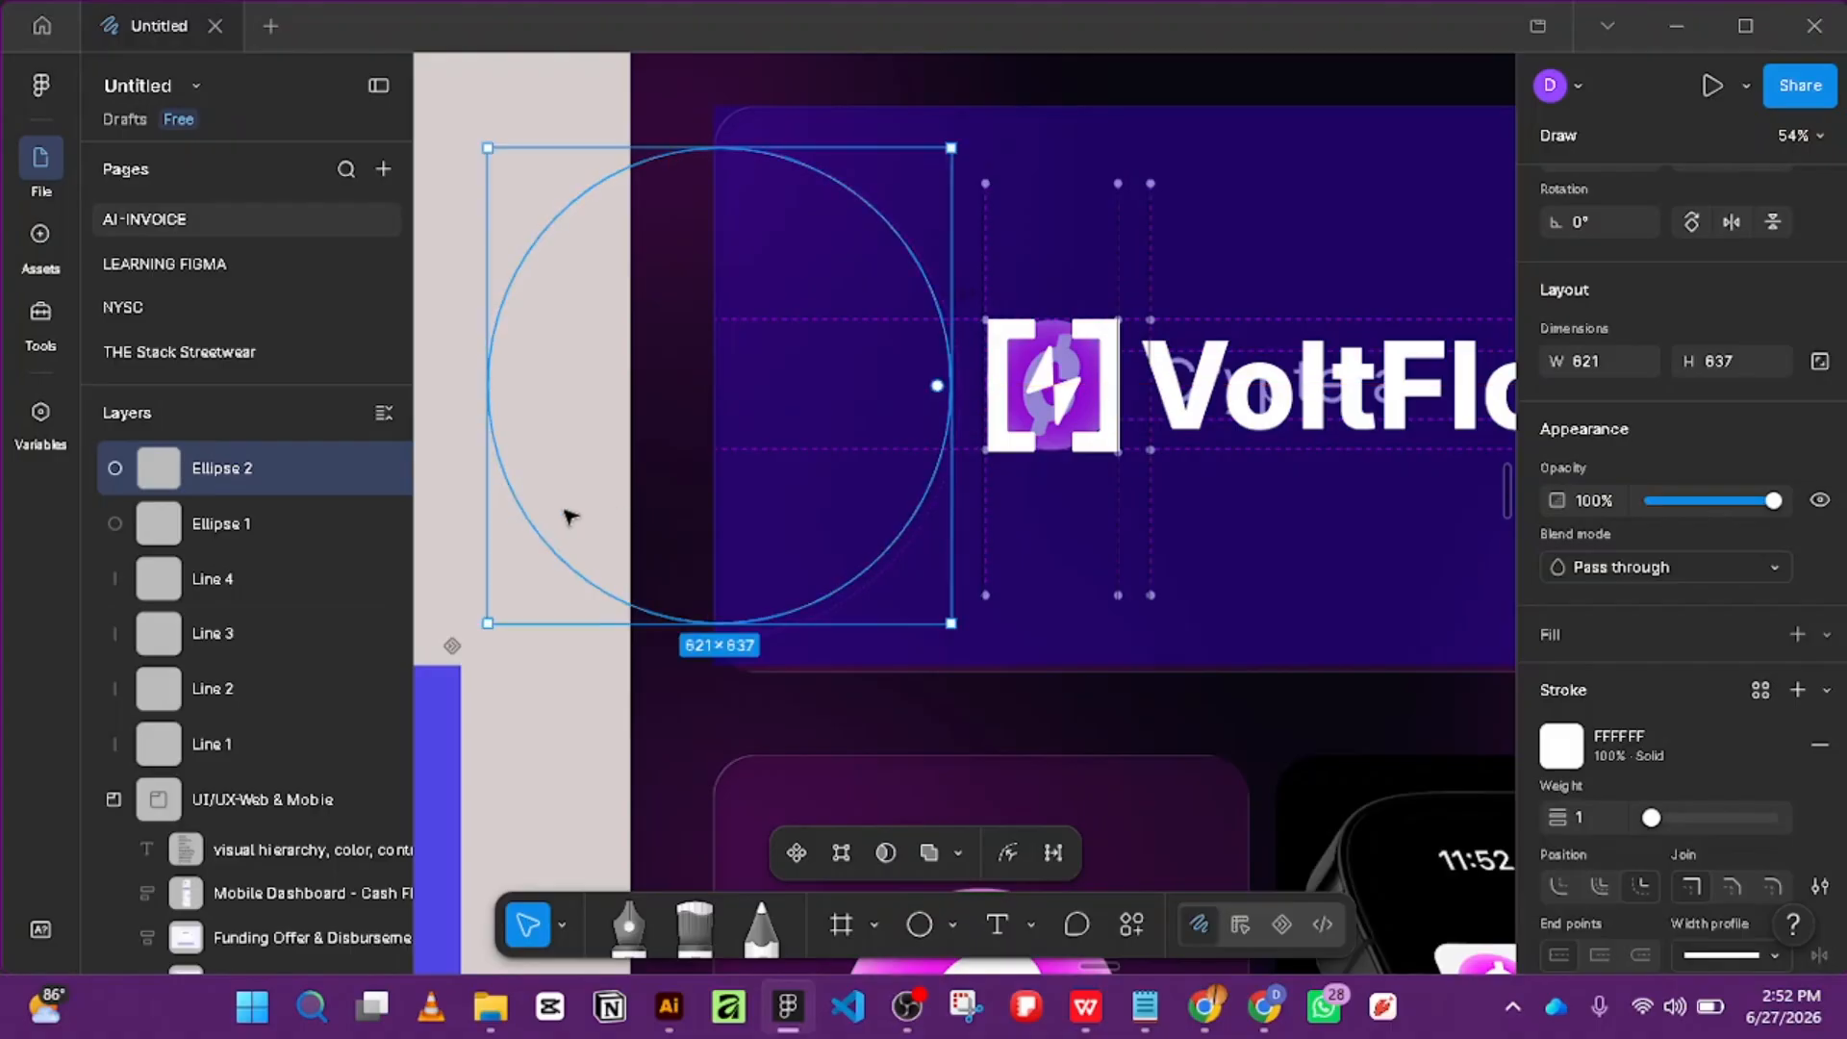
Round the corners of the blue banner rectangle behind the logo to a radius of 55.
{"action": "left_click", "coordinate": [1350, 602]}
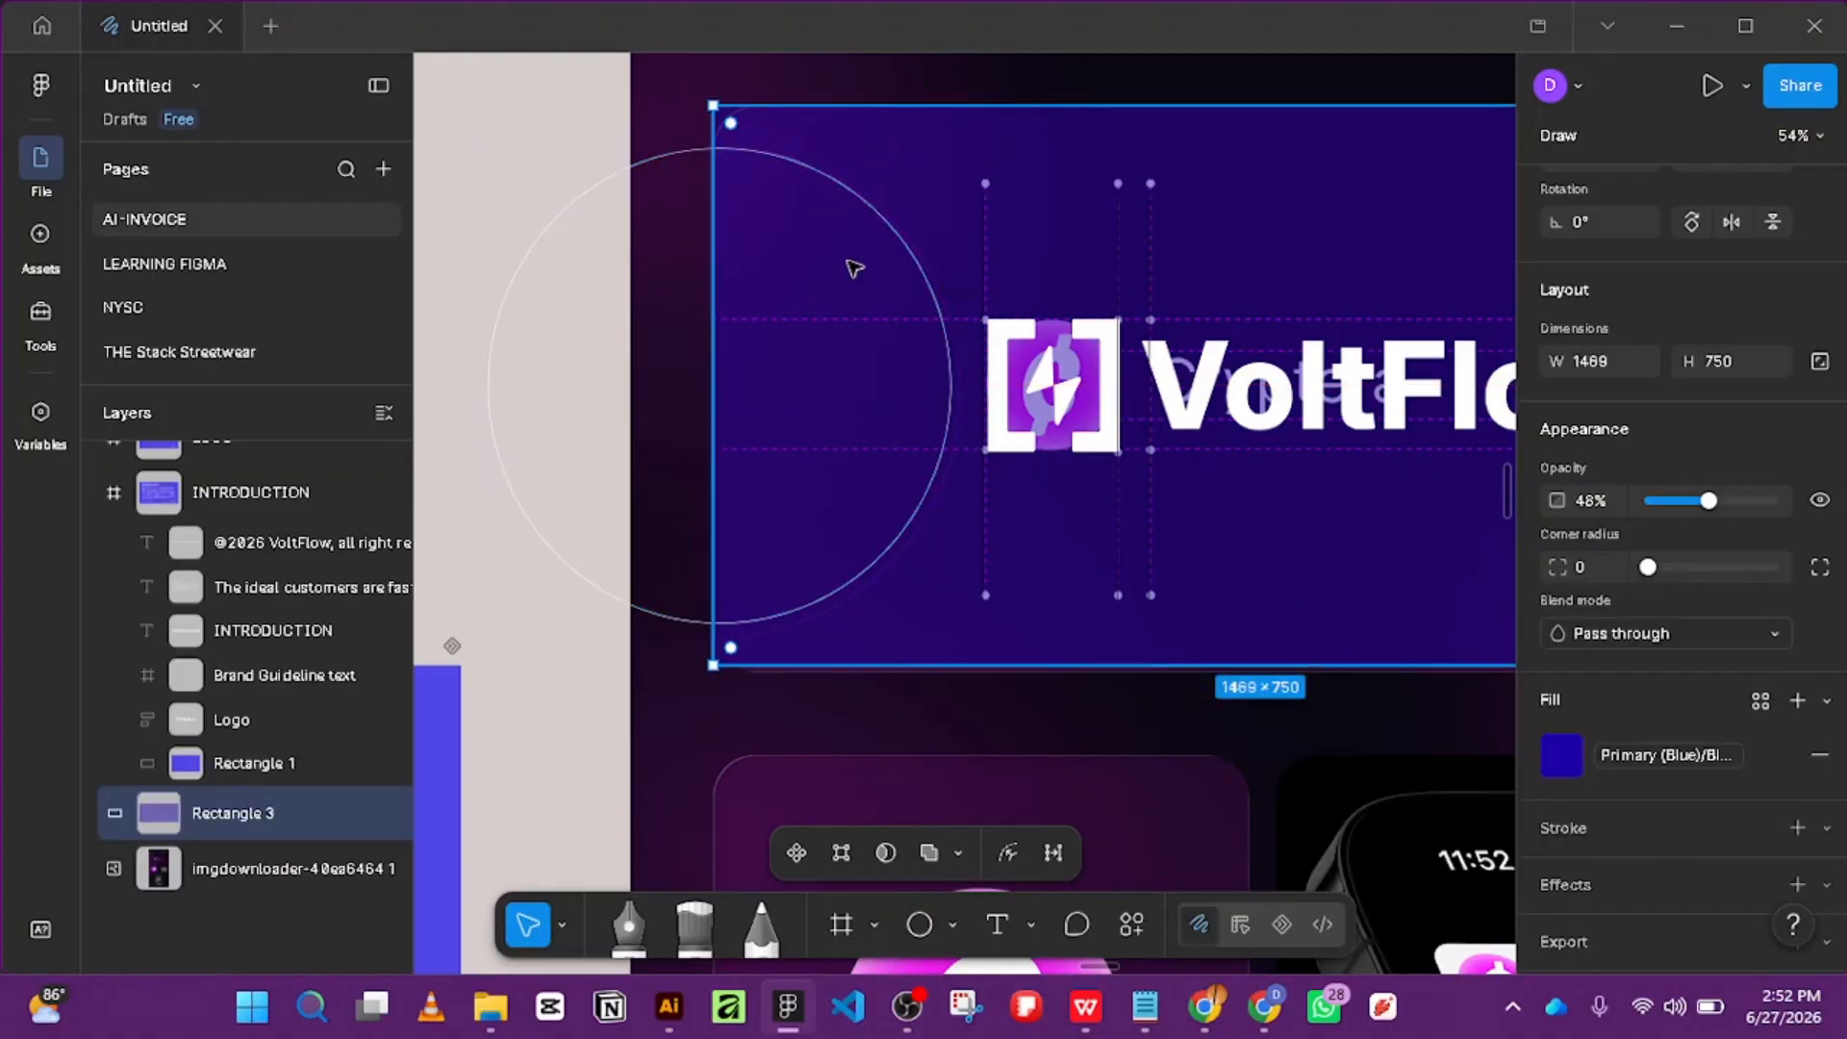
{"action": "left_click_drag", "start_coordinate": [741, 124], "coordinate": [758, 150]}
{"action": "left_click_drag", "start_coordinate": [1308, 547], "coordinate": [964, 546]}
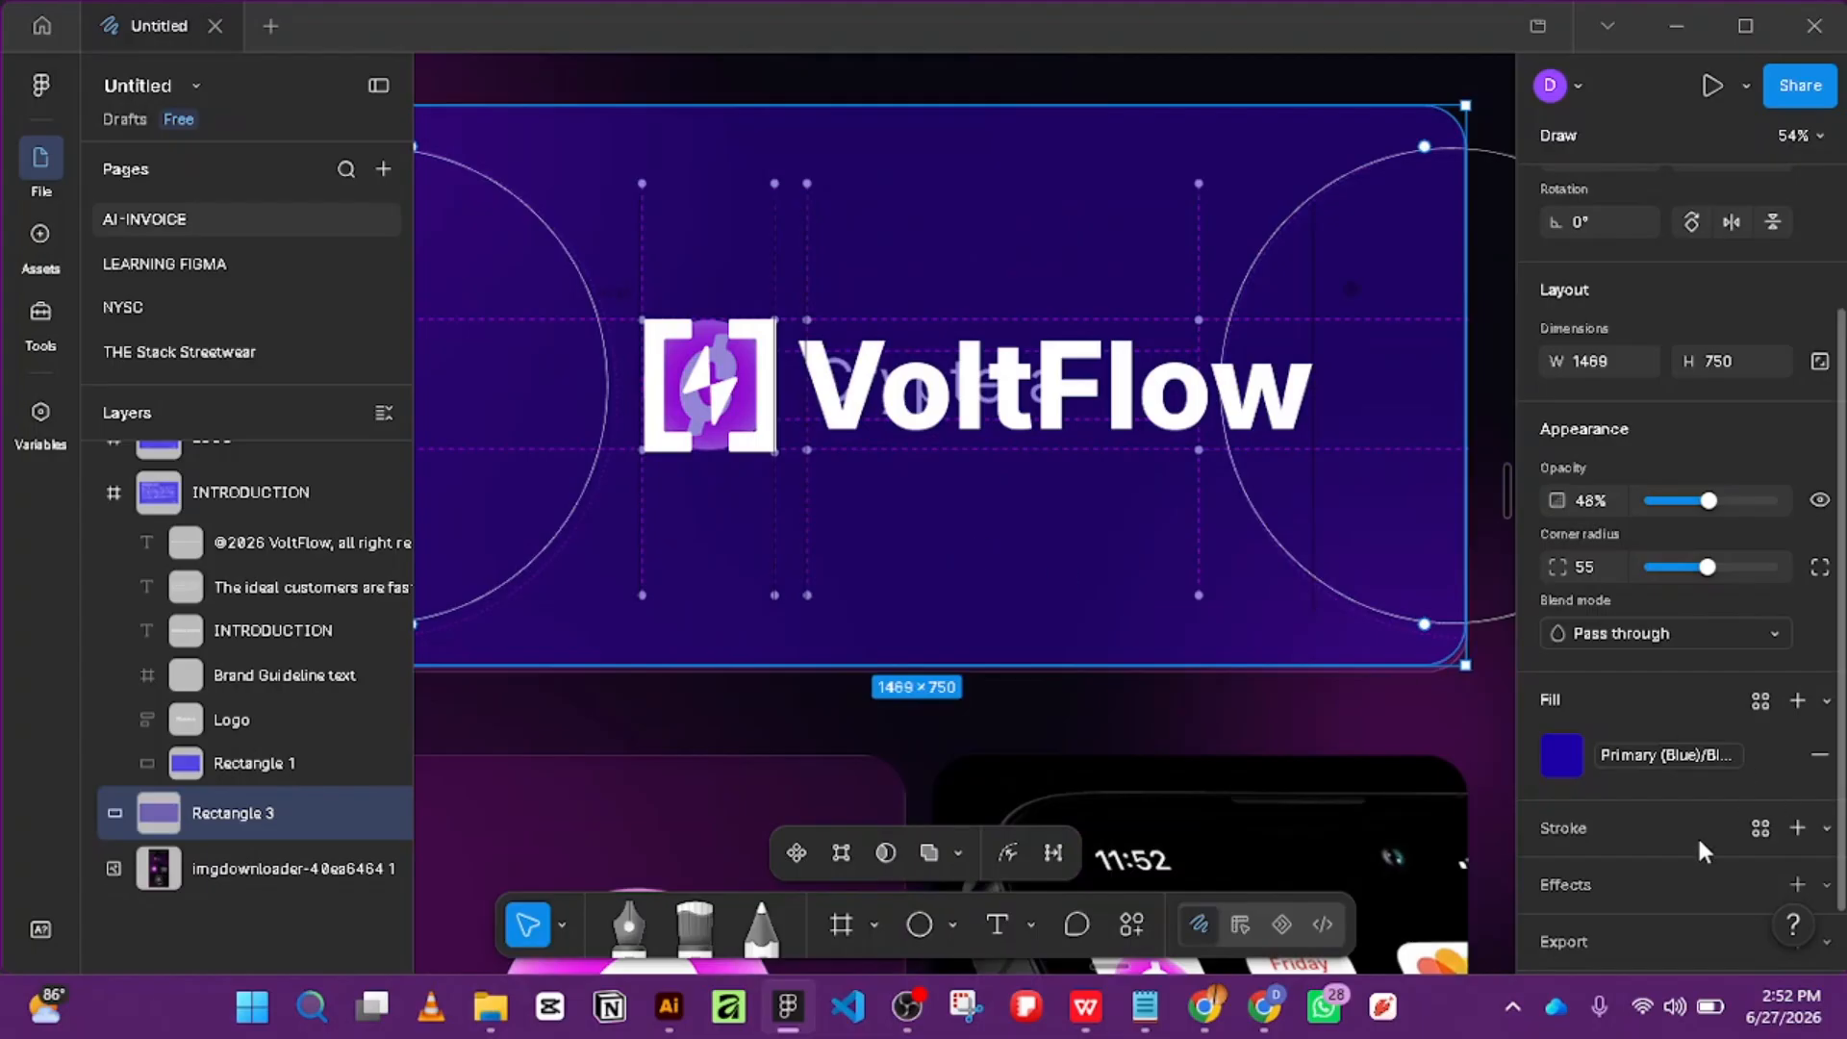
Add a white (FFFFFF) stroke to the banner rectangle and set the stroke position to center.
{"action": "left_click", "coordinate": [1802, 829]}
{"action": "left_click", "coordinate": [1561, 883]}
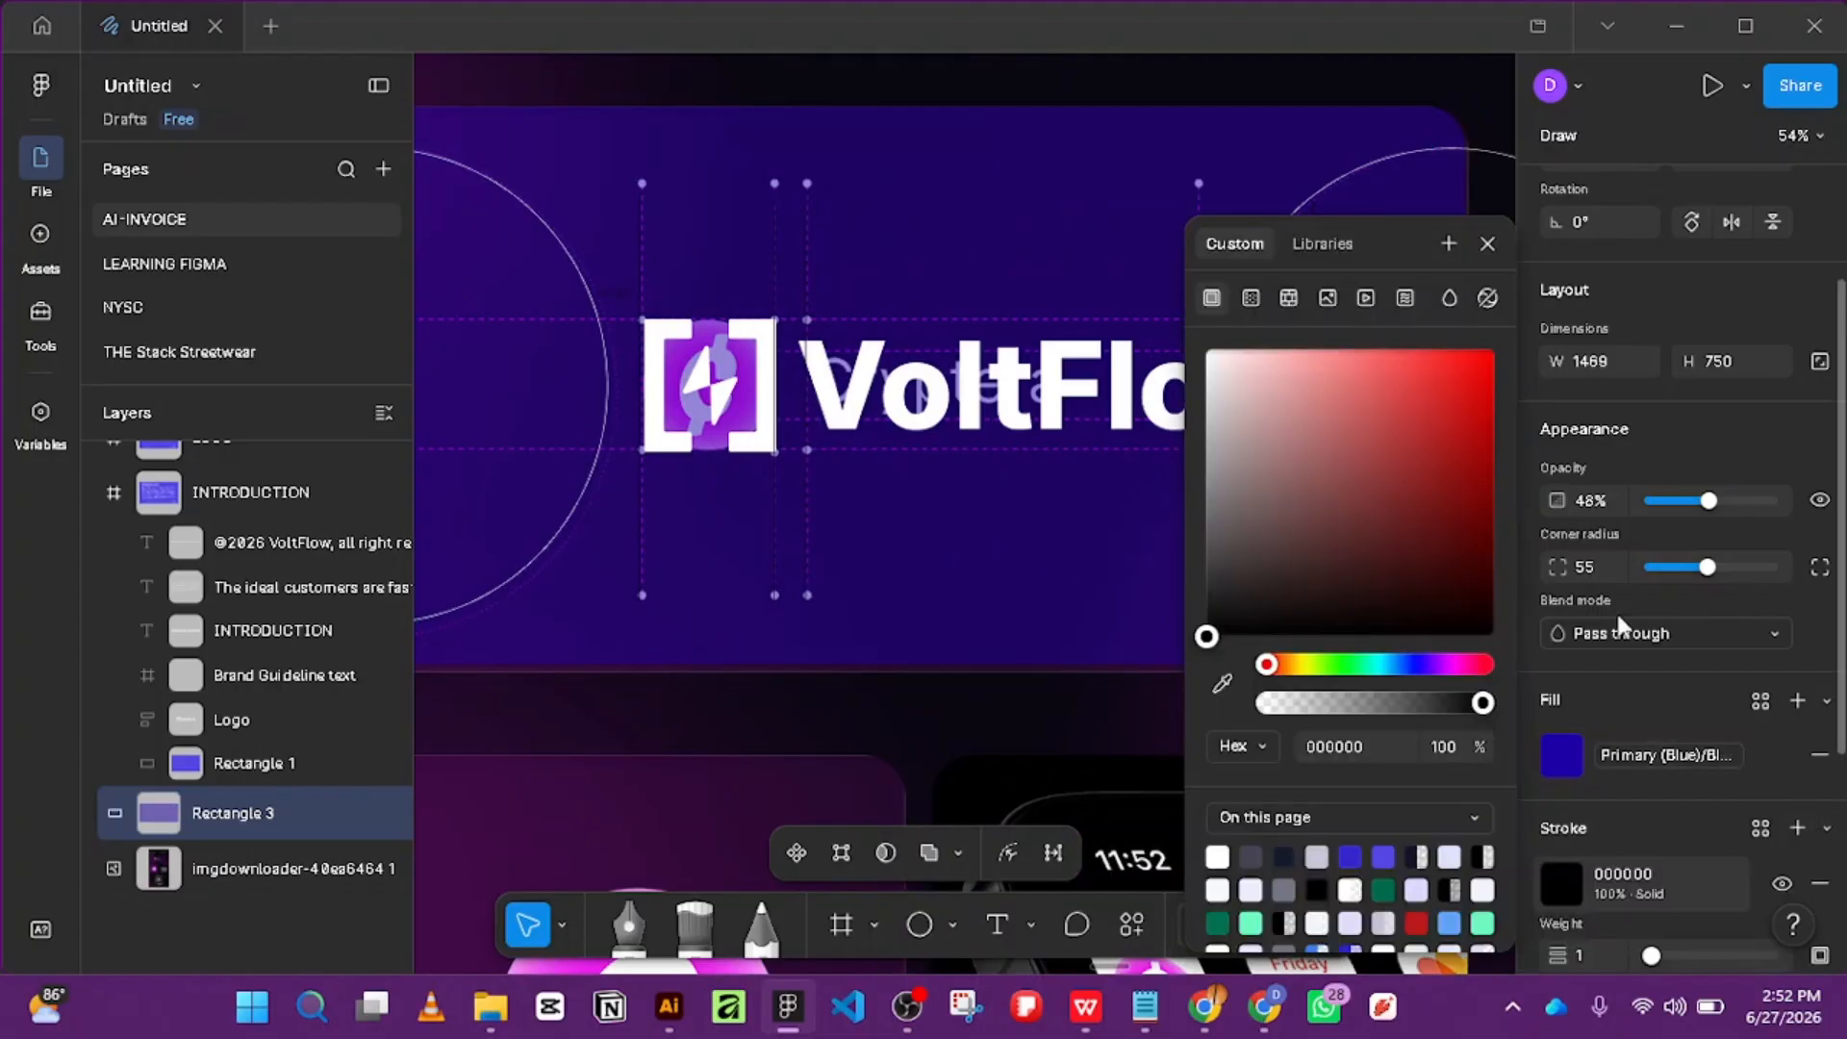
{"action": "mouse_move", "coordinate": [1224, 498]}
{"action": "left_mouse_down"}
{"action": "mouse_move", "coordinate": [1221, 442]}
{"action": "mouse_move", "coordinate": [1173, 339]}
{"action": "left_mouse_up"}
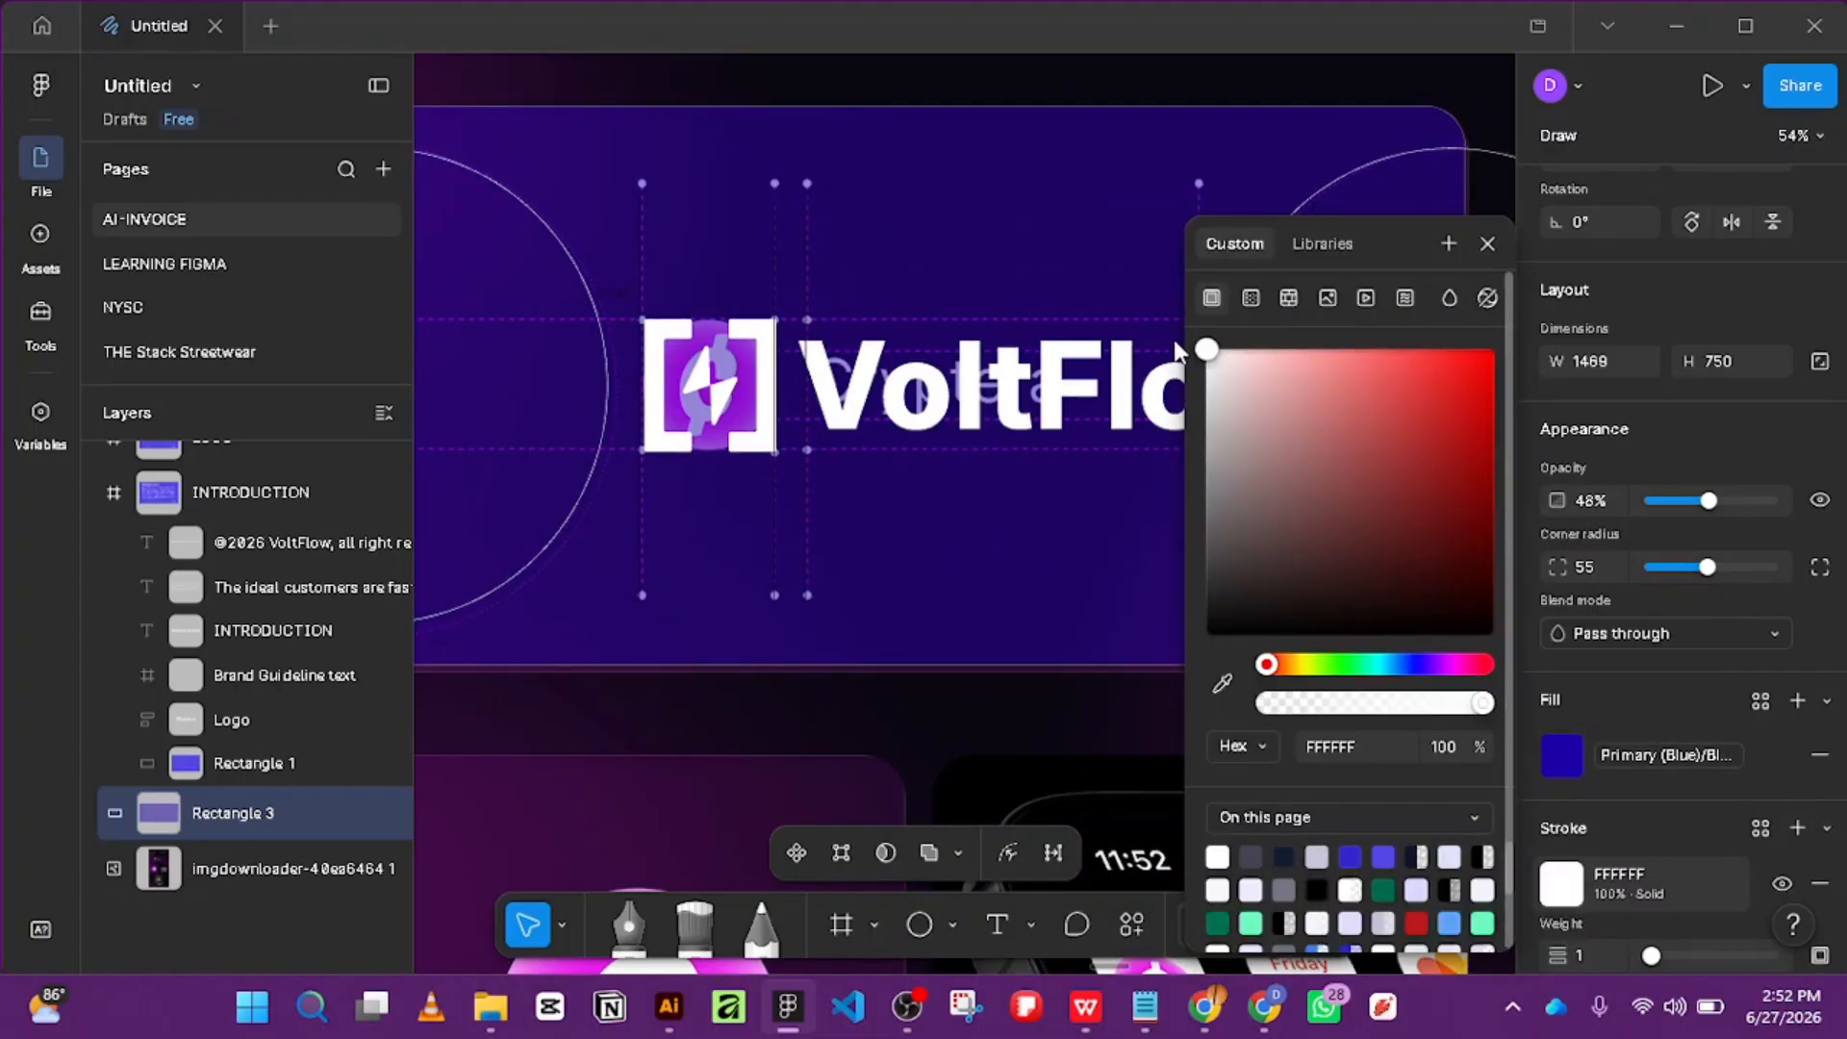
{"action": "scroll", "coordinate": [1729, 803], "scroll_direction": "down", "scroll_amount": 2}
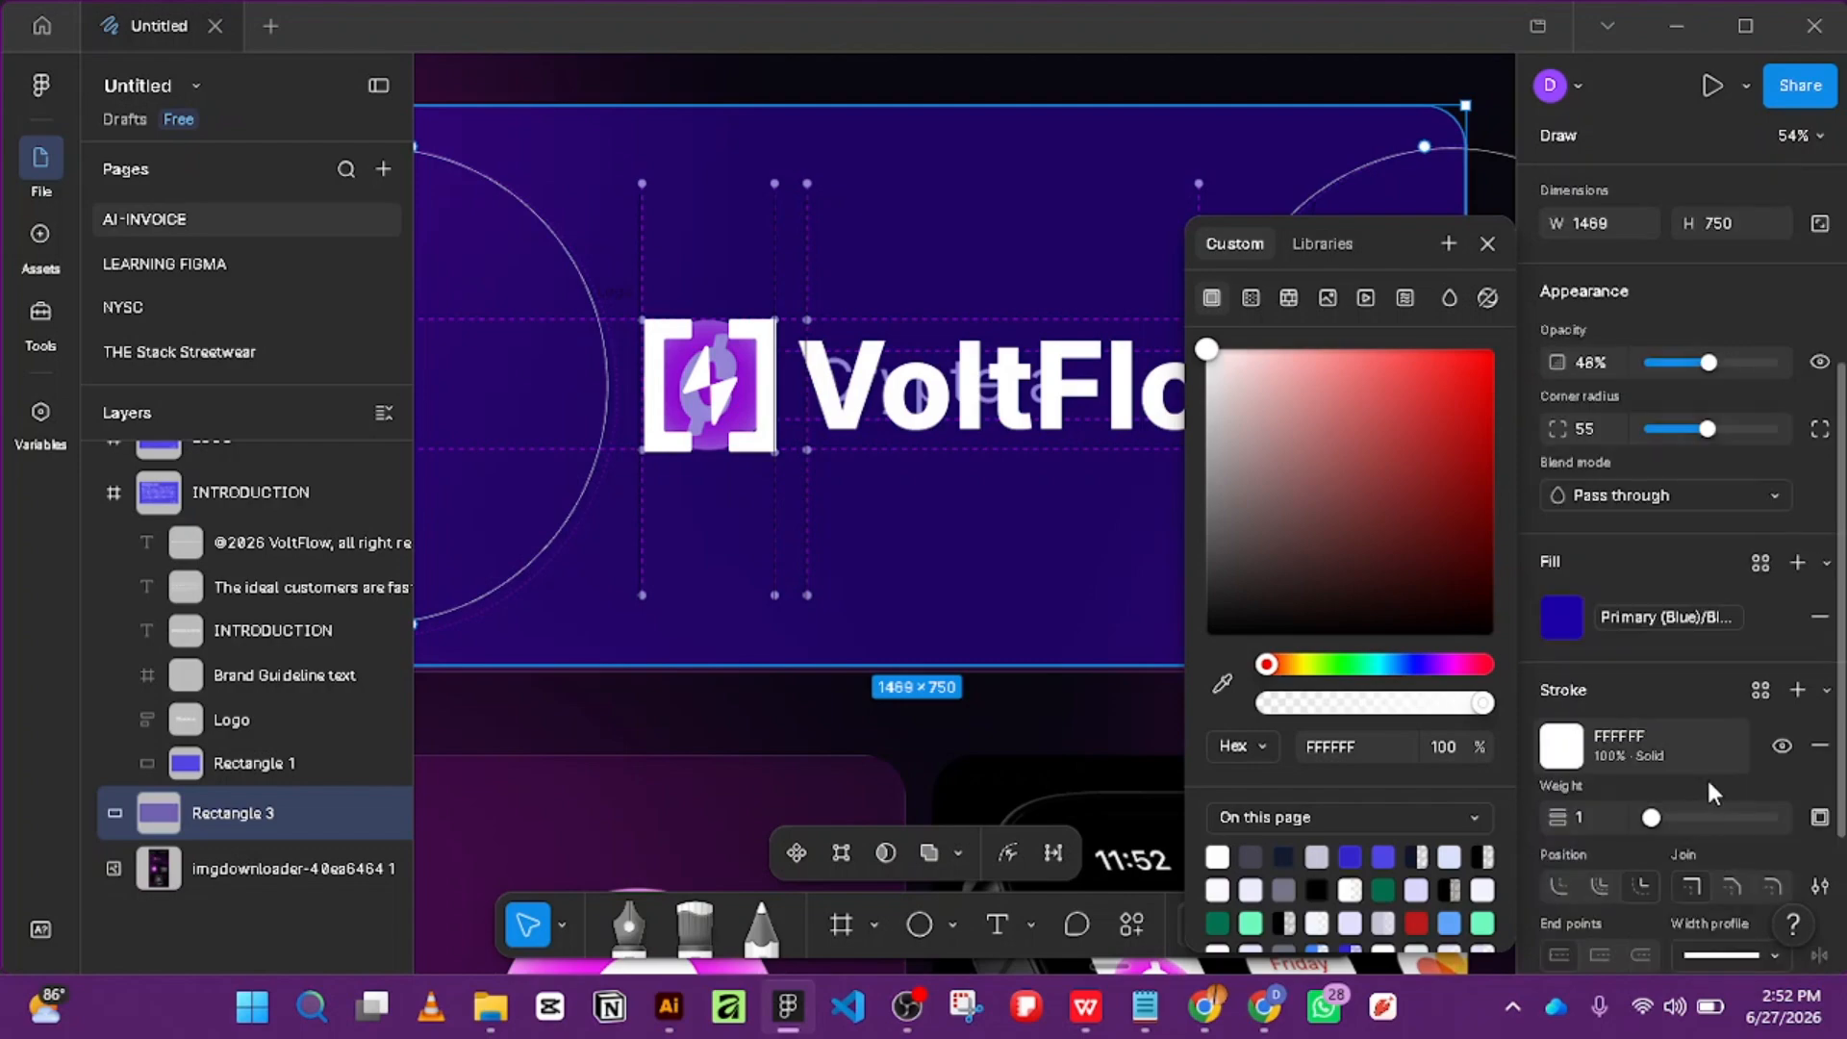
{"action": "scroll", "coordinate": [1710, 815], "scroll_direction": "down", "scroll_amount": 2}
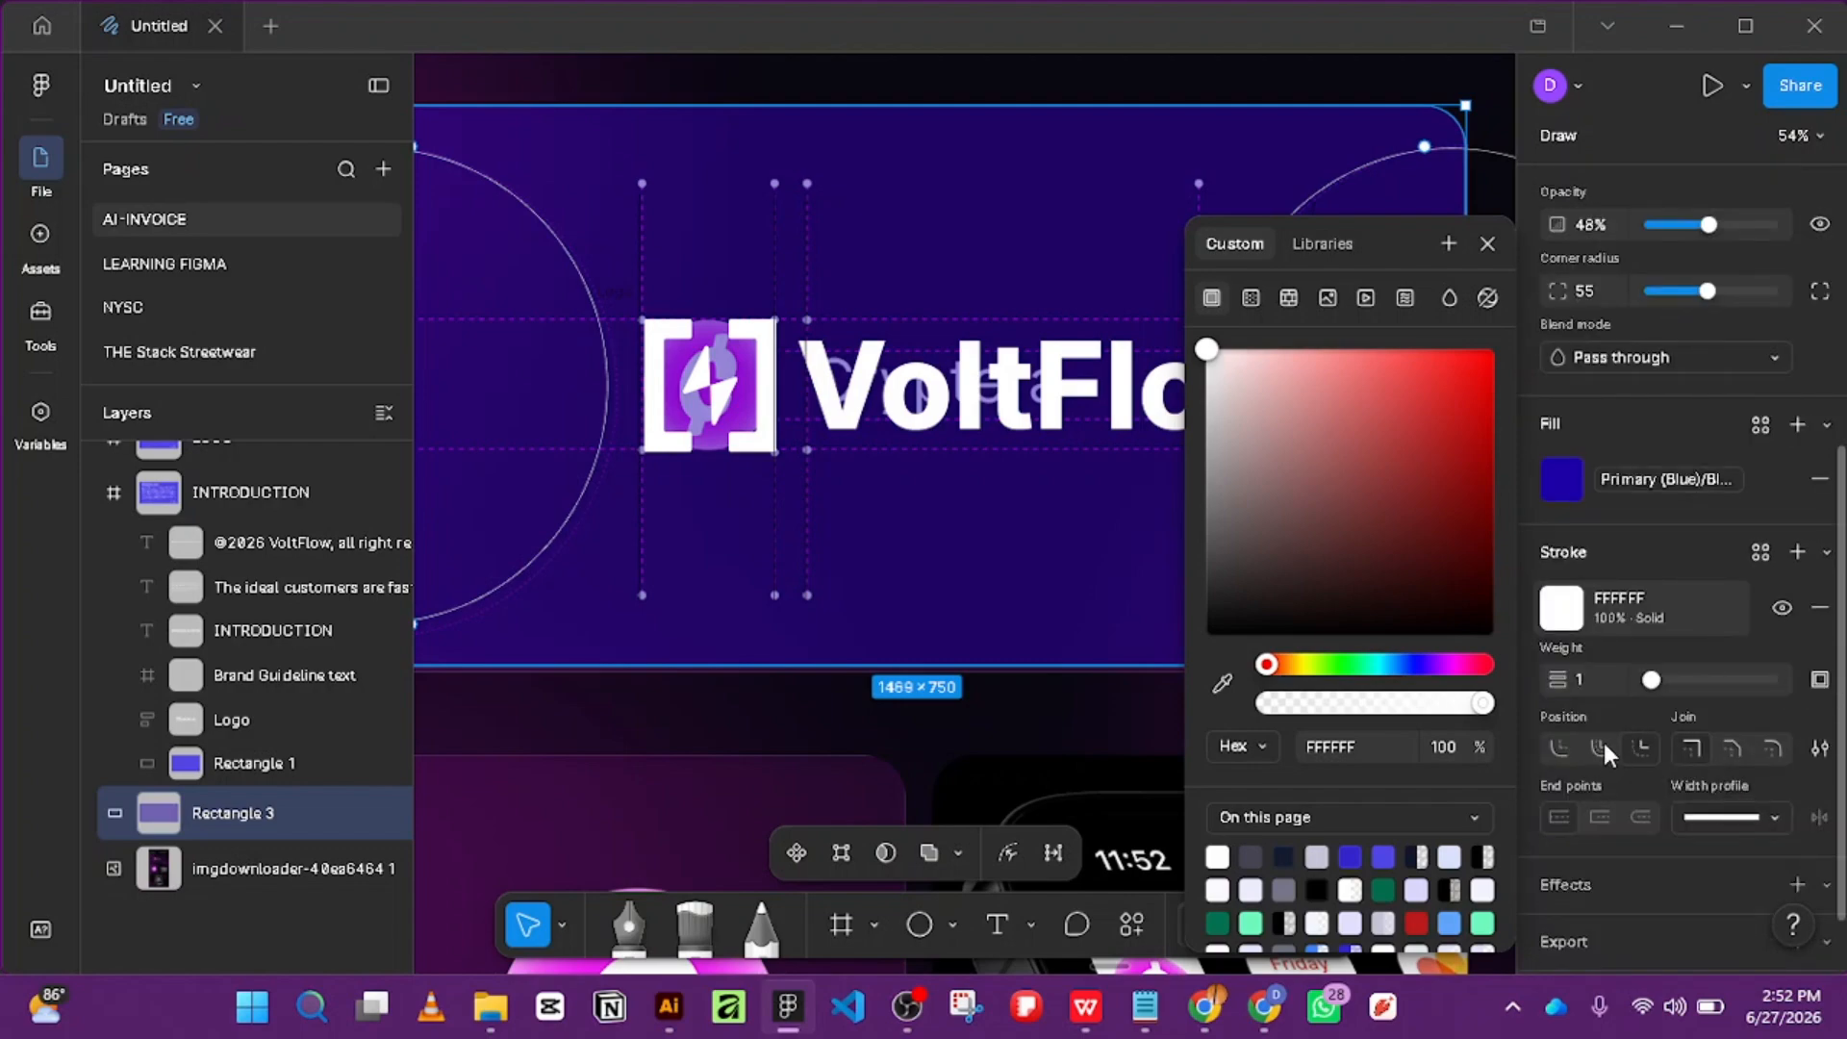
{"action": "left_click", "coordinate": [1596, 746]}
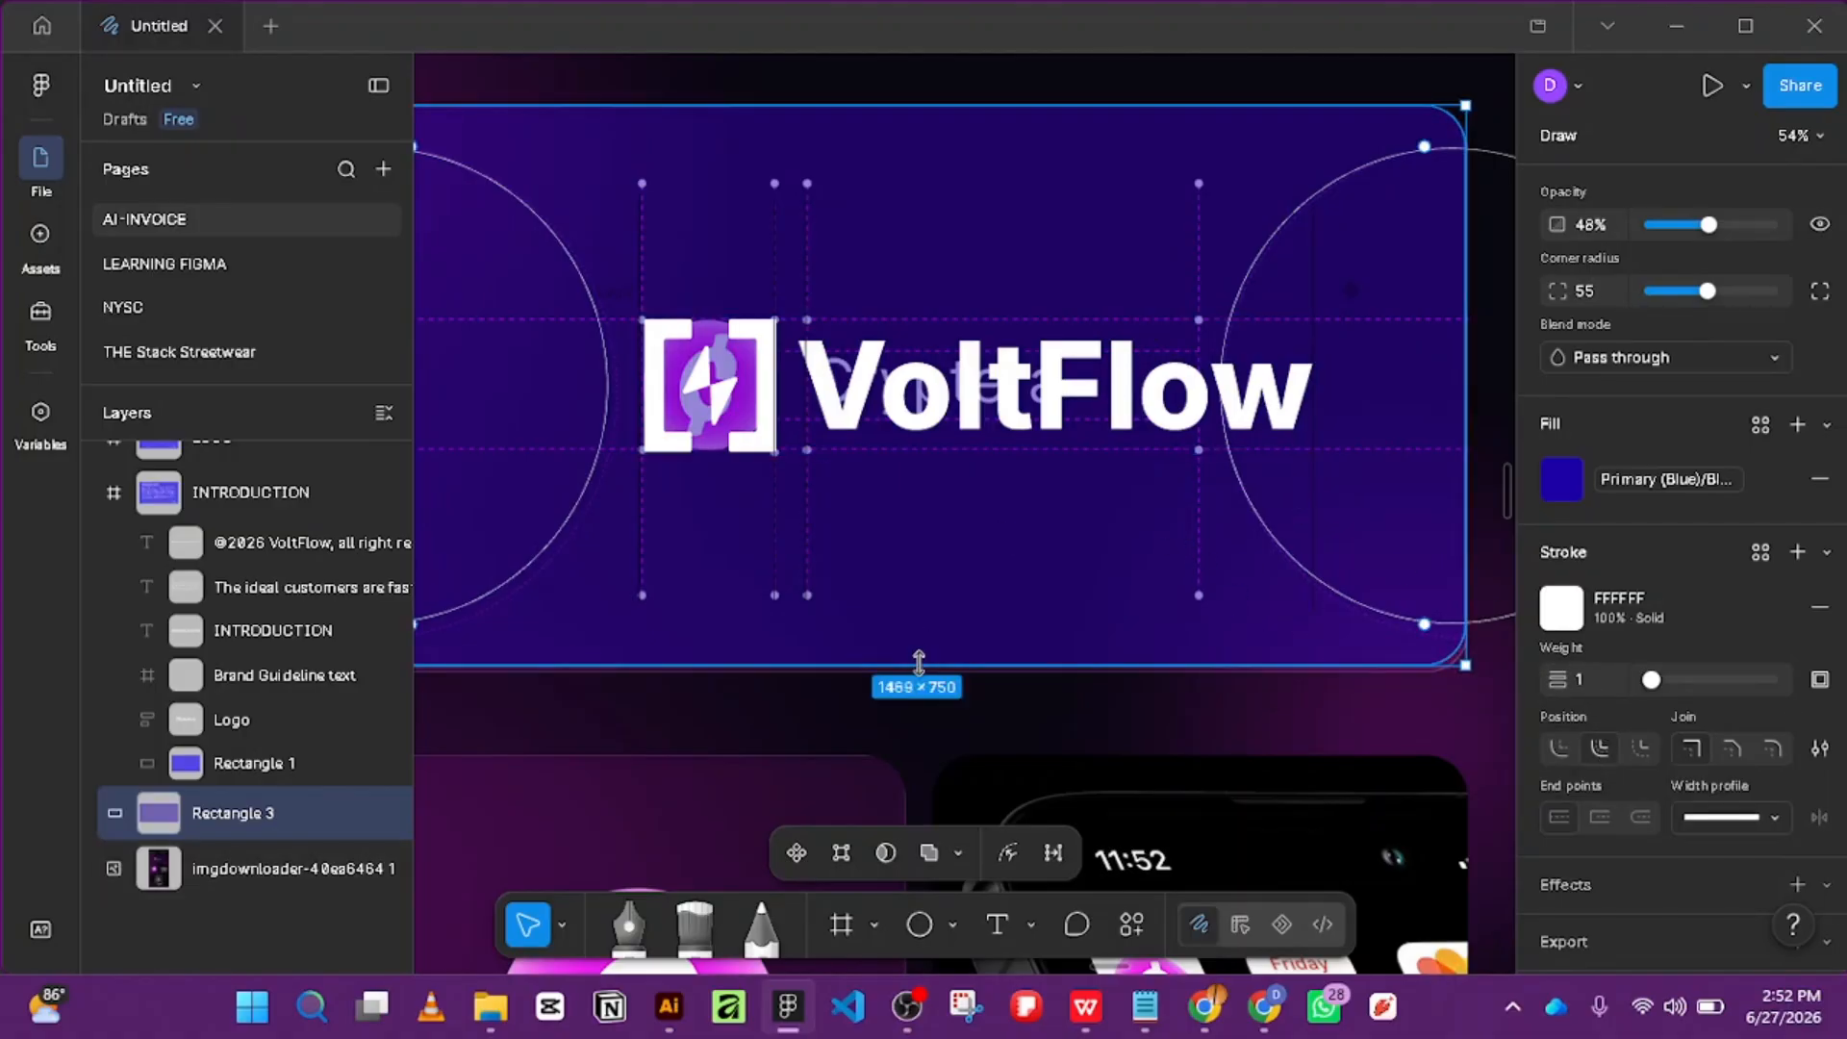
Extend the banner rectangle's lower edge so it measures about 1469 × 763.
{"action": "left_click_drag", "start_coordinate": [922, 665], "coordinate": [926, 673]}
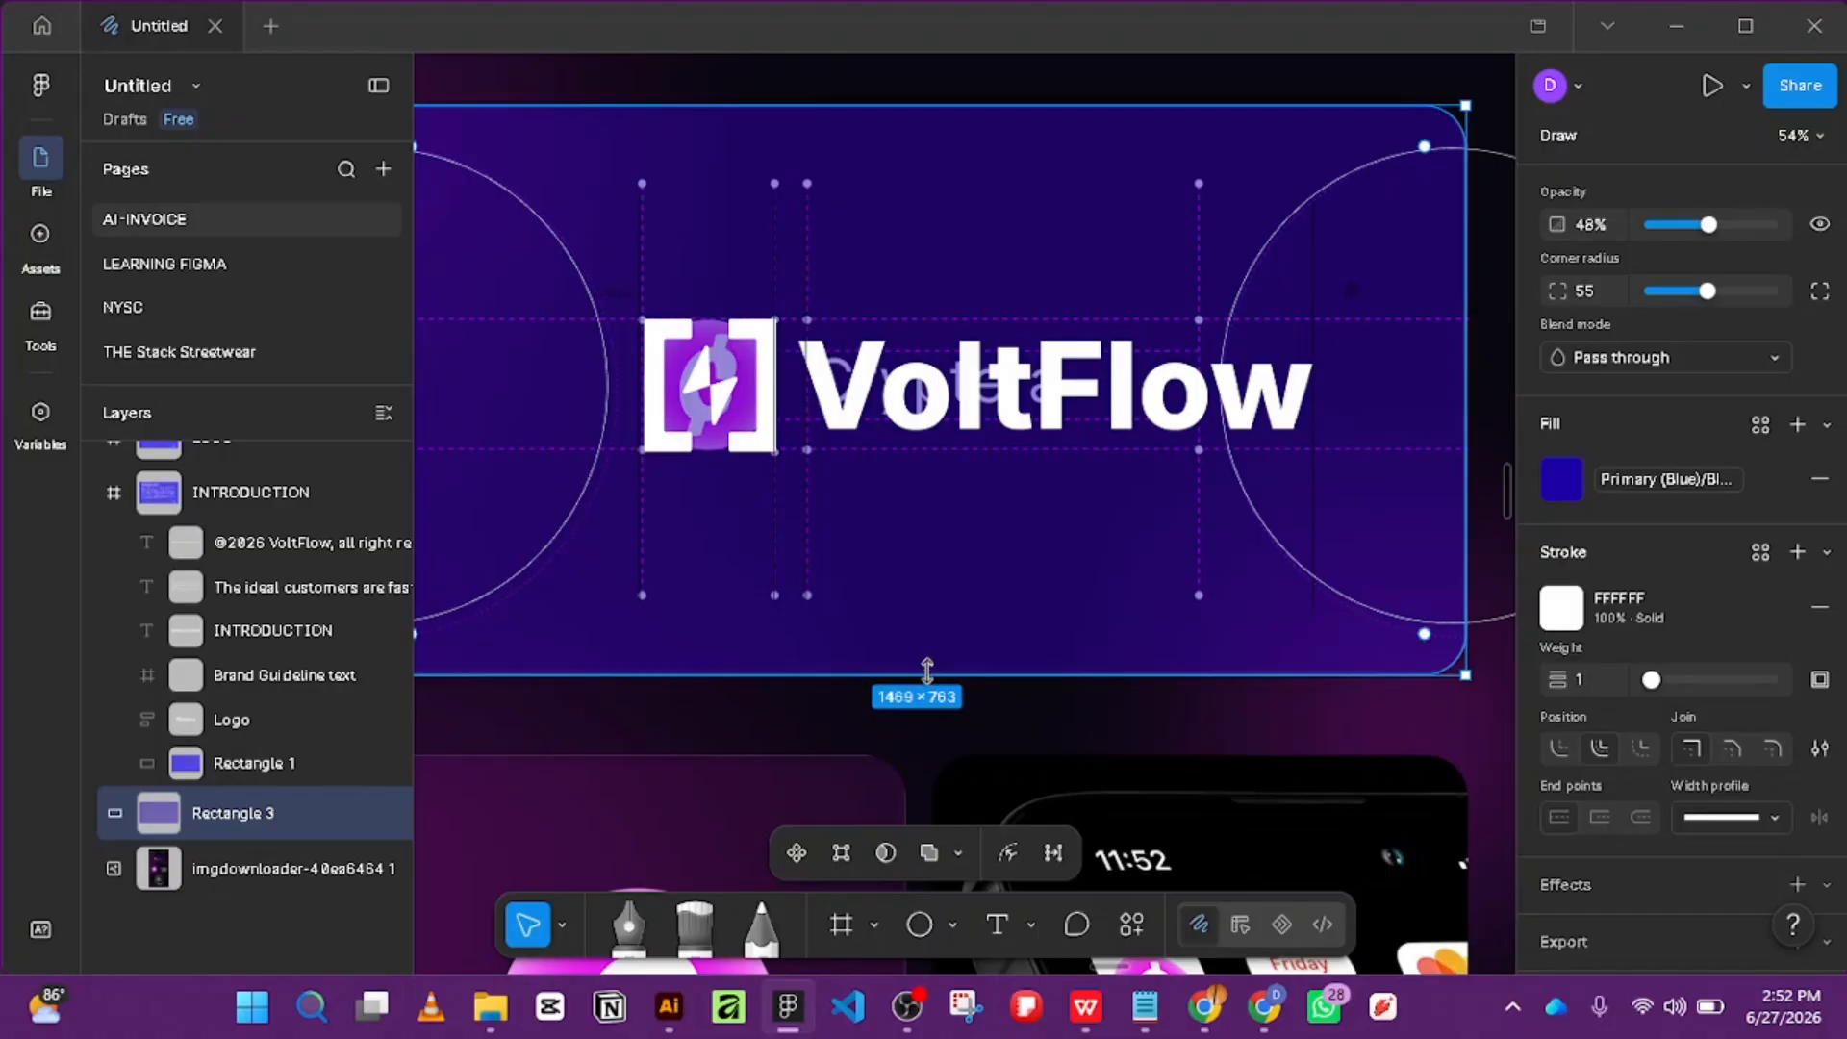
{"action": "scroll", "coordinate": [926, 670], "scroll_direction": "down", "scroll_amount": 5}
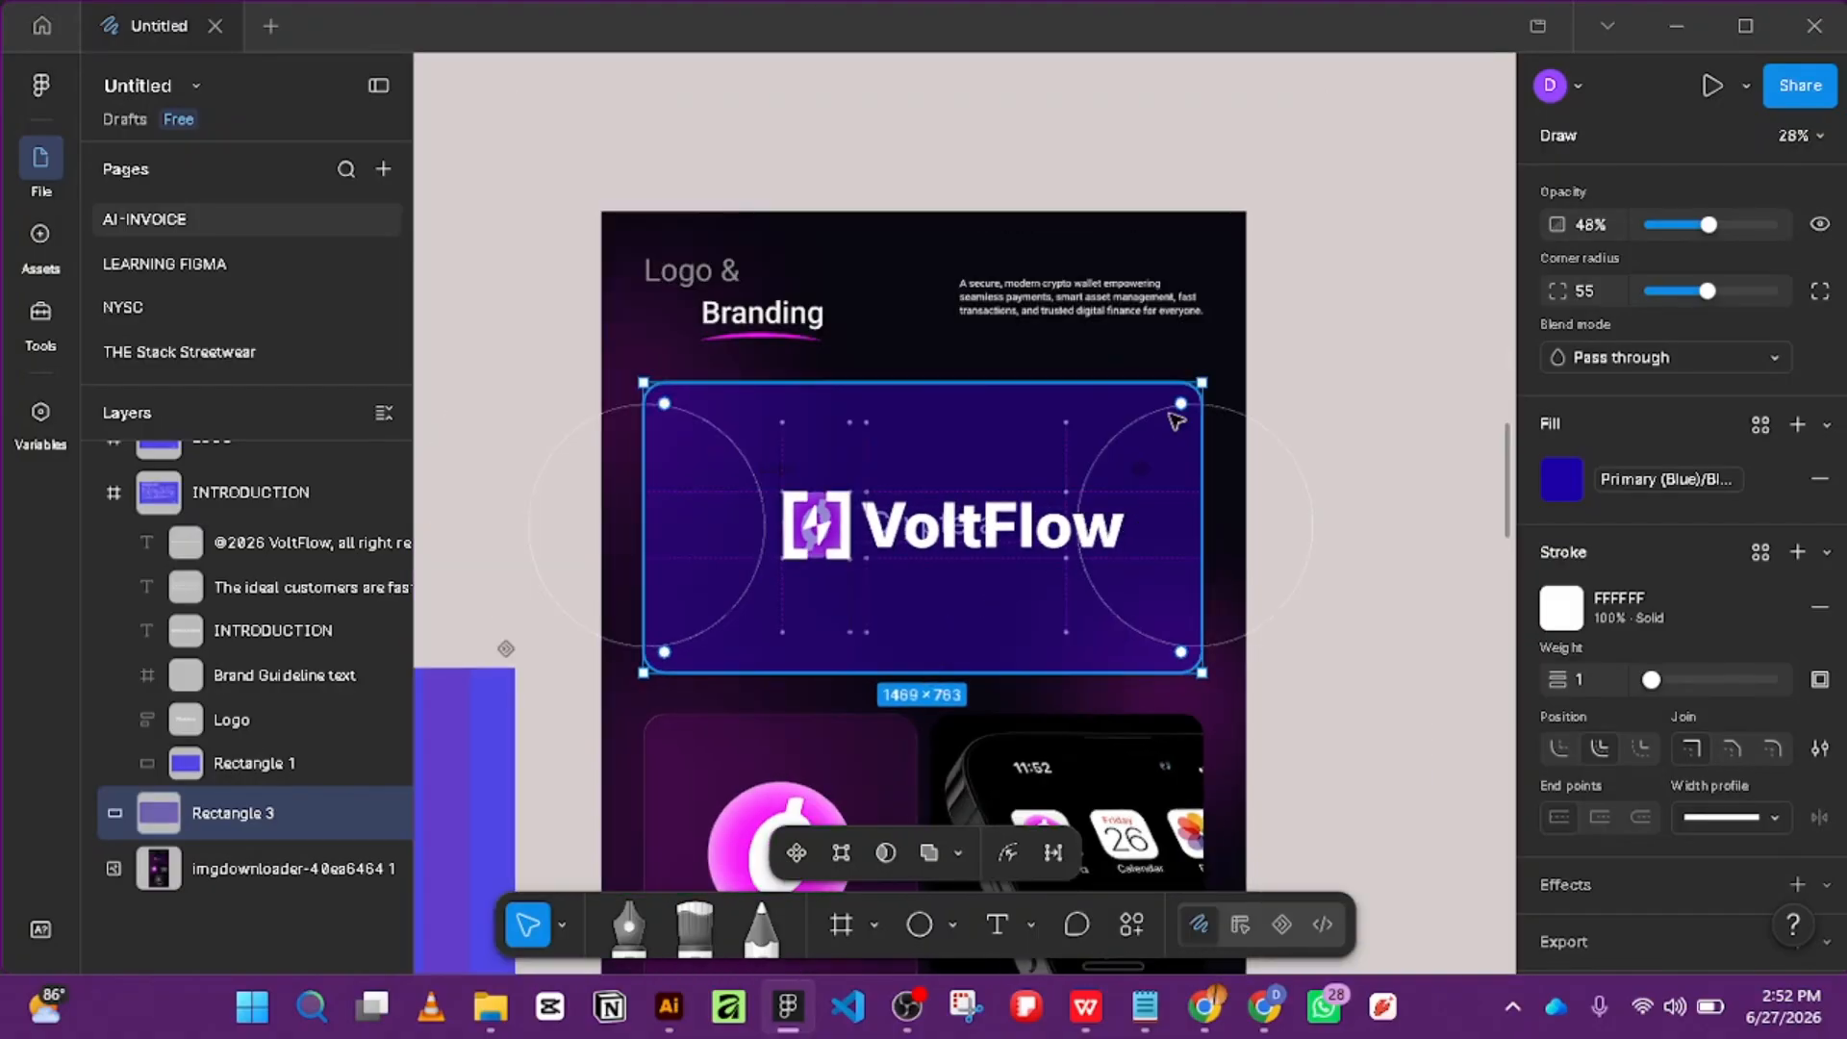
{"action": "scroll", "coordinate": [1175, 421], "scroll_direction": "up", "scroll_amount": 5}
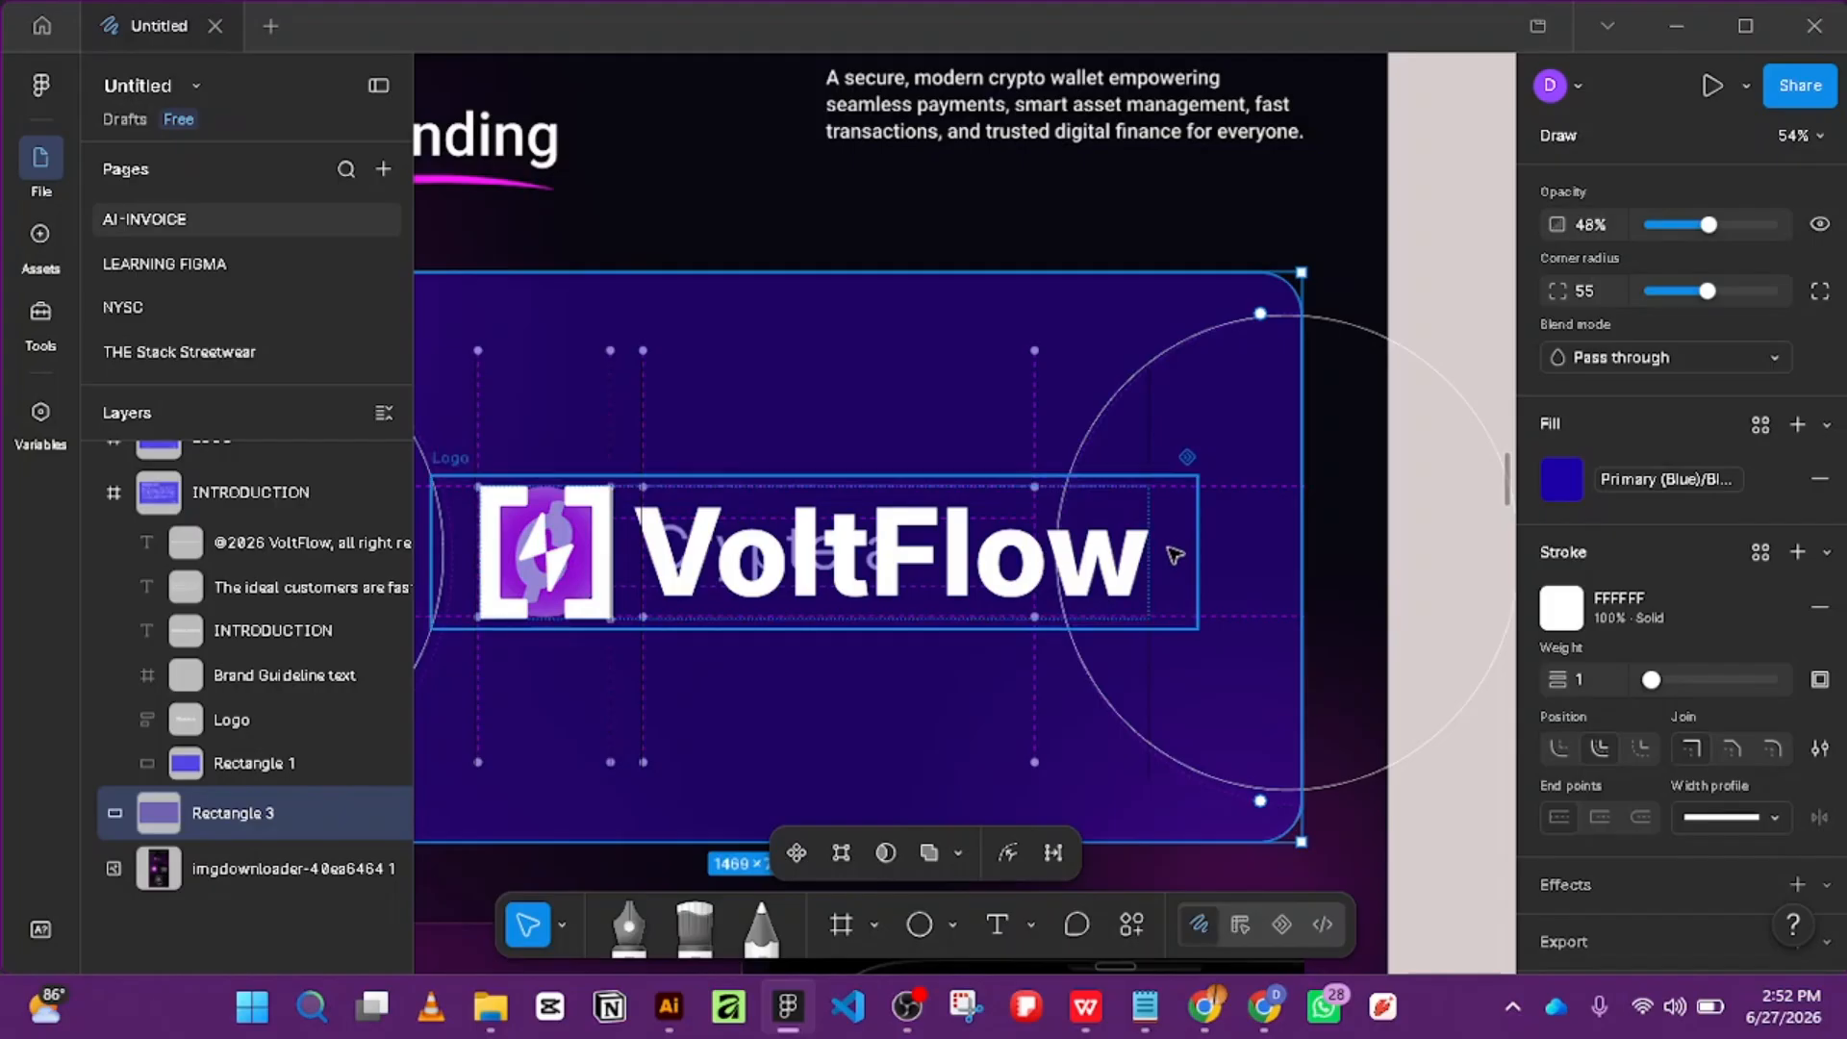
Draw a horizontal line about 1469 long across the banner along the logo's upper edge and duplicate it along the lower edge.
{"action": "scroll", "coordinate": [1174, 548], "scroll_direction": "down", "scroll_amount": 3}
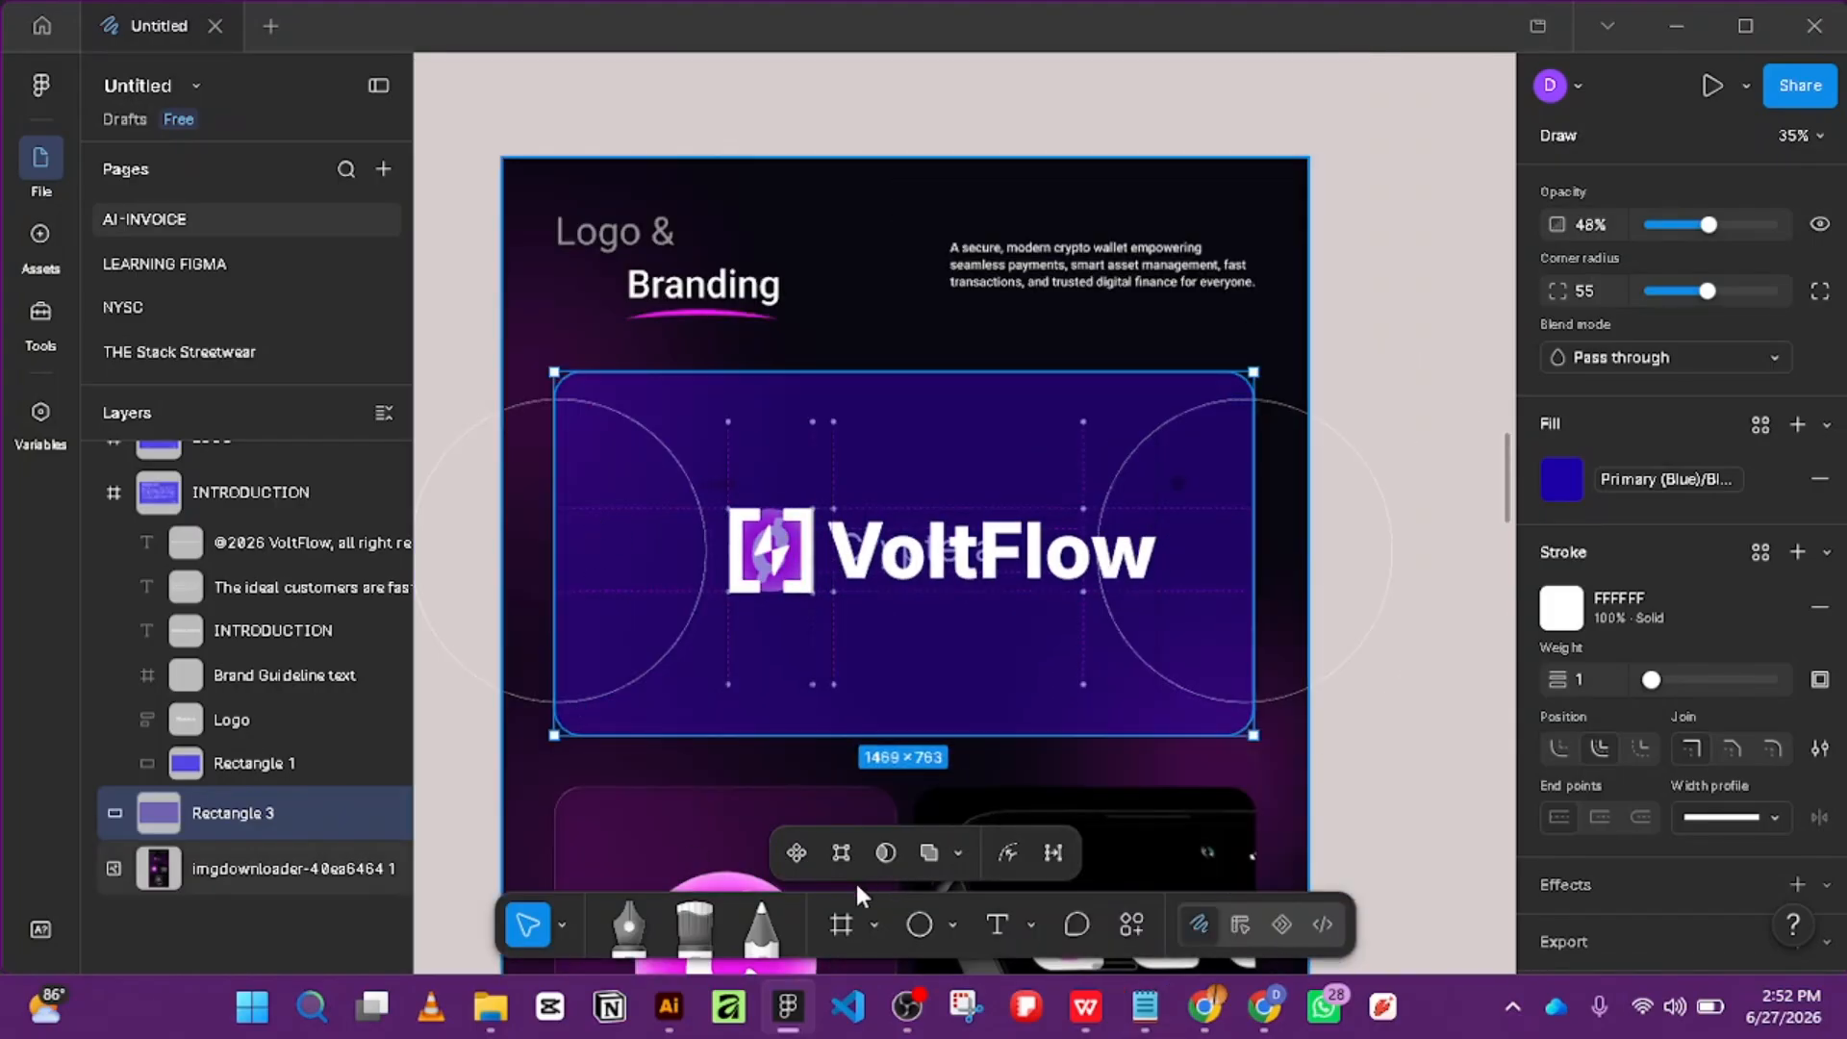
{"action": "left_click", "coordinate": [950, 922]}
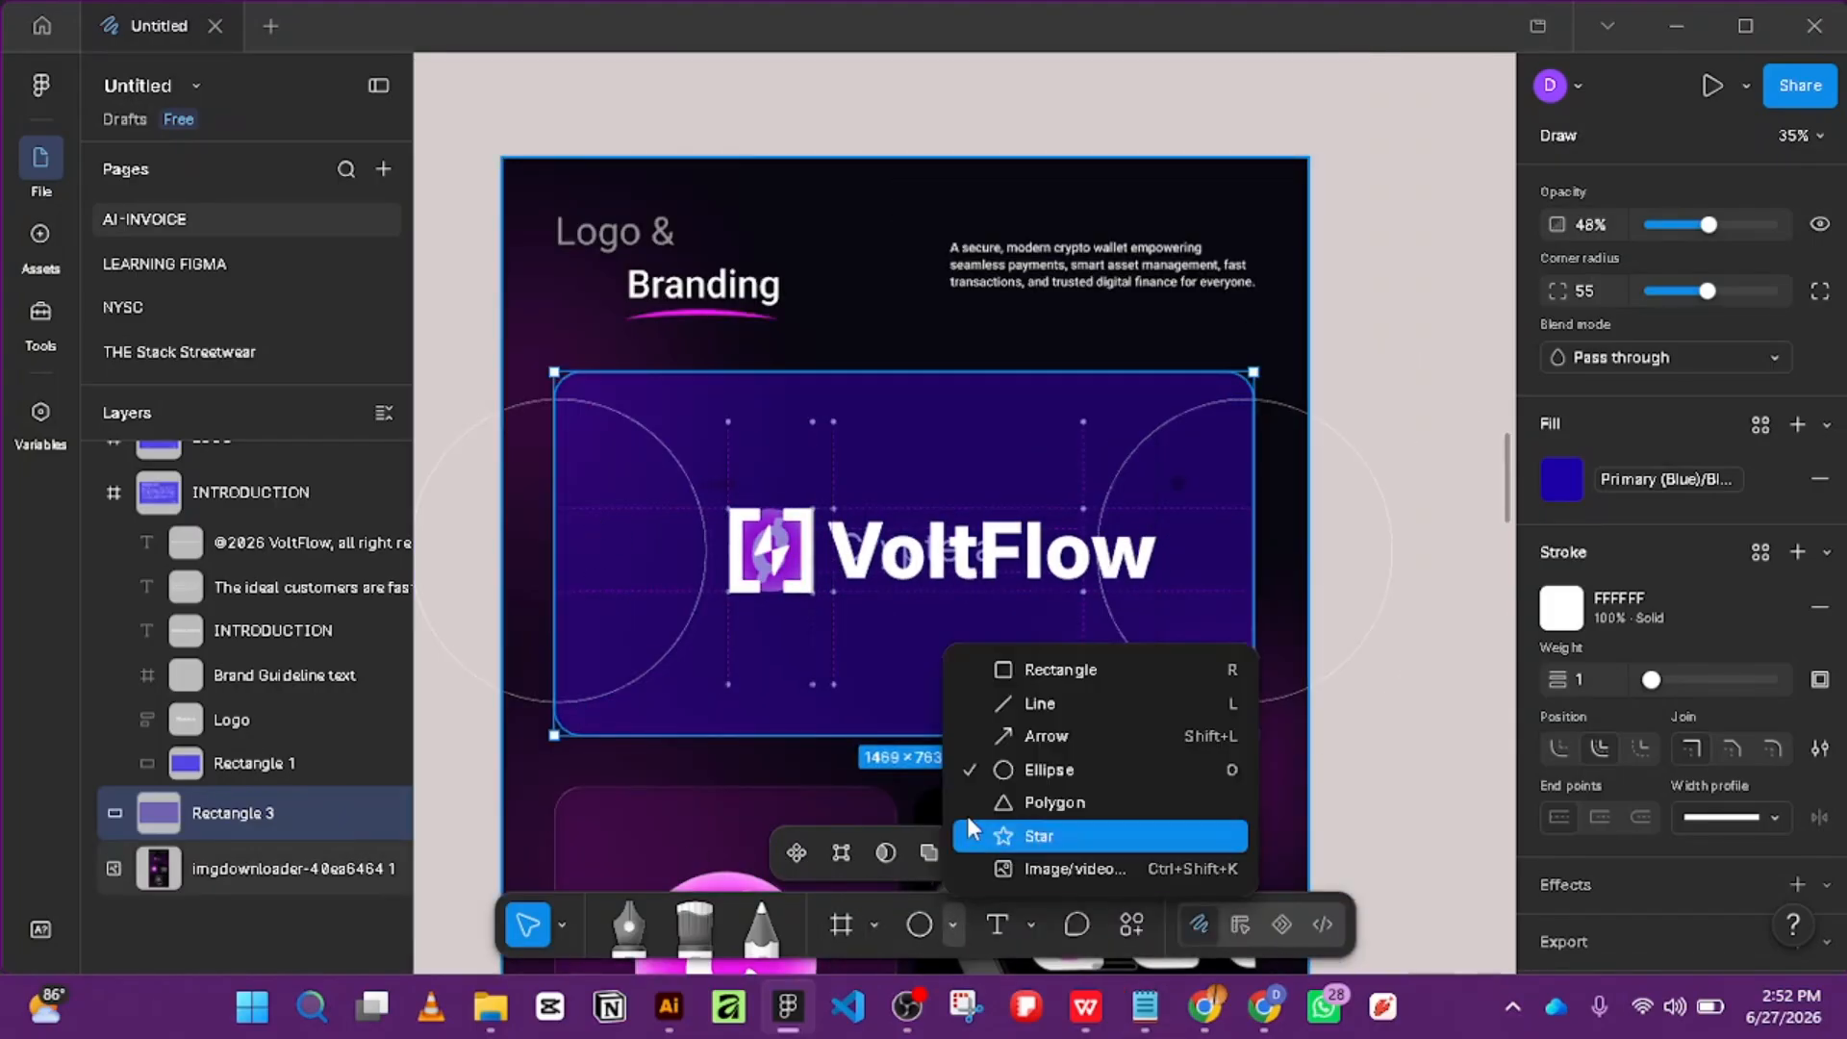
{"action": "left_click", "coordinate": [1013, 707]}
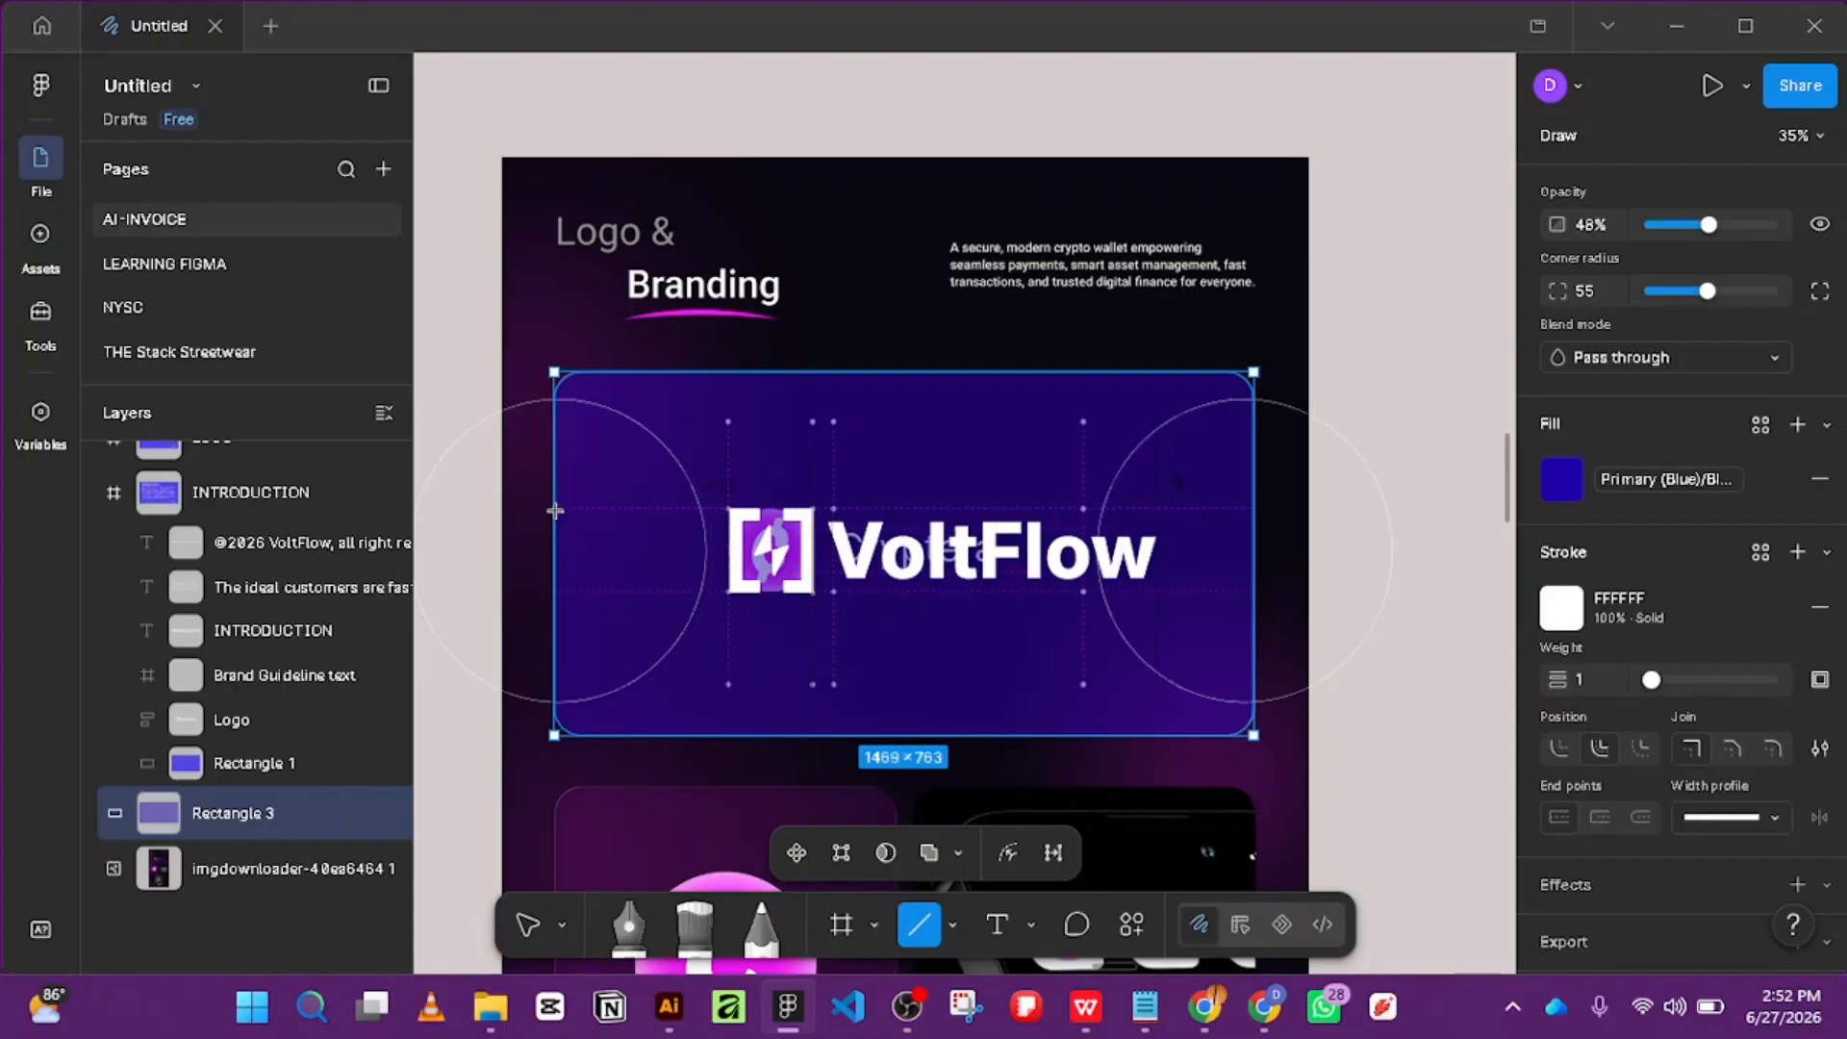
{"action": "left_click_drag", "start_coordinate": [554, 502], "coordinate": [1252, 515]}
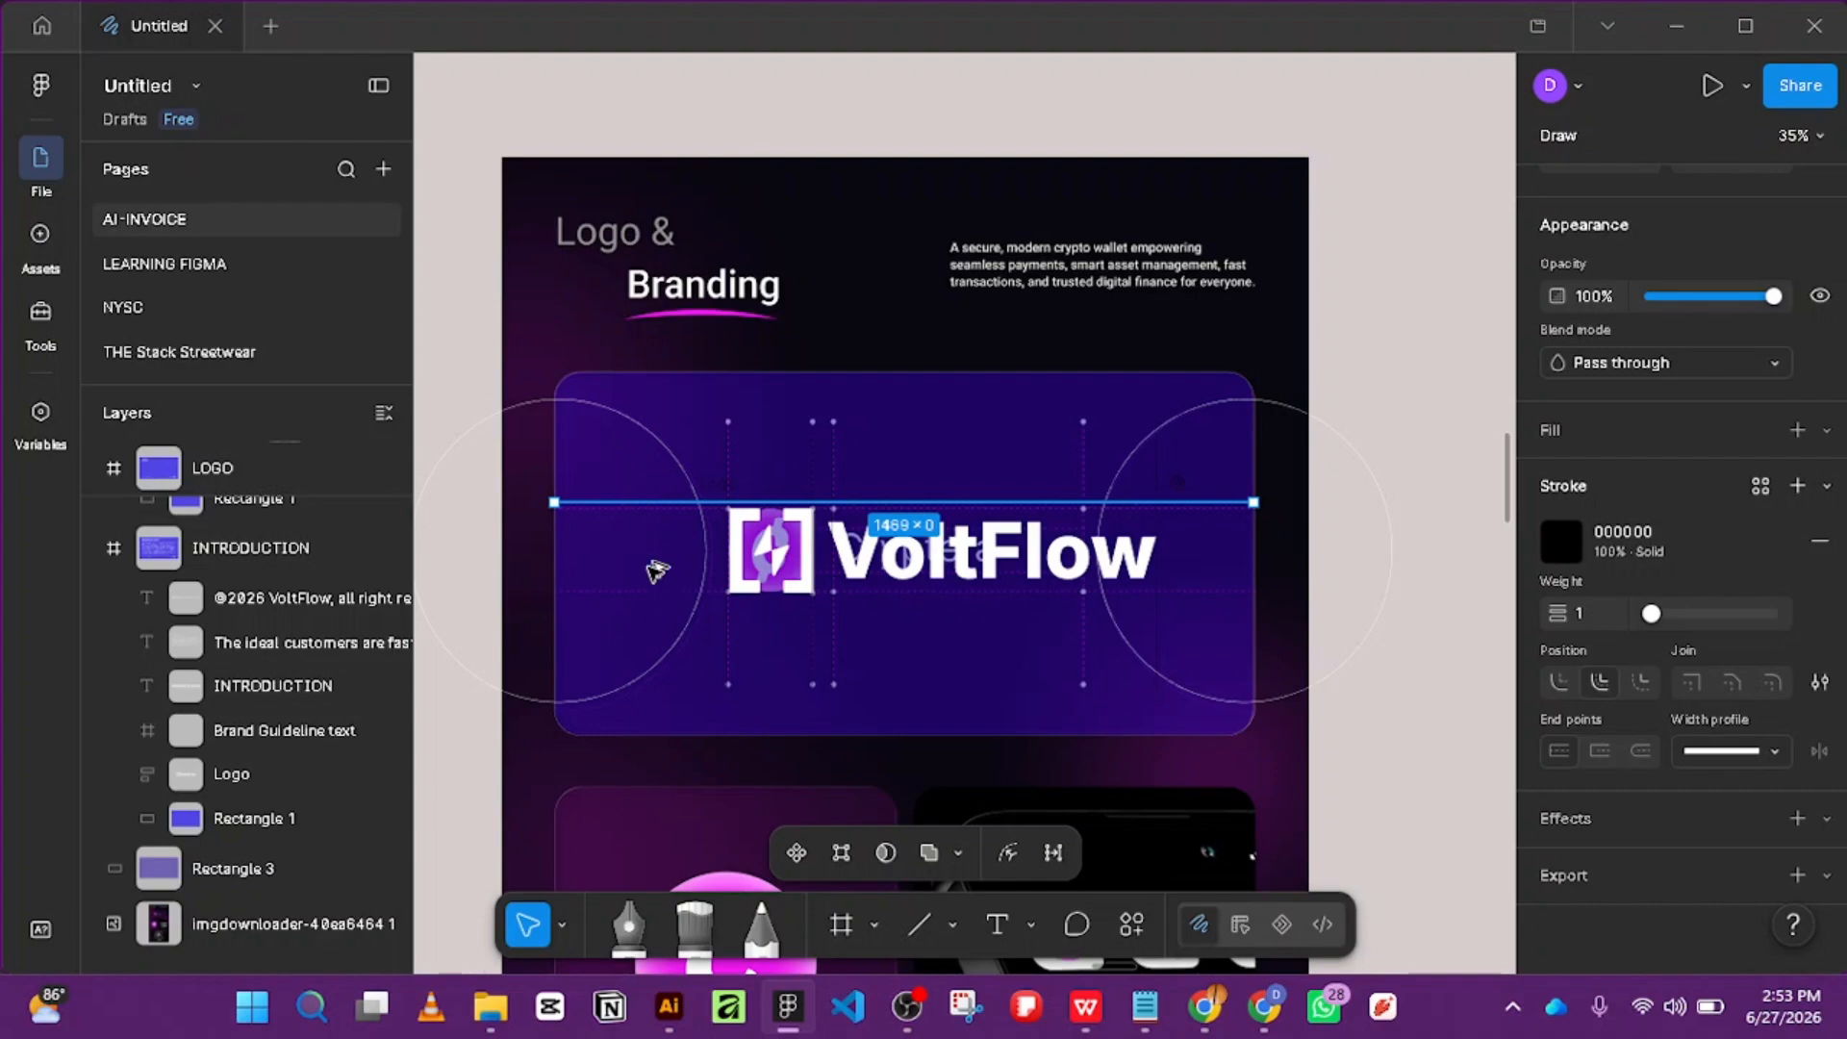
{"action": "mouse_move", "coordinate": [654, 570]}
{"action": "left_mouse_down"}
{"action": "mouse_move", "coordinate": [659, 629]}
{"action": "mouse_move", "coordinate": [657, 594]}
{"action": "left_mouse_up"}
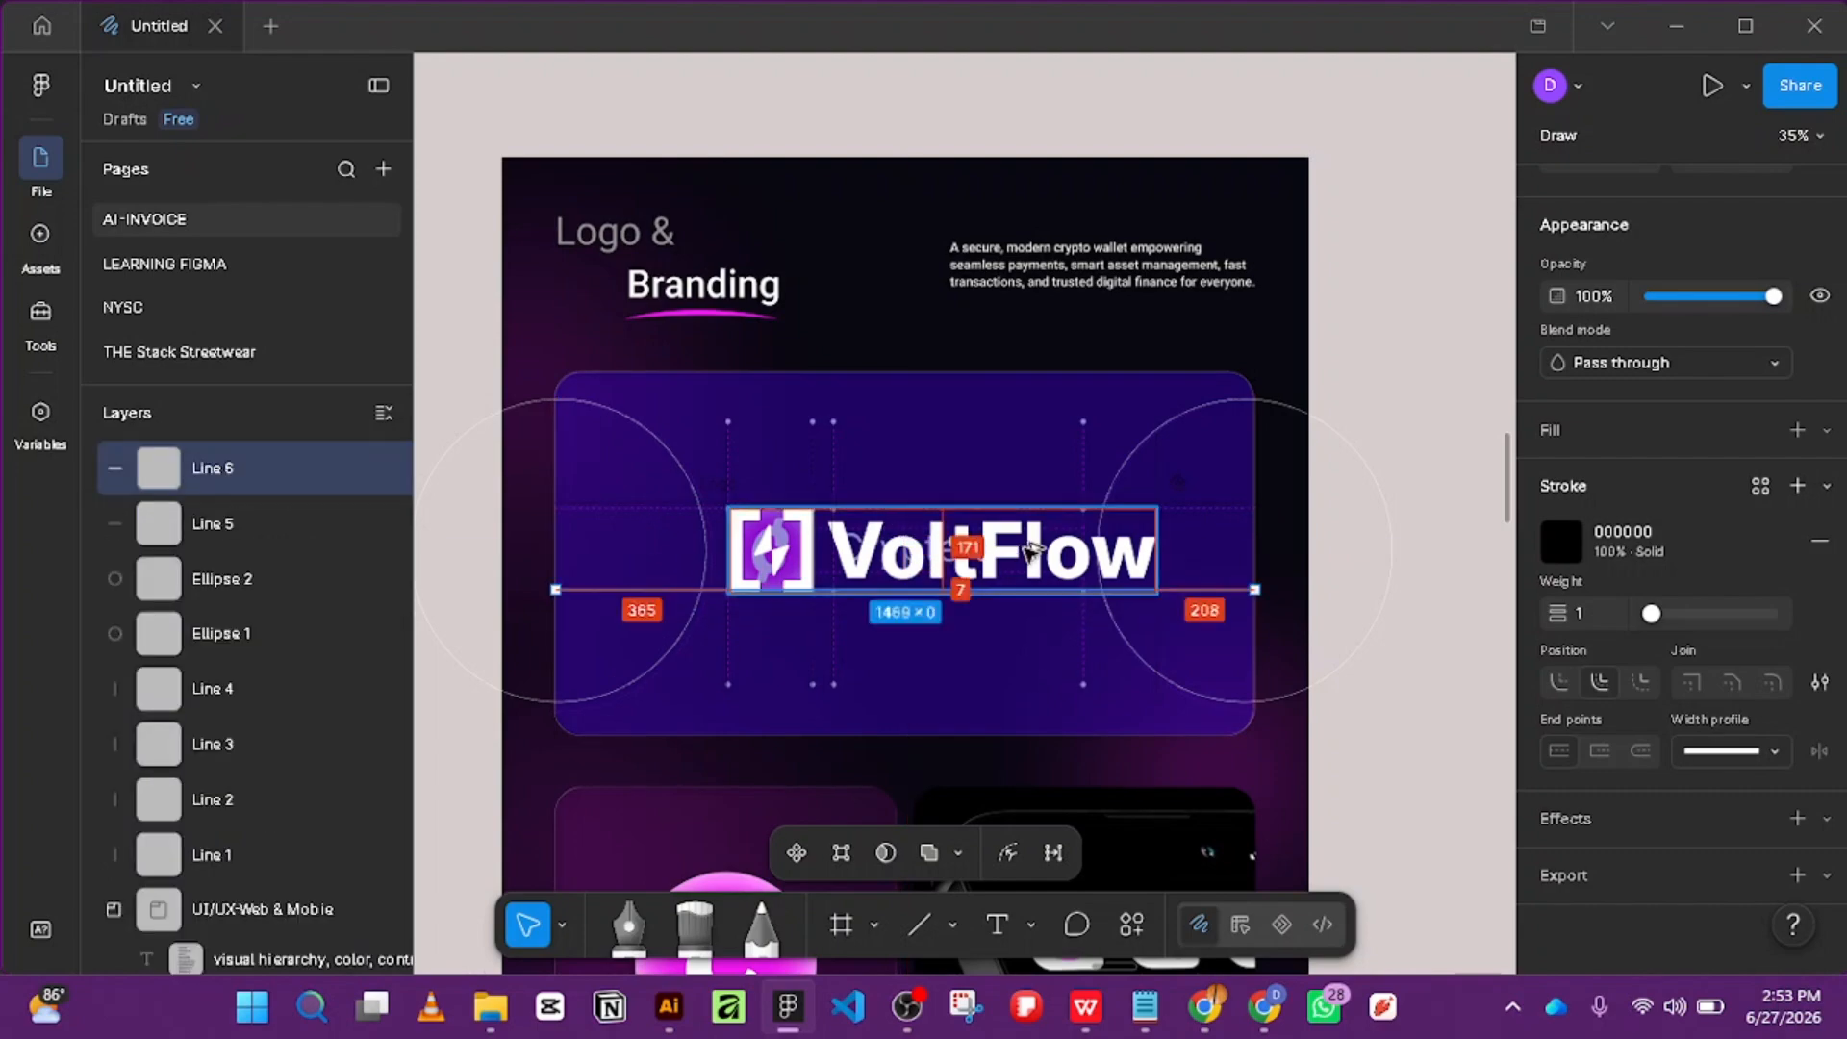
Move the branding reference image aside, away from the recreated banner.
{"action": "scroll", "coordinate": [1077, 229], "scroll_direction": "down", "scroll_amount": 4}
{"action": "scroll", "coordinate": [1077, 229], "scroll_direction": "up", "scroll_amount": 4}
{"action": "scroll", "coordinate": [1077, 229], "scroll_direction": "down", "scroll_amount": 4}
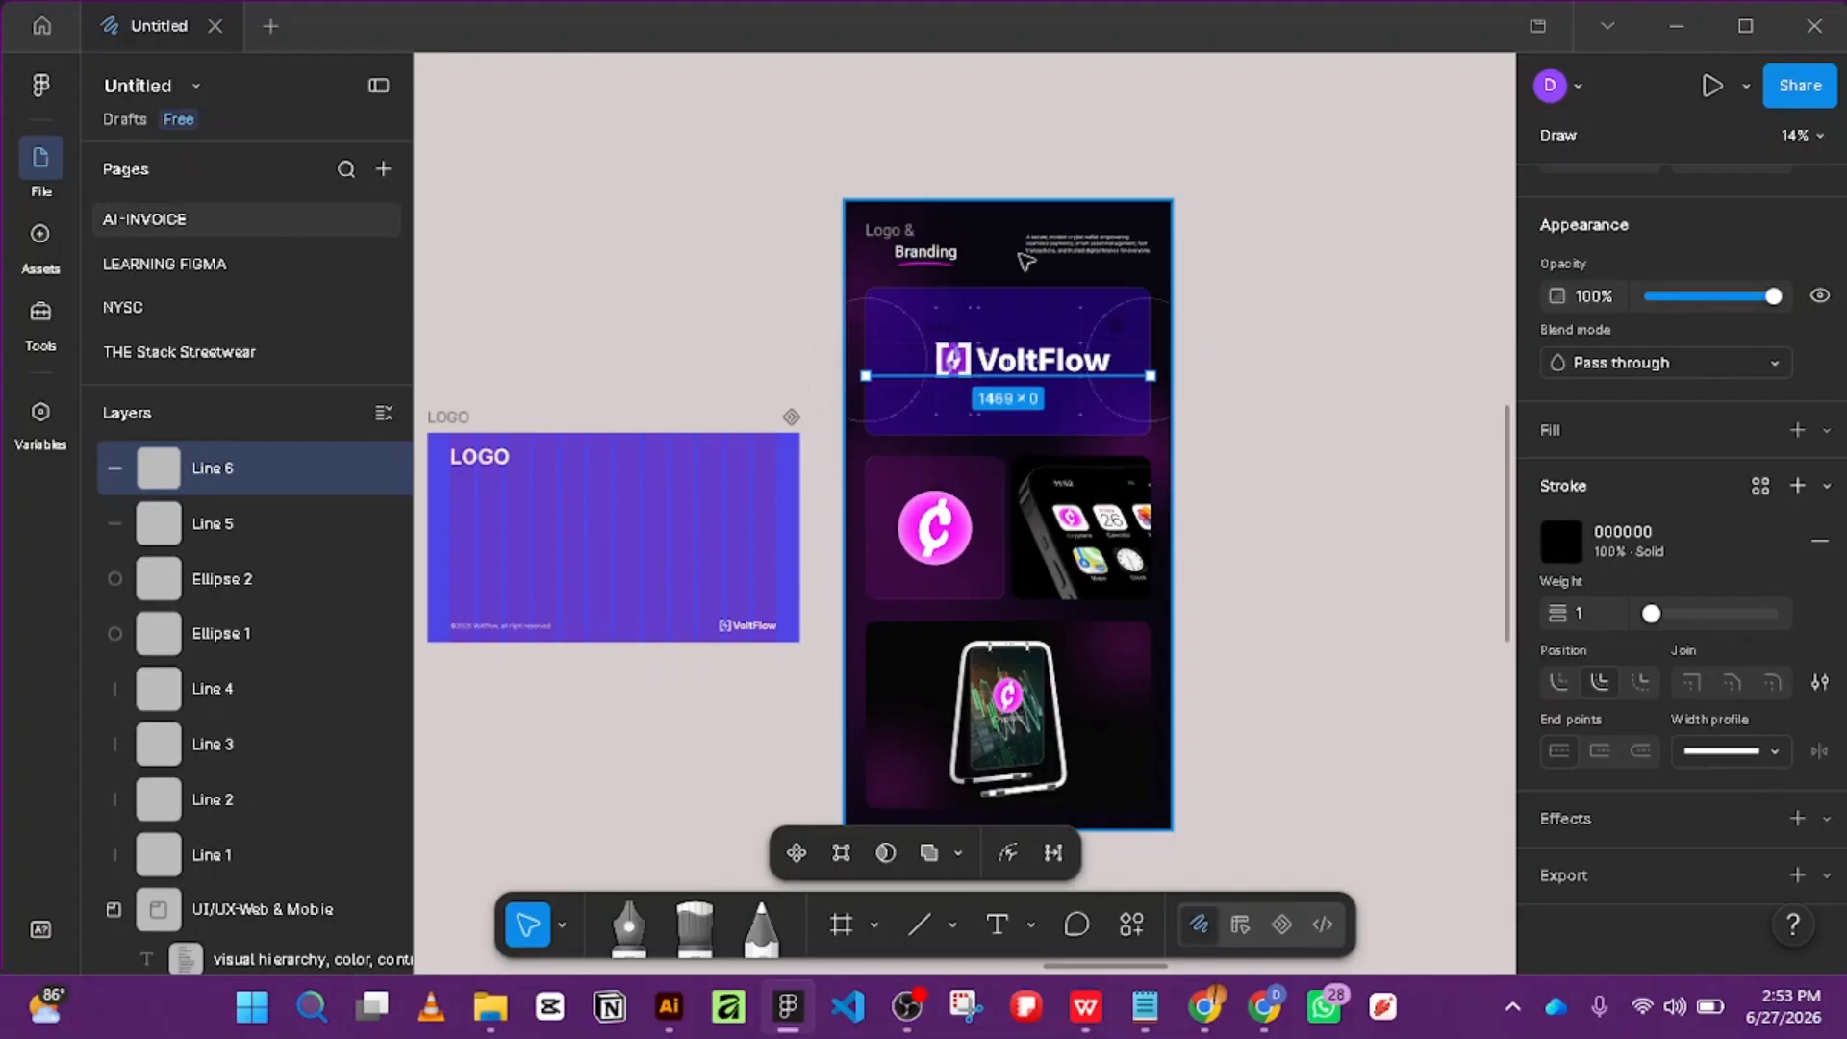
{"action": "left_click_drag", "start_coordinate": [1025, 261], "coordinate": [1430, 274]}
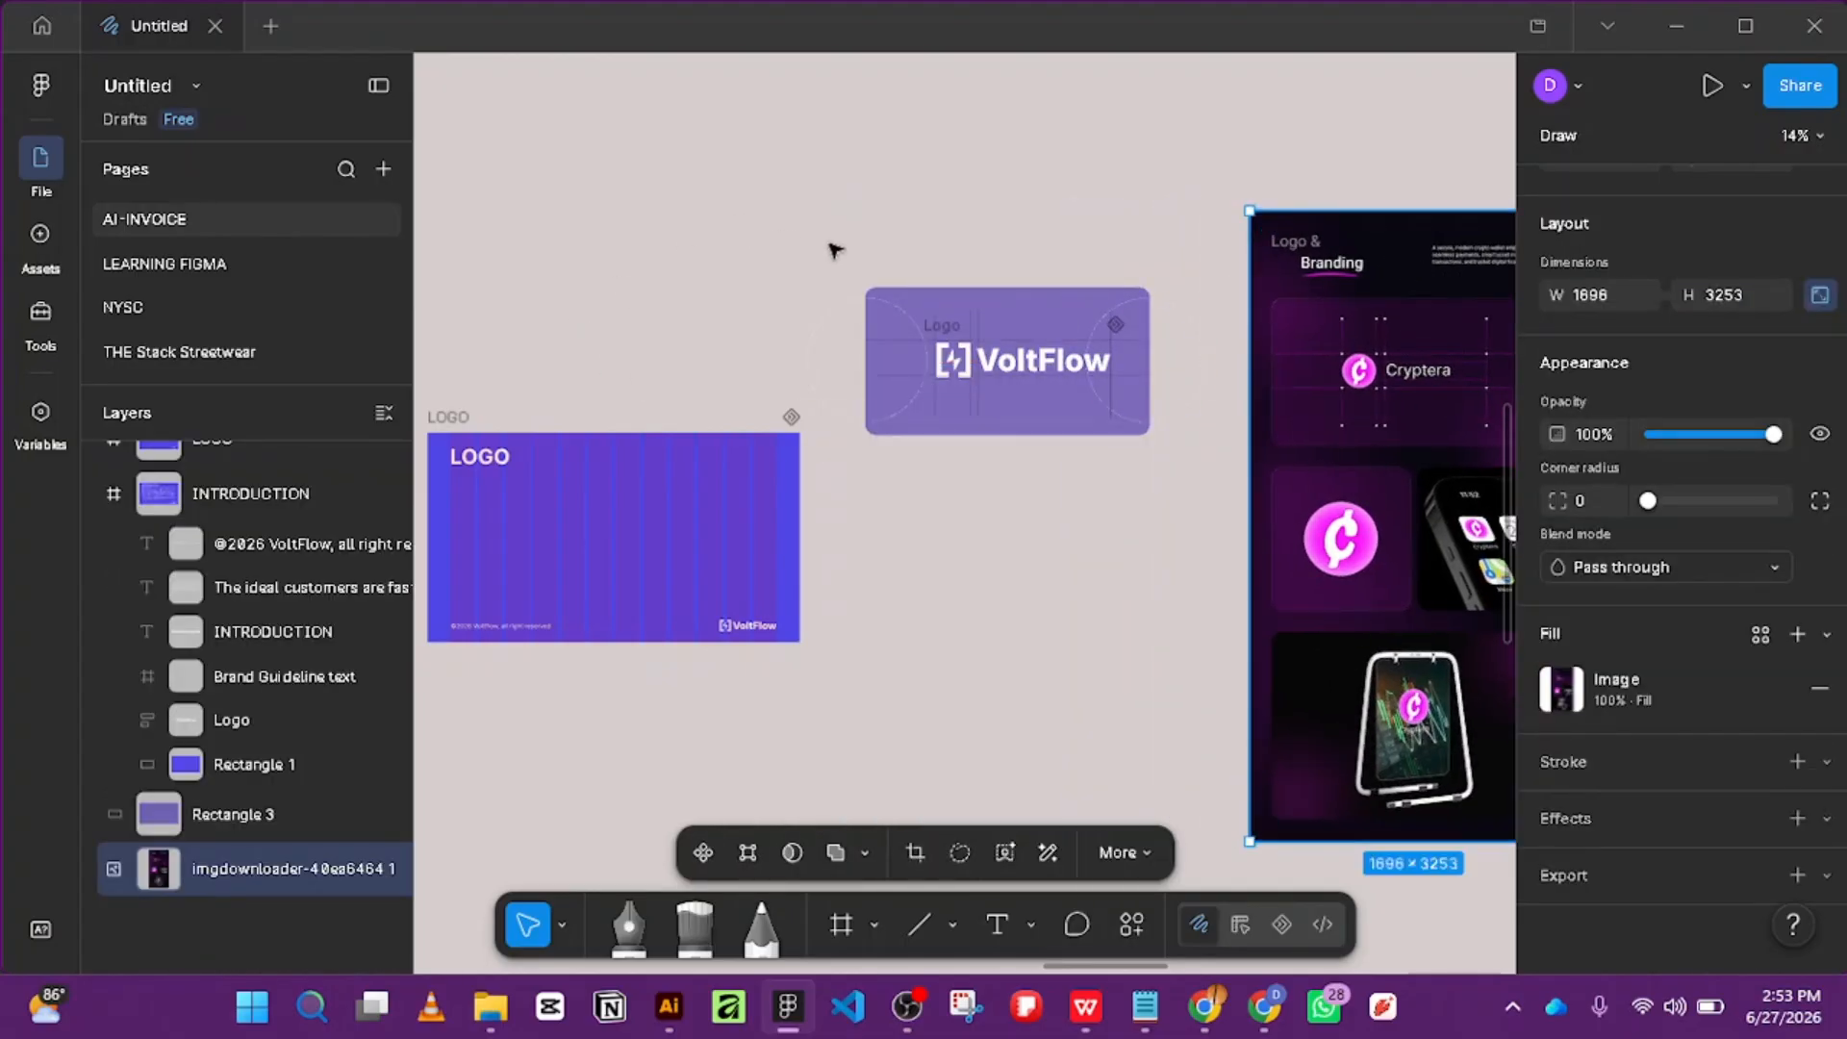
Select all the recreated banner elements together and move them onto the LOGO slide.
{"action": "left_click_drag", "start_coordinate": [736, 216], "coordinate": [750, 543]}
{"action": "scroll", "coordinate": [750, 543], "scroll_direction": "up", "scroll_amount": 3}
{"action": "left_click_drag", "start_coordinate": [885, 409], "coordinate": [1381, 316]}
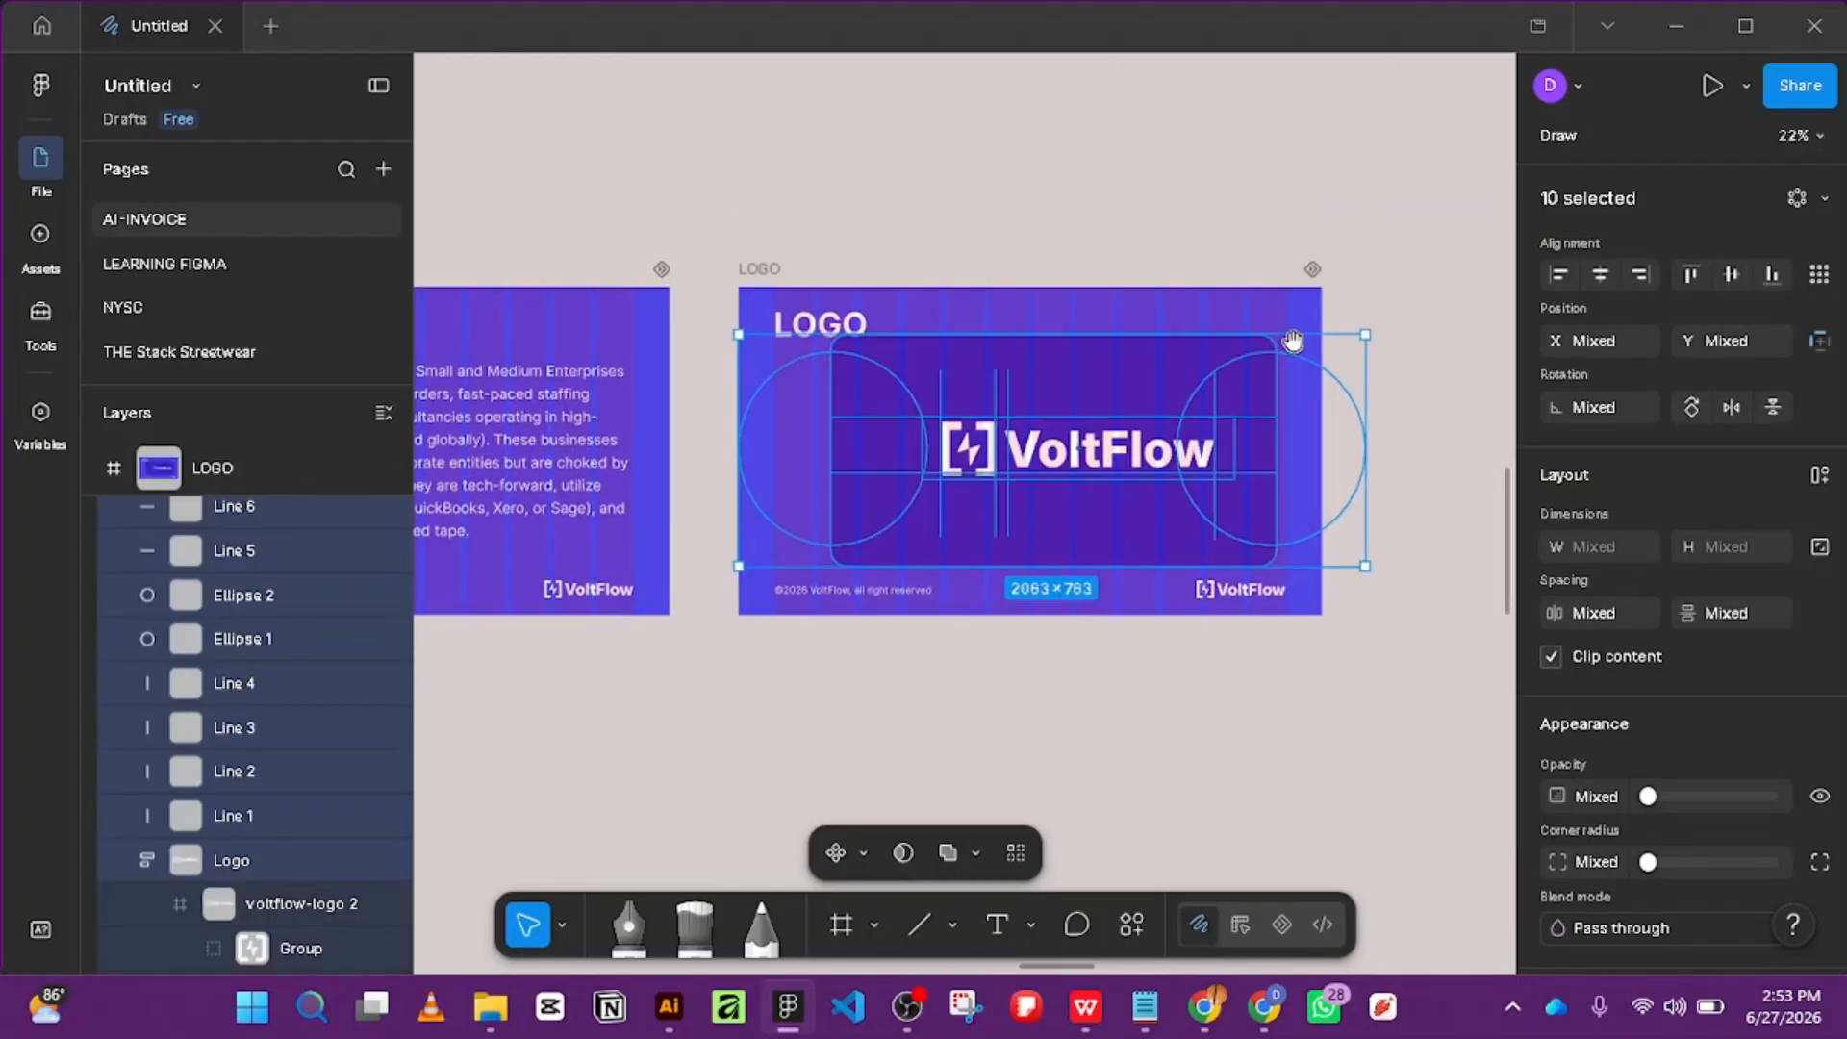
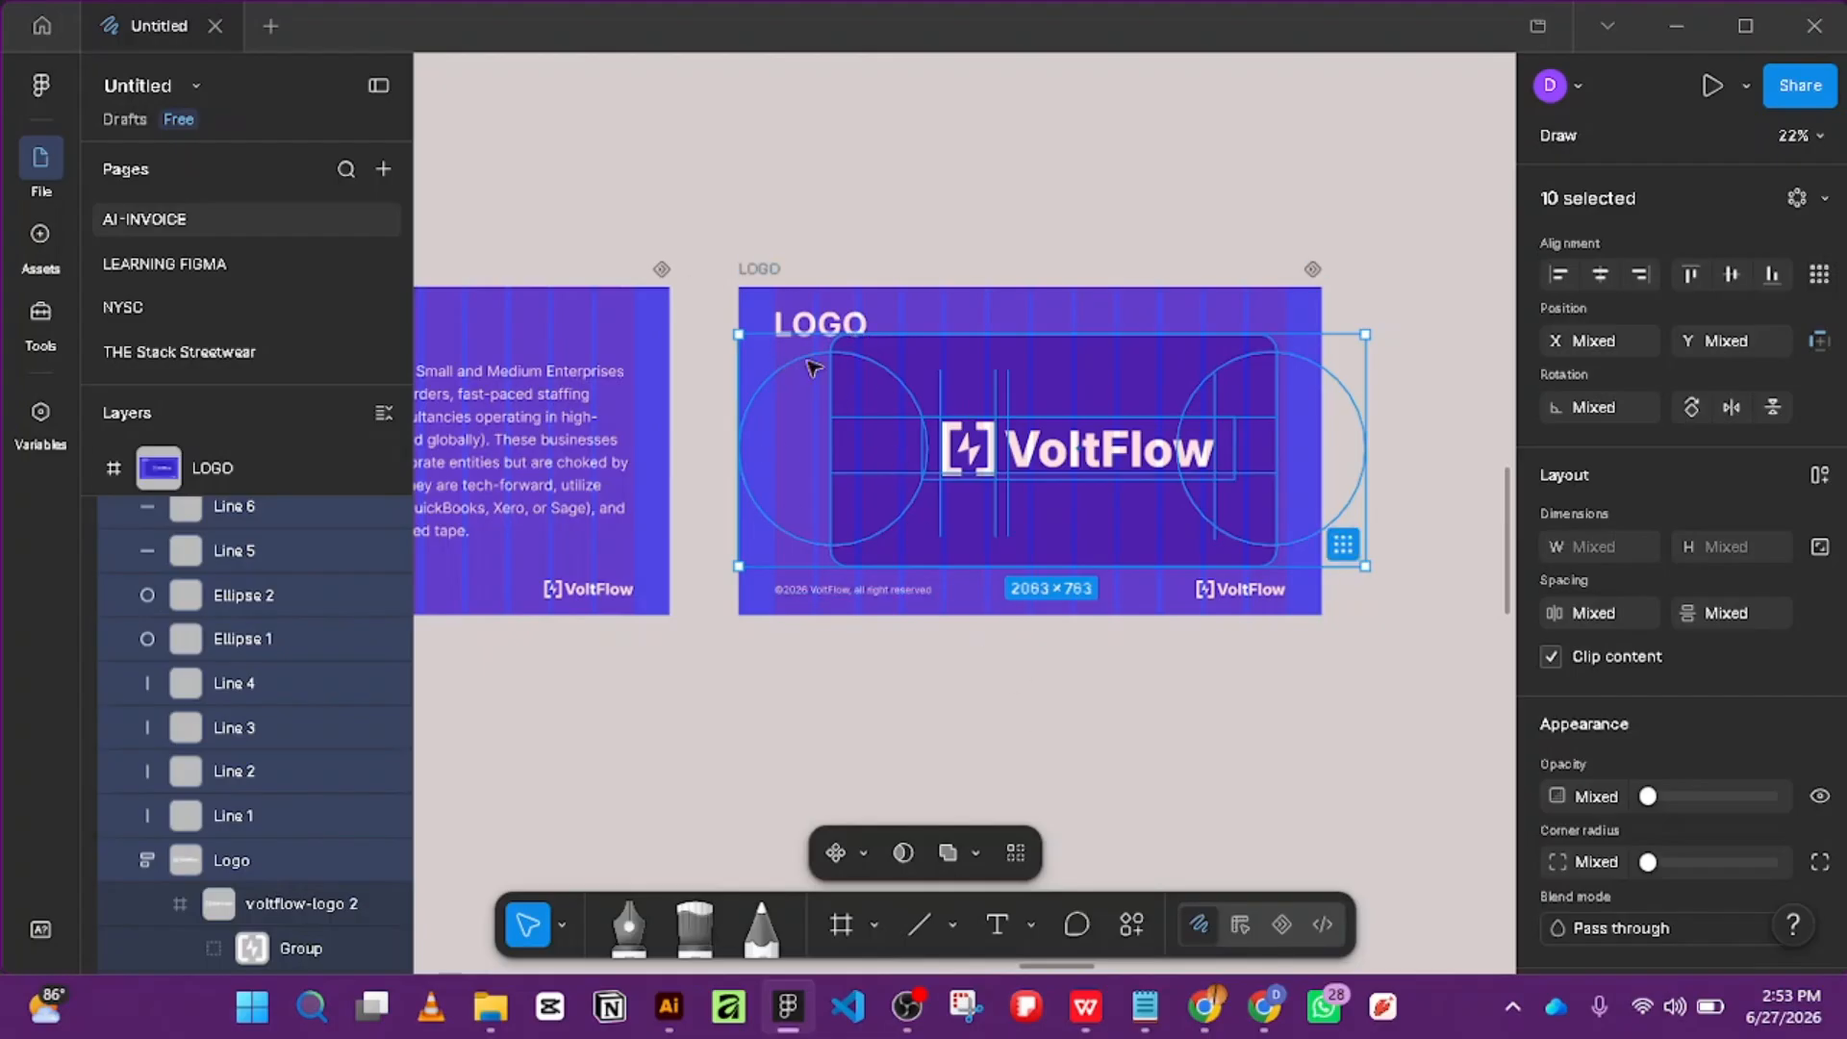
Remove the Desktop-Grid layout guide from the LOGO slide's frame.
{"action": "scroll", "coordinate": [1693, 806], "scroll_direction": "down", "scroll_amount": 6}
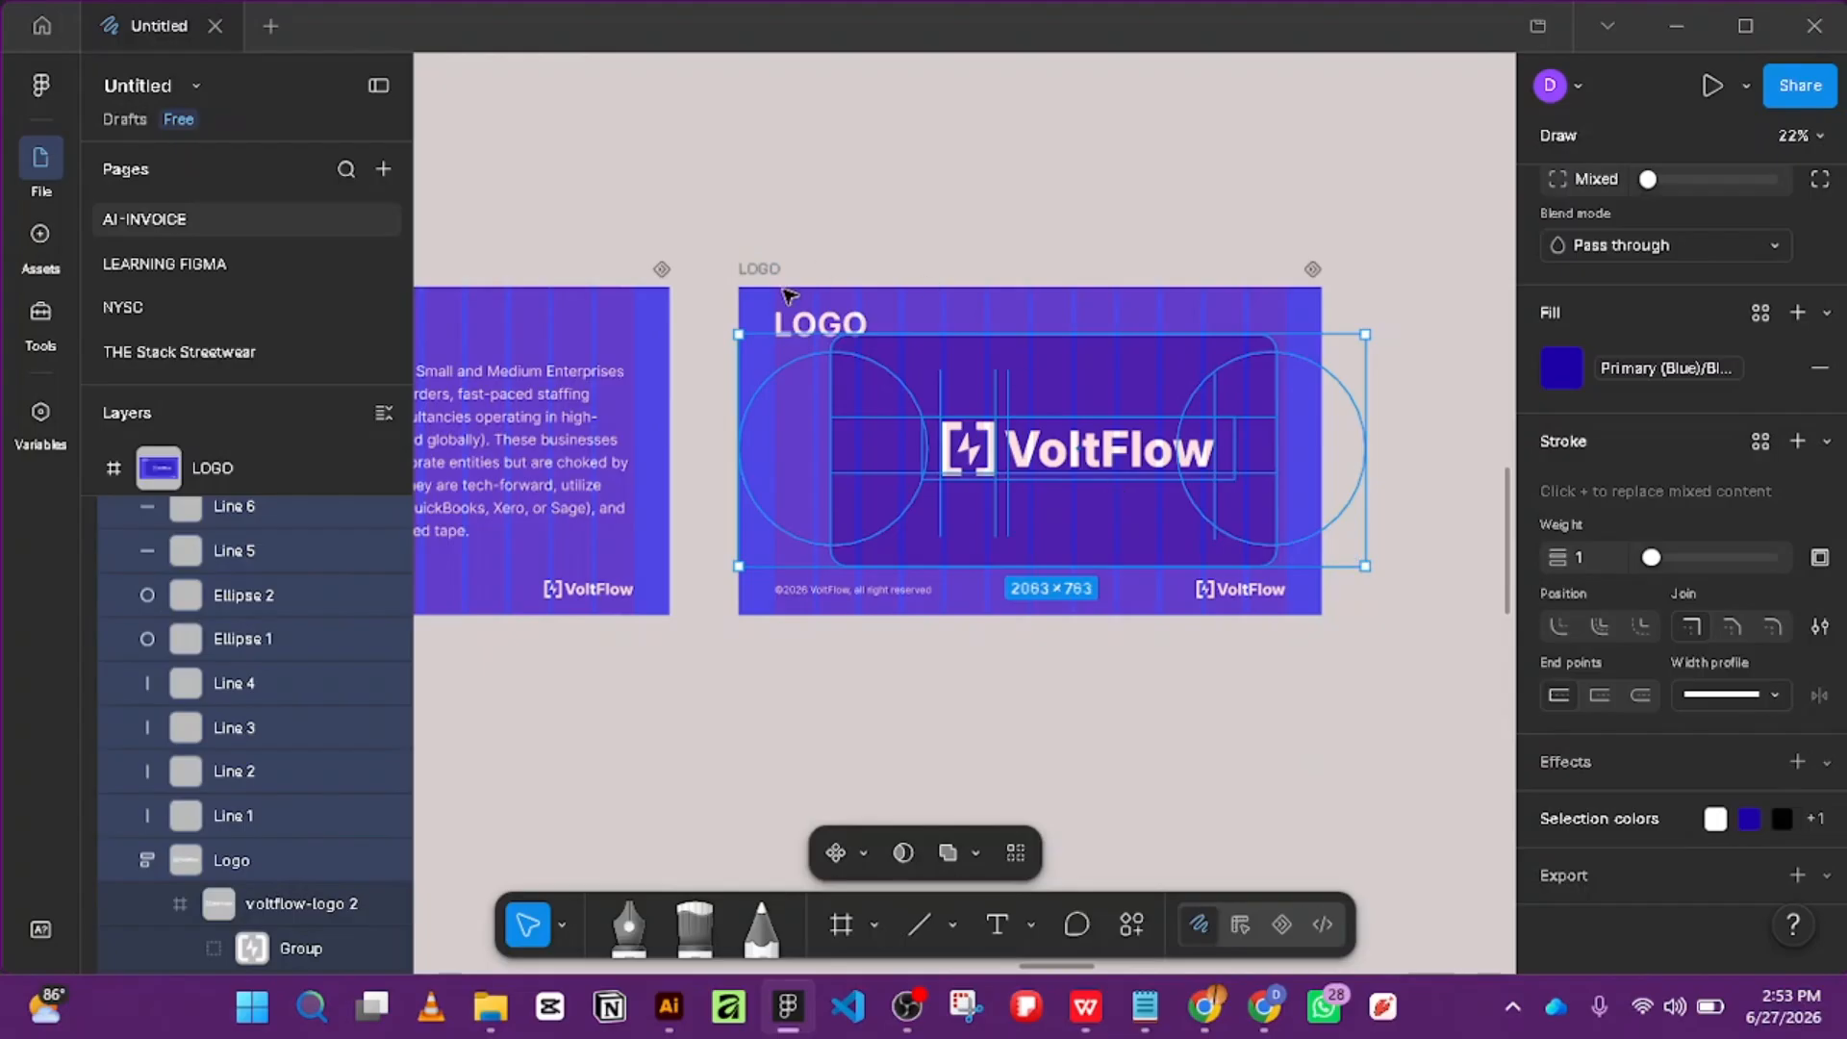
{"action": "left_click", "coordinate": [760, 270]}
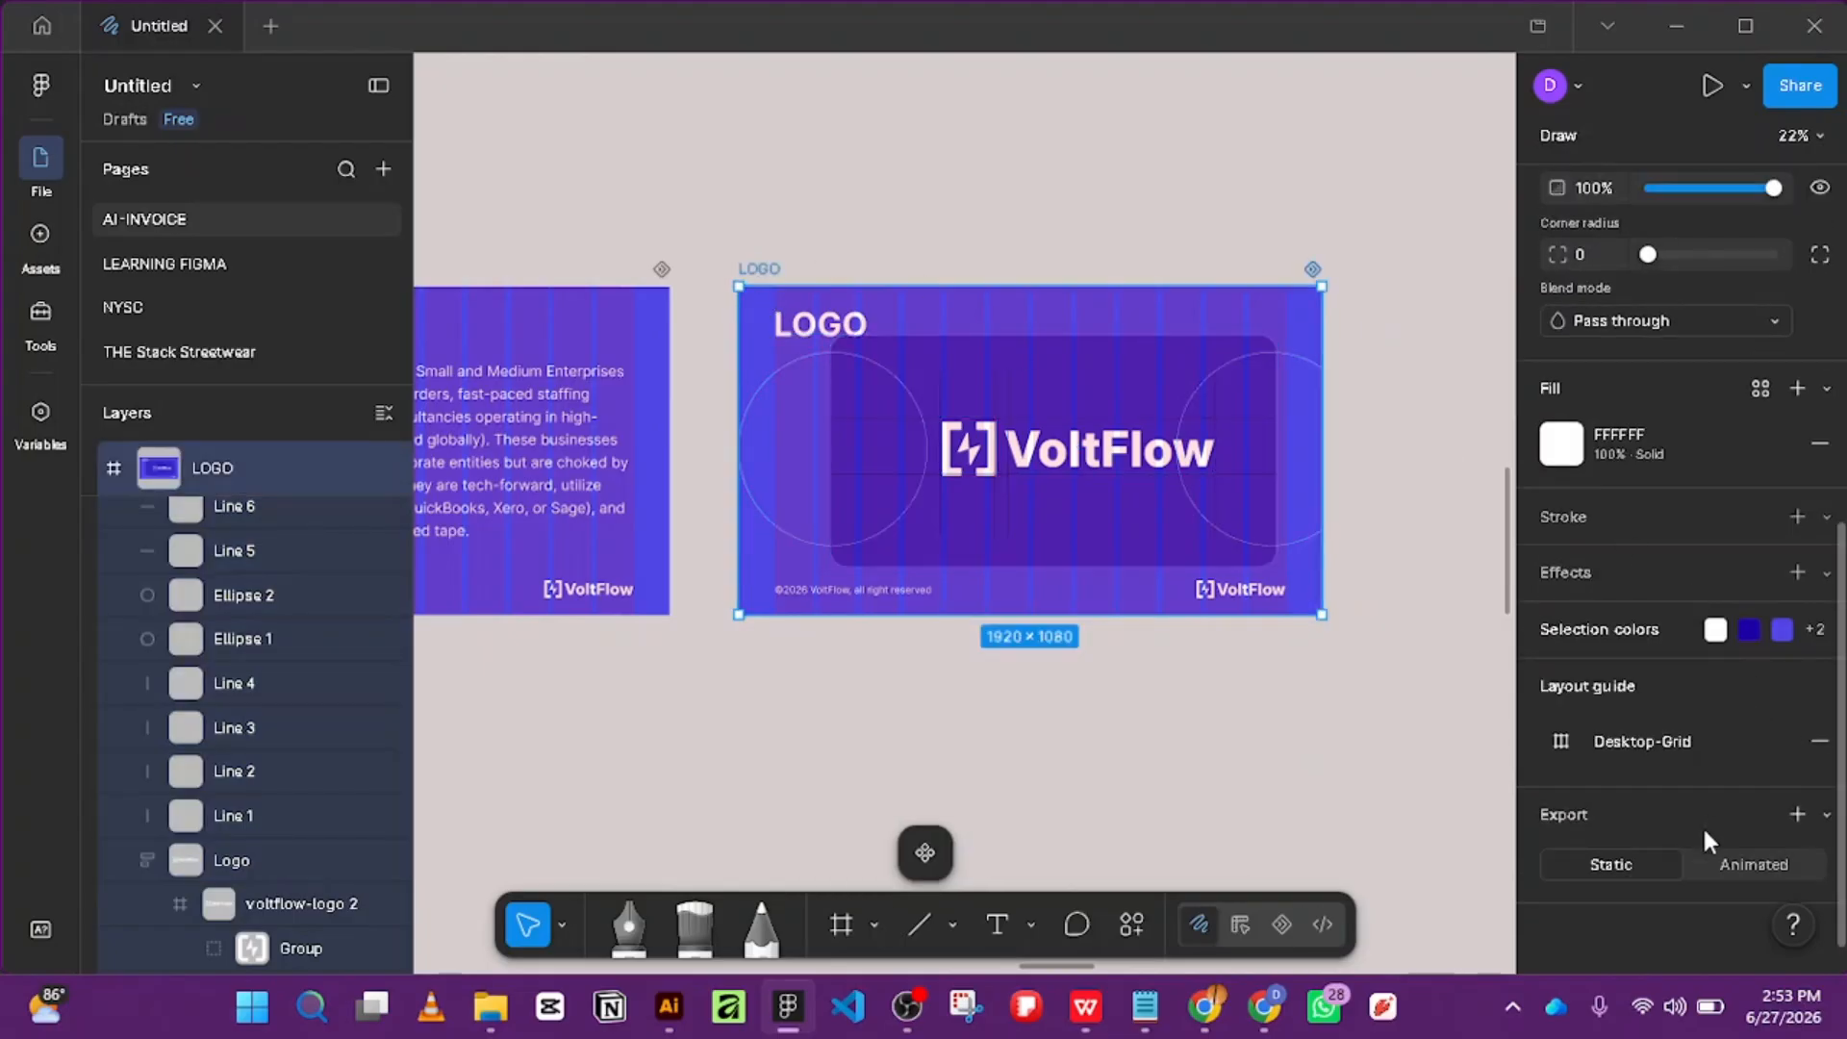
{"action": "left_click", "coordinate": [1820, 746]}
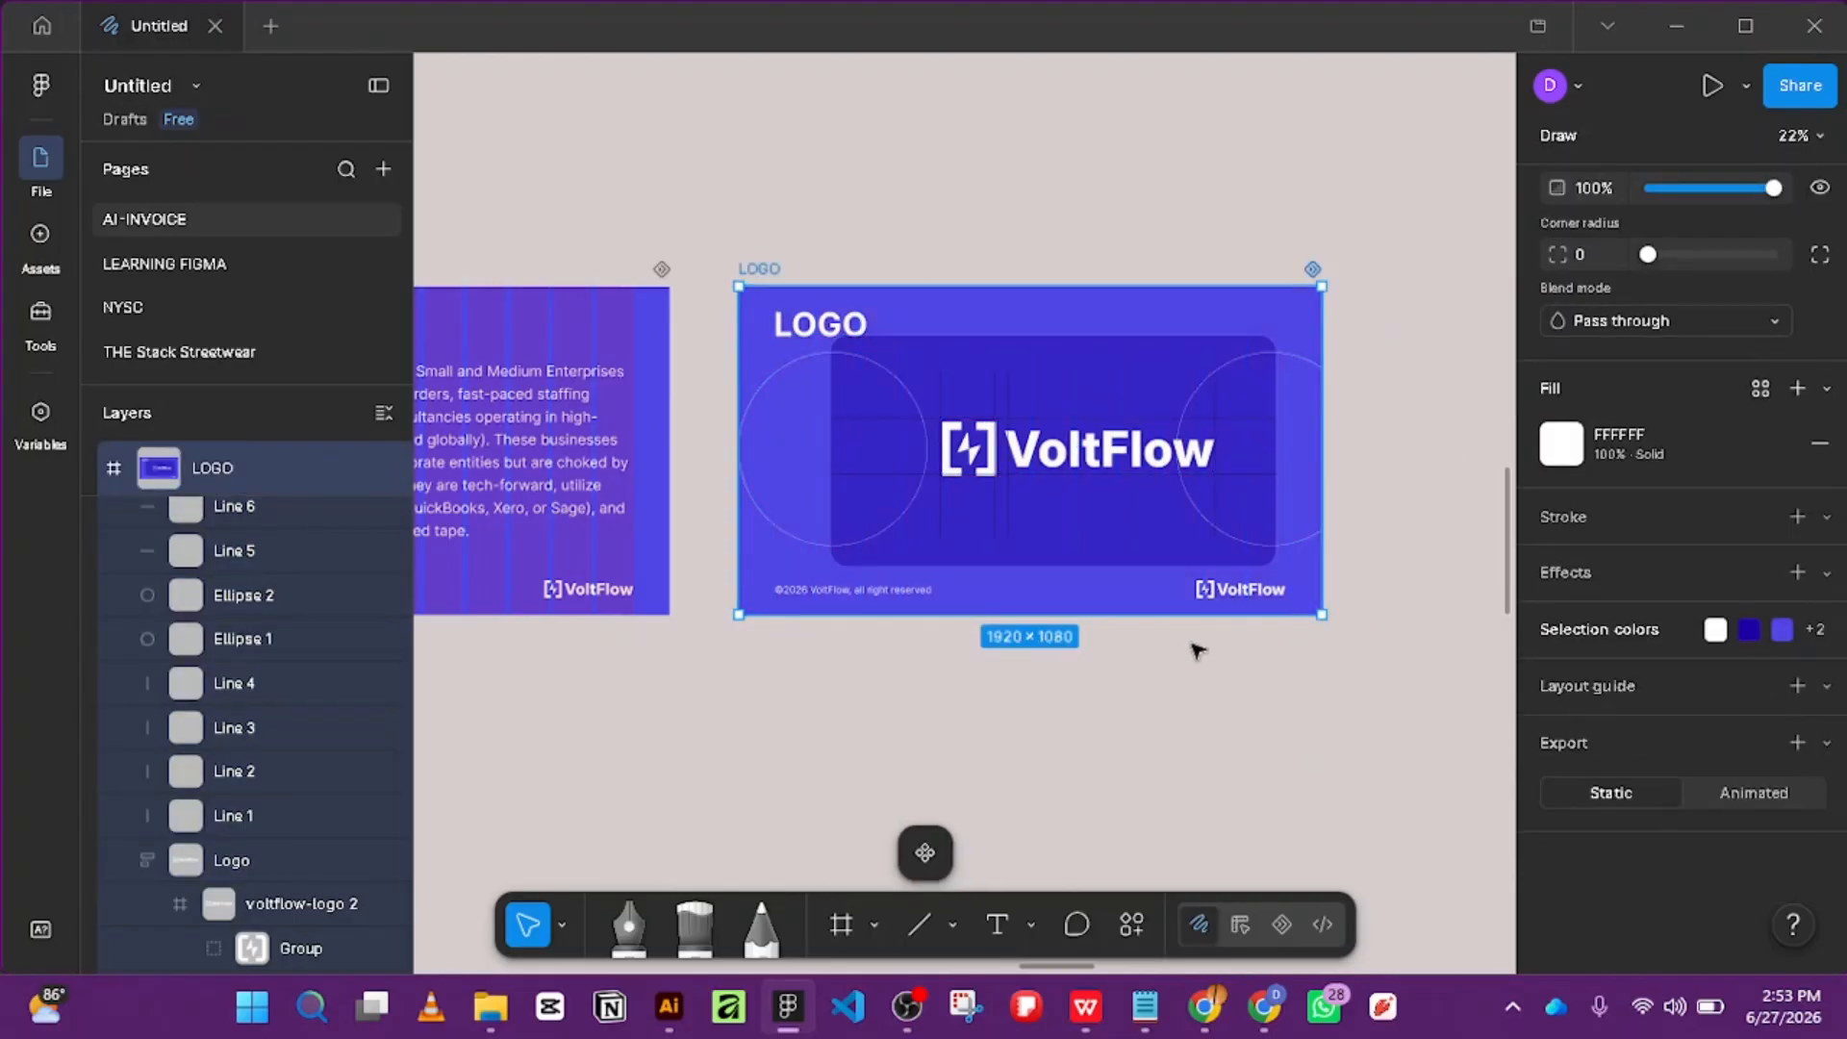
Lock the LOGO slide's 1920 × 1080 background rectangle.
{"action": "scroll", "coordinate": [957, 460], "scroll_direction": "up", "scroll_amount": 3}
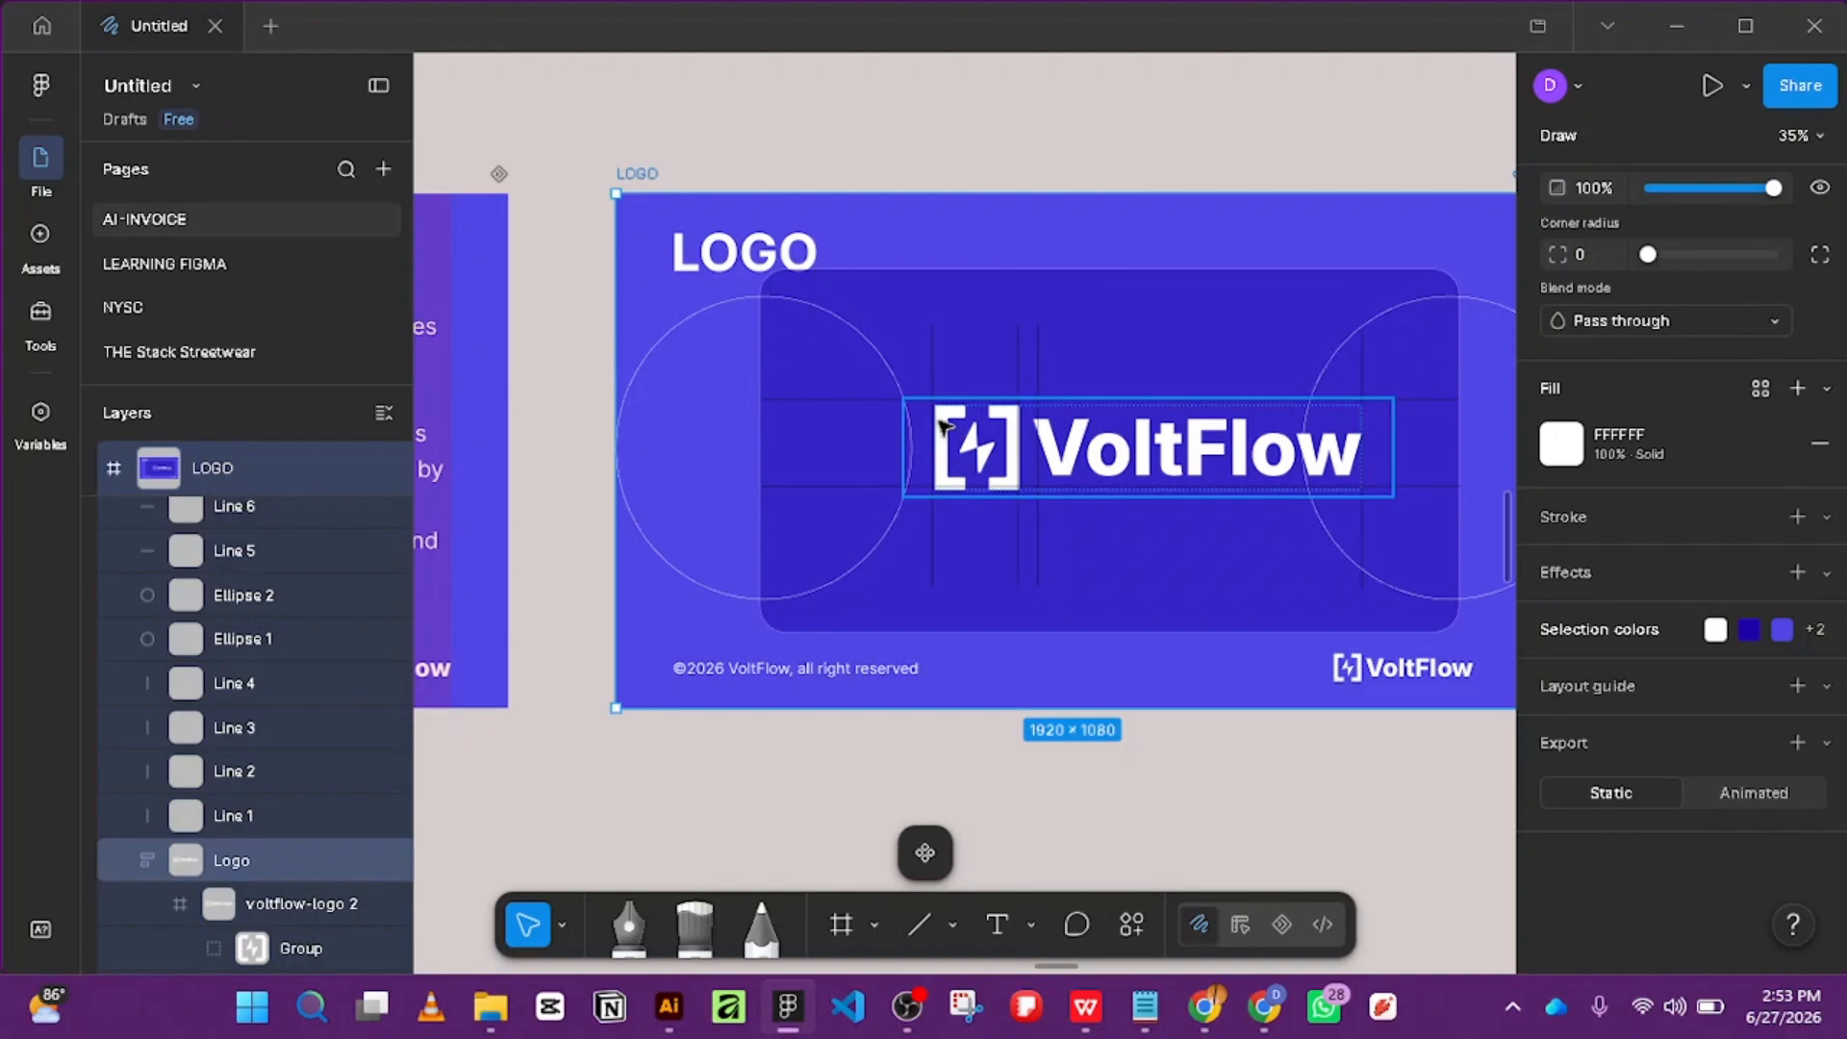
{"action": "left_click", "coordinate": [1019, 235]}
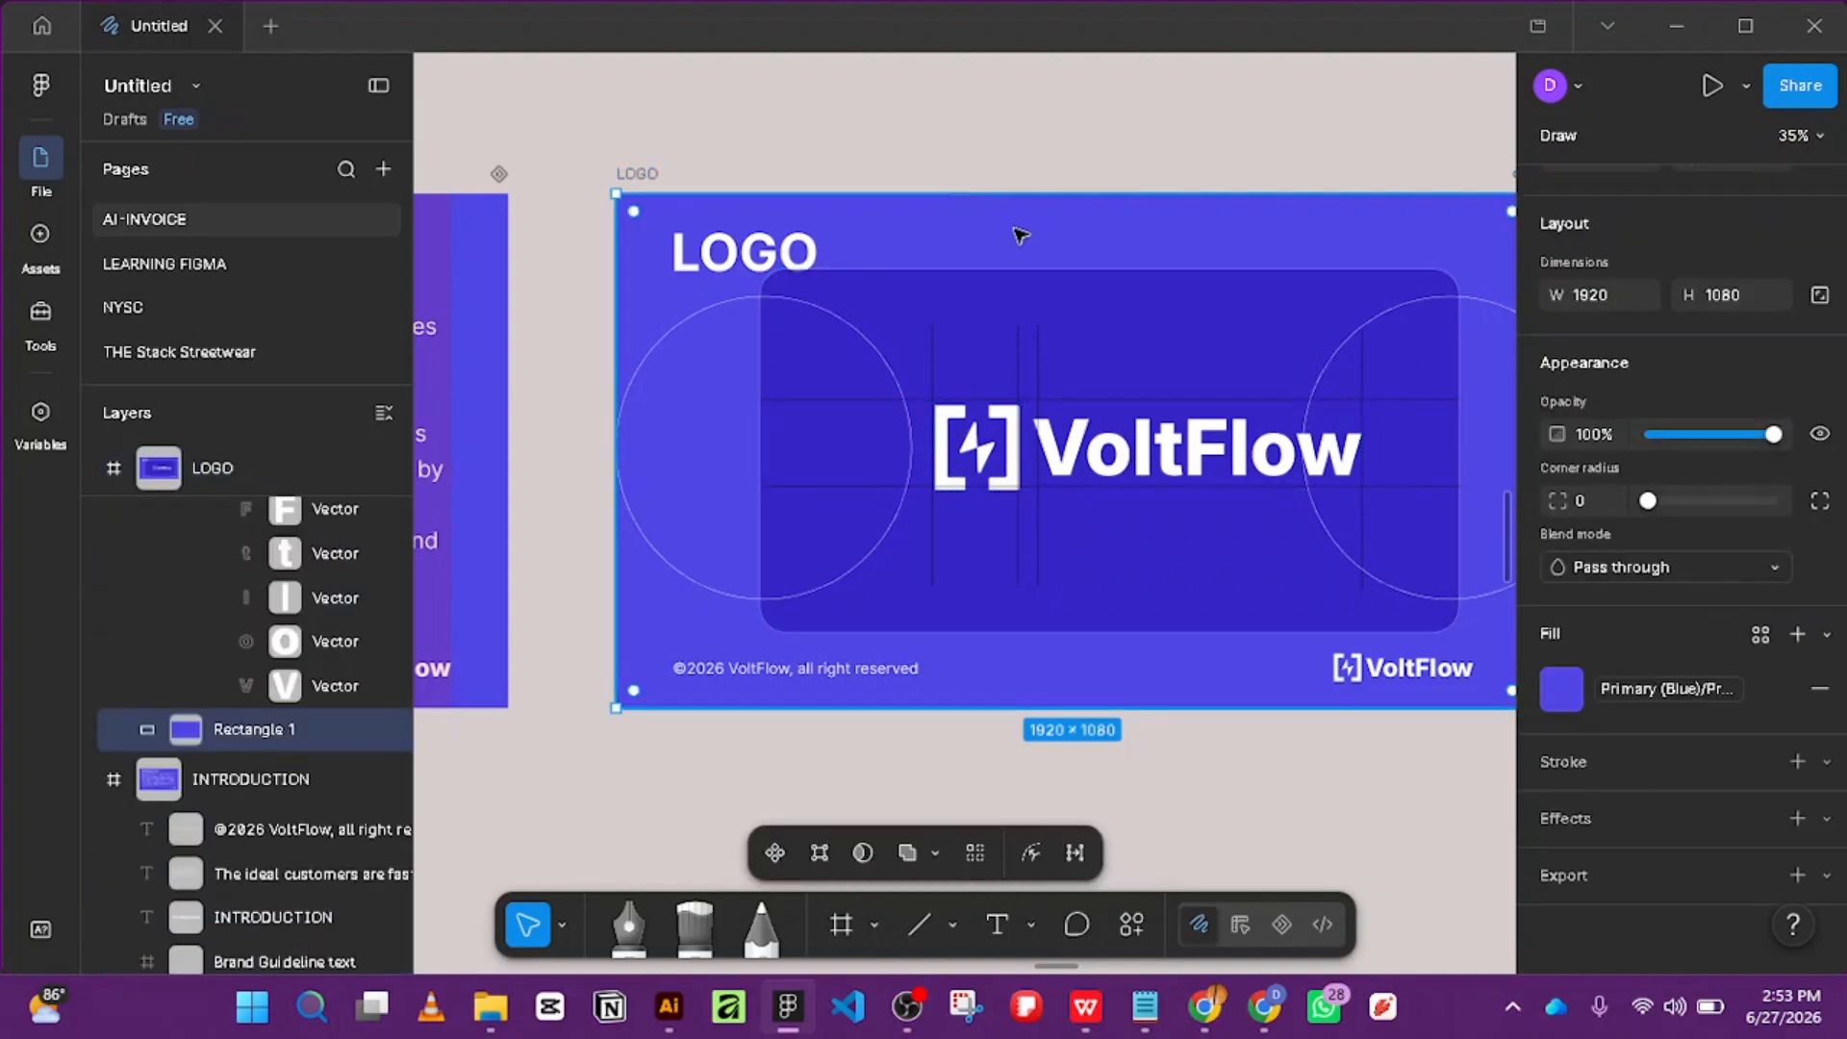
{"action": "key", "text": "ctrl+l"}
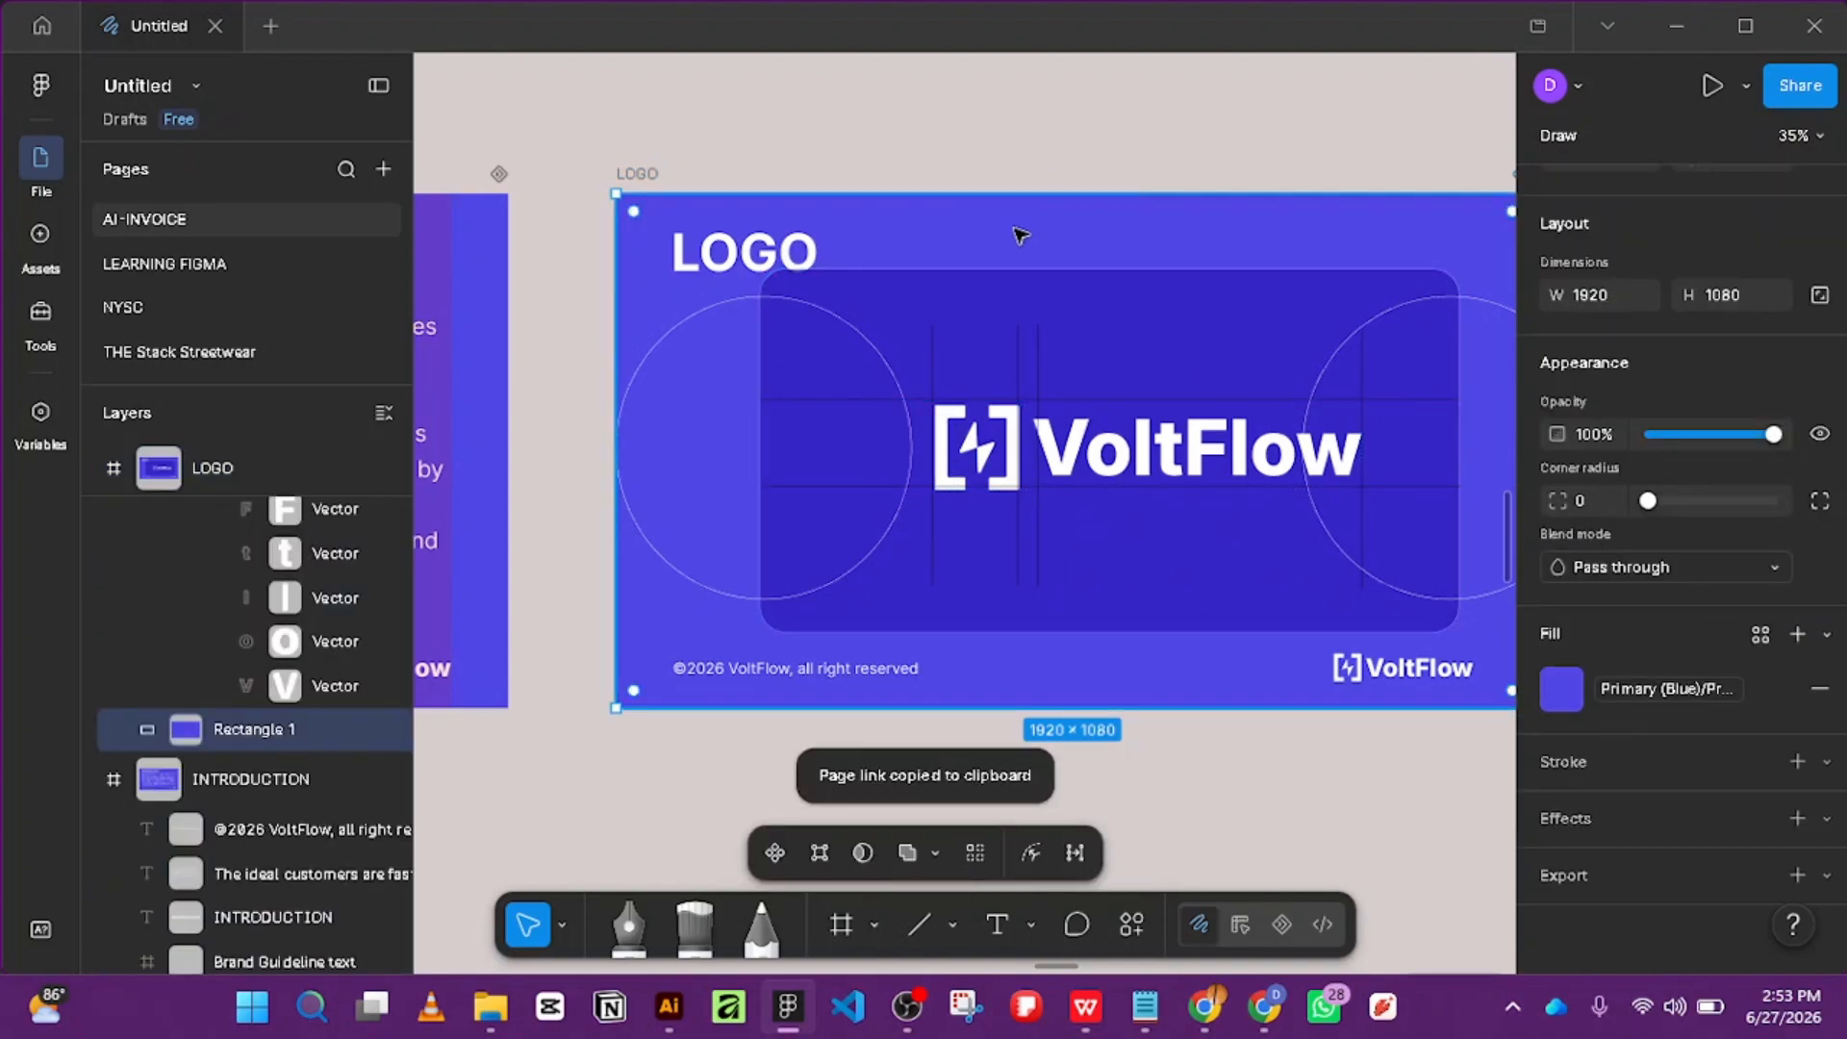
{"action": "right_click", "coordinate": [1017, 234]}
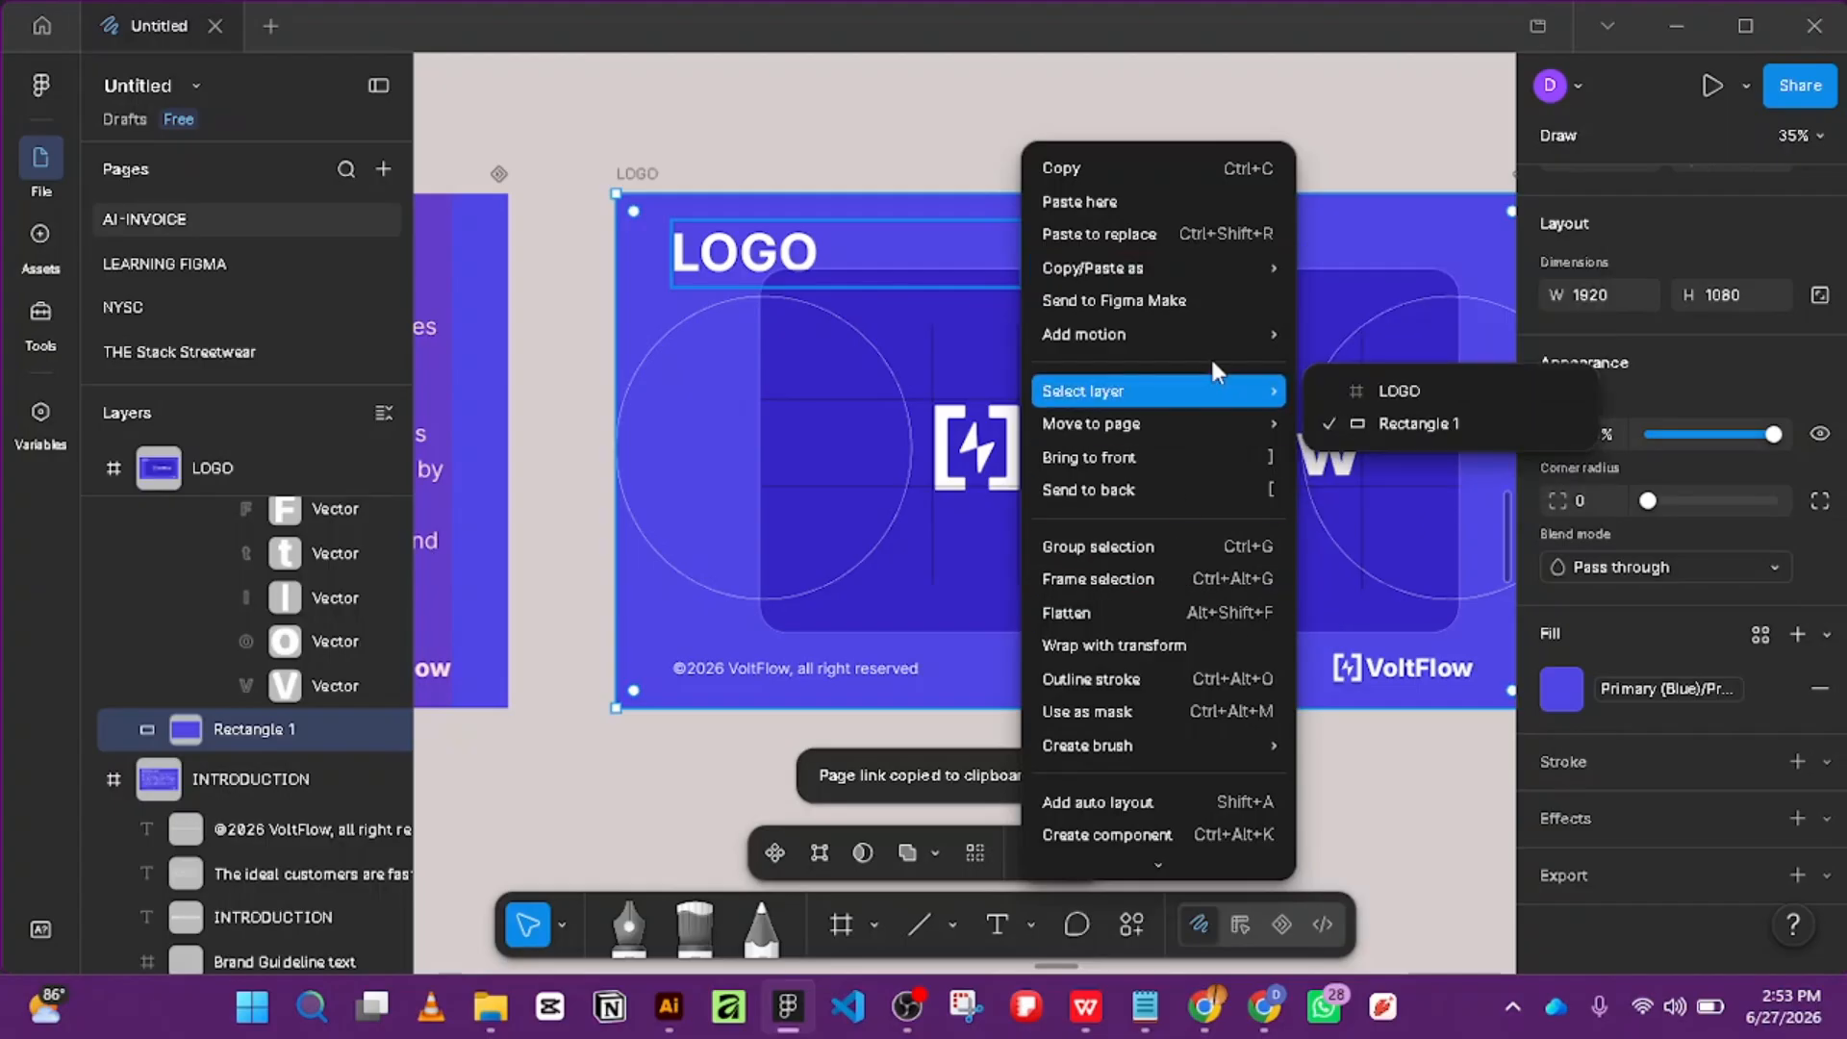
{"action": "scroll", "coordinate": [1221, 587], "scroll_direction": "down", "scroll_amount": 3}
{"action": "mouse_move", "coordinate": [1196, 643]}
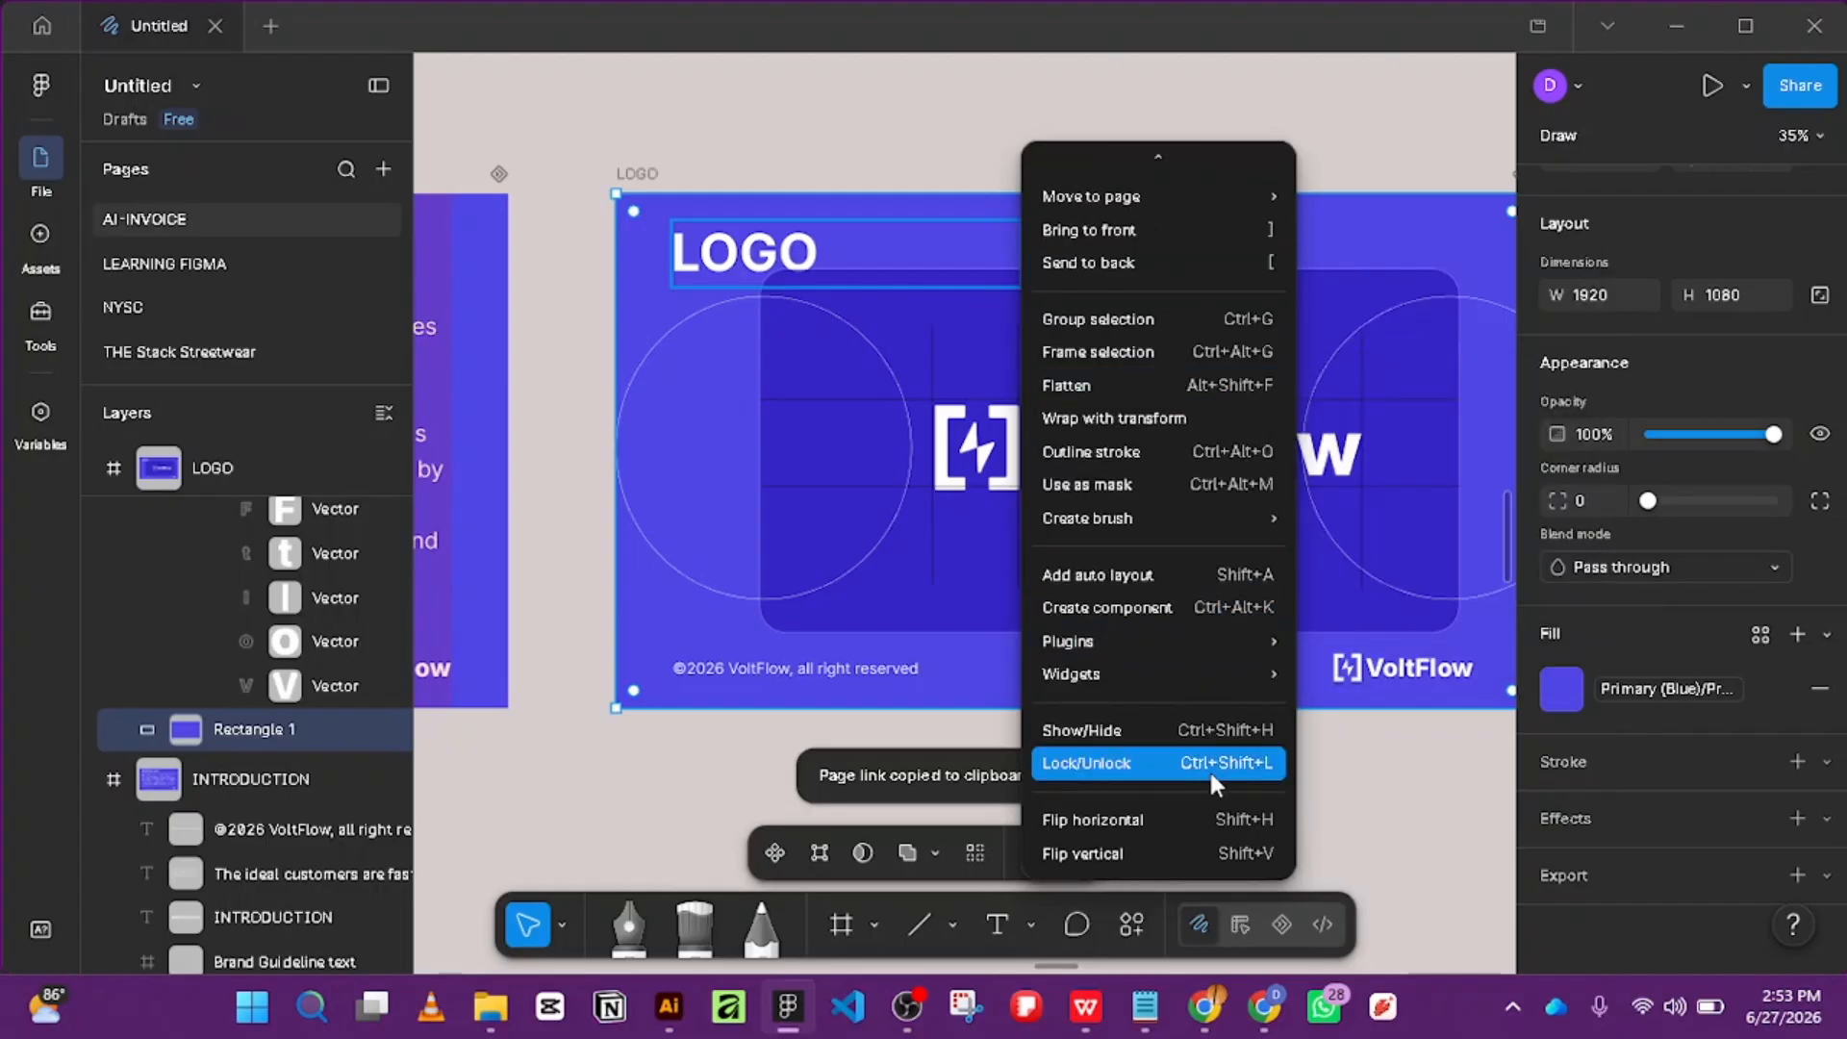
{"action": "left_click", "coordinate": [1233, 763]}
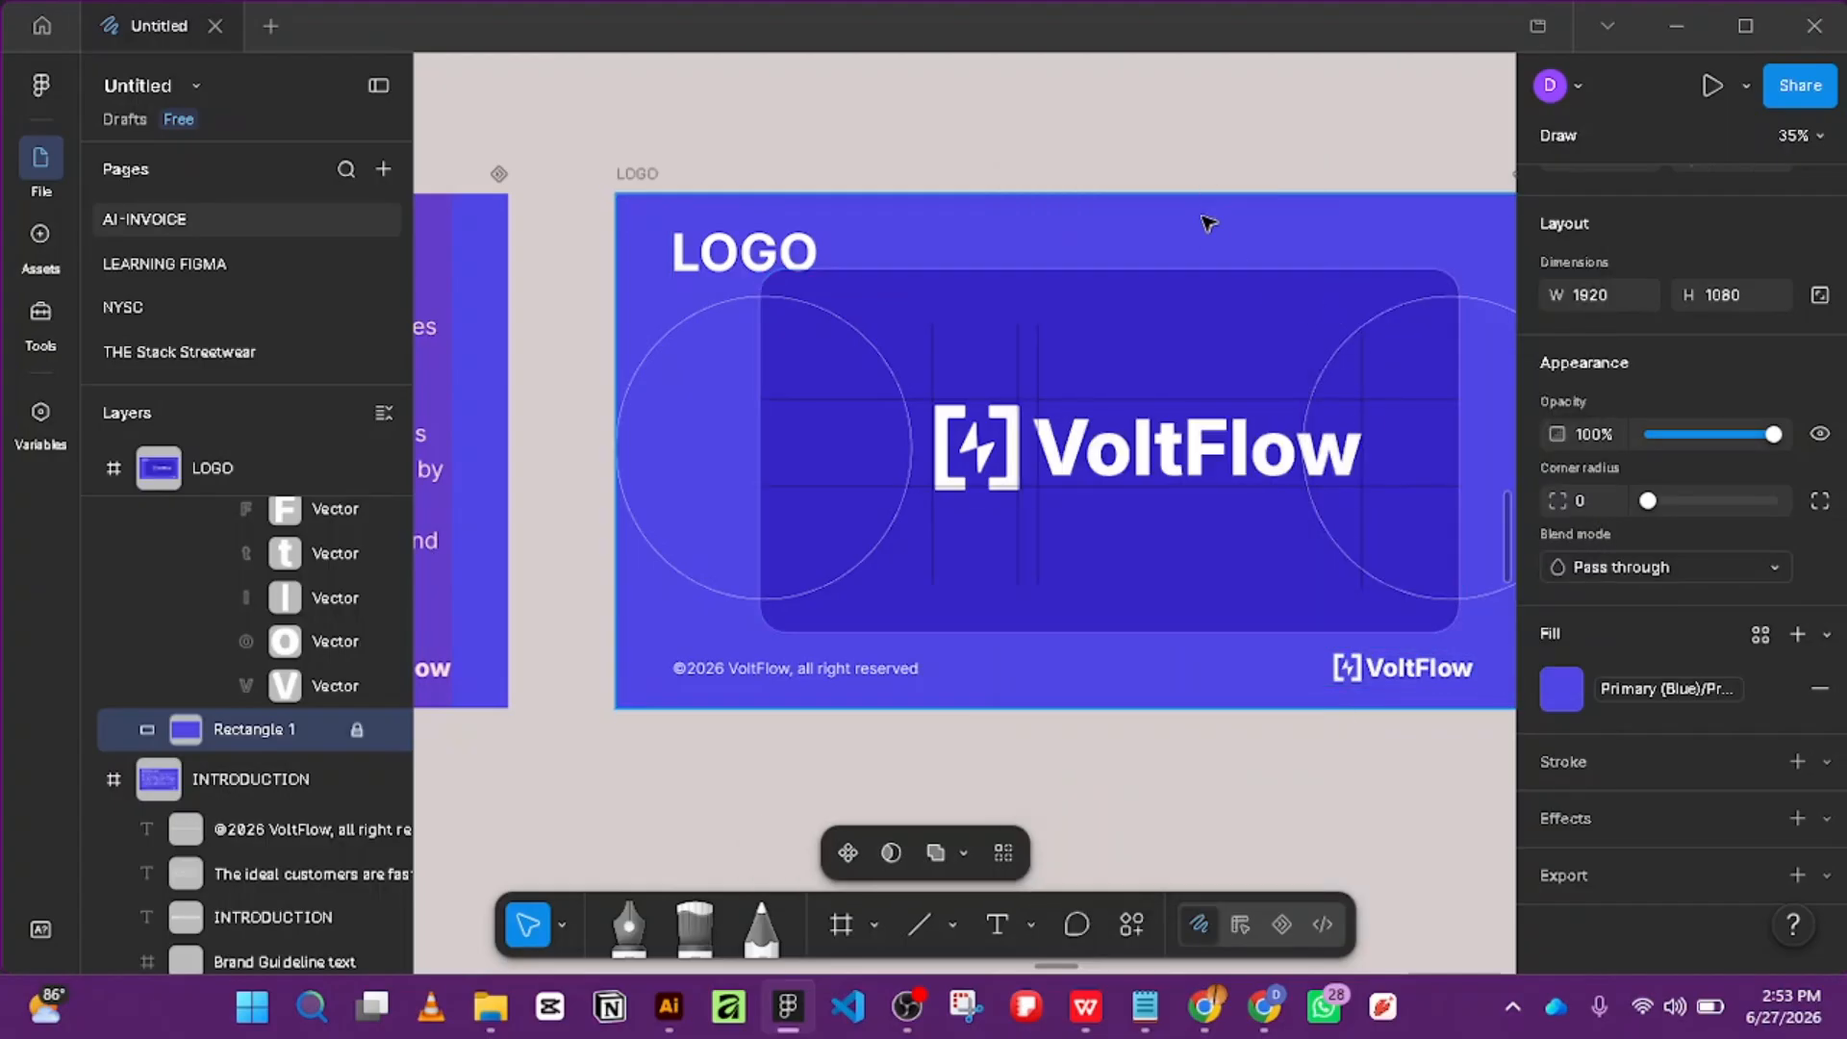
{"action": "left_click", "coordinate": [1110, 252]}
{"action": "left_click", "coordinate": [1111, 249]}
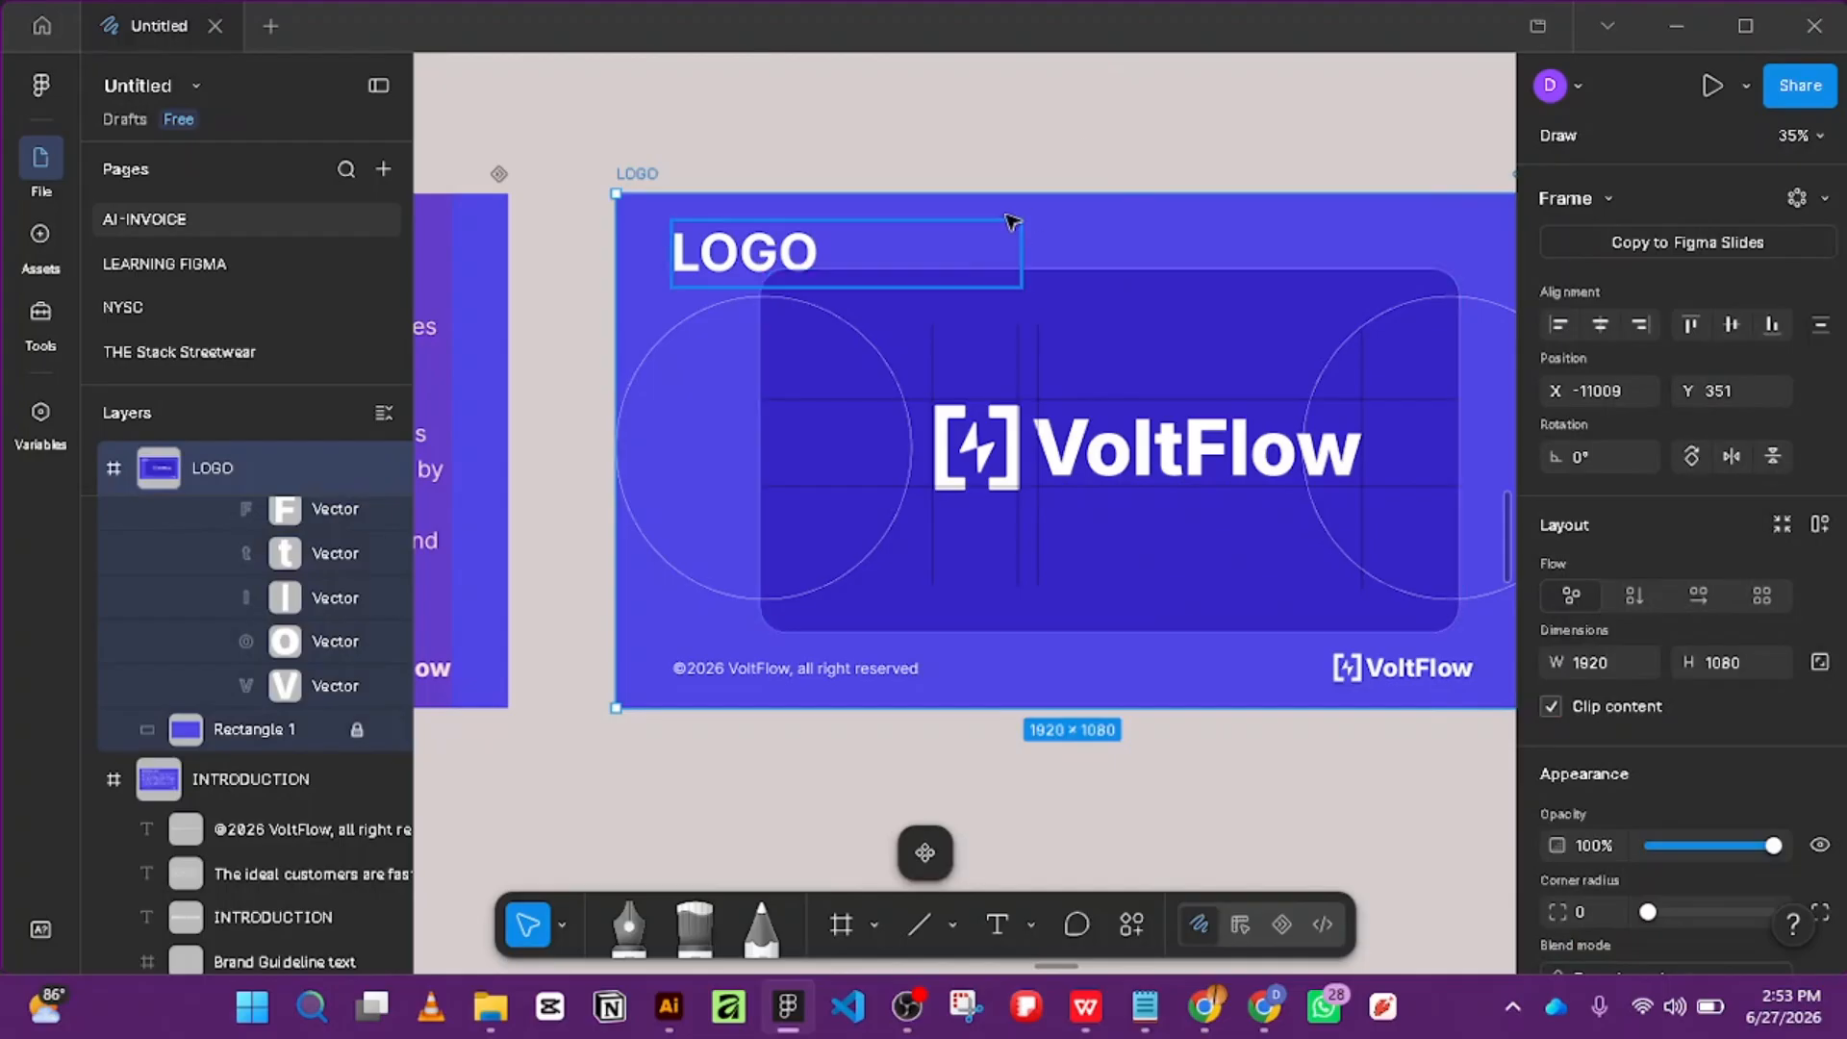
{"action": "left_click", "coordinate": [1126, 237]}
{"action": "left_click_drag", "start_coordinate": [1125, 216], "coordinate": [1187, 91]}
{"action": "left_click_drag", "start_coordinate": [1203, 223], "coordinate": [1316, 59]}
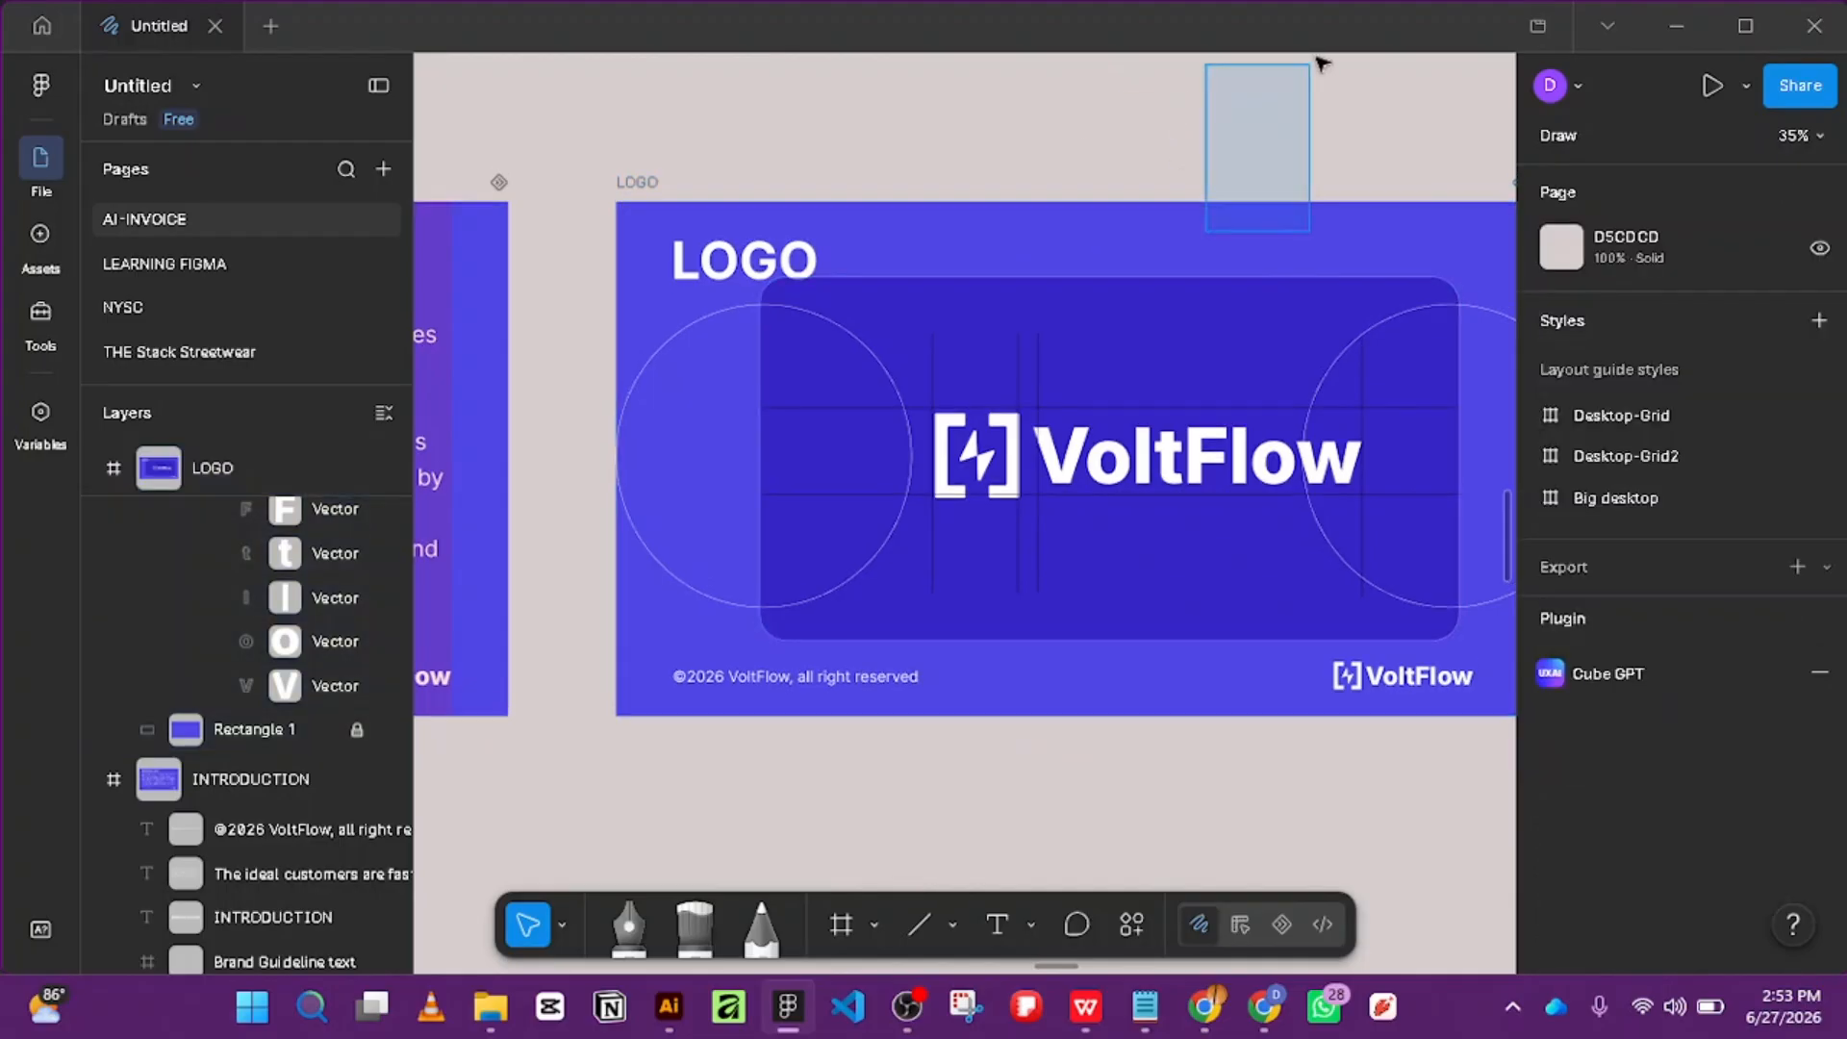
{"action": "left_click_drag", "start_coordinate": [1283, 218], "coordinate": [1356, 103]}
{"action": "left_click_drag", "start_coordinate": [1319, 248], "coordinate": [1388, 62]}
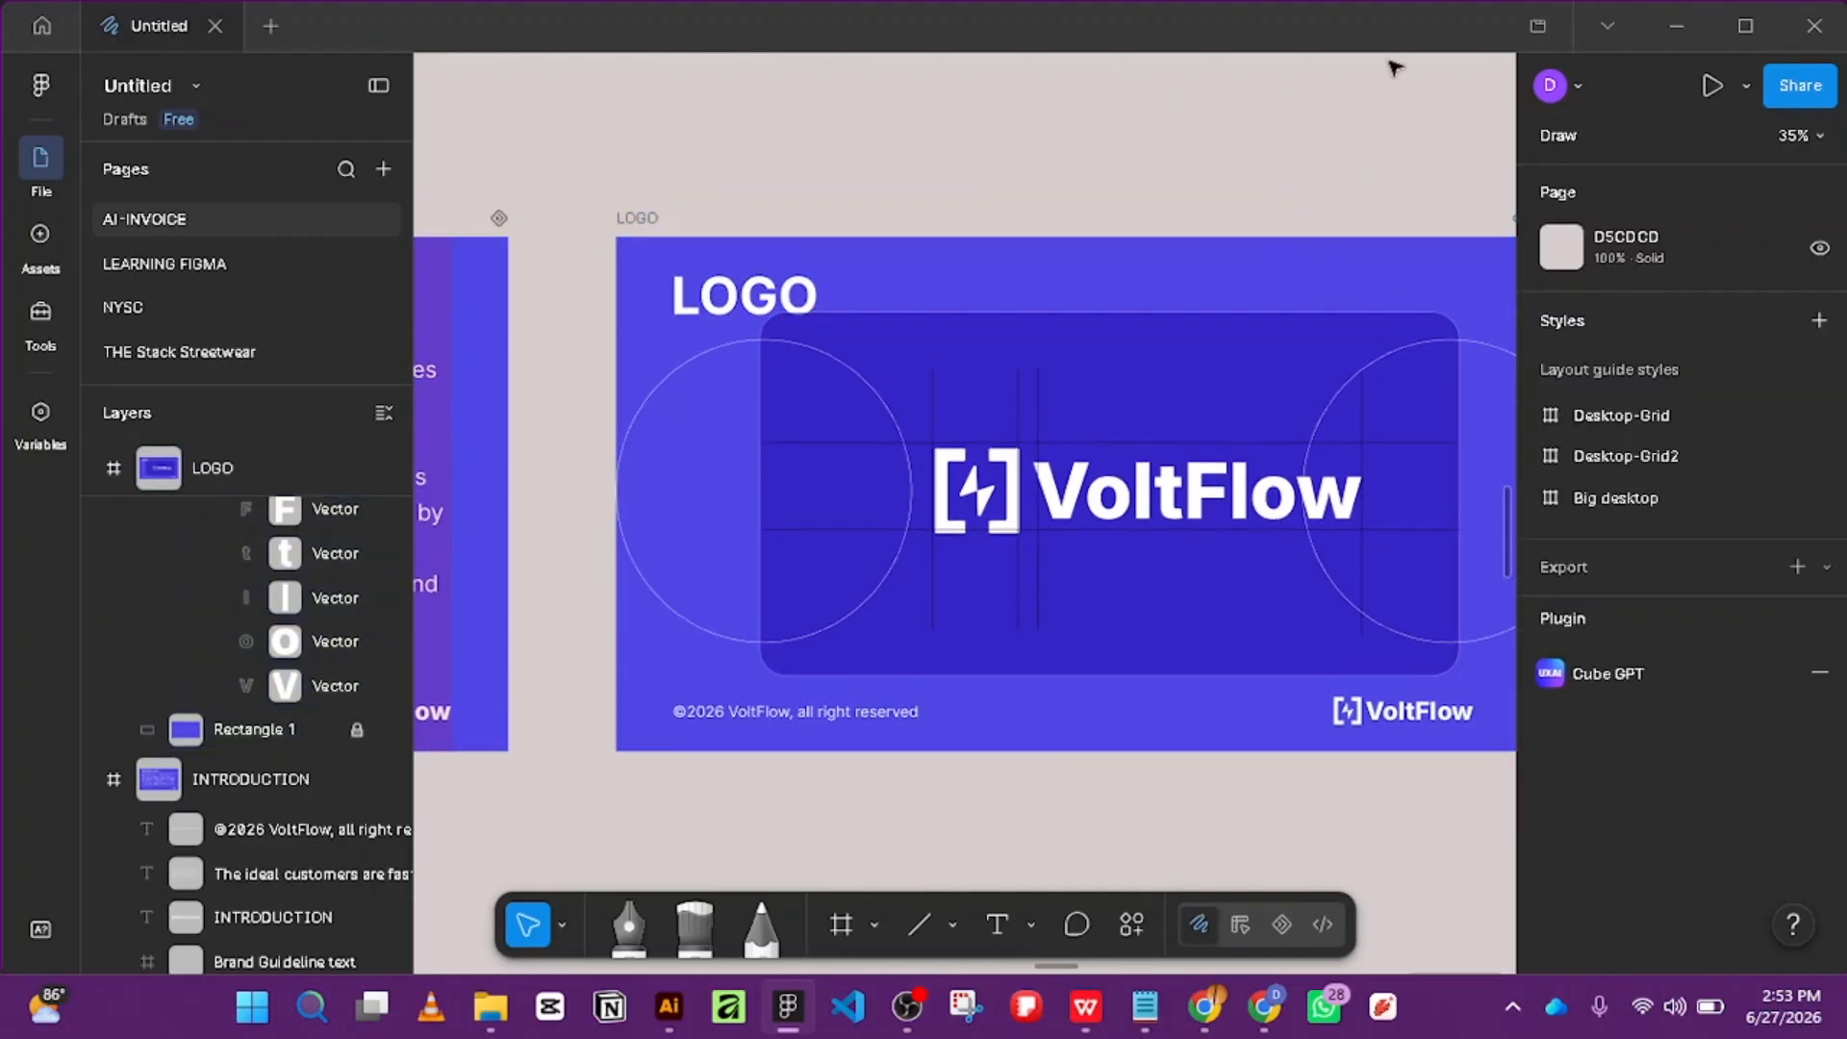
{"action": "scroll", "coordinate": [936, 255], "scroll_direction": "down", "scroll_amount": 1}
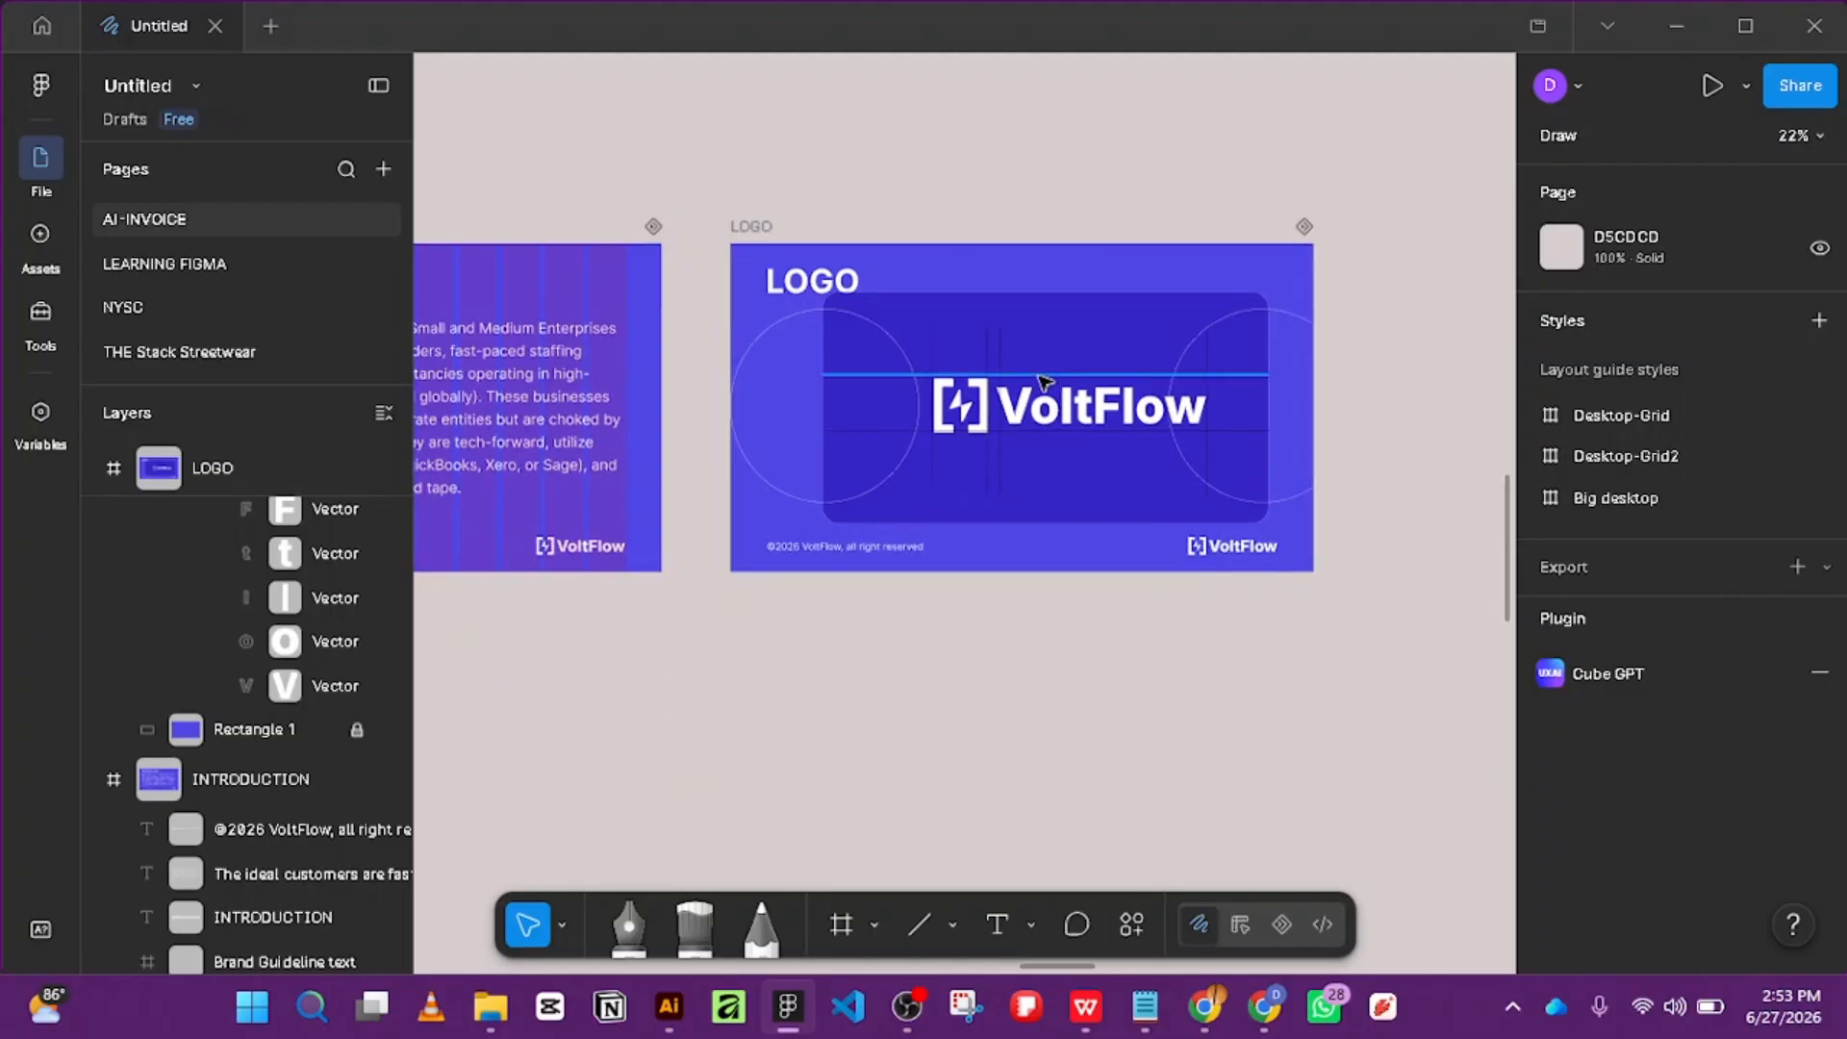
Align the three vertical guide lines with the bracket icon's side edges and the wordmark's start, placing the outermost at X 670.
{"action": "scroll", "coordinate": [1040, 379], "scroll_direction": "up", "scroll_amount": 1}
{"action": "scroll", "coordinate": [1103, 382], "scroll_direction": "up", "scroll_amount": 2}
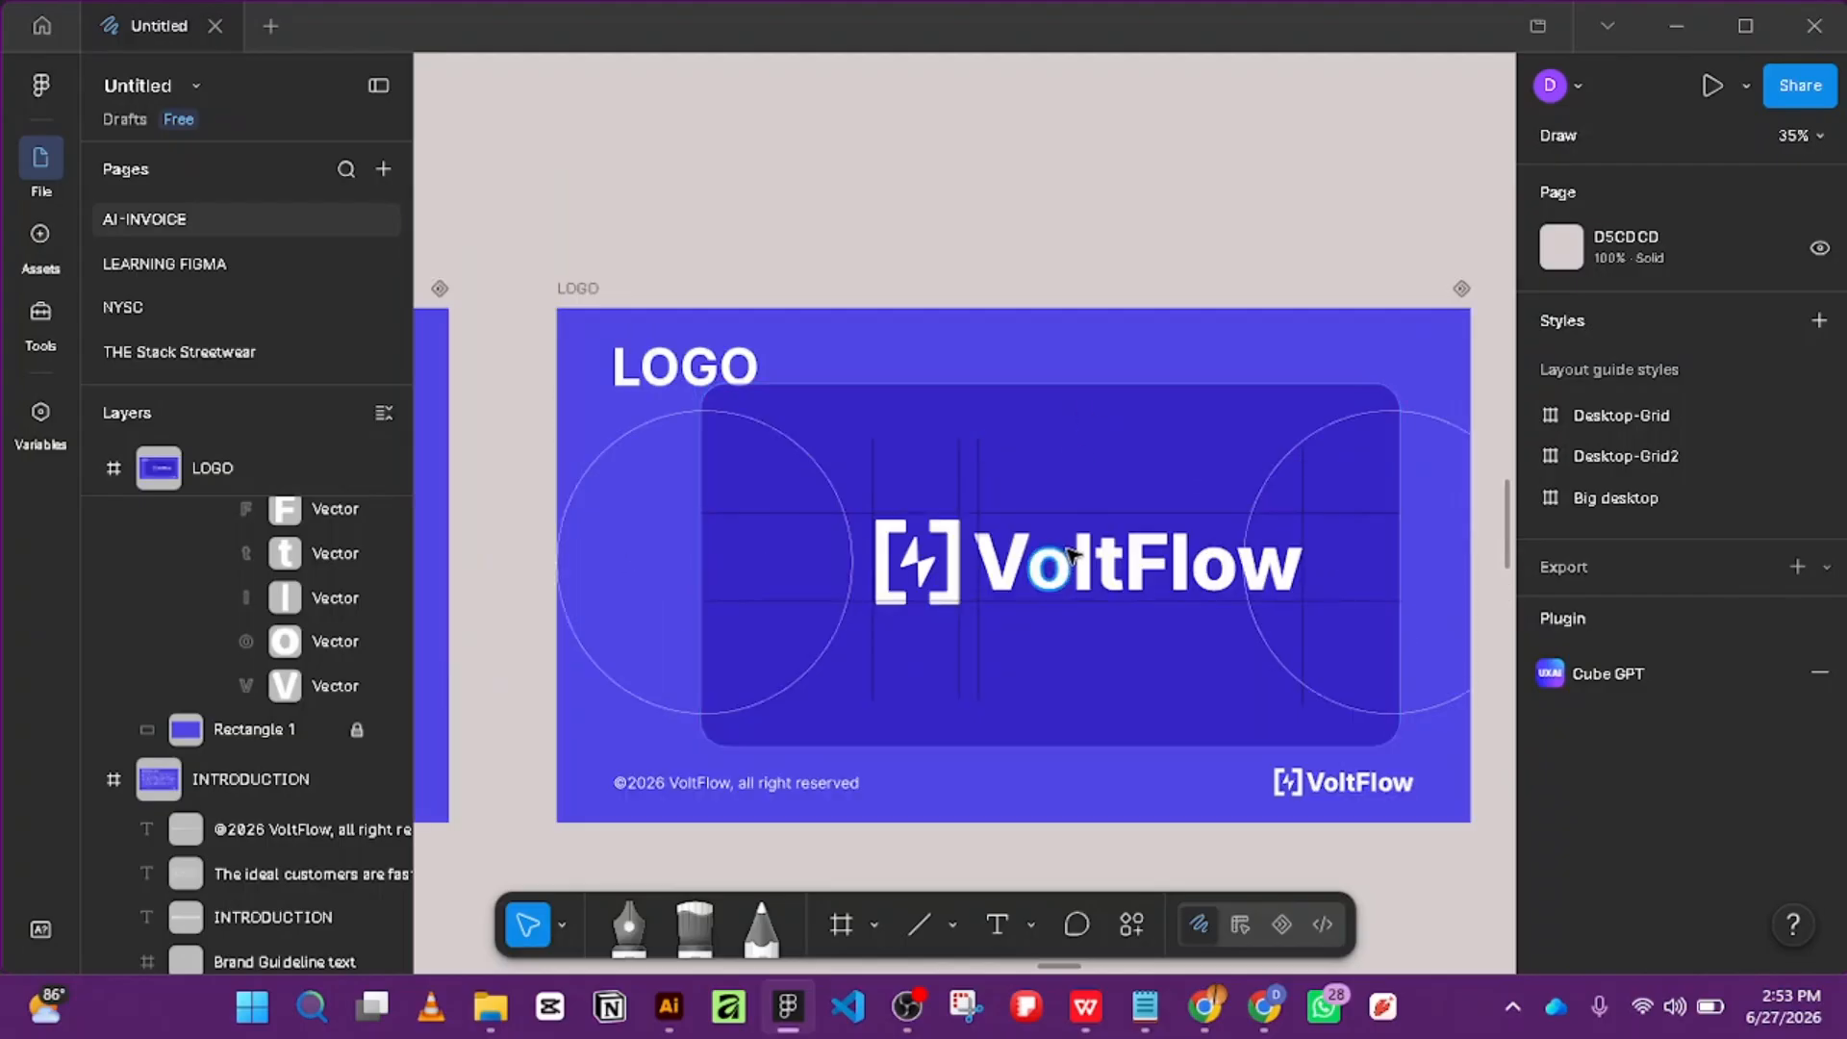
{"action": "scroll", "coordinate": [1067, 461], "scroll_direction": "up", "scroll_amount": 2}
{"action": "scroll", "coordinate": [1029, 532], "scroll_direction": "up", "scroll_amount": 4}
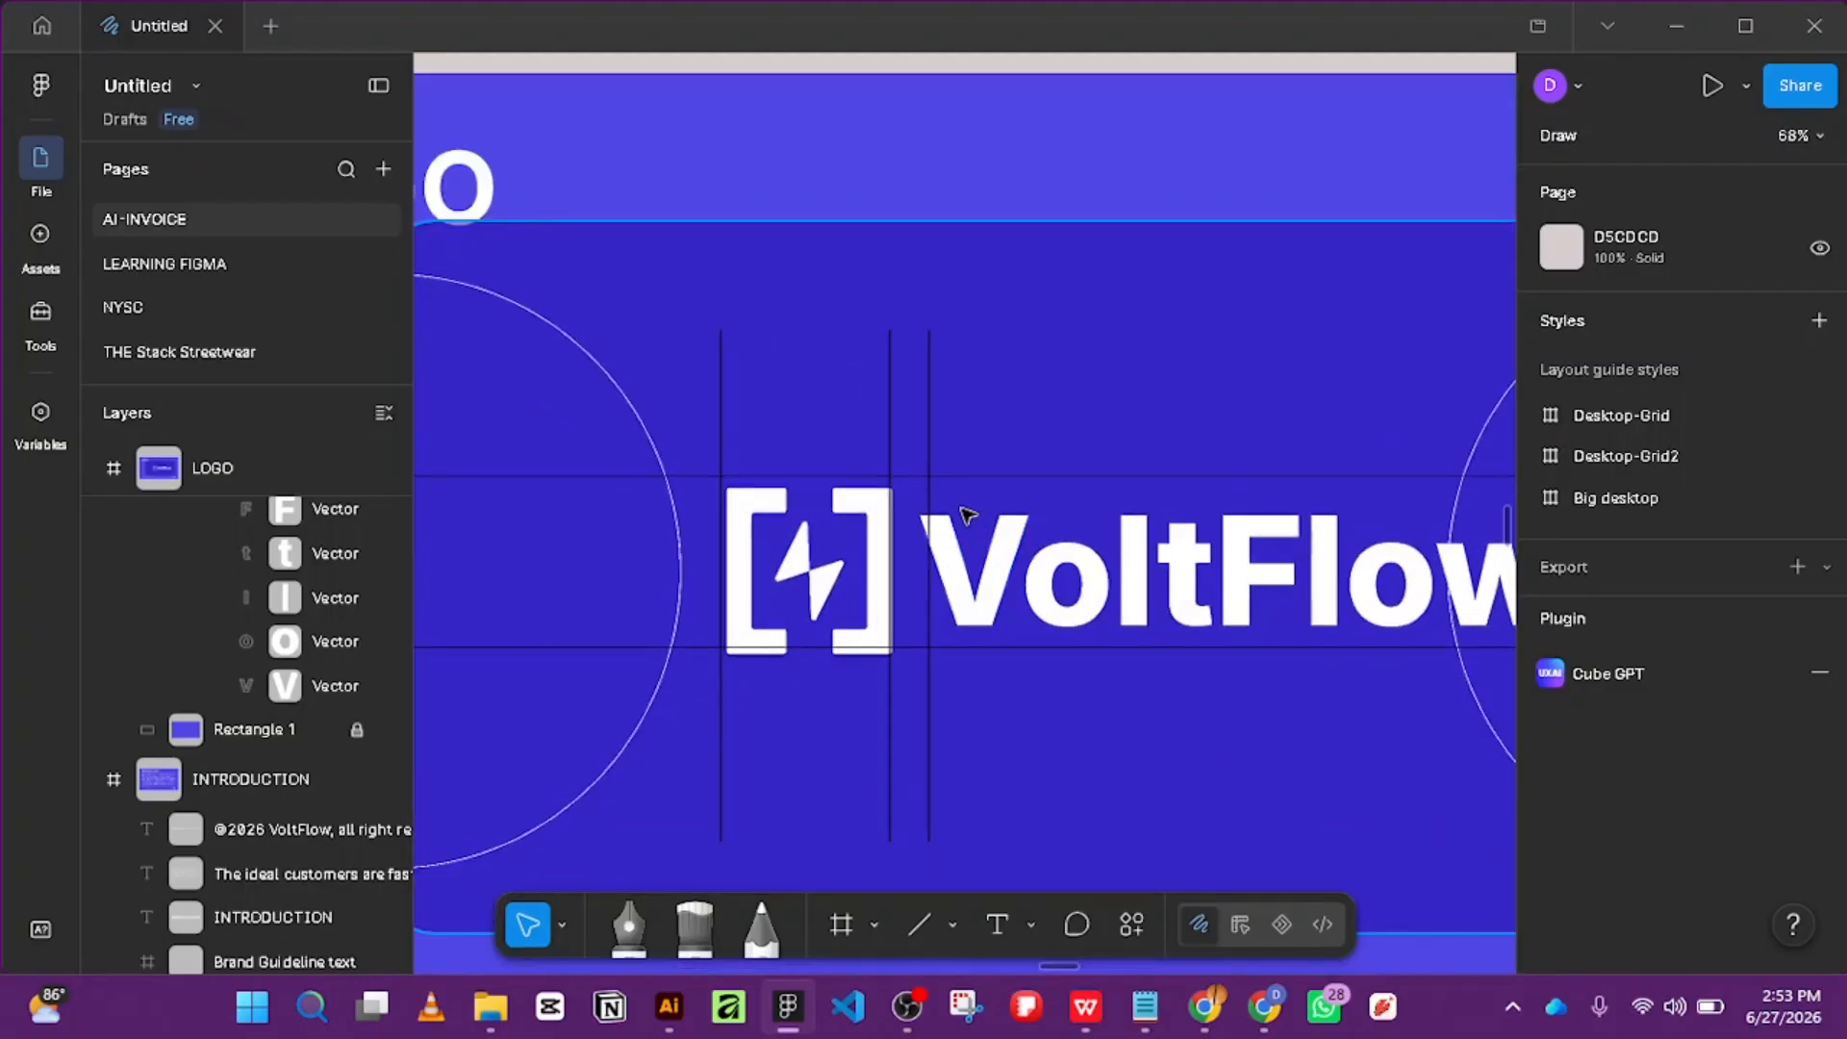
{"action": "left_click_drag", "start_coordinate": [929, 421], "coordinate": [726, 392]}
Move the upper horizontal guide line onto the top edge of the bracket icon, at Y 444.
{"action": "left_click", "coordinate": [1051, 474]}
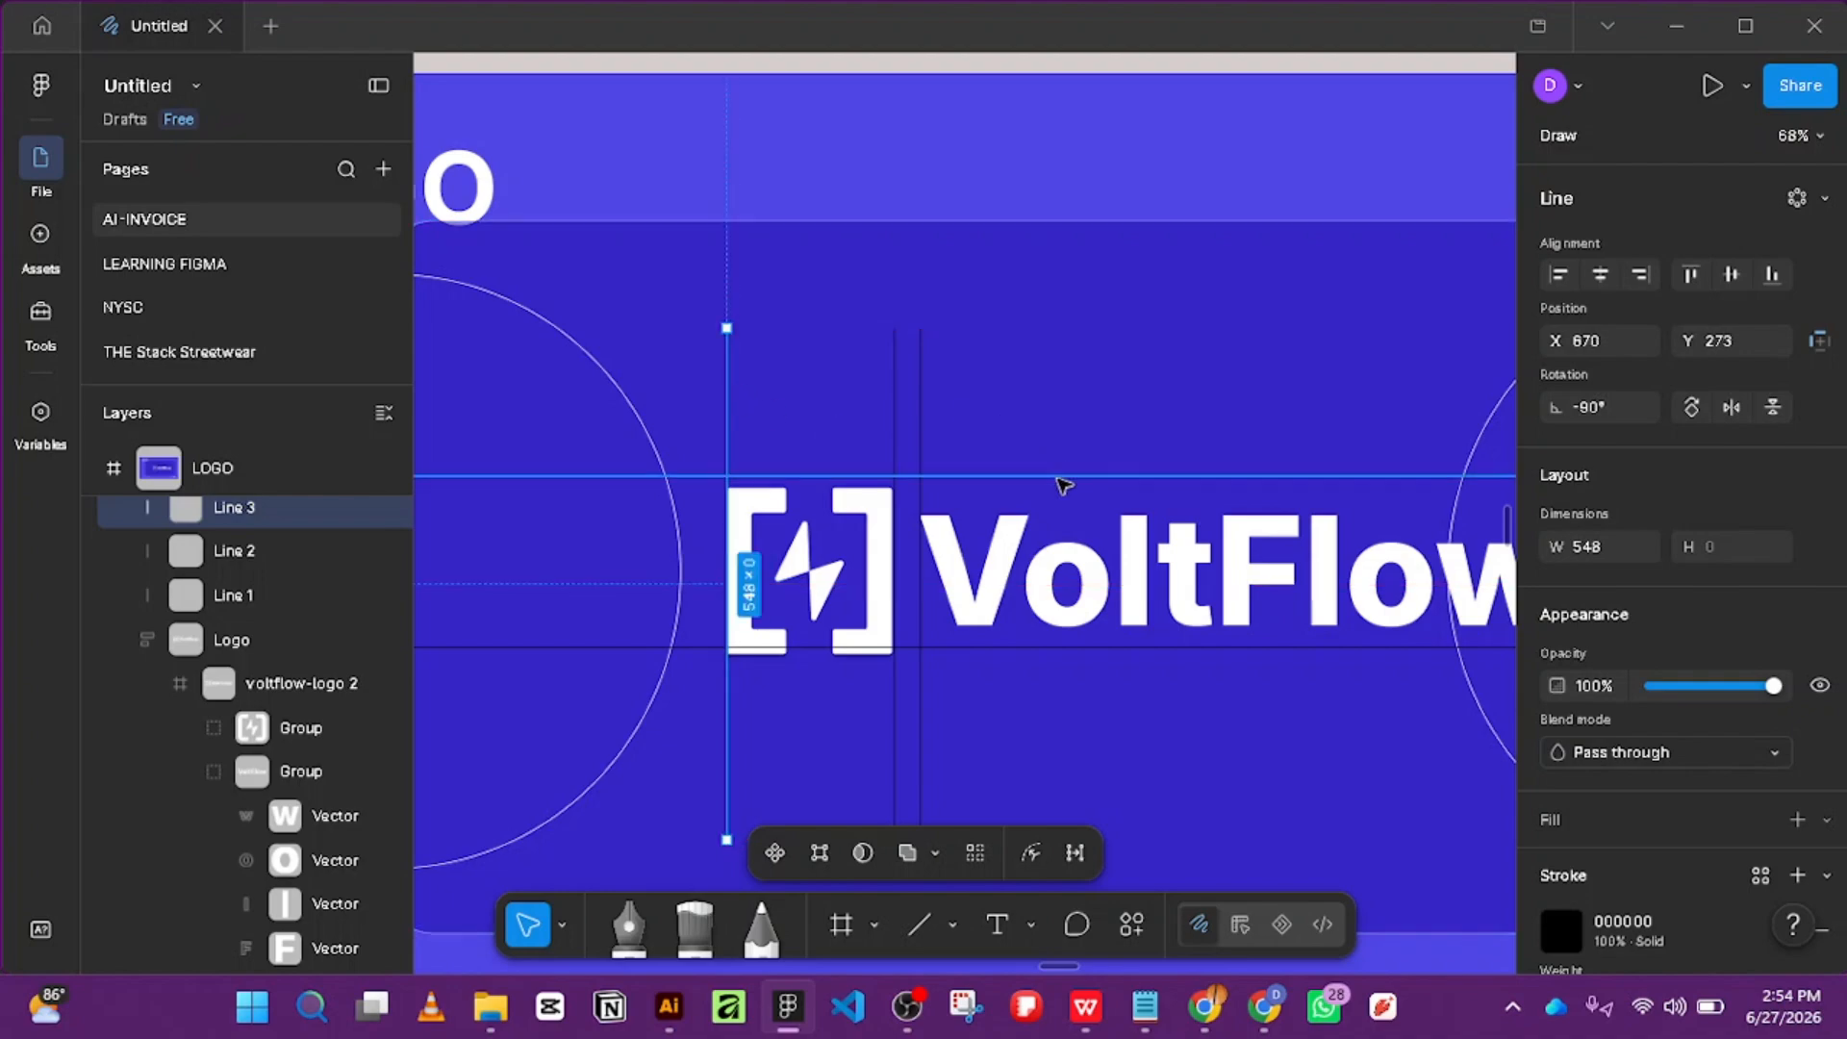
{"action": "left_click_drag", "start_coordinate": [1061, 479], "coordinate": [1064, 491]}
{"action": "scroll", "coordinate": [1054, 452], "scroll_direction": "down", "scroll_amount": 4}
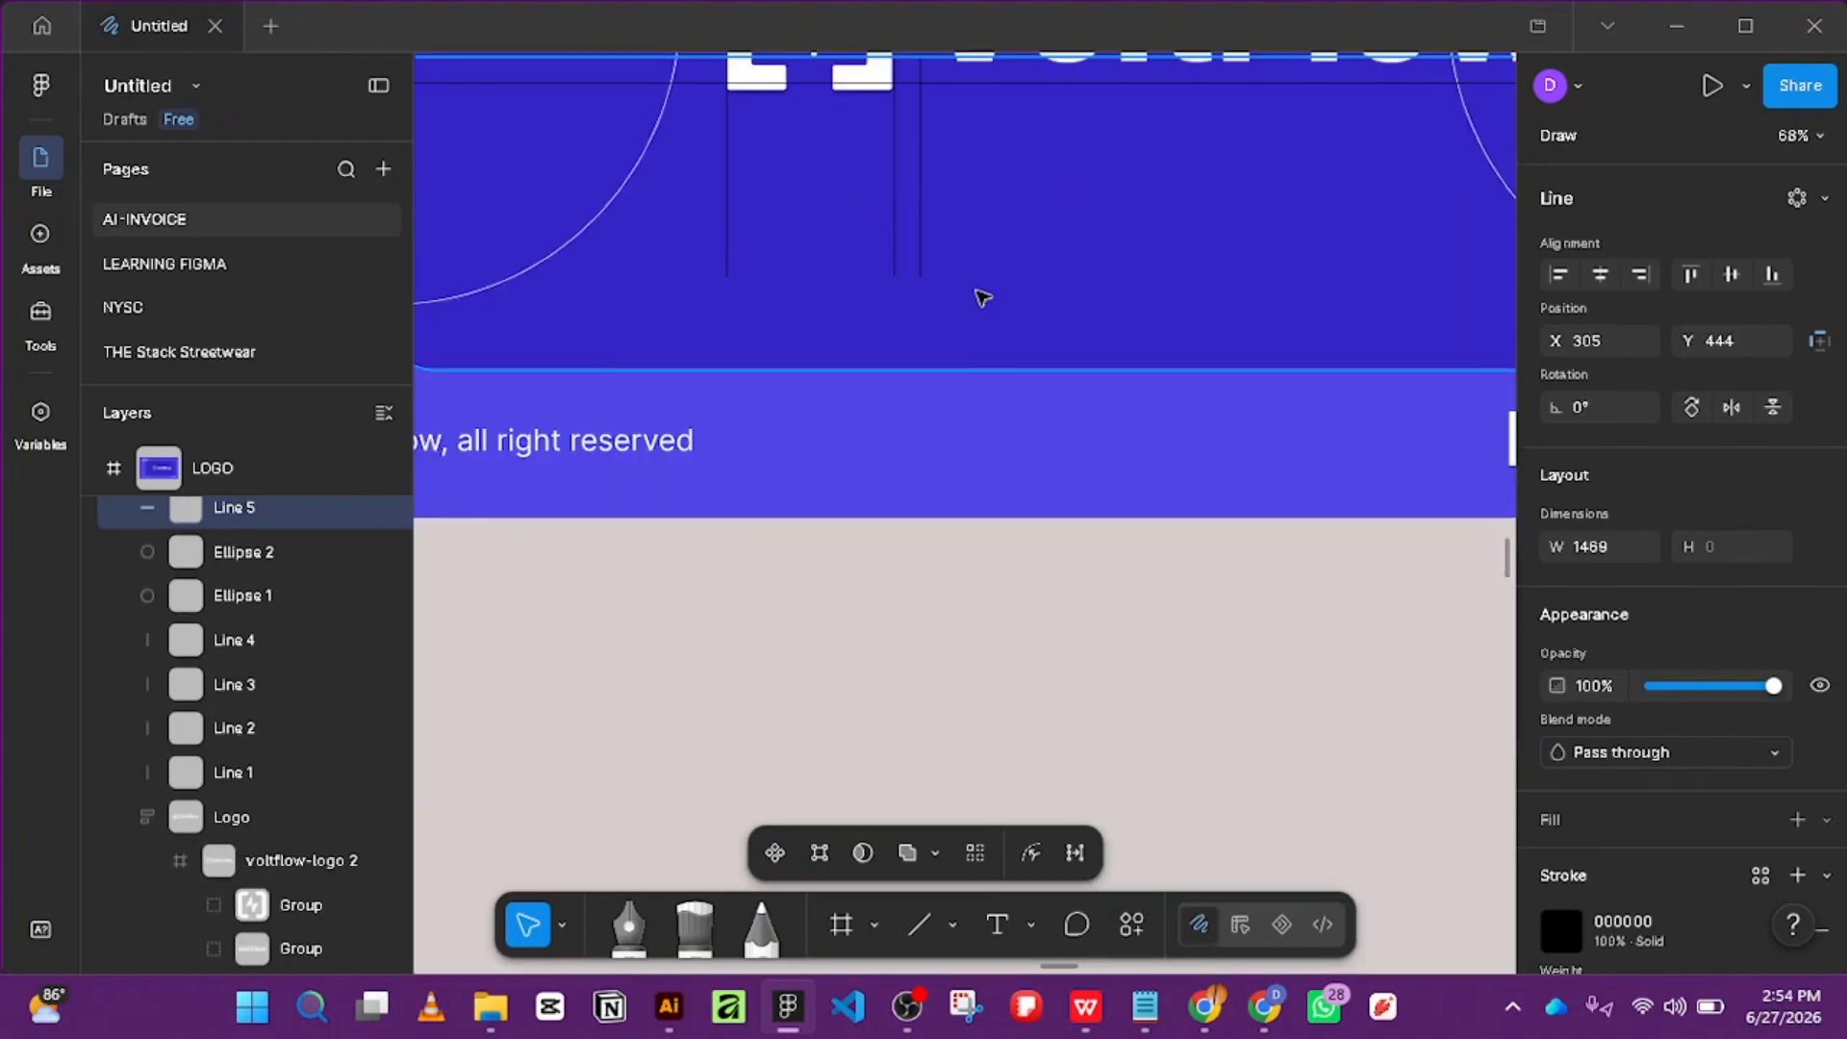
{"action": "scroll", "coordinate": [990, 308], "scroll_direction": "up", "scroll_amount": 2}
Place the lower horizontal guide line along the bottom edge of the bracket icon, outside the Logo frame.
{"action": "mouse_move", "coordinate": [1031, 367]}
{"action": "left_mouse_down"}
{"action": "mouse_move", "coordinate": [1030, 403]}
{"action": "mouse_move", "coordinate": [1029, 385]}
{"action": "left_mouse_up"}
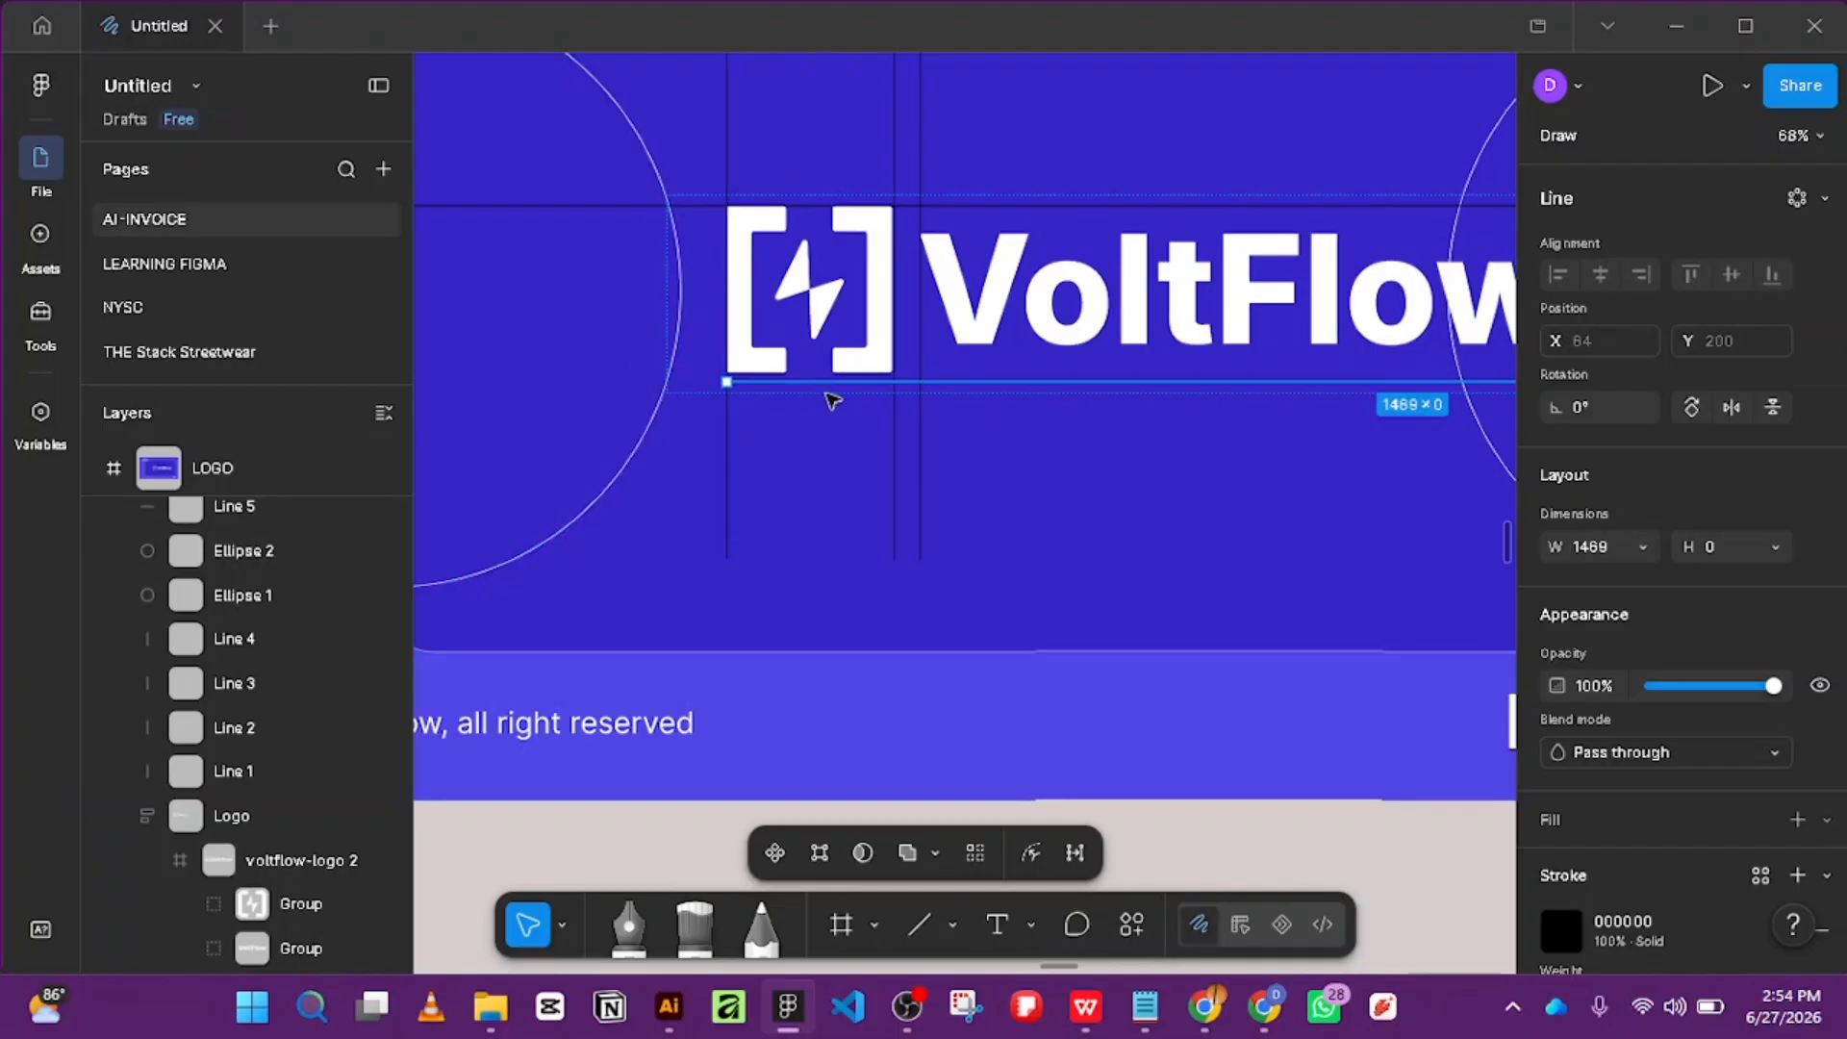
{"action": "scroll", "coordinate": [829, 393], "scroll_direction": "down", "scroll_amount": 5}
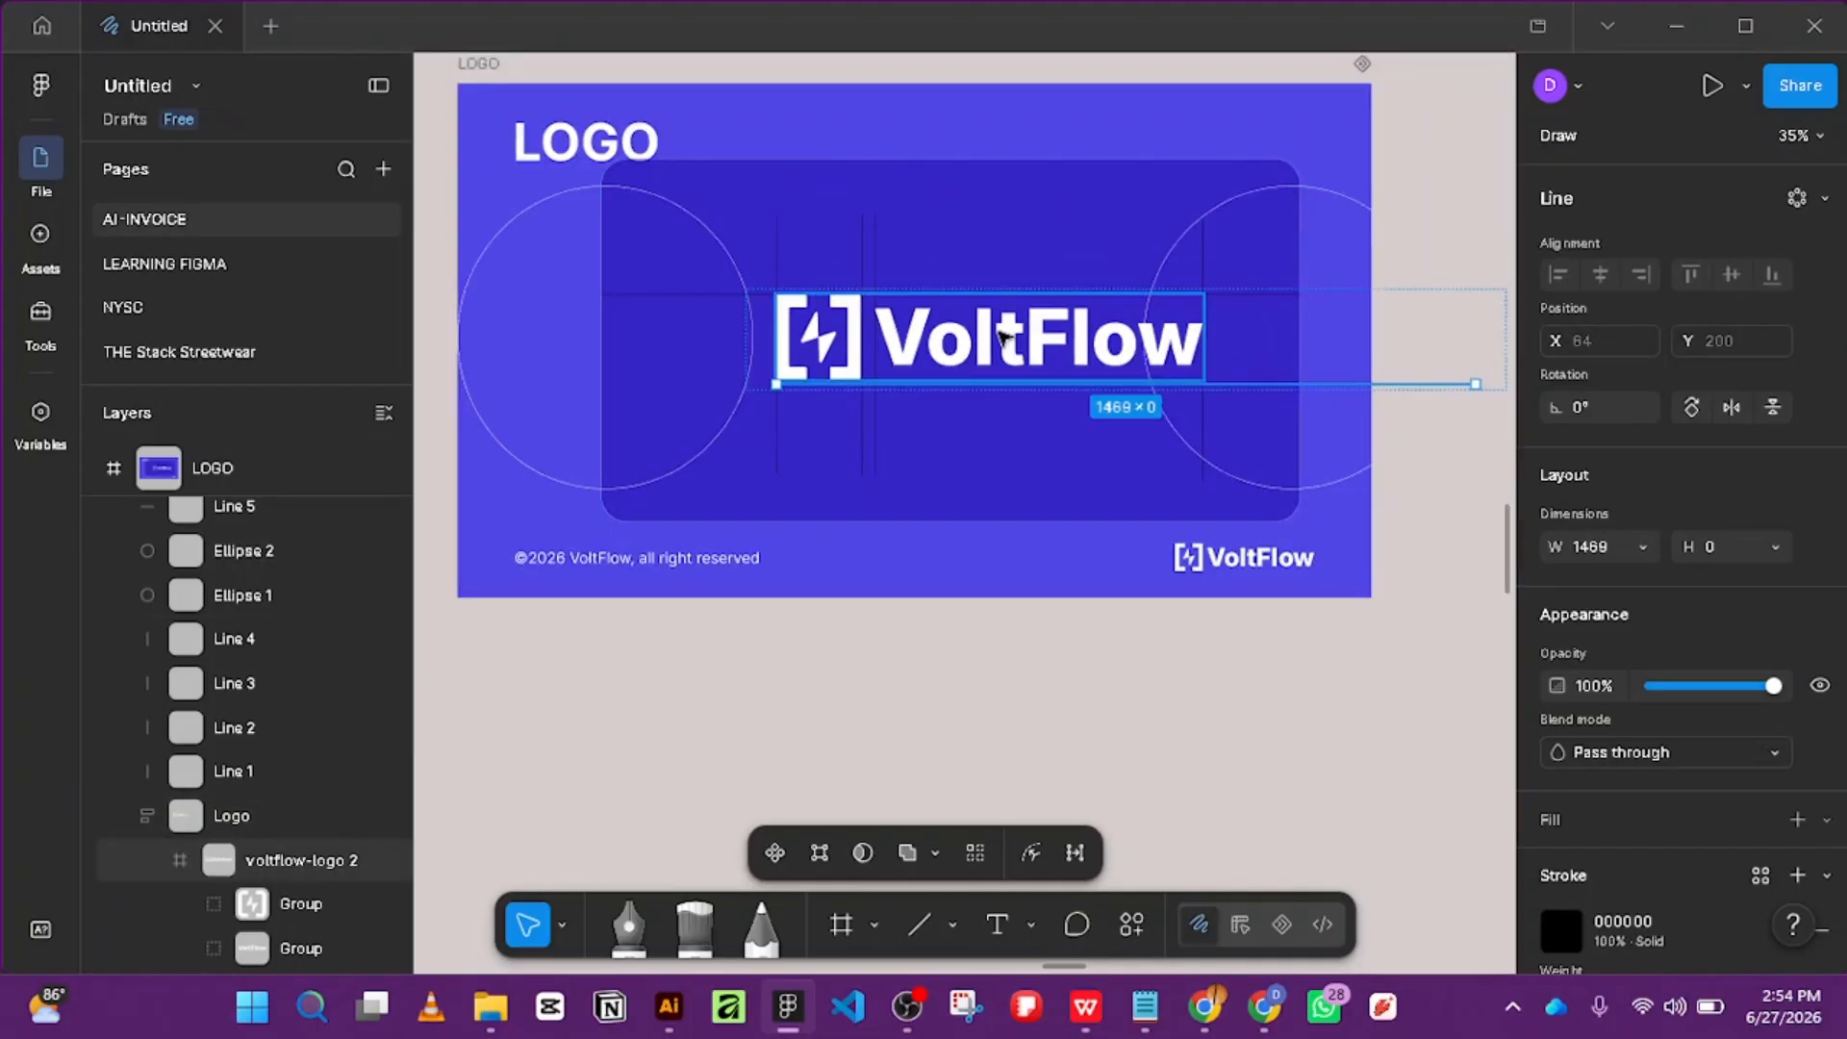
{"action": "left_click", "coordinate": [1183, 346]}
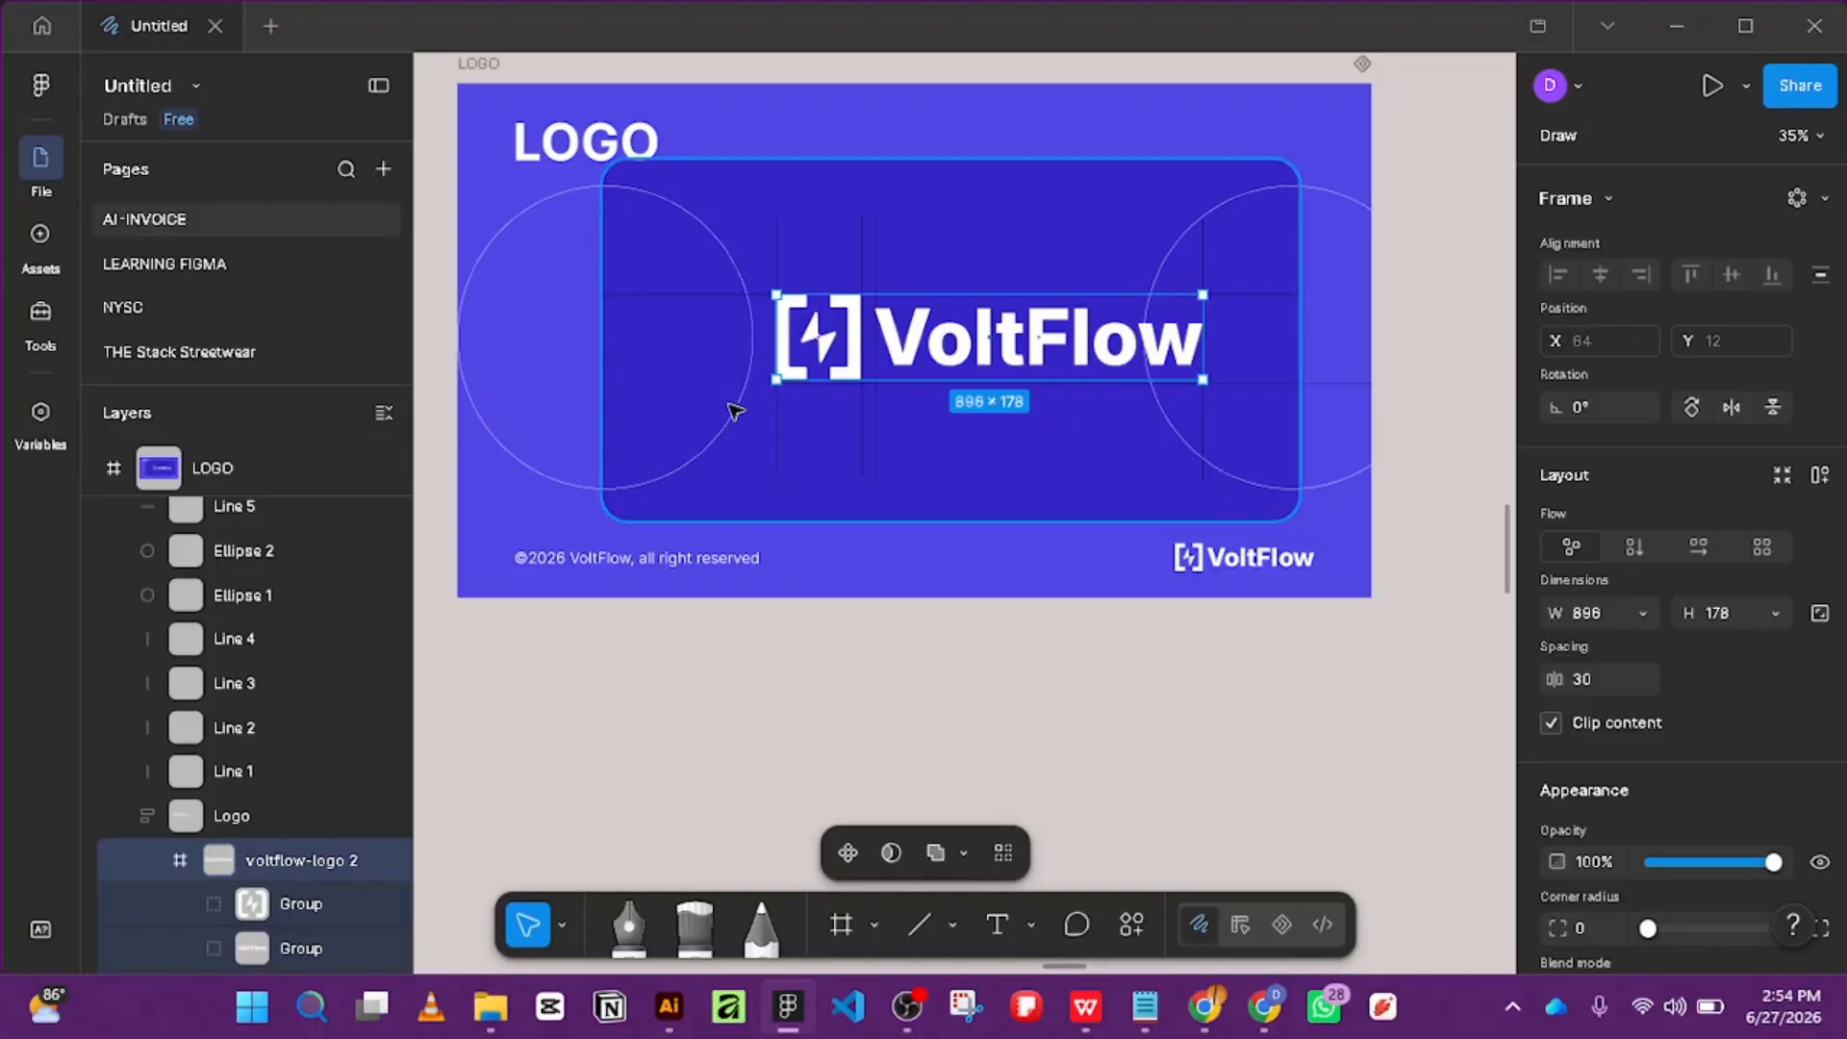
{"action": "scroll", "coordinate": [779, 394], "scroll_direction": "up", "scroll_amount": 5}
{"action": "left_click", "coordinate": [711, 370]}
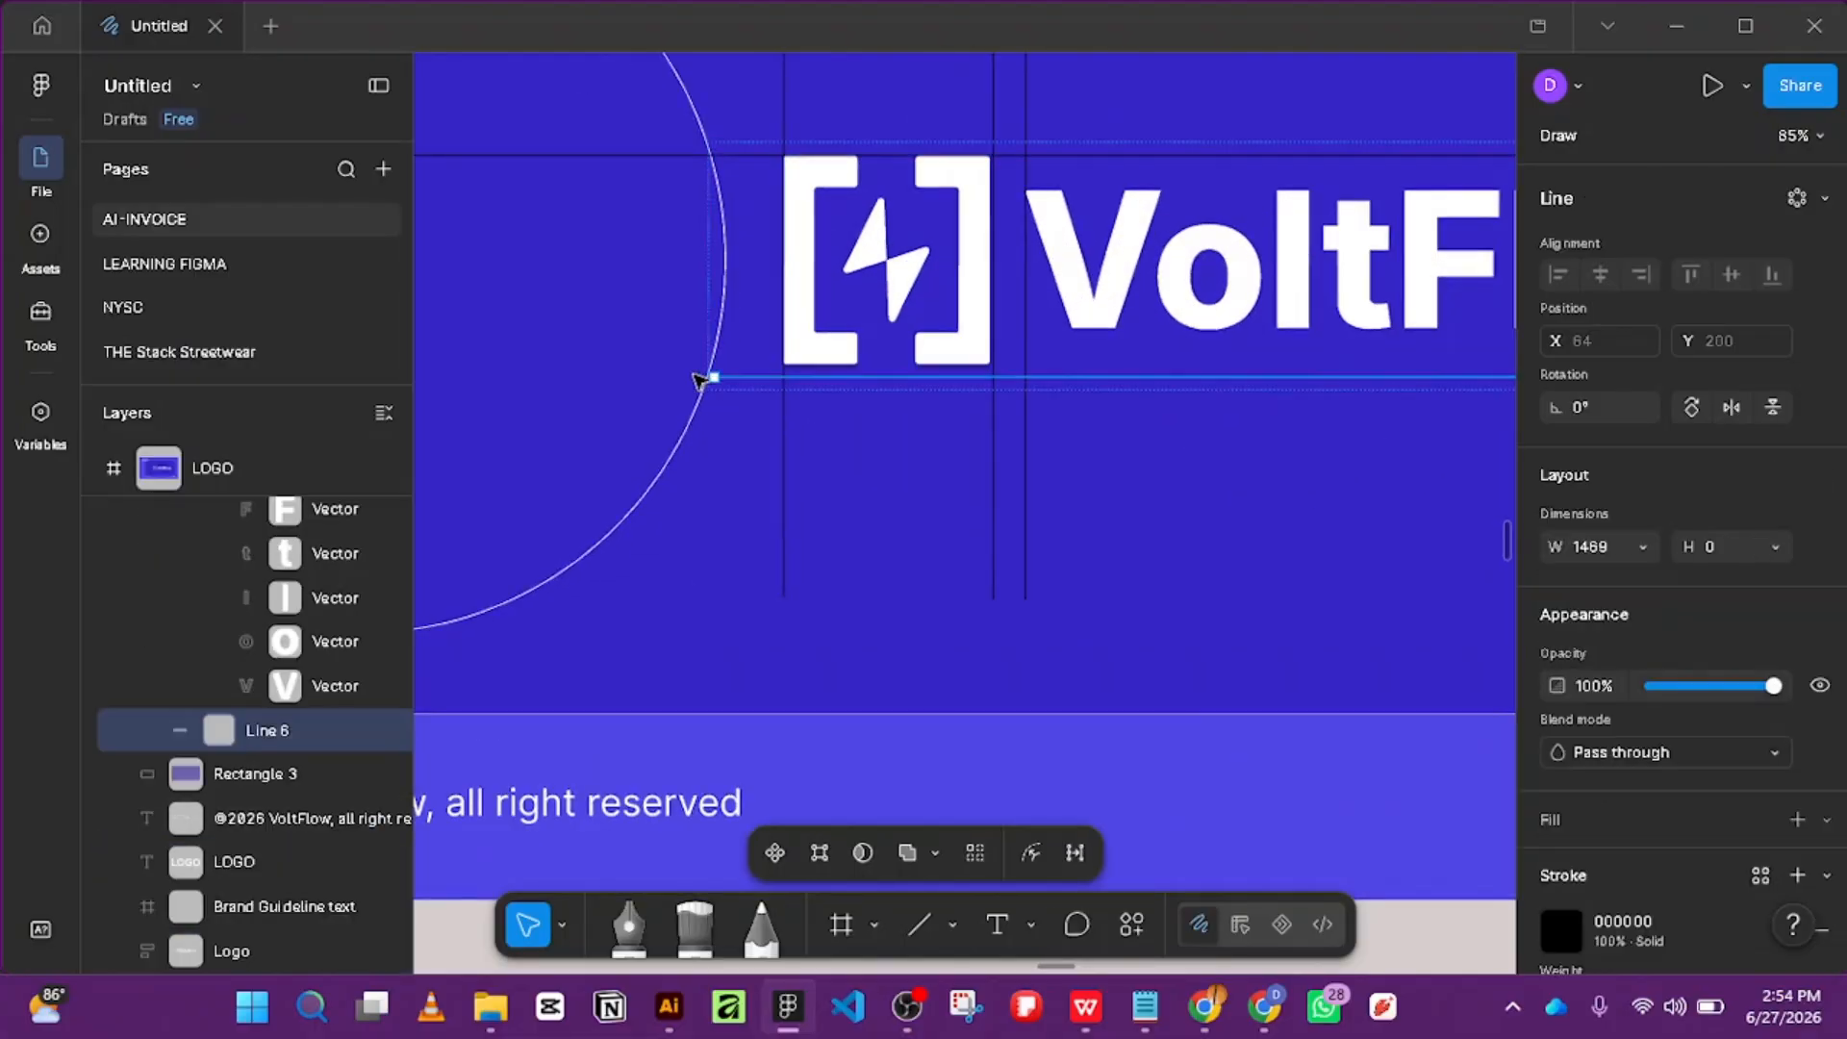
Align the horizontal centers of both horizontal guide lines and the central VoltFlow logo.
{"action": "left_click", "coordinate": [599, 155], "text": "shift"}
{"action": "scroll", "coordinate": [1706, 570], "scroll_direction": "down", "scroll_amount": 4}
{"action": "scroll", "coordinate": [1704, 539], "scroll_direction": "up", "scroll_amount": 4}
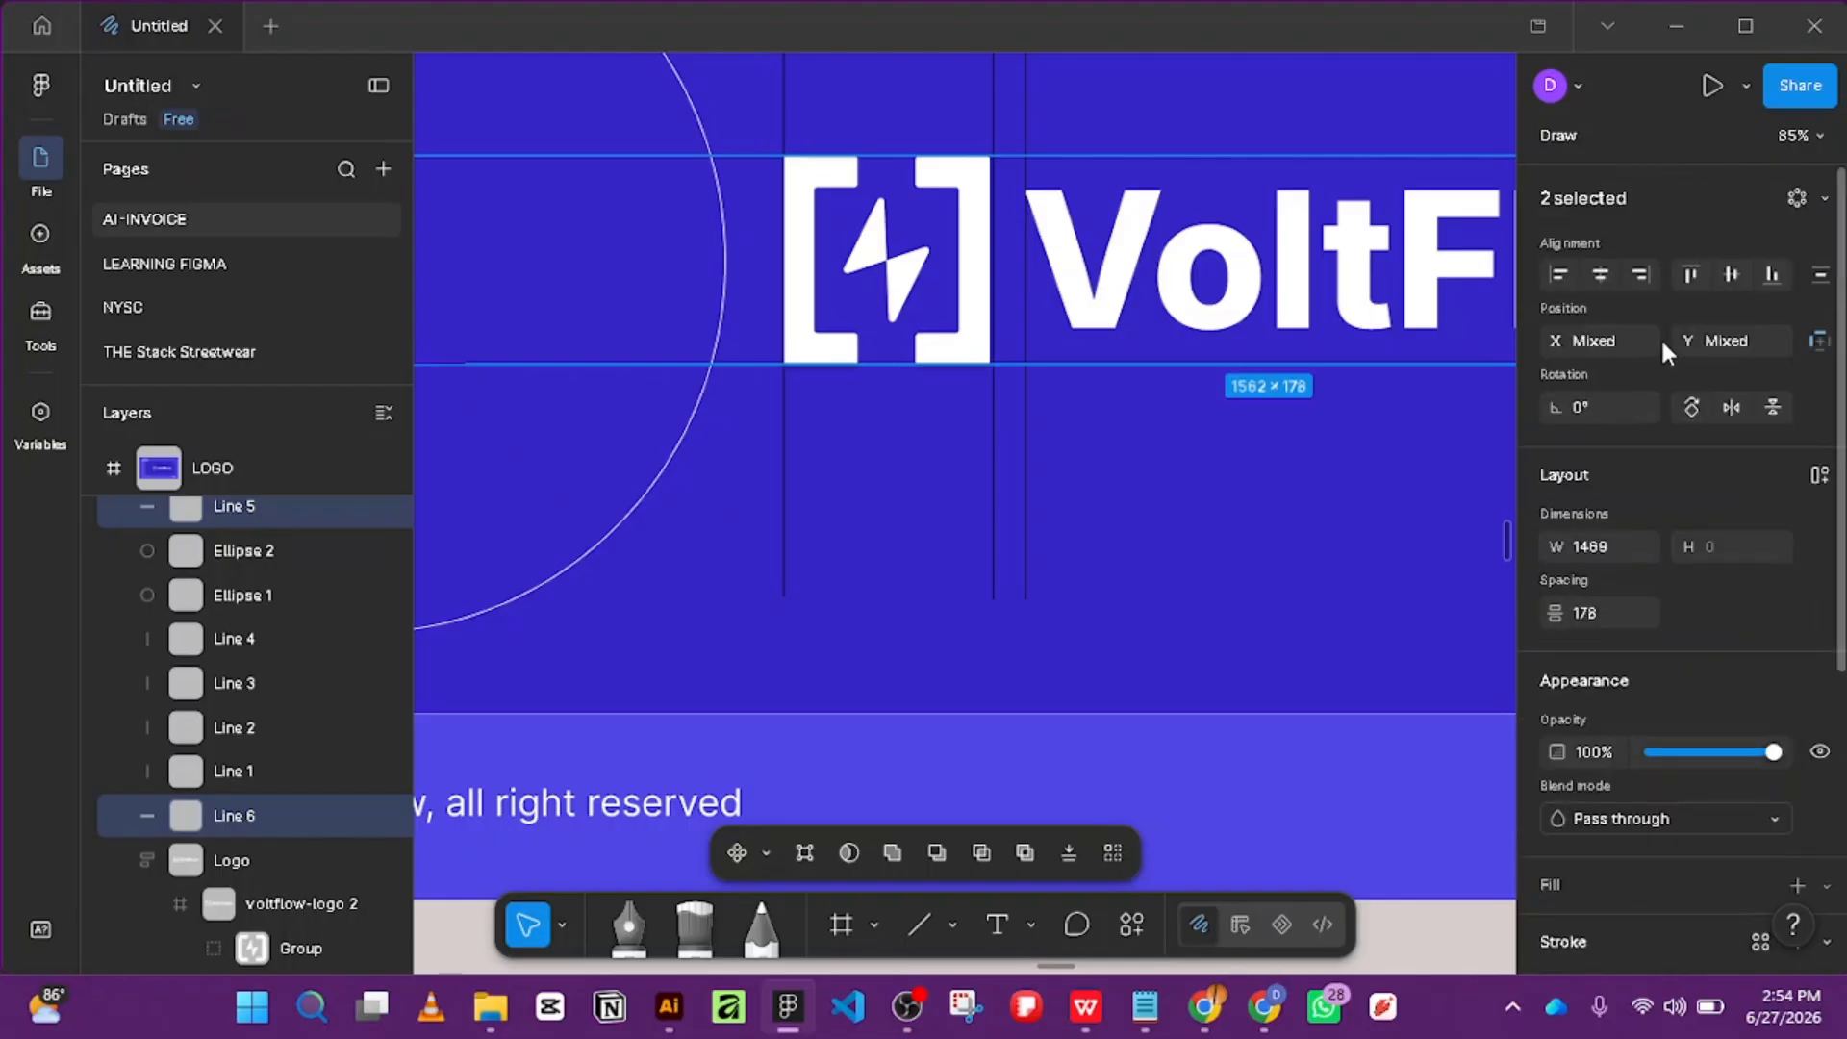
{"action": "left_click", "coordinate": [1370, 265], "text": "shift"}
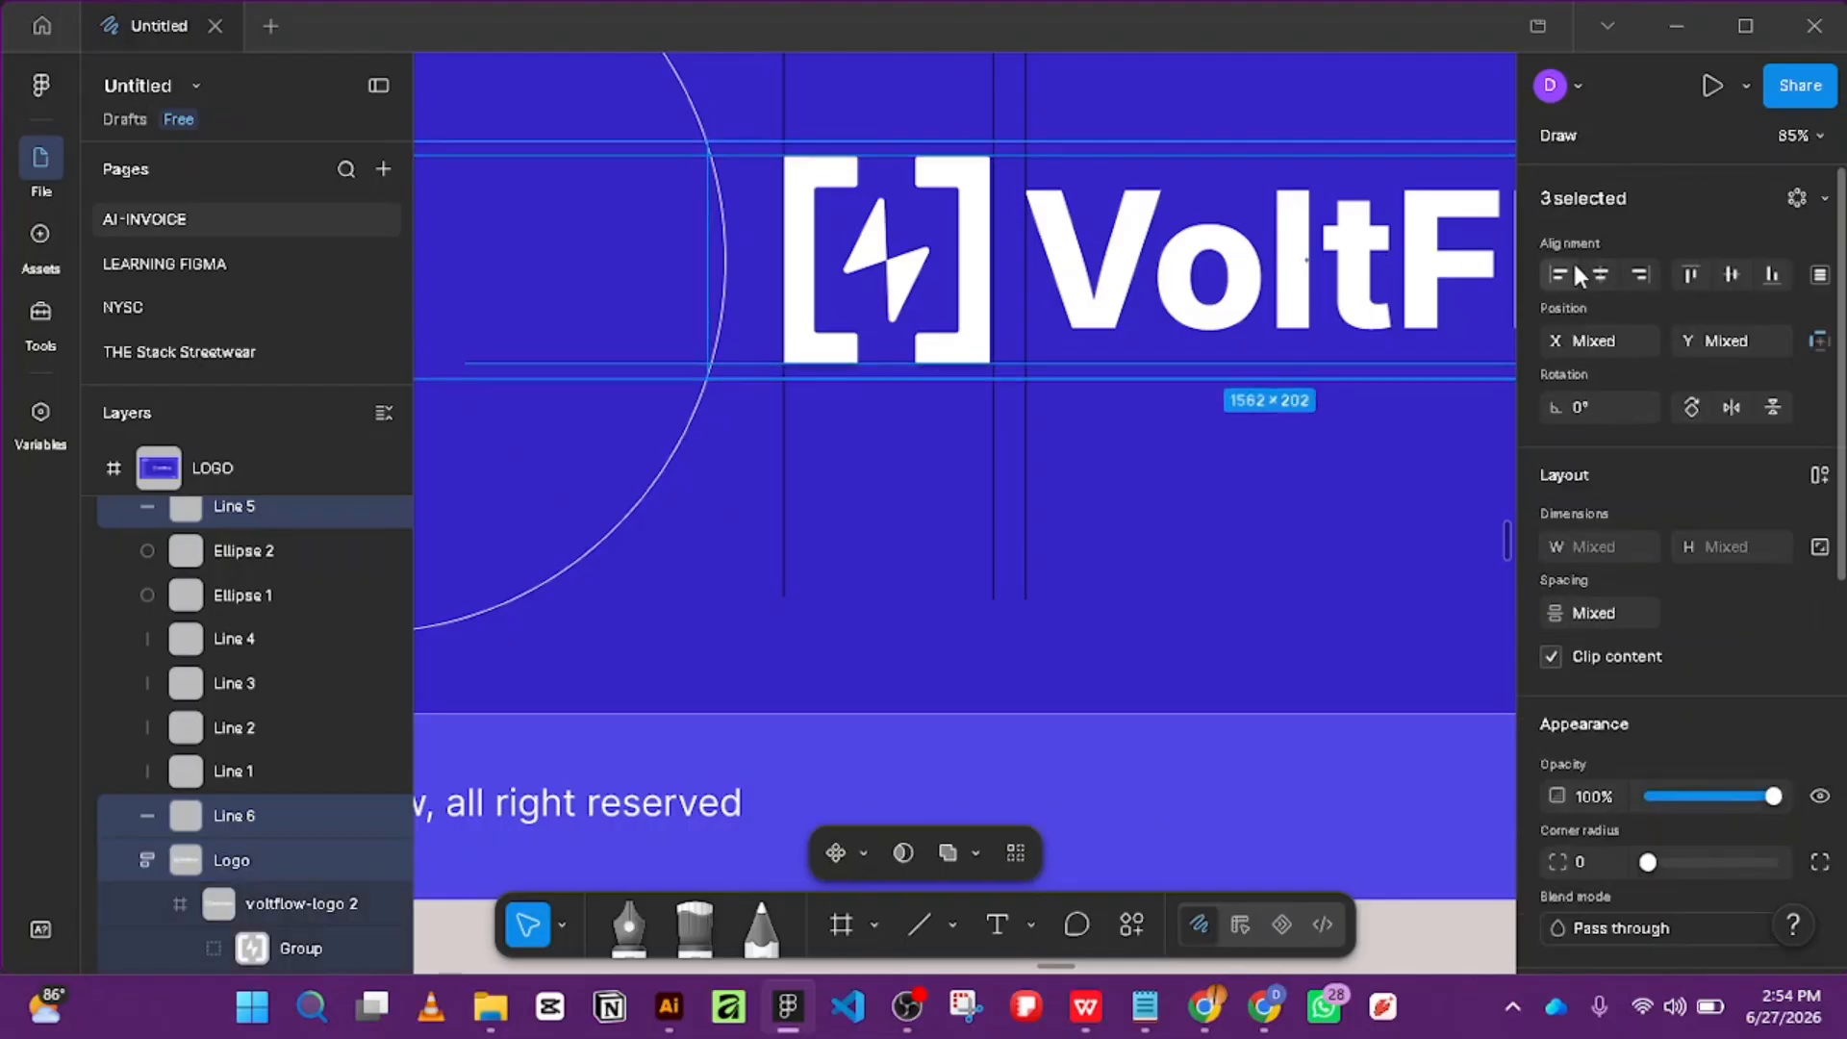
{"action": "scroll", "coordinate": [1179, 313], "scroll_direction": "right", "scroll_amount": 2}
{"action": "scroll", "coordinate": [1179, 313], "scroll_direction": "down", "scroll_amount": 2}
{"action": "scroll", "coordinate": [1181, 315], "scroll_direction": "down", "scroll_amount": 3}
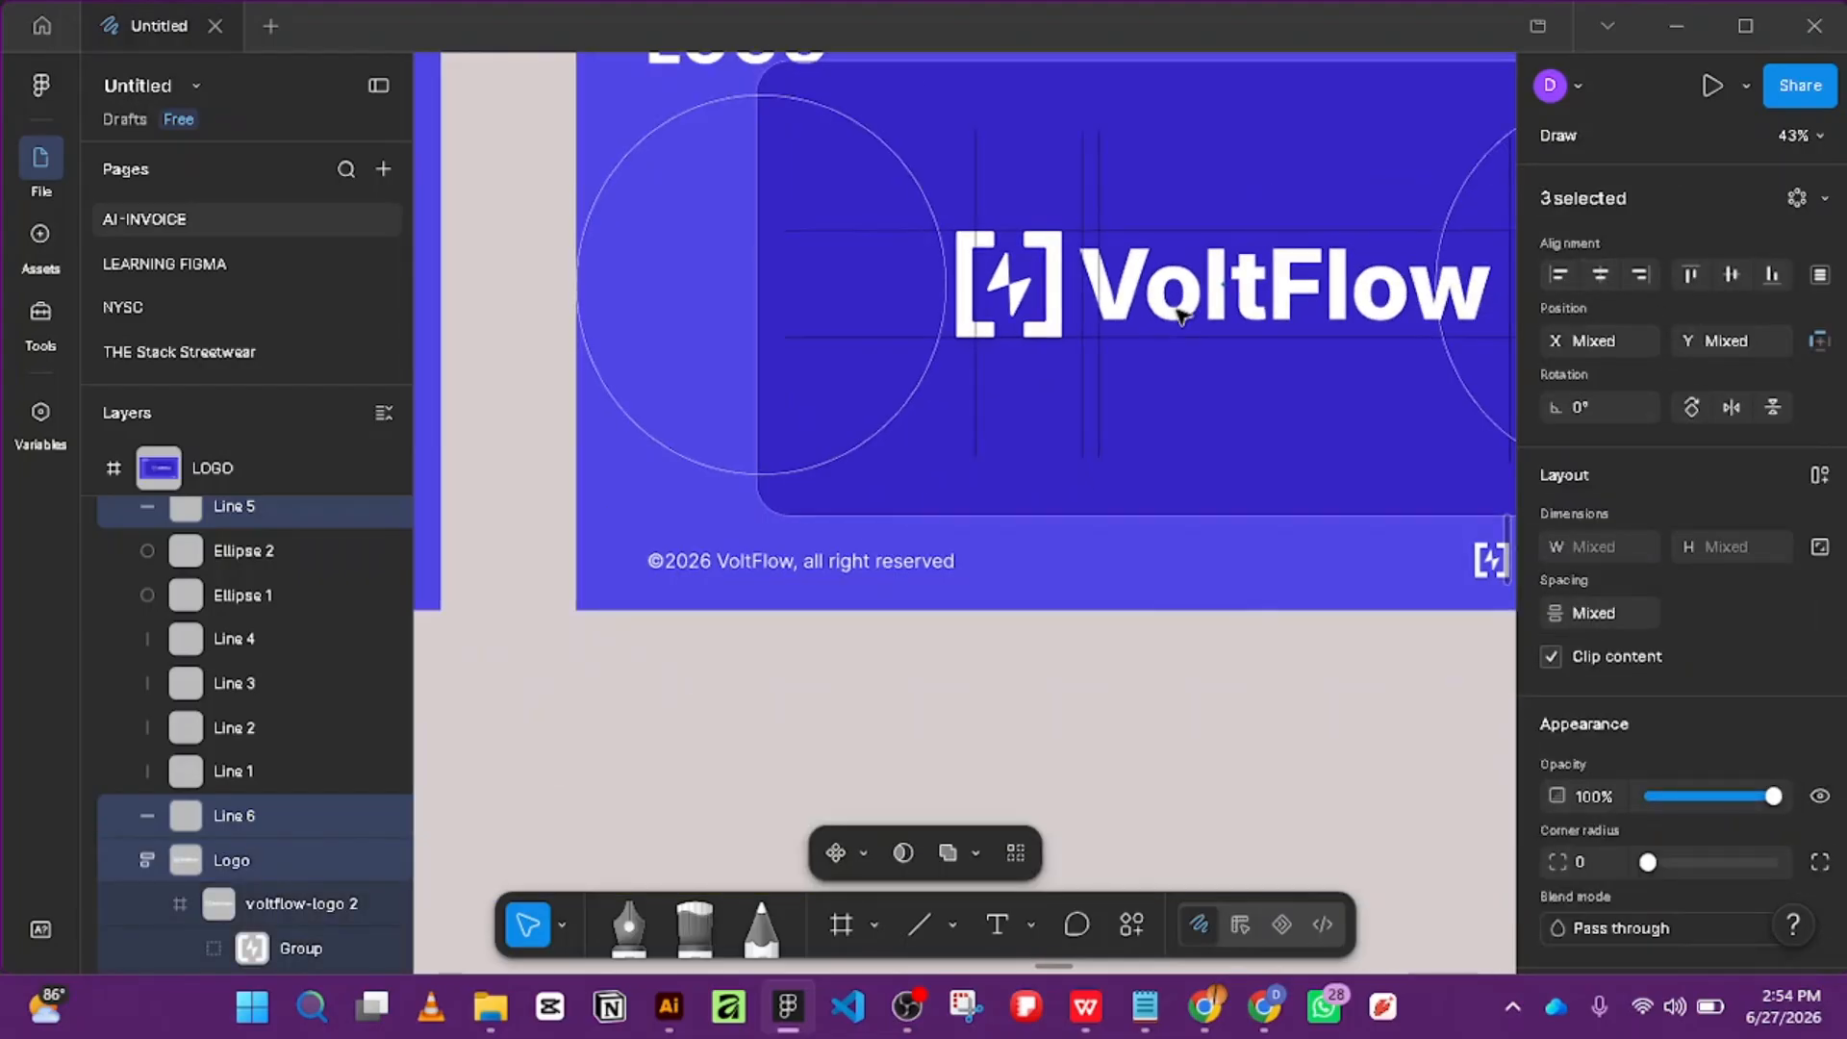
Realign three vertical guide lines with the bracket icon's outer edges at X 638 and its inner side, and the V at X 845.
{"action": "left_click", "coordinate": [959, 451]}
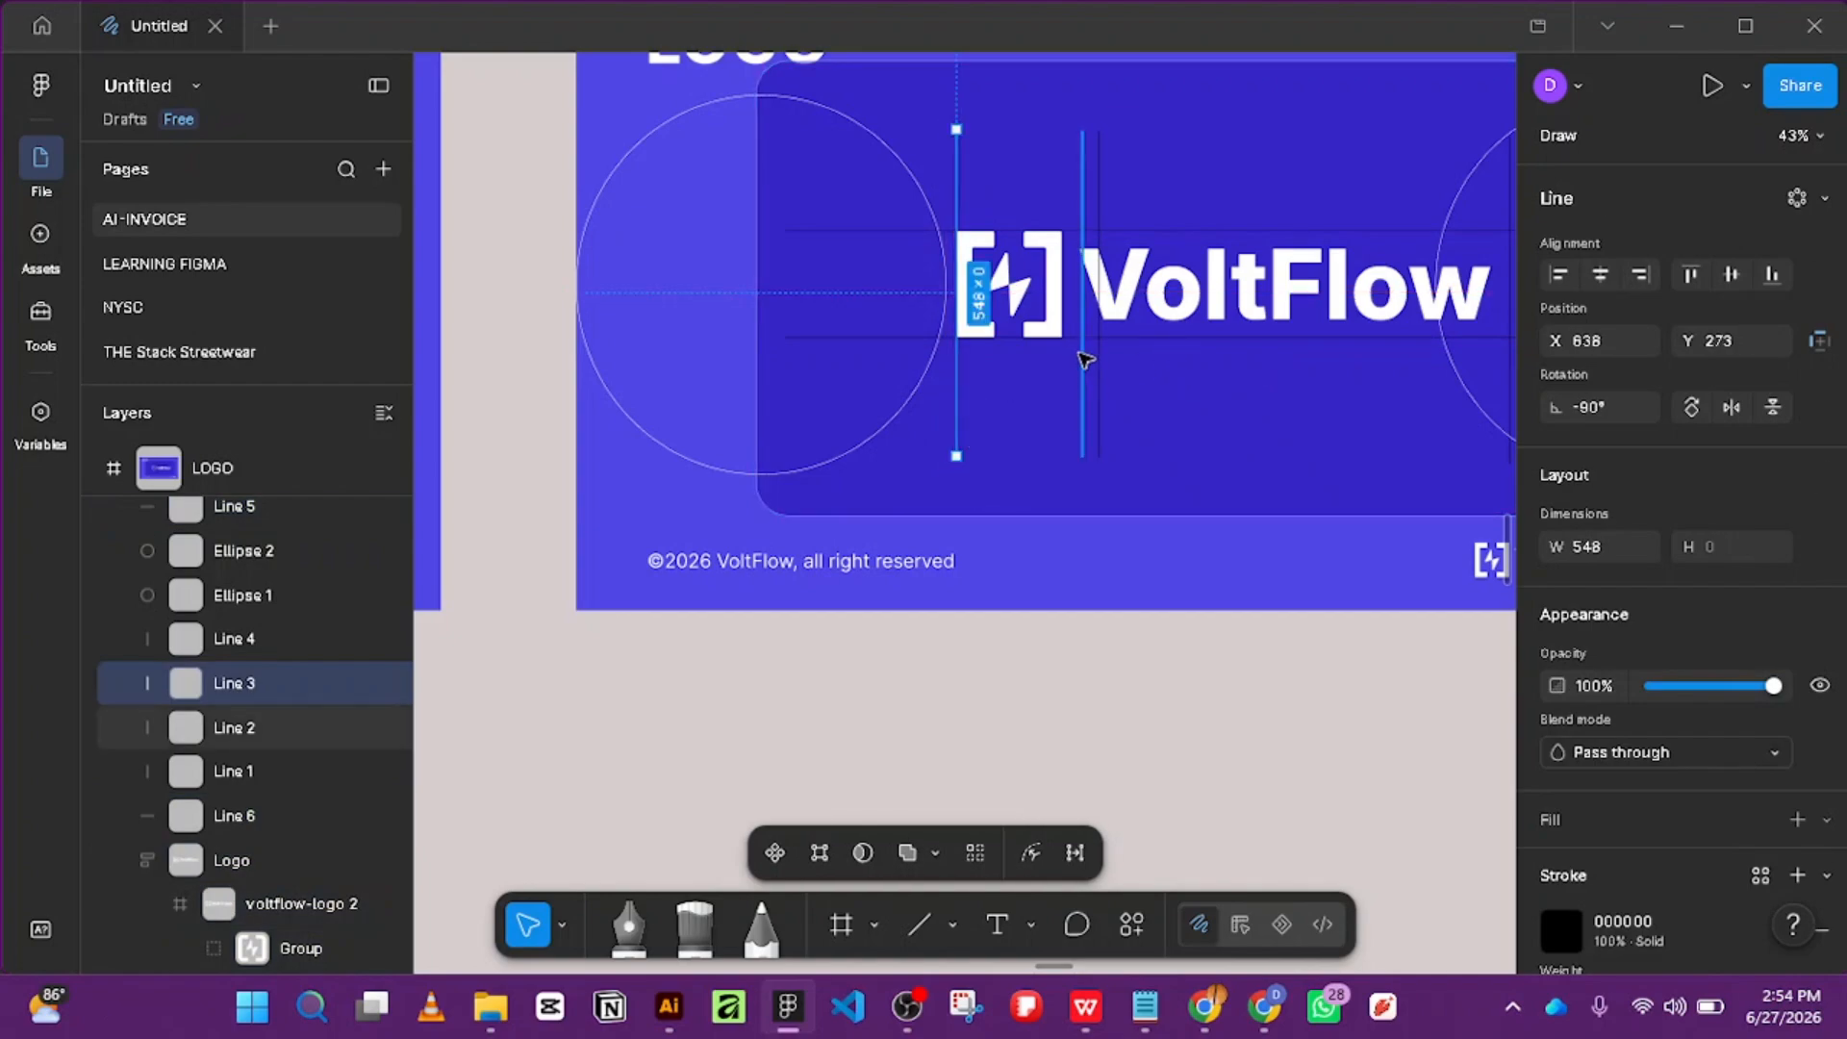
{"action": "double_click", "coordinate": [1084, 385]}
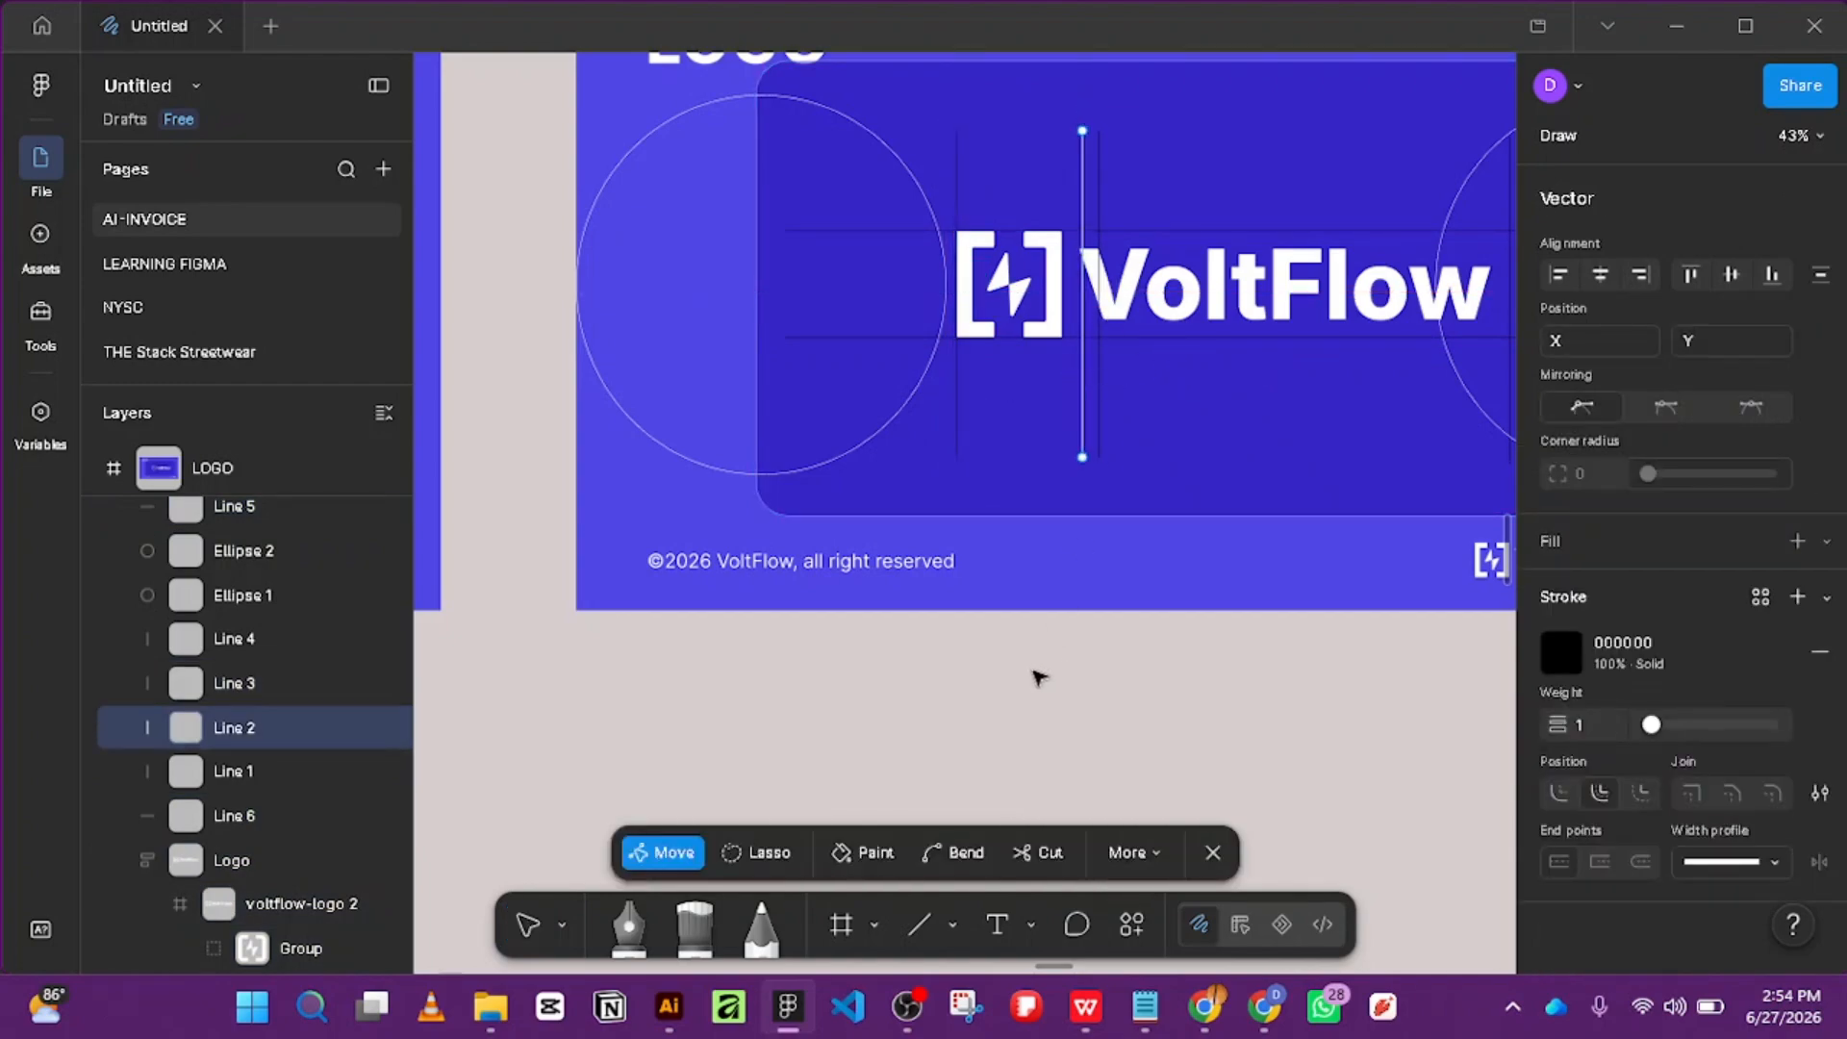
{"action": "left_click", "coordinate": [1212, 853]}
{"action": "left_click", "coordinate": [1105, 384]}
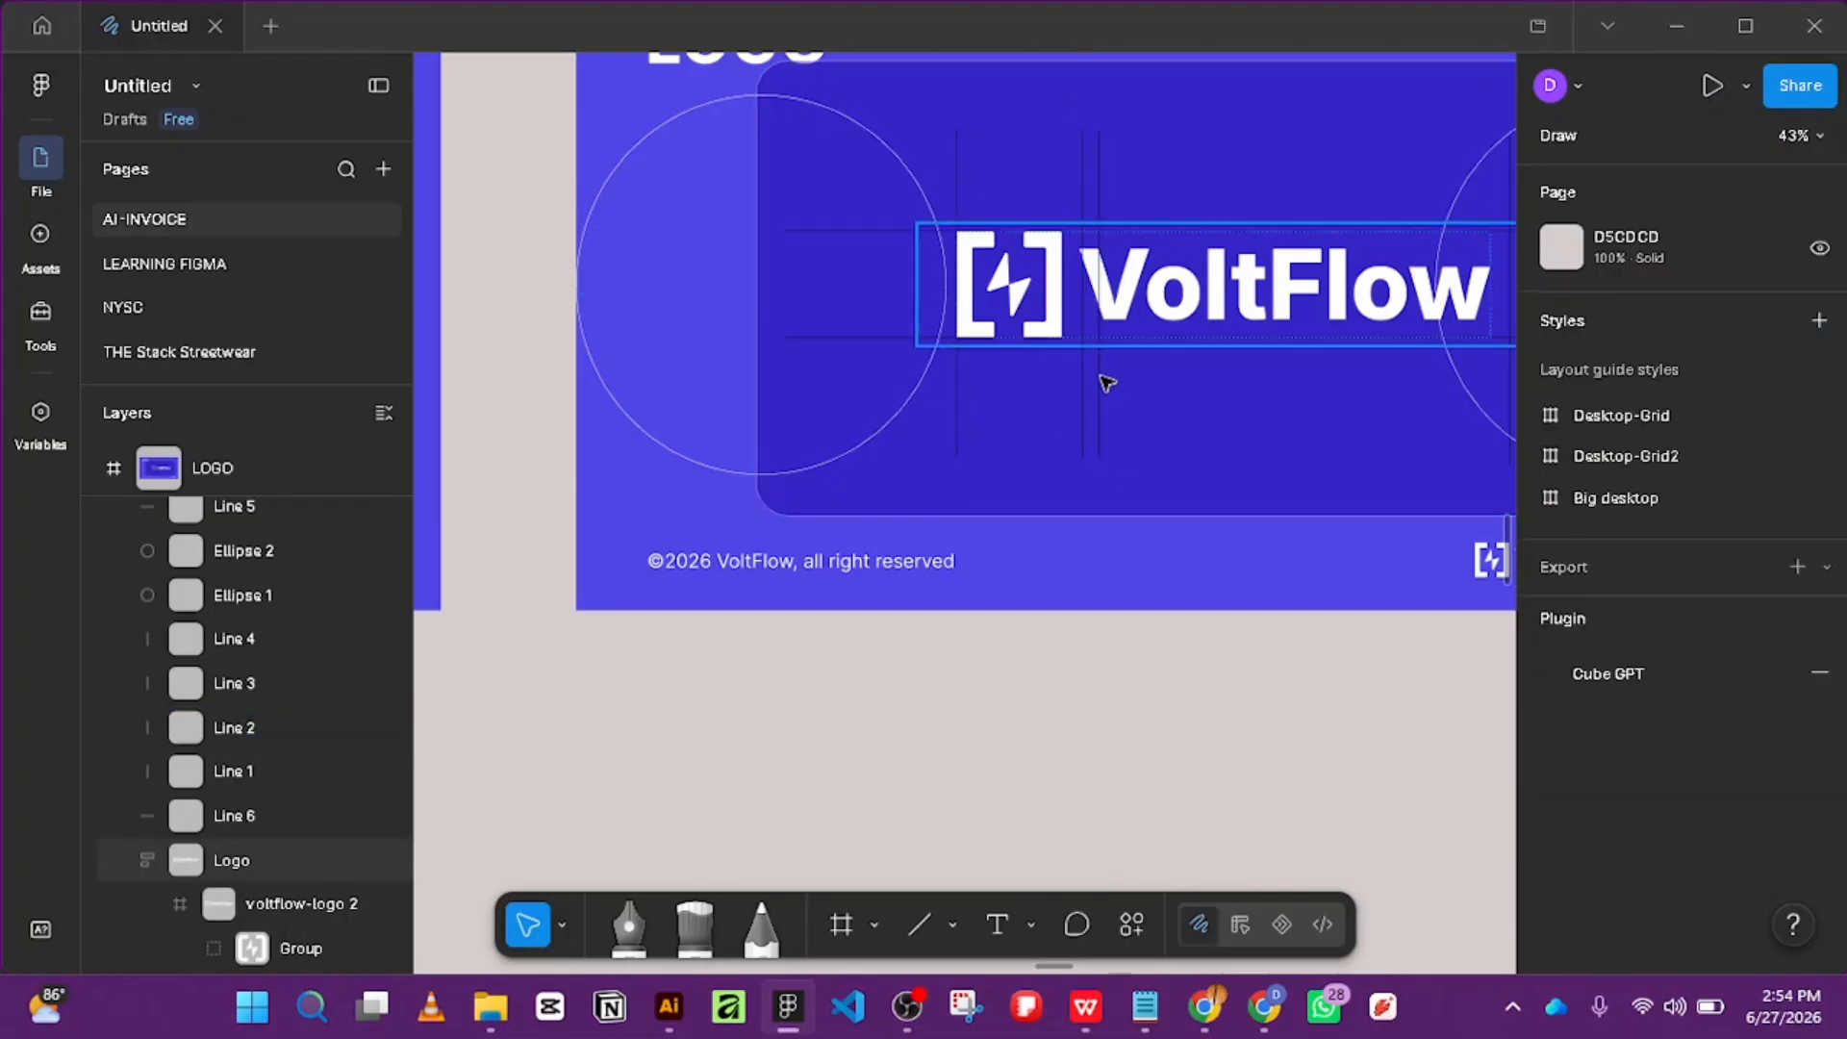
{"action": "left_click", "coordinate": [1075, 398]}
{"action": "left_click_drag", "start_coordinate": [1076, 398], "coordinate": [1080, 447]}
{"action": "scroll", "coordinate": [1108, 373], "scroll_direction": "up", "scroll_amount": 3}
{"action": "scroll", "coordinate": [1110, 529], "scroll_direction": "down", "scroll_amount": 3}
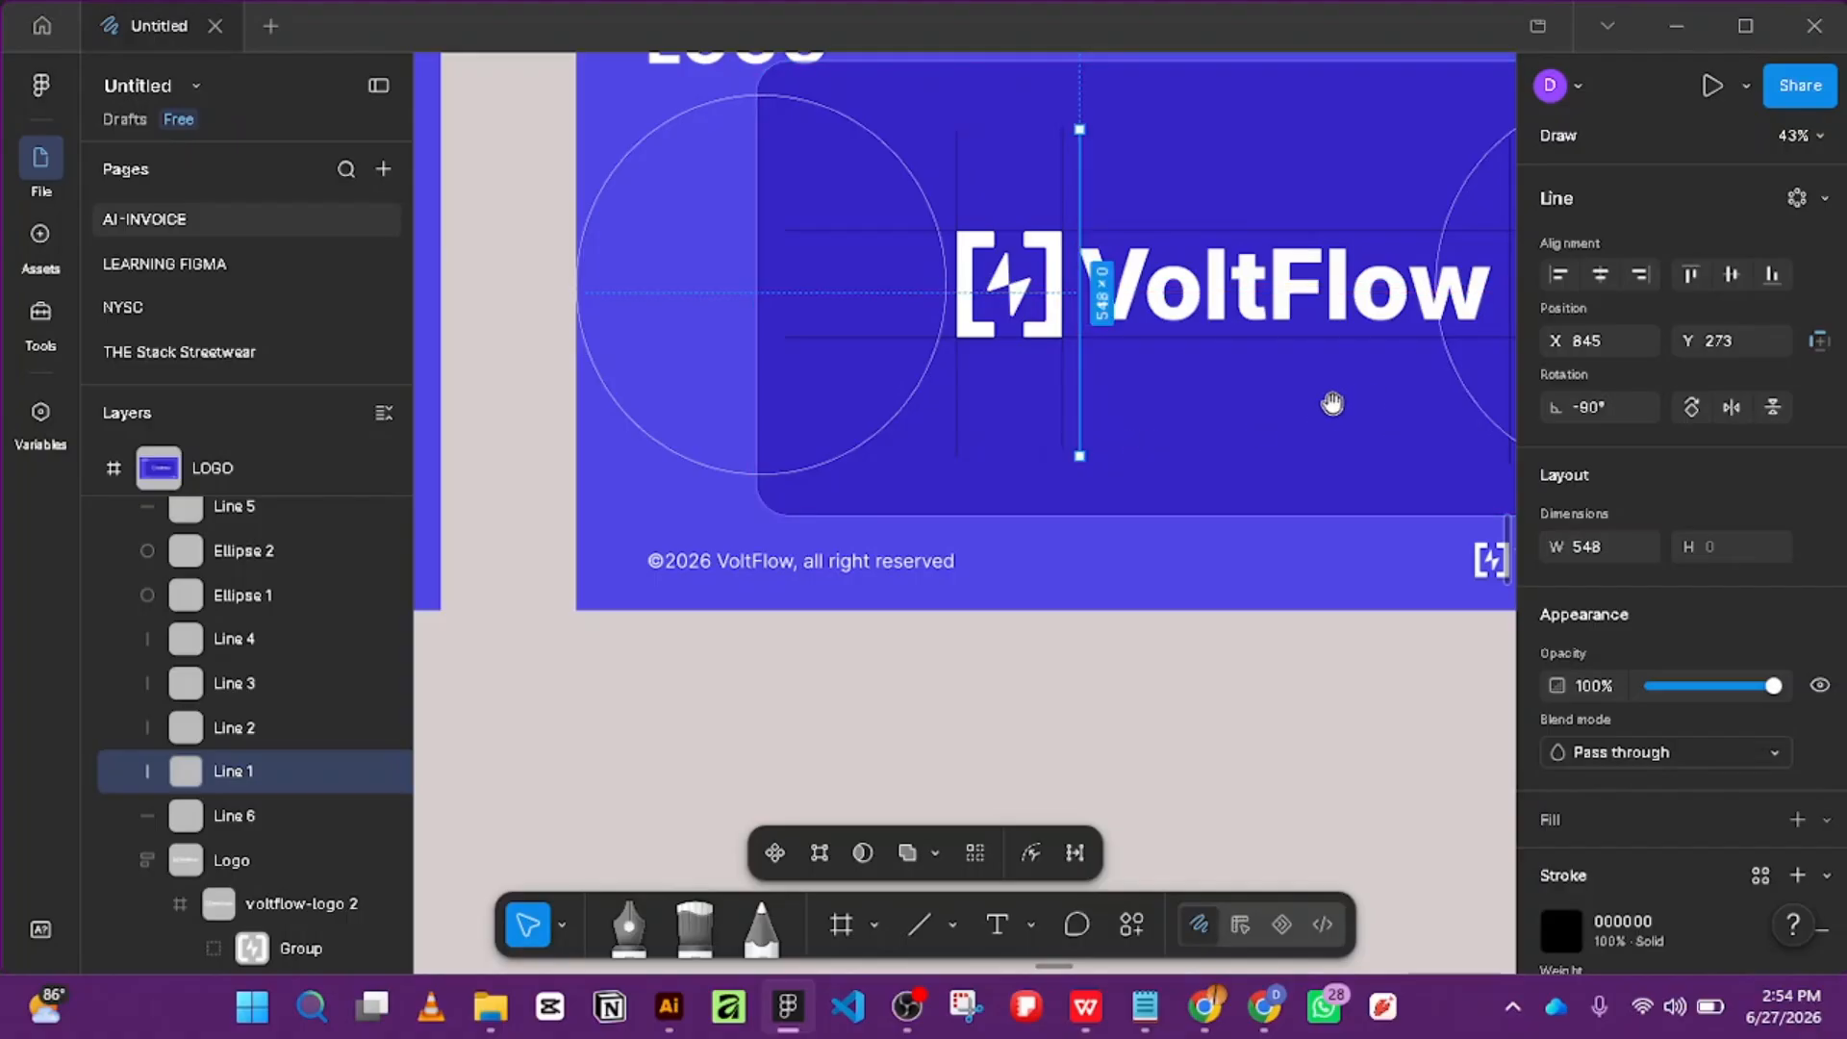
Move the last vertical guide line to the wordmark's end at X 1537 and shift the circle beyond it outward to X 1646.
{"action": "left_click_drag", "start_coordinate": [1331, 403], "coordinate": [1093, 391]}
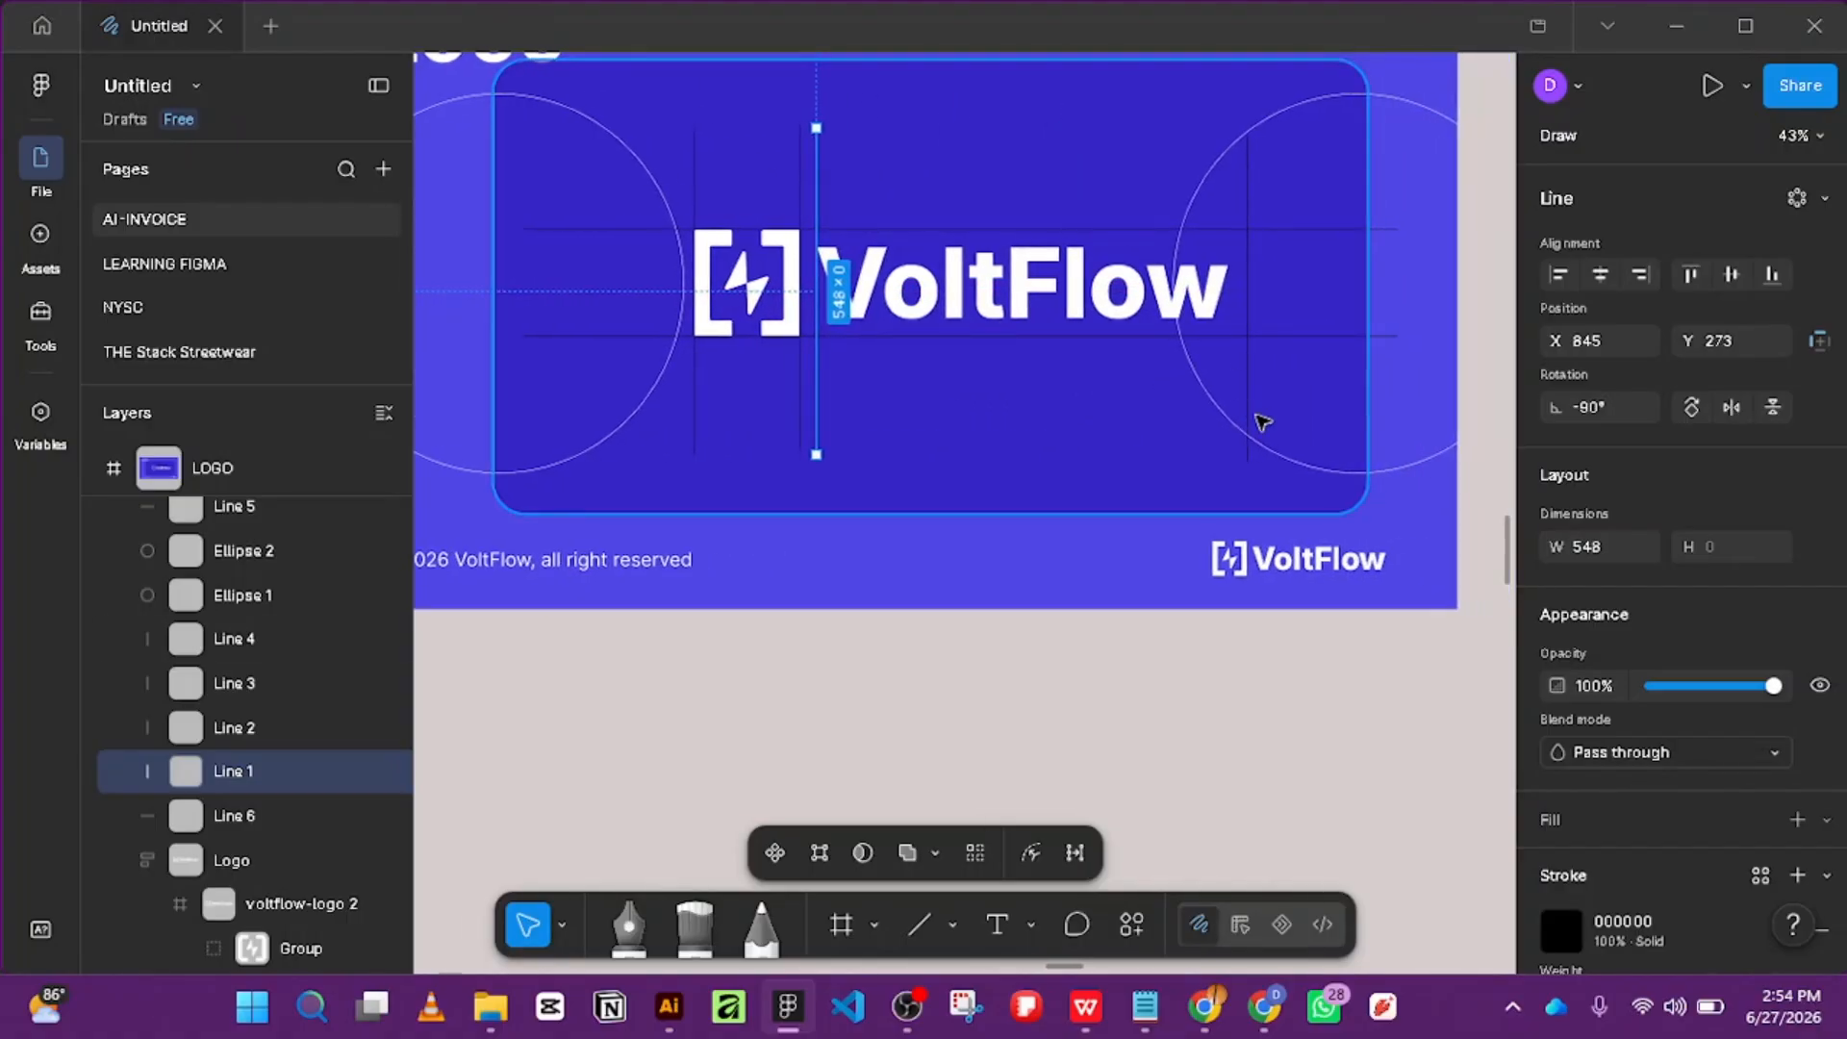
{"action": "left_click_drag", "start_coordinate": [1241, 413], "coordinate": [1241, 417]}
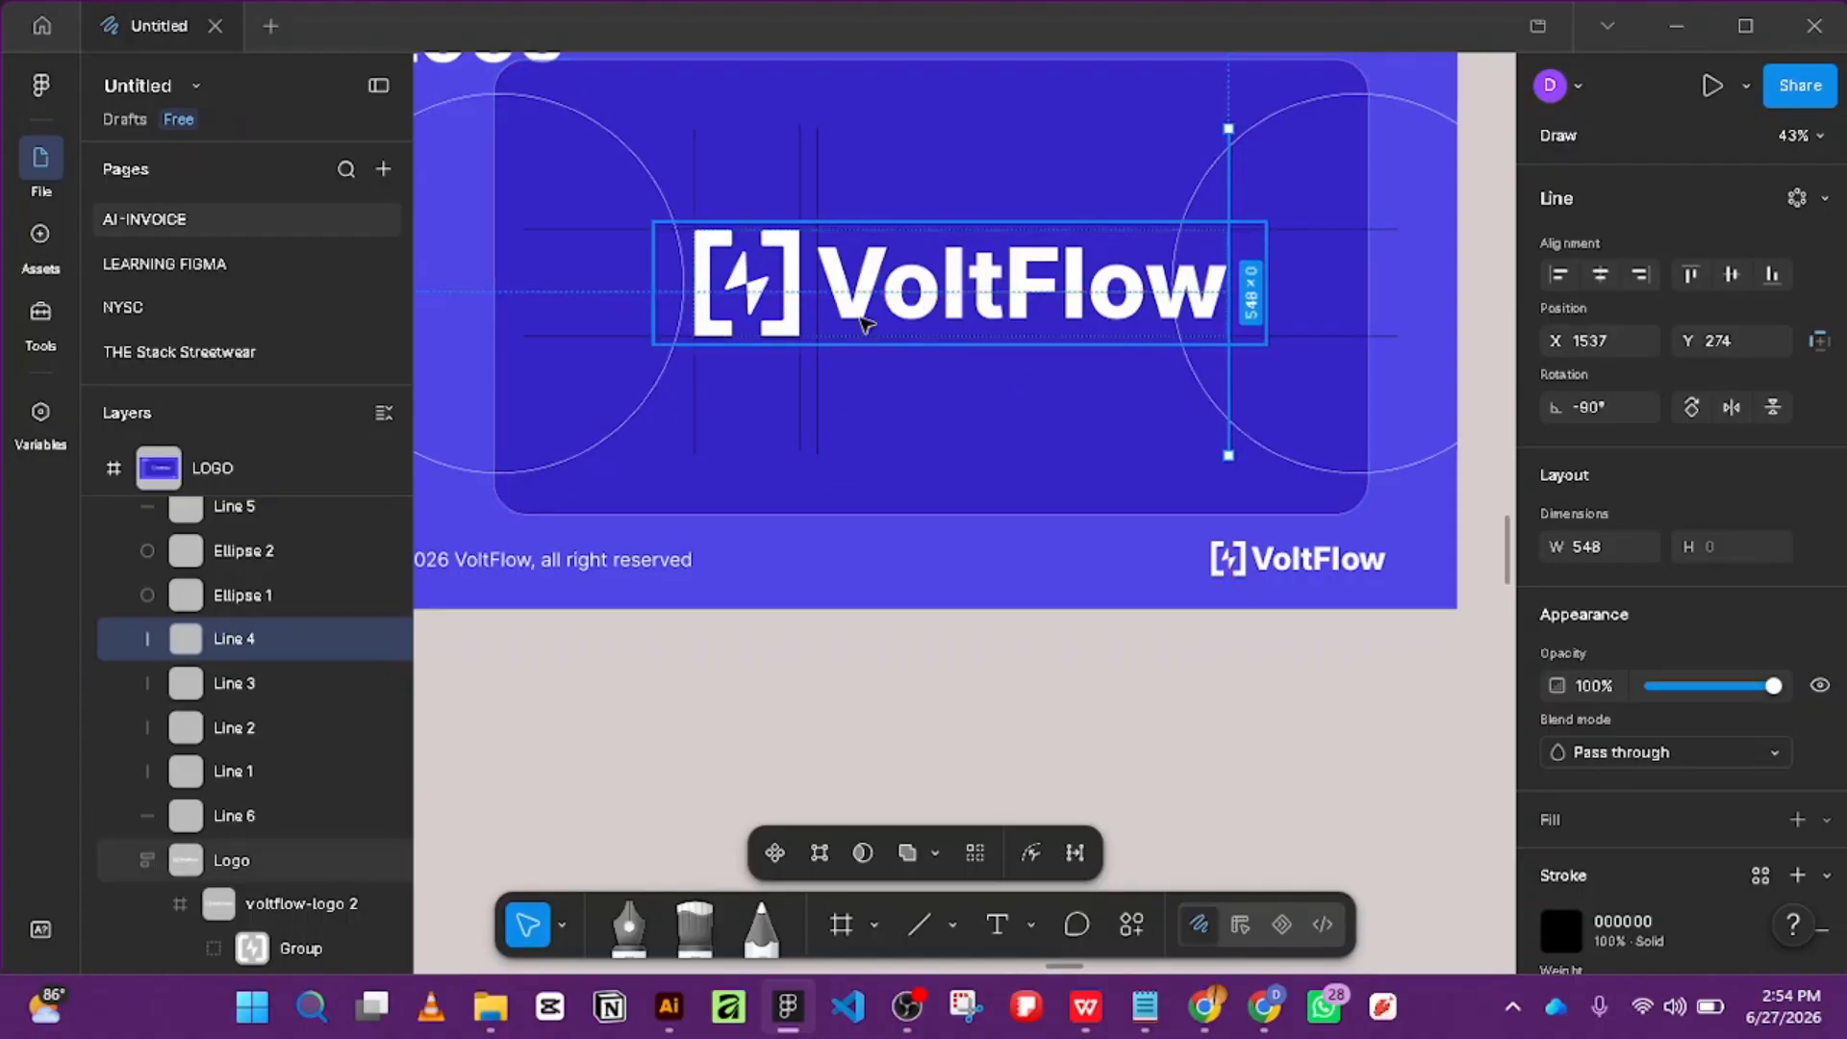
{"action": "left_click_drag", "start_coordinate": [1339, 477], "coordinate": [1446, 475]}
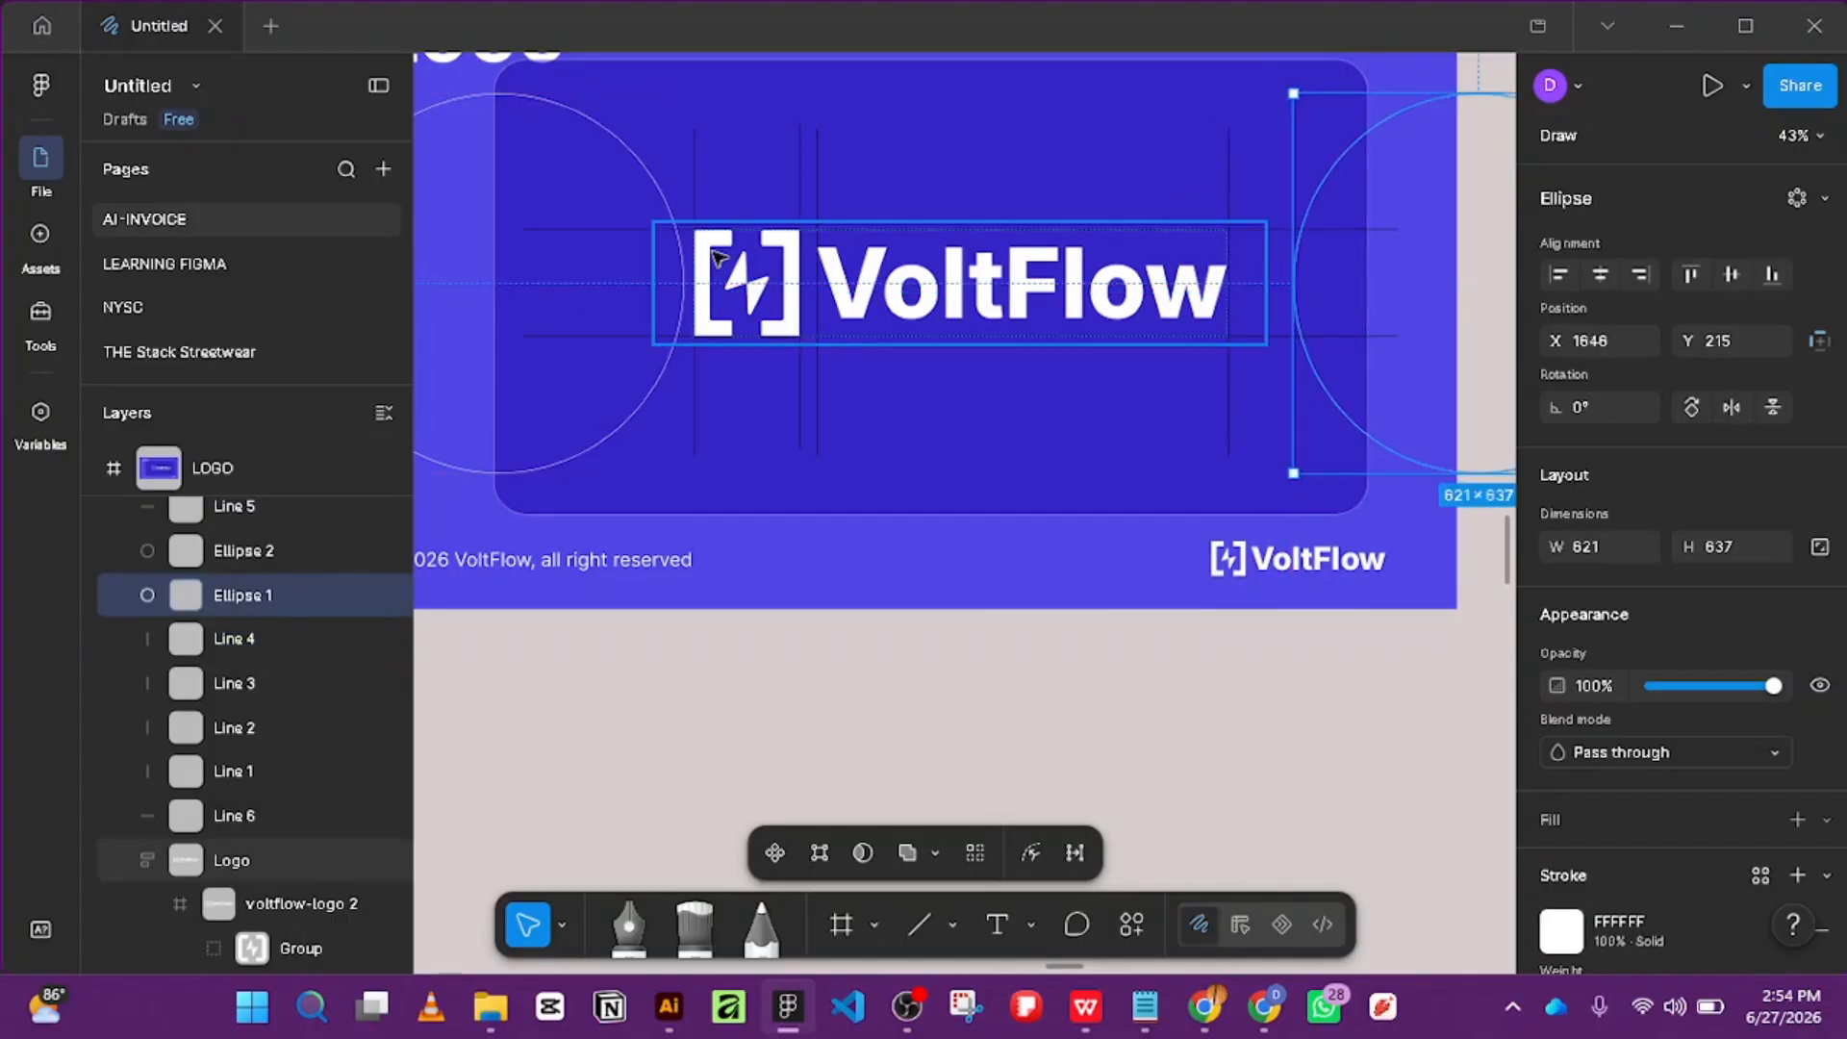
Shorten both horizontal guide lines from the wordmark's end to a width of 1247.
{"action": "left_click", "coordinate": [1281, 231]}
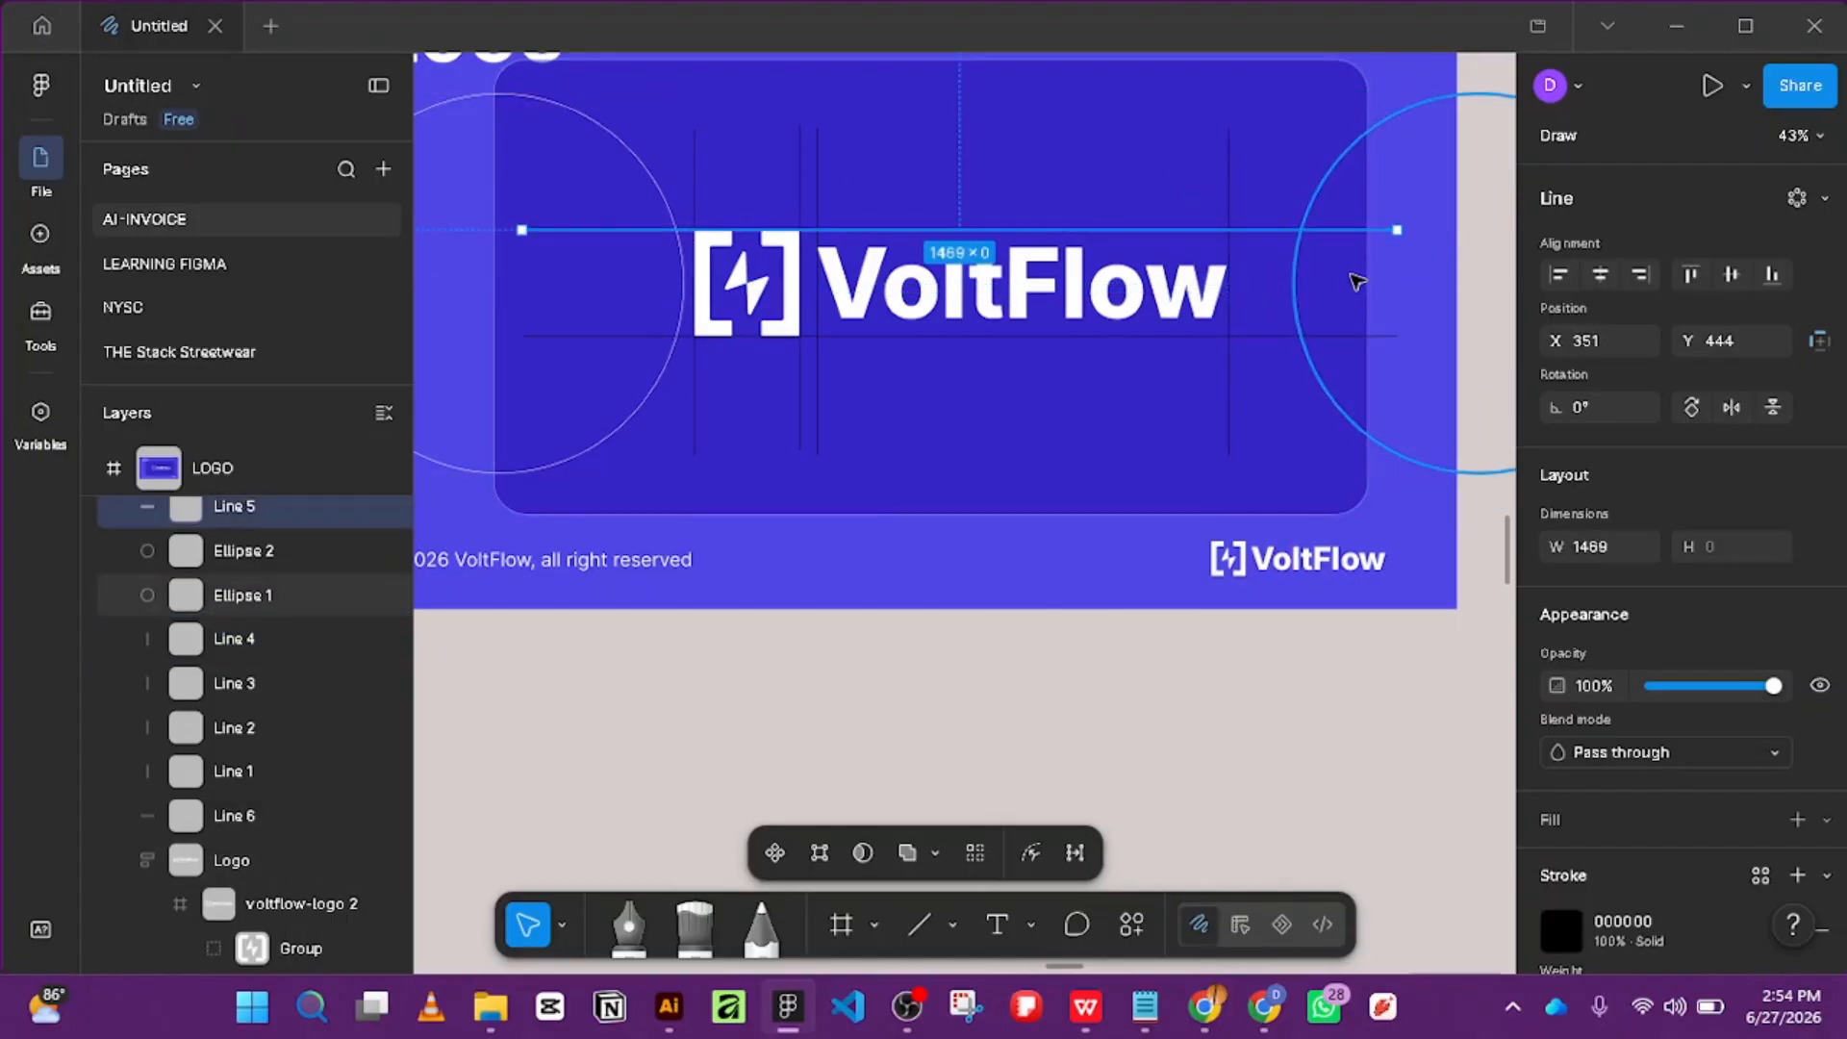
{"action": "left_click", "coordinate": [1382, 337], "text": "shift"}
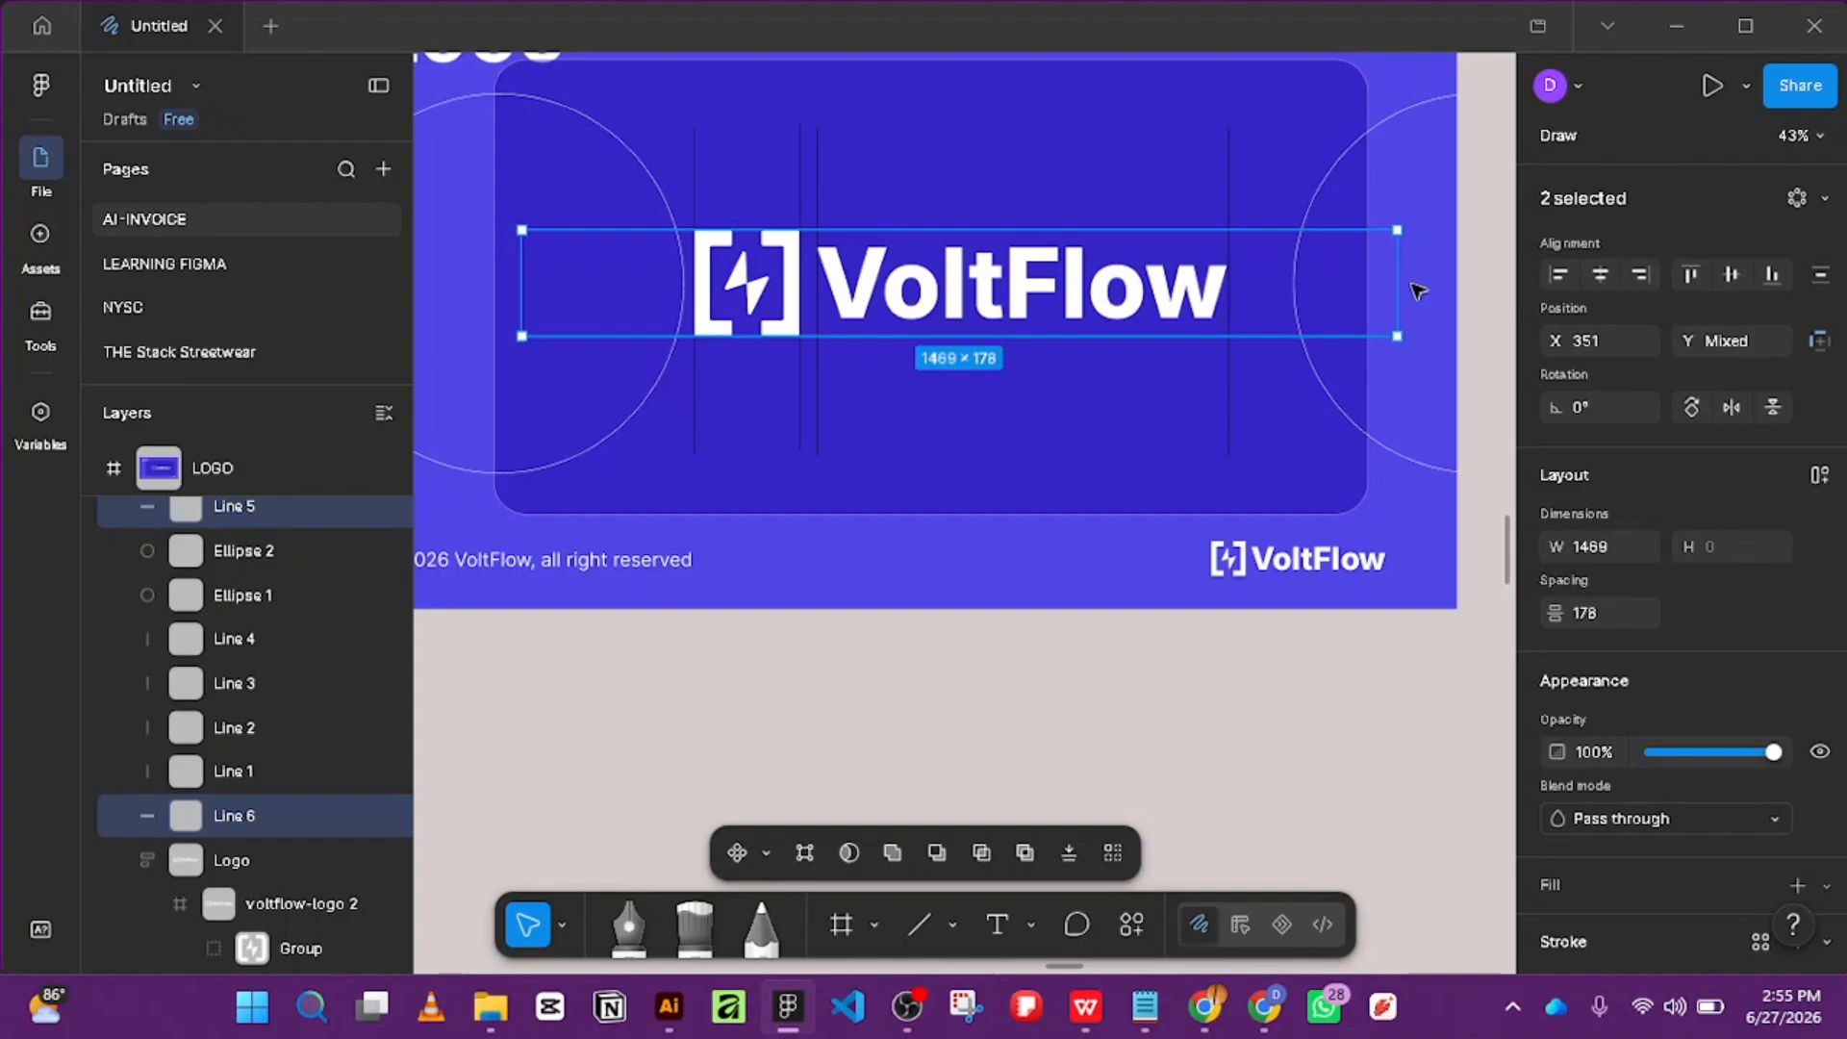
{"action": "left_click_drag", "start_coordinate": [1397, 273], "coordinate": [1265, 270]}
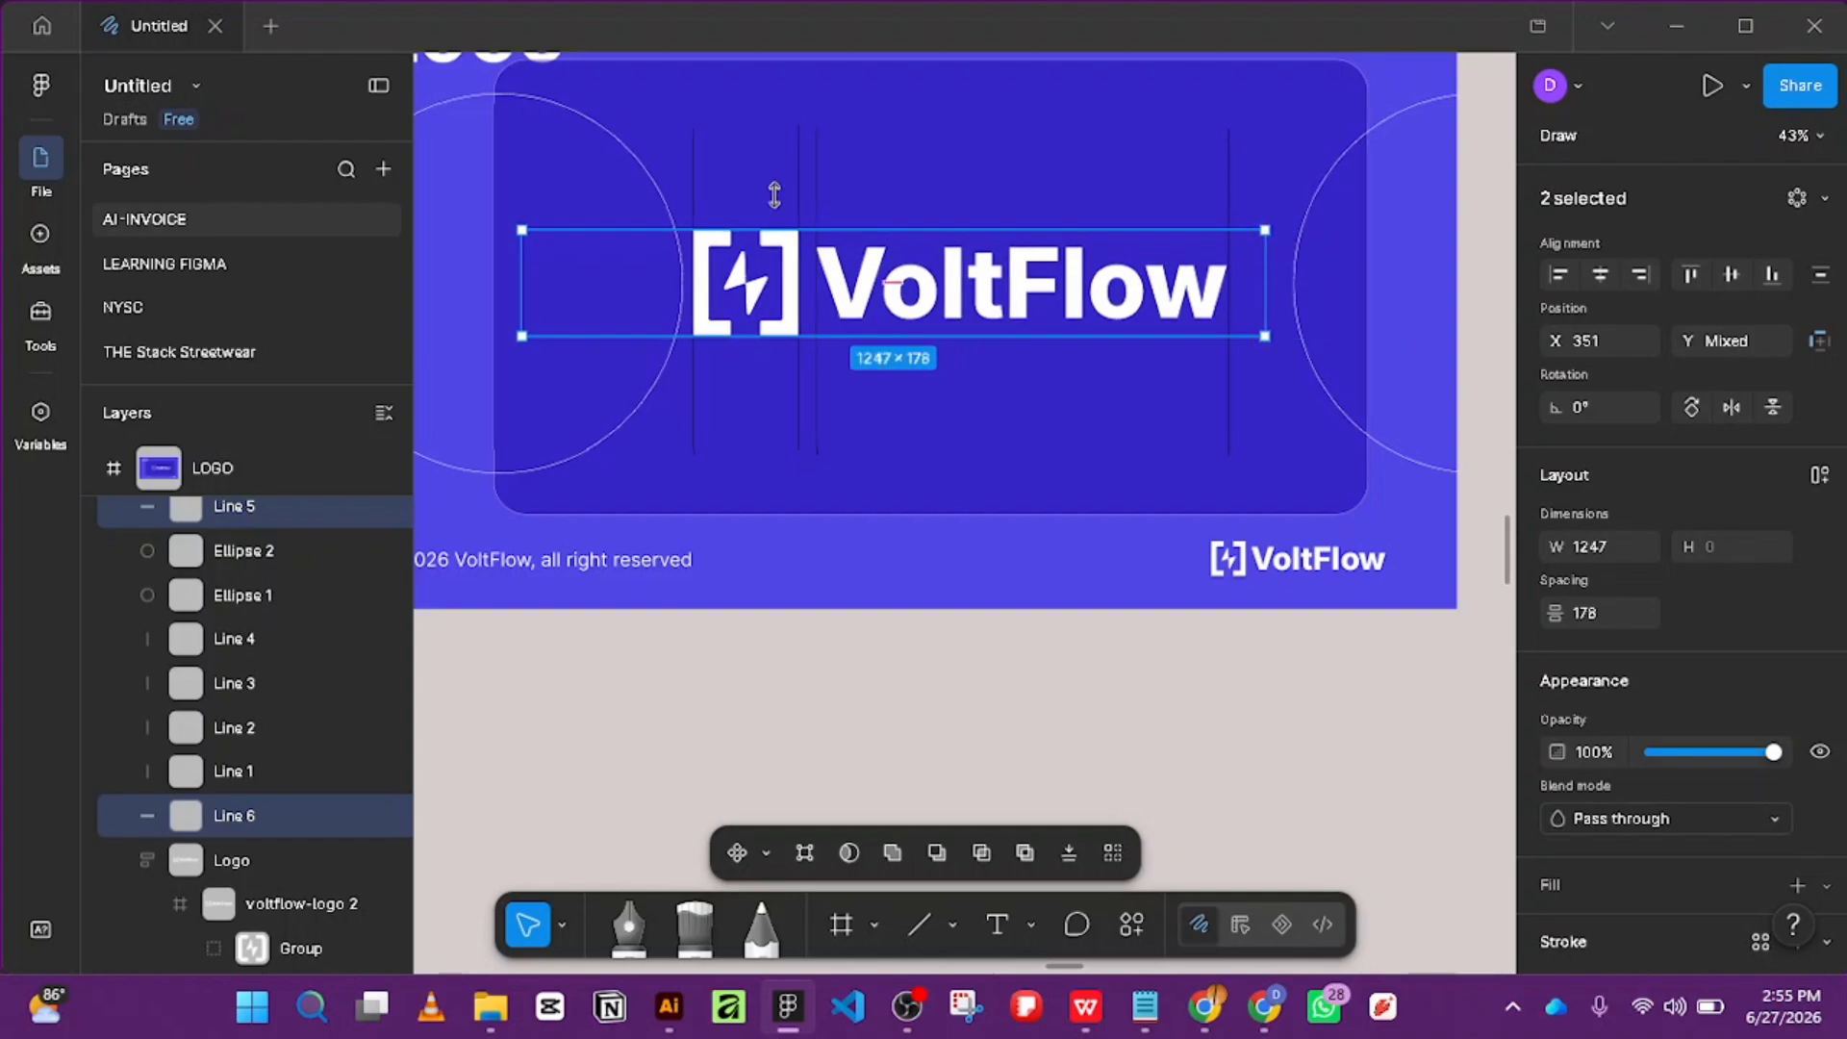
Select all four vertical guide lines and align their vertical centers.
{"action": "left_click", "coordinate": [812, 190]}
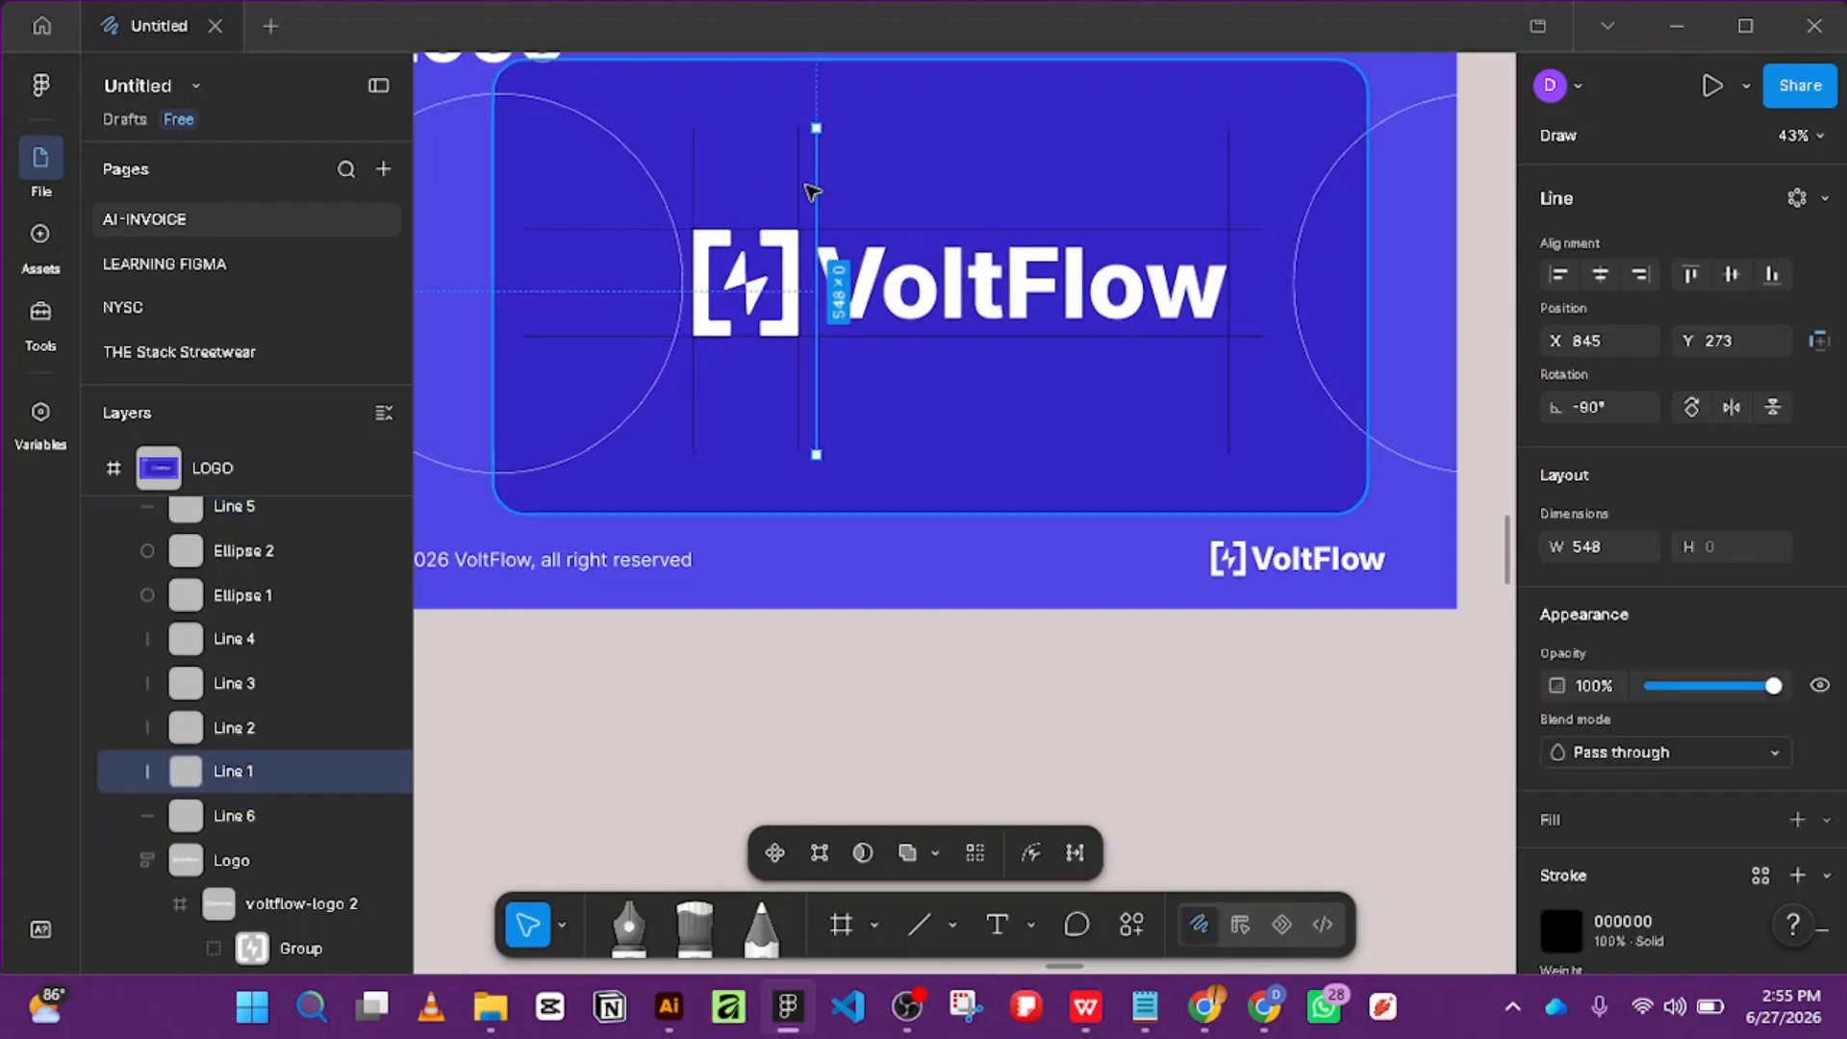
{"action": "left_click", "coordinate": [799, 187], "text": "shift"}
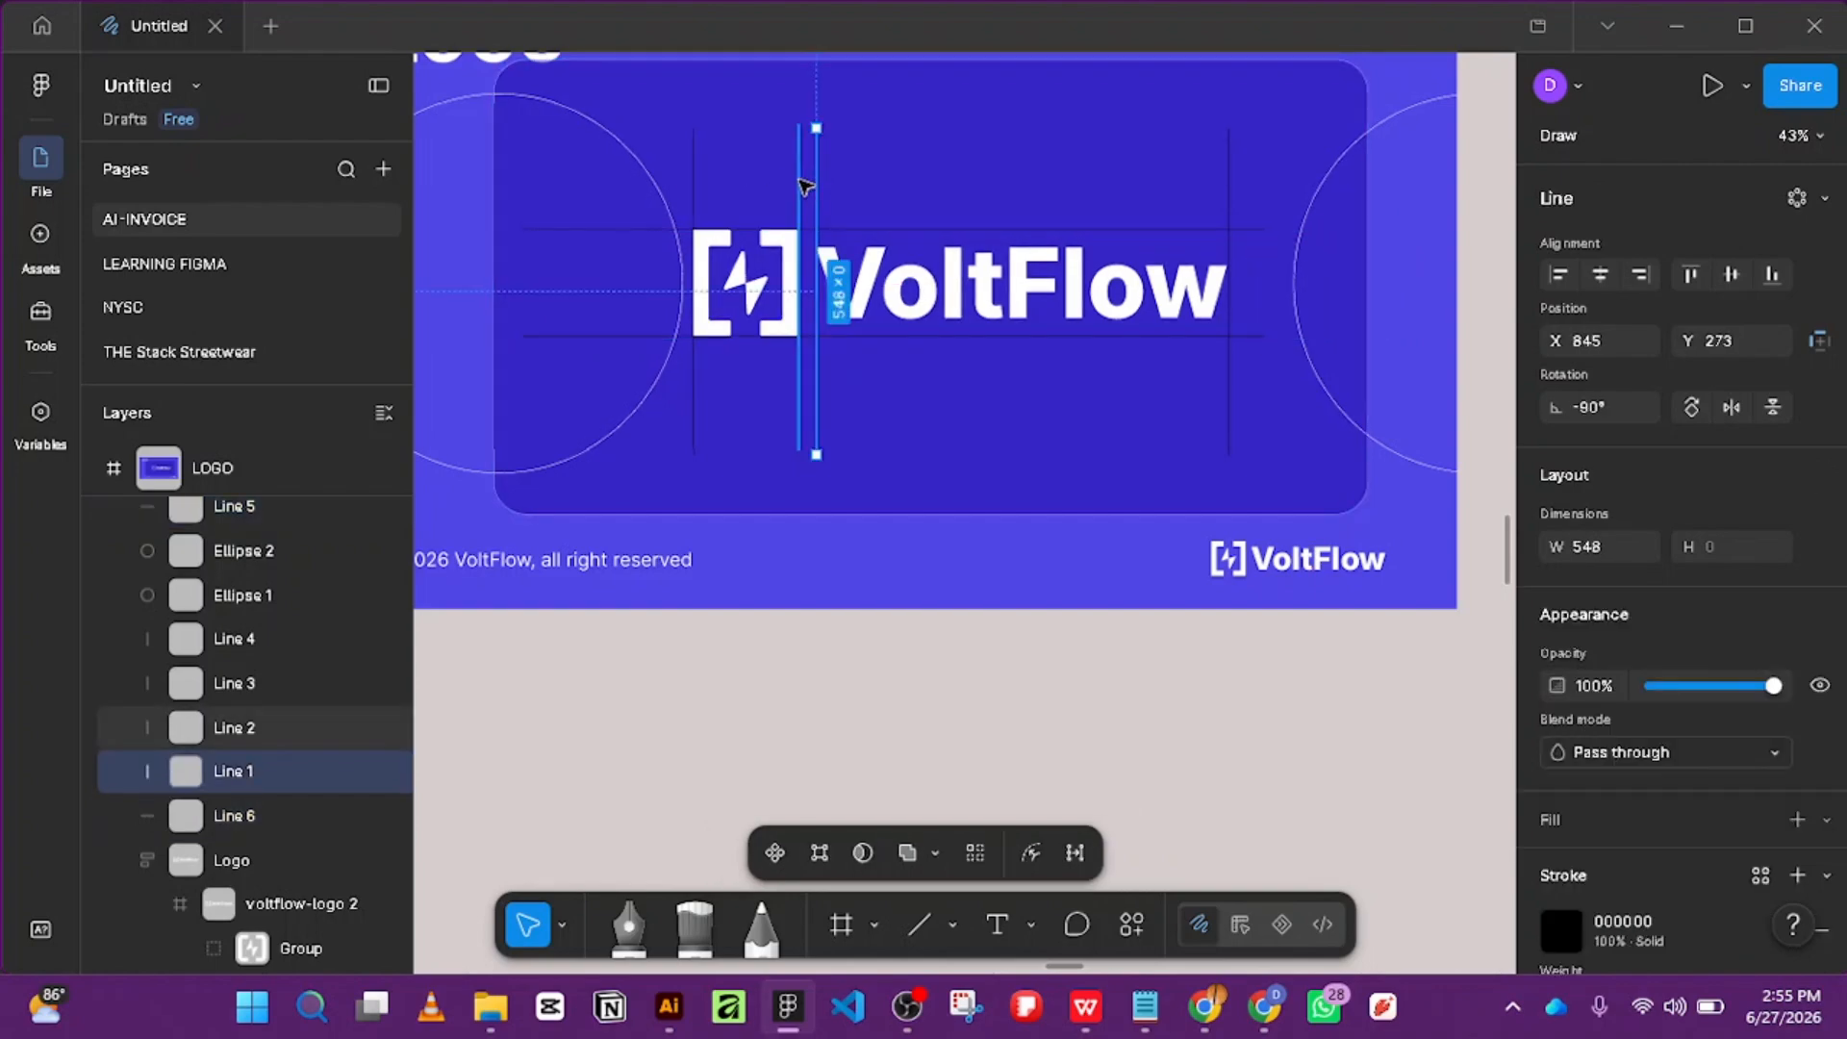
{"action": "left_click", "coordinate": [694, 179], "text": "shift"}
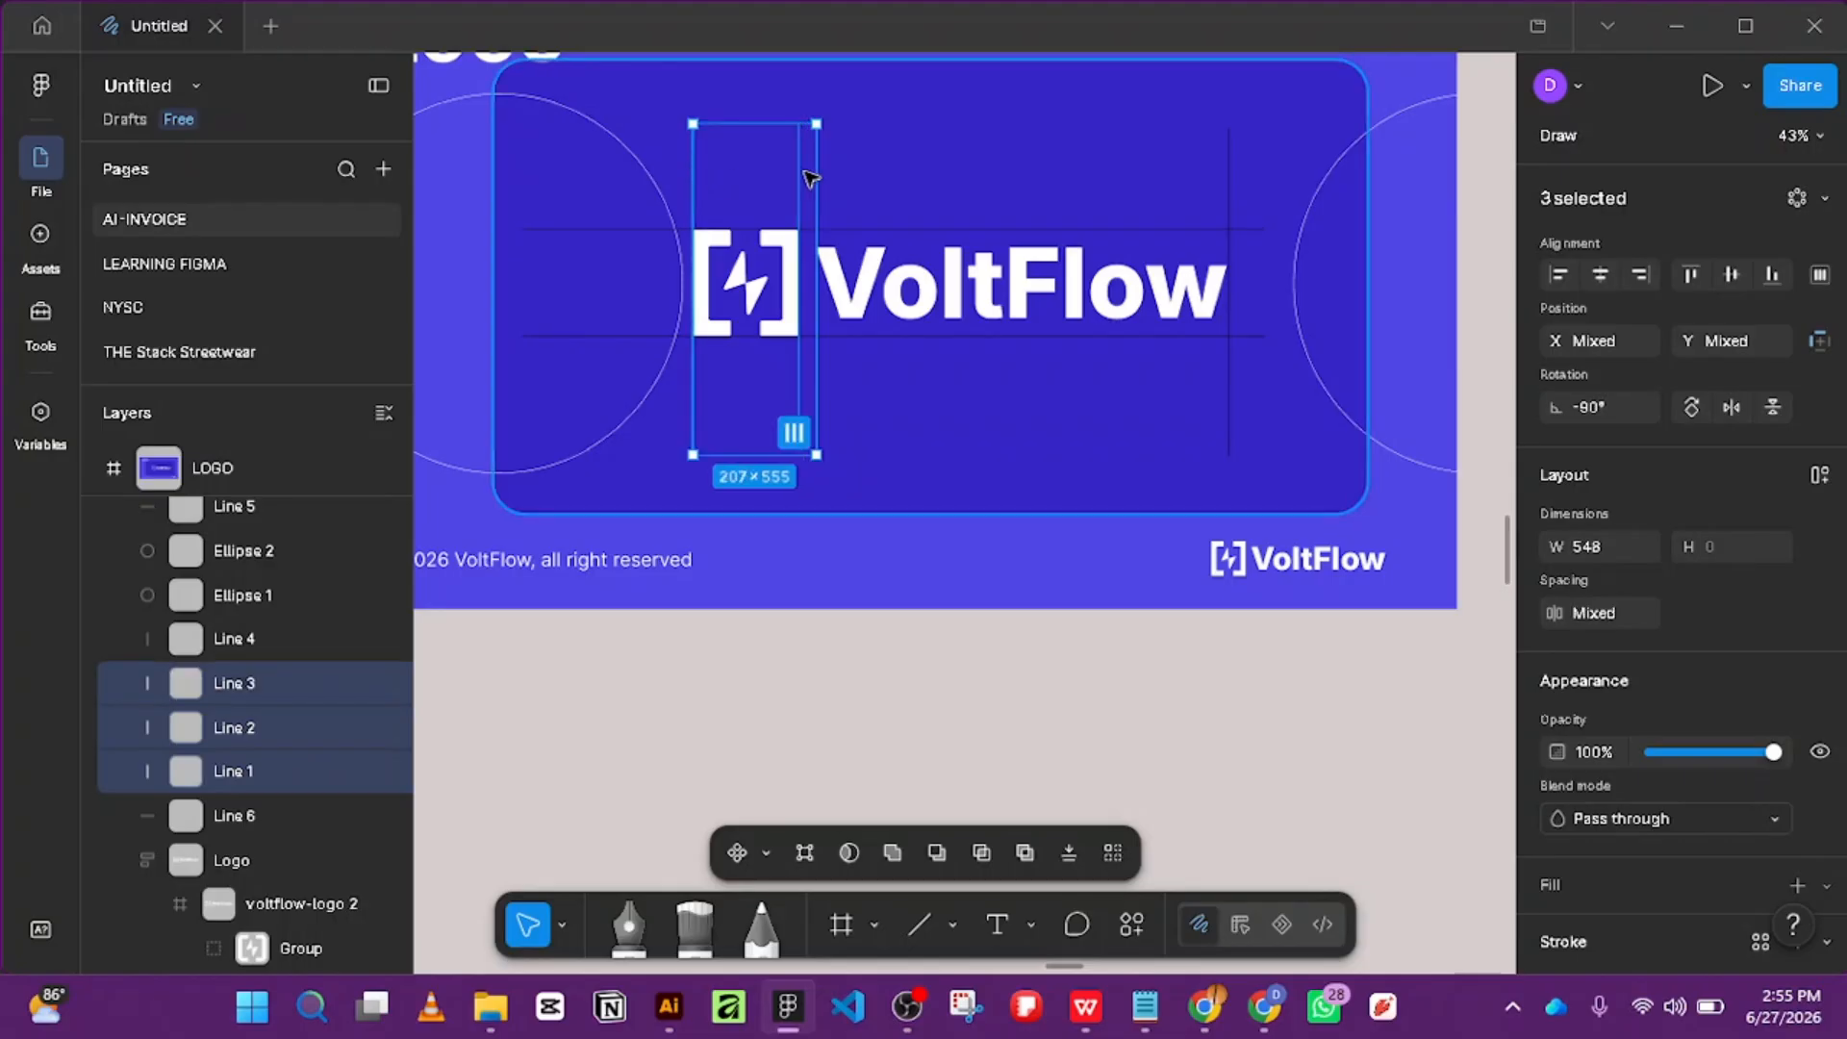
{"action": "left_click", "coordinate": [1228, 176], "text": "shift"}
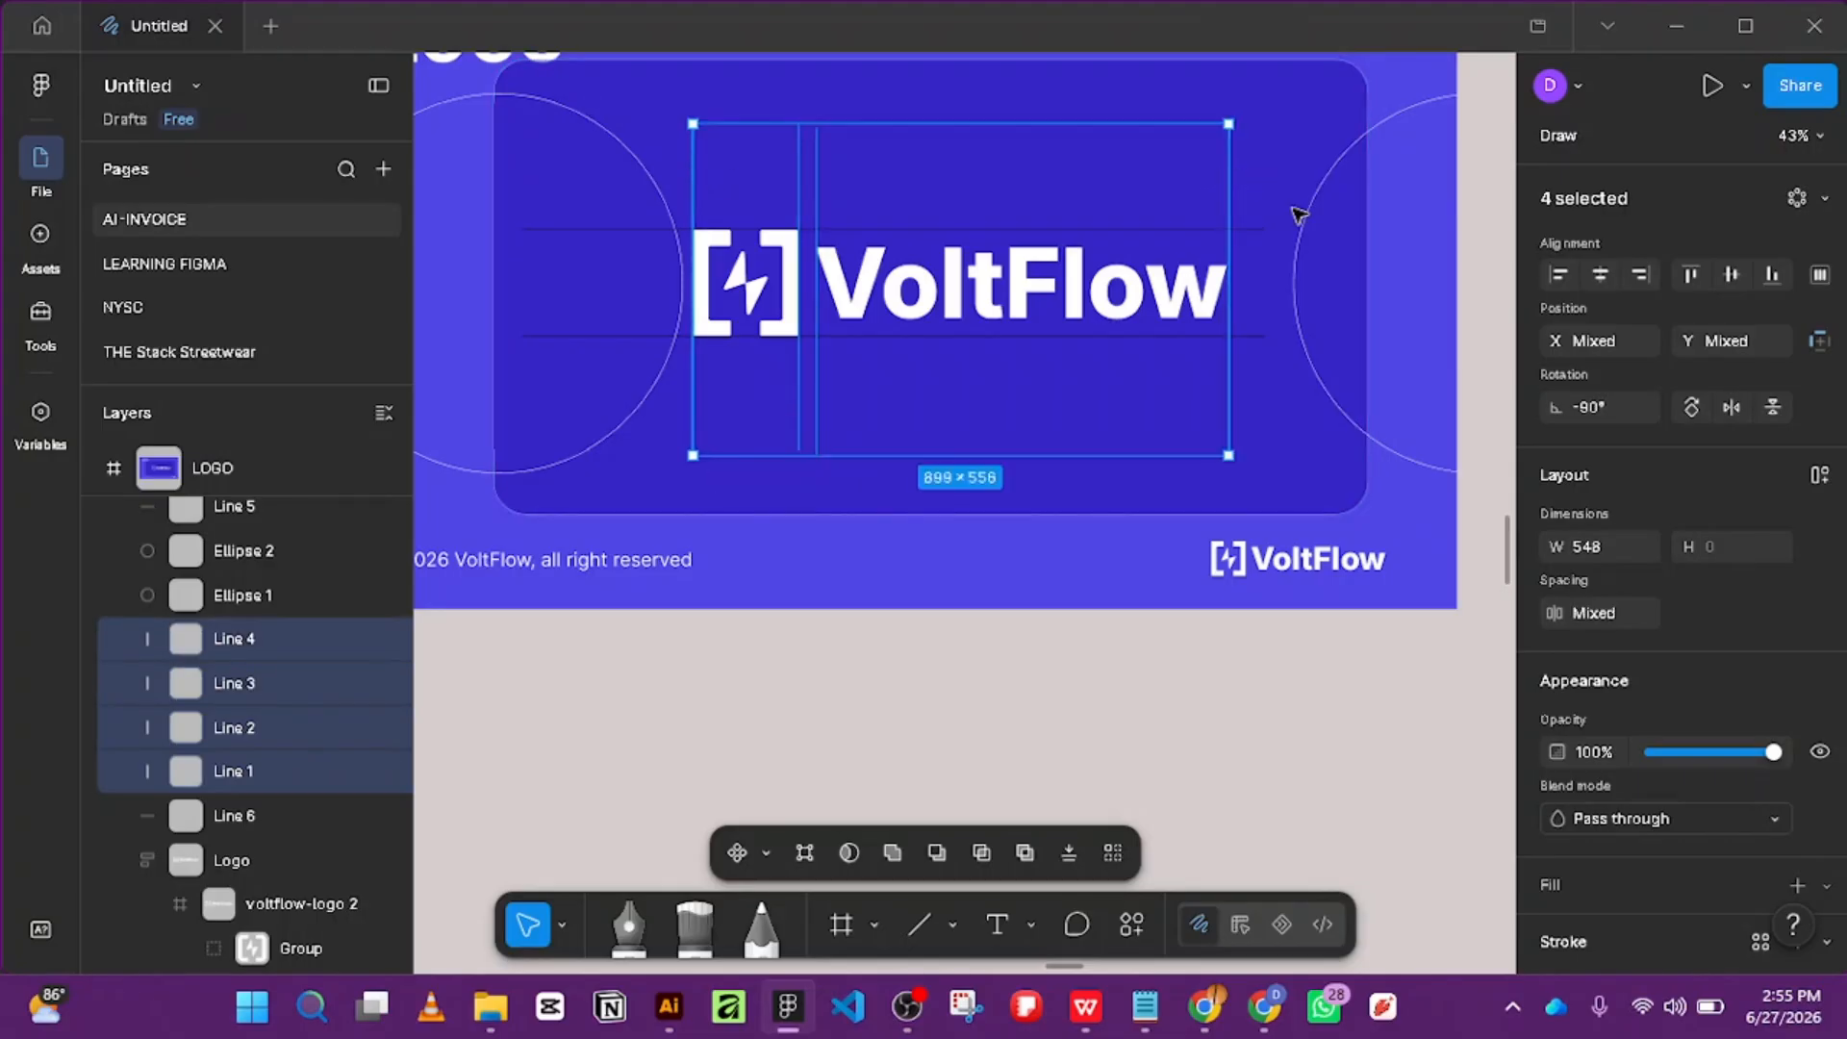
{"action": "left_click", "coordinate": [1731, 275]}
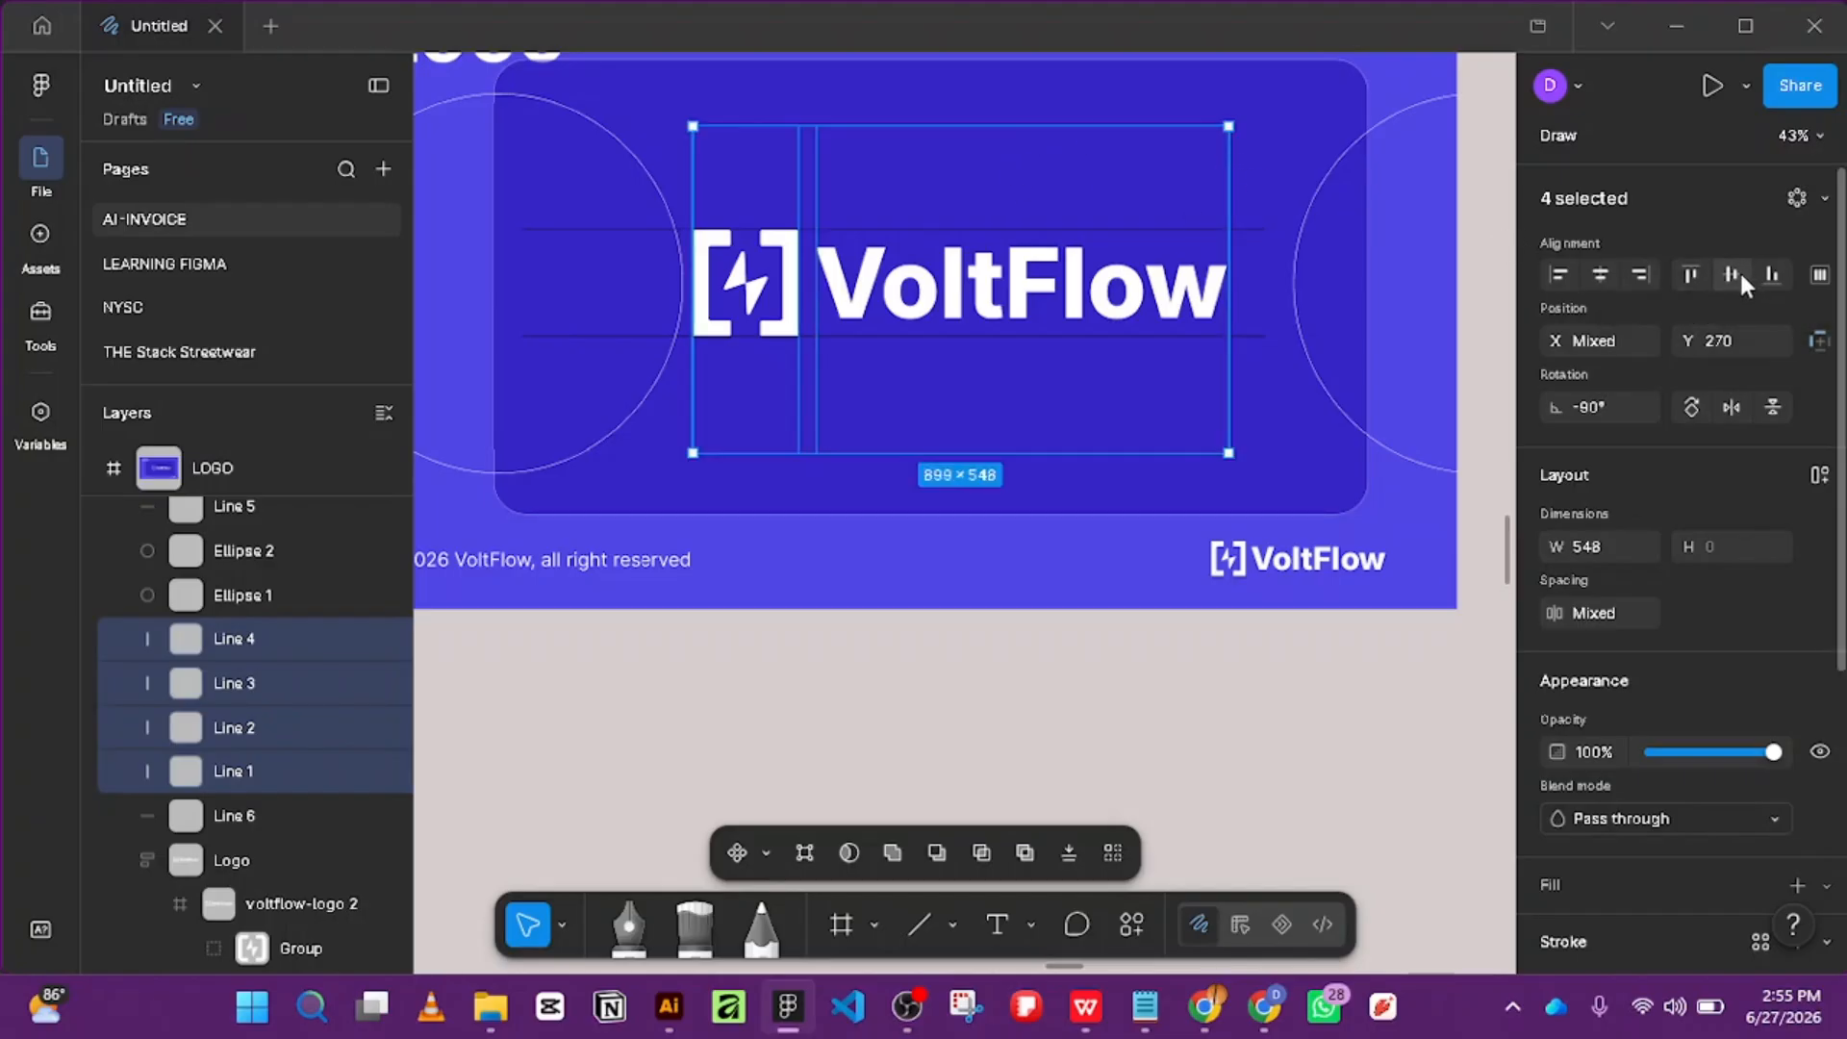
Shorten both horizontal guide lines on the bracket icon's side to 963 wide, and move the circle there outward to X -47.
{"action": "left_click", "coordinate": [574, 231]}
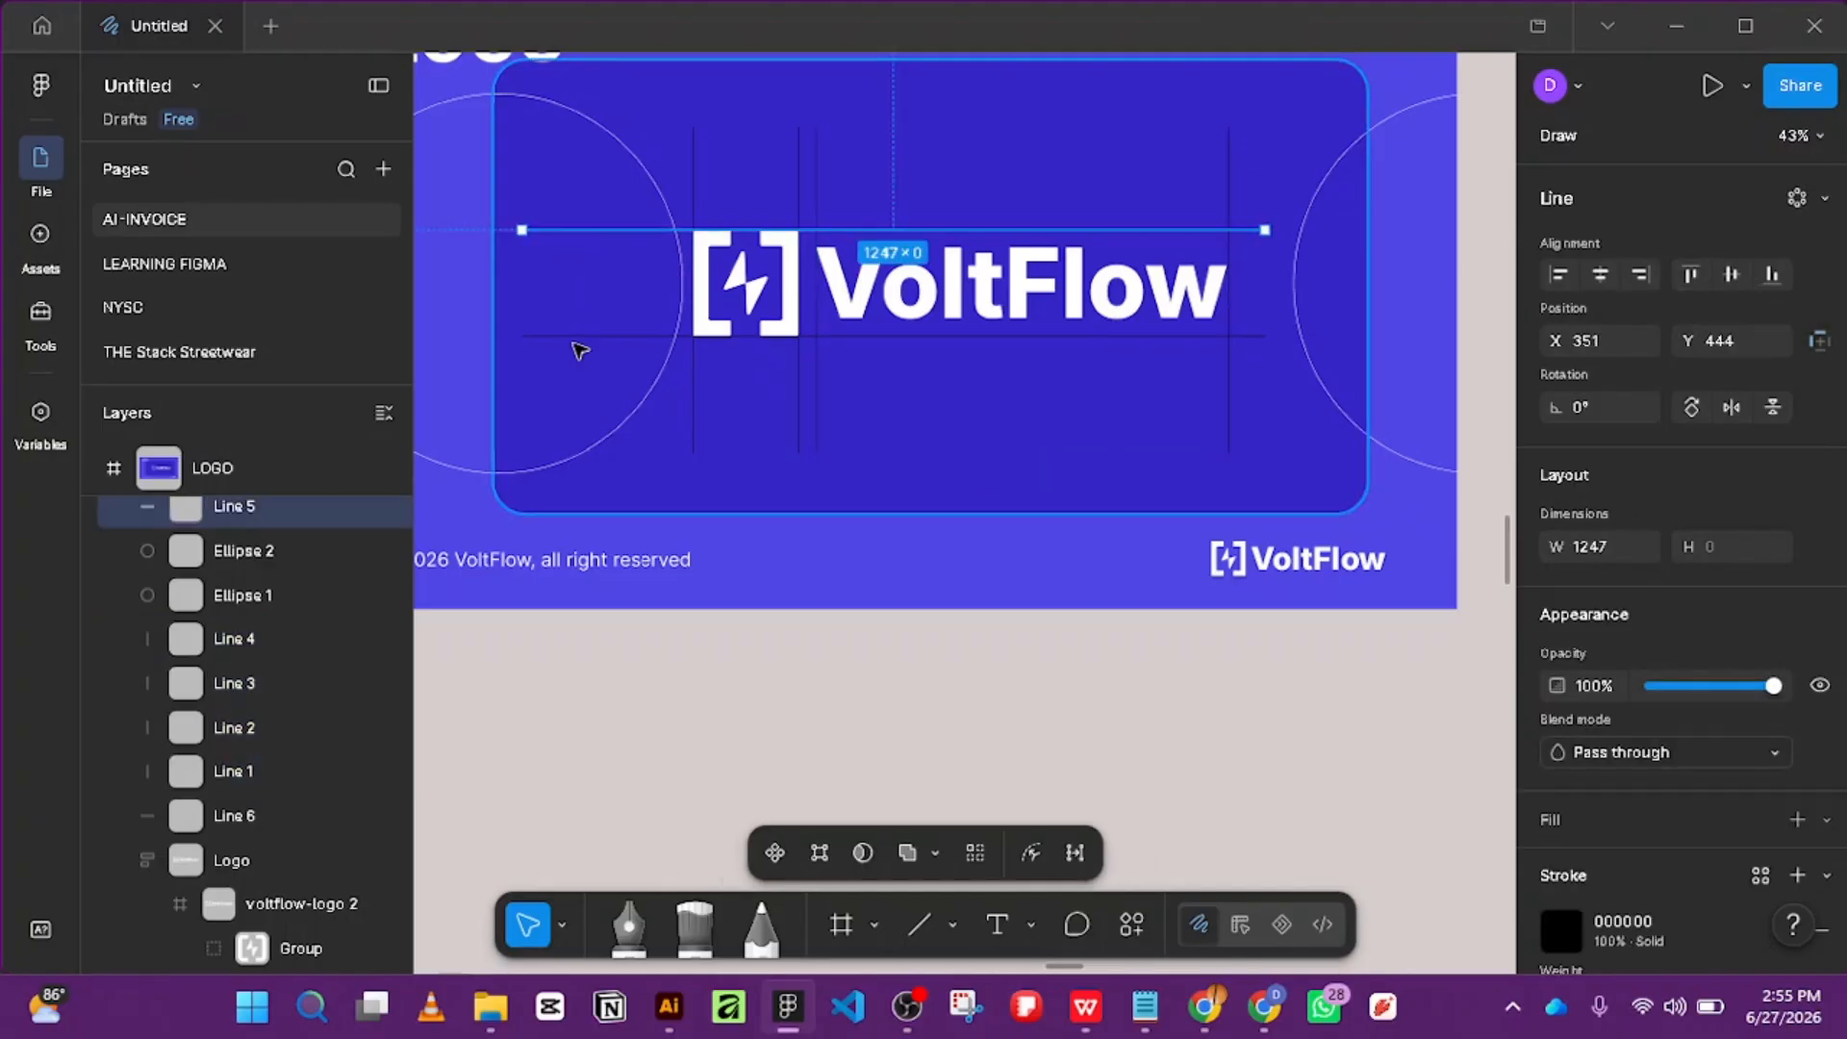
{"action": "left_click", "coordinate": [577, 337], "text": "shift"}
{"action": "left_click_drag", "start_coordinate": [524, 245], "coordinate": [688, 358]}
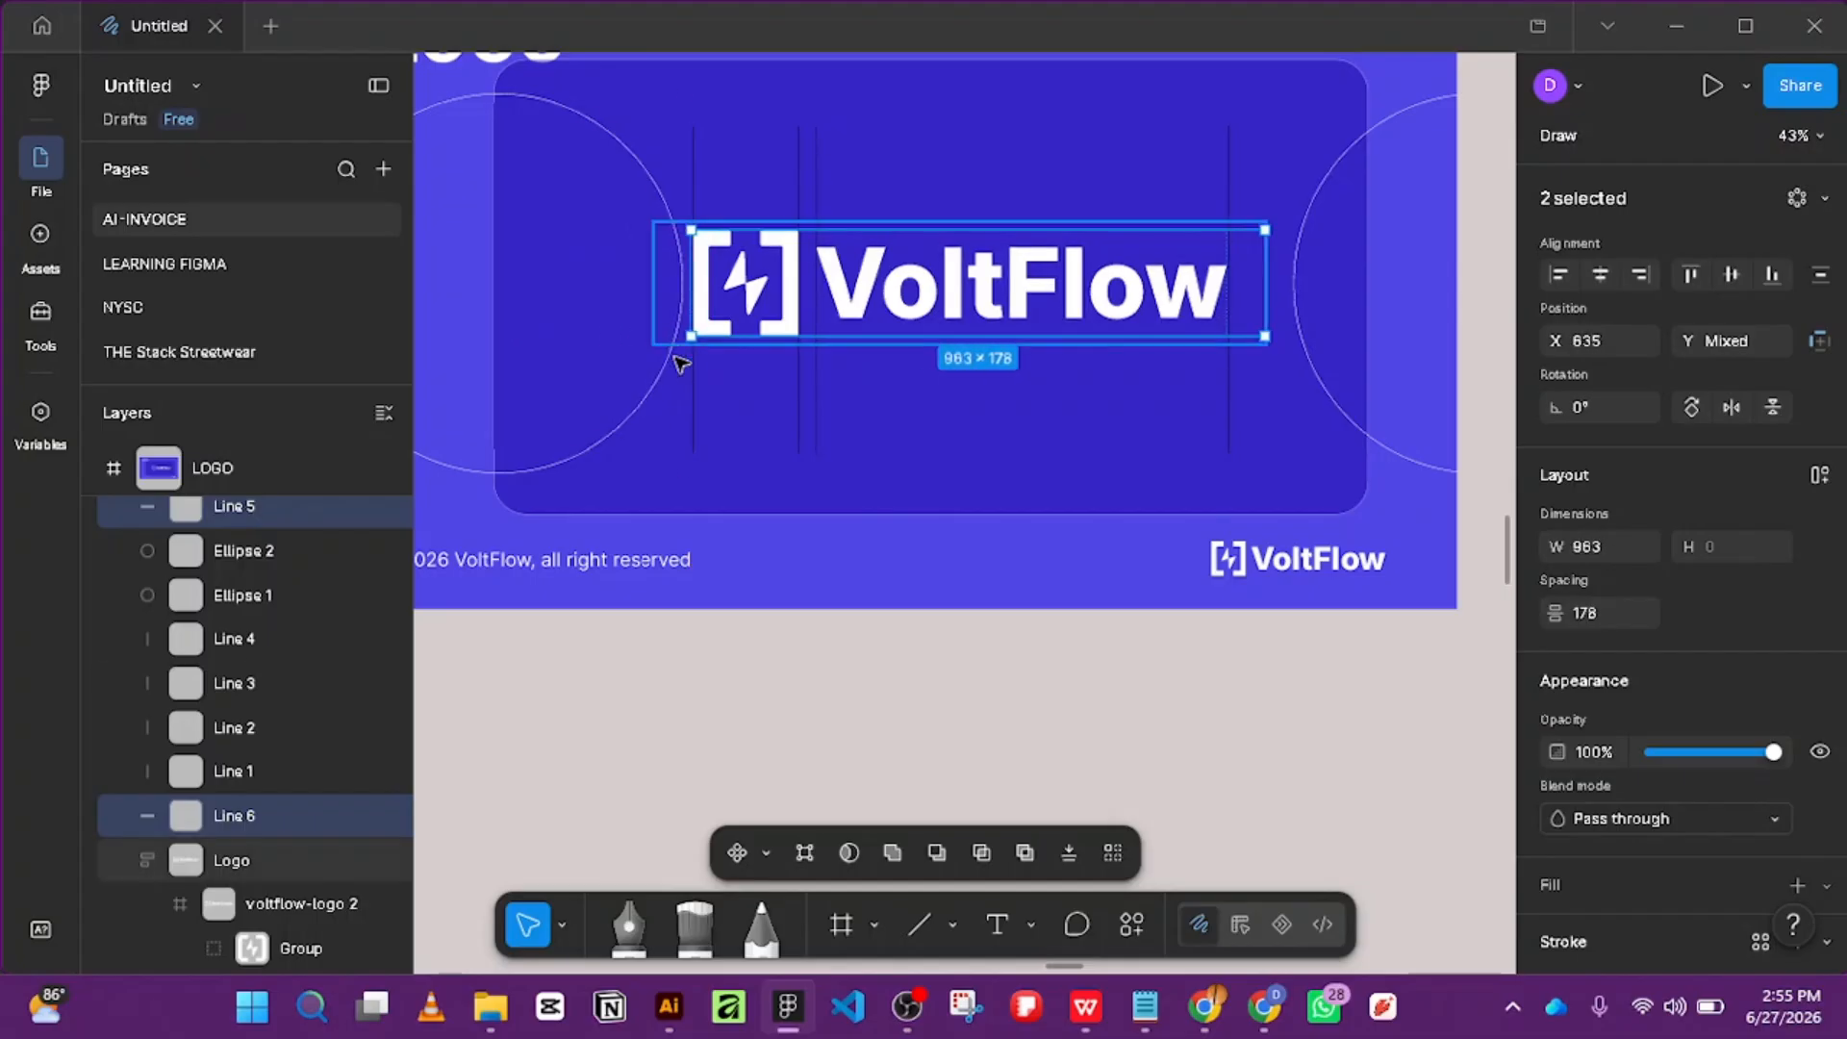
{"action": "left_click", "coordinate": [673, 363]}
{"action": "left_click_drag", "start_coordinate": [663, 363], "coordinate": [636, 364]}
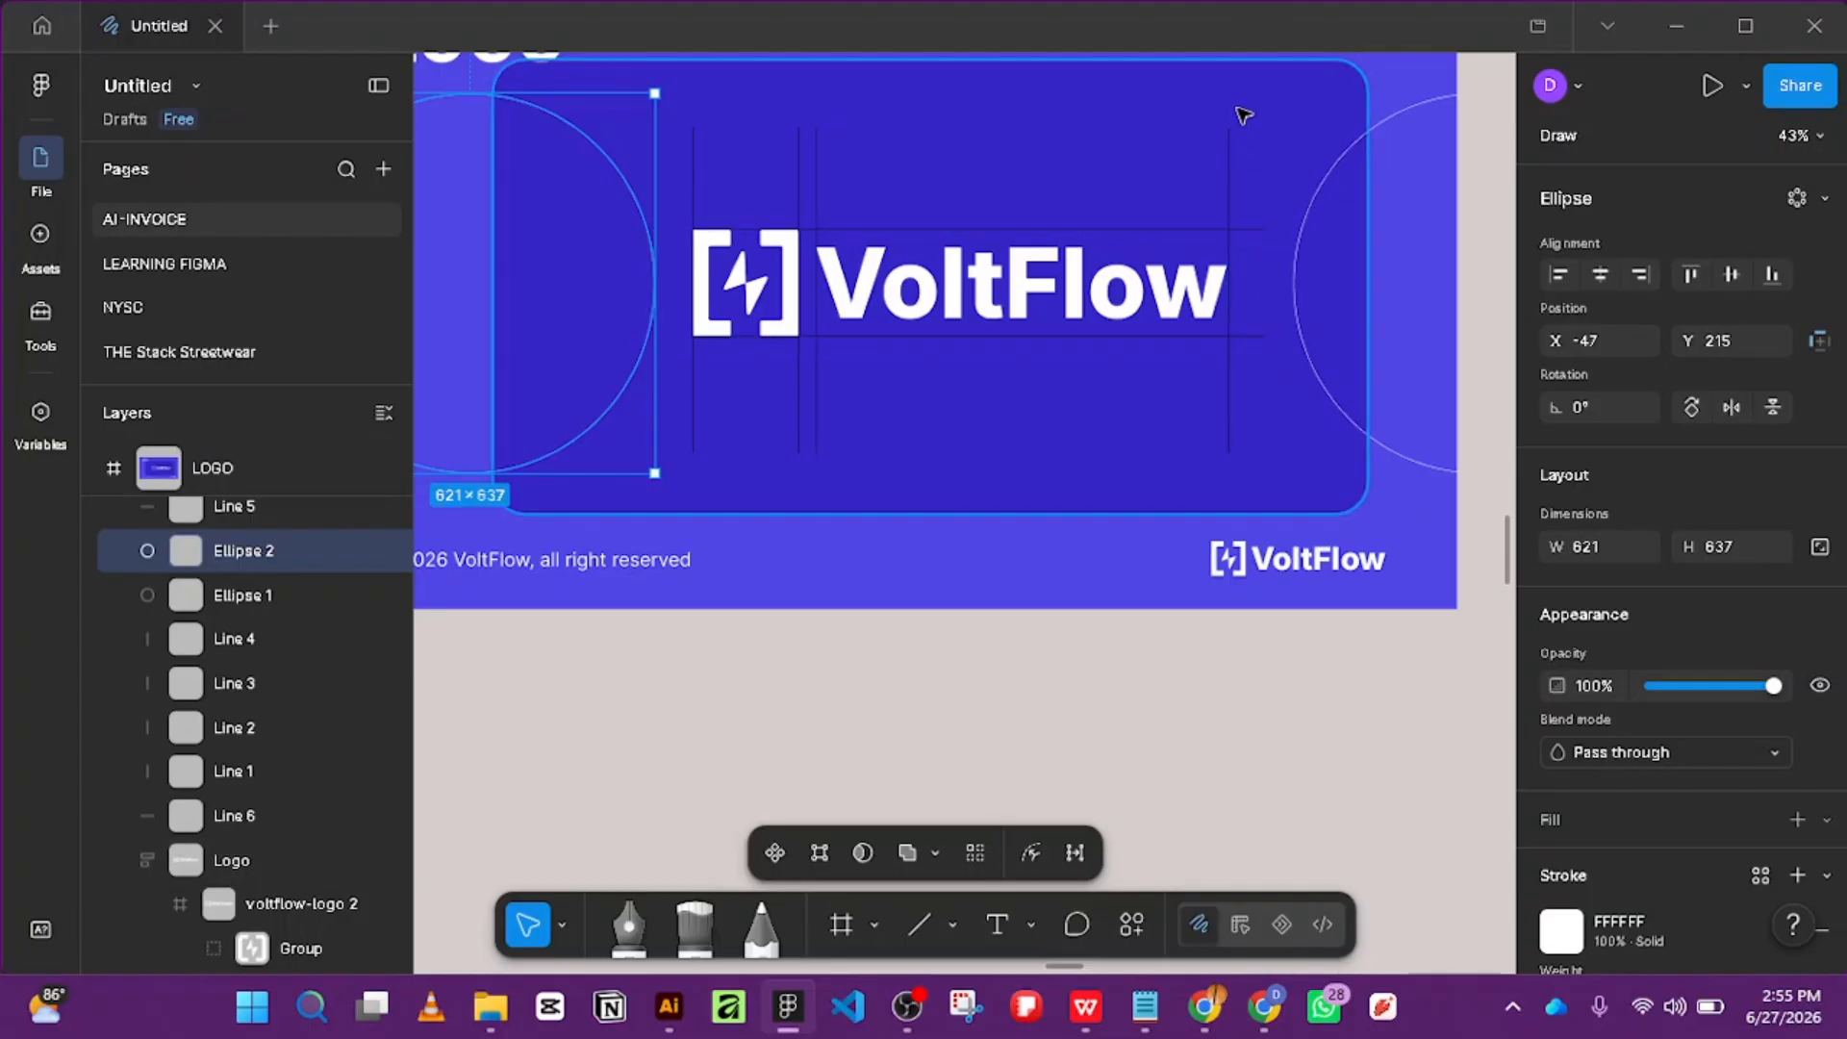
Extend both horizontal guide lines slightly past the bracket icon so they start at X 605 and are 993 wide.
{"action": "left_click", "coordinate": [1230, 166]}
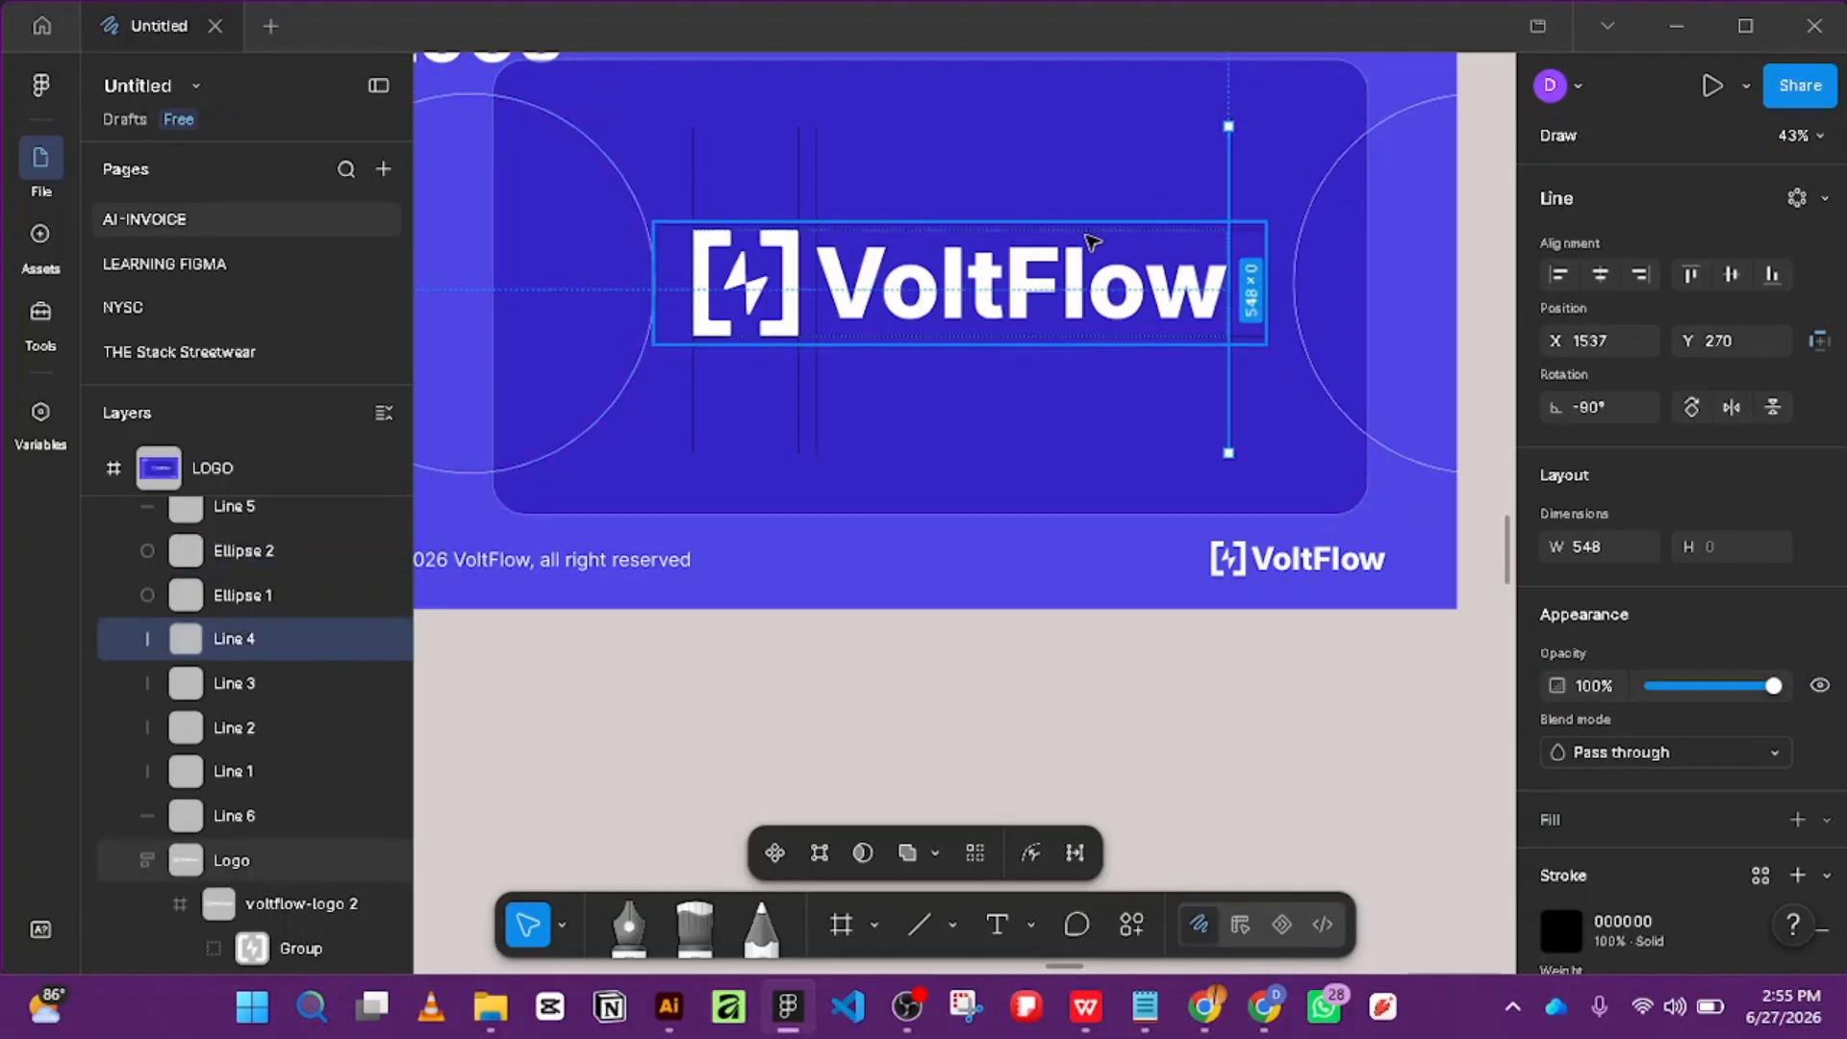
{"action": "left_click", "coordinate": [1106, 229], "text": "shift"}
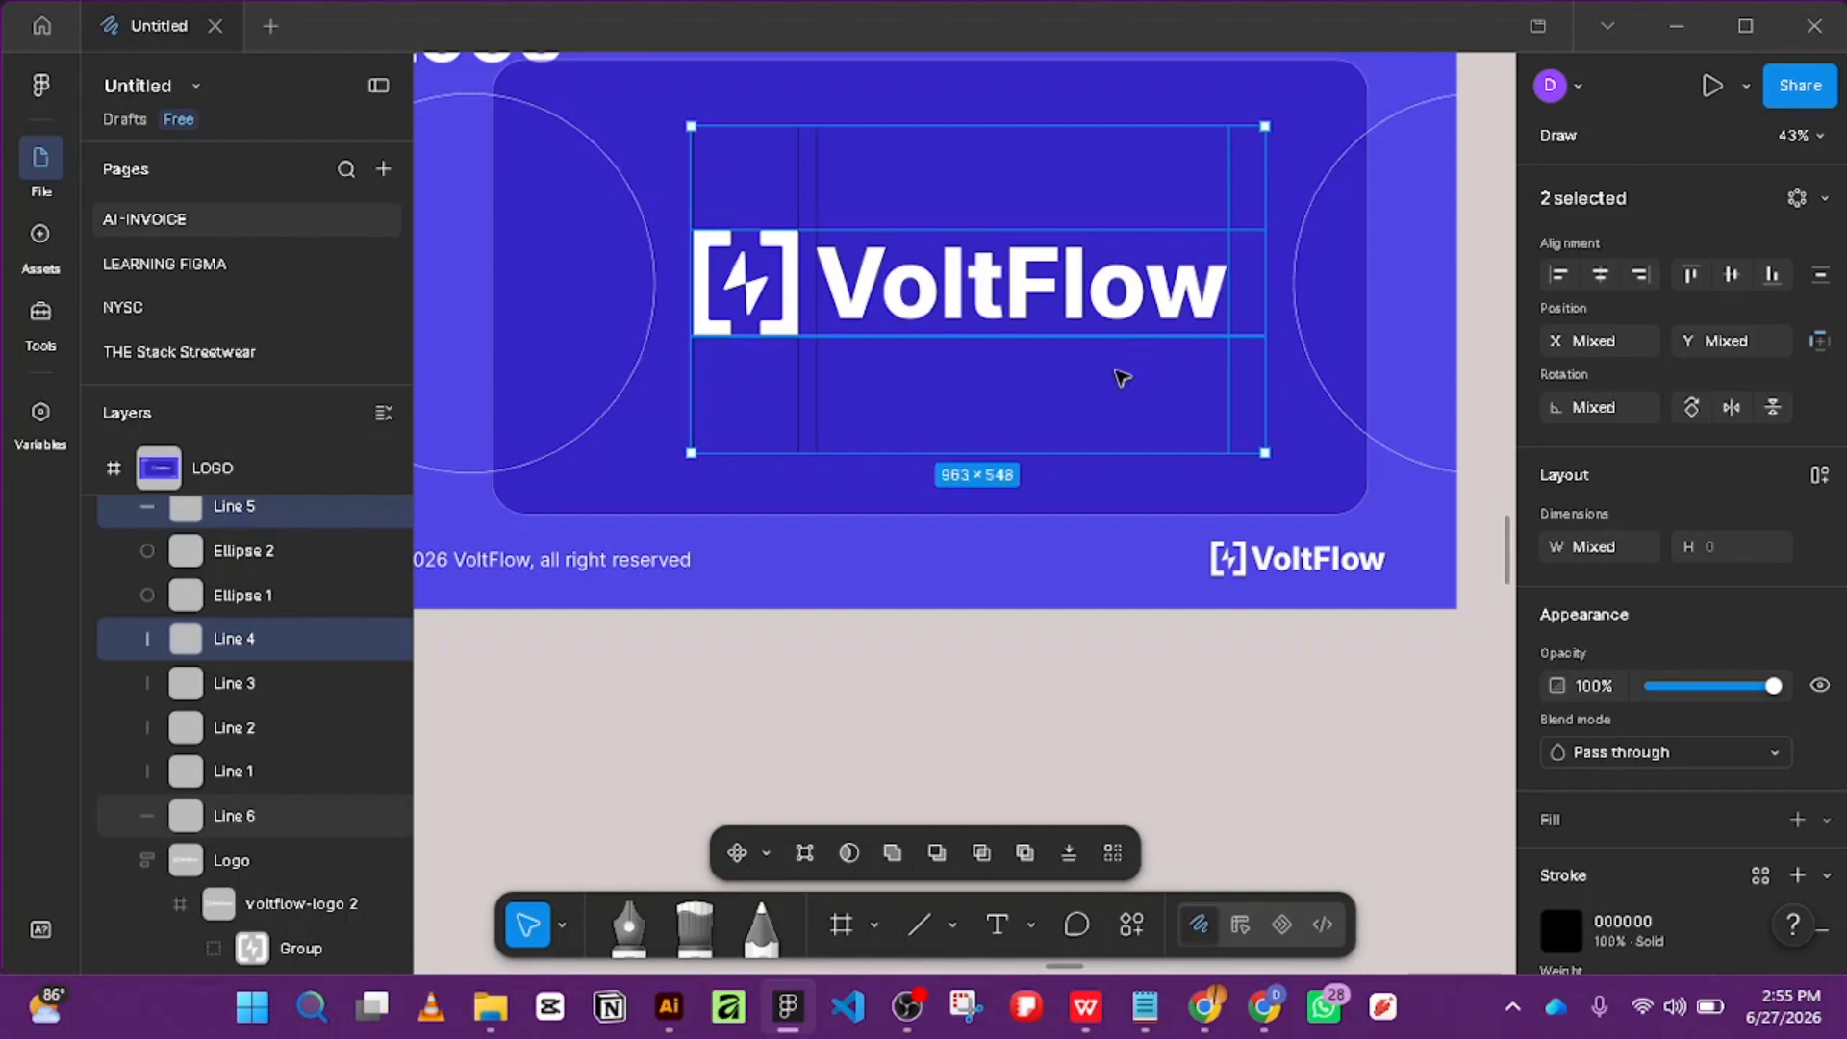
{"action": "left_click", "coordinate": [1000, 373]}
{"action": "scroll", "coordinate": [998, 375], "scroll_direction": "up", "scroll_amount": 3}
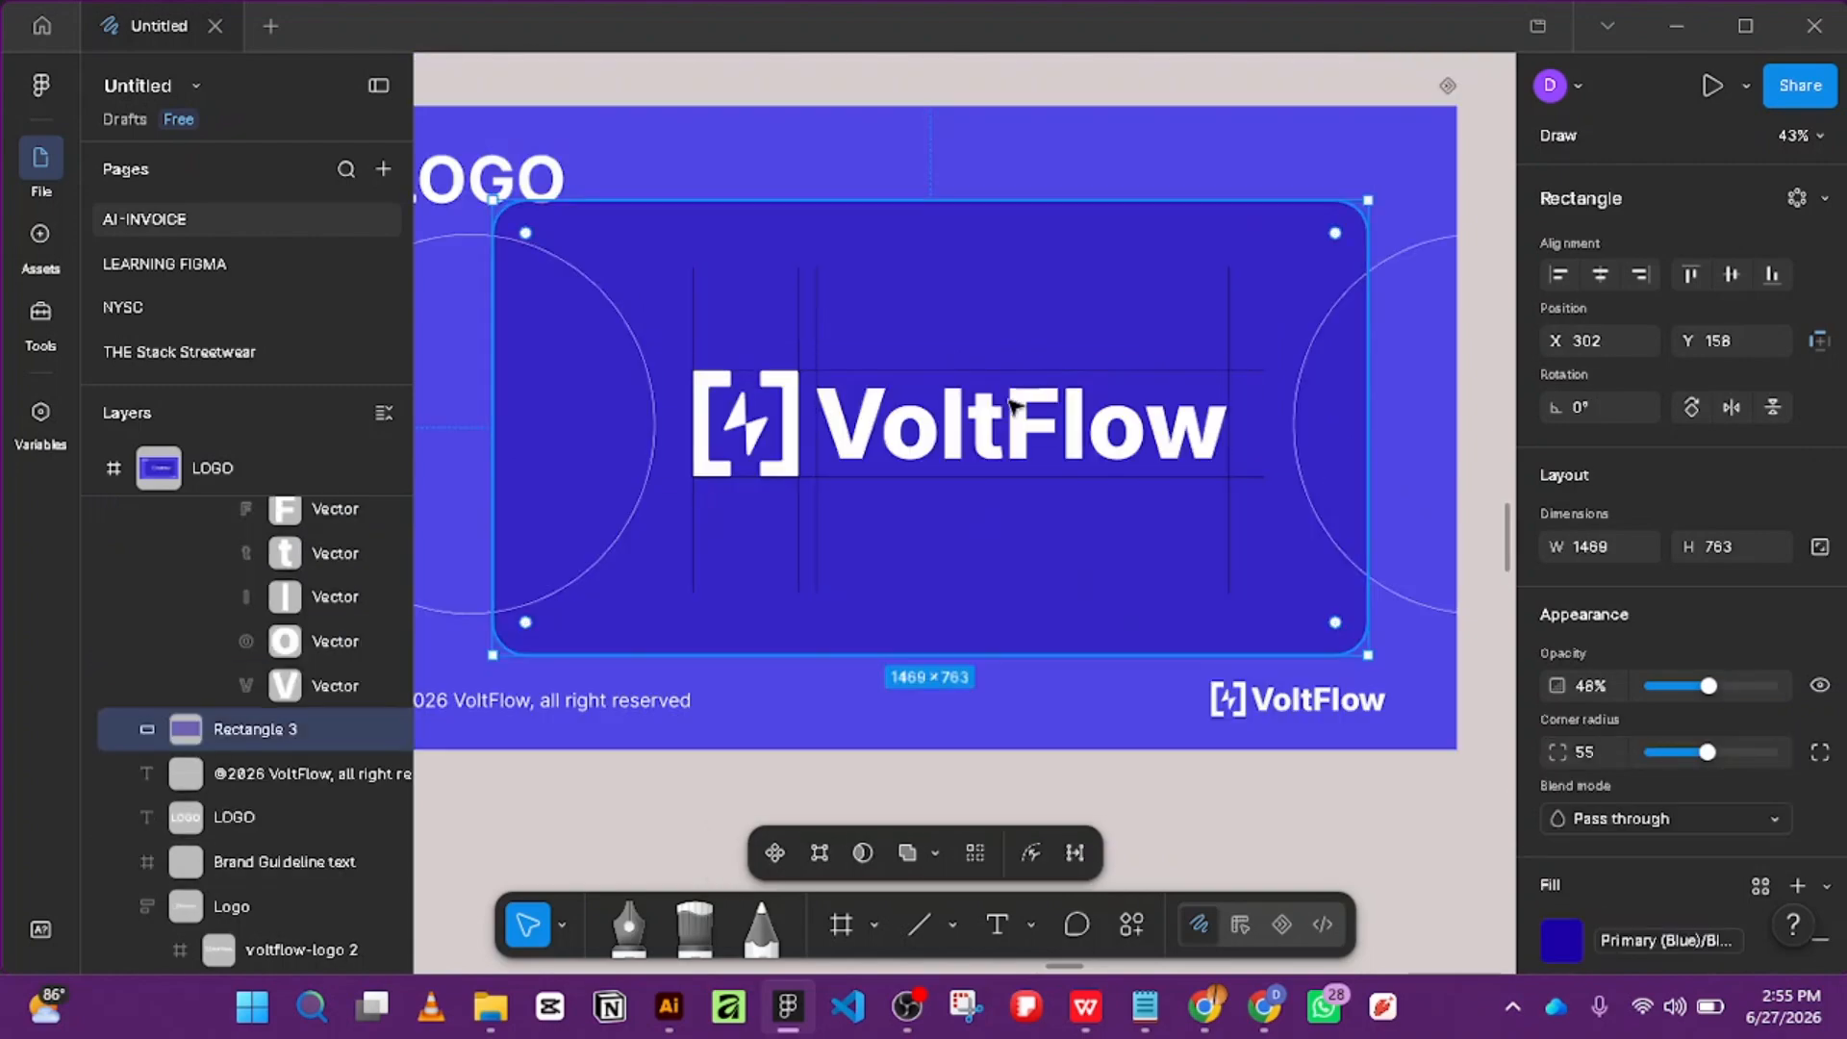
{"action": "left_click", "coordinate": [998, 480]}
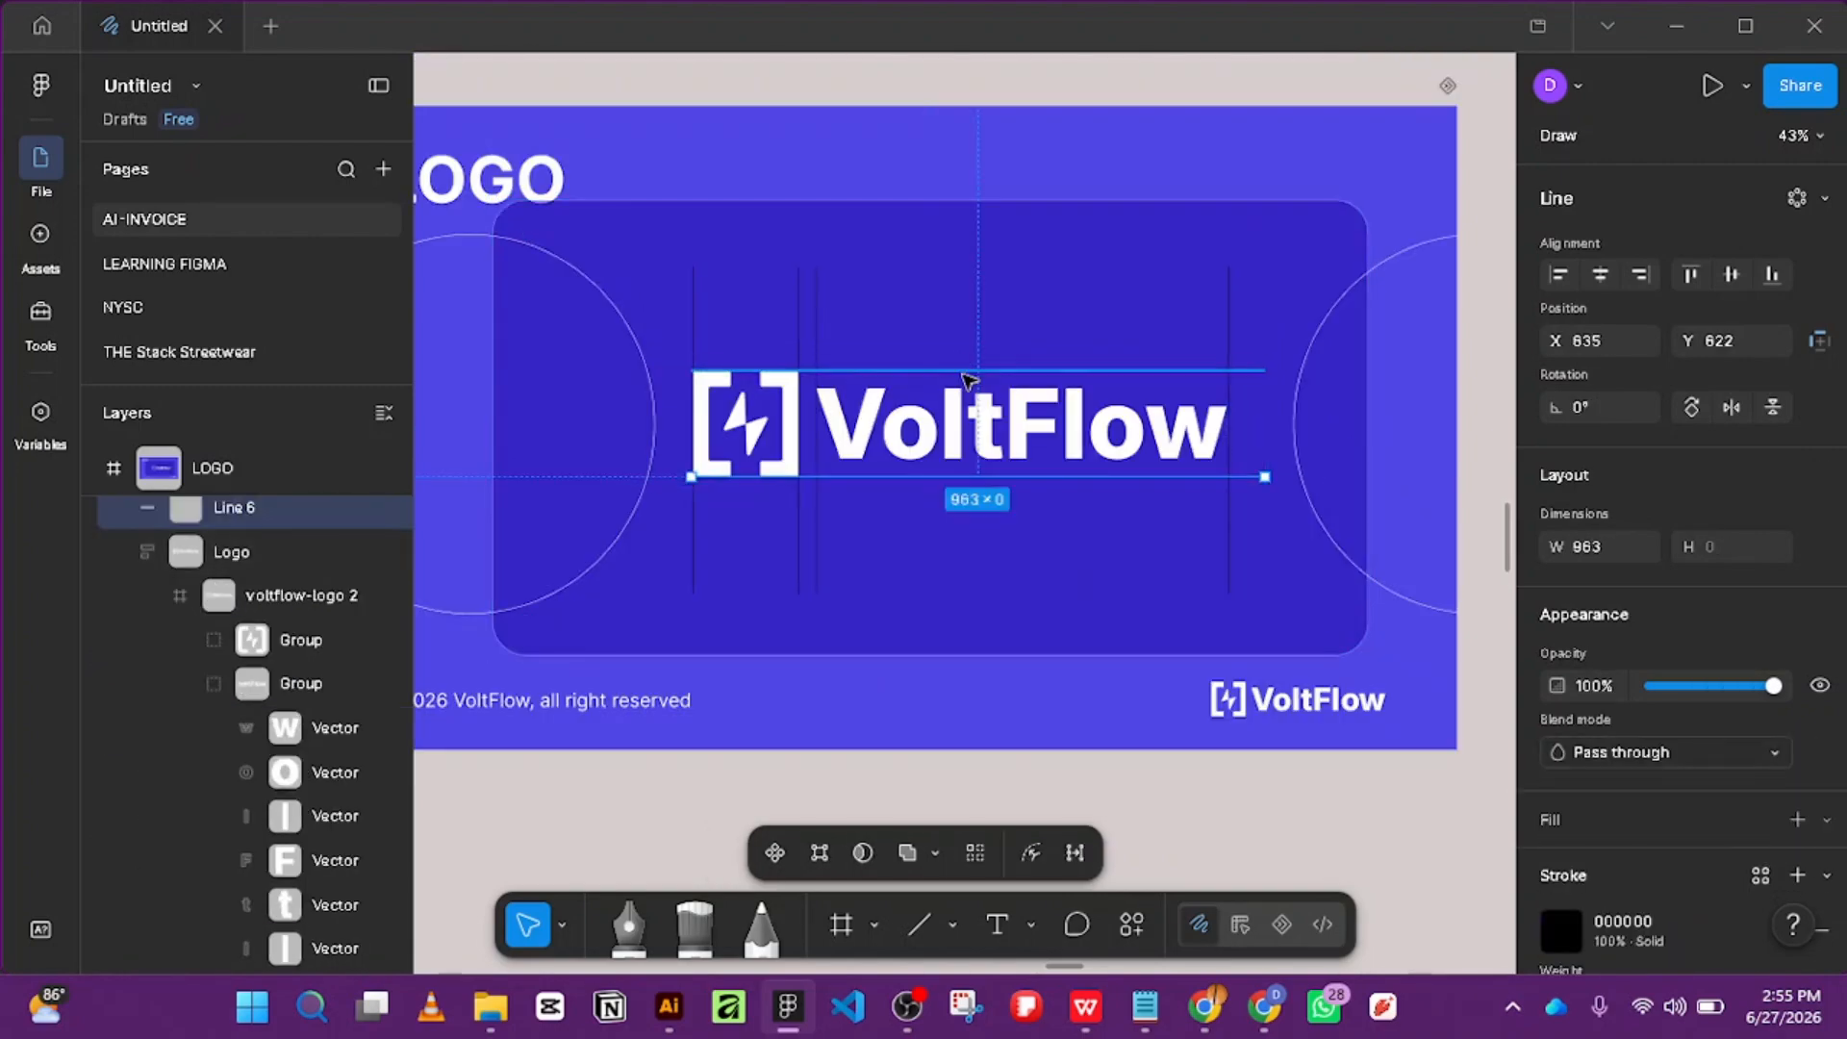
{"action": "left_click", "coordinate": [920, 375], "text": "shift"}
{"action": "mouse_move", "coordinate": [685, 425]}
{"action": "left_mouse_down"}
{"action": "mouse_move", "coordinate": [636, 425]}
{"action": "mouse_move", "coordinate": [672, 425]}
{"action": "left_mouse_up"}
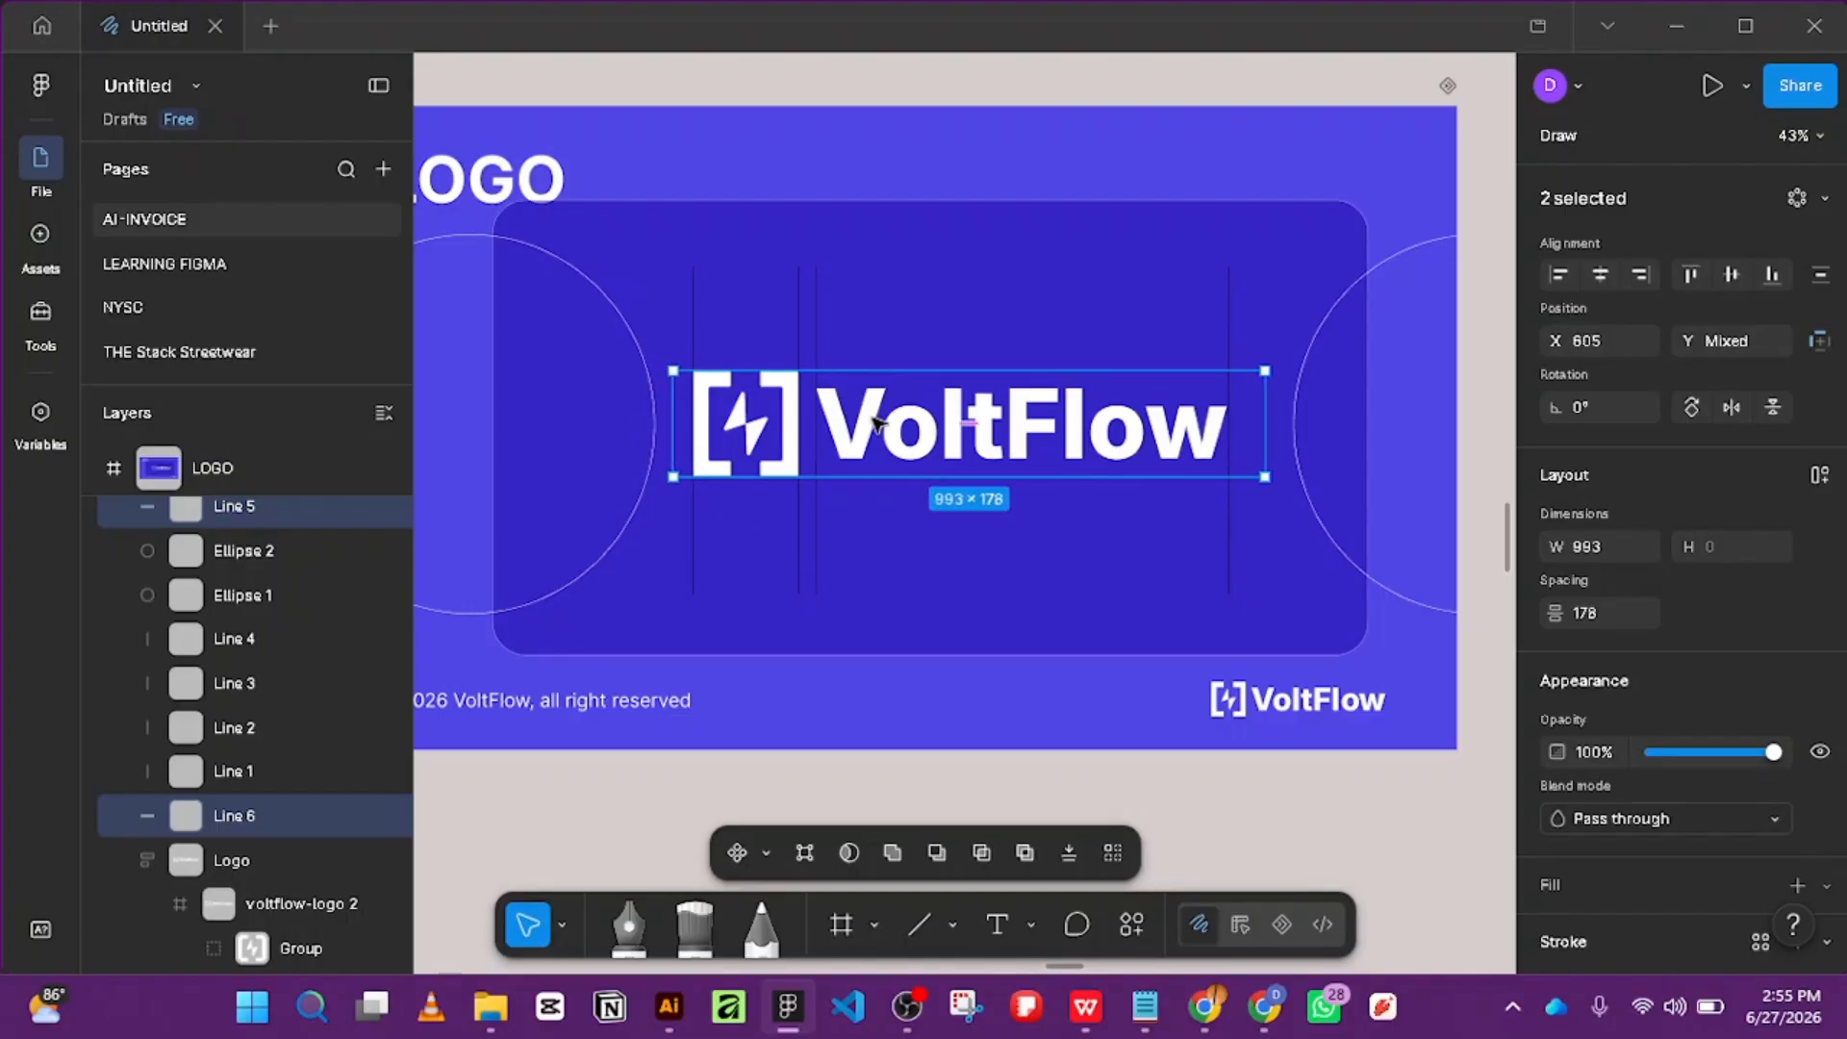
Select all six guide lines around the logo and apply the white Primary (Blue) library color to their strokes.
{"action": "left_click", "coordinate": [1229, 317], "text": "shift"}
{"action": "left_click", "coordinate": [799, 330], "text": "shift"}
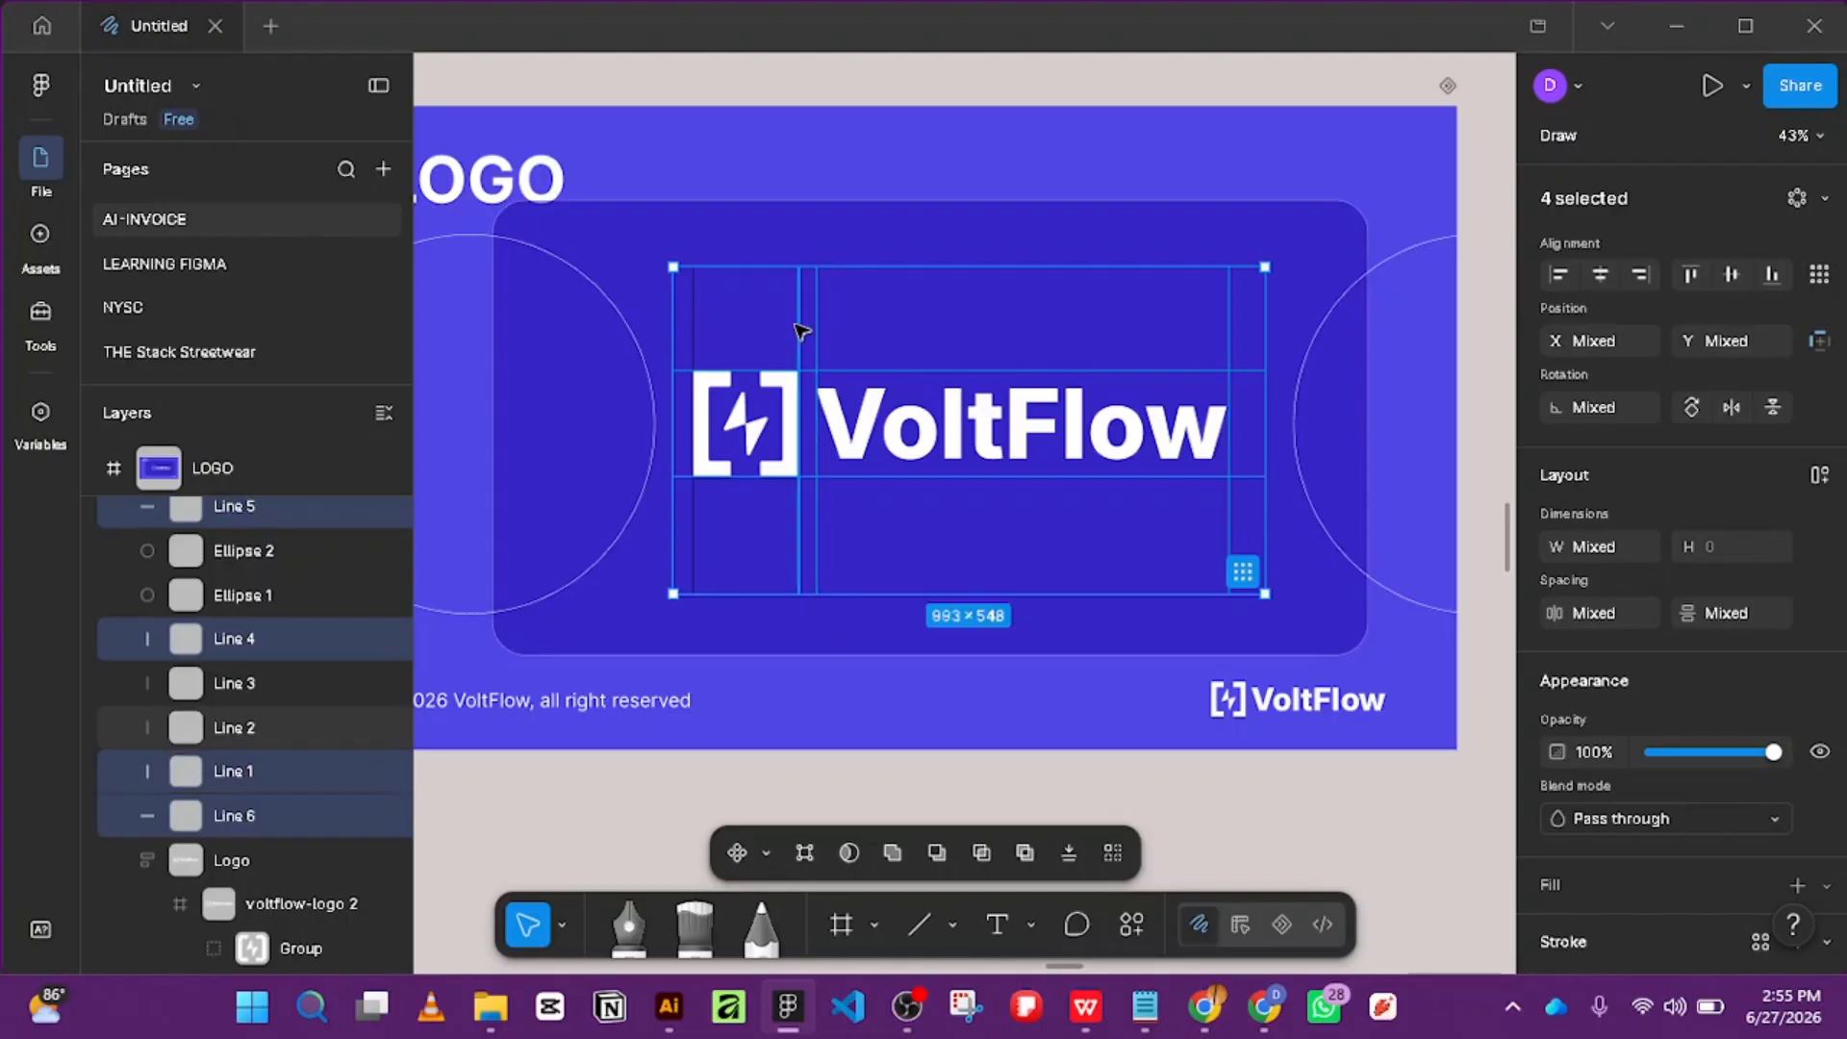
{"action": "left_click", "coordinate": [817, 331], "text": "shift"}
{"action": "left_click", "coordinate": [694, 333], "text": "shift"}
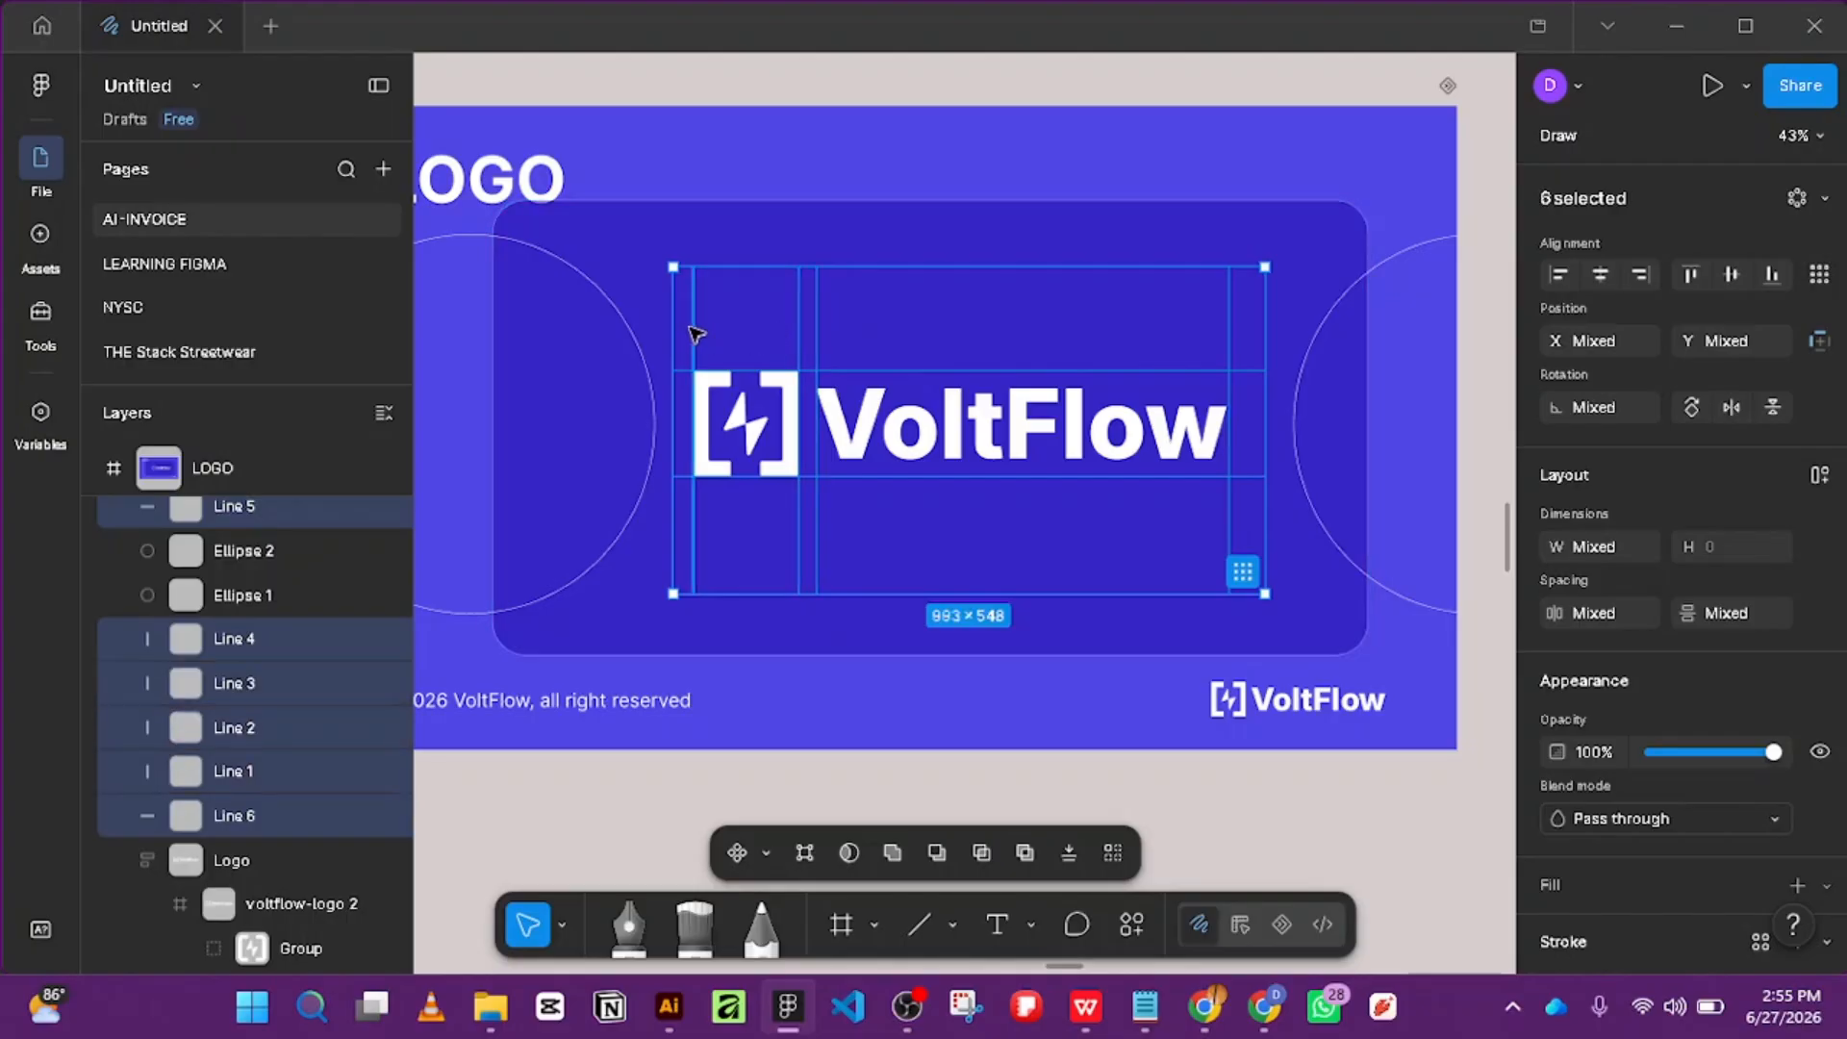
{"action": "scroll", "coordinate": [1758, 596], "scroll_direction": "down", "scroll_amount": 3}
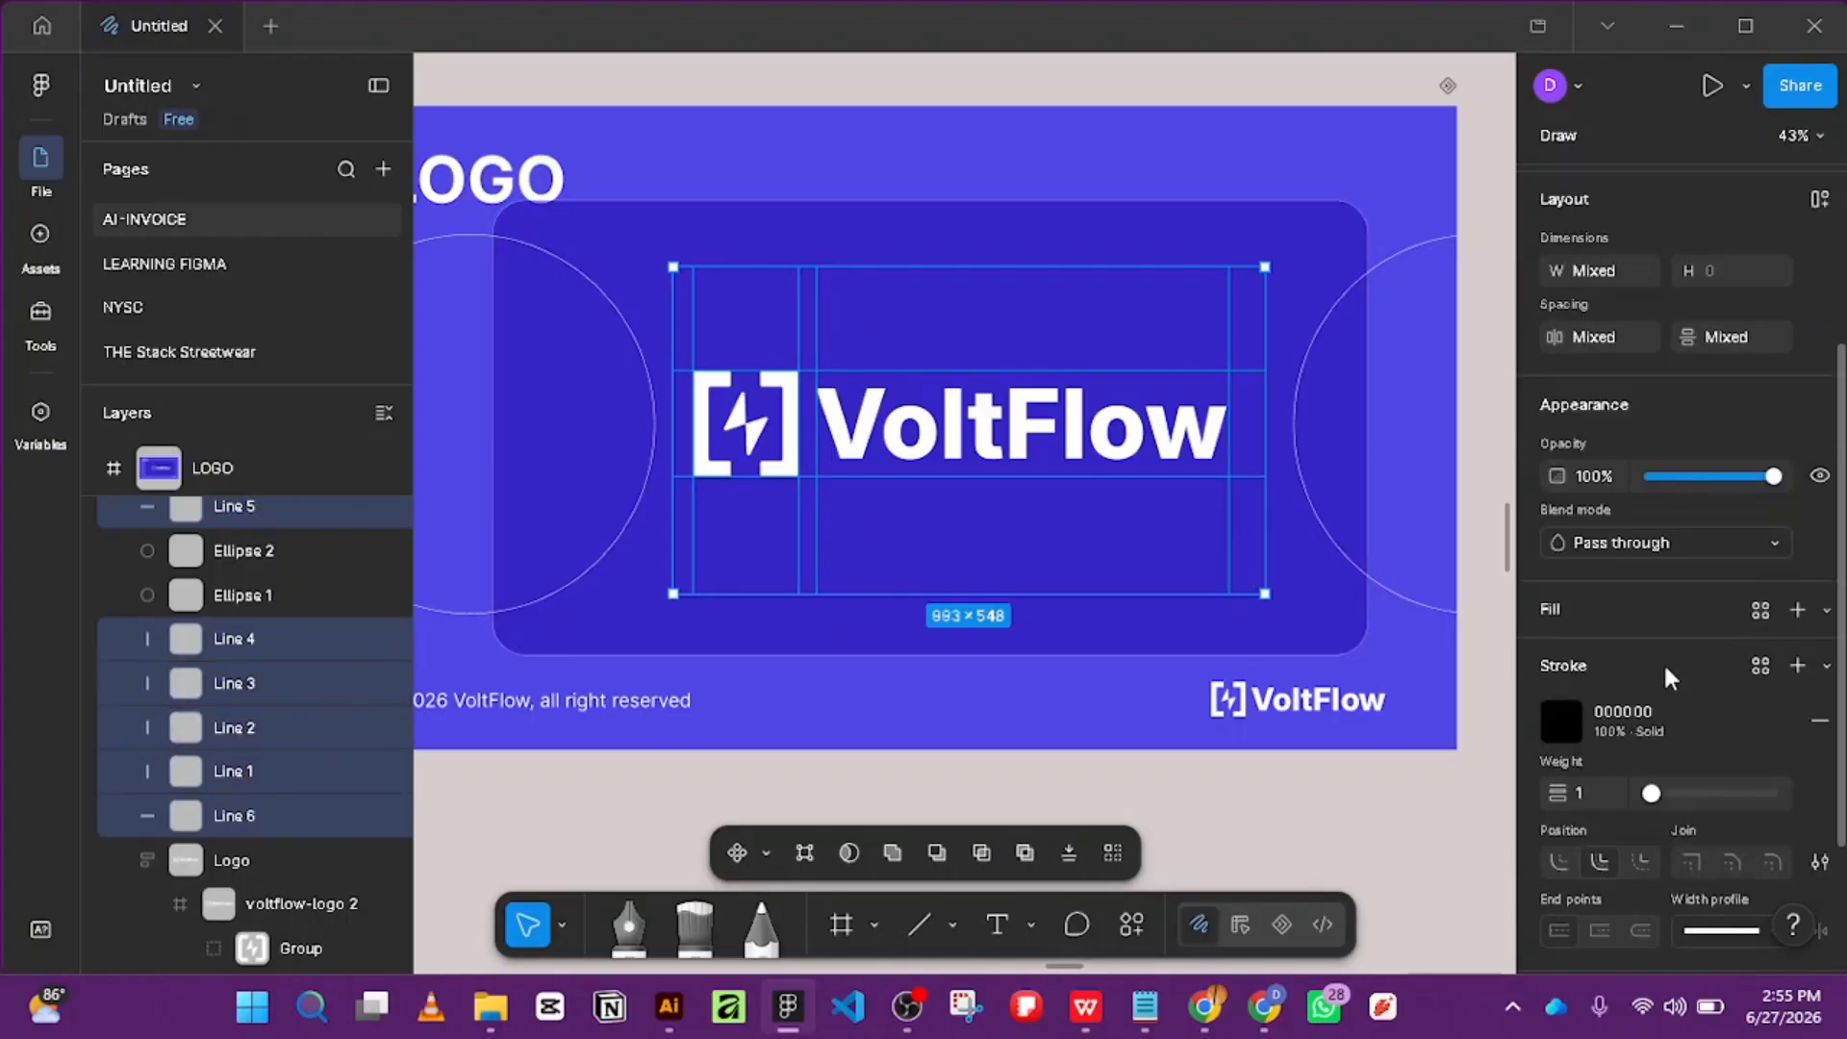
{"action": "left_click", "coordinate": [1562, 721]}
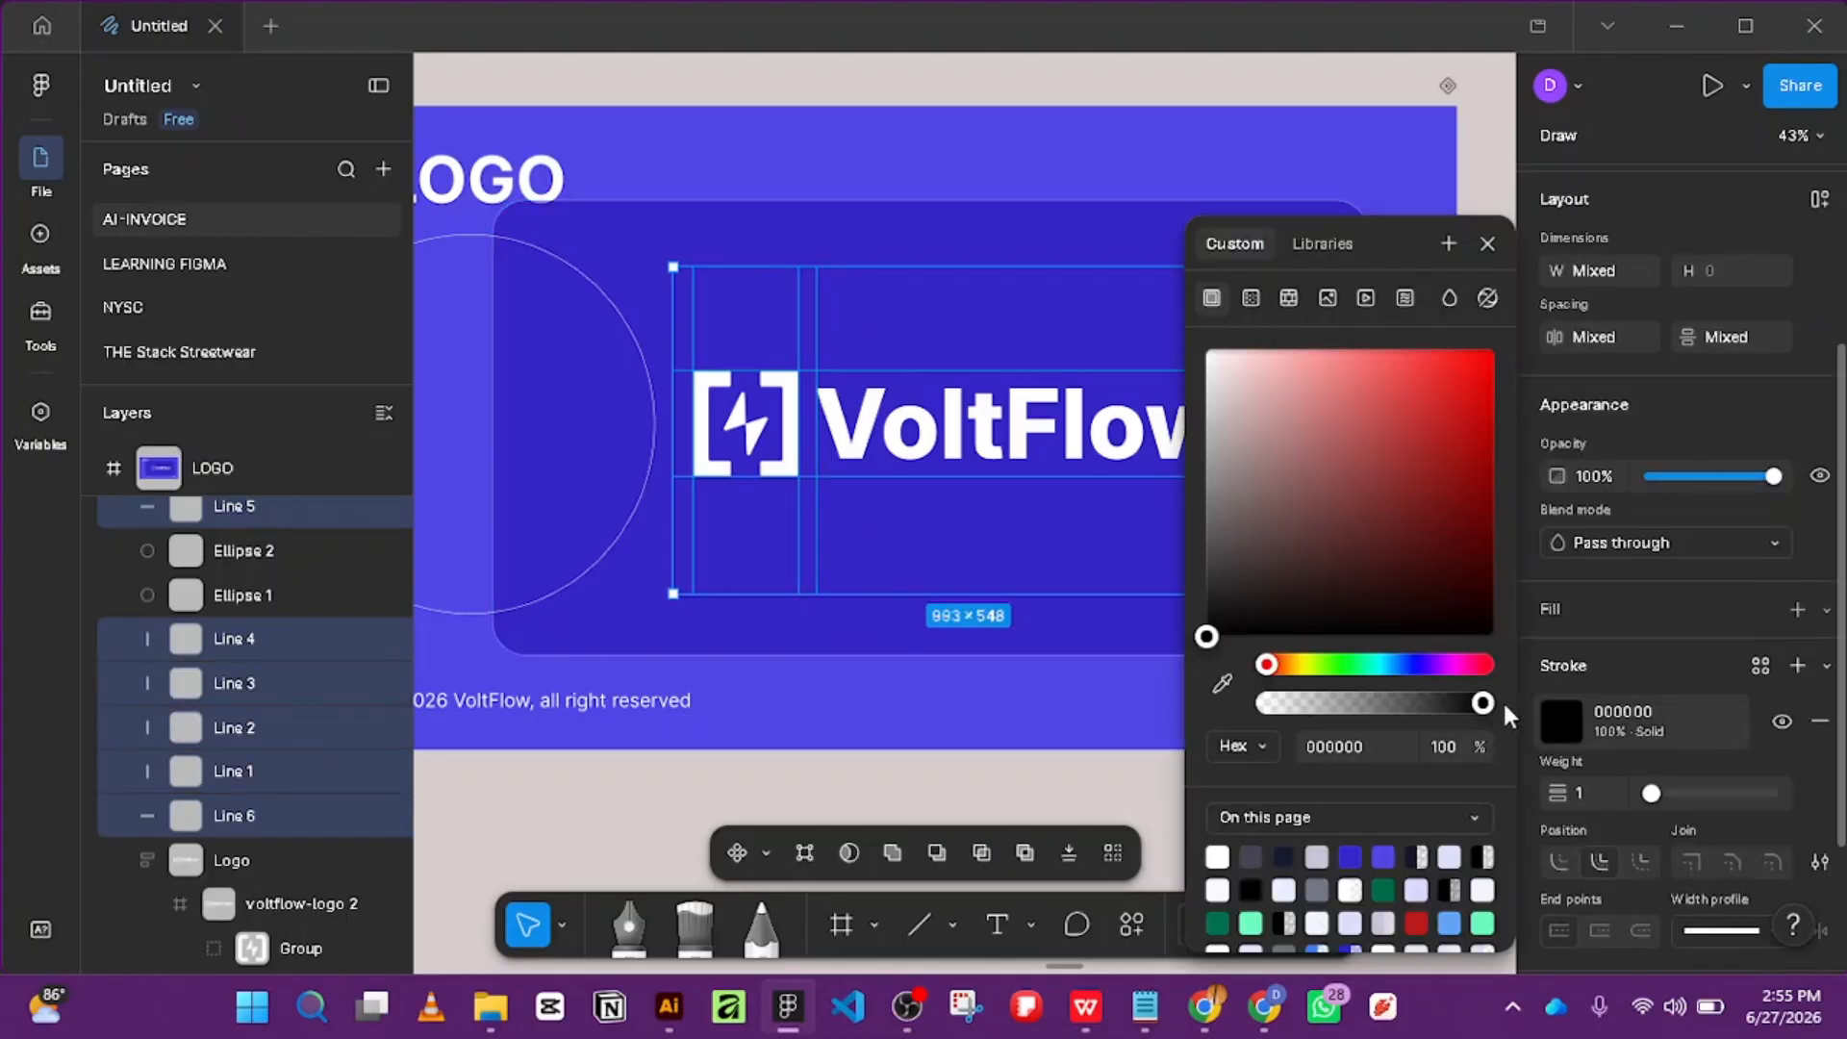
{"action": "left_click", "coordinate": [1760, 665]}
{"action": "scroll", "coordinate": [1341, 774], "scroll_direction": "down", "scroll_amount": 5}
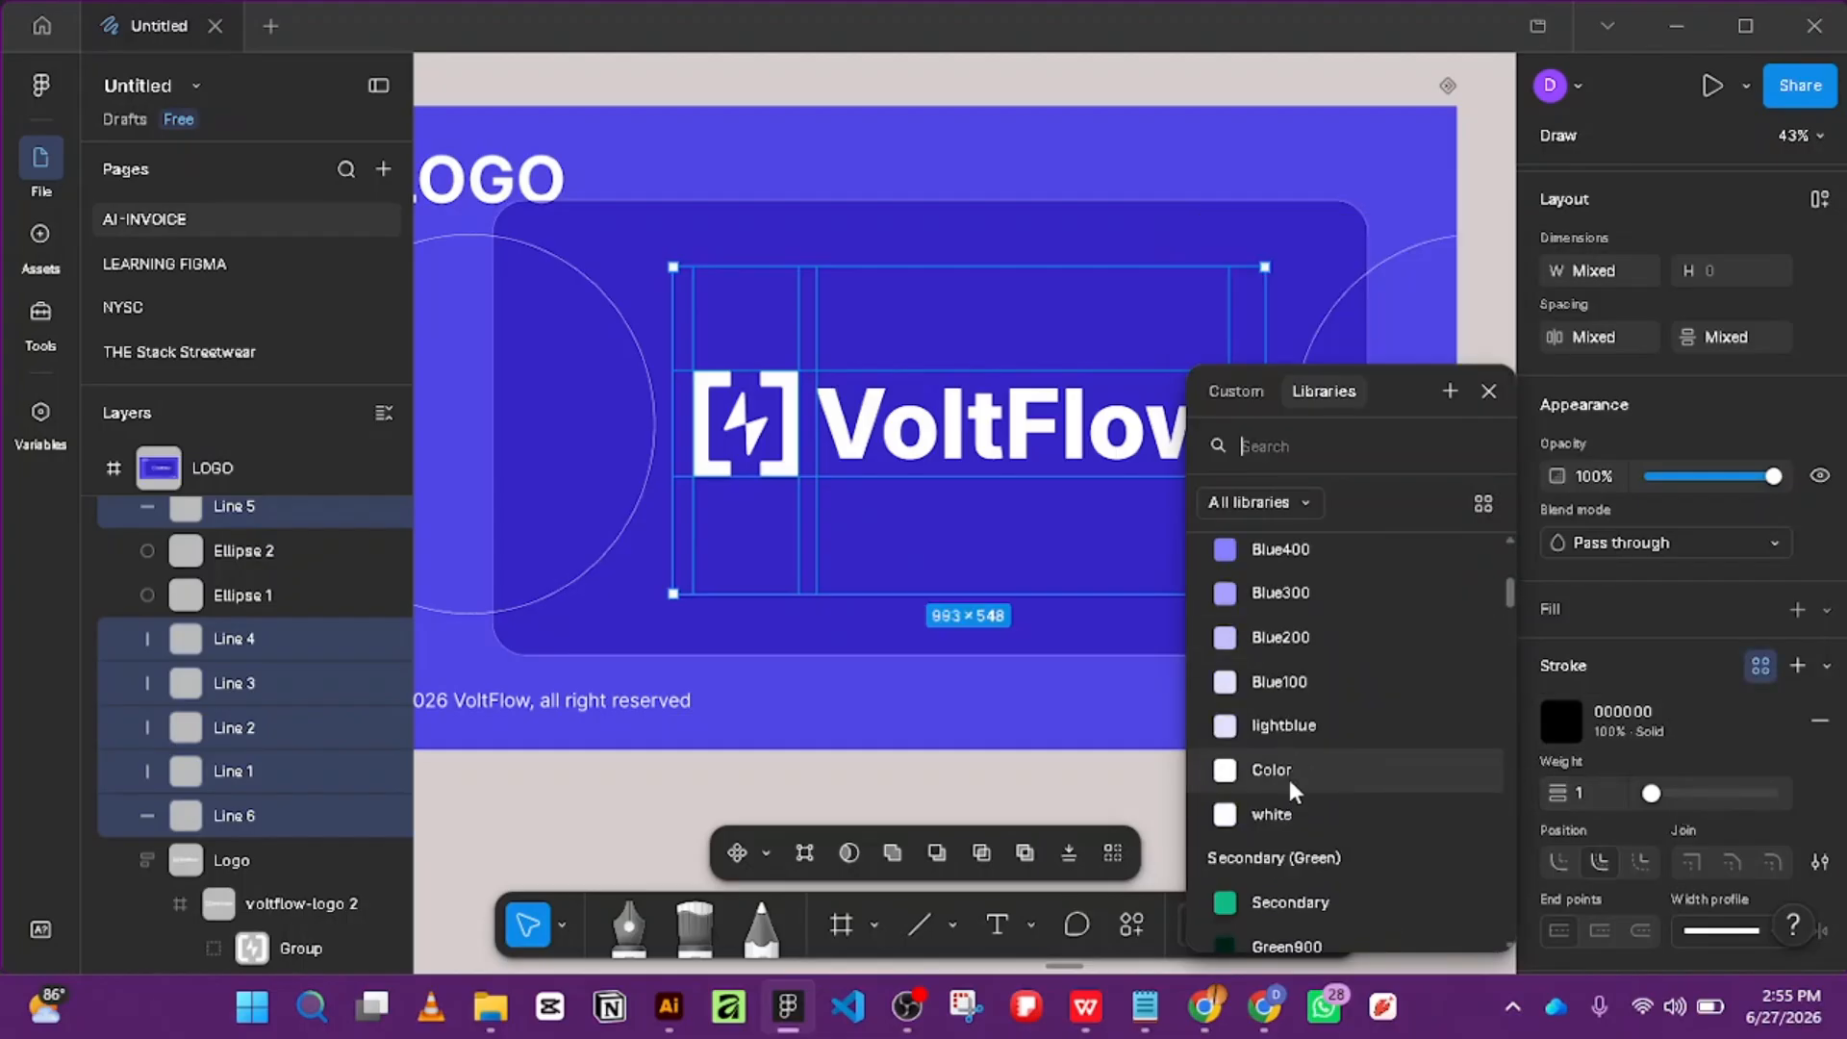
{"action": "left_click", "coordinate": [1304, 827]}
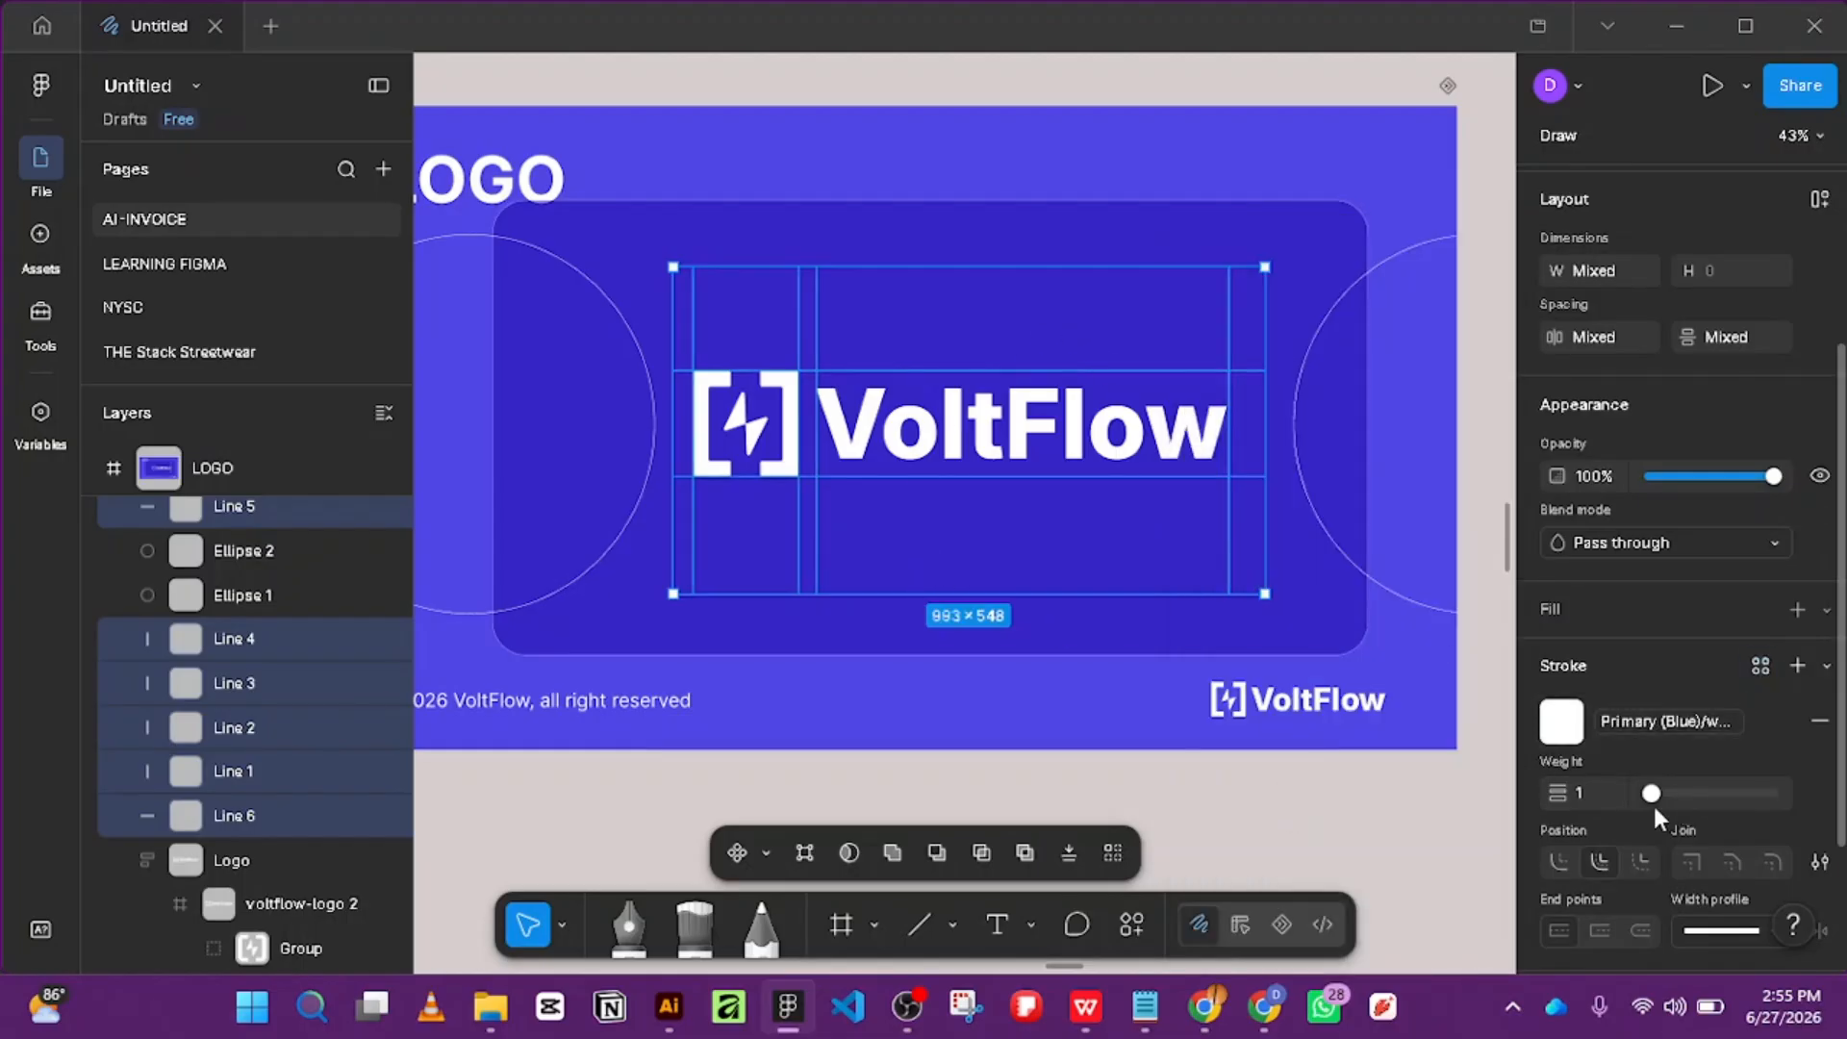
Change the stroke style of the six selected guide lines to Dashed.
{"action": "scroll", "coordinate": [1781, 759], "scroll_direction": "down", "scroll_amount": 2}
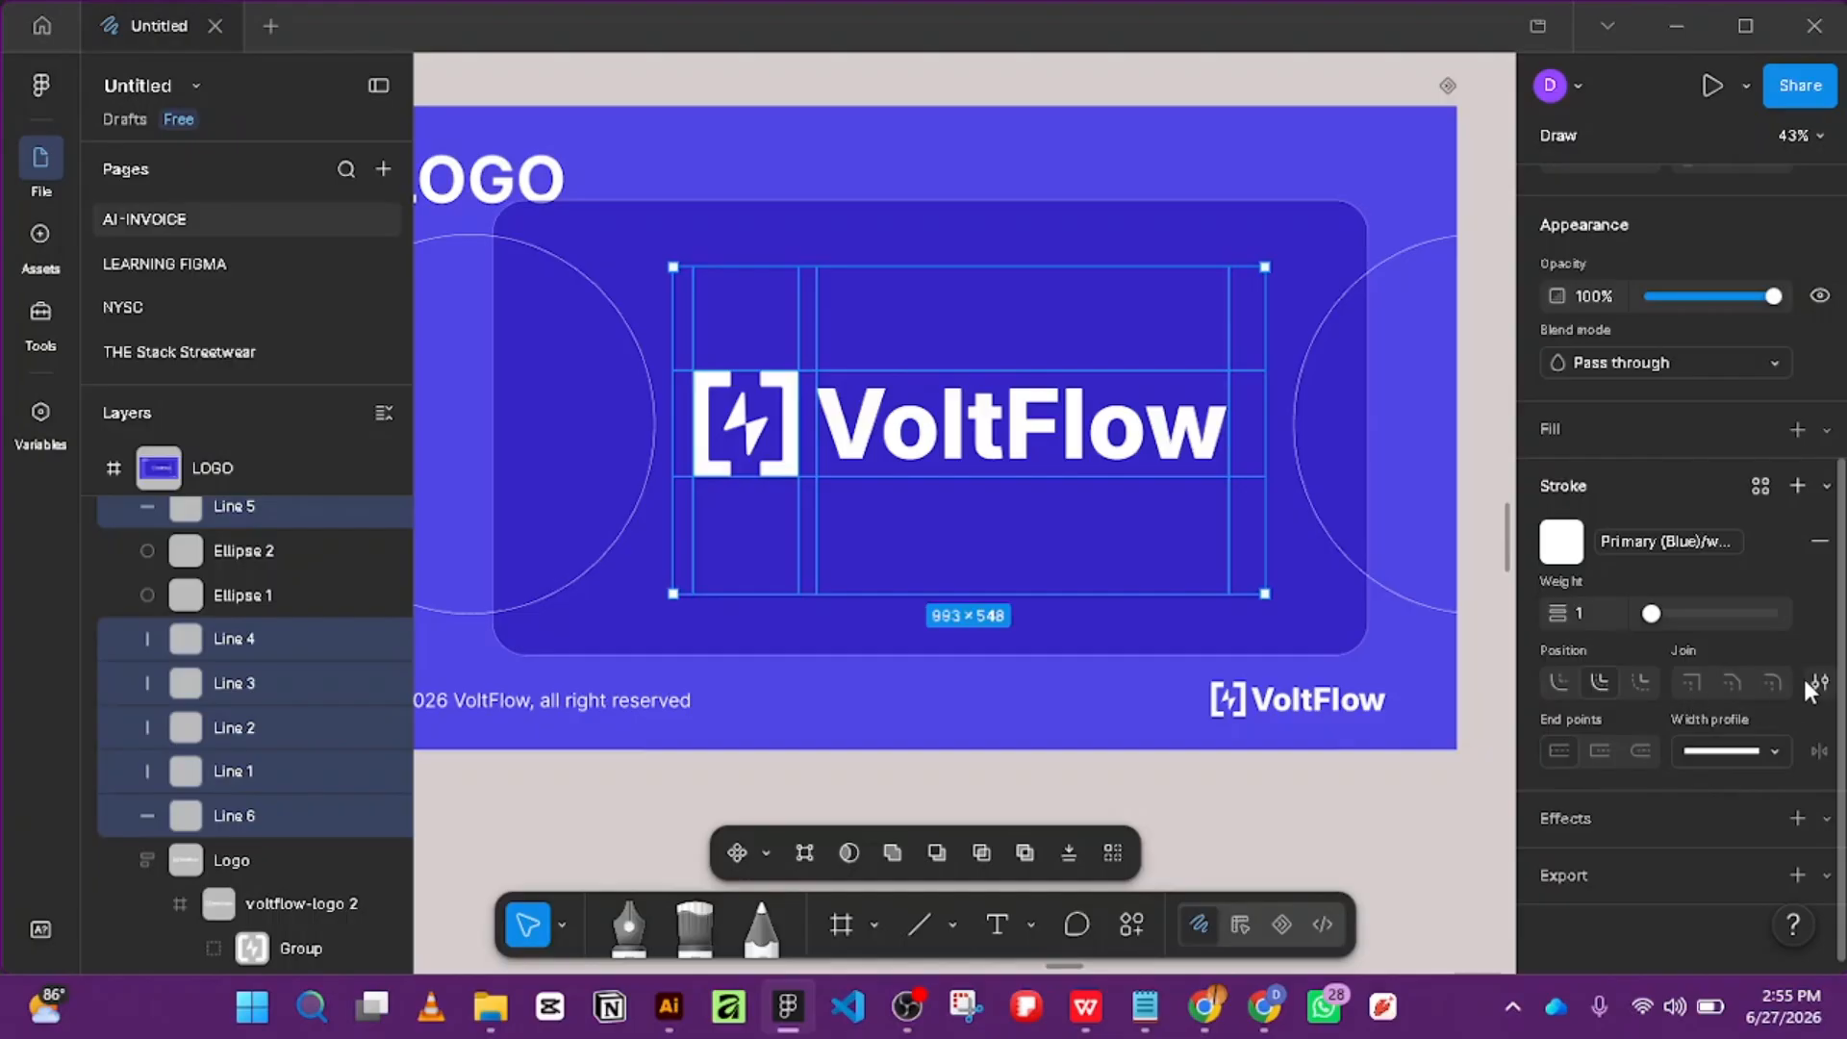
{"action": "scroll", "coordinate": [1781, 471], "scroll_direction": "up", "scroll_amount": 3}
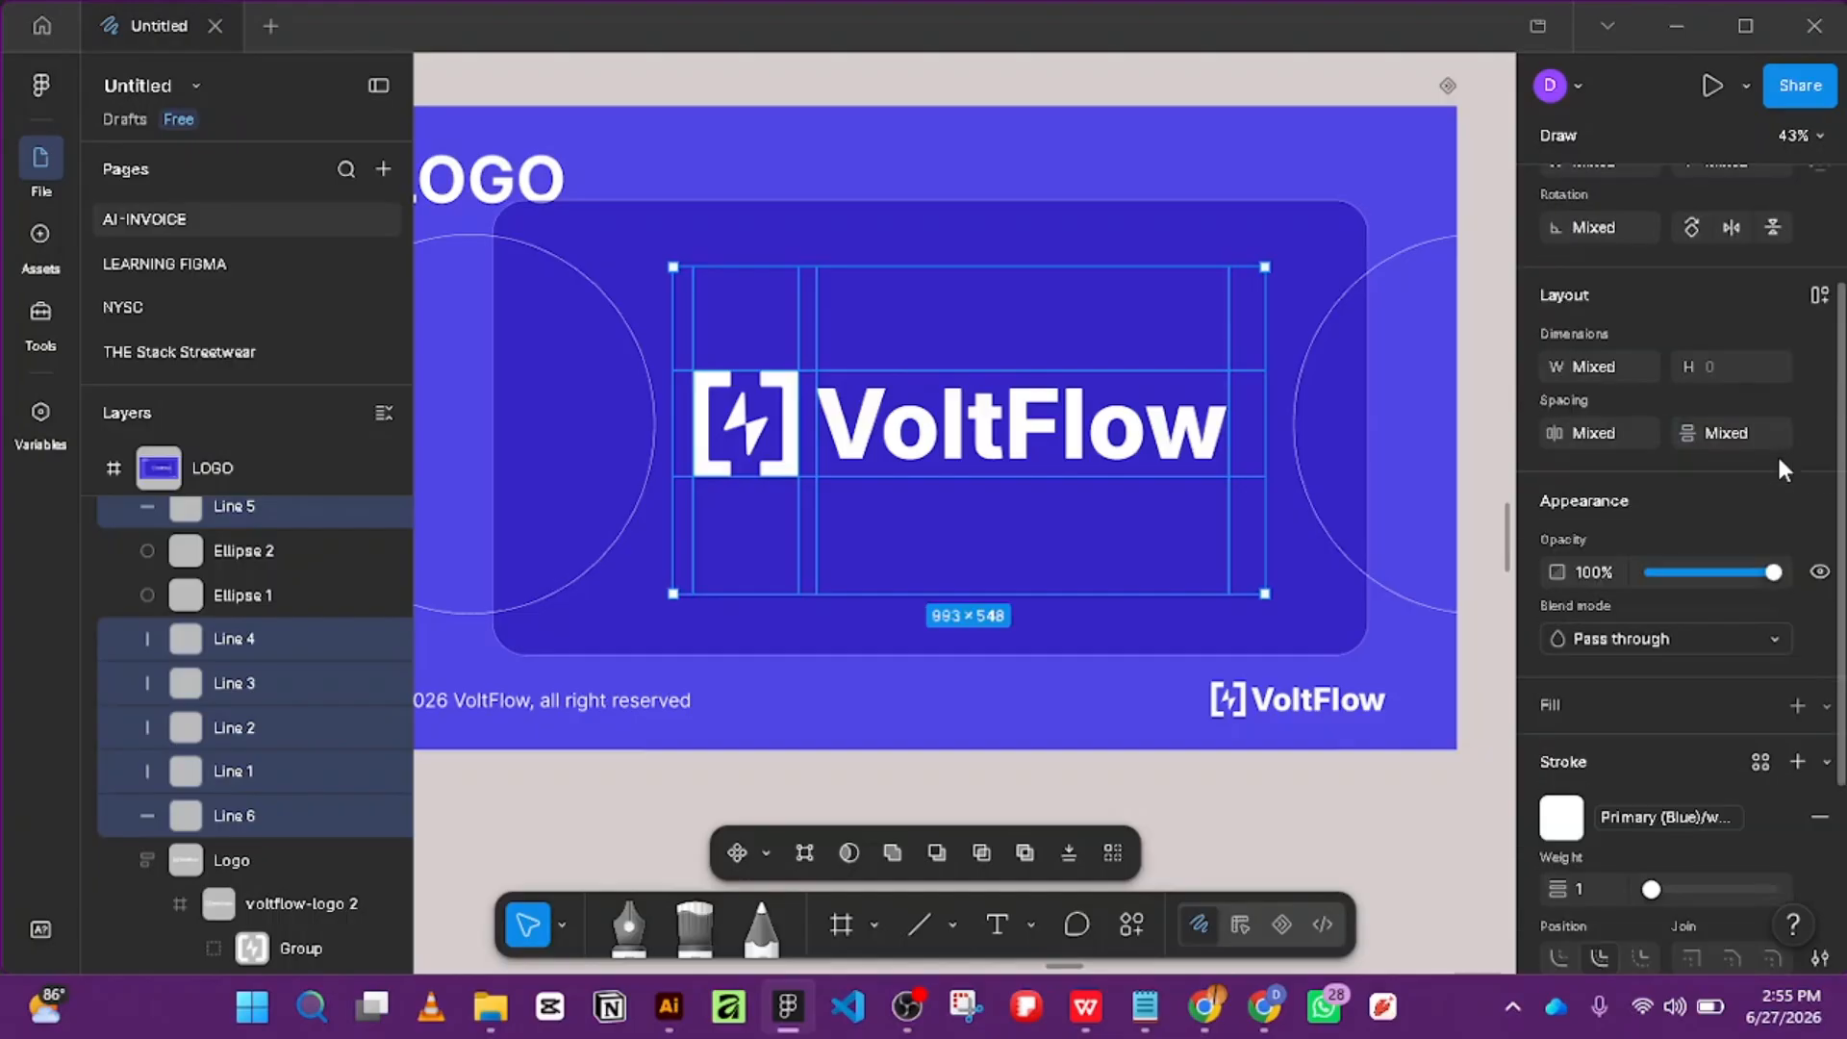
{"action": "scroll", "coordinate": [1766, 423], "scroll_direction": "up", "scroll_amount": 3}
{"action": "scroll", "coordinate": [1766, 501], "scroll_direction": "down", "scroll_amount": 6}
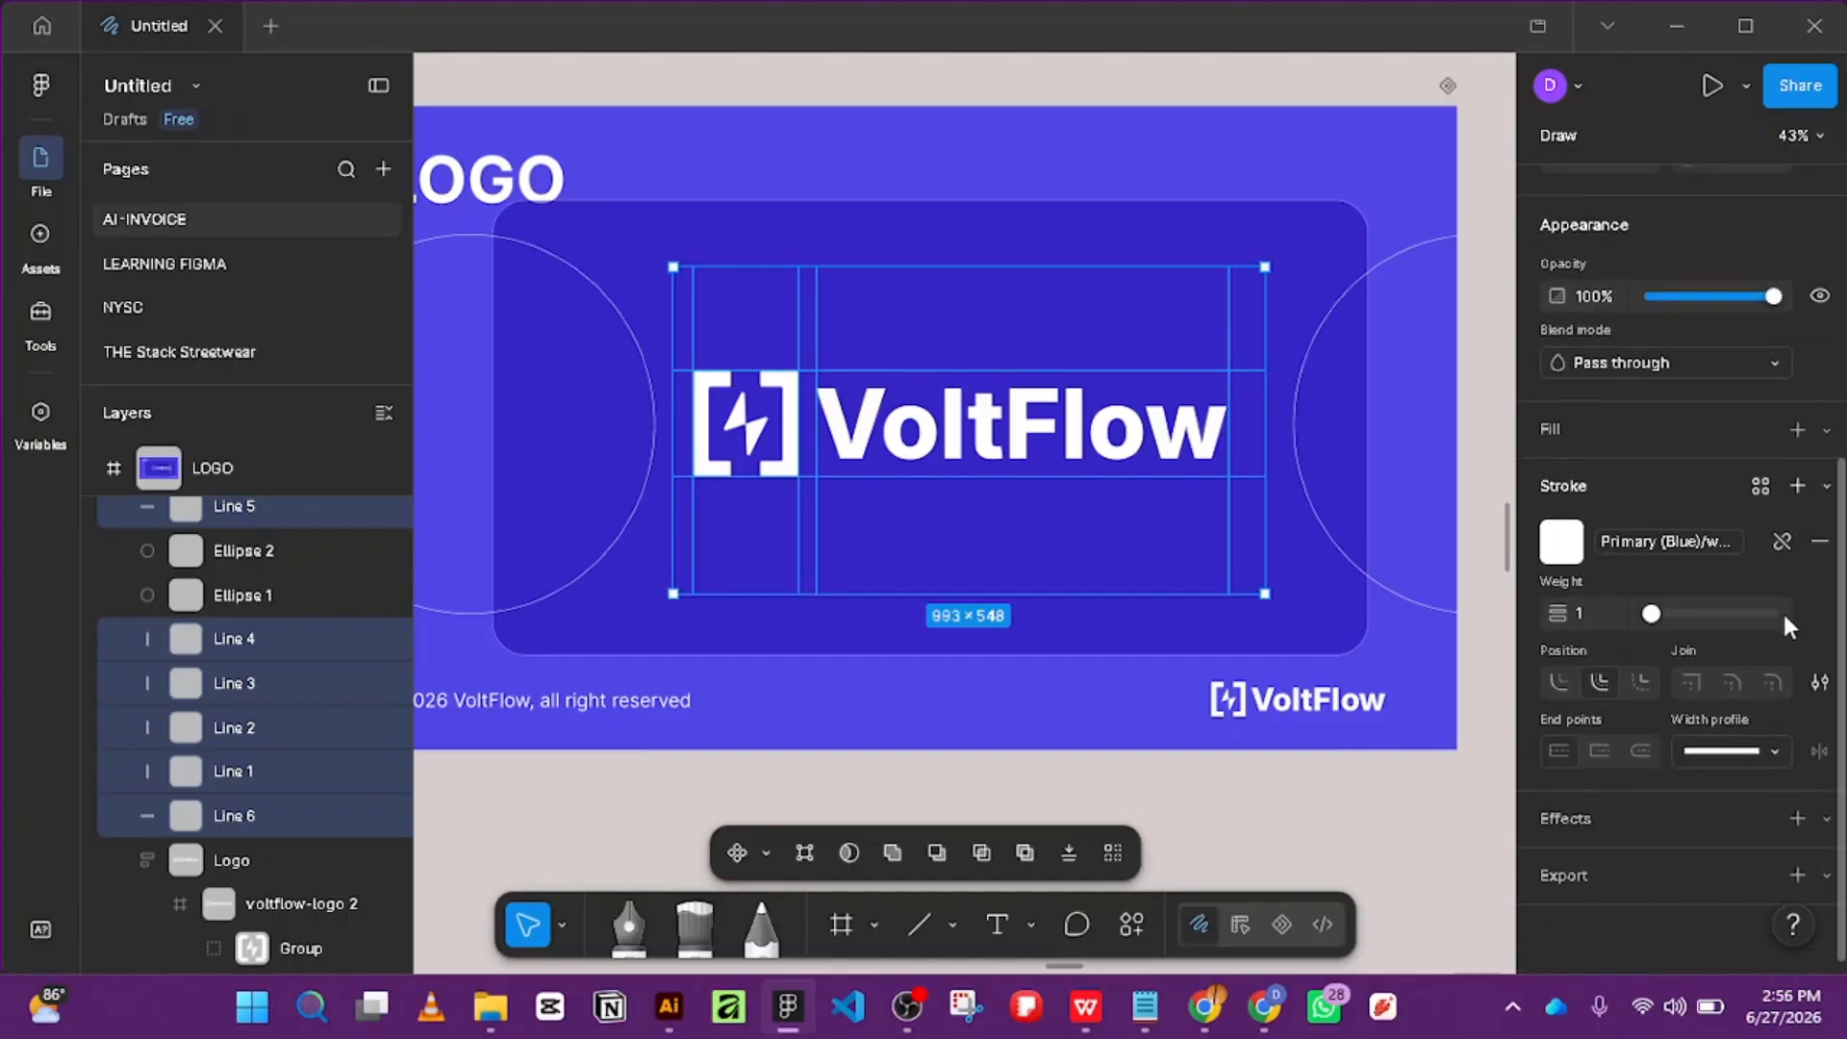
{"action": "left_click", "coordinate": [1819, 682]}
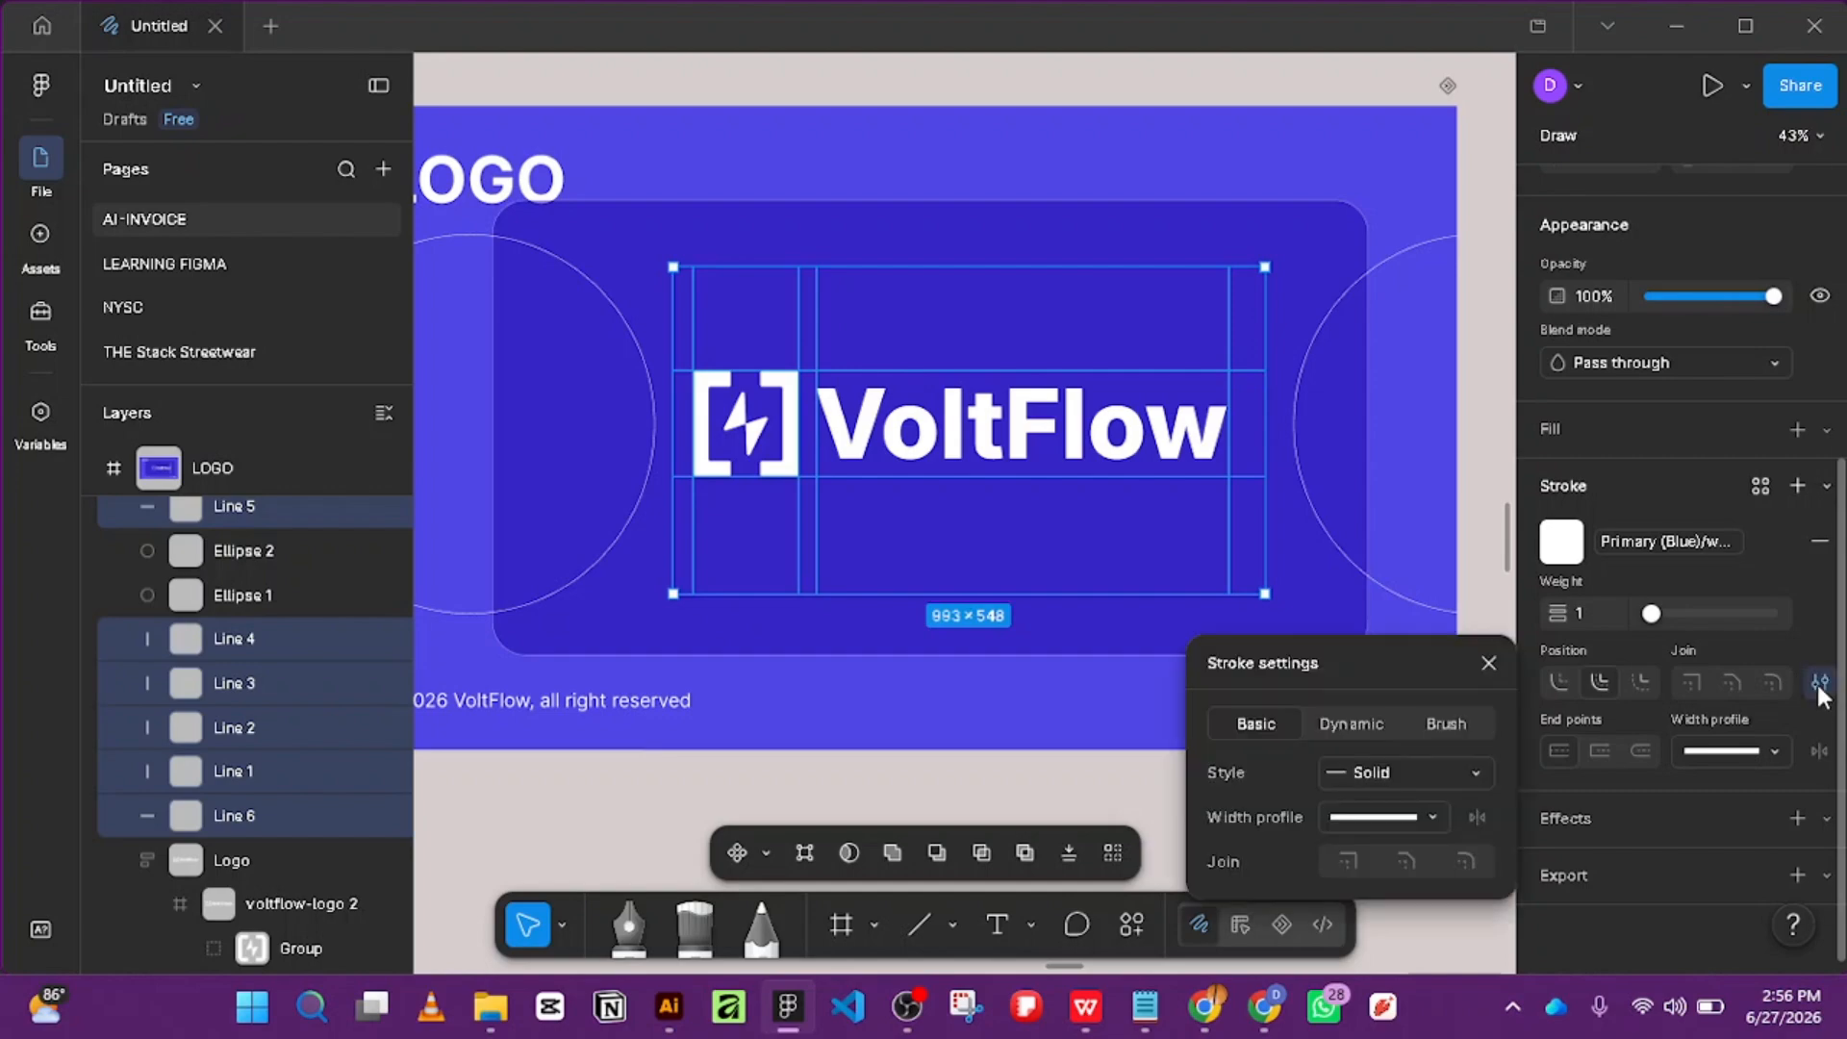
{"action": "left_click", "coordinate": [1437, 817]}
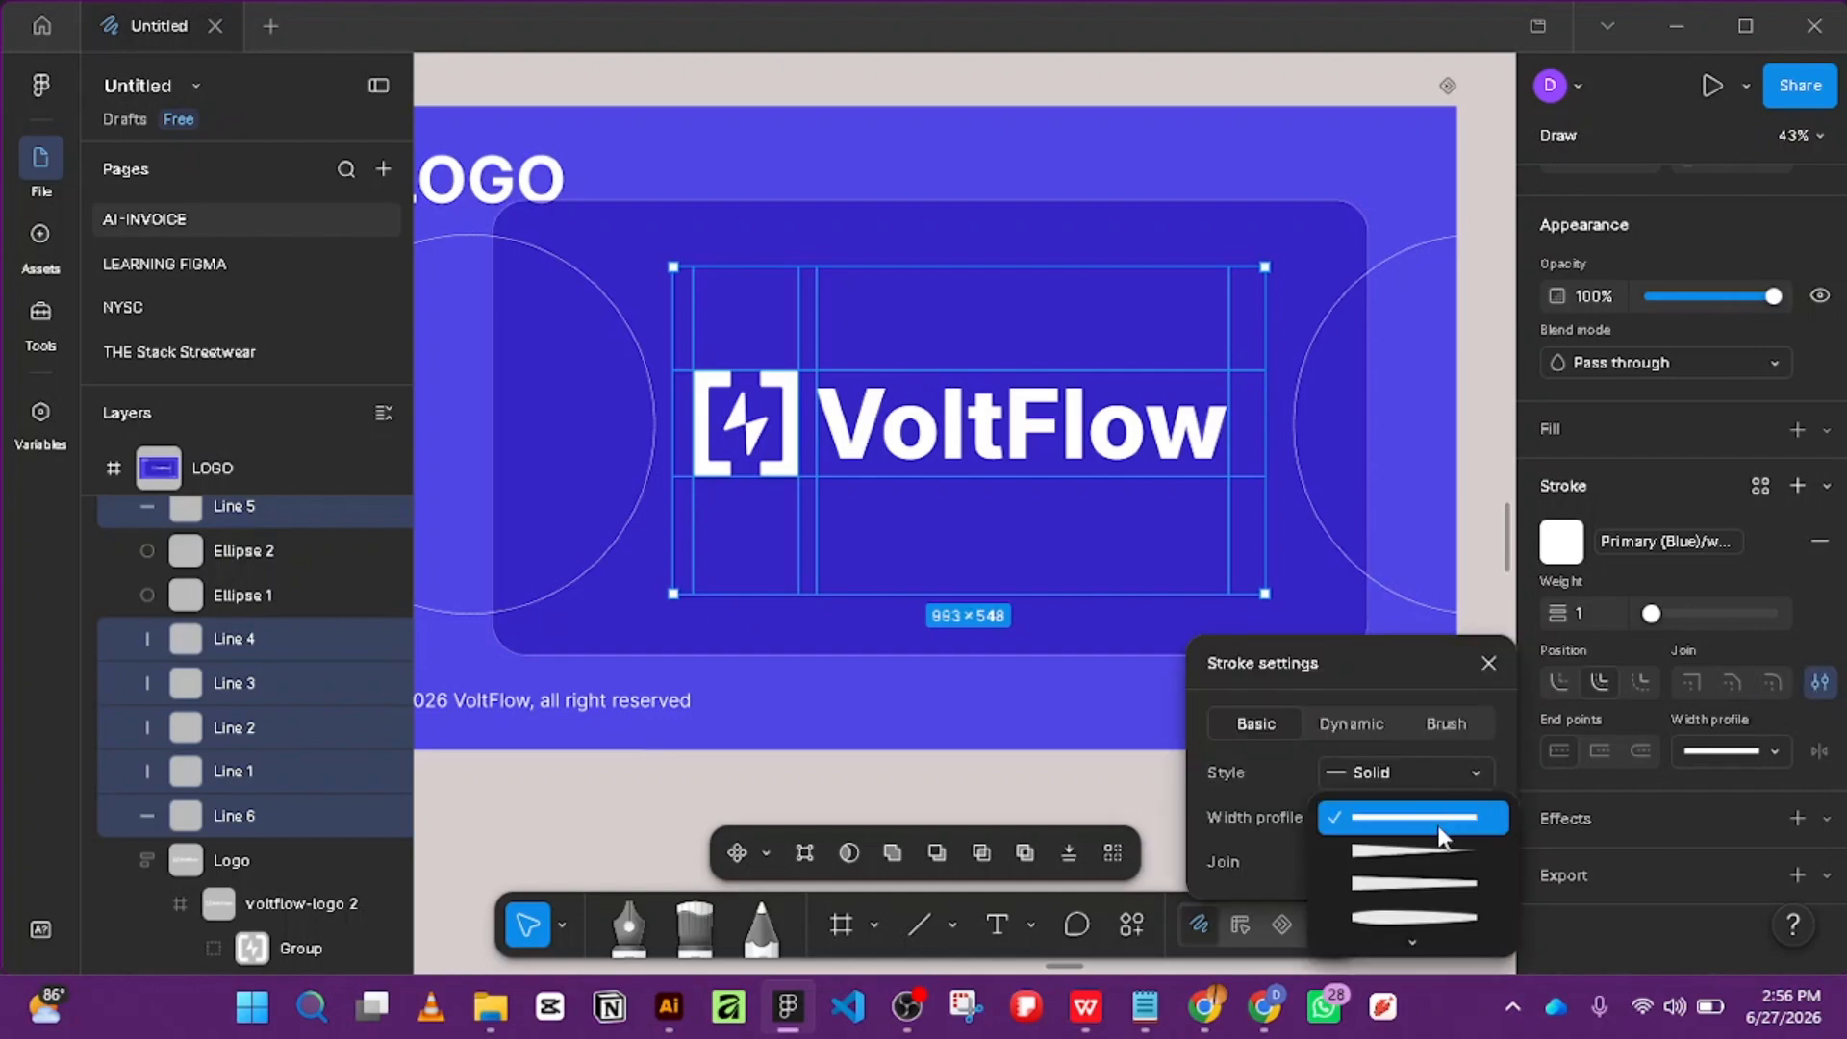
{"action": "left_click", "coordinate": [1255, 790]}
{"action": "left_click", "coordinate": [1416, 775]}
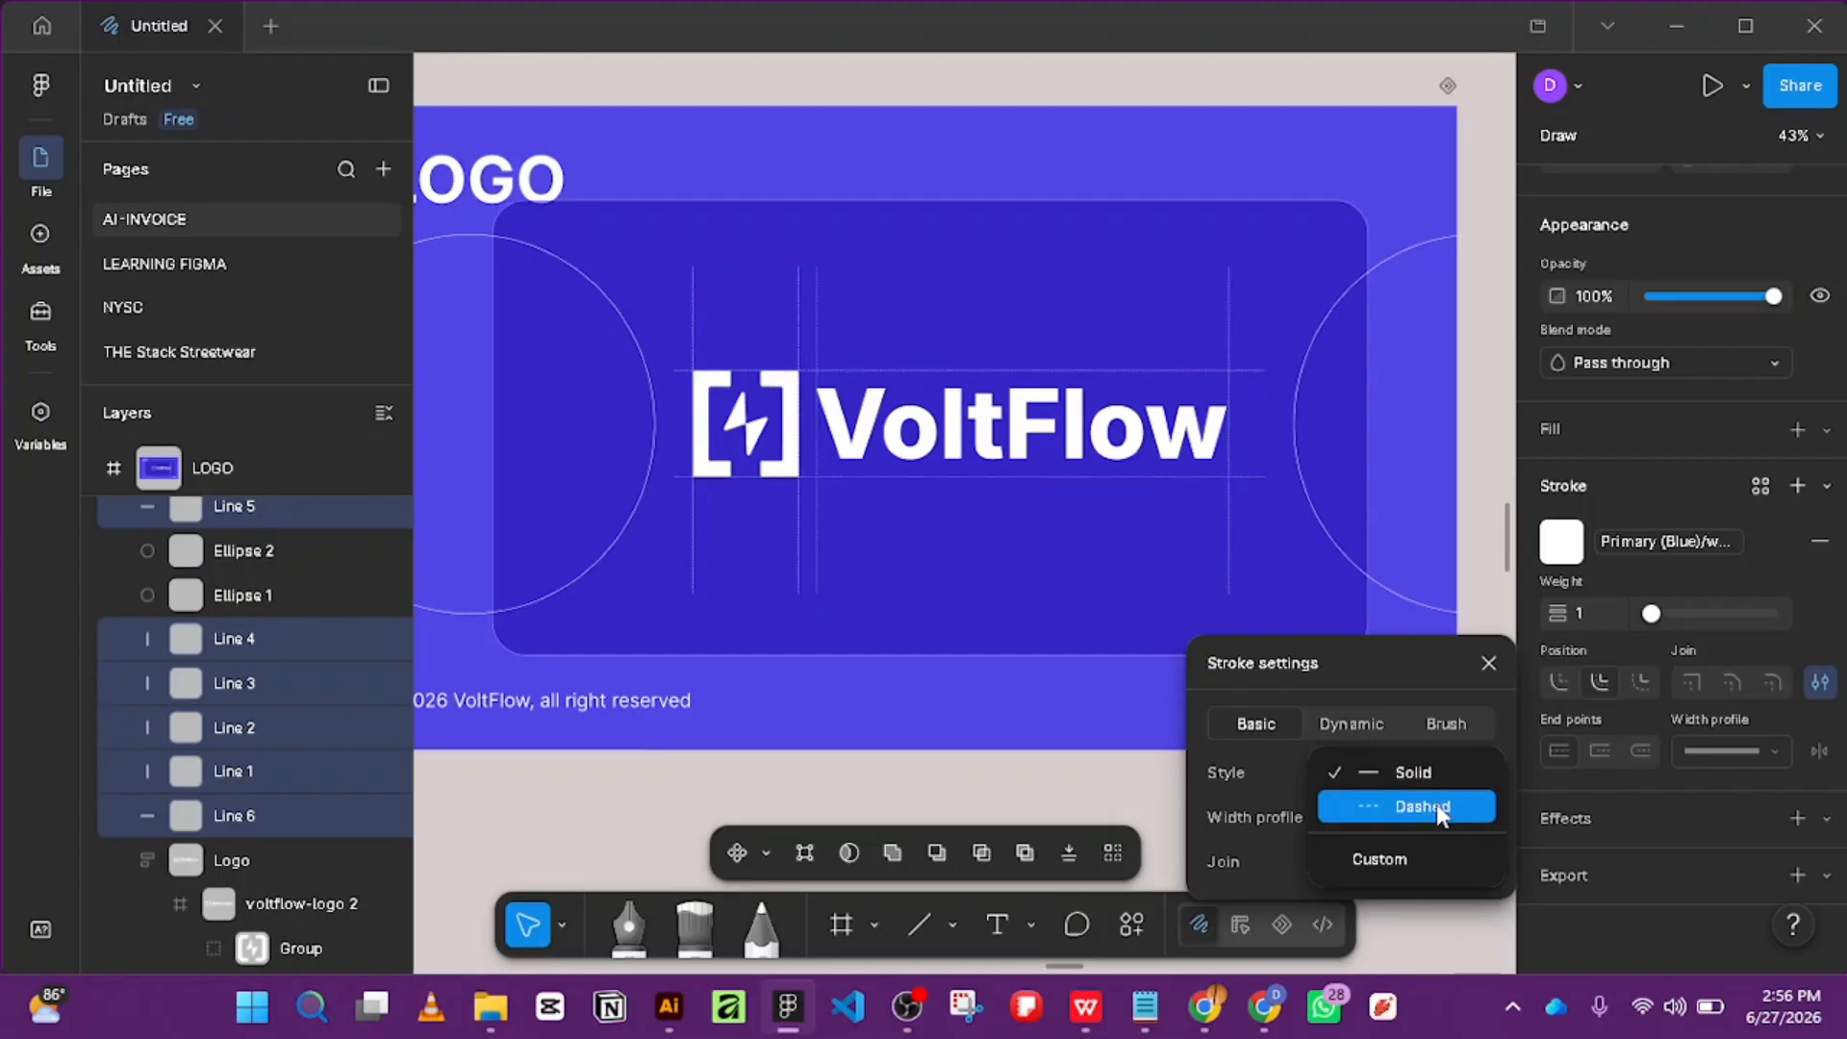
{"action": "left_click", "coordinate": [1435, 804]}
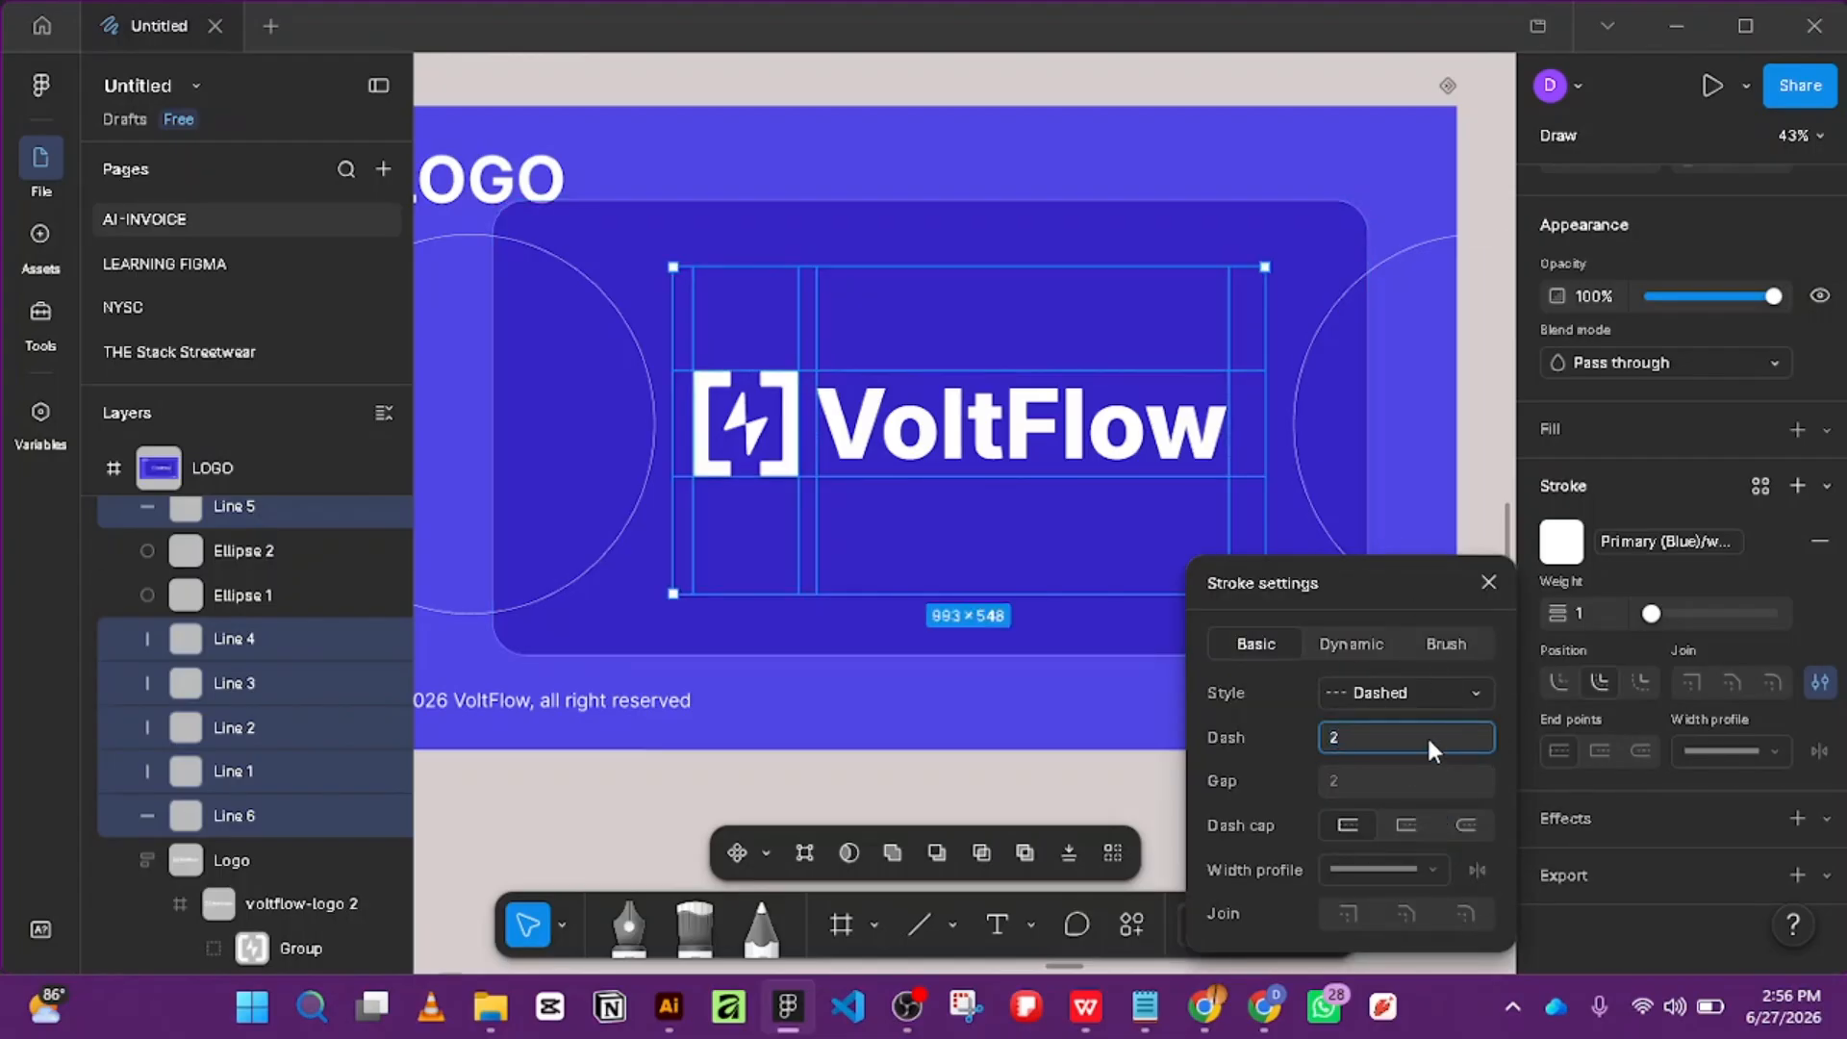
Set the guide lines' dash length to 7 and their gap to 9, and deselect them.
{"action": "key", "text": "BackSpace"}
{"action": "type", "text": "4"}
{"action": "key", "text": "Return"}
{"action": "type", "text": "7"}
{"action": "key", "text": "Return"}
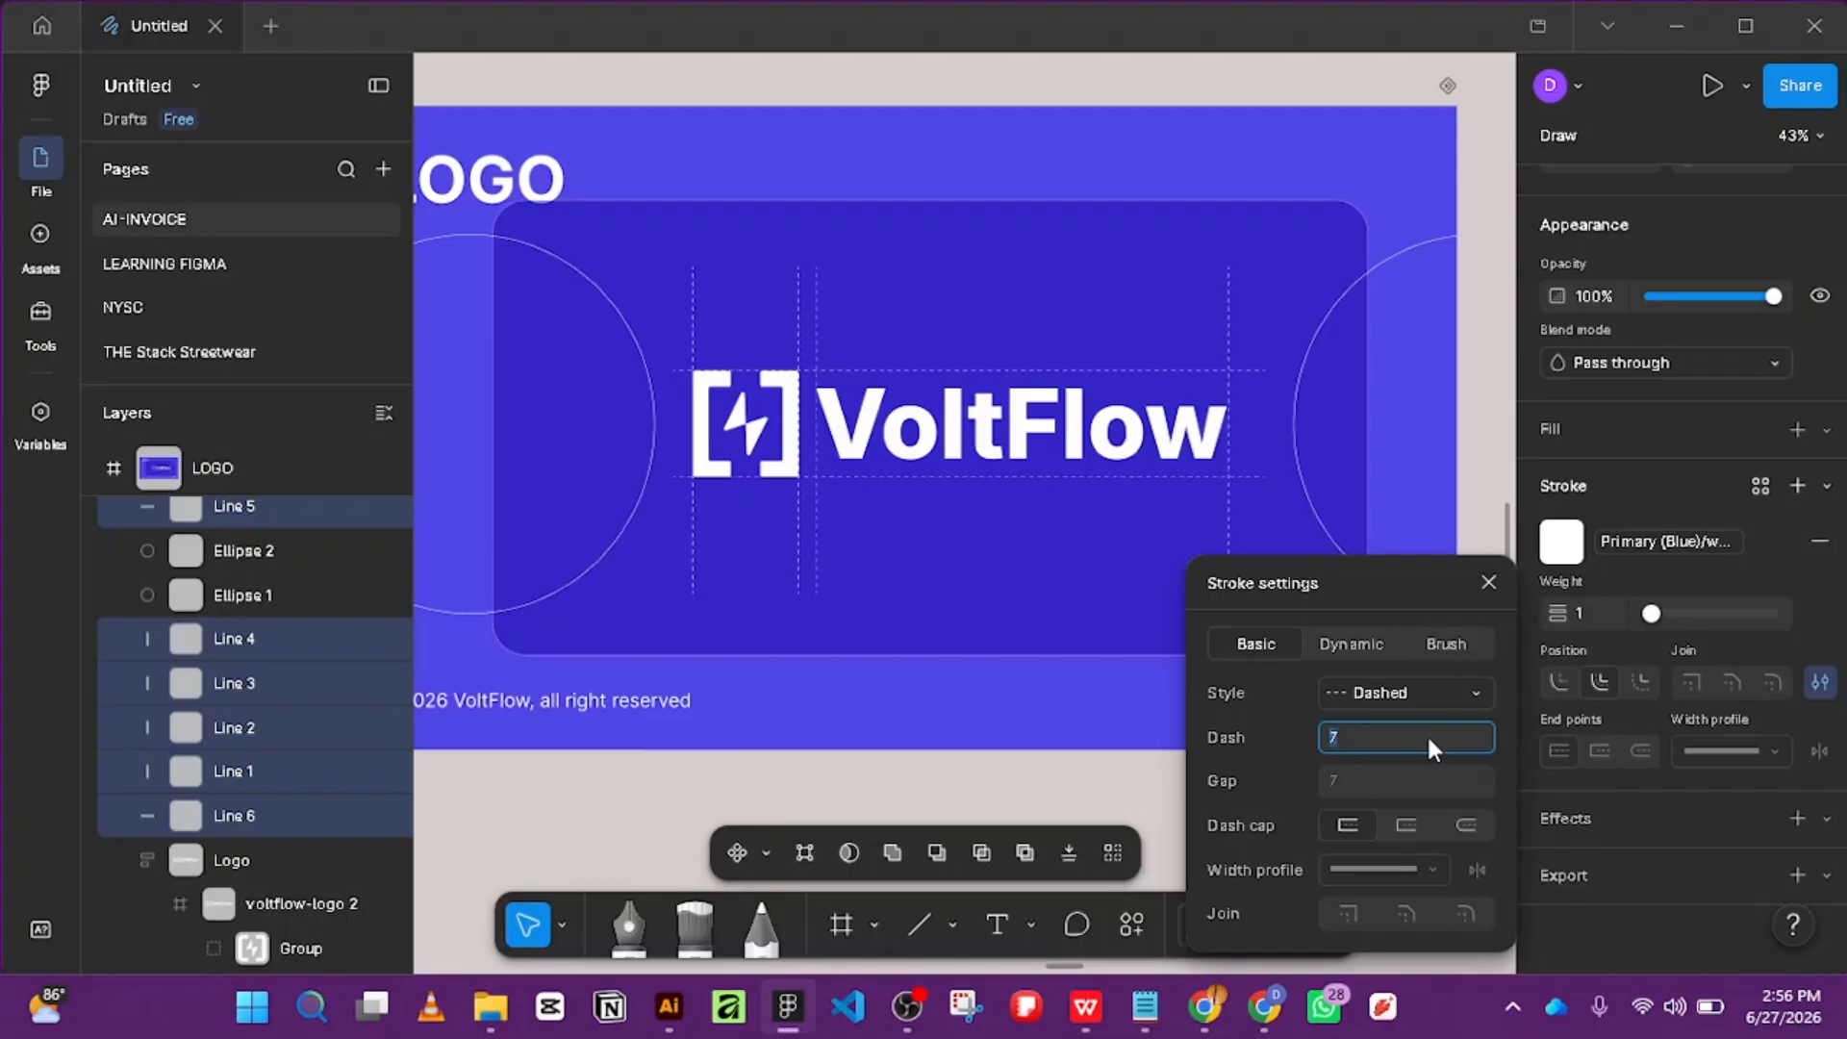
{"action": "left_click", "coordinate": [1349, 783]}
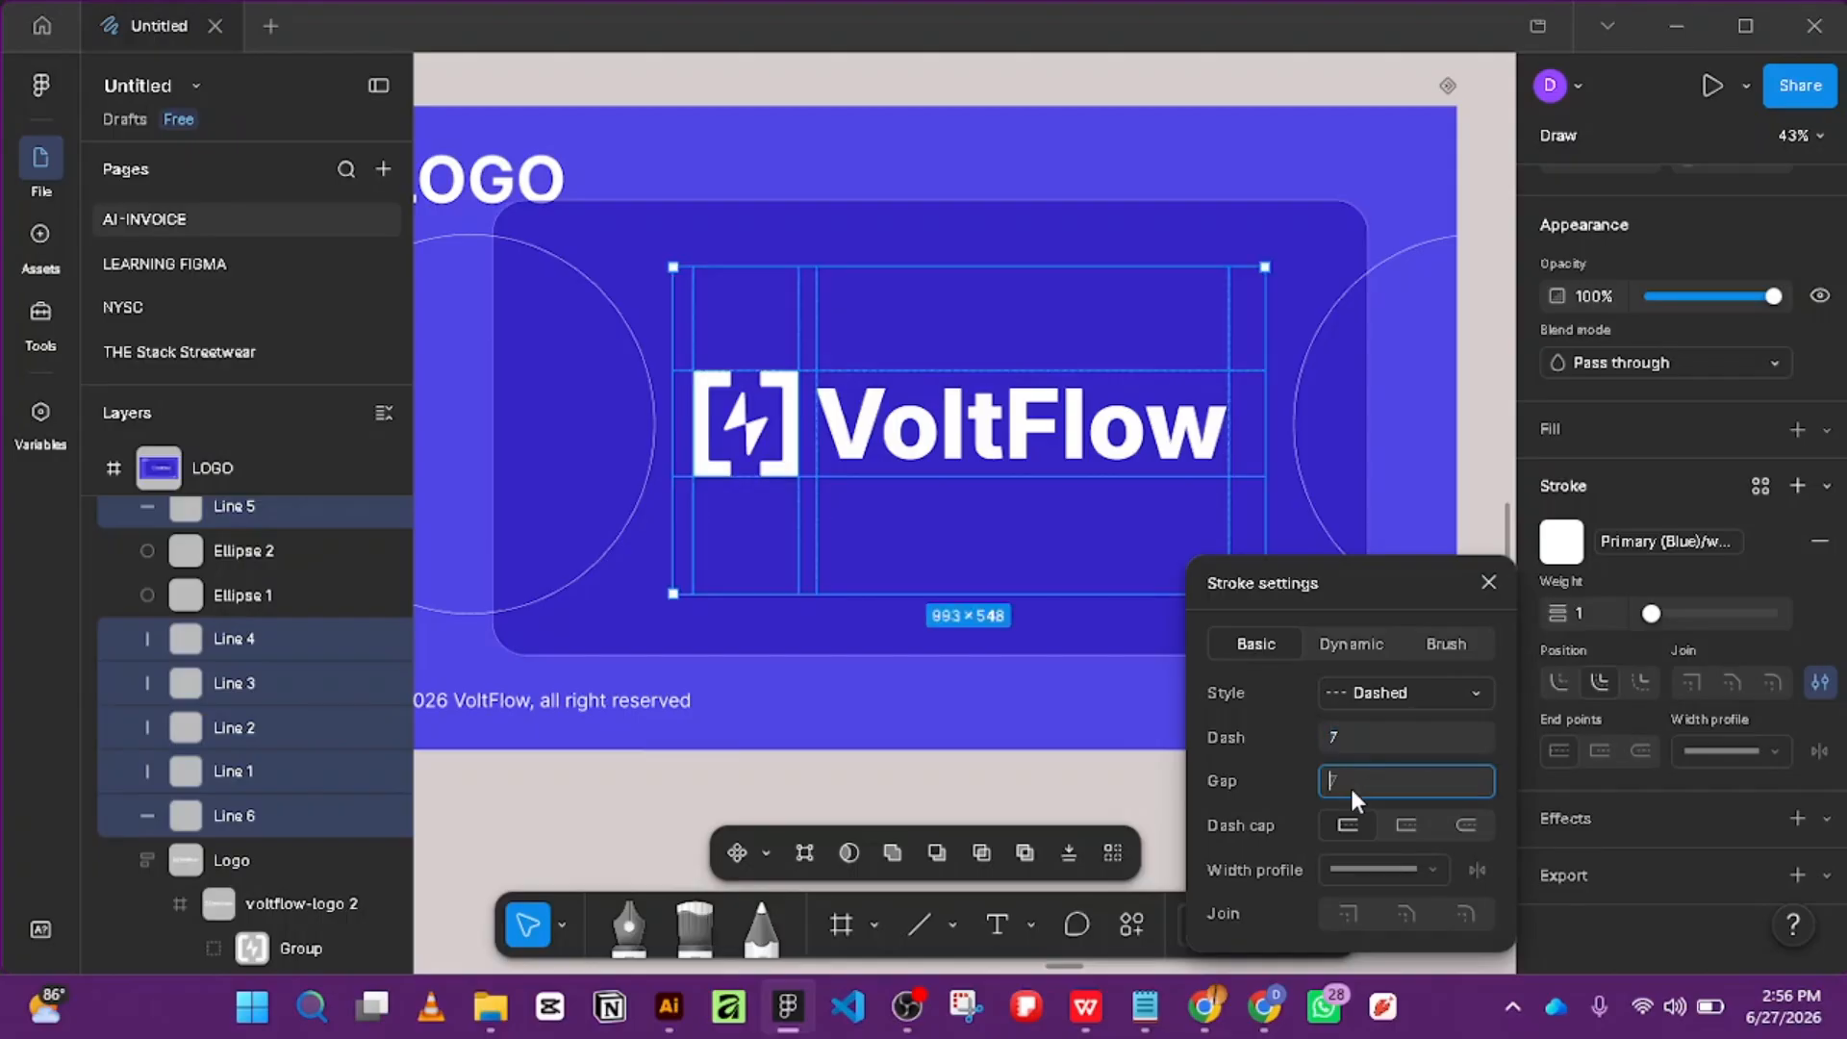
{"action": "type", "text": "9"}
{"action": "key", "text": "Return"}
{"action": "left_click", "coordinate": [1102, 93]}
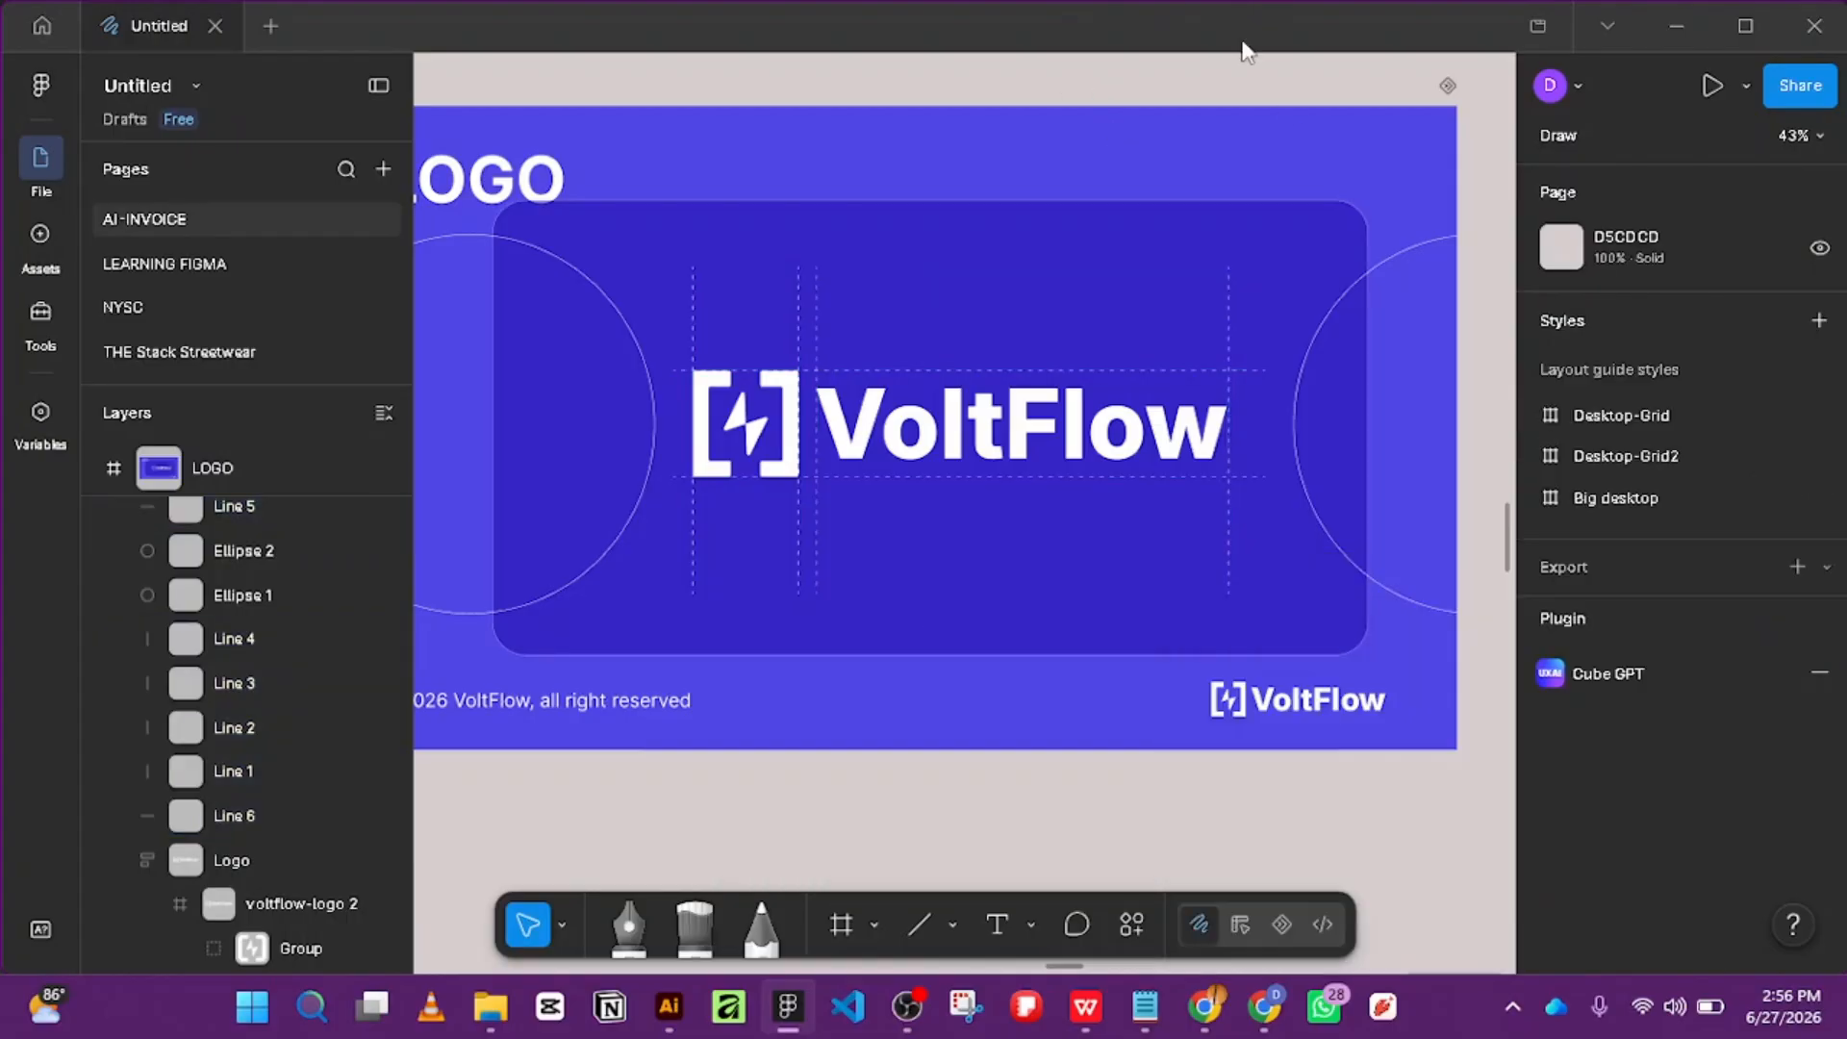
Select all six dashed guide lines around the logo and set their stroke weight to 2.
{"action": "left_click", "coordinate": [1229, 331]}
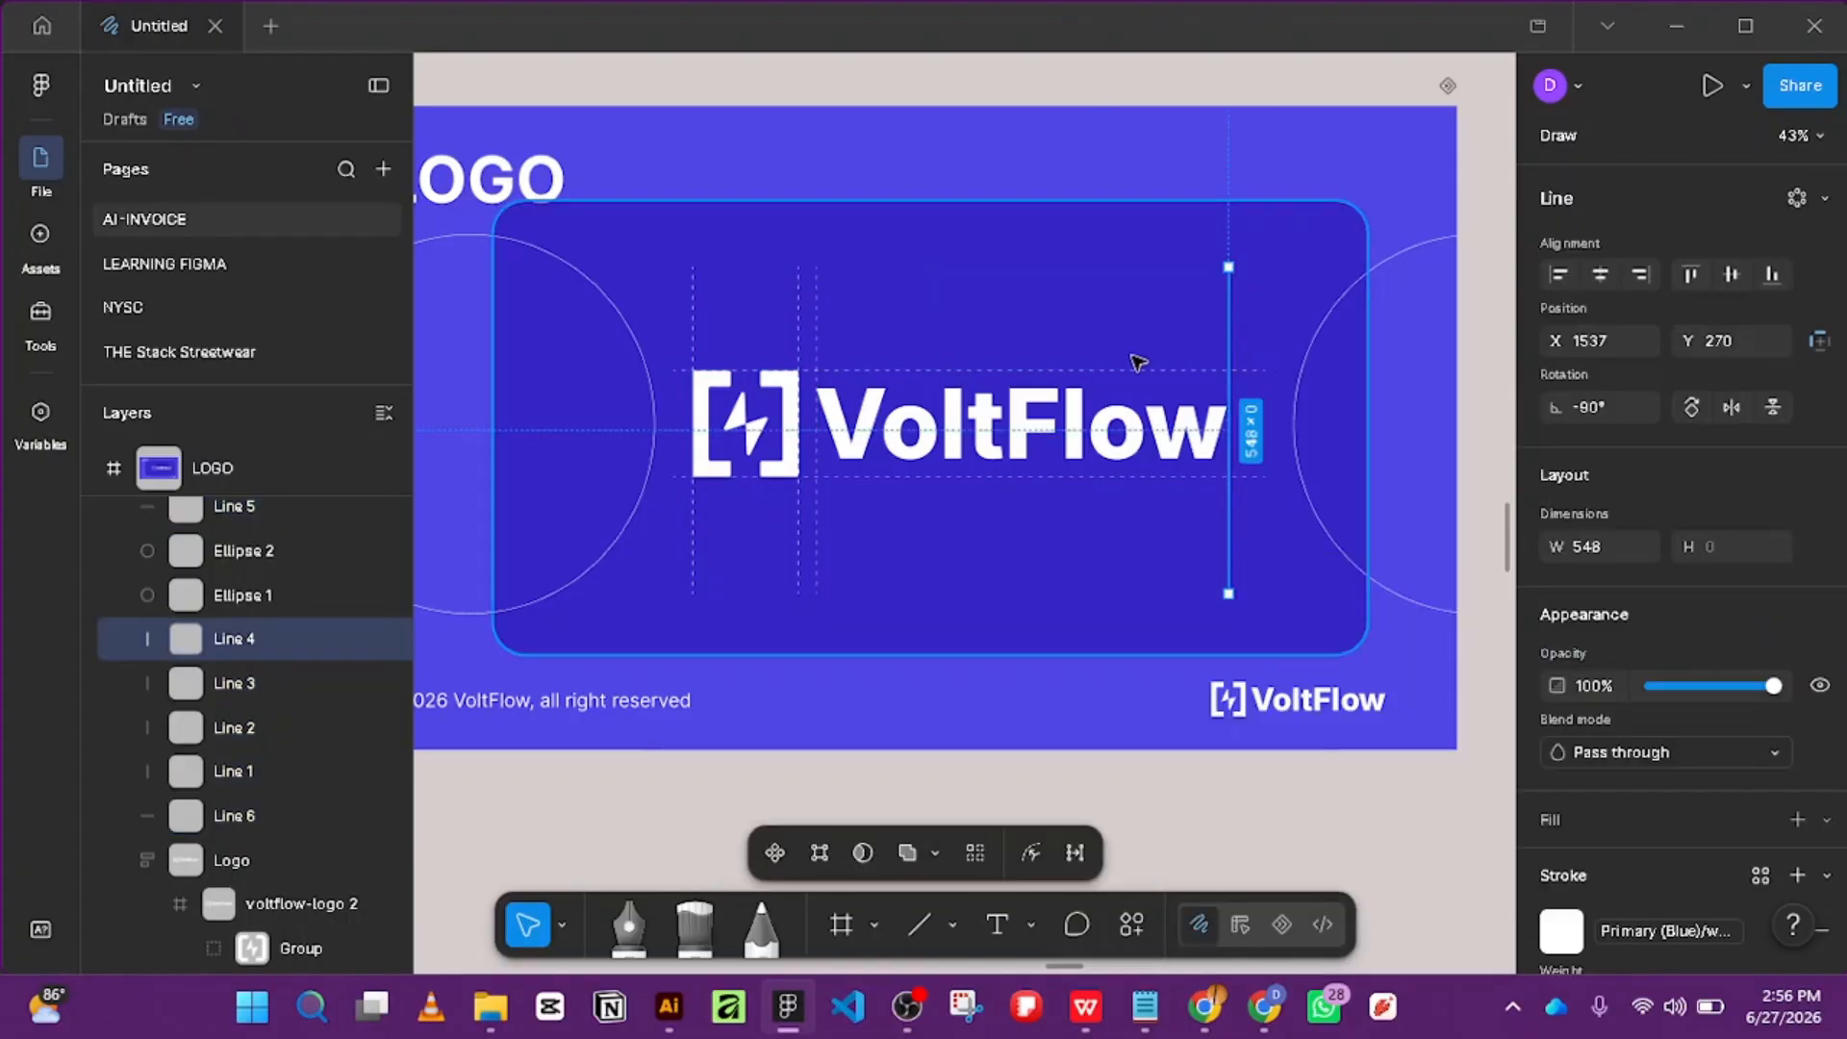
{"action": "left_click", "coordinate": [1108, 373], "text": "shift"}
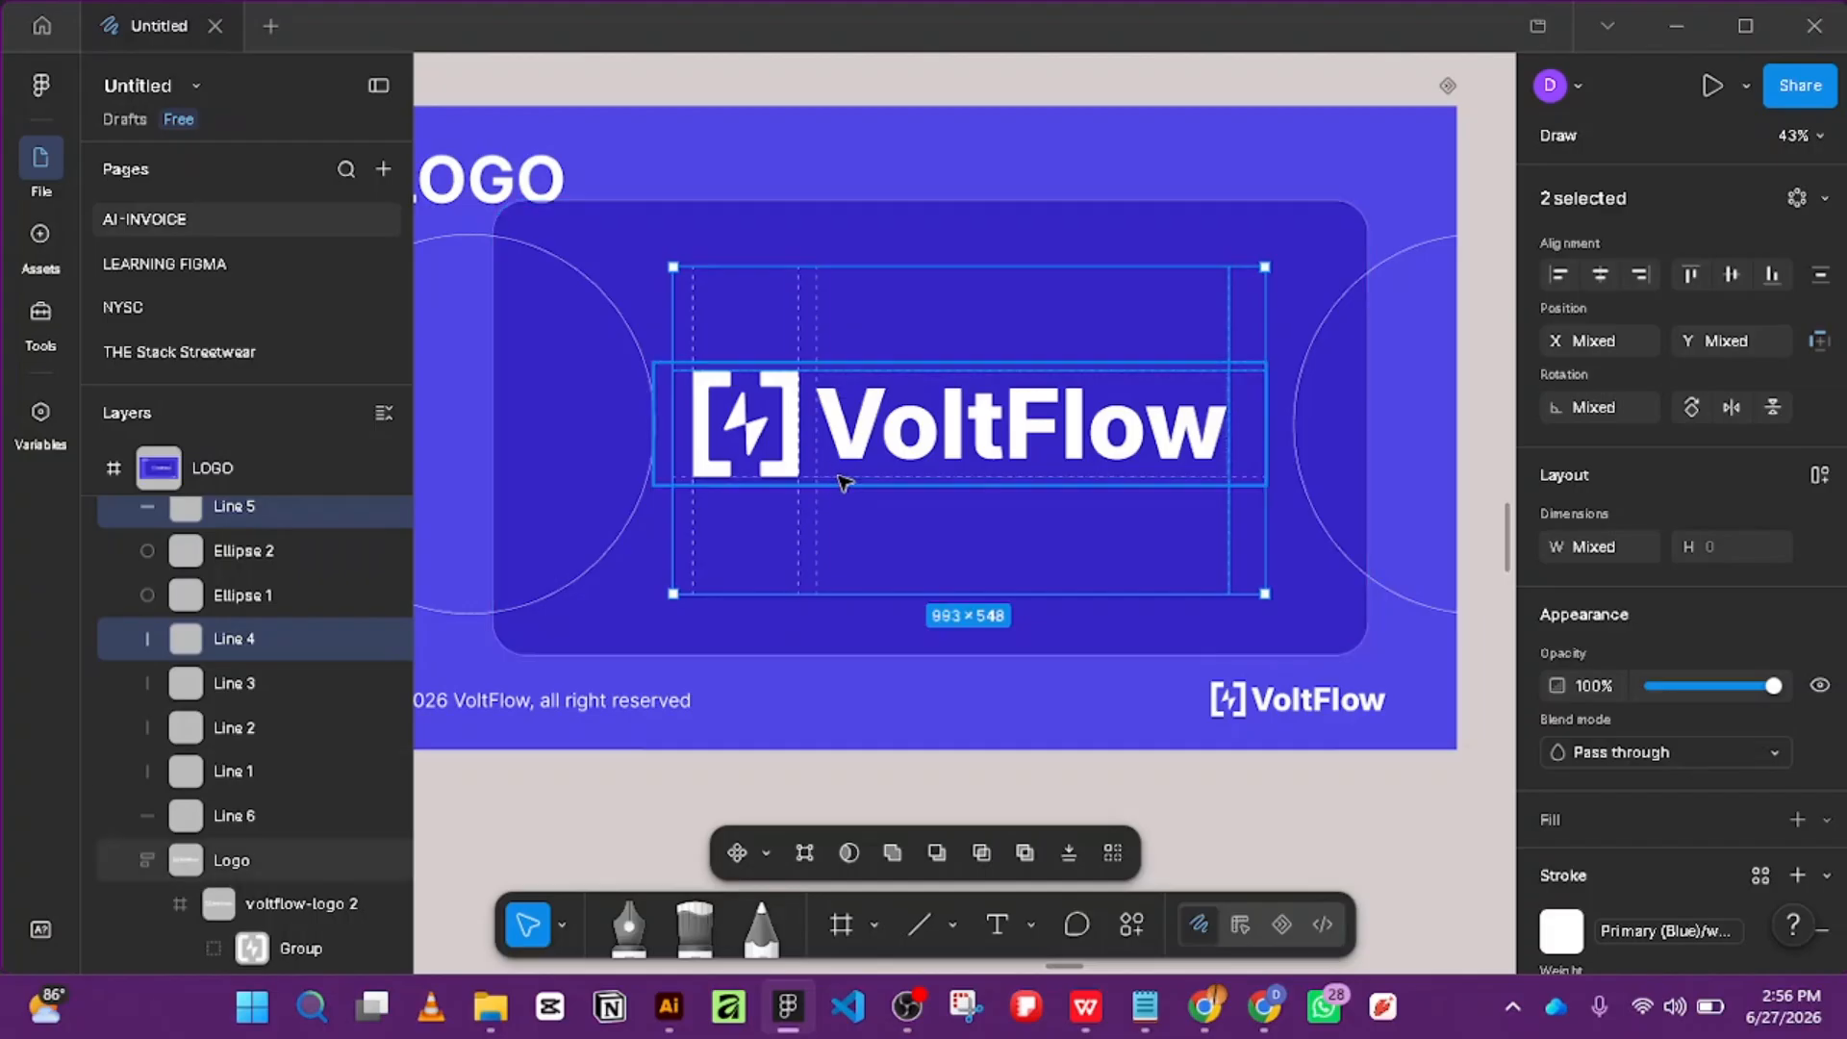
{"action": "left_click", "coordinate": [846, 478], "text": "shift"}
{"action": "left_click", "coordinate": [803, 538], "text": "shift"}
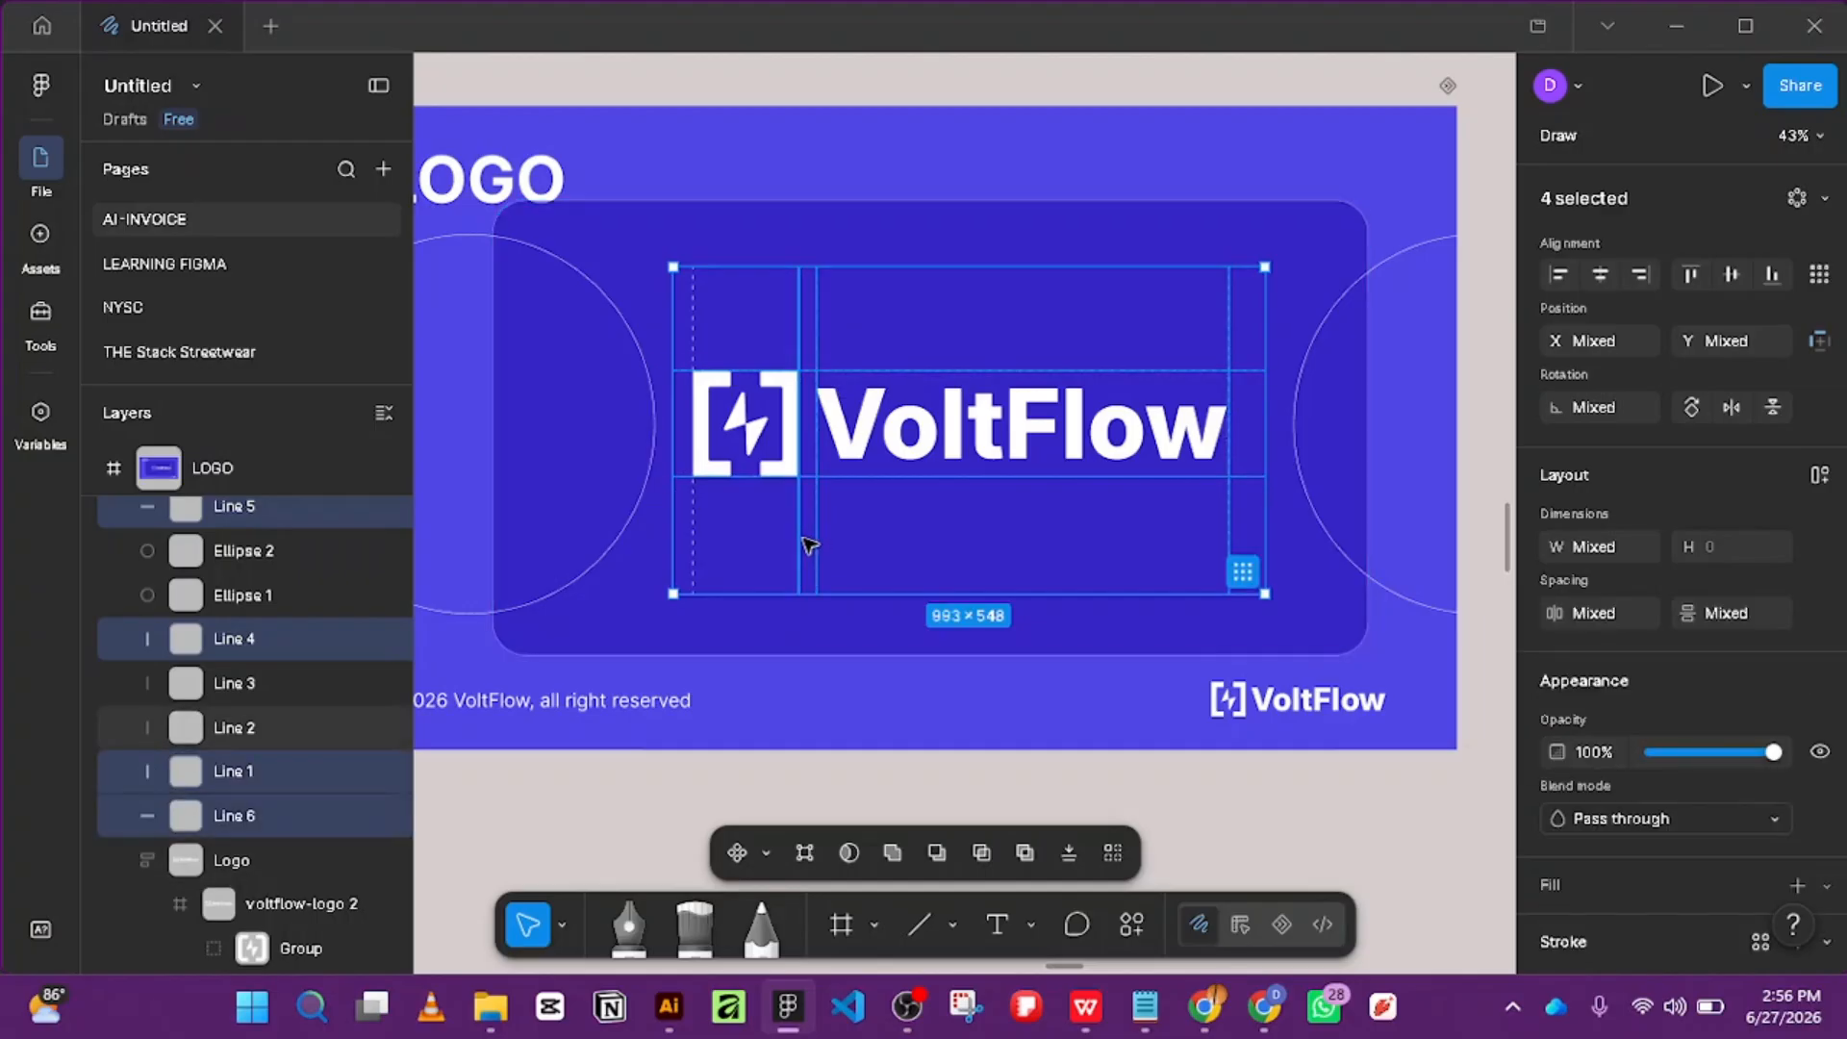
{"action": "left_click", "coordinate": [695, 565], "text": "shift"}
{"action": "left_click", "coordinate": [702, 568], "text": "shift"}
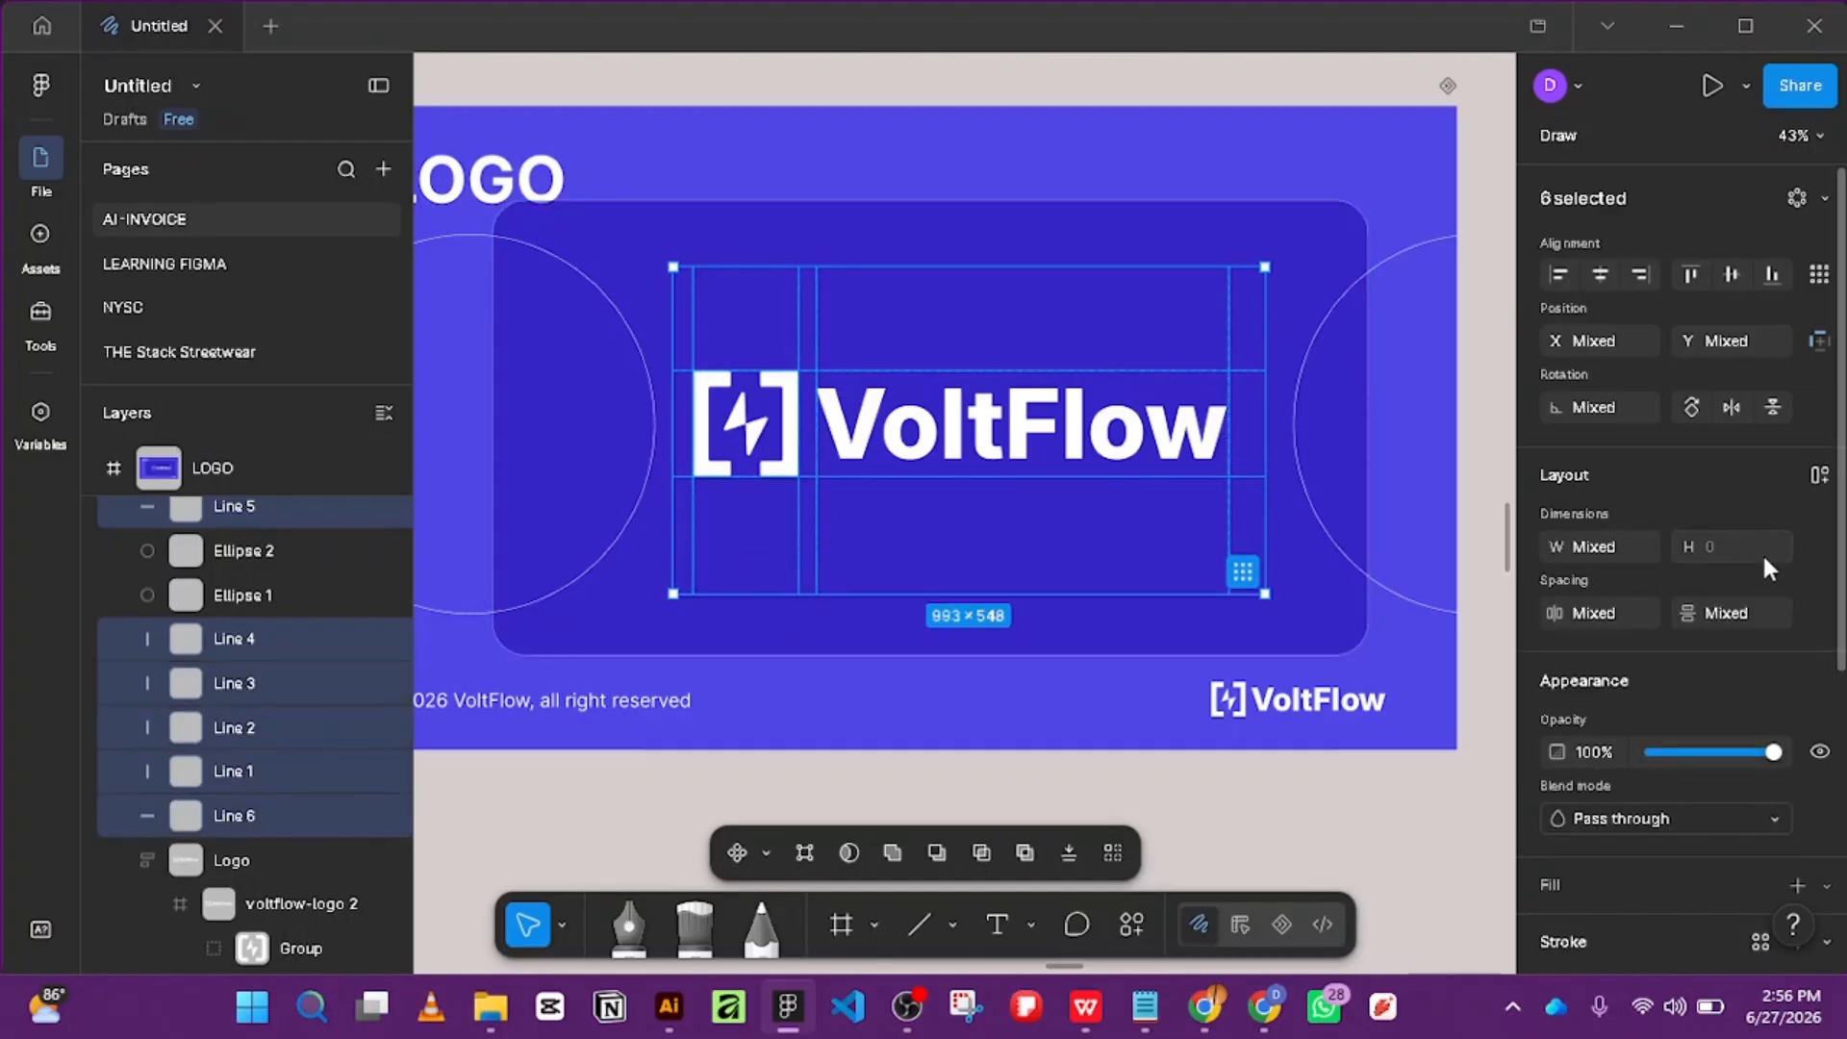
{"action": "scroll", "coordinate": [1823, 613], "scroll_direction": "down", "scroll_amount": 4}
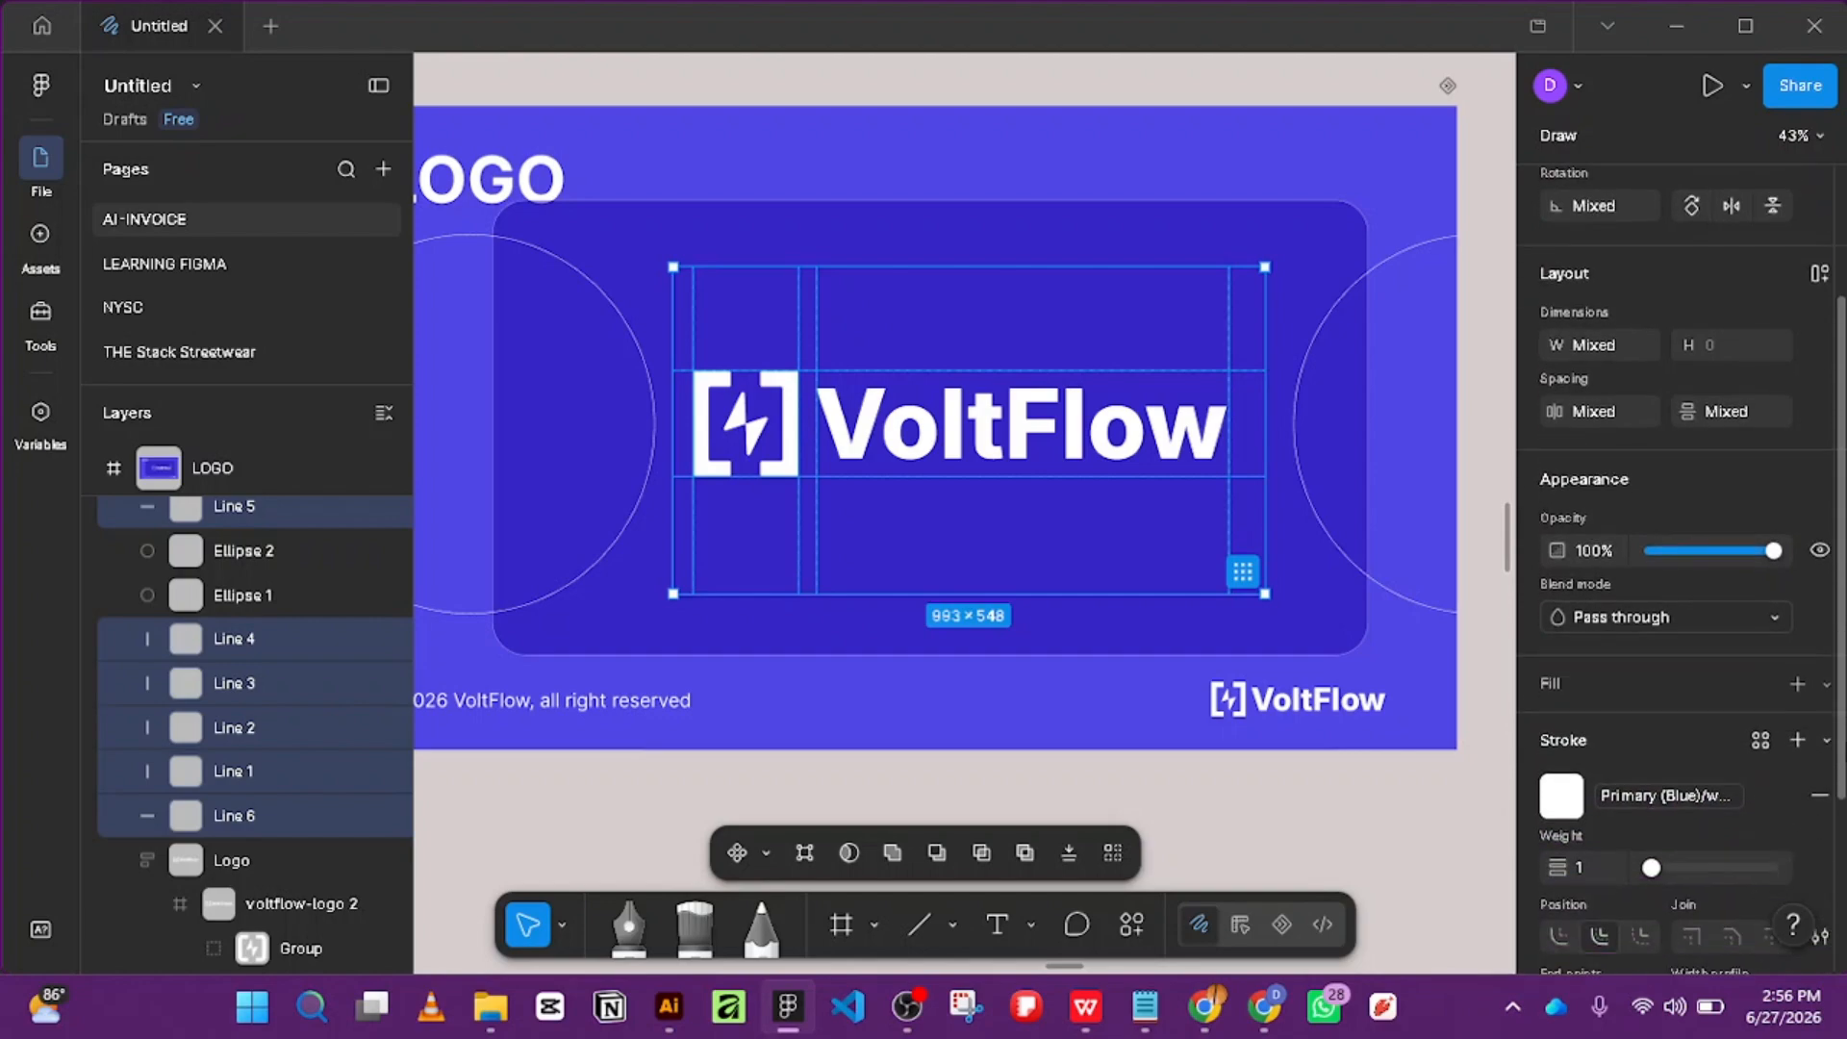
{"action": "scroll", "coordinate": [1683, 726], "scroll_direction": "down", "scroll_amount": 1}
{"action": "left_click", "coordinate": [1602, 735]}
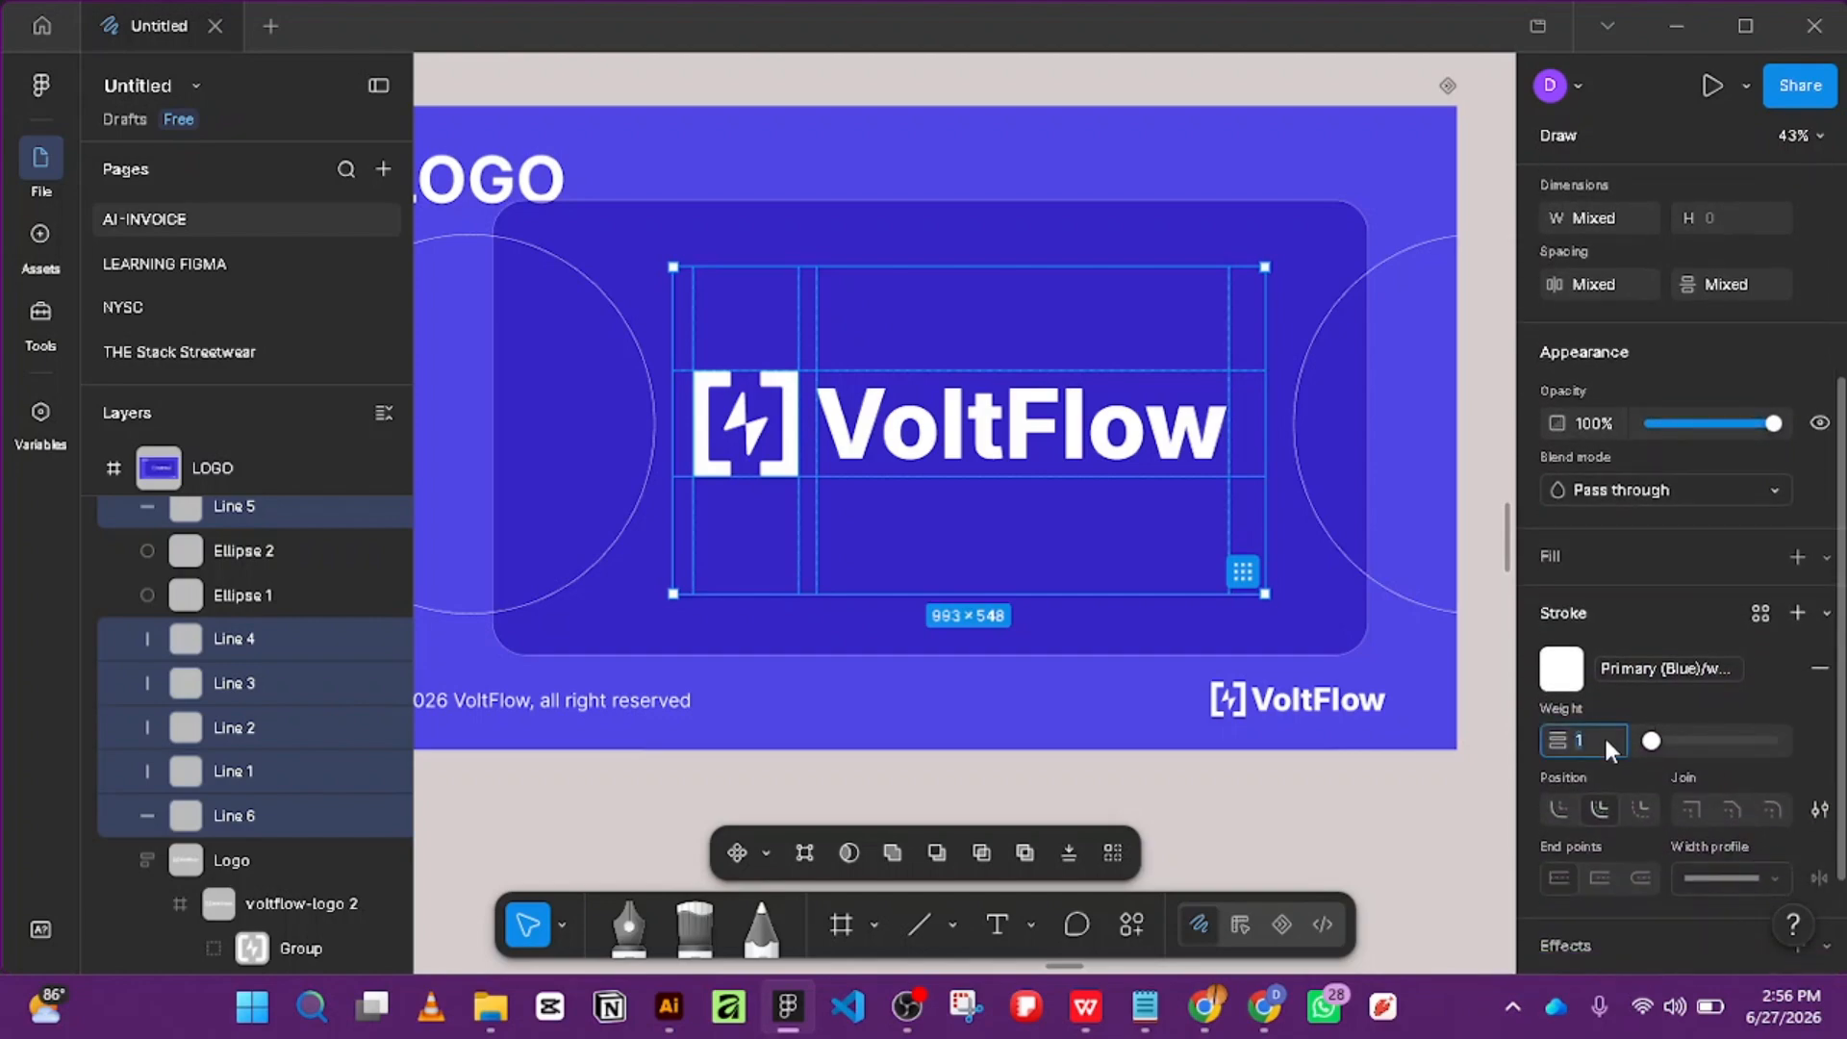
{"action": "type", "text": "2"}
{"action": "key", "text": "Return"}
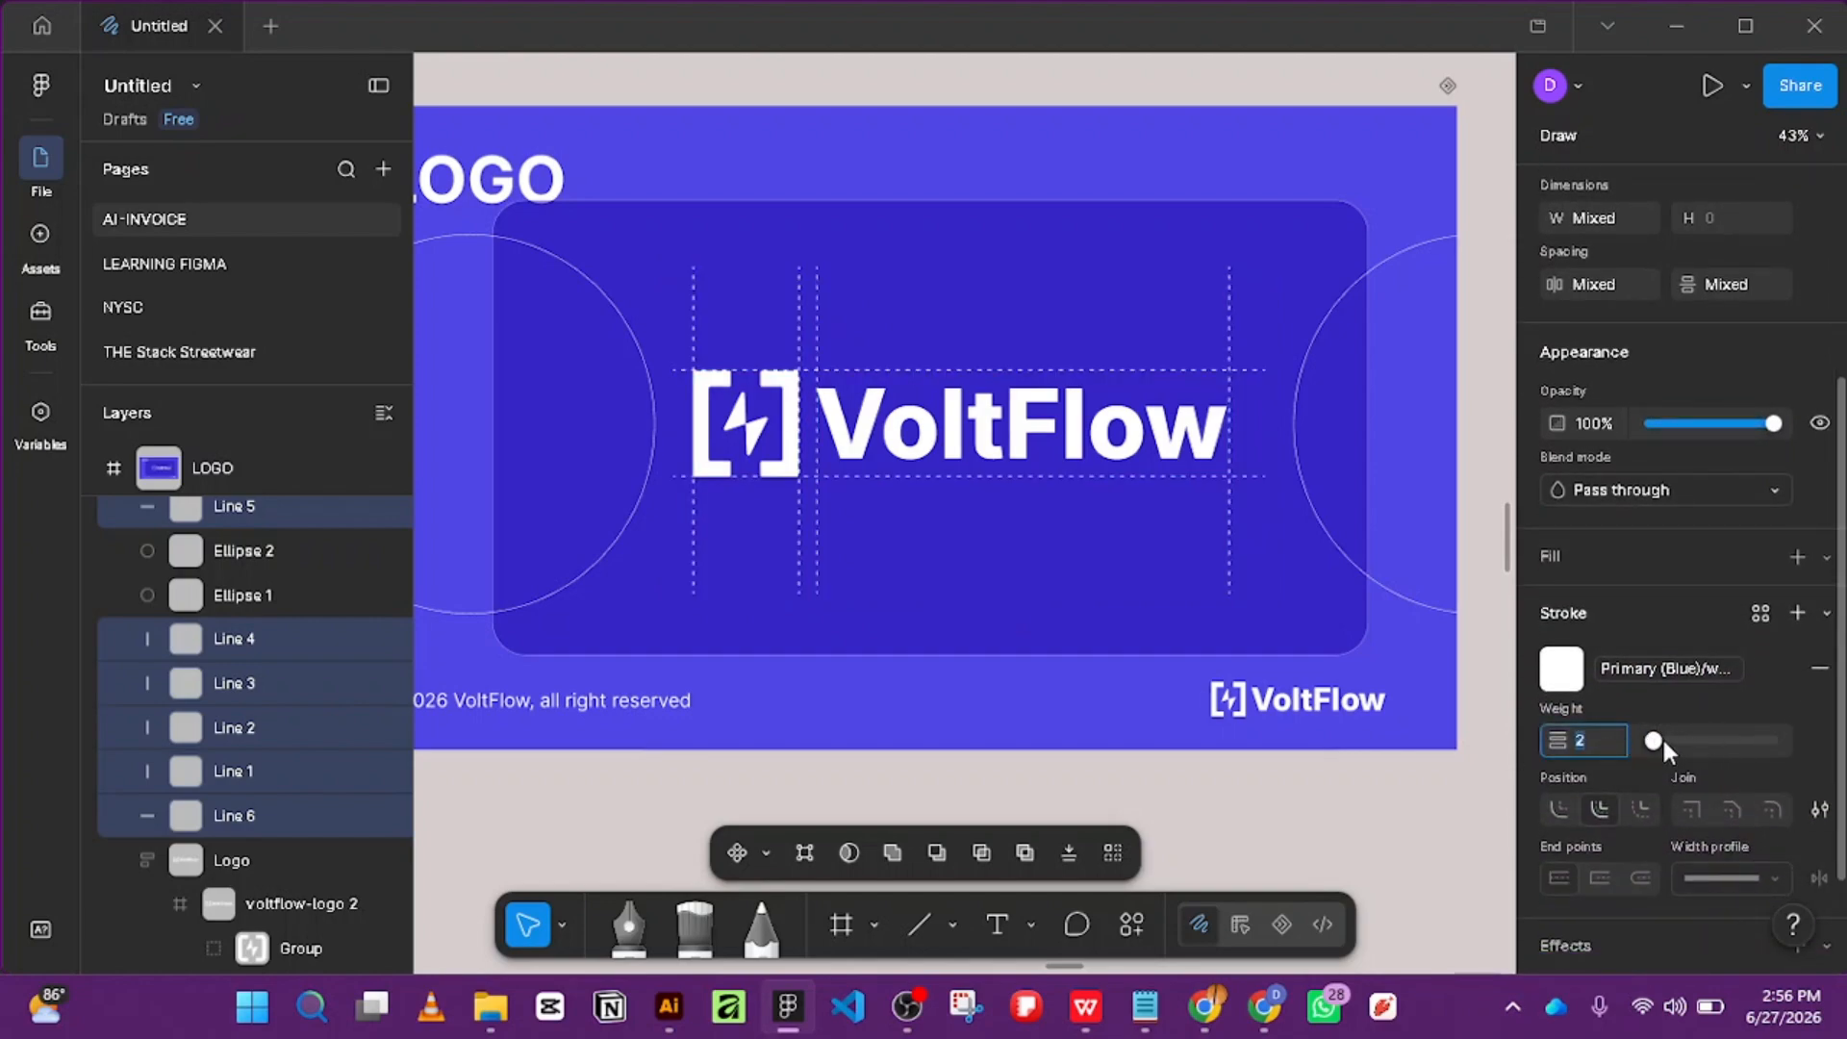
Set the stroke weight of the six dashed guide lines to 1.5 and deselect them.
{"action": "mouse_move", "coordinate": [1660, 739]}
{"action": "left_mouse_down"}
{"action": "mouse_move", "coordinate": [1689, 746]}
{"action": "mouse_move", "coordinate": [1652, 744]}
{"action": "left_mouse_up"}
{"action": "left_click", "coordinate": [1583, 740]}
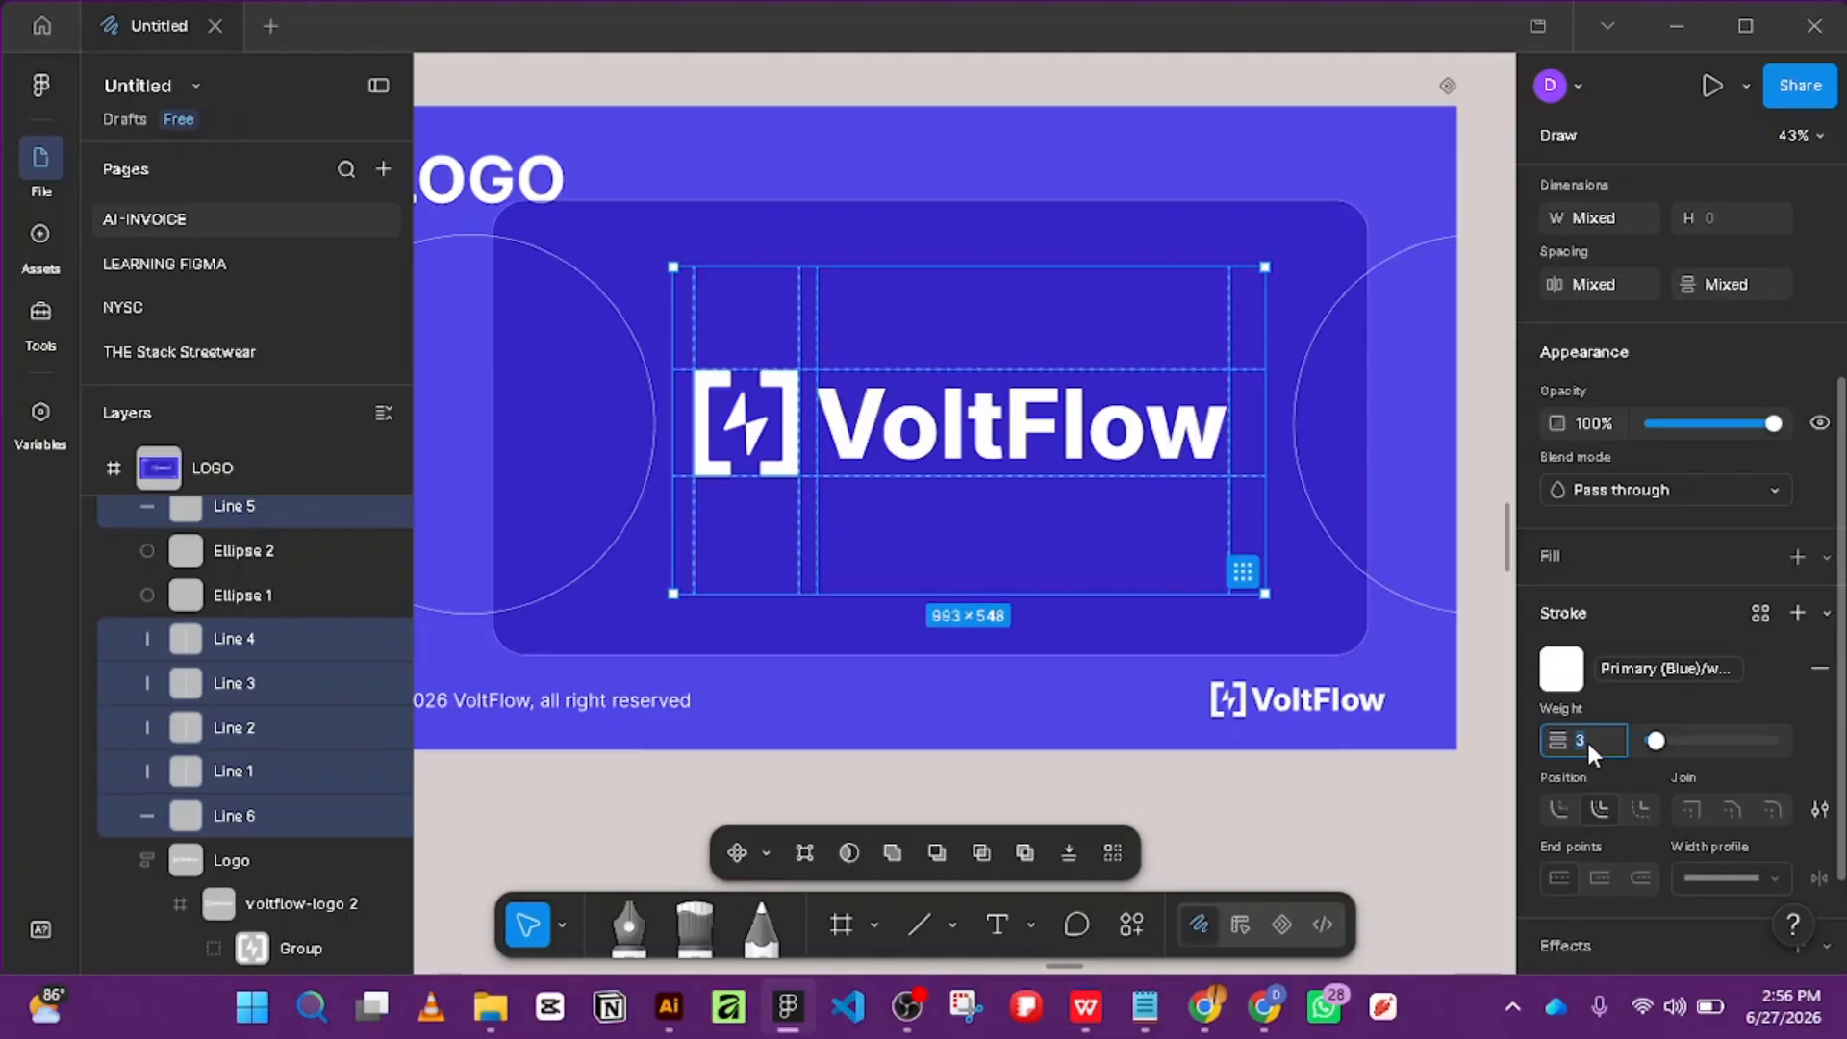
{"action": "type", "text": "1.5"}
{"action": "key", "text": "Return"}
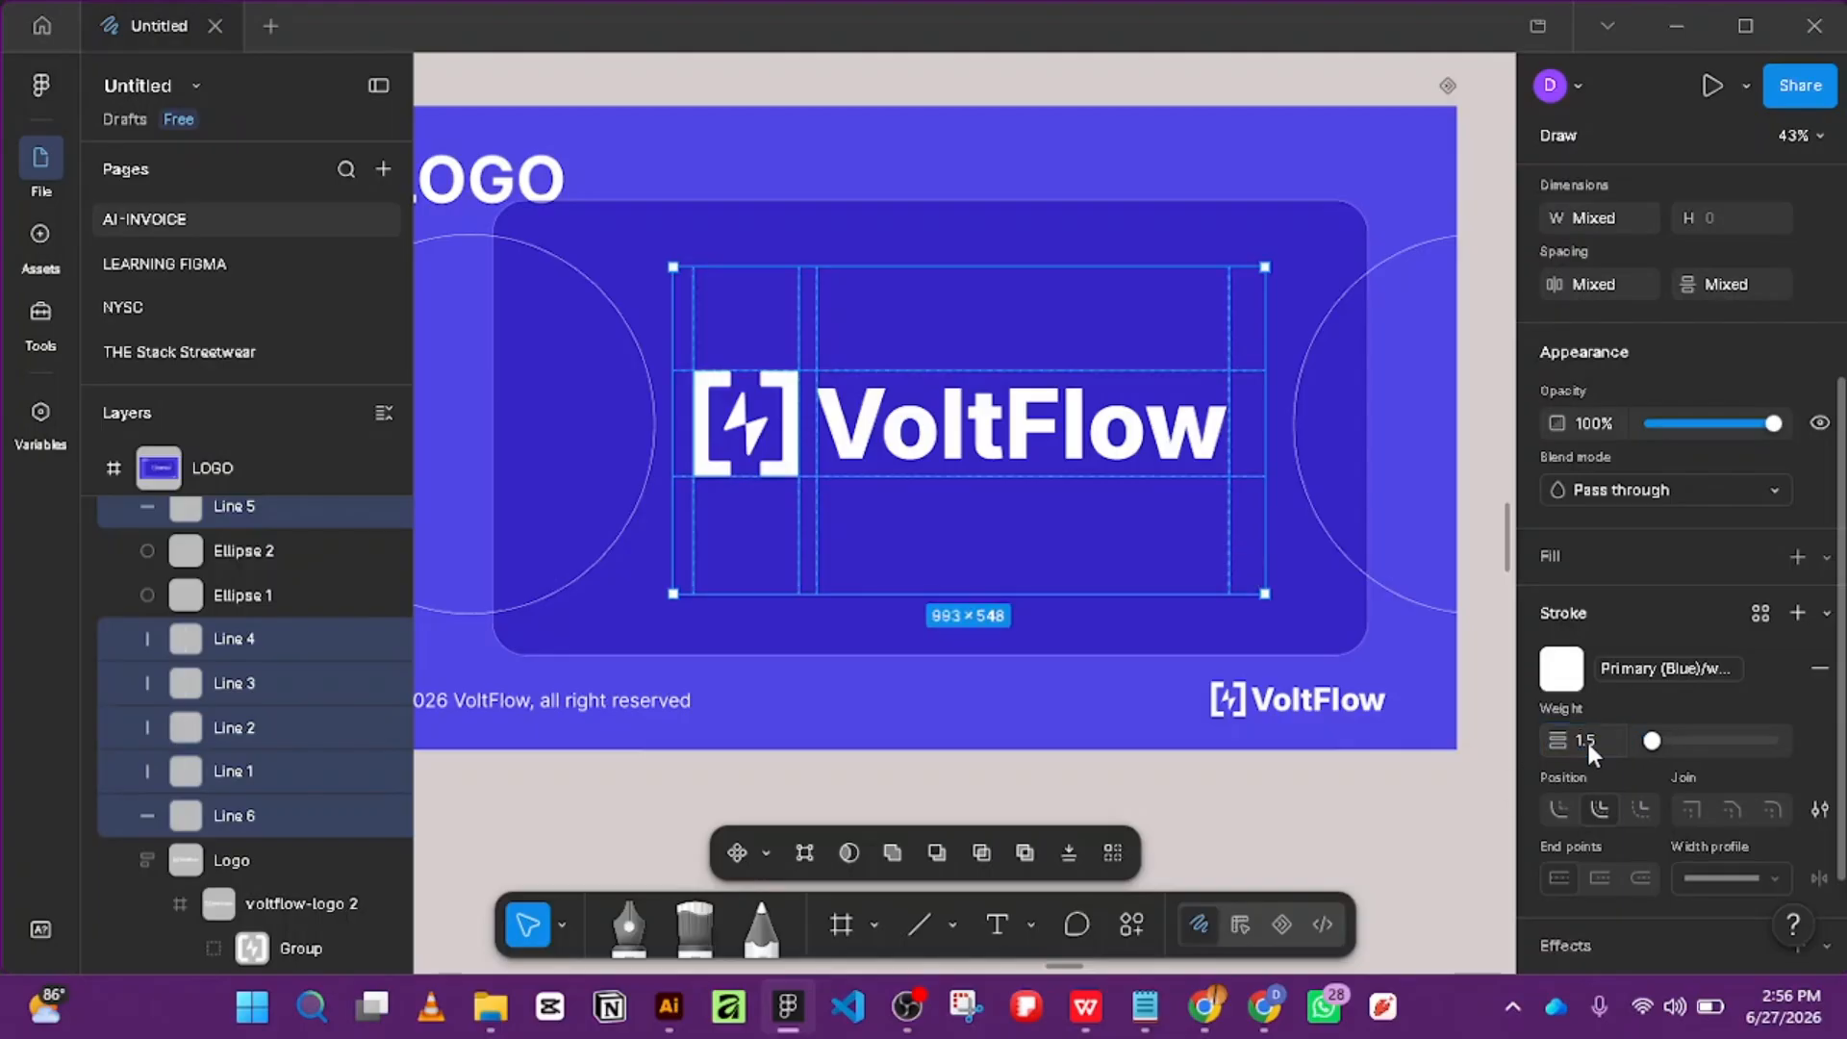
{"action": "left_click", "coordinate": [1101, 89]}
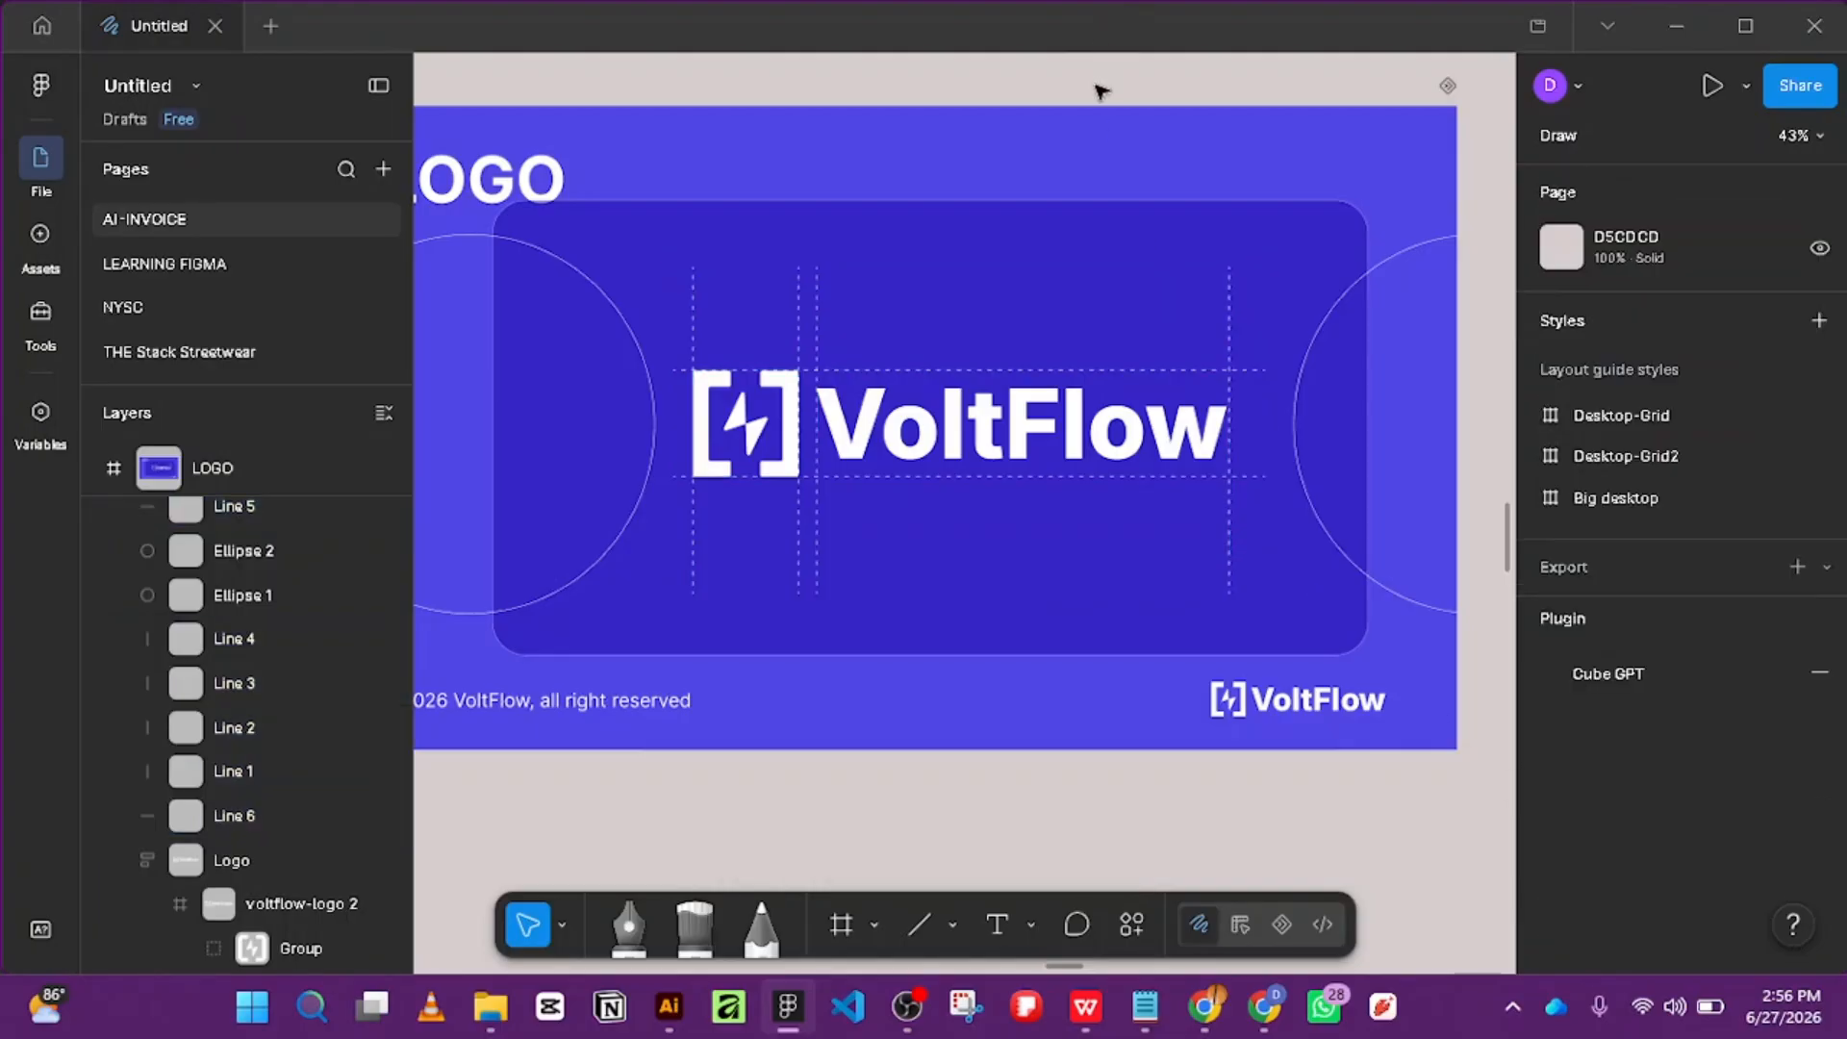
{"action": "left_click", "coordinate": [815, 325]}
{"action": "left_click", "coordinate": [798, 322], "text": "shift"}
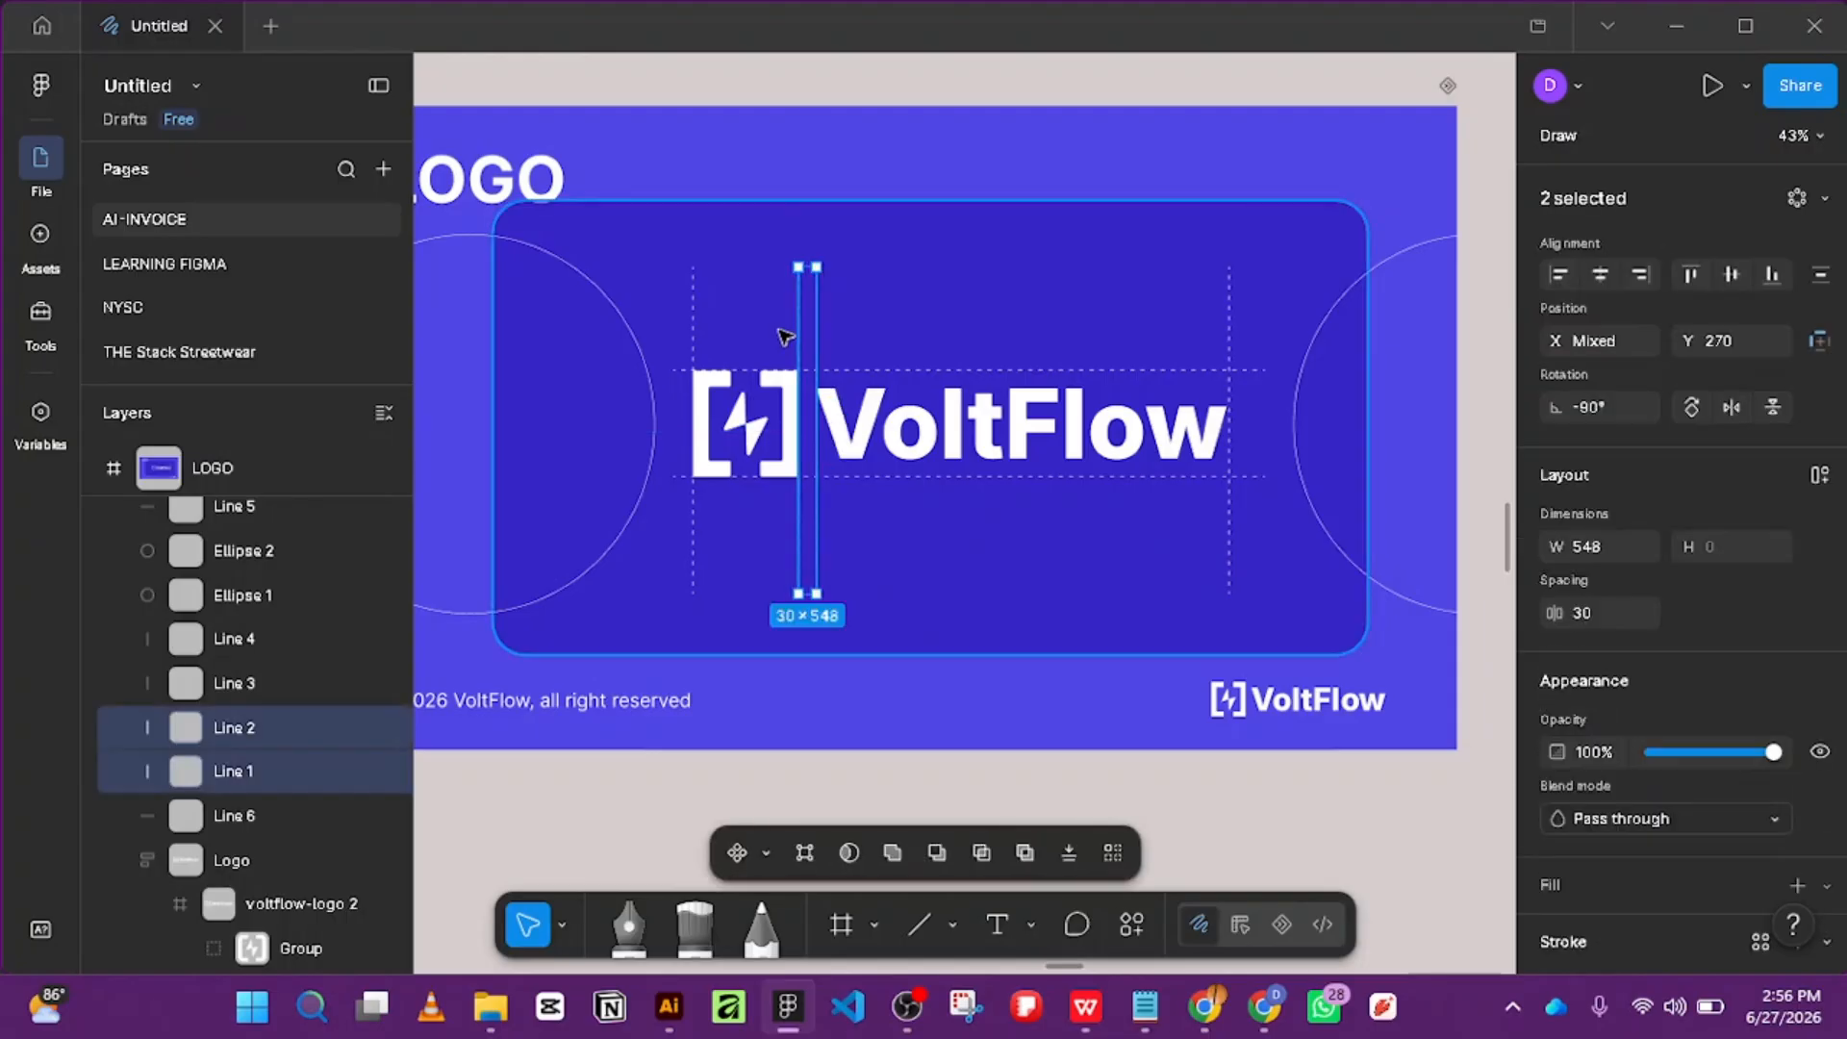
{"action": "left_click", "coordinate": [952, 371], "text": "shift"}
{"action": "left_click", "coordinate": [699, 341], "text": "shift"}
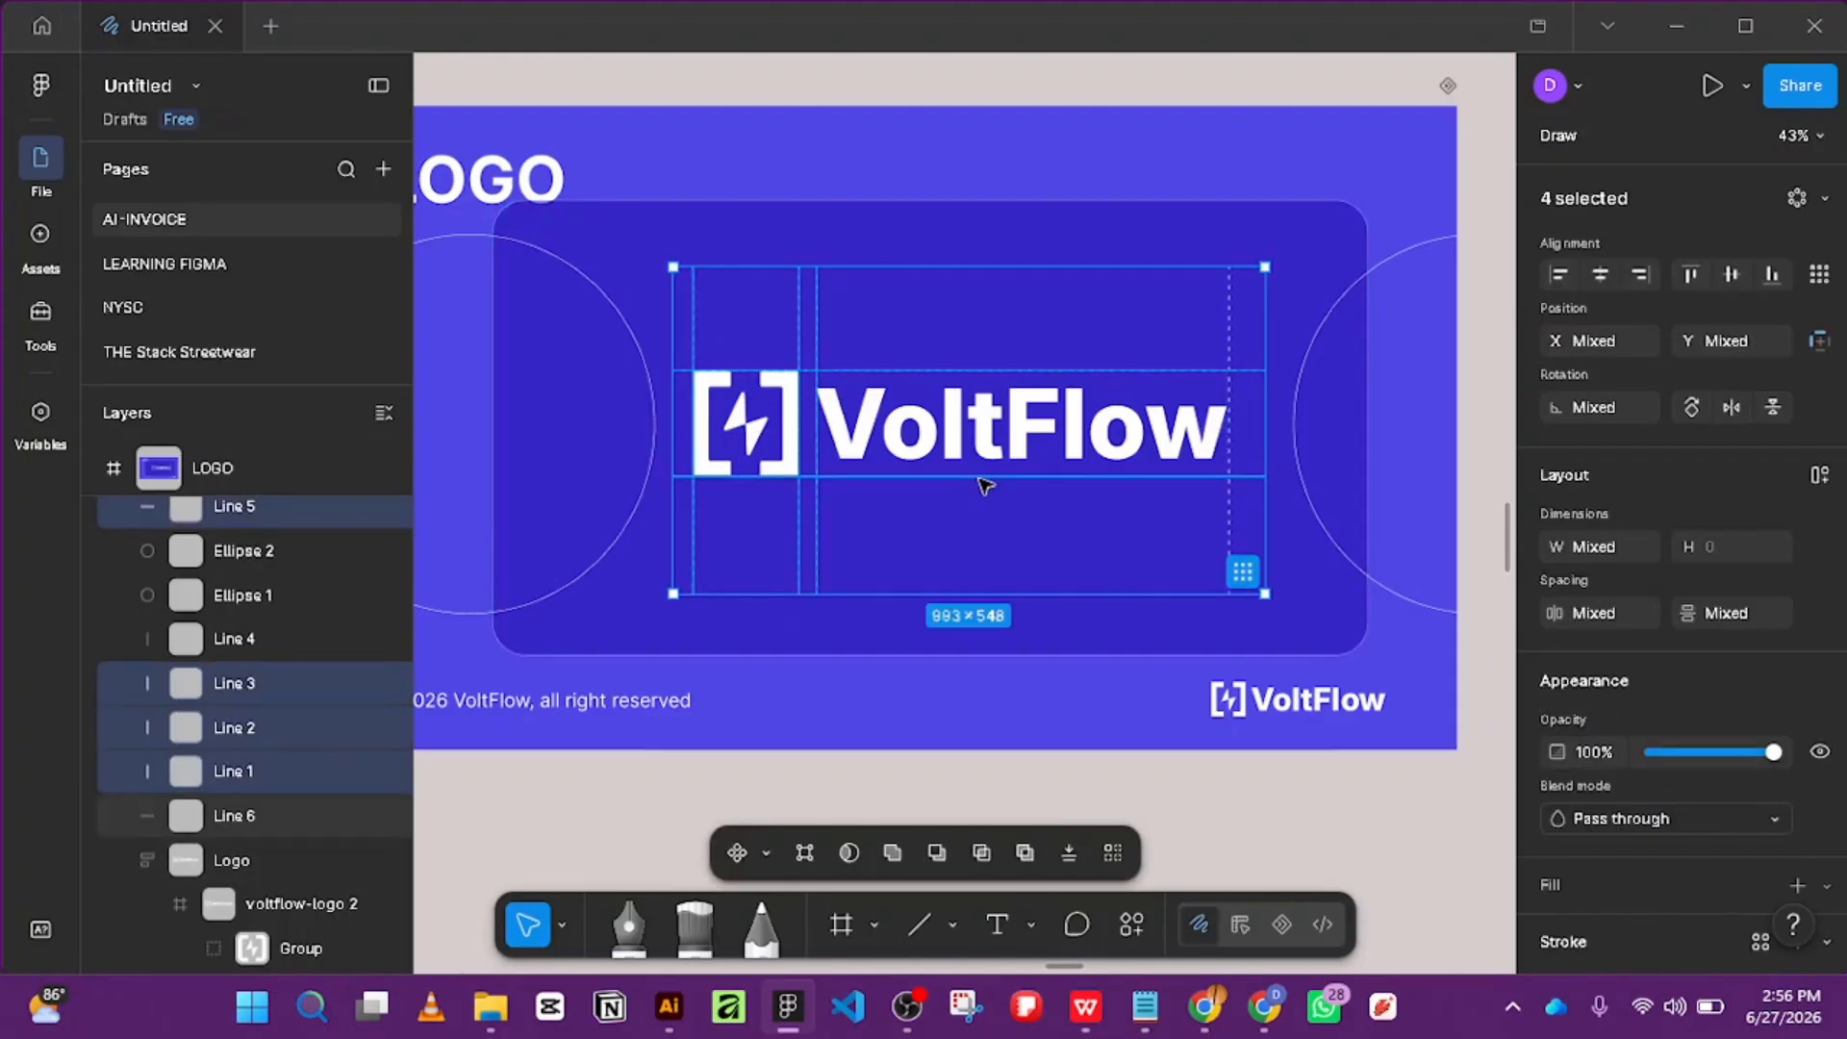
{"action": "left_click", "coordinate": [985, 479], "text": "shift"}
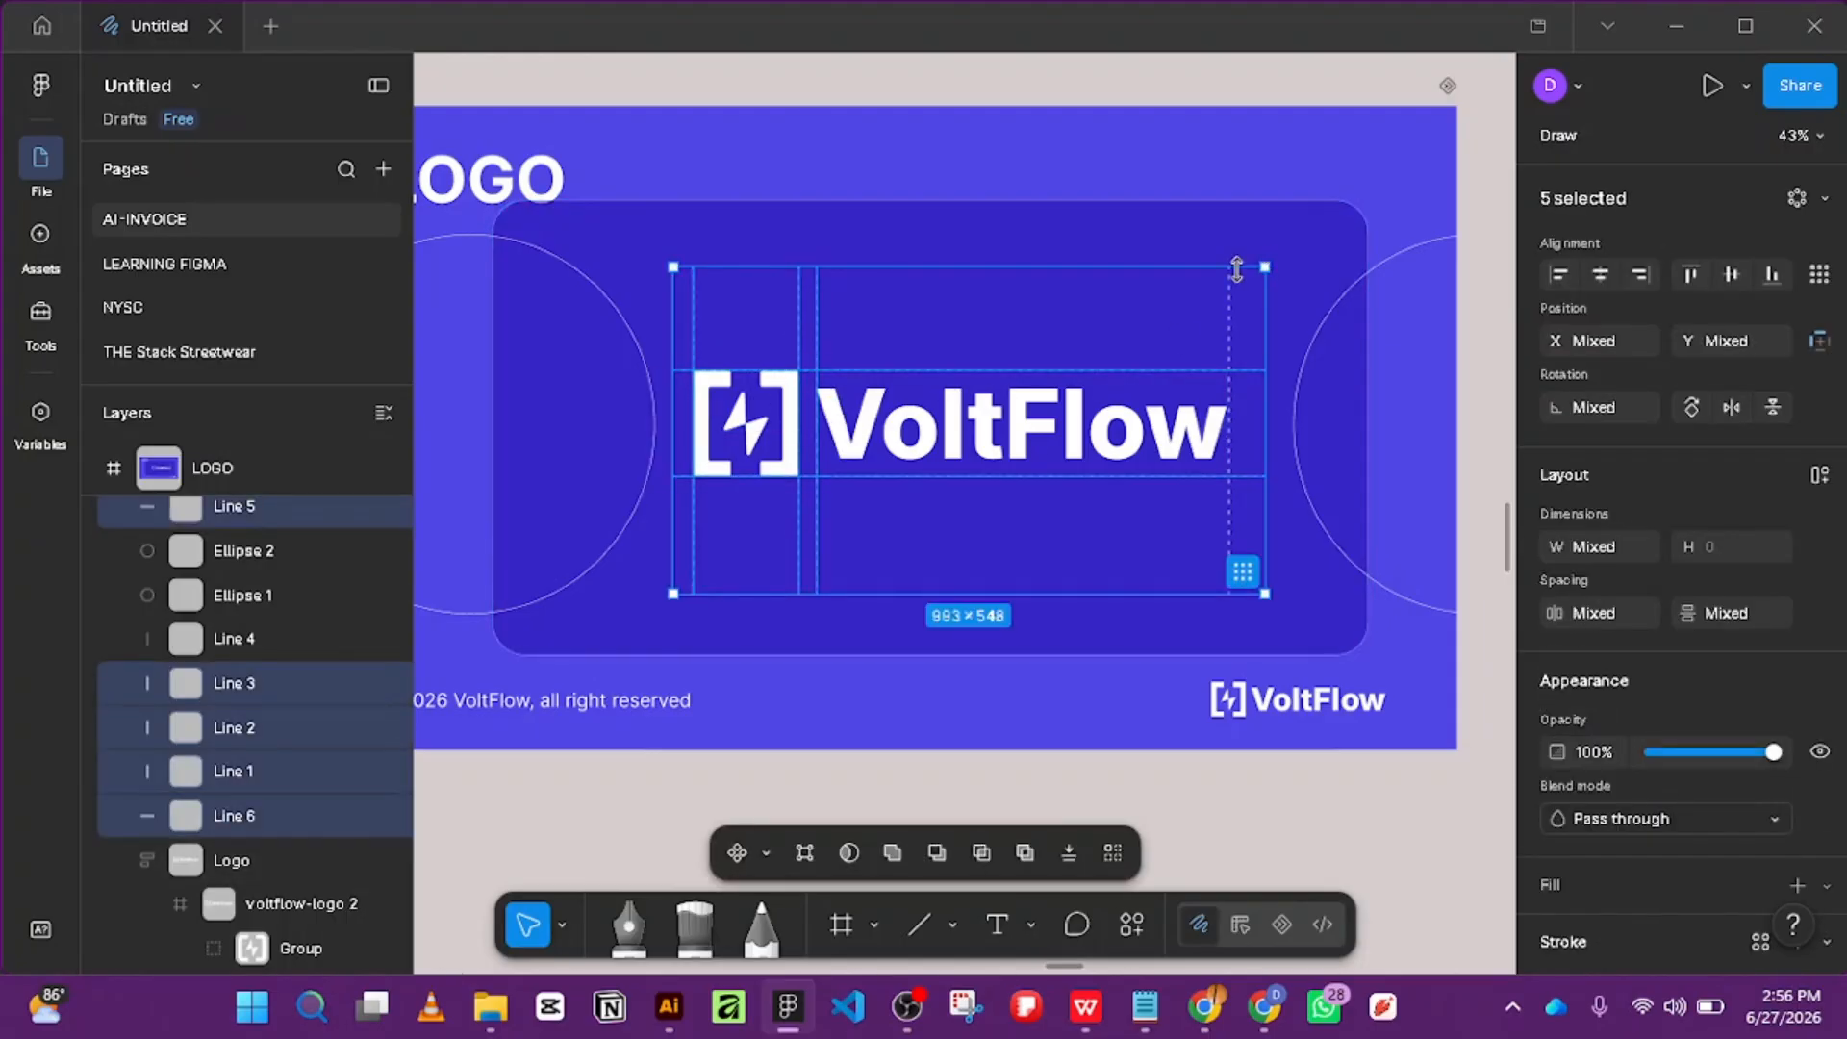
{"action": "left_click", "coordinate": [1209, 323], "text": "shift"}
{"action": "left_click", "coordinate": [1136, 430], "text": "shift"}
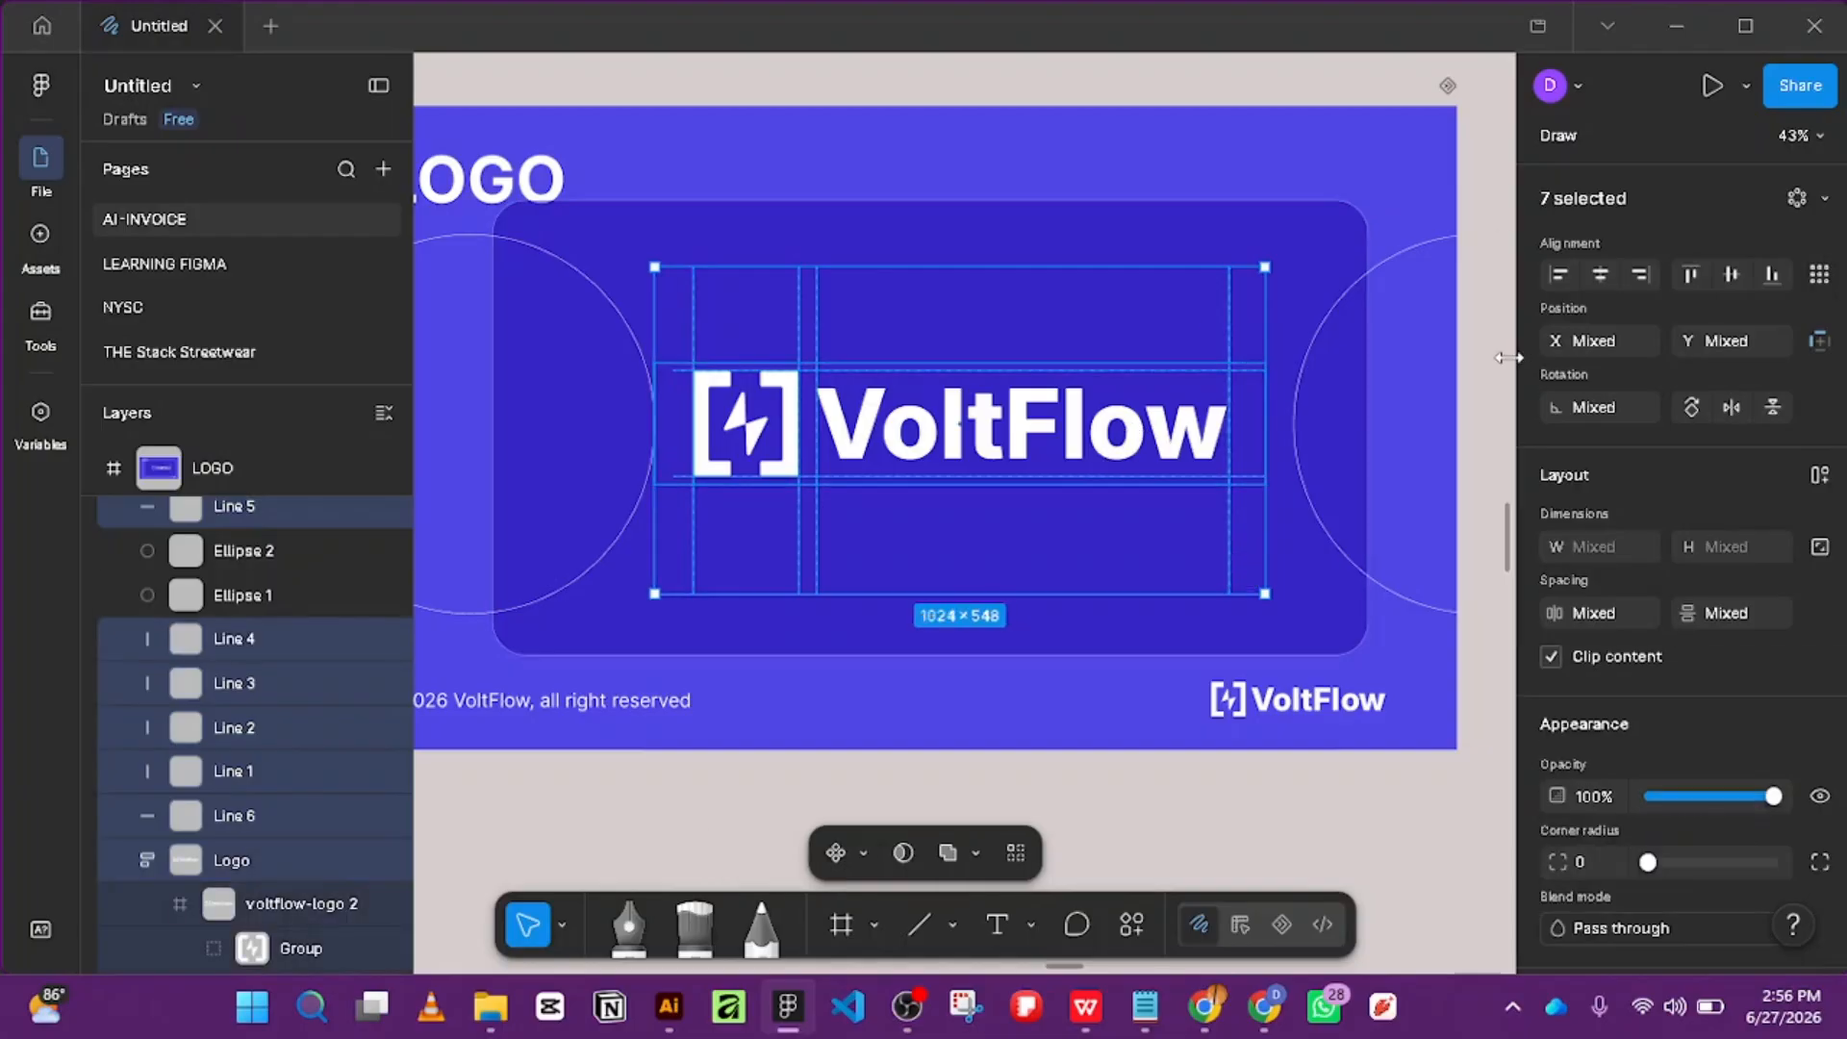
{"action": "scroll", "coordinate": [204, 517], "scroll_direction": "up", "scroll_amount": 2}
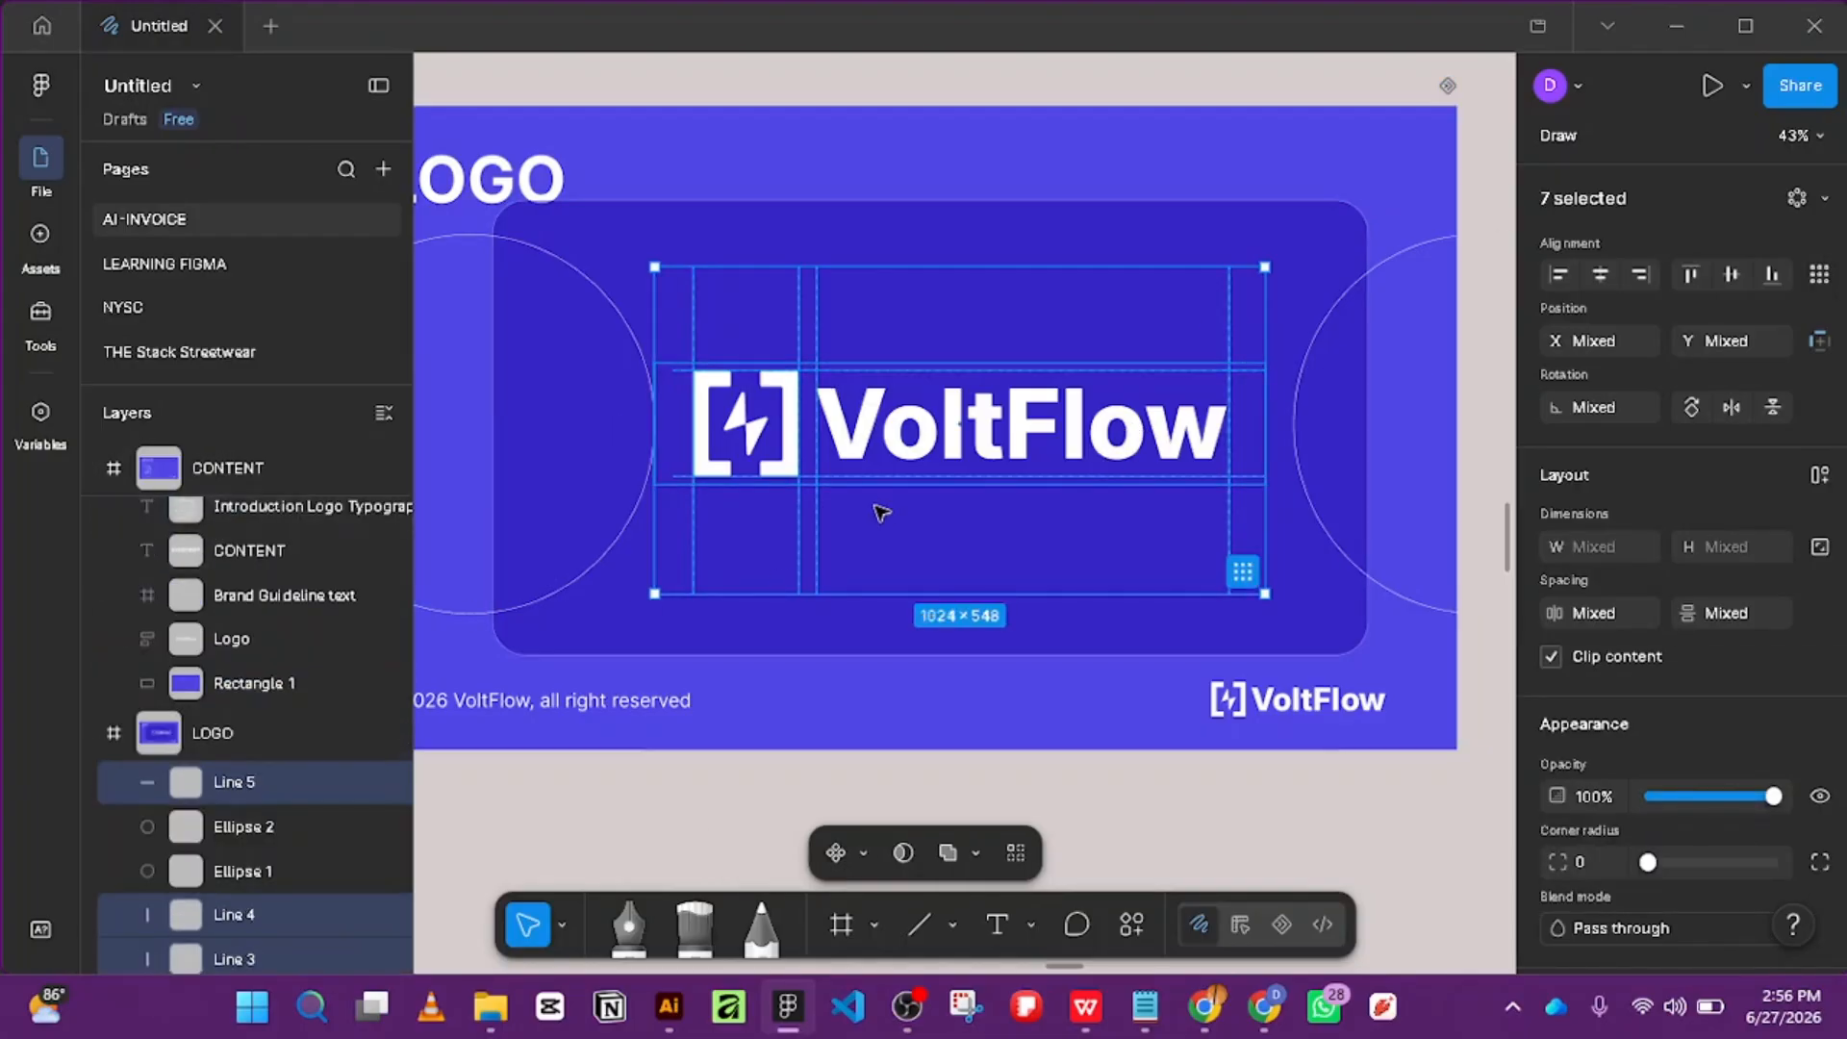
{"action": "left_click", "coordinate": [866, 435], "text": "shift"}
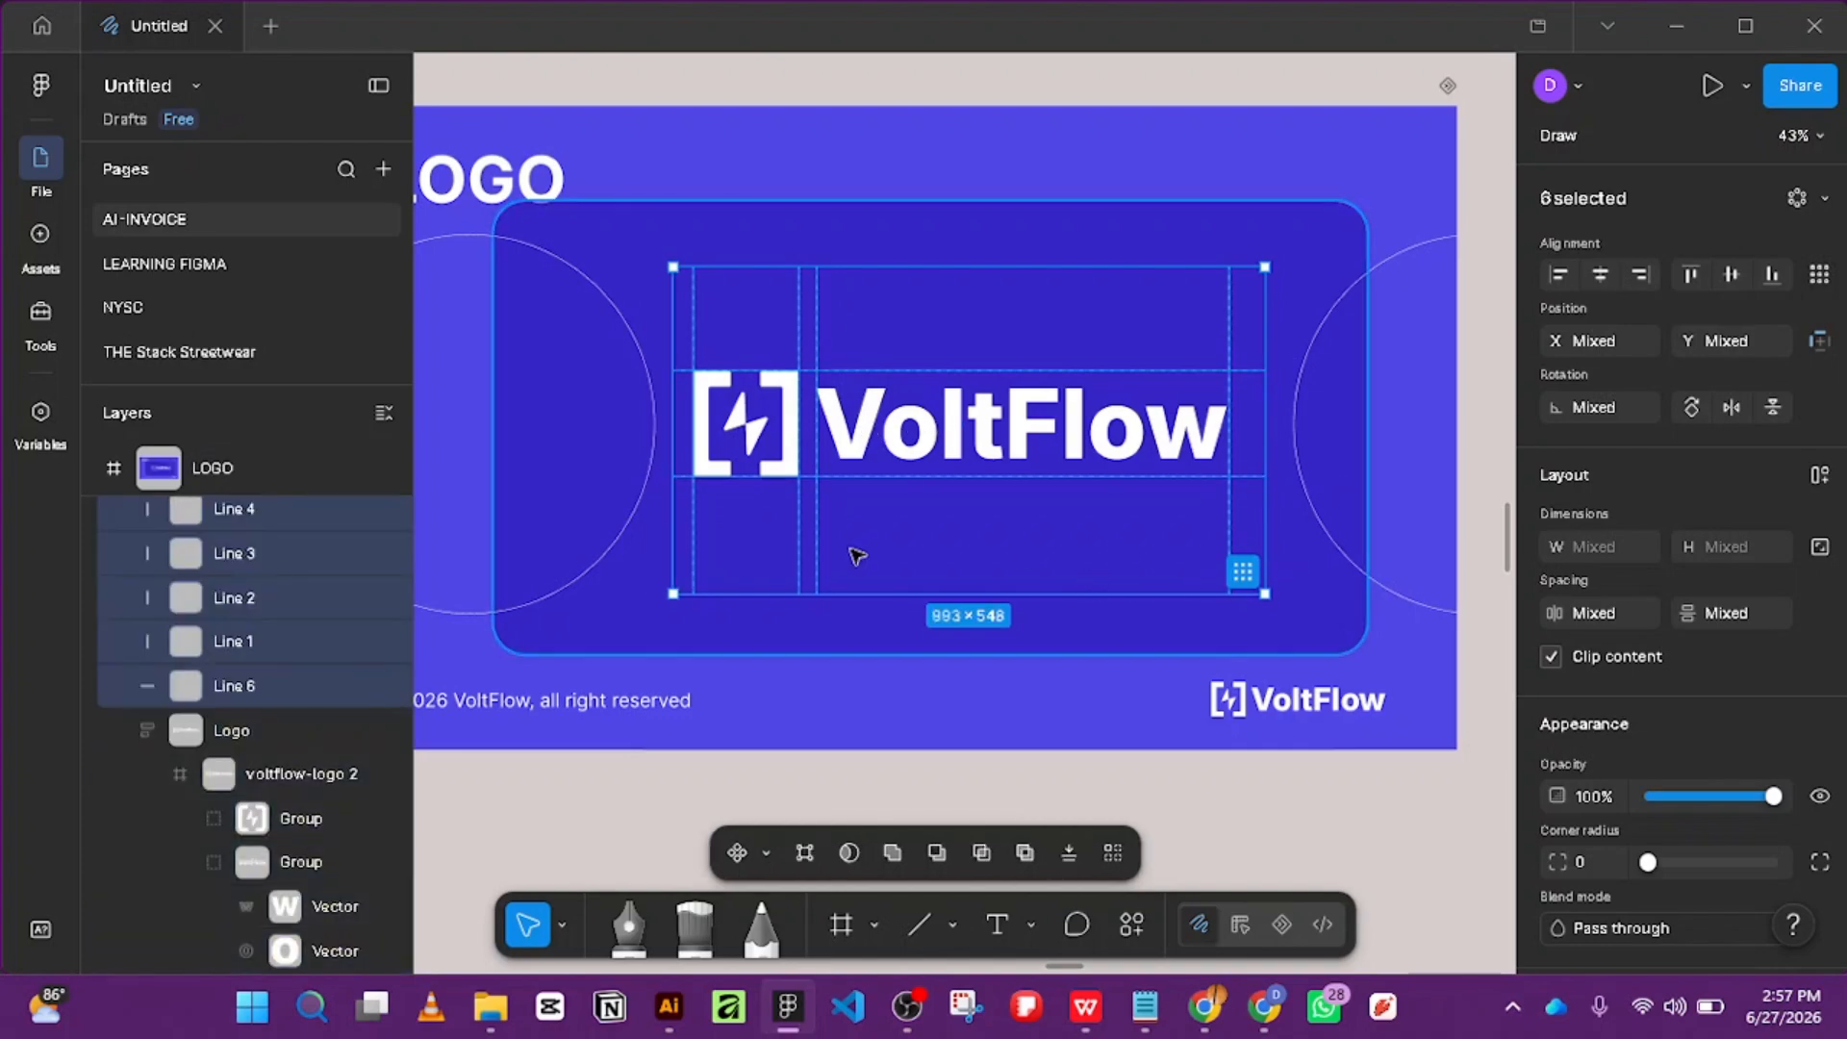
{"action": "scroll", "coordinate": [240, 563], "scroll_direction": "up", "scroll_amount": 4}
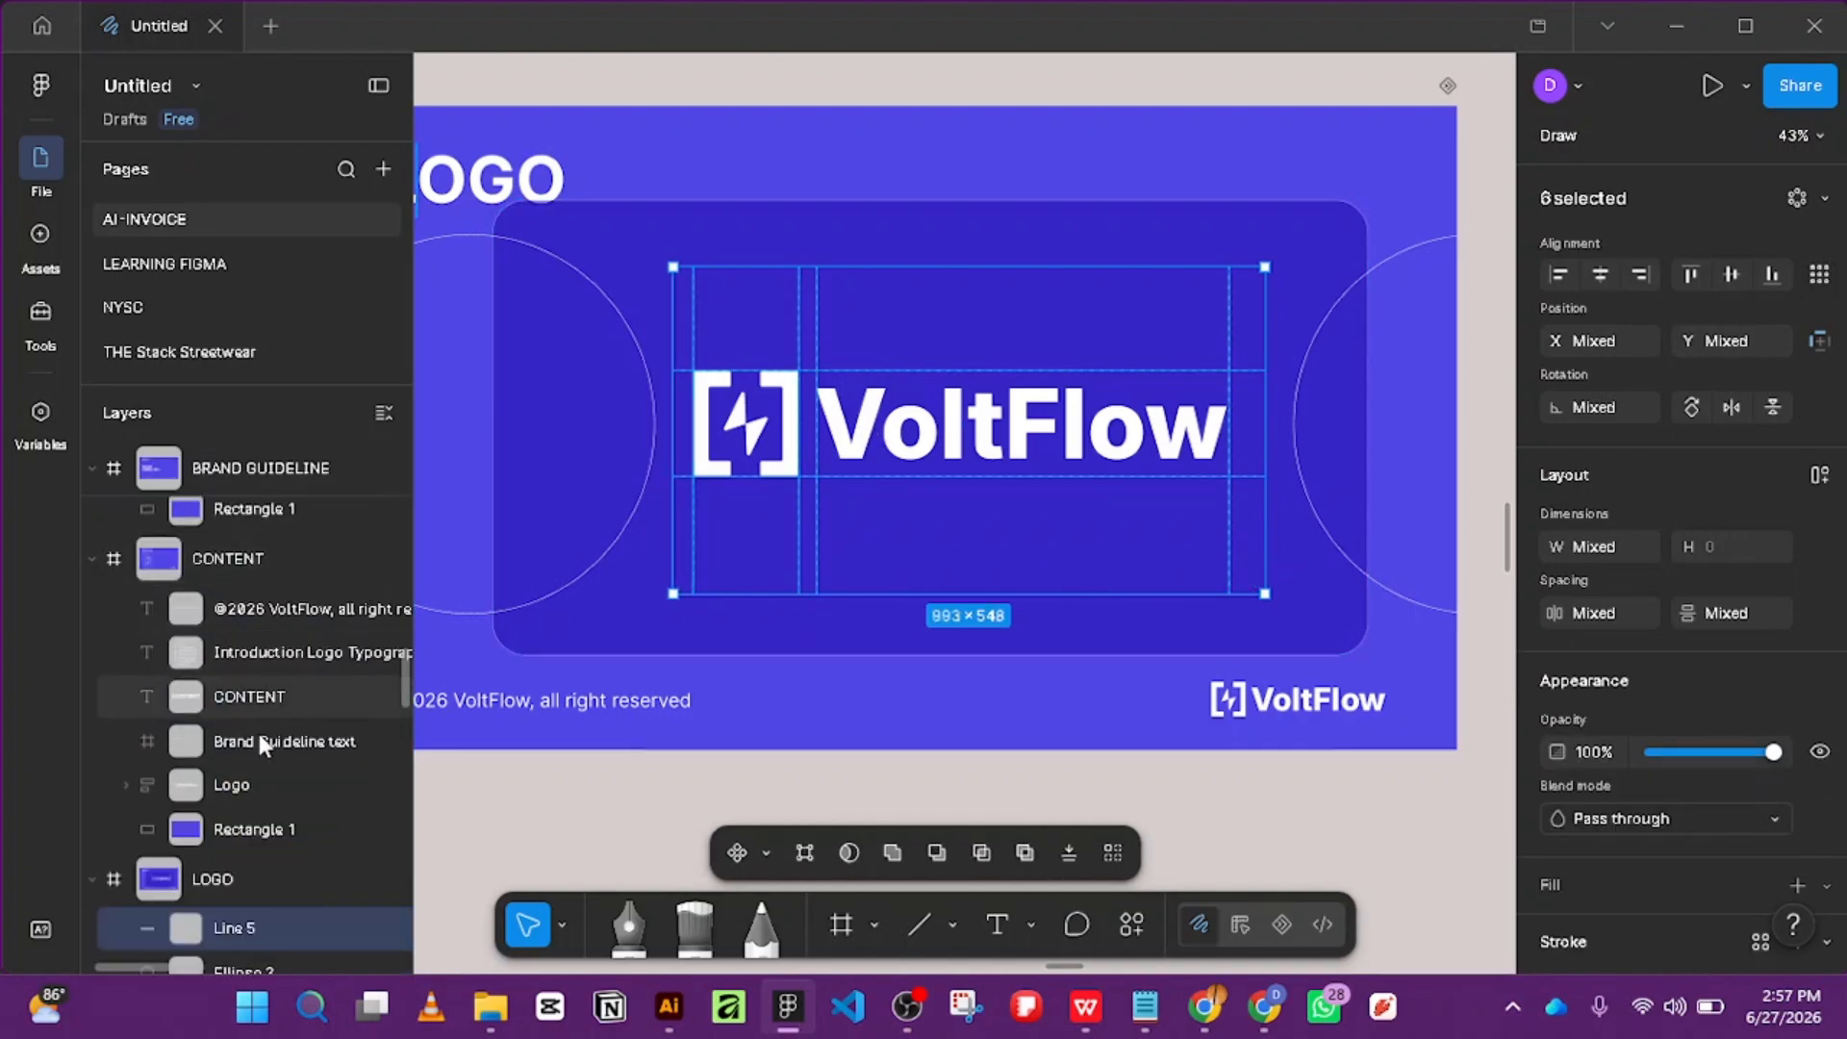
Select the large banner logo on the LOGO slide and locate its collapsed layer among the slide's layers.
{"action": "left_click", "coordinate": [207, 879]}
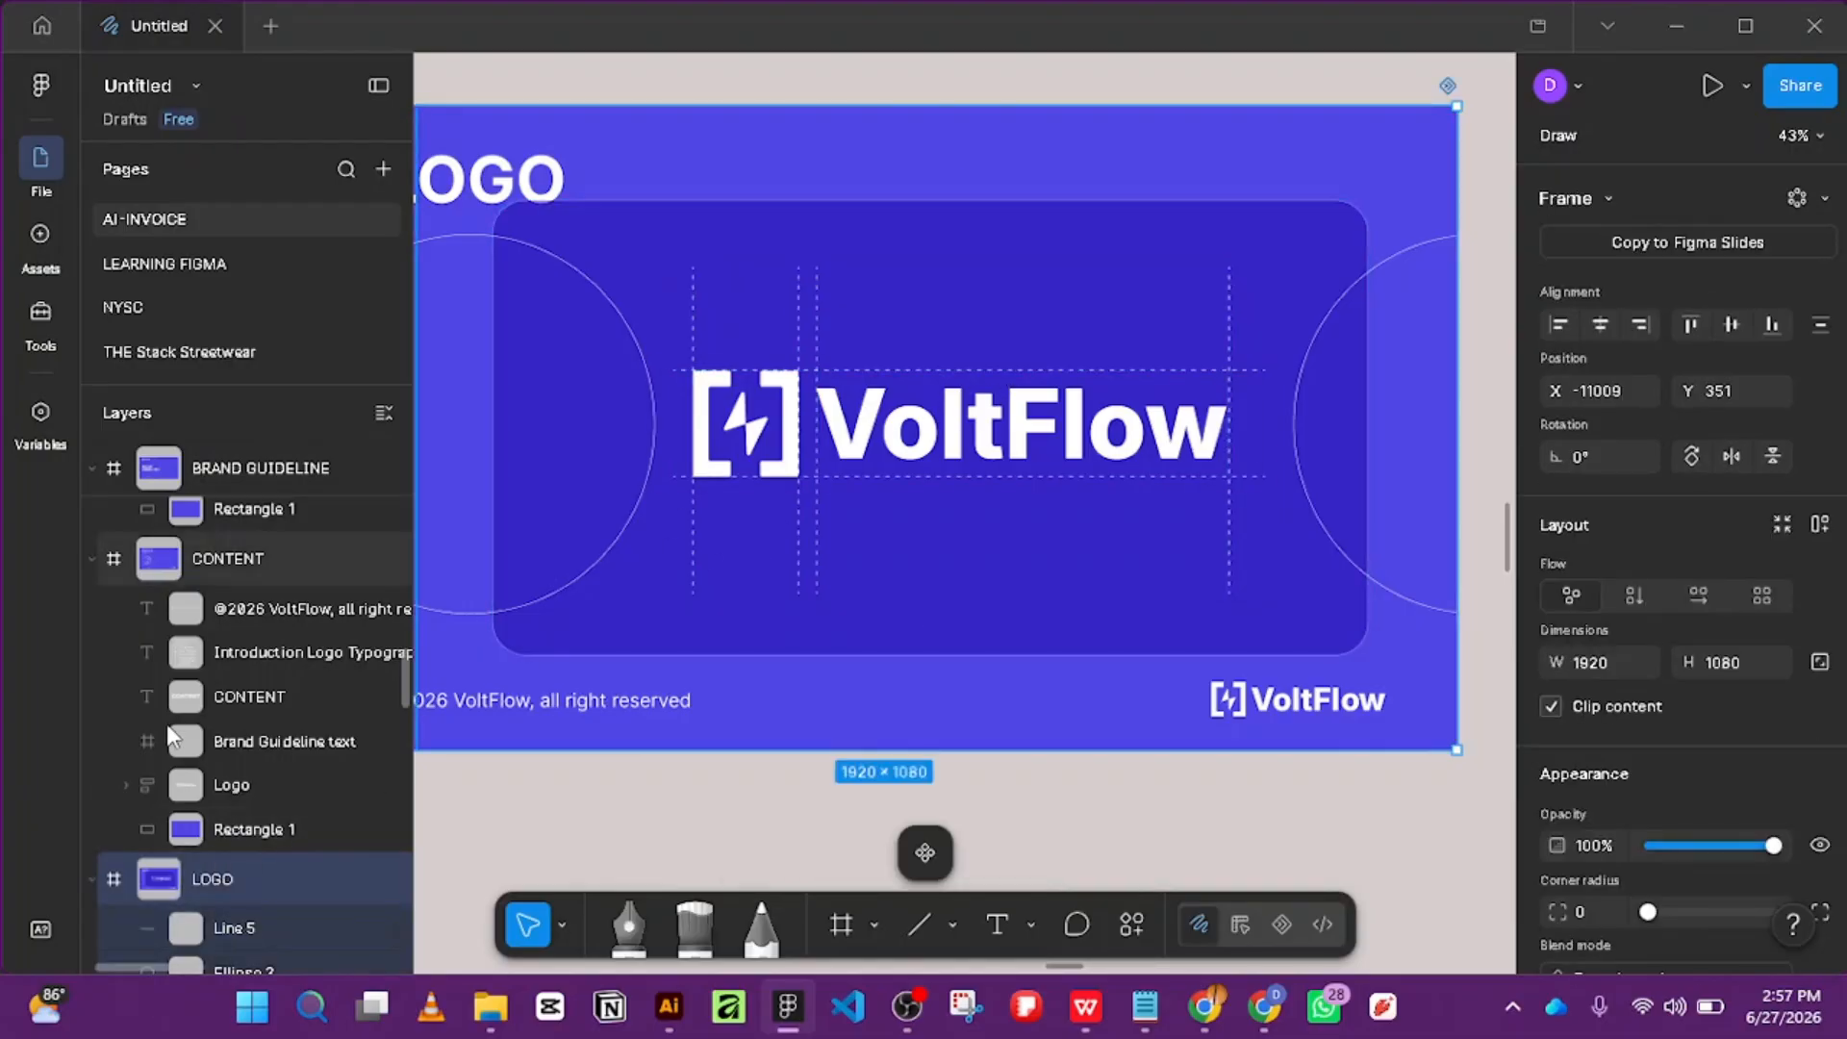
{"action": "left_click", "coordinate": [832, 443]}
{"action": "scroll", "coordinate": [289, 507], "scroll_direction": "up", "scroll_amount": 3}
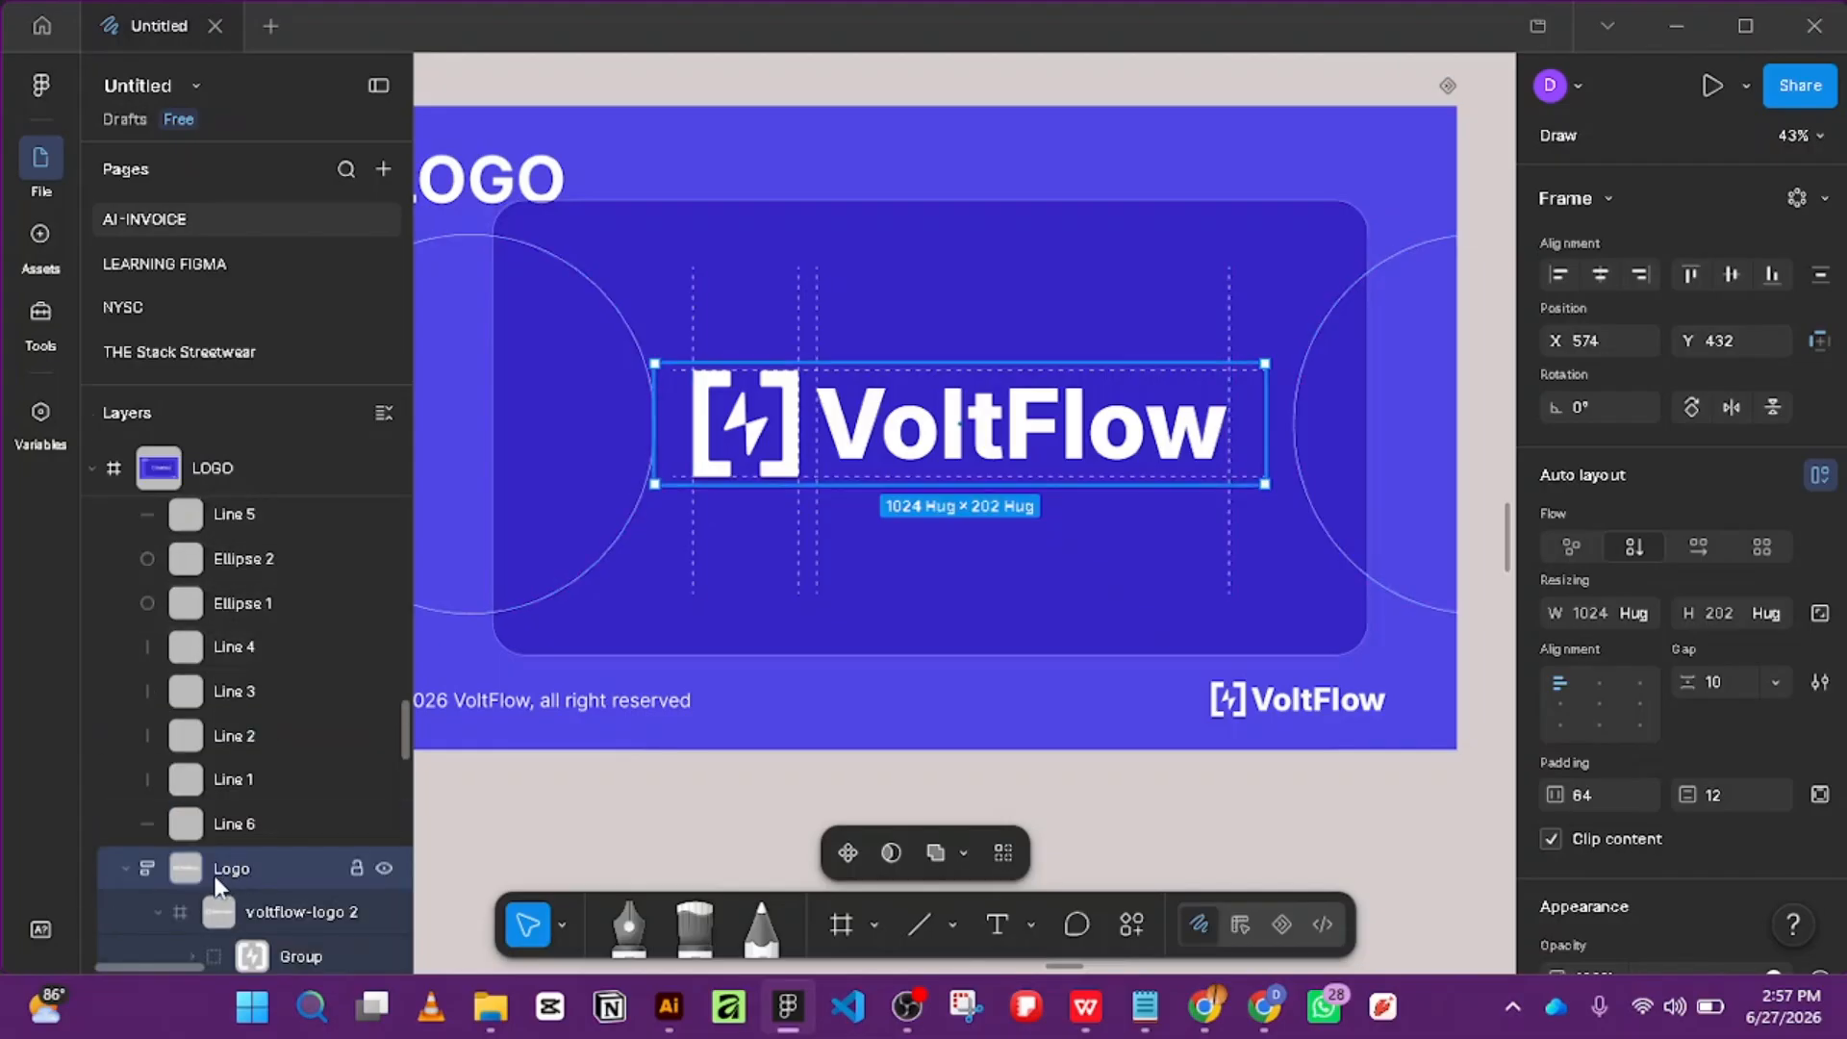
{"action": "left_click", "coordinate": [125, 869]}
{"action": "scroll", "coordinate": [206, 722], "scroll_direction": "up", "scroll_amount": 5}
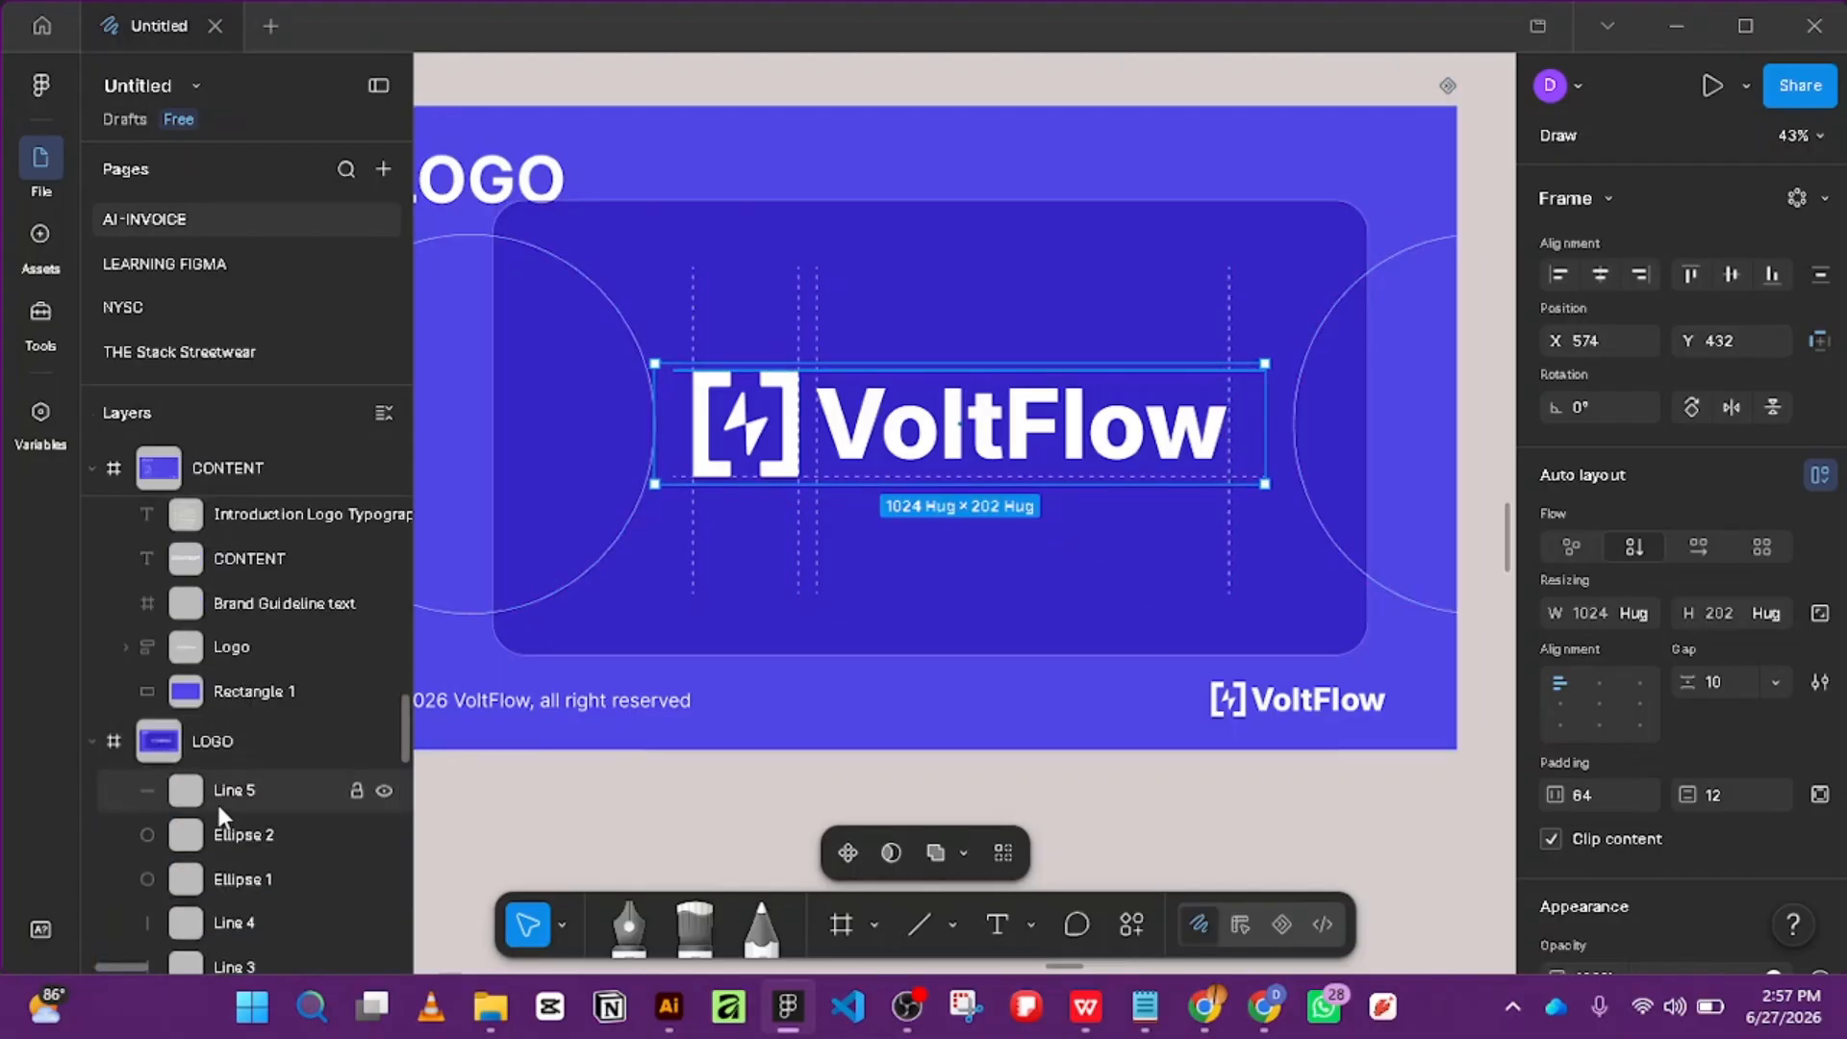
{"action": "scroll", "coordinate": [217, 793], "scroll_direction": "down", "scroll_amount": 5}
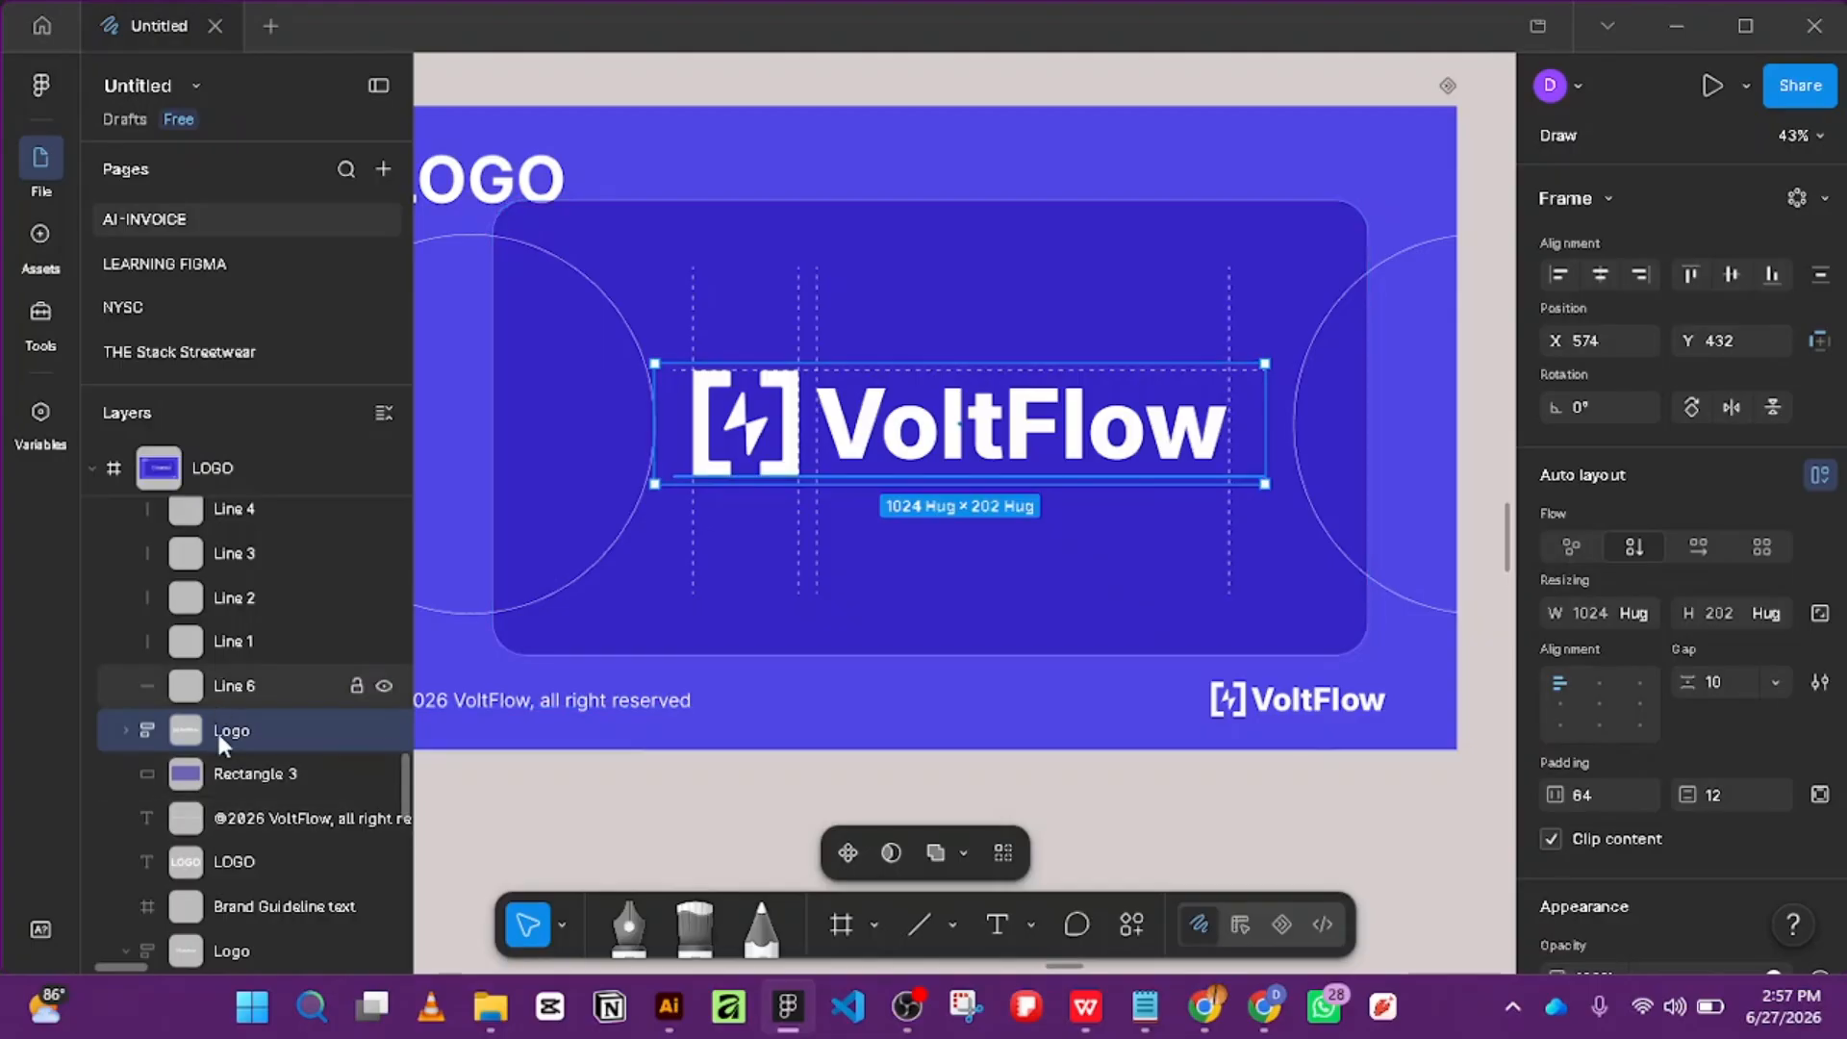
{"action": "left_click", "coordinate": [126, 730]}
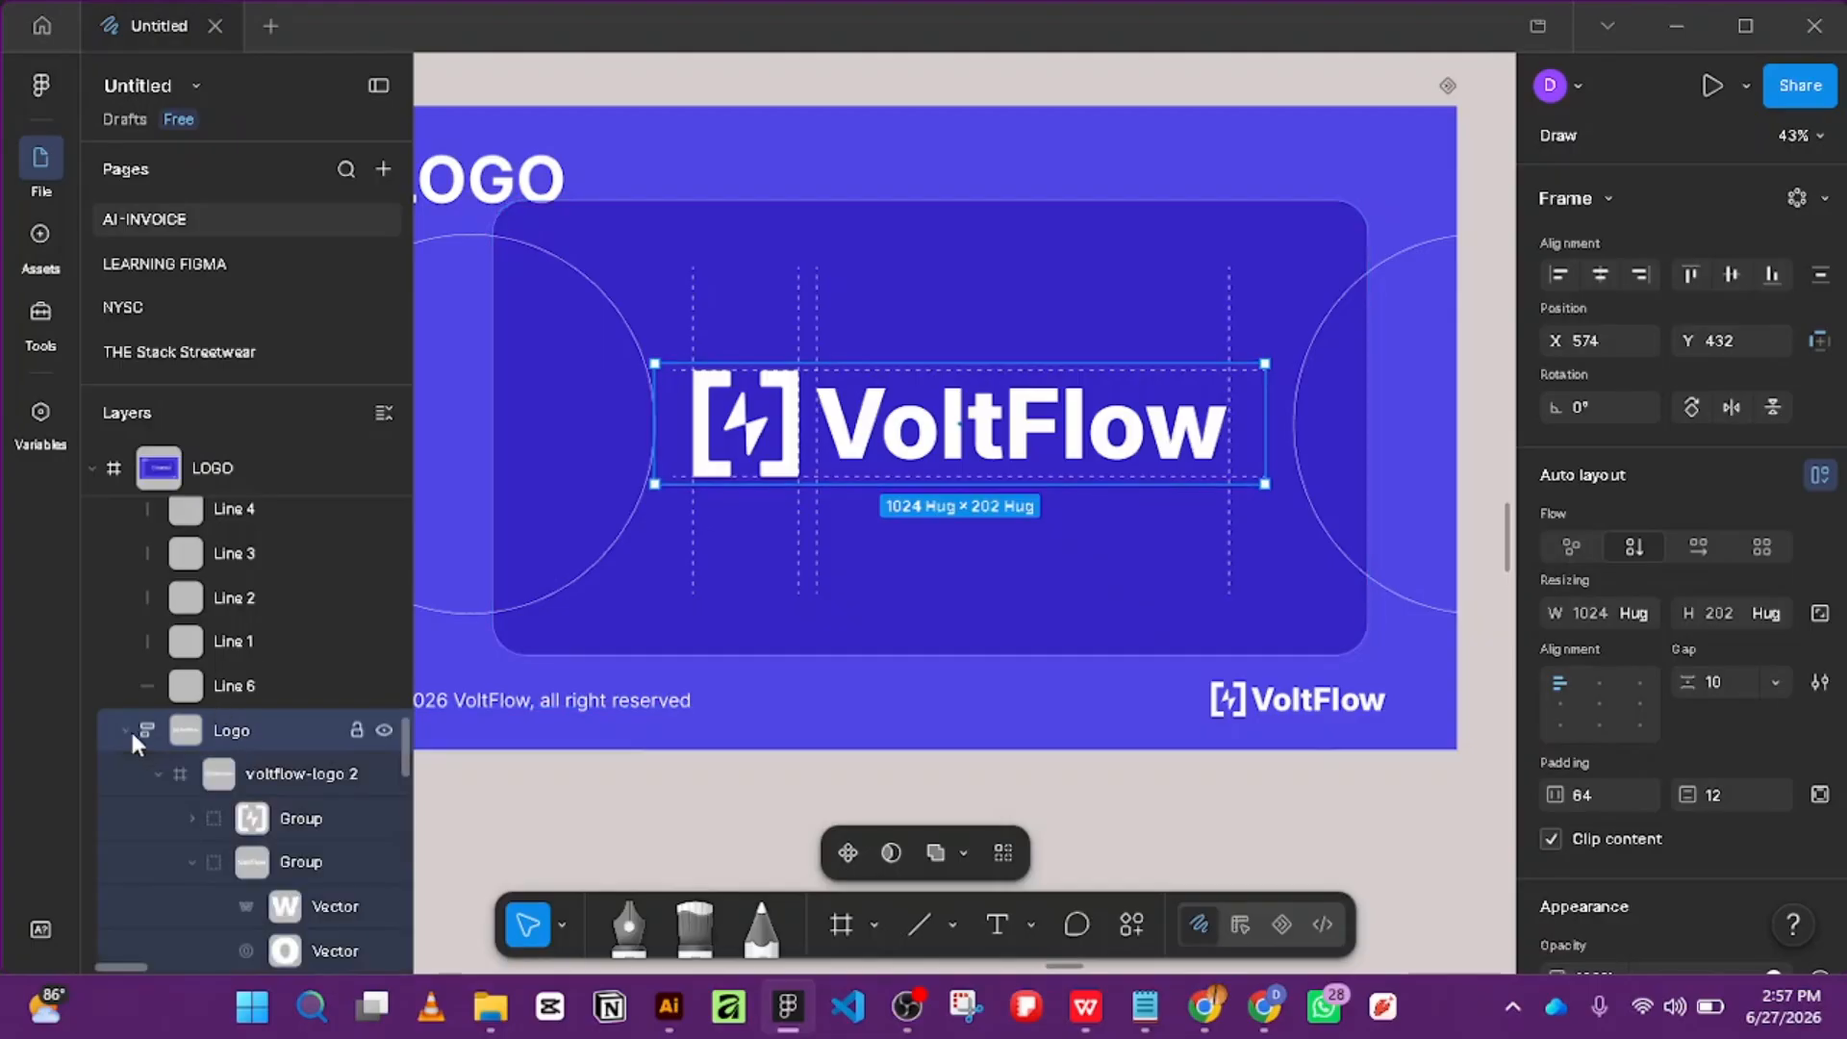
{"action": "left_click", "coordinate": [126, 730]}
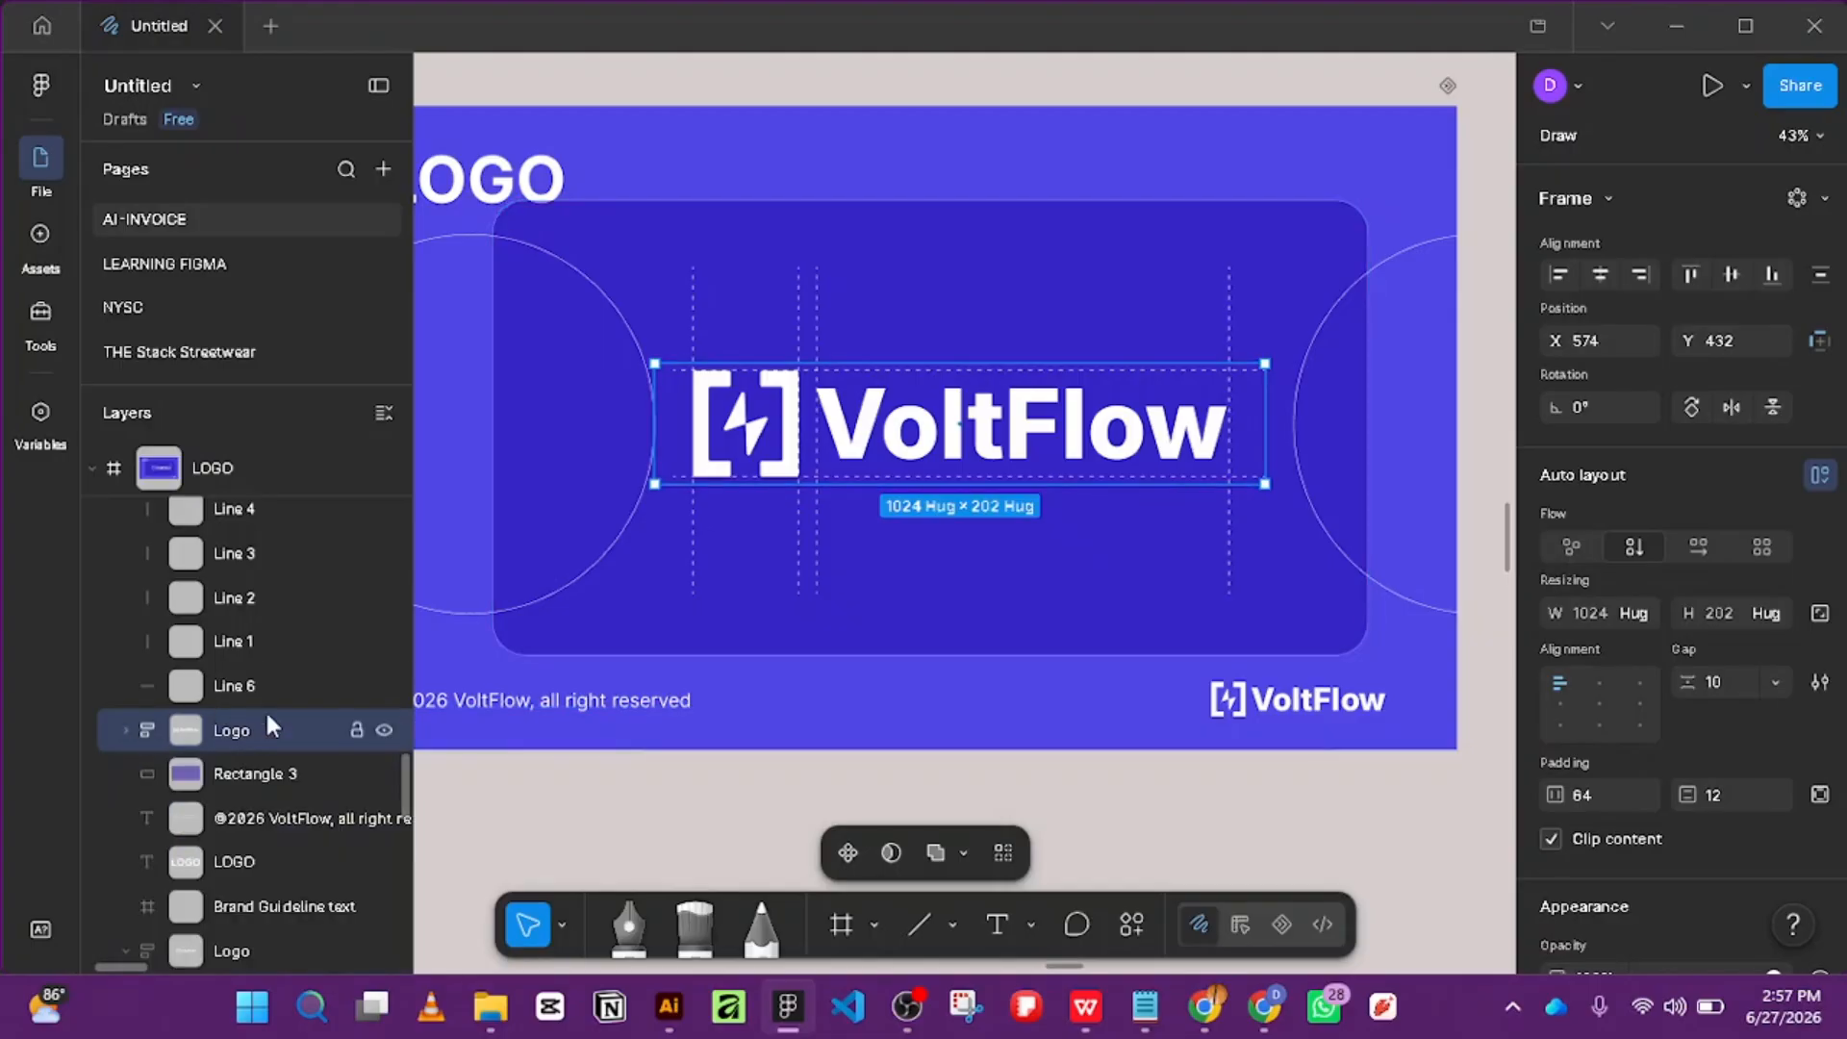
Add all six dashed guide lines to the logo selection and group them together with the logo.
{"action": "left_click", "coordinate": [813, 308], "text": "shift"}
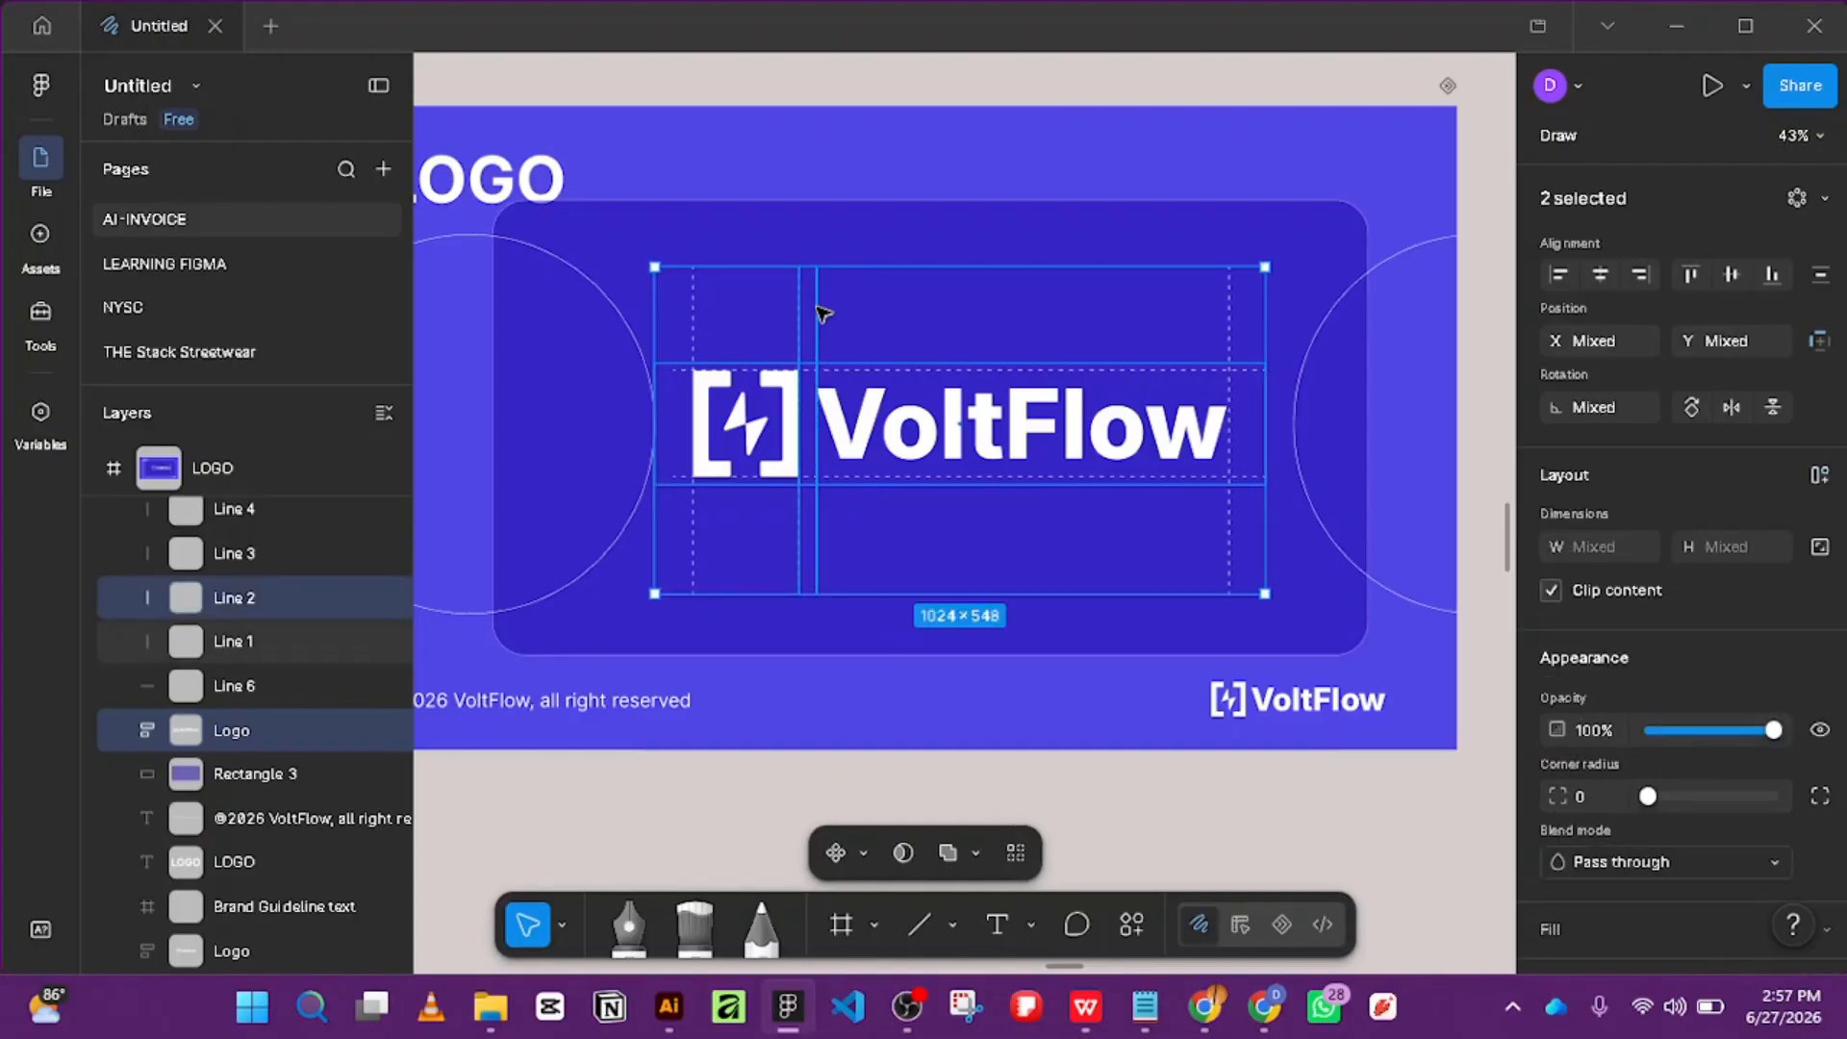
{"action": "left_click", "coordinate": [814, 320], "text": "shift"}
{"action": "left_click", "coordinate": [695, 303], "text": "shift"}
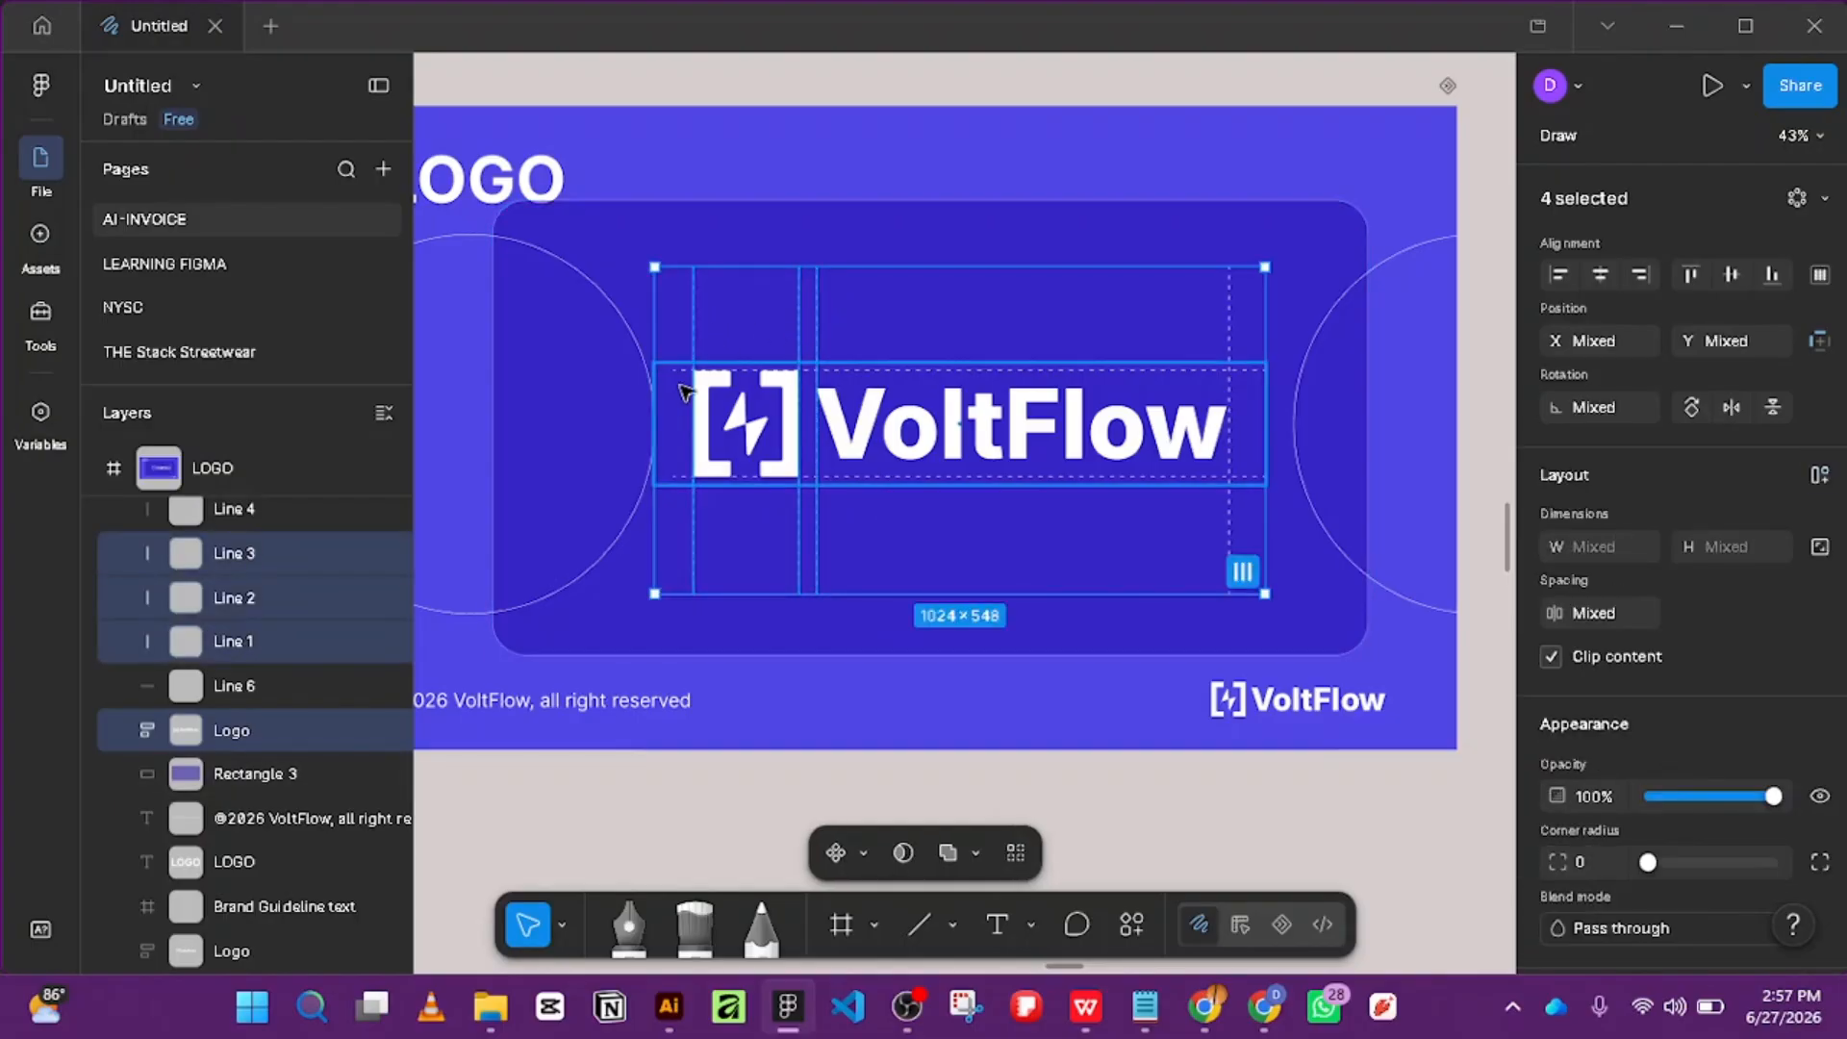
{"action": "left_click", "coordinate": [681, 479], "text": "shift"}
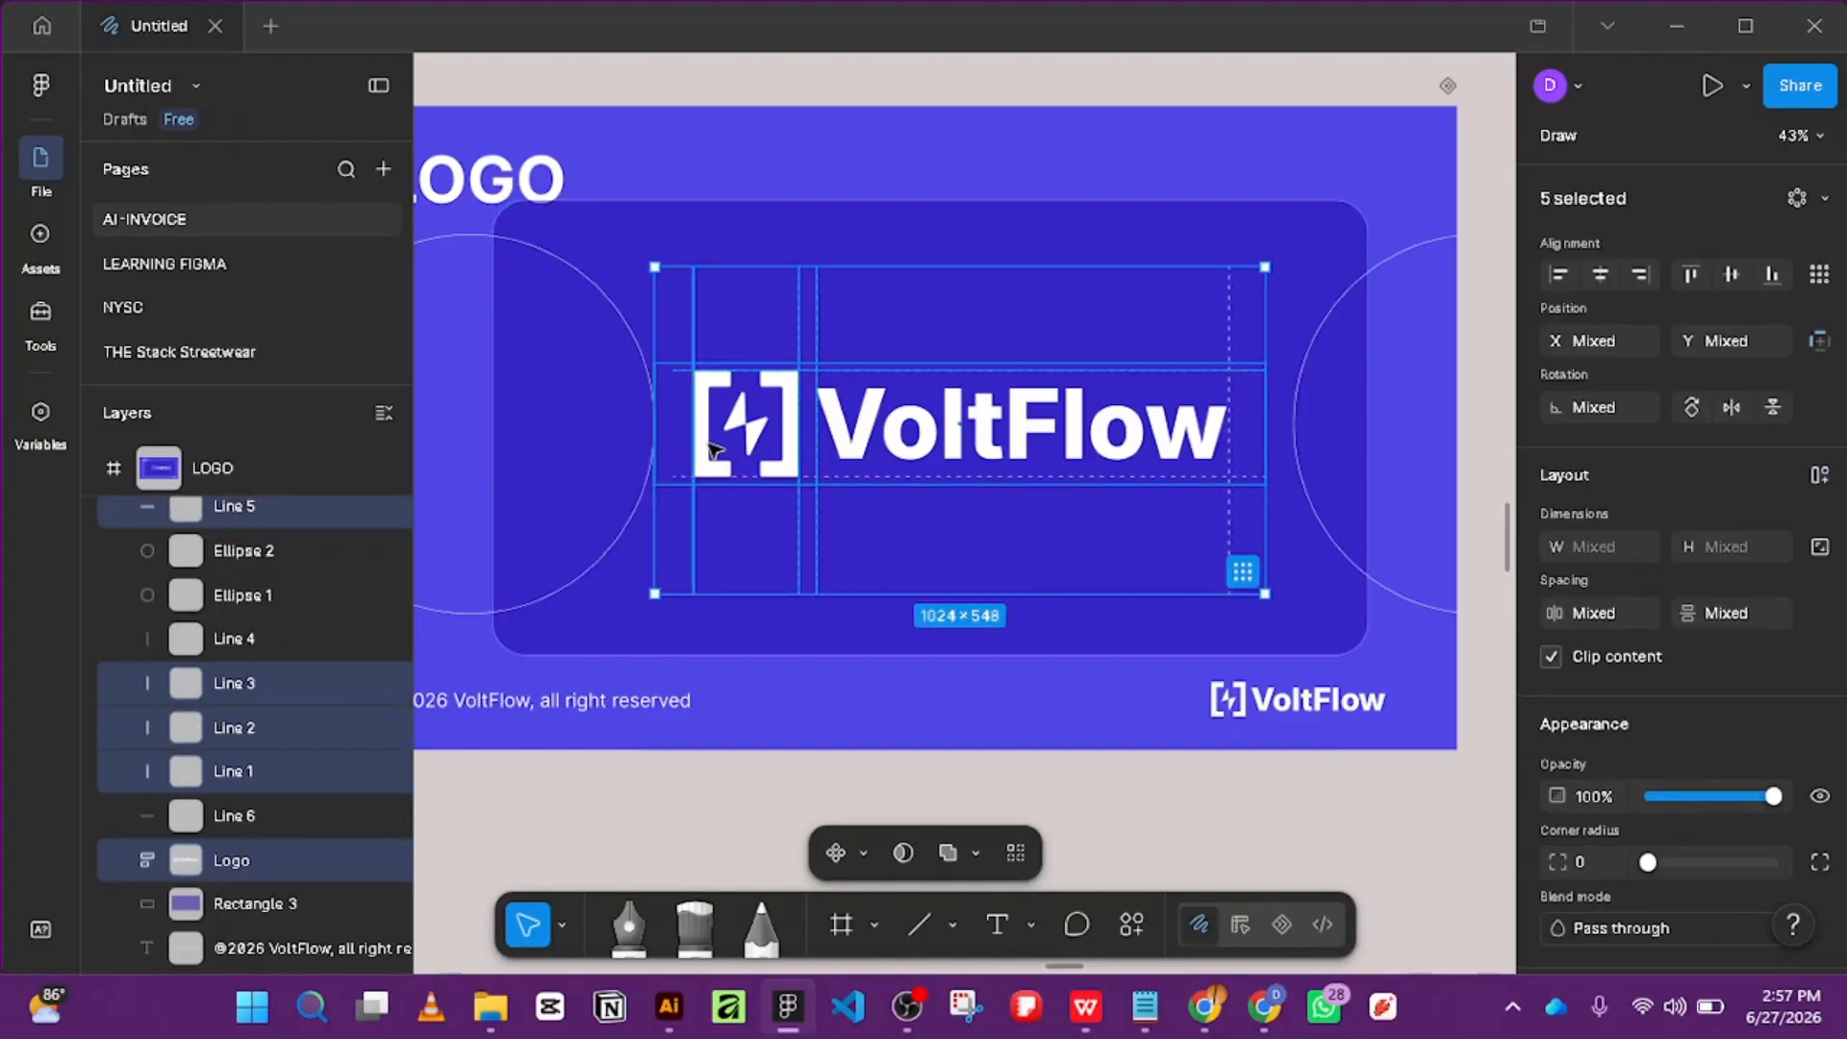
{"action": "left_click", "coordinate": [681, 479], "text": "shift"}
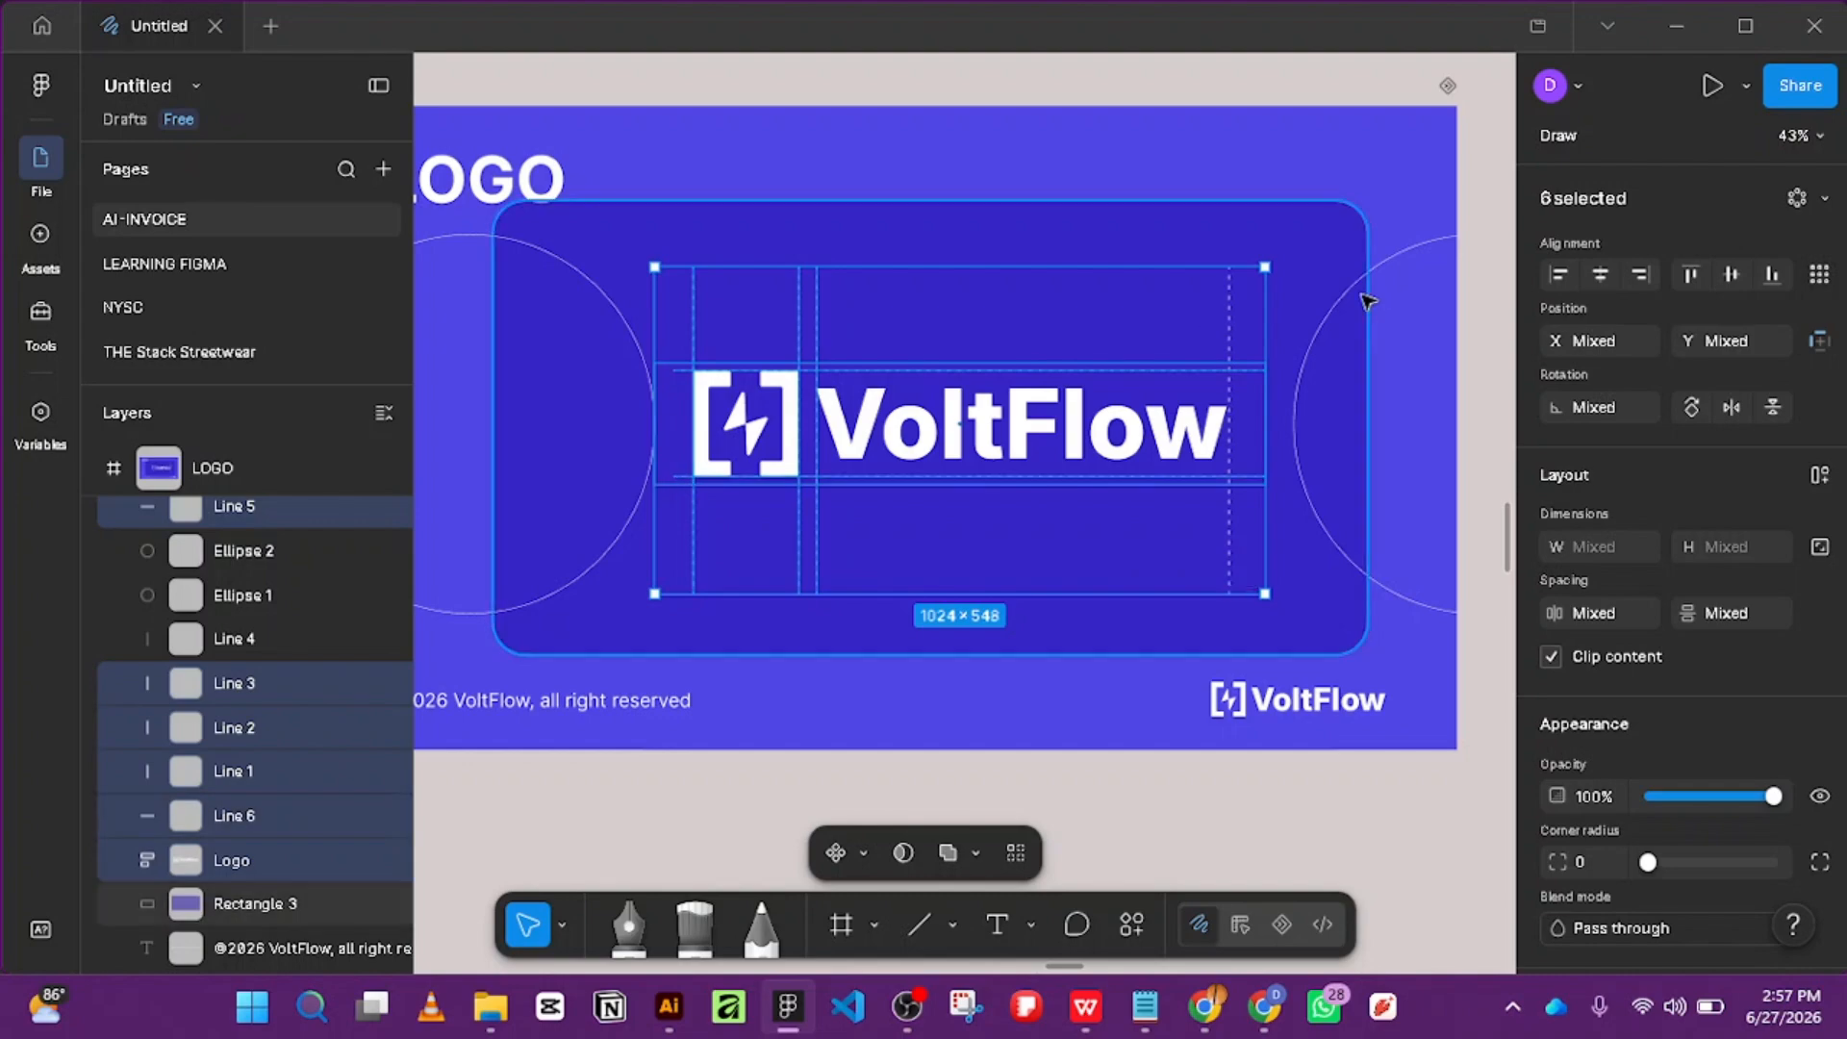
{"action": "left_click", "coordinate": [1230, 314], "text": "shift"}
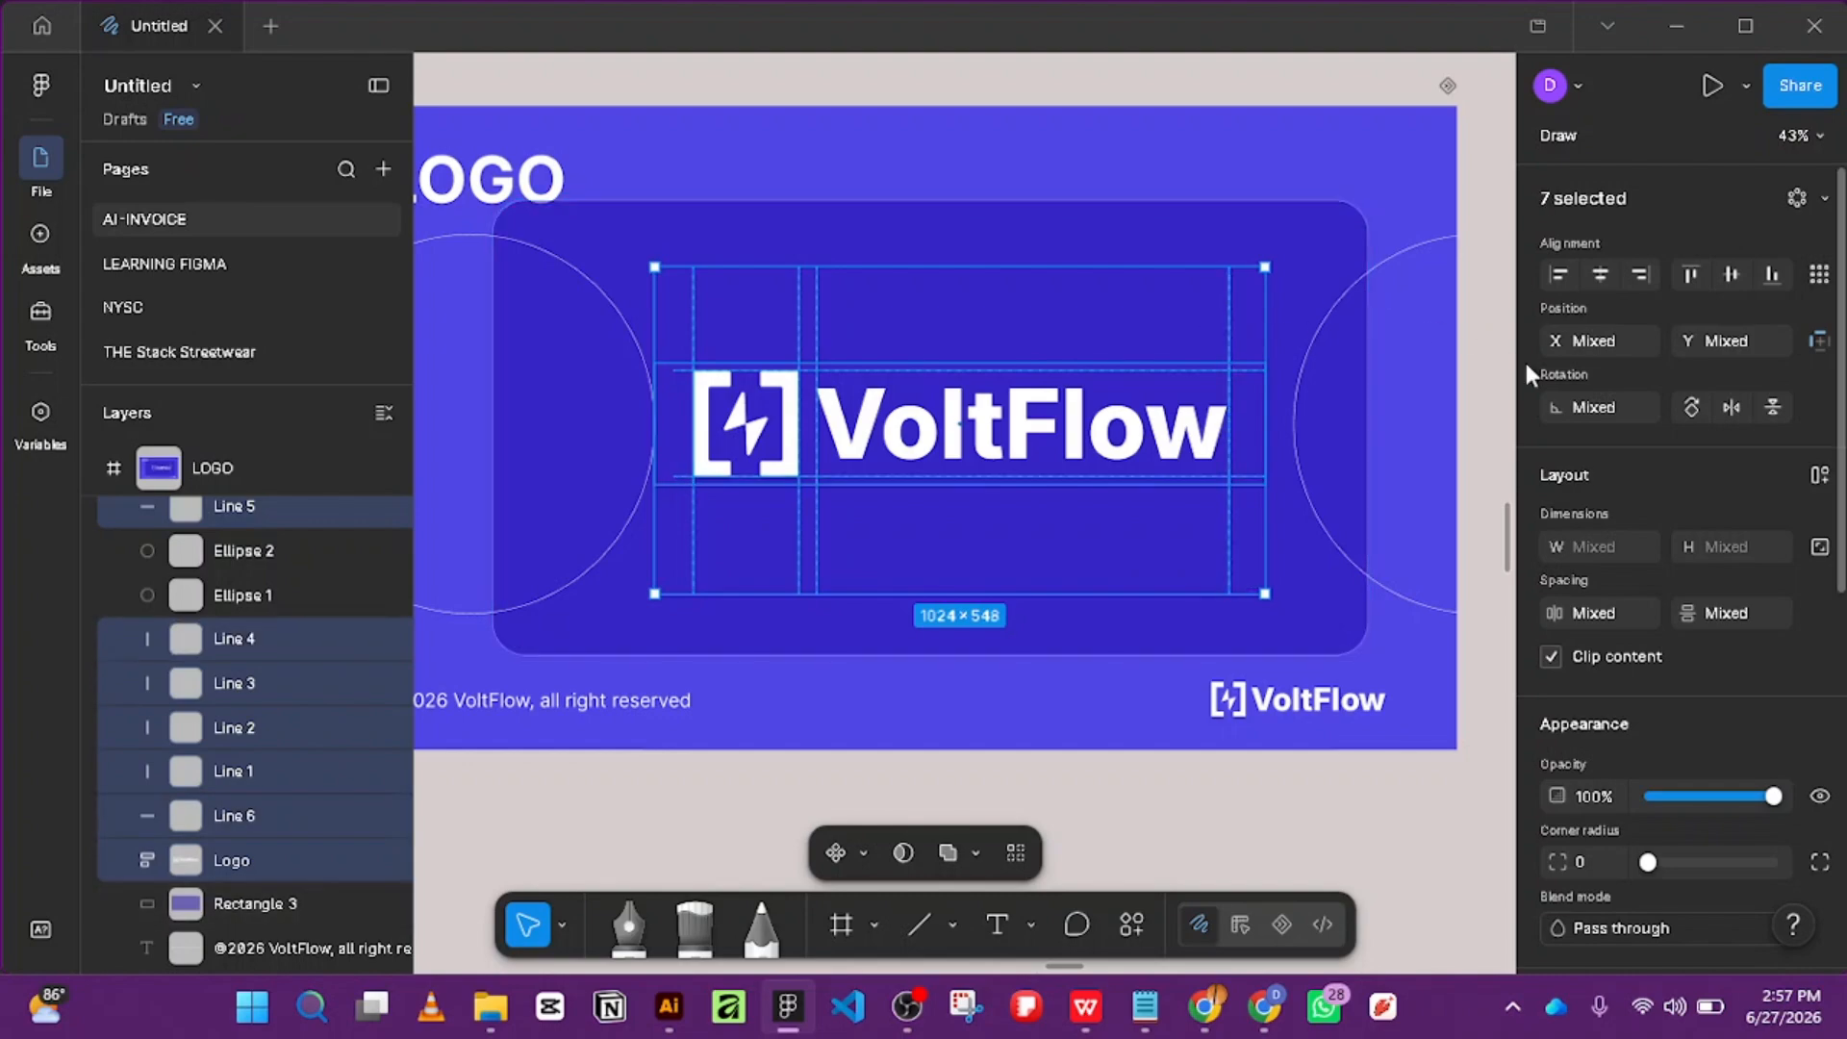
{"action": "key", "text": "ctrl+g"}
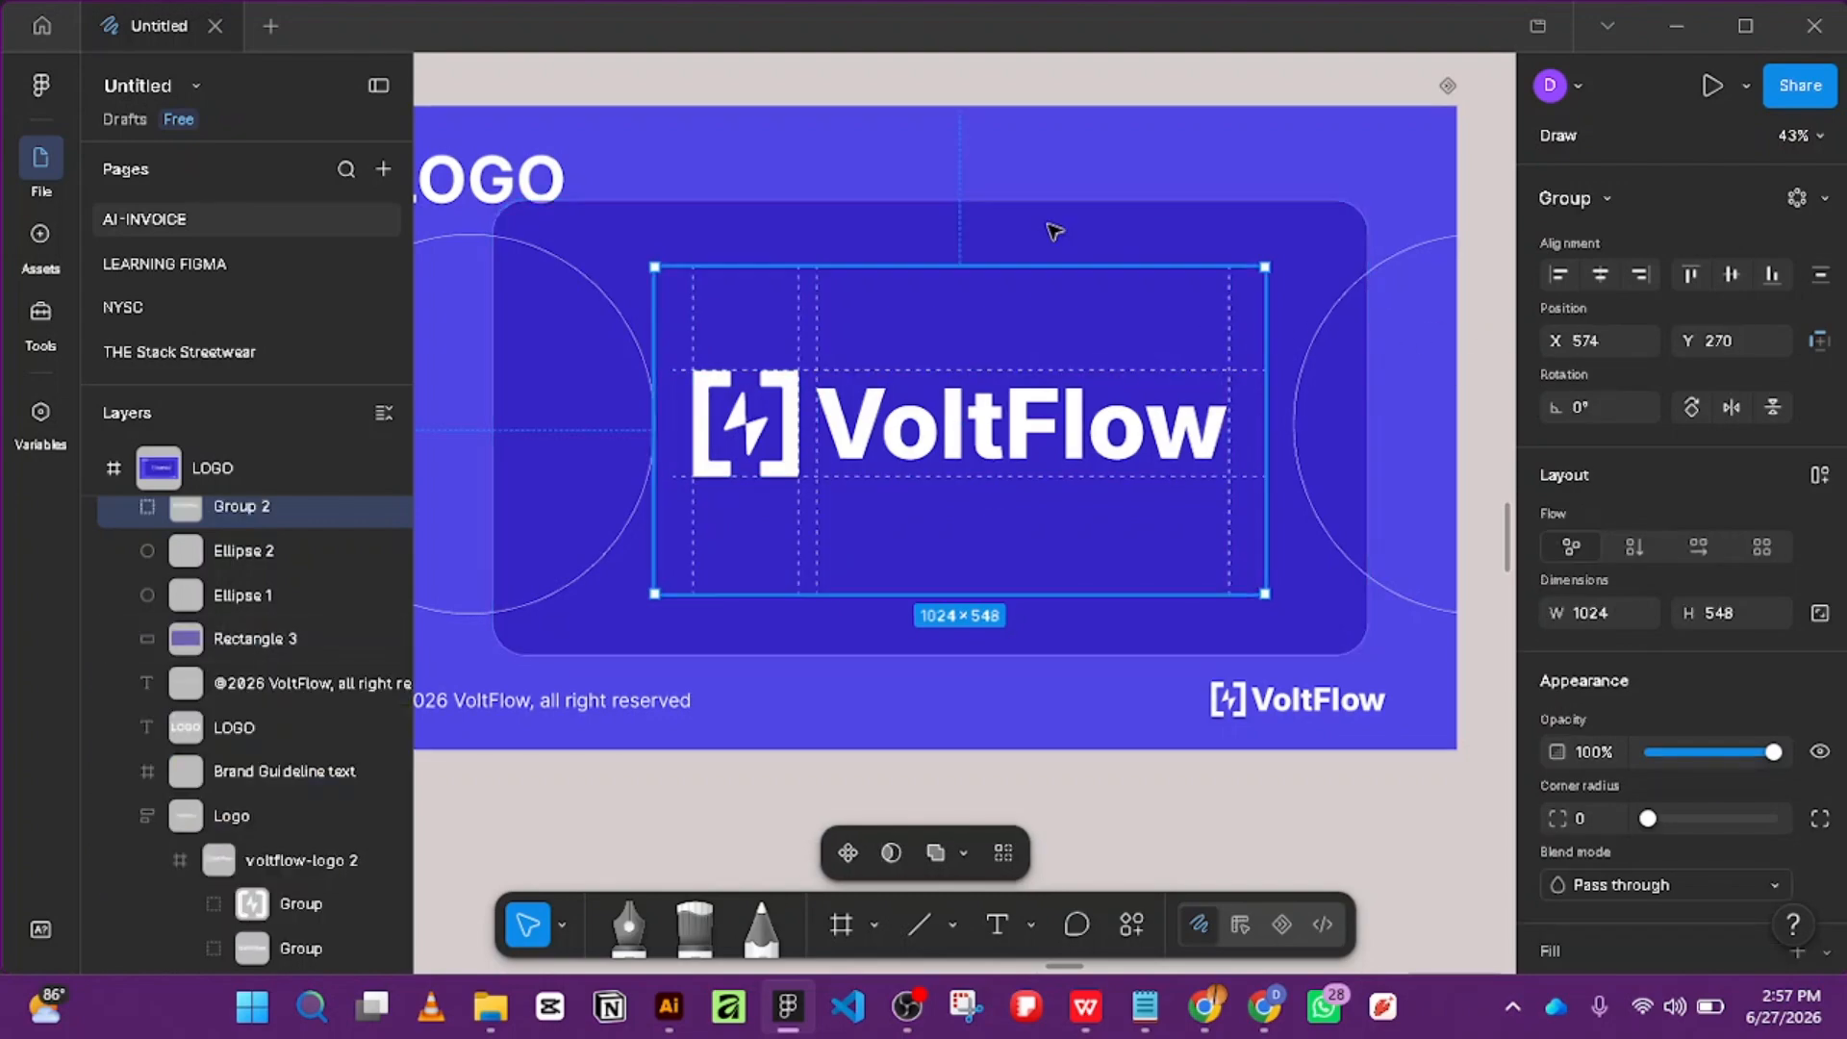
Centre the logo and guide line group horizontally and vertically on the dark blue rounded rectangle.
{"action": "left_click", "coordinate": [1244, 241], "text": "shift"}
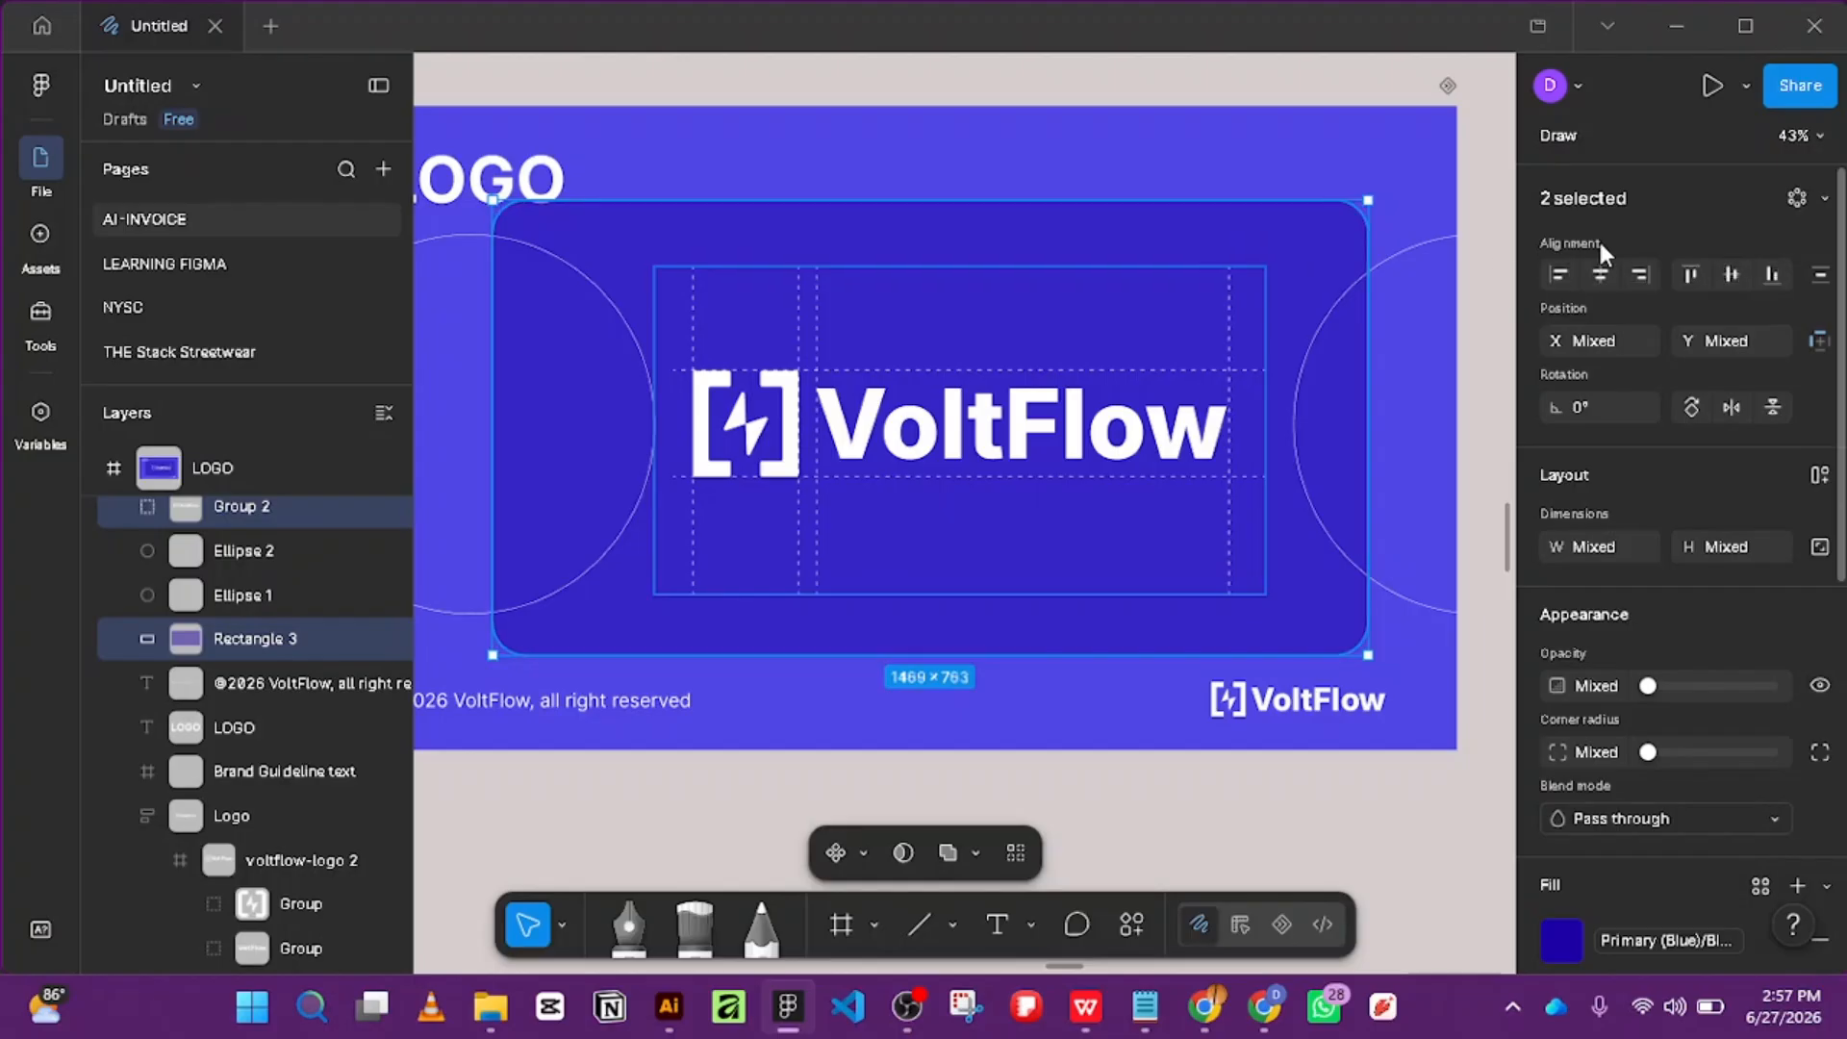
{"action": "left_click", "coordinate": [1604, 274]}
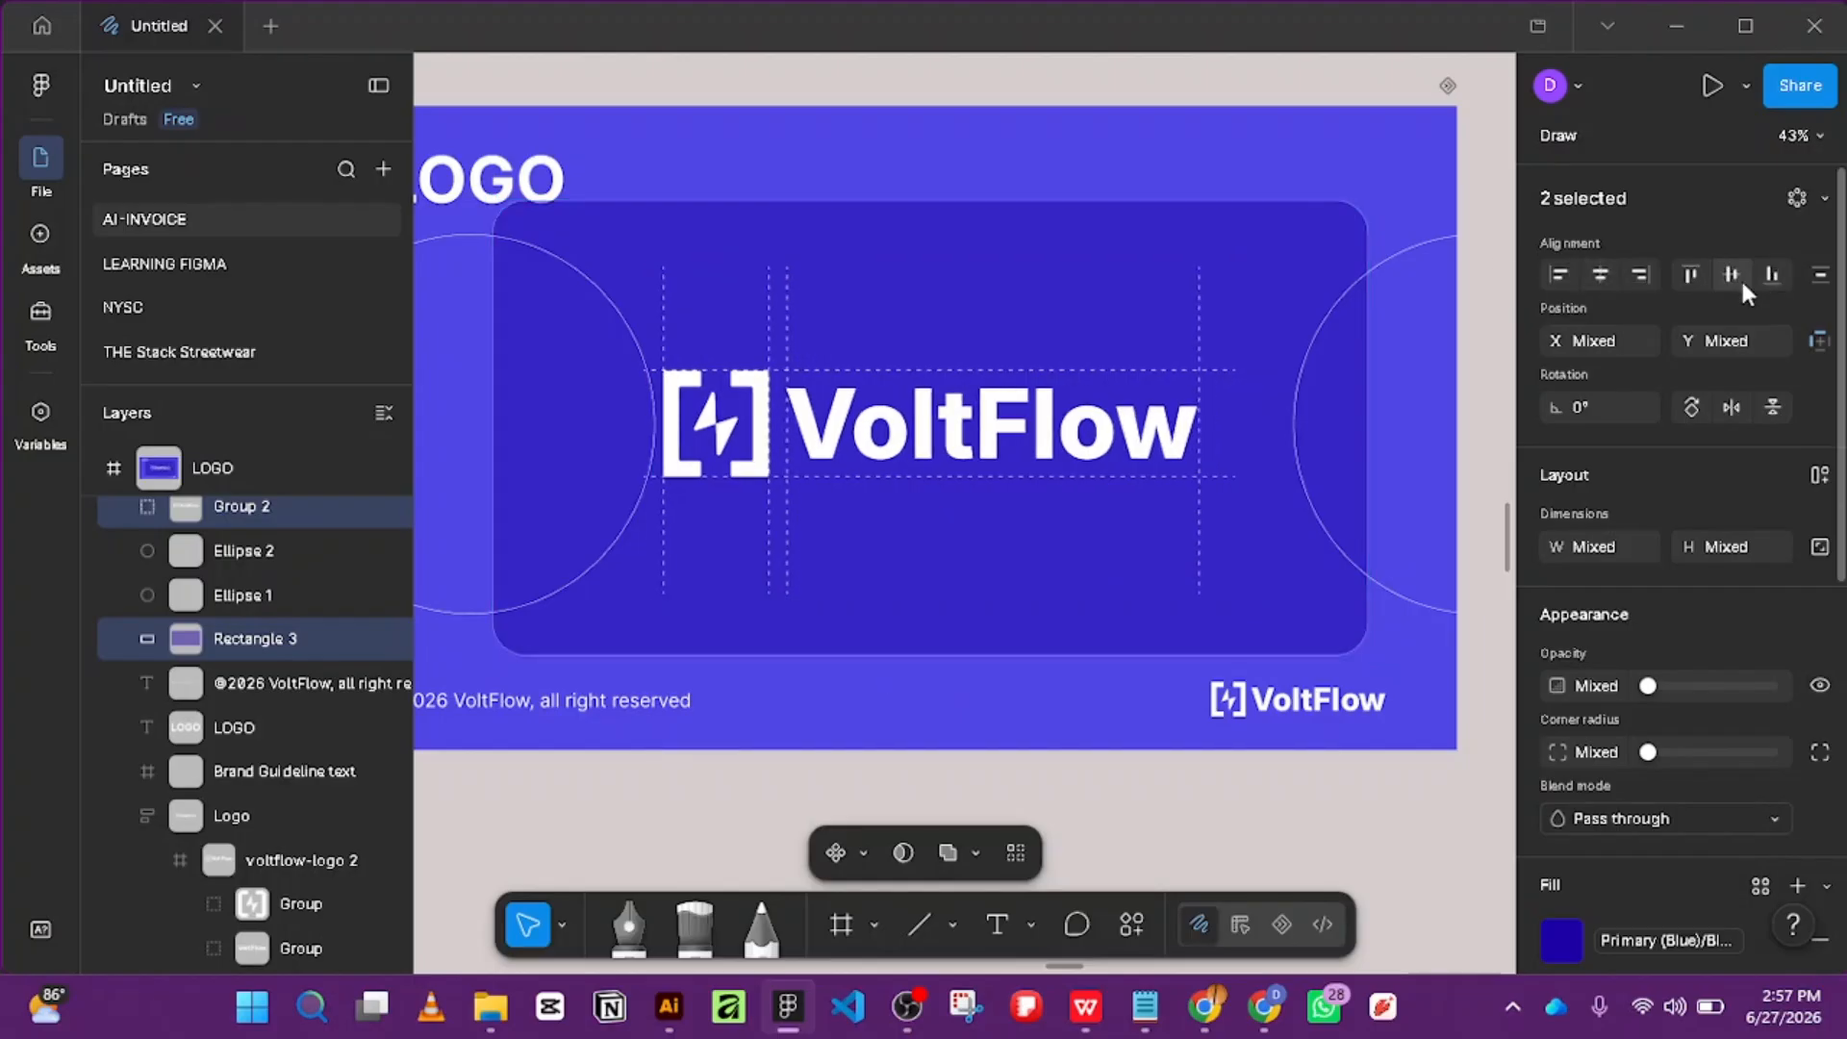
{"action": "left_click", "coordinate": [1734, 276]}
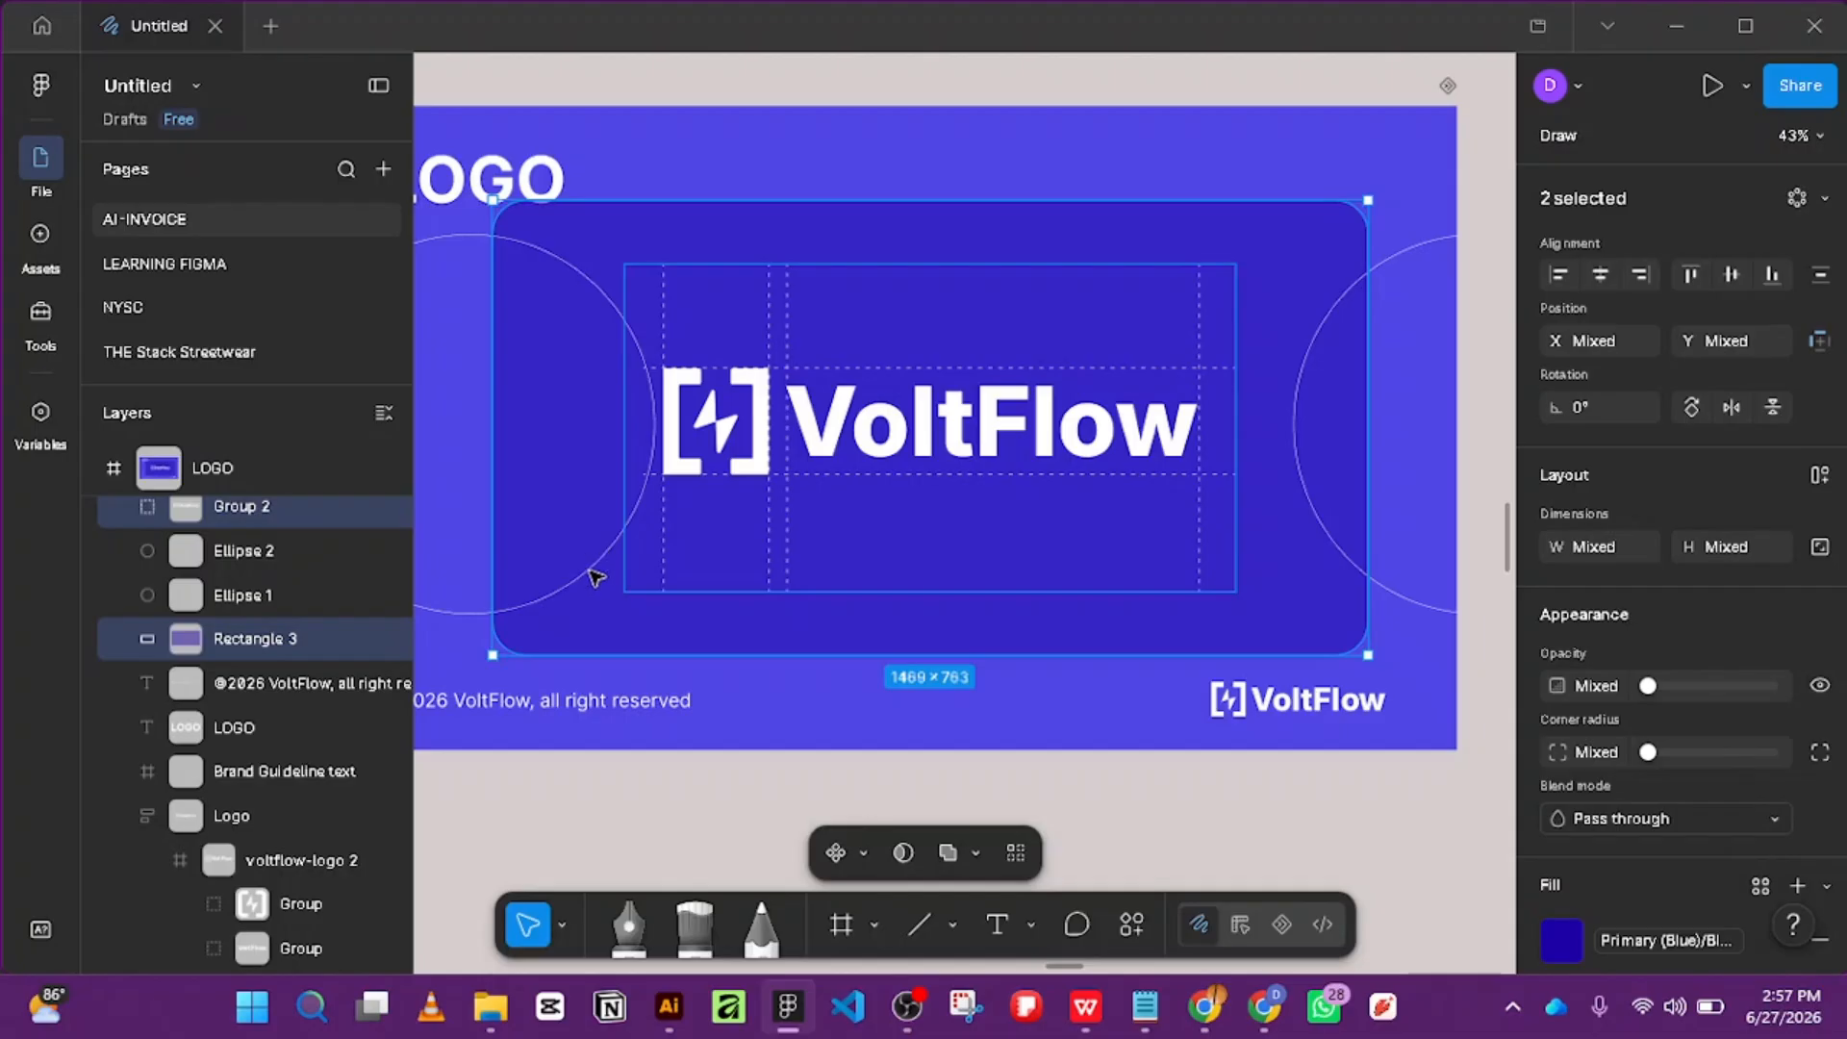
Group the logo group with the rounded rectangle, centre the result horizontally and vertically on the slide, and deselect it.
{"action": "left_click_drag", "start_coordinate": [557, 580], "coordinate": [627, 596]}
{"action": "key", "text": "ctrl+g"}
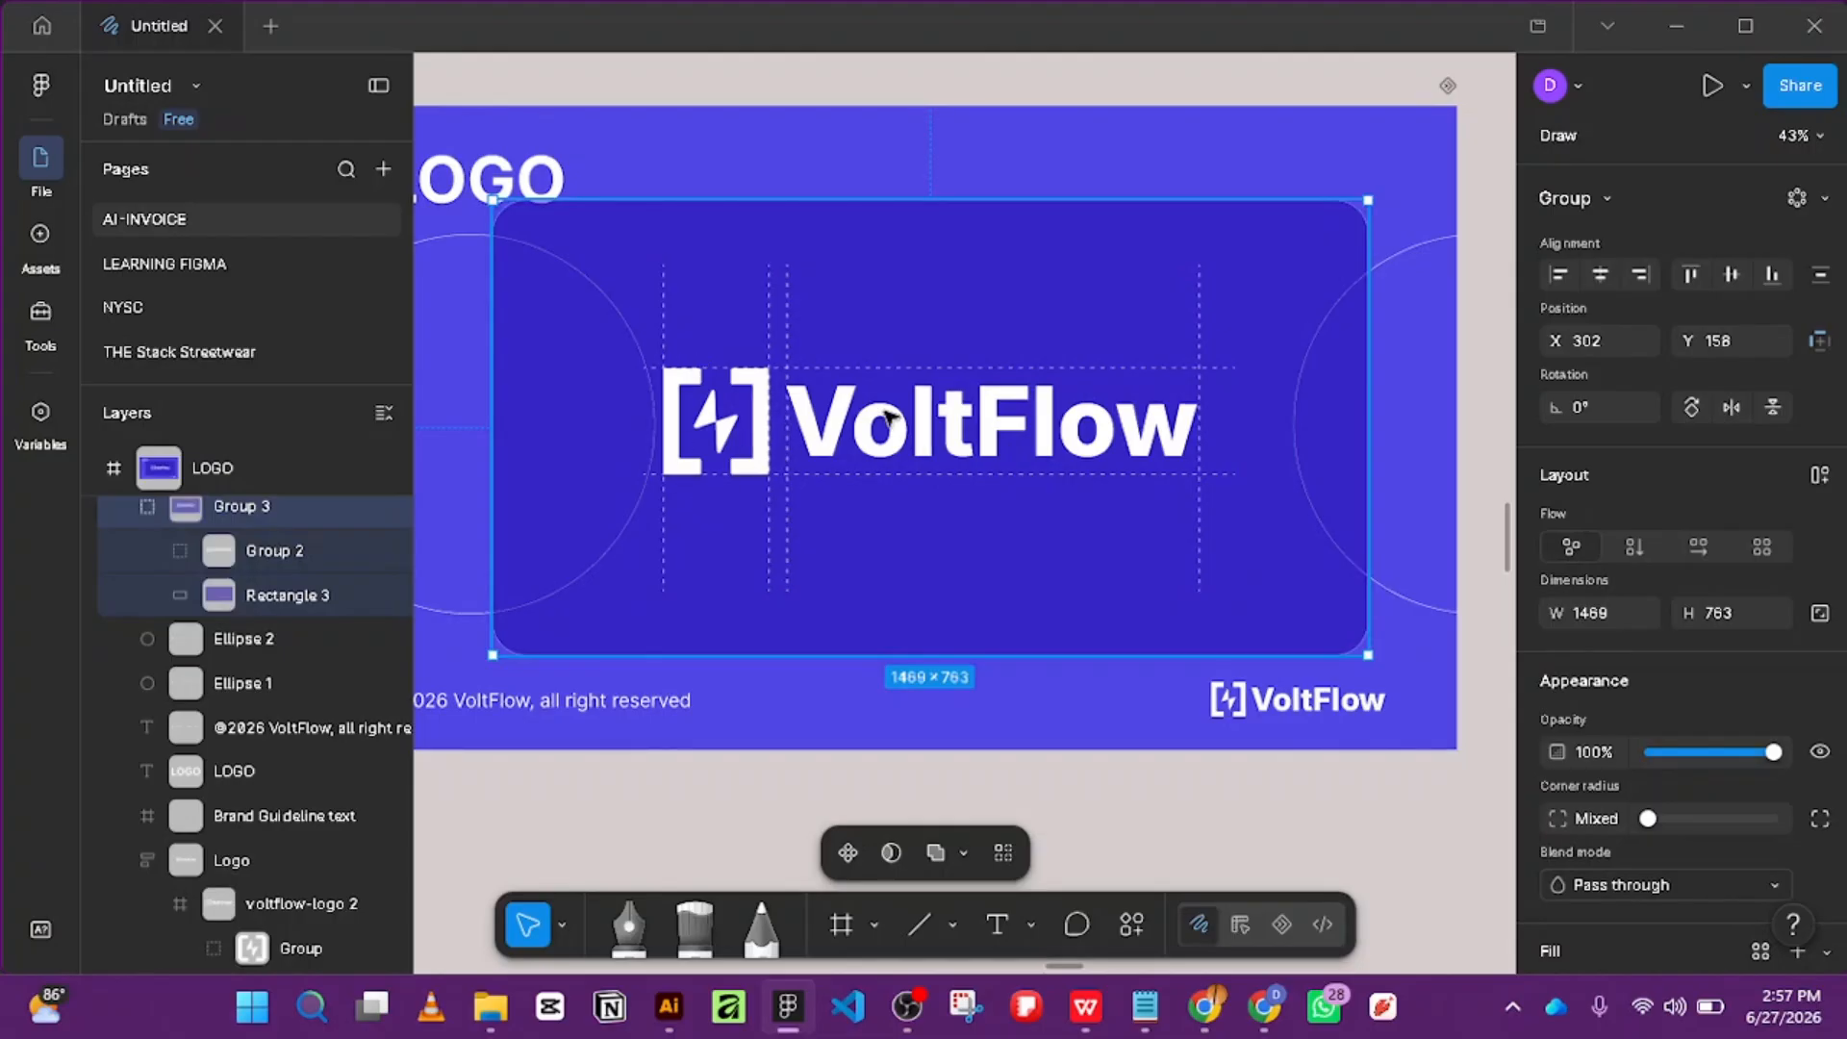
{"action": "left_click_drag", "start_coordinate": [847, 279], "coordinate": [863, 285]}
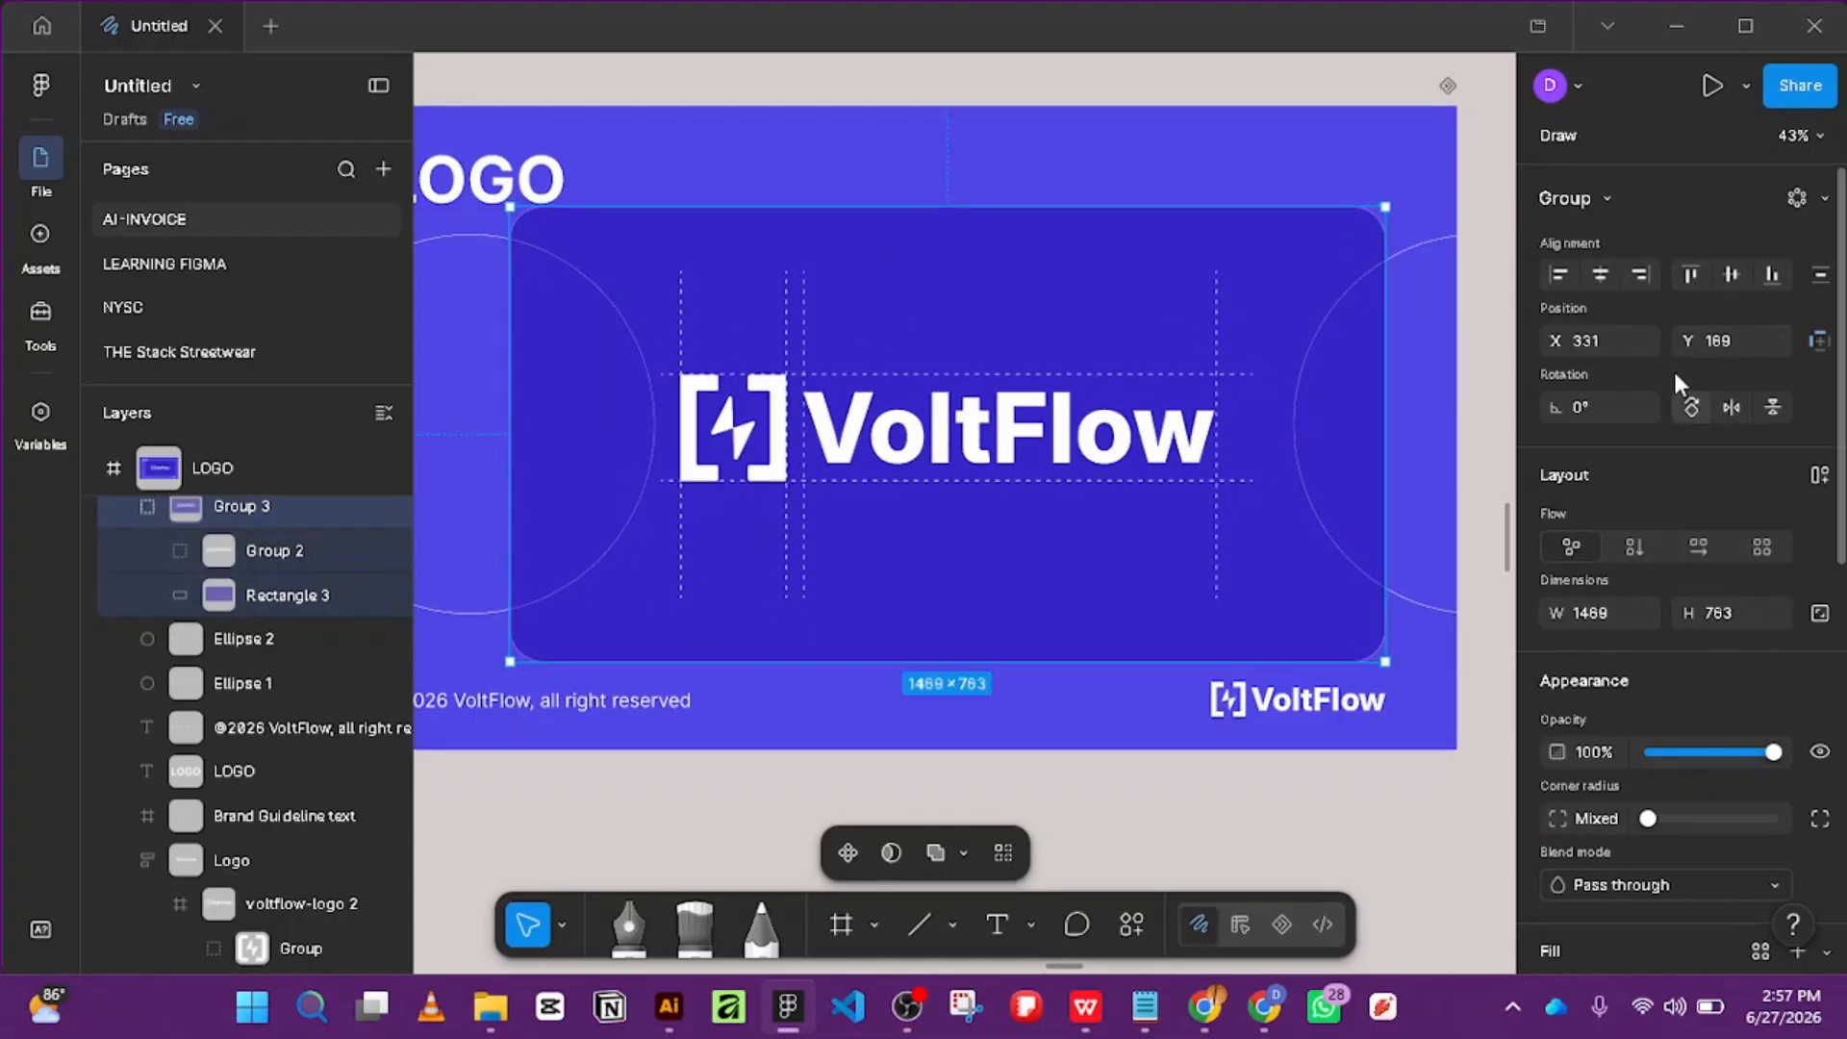
{"action": "left_click", "coordinate": [1620, 277]}
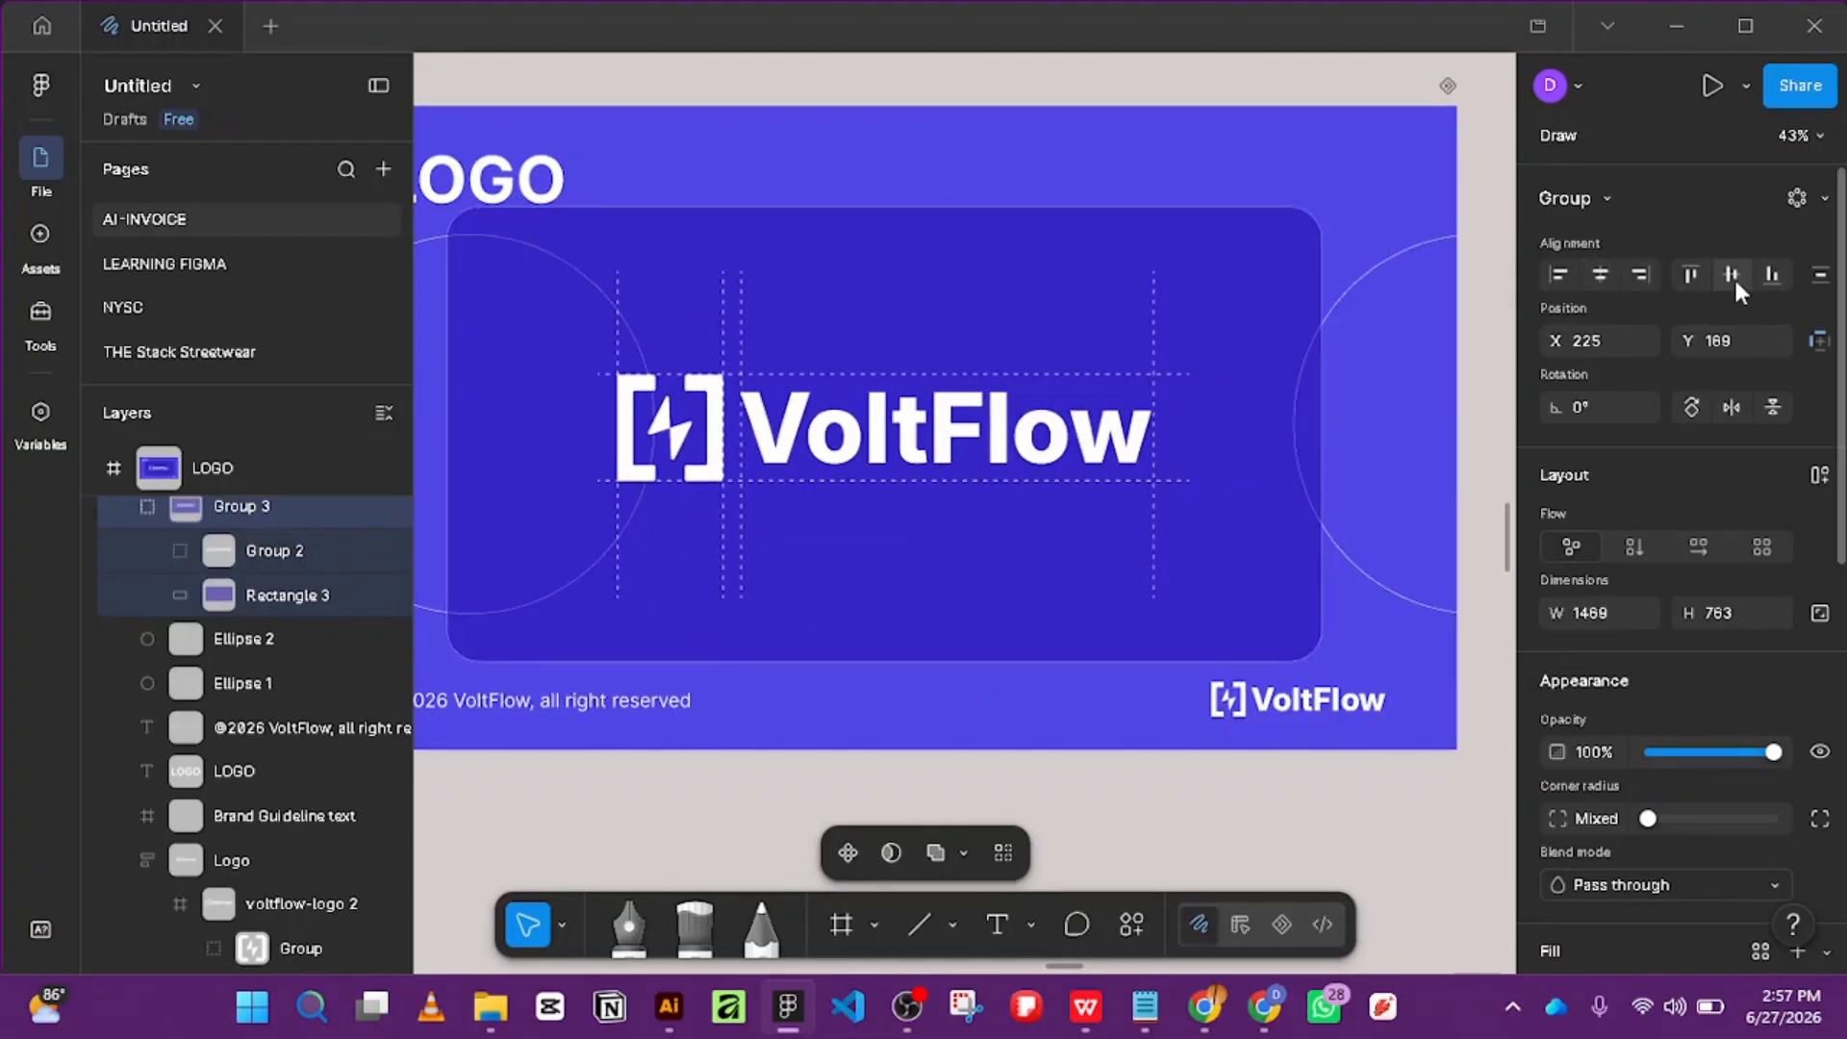
{"action": "left_click", "coordinate": [1733, 275]}
{"action": "mouse_move", "coordinate": [1323, 658]}
{"action": "left_mouse_down"}
{"action": "mouse_move", "coordinate": [1286, 603]}
{"action": "mouse_move", "coordinate": [1327, 626]}
{"action": "mouse_move", "coordinate": [1322, 655]}
{"action": "left_mouse_up"}
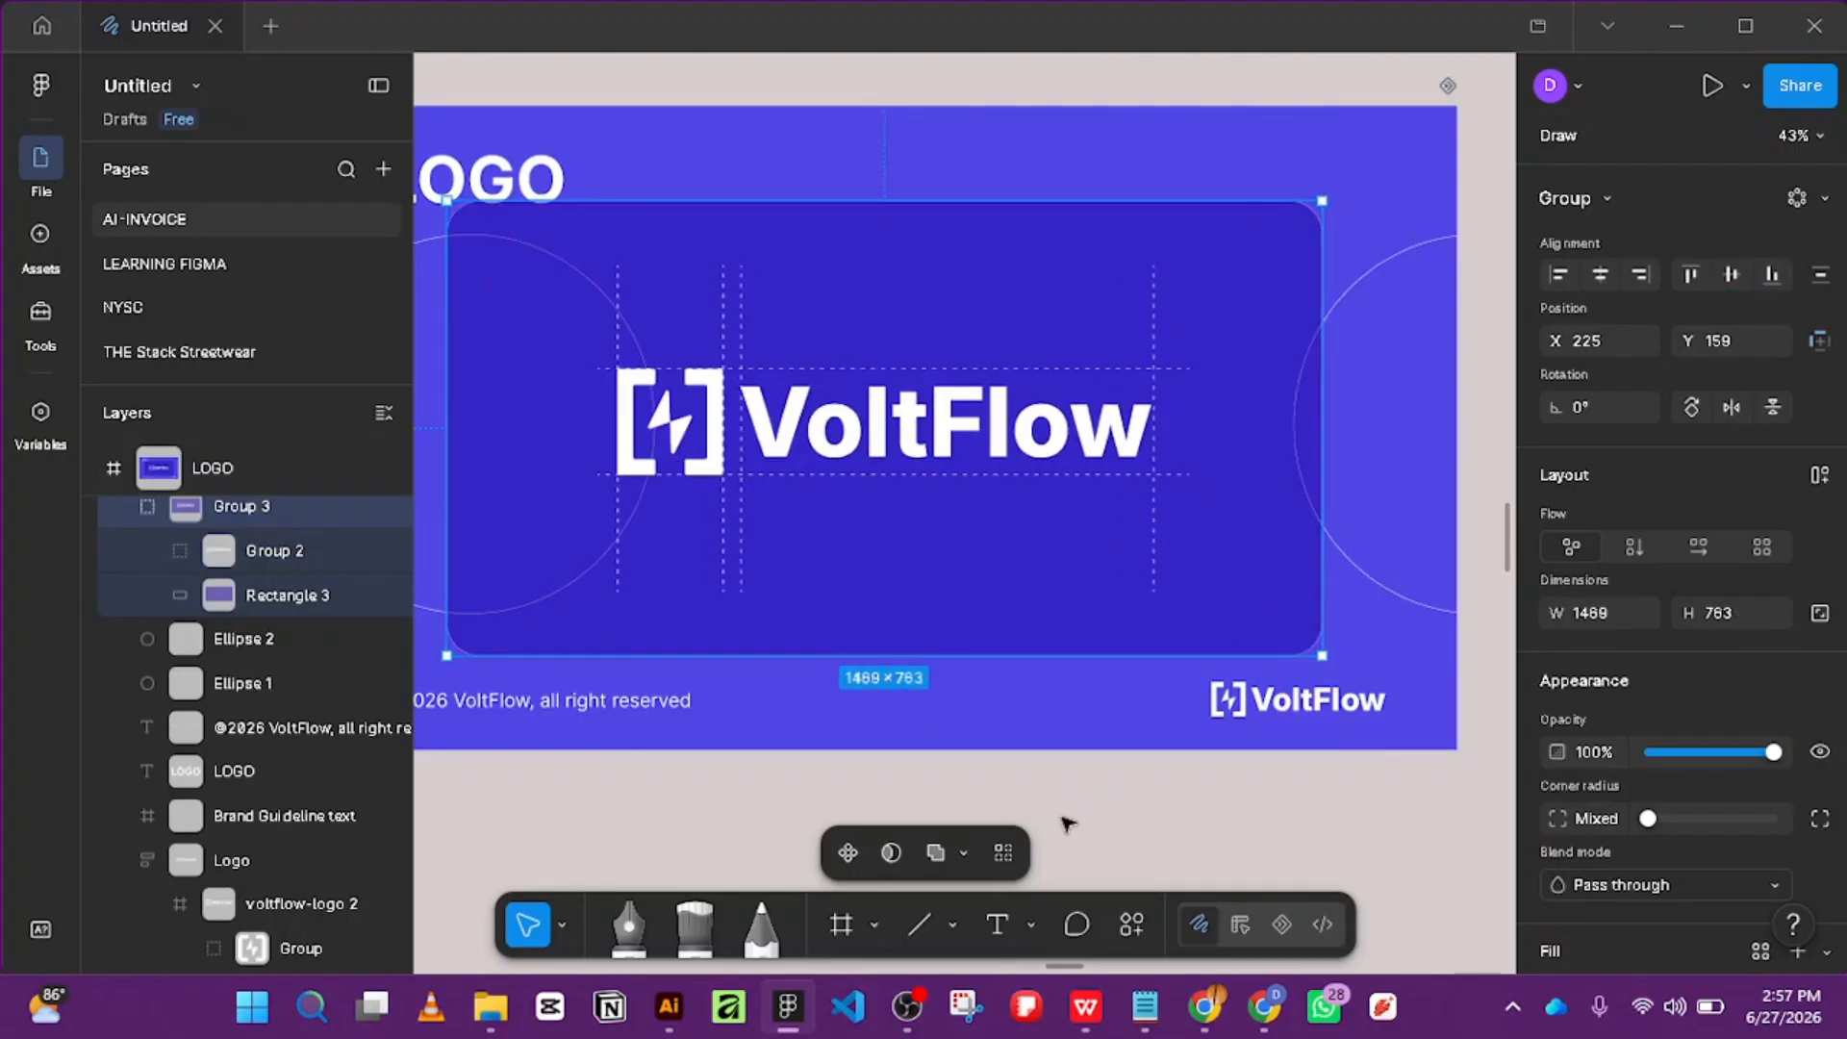
{"action": "left_click", "coordinate": [1068, 680]}
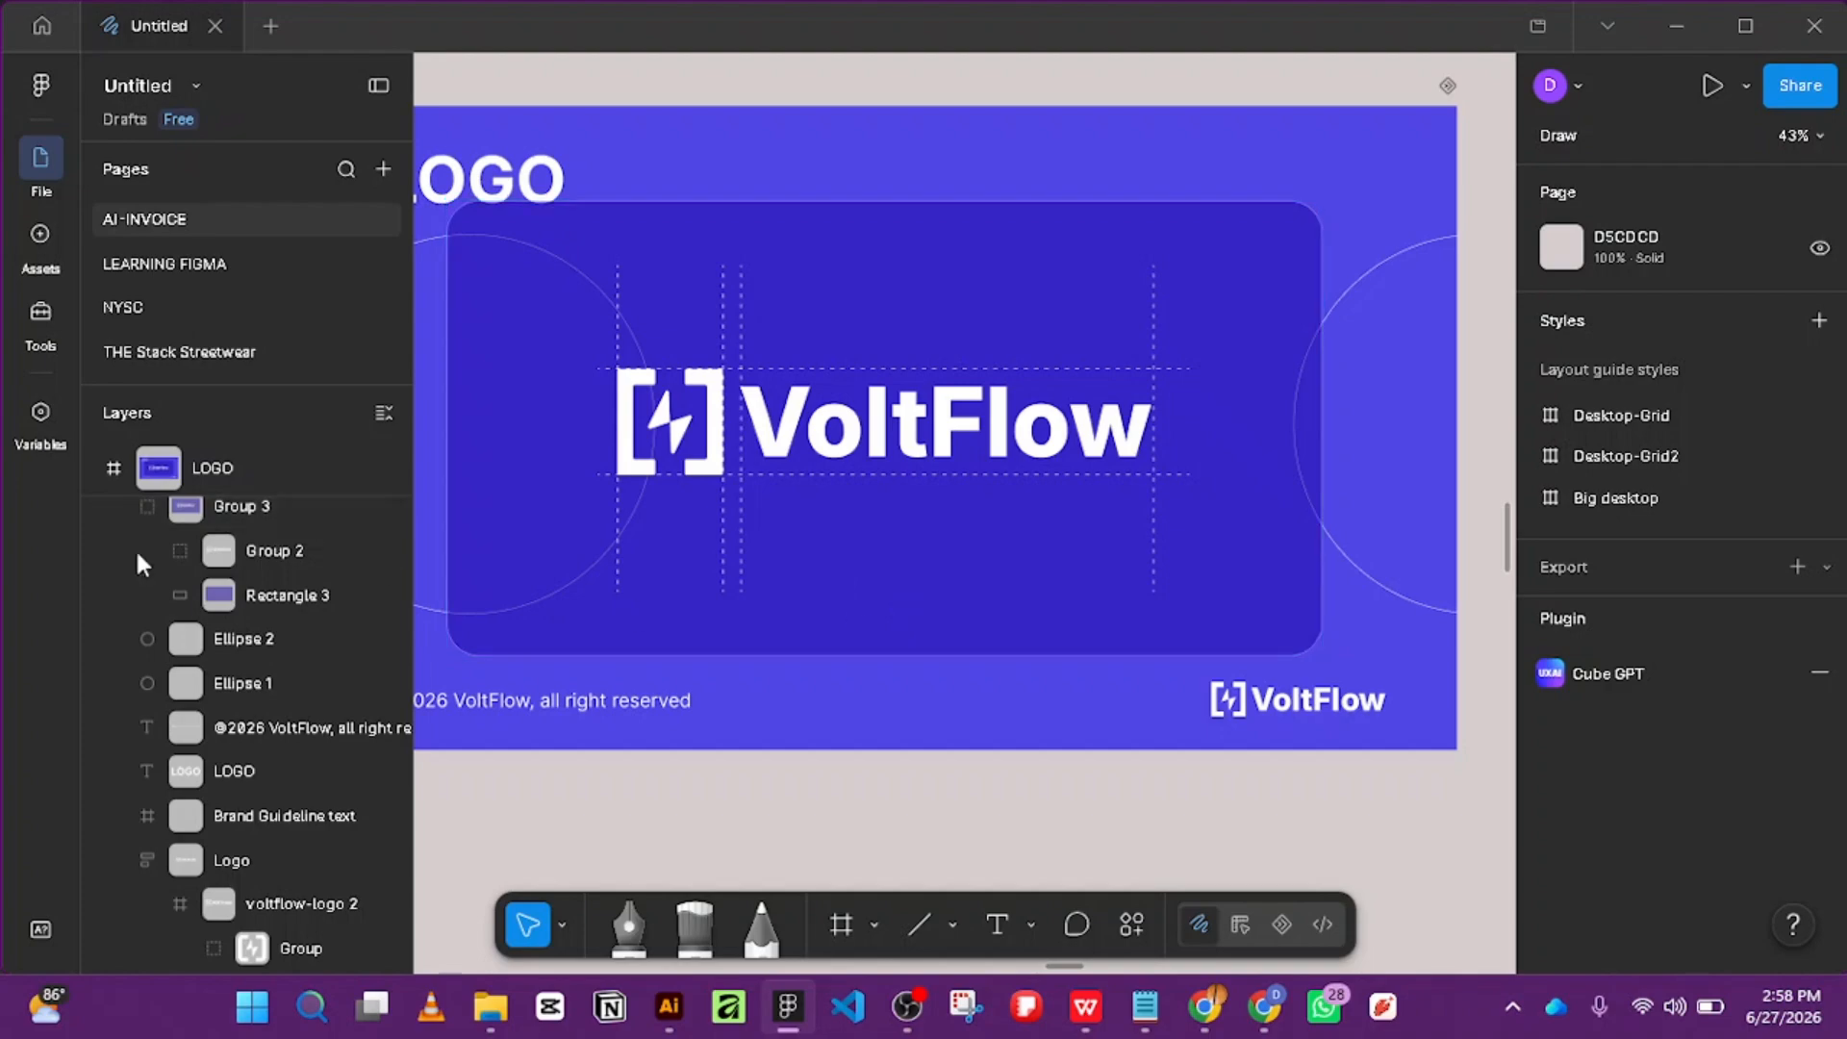
Ungroup the outer banner group on the LOGO slide to separate the logo group from the rounded rectangle.
{"action": "scroll", "coordinate": [133, 567], "scroll_direction": "up", "scroll_amount": 2}
{"action": "left_click", "coordinate": [972, 564]}
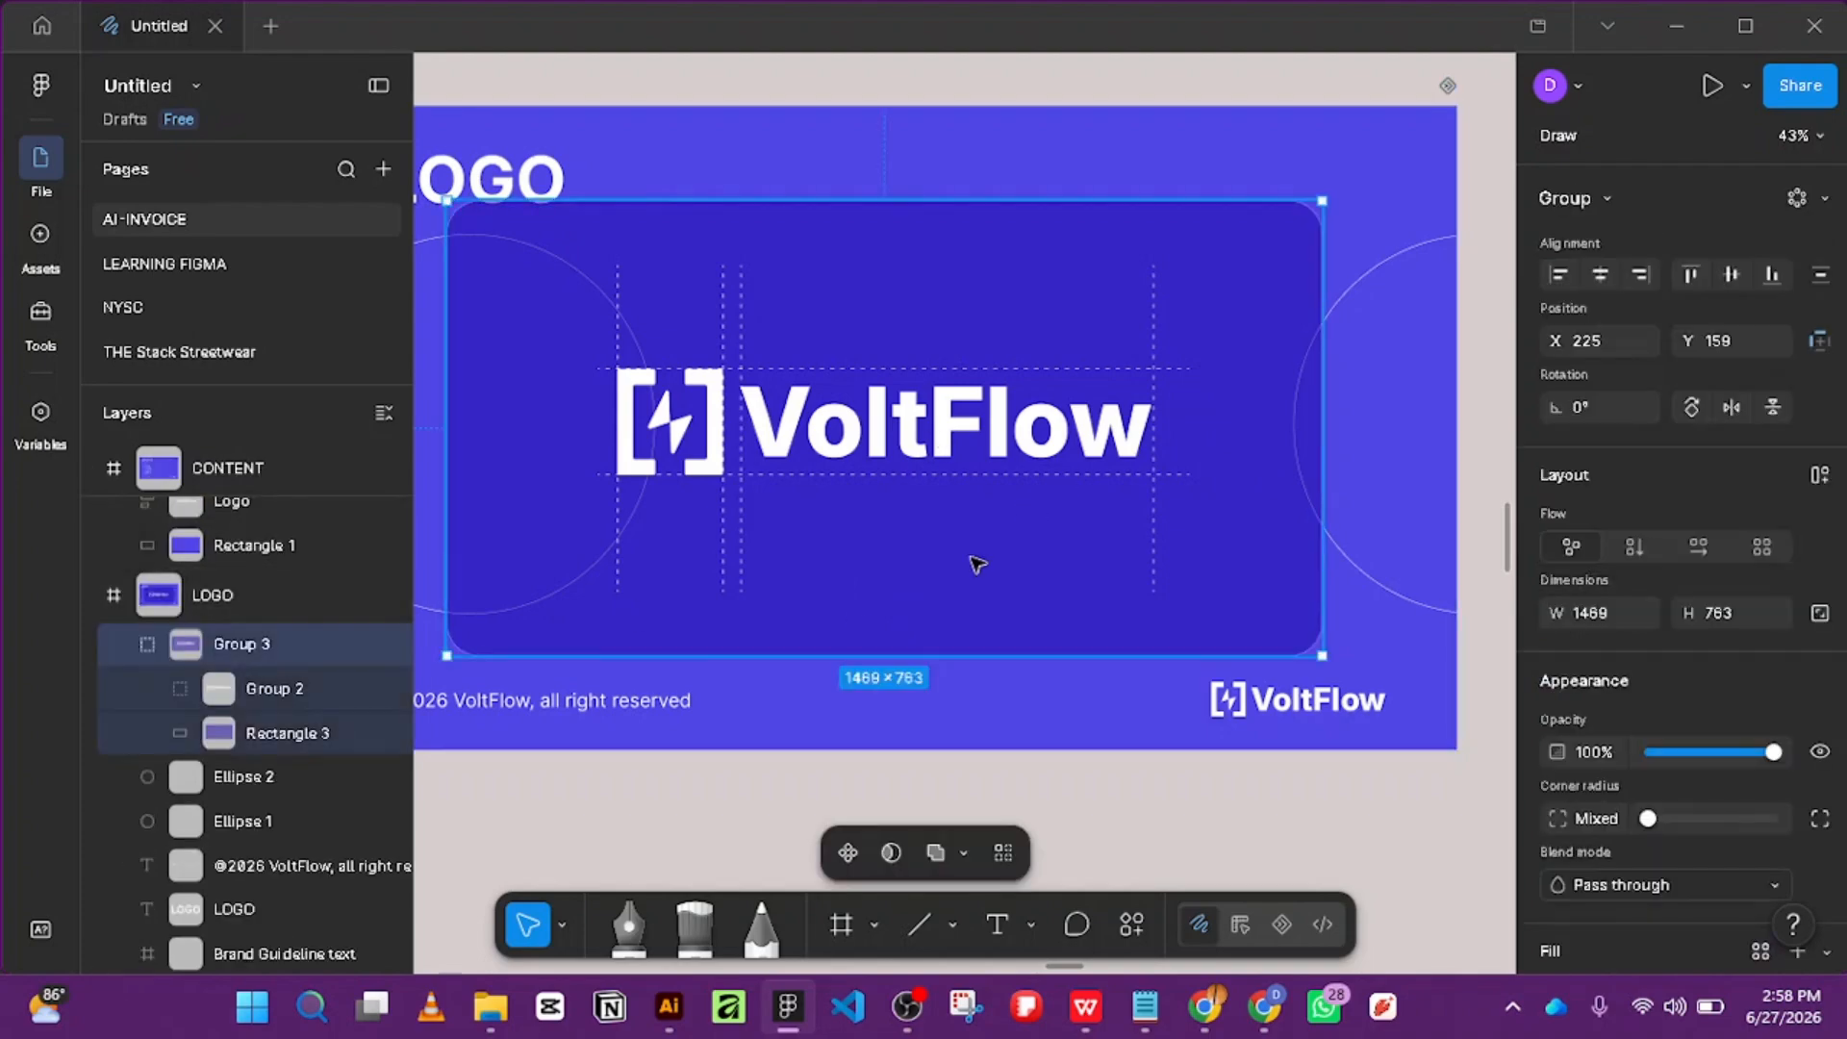
{"action": "left_click", "coordinate": [210, 597]}
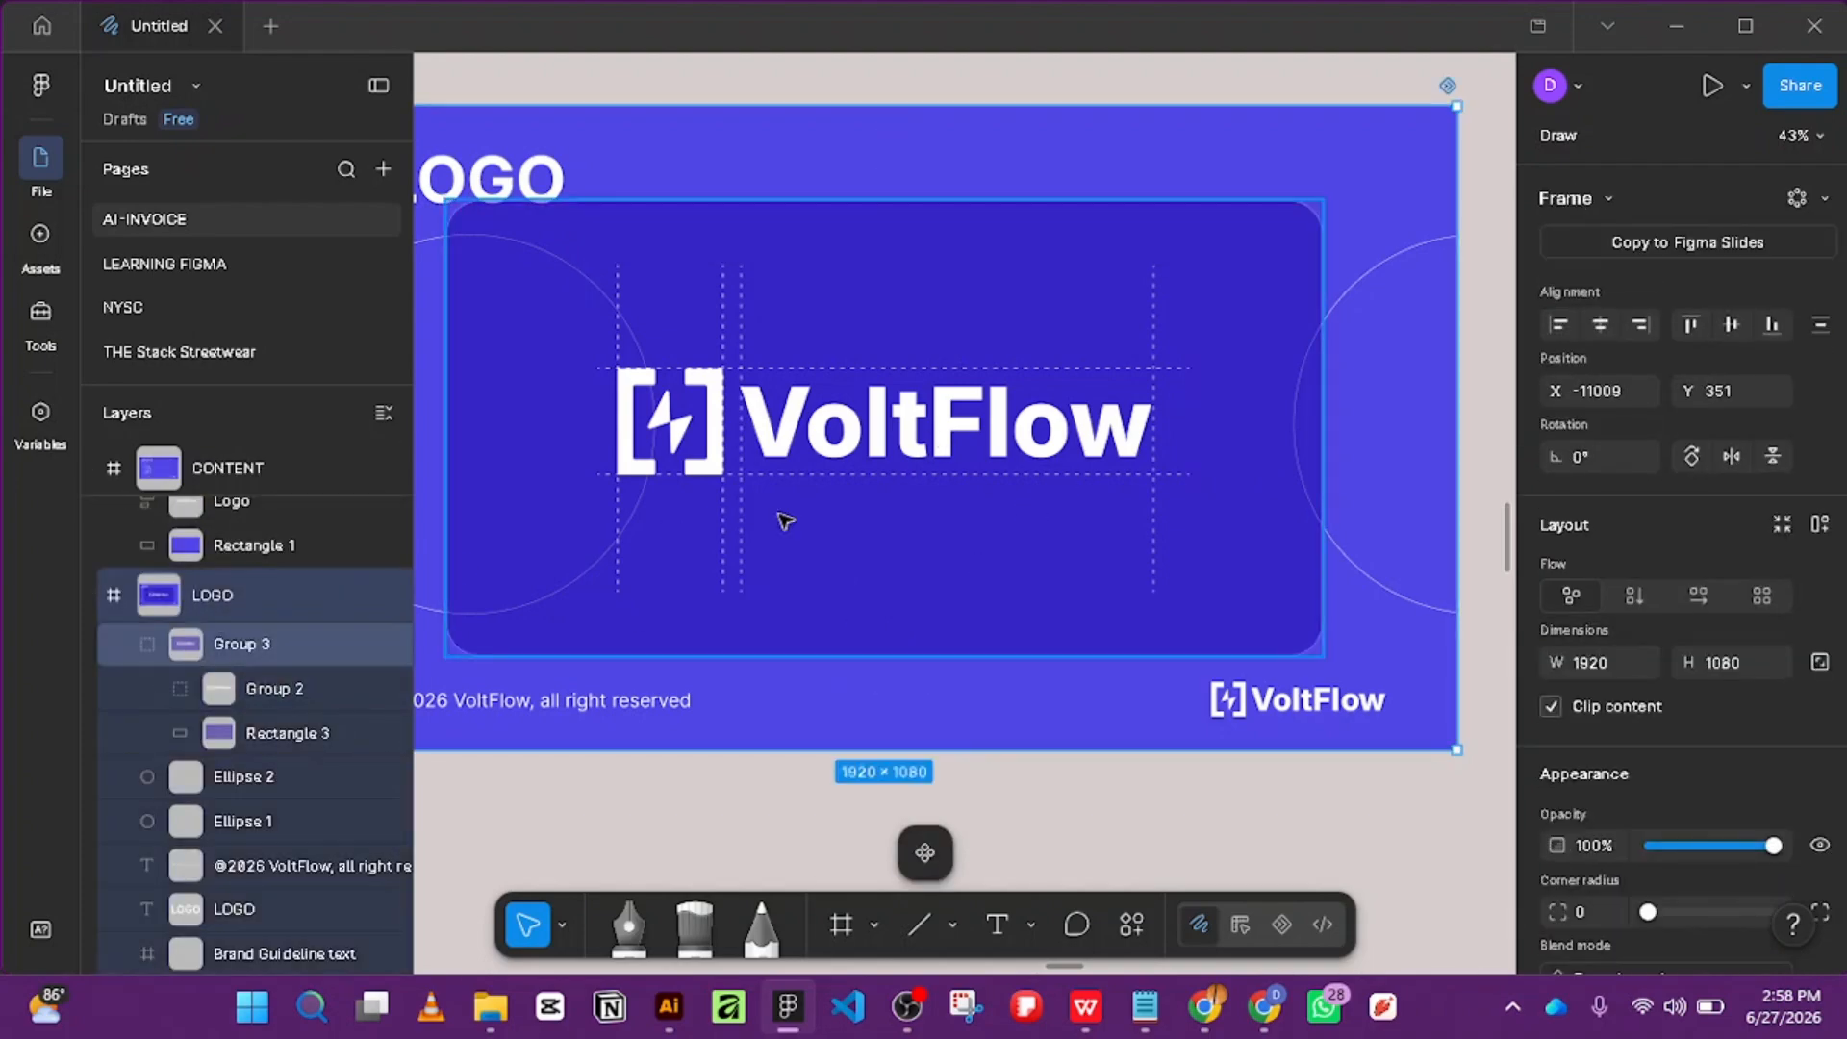
{"action": "left_click", "coordinate": [1124, 545]}
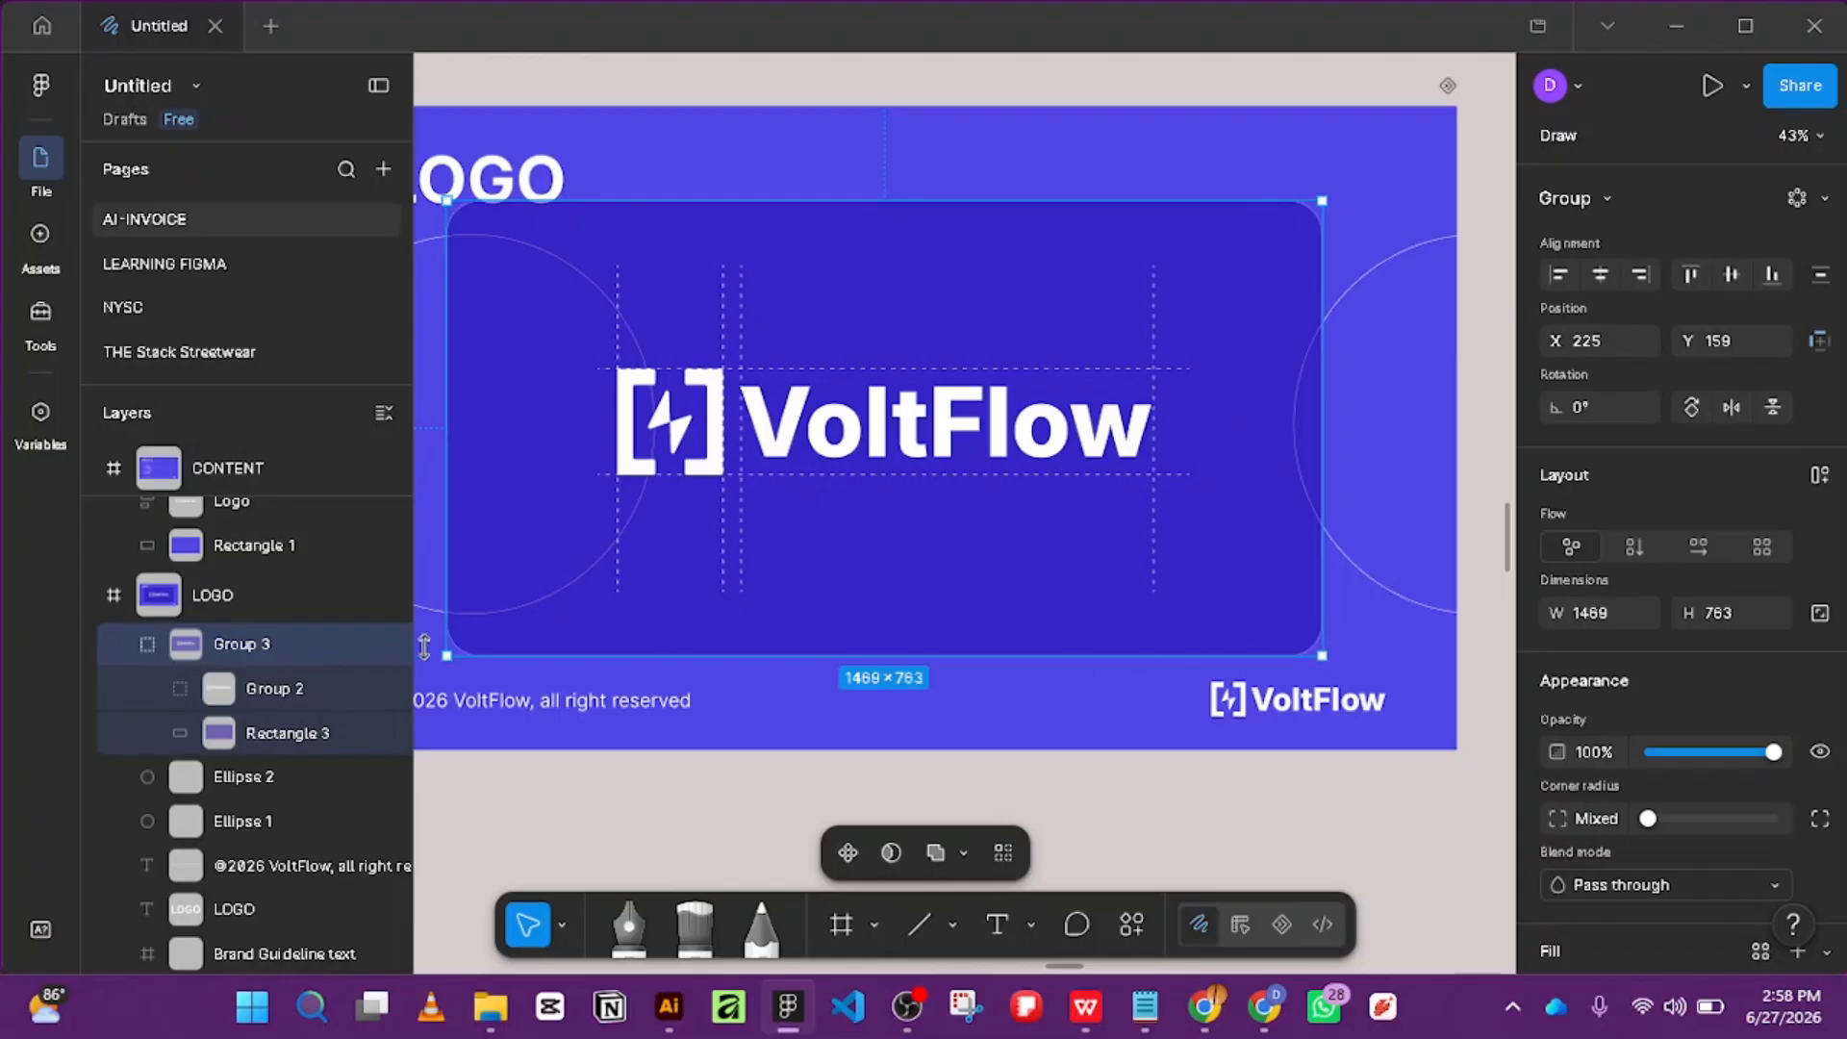
{"action": "right_click", "coordinate": [272, 643]}
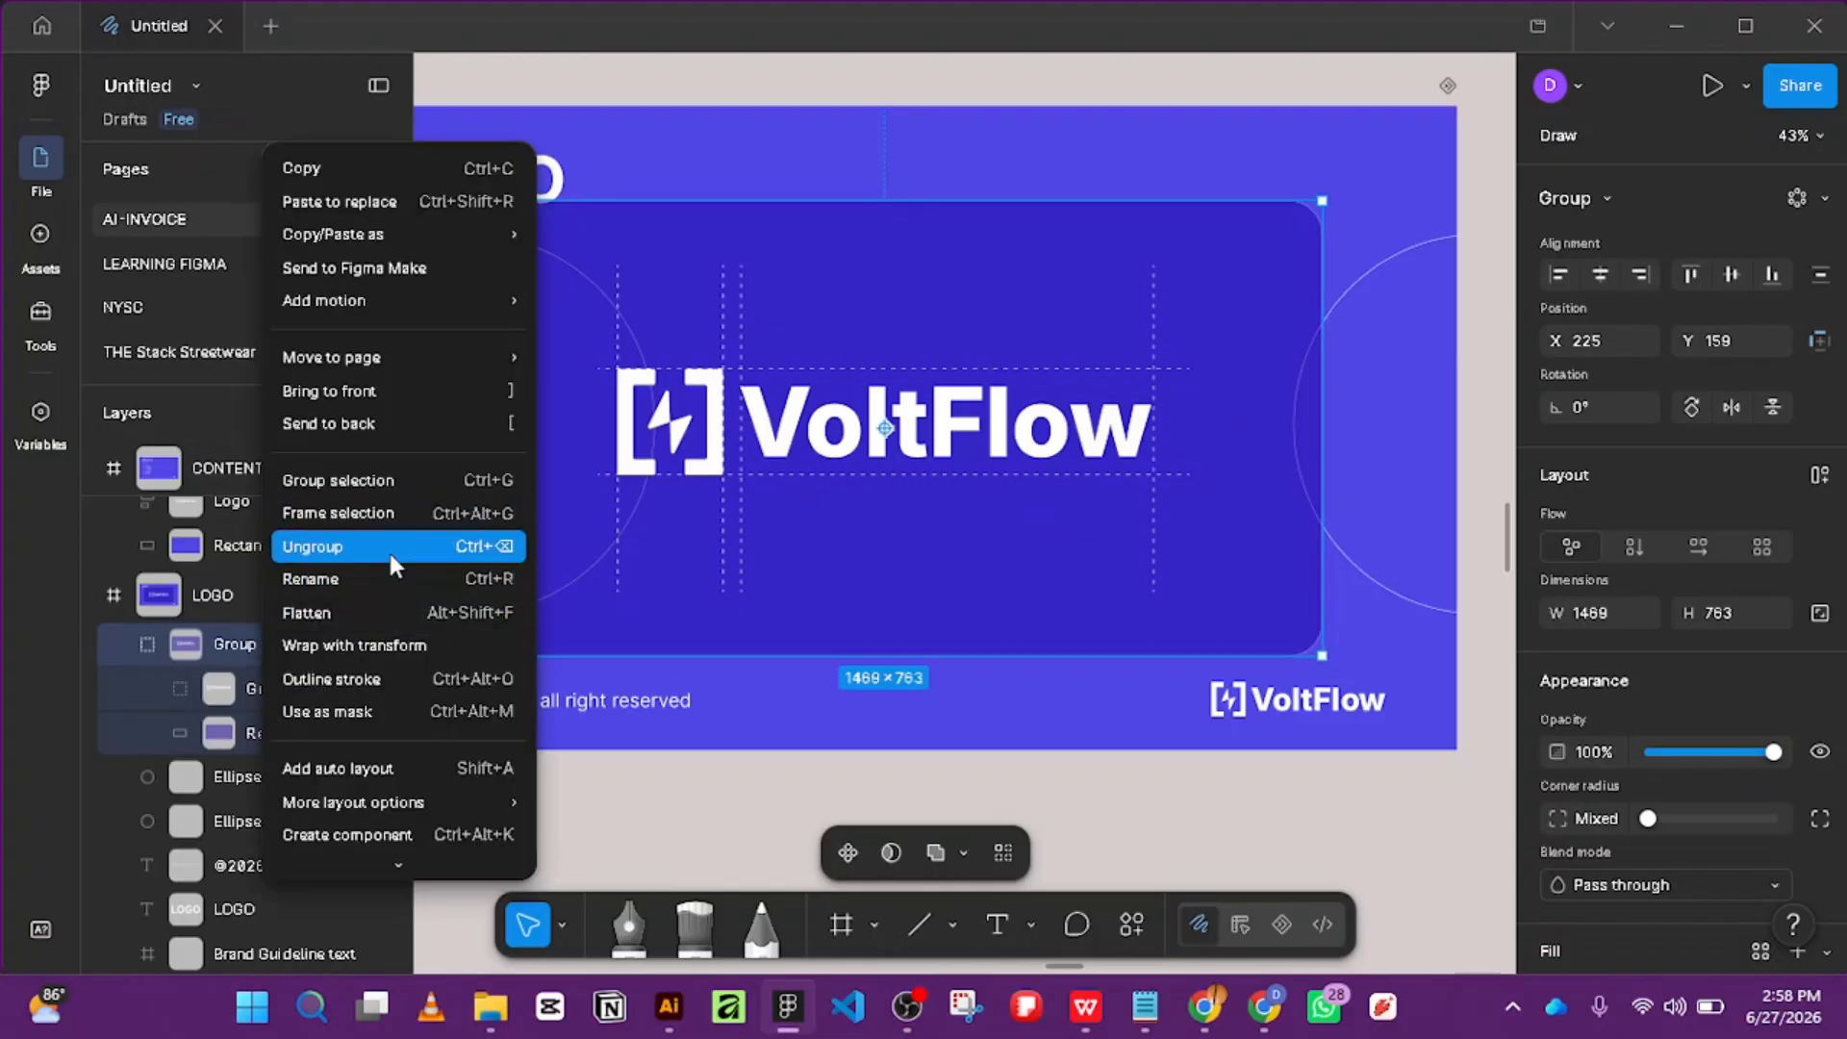
{"action": "left_click", "coordinate": [389, 538]}
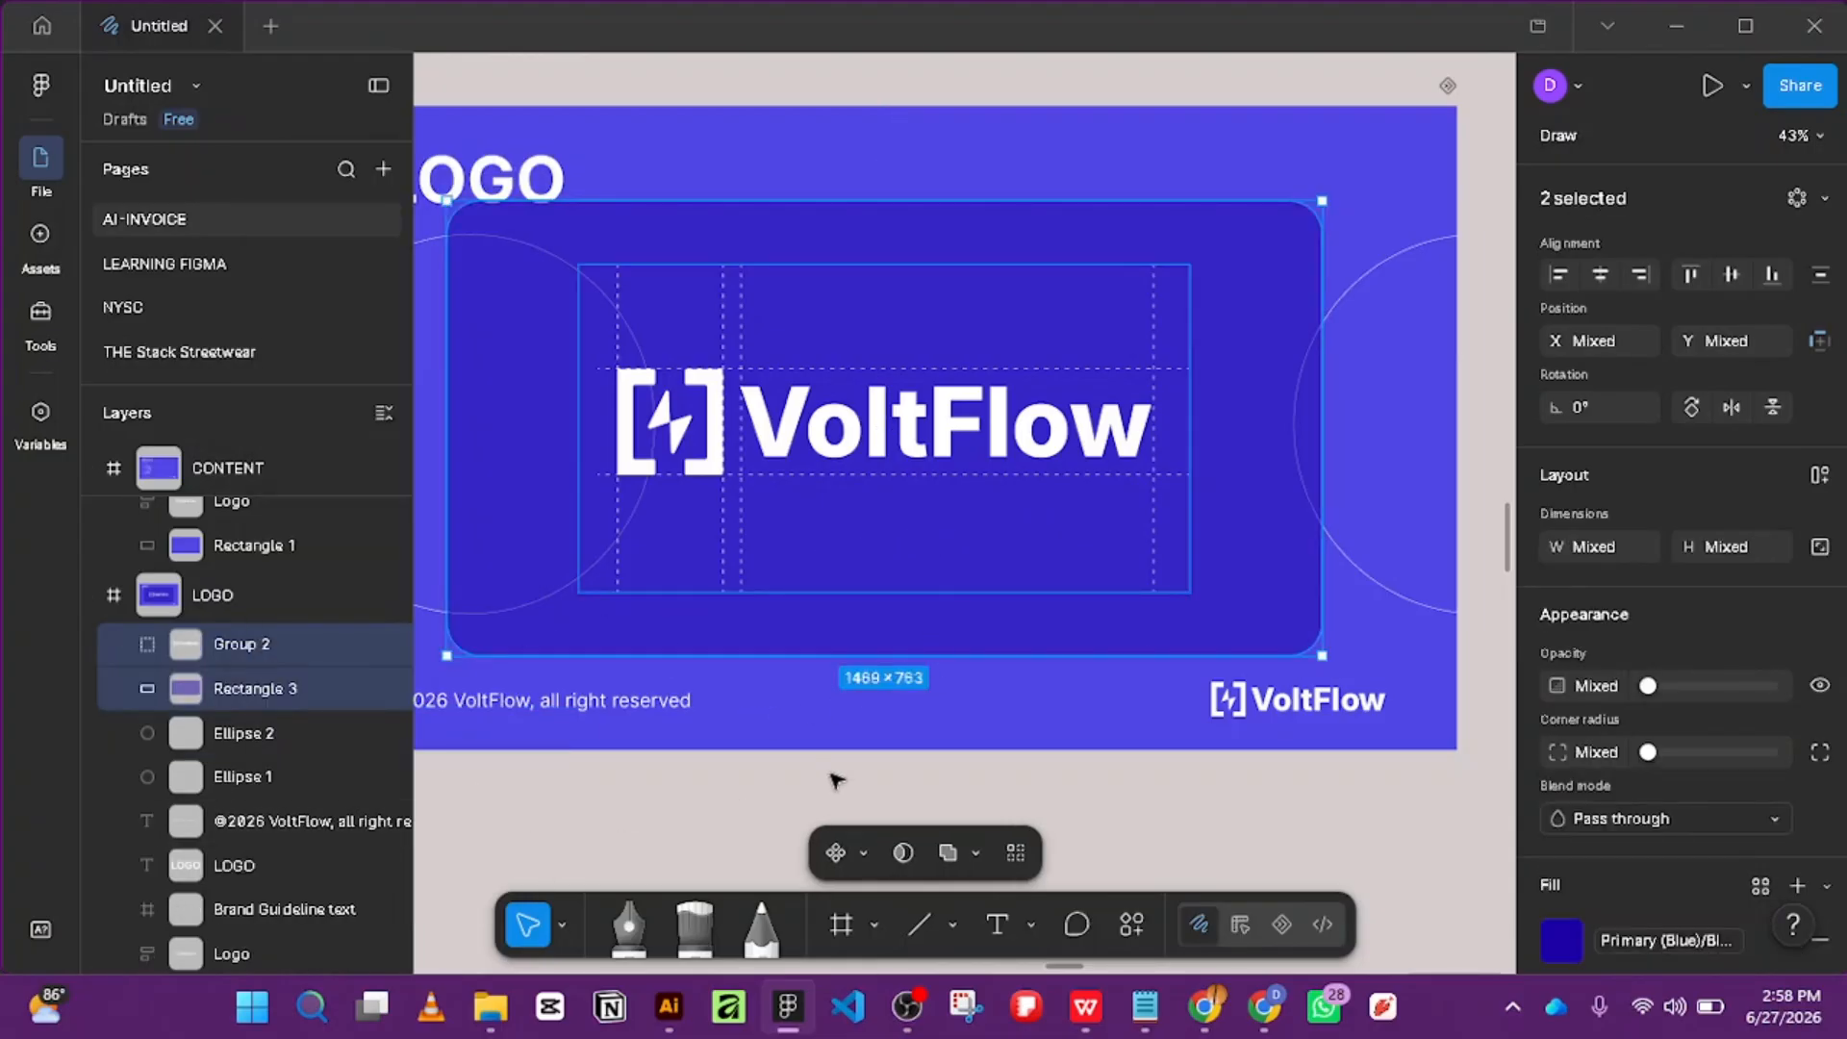
{"action": "left_click", "coordinate": [954, 791]}
Try to scale the logo and guide line group down to about 920 × 492 around its centre.
{"action": "left_click", "coordinate": [956, 456]}
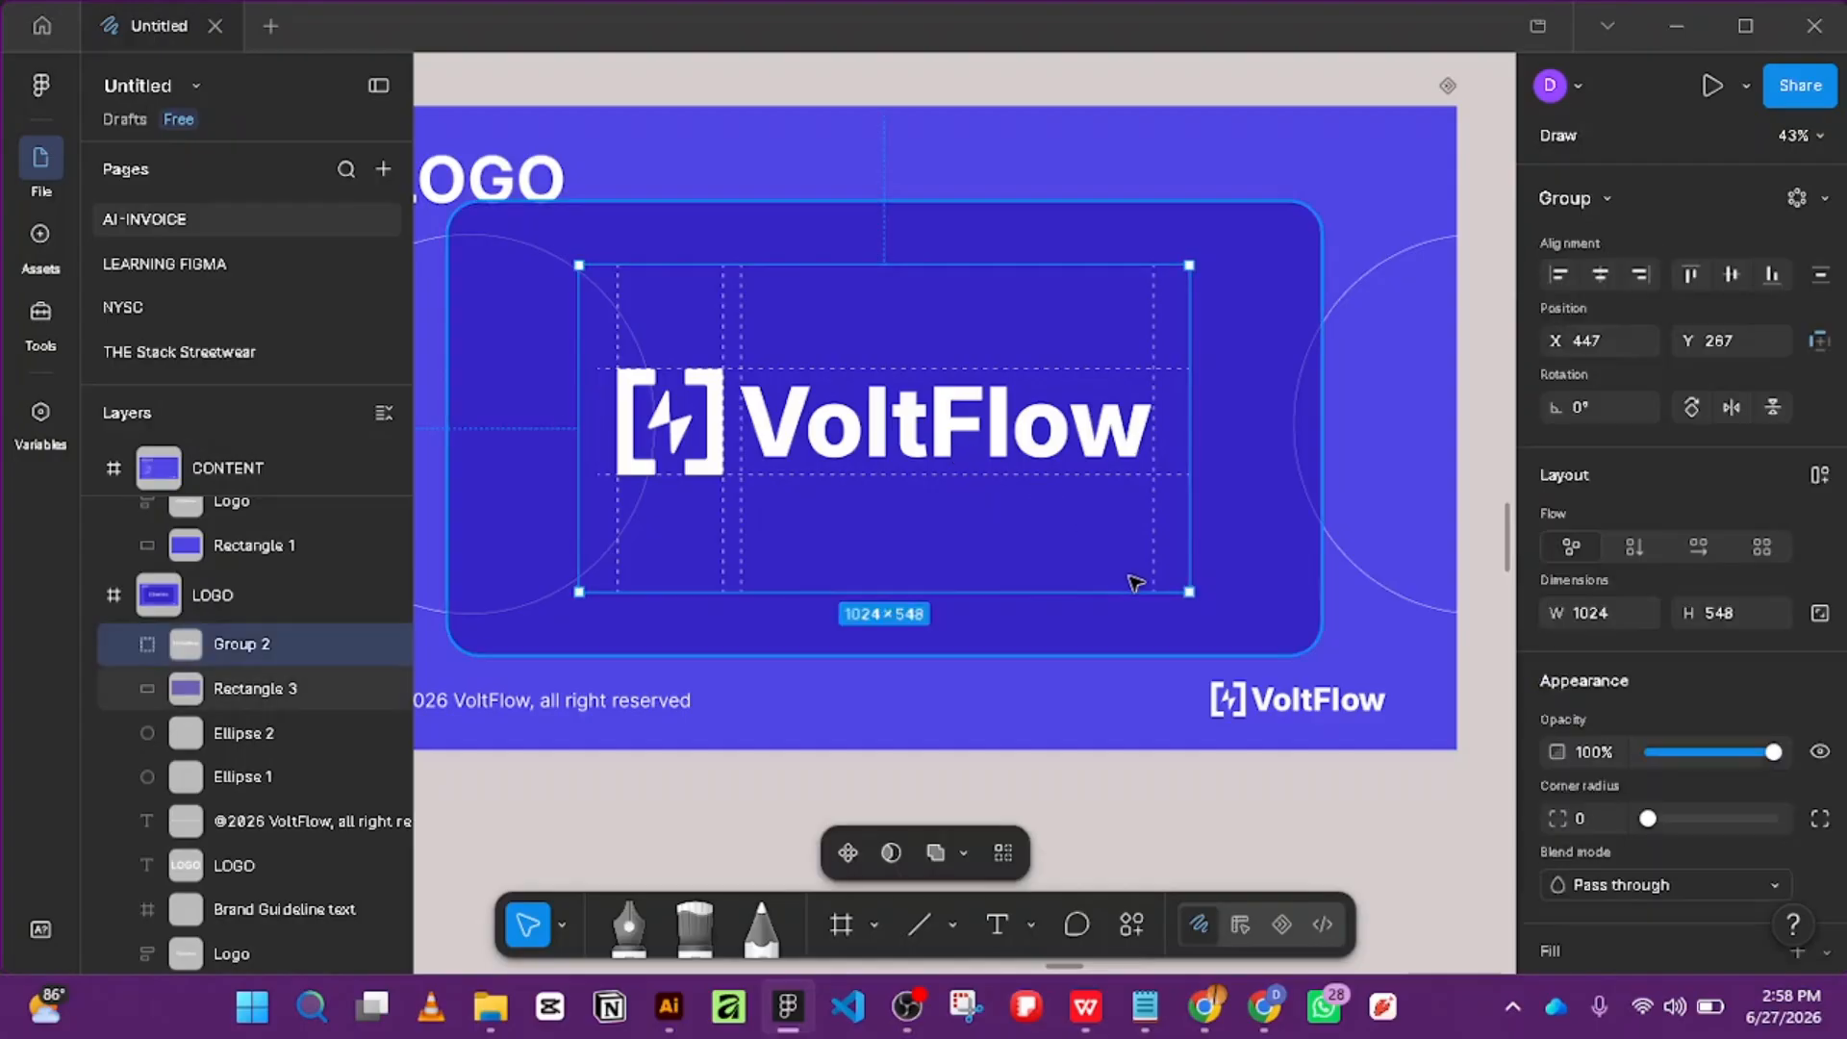
{"action": "left_click_drag", "start_coordinate": [1186, 597], "coordinate": [1158, 565]}
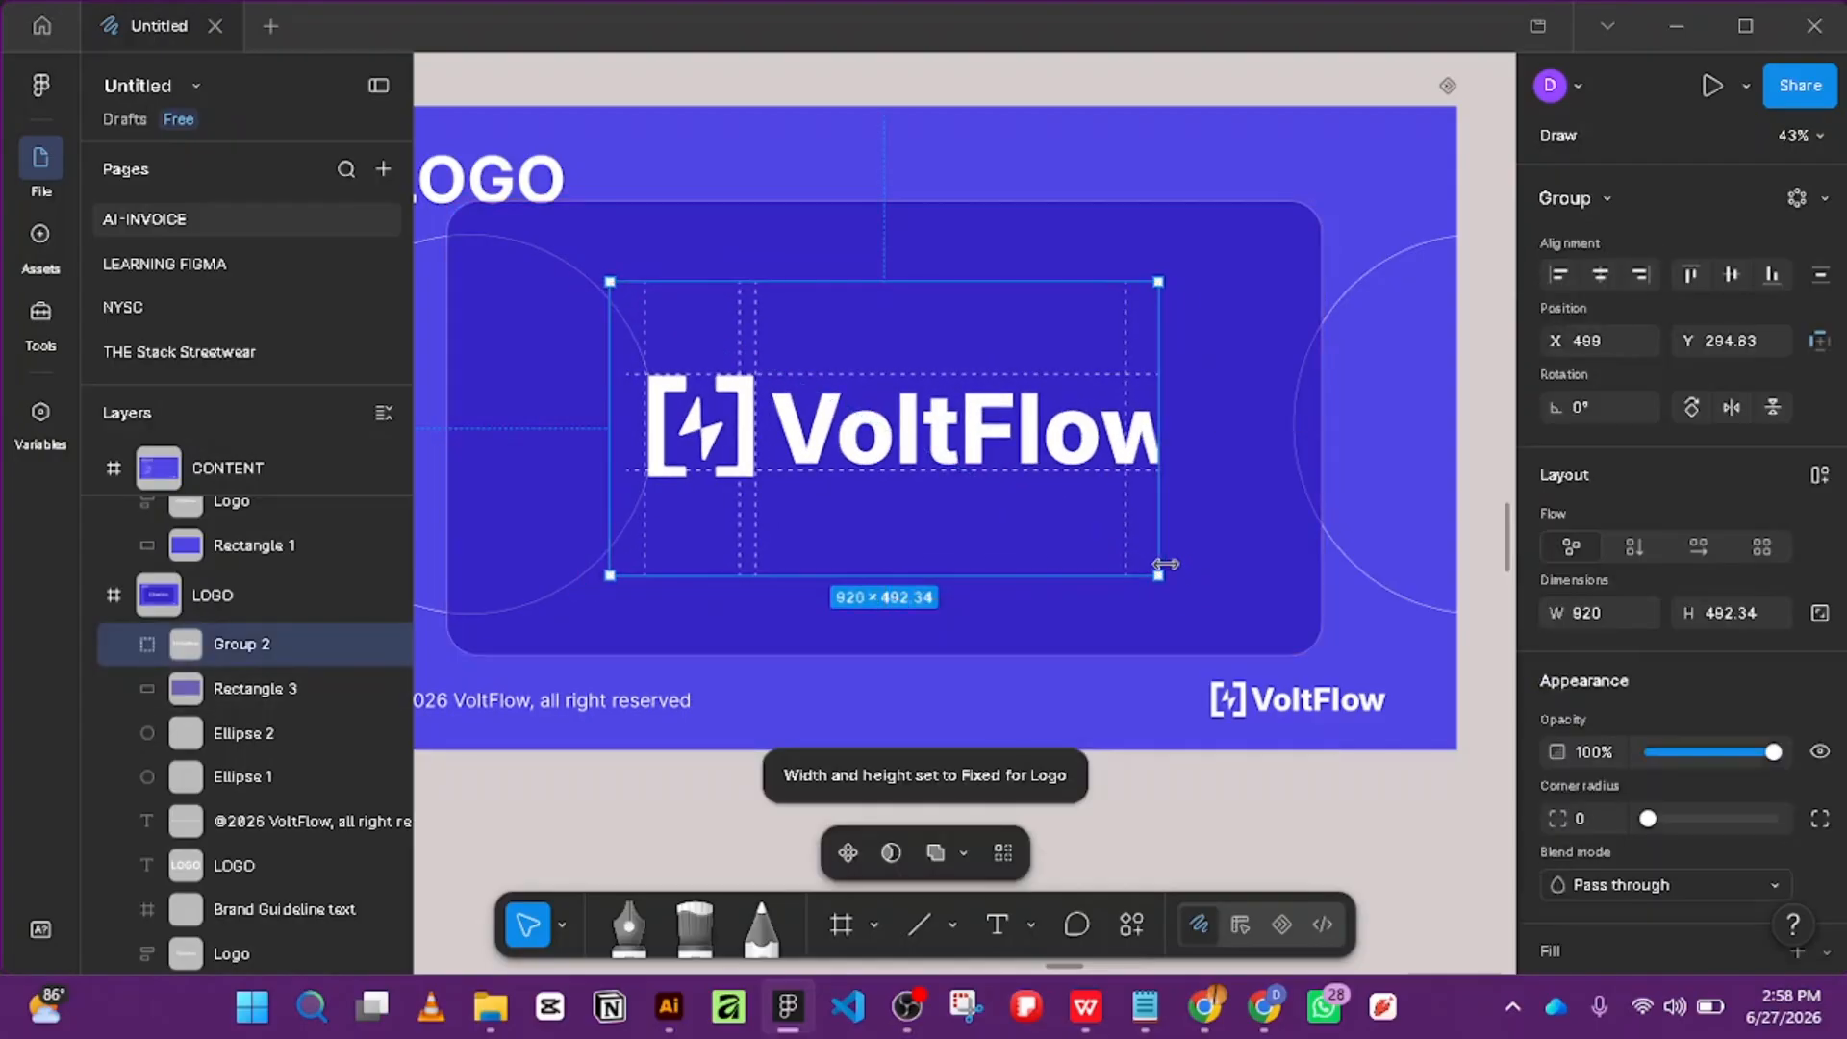
{"action": "key", "text": "ctrl+z"}
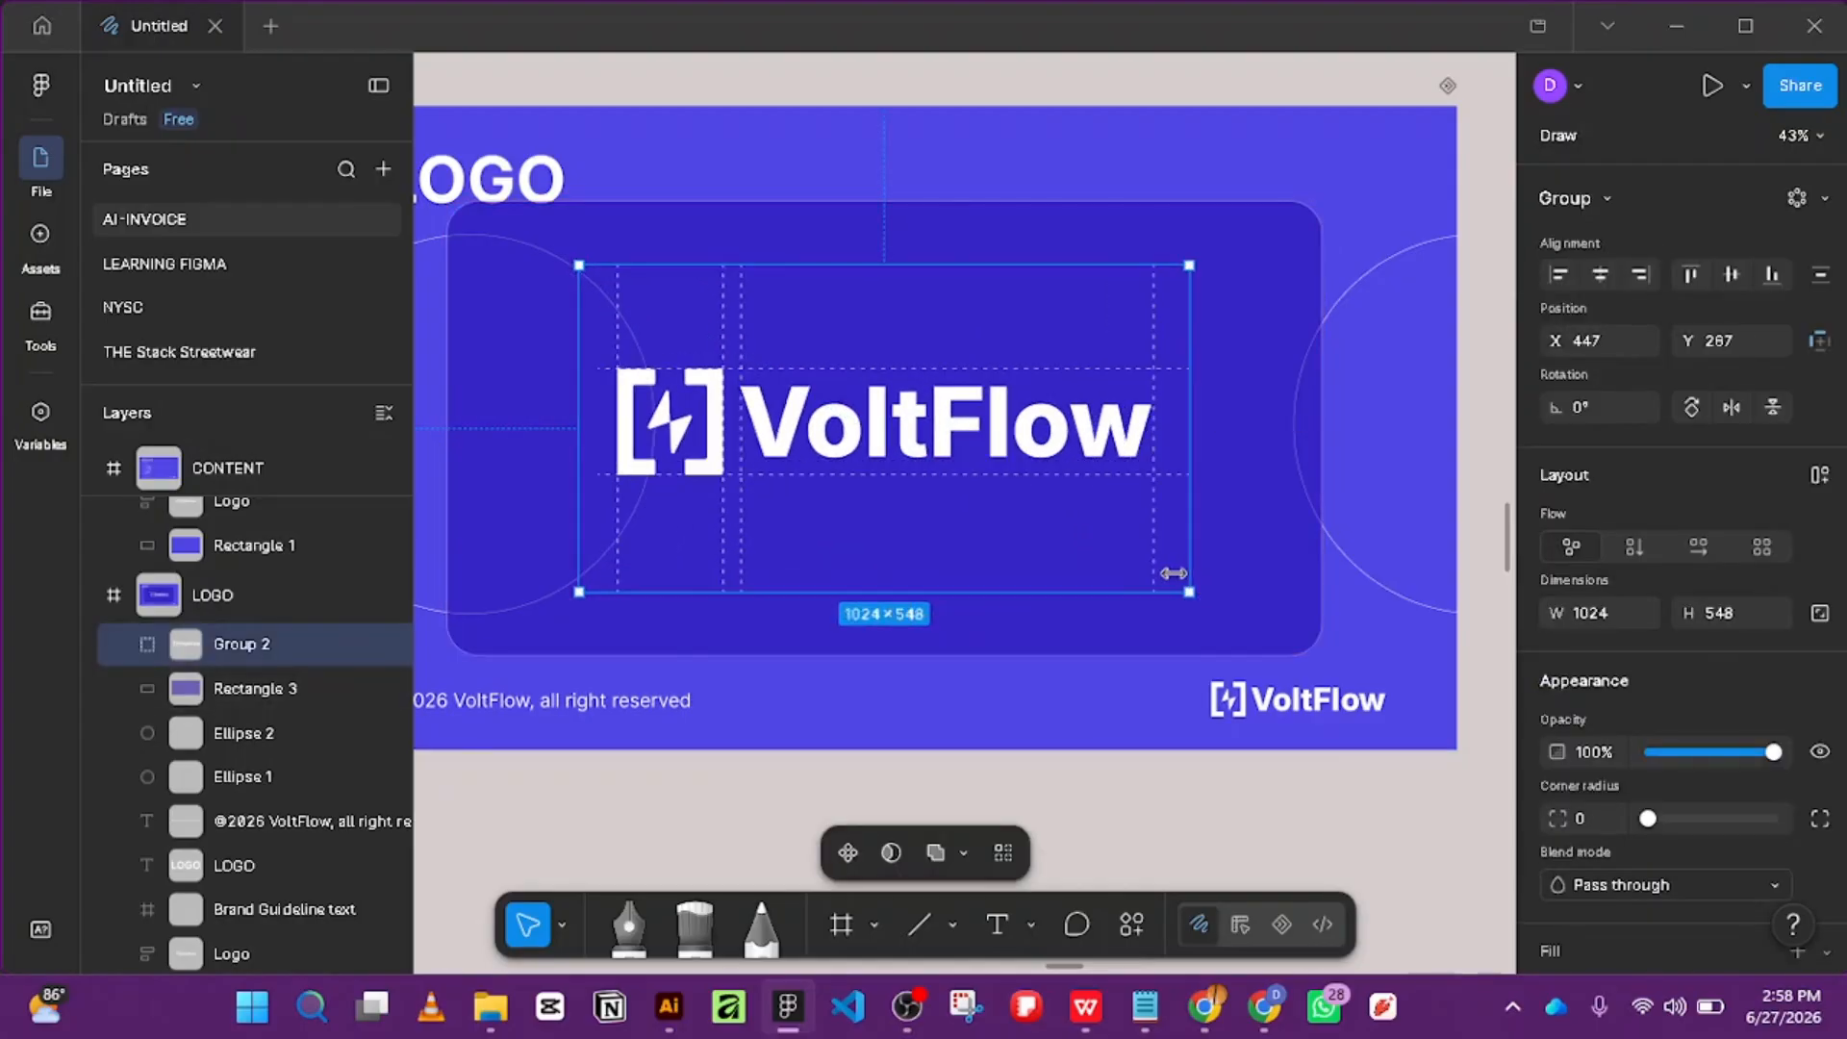
Ungroup the logo from its six dashed guide lines and clear the selection.
{"action": "right_click", "coordinate": [233, 650]}
{"action": "left_click", "coordinate": [385, 540]}
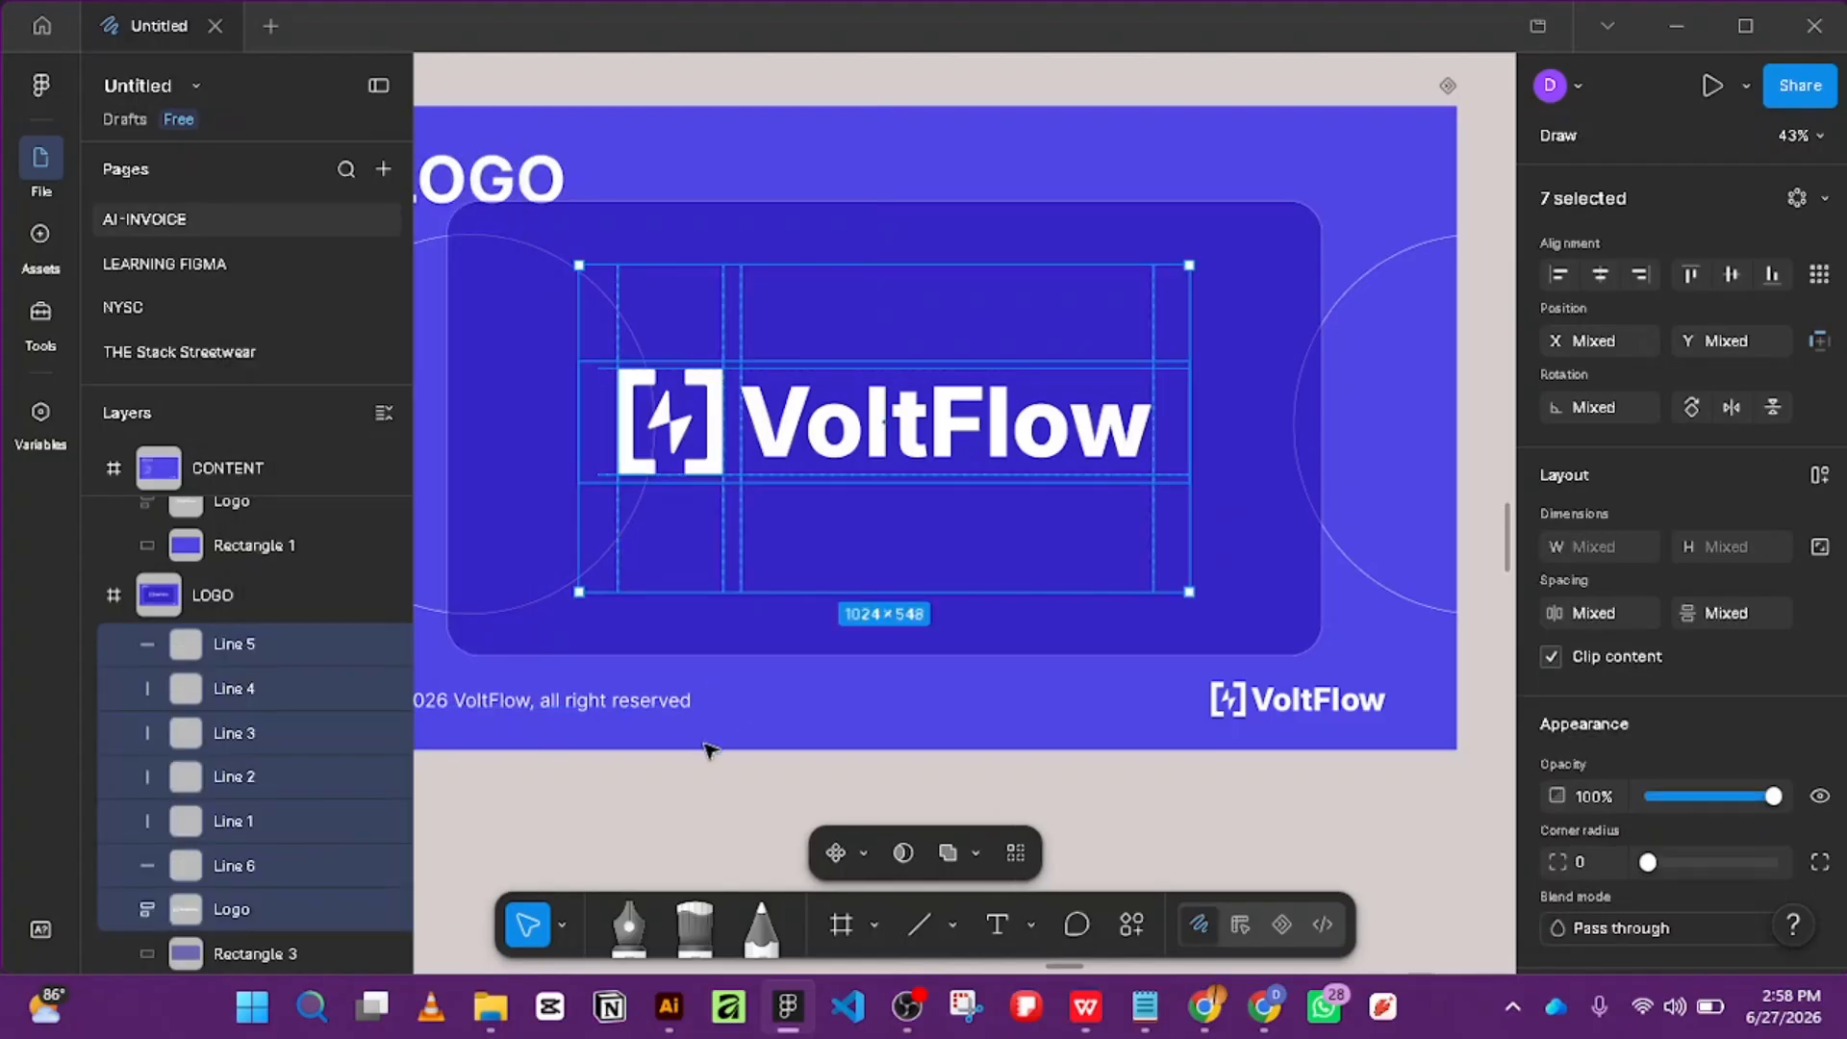
{"action": "left_click", "coordinate": [723, 798]}
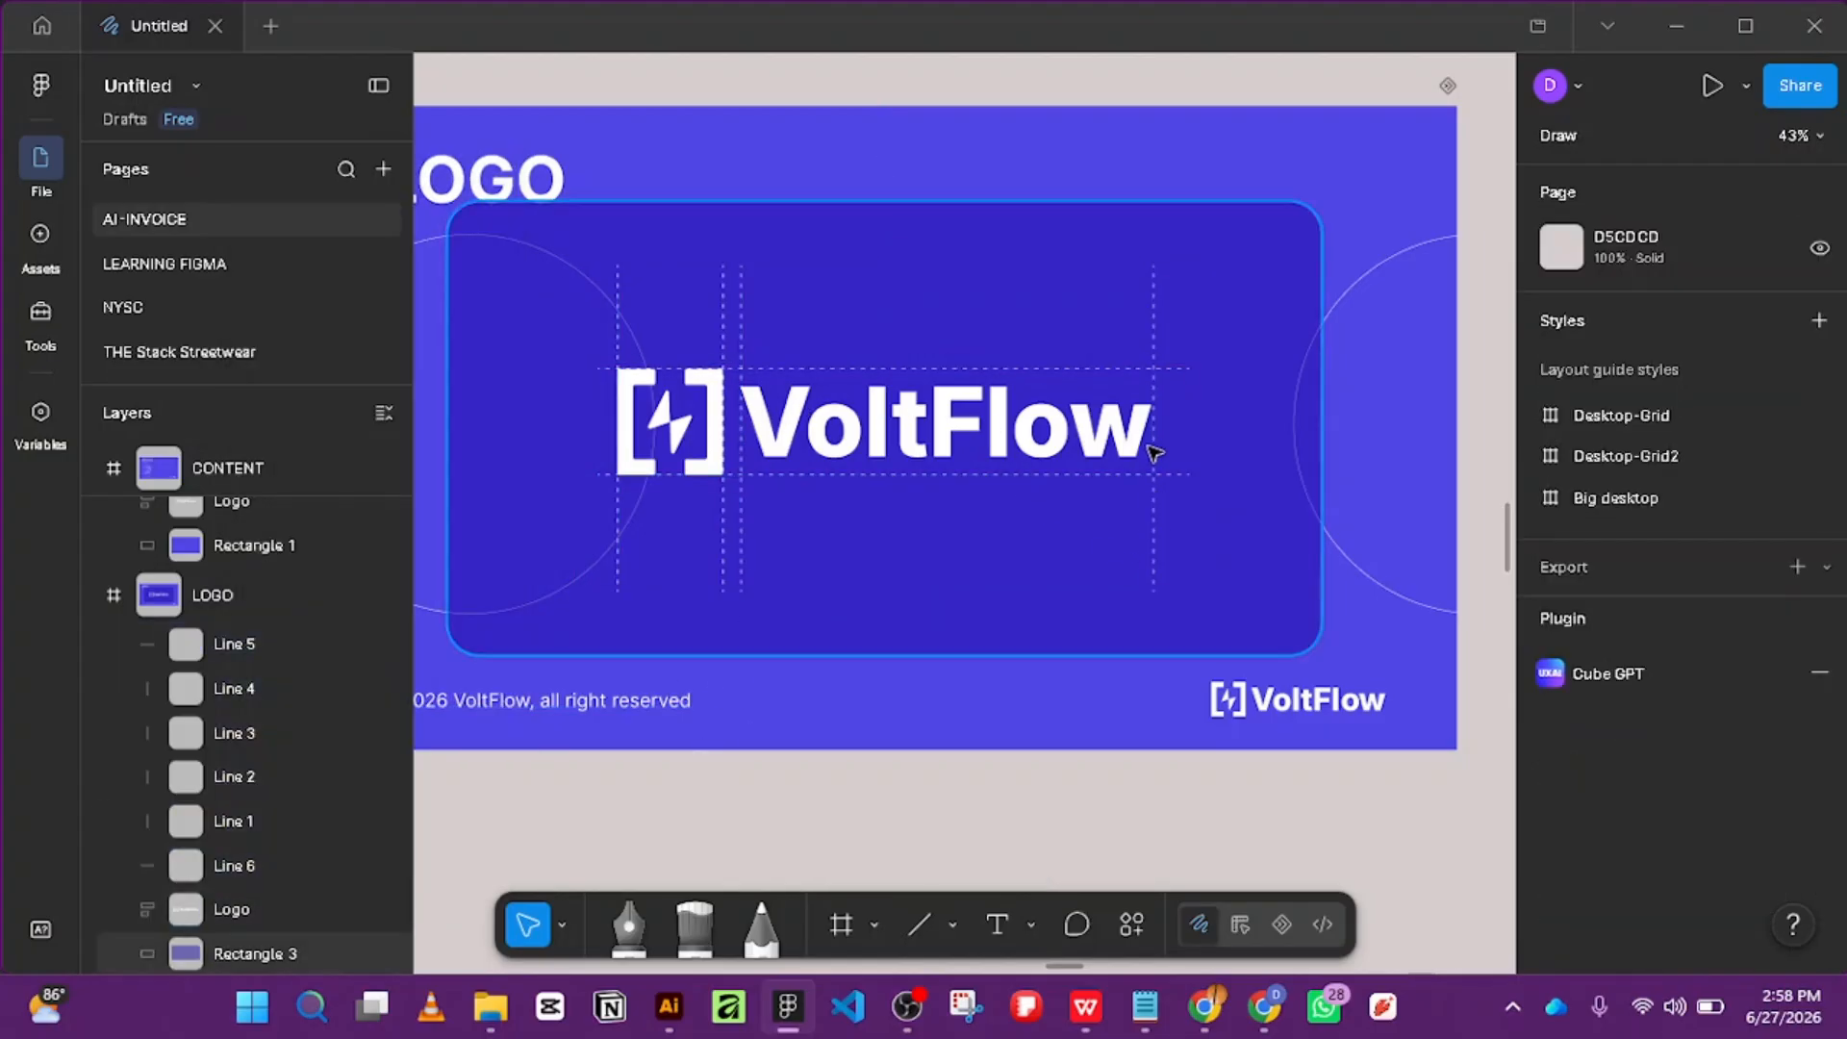
Try to shrink the banner logo's auto layout frame to the area enclosed by the outer dashed guide lines.
{"action": "scroll", "coordinate": [1154, 452], "scroll_direction": "up", "scroll_amount": 2}
{"action": "left_click", "coordinate": [1112, 449]}
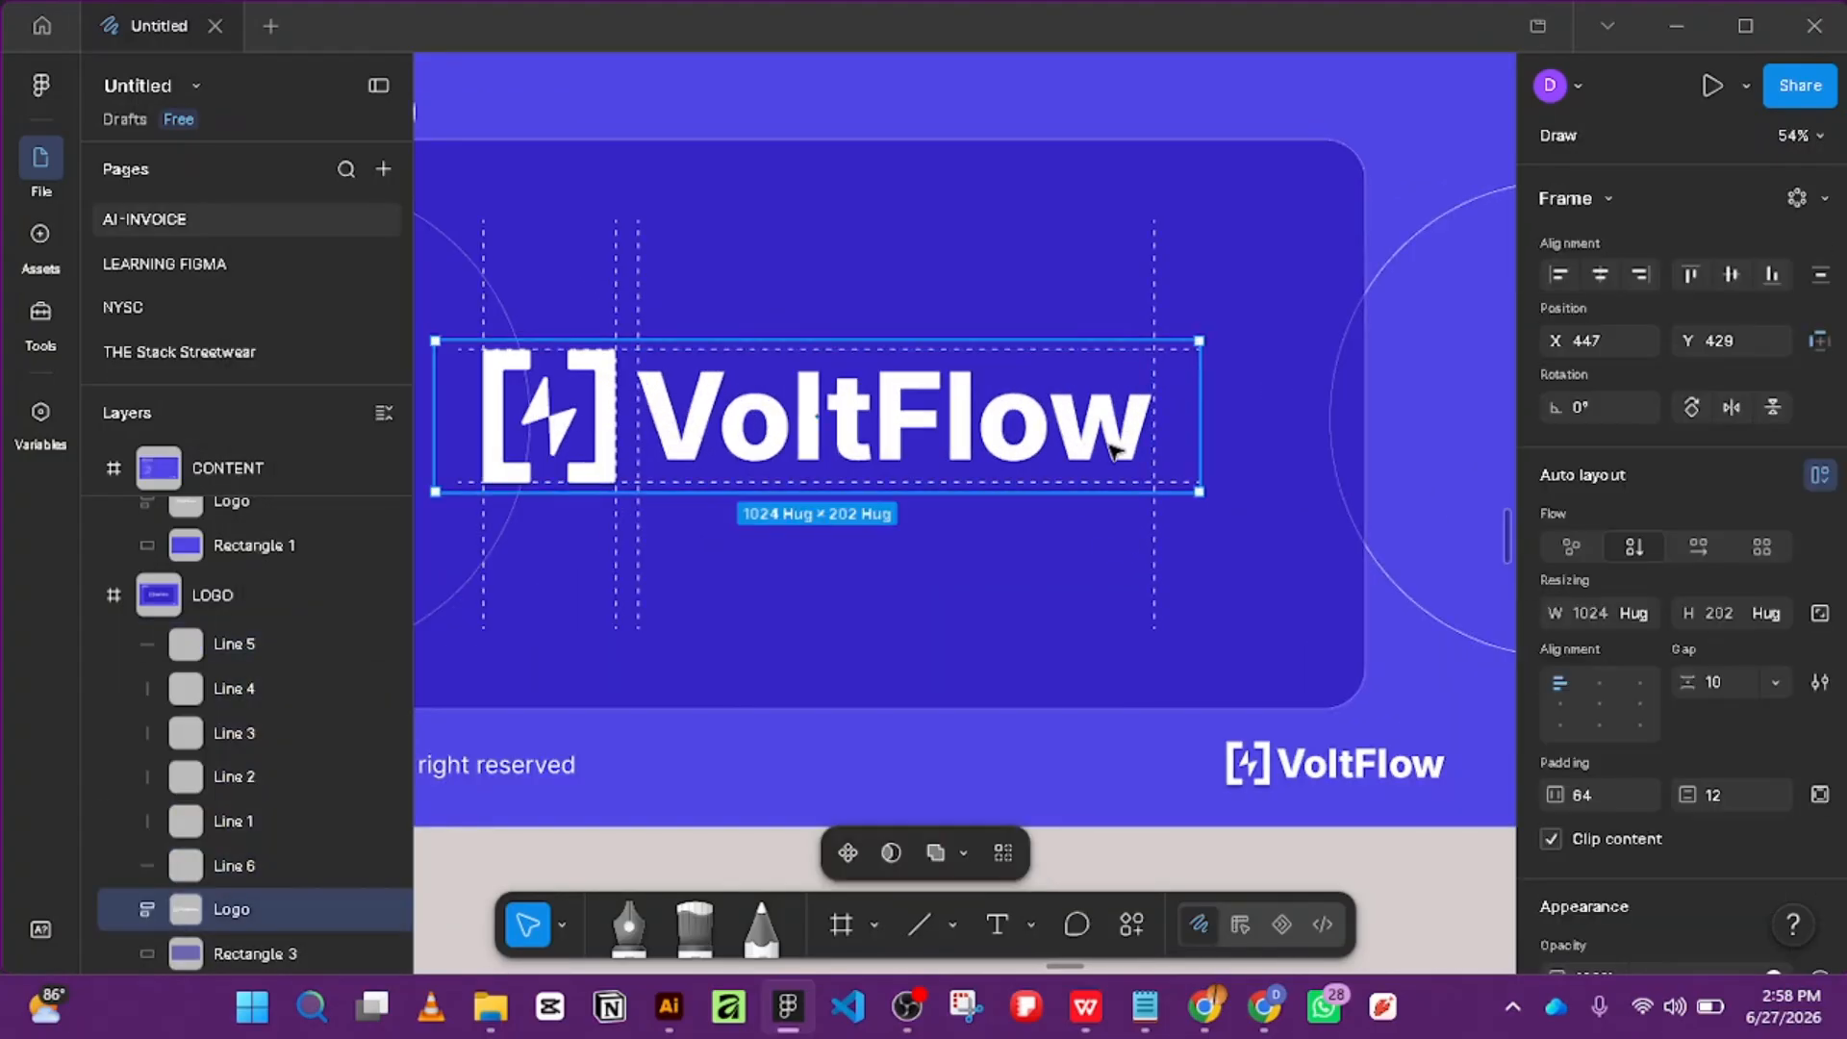
{"action": "left_click_drag", "start_coordinate": [1192, 492], "coordinate": [1153, 479]}
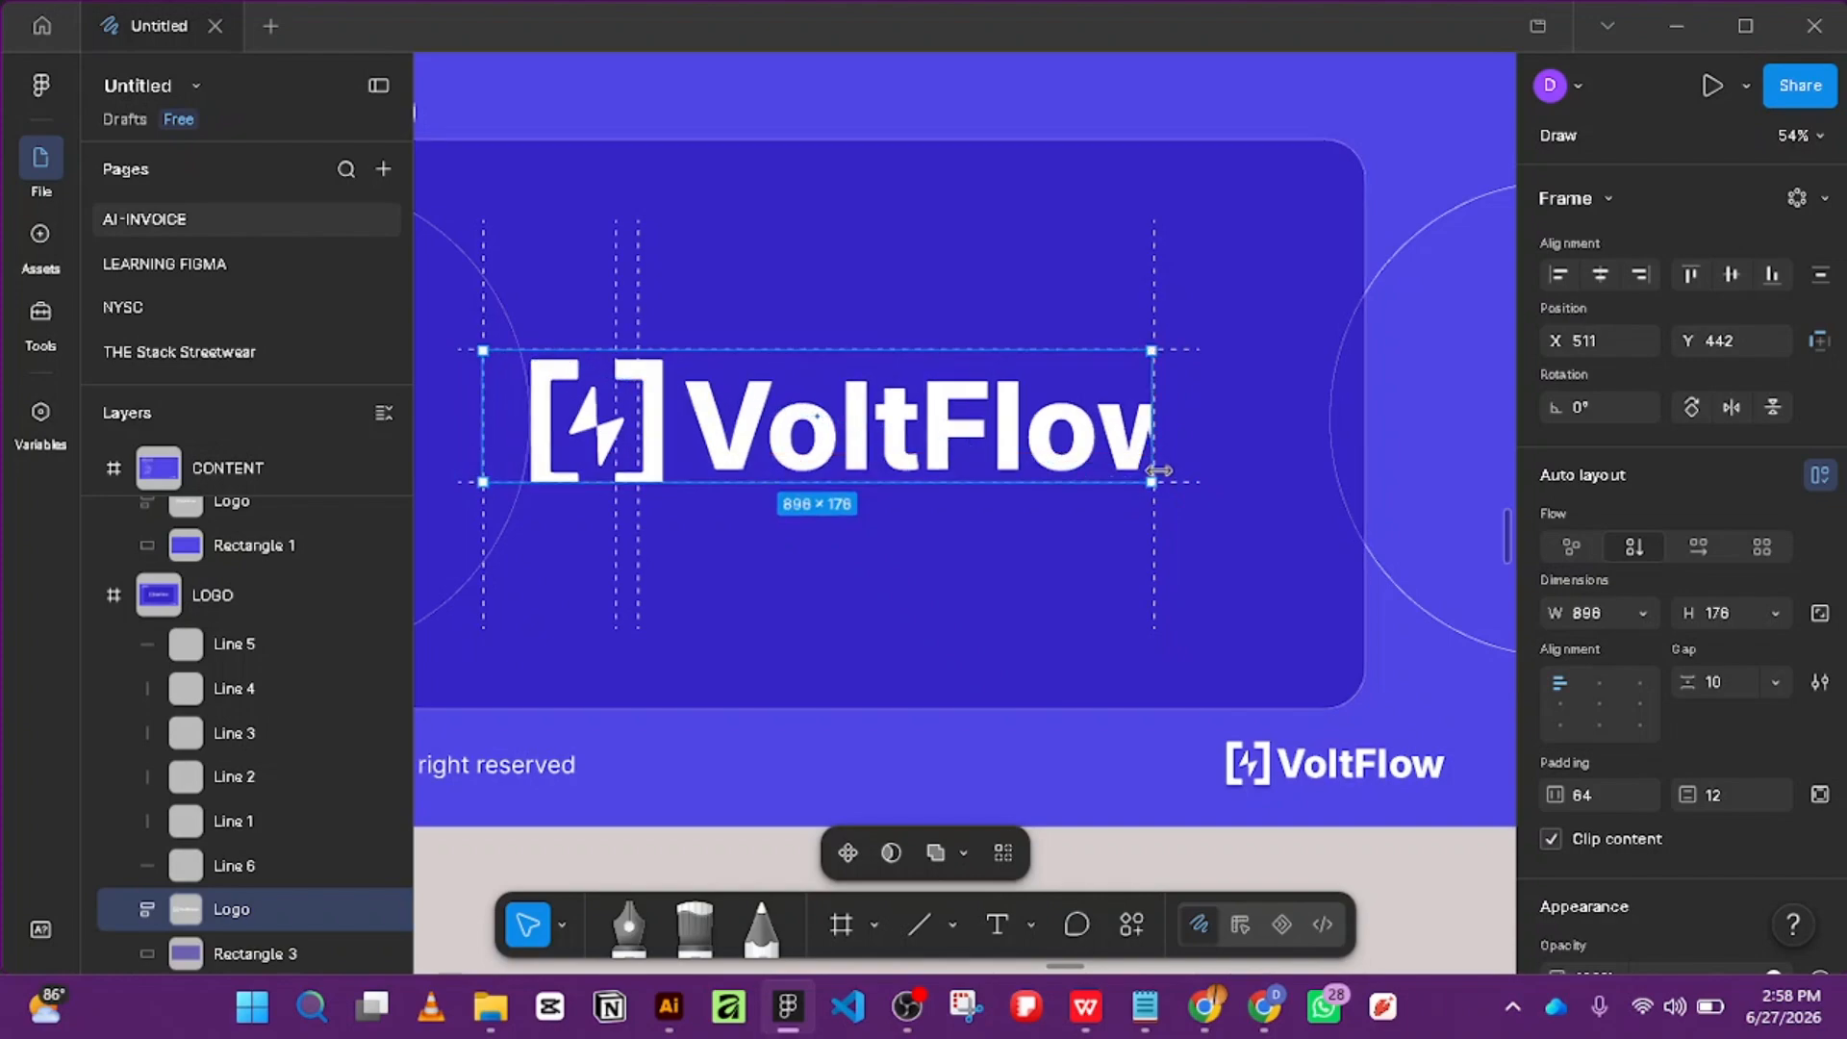
{"action": "key", "text": "ctrl+z"}
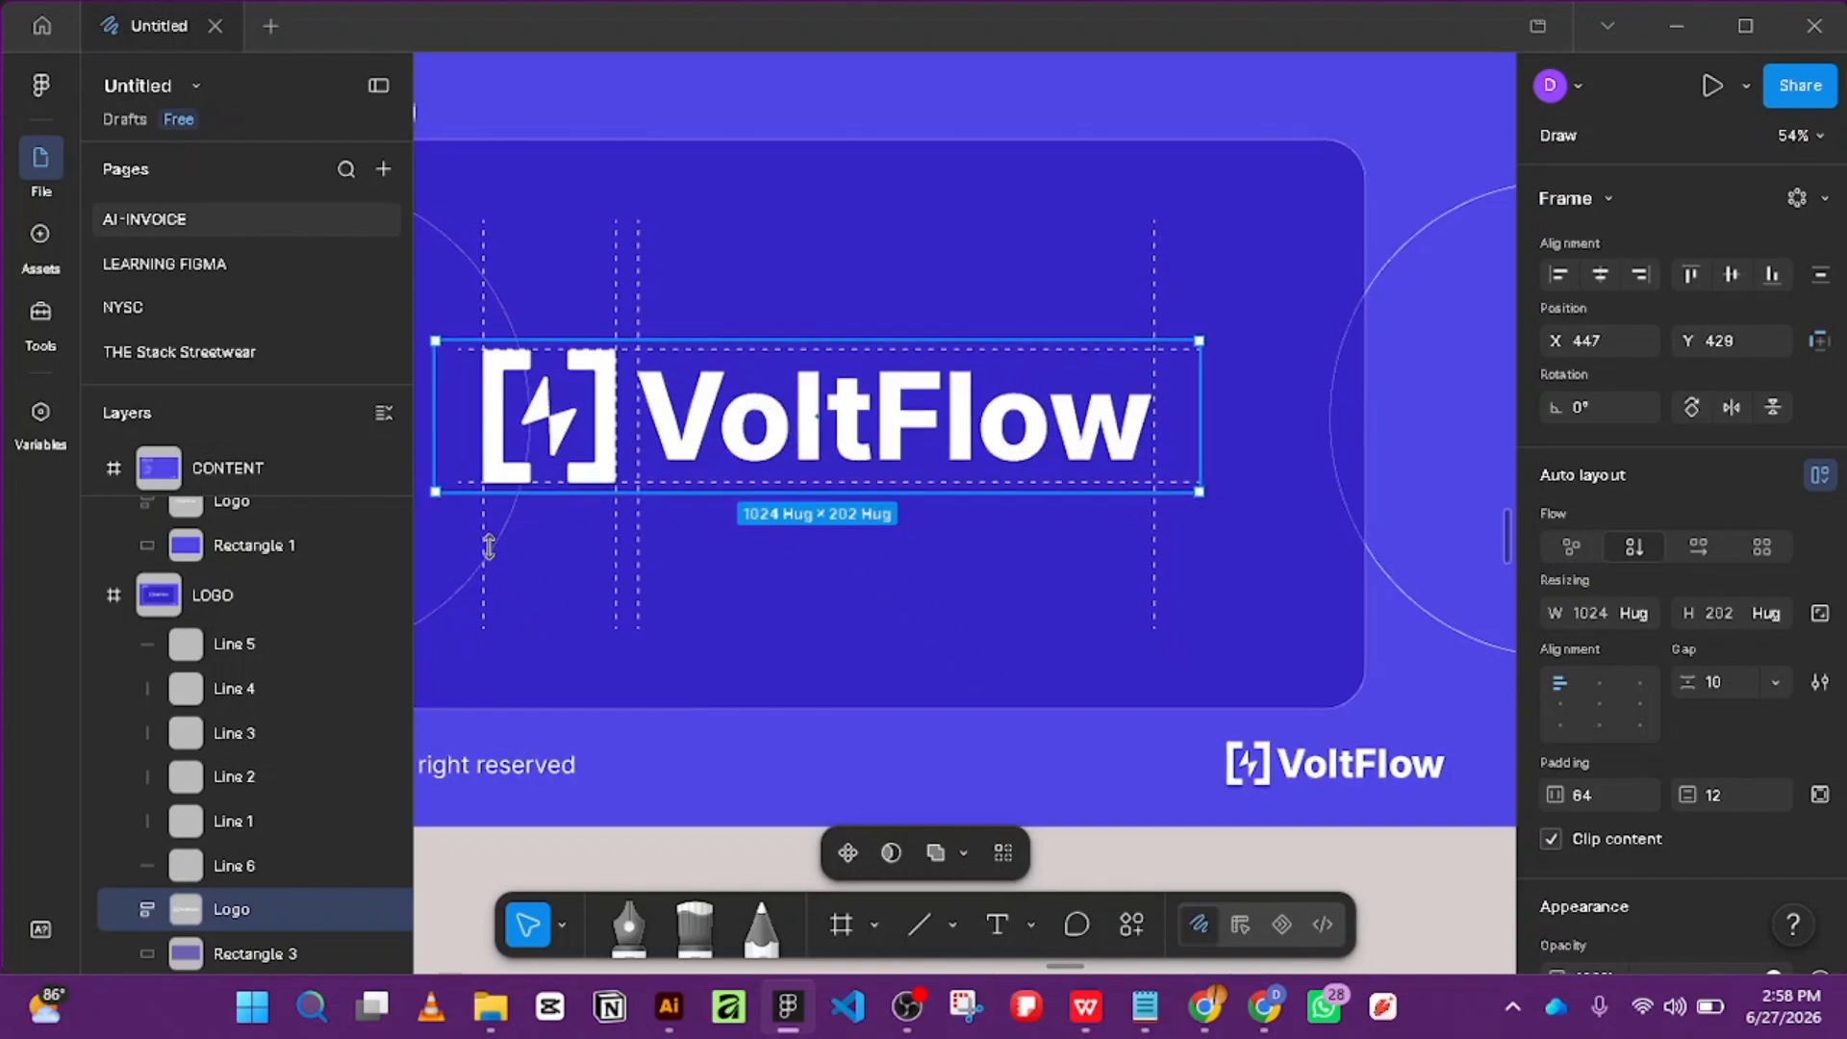
Scale the voltflow-logo 2 frame nested in the banner's Logo frame down to about 604 × 120.
{"action": "left_click", "coordinate": [918, 420], "text": "ctrl"}
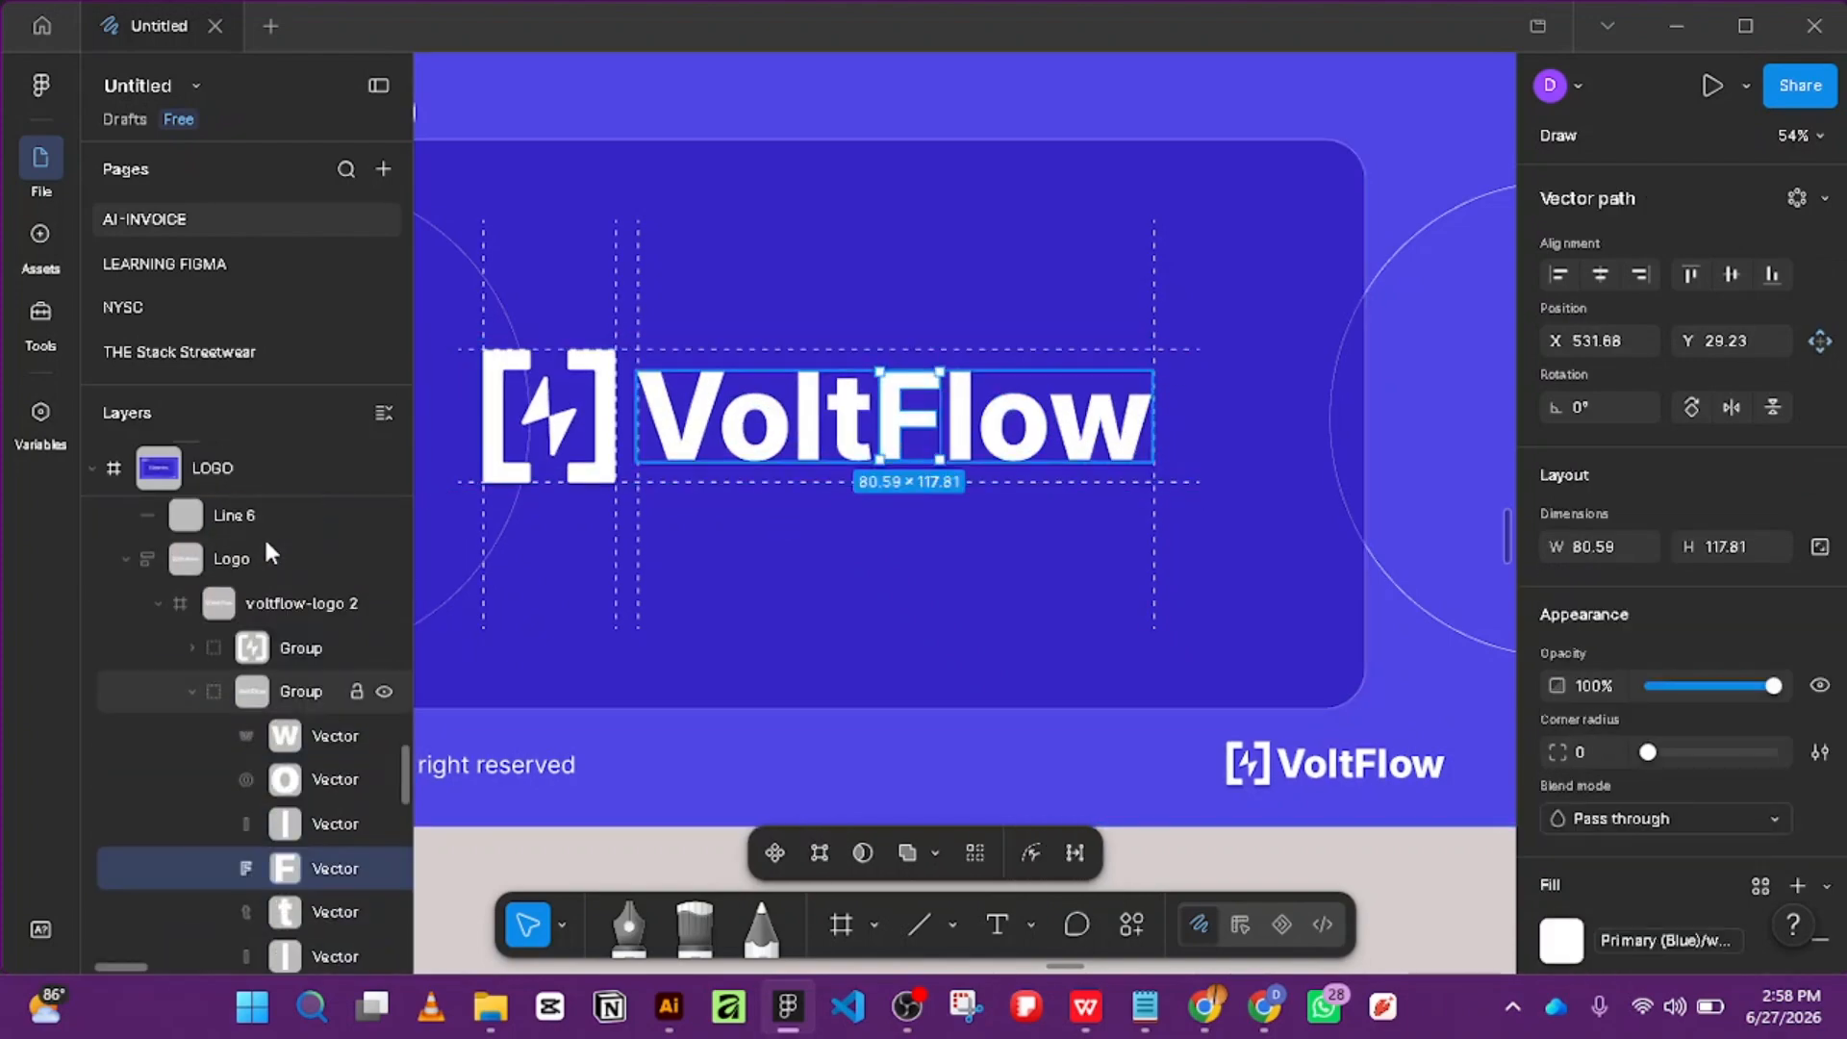
{"action": "left_click", "coordinate": [280, 621]}
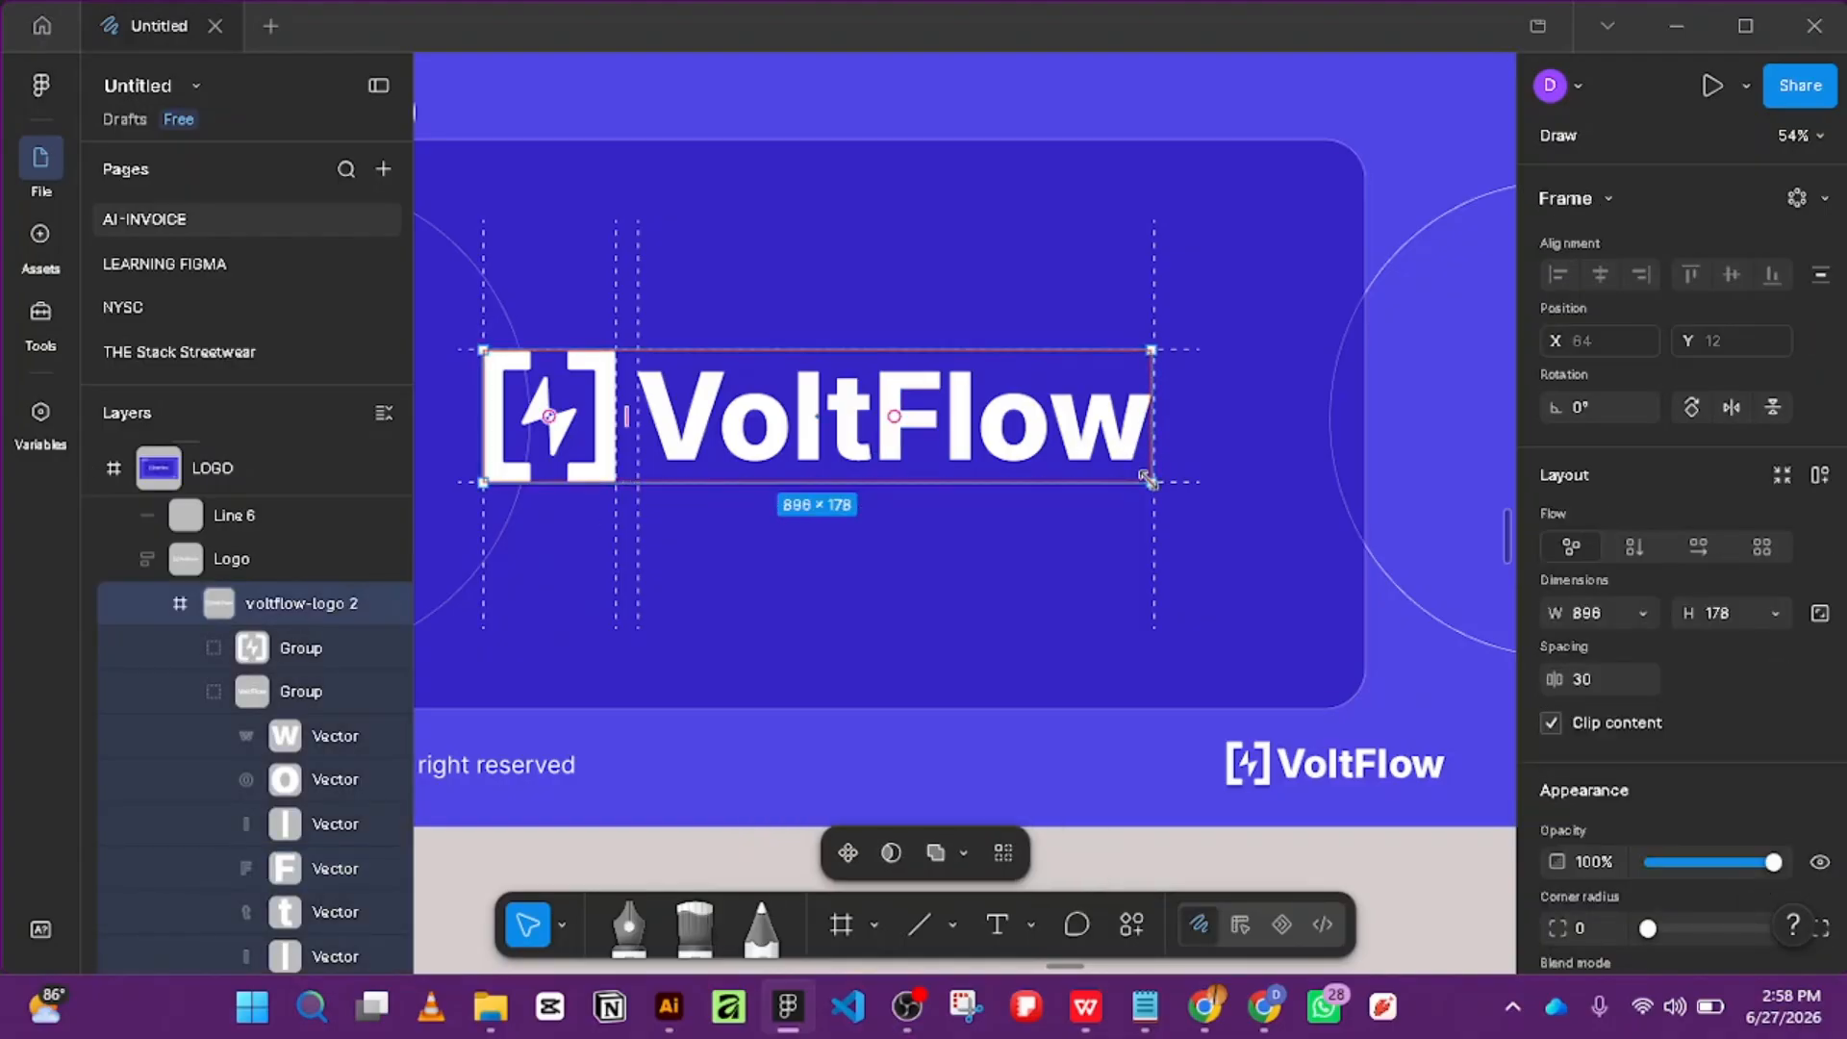
{"action": "left_click_drag", "start_coordinate": [1148, 478], "coordinate": [988, 466]}
{"action": "mouse_move", "coordinate": [863, 414]}
{"action": "left_mouse_down"}
{"action": "mouse_move", "coordinate": [950, 441]}
{"action": "mouse_move", "coordinate": [833, 429]}
{"action": "left_mouse_up"}
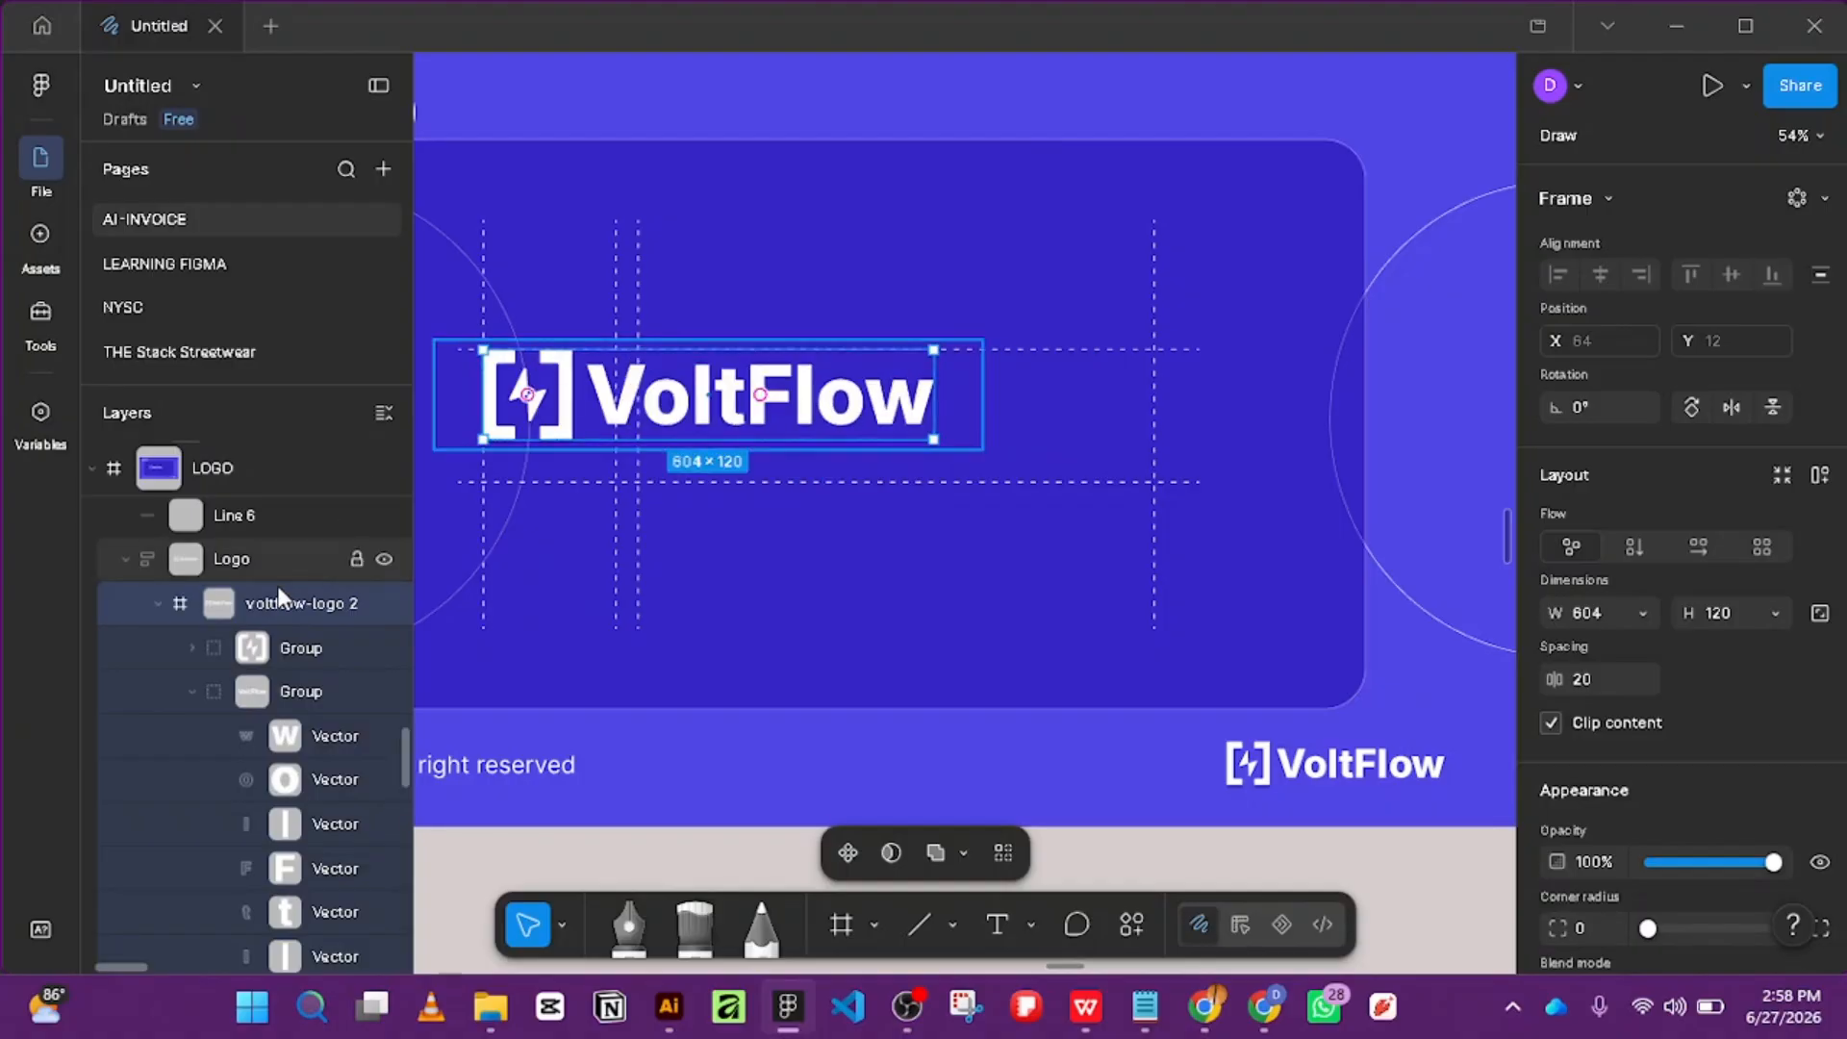
{"action": "left_click", "coordinate": [213, 571]}
{"action": "left_click_drag", "start_coordinate": [728, 412], "coordinate": [769, 424]}
{"action": "scroll", "coordinate": [785, 410], "scroll_direction": "up", "scroll_amount": 1}
{"action": "key", "text": "alt"}
{"action": "key", "text": "ctrl+z"}
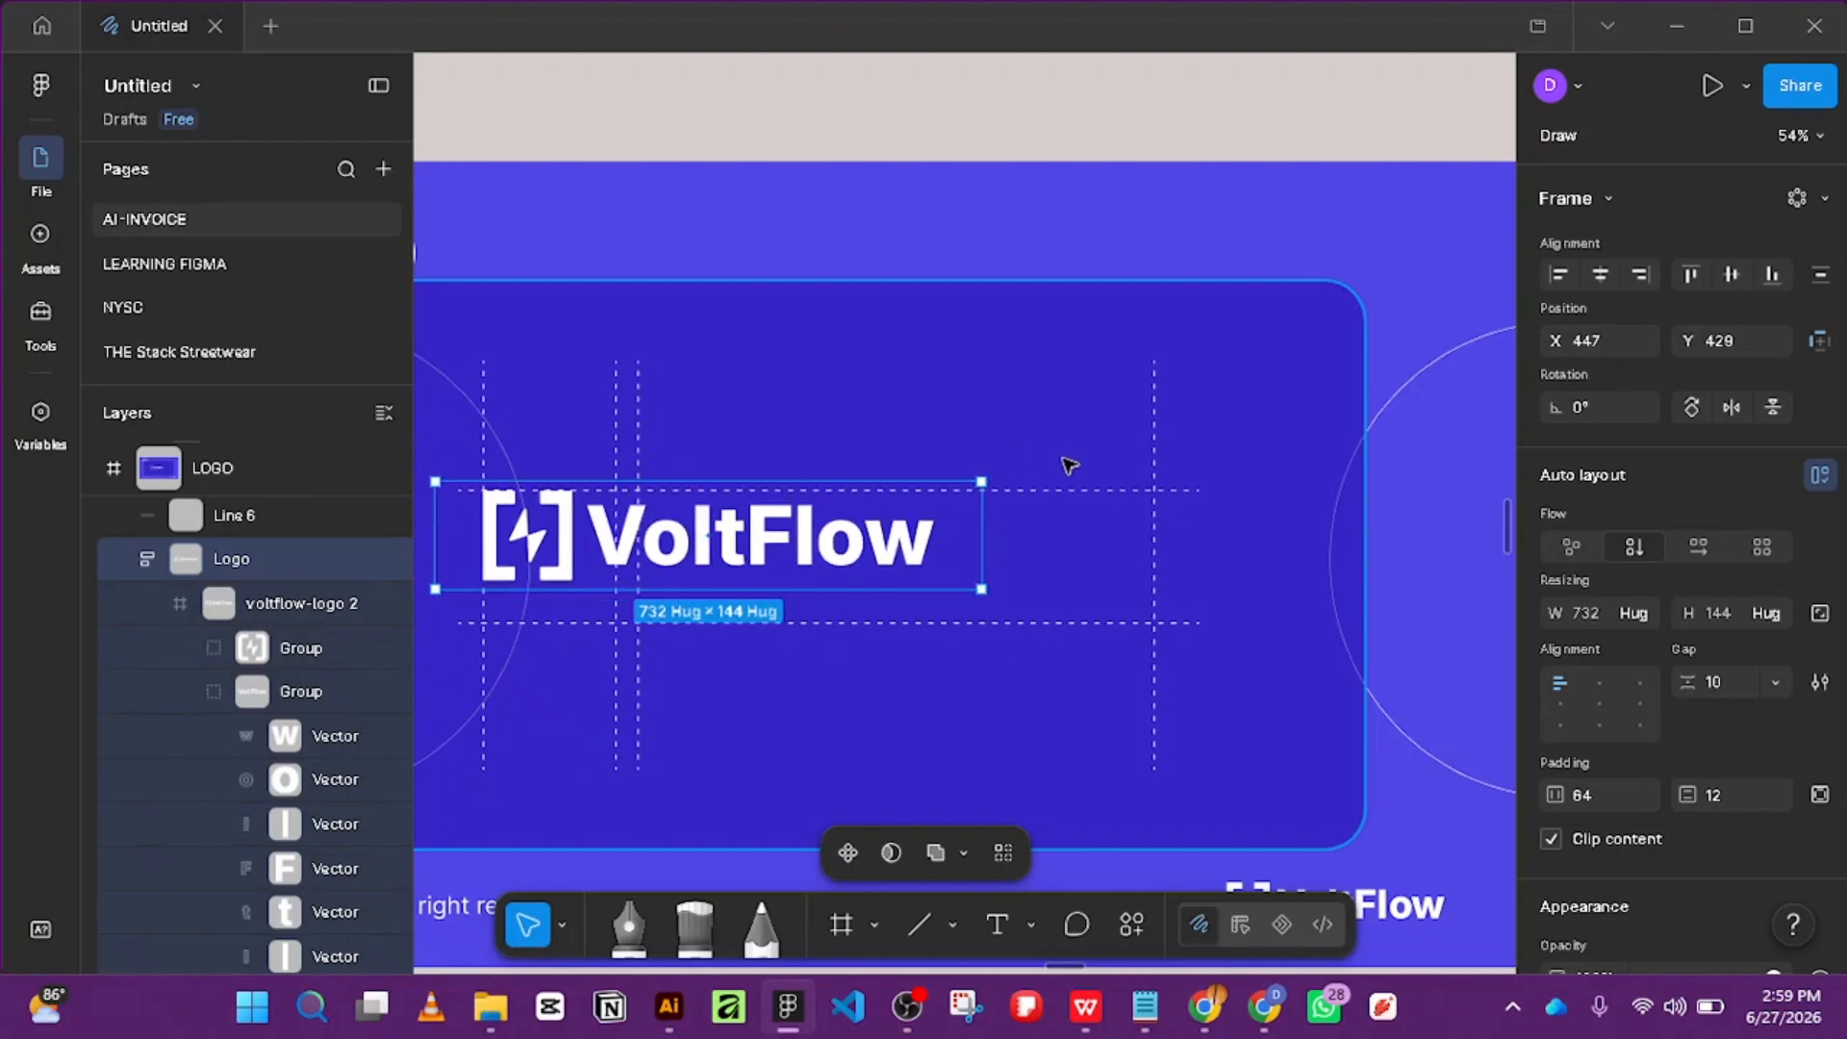
Resize the nested voltflow-logo 2 frame proportionally to about 732 × 146.
{"action": "key", "text": "Return"}
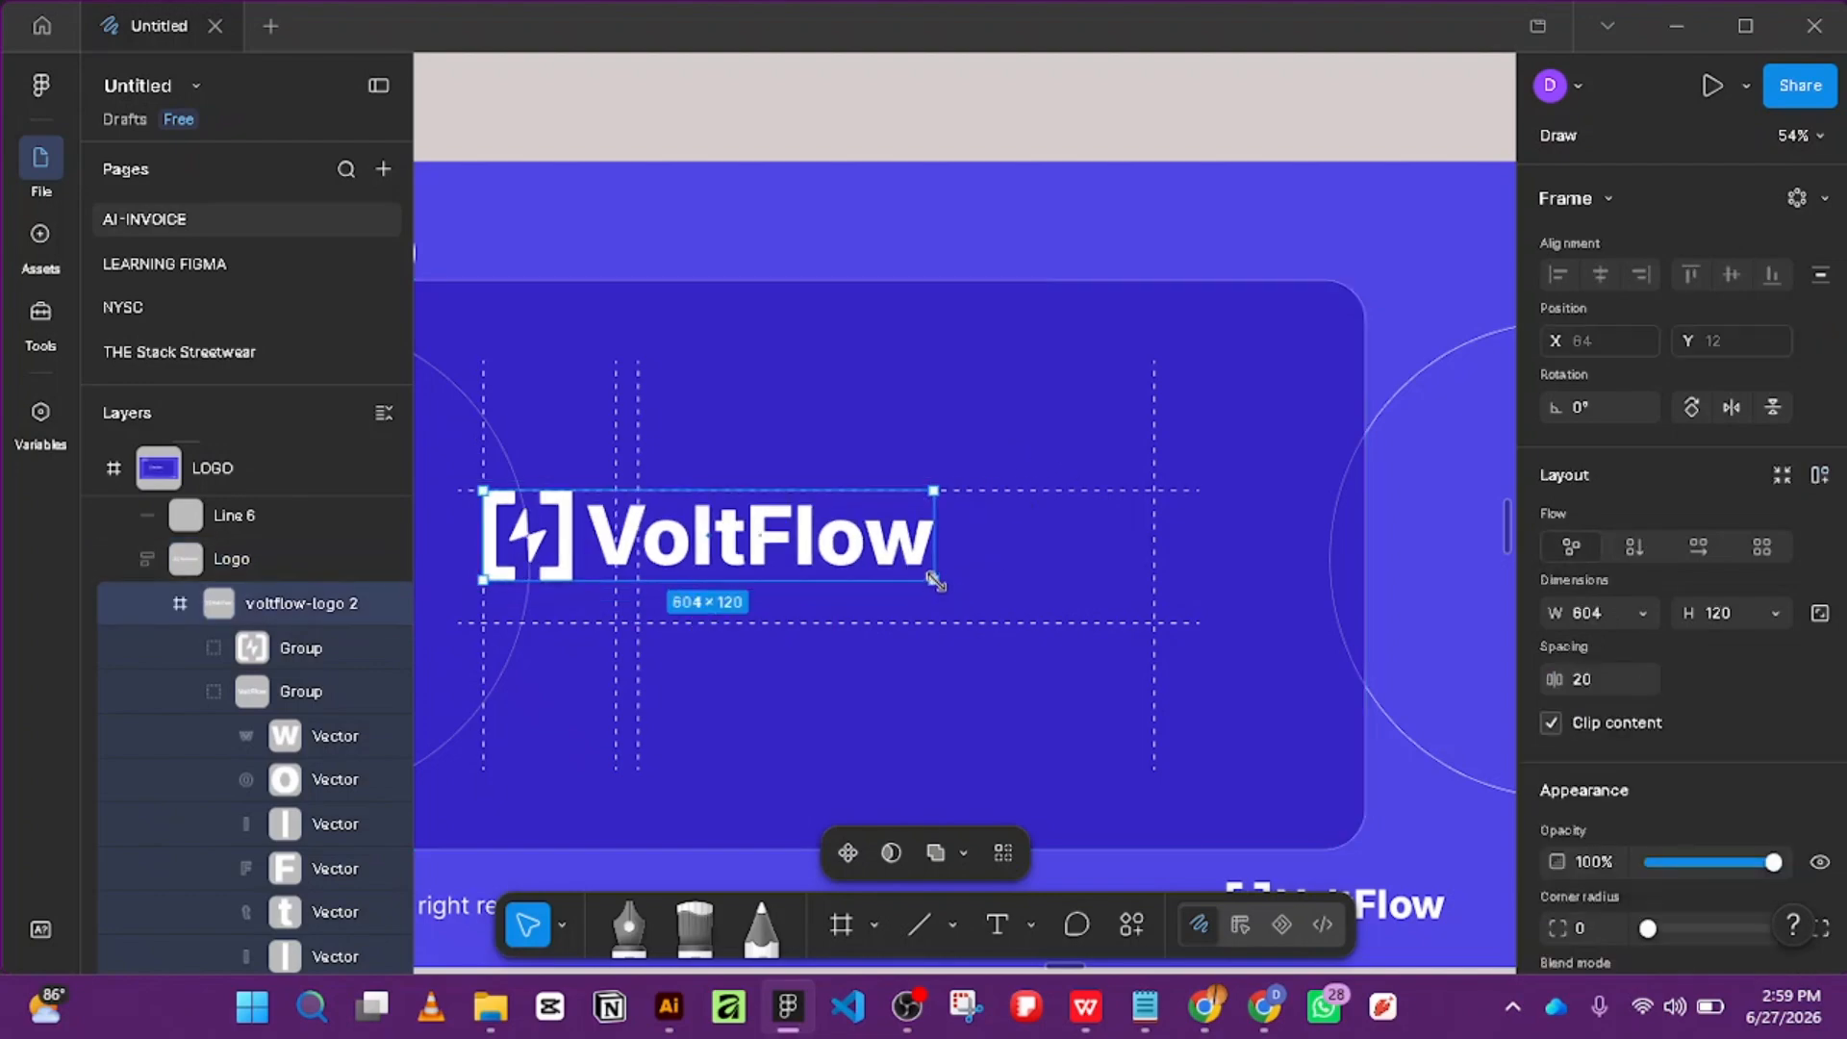
{"action": "left_click_drag", "start_coordinate": [997, 610], "coordinate": [972, 558]}
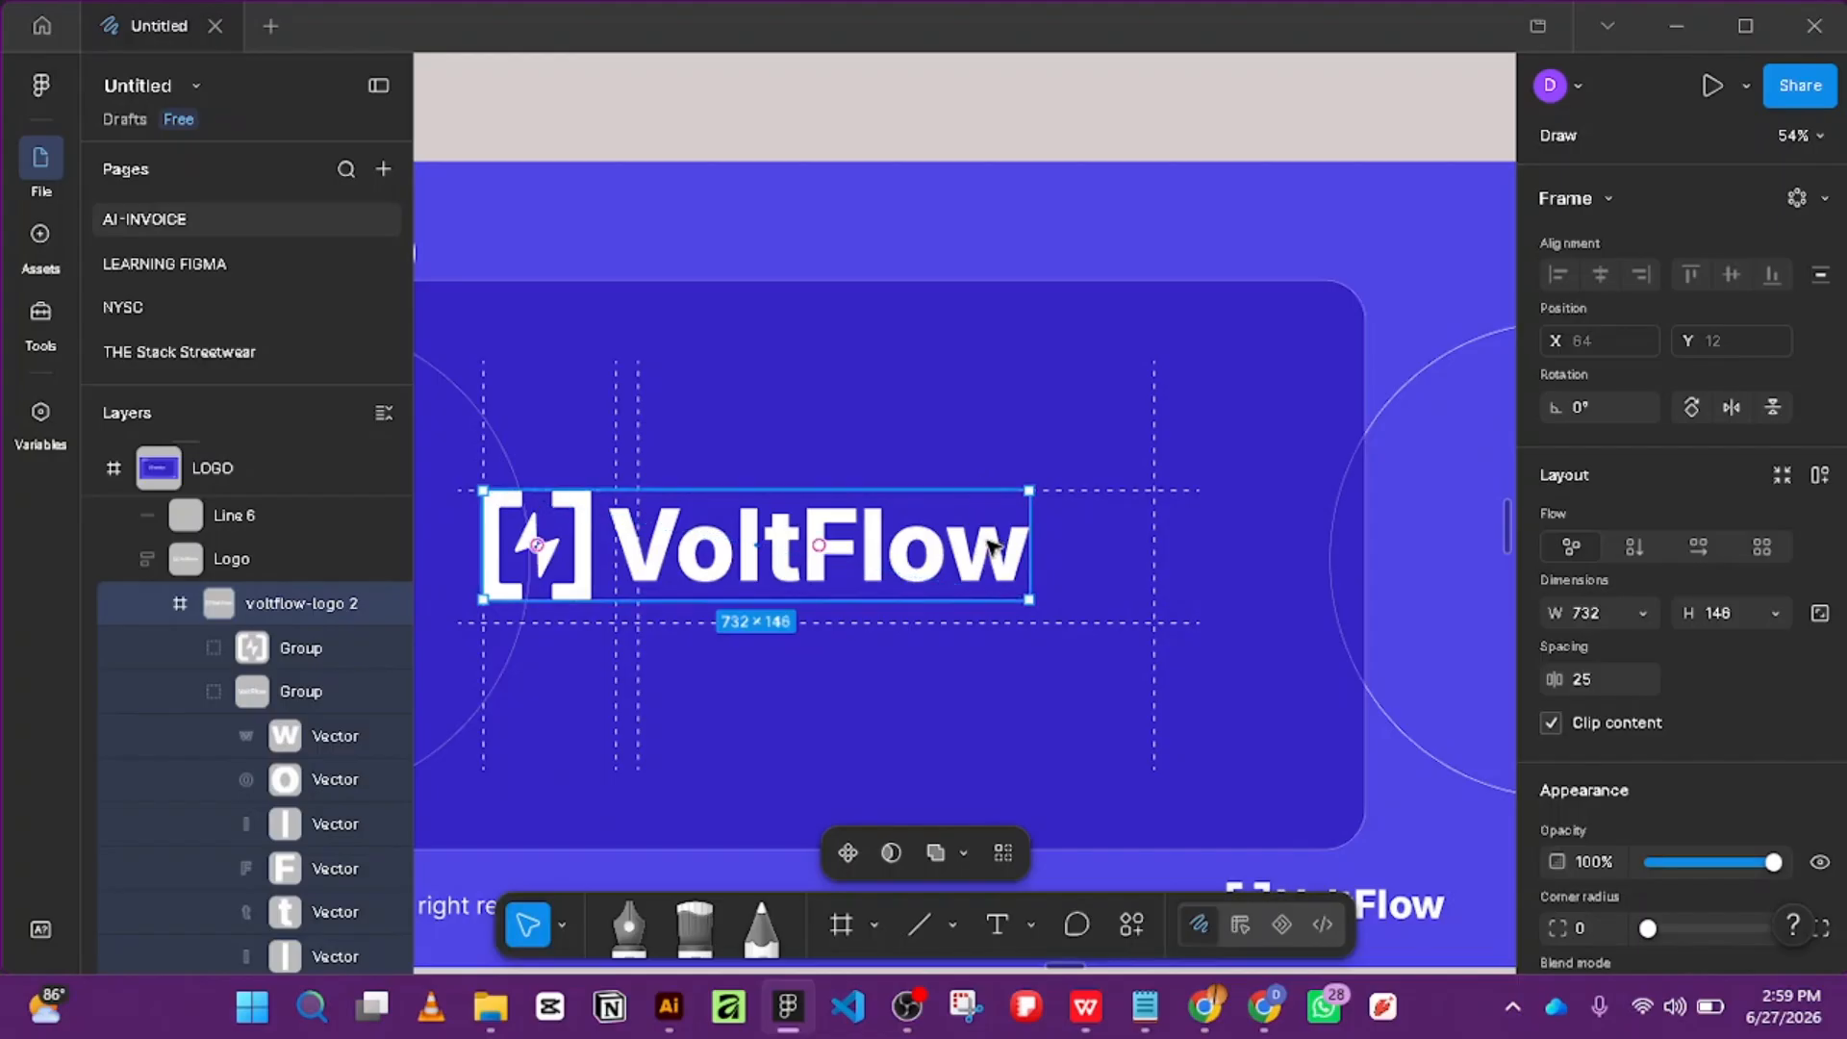
Move the vertical dashed guide beside the bracket icon so it sits on the icon's right edge.
{"action": "left_click_drag", "start_coordinate": [876, 310], "coordinate": [1222, 151]}
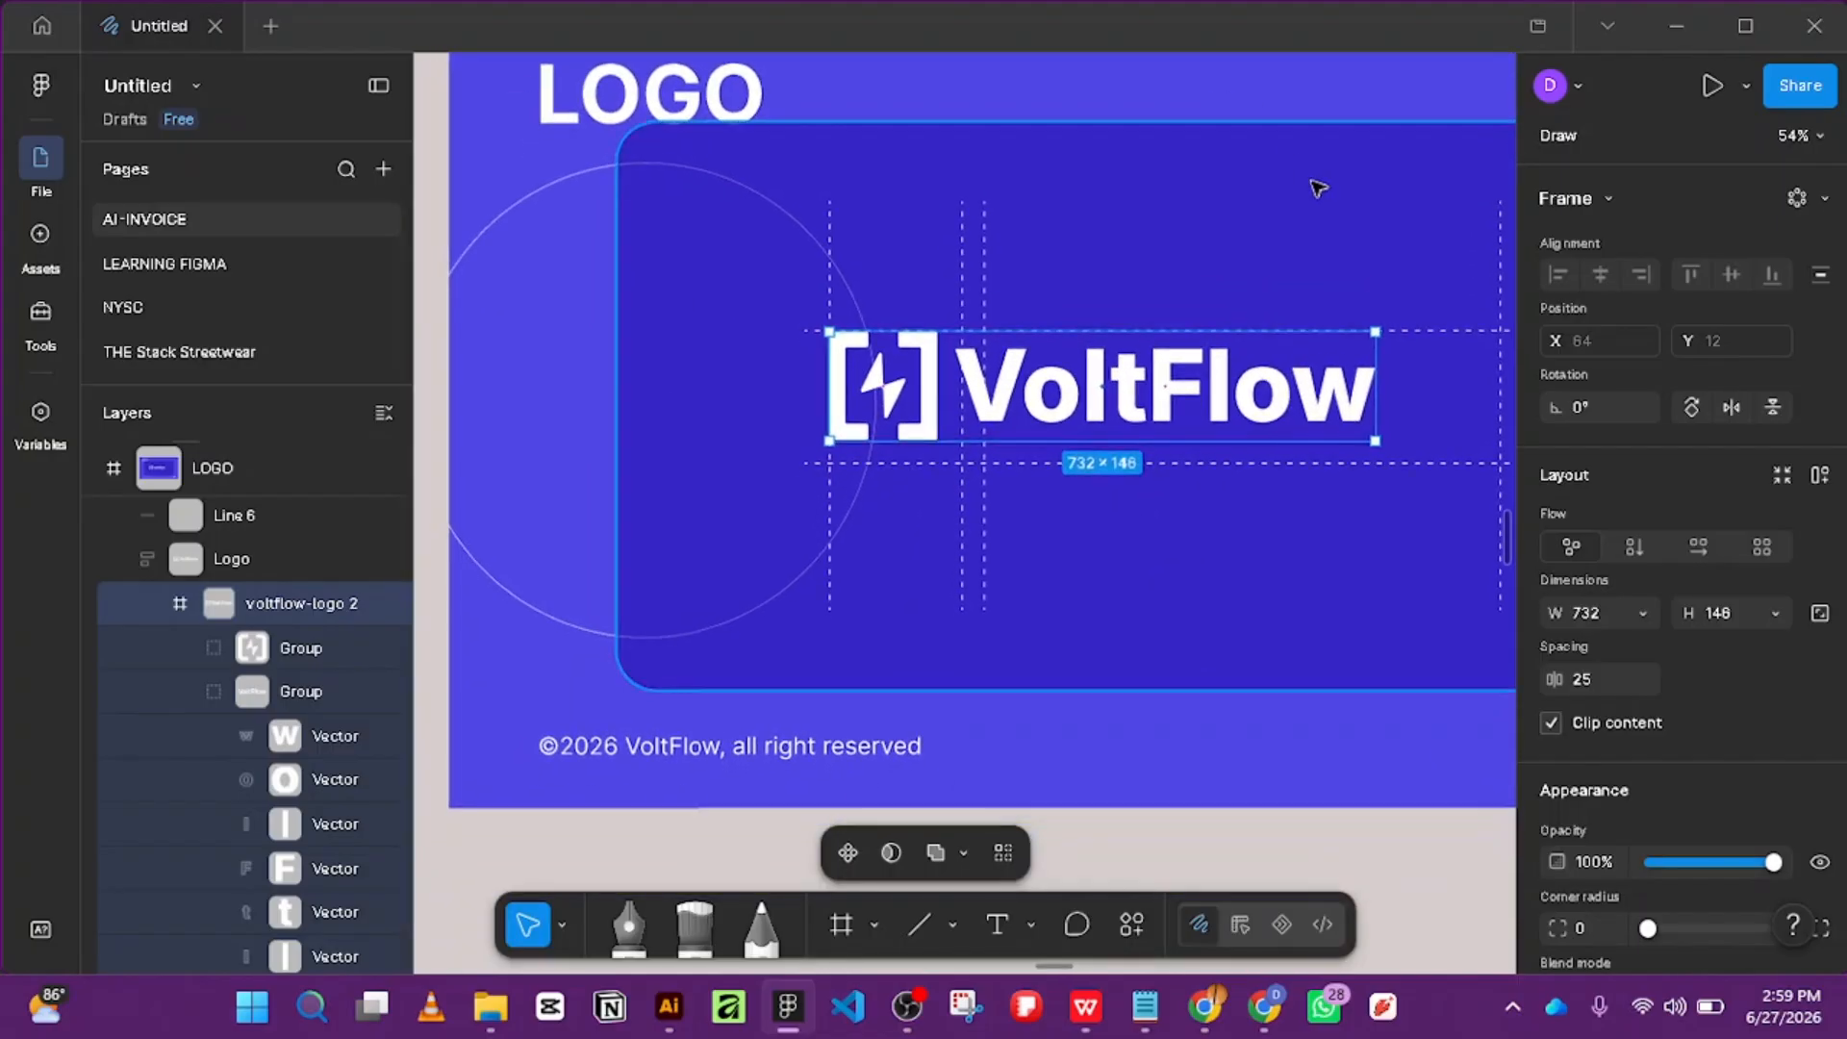
{"action": "scroll", "coordinate": [860, 411], "scroll_direction": "up", "scroll_amount": 5}
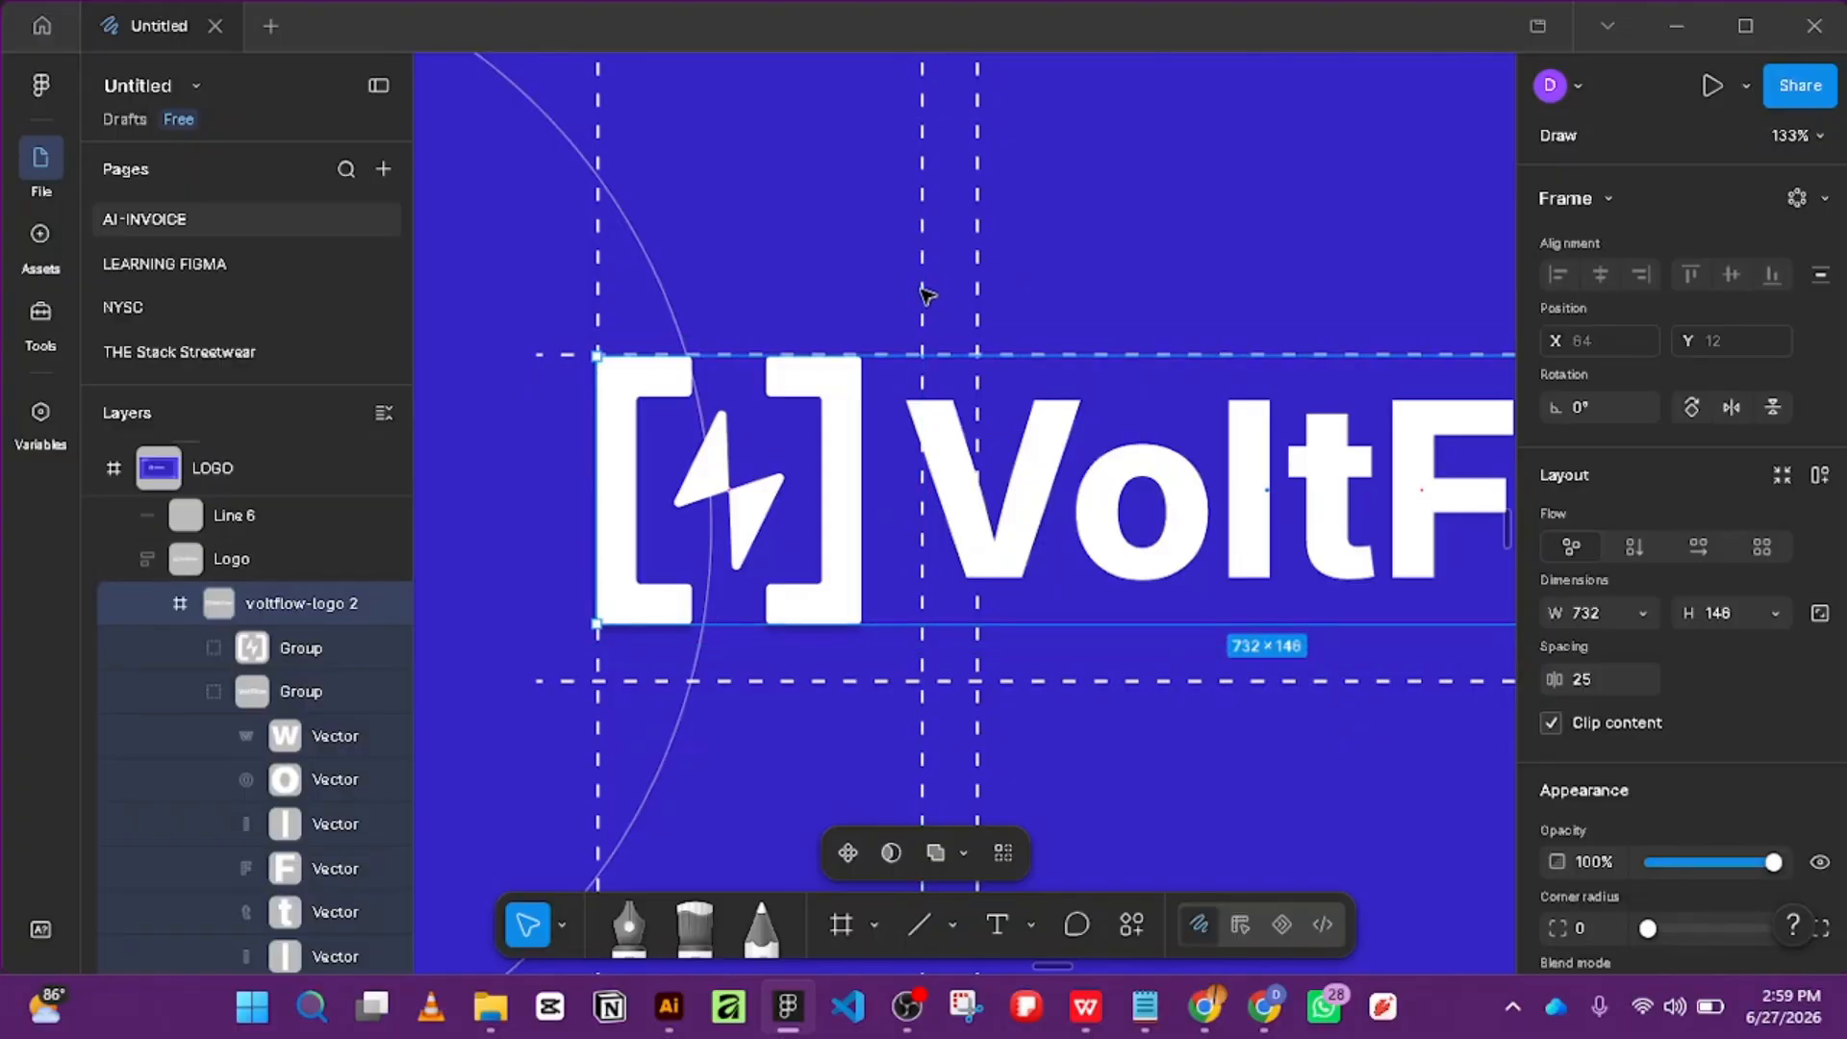
{"action": "left_click_drag", "start_coordinate": [928, 294], "coordinate": [866, 278]}
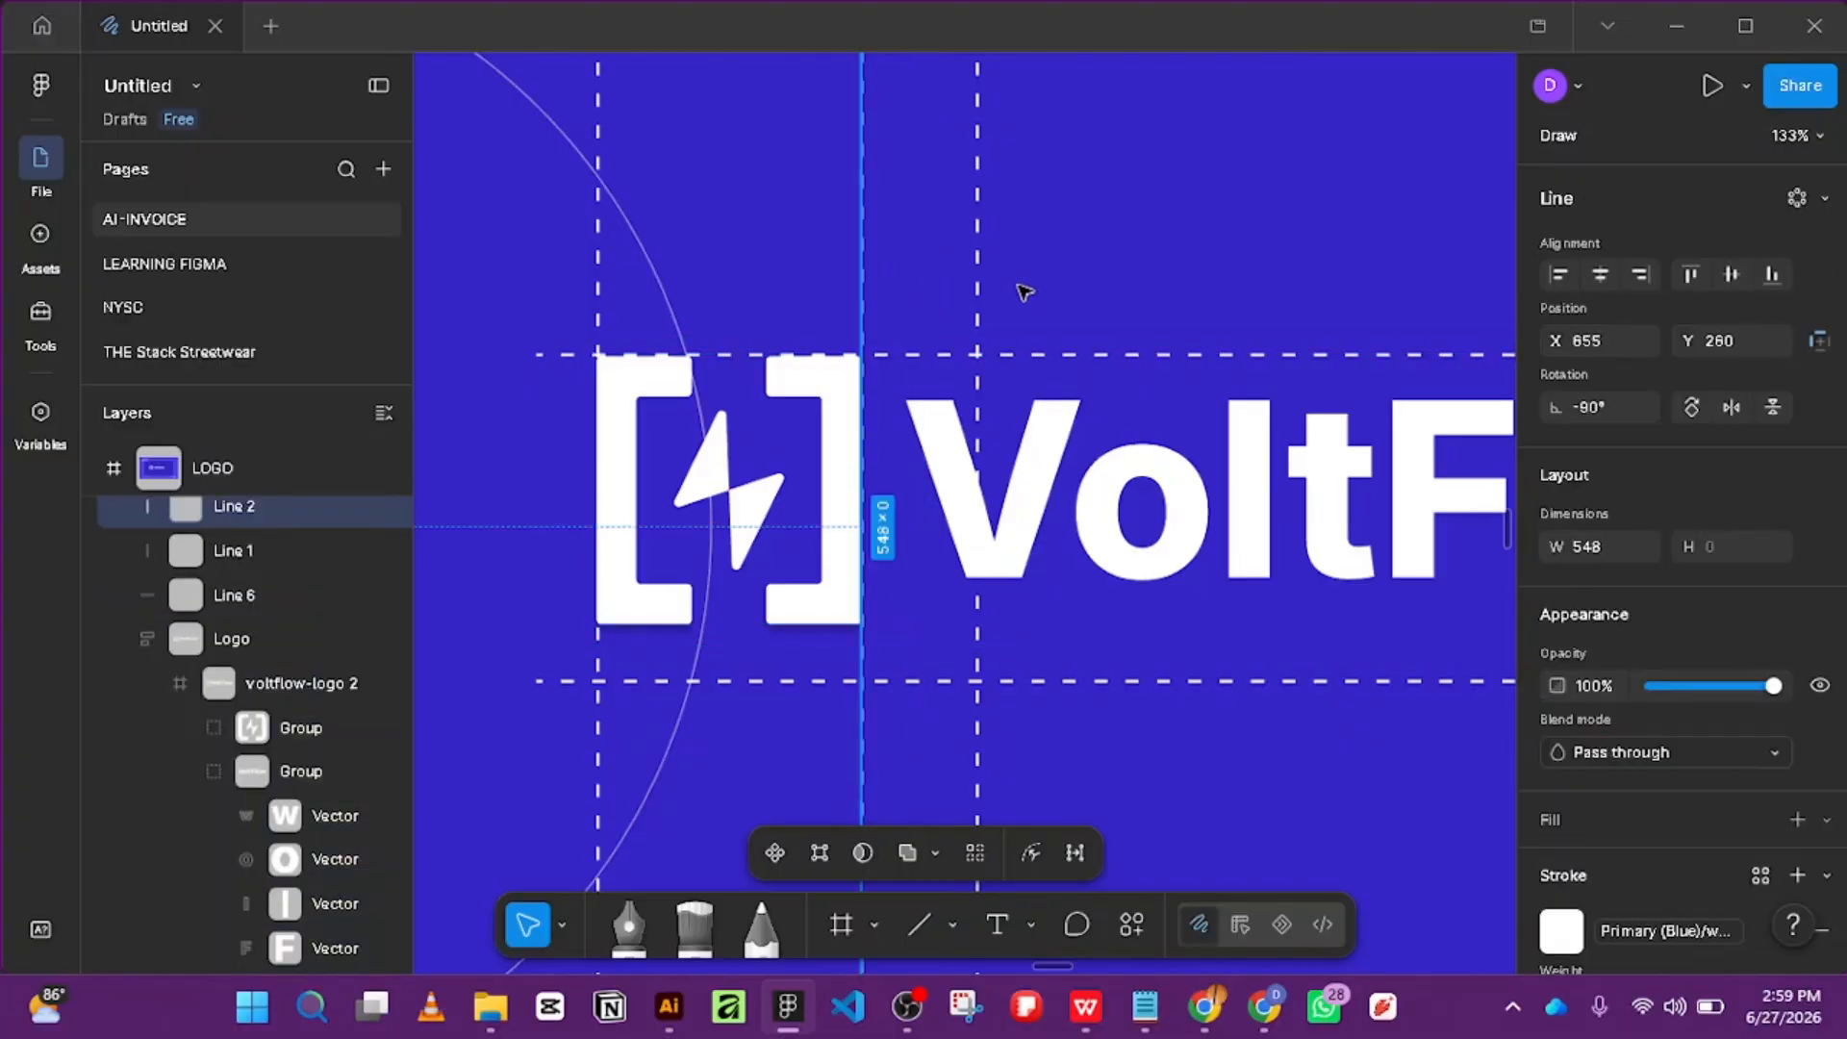
{"action": "left_click", "coordinate": [981, 285]}
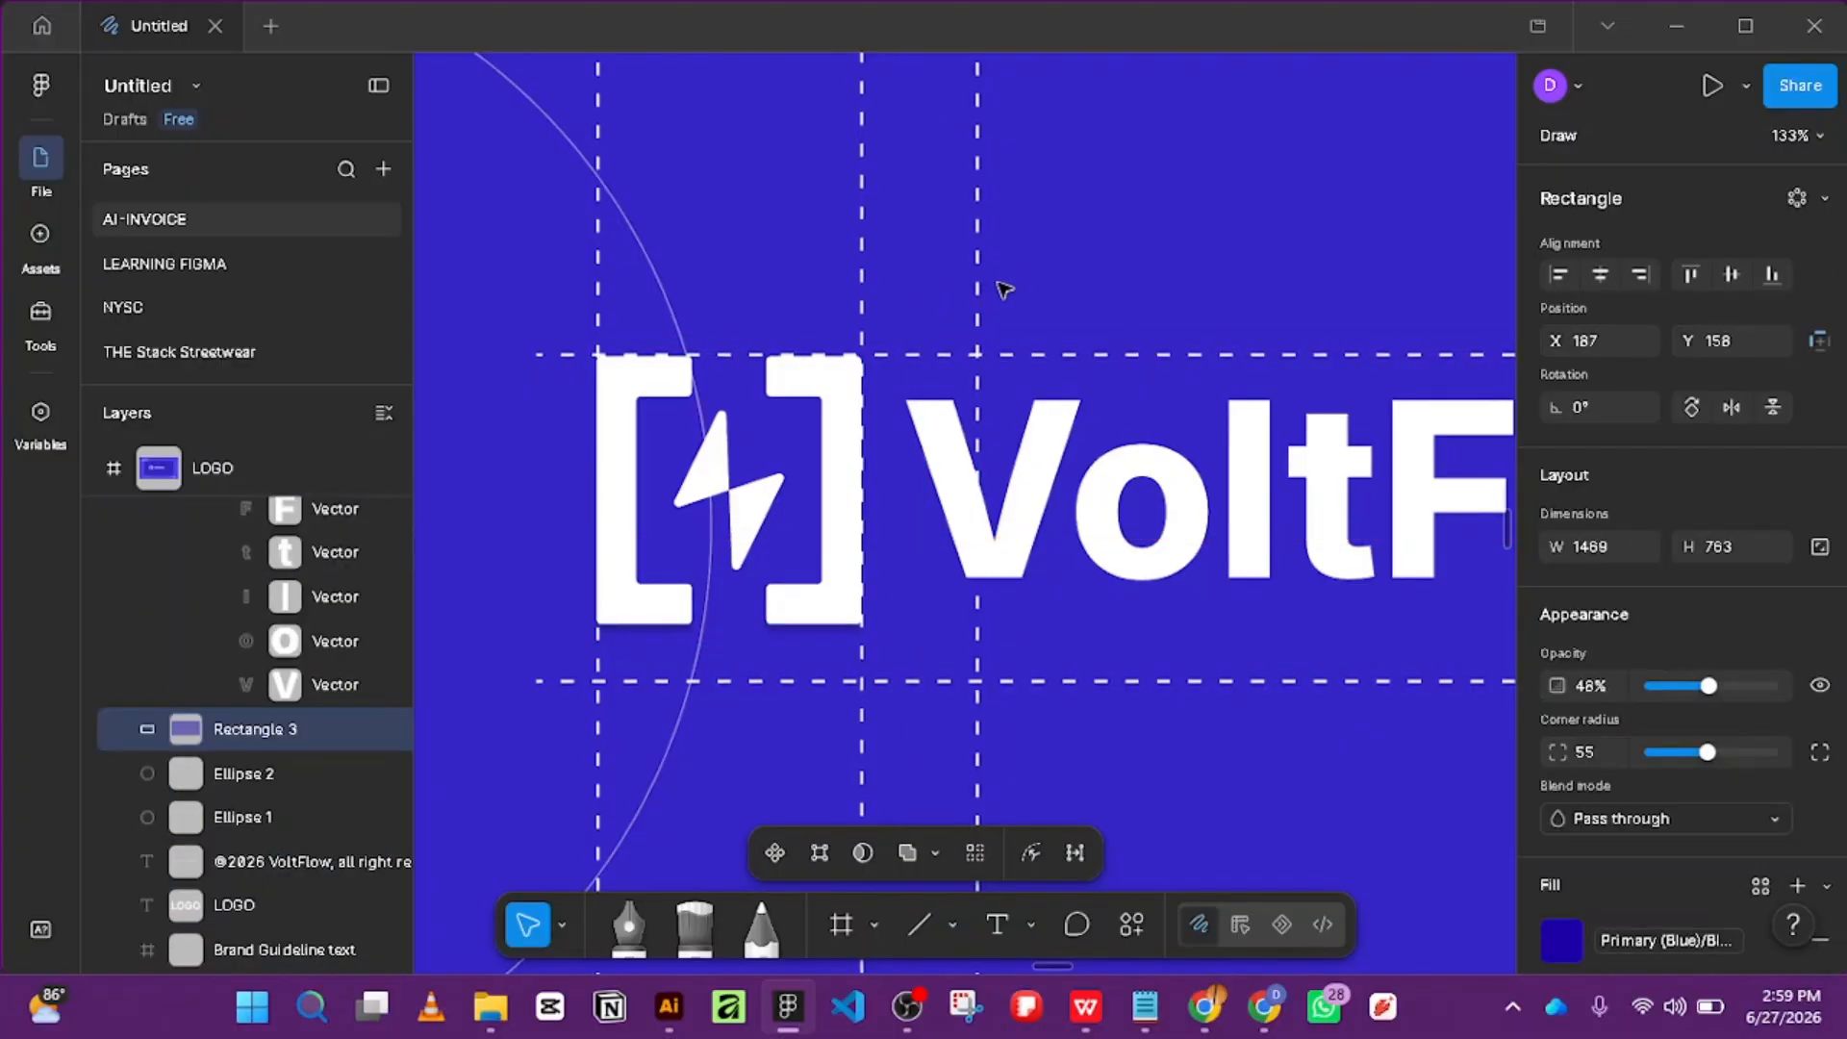
{"action": "left_click_drag", "start_coordinate": [981, 301], "coordinate": [940, 293]}
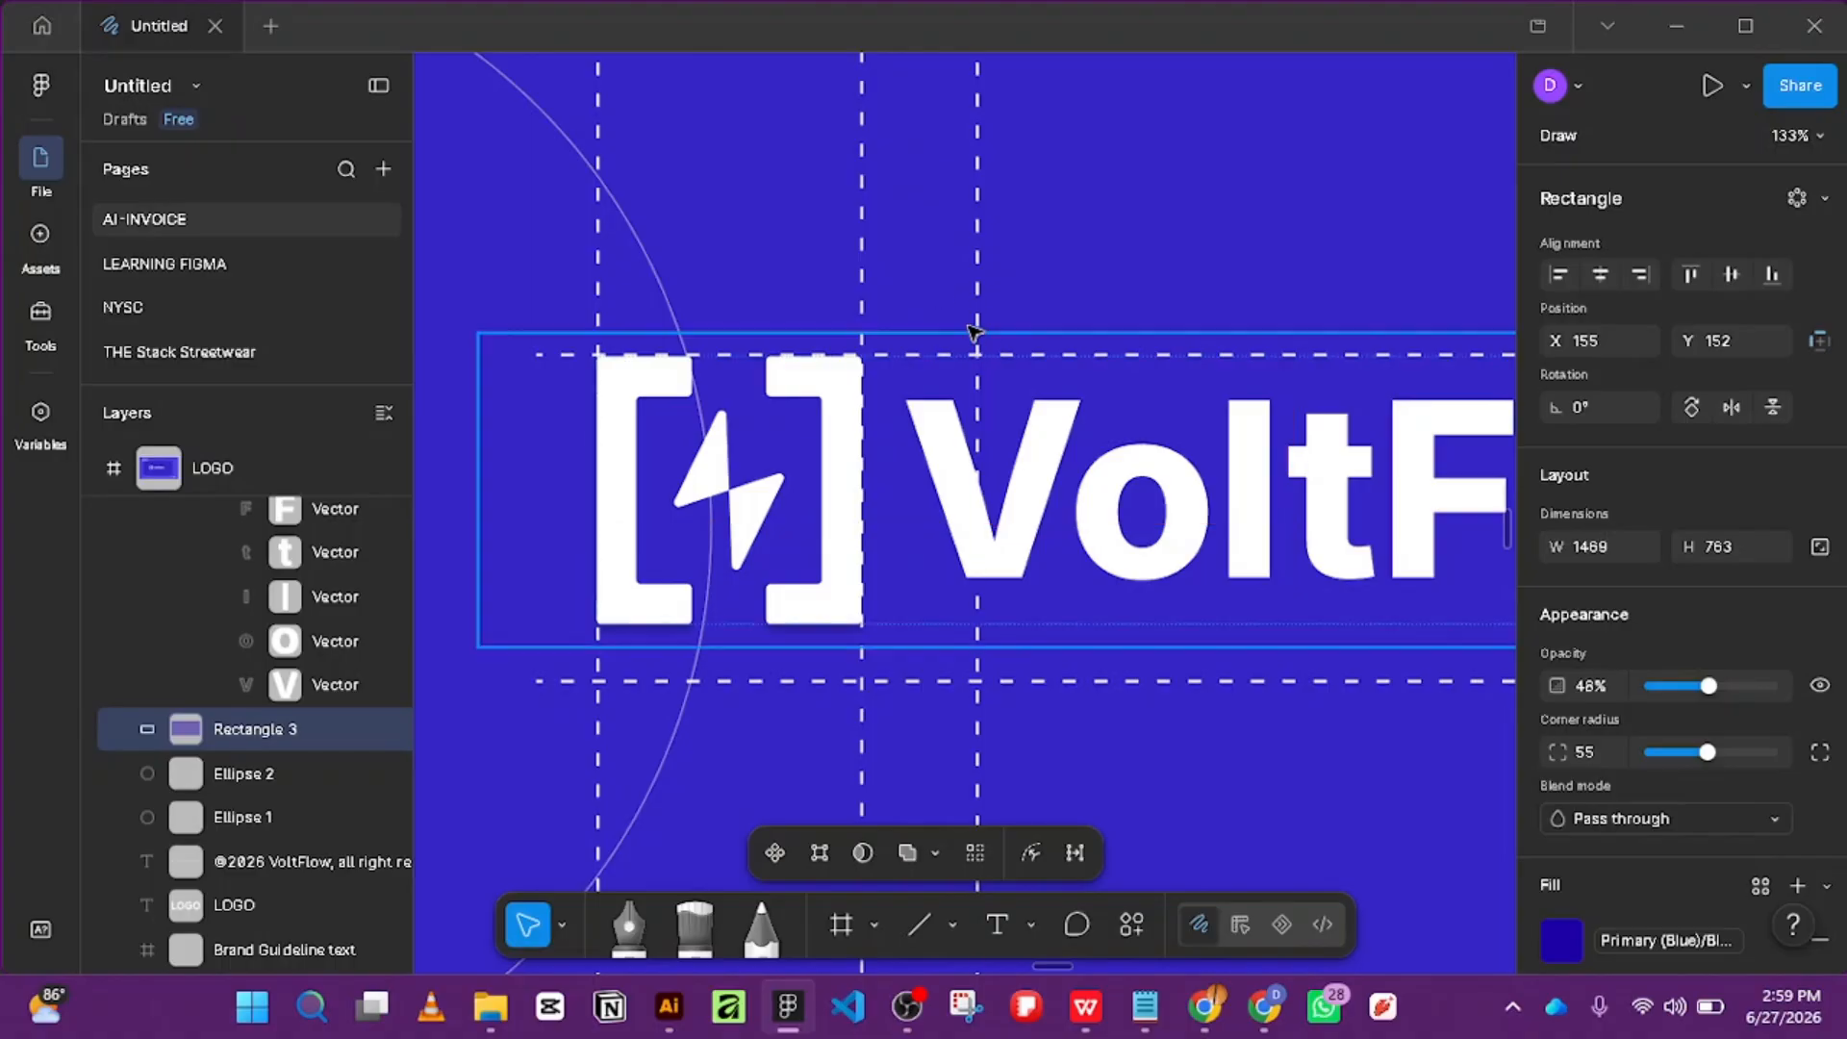
{"action": "key", "text": "ctrl+z"}
Move the next vertical guide to the left edge of the V and the lower horizontal guide to the icon's bottom edge.
{"action": "scroll", "coordinate": [1122, 291], "scroll_direction": "down", "scroll_amount": 7}
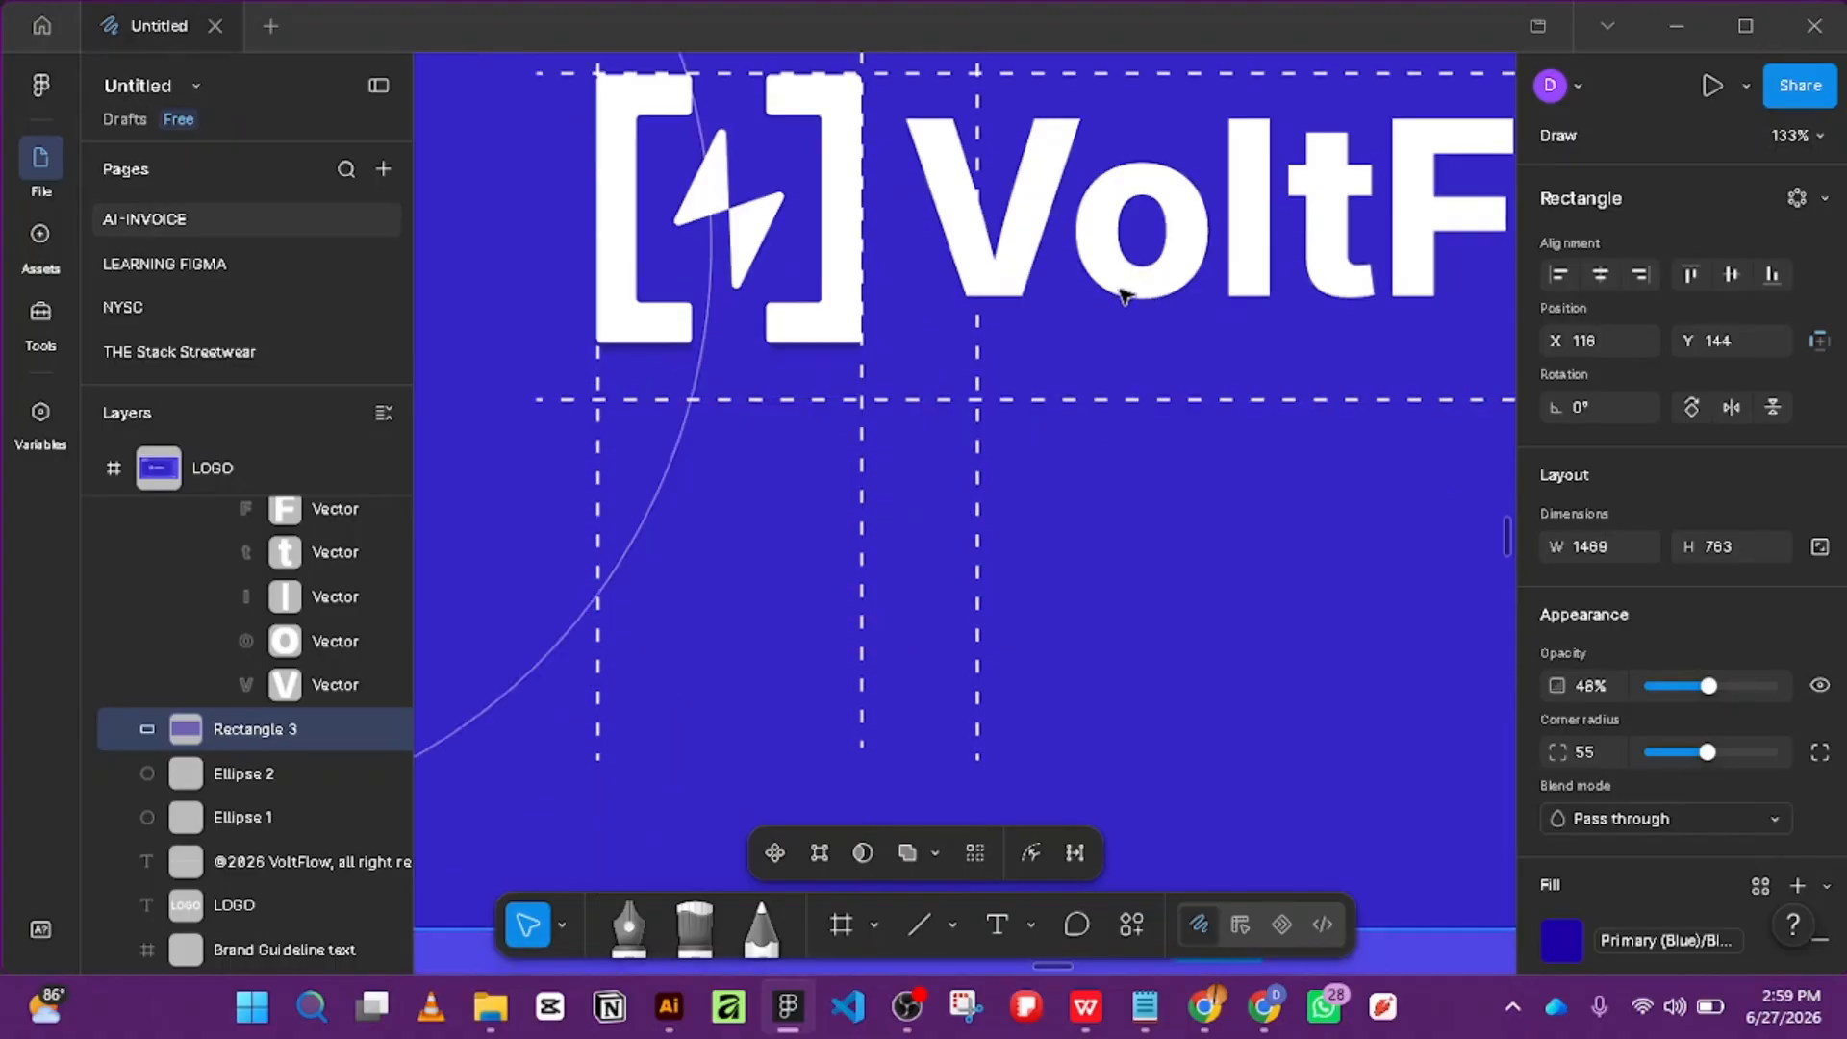
{"action": "scroll", "coordinate": [1127, 370], "scroll_direction": "down", "scroll_amount": 3}
{"action": "scroll", "coordinate": [1106, 356], "scroll_direction": "up", "scroll_amount": 4}
{"action": "left_click", "coordinate": [1031, 484]}
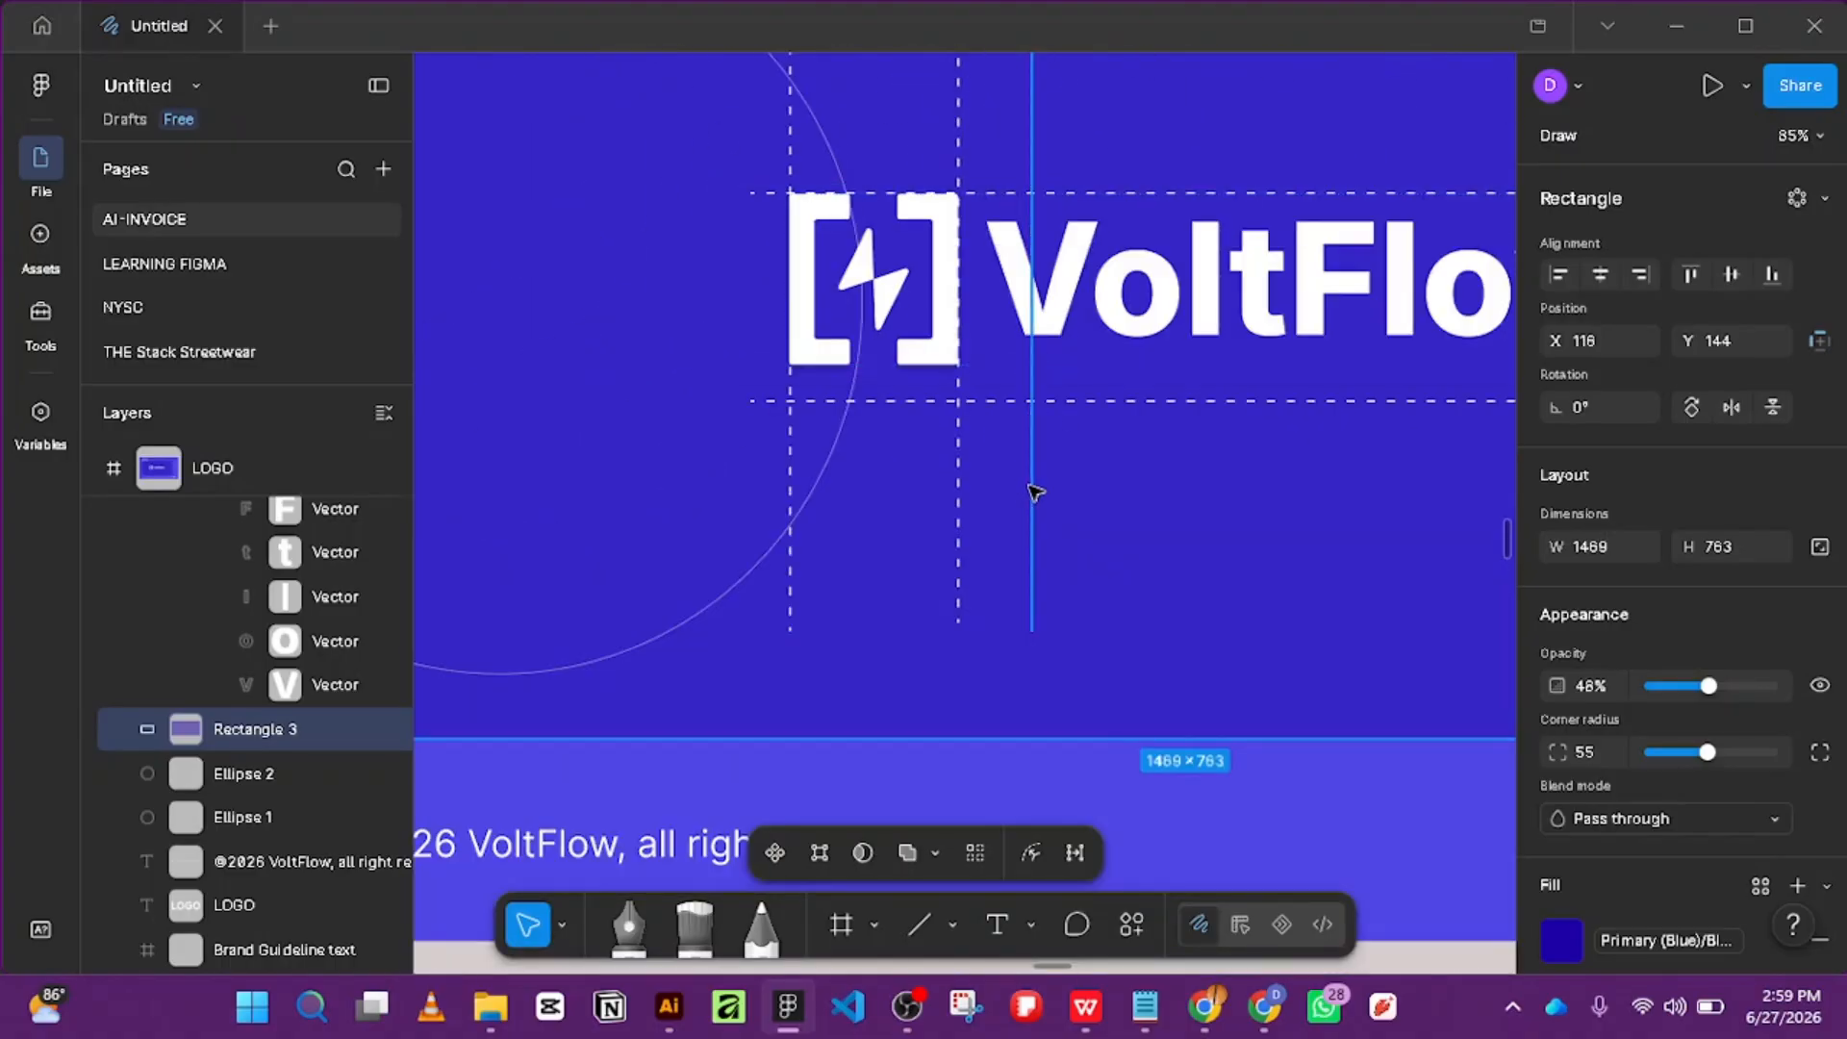
{"action": "left_click_drag", "start_coordinate": [1024, 495], "coordinate": [990, 494]}
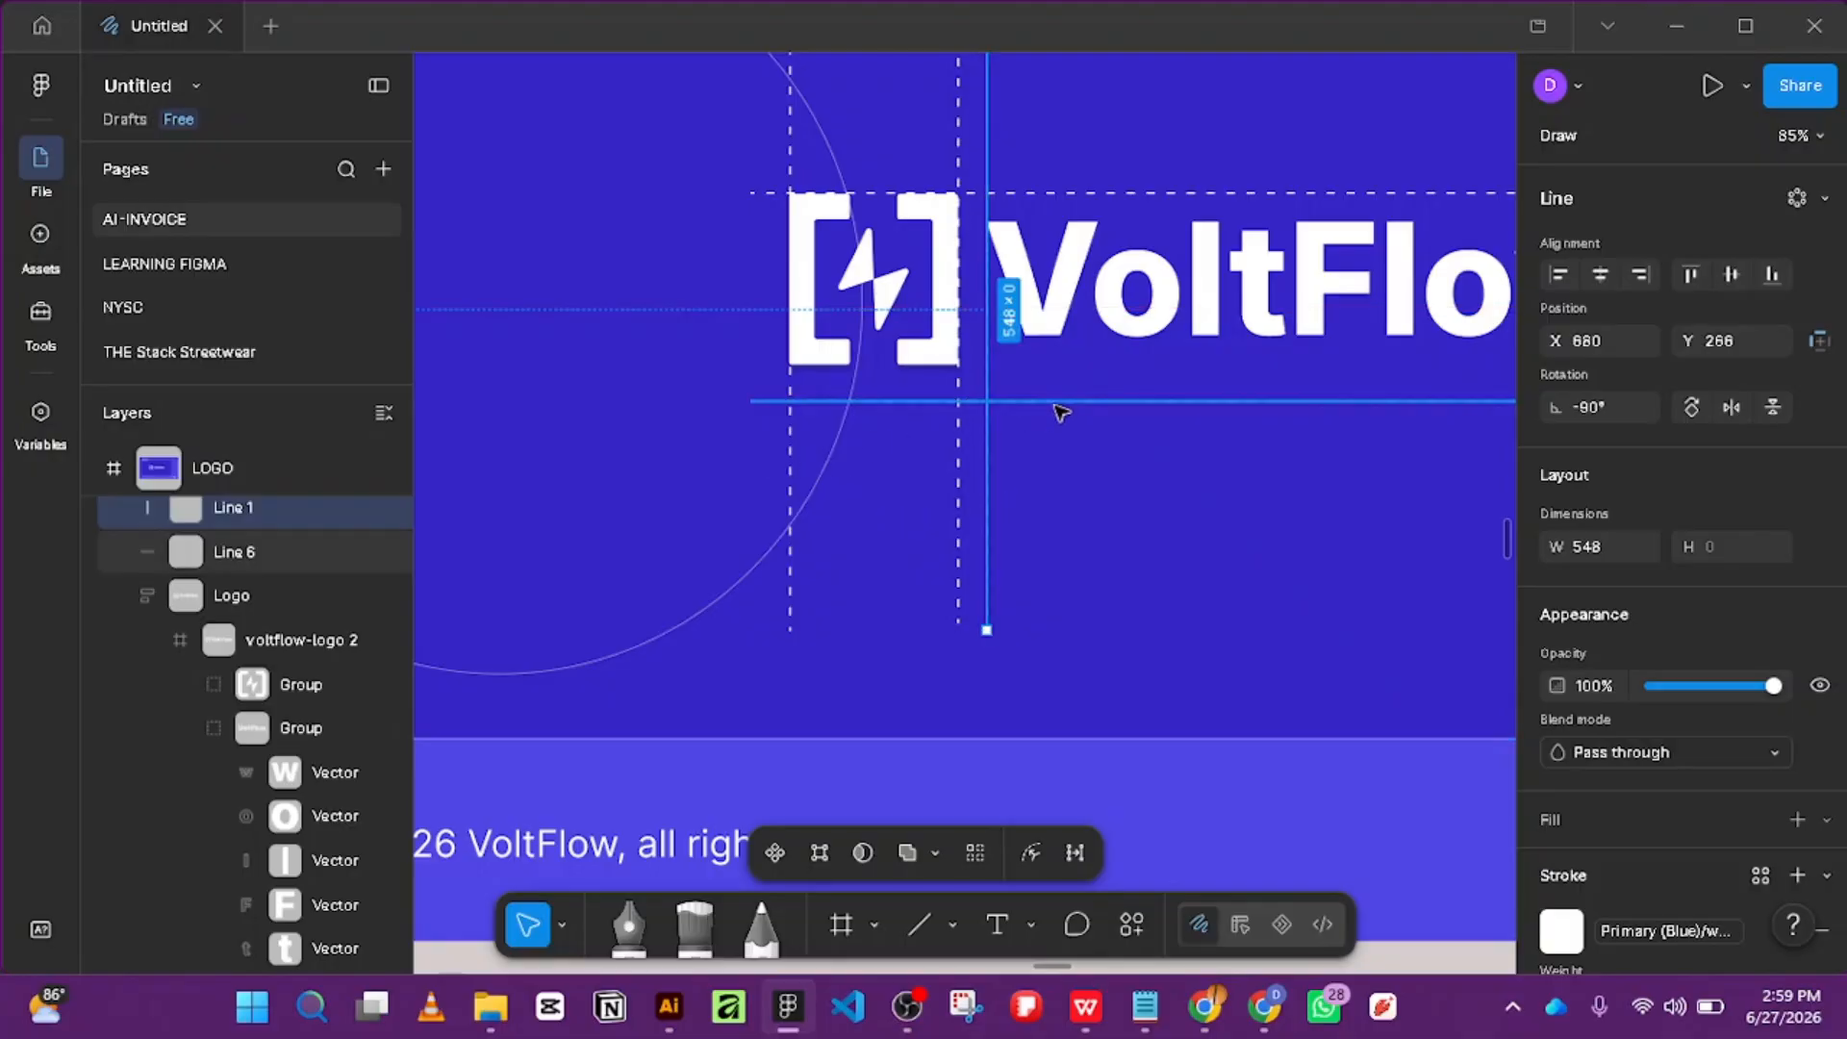
{"action": "left_click_drag", "start_coordinate": [1059, 412], "coordinate": [1044, 371]}
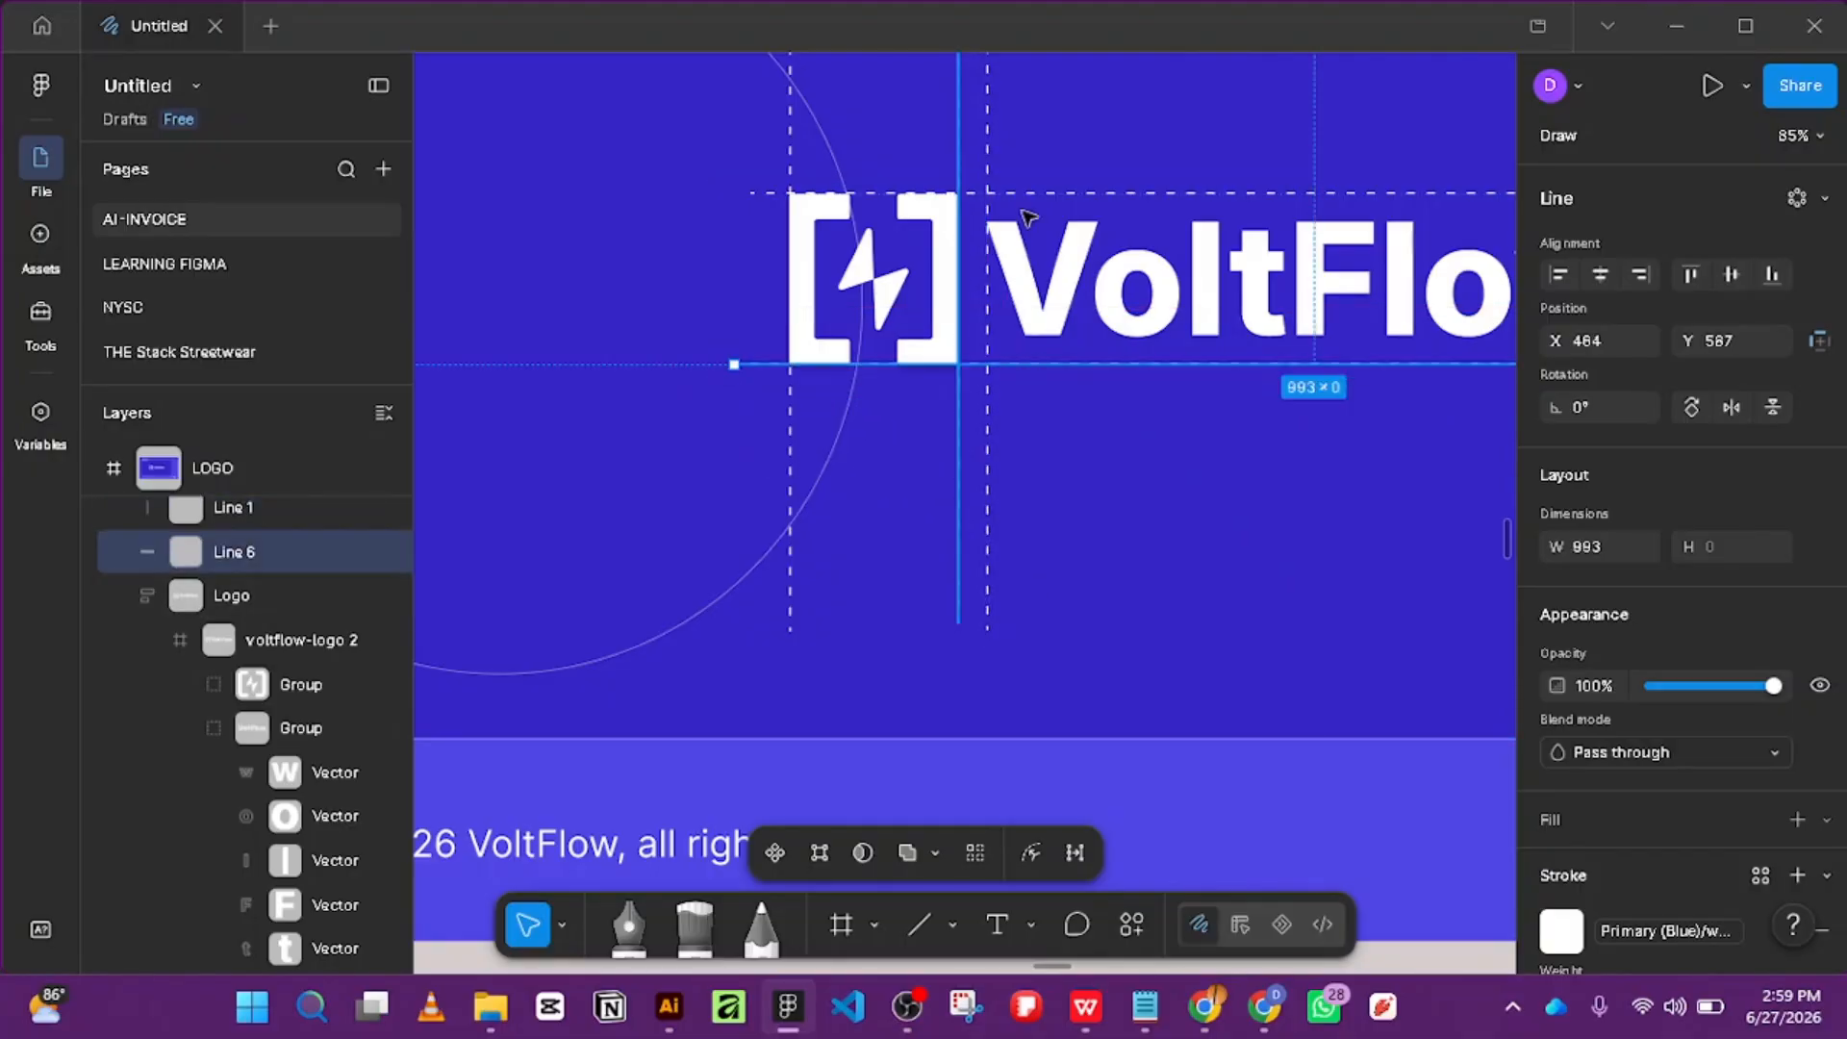
Duplicate the upper horizontal guide twice, placing the copies on the VoltFlow wordmark's top and bottom edges, and select both copies.
{"action": "scroll", "coordinate": [1168, 412], "scroll_direction": "down", "scroll_amount": 5}
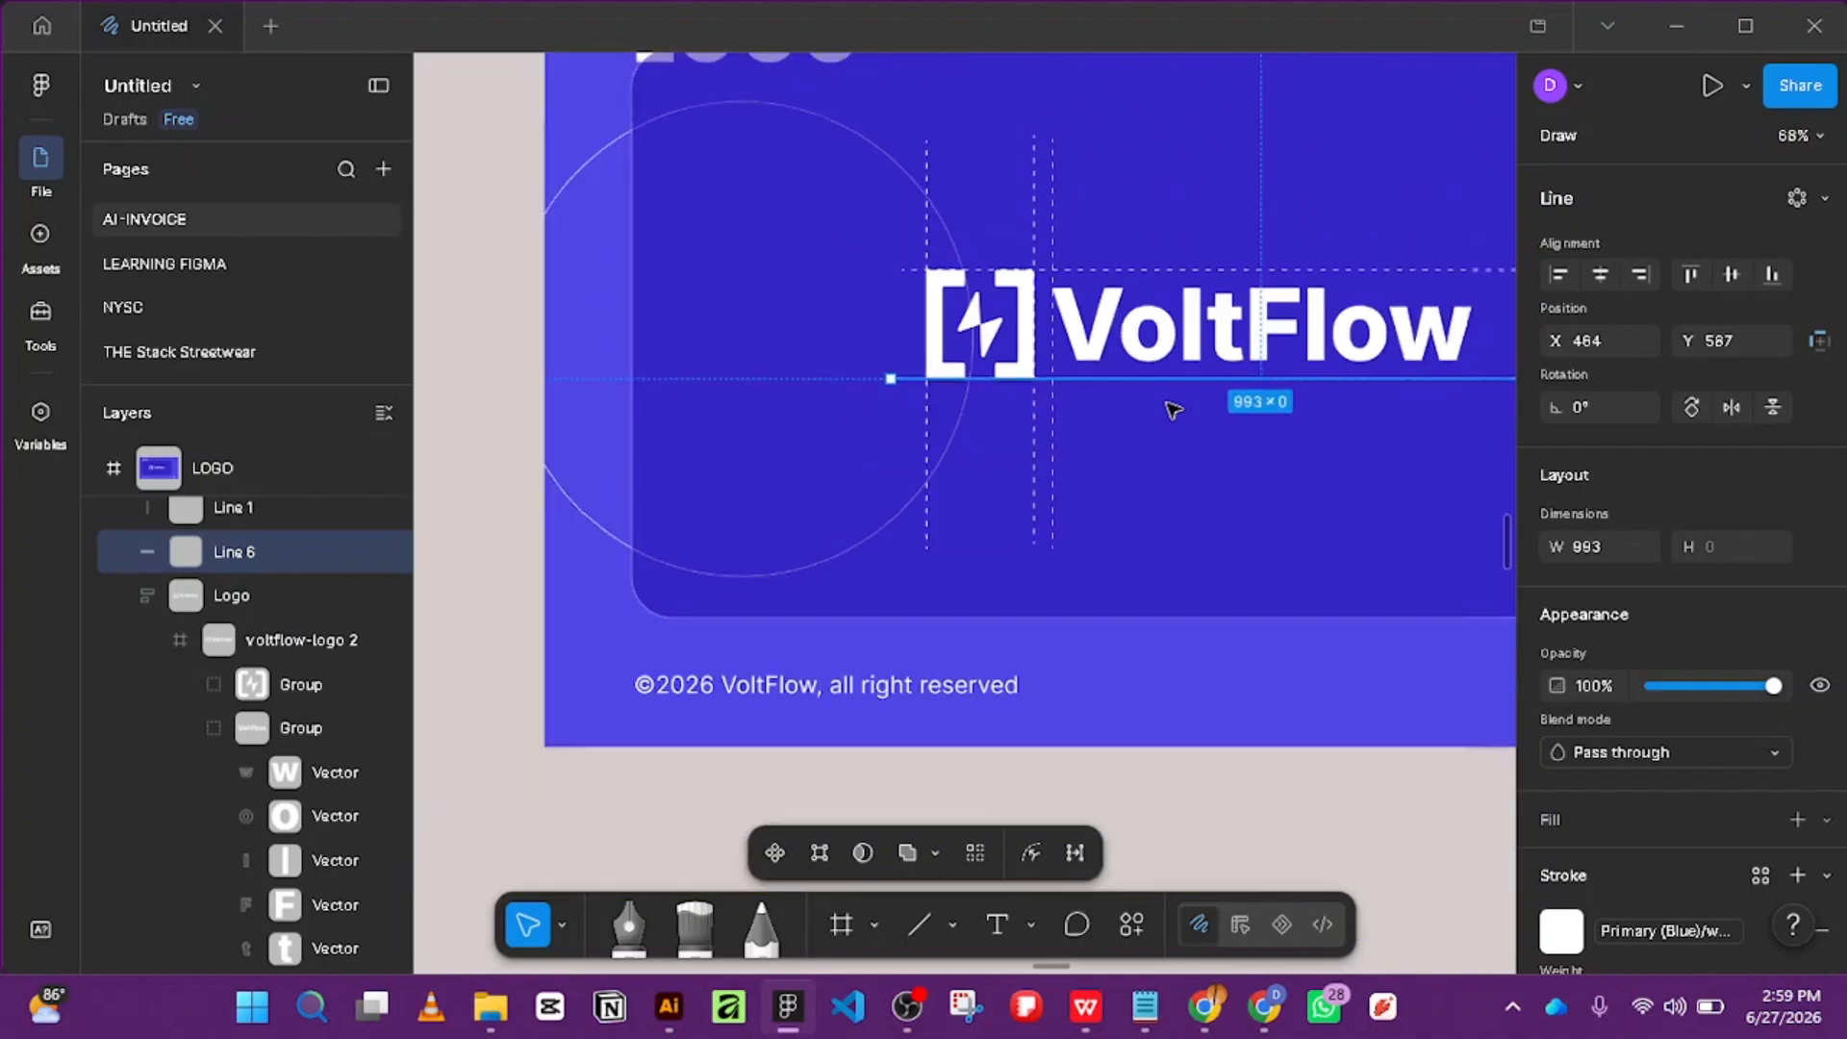
{"action": "left_click_drag", "start_coordinate": [1305, 437], "coordinate": [972, 450]}
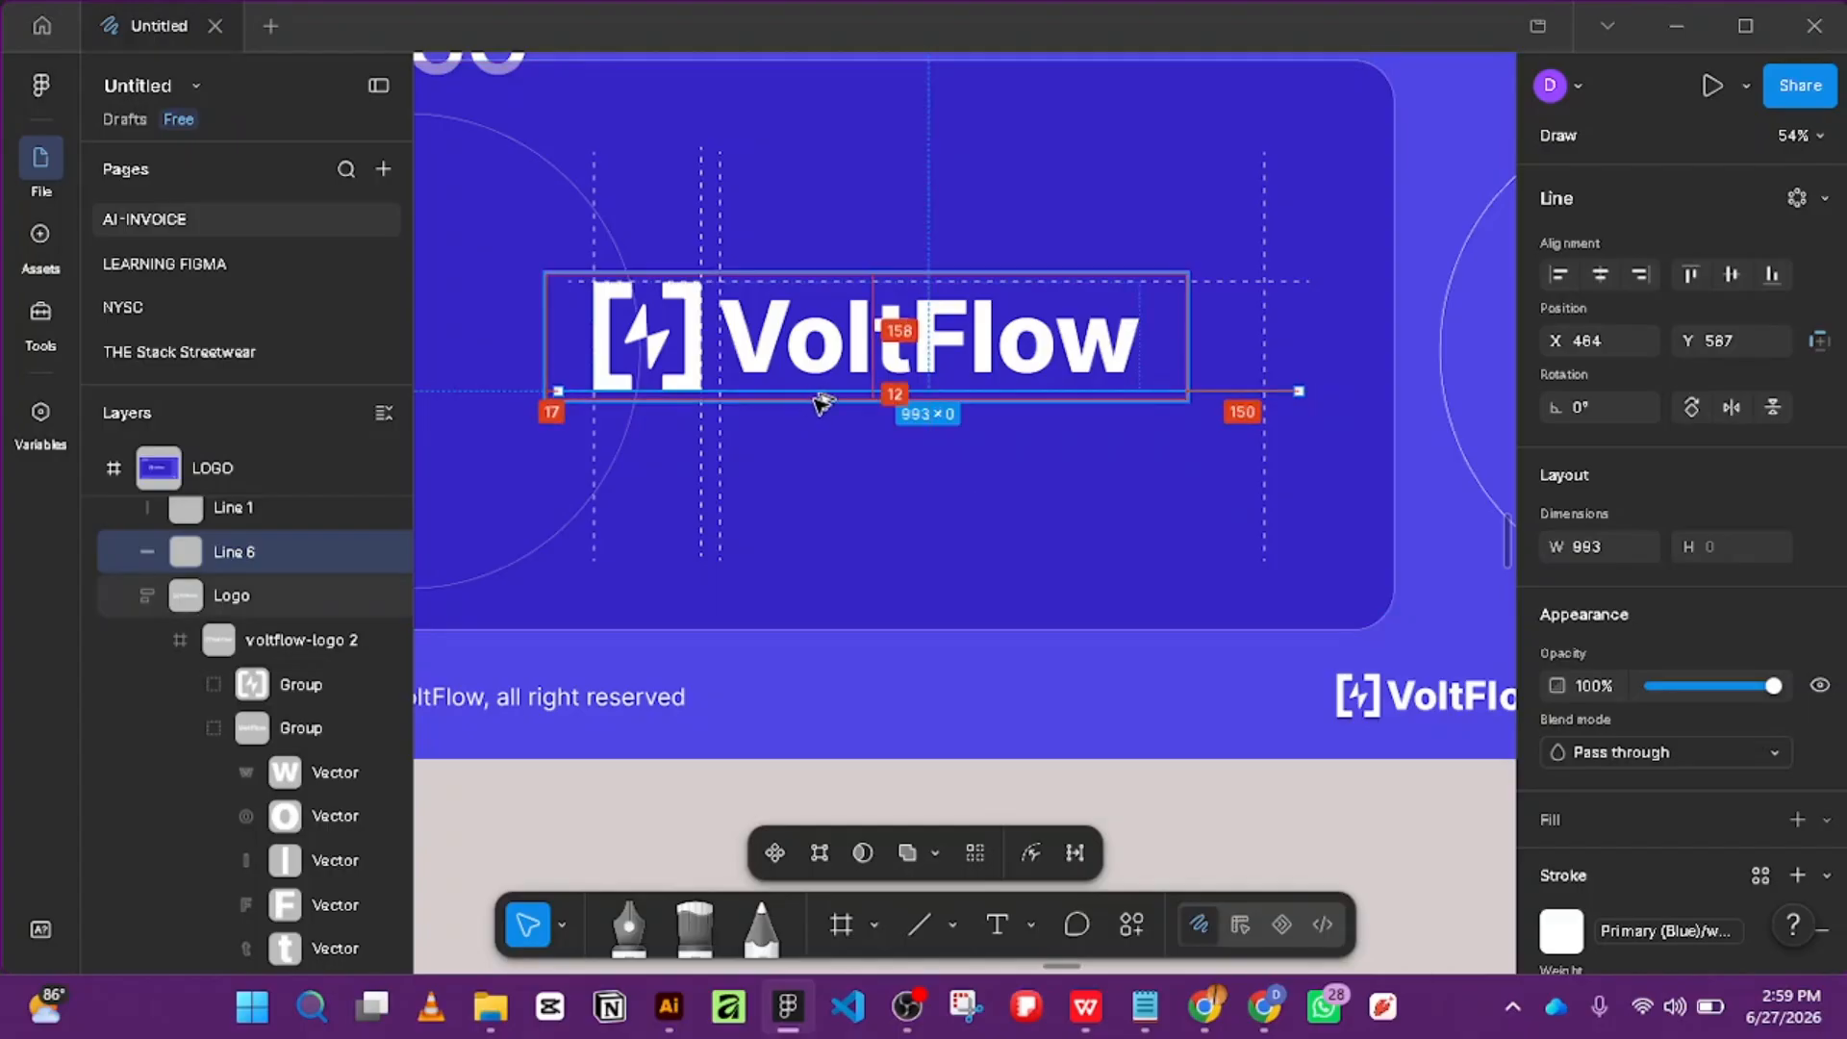
{"action": "scroll", "coordinate": [788, 360], "scroll_direction": "up", "scroll_amount": 3}
{"action": "scroll", "coordinate": [788, 360], "scroll_direction": "up", "scroll_amount": 4}
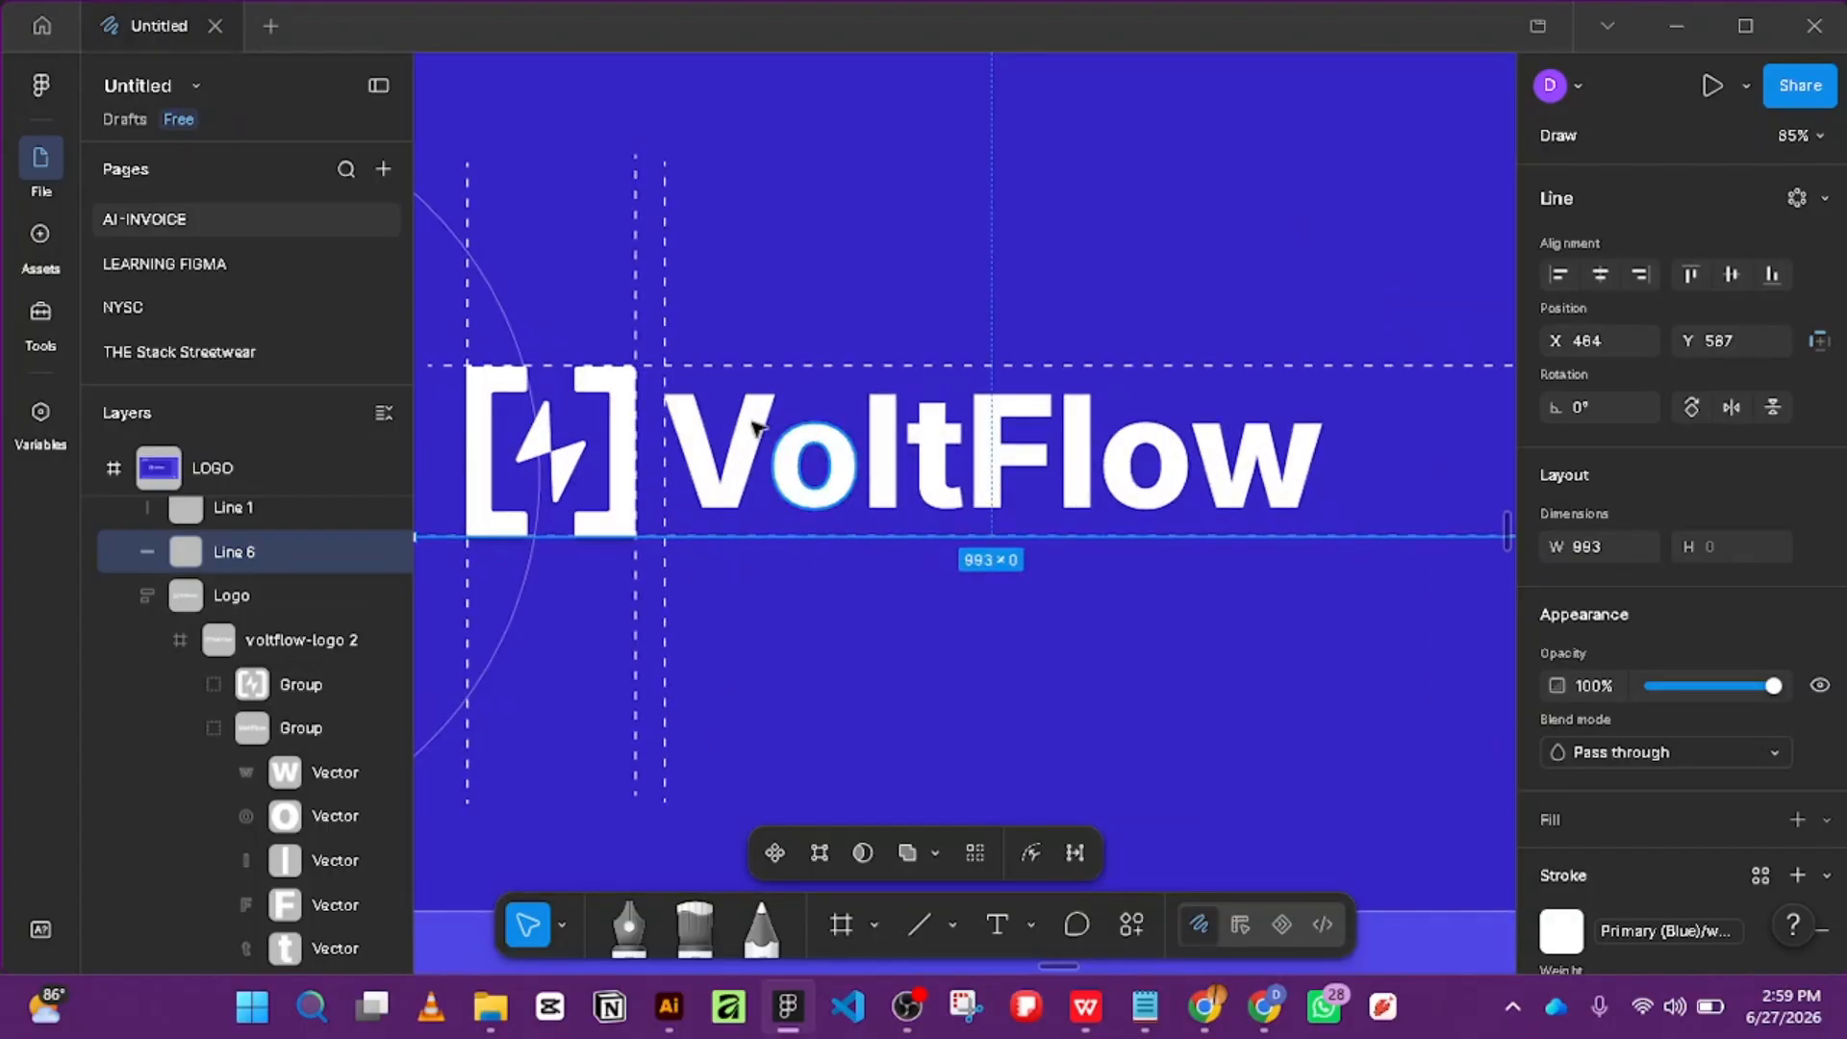
{"action": "left_click", "coordinate": [752, 367]}
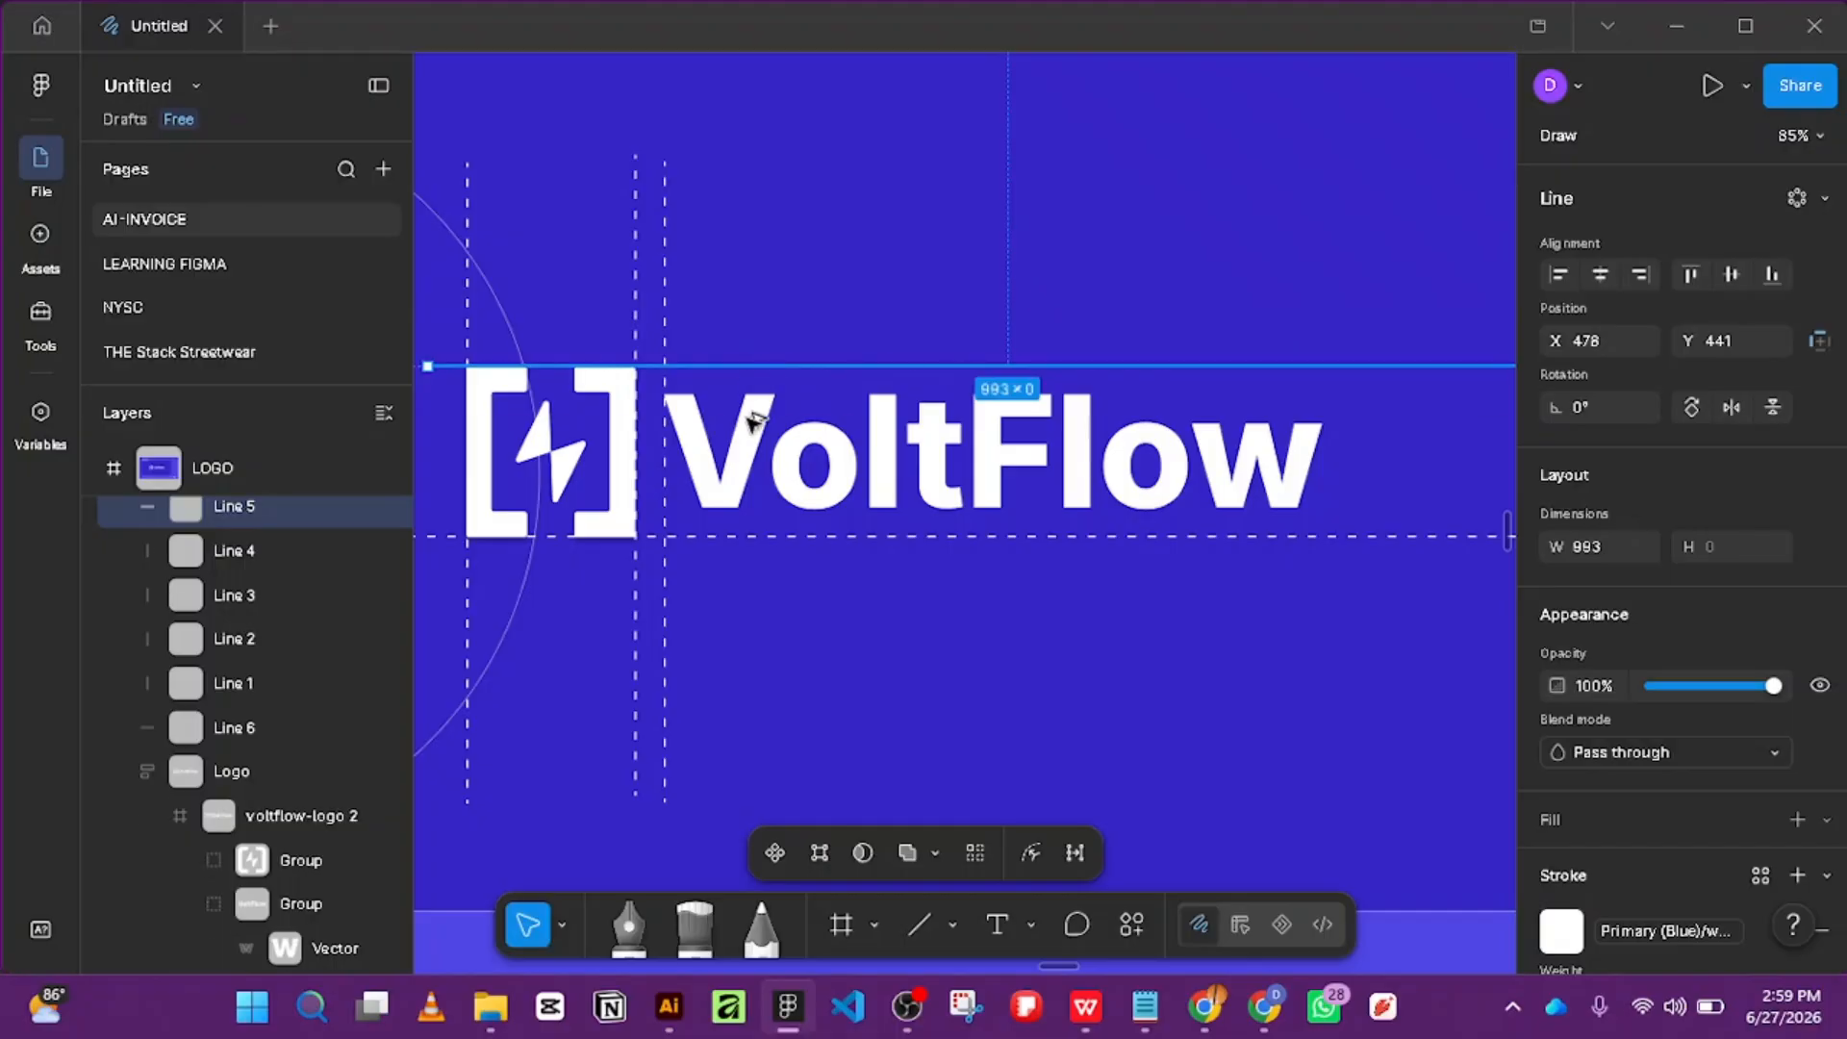
{"action": "left_click_drag", "start_coordinate": [754, 421], "coordinate": [846, 515]}
{"action": "left_click", "coordinate": [1248, 397], "text": "shift"}
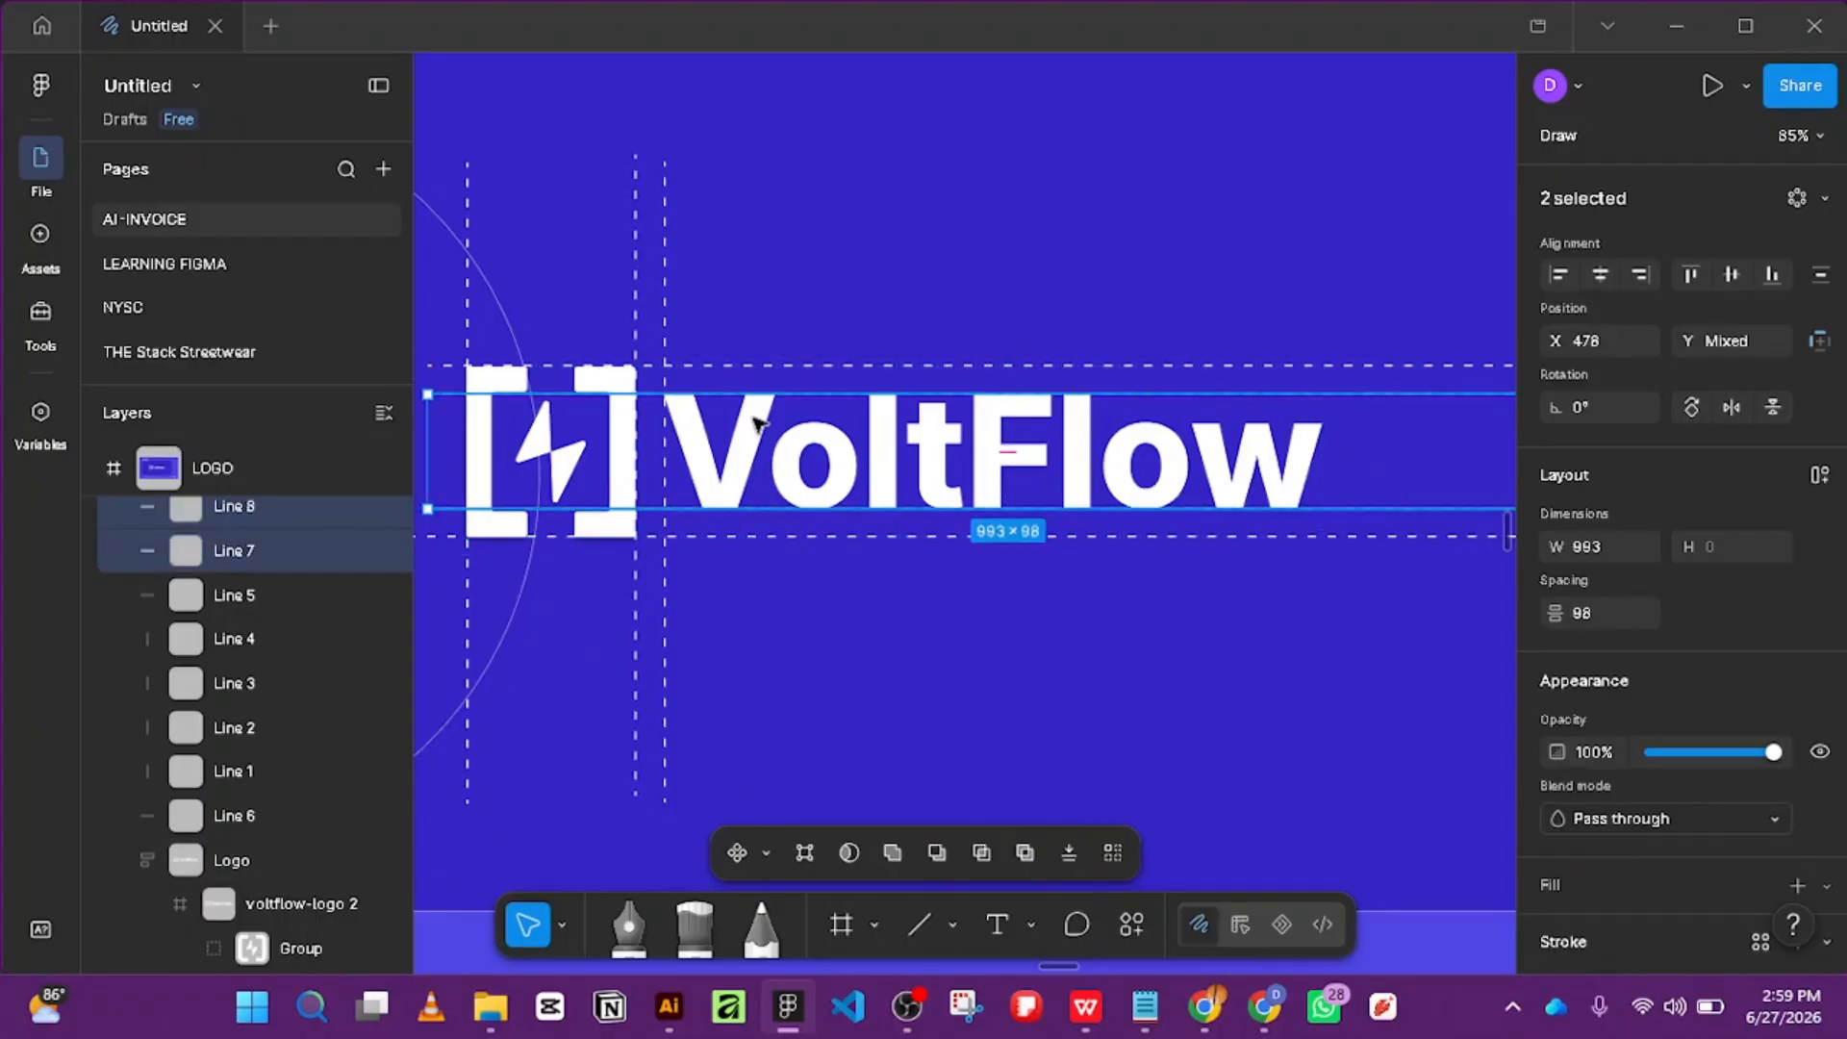
Shorten the two wordmark guides to about 730 wide, spanning from the V's vertical guide to the rightmost vertical guide.
{"action": "left_click_drag", "start_coordinate": [427, 444], "coordinate": [663, 458]}
{"action": "scroll", "coordinate": [842, 472], "scroll_direction": "down", "scroll_amount": 3}
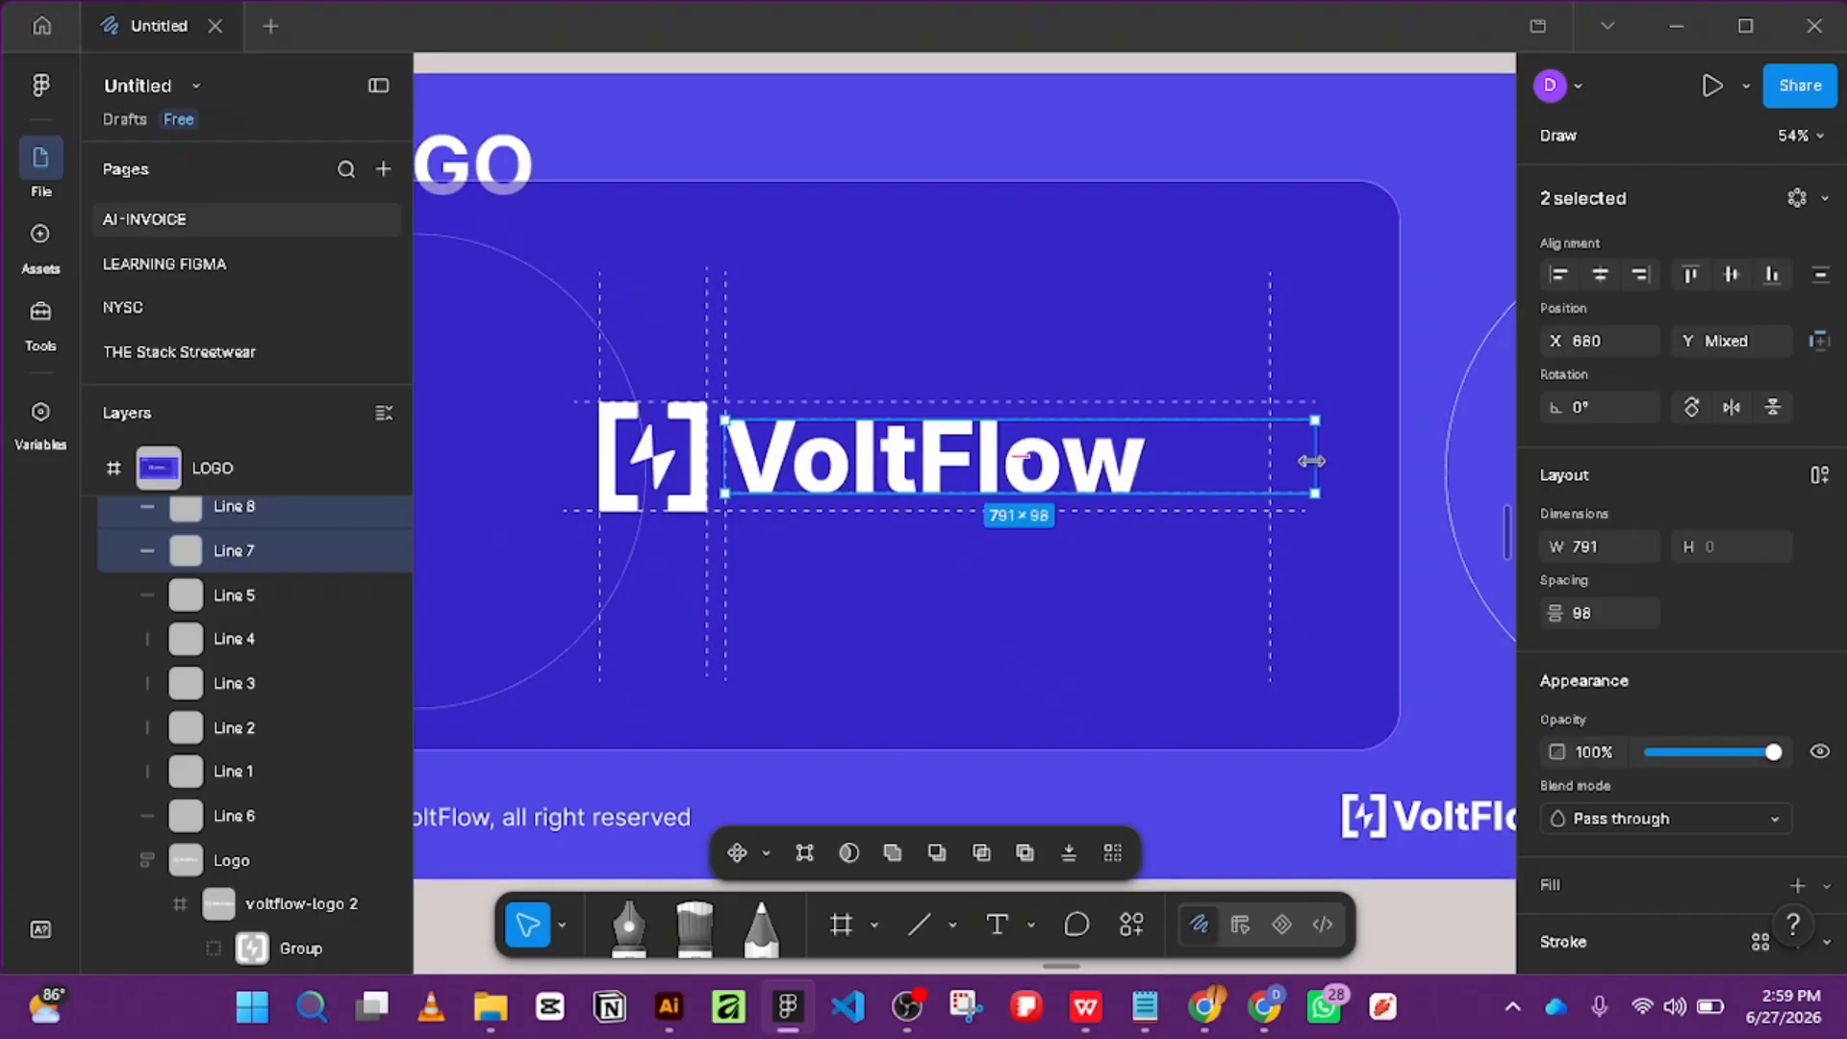
{"action": "left_click_drag", "start_coordinate": [1305, 459], "coordinate": [1260, 458]}
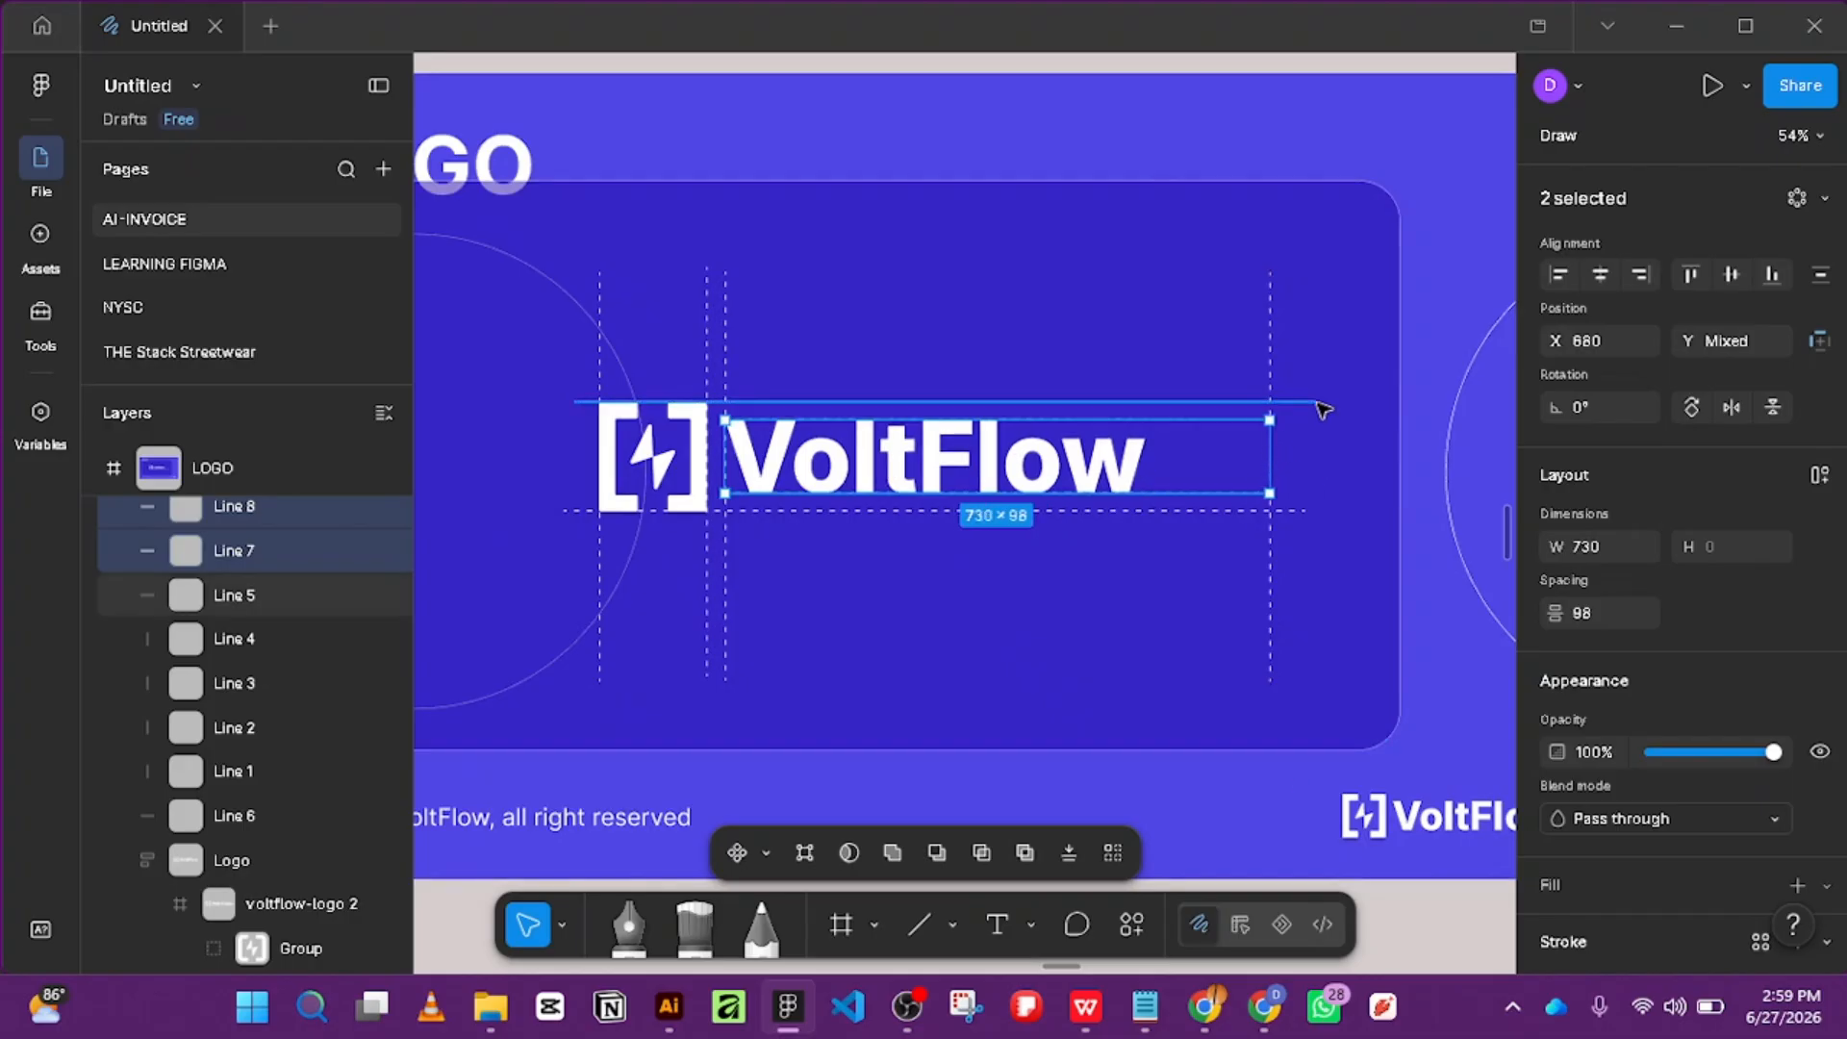
Align the horizontal centres of the two outer horizontal guides above and below the logo.
{"action": "left_click", "coordinate": [1310, 450]}
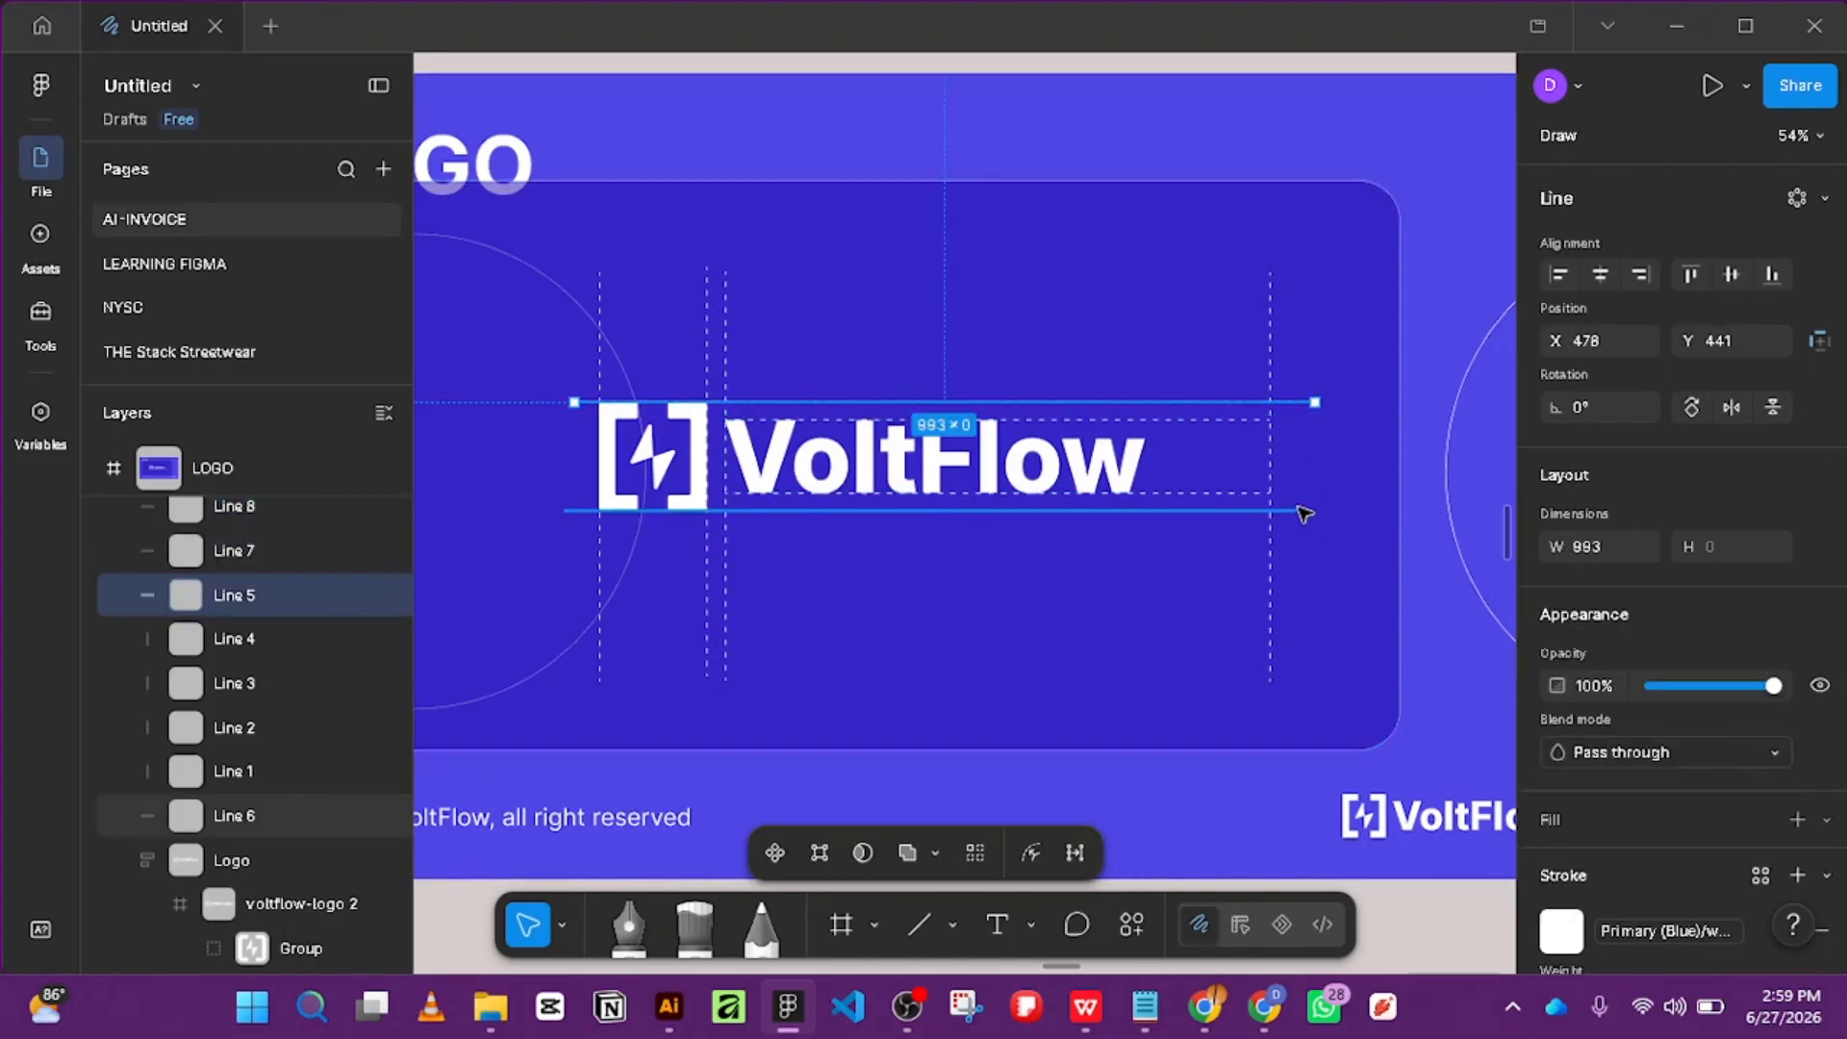
{"action": "left_click", "coordinate": [1303, 511], "text": "shift"}
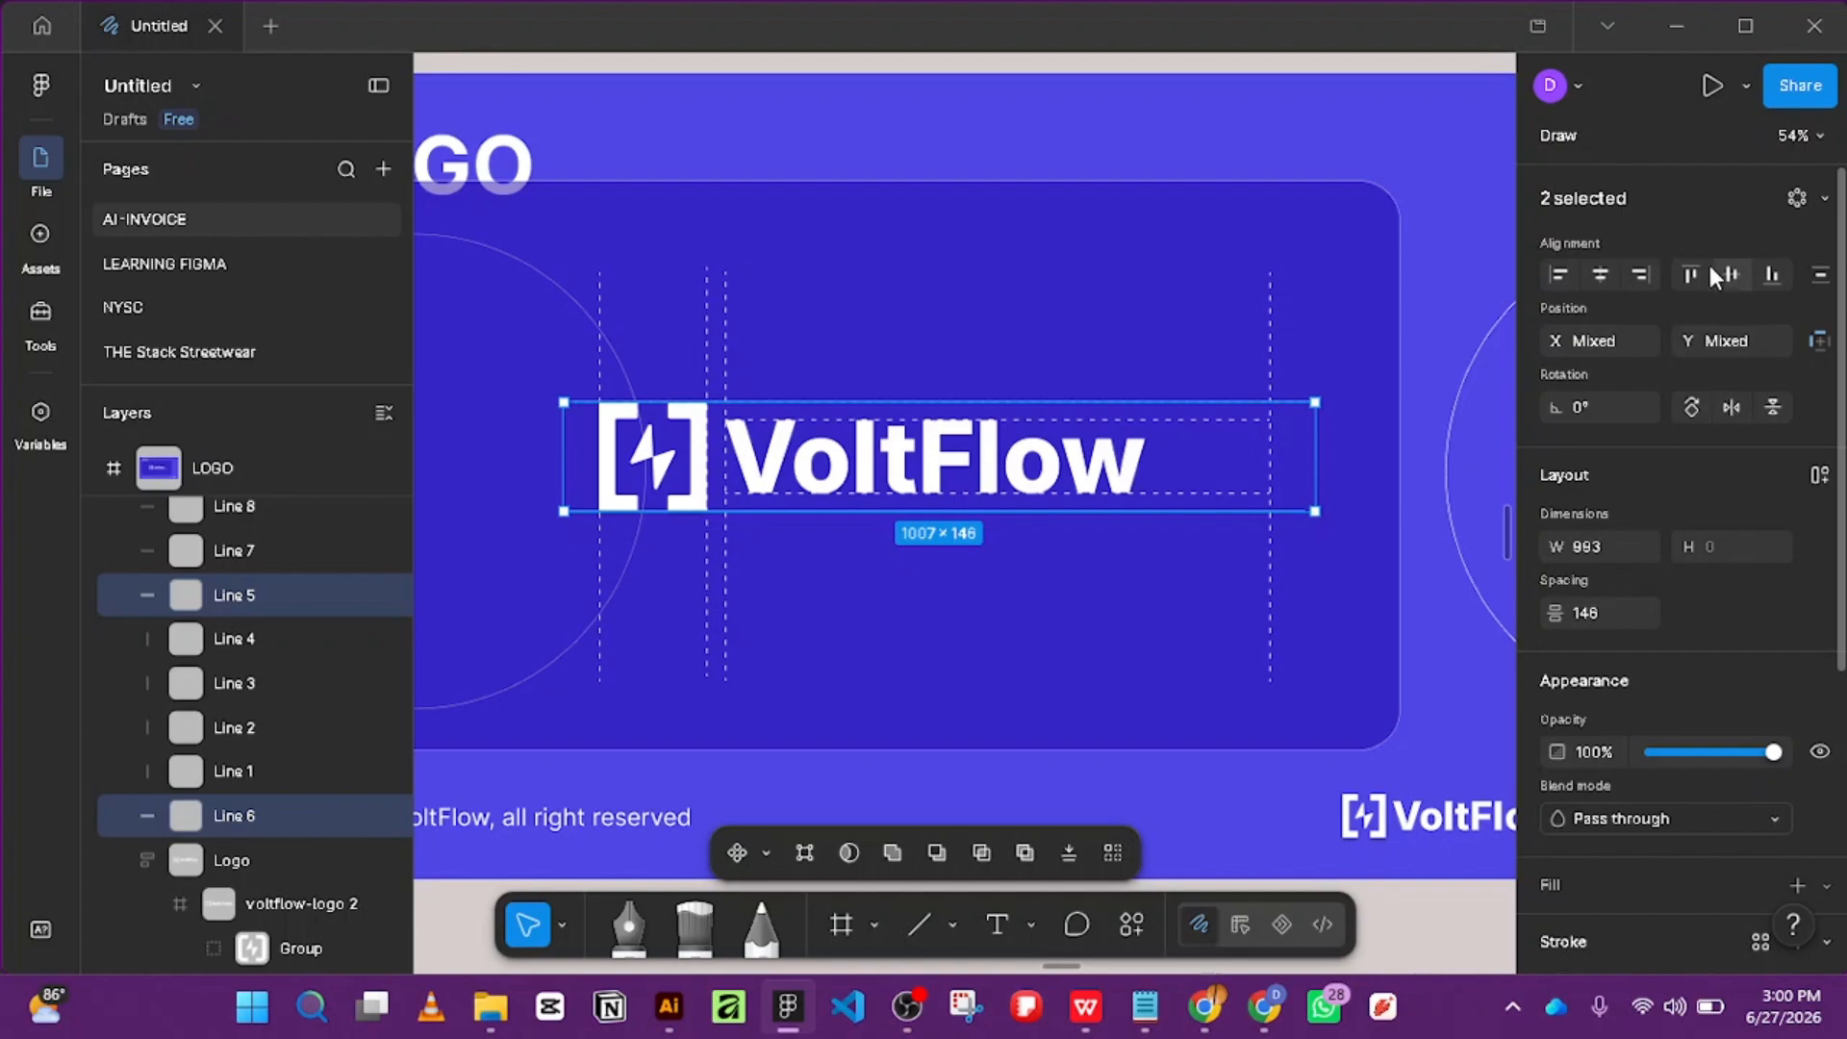
{"action": "left_click", "coordinate": [1599, 274]}
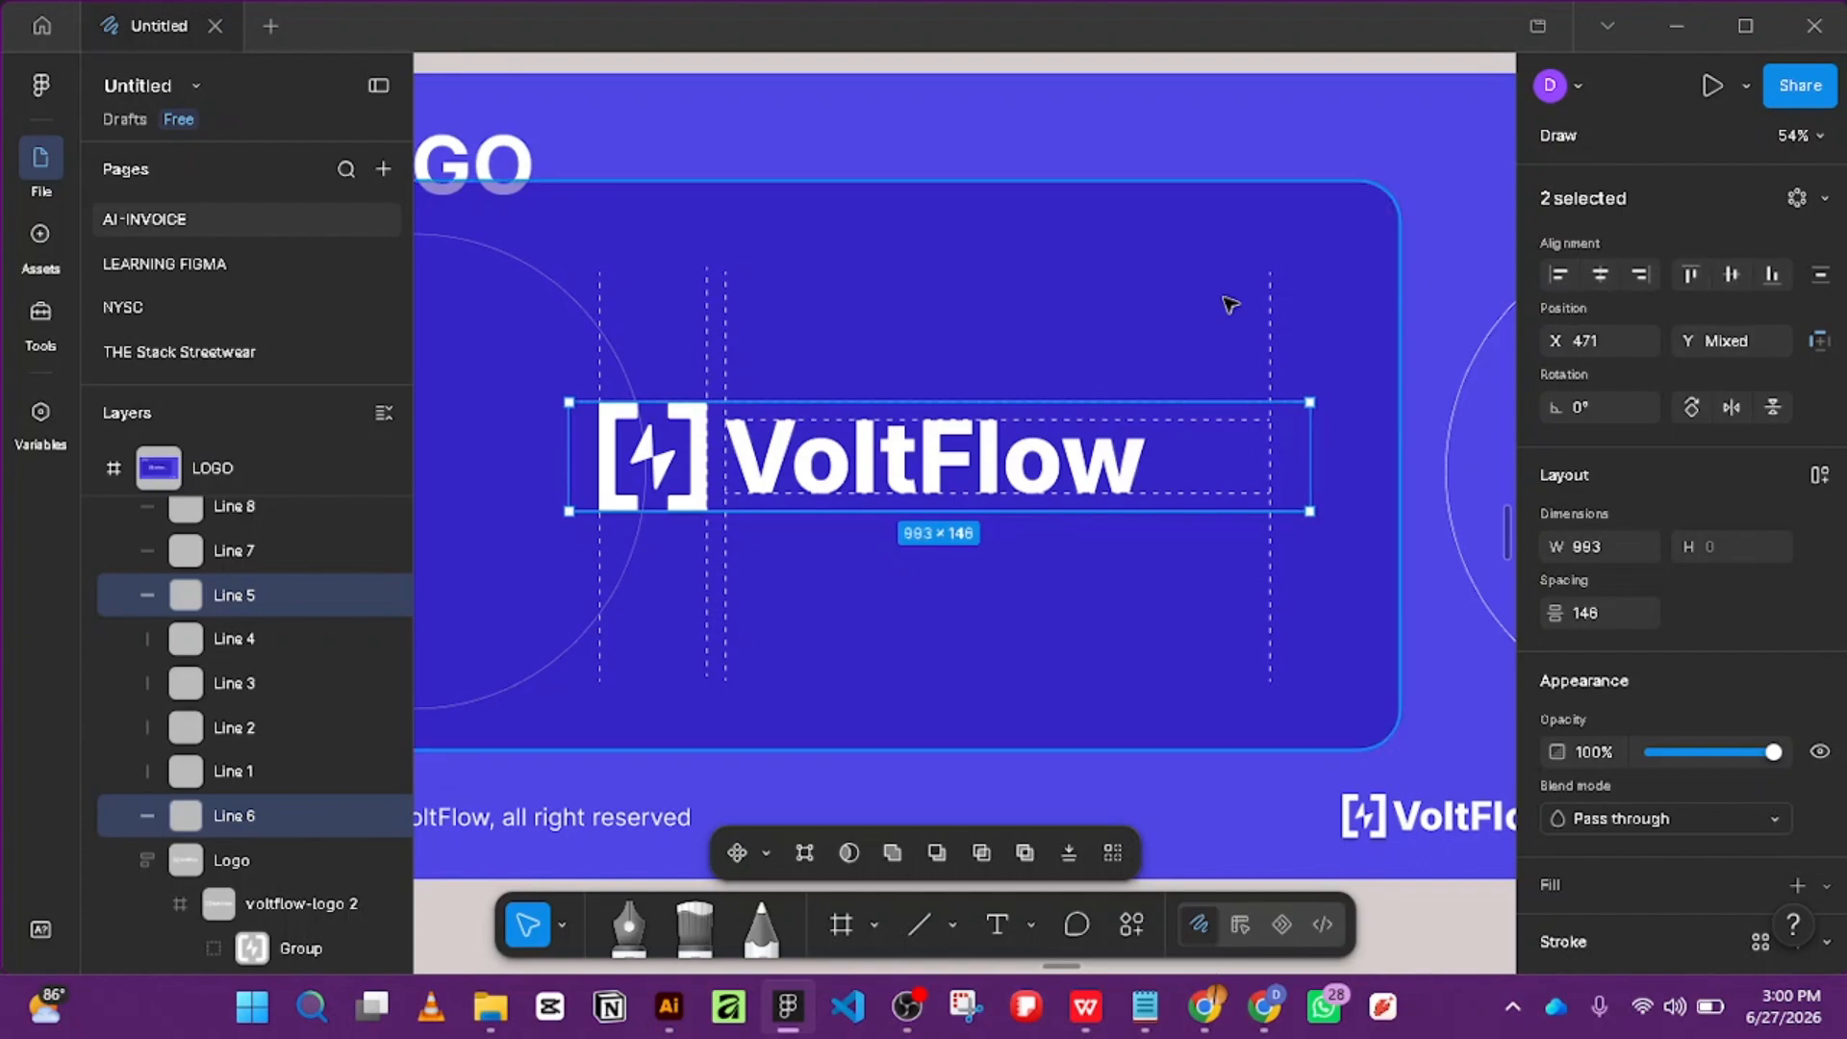
Align the vertical centres of the four vertical dashed guides.
{"action": "left_click", "coordinate": [1270, 331]}
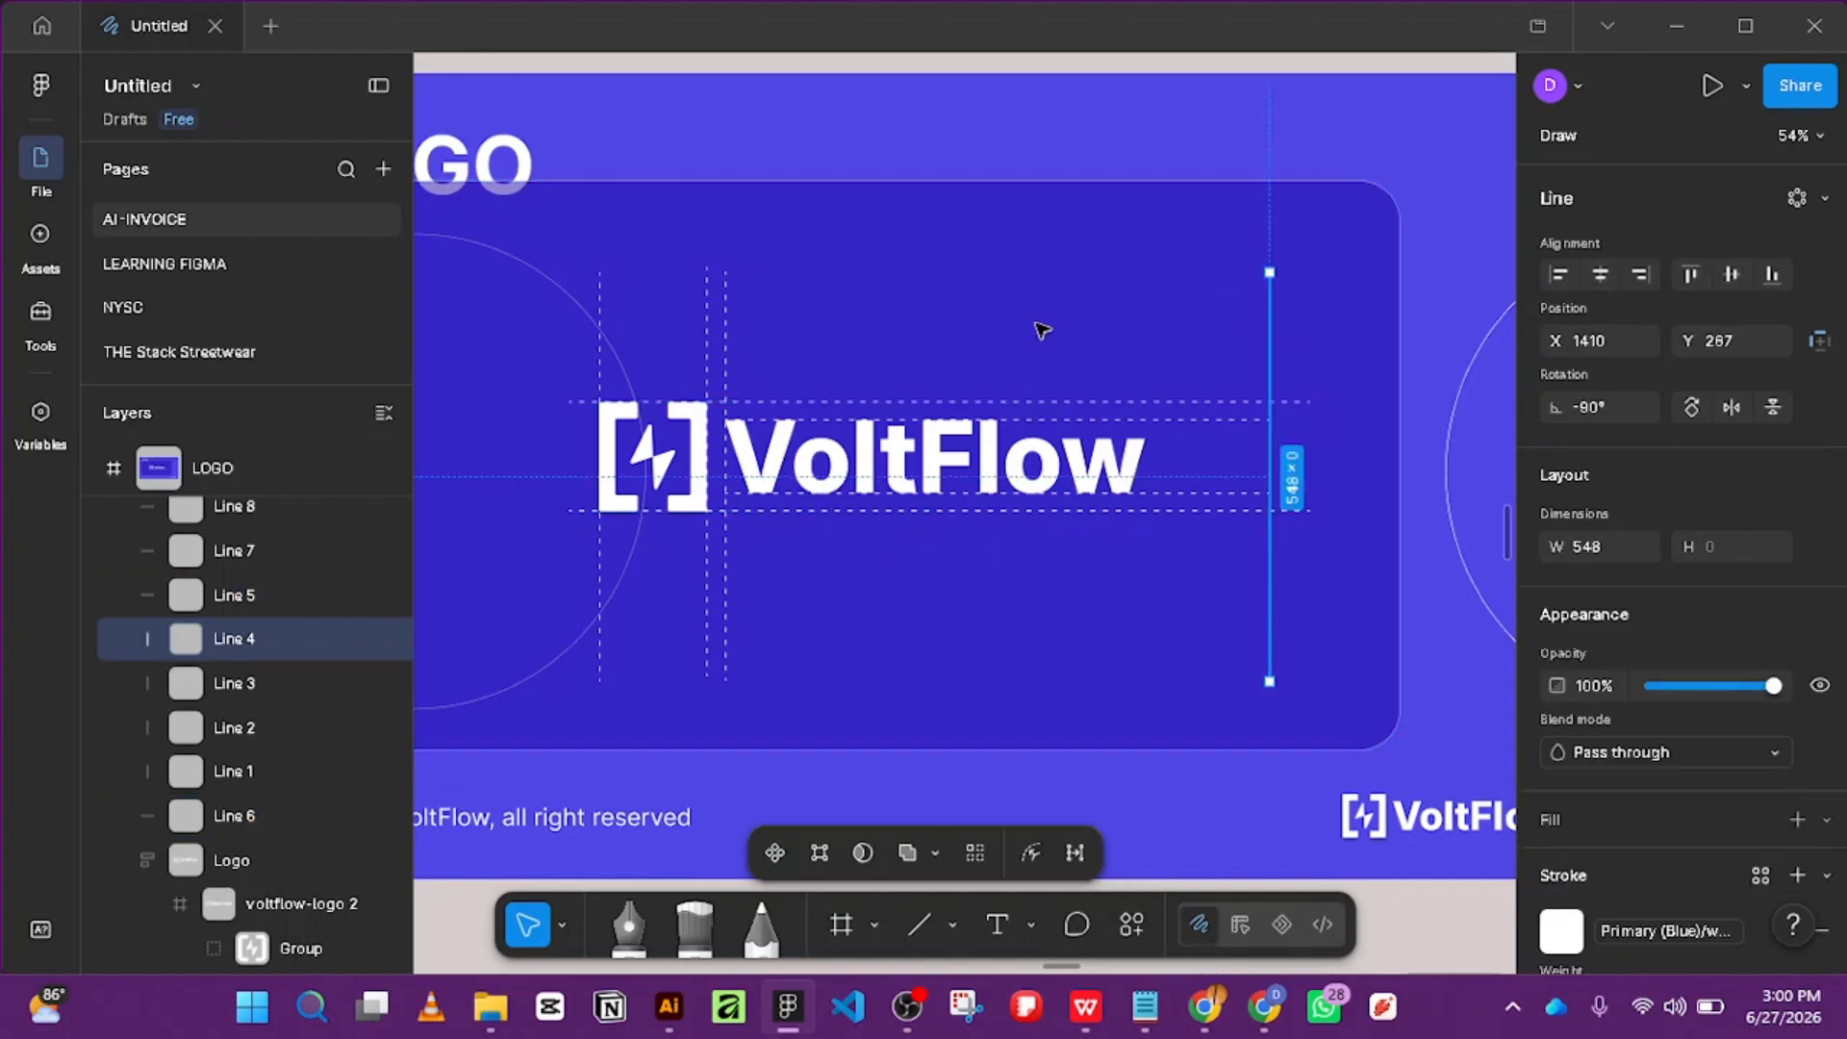
{"action": "left_click", "coordinate": [726, 341], "text": "shift"}
{"action": "left_click", "coordinate": [708, 337], "text": "shift"}
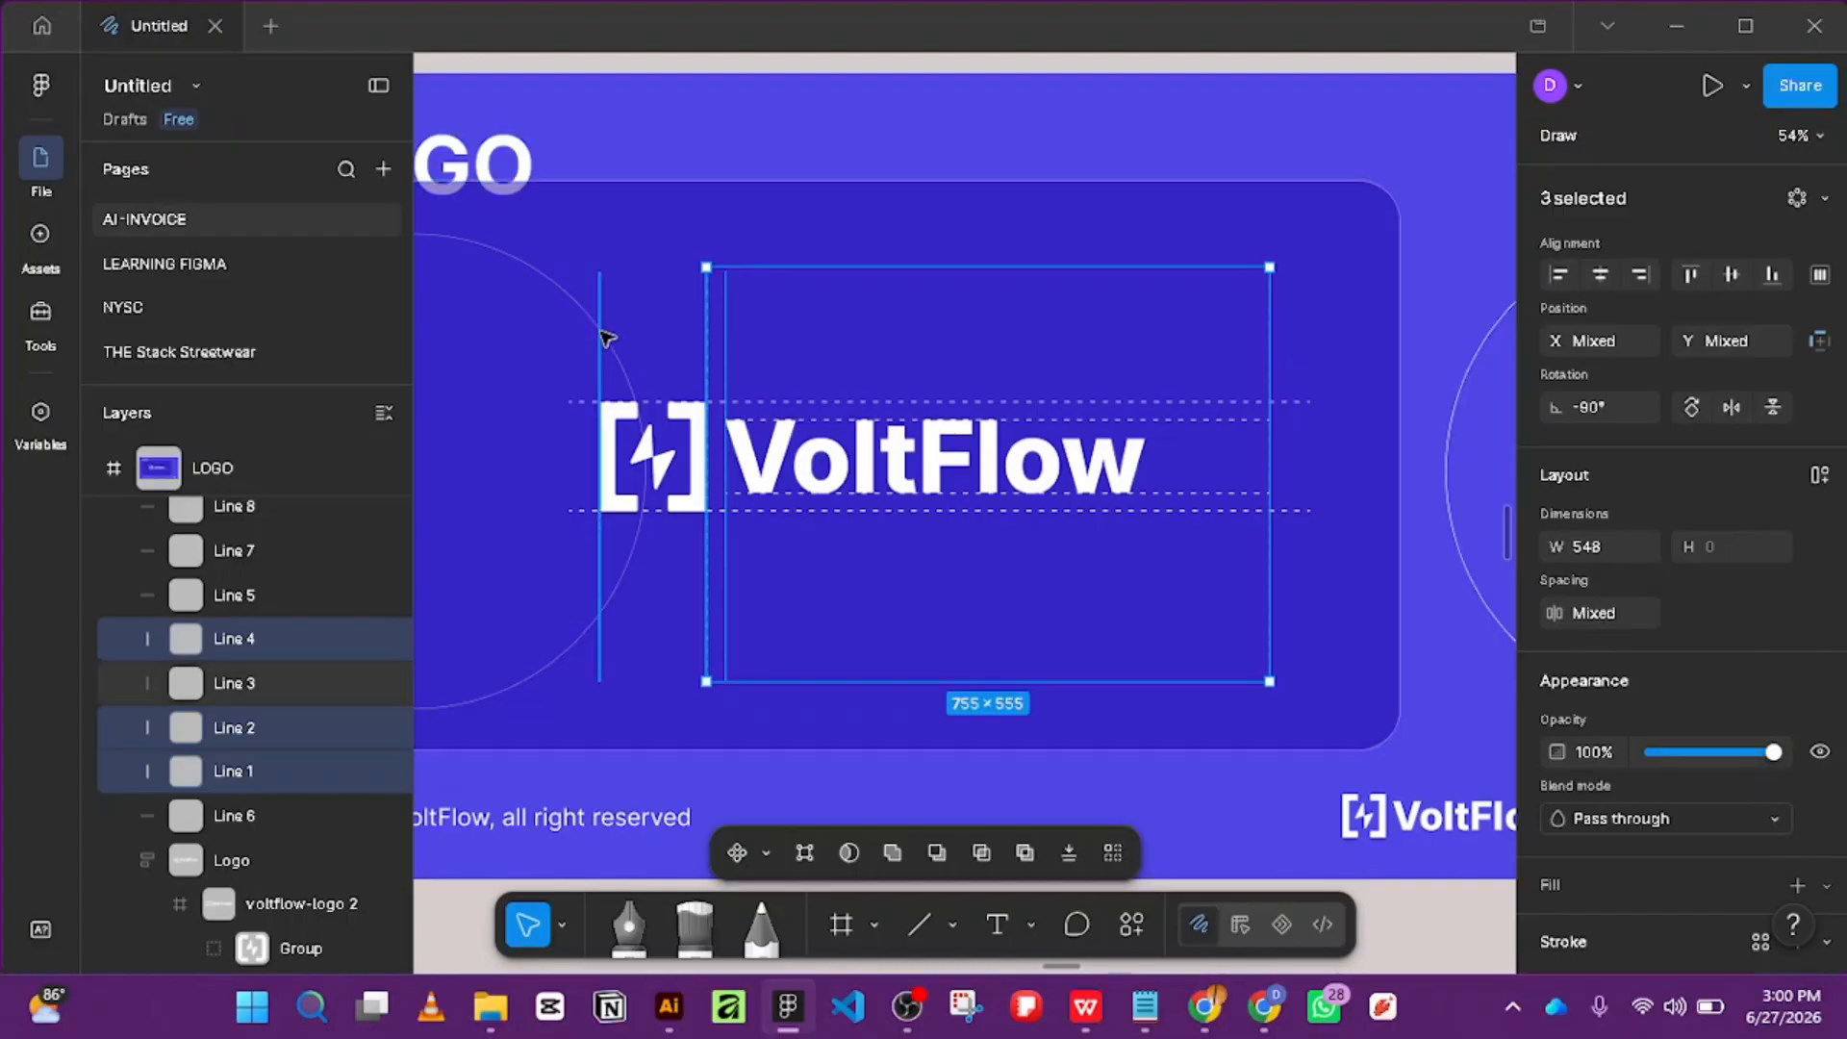
{"action": "left_click", "coordinate": [599, 337], "text": "shift"}
{"action": "left_click", "coordinate": [1734, 274]}
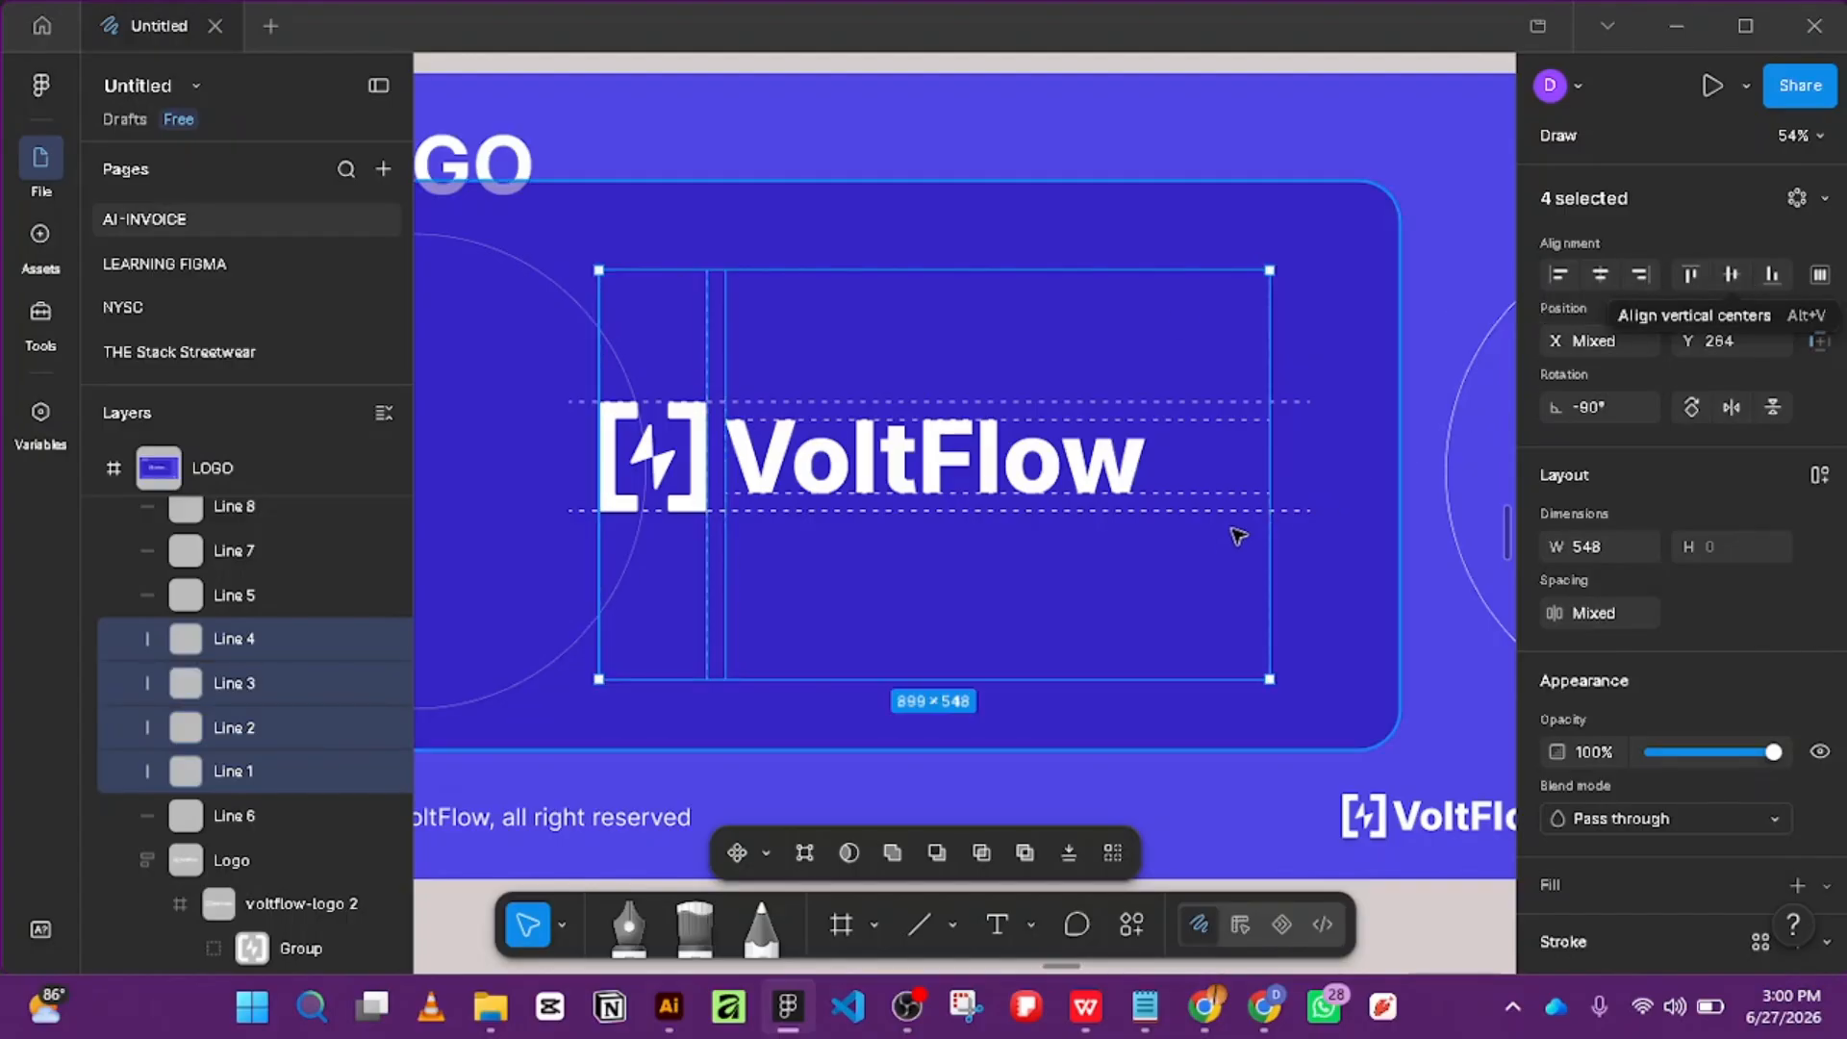
Shorten the two outer horizontal guides to about 973 wide from their right end.
{"action": "left_click", "coordinate": [1303, 403]}
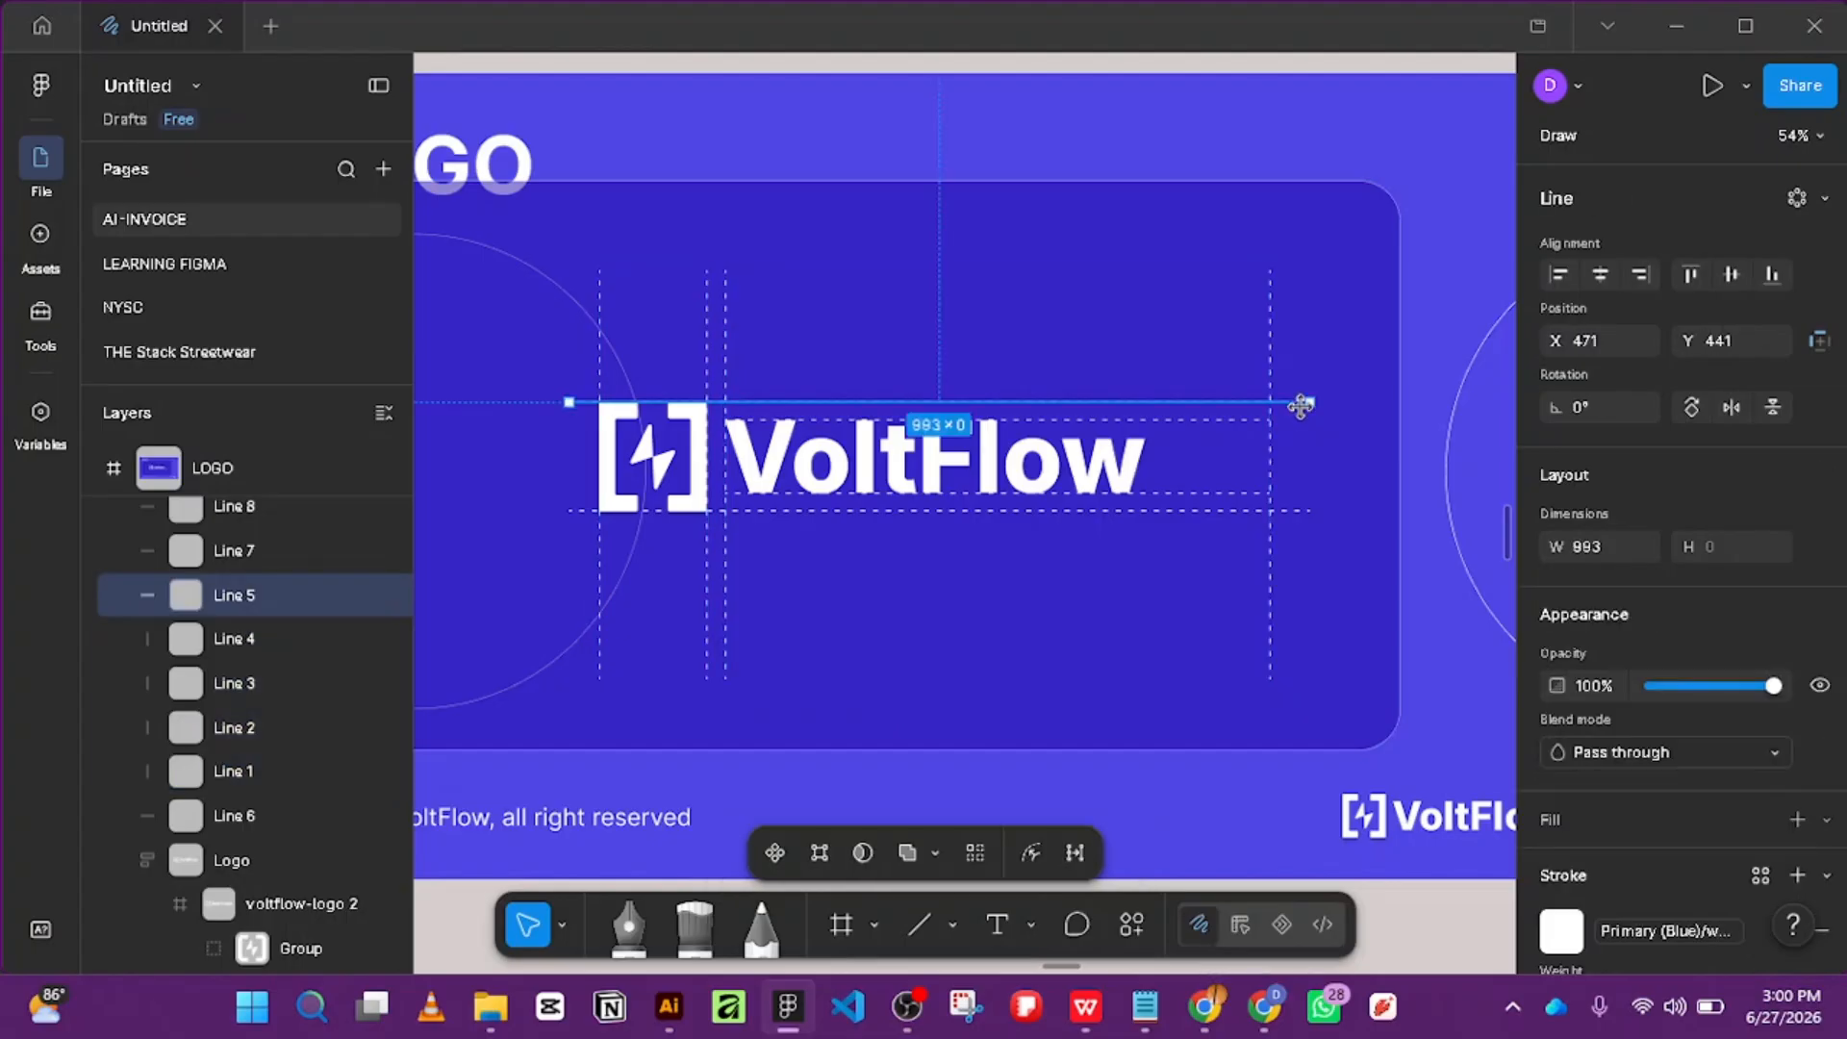
{"action": "left_click", "coordinate": [1301, 513], "text": "shift"}
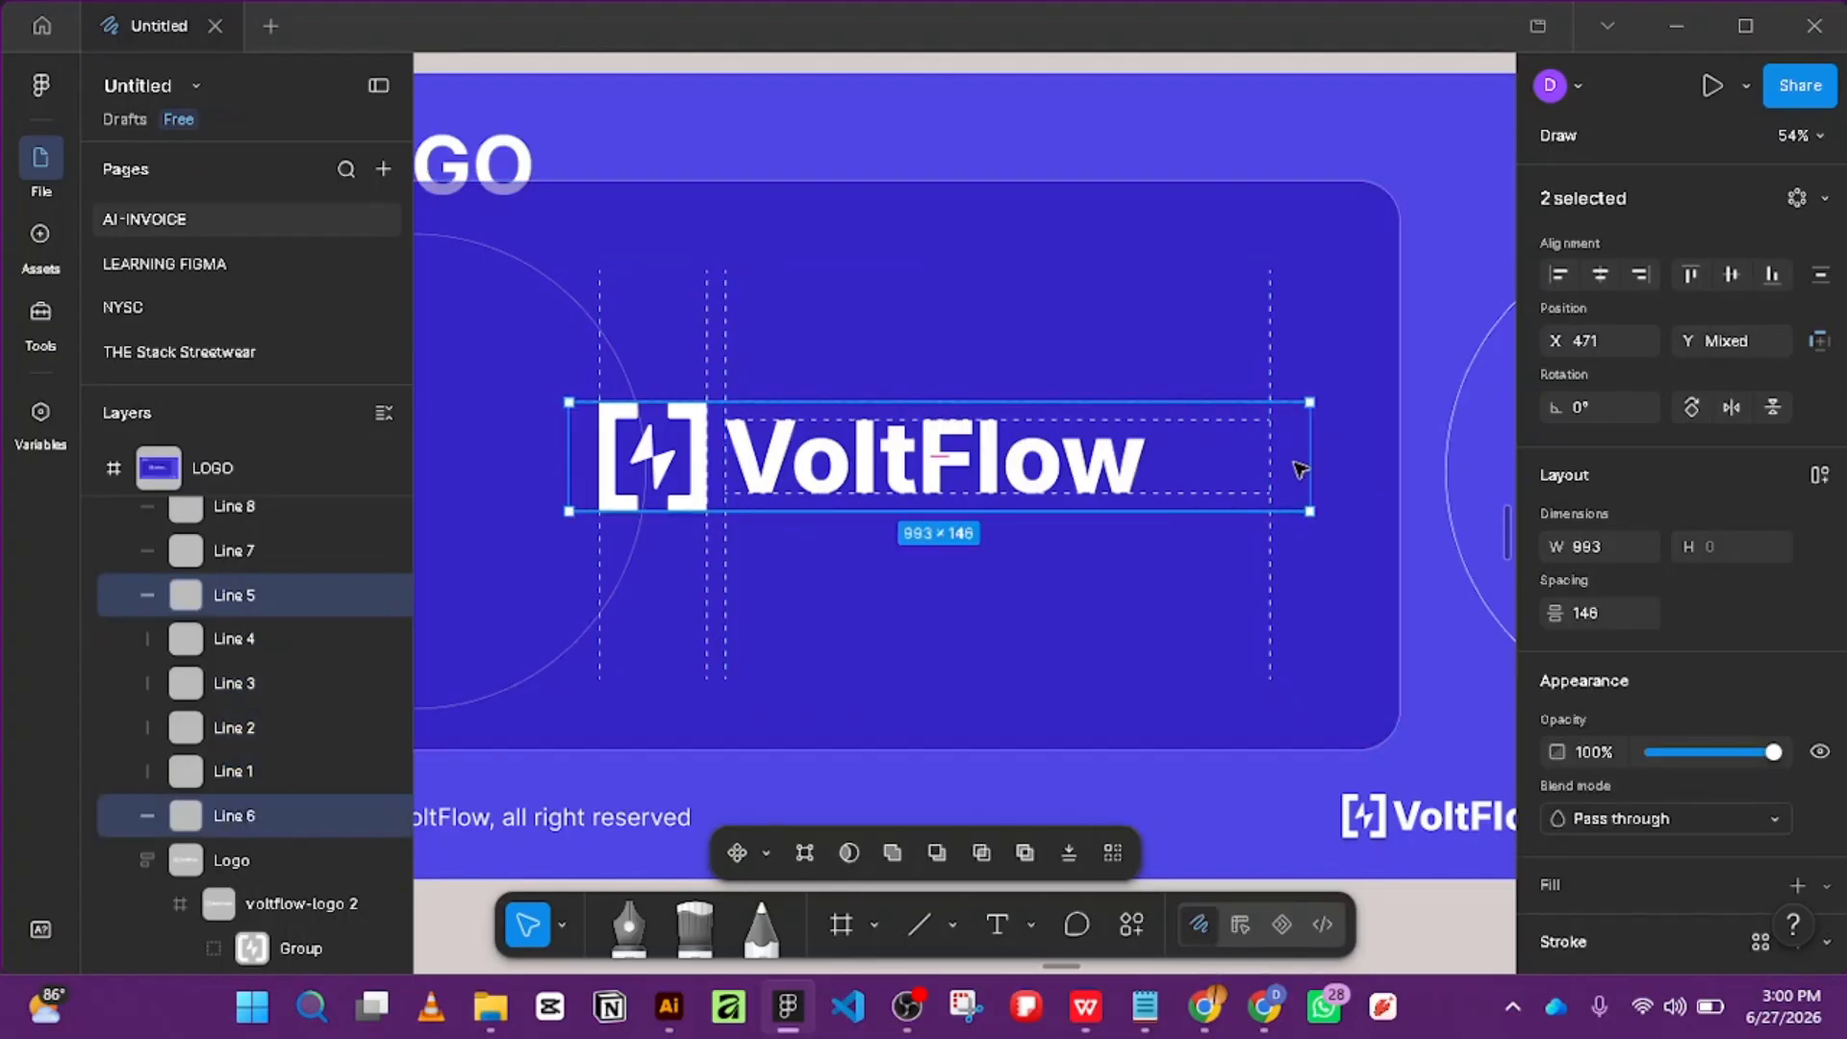
{"action": "left_click_drag", "start_coordinate": [1311, 464], "coordinate": [1298, 460]}
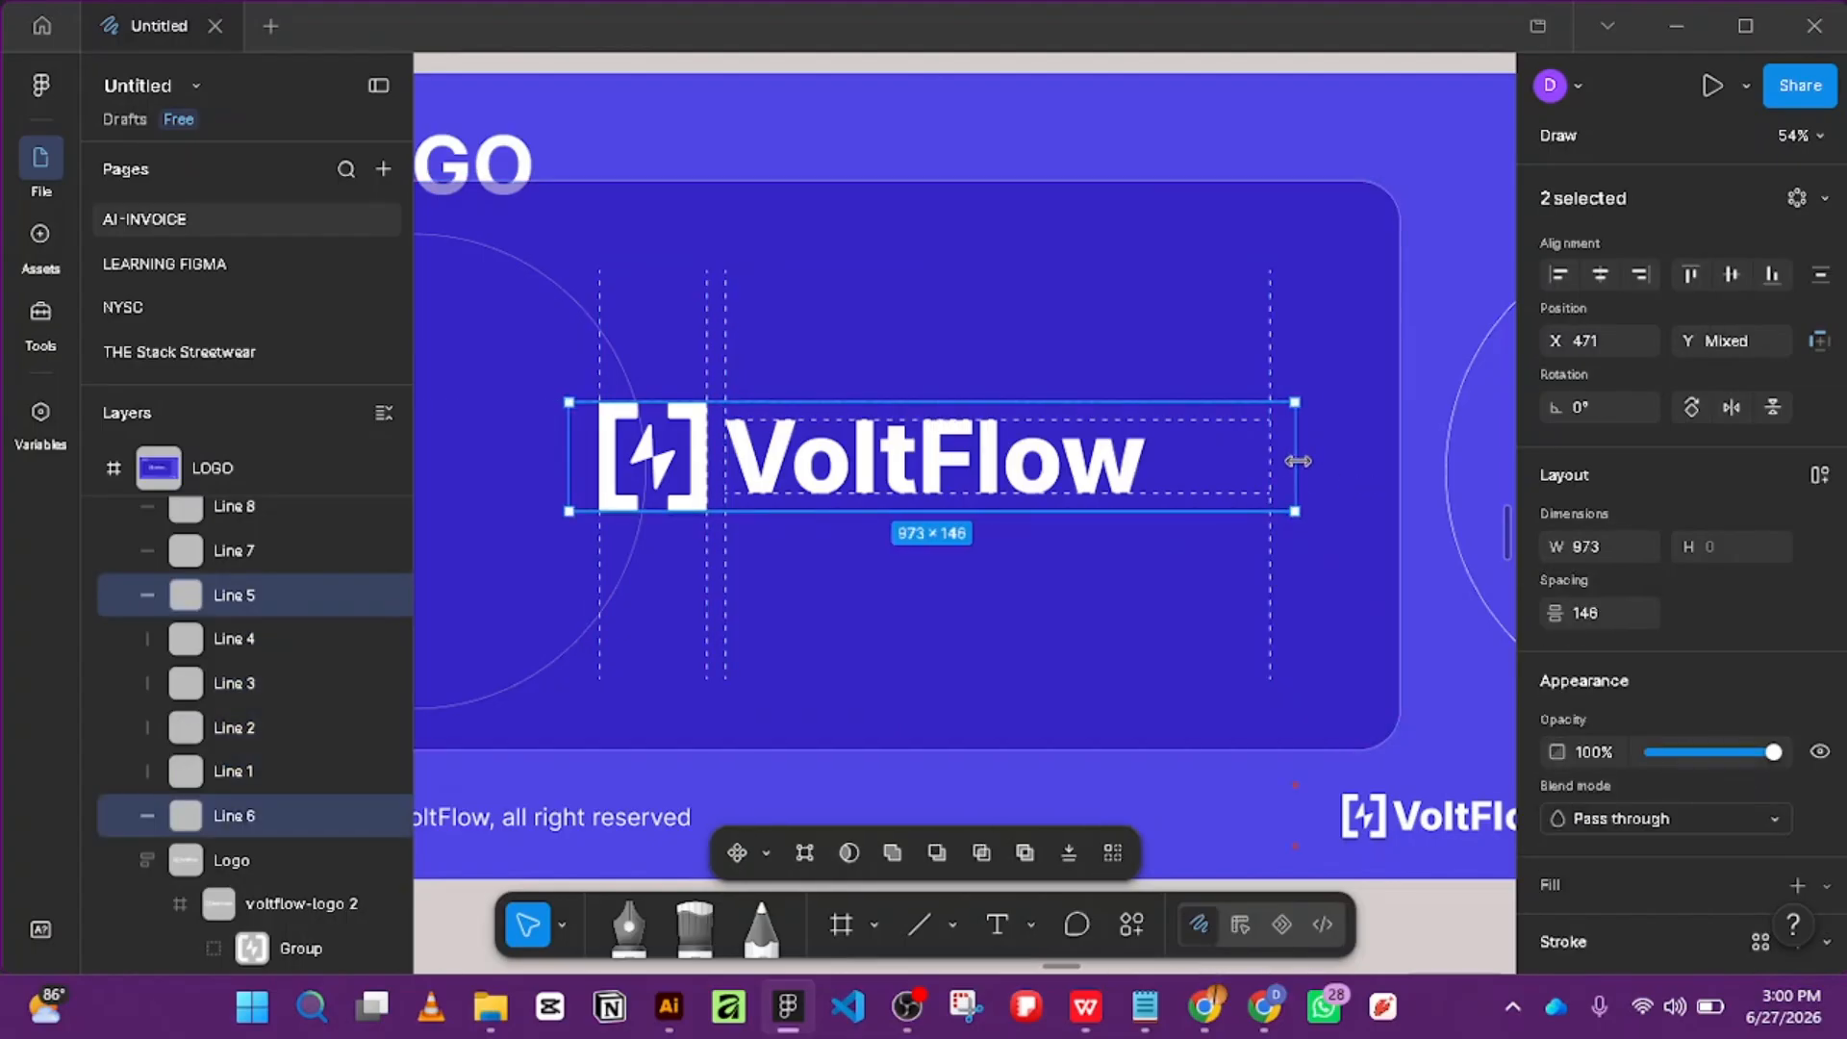
Select all eight dashed guide lines around the logo and group them.
{"action": "left_click", "coordinate": [1271, 383], "text": "shift"}
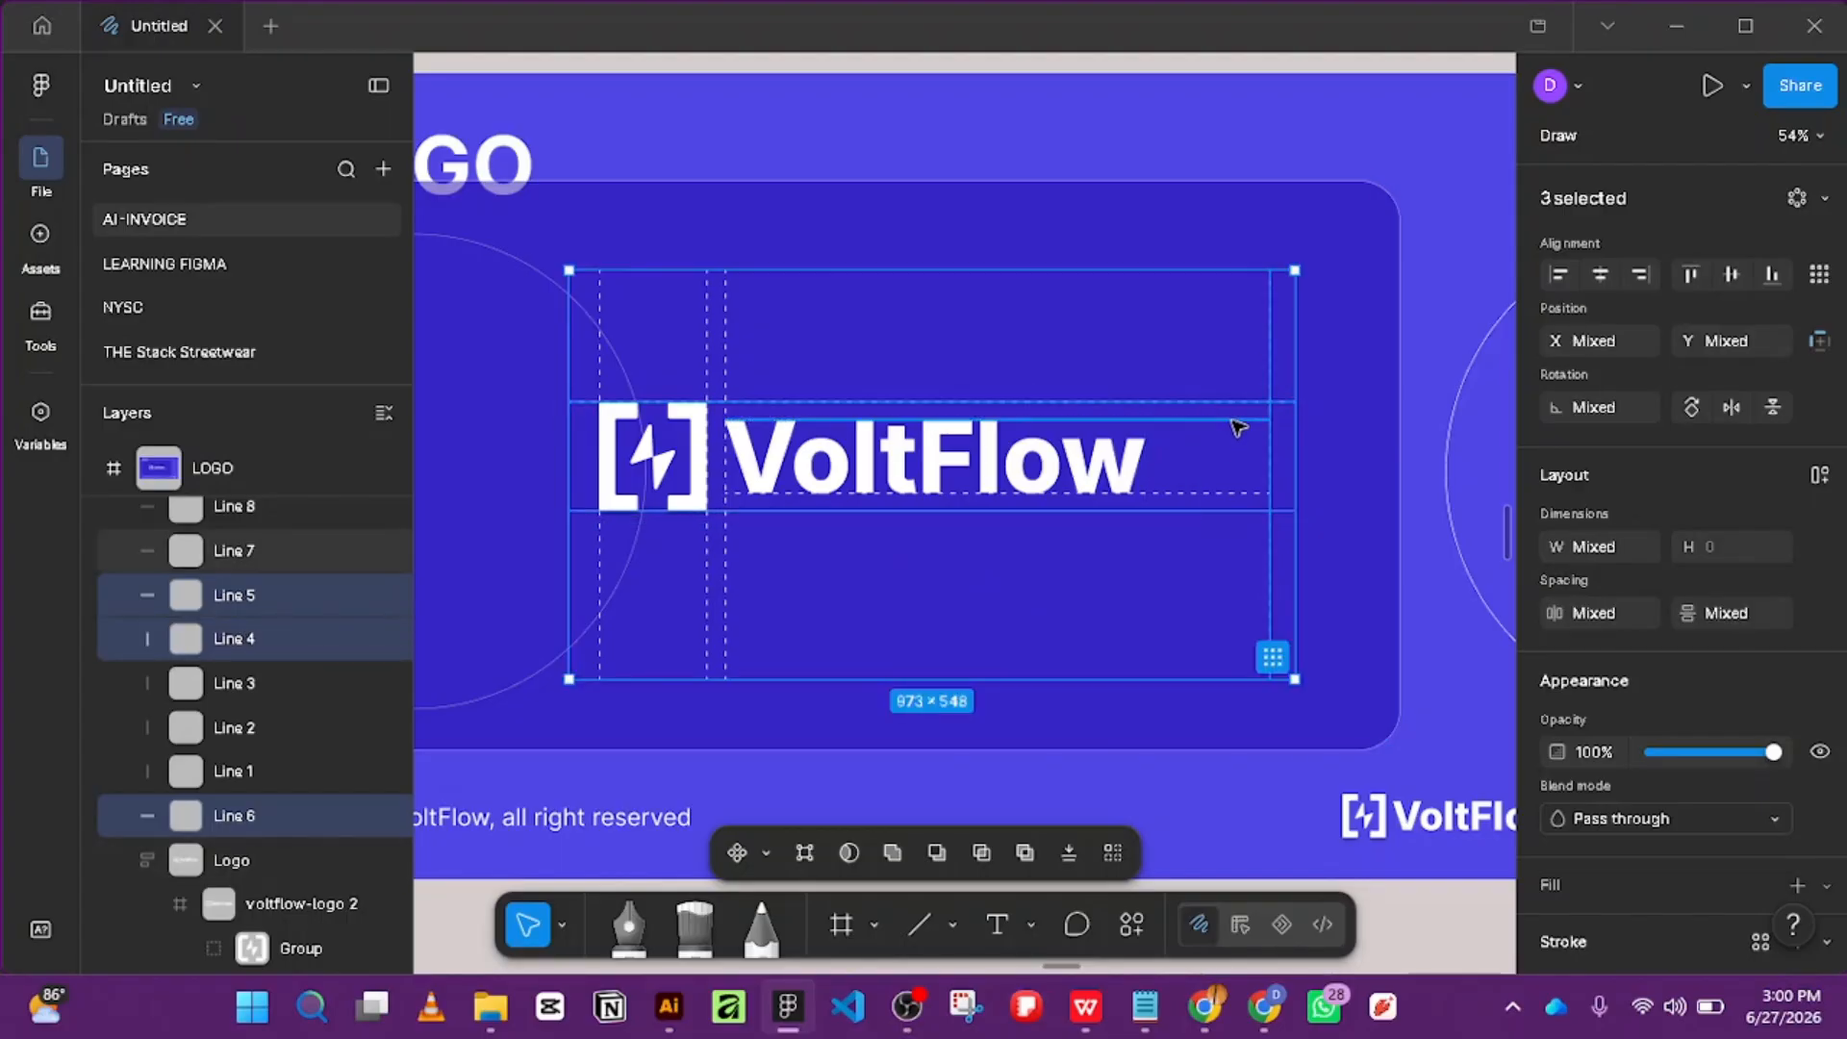
{"action": "left_click", "coordinate": [1247, 497], "text": "shift"}
{"action": "left_click", "coordinate": [1242, 493], "text": "shift"}
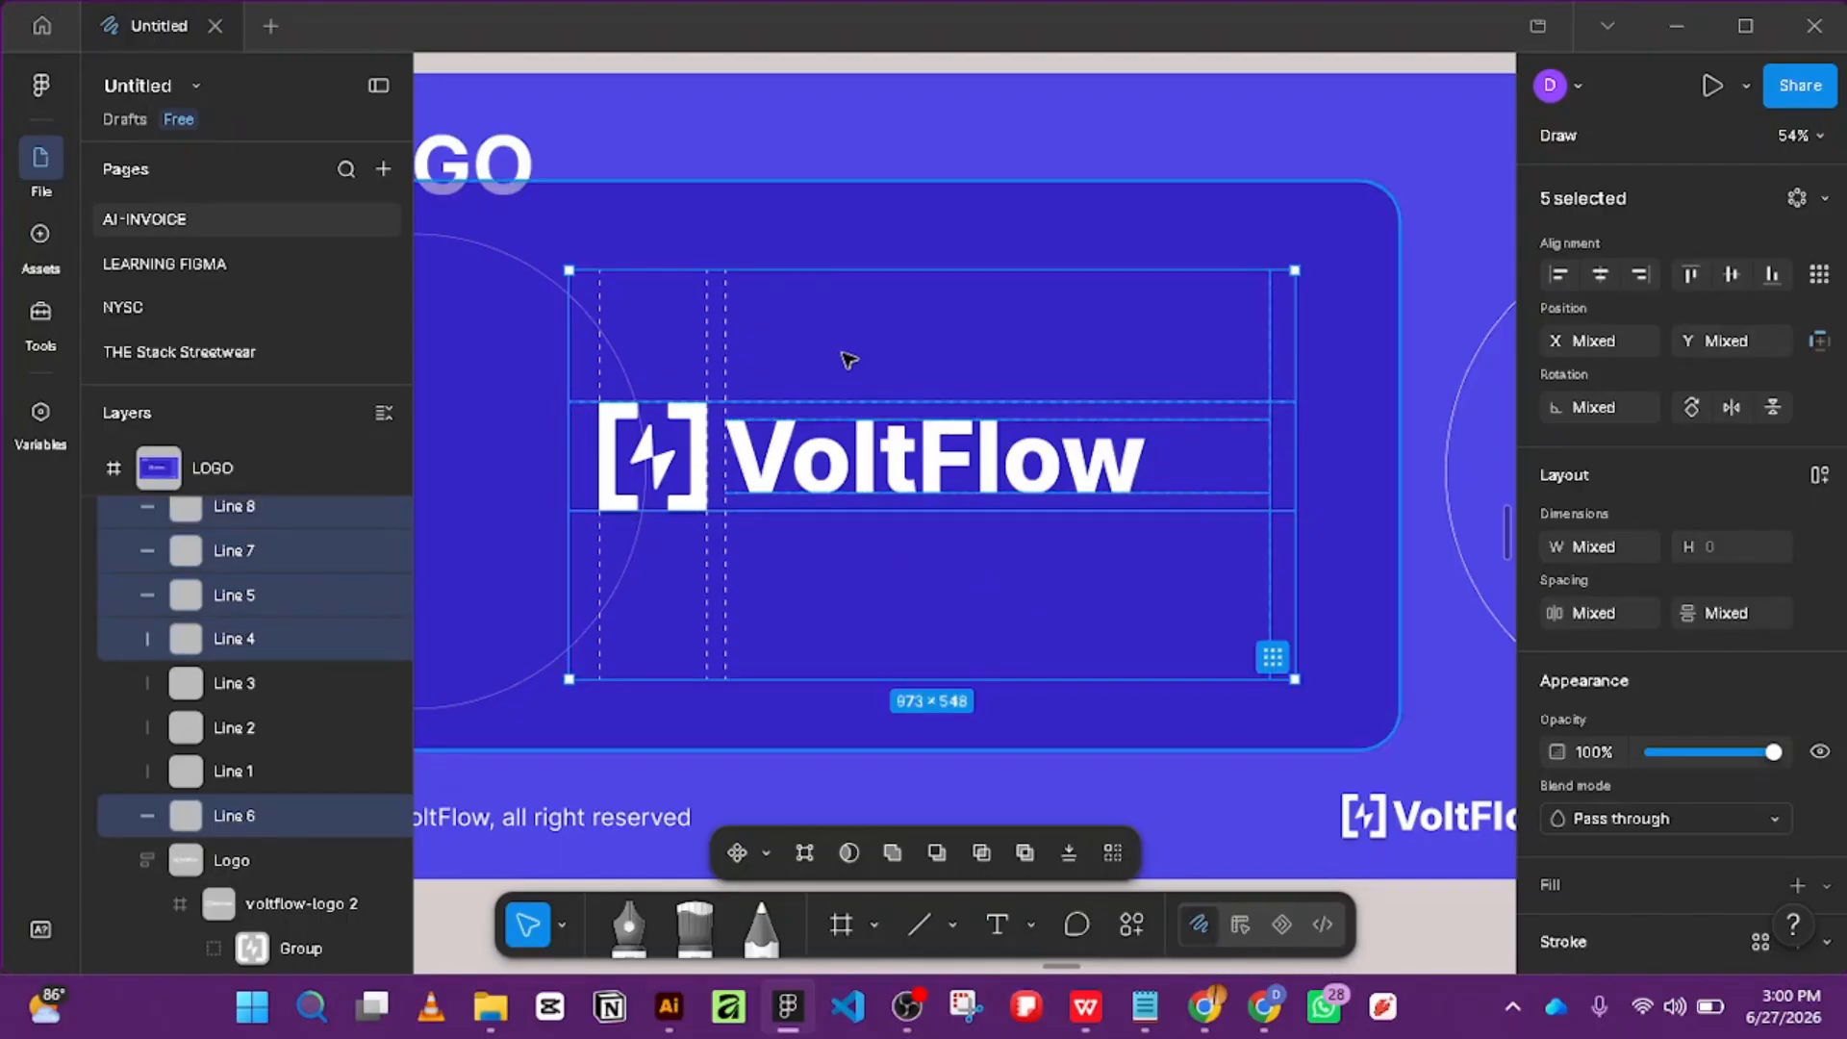
{"action": "left_click", "coordinate": [708, 313], "text": "shift"}
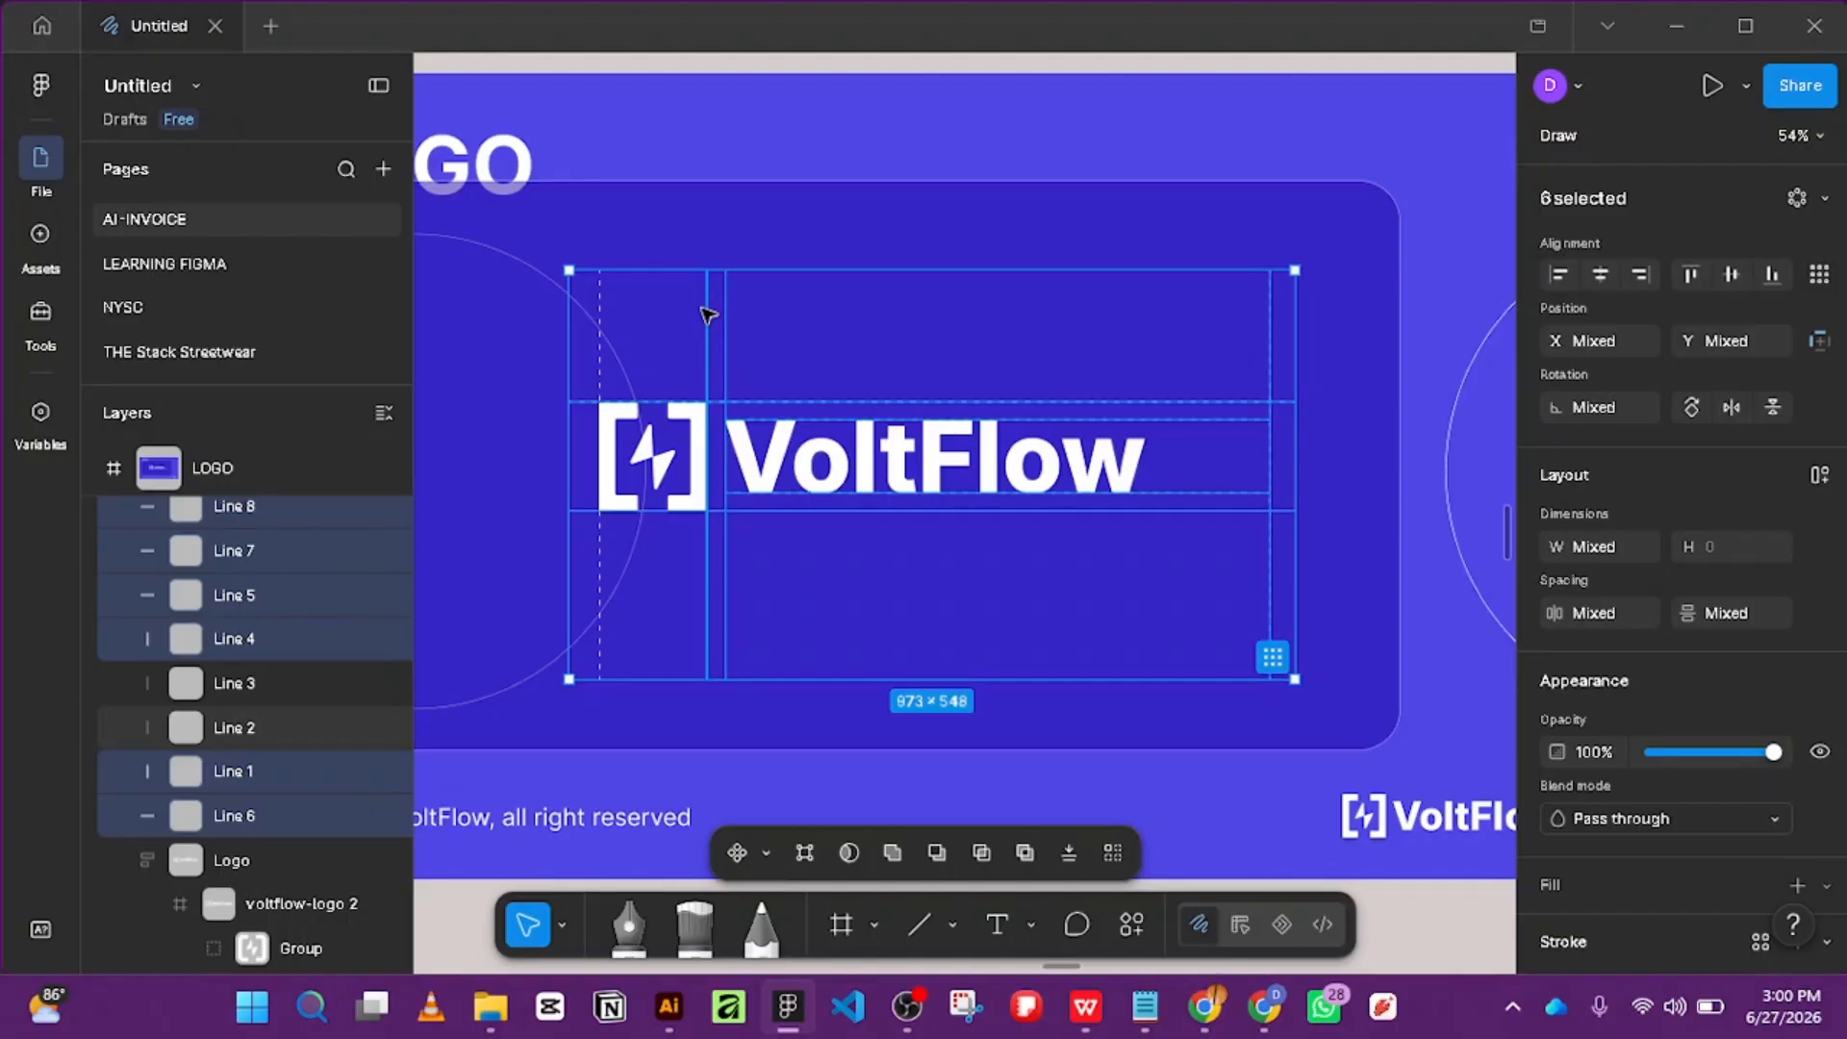
{"action": "left_click", "coordinate": [602, 330], "text": "shift"}
{"action": "left_click", "coordinate": [582, 332], "text": "shift"}
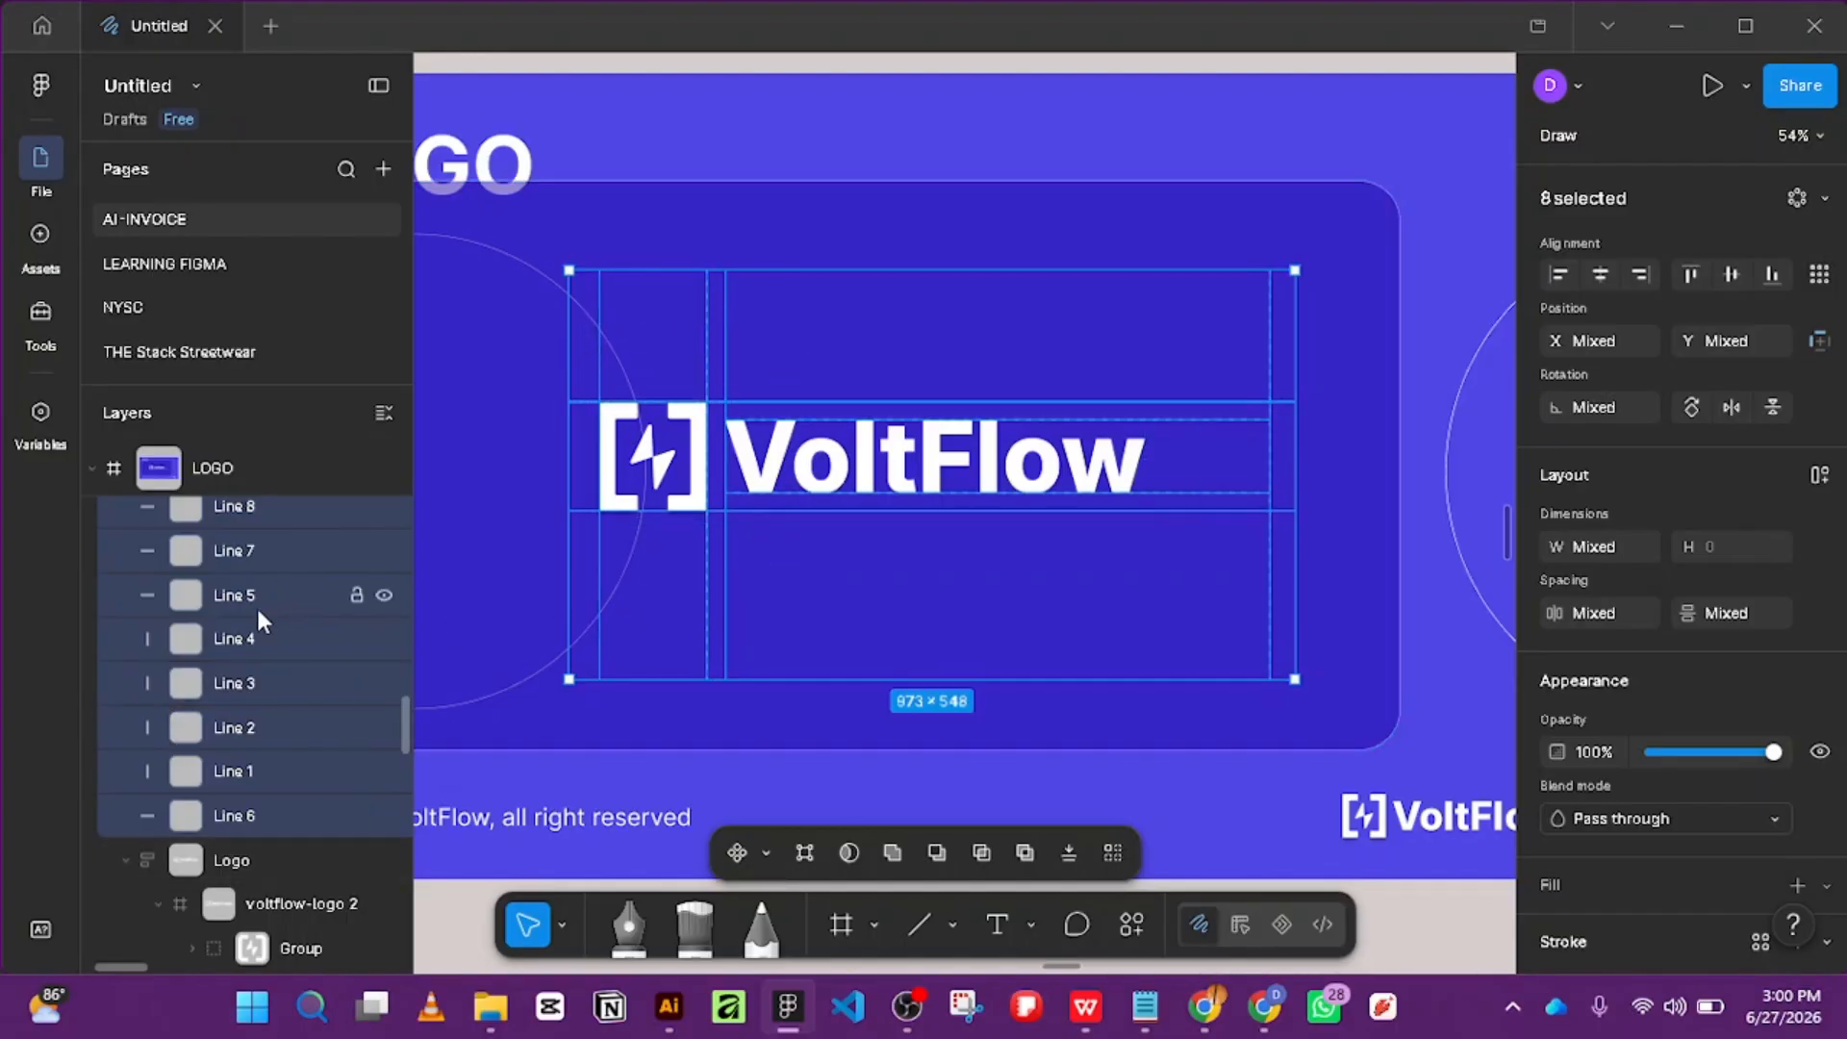
{"action": "scroll", "coordinate": [244, 656], "scroll_direction": "up", "scroll_amount": 3}
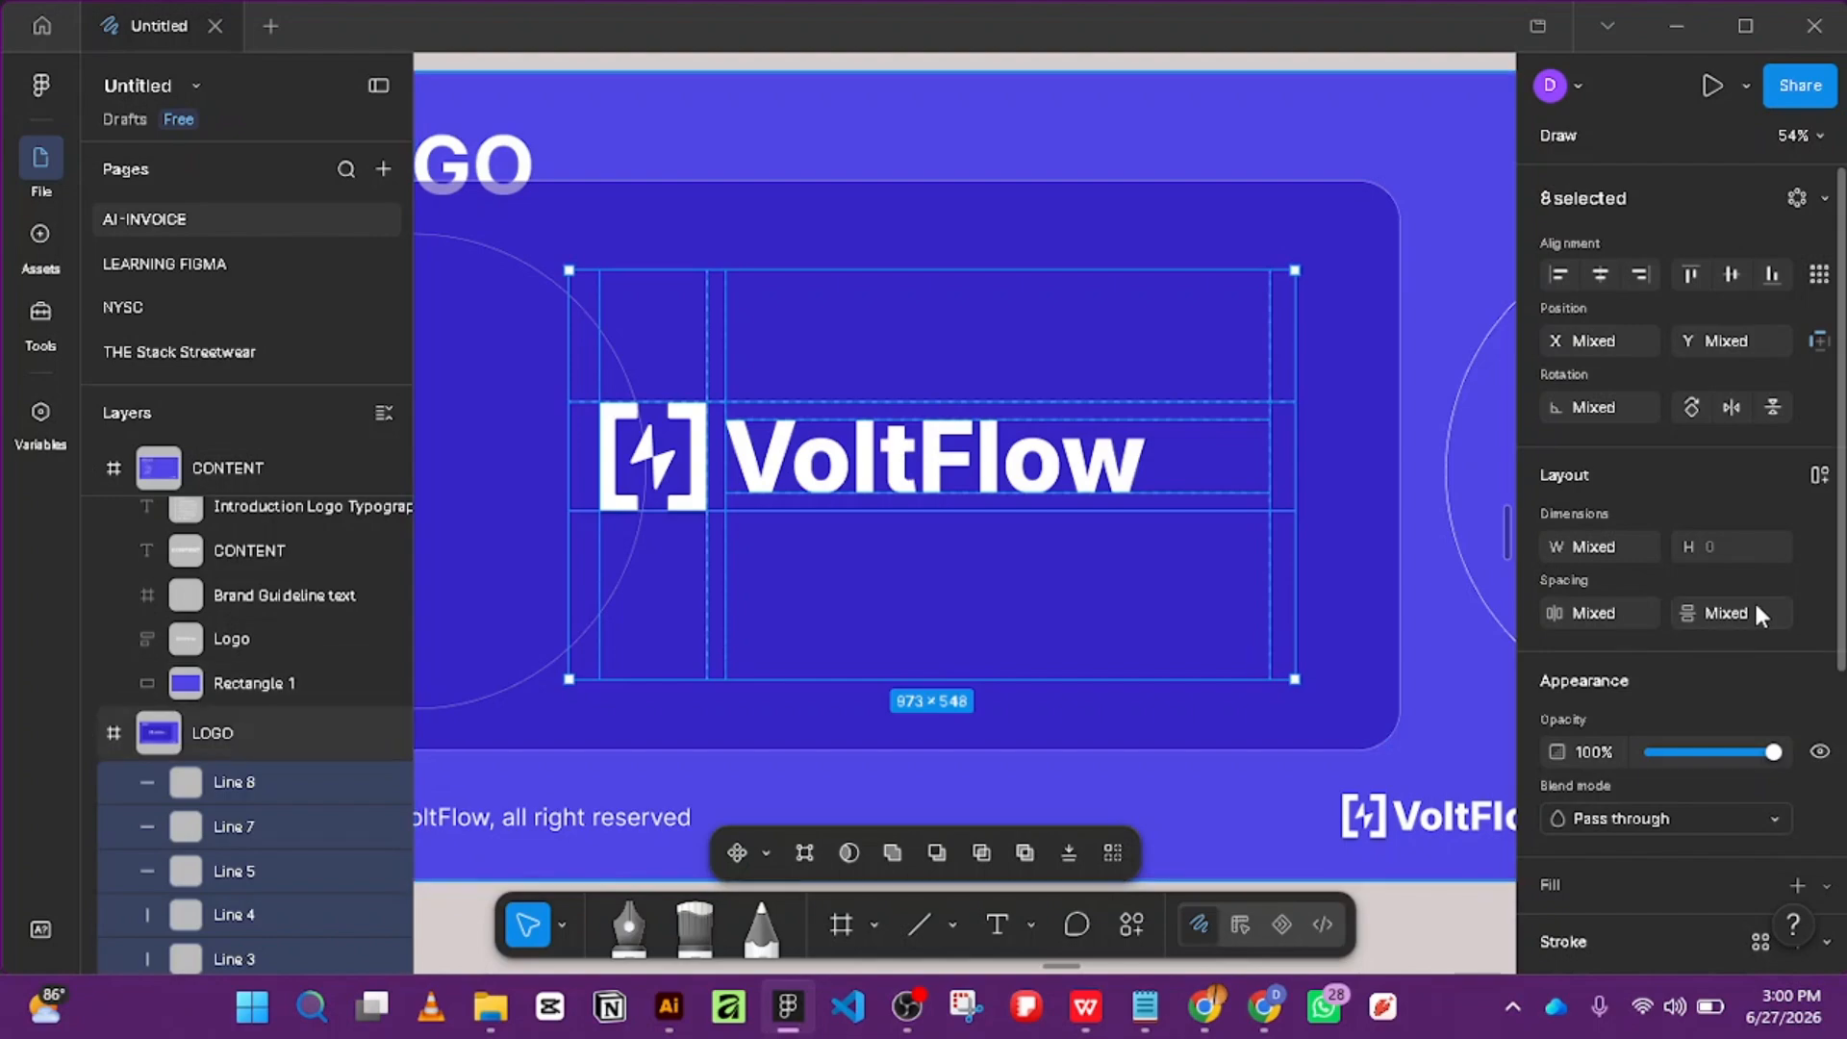
{"action": "key", "text": "ctrl+g"}
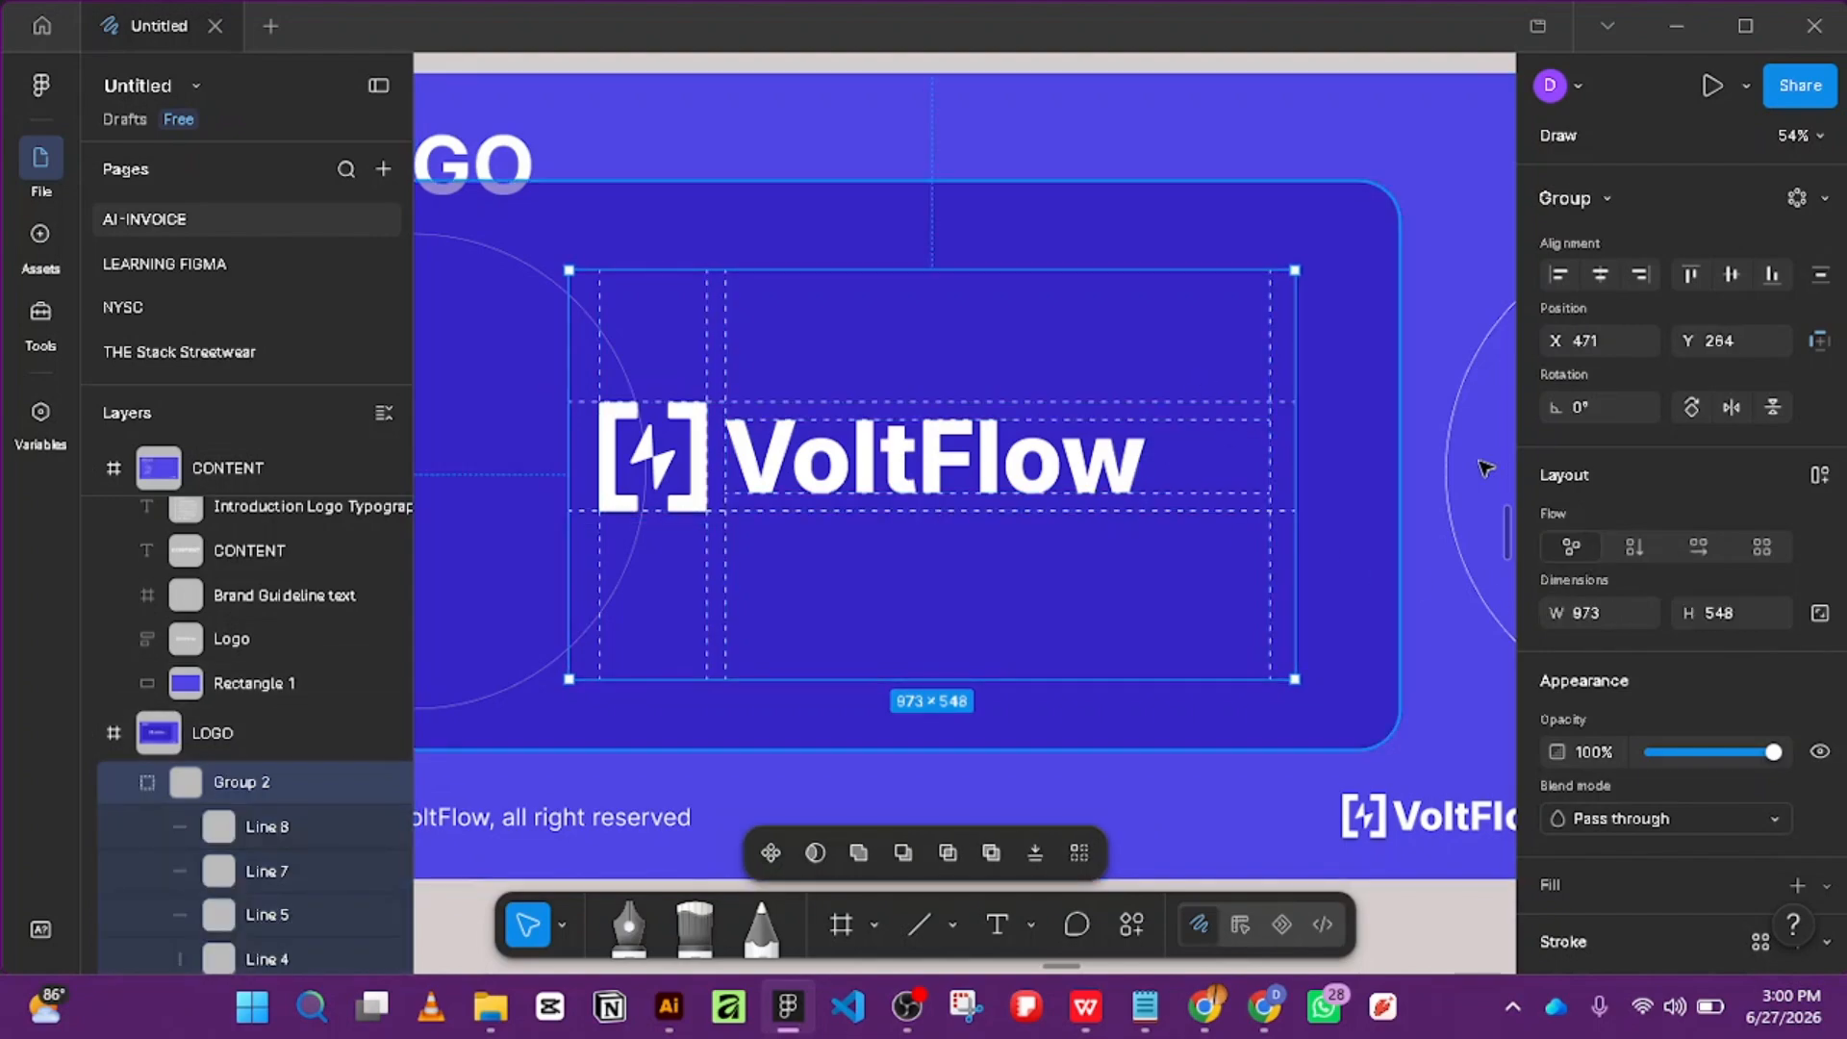
Centre the guide group vertically and horizontally on the LOGO slide.
{"action": "left_click", "coordinate": [1721, 274]}
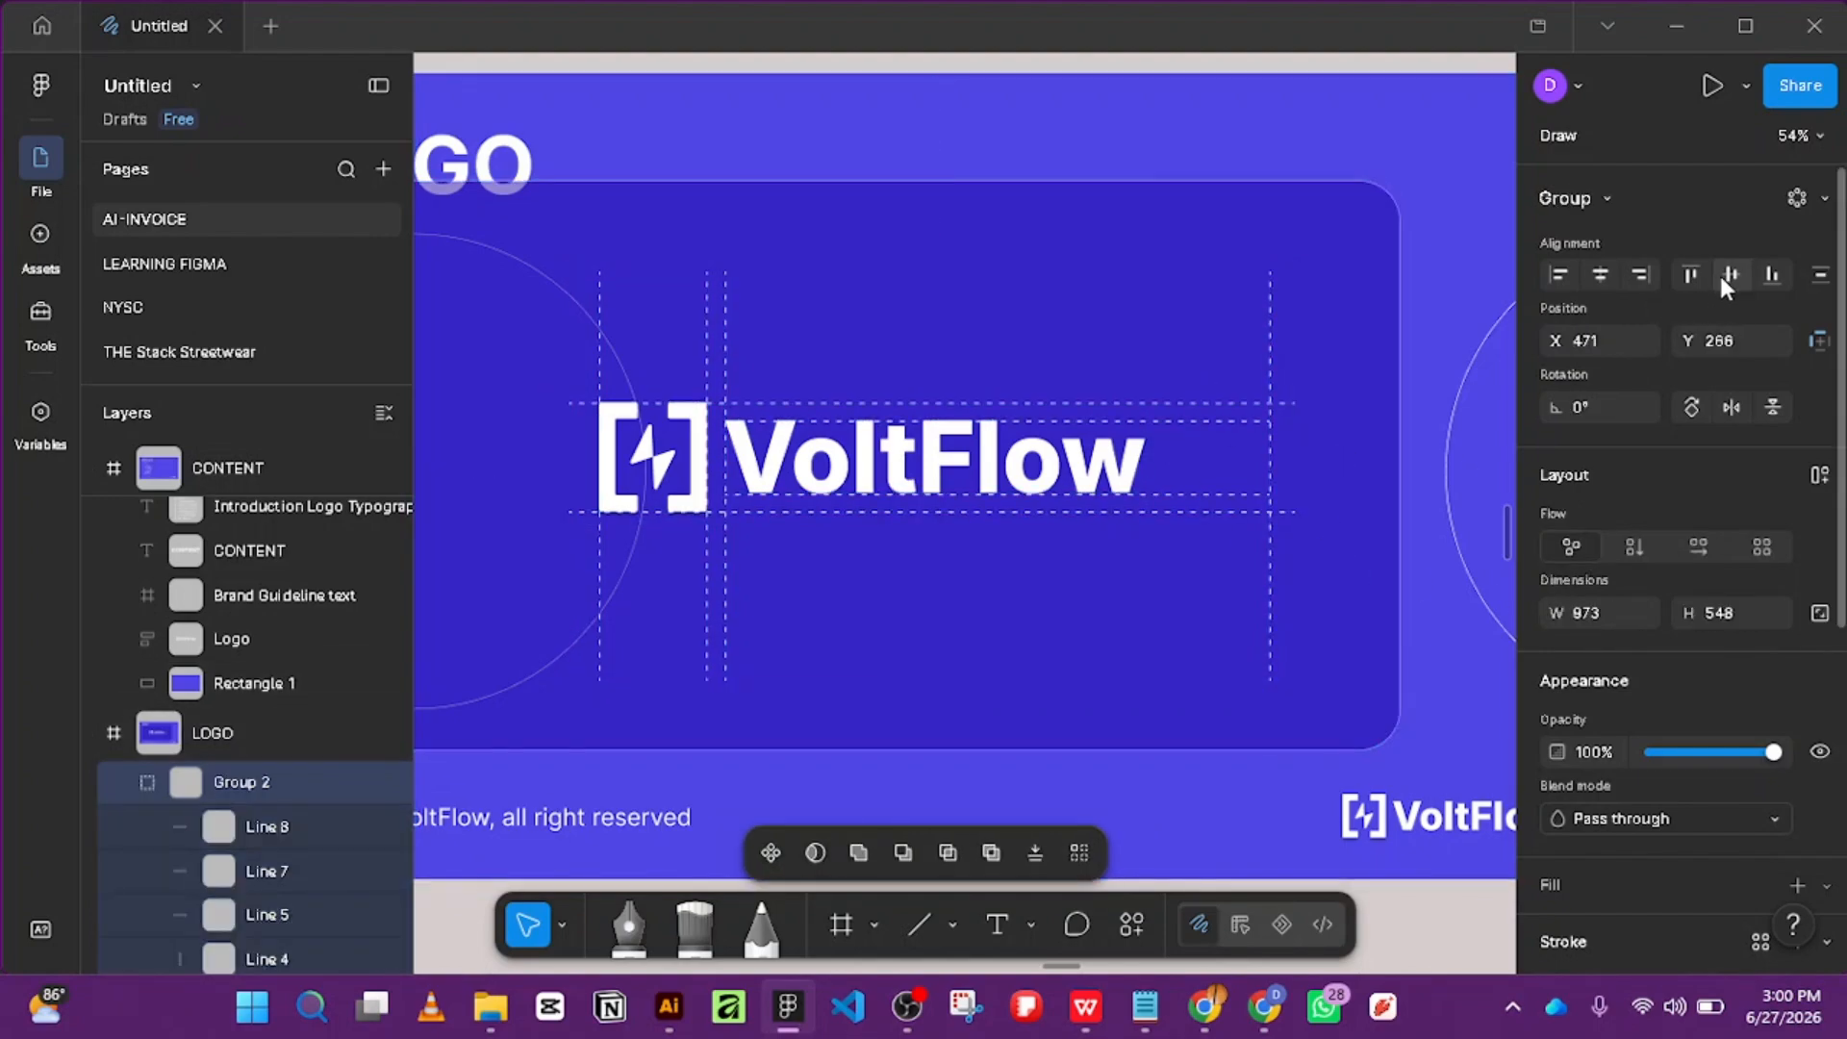
{"action": "left_click", "coordinate": [1616, 271]}
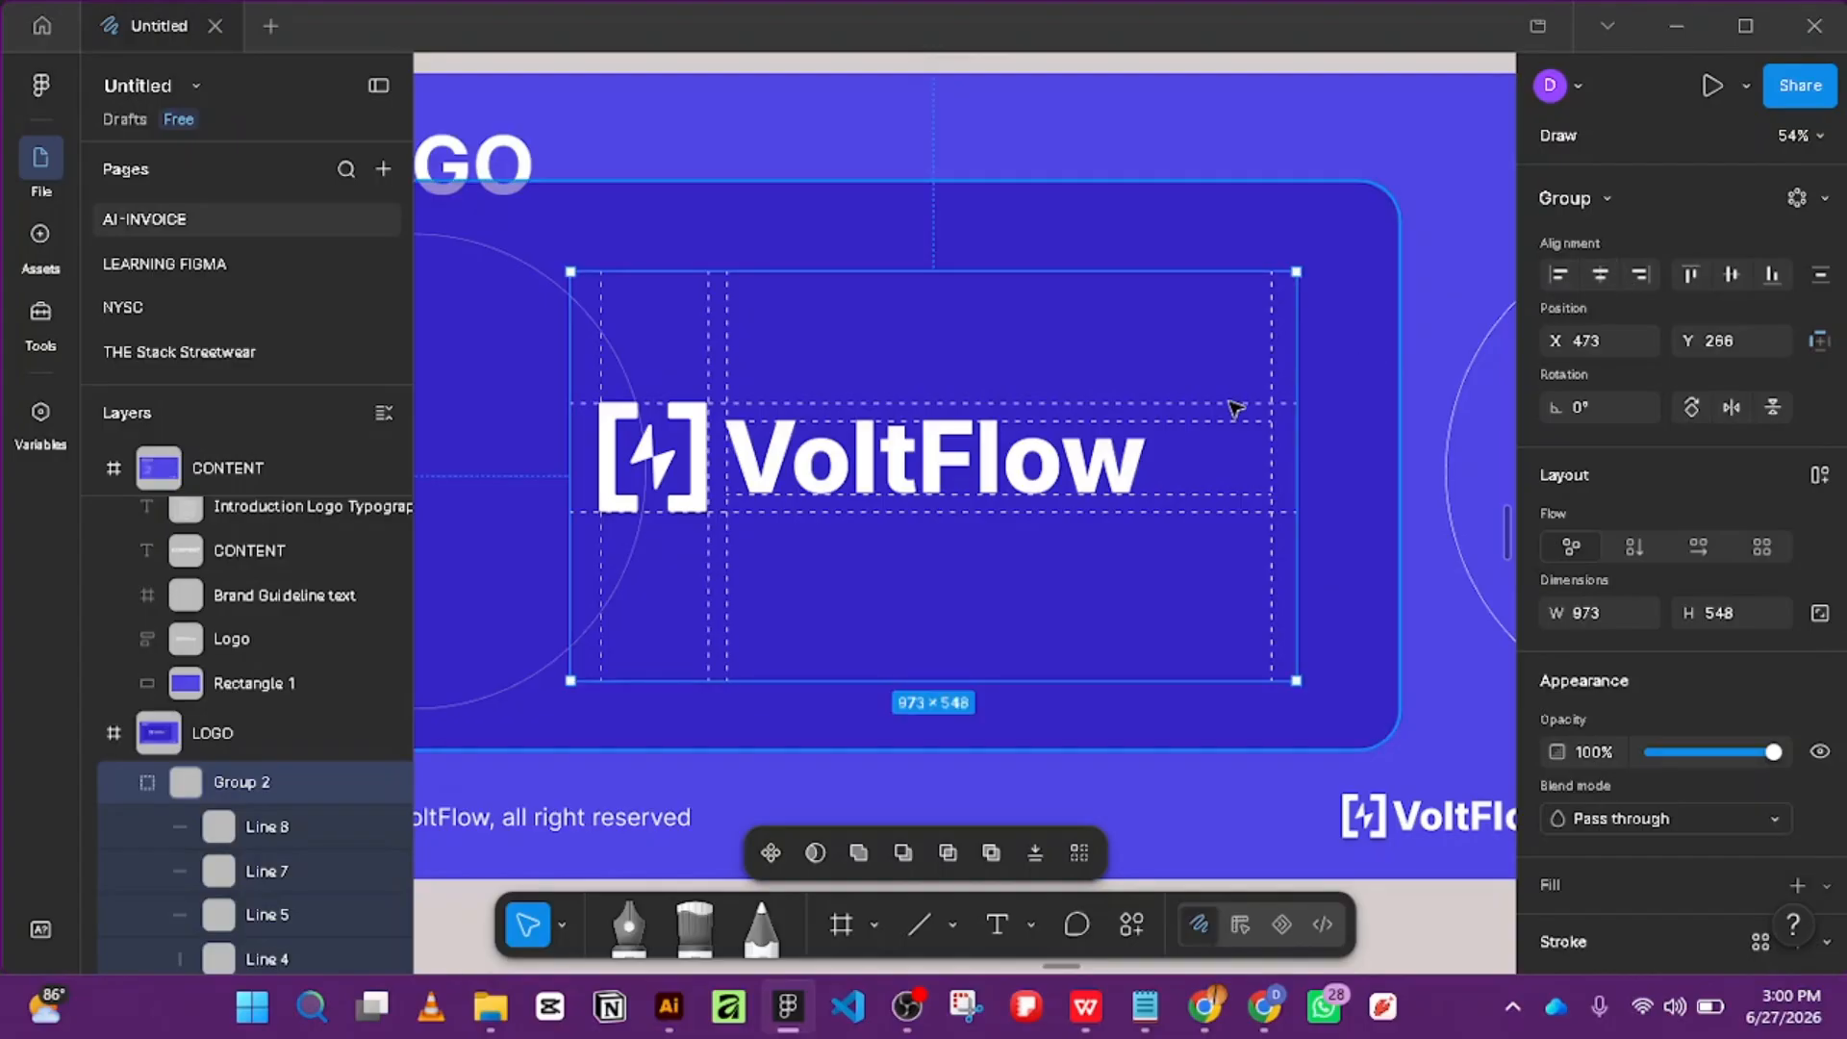
{"action": "scroll", "coordinate": [1289, 407], "scroll_direction": "down", "scroll_amount": 3}
{"action": "scroll", "coordinate": [1385, 380], "scroll_direction": "up", "scroll_amount": 3}
Try to shrink the dark rounded panel behind the logo about its centre to about 1191 × 619.
{"action": "left_click", "coordinate": [1391, 473]}
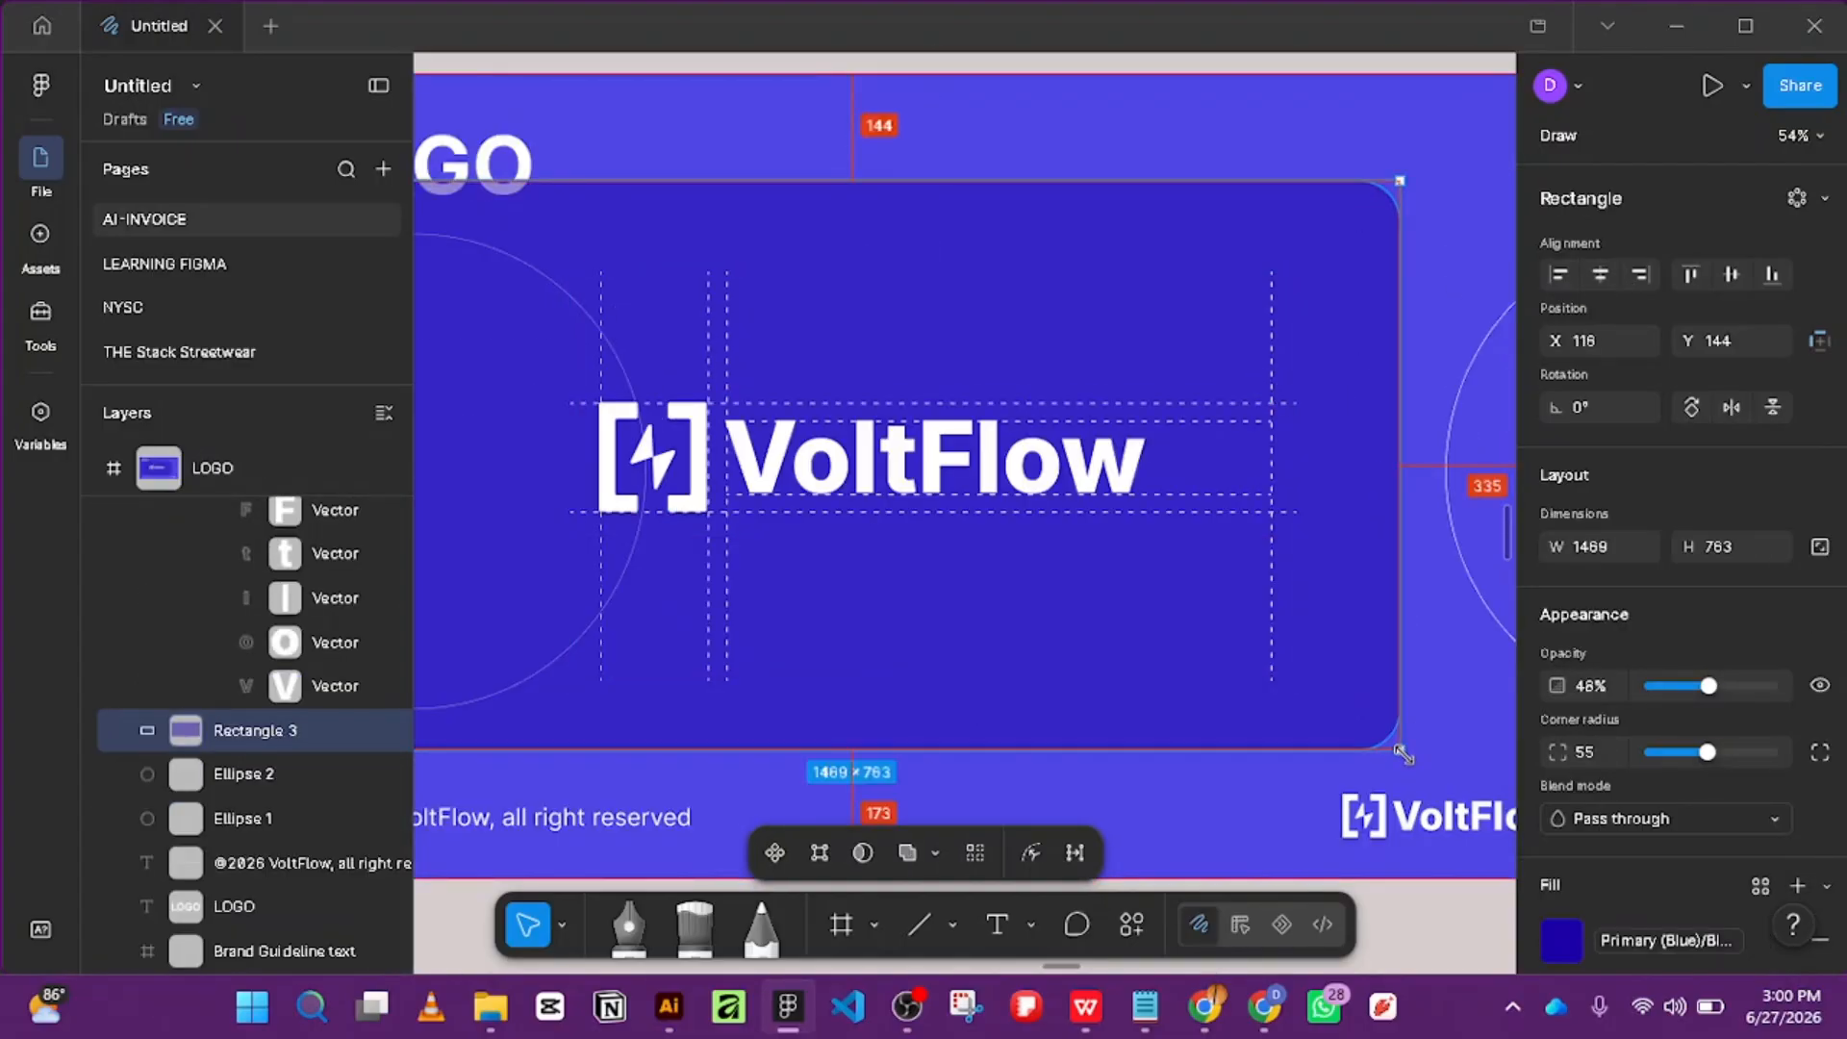
{"action": "left_click_drag", "start_coordinate": [1401, 752], "coordinate": [1296, 694]}
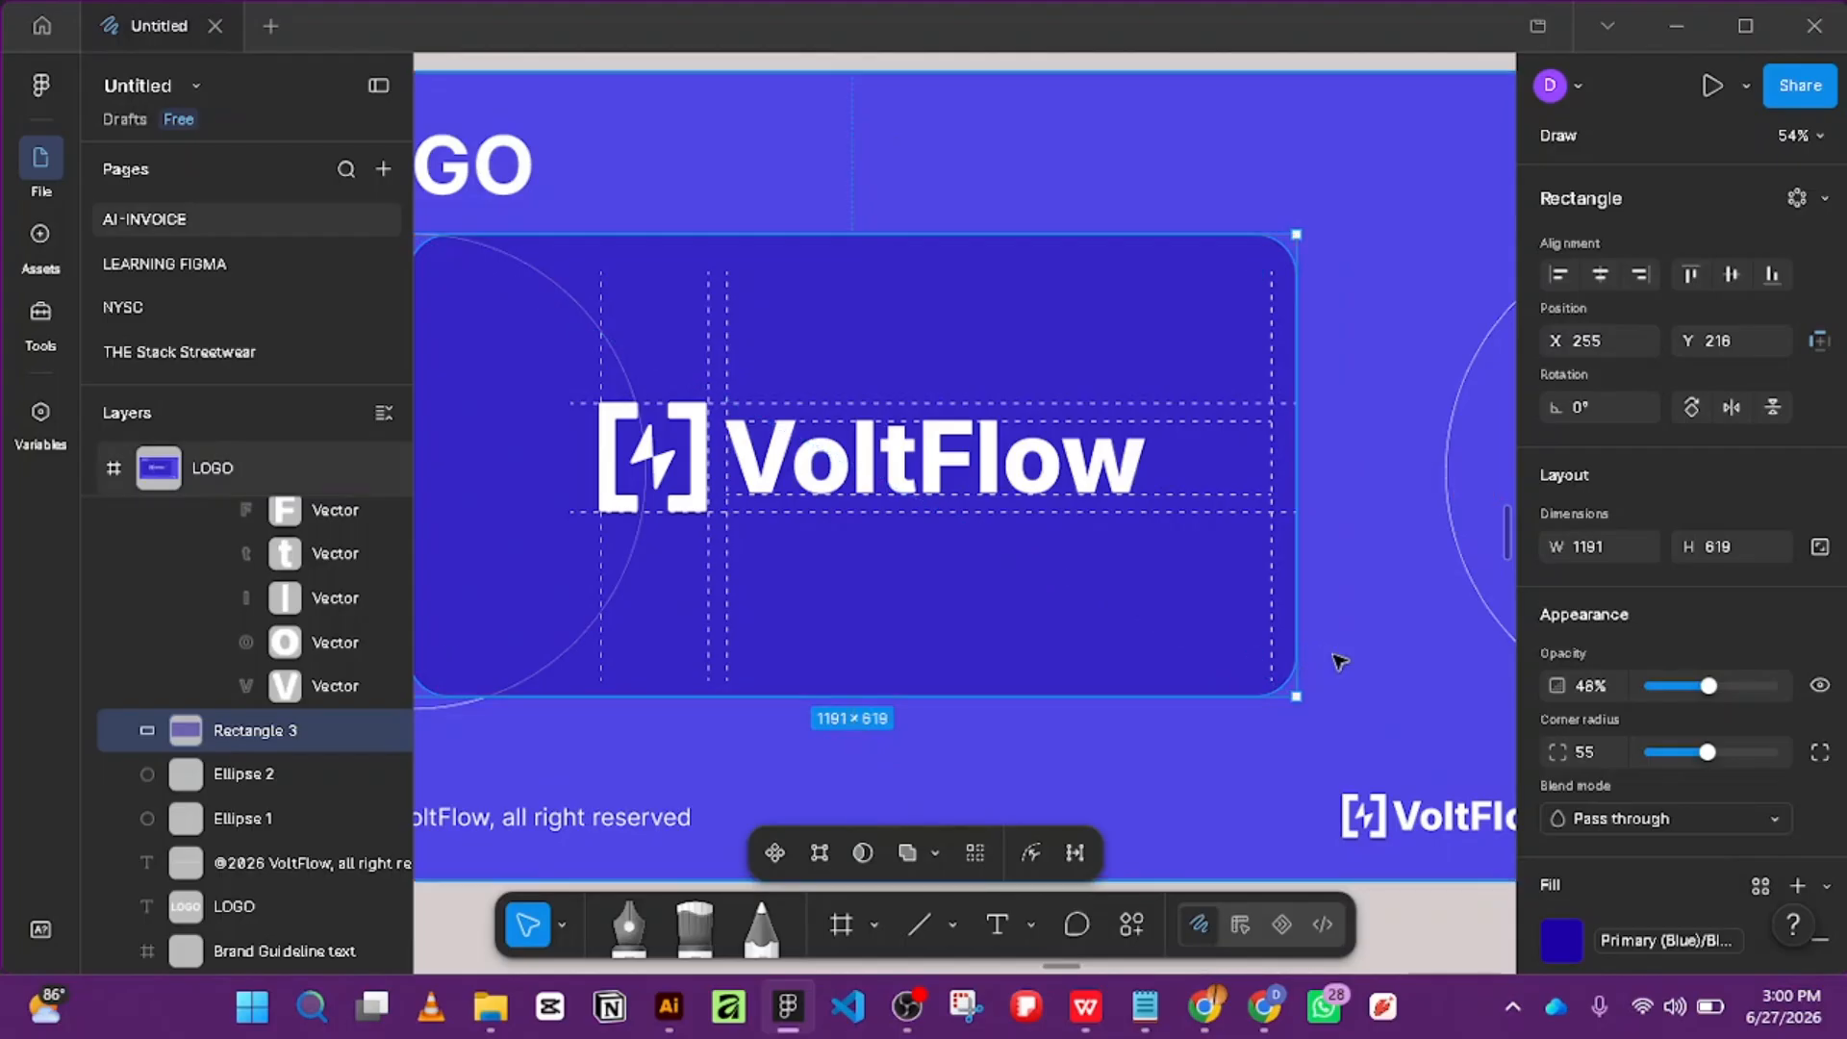
{"action": "scroll", "coordinate": [1340, 662], "scroll_direction": "down", "scroll_amount": 3}
{"action": "key", "text": "ctrl+z"}
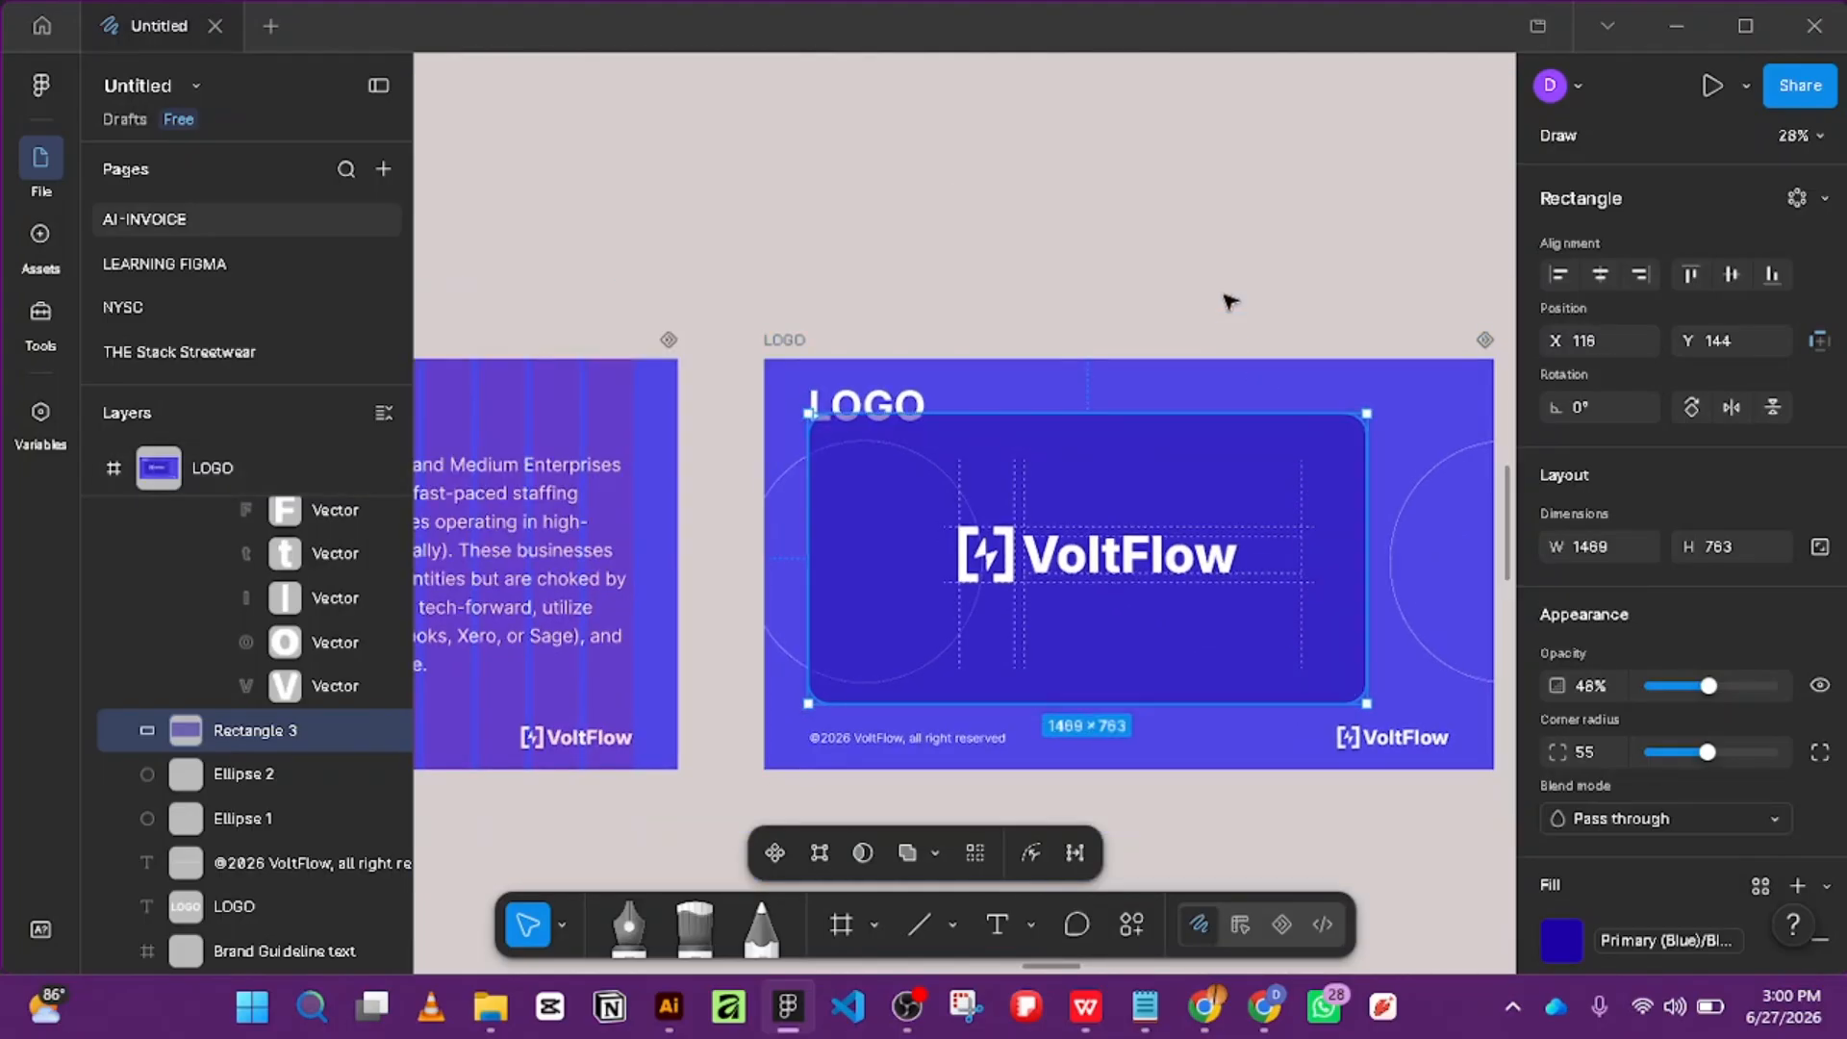
Shrink the dark rounded panel to about 1191 × 619 and centre it vertically and horizontally on the slide.
{"action": "left_click", "coordinate": [1229, 301]}
{"action": "left_click", "coordinate": [1187, 443]}
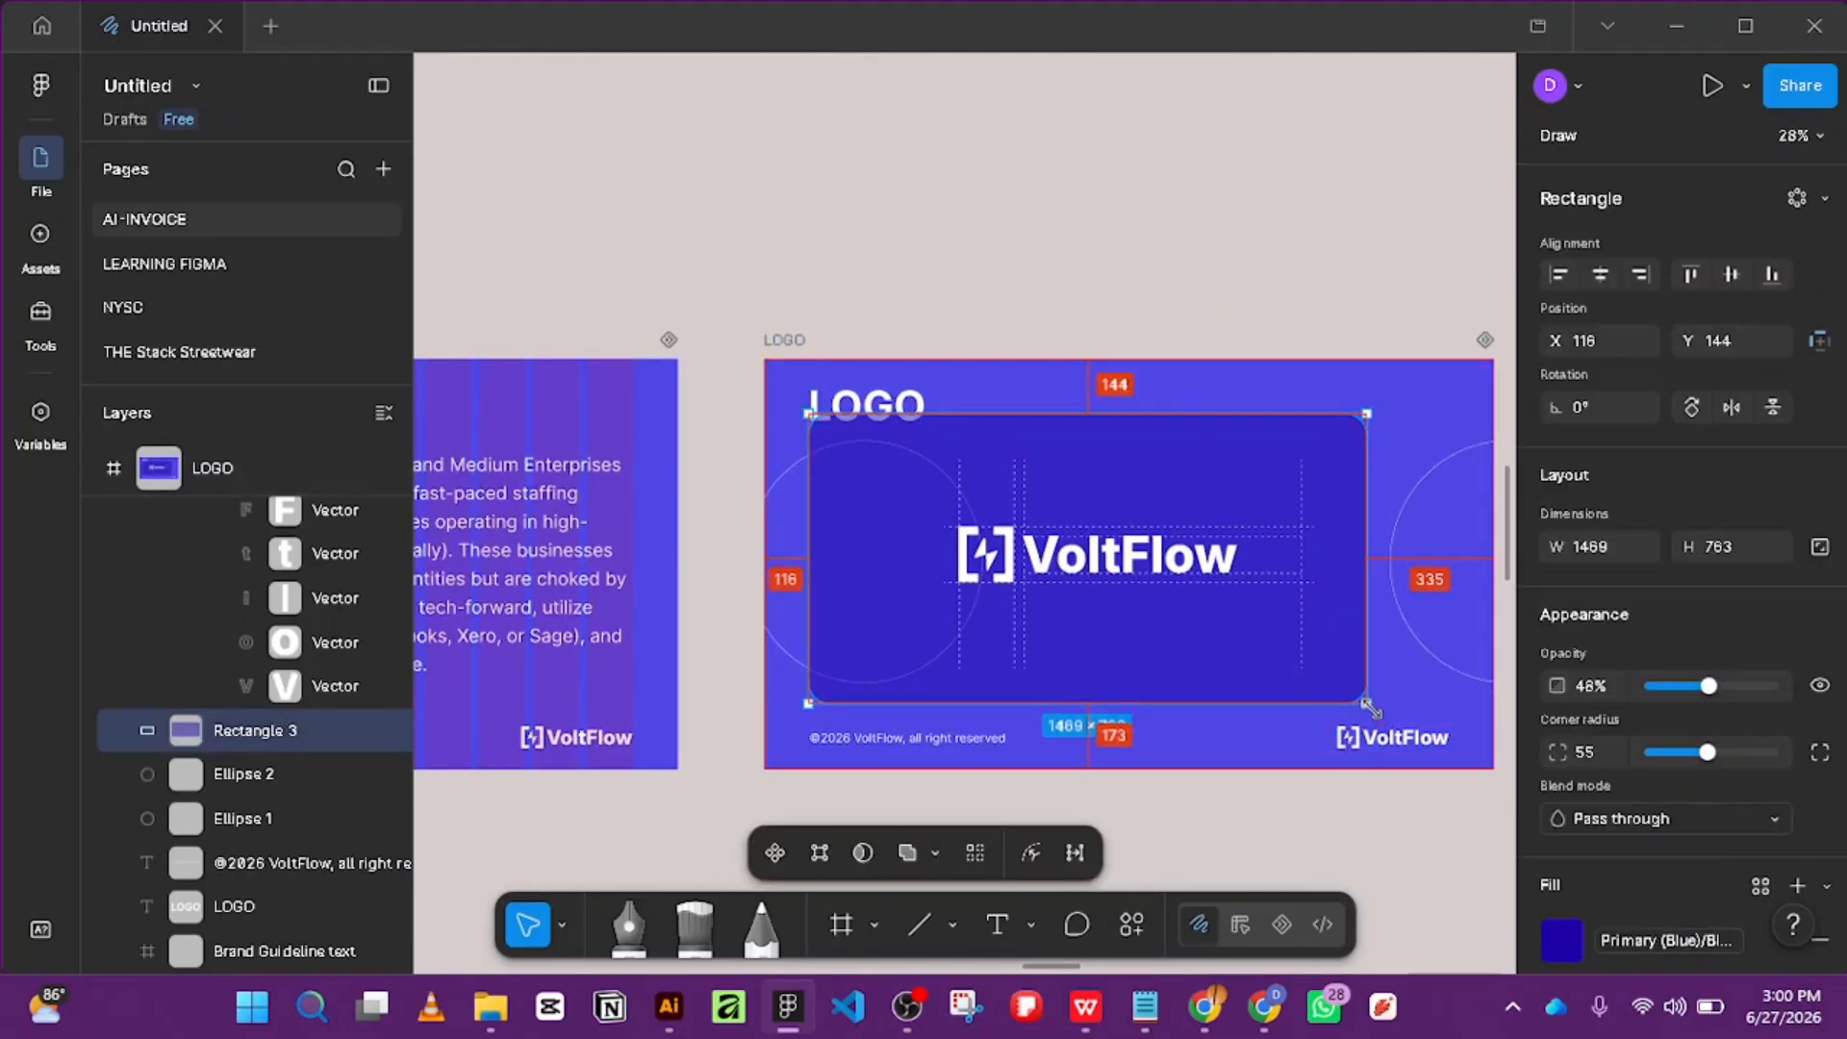
{"action": "left_click_drag", "start_coordinate": [1370, 709], "coordinate": [1311, 662]}
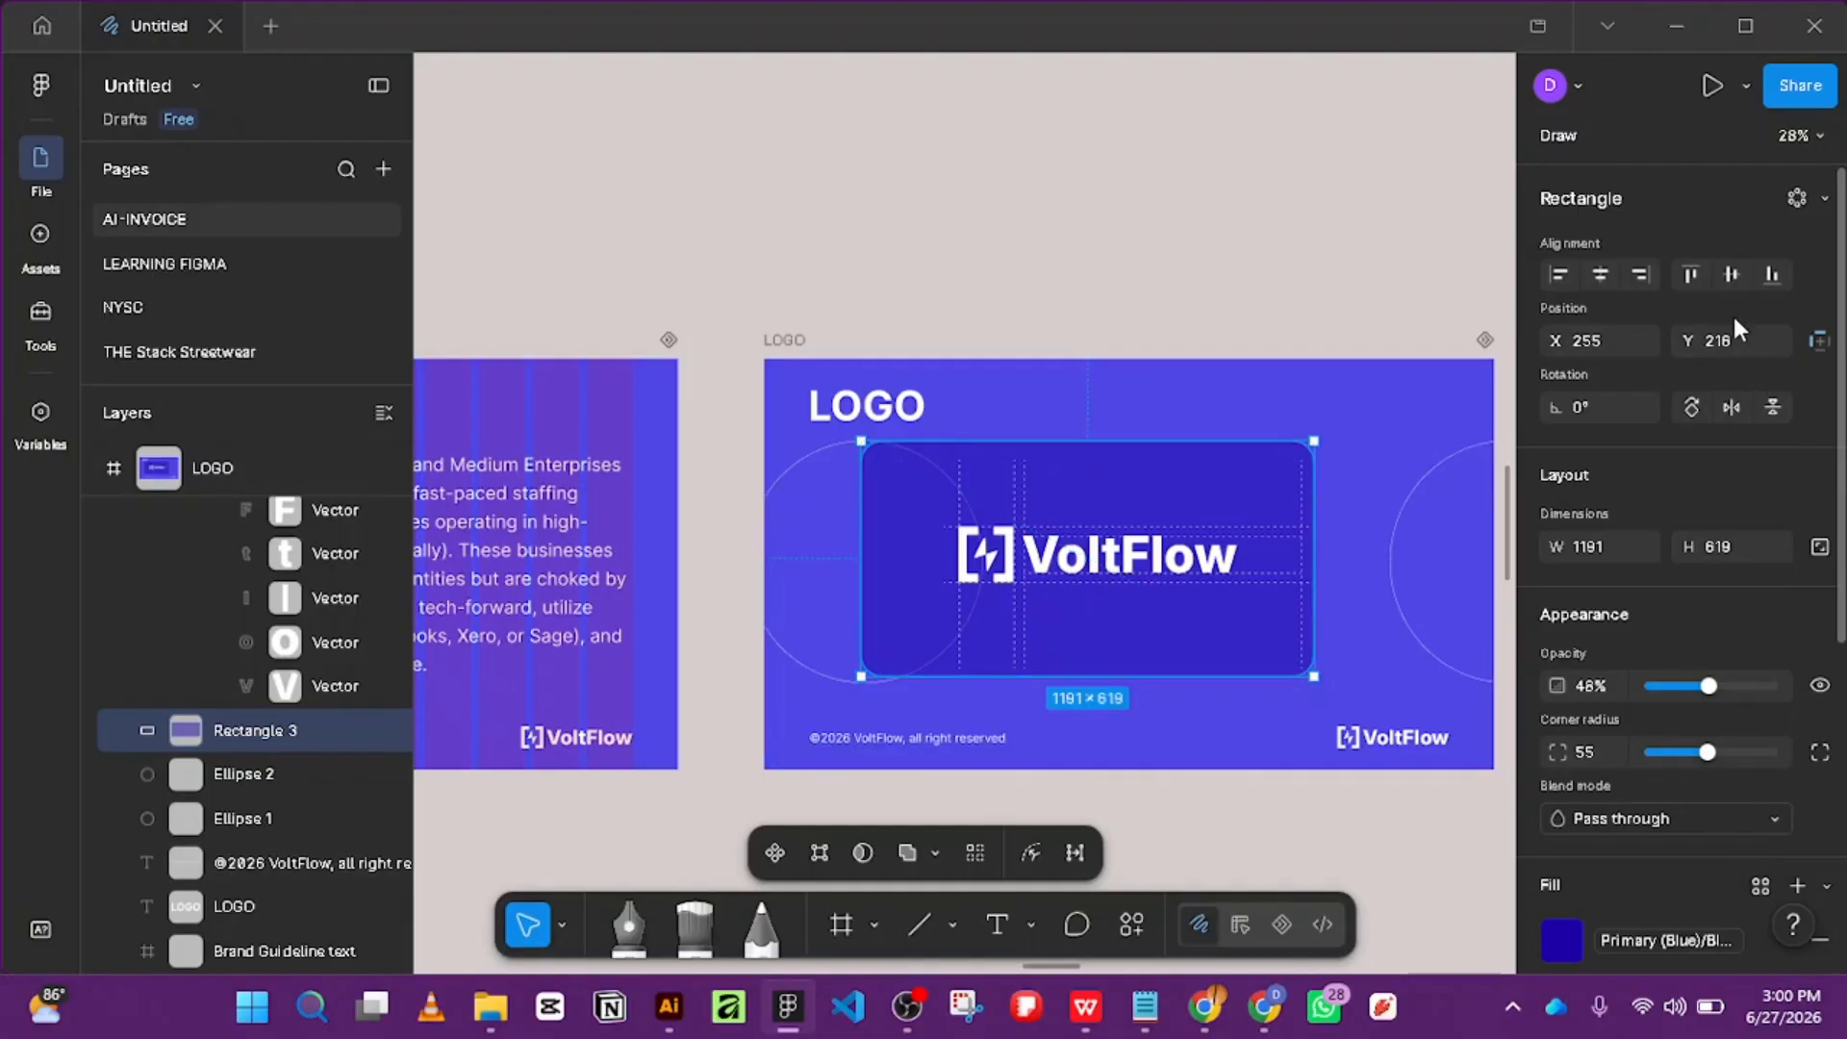
{"action": "left_click", "coordinate": [1730, 278]}
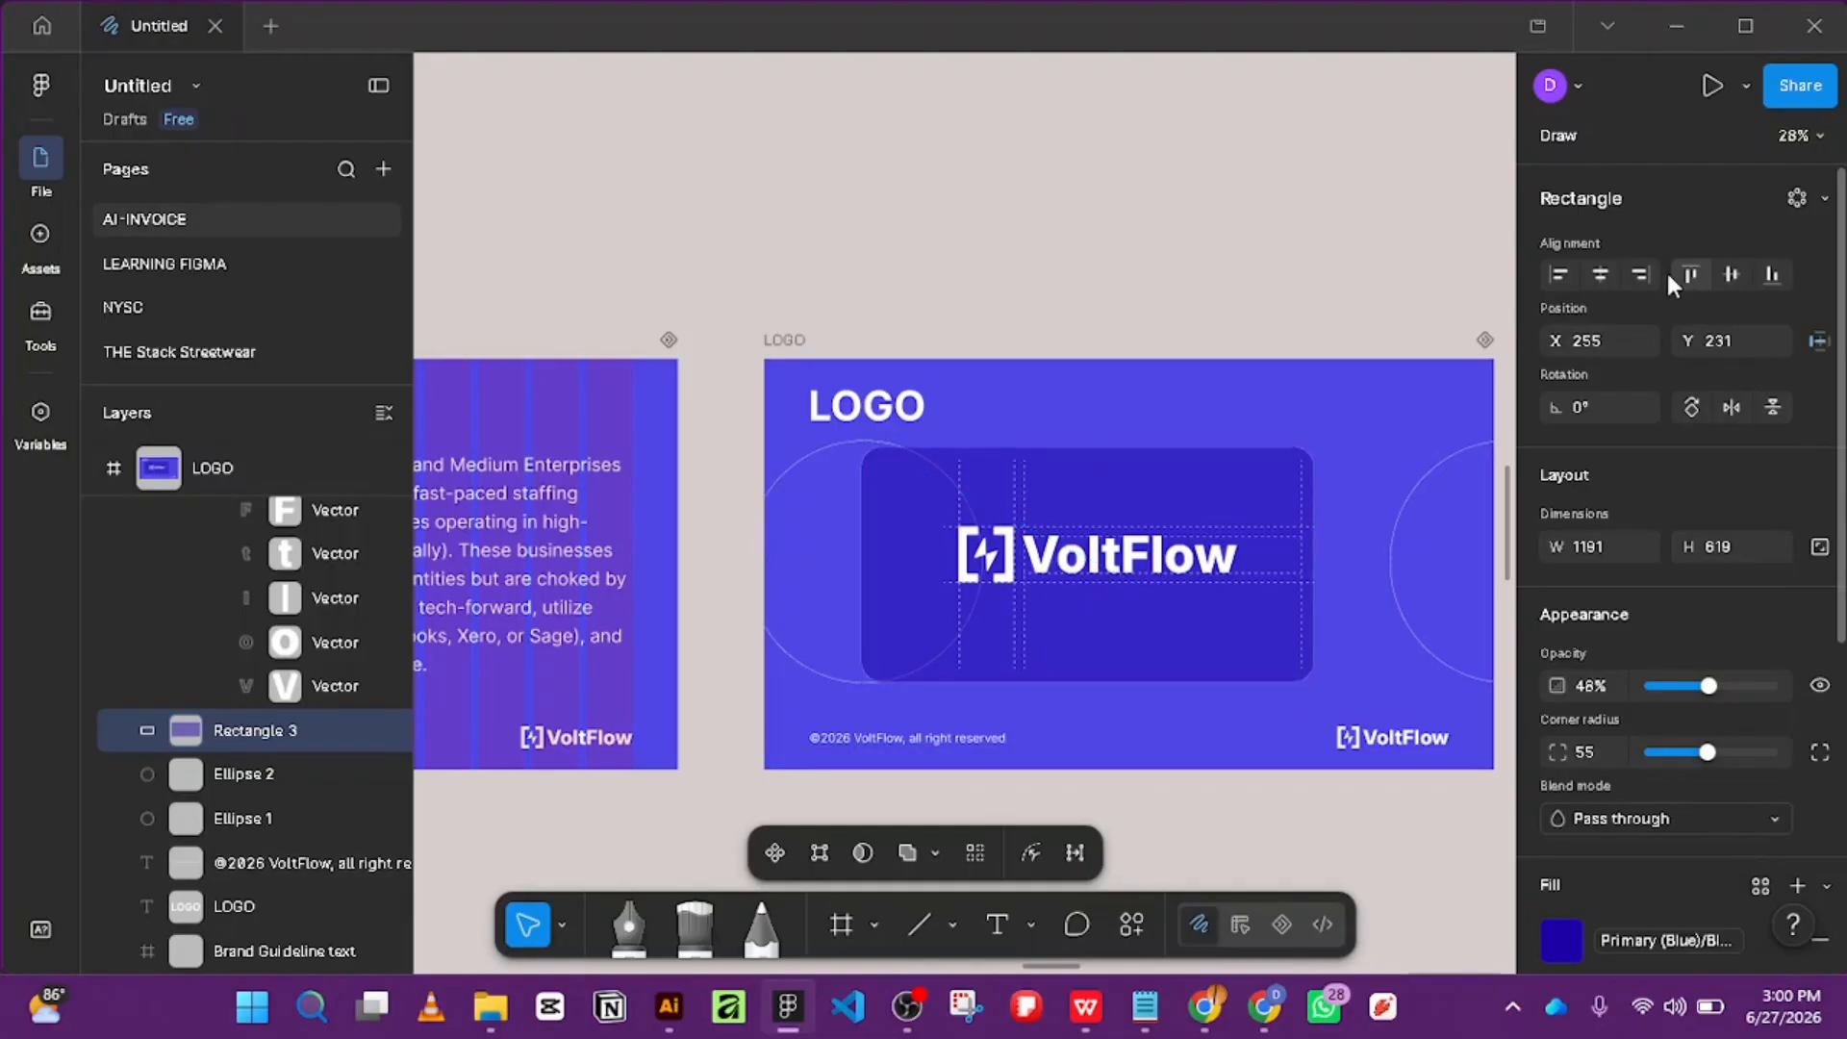
{"action": "left_click", "coordinate": [1591, 273]}
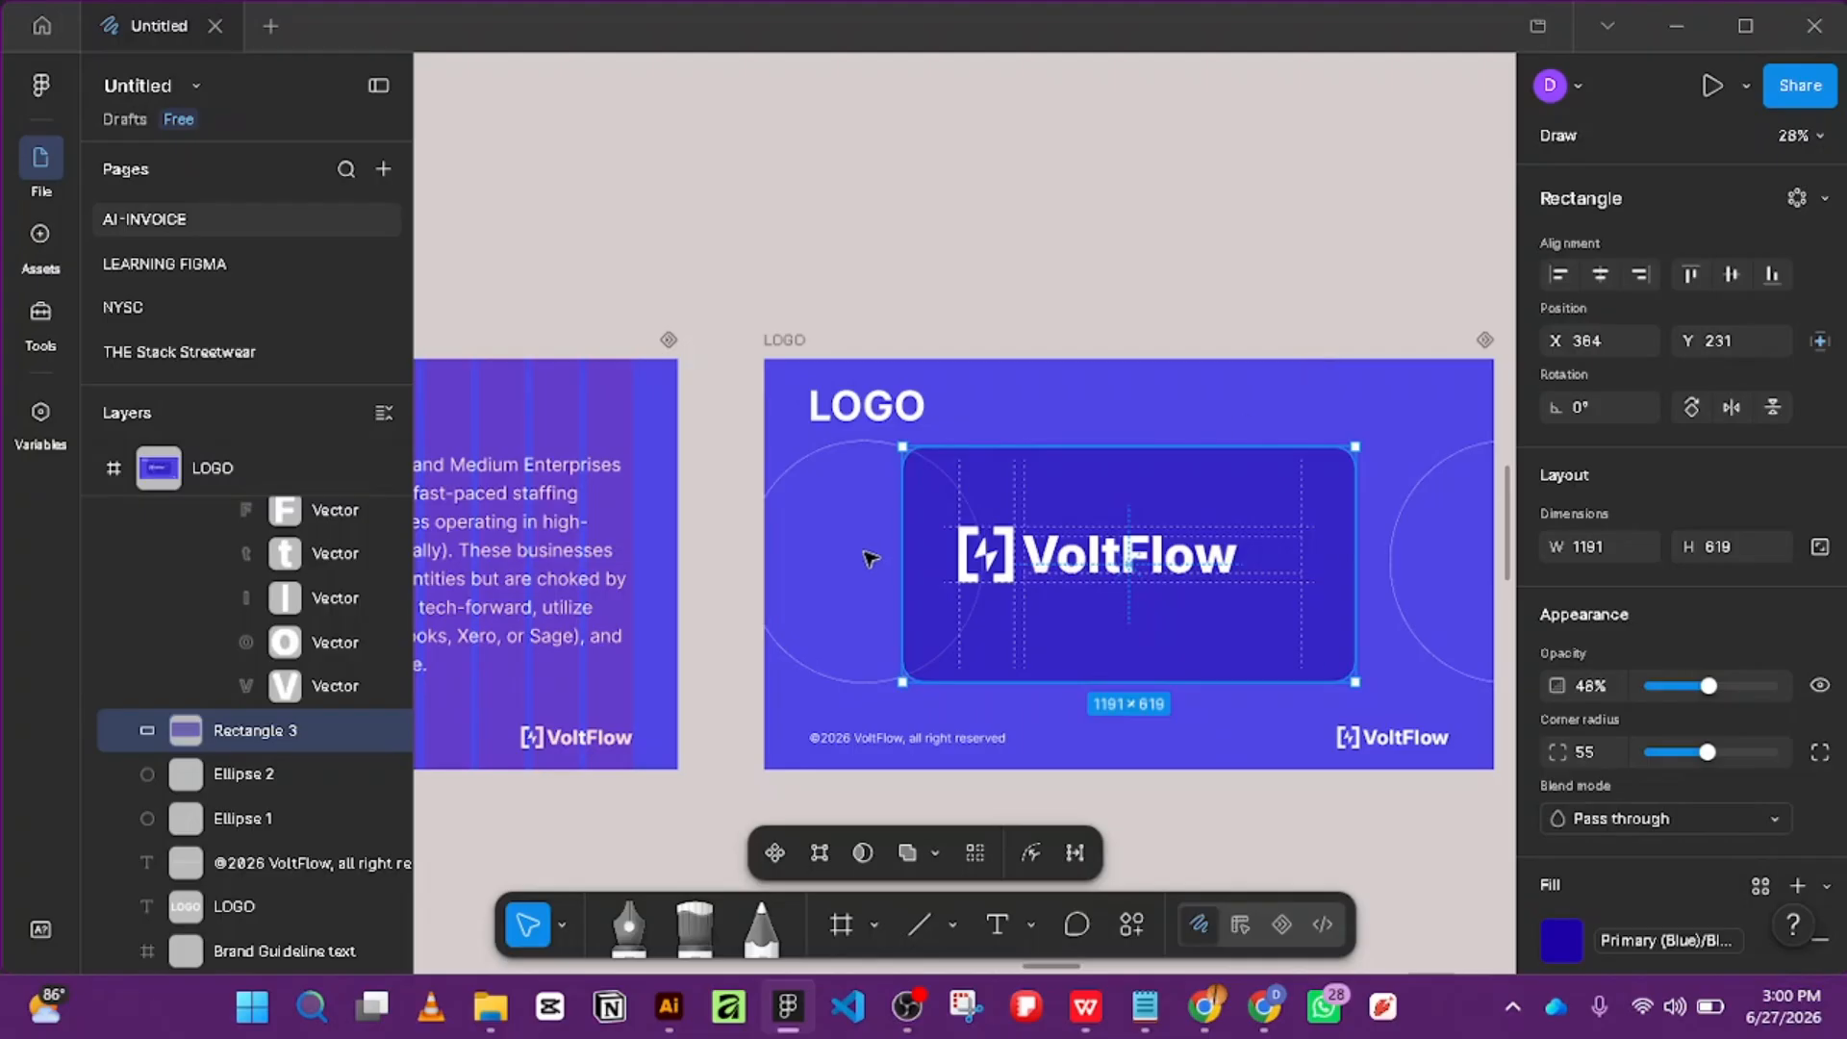
Shrink the left outlined circle about its centre to about 361 × 339.
{"action": "left_click", "coordinate": [783, 474]}
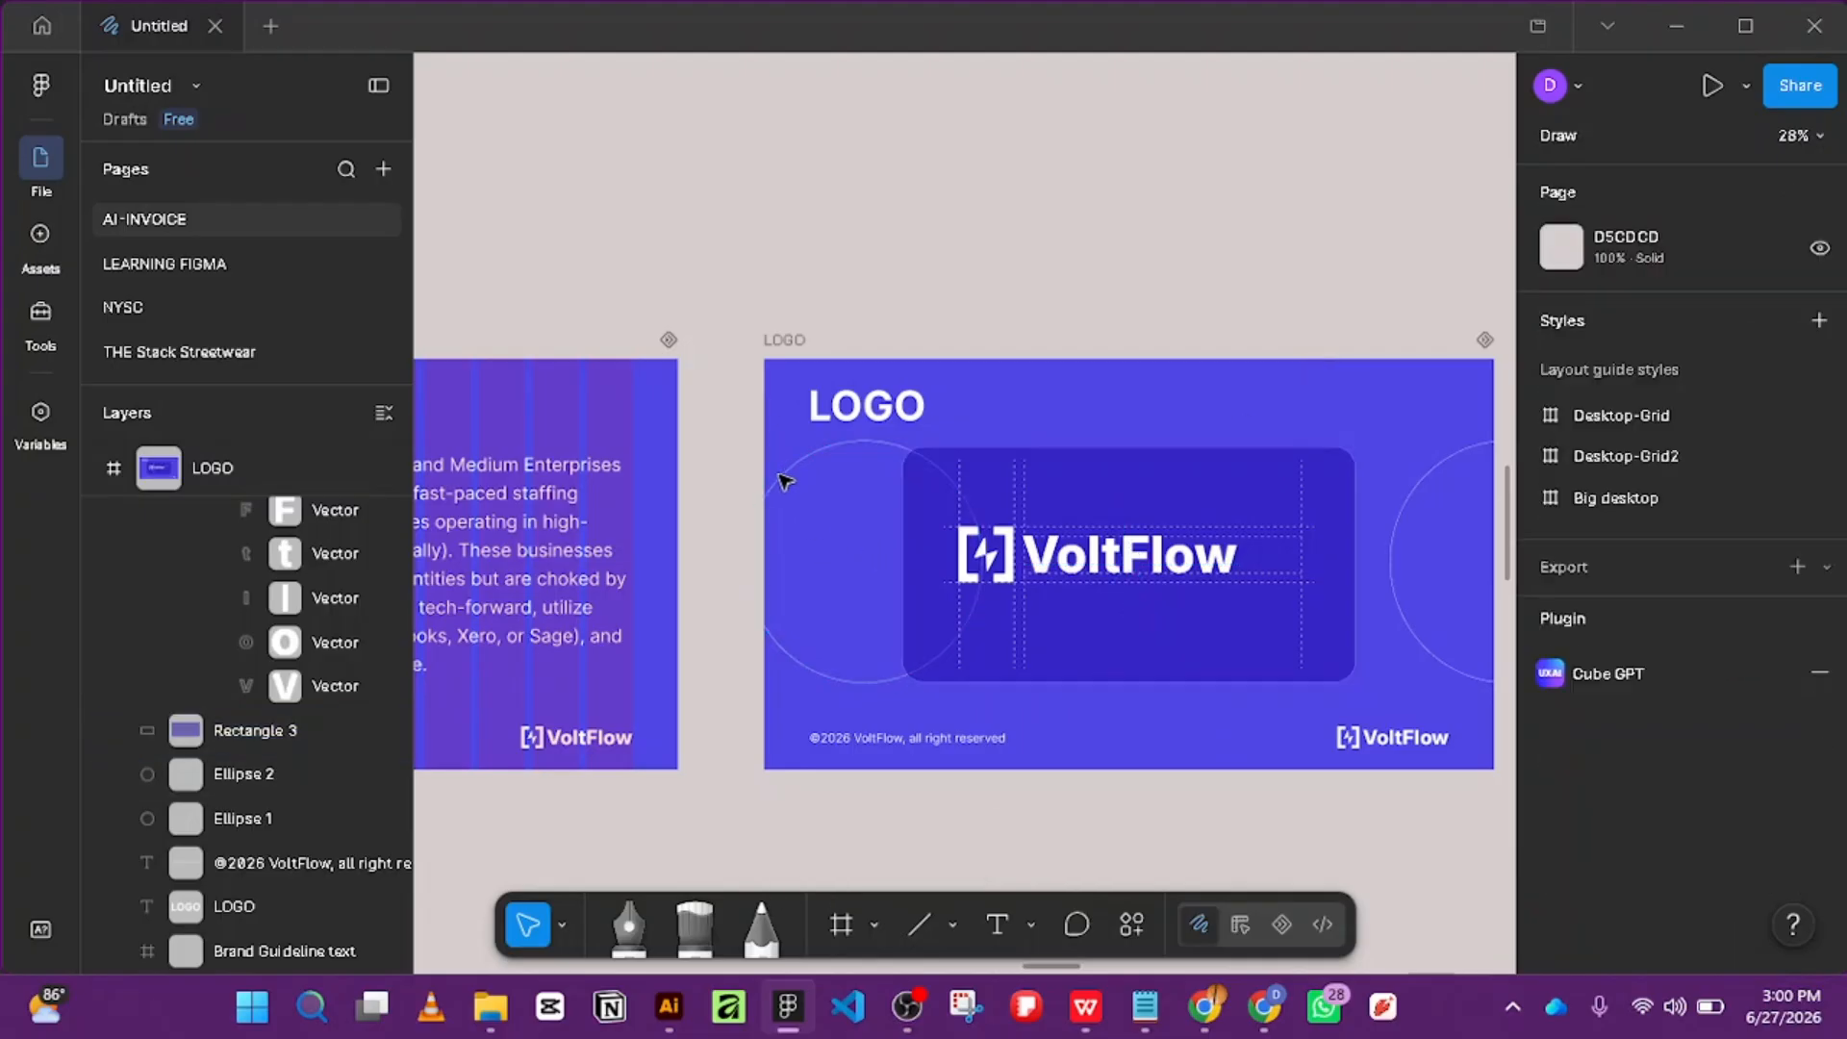
{"action": "left_click", "coordinate": [785, 491]}
{"action": "left_click_drag", "start_coordinate": [745, 520], "coordinate": [678, 520]}
{"action": "key", "text": "ctrl+z"}
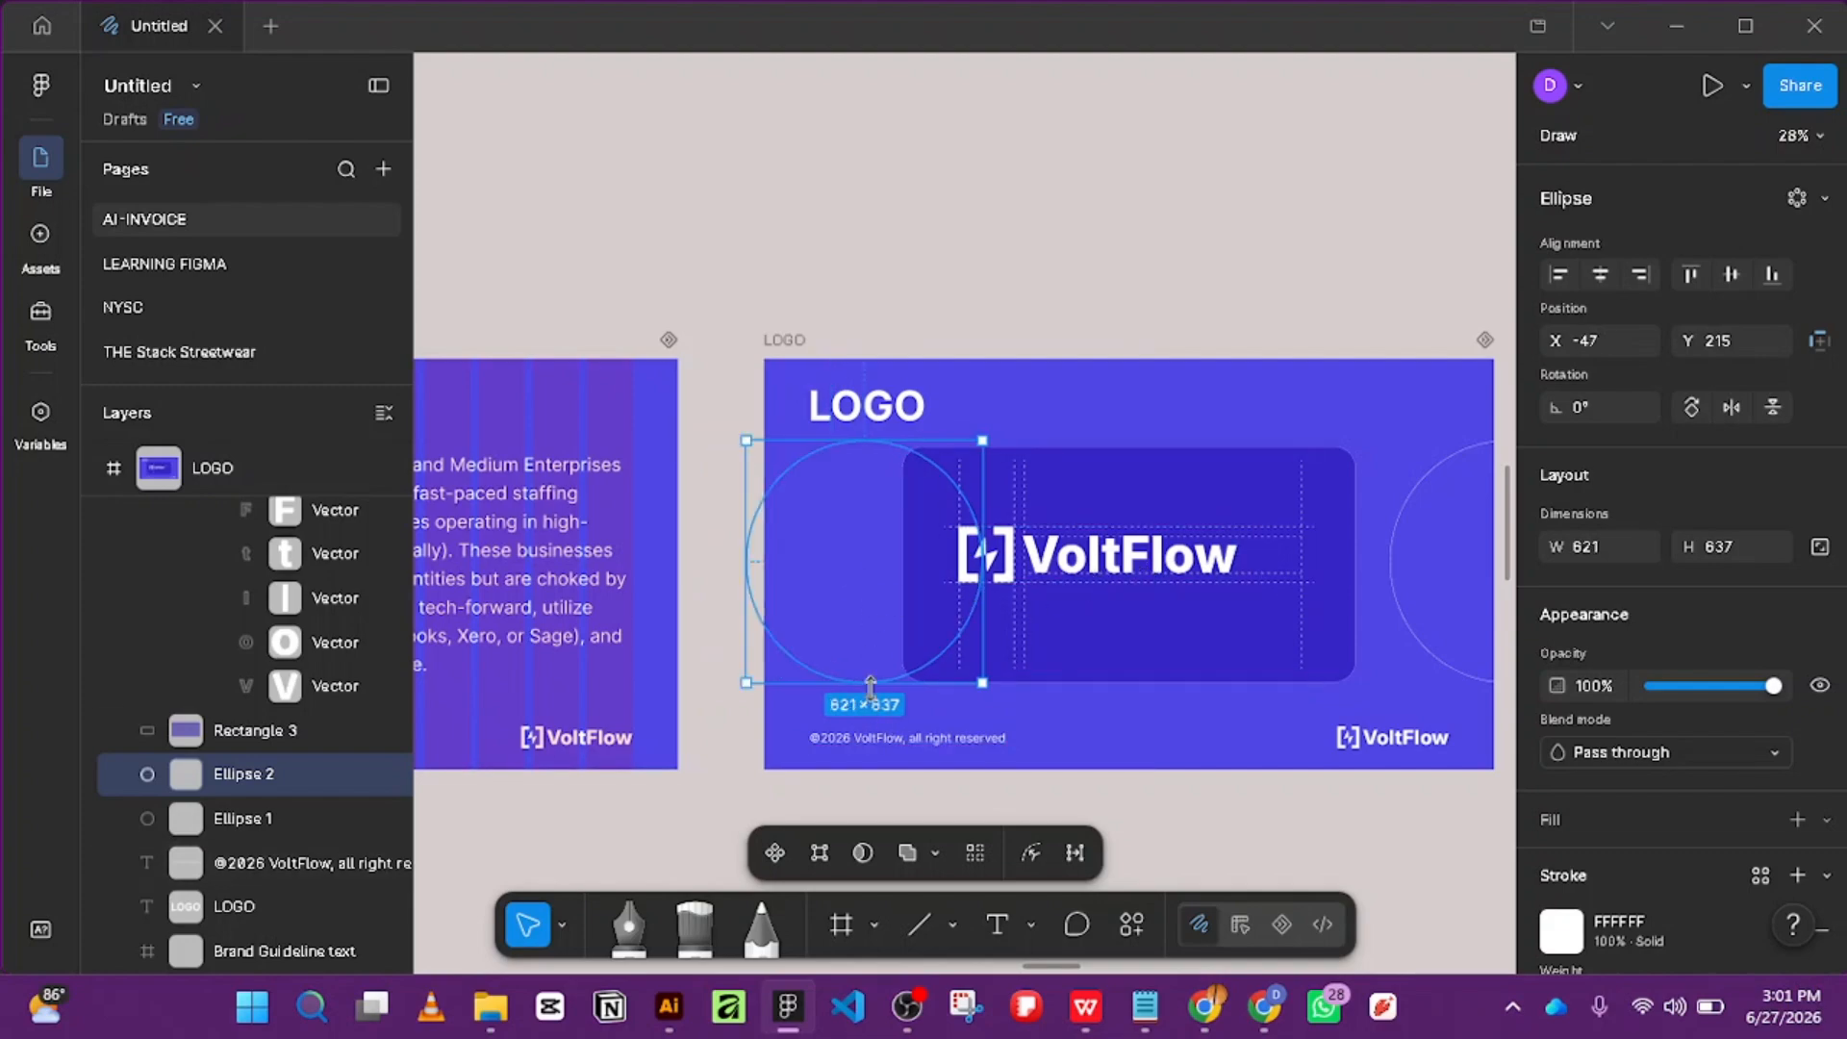
{"action": "left_click_drag", "start_coordinate": [871, 682], "coordinate": [853, 647]}
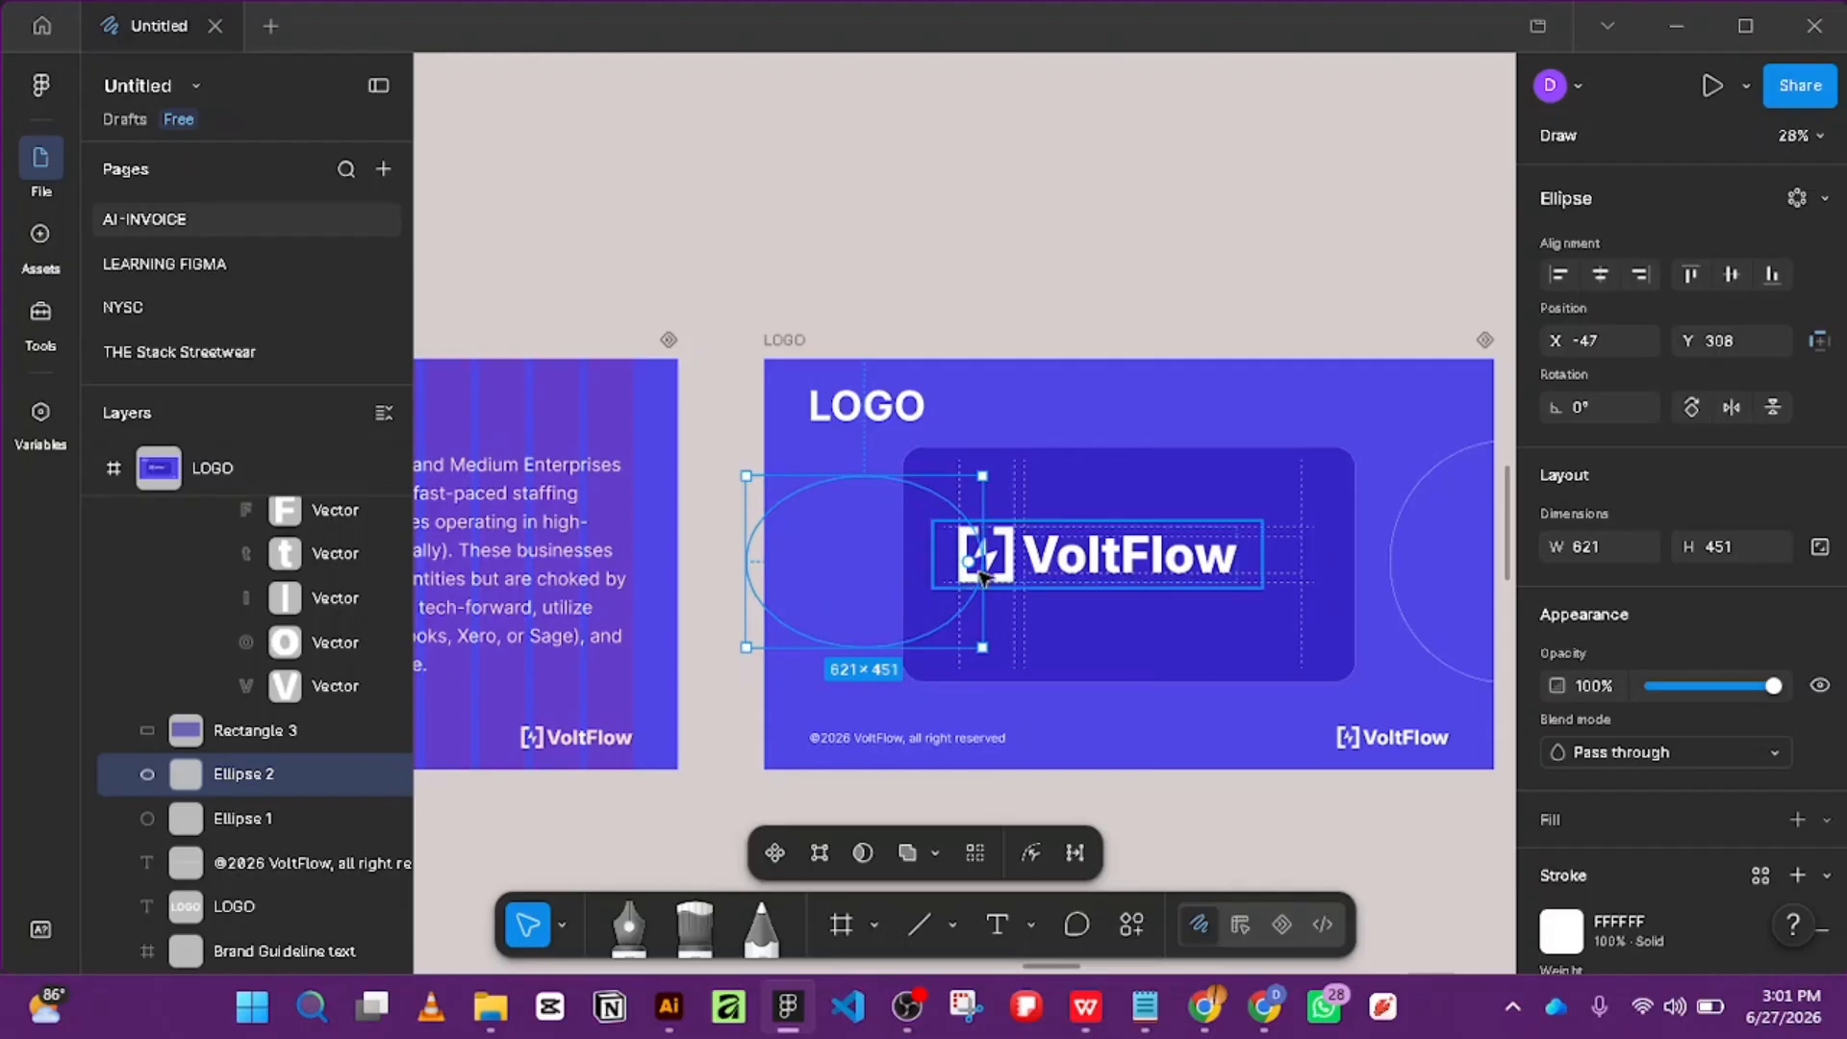
{"action": "left_click_drag", "start_coordinate": [747, 568], "coordinate": [795, 577]}
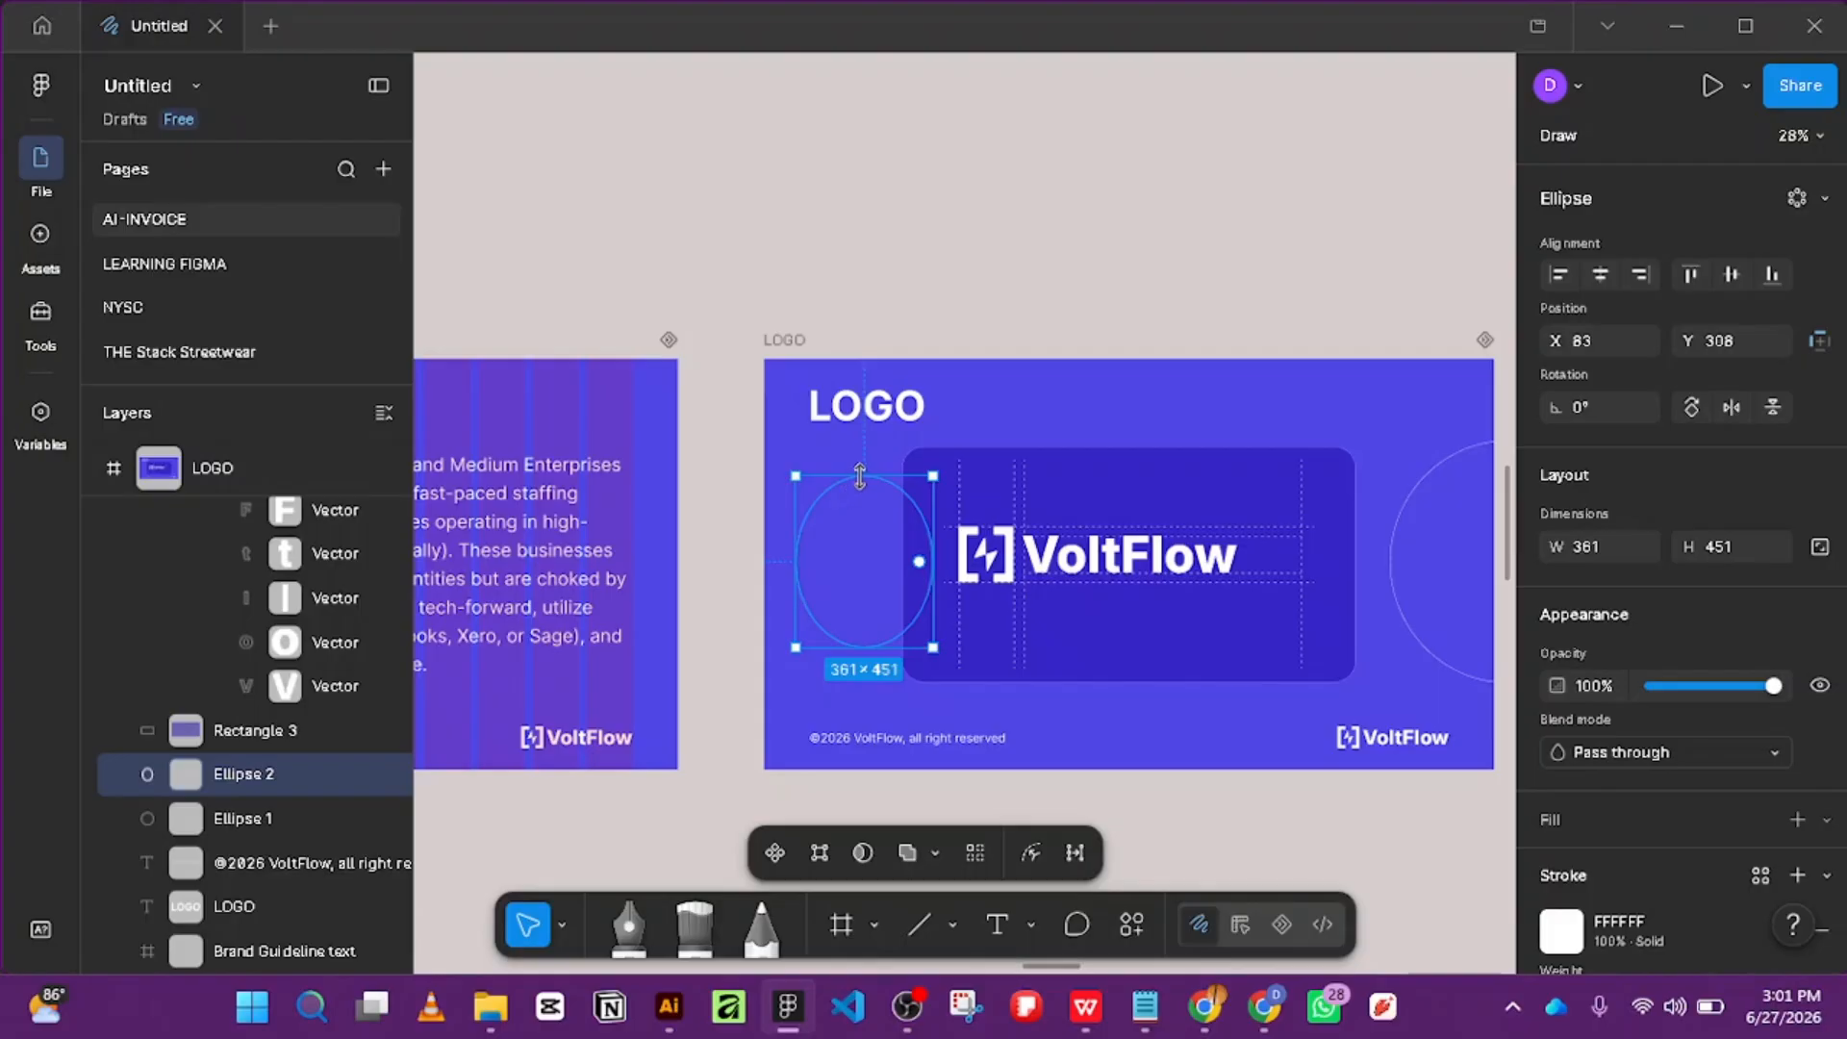
{"action": "left_click_drag", "start_coordinate": [859, 476], "coordinate": [859, 497]}
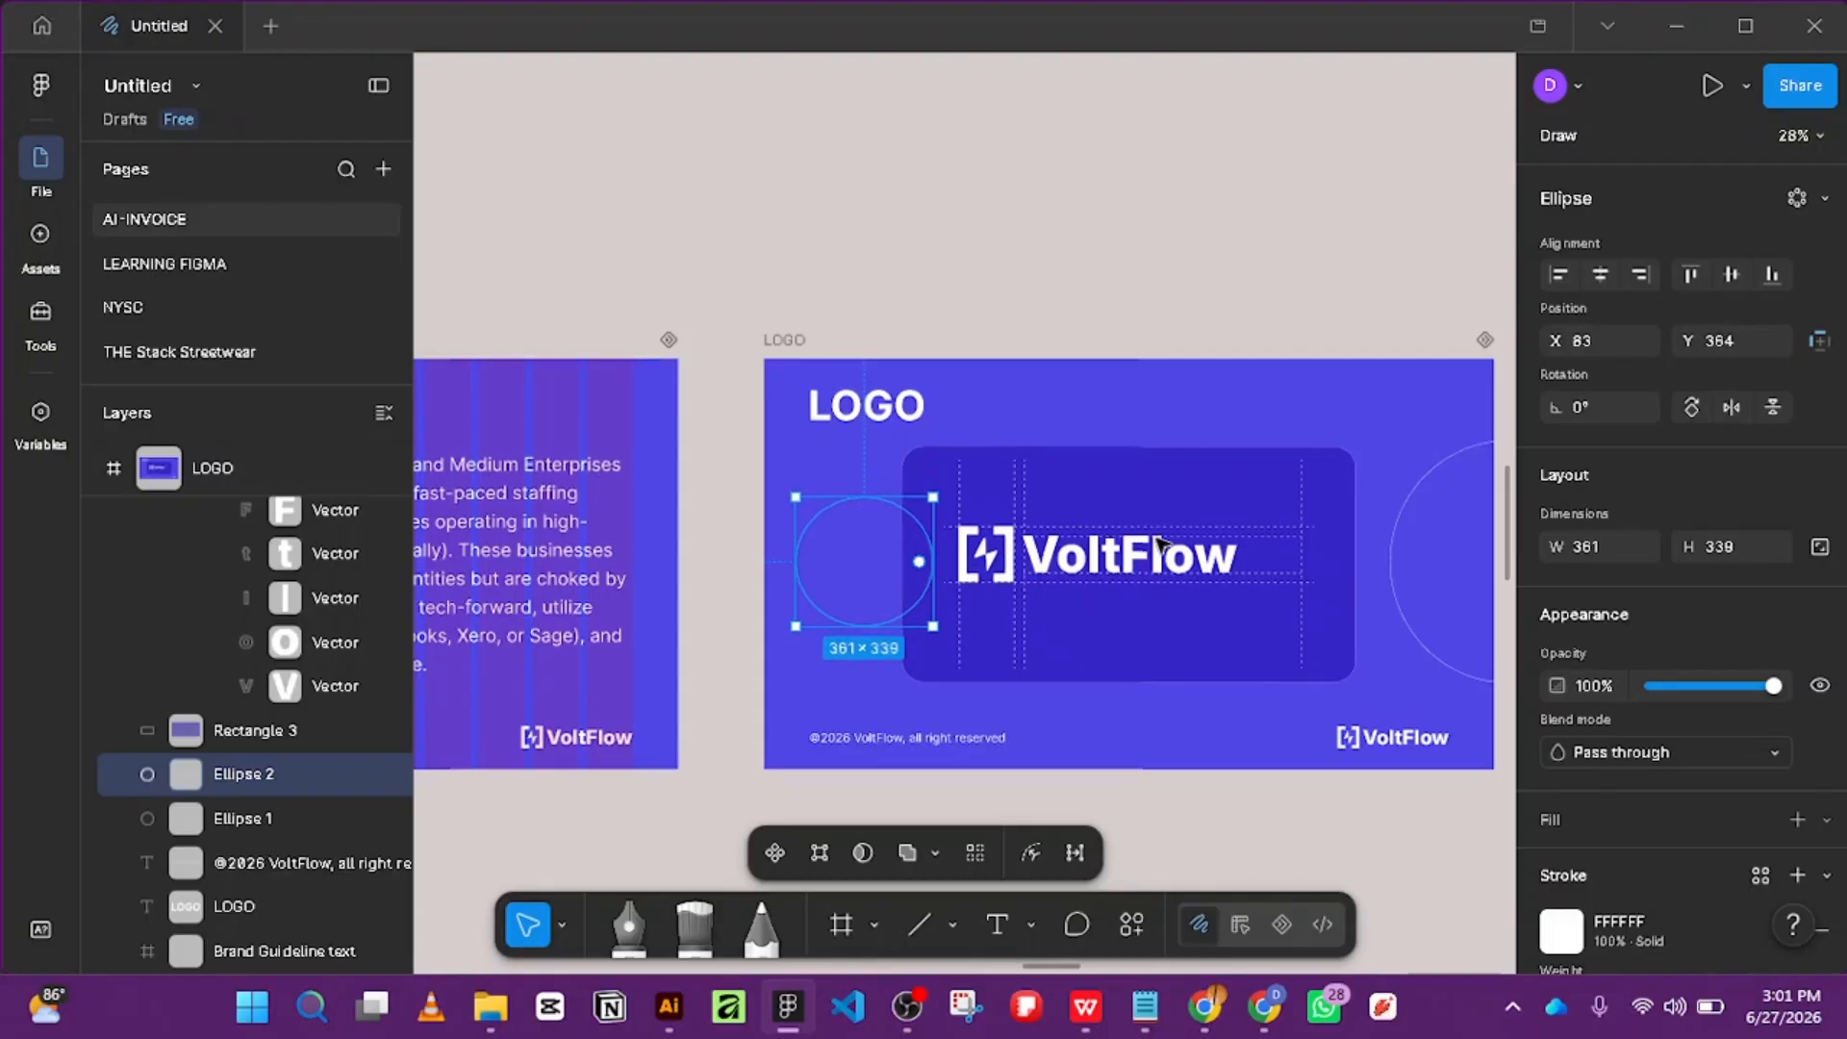
Delete the large right circle and place a copy of the small left circle over the panel's right edge.
{"action": "left_click", "coordinate": [1399, 544]}
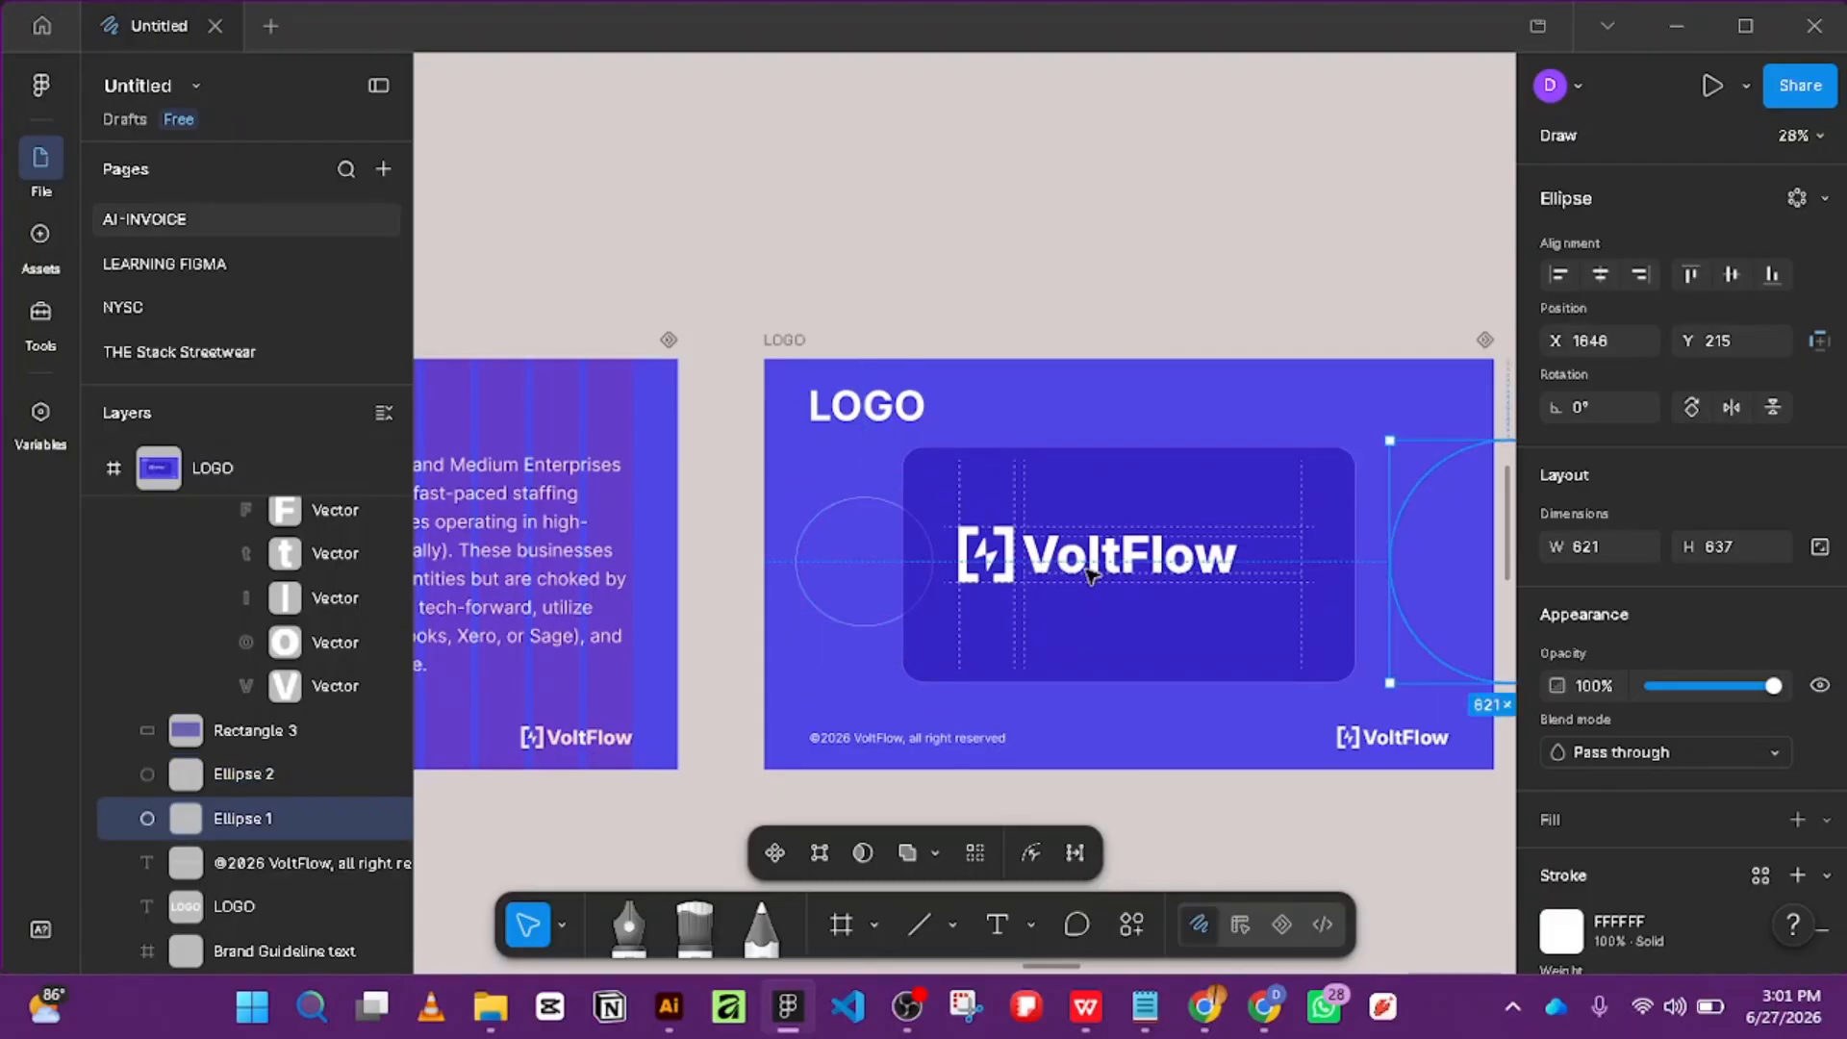
{"action": "left_click", "coordinate": [875, 523]}
{"action": "left_click", "coordinate": [845, 502]}
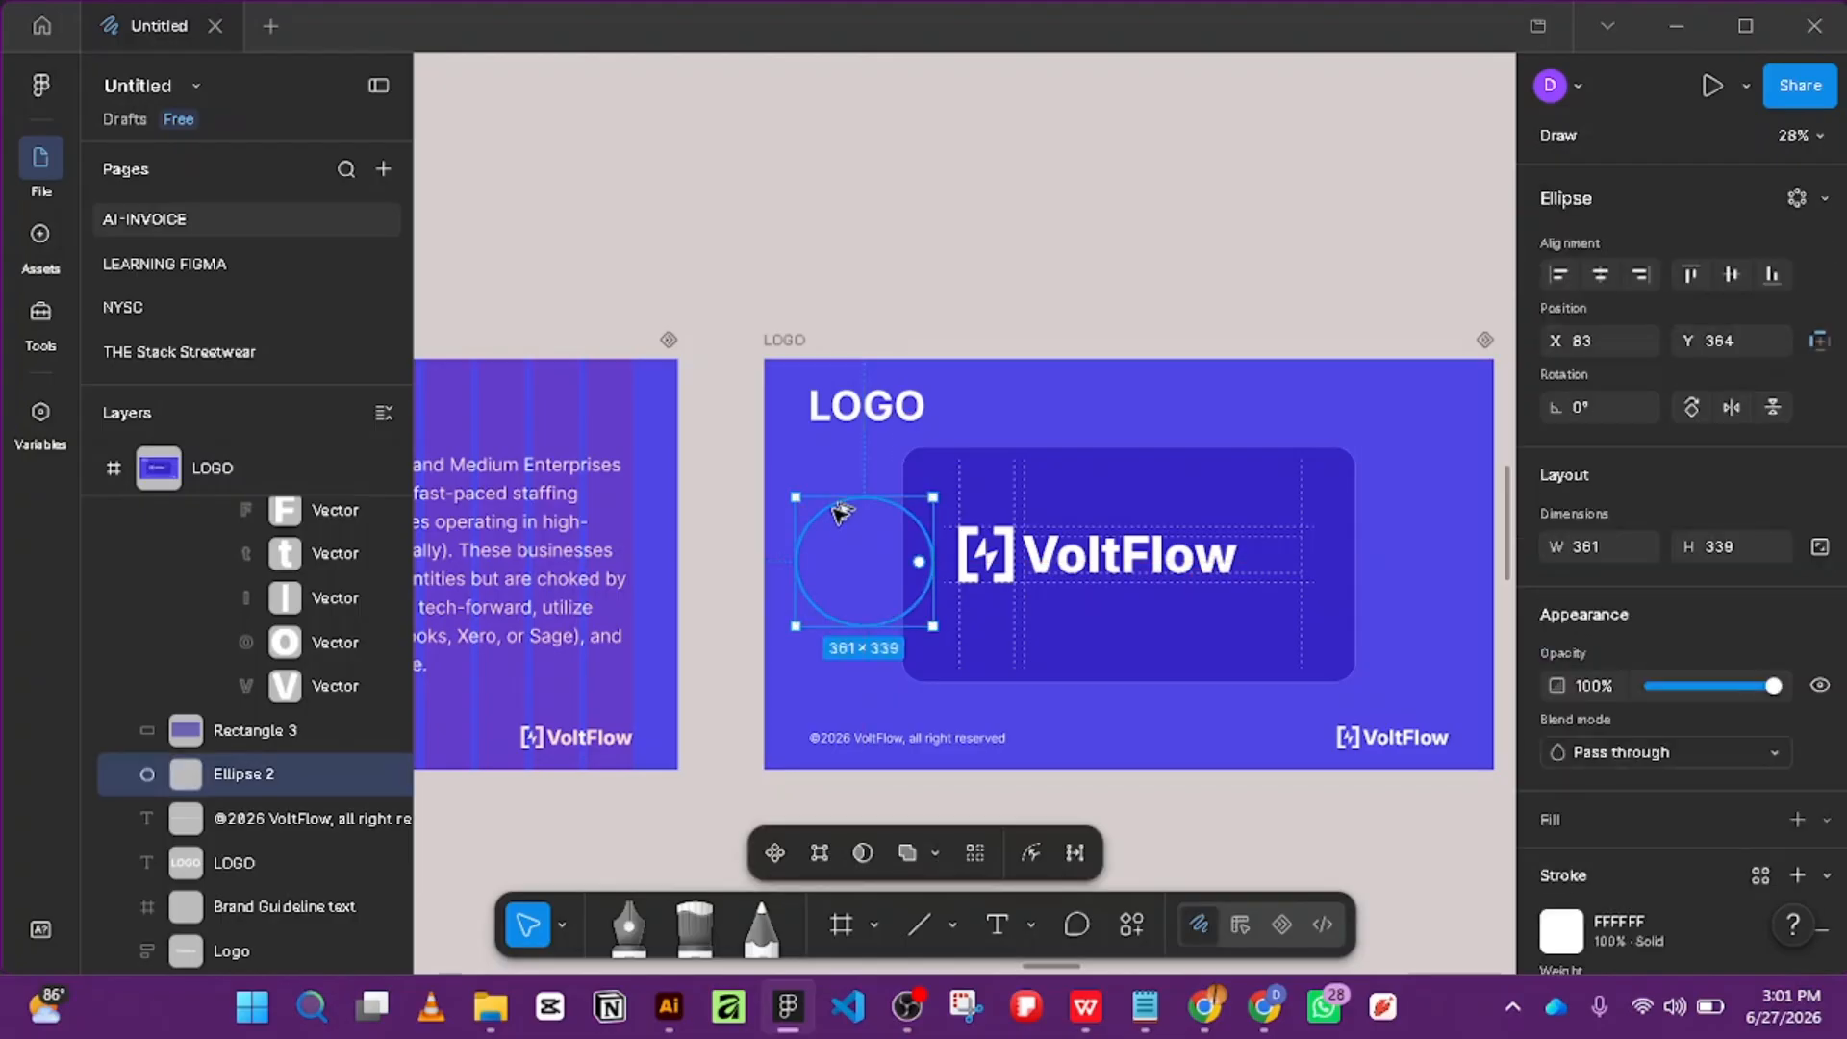
{"action": "left_click_drag", "start_coordinate": [841, 511], "coordinate": [1400, 524]}
{"action": "key", "text": "alt"}
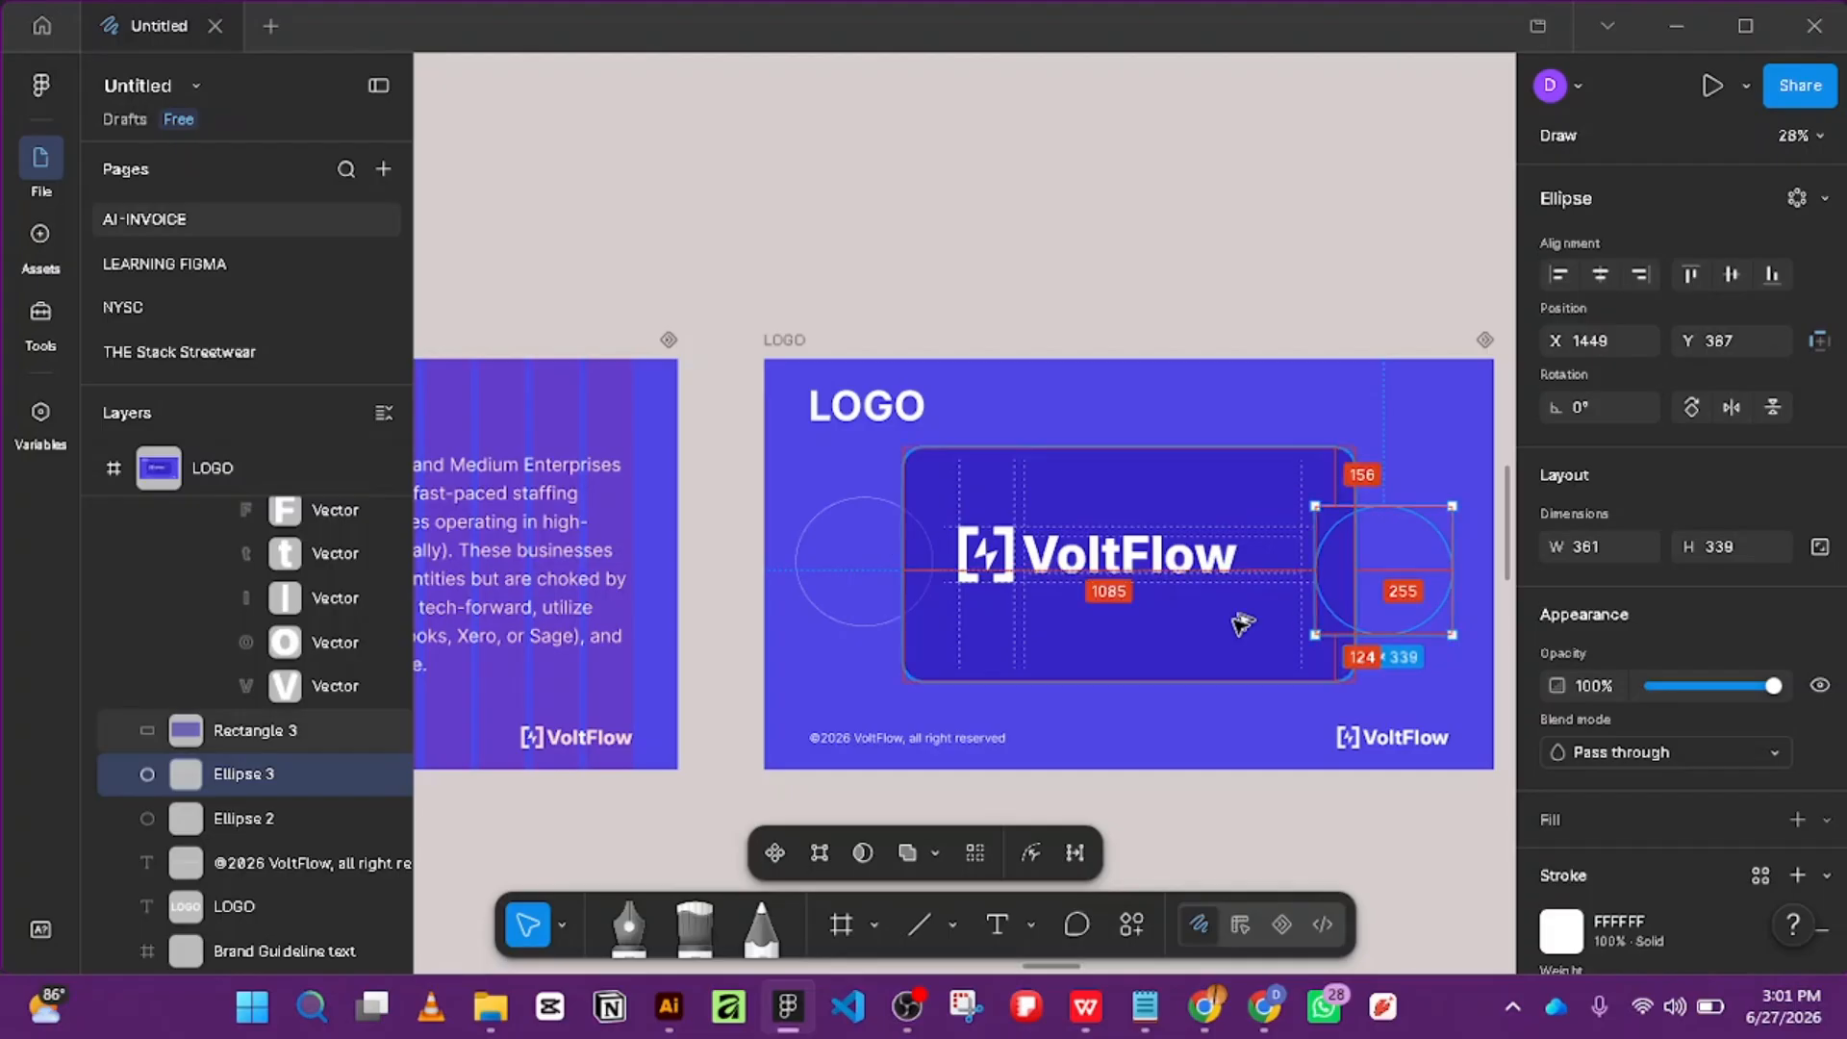
Move the copied circle until it touches the outside of the panel's right edge, at about X 1555, Y 385.
{"action": "scroll", "coordinate": [1238, 623], "scroll_direction": "up", "scroll_amount": 2}
{"action": "scroll", "coordinate": [1231, 616], "scroll_direction": "down", "scroll_amount": 2}
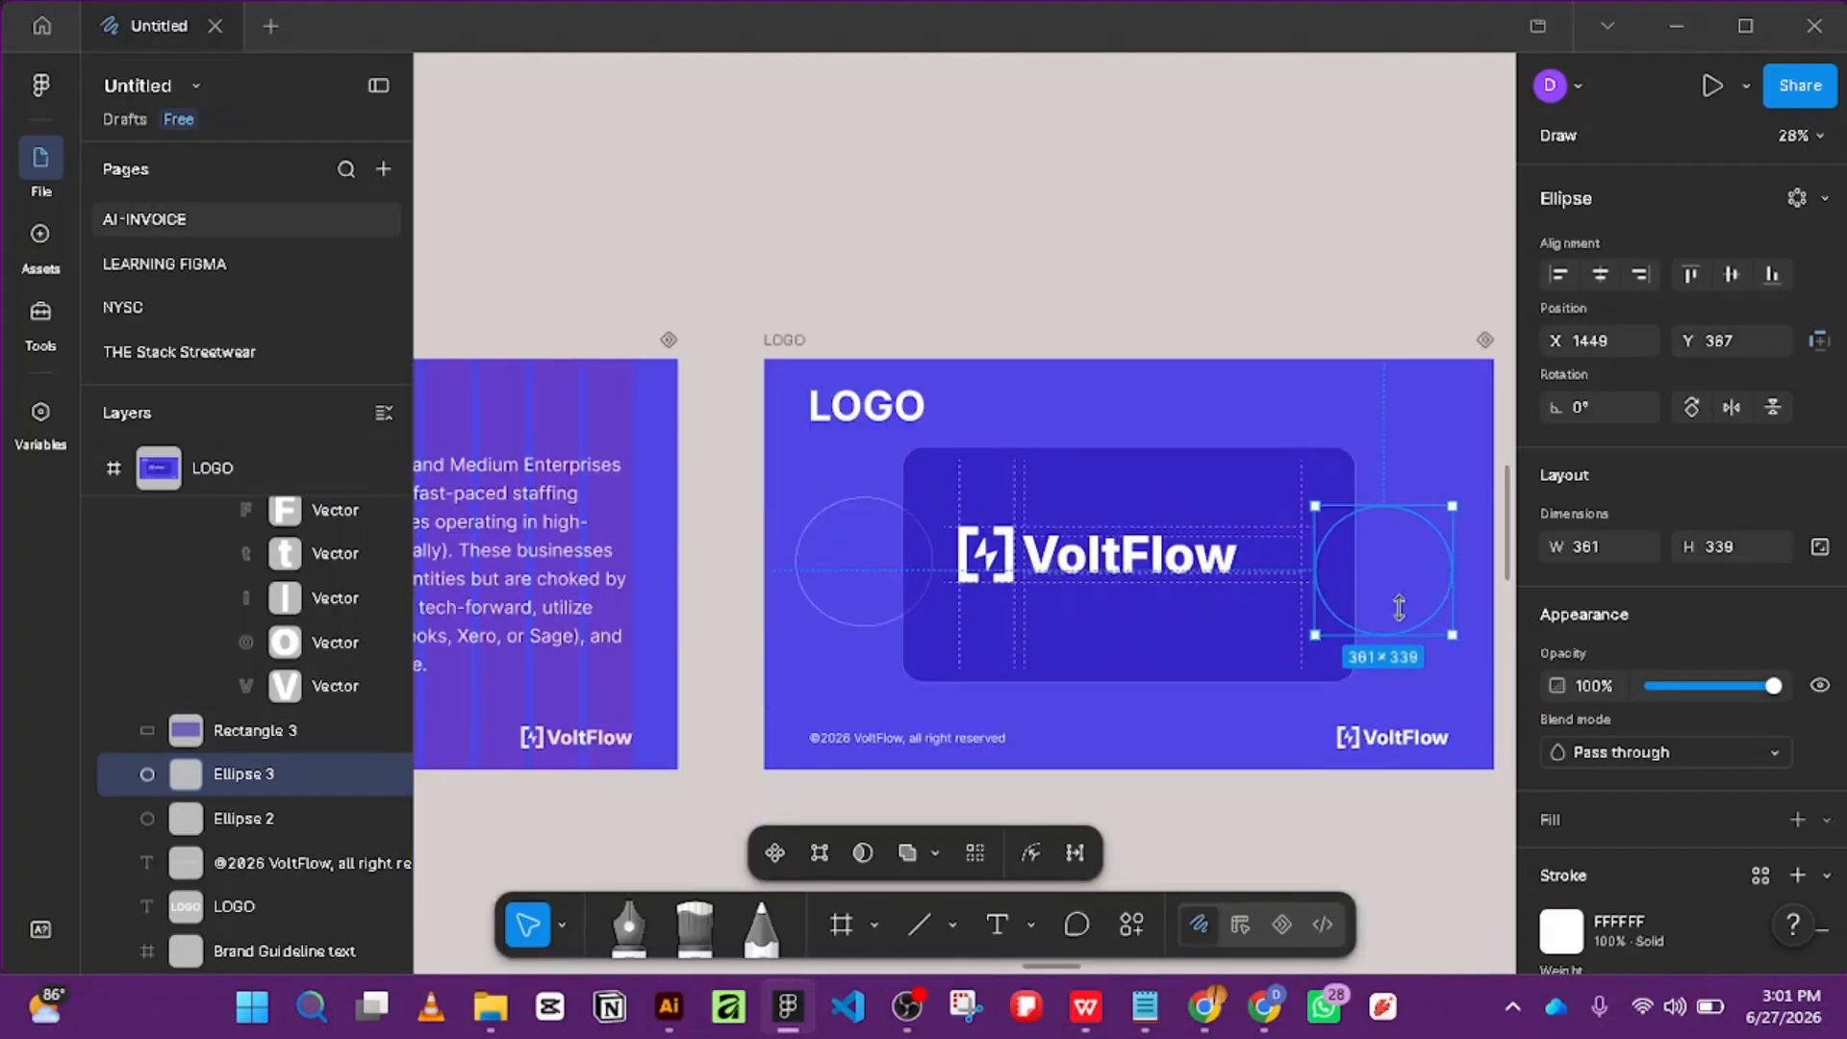
{"action": "scroll", "coordinate": [1385, 601], "scroll_direction": "up", "scroll_amount": 1}
{"action": "scroll", "coordinate": [1370, 597], "scroll_direction": "up", "scroll_amount": 5}
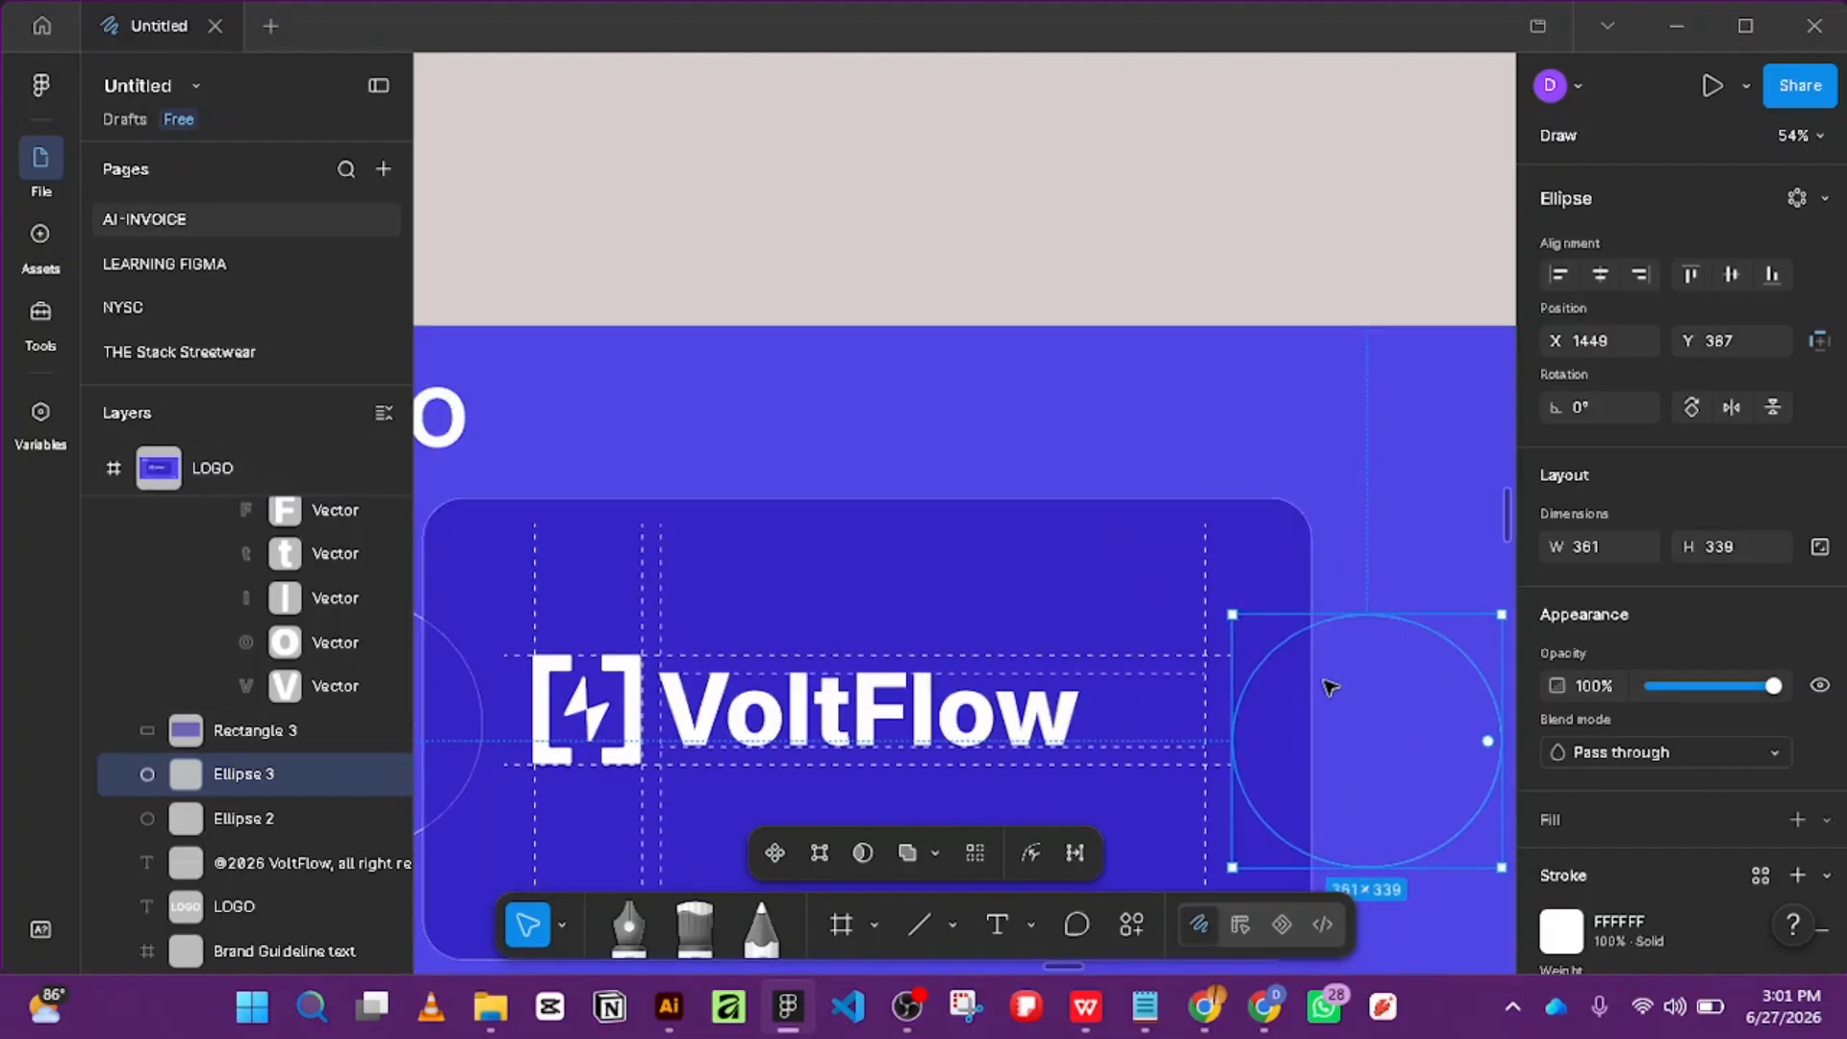
{"action": "scroll", "coordinate": [1318, 615], "scroll_direction": "down", "scroll_amount": 3}
{"action": "left_click_drag", "start_coordinate": [1279, 412], "coordinate": [1356, 411]}
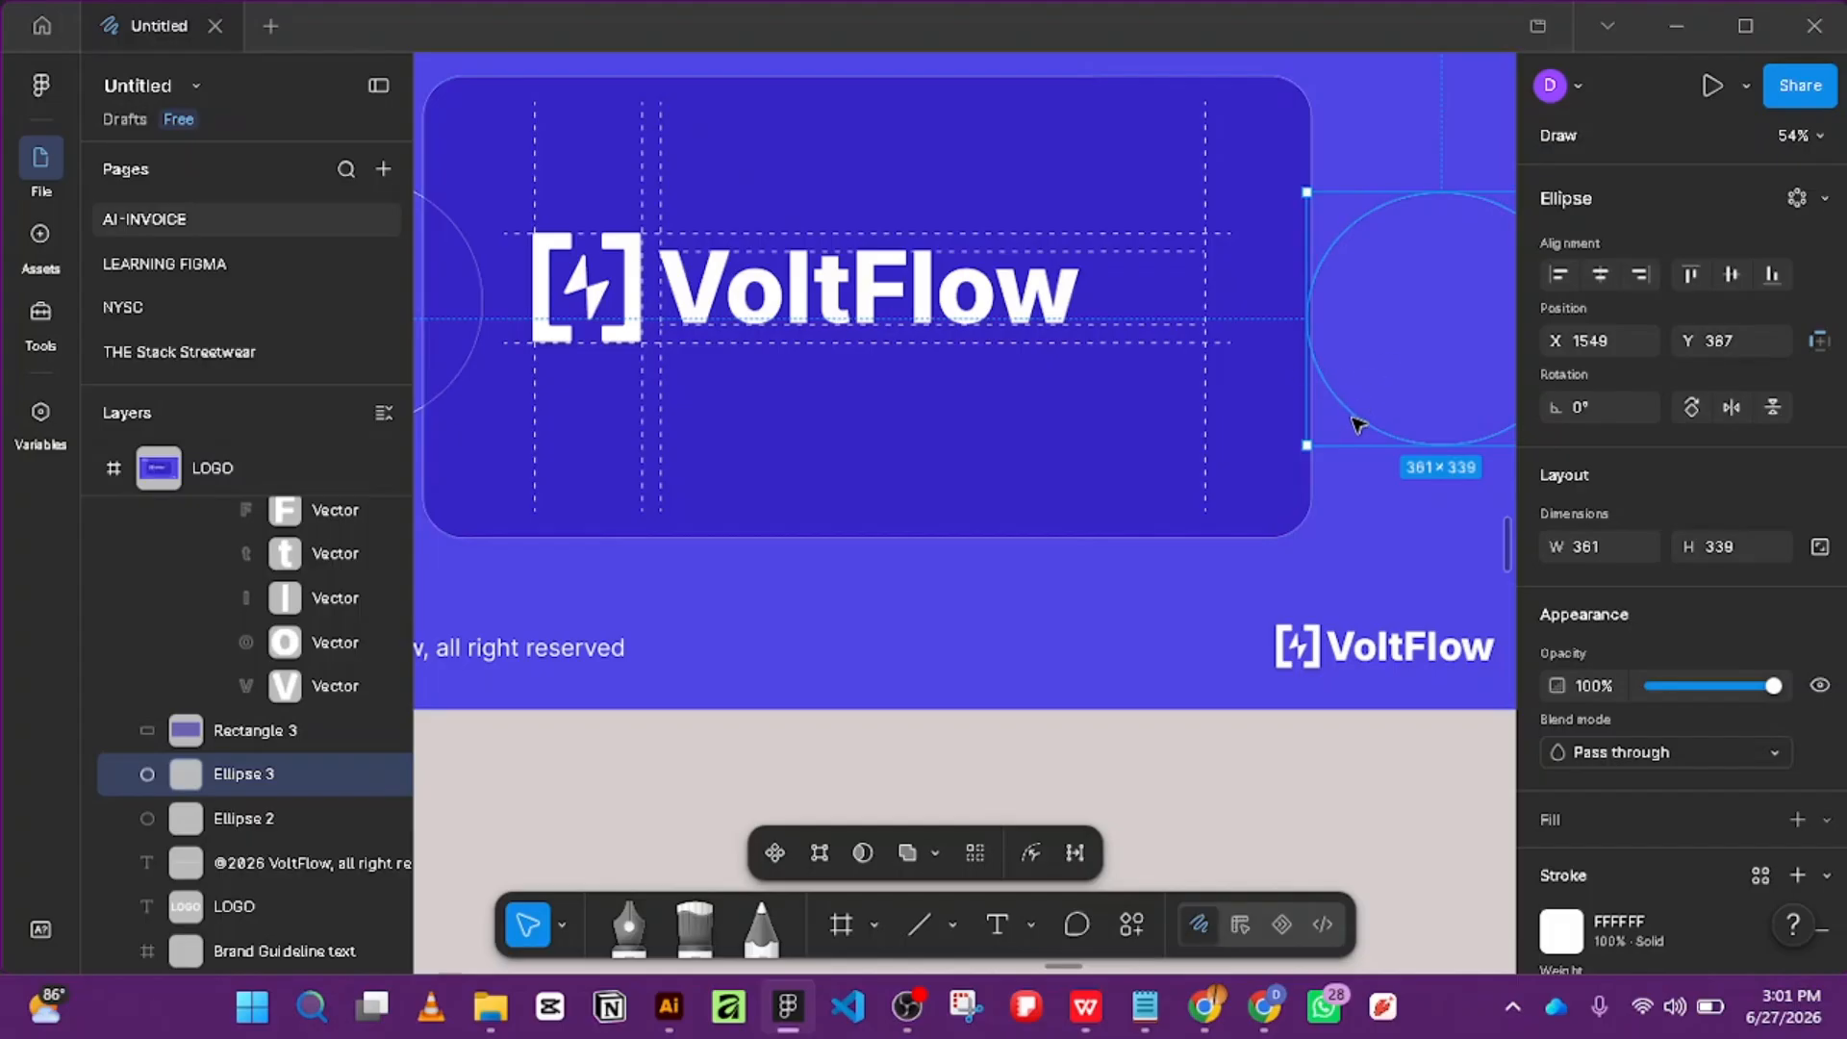
{"action": "left_click_drag", "start_coordinate": [1364, 424], "coordinate": [1366, 419]}
{"action": "scroll", "coordinate": [1358, 420], "scroll_direction": "up", "scroll_amount": 5}
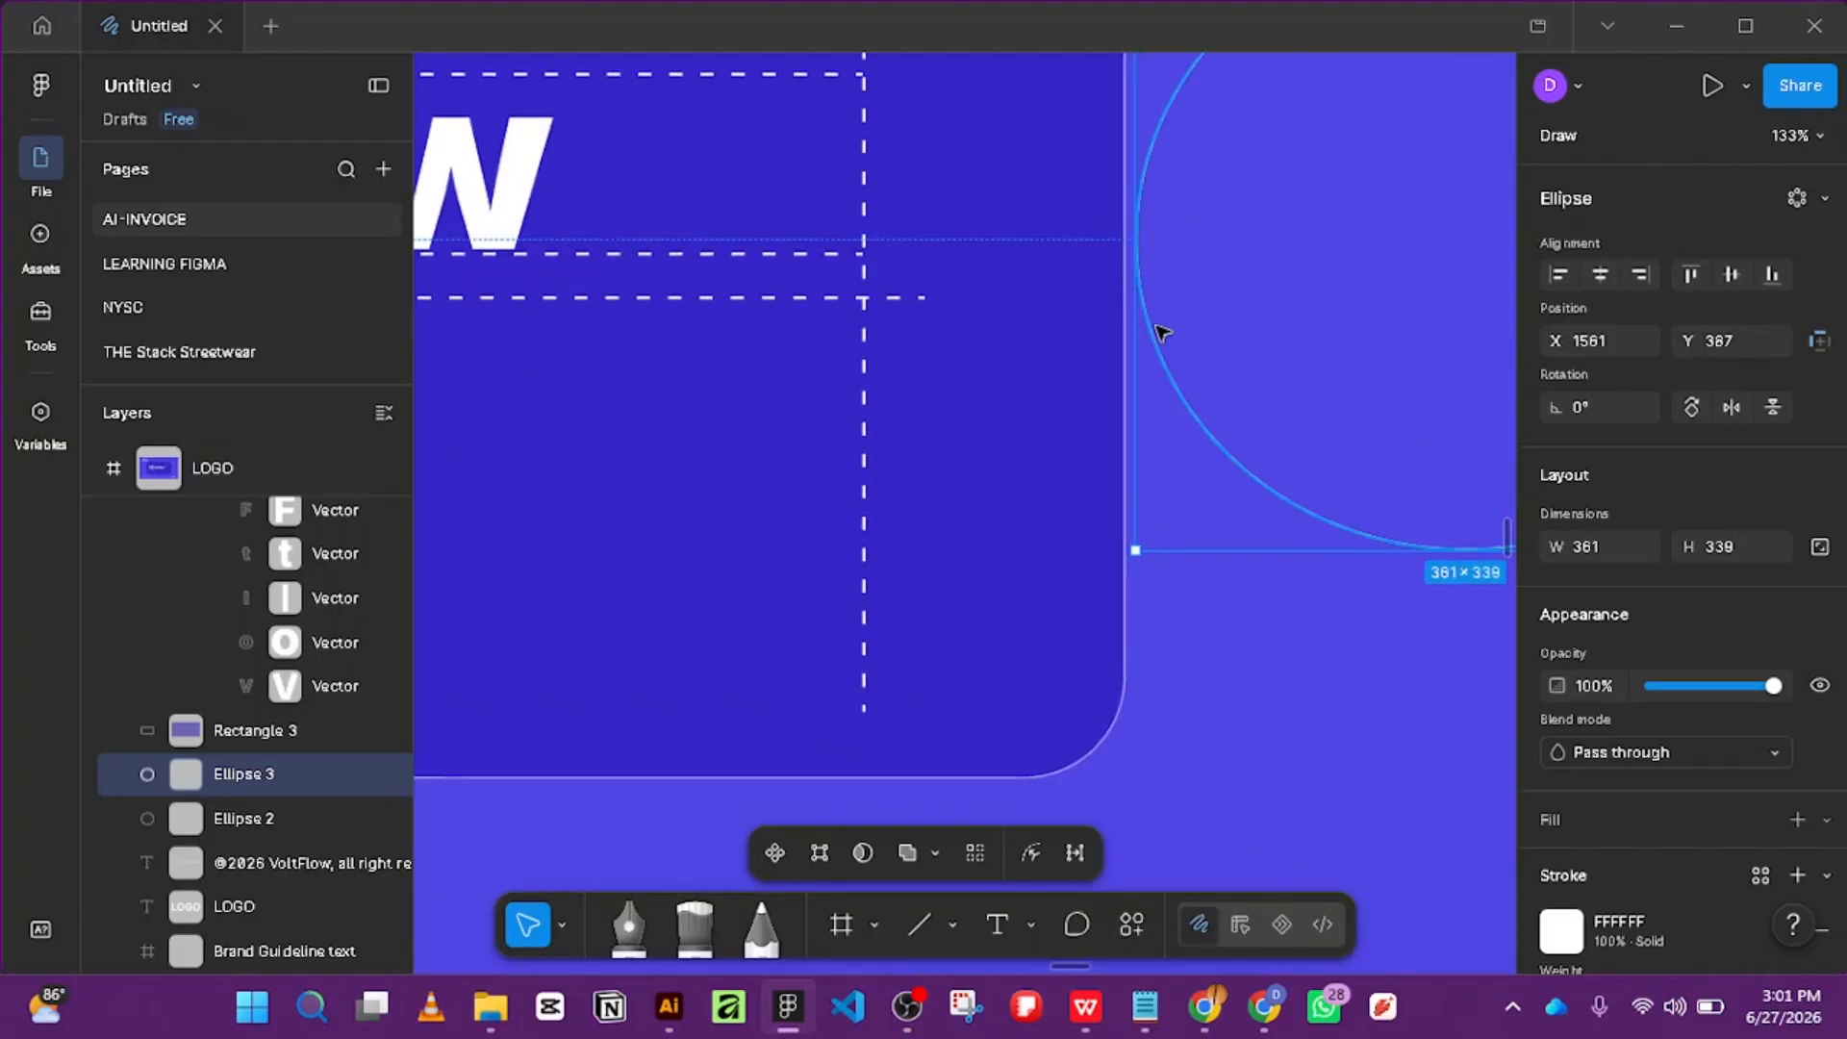
{"action": "scroll", "coordinate": [1151, 330], "scroll_direction": "down", "scroll_amount": 8}
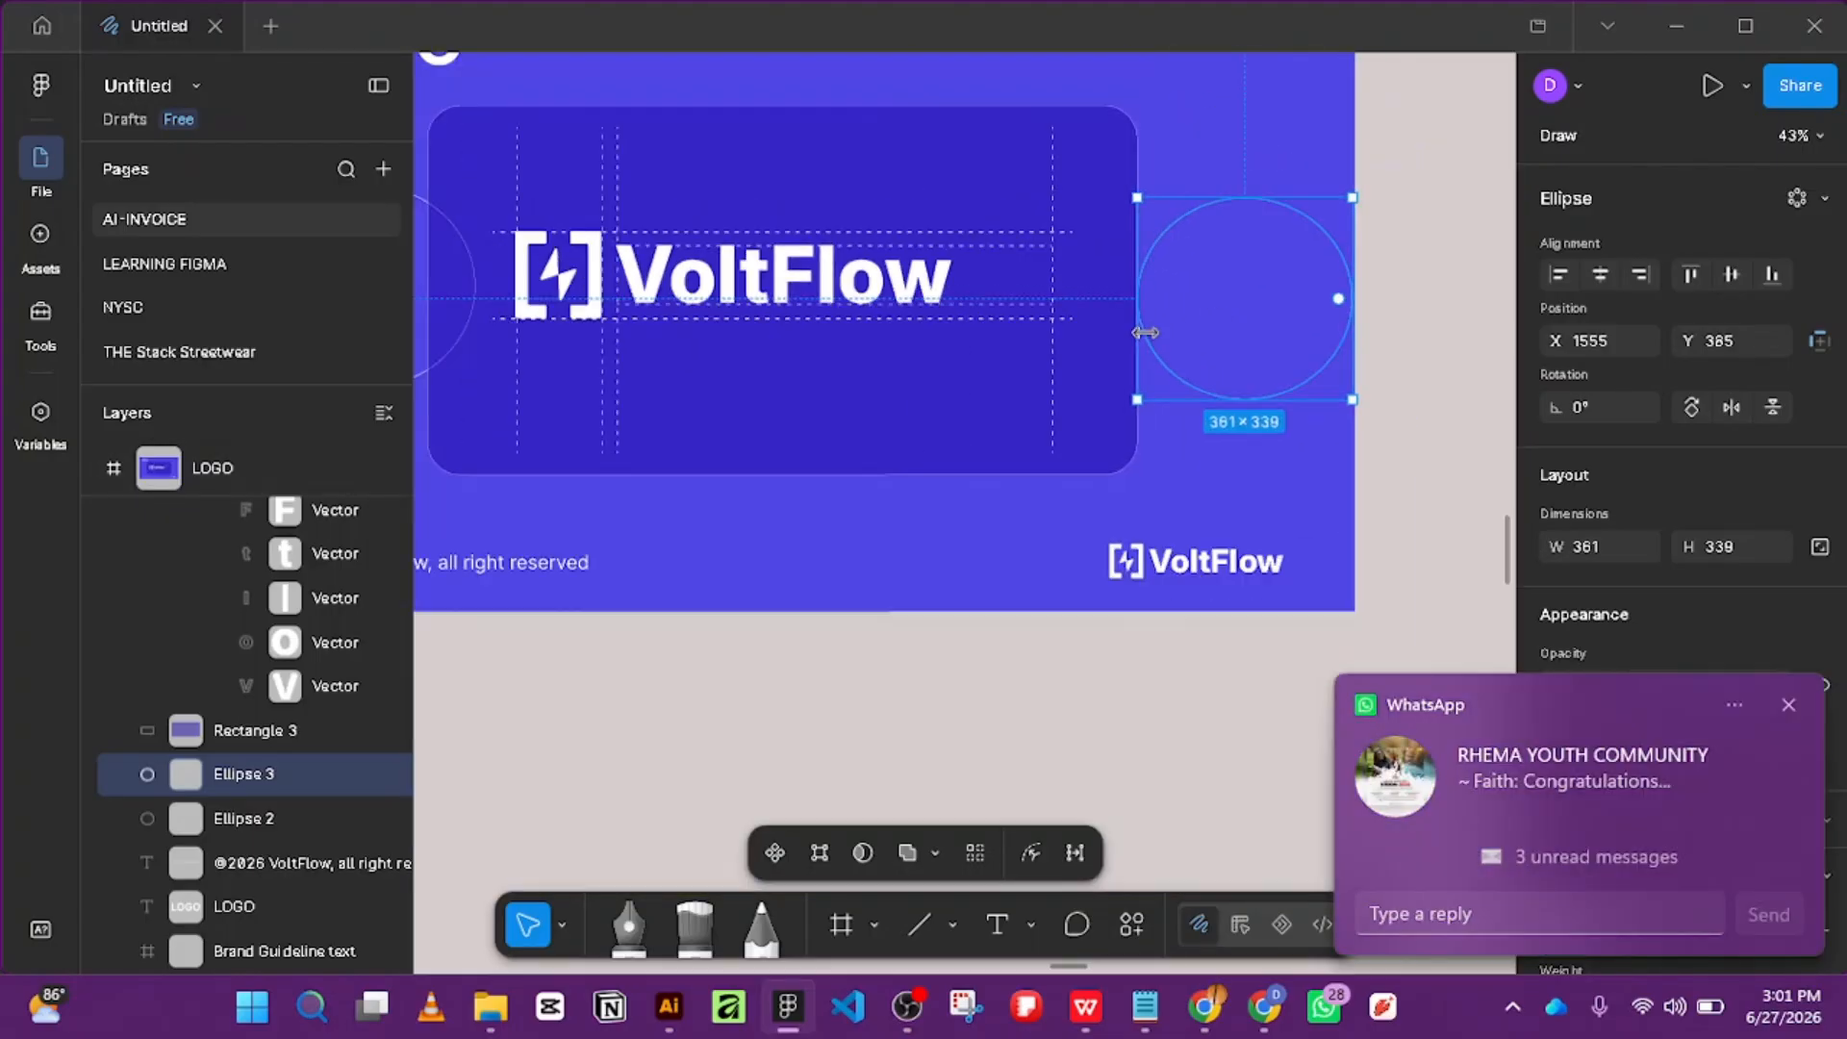
Move the left circle until it fits between the slide's left edge and the panel's left edge.
{"action": "left_click_drag", "start_coordinate": [698, 331], "coordinate": [653, 320]}
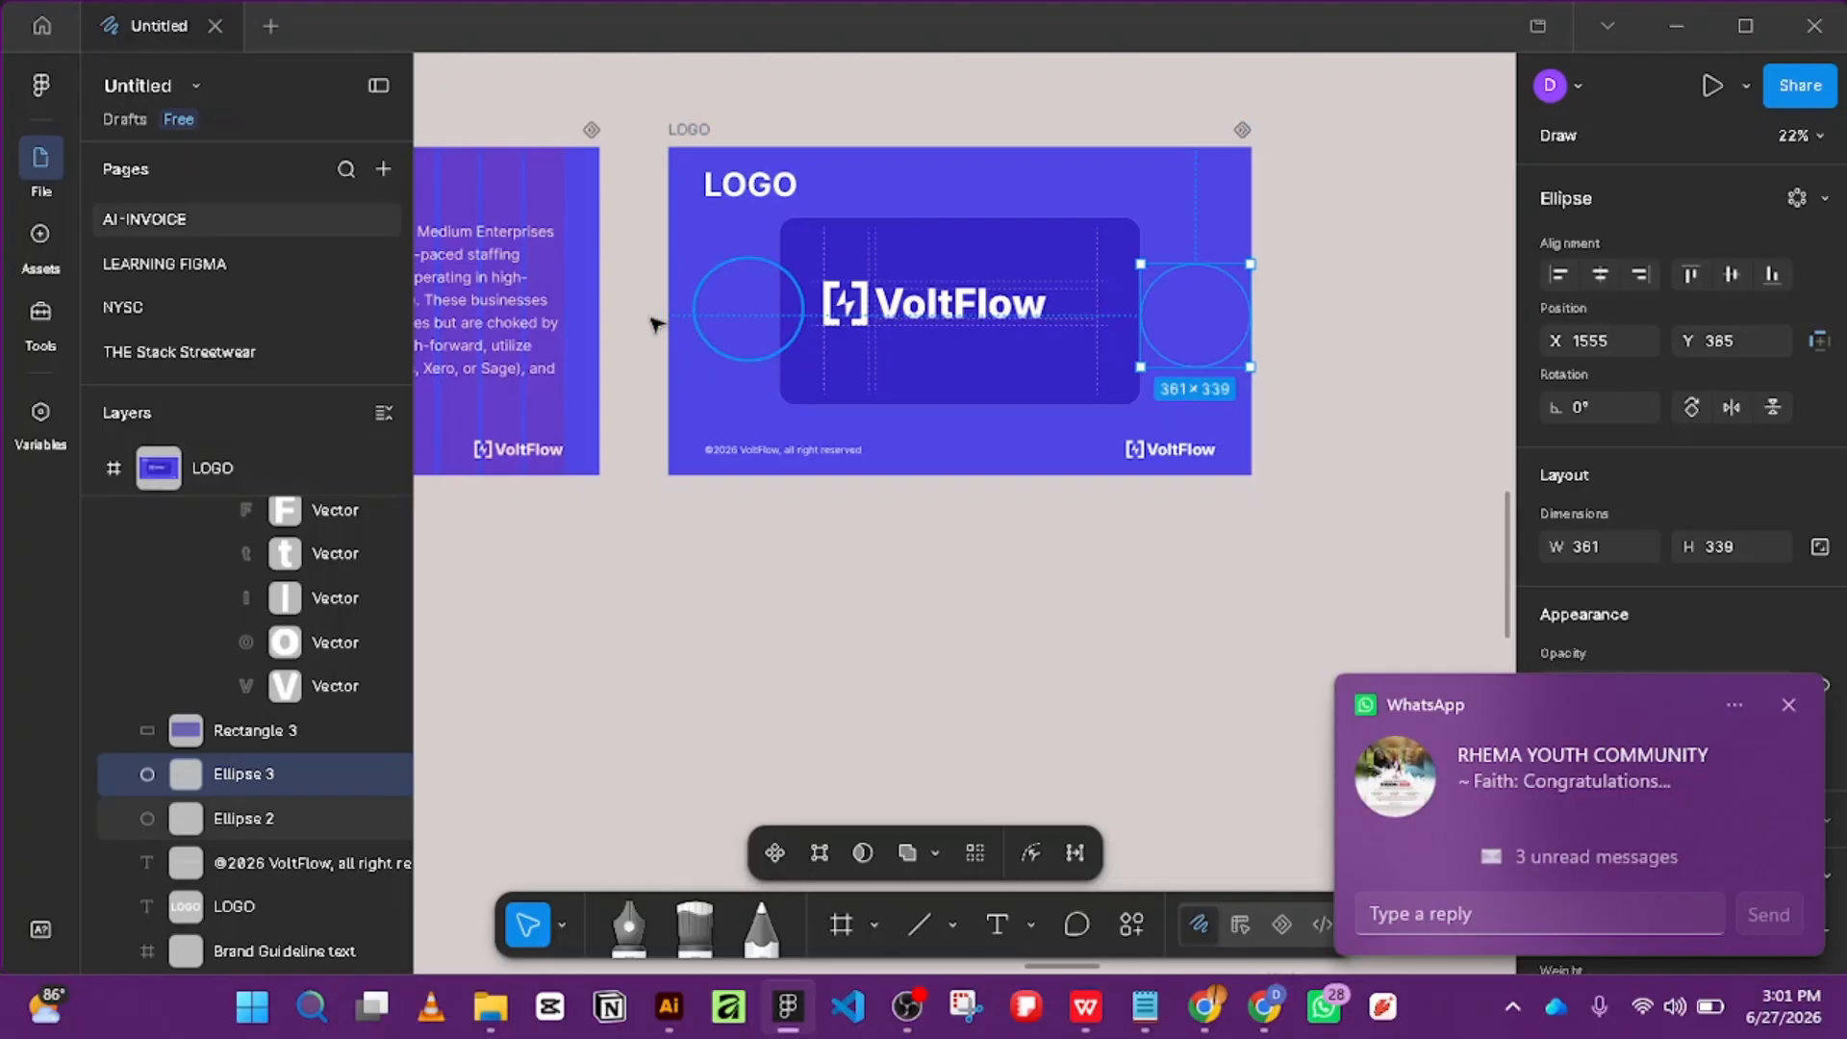
{"action": "scroll", "coordinate": [721, 294], "scroll_direction": "up", "scroll_amount": 3}
{"action": "scroll", "coordinate": [718, 289], "scroll_direction": "up", "scroll_amount": 4}
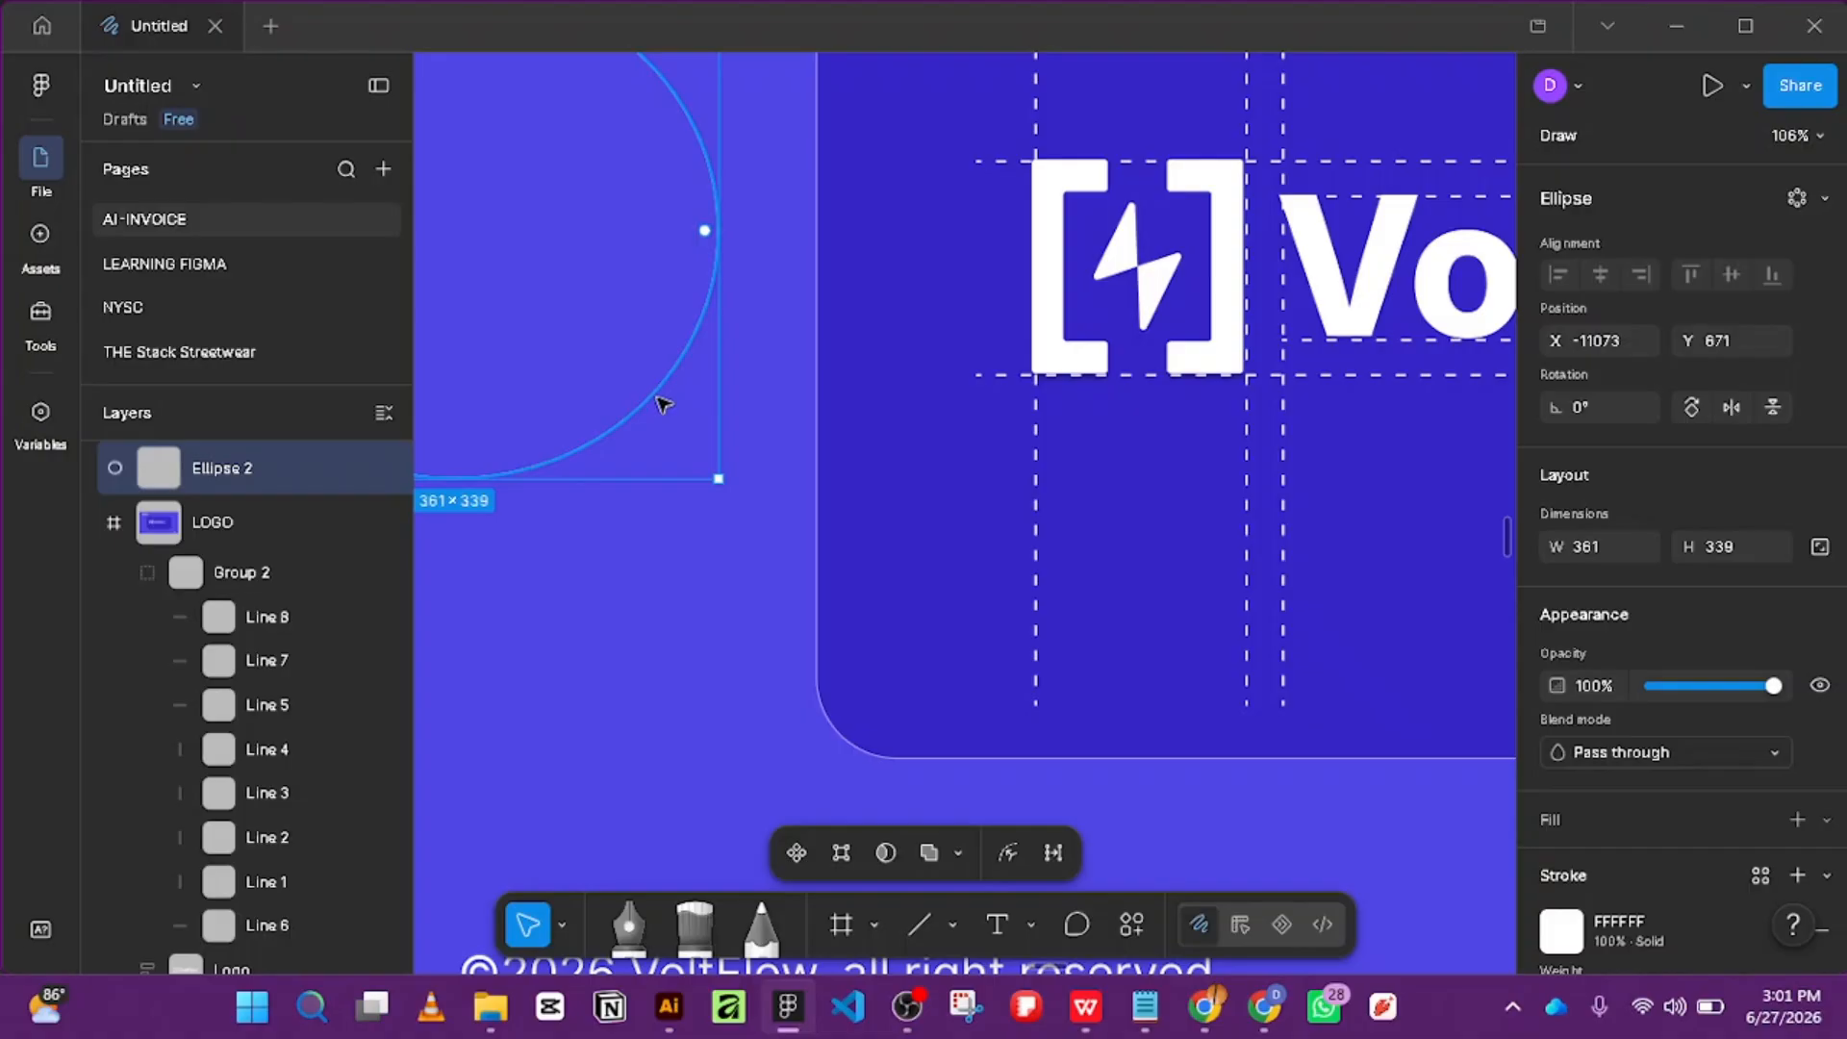
{"action": "left_click_drag", "start_coordinate": [664, 404], "coordinate": [757, 470]}
{"action": "scroll", "coordinate": [1157, 320], "scroll_direction": "down", "scroll_amount": 5}
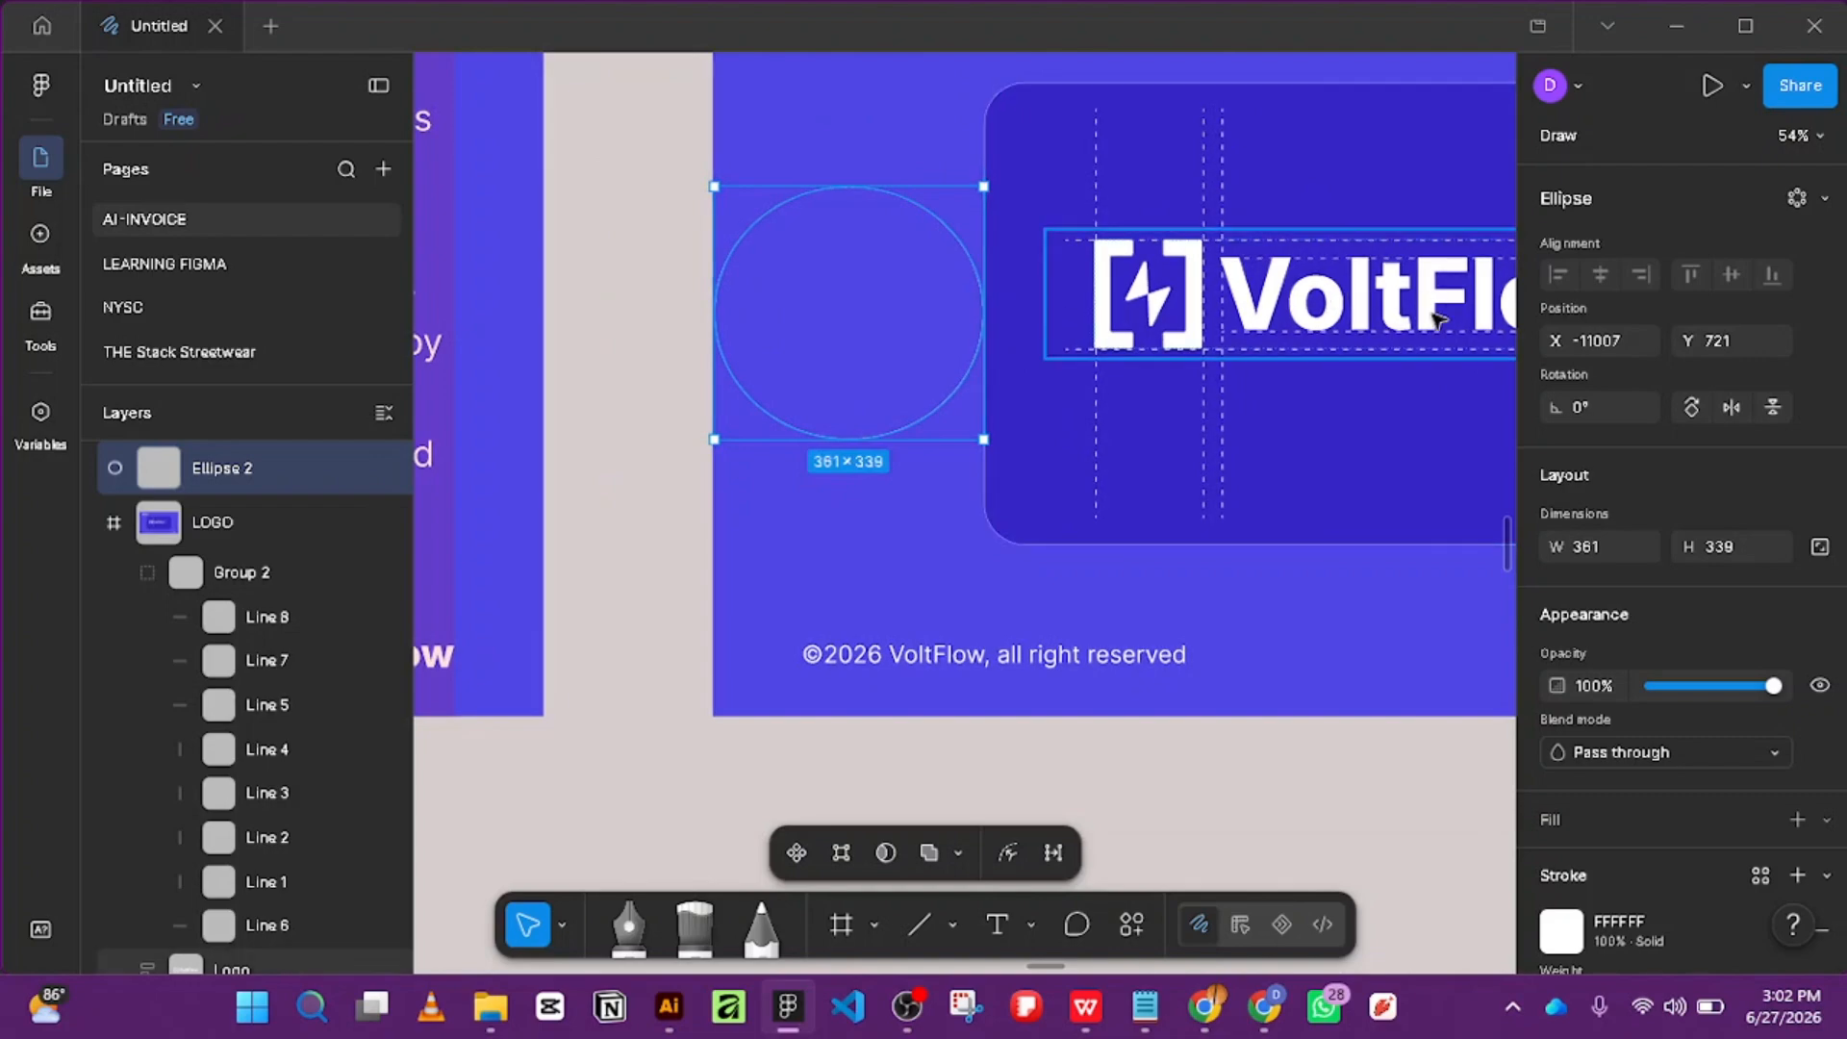
Nudge the left outlined circle horizontally until it sits just outside the panel's left edge, at X -11009, Y 721.
{"action": "left_click", "coordinate": [581, 330]}
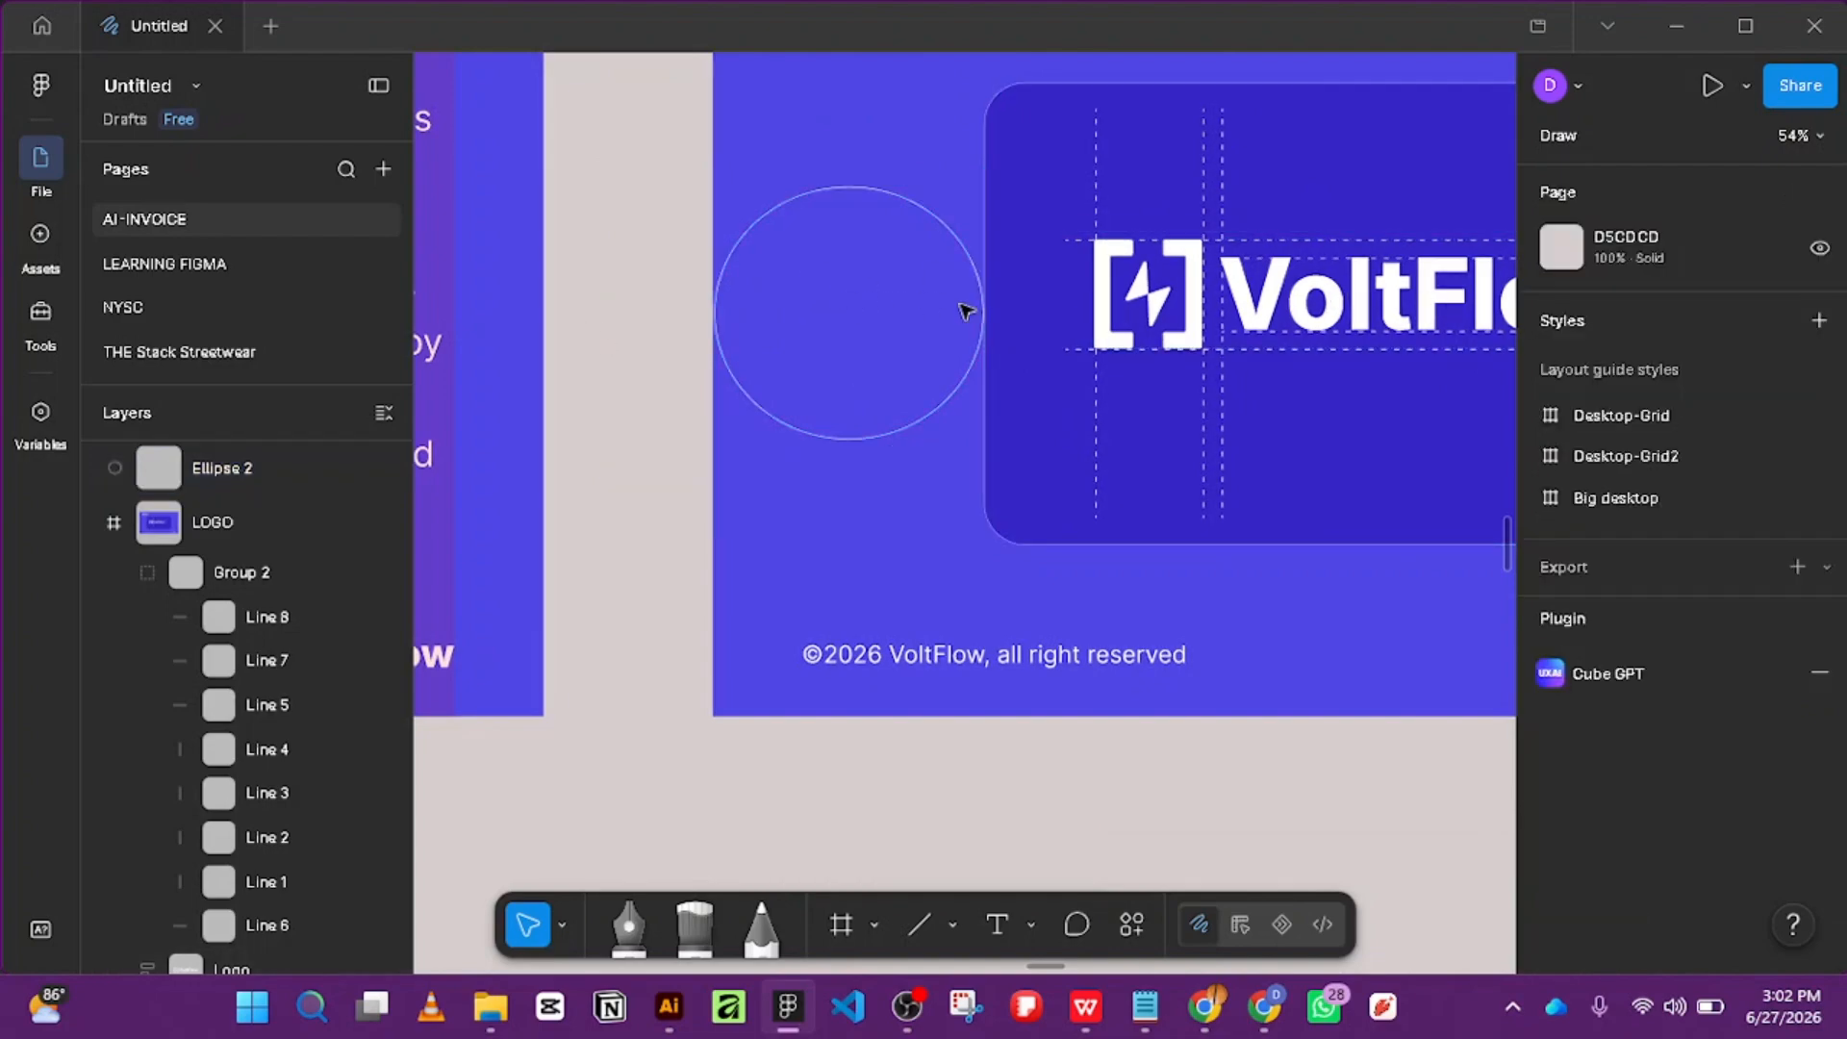
{"action": "left_click", "coordinate": [983, 323]}
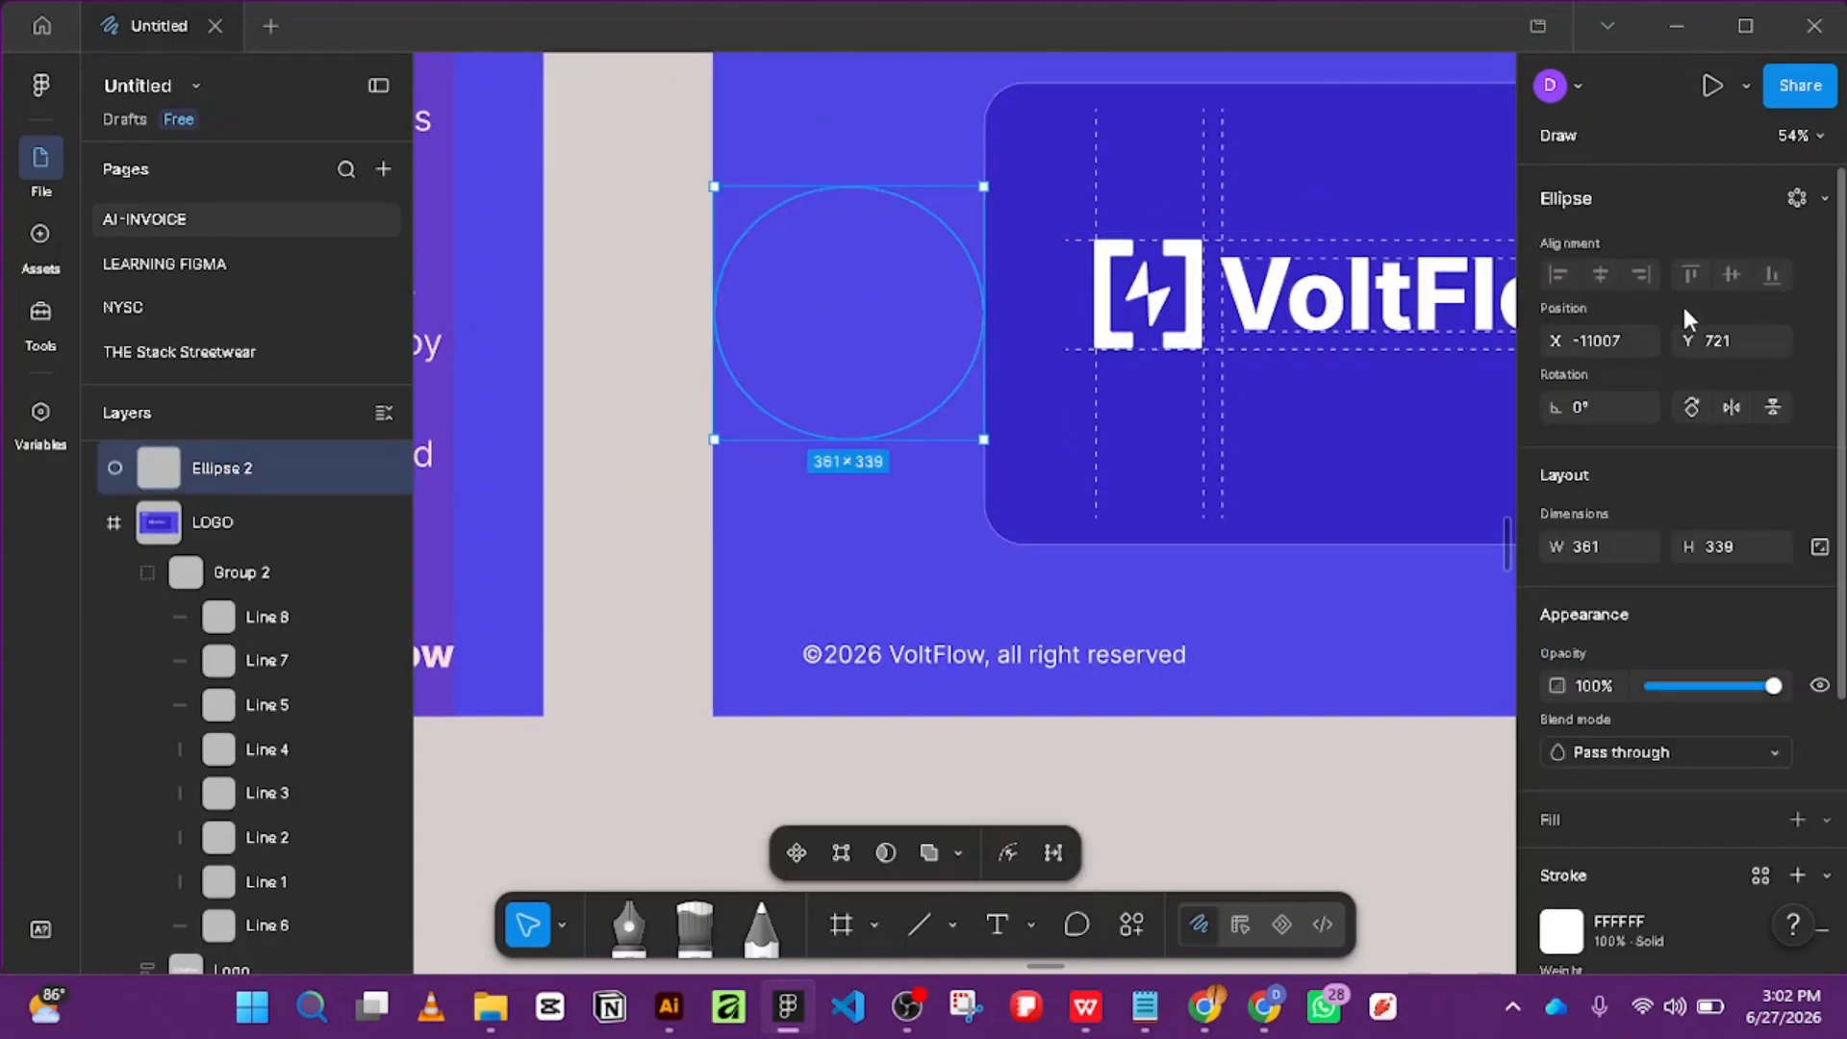
{"action": "scroll", "coordinate": [1689, 324], "scroll_direction": "down", "scroll_amount": 4}
{"action": "scroll", "coordinate": [1689, 323], "scroll_direction": "up", "scroll_amount": 2}
{"action": "scroll", "coordinate": [1162, 361], "scroll_direction": "up", "scroll_amount": 3}
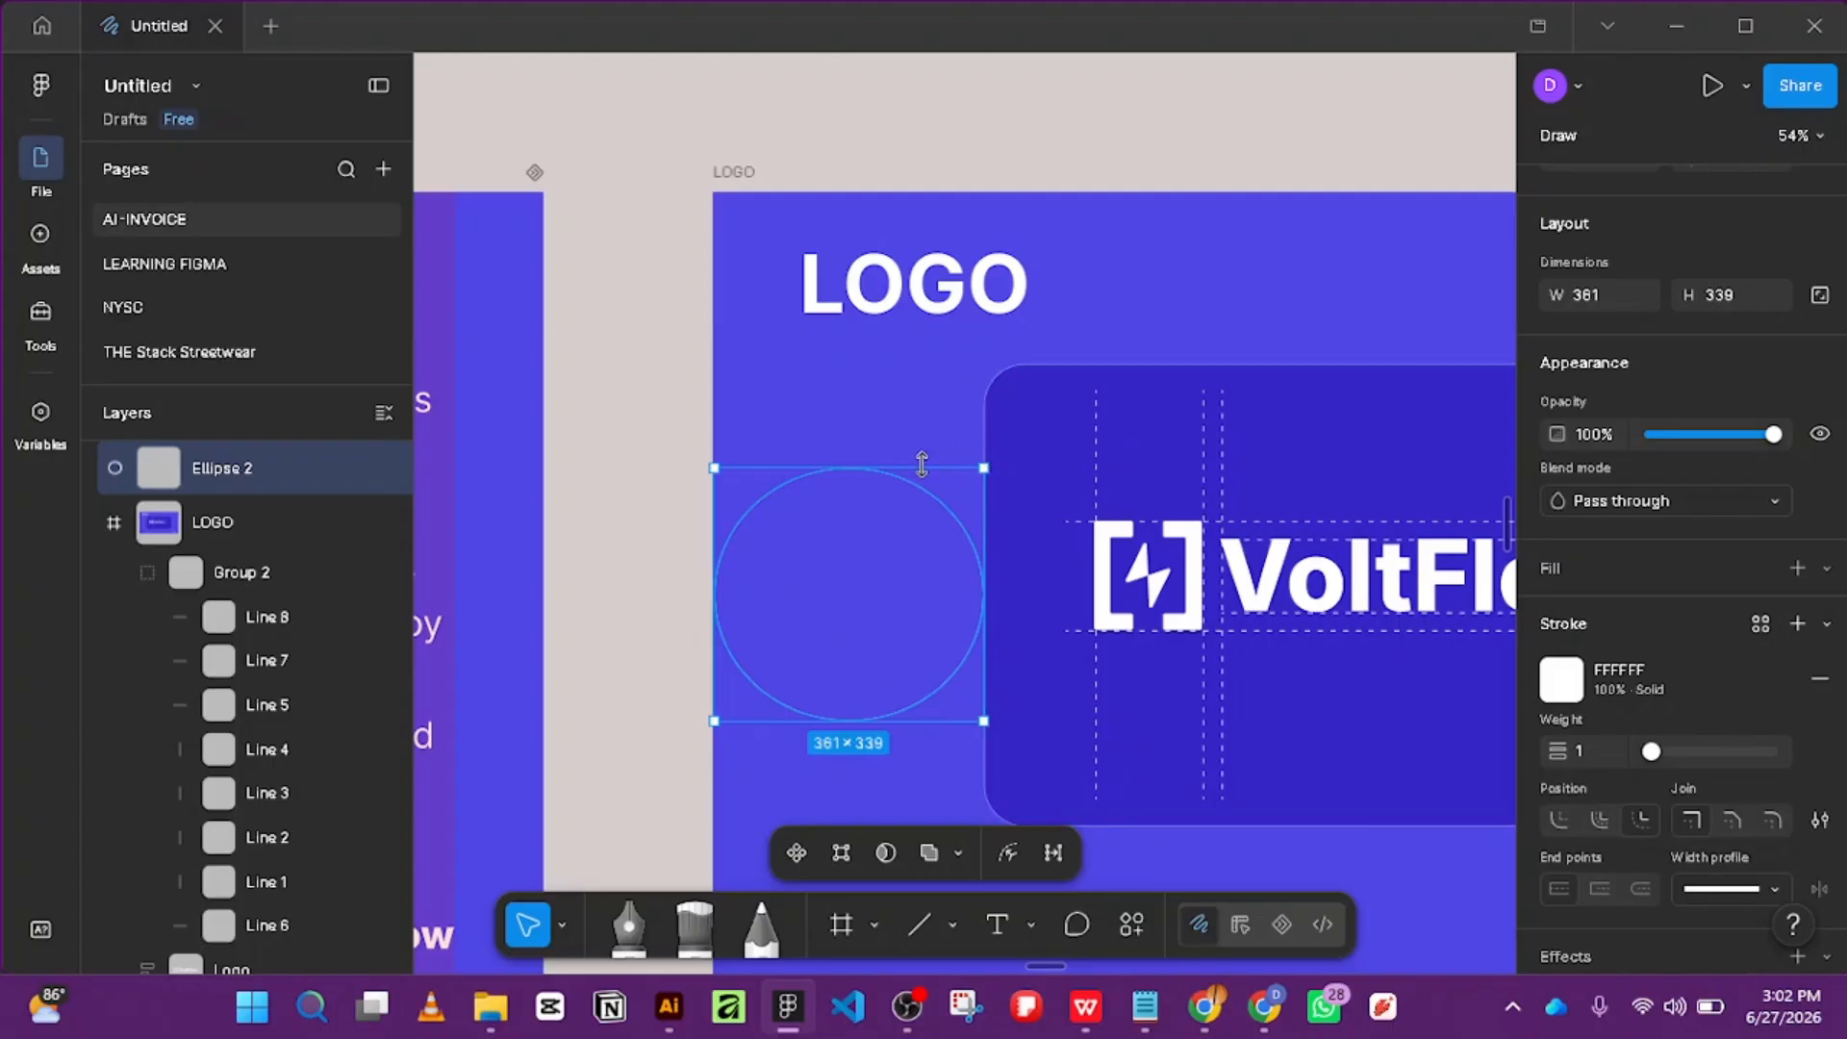
{"action": "scroll", "coordinate": [826, 469], "scroll_direction": "down", "scroll_amount": 3}
{"action": "scroll", "coordinate": [1407, 476], "scroll_direction": "up", "scroll_amount": 2}
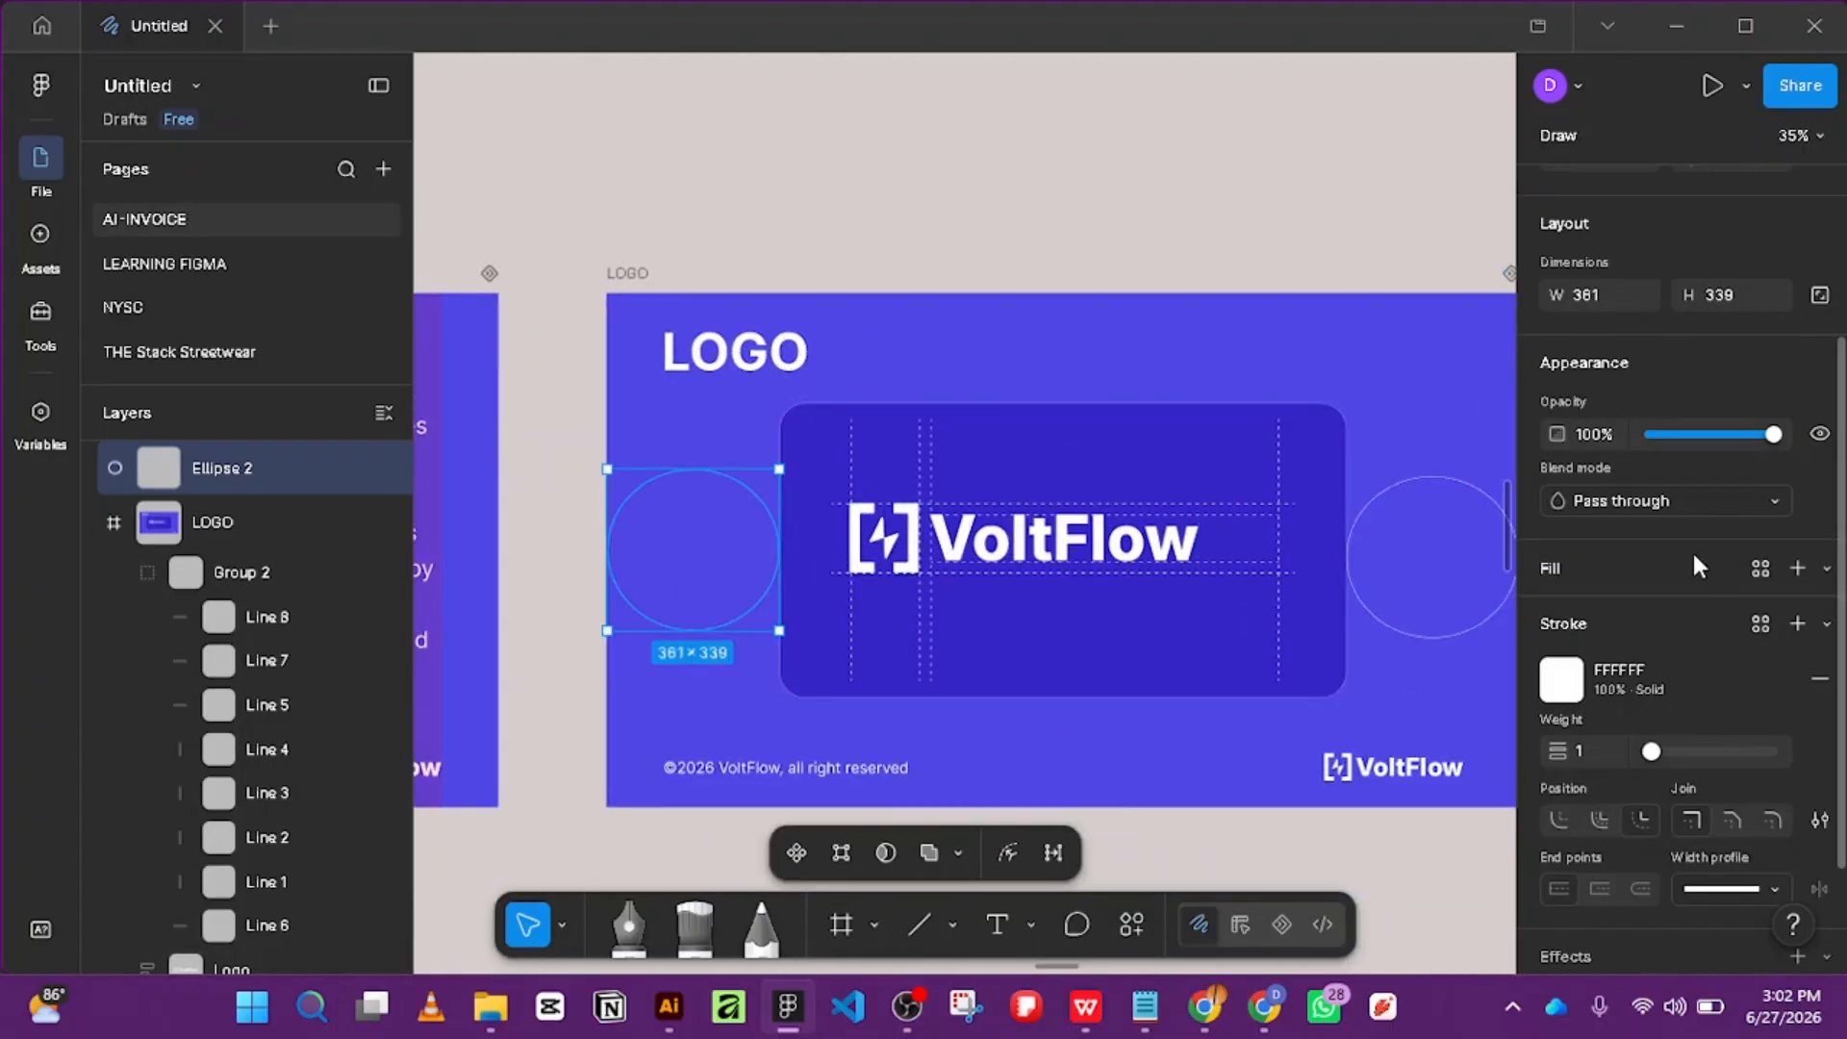
{"action": "key", "text": "Right"}
{"action": "key", "text": "Right"}
{"action": "key", "text": "Escape"}
{"action": "scroll", "coordinate": [688, 721], "scroll_direction": "up", "scroll_amount": 5}
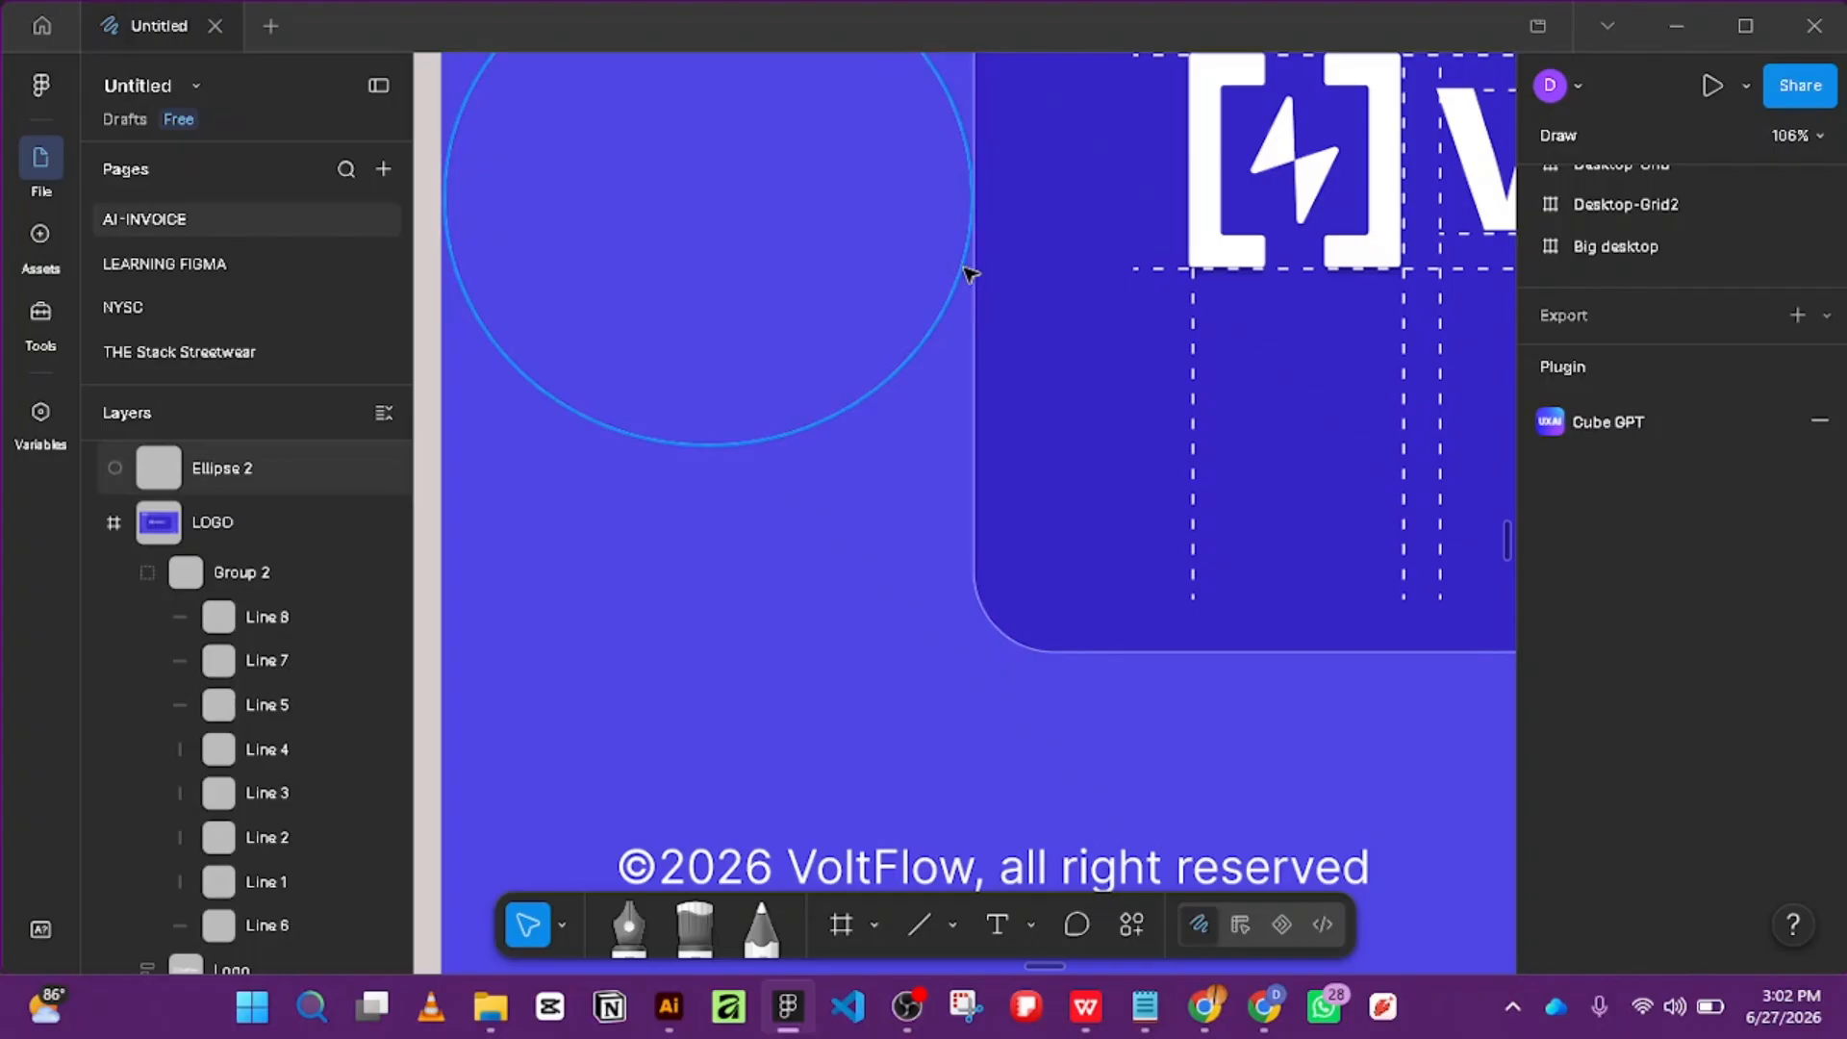
{"action": "left_click_drag", "start_coordinate": [977, 277], "coordinate": [966, 269]}
{"action": "scroll", "coordinate": [974, 221], "scroll_direction": "up", "scroll_amount": 4}
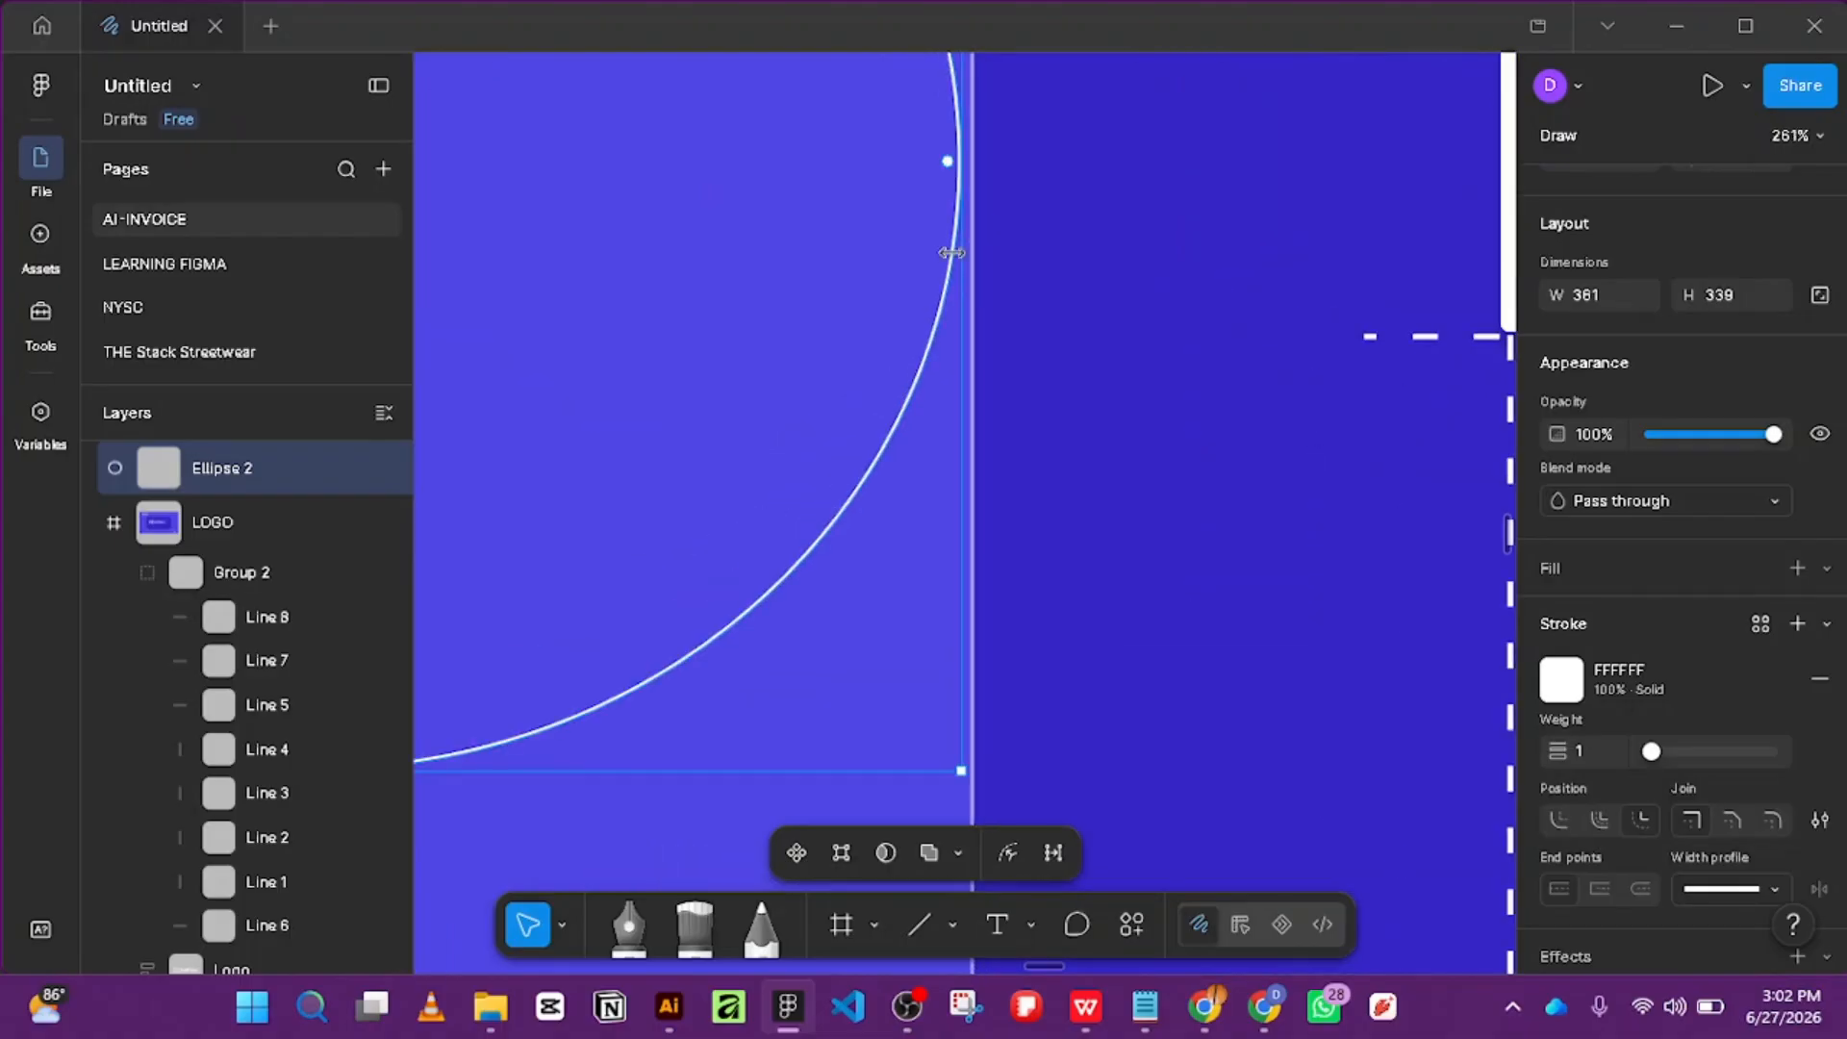
Move the right circle up level with the left circle, to X 1555, Y 370, and select both circles.
{"action": "scroll", "coordinate": [951, 260], "scroll_direction": "down", "scroll_amount": 10}
{"action": "scroll", "coordinate": [1443, 318], "scroll_direction": "up", "scroll_amount": 5}
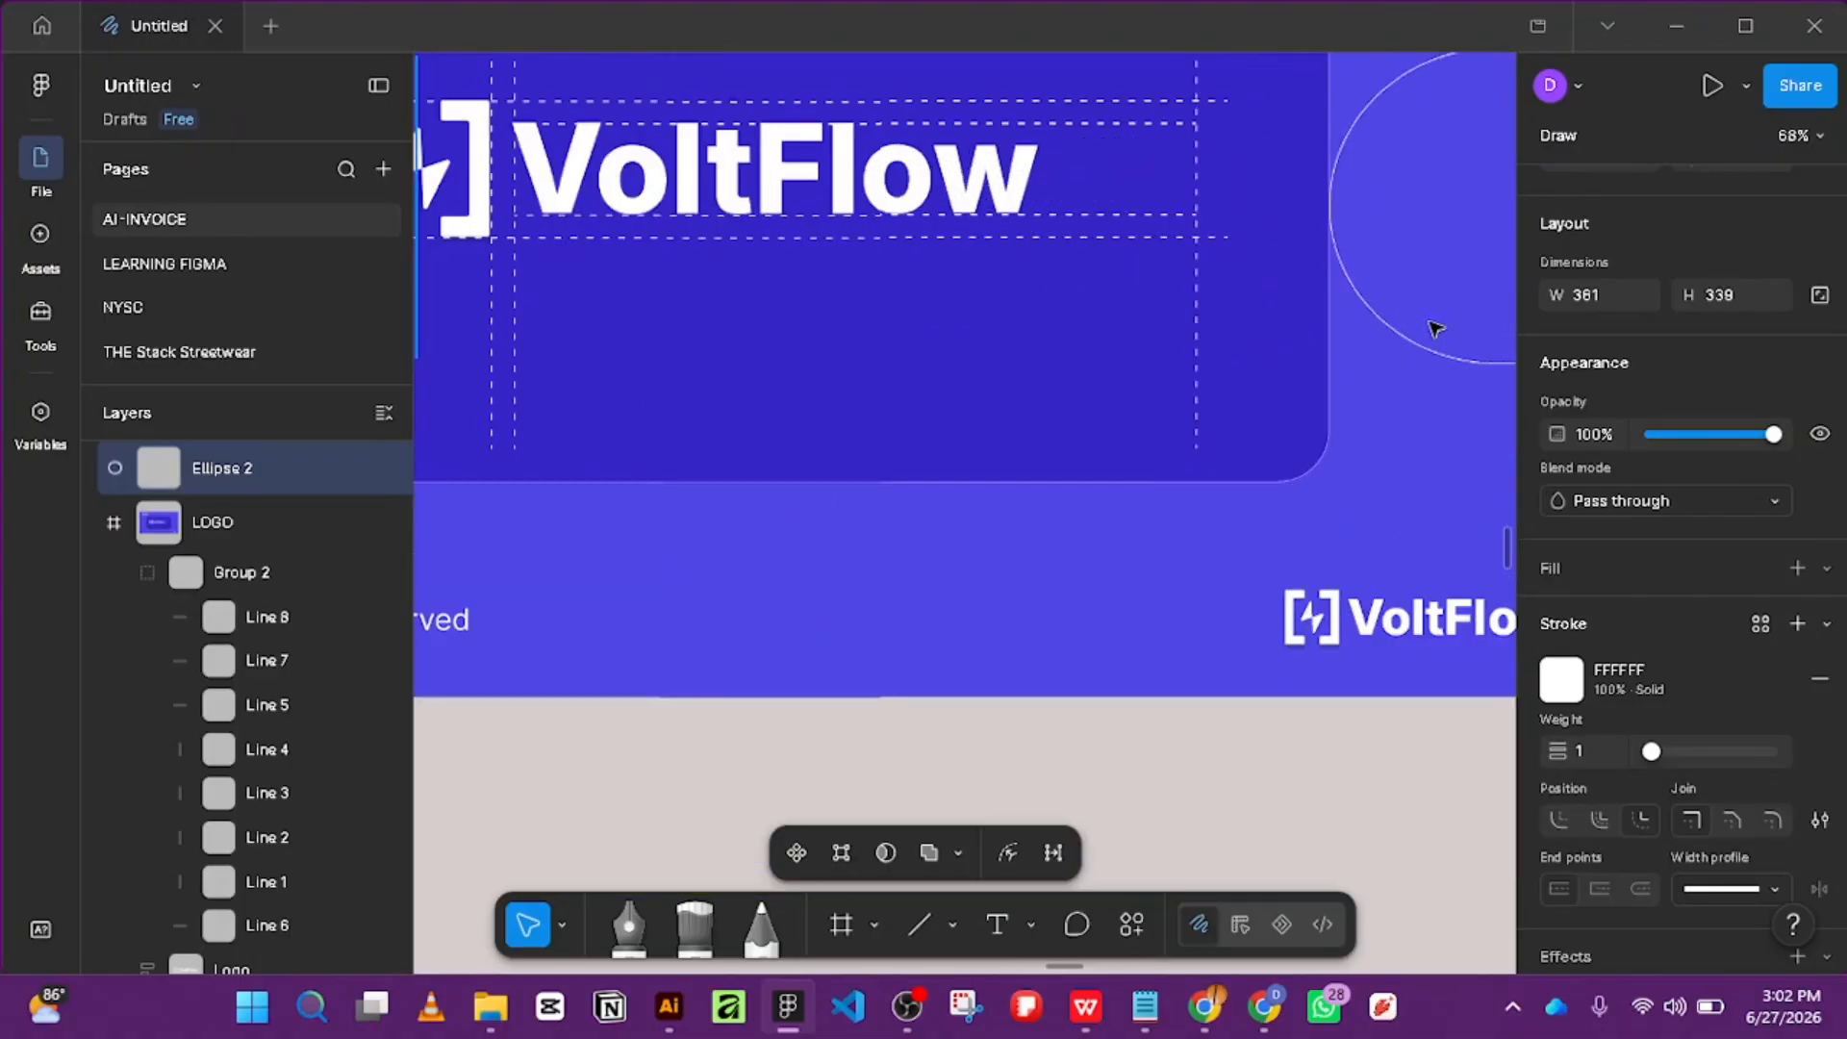
{"action": "left_click", "coordinate": [1366, 269]}
{"action": "left_click_drag", "start_coordinate": [1366, 269], "coordinate": [1351, 252]}
{"action": "scroll", "coordinate": [1351, 246], "scroll_direction": "down", "scroll_amount": 5}
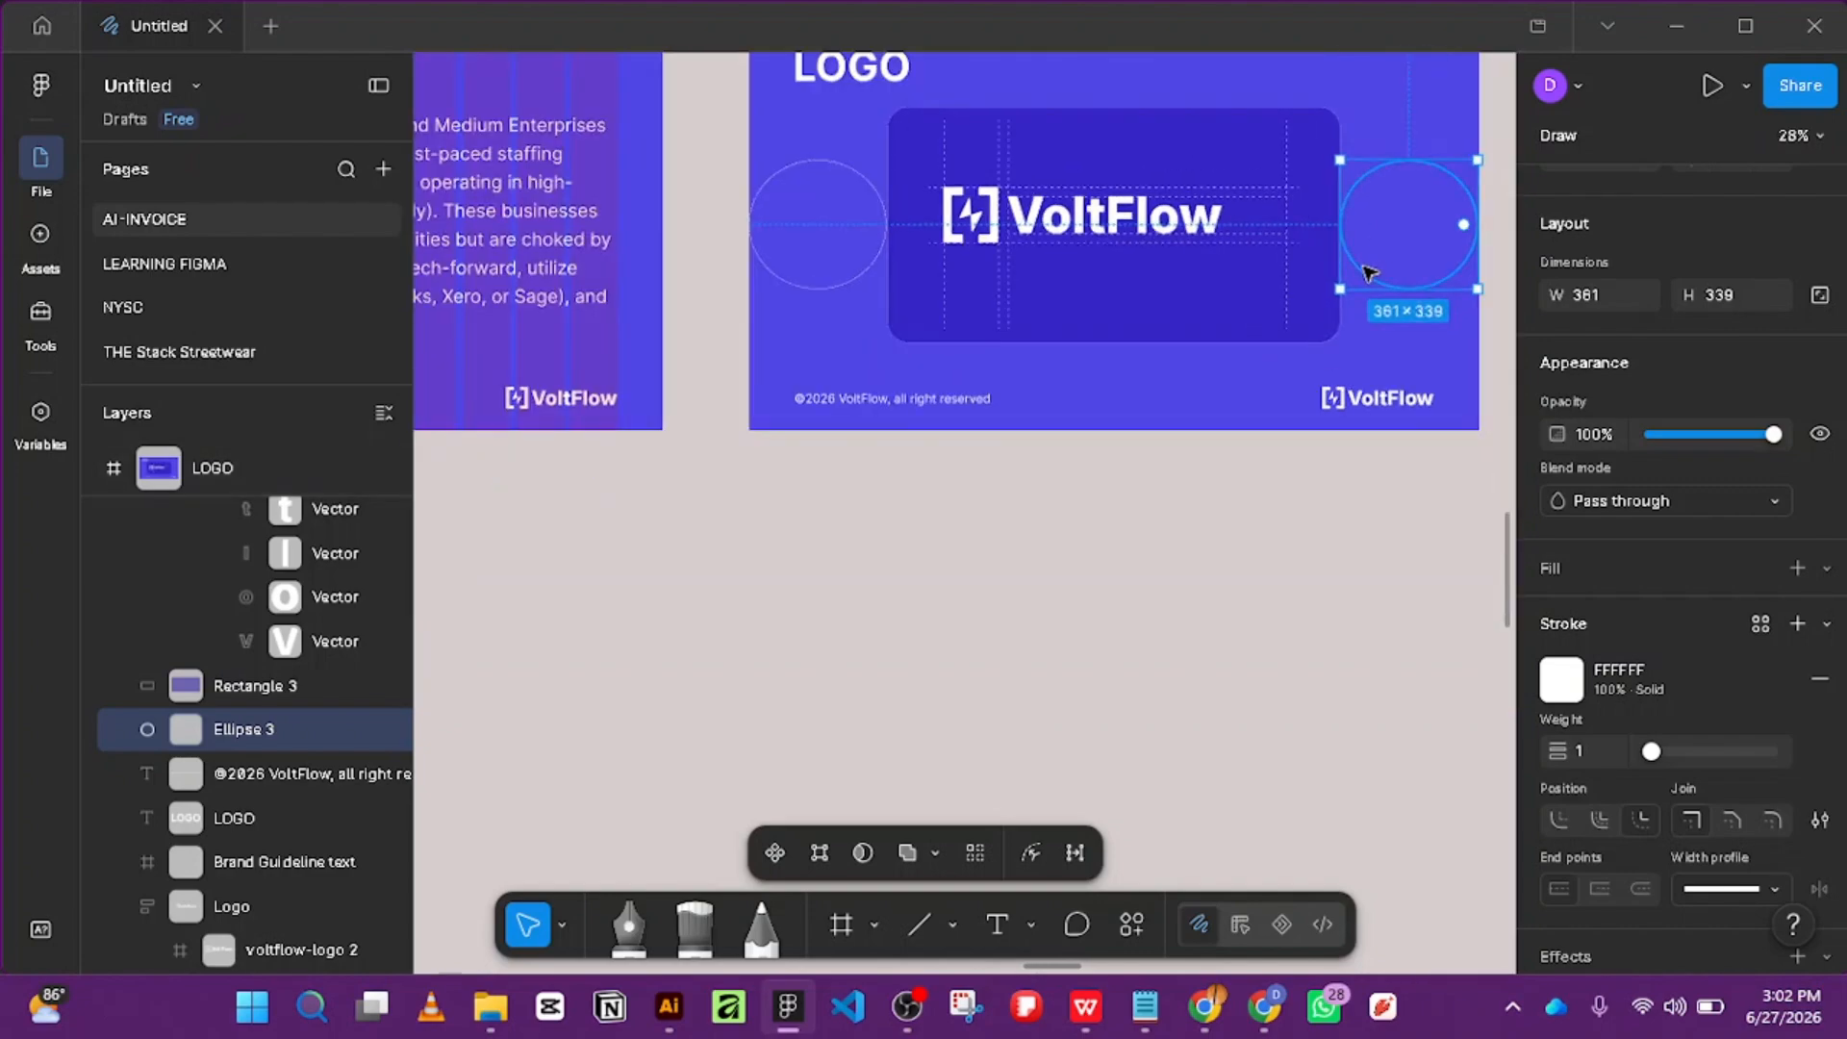
{"action": "left_click", "coordinate": [870, 276], "text": "shift"}
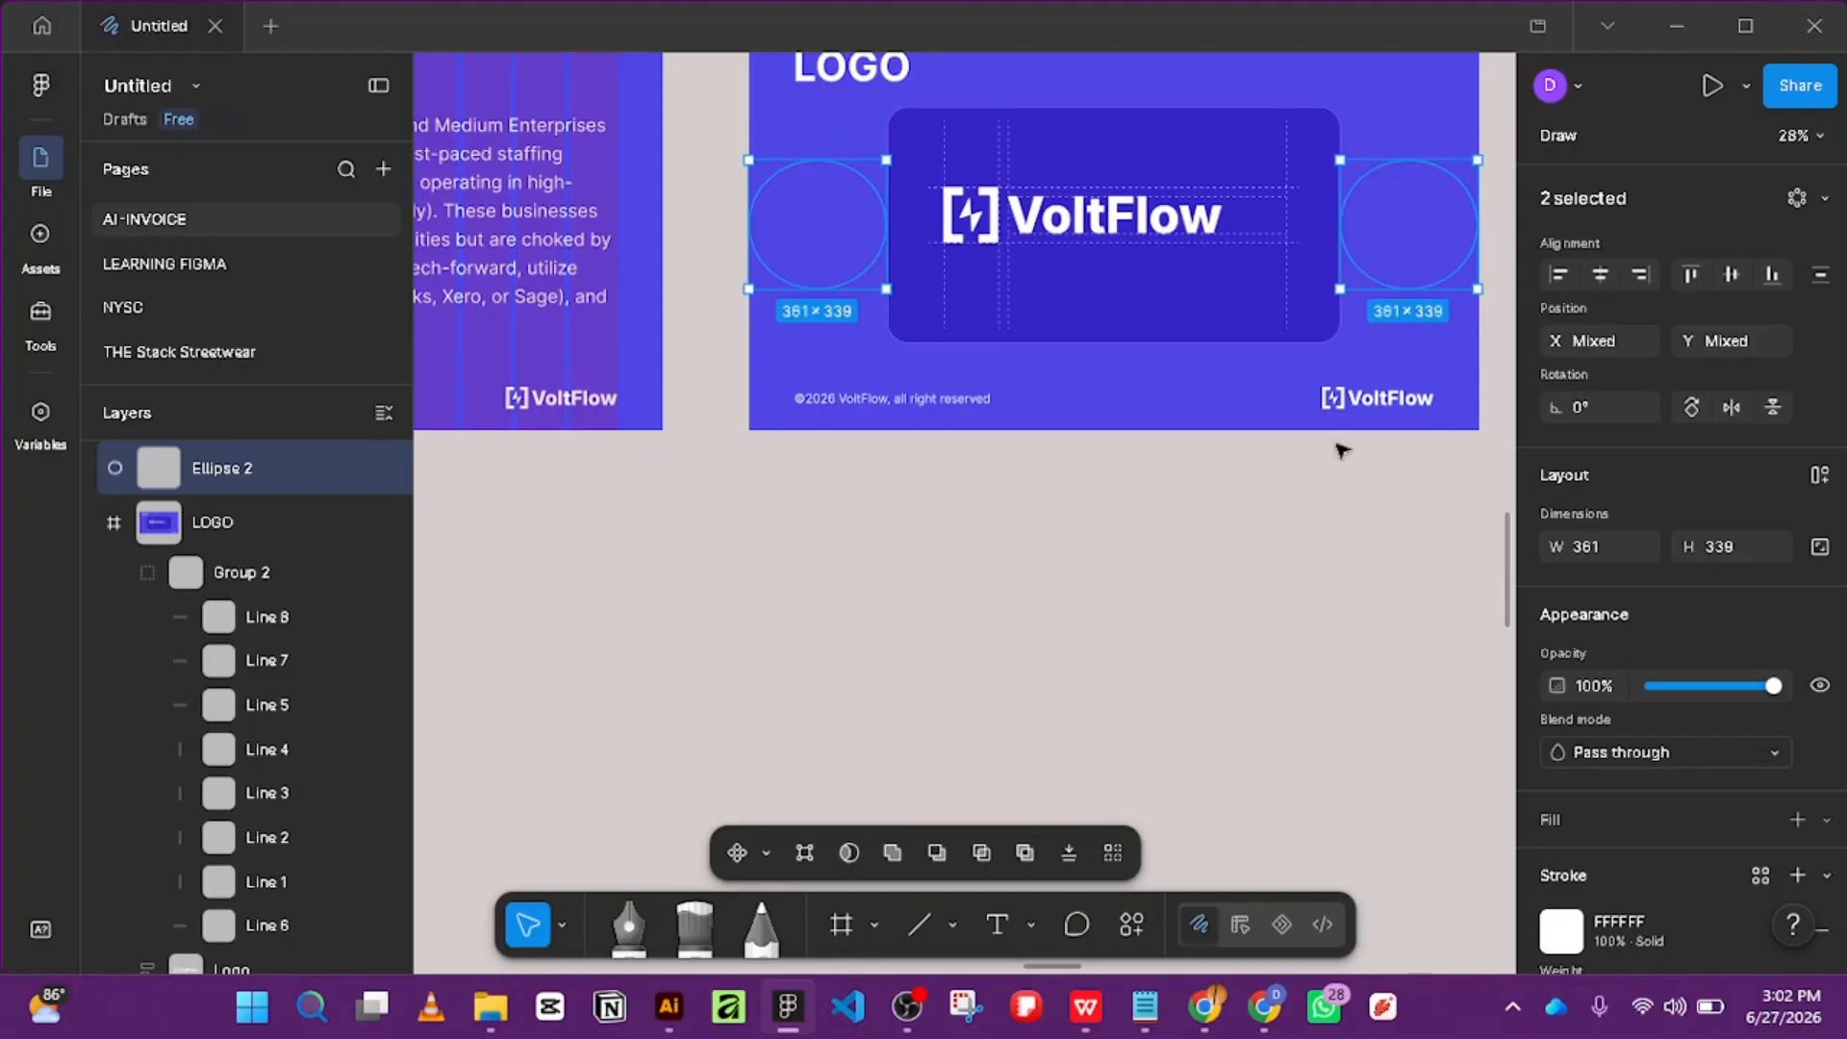
Shift only the right circle left in 10 px increments to X 1485 so it overlaps the panel's right edge.
{"action": "left_click", "coordinate": [1380, 302]}
{"action": "left_click", "coordinate": [1376, 282]}
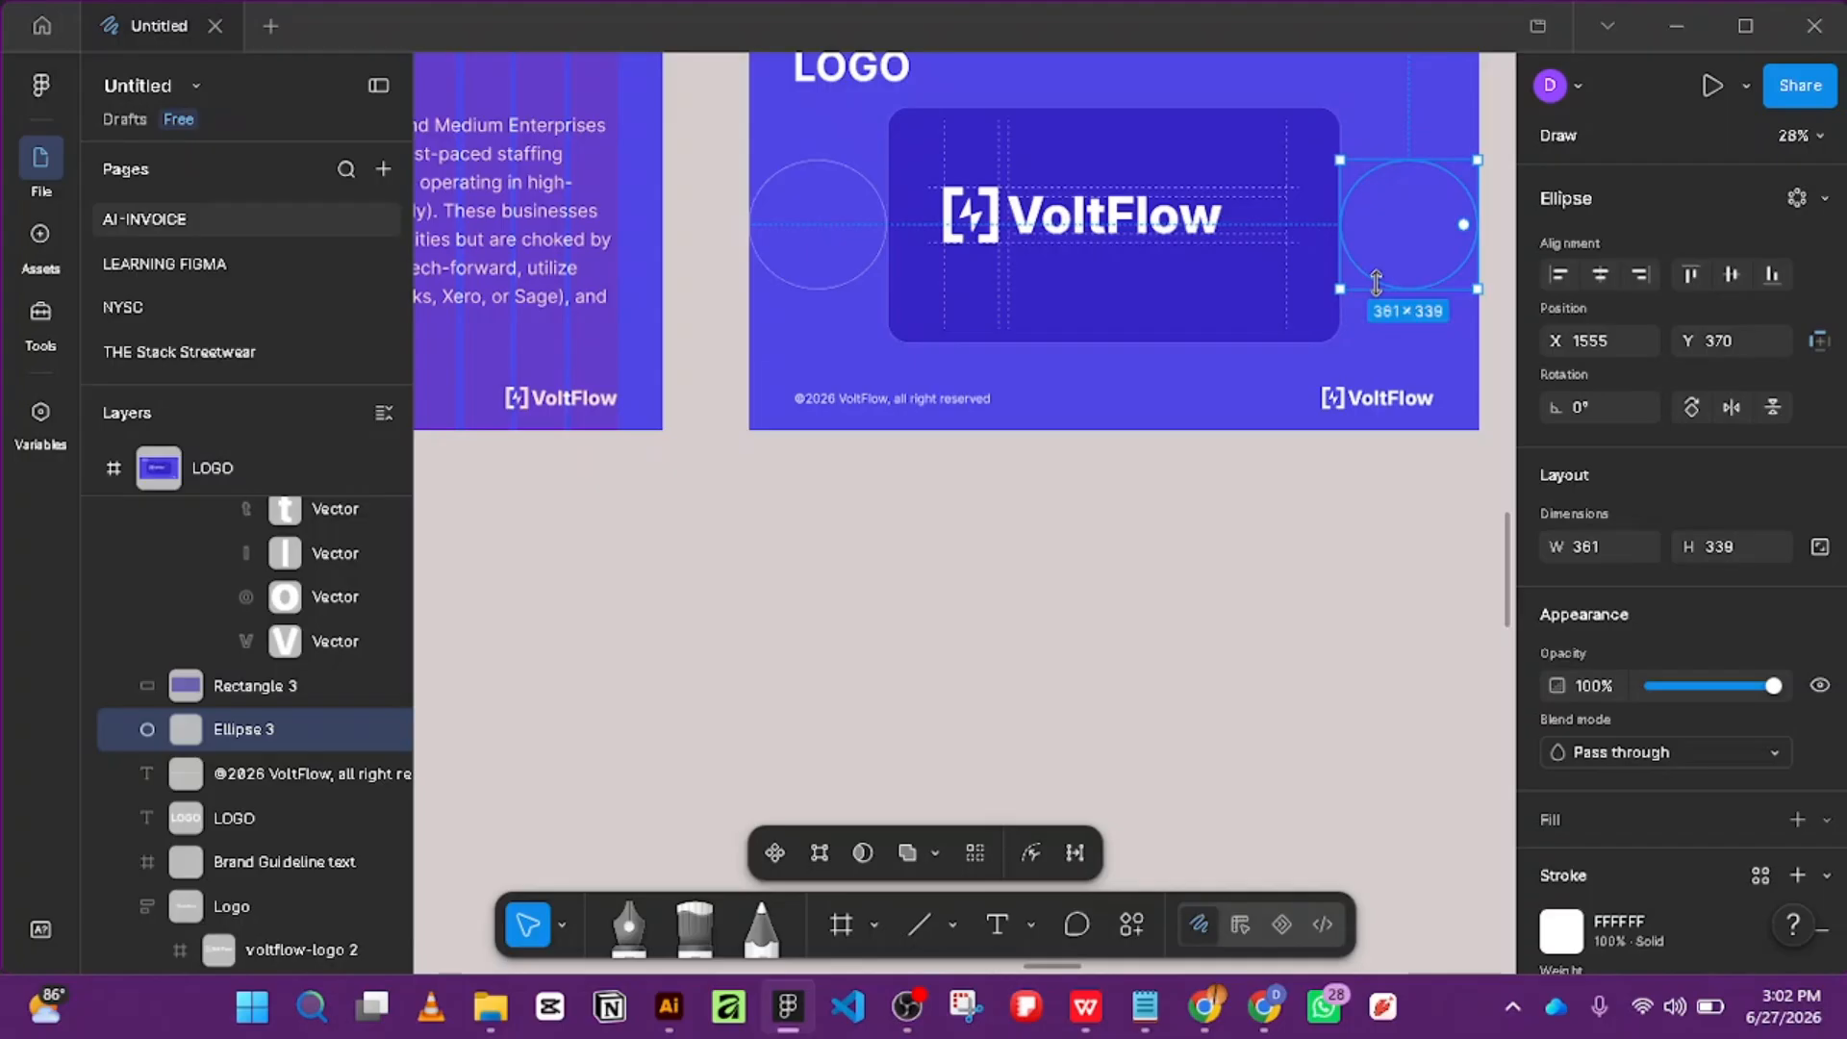
{"action": "key", "text": "shift+Left"}
{"action": "key", "text": "shift+Left"}
{"action": "key", "text": "shift+Left"}
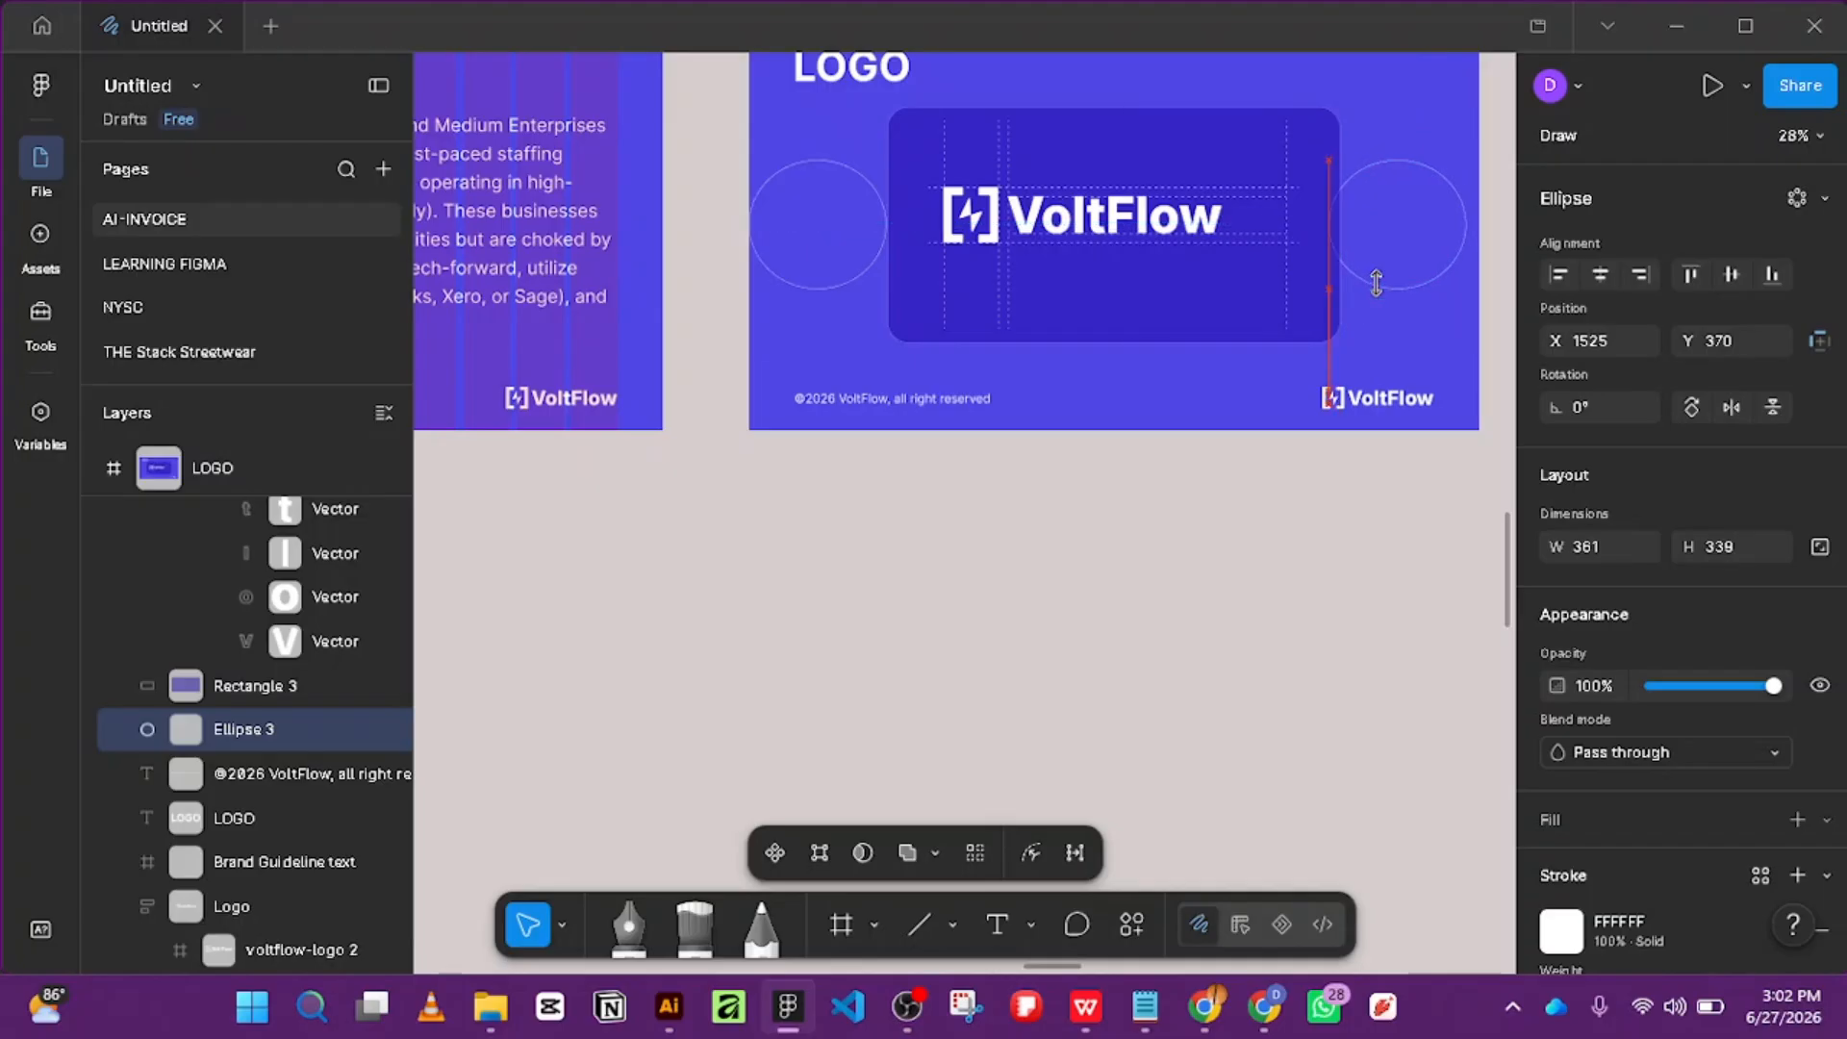
{"action": "key", "text": "shift+Left"}
{"action": "key", "text": "shift+Left"}
{"action": "key", "text": "shift+Left"}
{"action": "key", "text": "shift+Left"}
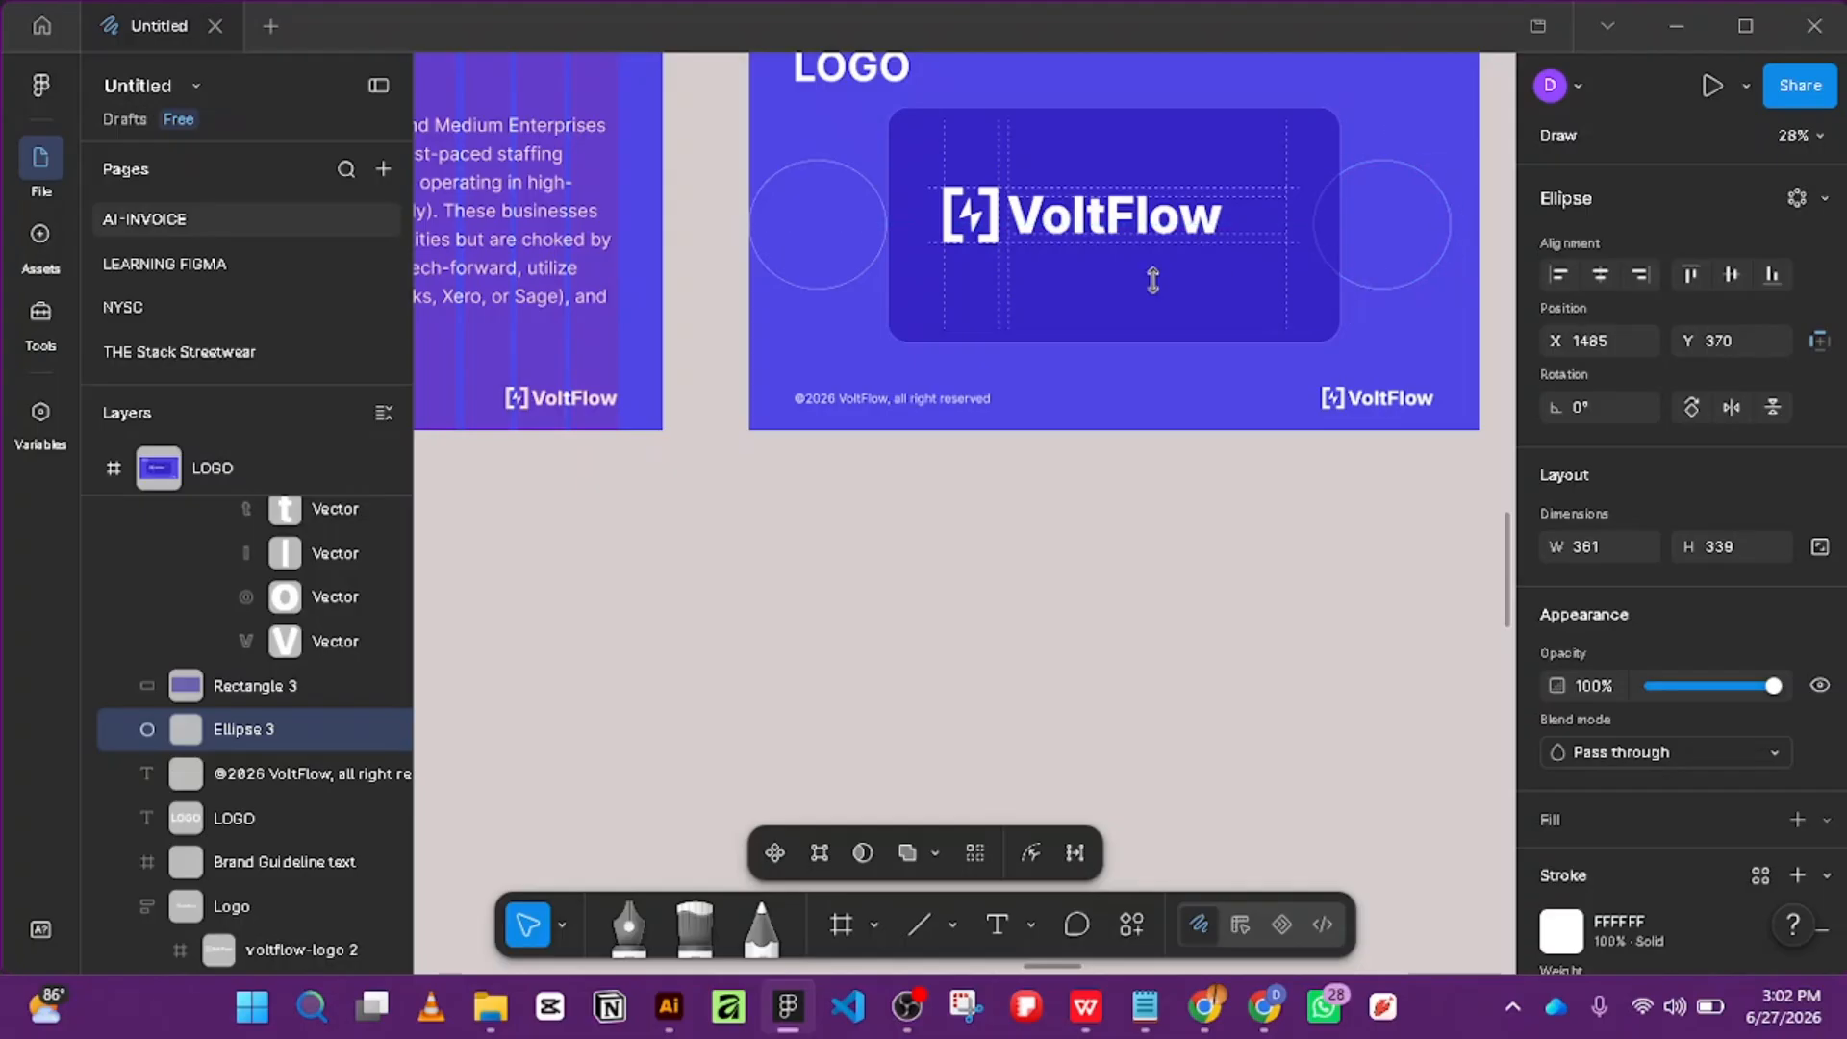
Shift the left circle right in 10 px increments until it overlaps the panel's left edge as far as the right circle overlaps its side.
{"action": "left_click", "coordinate": [854, 293]}
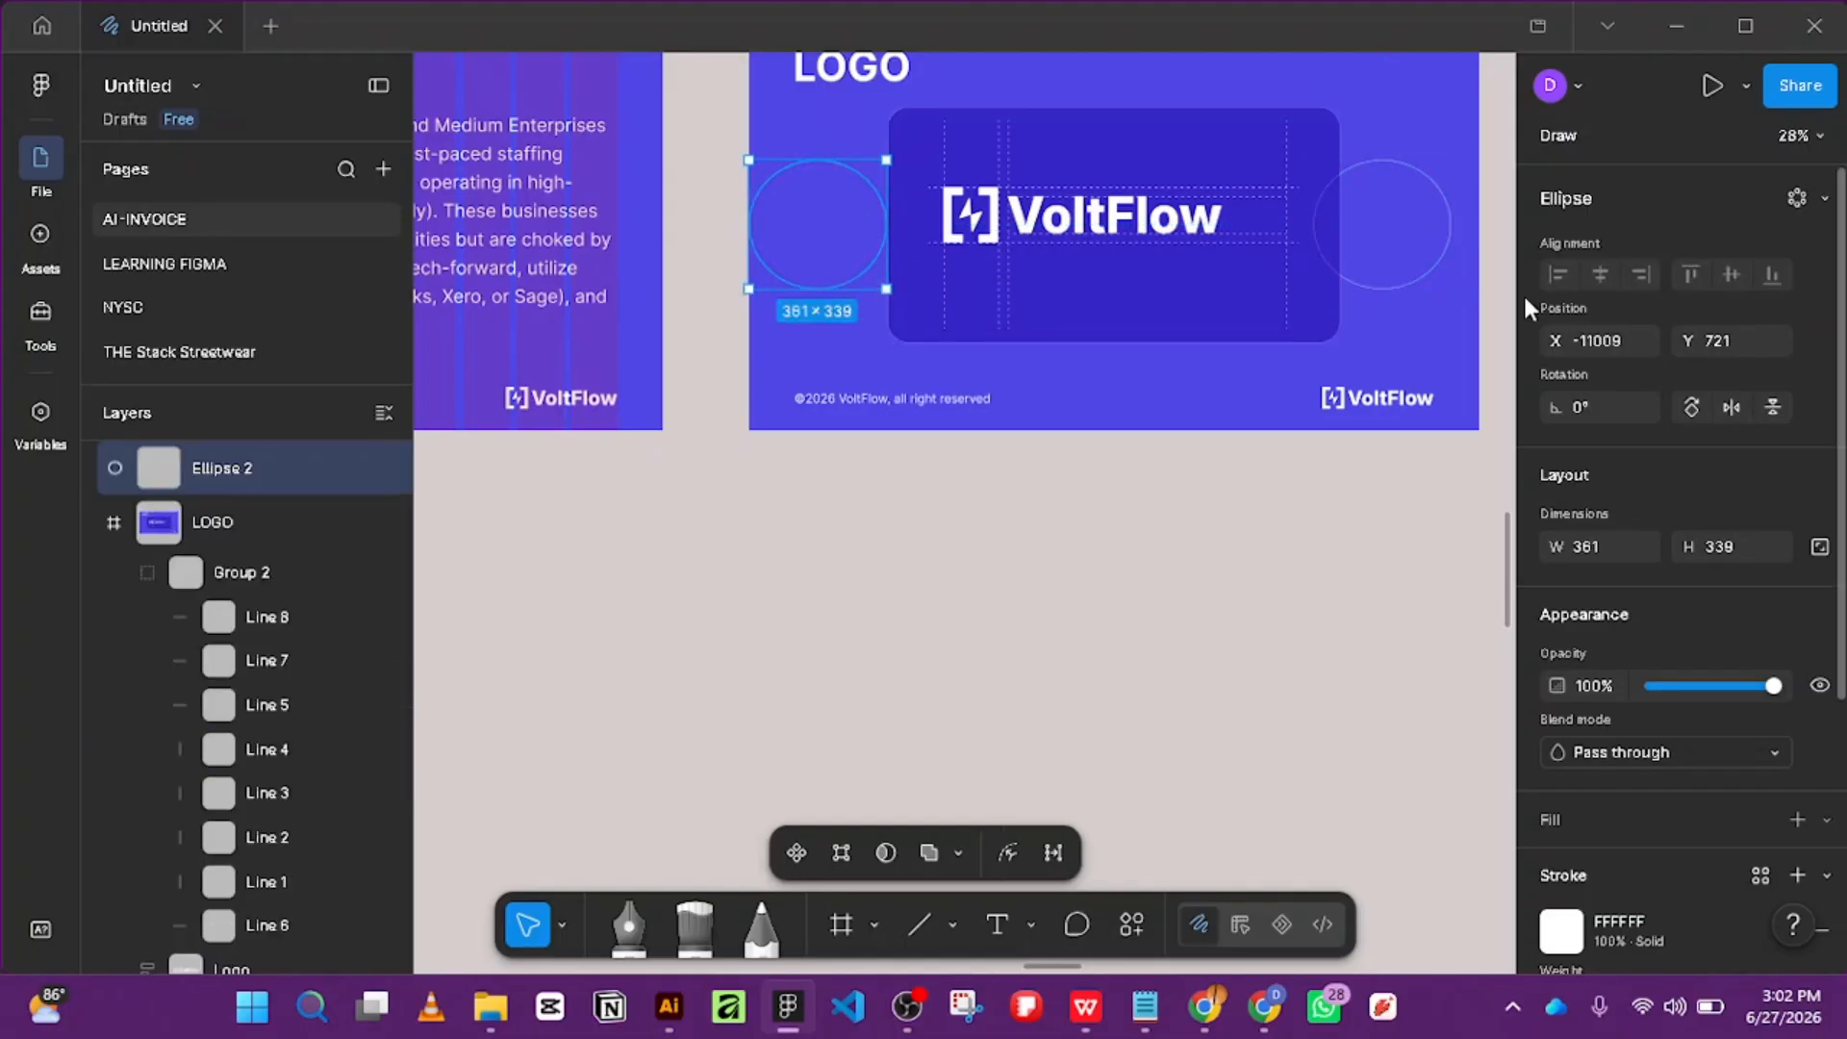
{"action": "key", "text": "shift+Right"}
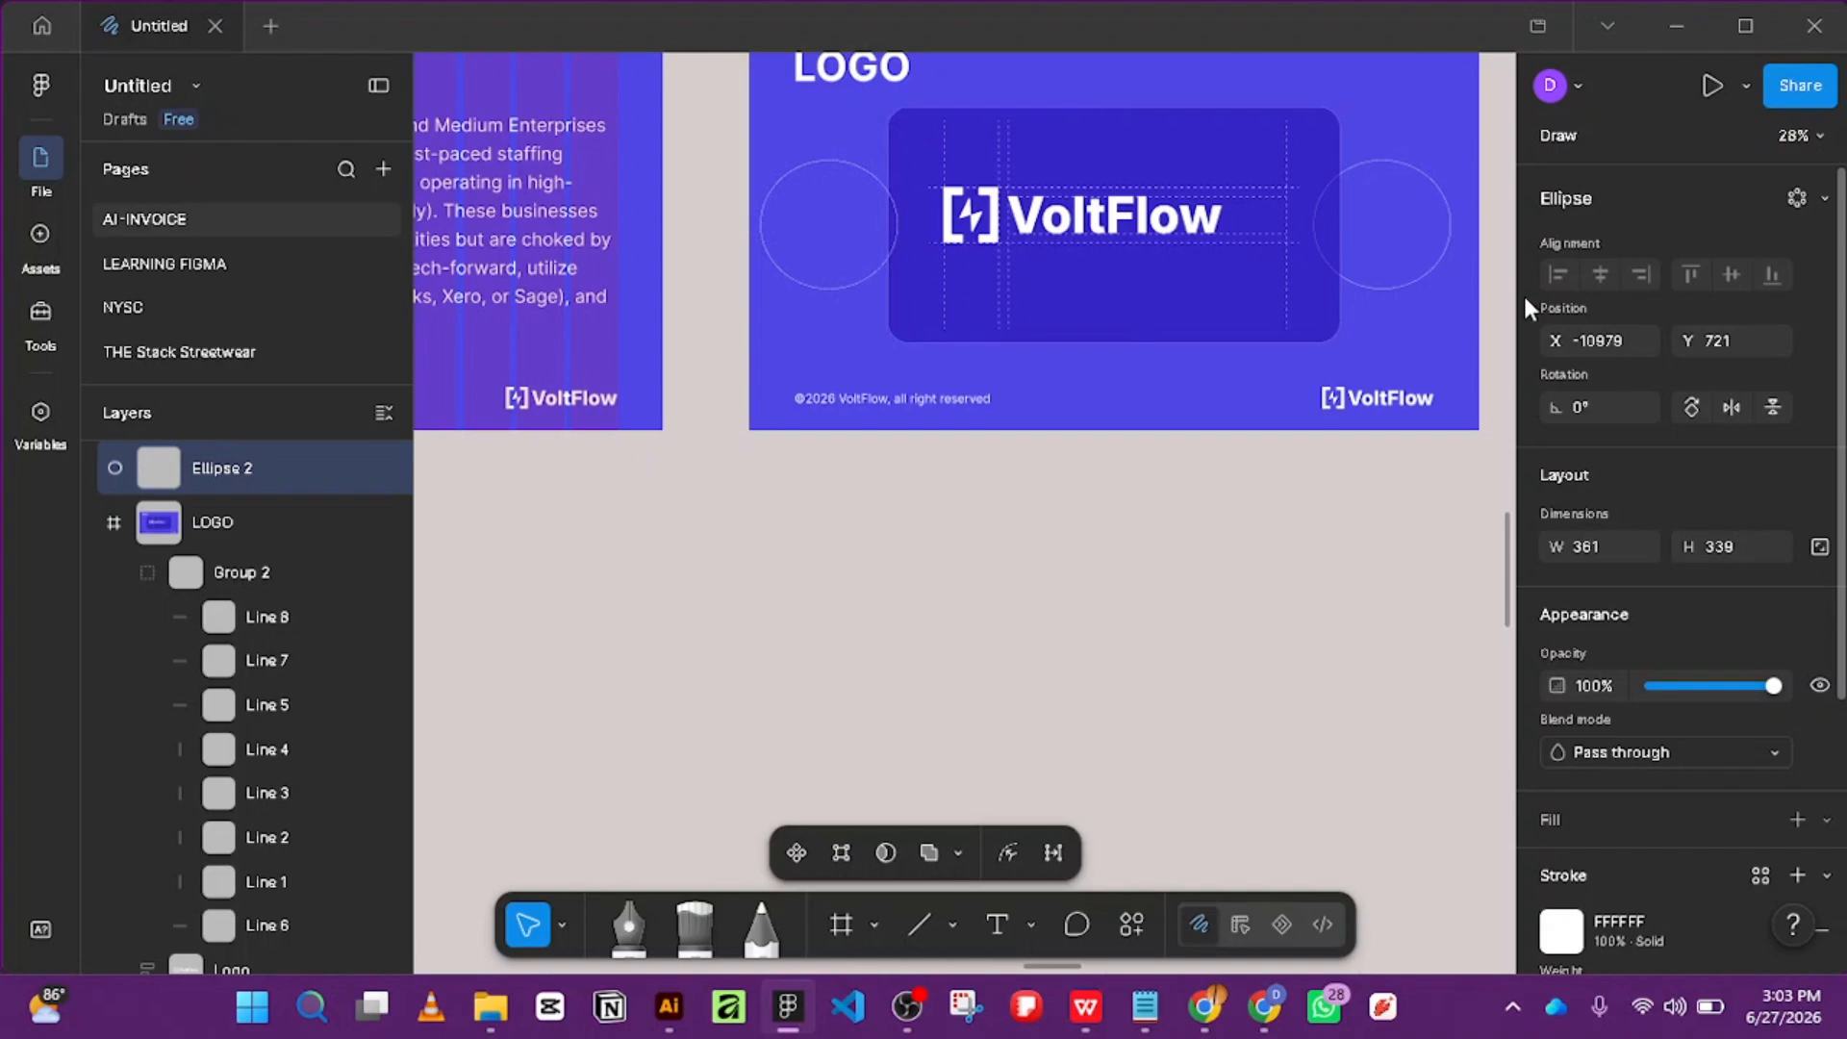
{"action": "key", "text": "shift+Left"}
{"action": "key", "text": "shift+Left"}
{"action": "key", "text": "shift+Left"}
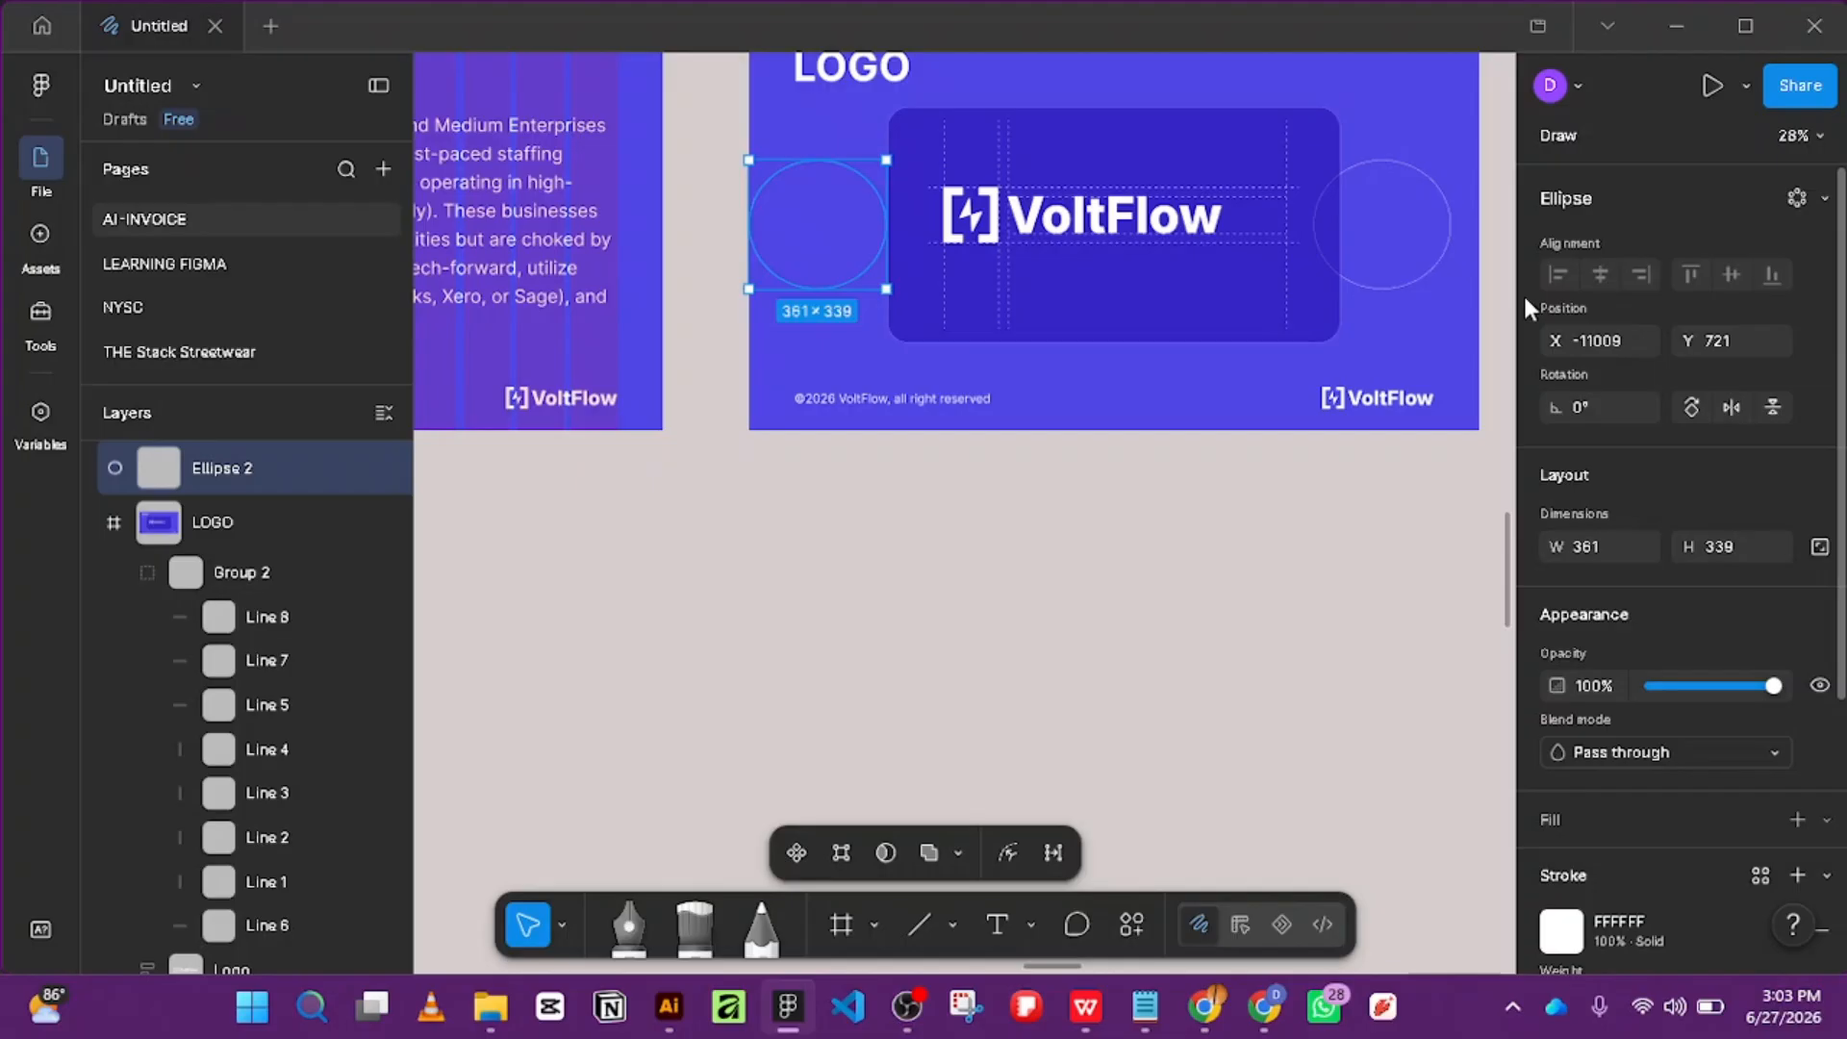
{"action": "key", "text": "shift+Right"}
{"action": "key", "text": "shift+Right"}
{"action": "key", "text": "shift+Right"}
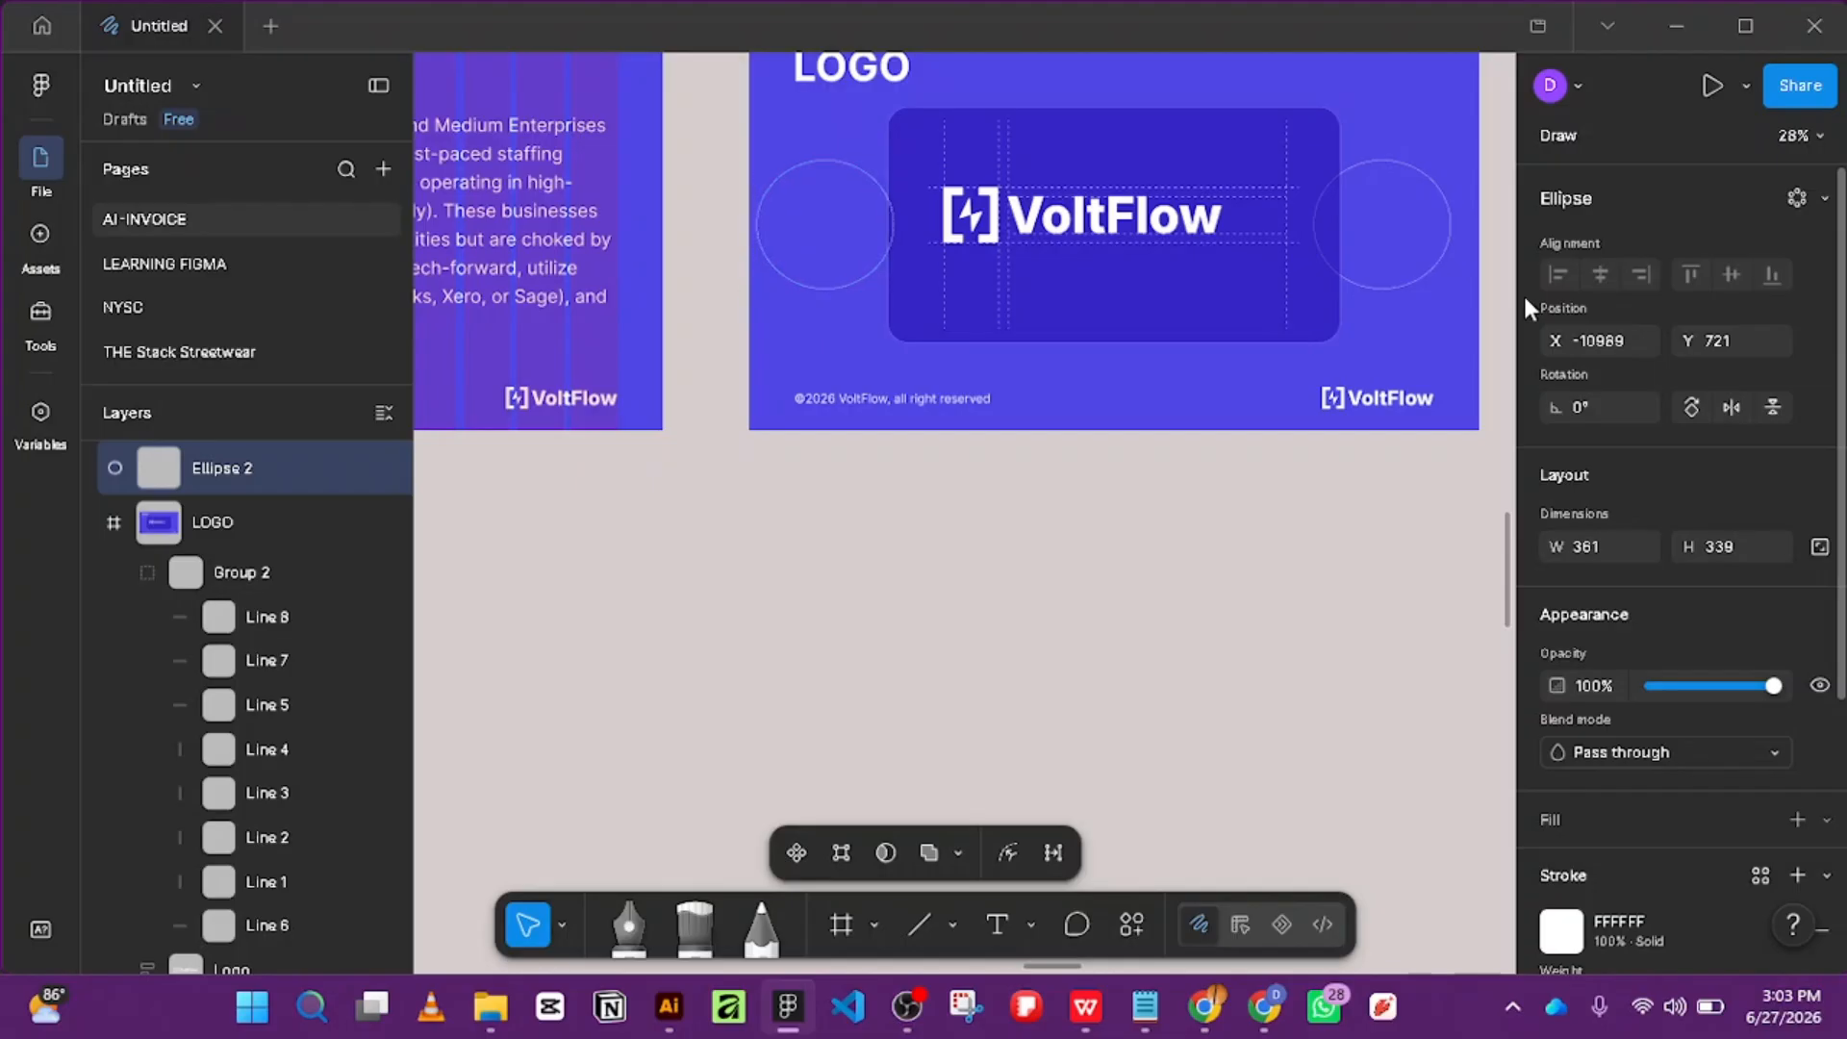
{"action": "key", "text": "shift+Right"}
{"action": "key", "text": "shift+Right"}
{"action": "key", "text": "shift+Right"}
{"action": "key", "text": "shift+Right"}
Set the stroke weight of both outlined circles to 1.5.
{"action": "left_click", "coordinate": [1444, 264], "text": "shift"}
{"action": "scroll", "coordinate": [1802, 683], "scroll_direction": "down", "scroll_amount": 4}
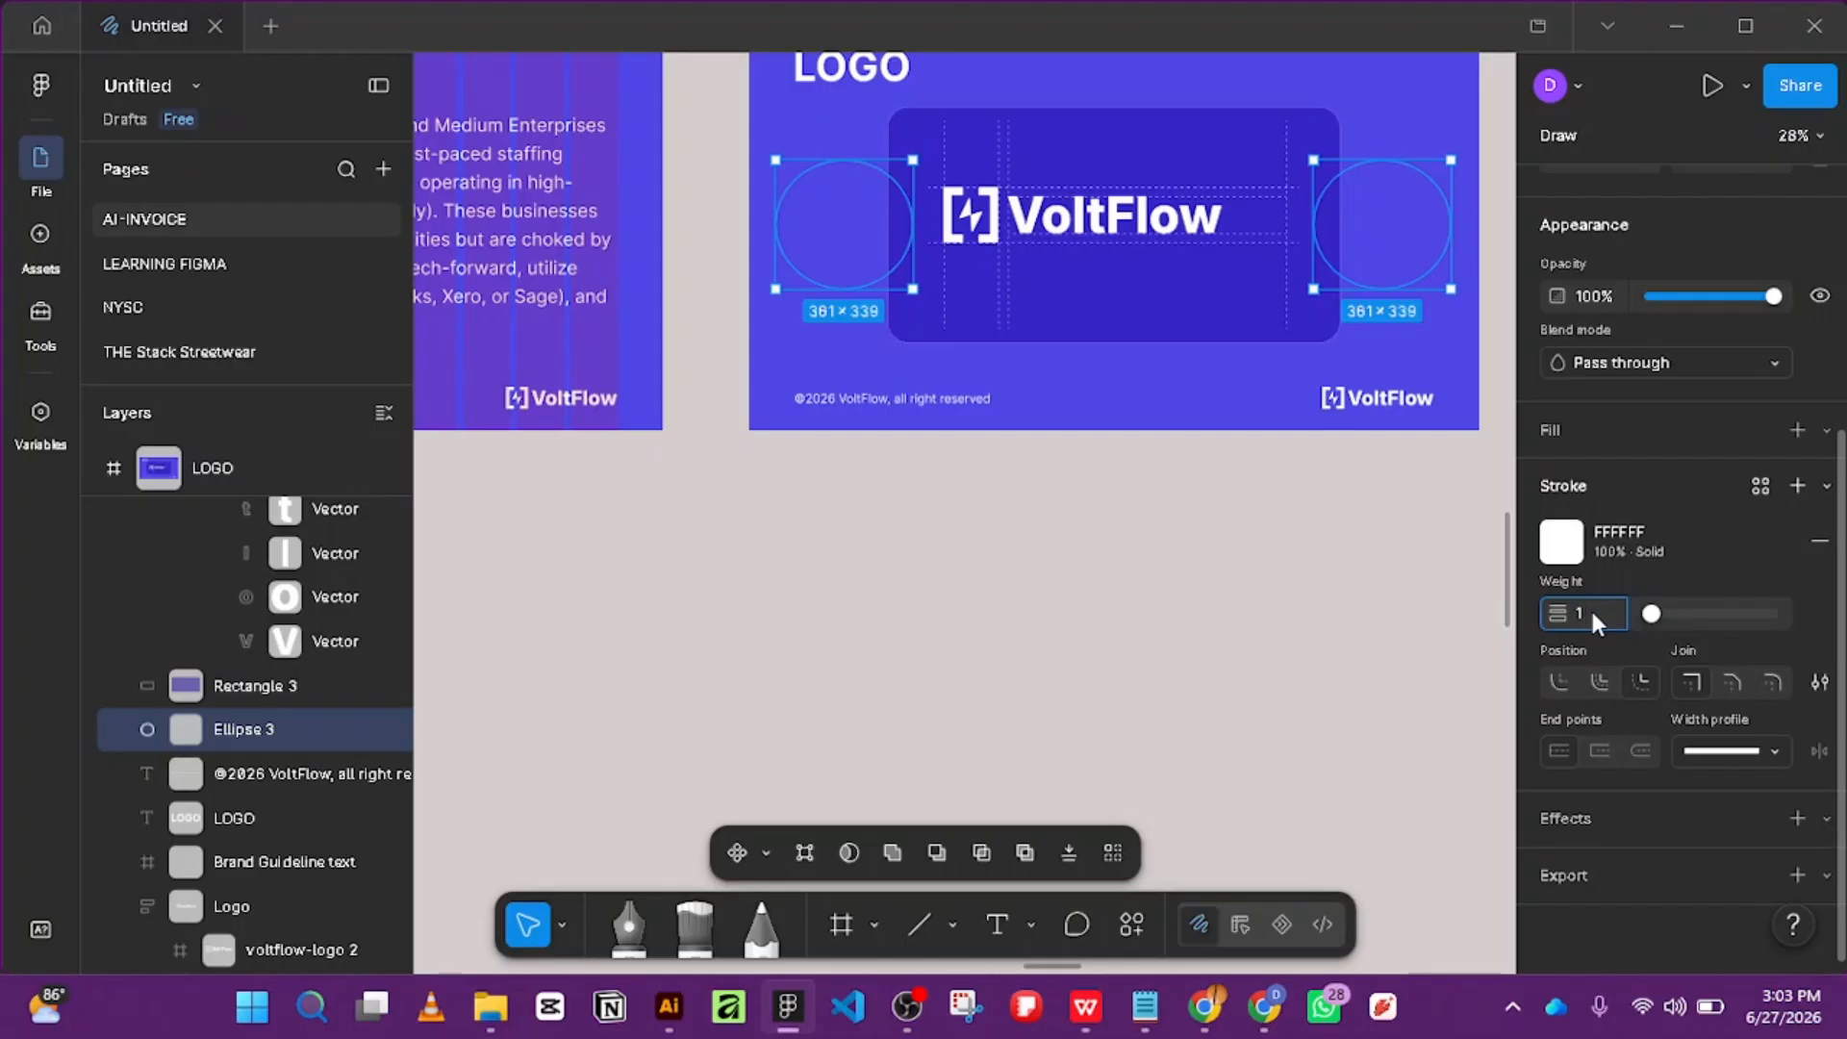
{"action": "key", "text": "Return"}
Change the stroke style of both circles to Dashed with a dash length of 3.
{"action": "left_click", "coordinate": [1820, 682]}
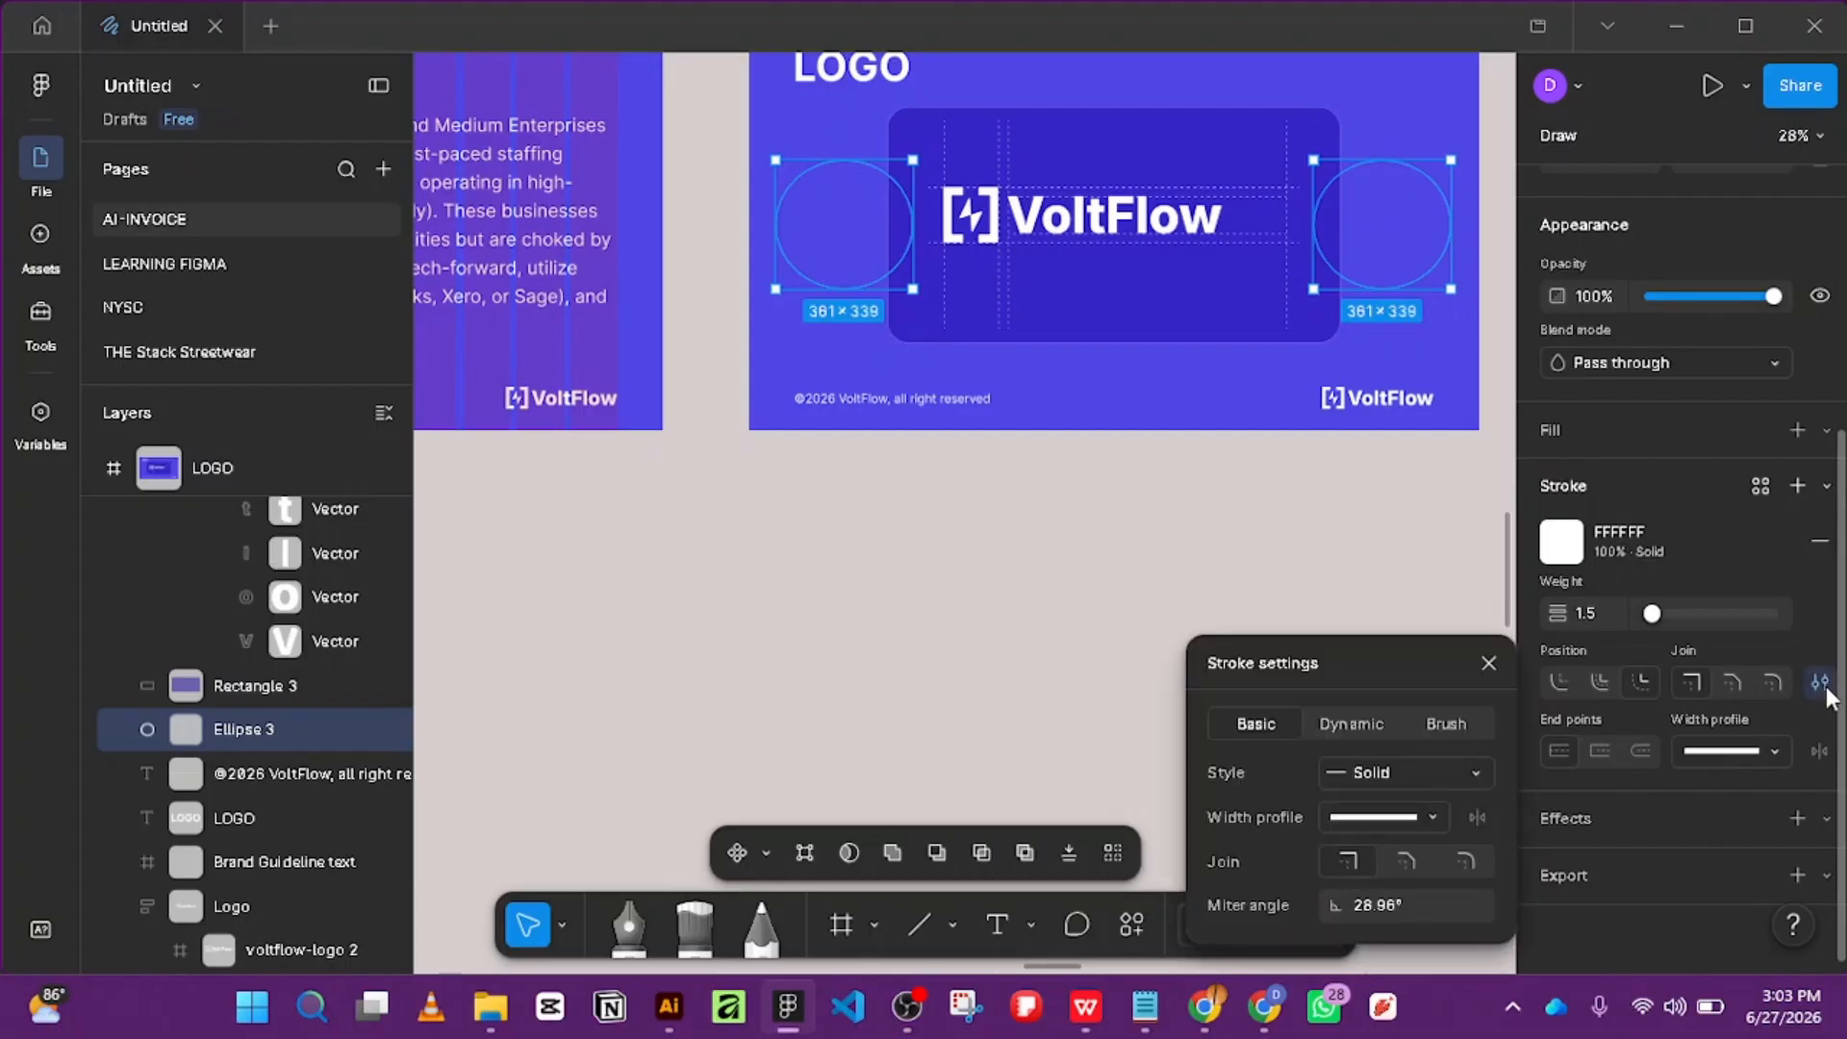
{"action": "left_click", "coordinate": [1606, 741]}
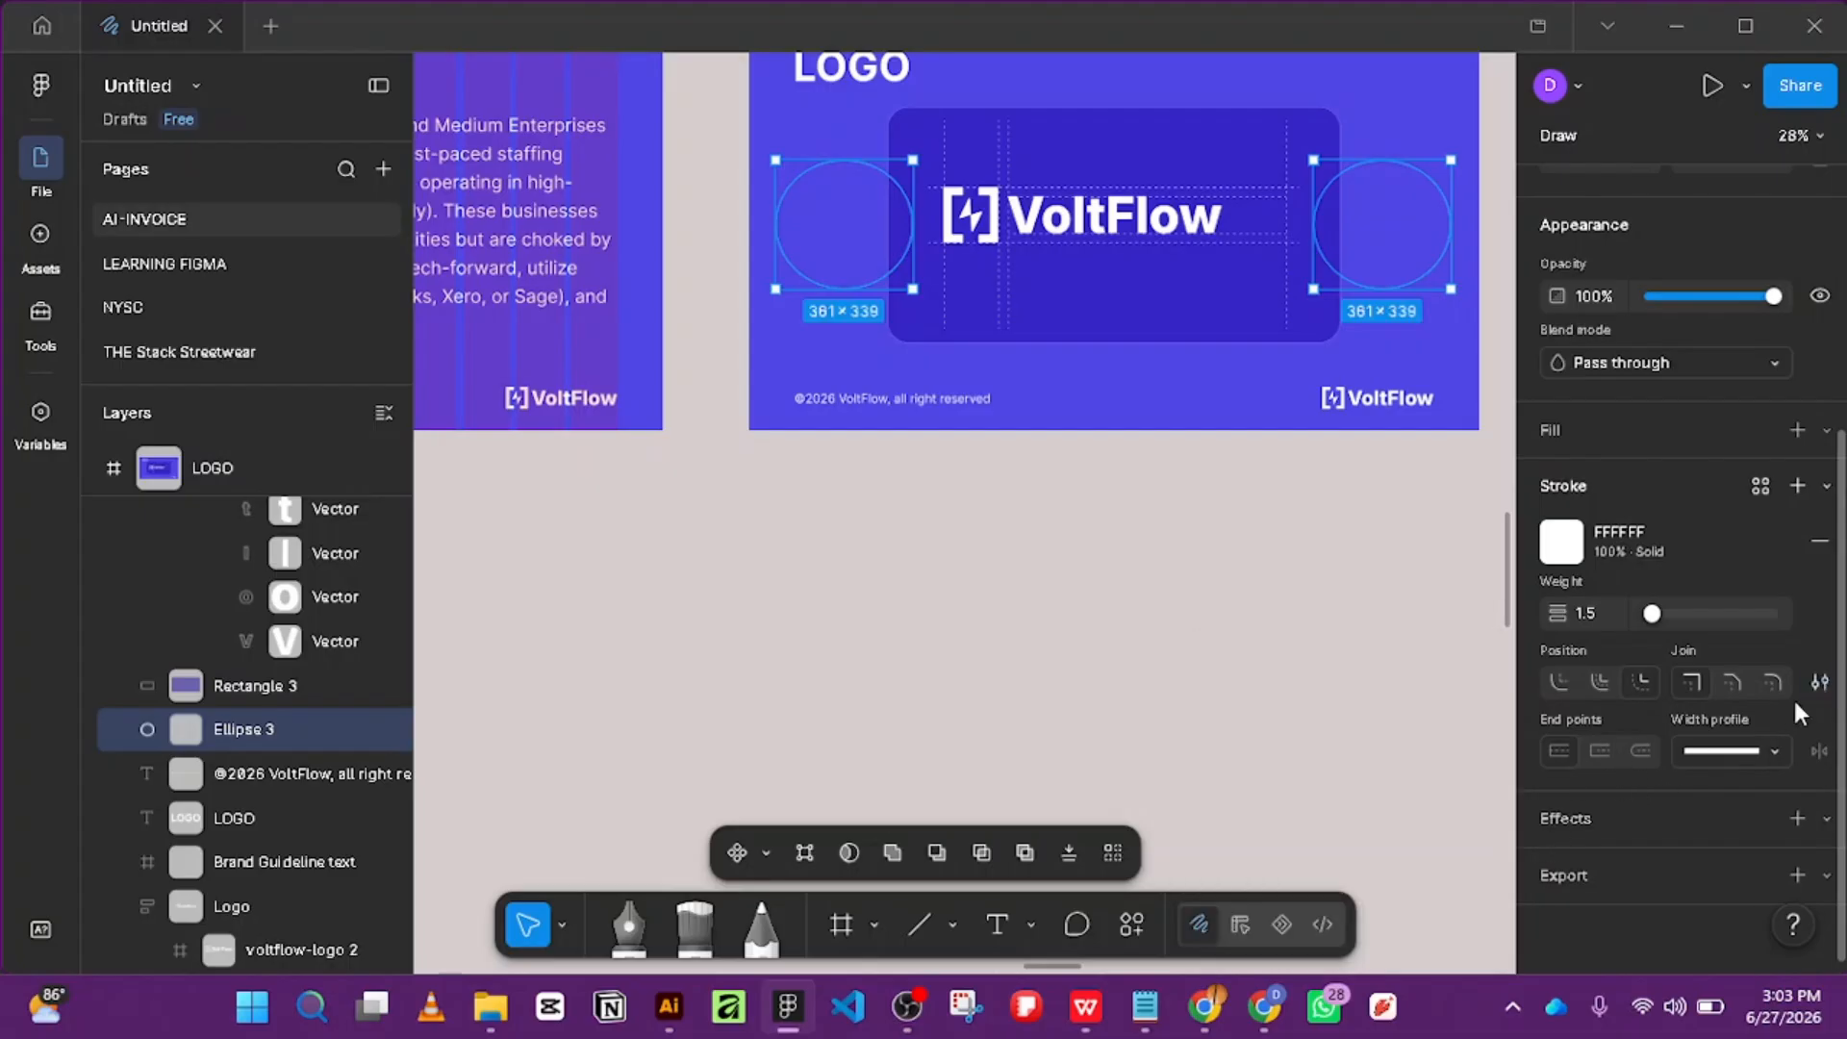
{"action": "left_click", "coordinate": [1818, 681]}
{"action": "left_click", "coordinate": [1438, 778]}
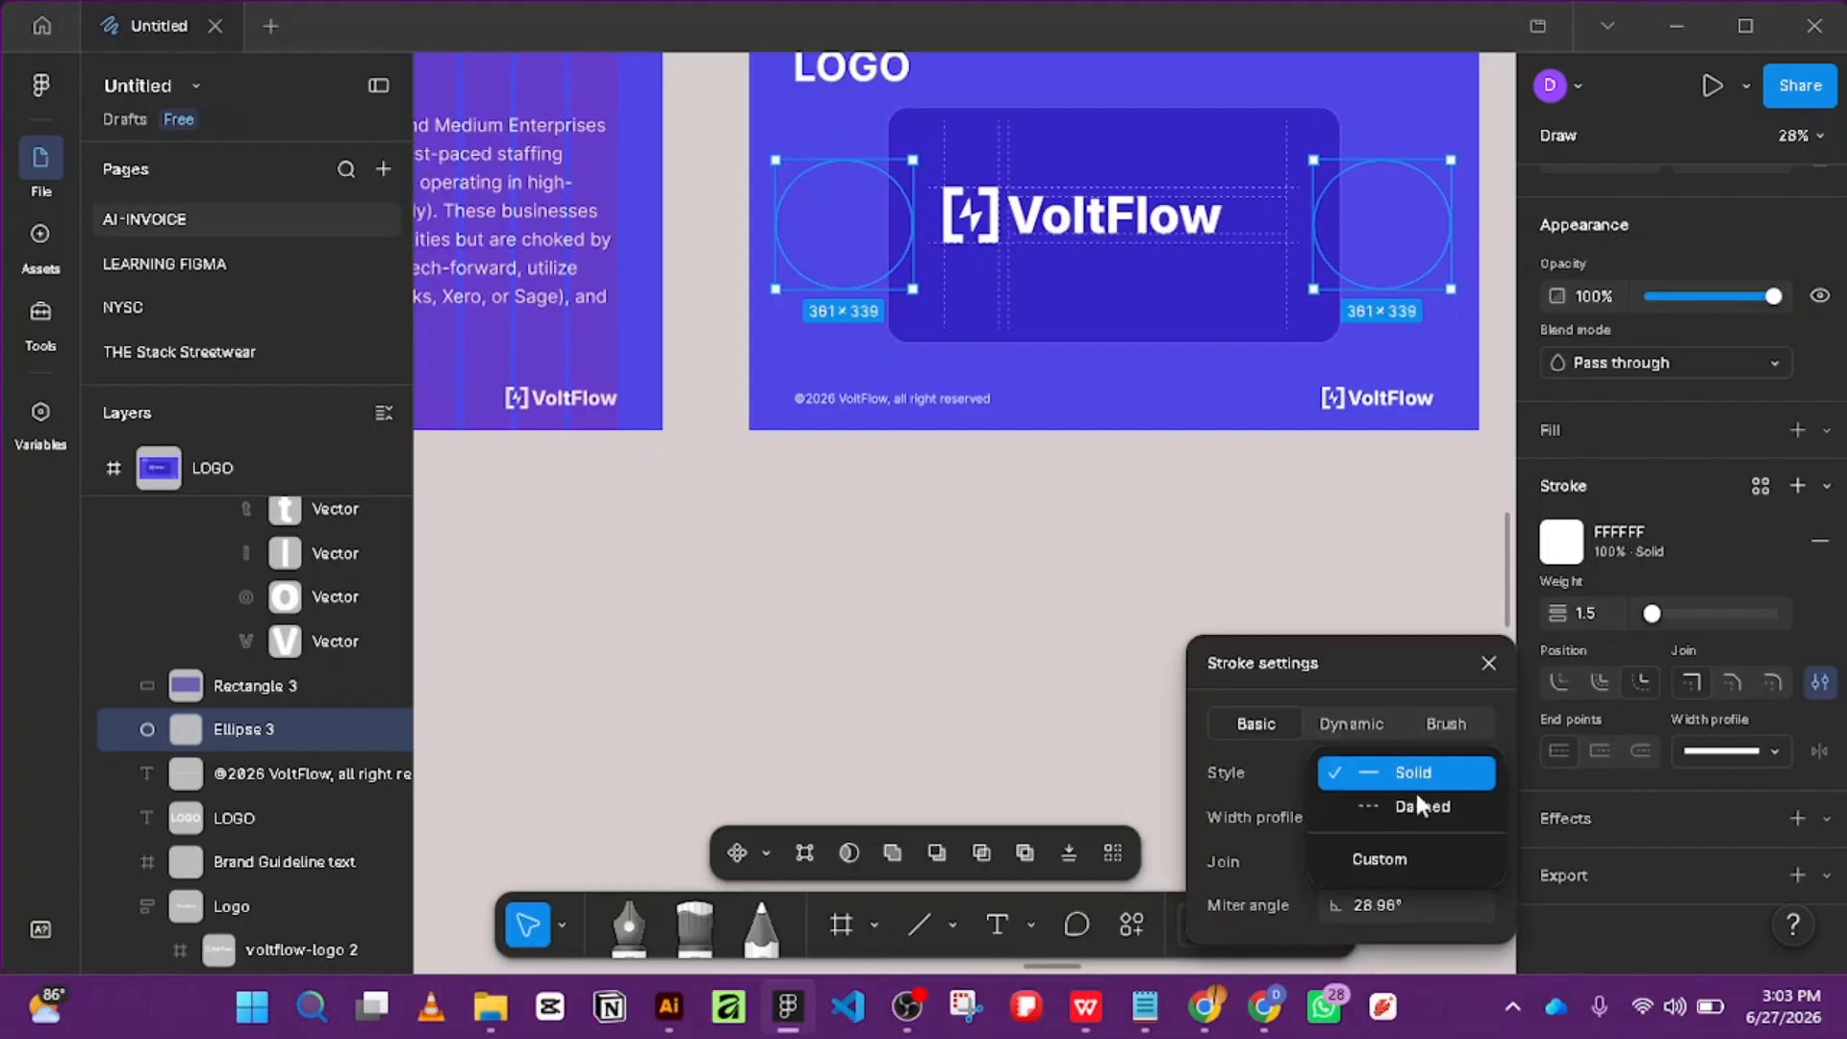
{"action": "left_click", "coordinate": [1406, 804]}
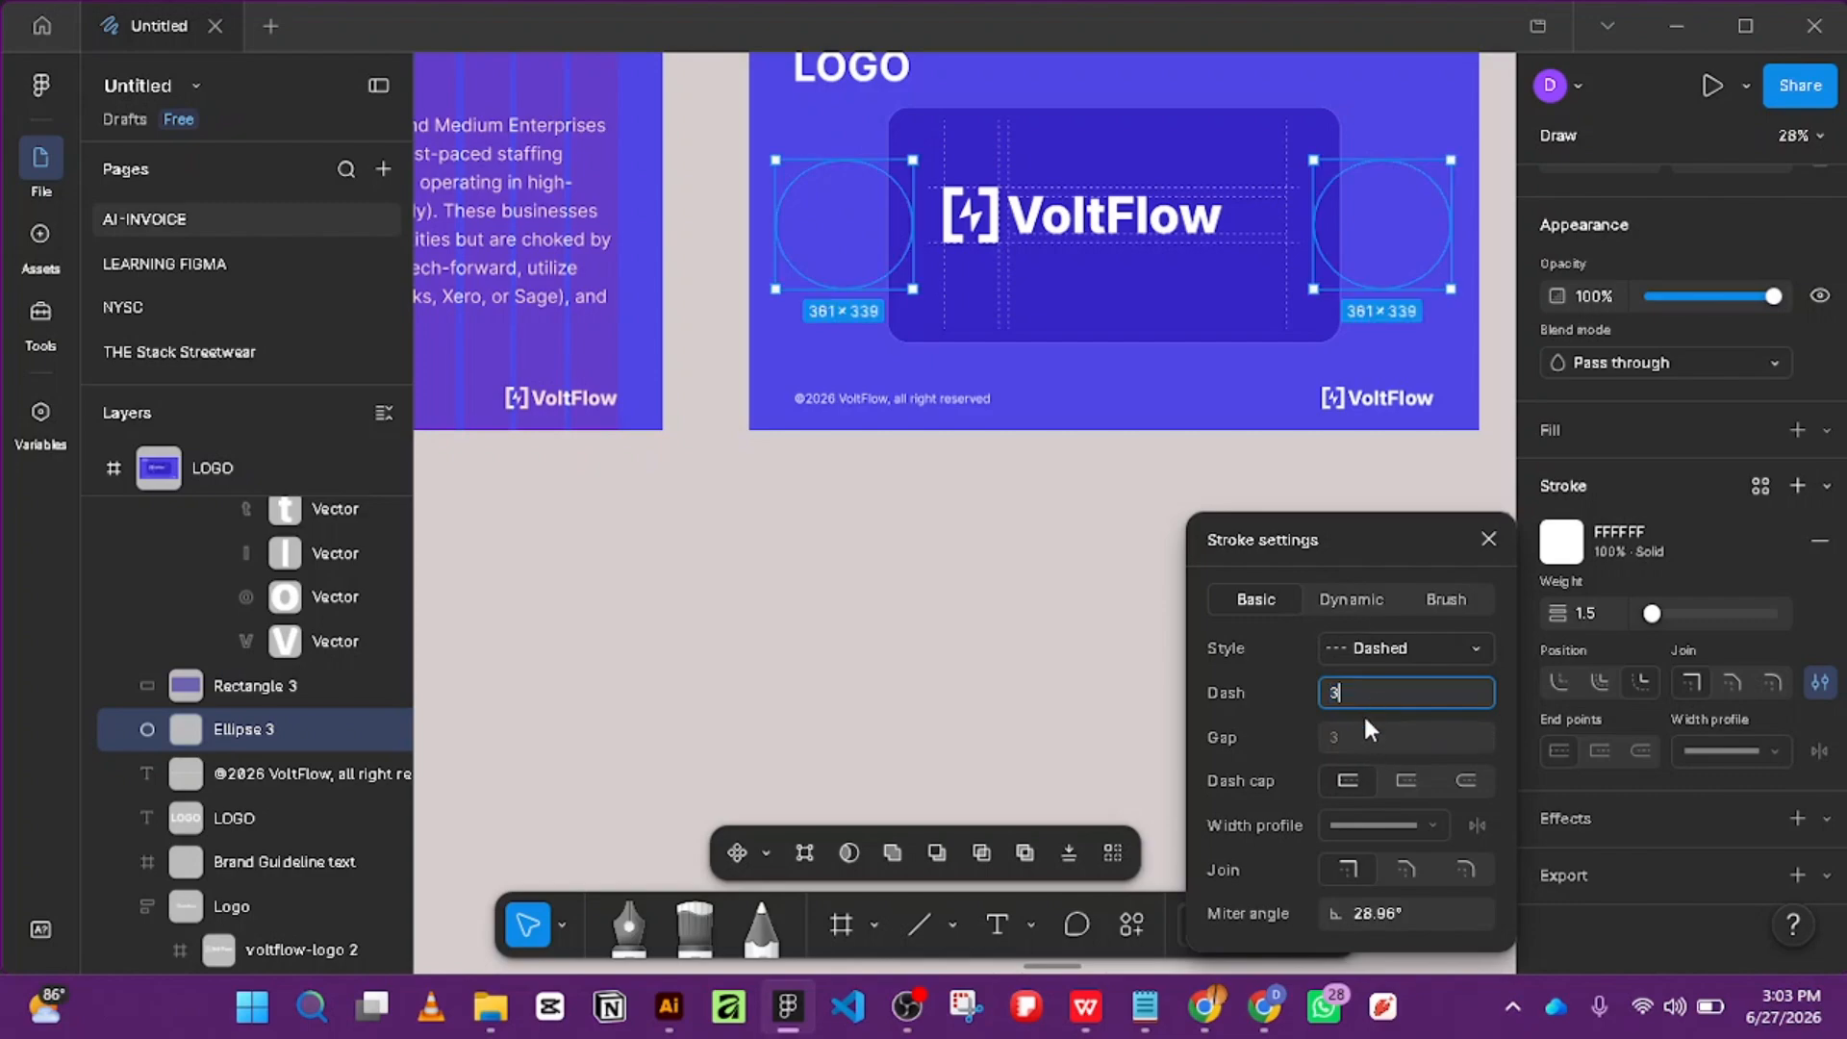
{"action": "left_click", "coordinate": [1364, 735]}
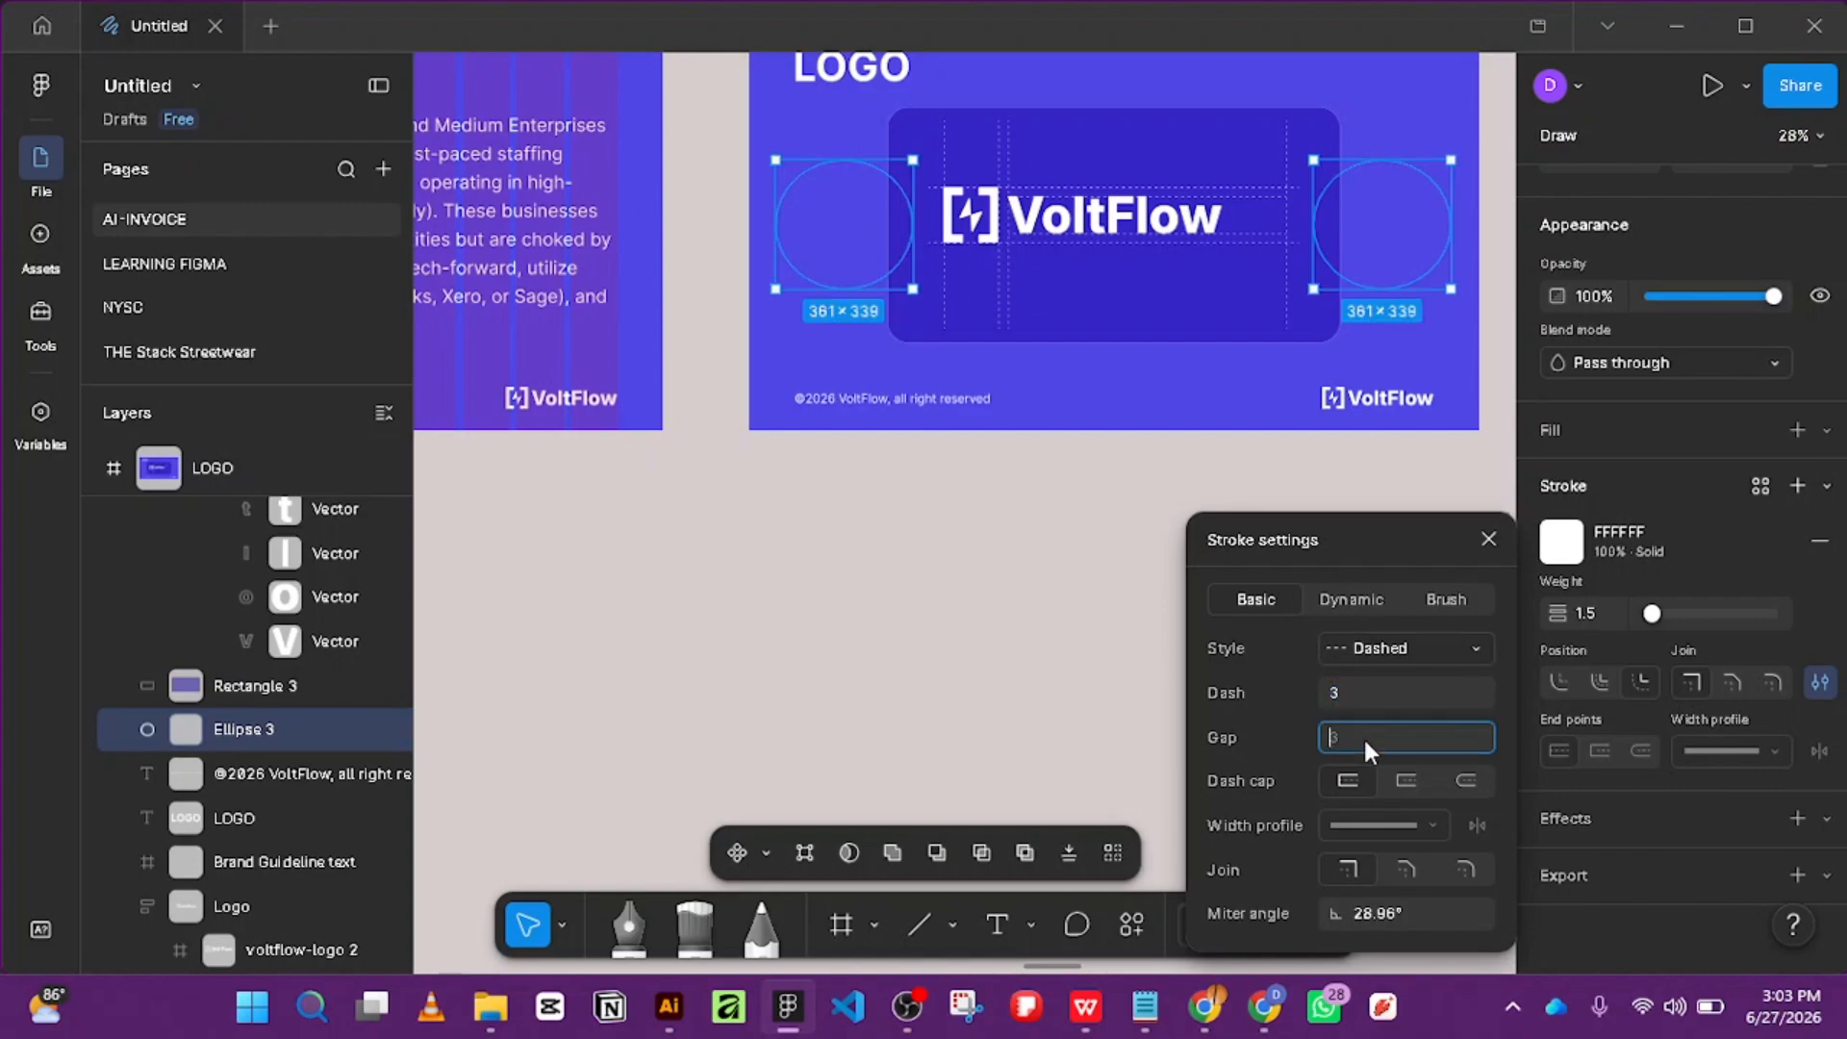
Check the dash settings of a vertical guide line beside the wordmark and set both circles' dash gap to 10.
{"action": "left_click", "coordinate": [1013, 302]}
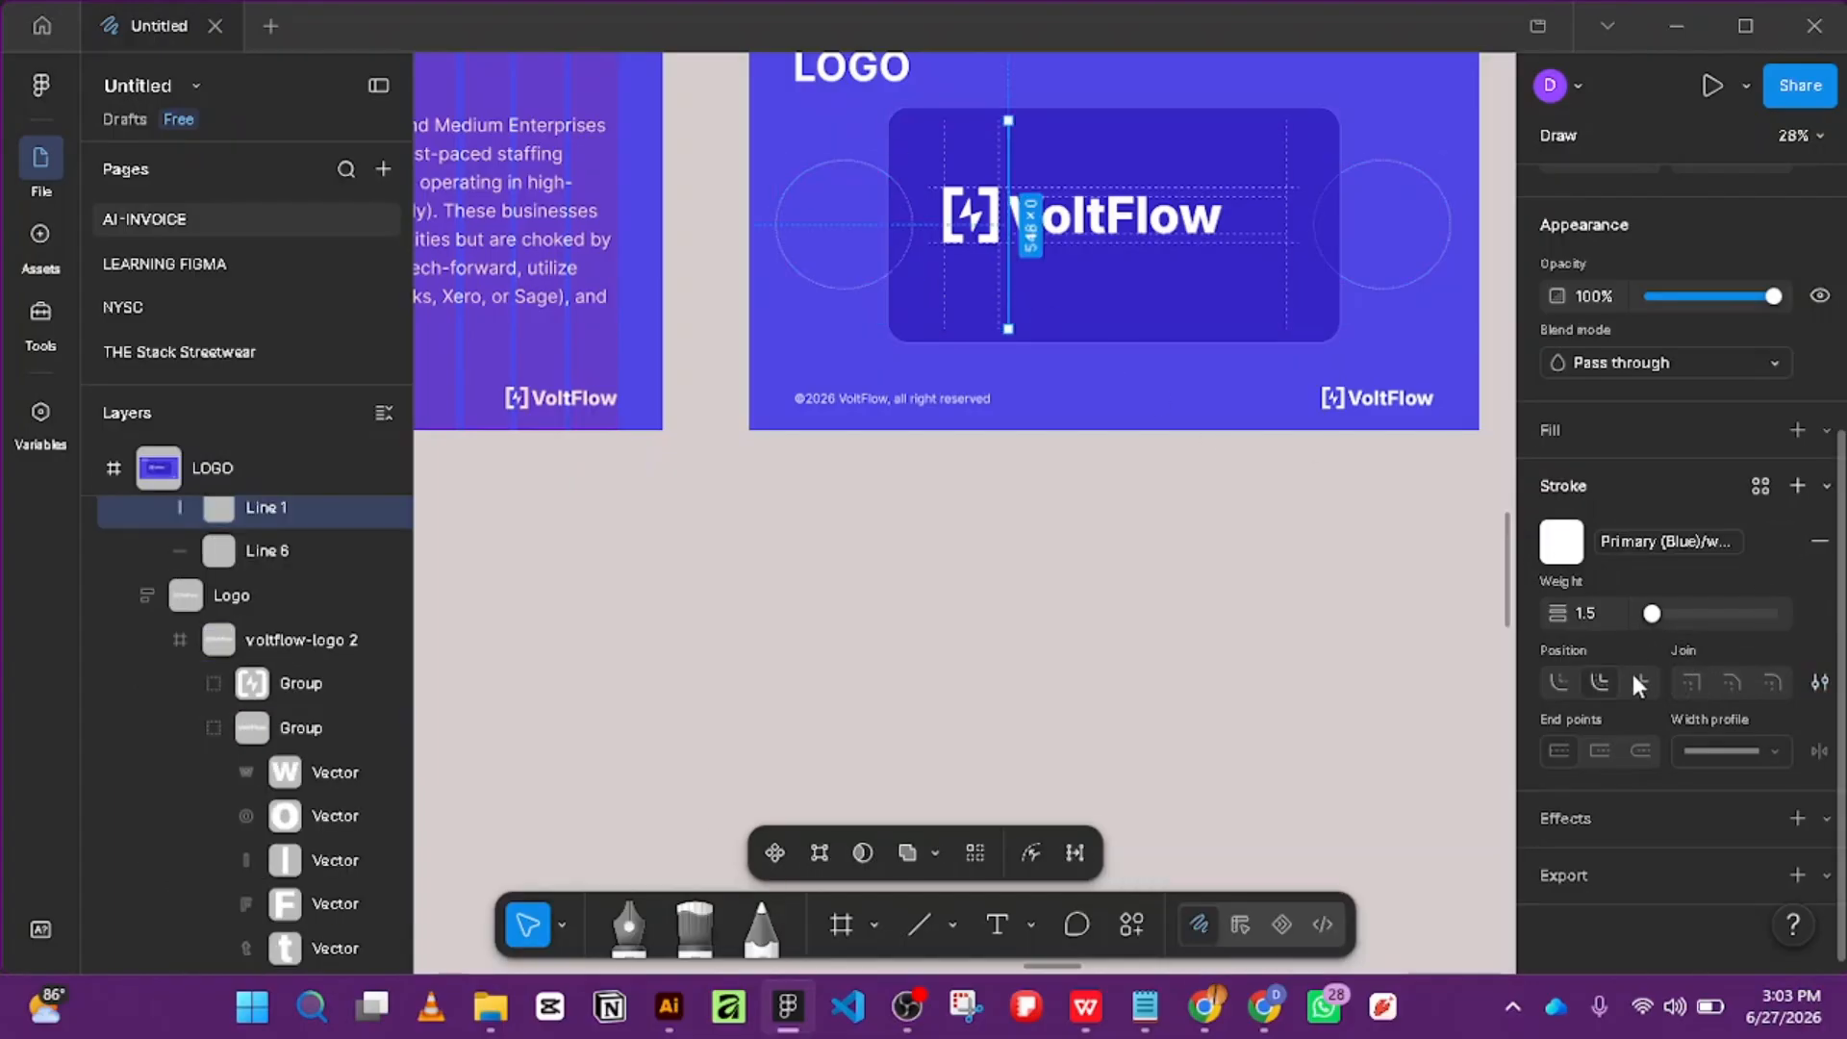
{"action": "left_click", "coordinate": [1820, 682]}
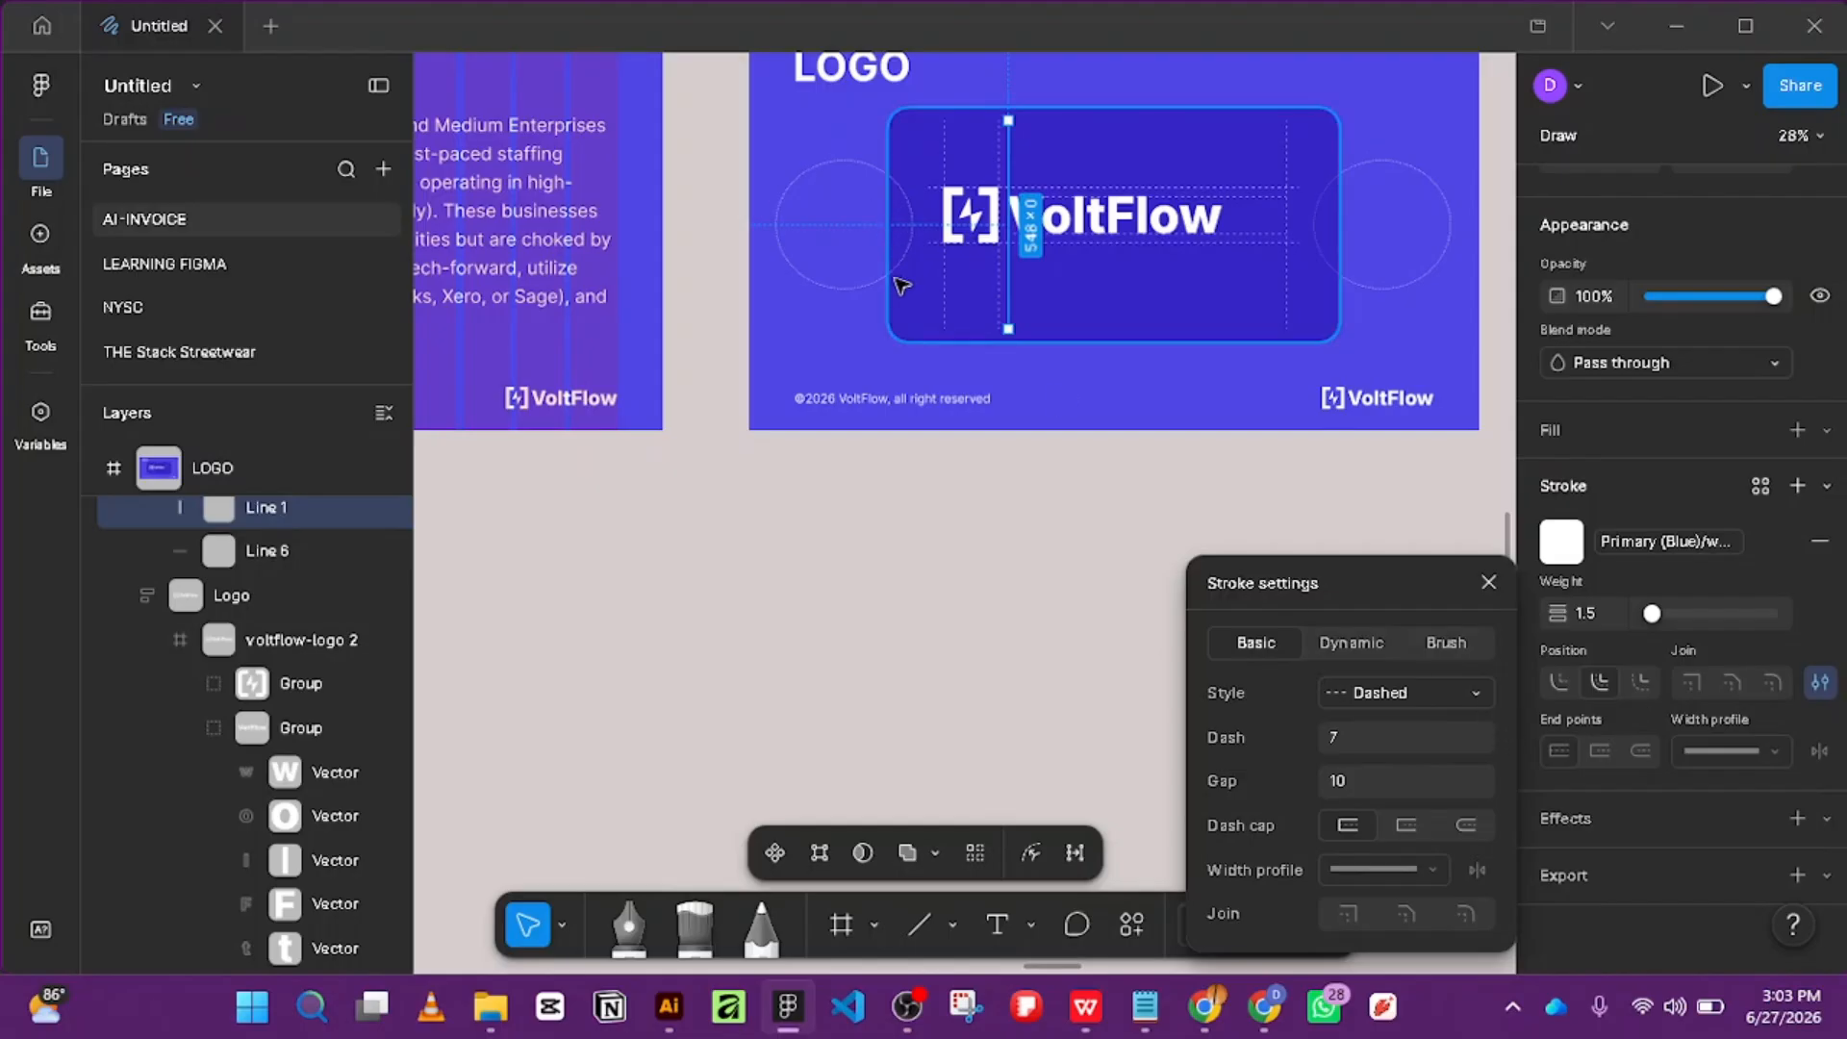
{"action": "left_click", "coordinate": [825, 289]}
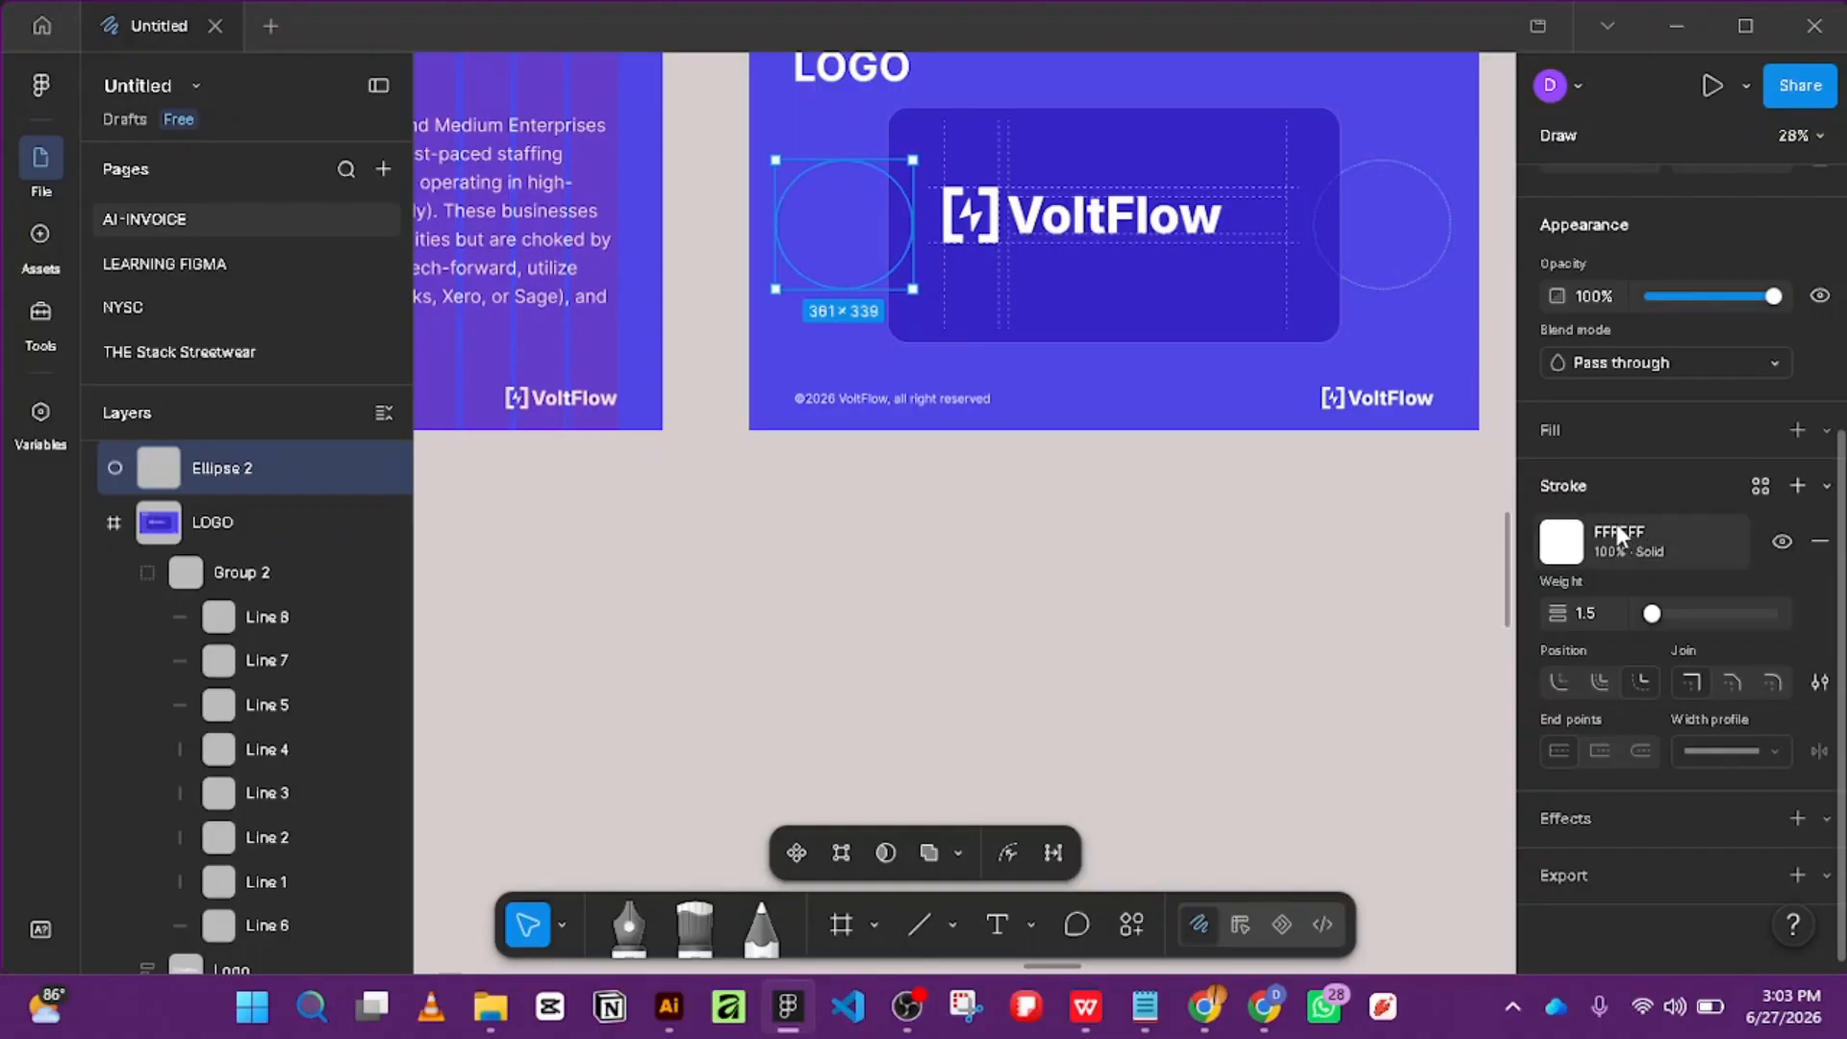
{"action": "left_click", "coordinate": [1435, 287], "text": "shift"}
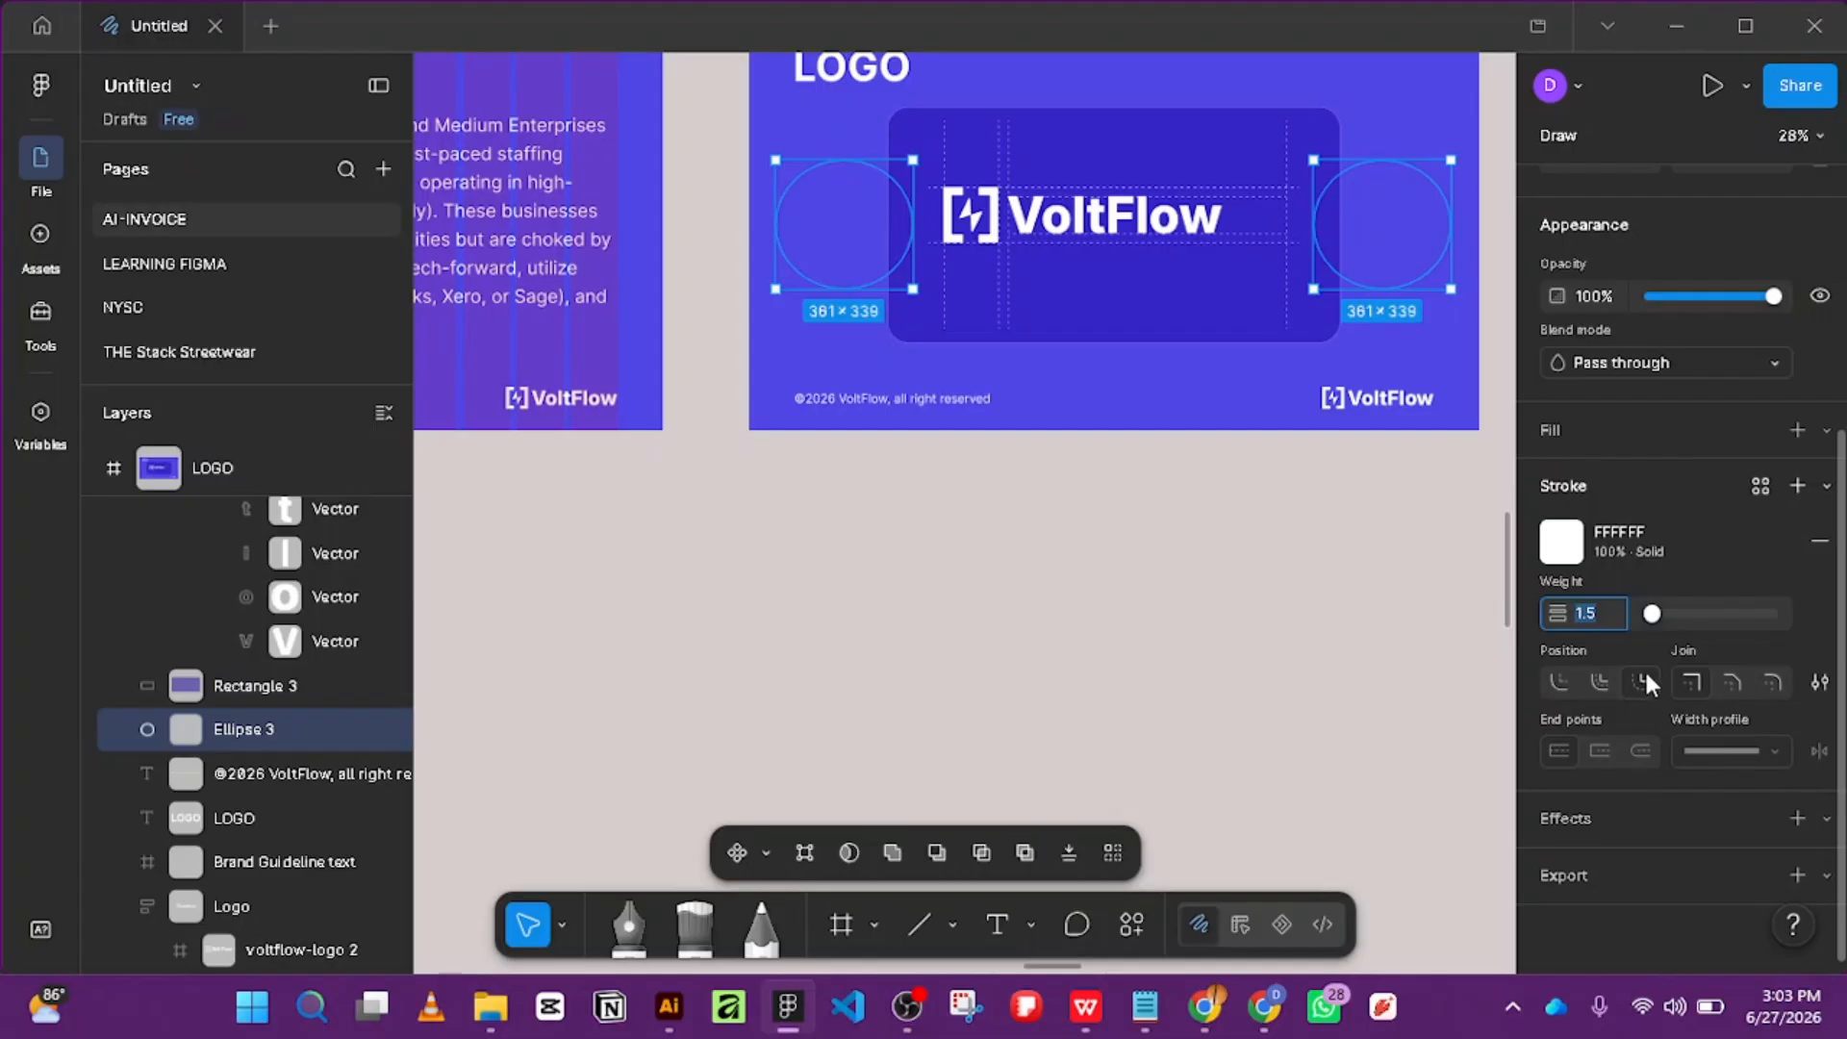
{"action": "left_click", "coordinate": [1819, 682]}
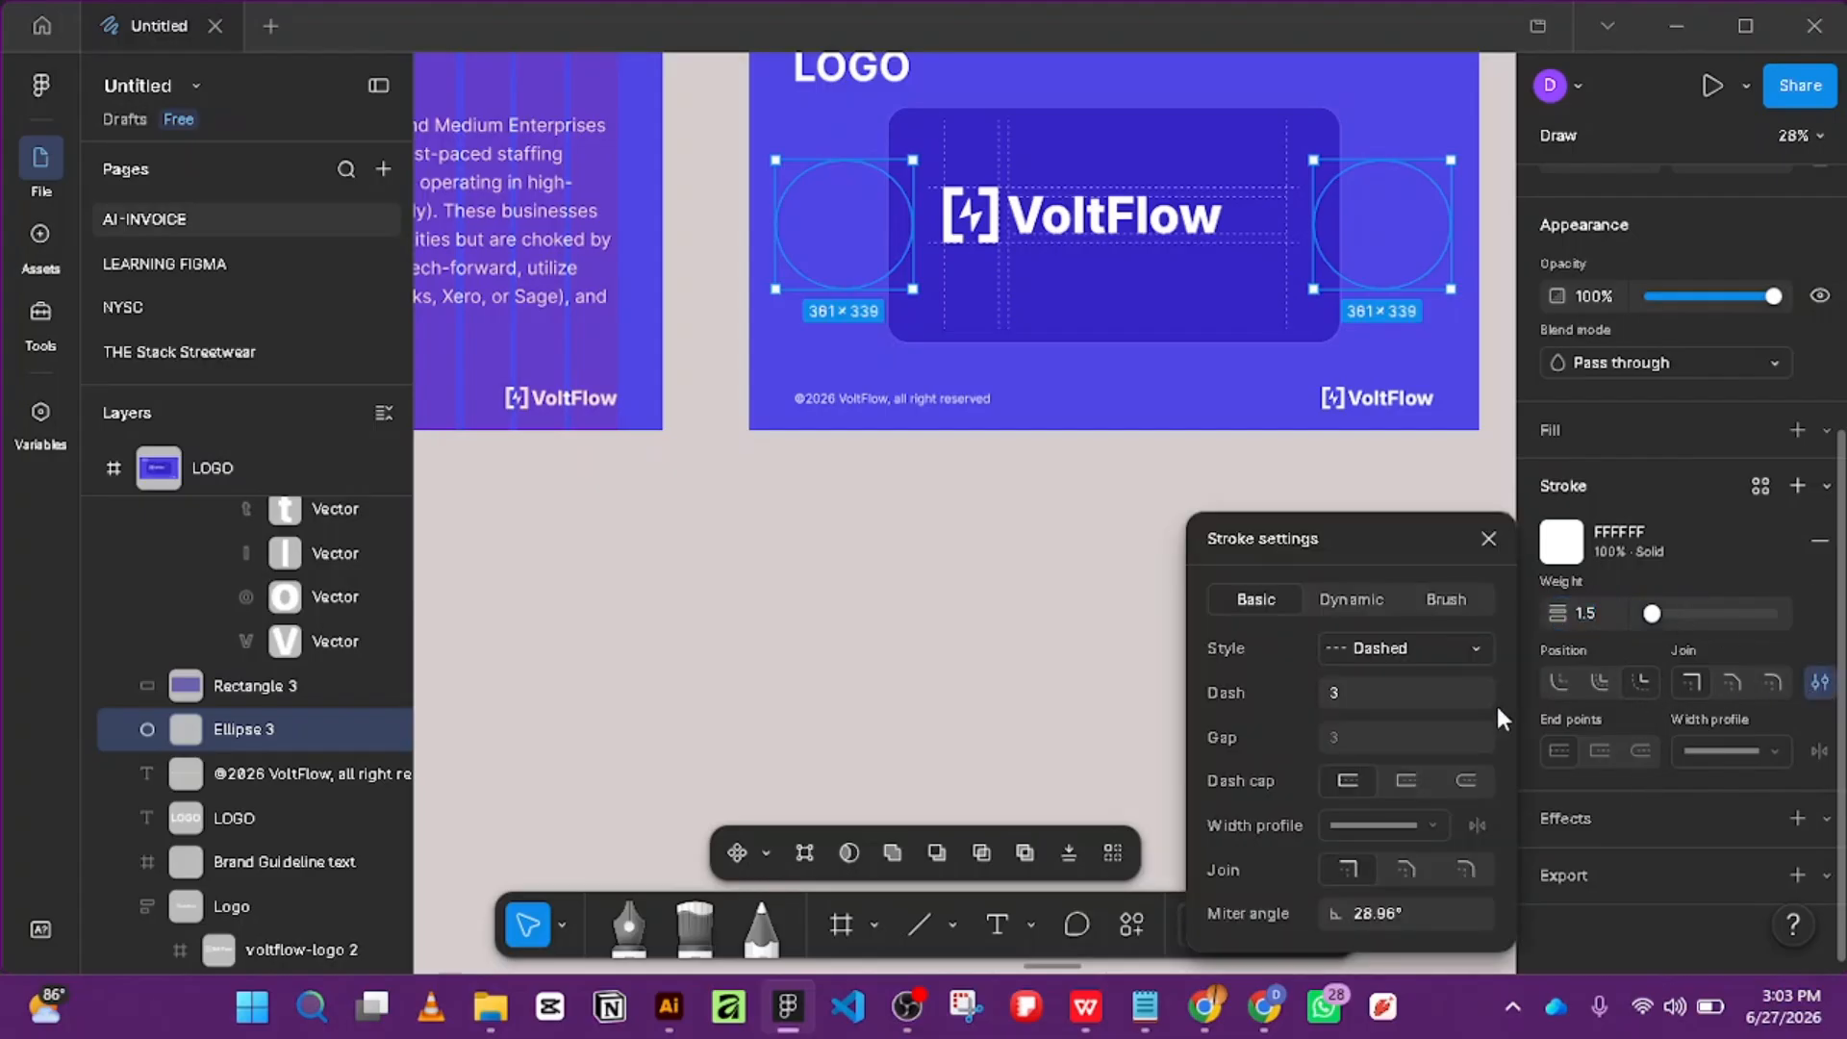
{"action": "left_click", "coordinate": [1356, 741]}
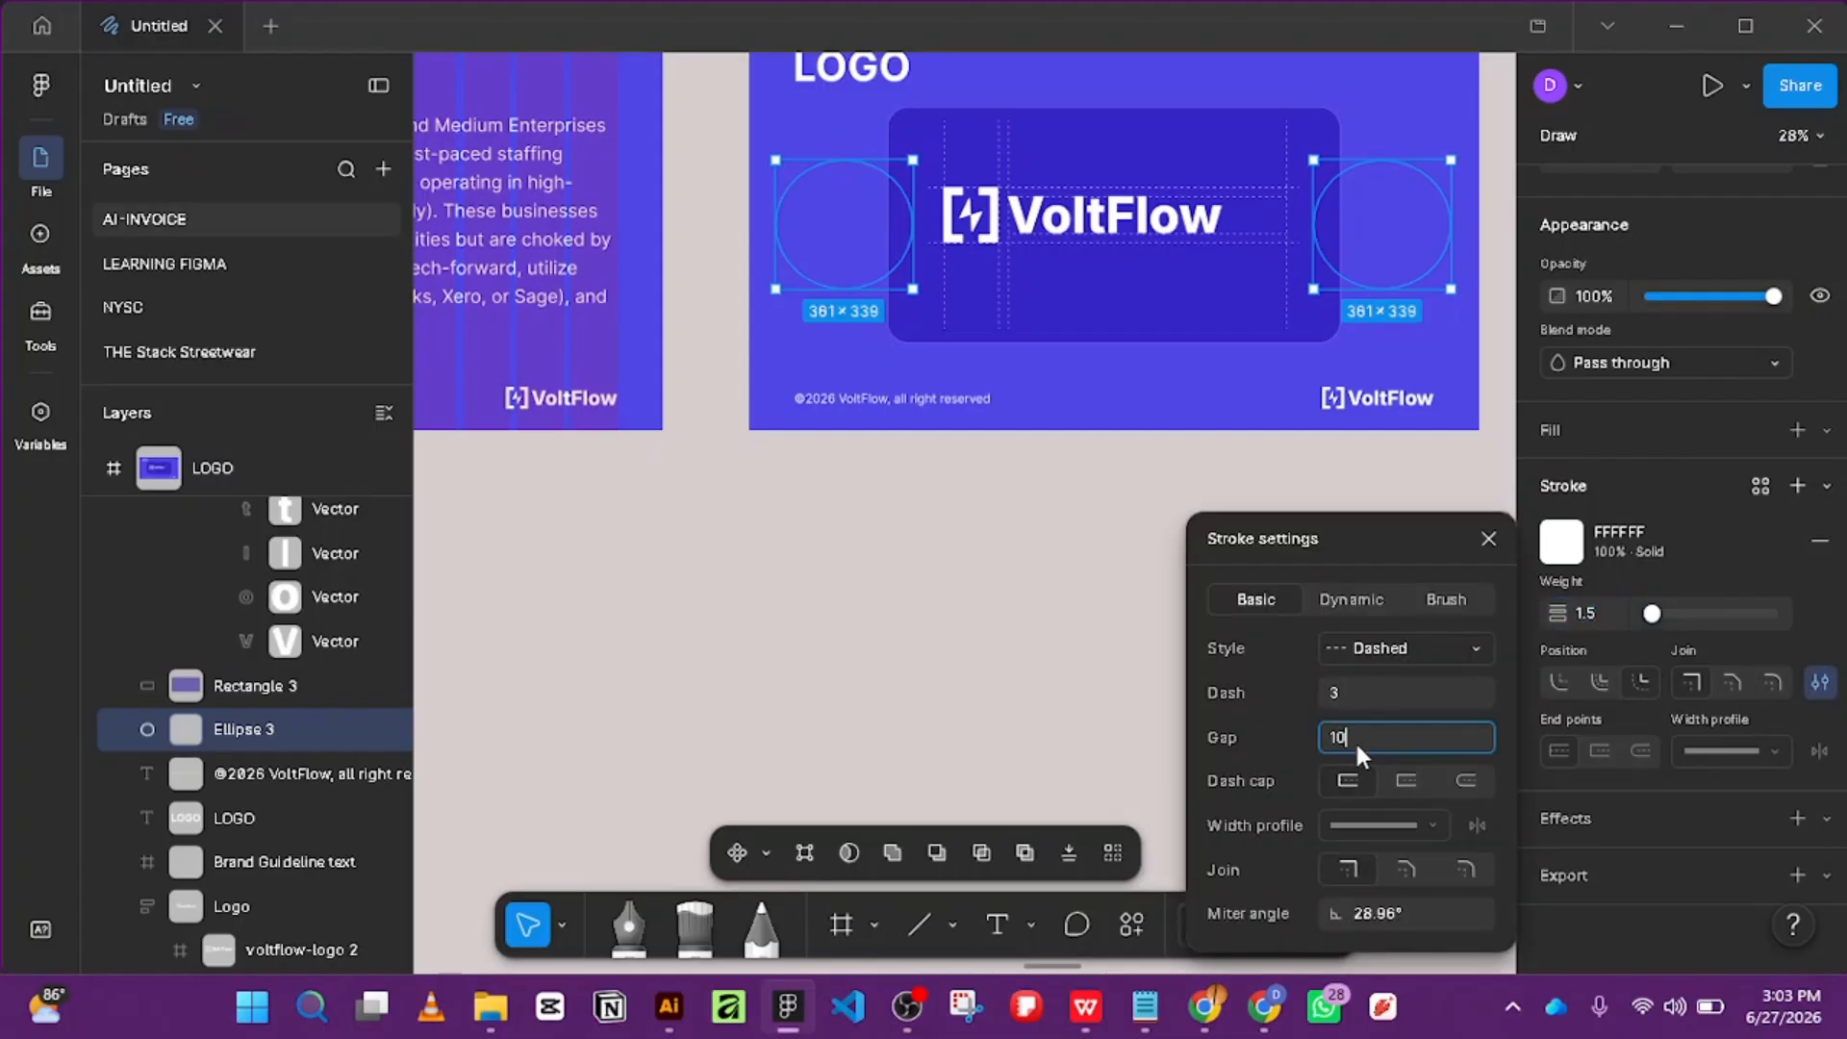
{"action": "key", "text": "Return"}
Recheck the rightmost vertical guide's stroke settings and set the dash length of both circles to 7 to match it.
{"action": "left_click", "coordinate": [1287, 277]}
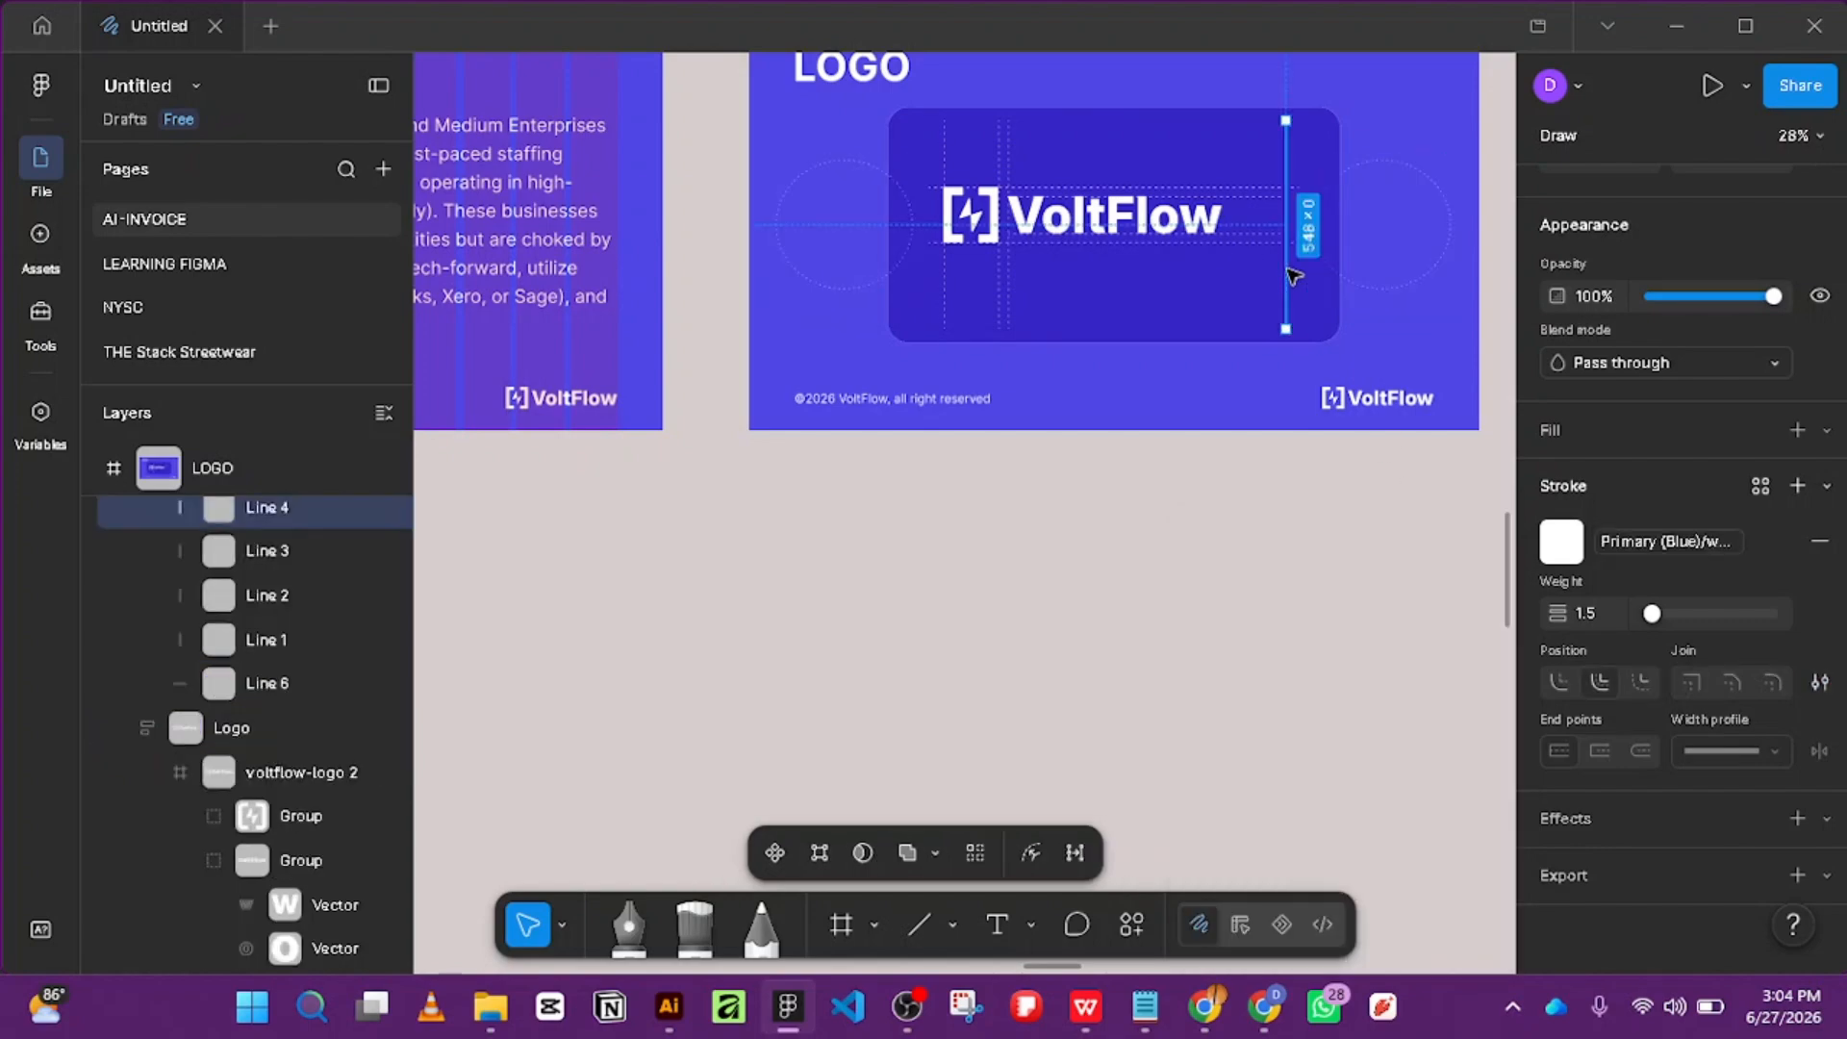
{"action": "left_click", "coordinate": [1820, 682]}
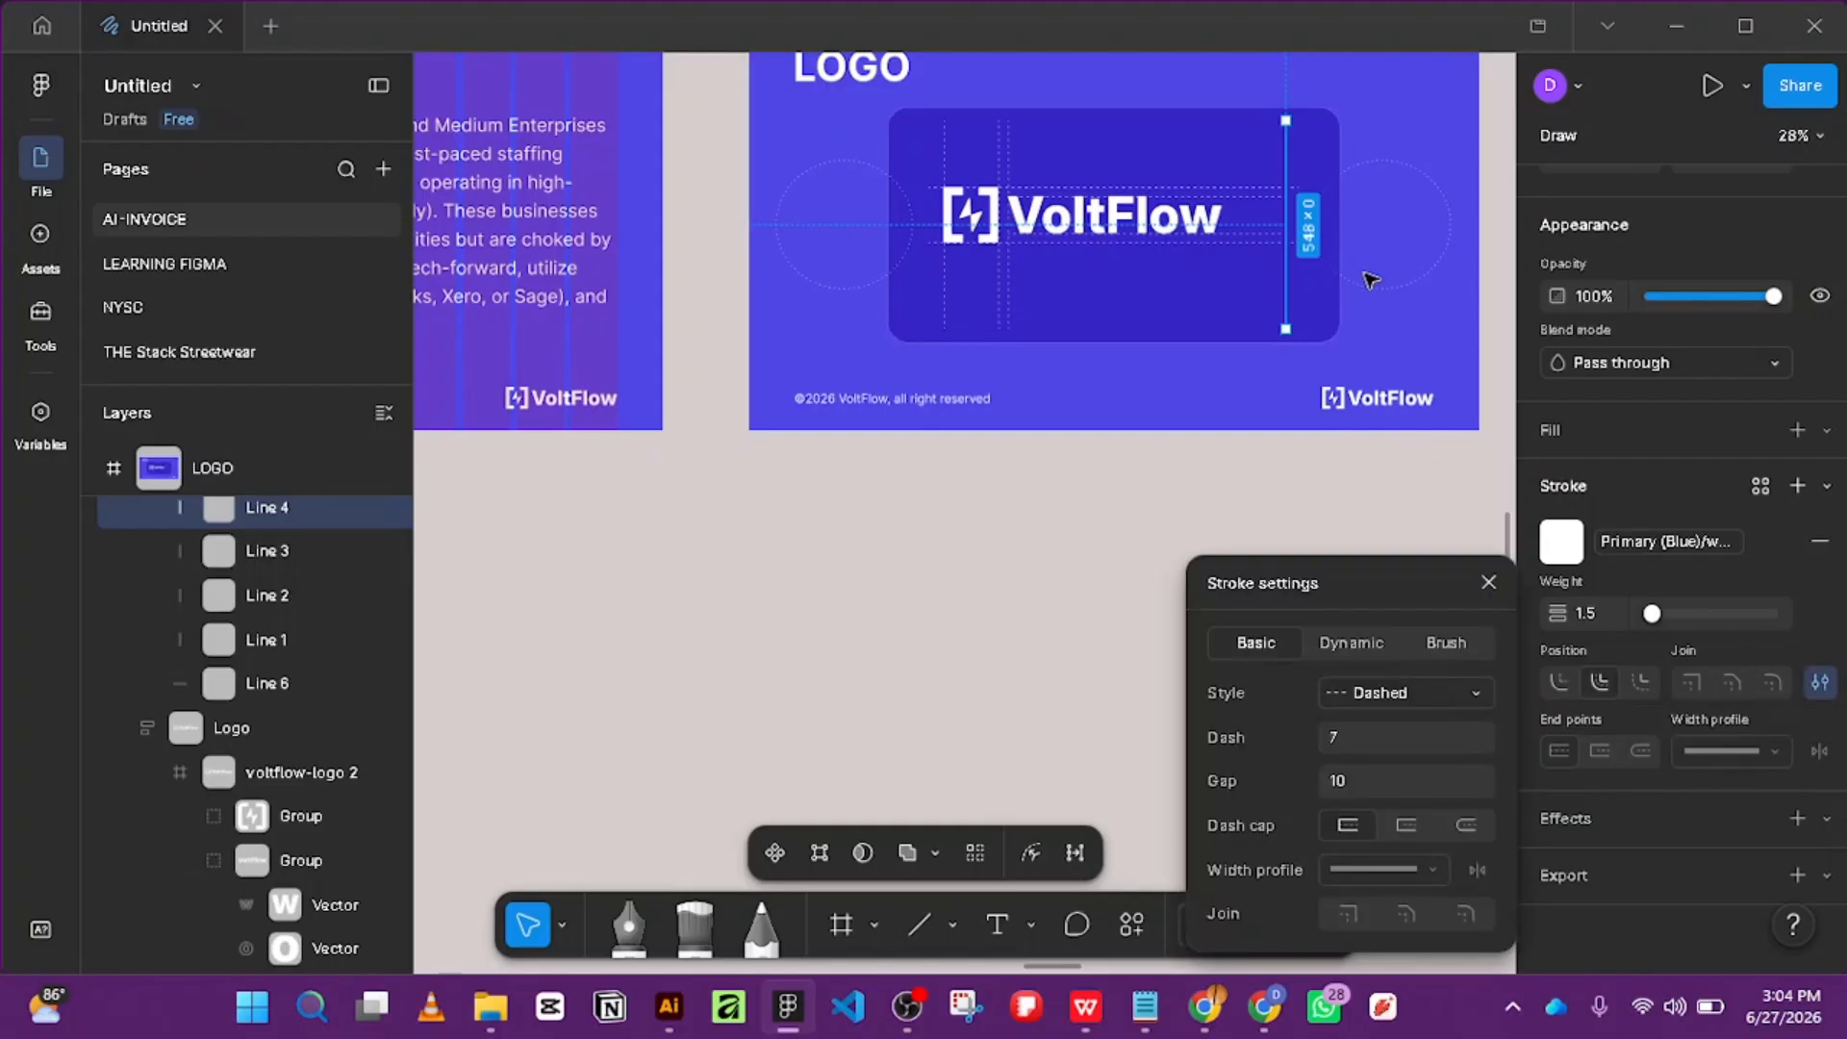
{"action": "left_click", "coordinate": [1422, 281]}
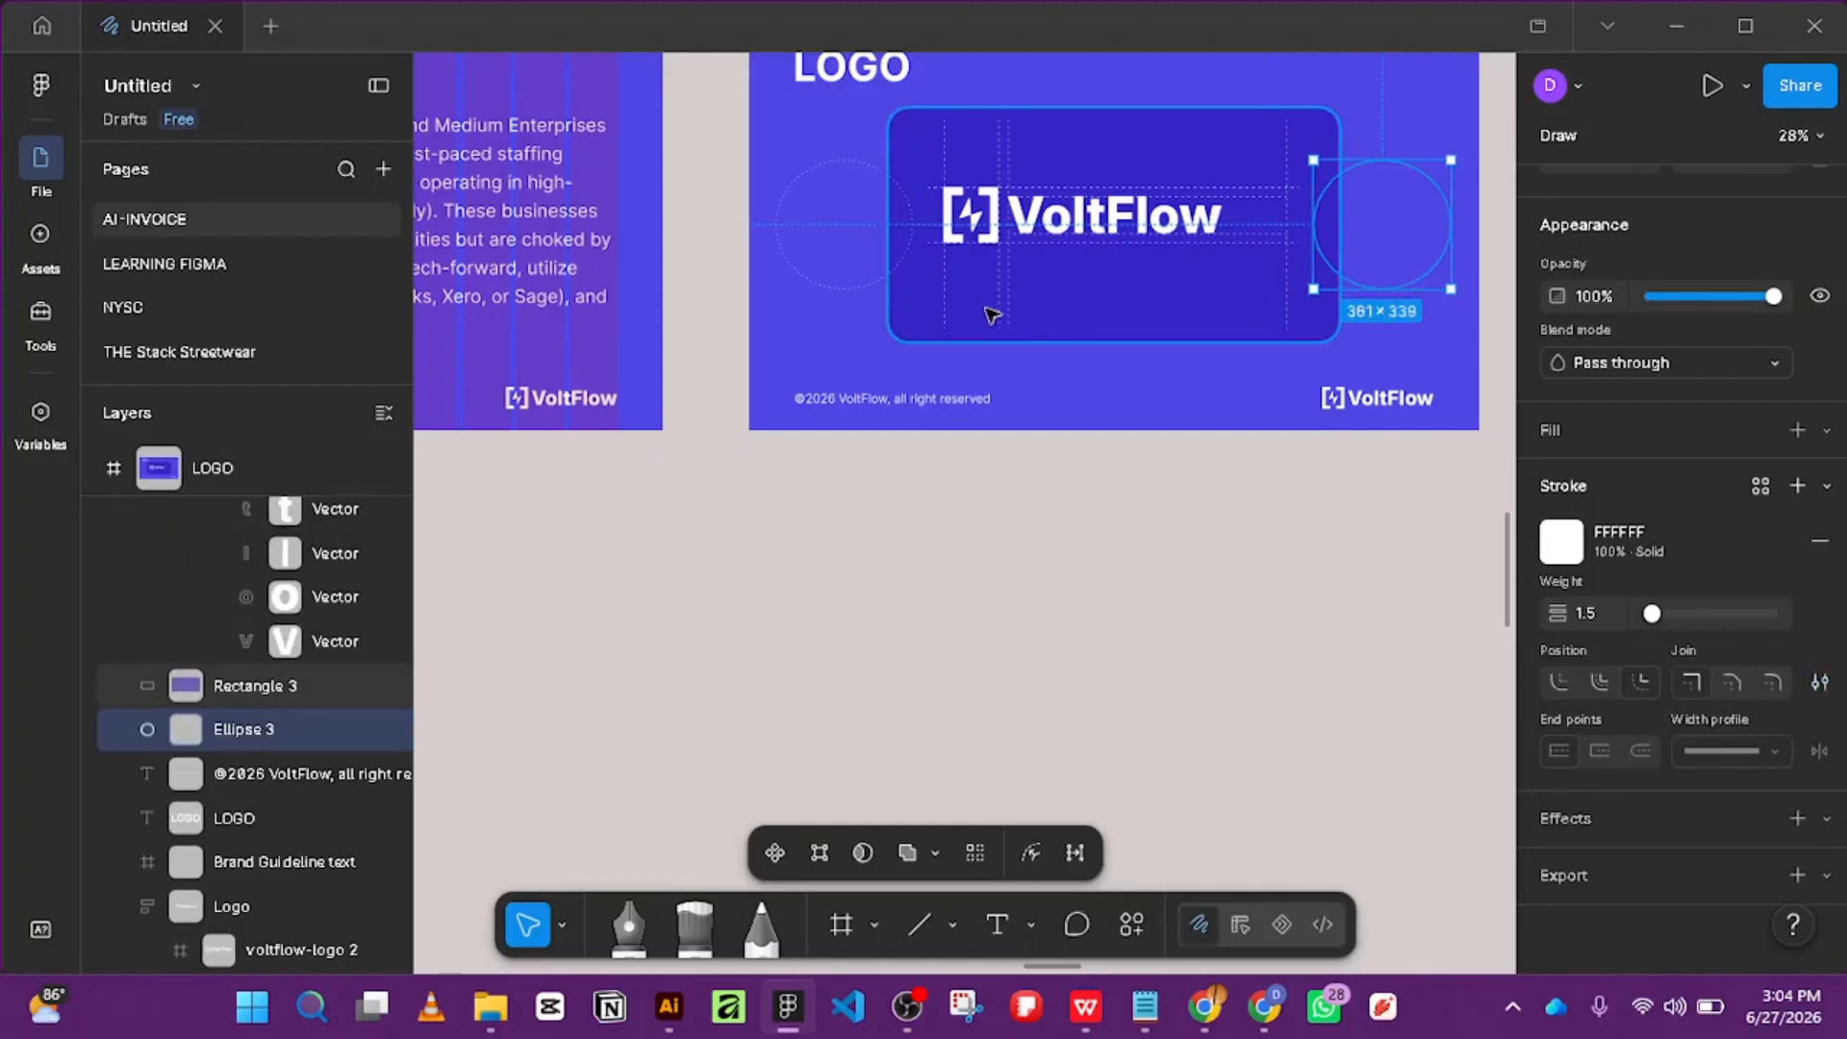
{"action": "left_click", "coordinate": [868, 290], "text": "shift"}
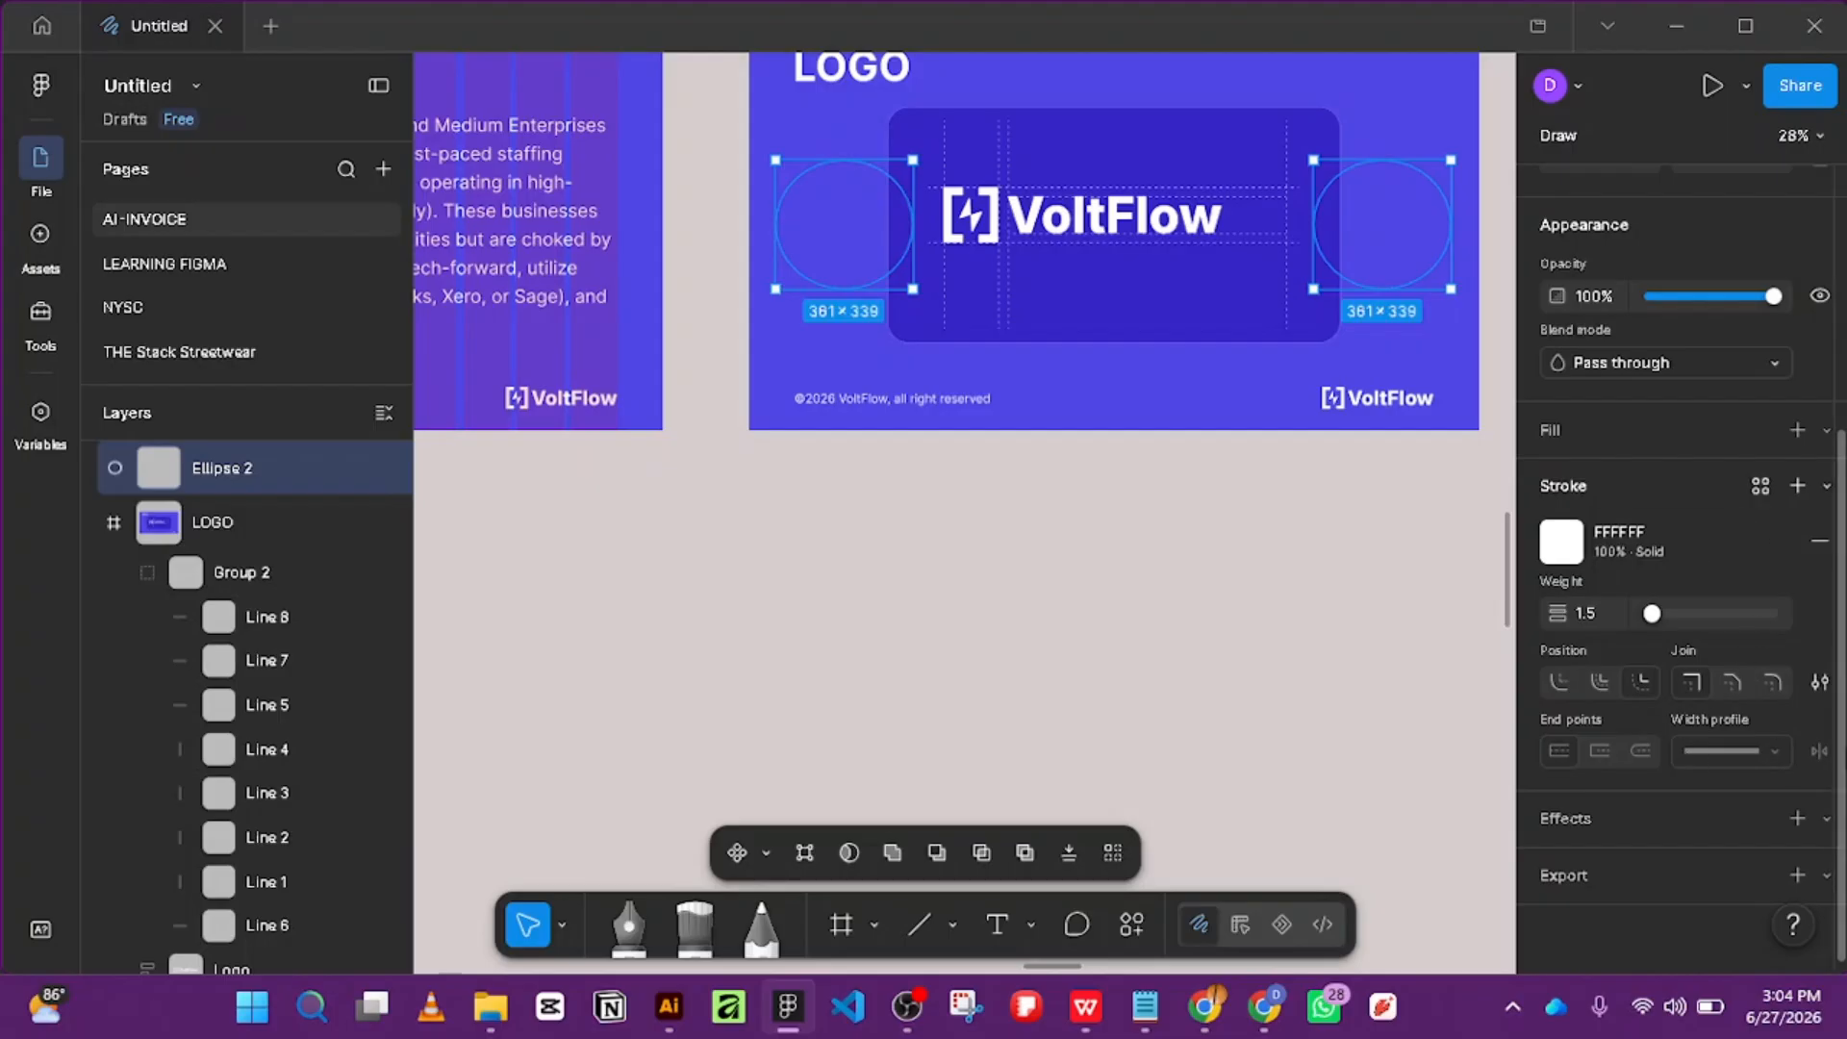
{"action": "left_click", "coordinate": [1820, 682]}
{"action": "left_click", "coordinate": [1337, 694]}
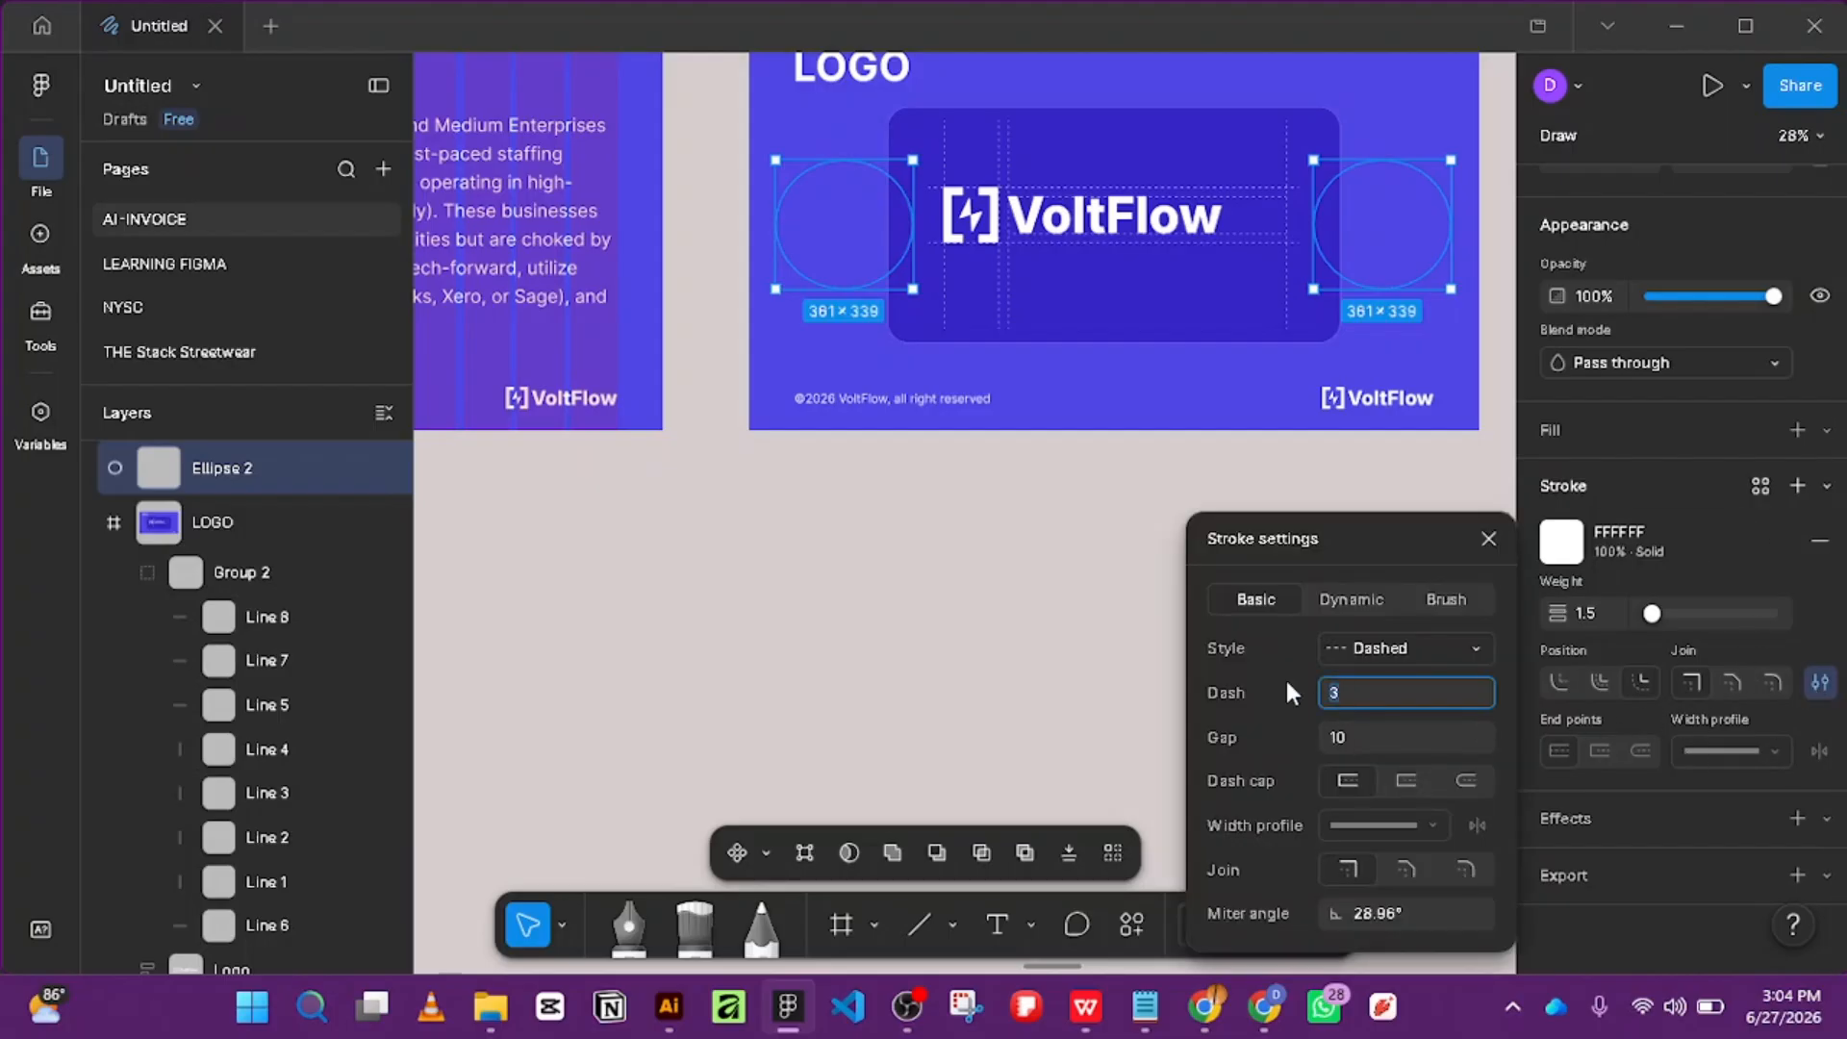
{"action": "type", "text": "7"}
{"action": "key", "text": "Return"}
{"action": "left_click", "coordinate": [1027, 574]}
{"action": "scroll", "coordinate": [1171, 314], "scroll_direction": "up", "scroll_amount": 4}
{"action": "scroll", "coordinate": [1176, 320], "scroll_direction": "up", "scroll_amount": 2}
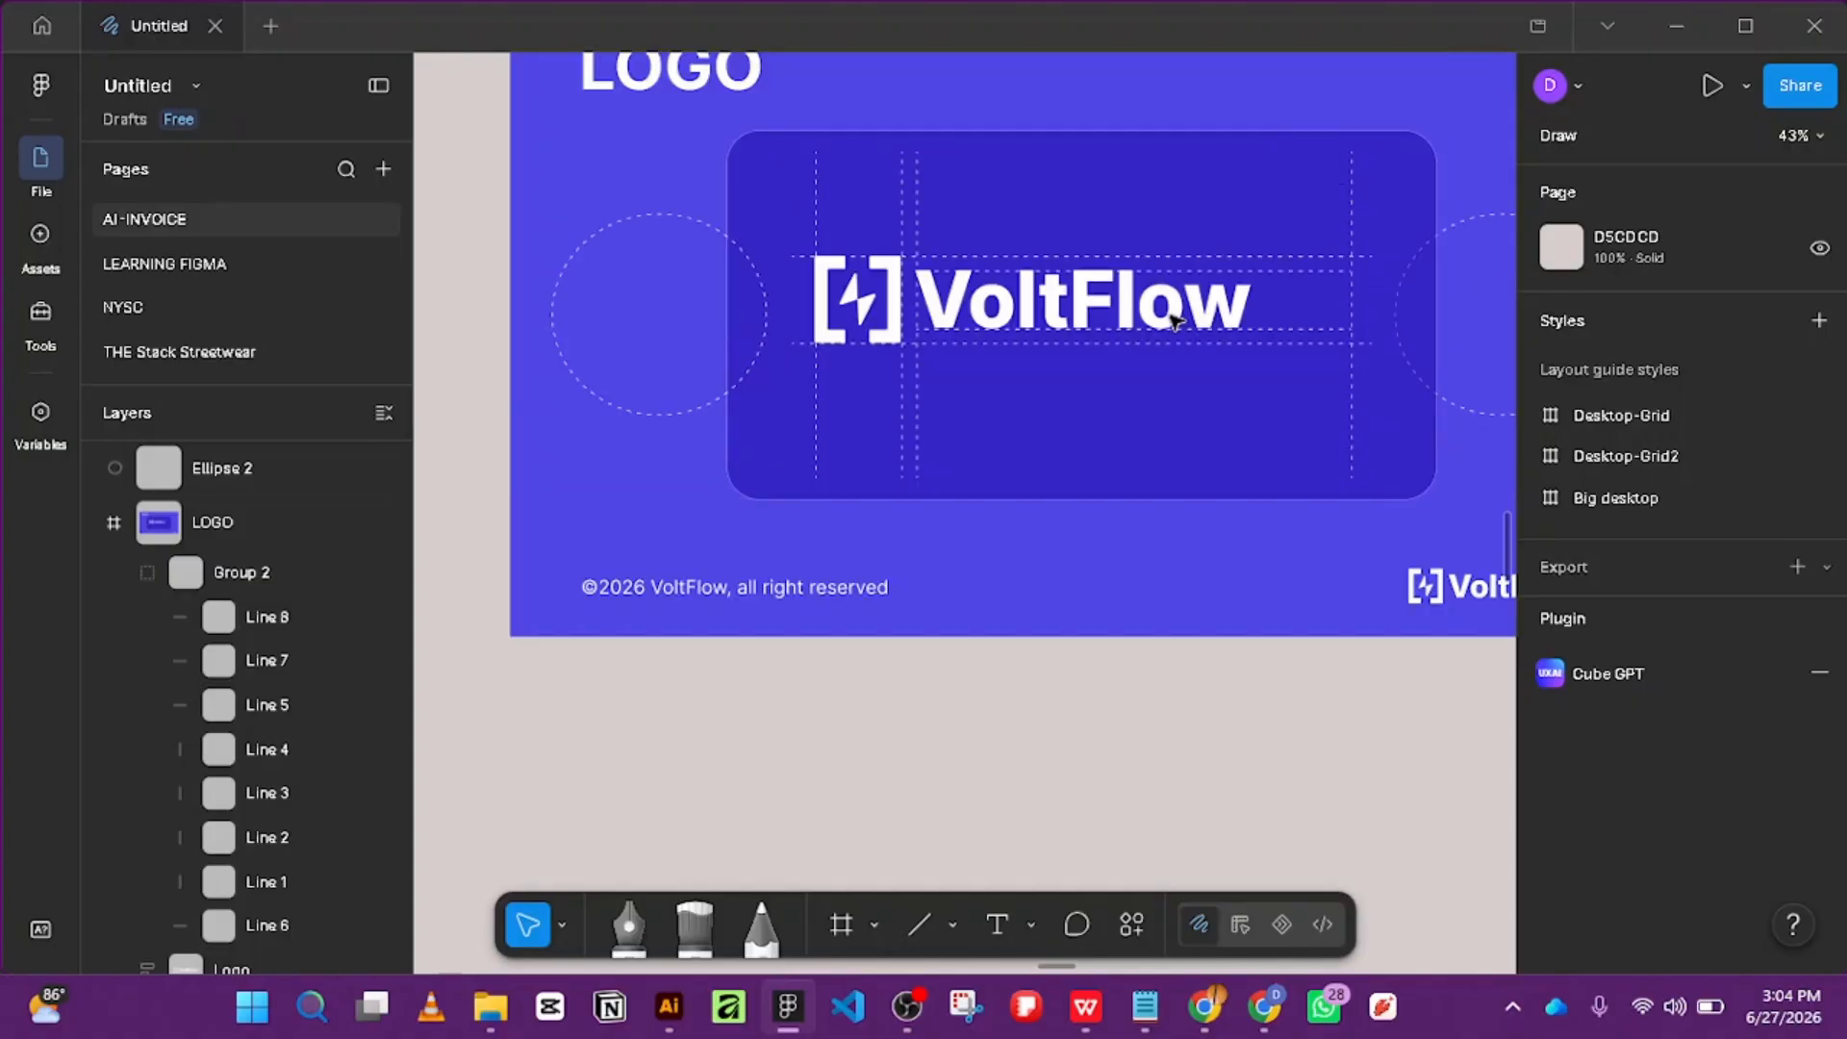
{"action": "scroll", "coordinate": [1176, 320], "scroll_direction": "down", "scroll_amount": 4}
{"action": "scroll", "coordinate": [1176, 320], "scroll_direction": "up", "scroll_amount": 3}
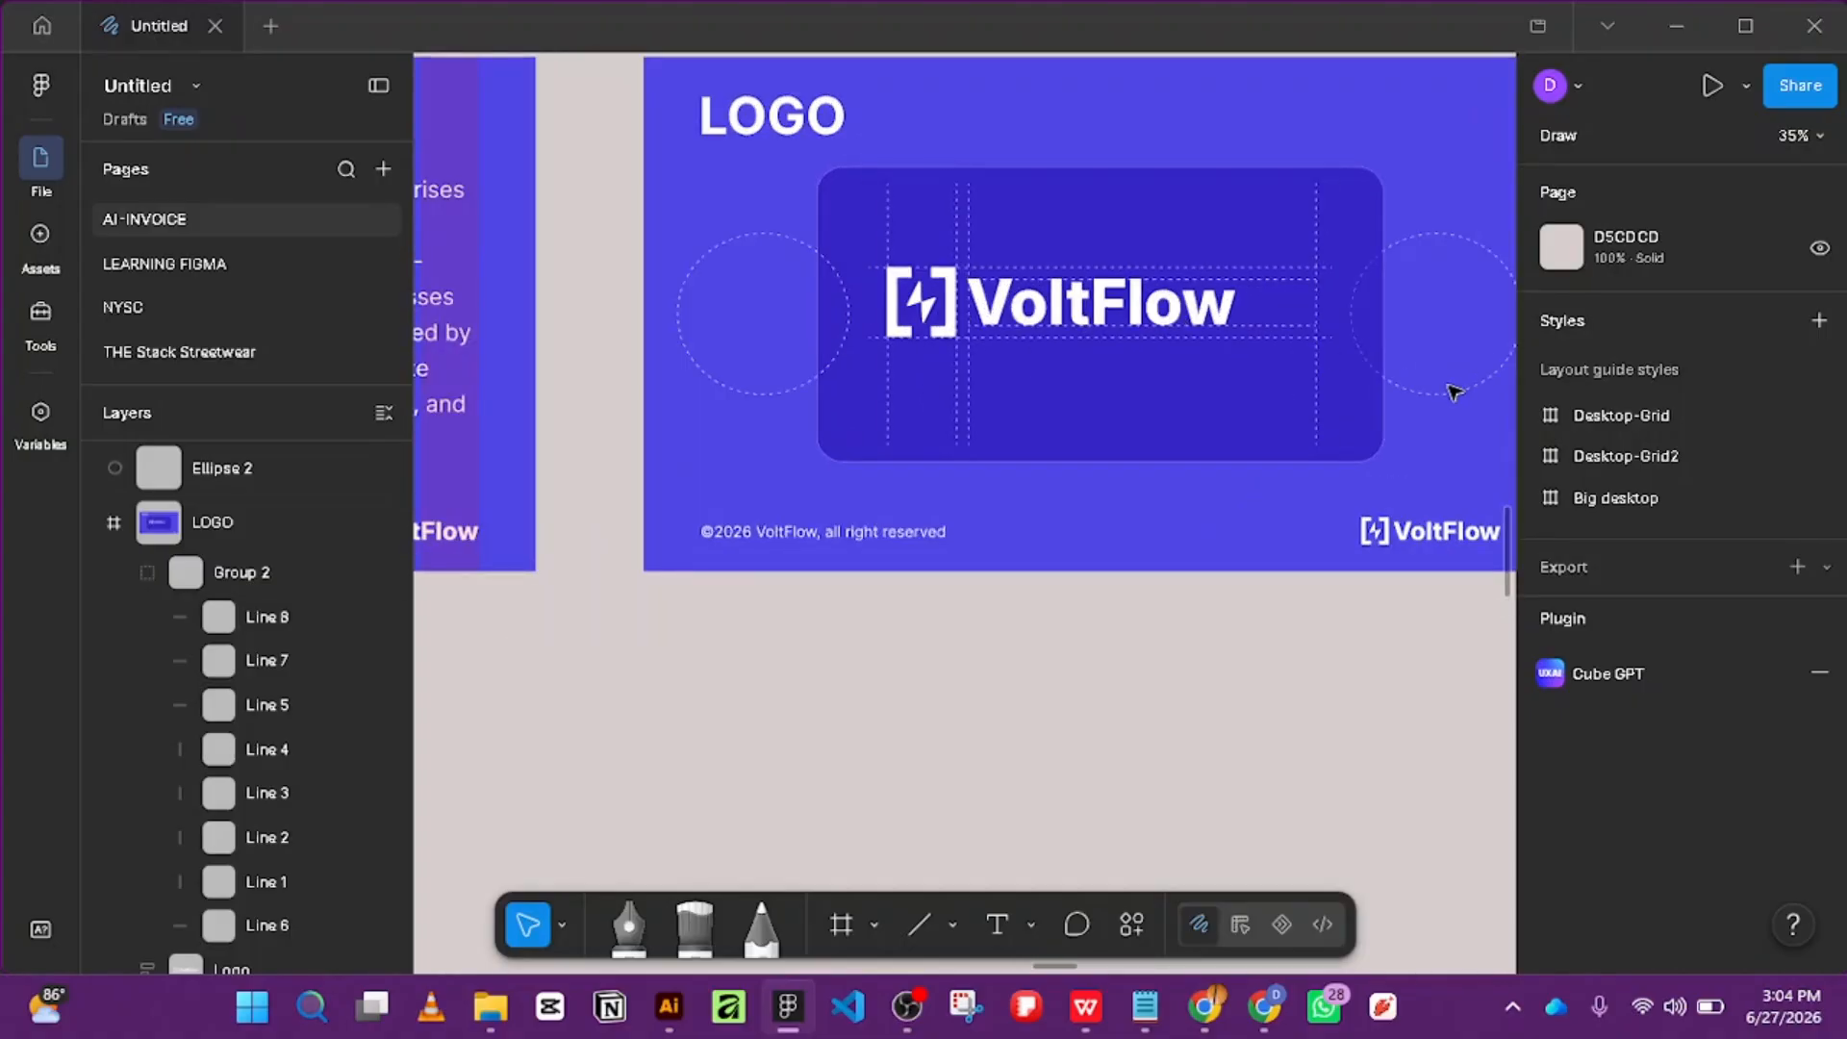
Align both dashed circles and the logo panel on their vertical centres.
{"action": "left_click", "coordinate": [1453, 397]}
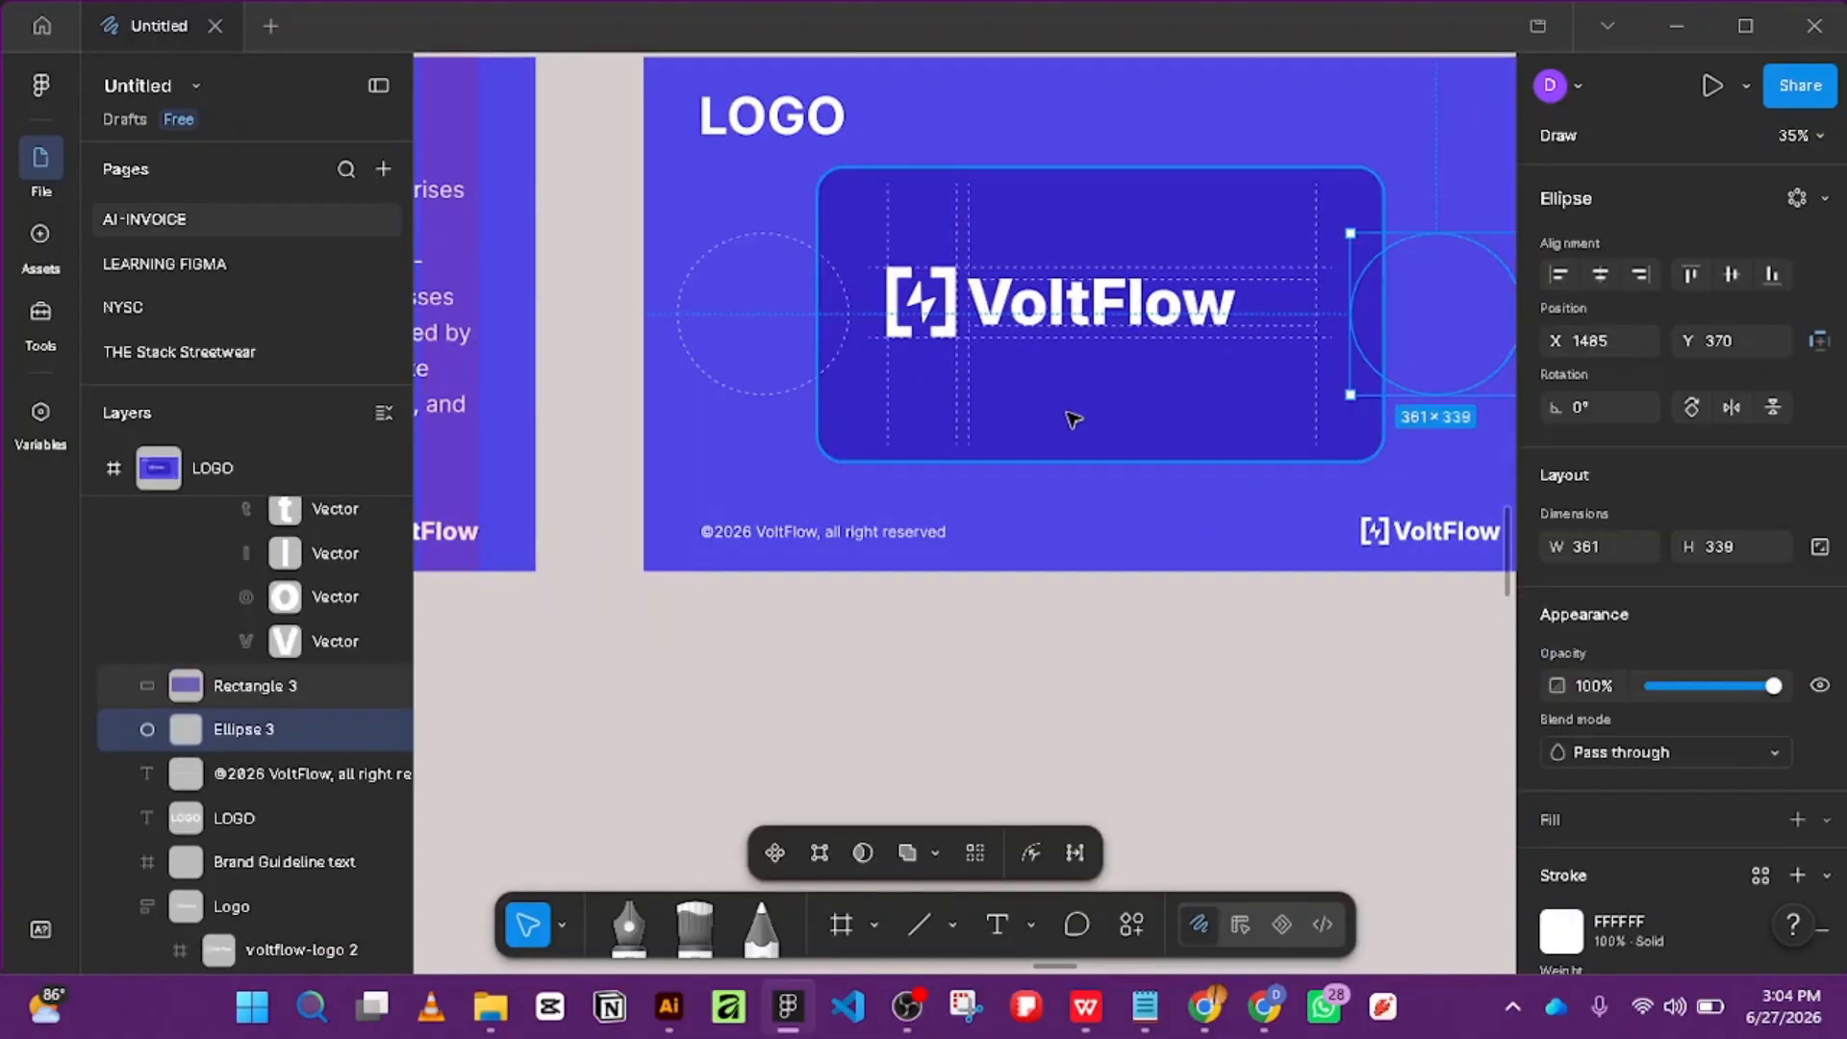
{"action": "left_click", "coordinate": [825, 381], "text": "shift"}
{"action": "left_click", "coordinate": [1269, 452], "text": "shift"}
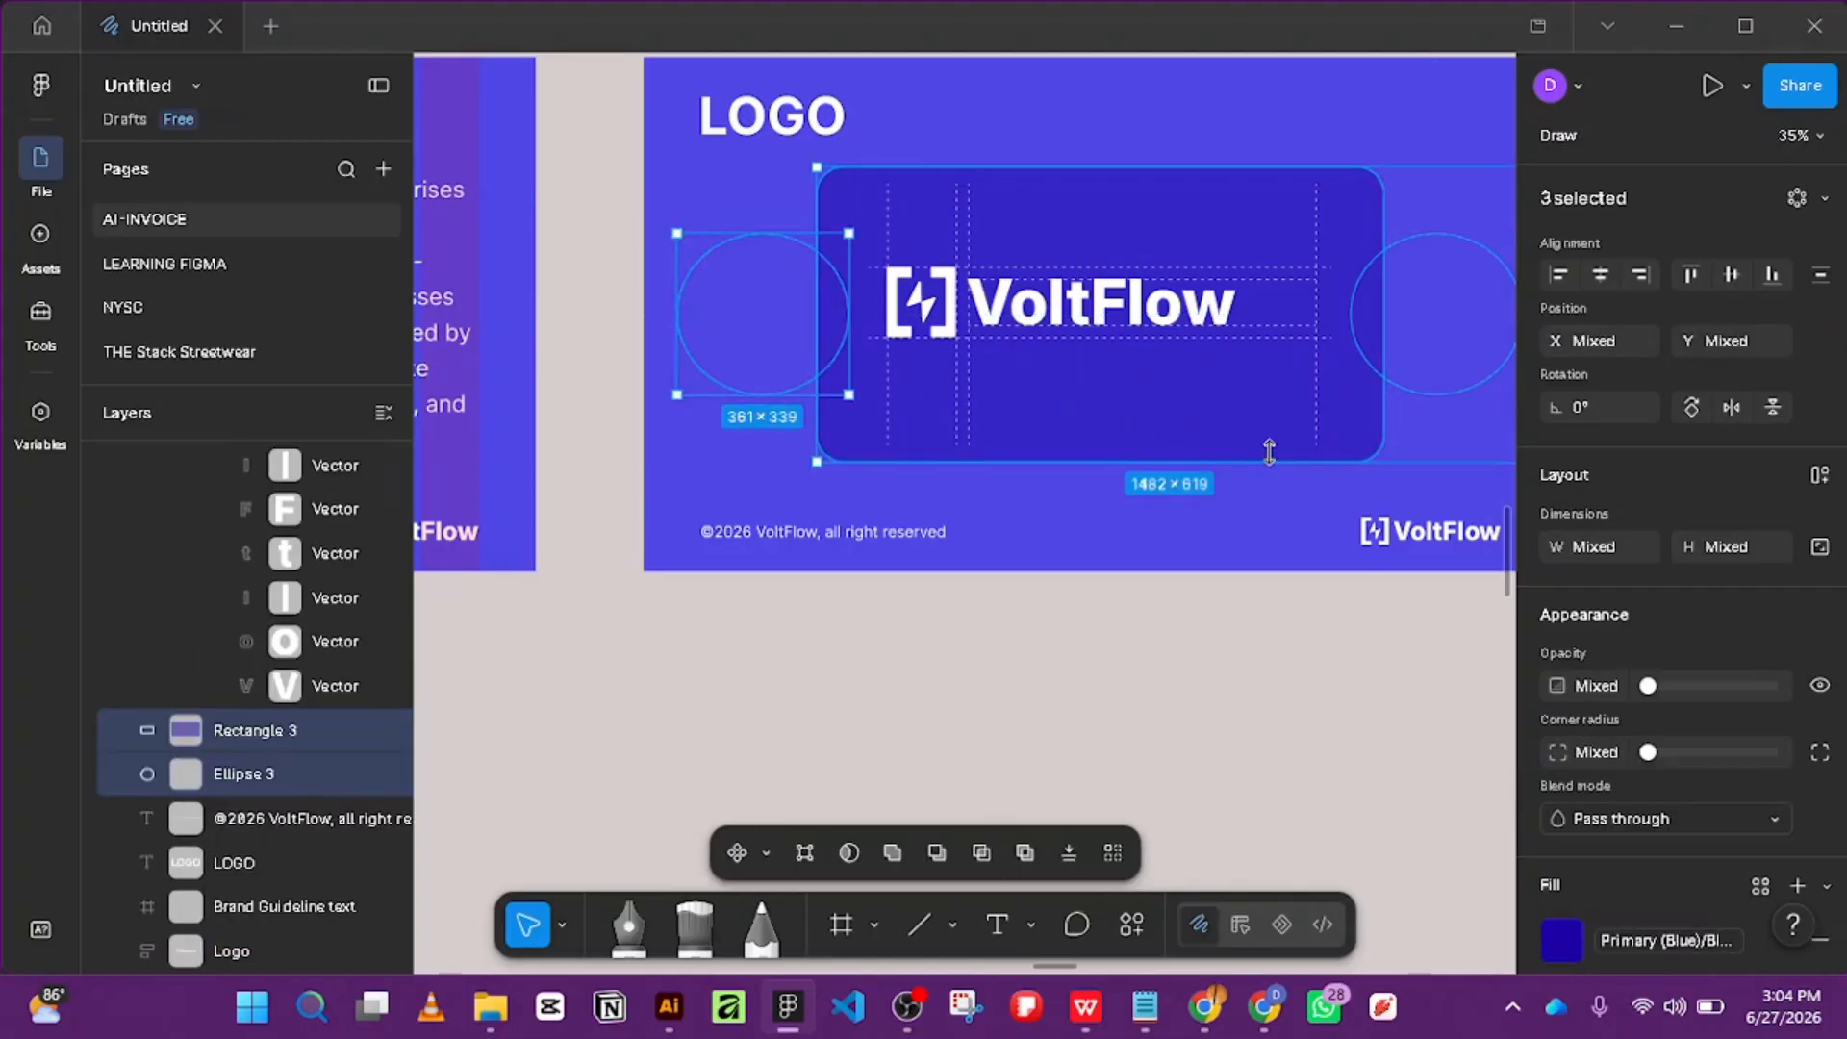
{"action": "left_click", "coordinate": [1733, 271]}
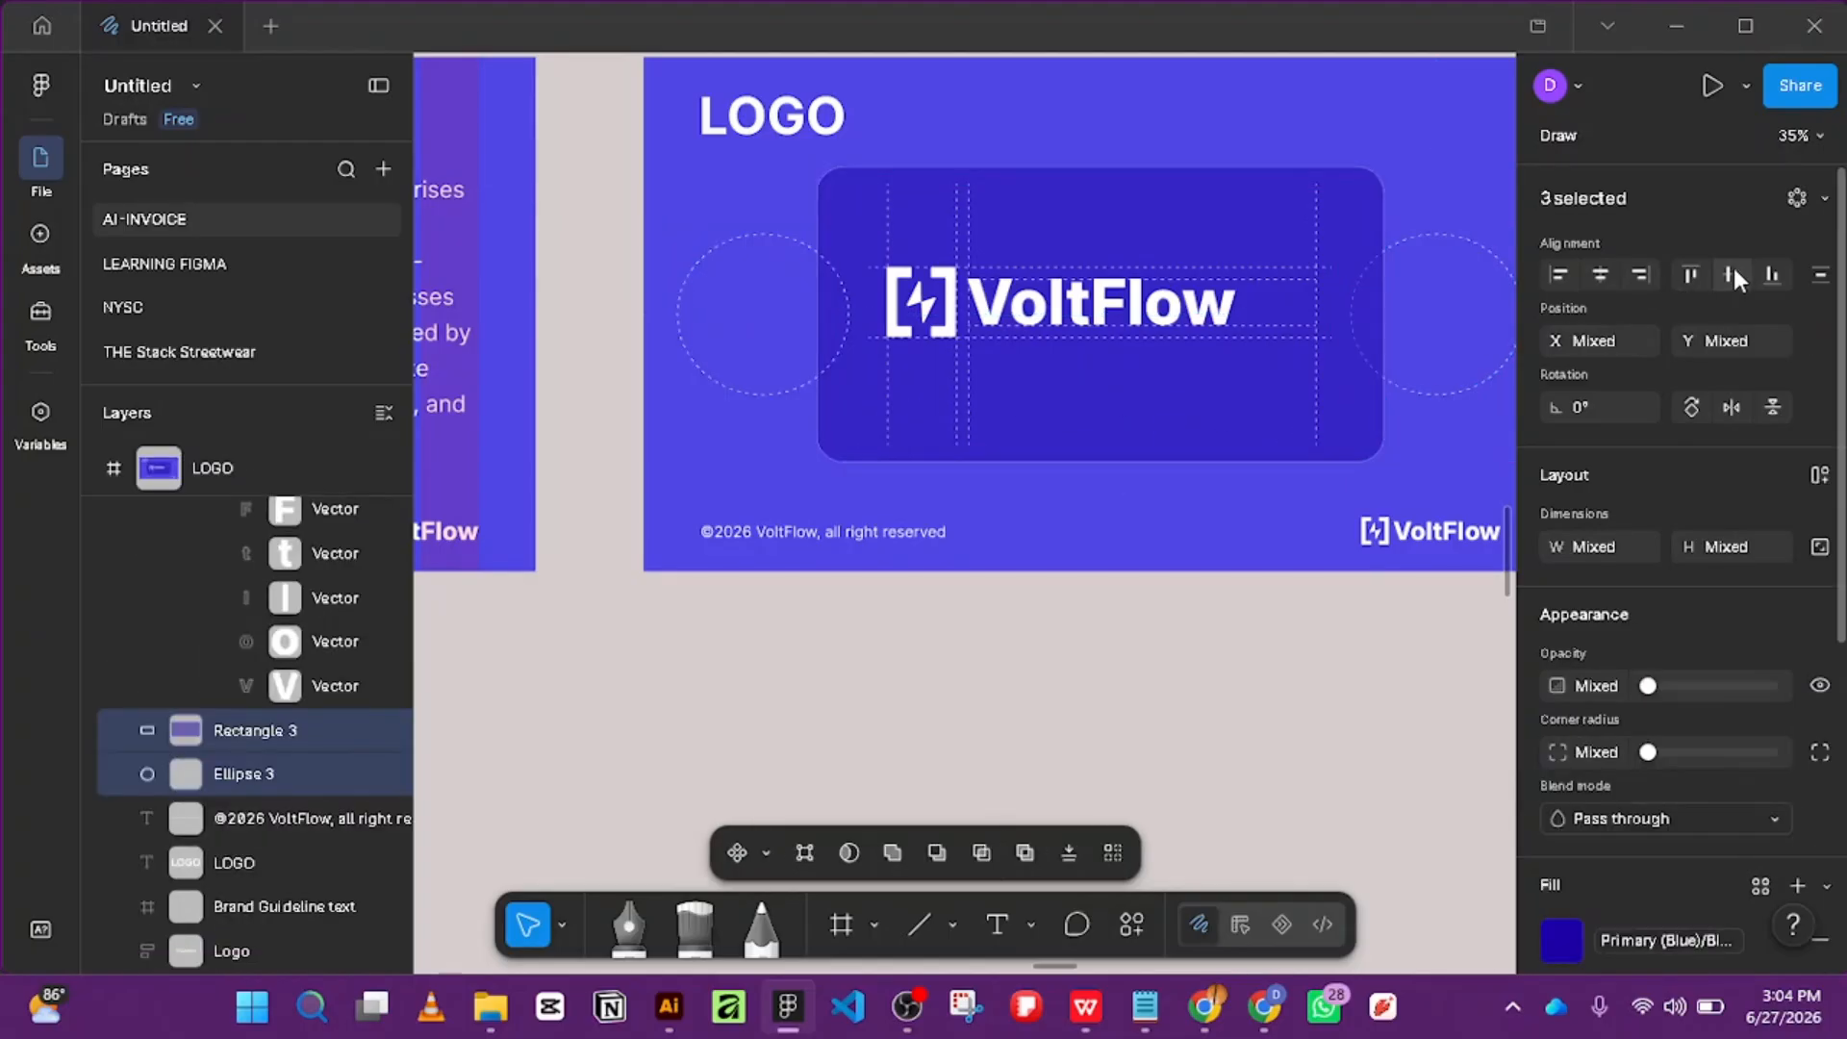
Group the circles and panel and try to centre them horizontally.
{"action": "key", "text": "ctrl+g"}
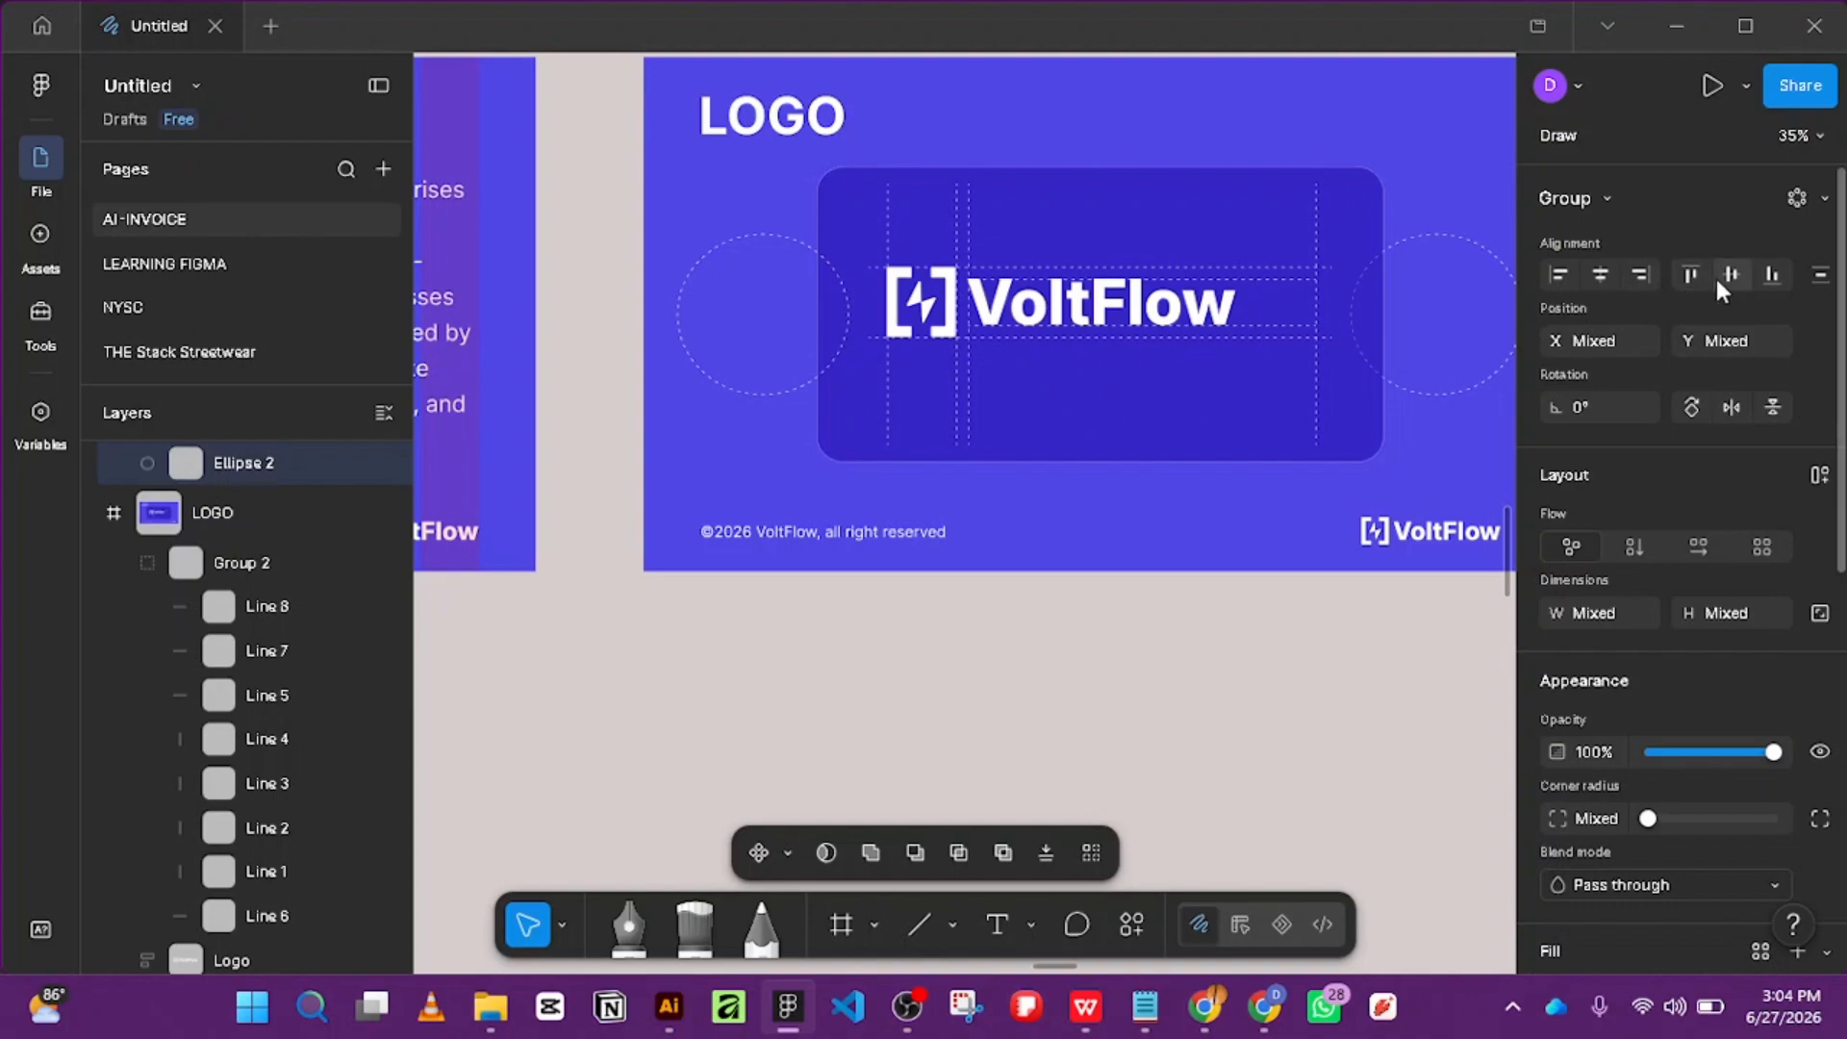
{"action": "left_click", "coordinate": [1592, 280]}
{"action": "key", "text": "ctrl+z"}
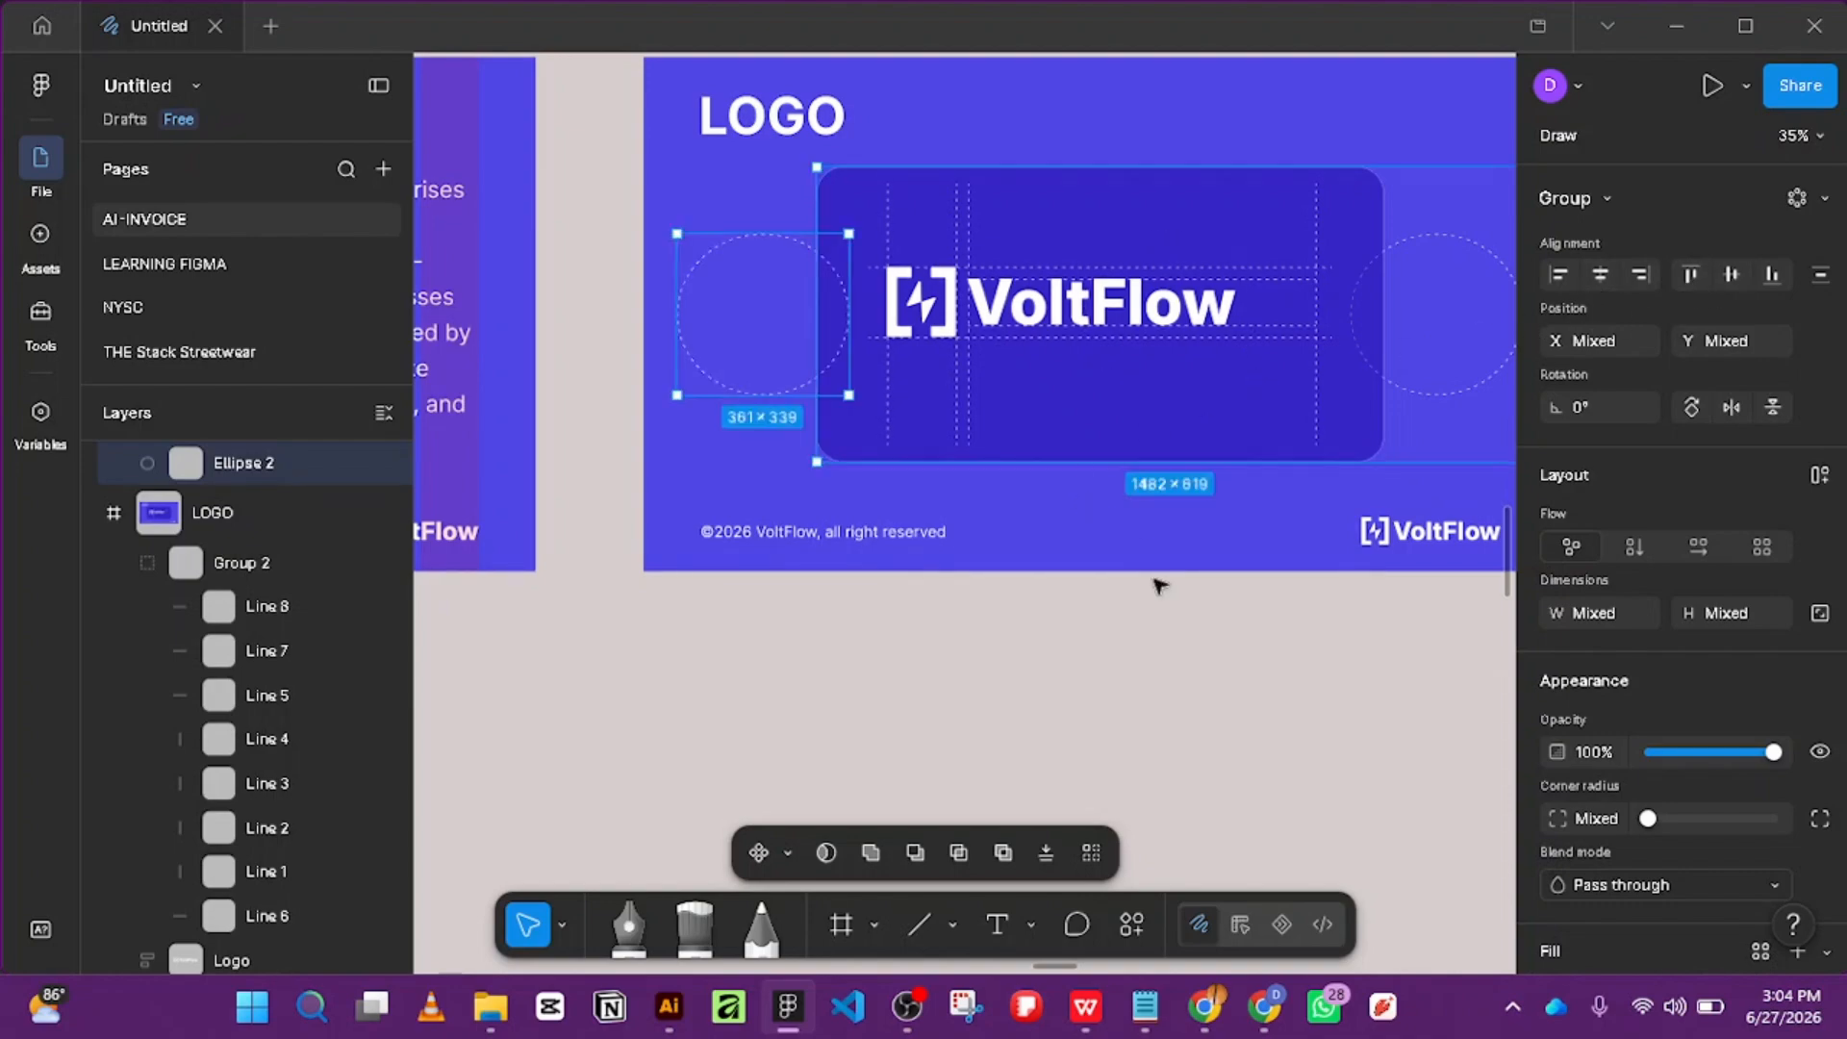
Ungroup the panel and the dashed circle overlapping its right side.
{"action": "left_click", "coordinate": [1167, 593]}
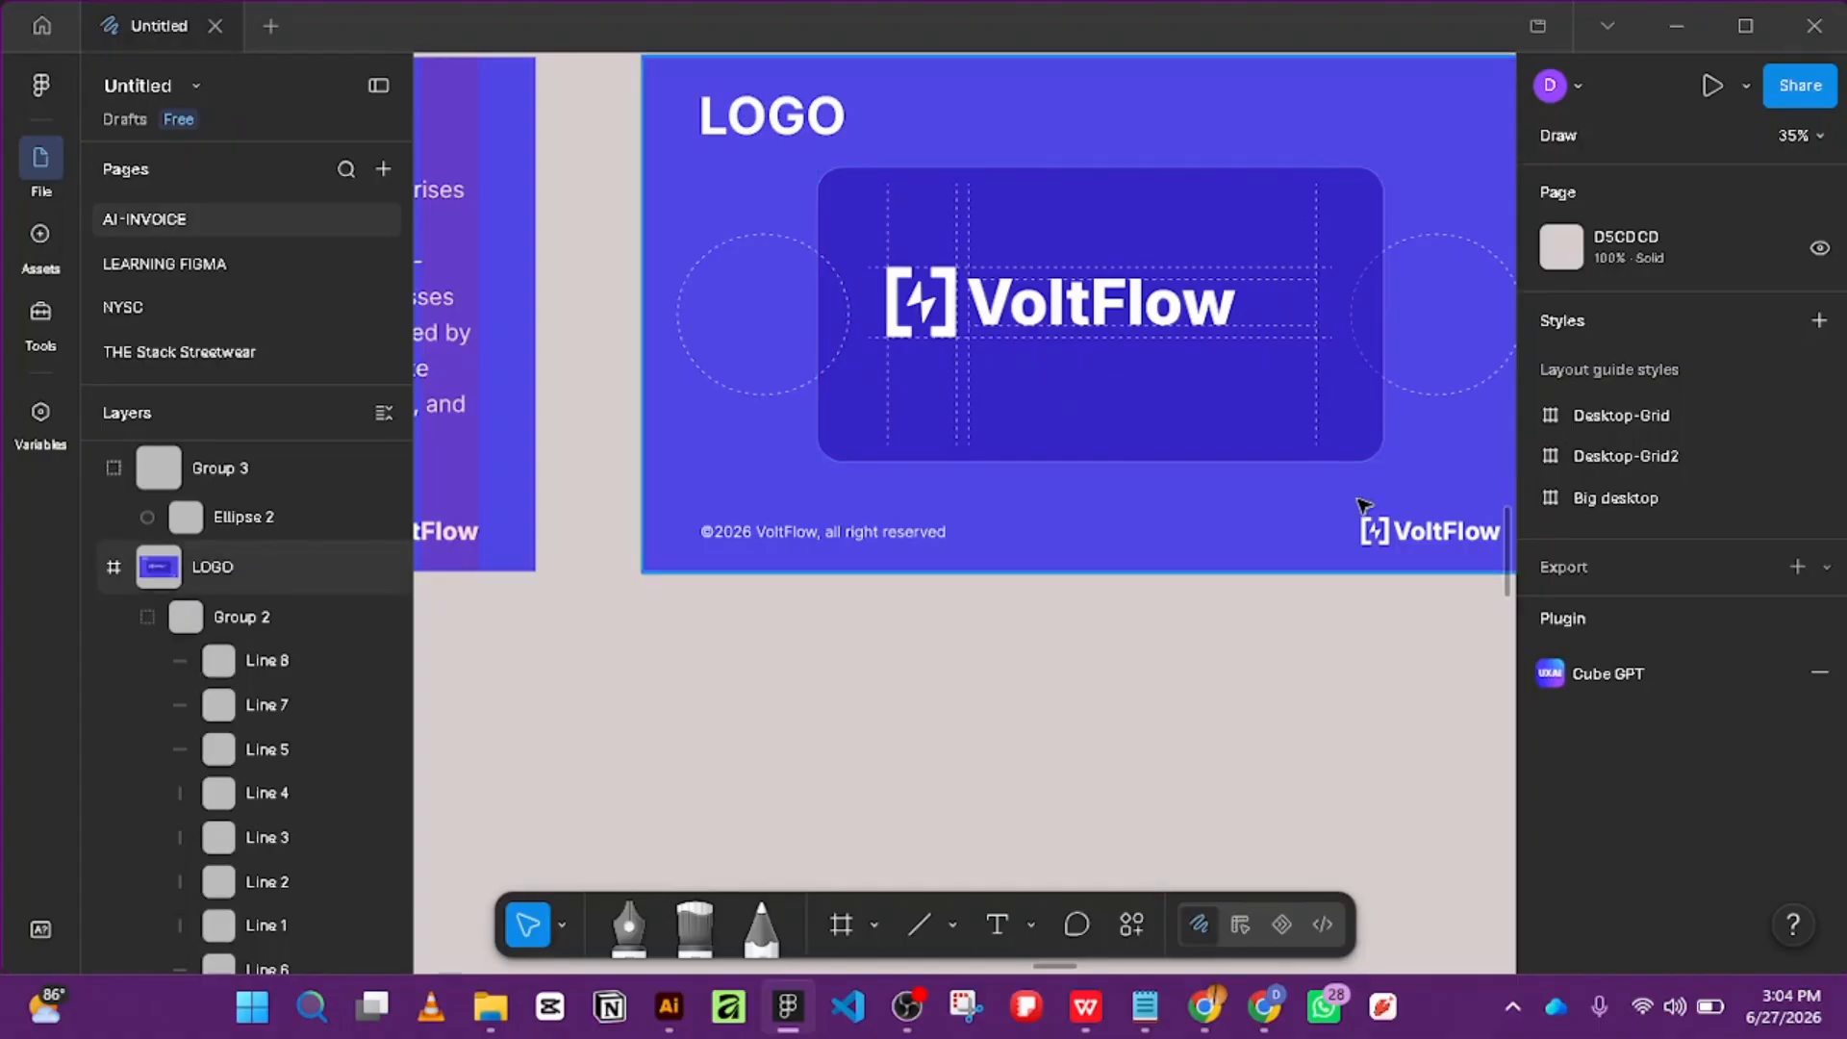
{"action": "right_click", "coordinate": [1367, 456]}
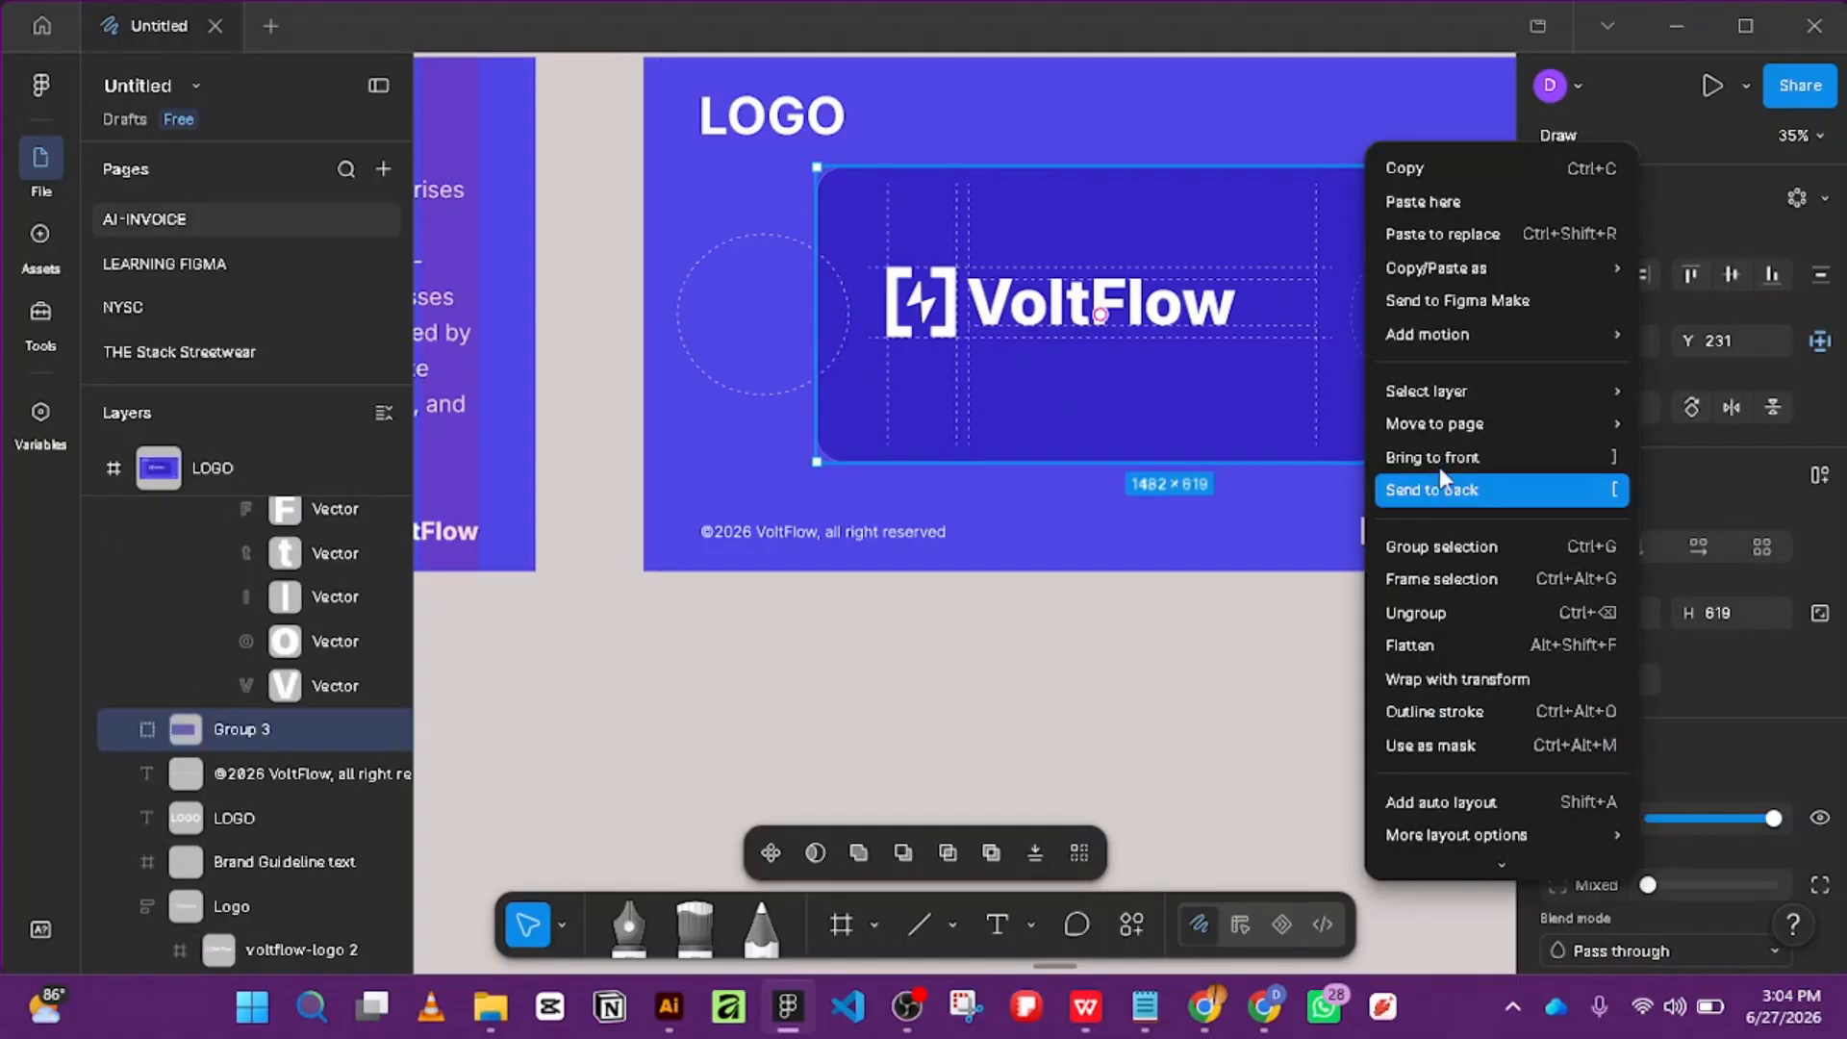
{"action": "left_click", "coordinate": [1451, 610]}
{"action": "left_click", "coordinate": [1166, 684]}
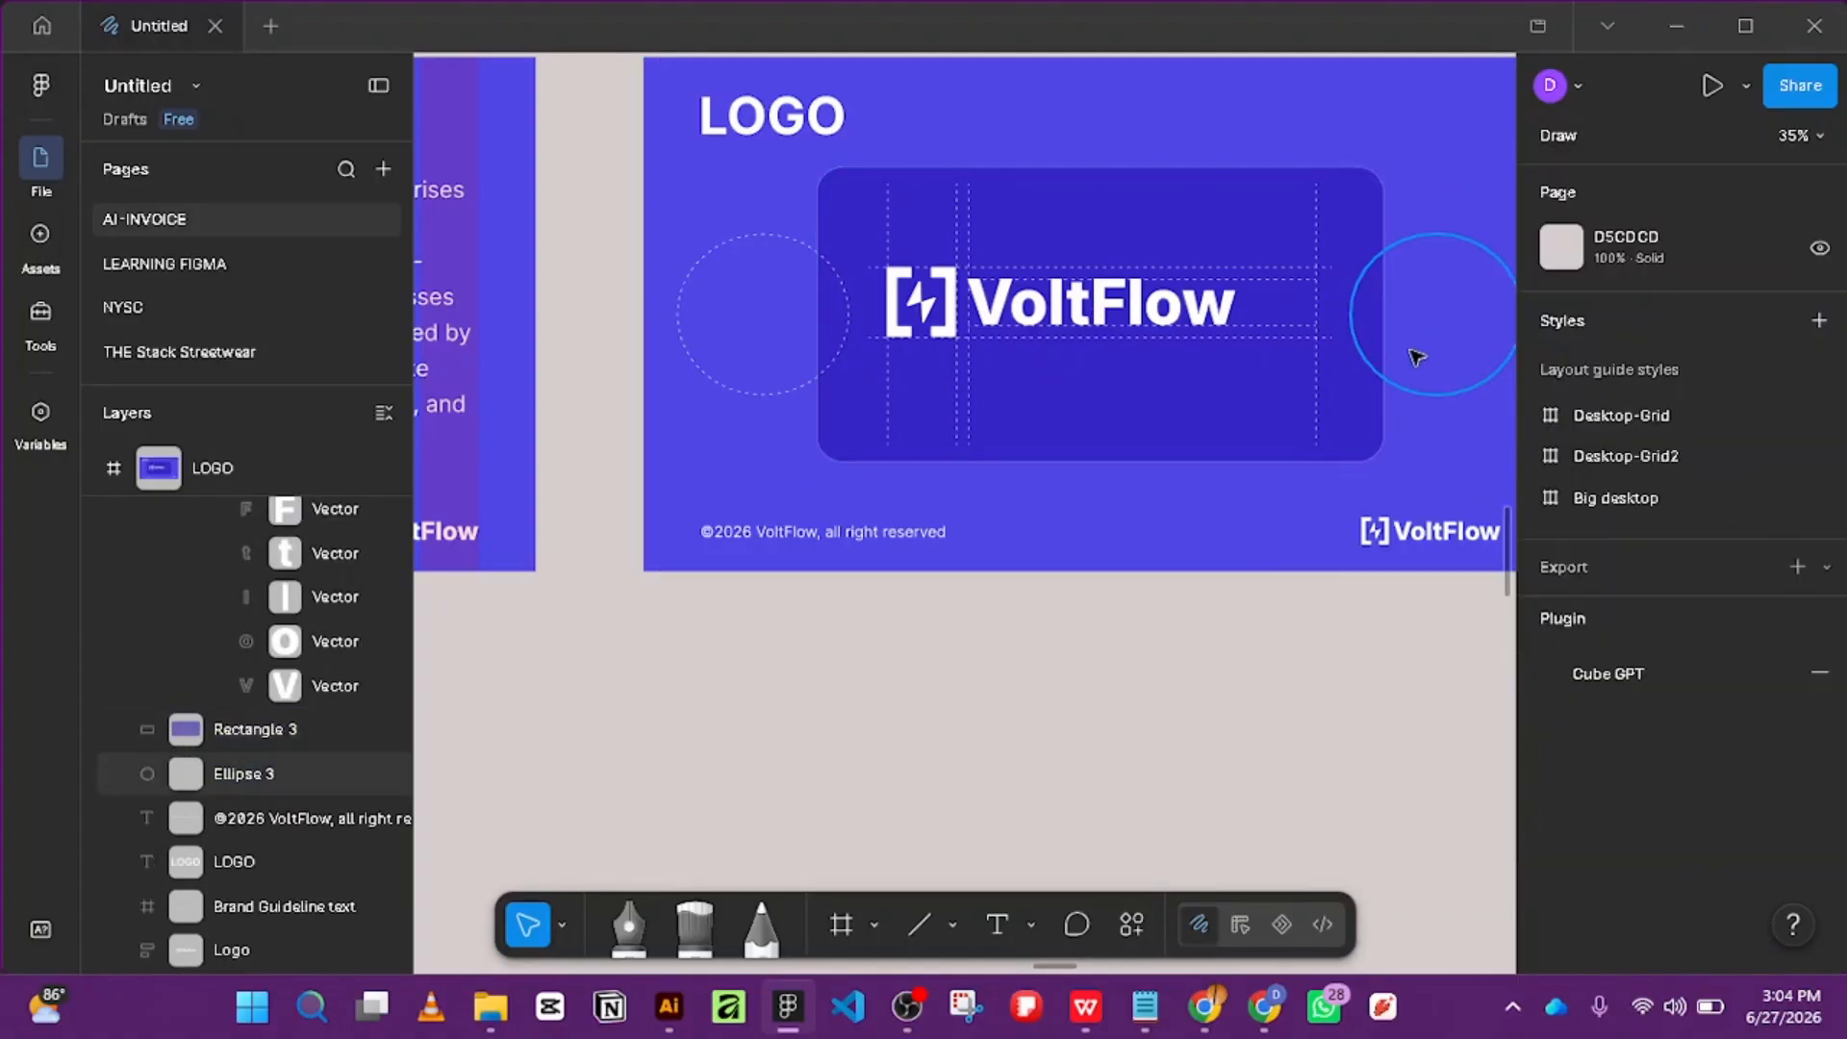
Reselect both dashed circles and the panel, group them and try the horizontal centring again.
{"action": "left_click", "coordinate": [1410, 392]}
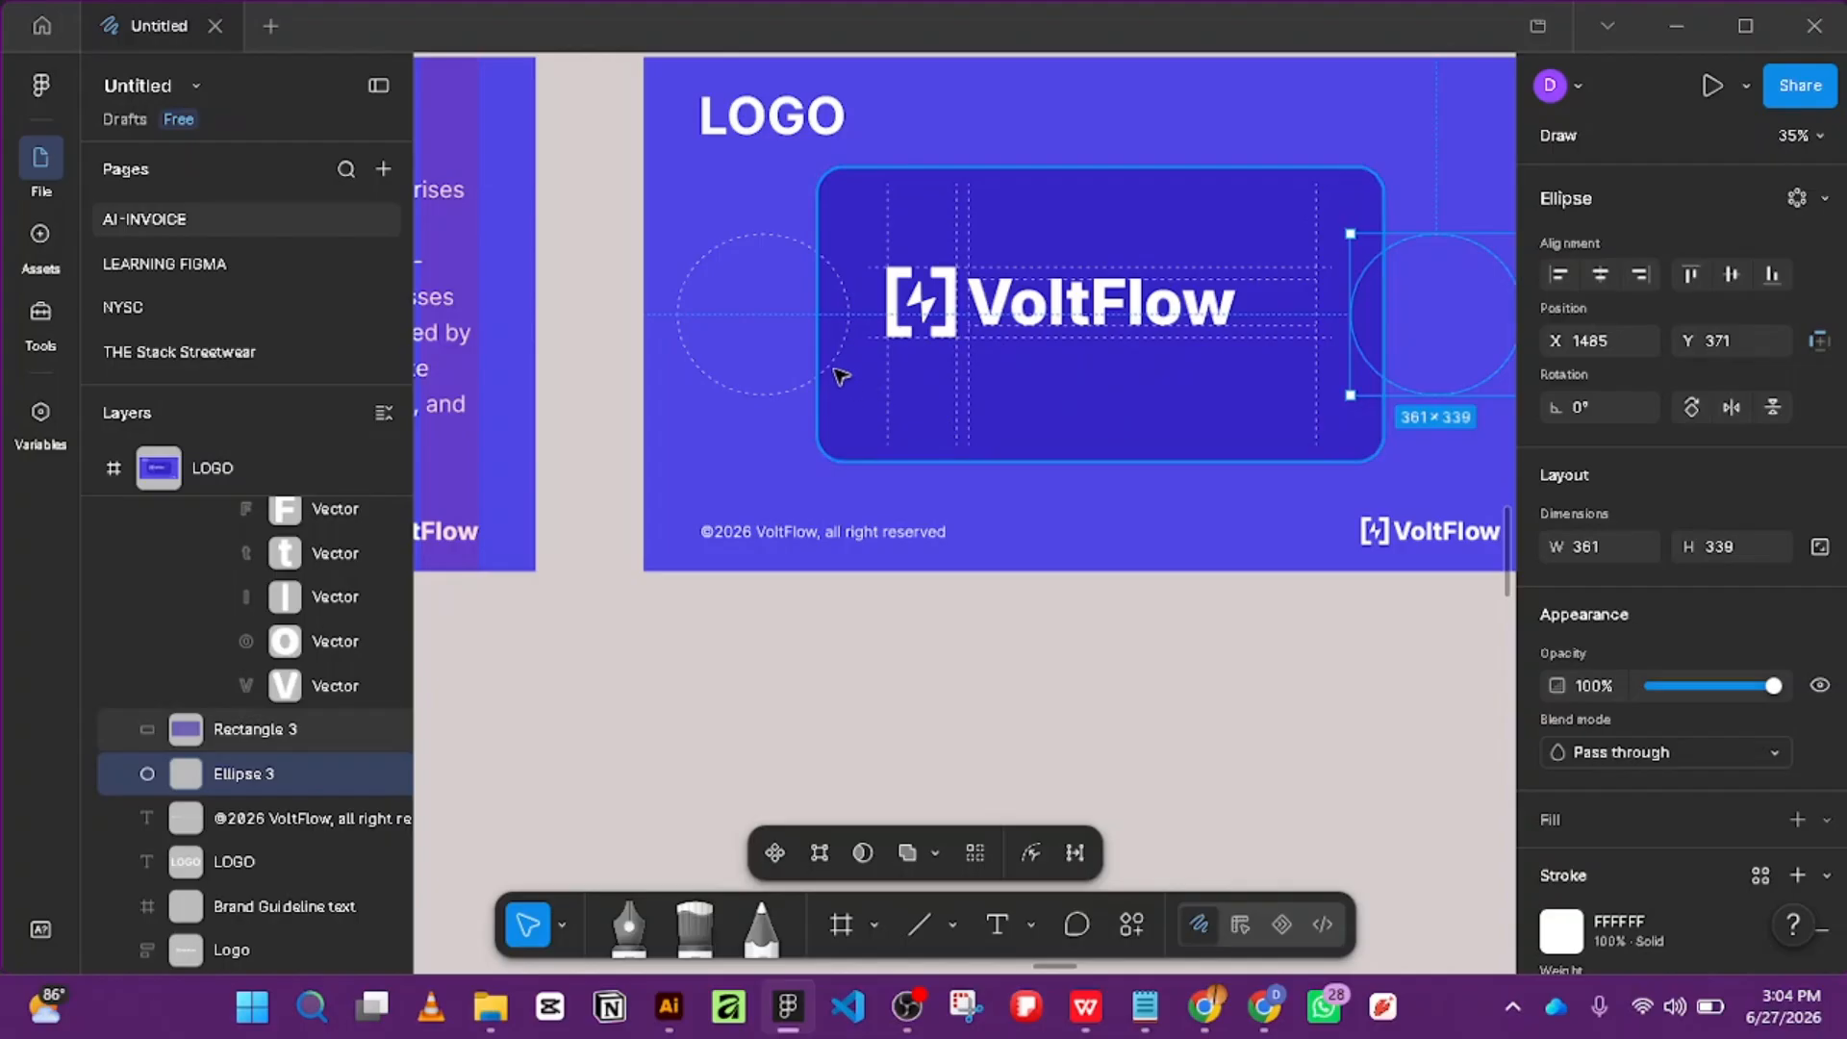
{"action": "left_click", "coordinate": [839, 375], "text": "shift"}
{"action": "left_click", "coordinate": [1125, 450], "text": "shift"}
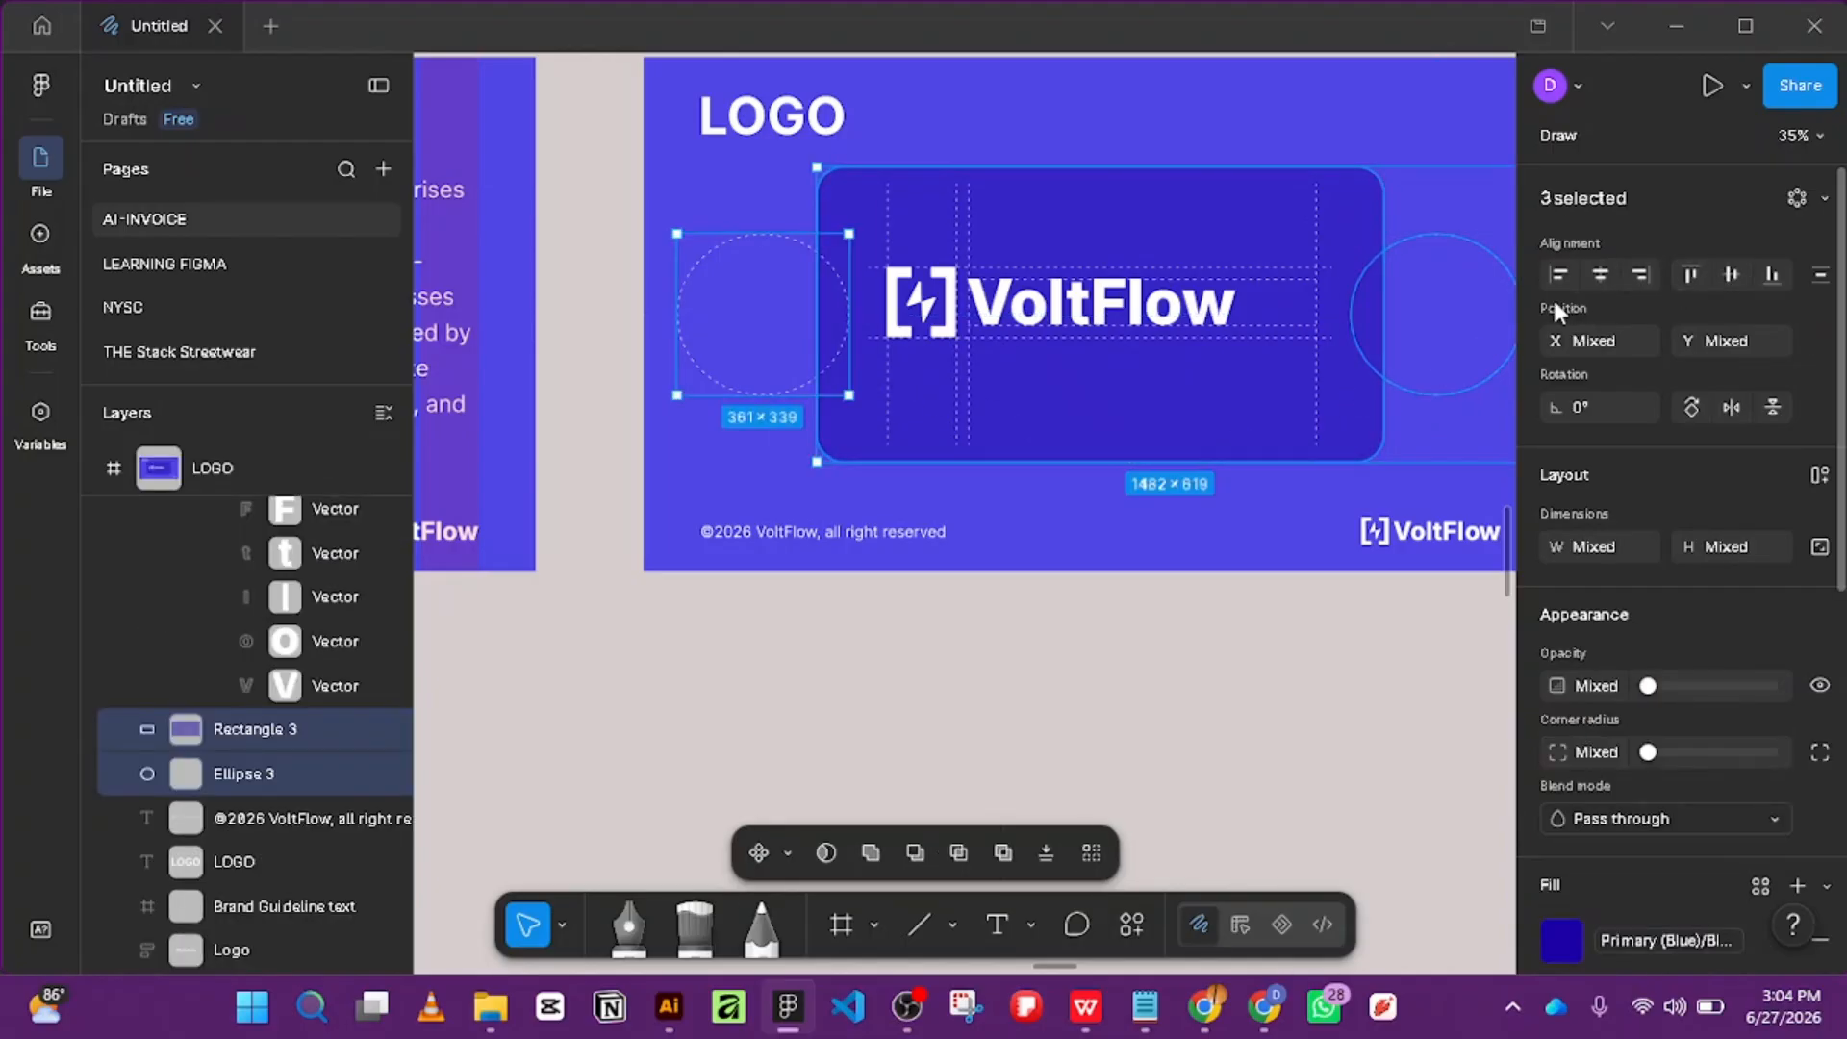
{"action": "key", "text": "ctrl+g"}
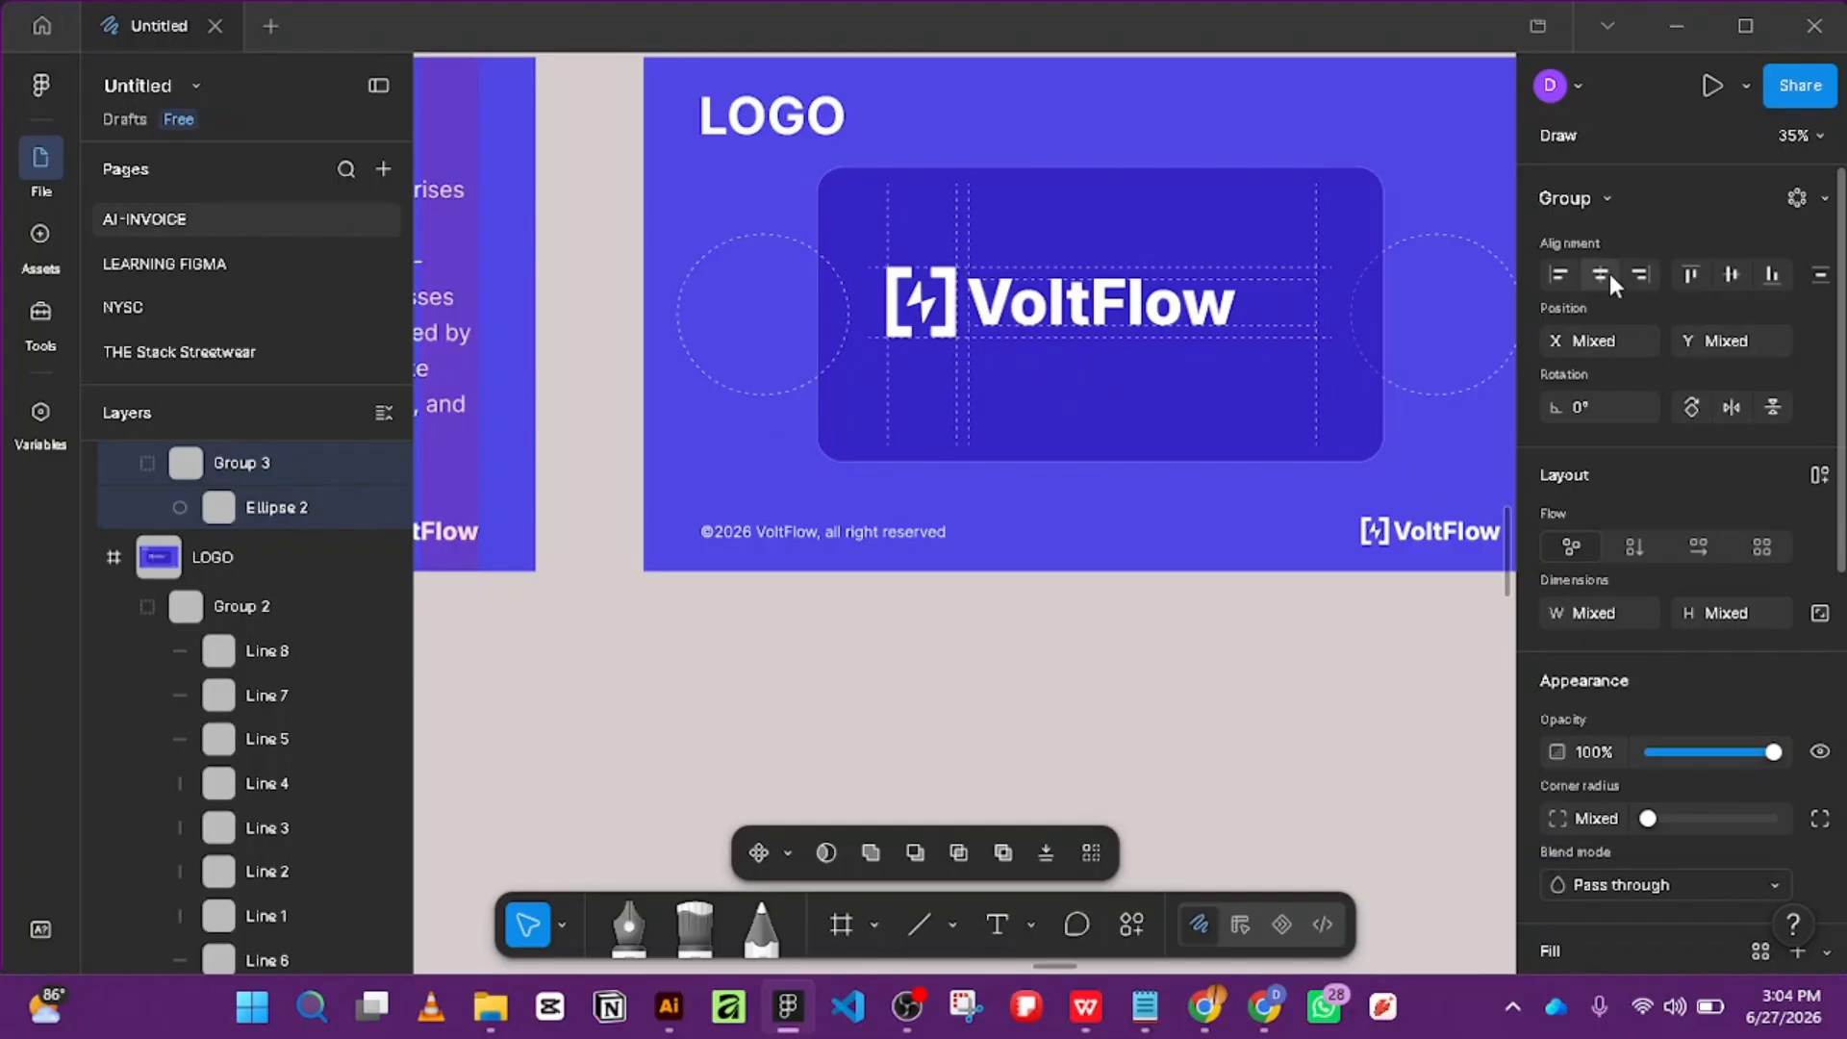
{"action": "left_click", "coordinate": [1604, 275]}
{"action": "key", "text": "ctrl+z"}
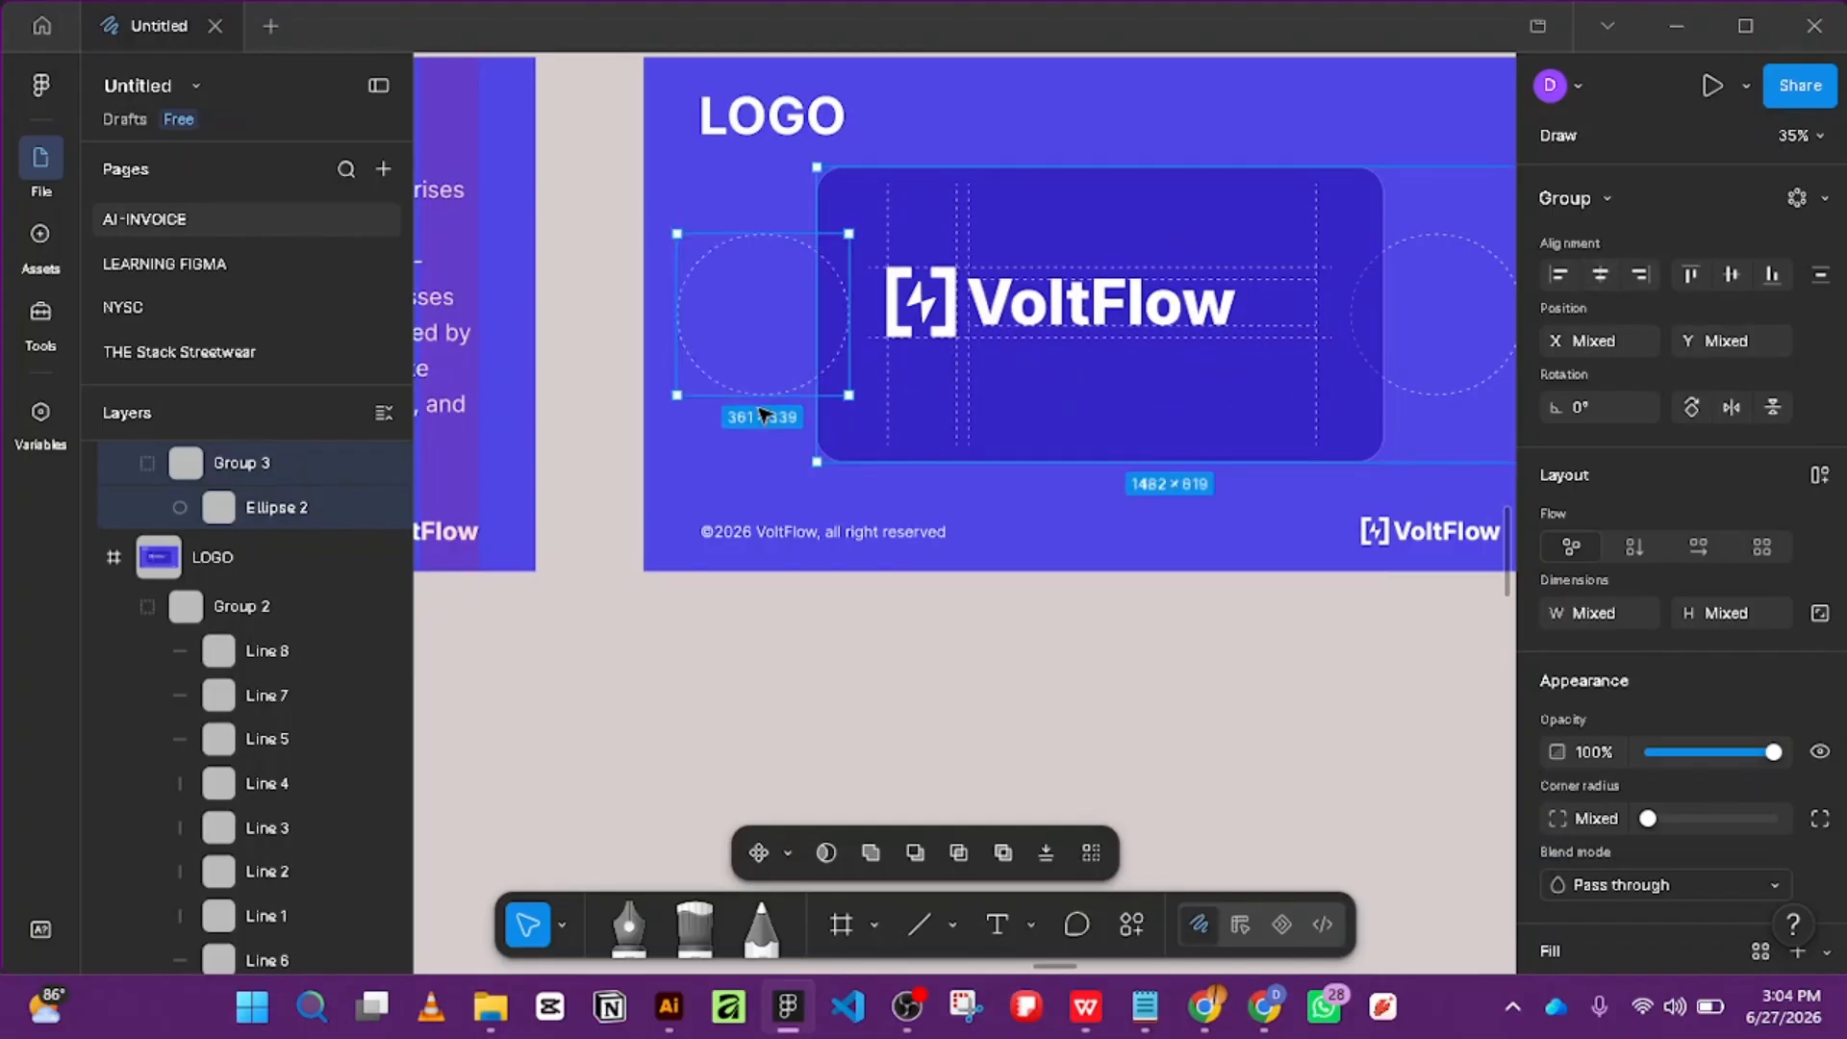
Break up the new group holding the panel and the right dashed circle.
{"action": "left_click", "coordinate": [1136, 625]}
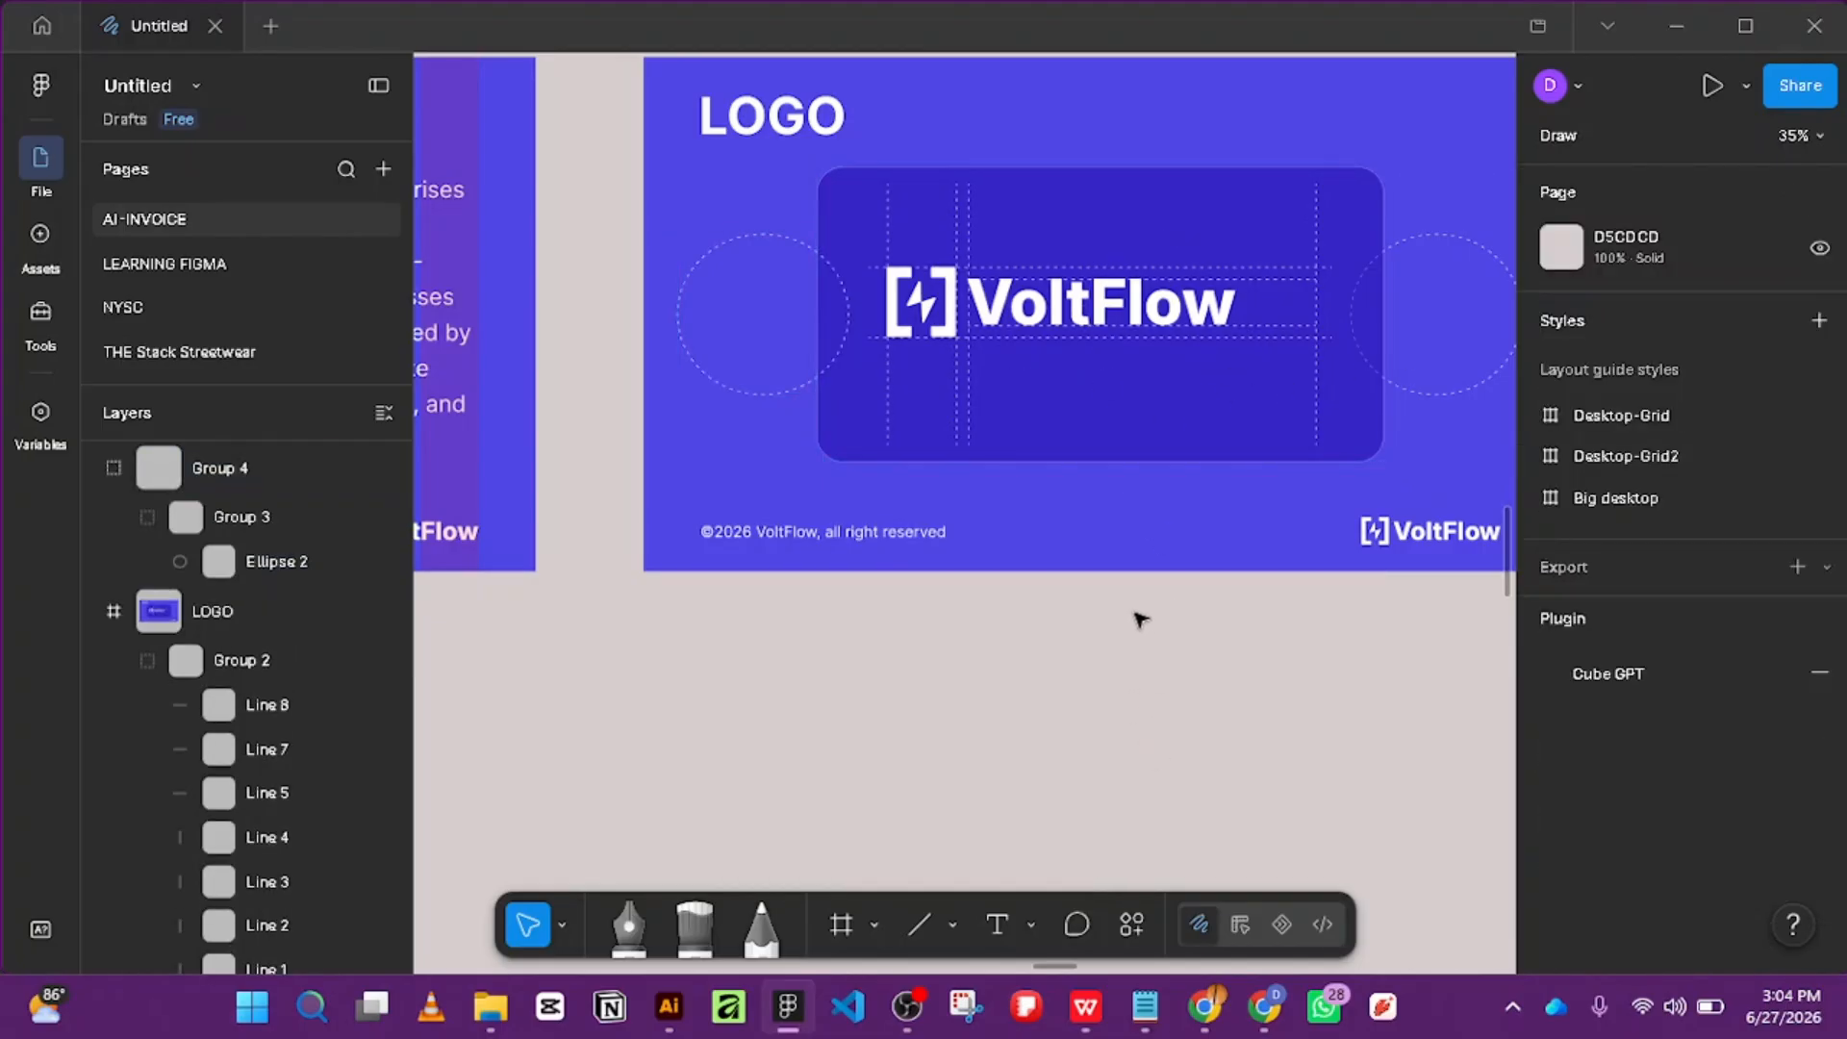
{"action": "key", "text": "ctrl+z"}
{"action": "left_click", "coordinate": [1196, 610]}
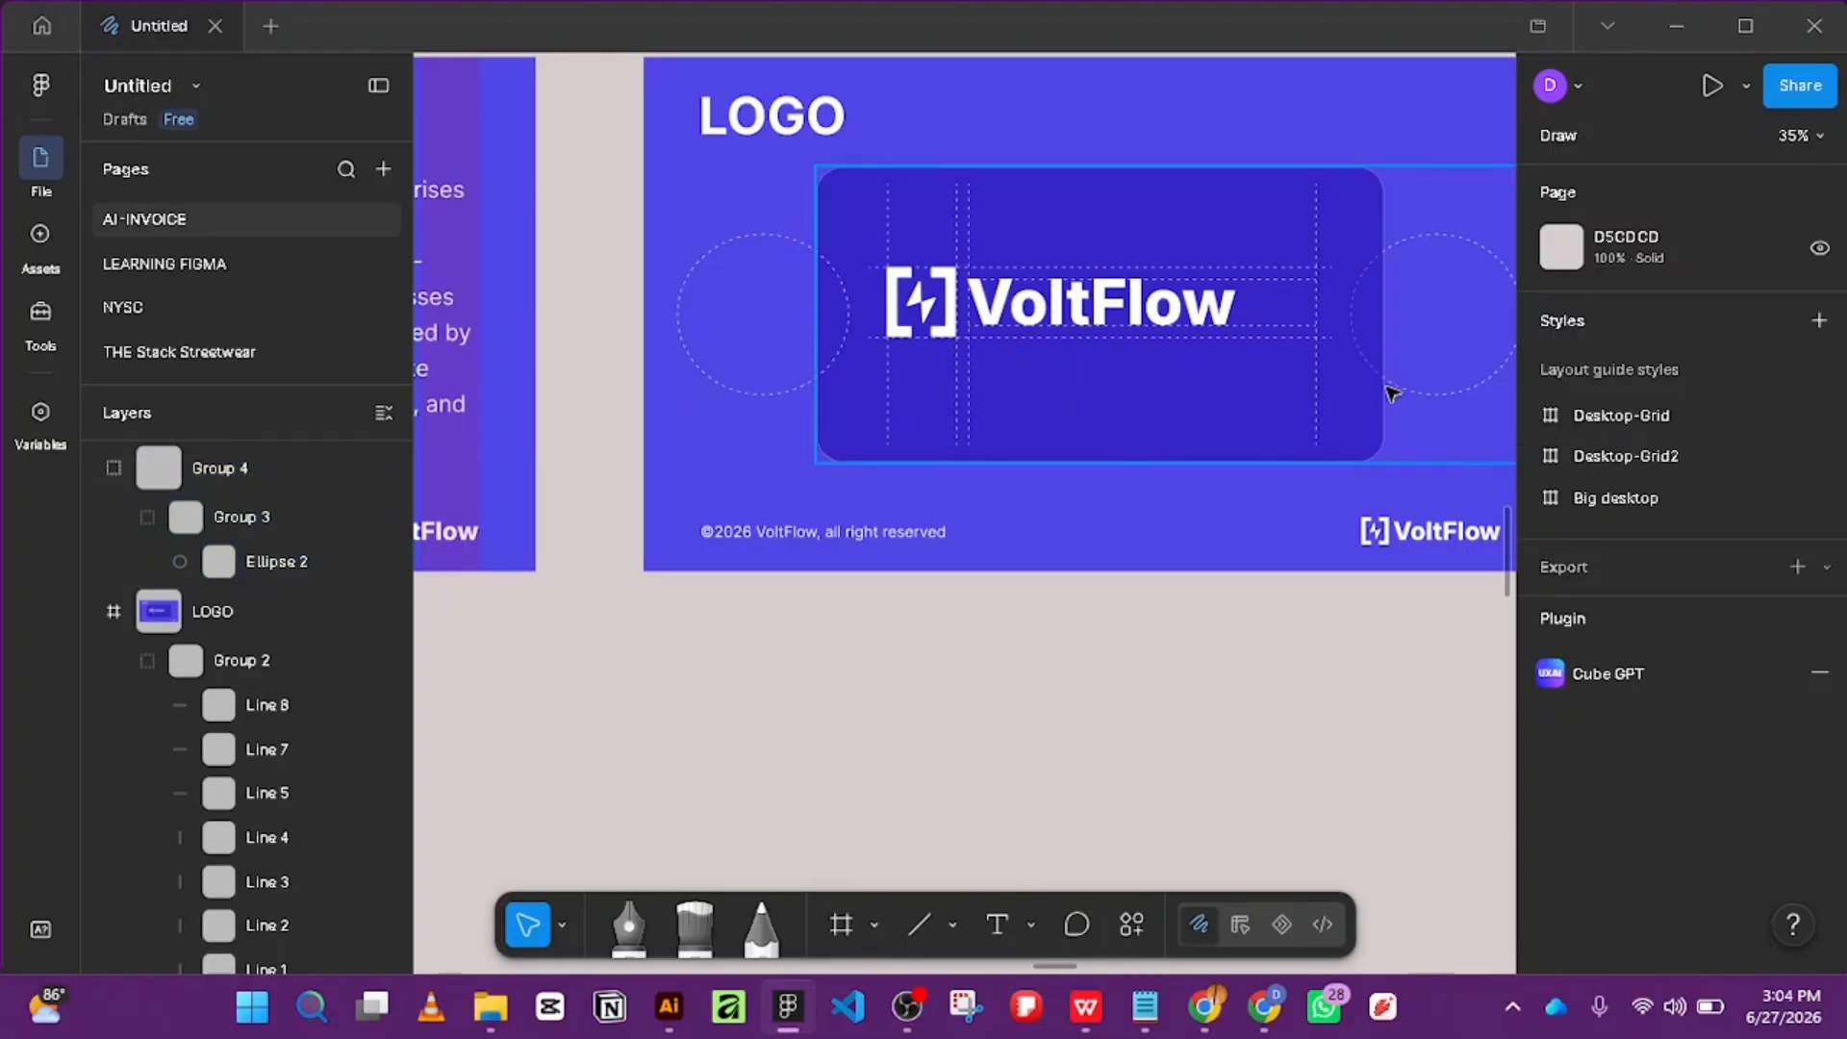
{"action": "scroll", "coordinate": [1174, 634], "scroll_direction": "down", "scroll_amount": 2}
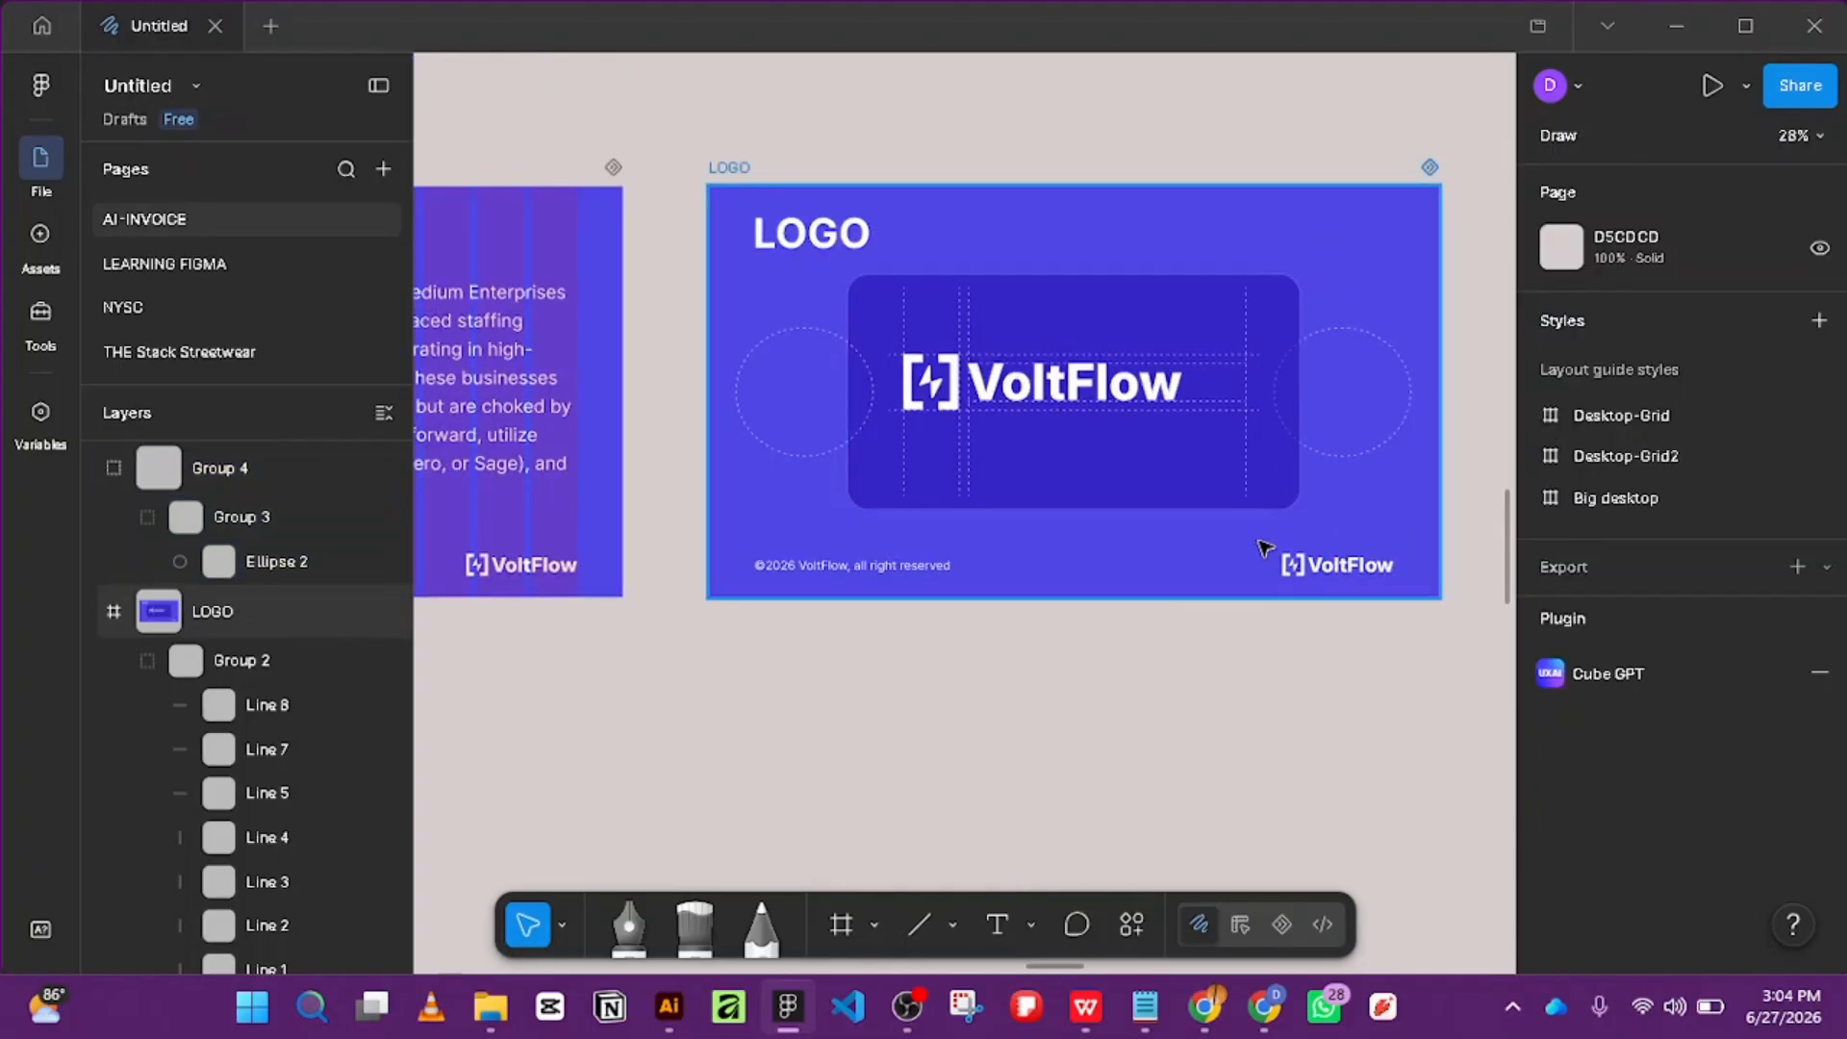
{"action": "key", "text": "ctrl+z"}
{"action": "left_click", "coordinate": [1203, 688]}
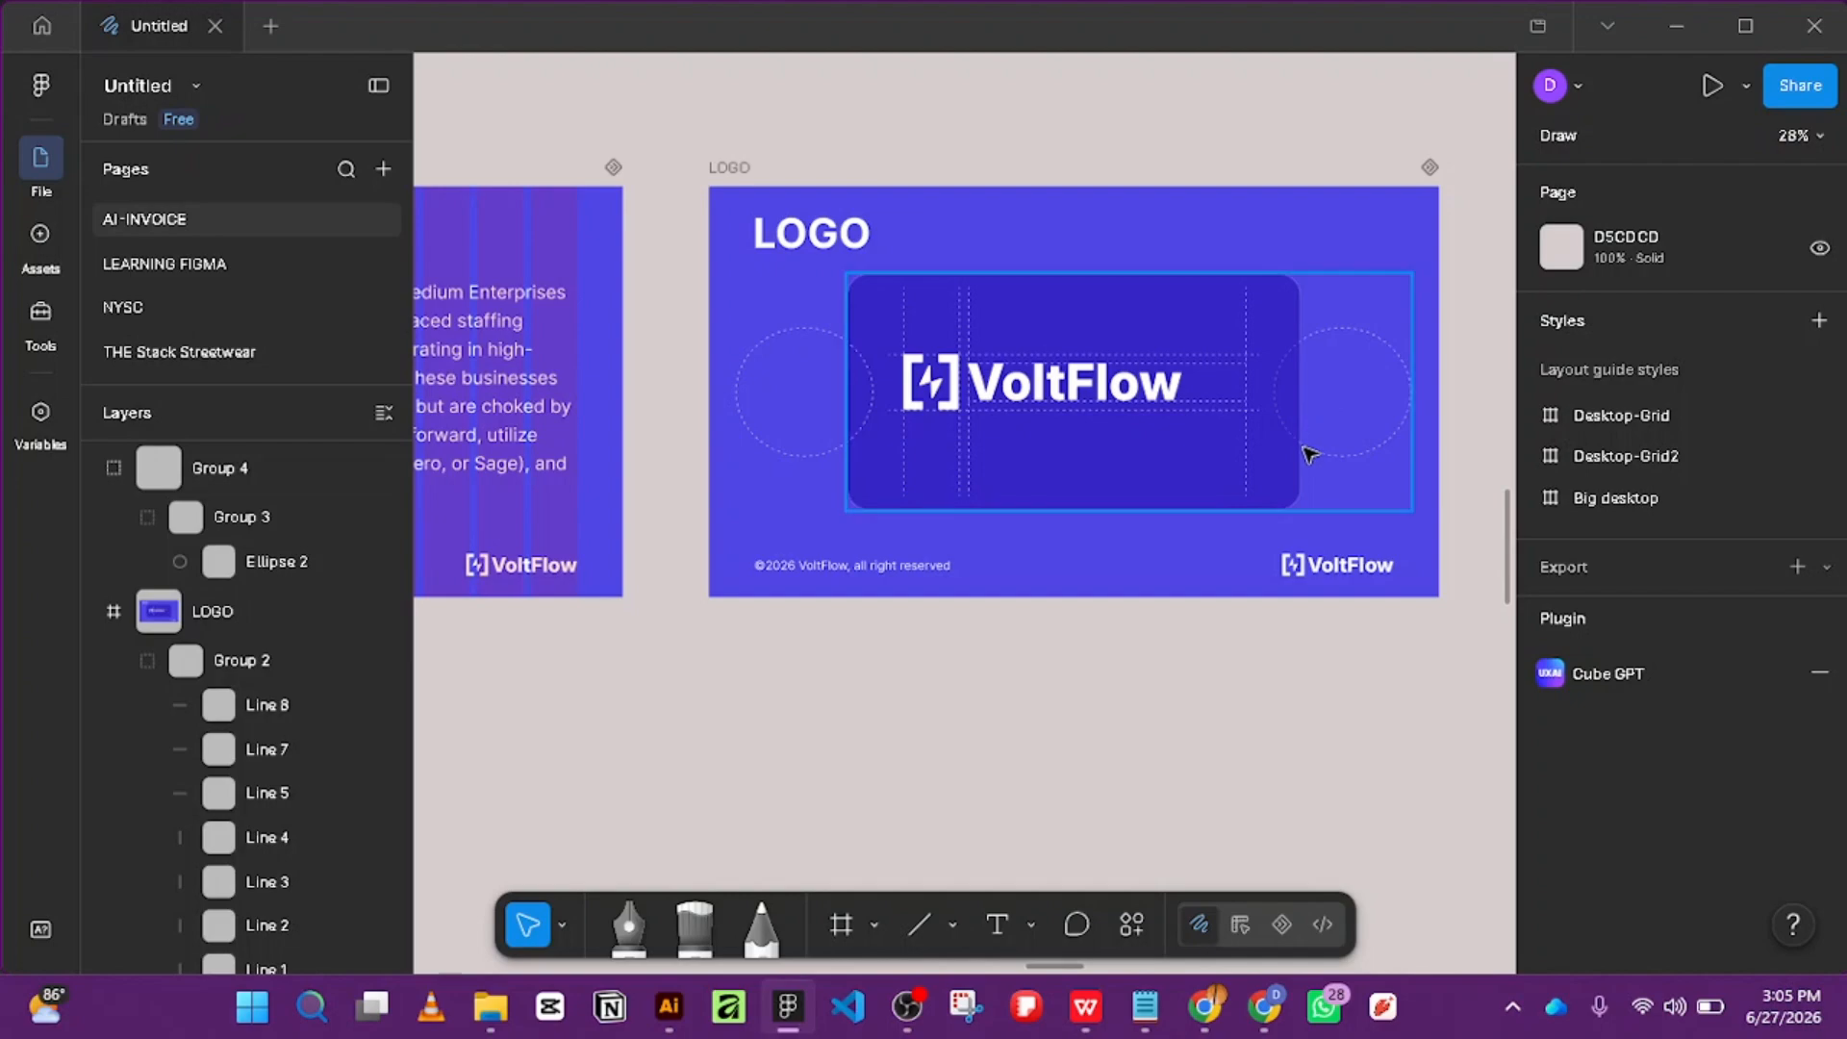
{"action": "right_click", "coordinate": [1294, 499]}
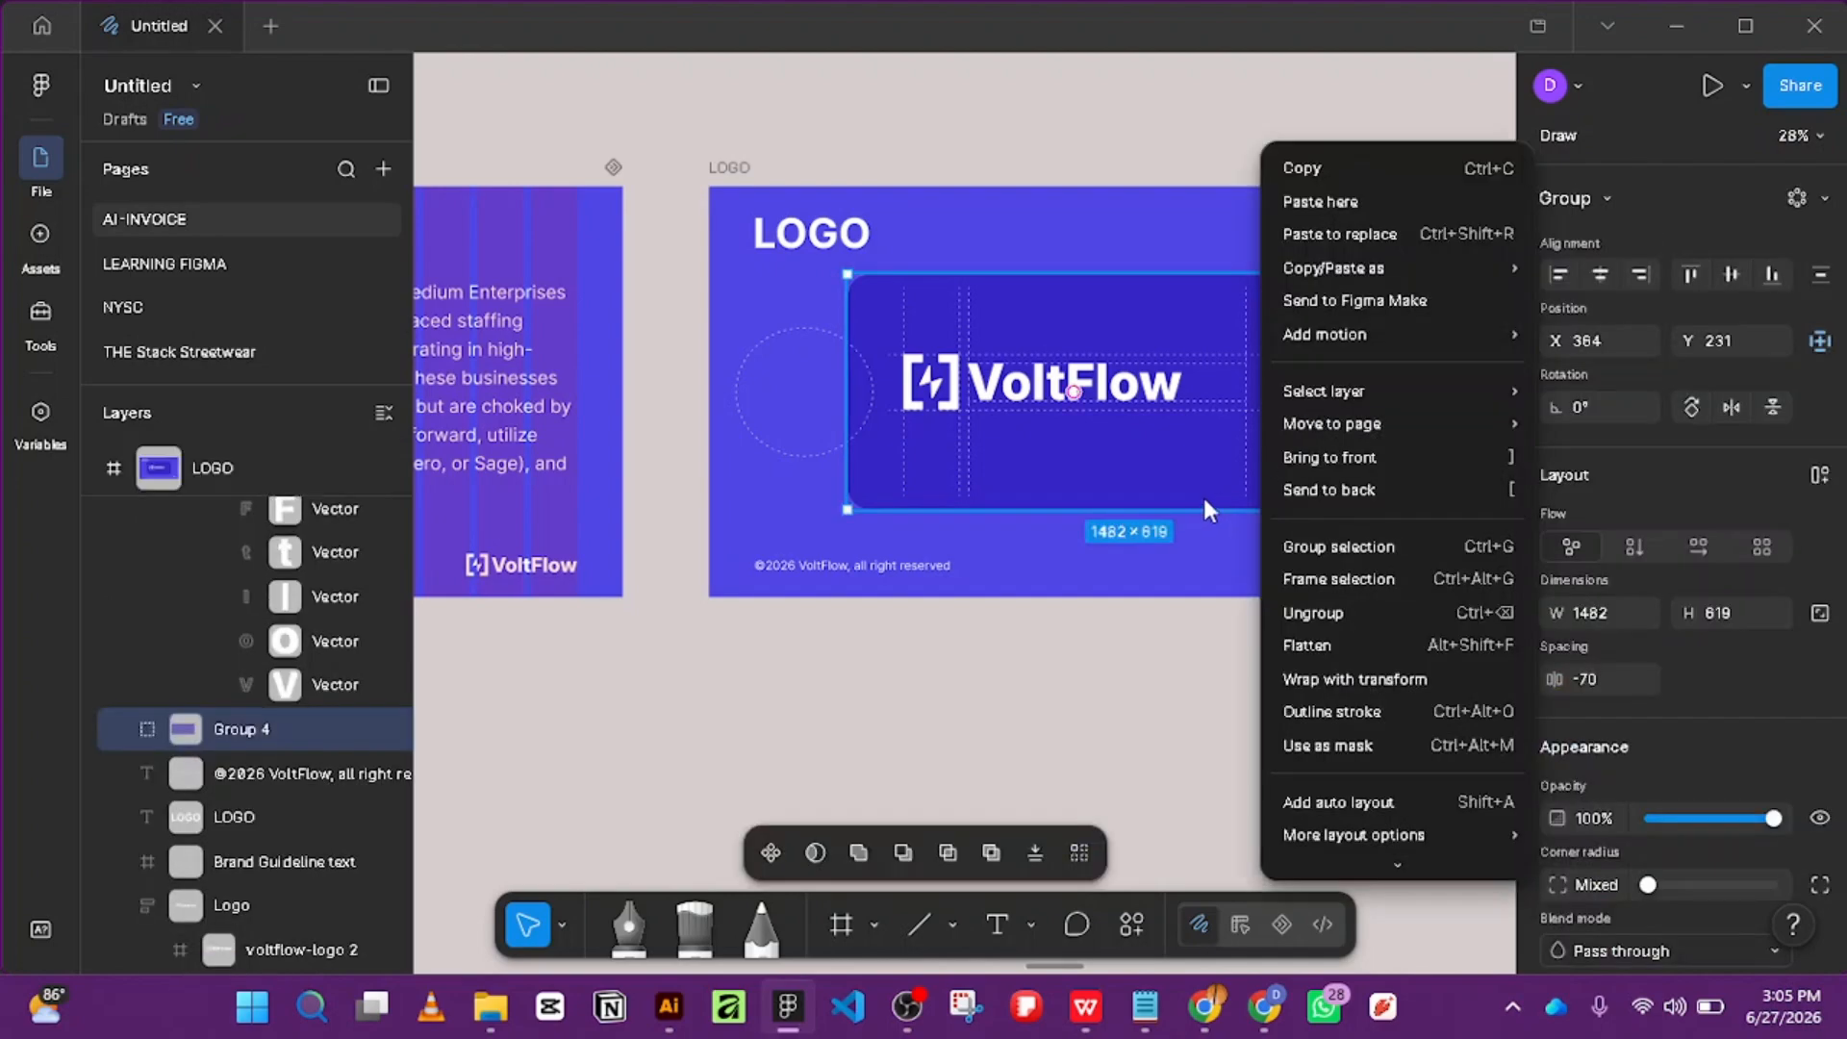
{"action": "left_click", "coordinate": [1358, 608]}
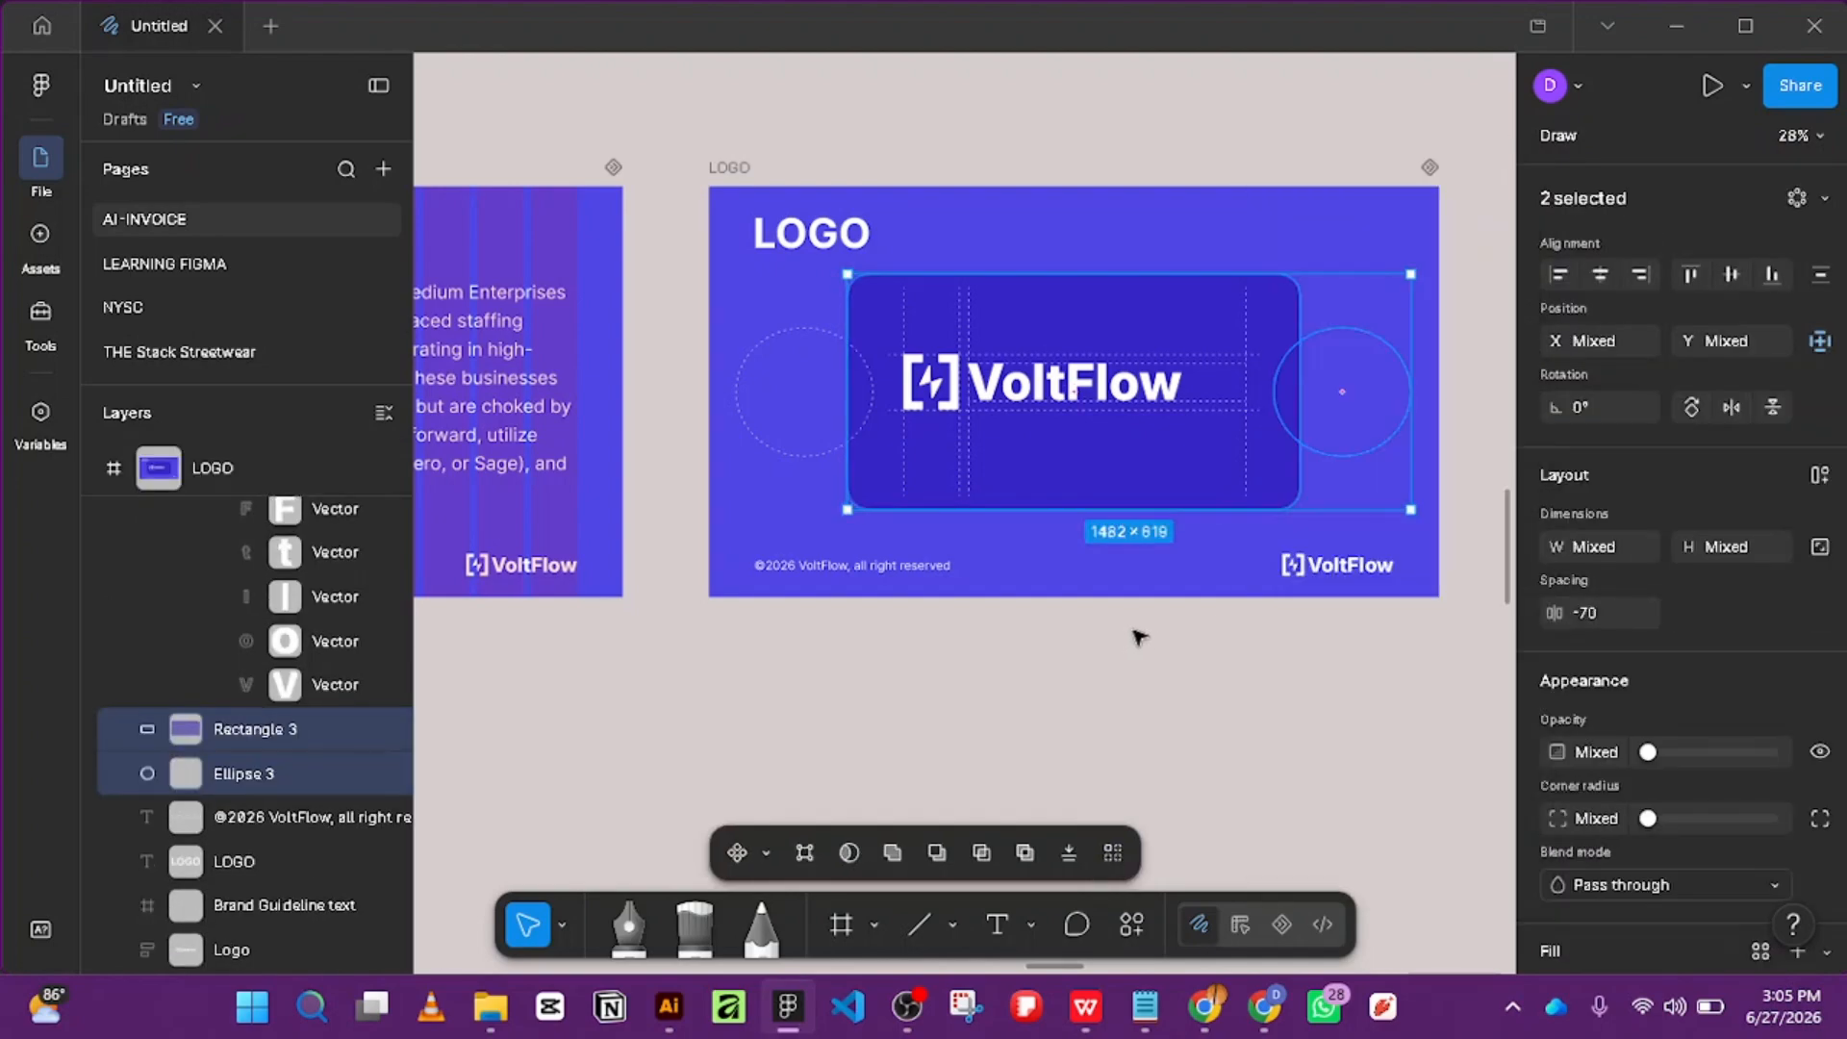
{"action": "left_click", "coordinate": [1131, 629]}
Try to use the selected circles and panel as a mask, and undo the masking.
{"action": "left_click", "coordinate": [1320, 454]}
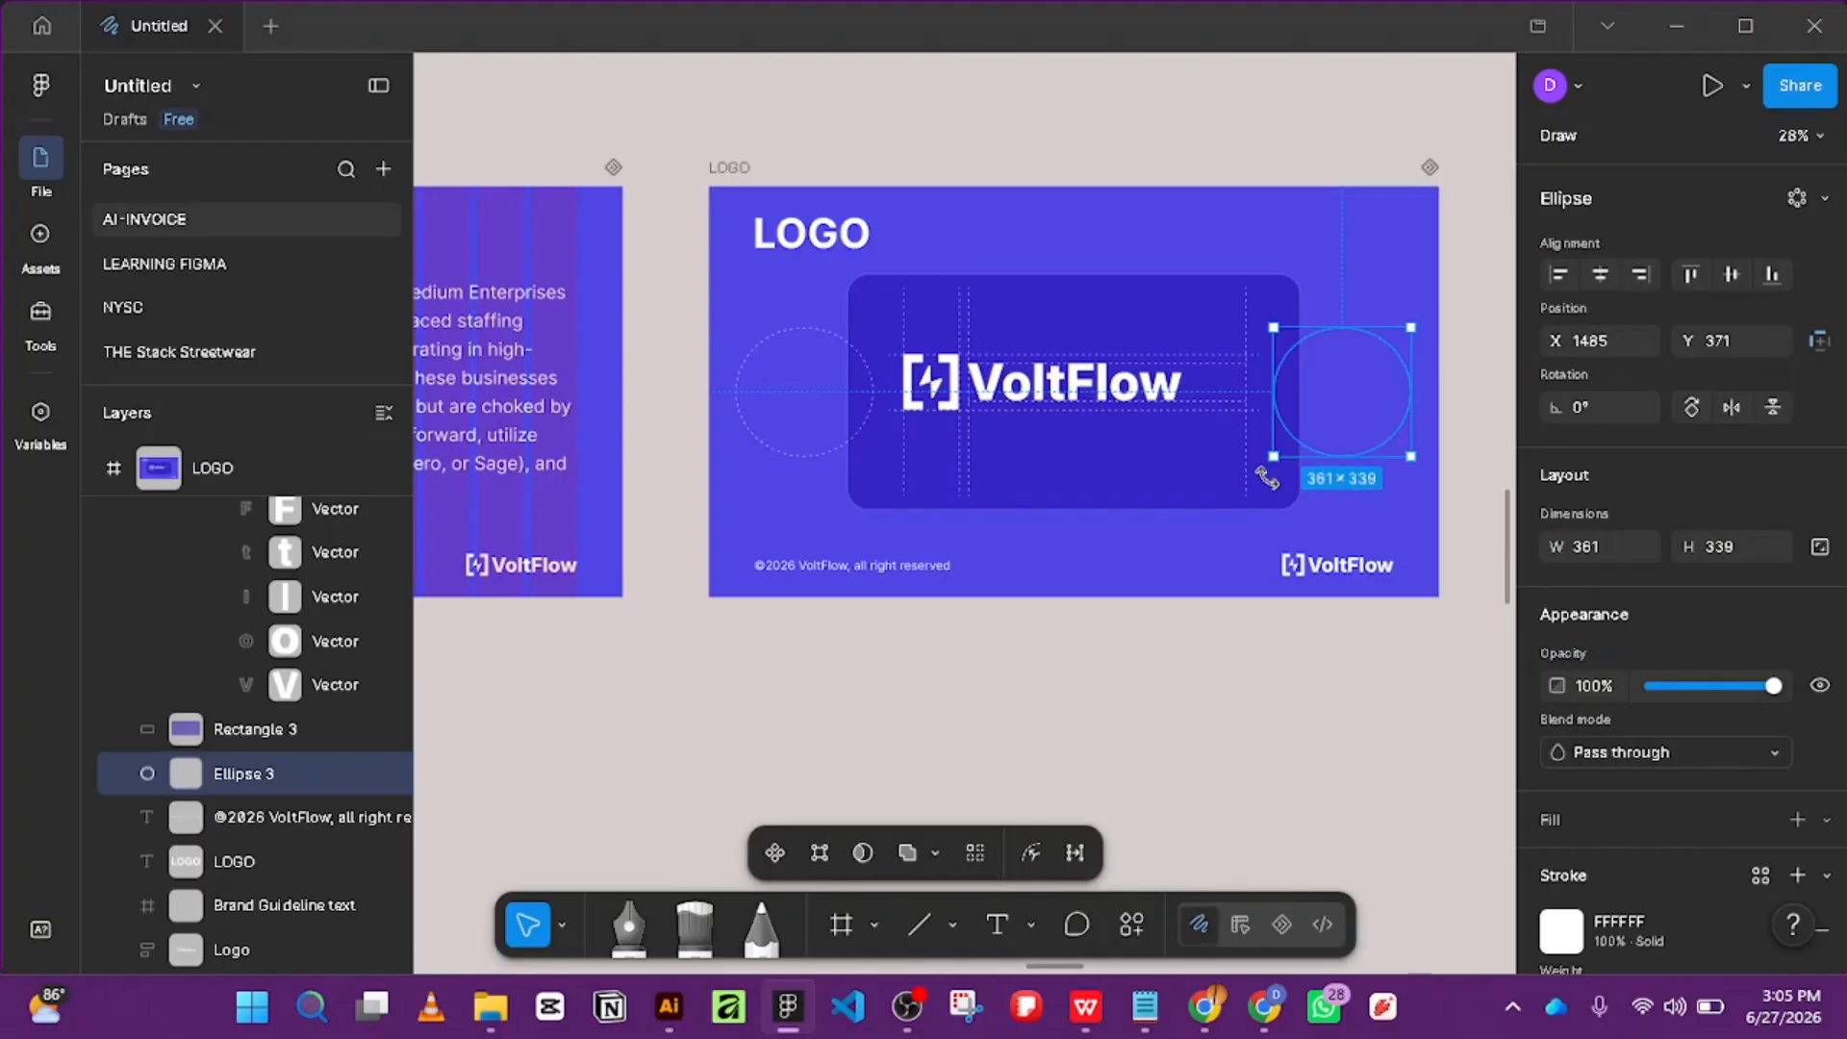
{"action": "left_click", "coordinate": [1168, 488], "text": "shift"}
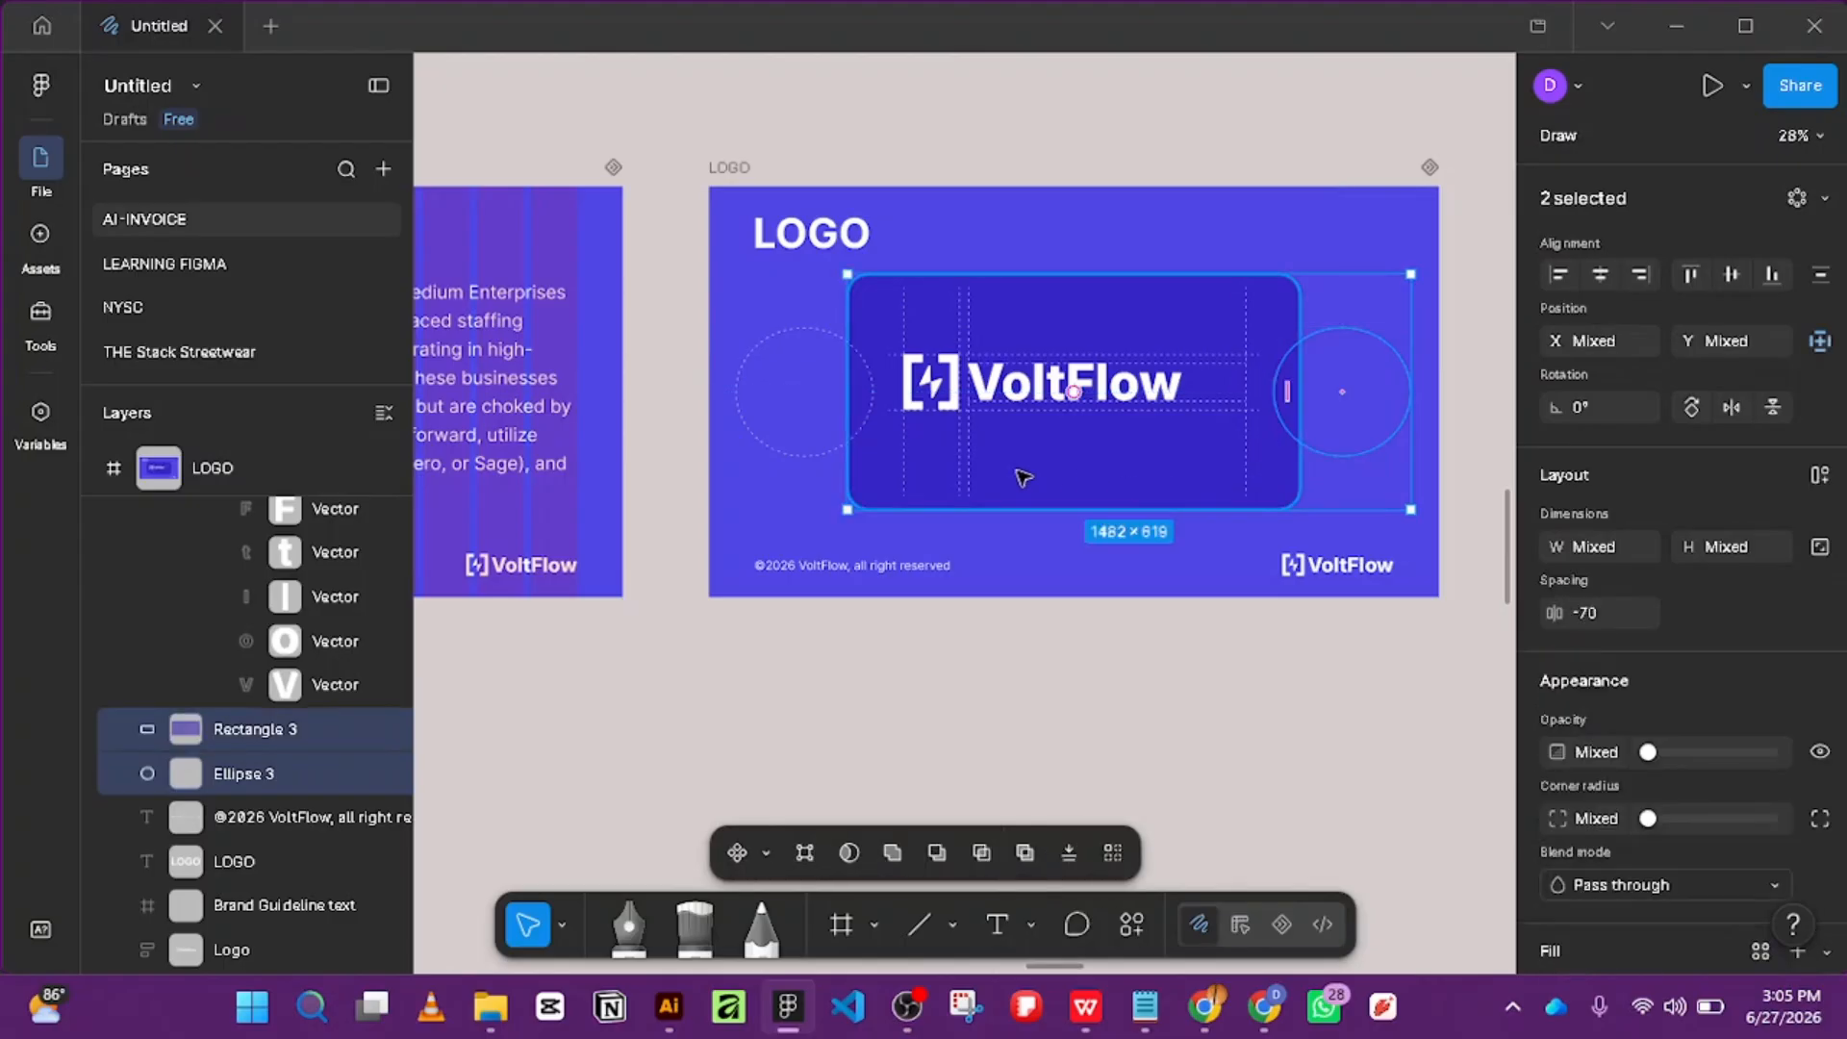
{"action": "left_click", "coordinate": [816, 458], "text": "shift"}
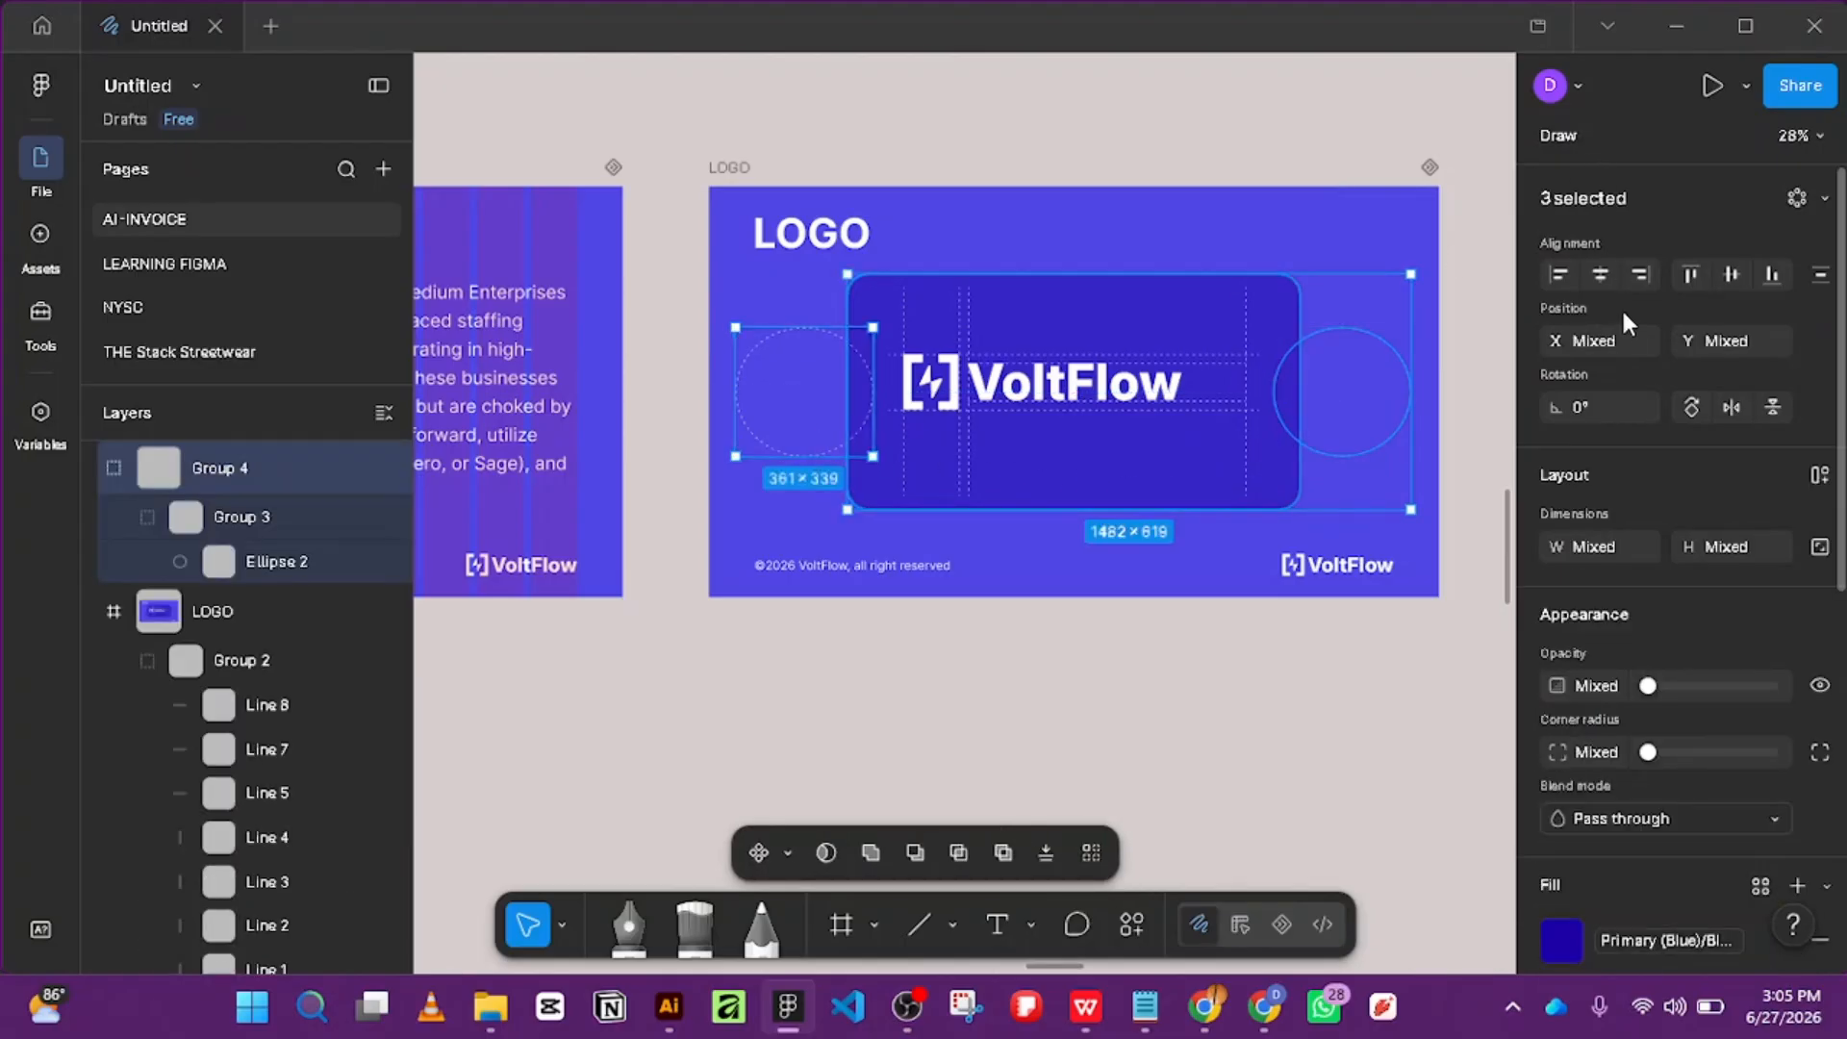
{"action": "scroll", "coordinate": [1668, 473], "scroll_direction": "down", "scroll_amount": 5}
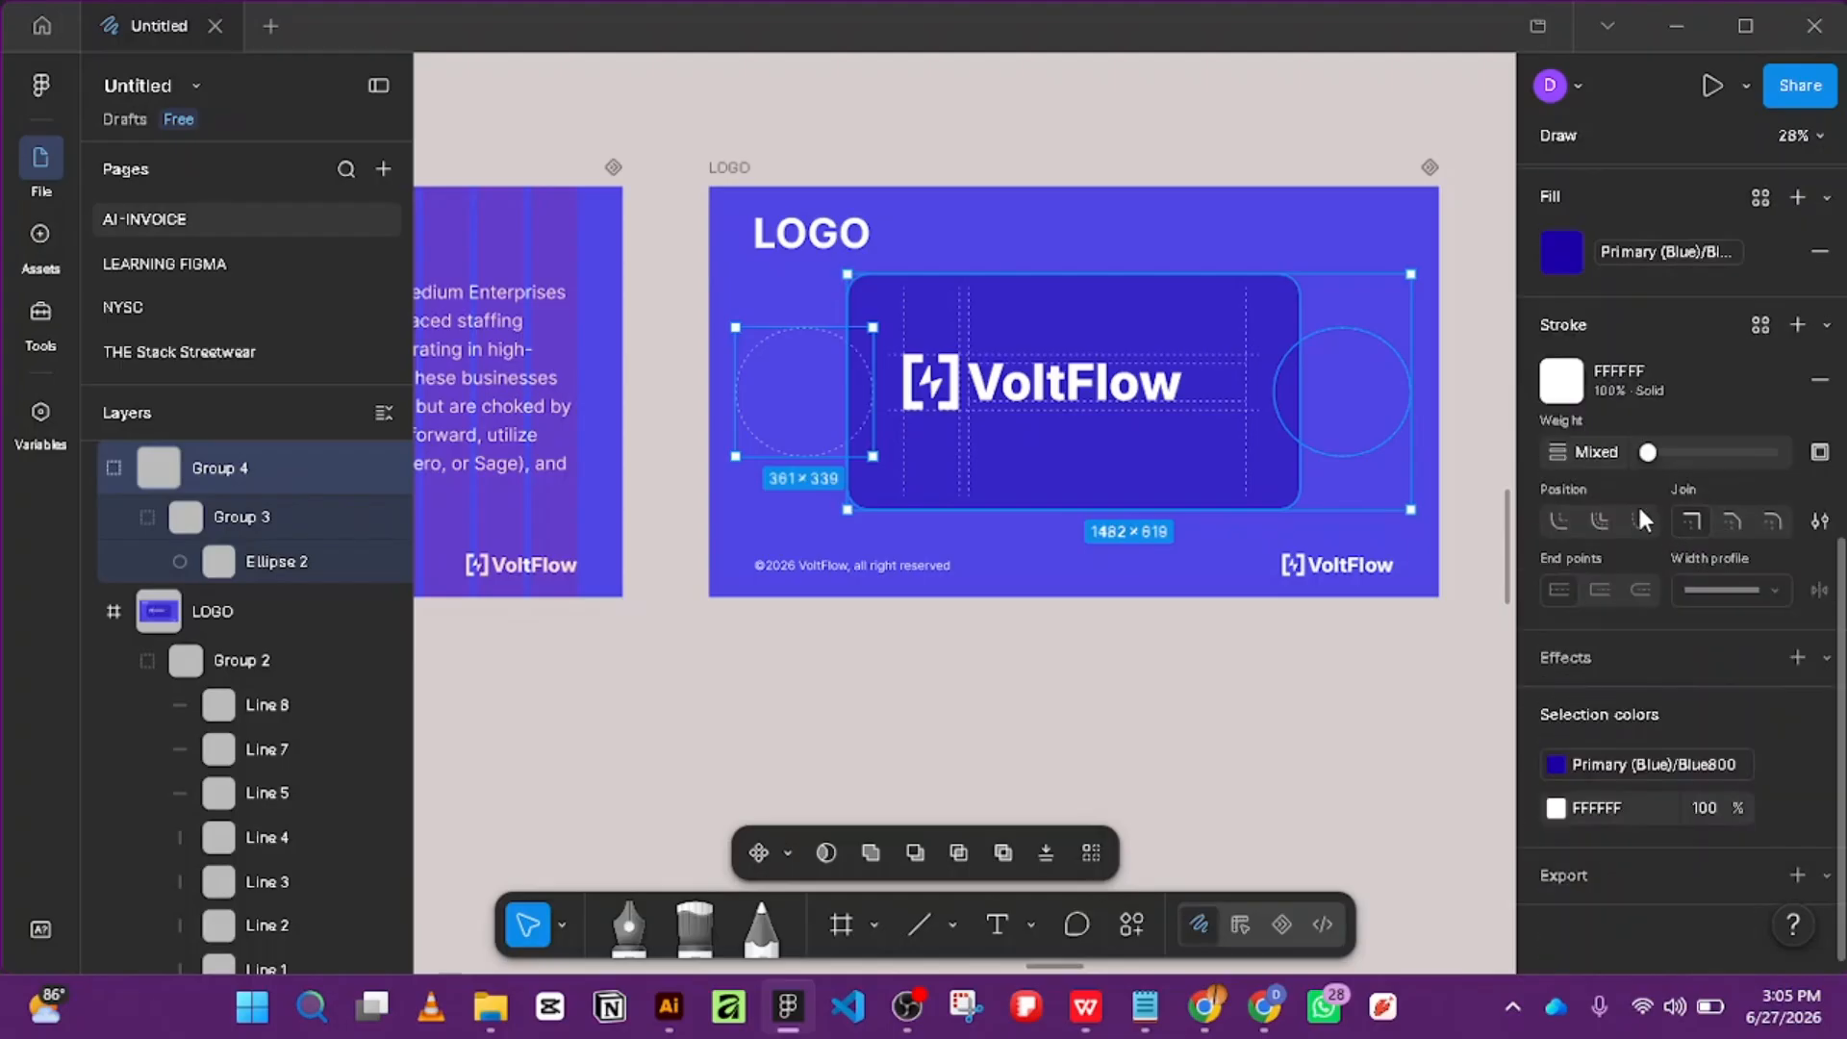
{"action": "scroll", "coordinate": [1637, 504], "scroll_direction": "up", "scroll_amount": 5}
{"action": "right_click", "coordinate": [1267, 452]}
{"action": "scroll", "coordinate": [1348, 634], "scroll_direction": "down", "scroll_amount": 3}
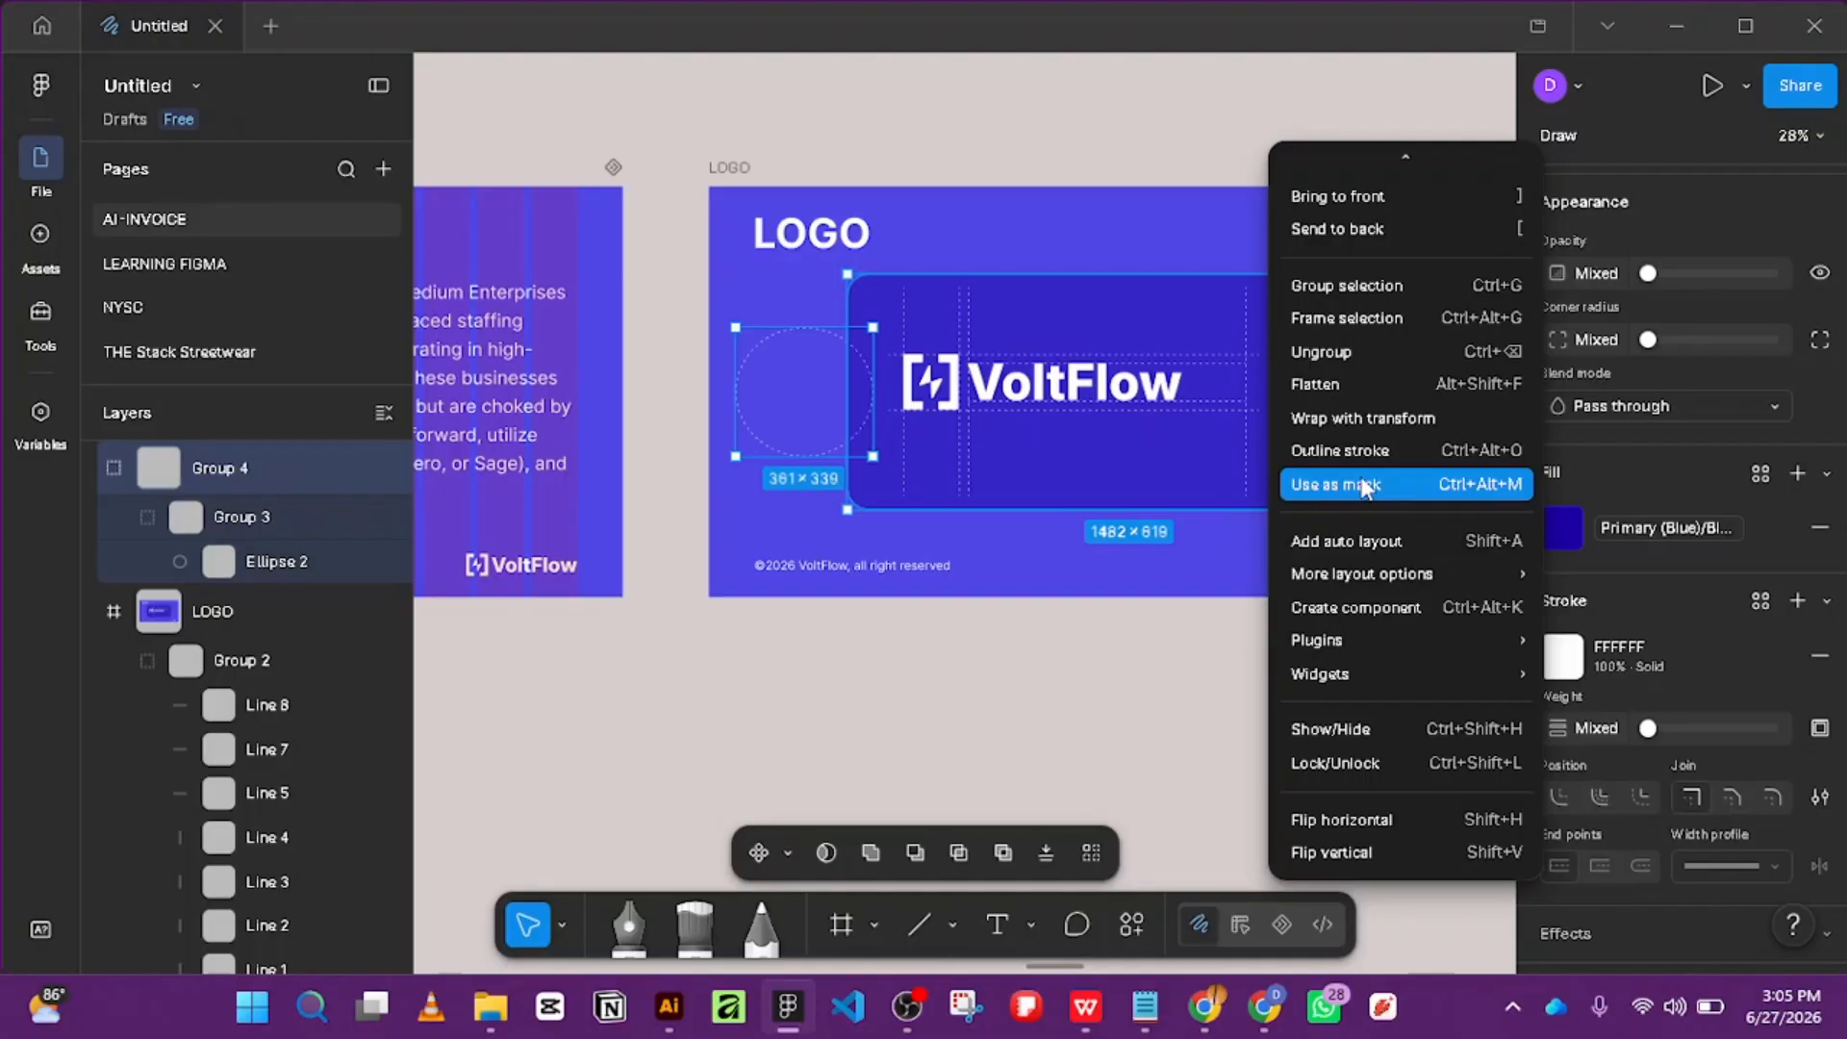
{"action": "left_click", "coordinate": [1364, 485]}
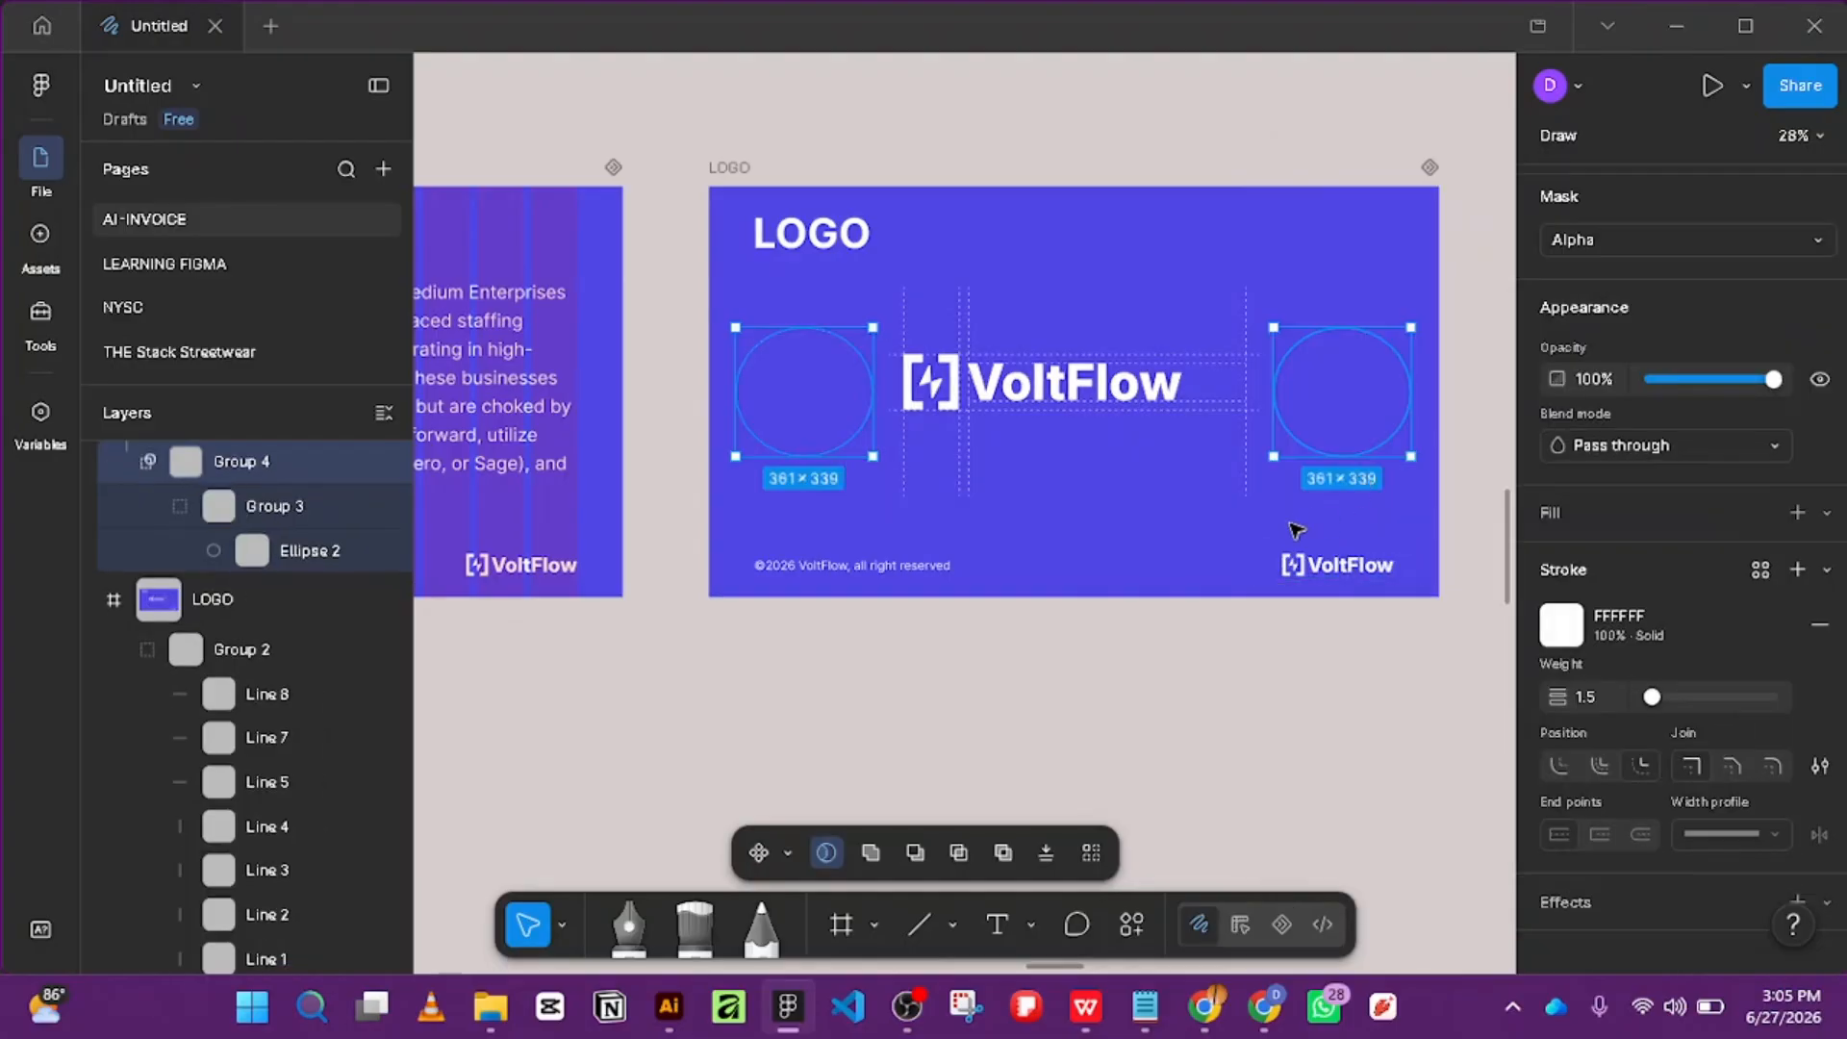
{"action": "key", "text": "ctrl+z"}
{"action": "left_click", "coordinate": [1026, 734]}
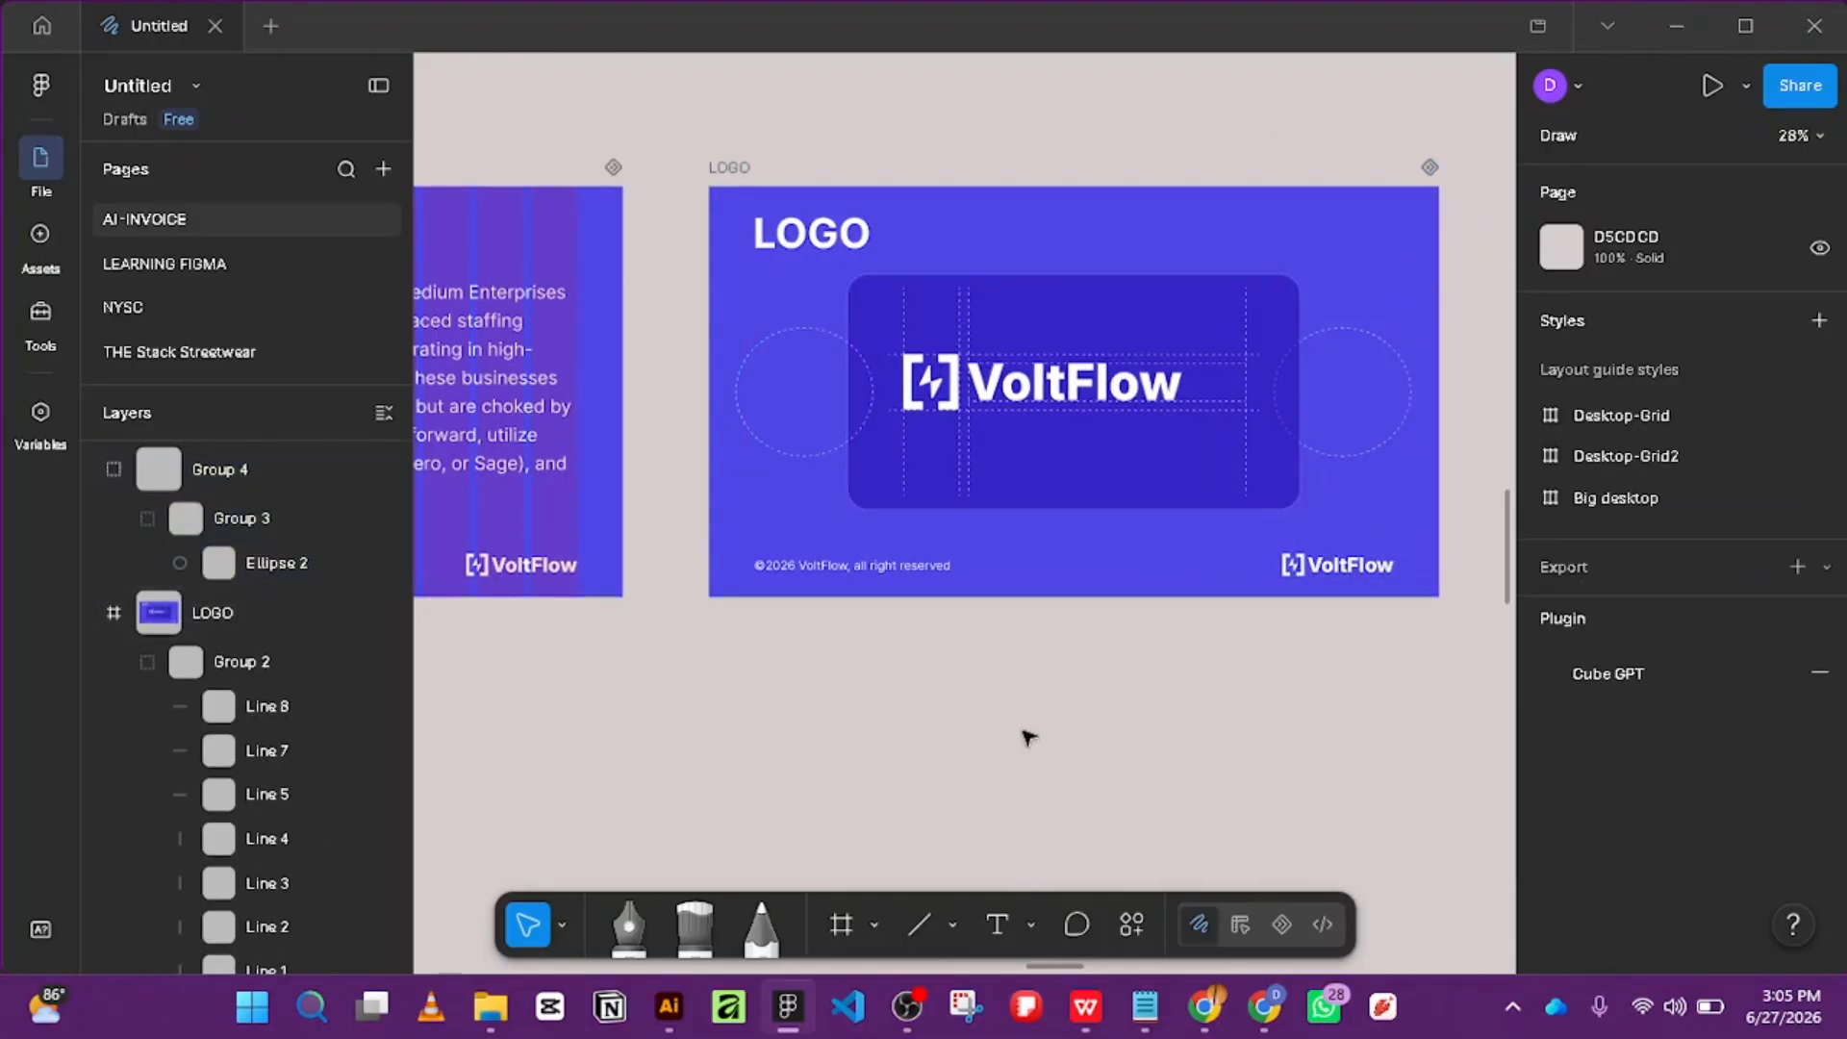
Draw a 1191 × 619 rectangle matching the bounds of the logo panel and remove its fill.
{"action": "left_click", "coordinate": [861, 923]}
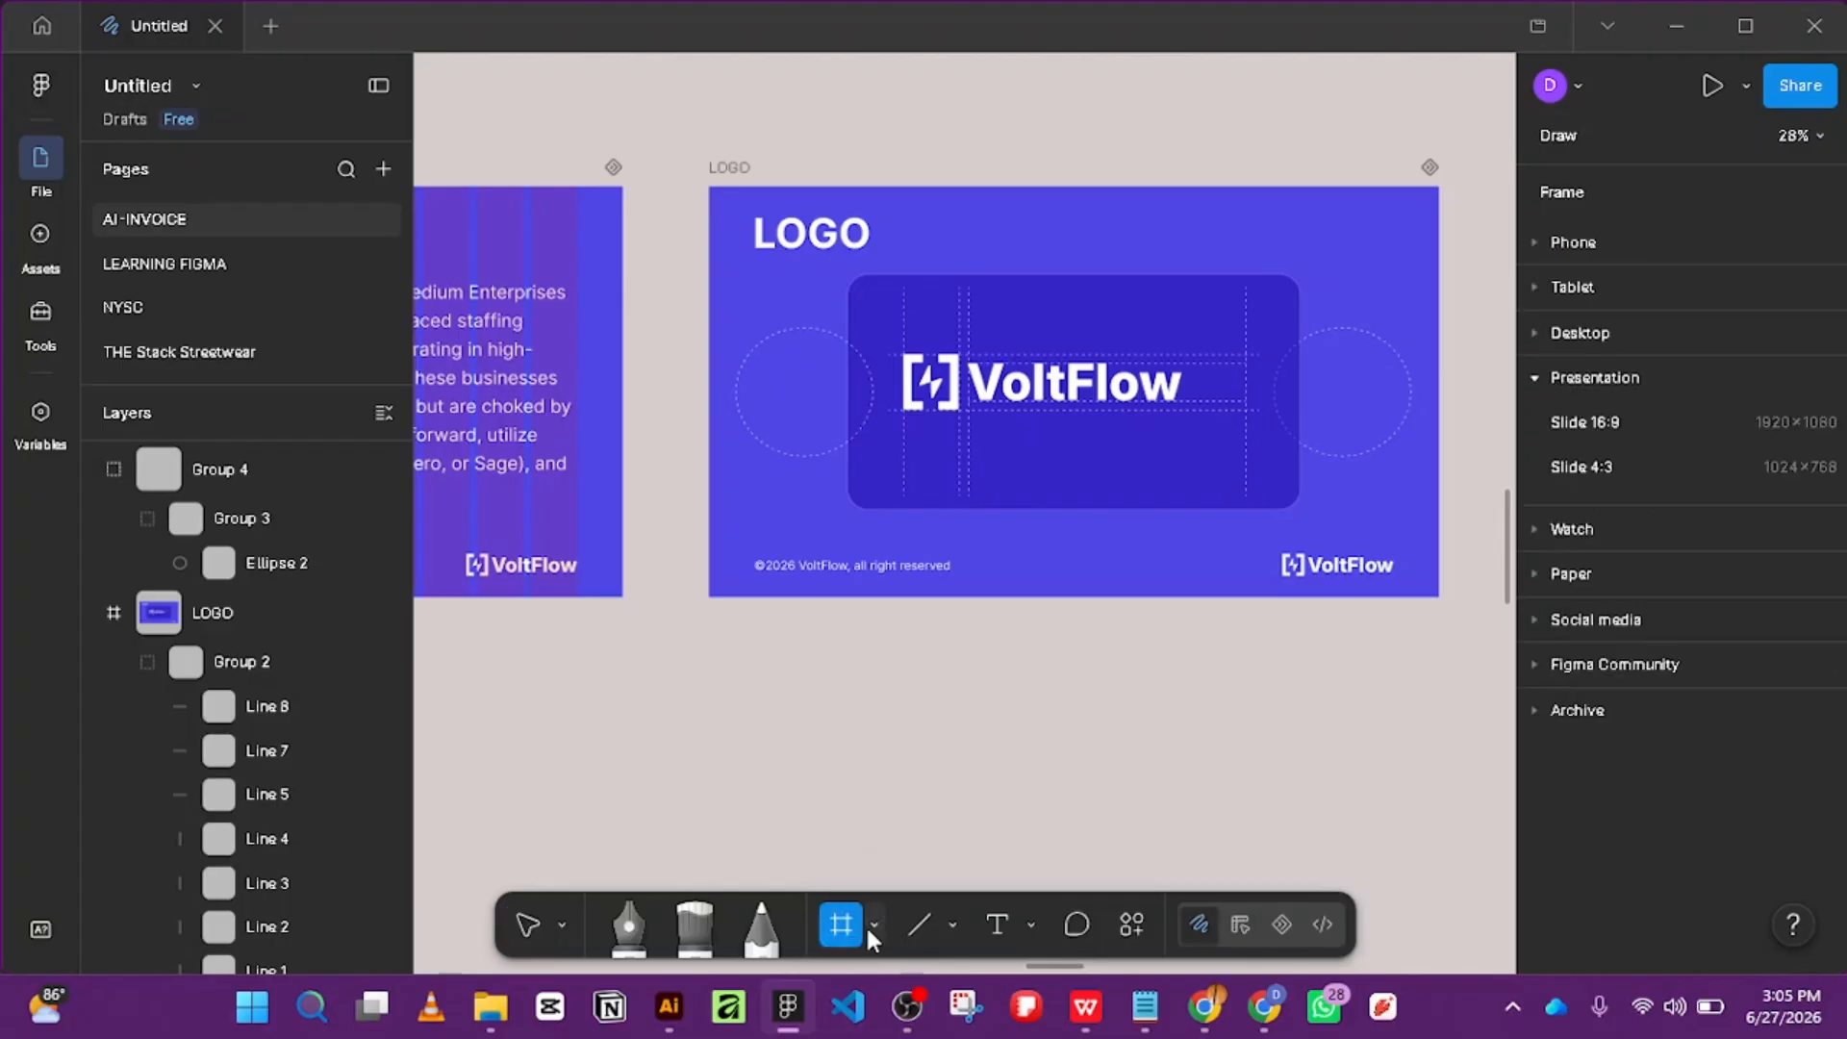
{"action": "left_click", "coordinate": [871, 923]}
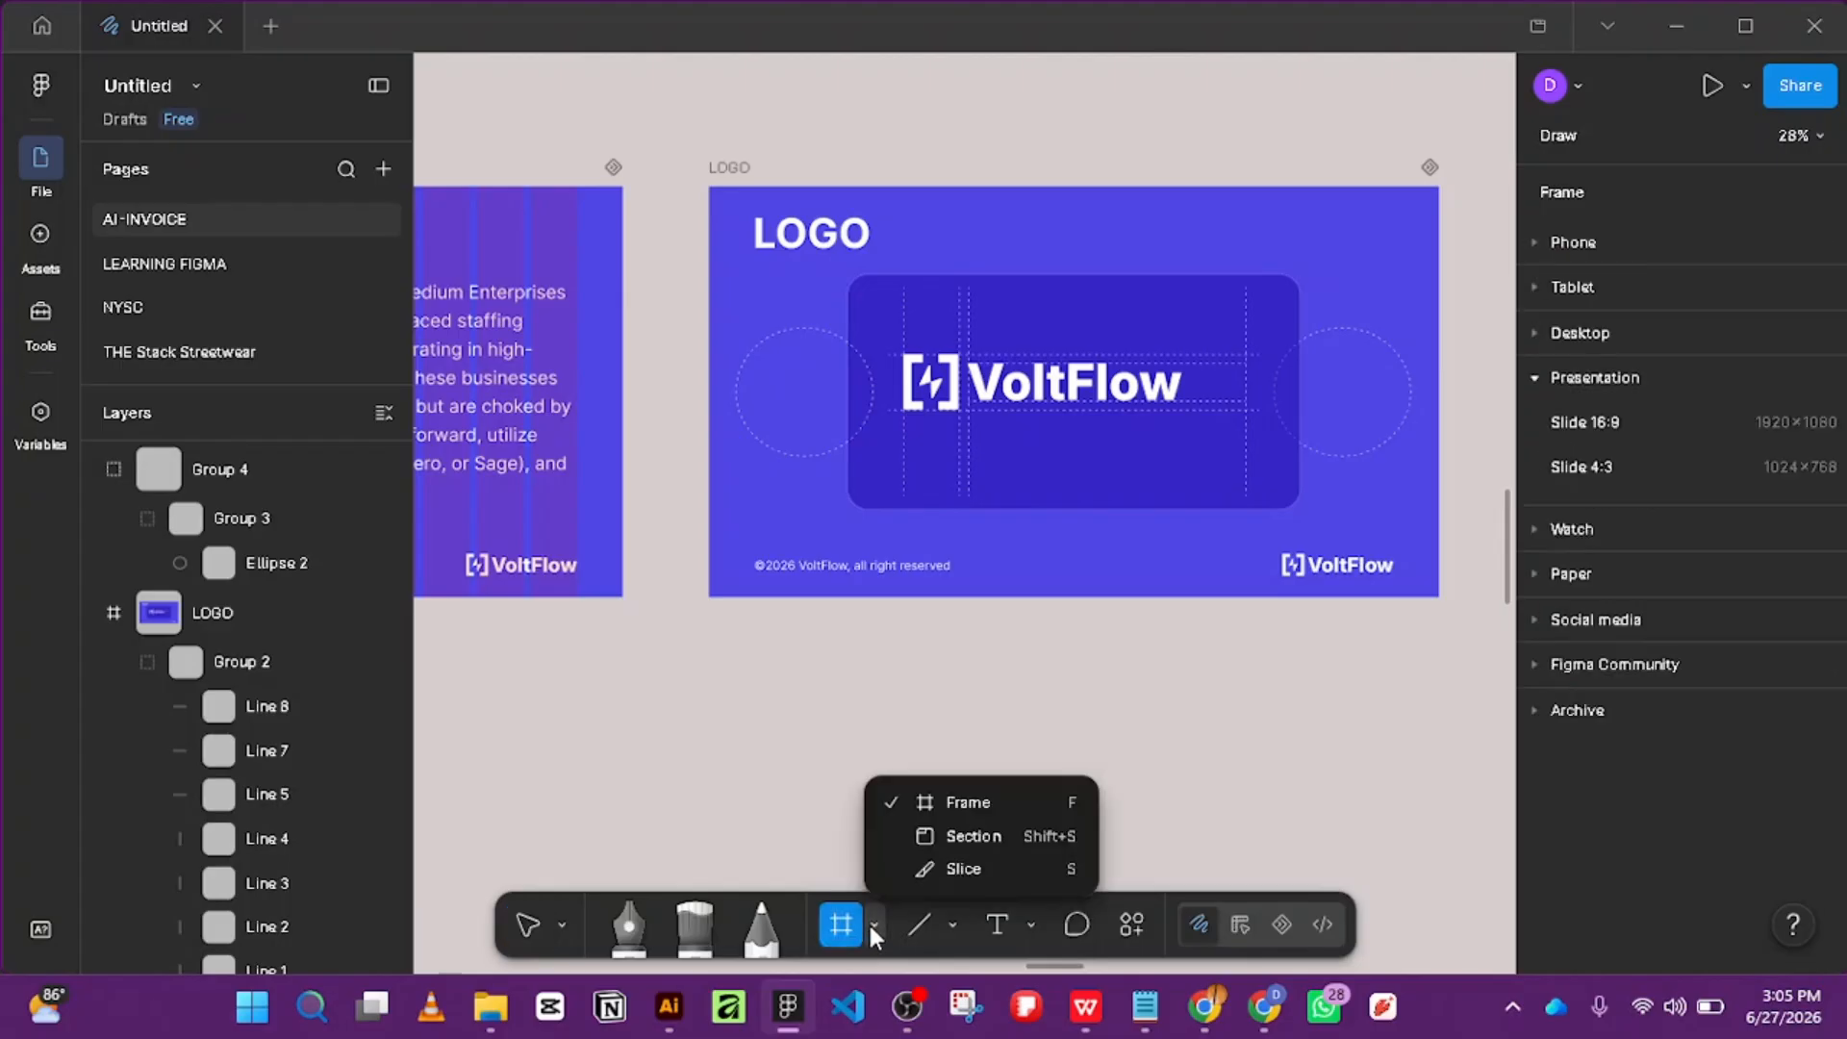
{"action": "left_click", "coordinate": [954, 923]}
{"action": "left_click", "coordinate": [1013, 672]}
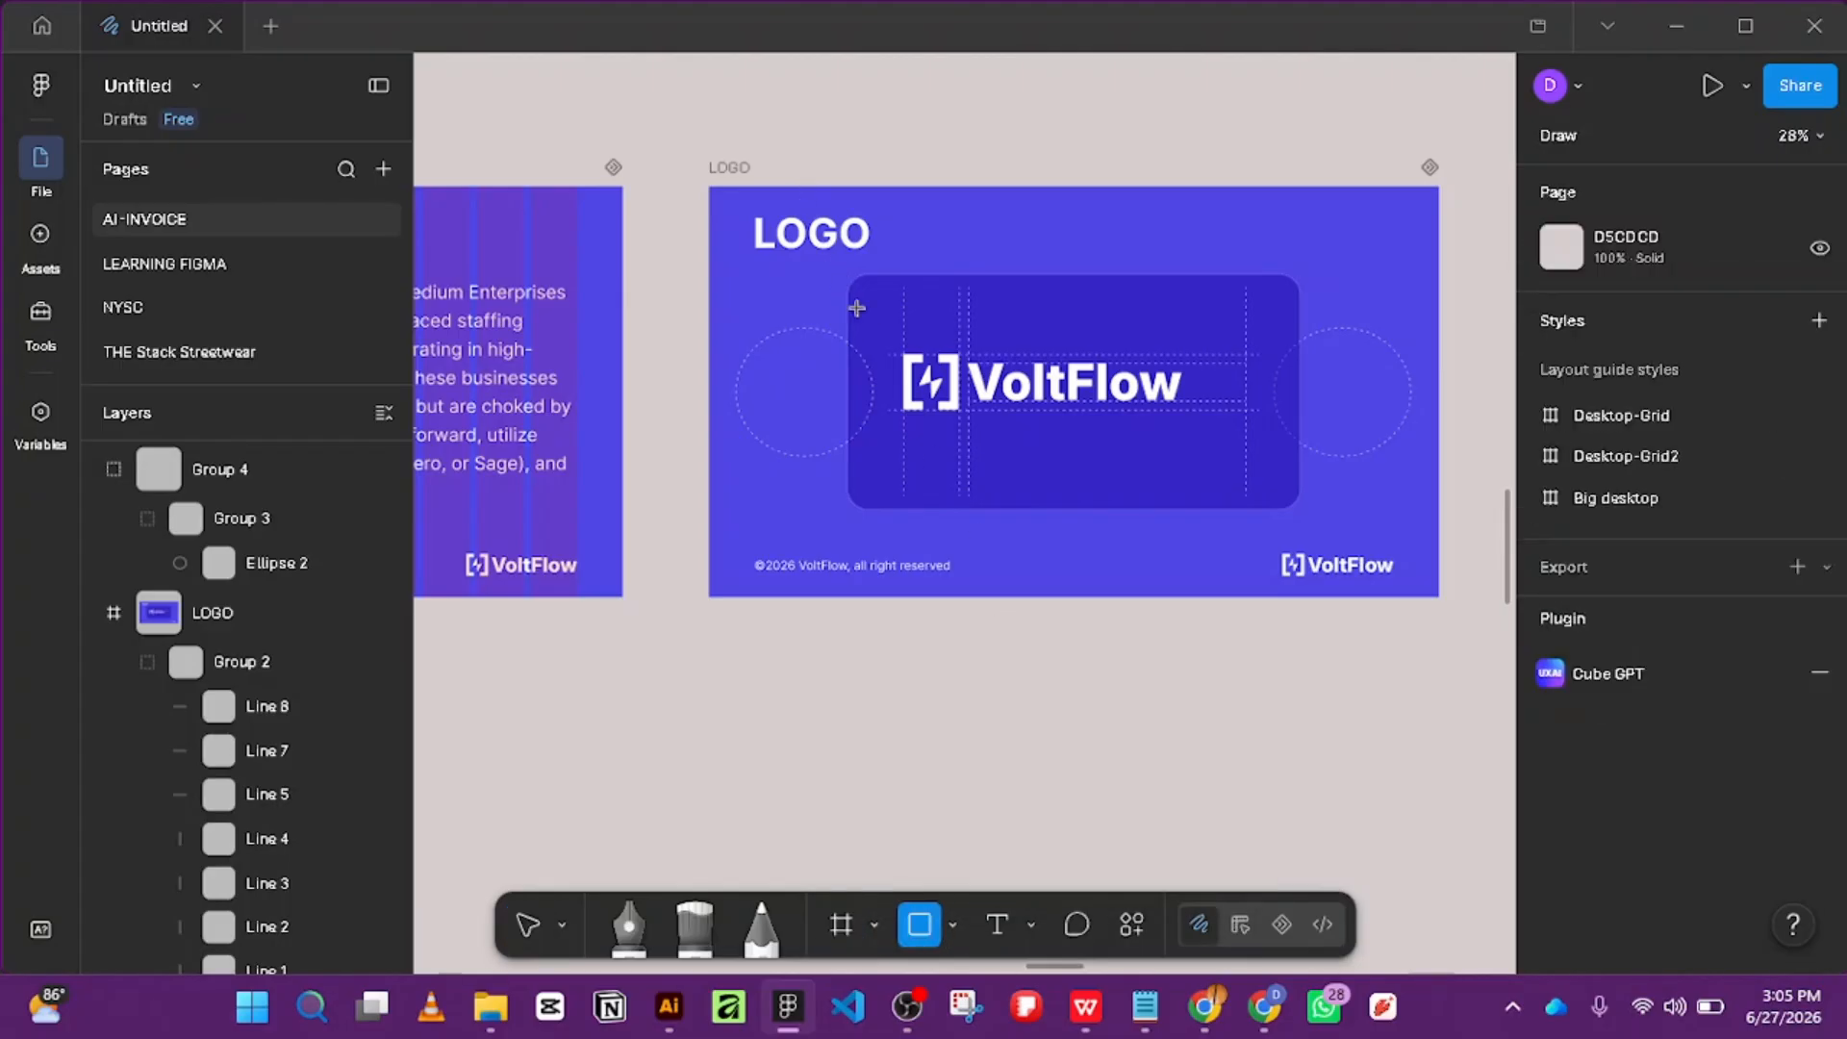
{"action": "left_click_drag", "start_coordinate": [855, 279], "coordinate": [1302, 510]}
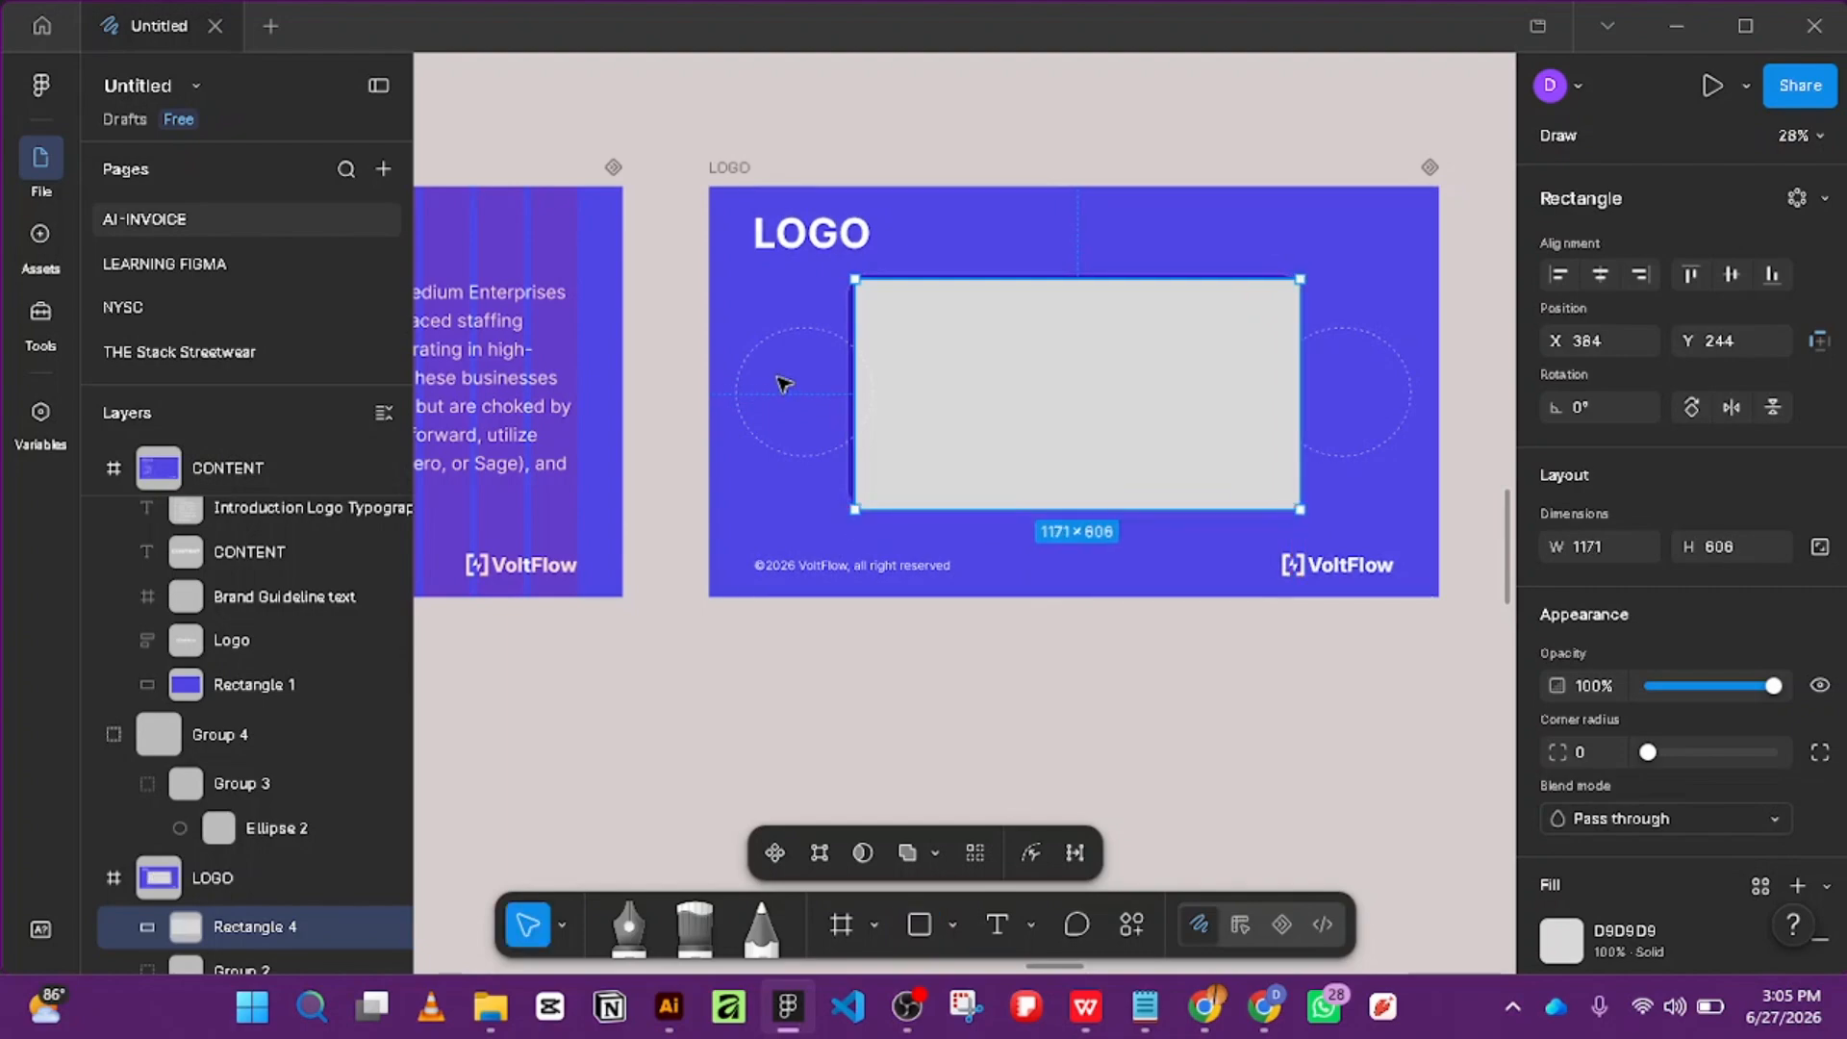
{"action": "left_click_drag", "start_coordinate": [854, 393], "coordinate": [846, 392]}
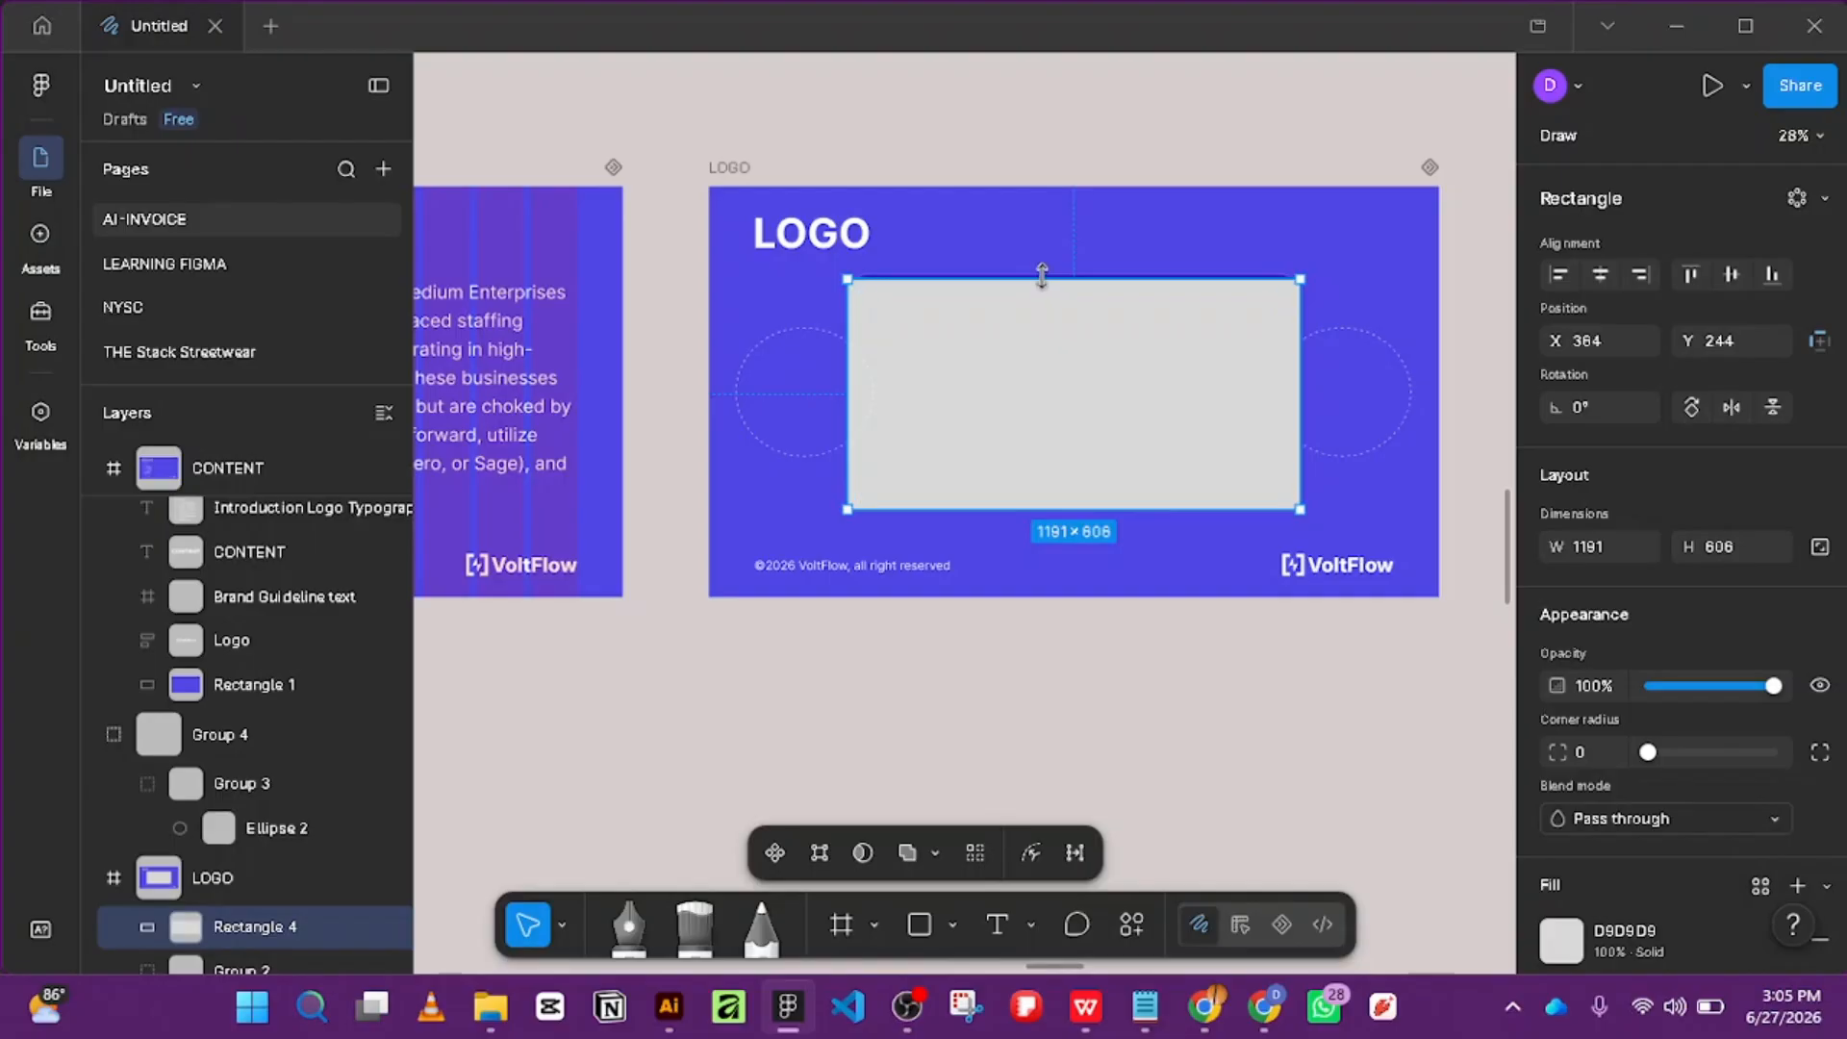
{"action": "left_click_drag", "start_coordinate": [1043, 278], "coordinate": [1042, 273]}
{"action": "scroll", "coordinate": [1704, 750], "scroll_direction": "down", "scroll_amount": 3}
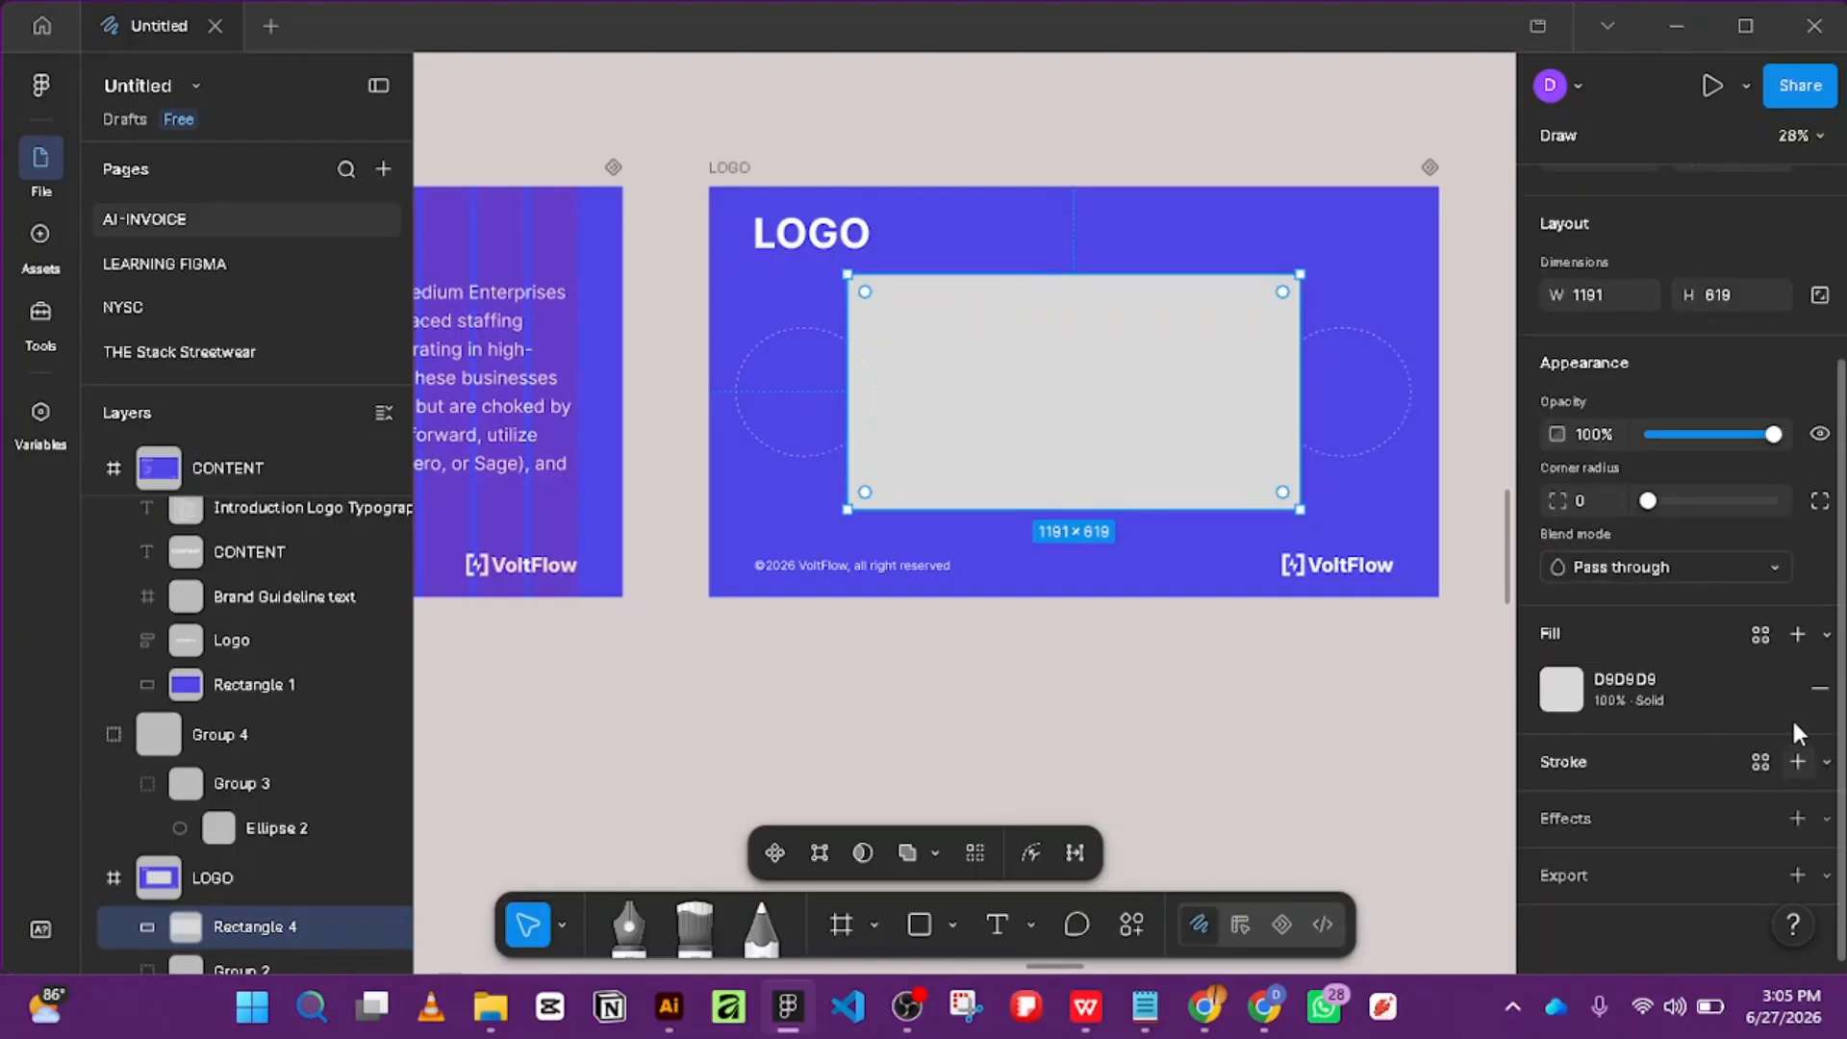
{"action": "left_click", "coordinate": [1817, 689]}
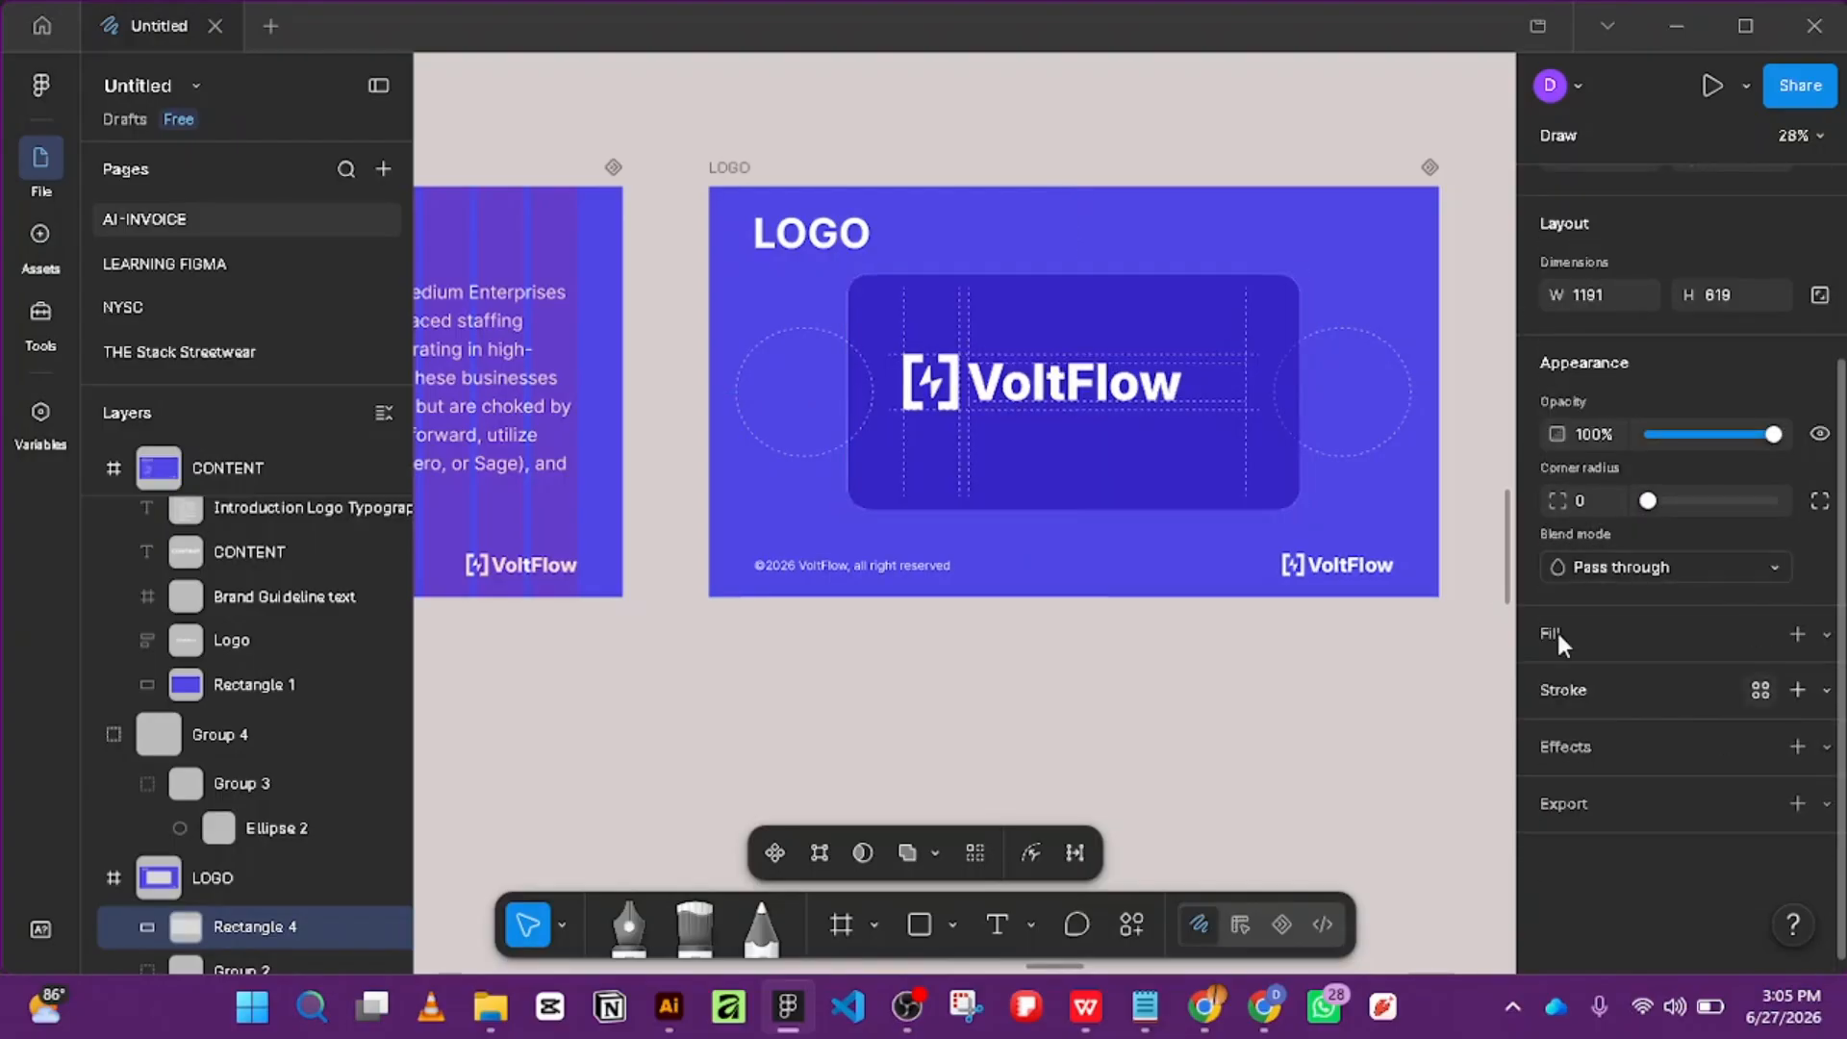
Try again to use both dashed circles and the logo panel as a mask, and undo the masking.
{"action": "left_click", "coordinate": [1351, 460], "text": "shift"}
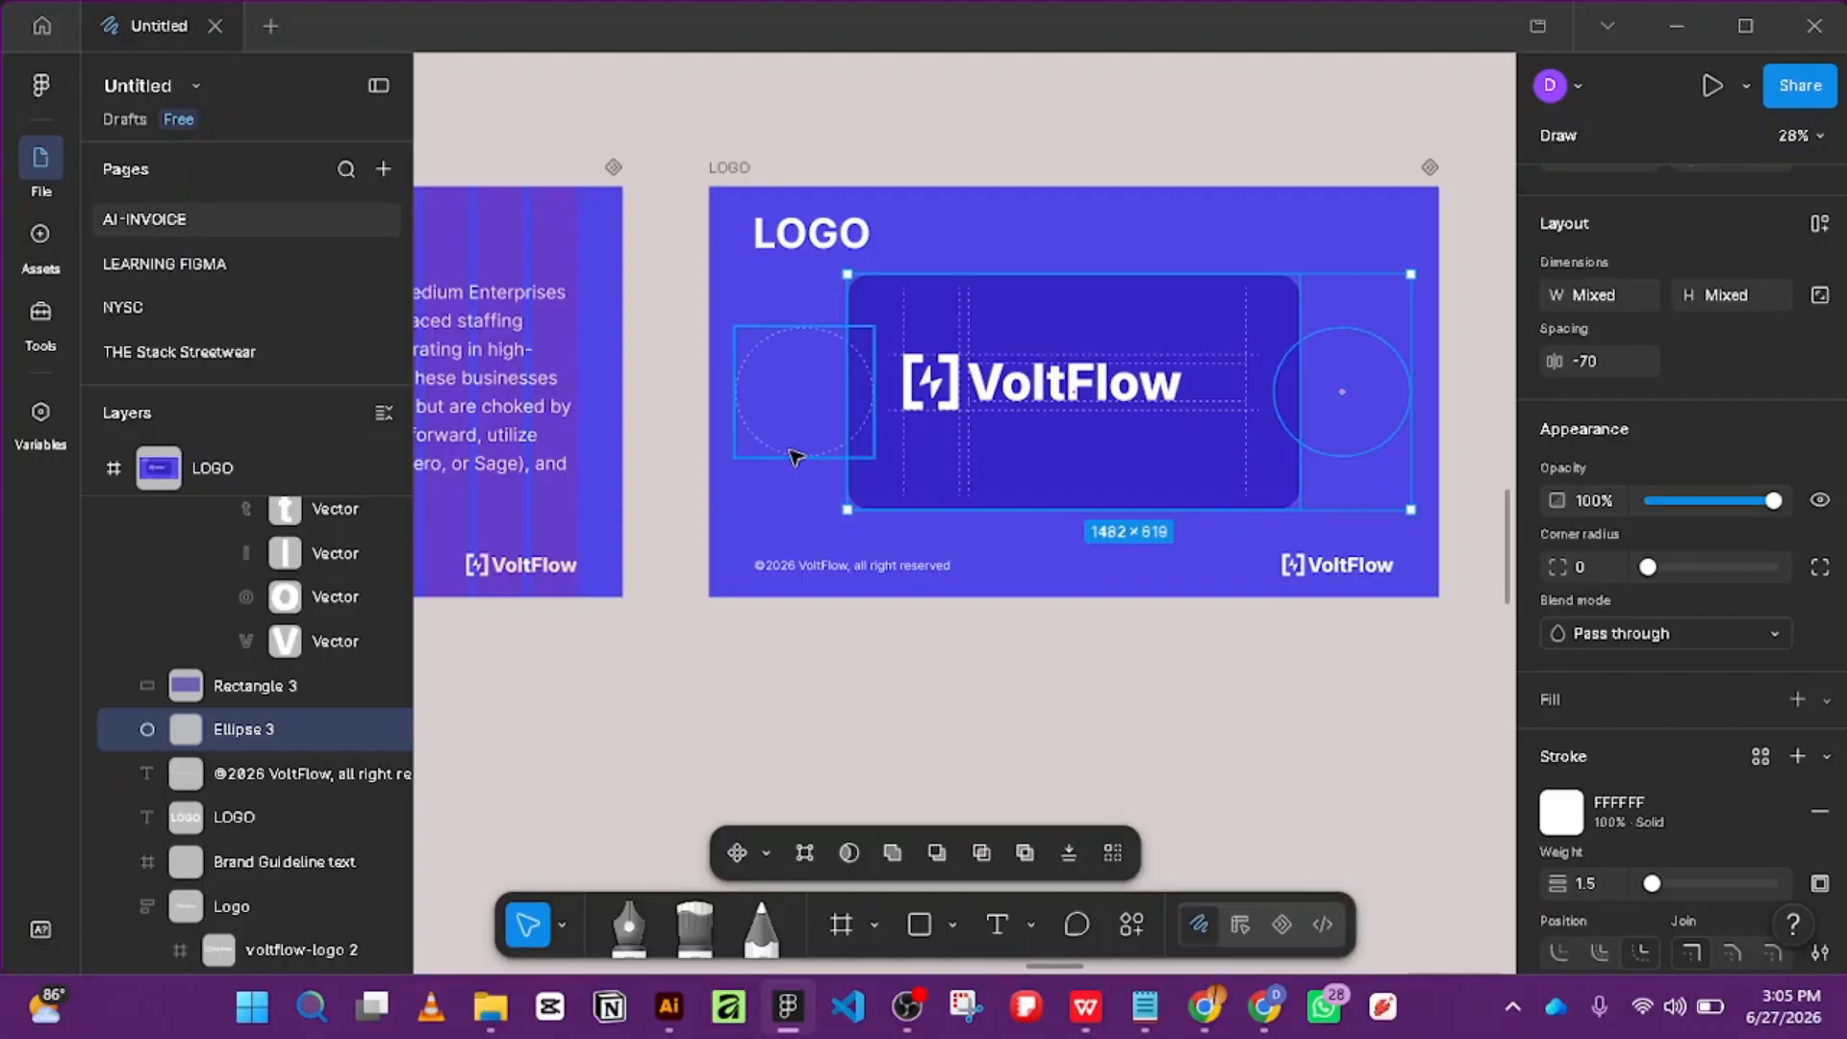
{"action": "left_click", "coordinate": [804, 452], "text": "shift"}
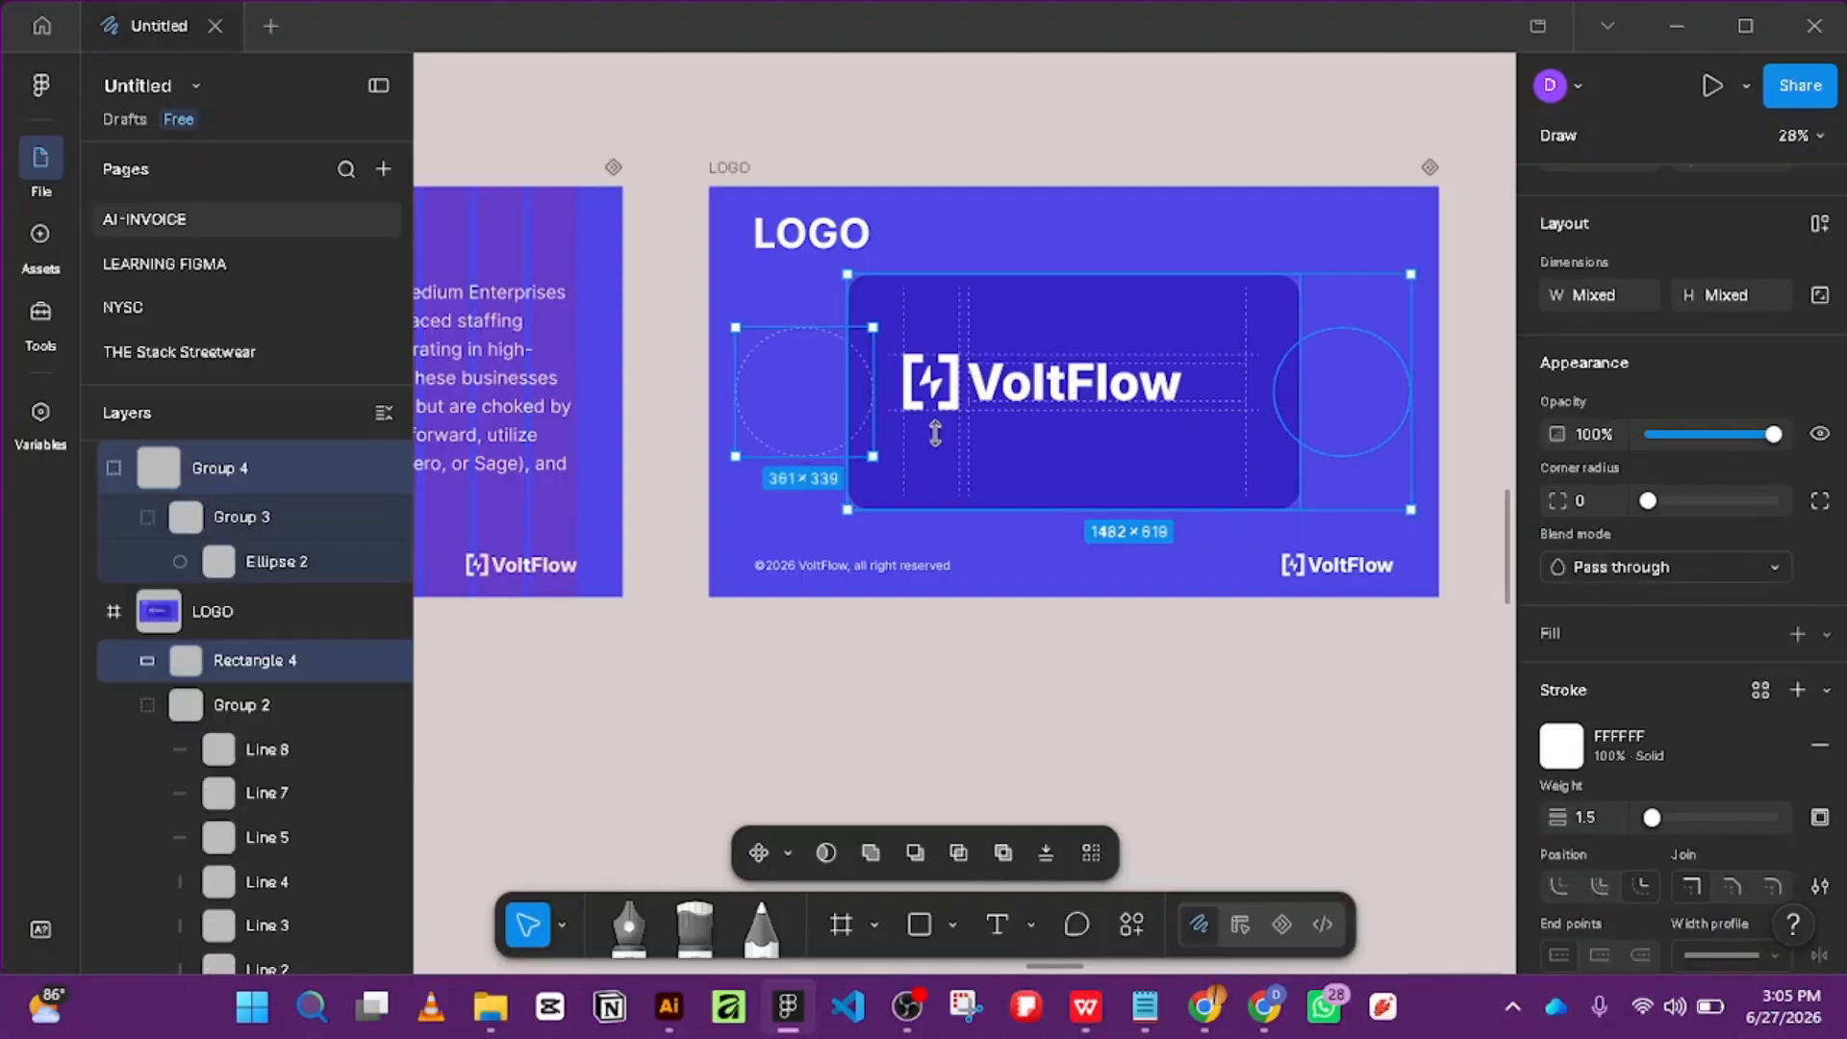
{"action": "left_click", "coordinate": [1079, 315], "text": "shift"}
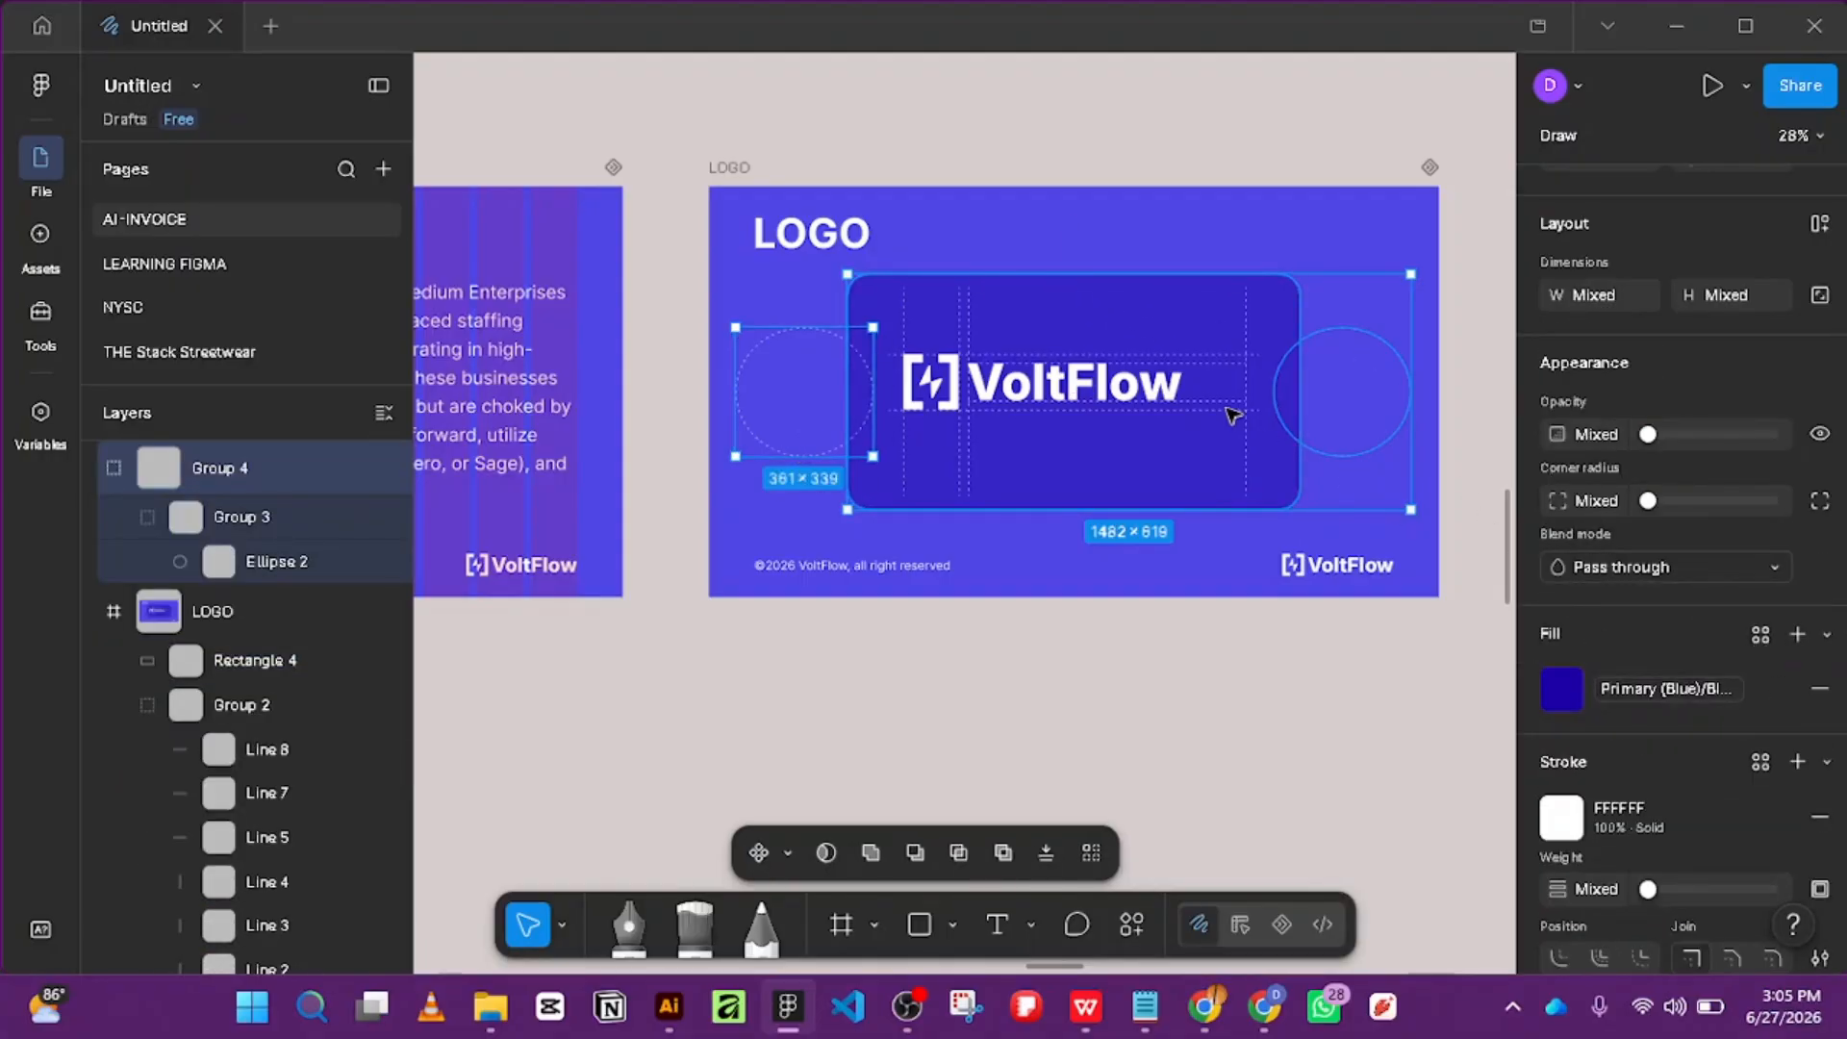
{"action": "right_click", "coordinate": [1292, 504]}
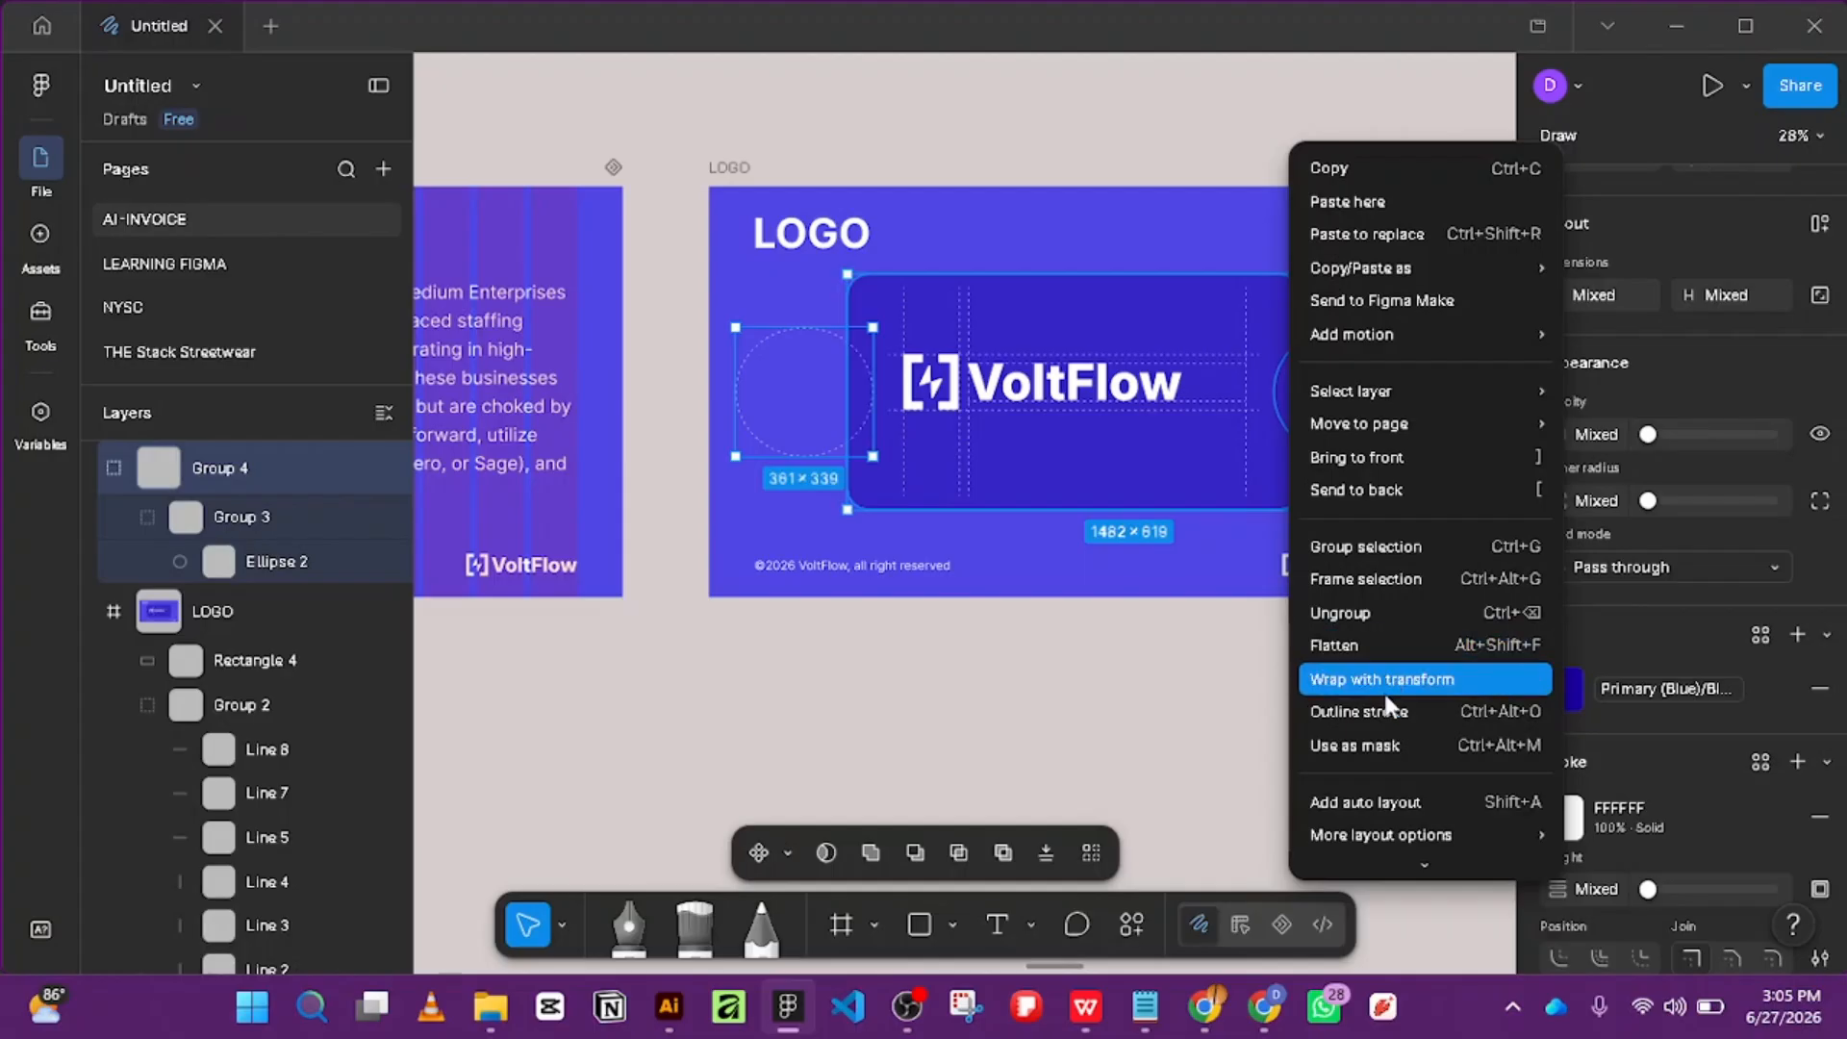
{"action": "left_click", "coordinate": [1350, 745]}
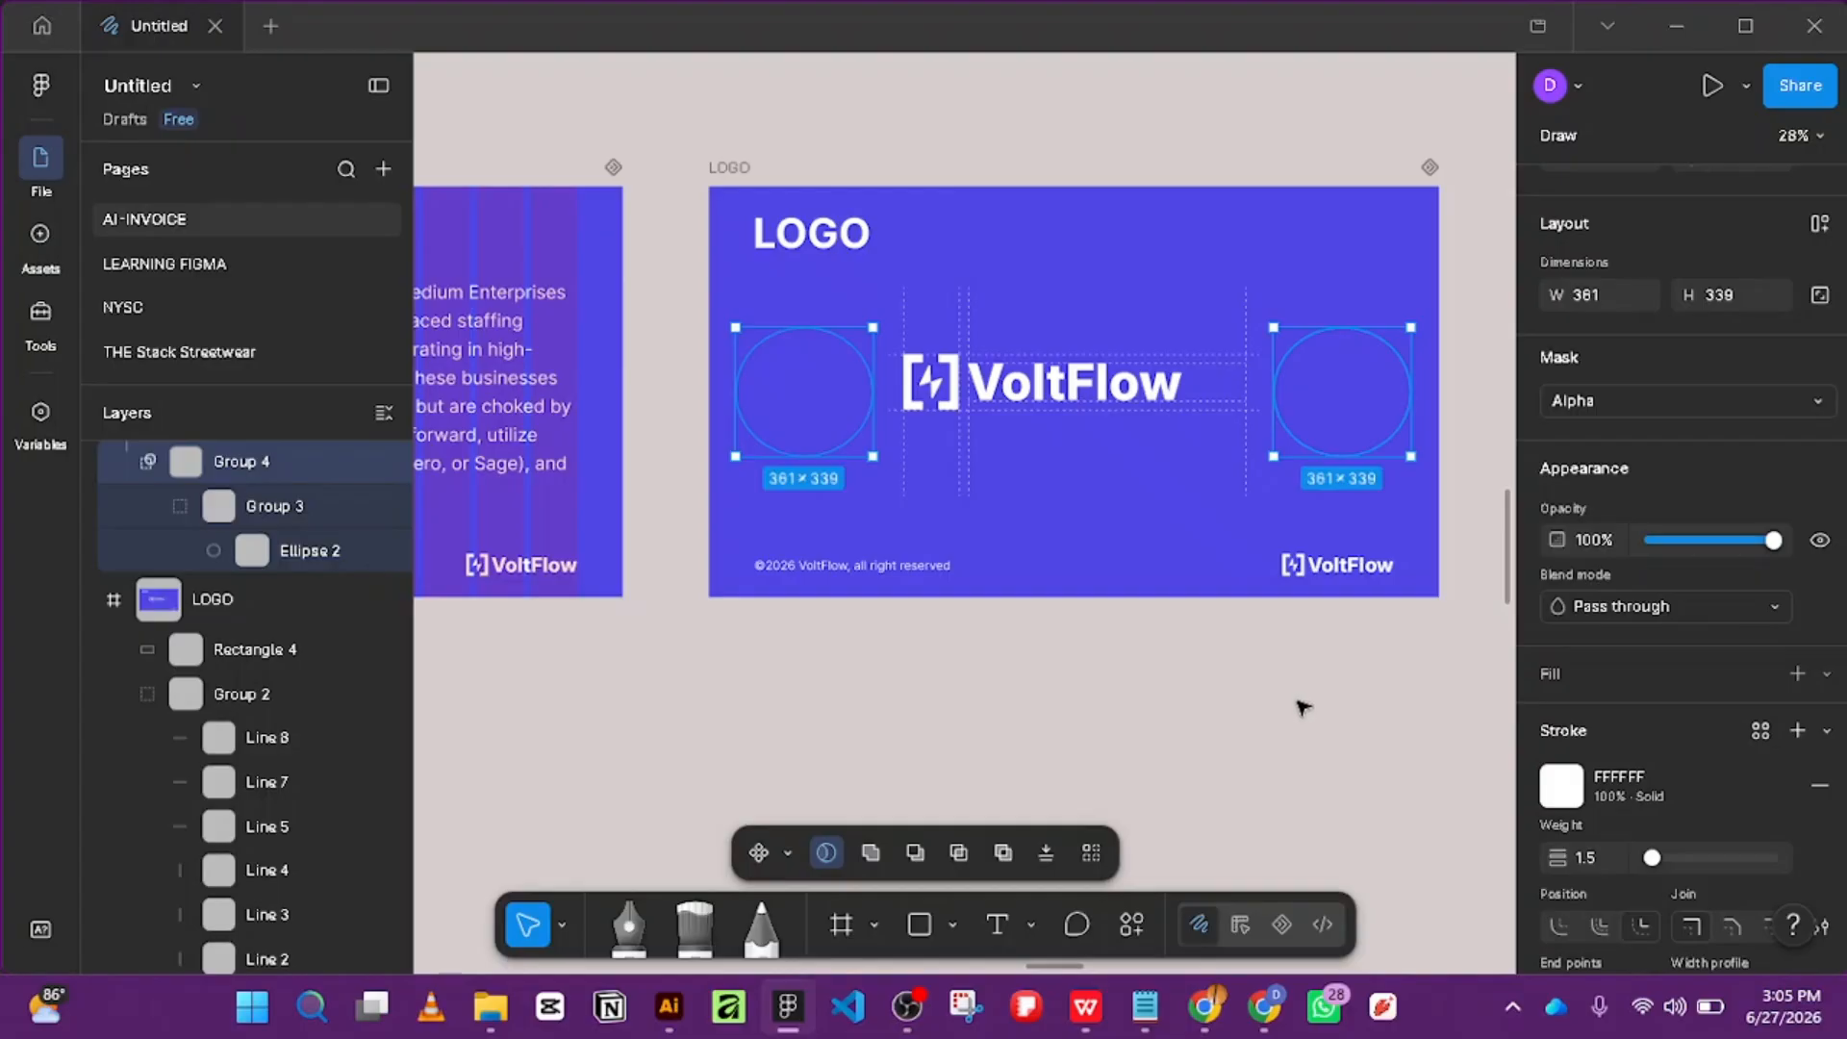
{"action": "key", "text": "ctrl+z"}
{"action": "left_click", "coordinate": [1231, 769]}
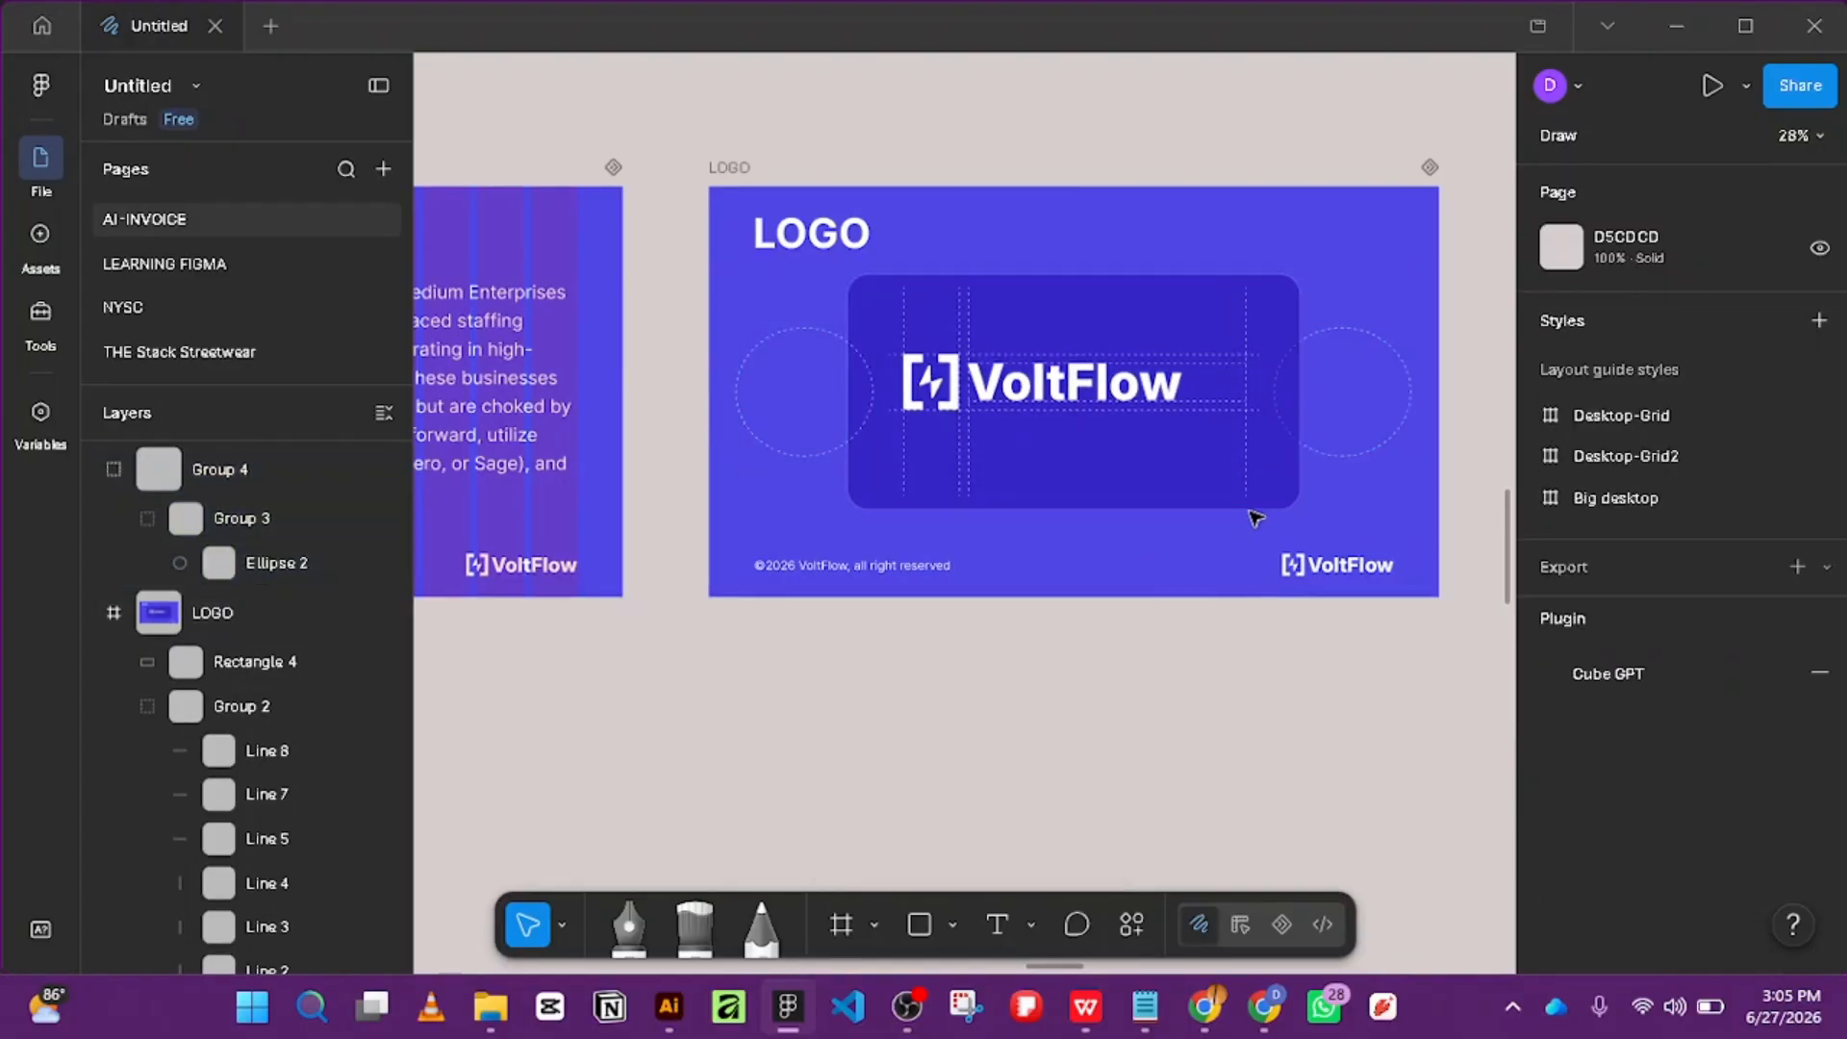
Try to send the dark logo panel to the back of the LOGO slide, and undo the reordering.
{"action": "left_click", "coordinate": [1254, 512]}
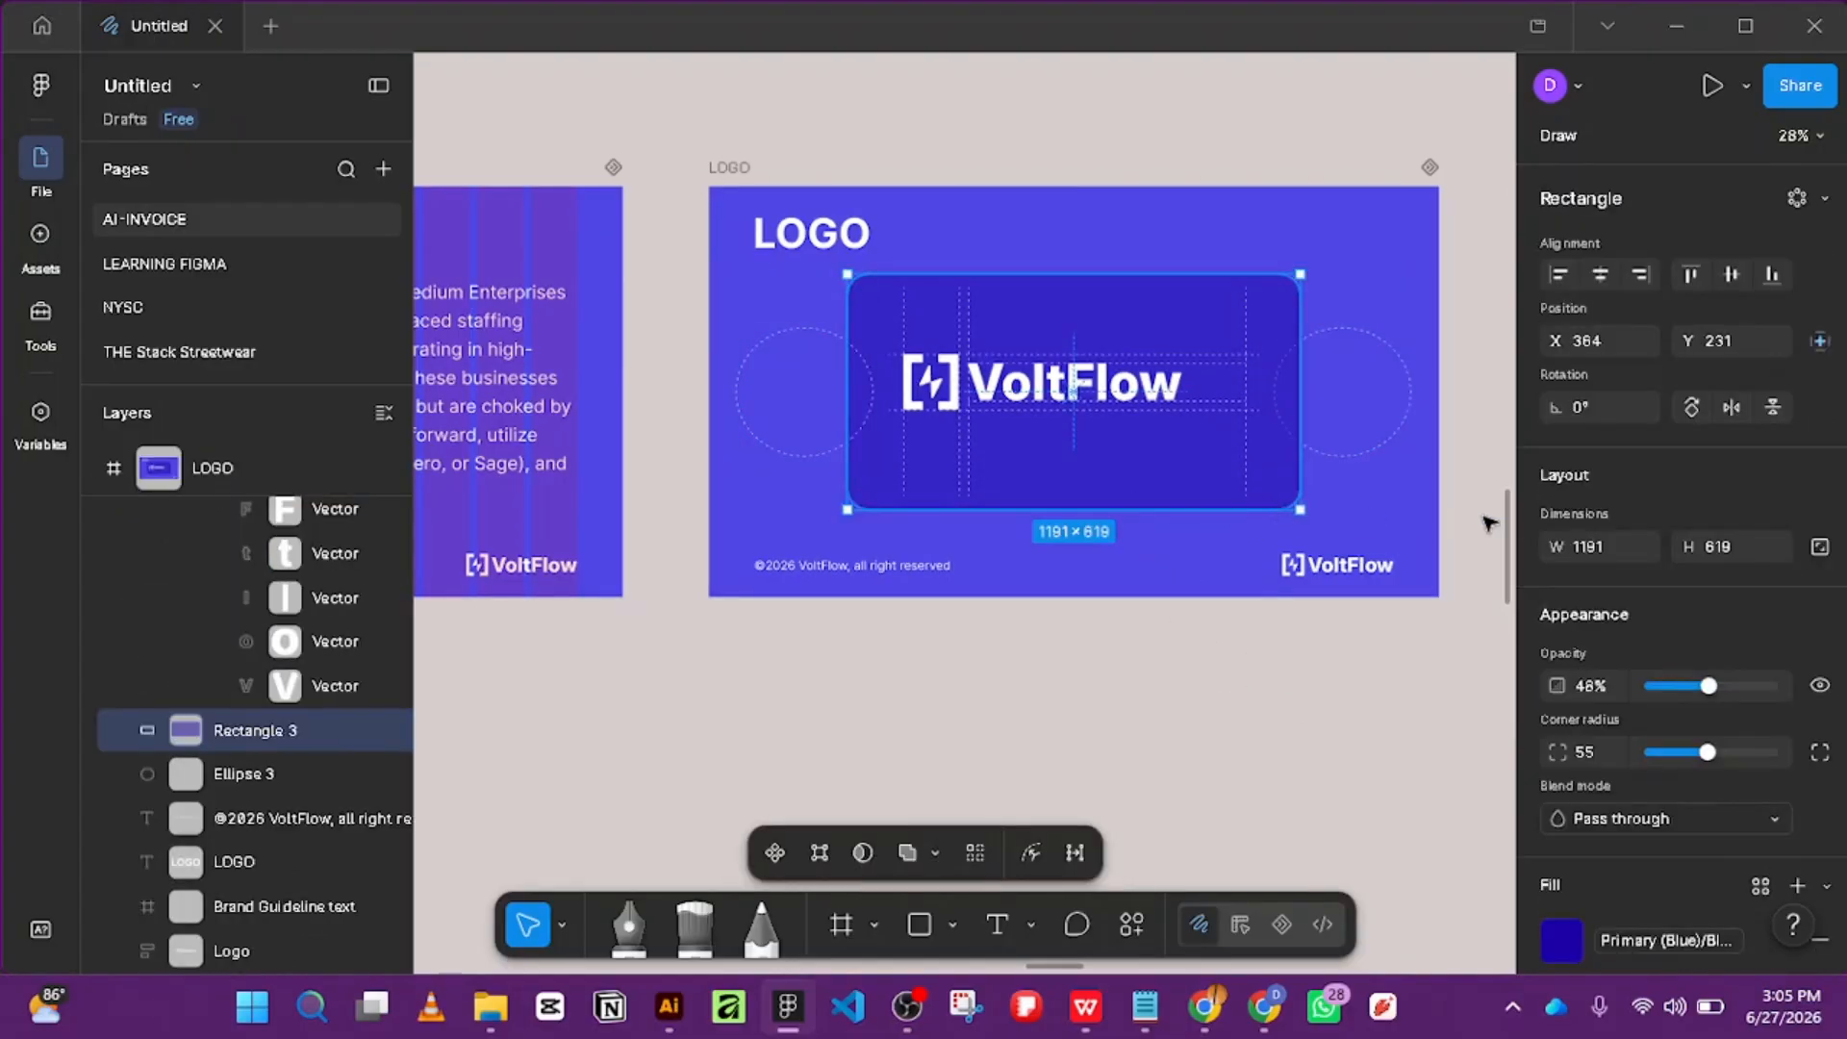
{"action": "scroll", "coordinate": [1624, 540], "scroll_direction": "down", "scroll_amount": 5}
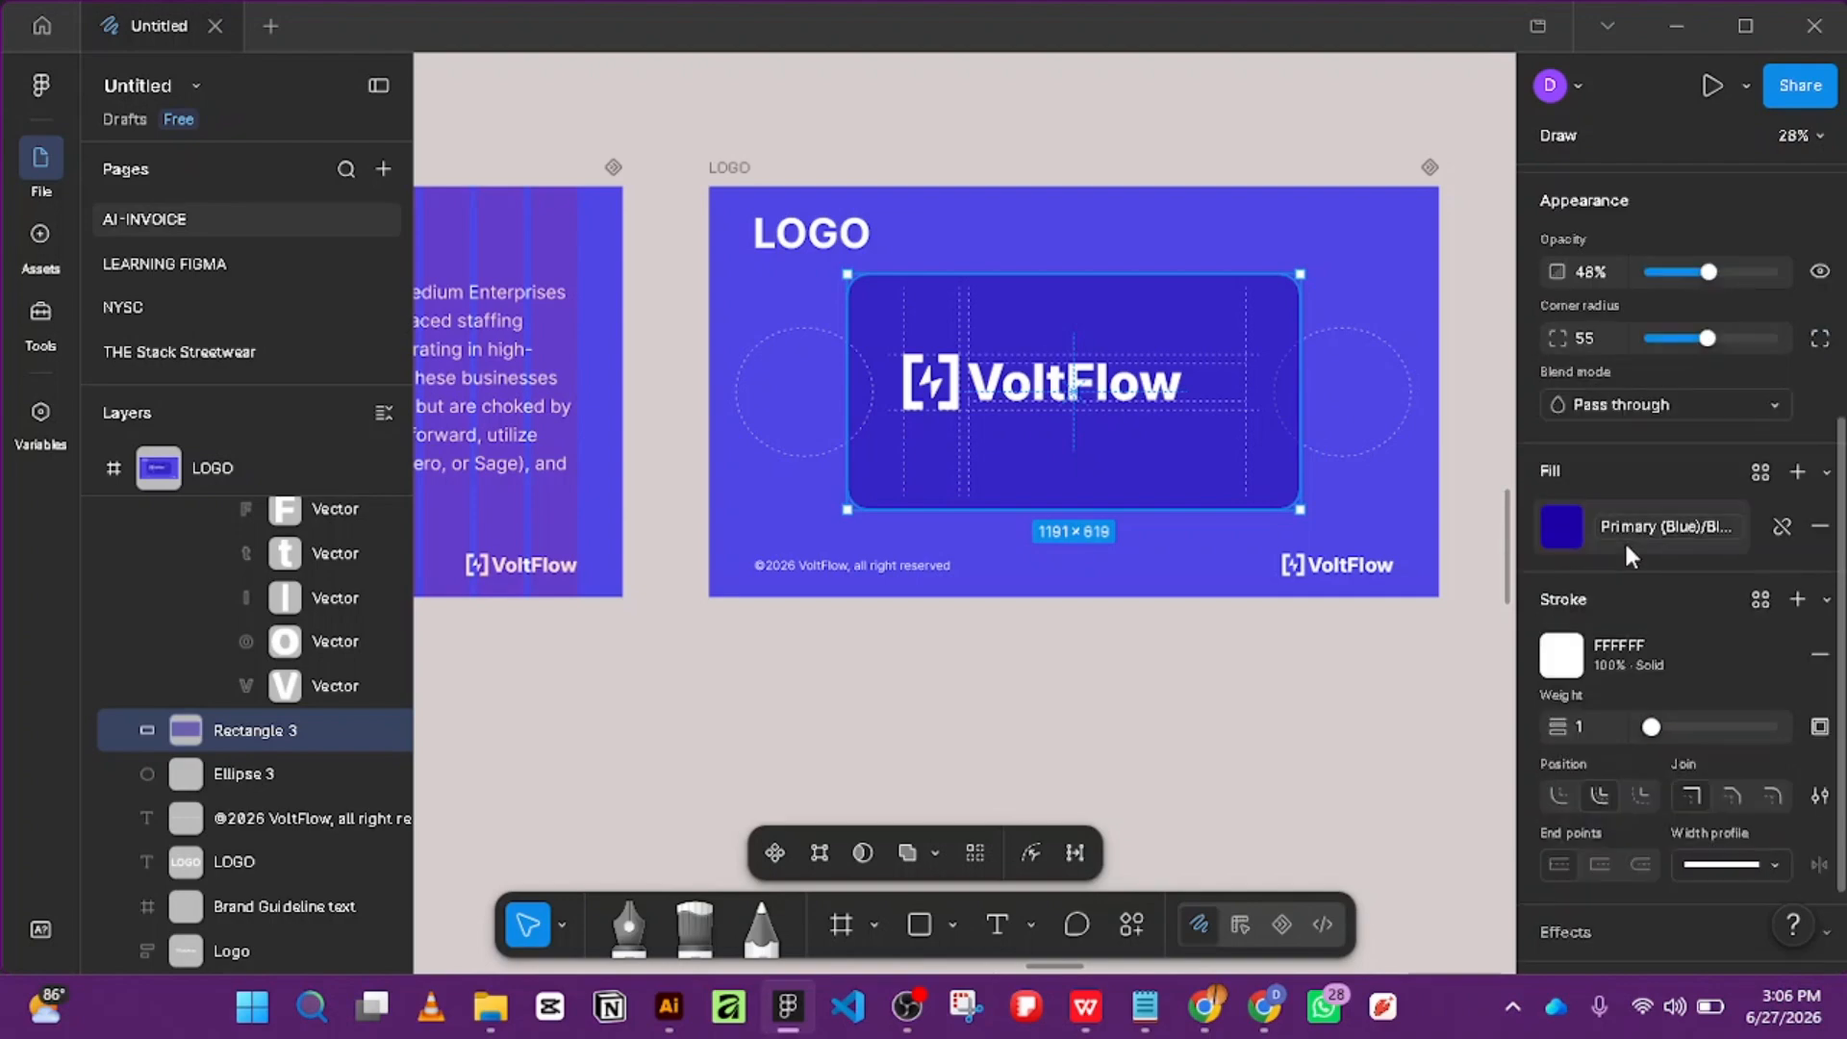
{"action": "scroll", "coordinate": [1629, 554], "scroll_direction": "up", "scroll_amount": 5}
{"action": "scroll", "coordinate": [1630, 553], "scroll_direction": "down", "scroll_amount": 5}
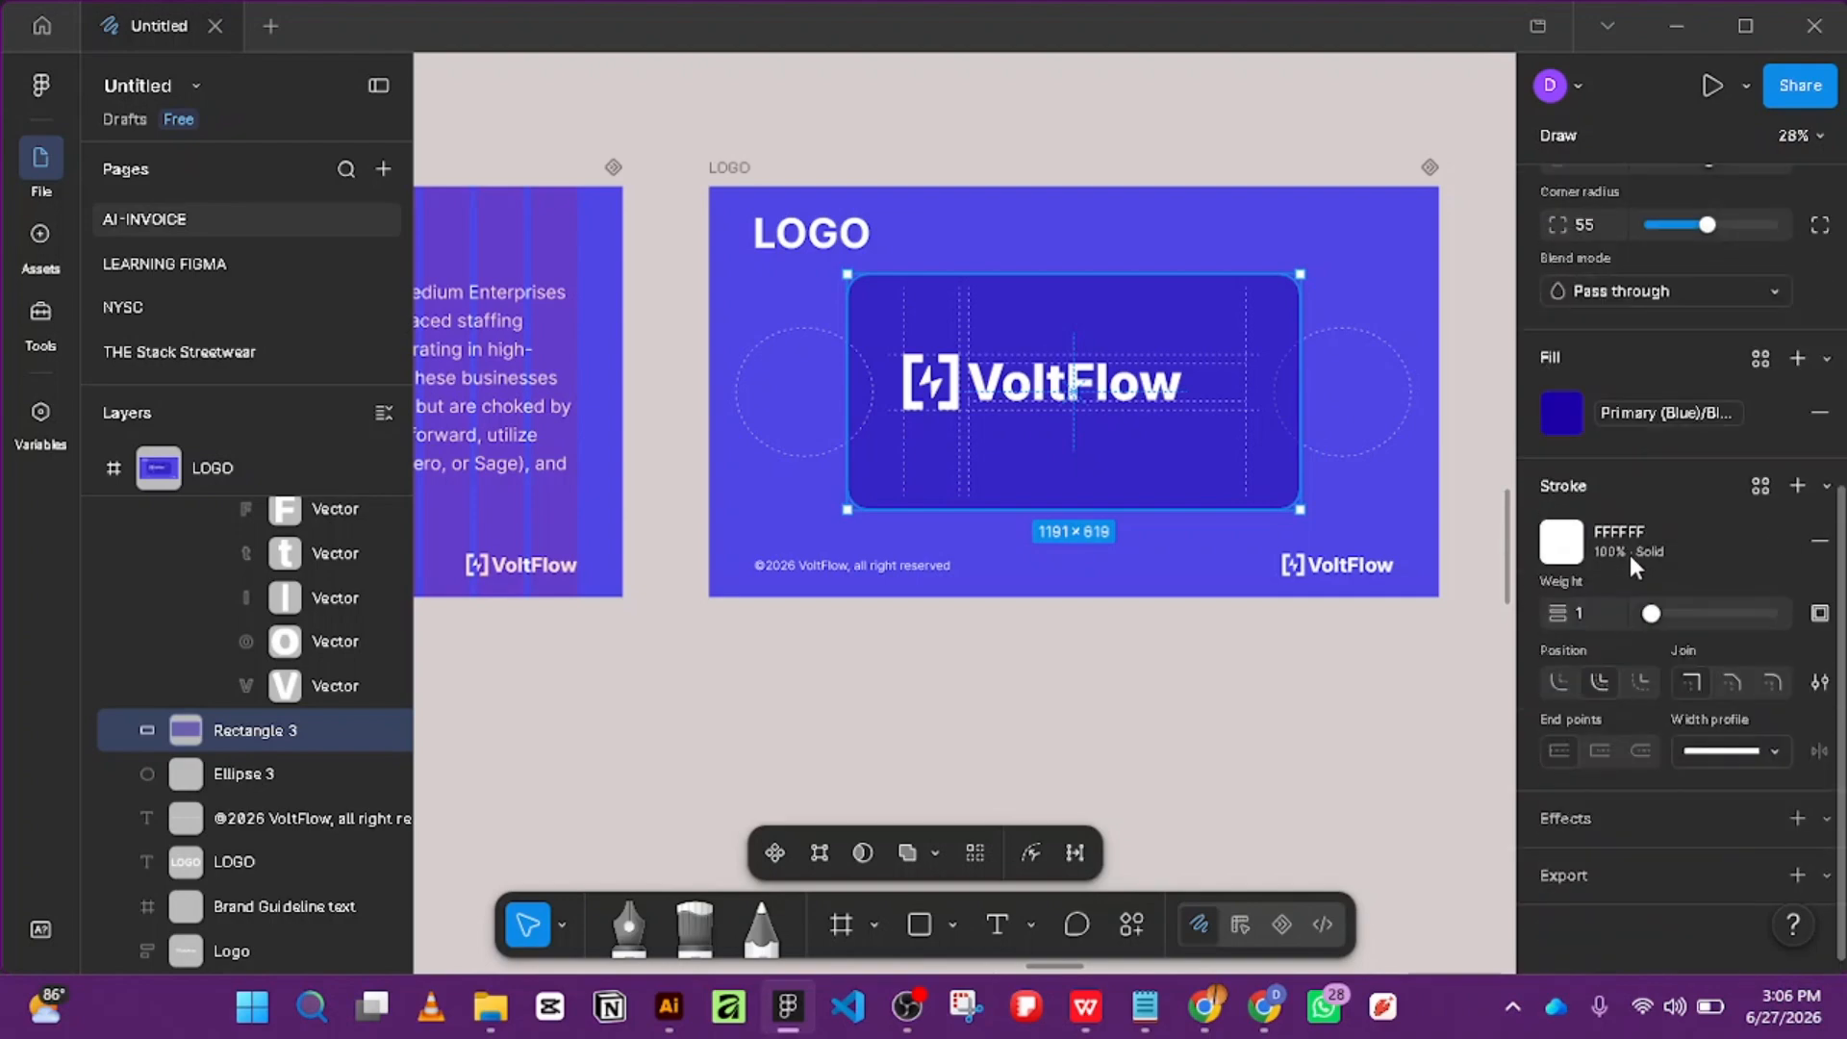
{"action": "key", "text": "["}
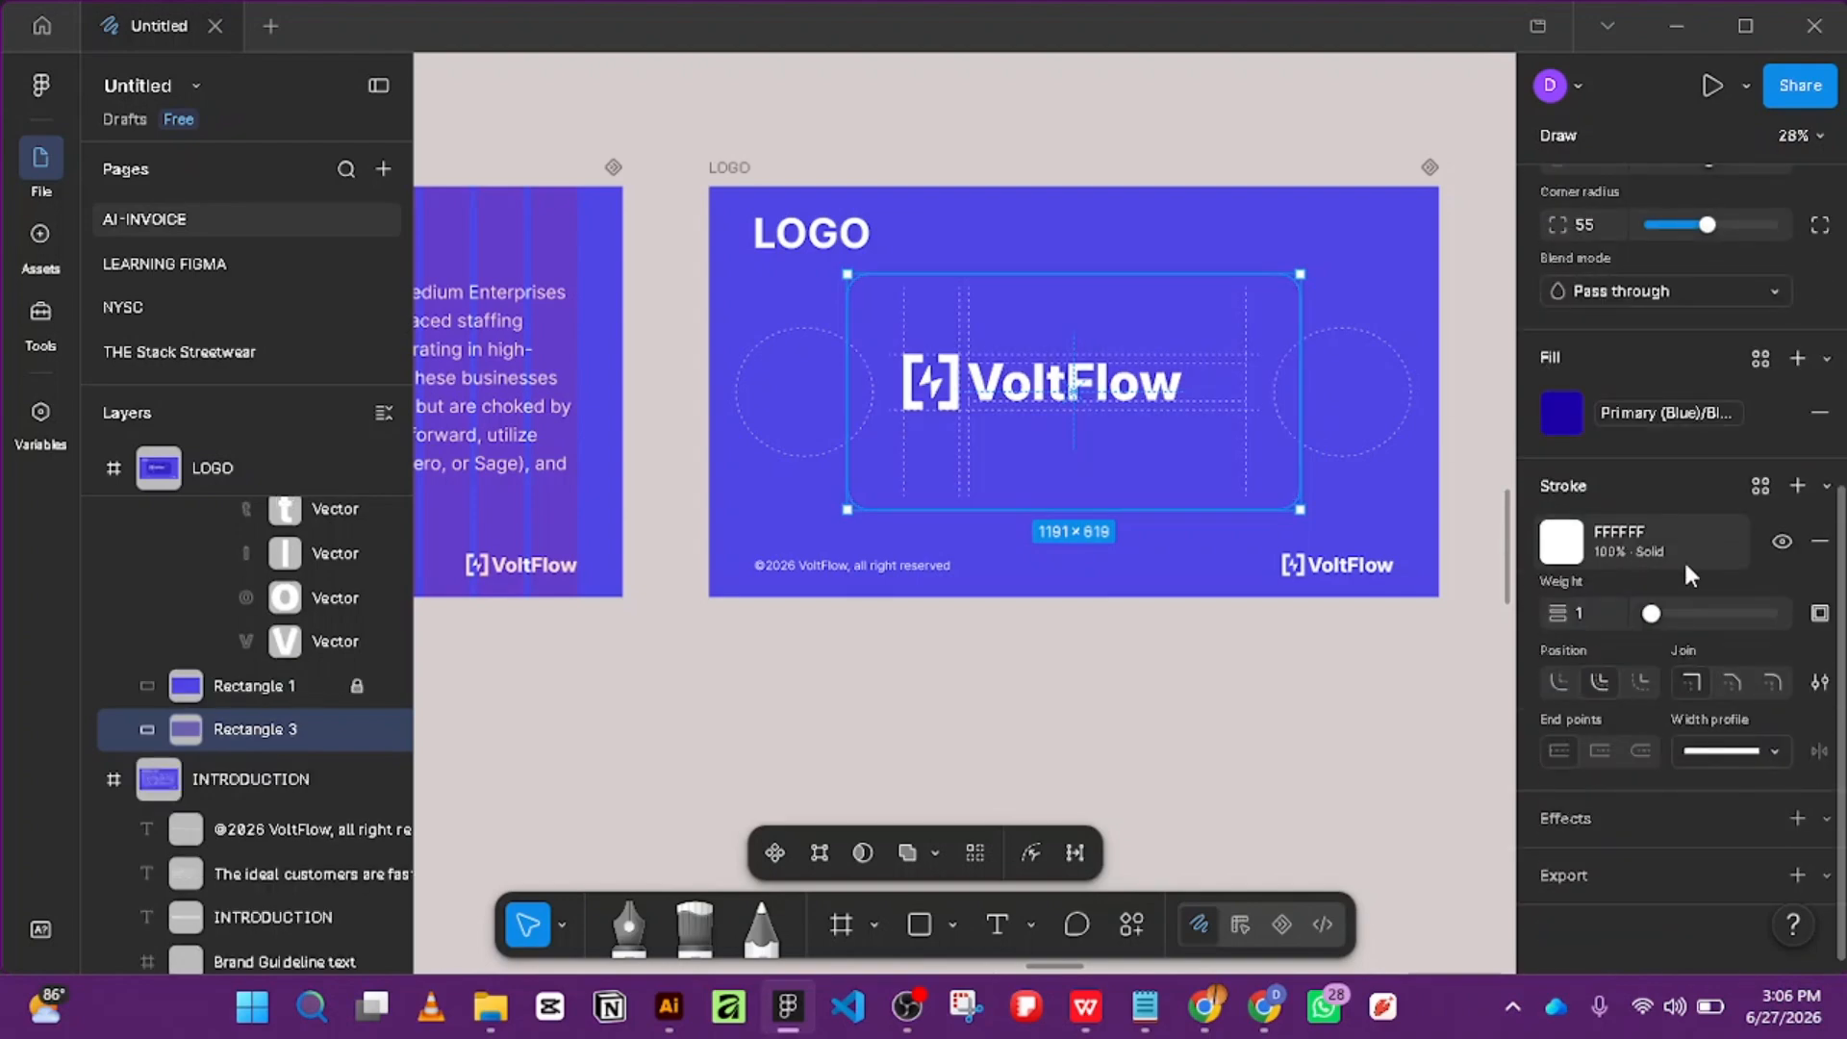
{"action": "key", "text": "ctrl+z"}
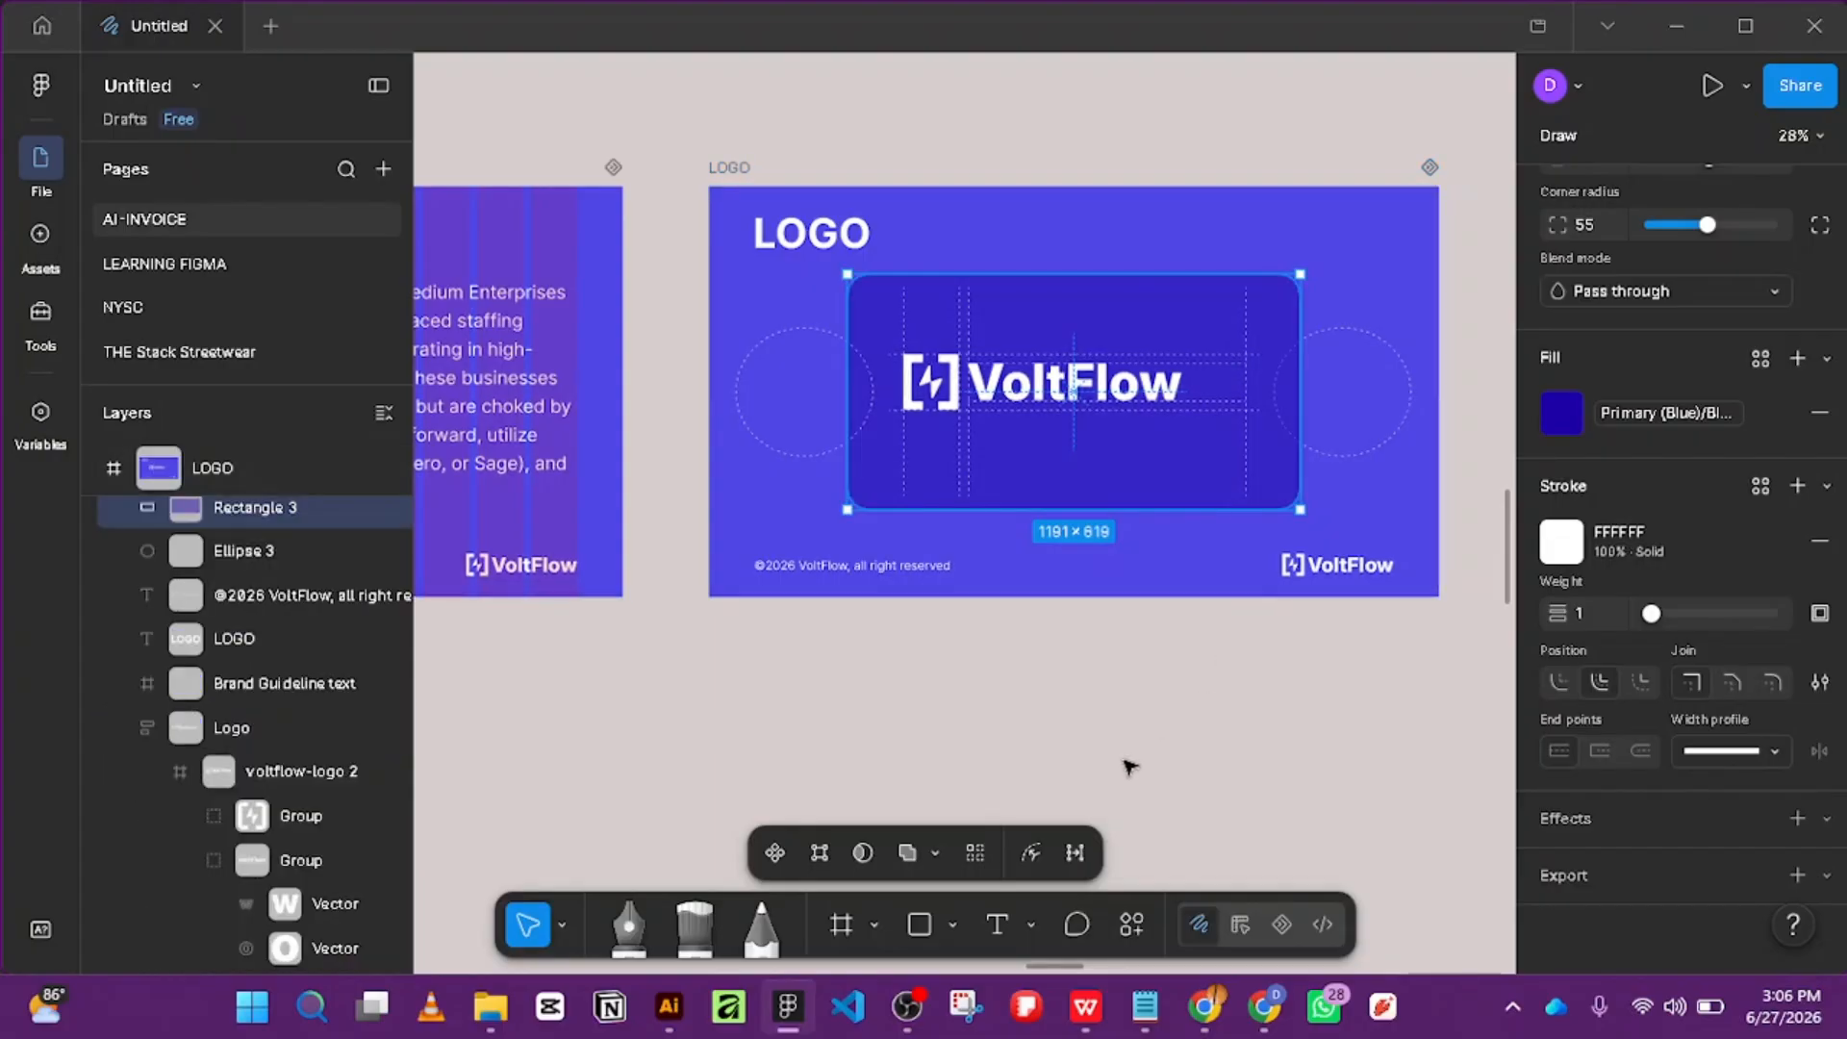
Try to move the dark logo panel down past the slide's lower edge, and undo the move.
{"action": "left_click", "coordinate": [1128, 764]}
{"action": "left_click_drag", "start_coordinate": [1251, 509], "coordinate": [1175, 779]}
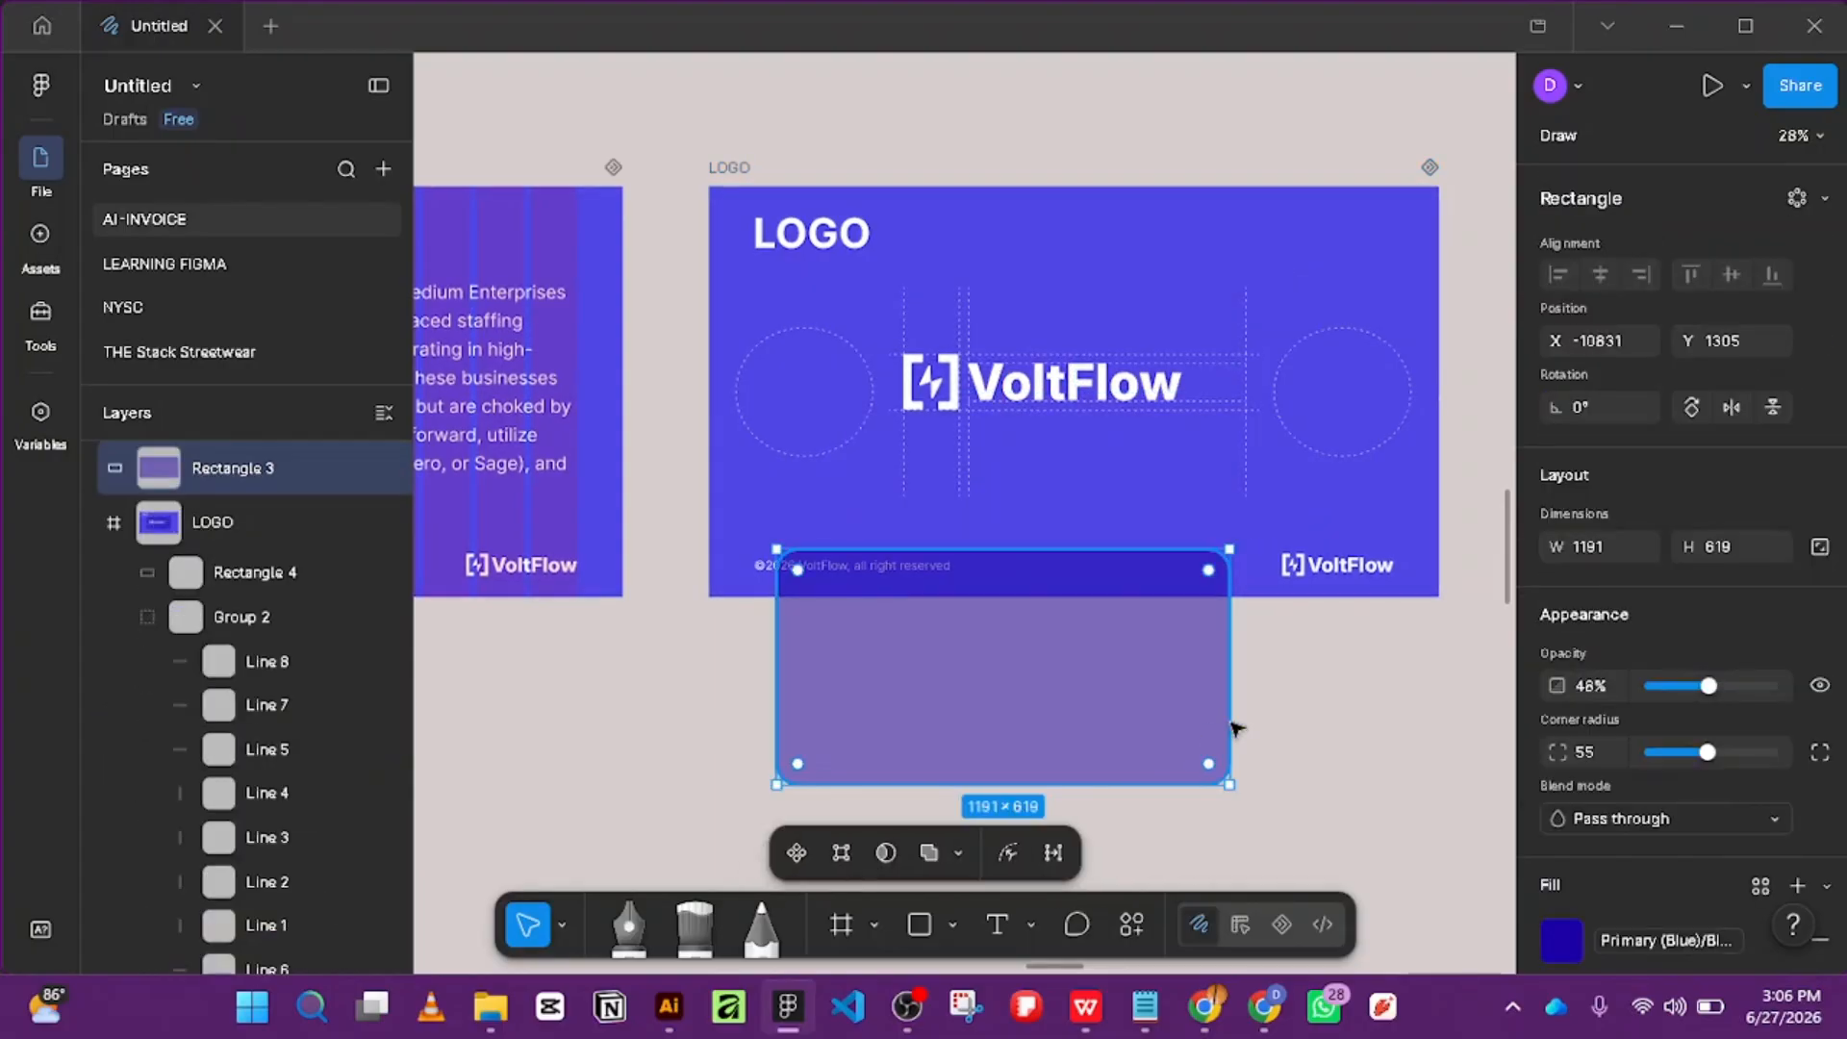
{"action": "key", "text": "ctrl+z"}
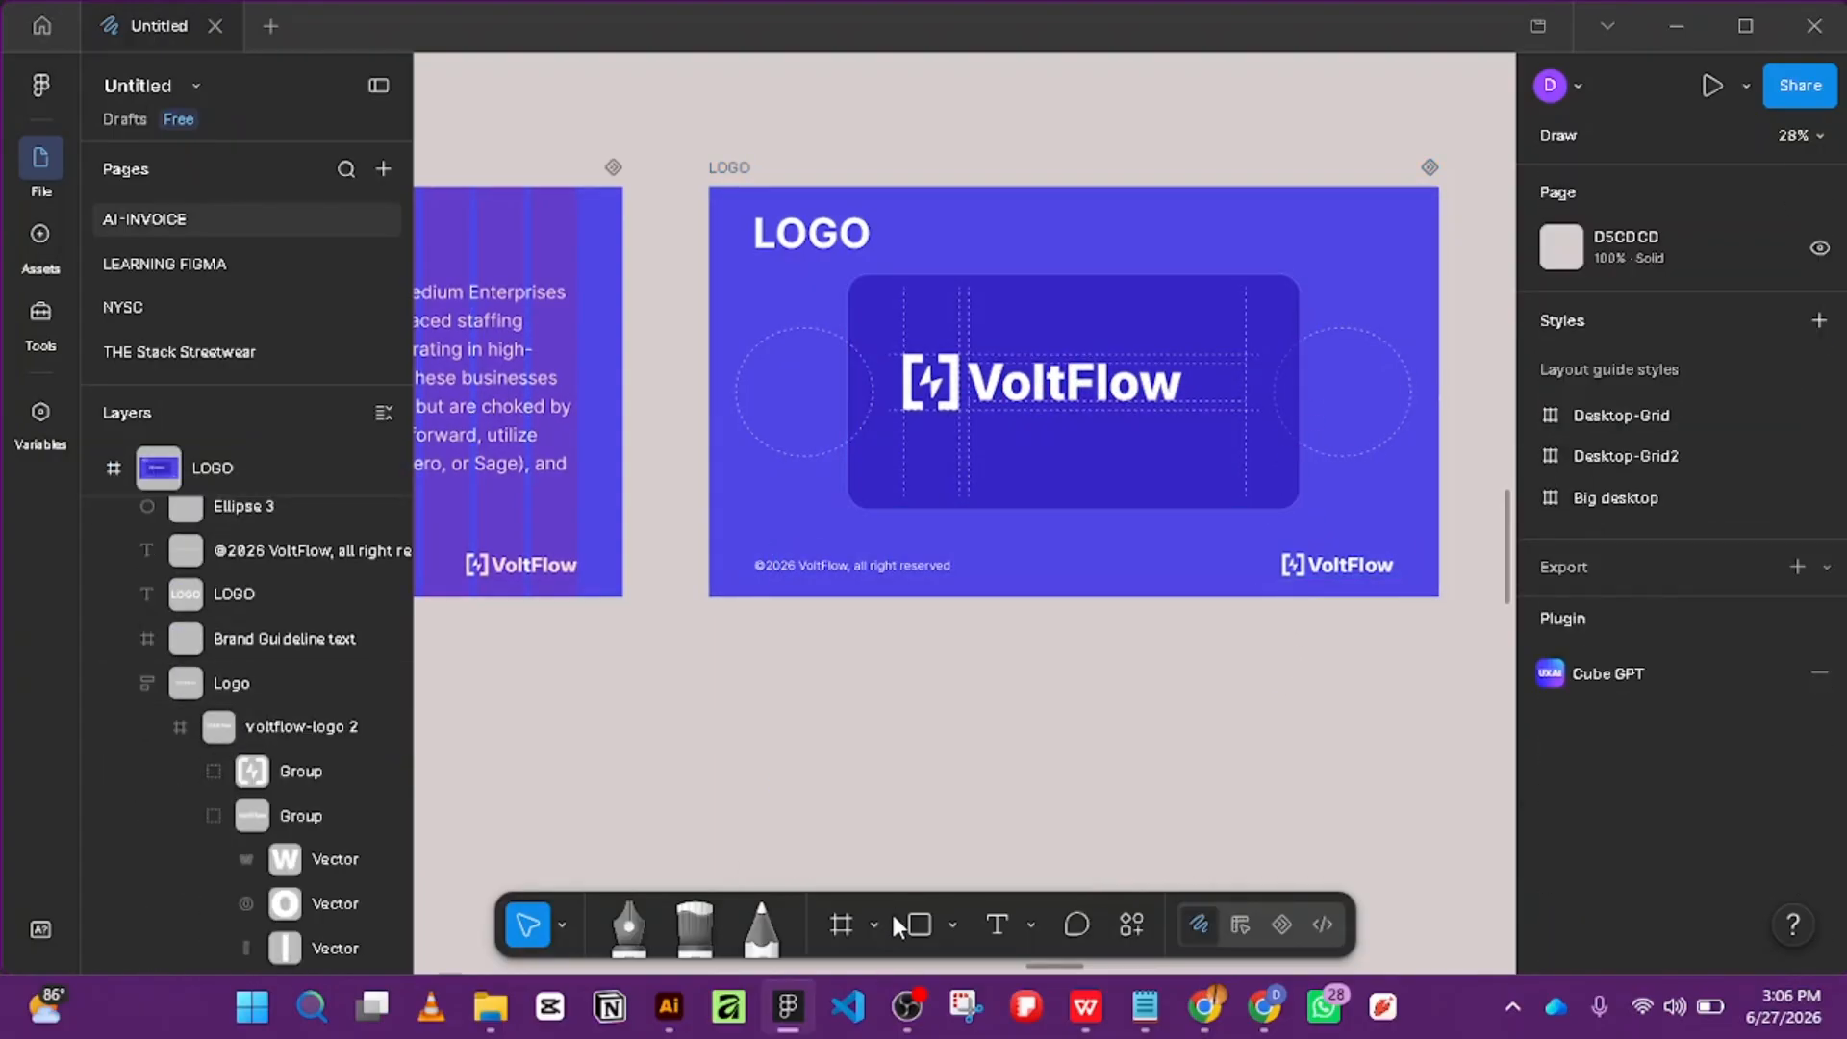
Draw a rectangle about 1179 × 644 over the logo panel, with its upper edge aligned to the panel's.
{"action": "left_click", "coordinate": [920, 925]}
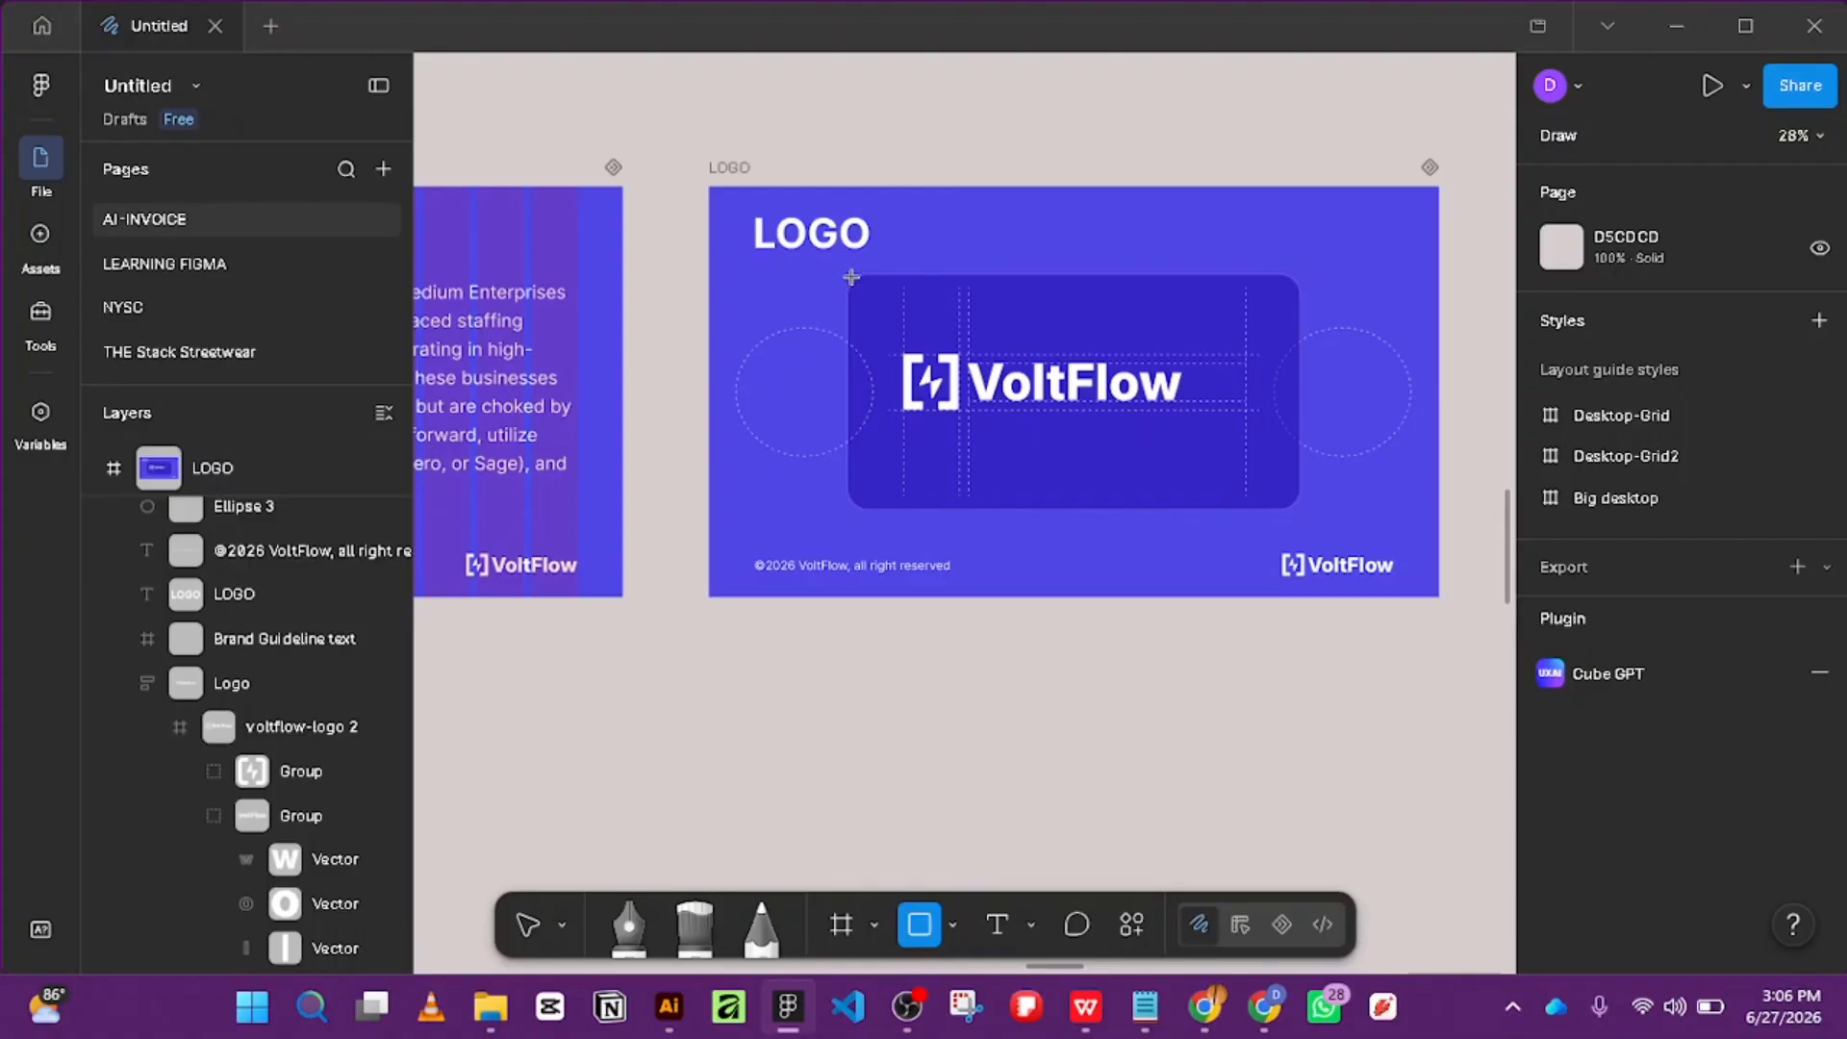
{"action": "mouse_move", "coordinate": [851, 277]}
{"action": "left_mouse_down"}
{"action": "mouse_move", "coordinate": [1208, 409]}
{"action": "mouse_move", "coordinate": [1365, 507]}
{"action": "mouse_move", "coordinate": [1311, 488]}
{"action": "mouse_move", "coordinate": [1314, 523]}
{"action": "mouse_move", "coordinate": [1299, 519]}
{"action": "left_mouse_up"}
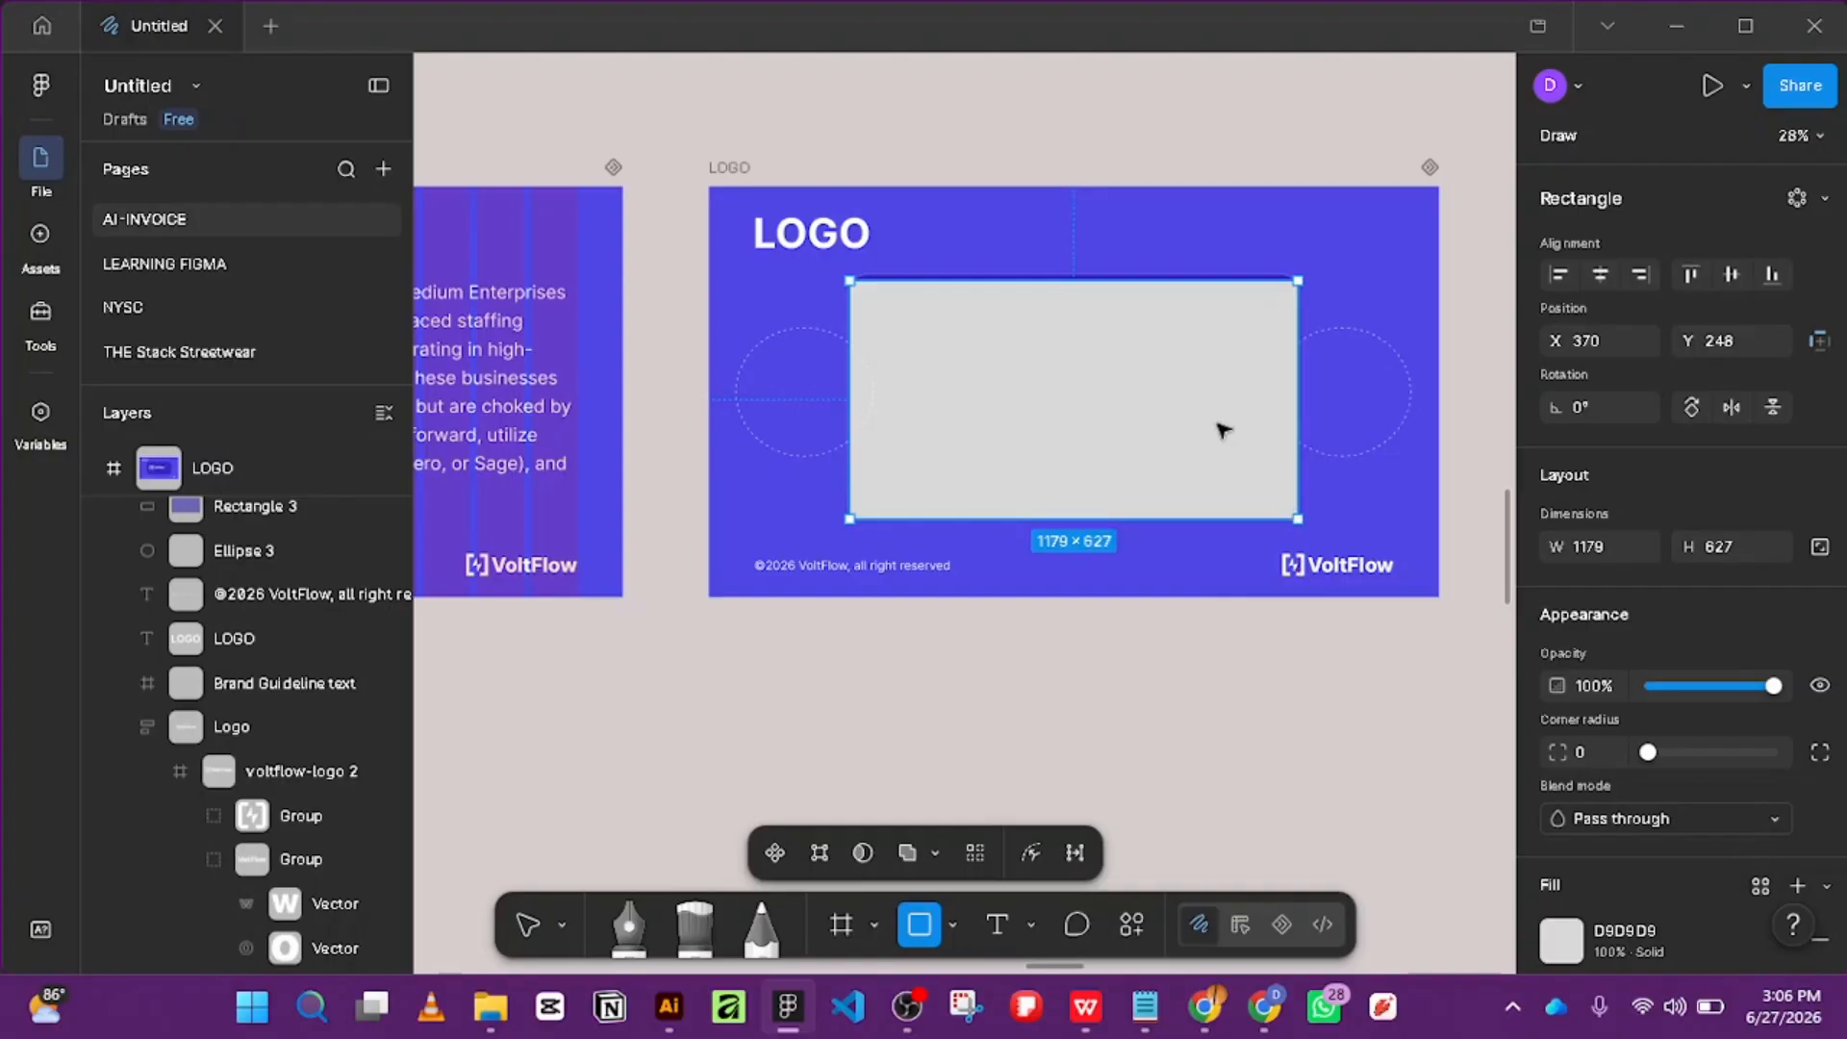
{"action": "left_click_drag", "start_coordinate": [1049, 280], "coordinate": [1044, 269]}
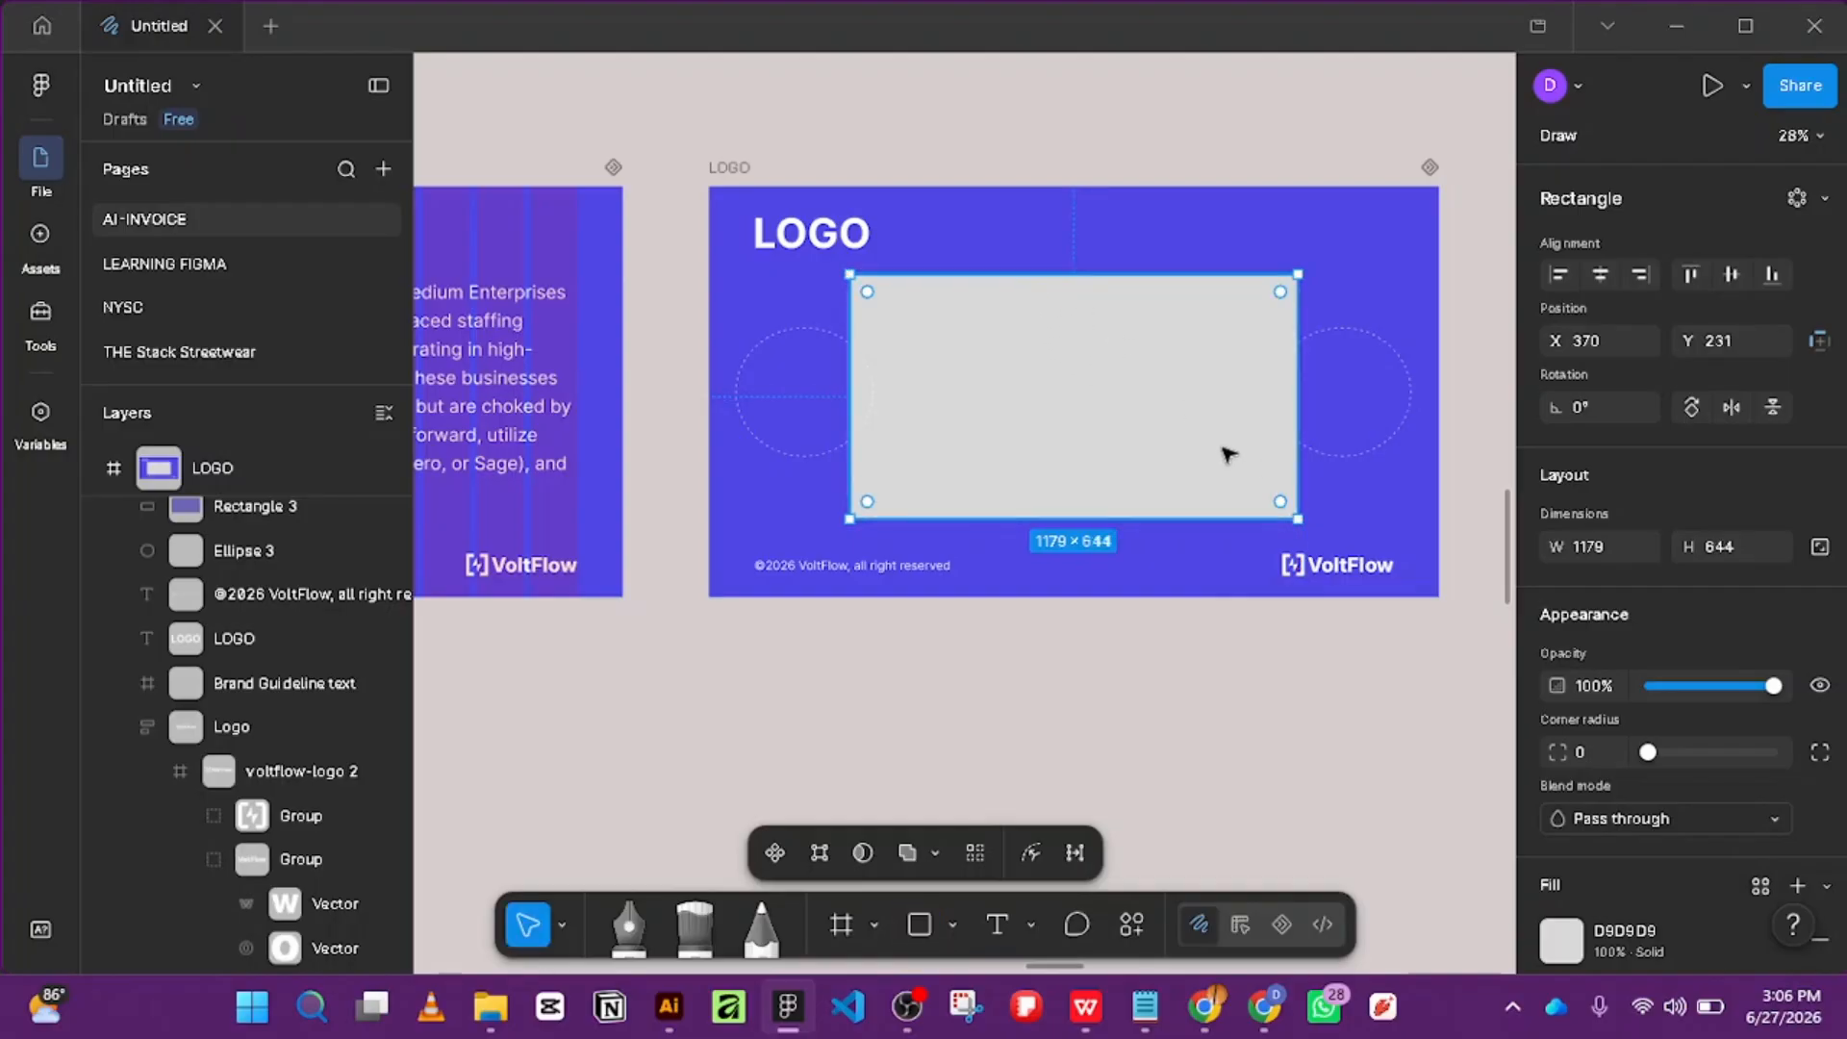
Reduce the right dashed circle's width to 360.
{"action": "left_click", "coordinate": [1337, 338]}
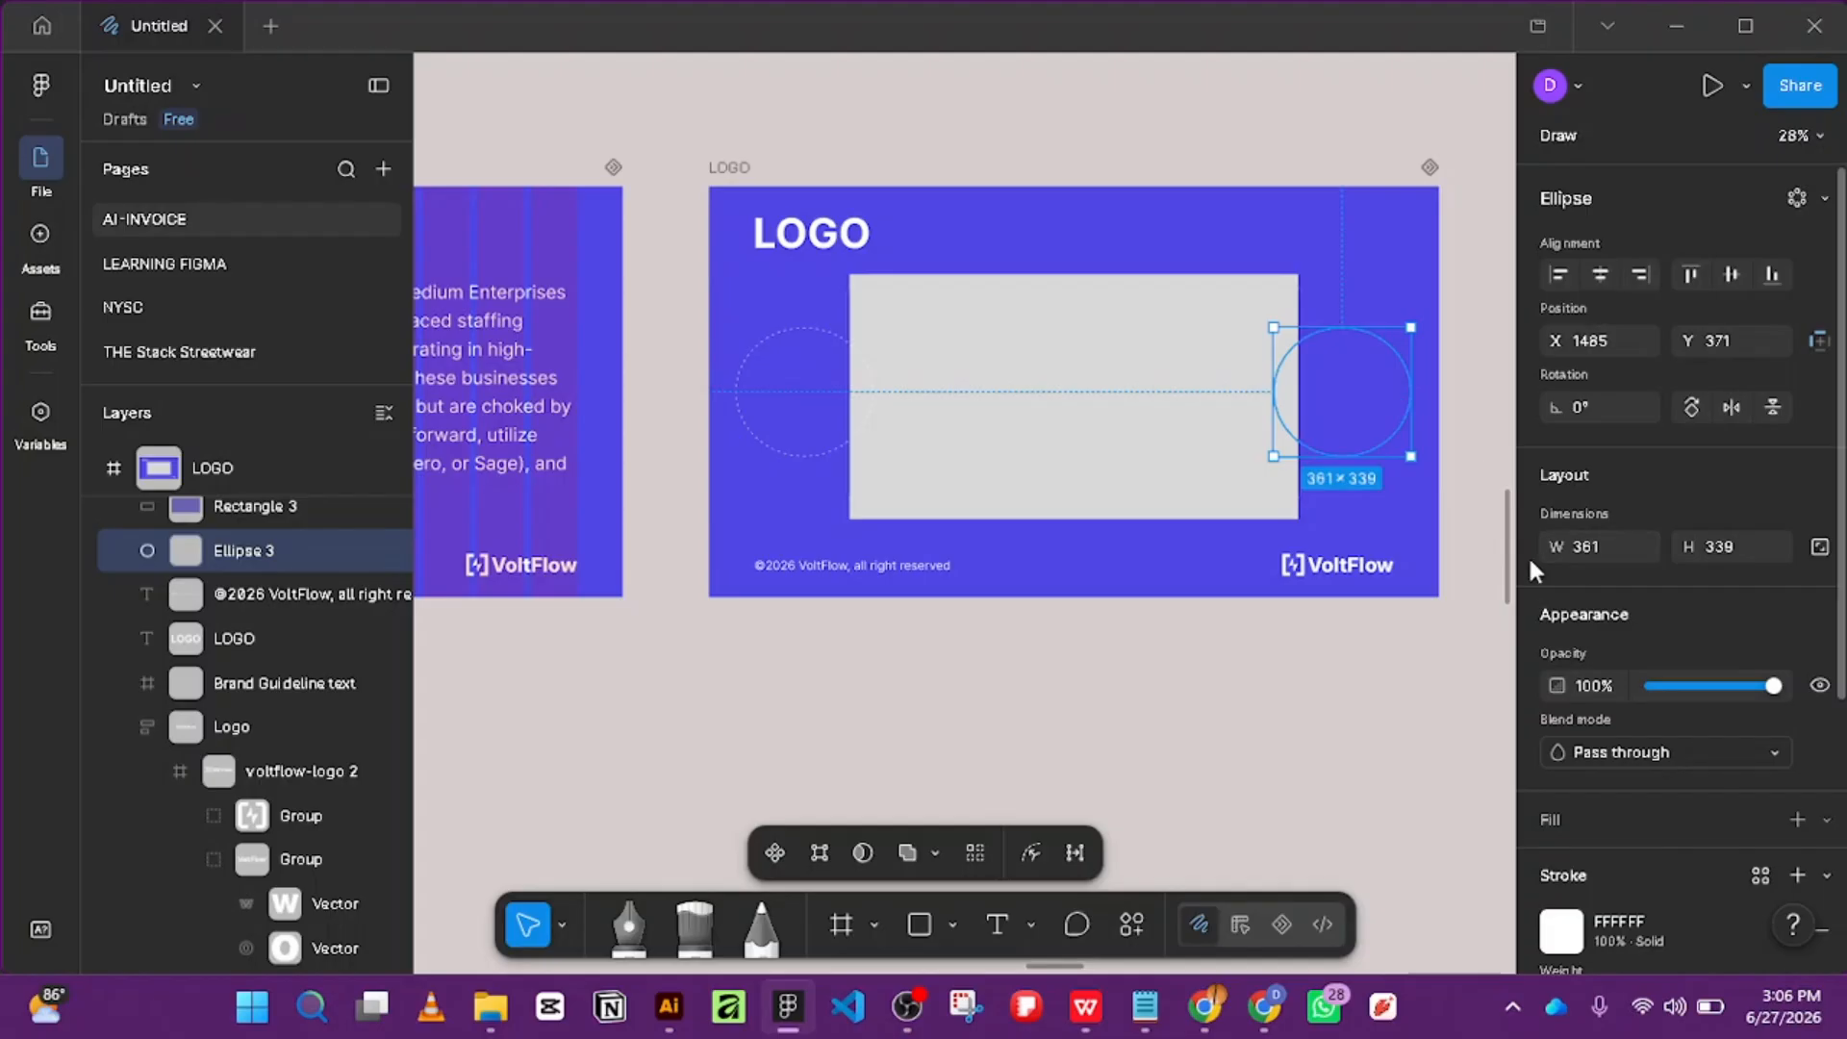
{"action": "key", "text": "ctrl+Left"}
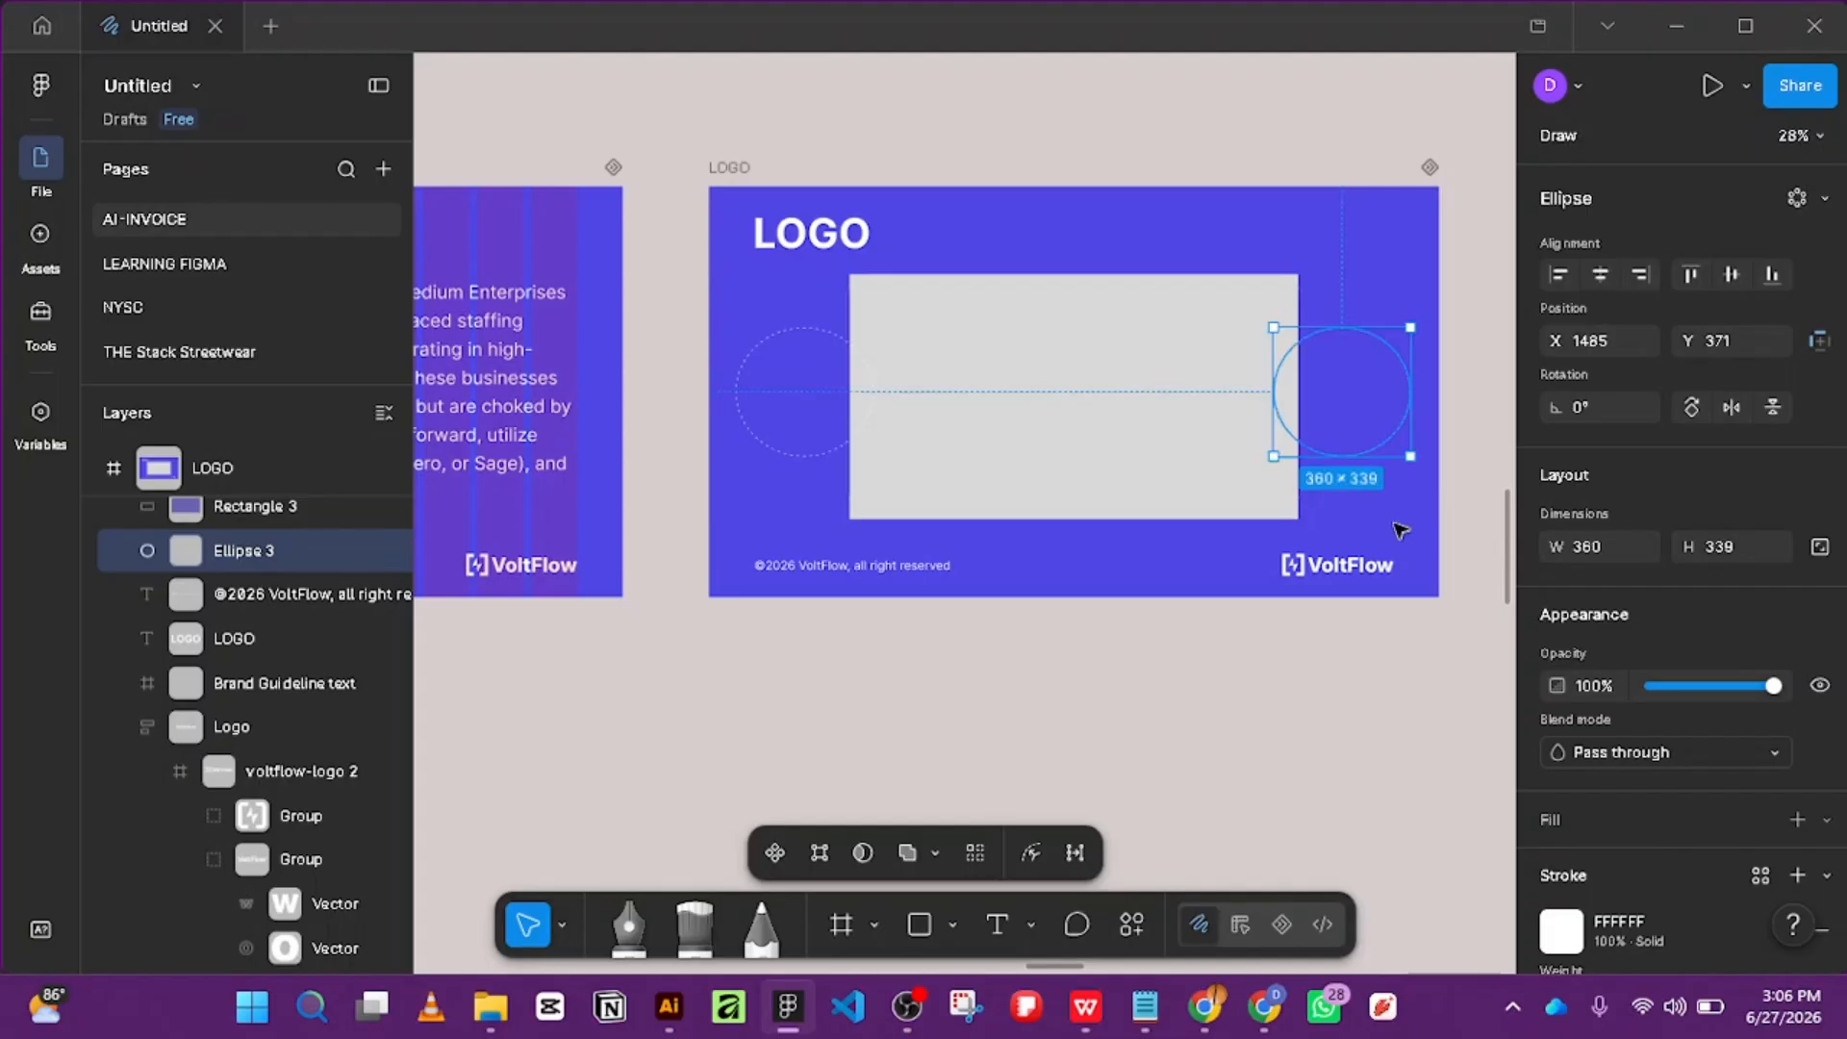
Change the new rectangle's fill to red, FF2020.
{"action": "left_click", "coordinate": [1193, 375]}
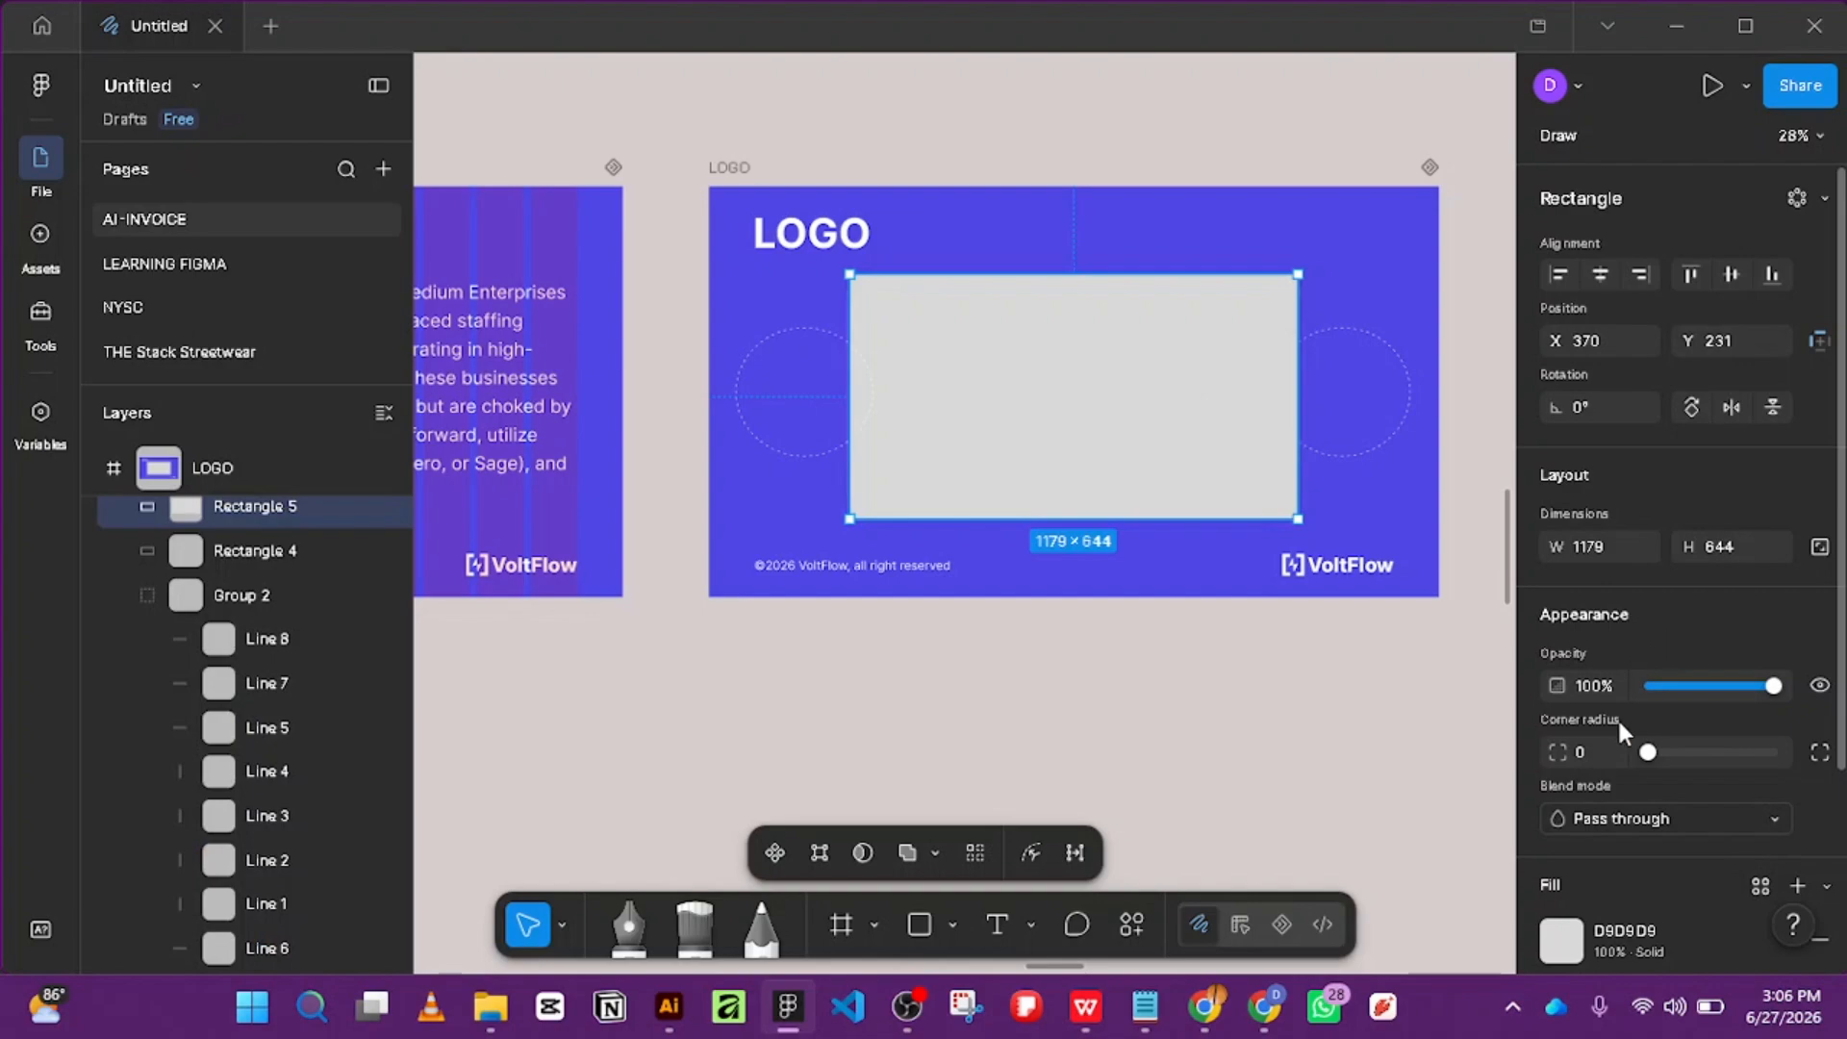
{"action": "scroll", "coordinate": [1623, 720], "scroll_direction": "down", "scroll_amount": 3}
{"action": "left_click", "coordinate": [1562, 689]}
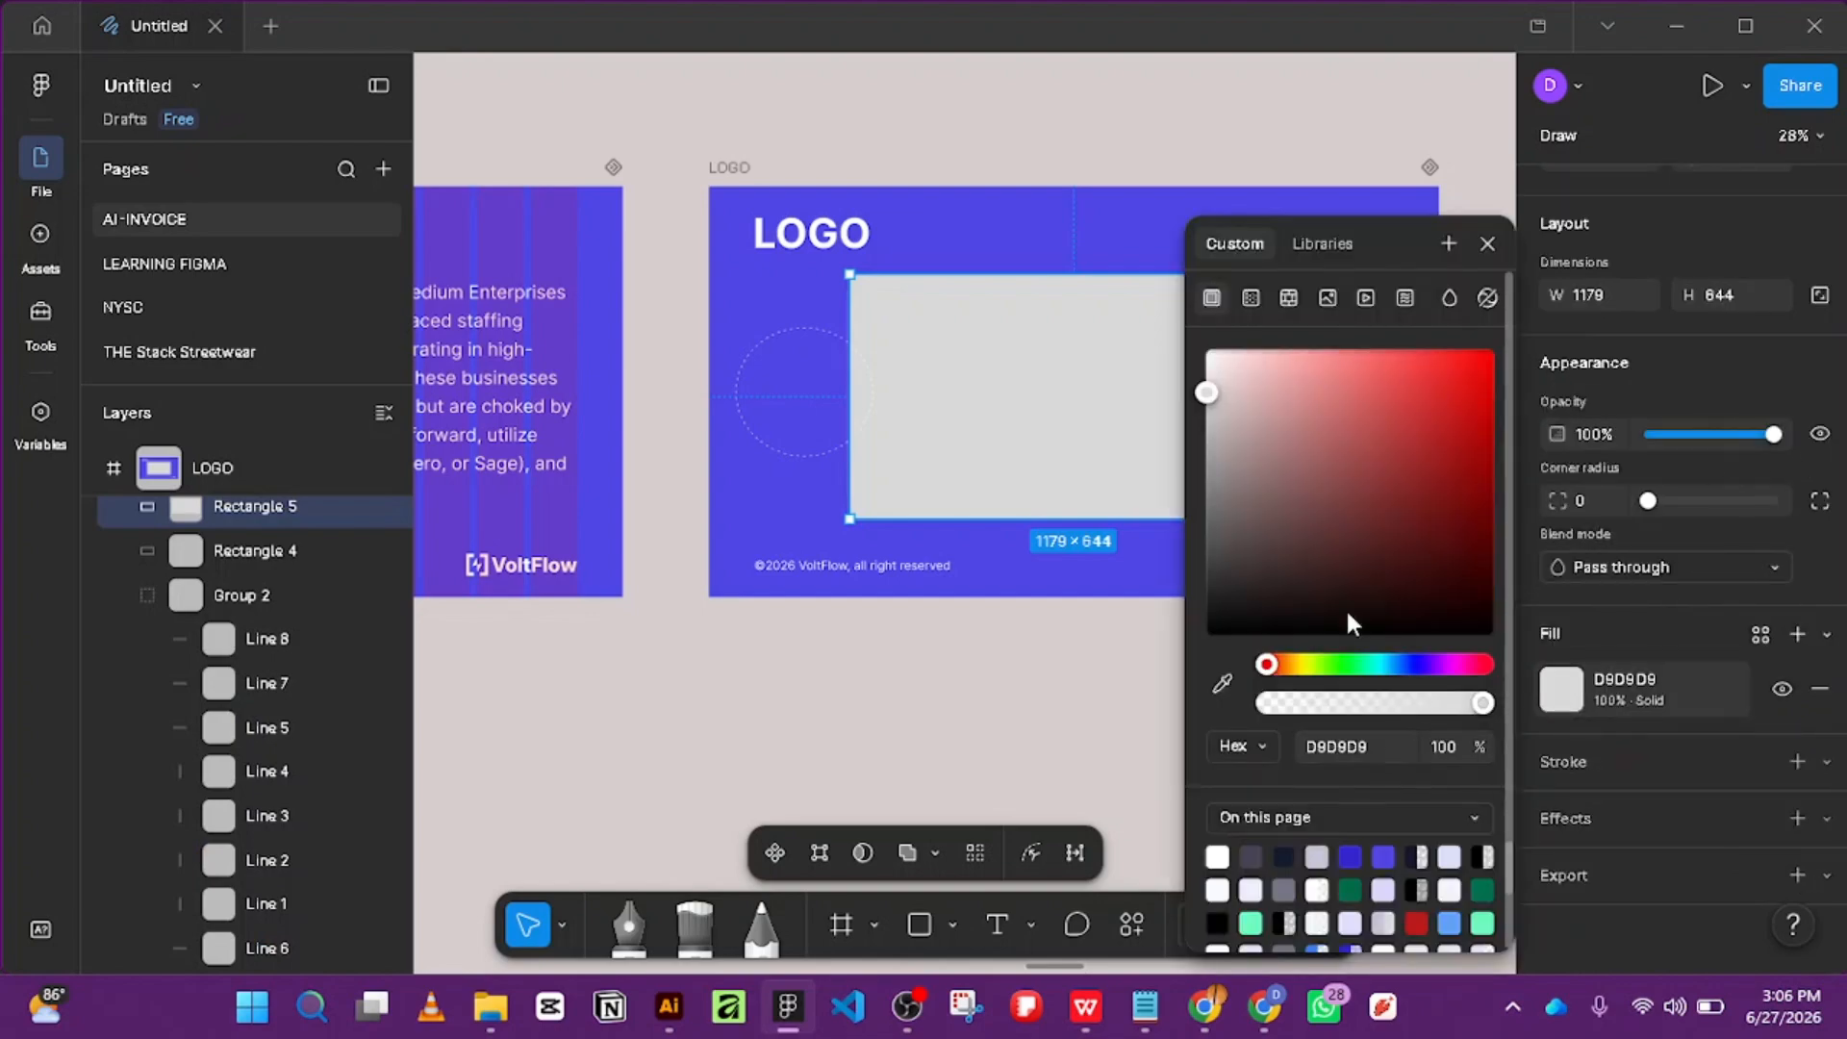
{"action": "left_click_drag", "start_coordinate": [1345, 608], "coordinate": [1450, 358]}
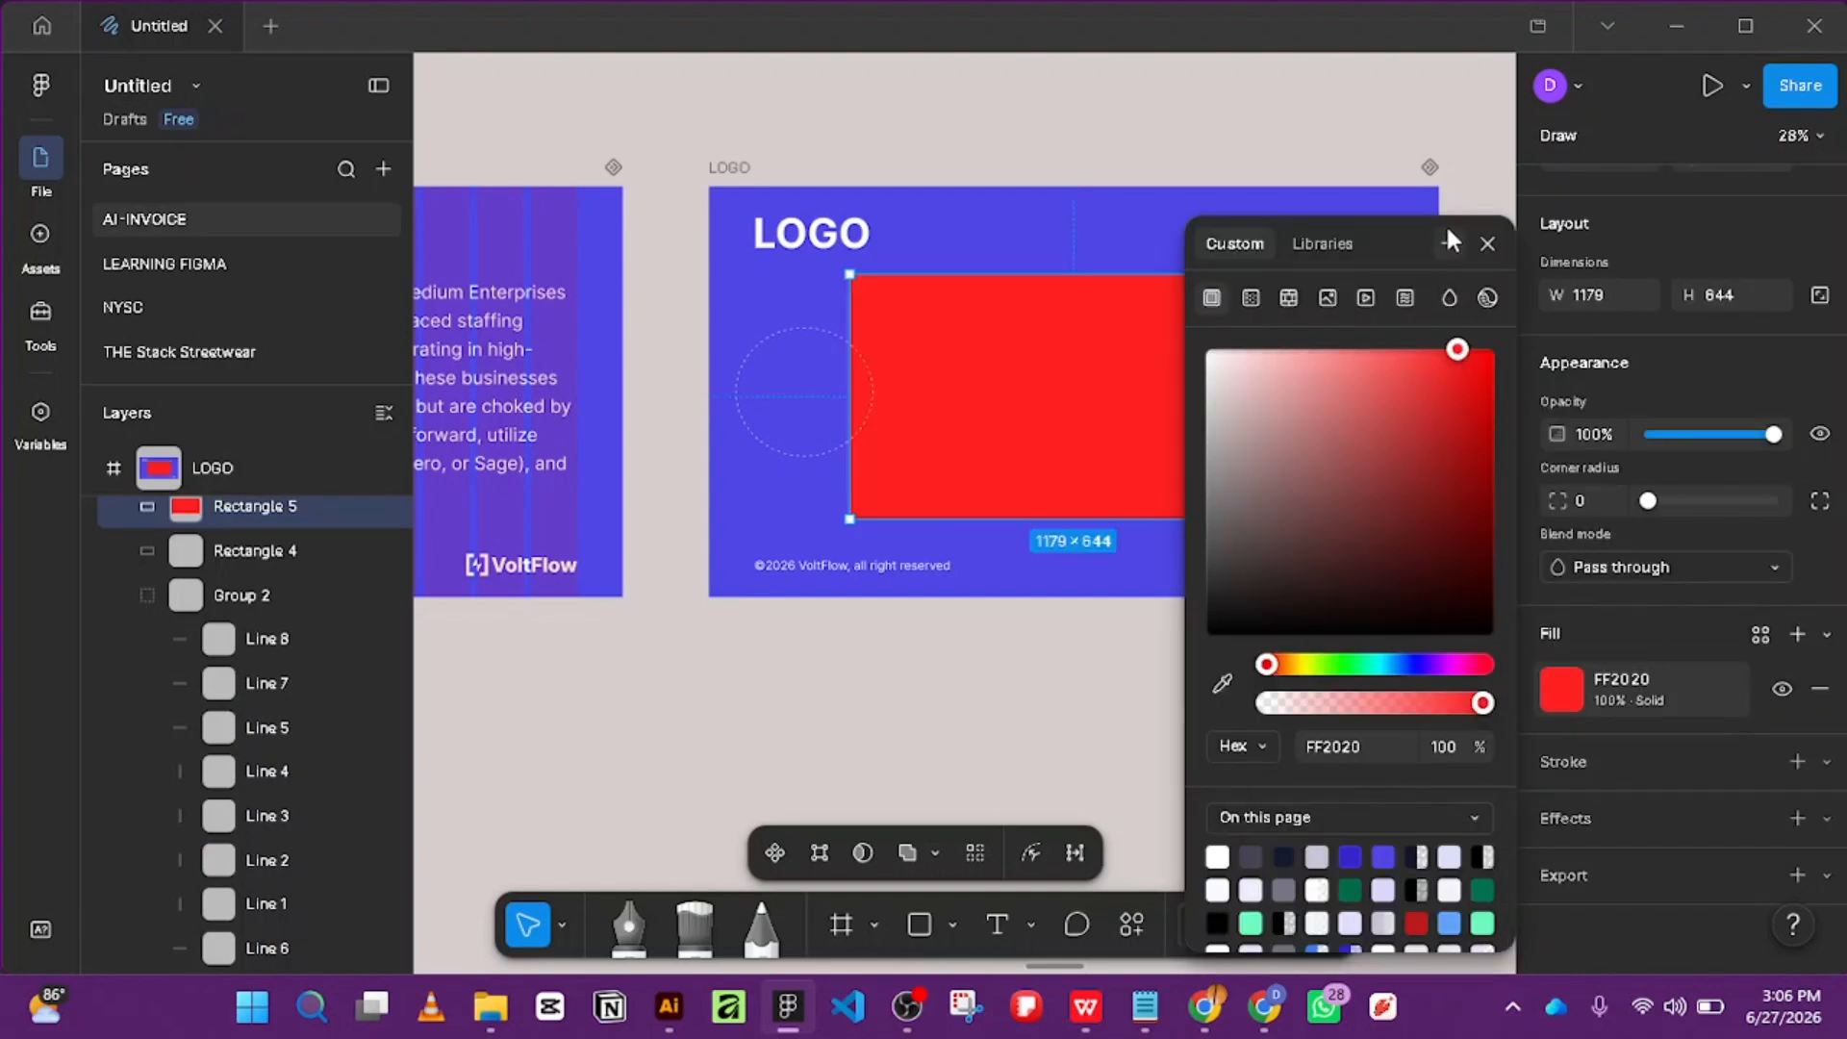
{"action": "left_click", "coordinate": [1487, 243]}
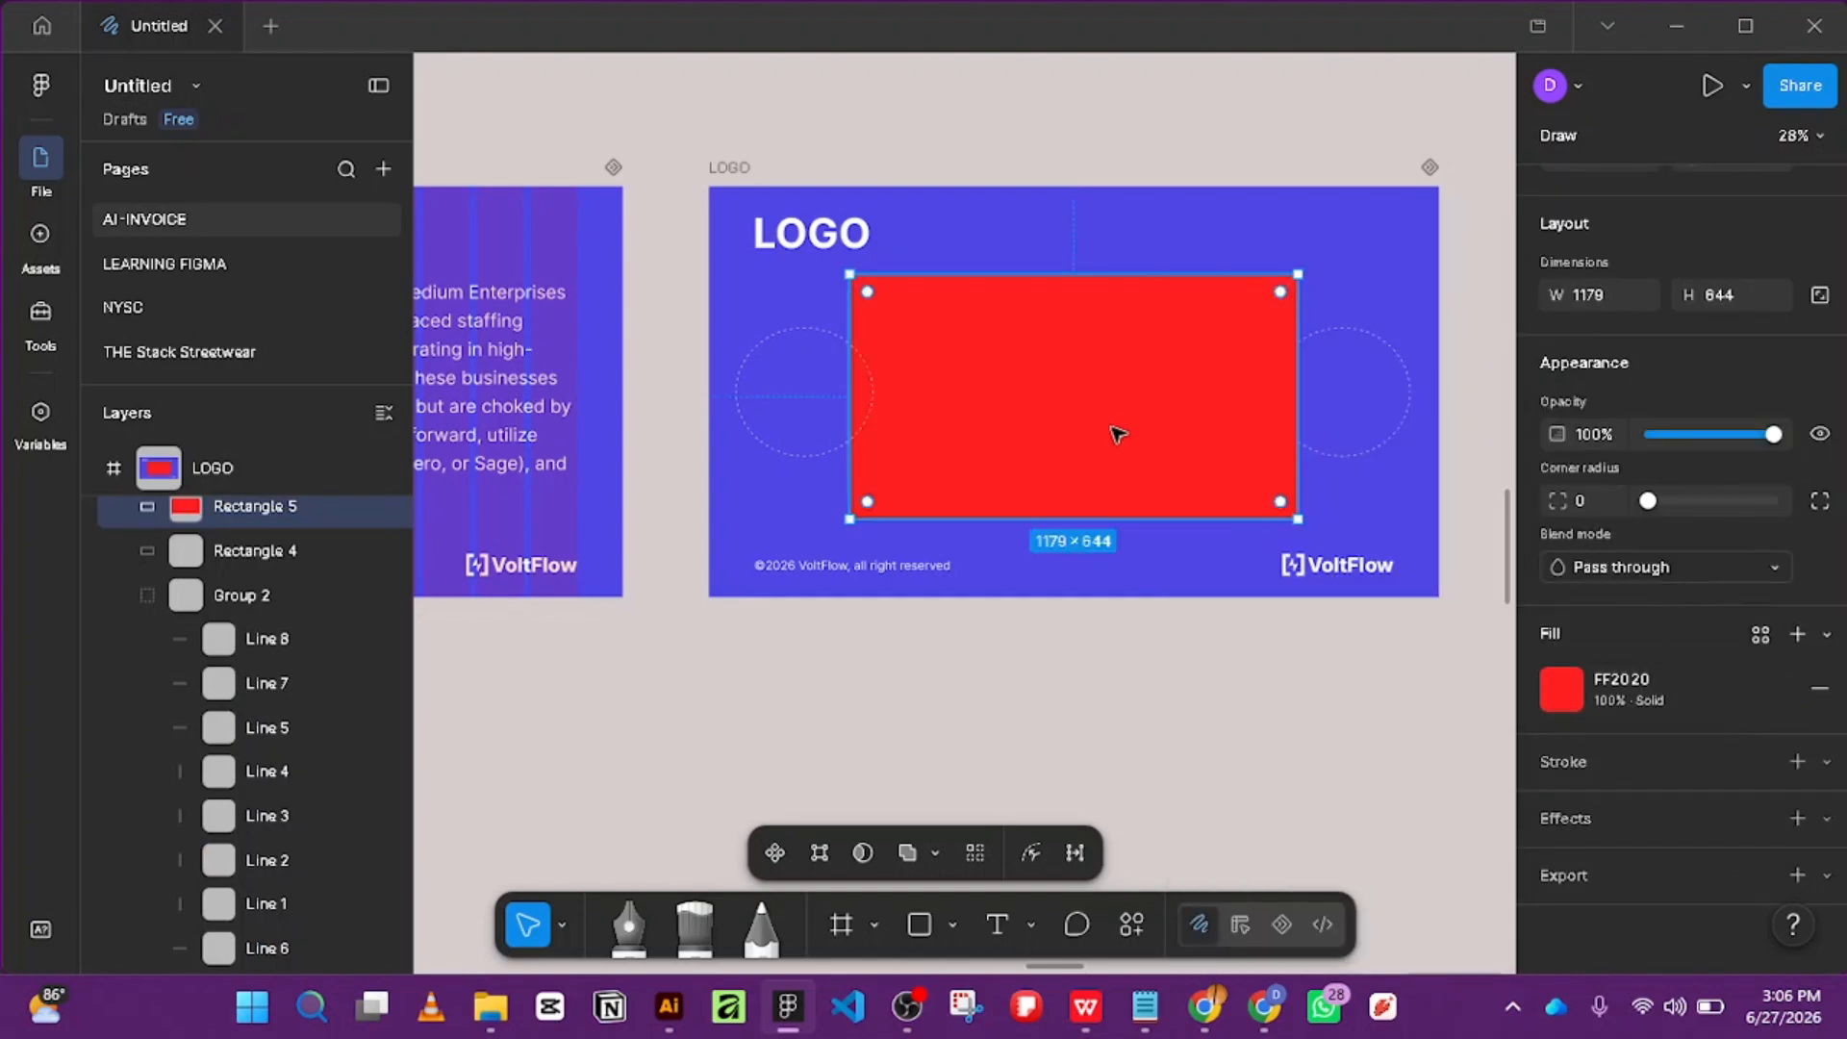
Reduce the left dashed circle group's width in small increments to 341.
{"action": "left_click", "coordinate": [824, 460]}
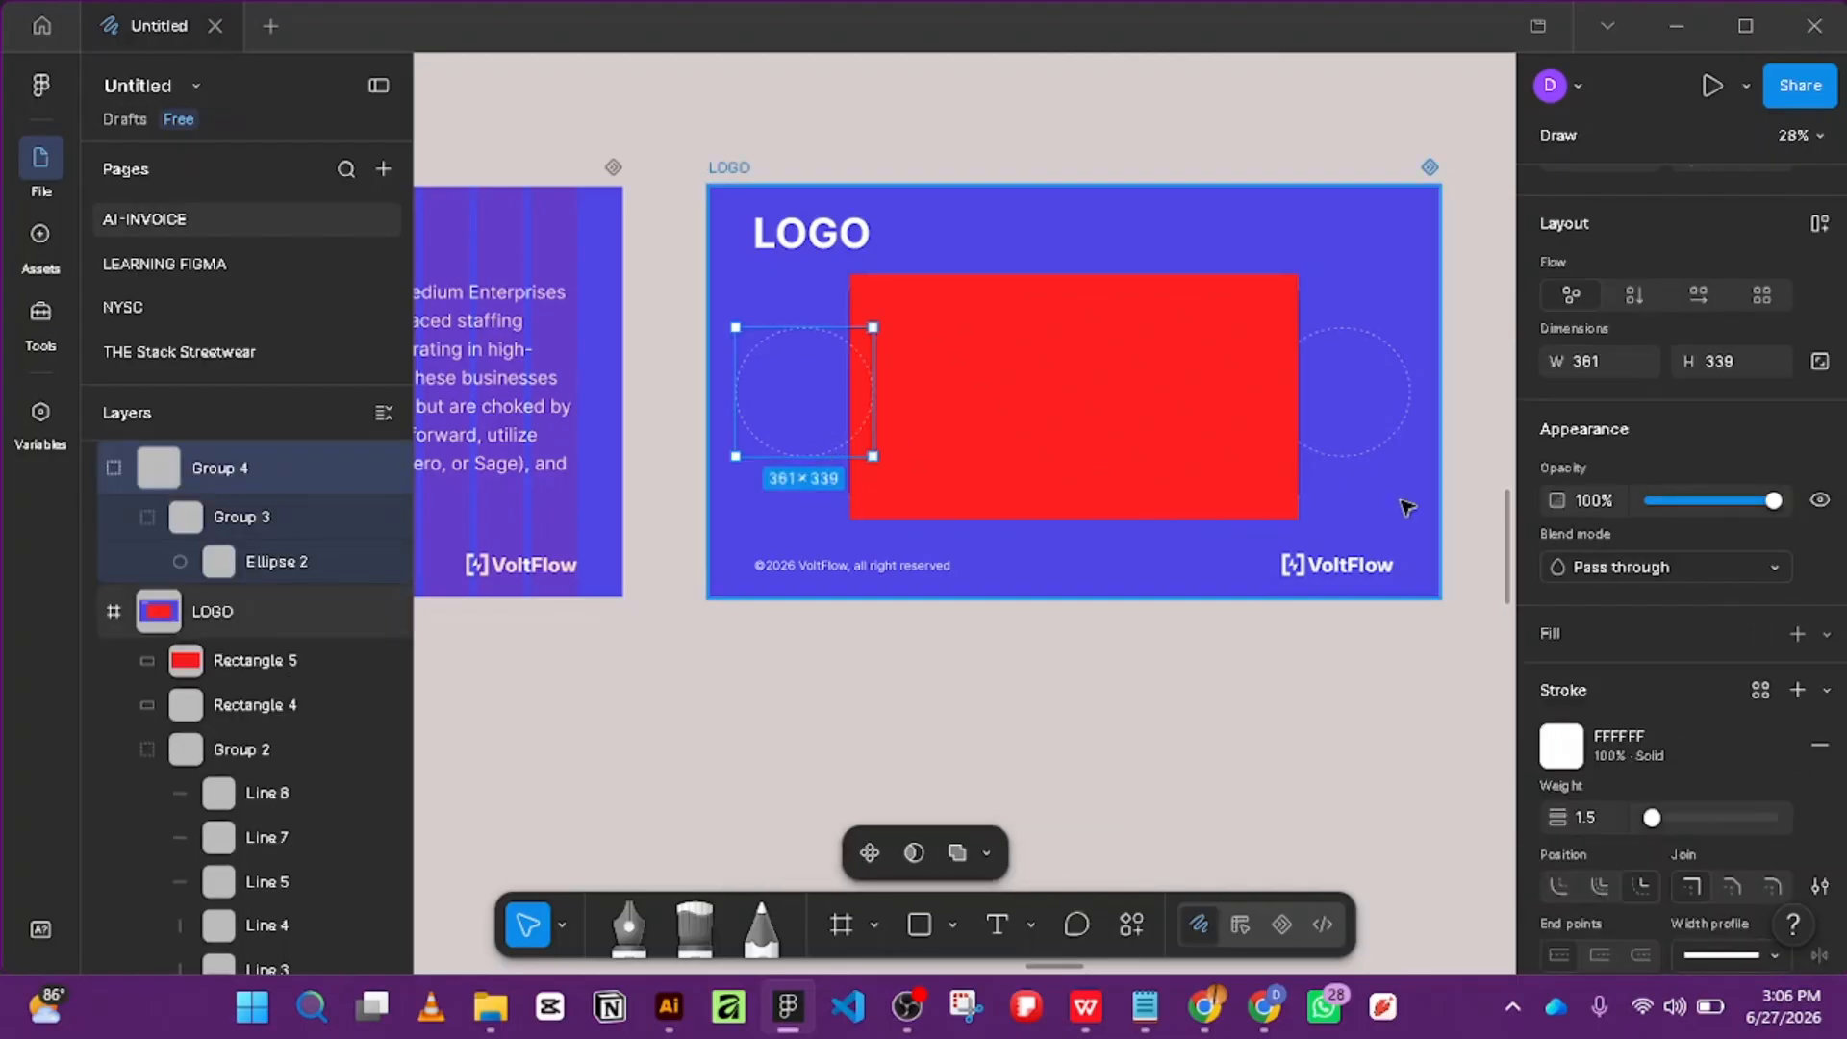
{"action": "key", "text": "ctrl+Left"}
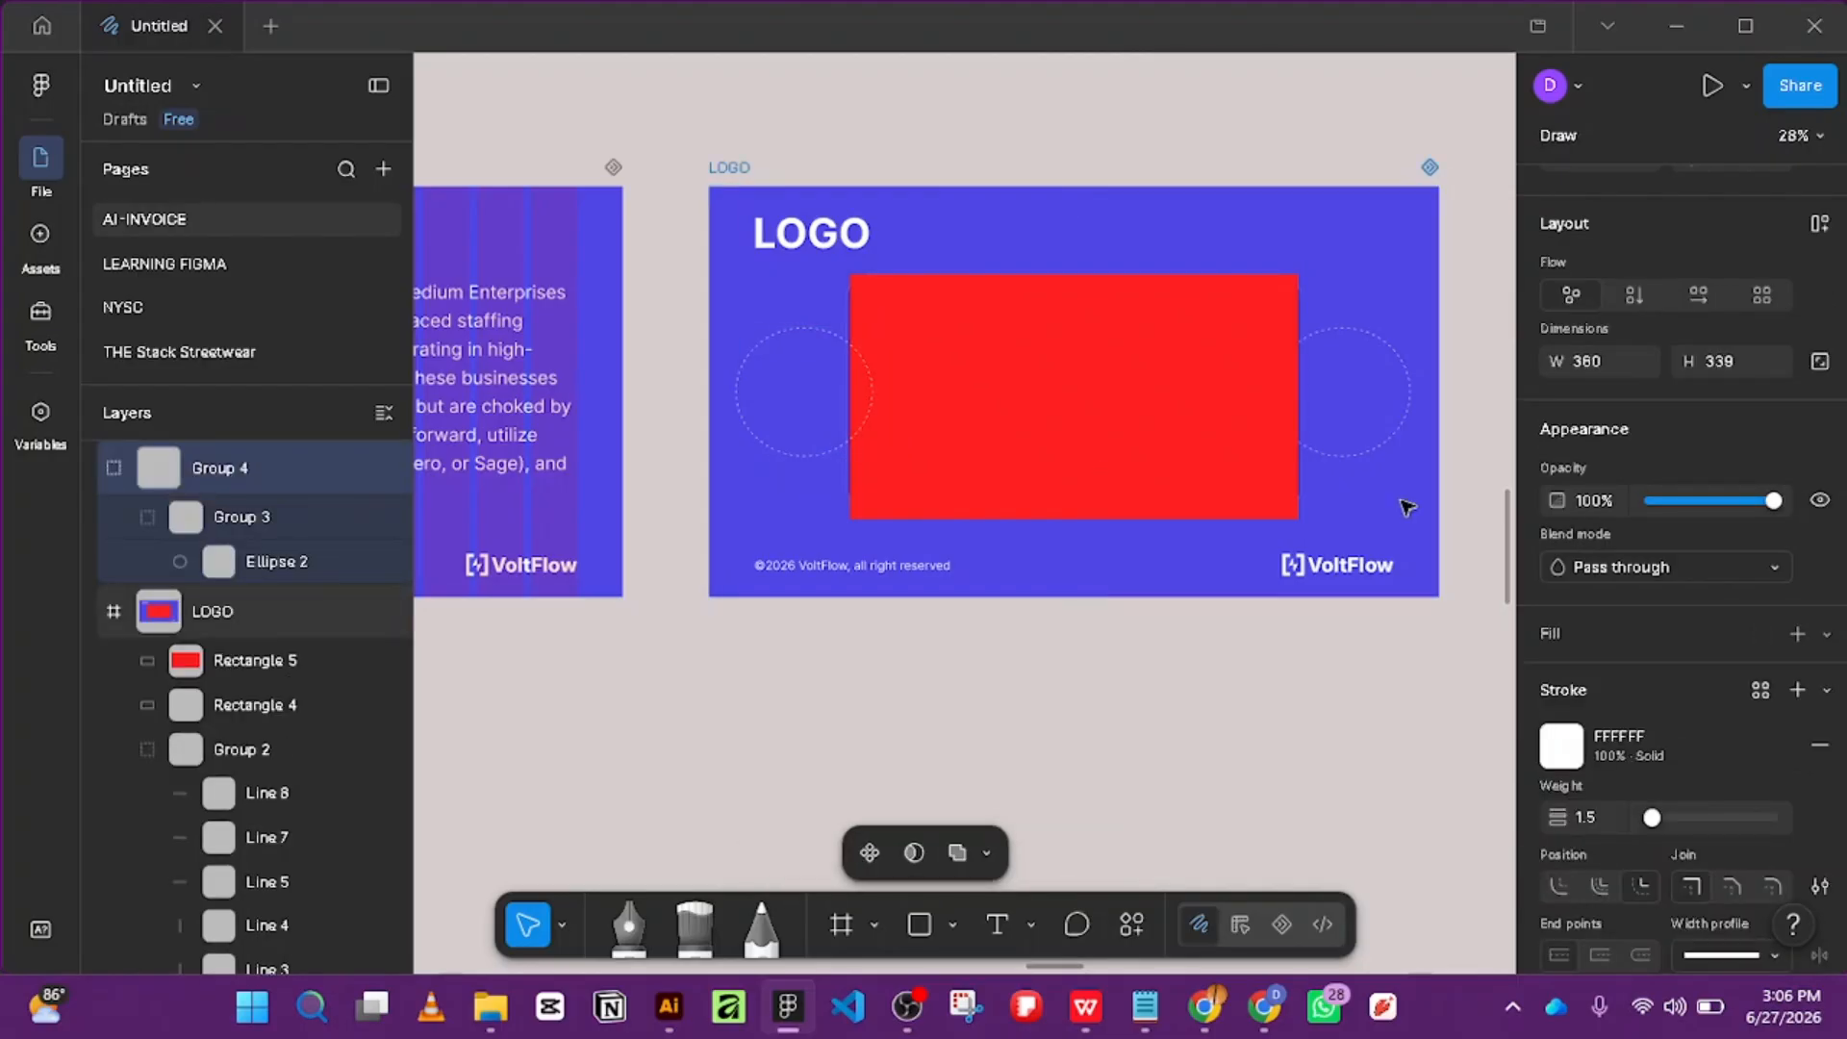
{"action": "key", "text": "ctrl+Left"}
{"action": "scroll", "coordinate": [867, 409], "scroll_direction": "up", "scroll_amount": 3}
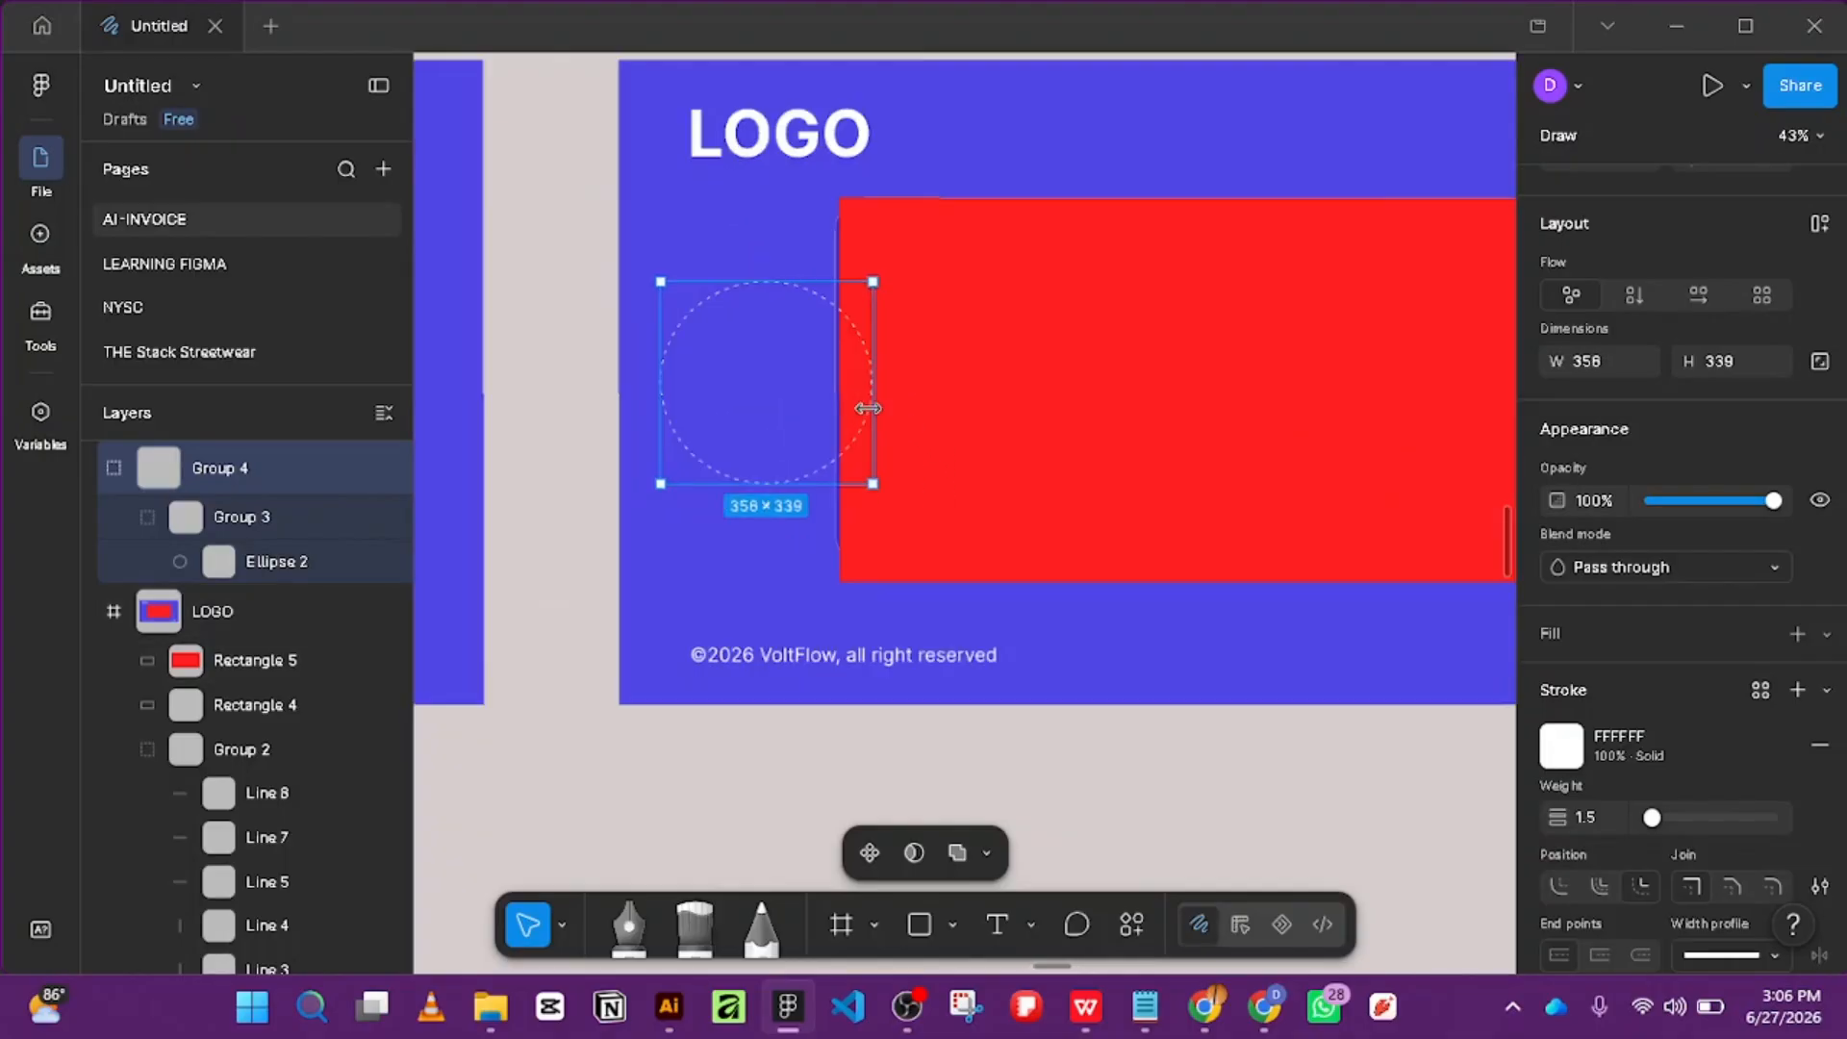
{"action": "key", "text": "ctrl+Left"}
{"action": "key", "text": "ctrl+Left"}
{"action": "key", "text": "ctrl+Left"}
{"action": "key", "text": "ctrl+Left"}
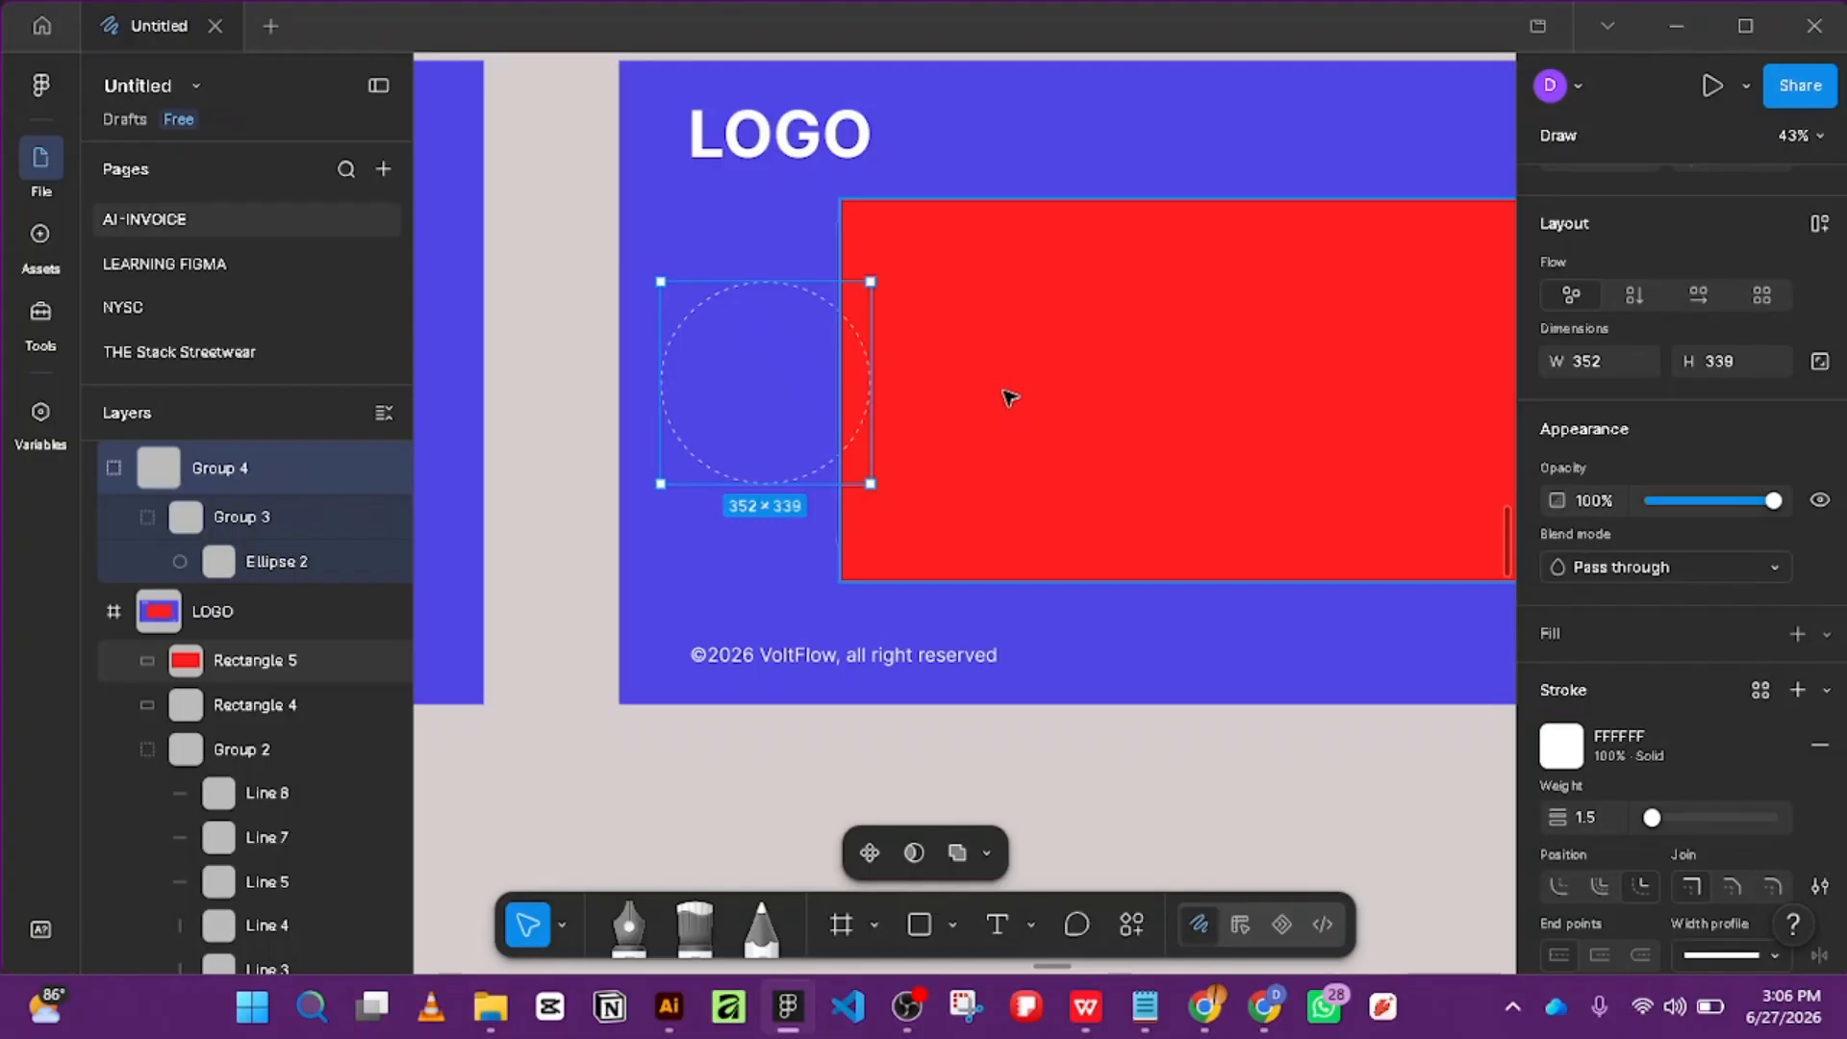
{"action": "key", "text": "ctrl+Left"}
{"action": "key", "text": "ctrl+Left"}
{"action": "key", "text": "ctrl+Left"}
{"action": "key", "text": "ctrl+Left"}
{"action": "key", "text": "ctrl+Left"}
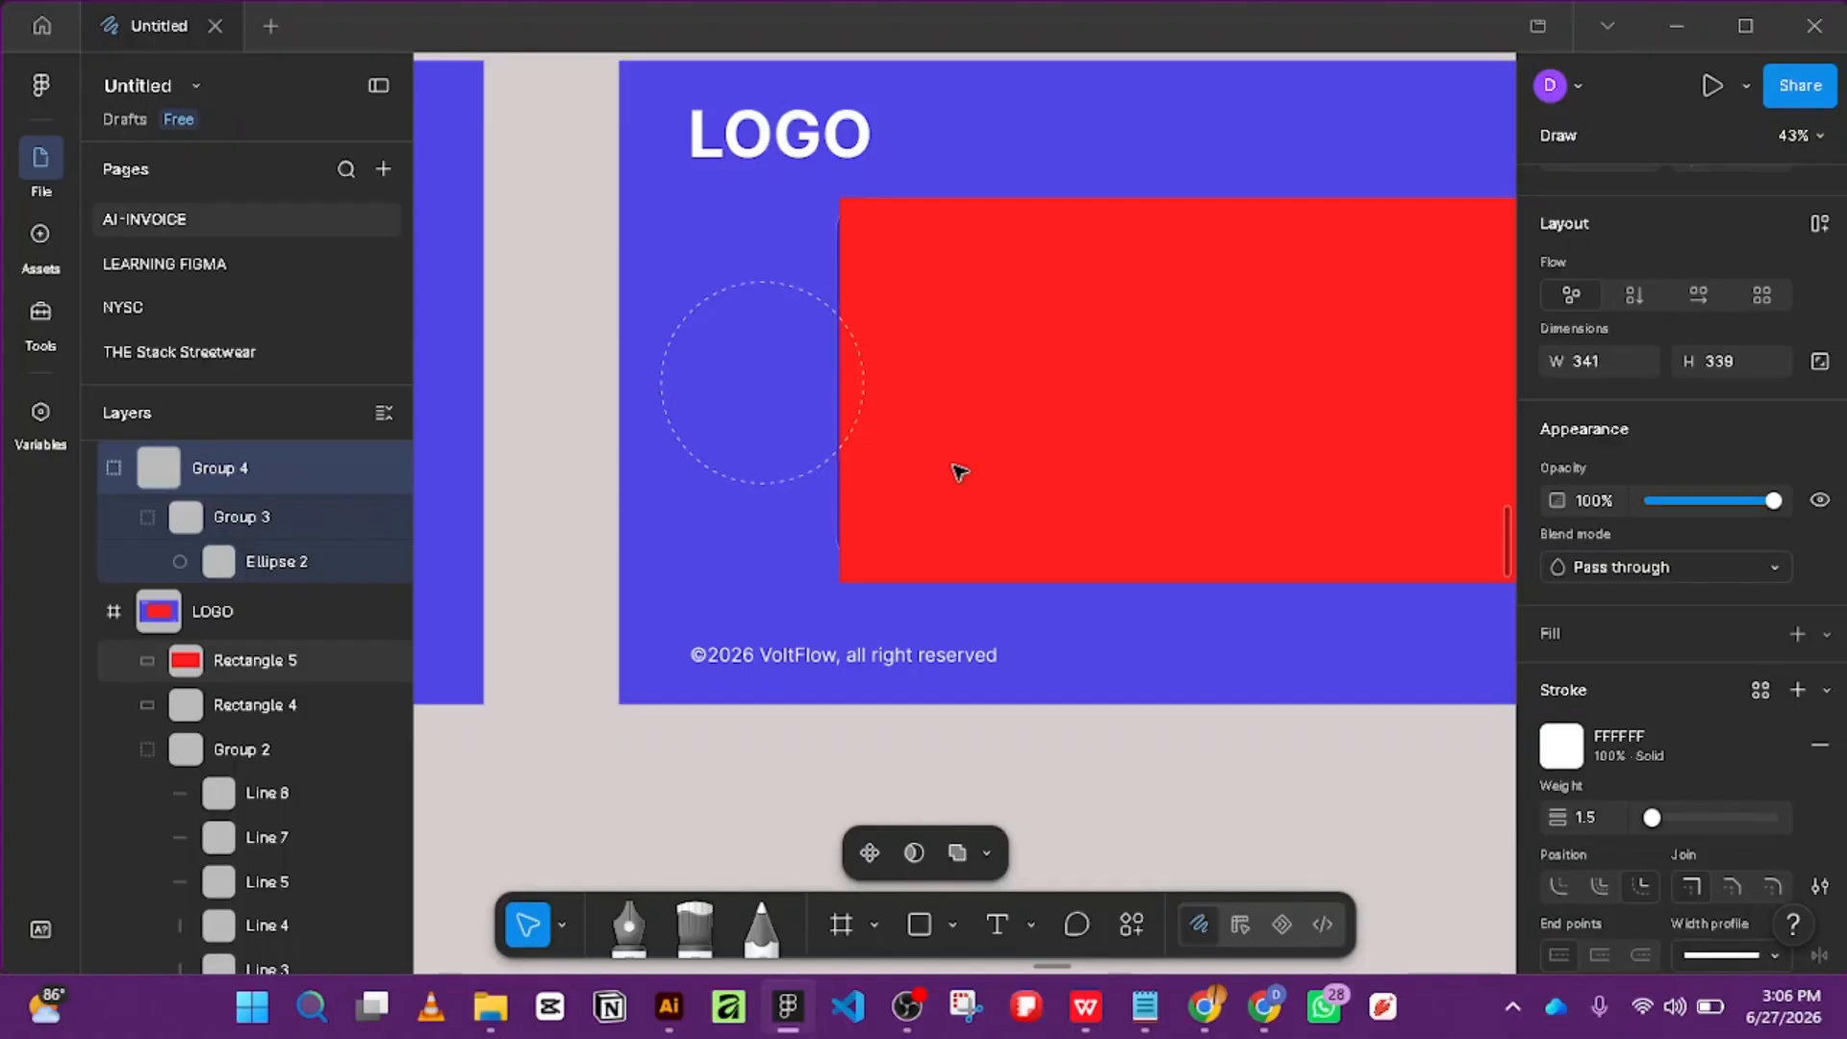
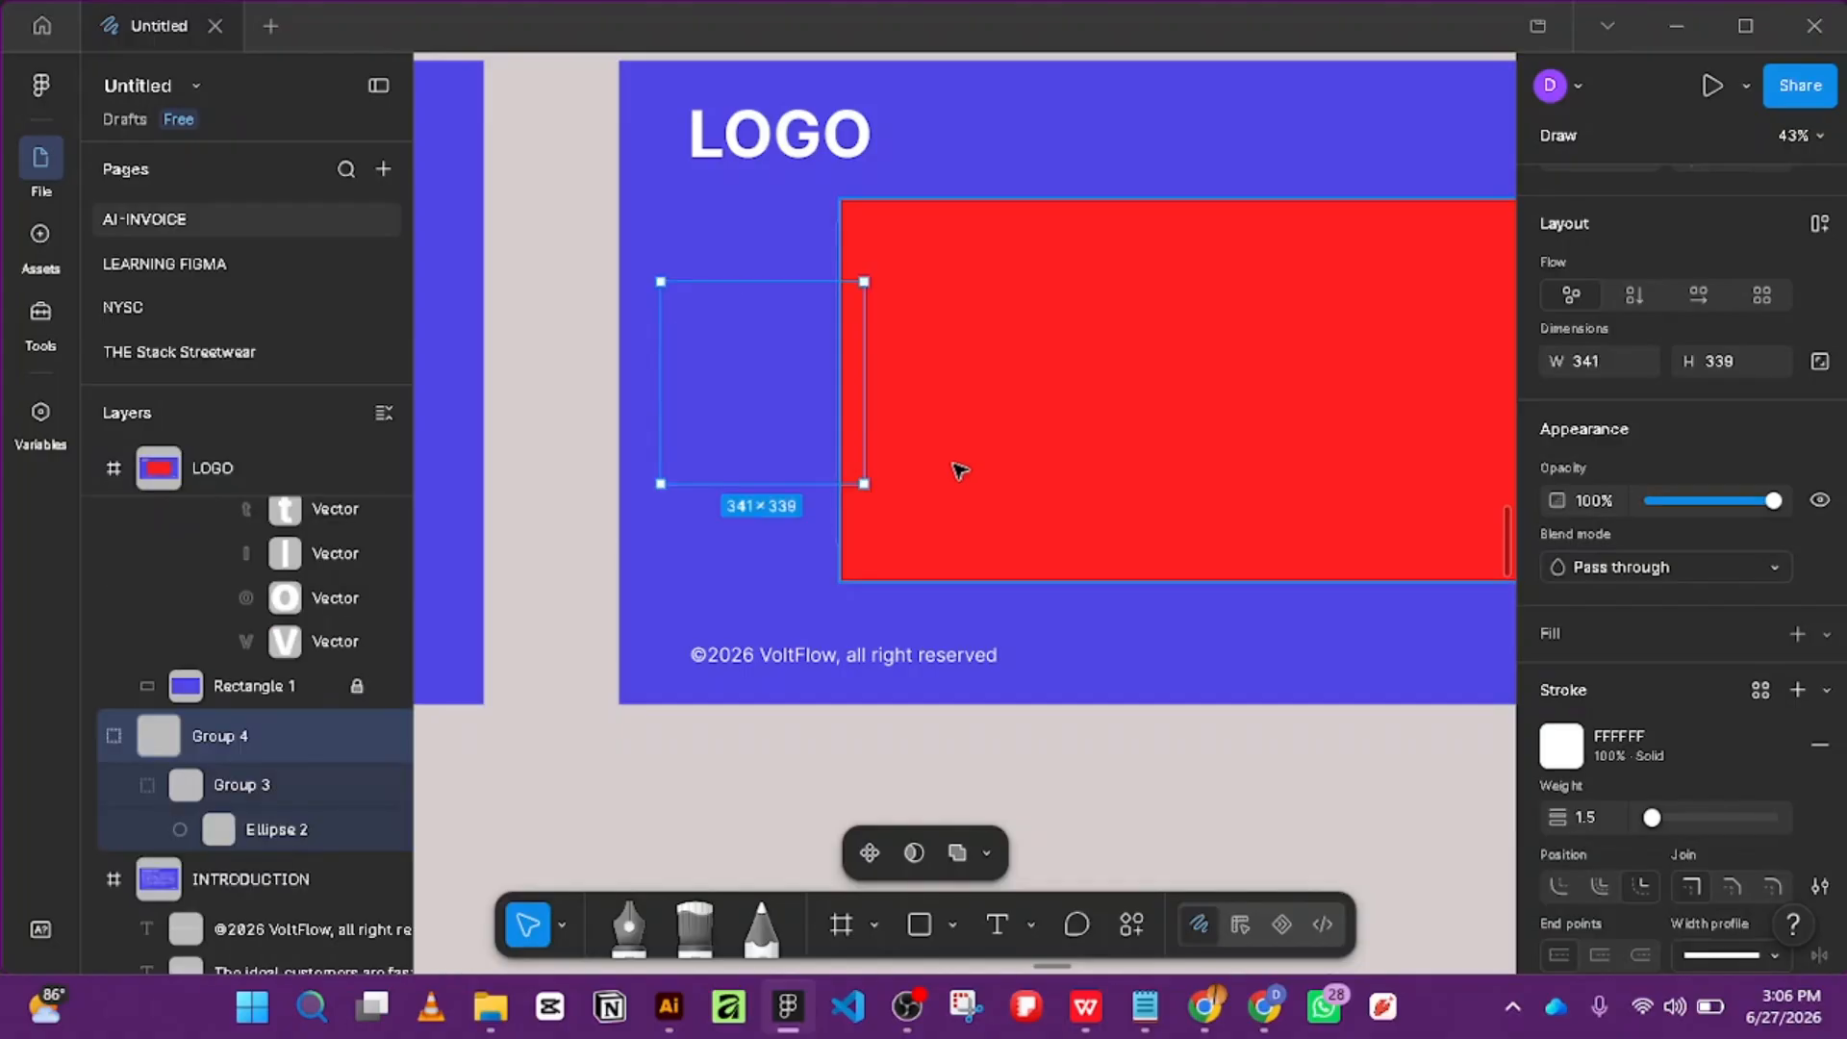
Try different stacking positions for the left dashed circle group, ending behind the LOGO slide.
{"action": "key", "text": "ctrl+bracketright"}
{"action": "key", "text": "ctrl+bracketleft"}
{"action": "key", "text": "ctrl+bracketright"}
{"action": "key", "text": "ctrl+bracketright"}
{"action": "key", "text": "ctrl+bracketright"}
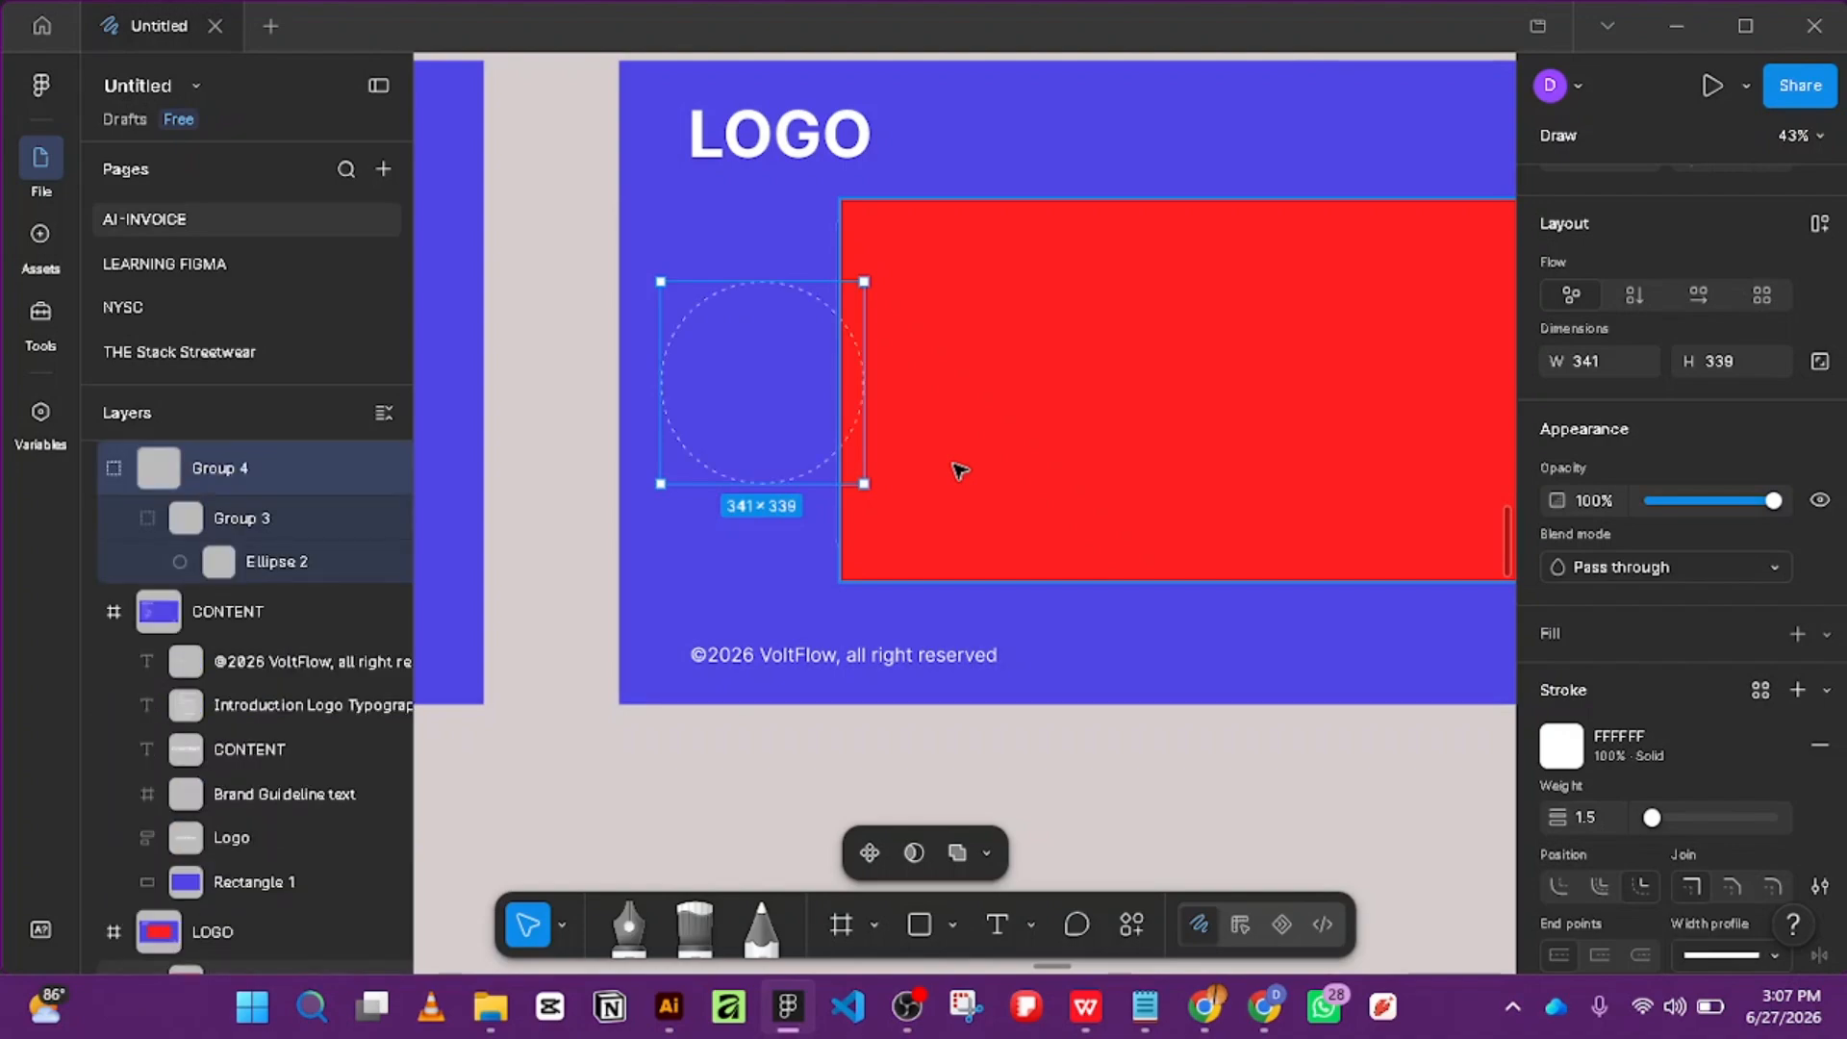
{"action": "key", "text": "ctrl+bracketleft"}
{"action": "key", "text": "ctrl+bracketleft"}
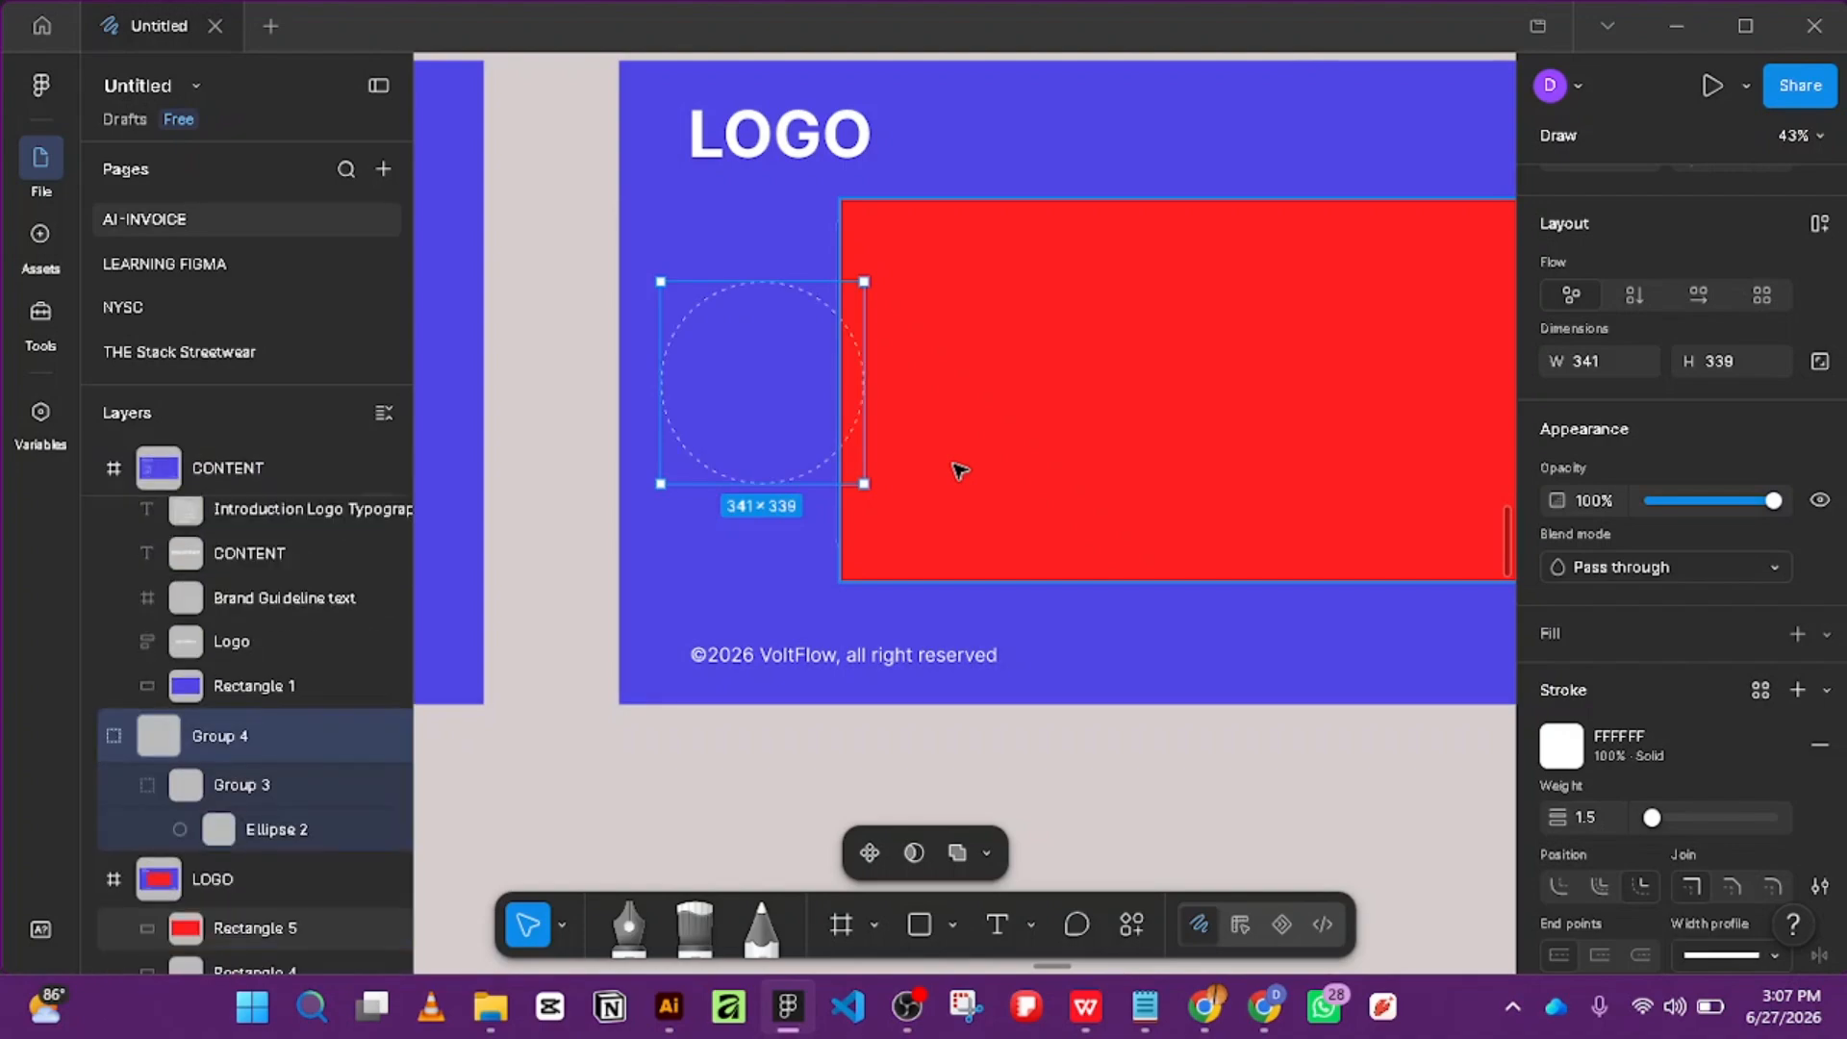
{"action": "key", "text": "ctrl+bracketleft"}
Try the left dashed circle group behind the LOGO slide again, and bring it back in front.
{"action": "scroll", "coordinate": [959, 469], "scroll_direction": "down", "scroll_amount": 4}
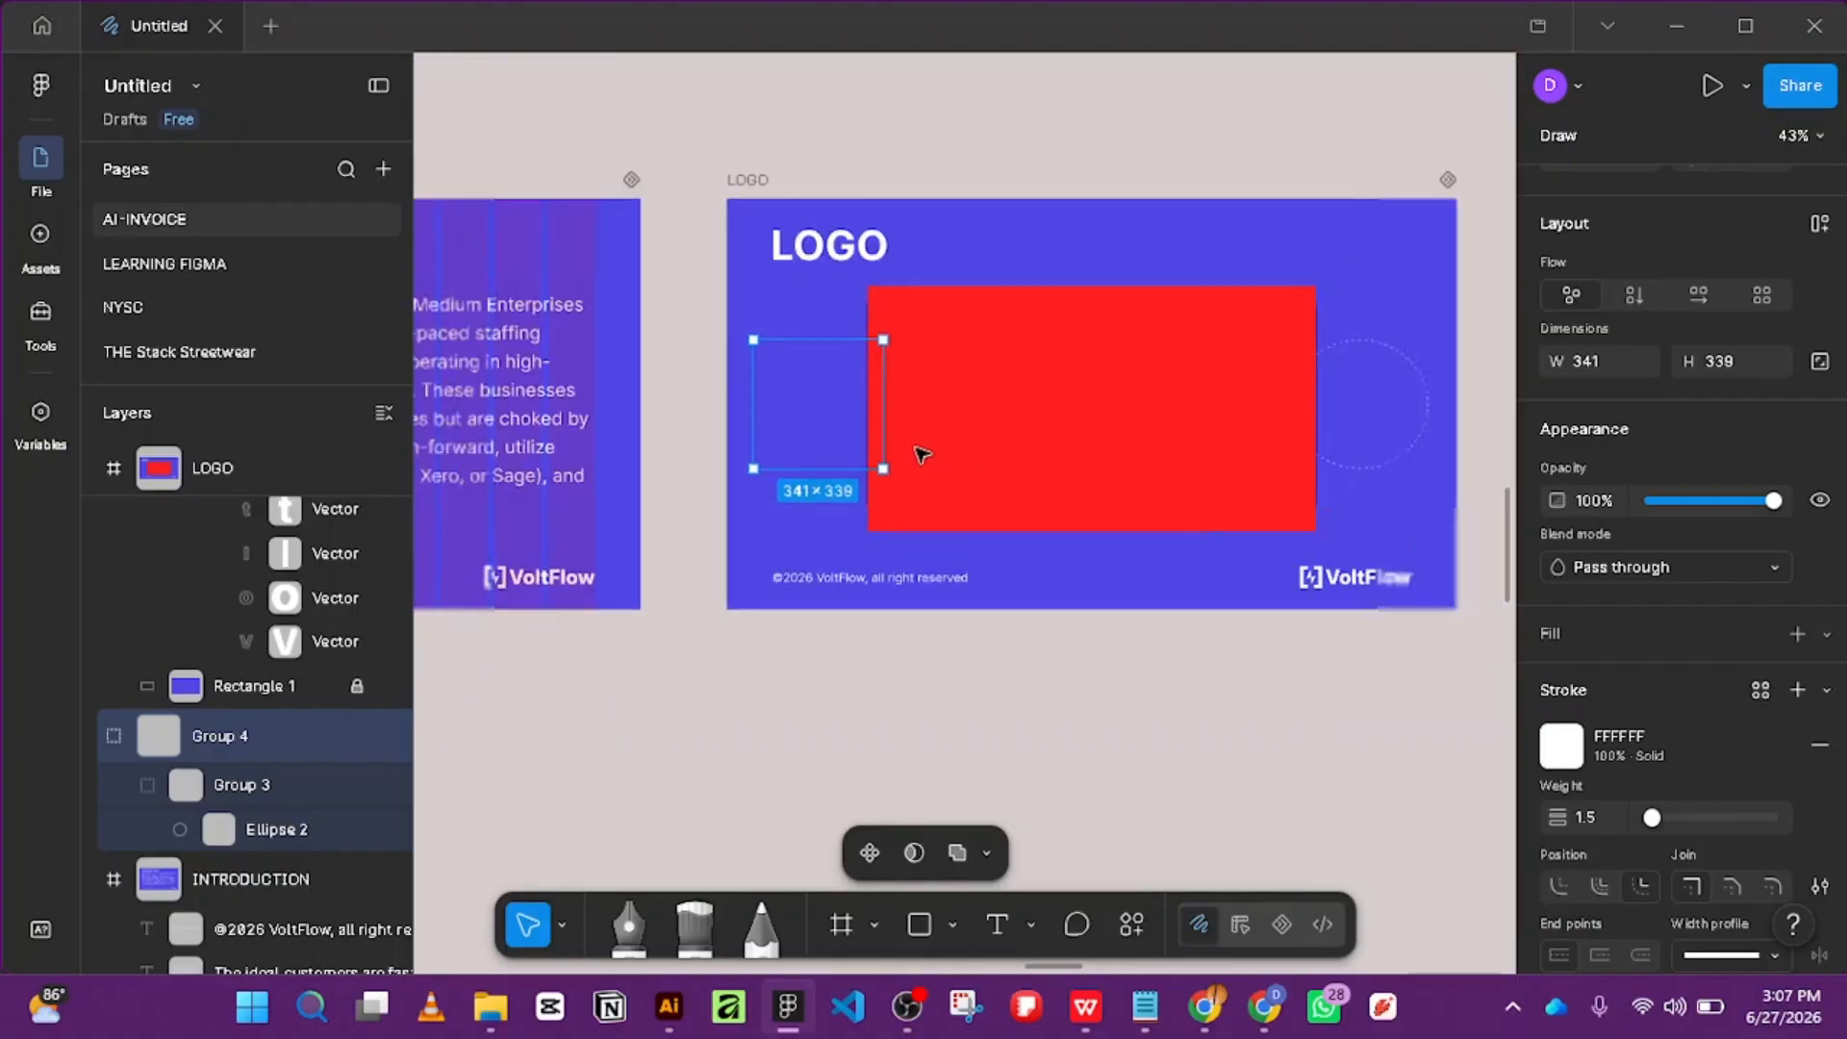
{"action": "scroll", "coordinate": [1058, 428], "scroll_direction": "up", "scroll_amount": 3}
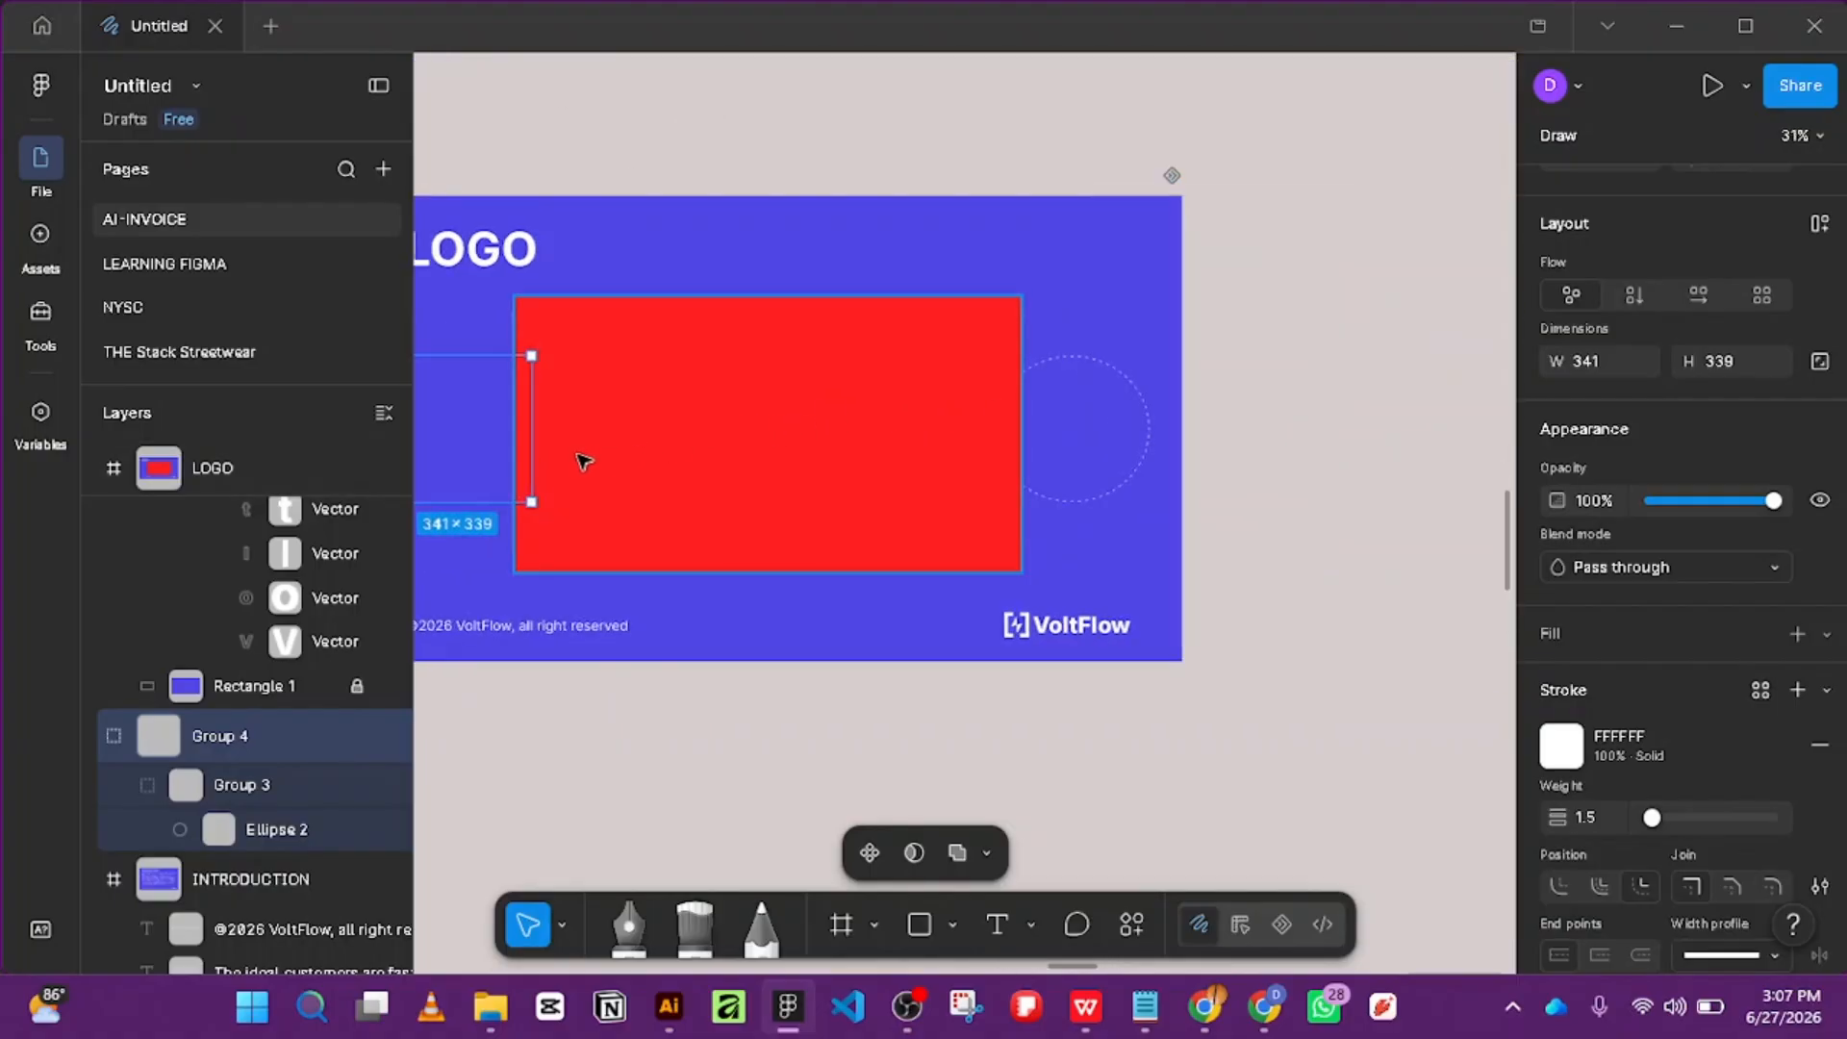
{"action": "left_click", "coordinate": [613, 419]}
{"action": "left_click_drag", "start_coordinate": [666, 420], "coordinate": [1032, 412]}
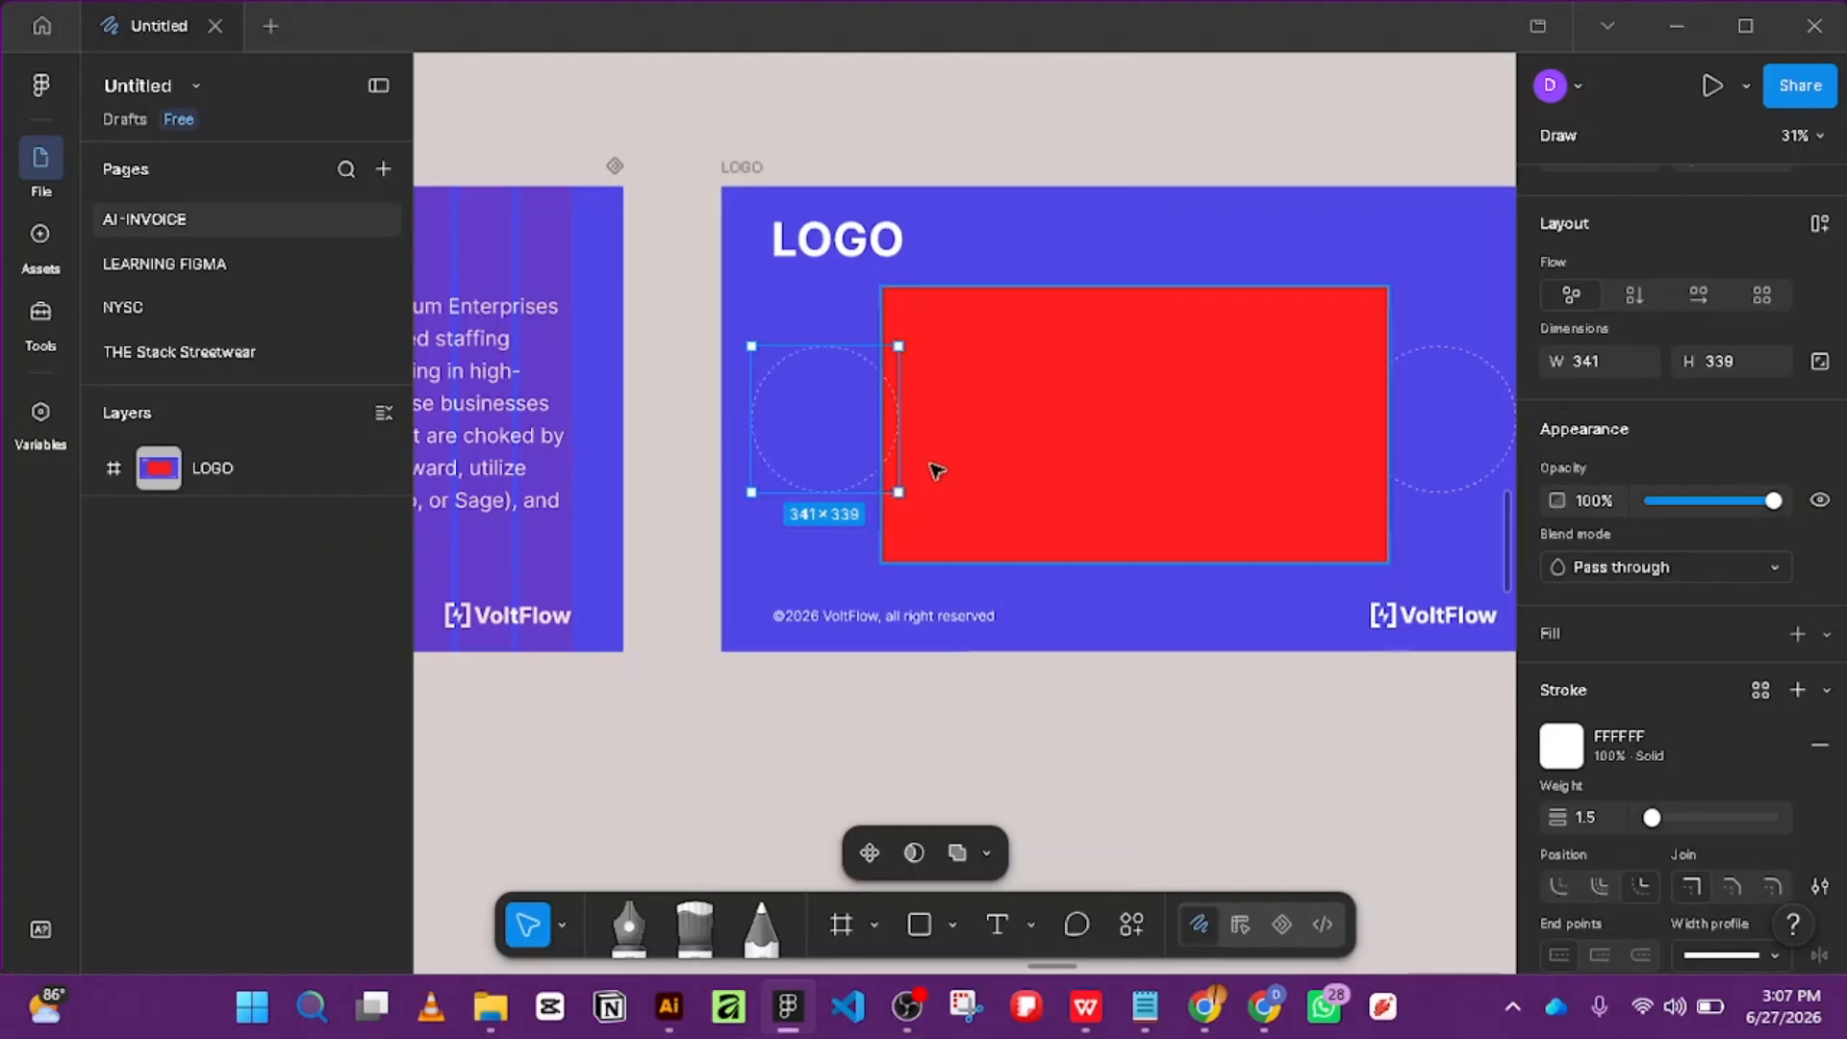
{"action": "key", "text": "ctrl+bracketleft"}
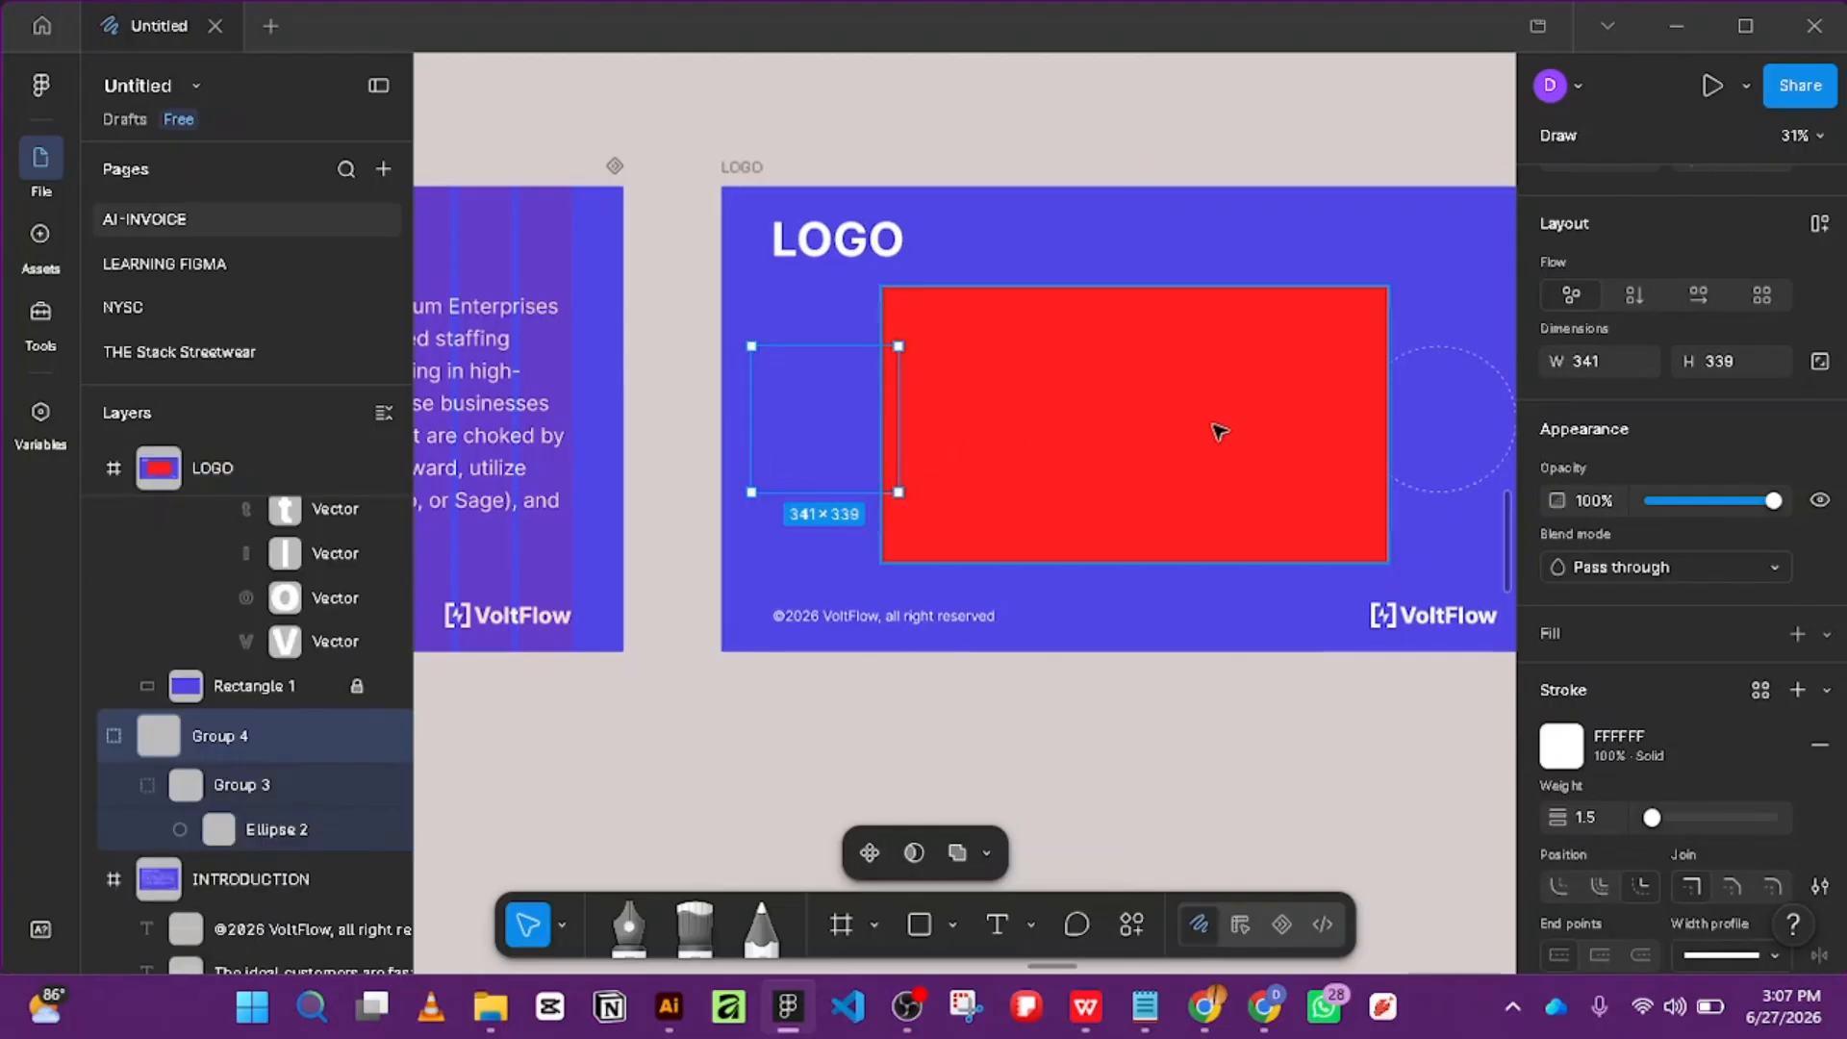
{"action": "key", "text": "ctrl+bracketright"}
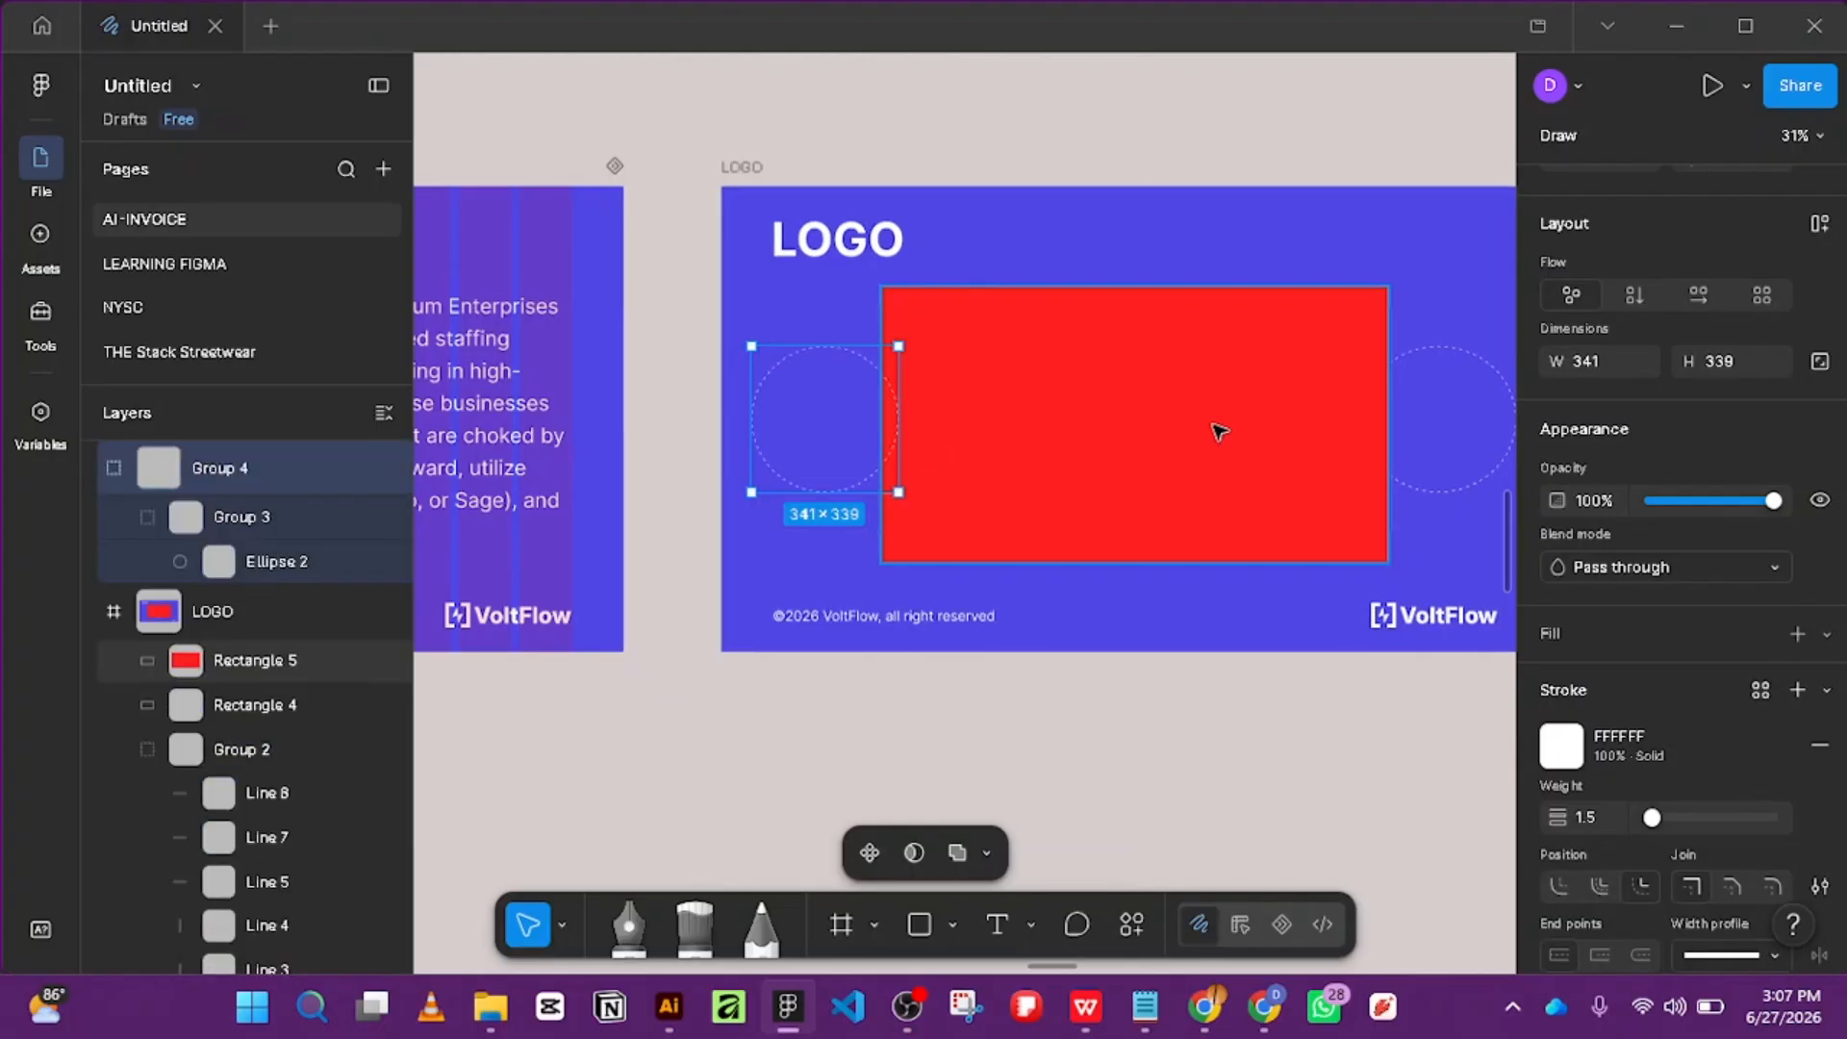
Try the left dashed circle group behind the LOGO slide, restore its order, then try moving it partly off the slide and undo the move.
{"action": "key", "text": "ctrl+bracketleft"}
{"action": "key", "text": "ctrl+bracketright"}
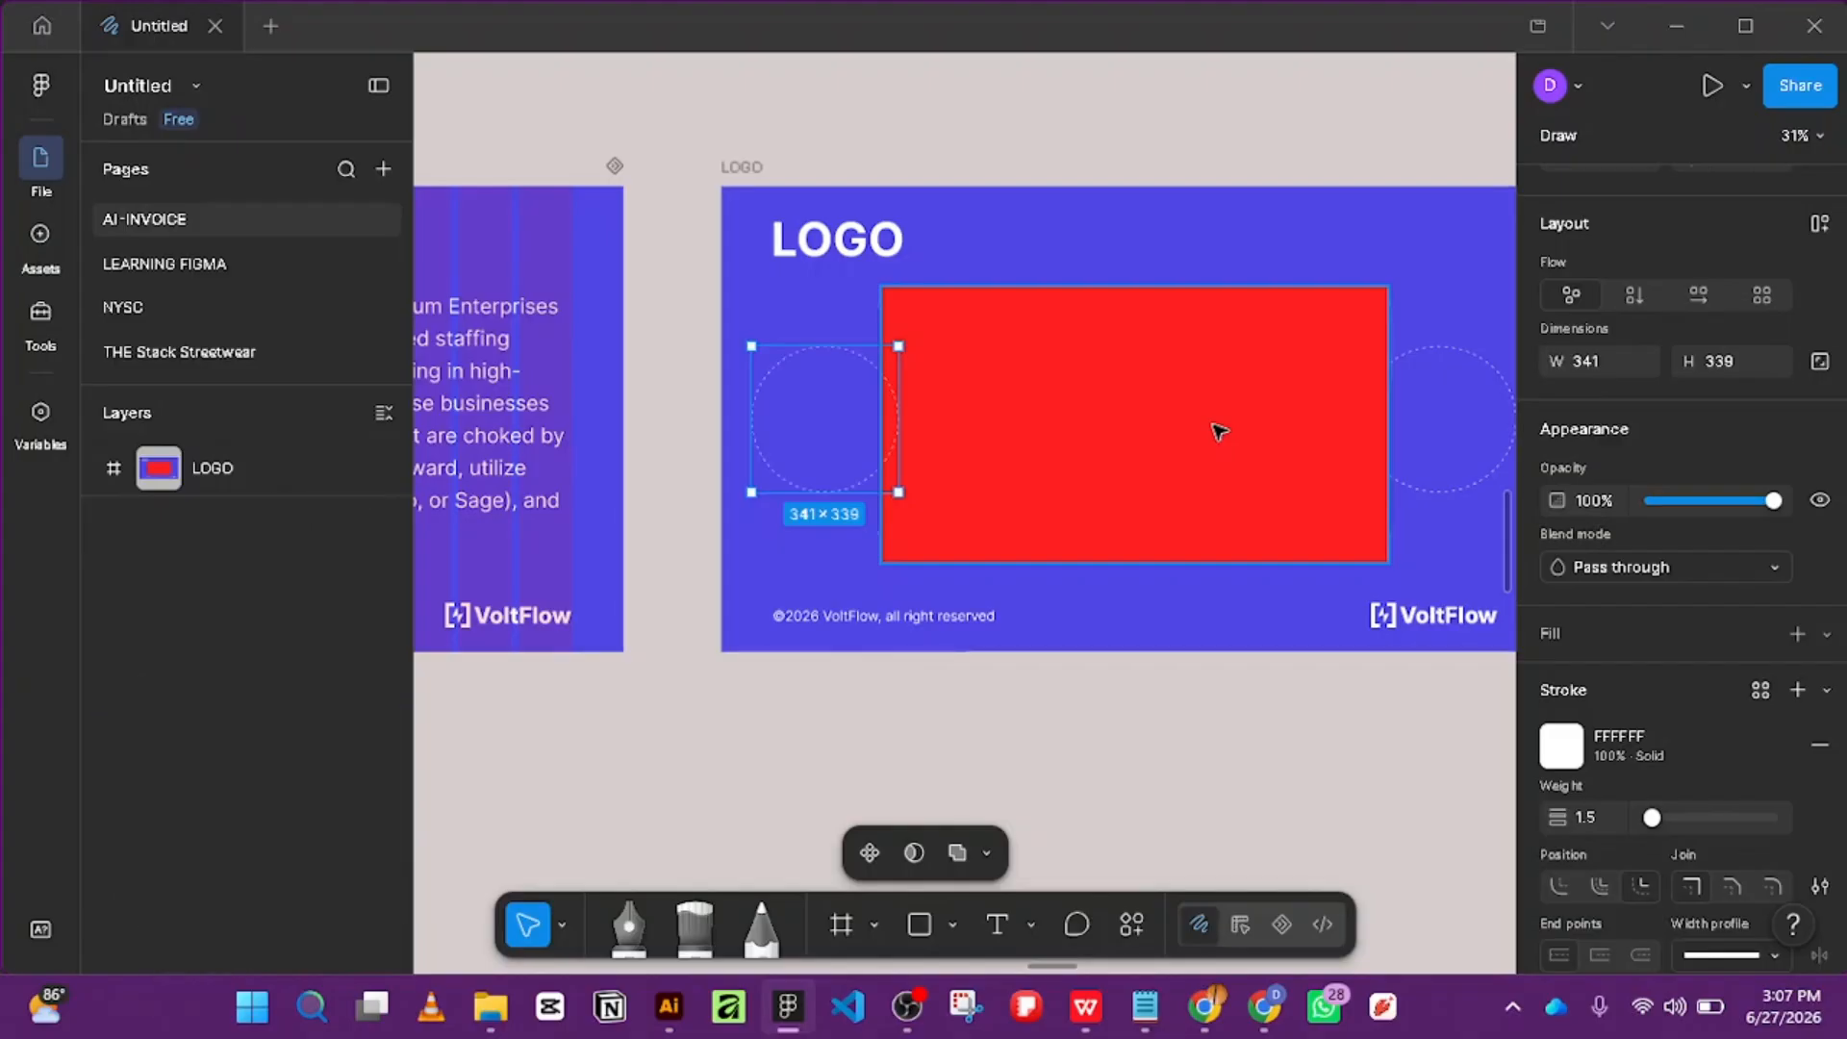
{"action": "left_click", "coordinate": [1167, 788]}
{"action": "left_click_drag", "start_coordinate": [863, 483], "coordinate": [750, 497]}
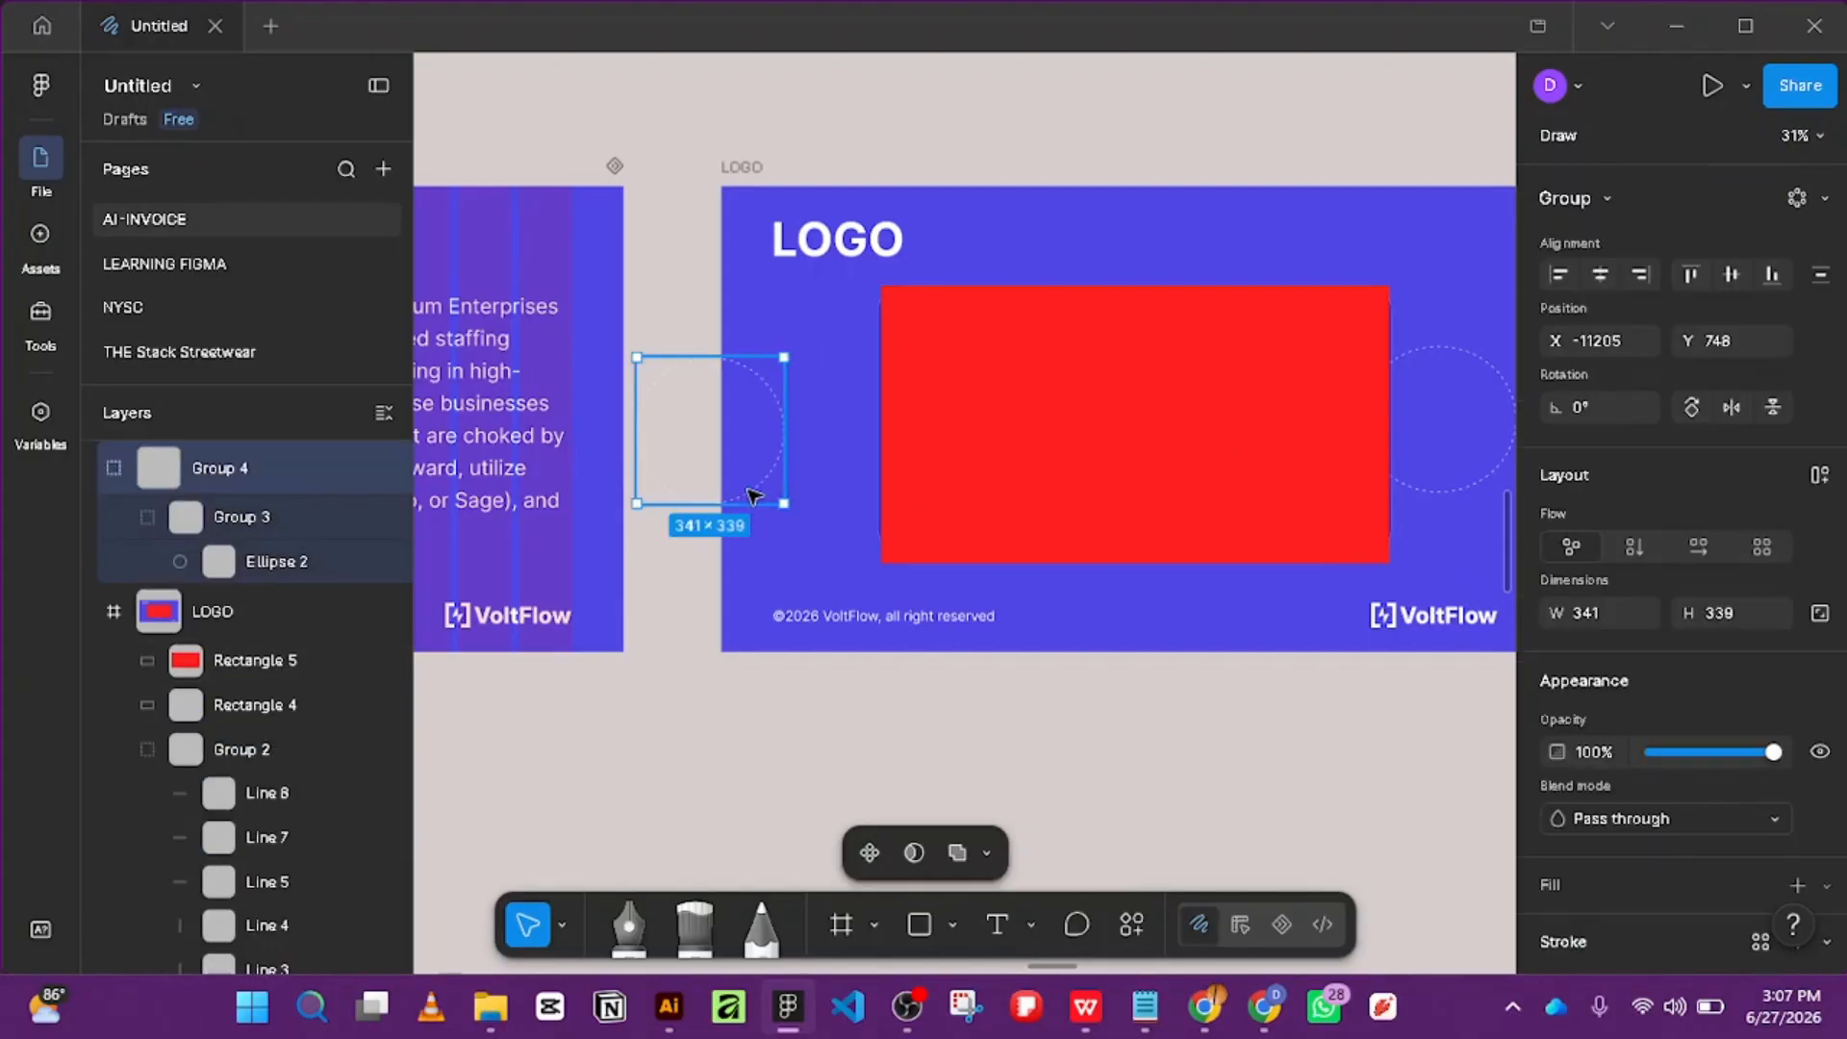
{"action": "key", "text": "ctrl+z"}
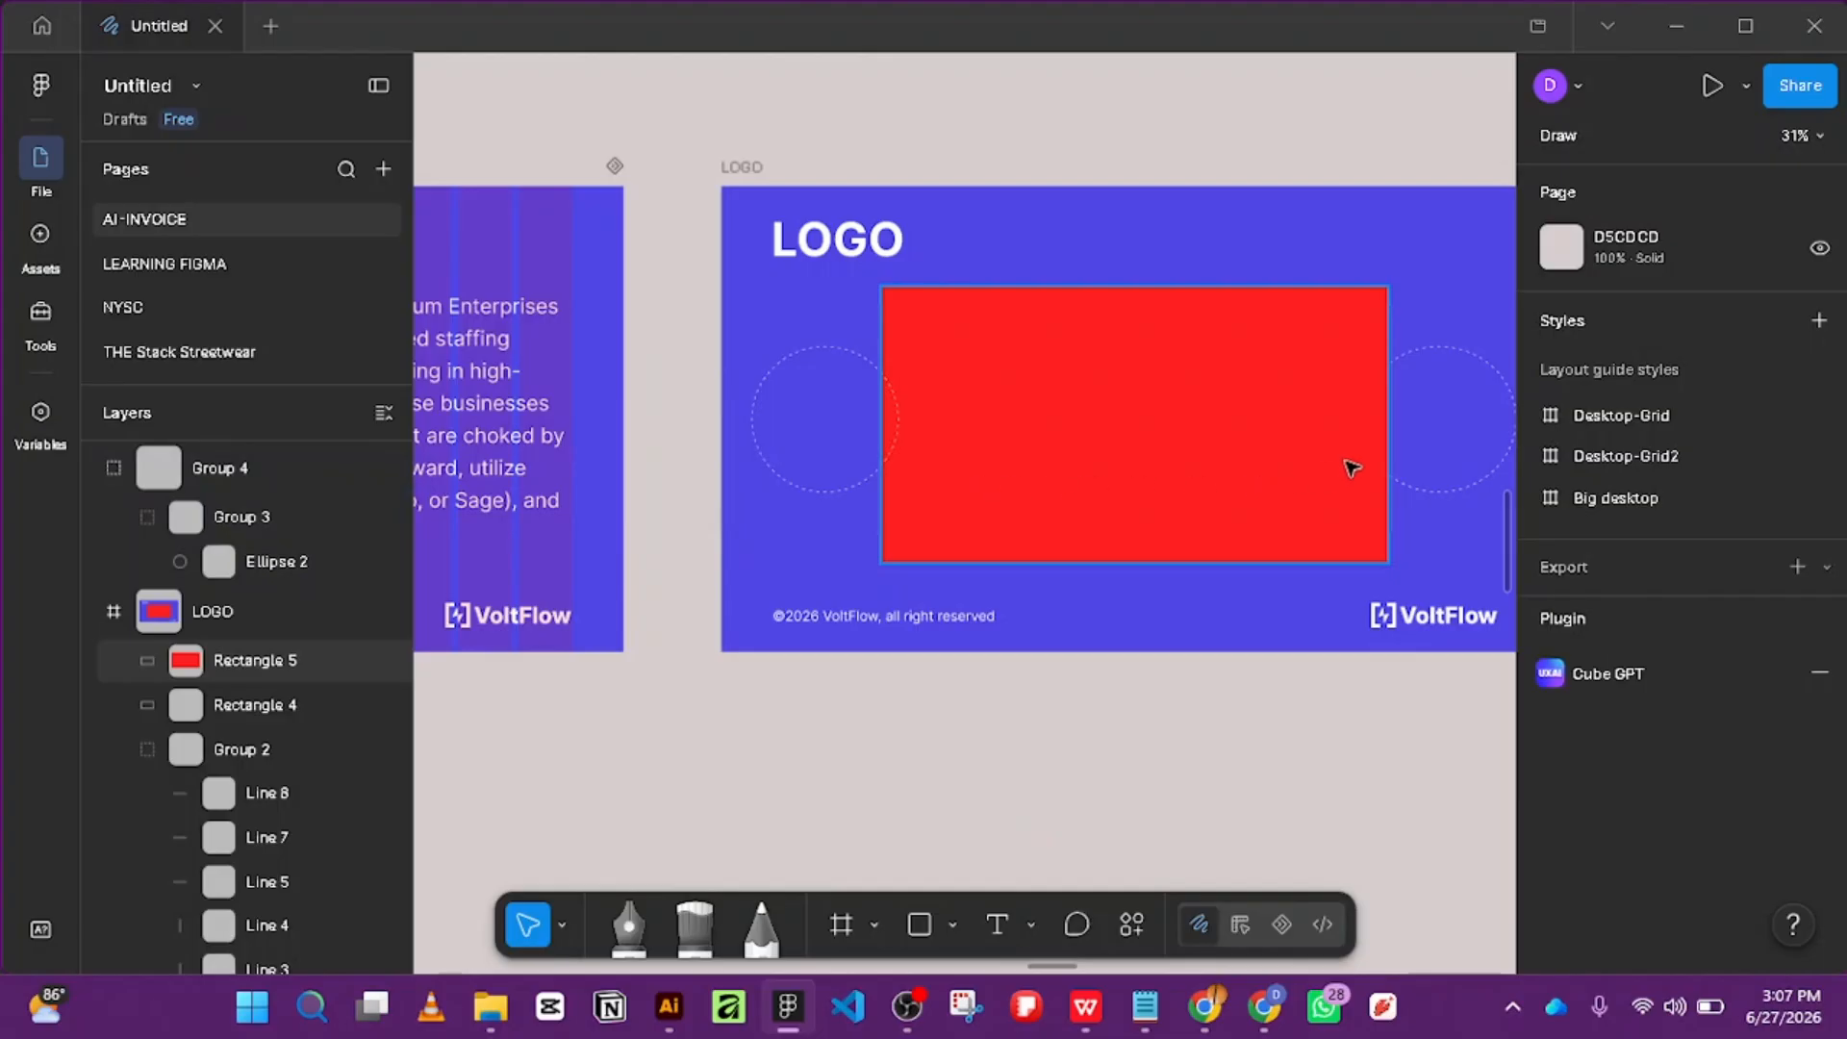
Reduce the left dashed circle group's width to 340.
{"action": "left_click", "coordinate": [871, 485]}
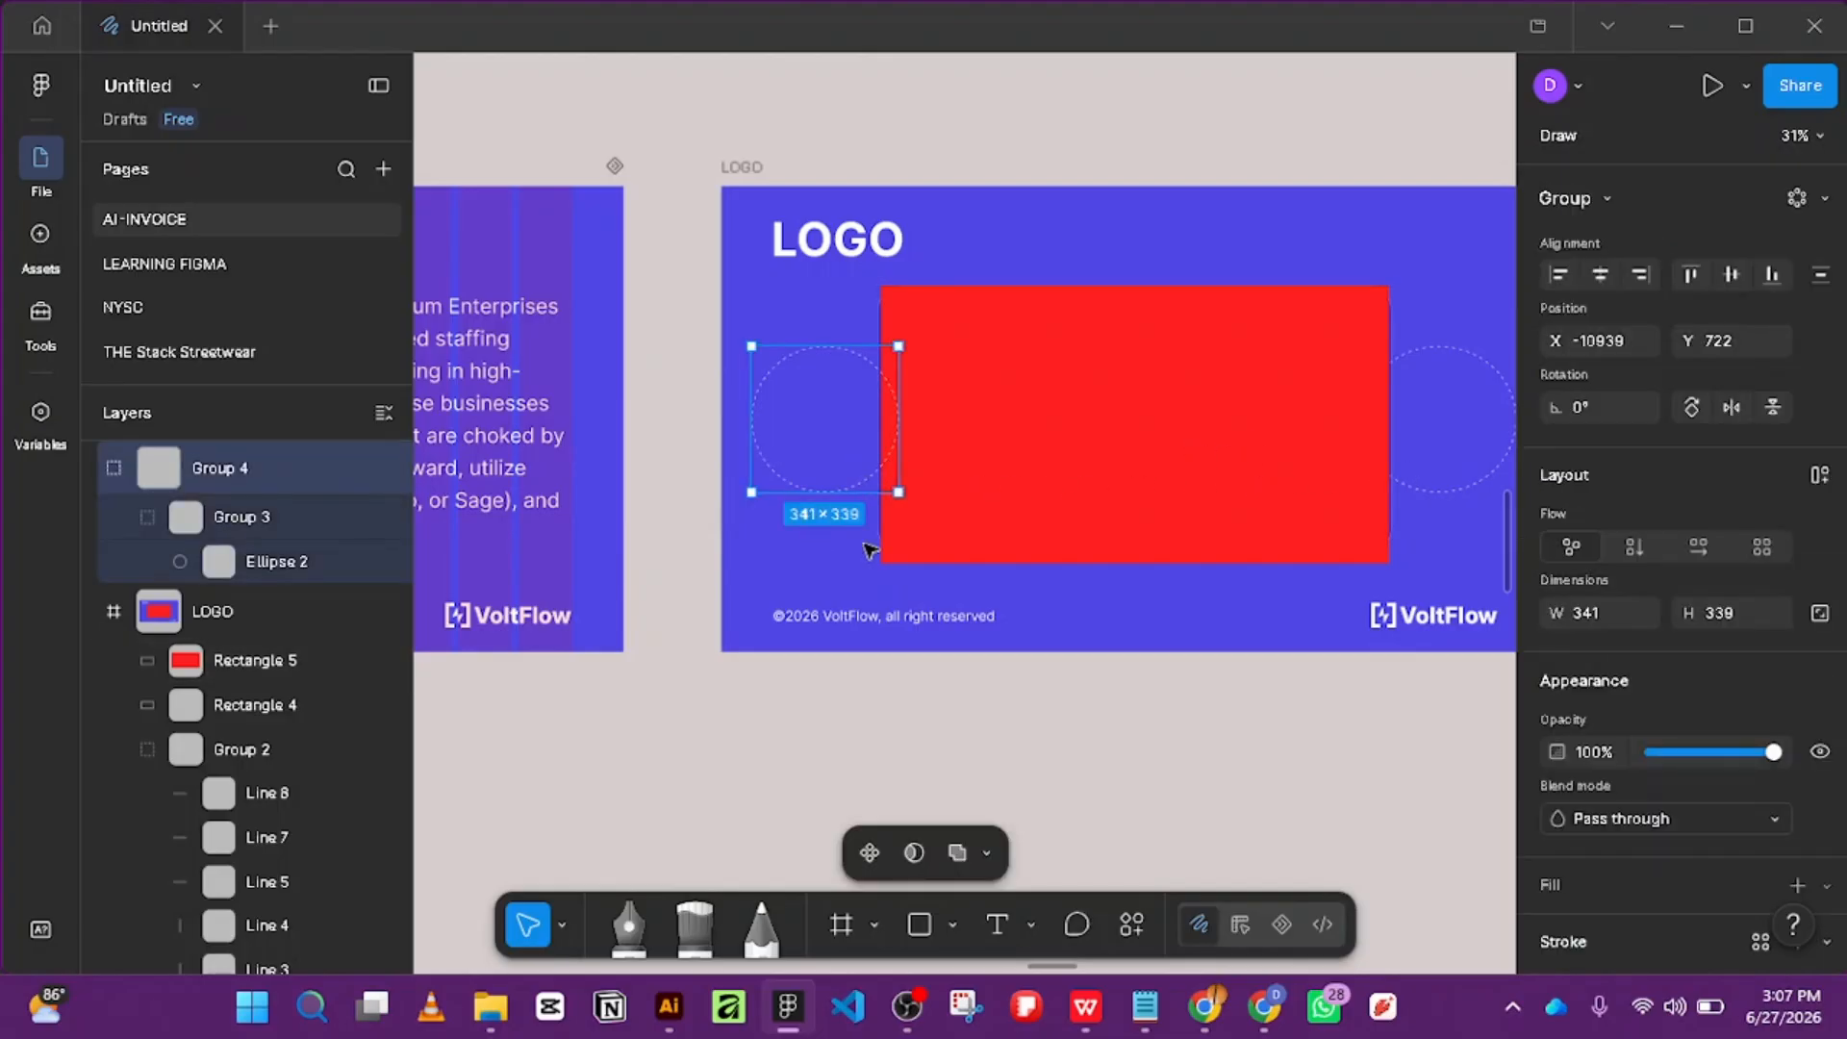
{"action": "key", "text": "ctrl+Left"}
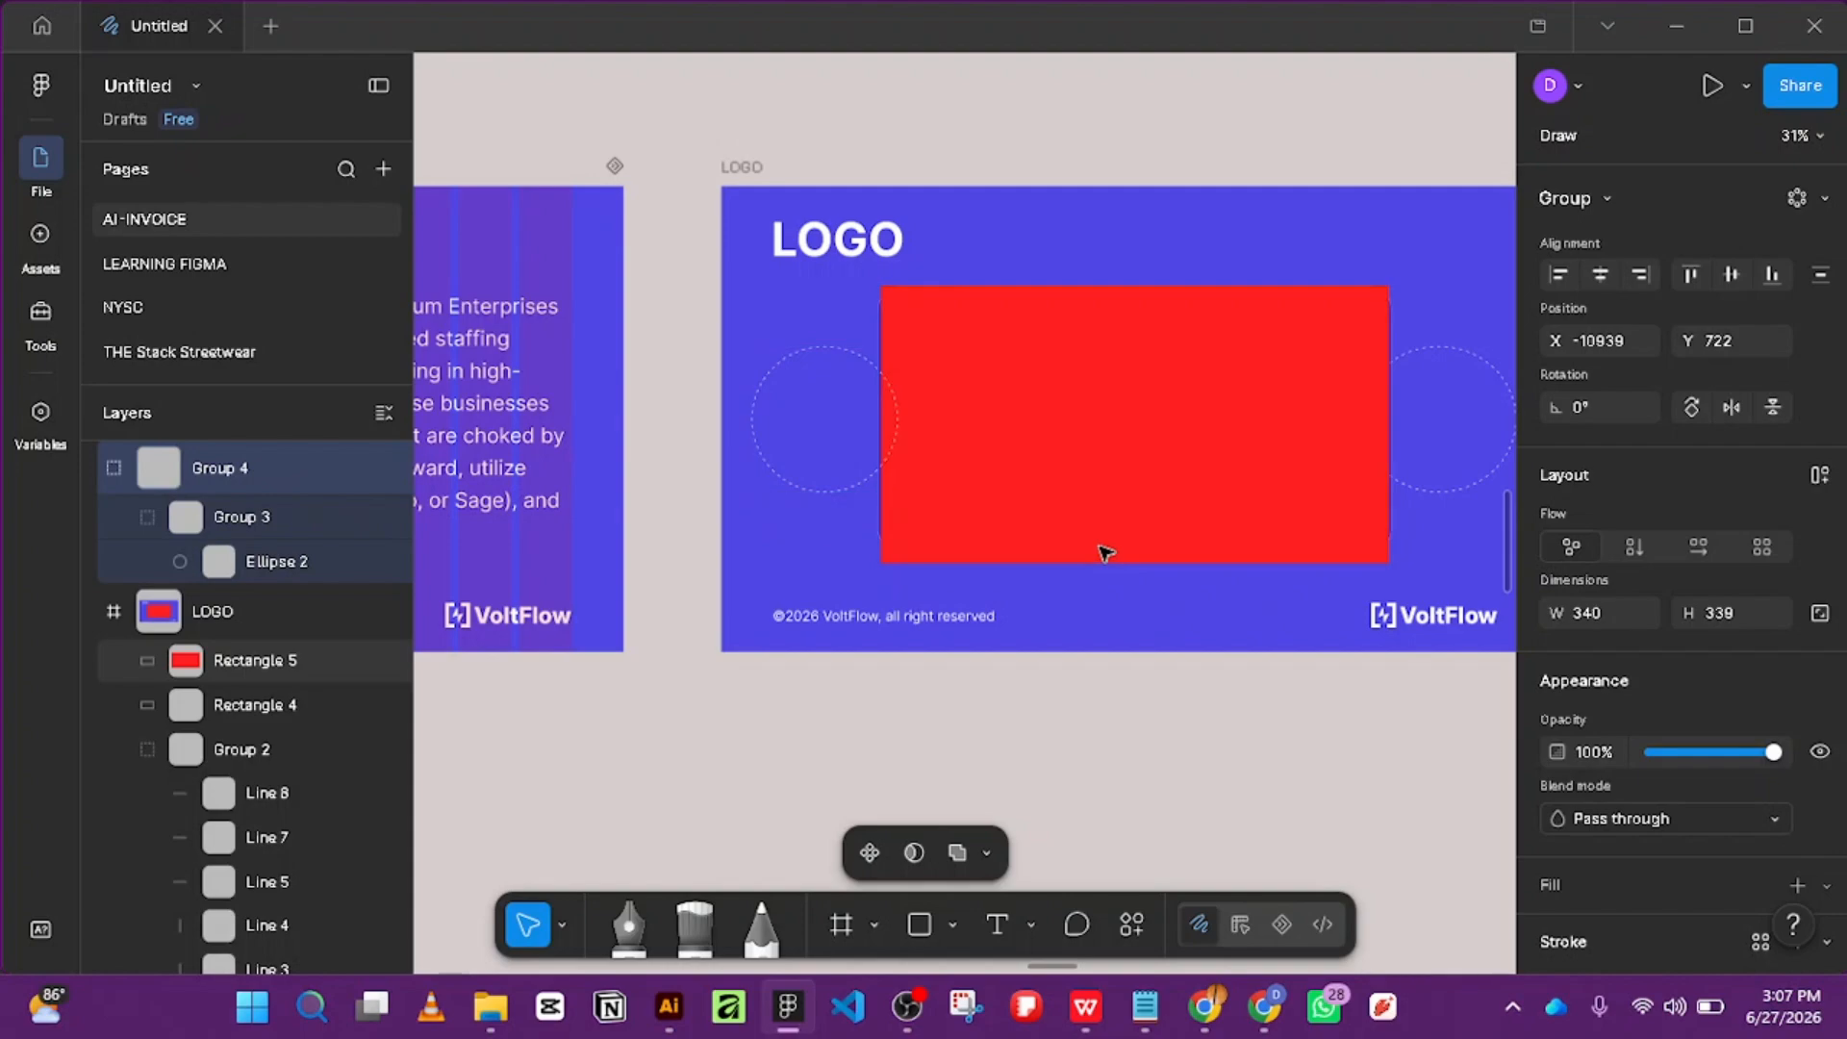
Try a width of 339 for the left dashed circle group placed behind the LOGO slide, and undo both changes.
{"action": "key", "text": "ctrl+Left"}
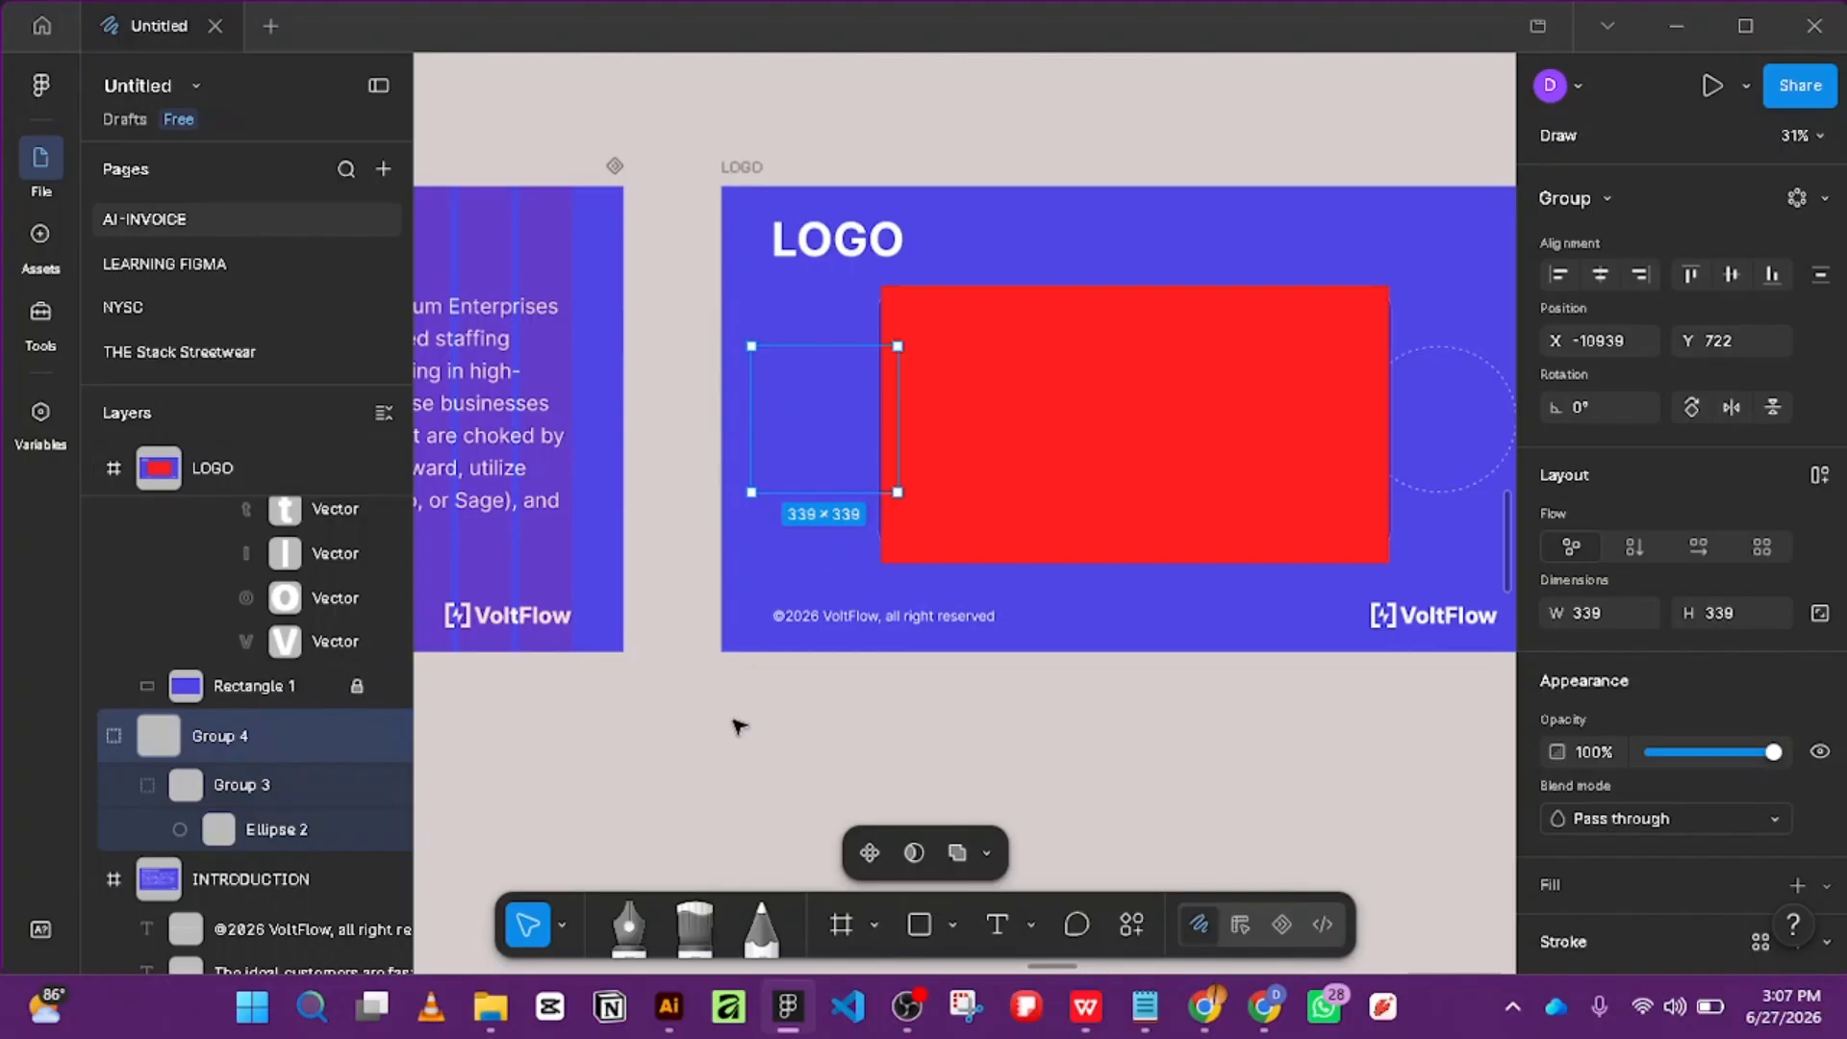
{"action": "left_click", "coordinate": [769, 577]}
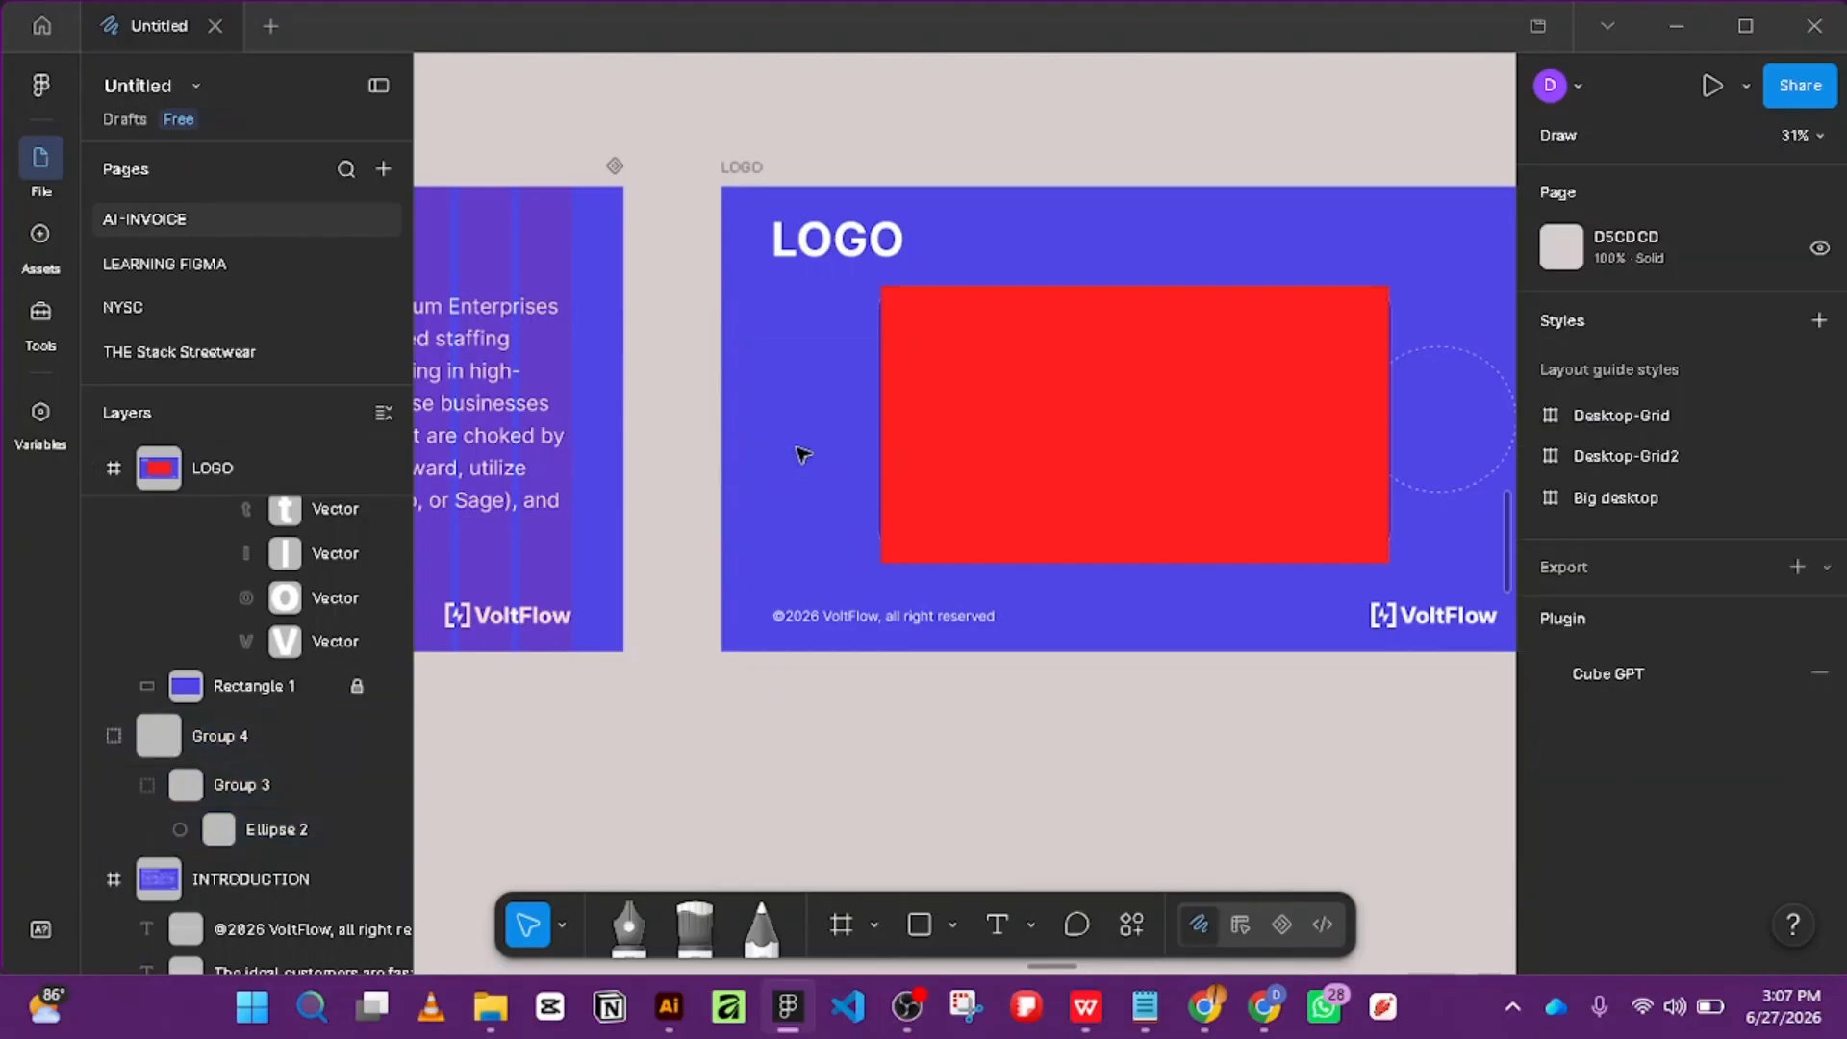
{"action": "left_click", "coordinate": [815, 499]}
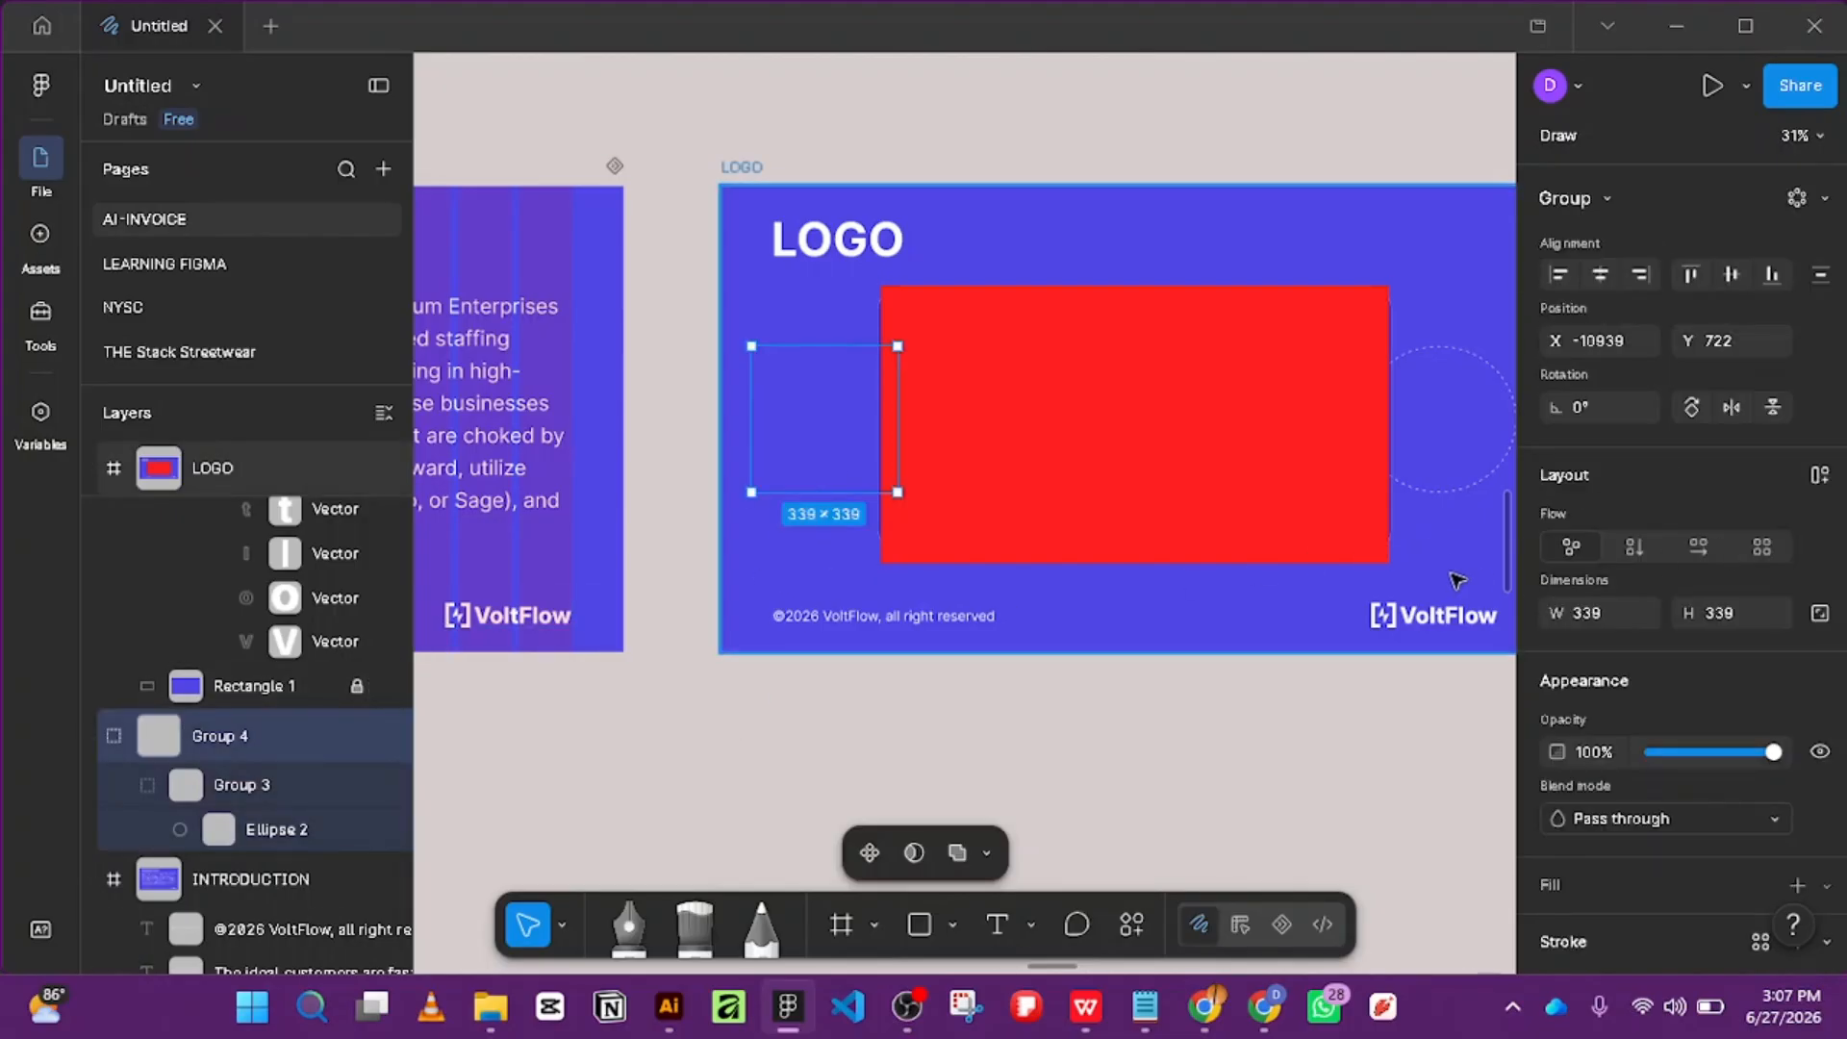
{"action": "left_click", "coordinate": [1259, 630]}
{"action": "key", "text": "ctrl+z"}
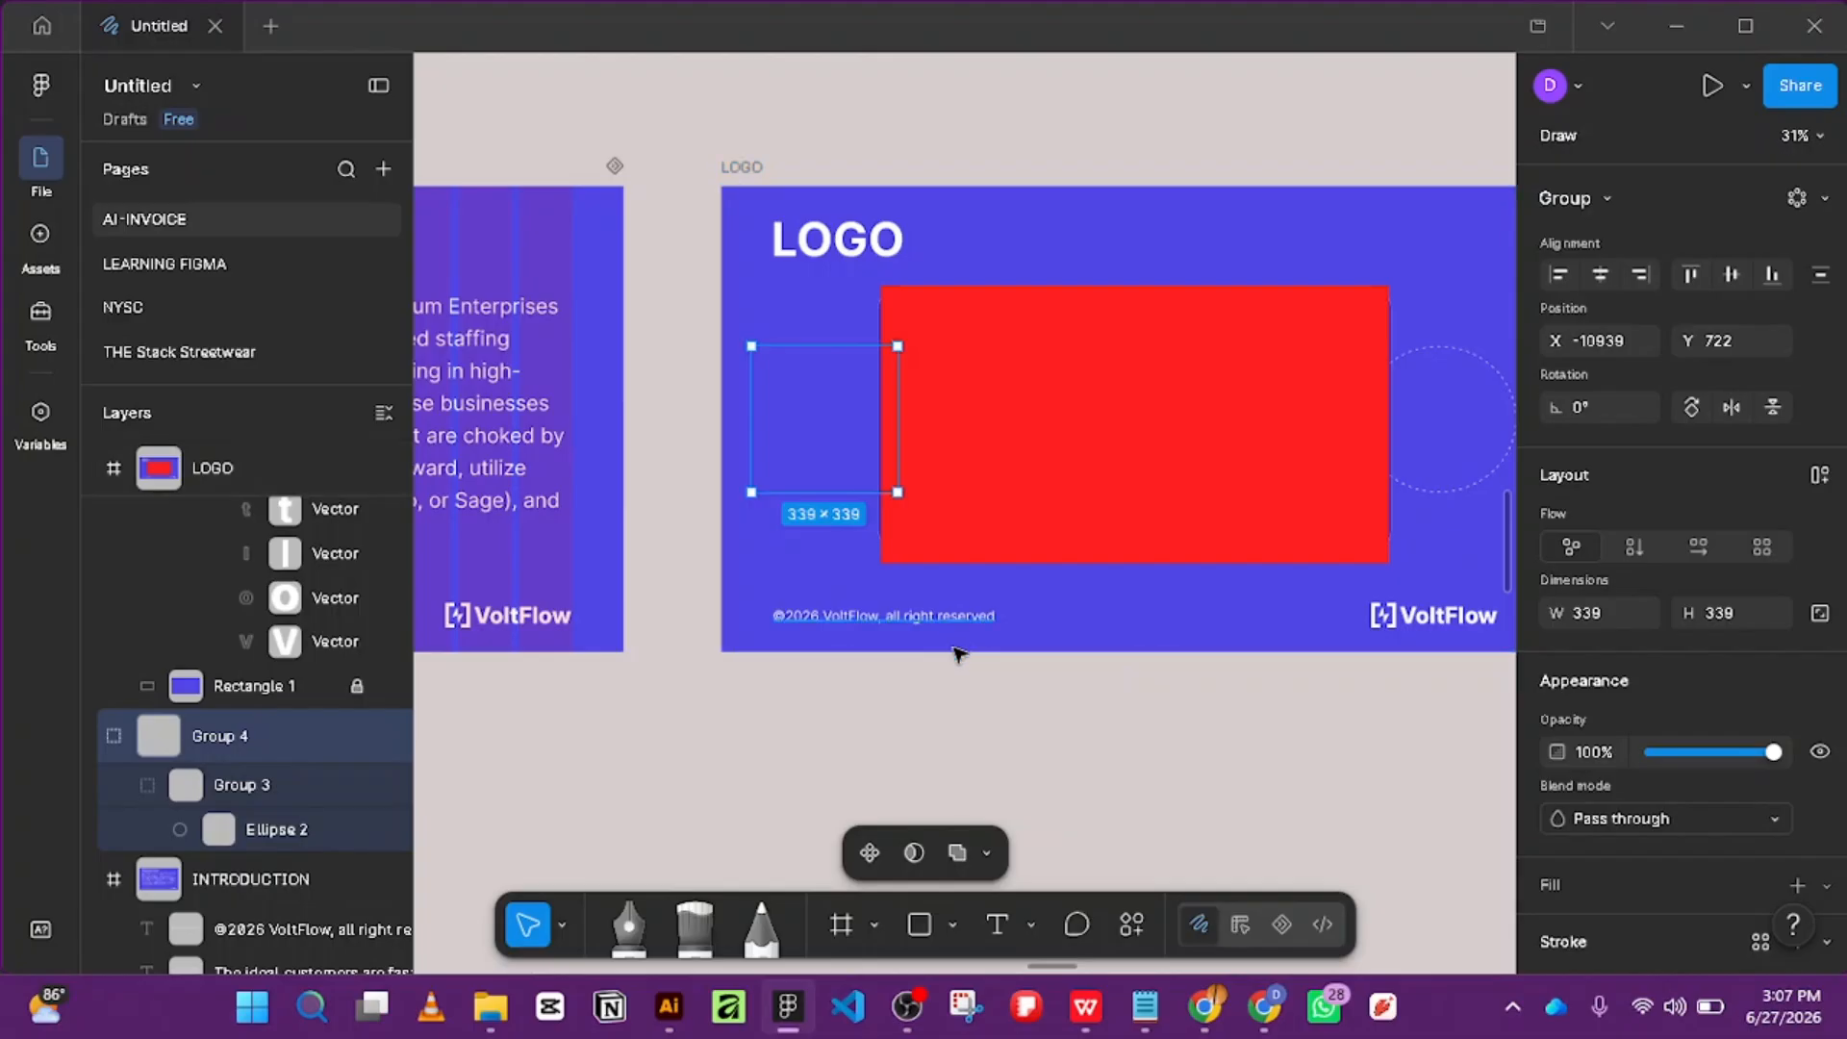
{"action": "key", "text": "ctrl+z"}
{"action": "key", "text": "ctrl+z"}
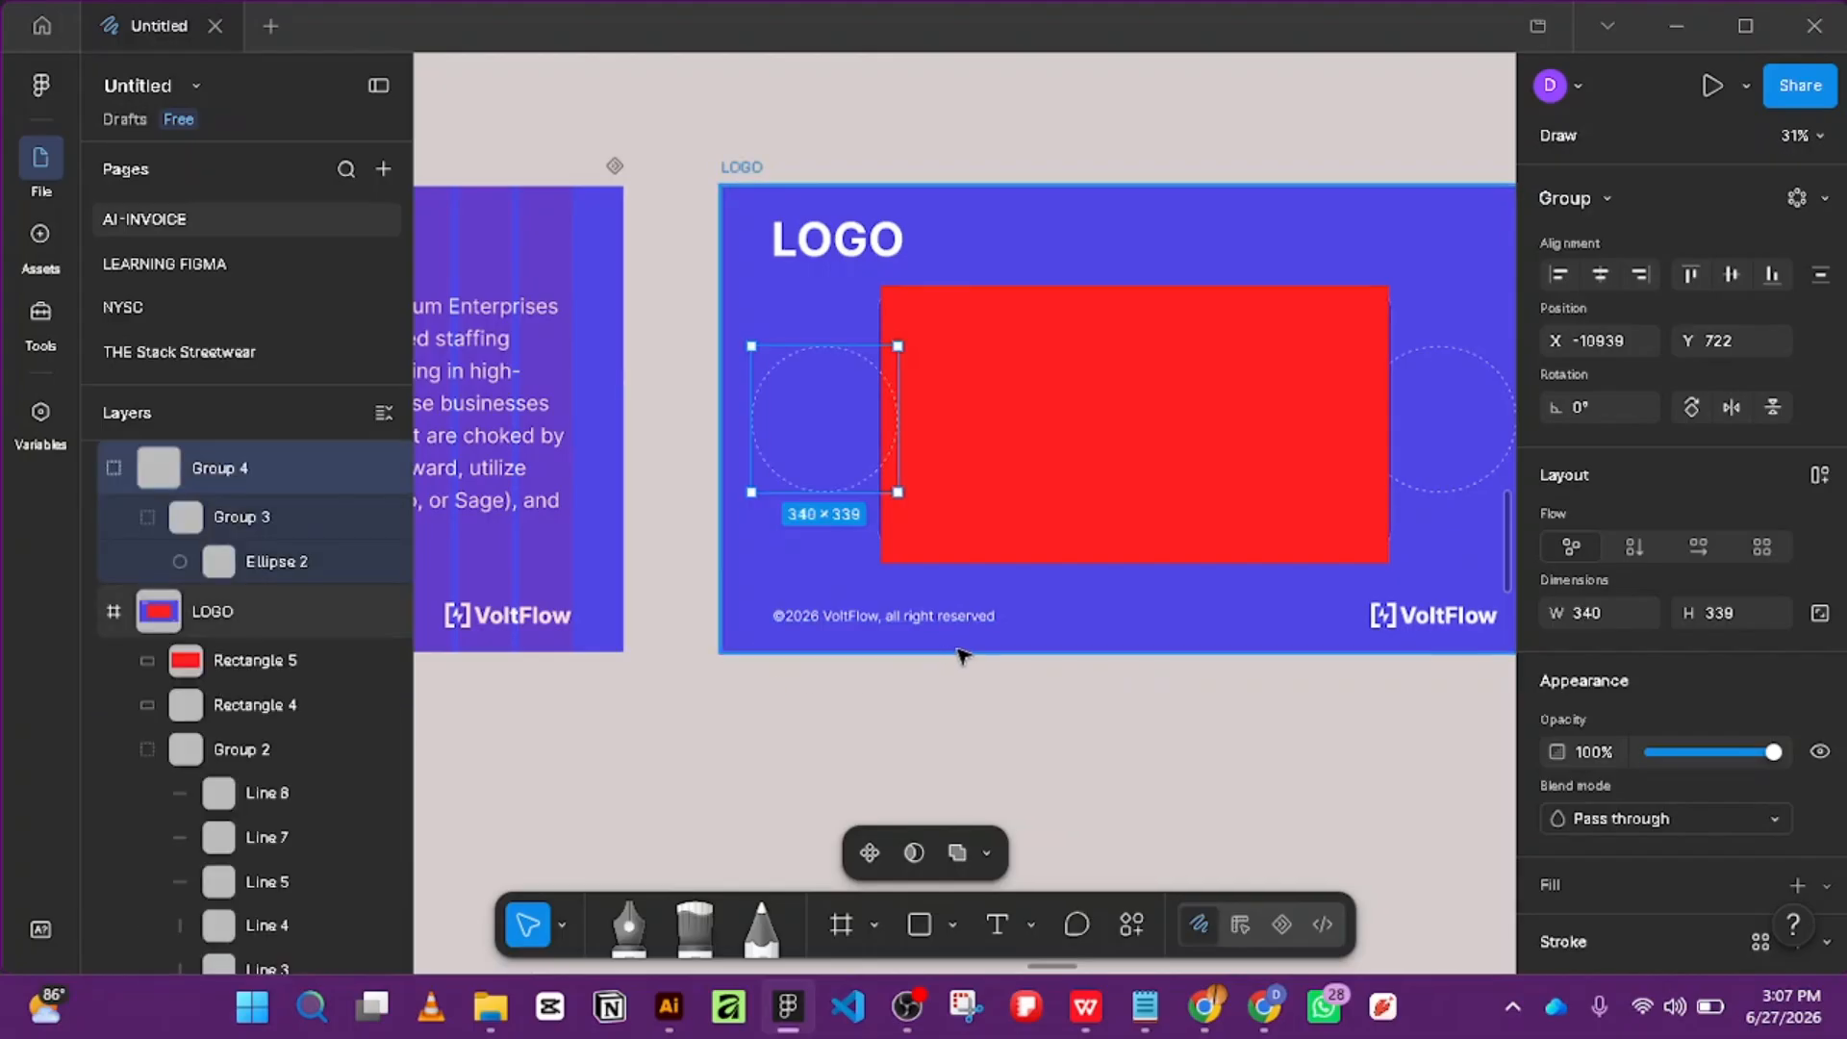
Move the left dashed circle group into the LOGO frame, directly beneath the red rectangle in the layer order.
{"action": "left_click", "coordinate": [600, 707]}
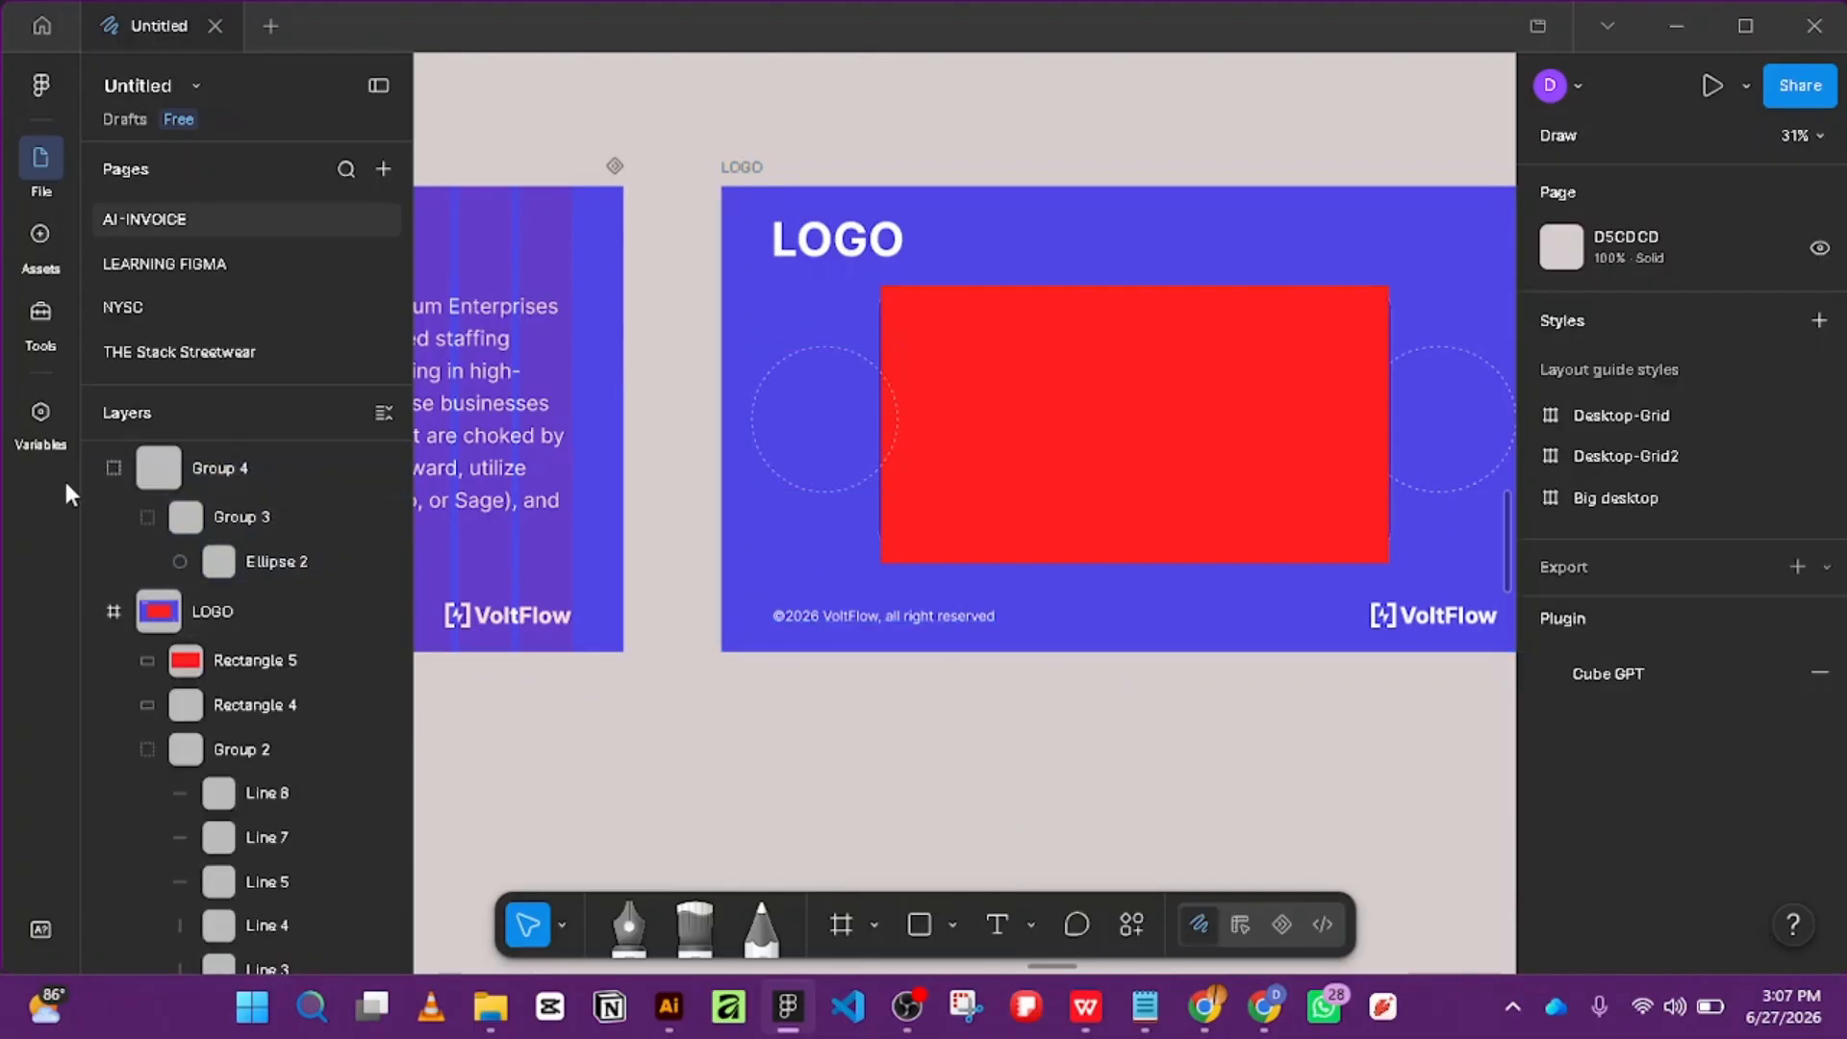
{"action": "left_click", "coordinate": [171, 477]}
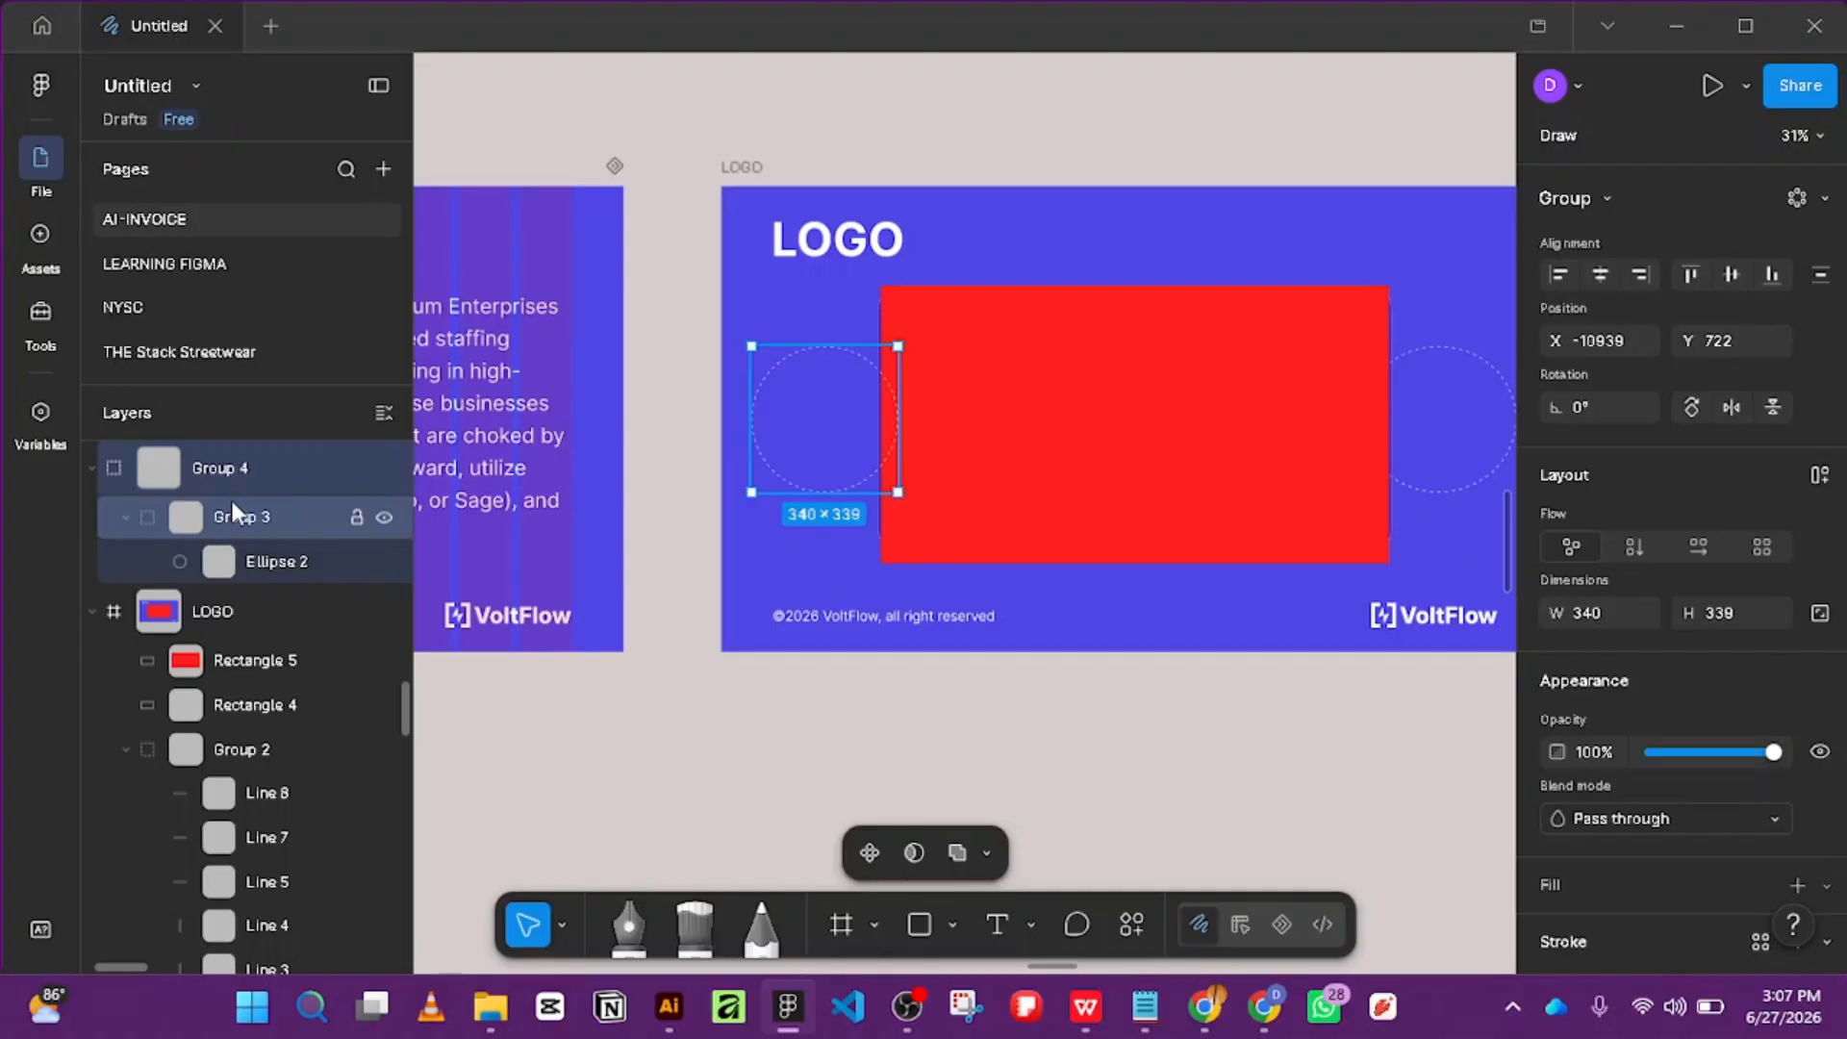
{"action": "left_click", "coordinate": [1197, 499]}
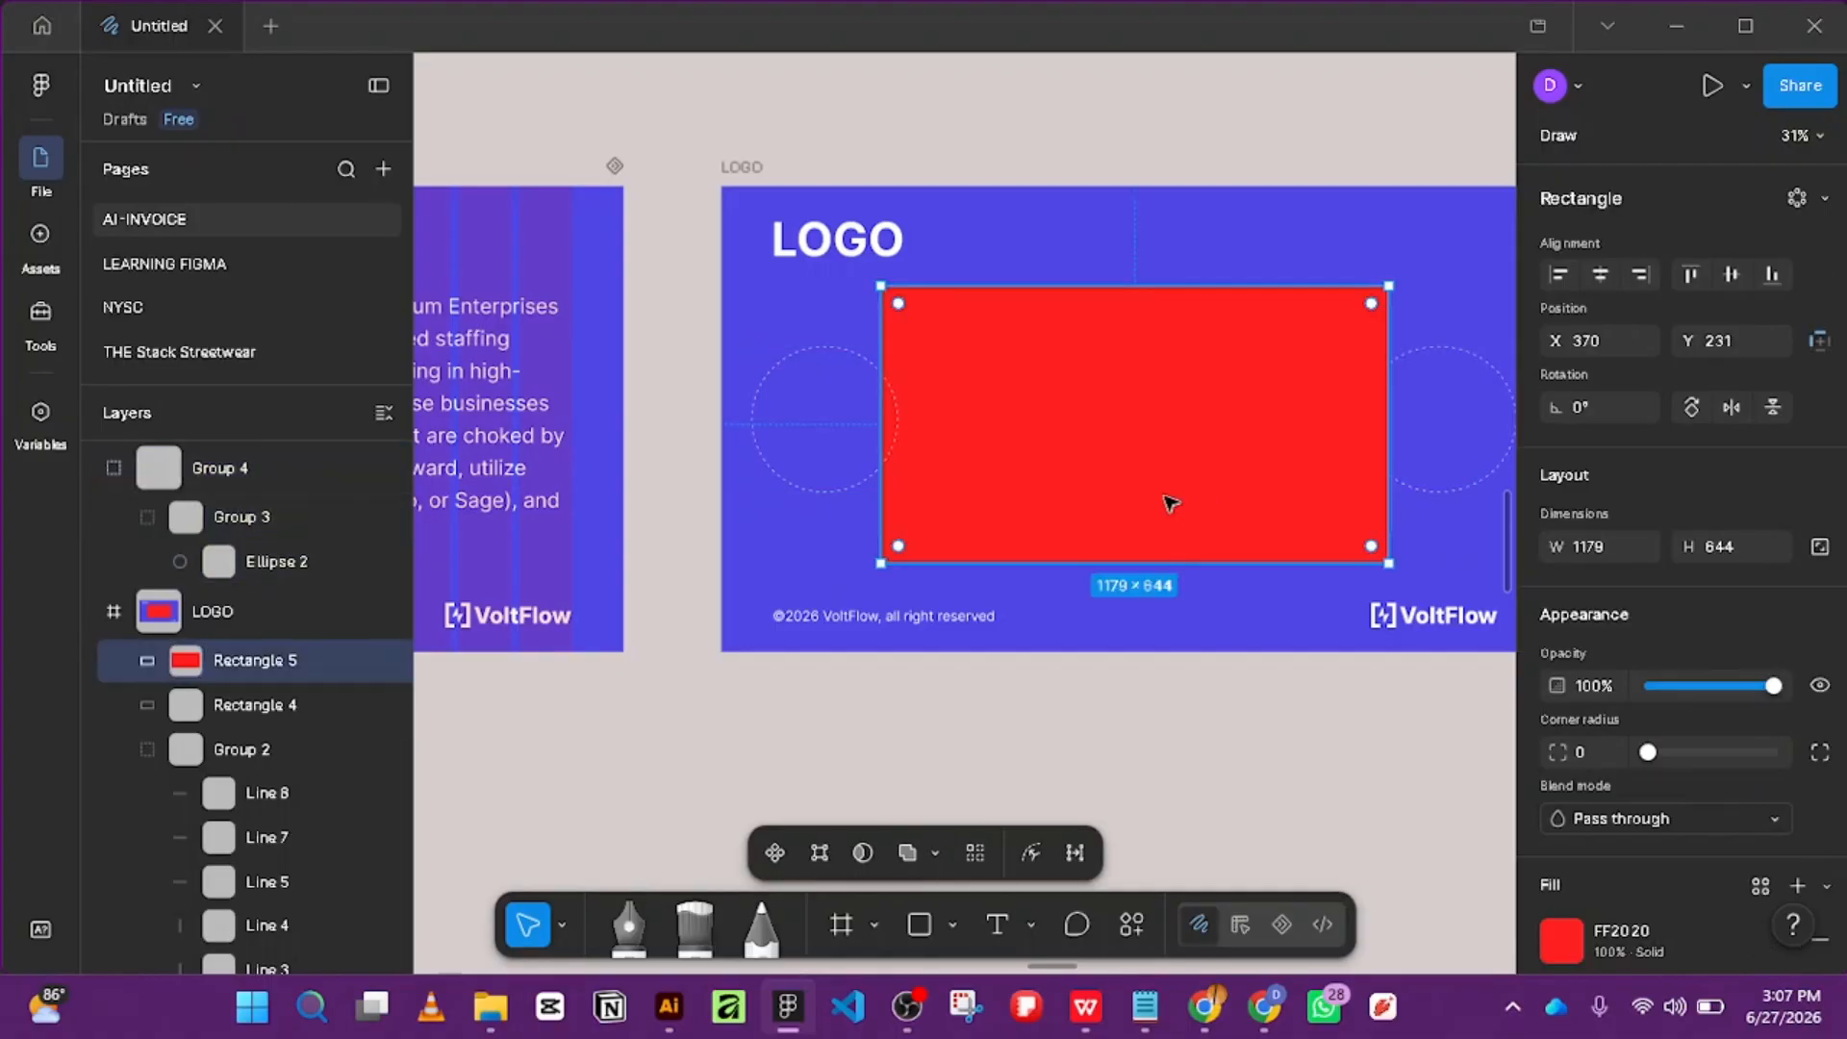
{"action": "left_click_drag", "start_coordinate": [198, 466], "coordinate": [245, 680]}
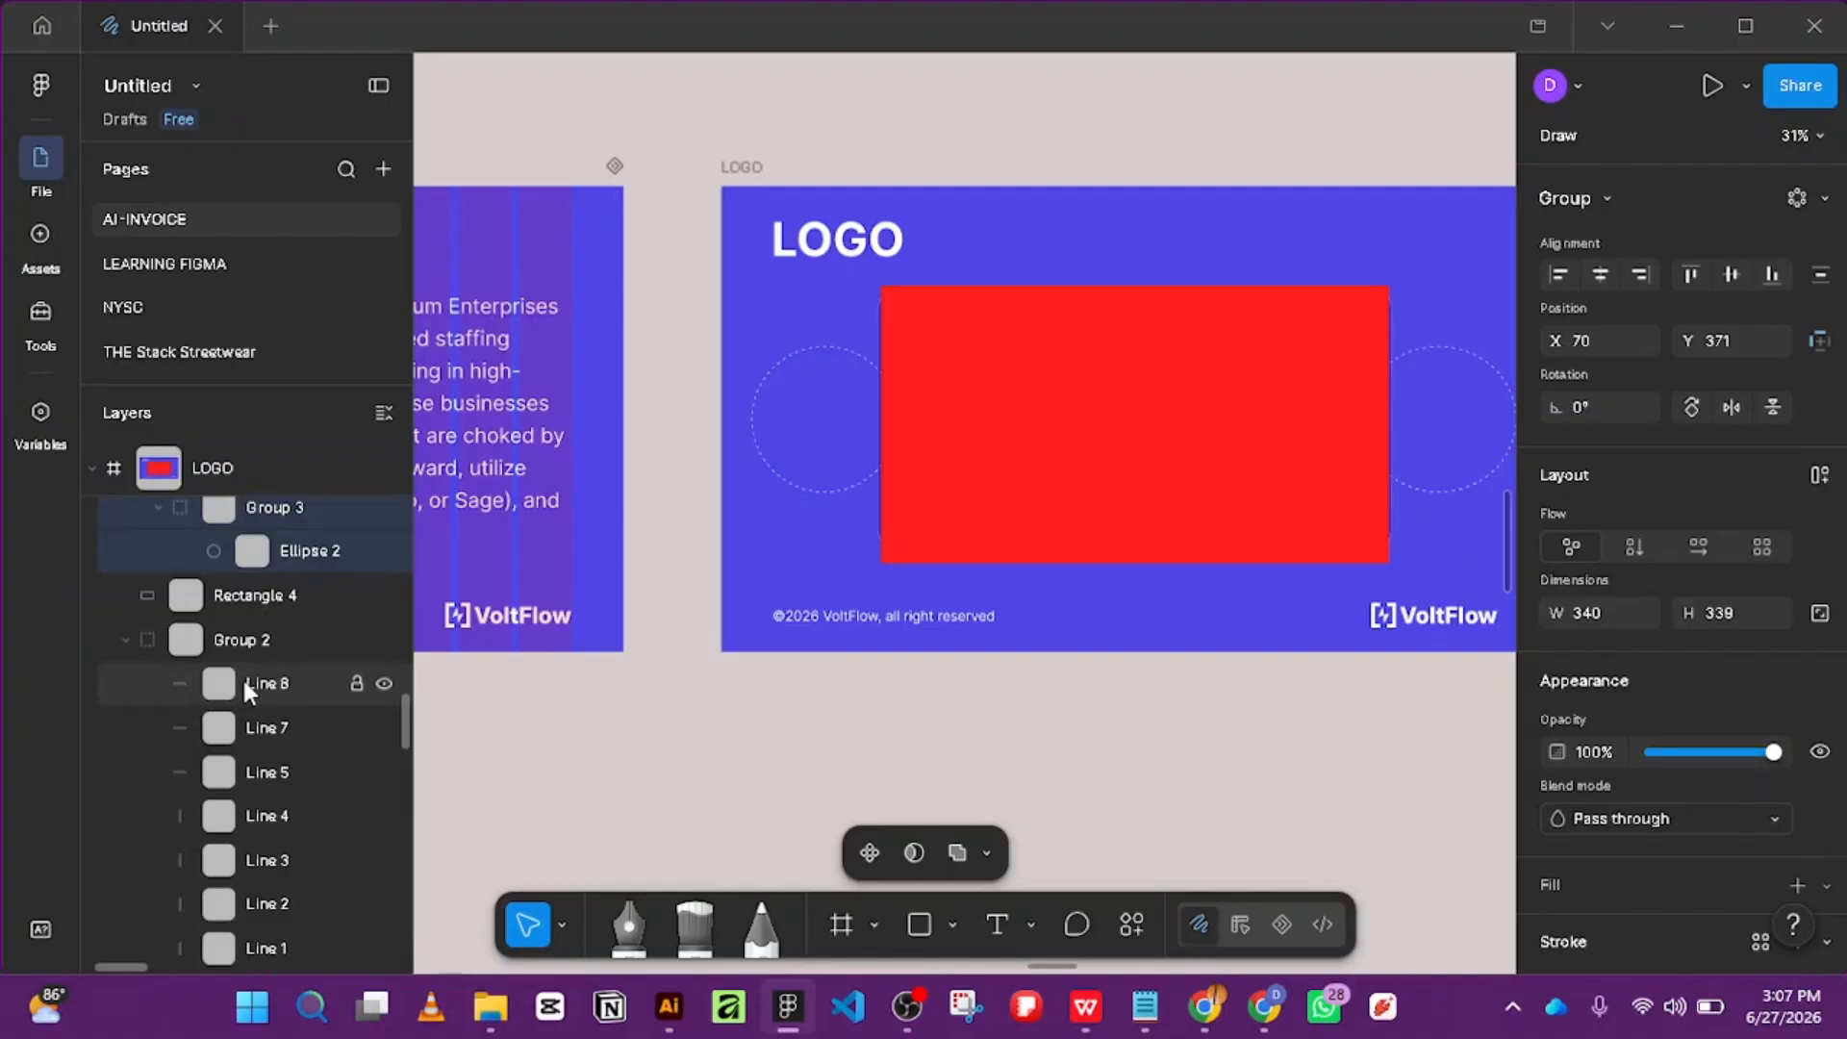
{"action": "left_click", "coordinate": [1452, 496]}
Remove the red rectangle's fill and reduce its height to 619 so its lower edge meets the logo panel's.
{"action": "left_click", "coordinate": [1155, 507]}
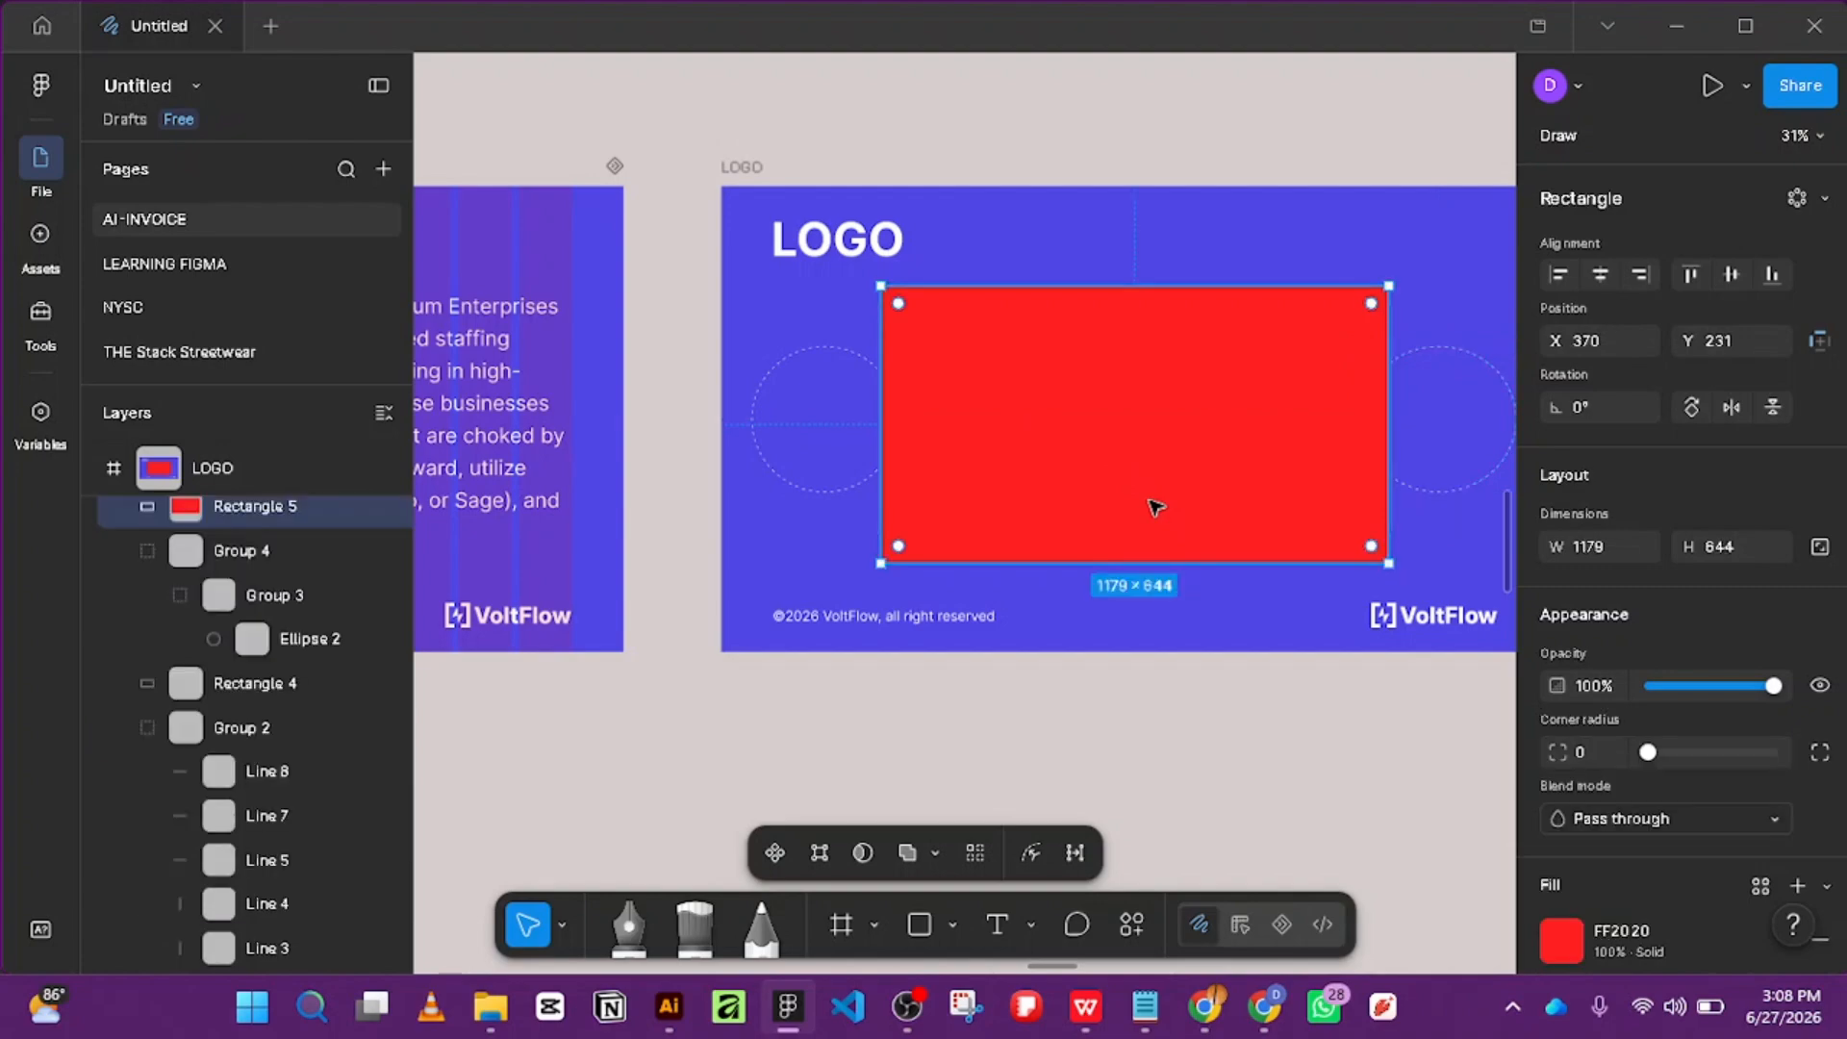
{"action": "scroll", "coordinate": [1721, 865], "scroll_direction": "down", "scroll_amount": 3}
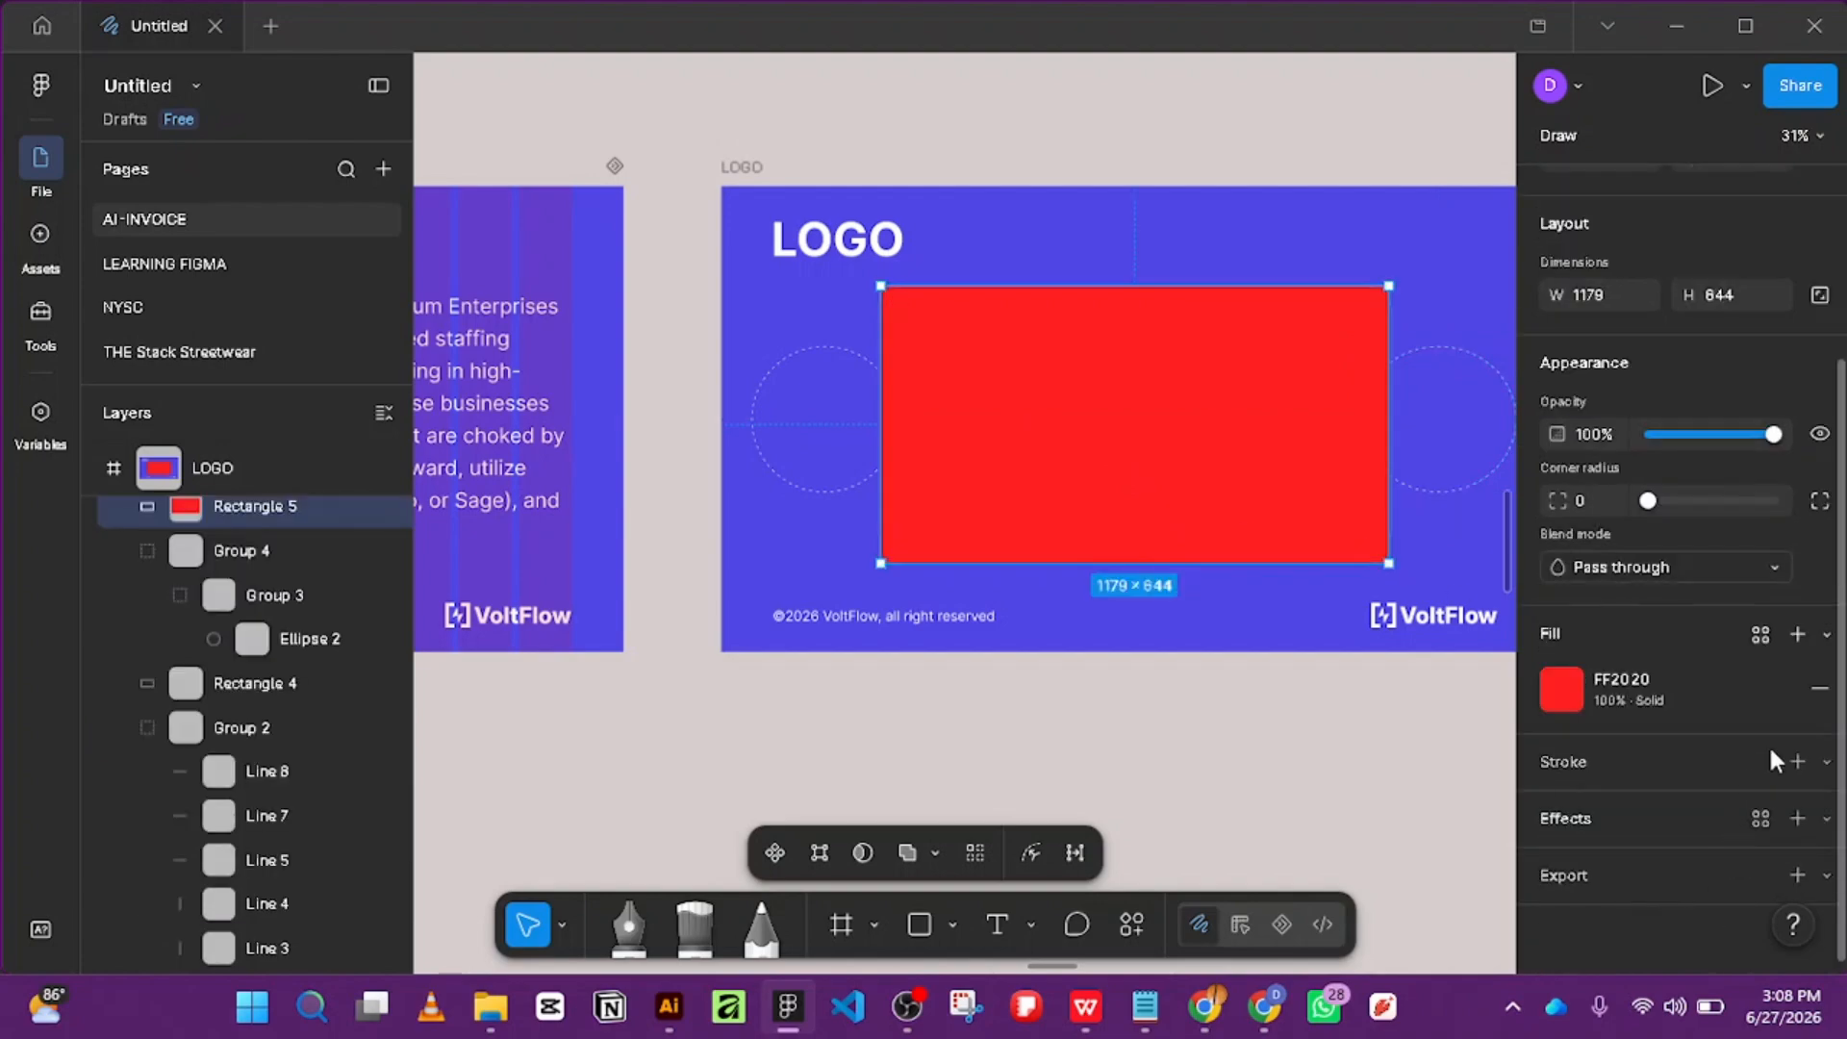
{"action": "left_click", "coordinate": [1814, 690]}
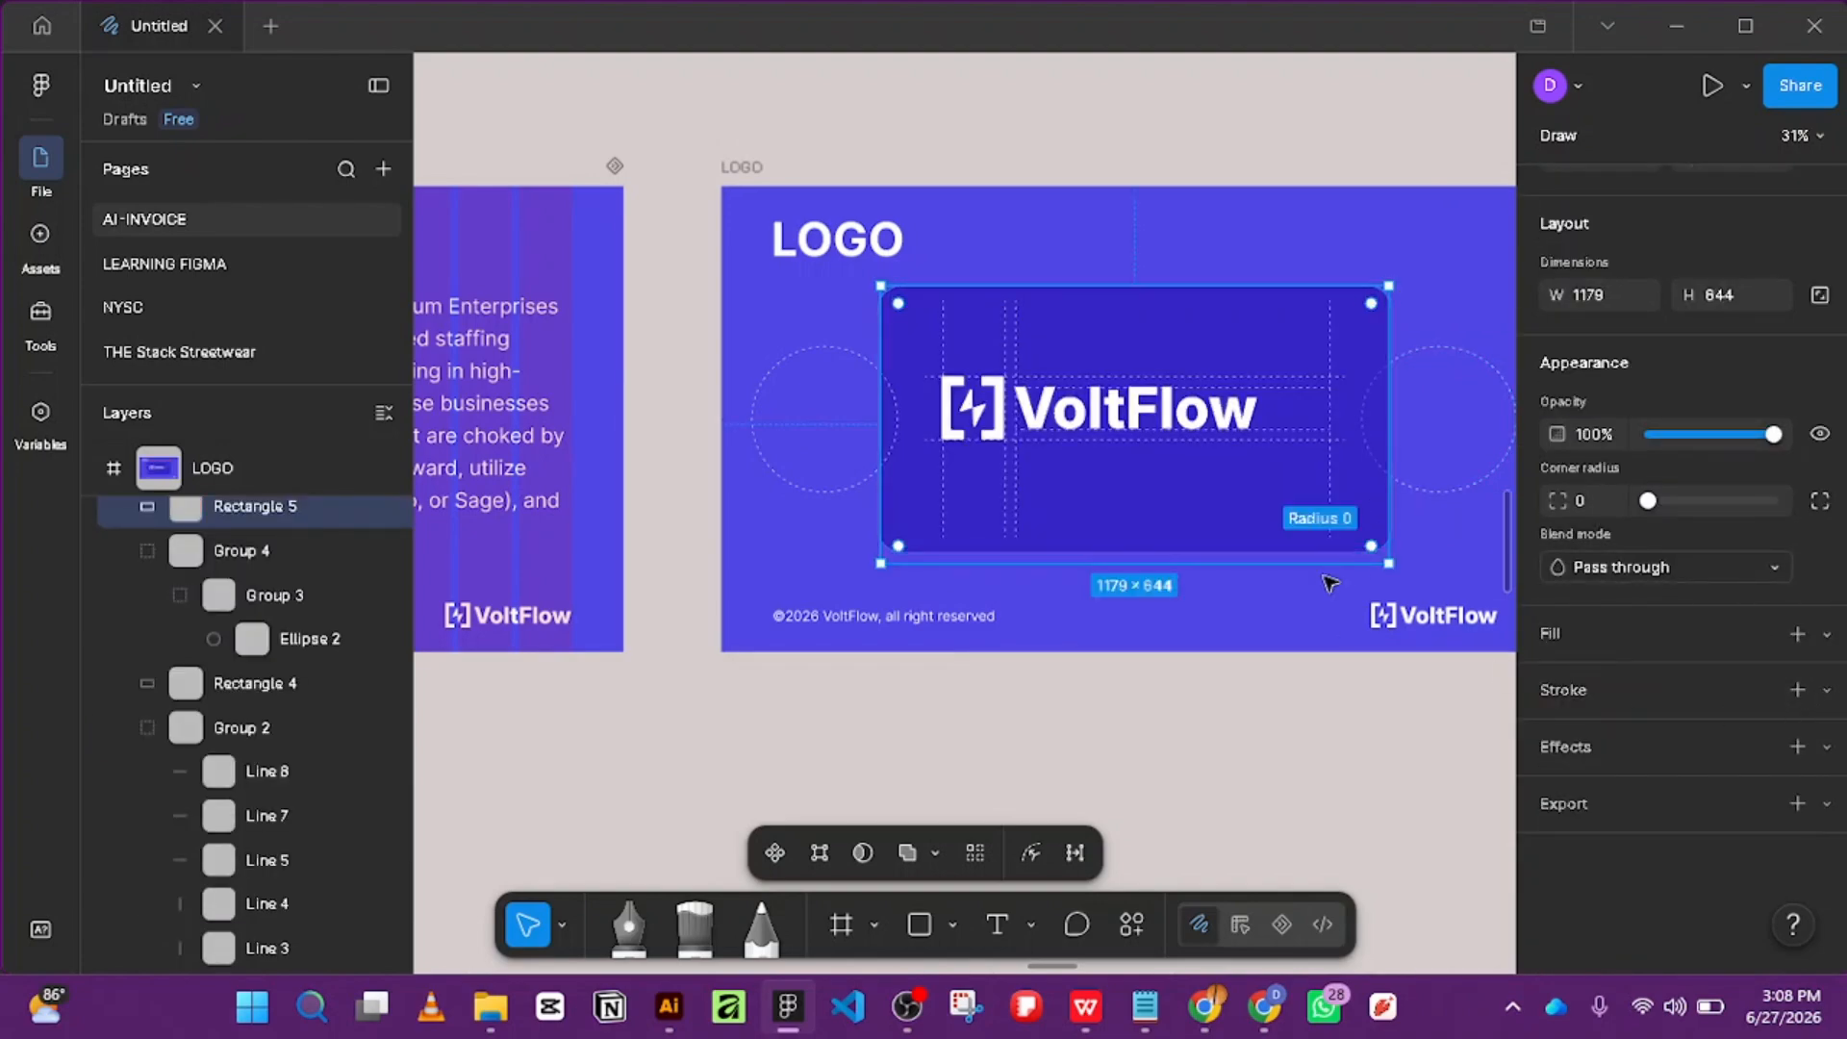
{"action": "left_click_drag", "start_coordinate": [1205, 551], "coordinate": [1205, 541]}
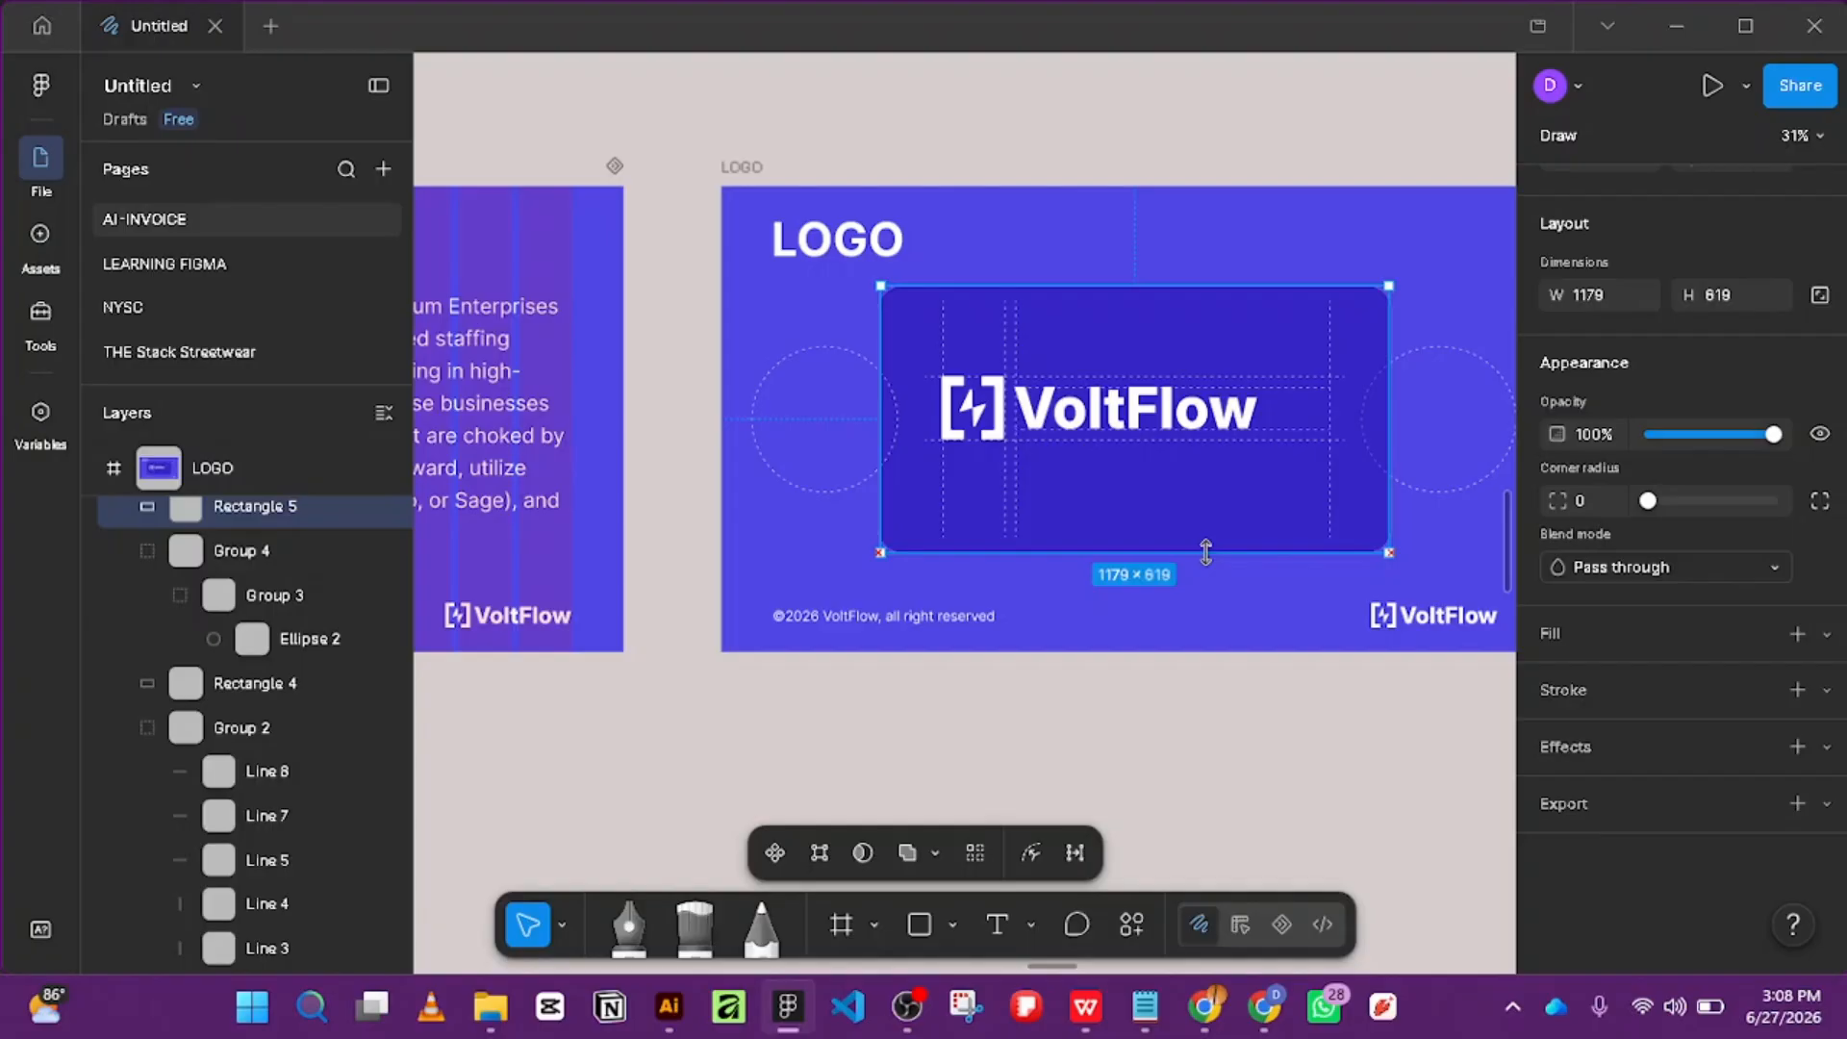
Try to use the two dashed circles and the stacked centre rectangles as a mask group, and undo it.
{"action": "left_click", "coordinate": [1381, 480]}
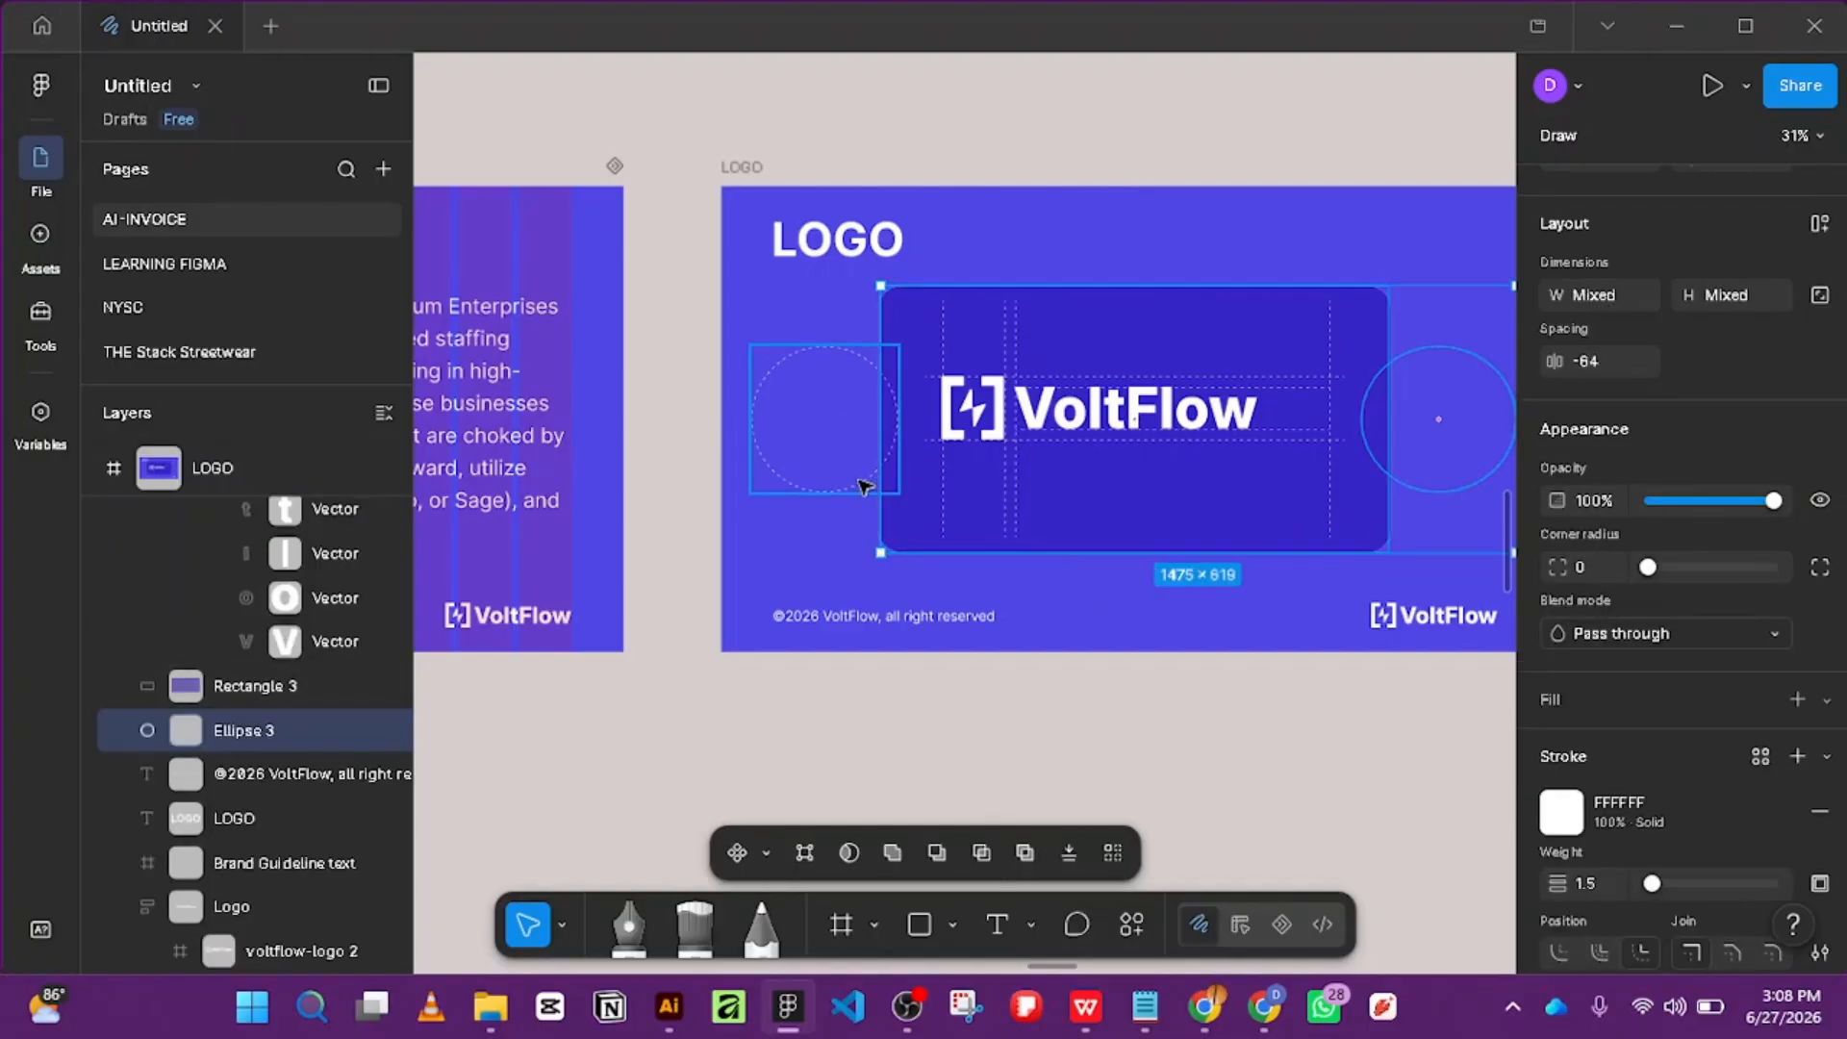
{"action": "left_click", "coordinate": [847, 492], "text": "shift"}
{"action": "left_click", "coordinate": [1142, 521], "text": "shift"}
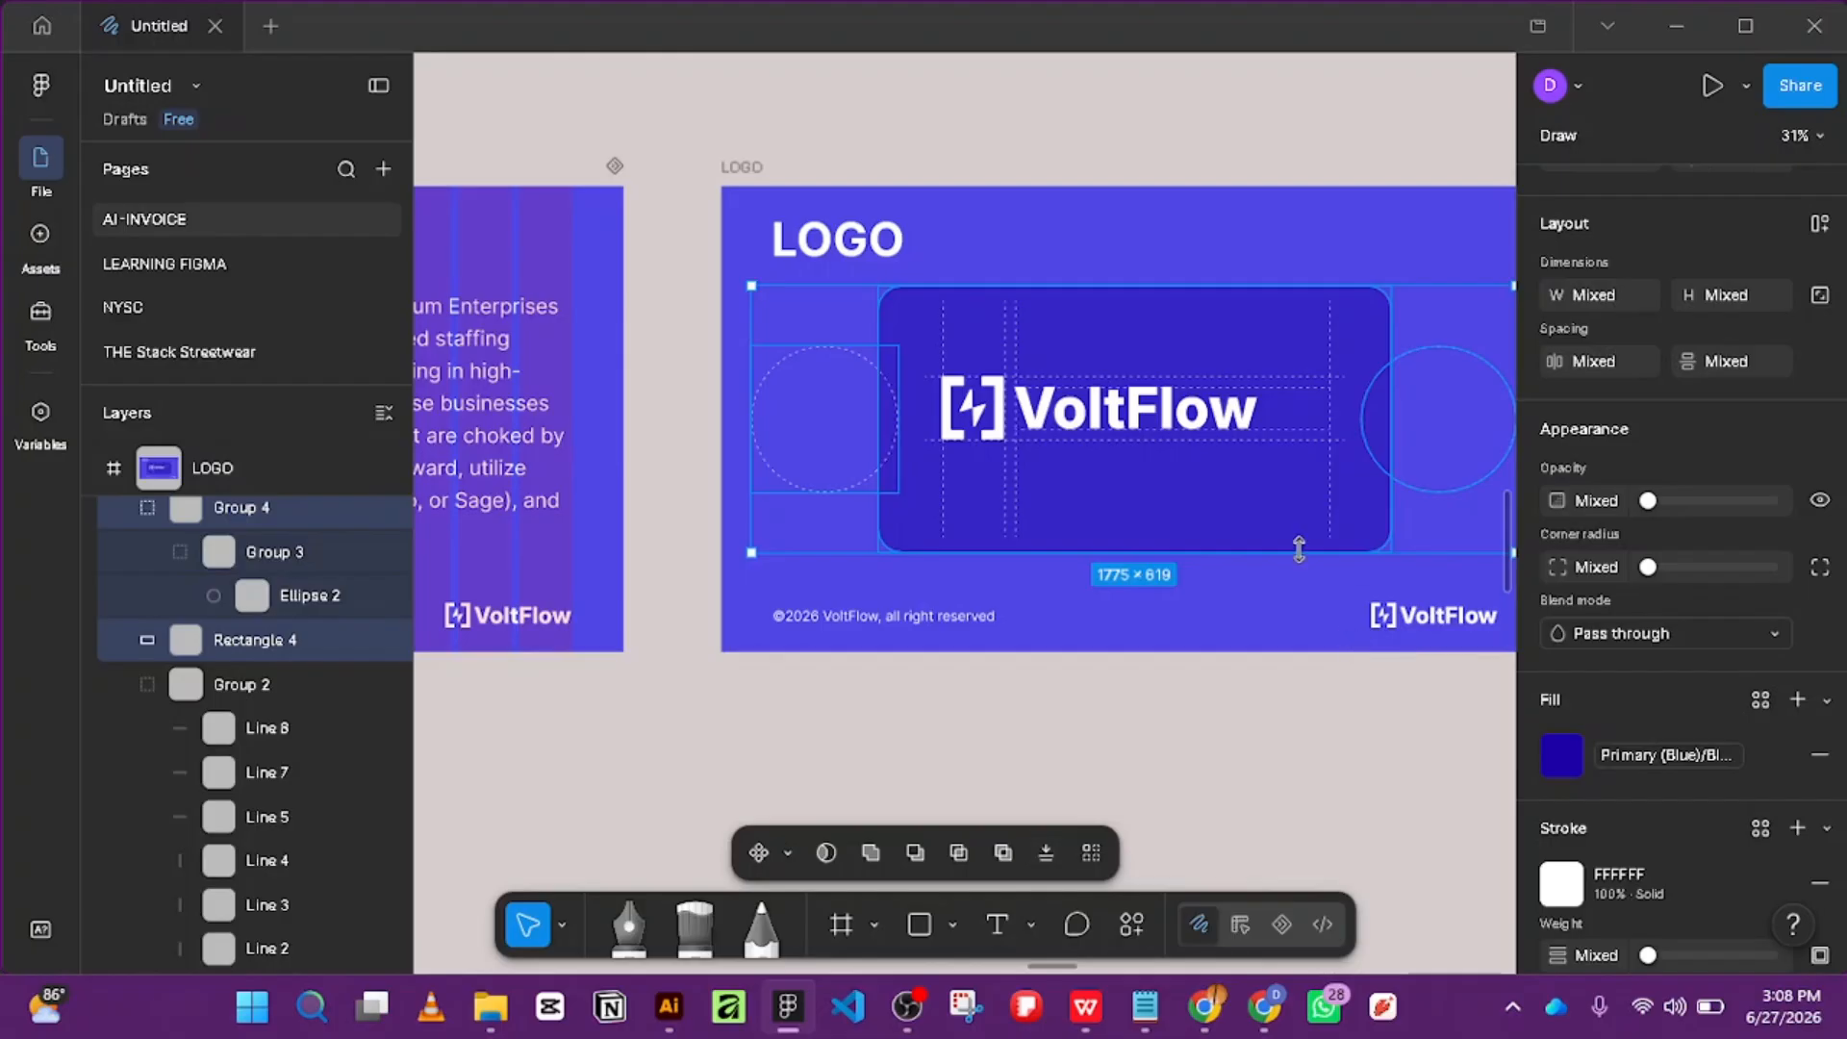
{"action": "key", "text": "ctrl+alt+m"}
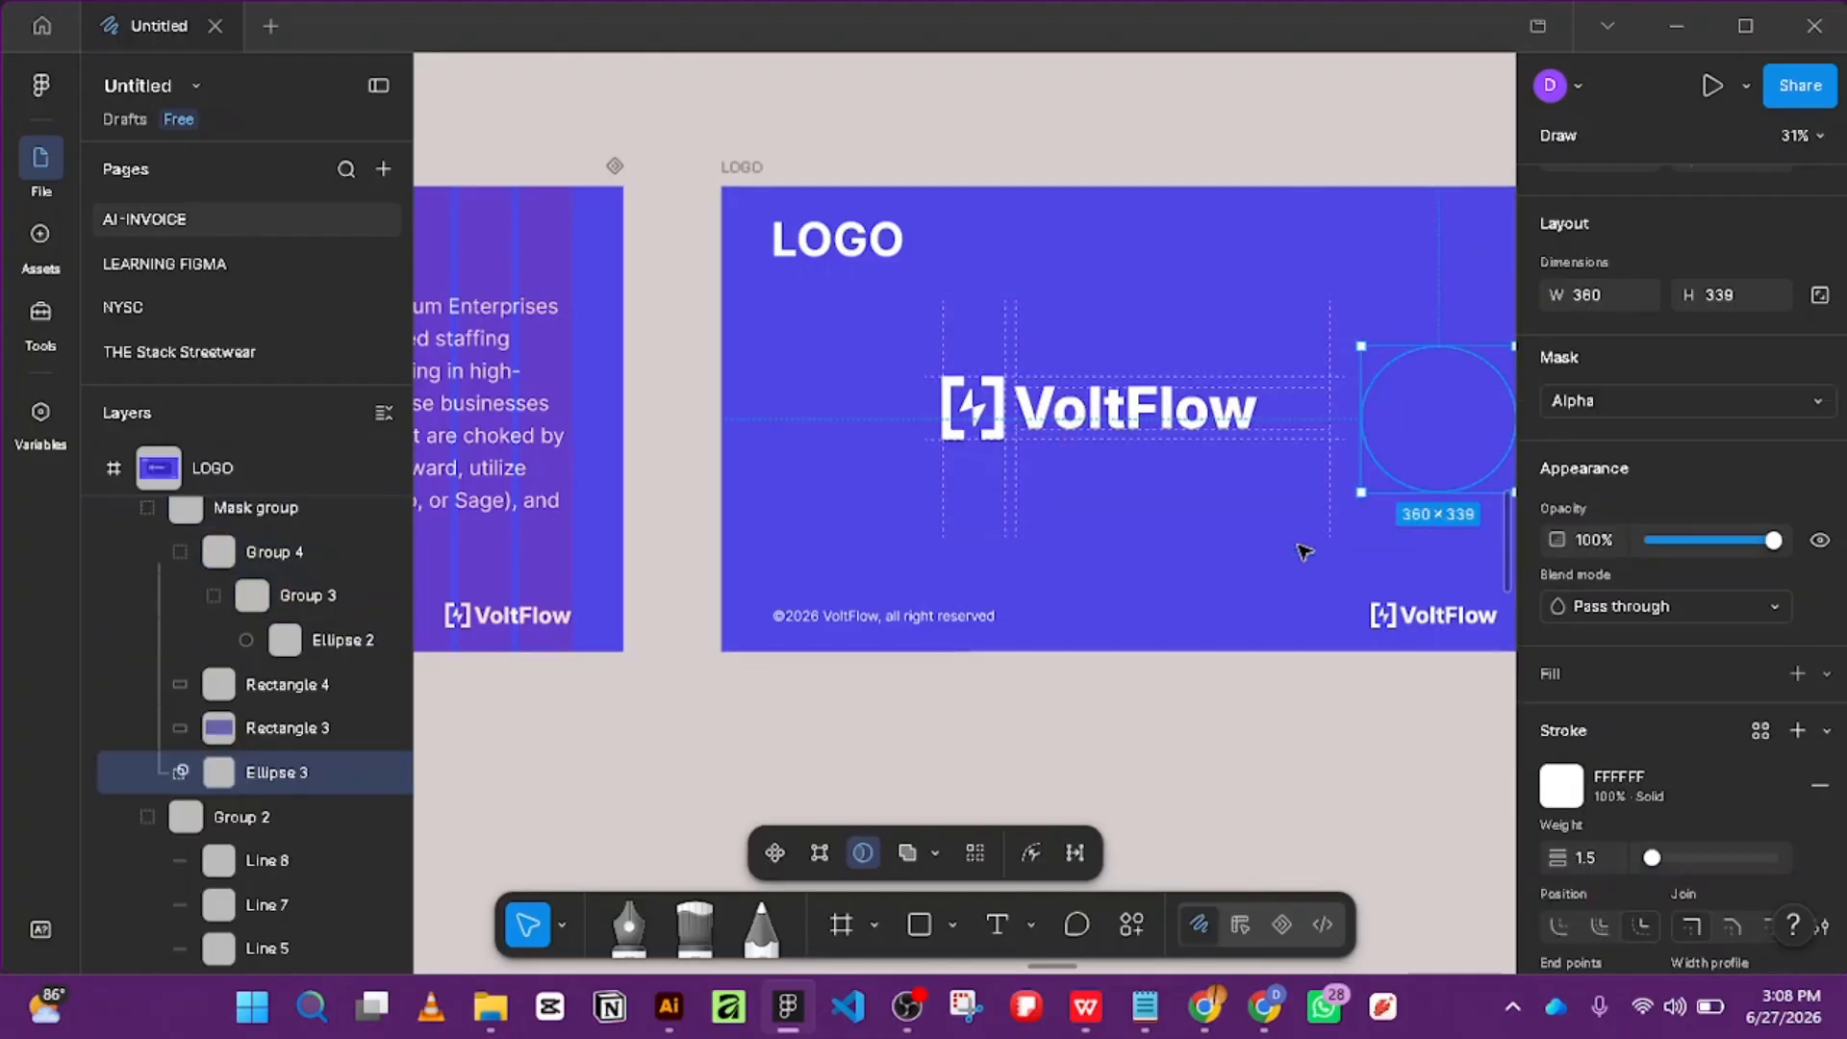
{"action": "key", "text": "ctrl+z"}
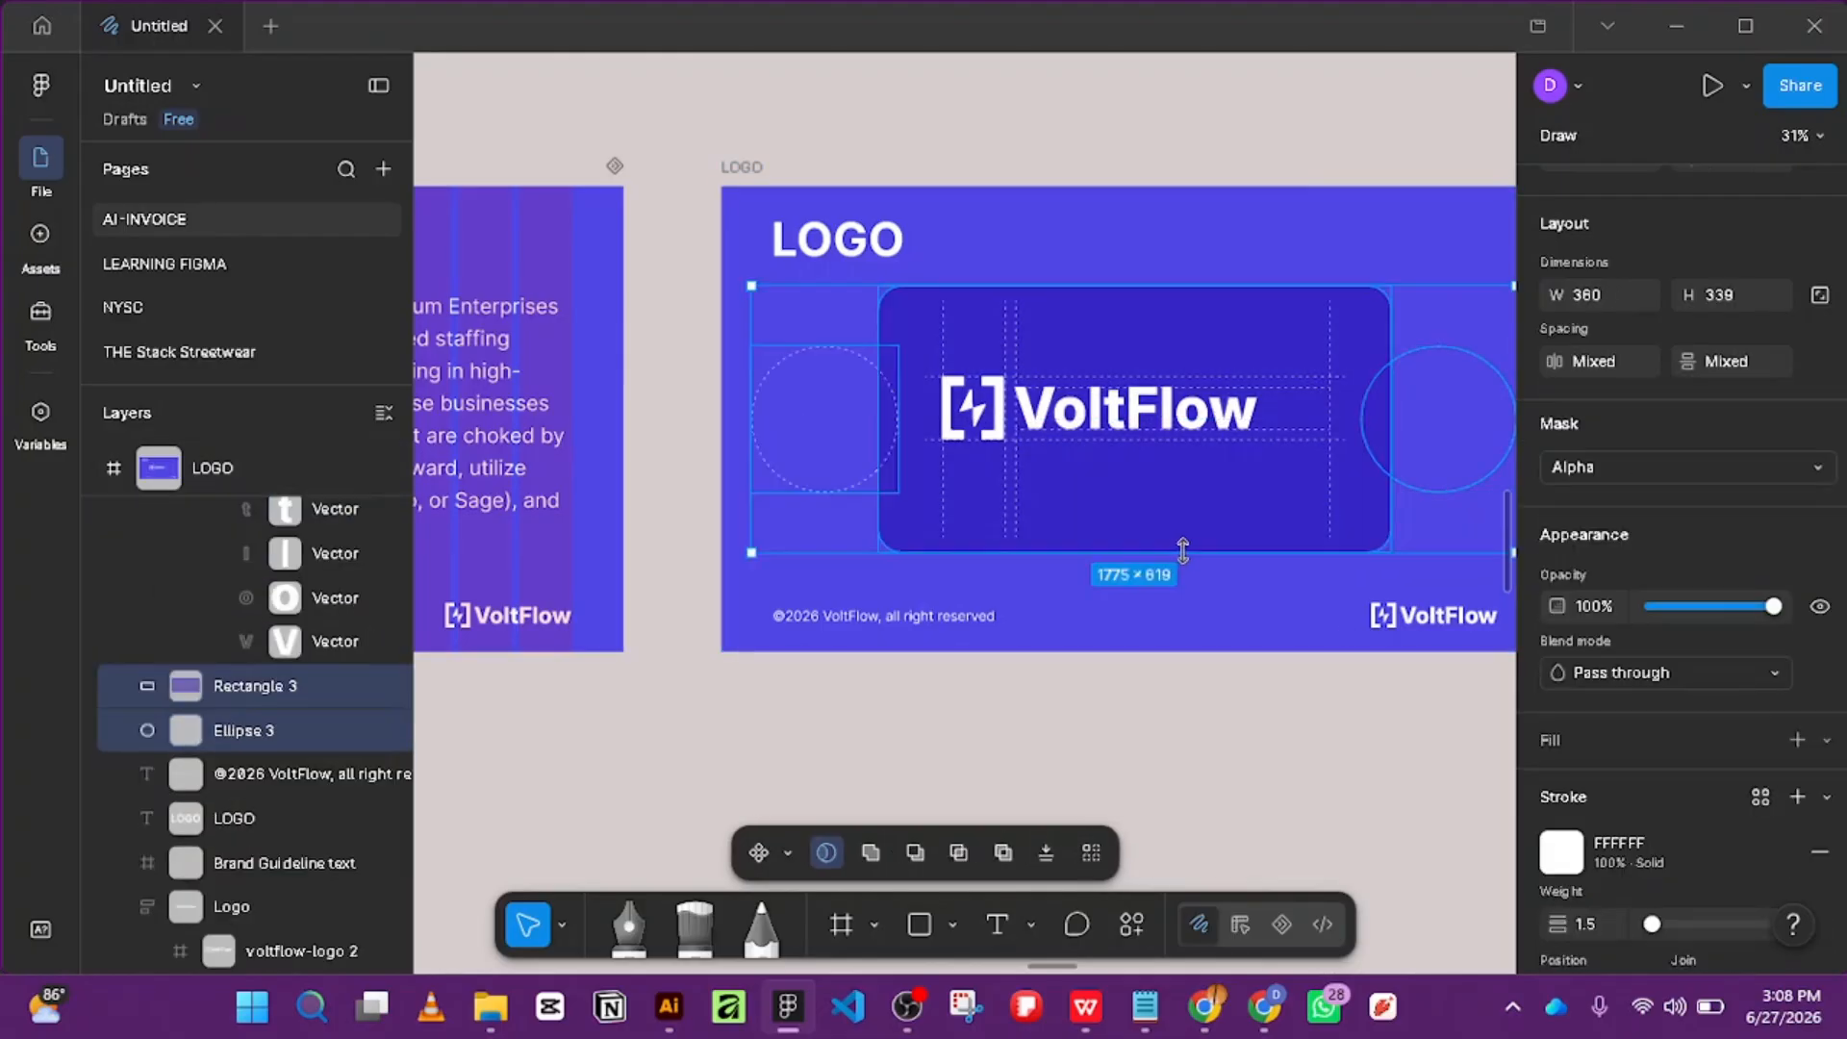
{"action": "left_click", "coordinate": [1330, 666]}
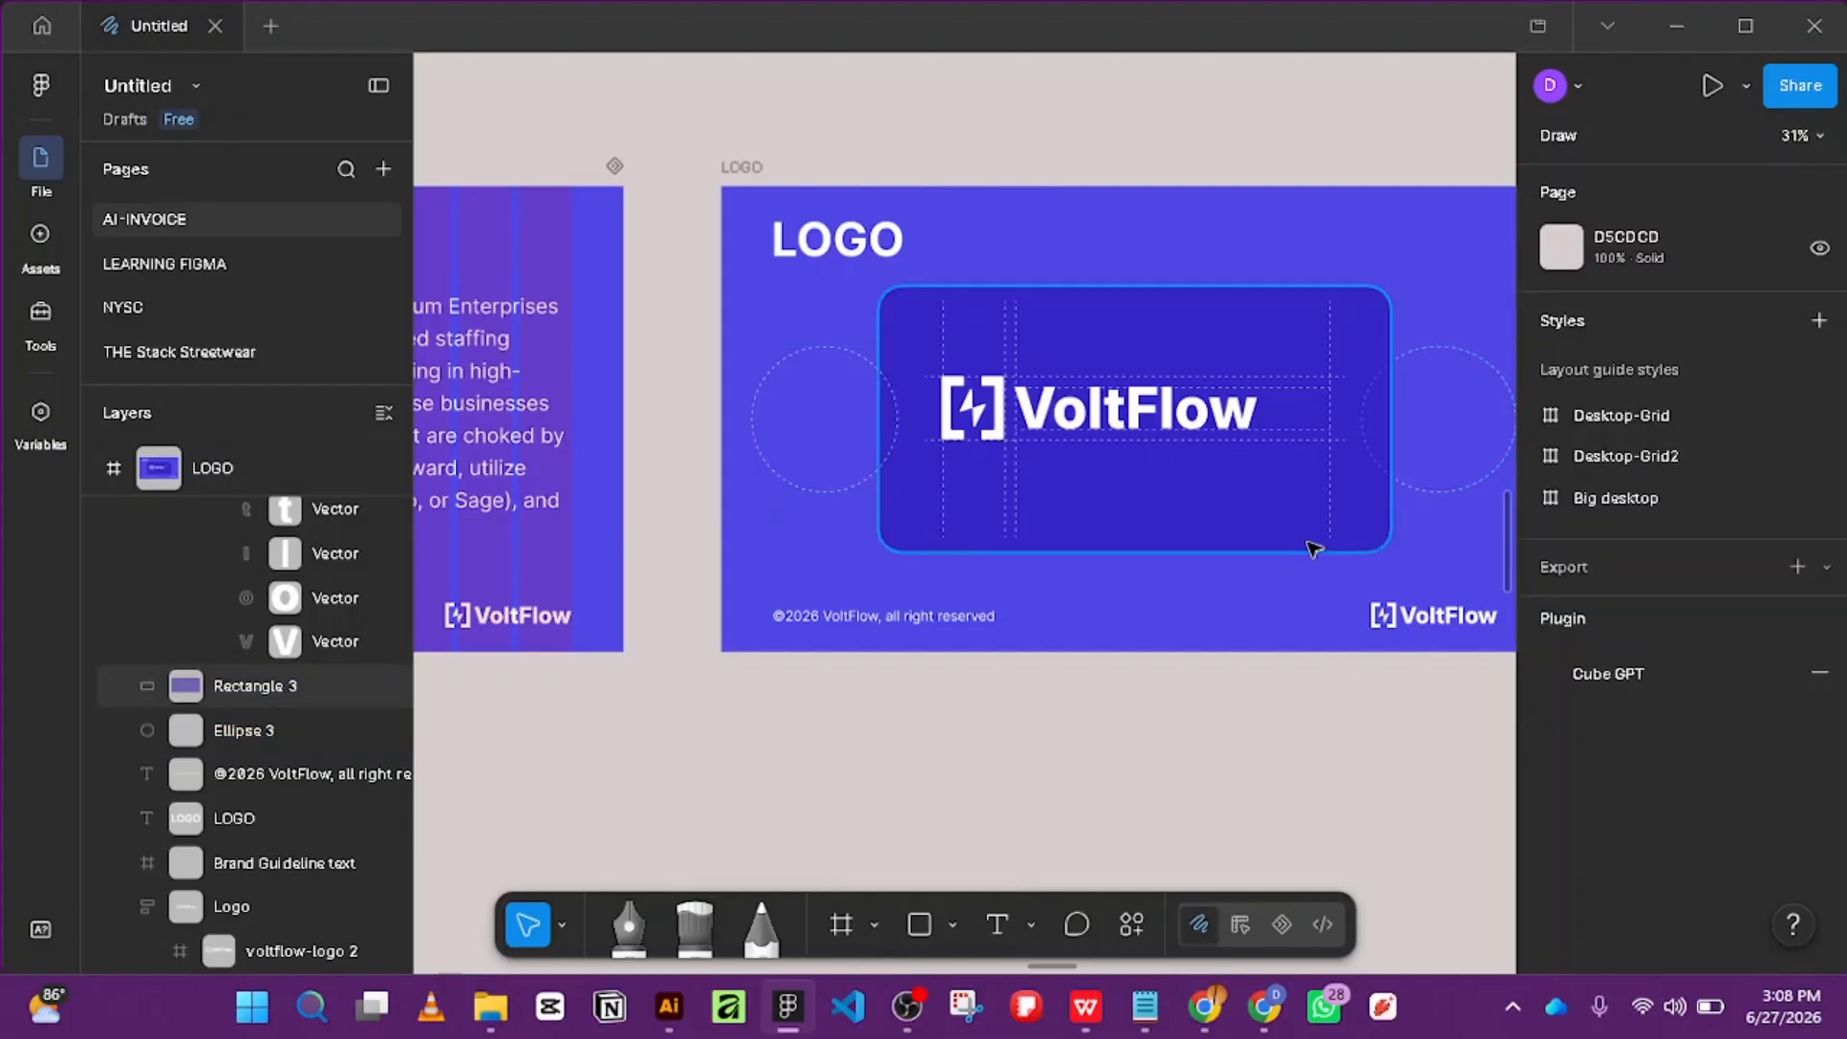
Try moving the dark blue rounded rectangle below the logo in the LOGO frame, and undo the move.
{"action": "left_click_drag", "start_coordinate": [1315, 548], "coordinate": [1272, 790]}
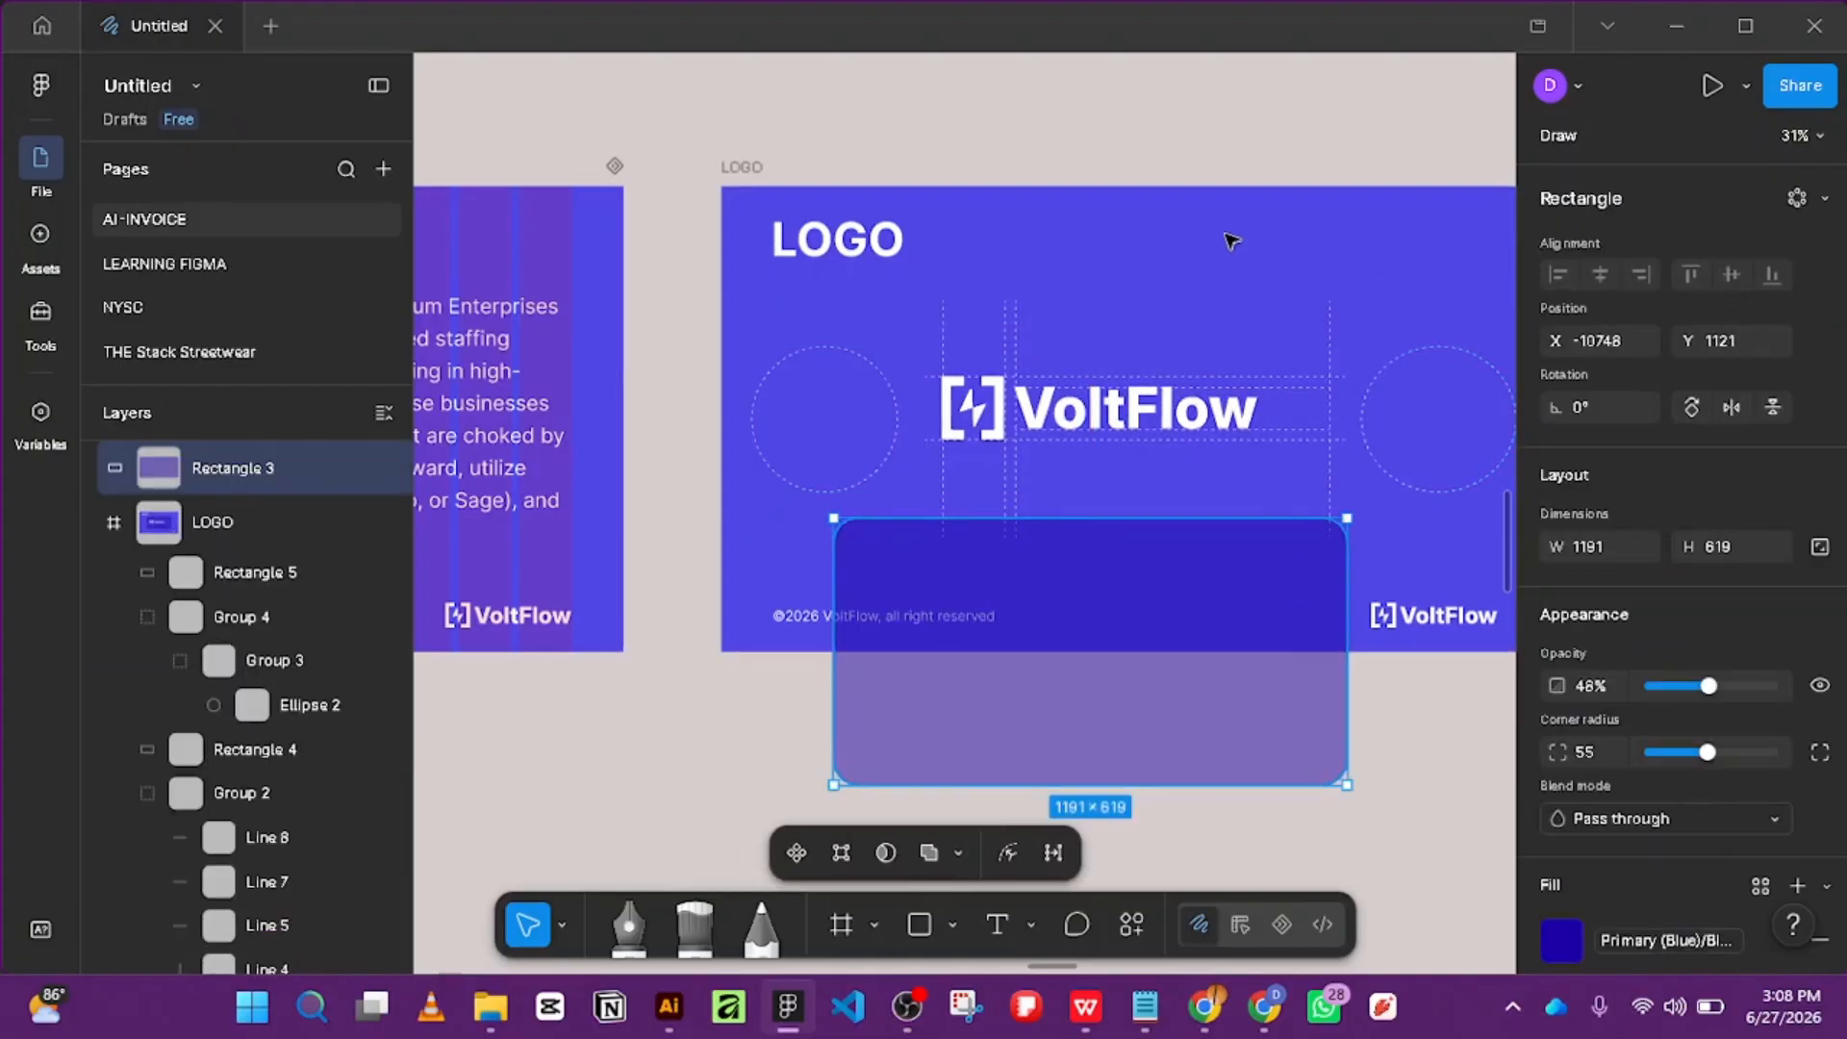
{"action": "left_click", "coordinate": [1198, 336]}
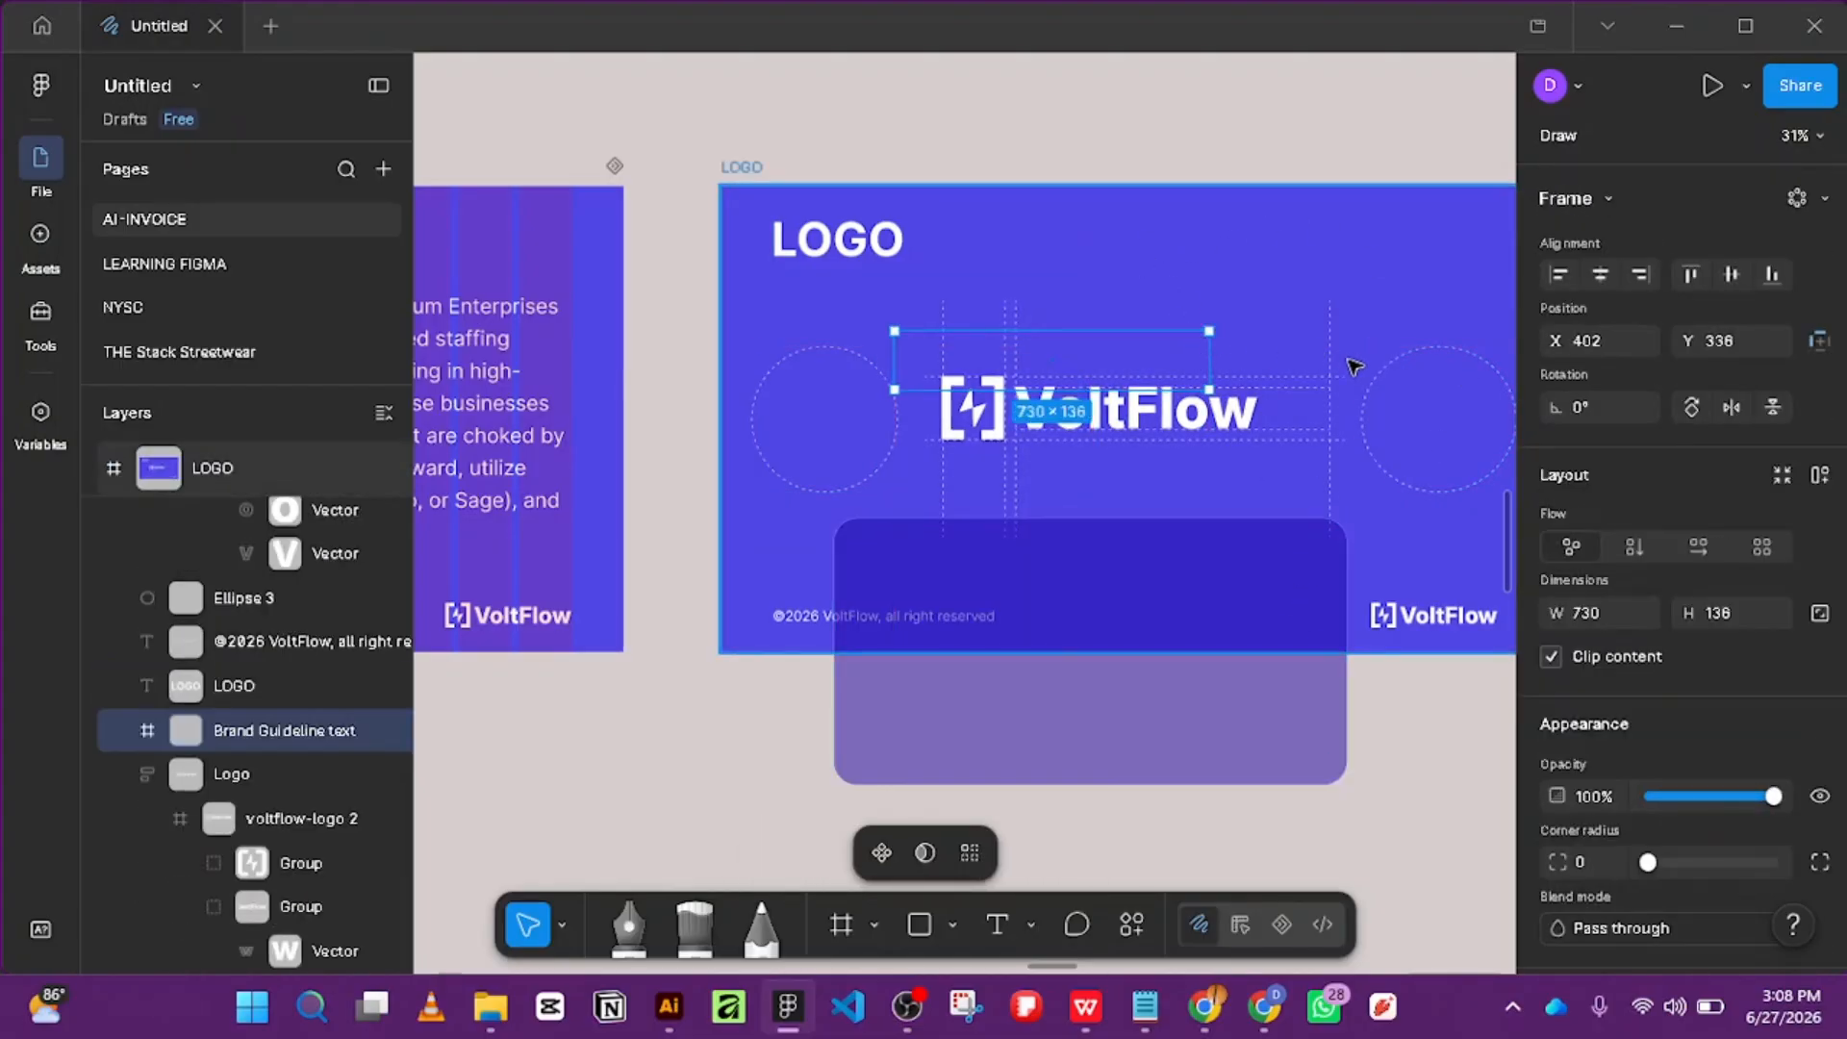
{"action": "left_click", "coordinate": [1332, 578]}
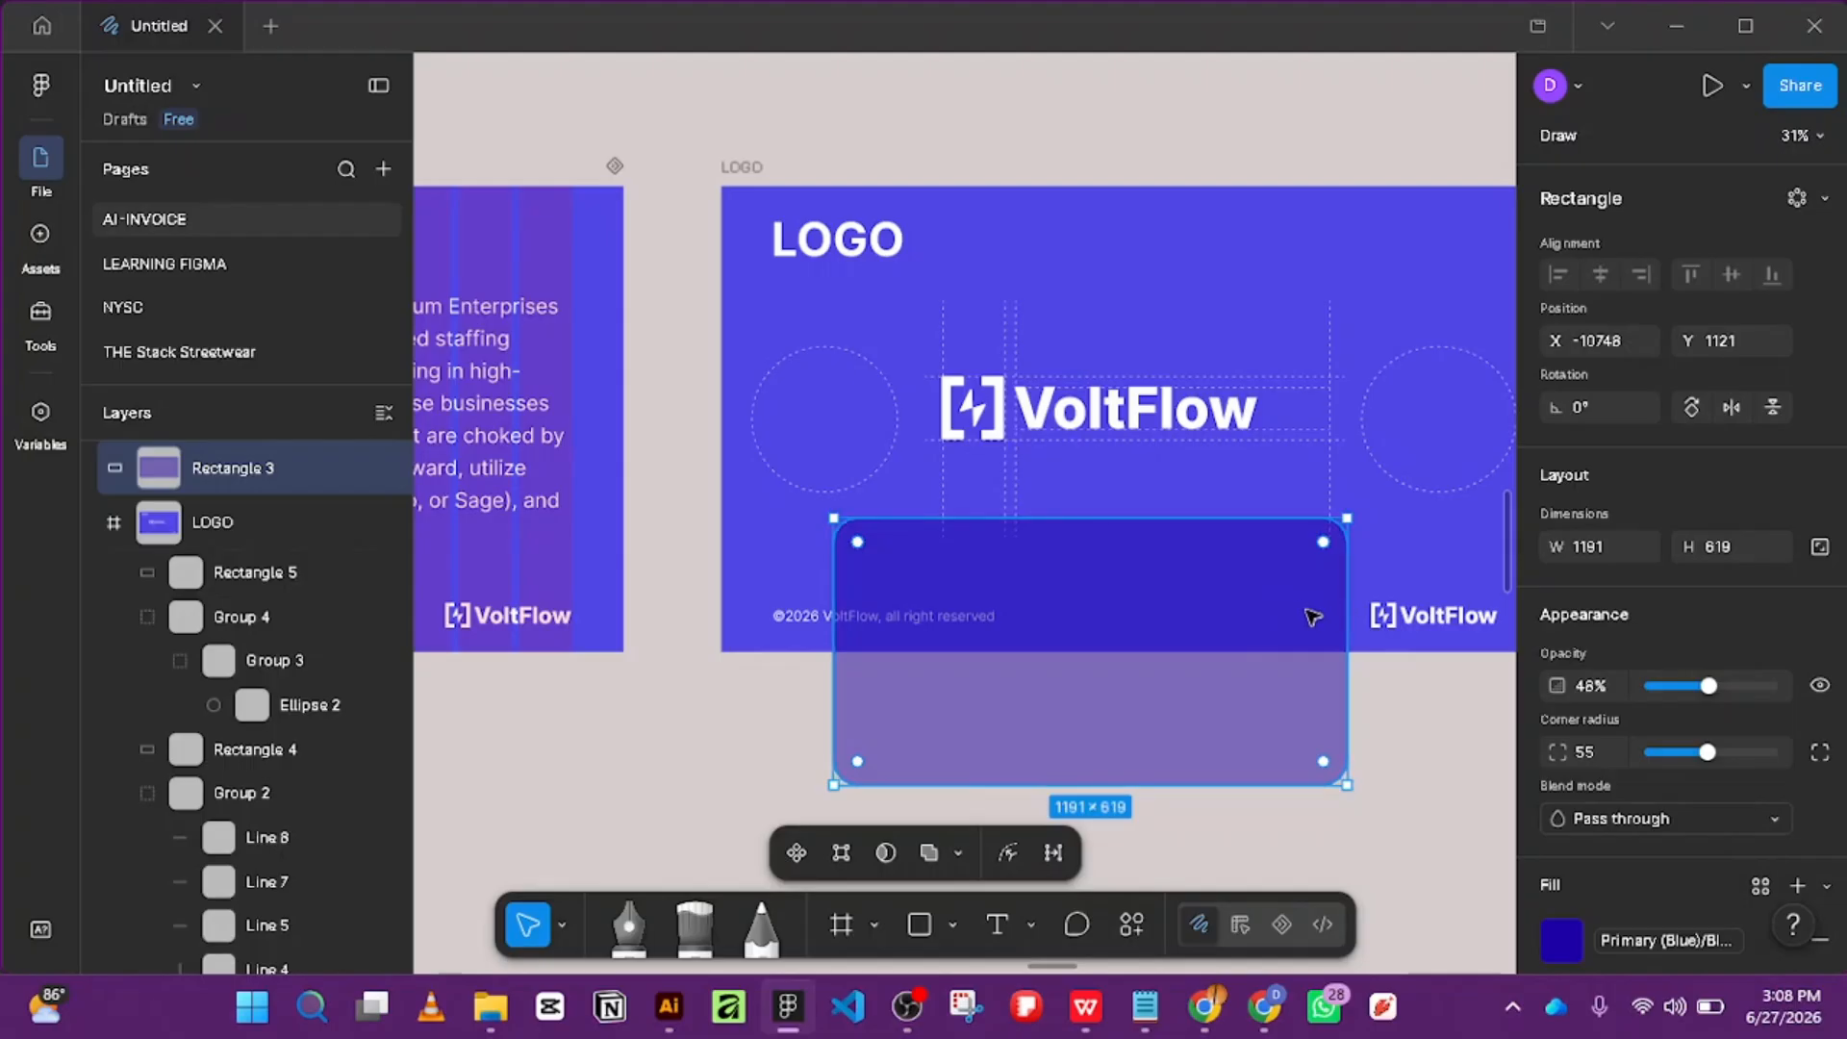
{"action": "key", "text": "ctrl+z"}
Move the three stacked centre rectangles out of the LOGO frame and pull the filled Rectangle 3 apart from the two empty ones.
{"action": "left_click", "coordinate": [1123, 540]}
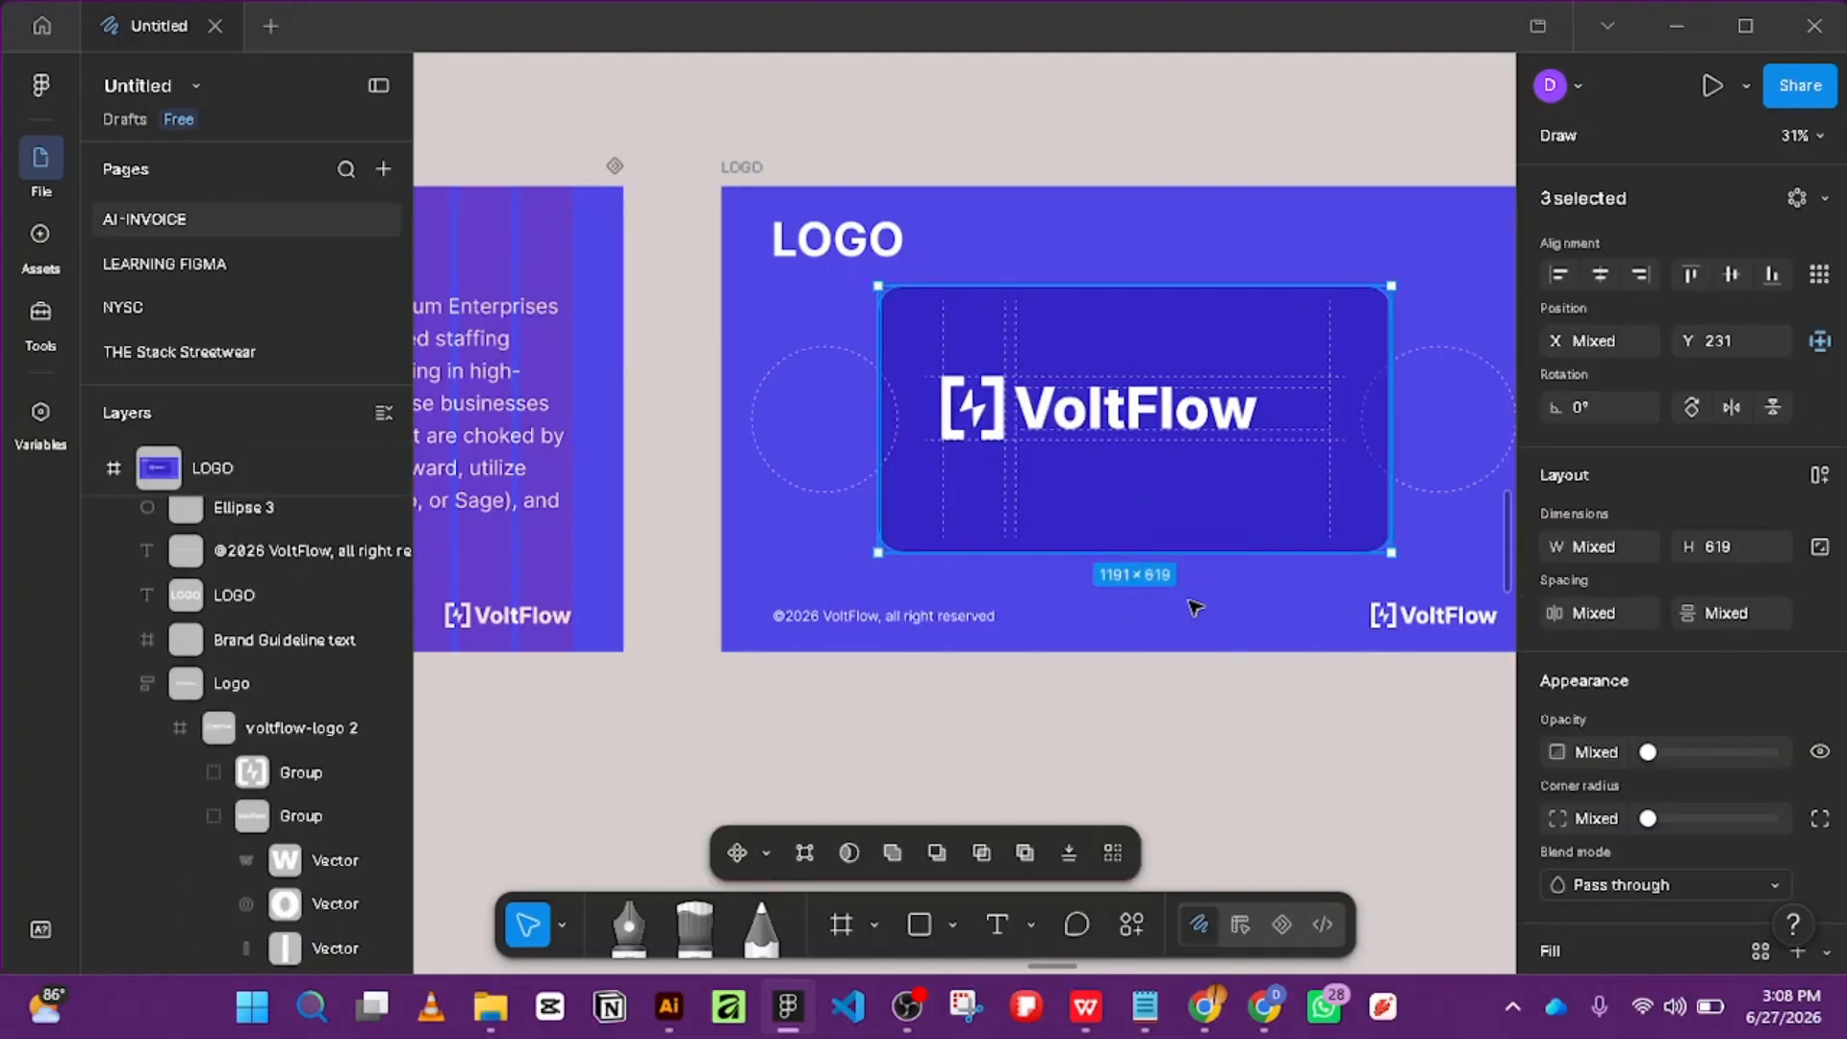
{"action": "left_click_drag", "start_coordinate": [1237, 535], "coordinate": [1154, 796]}
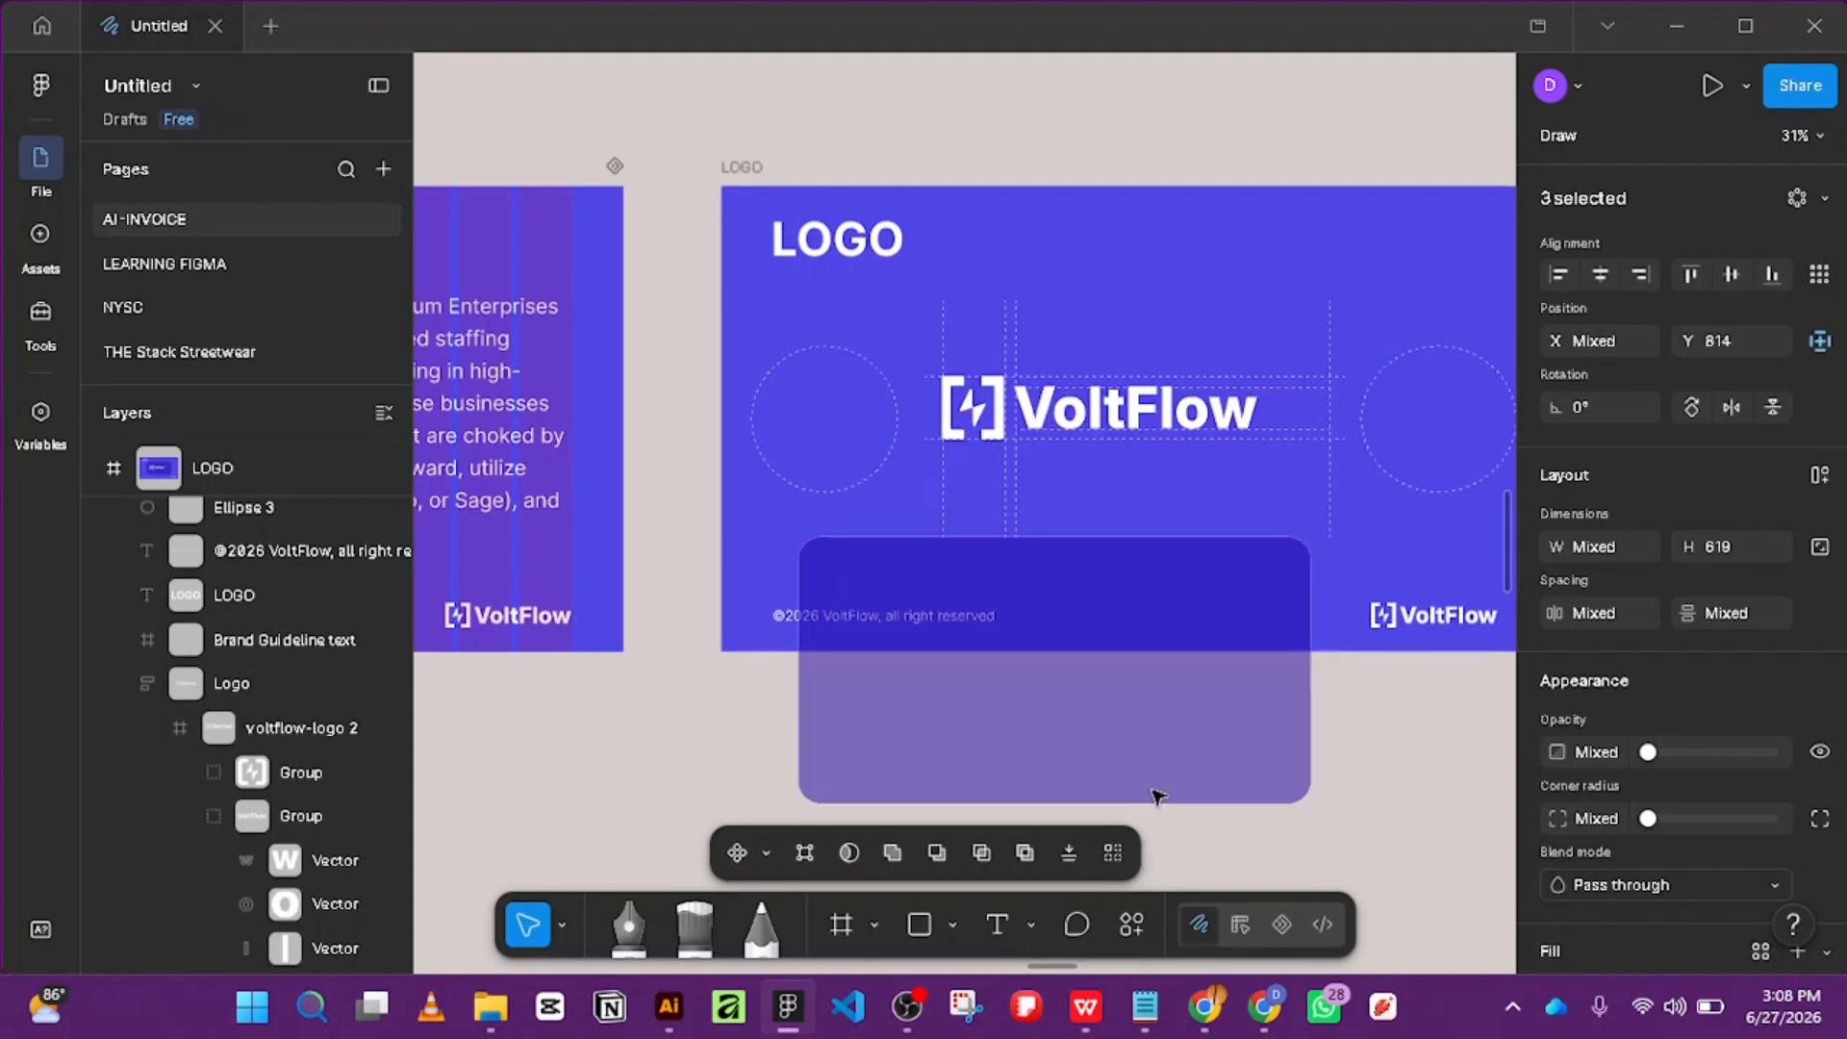
{"action": "left_click", "coordinate": [1357, 781]}
{"action": "left_click_drag", "start_coordinate": [1257, 746], "coordinate": [1459, 754]}
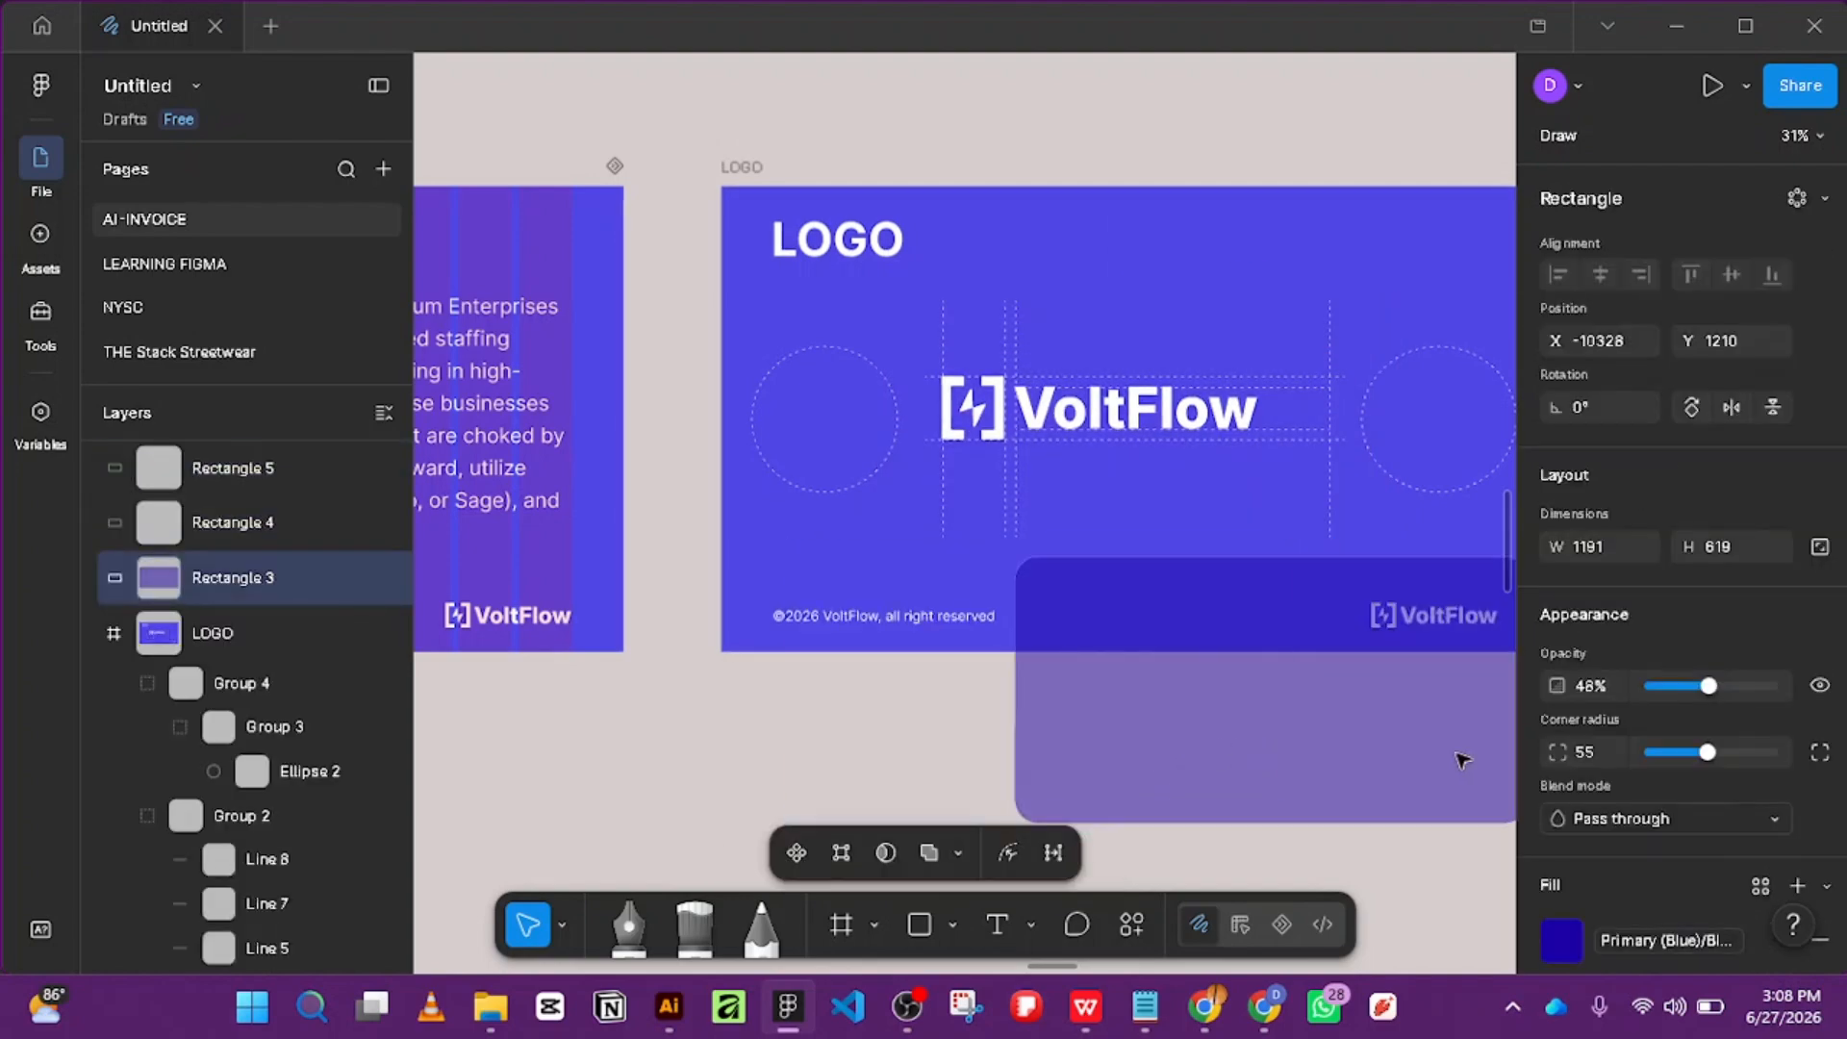
{"action": "left_click", "coordinate": [963, 737]}
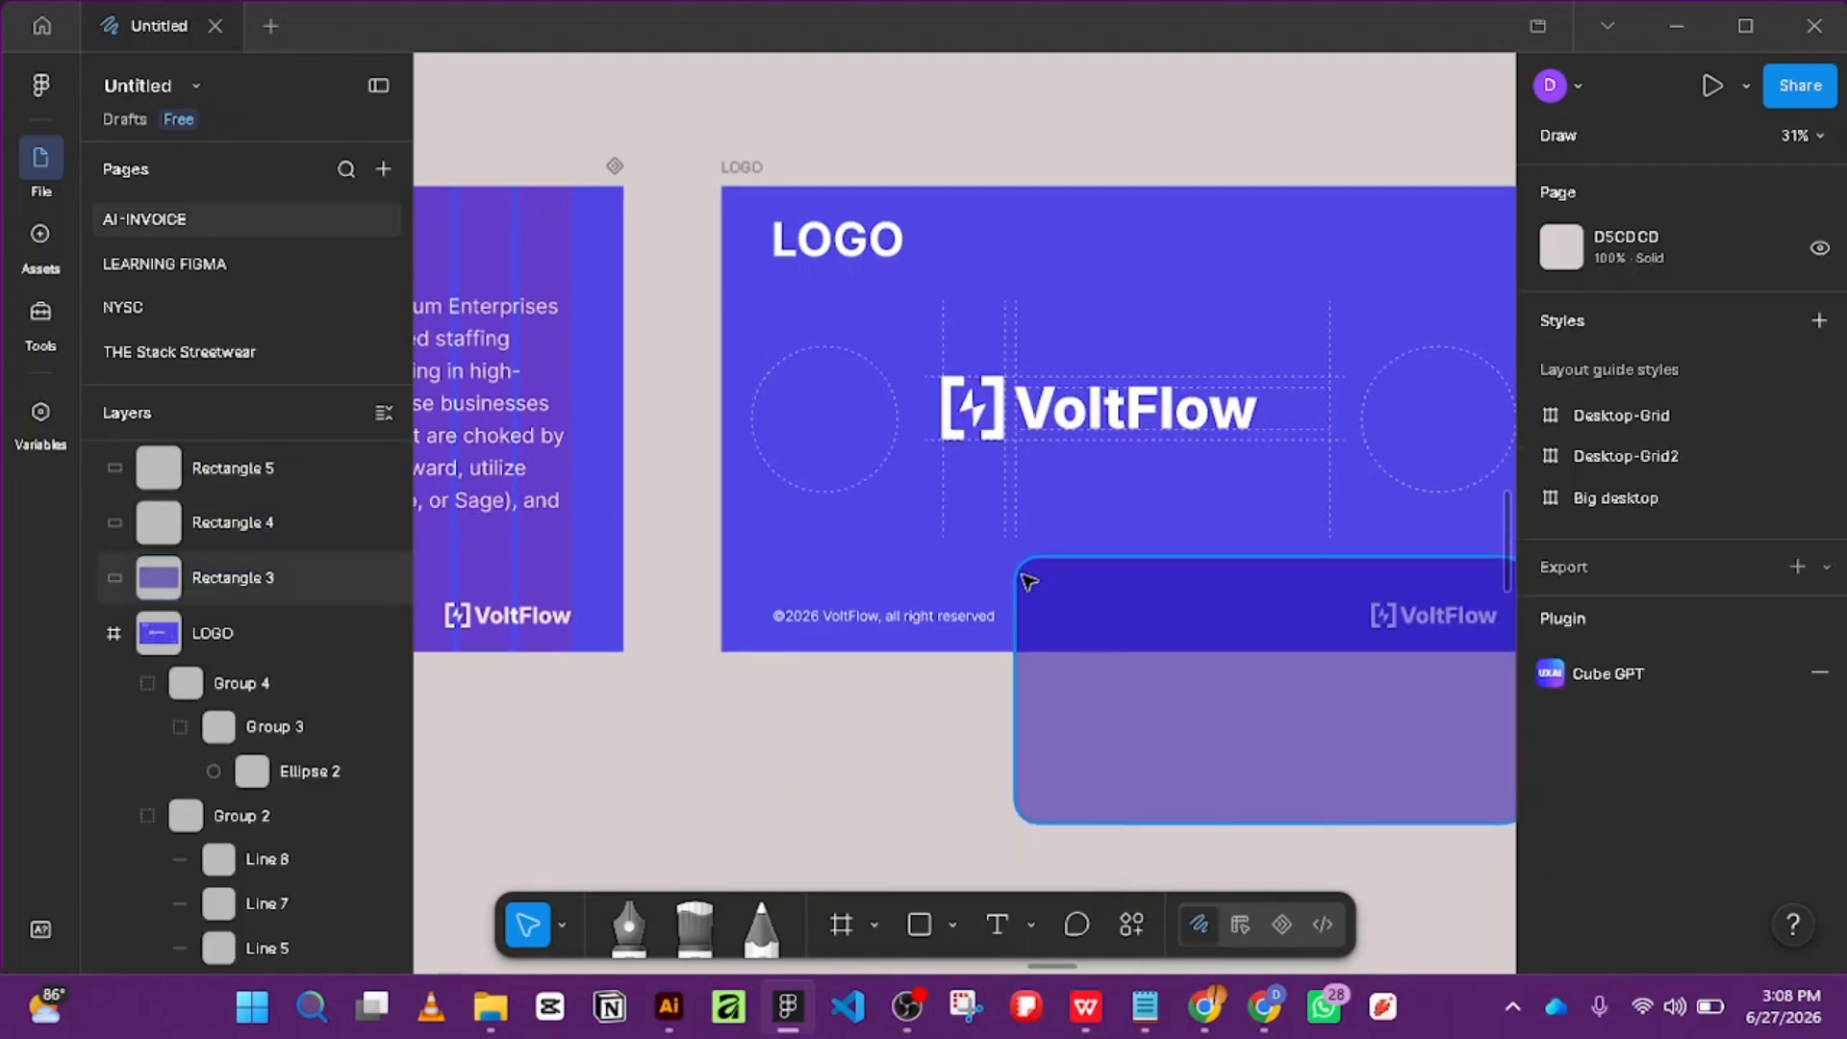
{"action": "left_click_drag", "start_coordinate": [1221, 575], "coordinate": [829, 616]}
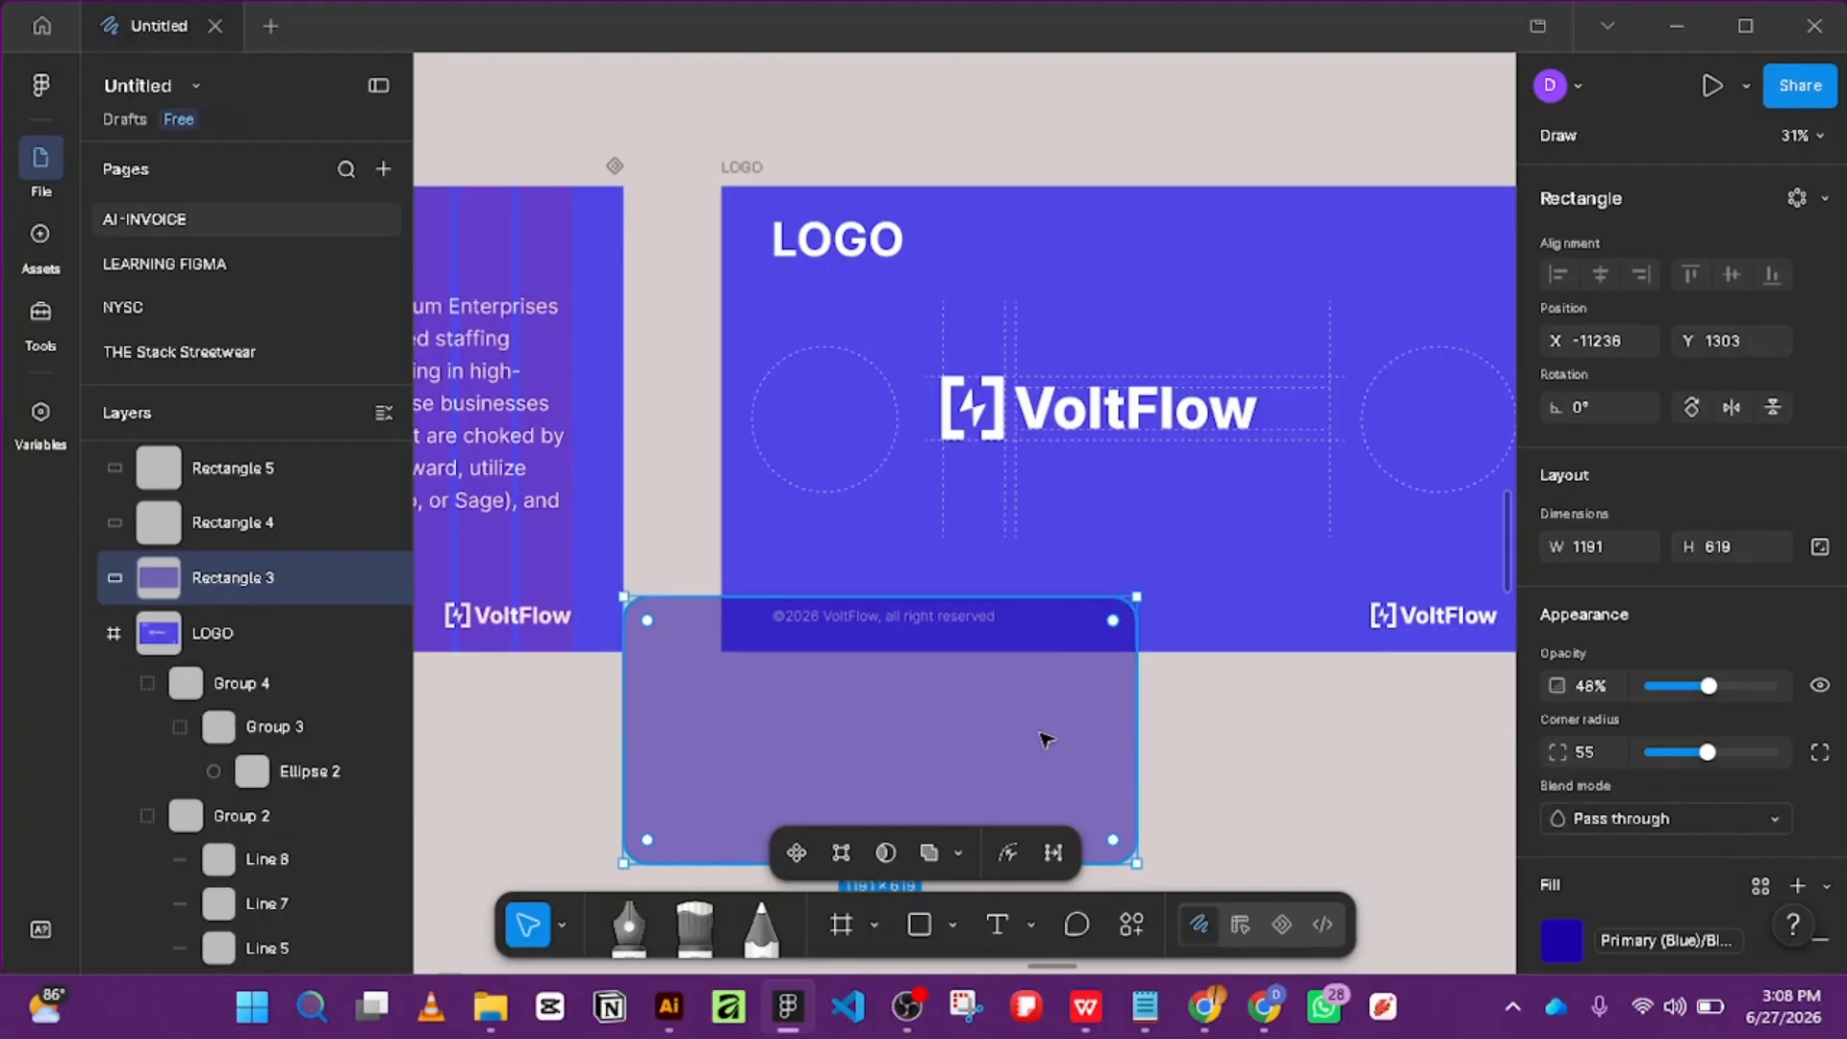
Check the empty Rectangle 4 and Rectangle 5 outside the LOGO frame and delete Rectangle 5.
{"action": "left_click", "coordinate": [260, 531]}
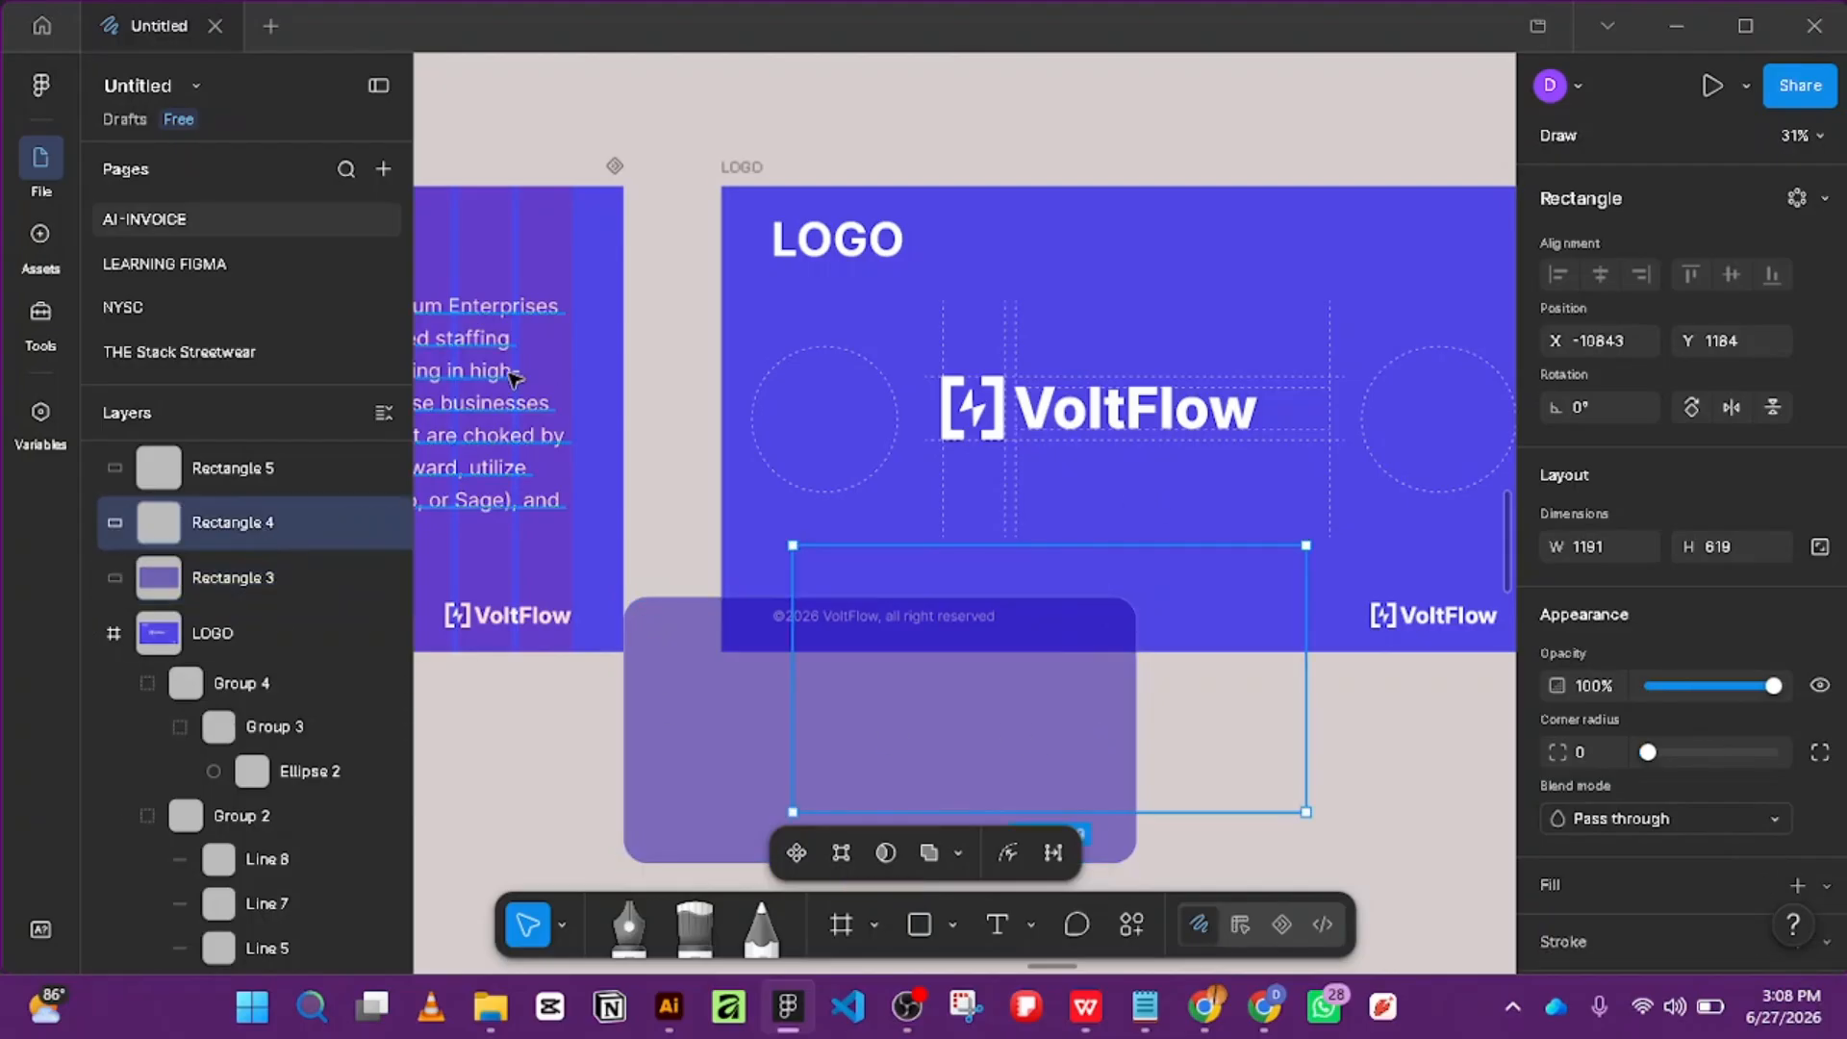
{"action": "left_click", "coordinate": [260, 470]}
{"action": "scroll", "coordinate": [256, 454], "scroll_direction": "up", "scroll_amount": 2}
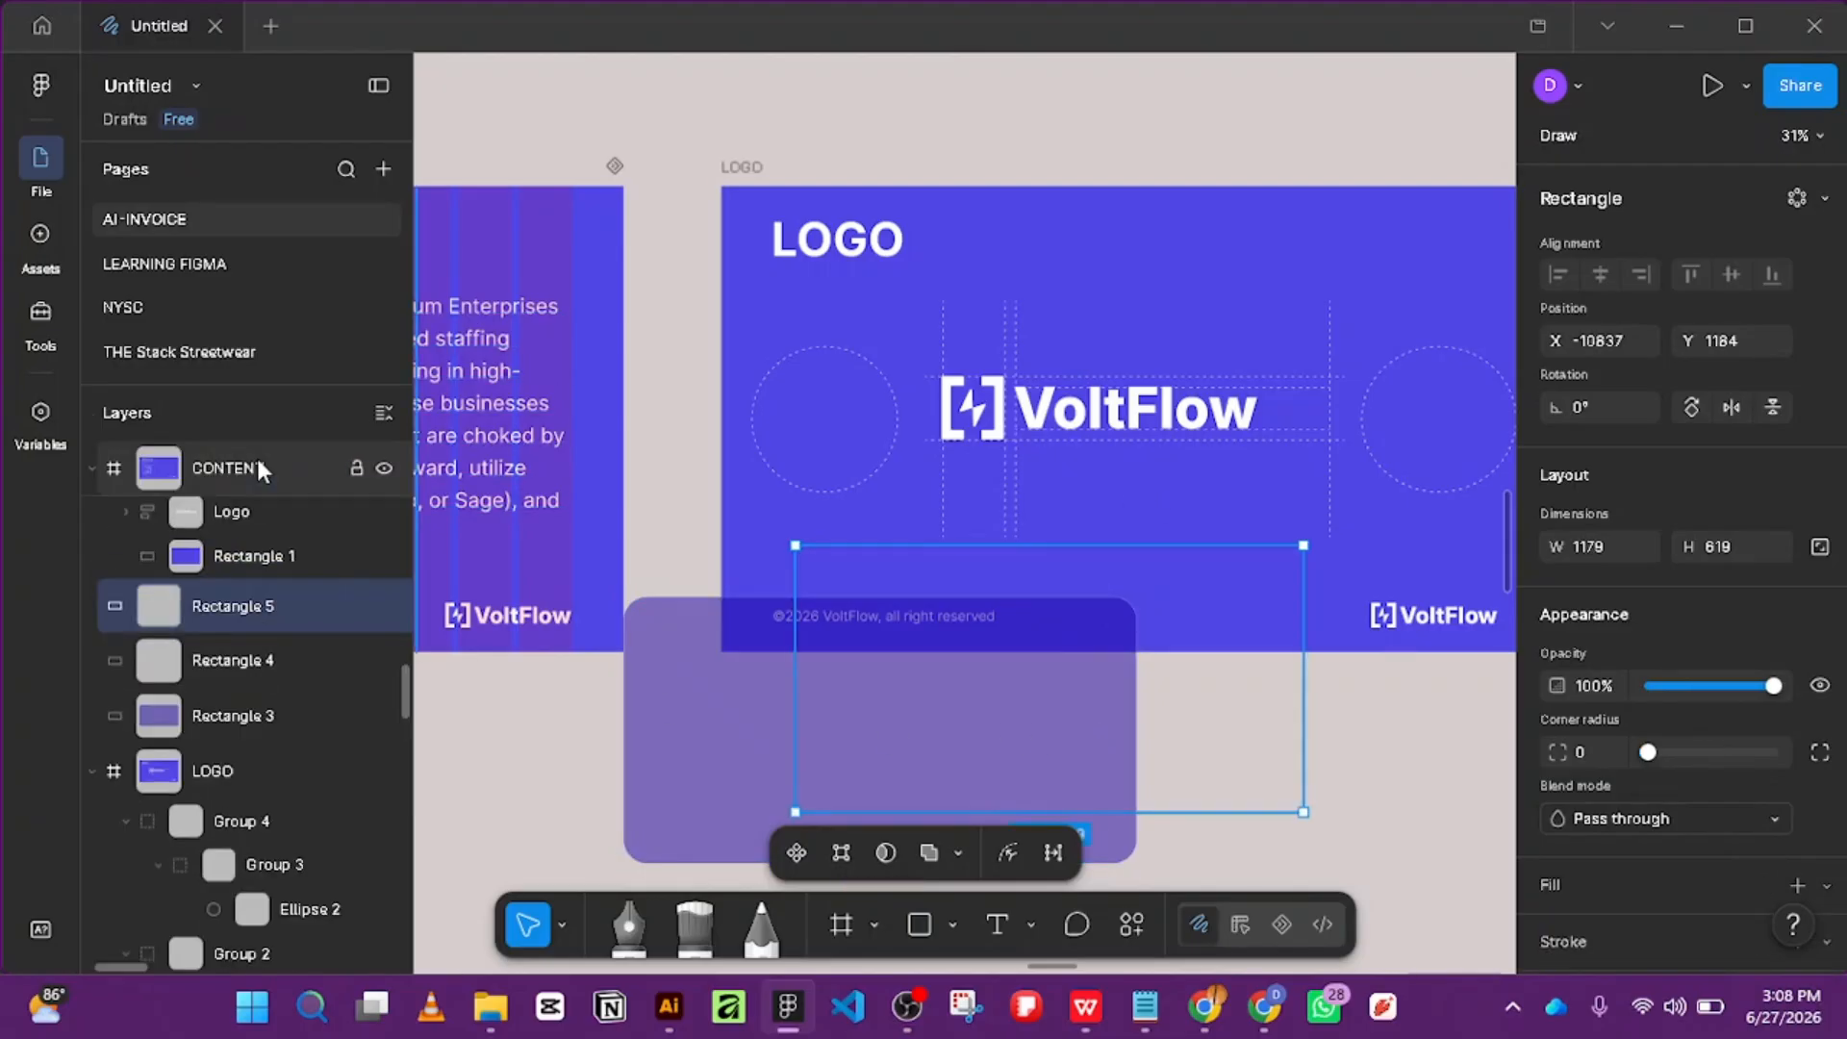
{"action": "scroll", "coordinate": [981, 466], "scroll_direction": "up", "scroll_amount": 5}
{"action": "scroll", "coordinate": [986, 460], "scroll_direction": "down", "scroll_amount": 4}
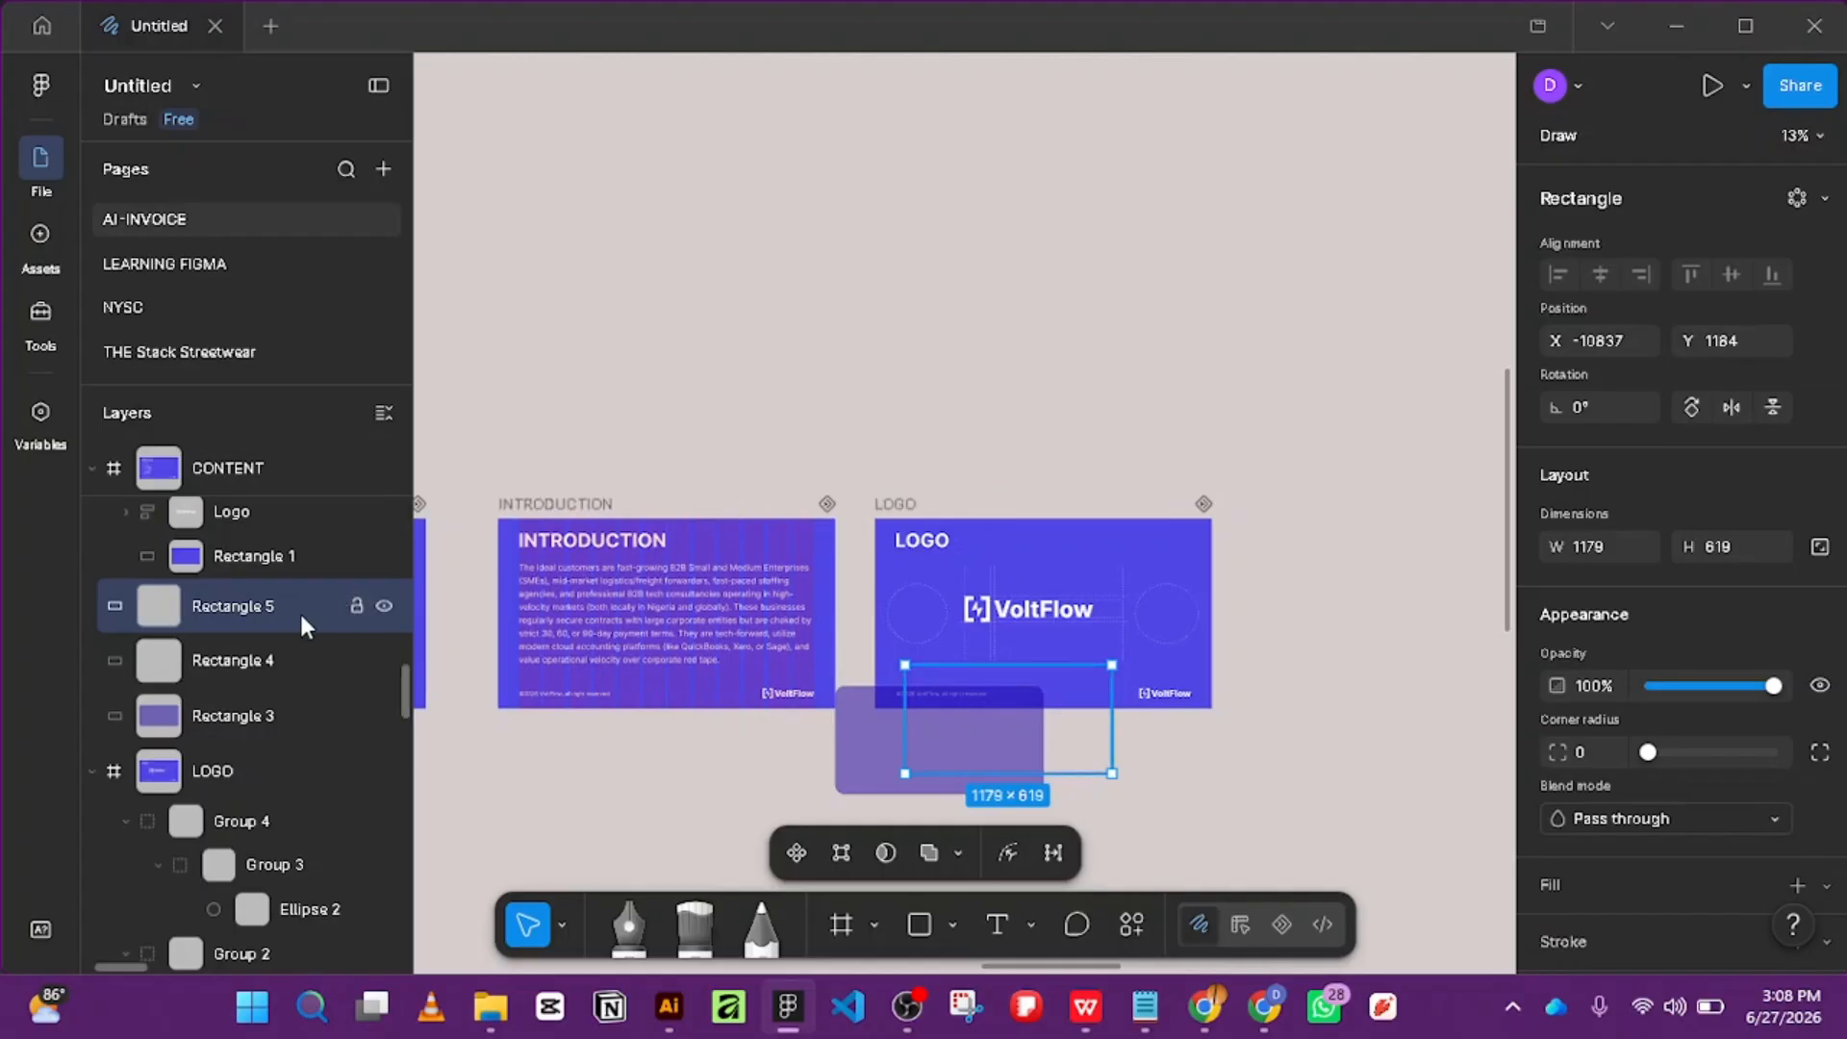
{"action": "left_click", "coordinate": [252, 662]}
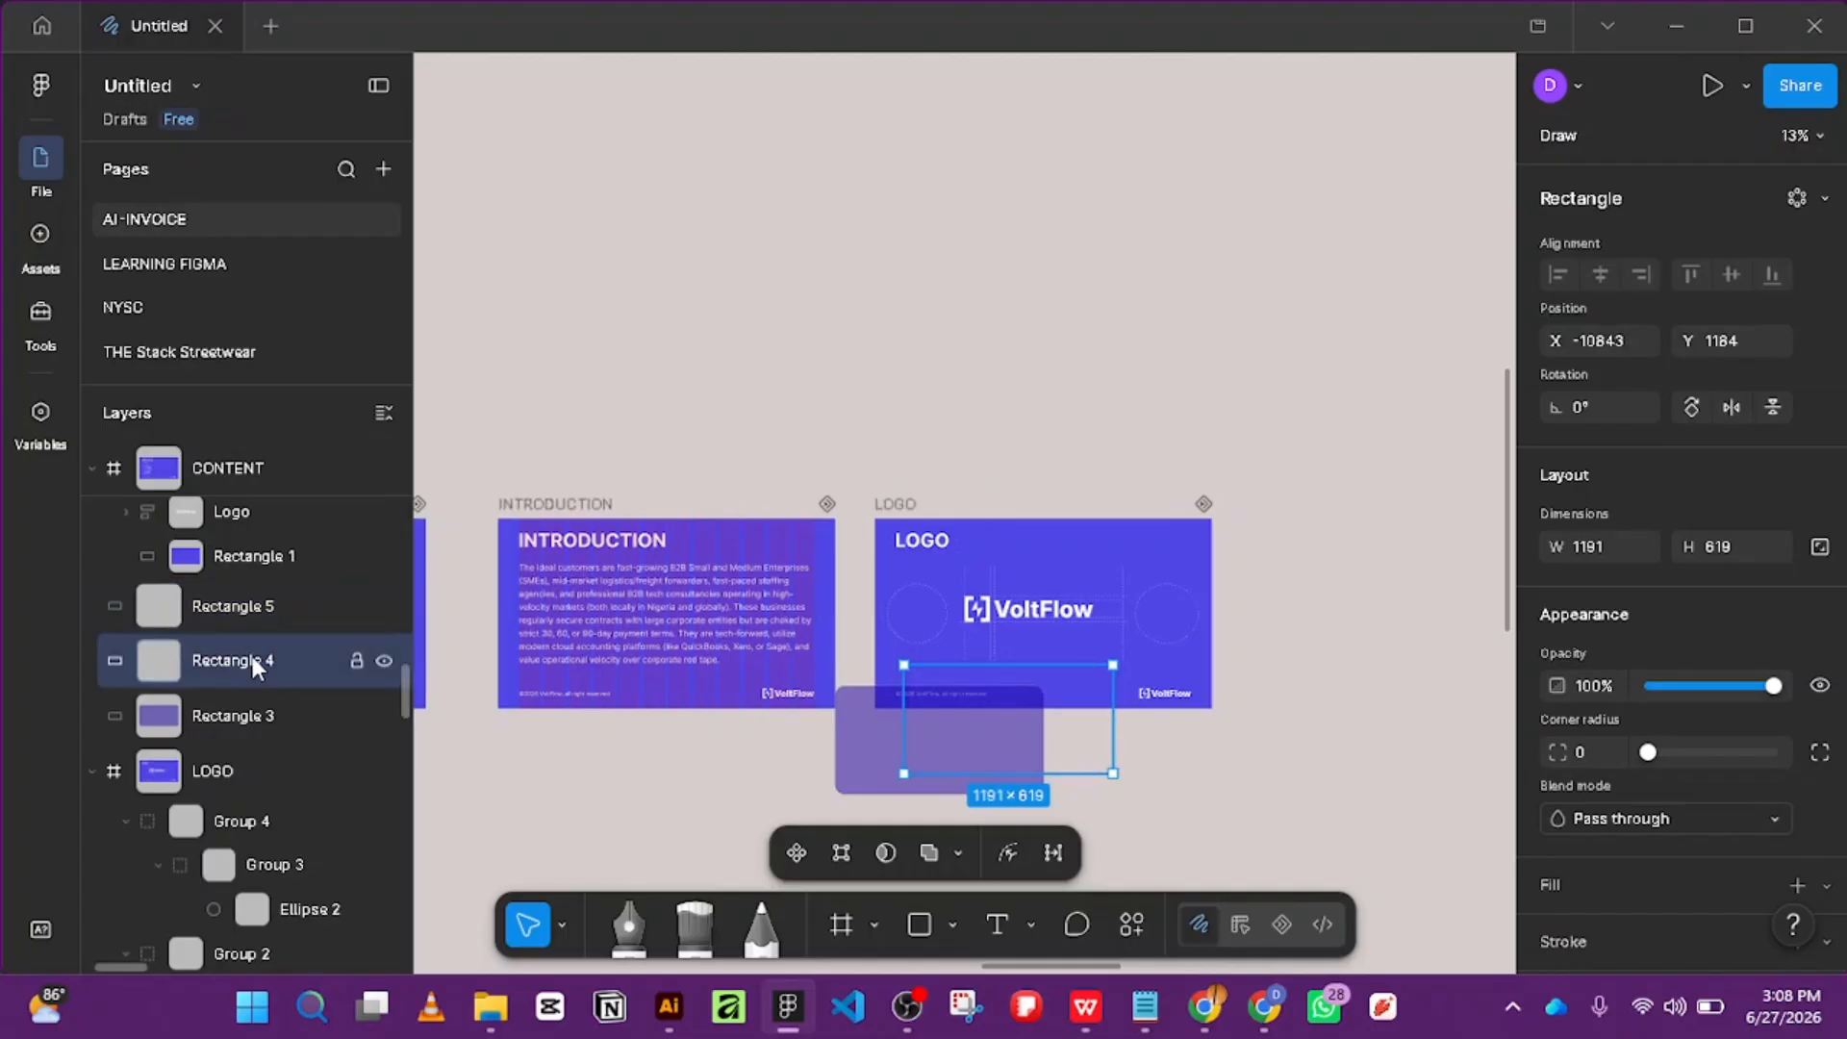
{"action": "left_click", "coordinate": [254, 608]}
{"action": "key", "text": "Delete"}
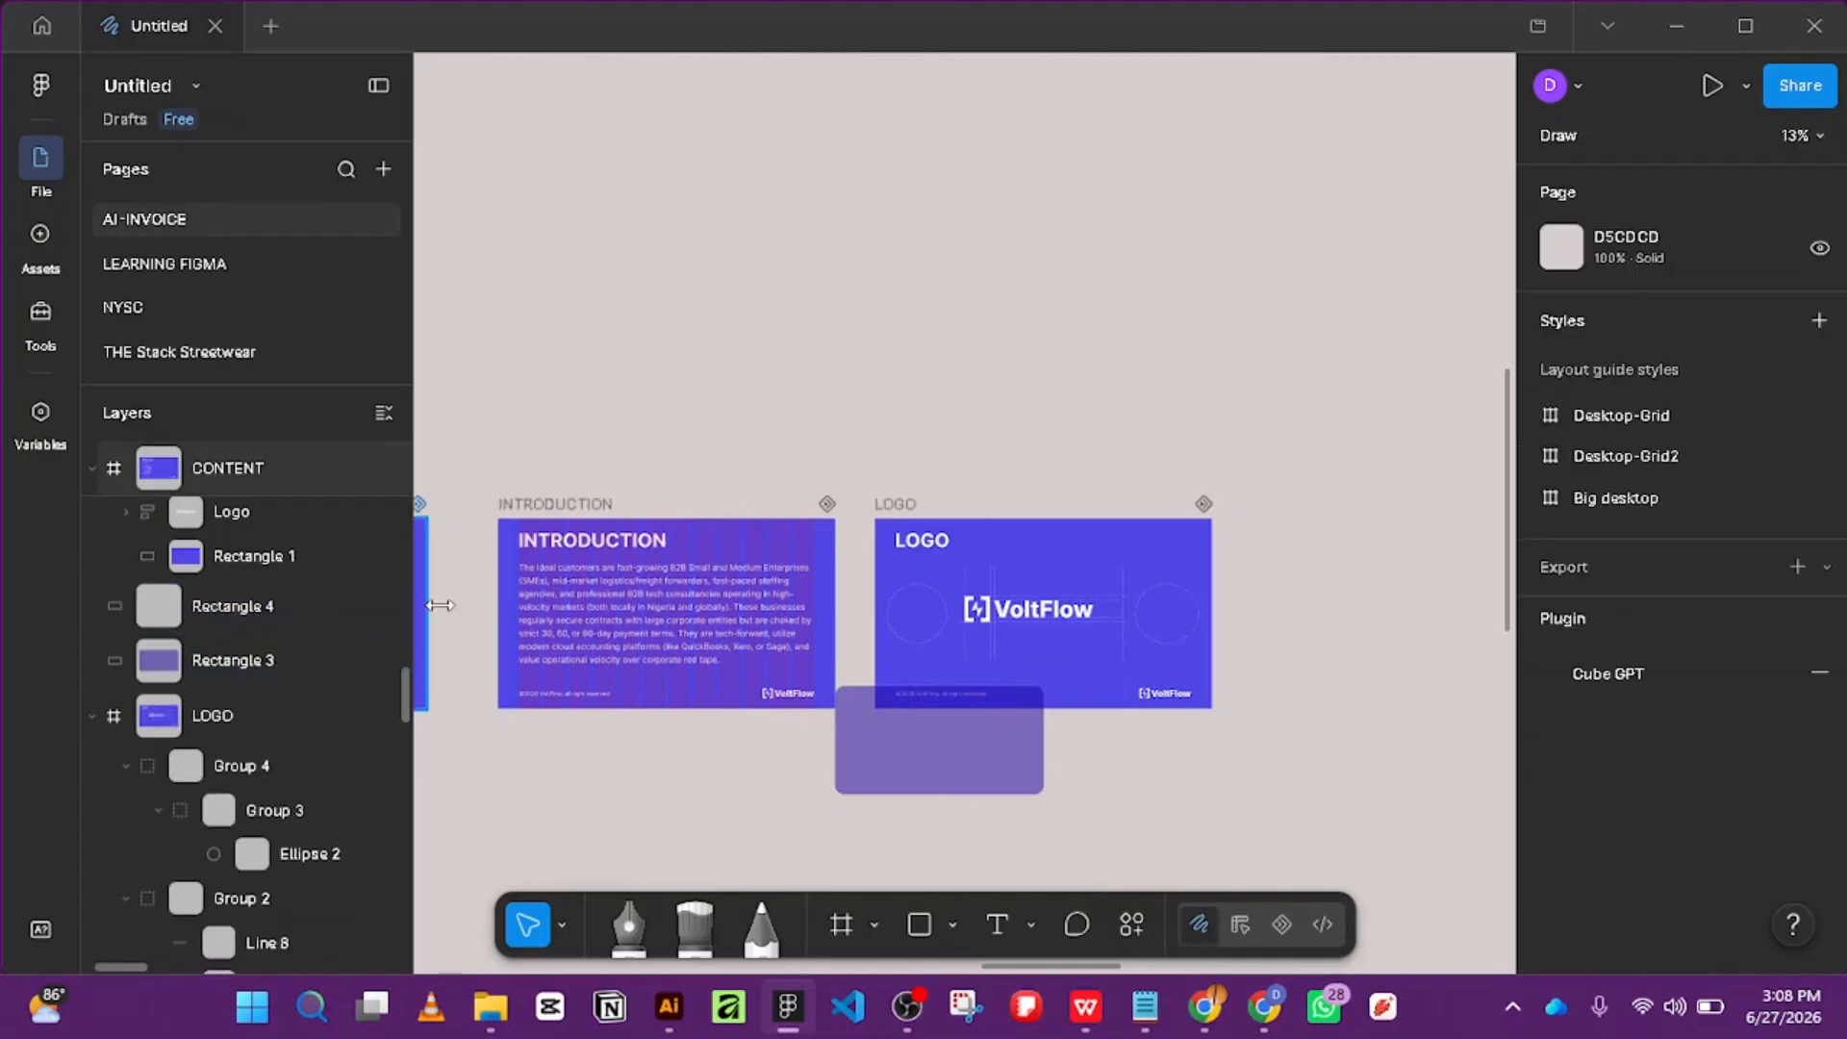
Align Rectangle 4 and Rectangle 3 on their horizontal and vertical centres and group them.
{"action": "left_click", "coordinate": [262, 624]}
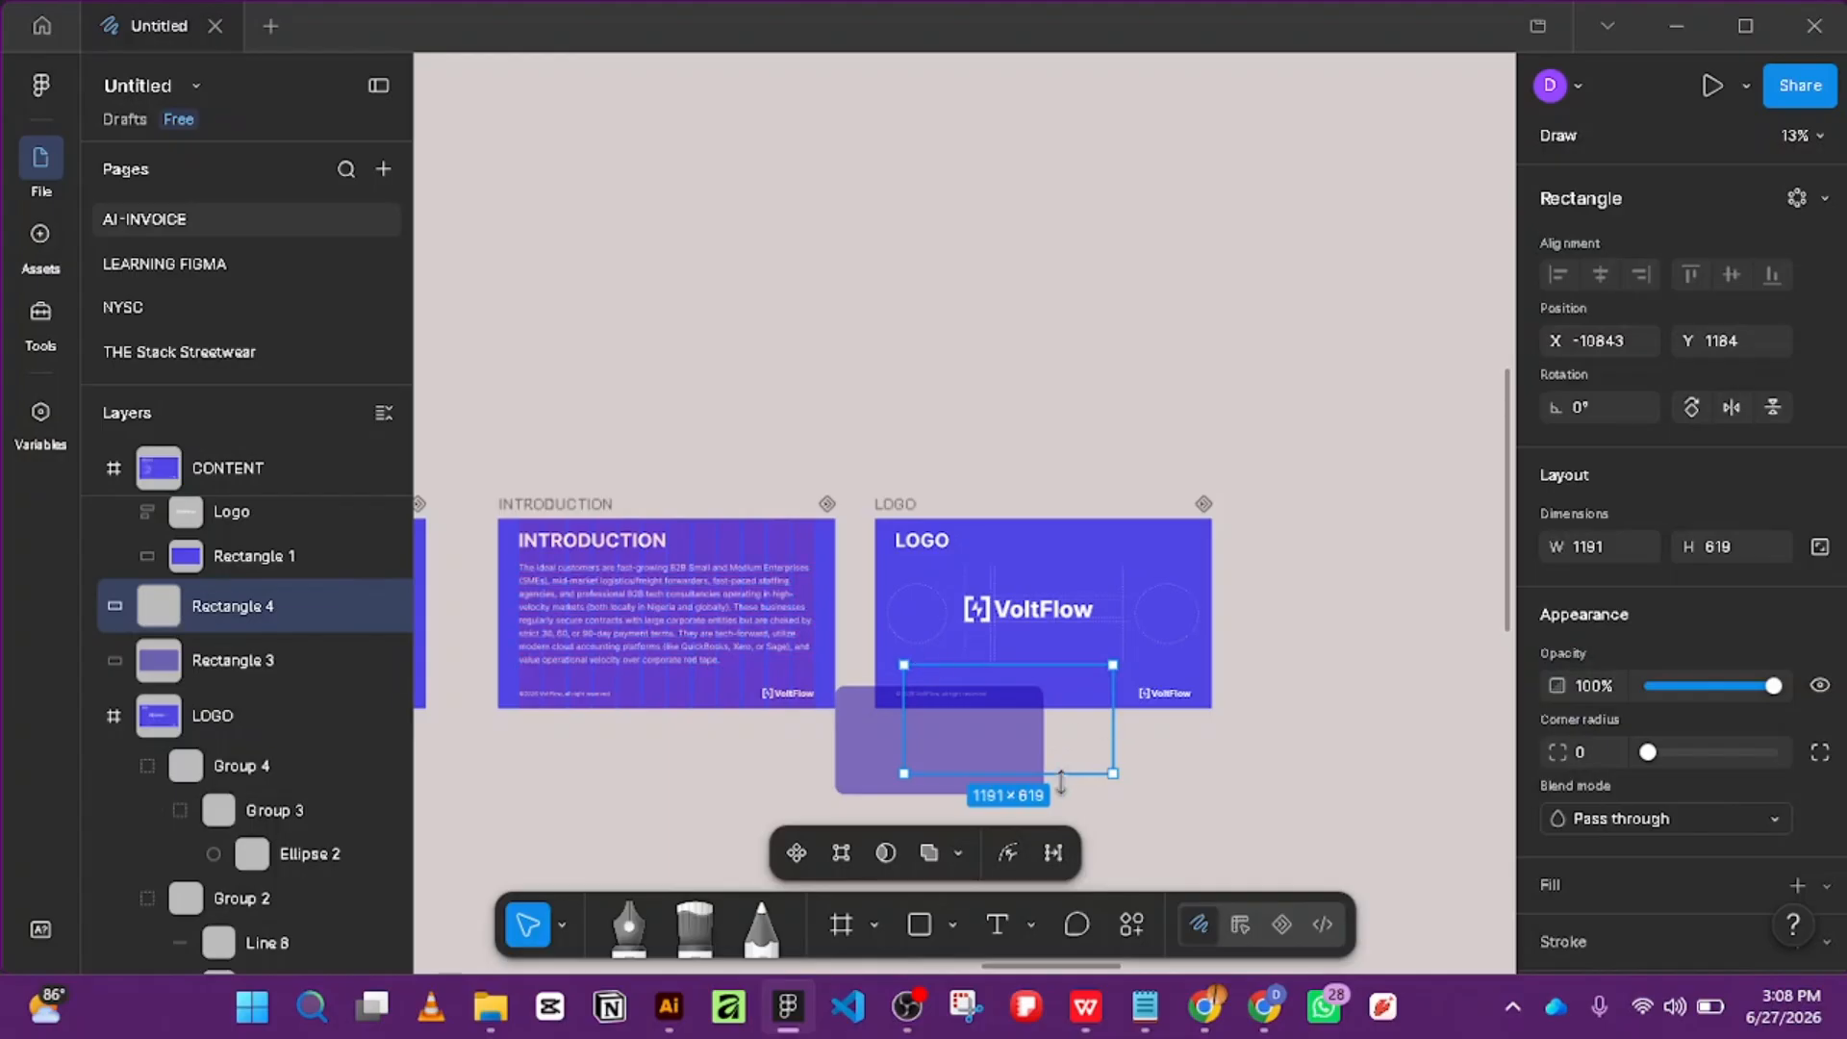
{"action": "left_click_drag", "start_coordinate": [1226, 799], "coordinate": [789, 755]}
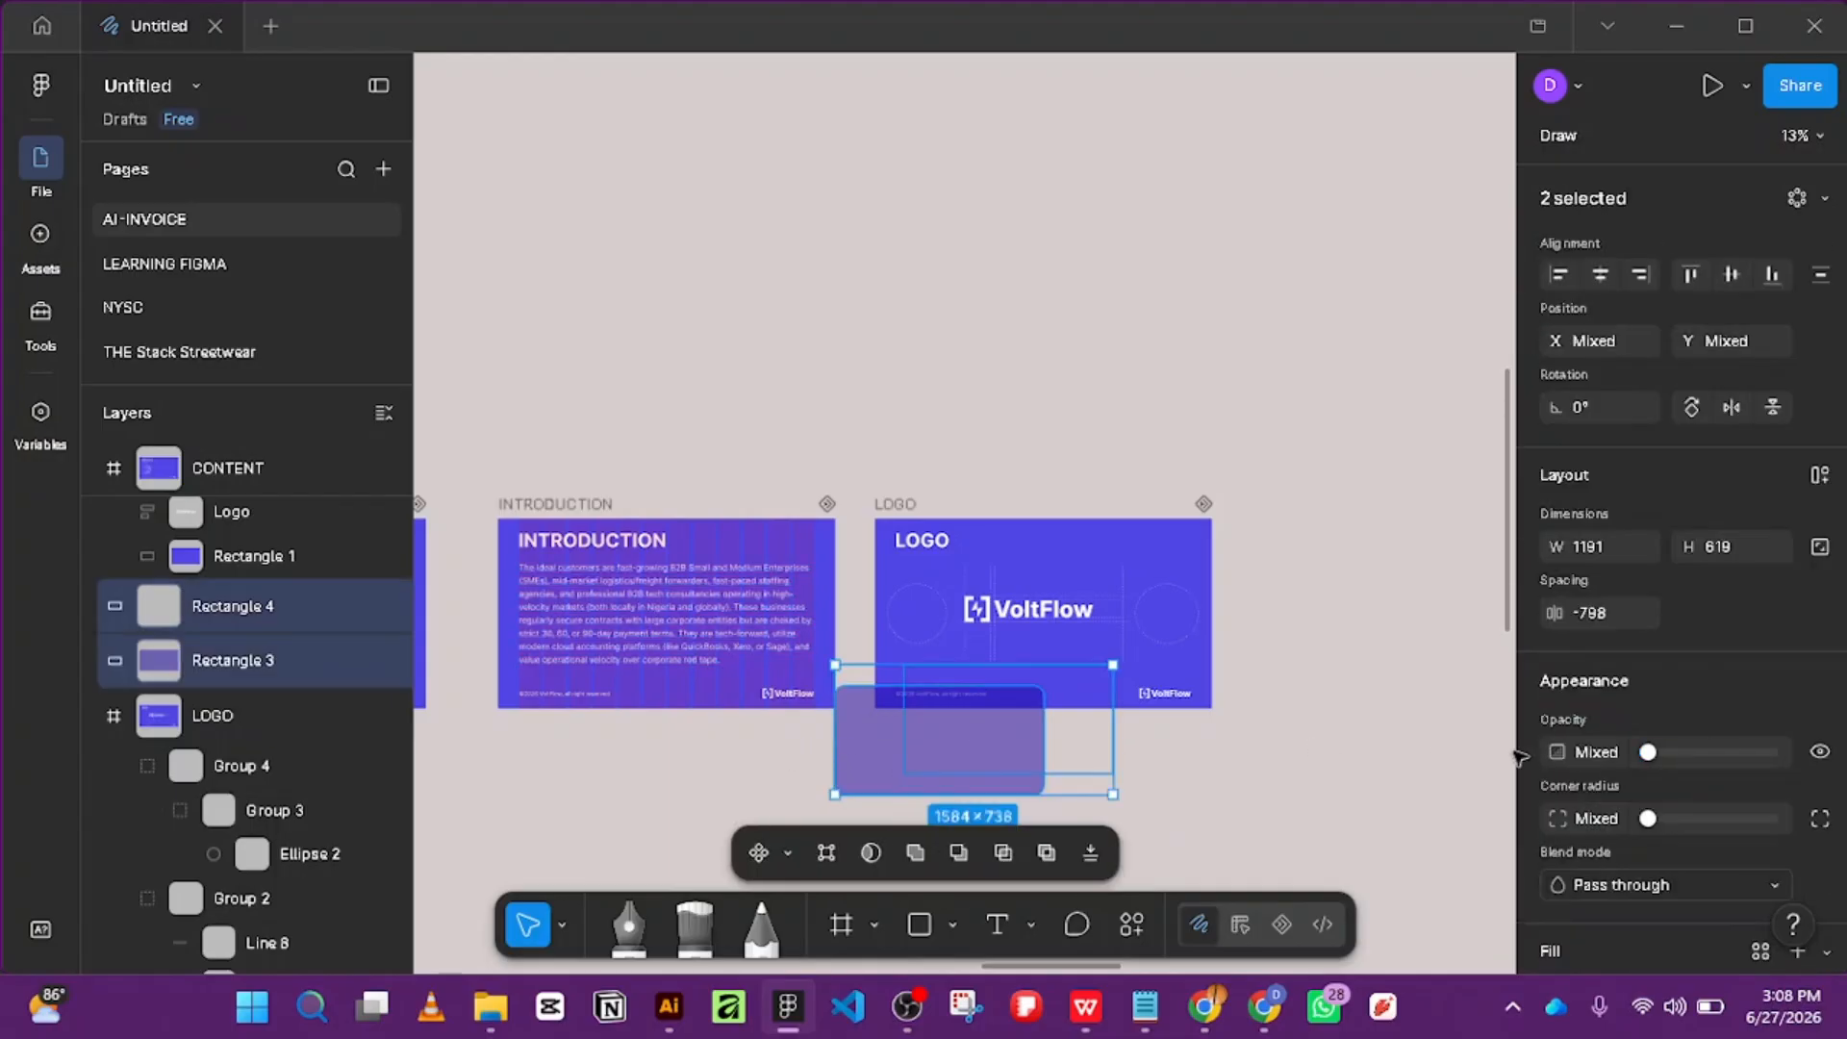
{"action": "left_click", "coordinate": [1729, 274]}
{"action": "left_click", "coordinate": [1599, 274]}
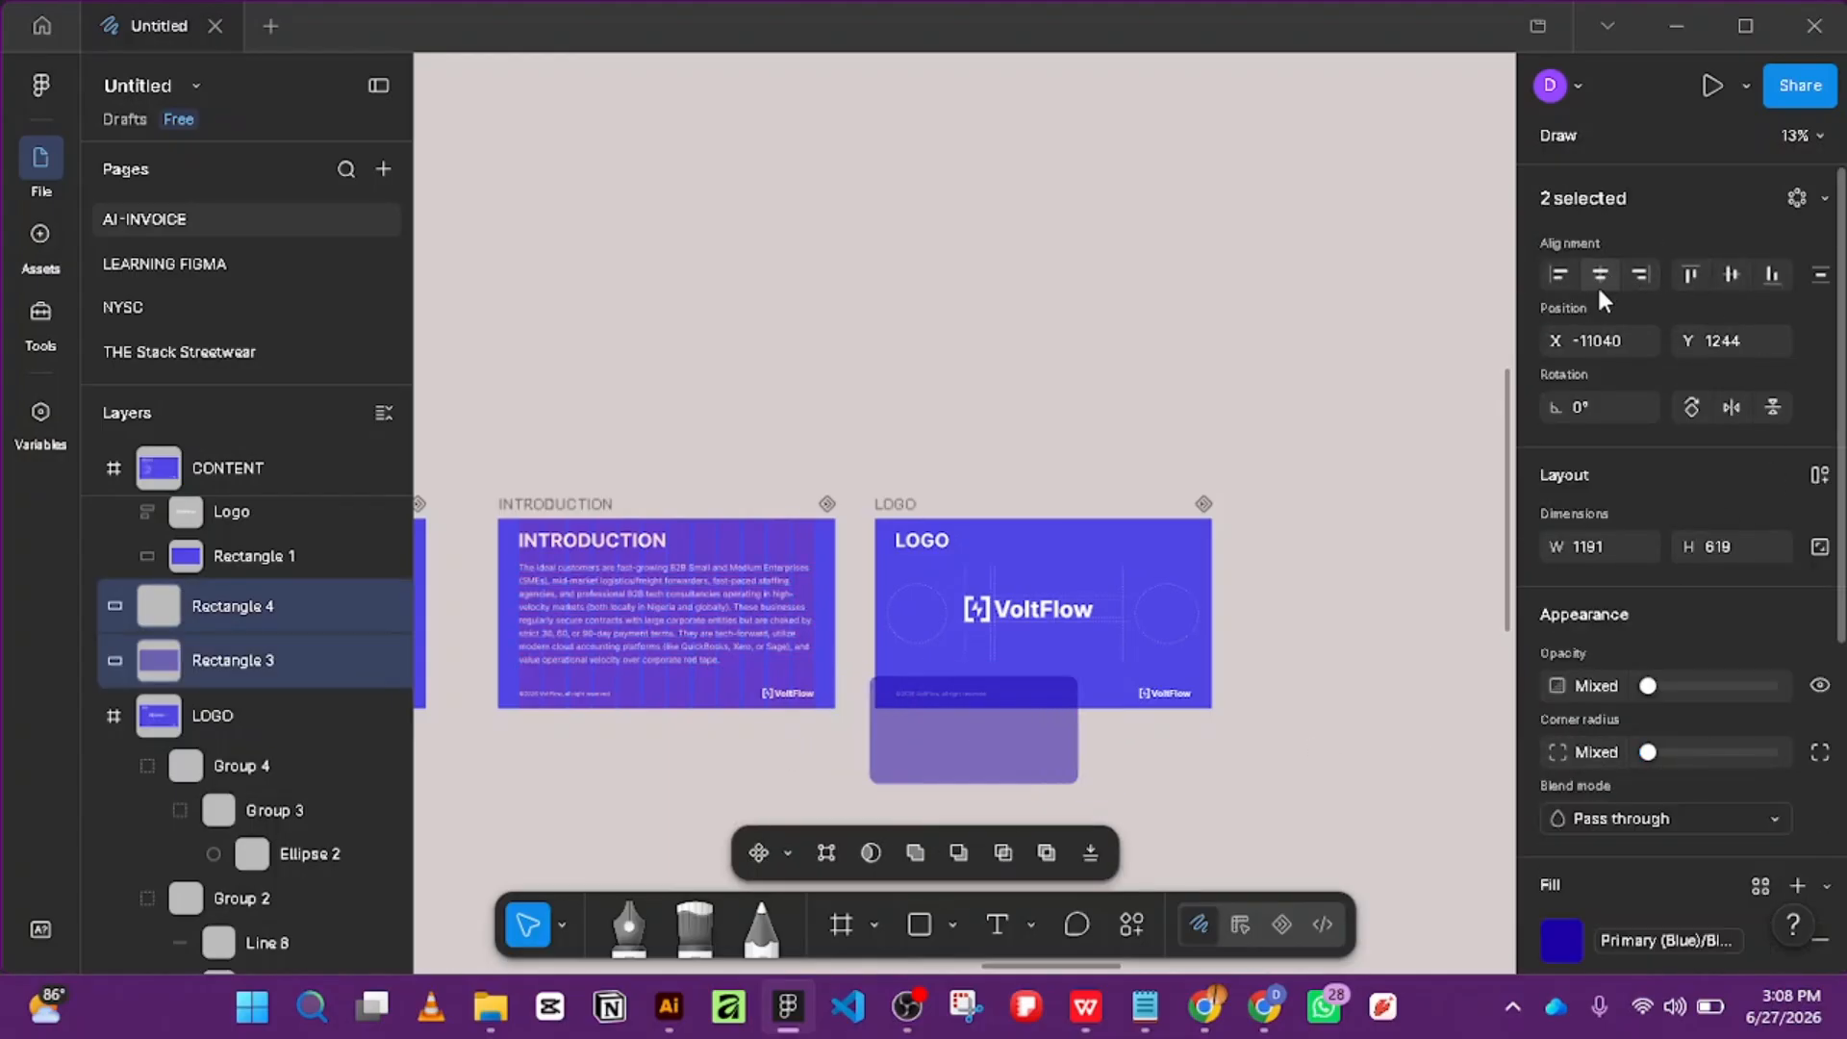
{"action": "key", "text": "ctrl+g"}
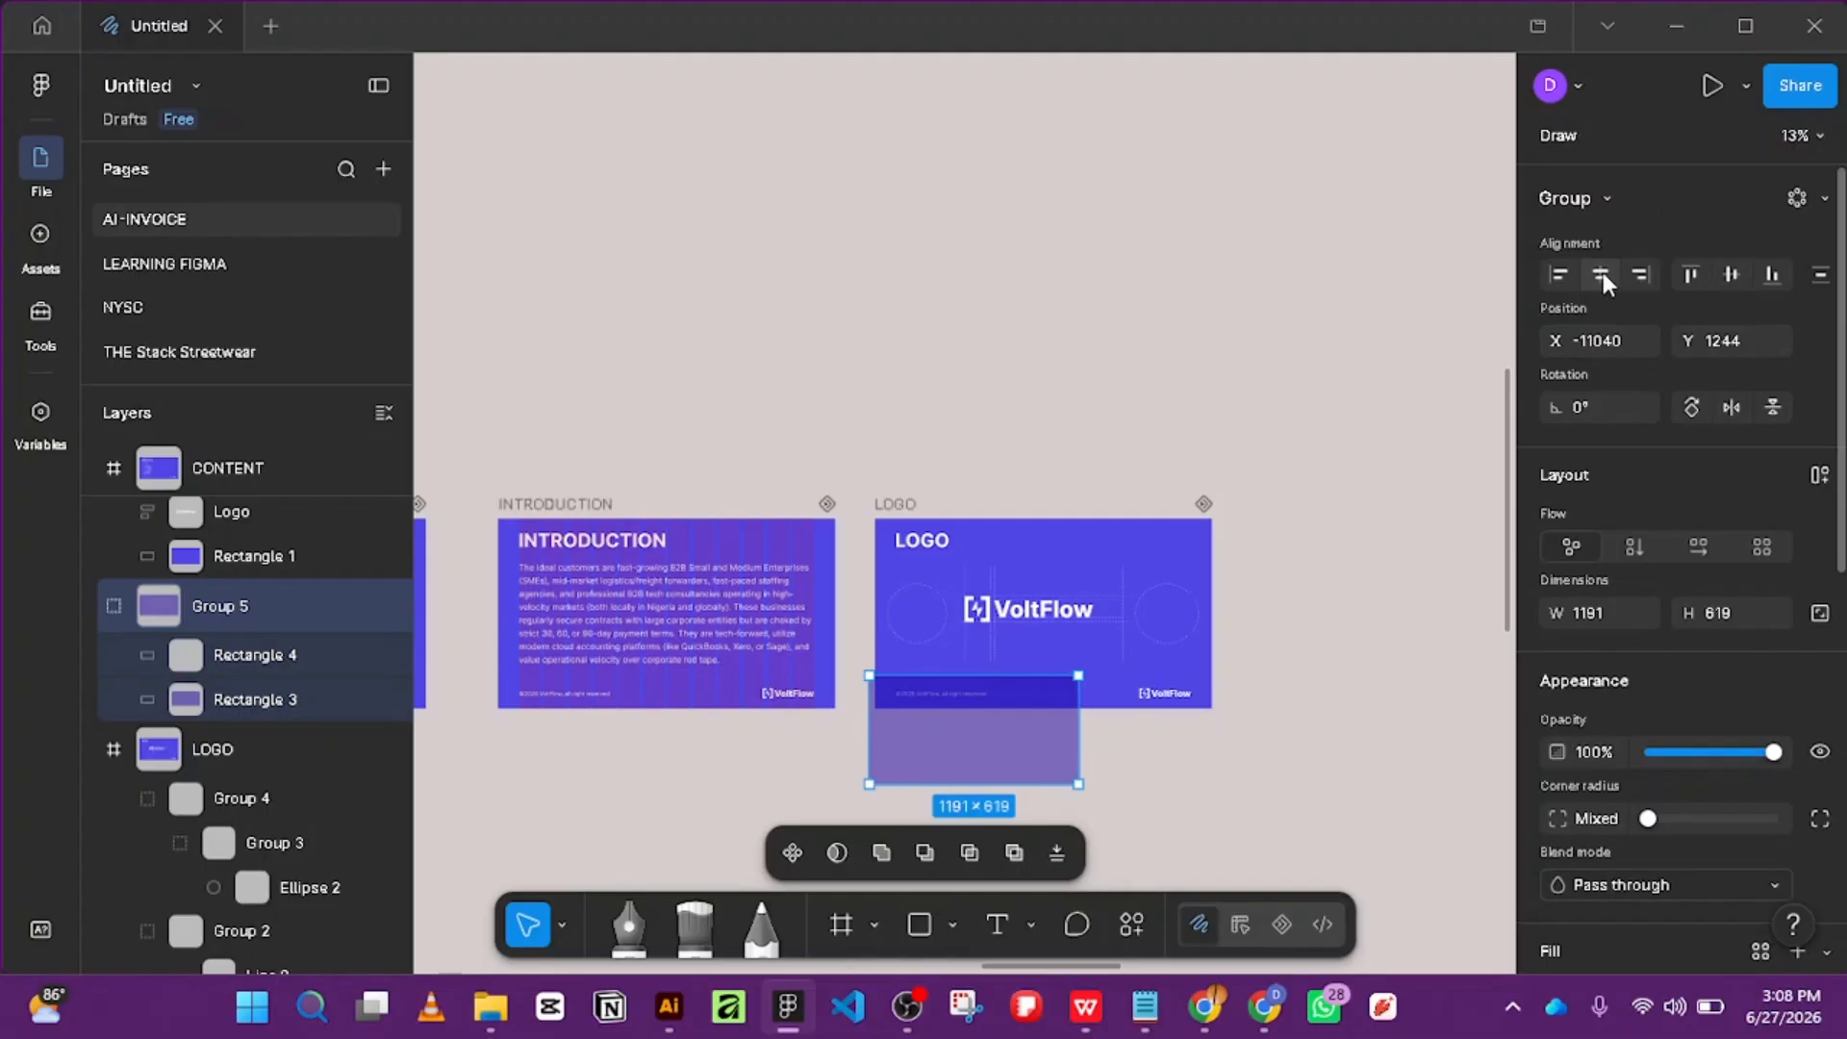
Move the rectangle group back into the LOGO frame behind the logo and bring it forward above the background Rectangle 1.
{"action": "left_click_drag", "start_coordinate": [1105, 742], "coordinate": [1215, 739]}
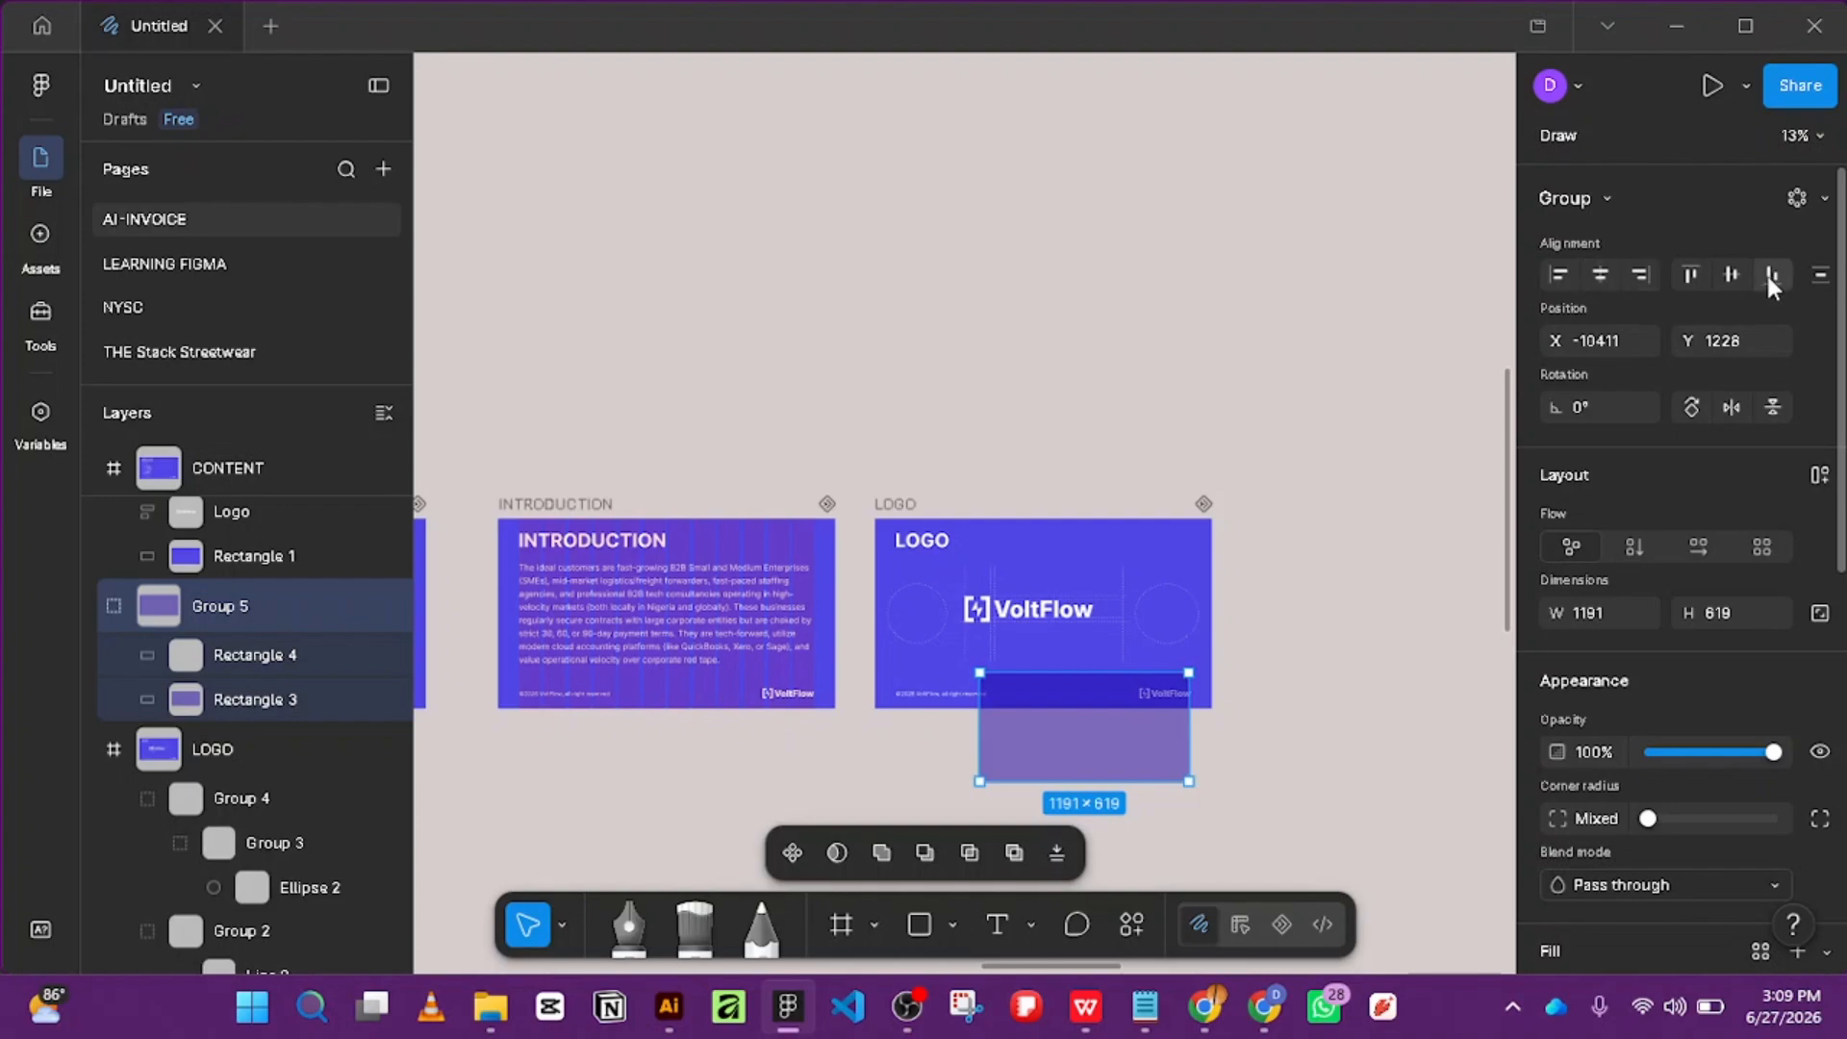
{"action": "left_click_drag", "start_coordinate": [1078, 729], "coordinate": [1077, 598]}
{"action": "scroll", "coordinate": [1094, 596], "scroll_direction": "up", "scroll_amount": 3}
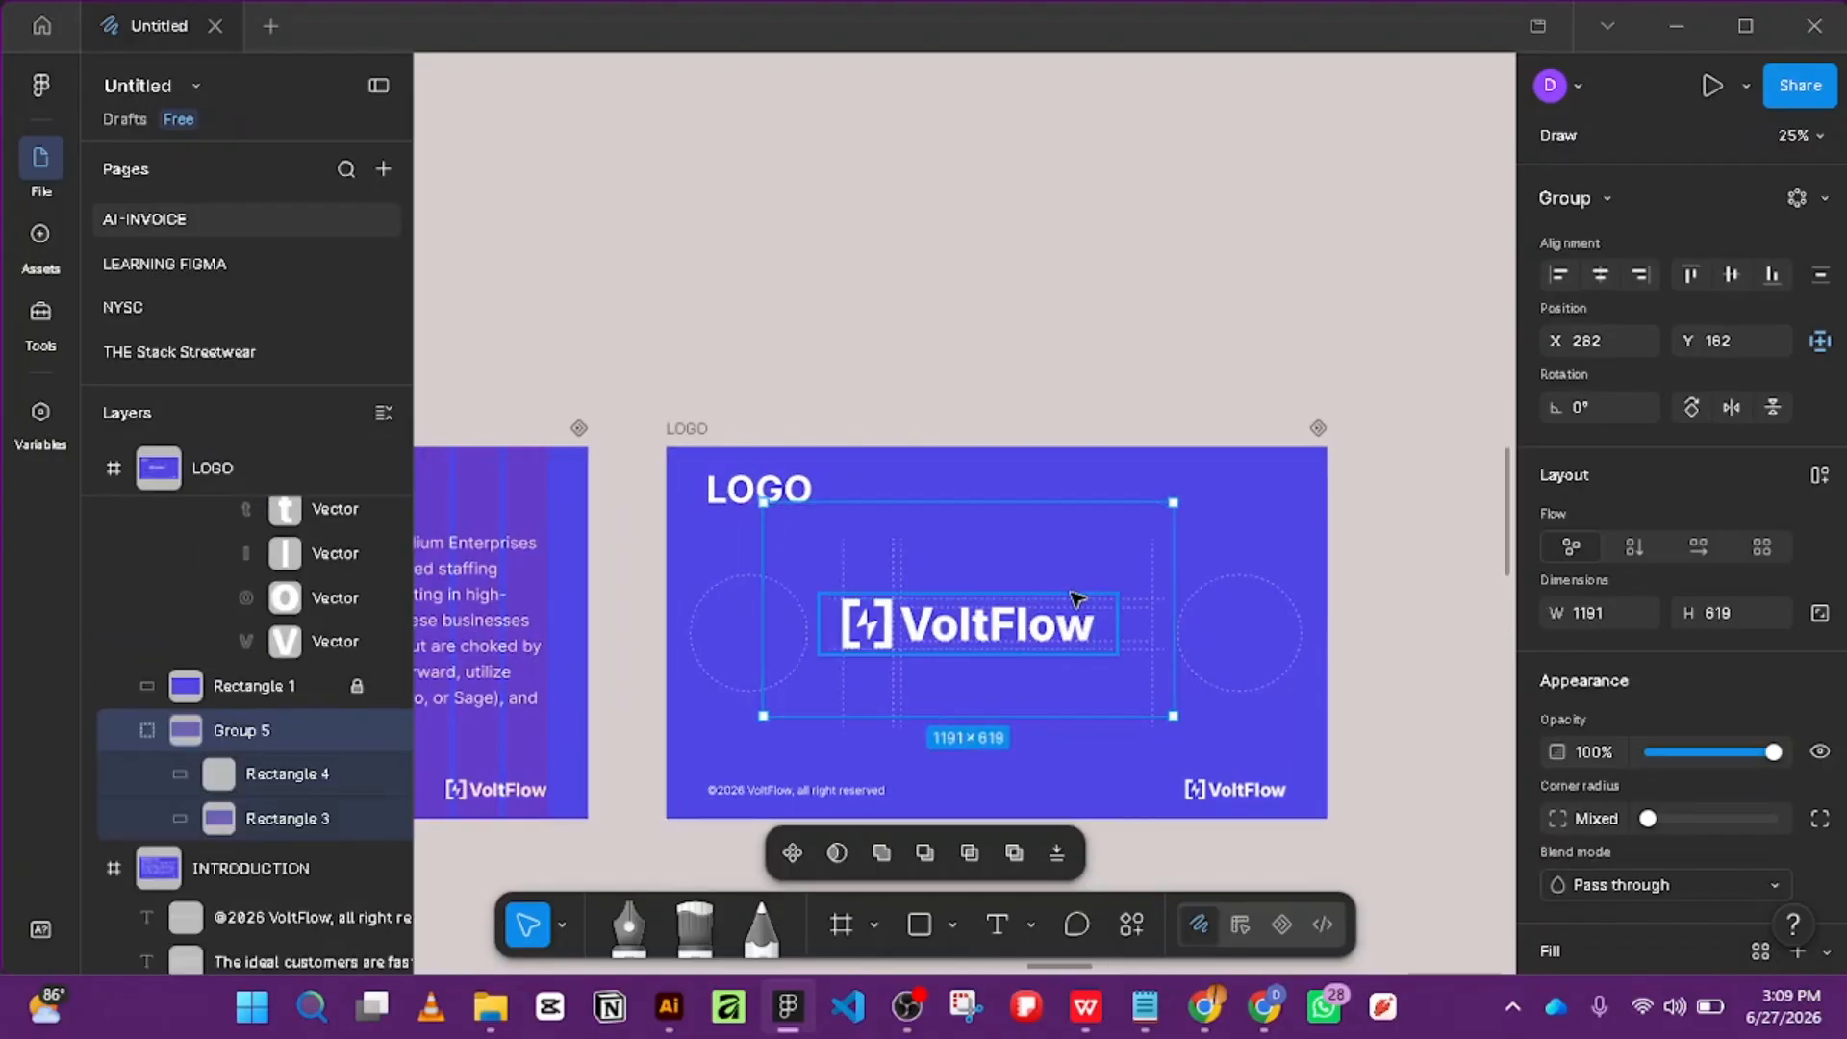
{"action": "key", "text": "ctrl+bracketright"}
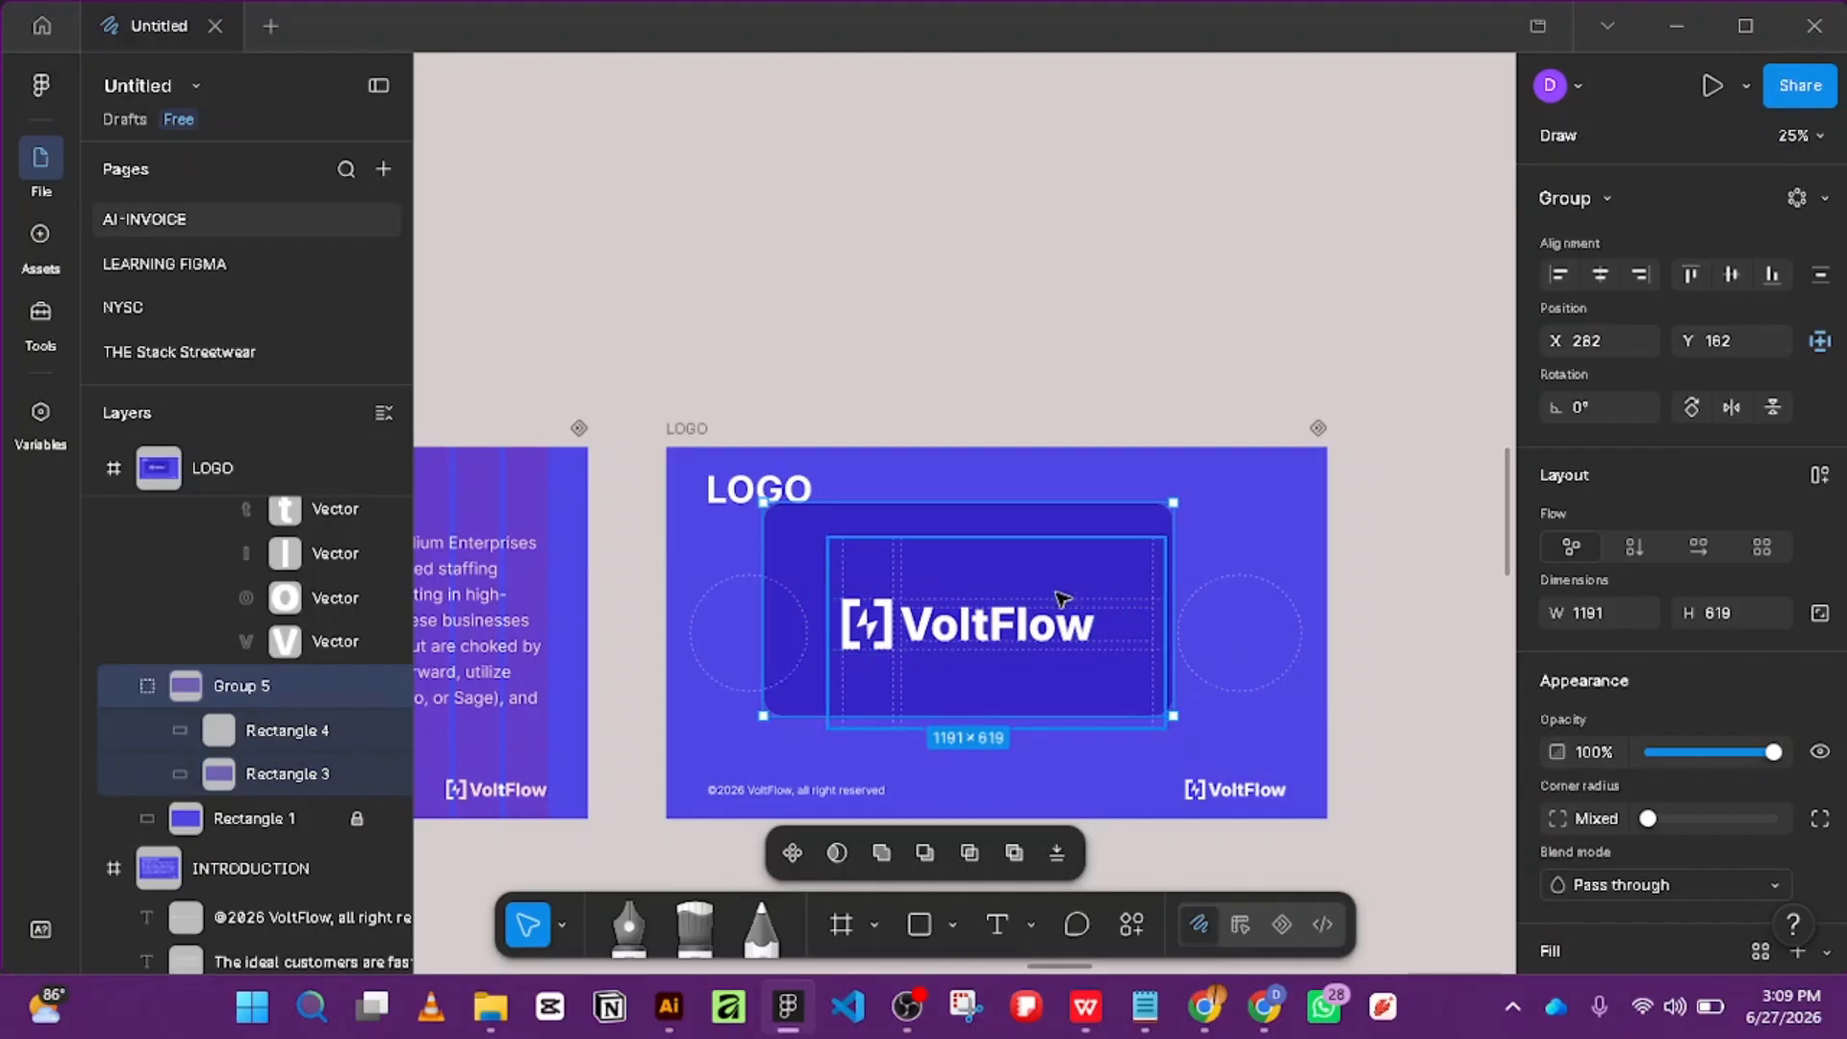
Centre the rectangle group vertically and horizontally in the LOGO frame, and ungroup it.
{"action": "mouse_move", "coordinate": [1083, 581]}
{"action": "left_mouse_down"}
{"action": "mouse_move", "coordinate": [1121, 598]}
{"action": "mouse_move", "coordinate": [1101, 589]}
{"action": "left_mouse_up"}
{"action": "left_click", "coordinate": [1730, 274]}
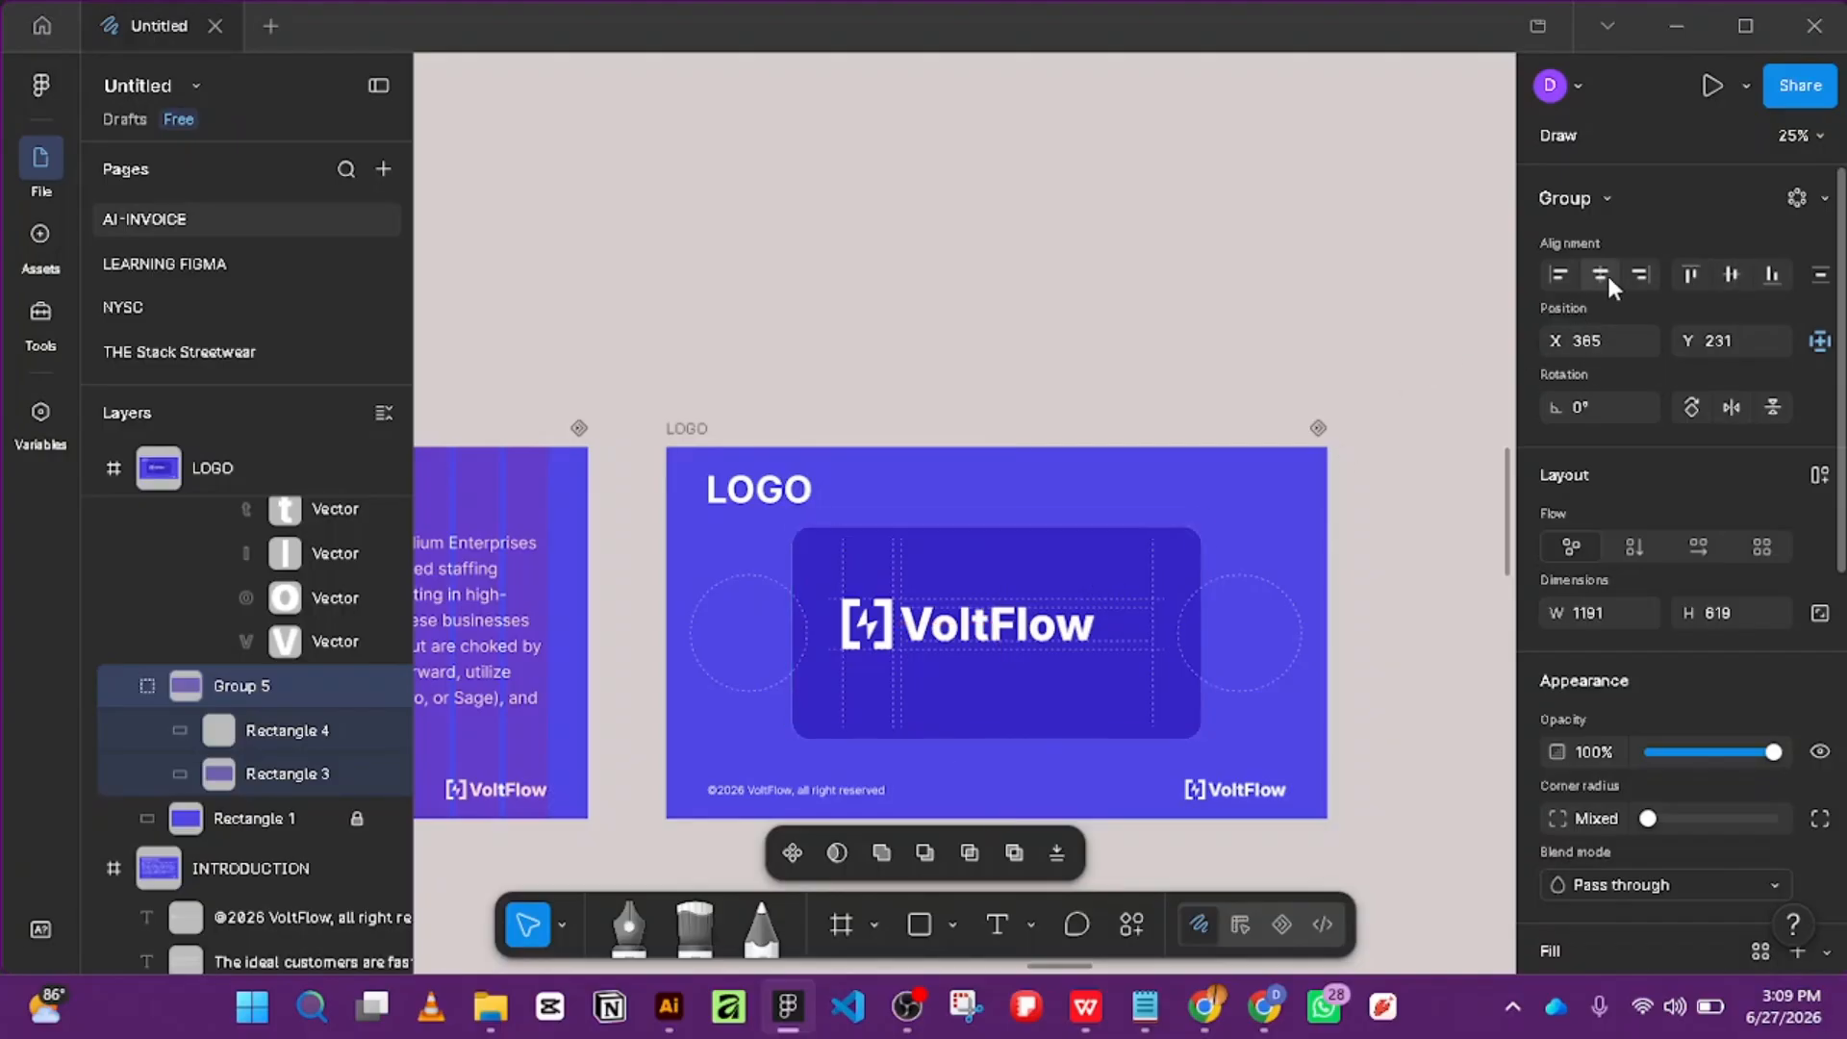
{"action": "left_click", "coordinate": [1600, 274]}
{"action": "scroll", "coordinate": [1199, 602], "scroll_direction": "down", "scroll_amount": 3}
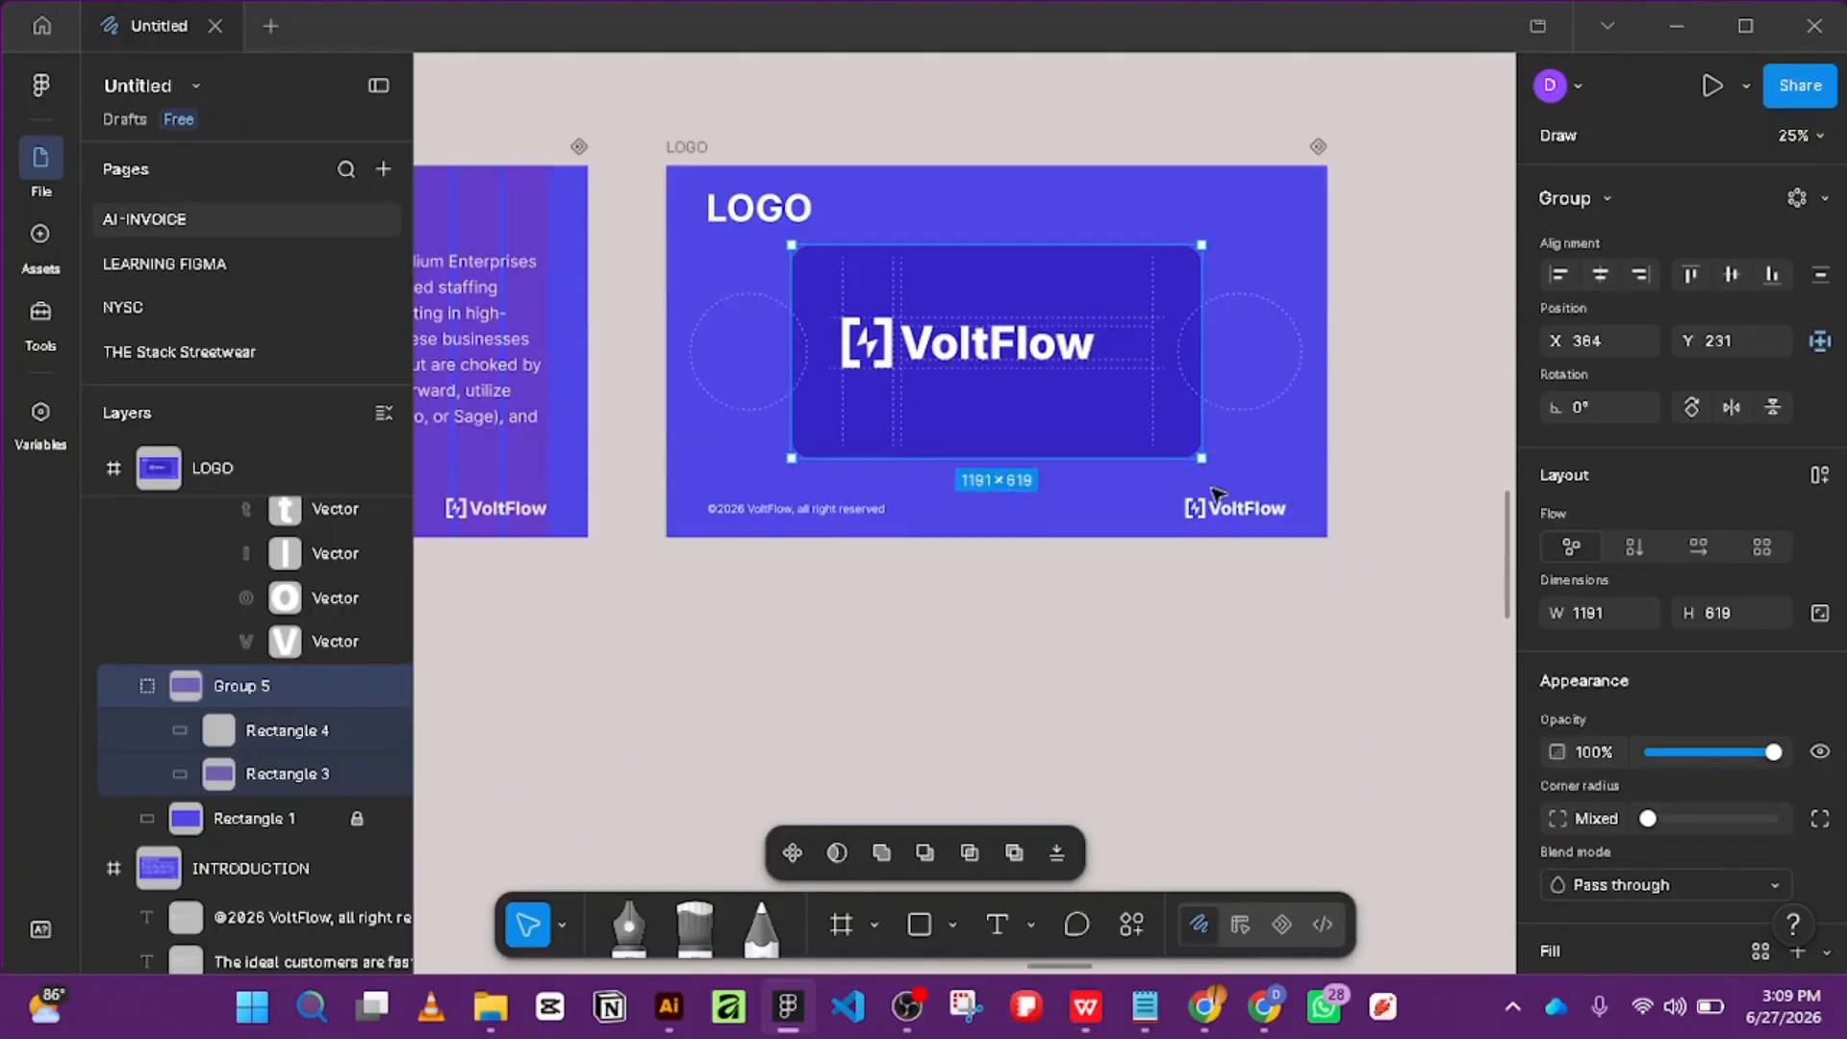
{"action": "right_click", "coordinate": [1175, 404]}
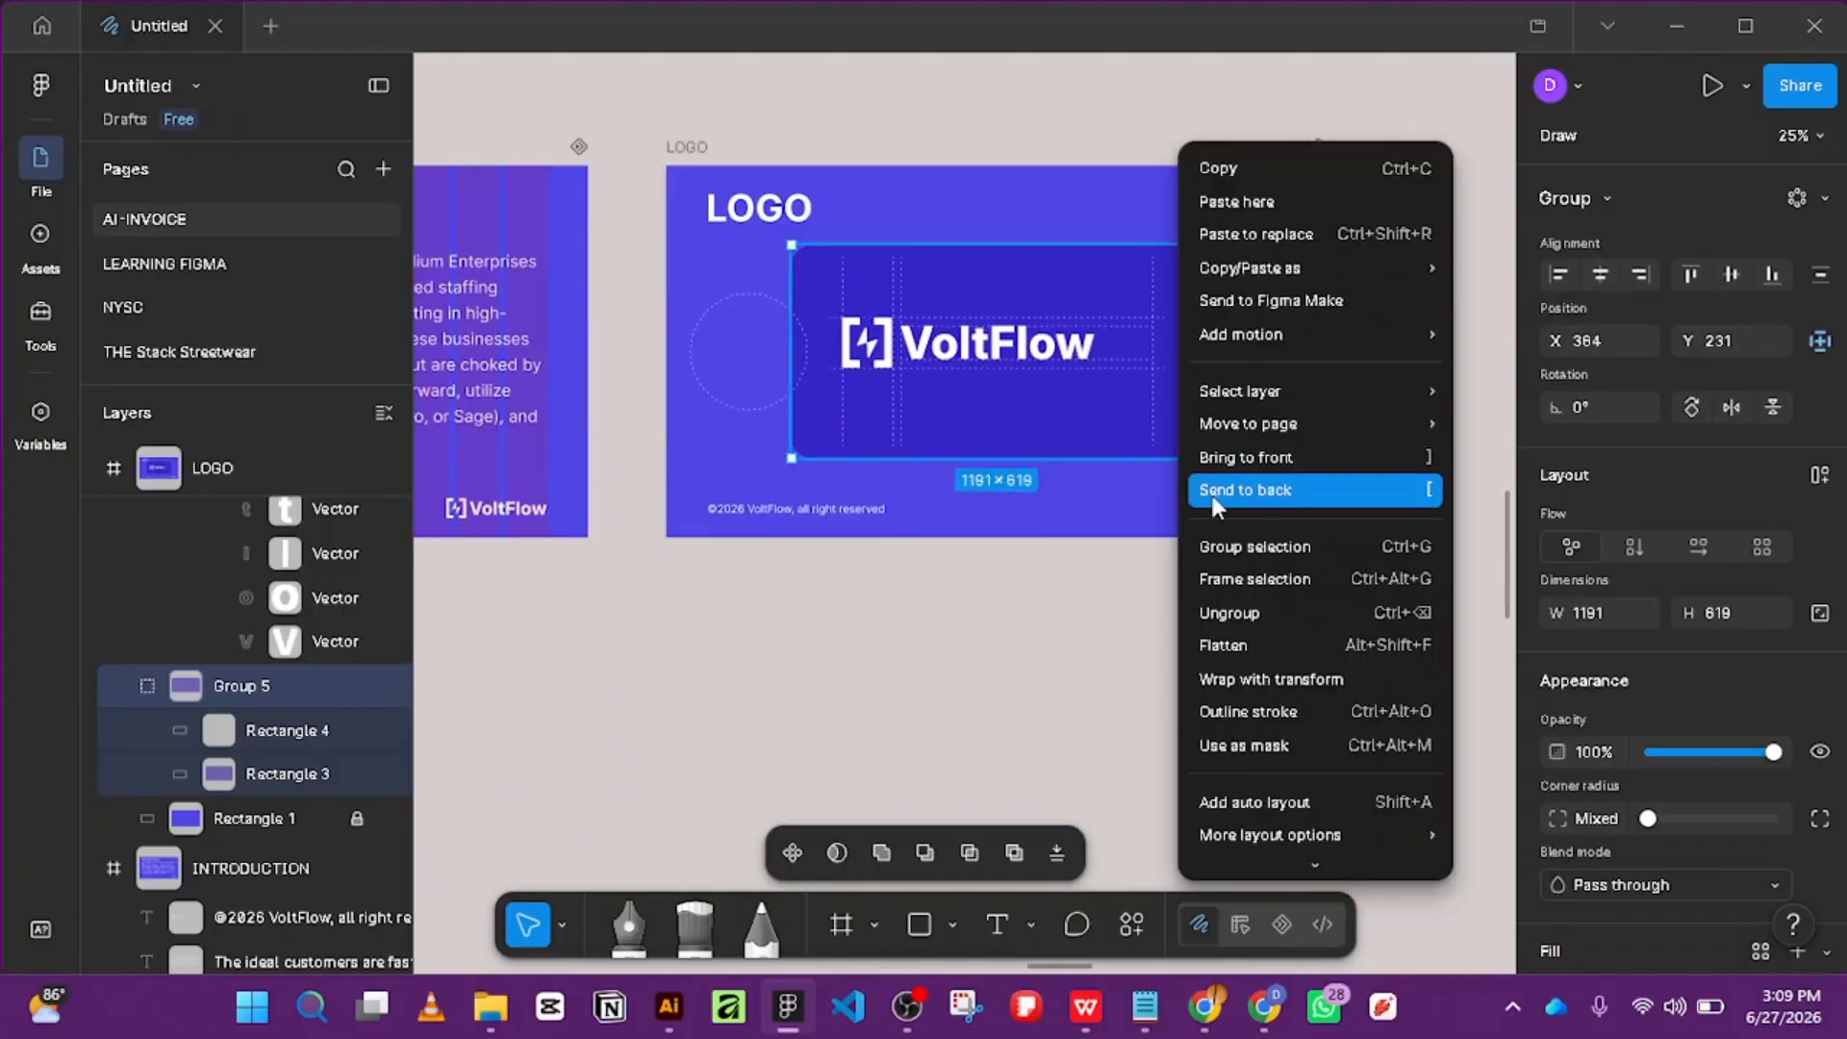
{"action": "left_click", "coordinate": [1273, 611]}
{"action": "left_click", "coordinate": [1344, 425]}
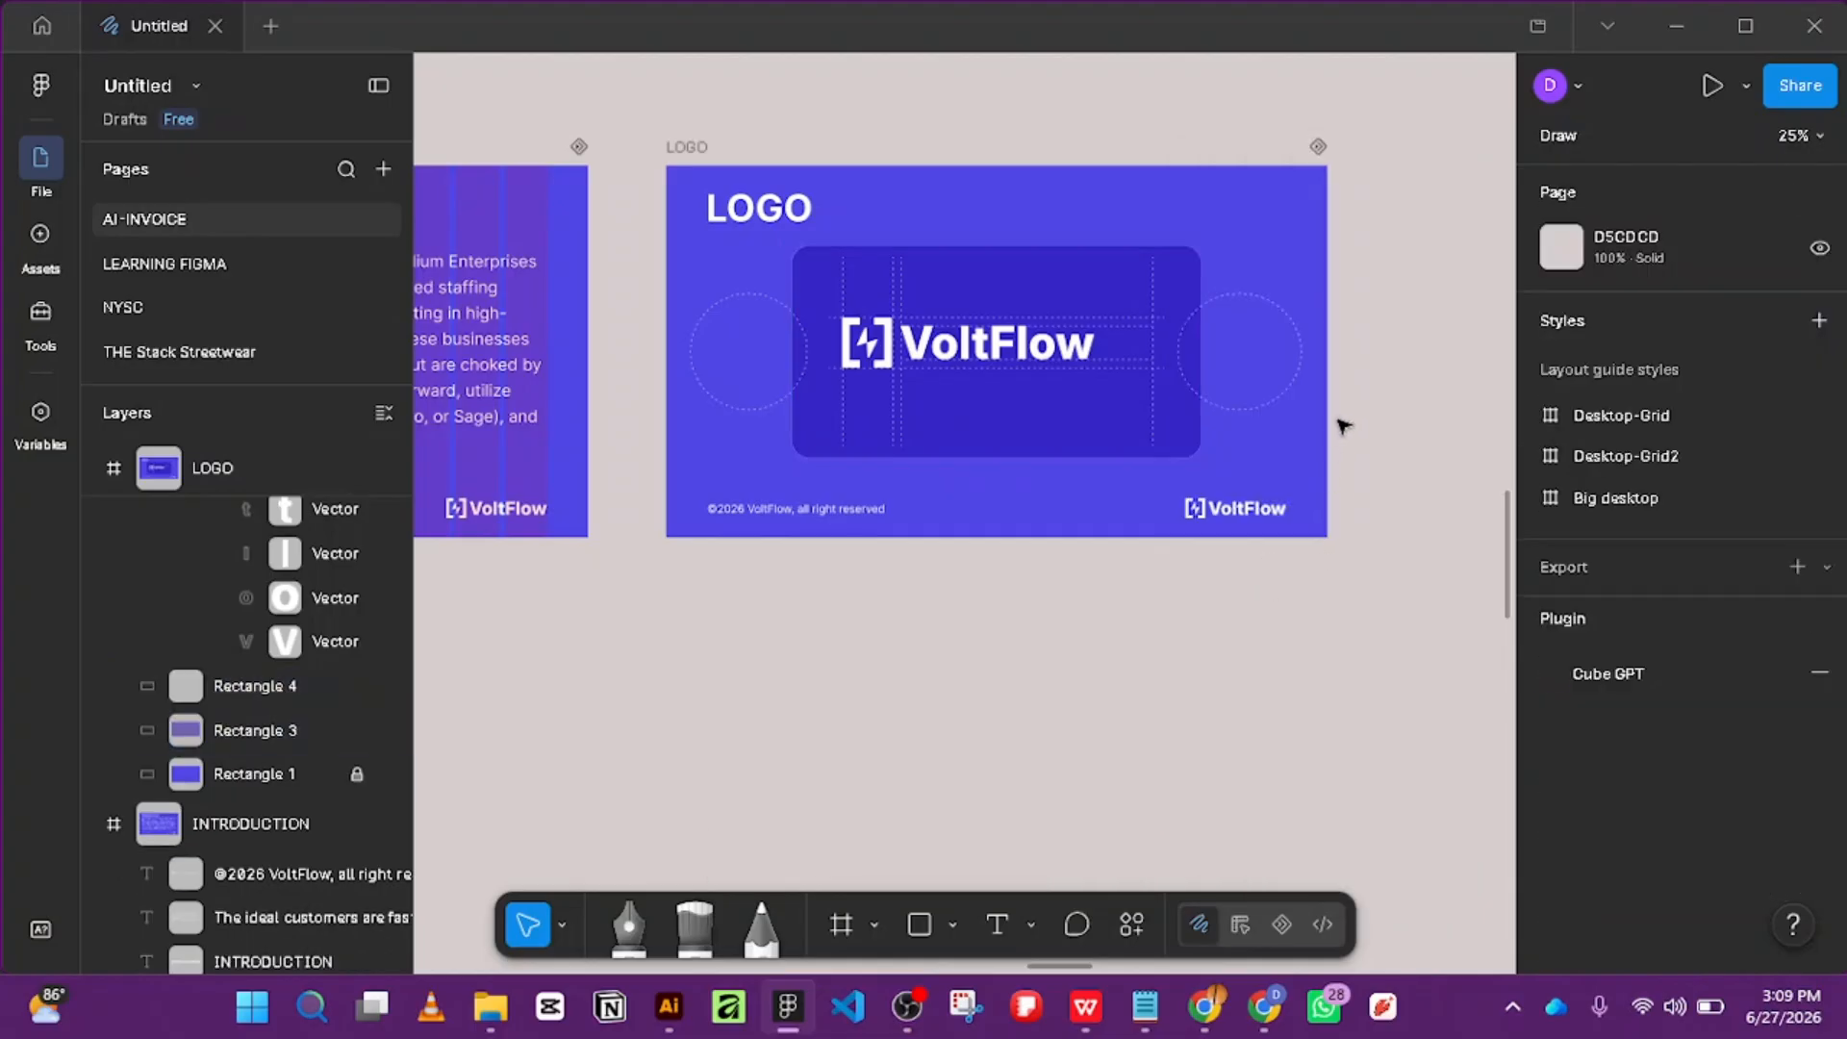
Set the stroke colour of Rectangle 3 behind the logo to 7F4545 and bring the rectangle to the front.
{"action": "scroll", "coordinate": [1035, 384], "scroll_direction": "up", "scroll_amount": 3}
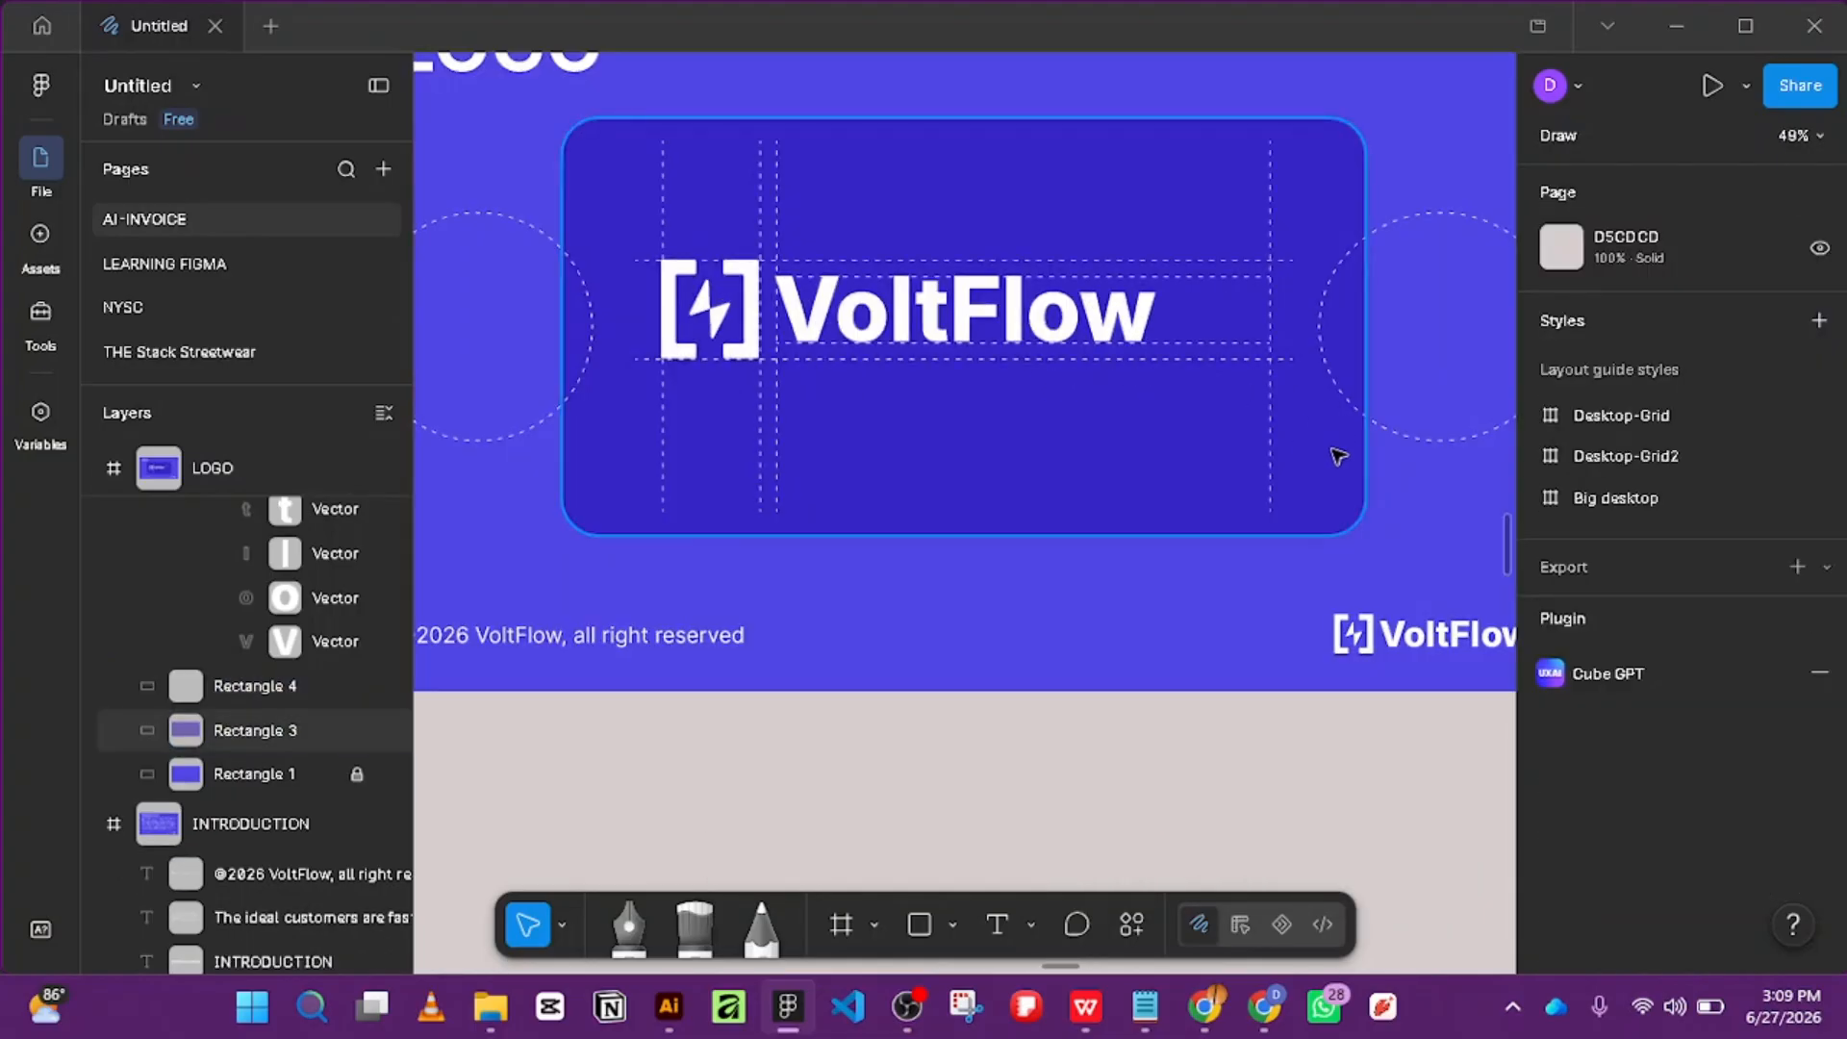
{"action": "left_click", "coordinate": [1268, 473]}
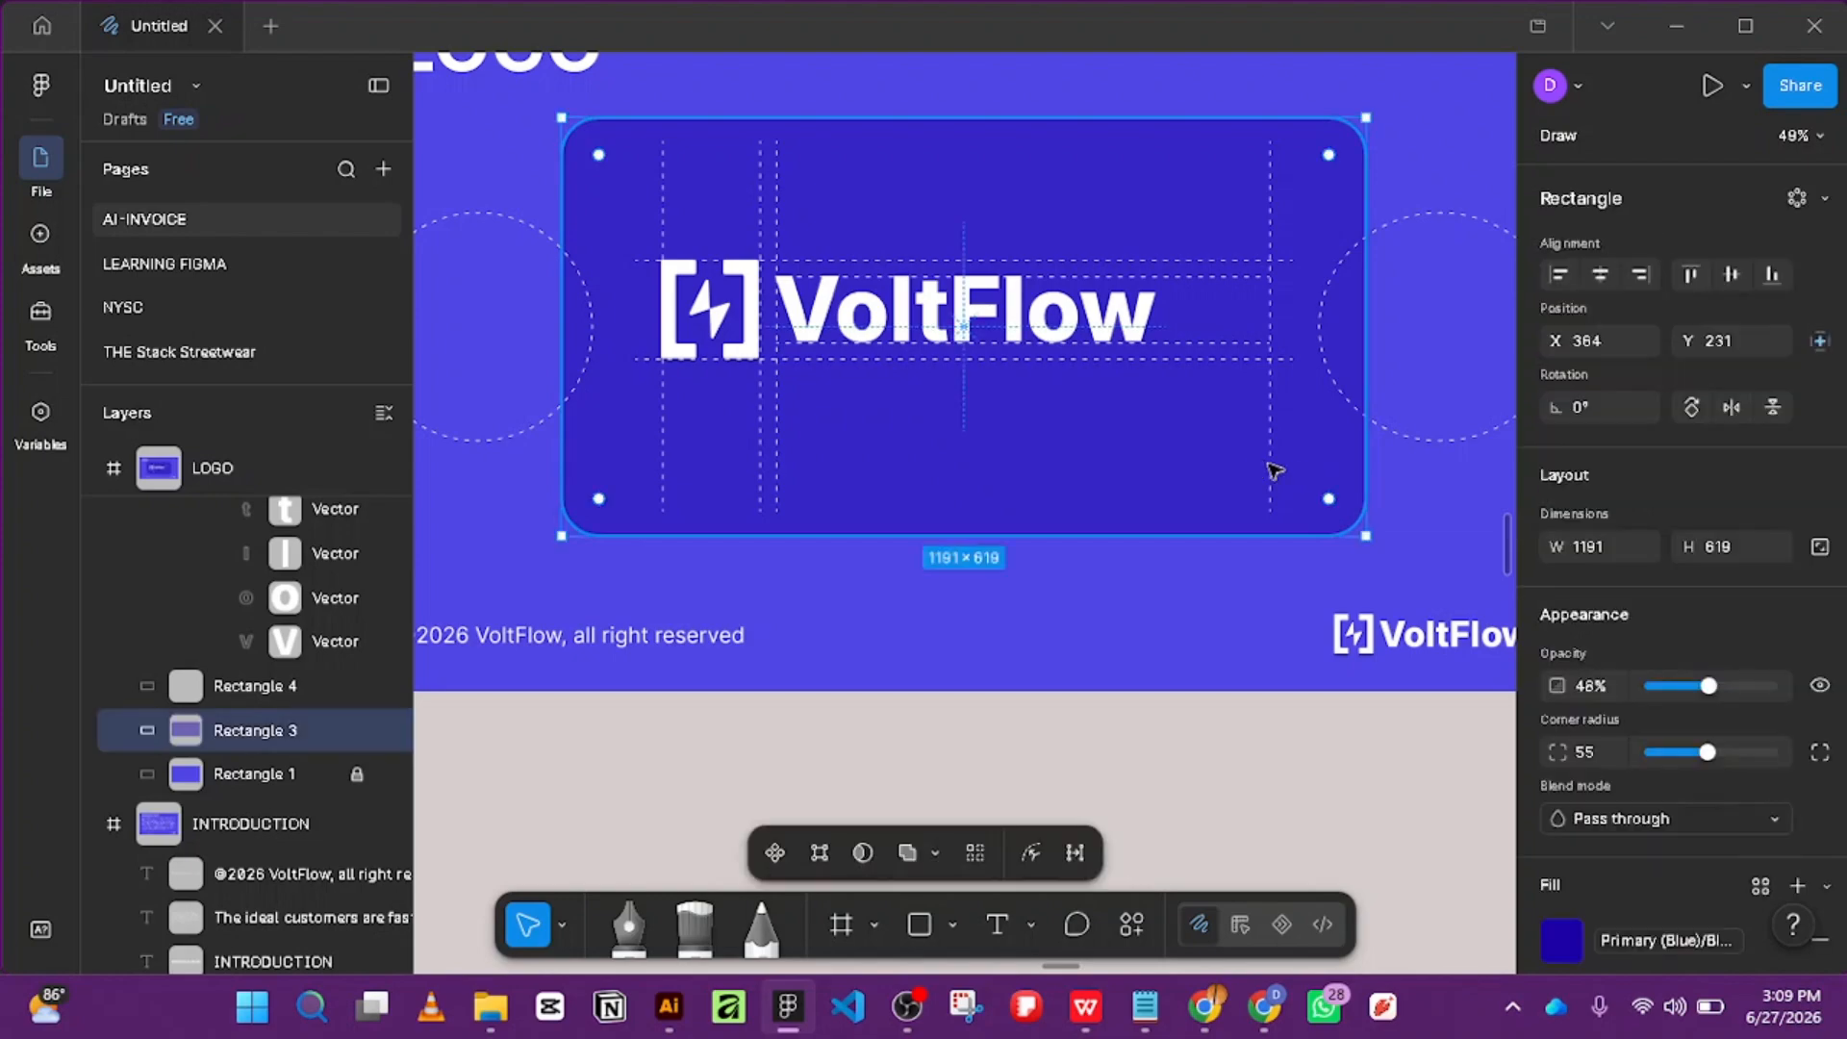
{"action": "scroll", "coordinate": [1632, 652], "scroll_direction": "down", "scroll_amount": 5}
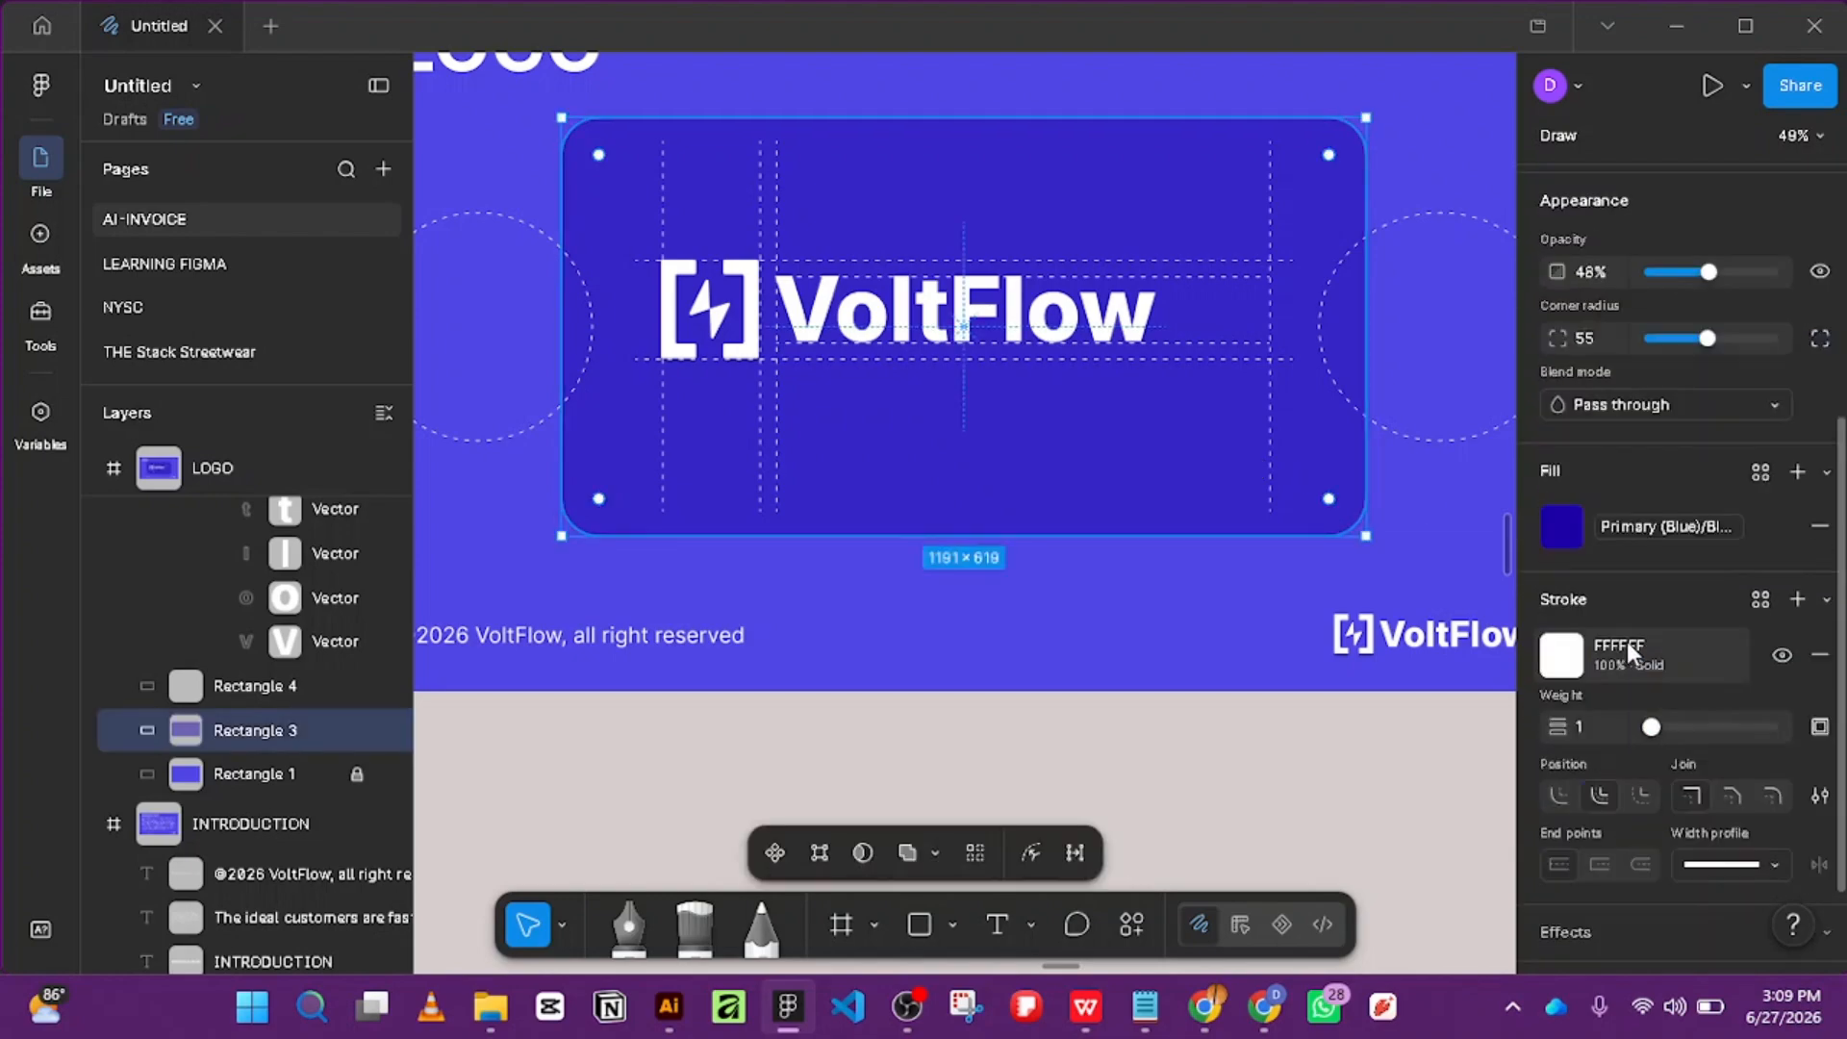
{"action": "left_click", "coordinate": [1560, 655]}
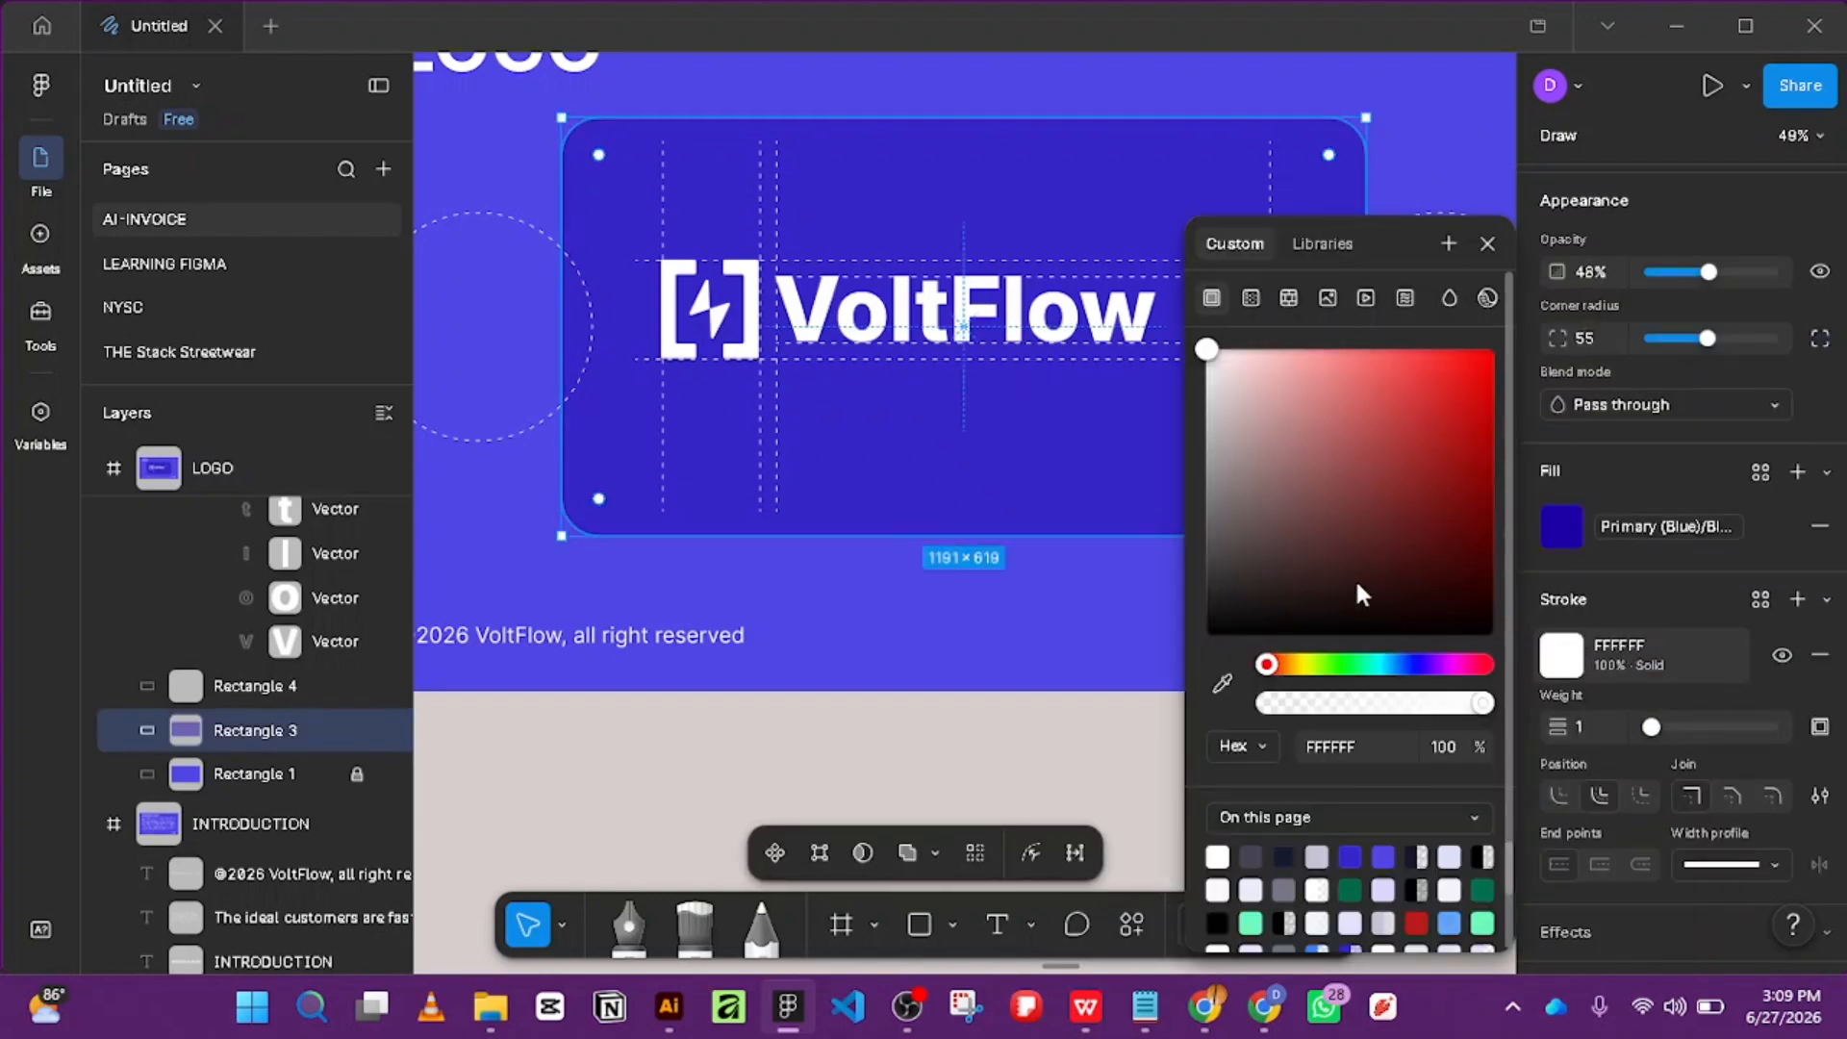
{"action": "left_click", "coordinate": [1314, 478]}
{"action": "mouse_move", "coordinate": [1077, 734]}
{"action": "left_mouse_down"}
{"action": "mouse_move", "coordinate": [1214, 623]}
{"action": "mouse_move", "coordinate": [1266, 510]}
{"action": "mouse_move", "coordinate": [1337, 494]}
{"action": "left_mouse_up"}
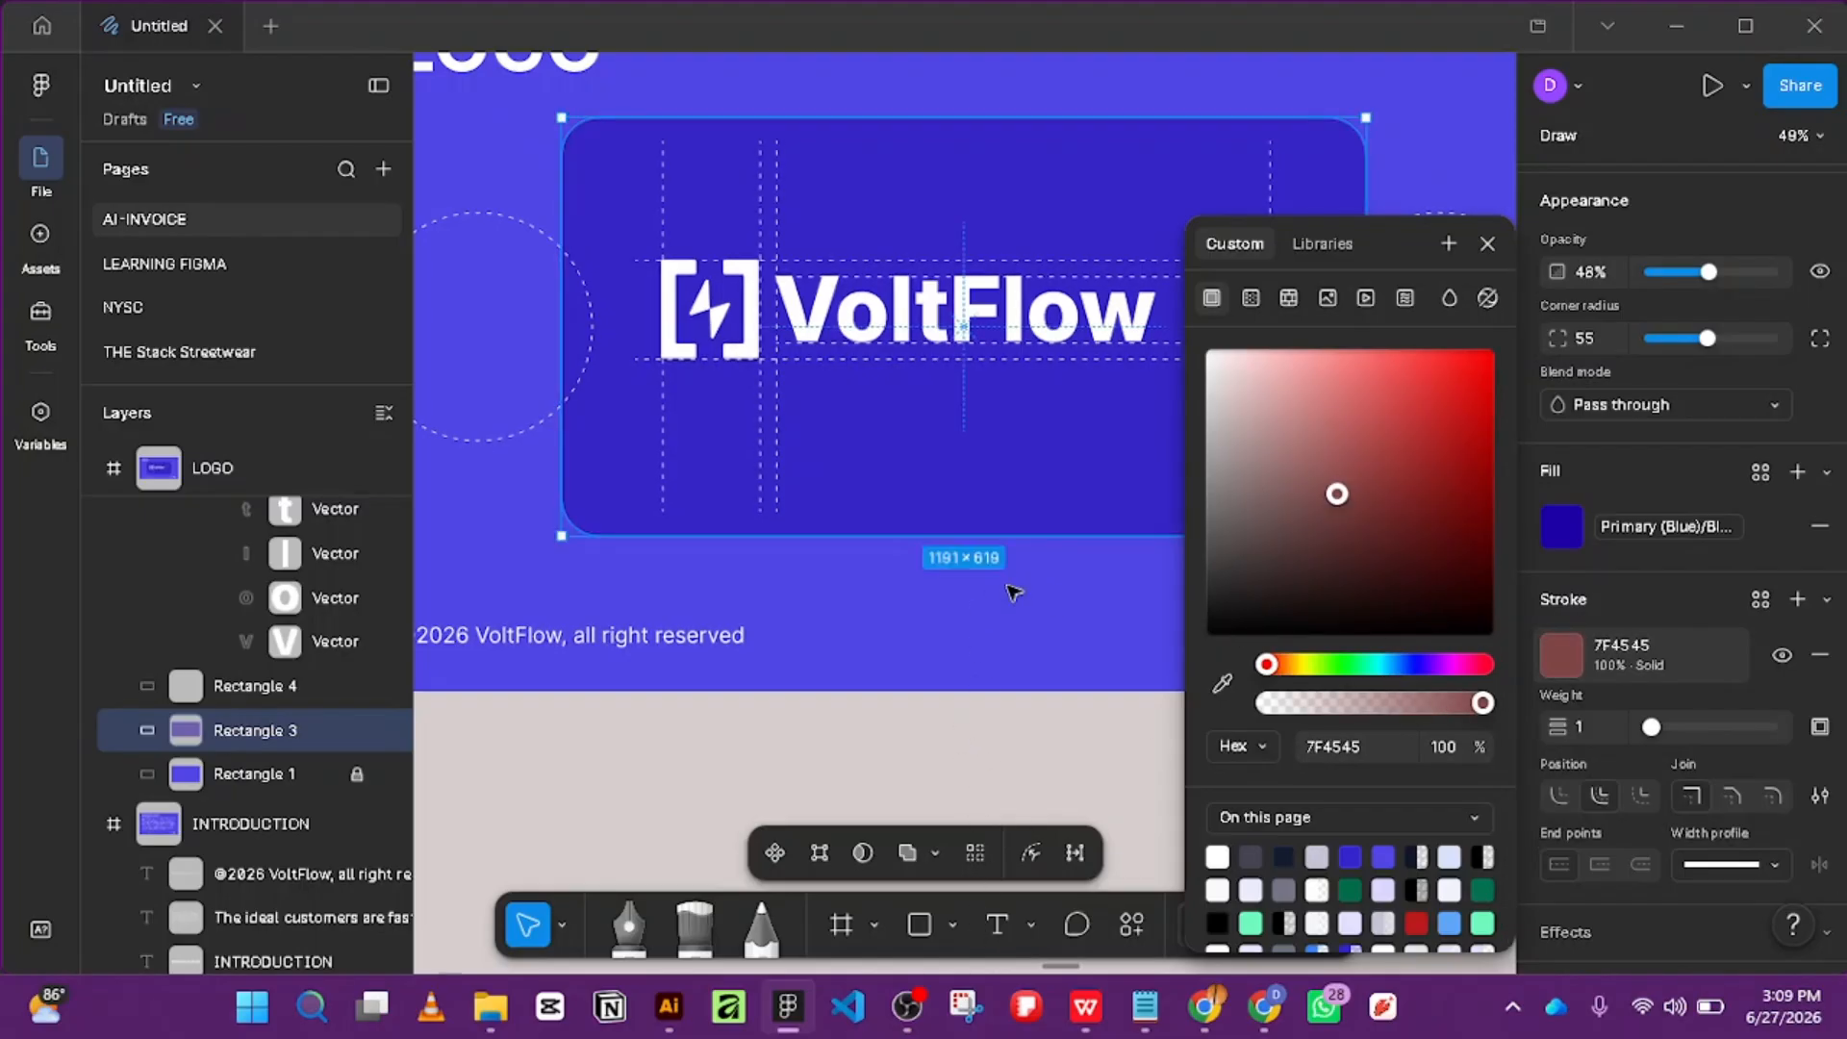
{"action": "key", "text": "]"}
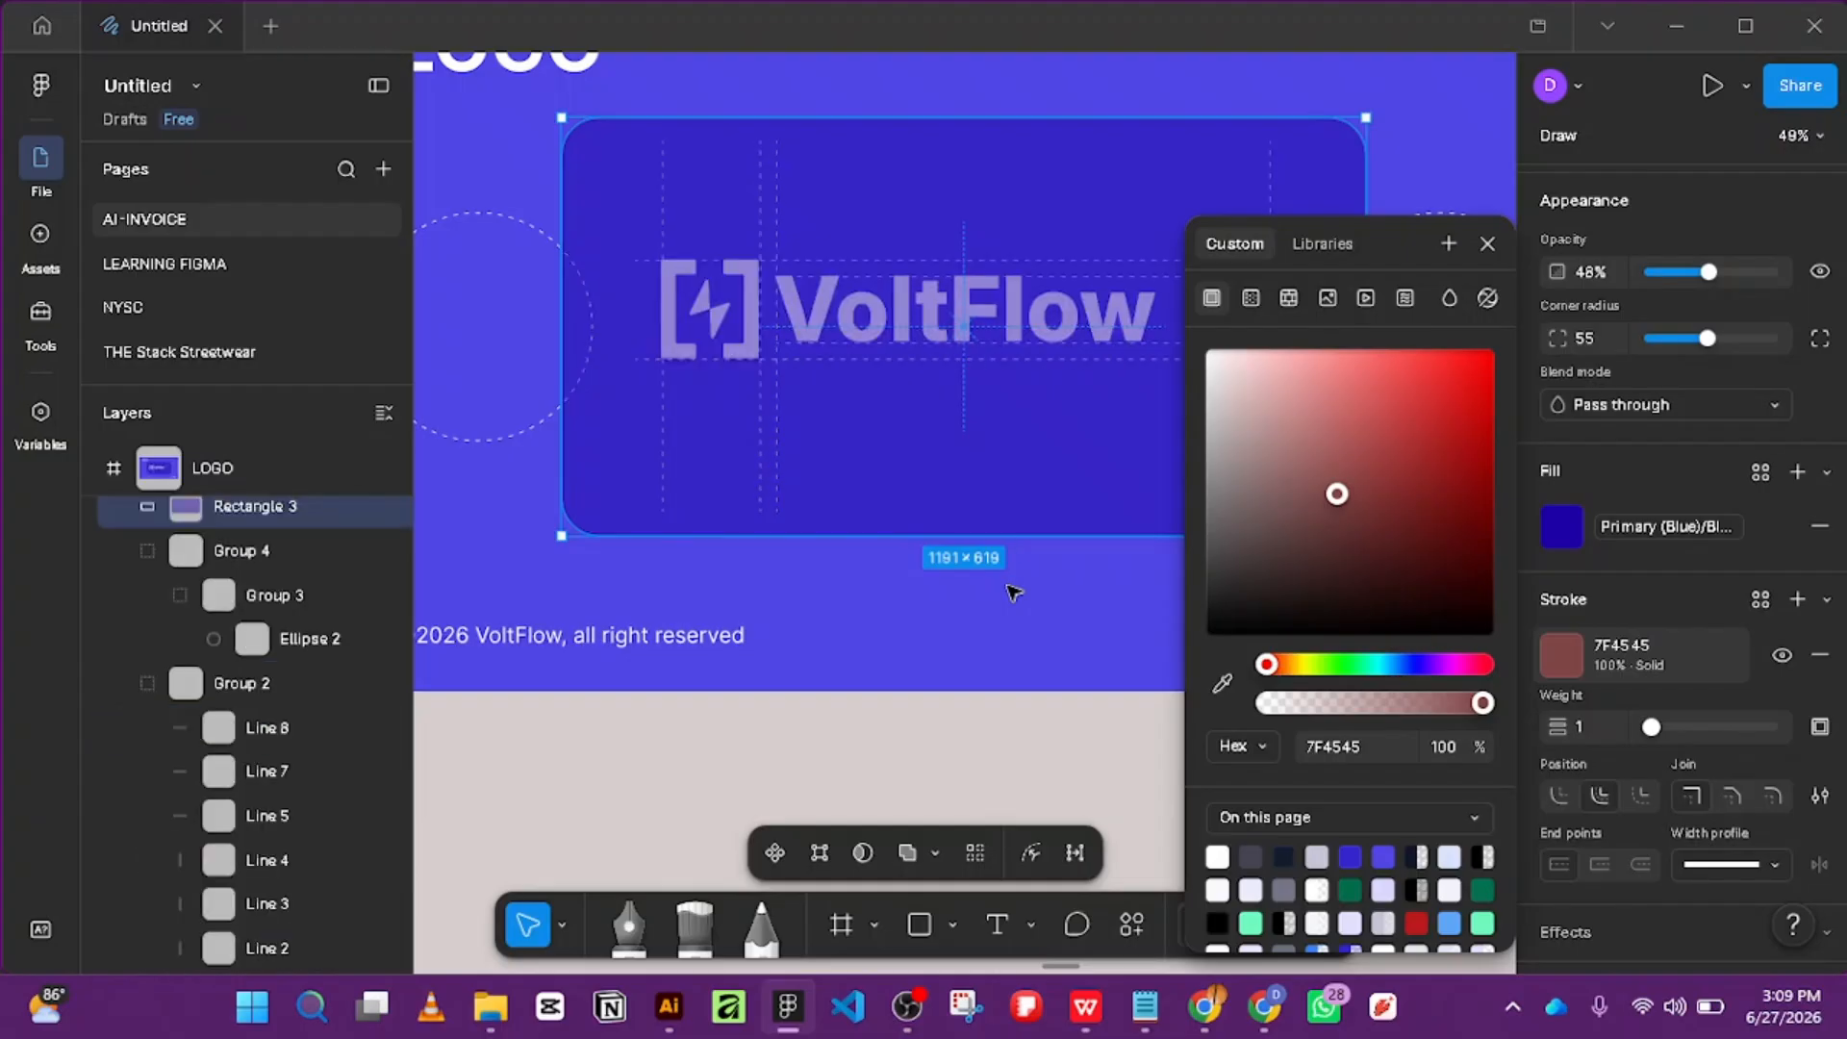
Change the stroke colour of Rectangle 3 behind the logo to 9B0505.
{"action": "mouse_move", "coordinate": [1355, 453]}
{"action": "left_mouse_down"}
{"action": "mouse_move", "coordinate": [1166, 675]}
{"action": "mouse_move", "coordinate": [1473, 492]}
{"action": "mouse_move", "coordinate": [1485, 466]}
{"action": "left_mouse_up"}
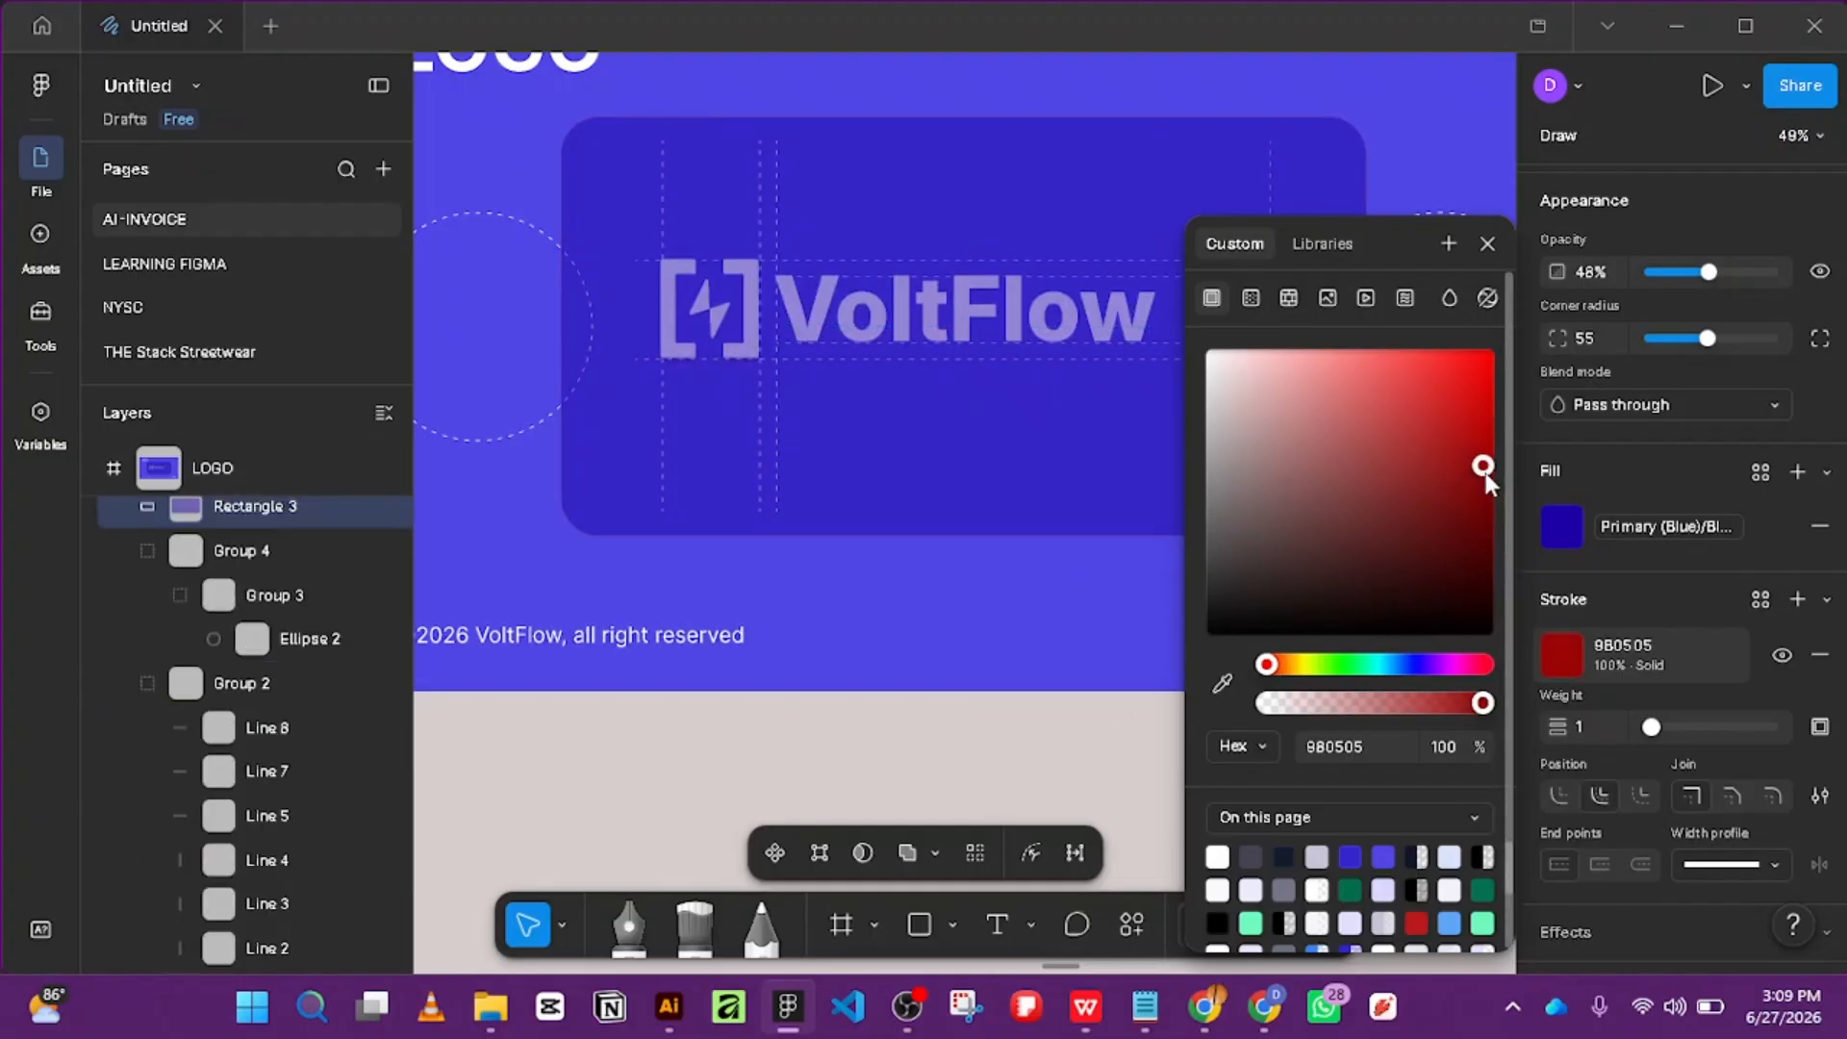
{"action": "left_click", "coordinate": [1094, 734]}
{"action": "left_click_drag", "start_coordinate": [1228, 410], "coordinate": [1125, 626]}
{"action": "key", "text": "ctrl+z"}
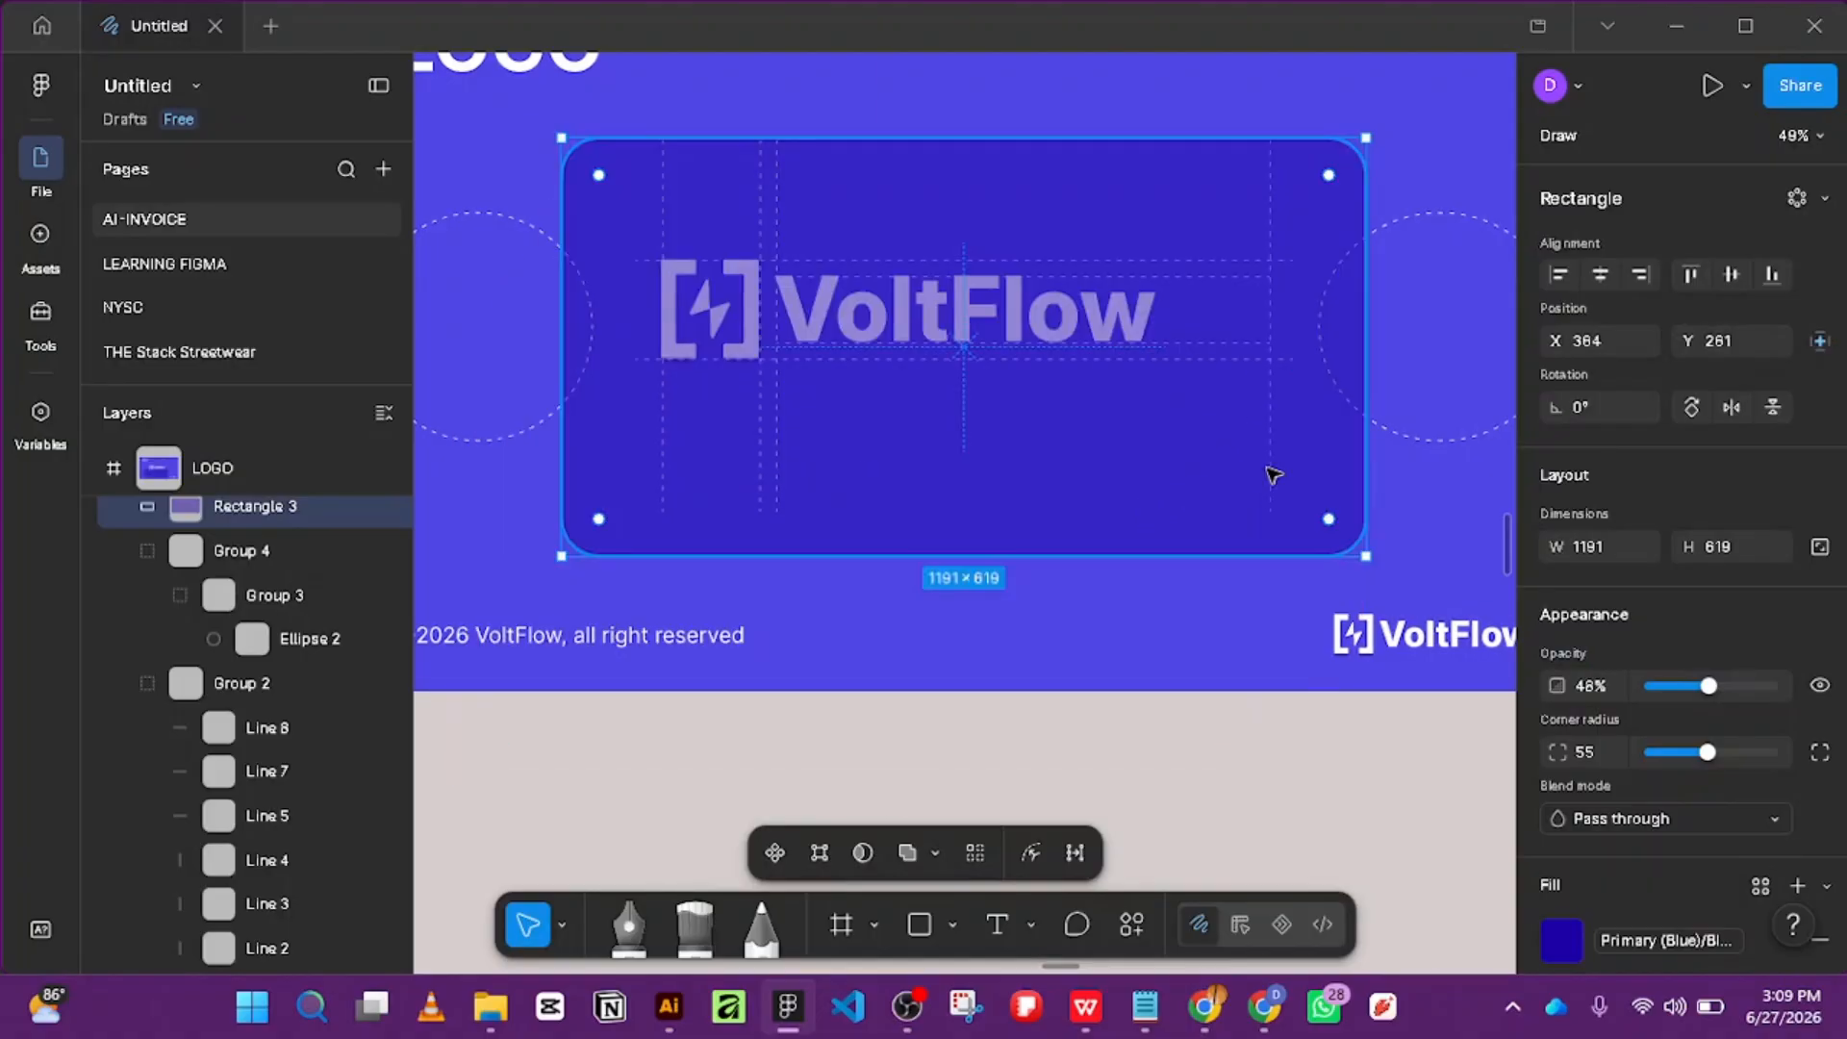
Send Rectangle 3 to the back of the LOGO frame, then raise it one level above Rectangle 1.
{"action": "left_click", "coordinate": [1202, 798]}
{"action": "left_click", "coordinate": [1338, 557]}
{"action": "key", "text": "["}
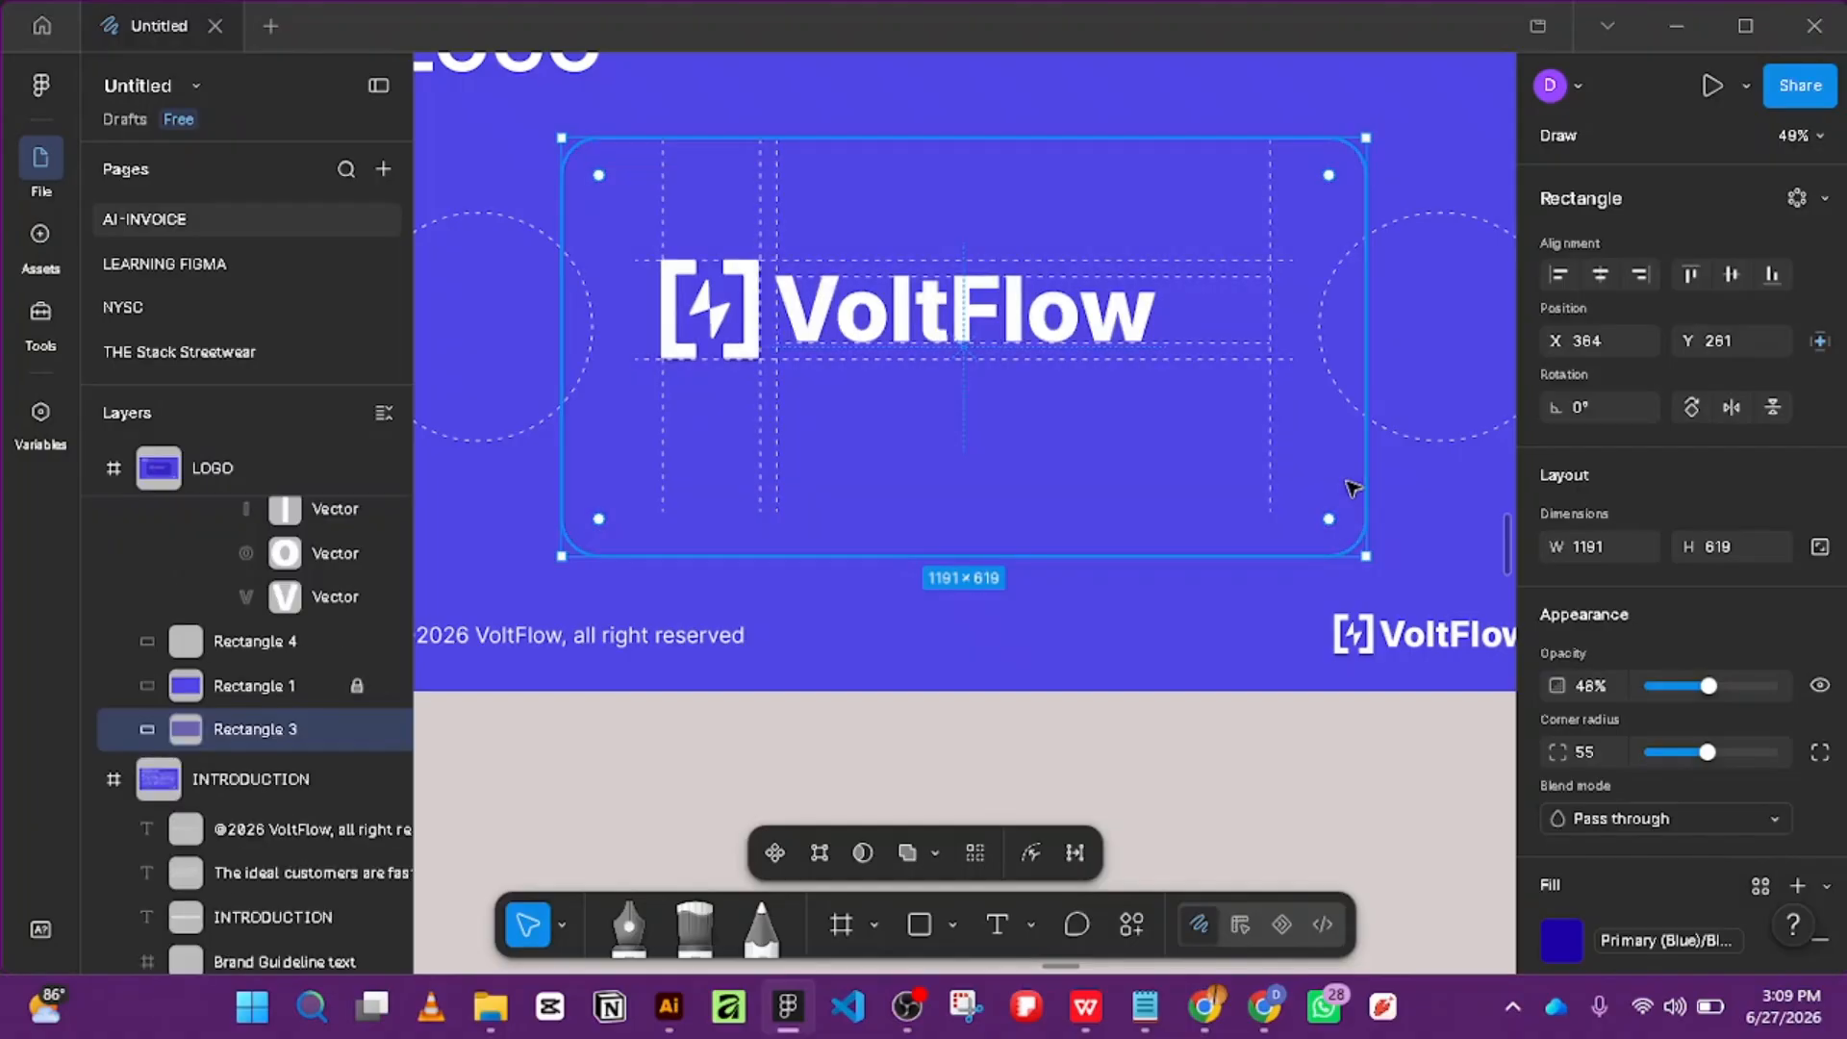
{"action": "key", "text": "ctrl+]"}
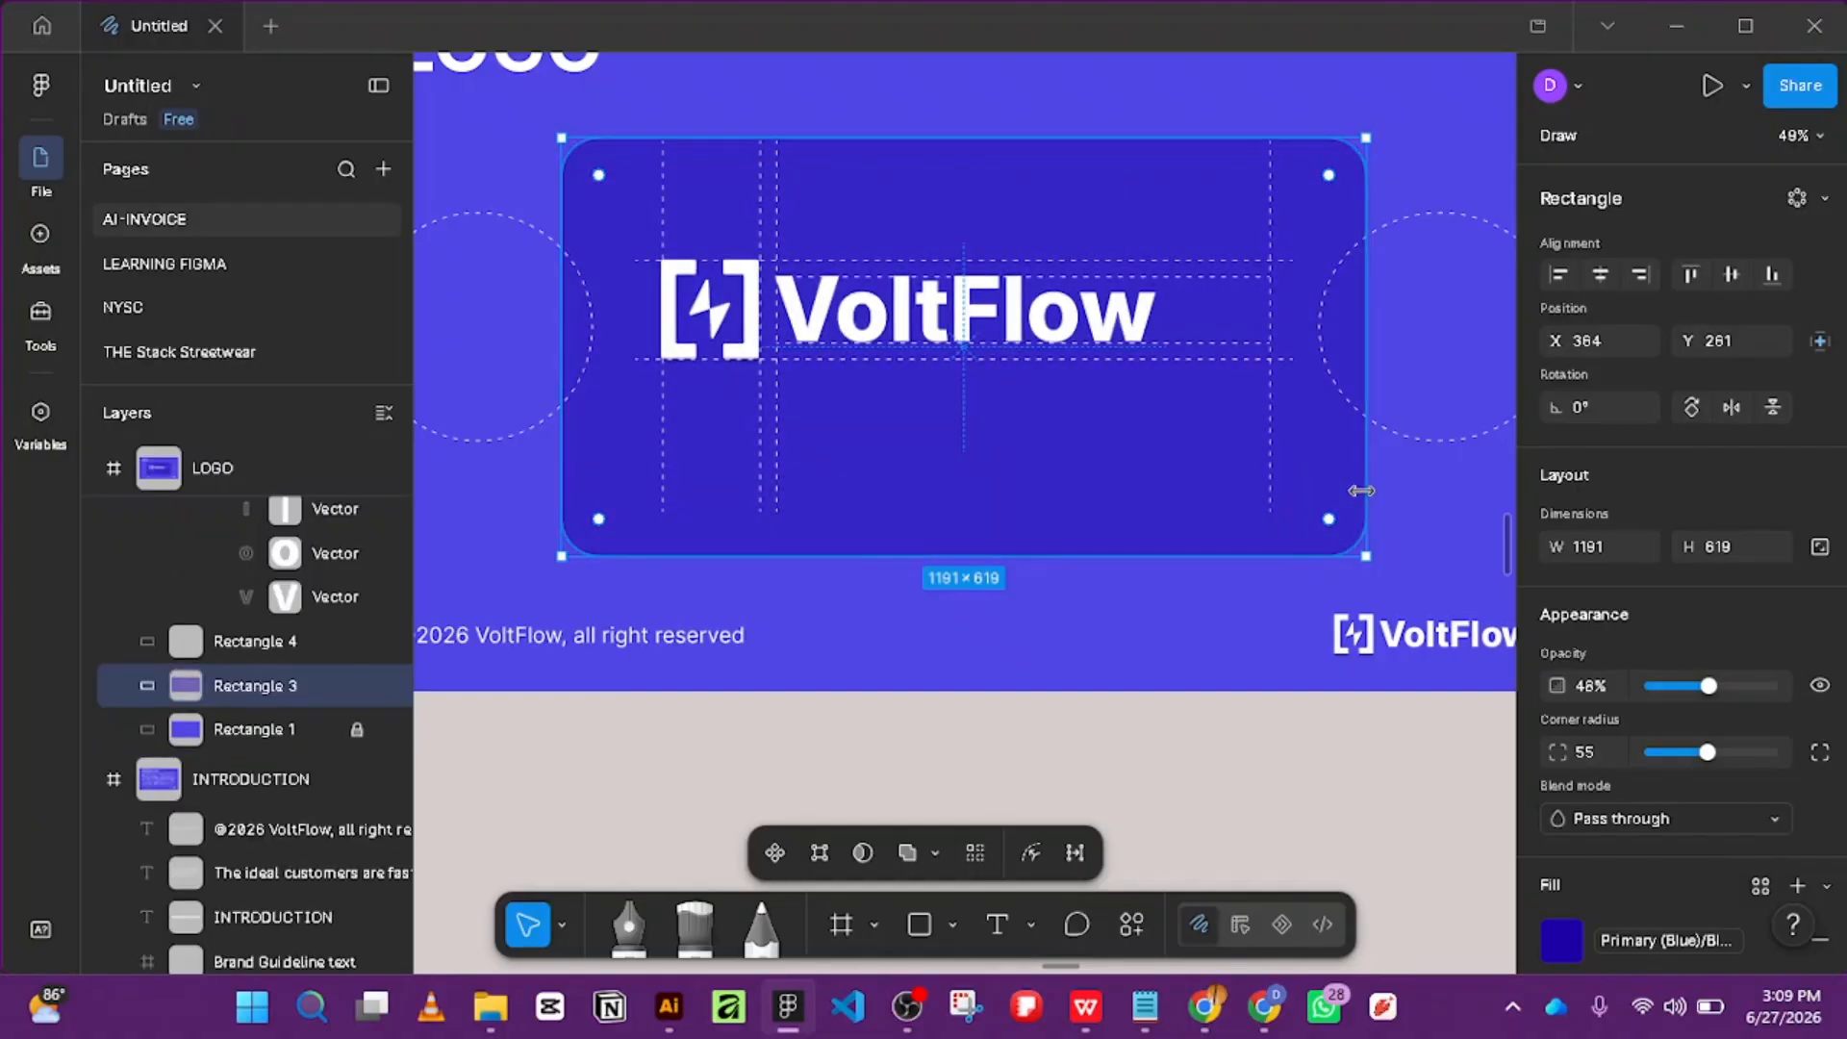
Move Rectangle 3 out of the LOGO frame onto the canvas and inspect its neighbouring layers across the slides.
{"action": "left_click_drag", "start_coordinate": [1220, 518], "coordinate": [694, 912]}
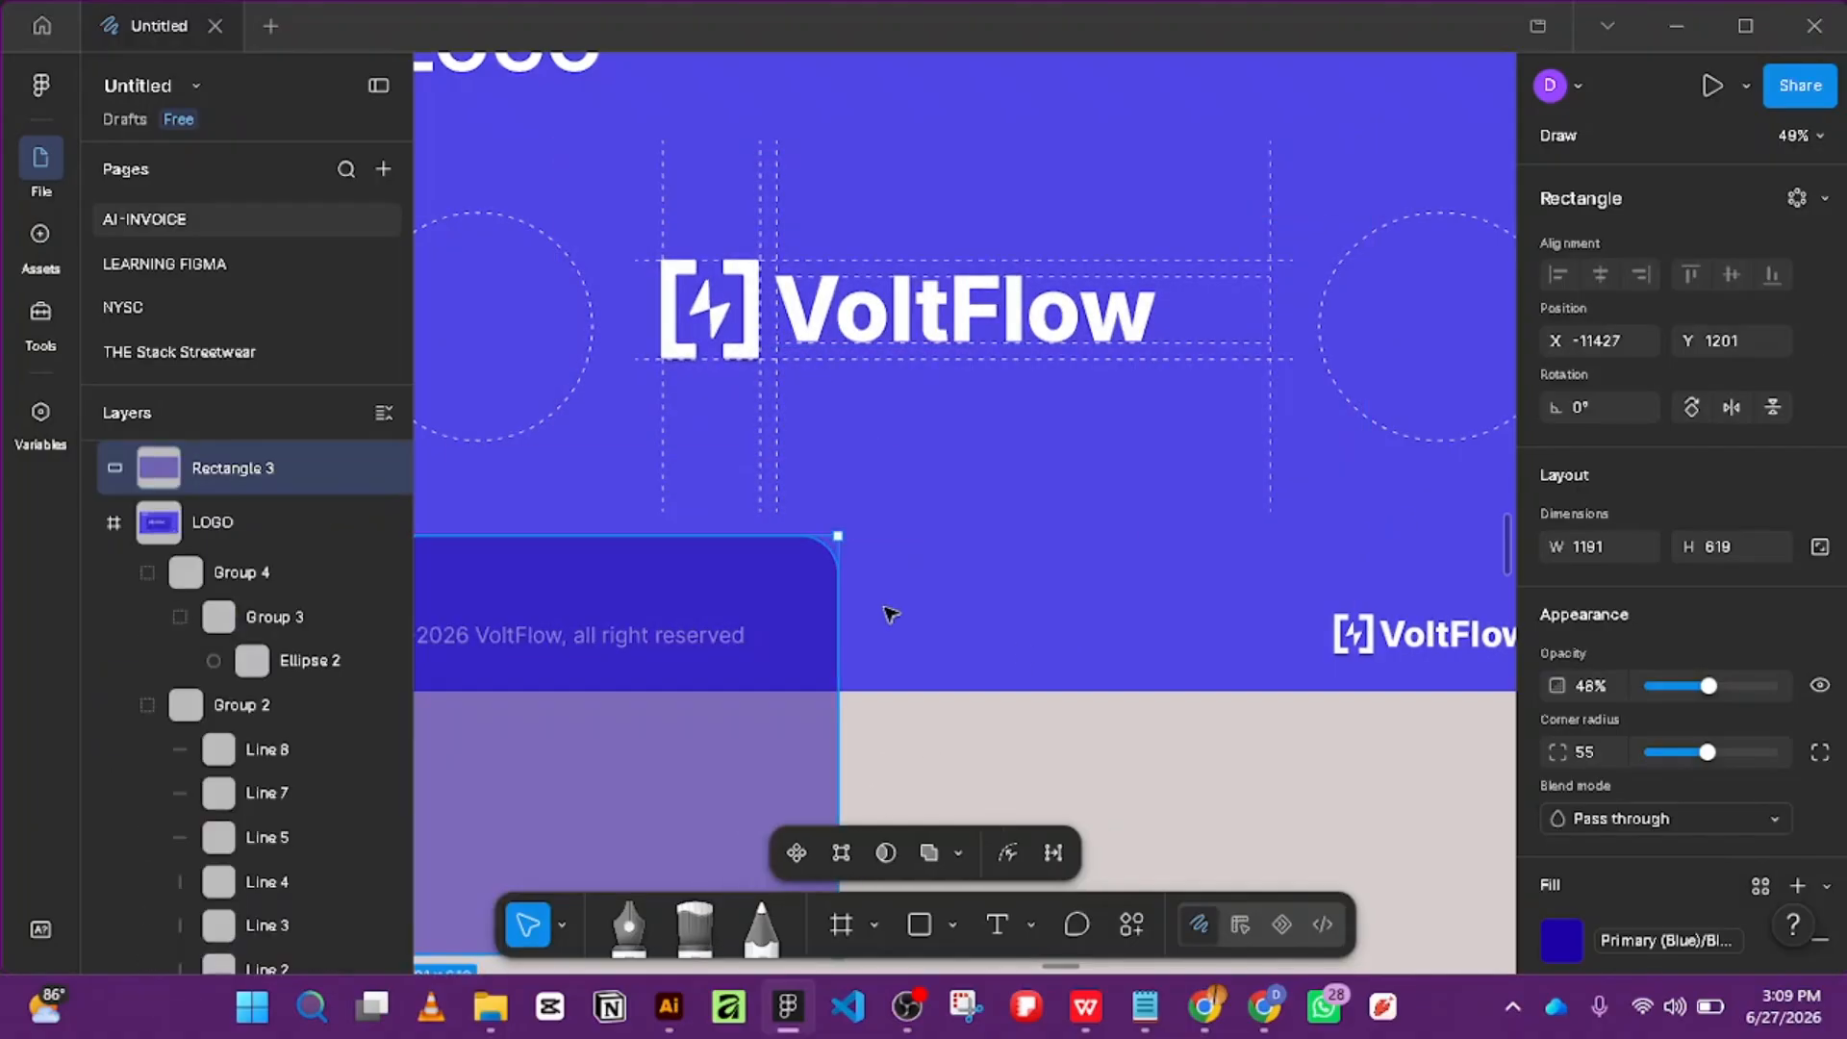
{"action": "scroll", "coordinate": [202, 577], "scroll_direction": "up", "scroll_amount": 2}
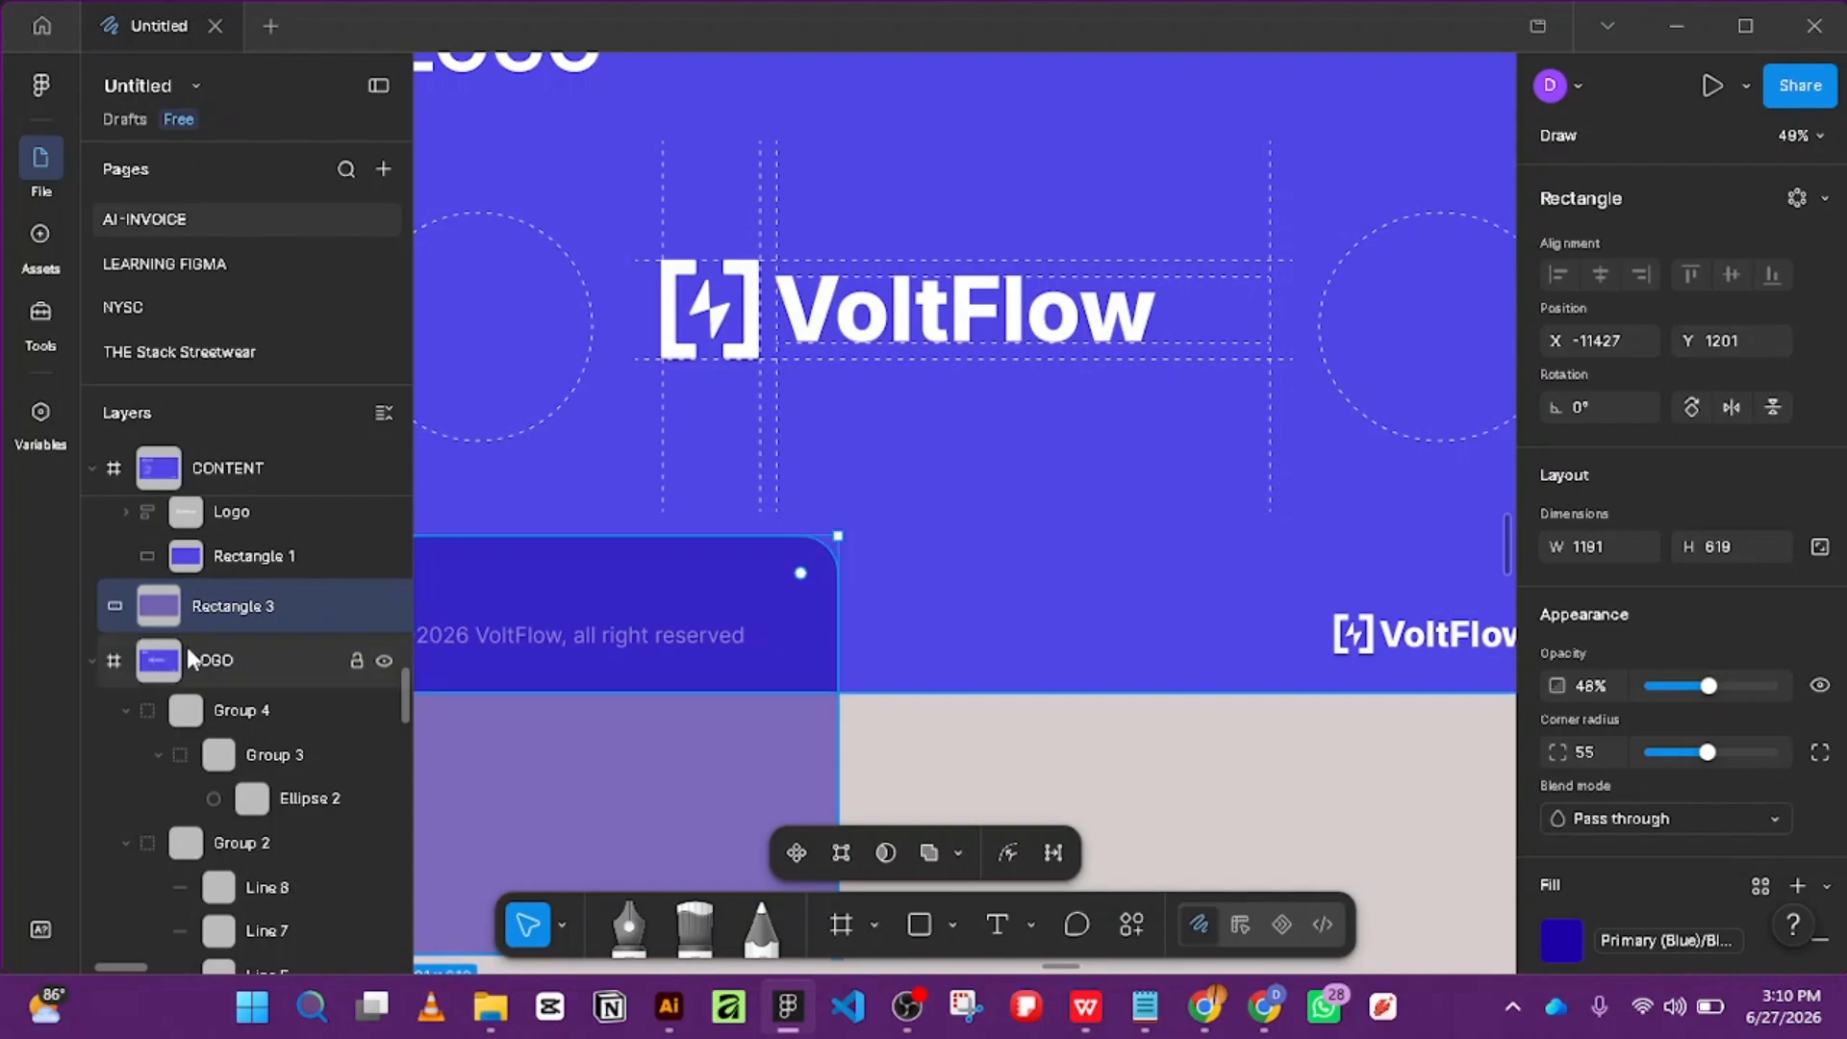
{"action": "left_click", "coordinate": [191, 658]}
{"action": "left_click", "coordinate": [203, 611]}
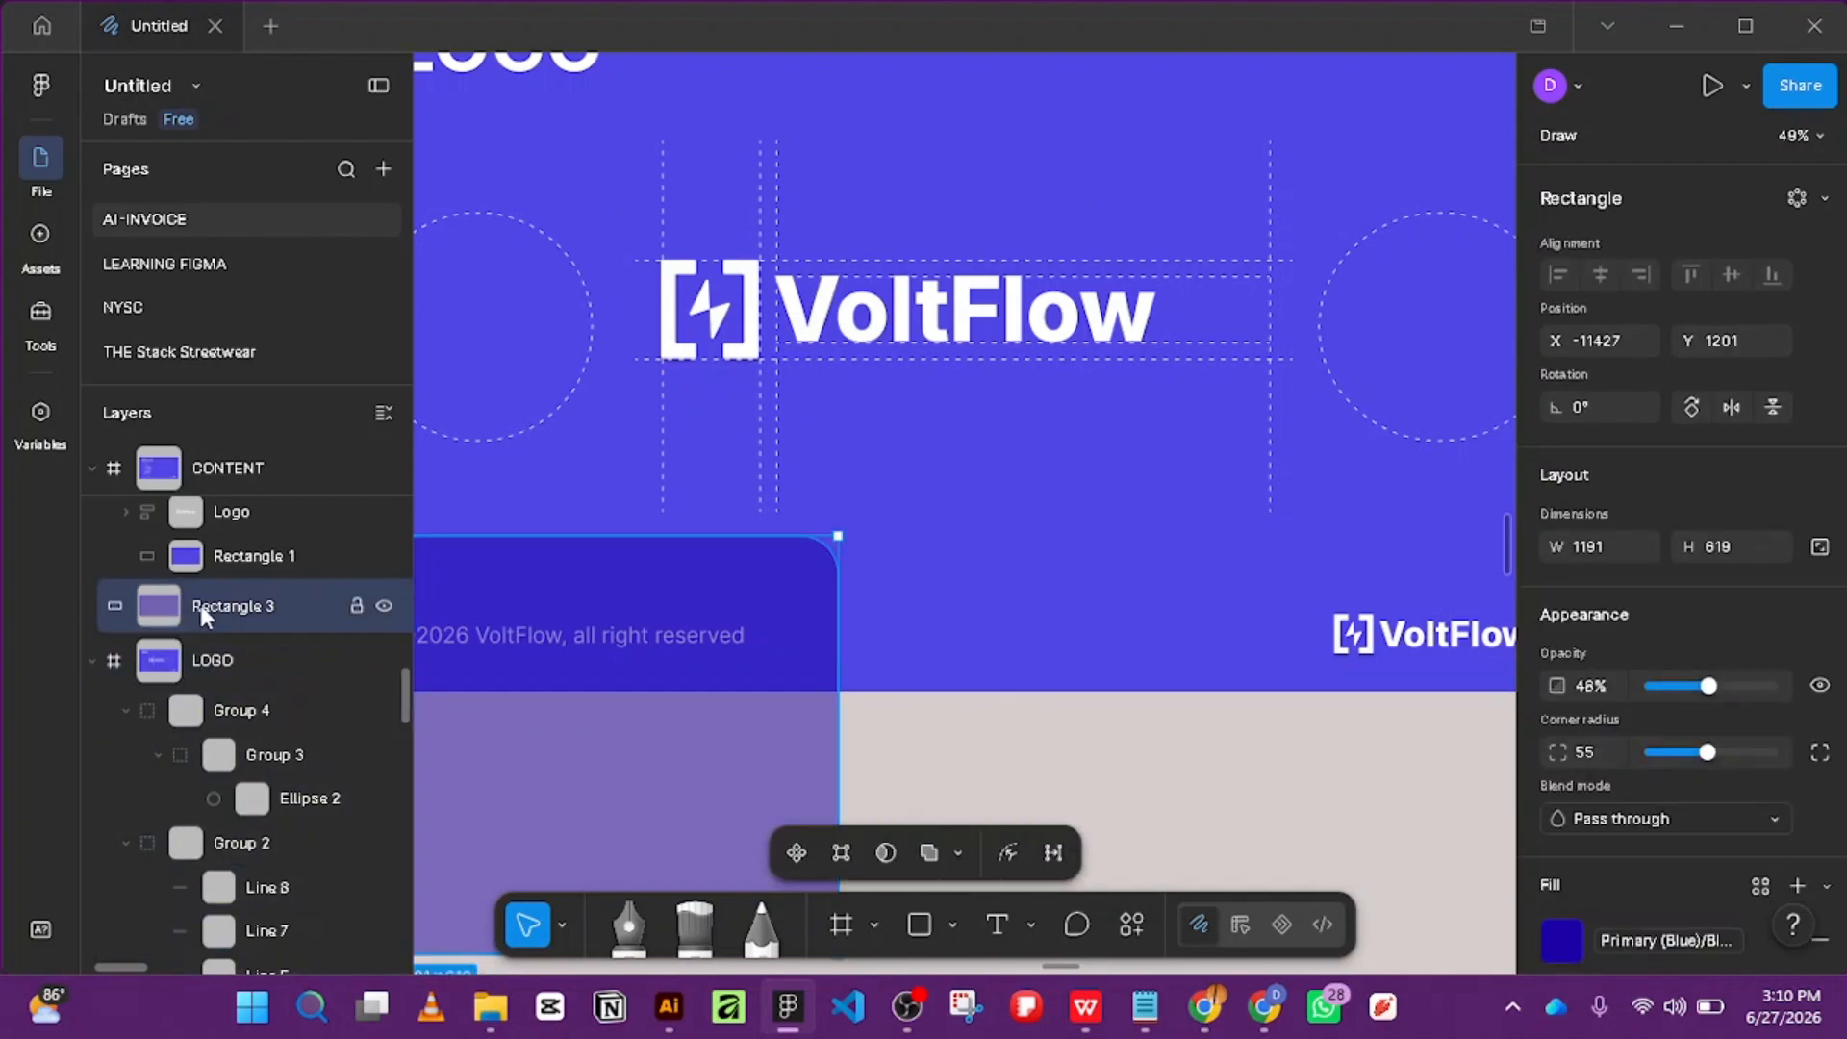
{"action": "left_click", "coordinate": [227, 558]}
{"action": "scroll", "coordinate": [1078, 582], "scroll_direction": "down", "scroll_amount": 3}
{"action": "scroll", "coordinate": [1086, 577], "scroll_direction": "down", "scroll_amount": 3}
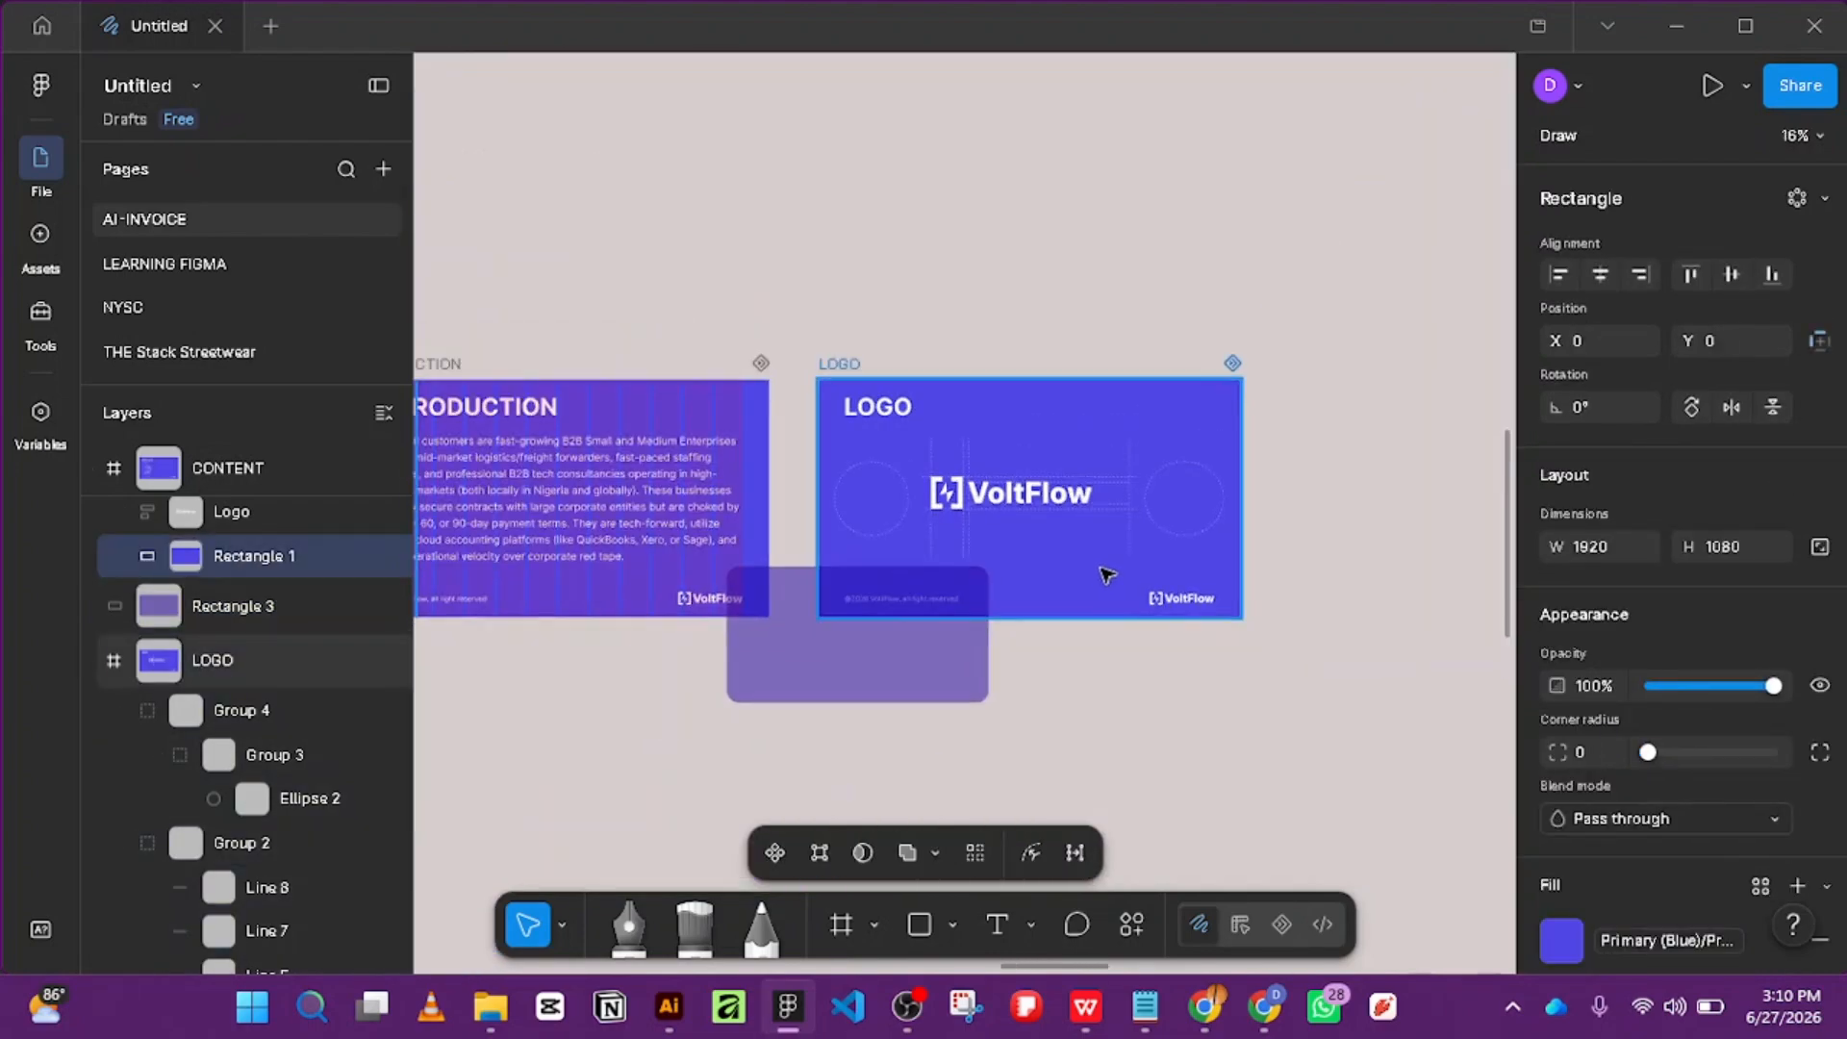
{"action": "scroll", "coordinate": [845, 585], "scroll_direction": "down", "scroll_amount": 3}
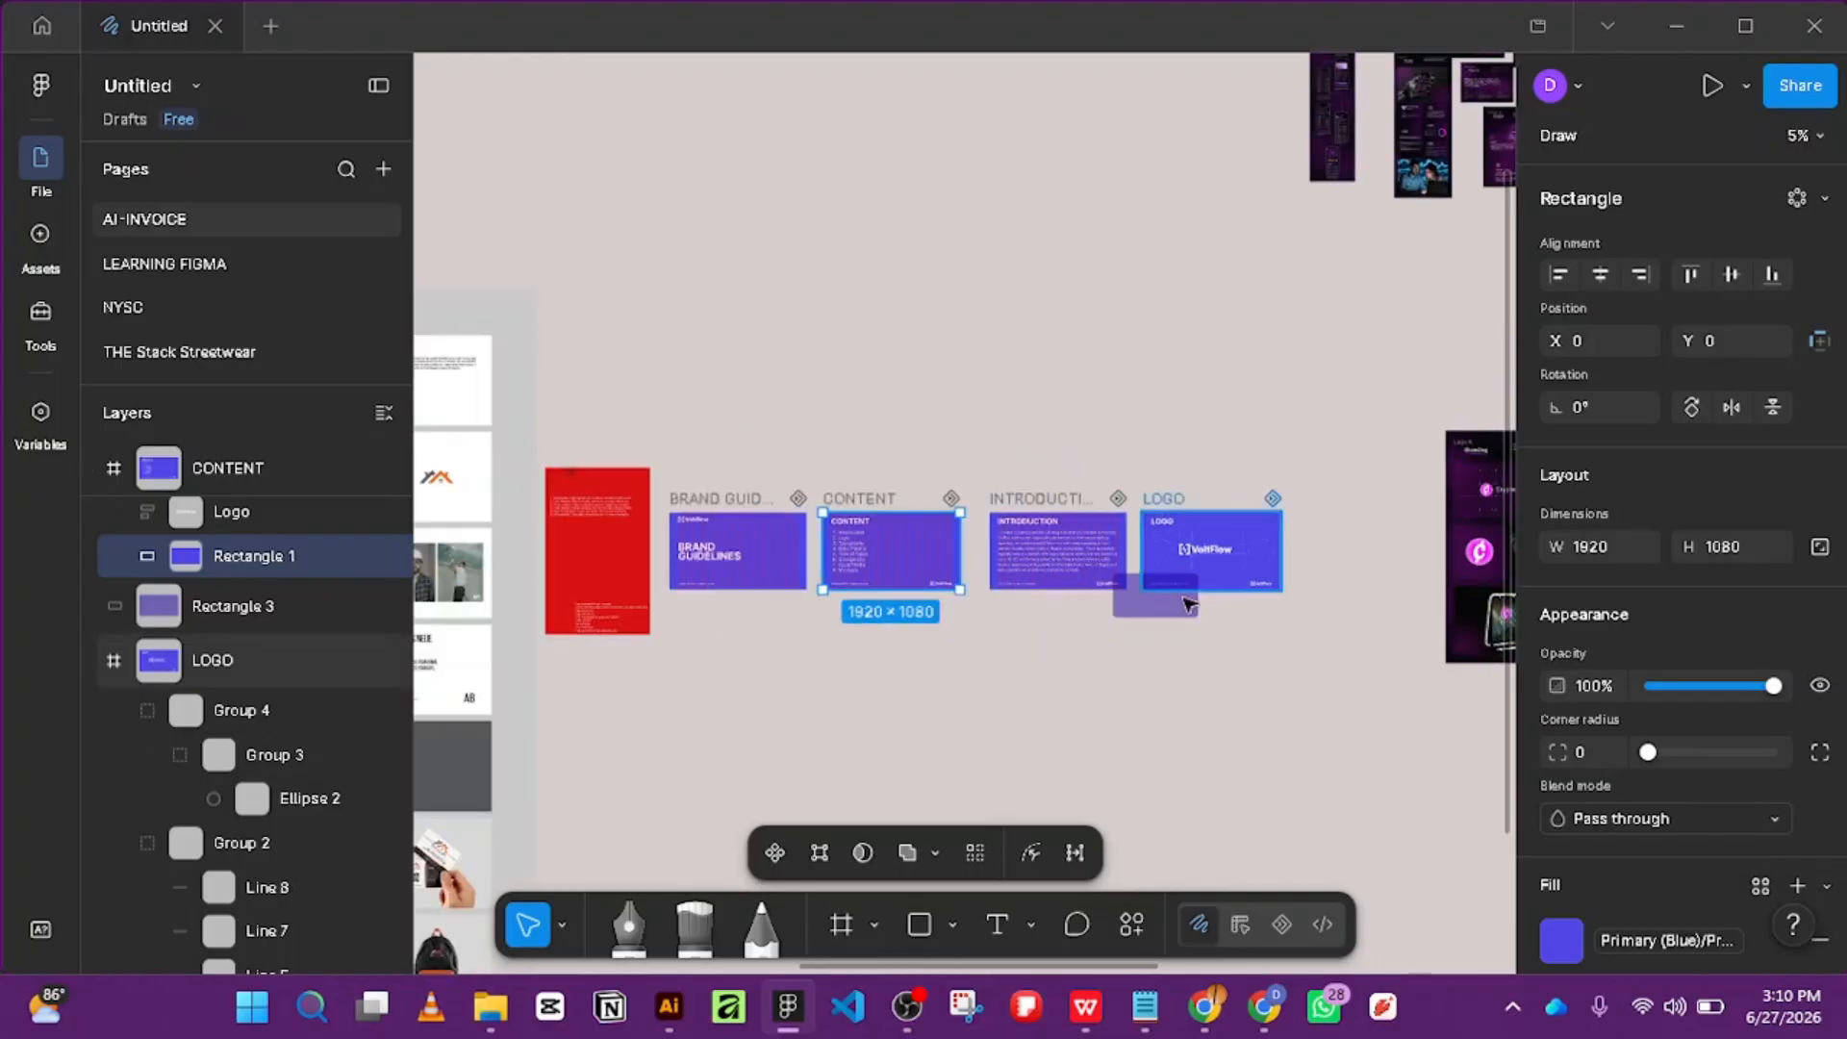
Try deleting Rectangle 3 together with the CONTENT frame's Rectangle 1, and undo the deletion.
{"action": "double_click", "coordinate": [211, 604], "text": "shift"}
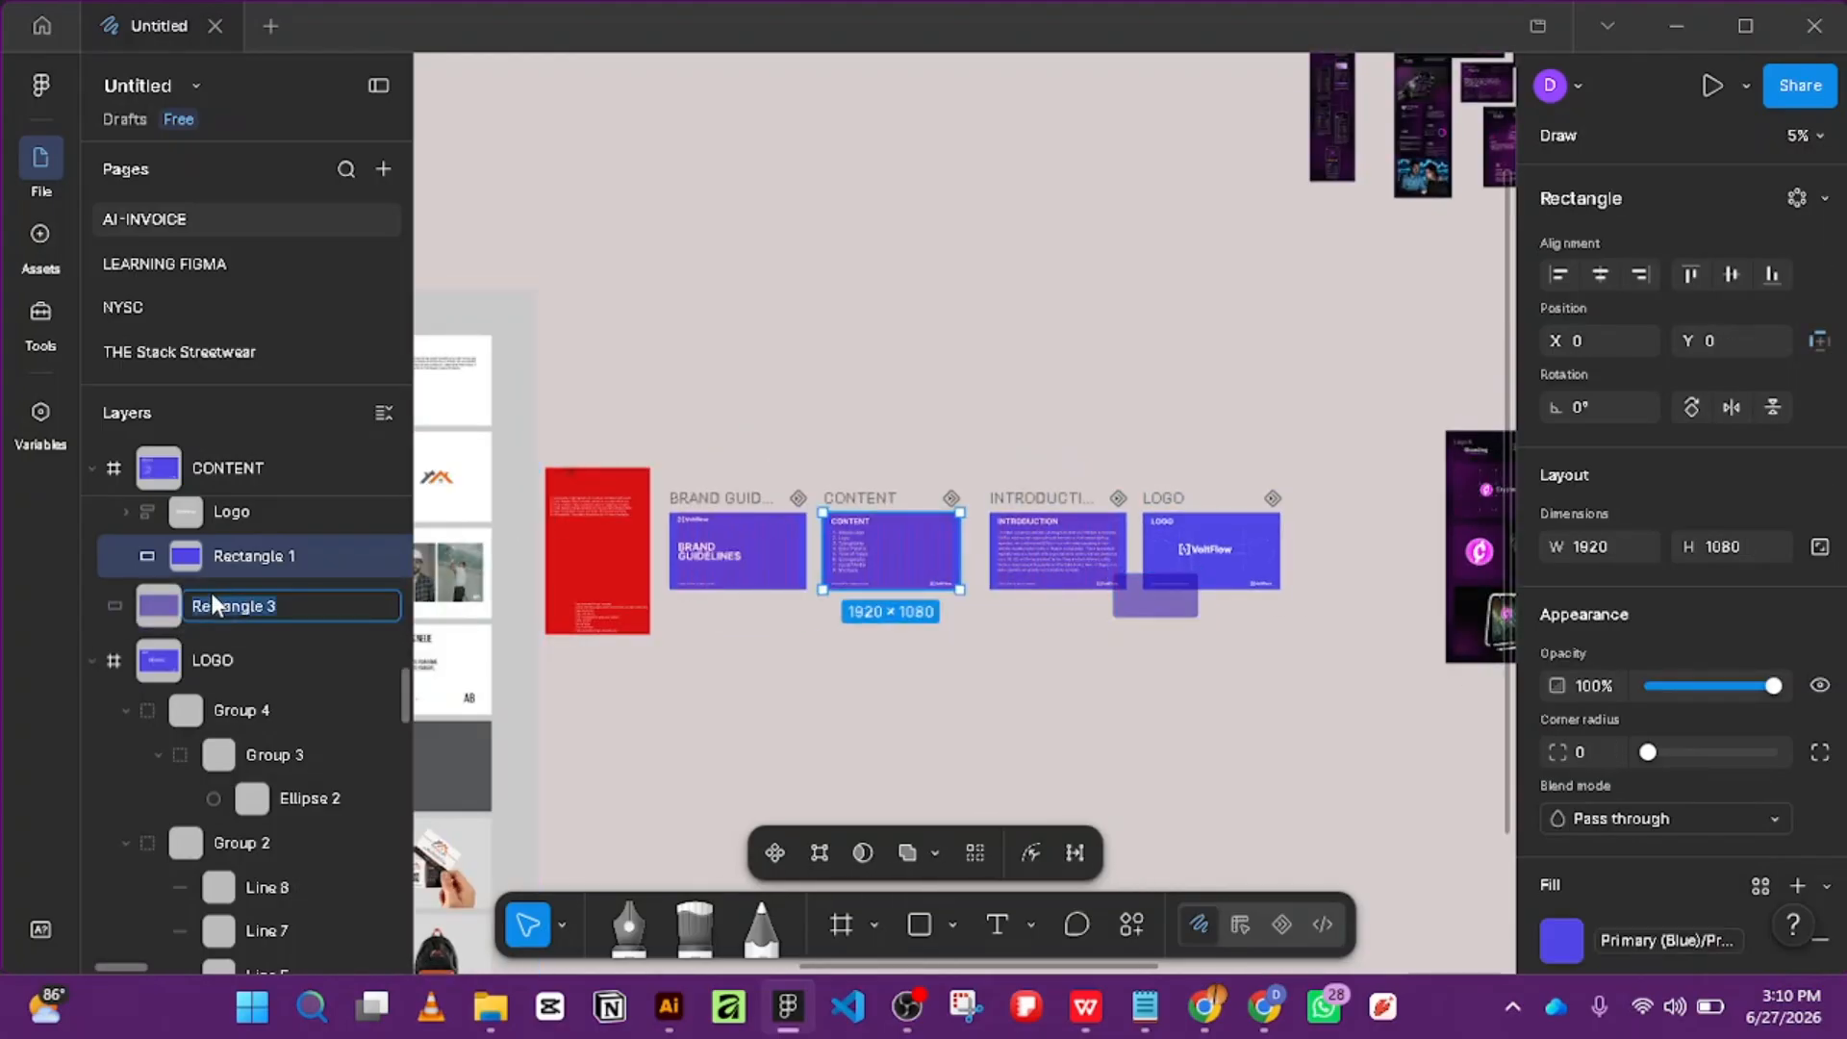
{"action": "key", "text": "Return"}
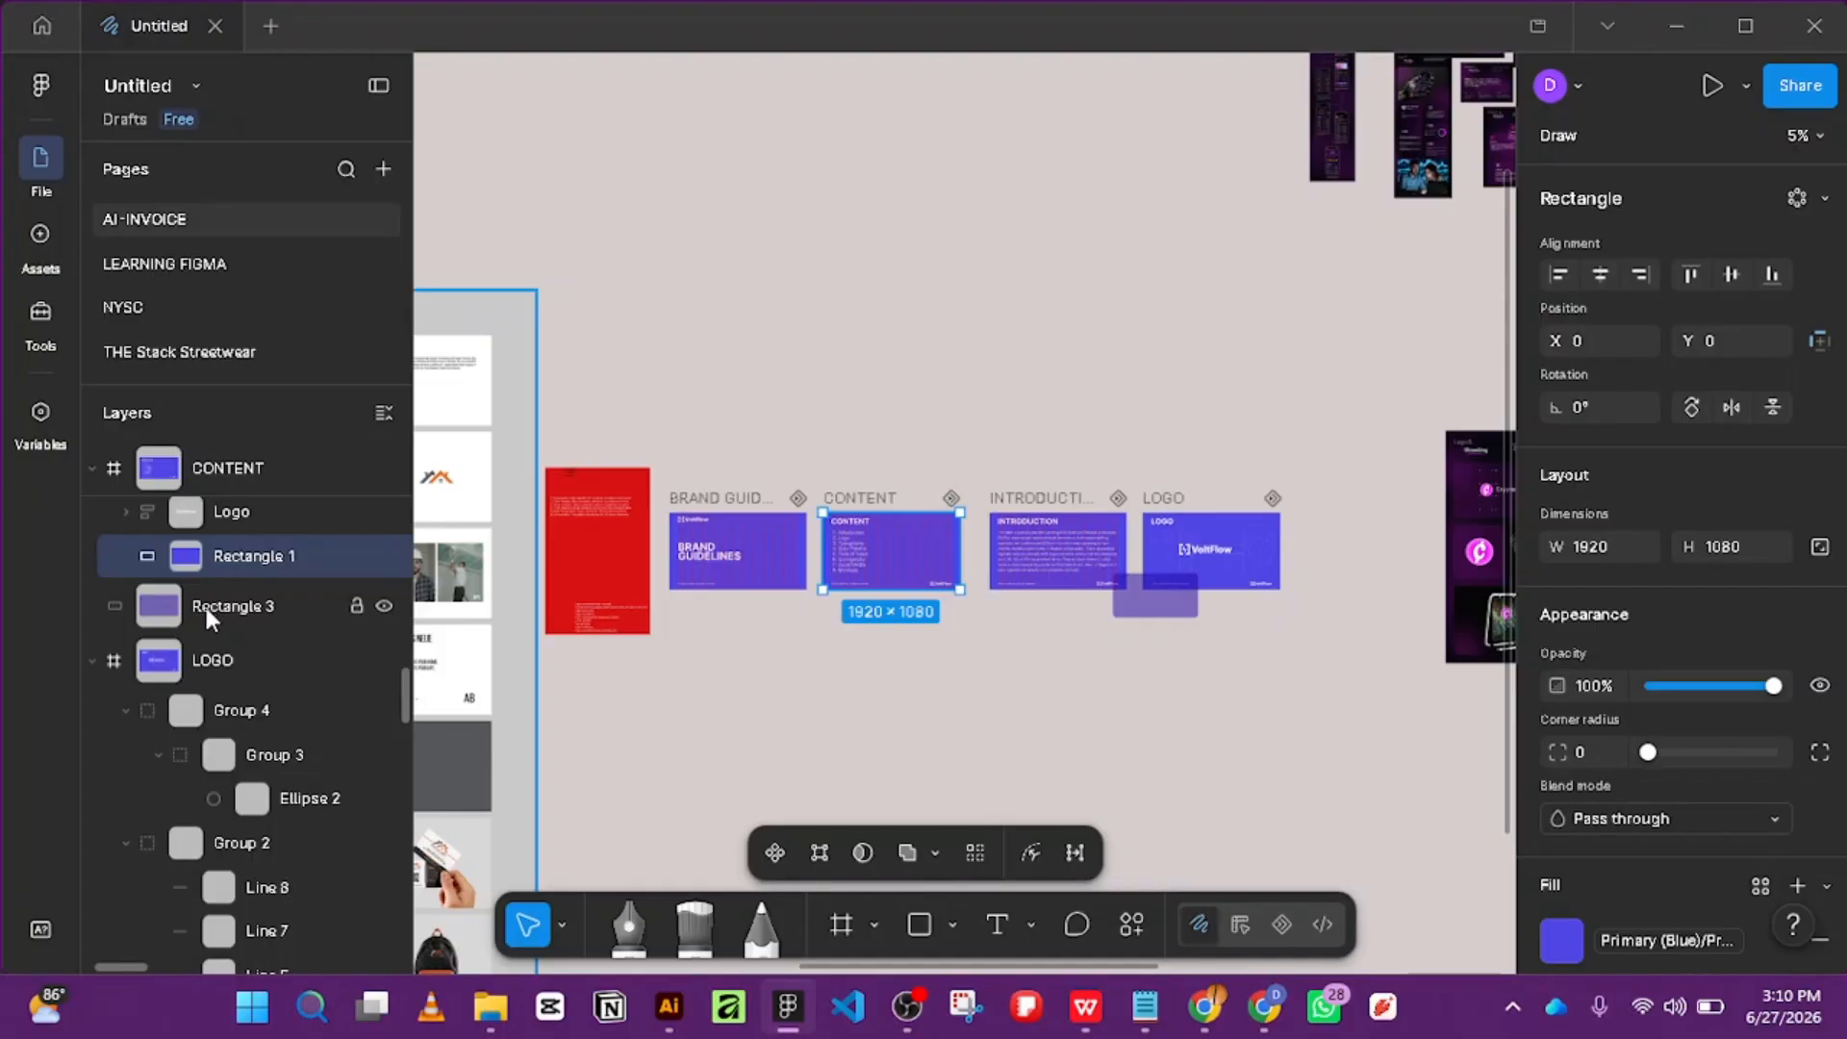
{"action": "left_click", "coordinate": [204, 603], "text": "shift"}
{"action": "key", "text": "Delete"}
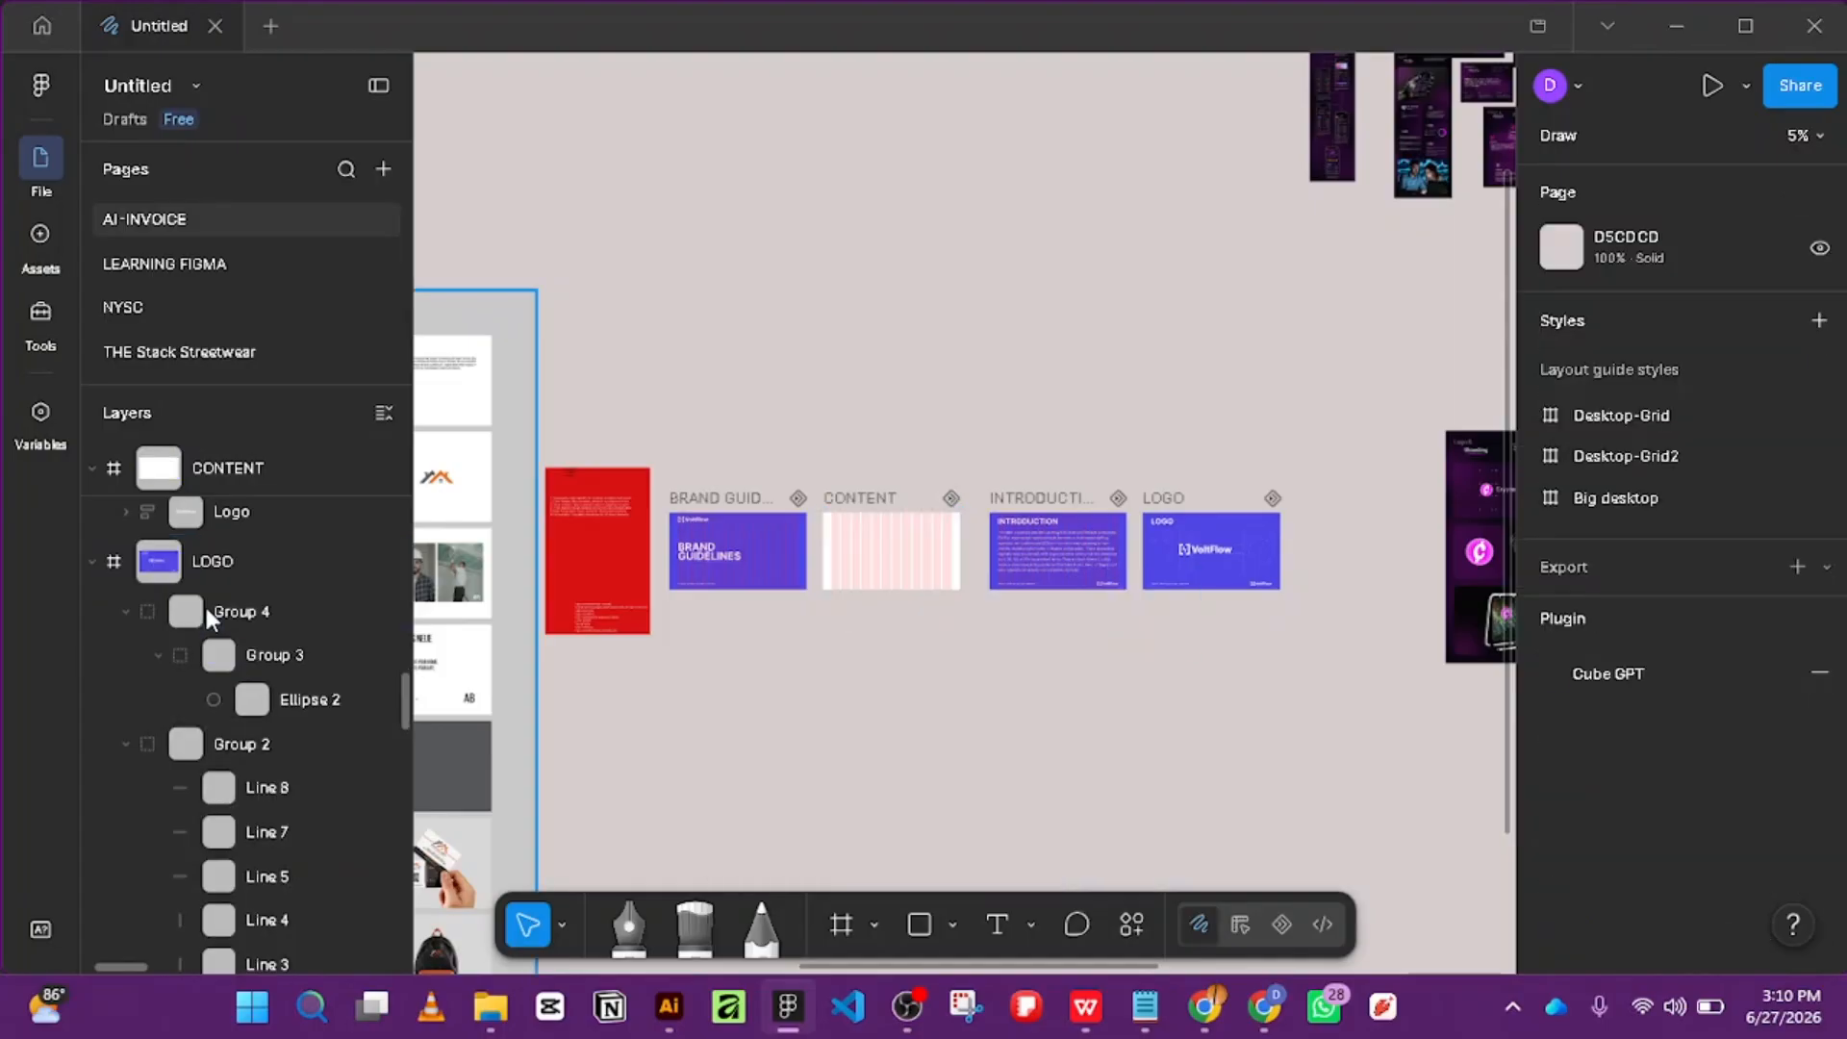
{"action": "key", "text": "ctrl+z"}
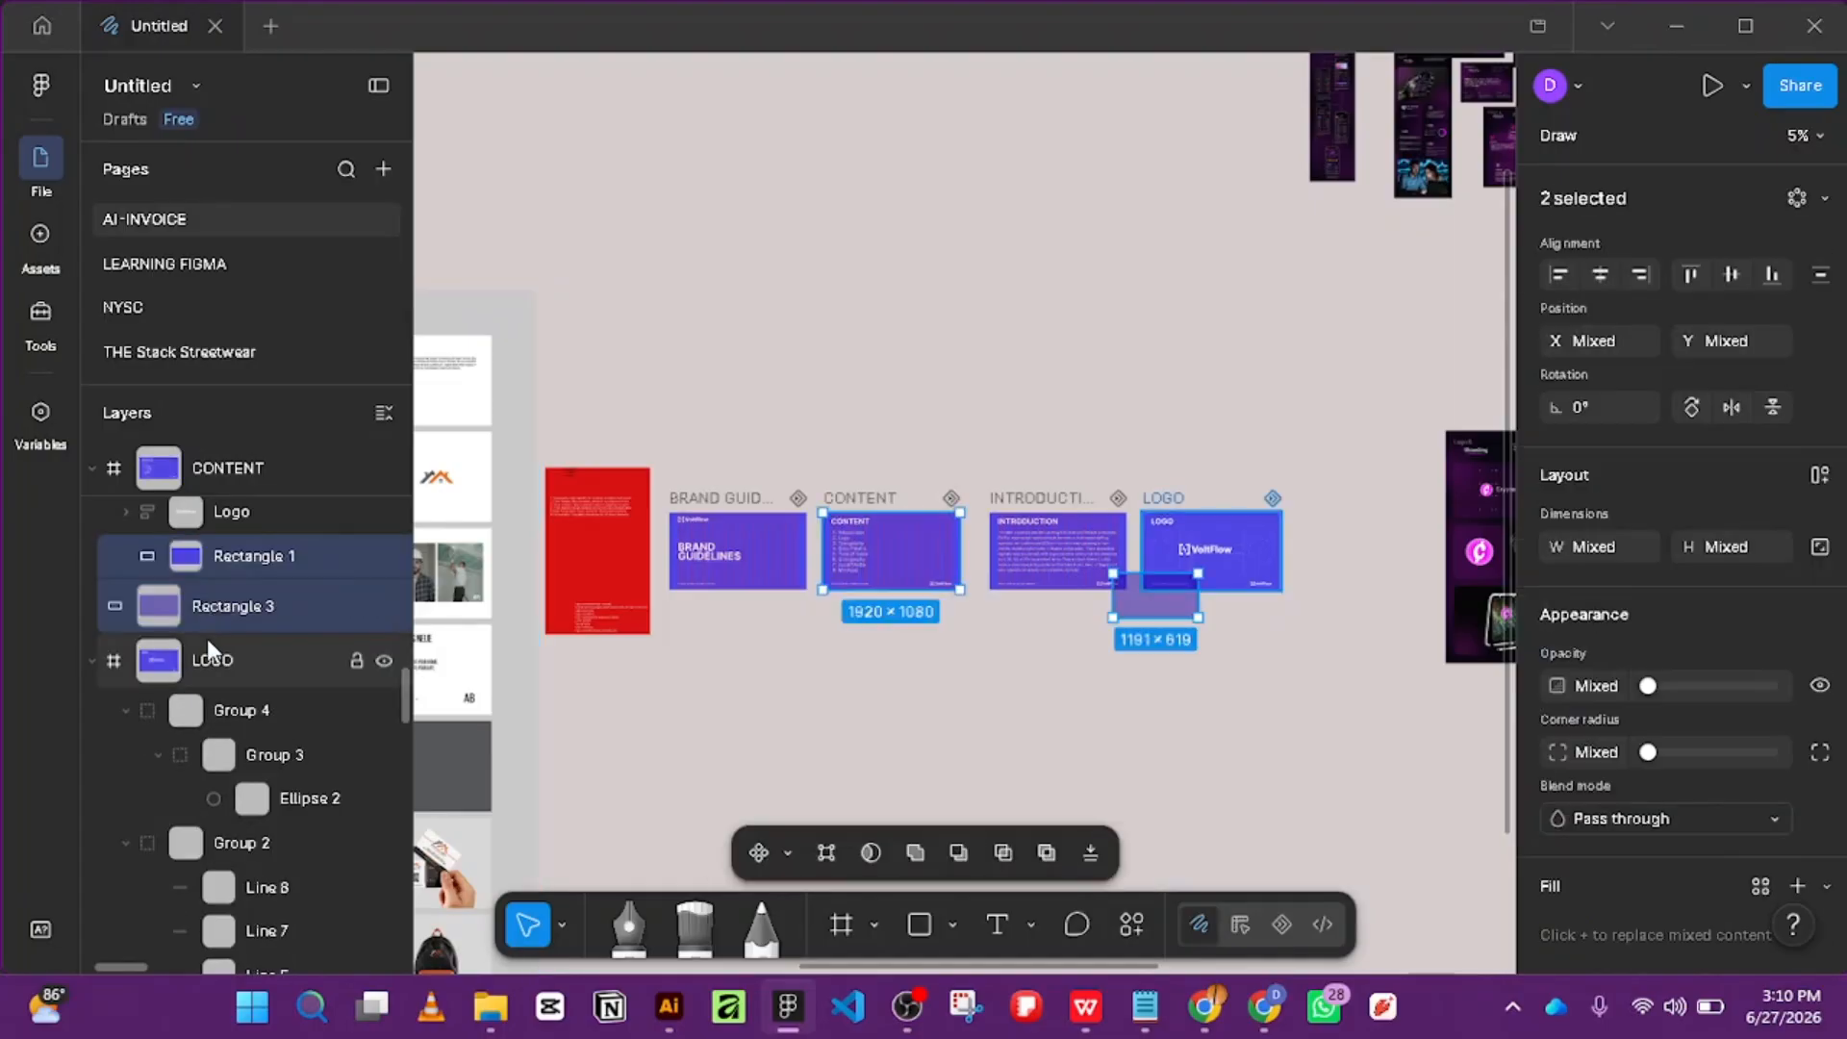
{"action": "left_click", "coordinate": [205, 617]}
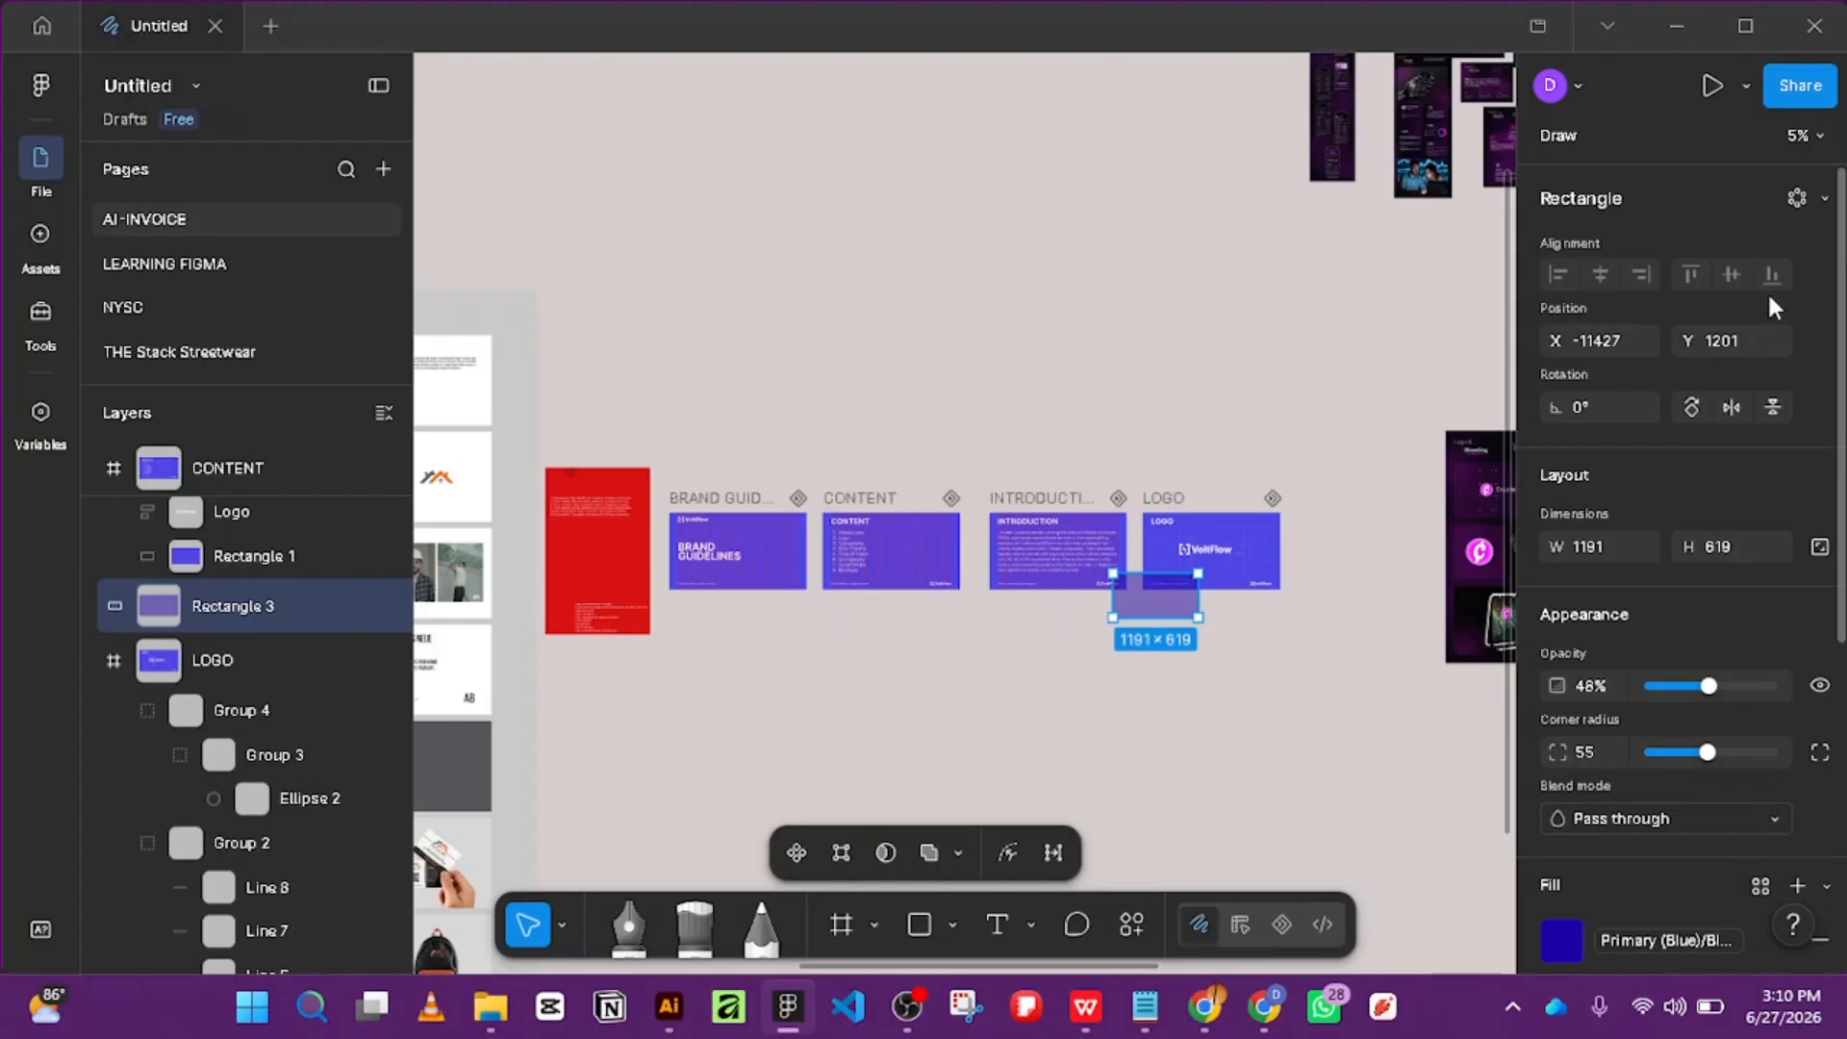
{"action": "left_click", "coordinate": [1266, 517]}
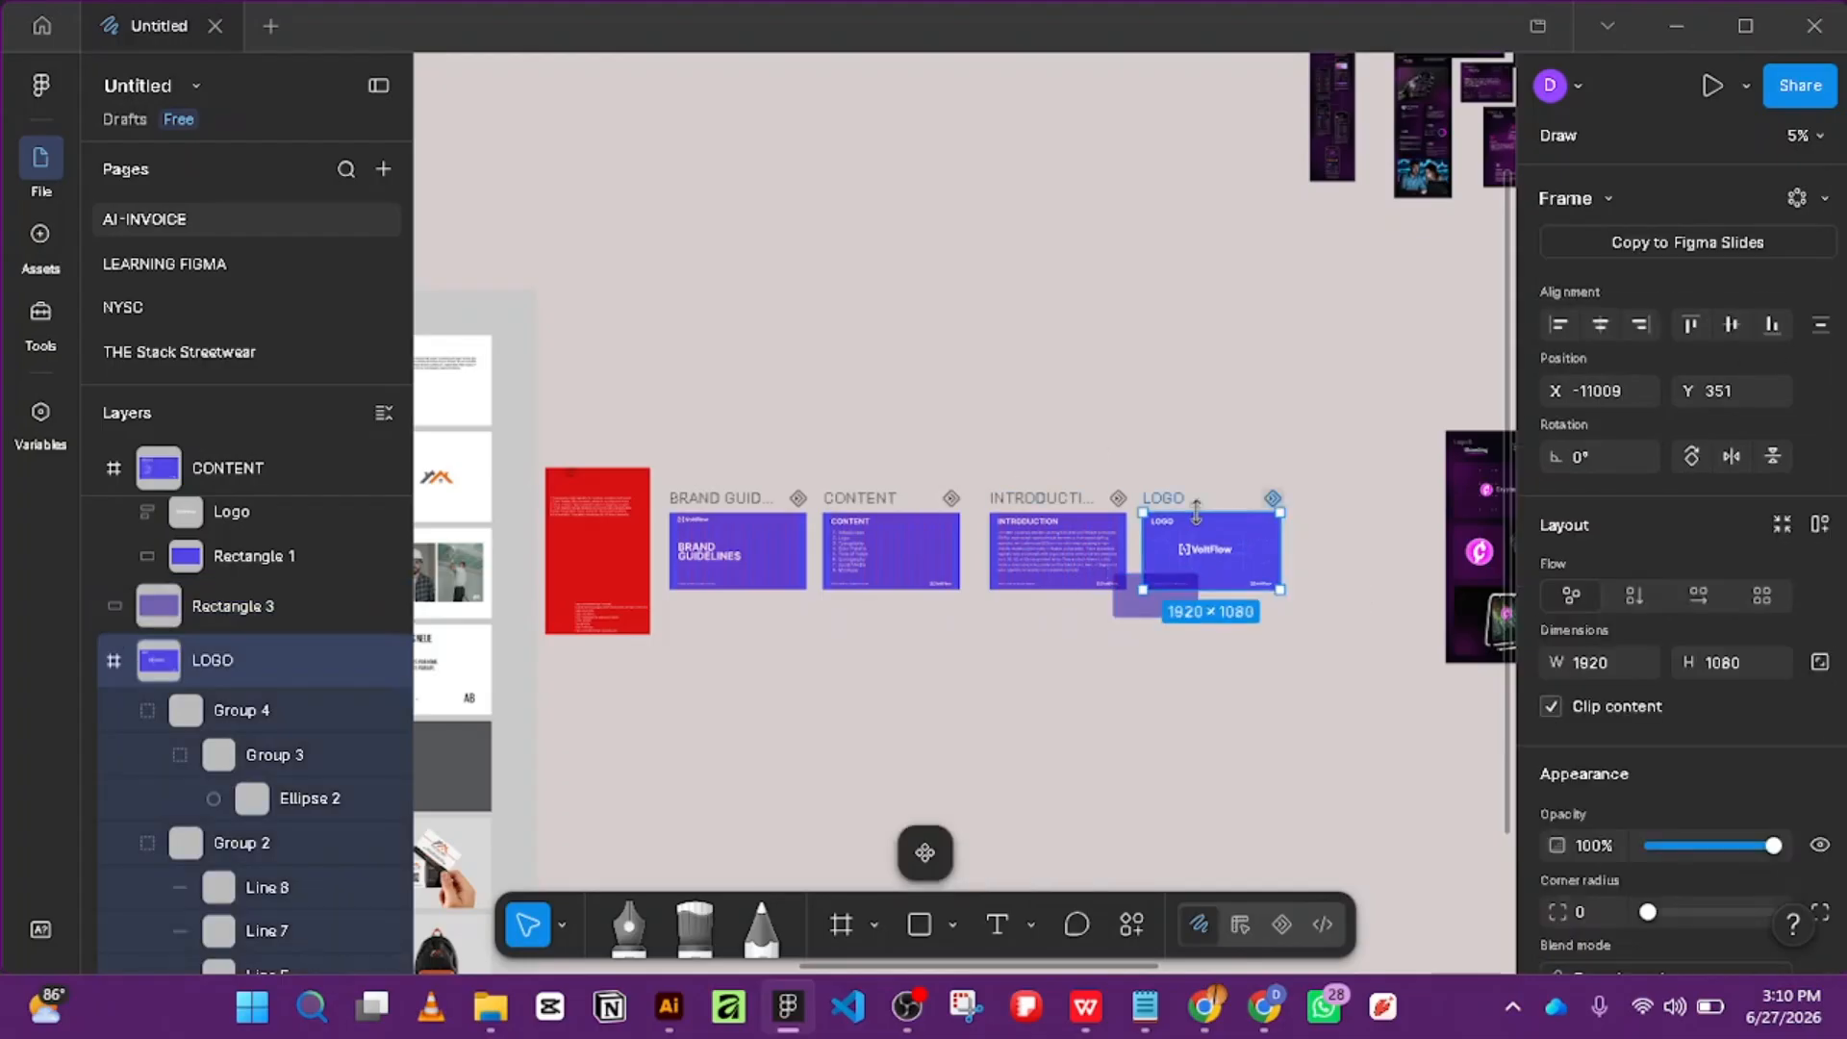
{"action": "left_click", "coordinate": [1273, 499]}
{"action": "key", "text": "ctrl+z"}
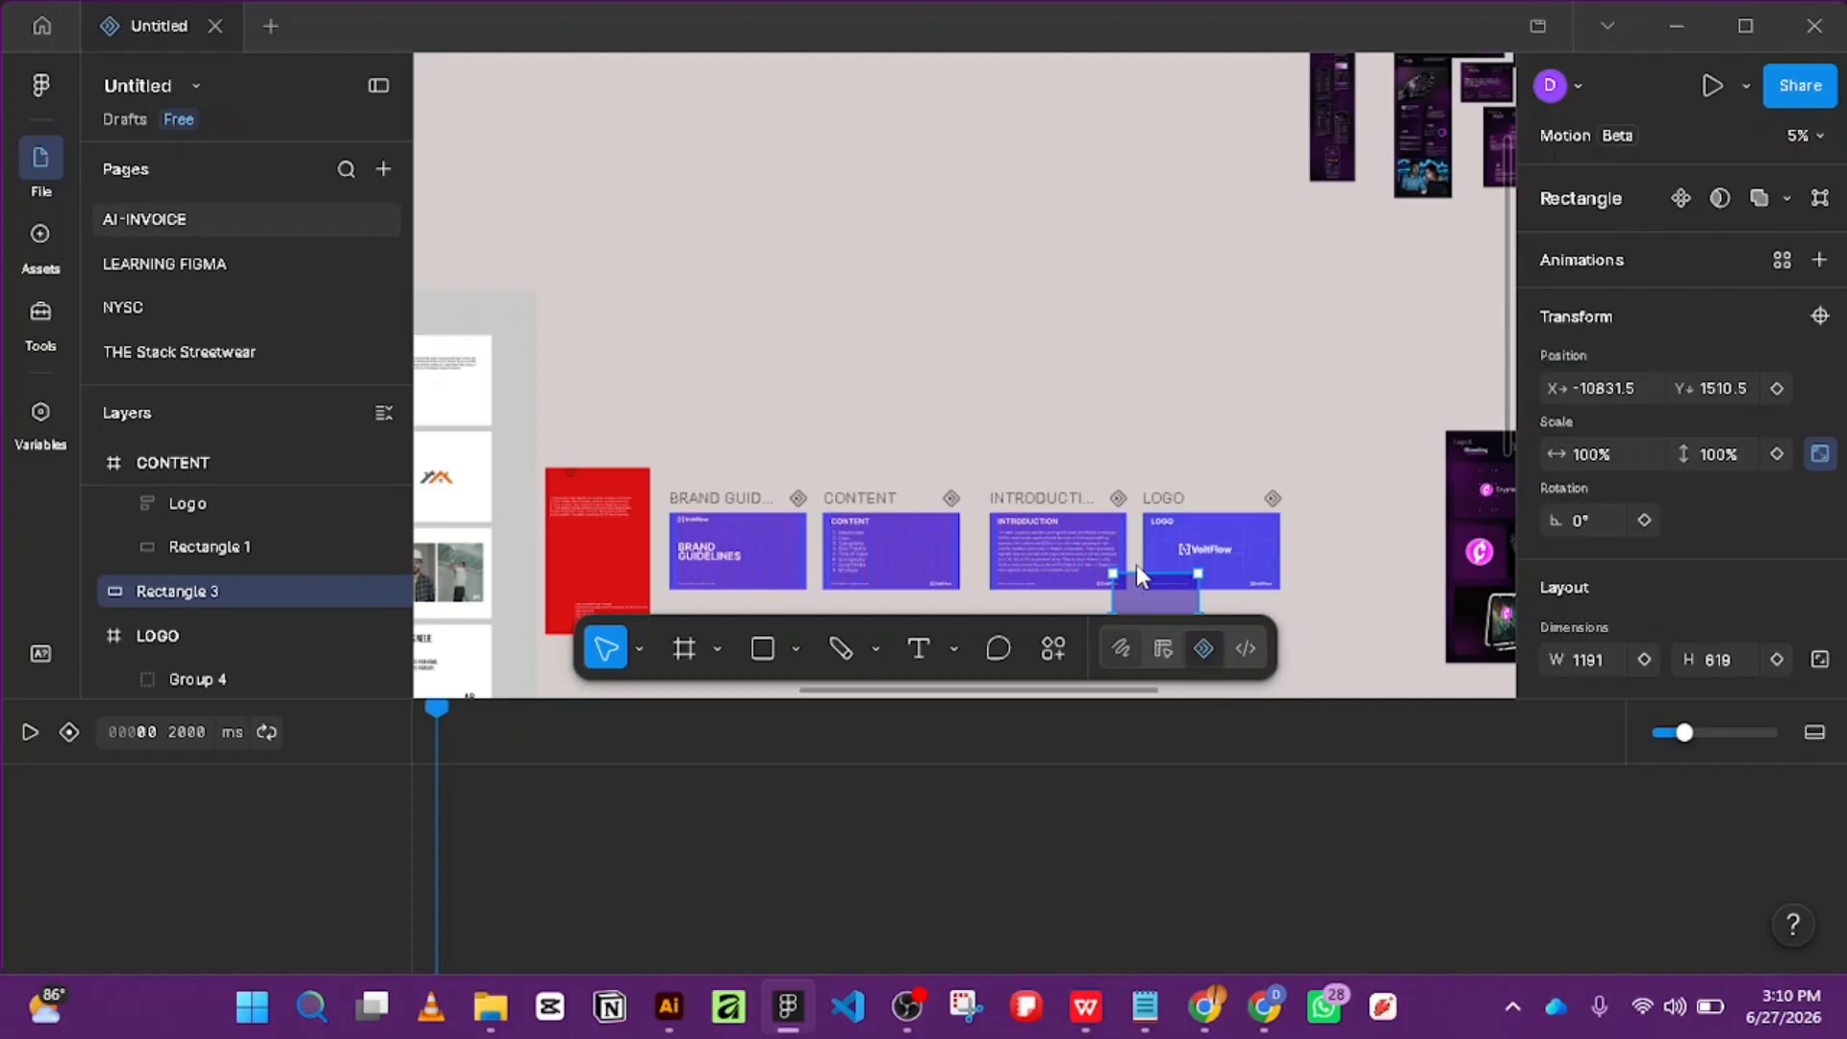
{"action": "key", "text": "shift+d"}
Move Rectangle 3 from below the LOGO slide back over the logo, roughly centred on the slide.
{"action": "left_click", "coordinate": [1167, 498]}
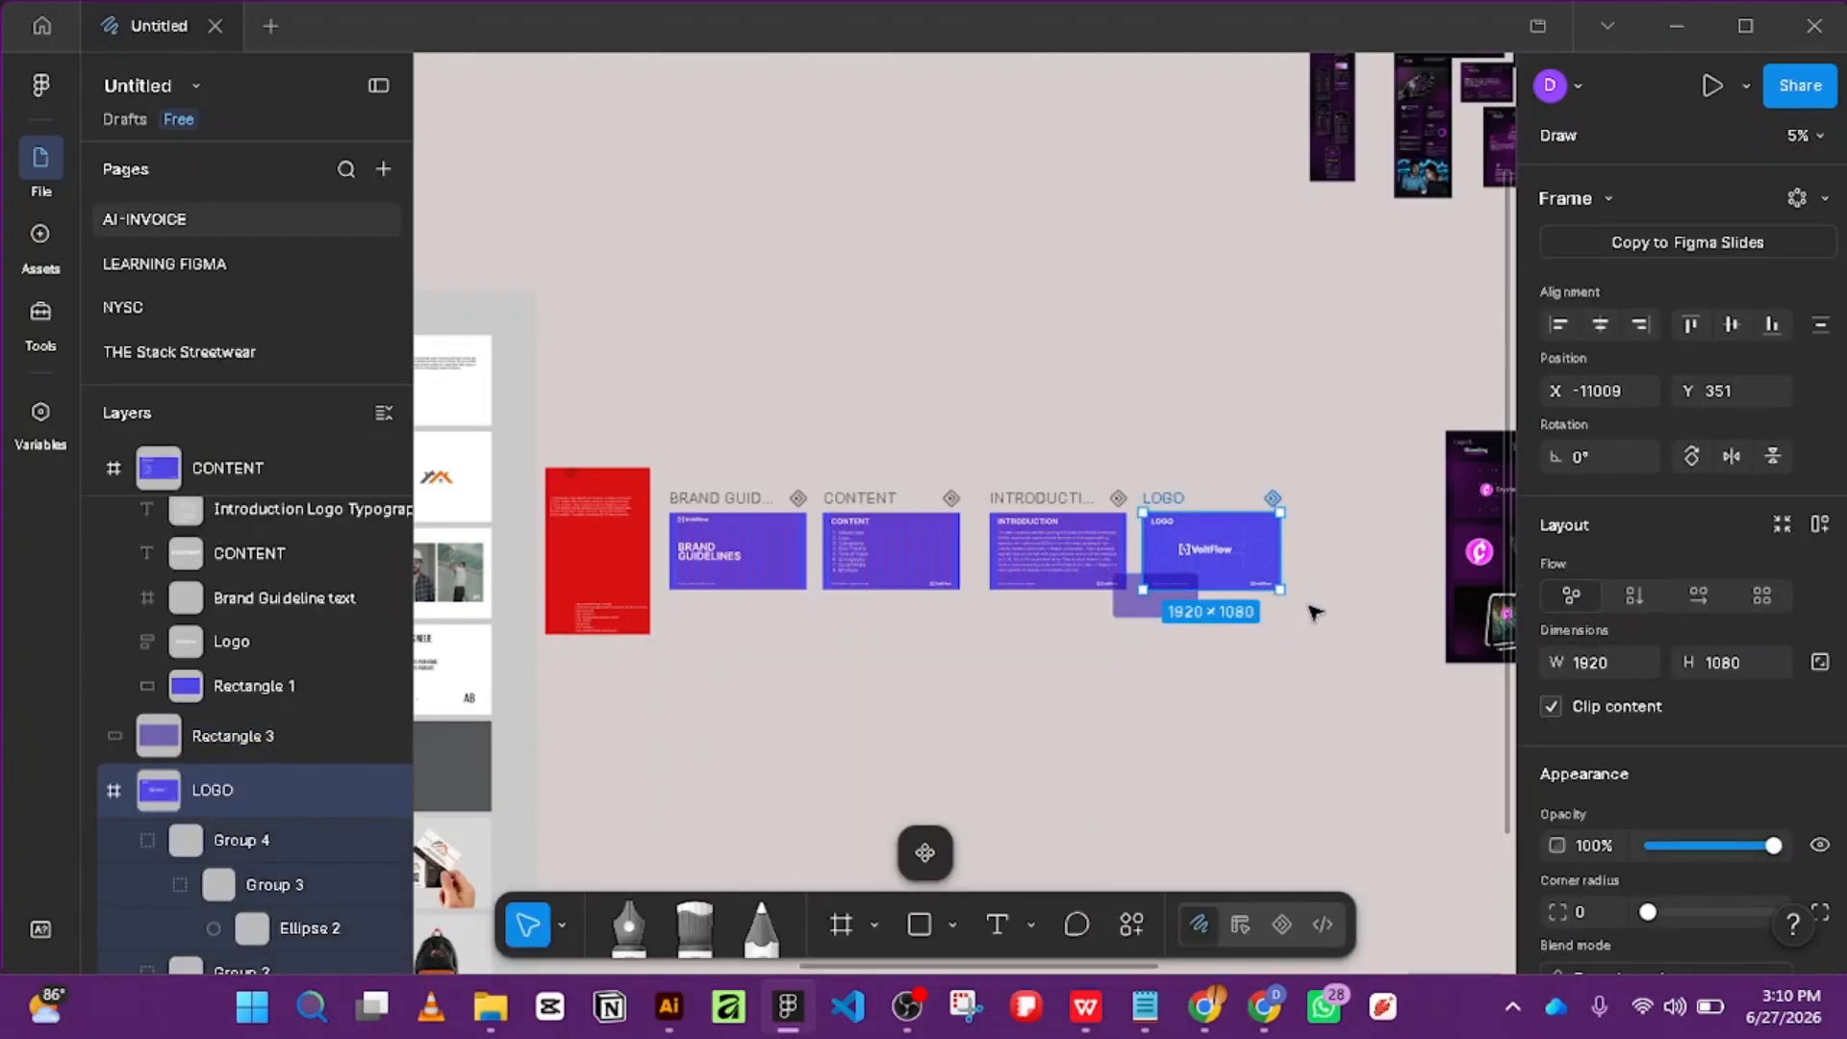
{"action": "key", "text": "shift+2"}
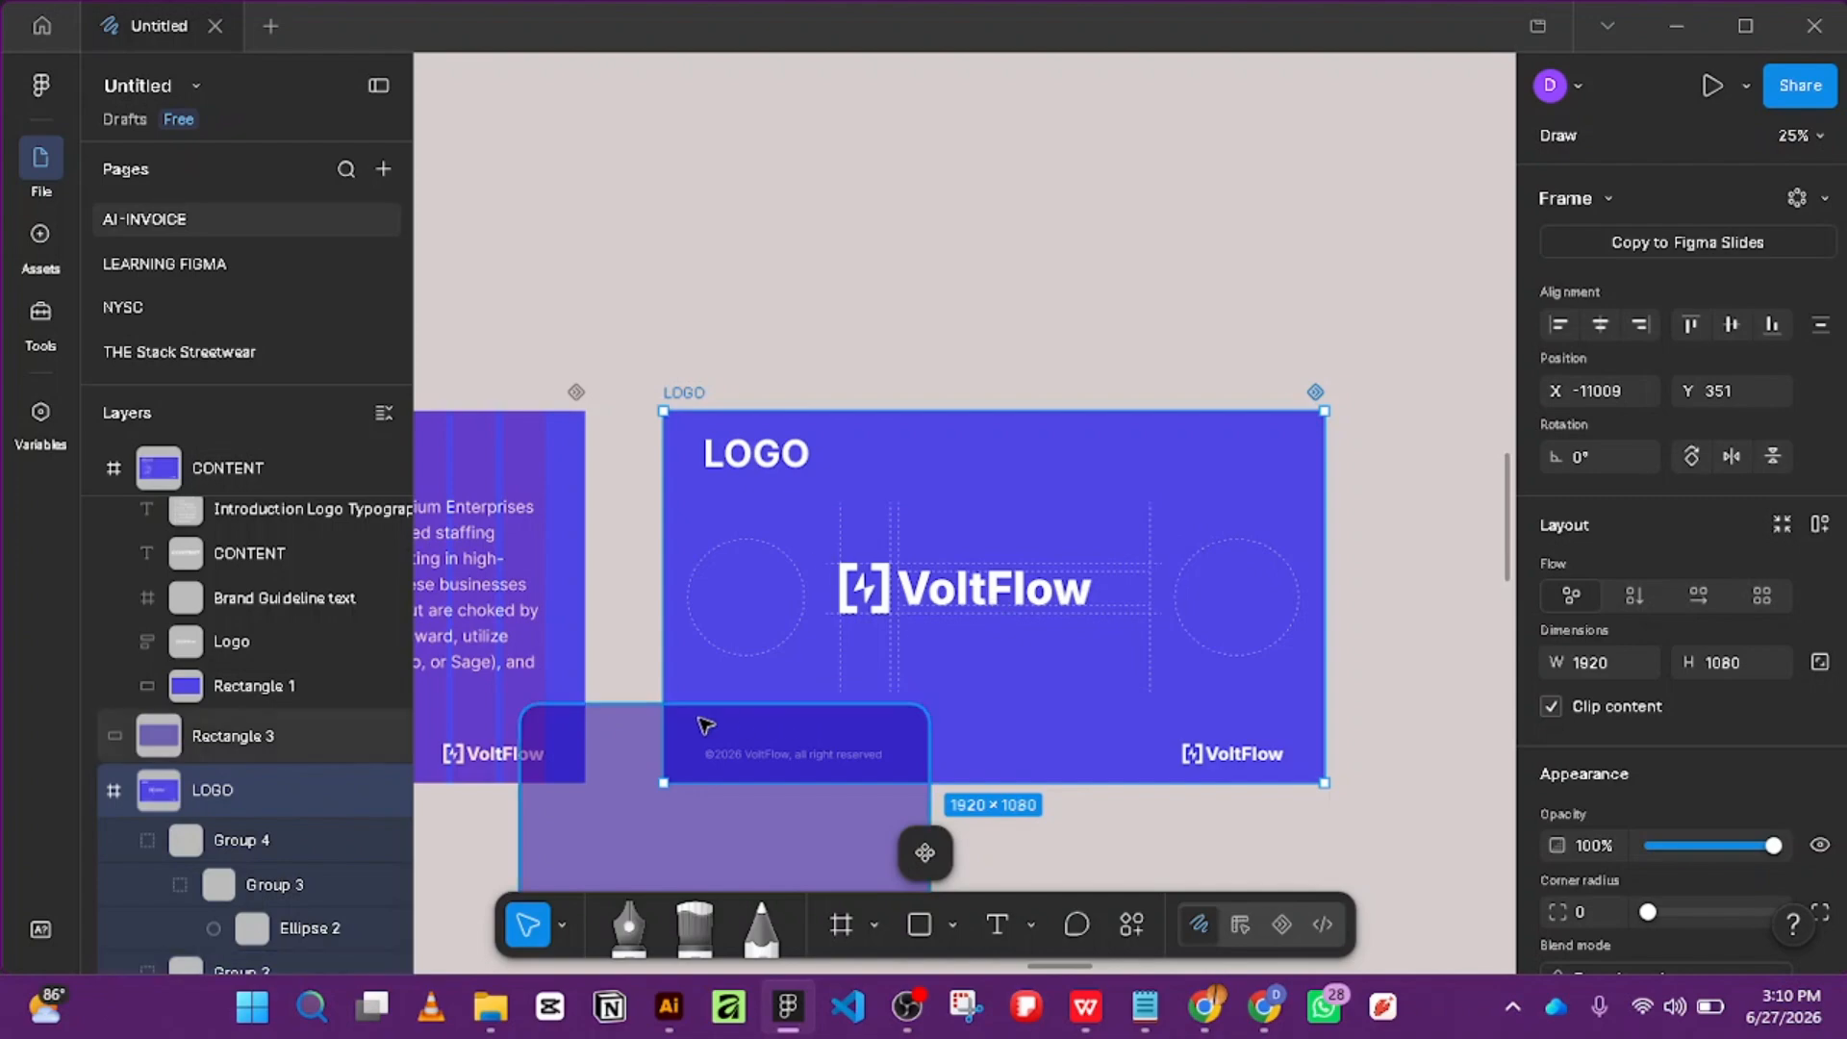
{"action": "left_click", "coordinate": [615, 729]}
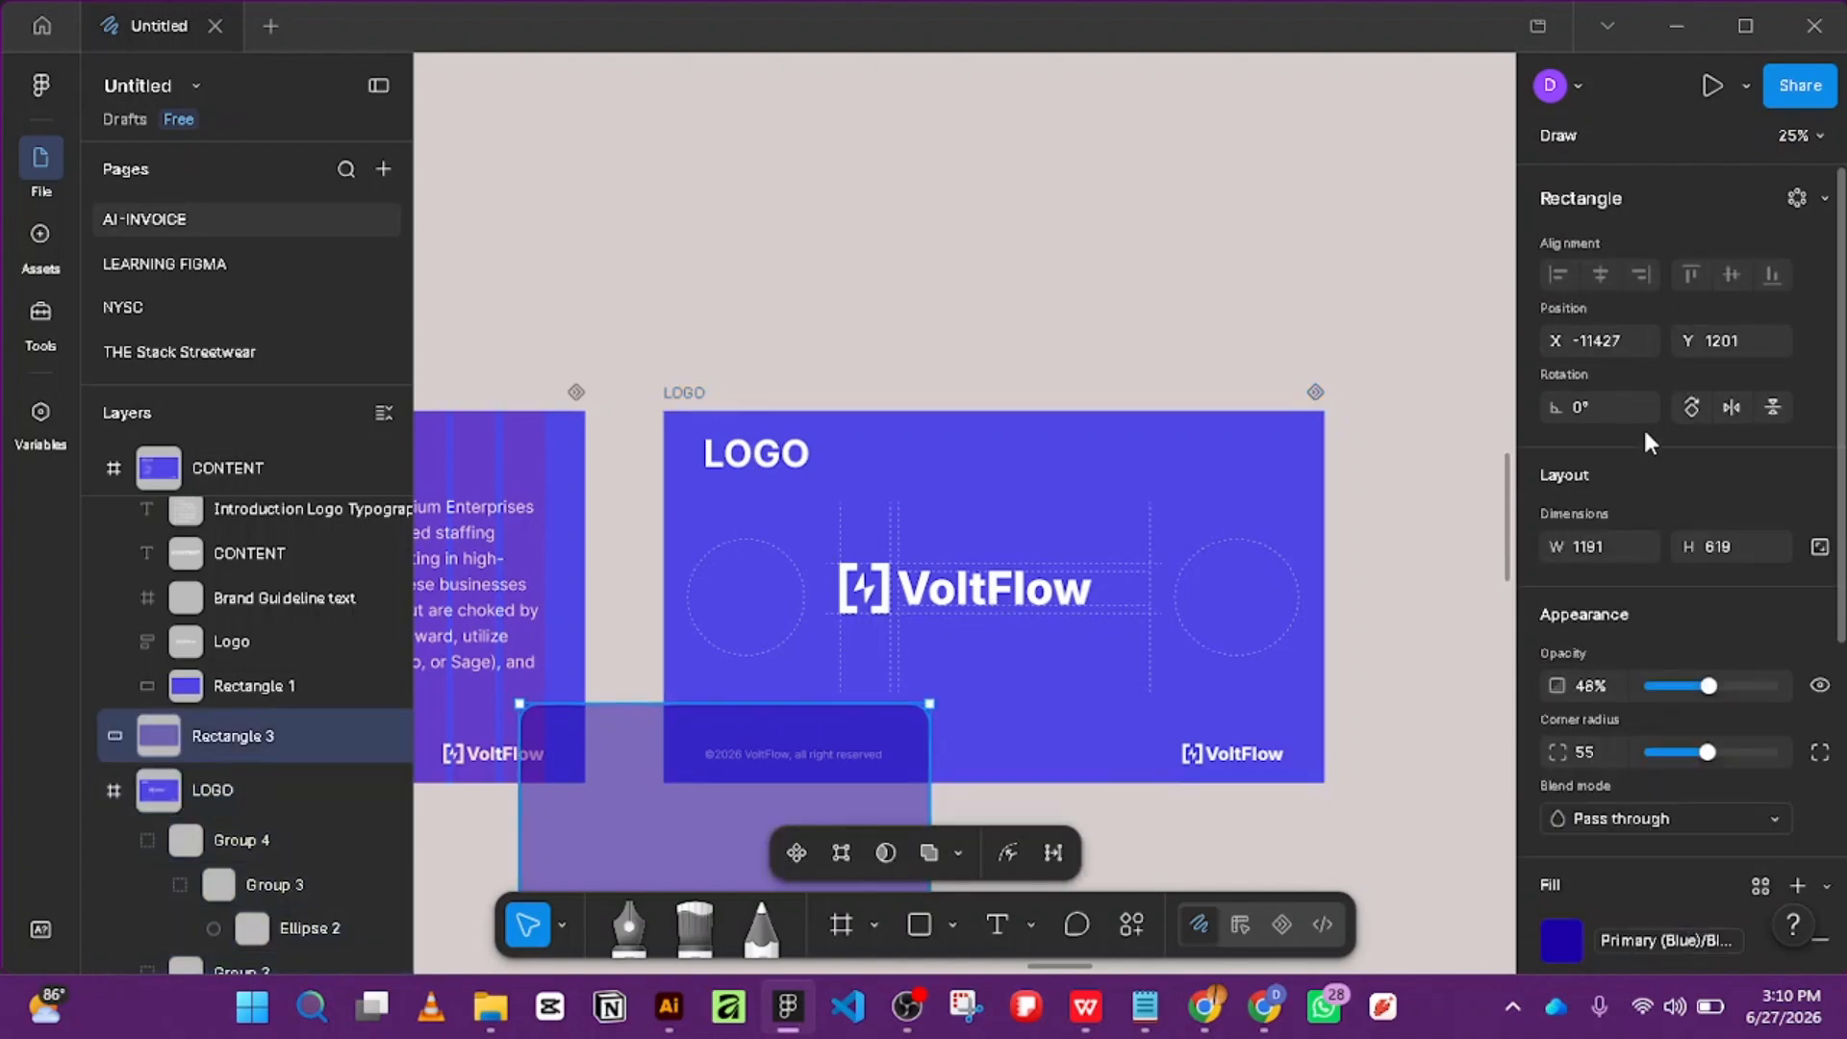
{"action": "left_click_drag", "start_coordinate": [875, 774], "coordinate": [1133, 574]}
{"action": "left_click_drag", "start_coordinate": [1071, 637], "coordinate": [1069, 615]}
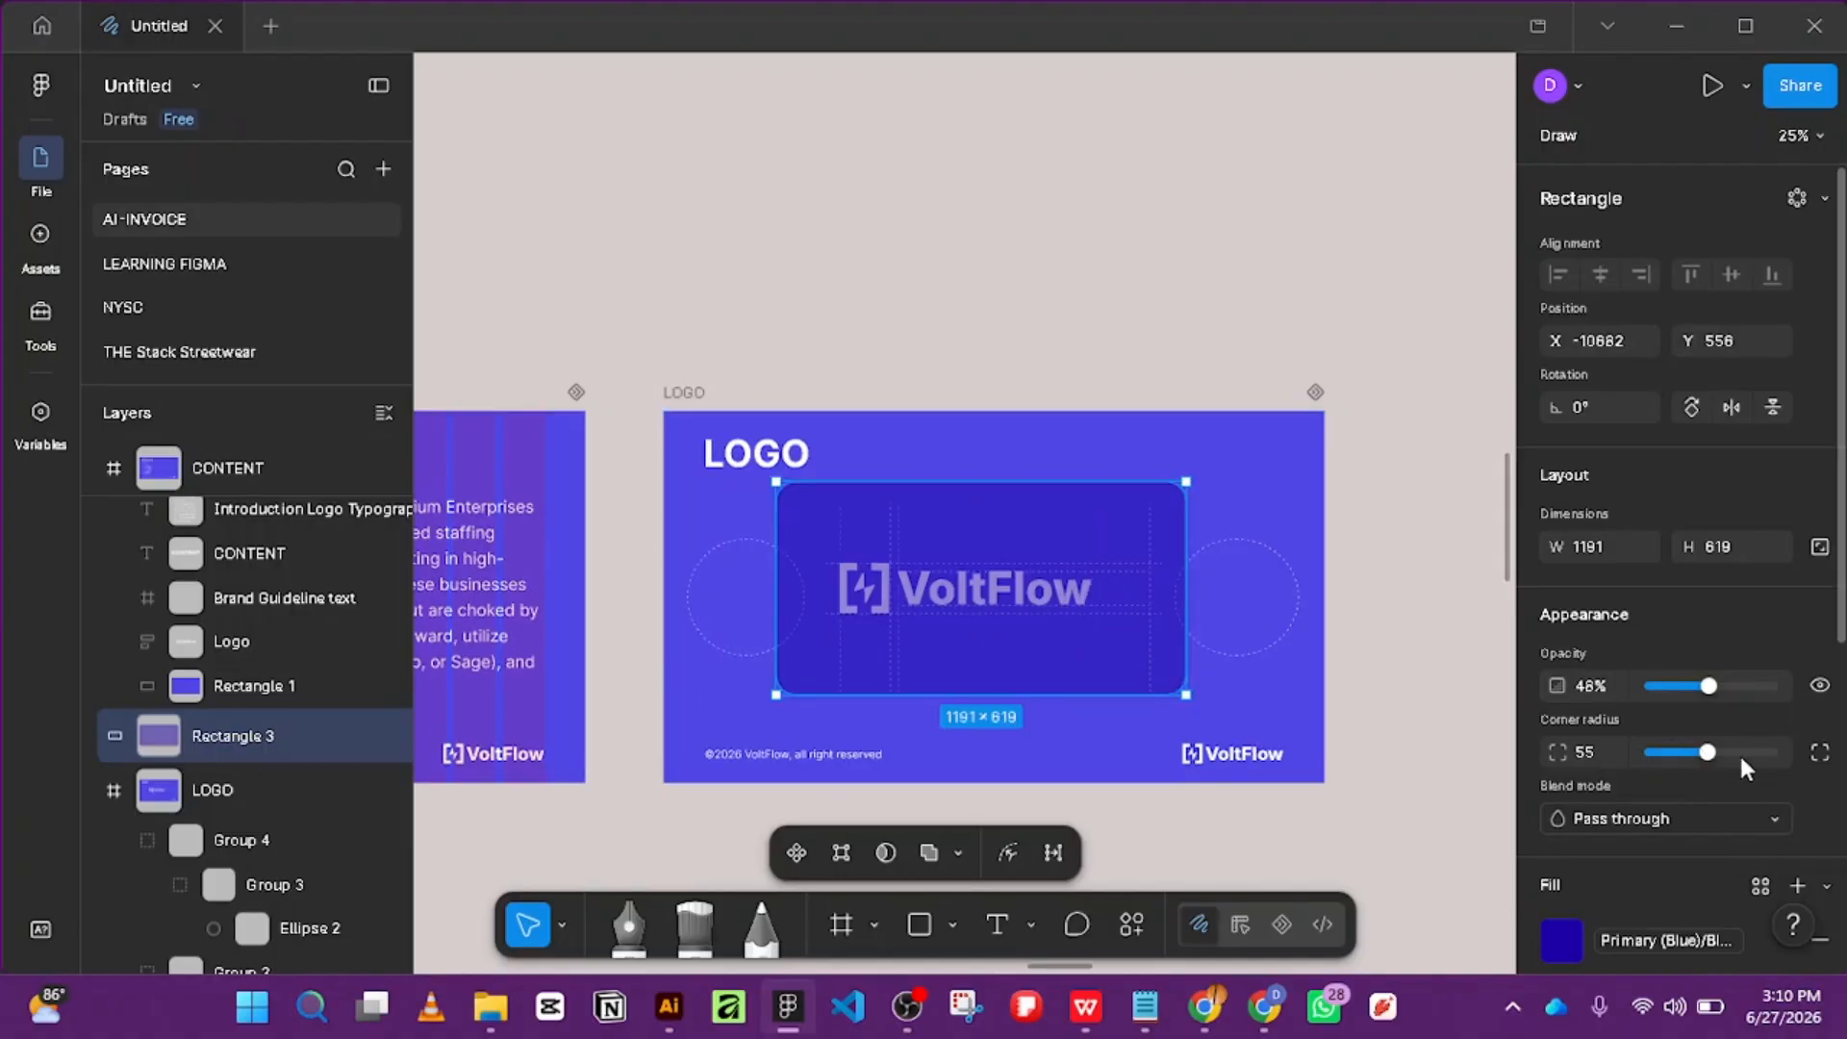
Try a corner radius of 200 on Rectangle 3, undo it, and set the rectangle's opacity to 100%.
{"action": "left_click_drag", "start_coordinate": [1739, 753], "coordinate": [1775, 763]}
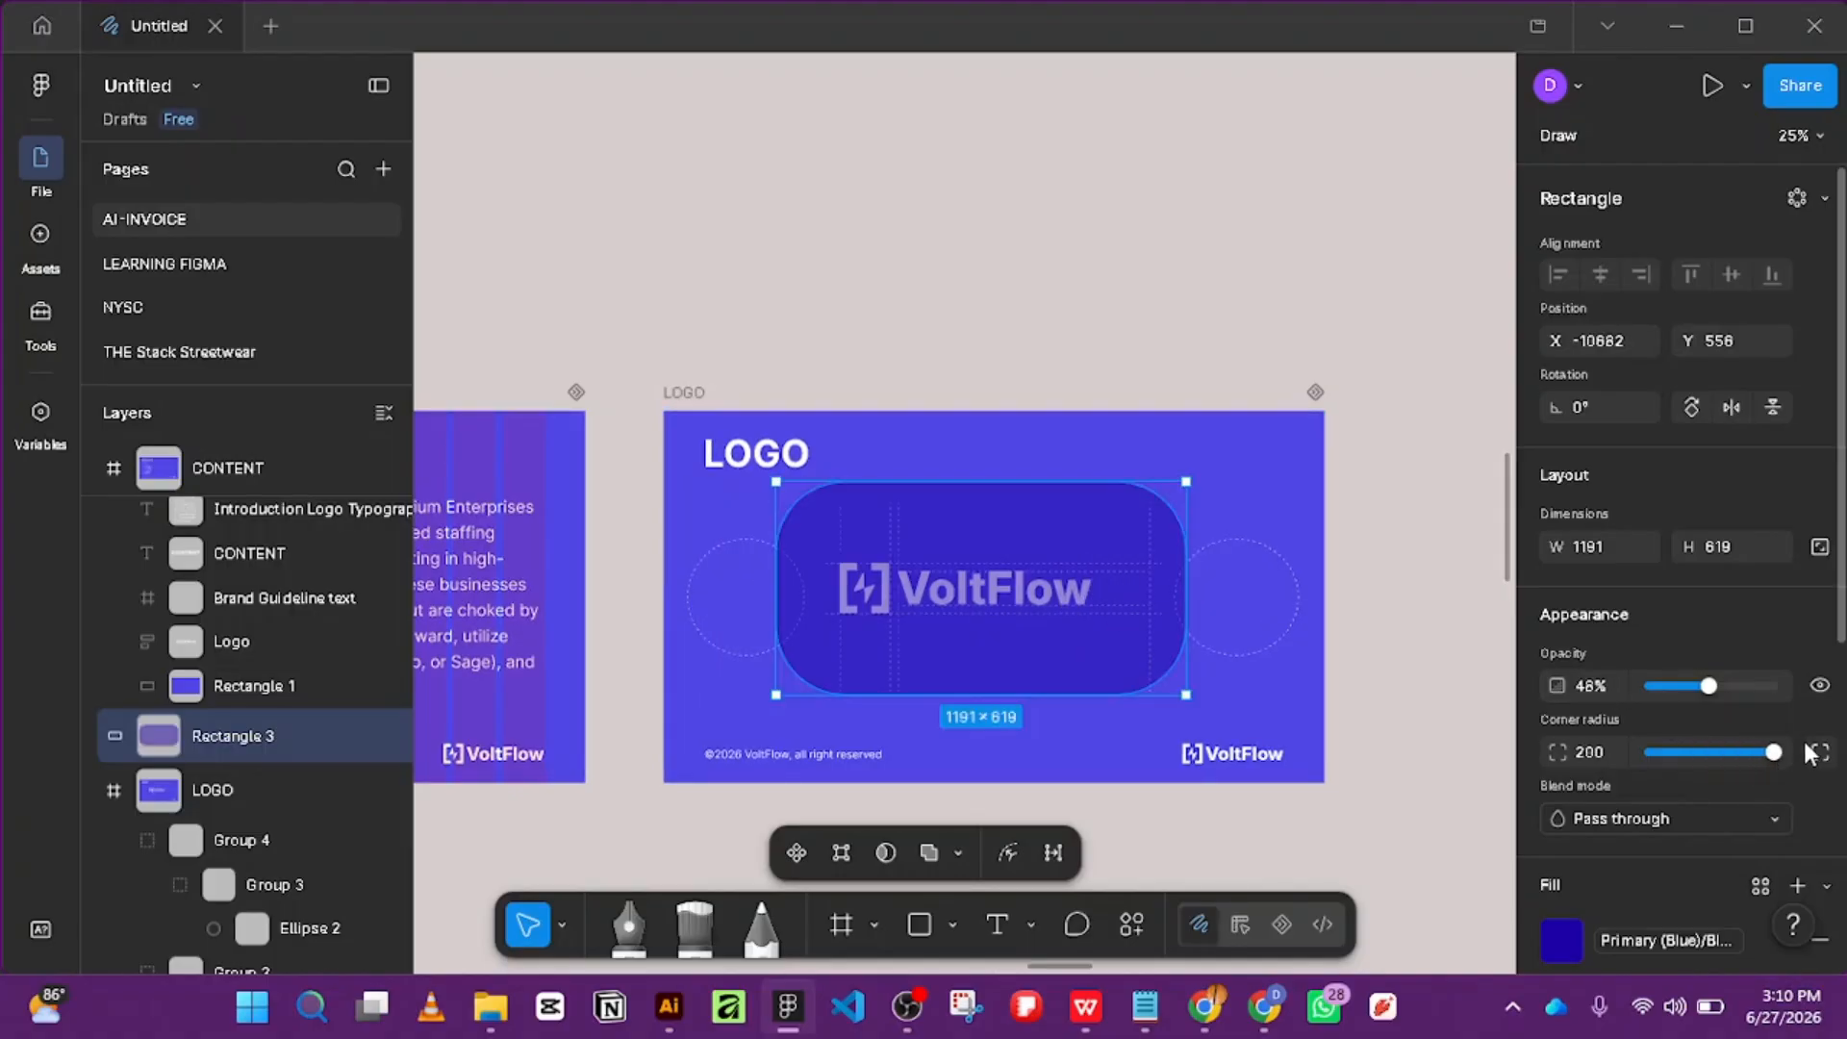
{"action": "key", "text": "ctrl+z"}
{"action": "left_click_drag", "start_coordinate": [1720, 677], "coordinate": [1813, 685]}
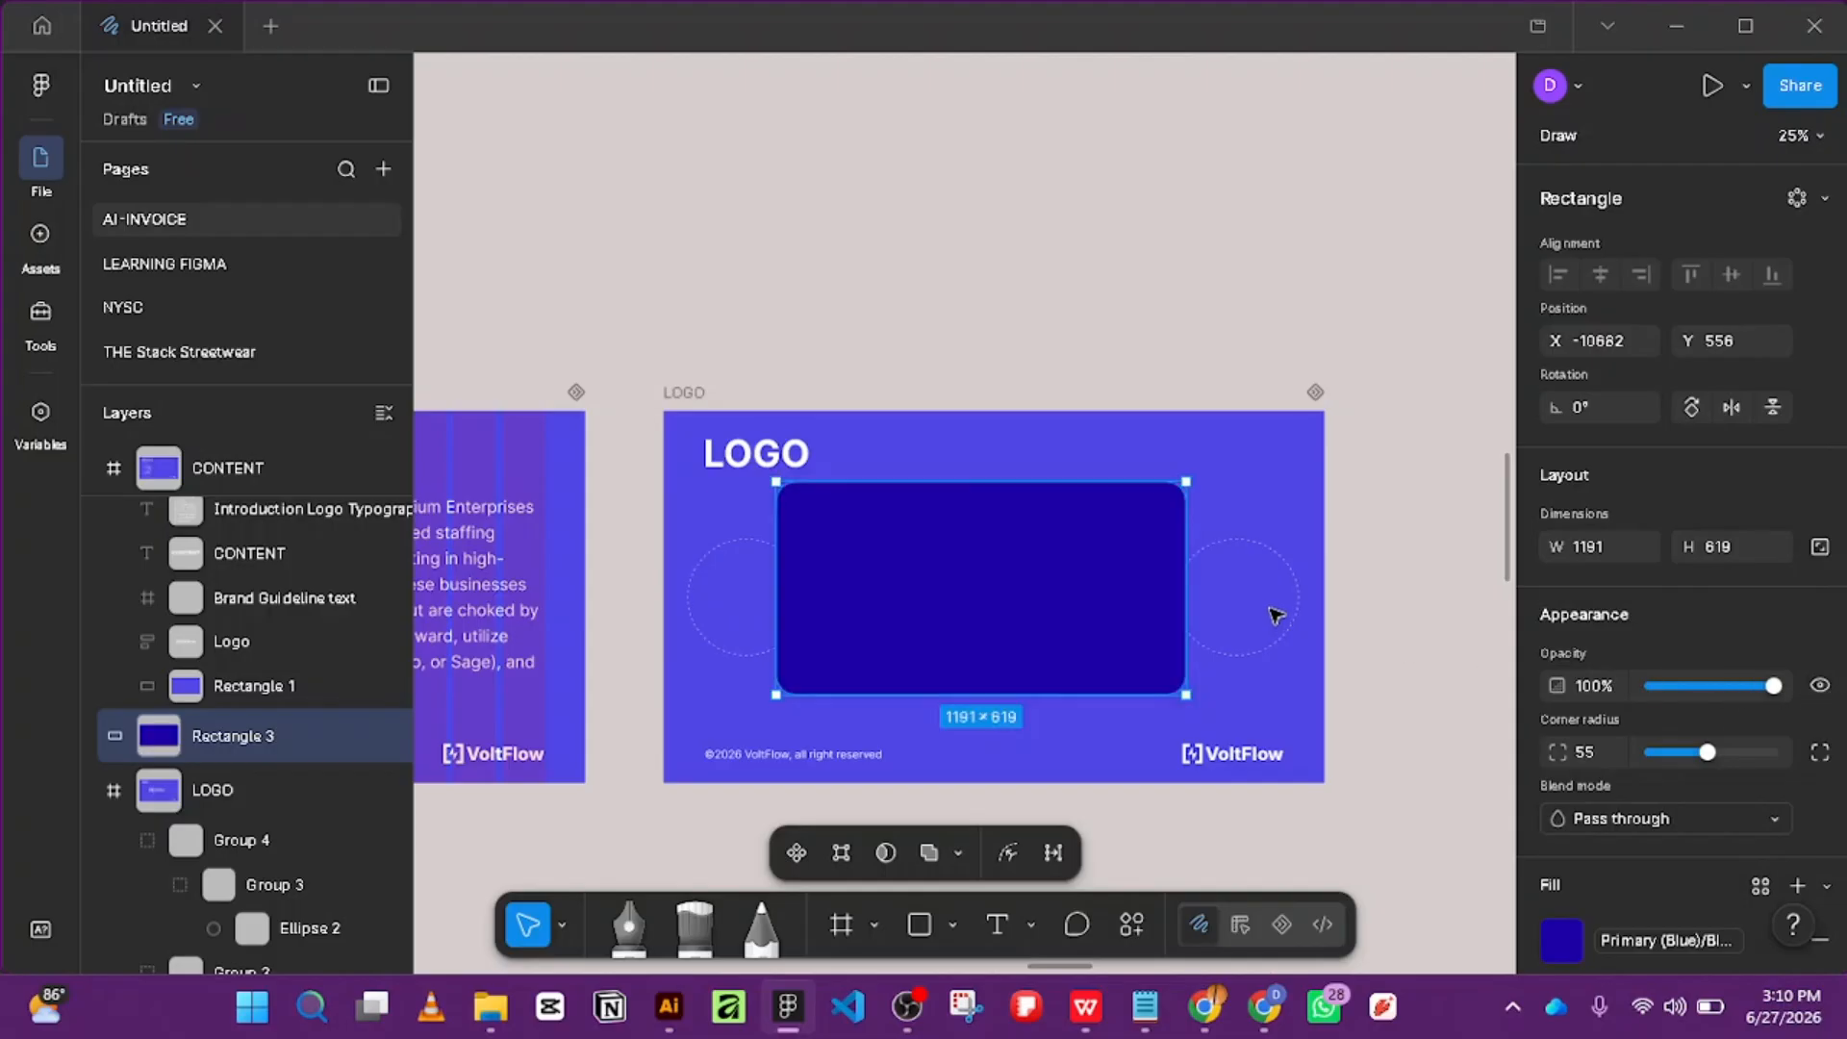
Send Rectangle 3 to the back of the page and shift it forward and backward in the stacking order around the LOGO frame.
{"action": "key", "text": "ctrl+shift+bracketleft"}
{"action": "key", "text": "ctrl+bracketright"}
{"action": "key", "text": "ctrl+bracketright"}
{"action": "key", "text": "ctrl+bracketright"}
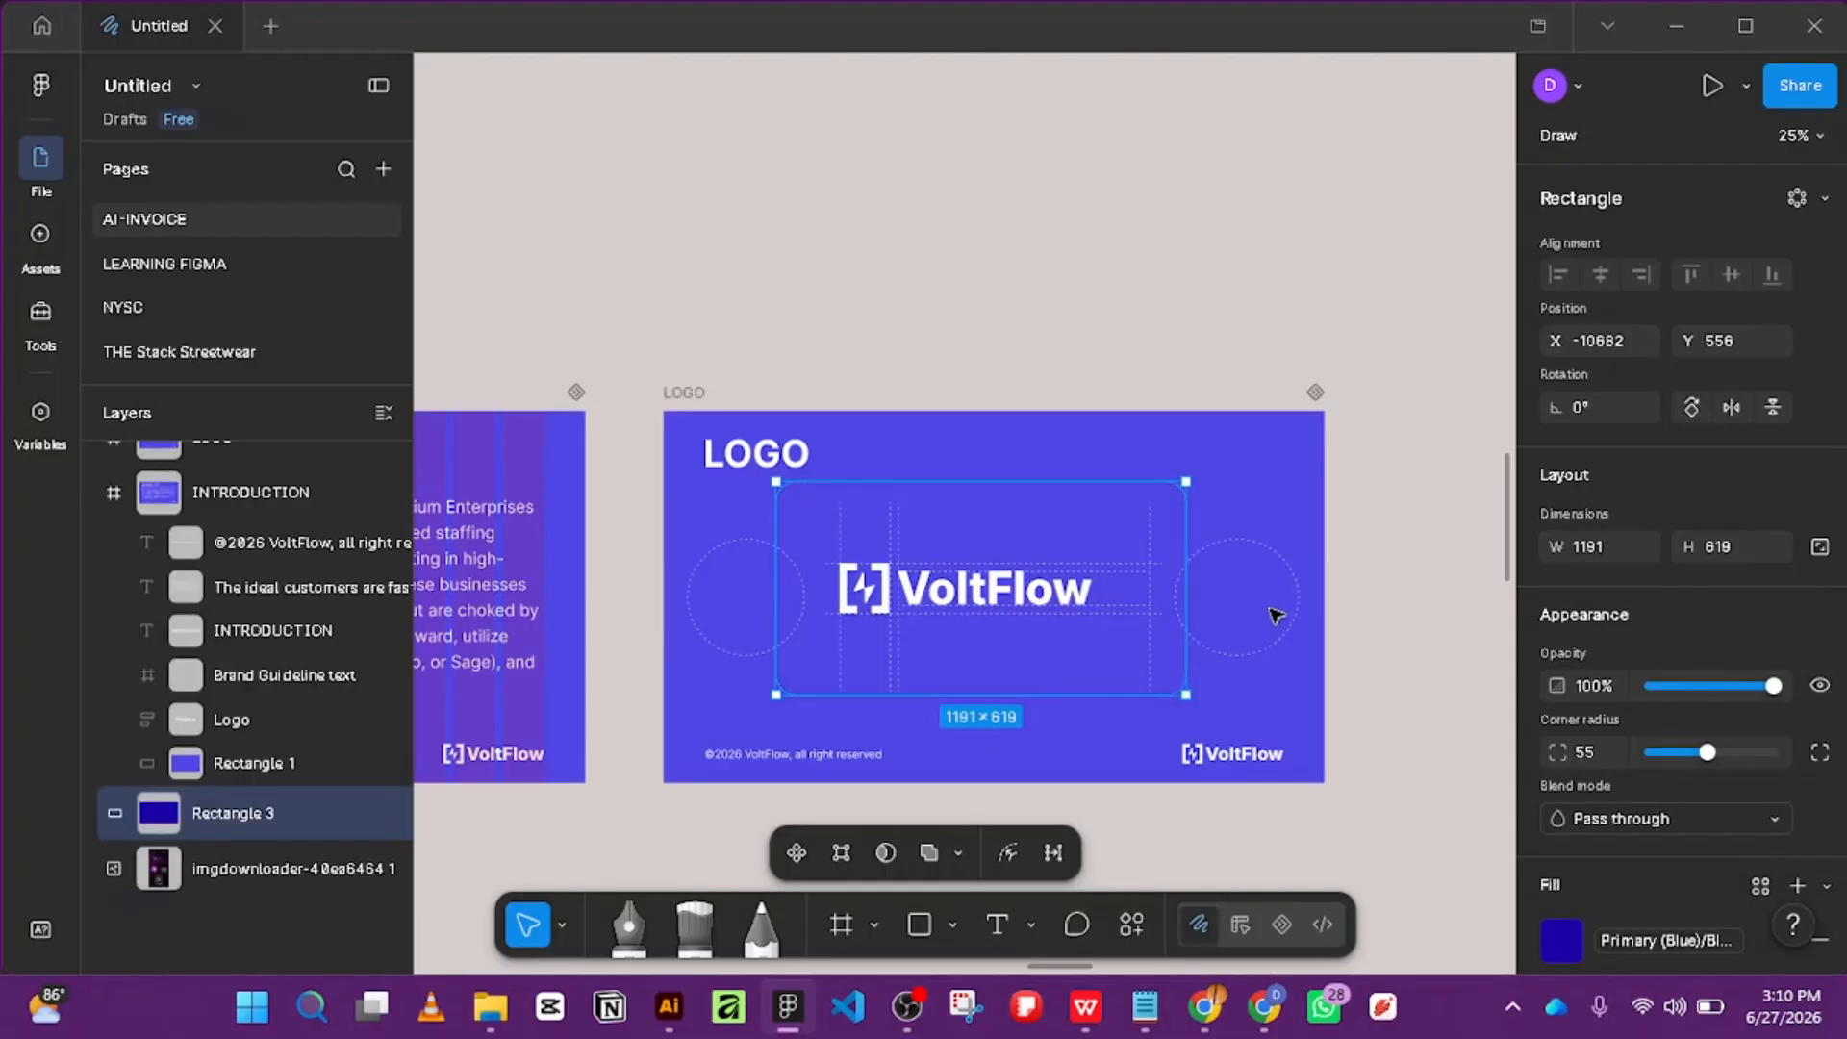
{"action": "key", "text": "ctrl+bracketleft"}
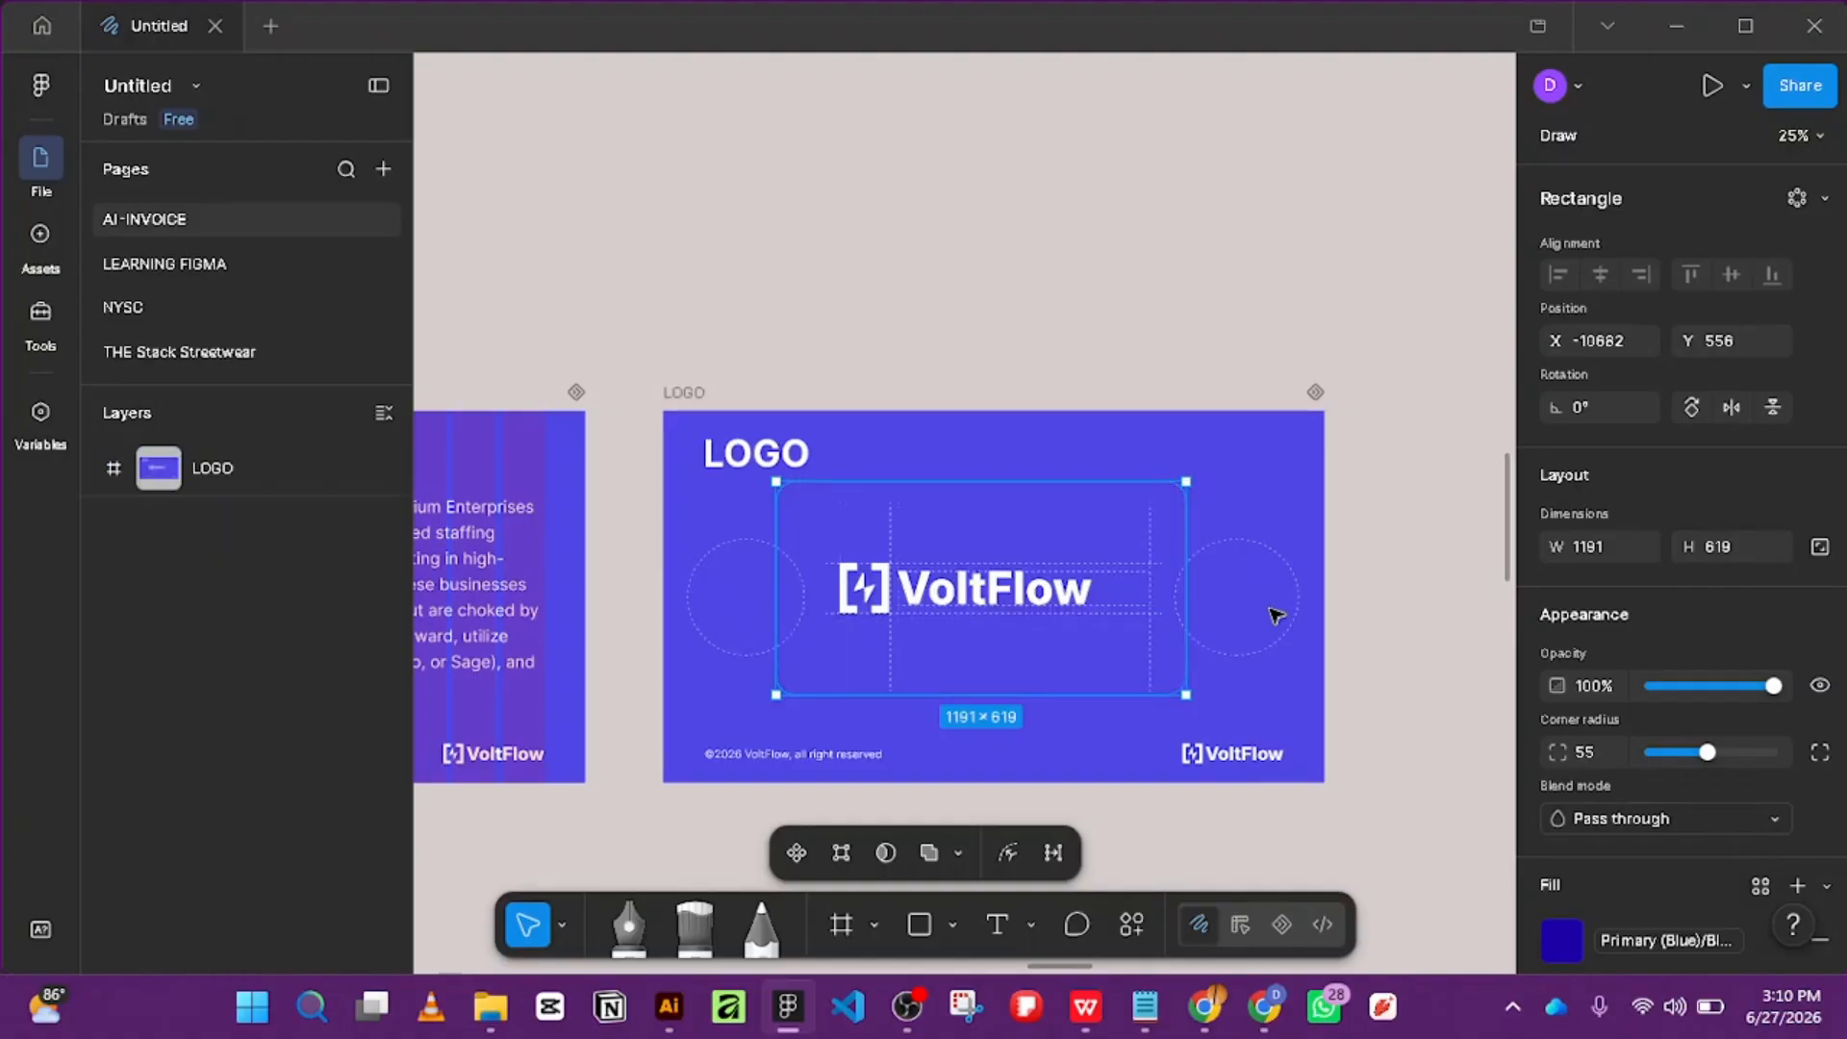
{"action": "key", "text": "ctrl+bracketright"}
{"action": "key", "text": "ctrl+bracketleft"}
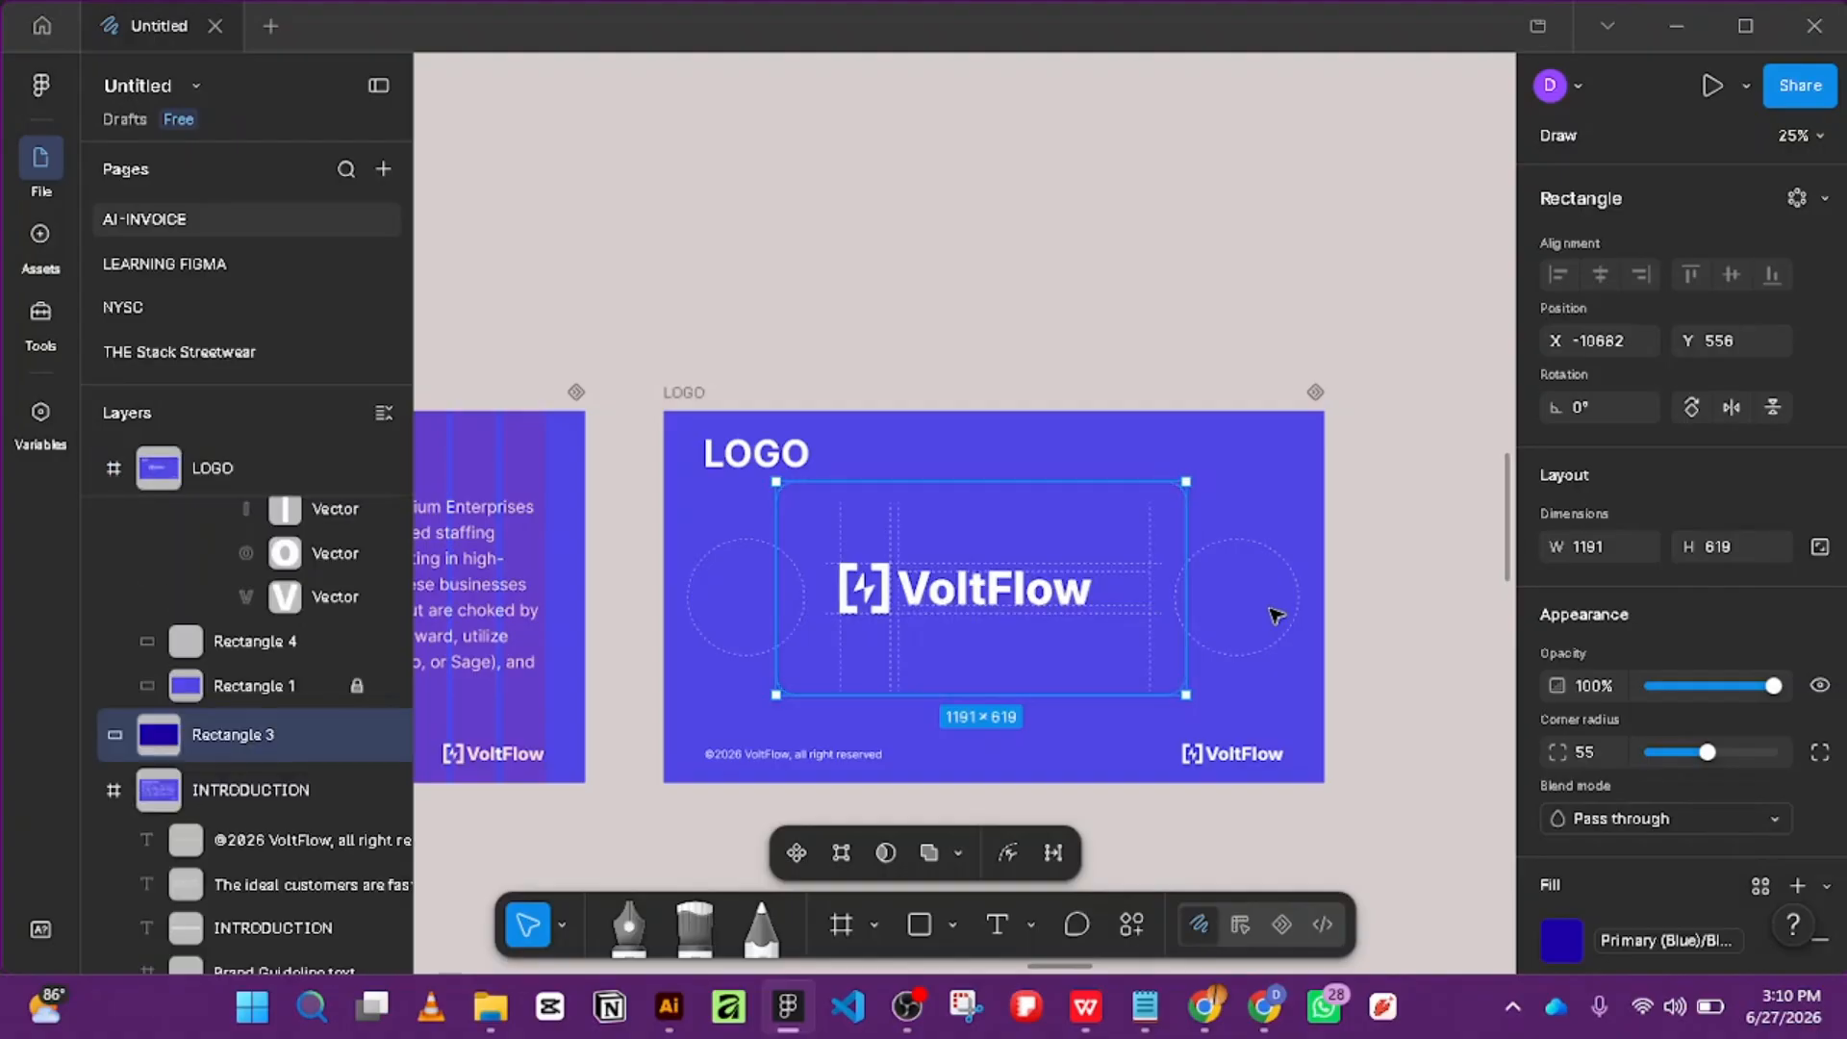
{"action": "key", "text": "ctrl+bracketright"}
{"action": "key", "text": "ctrl+bracketleft"}
{"action": "key", "text": "ctrl+bracketright"}
{"action": "key", "text": "ctrl+bracketleft"}
Look through the LOGO frame's layers and the page's layer list to check the stacking order.
{"action": "left_click", "coordinate": [751, 433]}
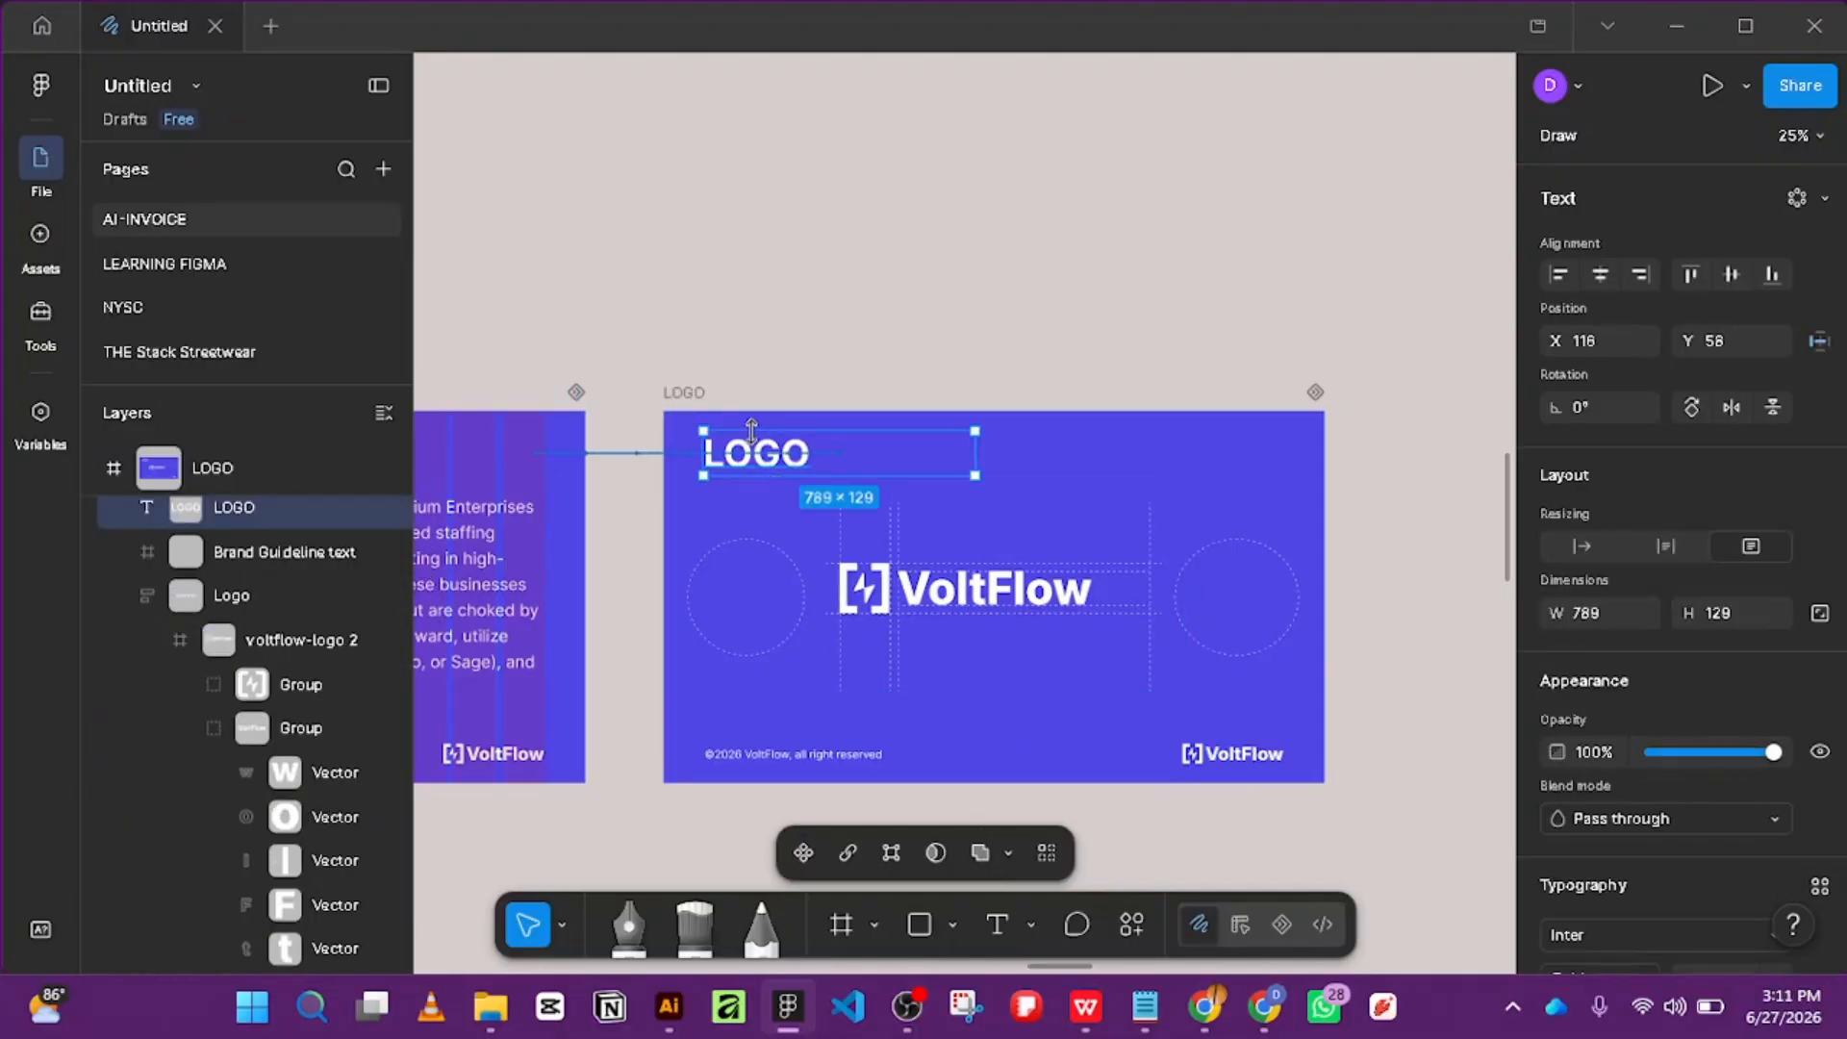
{"action": "left_click", "coordinate": [686, 402]}
{"action": "scroll", "coordinate": [262, 556], "scroll_direction": "down", "scroll_amount": 3}
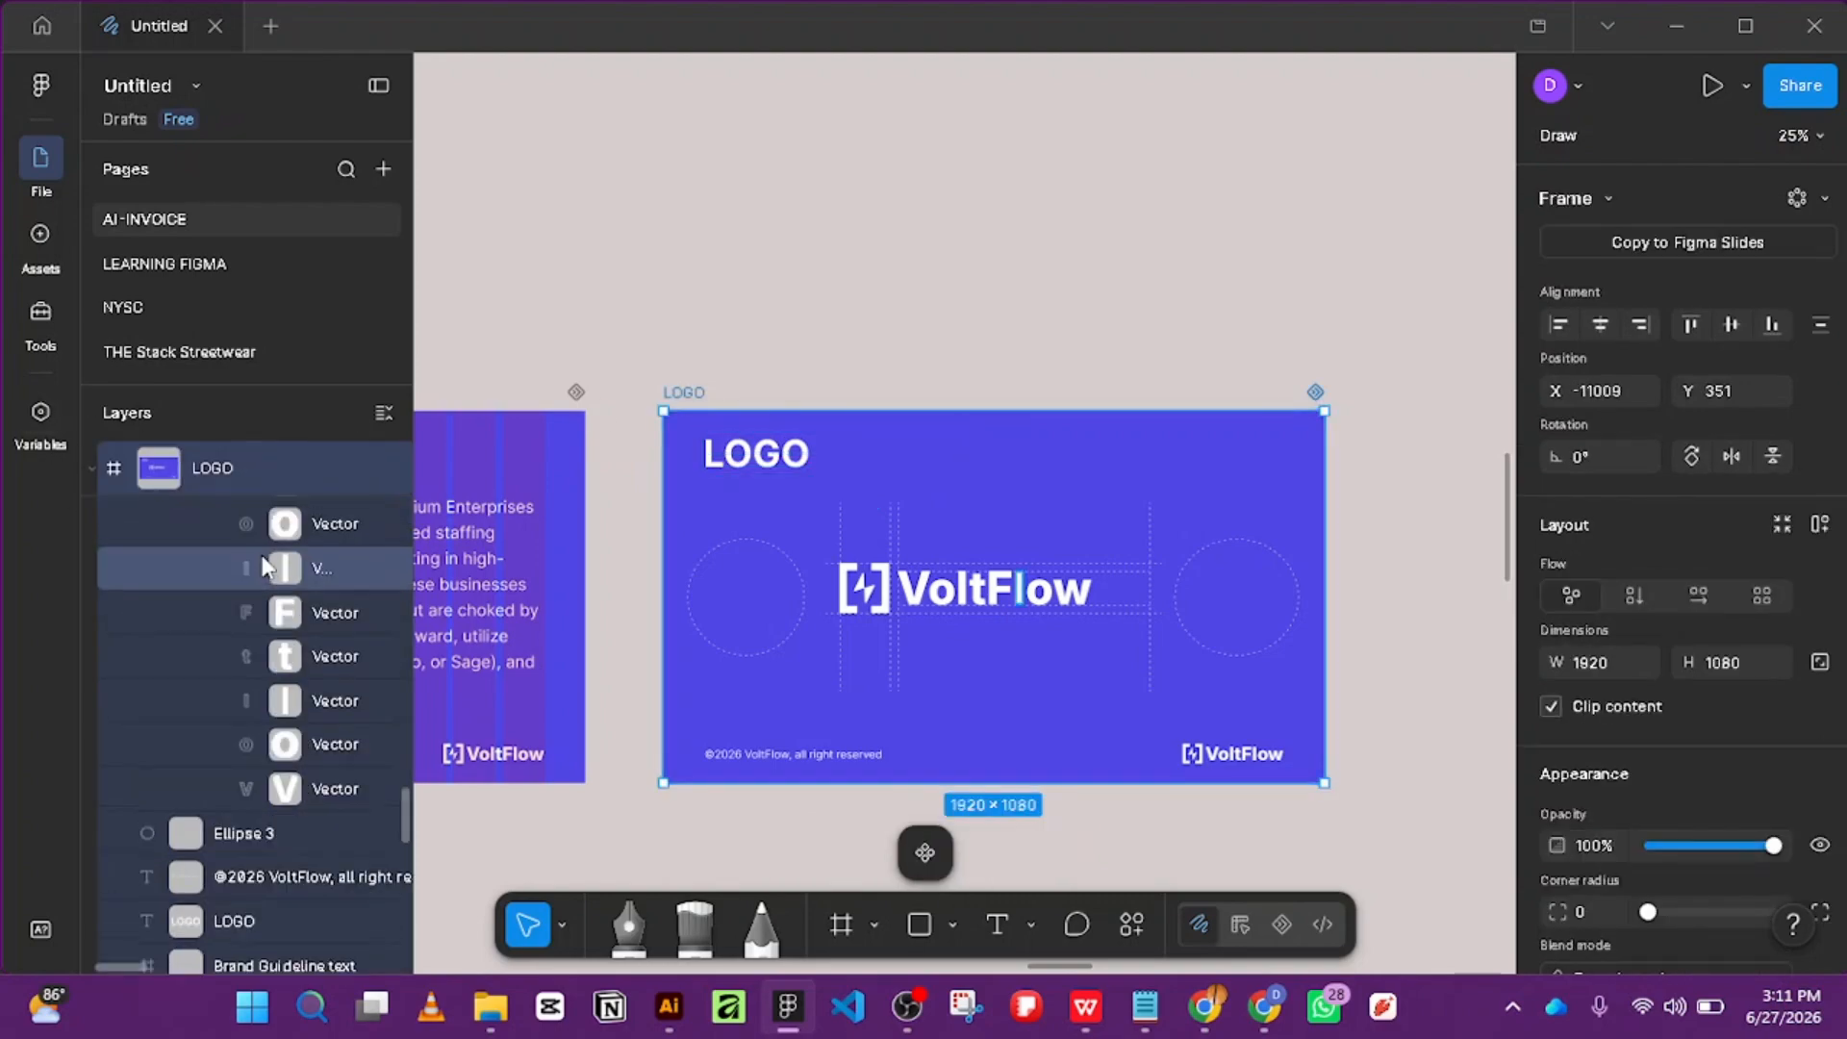
{"action": "scroll", "coordinate": [196, 568], "scroll_direction": "up", "scroll_amount": 3}
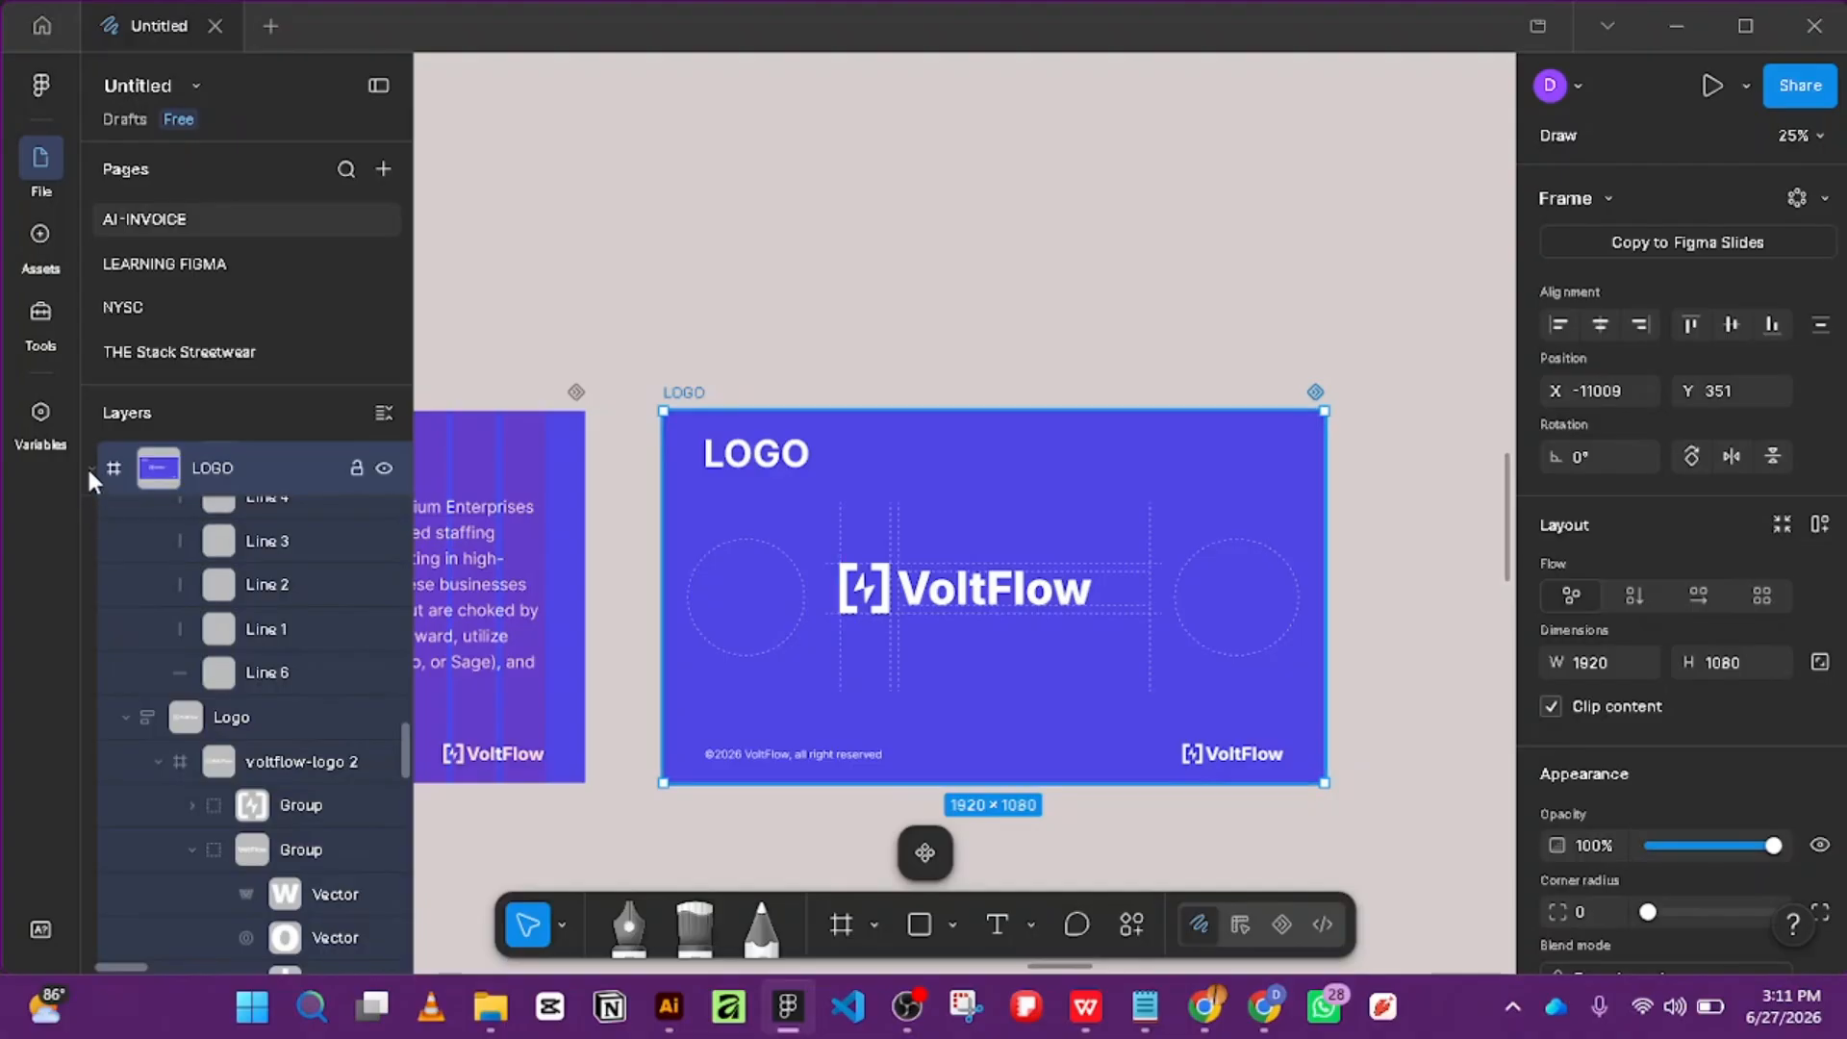
{"action": "scroll", "coordinate": [238, 643], "scroll_direction": "up", "scroll_amount": 10}
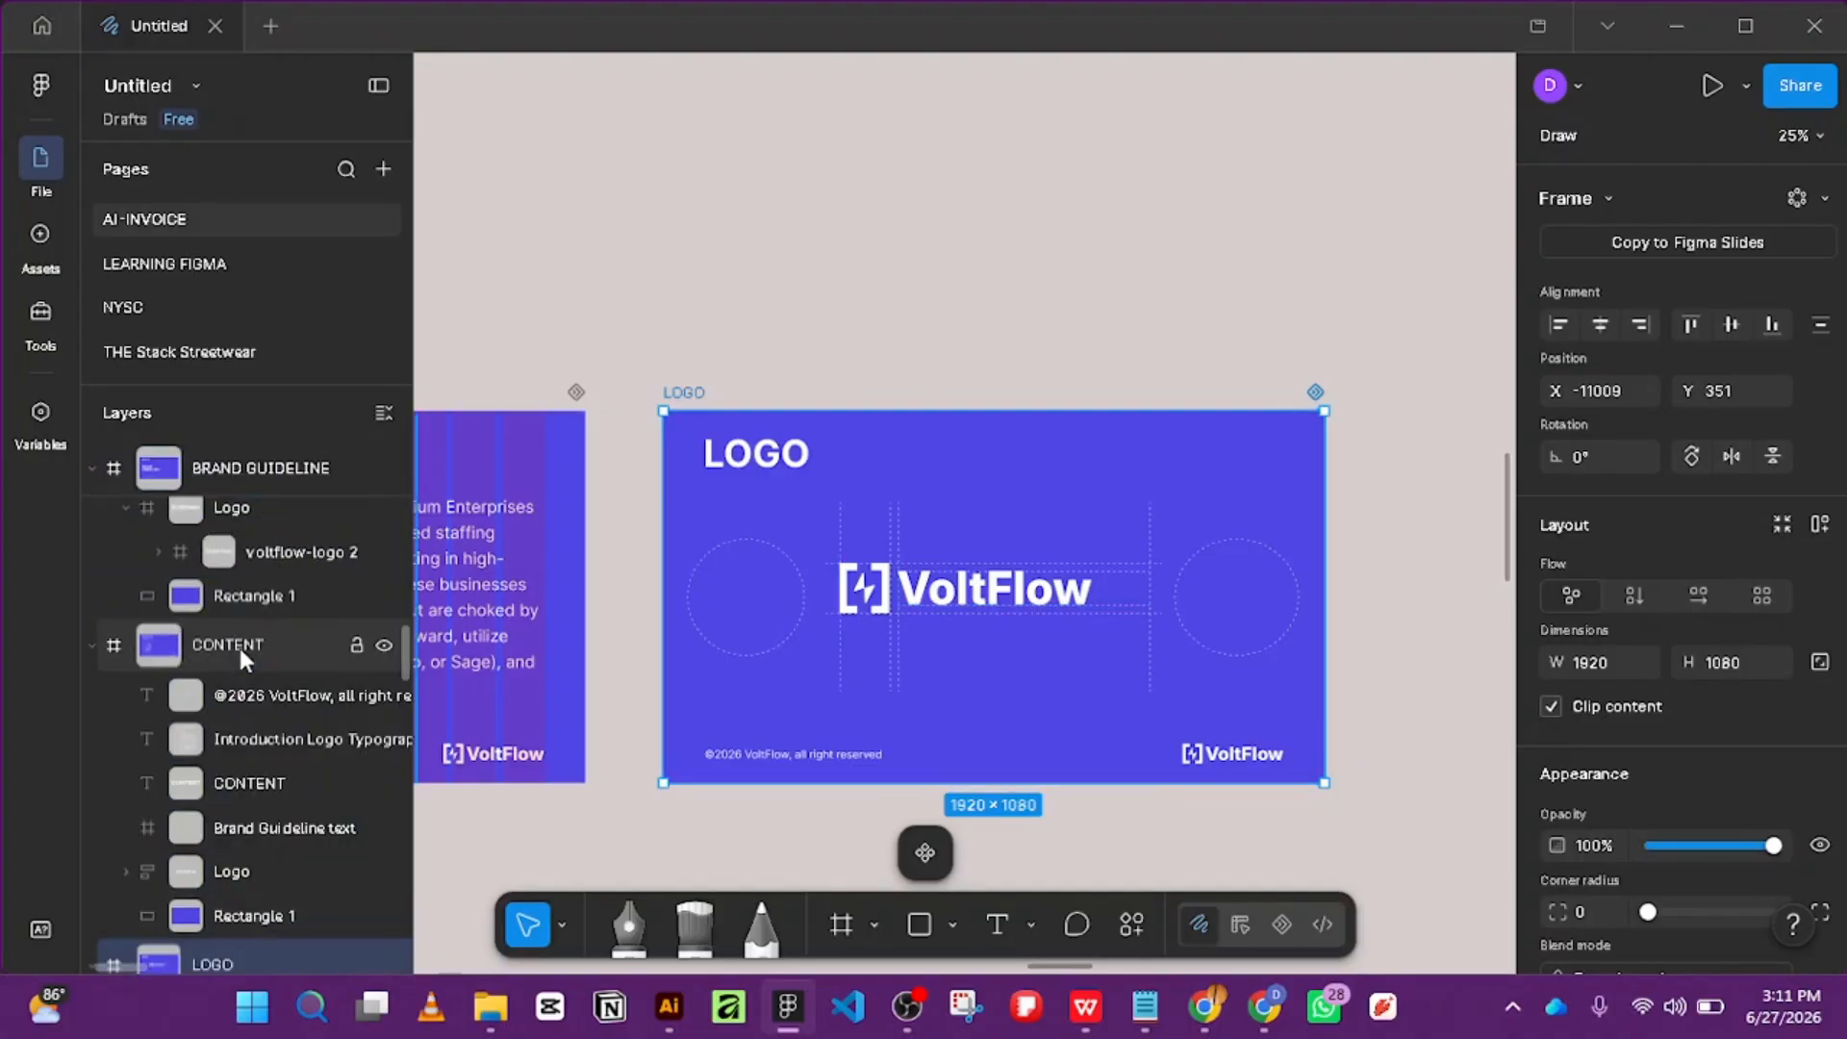
{"action": "scroll", "coordinate": [241, 641], "scroll_direction": "up", "scroll_amount": 15}
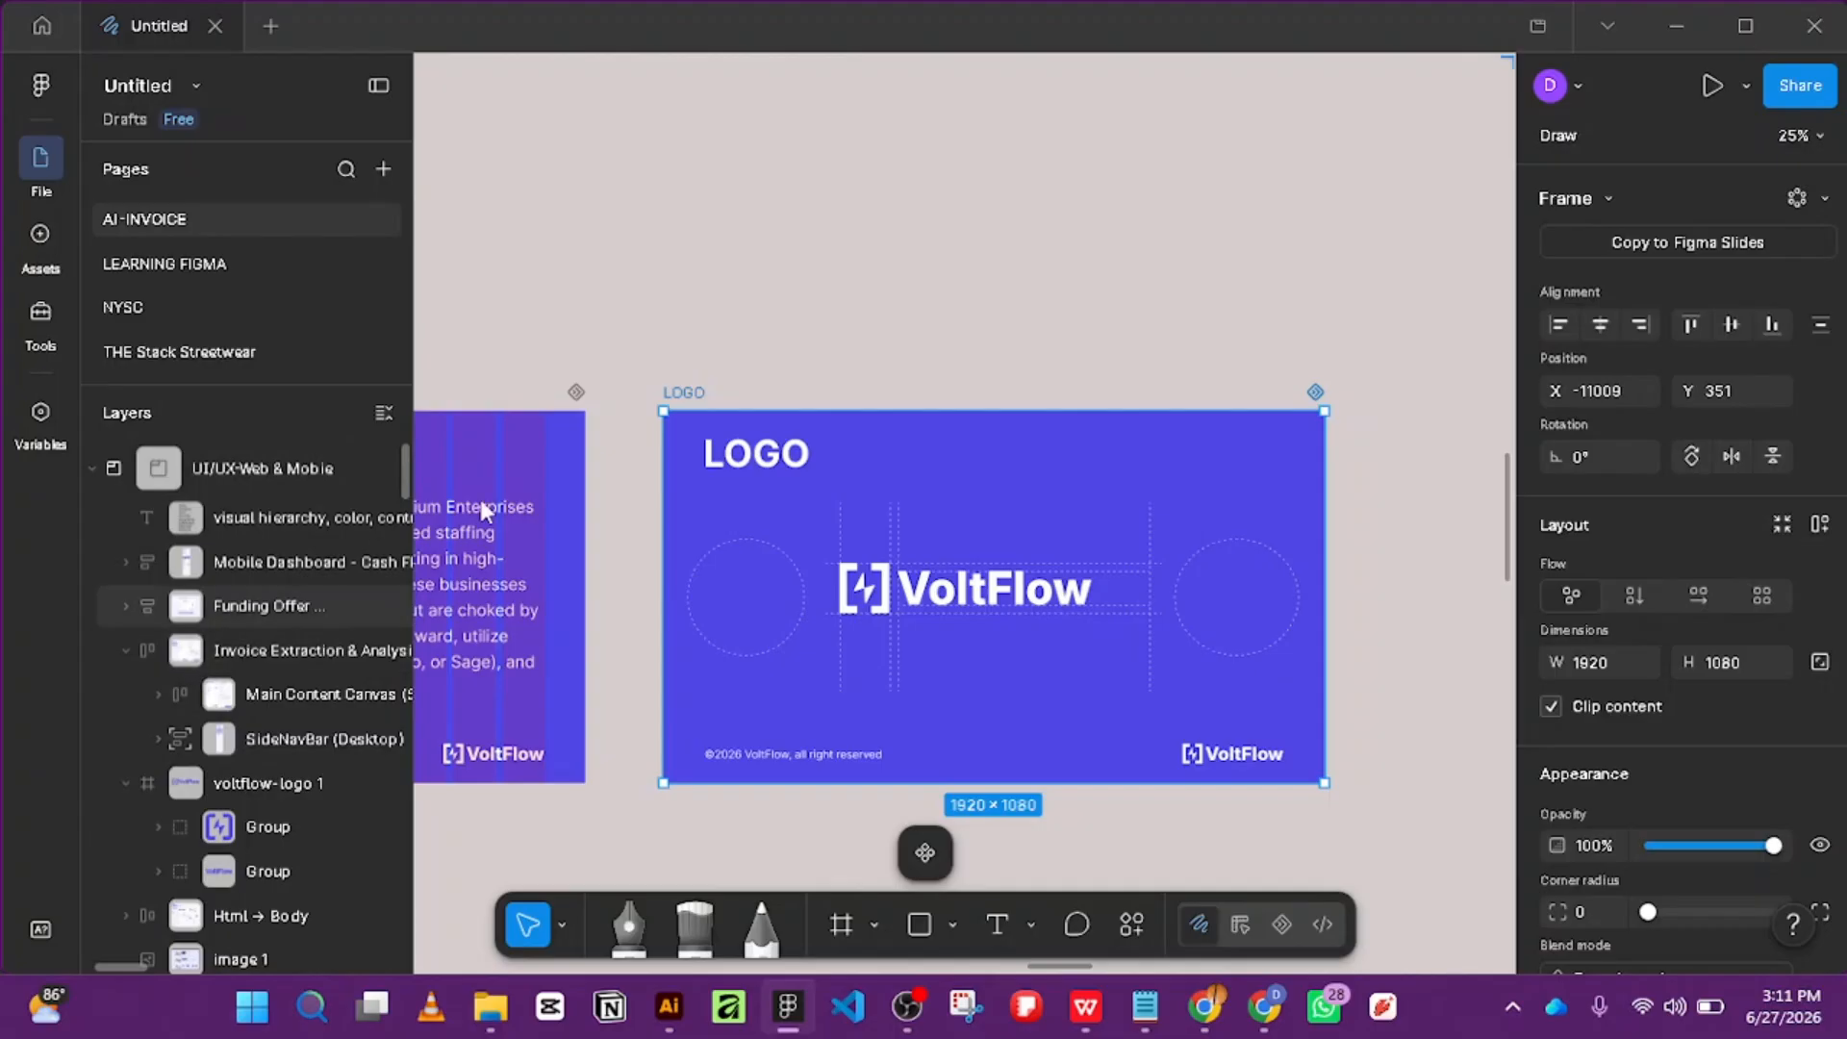
{"action": "key", "text": "Escape"}
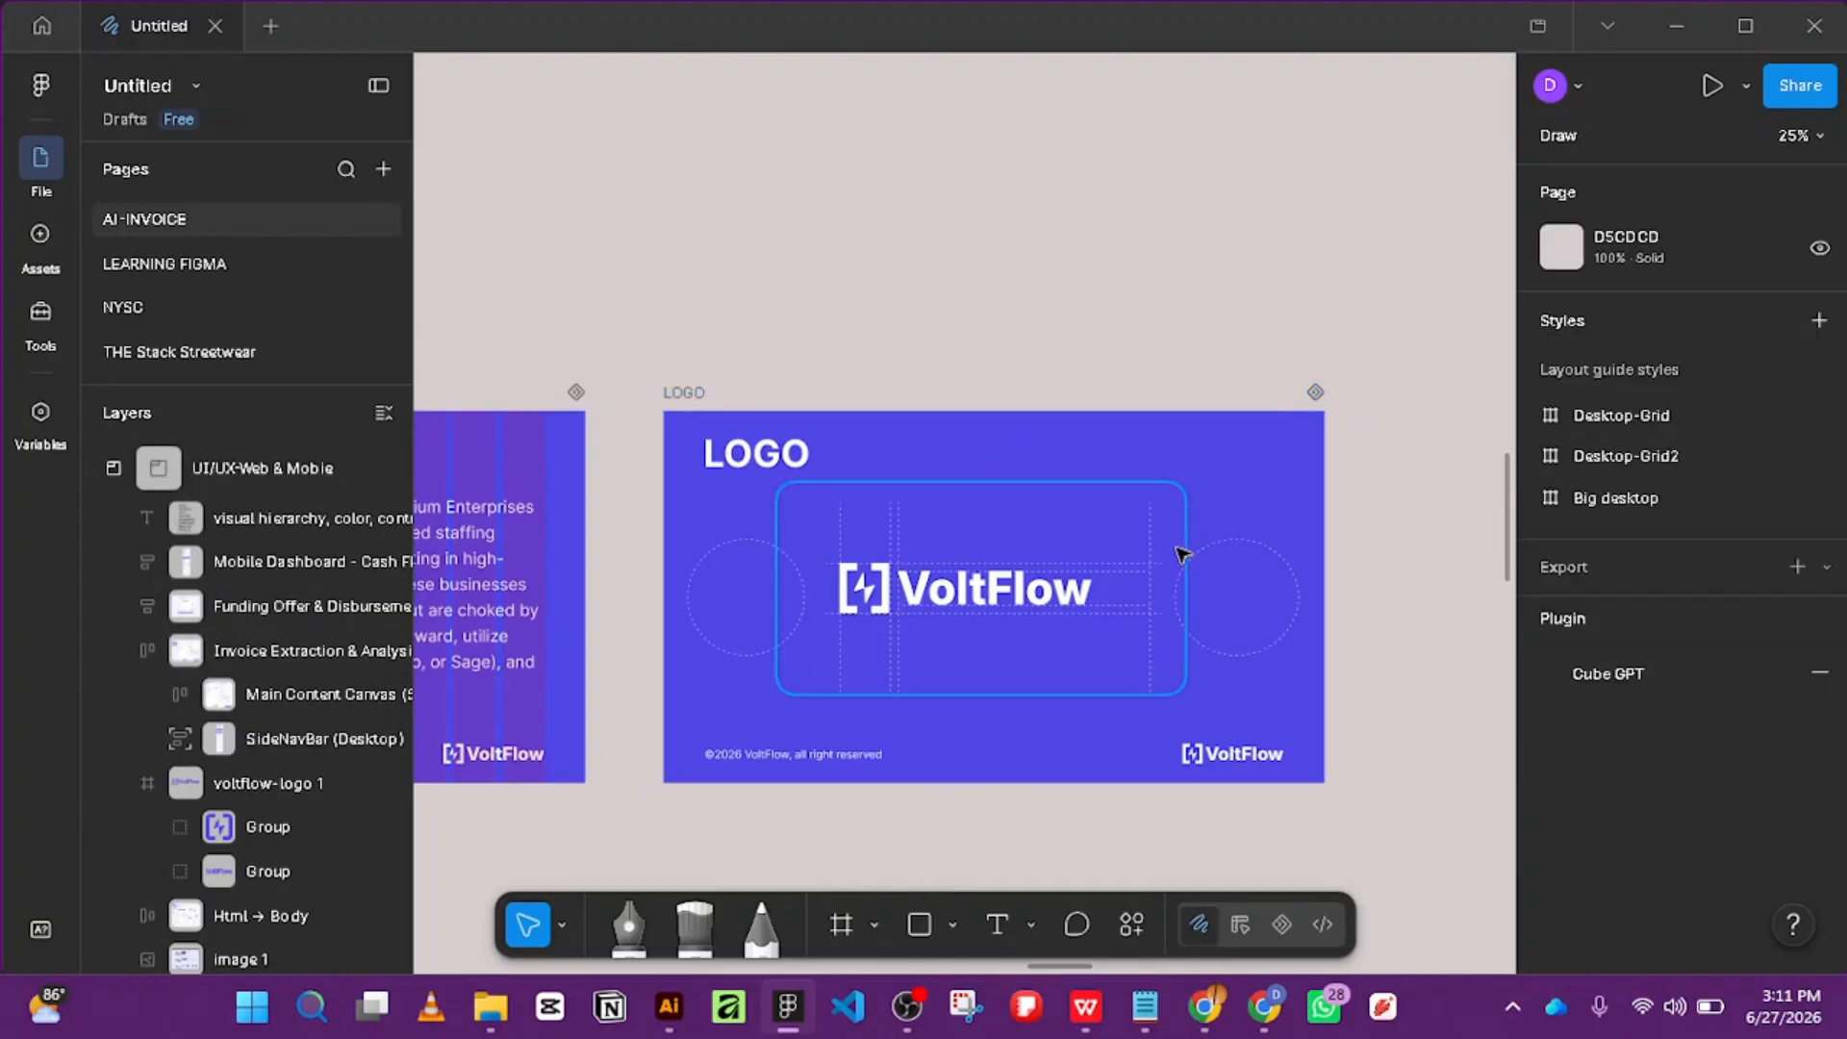
Bring Rectangle 3 to the front of the page and move it onto the empty canvas above the LOGO slide.
{"action": "left_click", "coordinate": [1183, 543]}
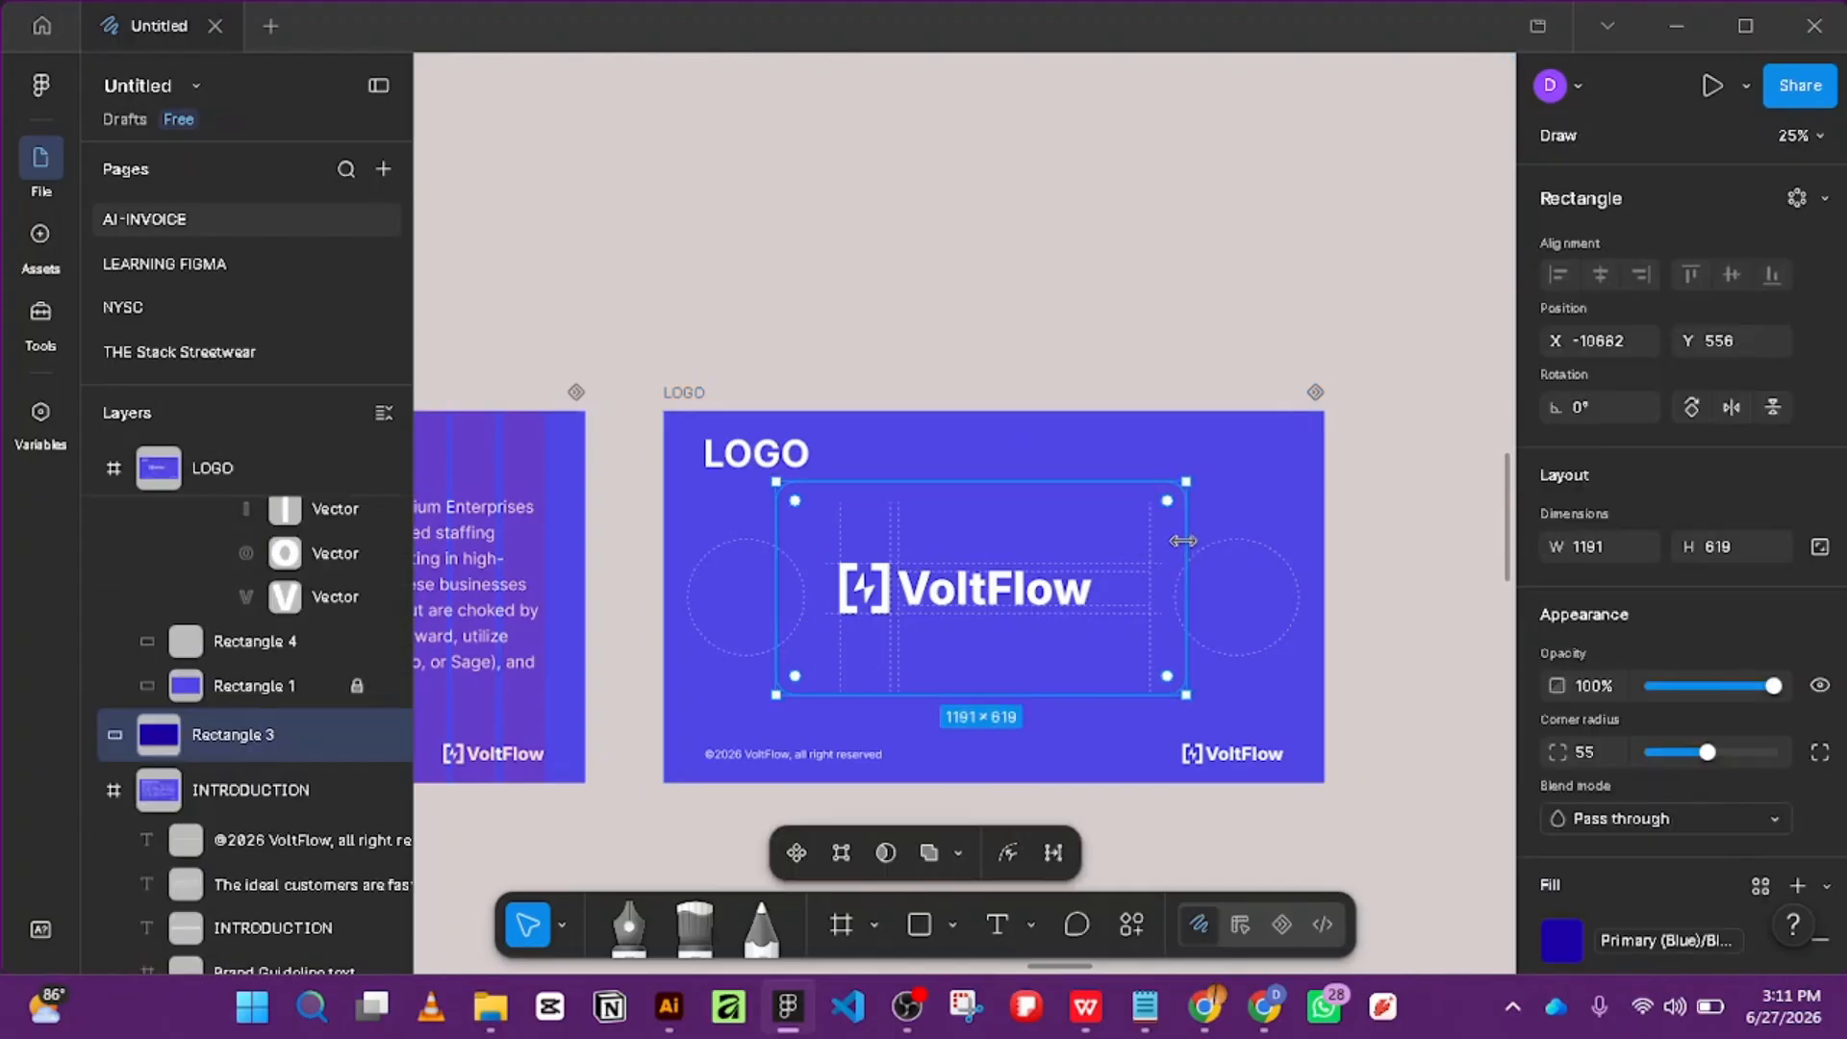
{"action": "key", "text": "]"}
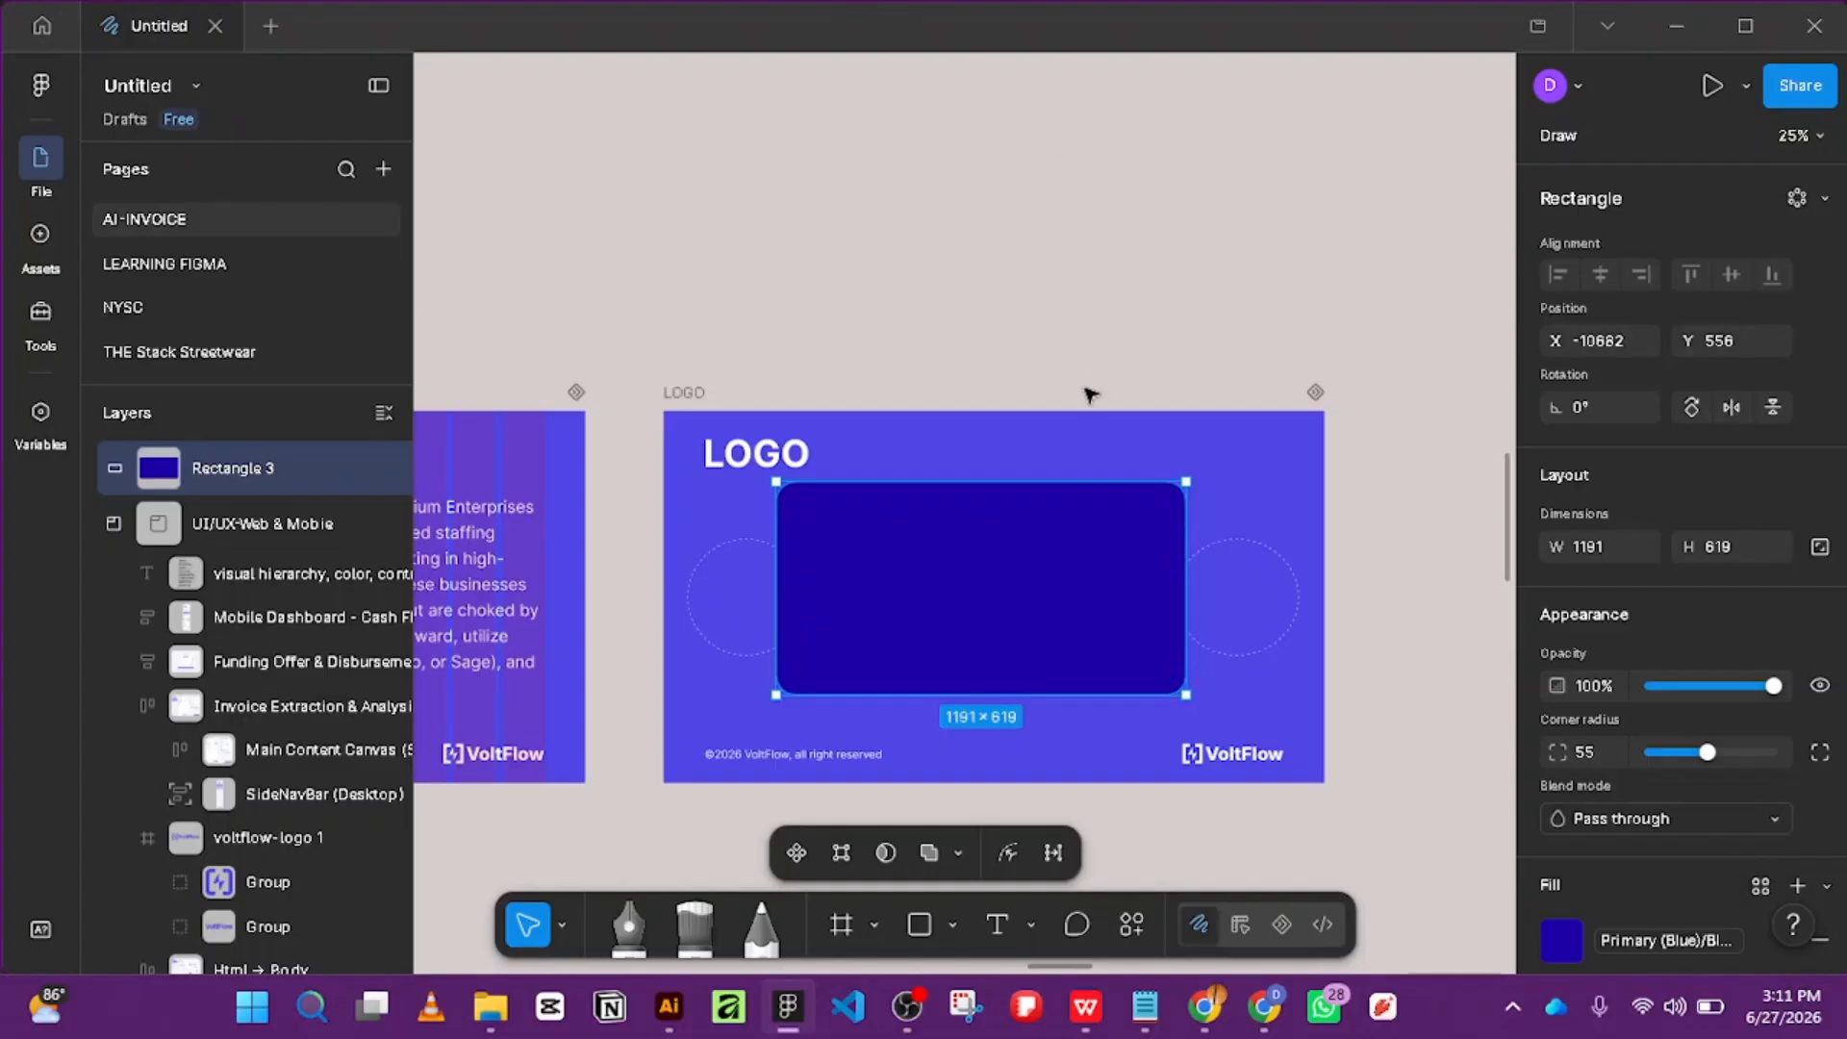
{"action": "left_click_drag", "start_coordinate": [1088, 499], "coordinate": [1084, 72]}
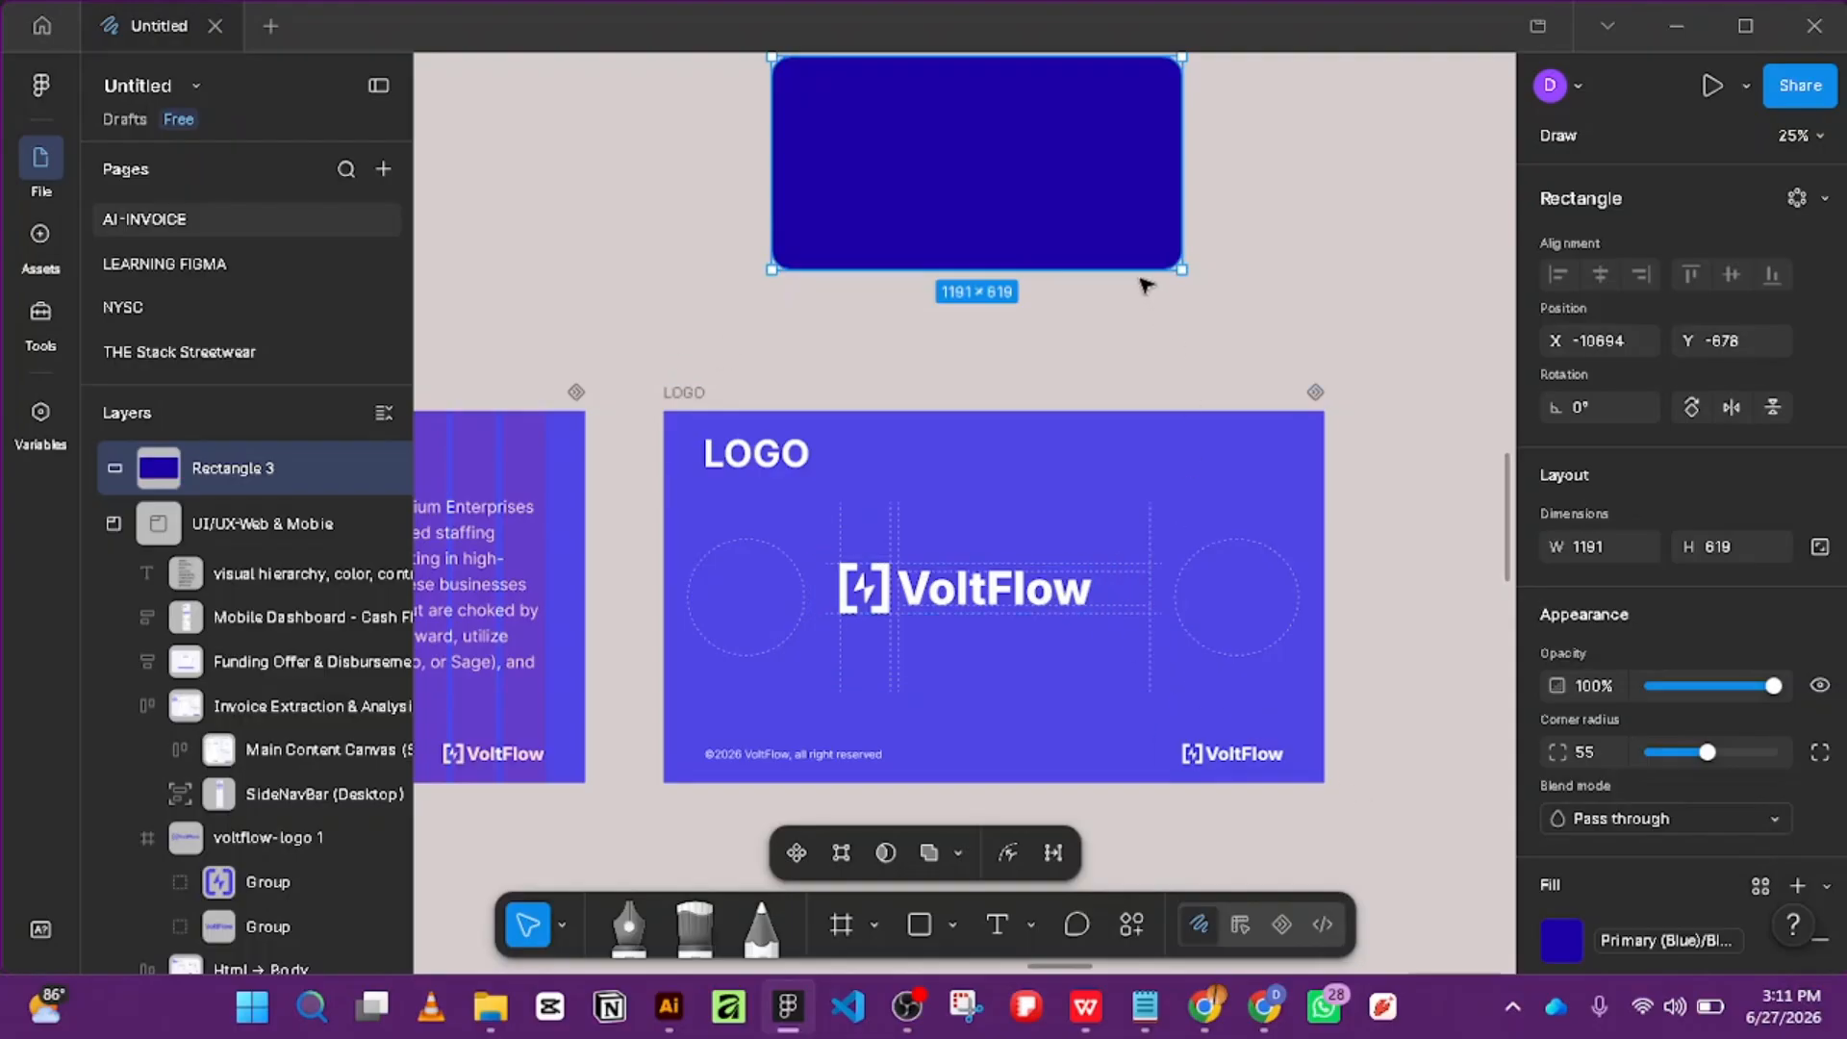
Move Rectangle 3 into the LOGO frame, send it backward behind the logo and guide lines, and center it horizontally and vertically.
{"action": "left_click_drag", "start_coordinate": [1106, 231], "coordinate": [1116, 641]}
{"action": "key", "text": "ctrl+bracketleft"}
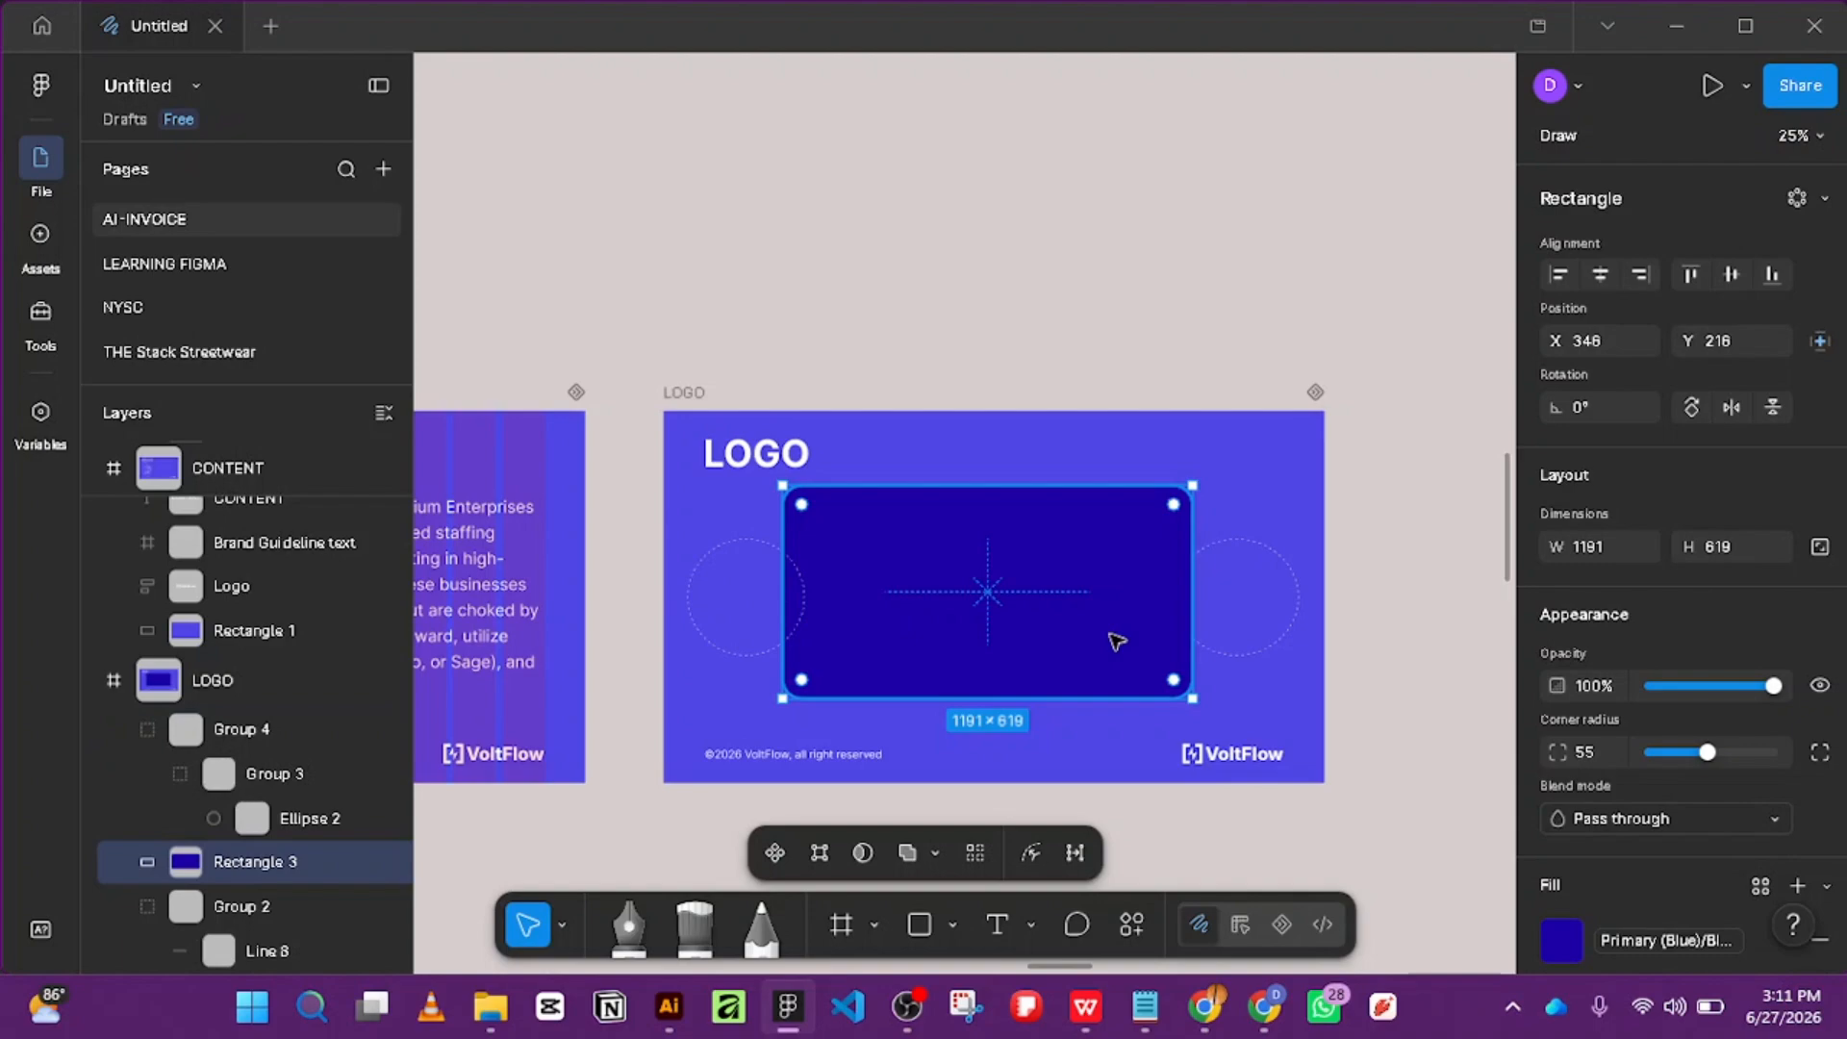
{"action": "key", "text": "ctrl+bracketleft"}
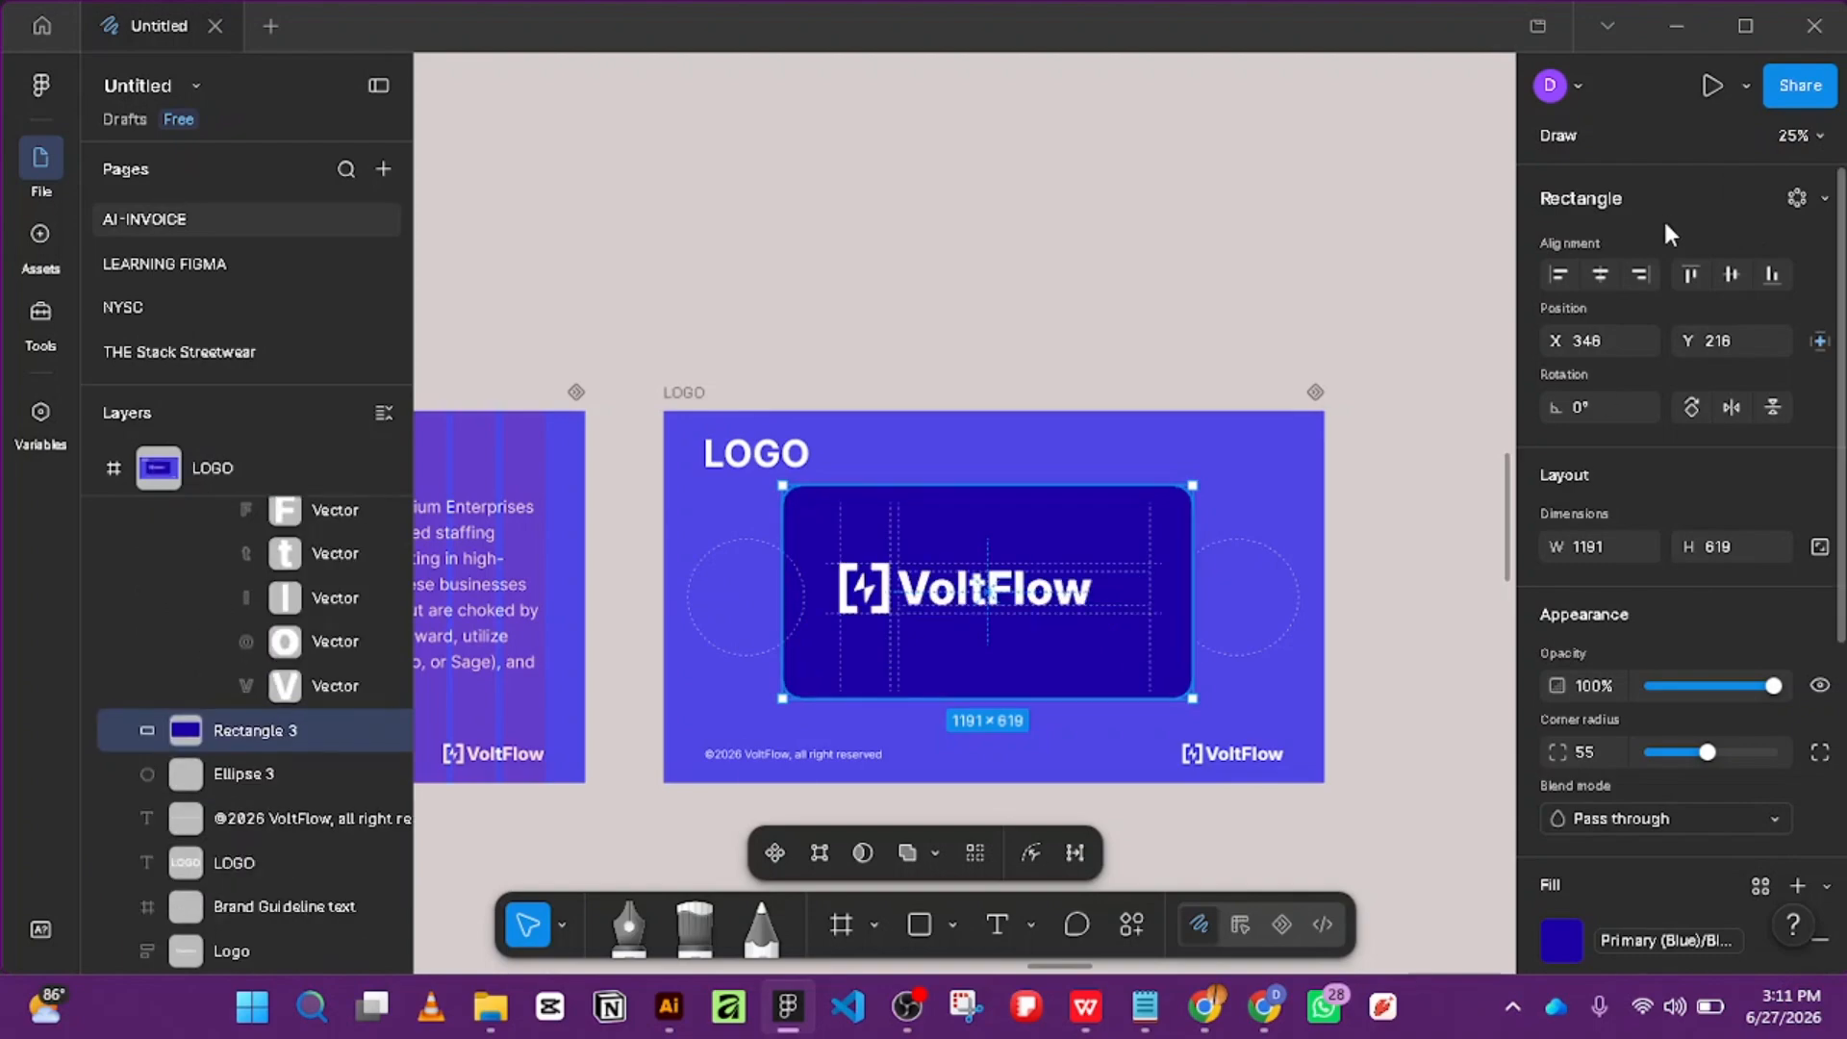
{"action": "left_click", "coordinate": [1730, 275]}
{"action": "left_click", "coordinate": [1598, 269]}
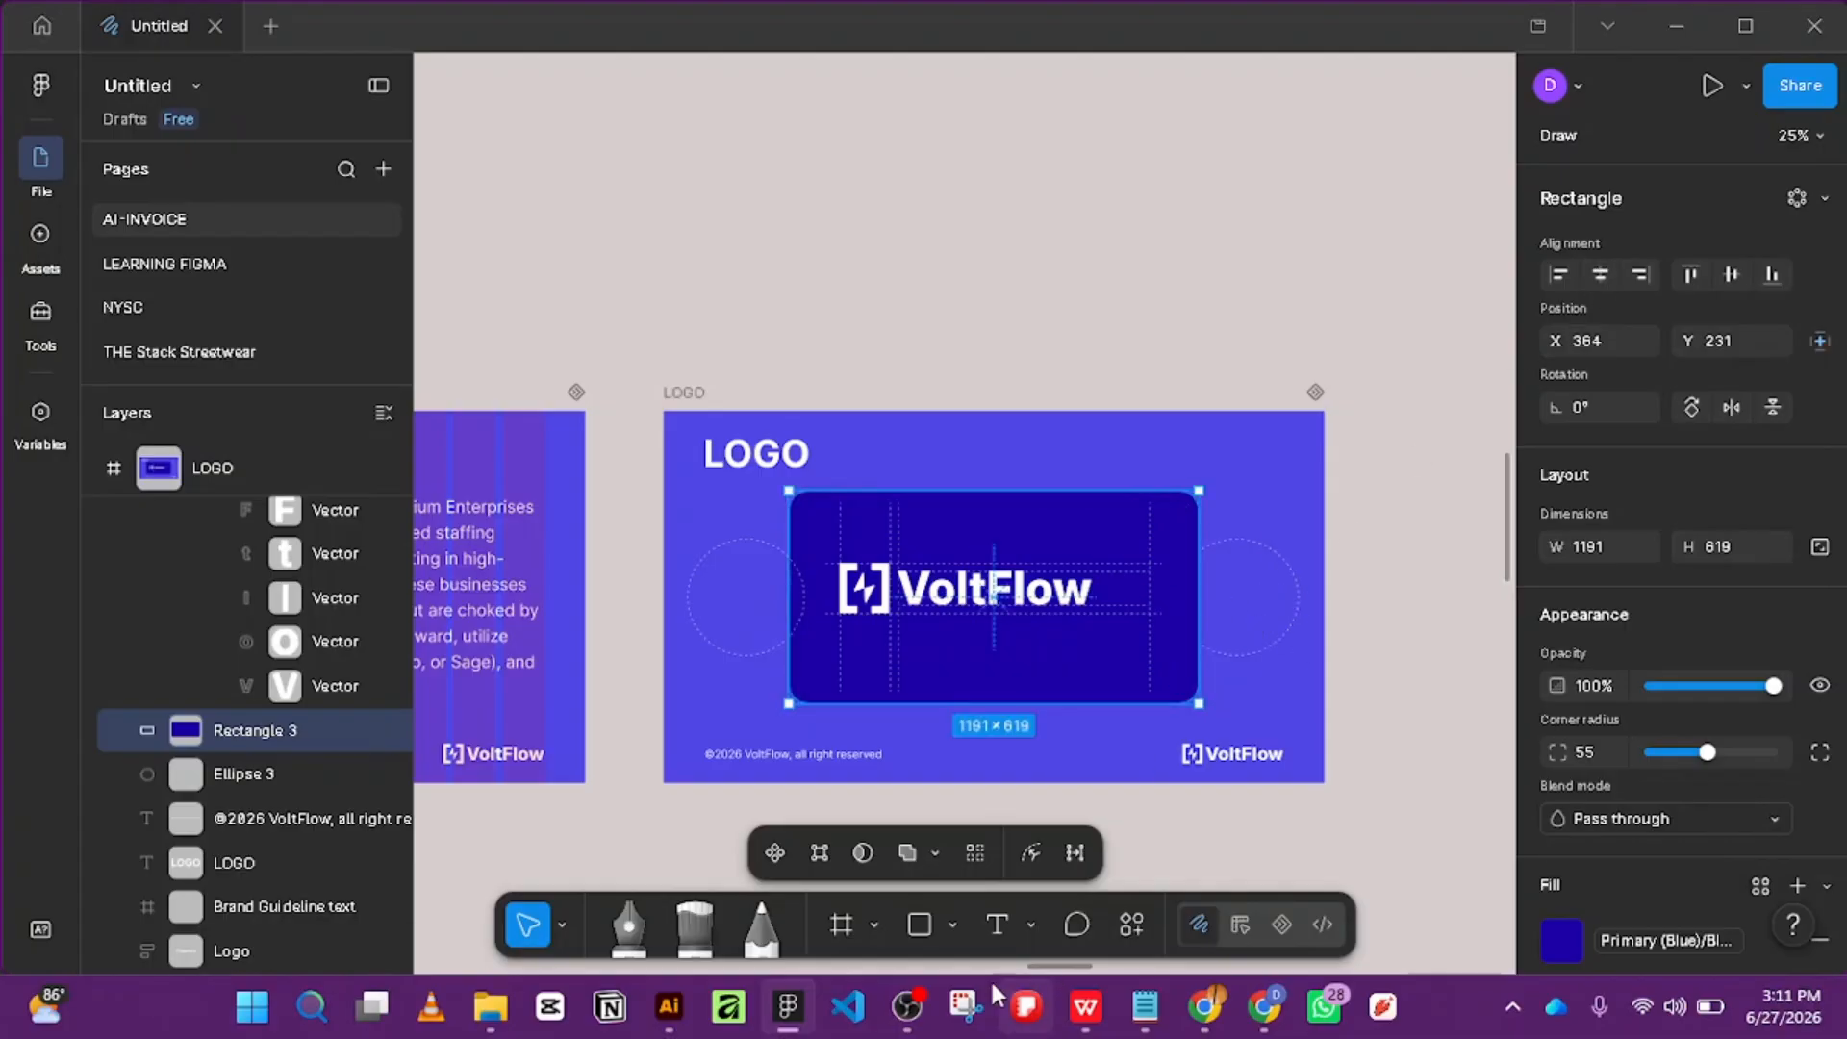
Draw a rectangle about 1199 × 620 over the dark blue panel in the LOGO frame and fill it with red FF2222.
{"action": "left_click", "coordinate": [919, 925]}
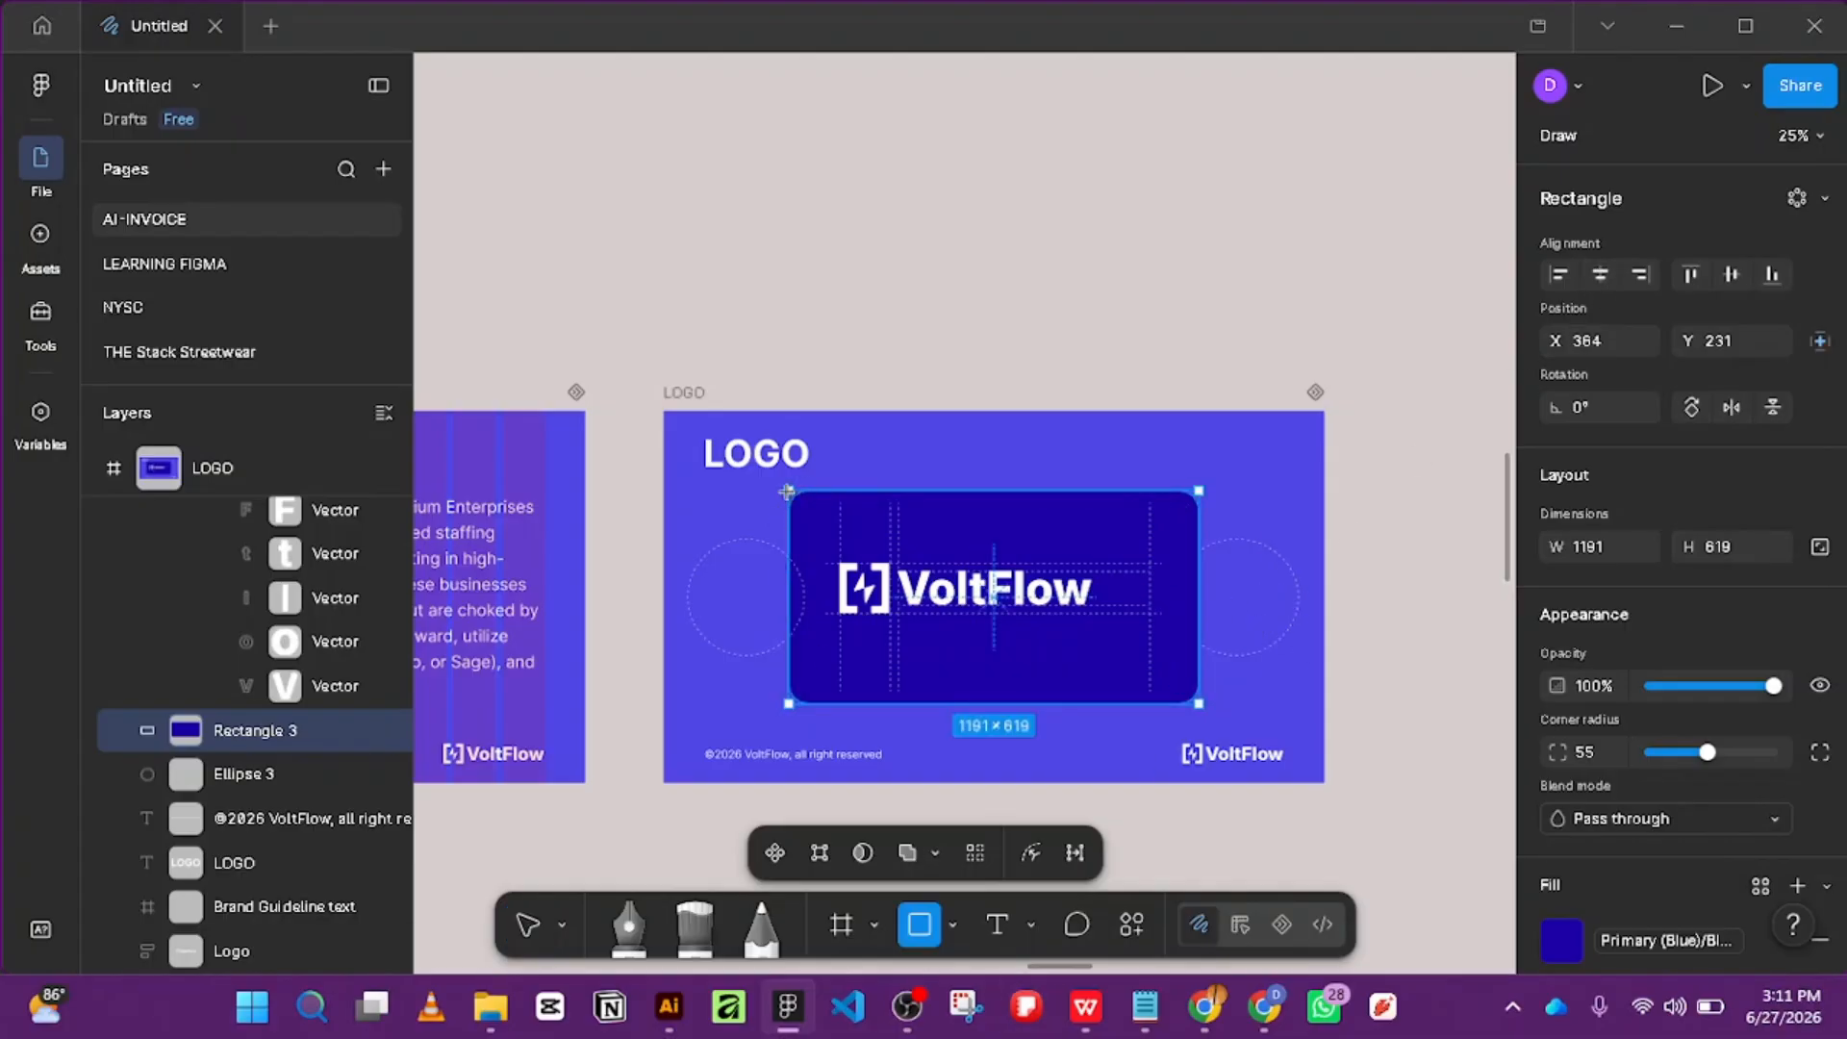
{"action": "left_click_drag", "start_coordinate": [786, 490], "coordinate": [1199, 704]}
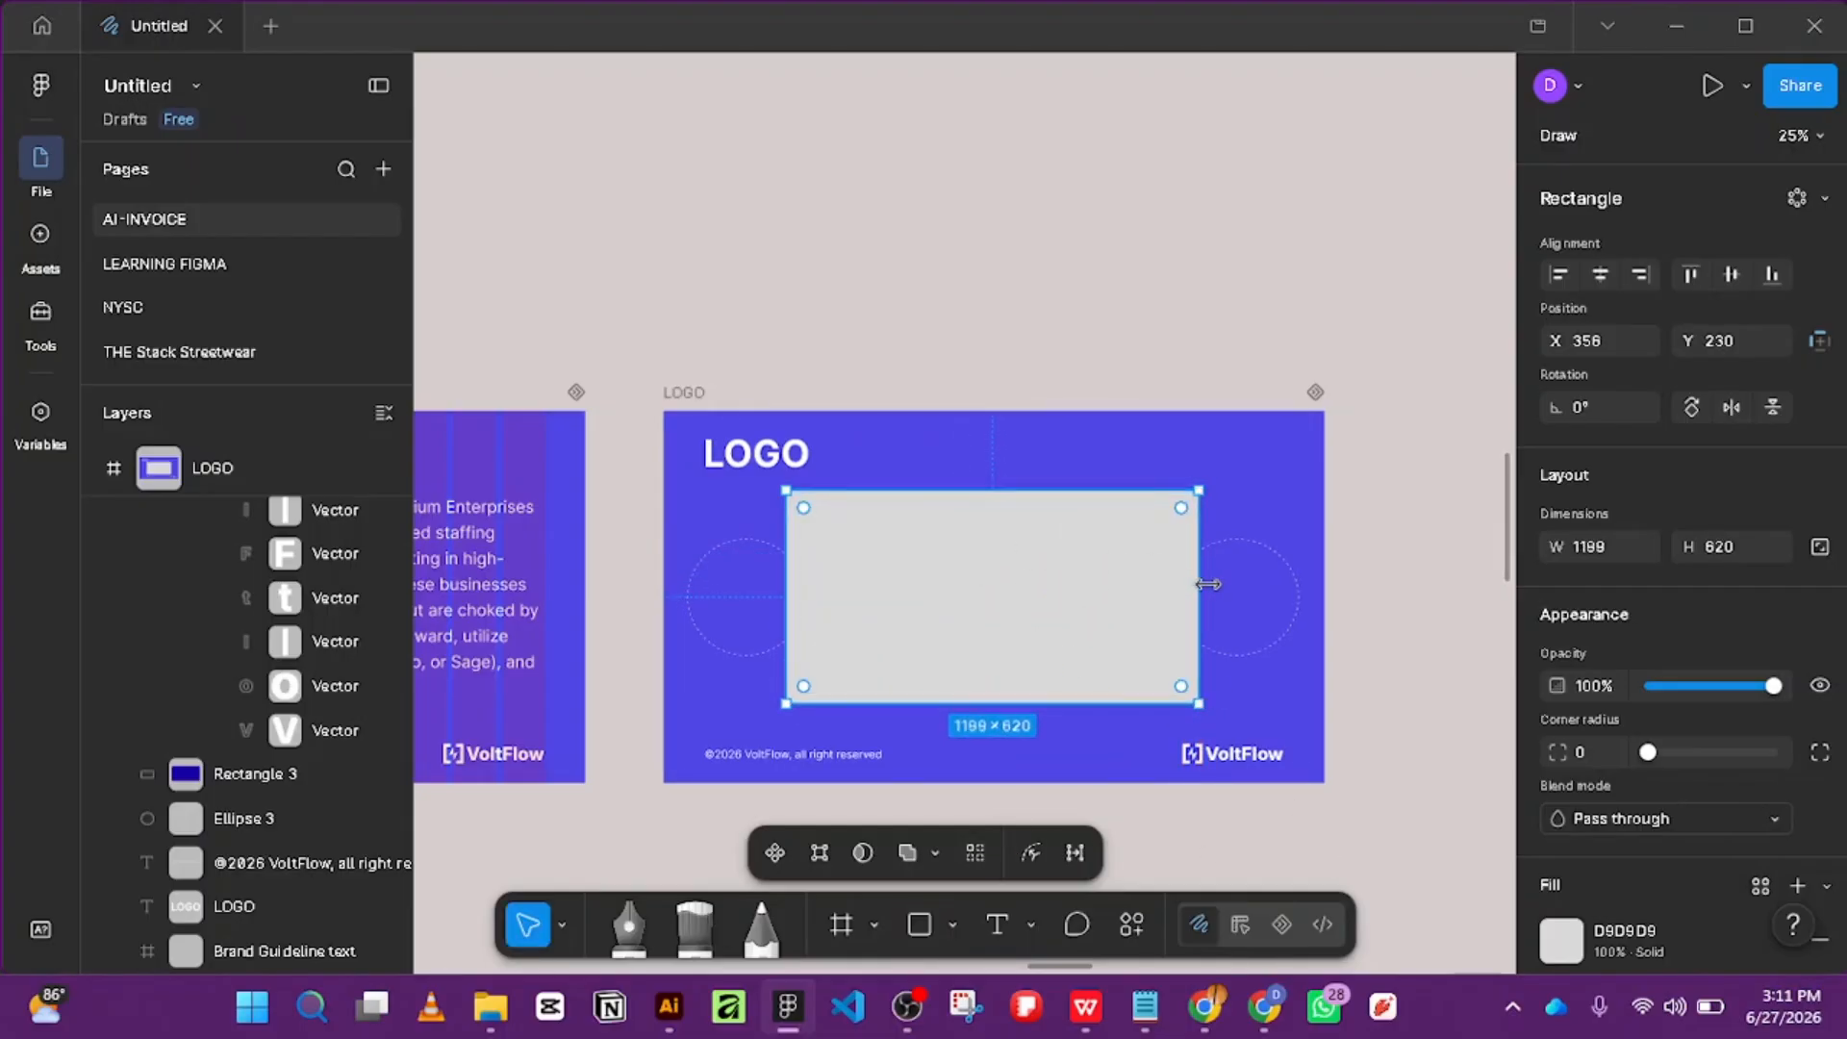
{"action": "scroll", "coordinate": [1699, 844], "scroll_direction": "down", "scroll_amount": 3}
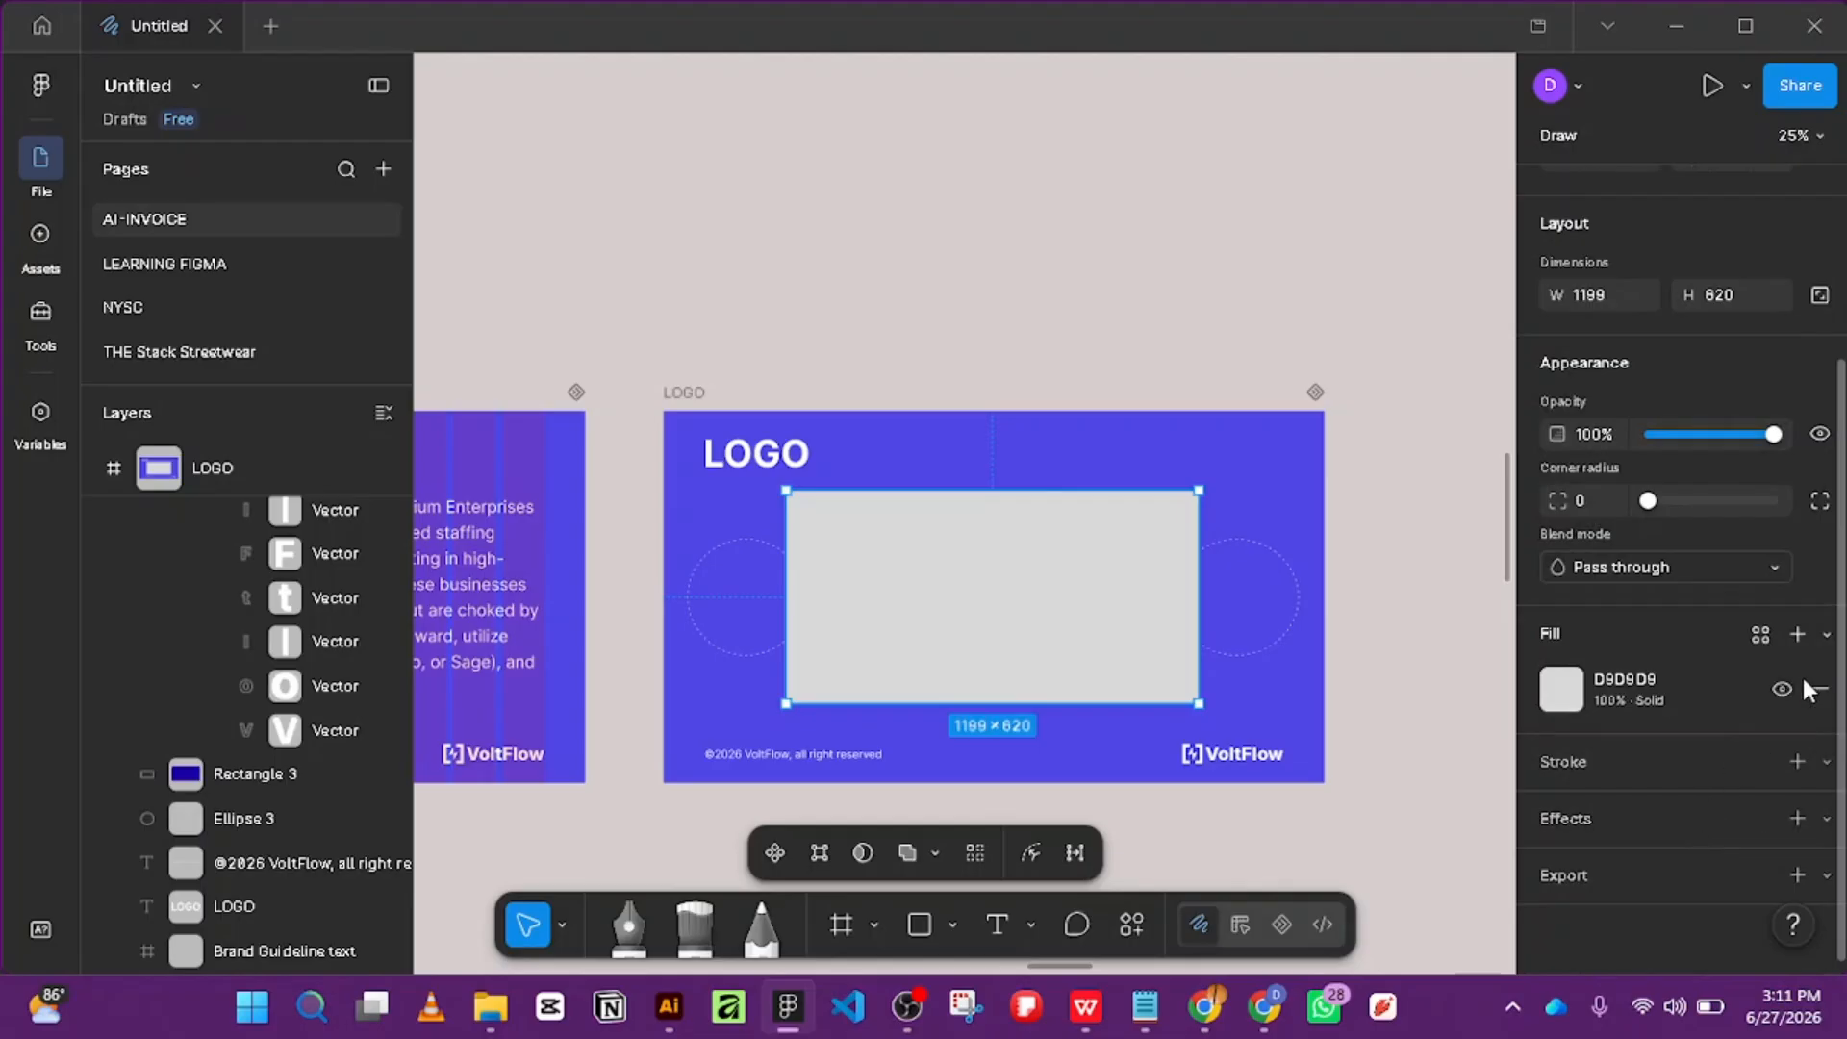
{"action": "left_click", "coordinate": [1560, 689]}
{"action": "left_click_drag", "start_coordinate": [1364, 506], "coordinate": [1454, 348]}
{"action": "left_click", "coordinate": [1046, 143]}
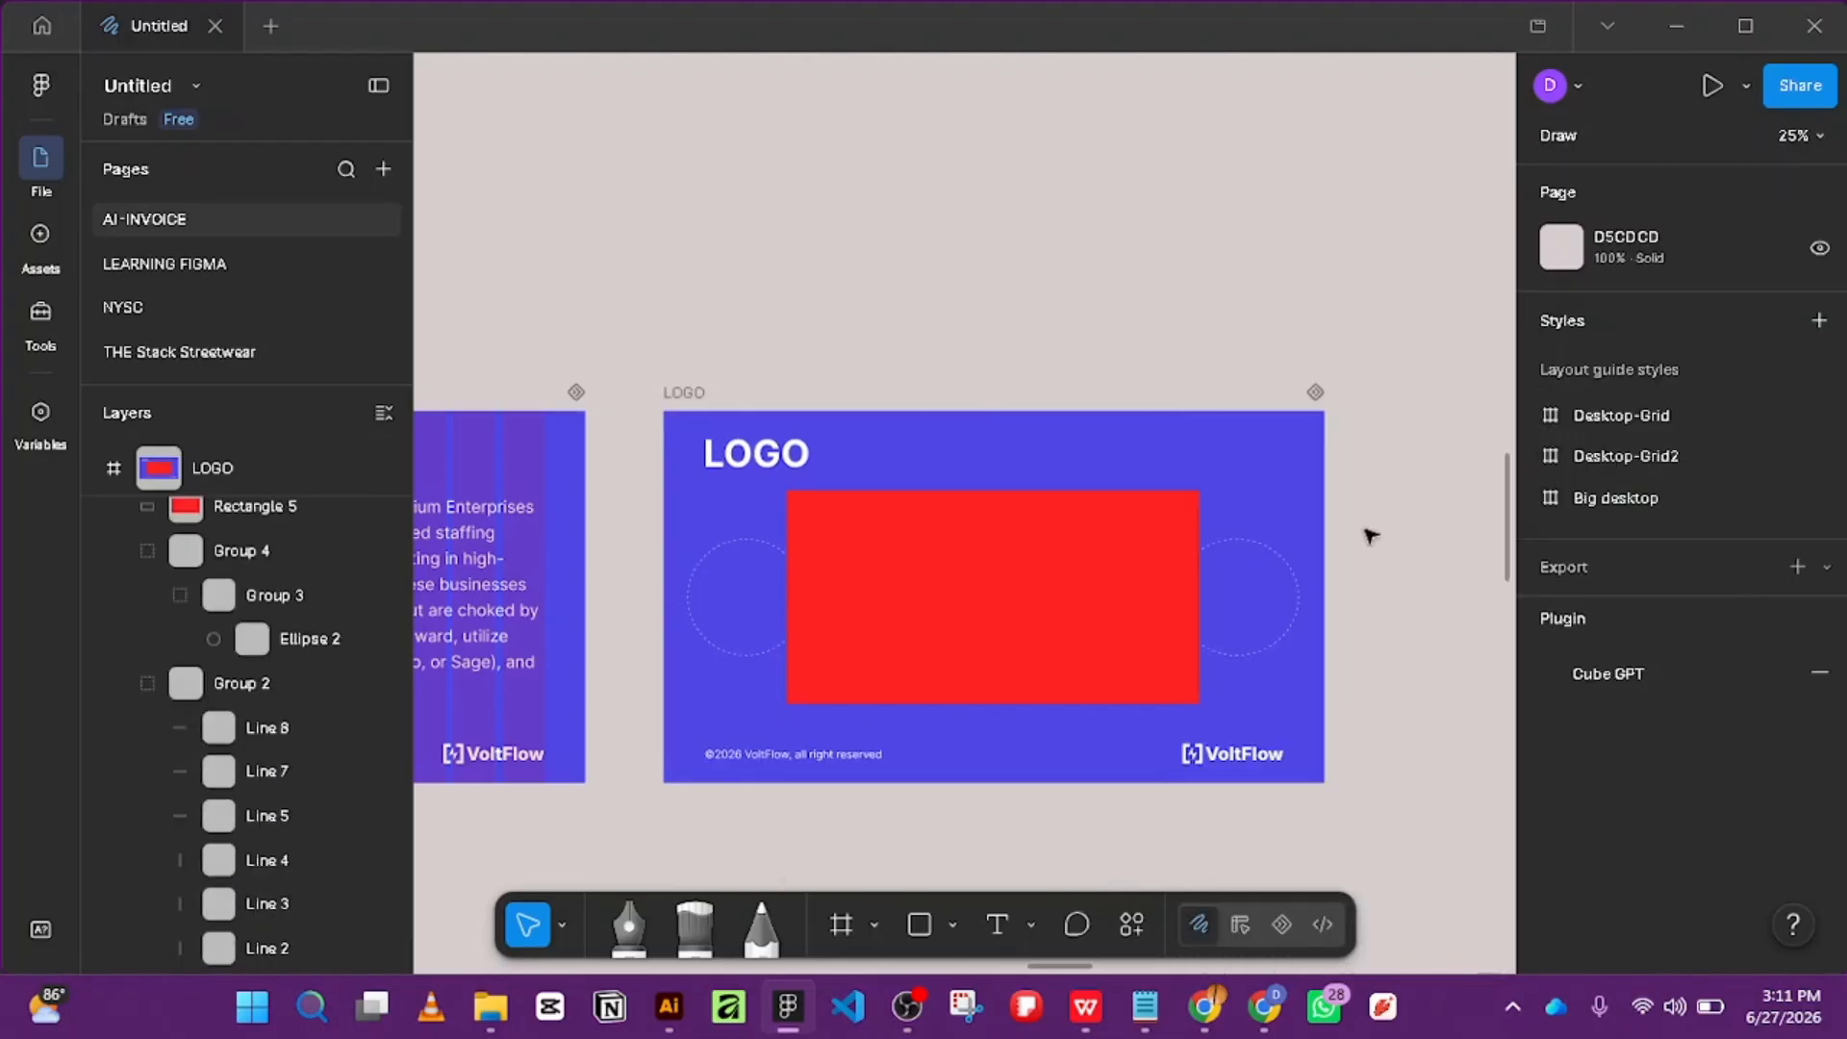
Remove the red fill from the new rectangle covering the logo panel.
{"action": "left_click", "coordinate": [1174, 671]}
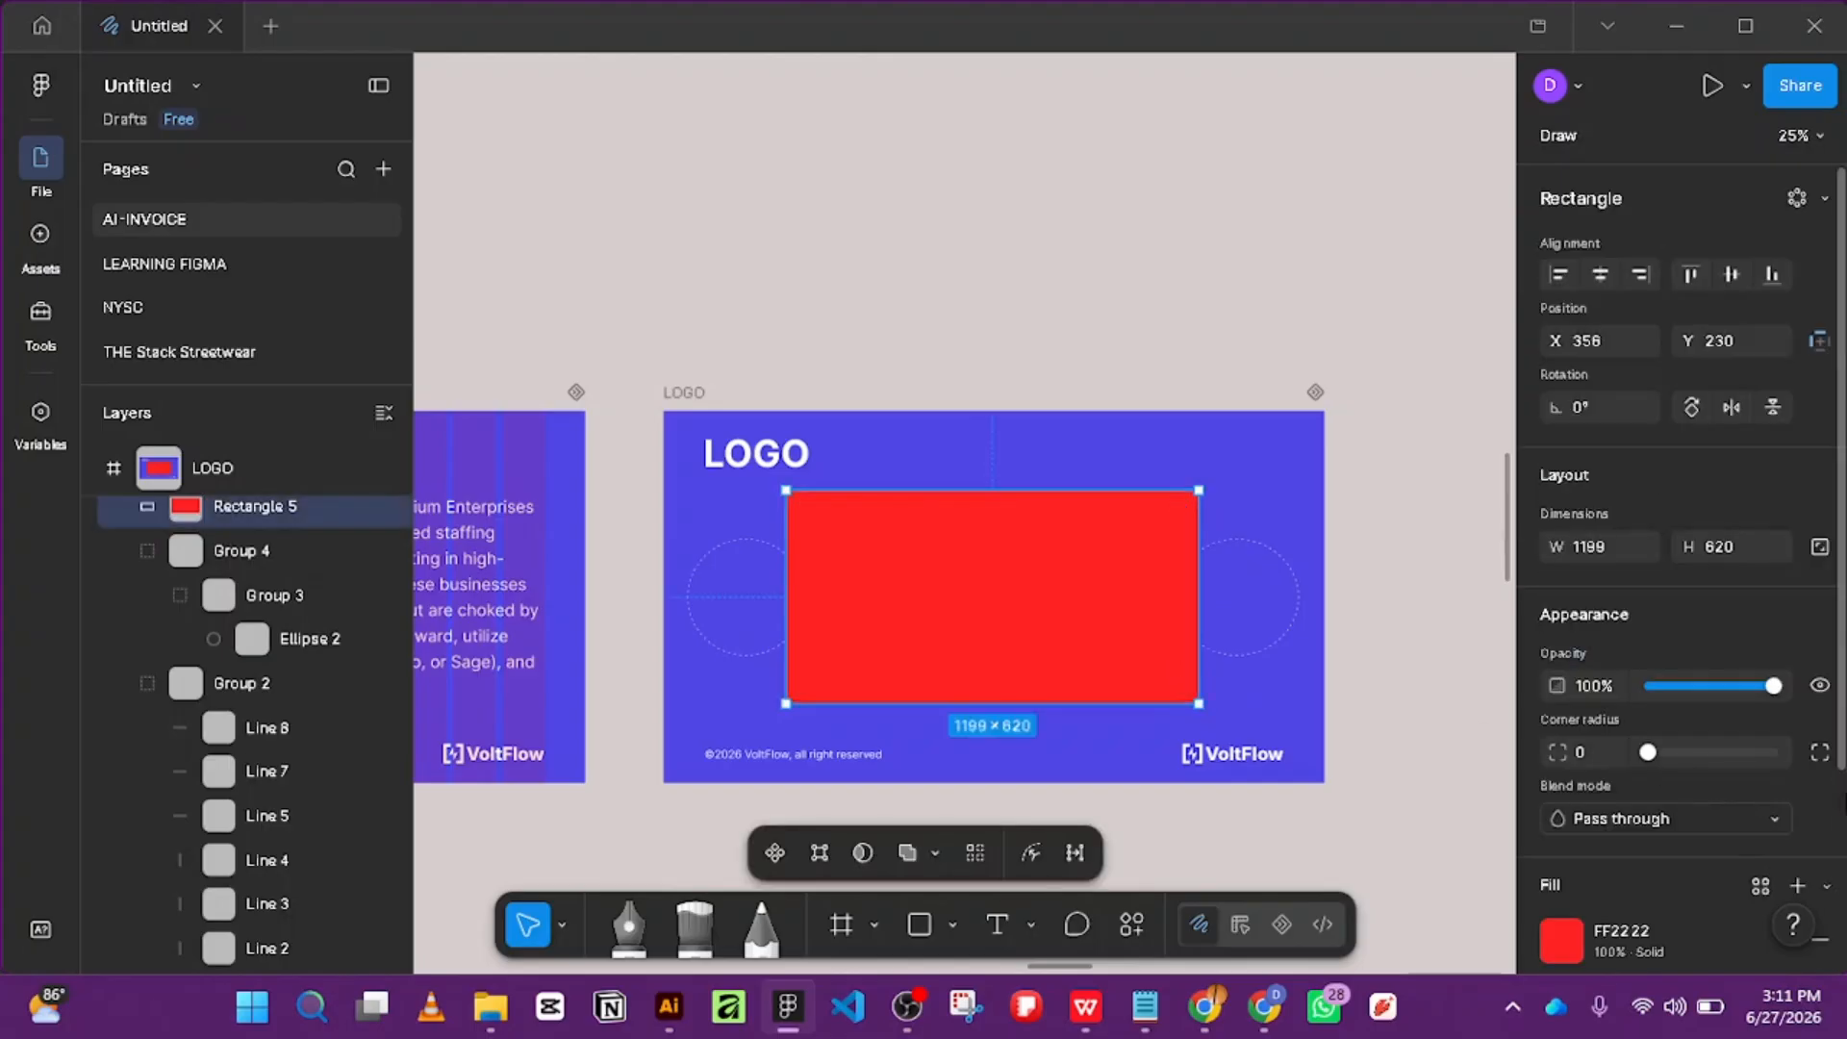
{"action": "scroll", "coordinate": [1811, 803], "scroll_direction": "down", "scroll_amount": 3}
{"action": "left_click", "coordinate": [1819, 687]}
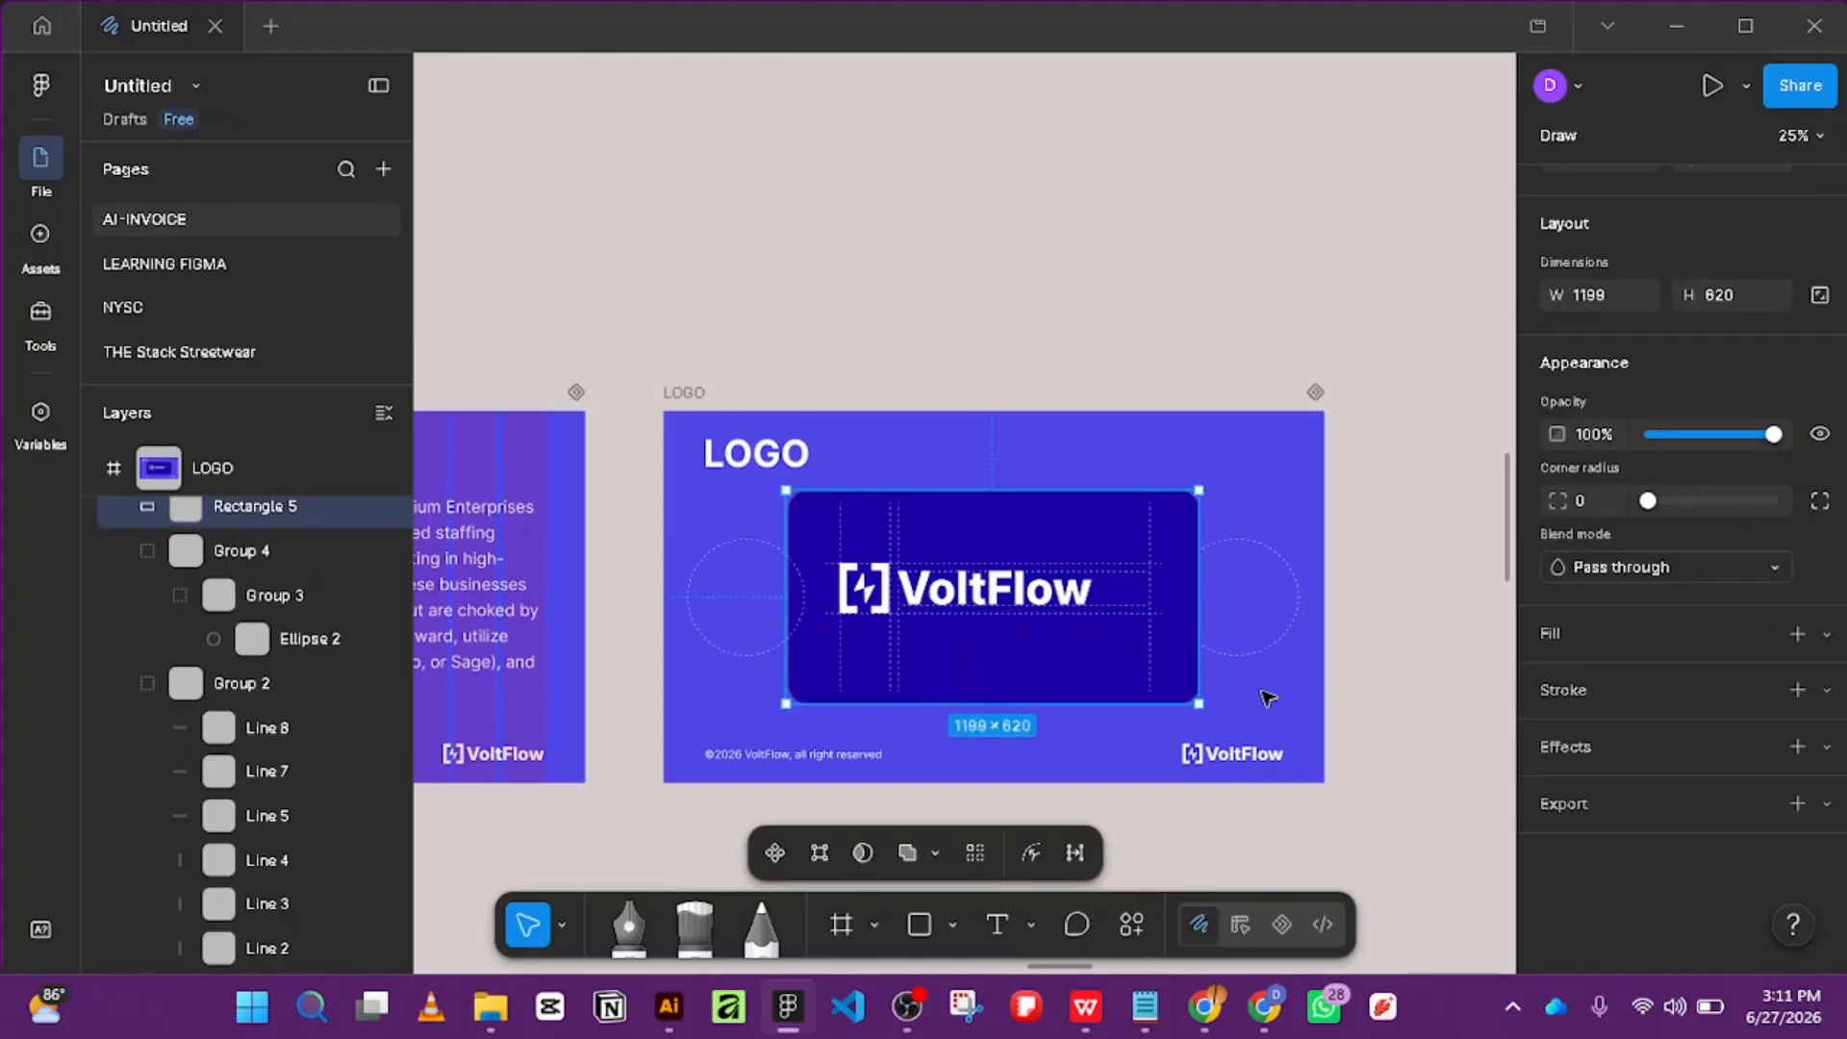
Try using the selected panel, unfilled rectangle and both dashed circles as a mask, undo it, and clear the selection.
{"action": "left_click_drag", "start_coordinate": [1268, 696], "coordinate": [1195, 627]}
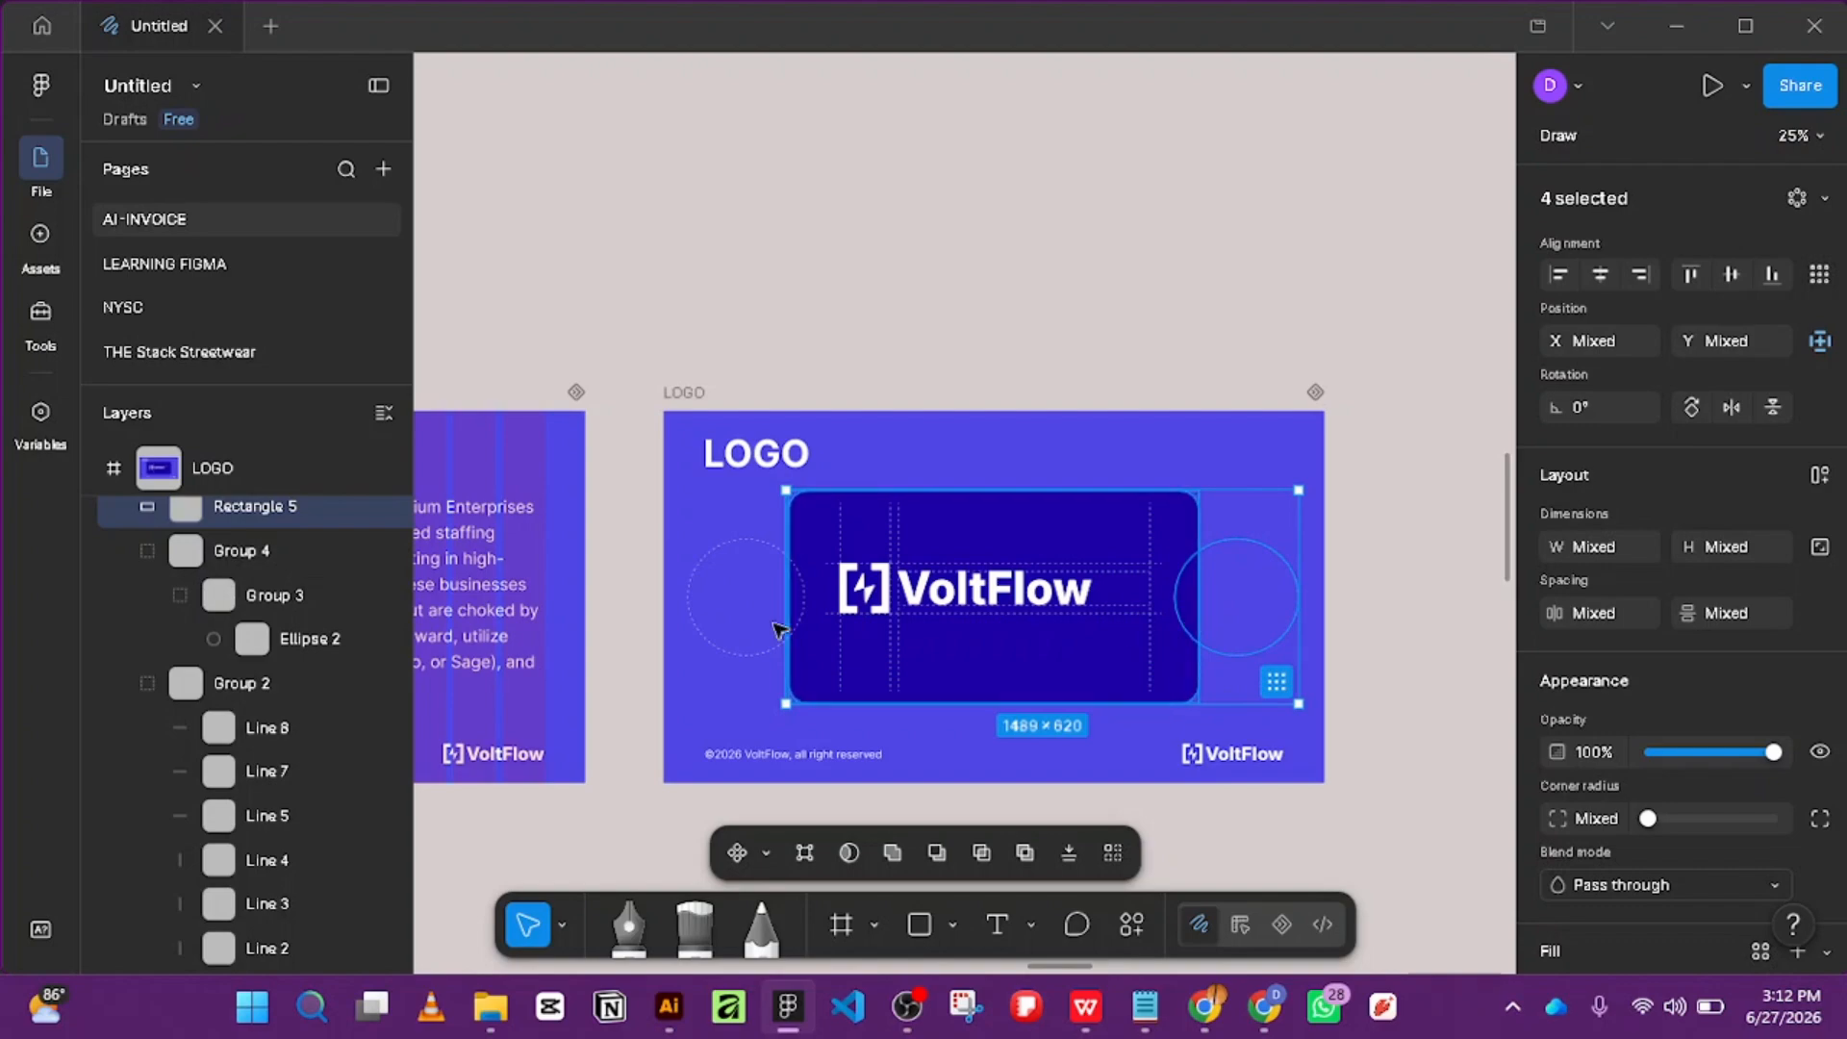
{"action": "left_click", "coordinate": [743, 654], "text": "shift"}
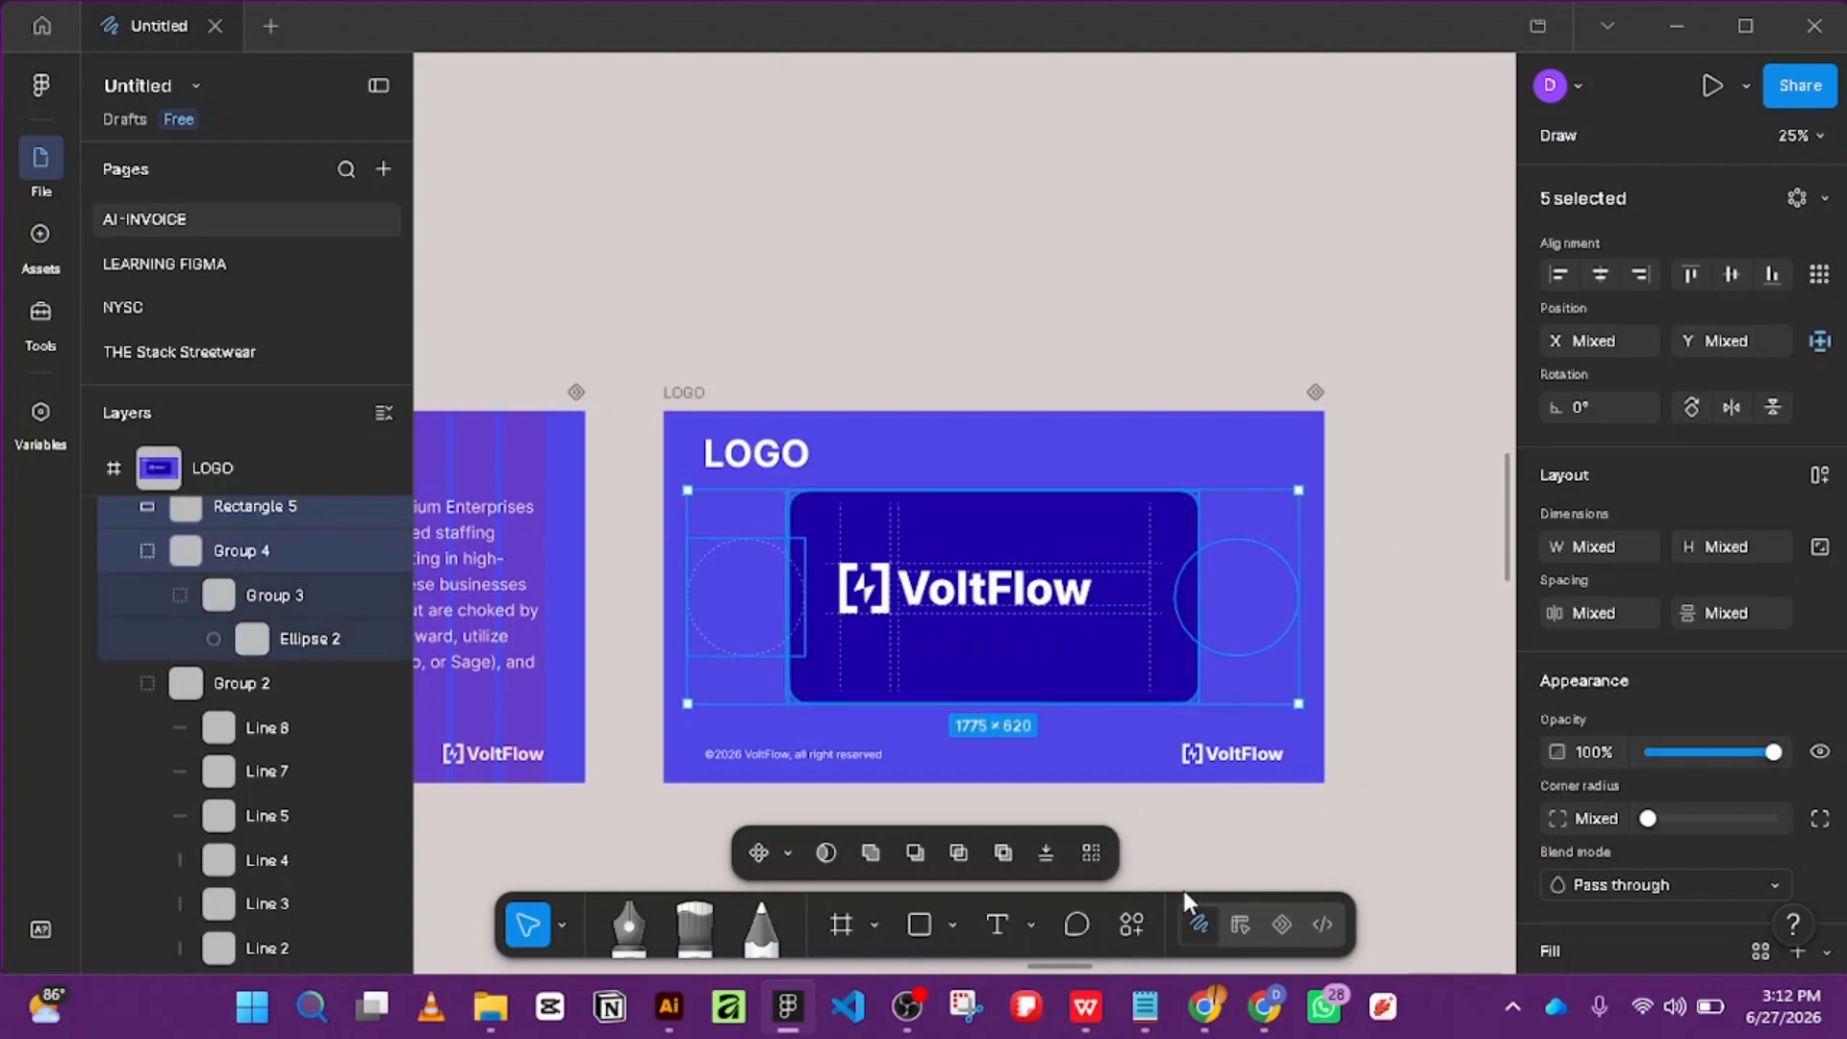
{"action": "key", "text": "alt"}
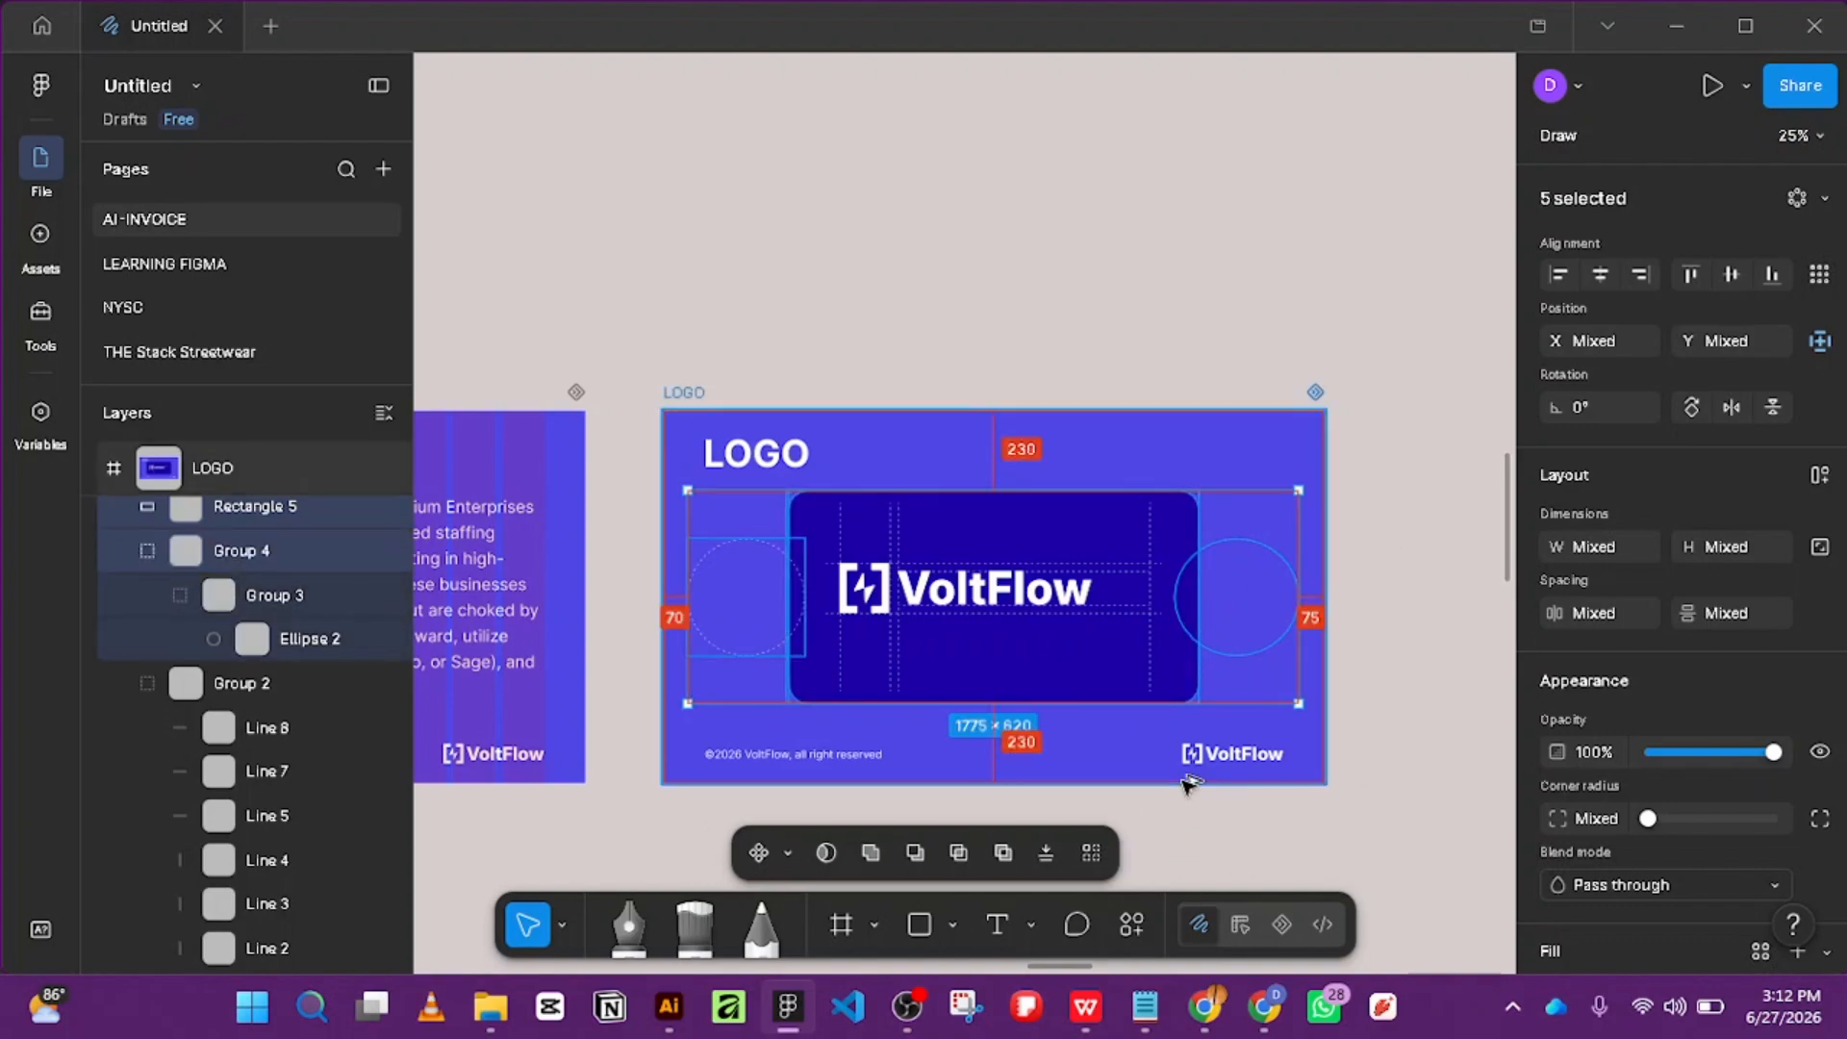
{"action": "key", "text": "ctrl+alt+m"}
{"action": "key", "text": "ctrl+z"}
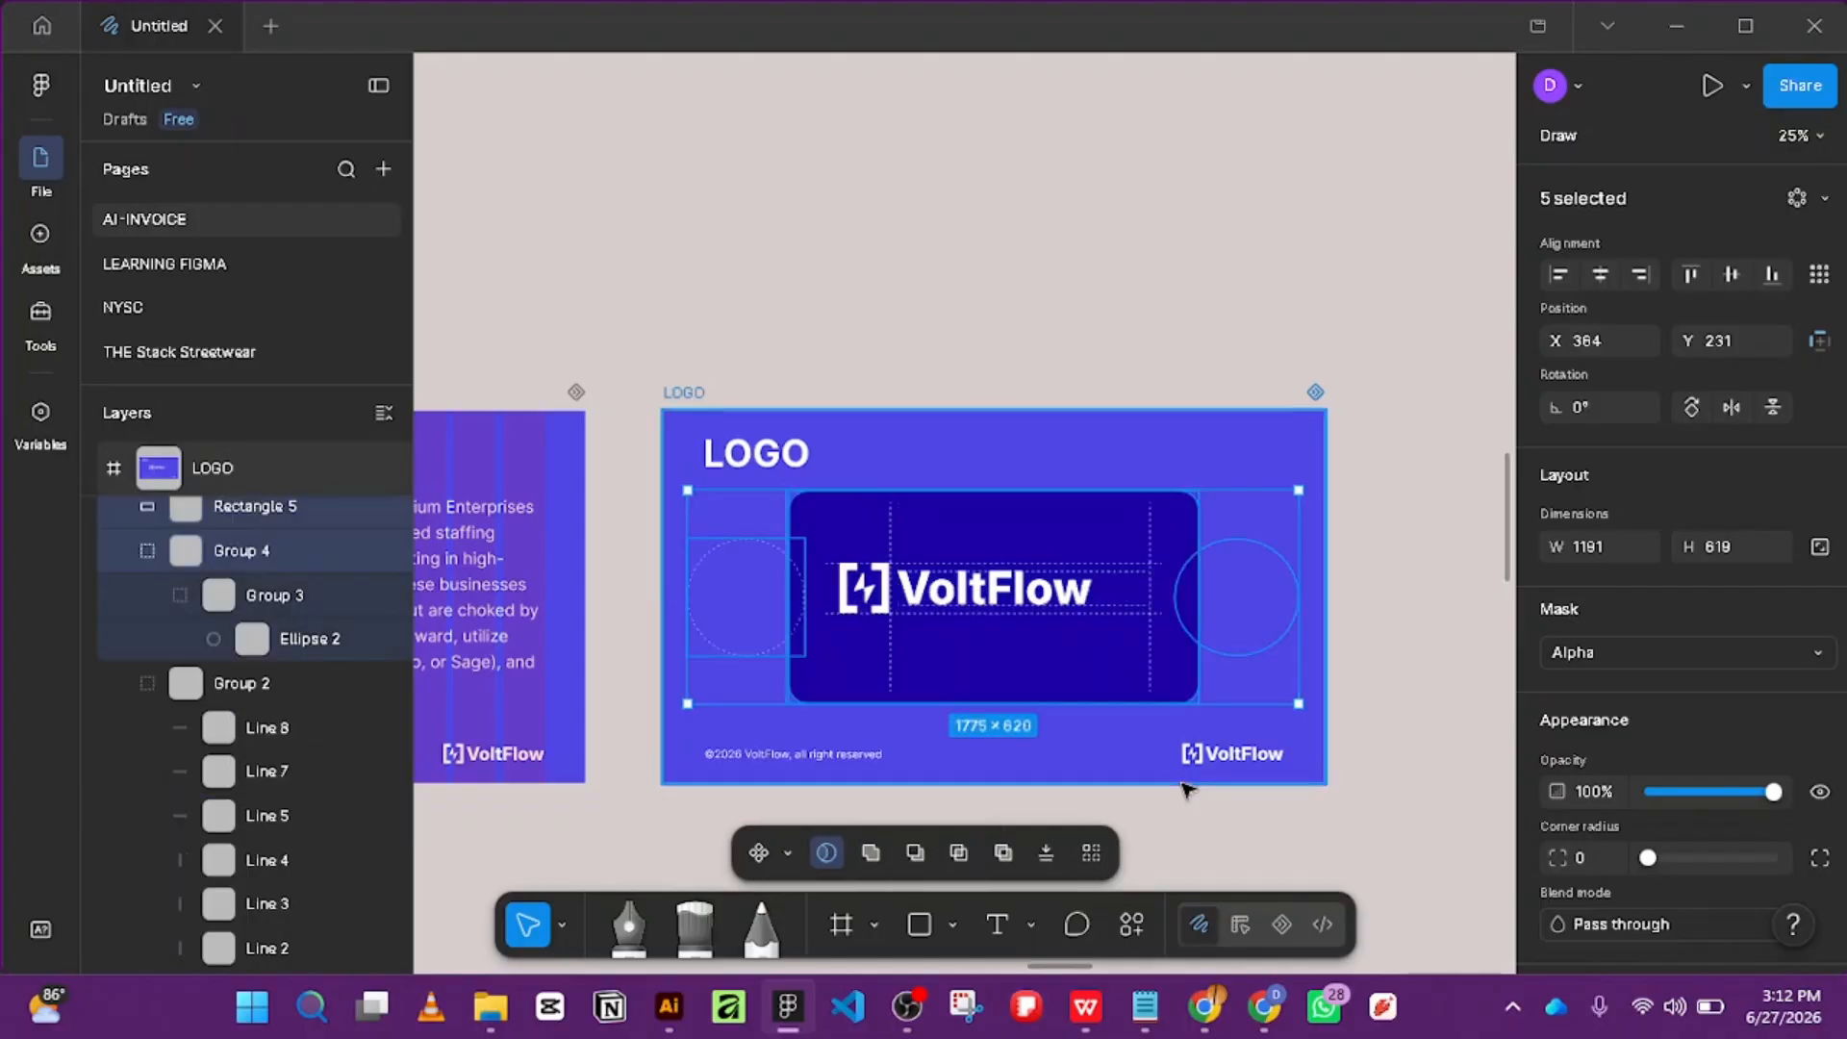
{"action": "key", "text": "Escape"}
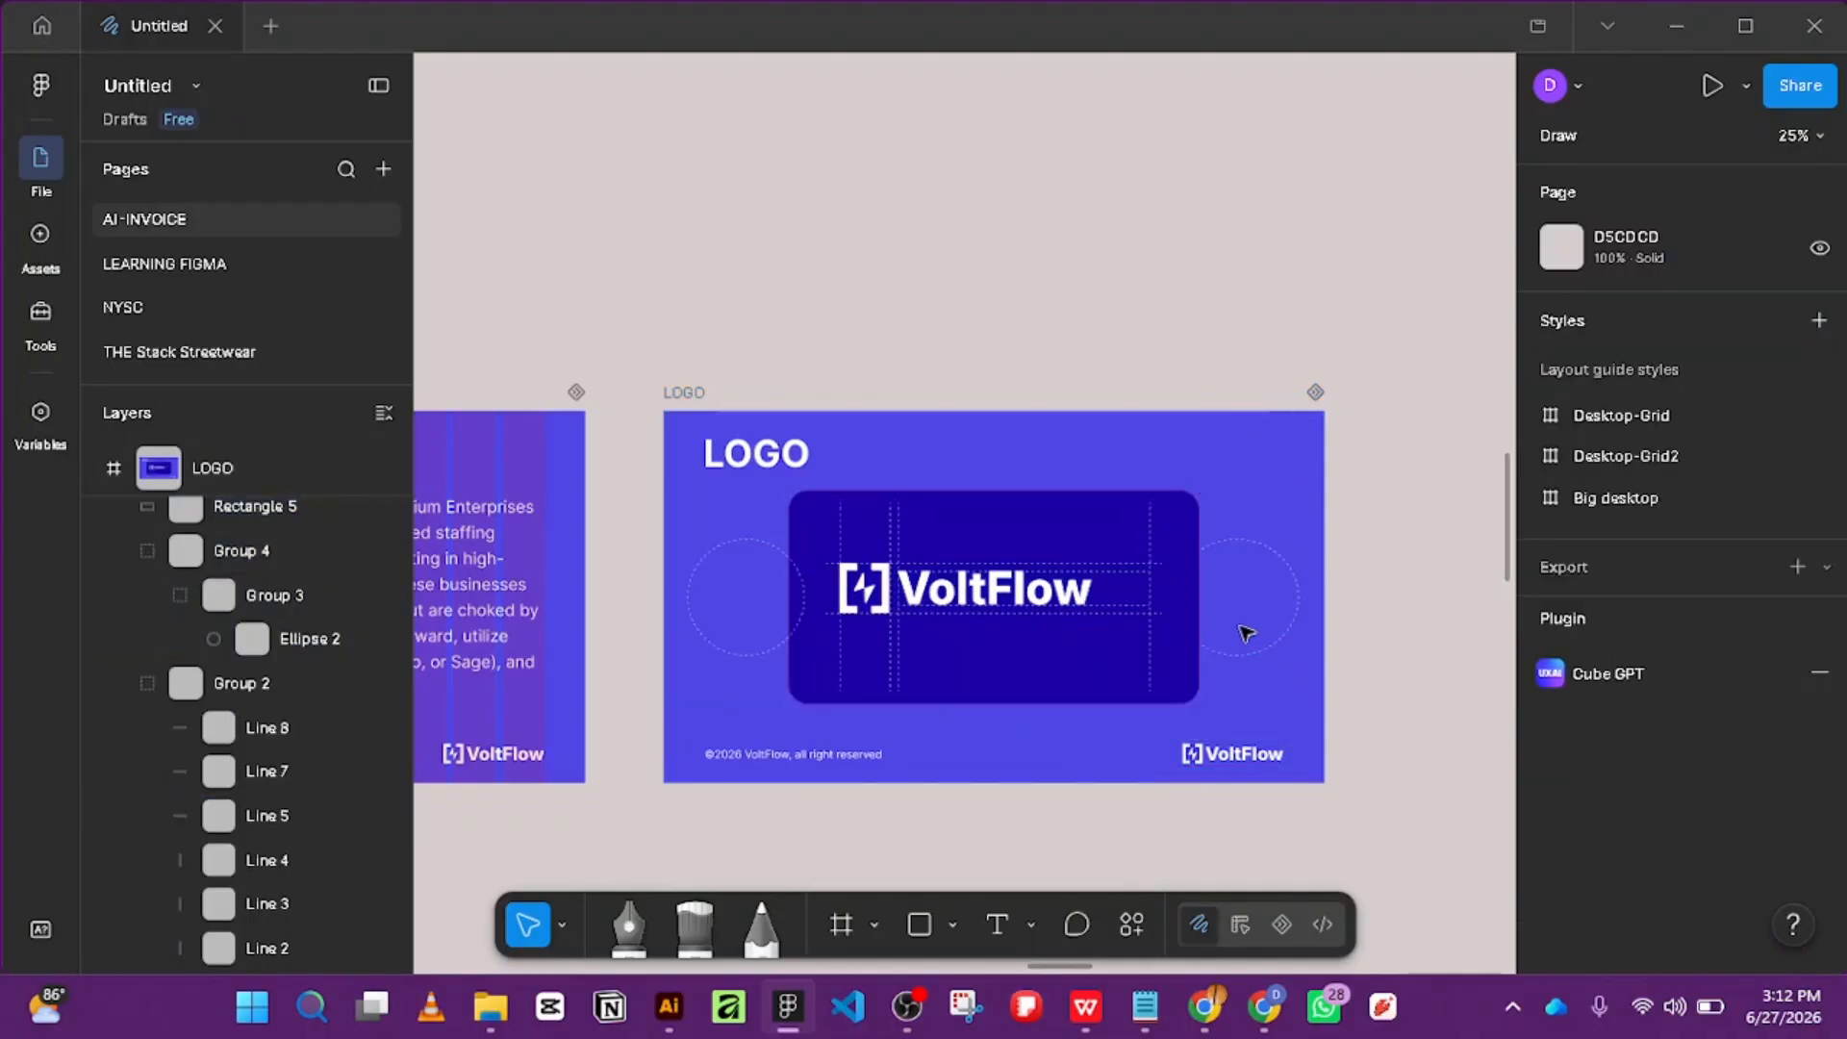
Examine the dashed circle overlapping the panel's right edge and locate the circle and Rectangle 3 in the LOGO frame's layers.
{"action": "scroll", "coordinate": [1245, 626], "scroll_direction": "up", "scroll_amount": 3}
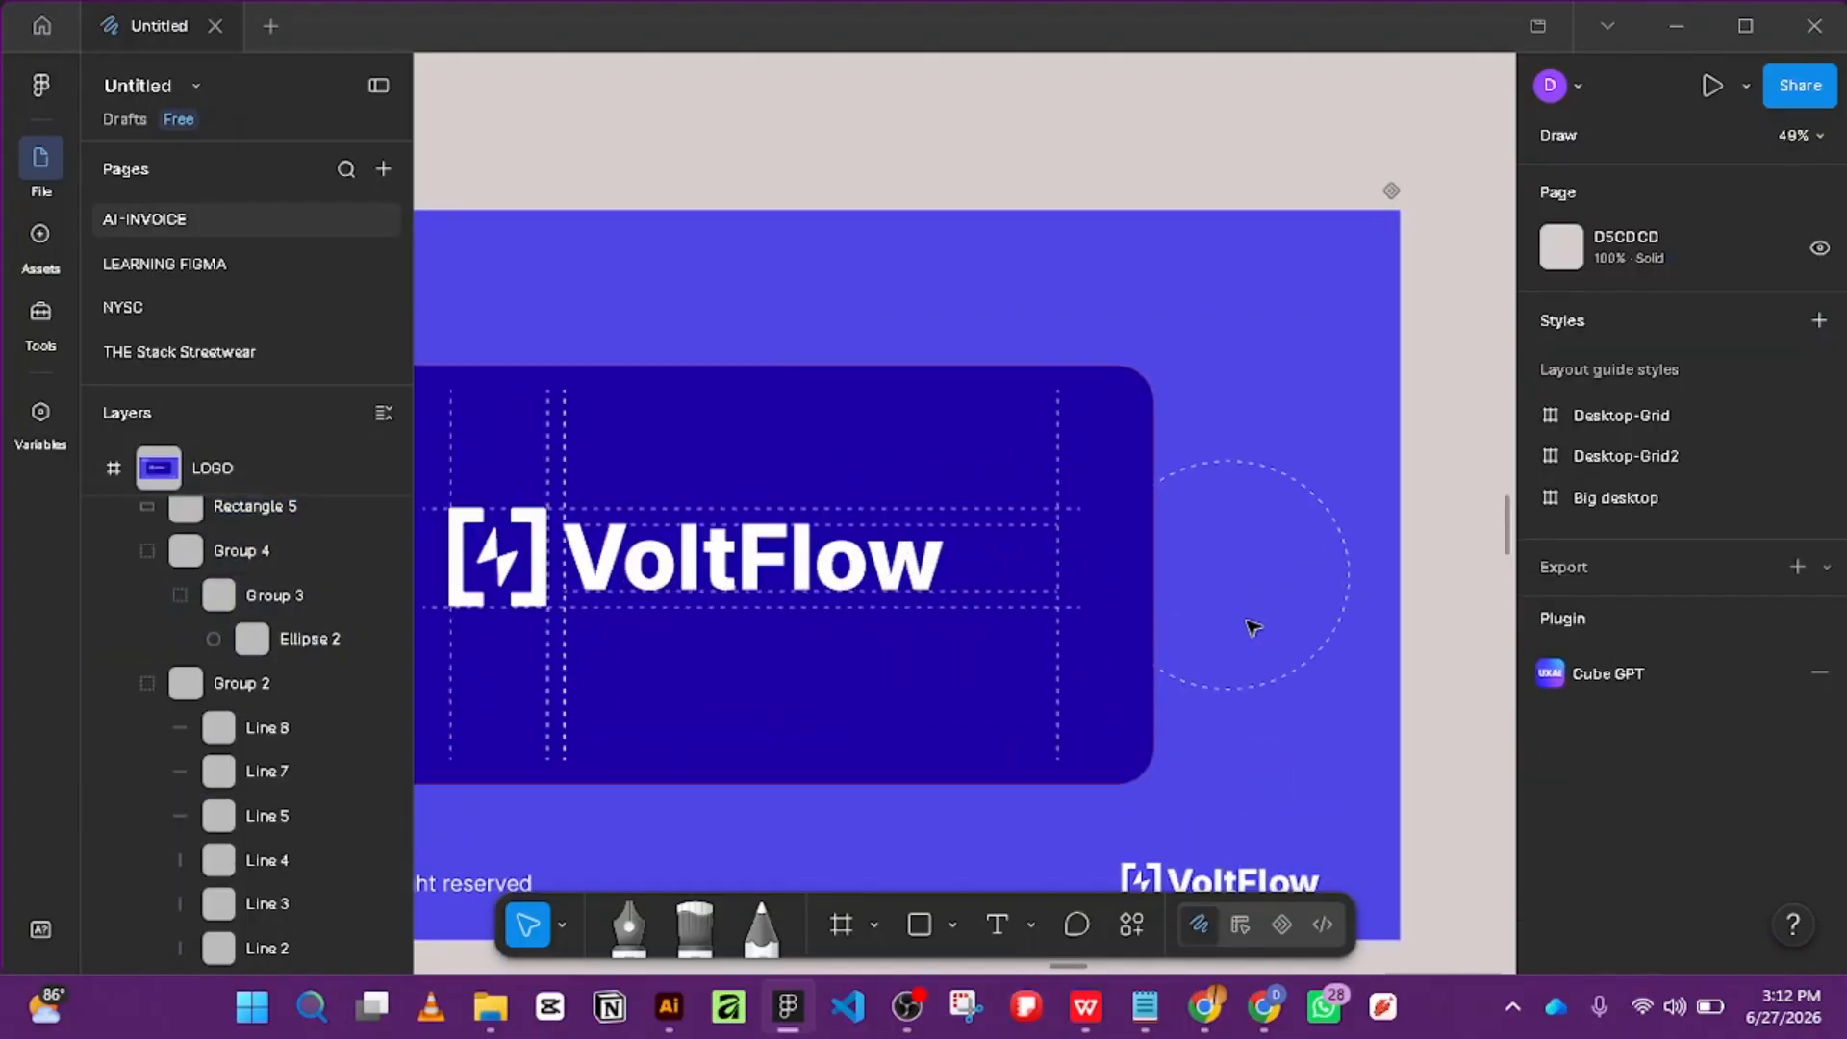
{"action": "left_click", "coordinate": [1314, 496]}
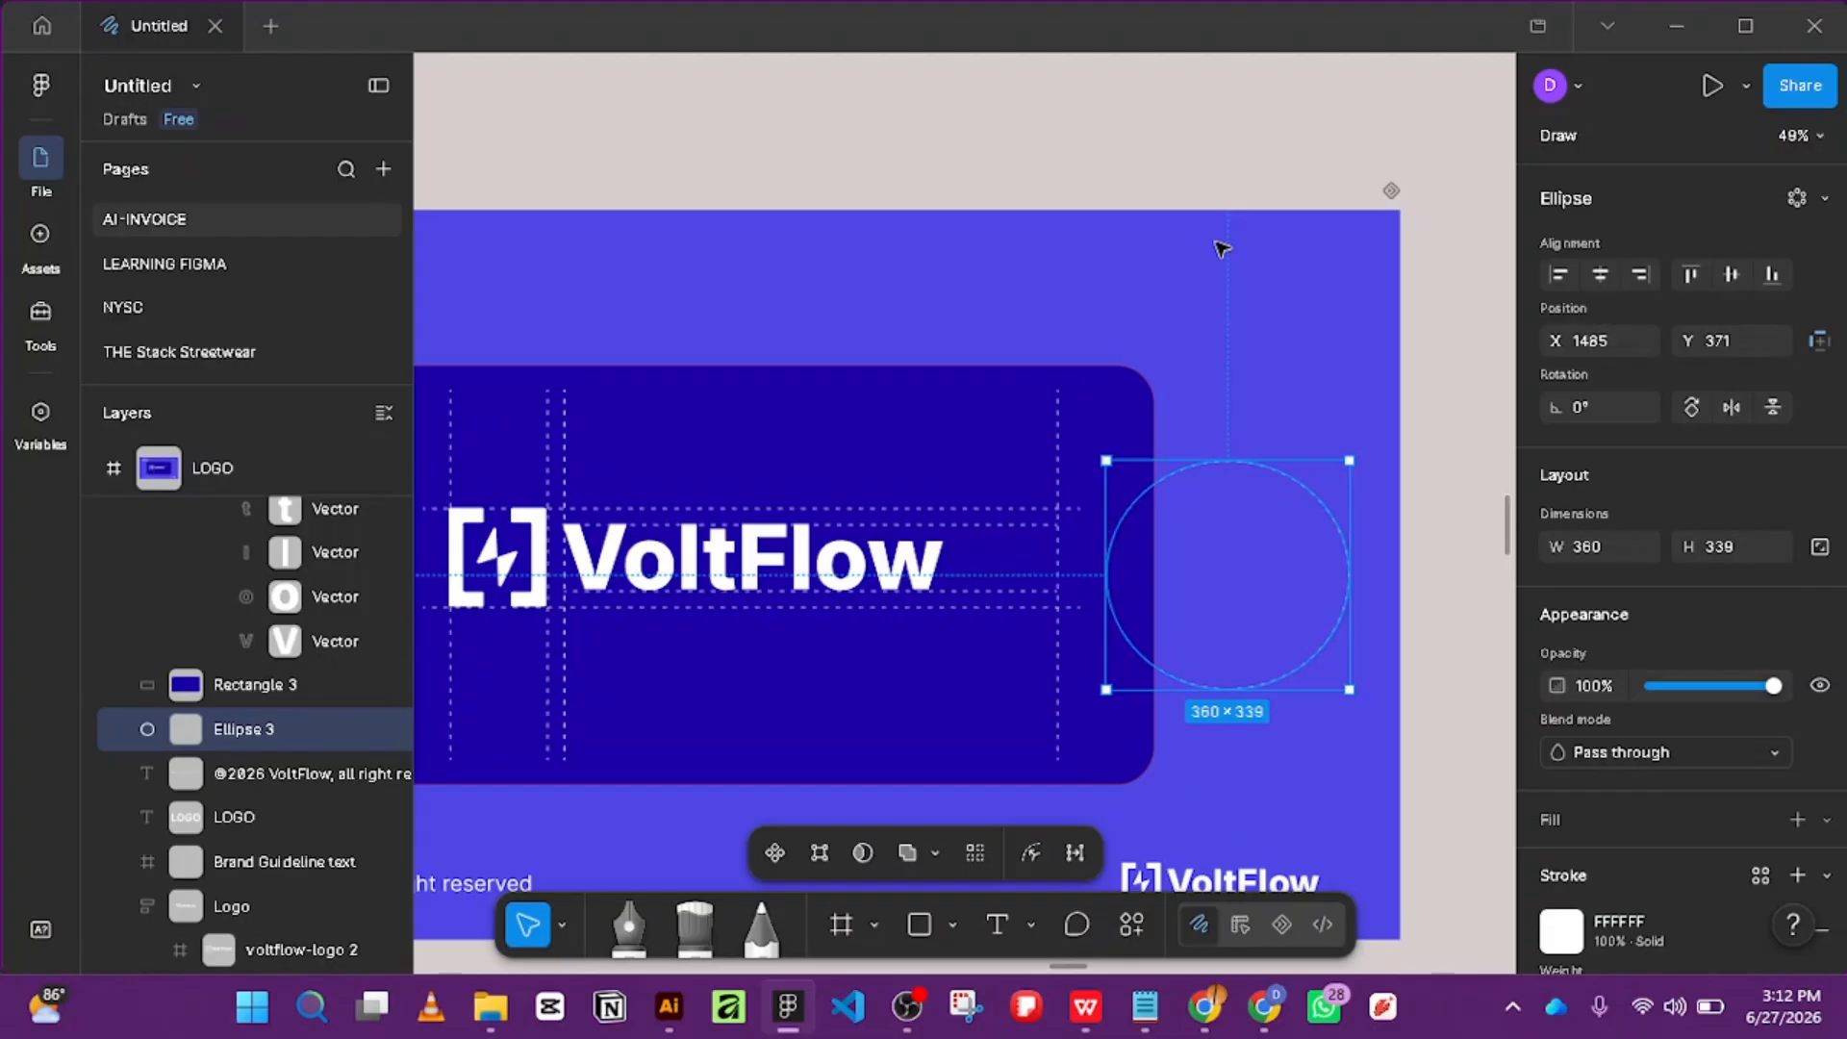
{"action": "left_click", "coordinate": [1222, 249]}
{"action": "scroll", "coordinate": [854, 401], "scroll_direction": "down", "scroll_amount": 3}
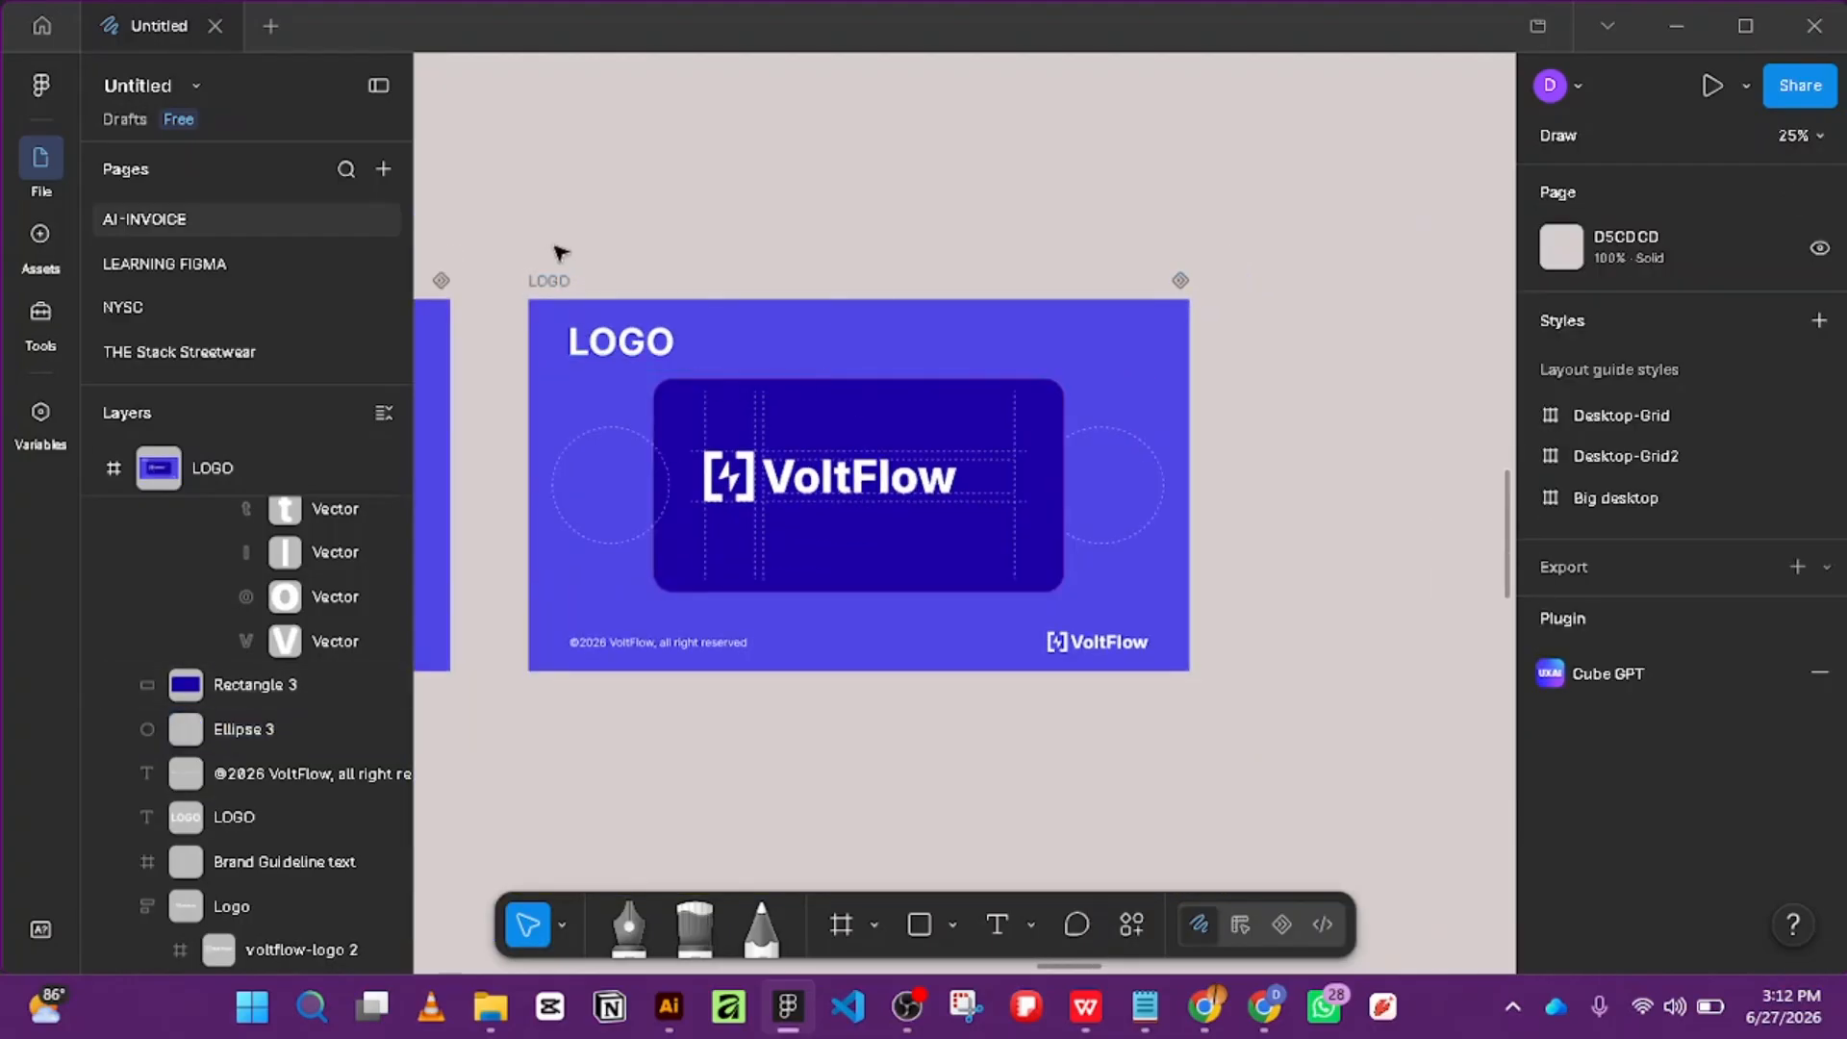
{"action": "left_click", "coordinate": [548, 280]}
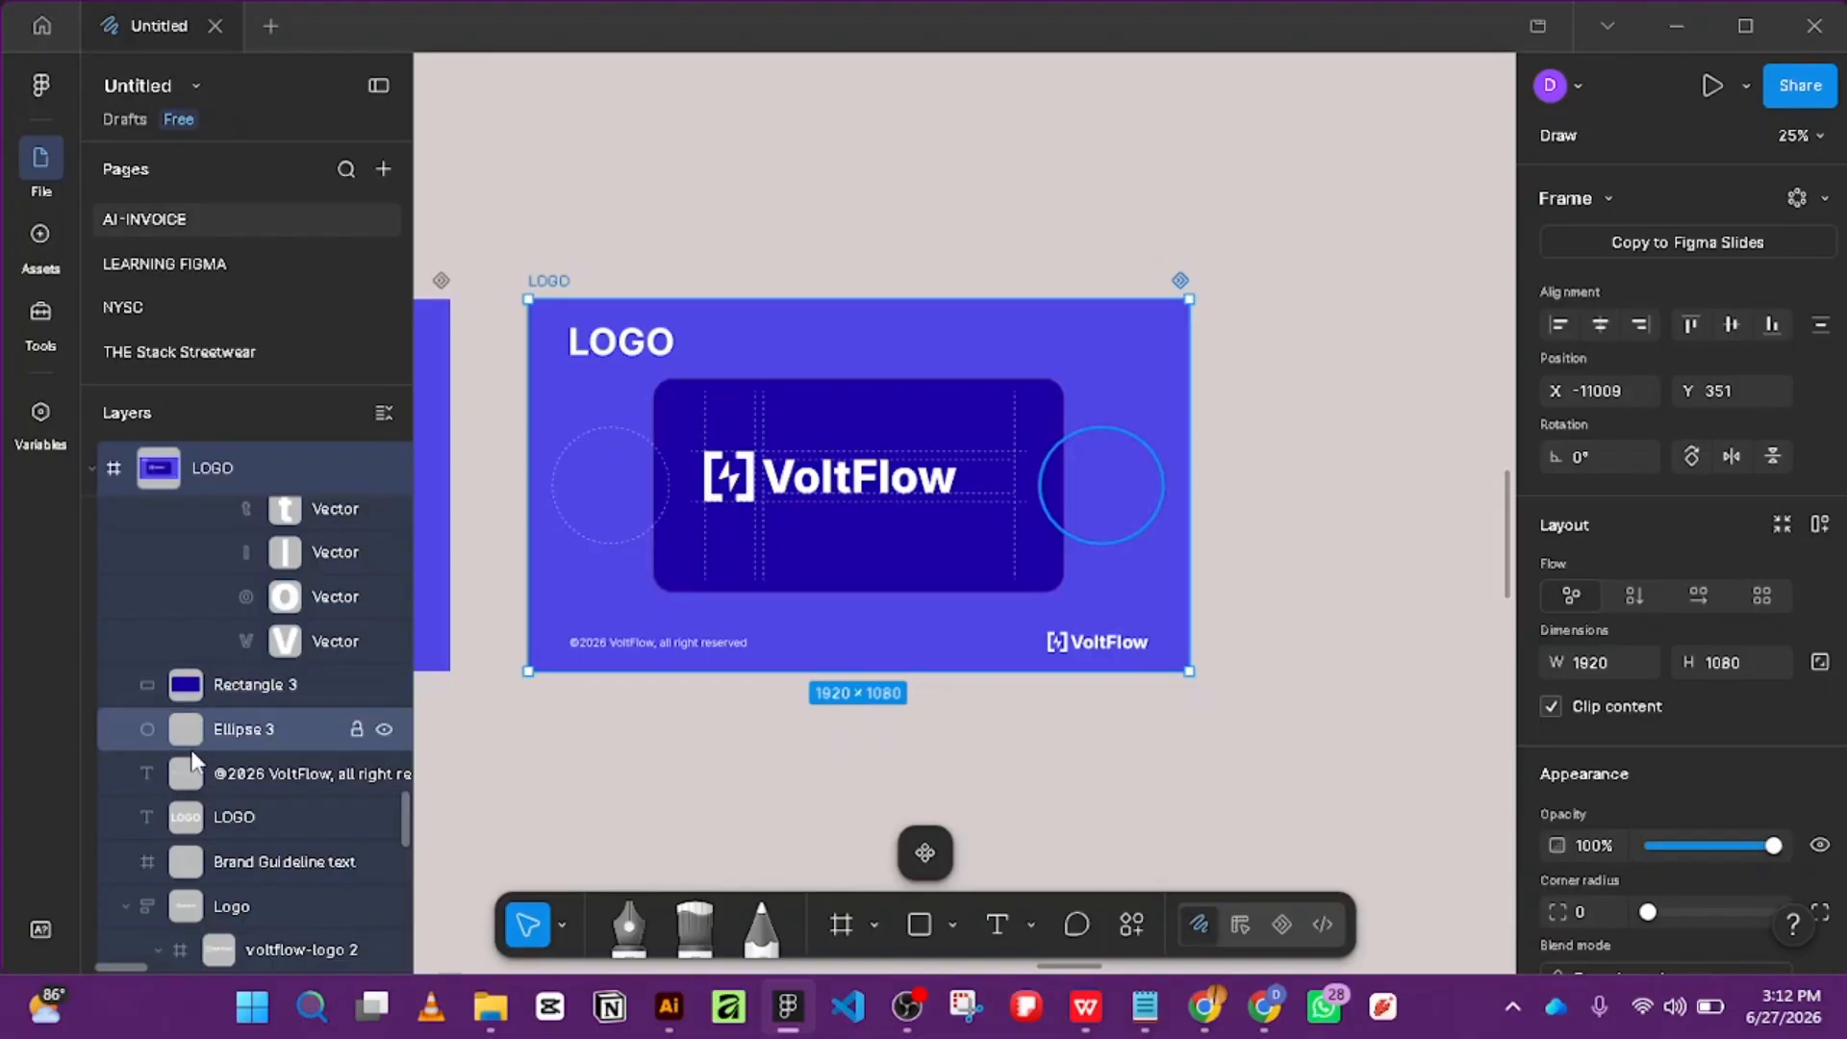
{"action": "left_click", "coordinate": [239, 689]}
{"action": "left_click", "coordinate": [244, 729]}
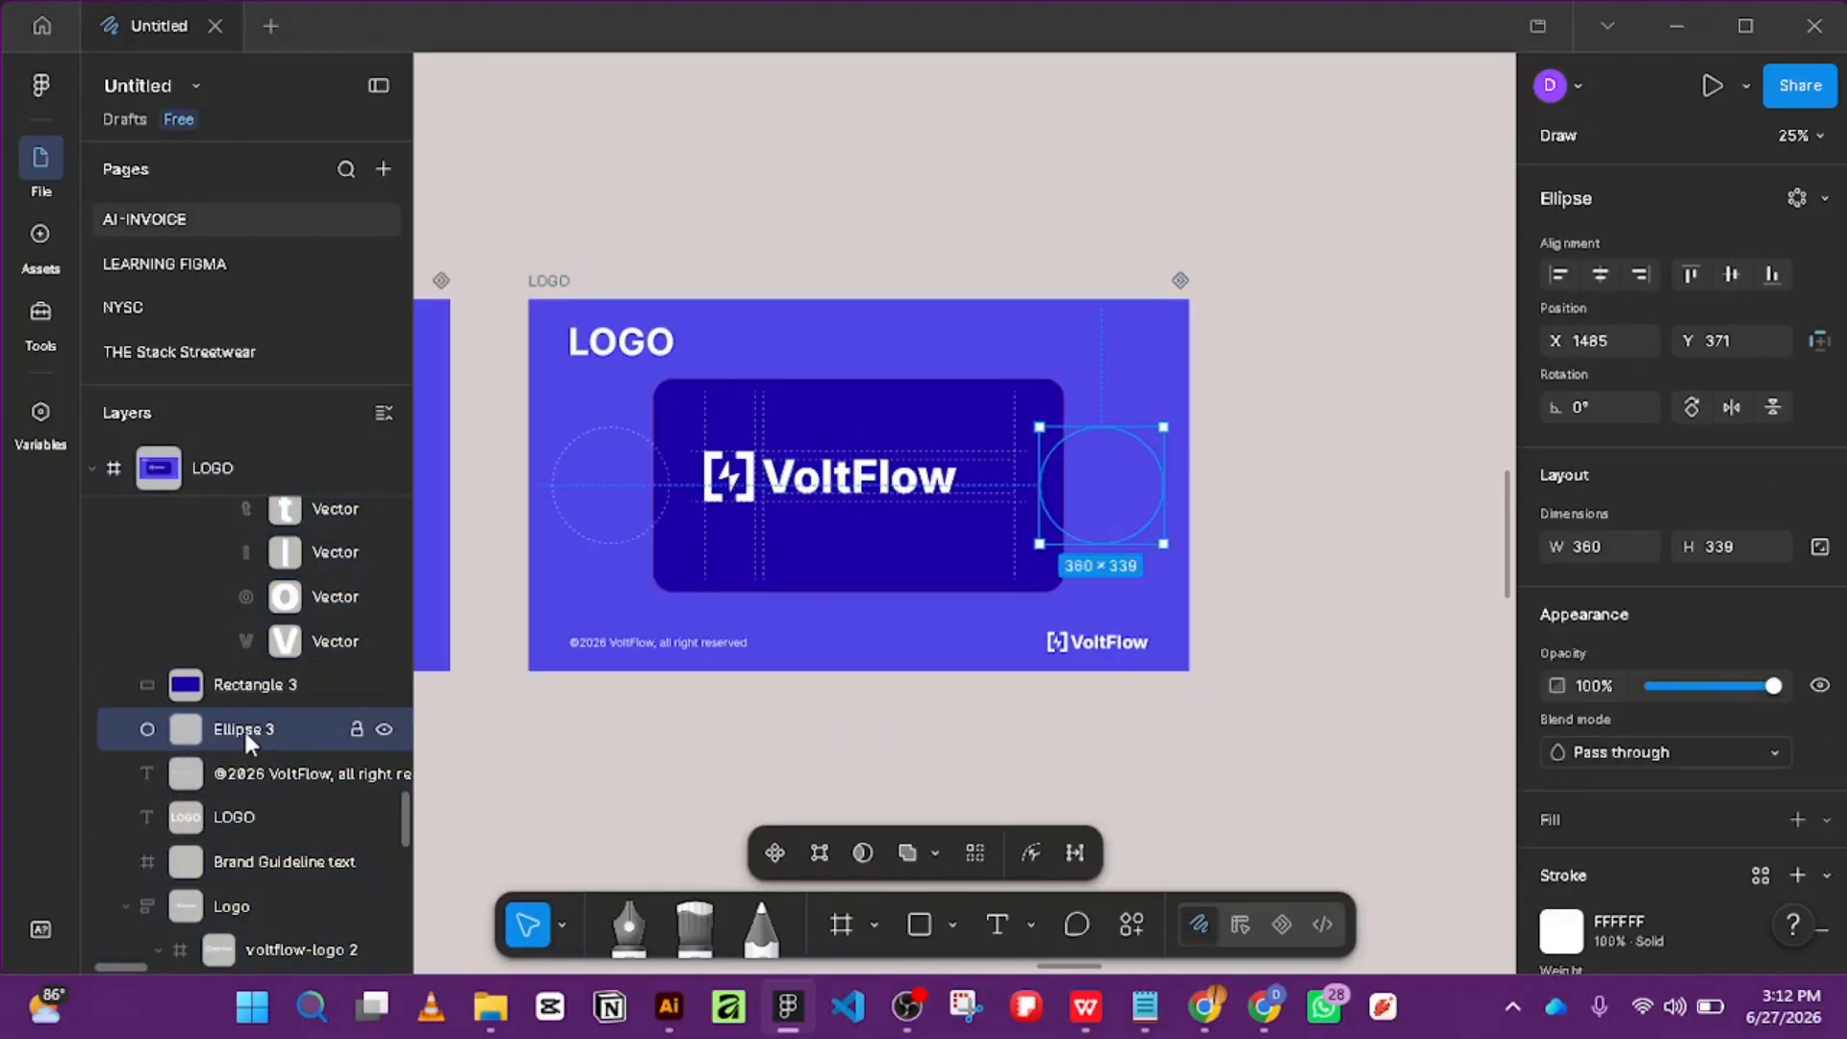
Collapse the Logo, Group 4 and Group 2 layers inside the LOGO frame and select the frame.
{"action": "scroll", "coordinate": [207, 625], "scroll_direction": "down", "scroll_amount": 5}
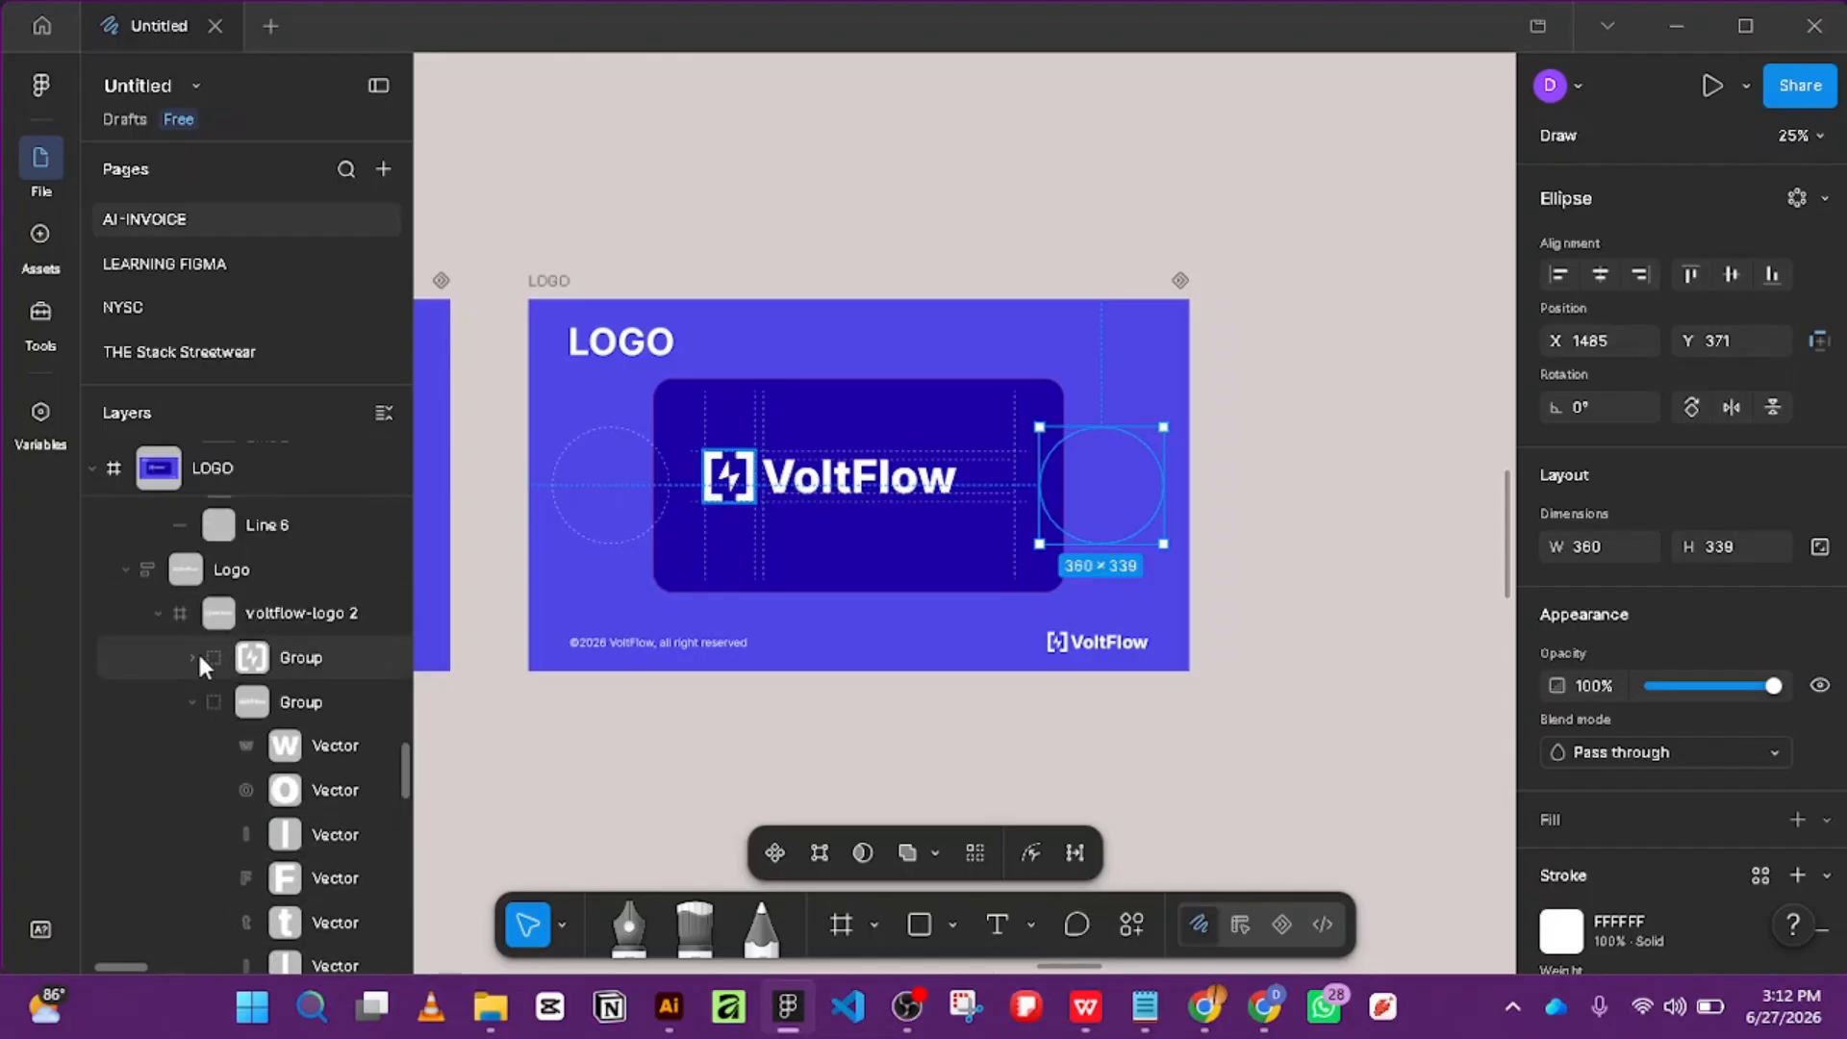
{"action": "left_click", "coordinate": [158, 612]}
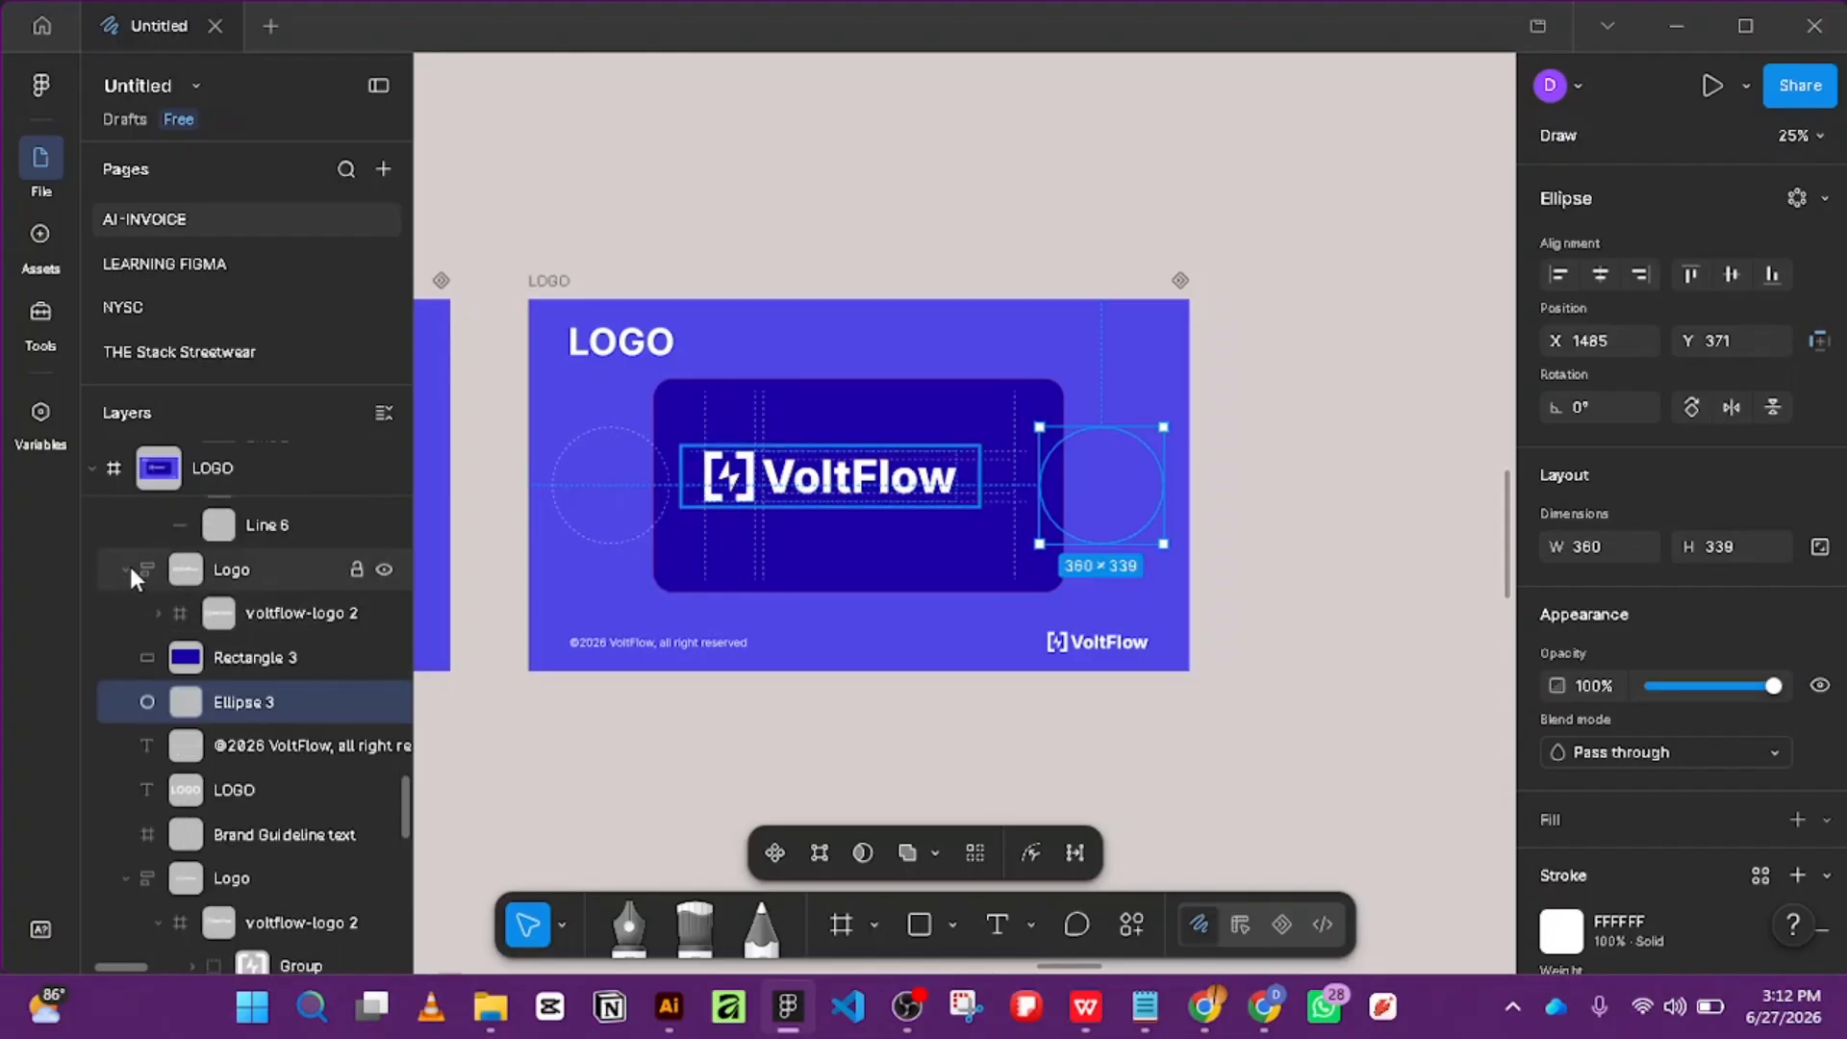
{"action": "left_click", "coordinate": [125, 569]}
{"action": "scroll", "coordinate": [197, 616], "scroll_direction": "up", "scroll_amount": 3}
{"action": "scroll", "coordinate": [193, 611], "scroll_direction": "up", "scroll_amount": 8}
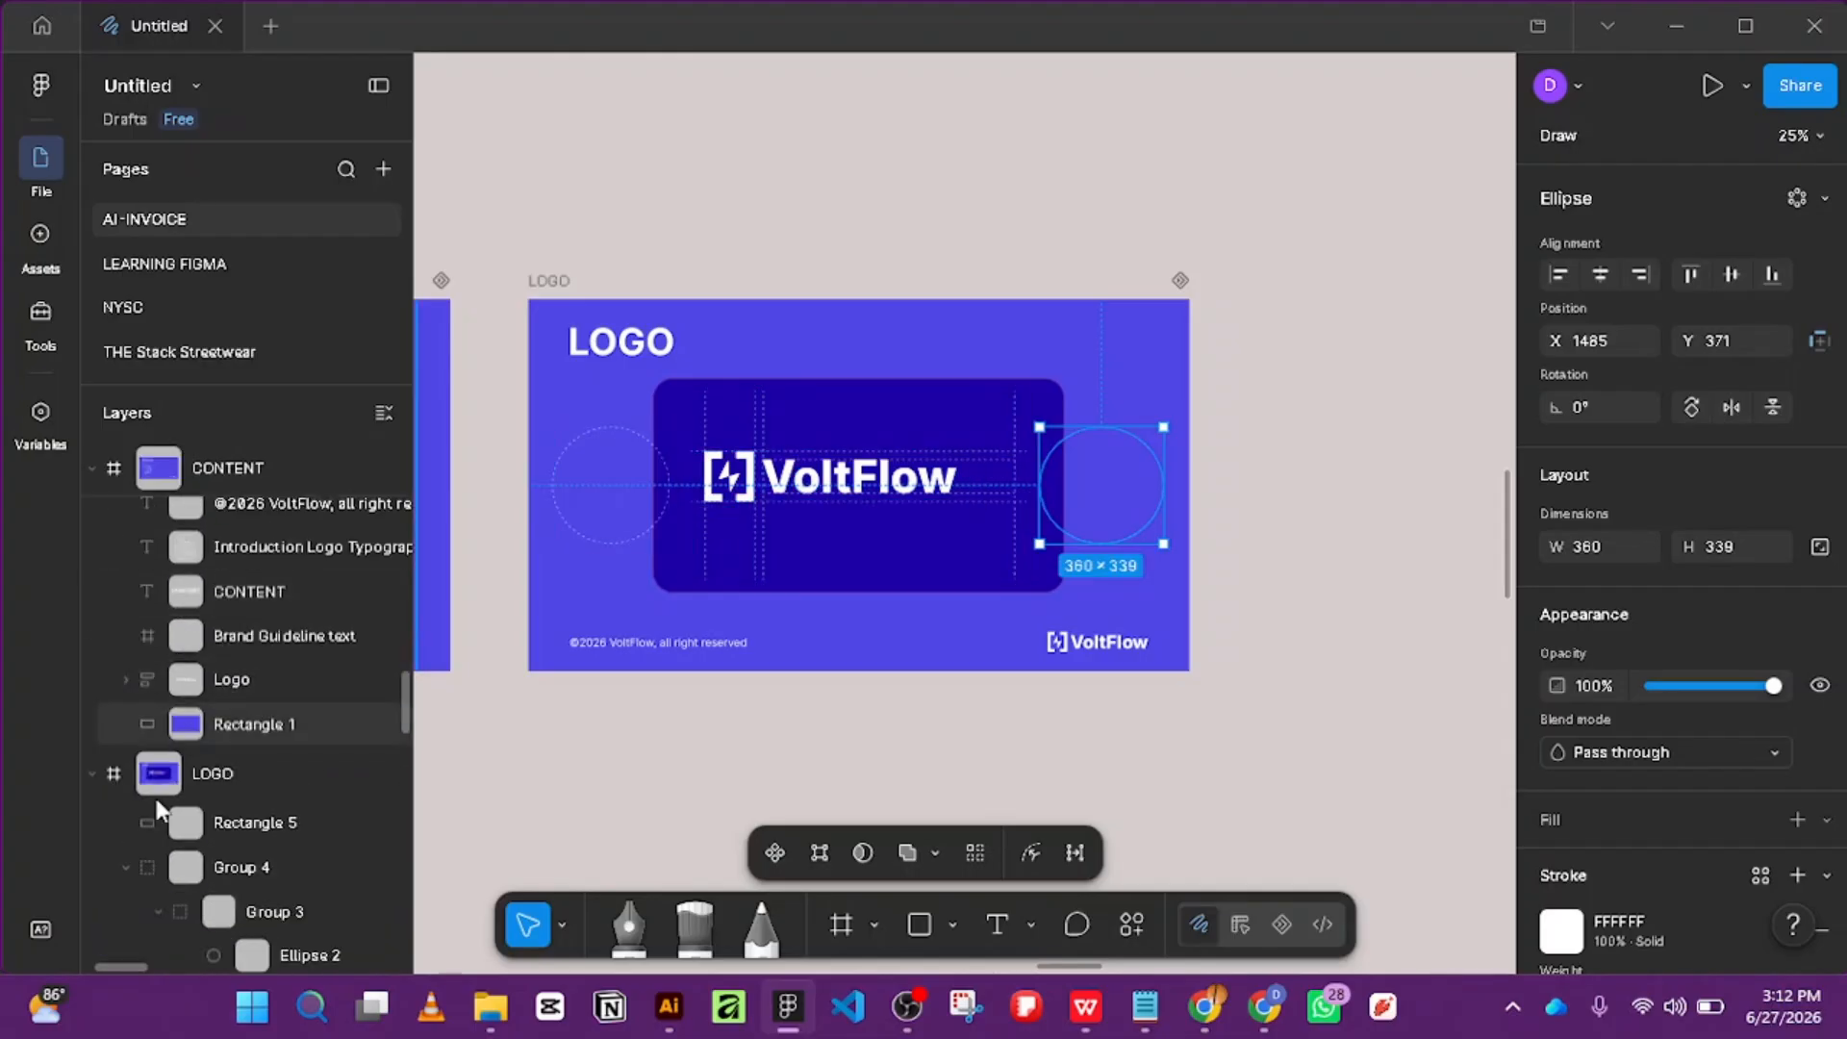
{"action": "left_click", "coordinate": [124, 872]}
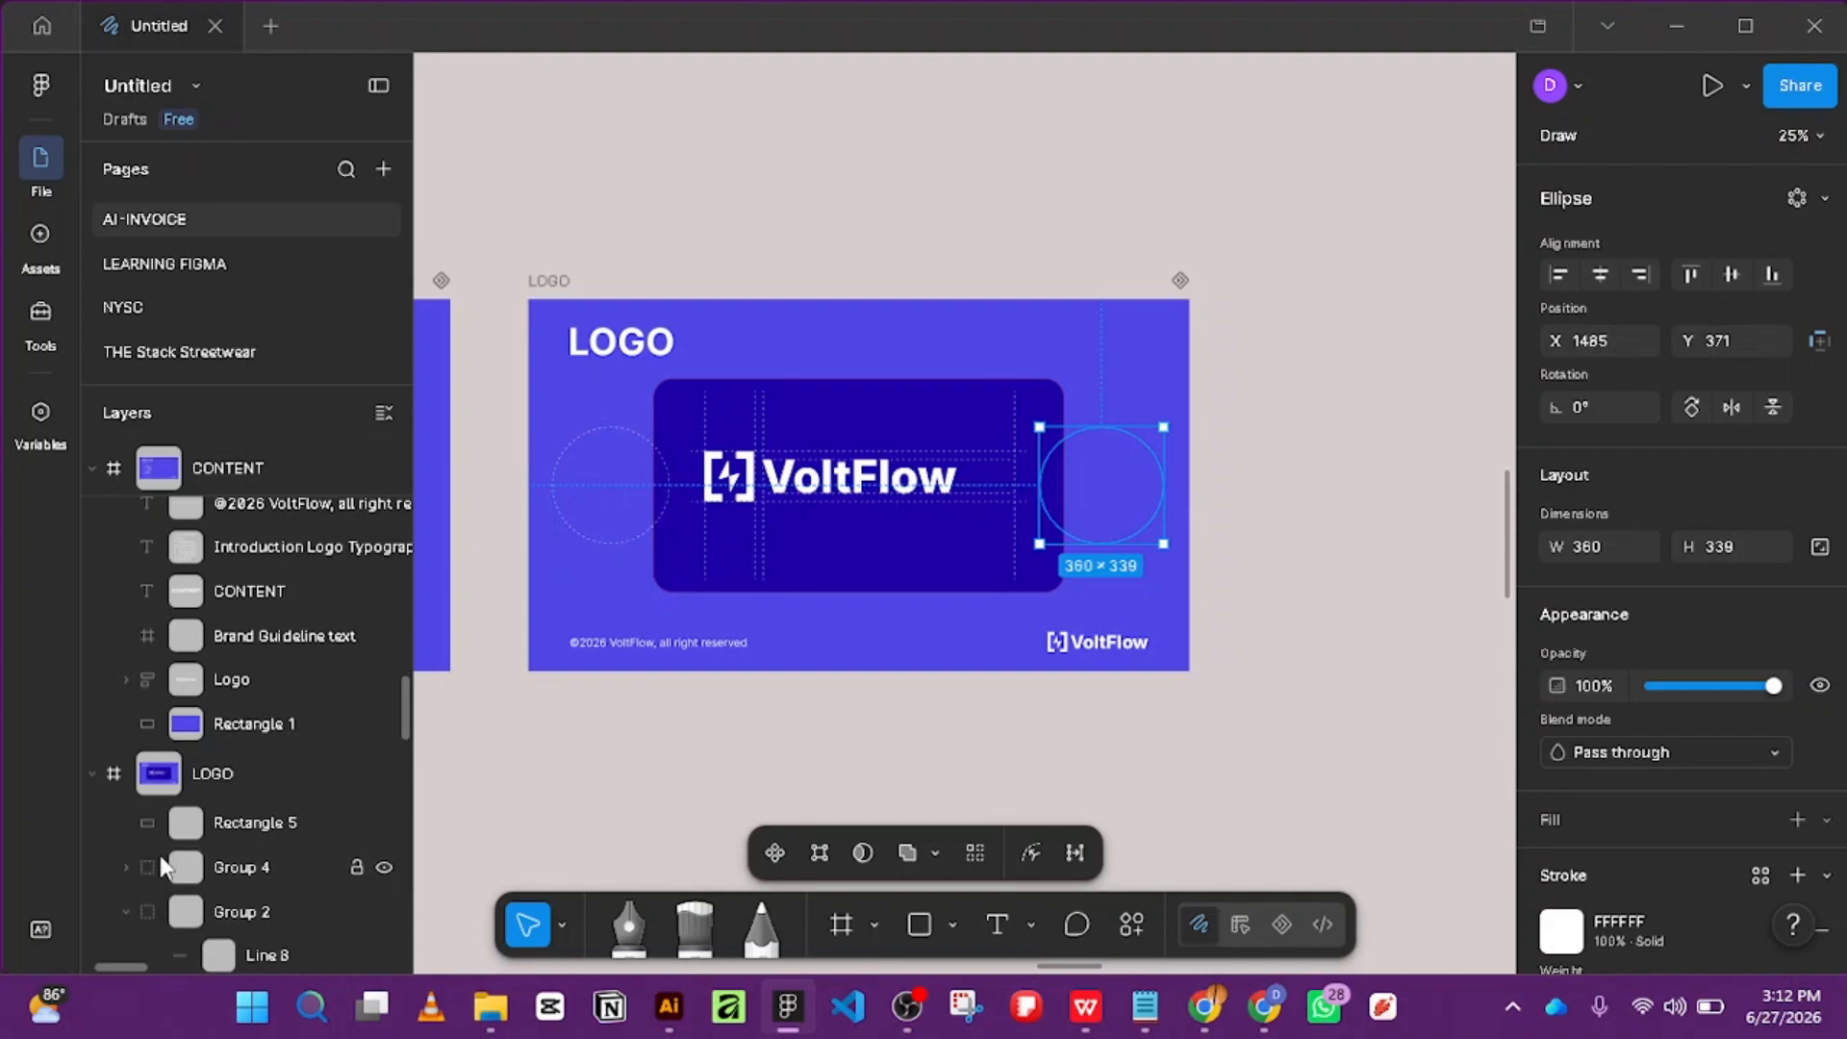
{"action": "left_click", "coordinate": [125, 911]}
{"action": "scroll", "coordinate": [192, 866], "scroll_direction": "down", "scroll_amount": 2}
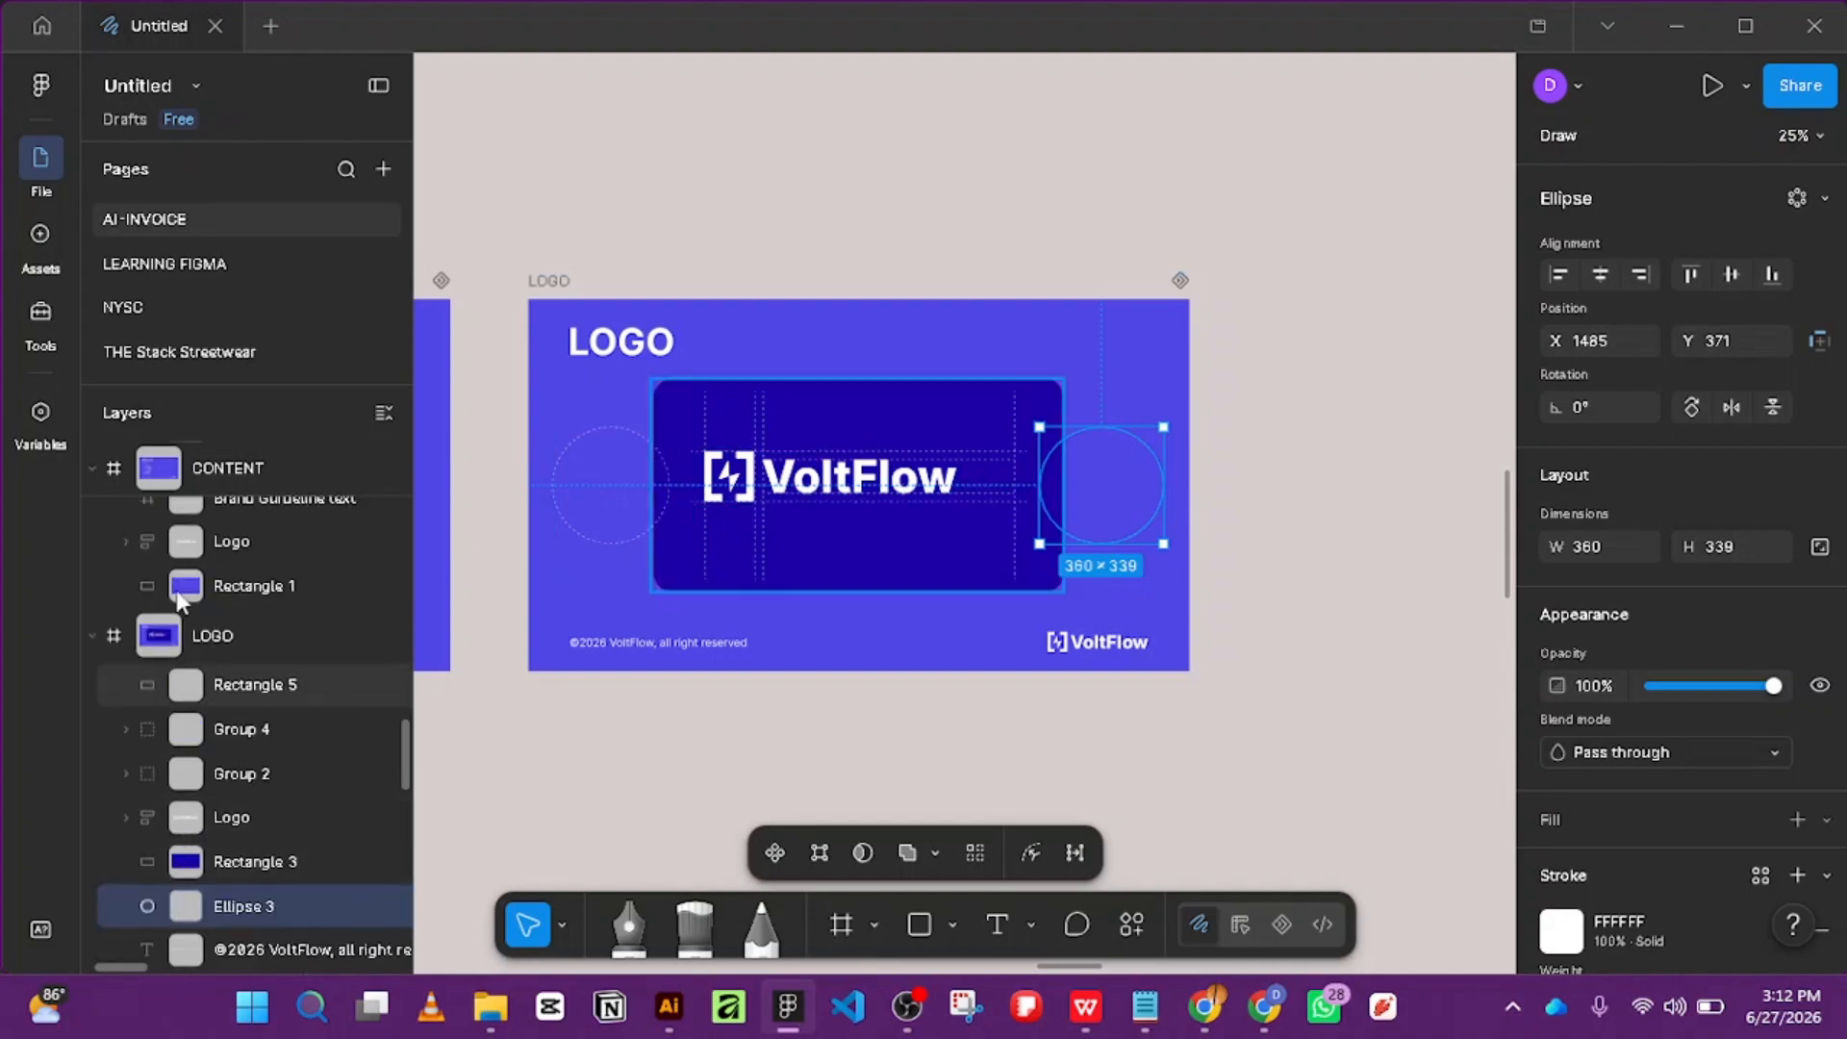
{"action": "left_click", "coordinate": [548, 280]}
{"action": "scroll", "coordinate": [212, 722], "scroll_direction": "down", "scroll_amount": 3}
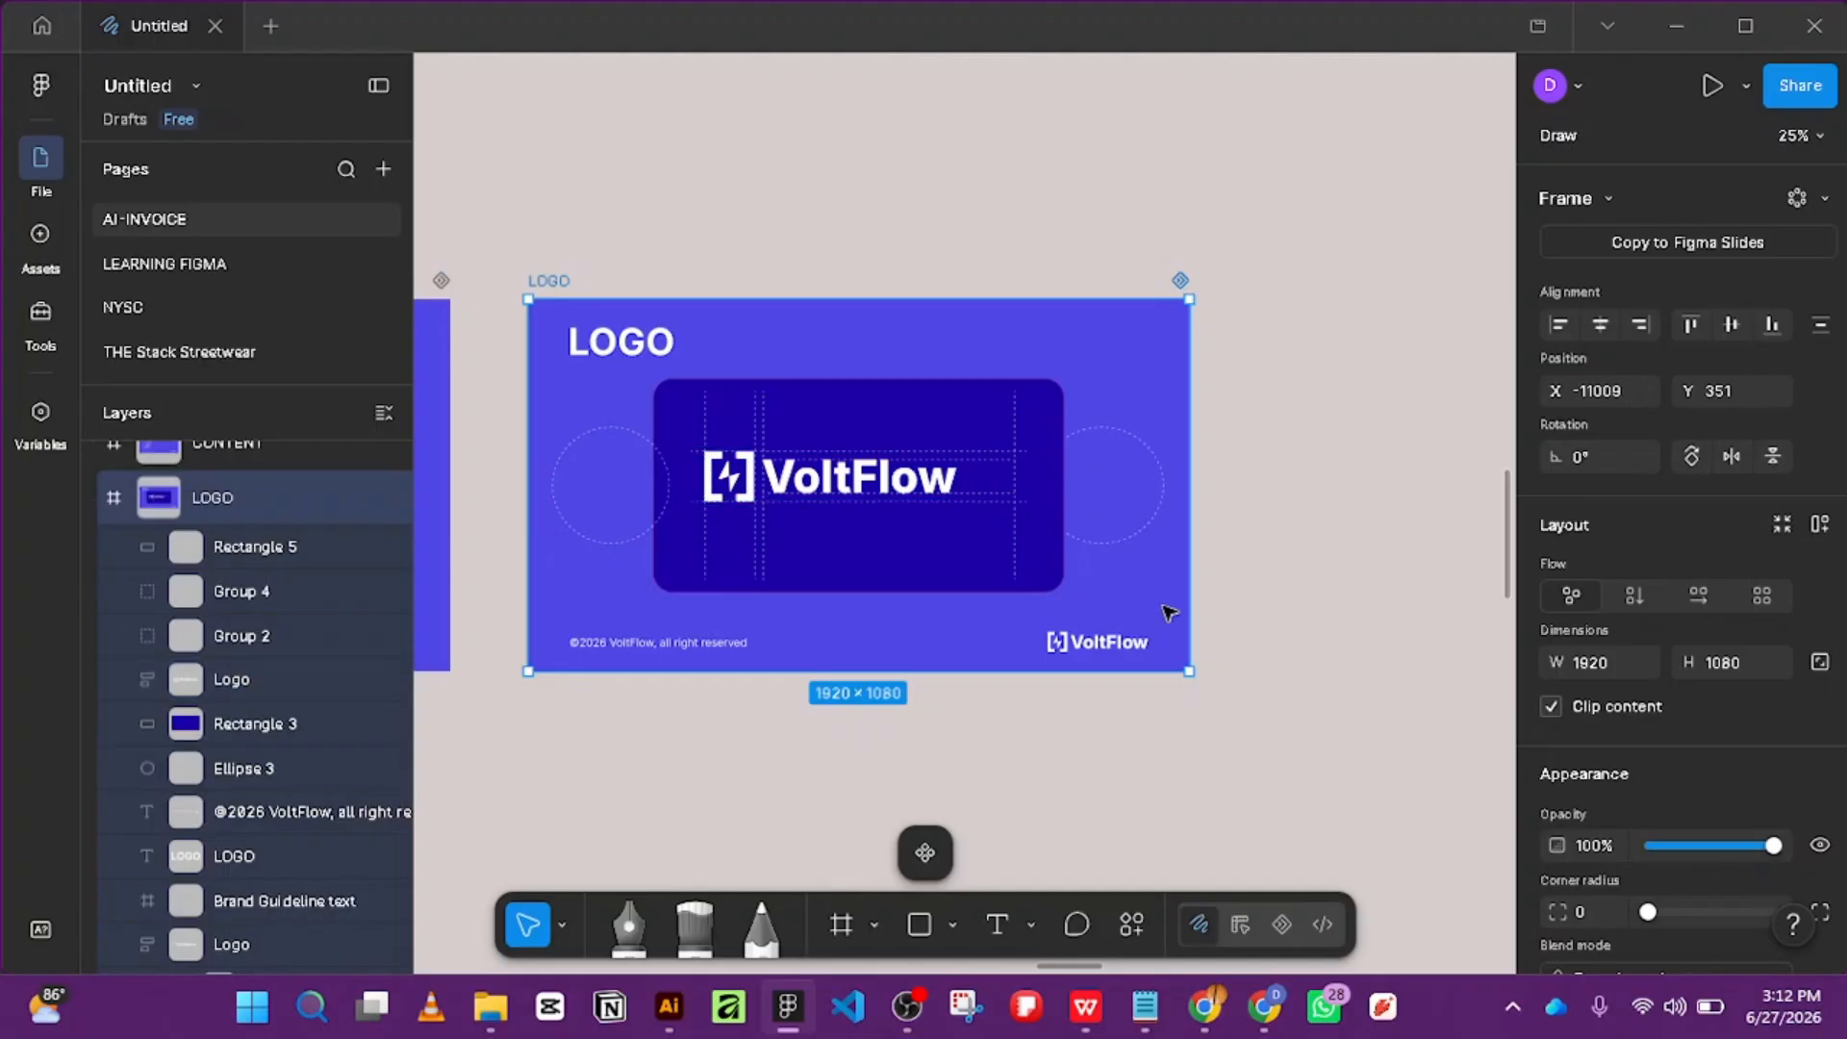
Compare the layer order of Ellipse 3 and Rectangle 3, and move Rectangle 5 directly below Ellipse 3 in the LOGO frame.
{"action": "left_click", "coordinate": [1146, 541]}
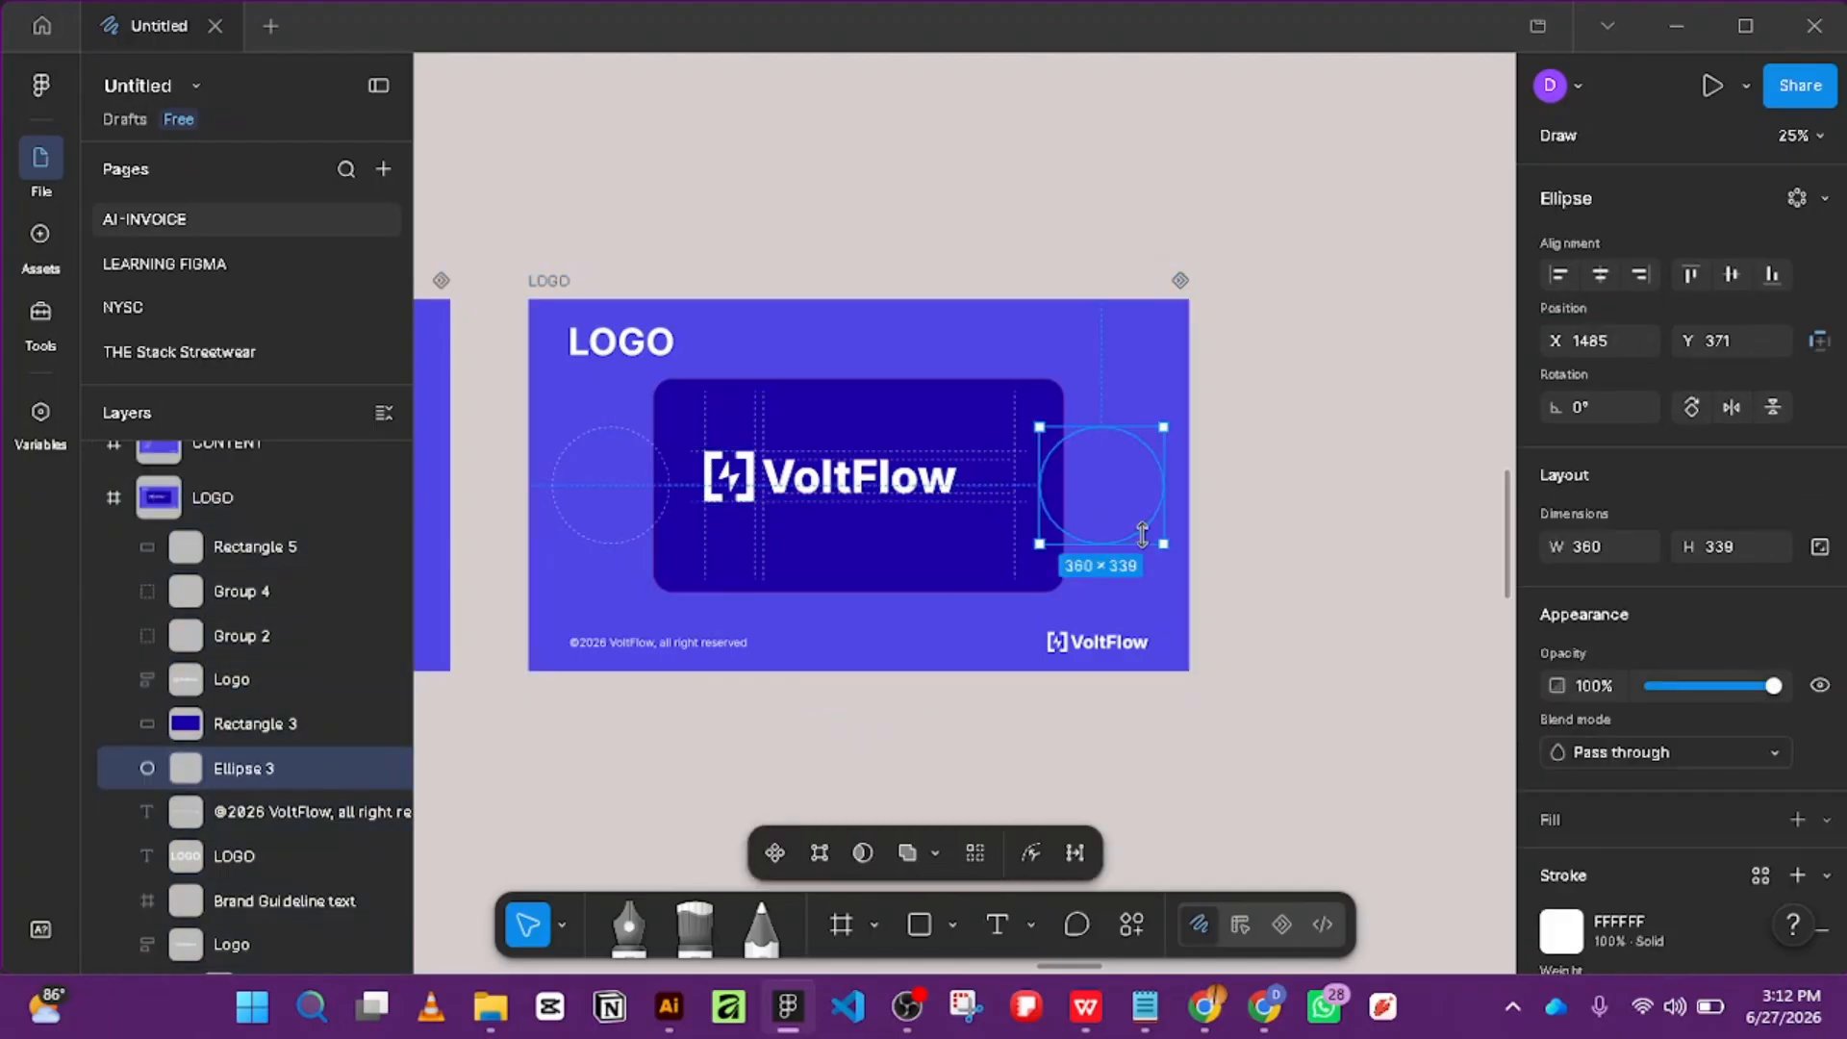
{"action": "left_click", "coordinate": [239, 726]}
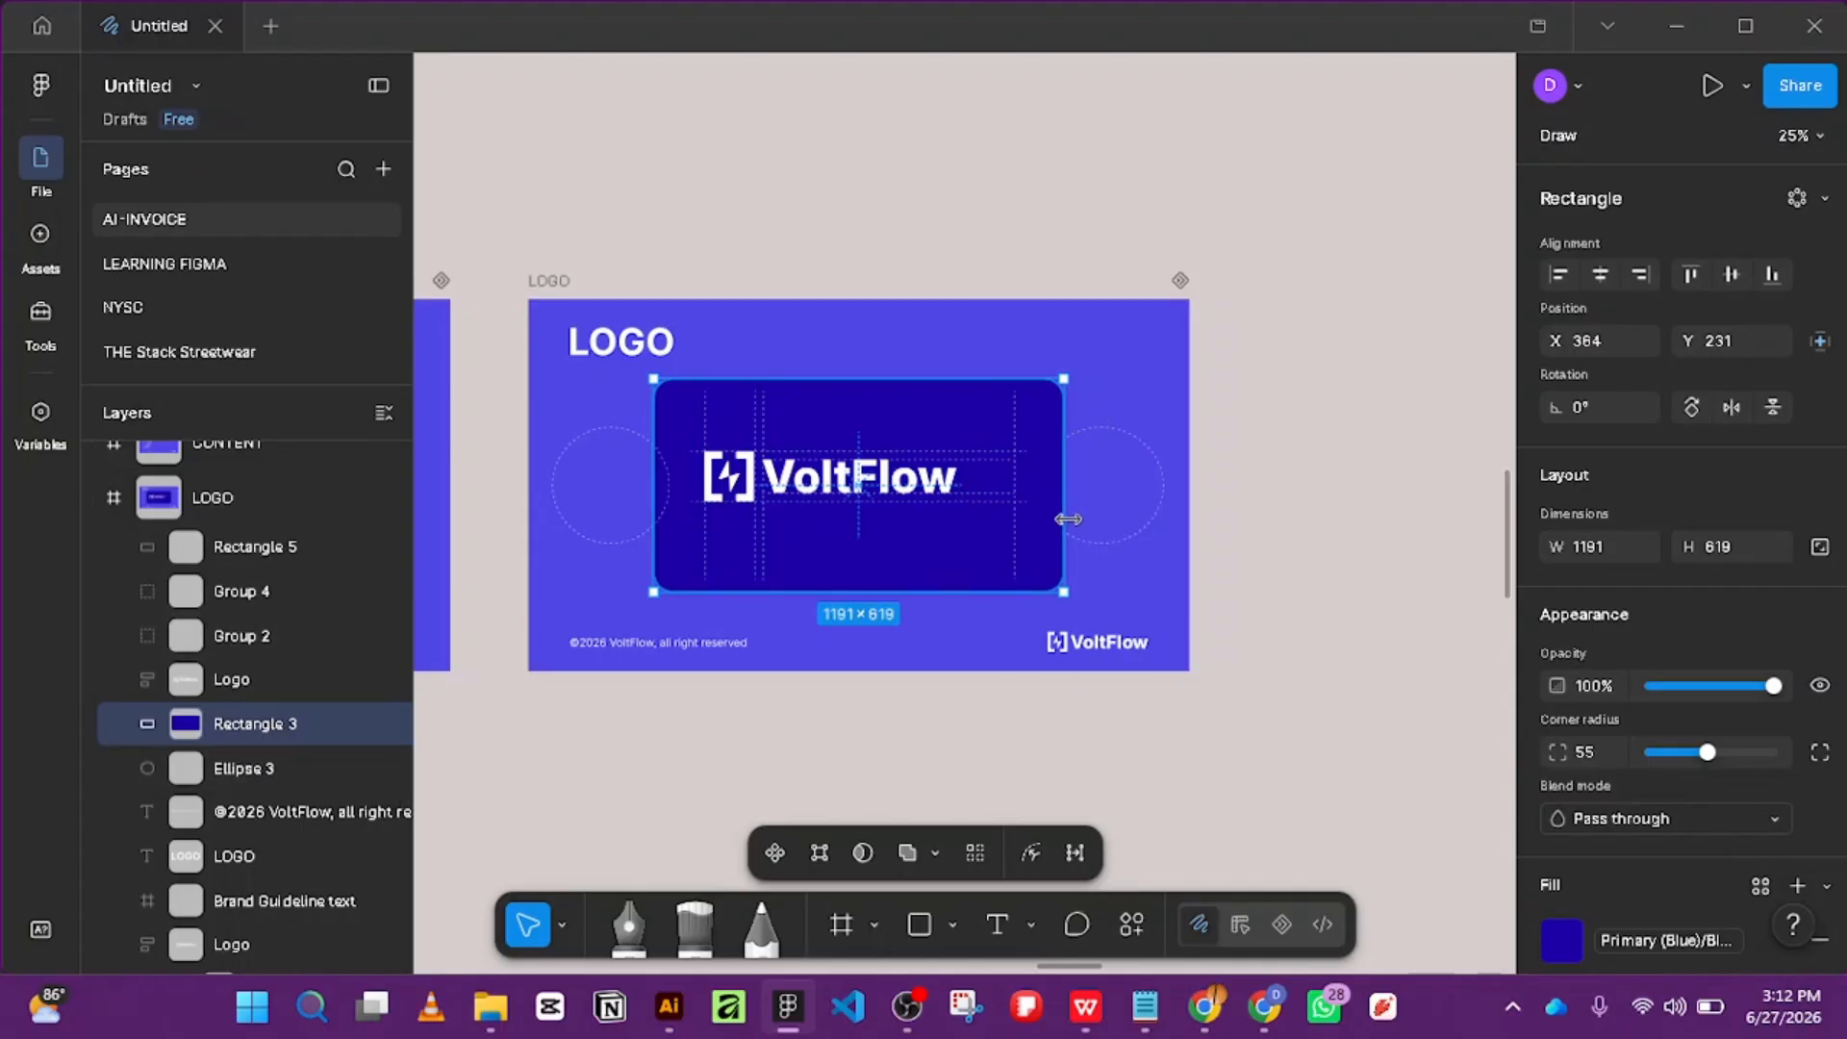
{"action": "left_click", "coordinate": [960, 779]}
{"action": "left_click", "coordinate": [700, 586]}
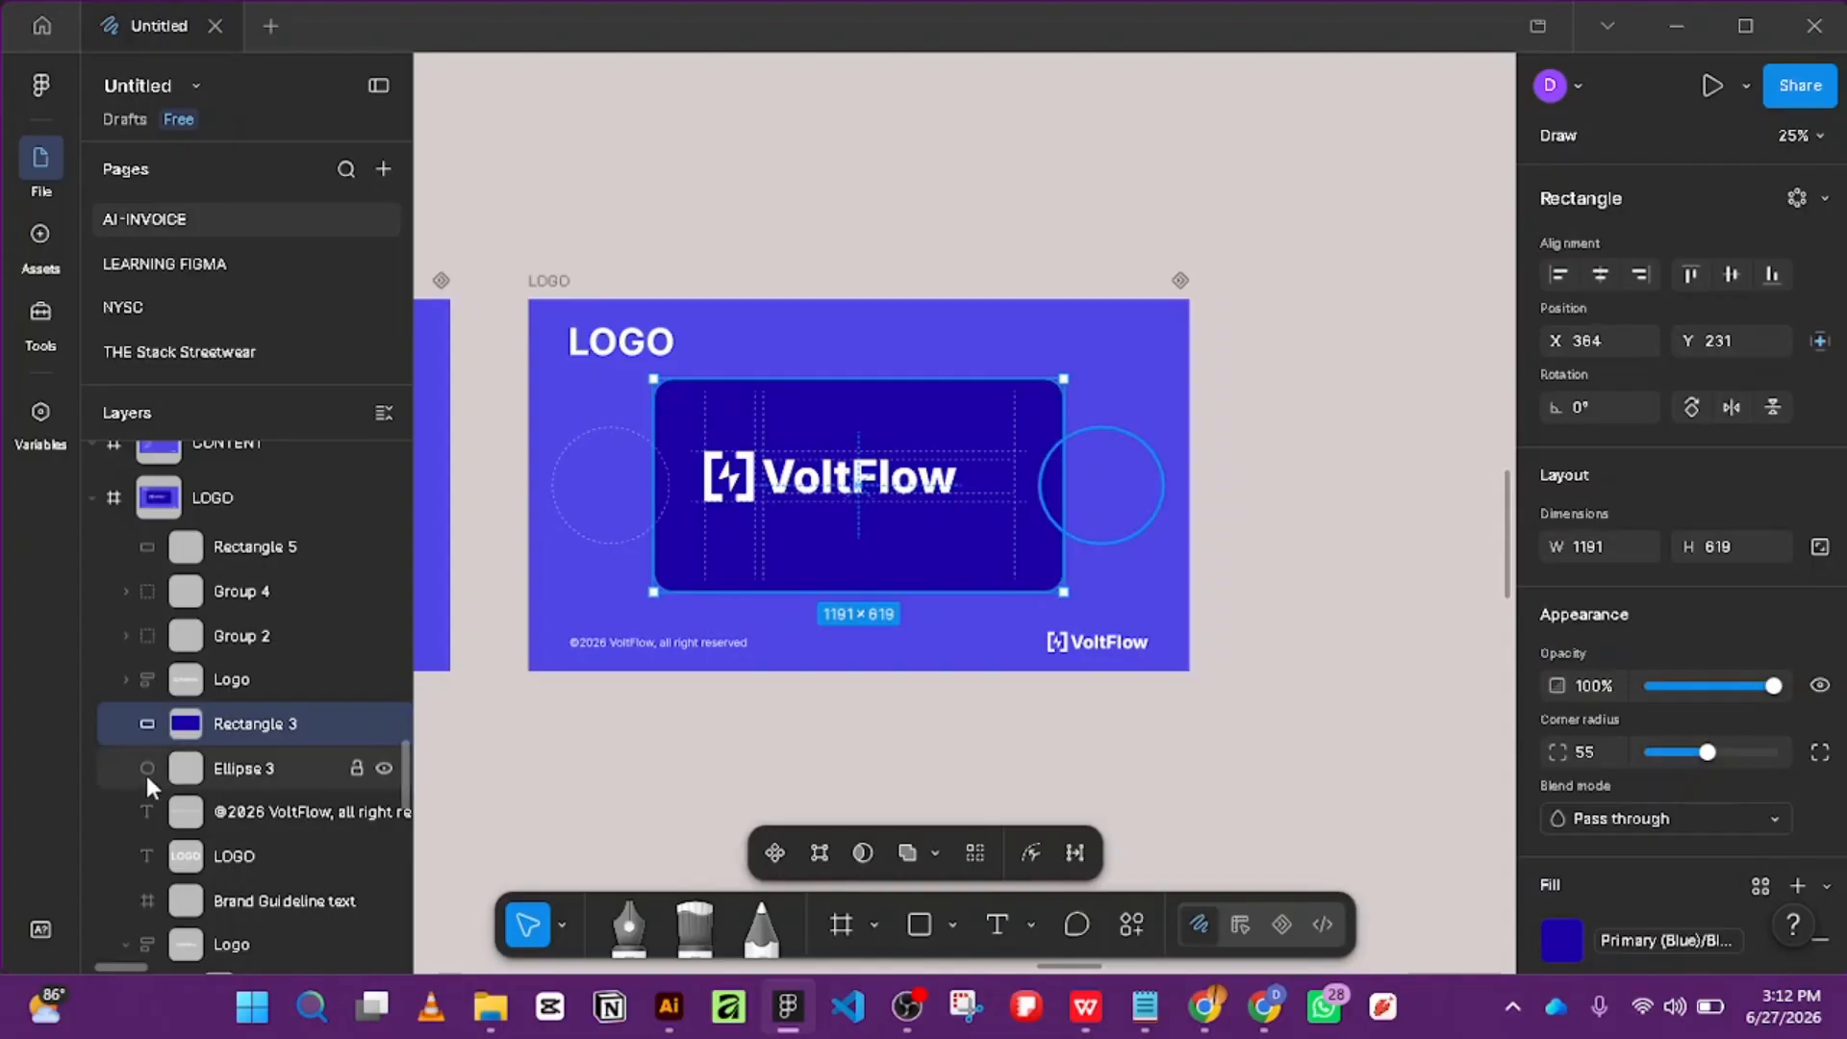
{"action": "left_click", "coordinate": [226, 541]}
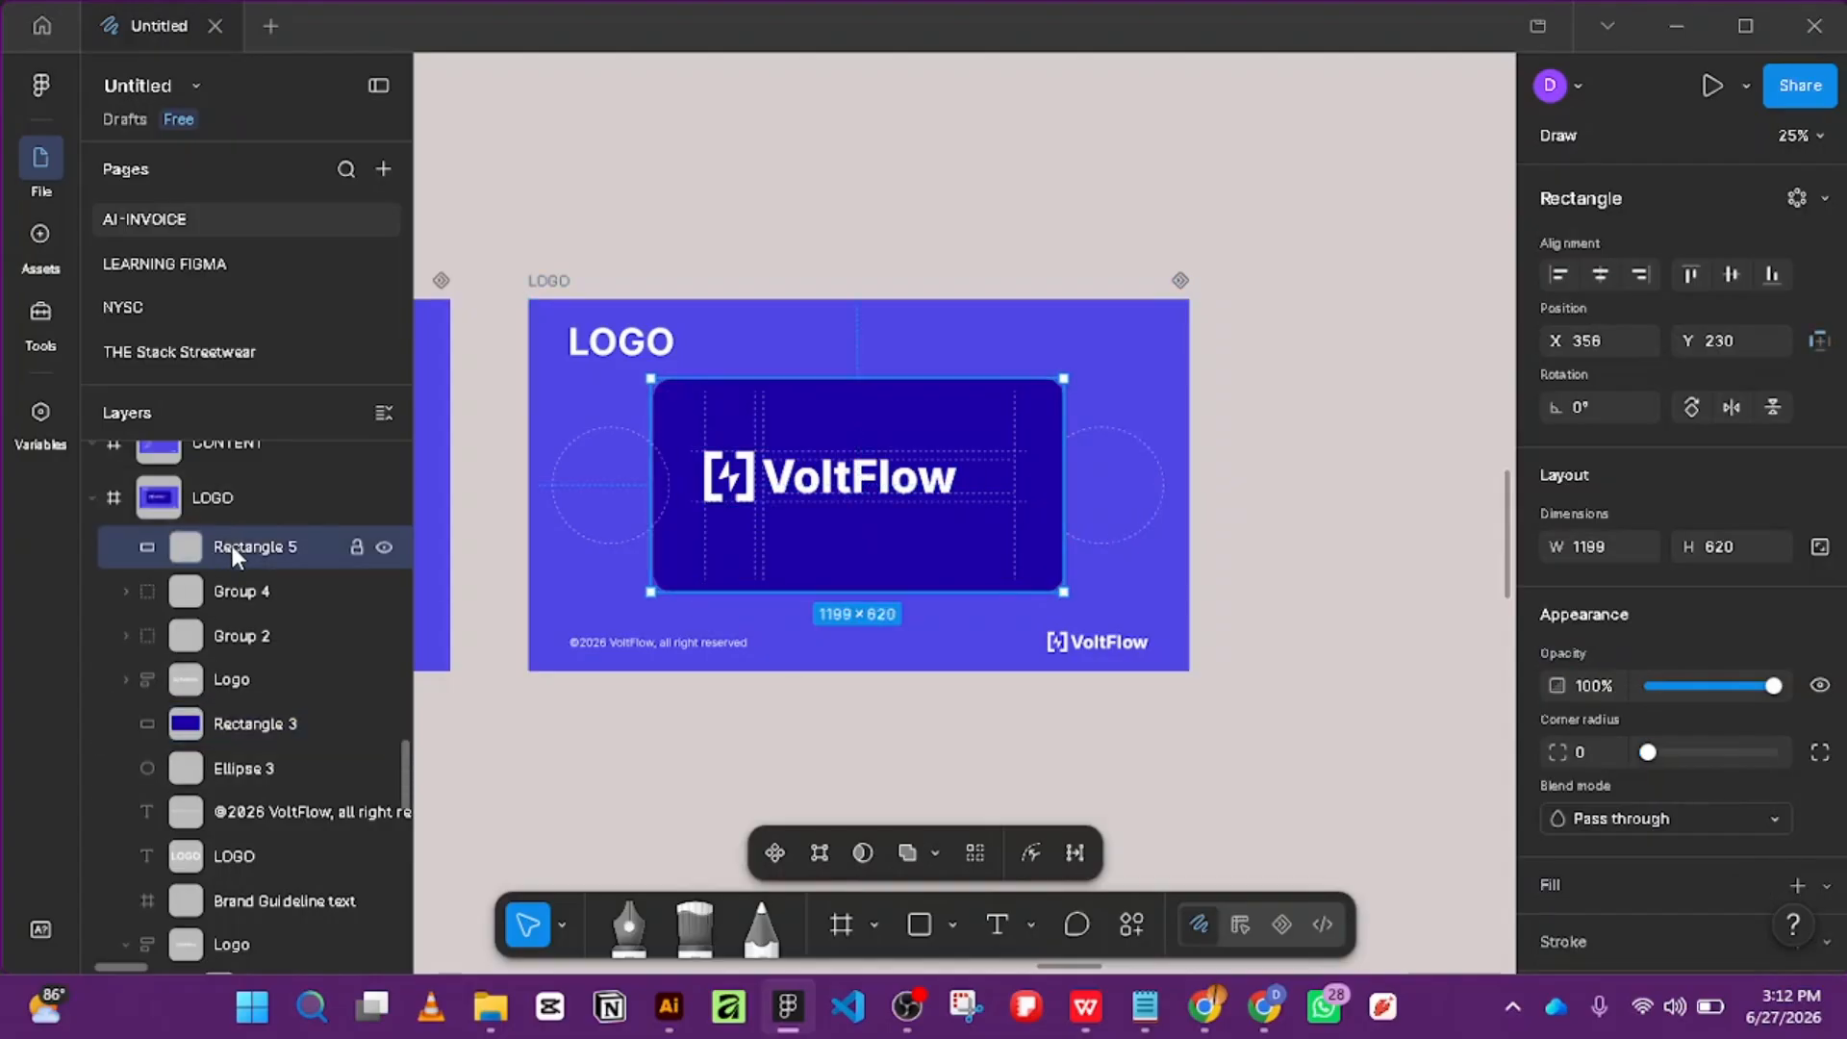
{"action": "left_click_drag", "start_coordinate": [233, 551], "coordinate": [273, 783]}
{"action": "scroll", "coordinate": [273, 769], "scroll_direction": "down", "scroll_amount": 3}
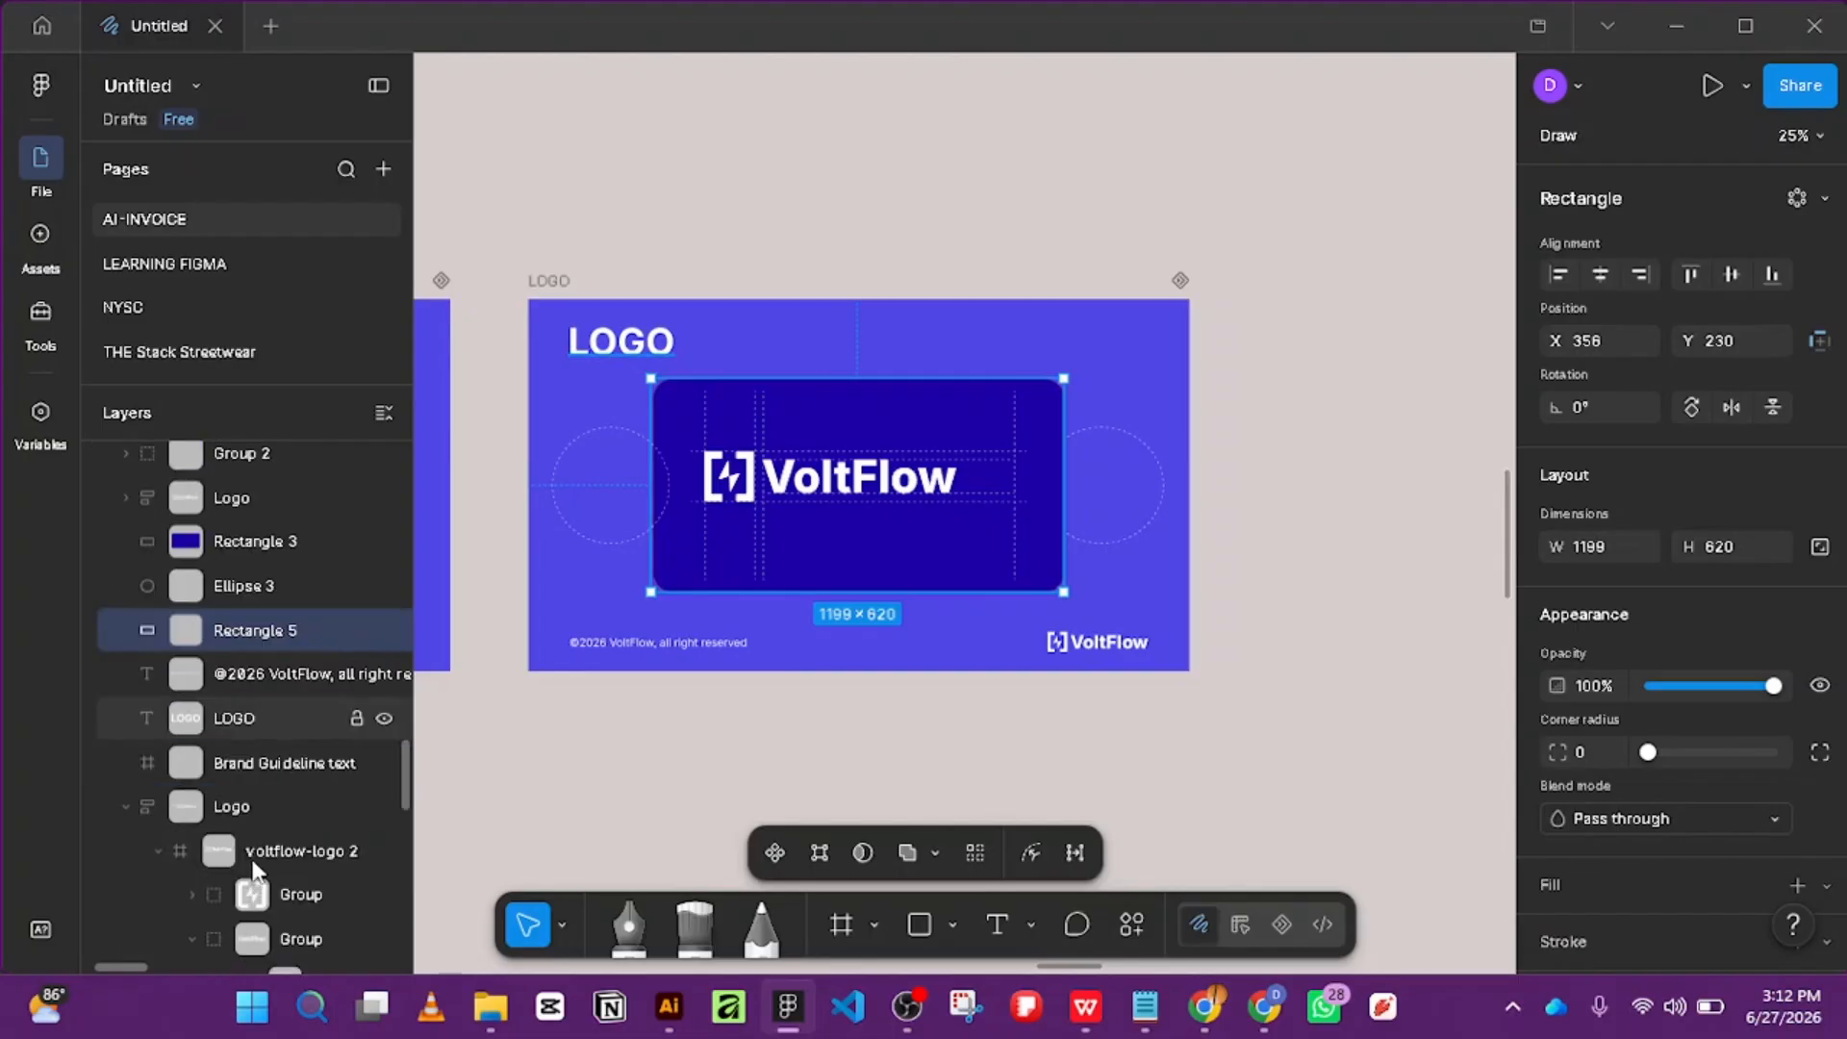
Ungroup Group 4 and its nested Group 3 so that Ellipse 2 sits directly in the LOGO frame.
{"action": "left_click", "coordinate": [618, 546]}
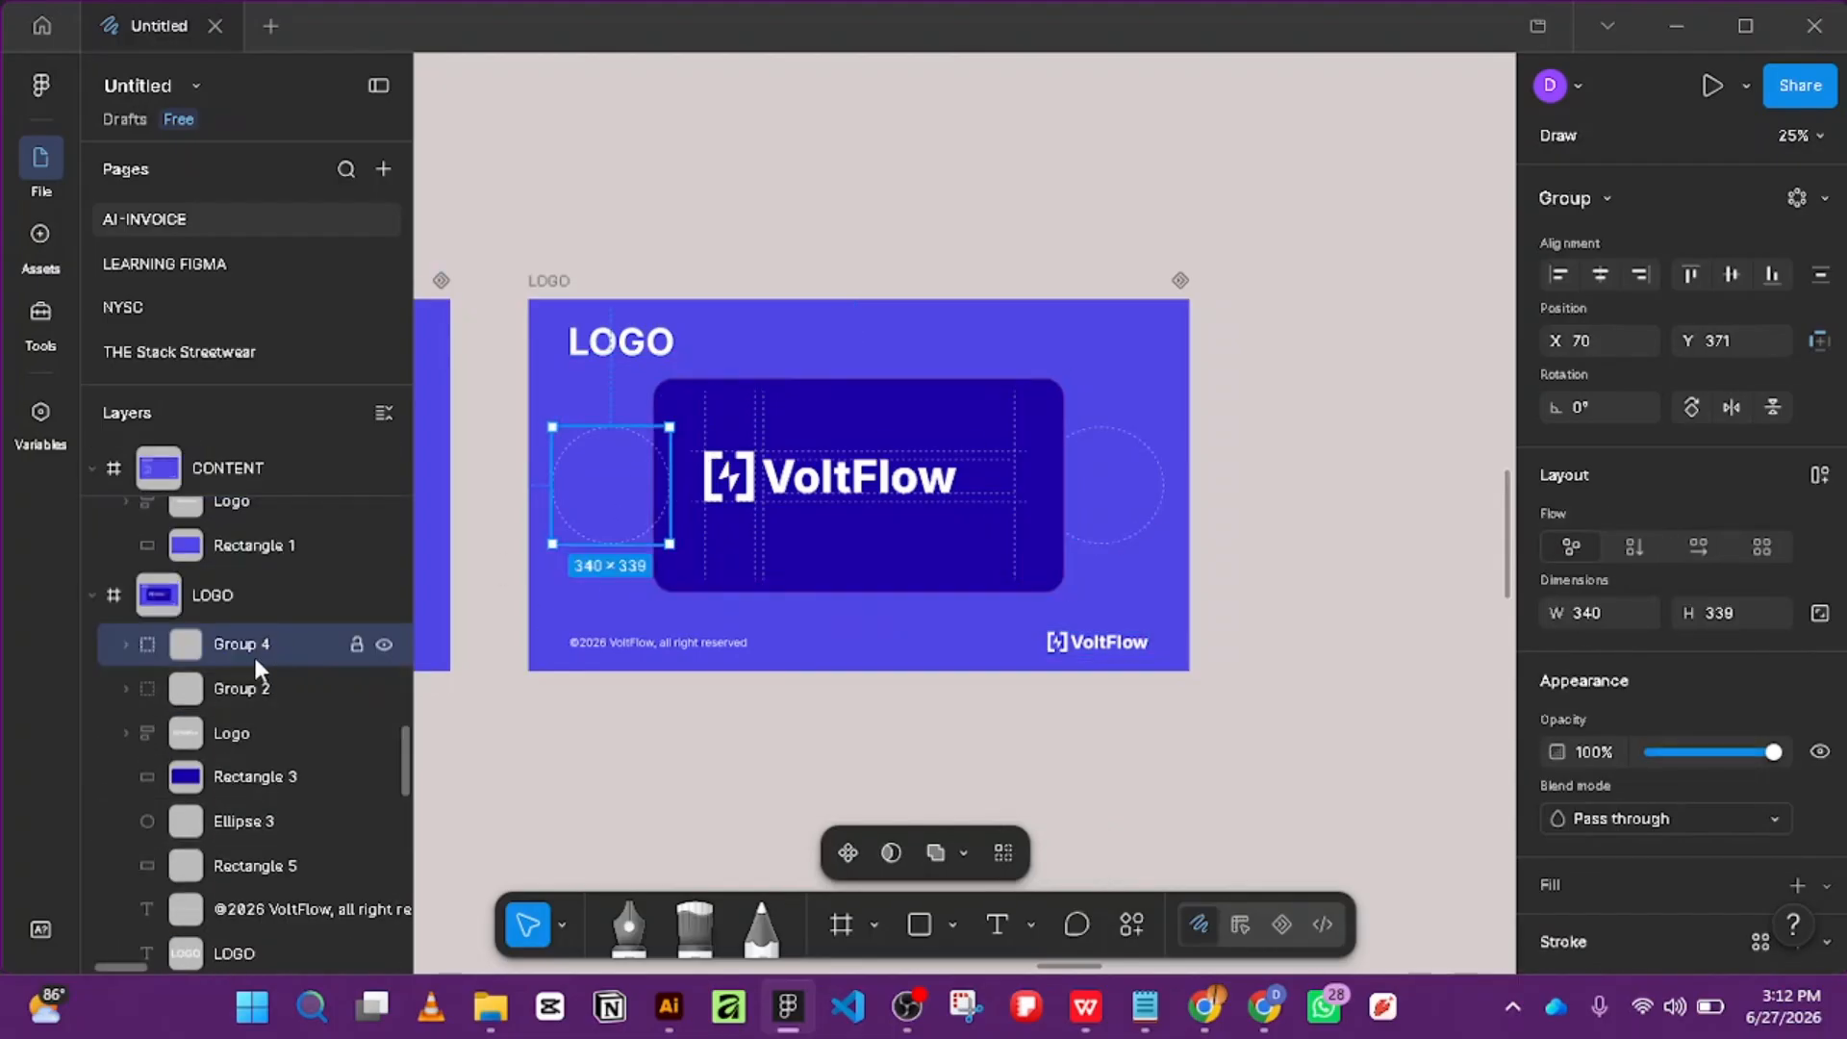
{"action": "left_click", "coordinate": [129, 641]}
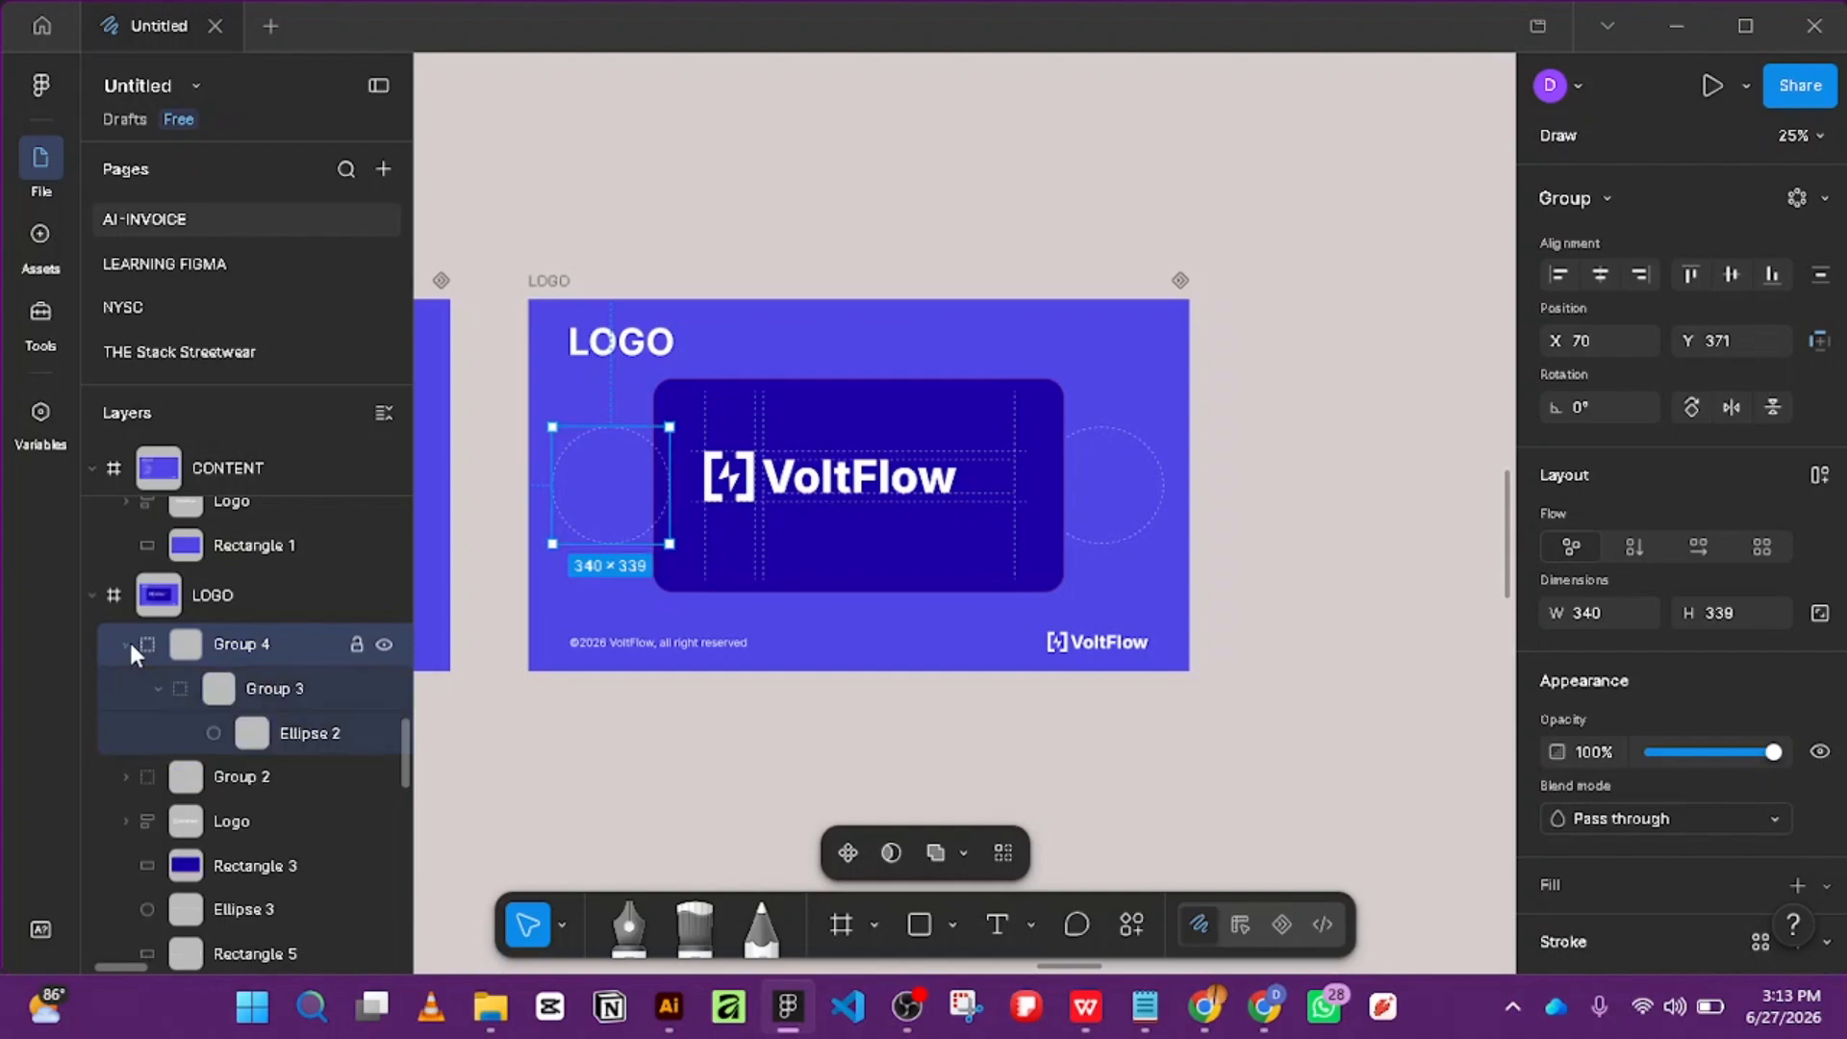
{"action": "right_click", "coordinate": [229, 638]}
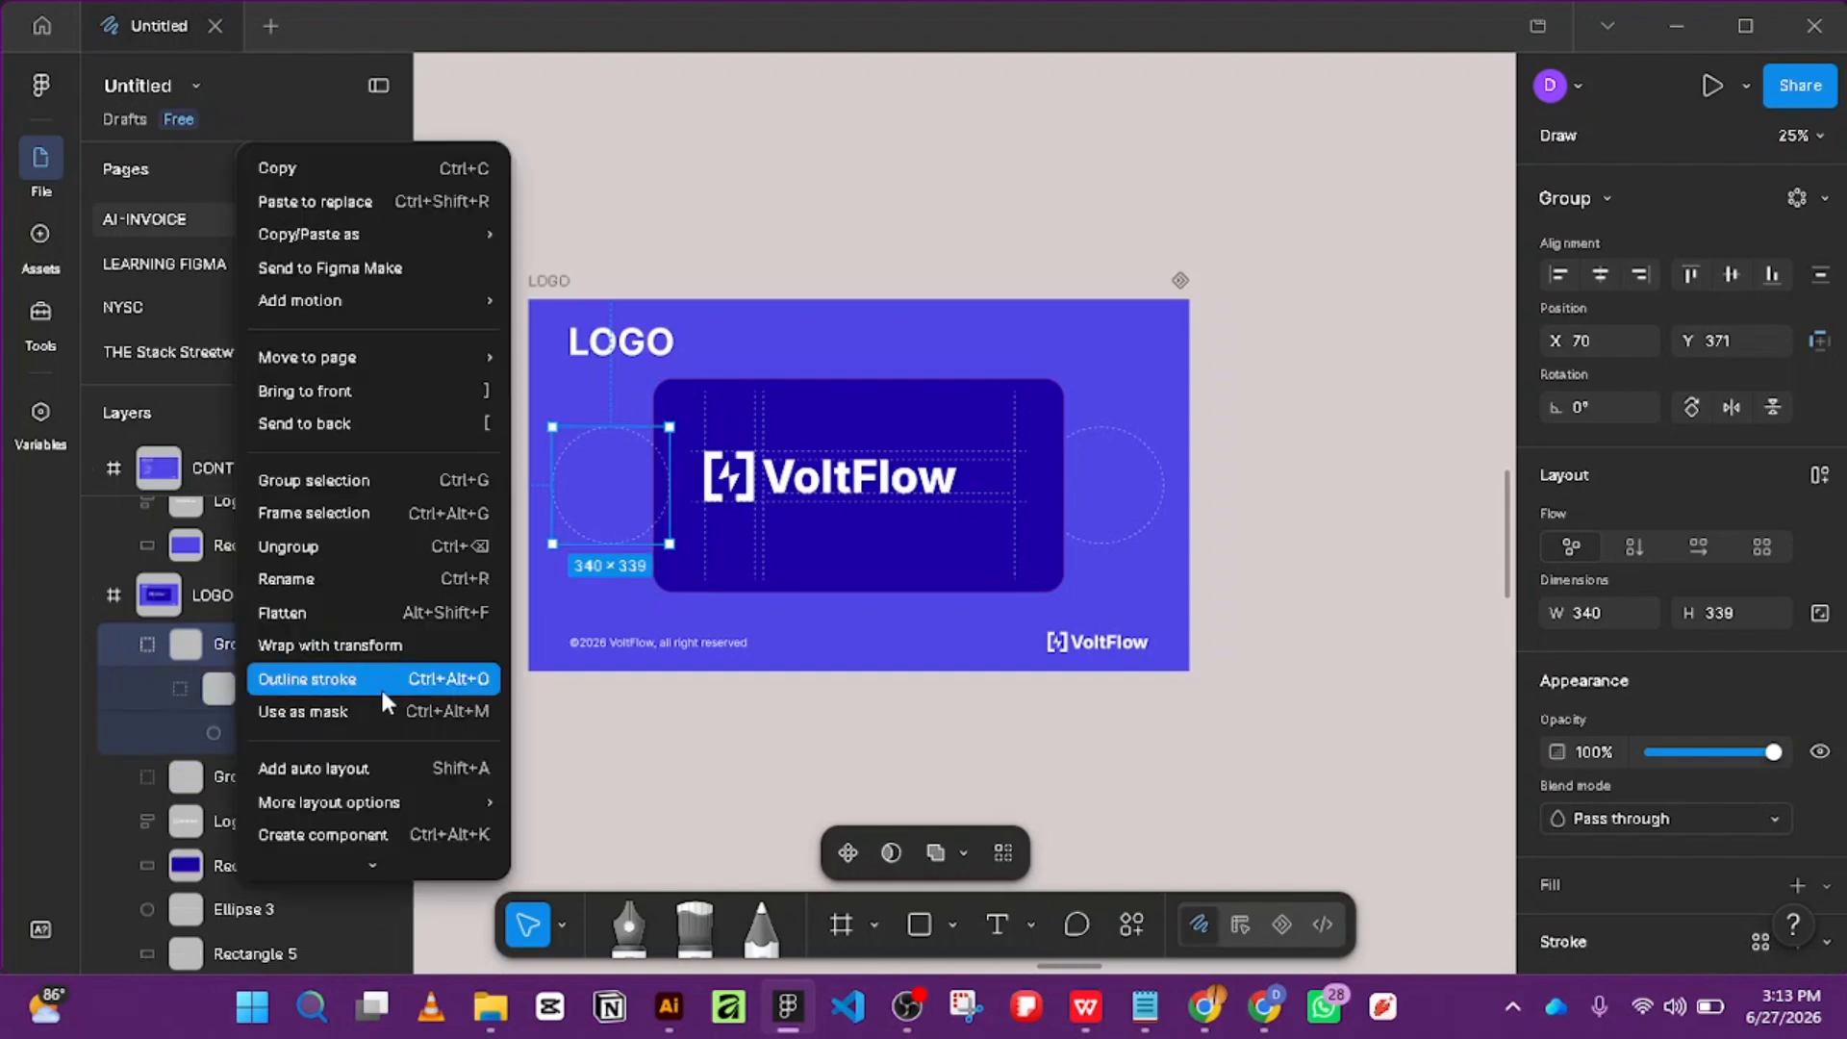
{"action": "left_click", "coordinate": [346, 546]}
{"action": "right_click", "coordinate": [193, 642]}
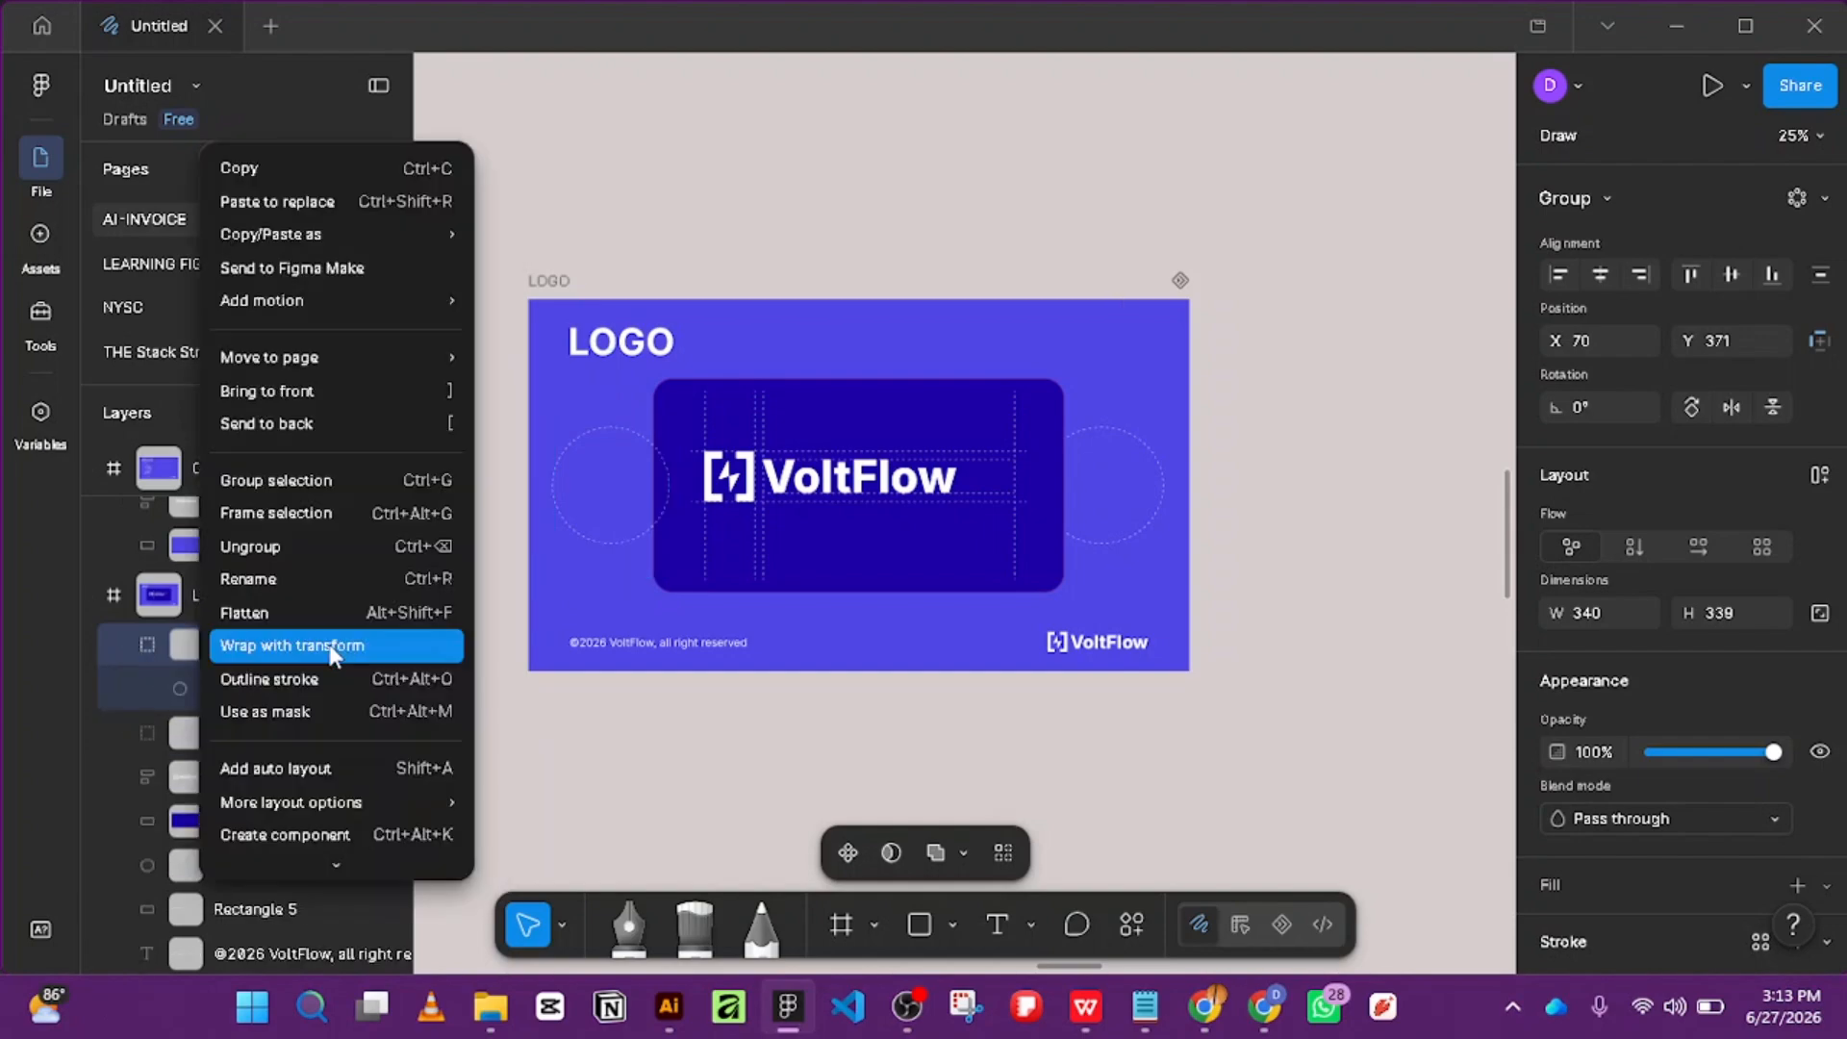
{"action": "left_click", "coordinate": [296, 547]}
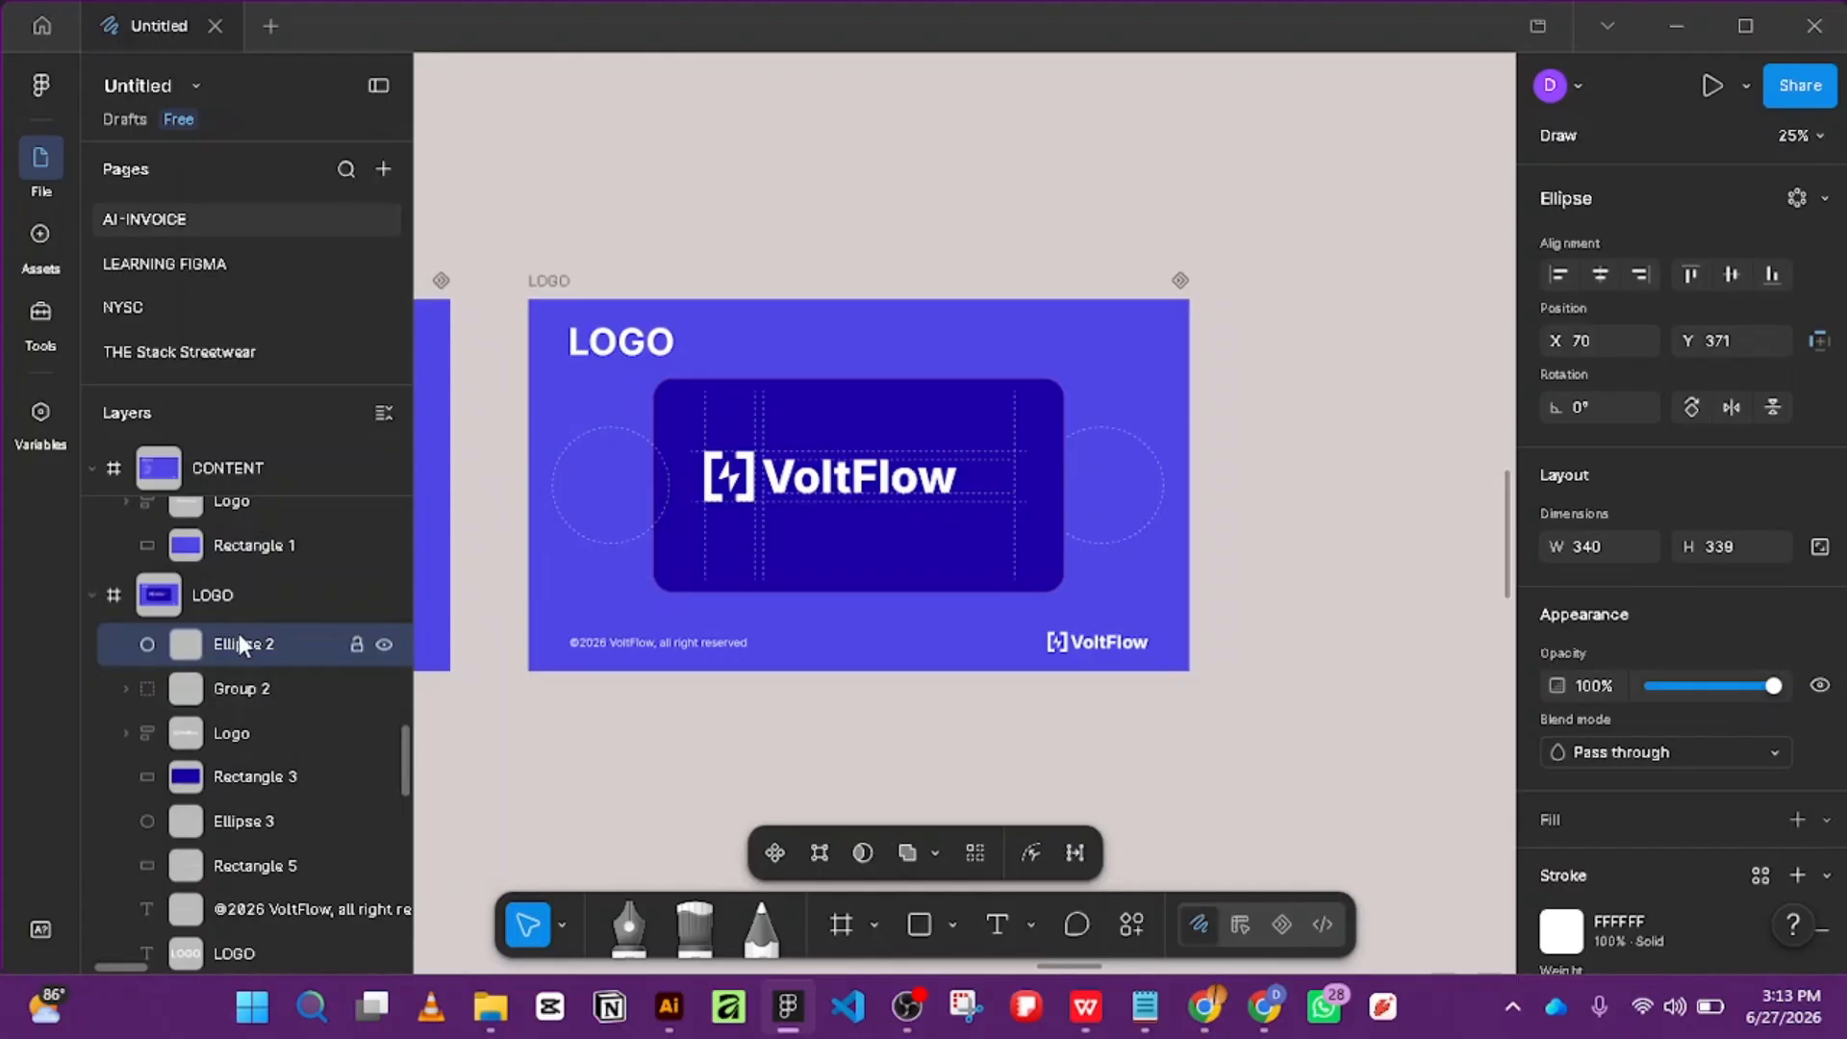
Reorder the LOGO frame's layers so Rectangle 5, Ellipse 2 and Ellipse 3 sit directly above Rectangle 3, and select all four.
{"action": "left_click_drag", "start_coordinate": [243, 644], "coordinate": [255, 769]}
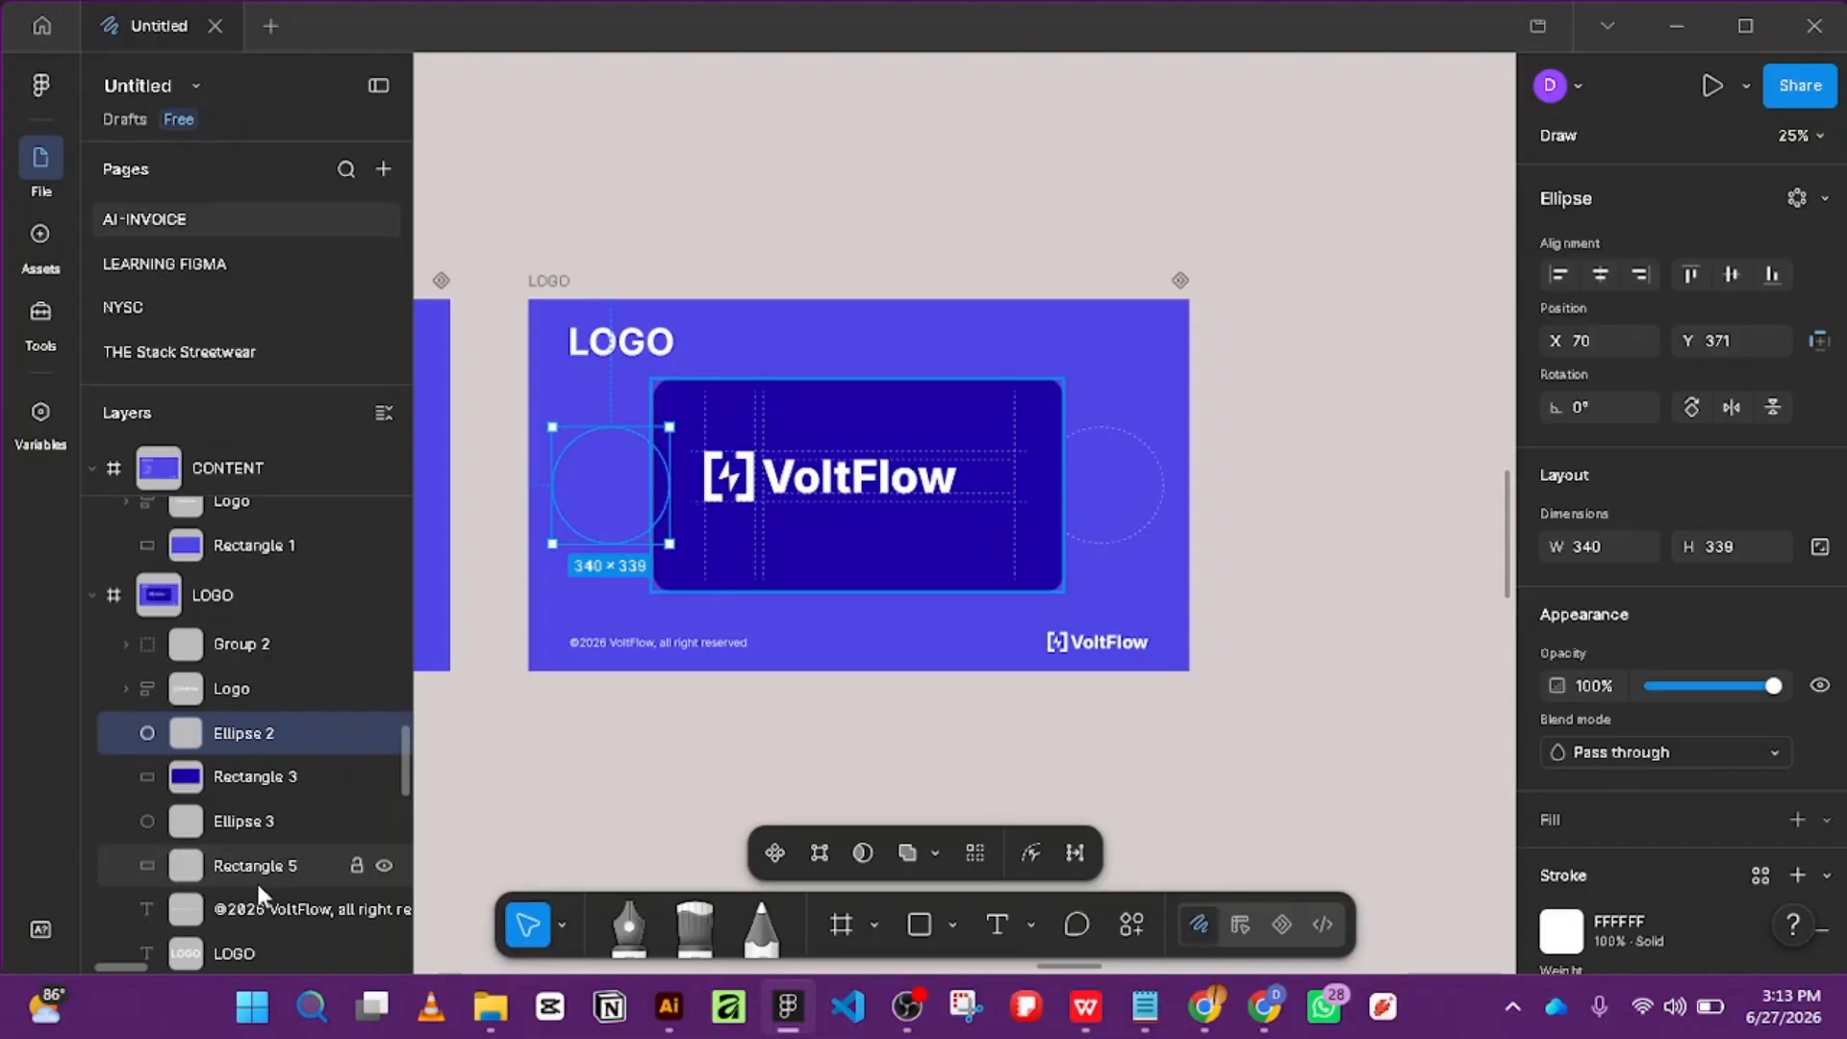
{"action": "left_click_drag", "start_coordinate": [251, 875], "coordinate": [264, 758]}
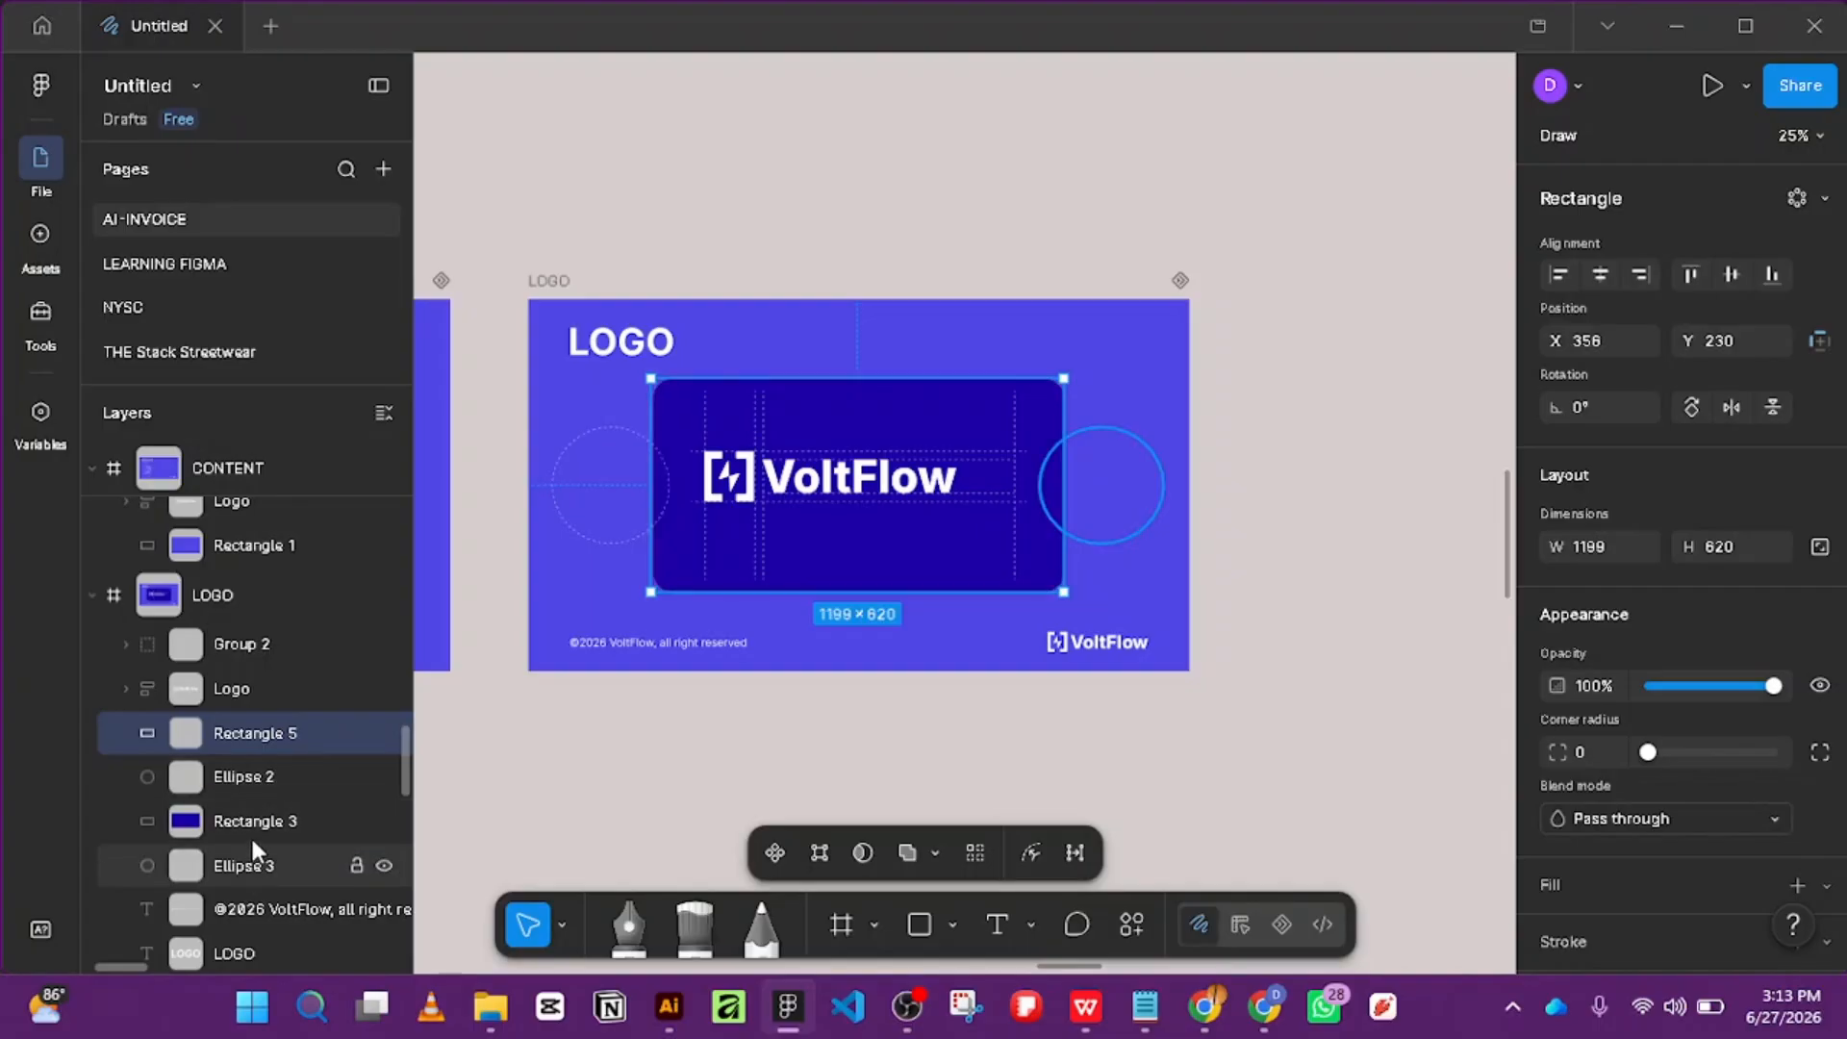
{"action": "mouse_move", "coordinate": [260, 864]}
{"action": "left_mouse_down"}
{"action": "mouse_move", "coordinate": [250, 800]}
{"action": "mouse_move", "coordinate": [258, 827]}
{"action": "left_mouse_up"}
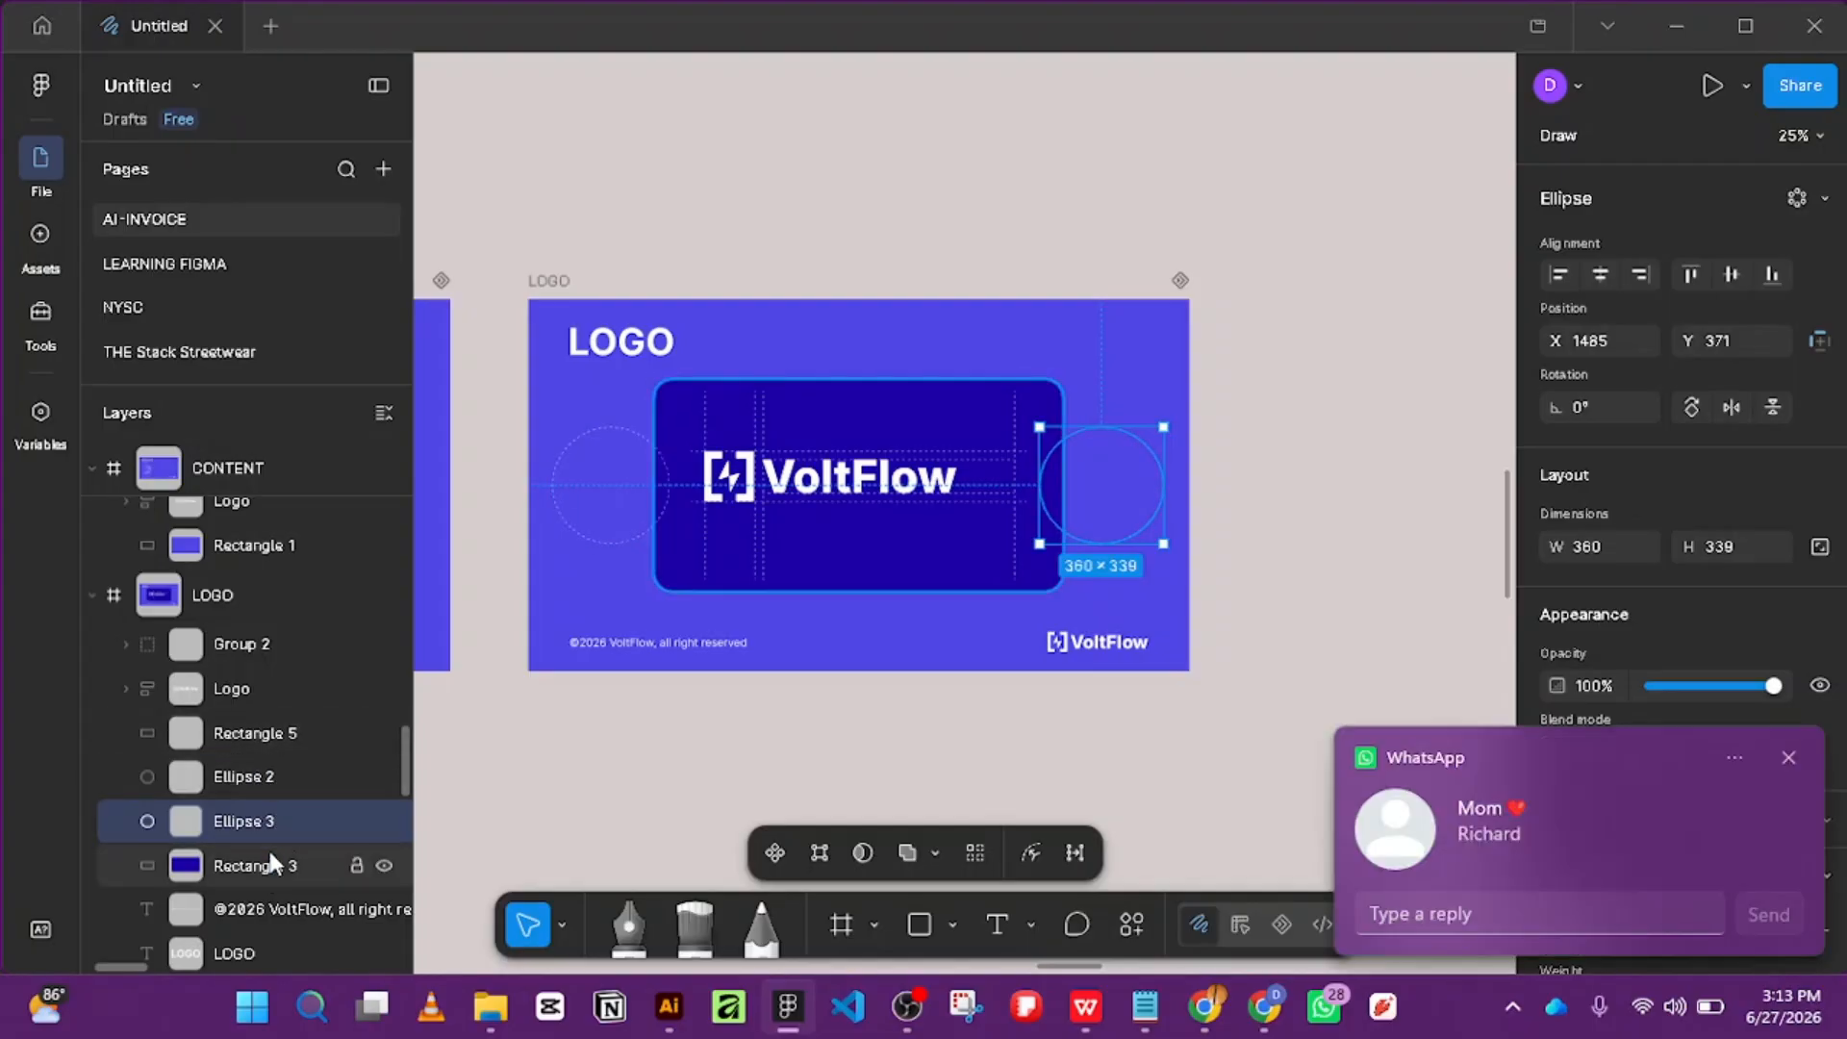
{"action": "left_click", "coordinate": [268, 846]}
{"action": "left_click", "coordinate": [250, 730], "text": "shift"}
Send the quick reply "MA" from the incoming WhatsApp notification.
{"action": "left_click", "coordinate": [1566, 914]}
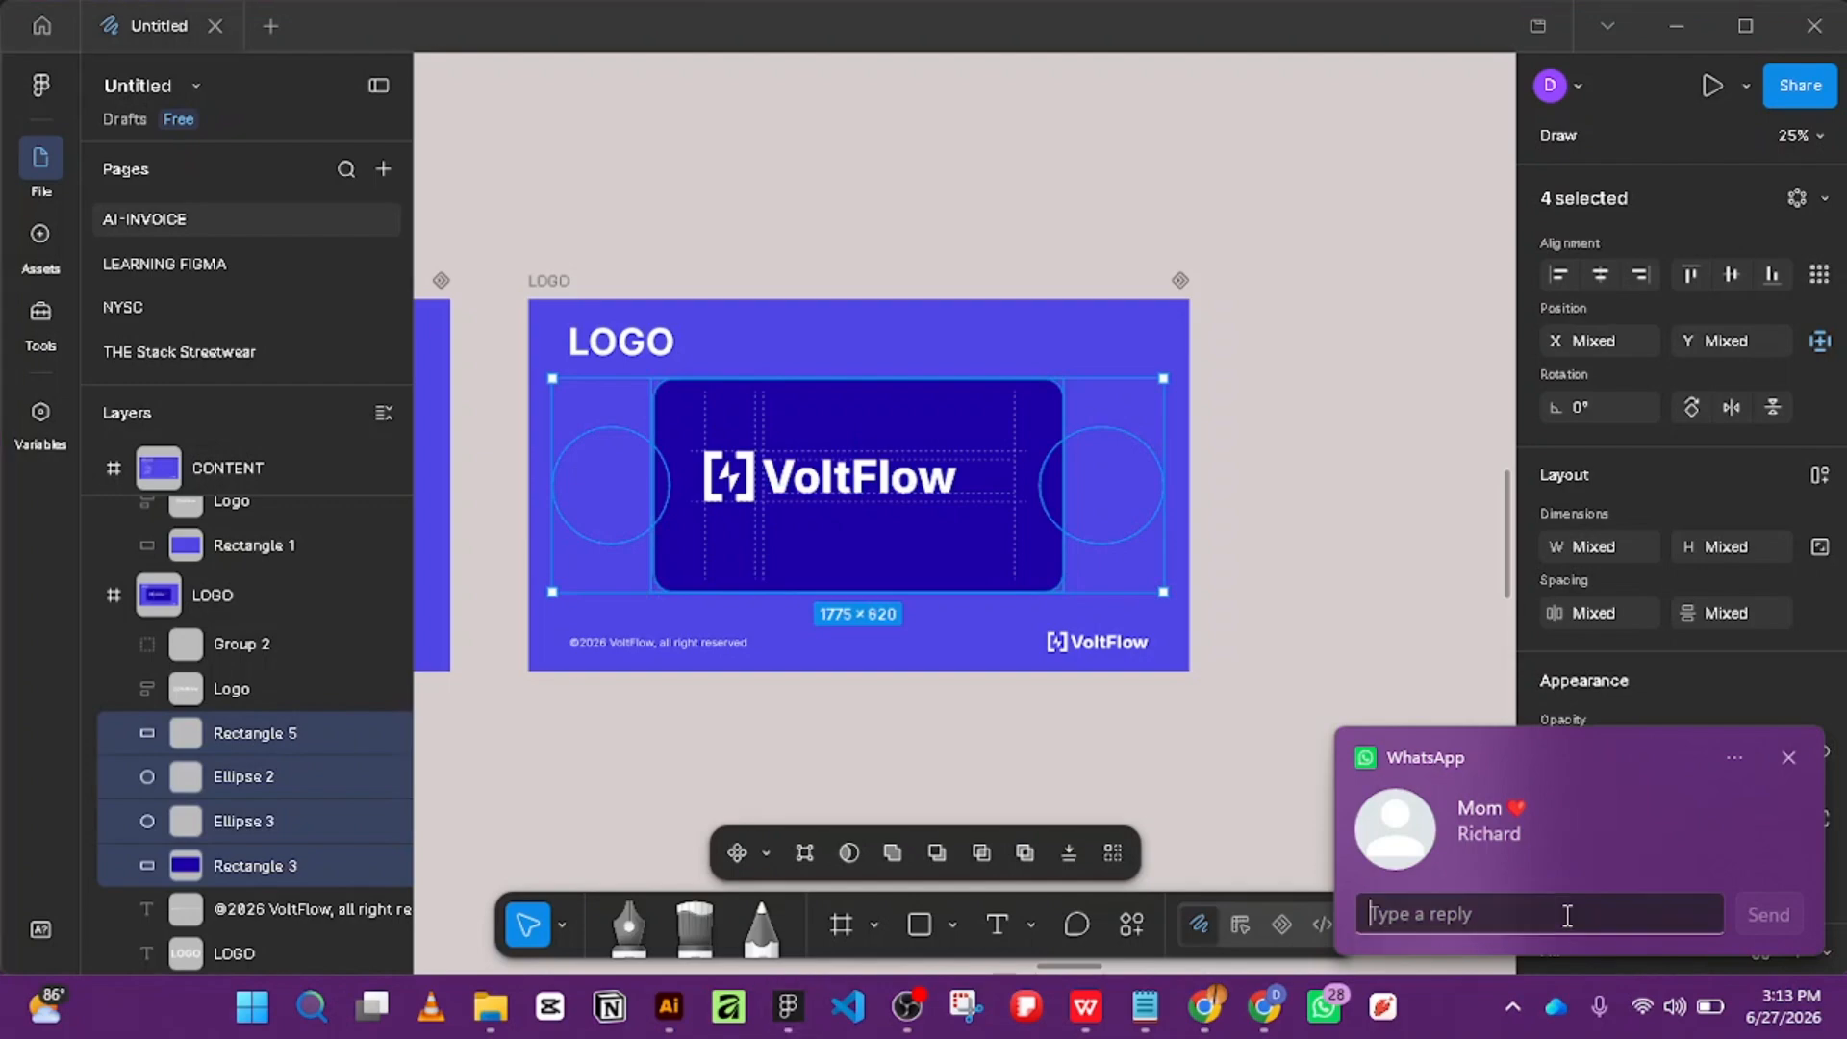
{"action": "type", "text": "mA"}
{"action": "key", "text": "BackSpace"}
{"action": "key", "text": "BackSpace"}
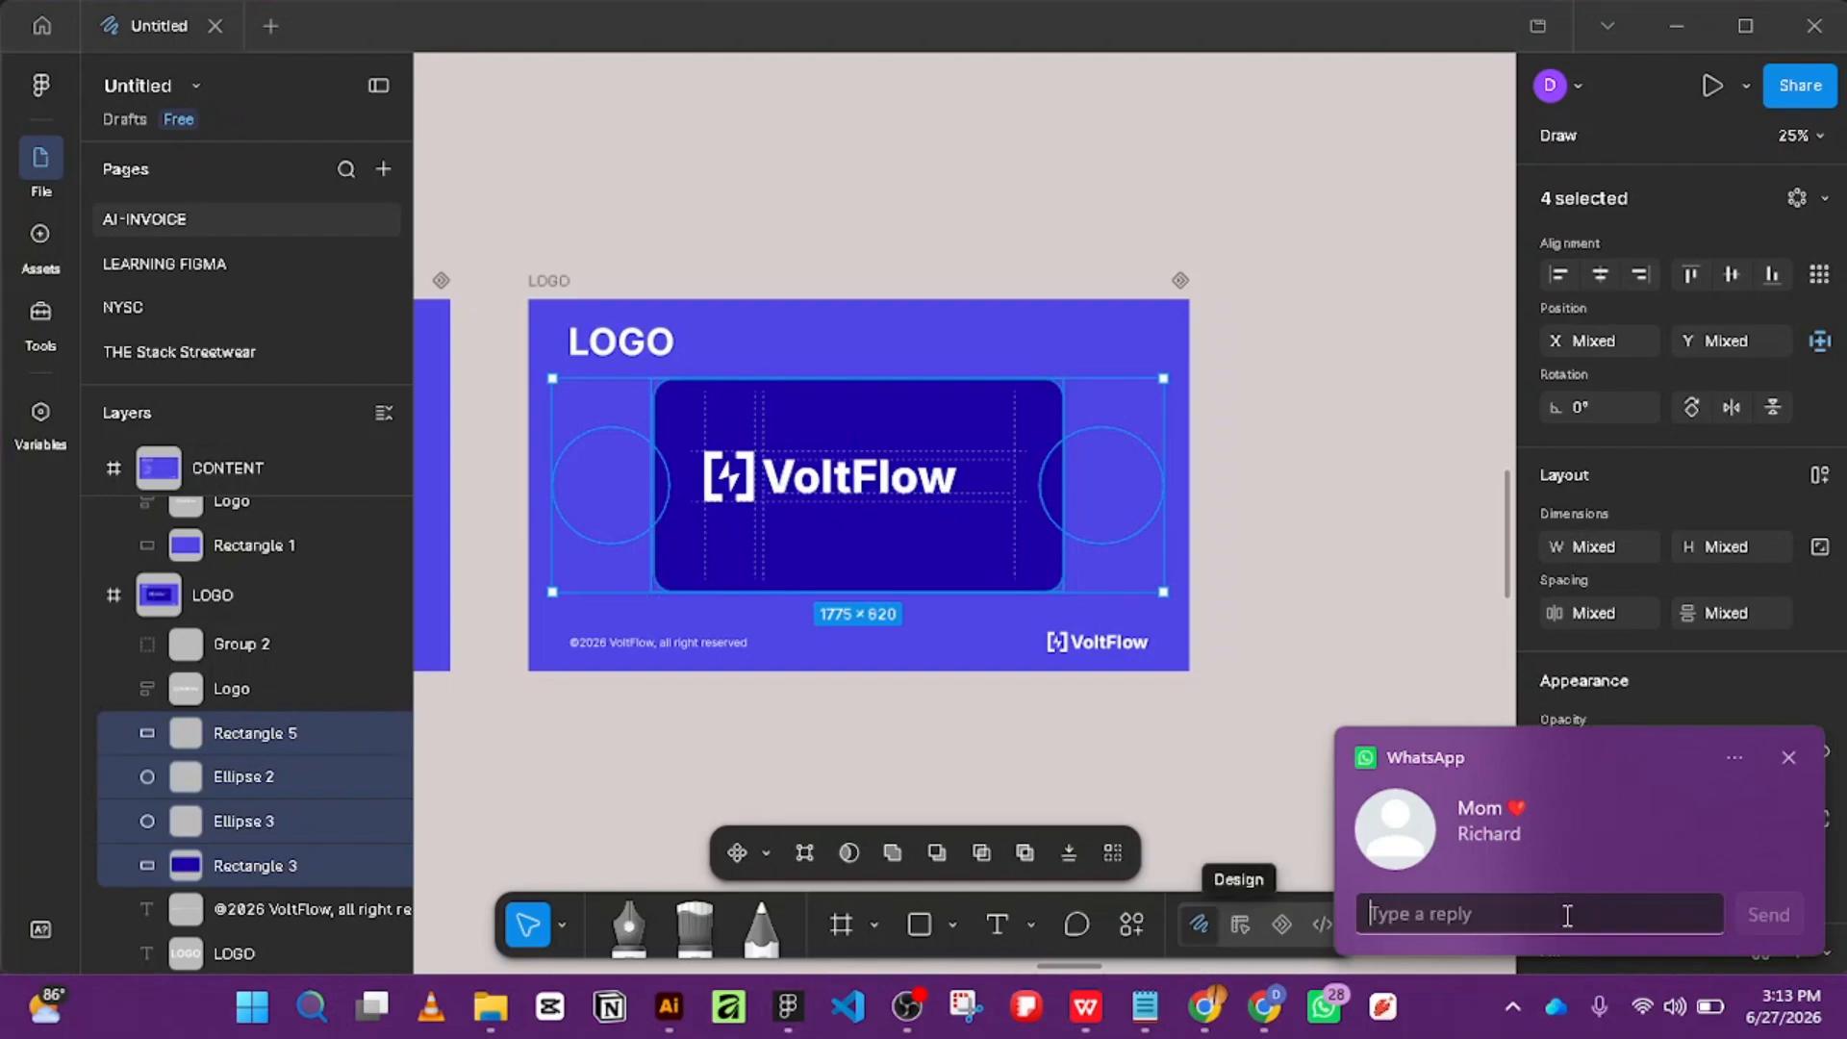
{"action": "type", "text": "MA"}
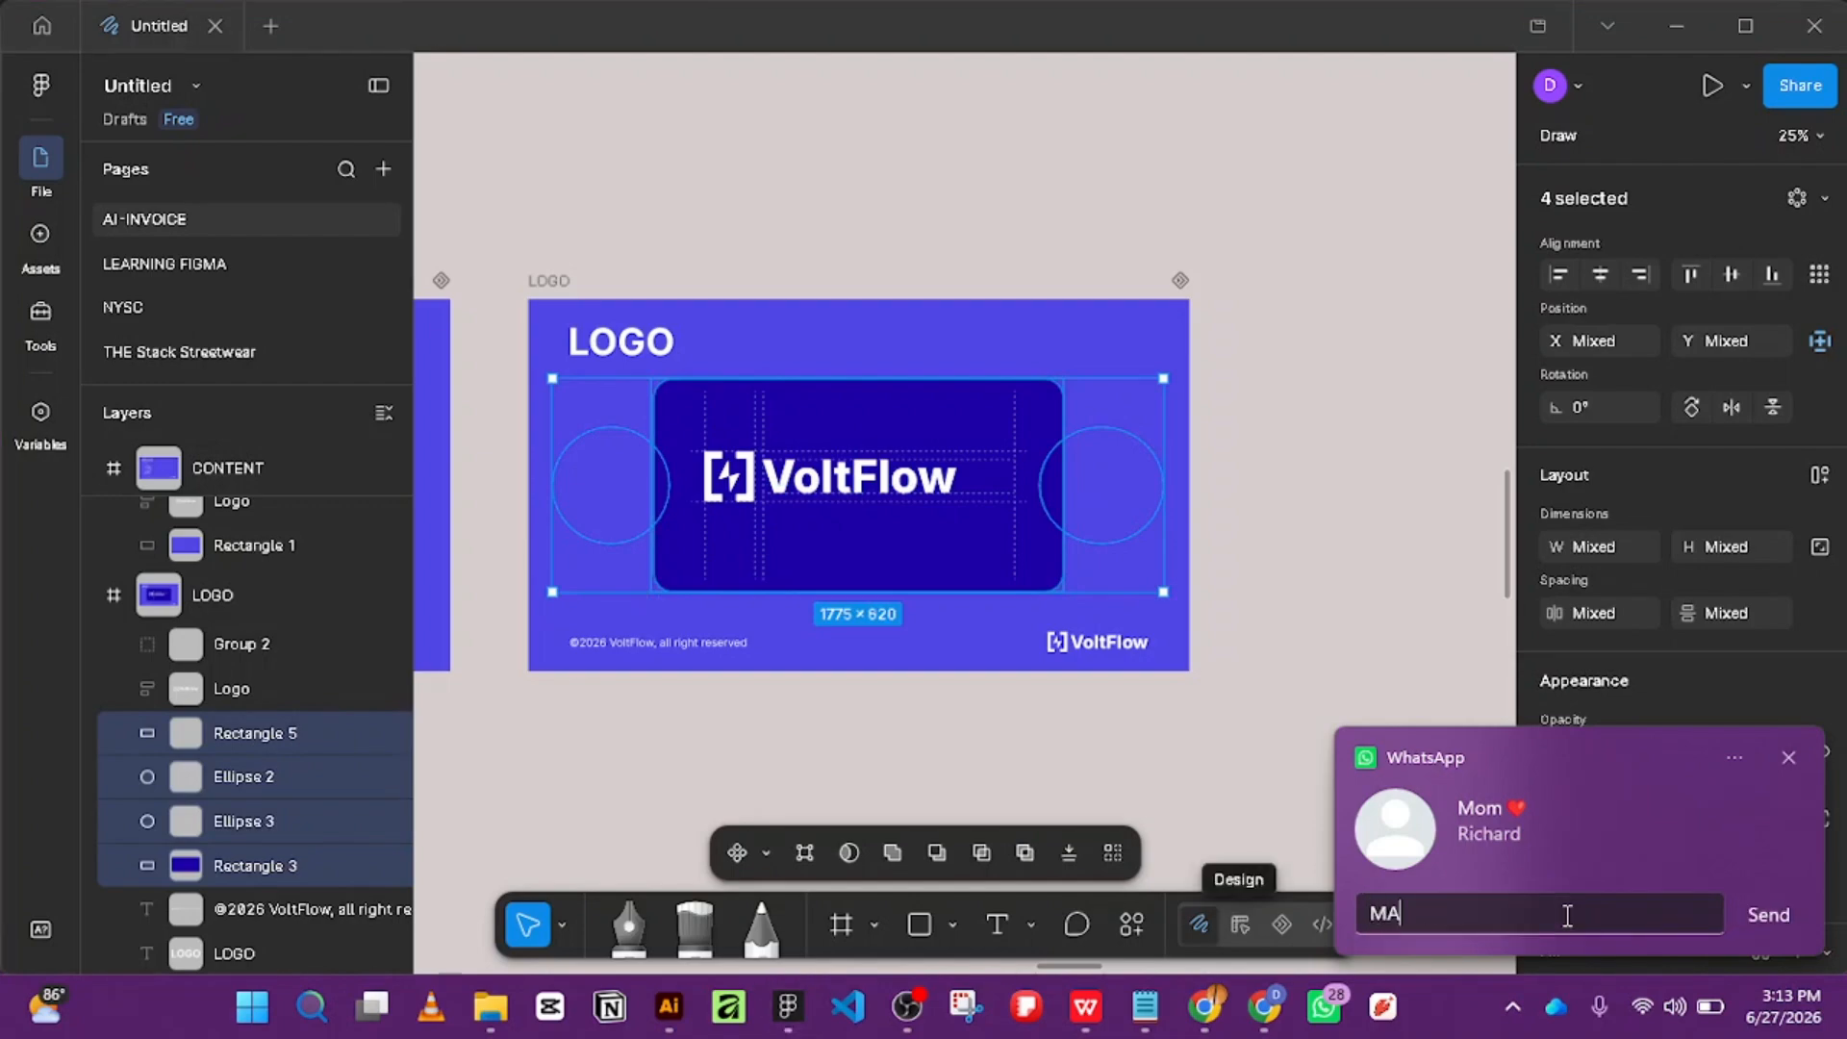
{"action": "left_click", "coordinate": [1770, 912]}
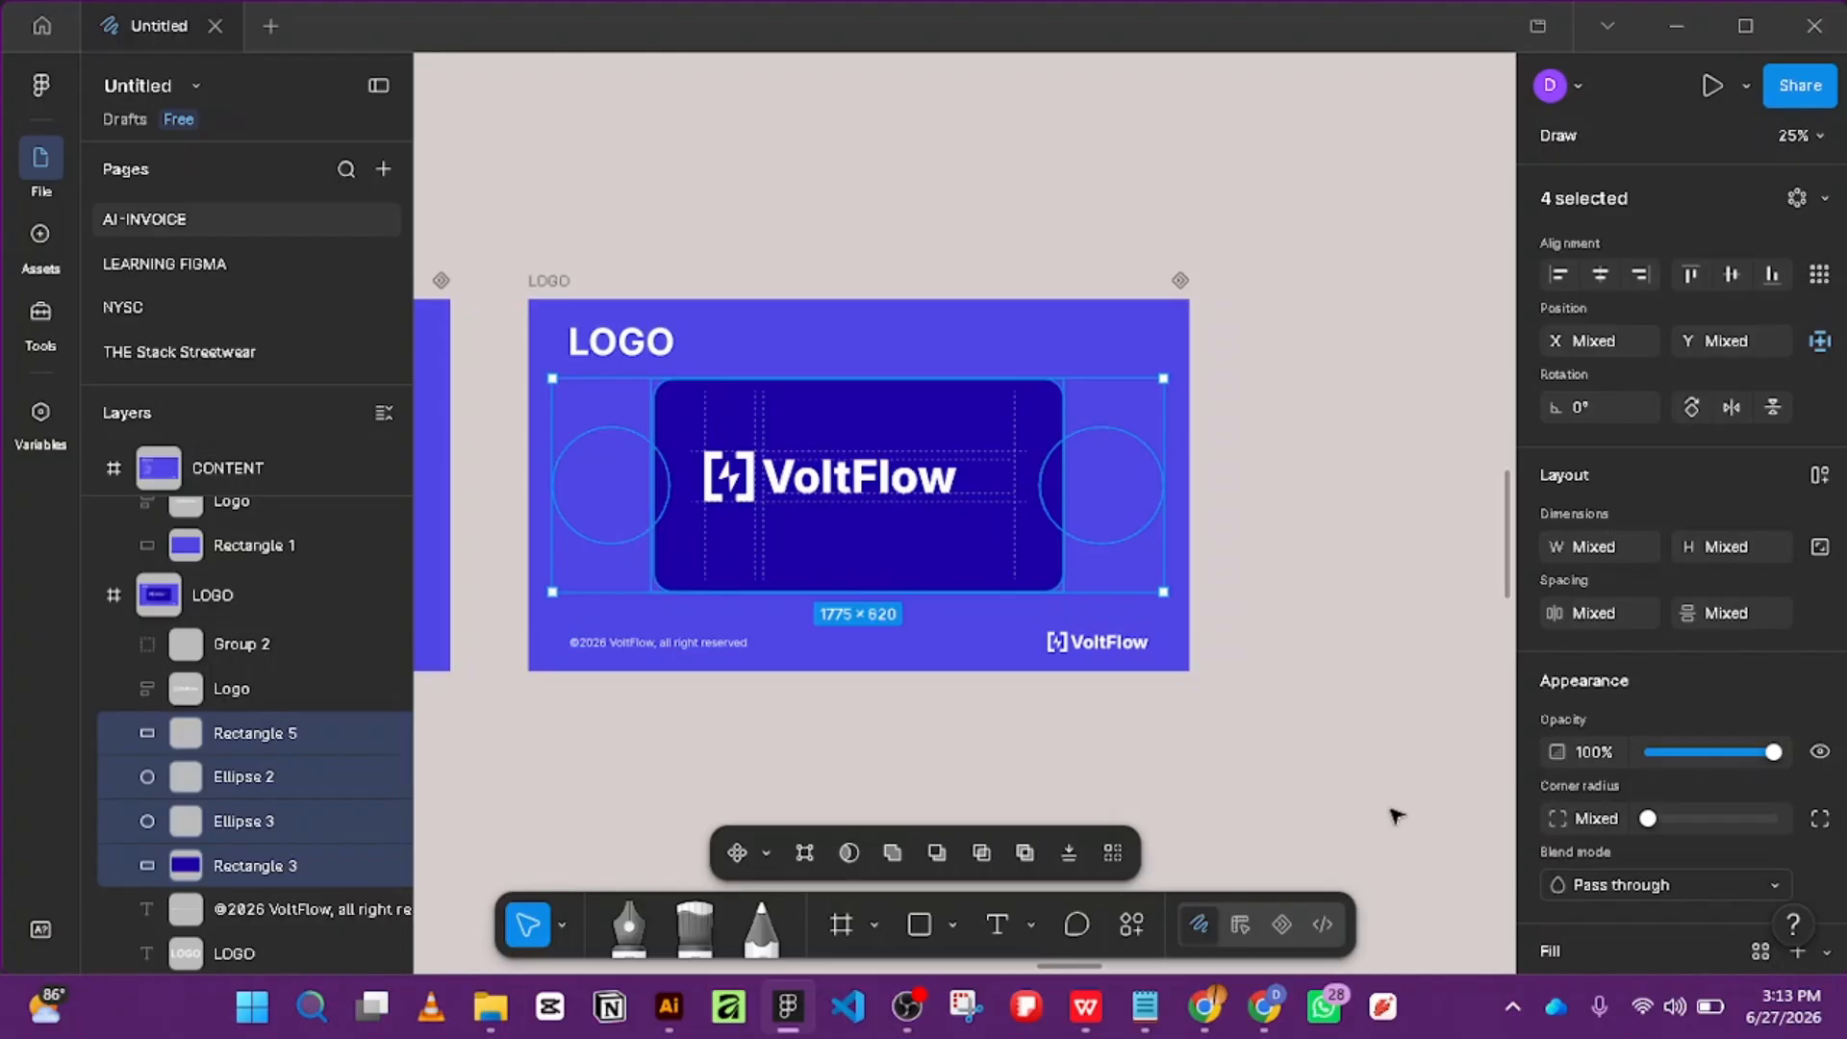
Mask the selected Rectangle 5, Ellipse 2 and Ellipse 3 with Rectangle 3.
{"action": "key", "text": "ctrl+alt+m"}
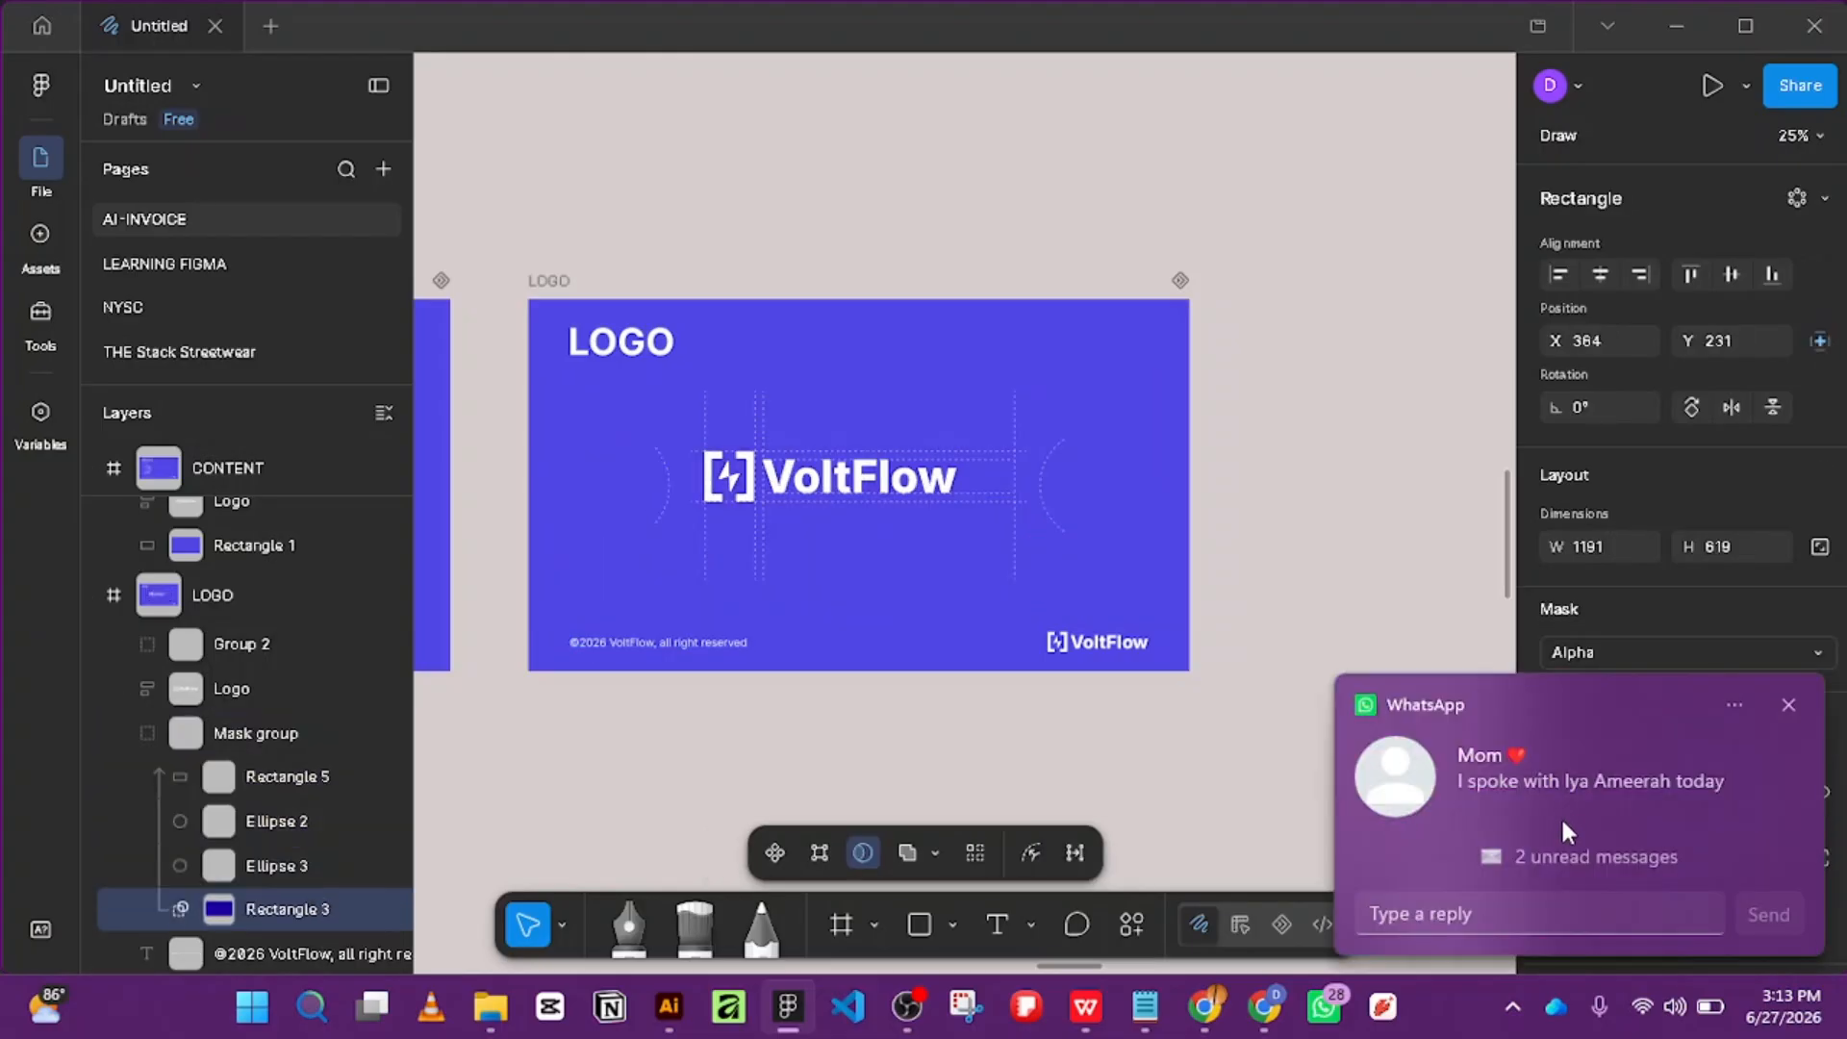
Mute the chat behind the new WhatsApp notification.
{"action": "left_click", "coordinate": [1578, 906]}
{"action": "left_click", "coordinate": [1734, 705]}
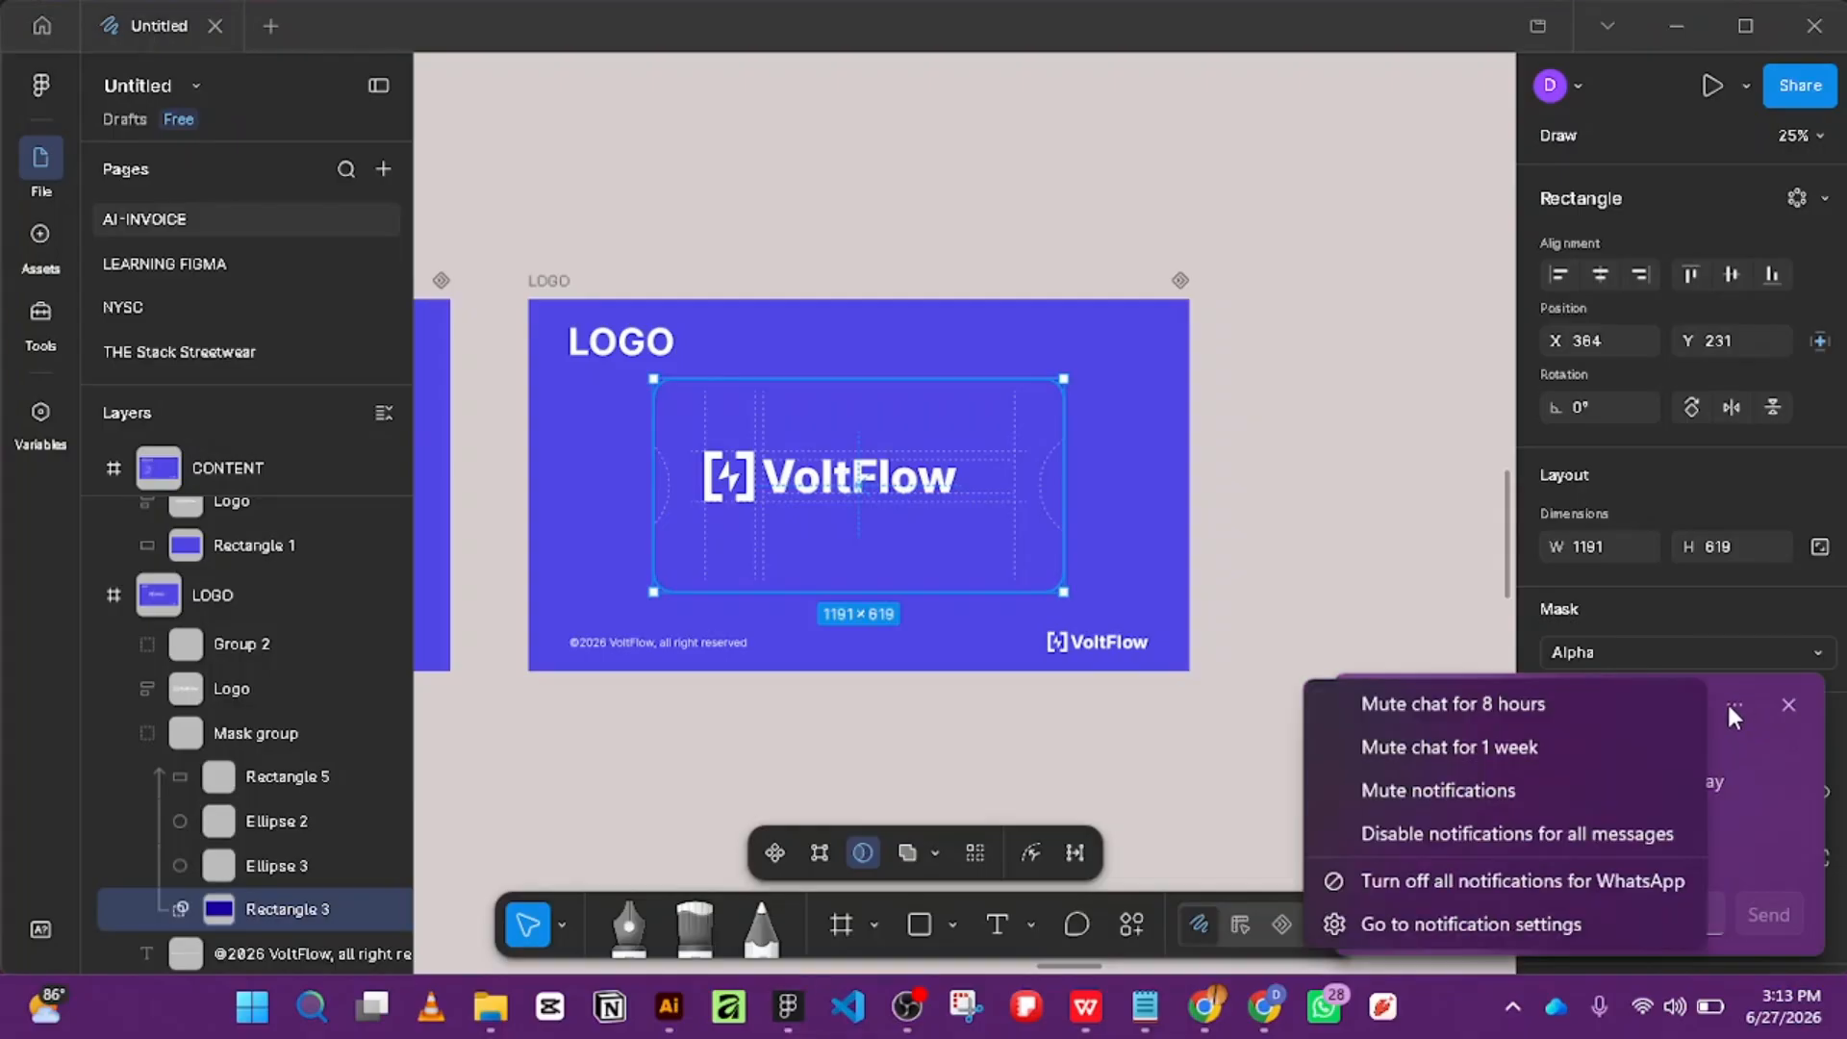
{"action": "left_click", "coordinate": [1585, 725]}
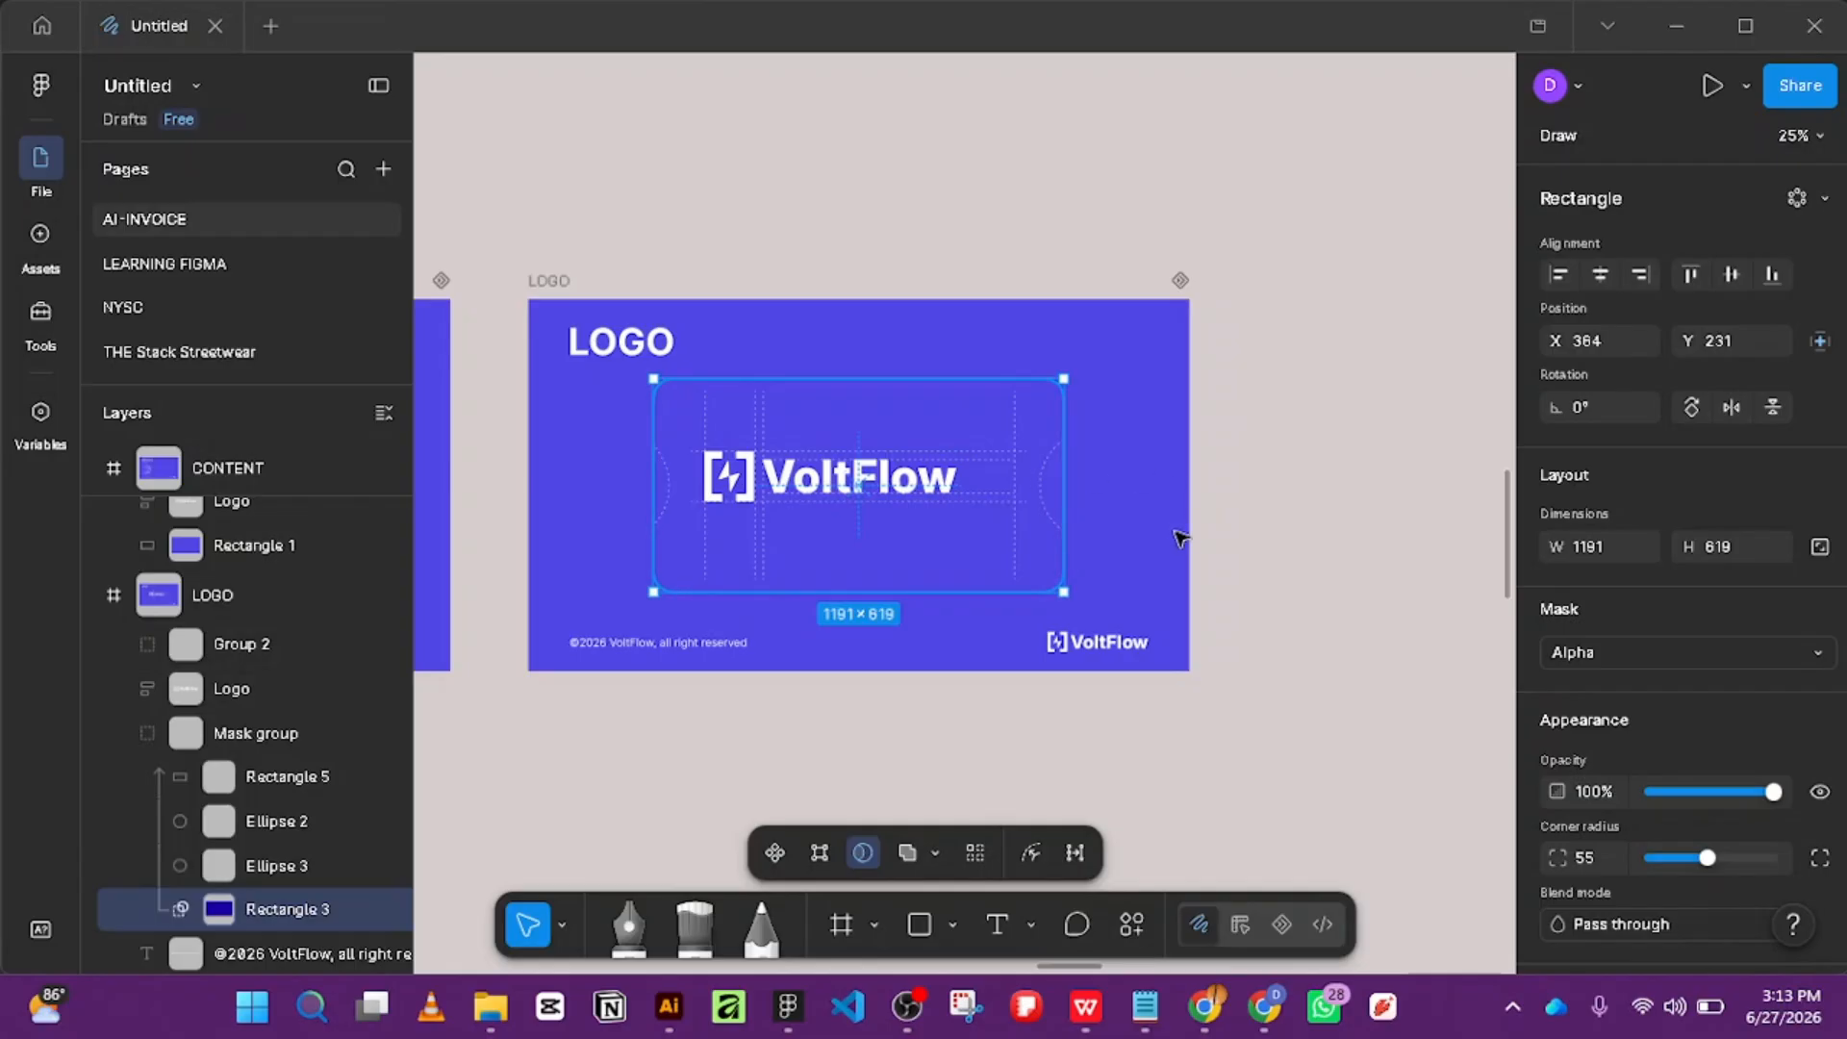
Duplicate Rectangle 3 inside the mask group and remove the mask from the original so it serves as the dark blue panel.
{"action": "left_click", "coordinate": [1257, 530]}
{"action": "scroll", "coordinate": [987, 487], "scroll_direction": "up", "scroll_amount": 3}
{"action": "scroll", "coordinate": [1225, 474], "scroll_direction": "down", "scroll_amount": 4}
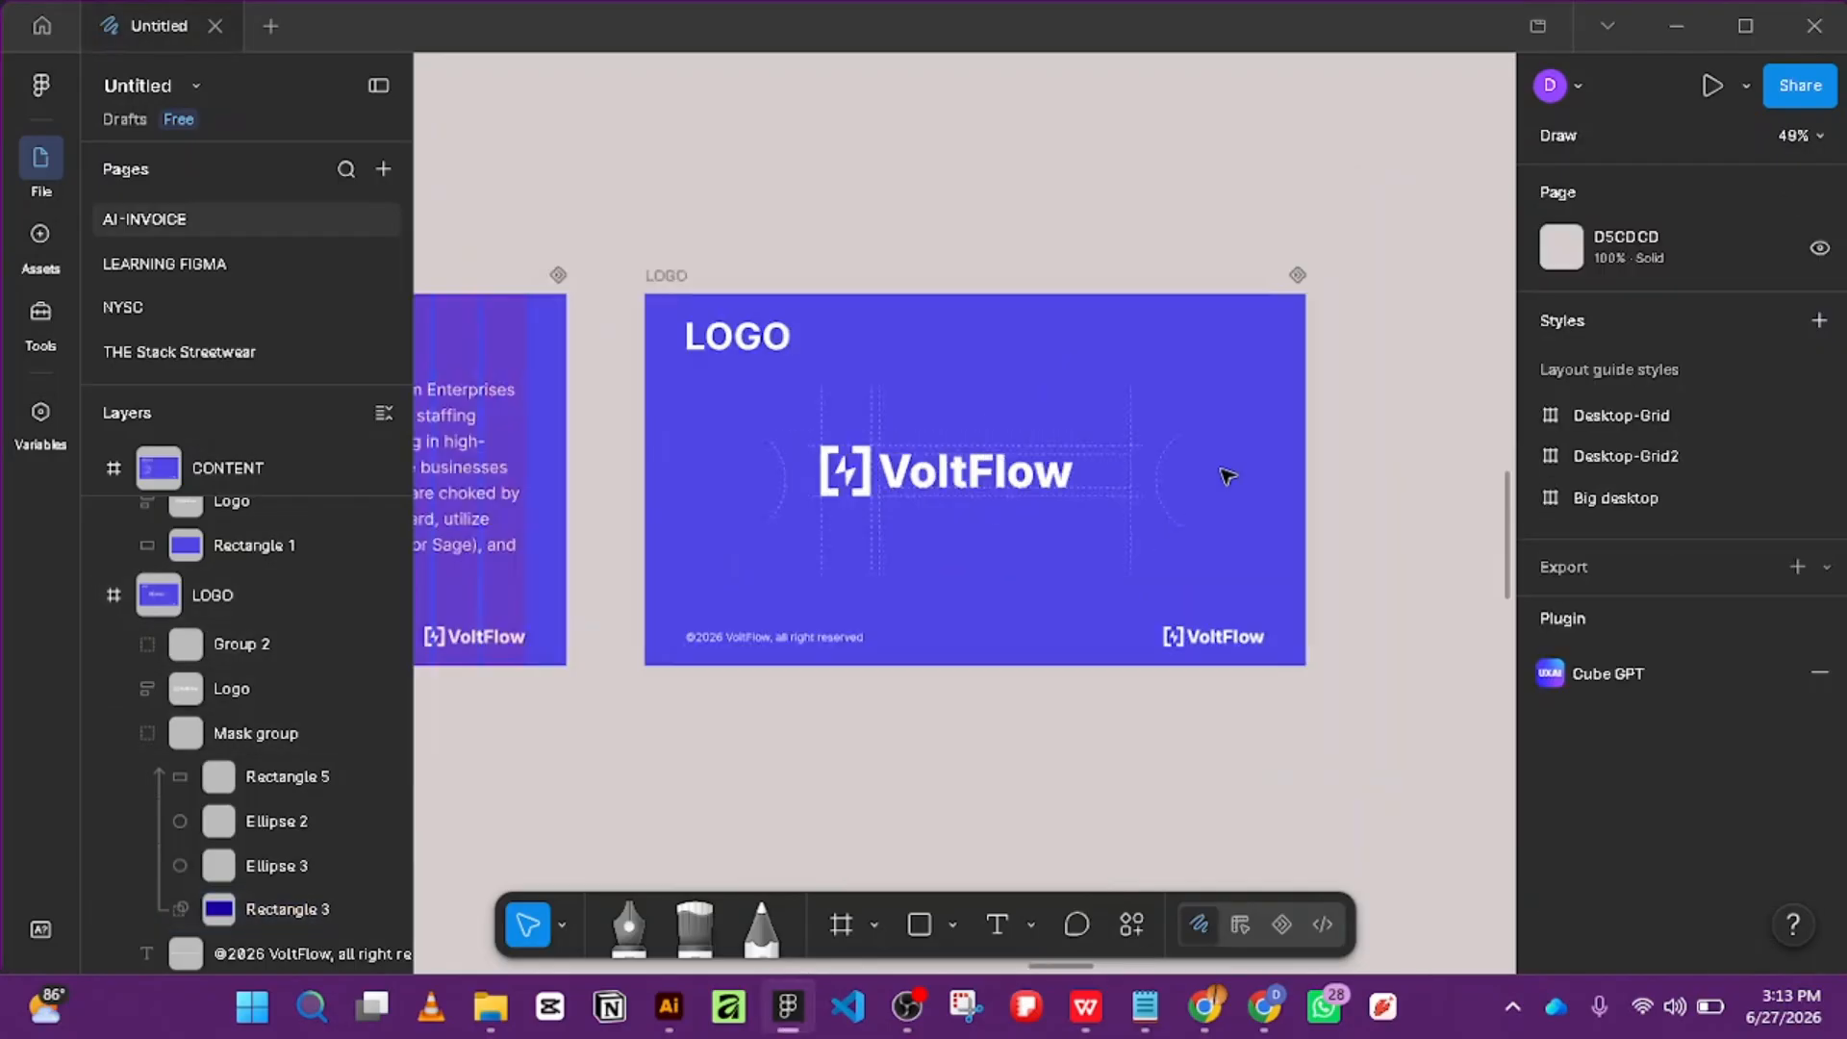
{"action": "scroll", "coordinate": [1250, 371], "scroll_direction": "up", "scroll_amount": 3}
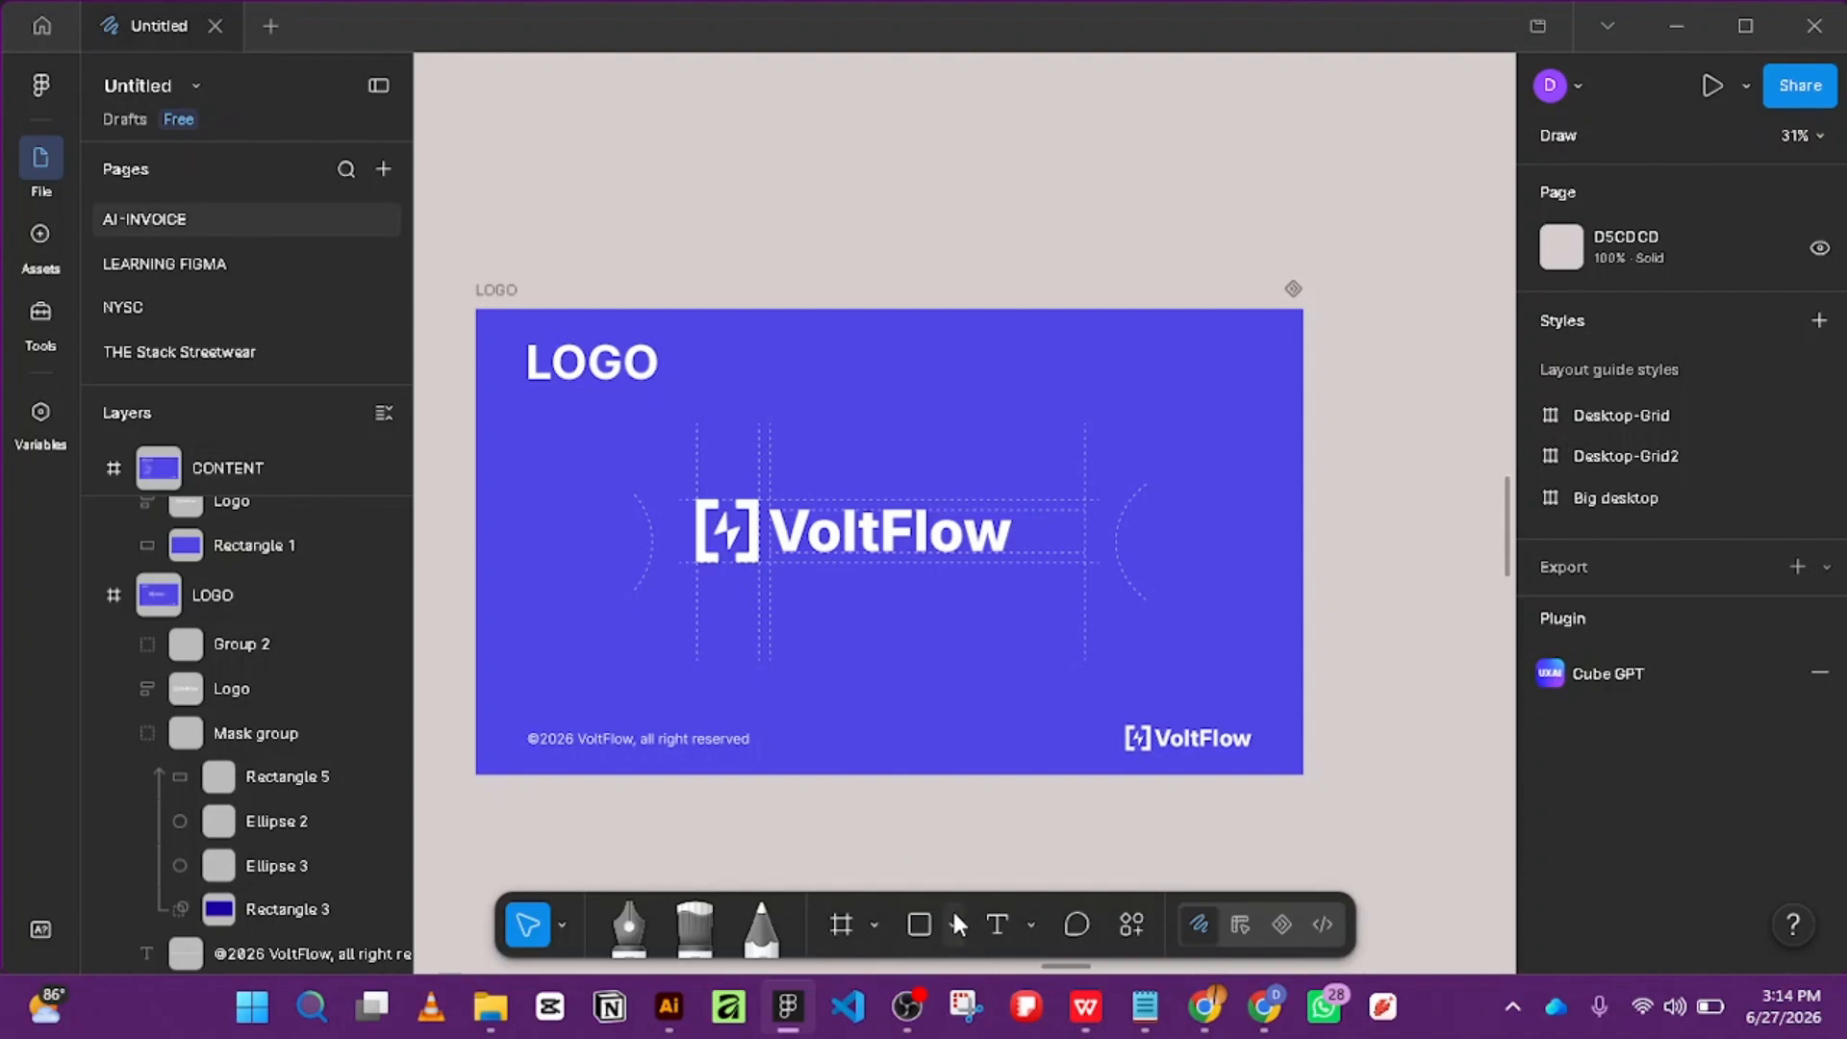
{"action": "left_click", "coordinate": [919, 927]}
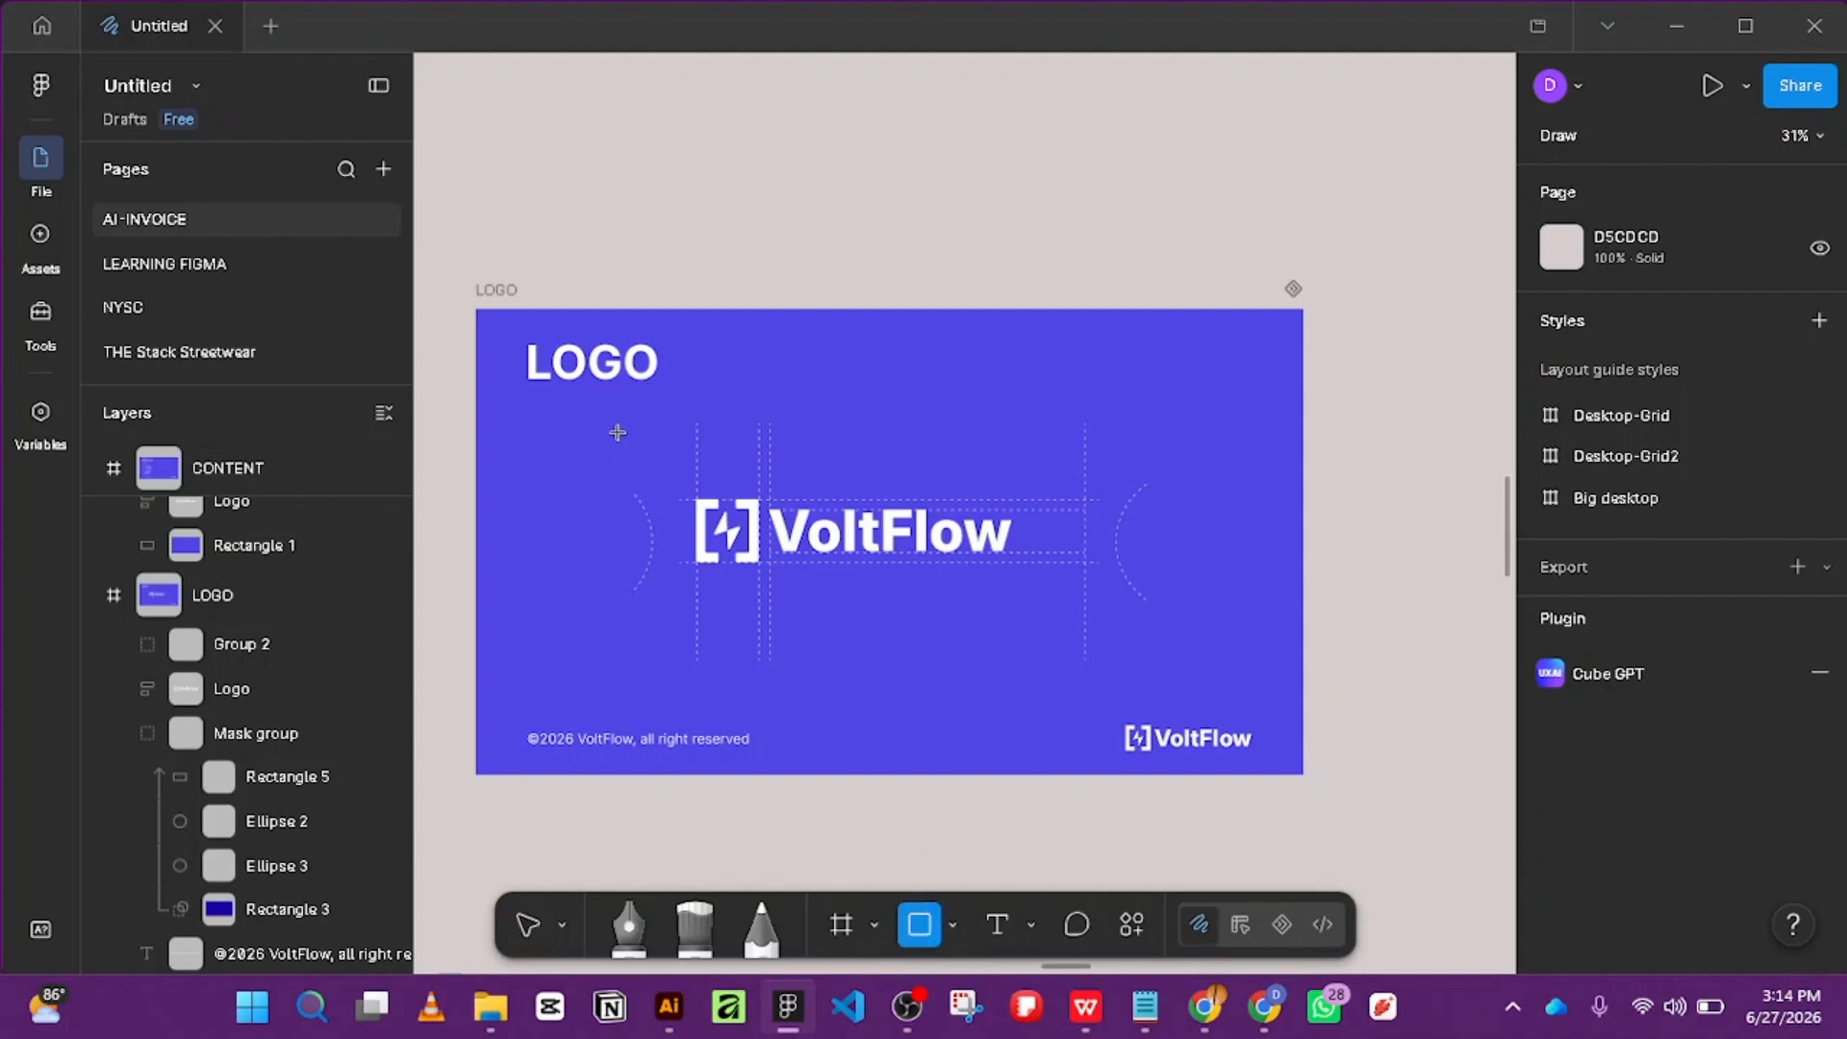
{"action": "left_click", "coordinate": [250, 924]}
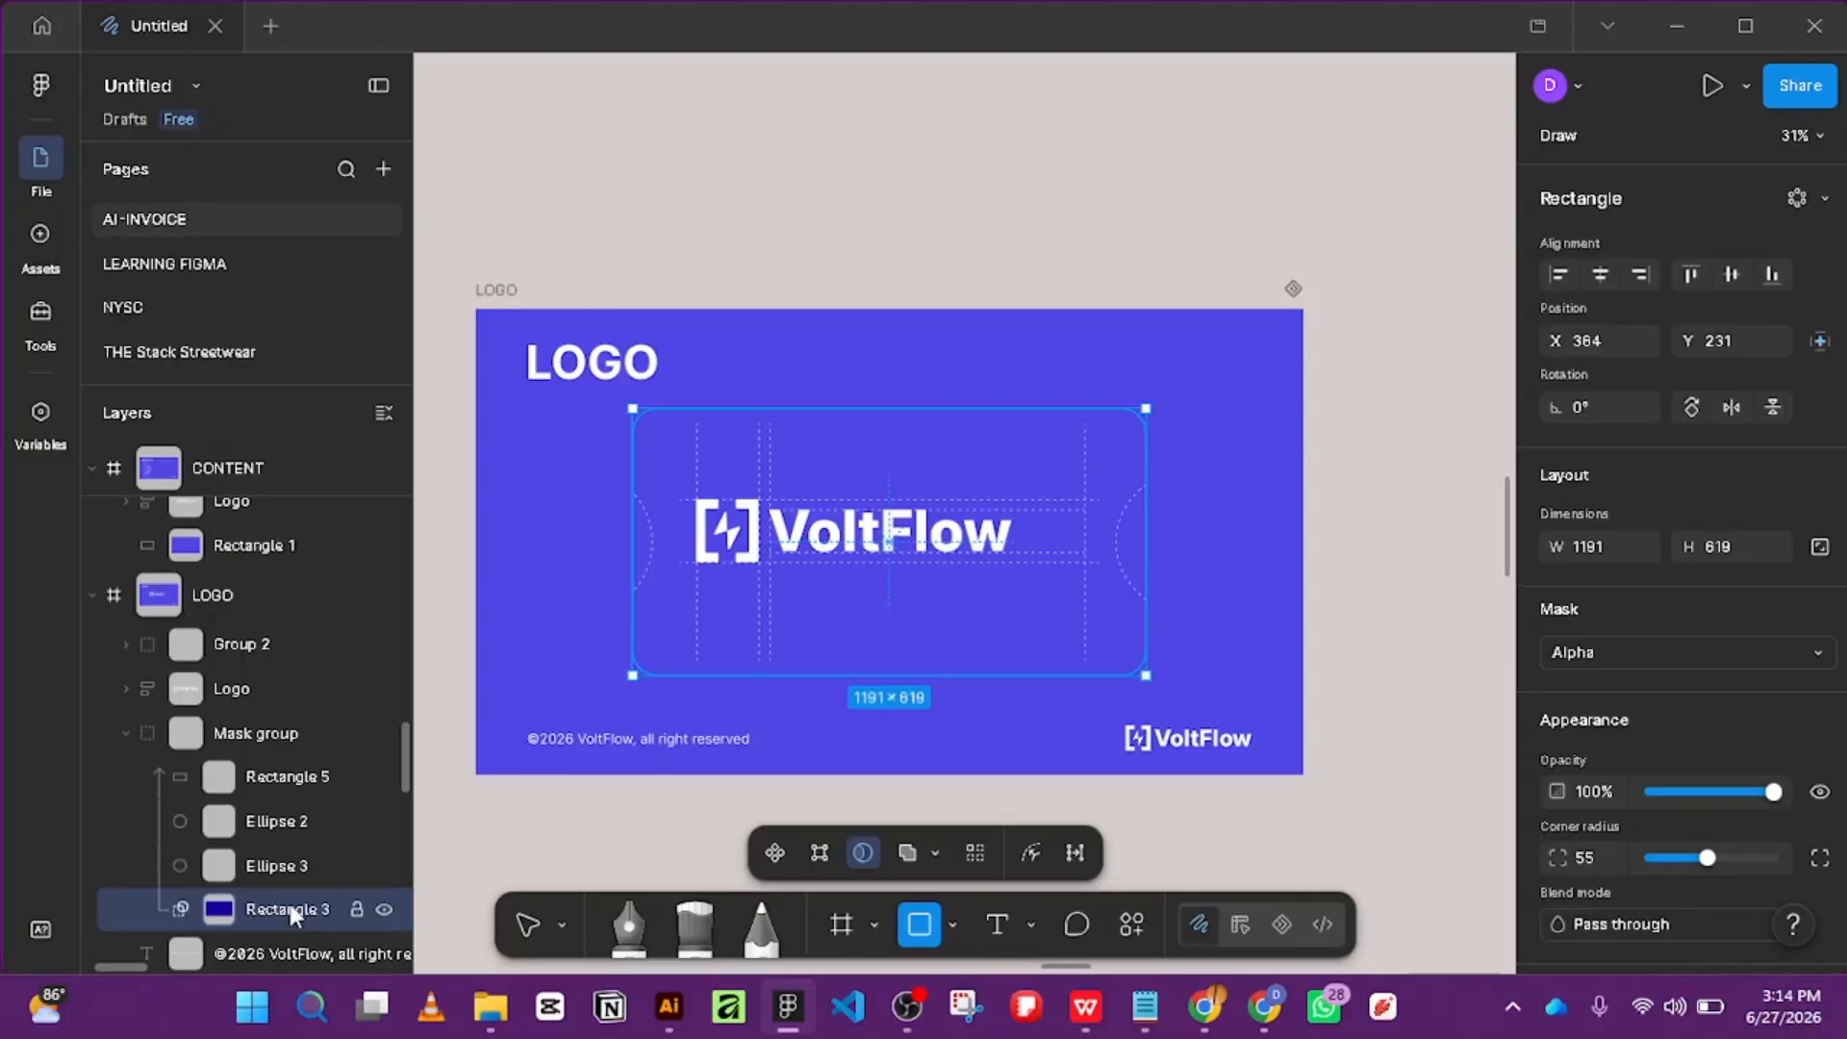
{"action": "key", "text": "ctrl+d"}
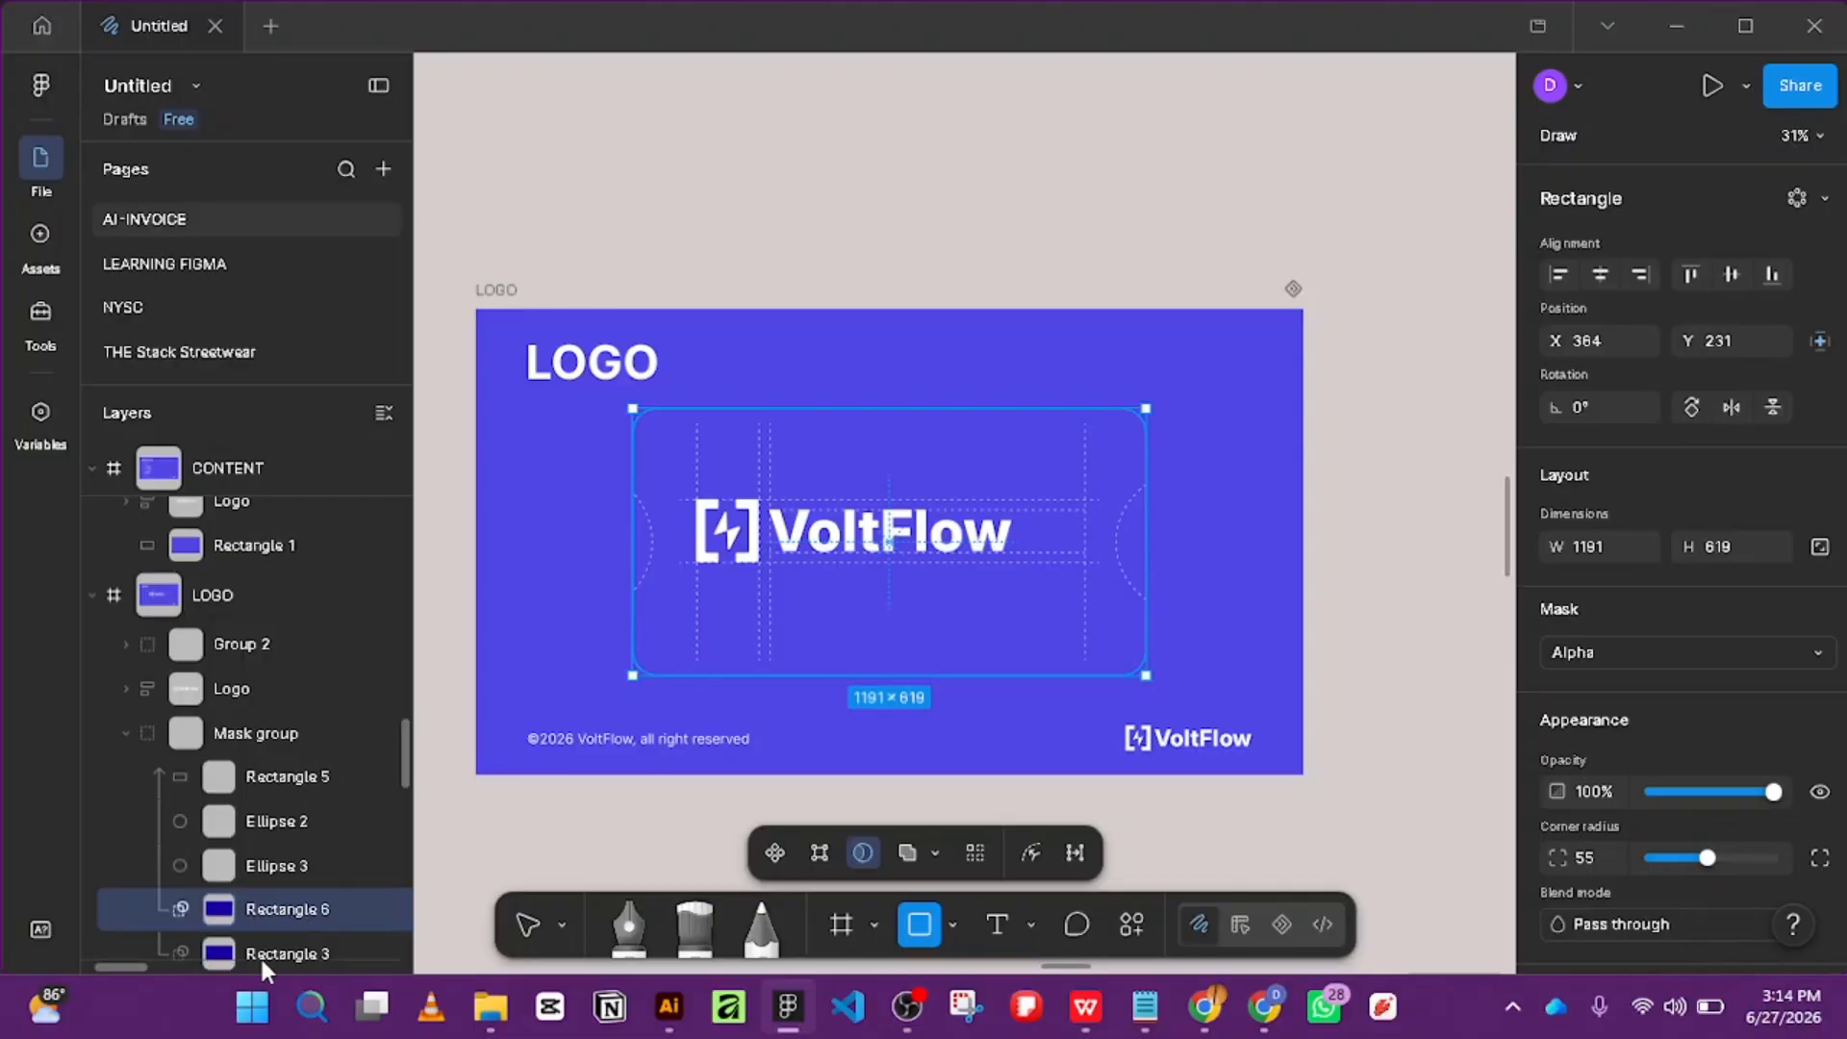
{"action": "scroll", "coordinate": [275, 904], "scroll_direction": "down", "scroll_amount": 3}
{"action": "left_click", "coordinate": [223, 815]}
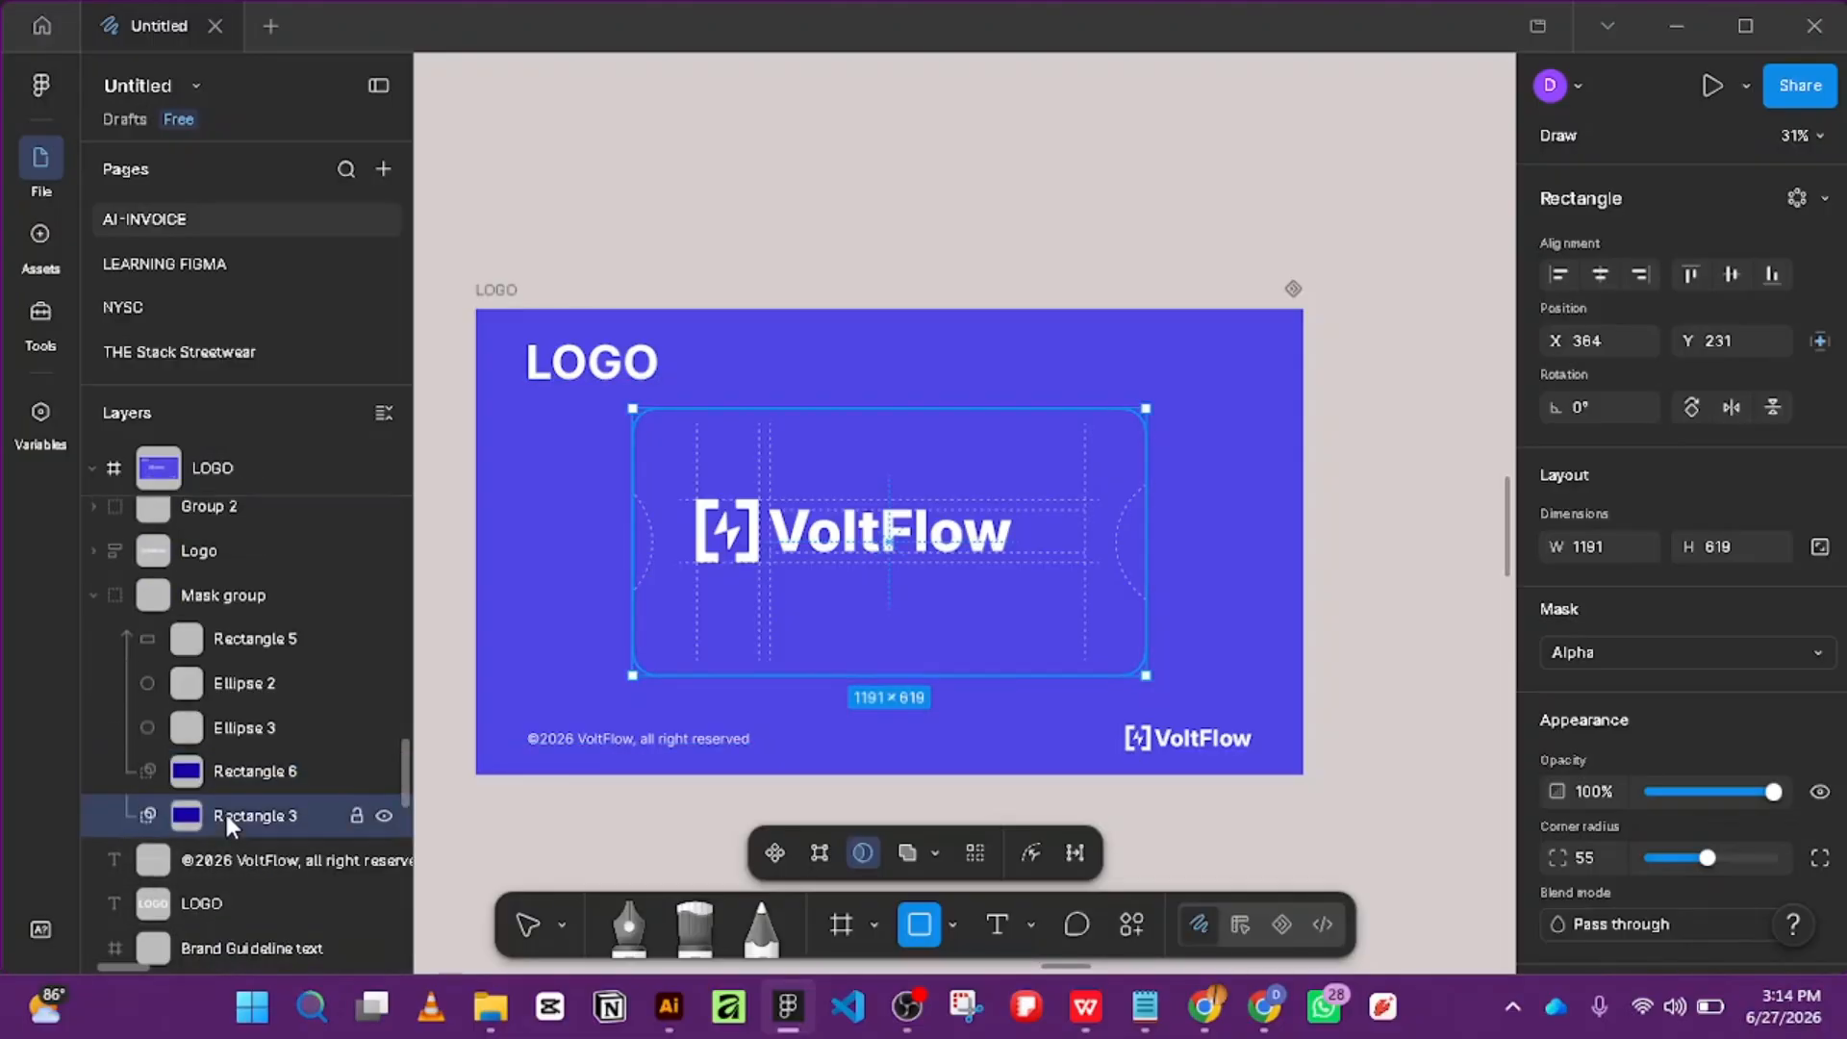
{"action": "right_click", "coordinate": [227, 816]}
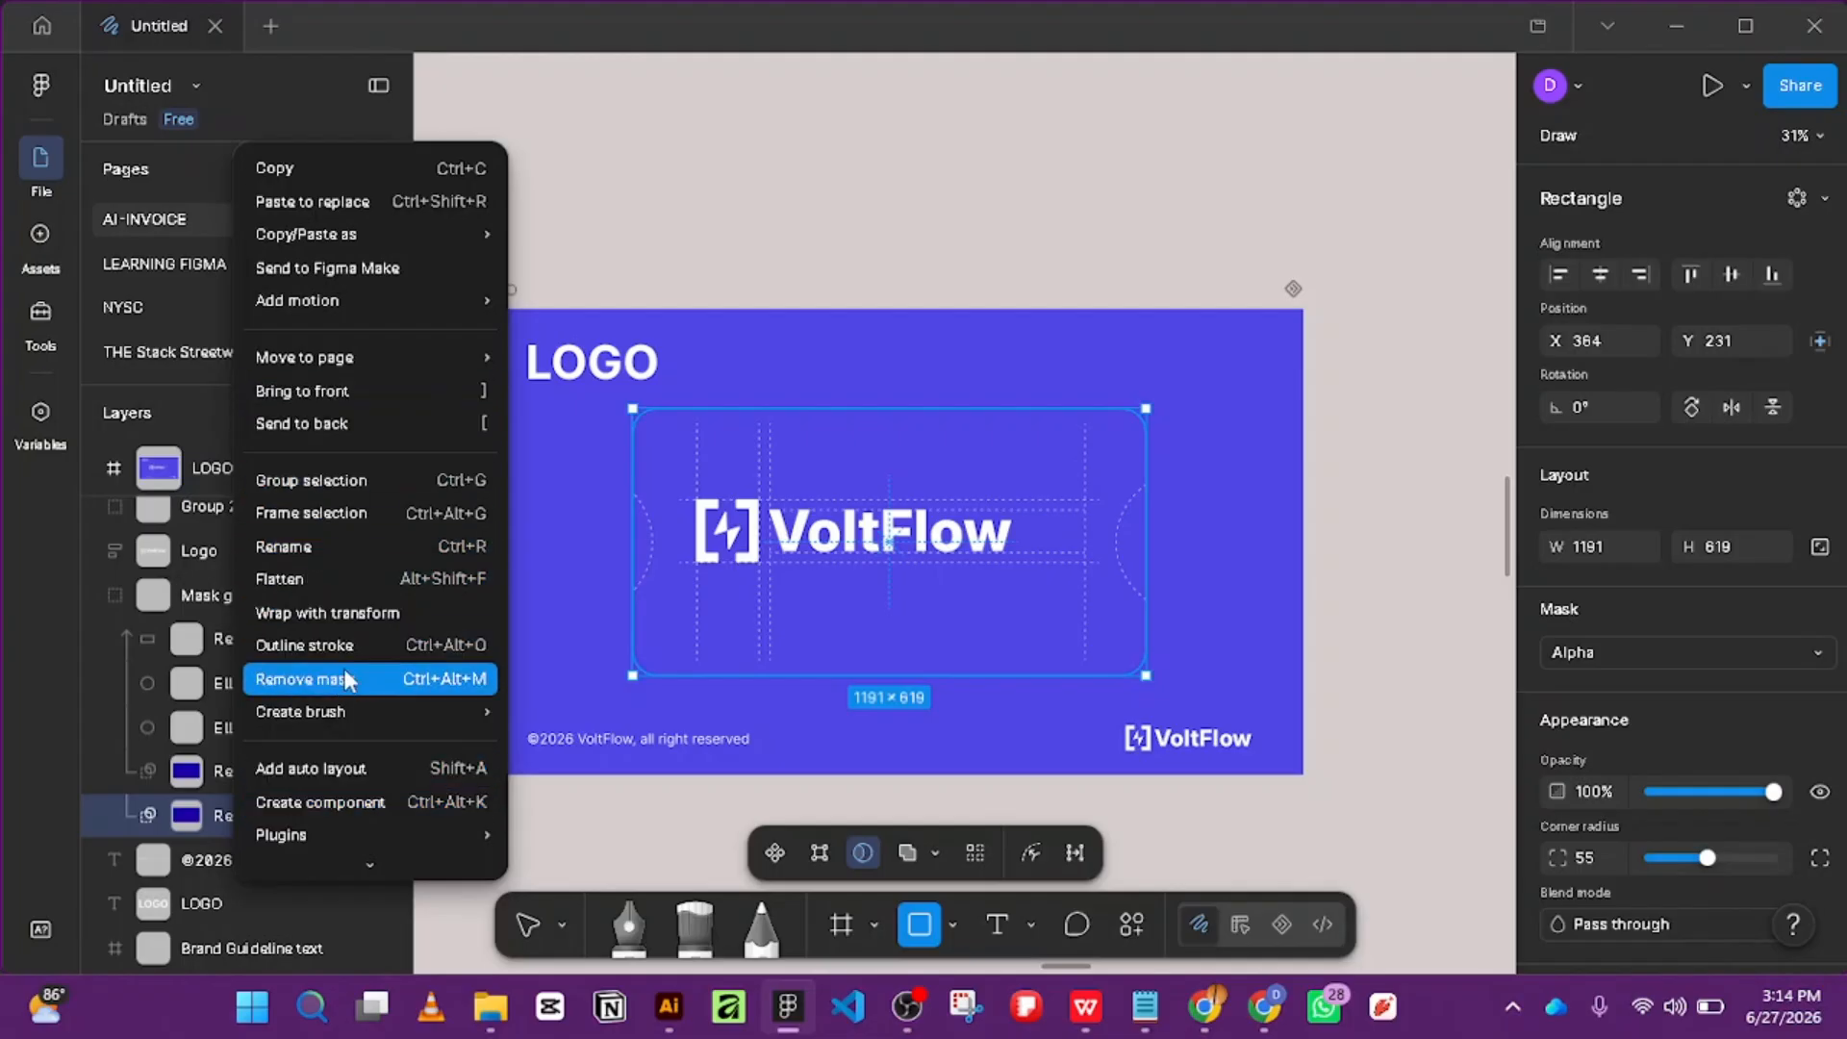
{"action": "left_click", "coordinate": [362, 685]}
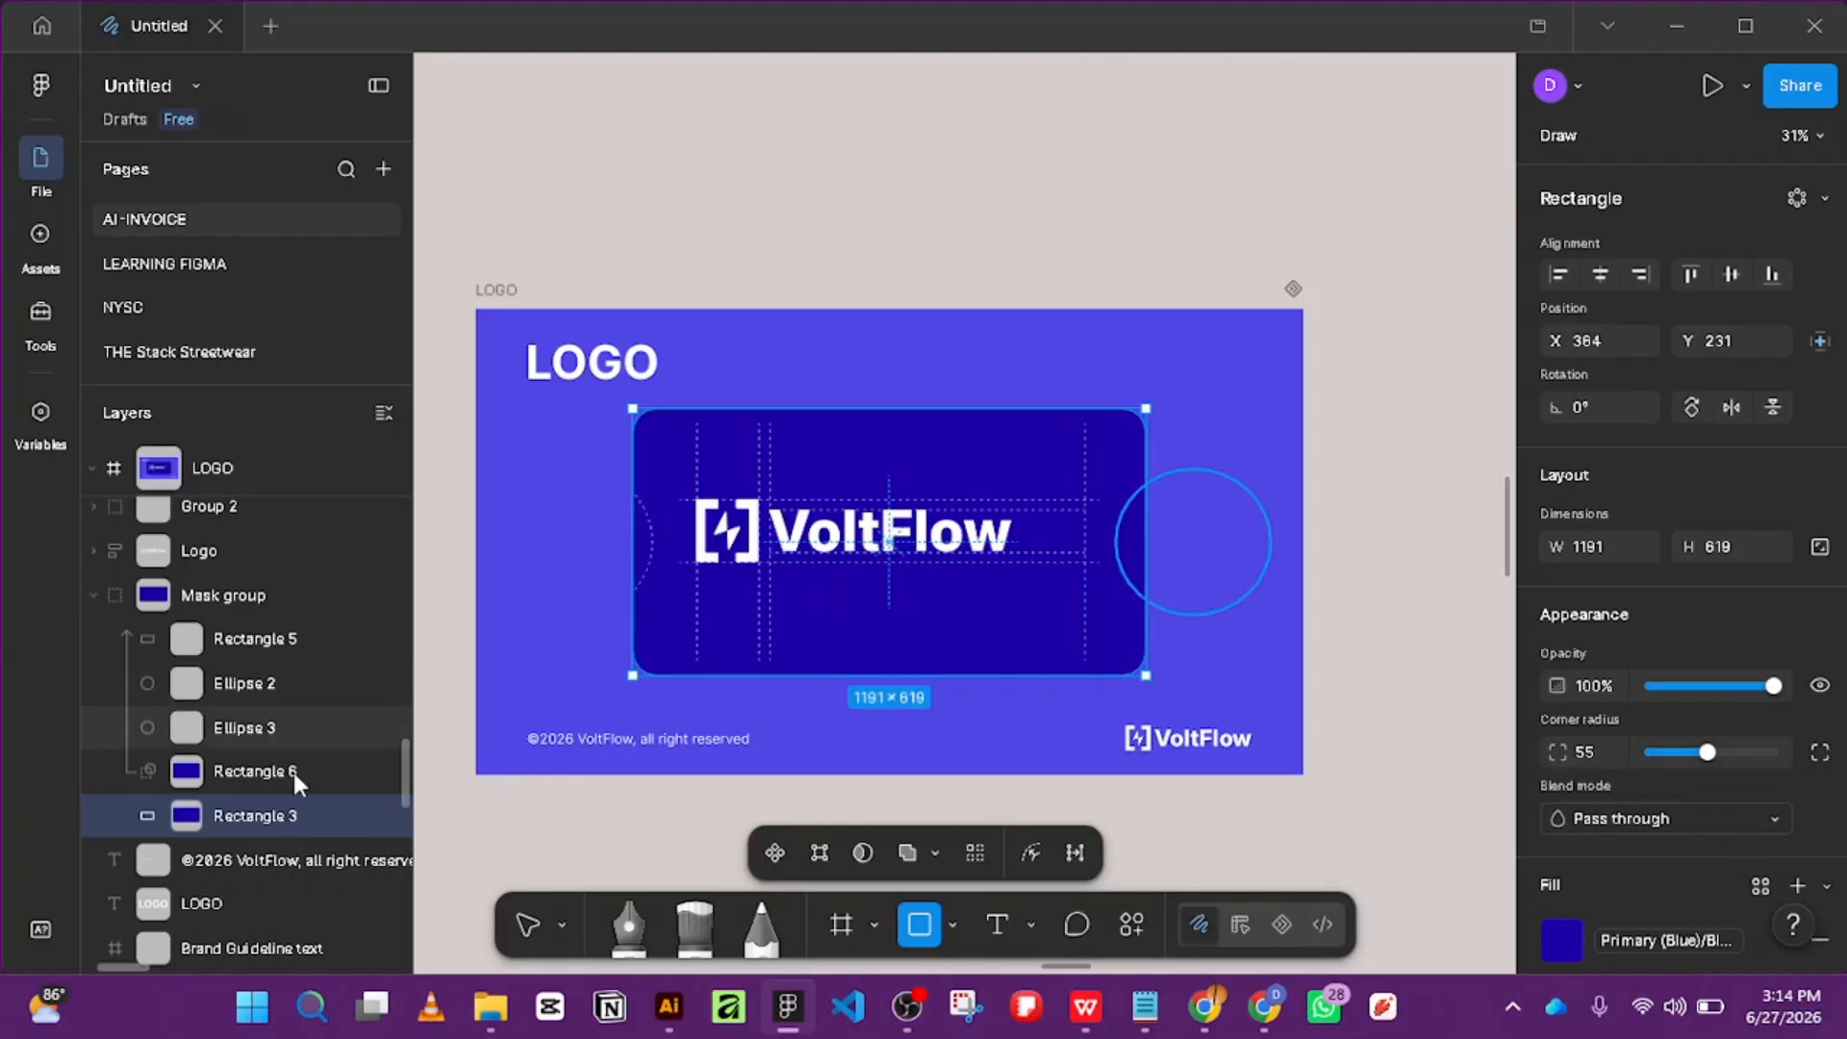
Collapse the Mask group and the lower Logo layer in the LOGO frame, and select the Mask group.
{"action": "left_click", "coordinate": [93, 596]}
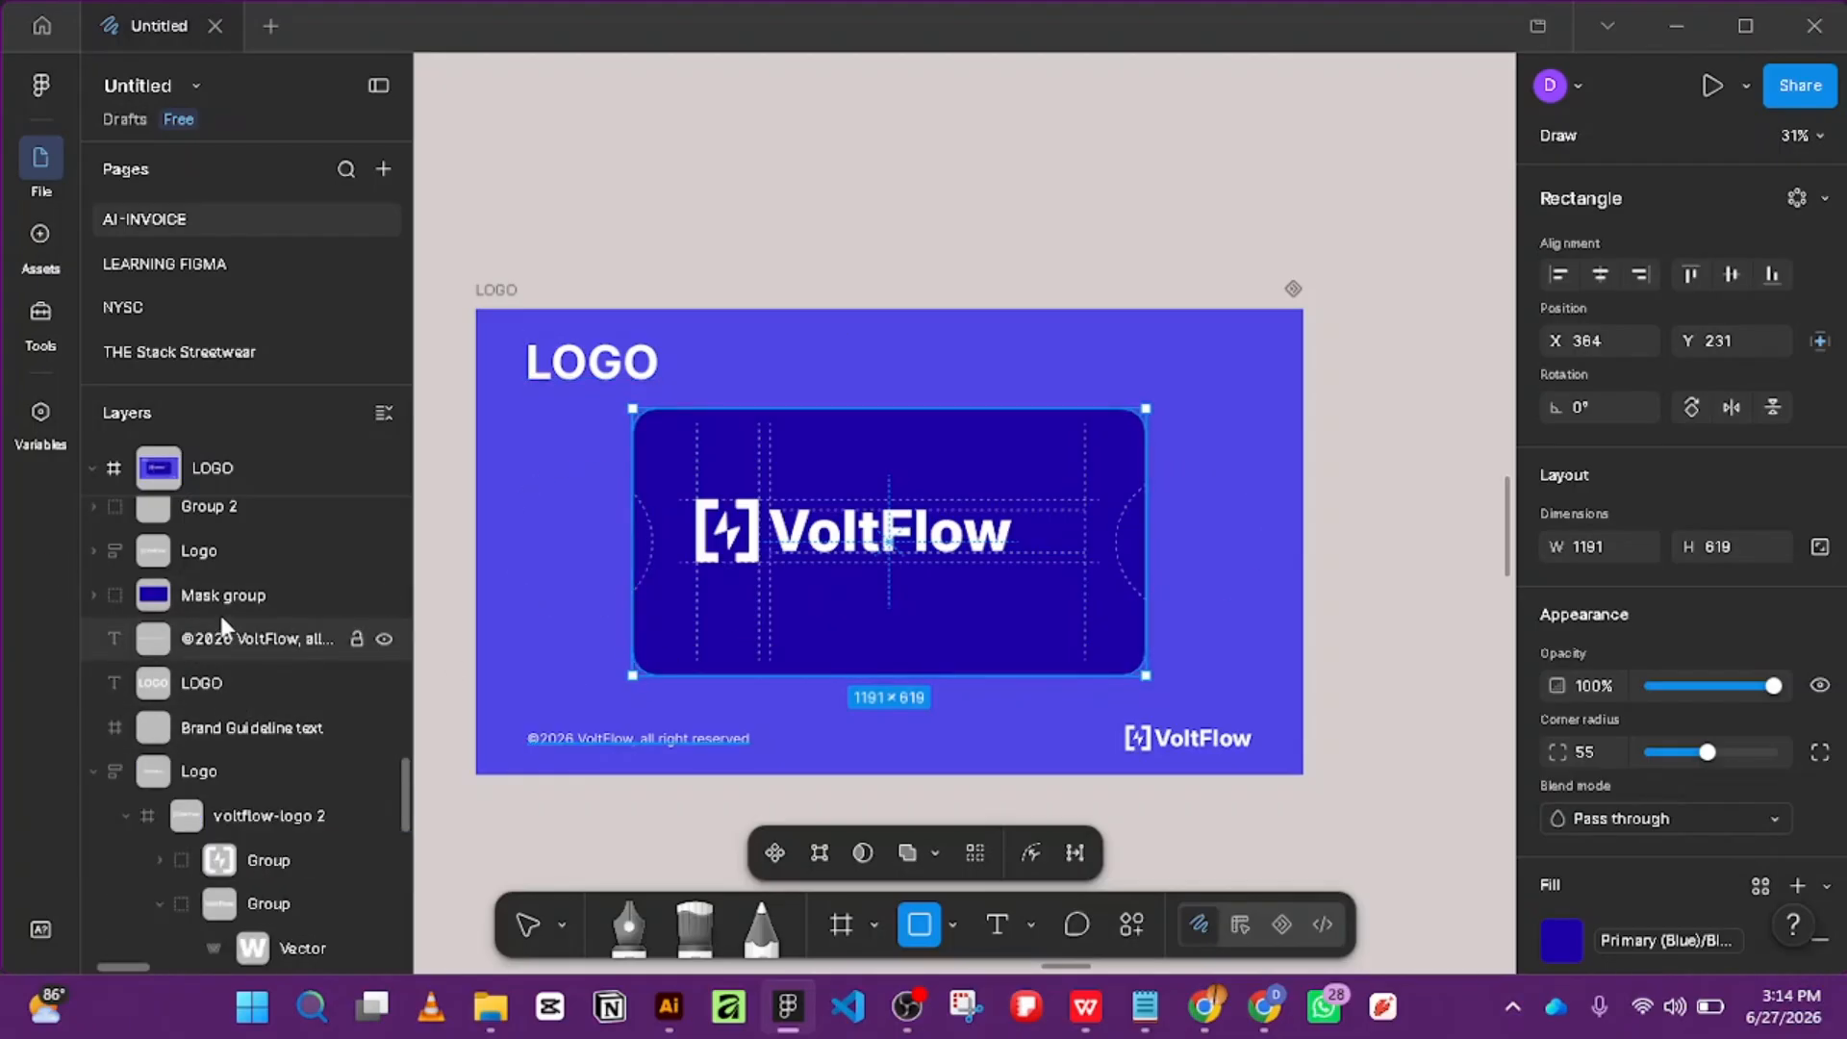
{"action": "left_click", "coordinate": [92, 771]}
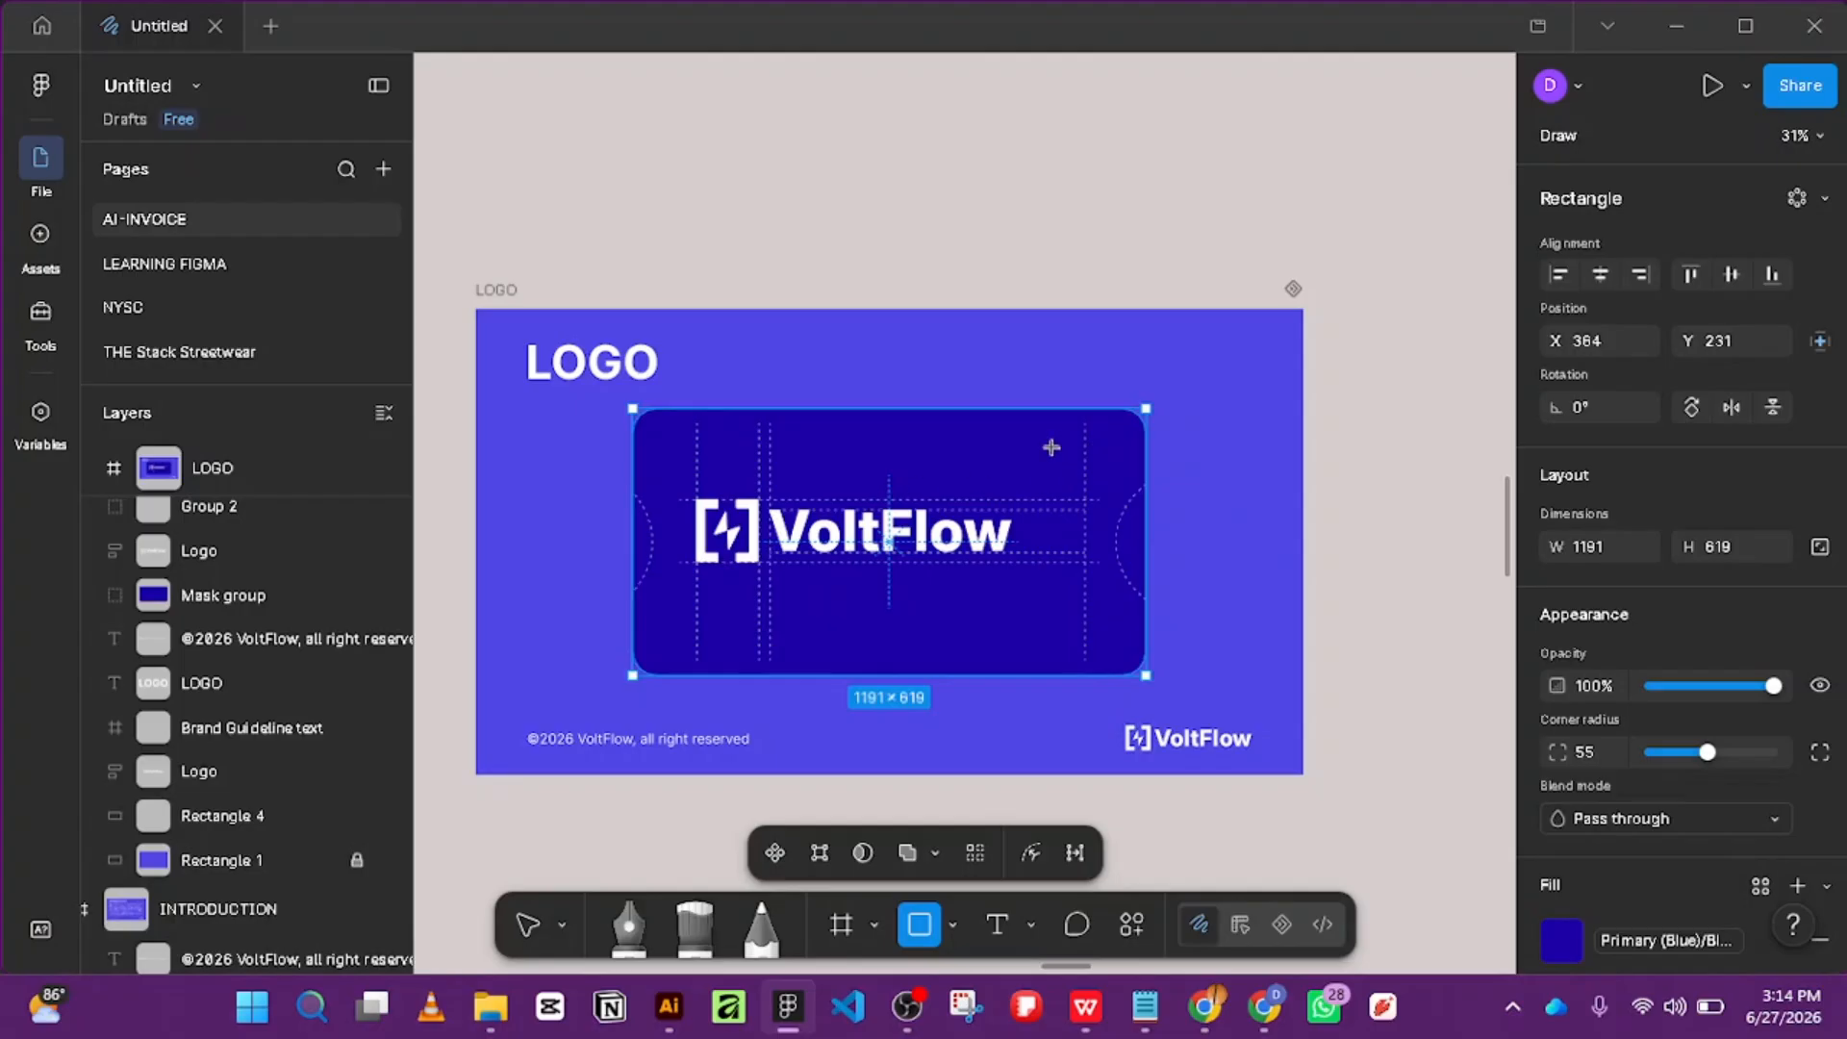
{"action": "key", "text": "v"}
{"action": "left_click", "coordinate": [1019, 438]}
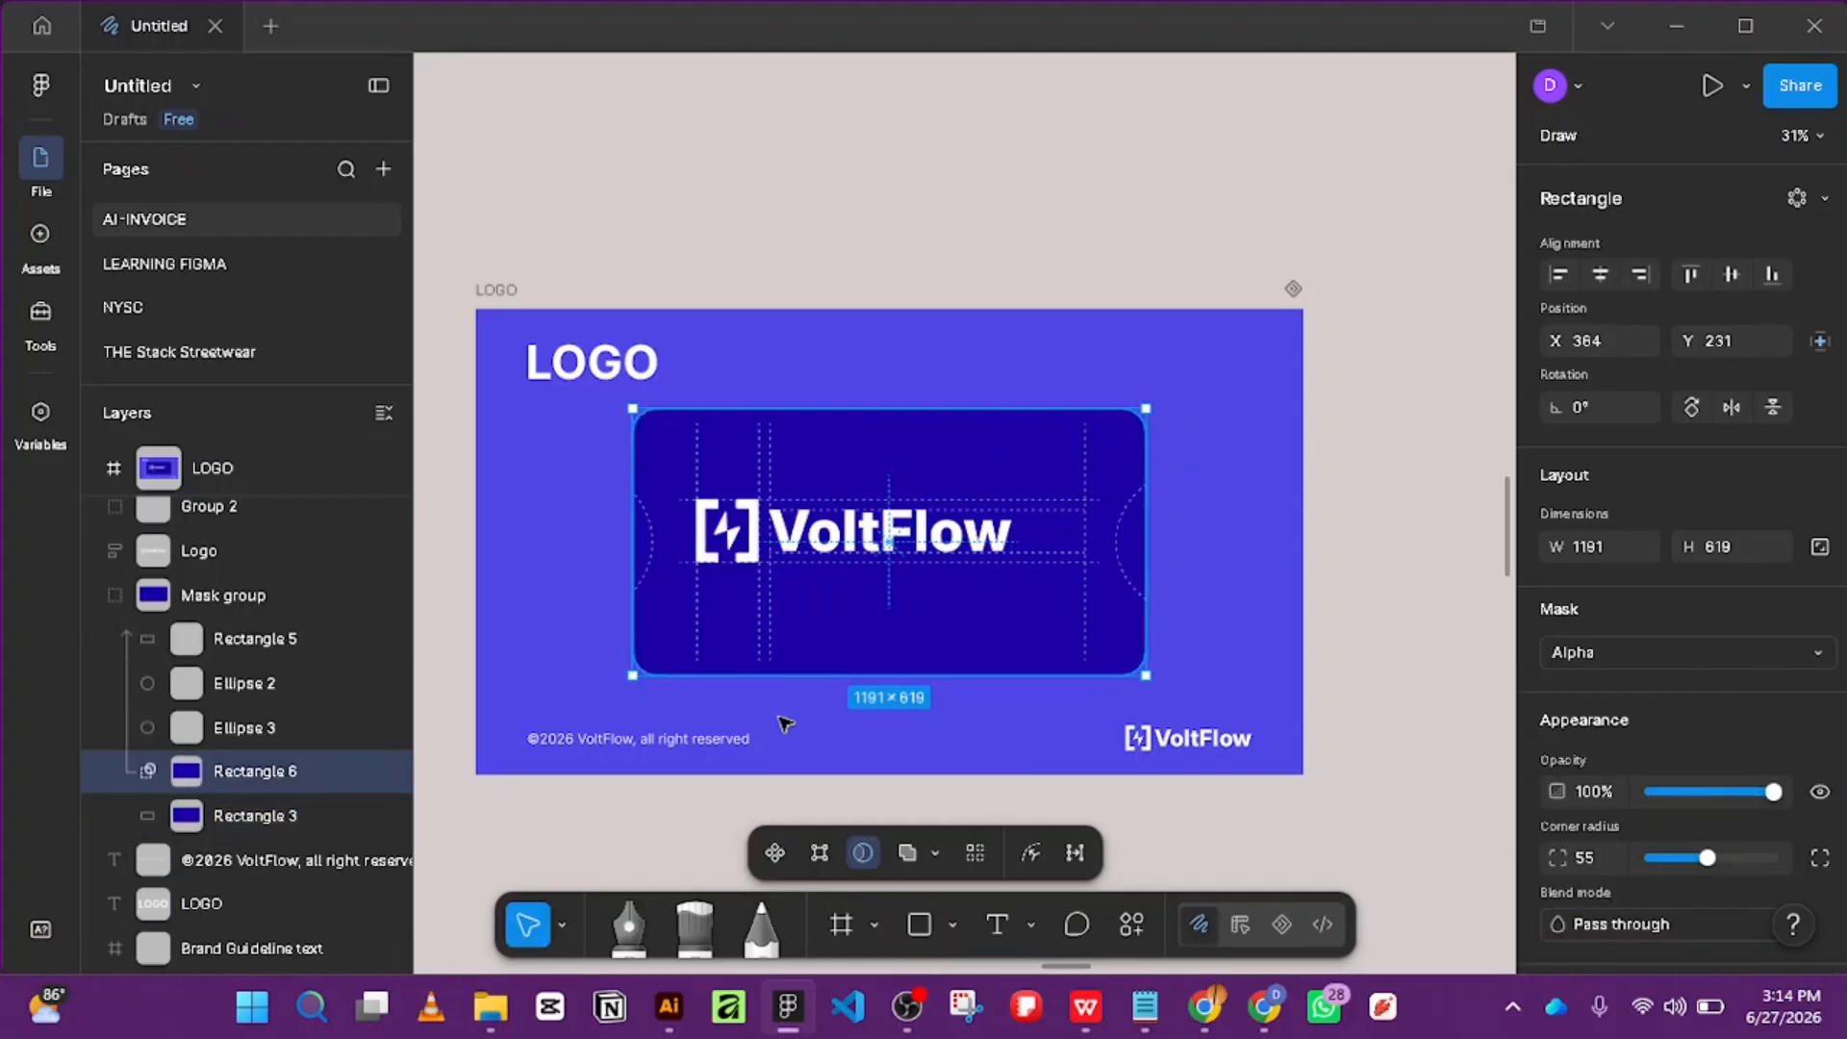
{"action": "left_click", "coordinate": [1193, 195]}
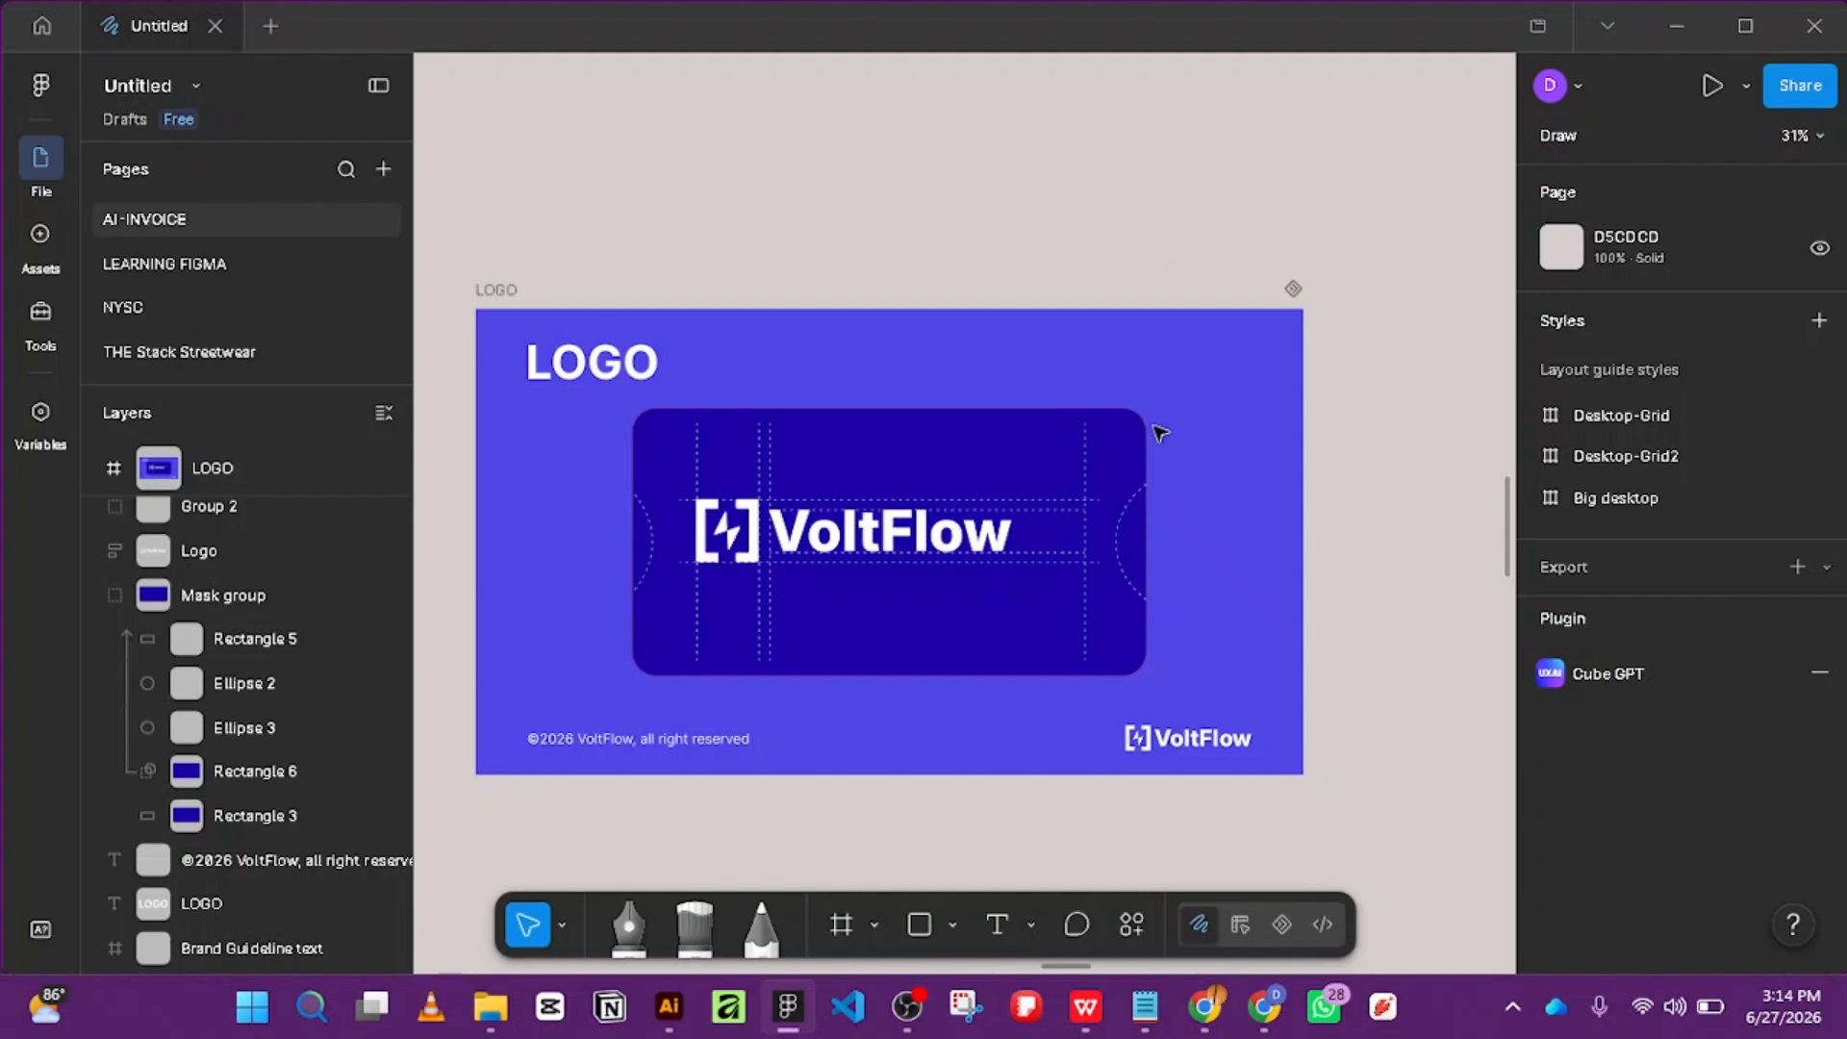
{"action": "left_click", "coordinate": [1147, 539]}
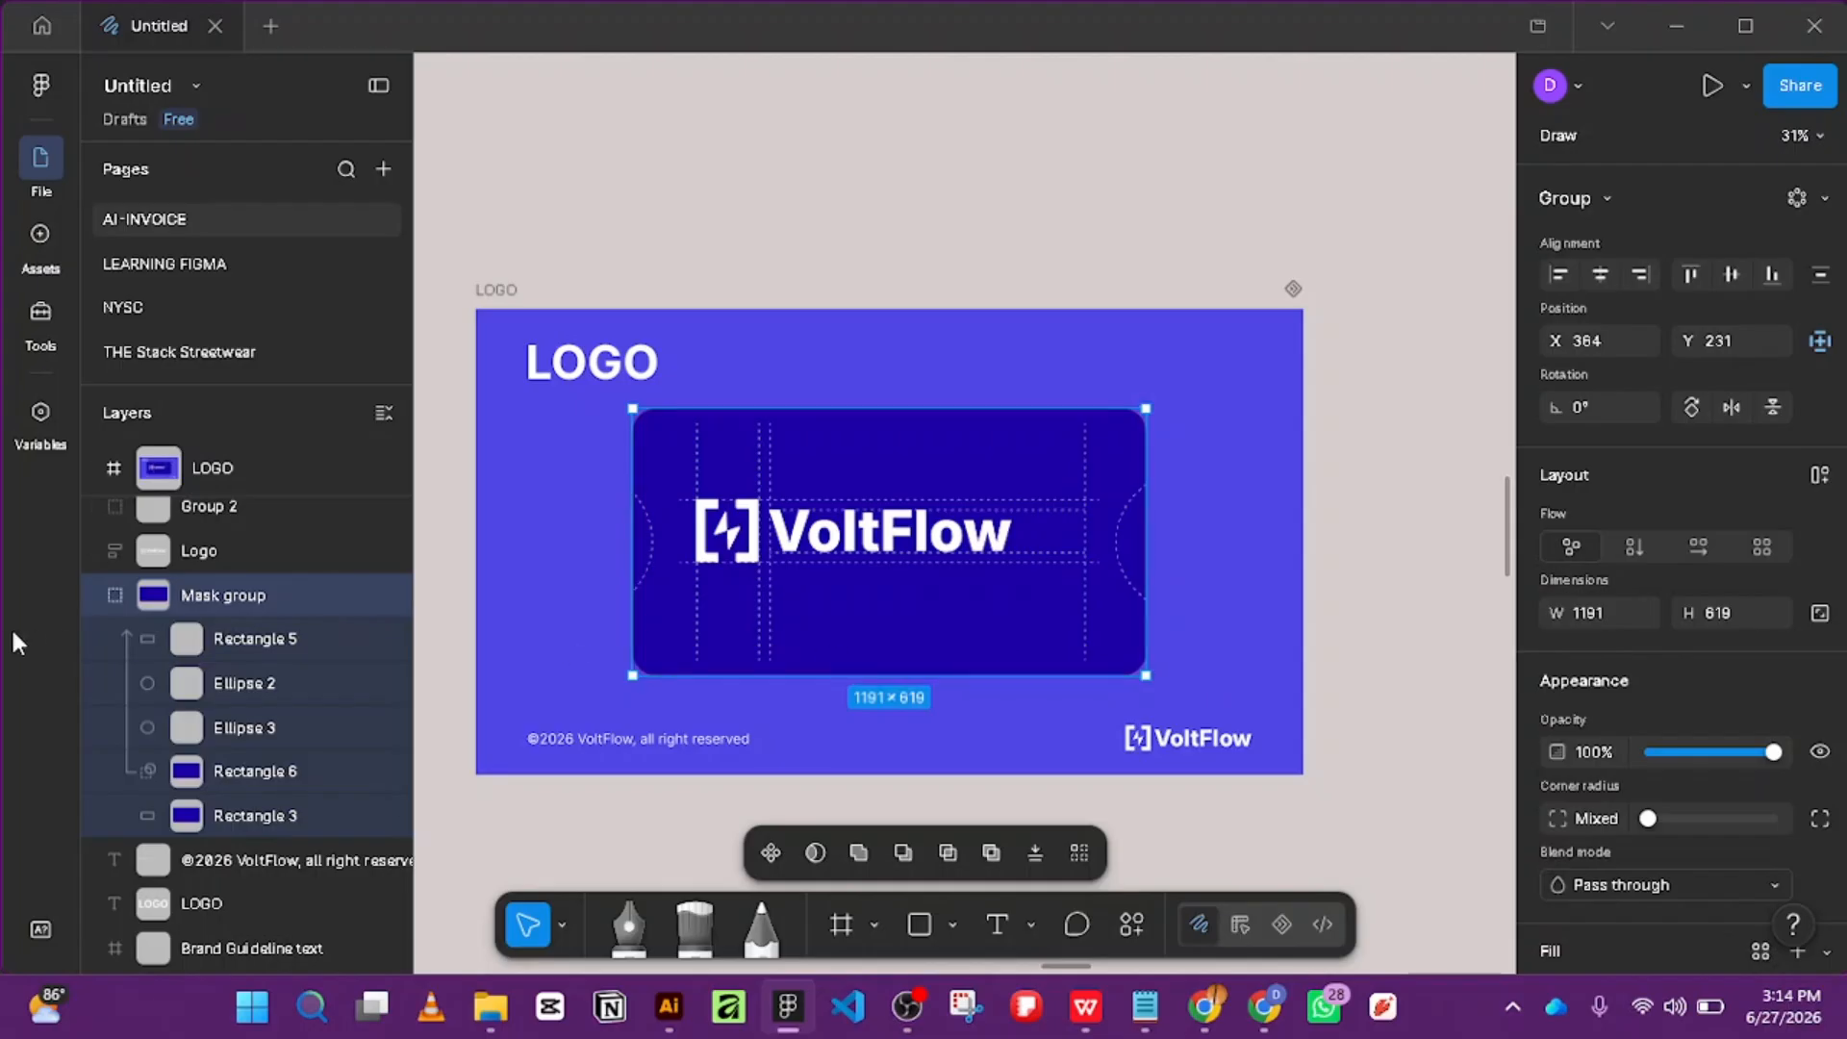
{"action": "left_click", "coordinate": [97, 595]}
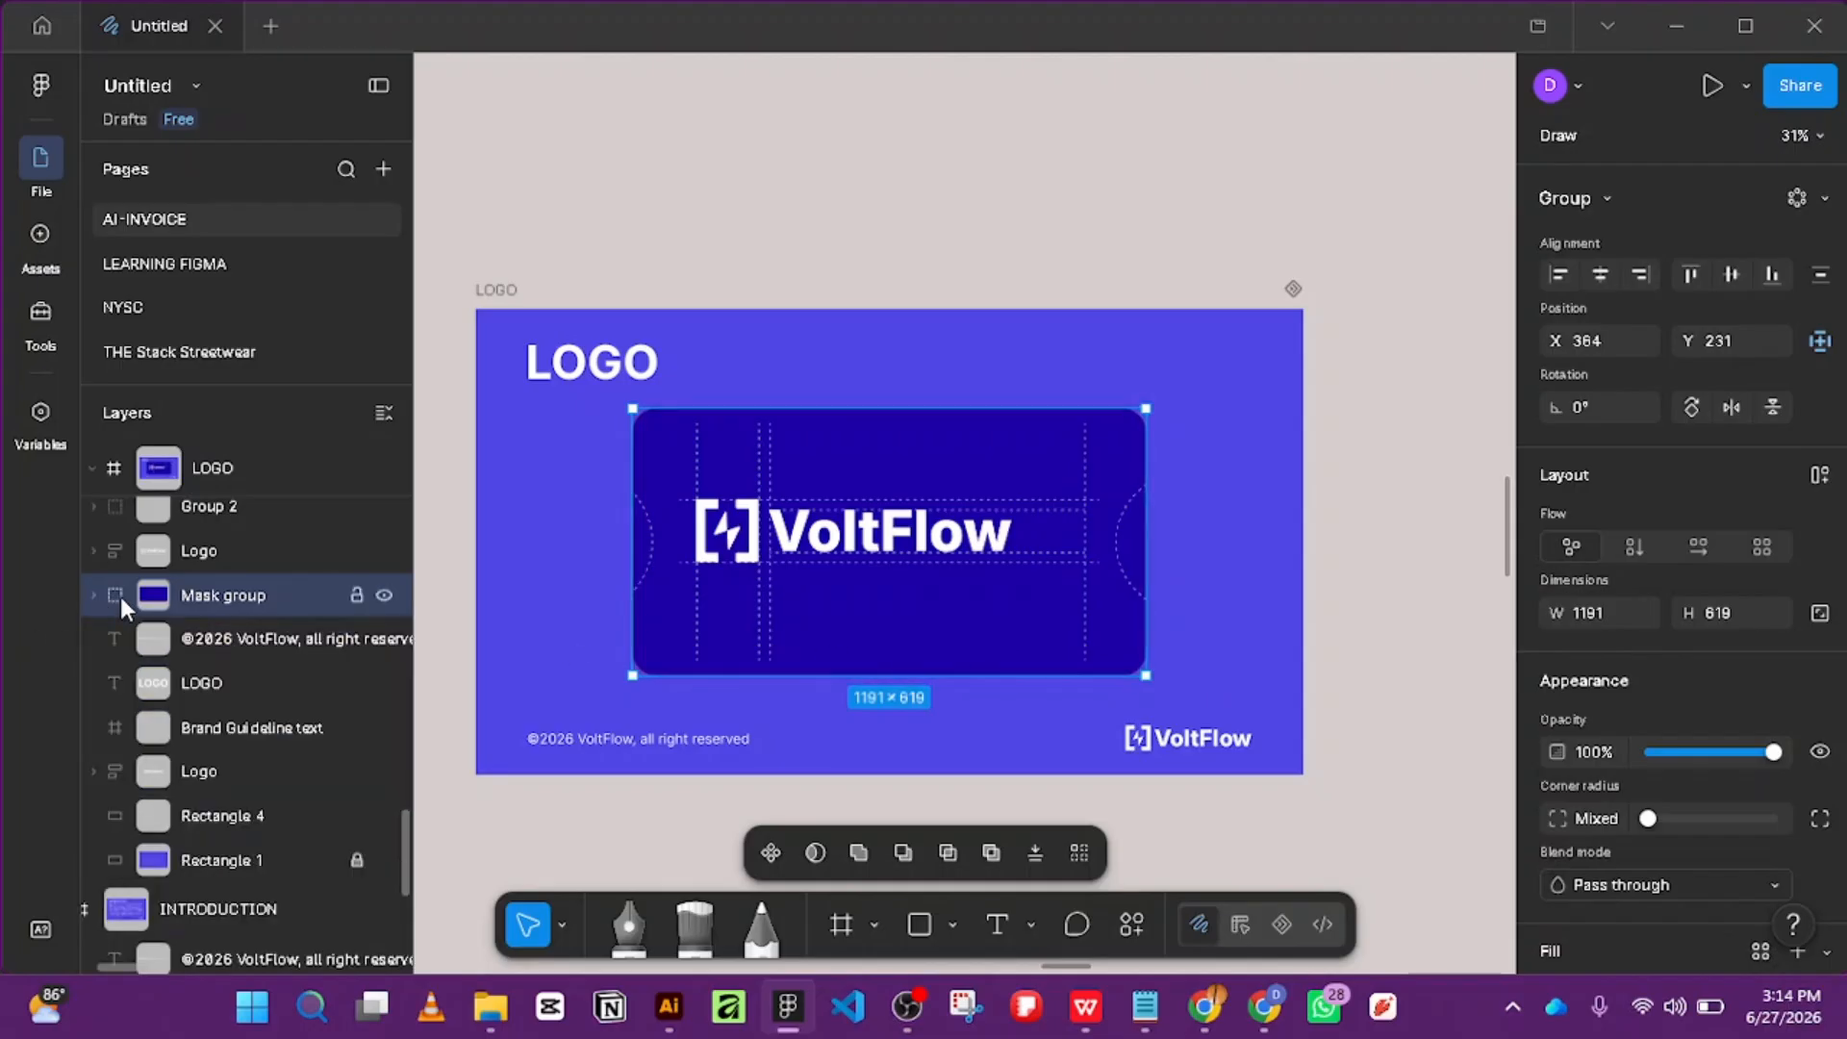
Move Rectangle 1 directly below the Mask group in the LOGO frame and group the two layers, keeping the default name.
{"action": "left_click", "coordinate": [221, 860]}
{"action": "left_click_drag", "start_coordinate": [222, 859], "coordinate": [206, 635]}
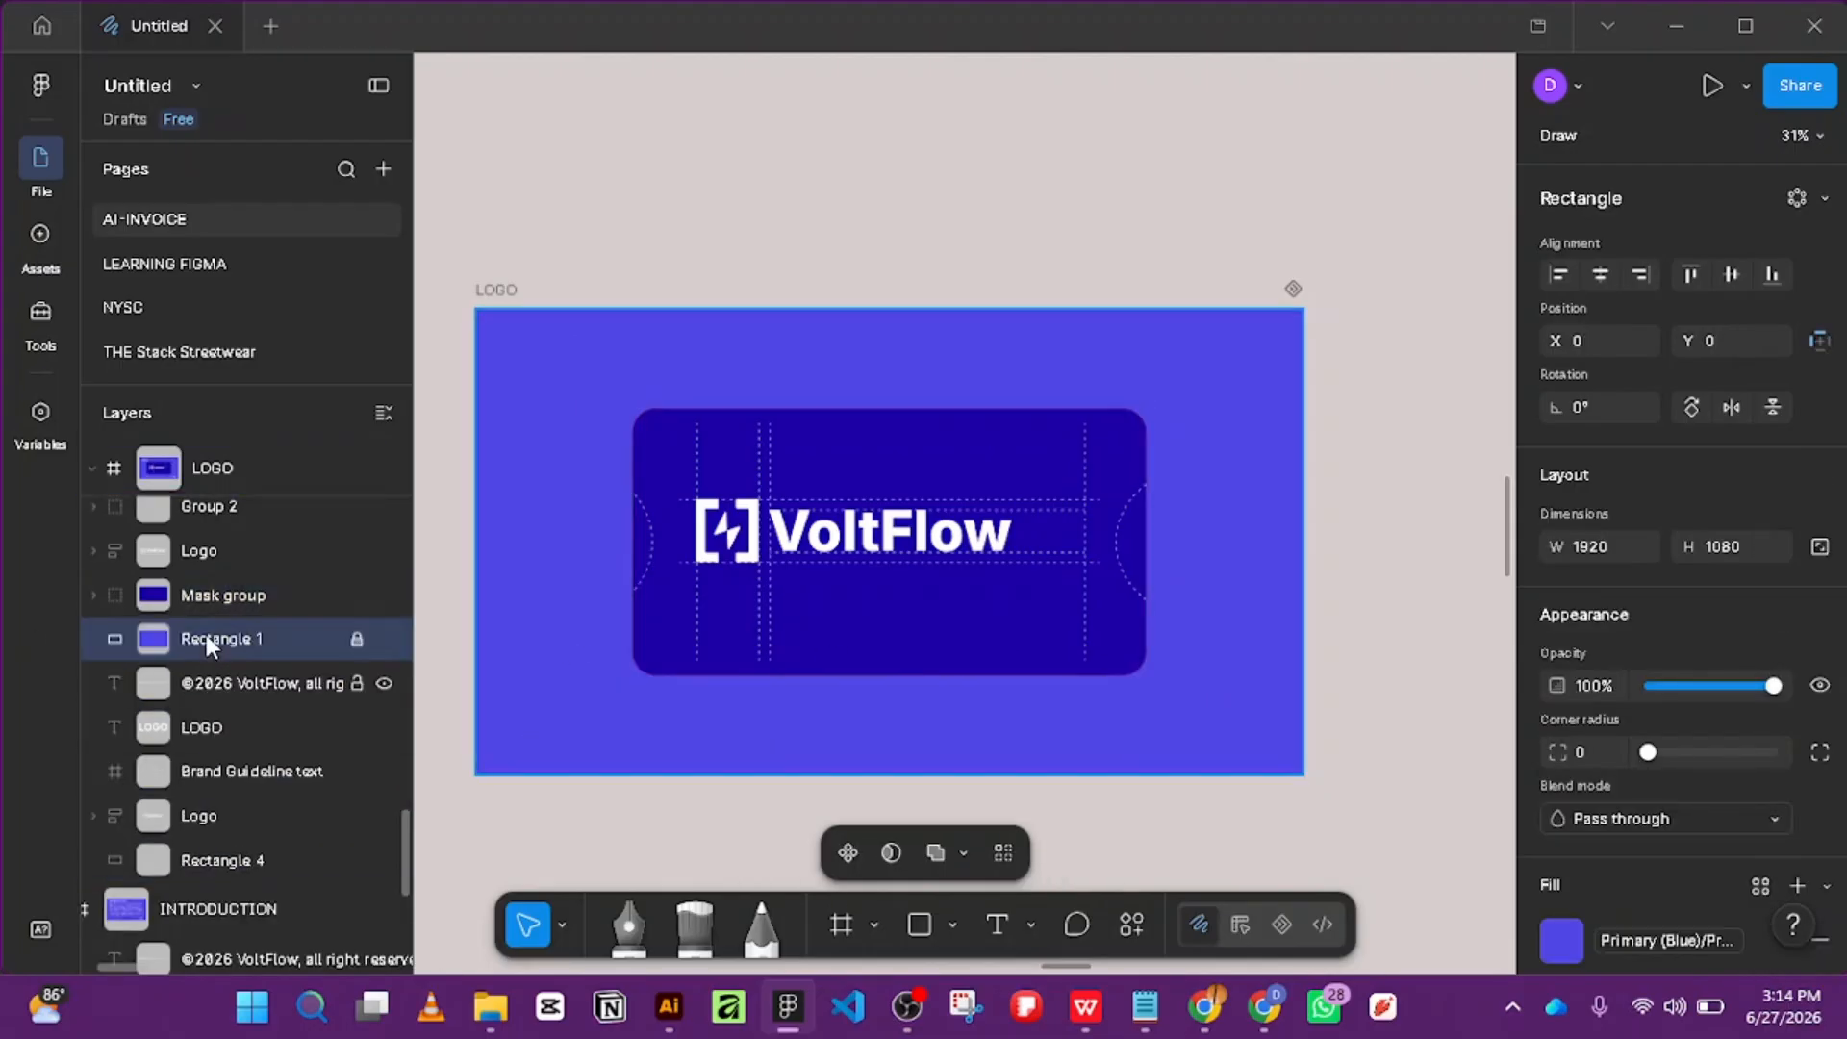
{"action": "left_click", "coordinate": [248, 590], "text": "shift"}
{"action": "key", "text": "ctrl+shift+4"}
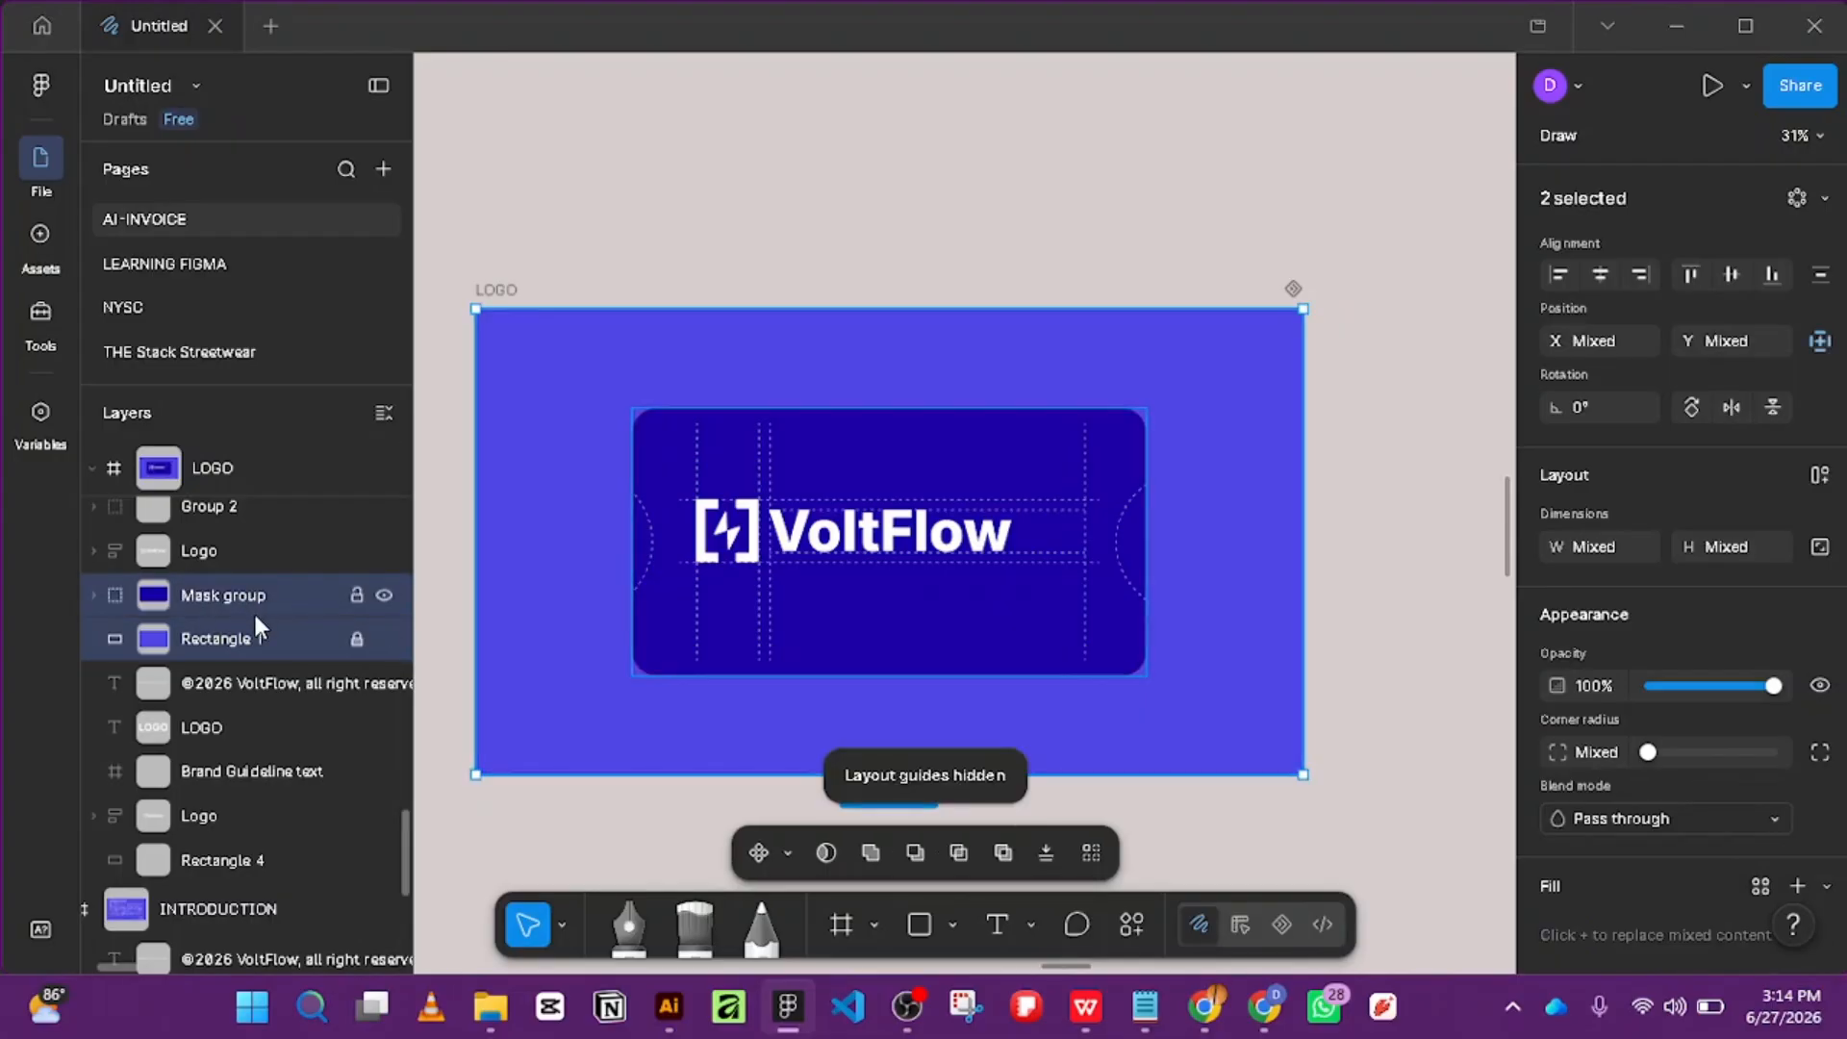
{"action": "key", "text": "ctrl+g"}
{"action": "double_click", "coordinate": [224, 593]}
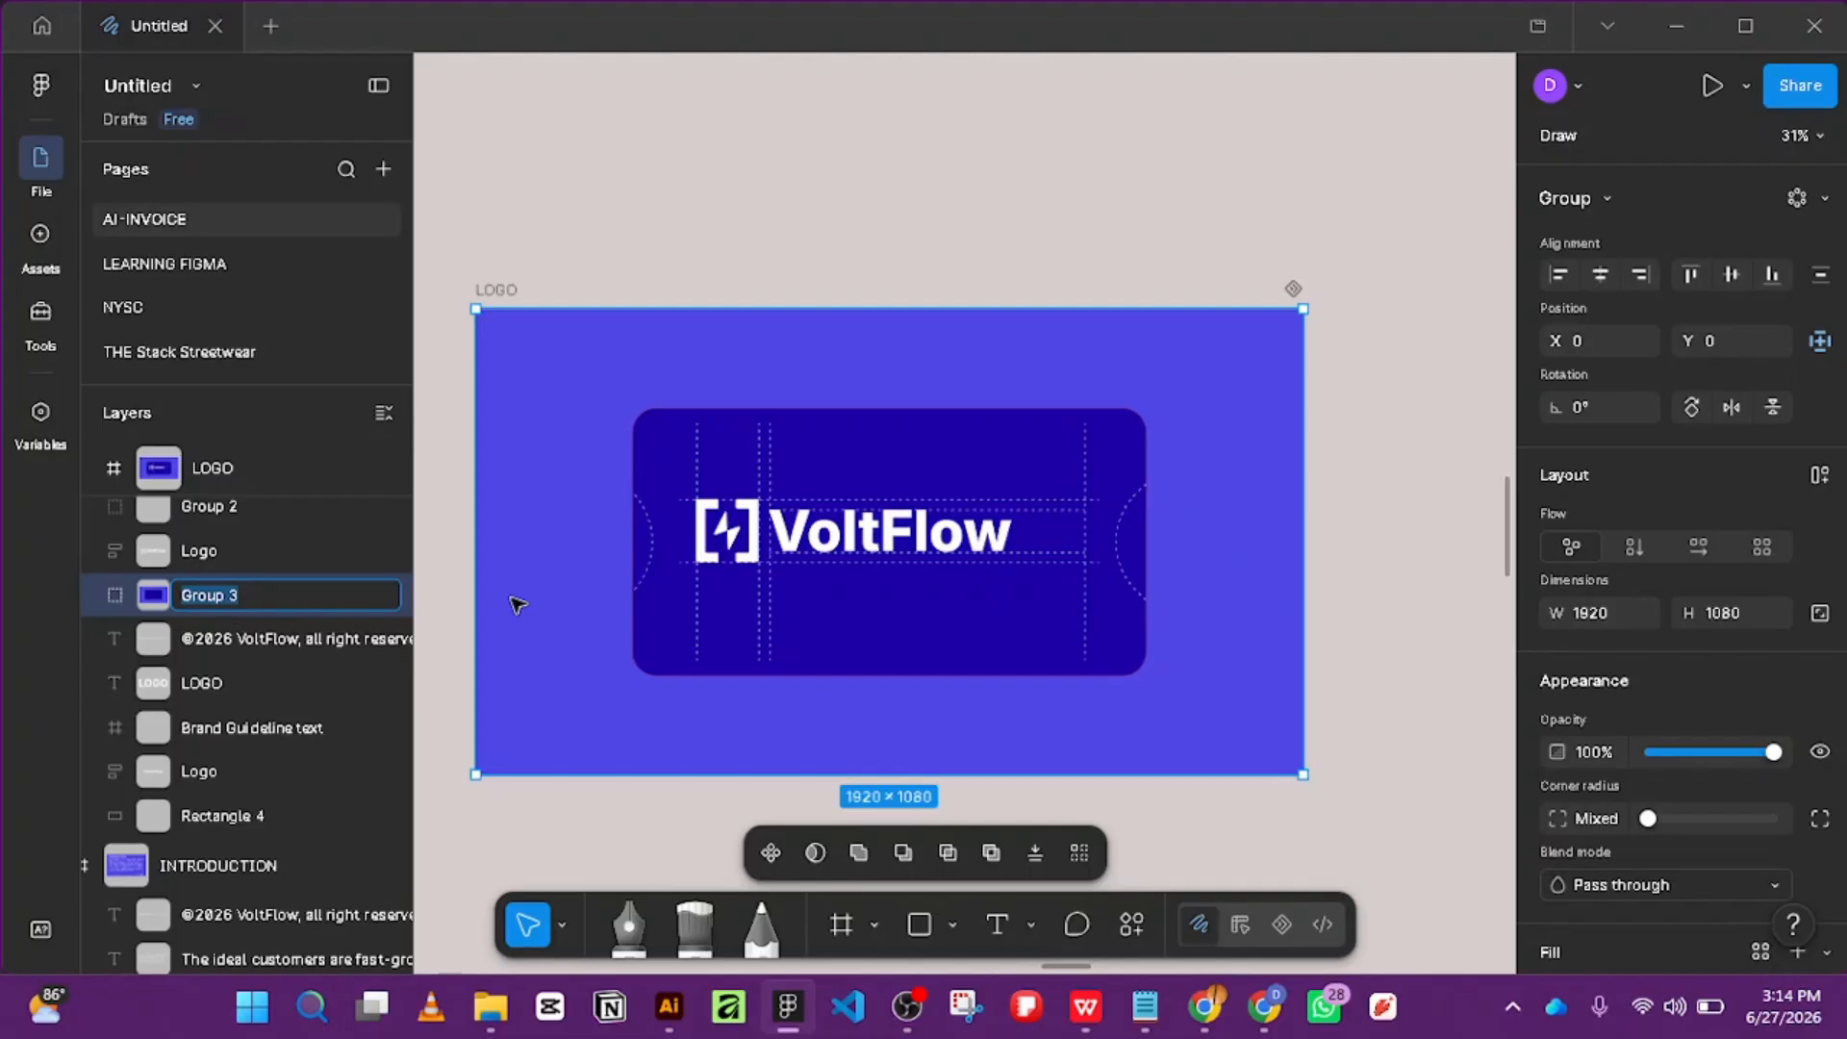
{"action": "type", "text": "i"}
{"action": "key", "text": "BackSpace"}
{"action": "key", "text": "Return"}
Select the voltflow-logo 2 frame inside the panel's Logo layer and move the animation playhead to about 400 ms.
{"action": "left_click", "coordinate": [806, 536]}
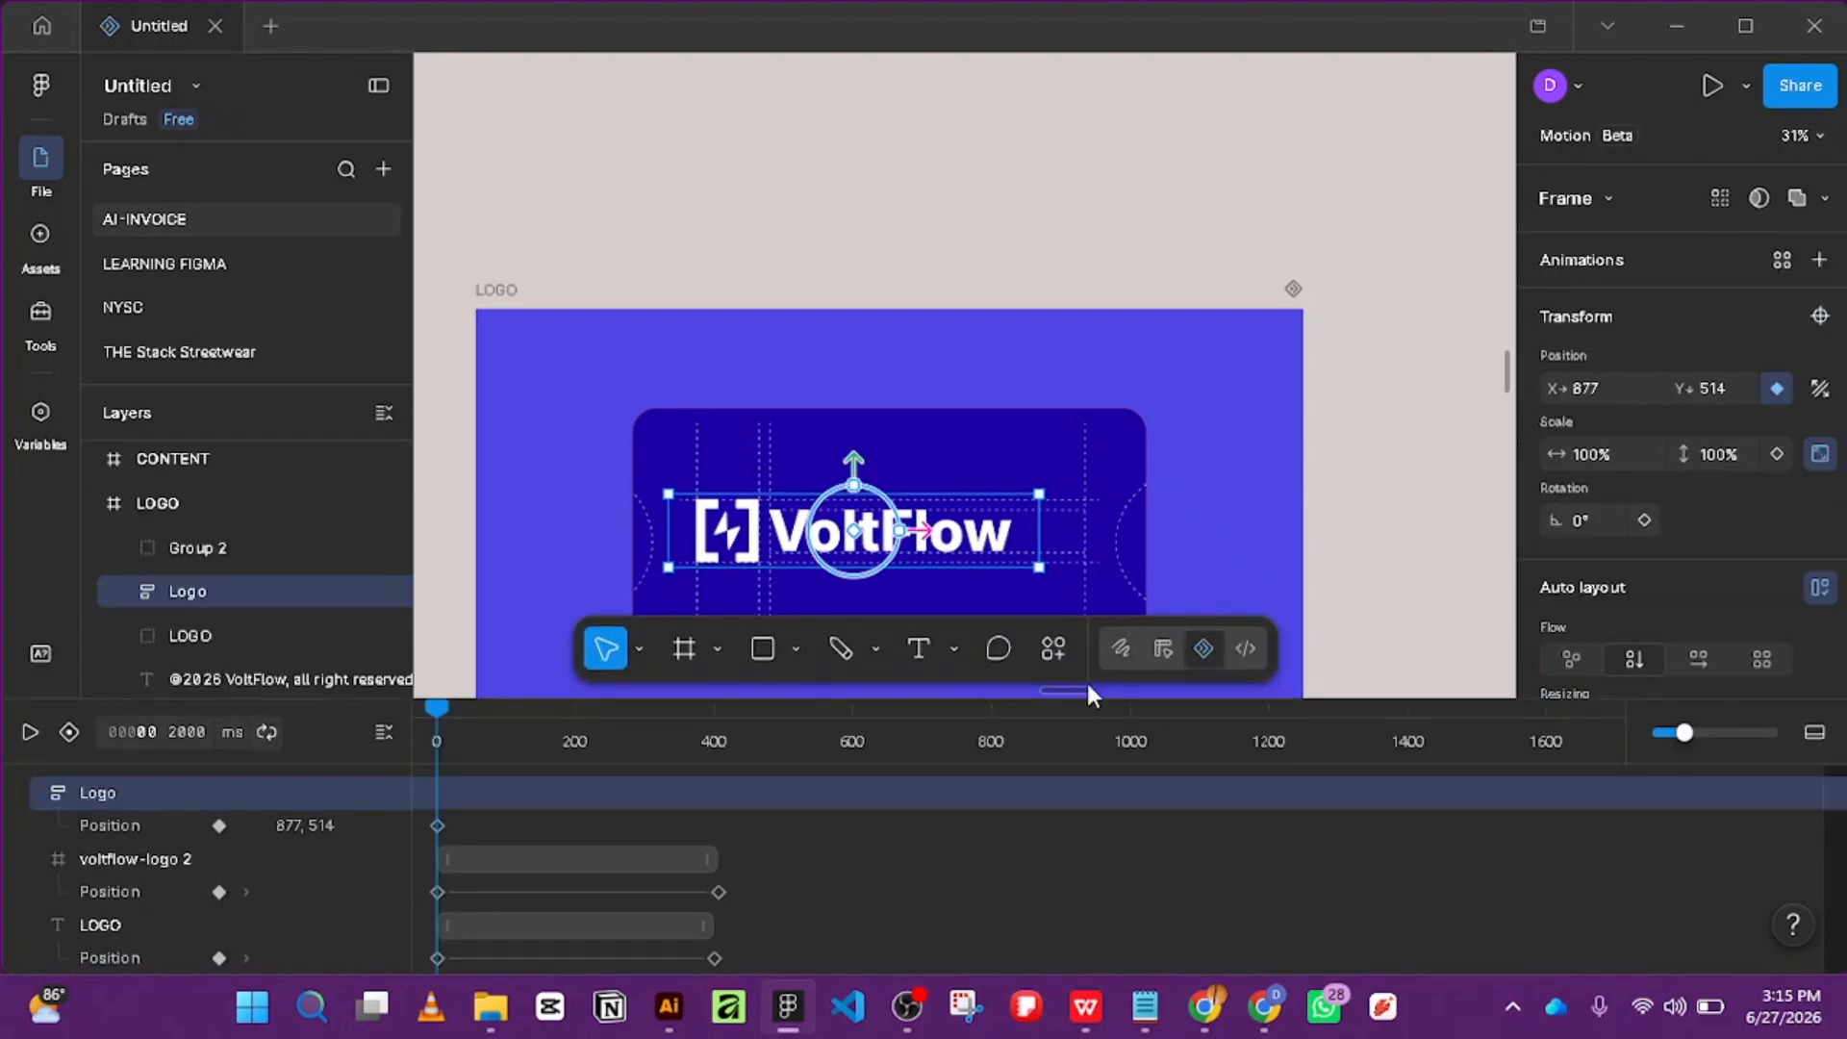
{"action": "scroll", "coordinate": [534, 760], "scroll_direction": "down", "scroll_amount": 2}
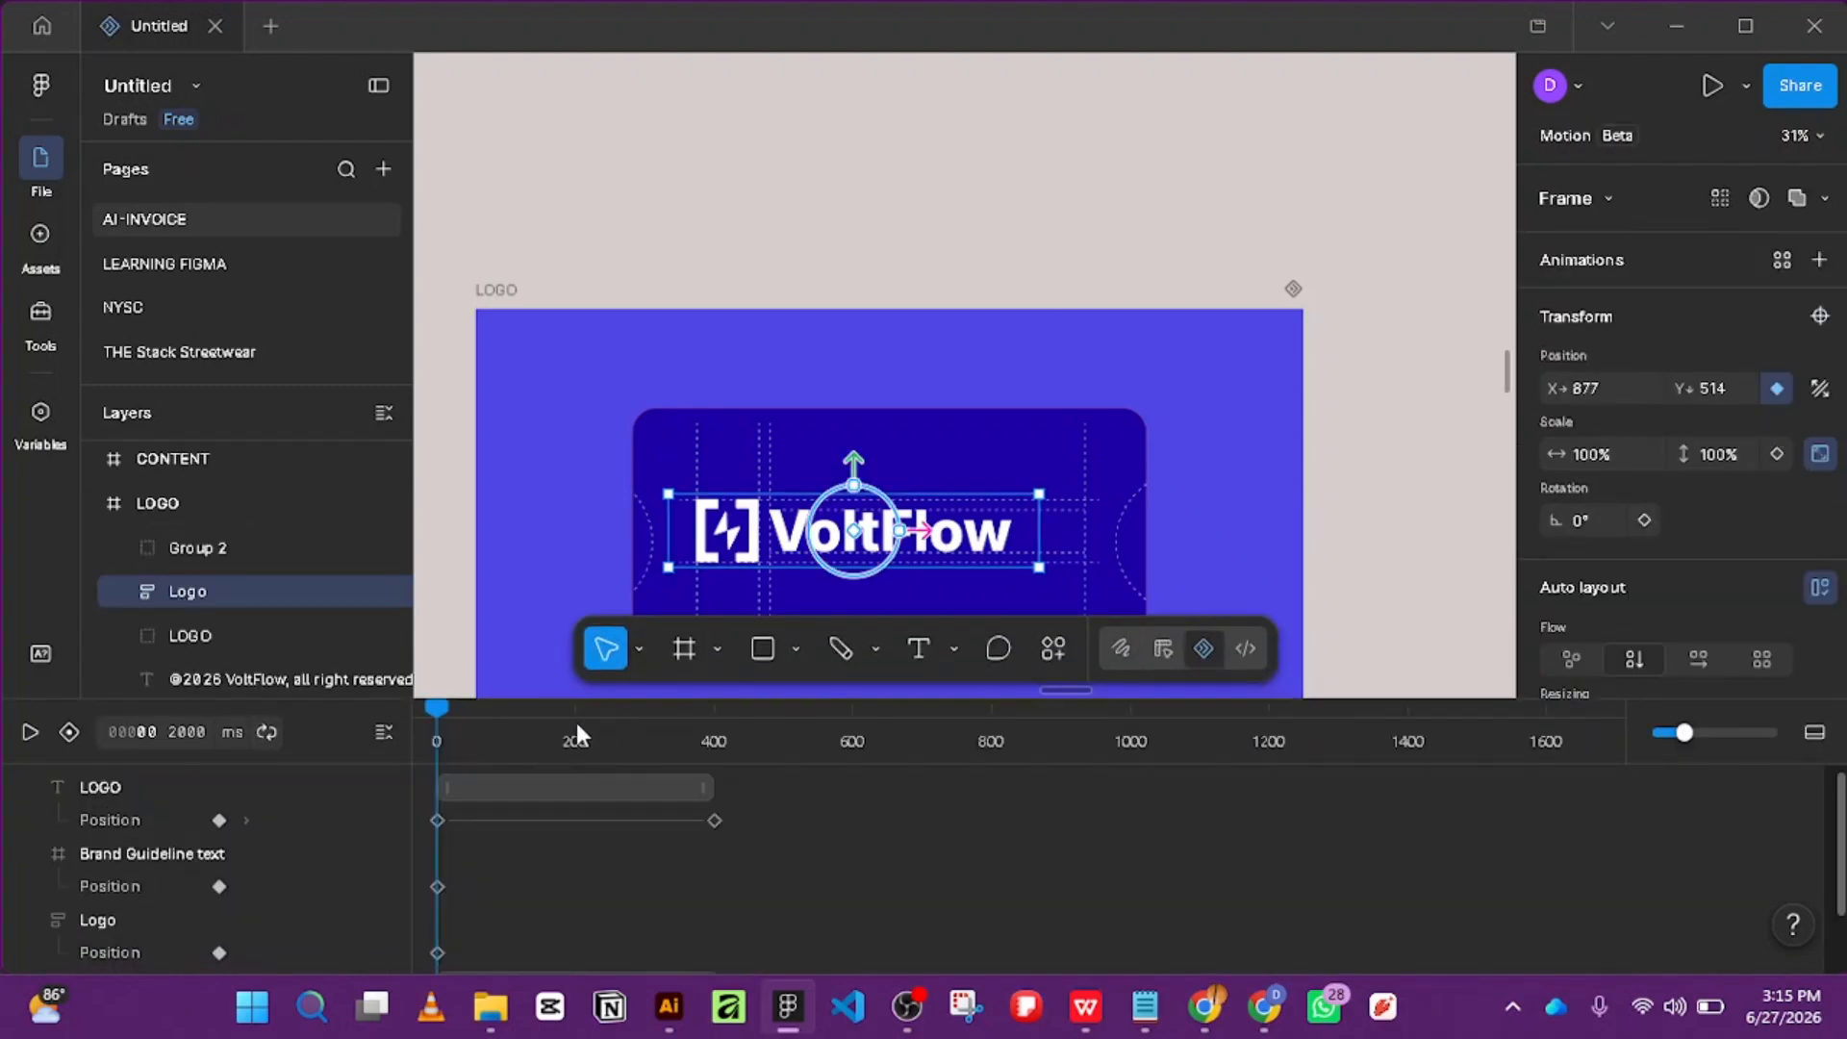
{"action": "scroll", "coordinate": [663, 823], "scroll_direction": "down", "scroll_amount": 2}
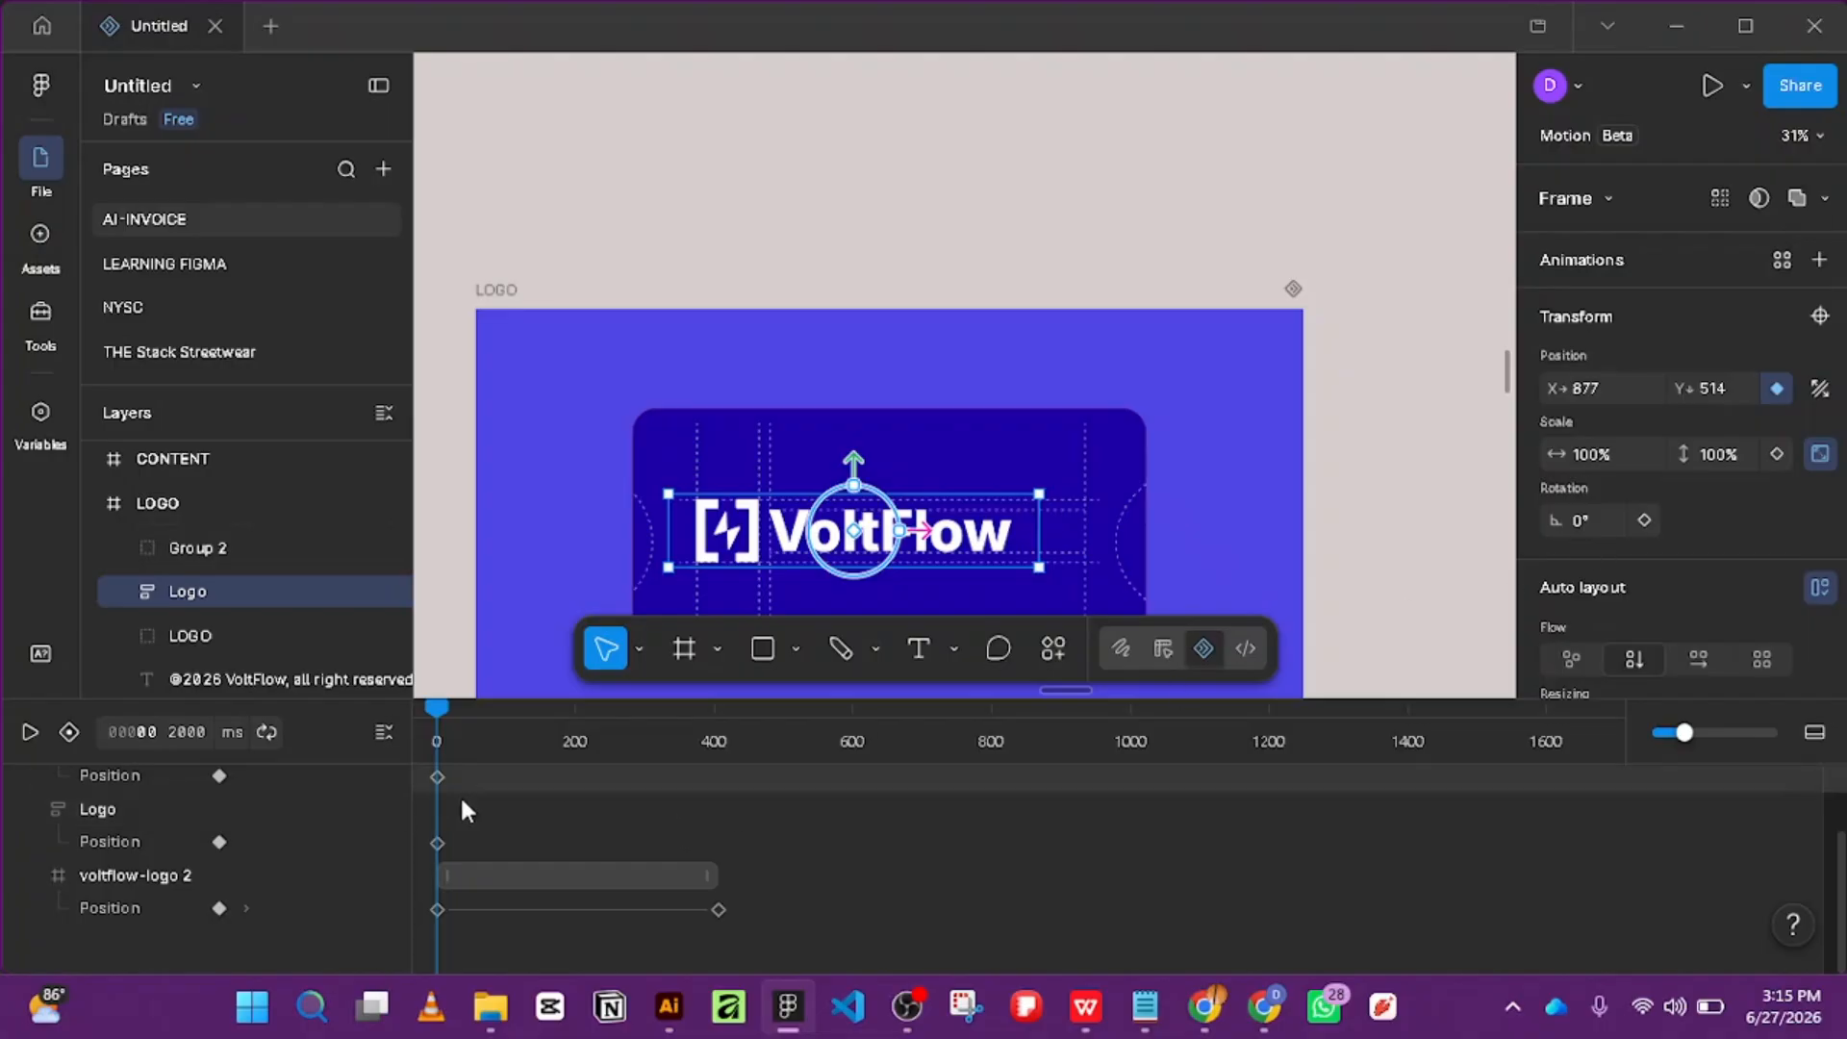
{"action": "left_click", "coordinate": [123, 593]}
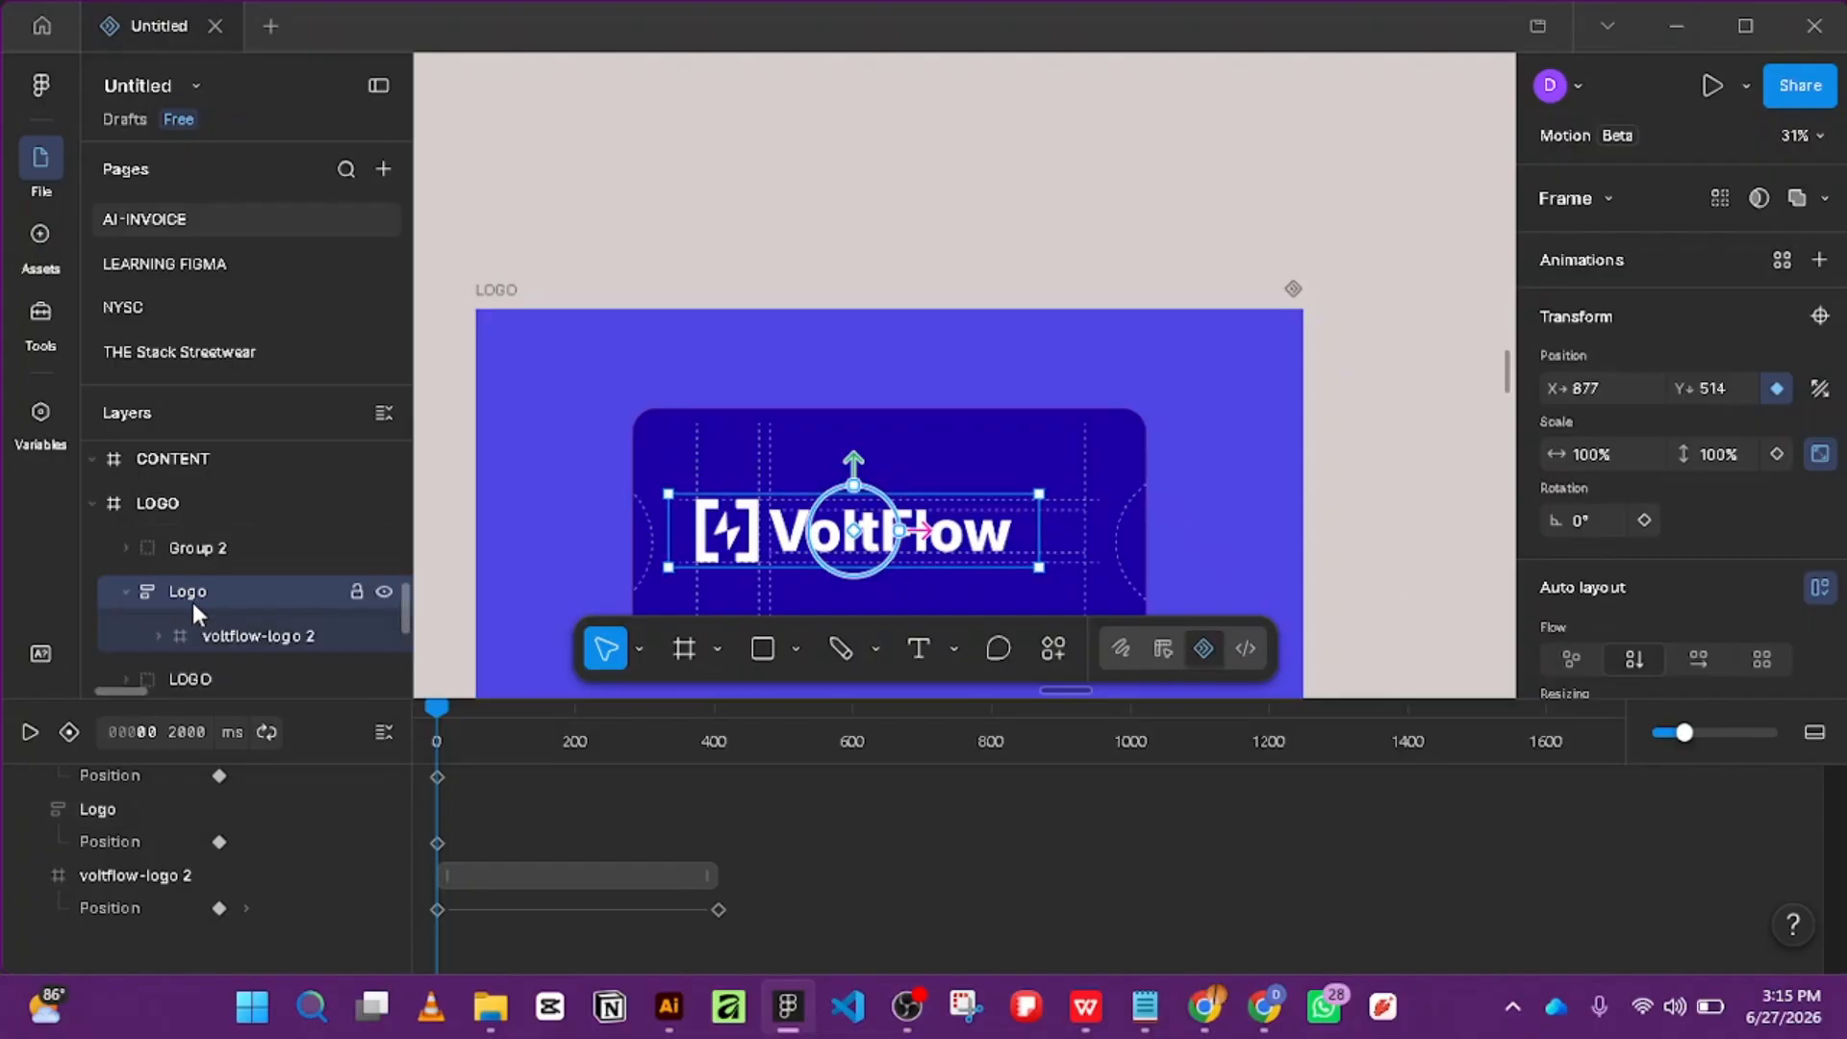
{"action": "left_click", "coordinate": [158, 639]}
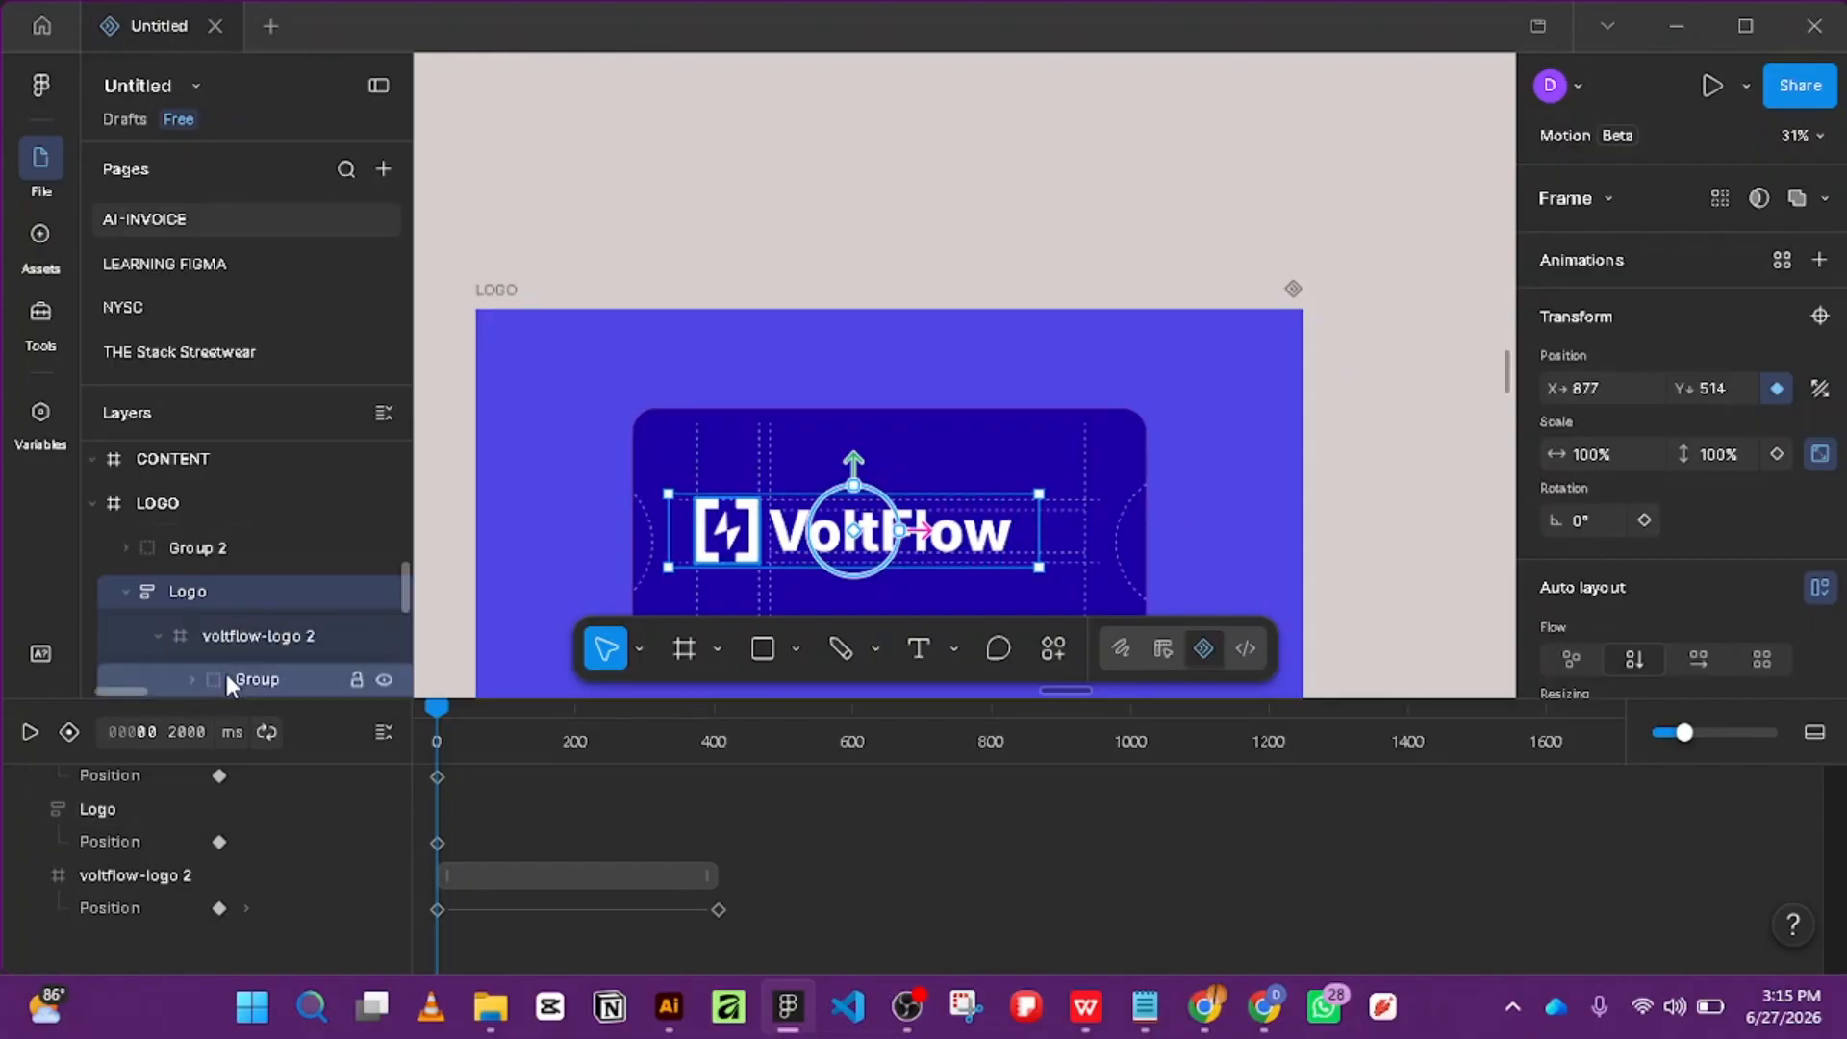
{"action": "left_click", "coordinate": [227, 639]}
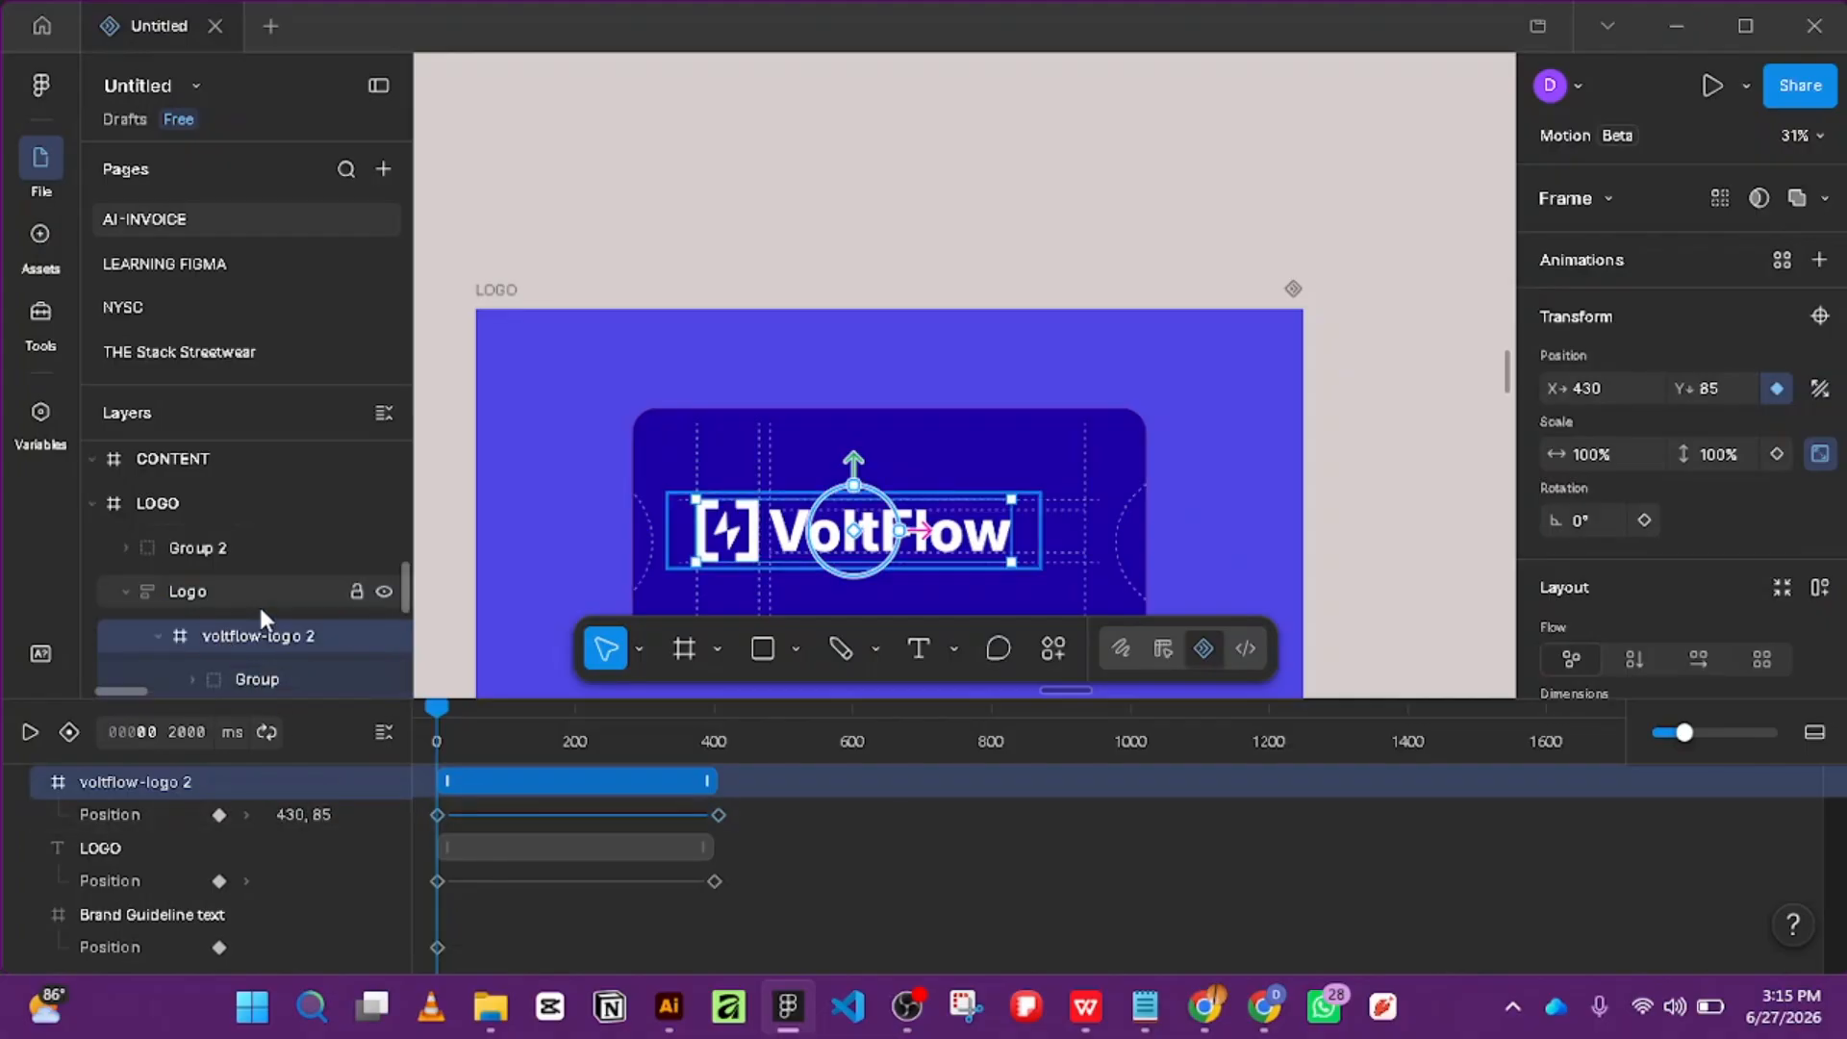
{"action": "scroll", "coordinate": [260, 608], "scroll_direction": "down", "scroll_amount": 3}
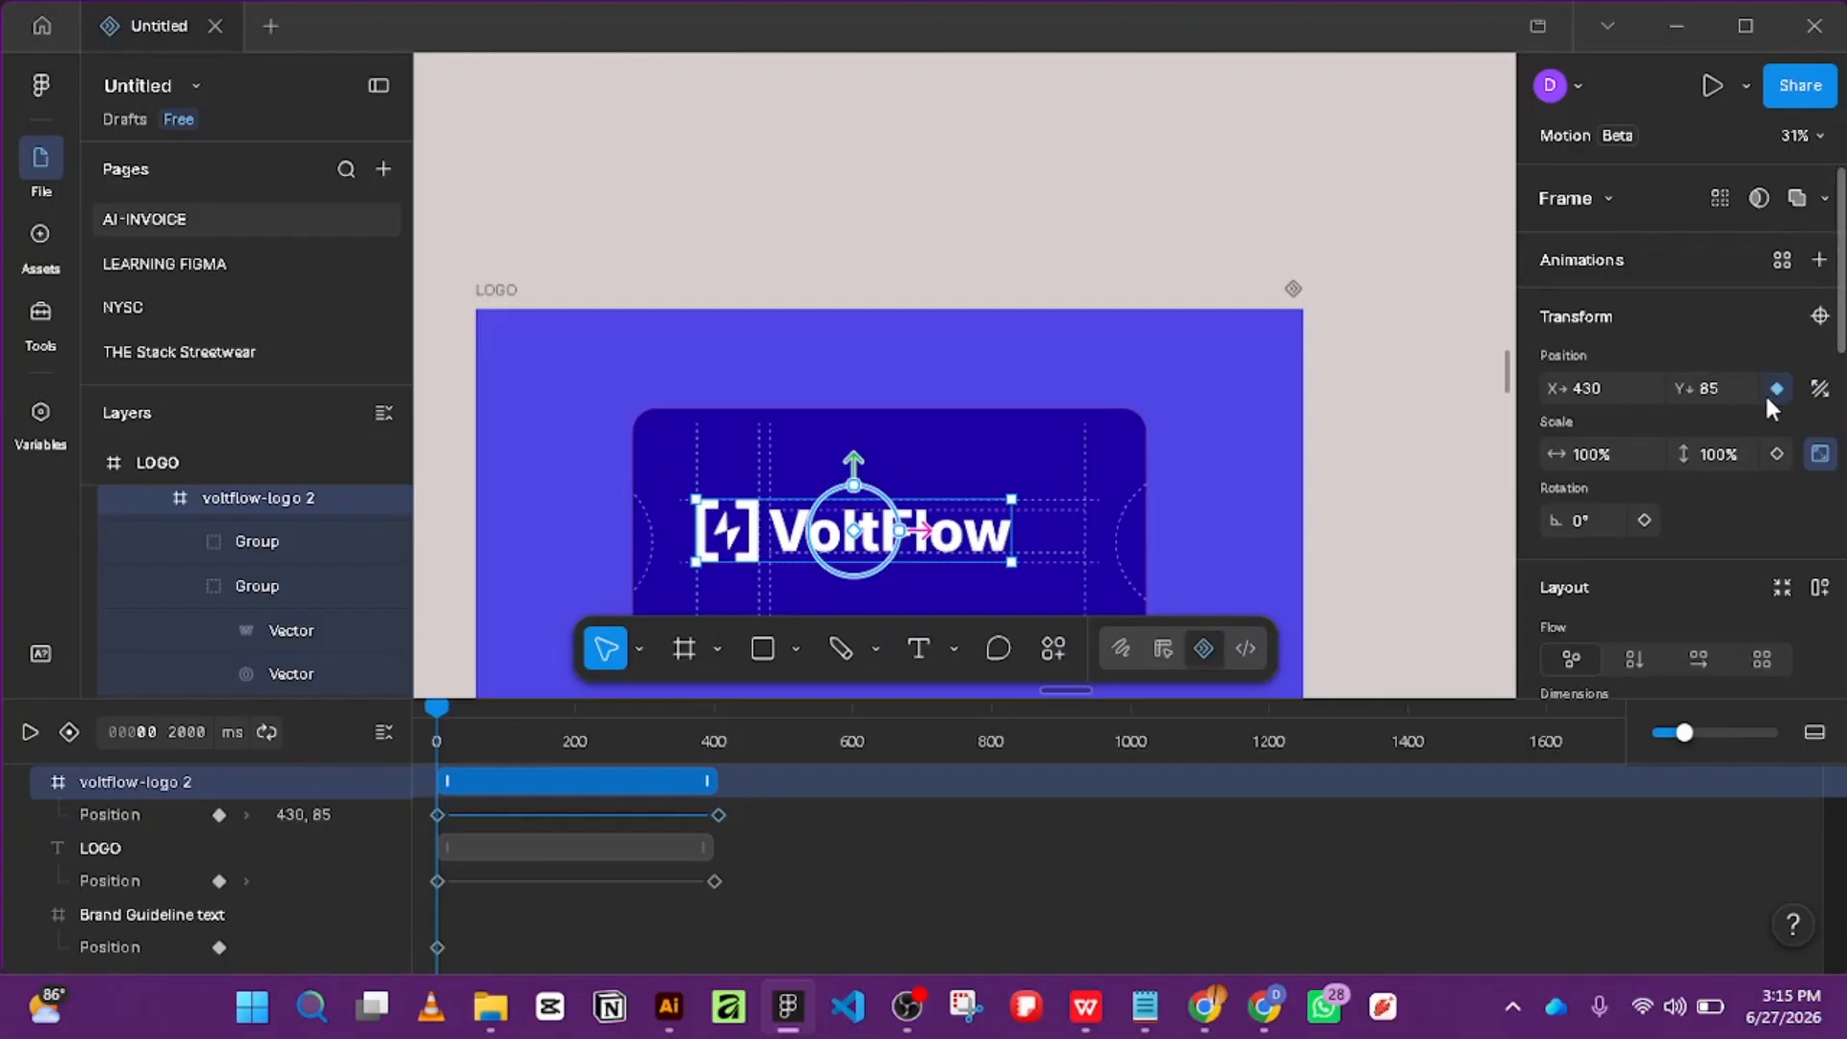
{"action": "left_click_drag", "start_coordinate": [438, 716], "coordinate": [720, 750]}
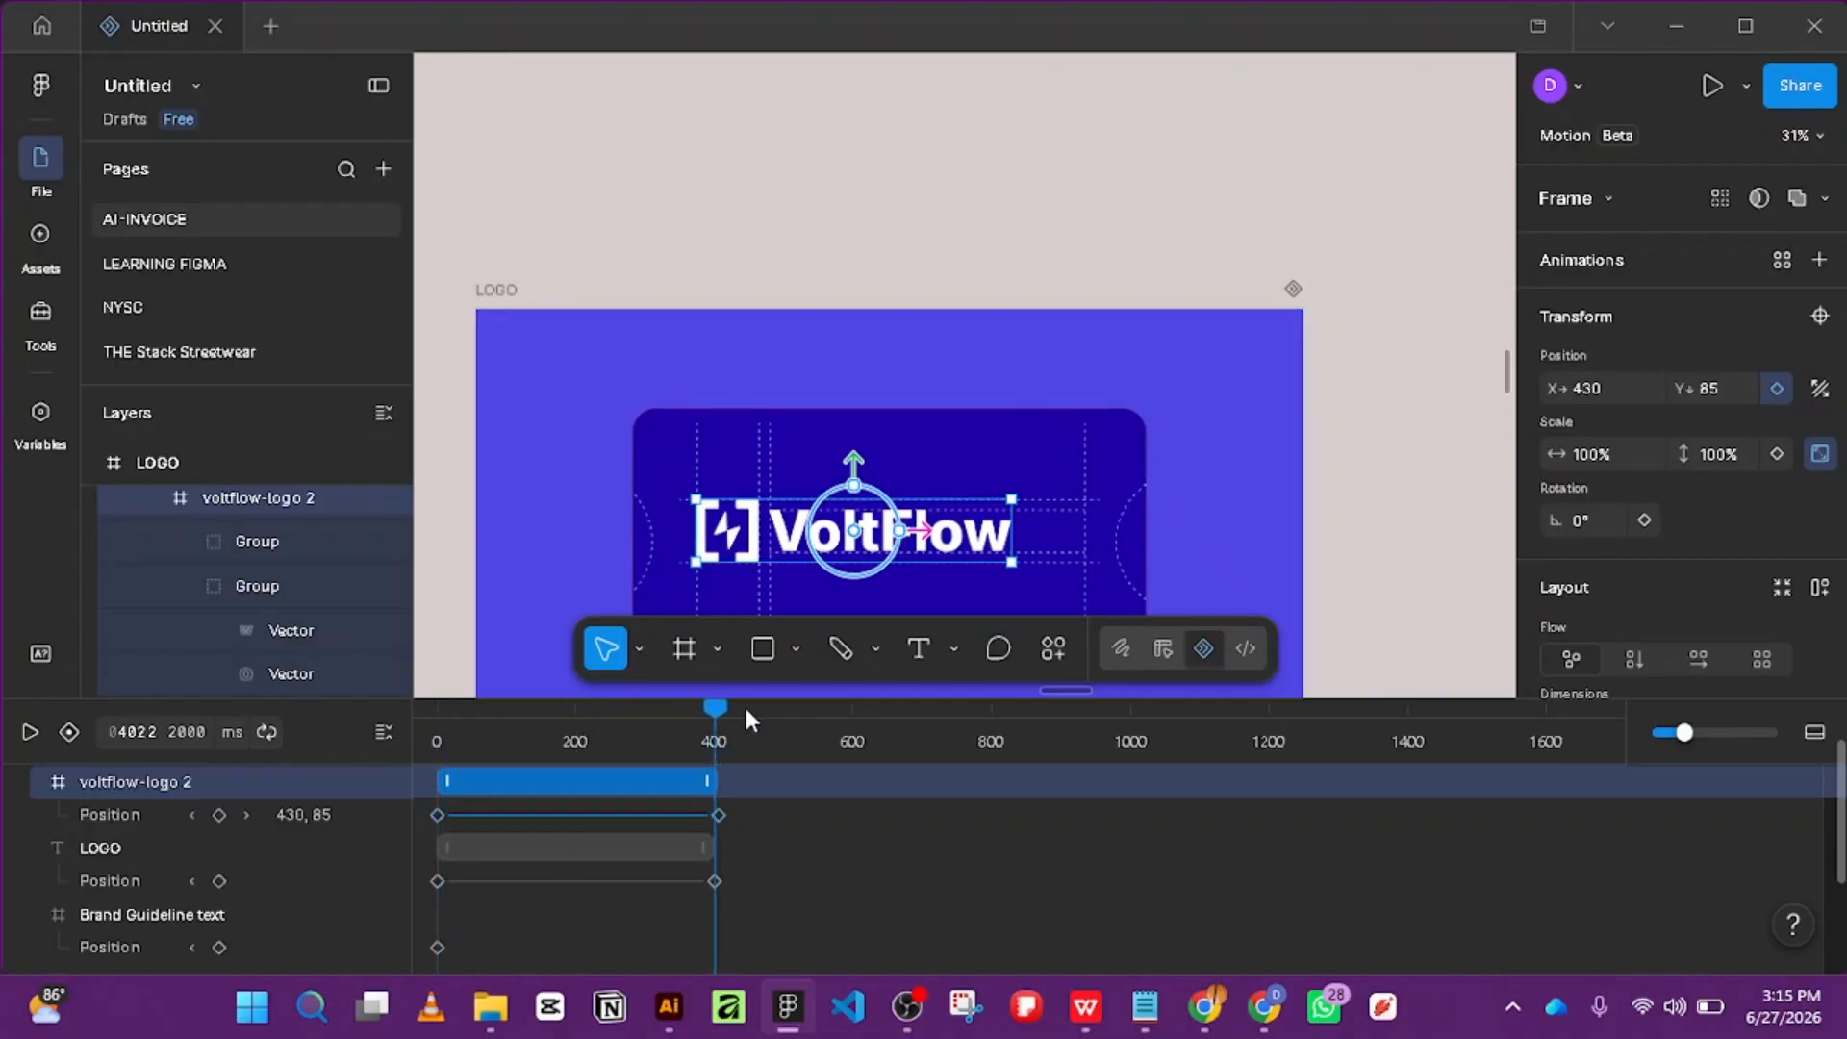
Try adding a position keyframe to the voltflow-logo 2 frame at about 400 ms, undo it and reselect the frame.
{"action": "left_click", "coordinate": [1776, 388]}
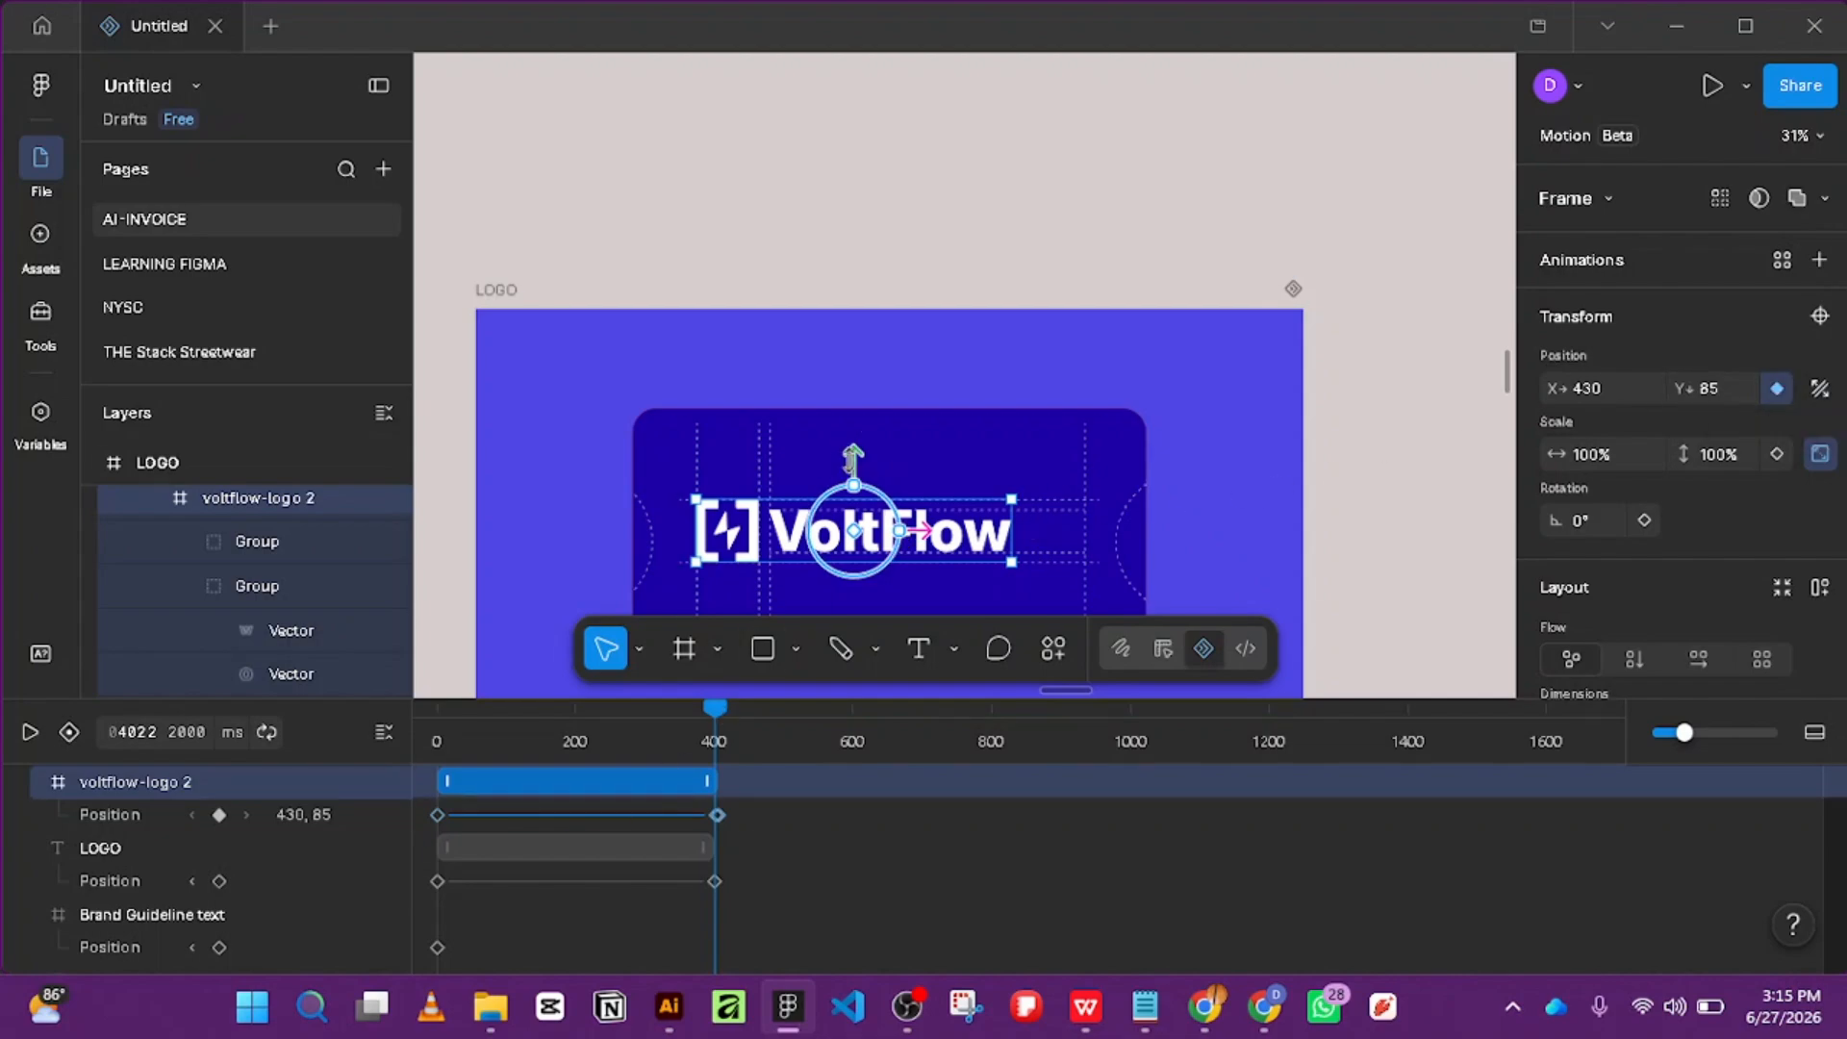
{"action": "key", "text": "ctrl+z"}
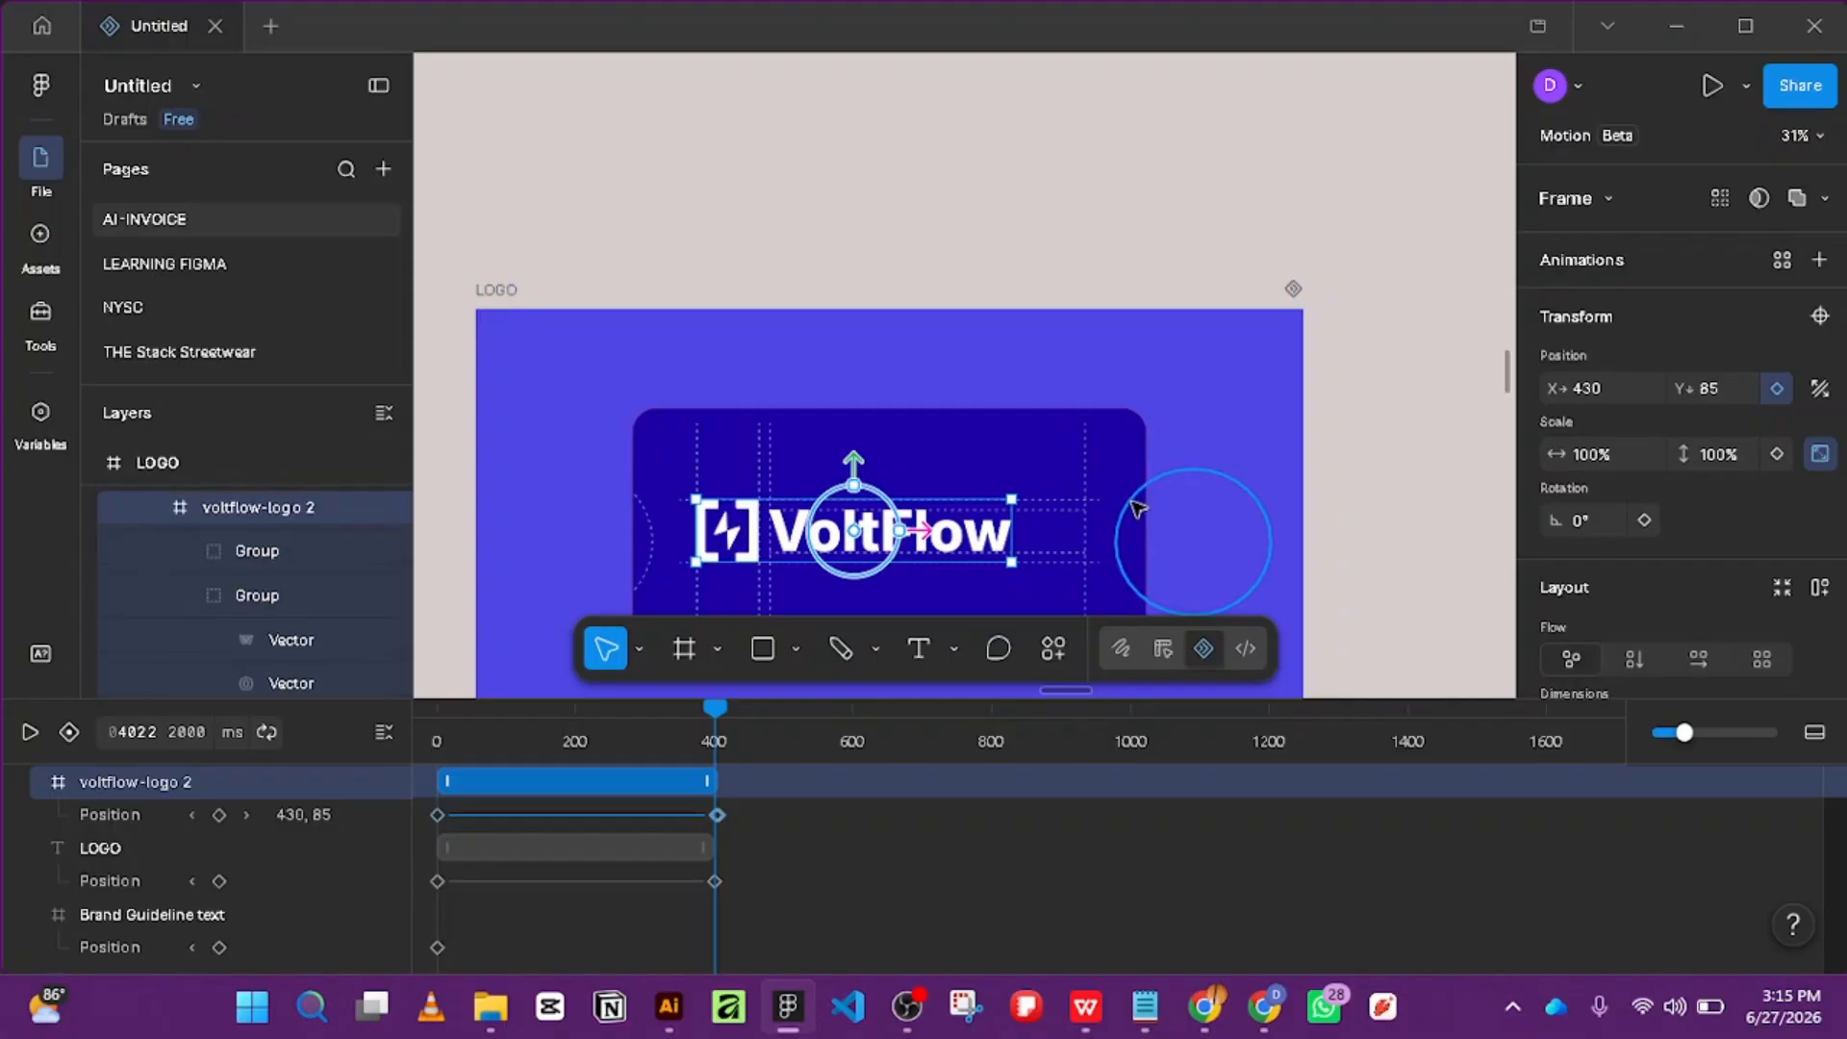
{"action": "key", "text": "ctrl+z"}
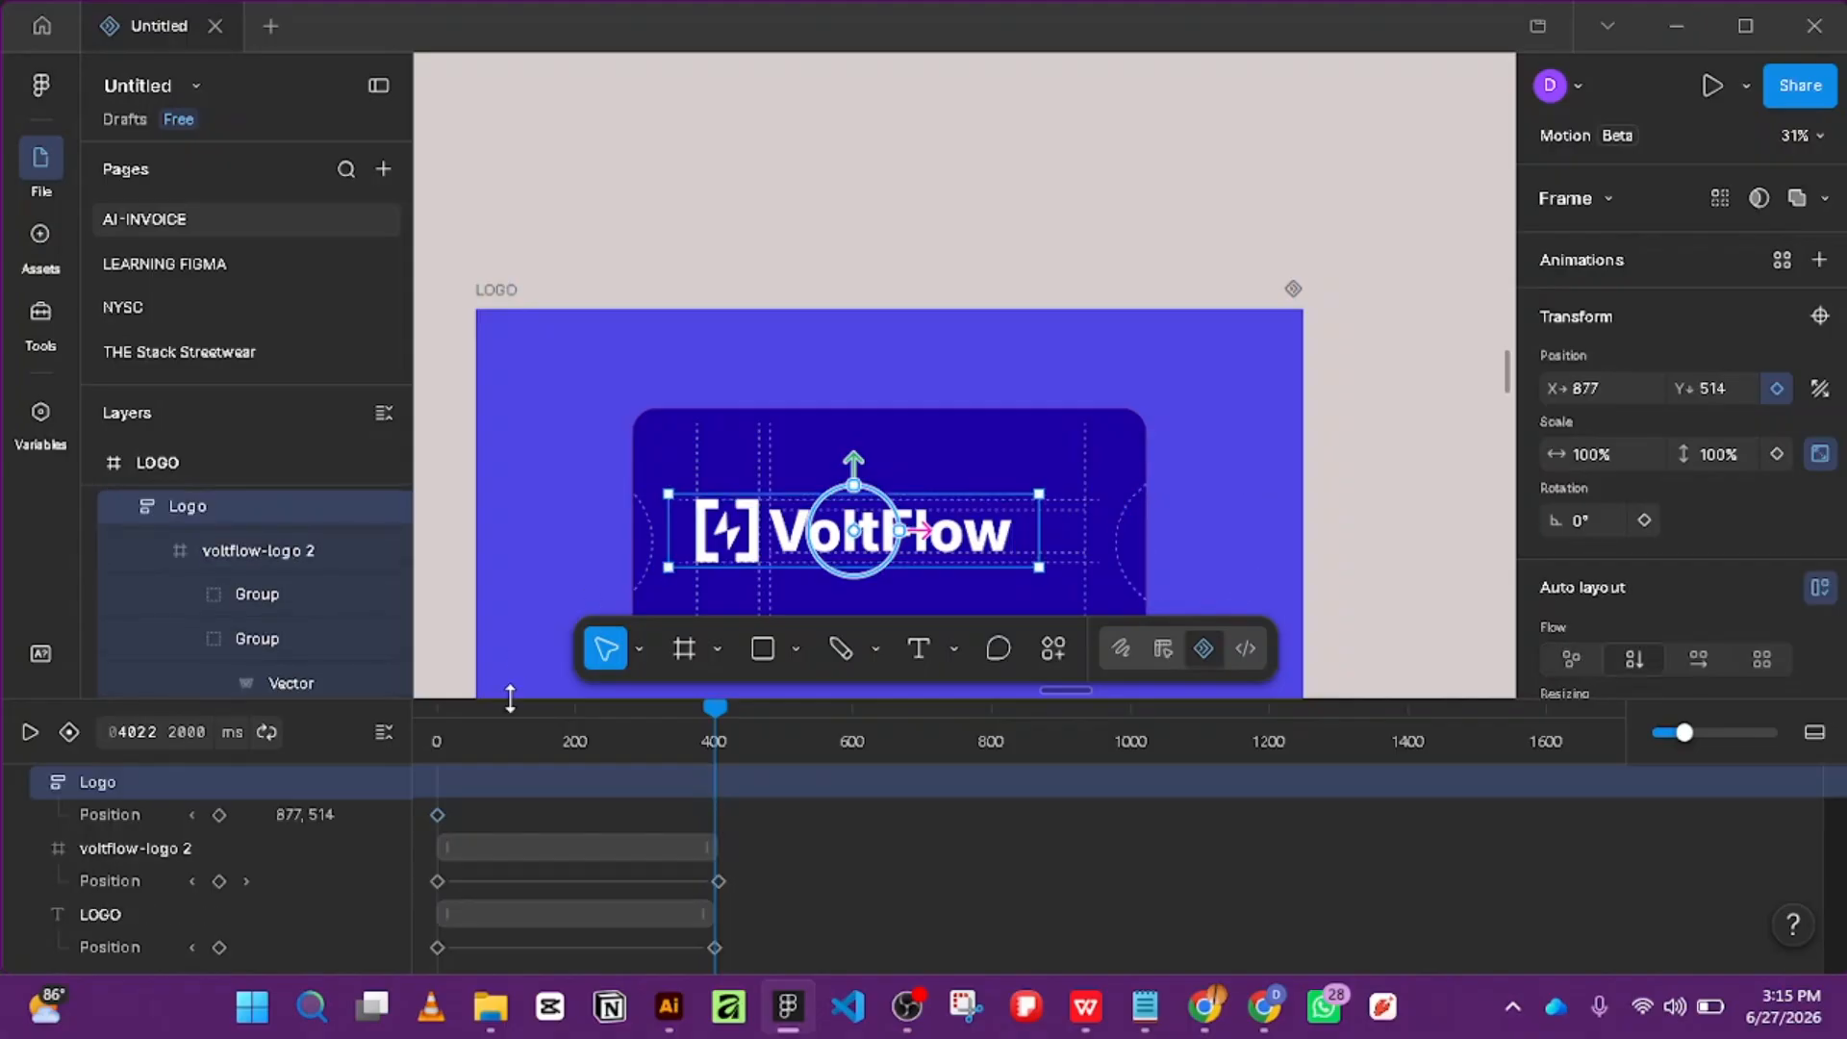
{"action": "left_click", "coordinate": [807, 784]}
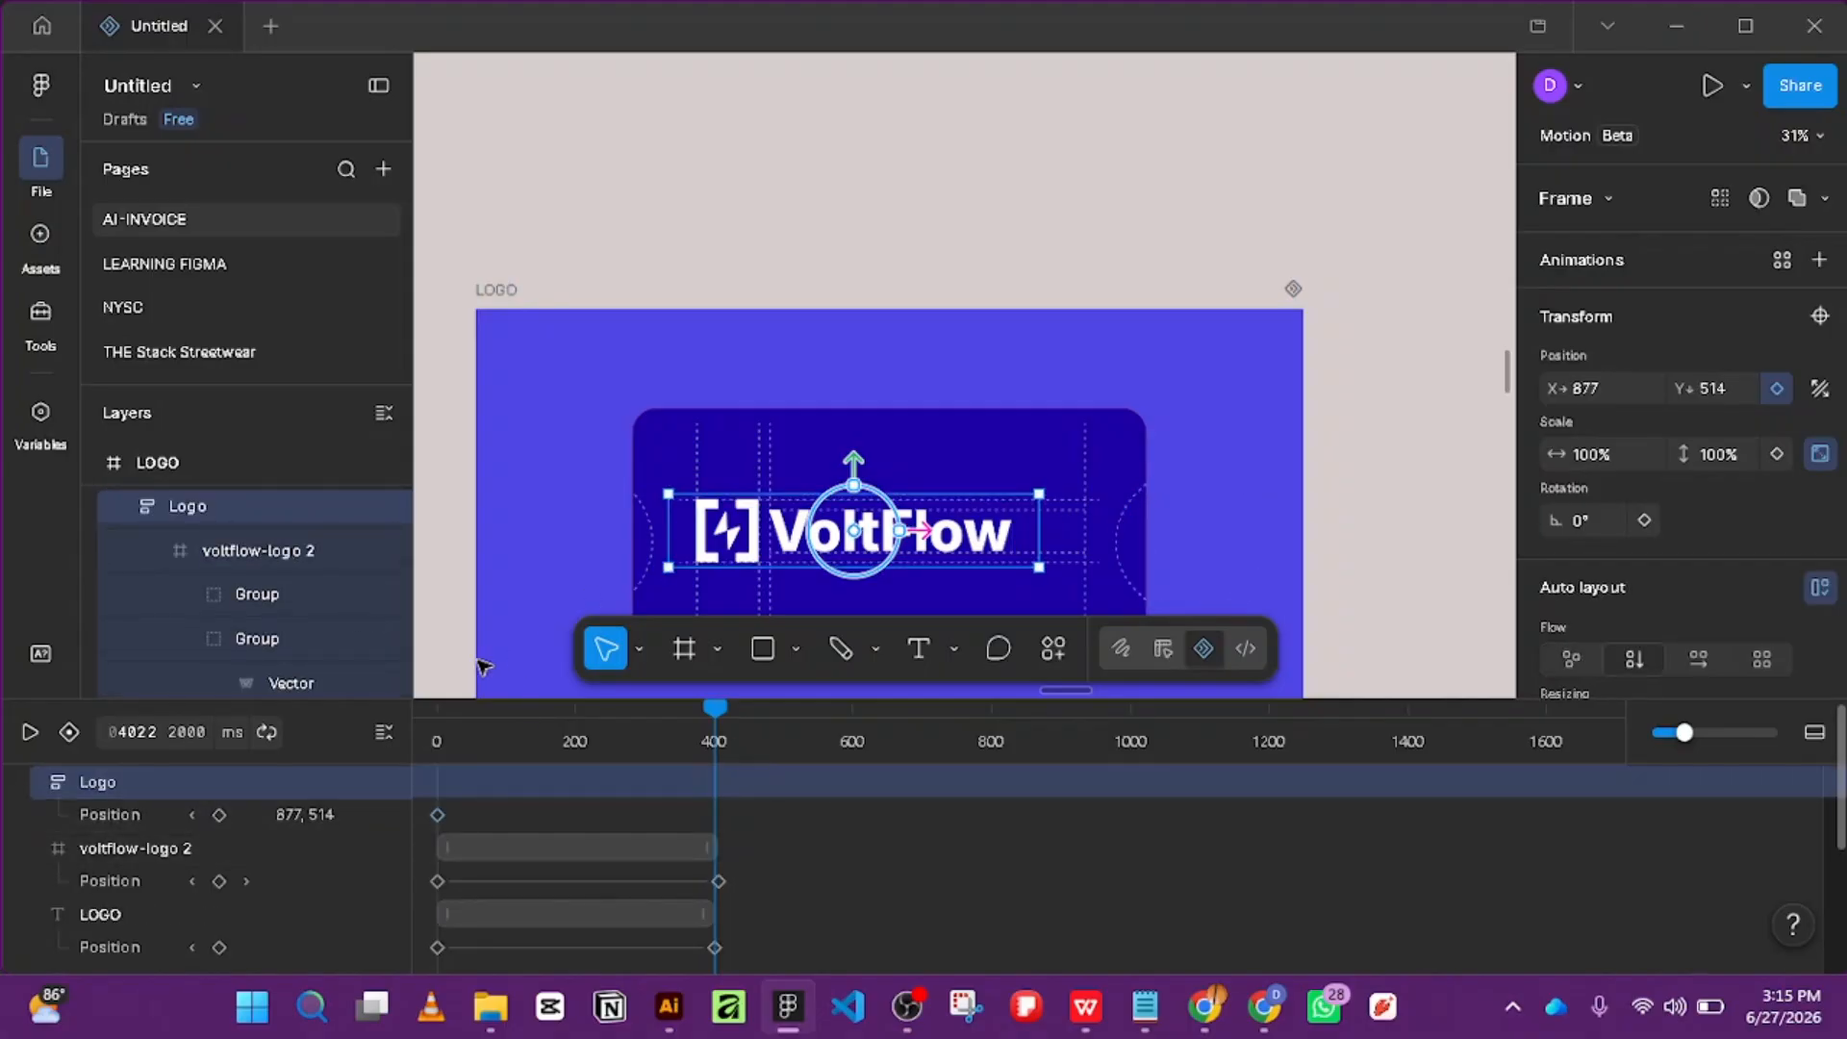
{"action": "left_click", "coordinate": [237, 565]}
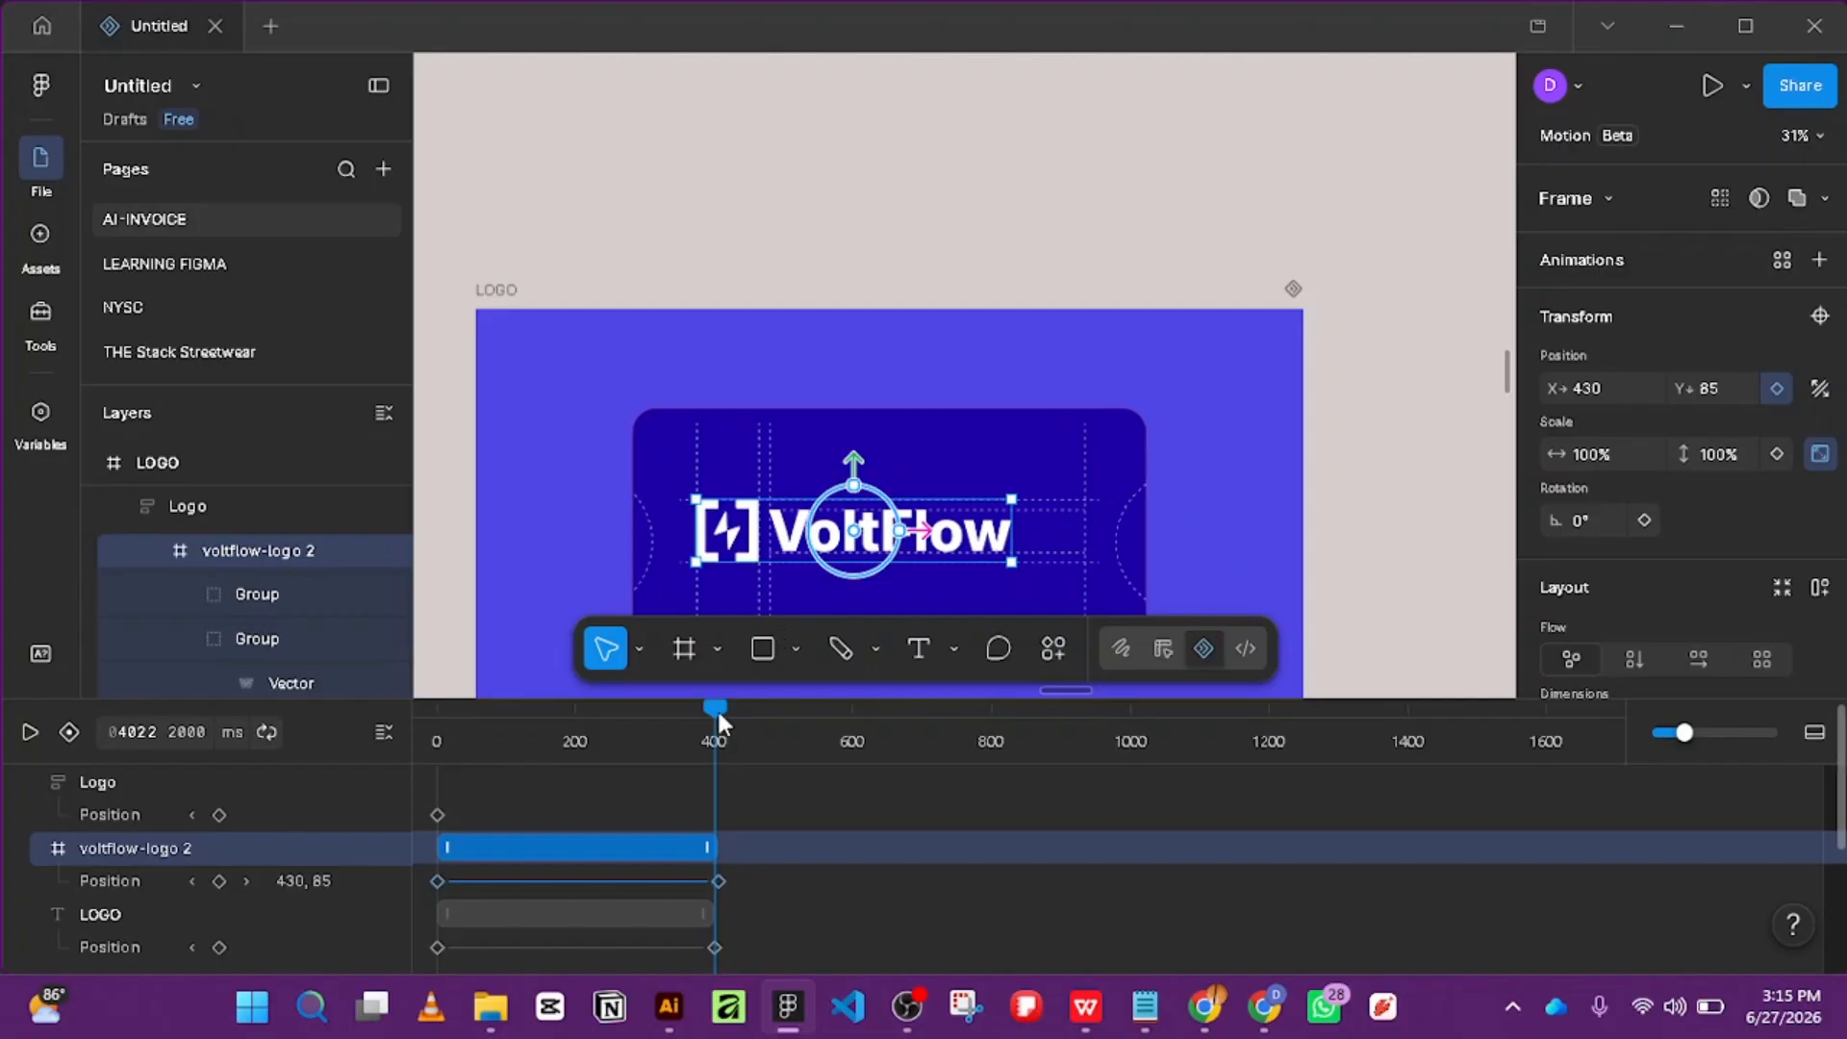
Try lowering the voltflow-logo 2 frame to Y 205 at 0 ms, undo it, and try Y 243 at about 400 ms.
{"action": "left_click_drag", "start_coordinate": [717, 707], "coordinate": [333, 714]}
{"action": "left_click_drag", "start_coordinate": [865, 490], "coordinate": [854, 556]}
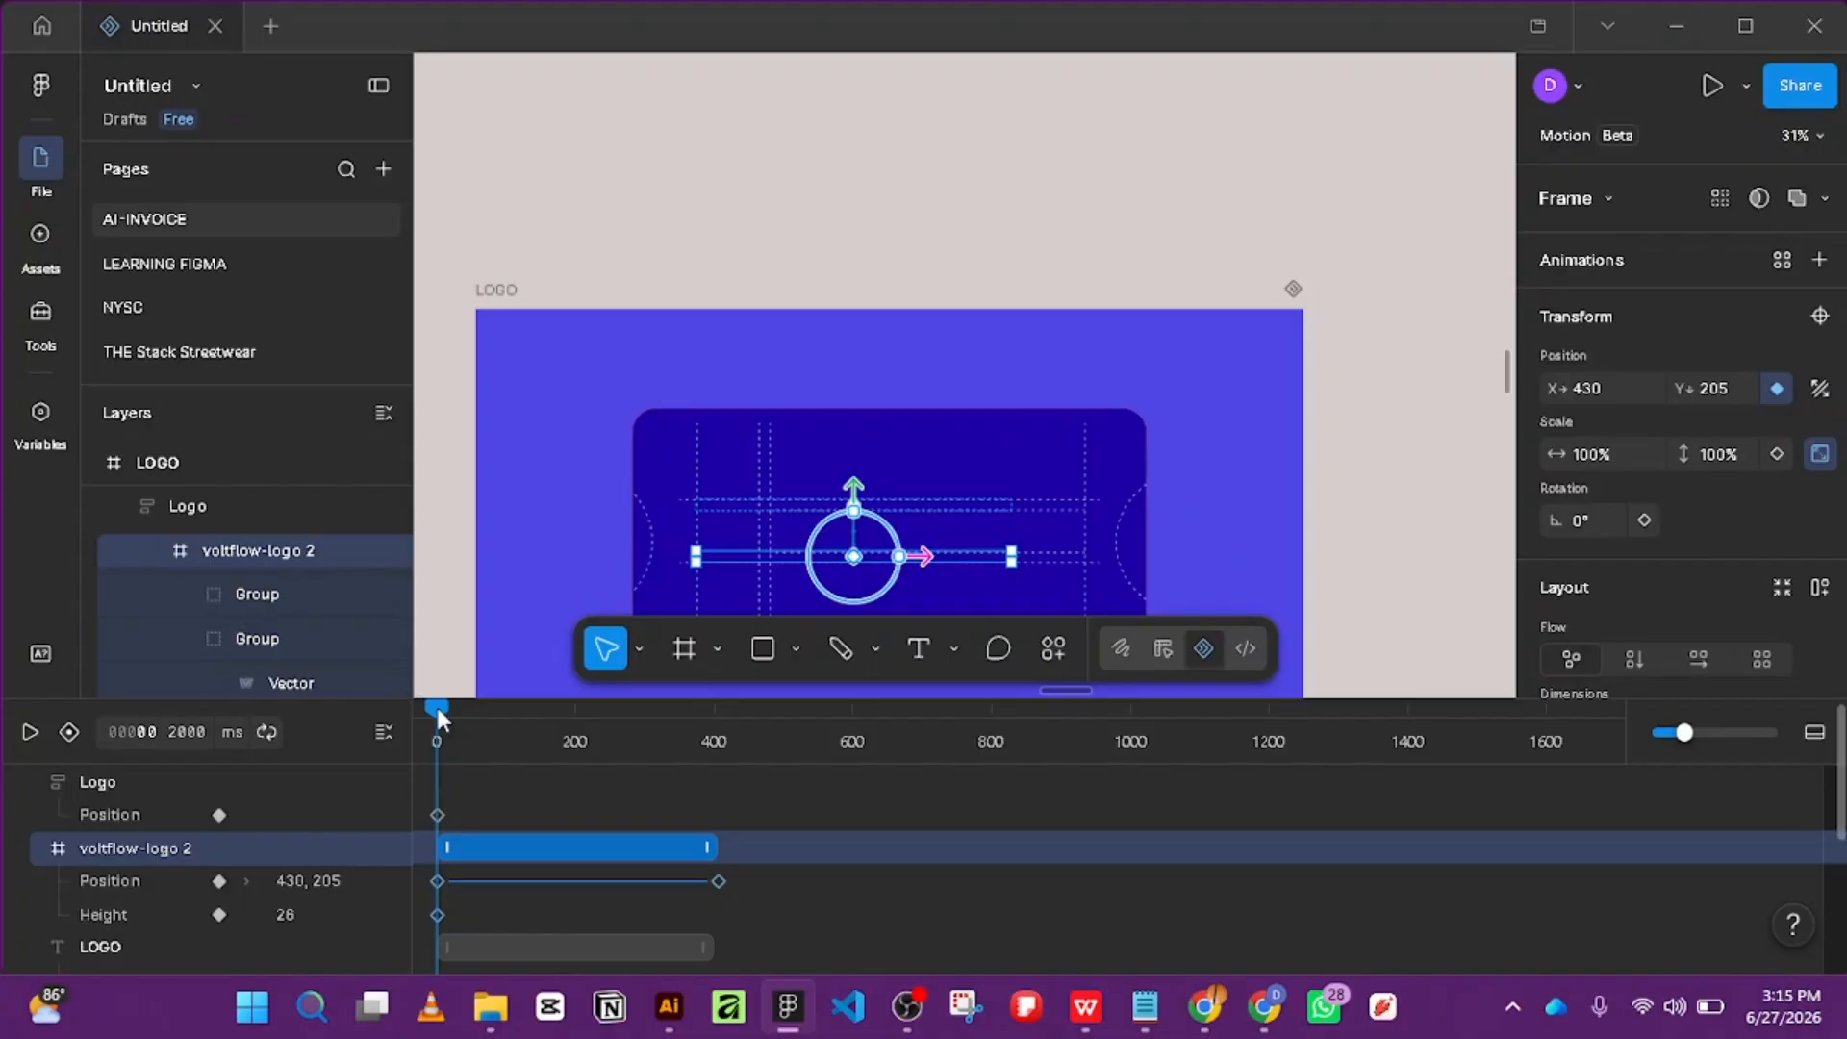
{"action": "left_click_drag", "start_coordinate": [435, 702], "coordinate": [713, 825]}
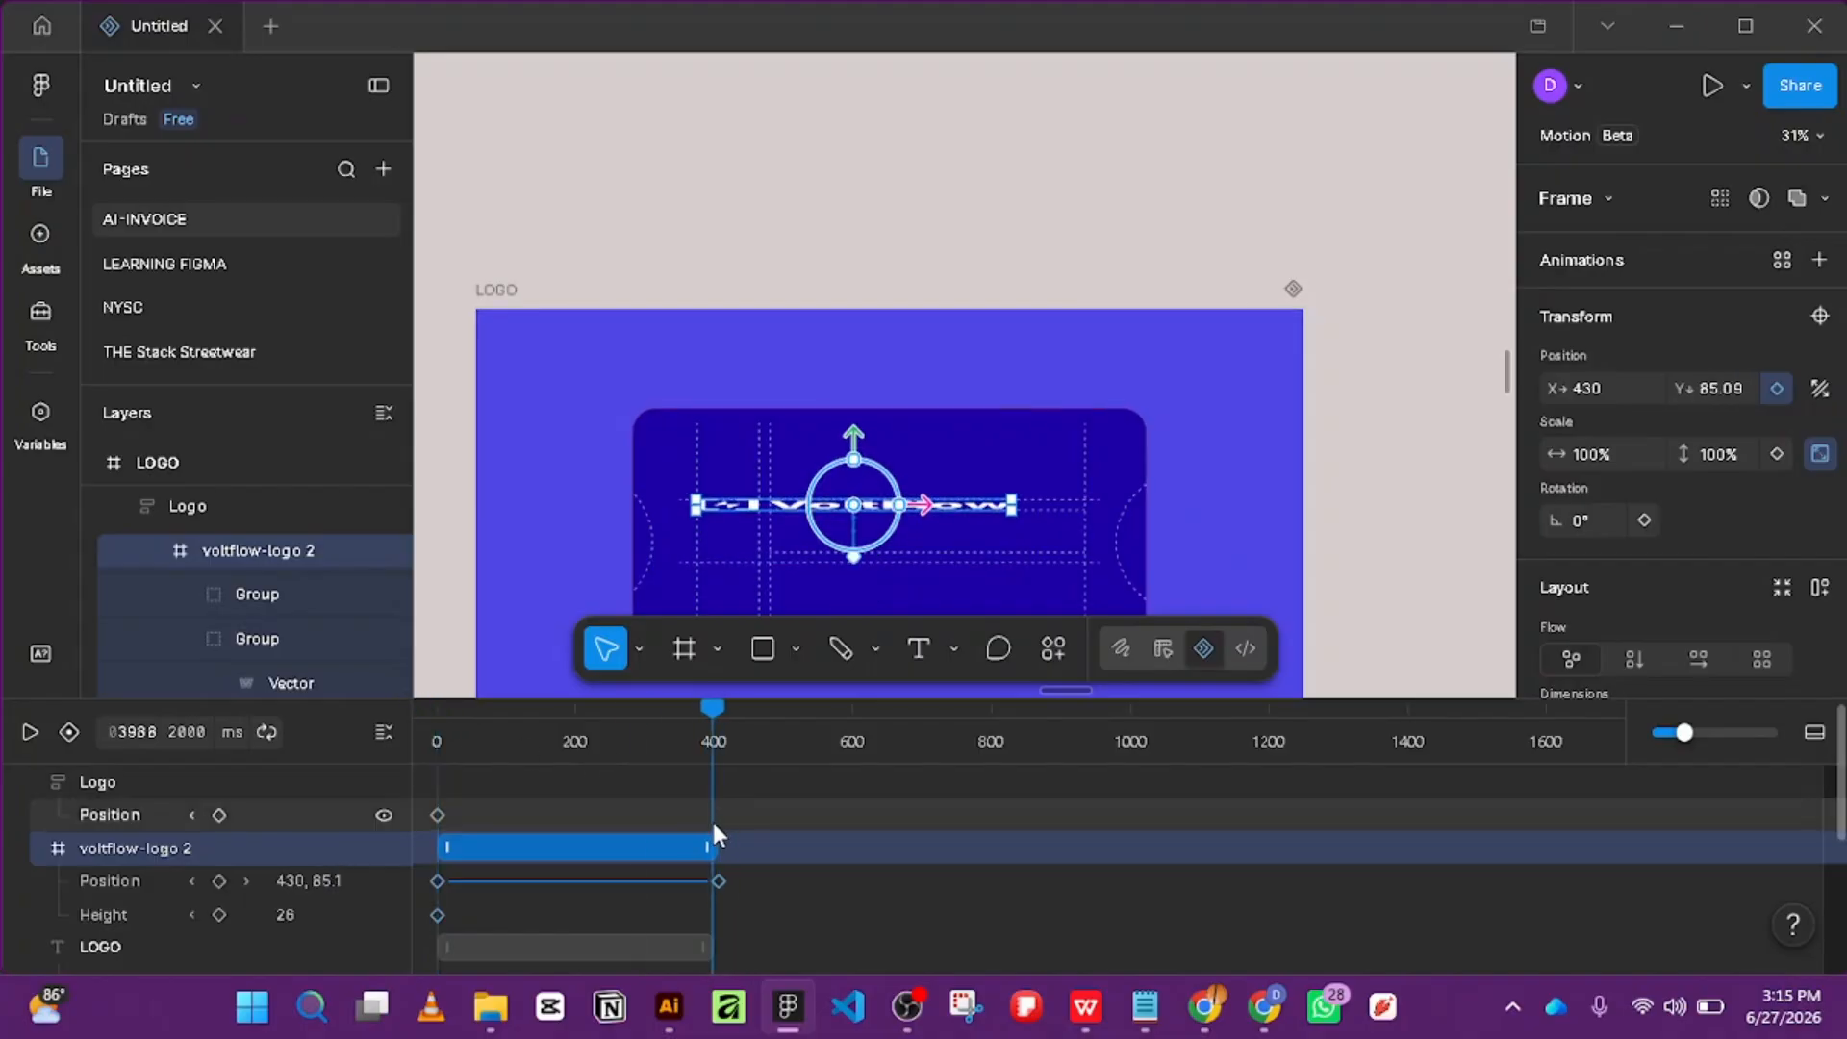
{"action": "key", "text": "ctrl+z"}
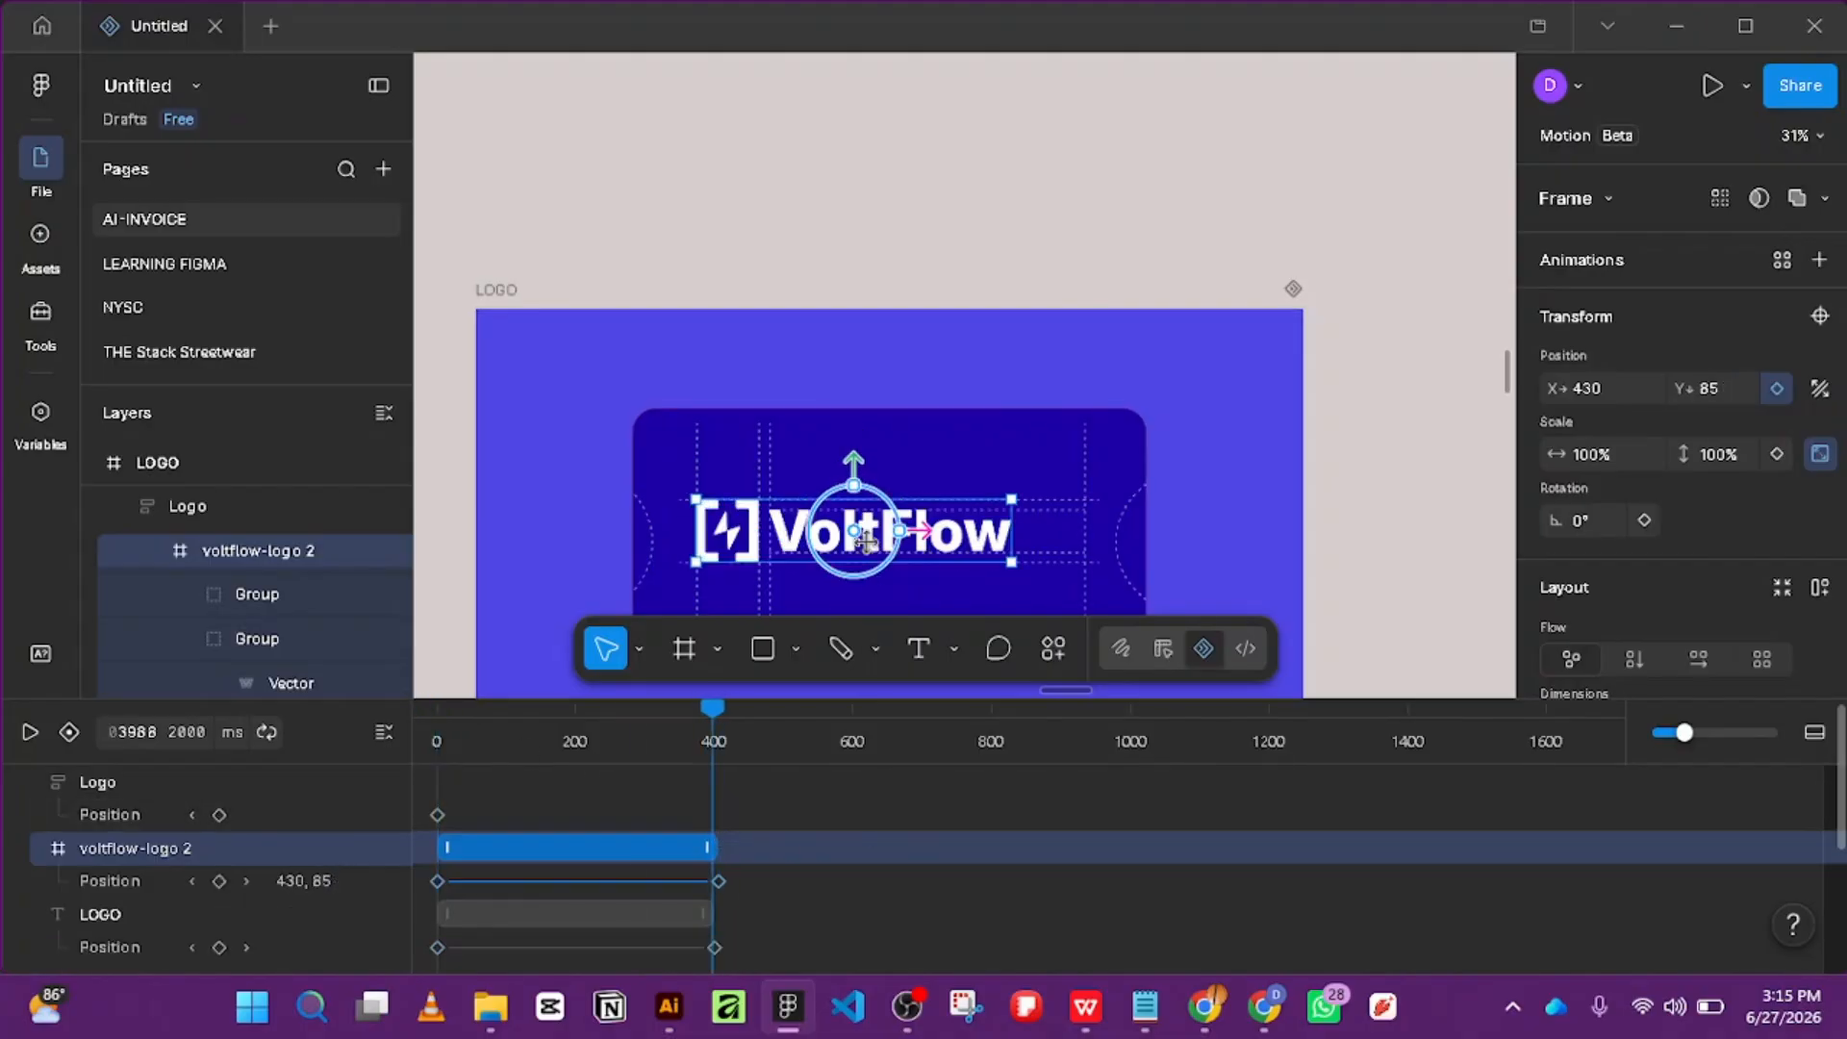
{"action": "left_click_drag", "start_coordinate": [854, 452], "coordinate": [861, 522]}
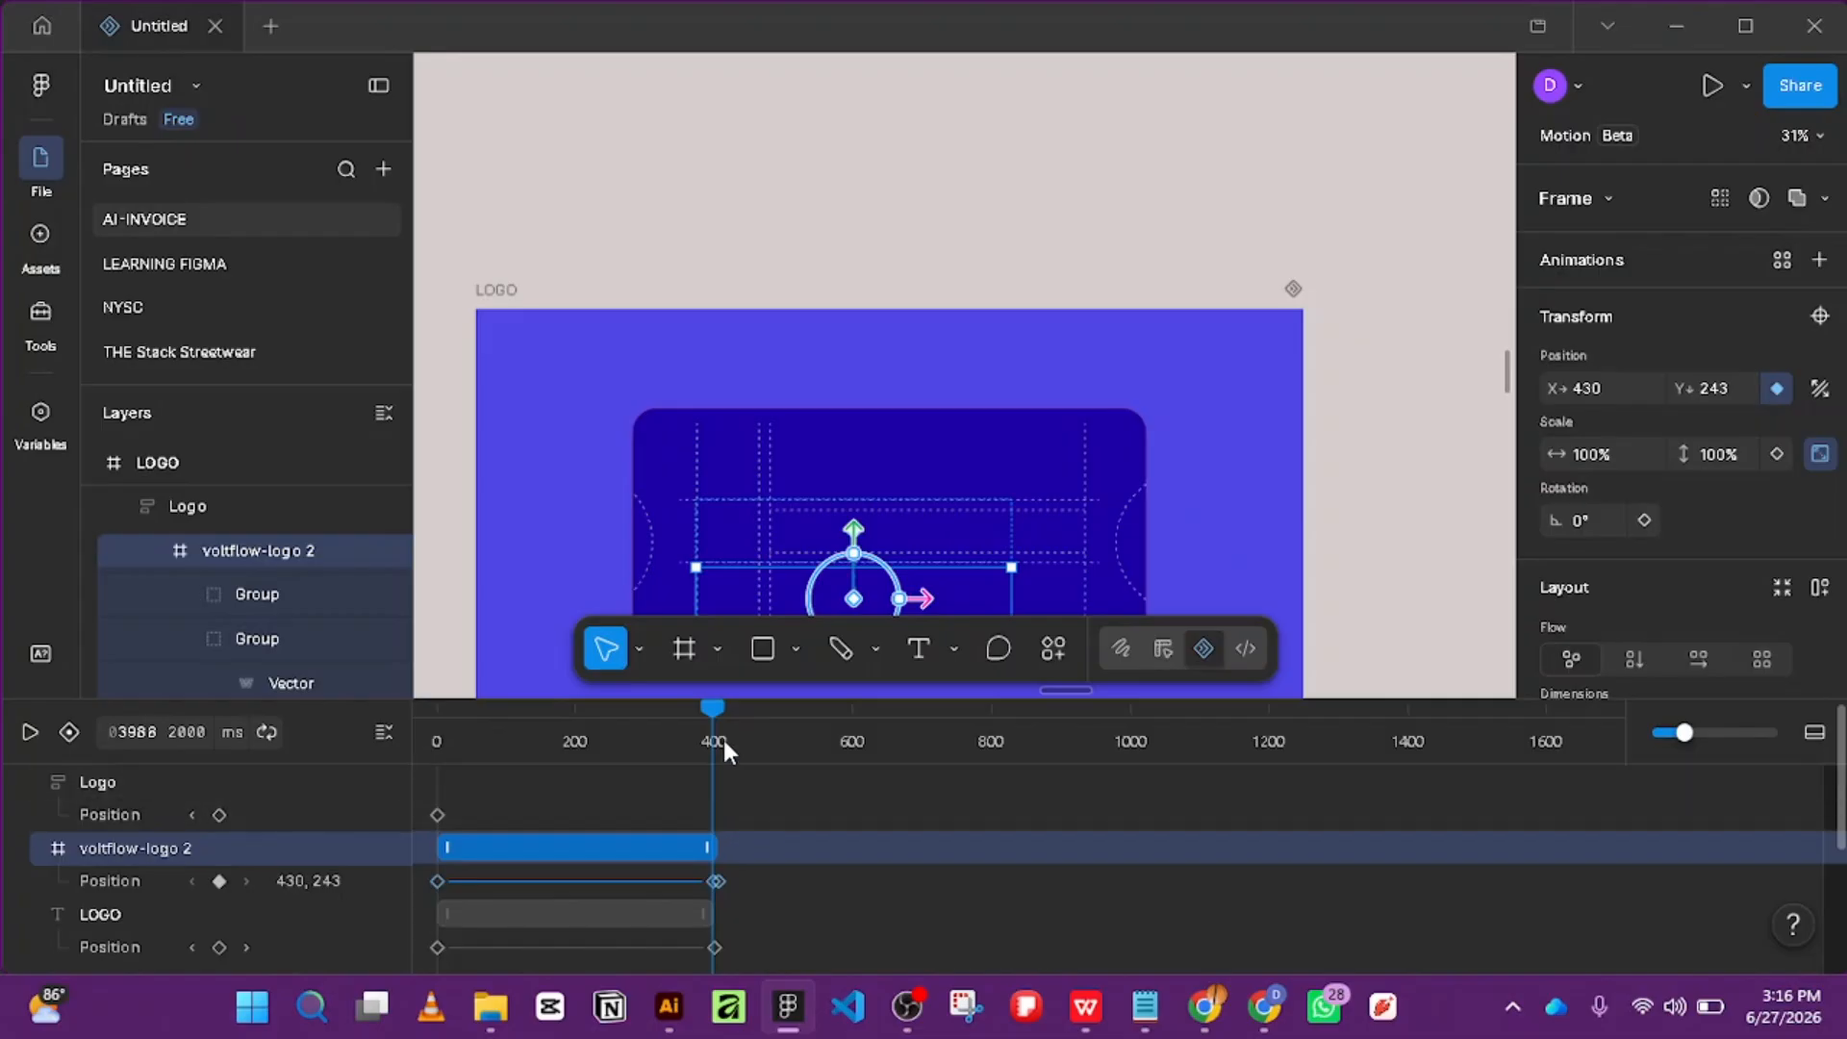
Place the voltflow-logo 2 frame at Y 243 at 0 ms and add a position keyframe at about 397 ms with Y 85.18.
{"action": "left_click_drag", "start_coordinate": [713, 714], "coordinate": [429, 732]}
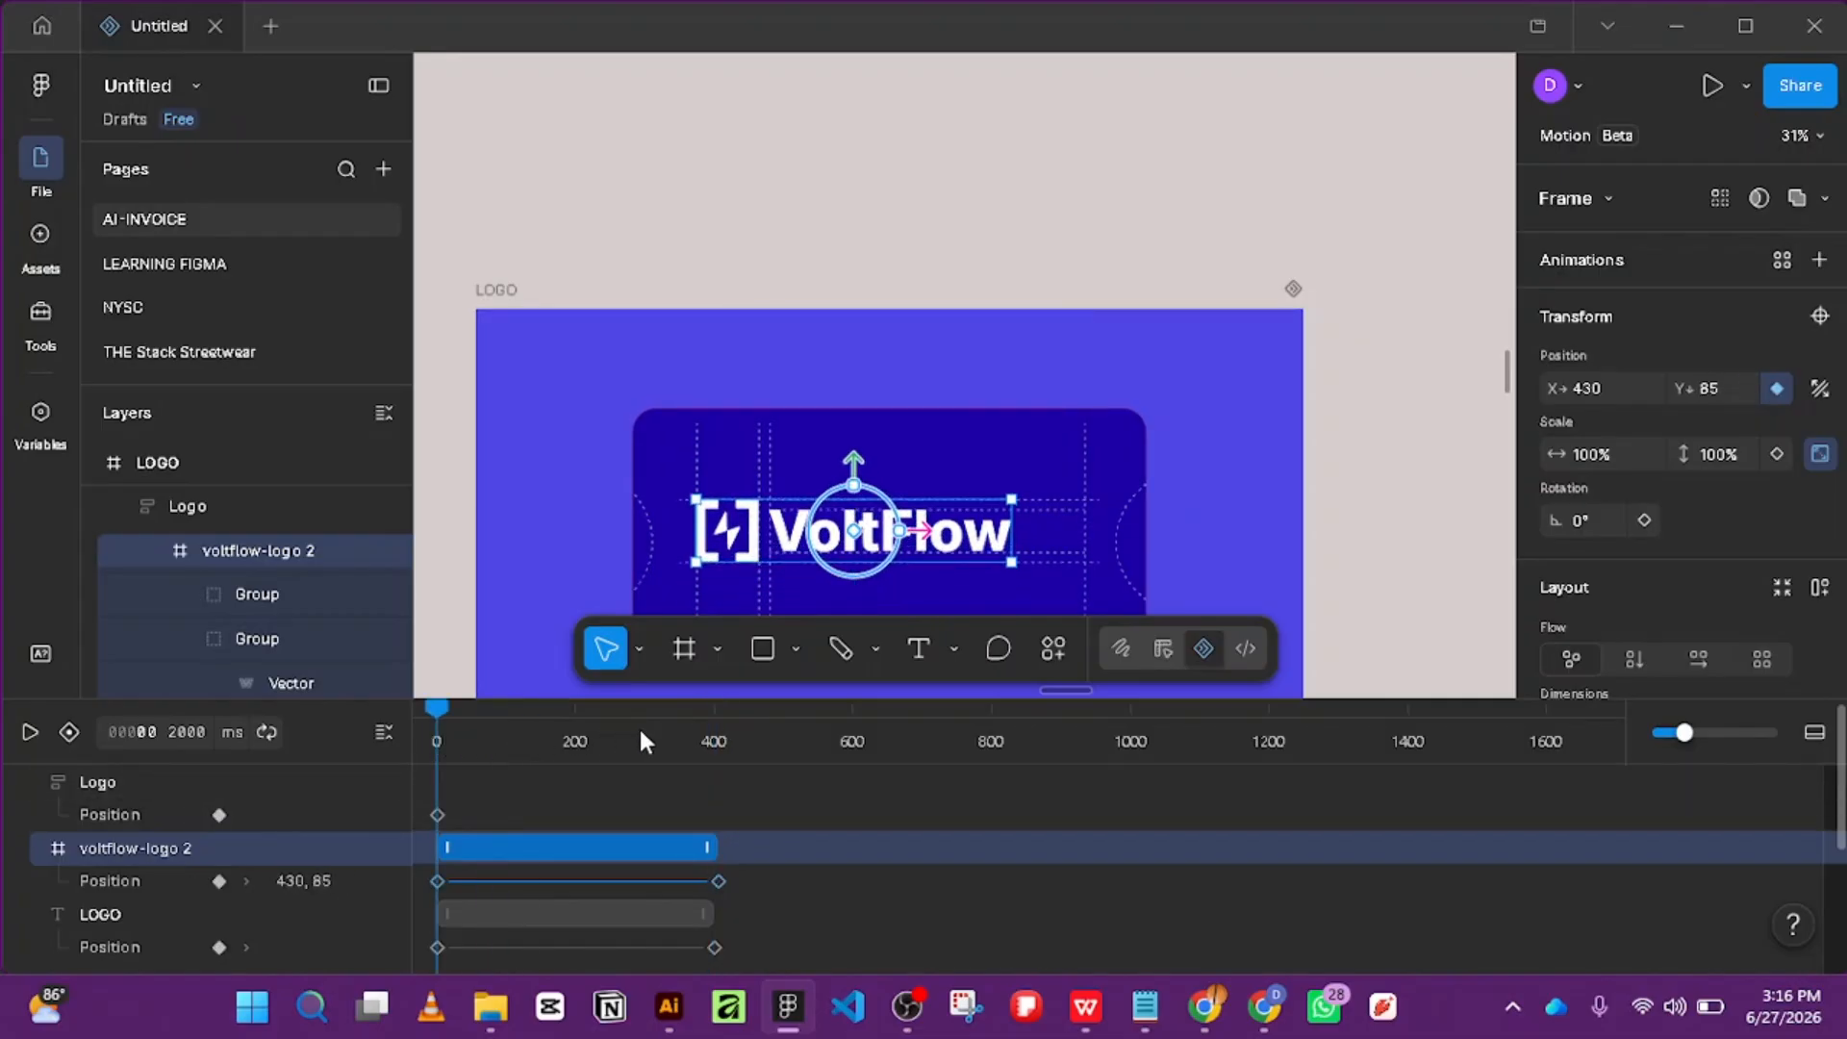
{"action": "left_click_drag", "start_coordinate": [437, 721], "coordinate": [359, 761]}
{"action": "left_click_drag", "start_coordinate": [853, 452], "coordinate": [853, 527]}
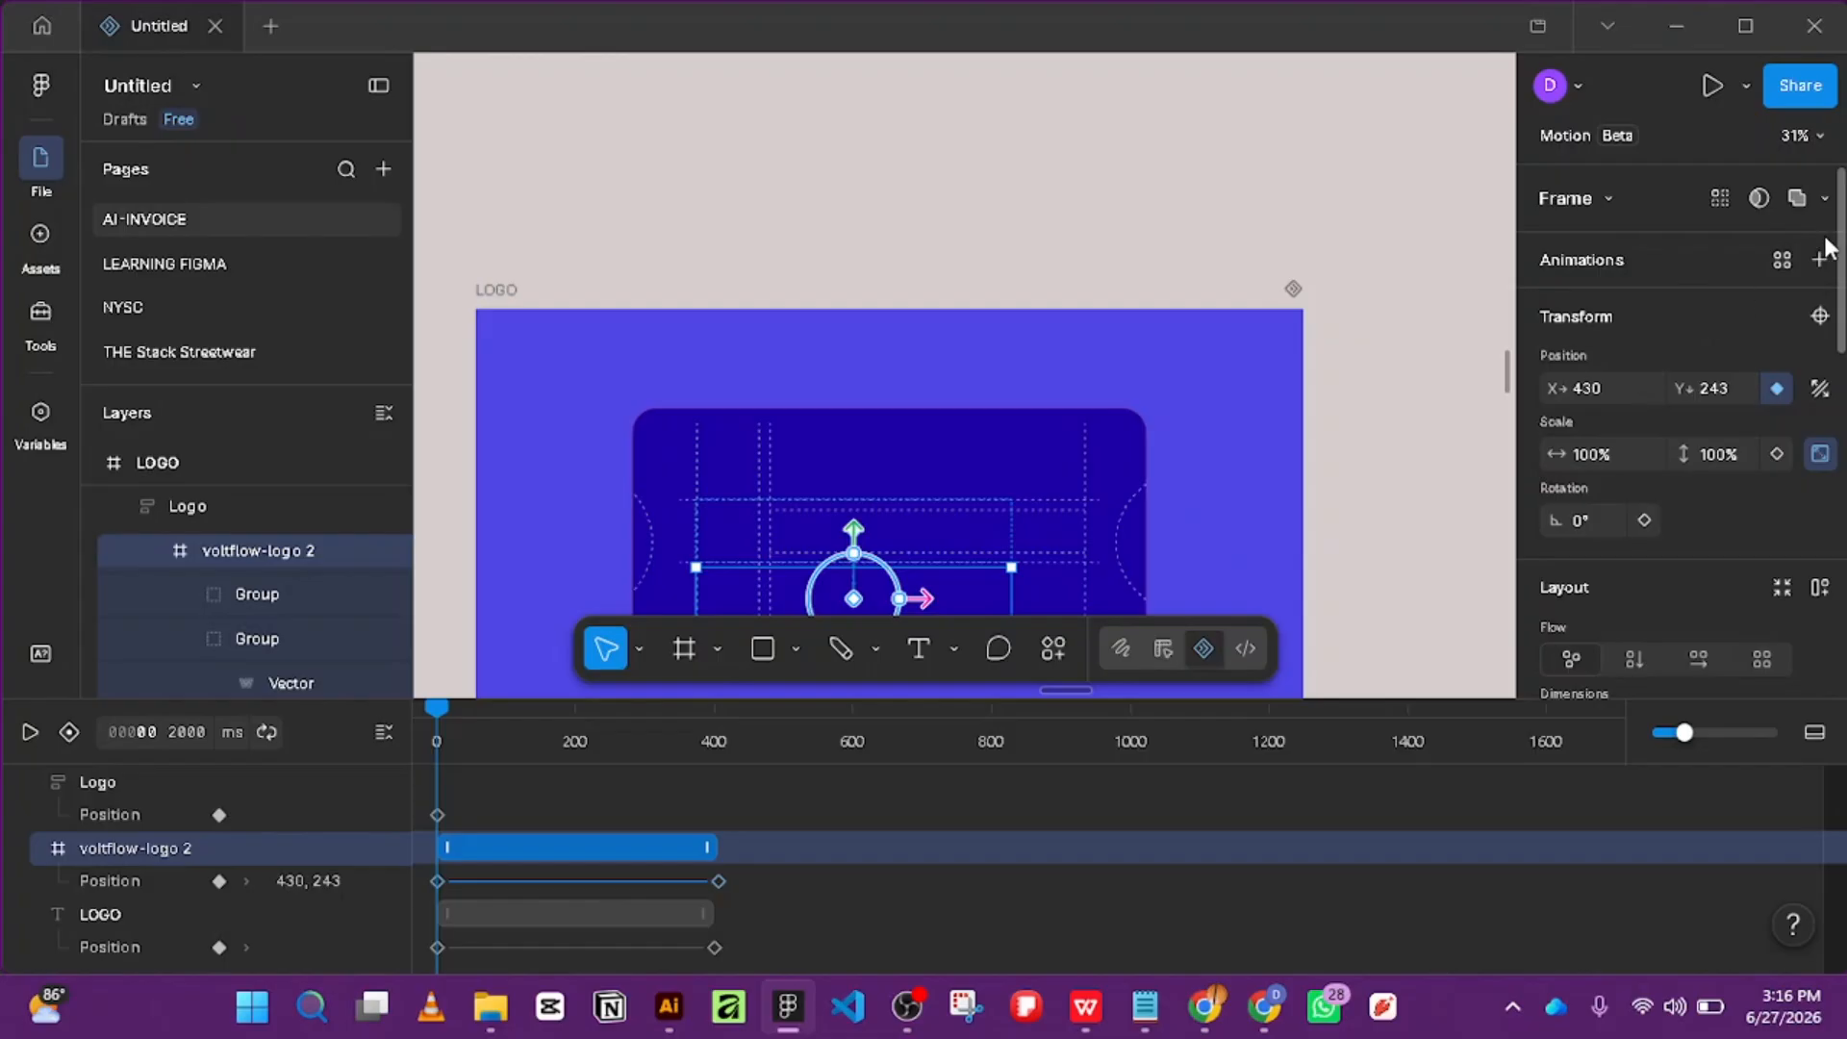
{"action": "left_click_drag", "start_coordinate": [441, 707], "coordinate": [727, 790]}
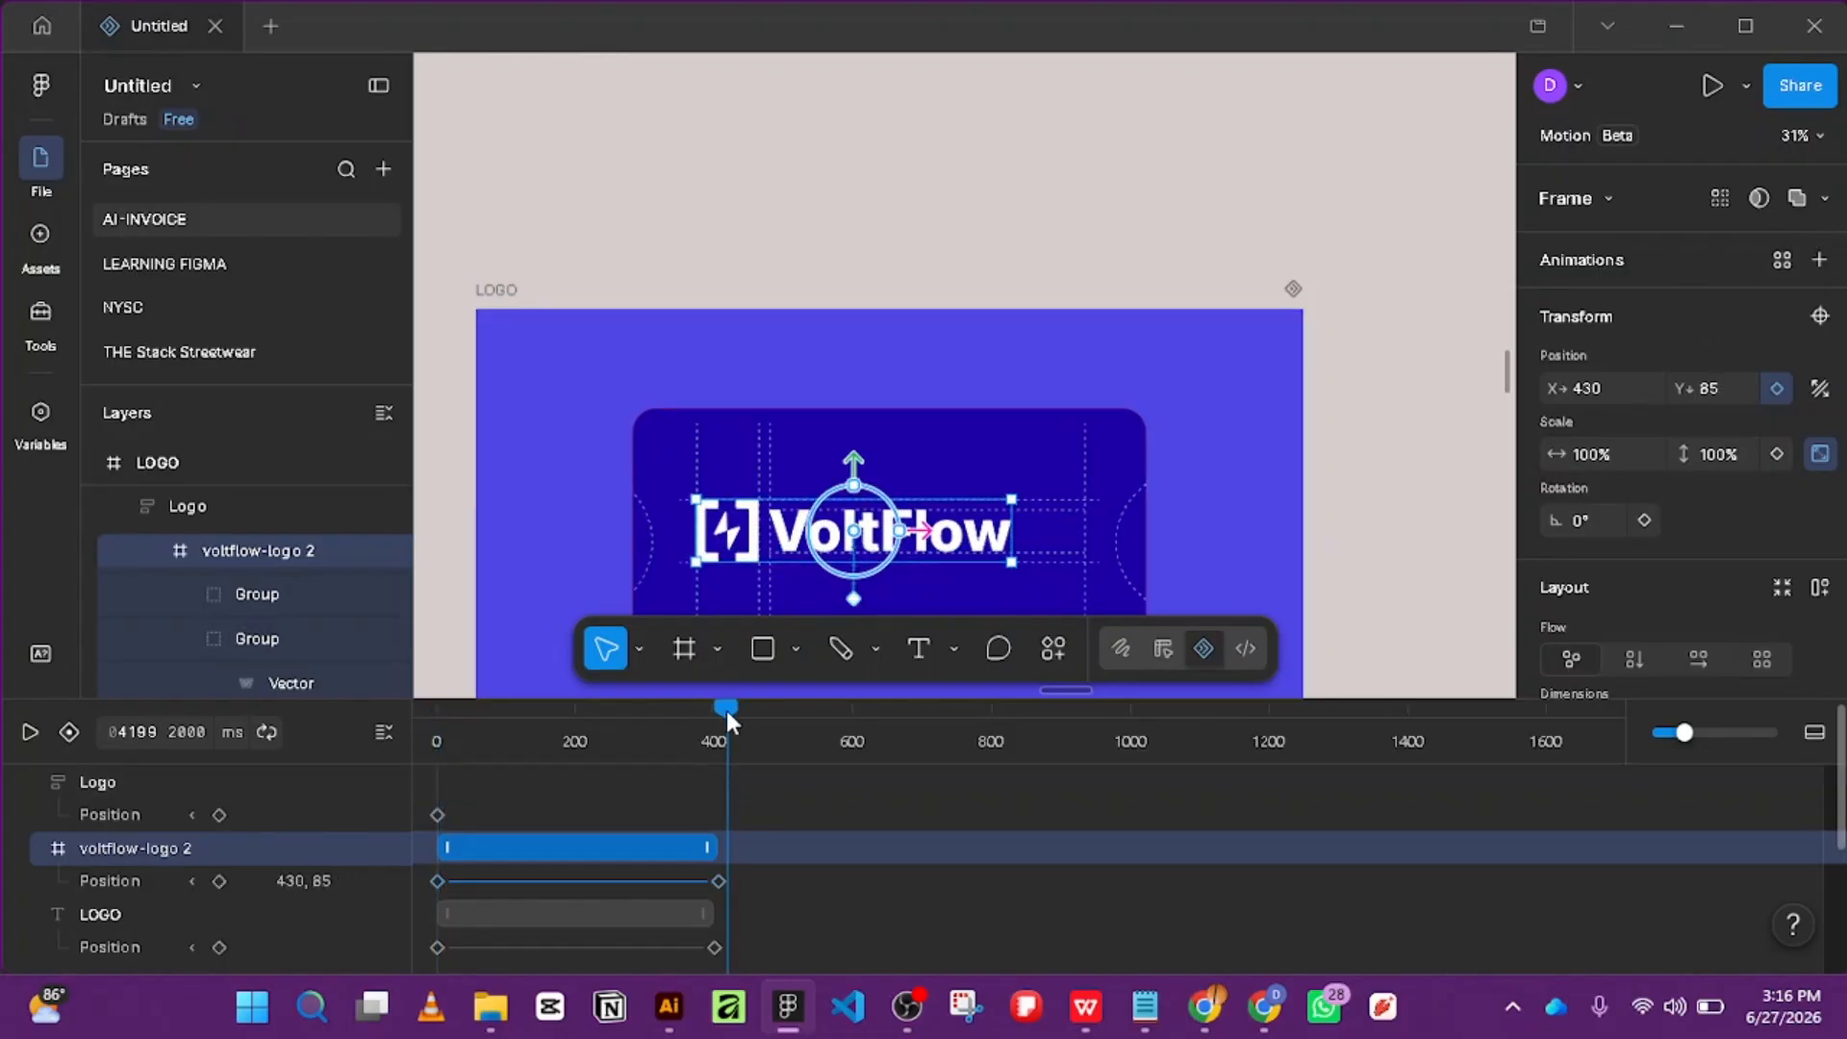
{"action": "left_click_drag", "start_coordinate": [725, 710], "coordinate": [710, 762]}
{"action": "left_click", "coordinate": [1776, 388]}
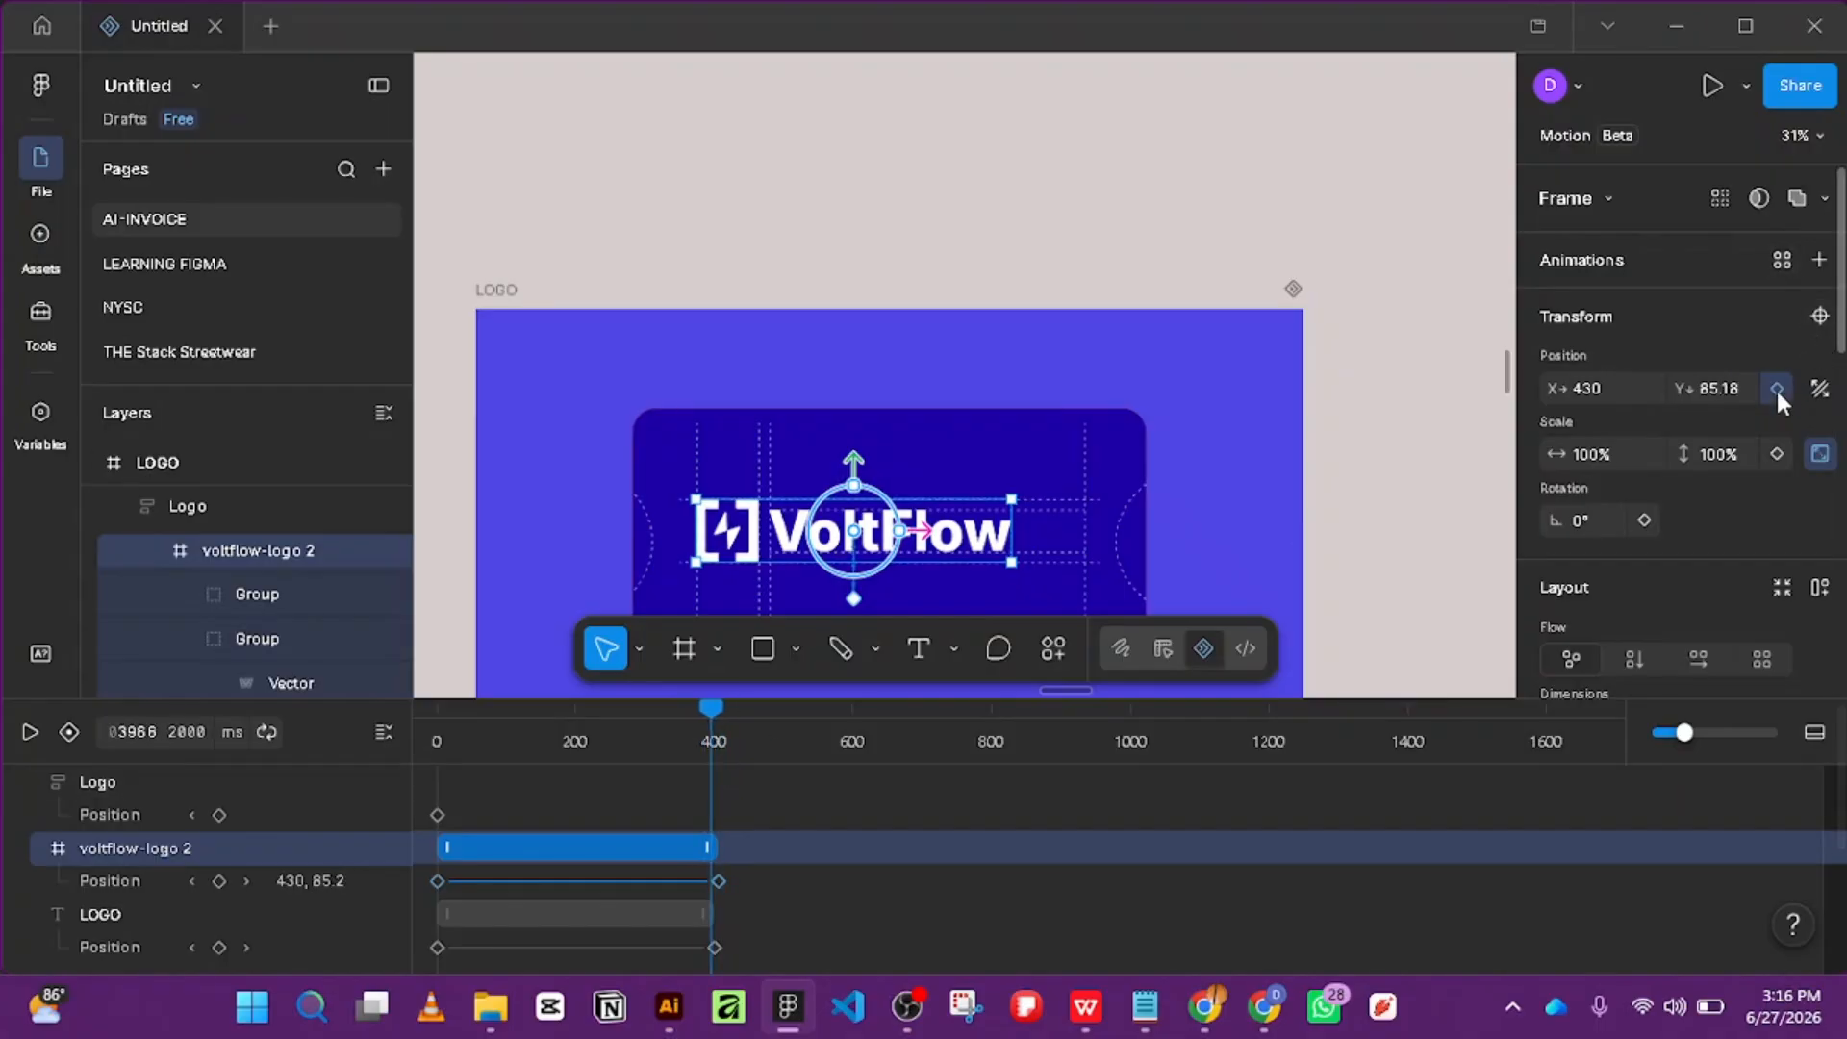
{"action": "left_click_drag", "start_coordinate": [712, 702], "coordinate": [835, 712]}
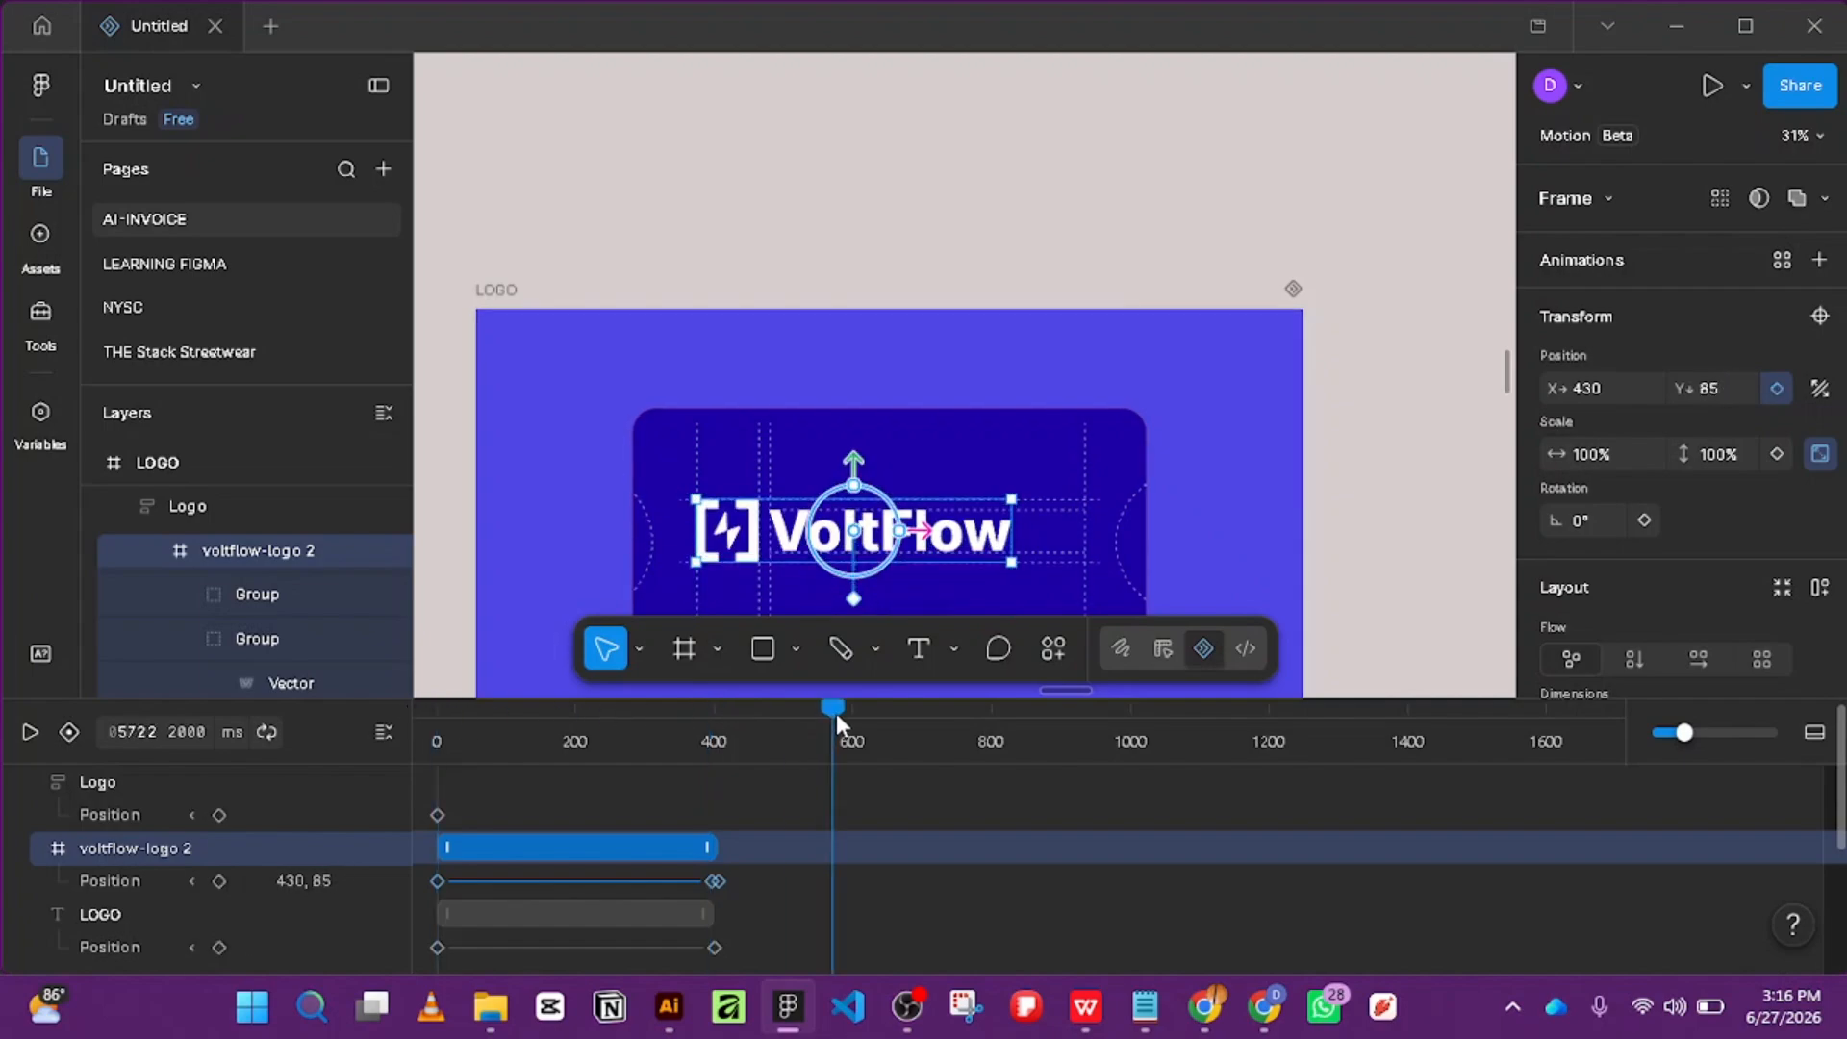
Compare the LOGO slide's logo panel and guide lines with the Cryptera logo panel in the branding reference.
{"action": "scroll", "coordinate": [1198, 183], "scroll_direction": "down", "scroll_amount": 5}
{"action": "left_click", "coordinate": [1245, 362]}
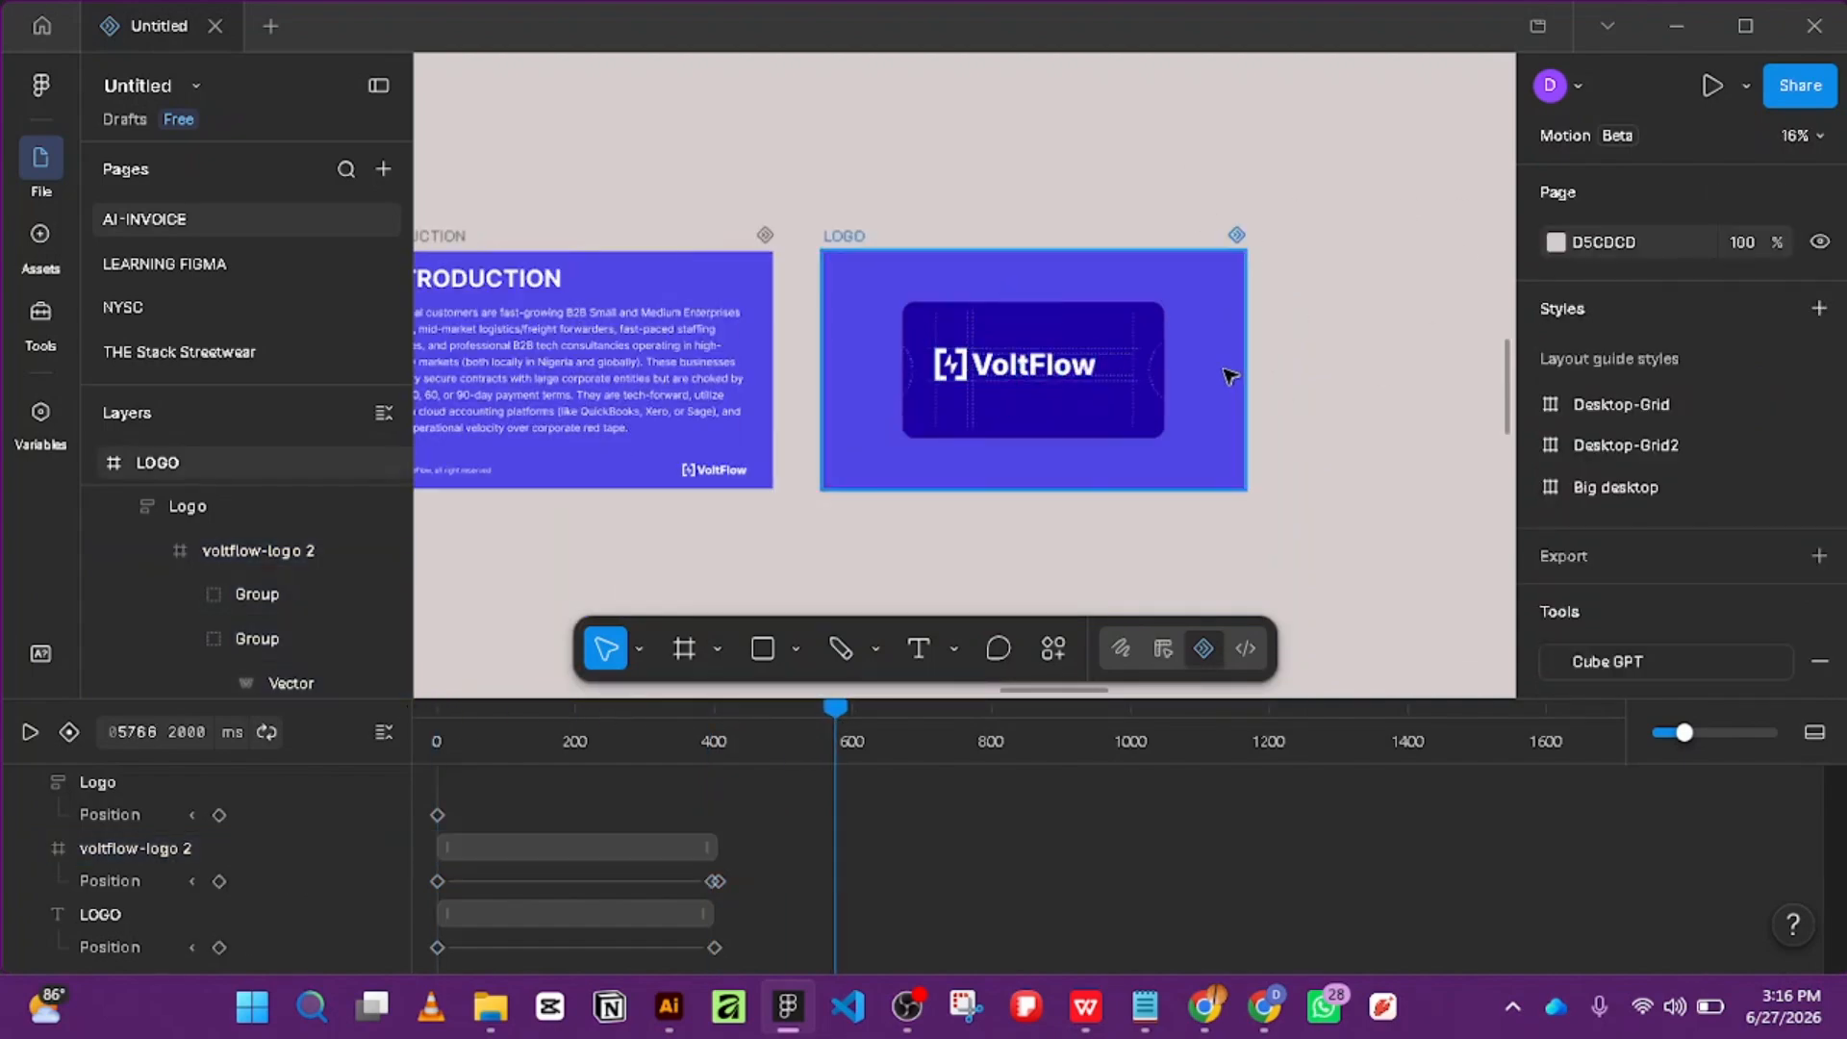
{"action": "scroll", "coordinate": [1246, 361], "scroll_direction": "up", "scroll_amount": 5}
{"action": "scroll", "coordinate": [760, 337], "scroll_direction": "up", "scroll_amount": 2}
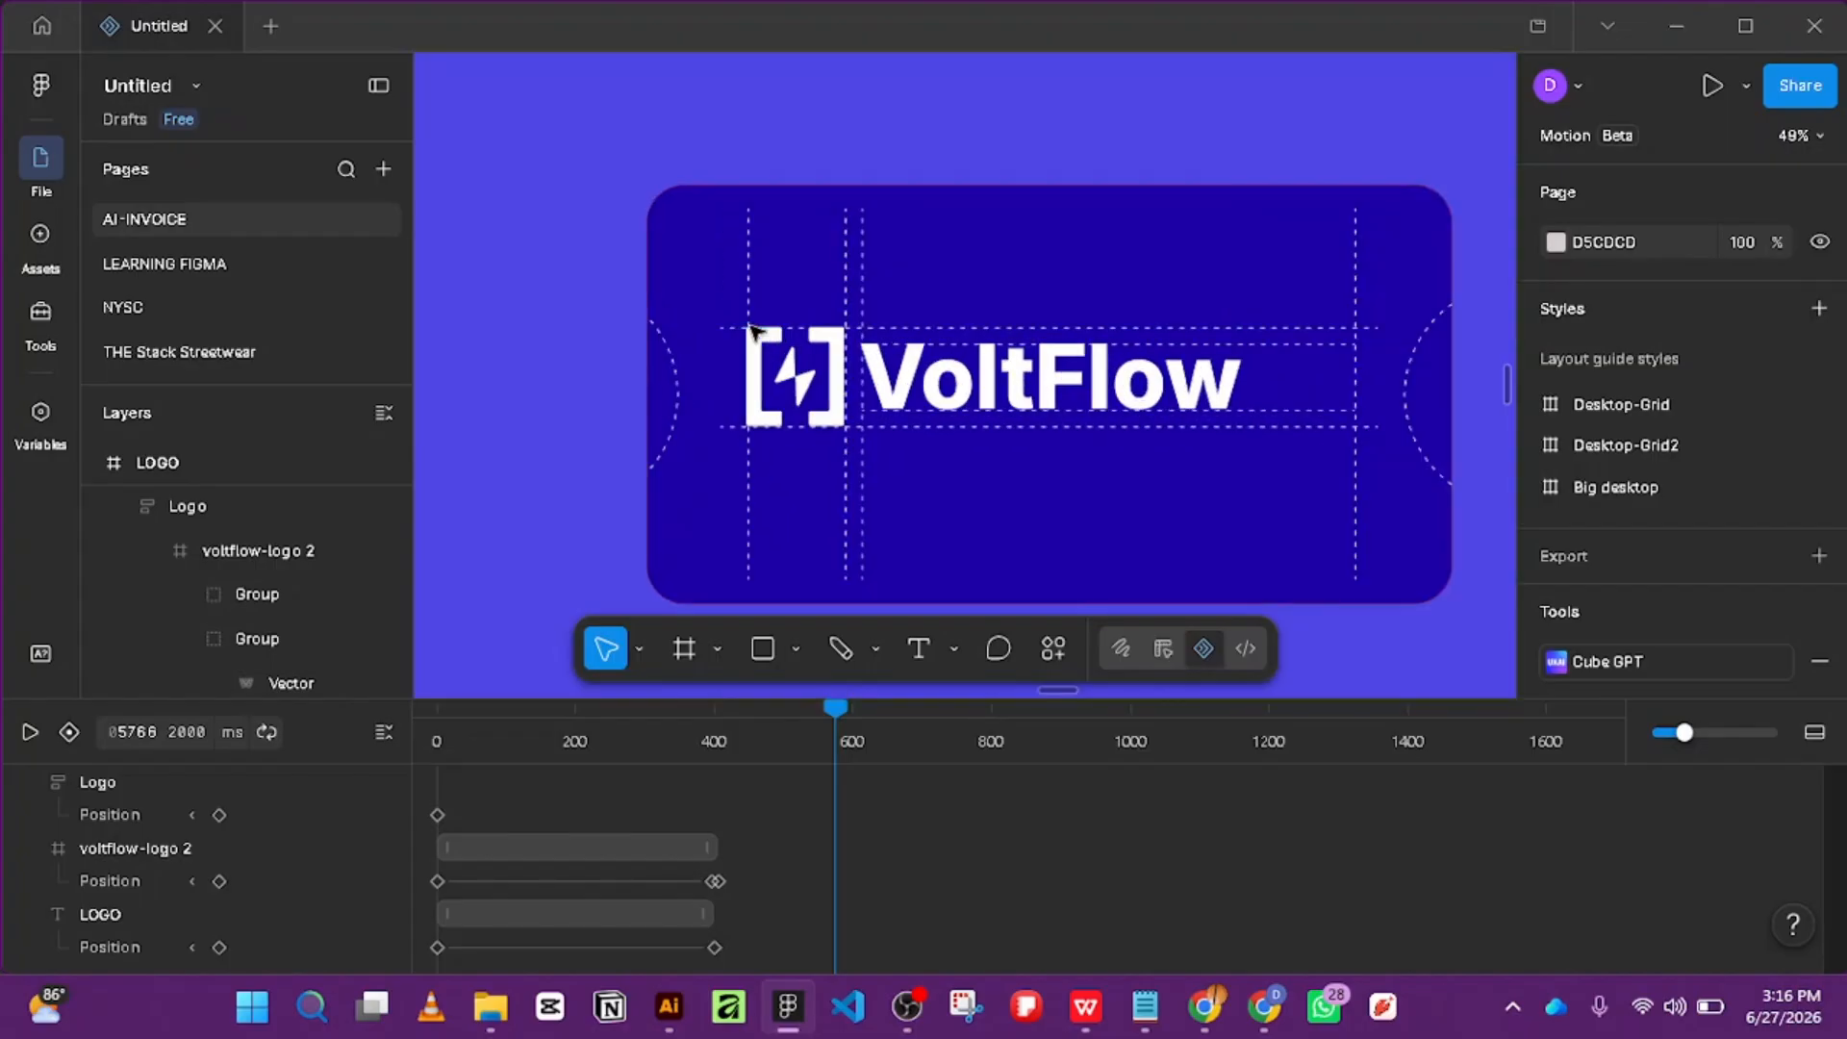
{"action": "scroll", "coordinate": [753, 330], "scroll_direction": "down", "scroll_amount": 8}
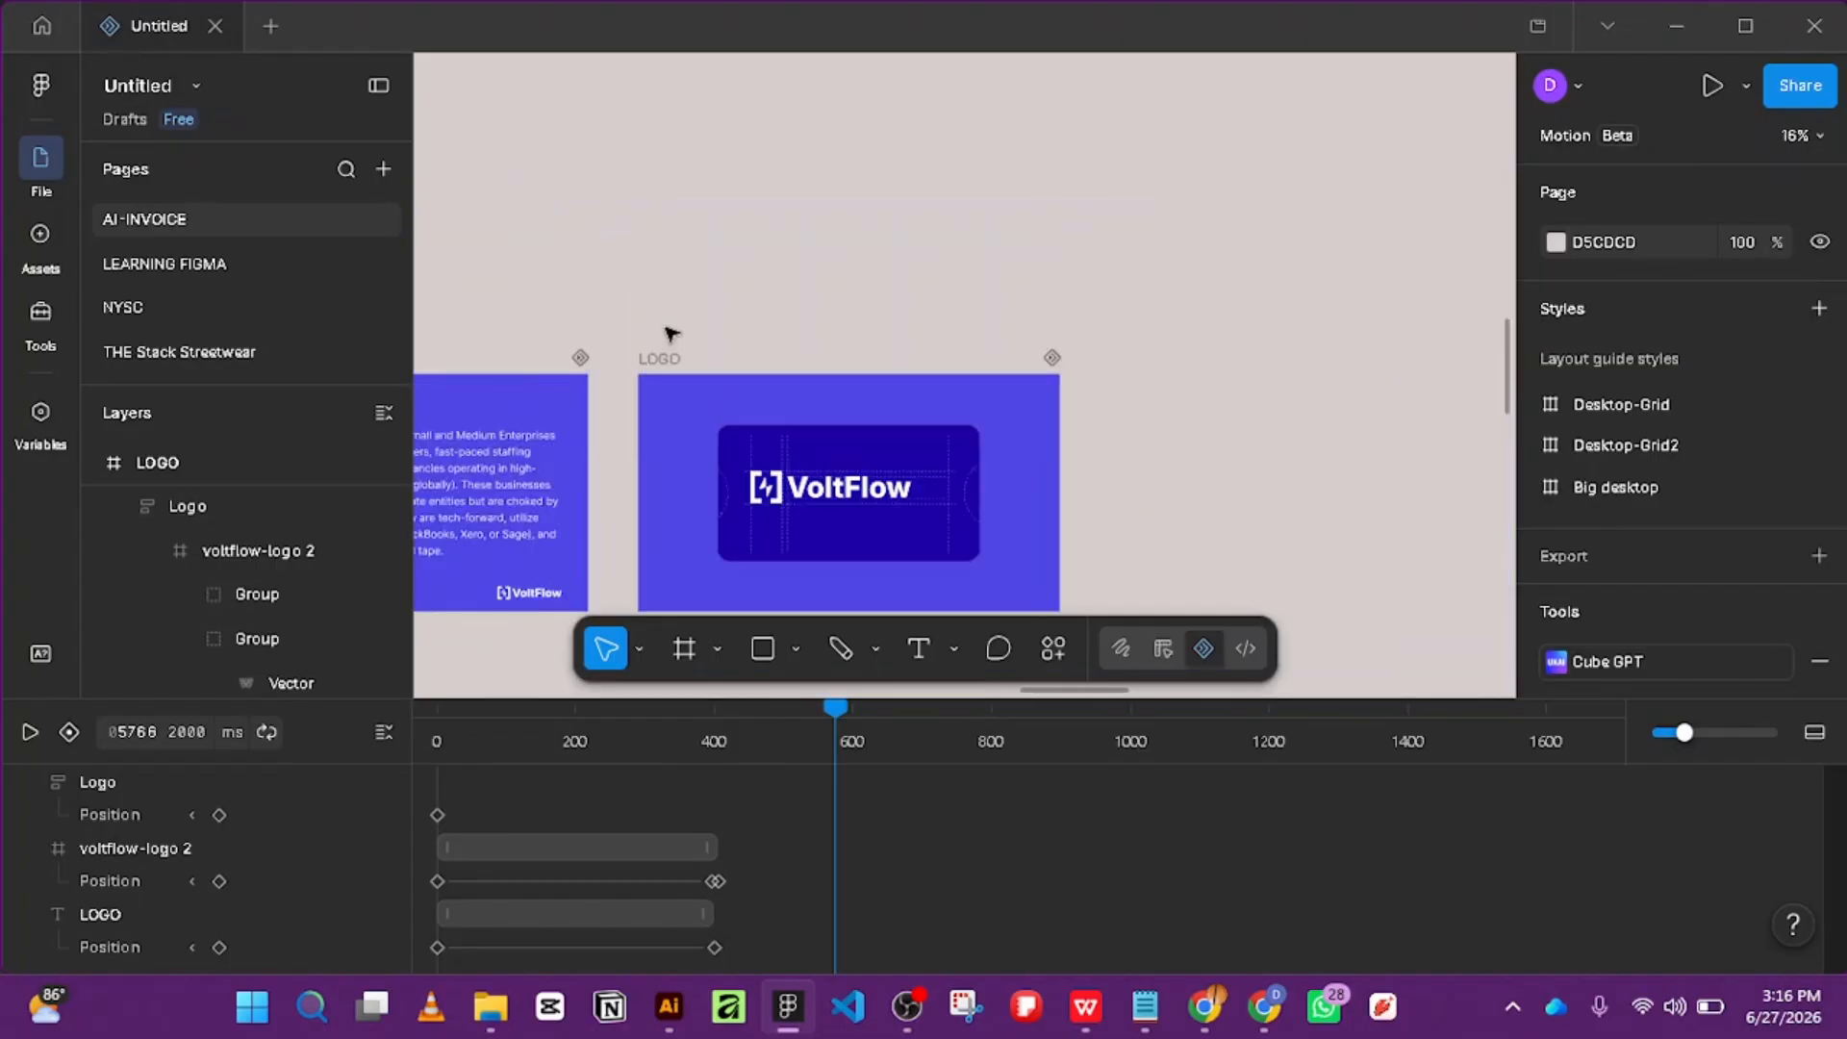
{"action": "left_click", "coordinate": [546, 381]}
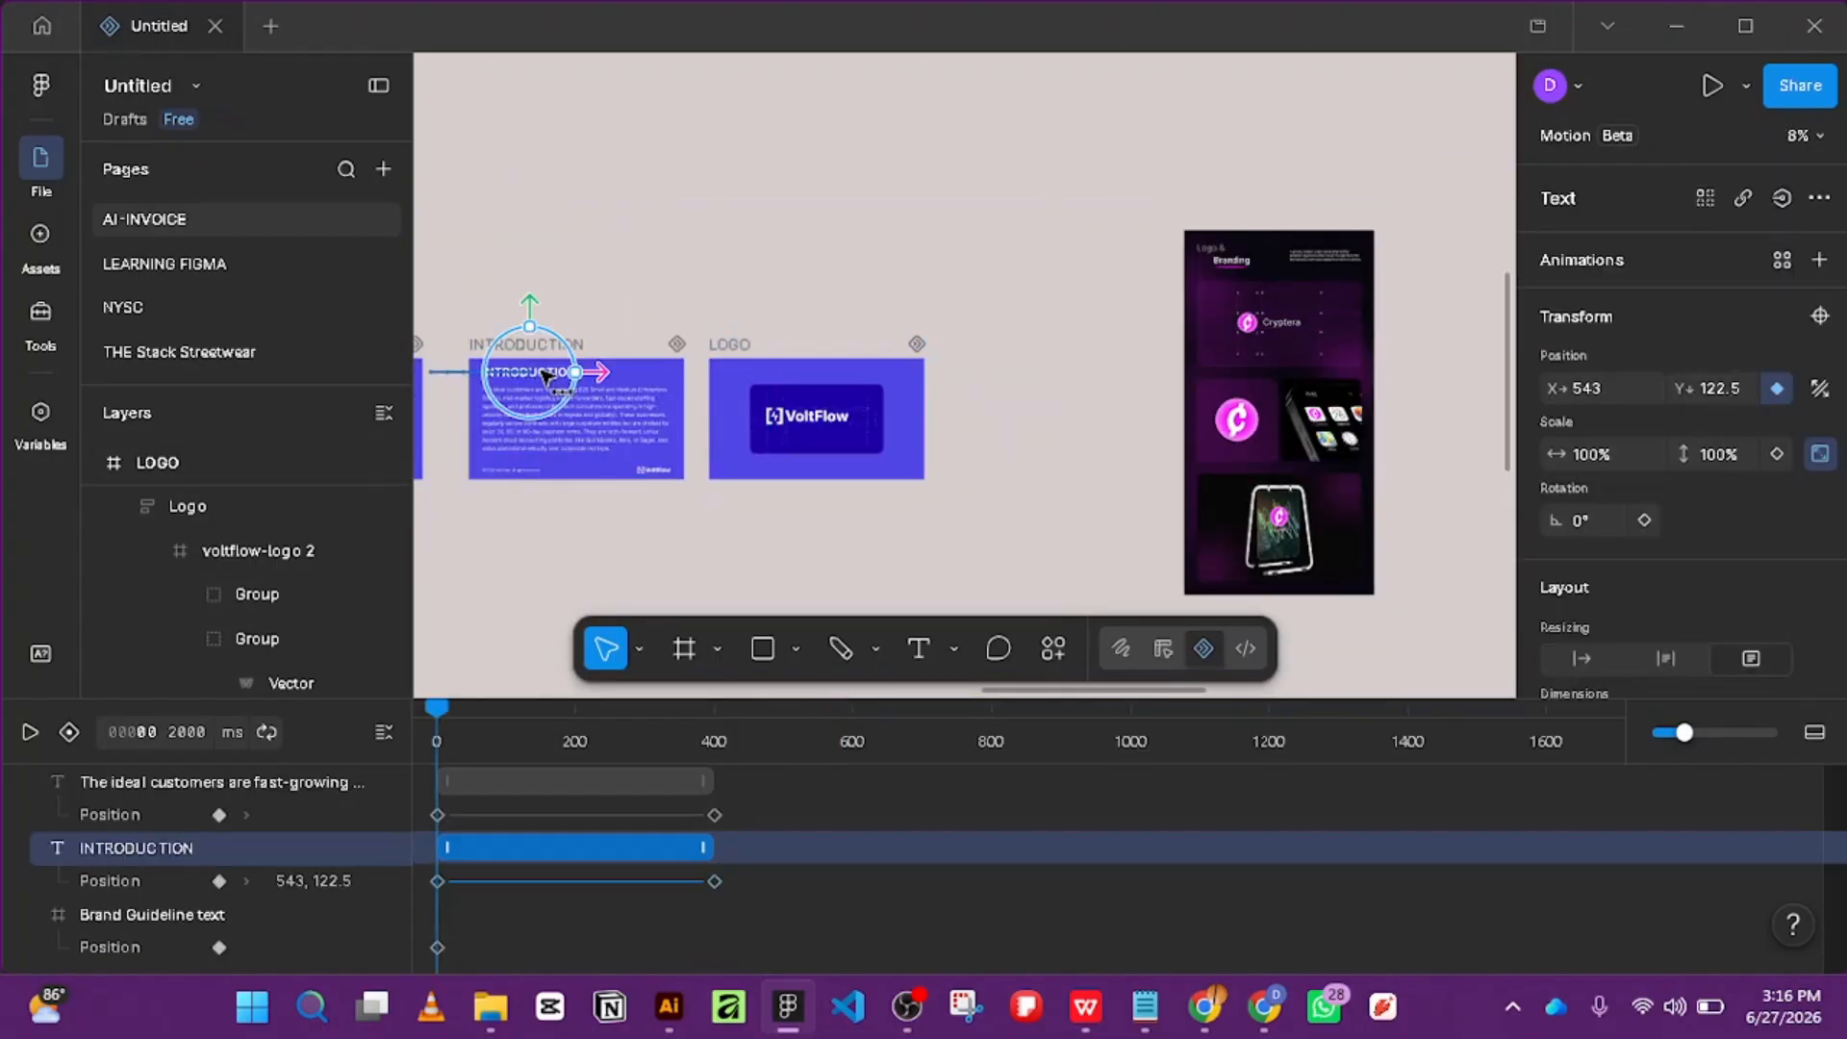
{"action": "scroll", "coordinate": [1210, 375], "scroll_direction": "up", "scroll_amount": 4}
{"action": "scroll", "coordinate": [1210, 375], "scroll_direction": "up", "scroll_amount": 3}
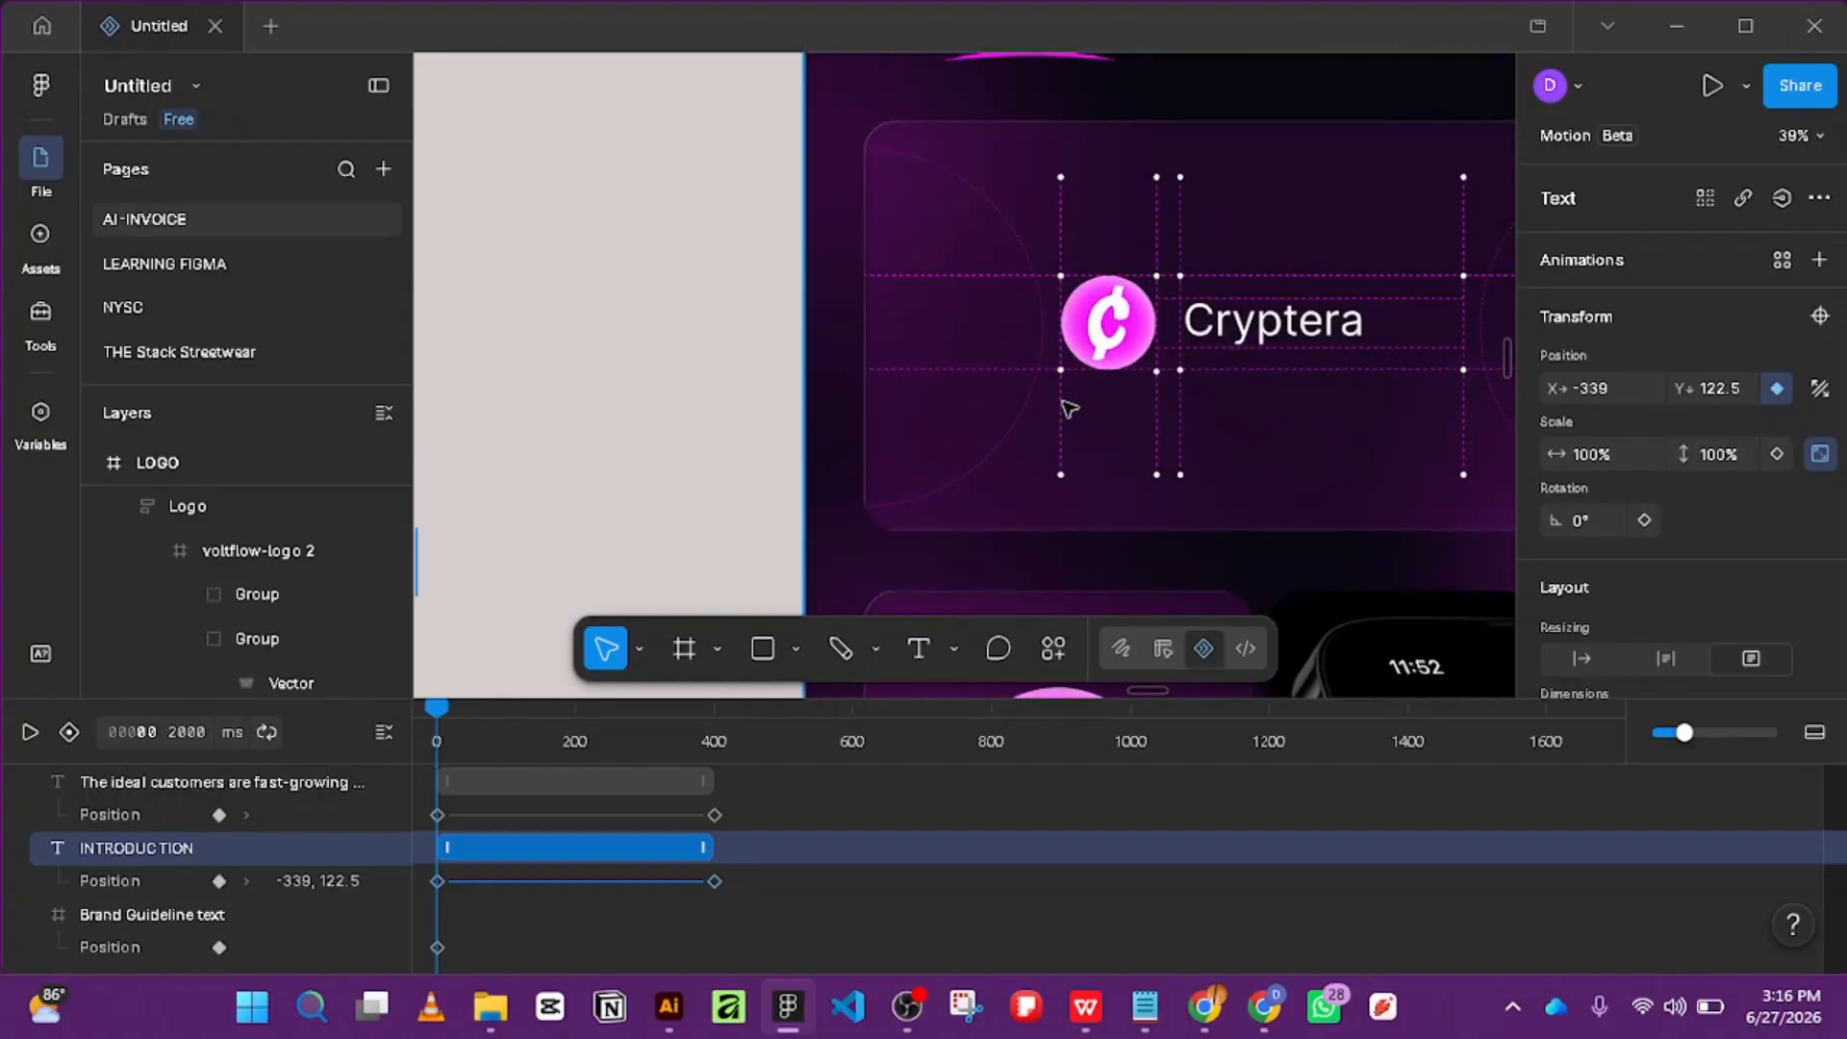
{"action": "scroll", "coordinate": [1063, 404], "scroll_direction": "down", "scroll_amount": 3}
{"action": "scroll", "coordinate": [1221, 429], "scroll_direction": "up", "scroll_amount": 4}
{"action": "scroll", "coordinate": [481, 454], "scroll_direction": "down", "scroll_amount": 6}
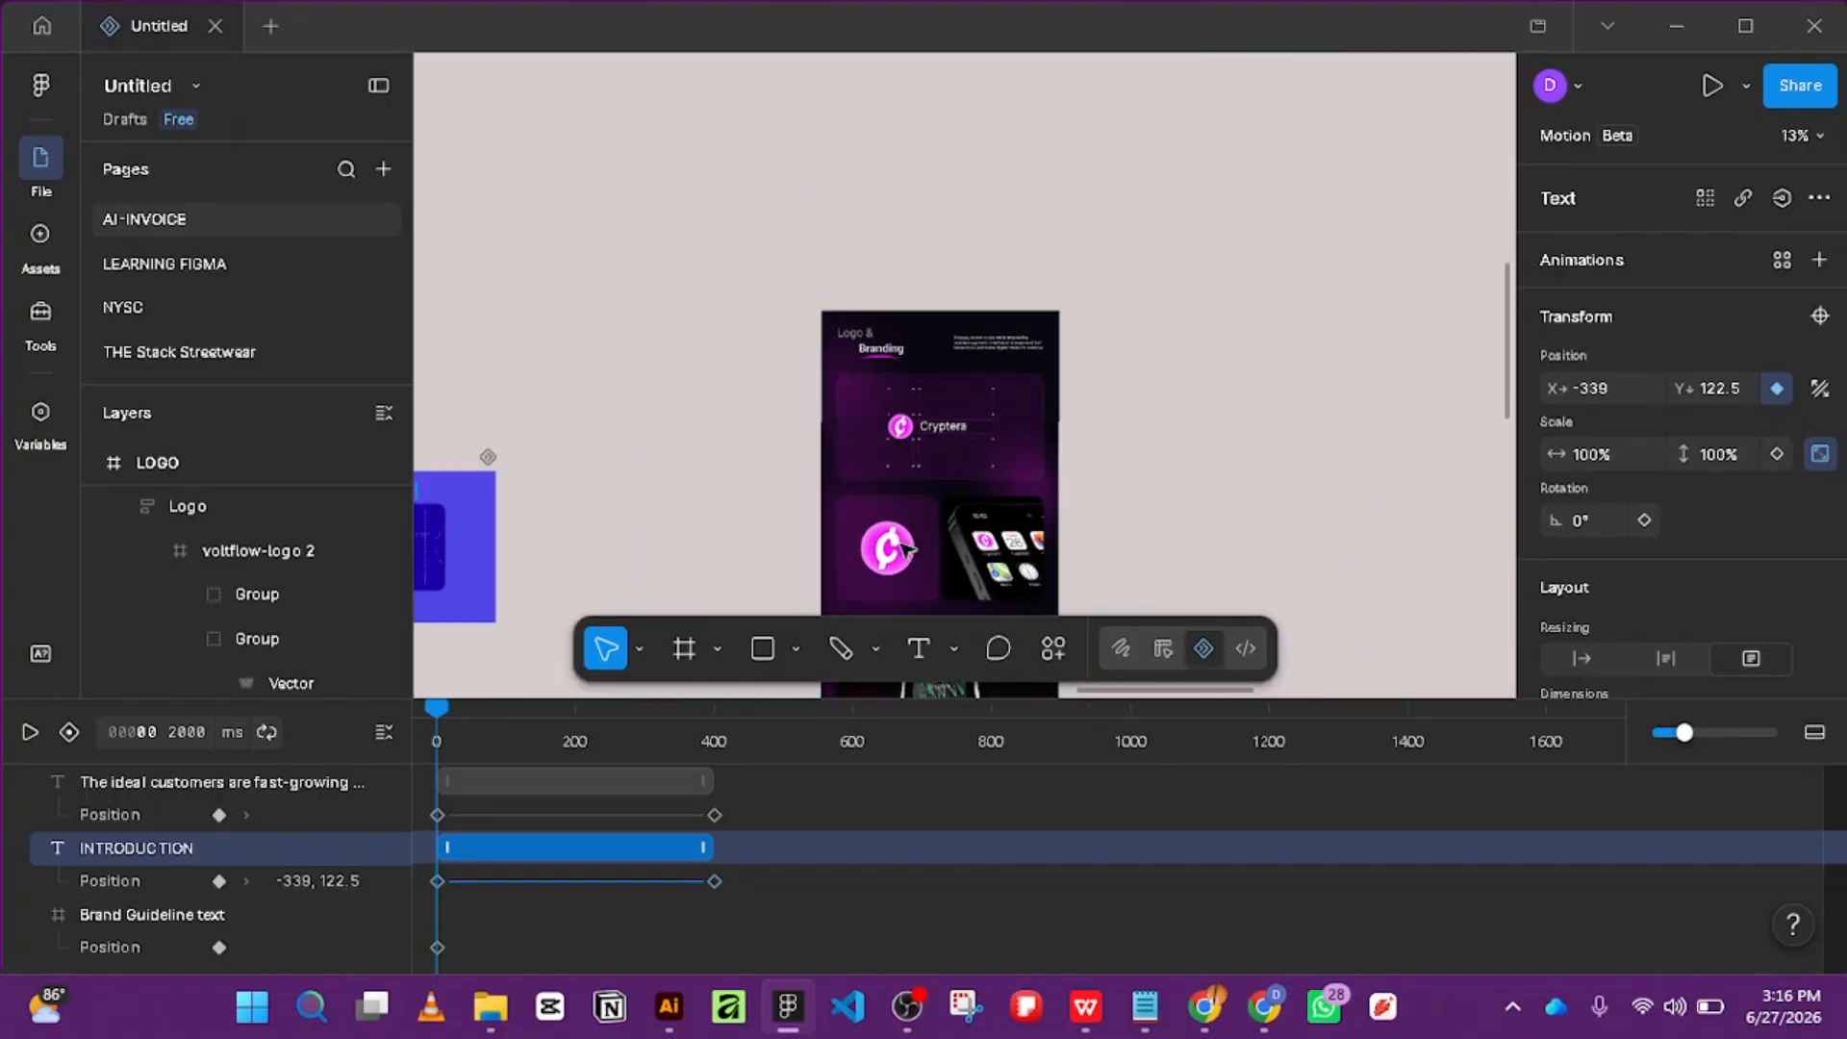
{"action": "scroll", "coordinate": [707, 538], "scroll_direction": "up", "scroll_amount": 4}
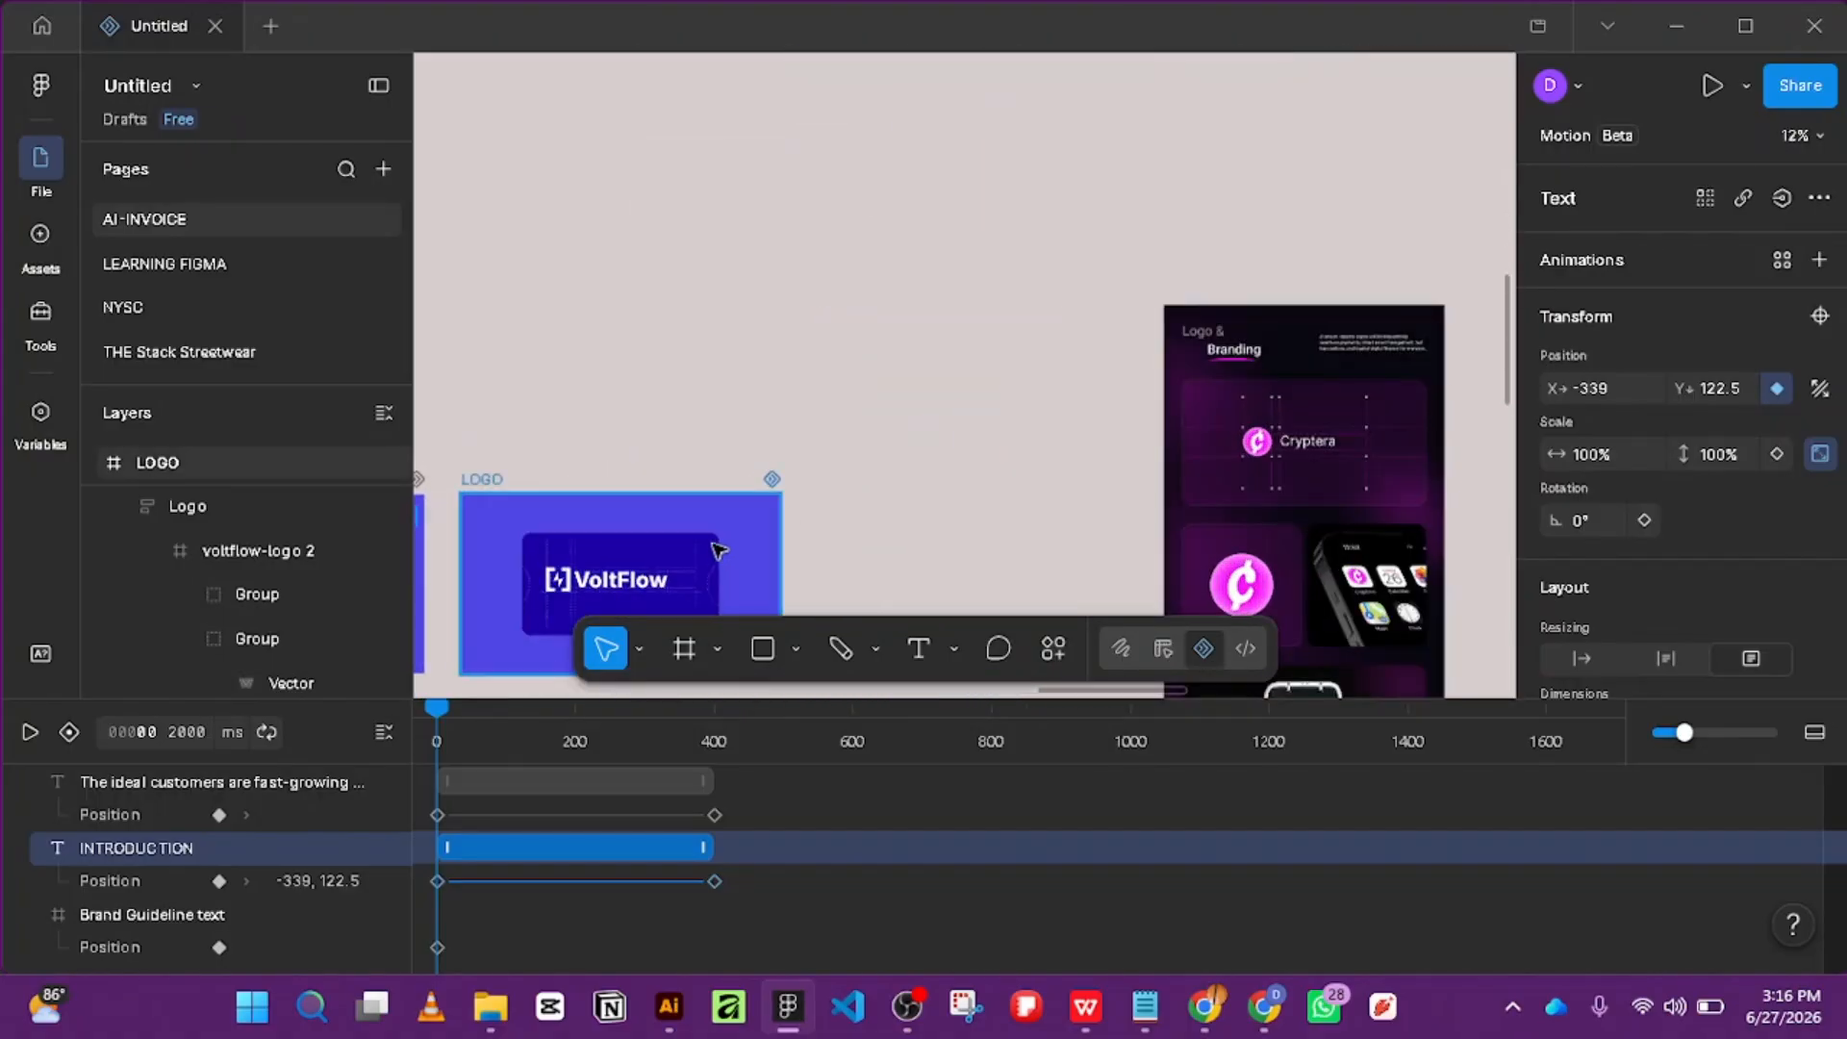
Select the dark blue mask rectangle in the LOGO slide's Mask group and examine its layer and appearance settings.
{"action": "left_click", "coordinate": [717, 547]}
{"action": "scroll", "coordinate": [445, 558], "scroll_direction": "up", "scroll_amount": 1}
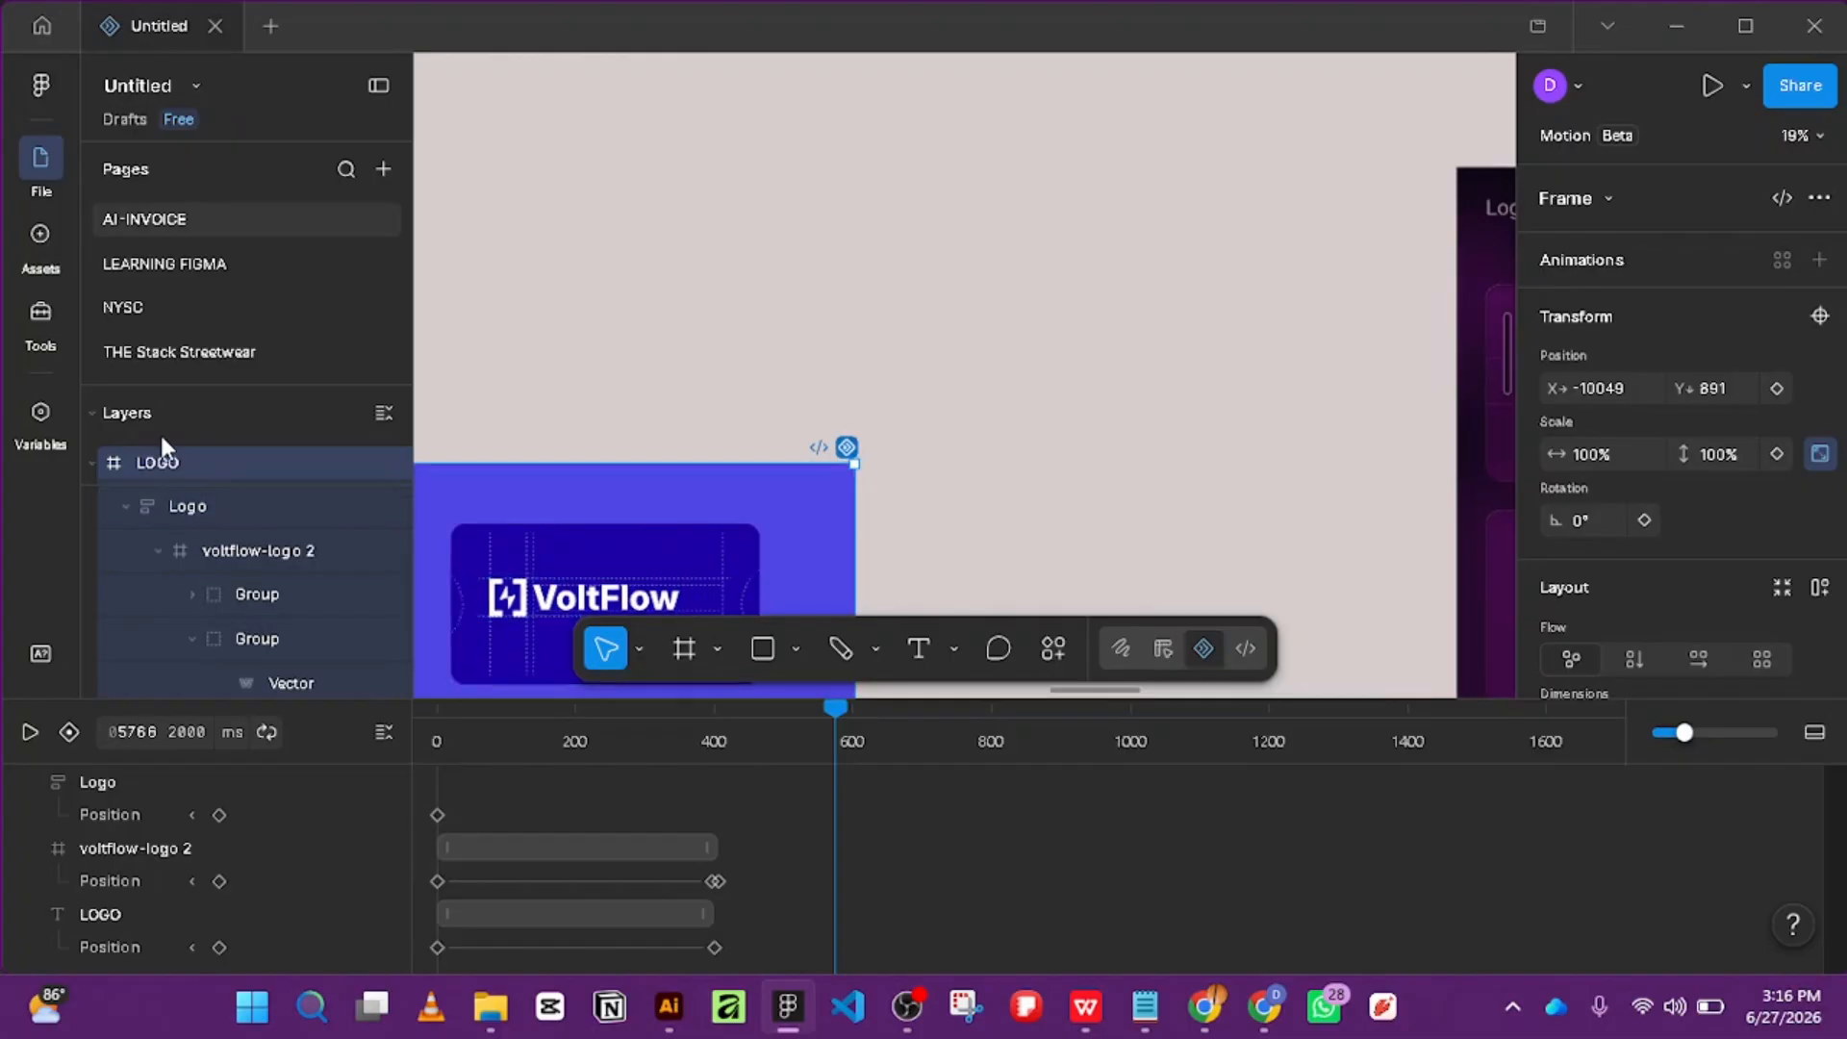
{"action": "left_click", "coordinate": [746, 540]}
{"action": "scroll", "coordinate": [198, 580], "scroll_direction": "down", "scroll_amount": 3}
{"action": "scroll", "coordinate": [198, 580], "scroll_direction": "down", "scroll_amount": 3}
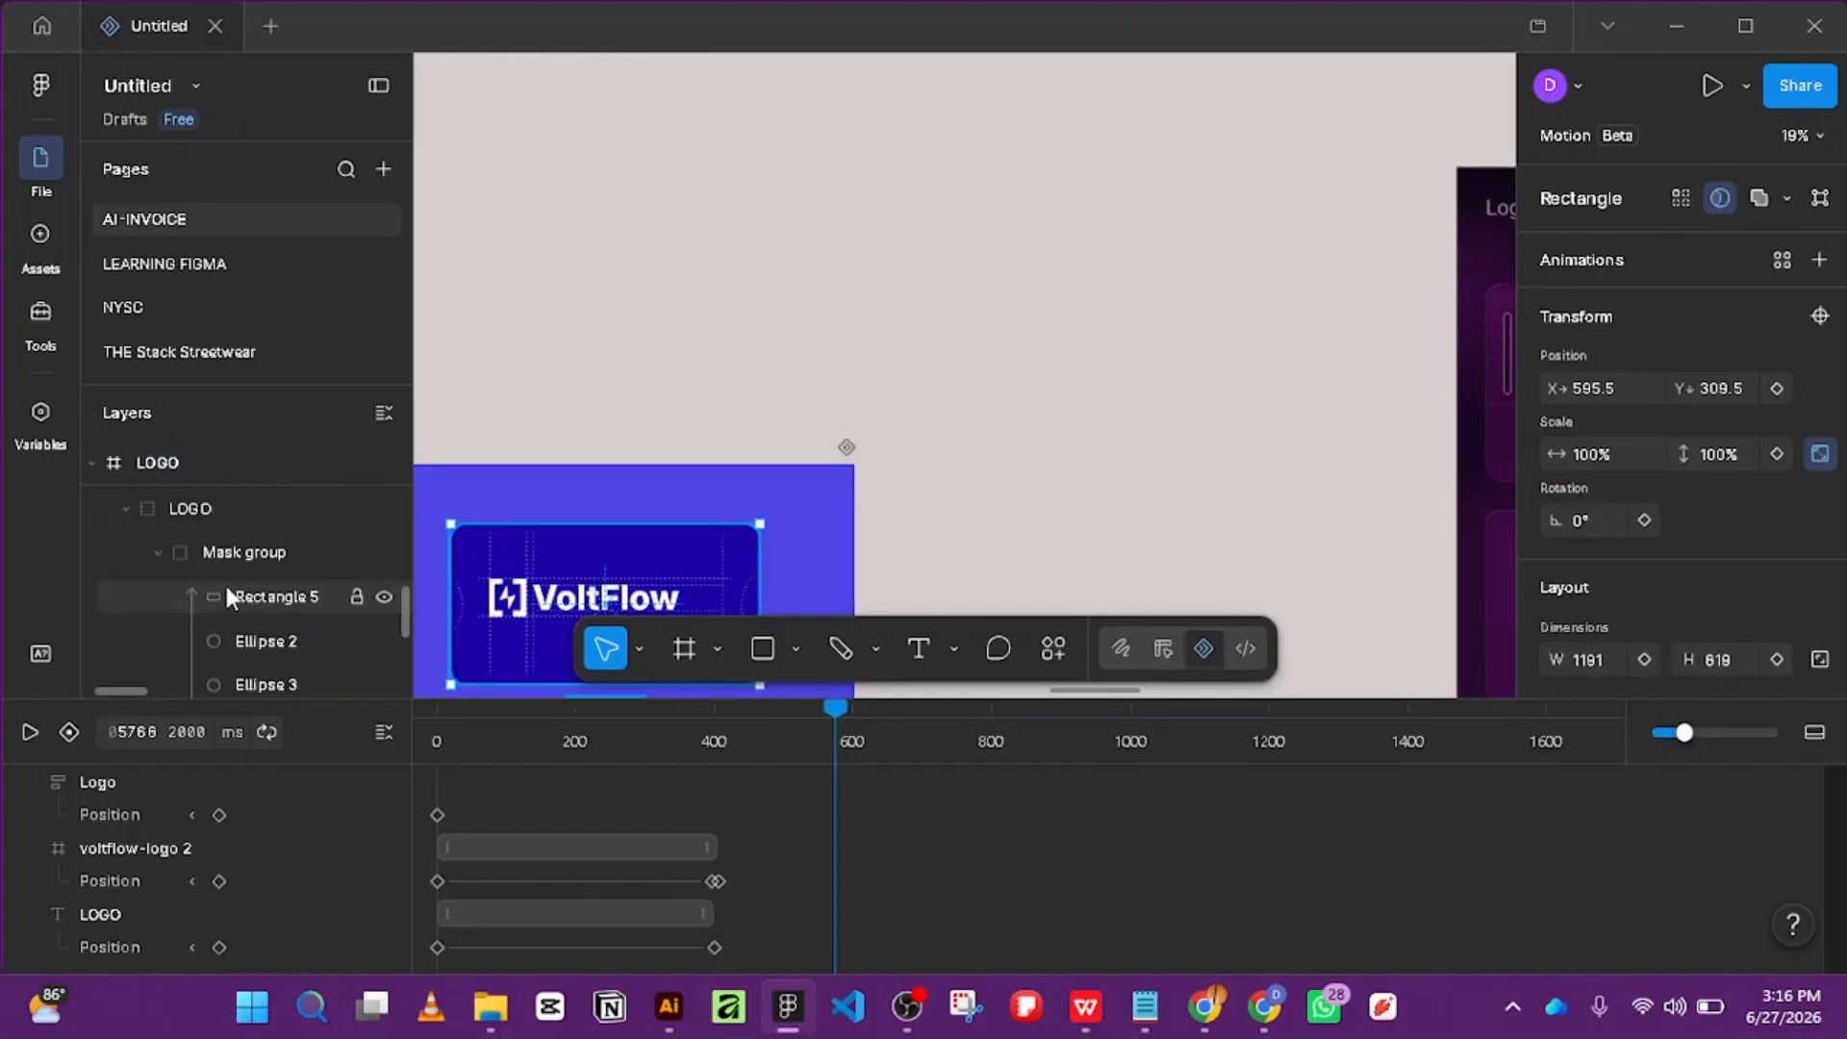
{"action": "scroll", "coordinate": [789, 461], "scroll_direction": "down", "scroll_amount": 3}
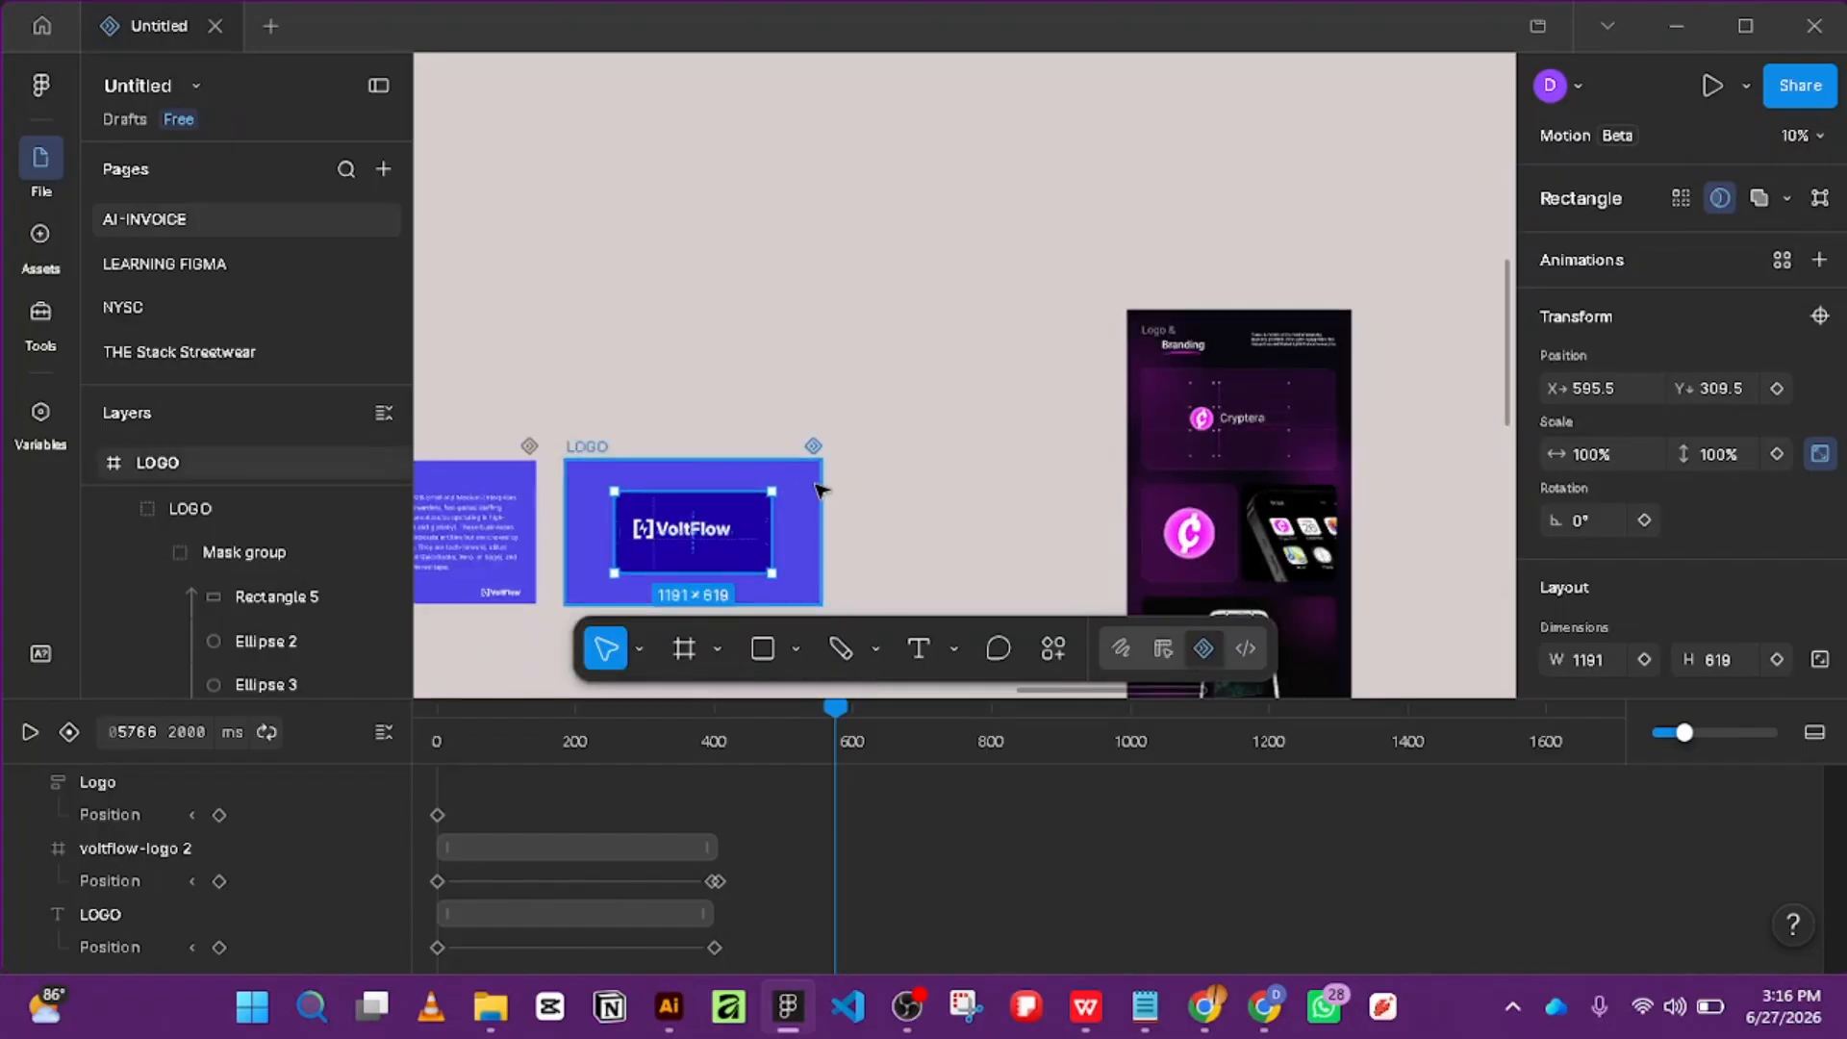
{"action": "scroll", "coordinate": [677, 534], "scroll_direction": "up", "scroll_amount": 4}
{"action": "scroll", "coordinate": [1688, 657], "scroll_direction": "down", "scroll_amount": 2}
{"action": "scroll", "coordinate": [1688, 657], "scroll_direction": "down", "scroll_amount": 3}
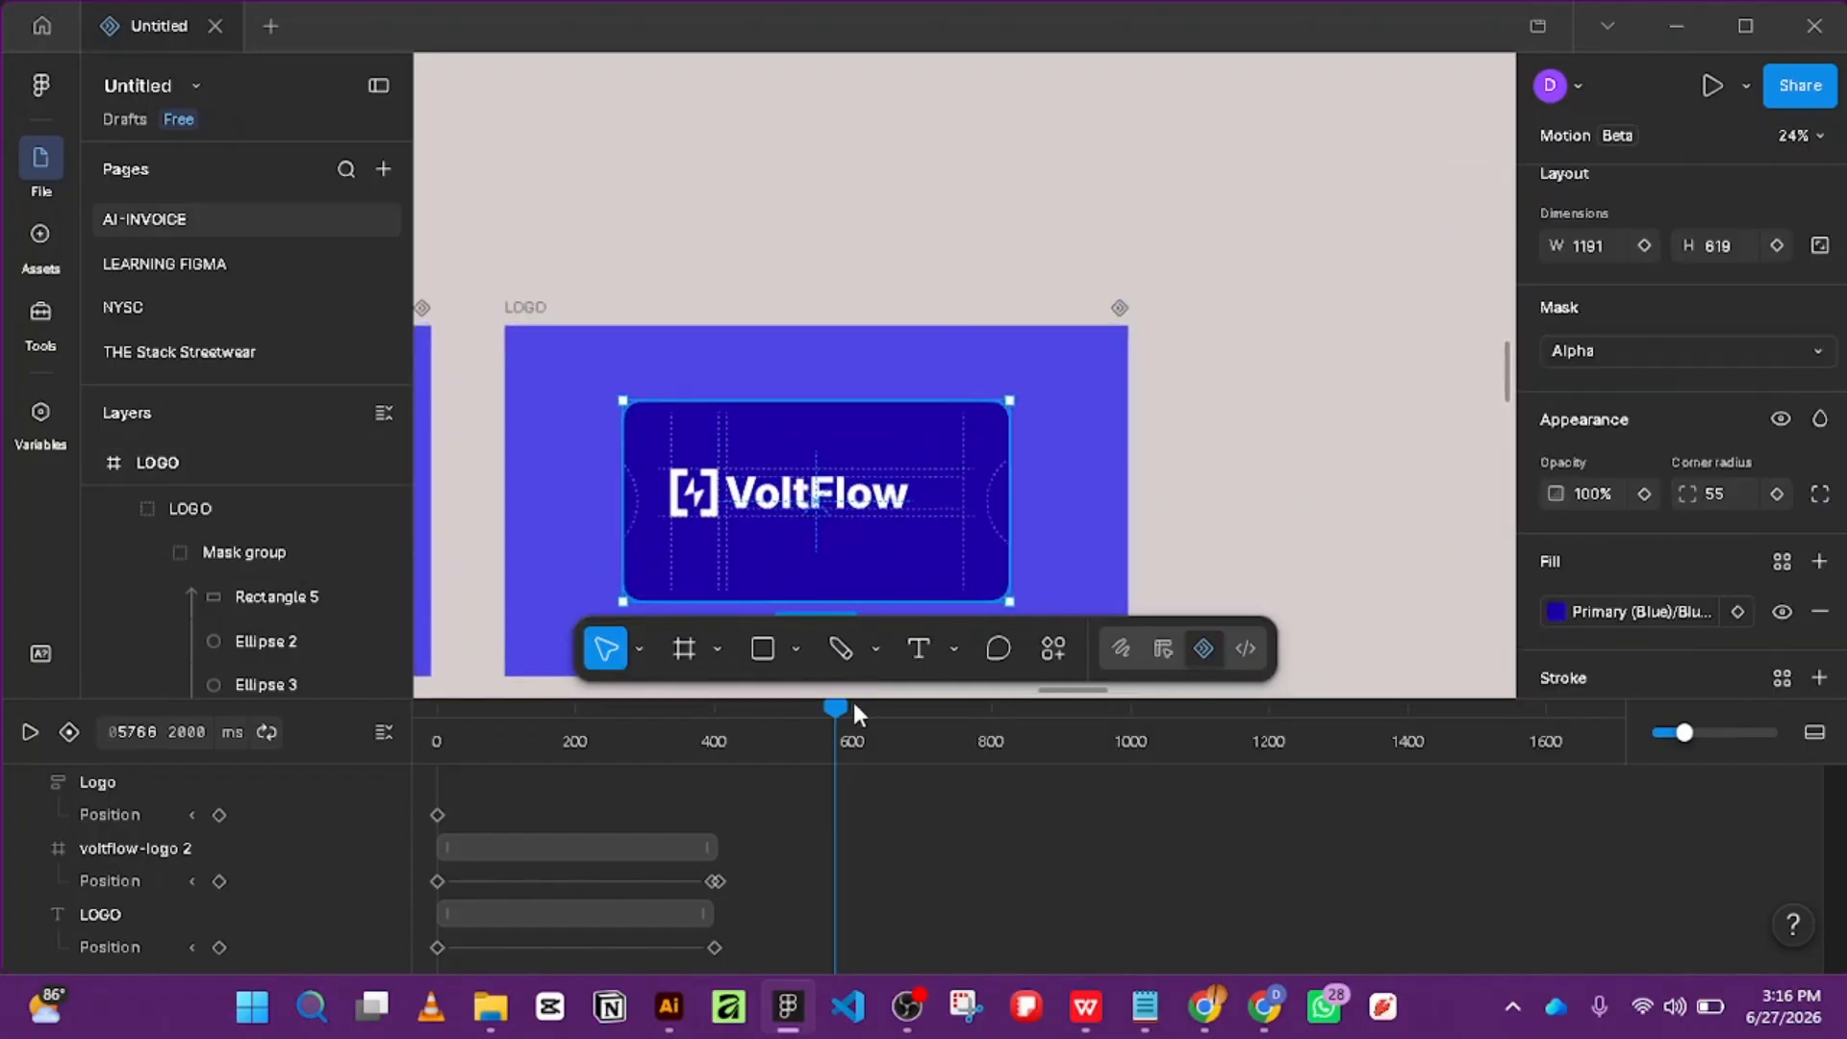
Switch to Draw mode and examine the mask rectangle's mask type, corner radius, fill styles and stroke settings.
{"action": "left_click", "coordinate": [1121, 648]}
{"action": "scroll", "coordinate": [1586, 678], "scroll_direction": "down", "scroll_amount": 5}
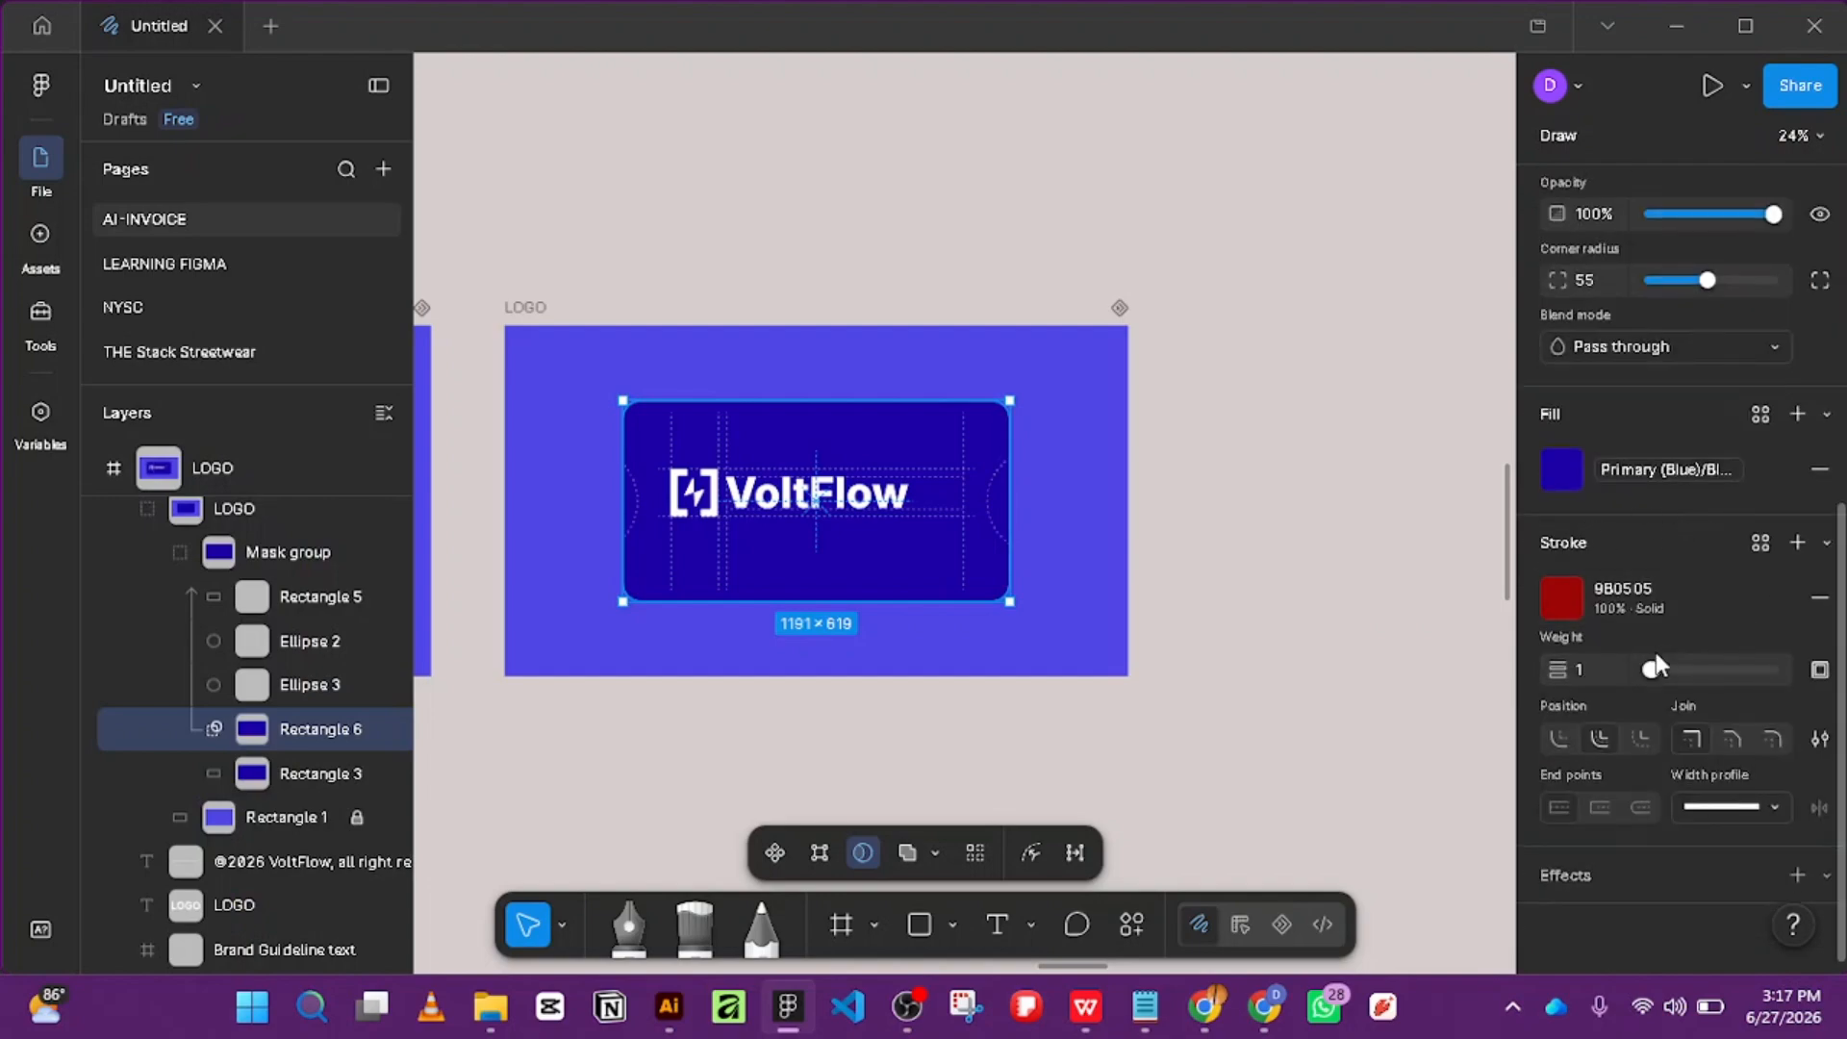
{"action": "scroll", "coordinate": [1583, 616], "scroll_direction": "up", "scroll_amount": 5}
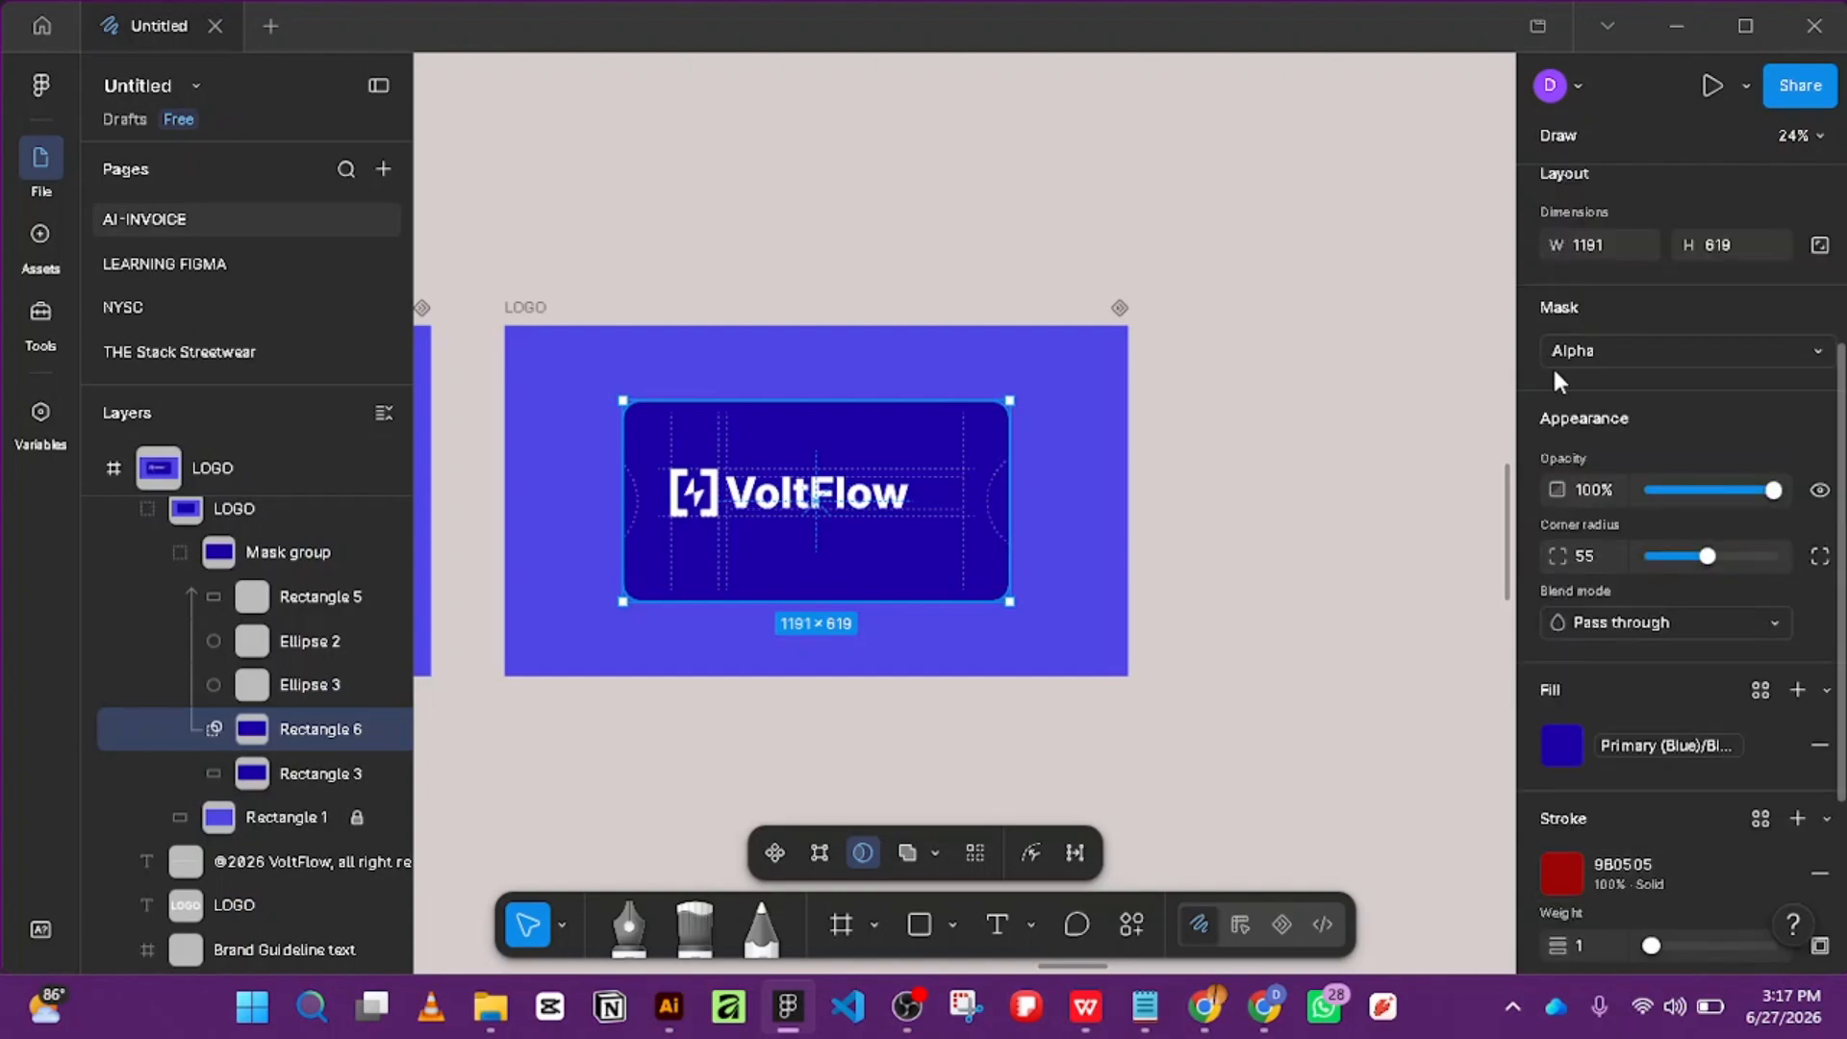
{"action": "scroll", "coordinate": [1589, 366], "scroll_direction": "down", "scroll_amount": 5}
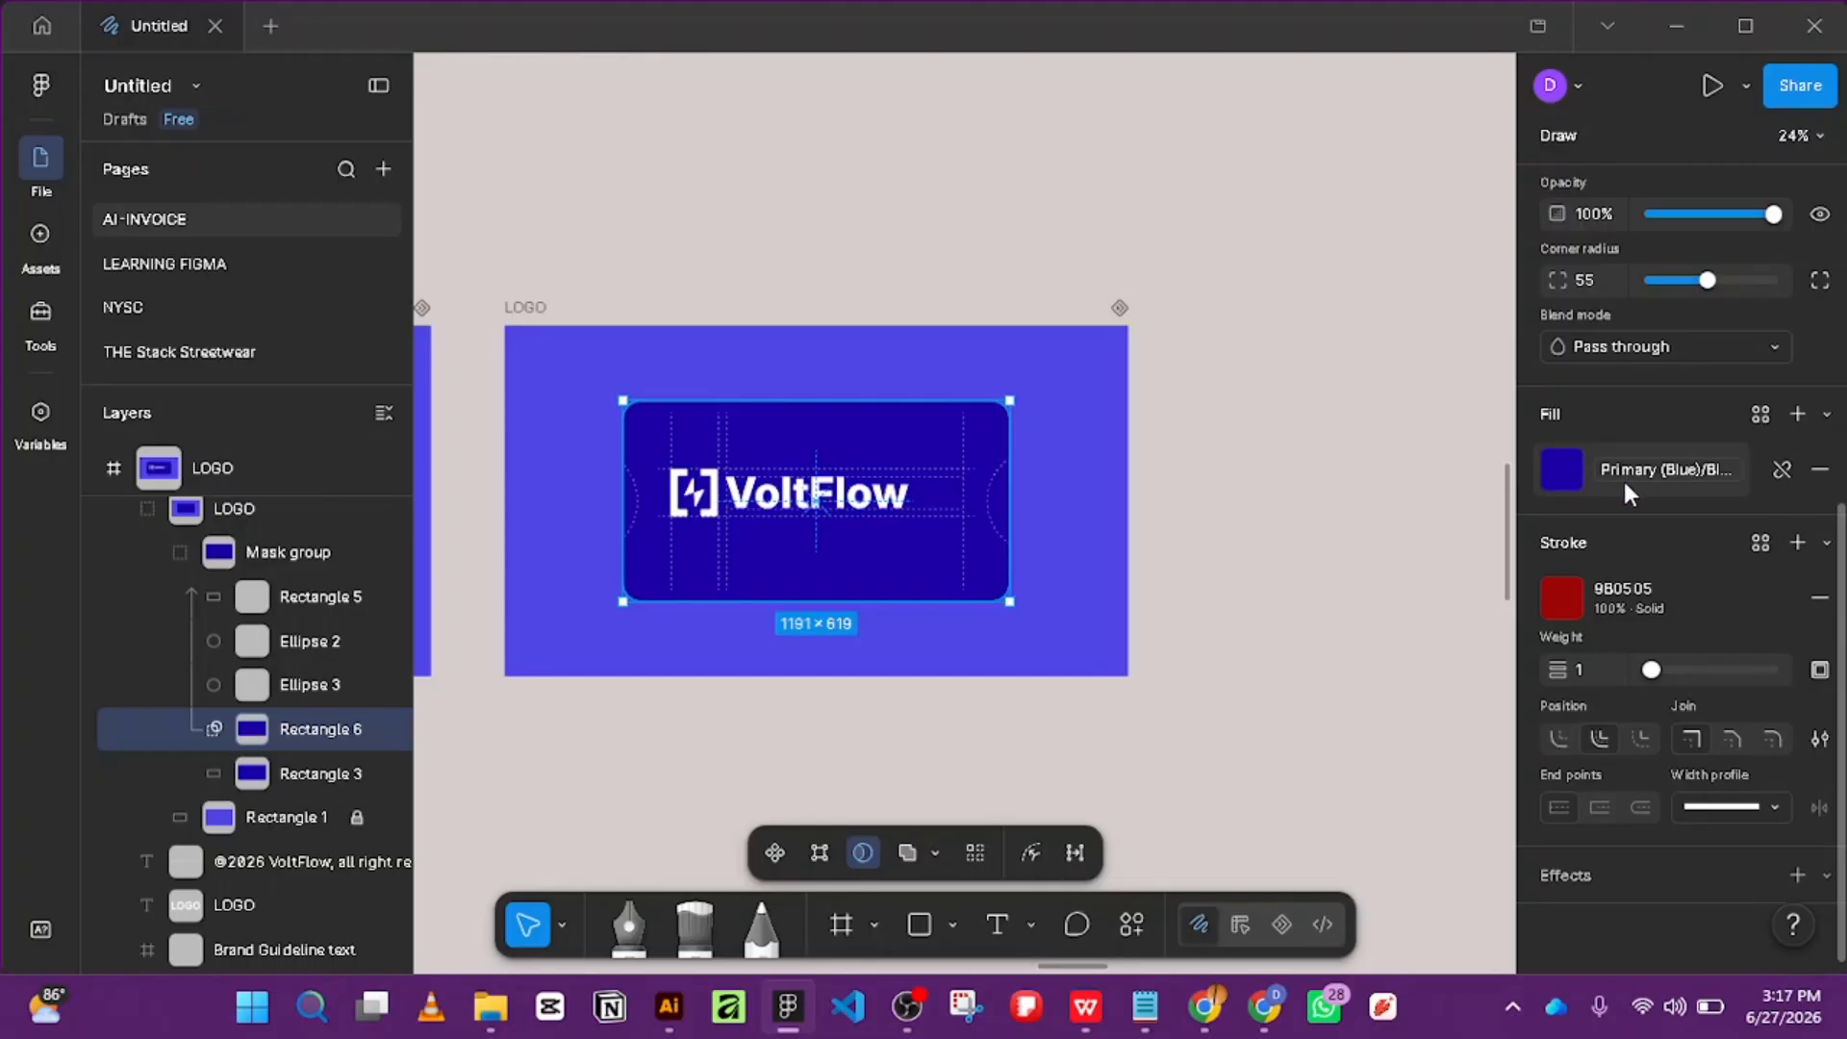
{"action": "left_click", "coordinate": [1762, 408]}
{"action": "left_click", "coordinate": [1488, 391]}
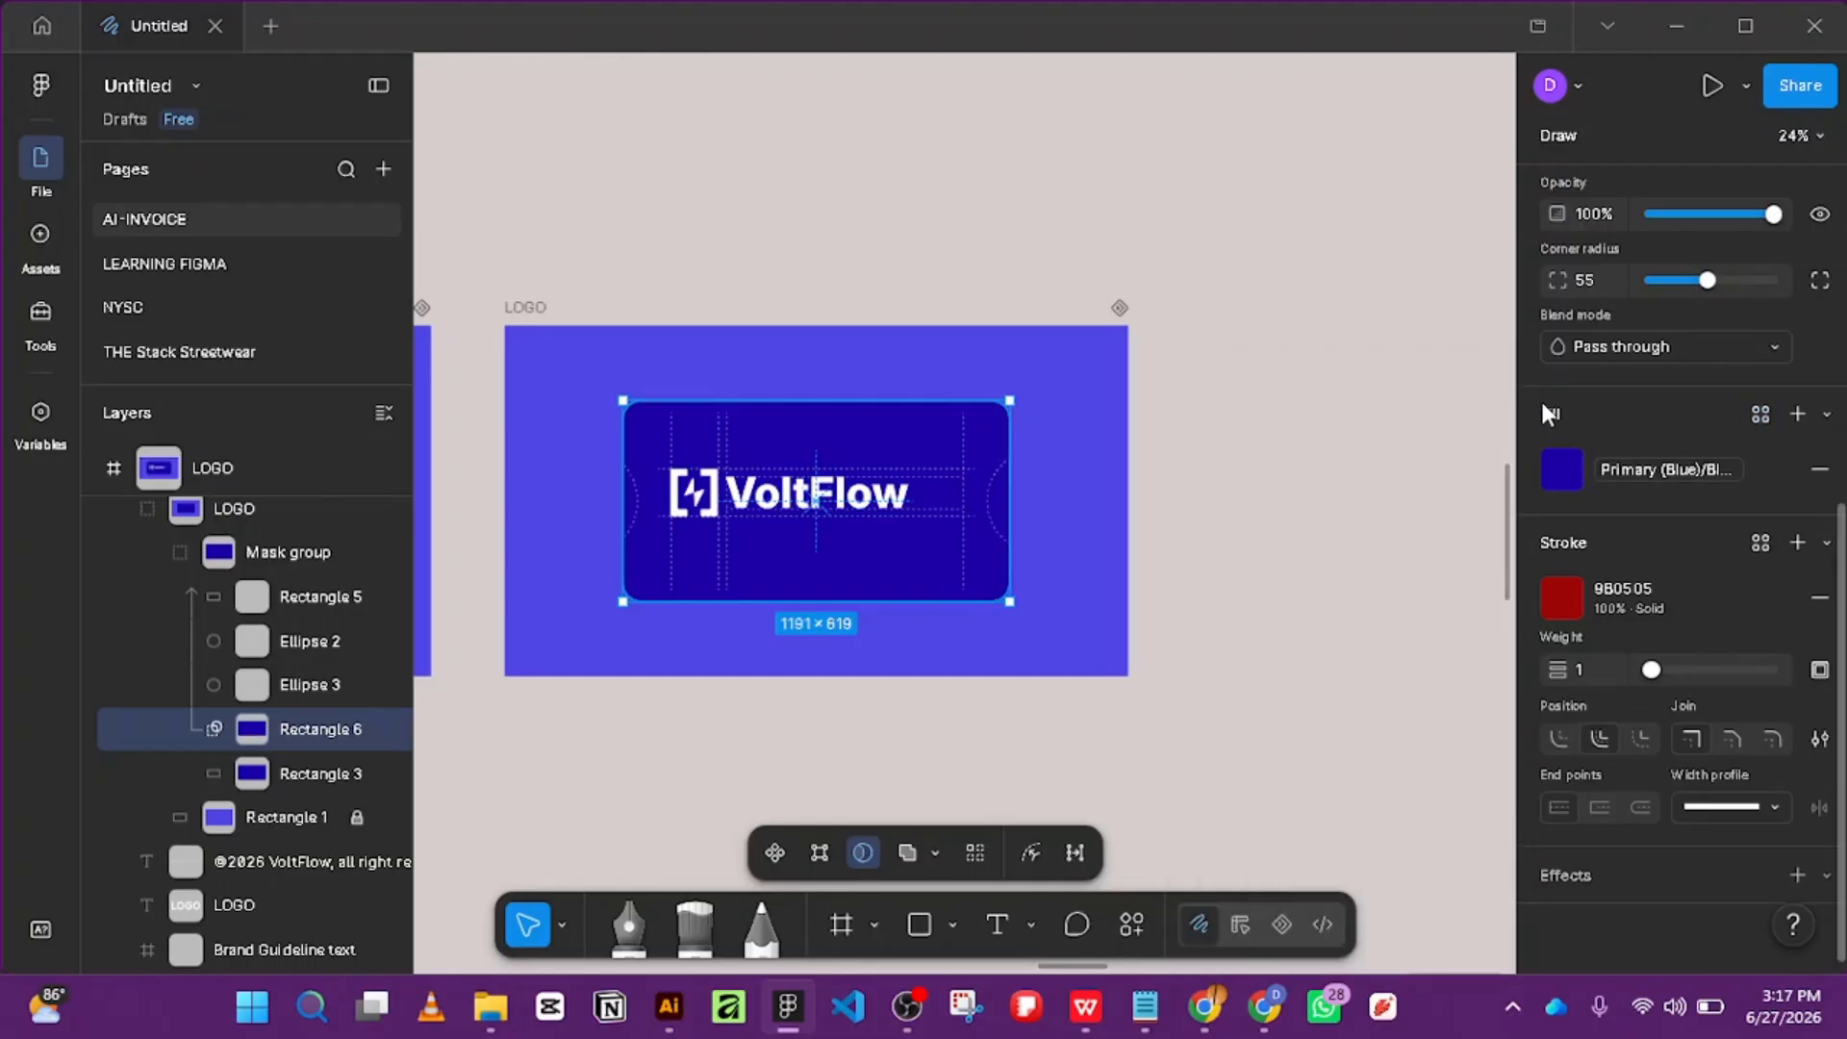
{"action": "scroll", "coordinate": [1171, 521], "scroll_direction": "up", "scroll_amount": 3}
{"action": "scroll", "coordinate": [1316, 501], "scroll_direction": "up", "scroll_amount": 4}
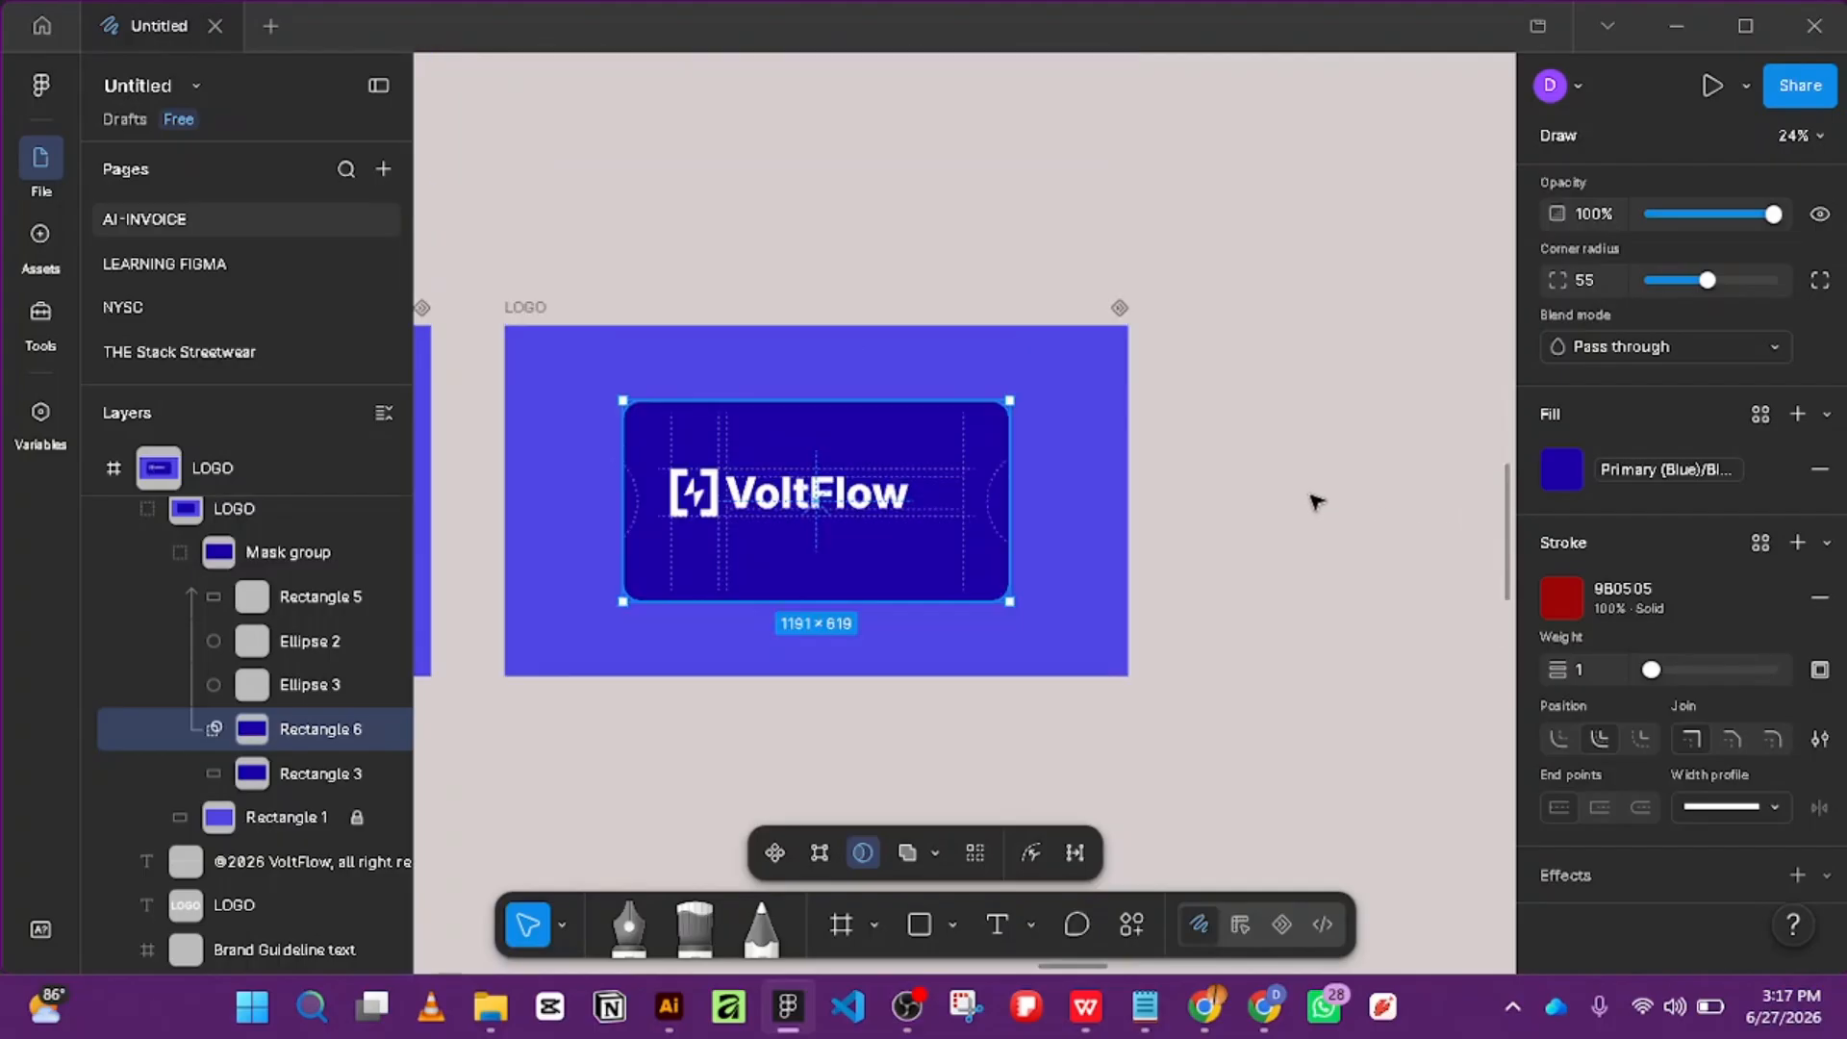
Deselect the mask rectangle and examine the LOGO slide beside the INTRODUCTION slide.
{"action": "scroll", "coordinate": [1077, 483], "scroll_direction": "down", "scroll_amount": 3}
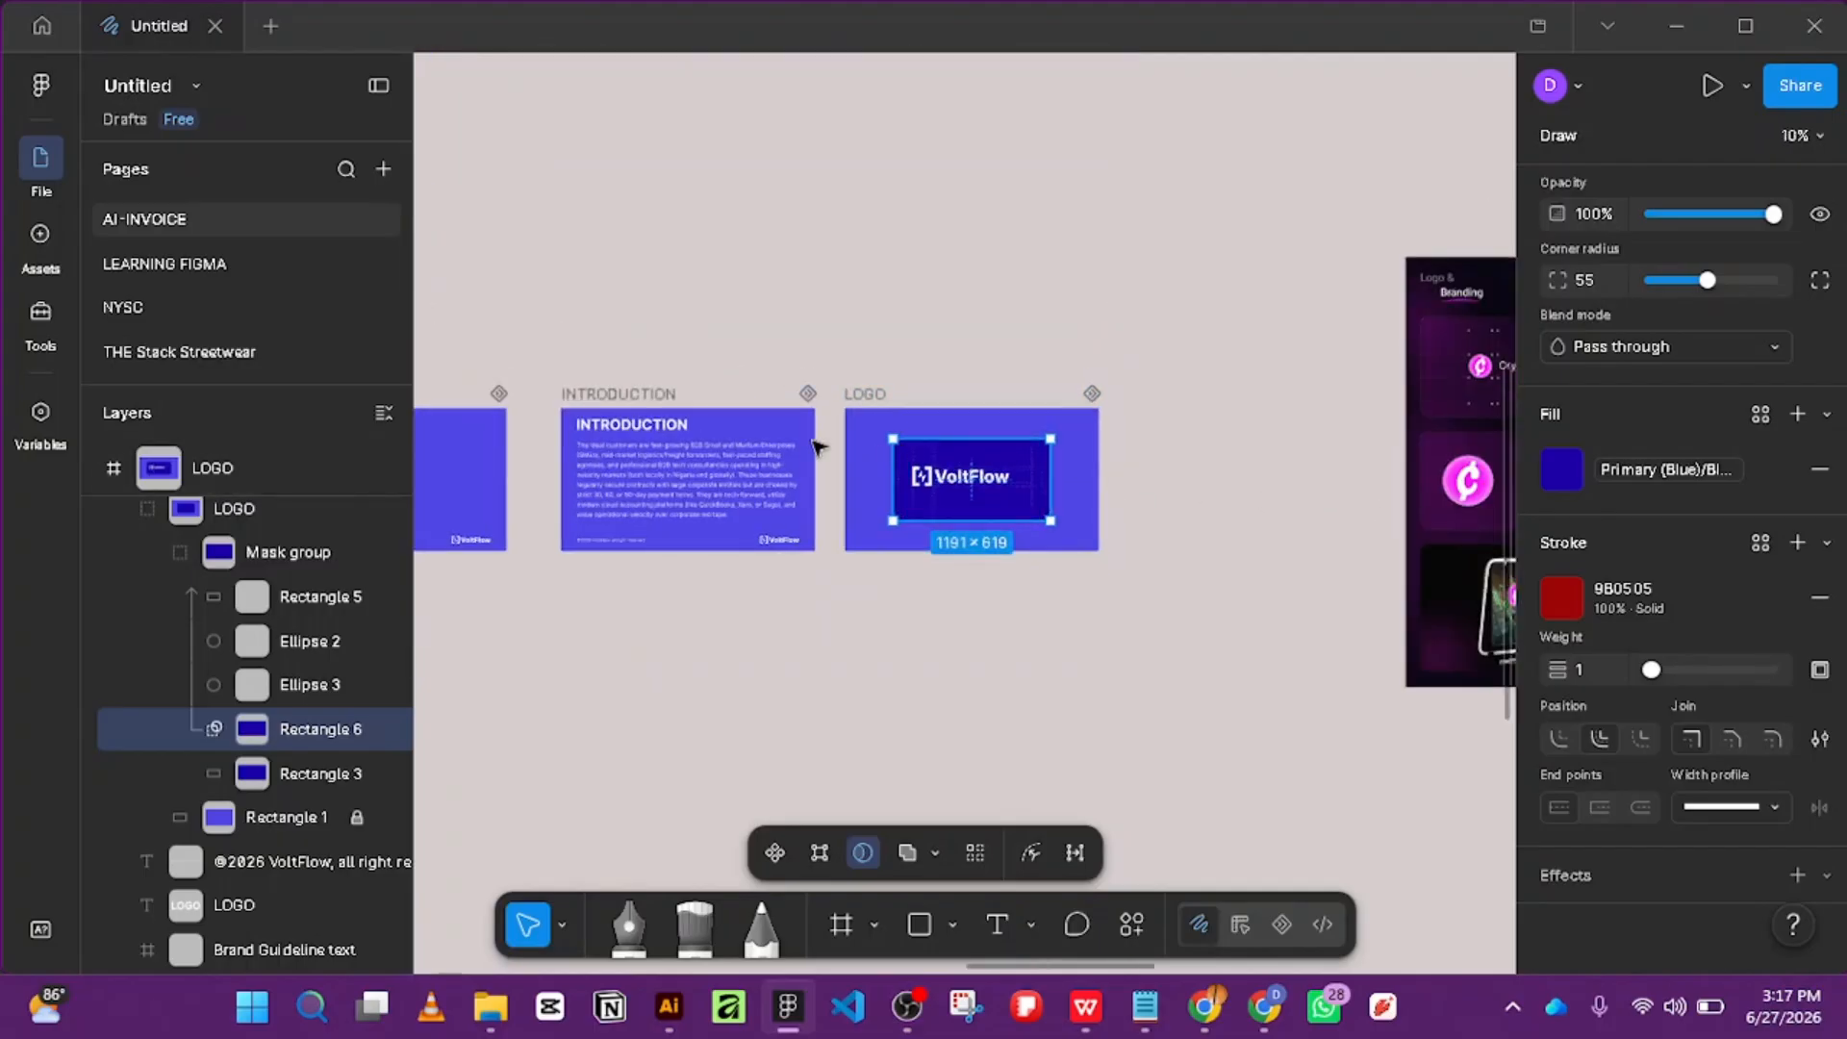
{"action": "scroll", "coordinate": [839, 457], "scroll_direction": "up", "scroll_amount": 2}
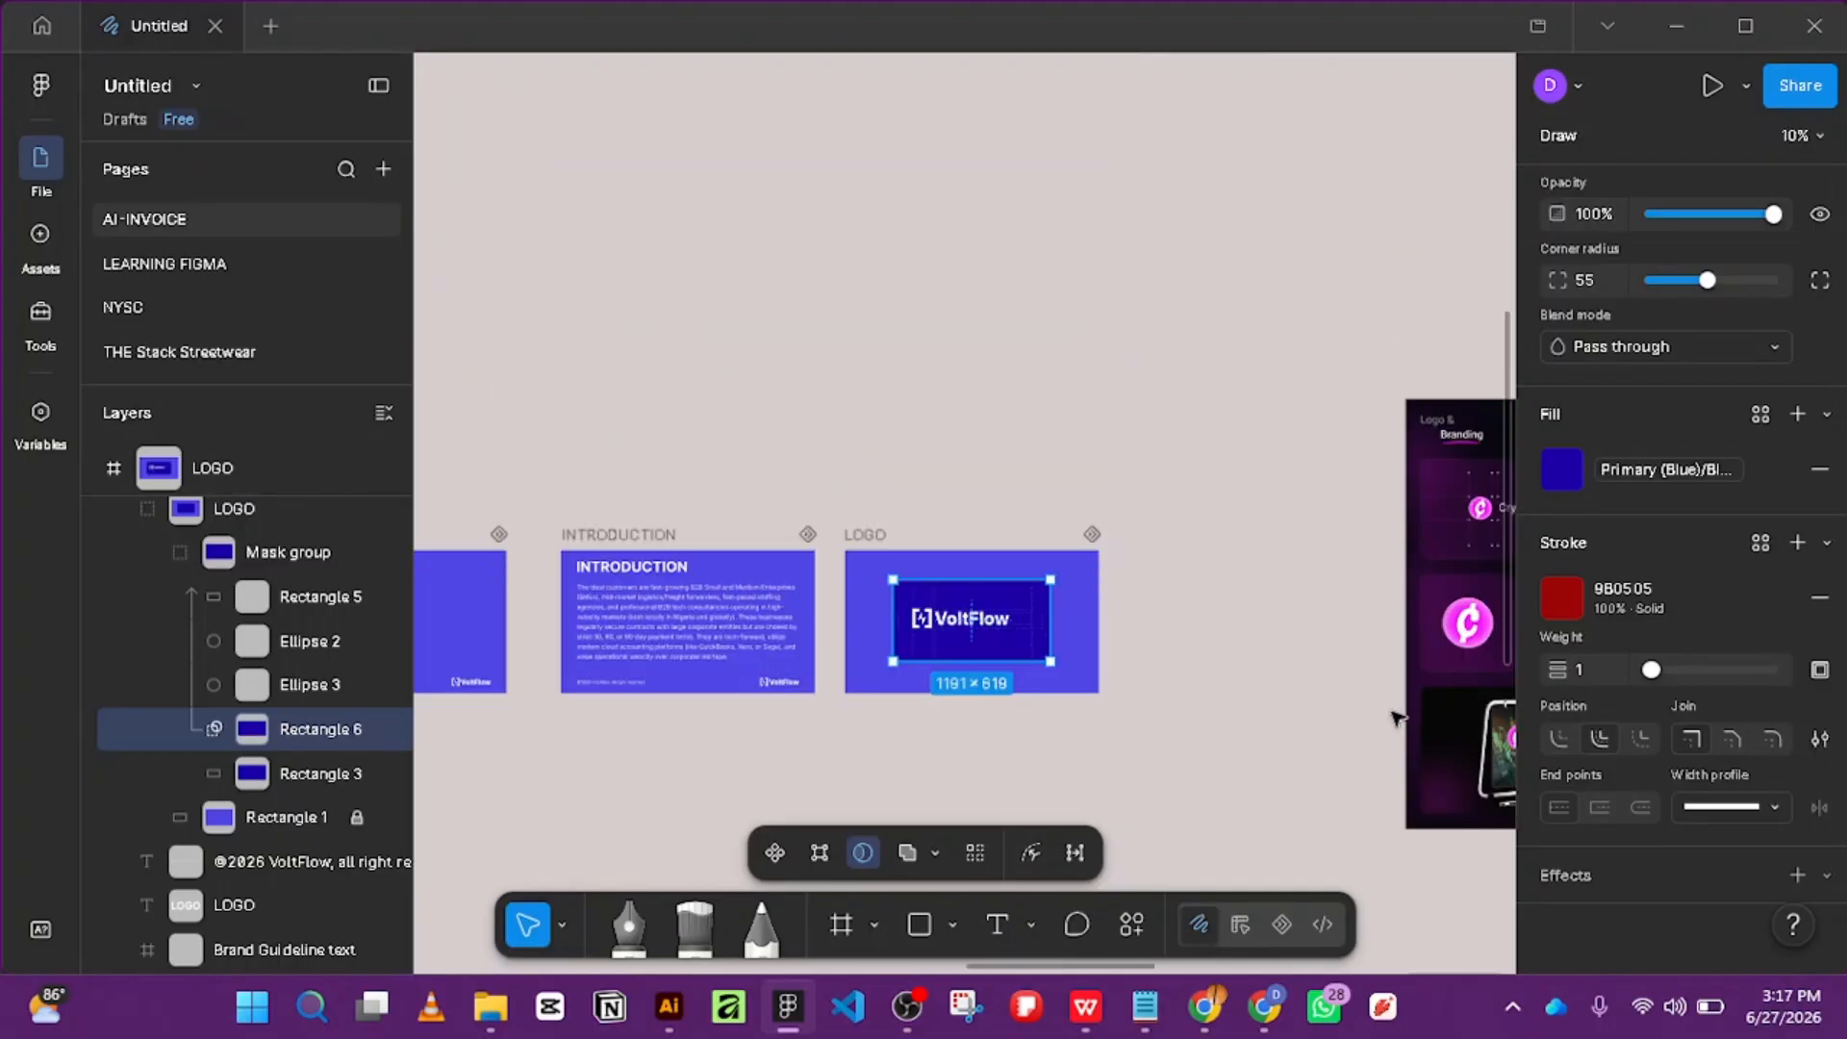
{"action": "left_click", "coordinate": [1282, 813]}
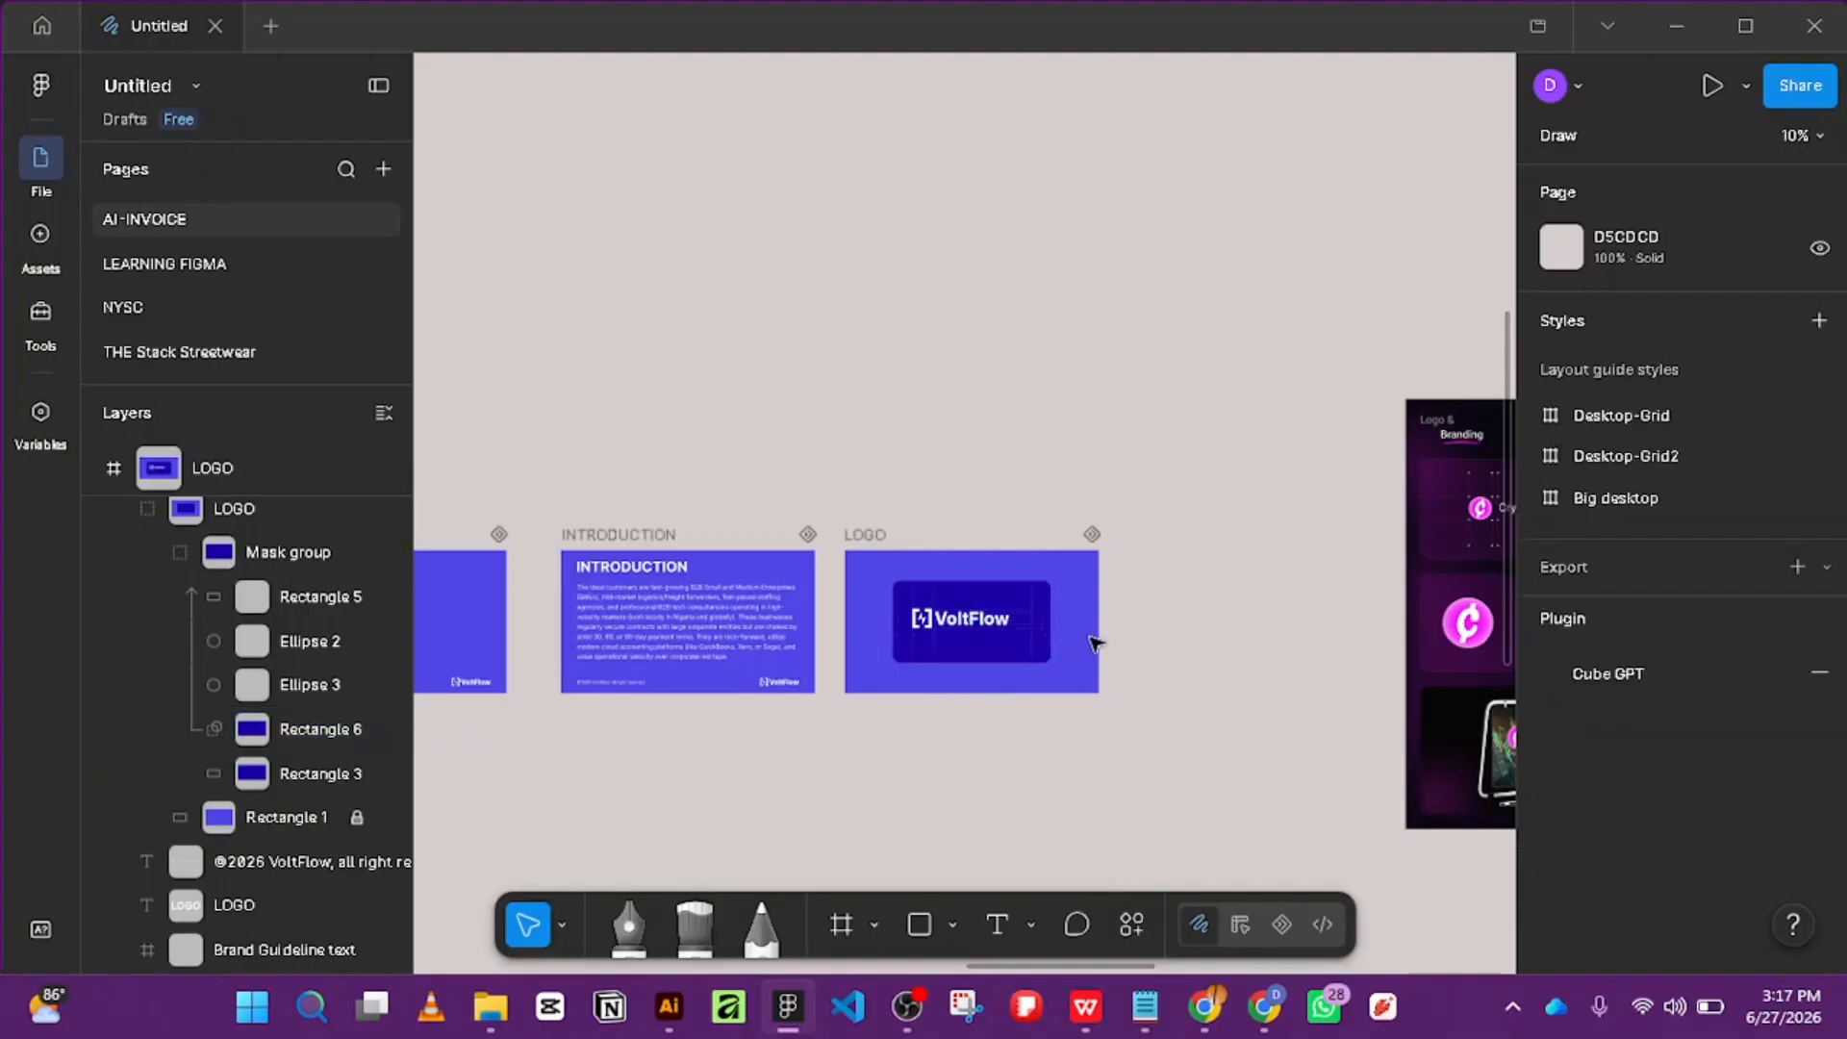
{"action": "scroll", "coordinate": [868, 480], "scroll_direction": "up", "scroll_amount": 5}
{"action": "scroll", "coordinate": [1018, 627], "scroll_direction": "down", "scroll_amount": 3}
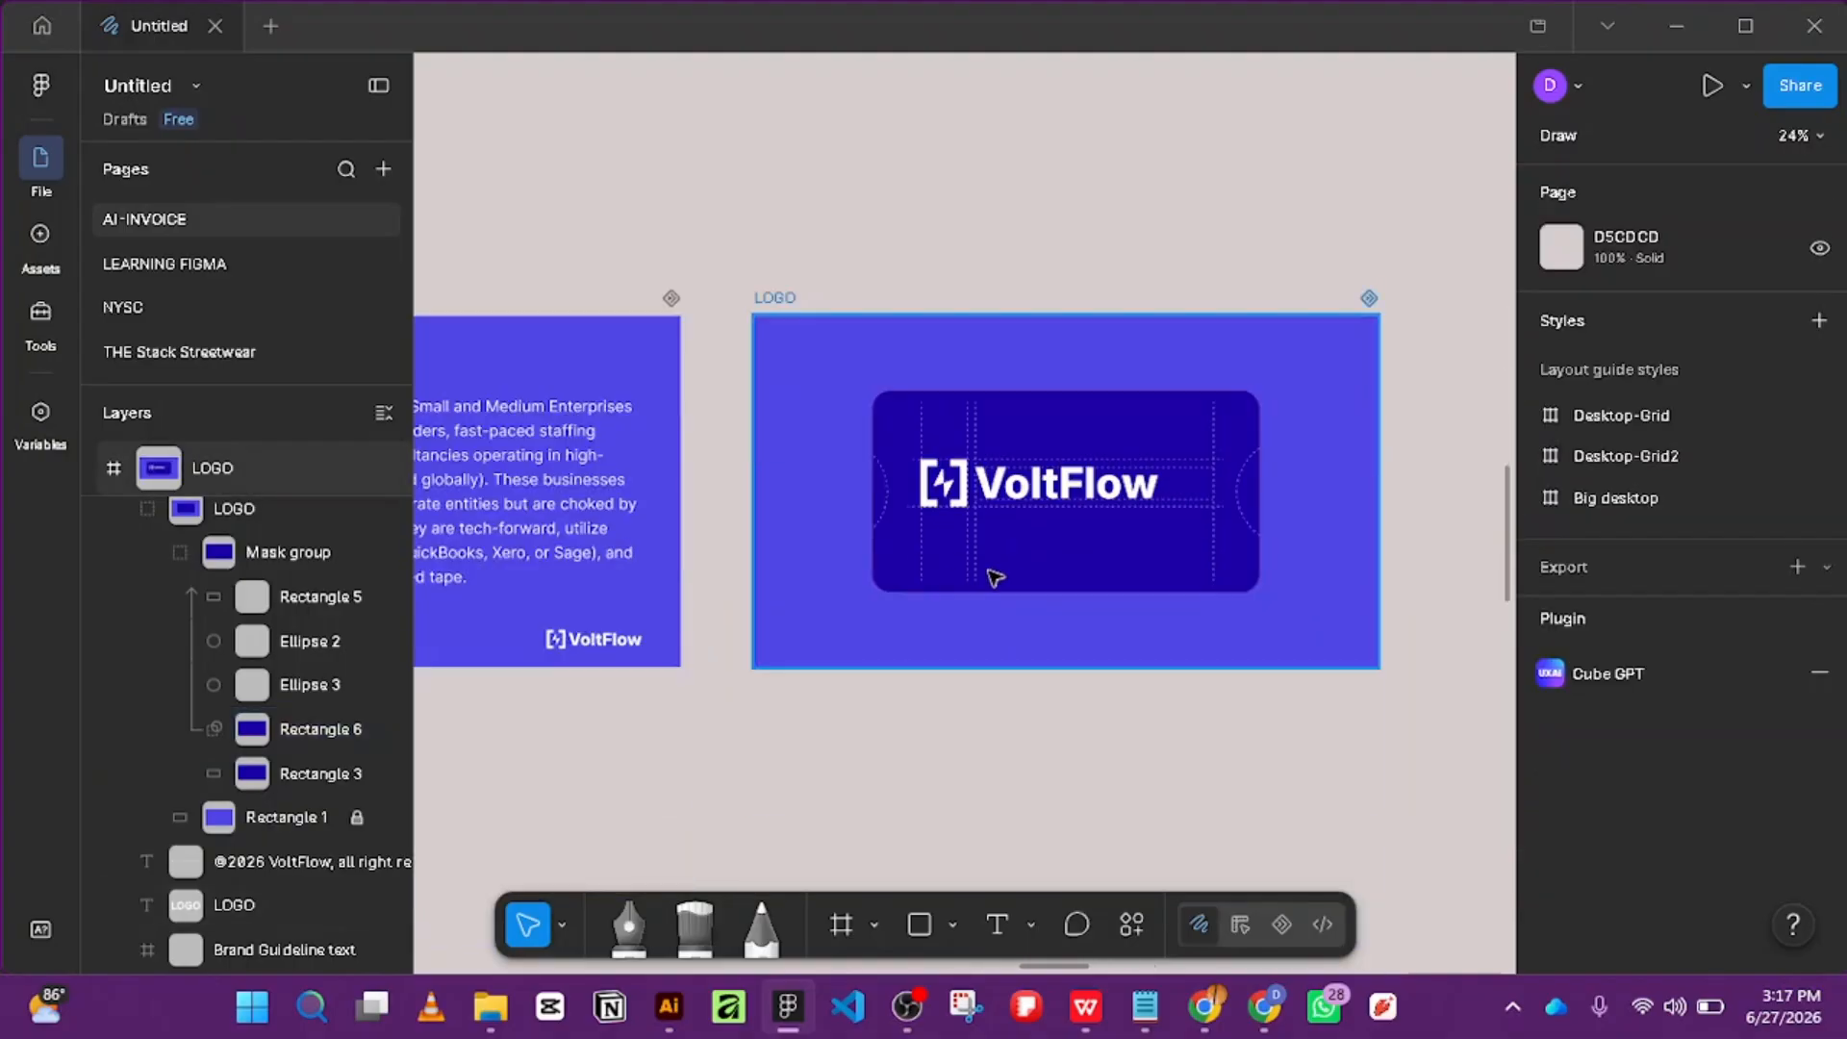
{"action": "scroll", "coordinate": [991, 577], "scroll_direction": "up", "scroll_amount": 4}
{"action": "scroll", "coordinate": [854, 525], "scroll_direction": "down", "scroll_amount": 3}
{"action": "scroll", "coordinate": [852, 604], "scroll_direction": "up", "scroll_amount": 2}
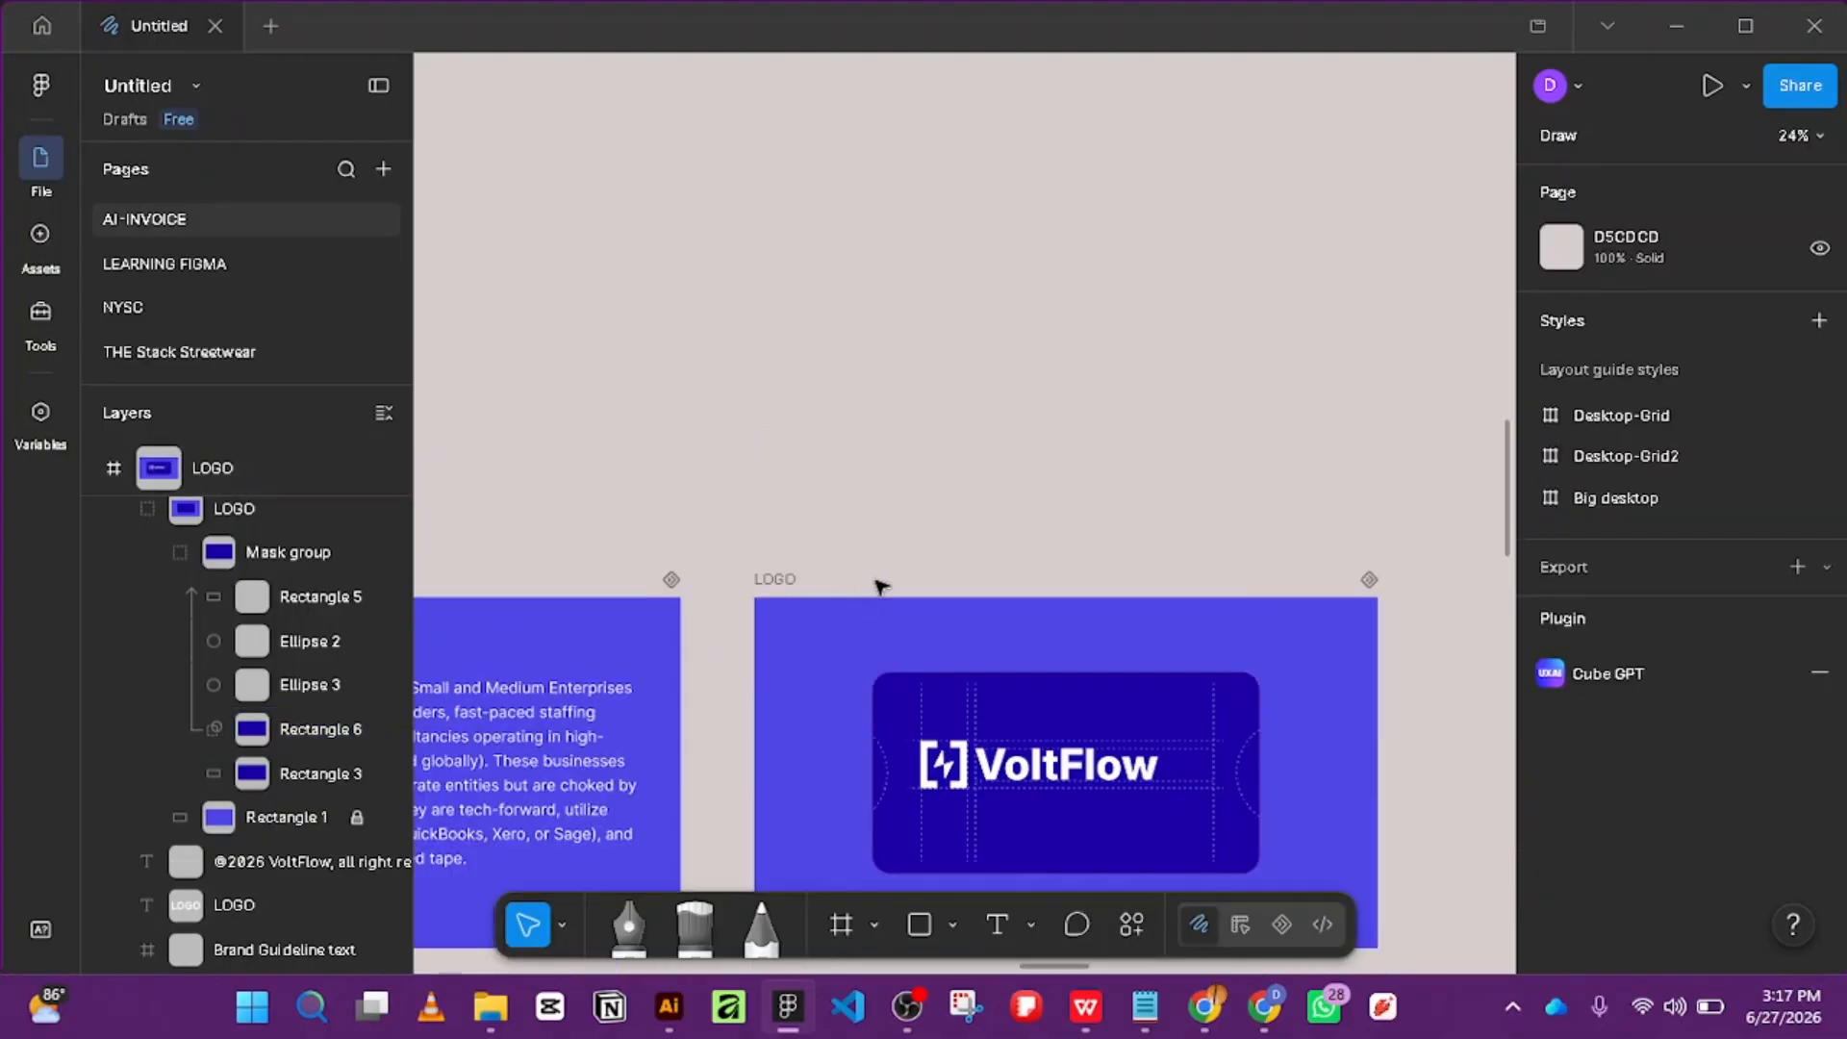
Bring the LOGO title text at the top of the LOGO slide to the front of the layer stack.
{"action": "scroll", "coordinate": [881, 585], "scroll_direction": "down", "scroll_amount": 4}
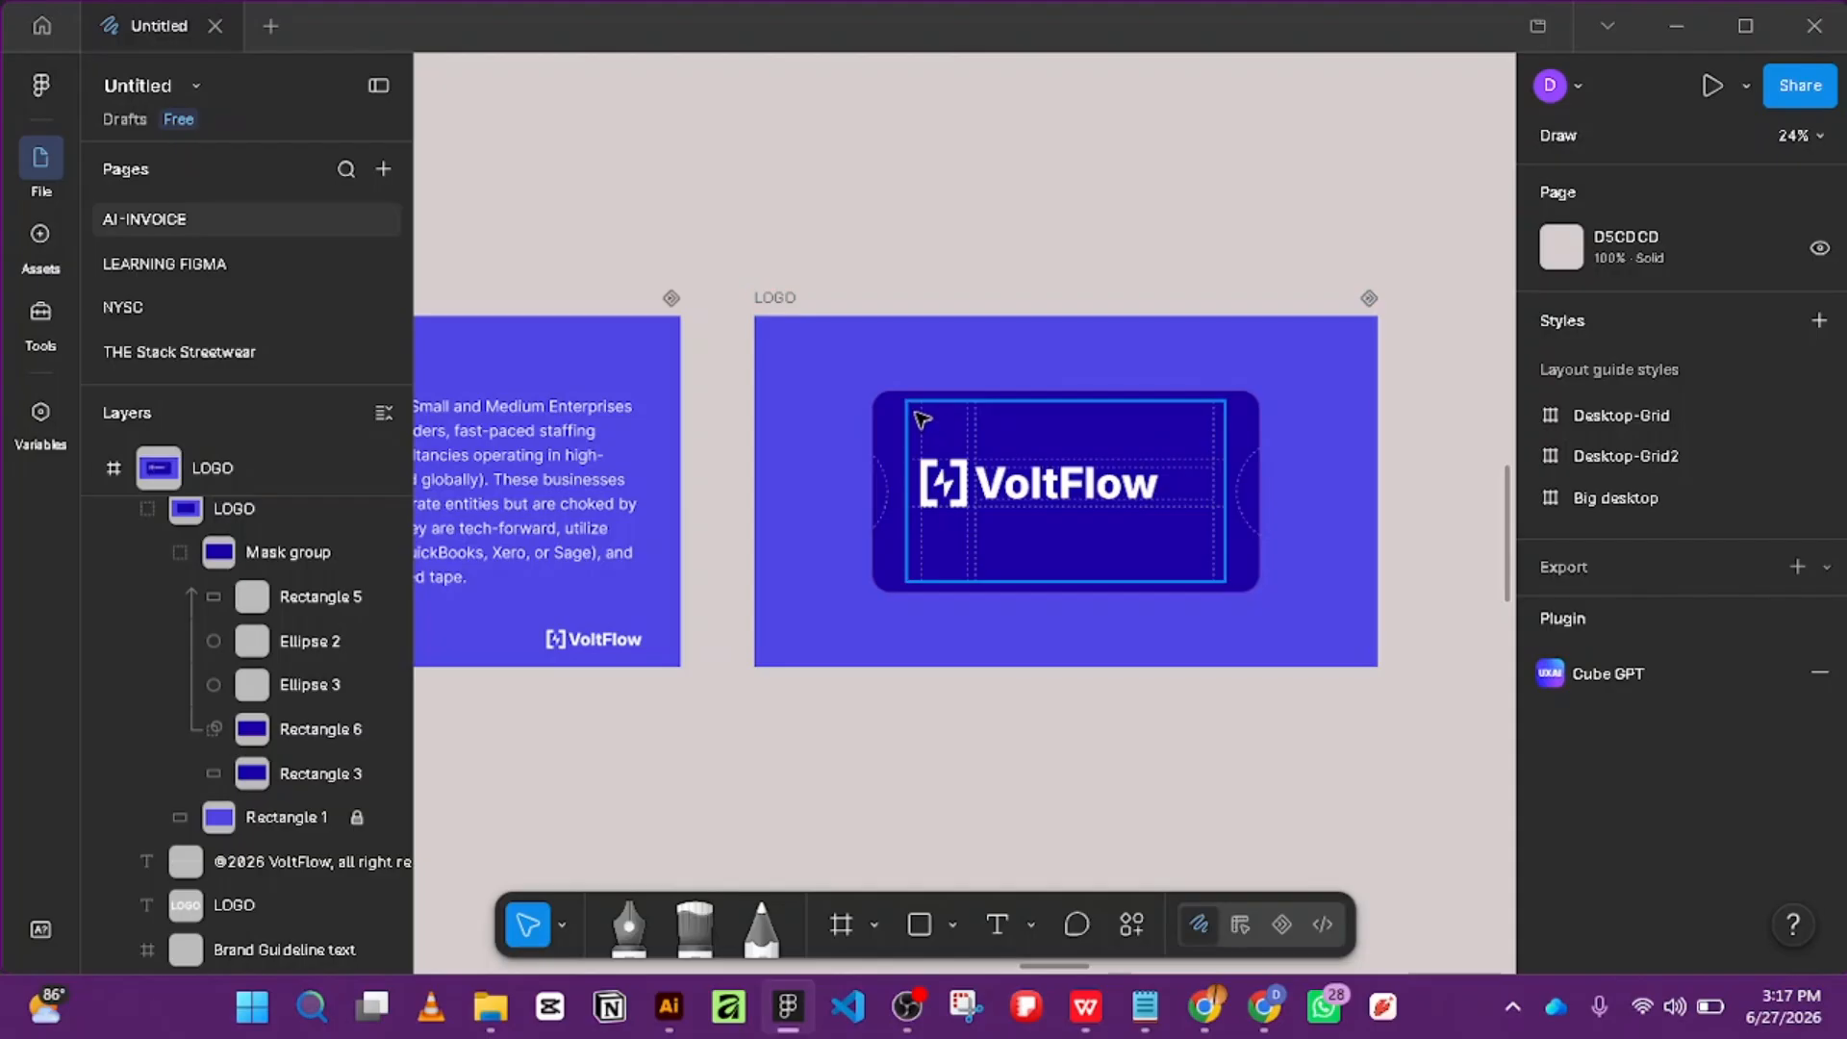
{"action": "left_click", "coordinate": [1024, 362]}
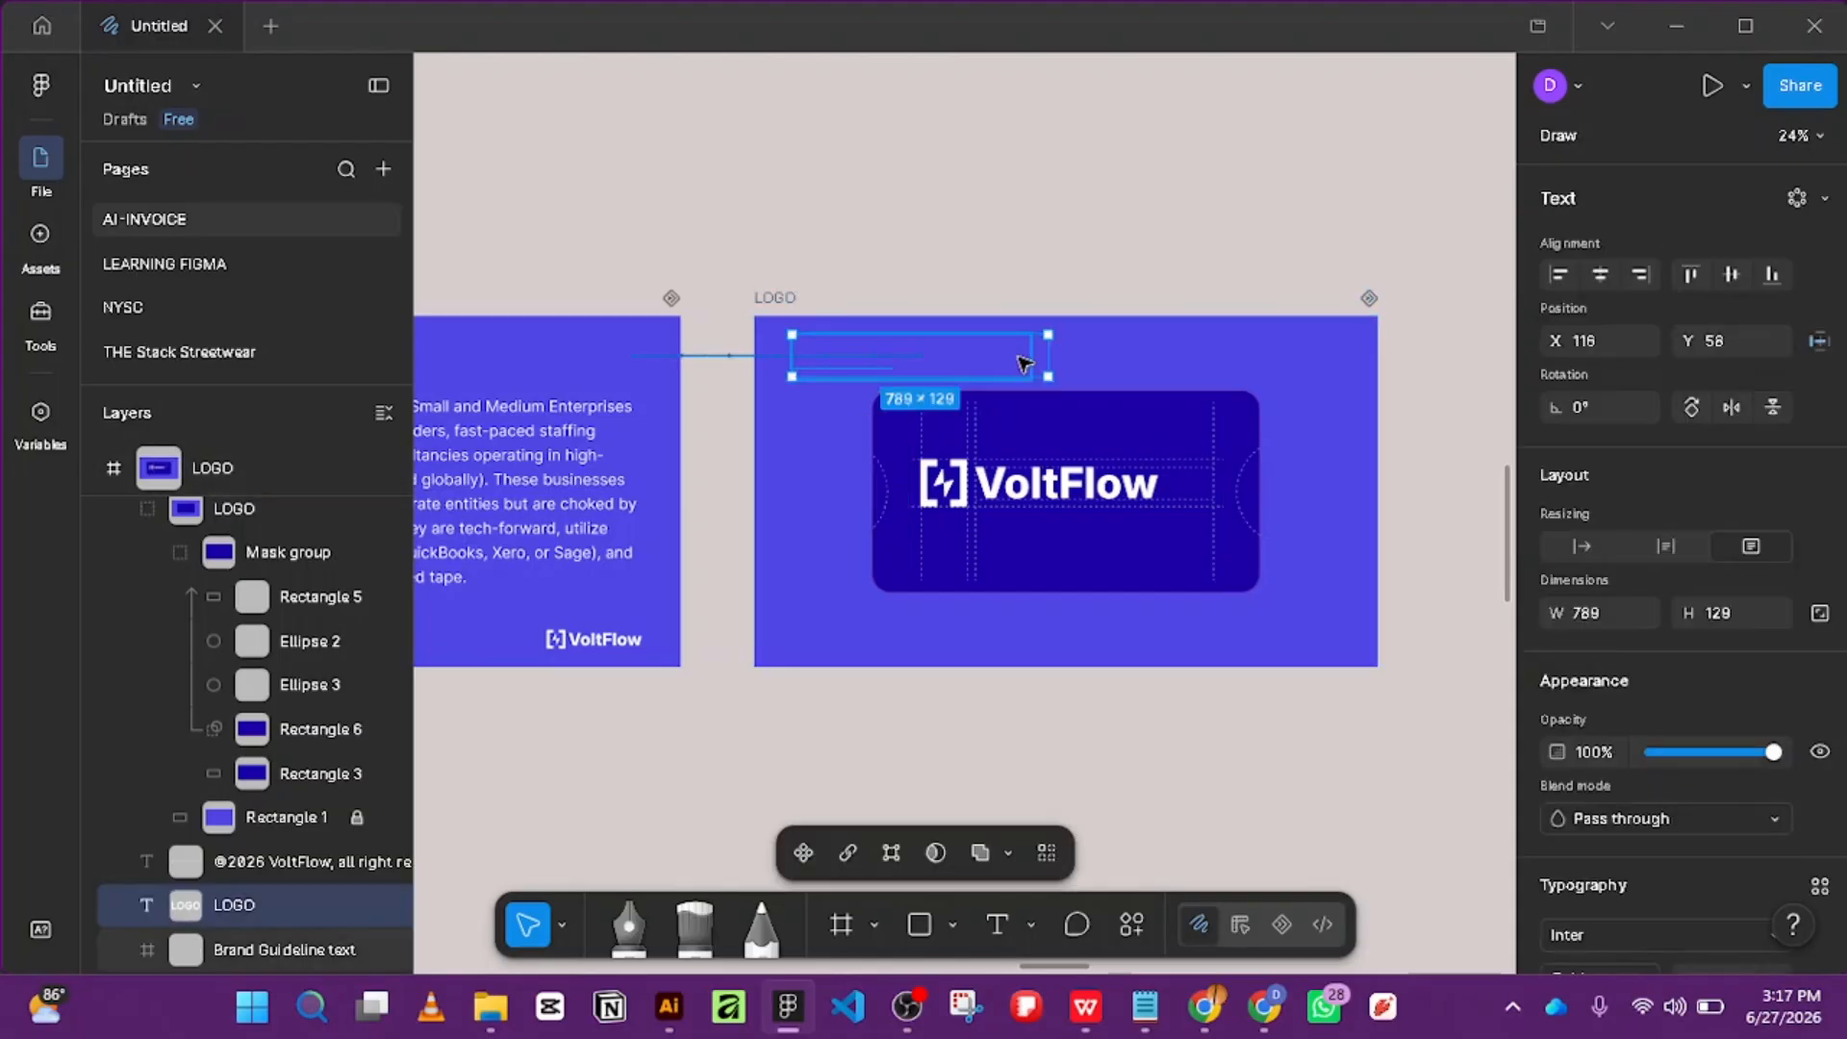
{"action": "key", "text": "ctrl+shift+bracketright"}
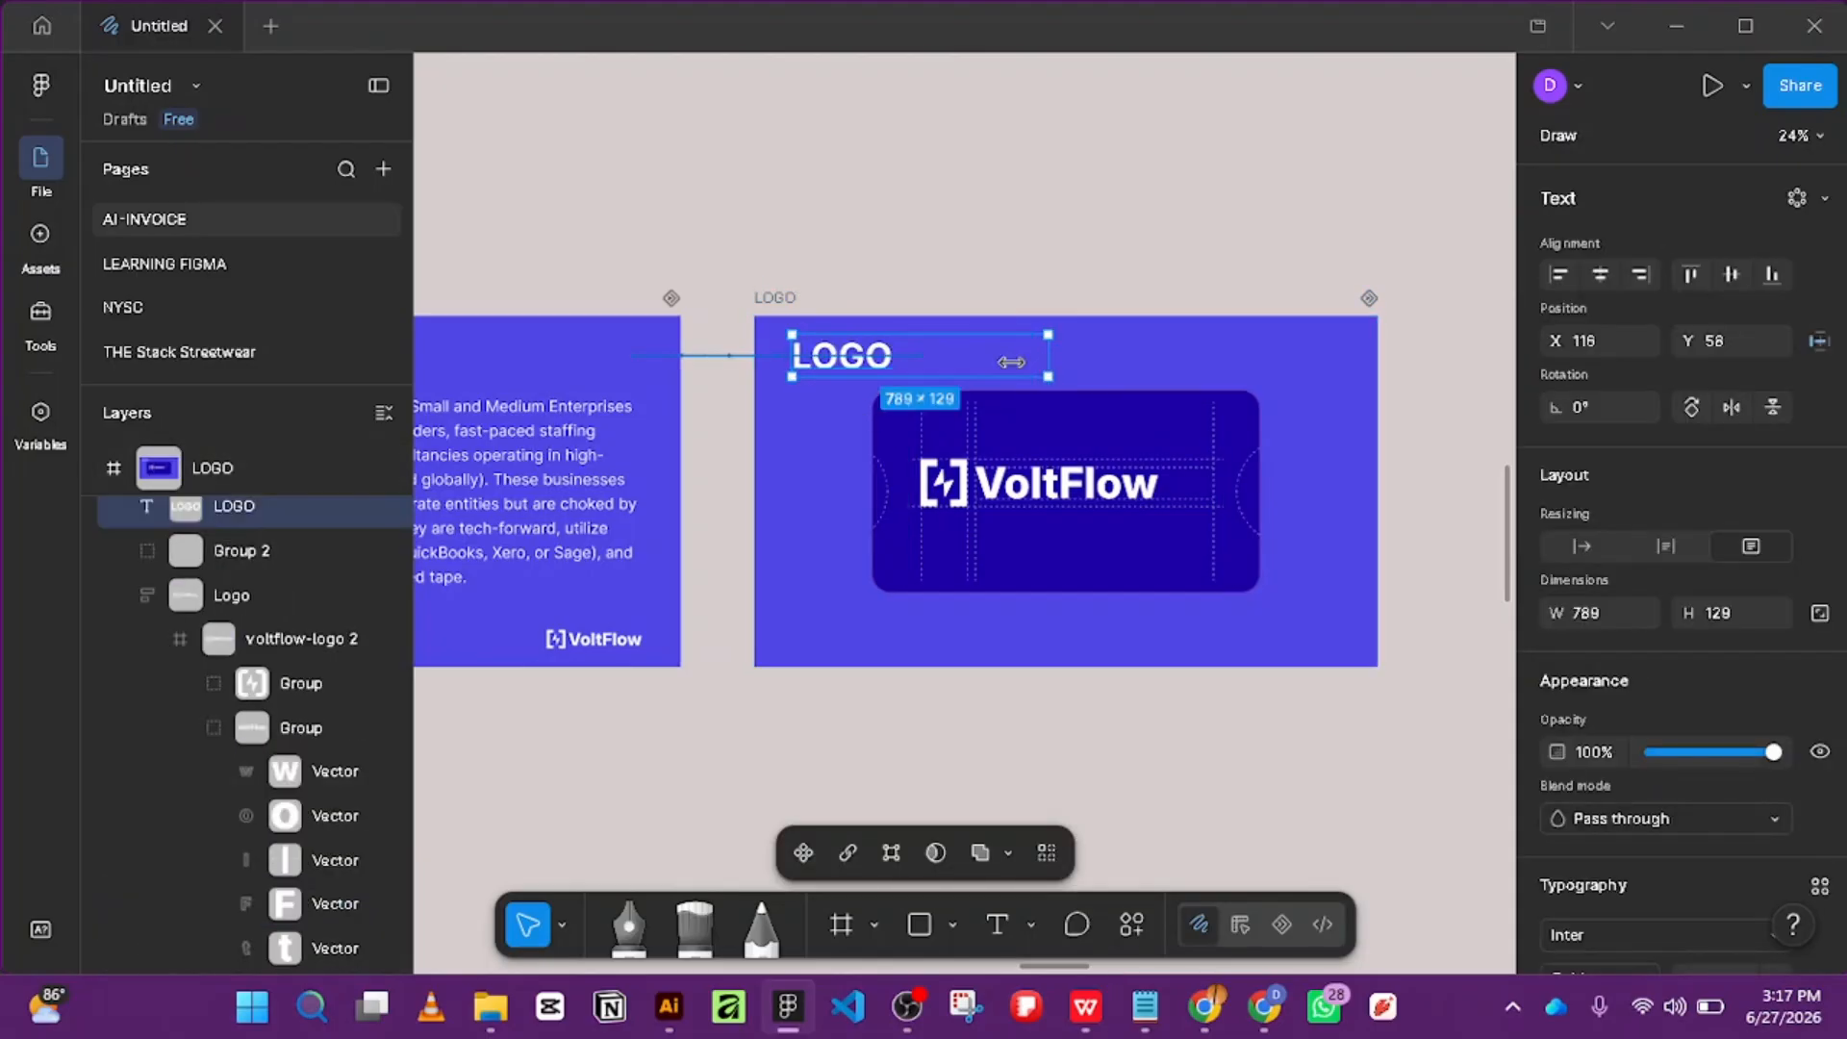
{"action": "double_click", "coordinate": [871, 363]}
{"action": "key", "text": "Escape"}
Switch to Motion mode, preview the LOGO title's position animation from the start, and return the playhead to 0 ms.
{"action": "left_click", "coordinate": [1285, 924]}
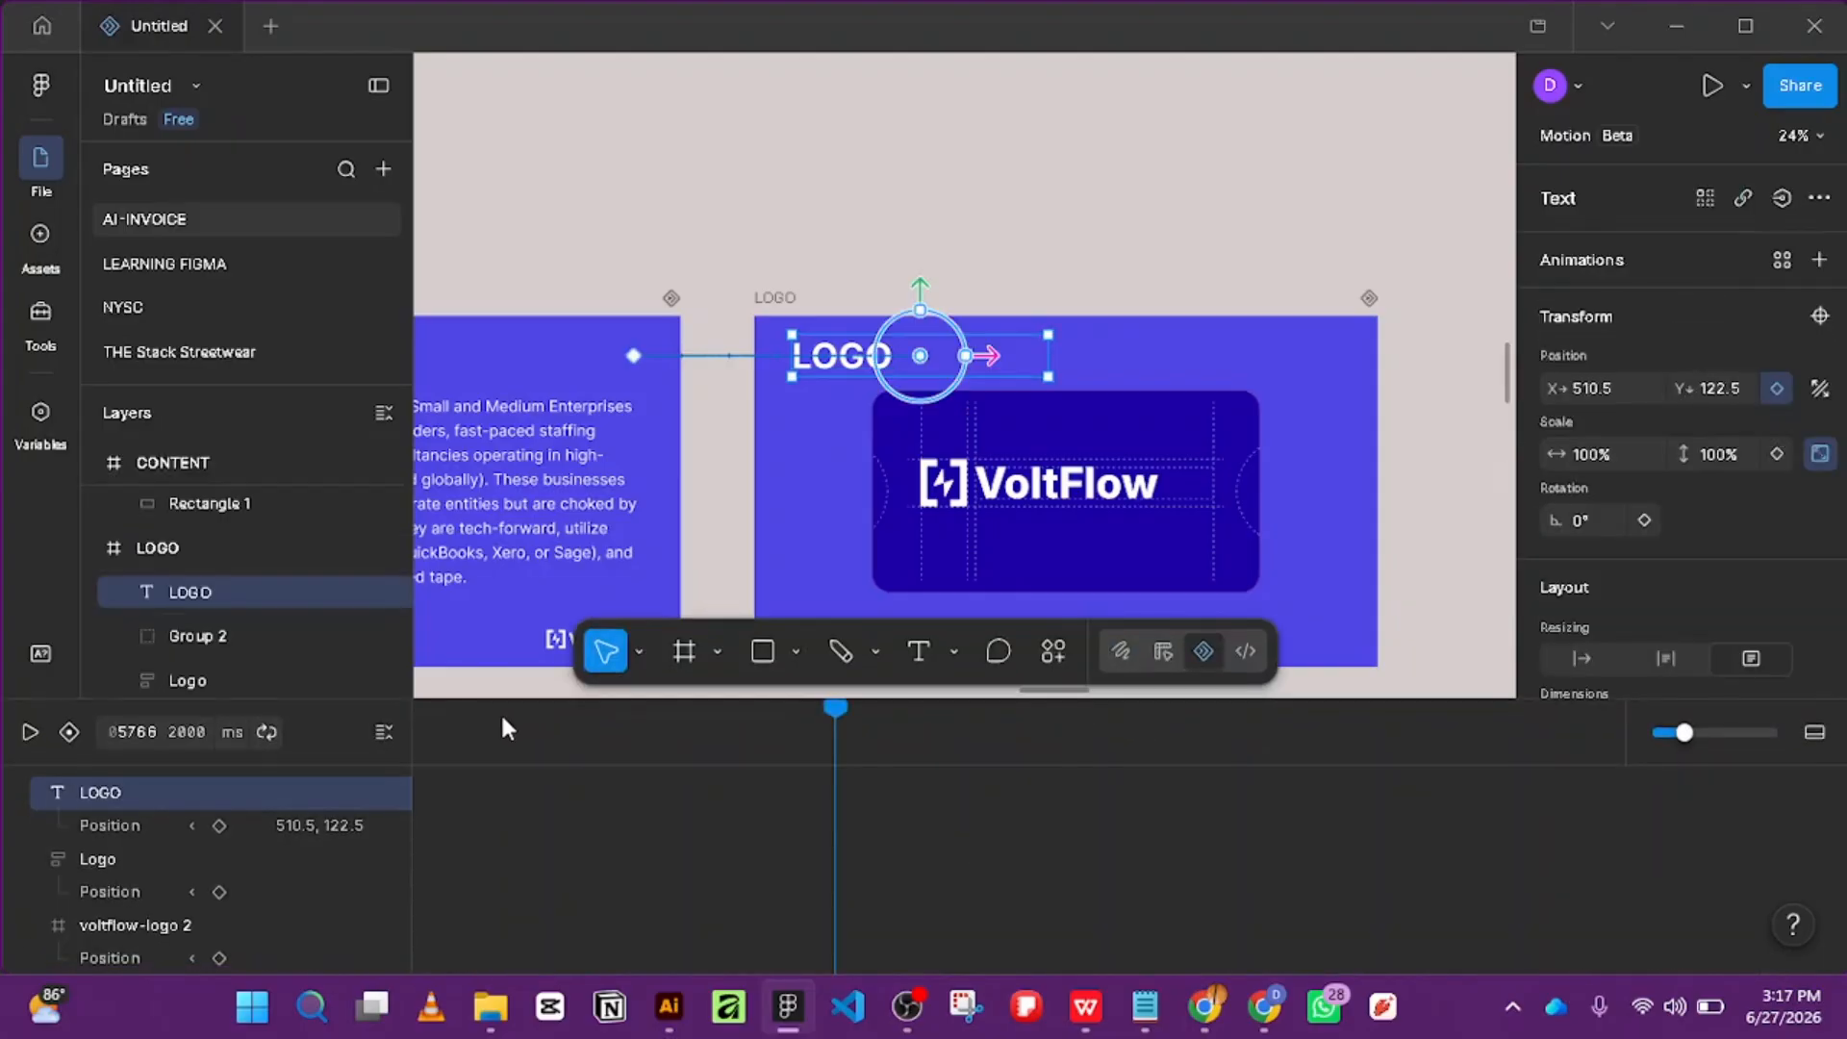
{"action": "left_click_drag", "start_coordinate": [838, 707], "coordinate": [339, 717]}
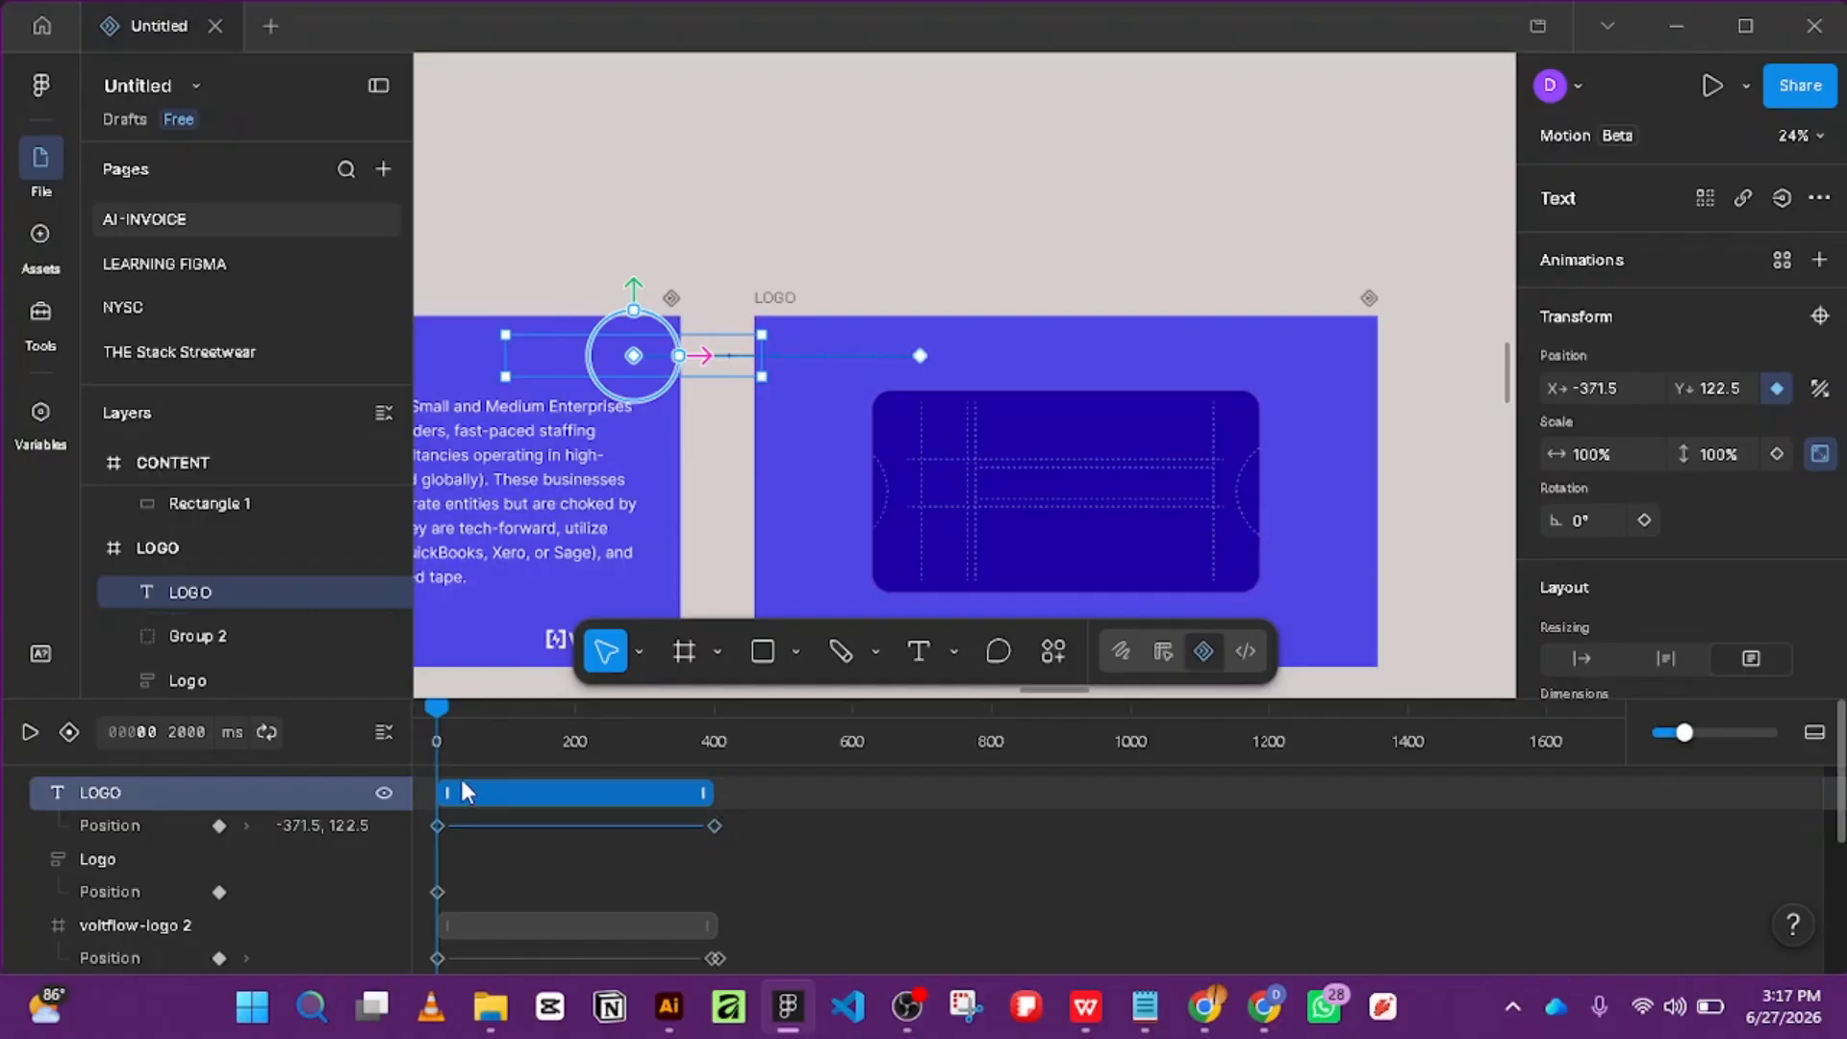
{"action": "left_click", "coordinate": [120, 795]}
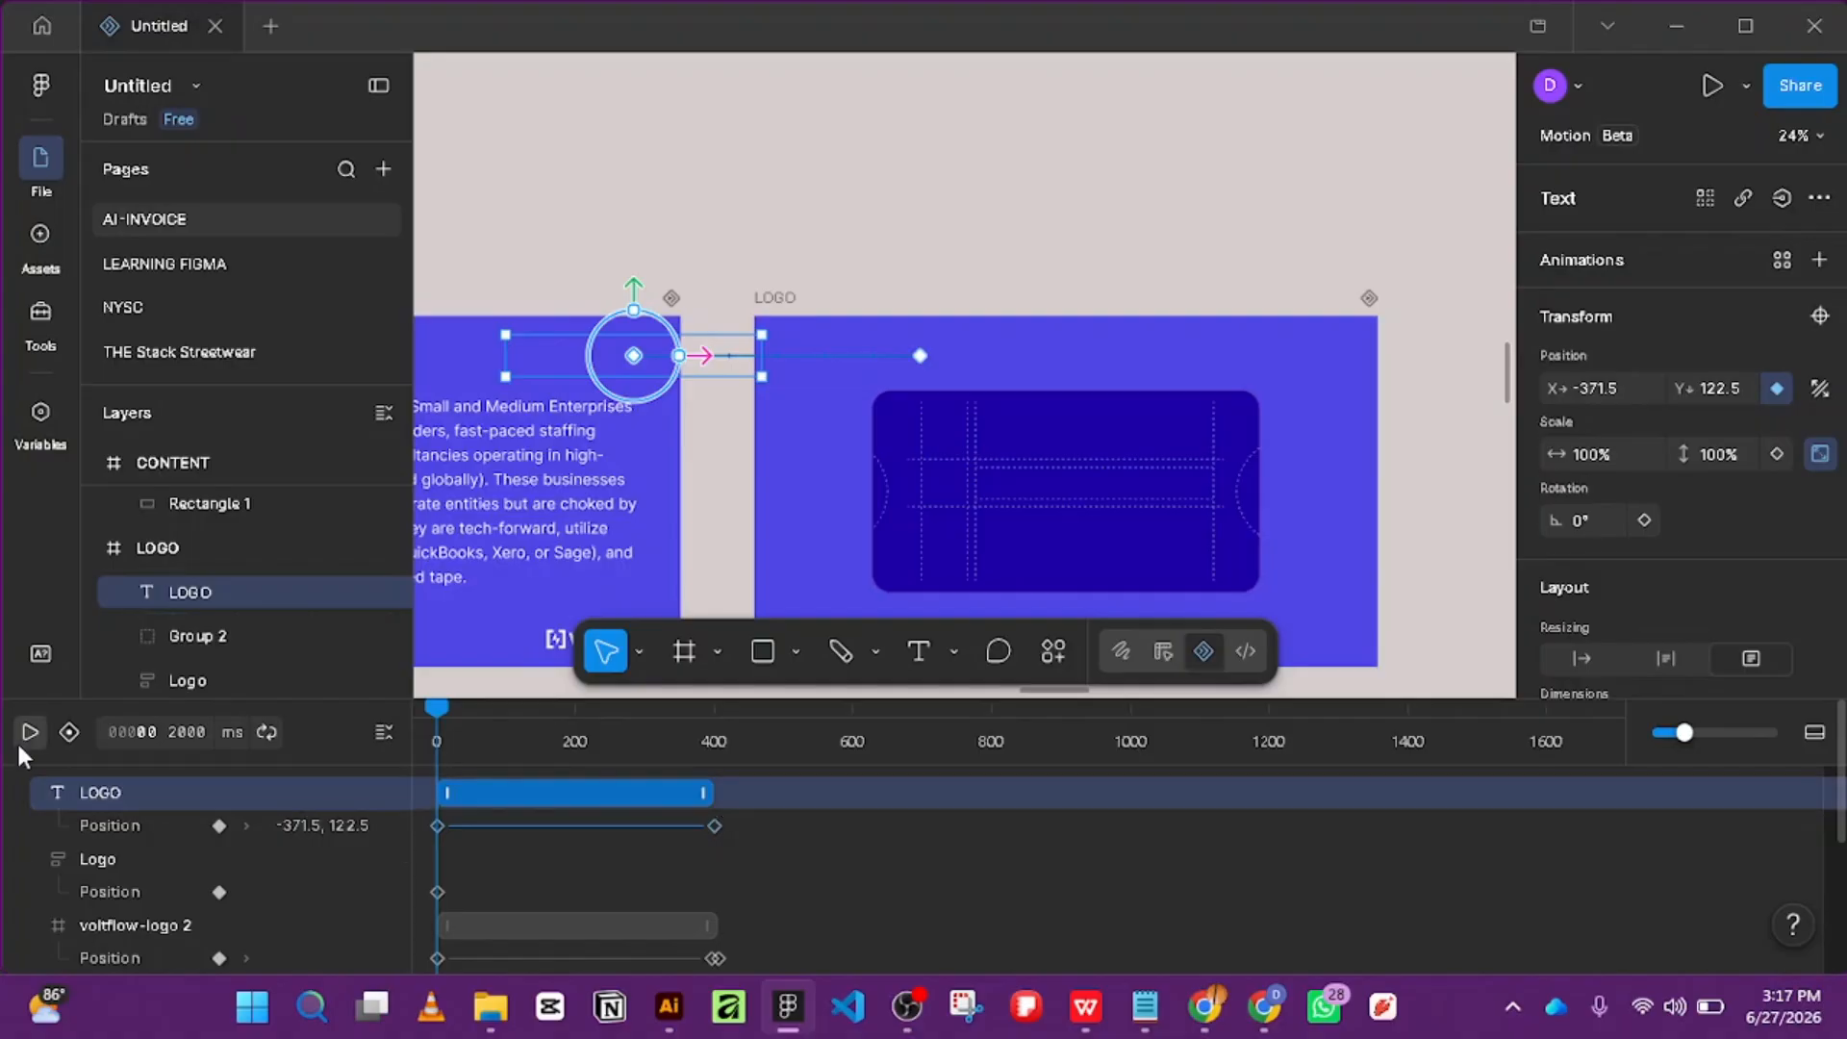
{"action": "left_click", "coordinate": [23, 739]}
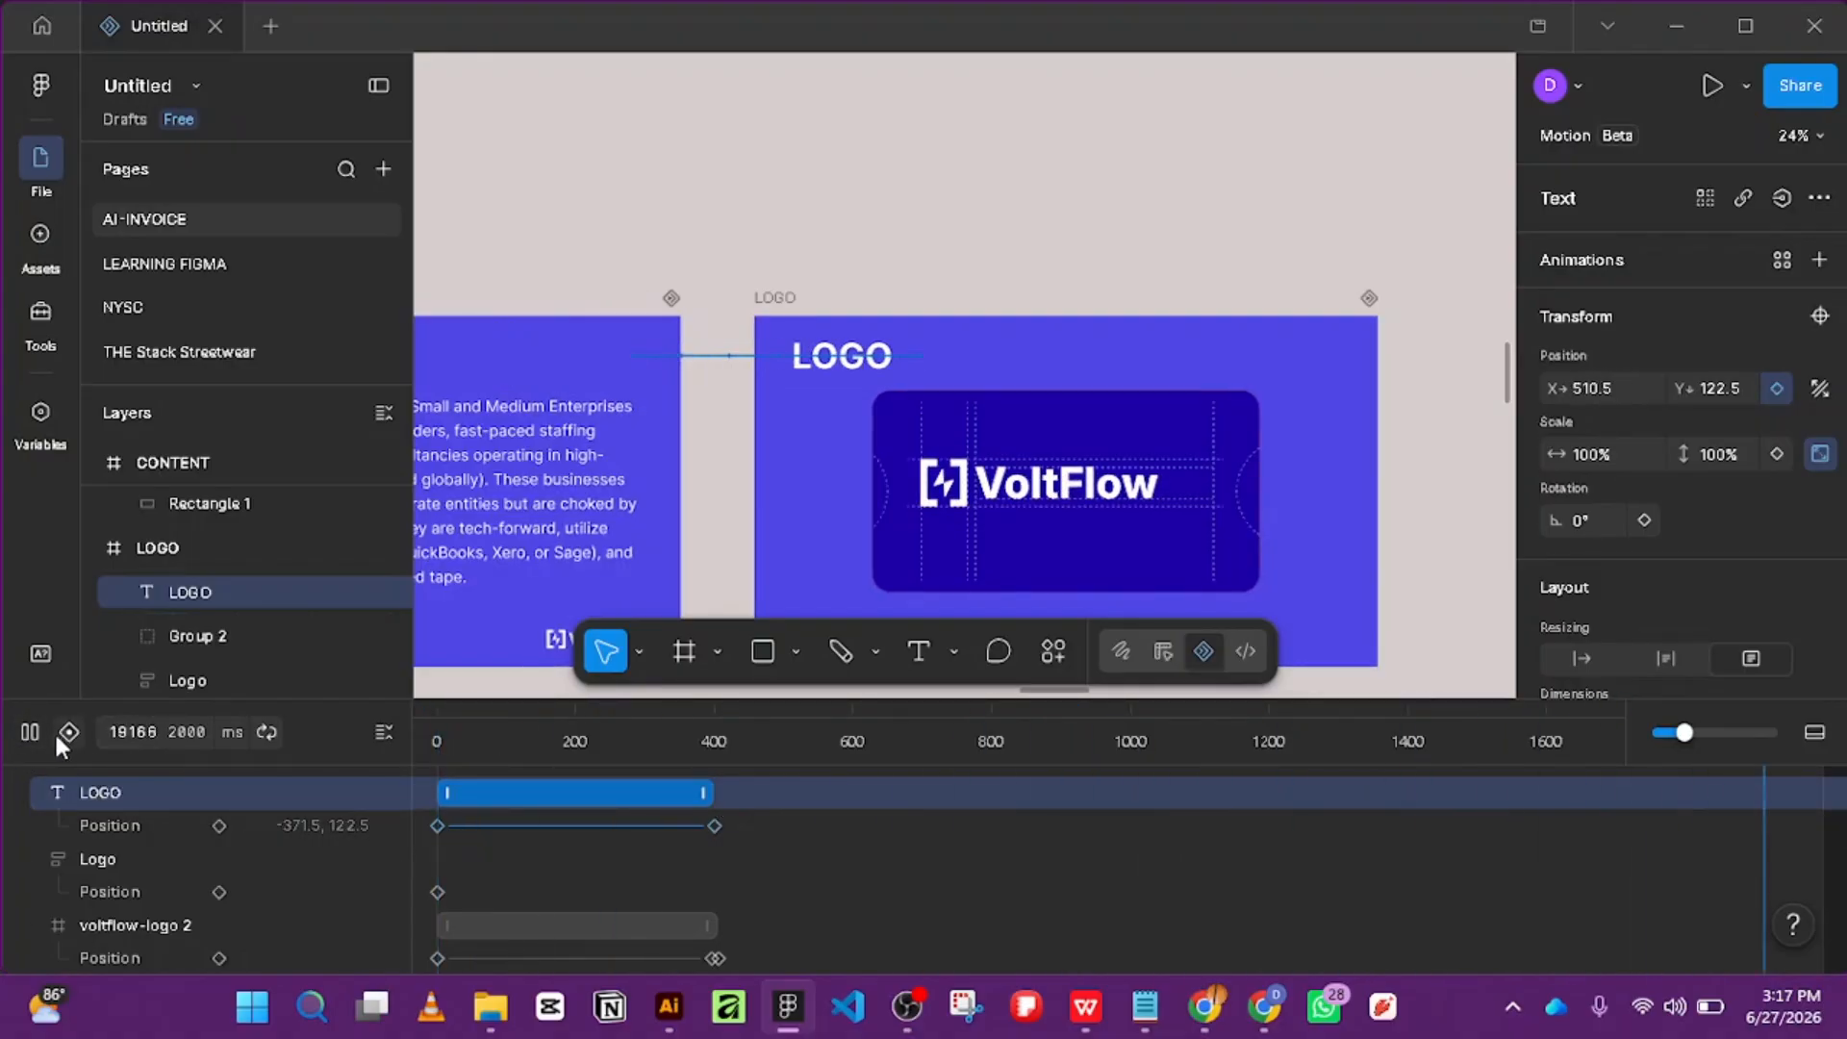
{"action": "left_click", "coordinate": [25, 730]}
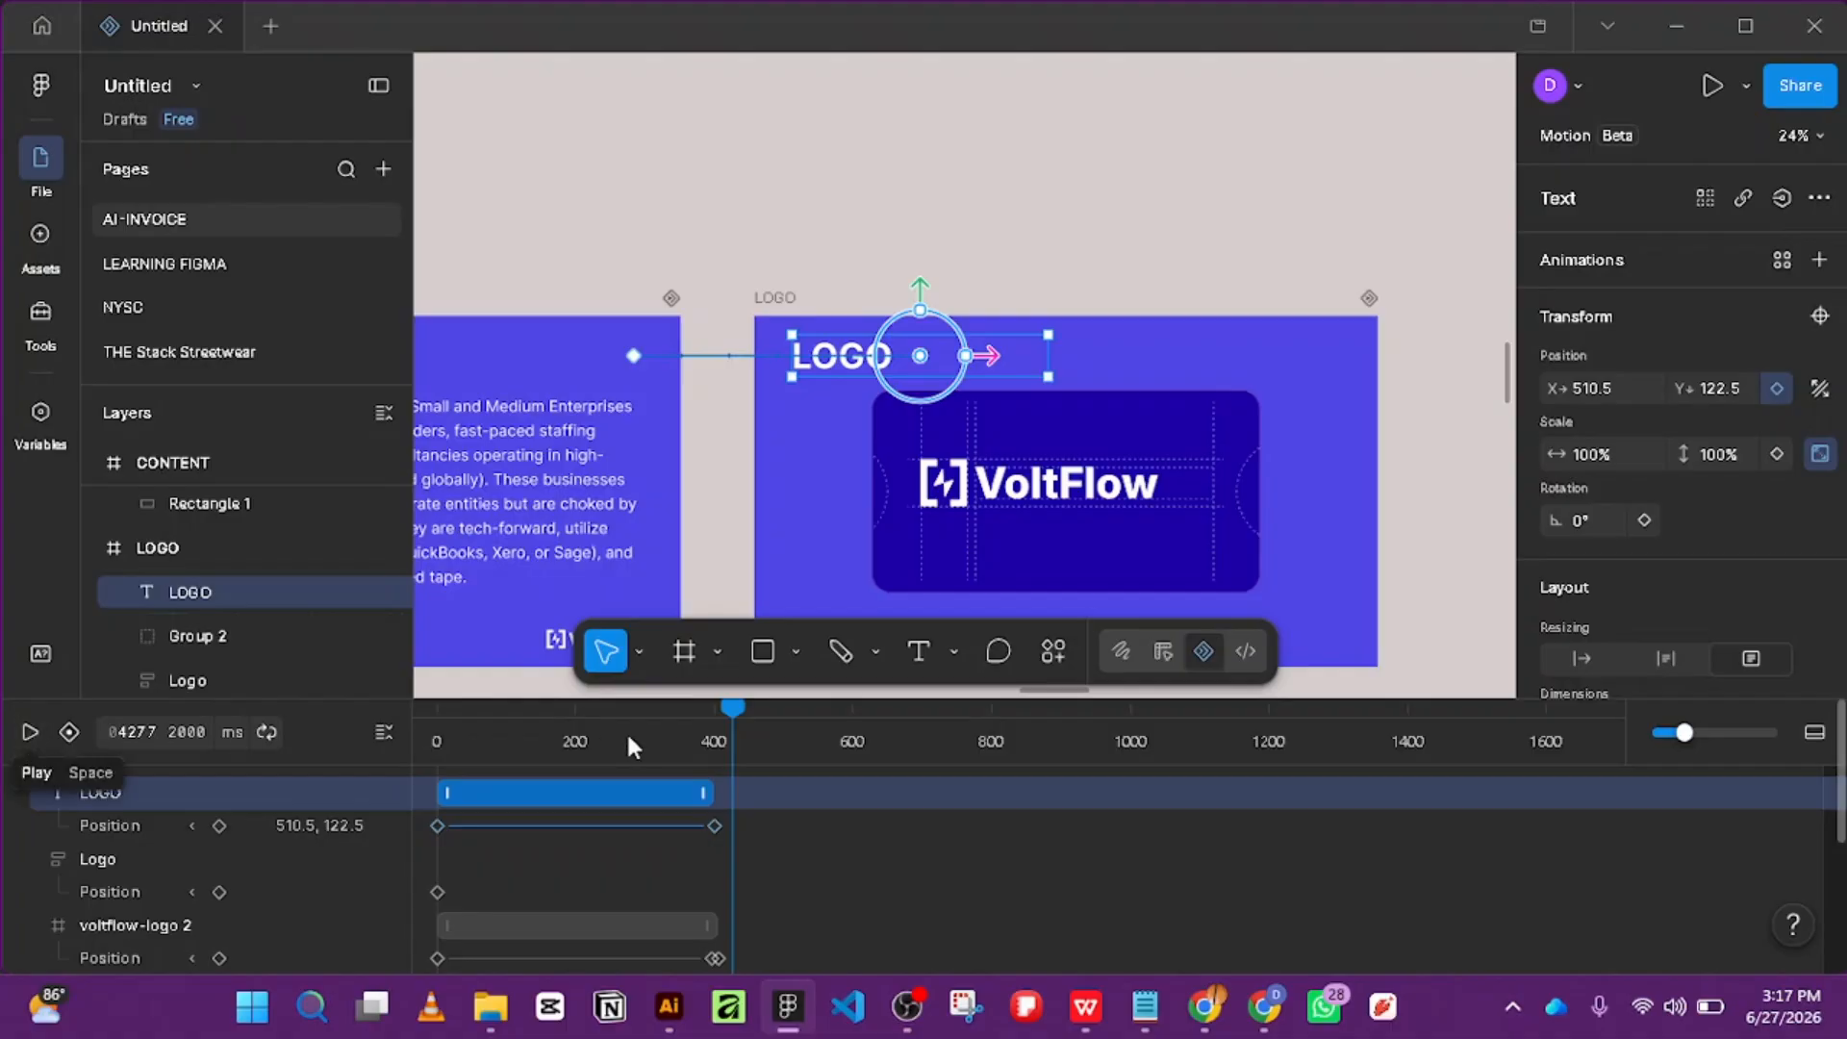
{"action": "left_click_drag", "start_coordinate": [635, 715], "coordinate": [384, 723]}
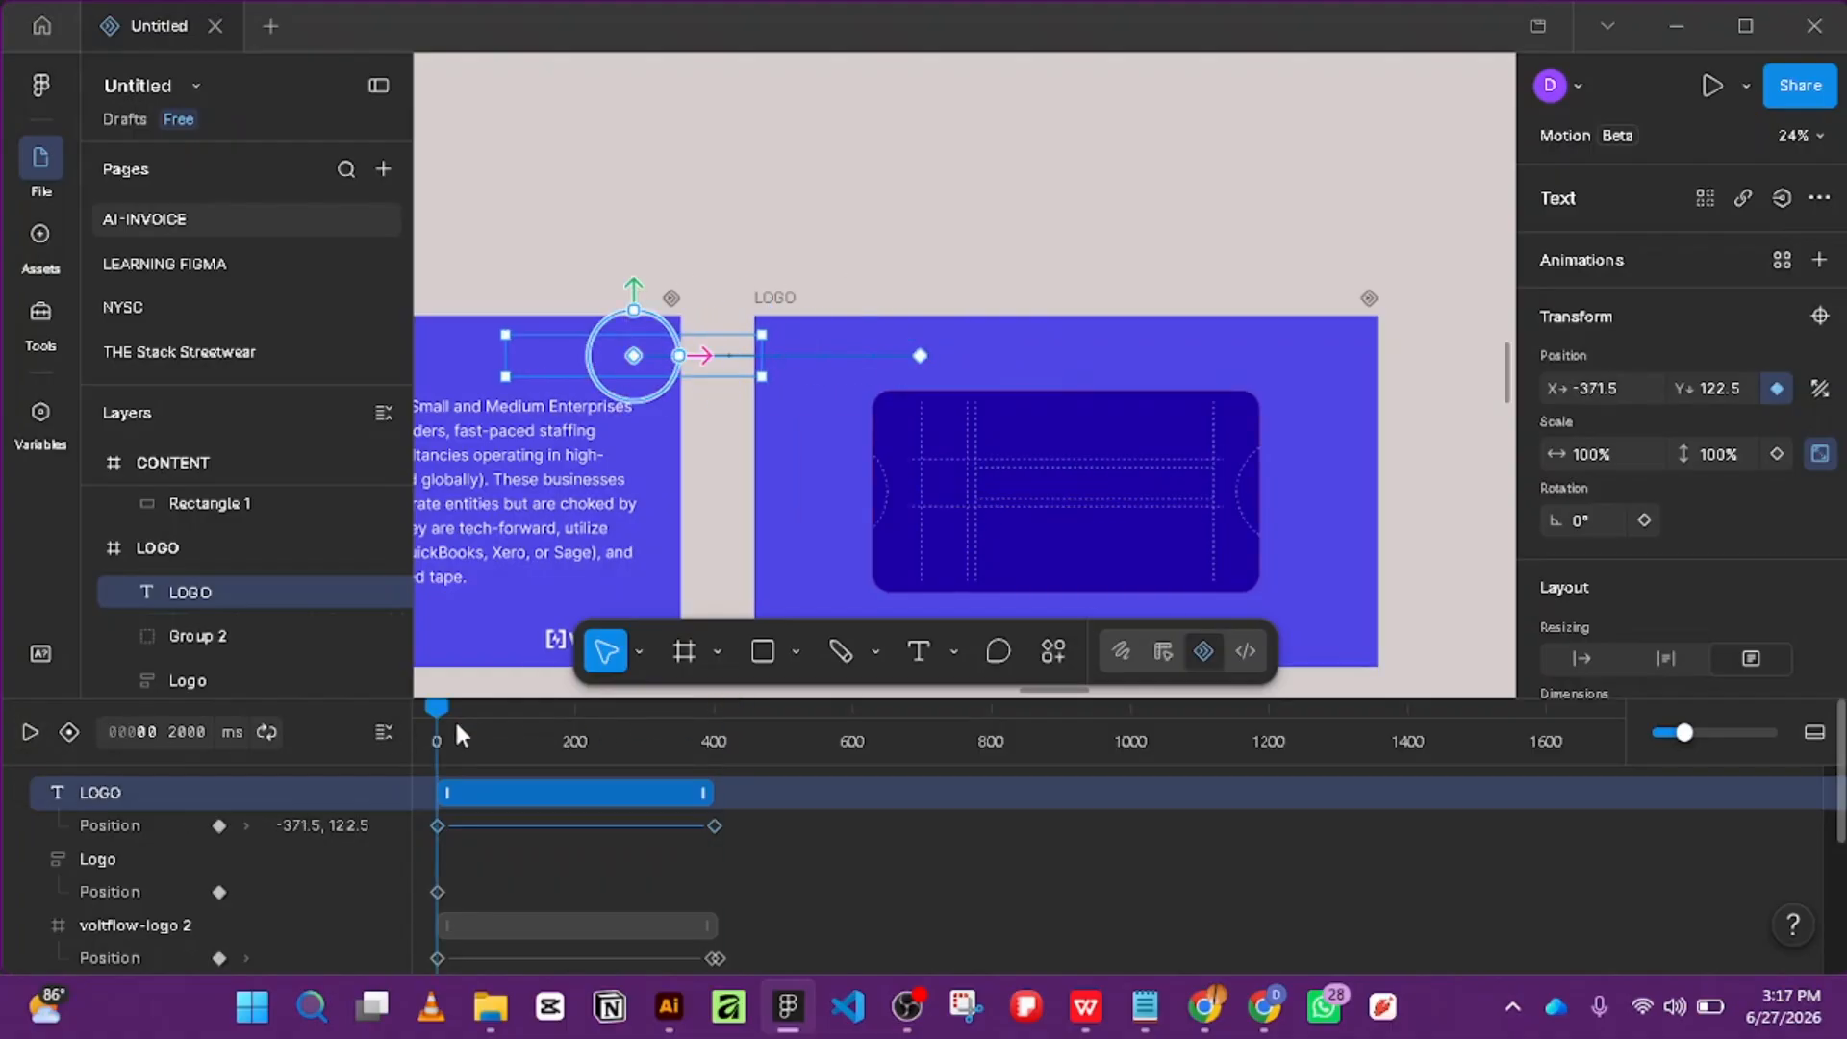
Examine the Logo frame's motion settings and position track, replay the slide animation, and return the playhead to 0 ms.
{"action": "scroll", "coordinate": [1251, 790], "scroll_direction": "down", "scroll_amount": 1}
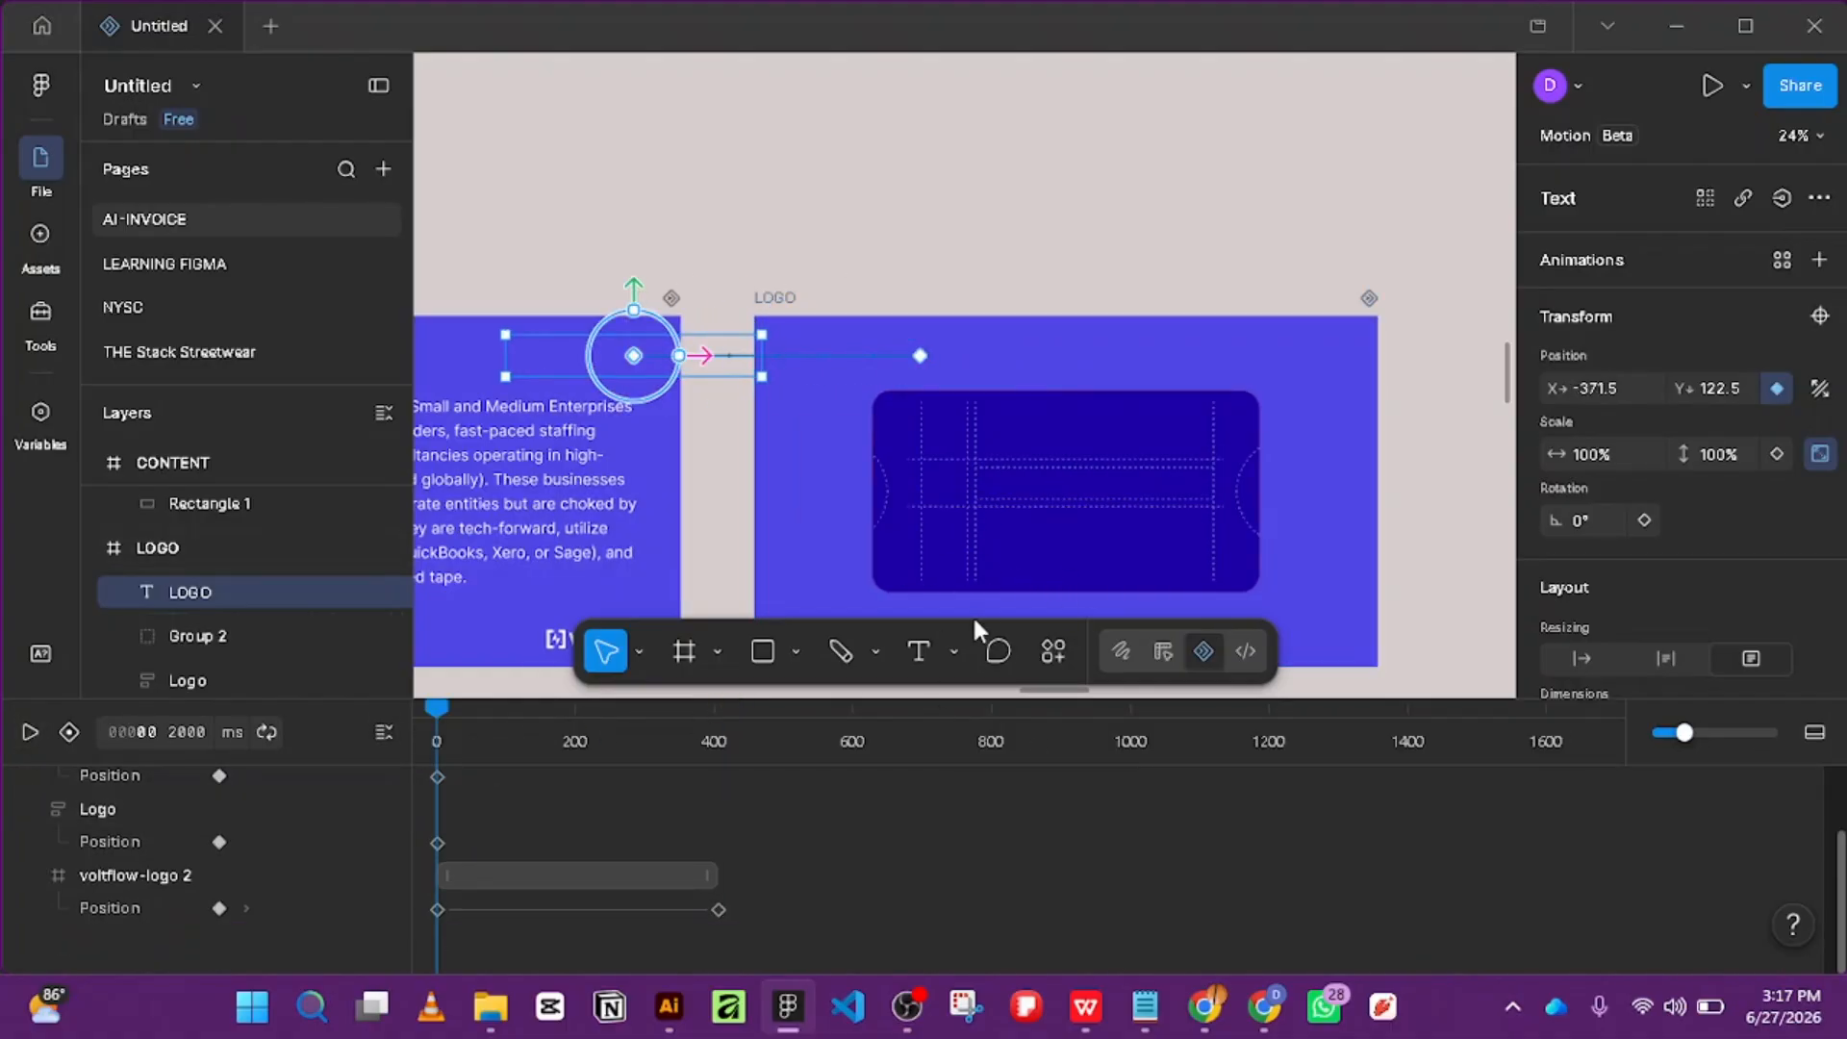
{"action": "left_click", "coordinate": [1012, 481]}
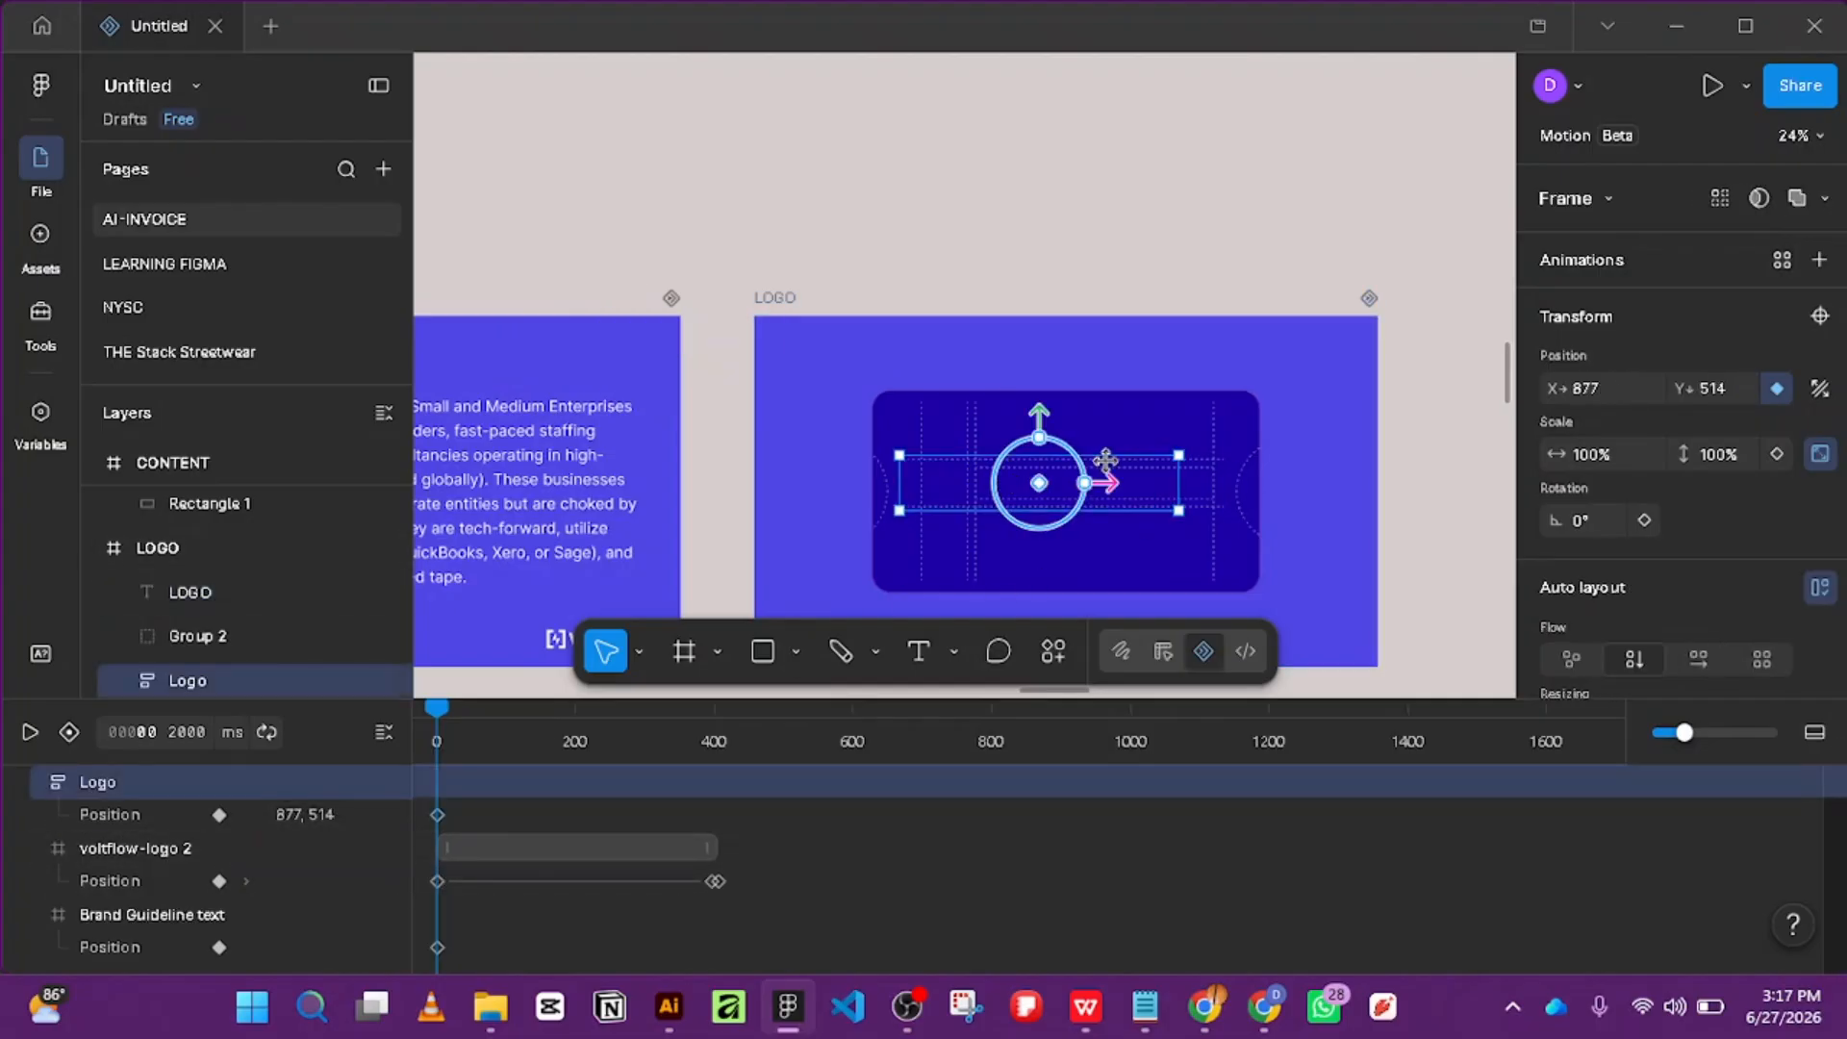
{"action": "scroll", "coordinate": [1601, 548], "scroll_direction": "down", "scroll_amount": 8}
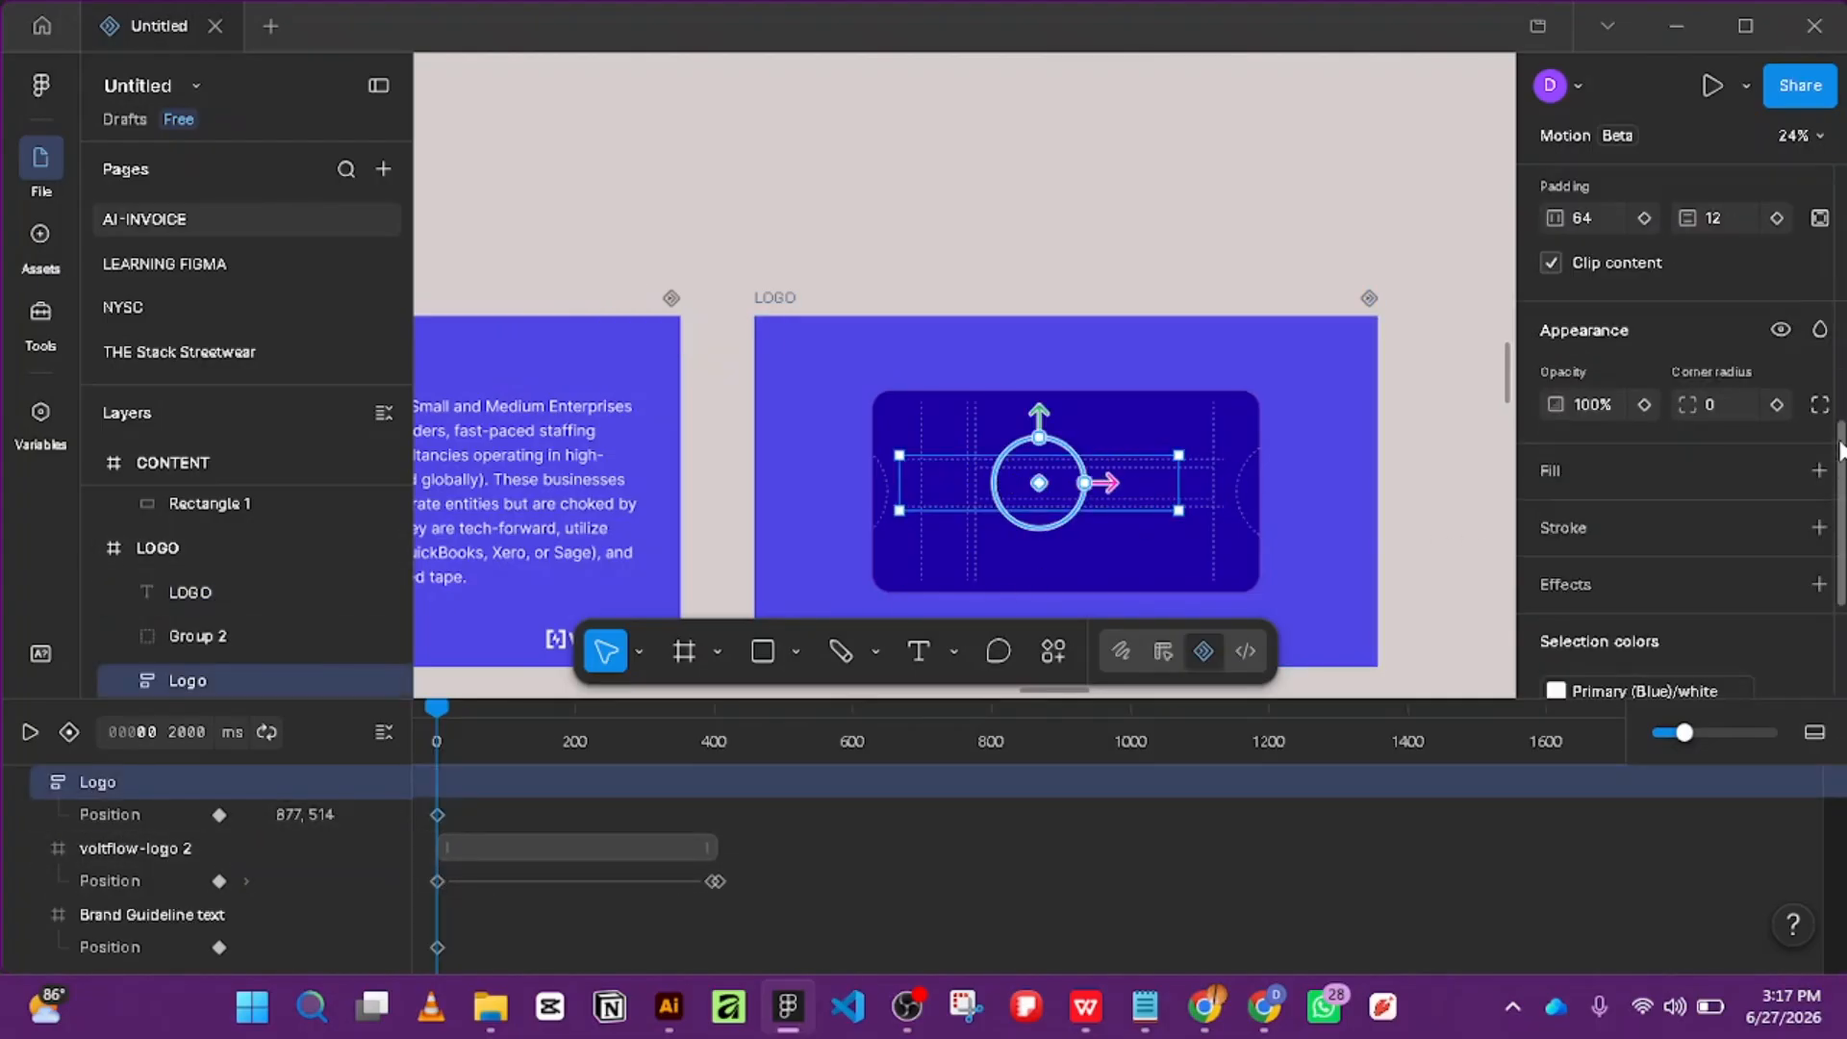
{"action": "scroll", "coordinate": [564, 880], "scroll_direction": "up", "scroll_amount": 1}
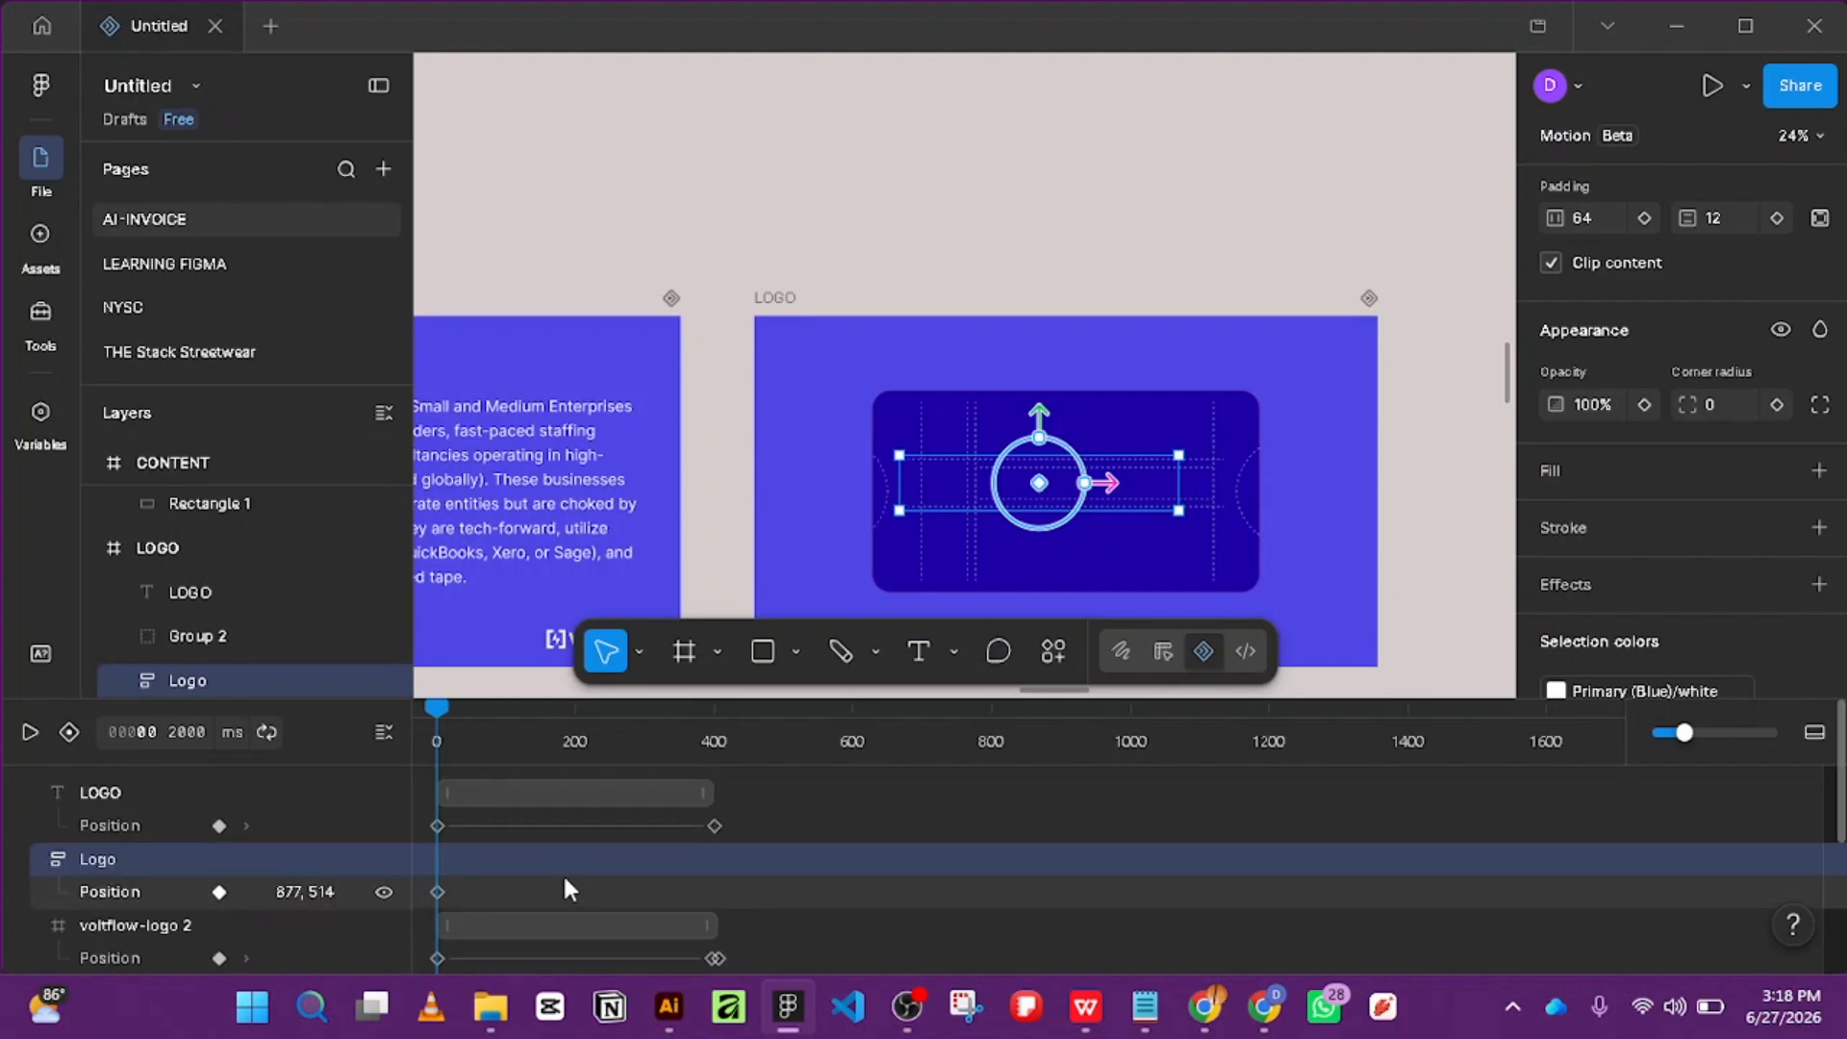
{"action": "left_click", "coordinate": [491, 866]}
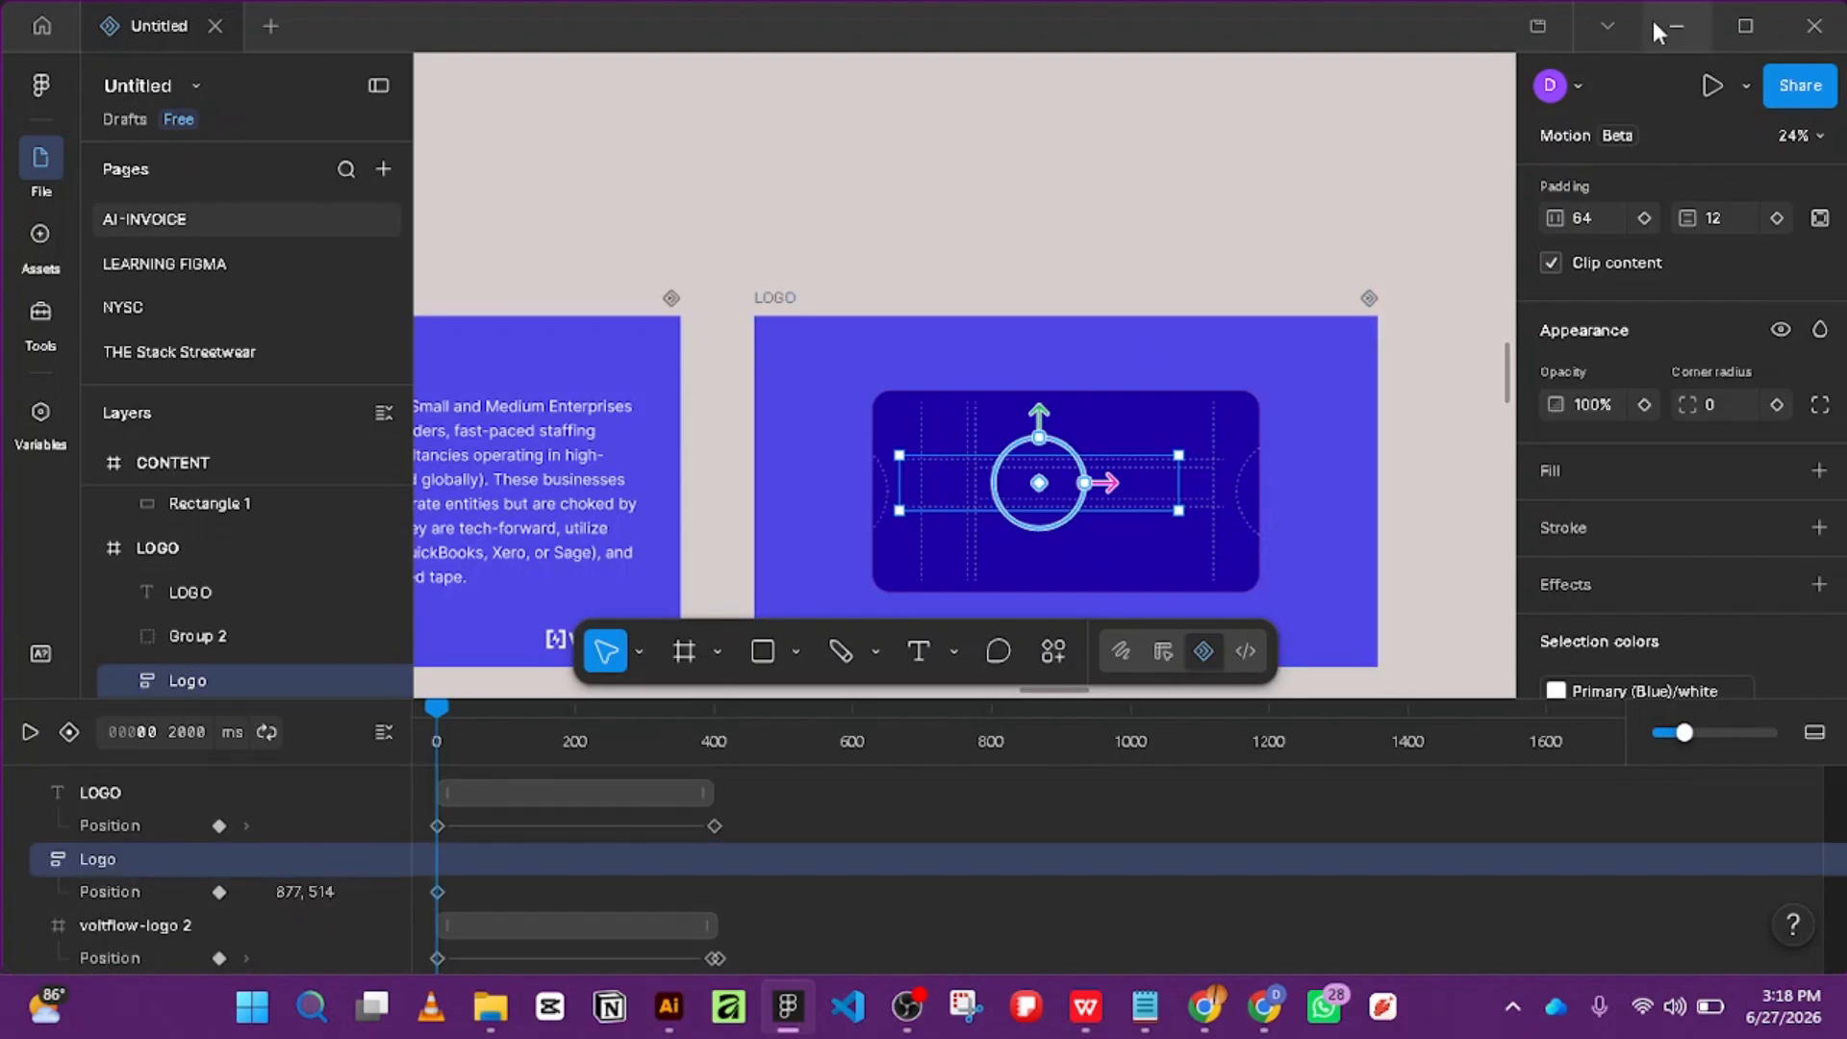
{"action": "left_click", "coordinate": [30, 732]}
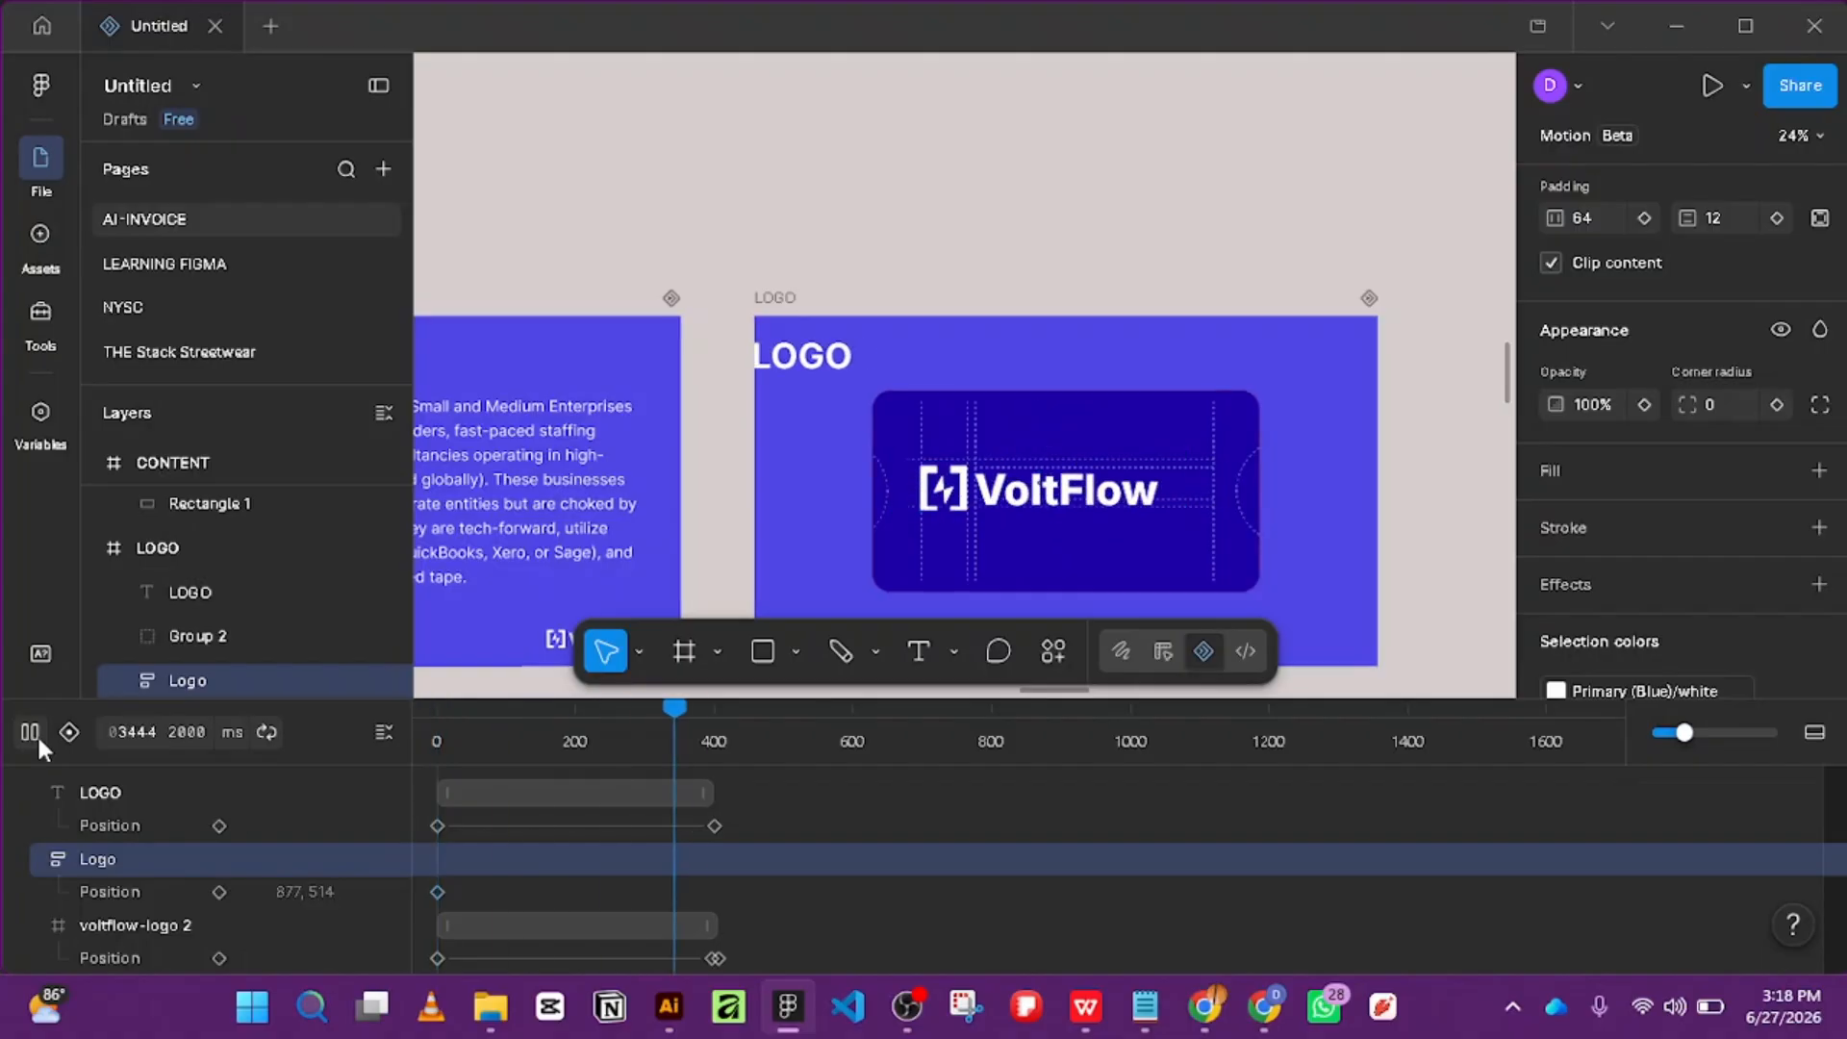
{"action": "left_click", "coordinate": [24, 745]}
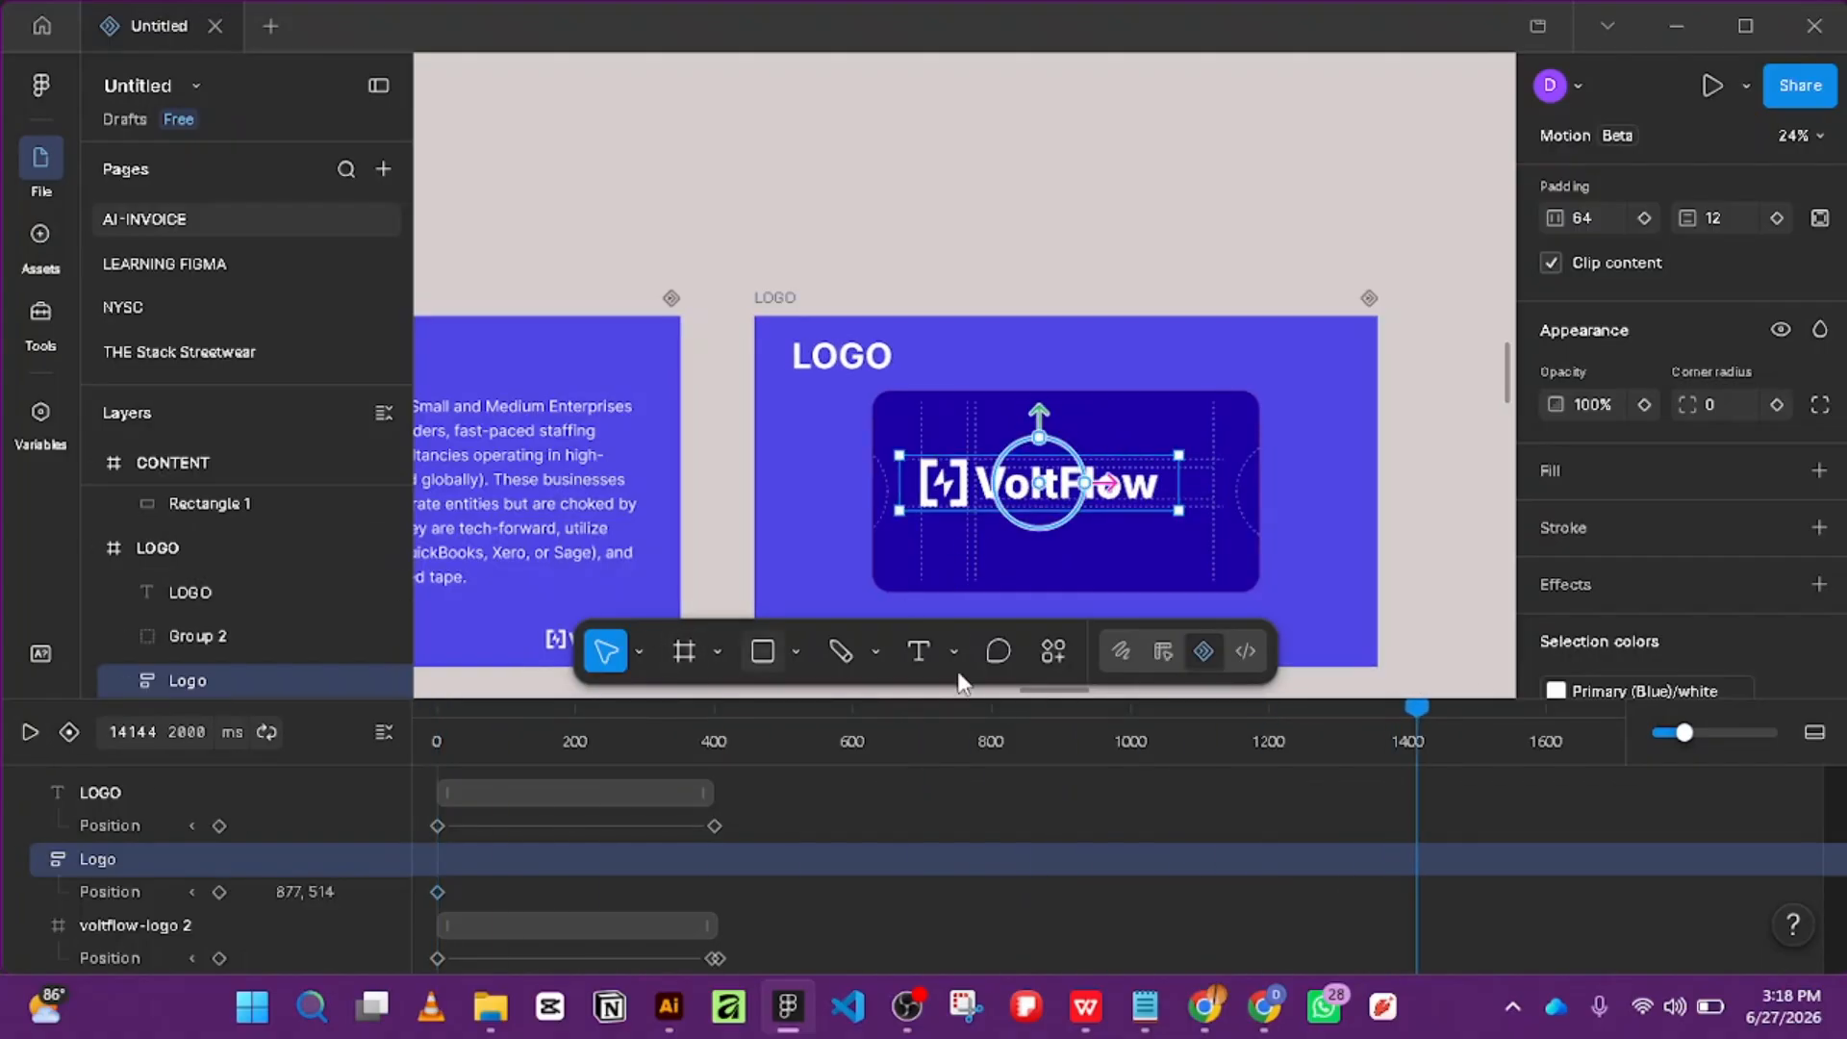
{"action": "left_click_drag", "start_coordinate": [1421, 712], "coordinate": [408, 817]}
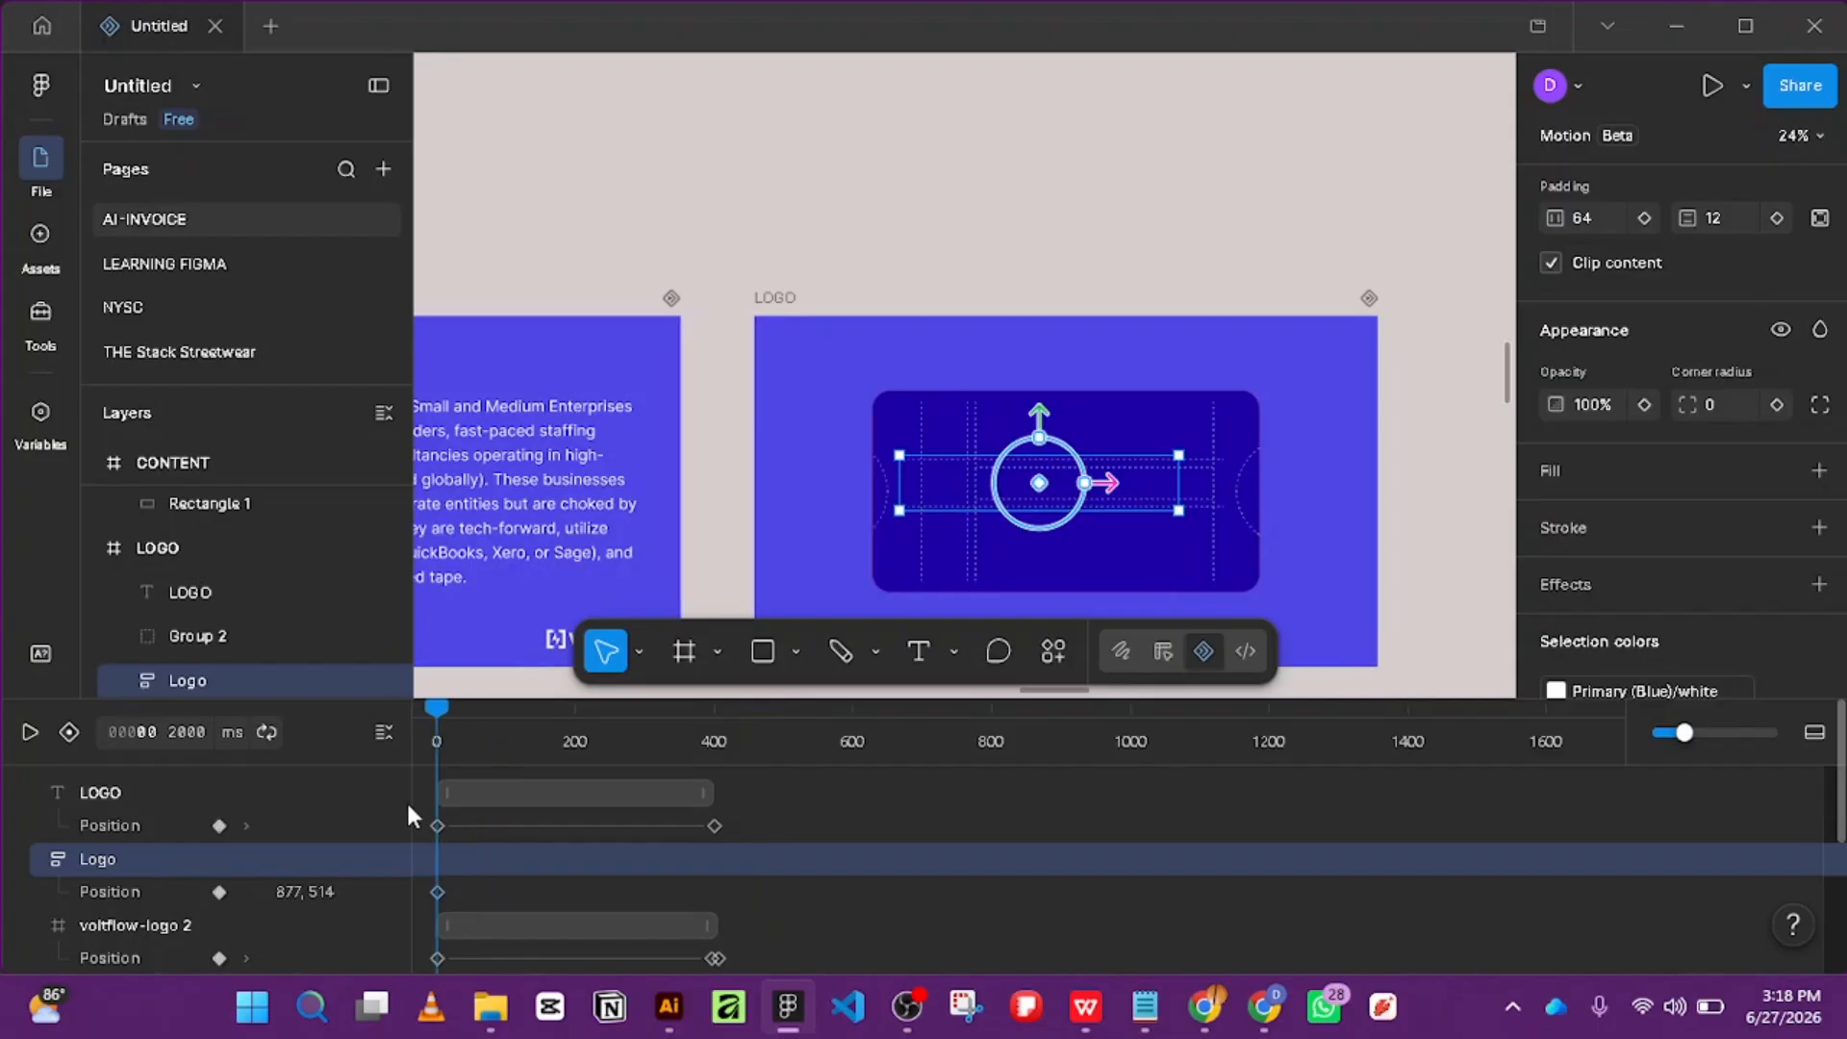
Examine the easing of the voltflow-logo 2 position animation and the Logo frame's position keyframe and properties.
{"action": "scroll", "coordinate": [1785, 406], "scroll_direction": "down", "scroll_amount": 3}
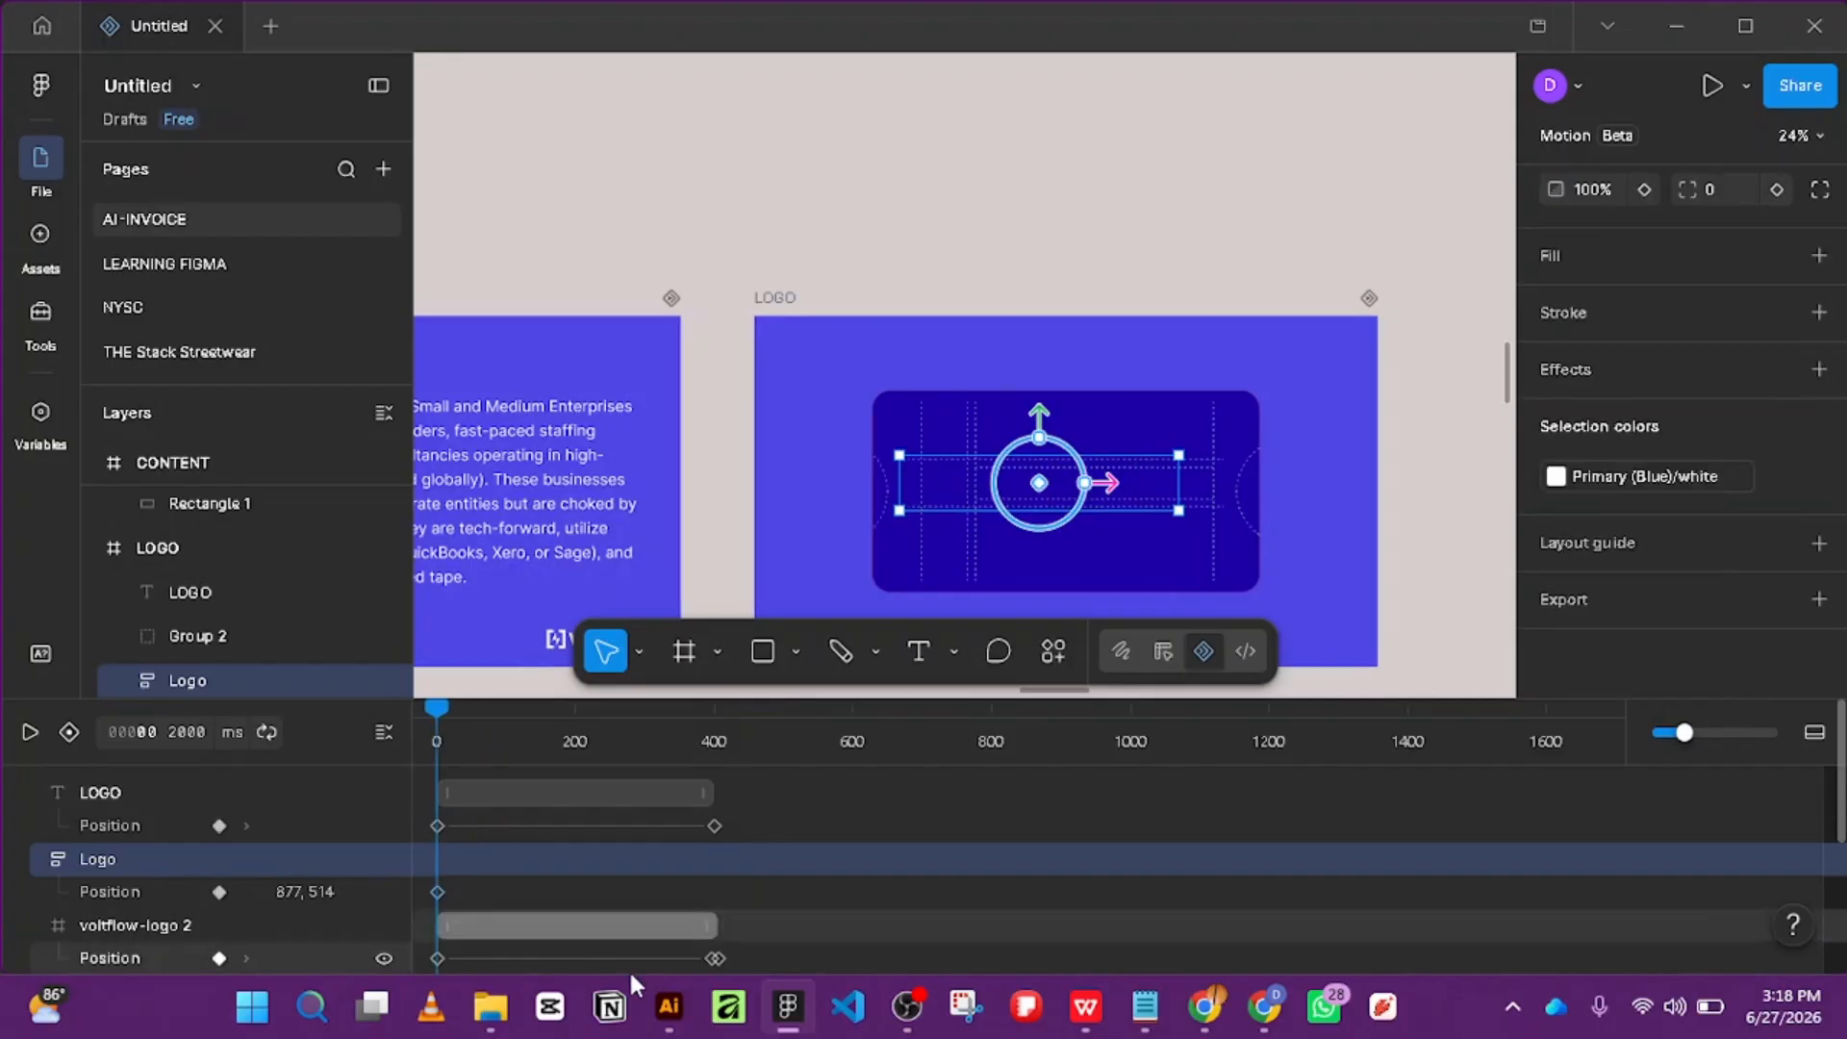
{"action": "scroll", "coordinate": [539, 863], "scroll_direction": "down", "scroll_amount": 2}
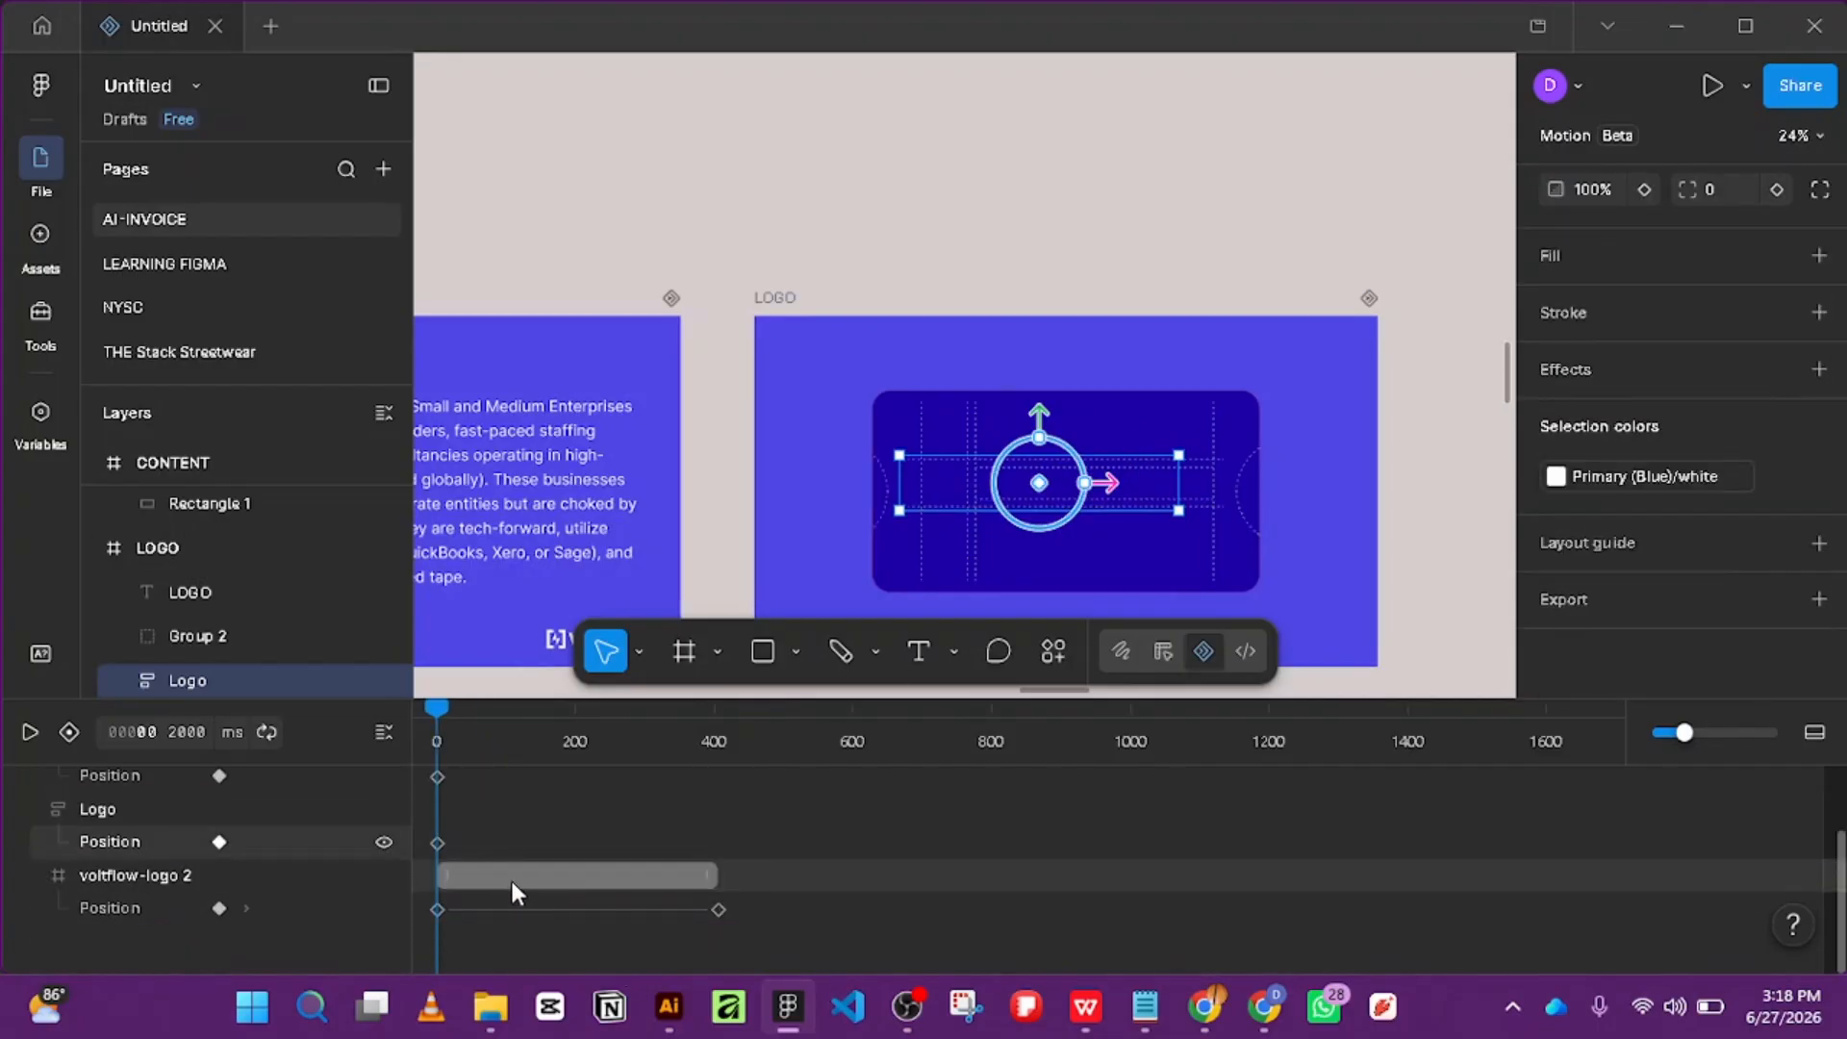
{"action": "left_click", "coordinate": [499, 904]}
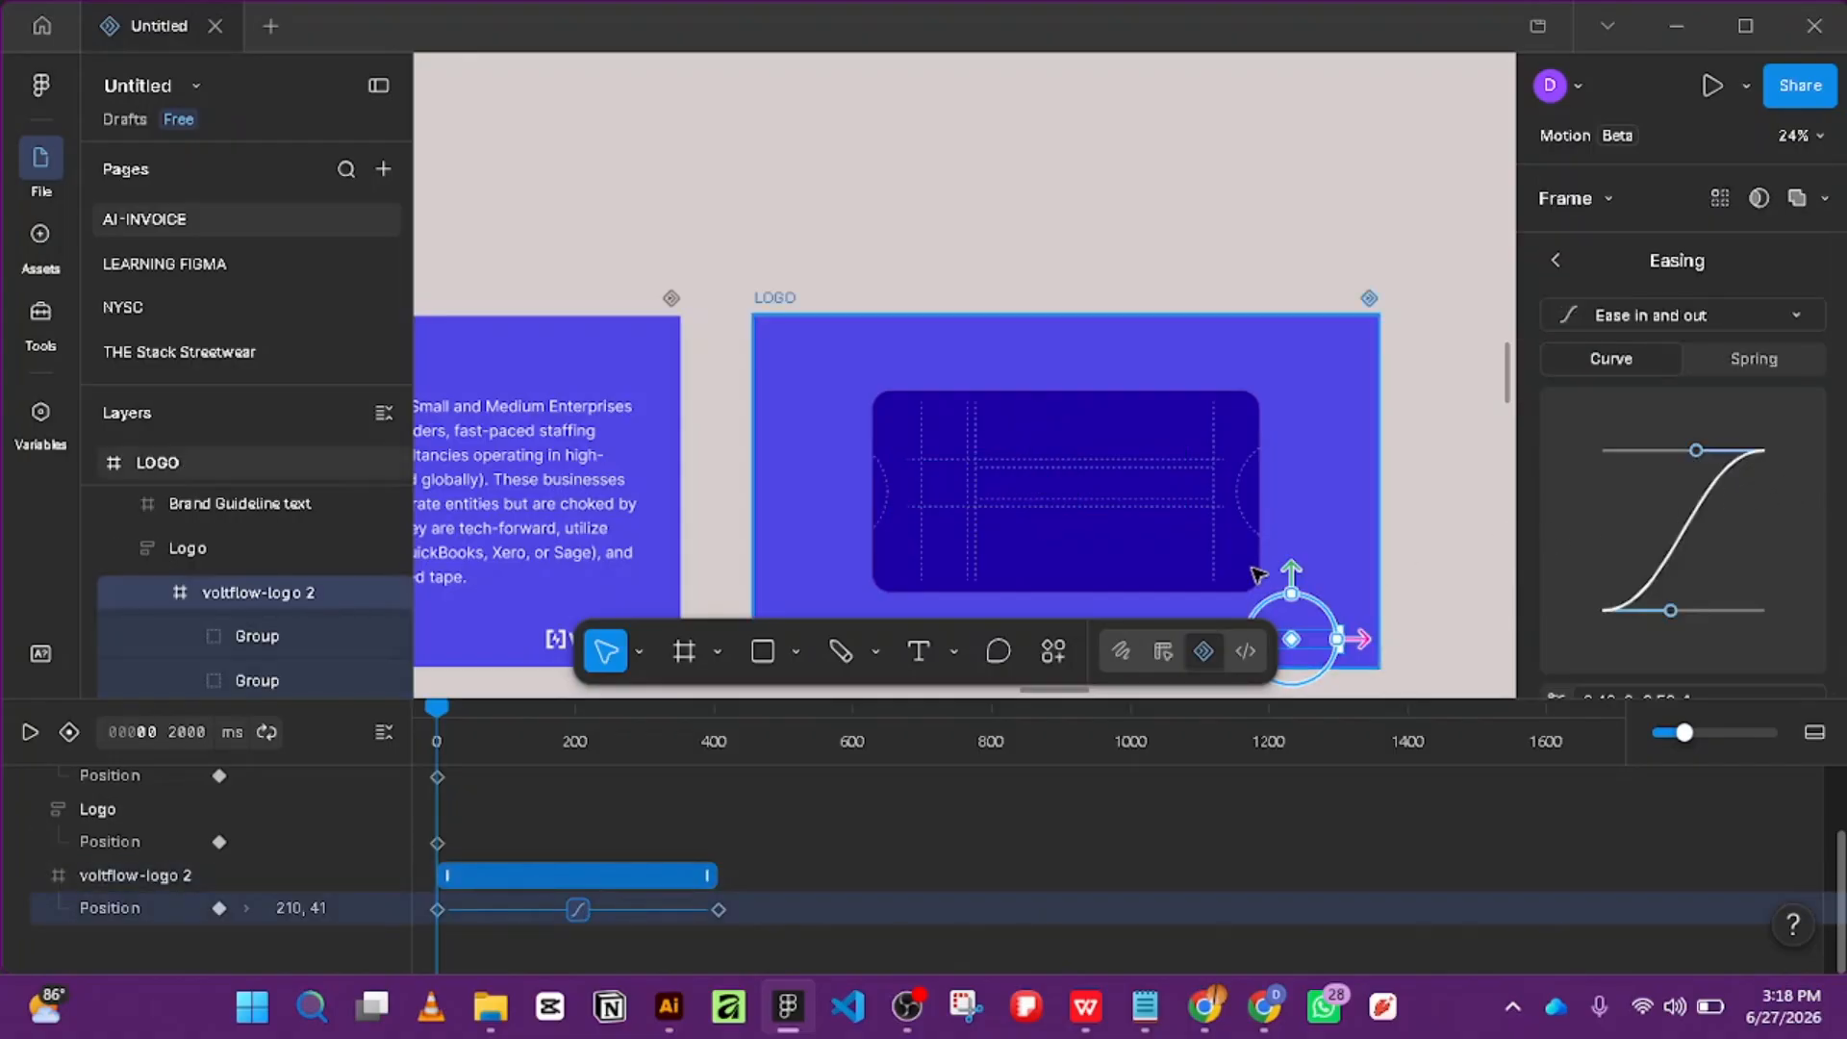
{"action": "scroll", "coordinate": [626, 863], "scroll_direction": "up", "scroll_amount": 2}
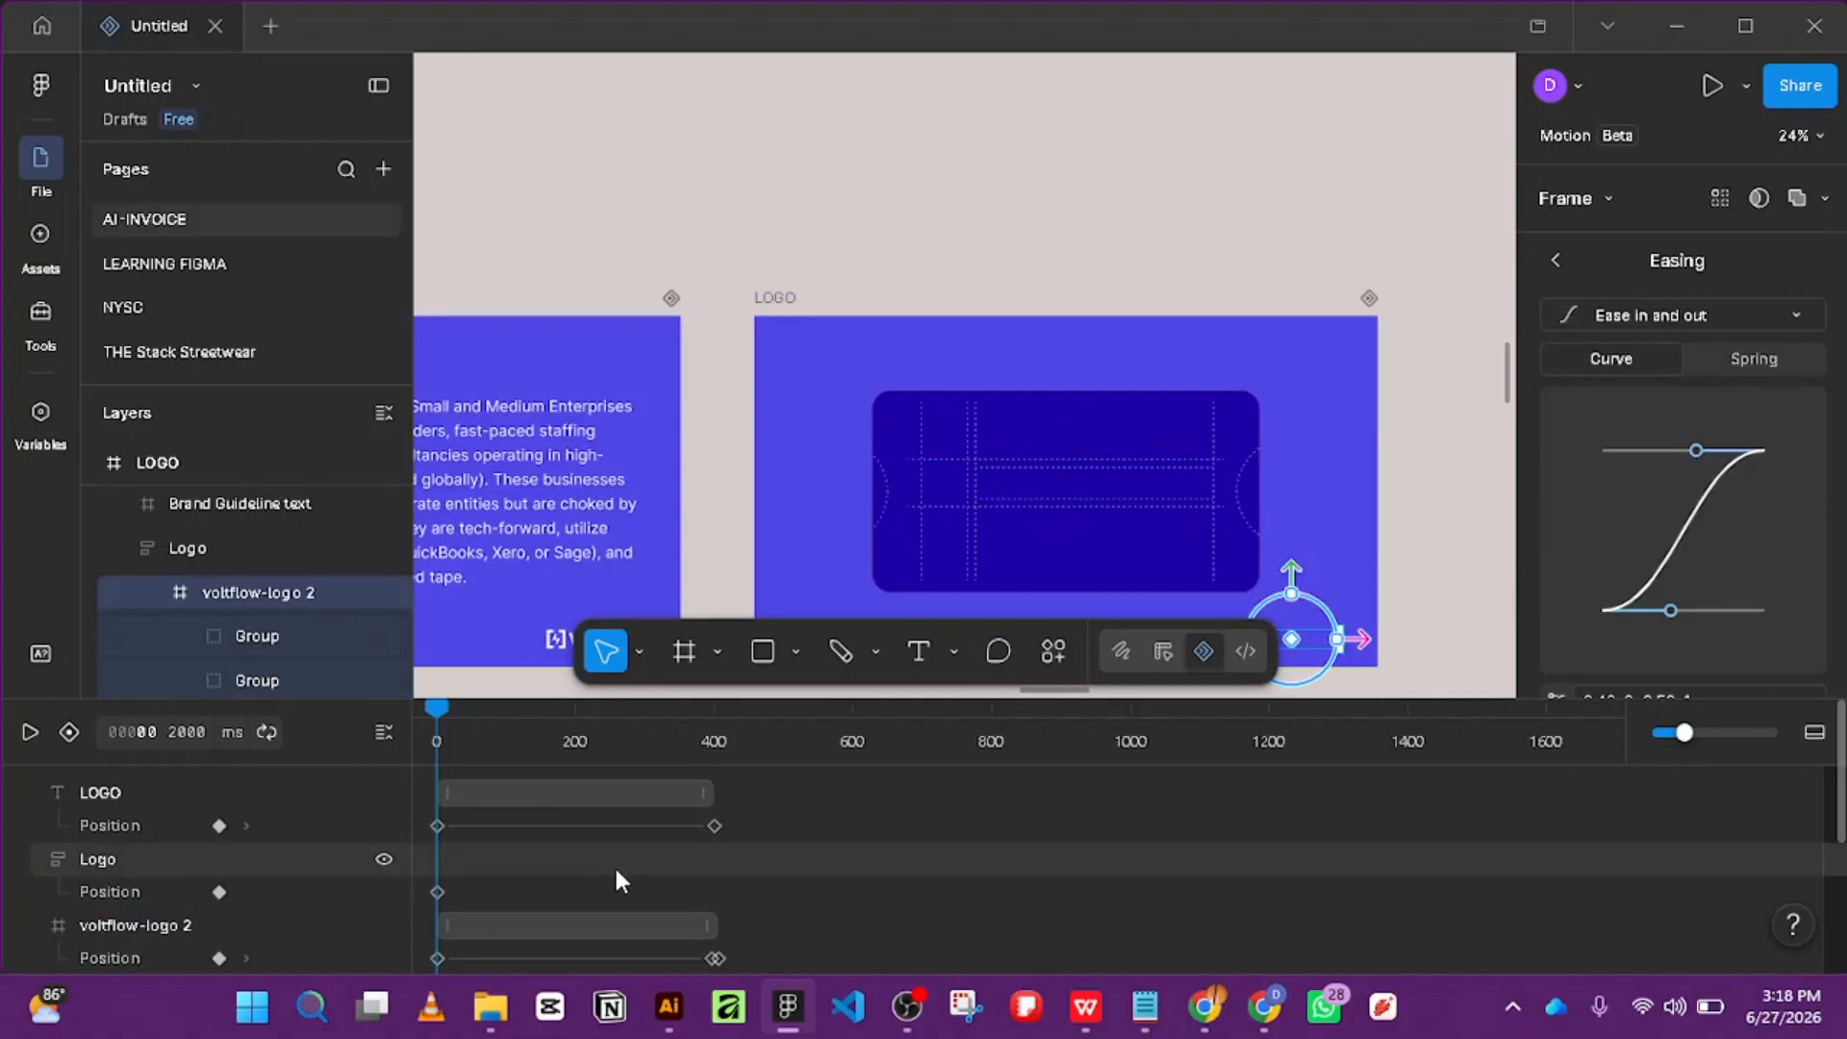
{"action": "left_click", "coordinate": [568, 856]}
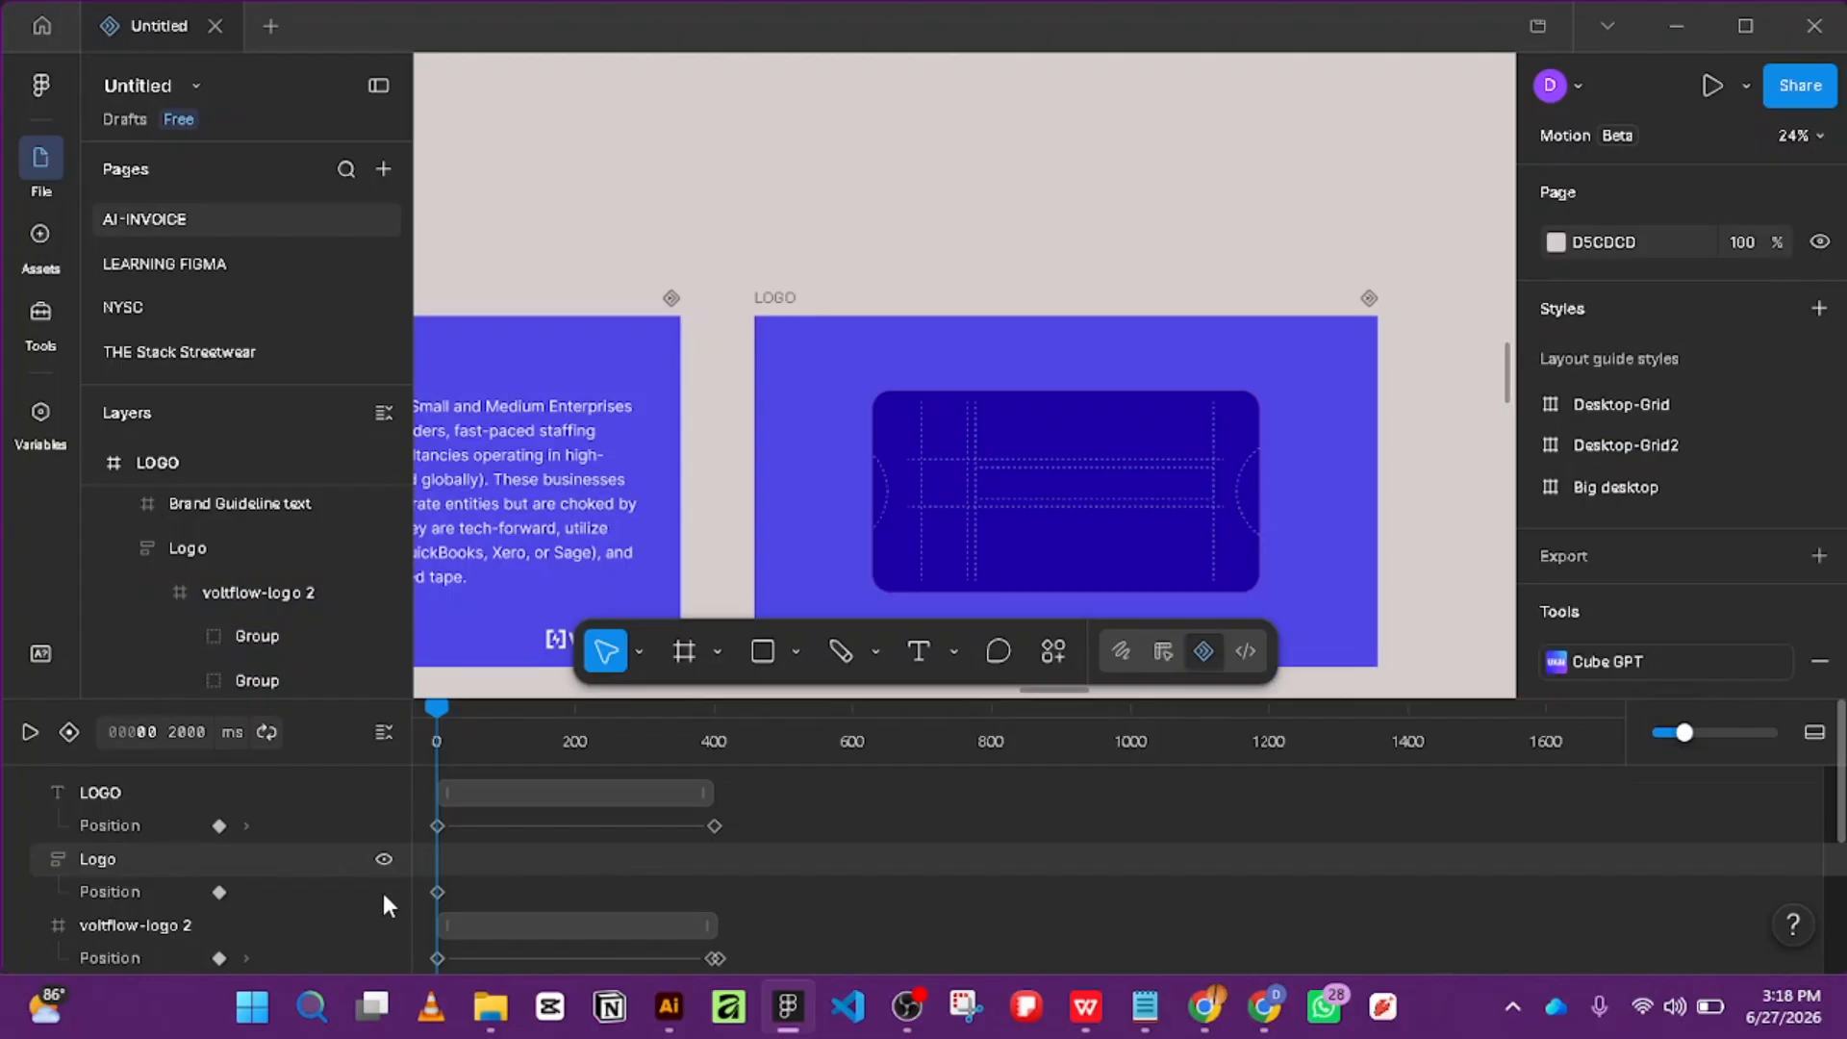
{"action": "left_click", "coordinate": [106, 883]}
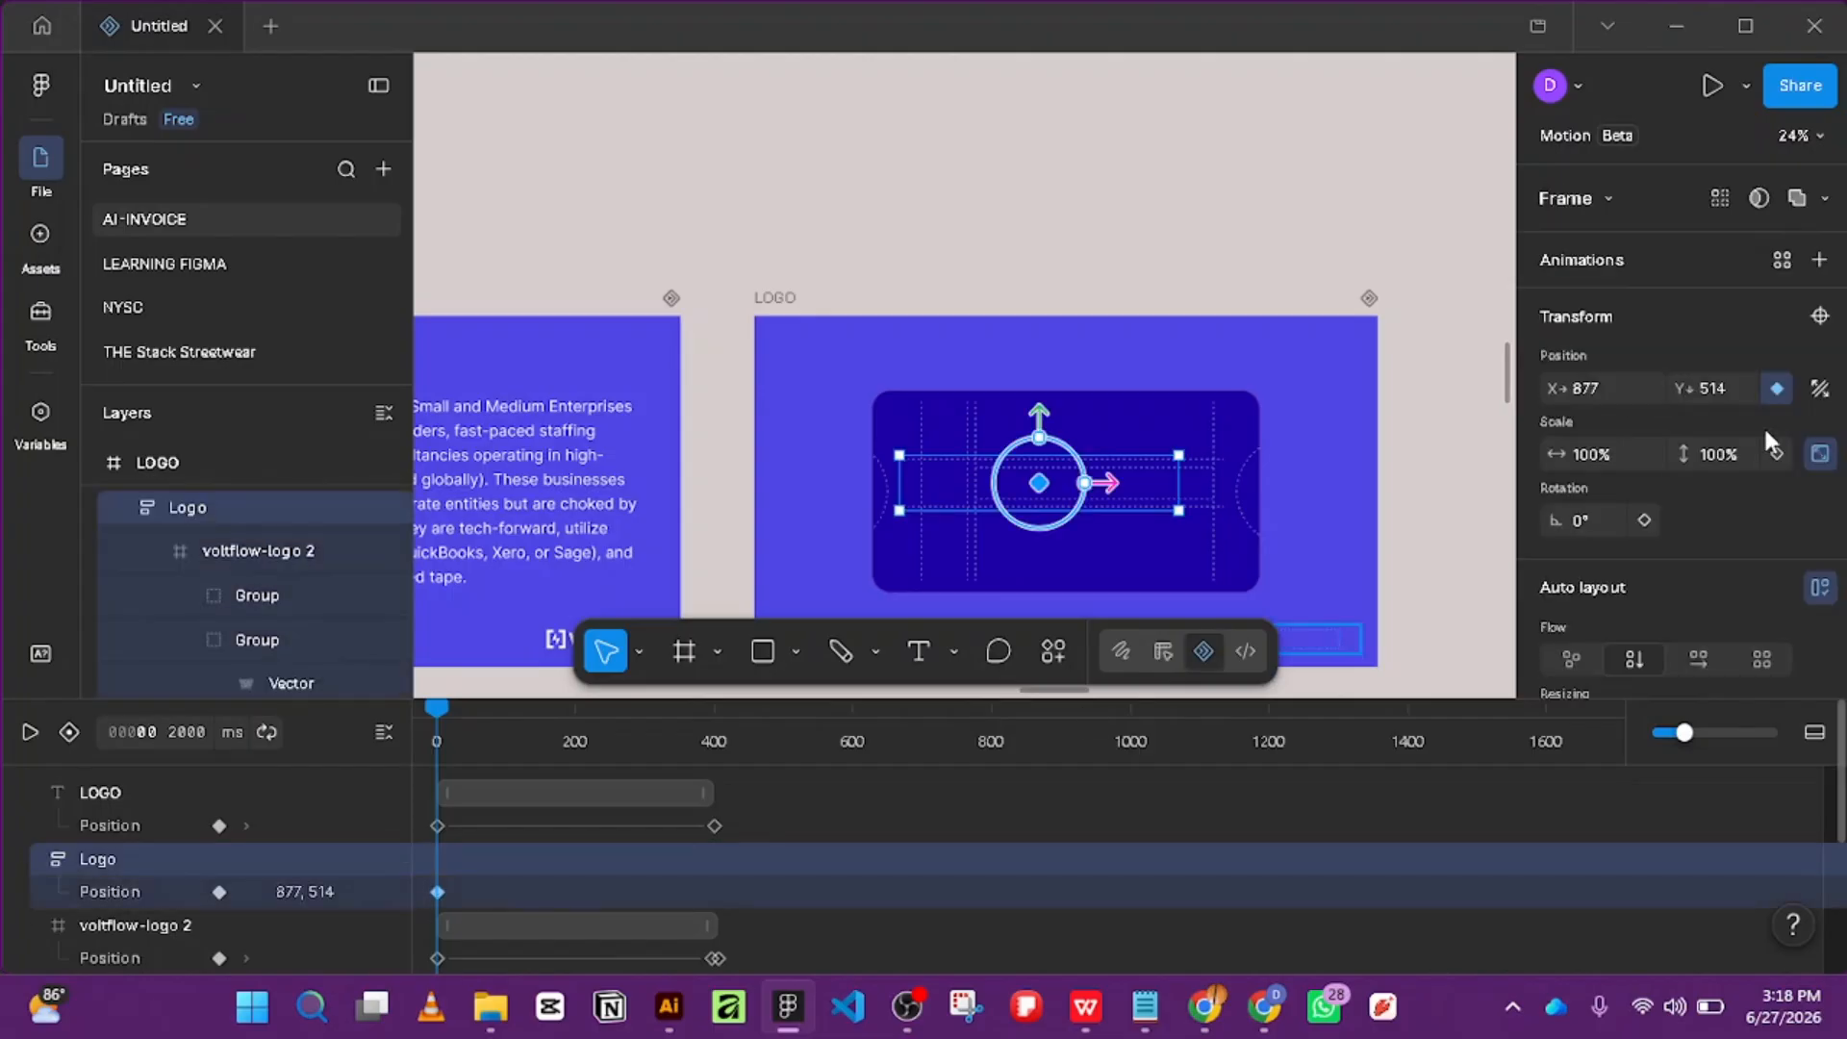
{"action": "scroll", "coordinate": [1683, 385], "scroll_direction": "down", "scroll_amount": 3}
{"action": "scroll", "coordinate": [1779, 449], "scroll_direction": "down", "scroll_amount": 5}
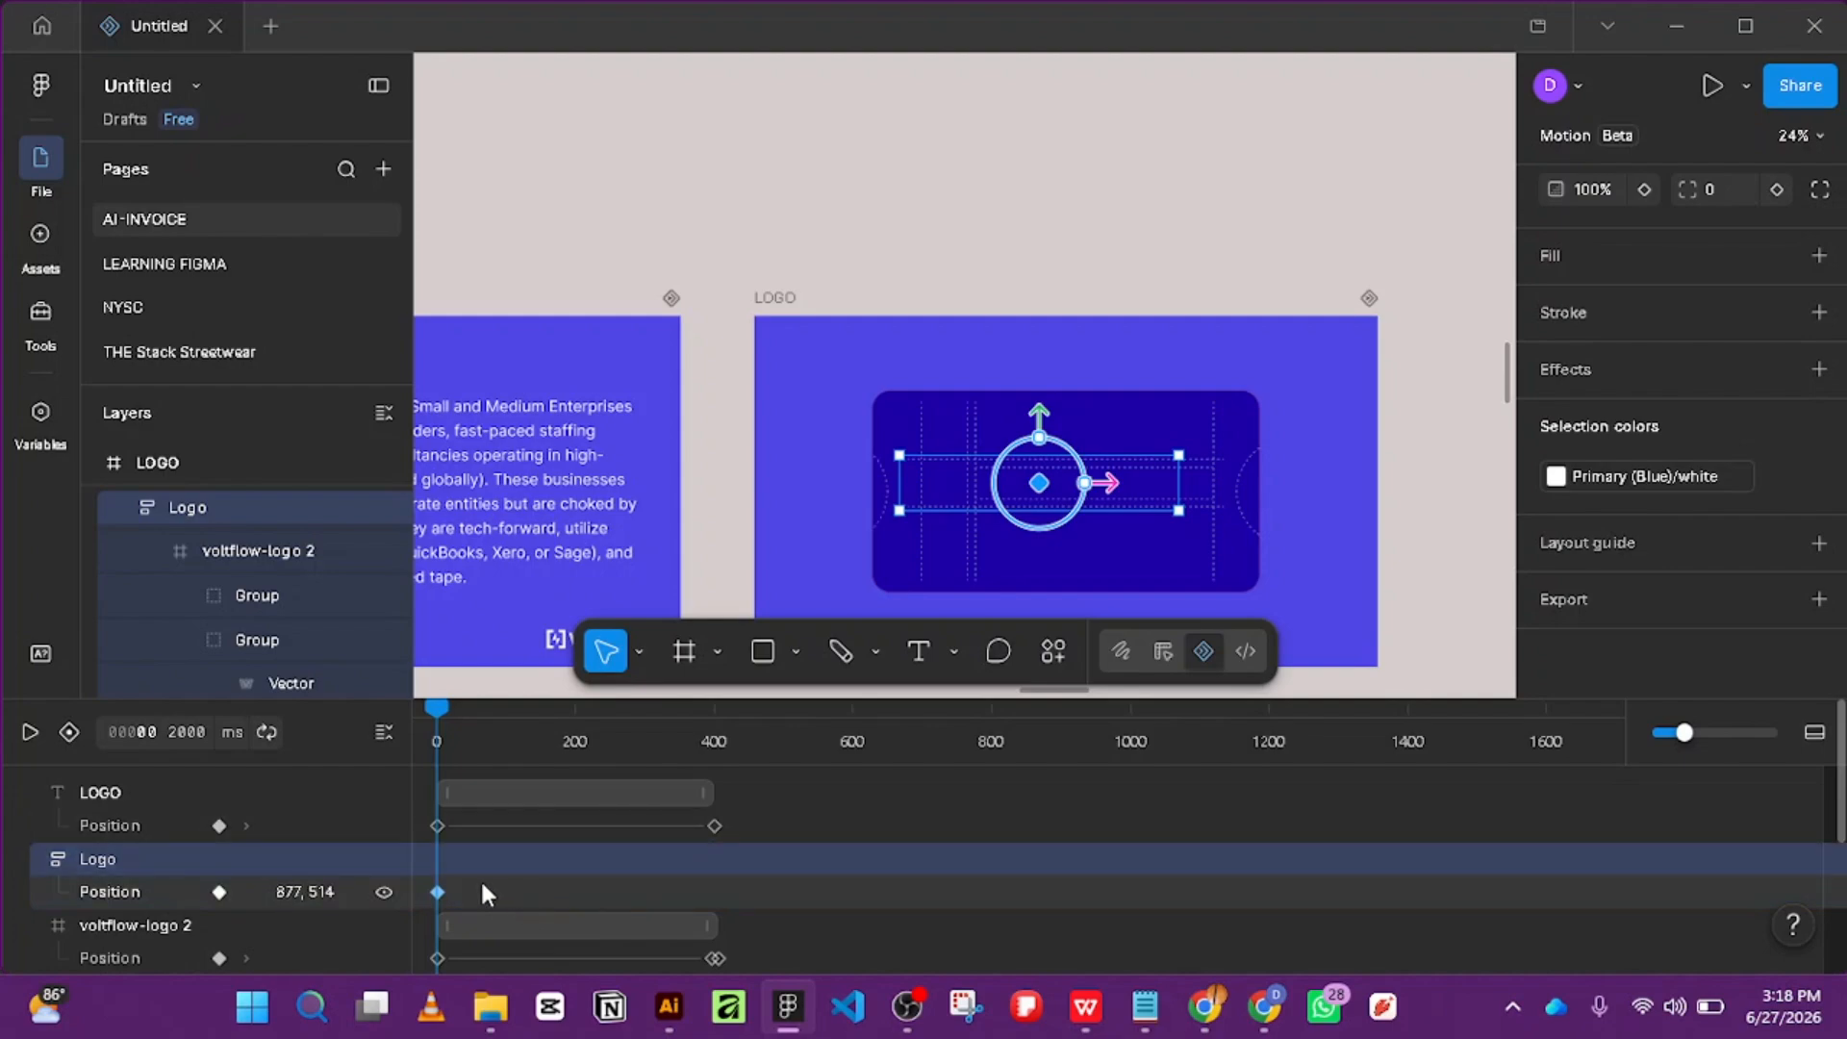
Deselect the Logo frame and play the LOGO slide animation with the neighbouring brand slides in view.
{"action": "left_click", "coordinate": [1010, 193]}
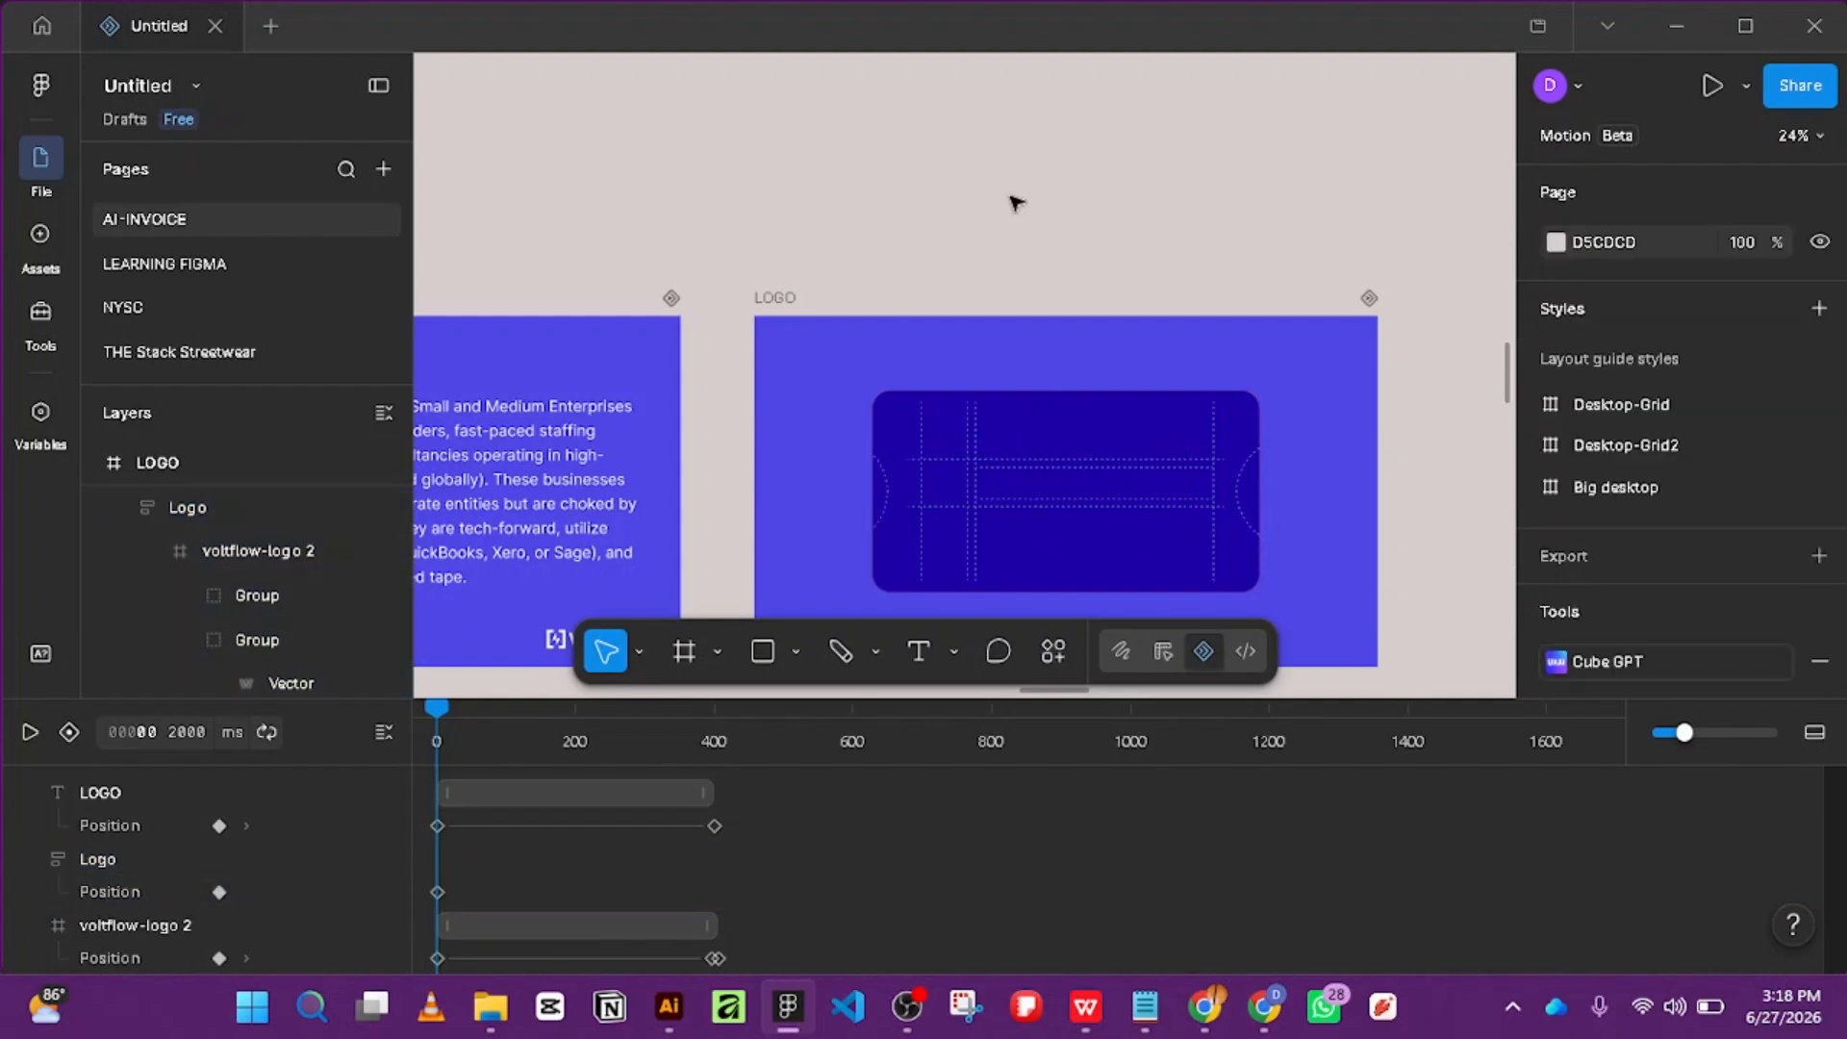
{"action": "scroll", "coordinate": [1010, 194], "scroll_direction": "down", "scroll_amount": 5}
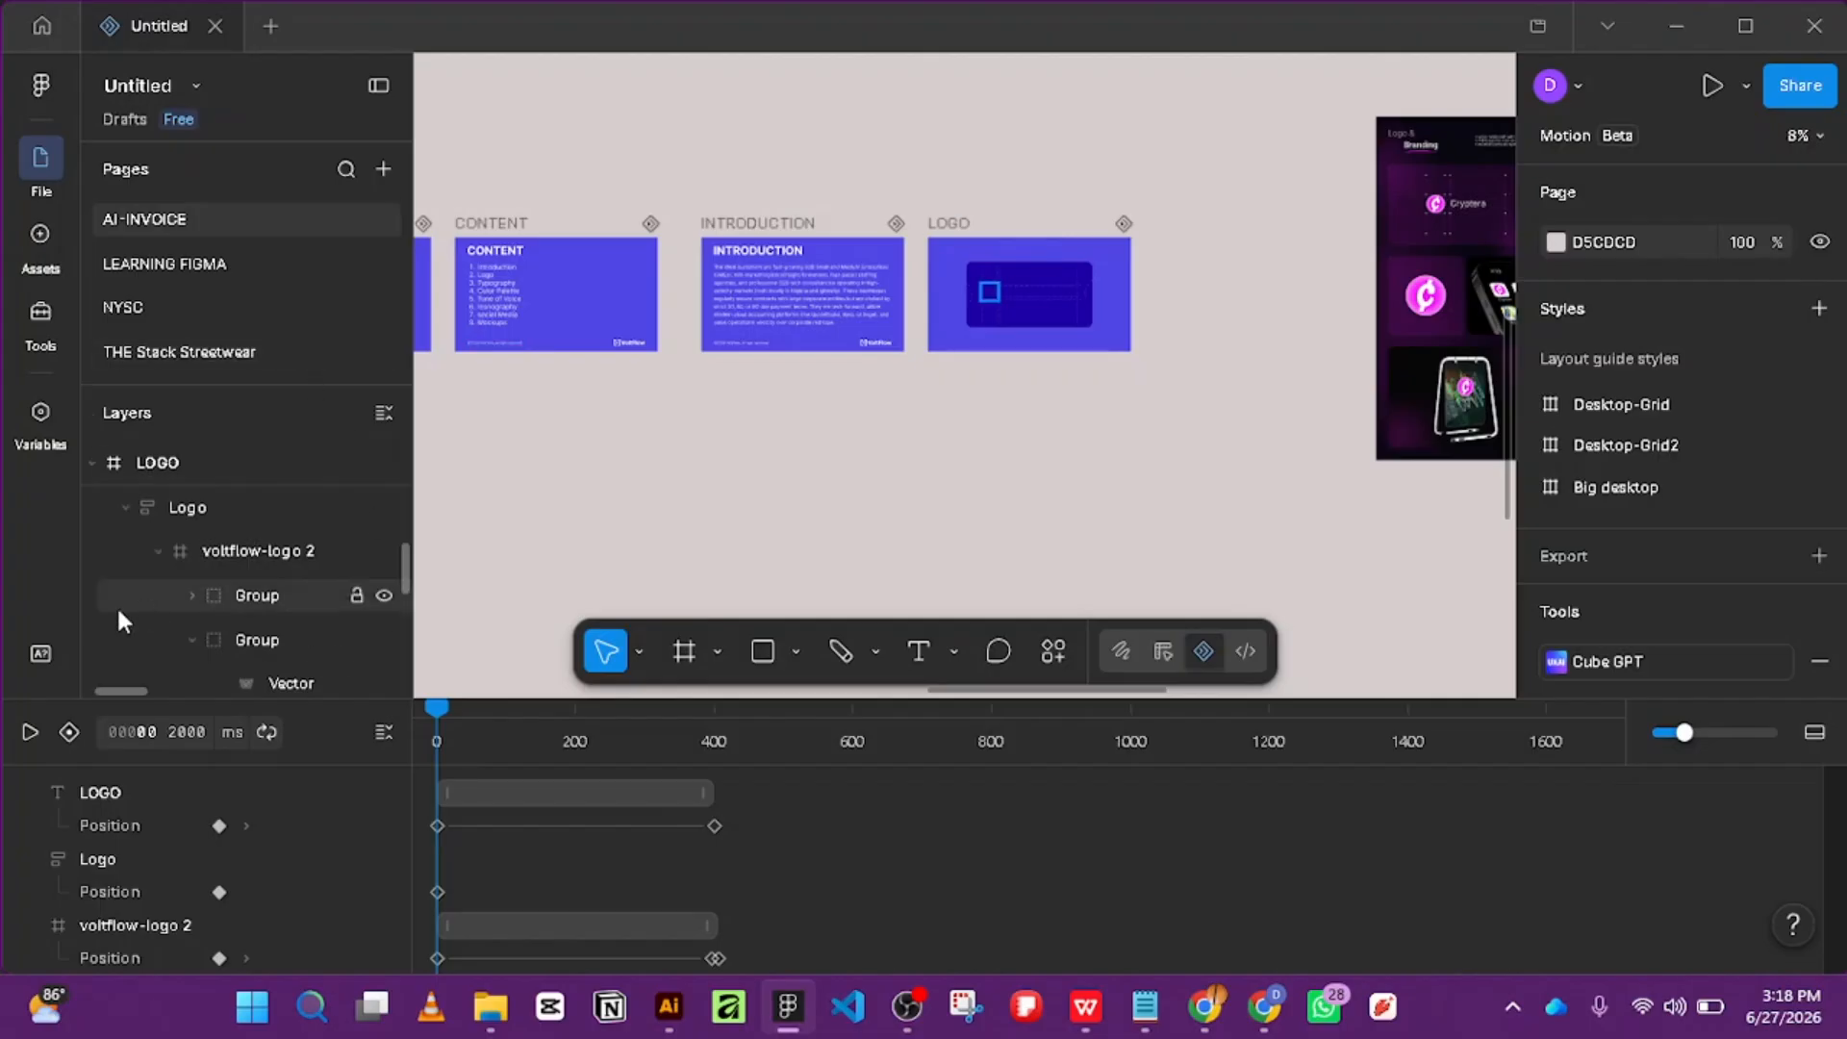
{"action": "left_click", "coordinate": [28, 730]}
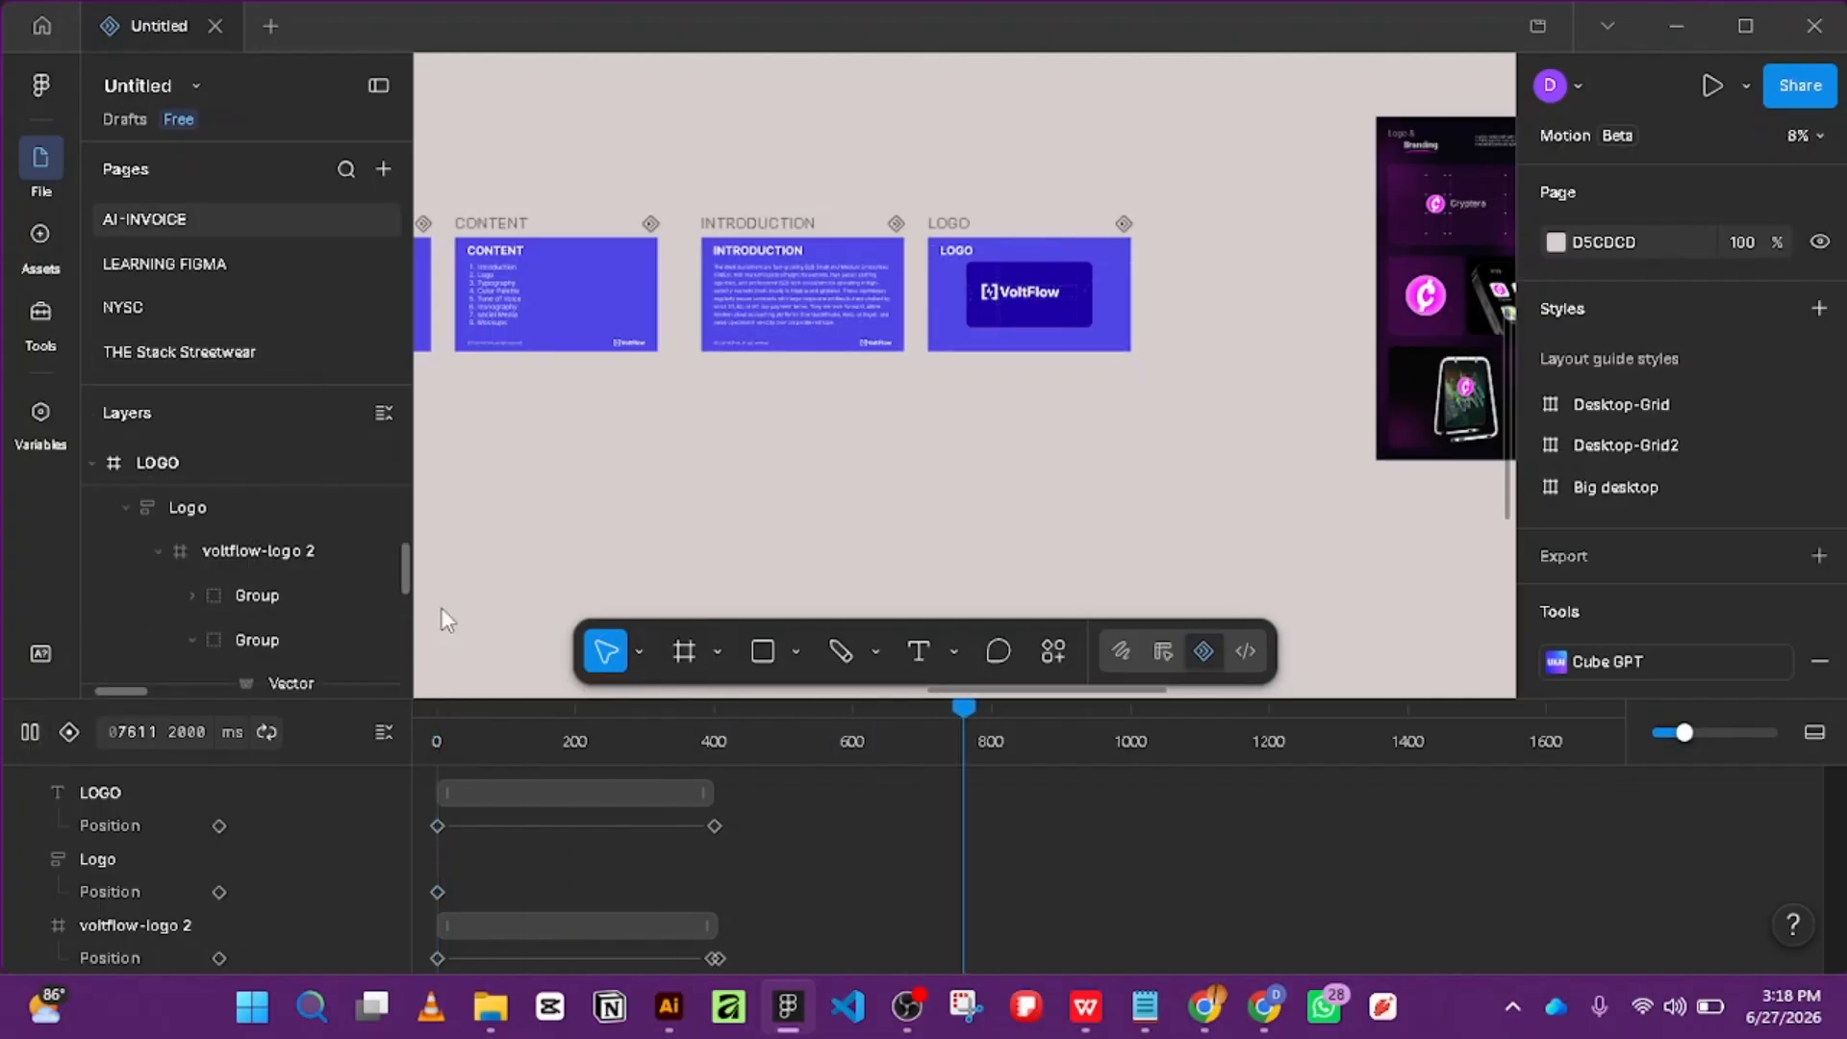
Switch to Draw mode and set the stroke colour of the dark blue mask rectangle on the LOGO slide to light green BBF7D0.
{"action": "left_click", "coordinate": [1123, 650]}
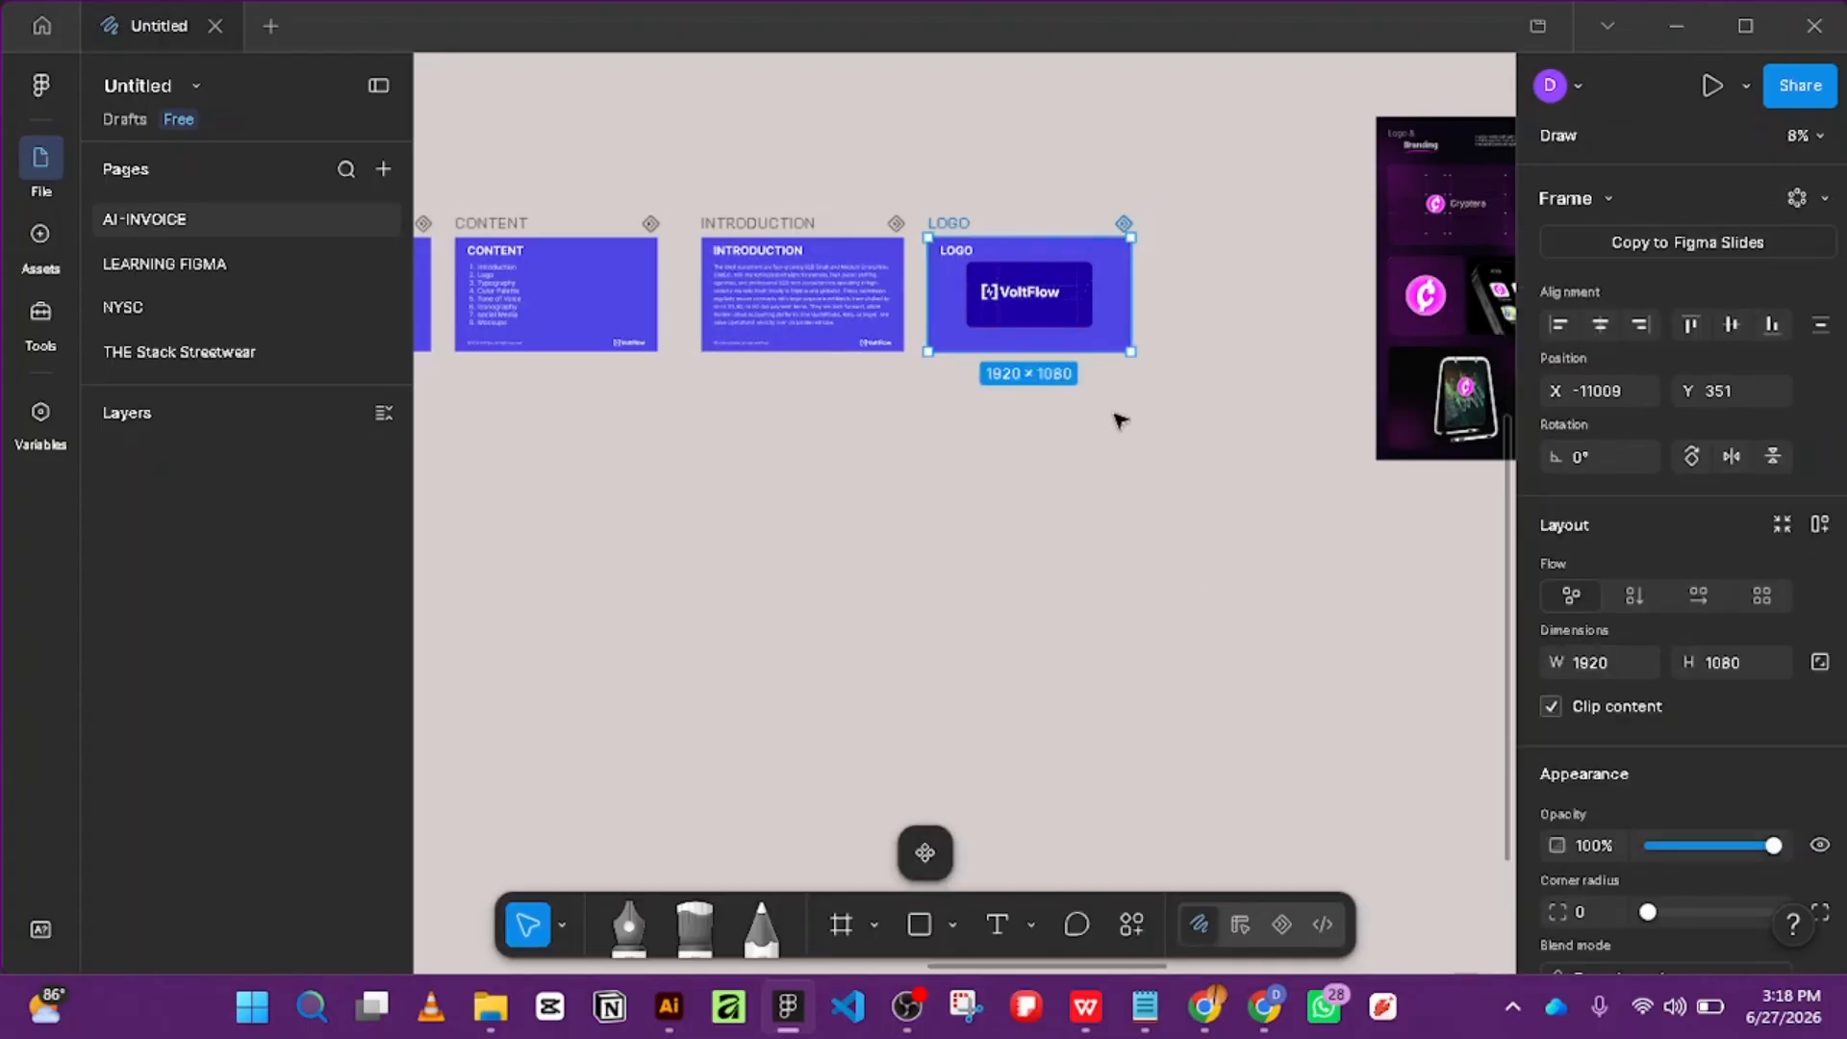
{"action": "scroll", "coordinate": [1106, 319], "scroll_direction": "up", "scroll_amount": 4}
{"action": "scroll", "coordinate": [997, 240], "scroll_direction": "up", "scroll_amount": 2}
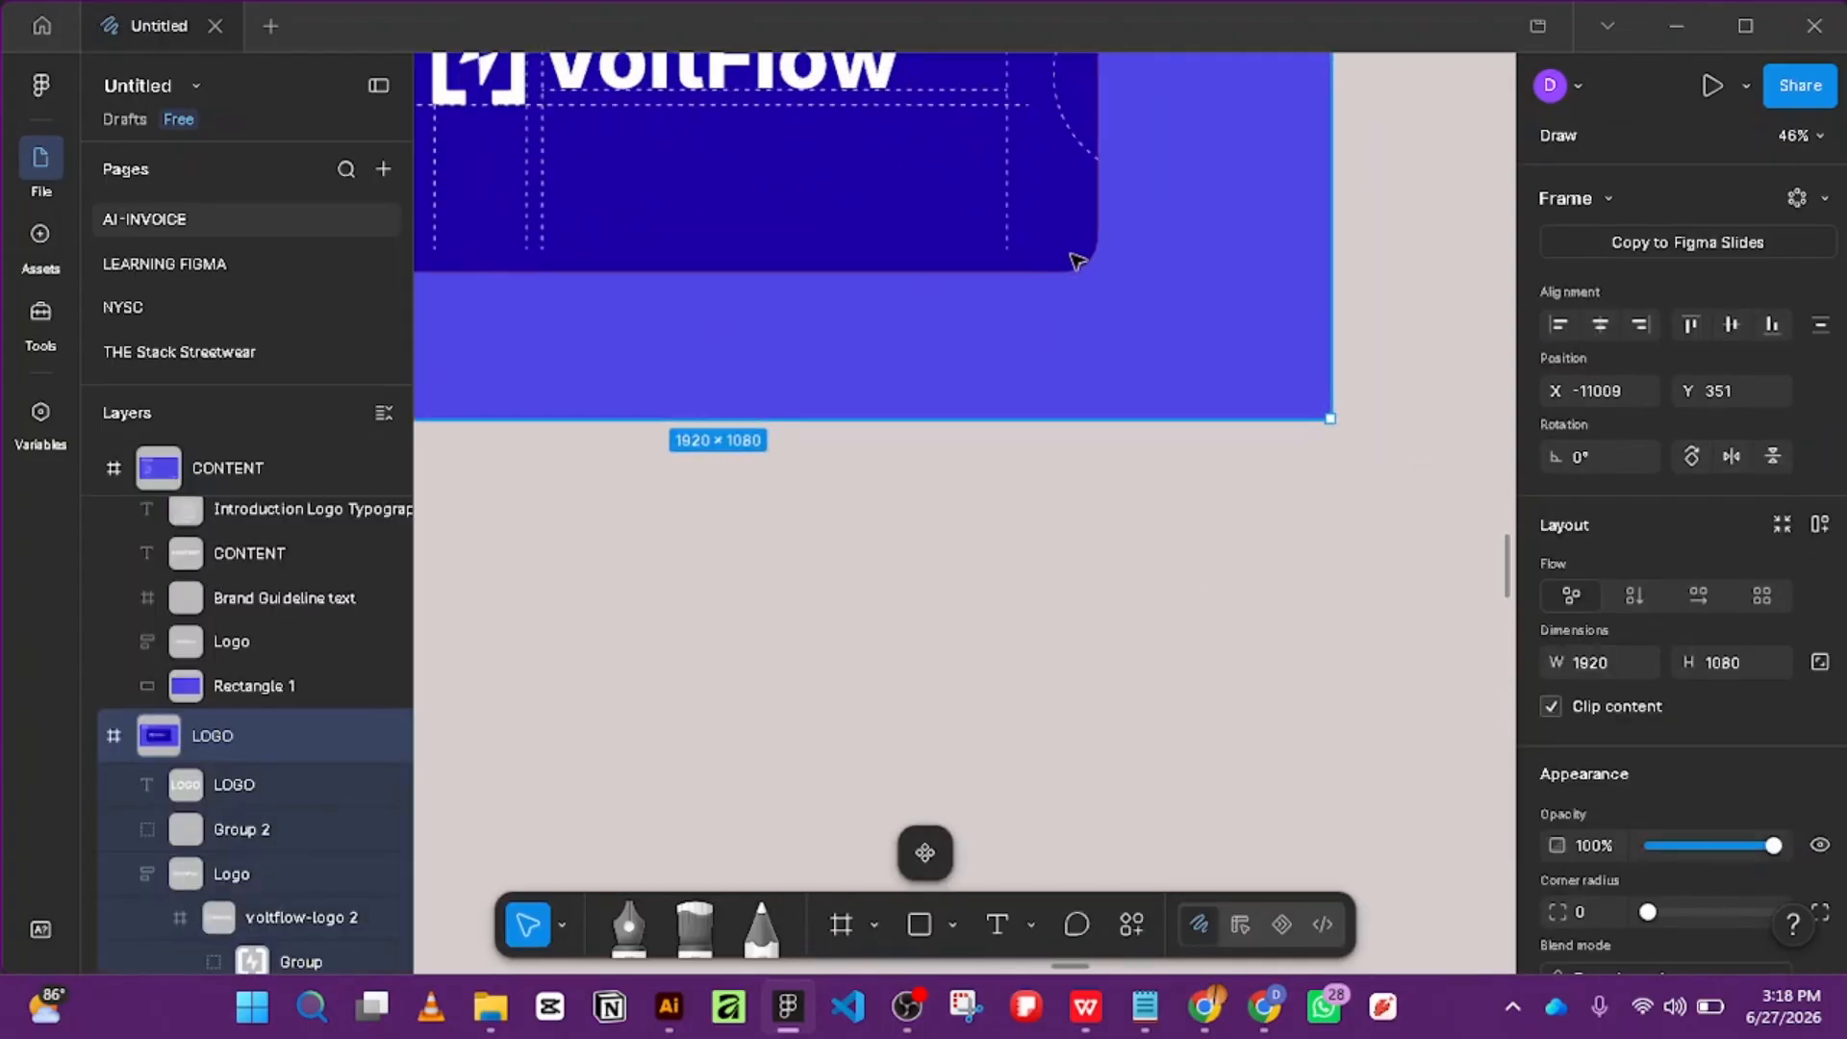
{"action": "left_click", "coordinate": [1114, 270]}
{"action": "scroll", "coordinate": [1114, 270], "scroll_direction": "down", "scroll_amount": 2}
{"action": "scroll", "coordinate": [1192, 334], "scroll_direction": "up", "scroll_amount": 3}
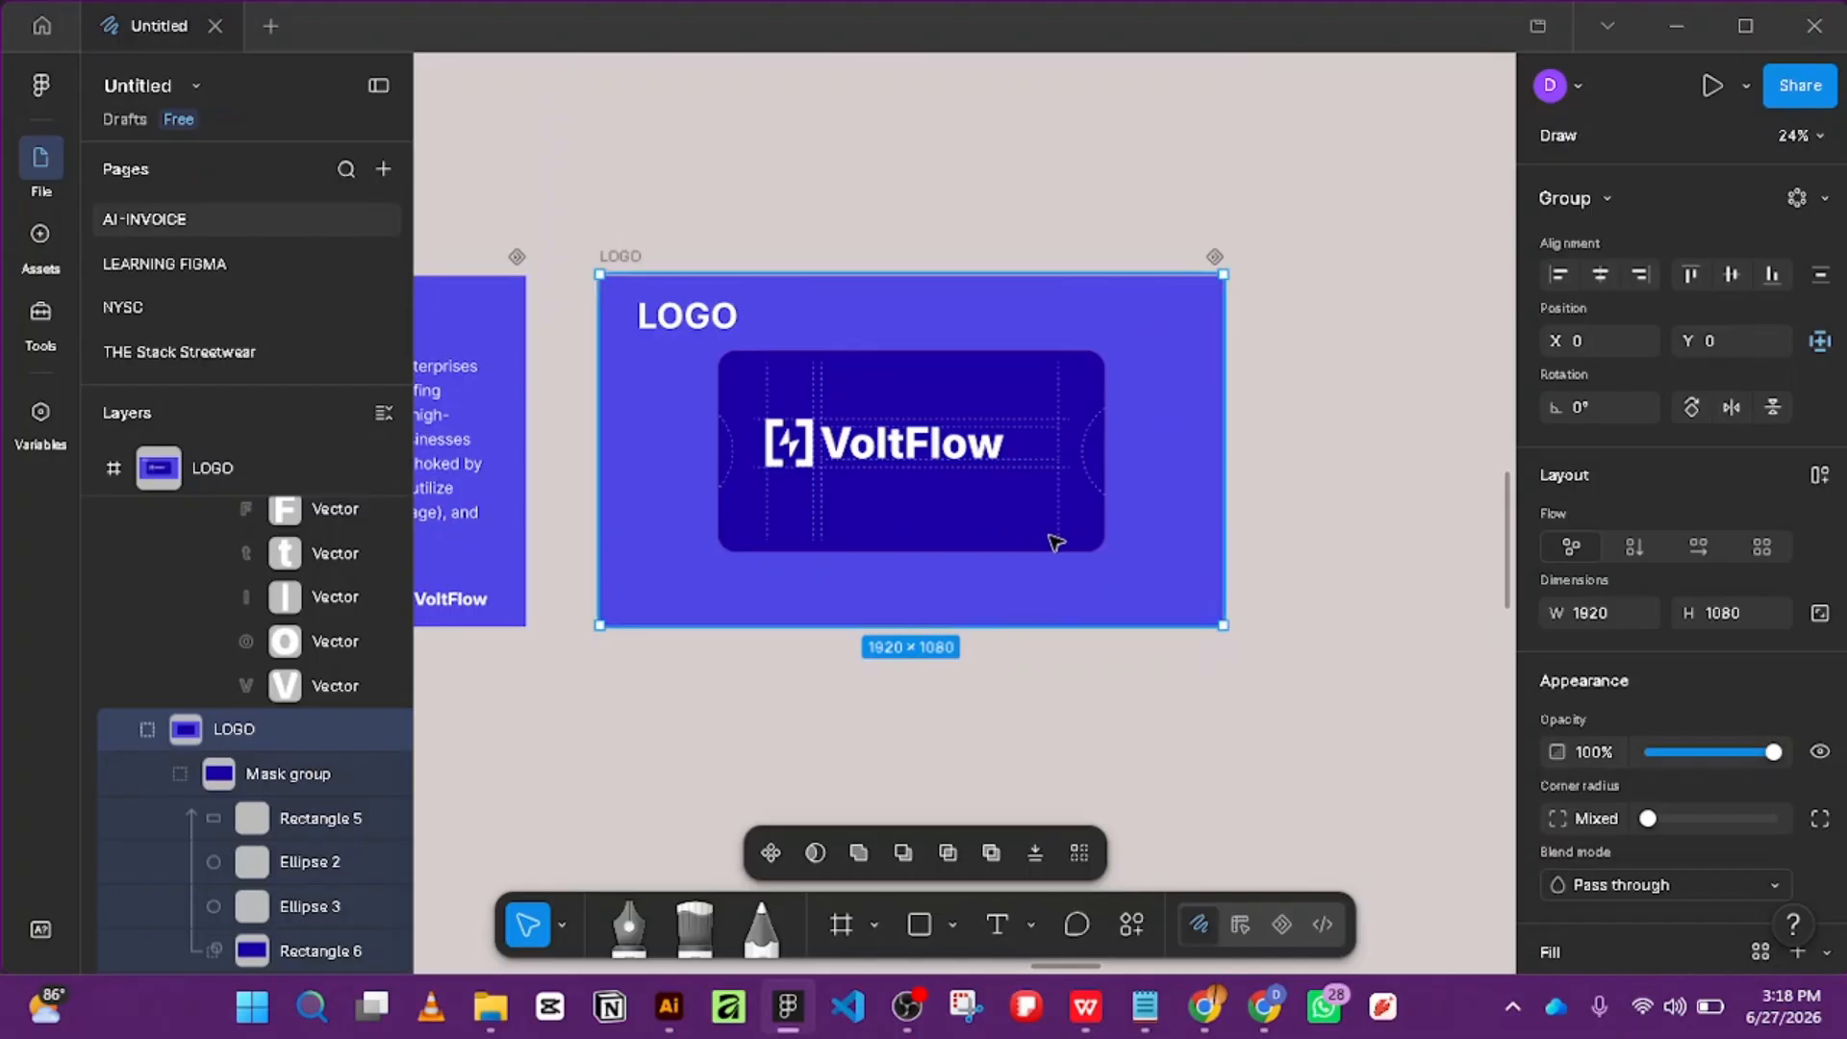
{"action": "left_click", "coordinate": [1092, 555]}
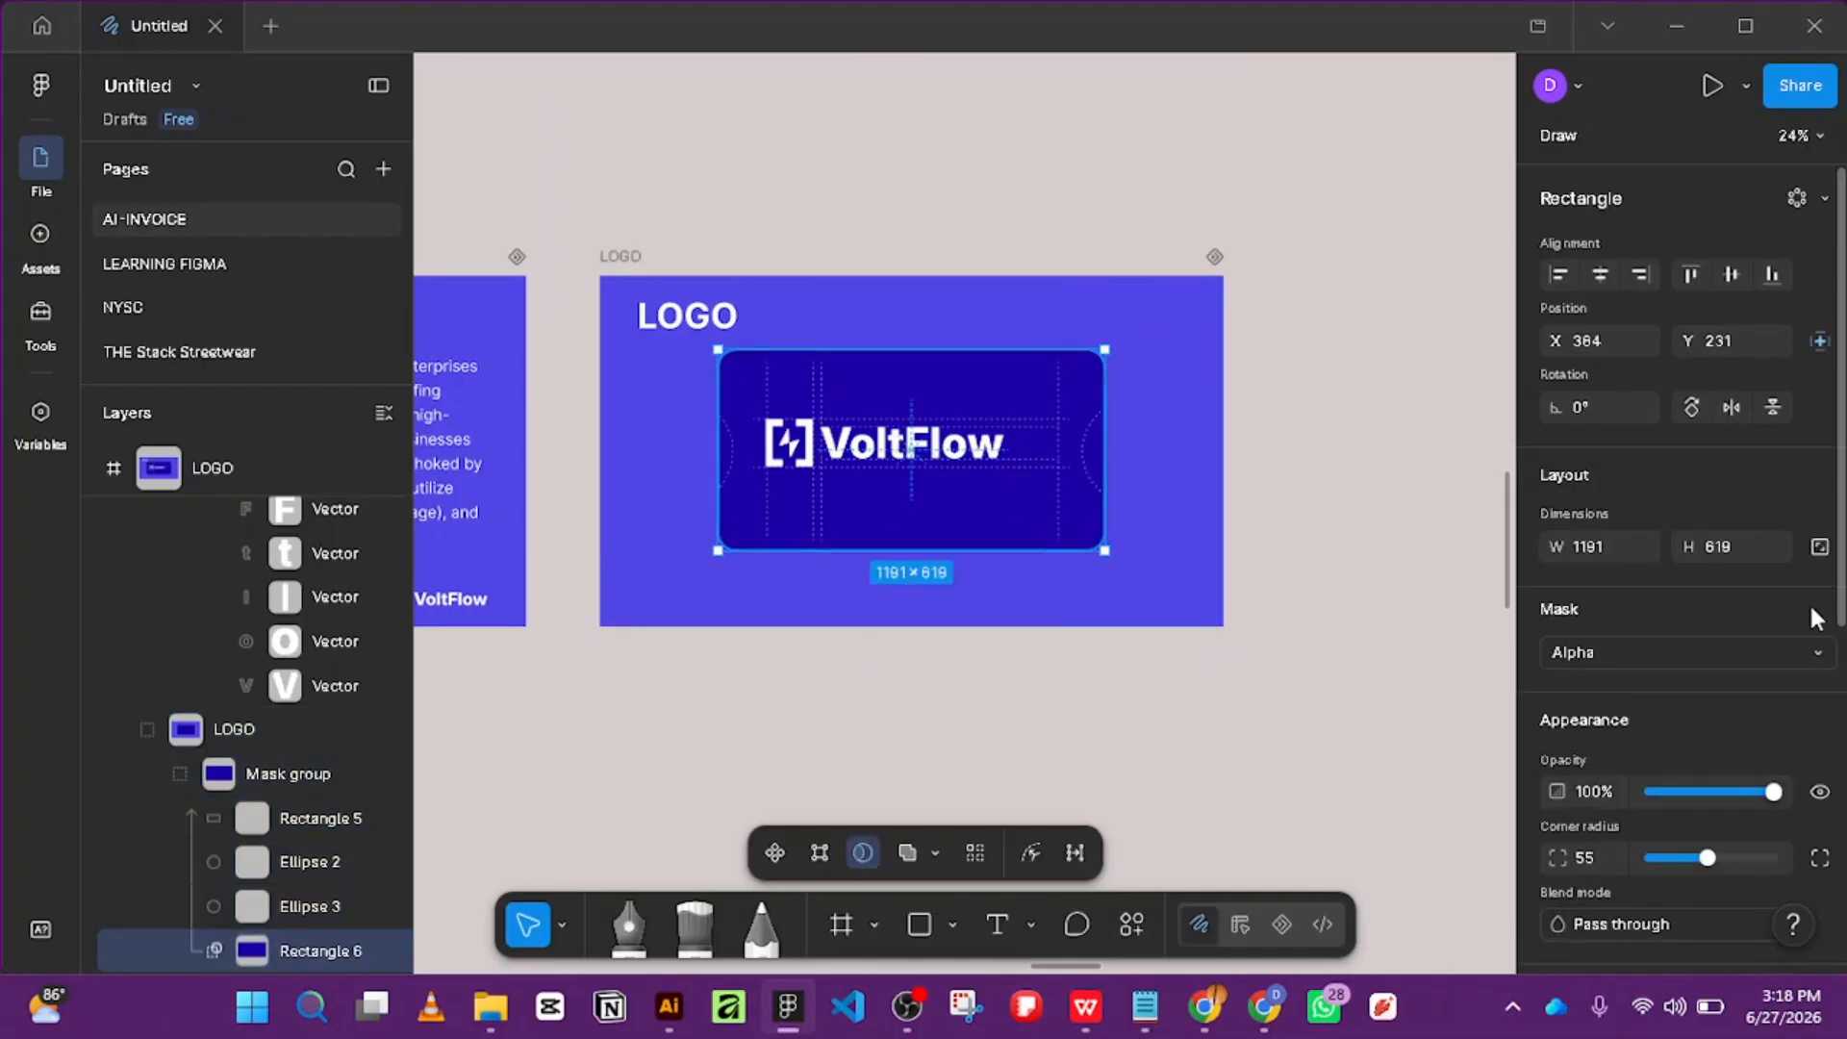
{"action": "scroll", "coordinate": [1635, 625], "scroll_direction": "down", "scroll_amount": 5}
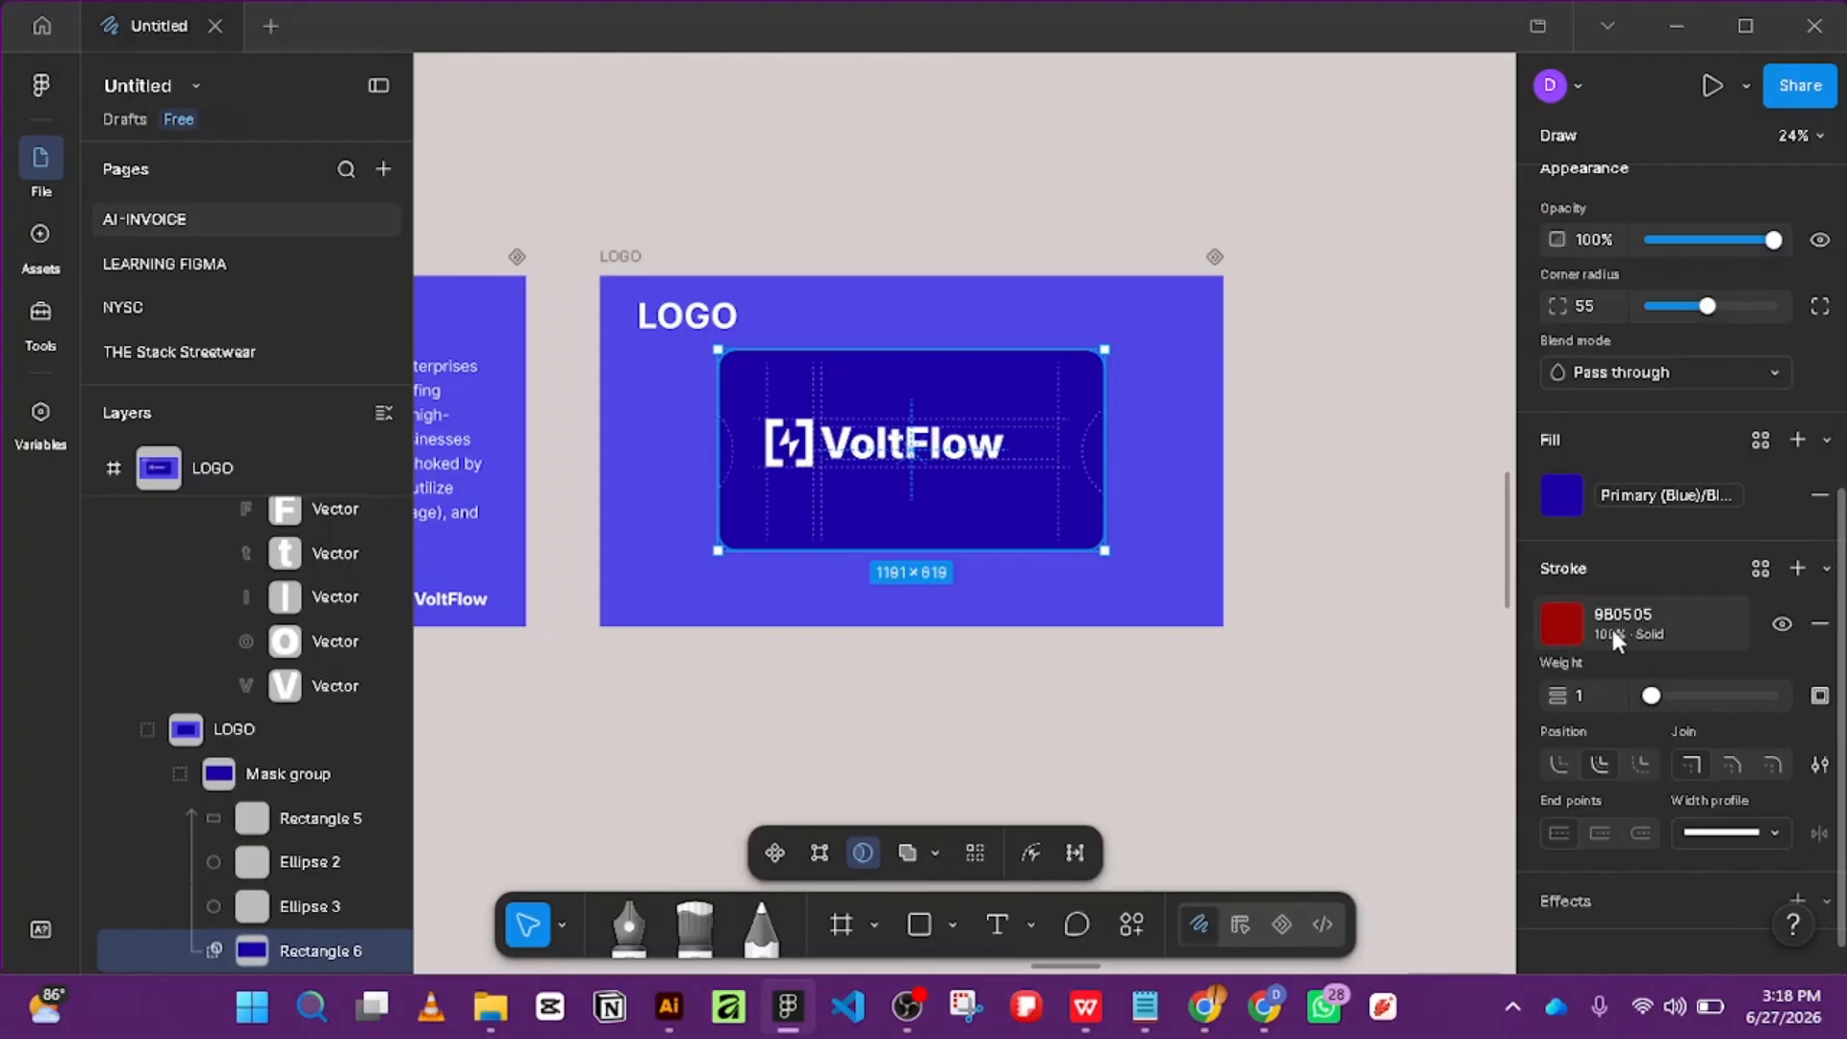
{"action": "left_click", "coordinate": [1568, 620]}
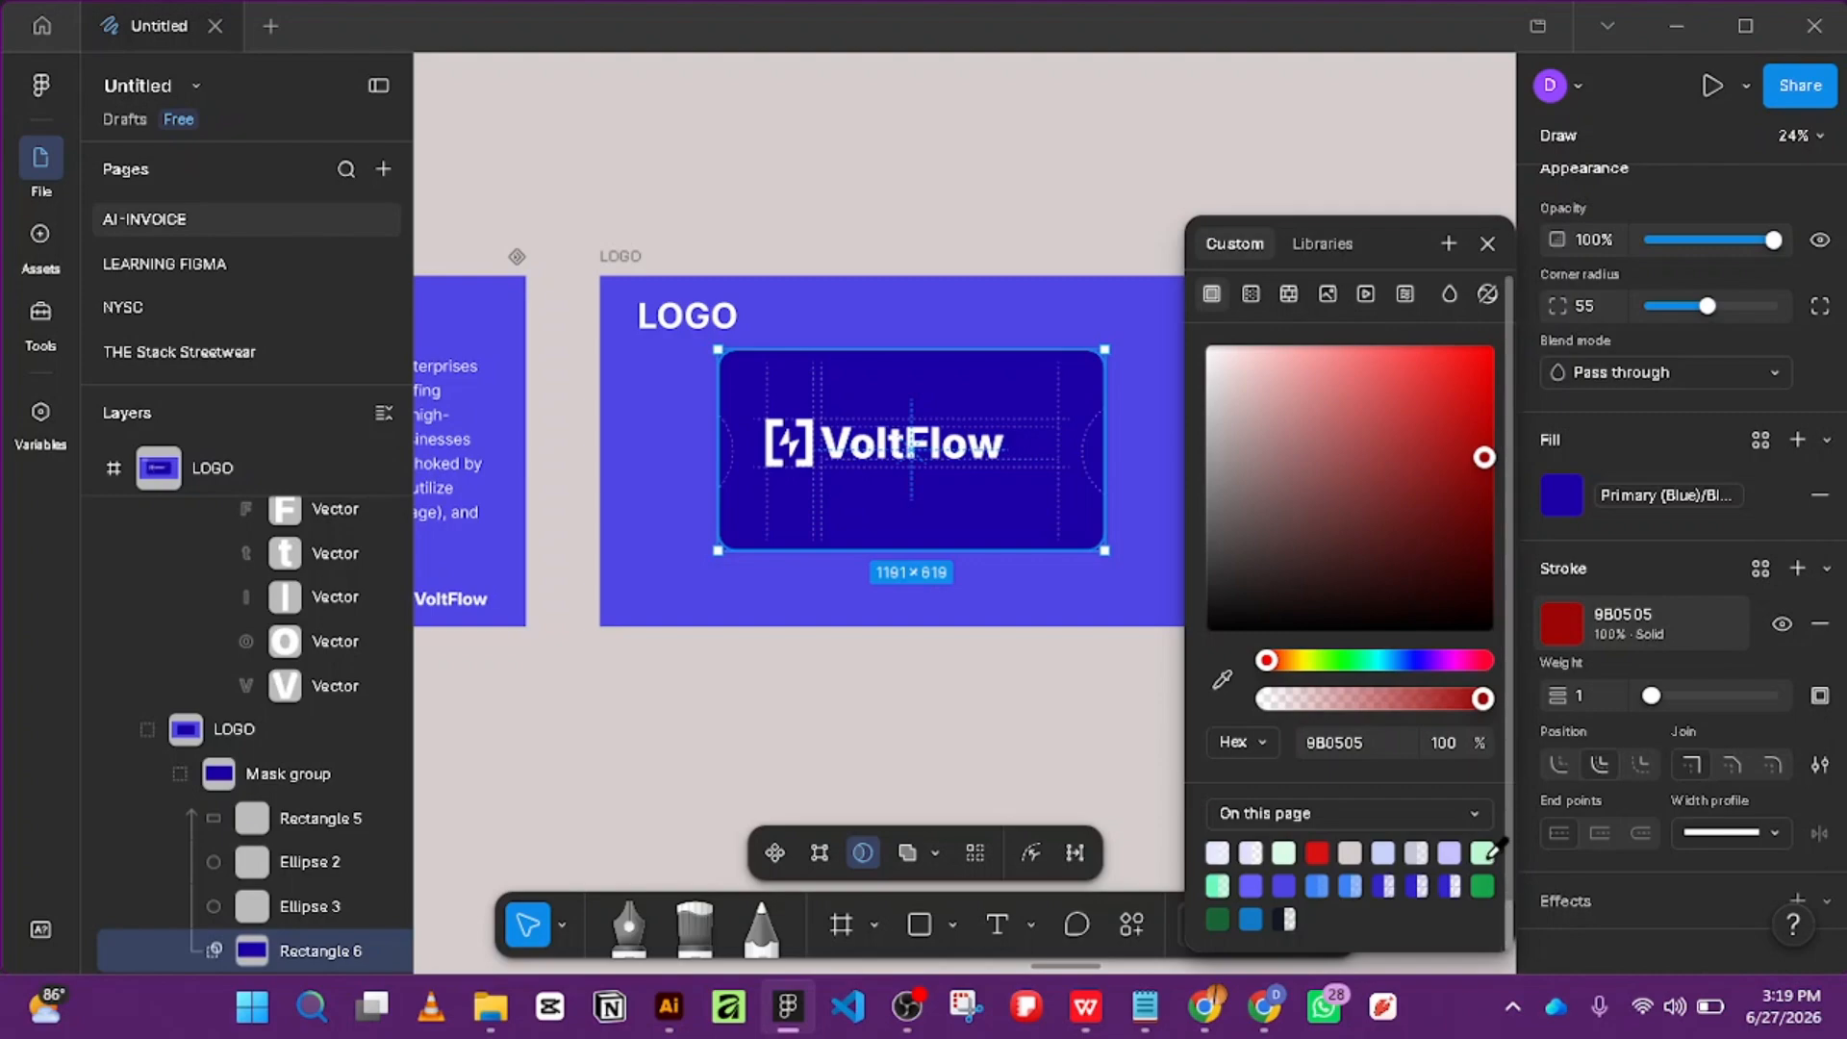
{"action": "left_click", "coordinate": [1283, 850]}
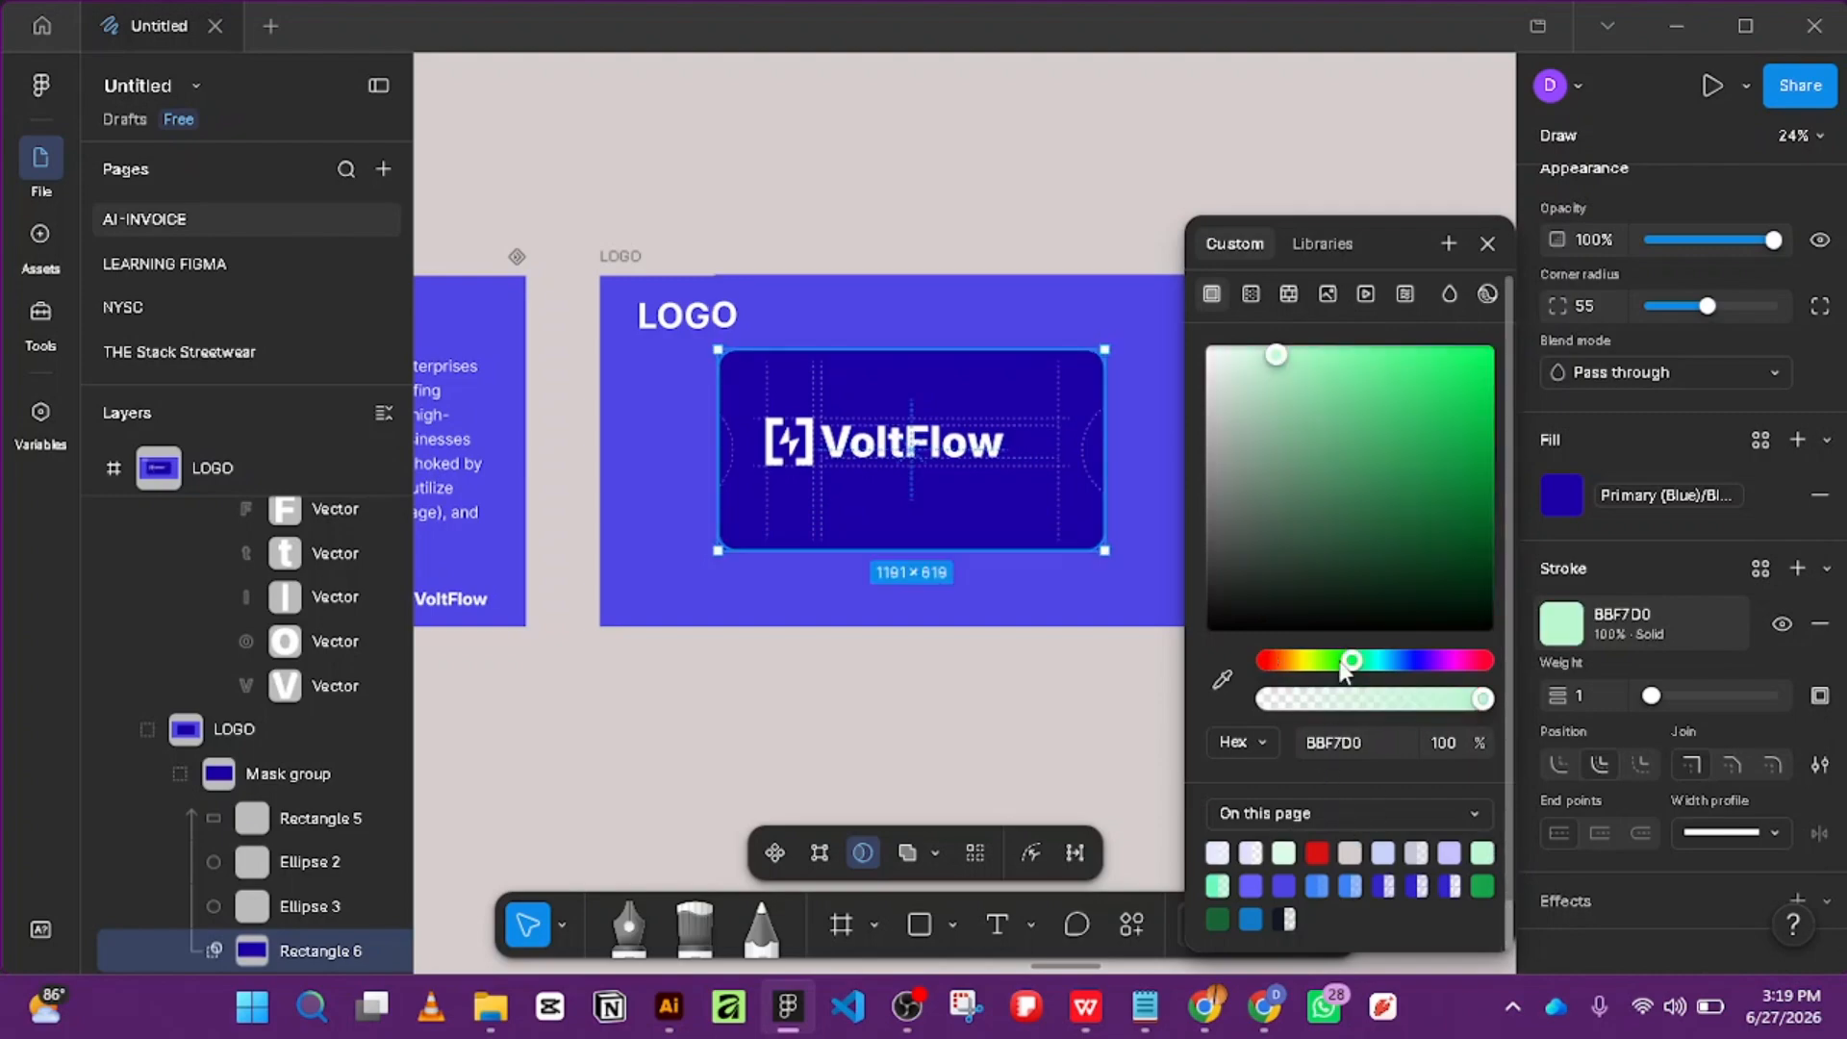
{"action": "left_click", "coordinate": [981, 697]}
{"action": "scroll", "coordinate": [1113, 520], "scroll_direction": "up", "scroll_amount": 10}
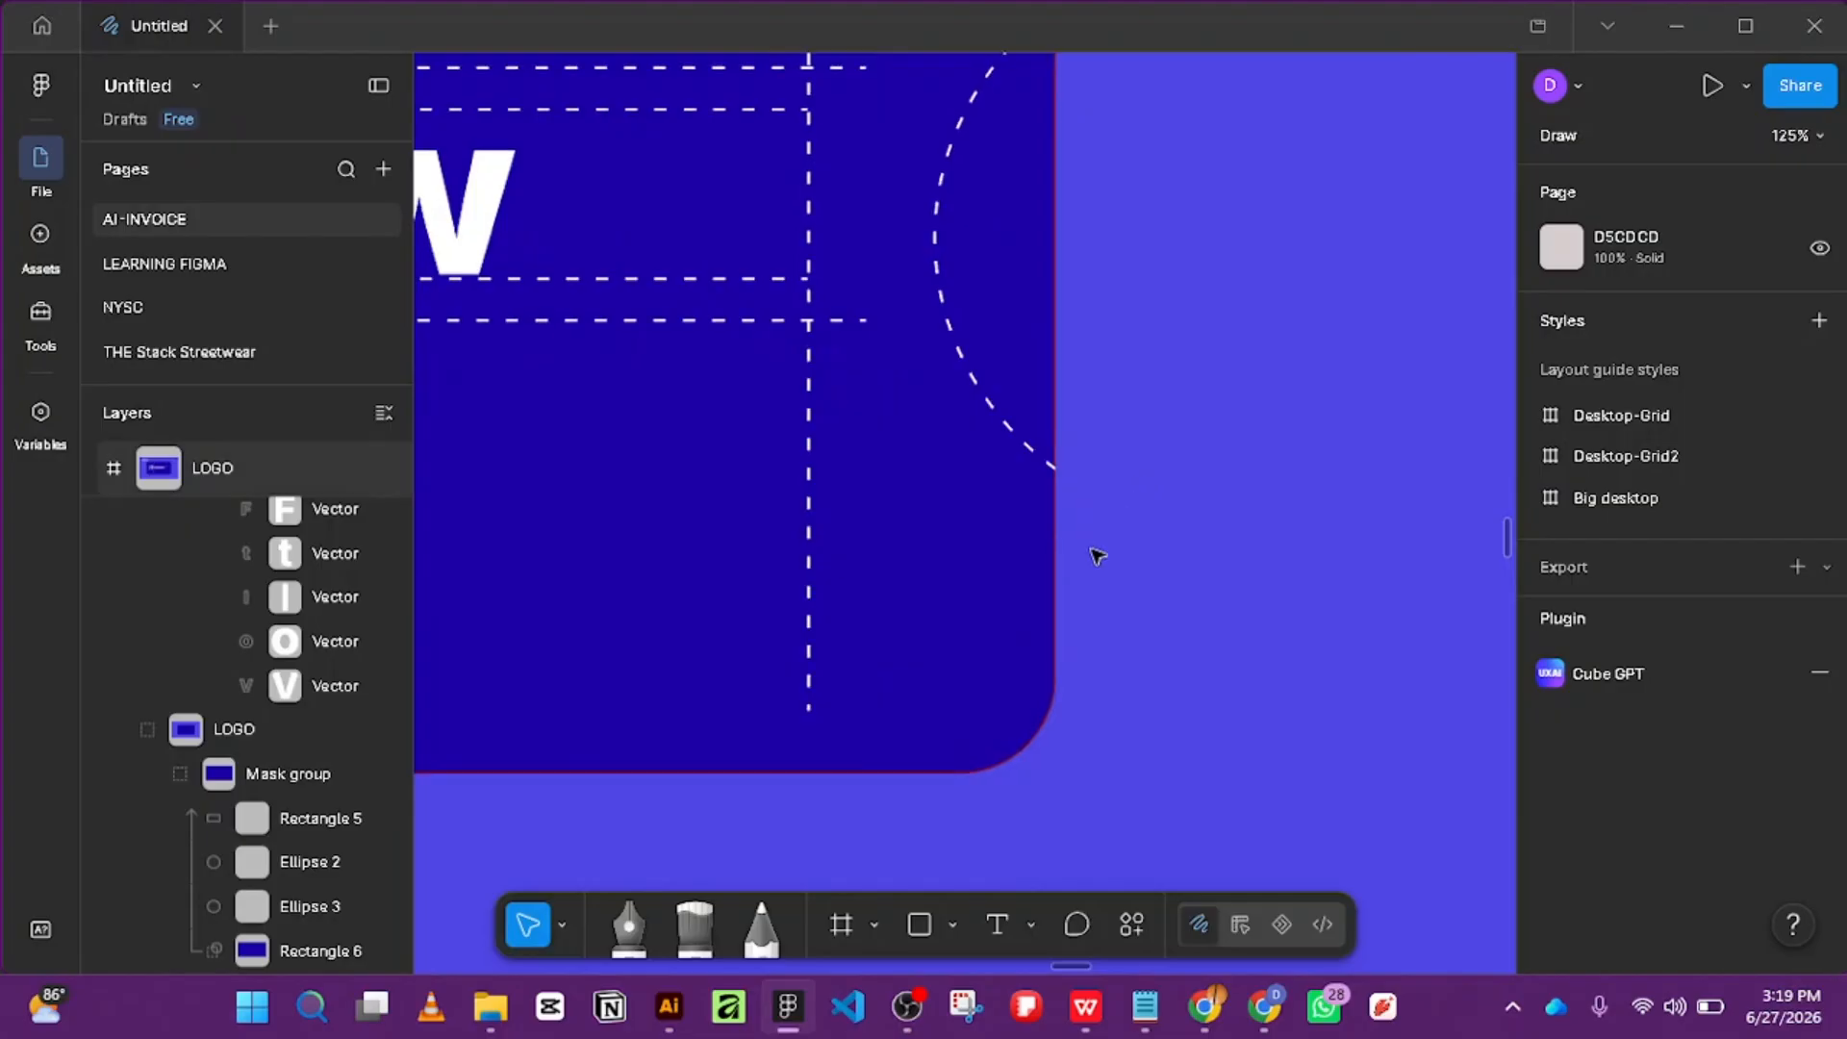
Examine the appearance, fill, stroke and selection colours of the LOGO frame, its Mask group and the enclosing LOGO group.
{"action": "left_click", "coordinate": [1046, 735]}
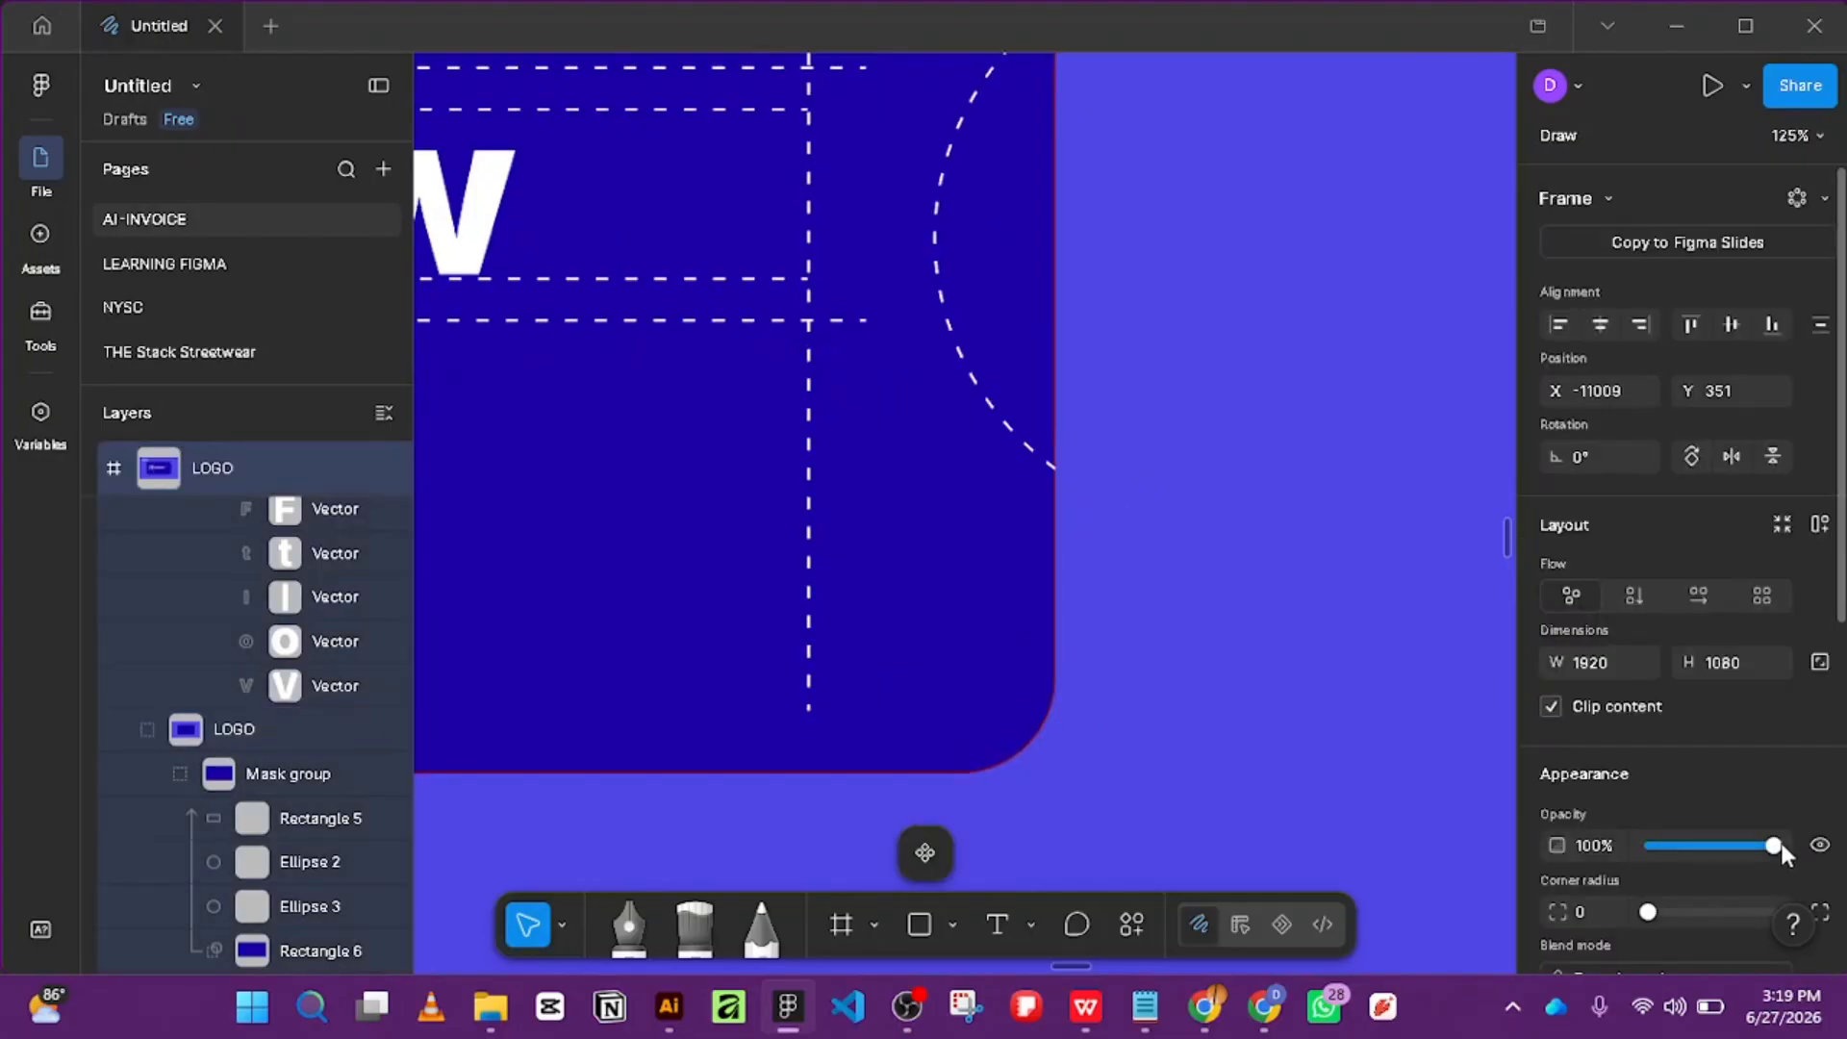
{"action": "scroll", "coordinate": [1769, 736], "scroll_direction": "down", "scroll_amount": 5}
{"action": "scroll", "coordinate": [1770, 739], "scroll_direction": "down", "scroll_amount": 1}
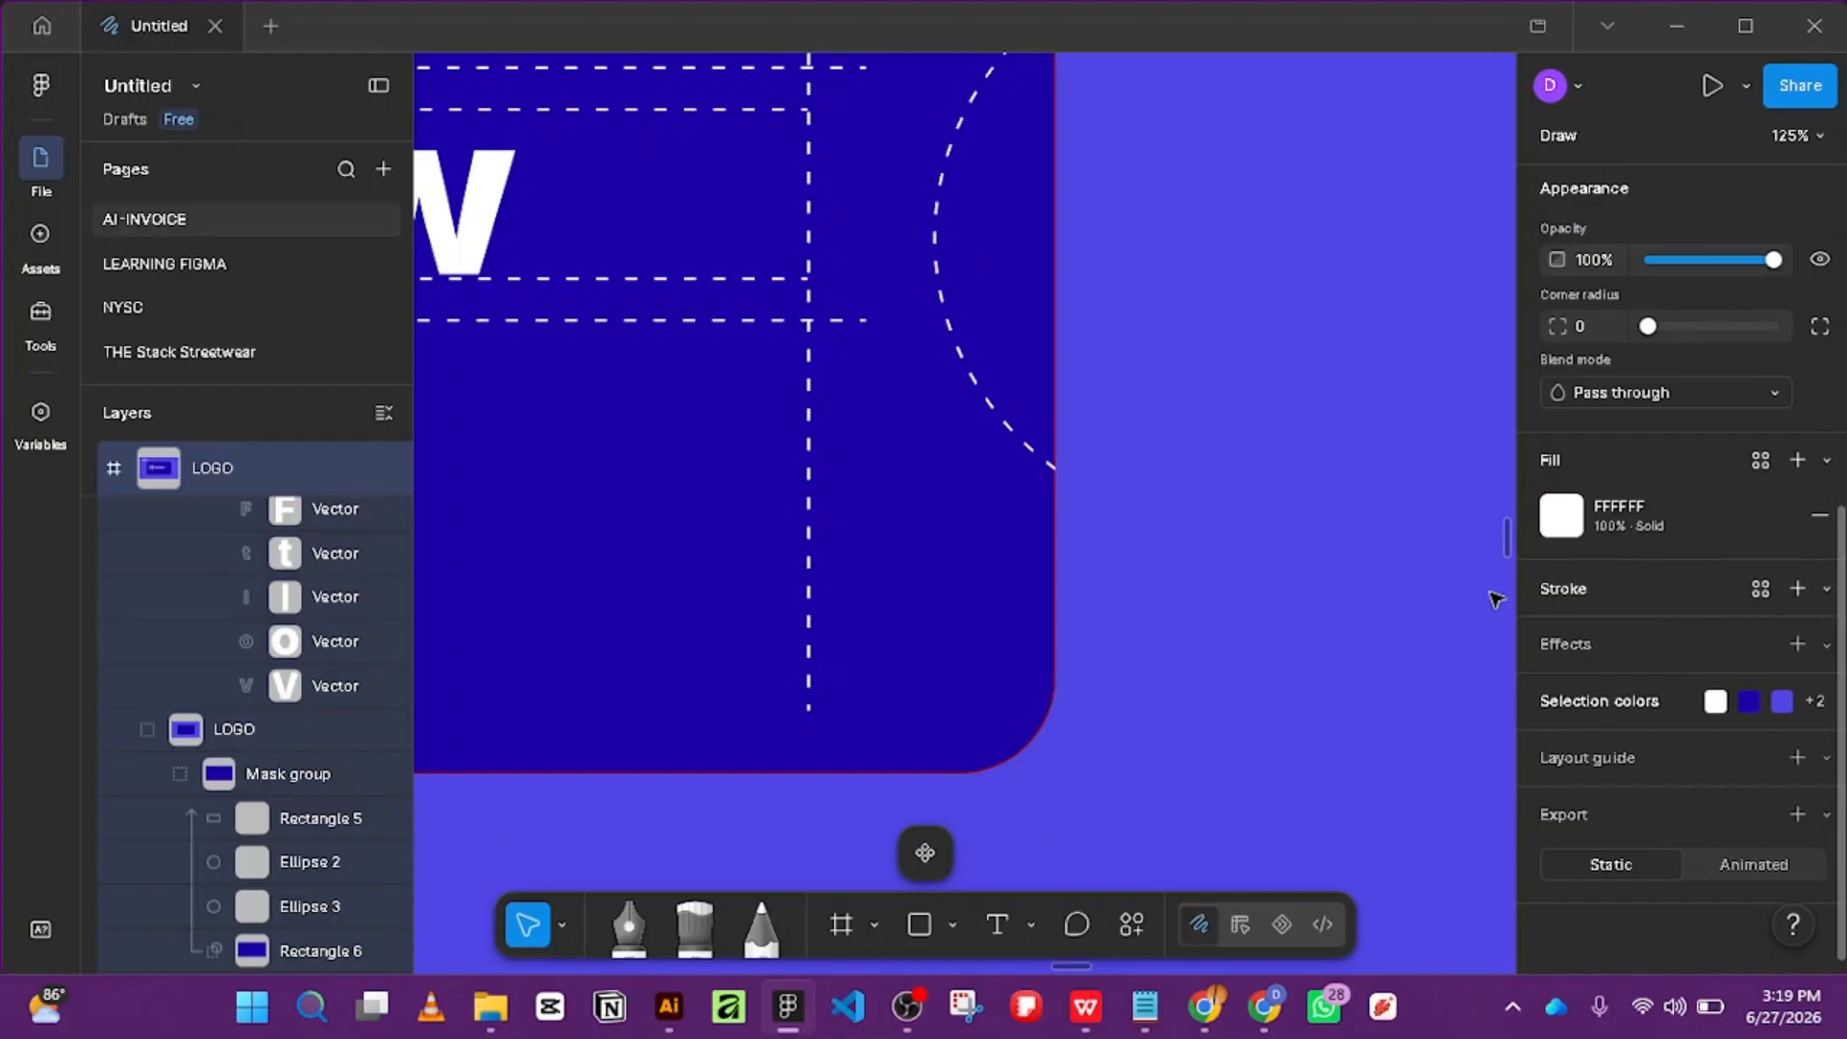
{"action": "double_click", "coordinate": [959, 690]}
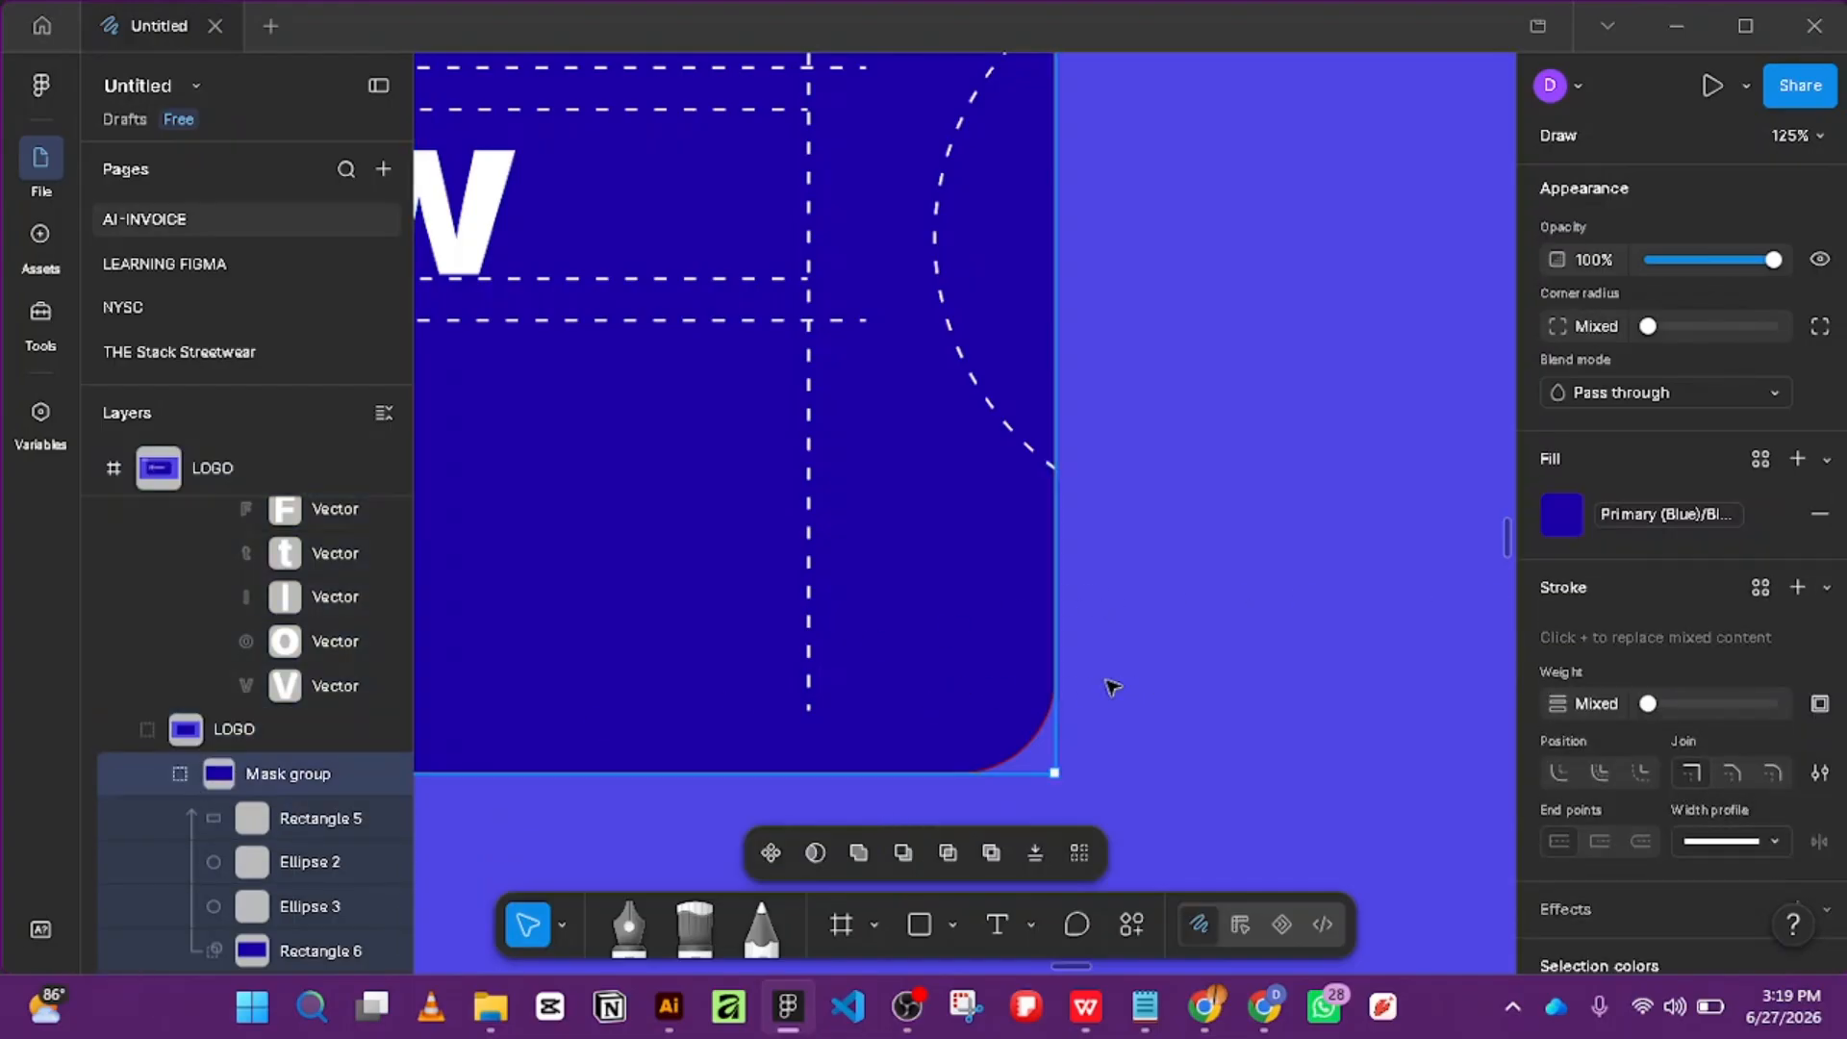
{"action": "scroll", "coordinate": [1596, 756], "scroll_direction": "down", "scroll_amount": 3}
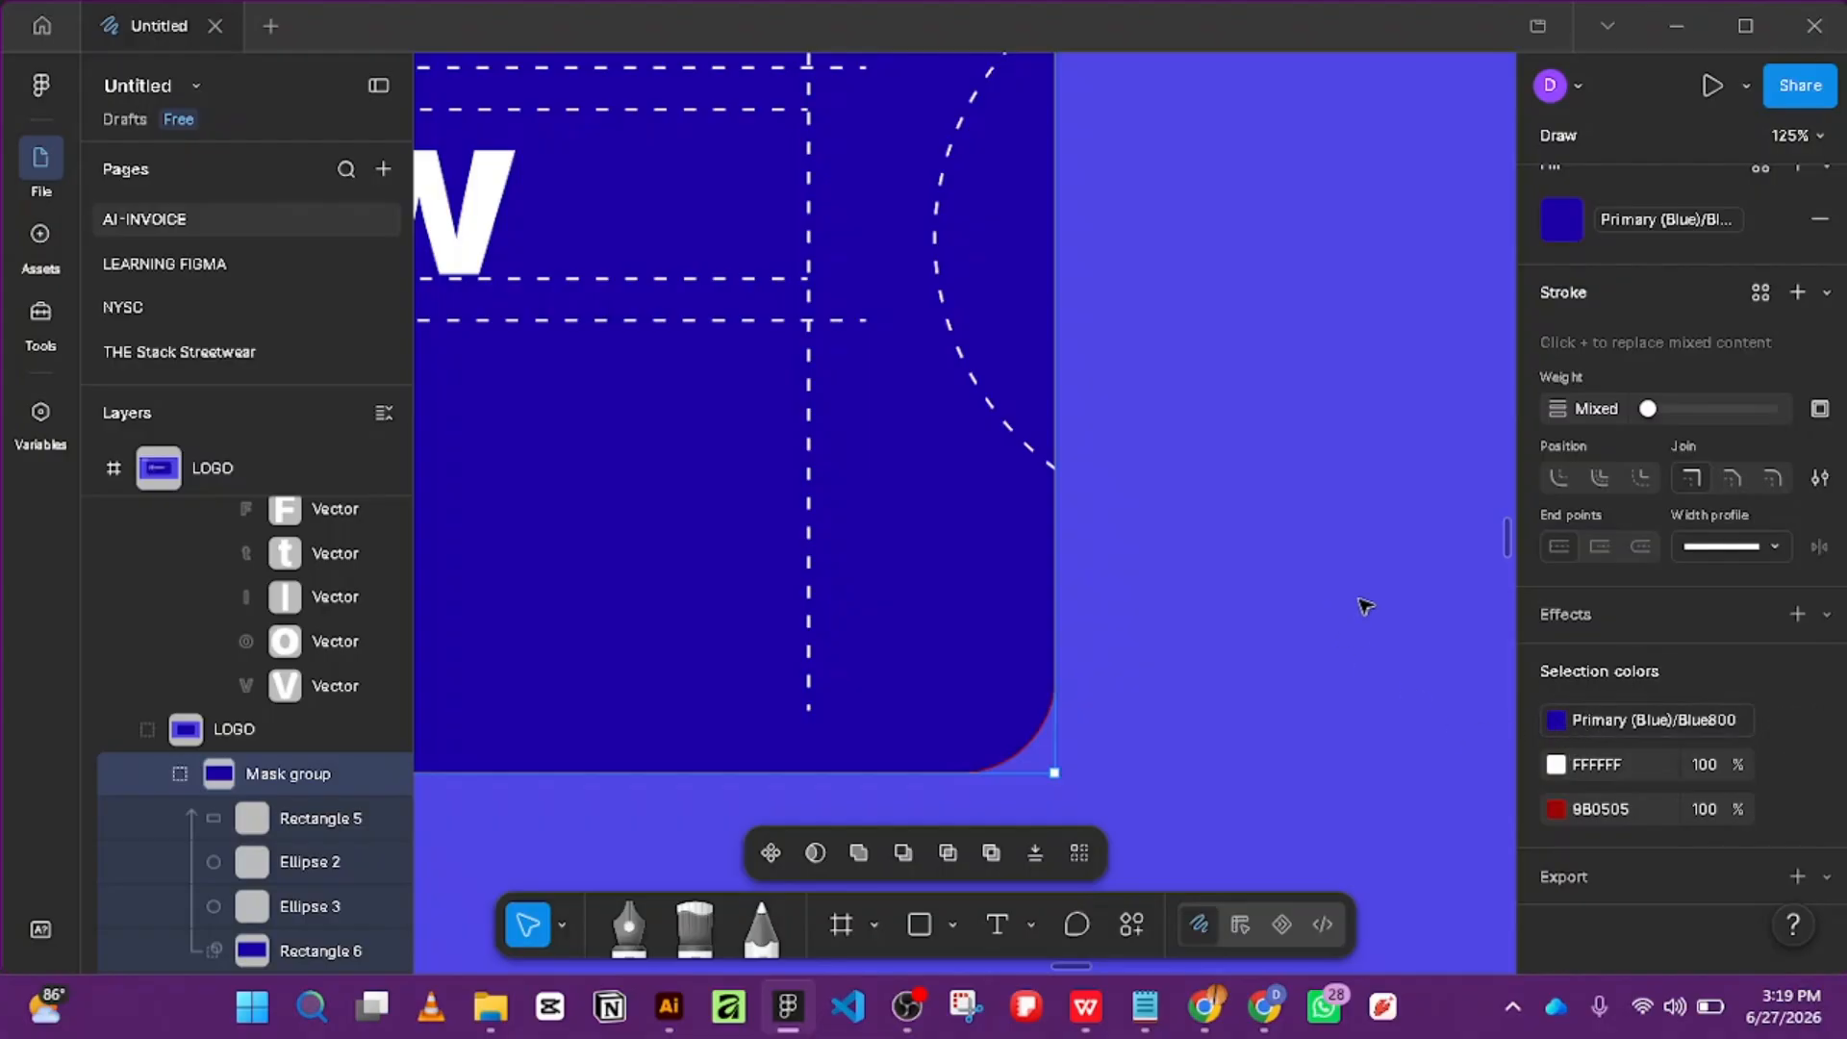
{"action": "scroll", "coordinate": [1635, 260], "scroll_direction": "up", "scroll_amount": 1}
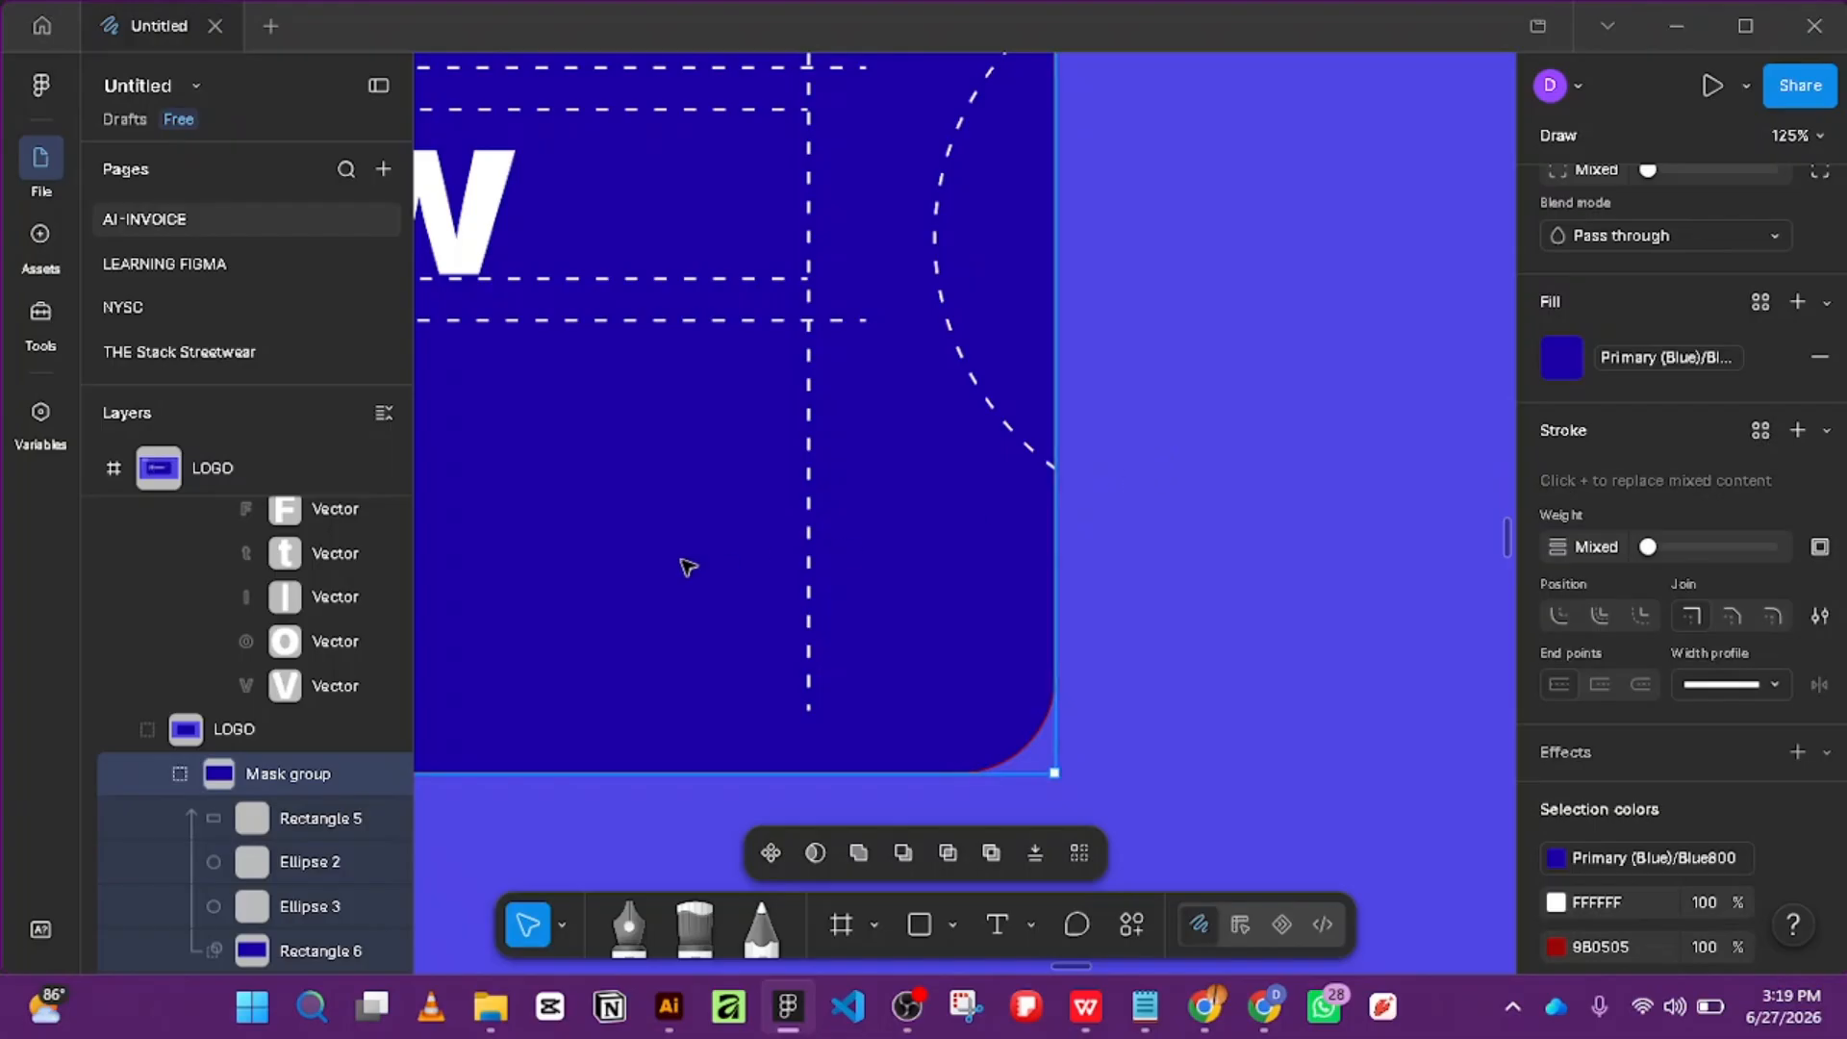
{"action": "scroll", "coordinate": [990, 536], "scroll_direction": "down", "scroll_amount": 5}
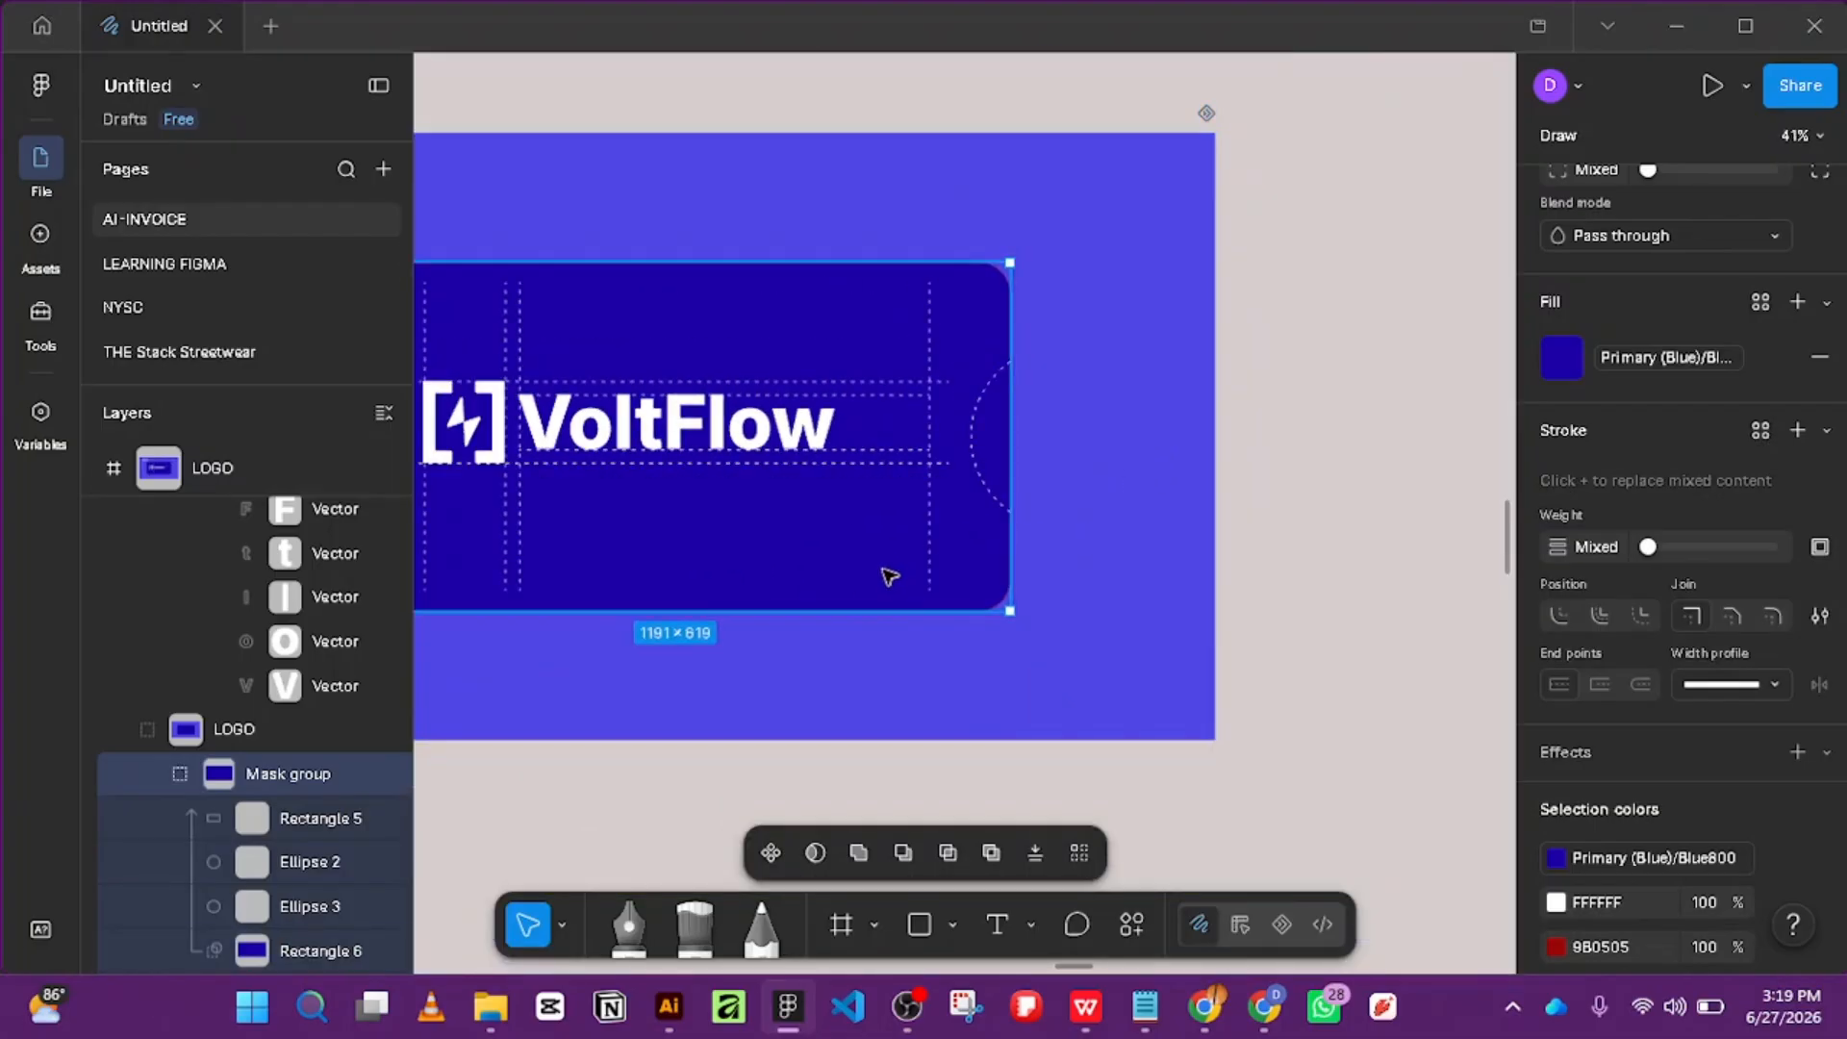
{"action": "left_click", "coordinate": [245, 738]}
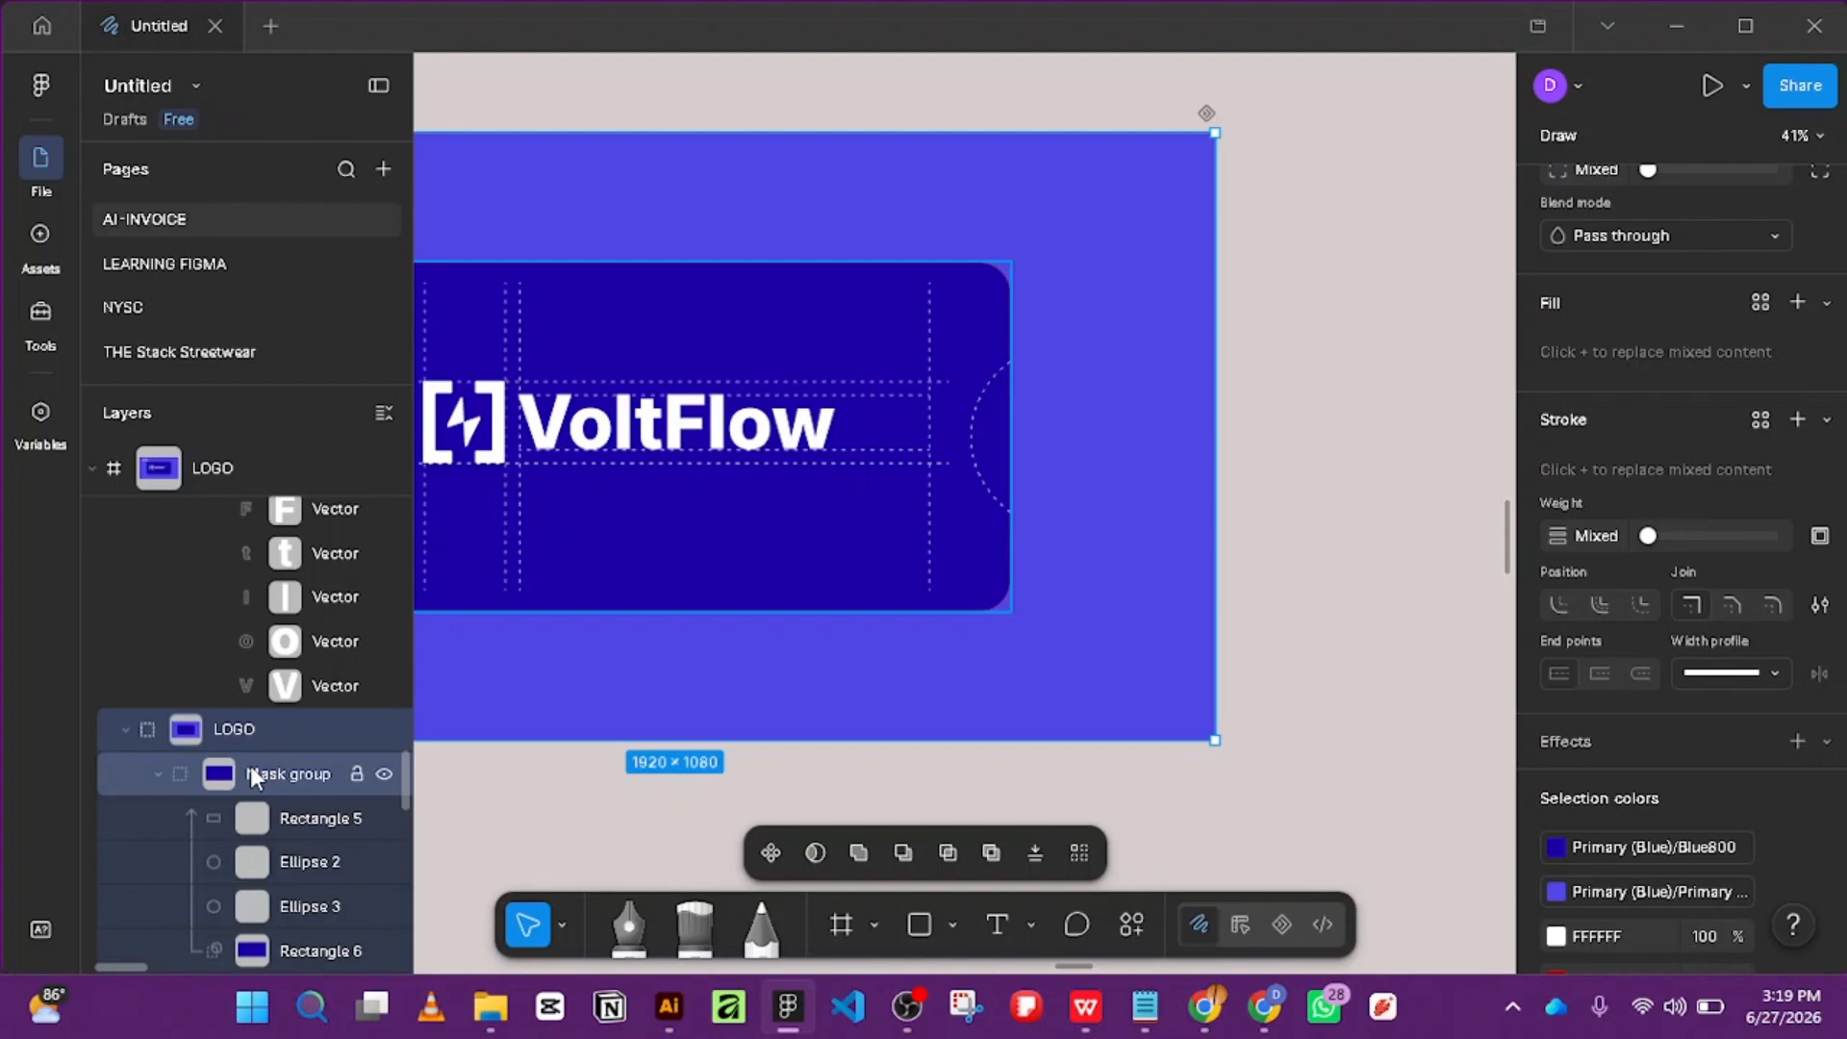
{"action": "left_click", "coordinate": [250, 766]}
{"action": "left_click", "coordinate": [255, 743]}
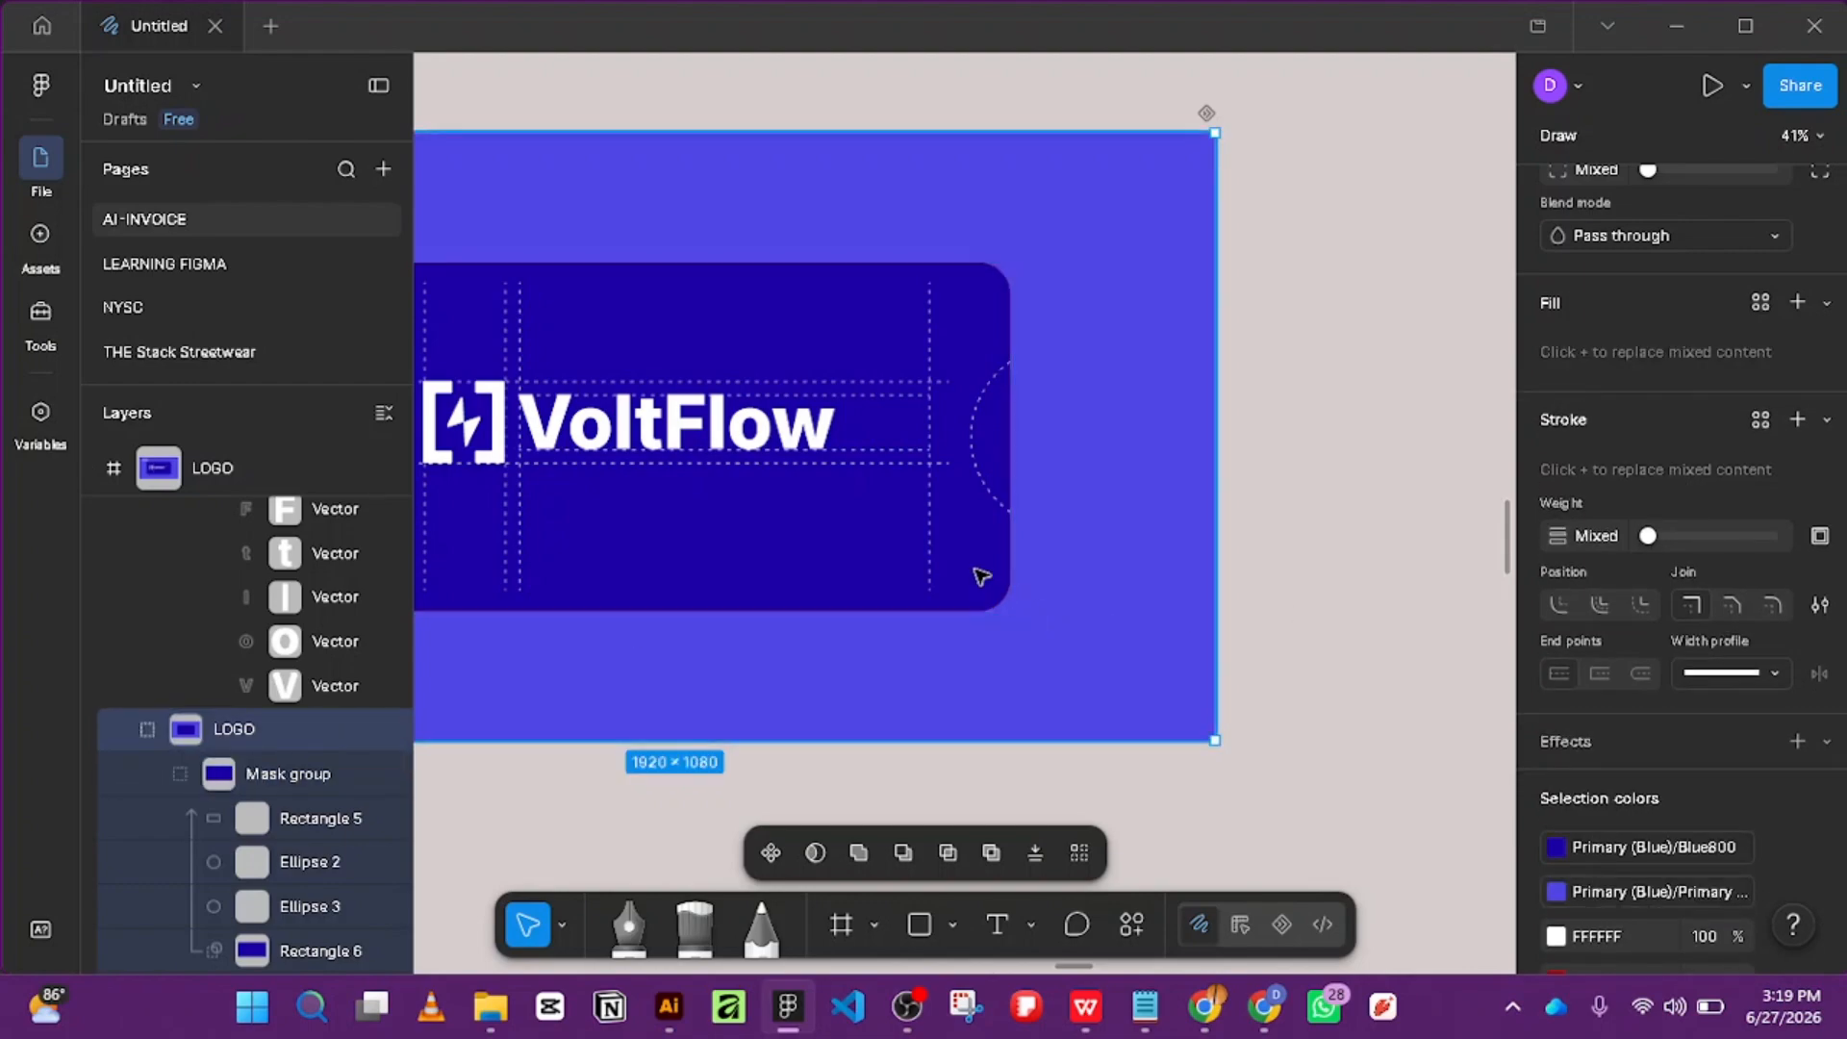
Collapse the voltflow-logo 2 layers, the LOGO background group and the whole LOGO frame in the layer tree.
{"action": "scroll", "coordinate": [233, 631], "scroll_direction": "up", "scroll_amount": 4}
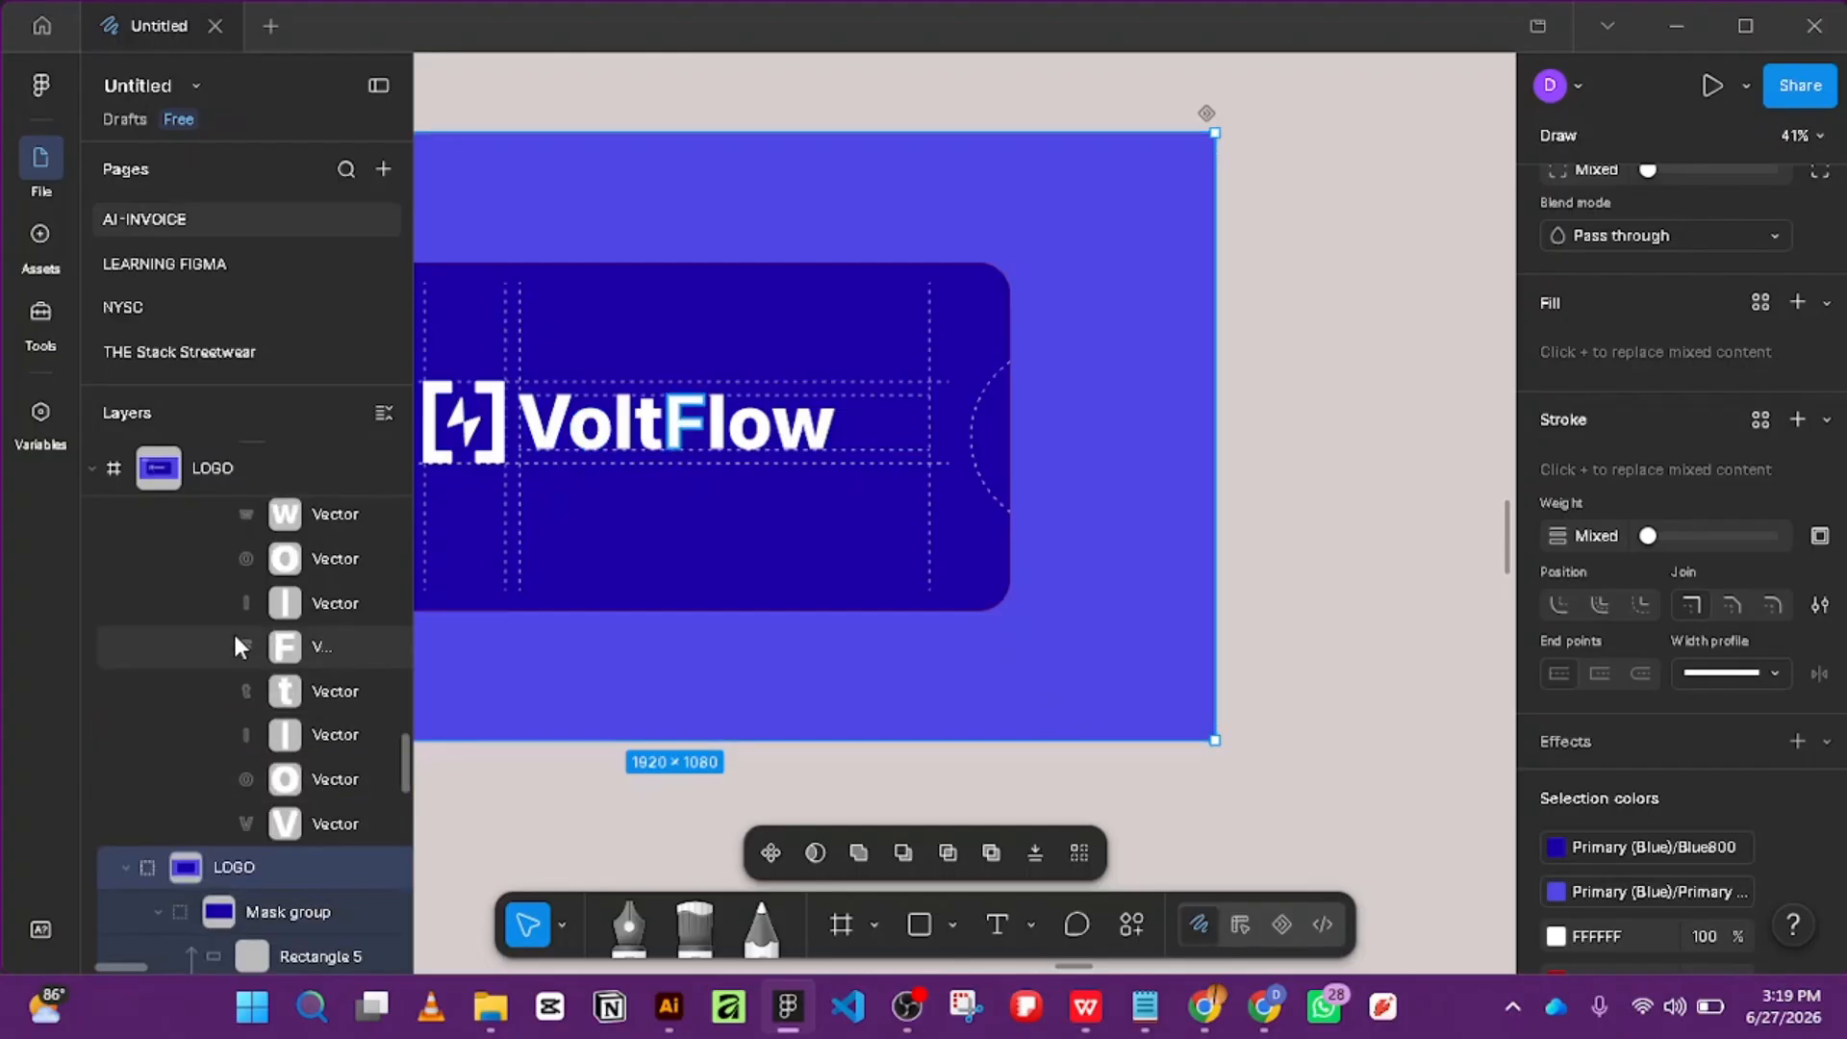
{"action": "left_click", "coordinate": [159, 519]}
{"action": "scroll", "coordinate": [144, 625], "scroll_direction": "up", "scroll_amount": 3}
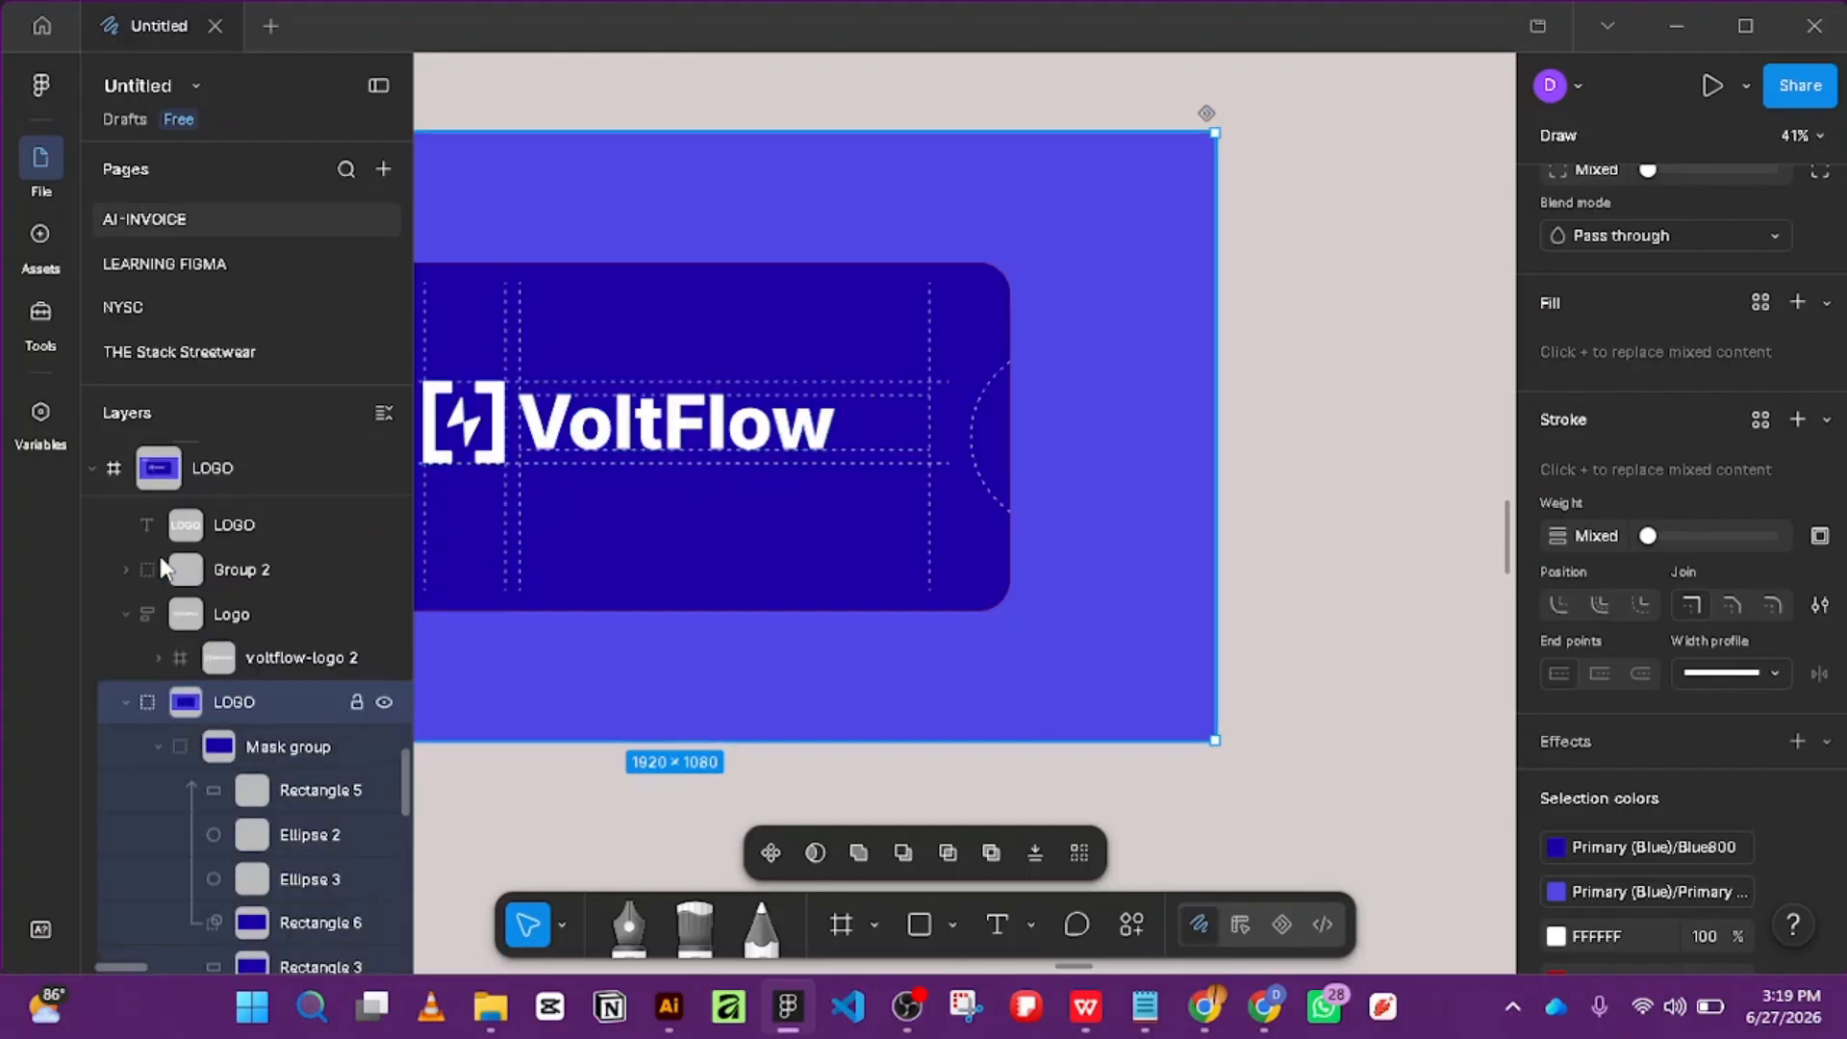
{"action": "left_click", "coordinate": [115, 699]}
{"action": "scroll", "coordinate": [129, 656], "scroll_direction": "up", "scroll_amount": 3}
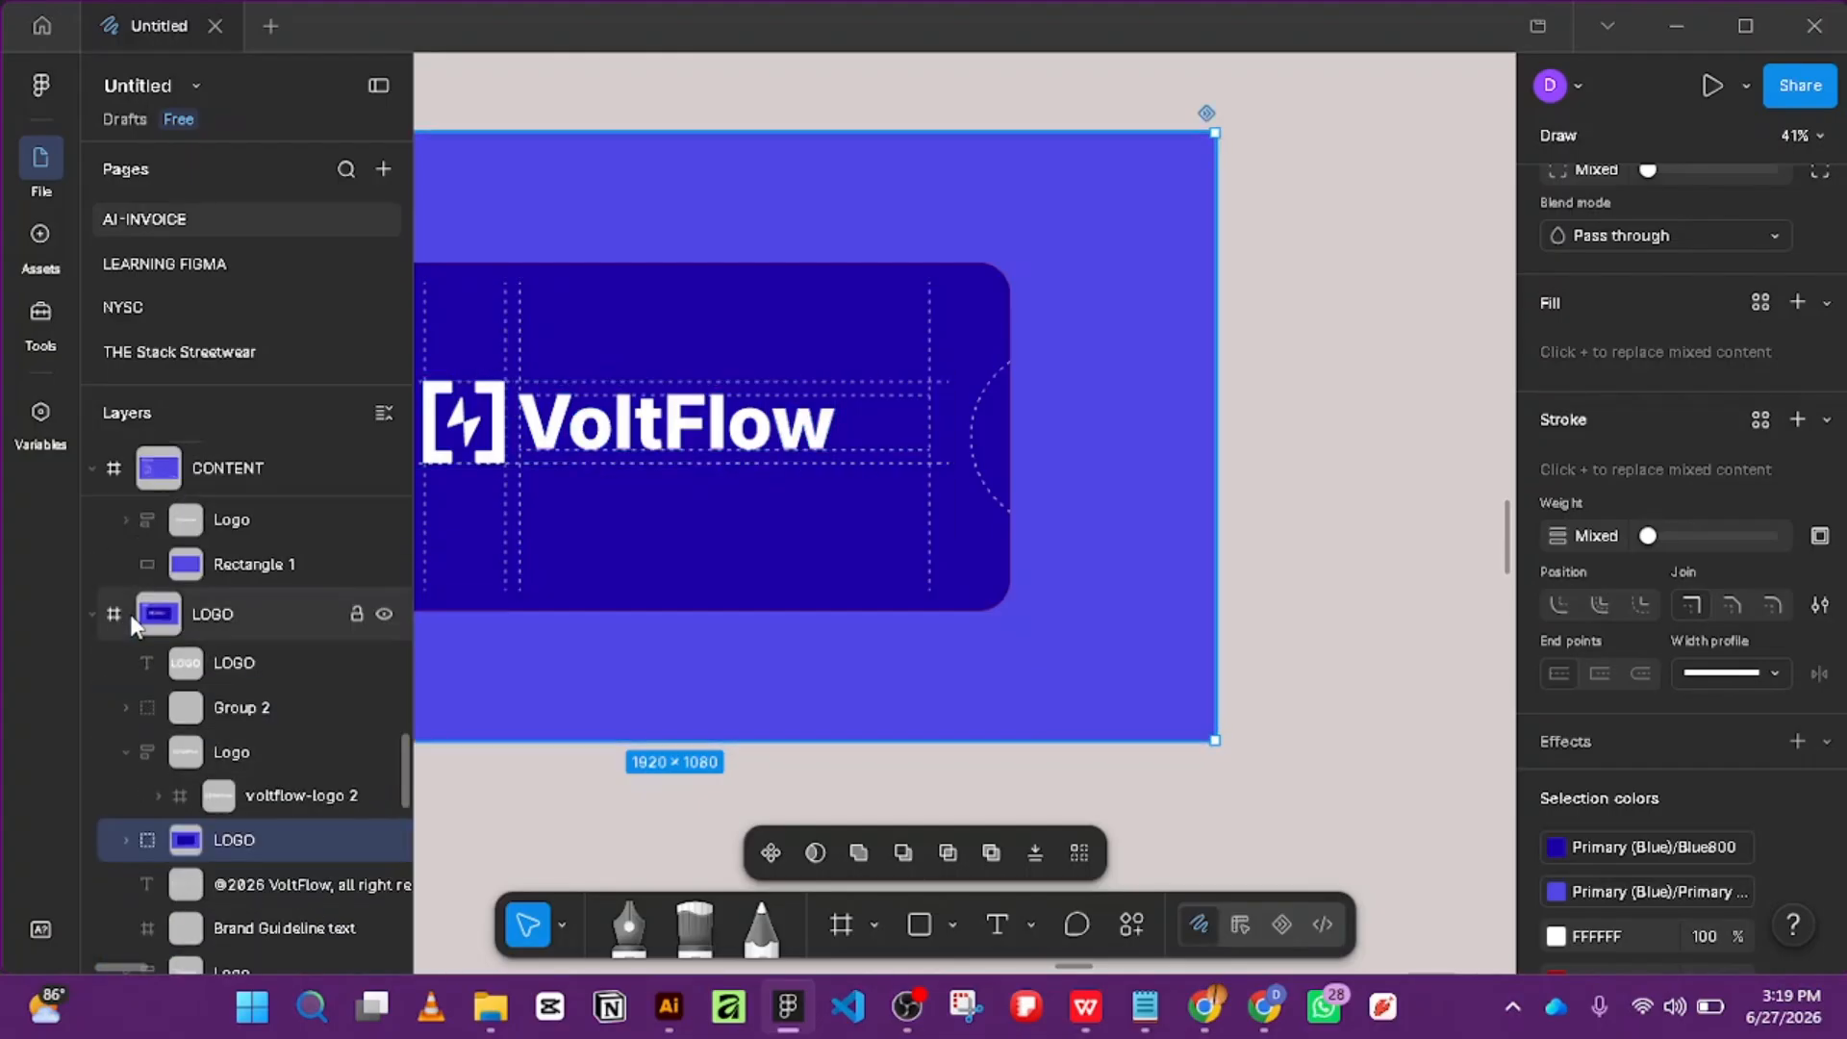
{"action": "left_click", "coordinate": [107, 625]}
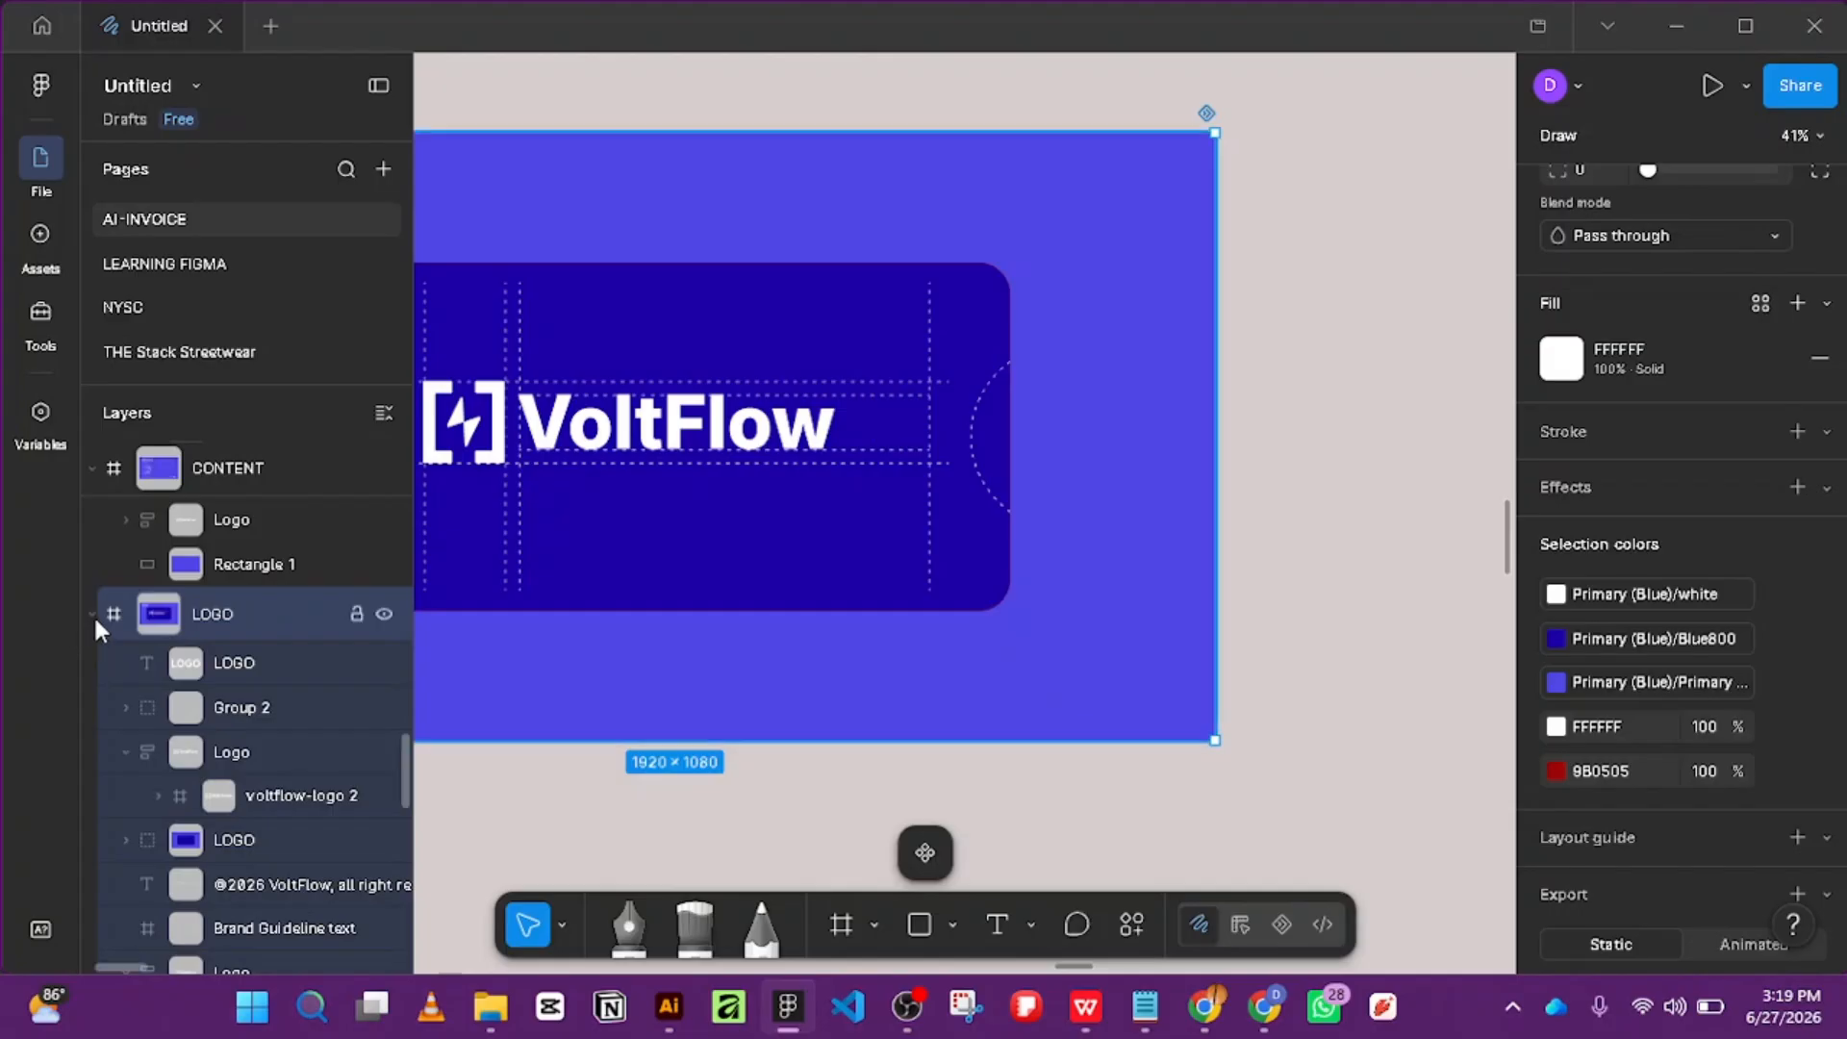
{"action": "left_click", "coordinate": [93, 614]}
Collapse the INTRODUCTION, CONTENT and BRAND GUIDELINE frames in the layer tree, including the latter's Brand Guideline text and Logo frames.
{"action": "scroll", "coordinate": [129, 644], "scroll_direction": "up", "scroll_amount": 3}
{"action": "scroll", "coordinate": [136, 730], "scroll_direction": "down", "scroll_amount": 2}
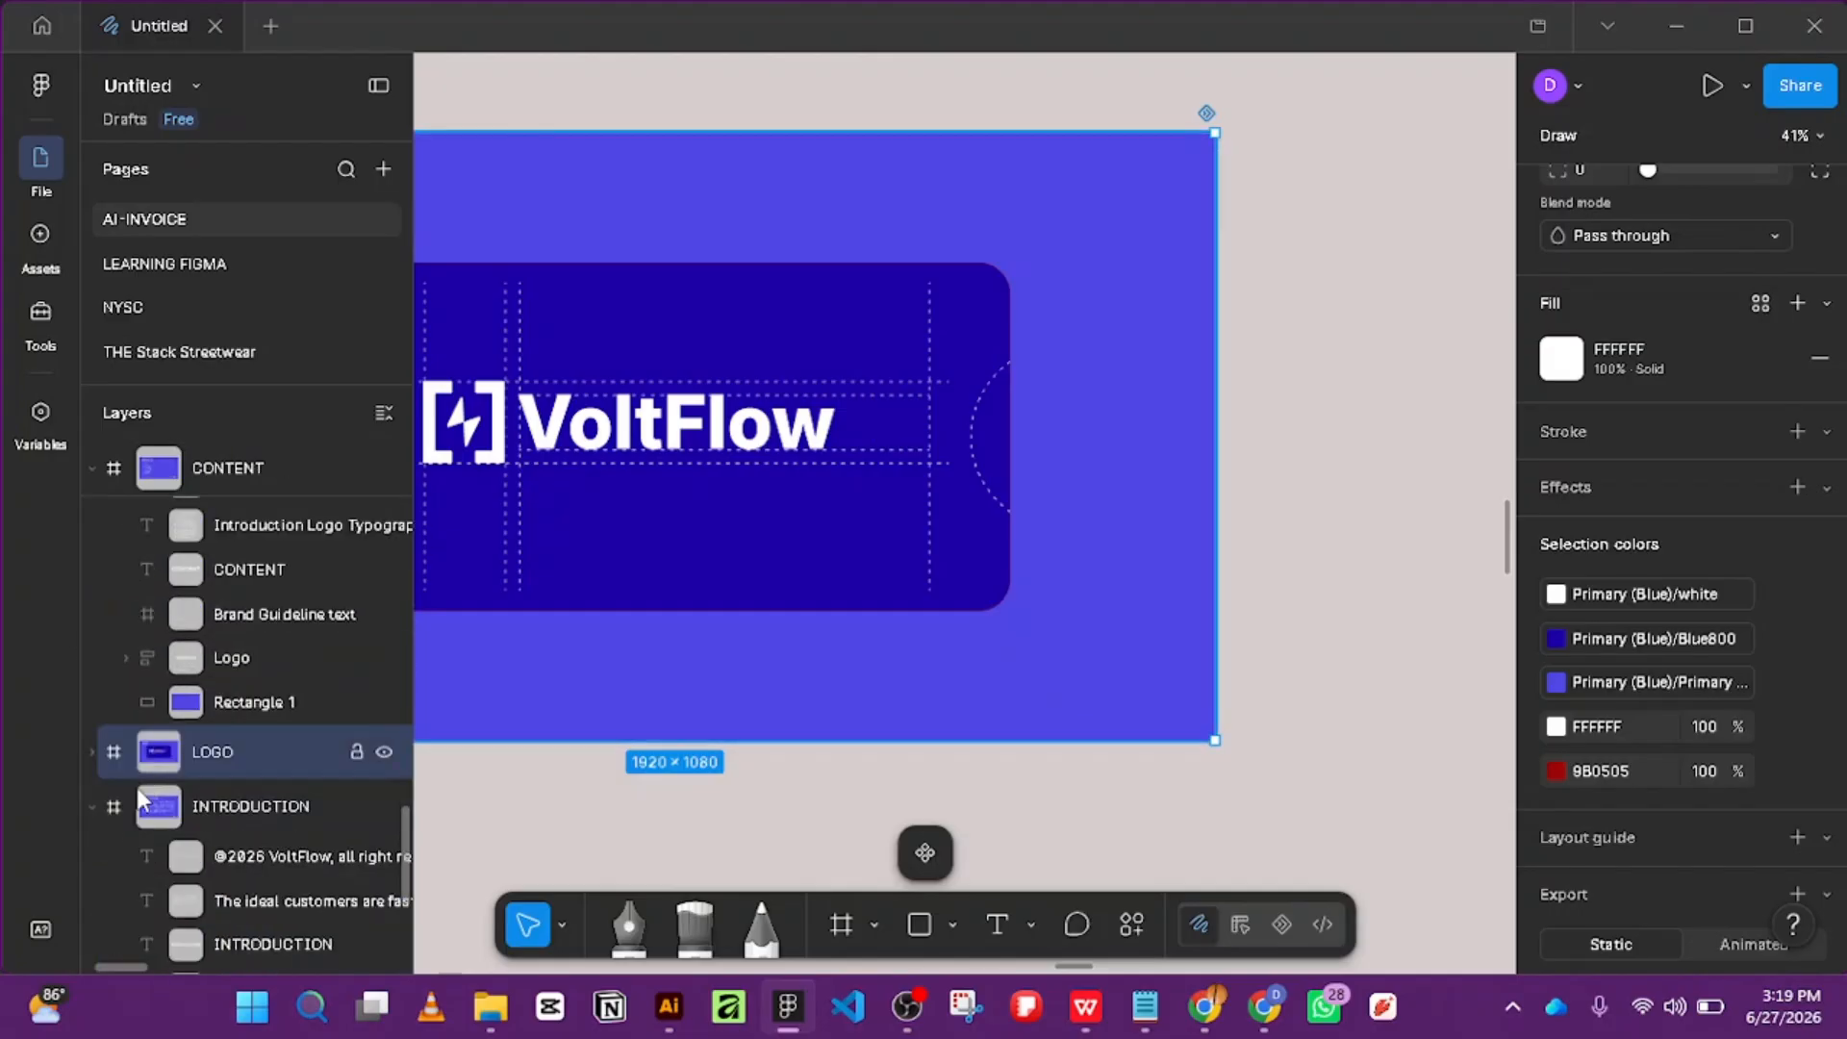
{"action": "left_click", "coordinate": [92, 808]}
{"action": "scroll", "coordinate": [90, 804], "scroll_direction": "up", "scroll_amount": 3}
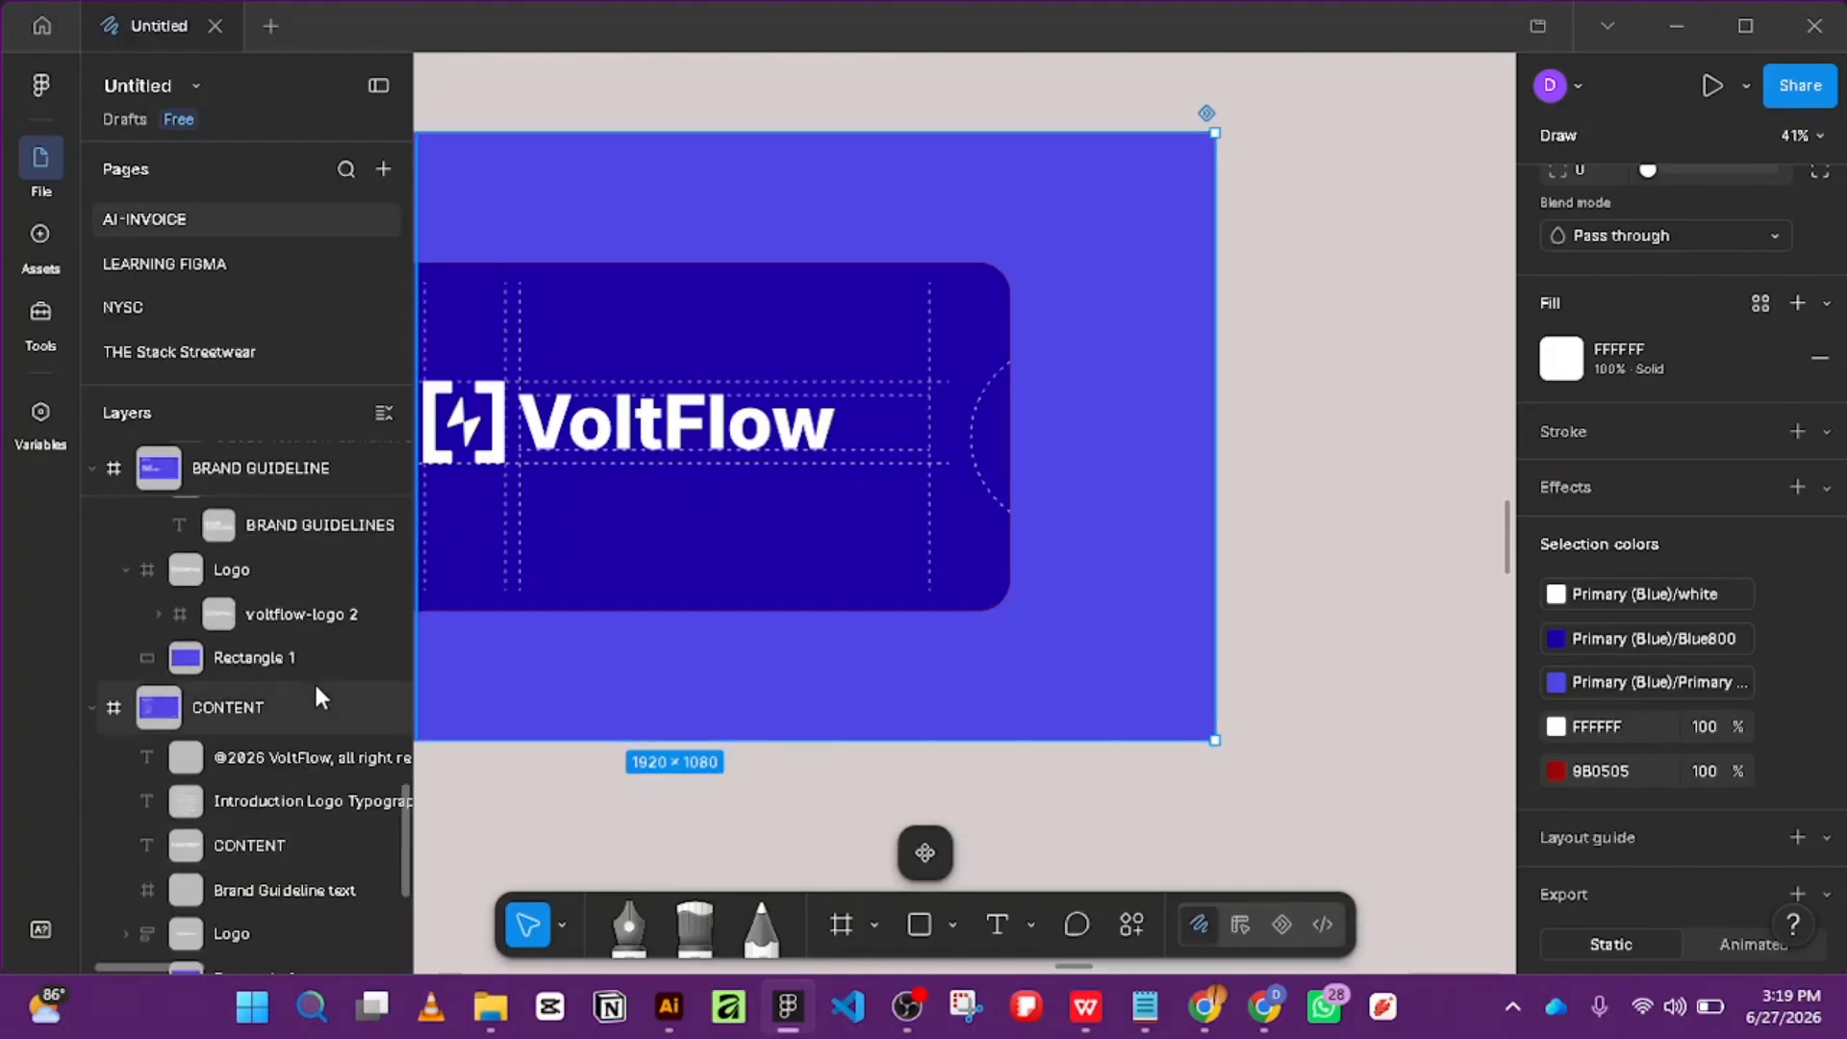
{"action": "left_click", "coordinate": [92, 709]}
{"action": "scroll", "coordinate": [96, 673], "scroll_direction": "up", "scroll_amount": 3}
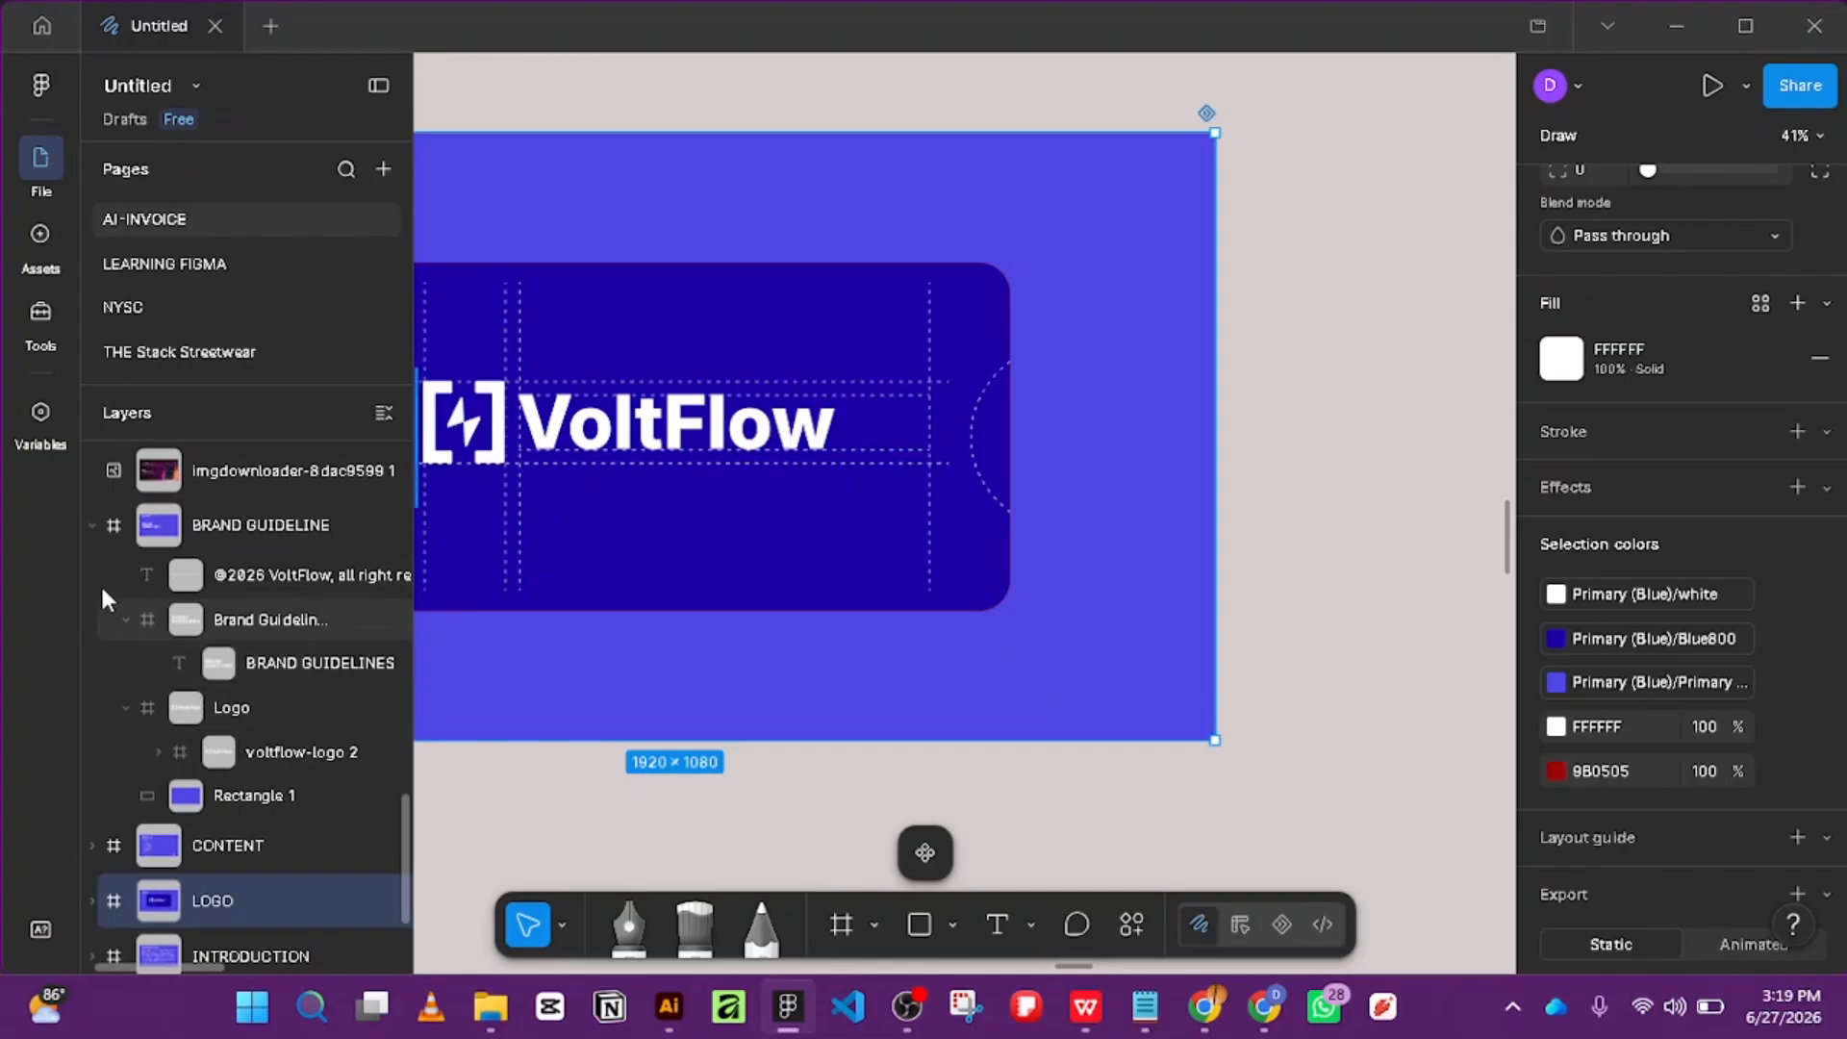
{"action": "left_click", "coordinate": [117, 622]}
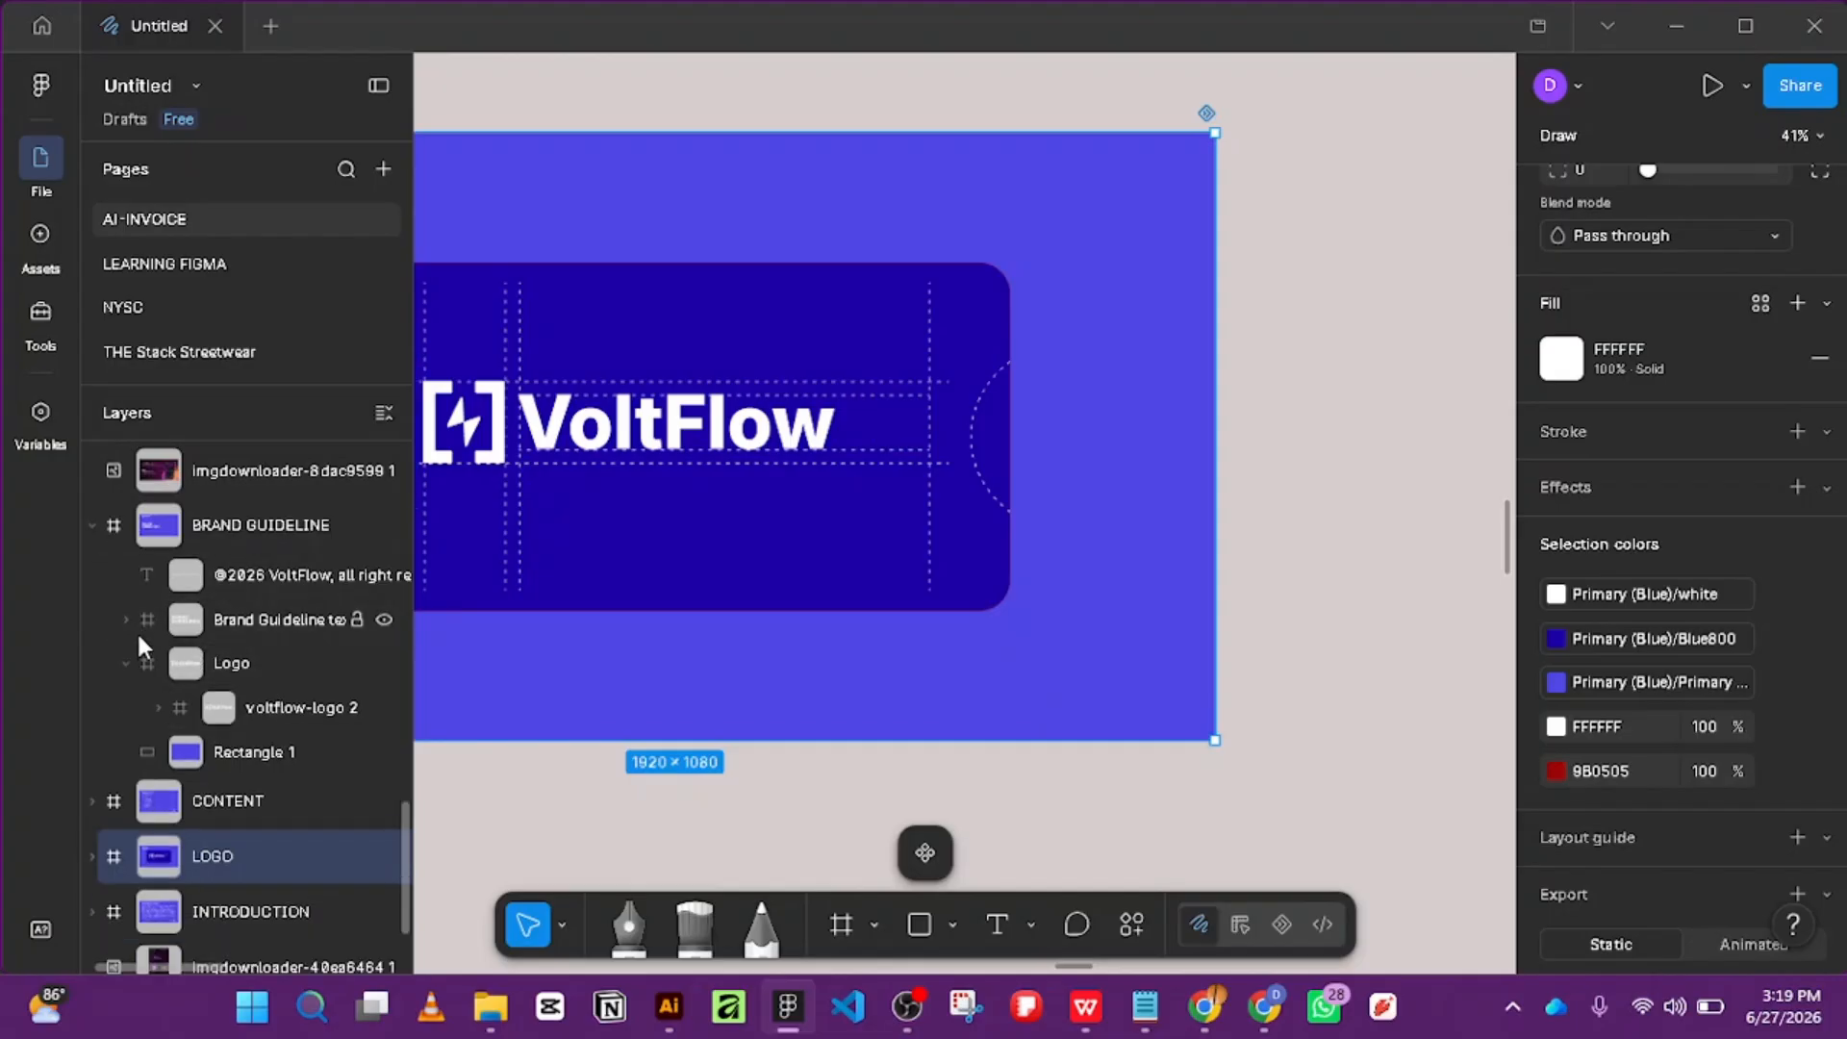
{"action": "left_click", "coordinate": [126, 666]}
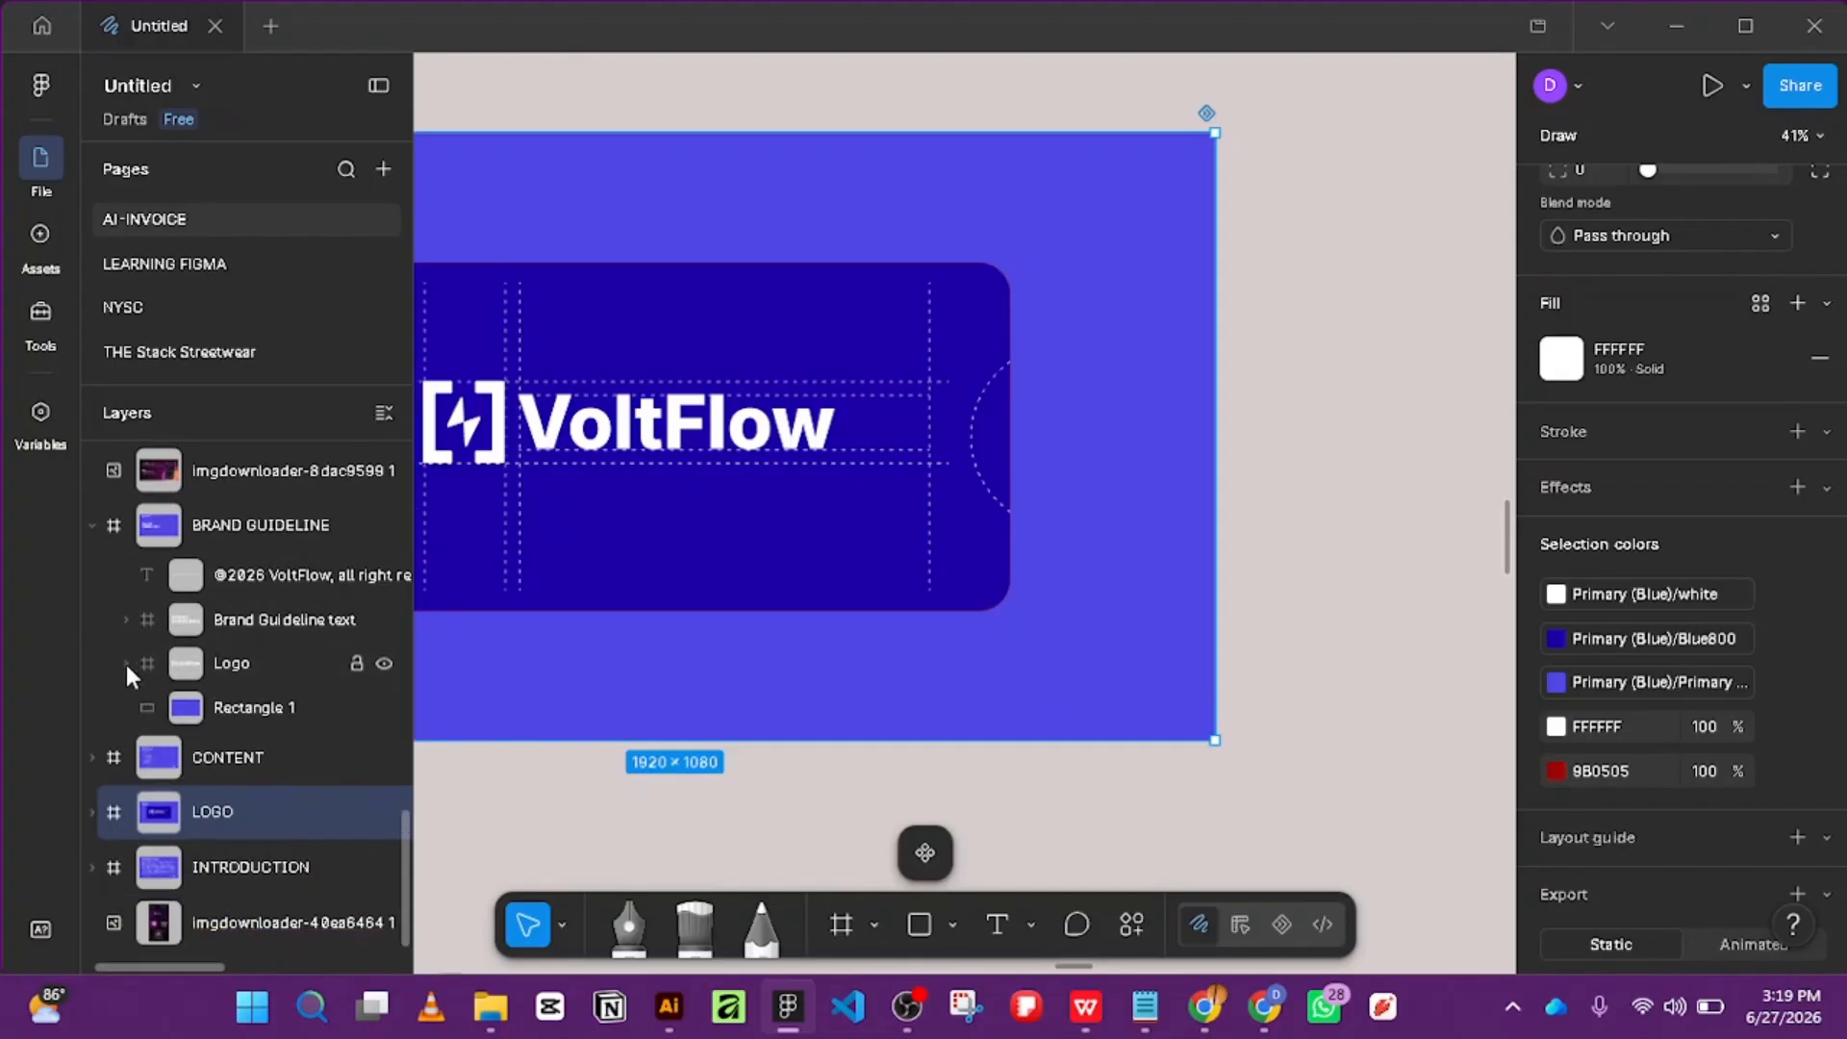
{"action": "left_click", "coordinate": [89, 528]}
Expand the LOGO frame and its LOGO background group, collapse the nested Logo layer, and select the Mask group.
{"action": "left_click", "coordinate": [227, 583]}
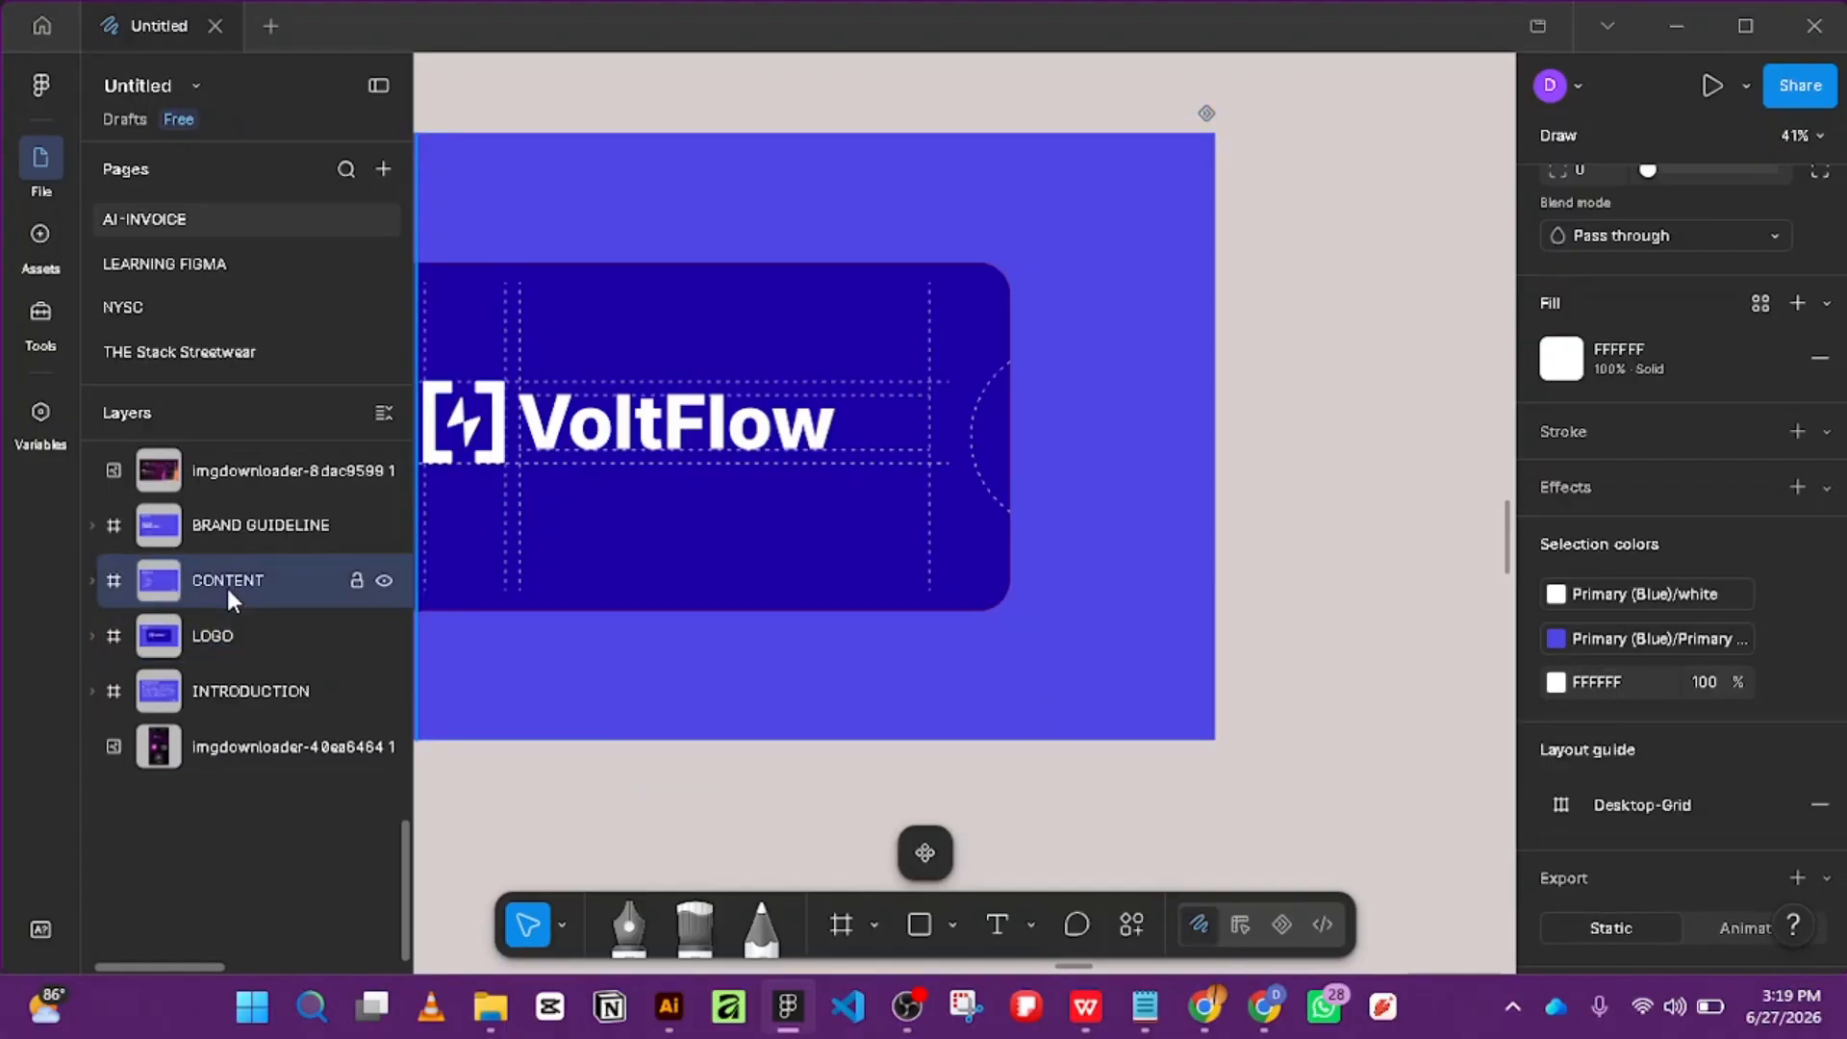
{"action": "left_click", "coordinate": [219, 631]}
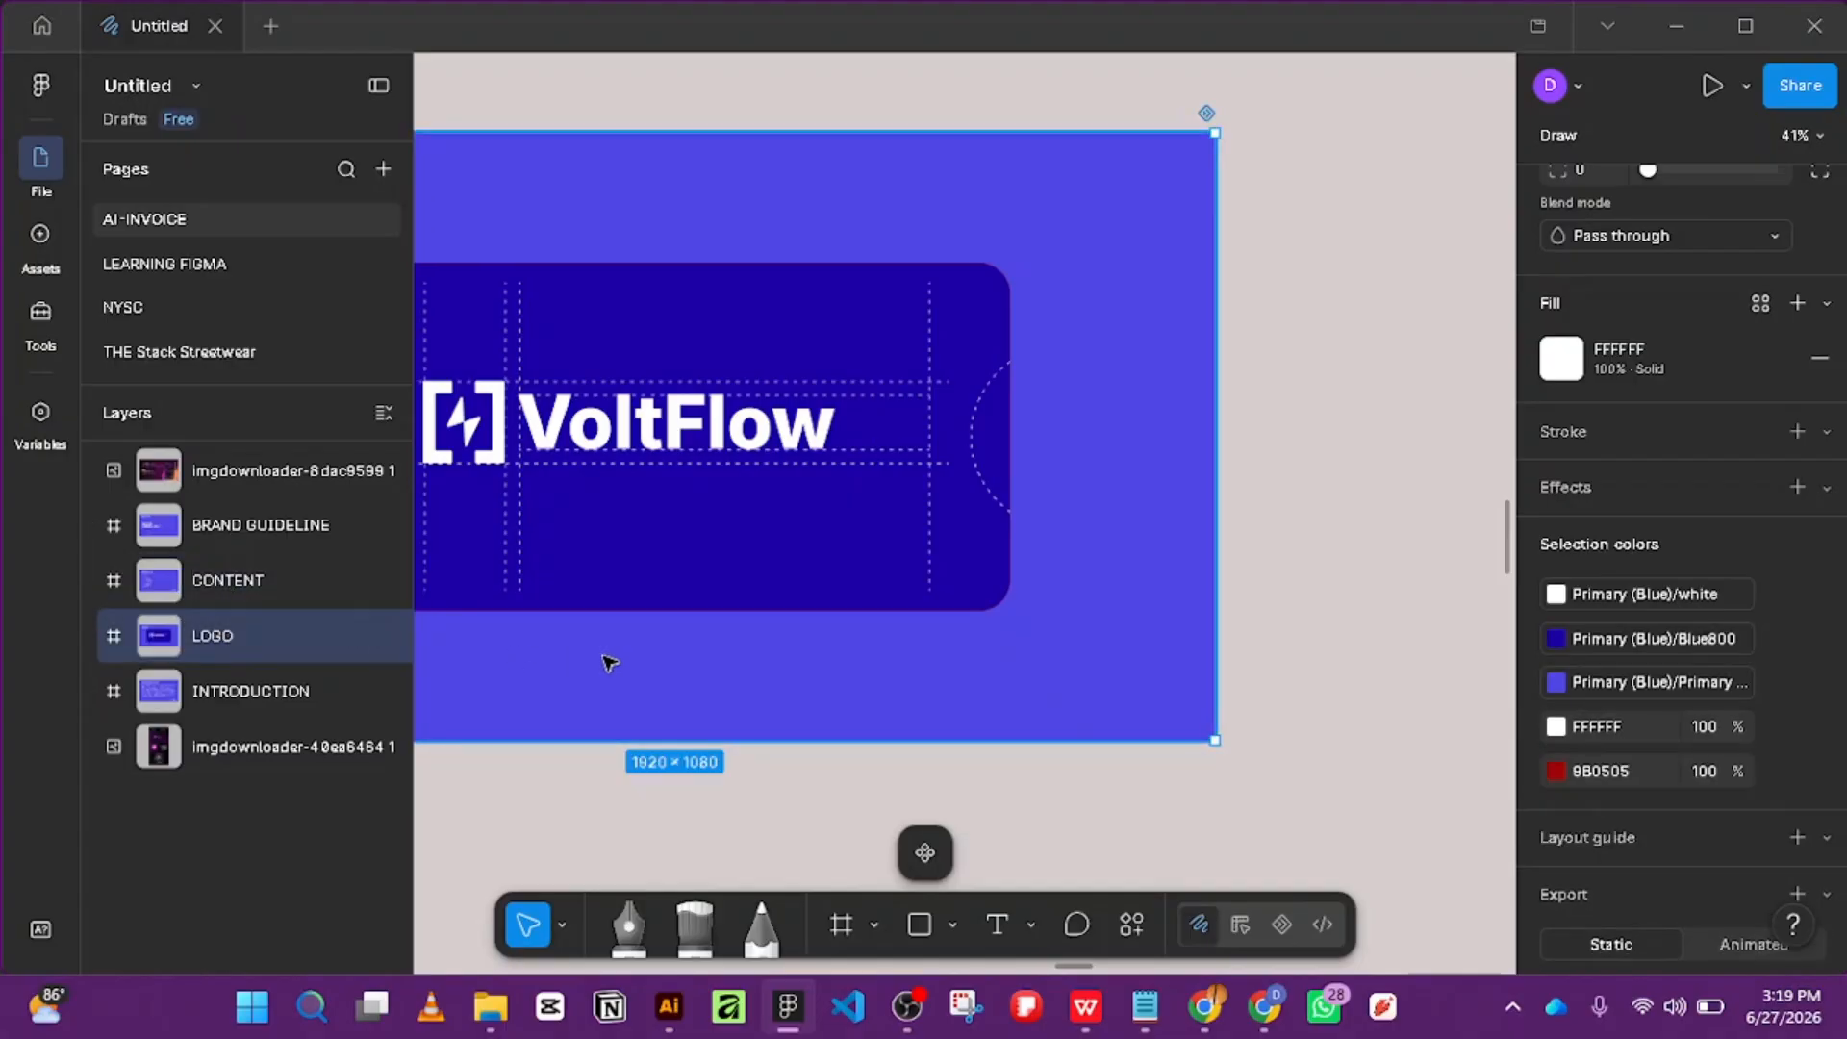
{"action": "left_click", "coordinate": [93, 633]}
{"action": "left_click", "coordinate": [220, 684]}
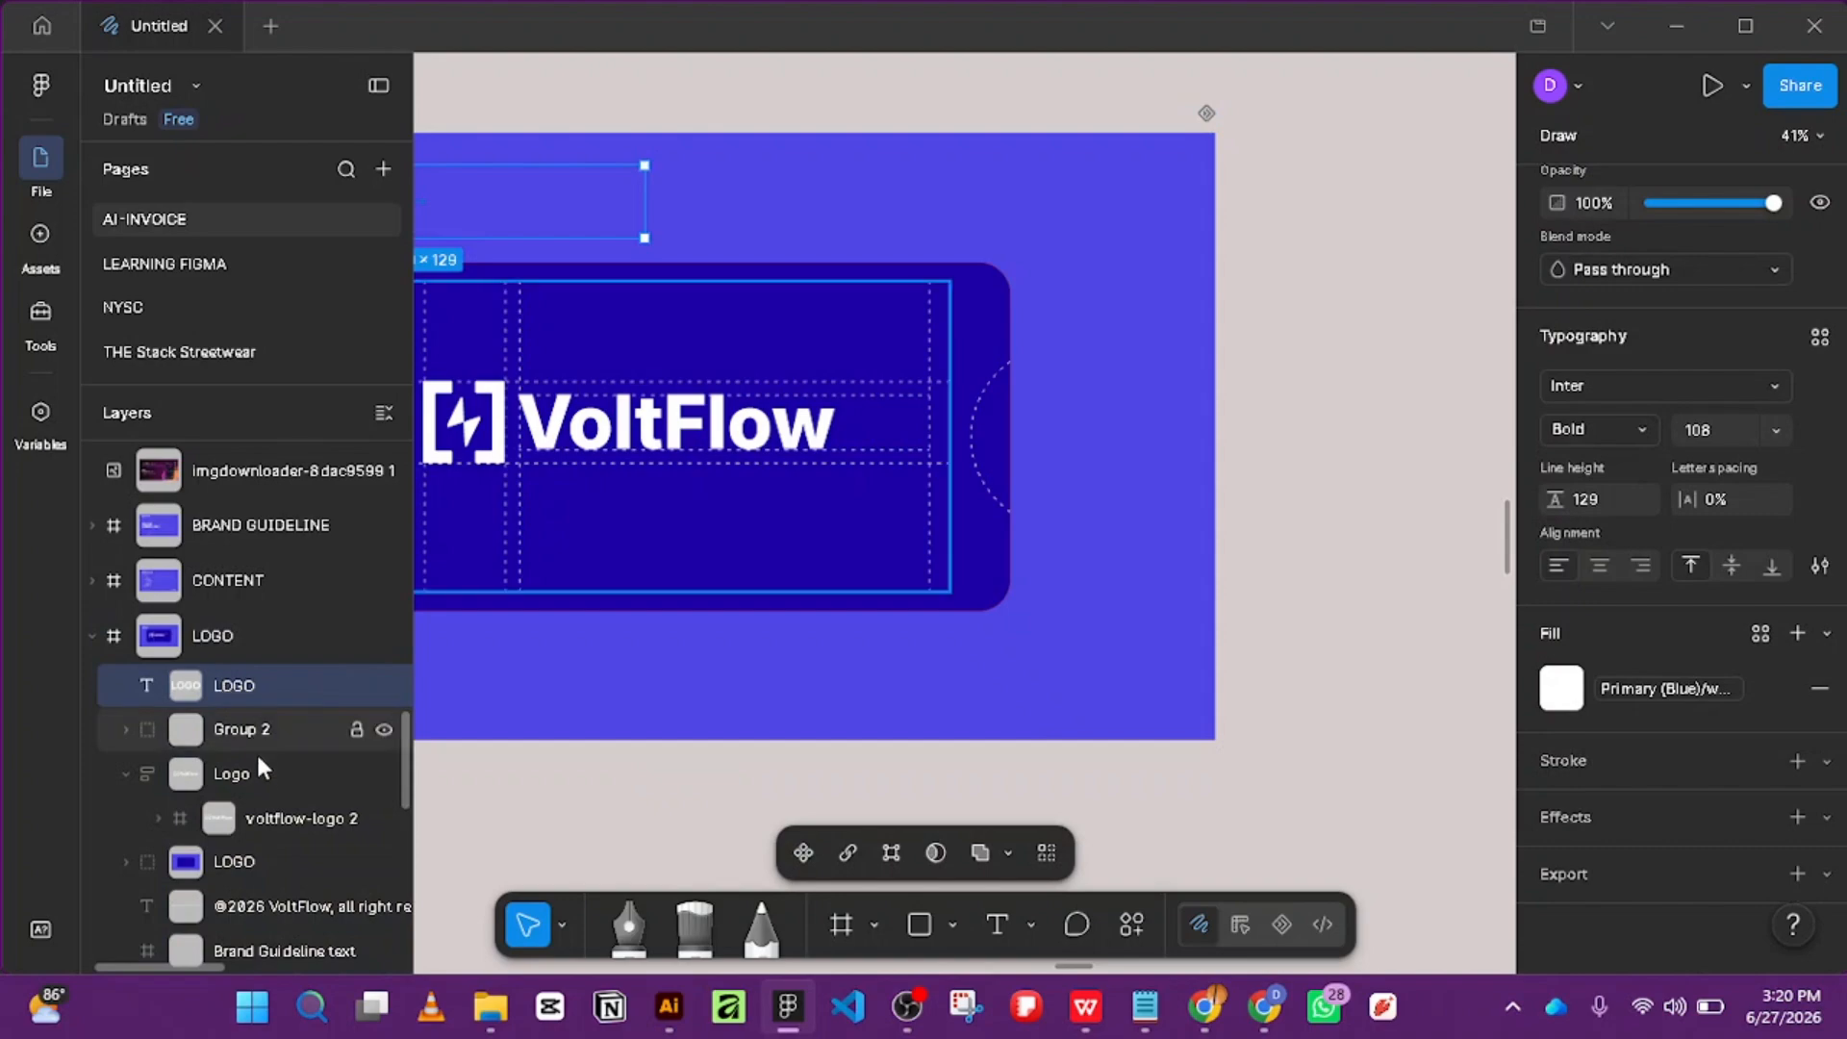
{"action": "left_click", "coordinate": [125, 773]}
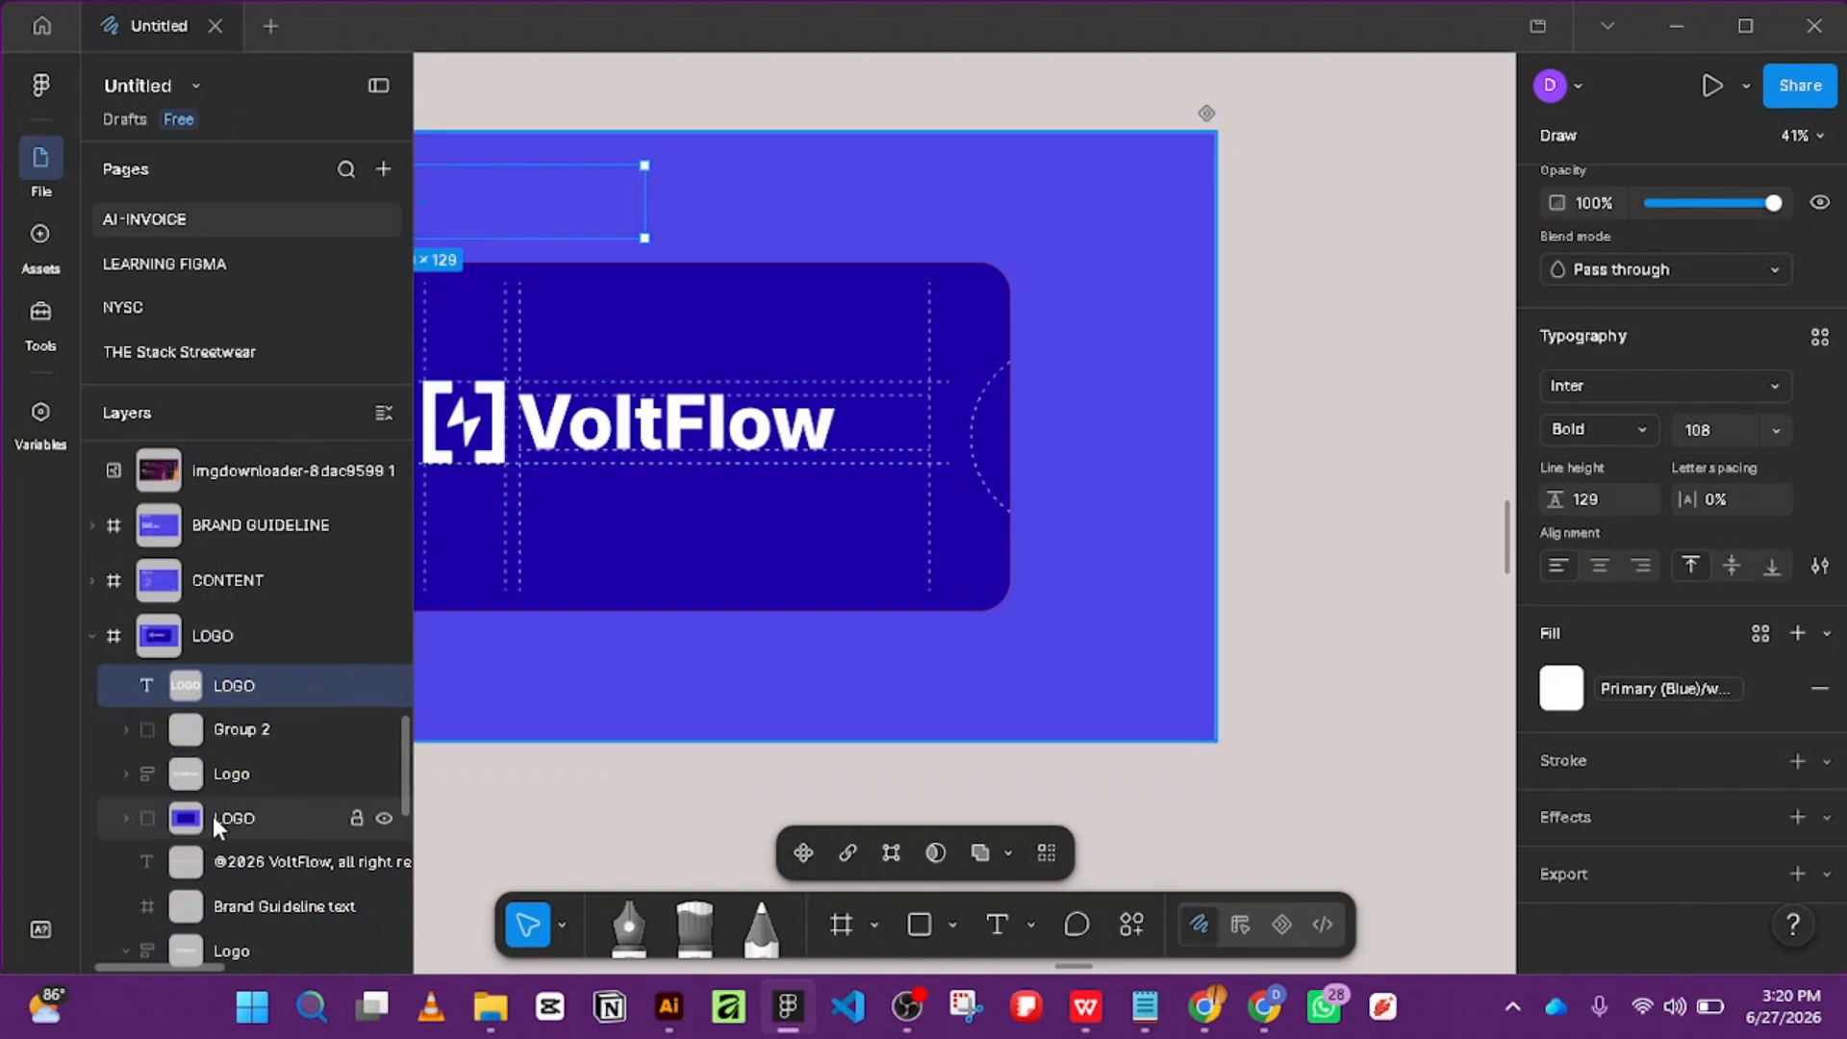
{"action": "left_click", "coordinate": [252, 815]}
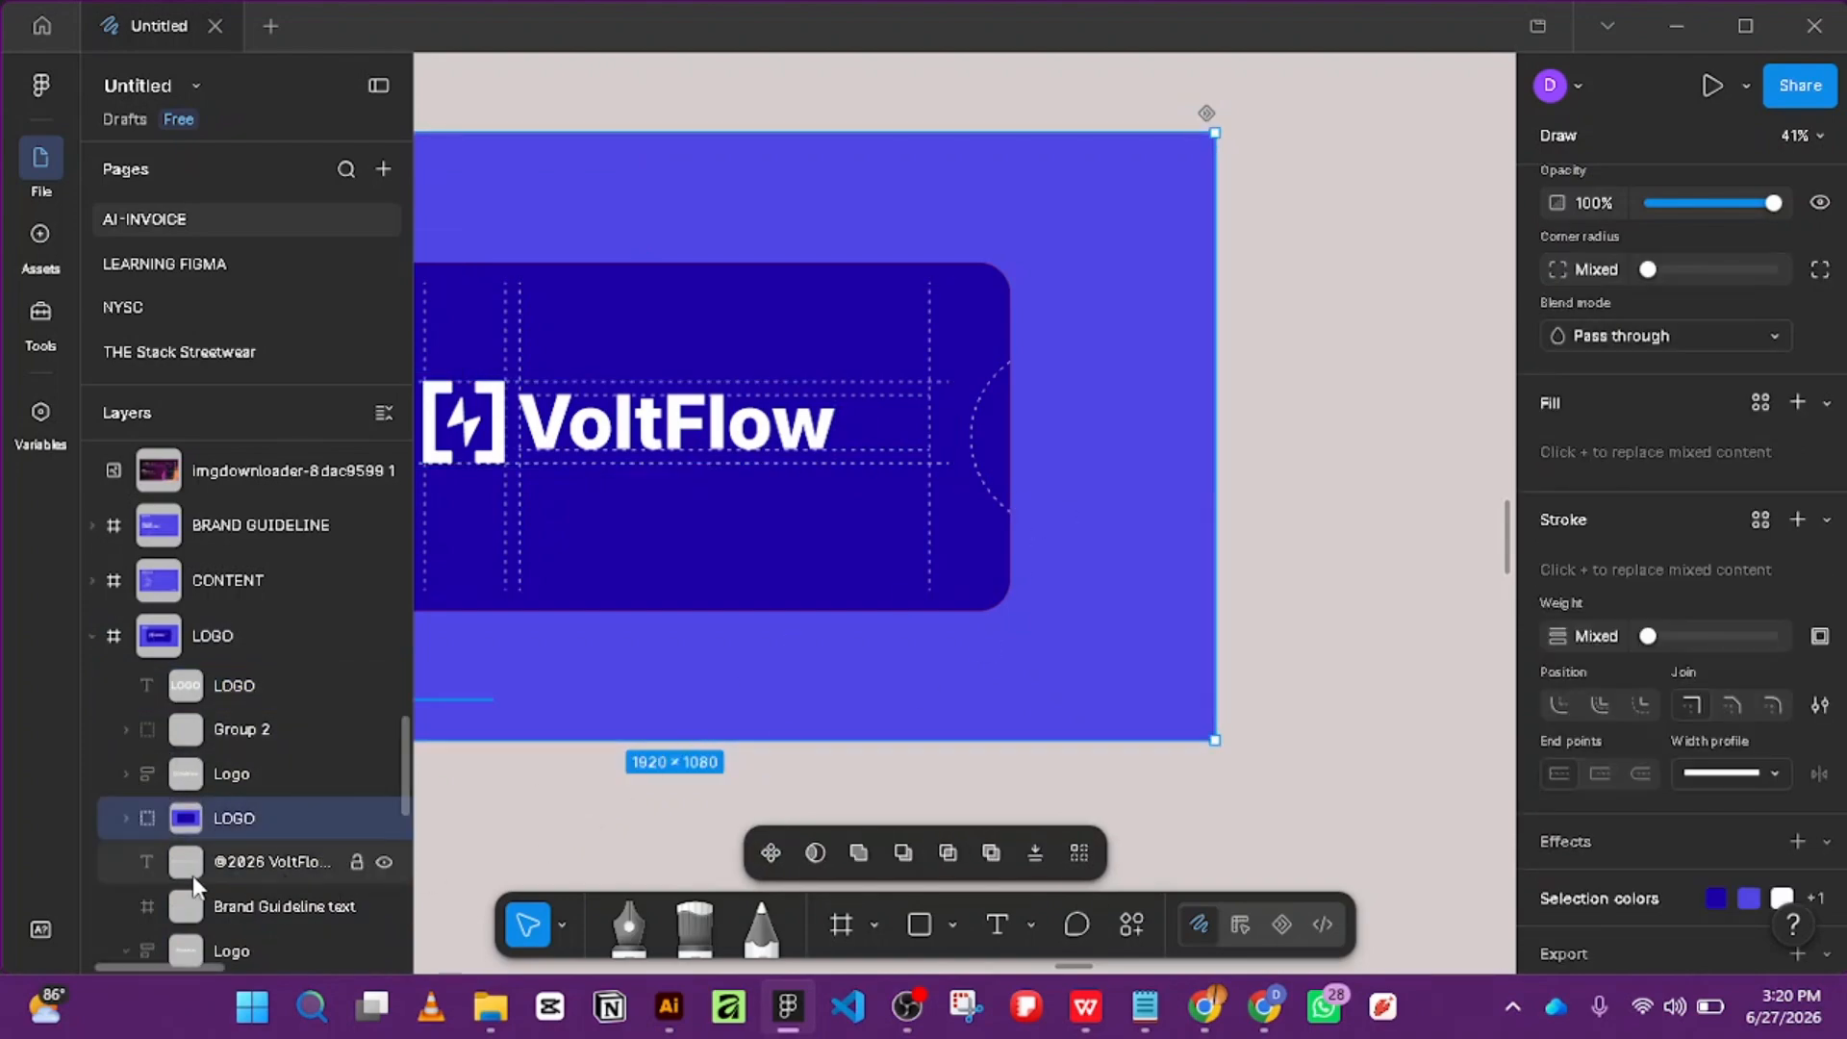
{"action": "left_click", "coordinate": [119, 817]}
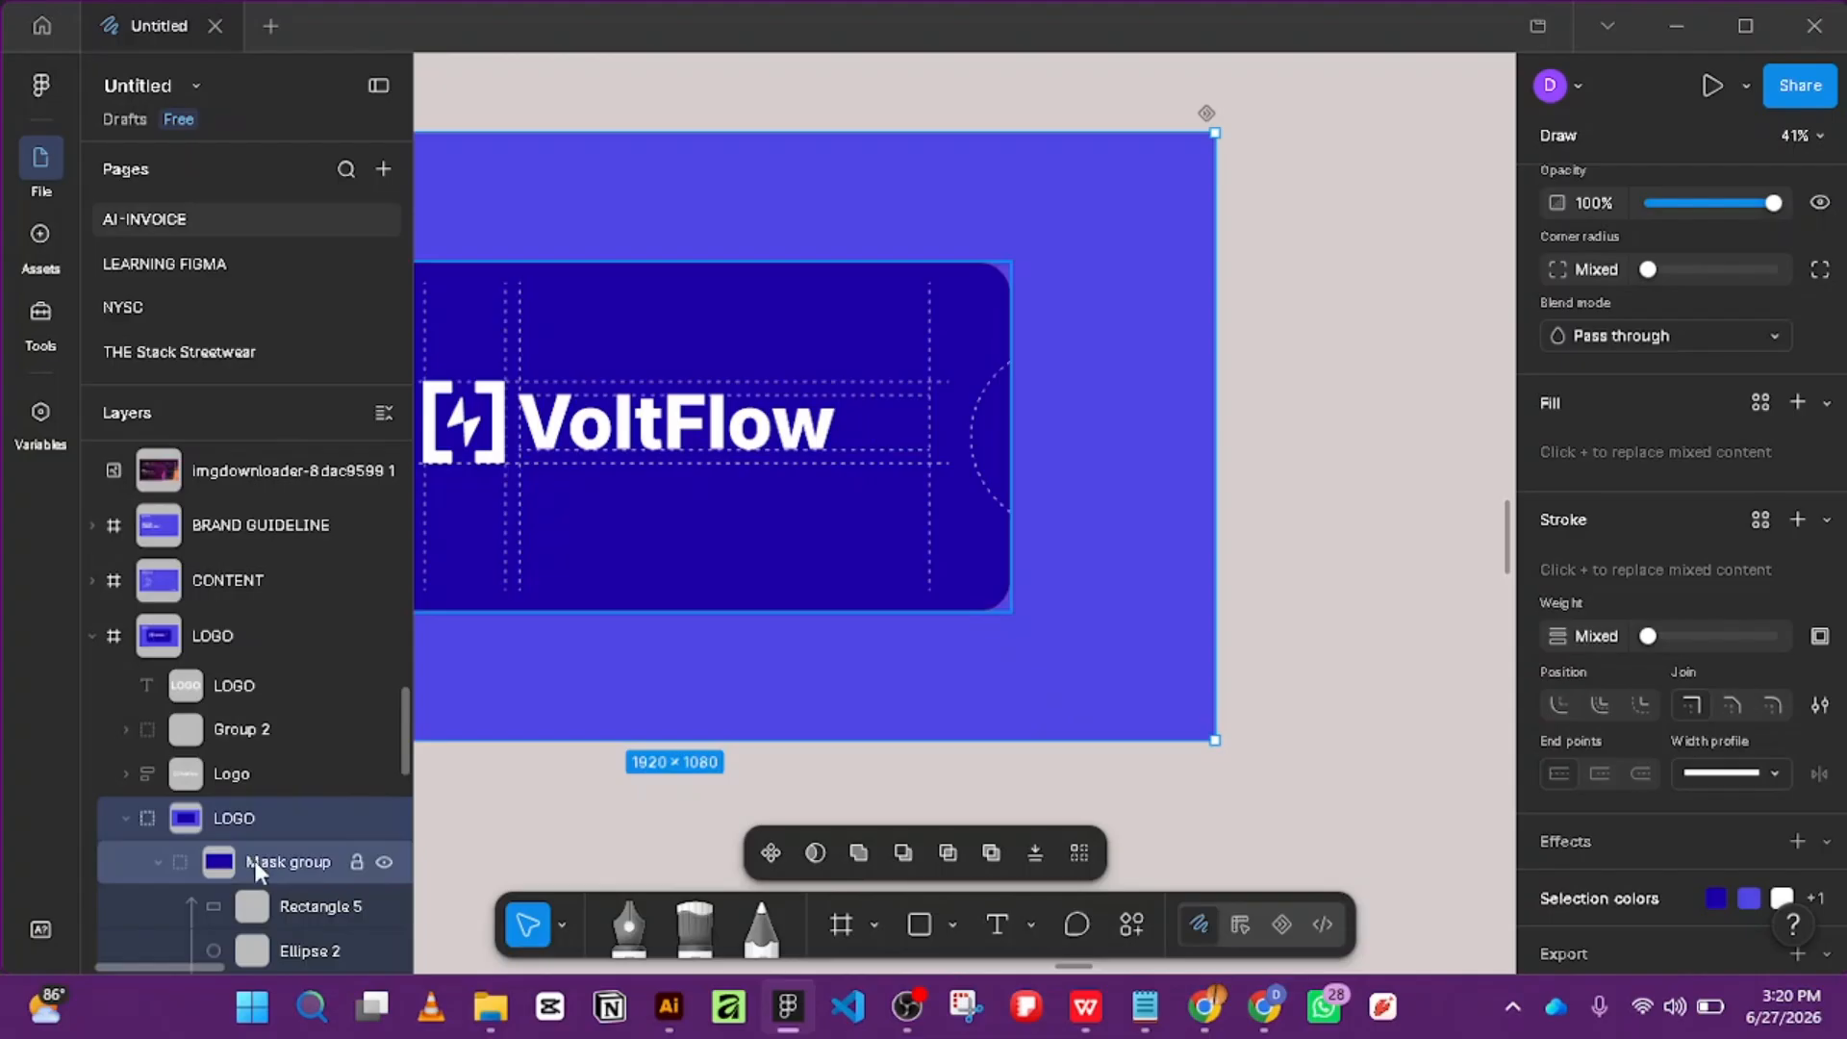
{"action": "left_click", "coordinate": [256, 862]}
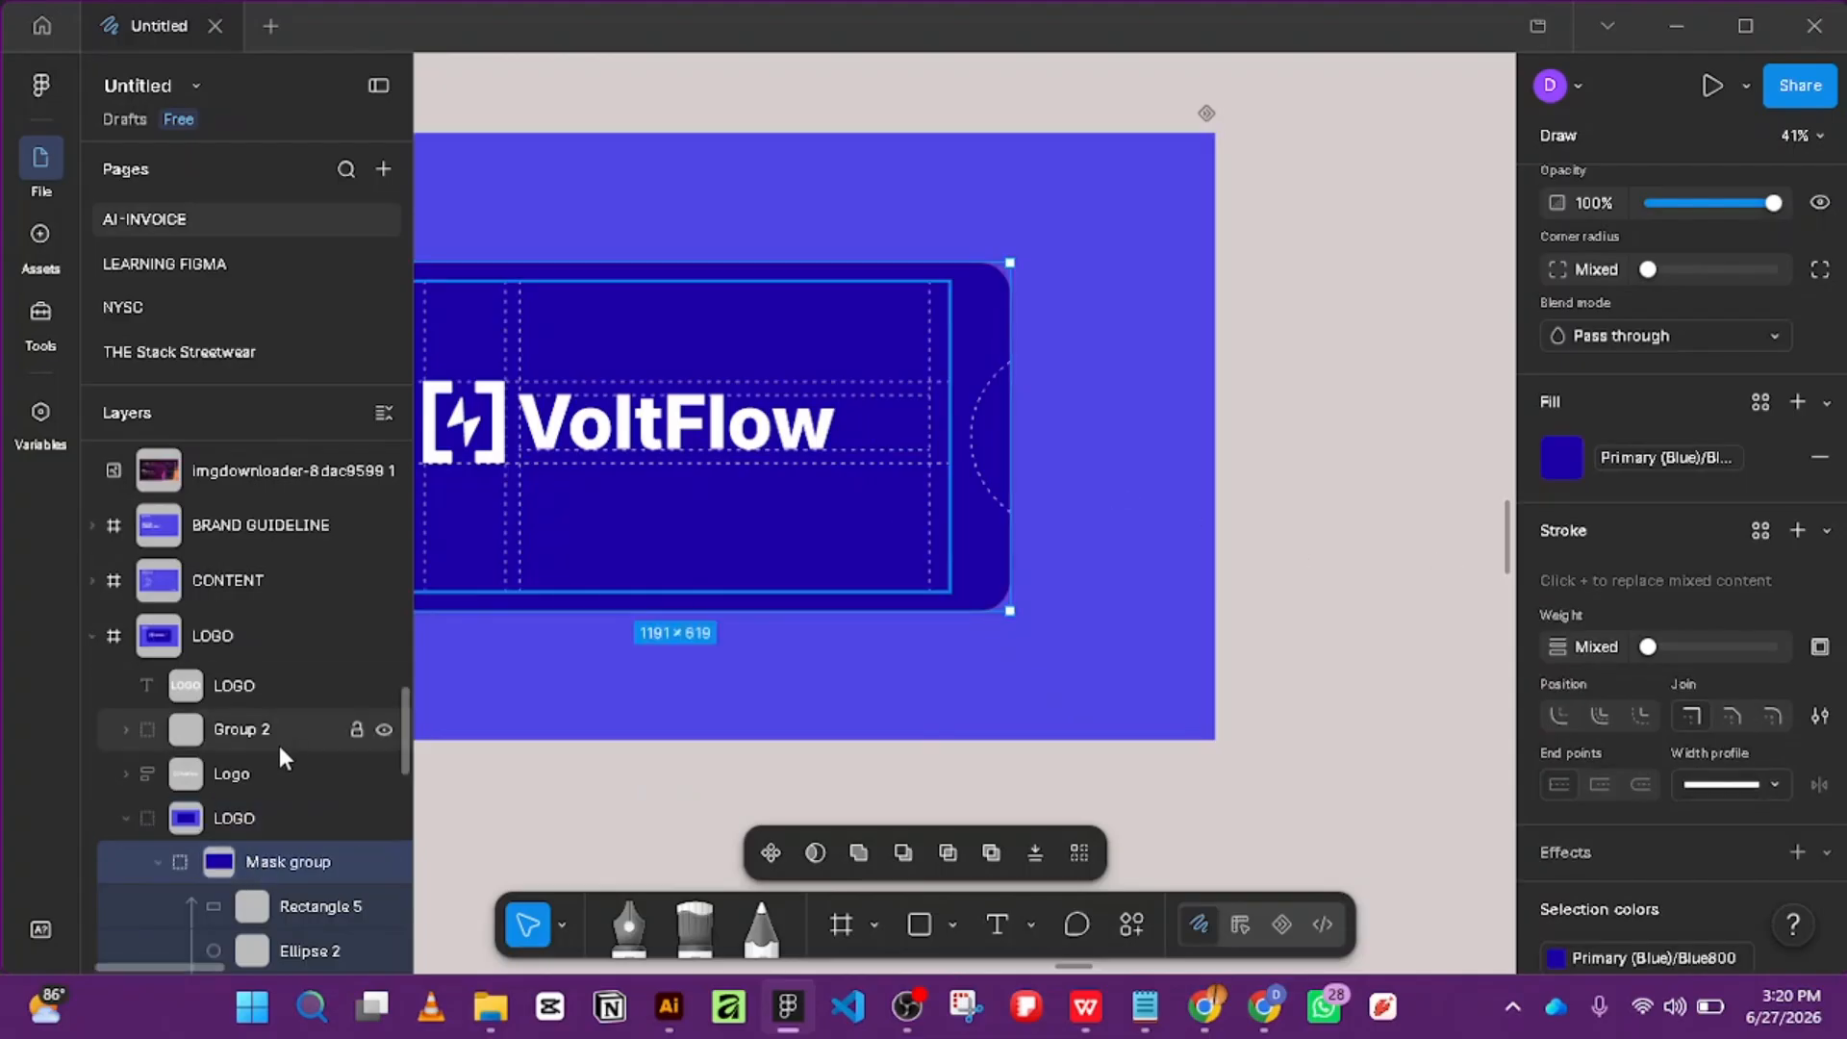
Add a linear gradient fill on top of the Mask group's solid blue fill.
{"action": "scroll", "coordinate": [1632, 725], "scroll_direction": "down", "scroll_amount": 3}
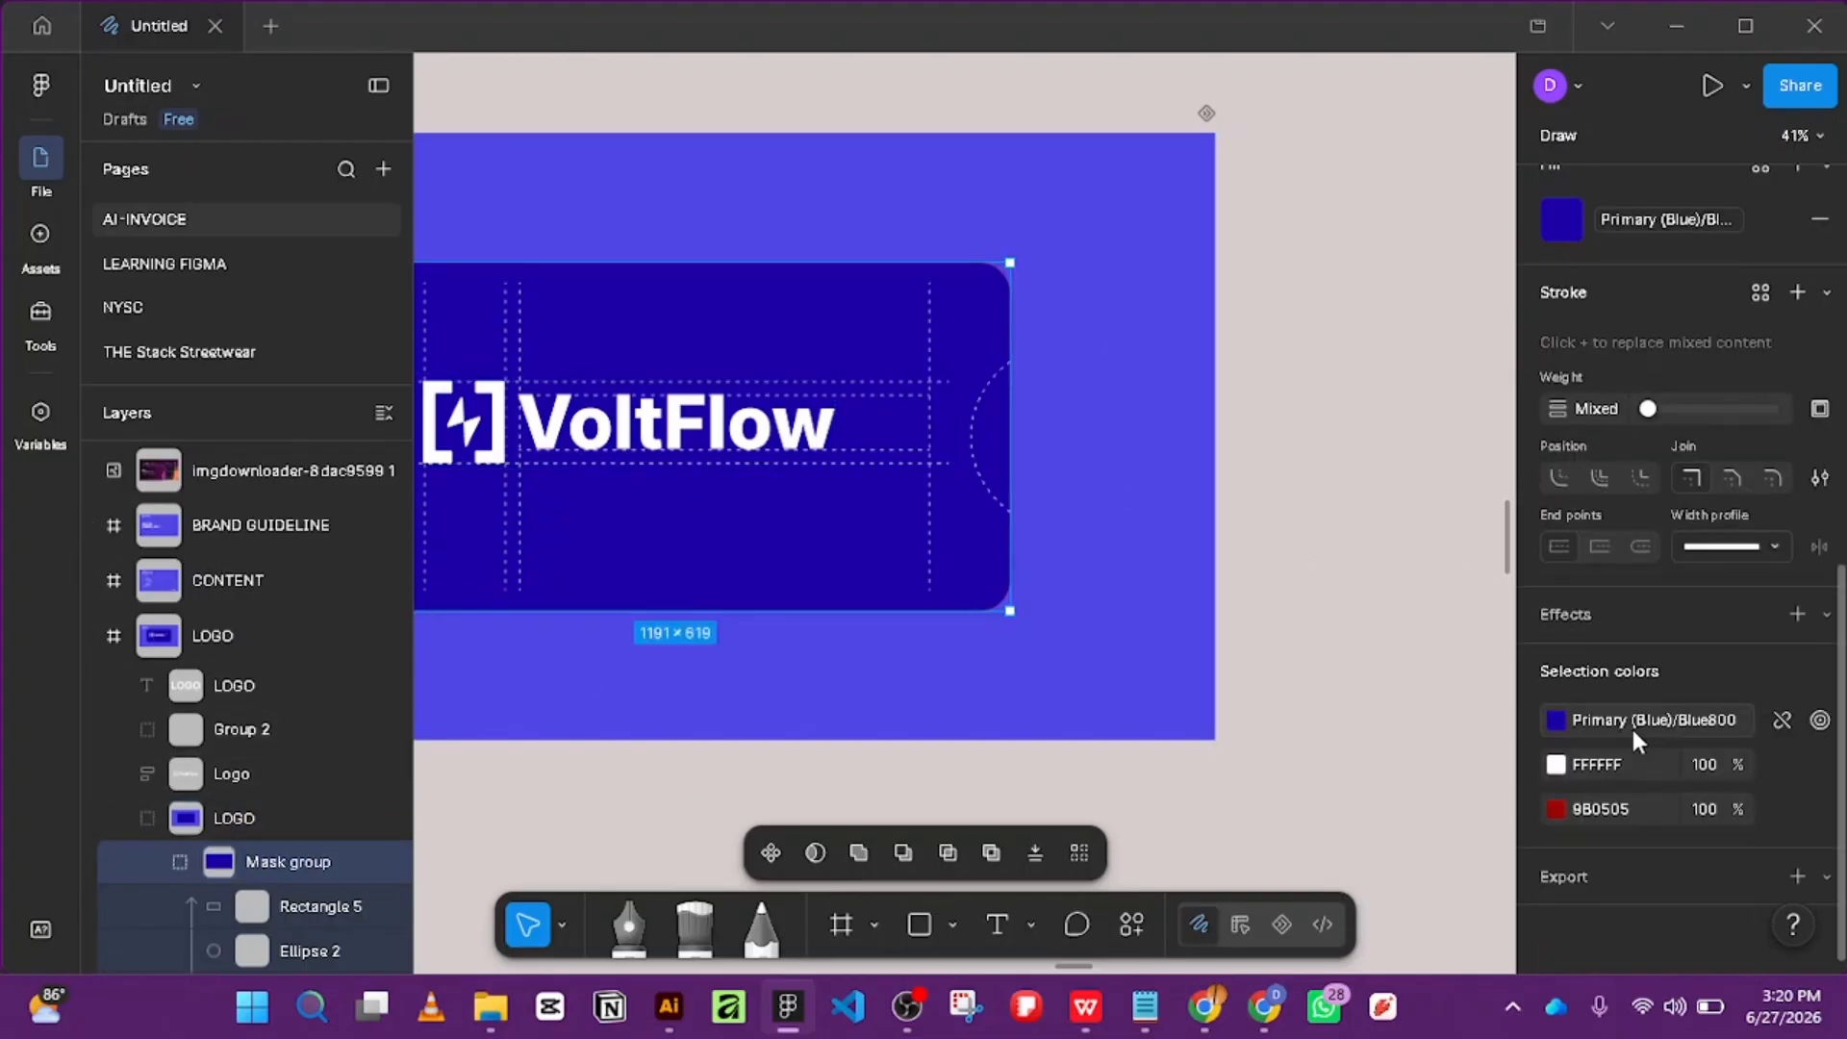
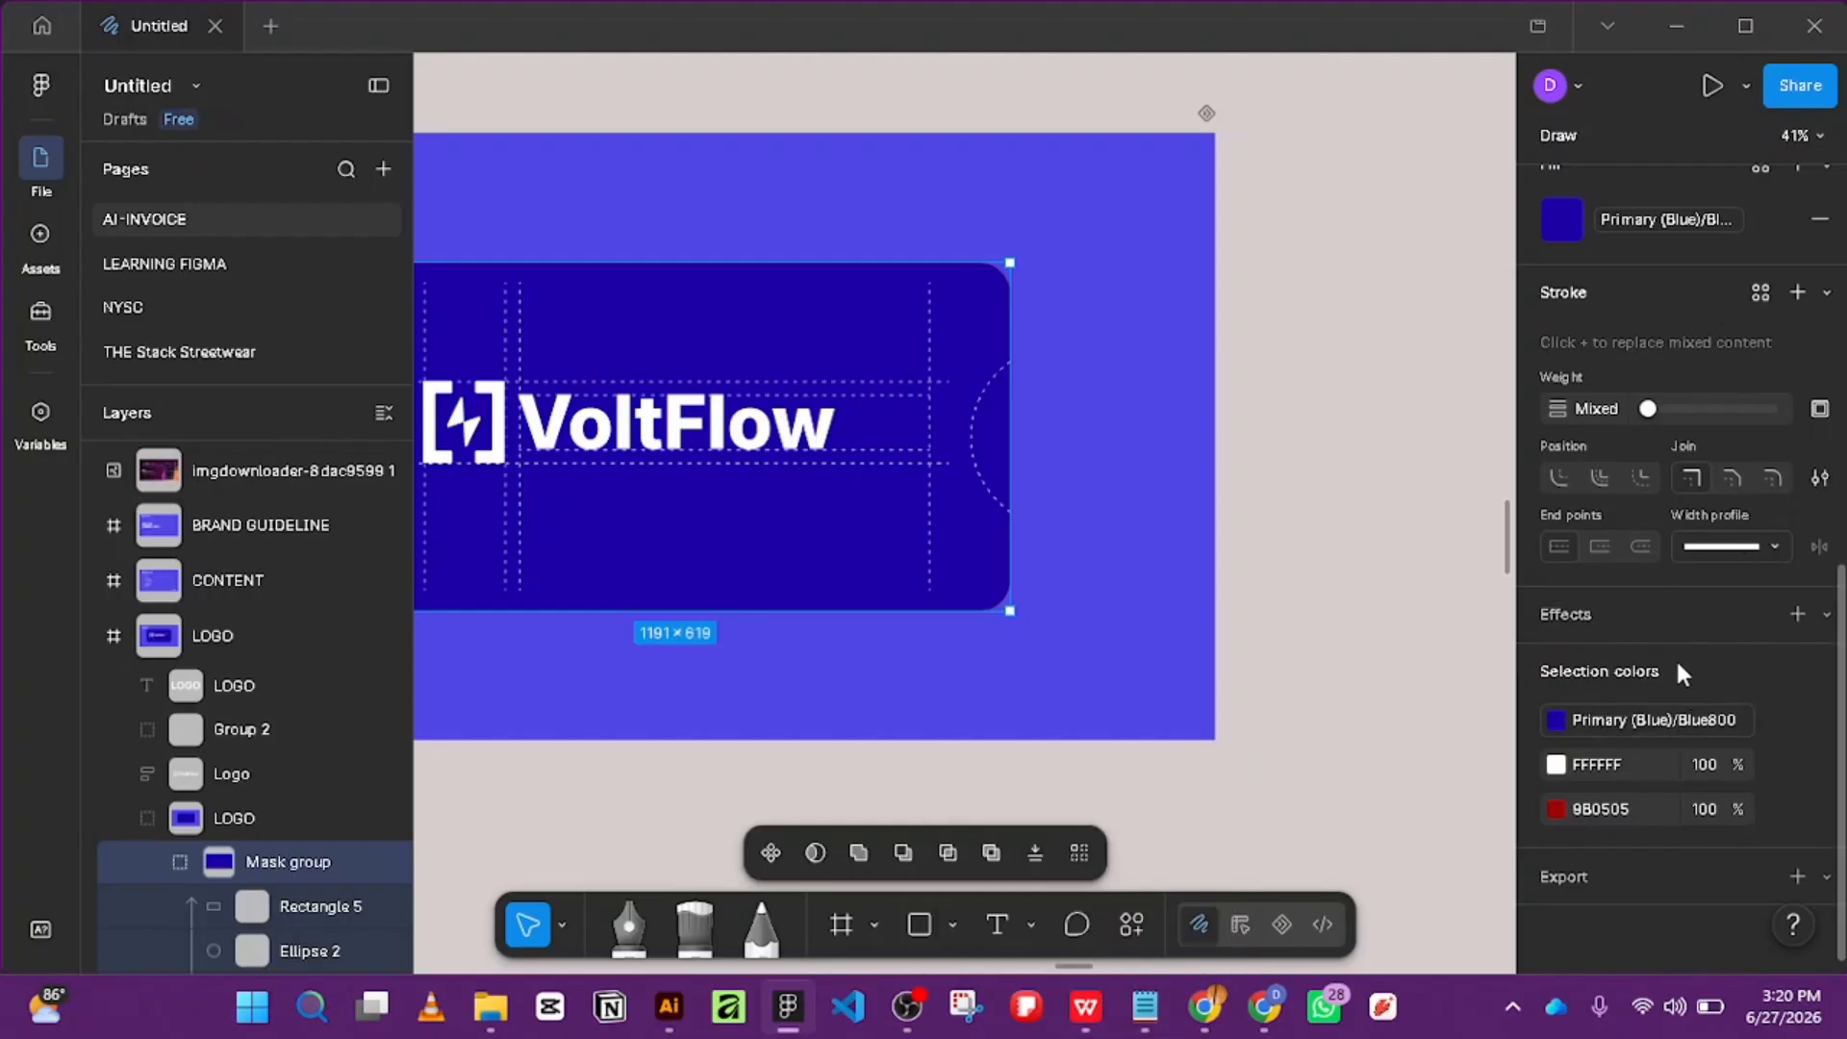
{"action": "scroll", "coordinate": [1718, 338], "scroll_direction": "up", "scroll_amount": 3}
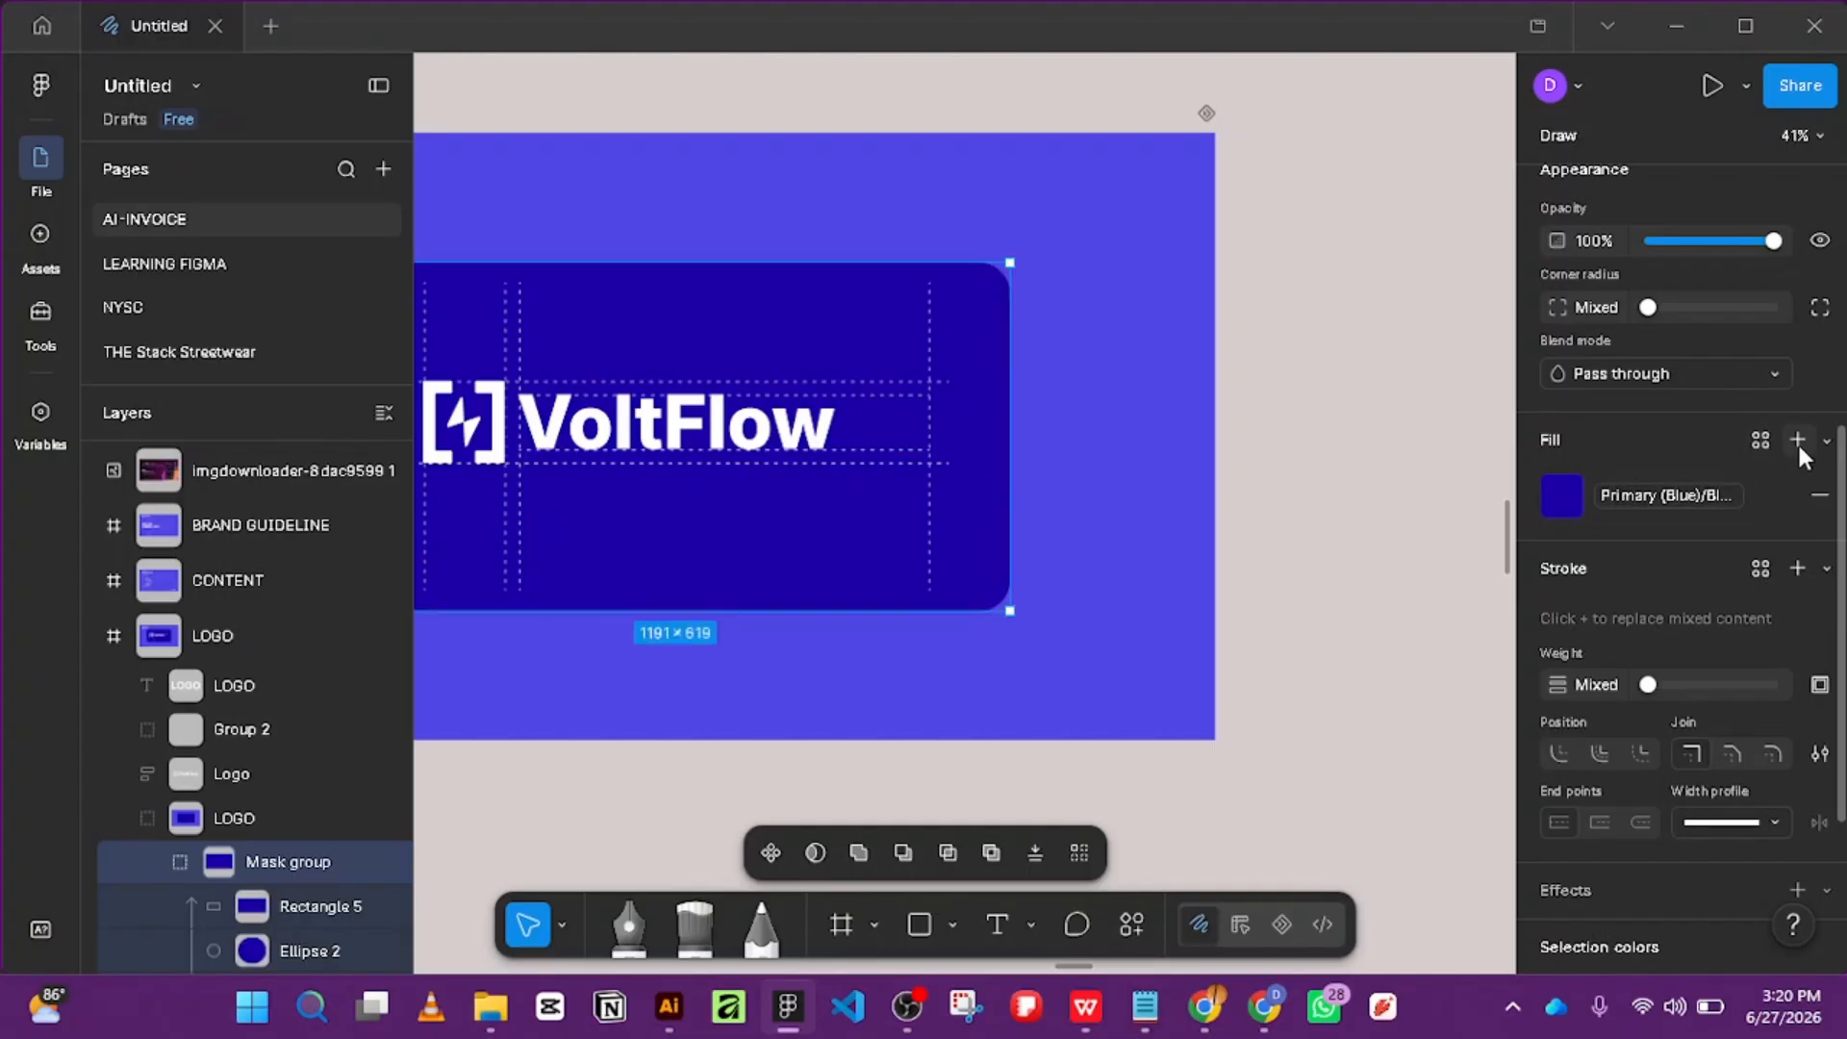
{"action": "left_click", "coordinate": [1827, 441]}
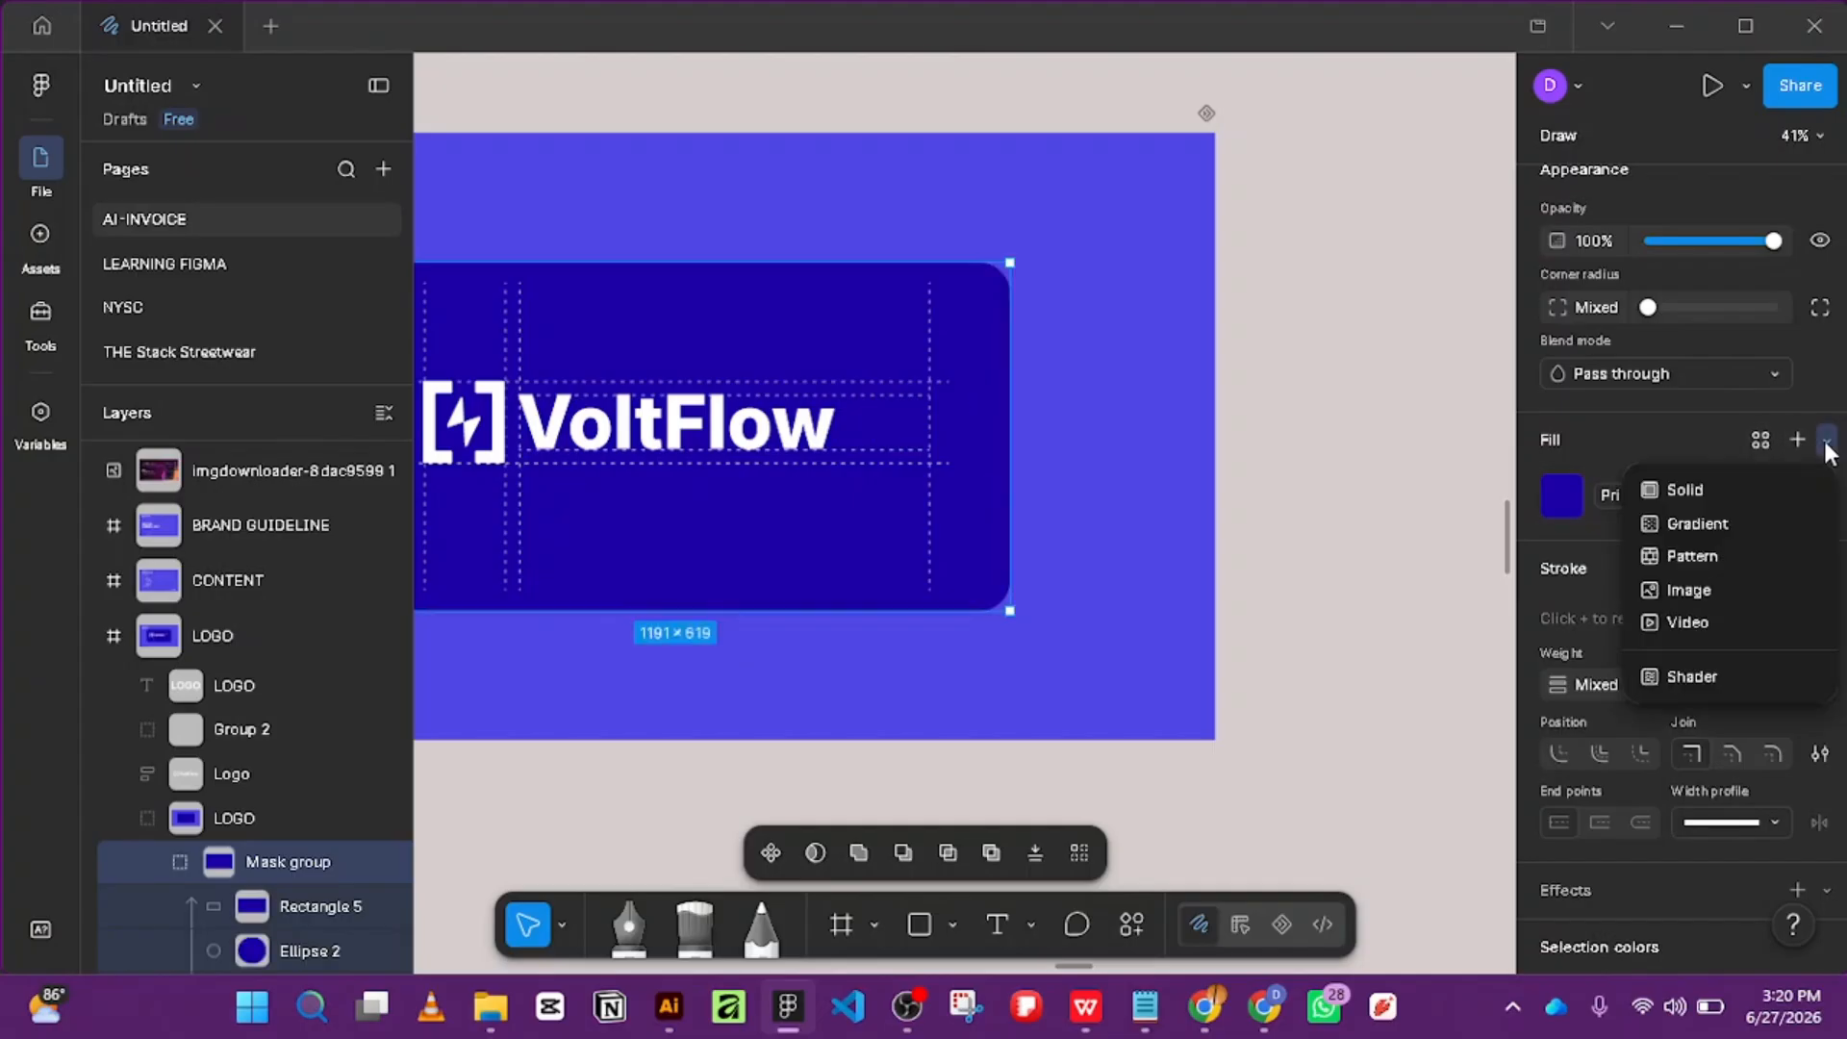
{"action": "left_click", "coordinate": [1753, 523]}
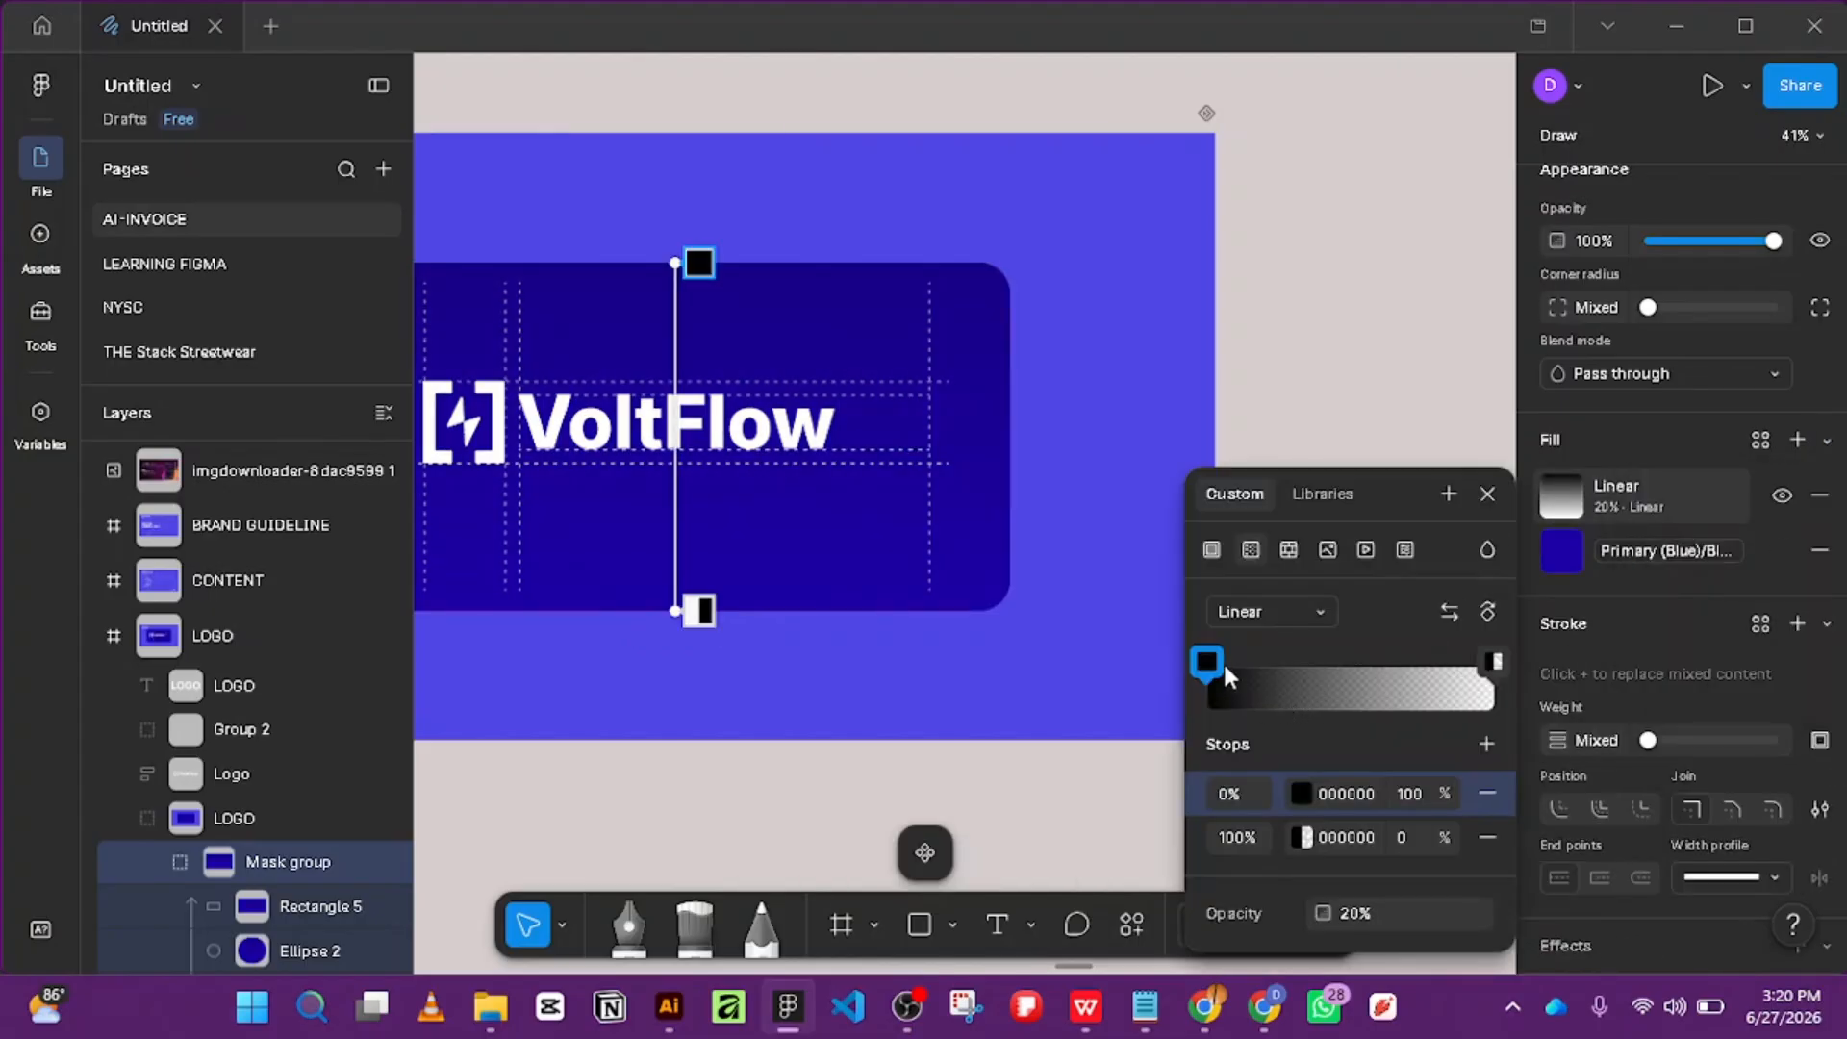
Set the linear gradient's 100% stop to indigo 4F46E5 and its 0% stop to dark navy 0B0332.
{"action": "left_click", "coordinate": [1492, 660]}
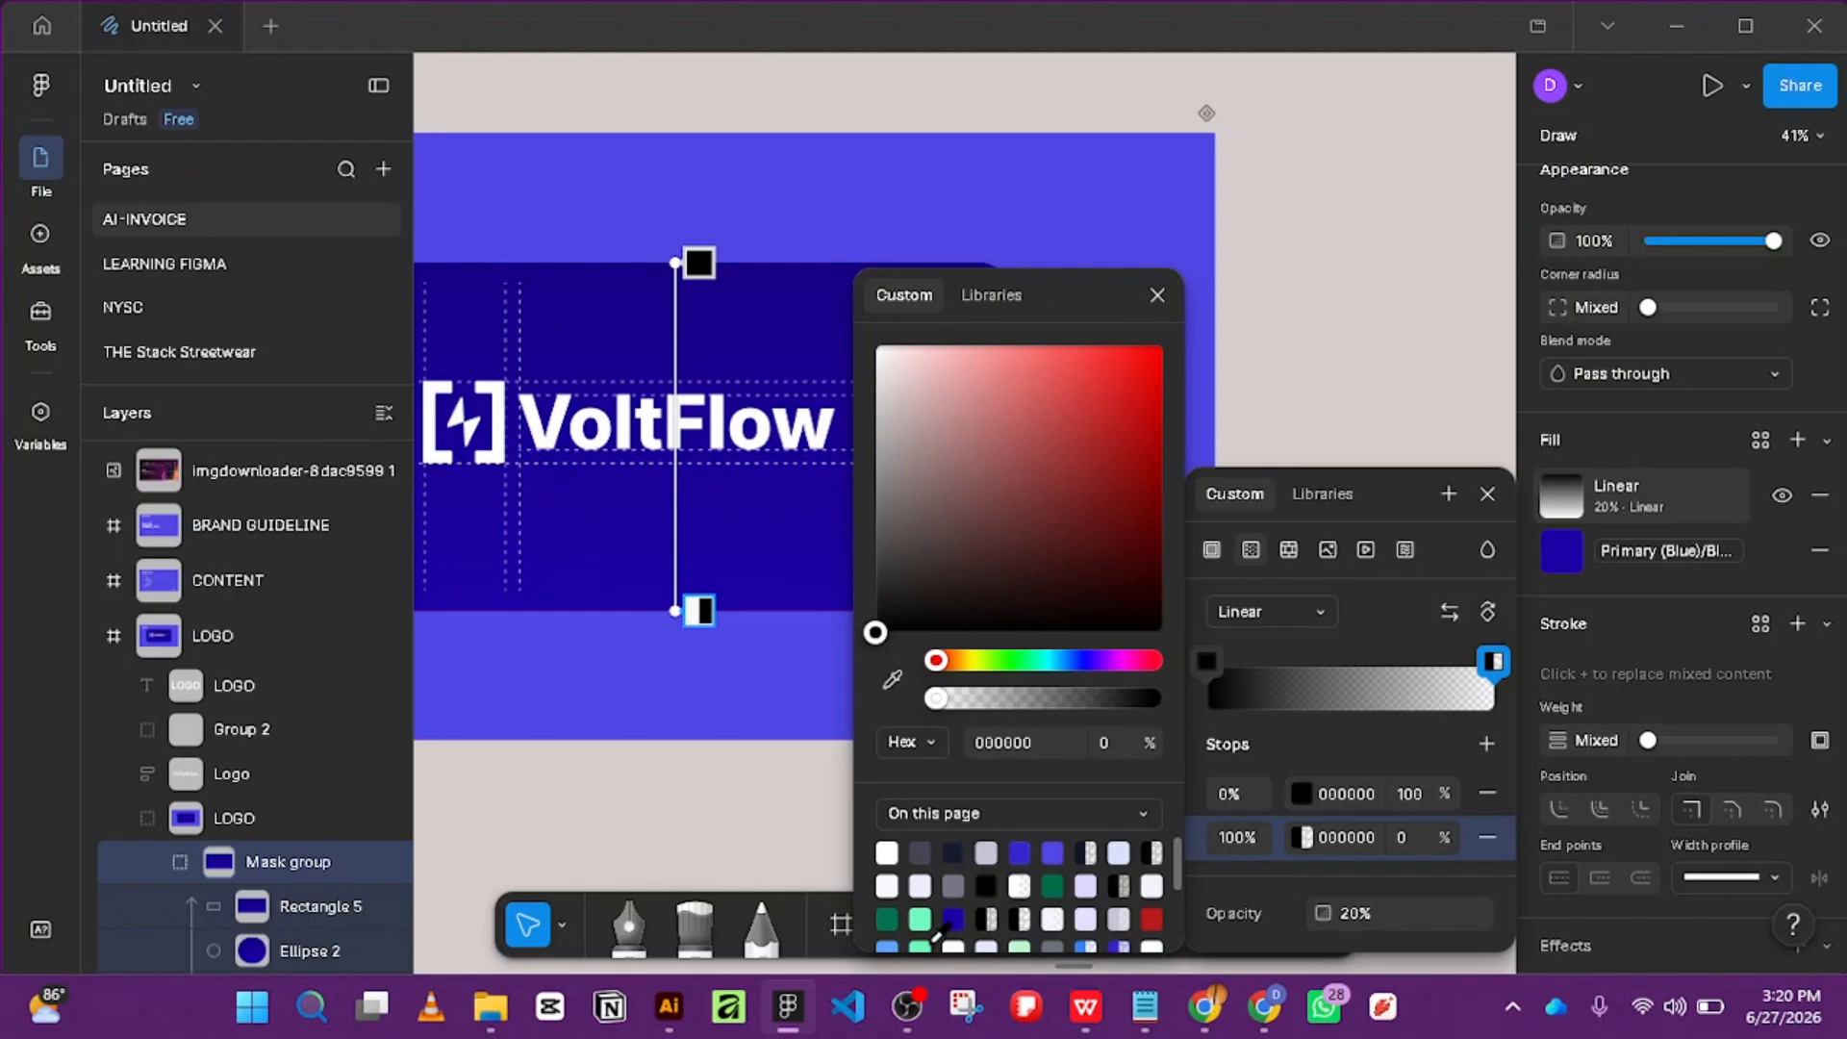
{"action": "left_click", "coordinate": [1058, 848]}
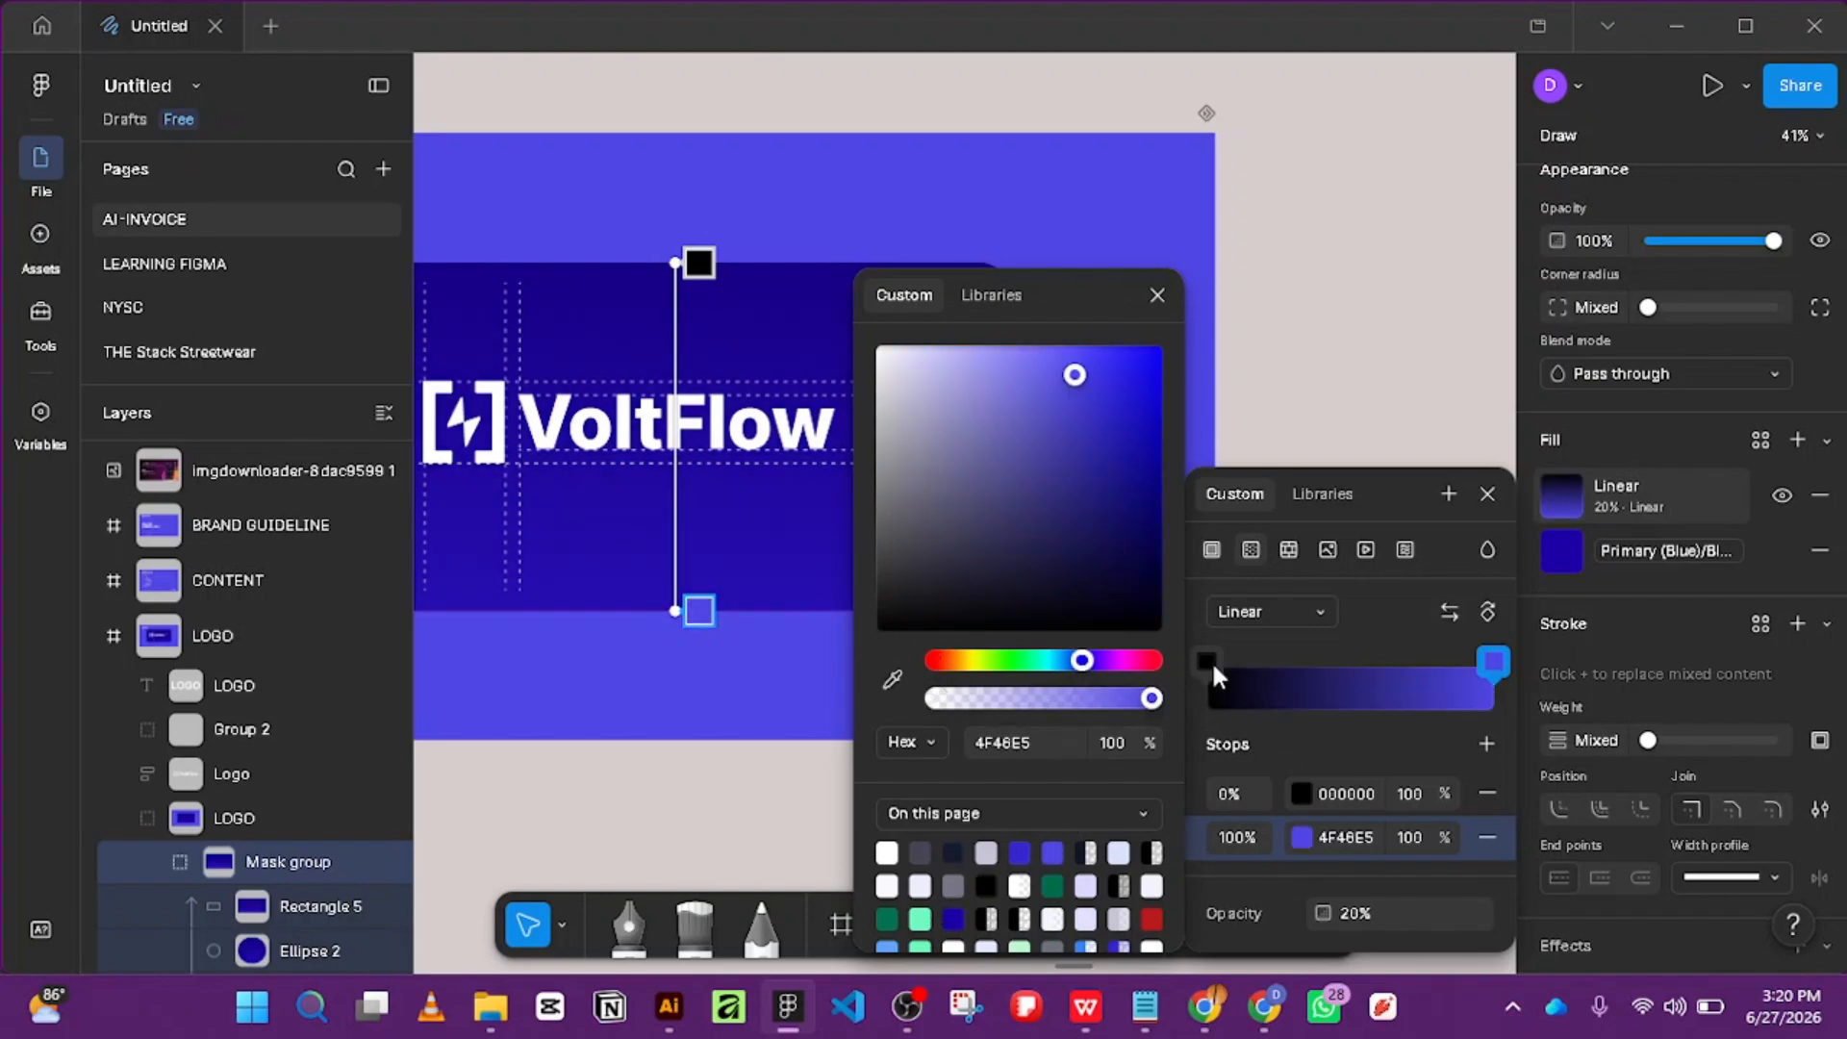
{"action": "left_click", "coordinate": [1029, 849]}
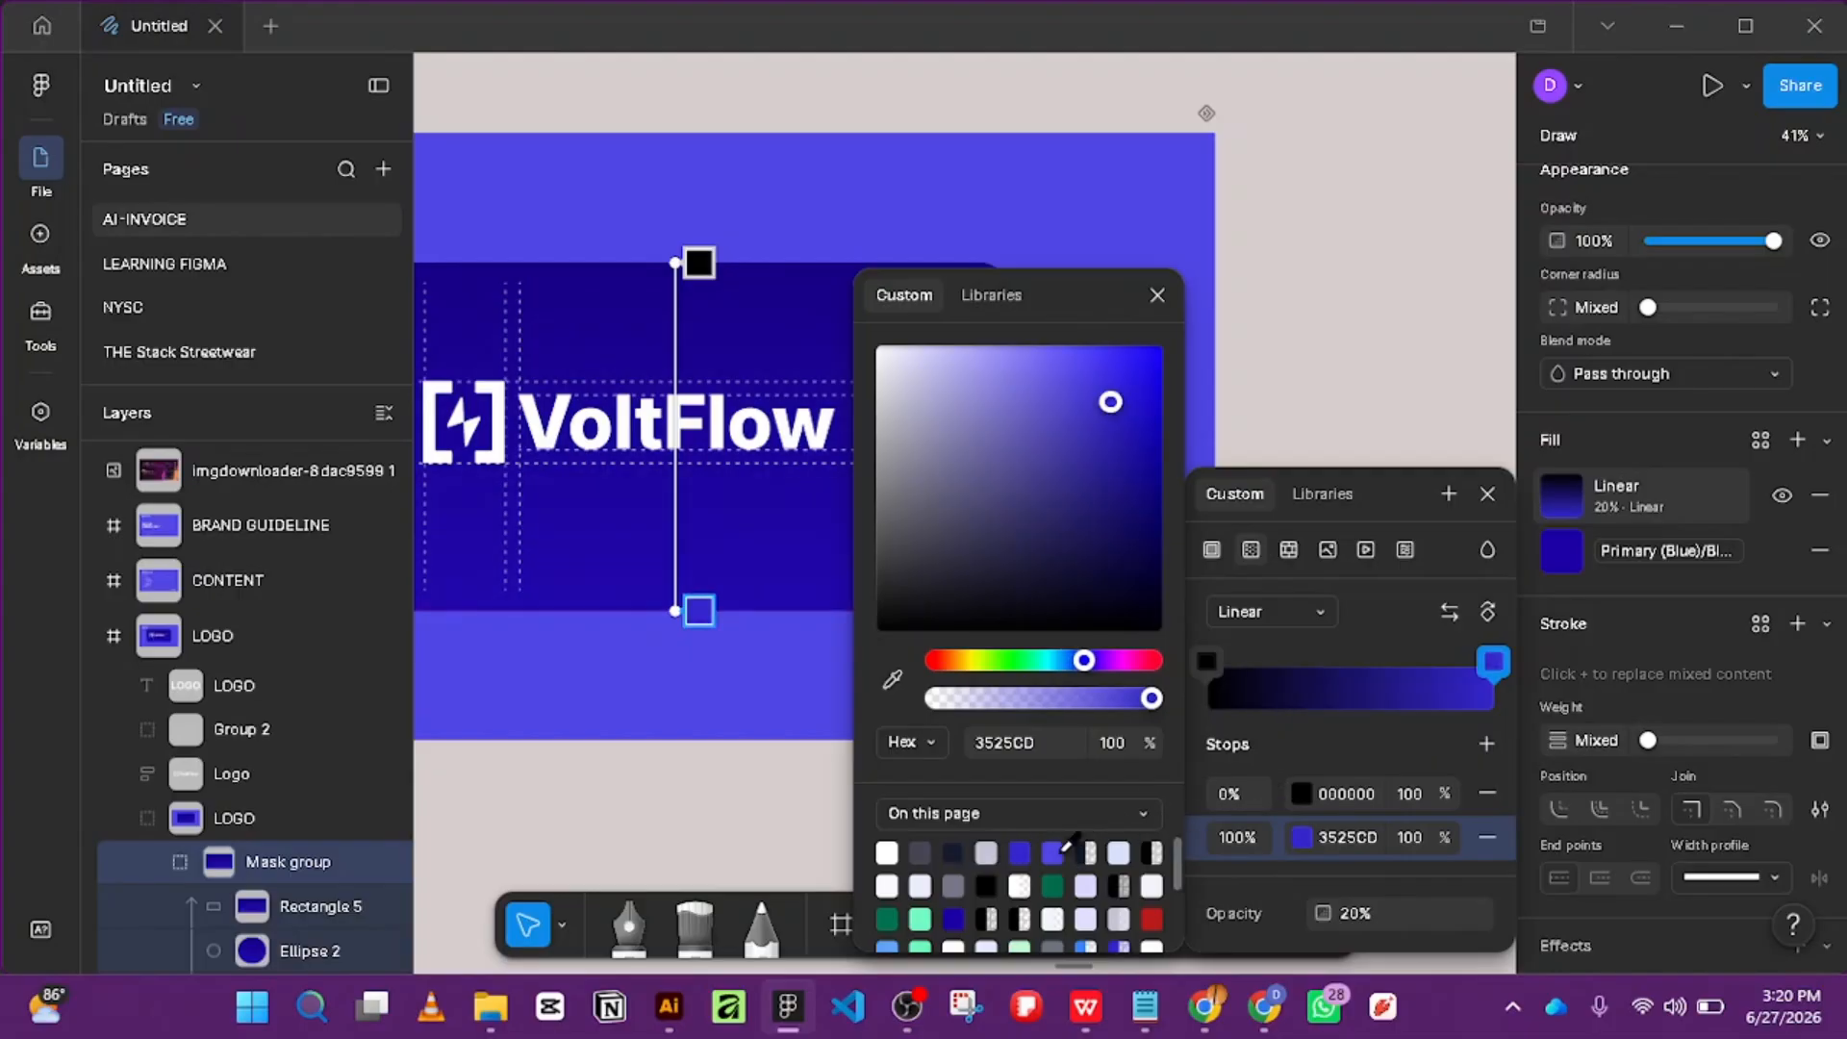
{"action": "left_click", "coordinate": [1056, 851]}
{"action": "left_click", "coordinate": [1205, 662]}
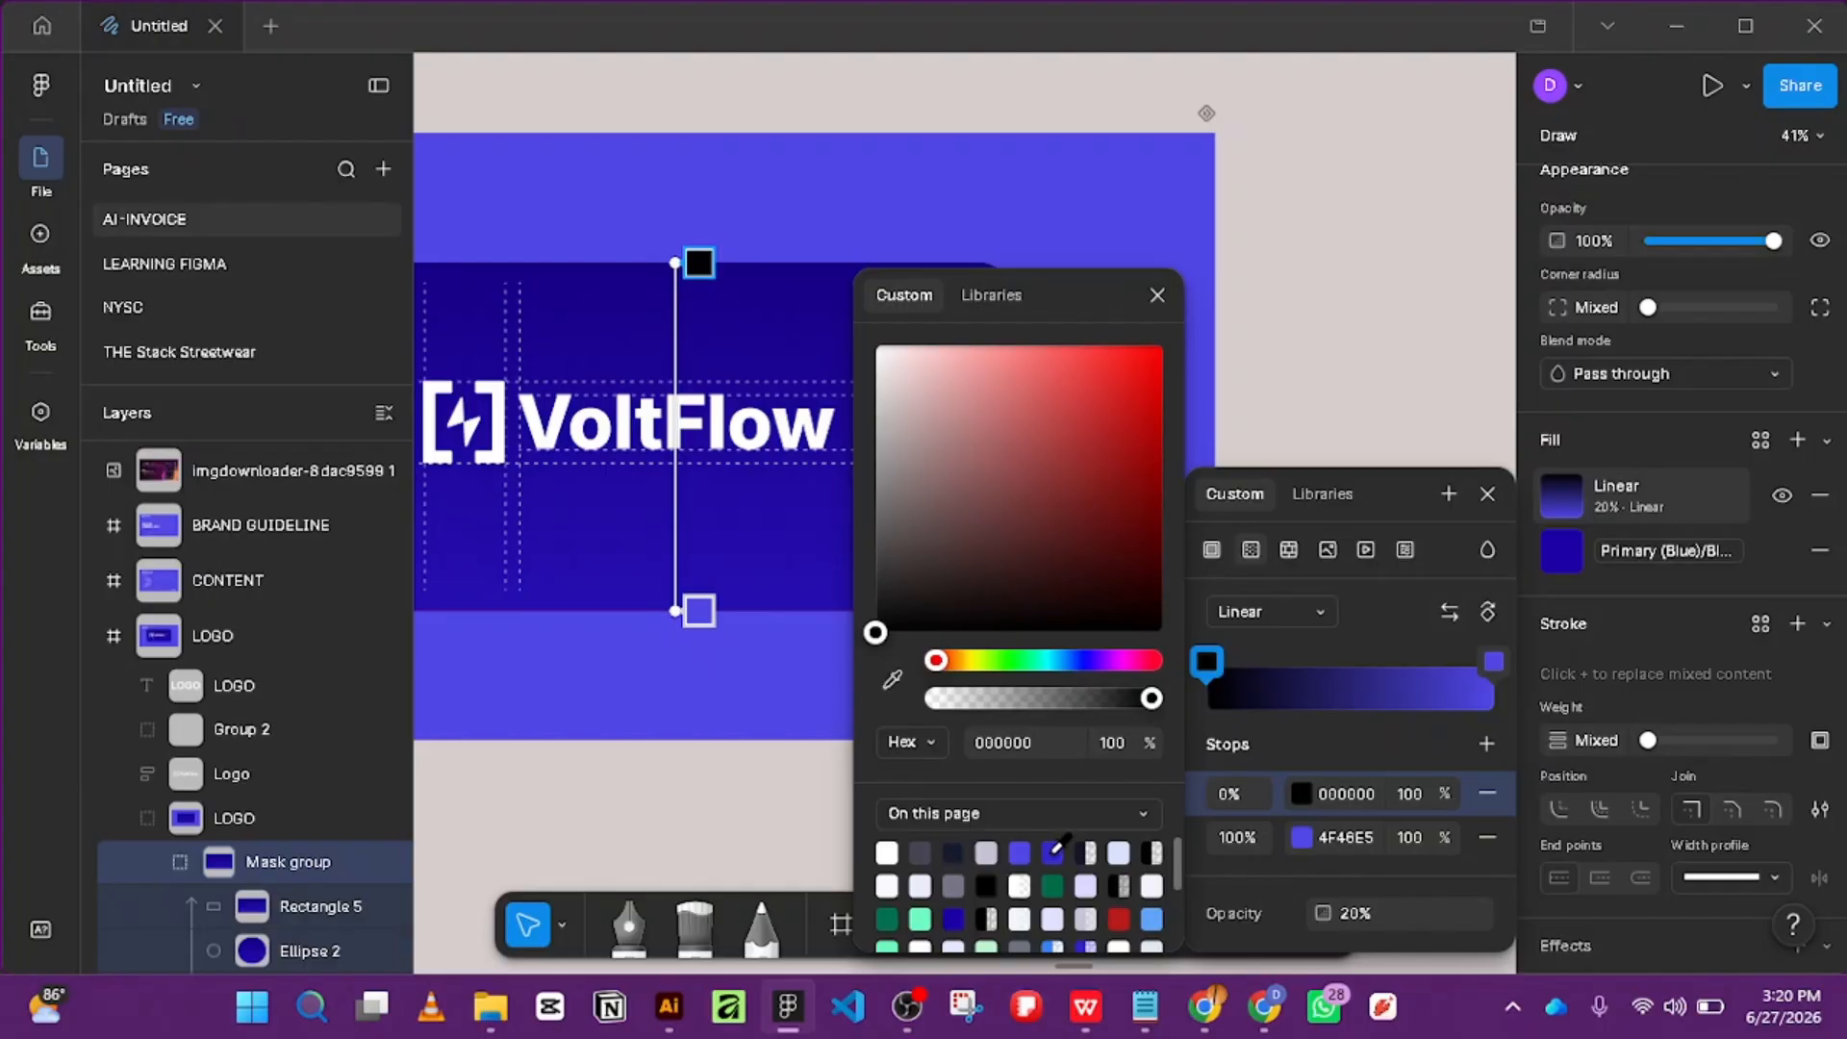
{"action": "left_click", "coordinate": [954, 914]}
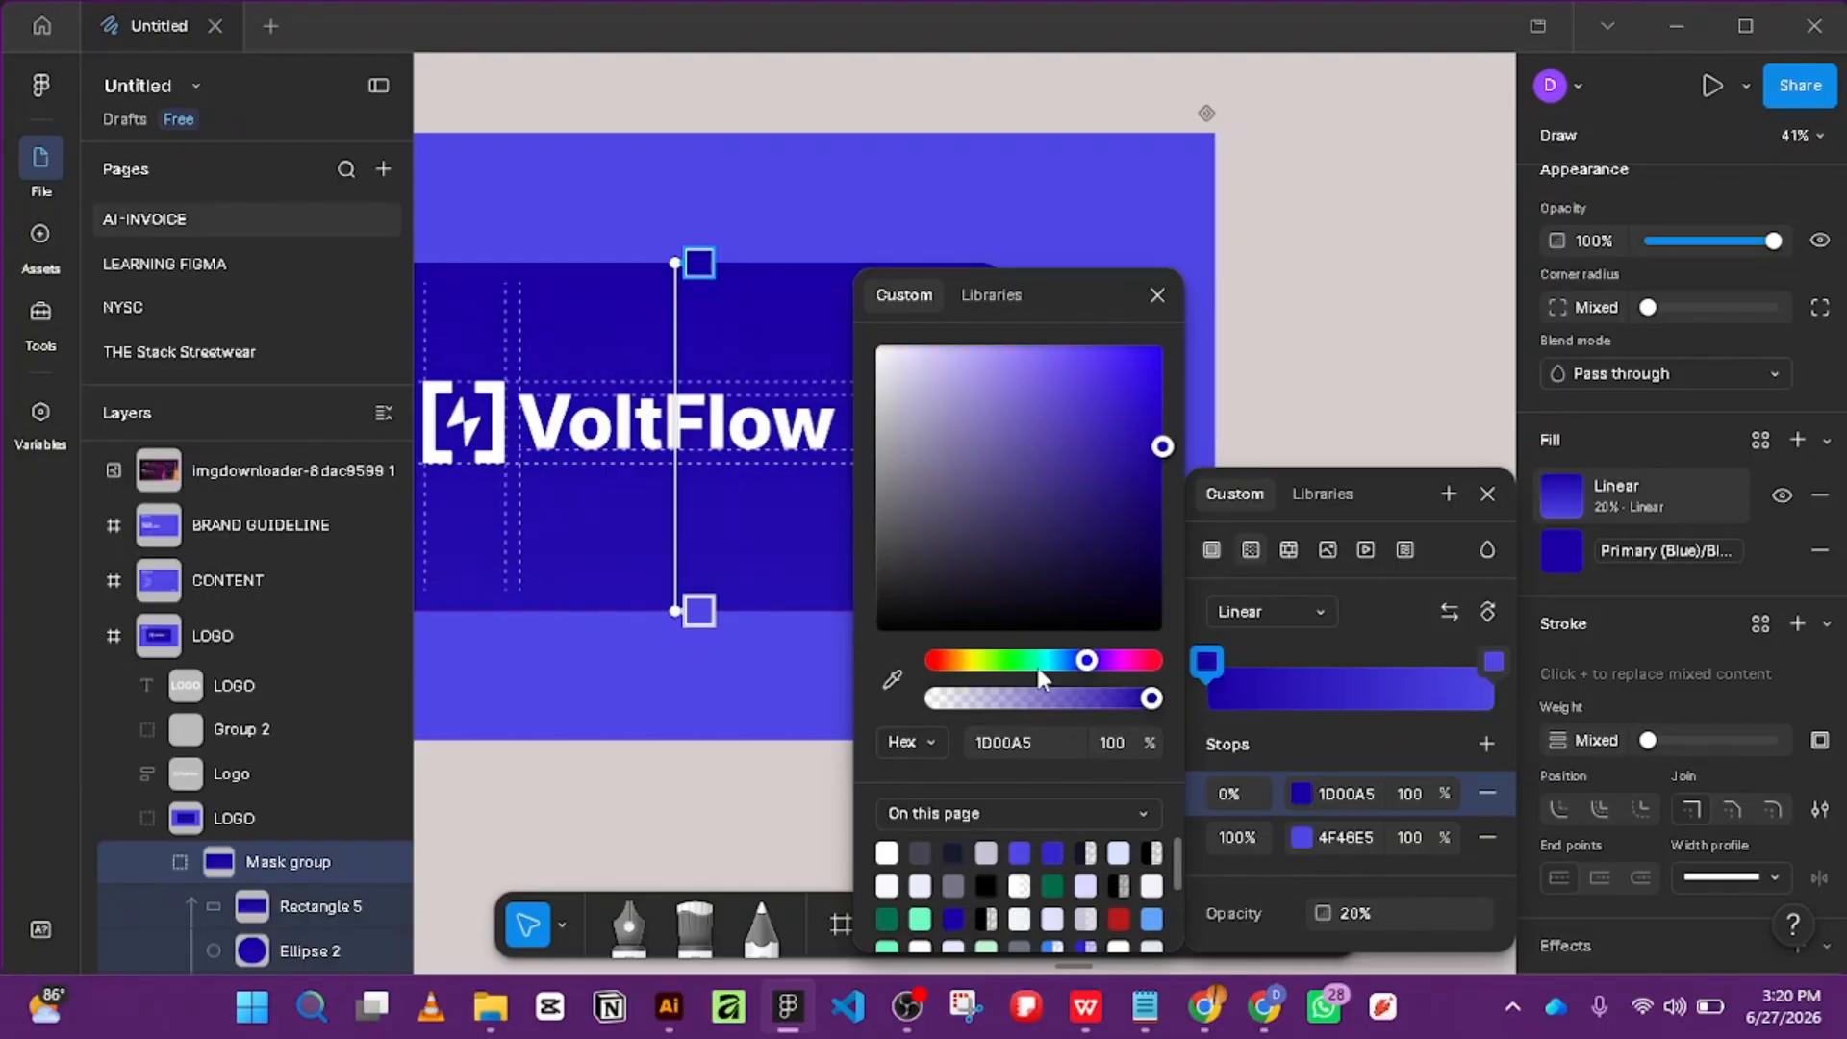
{"action": "left_click_drag", "start_coordinate": [1146, 459], "coordinate": [1169, 589]}
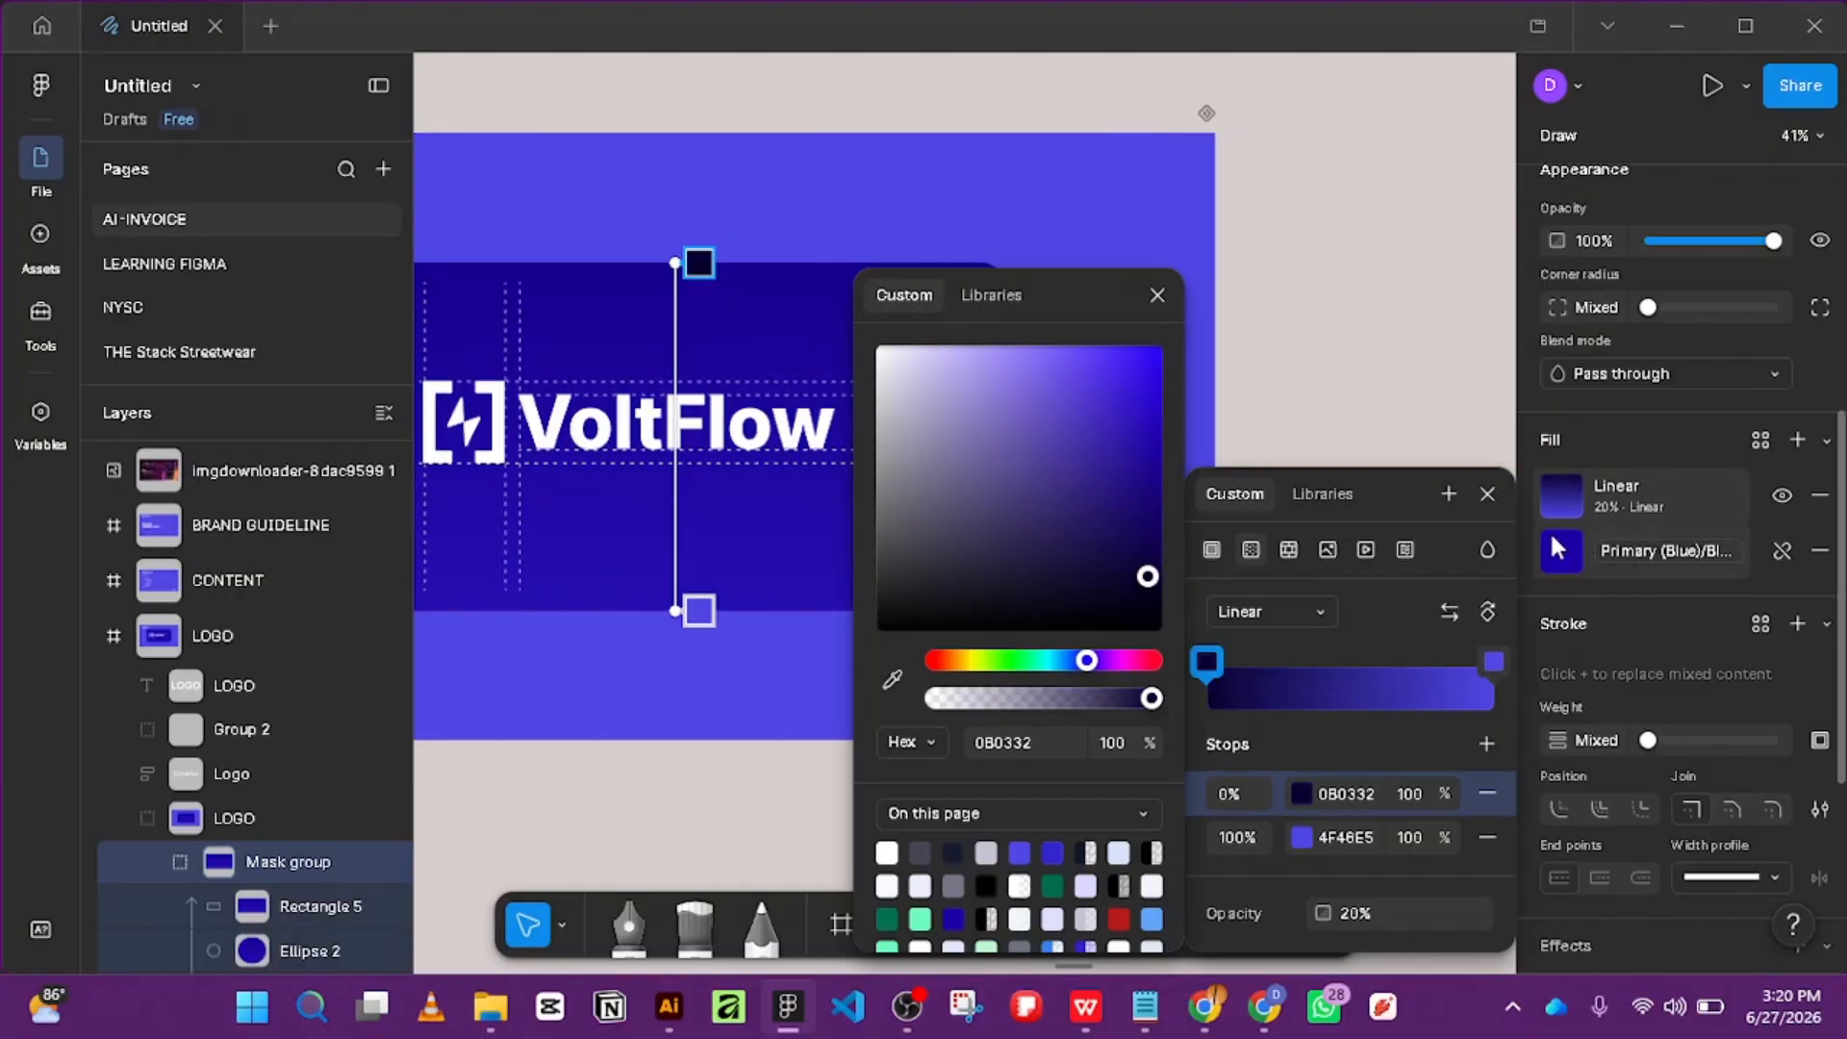
Ungroup the Mask group inside the LOGO background group and deselect its shapes.
{"action": "left_click", "coordinate": [1487, 494]}
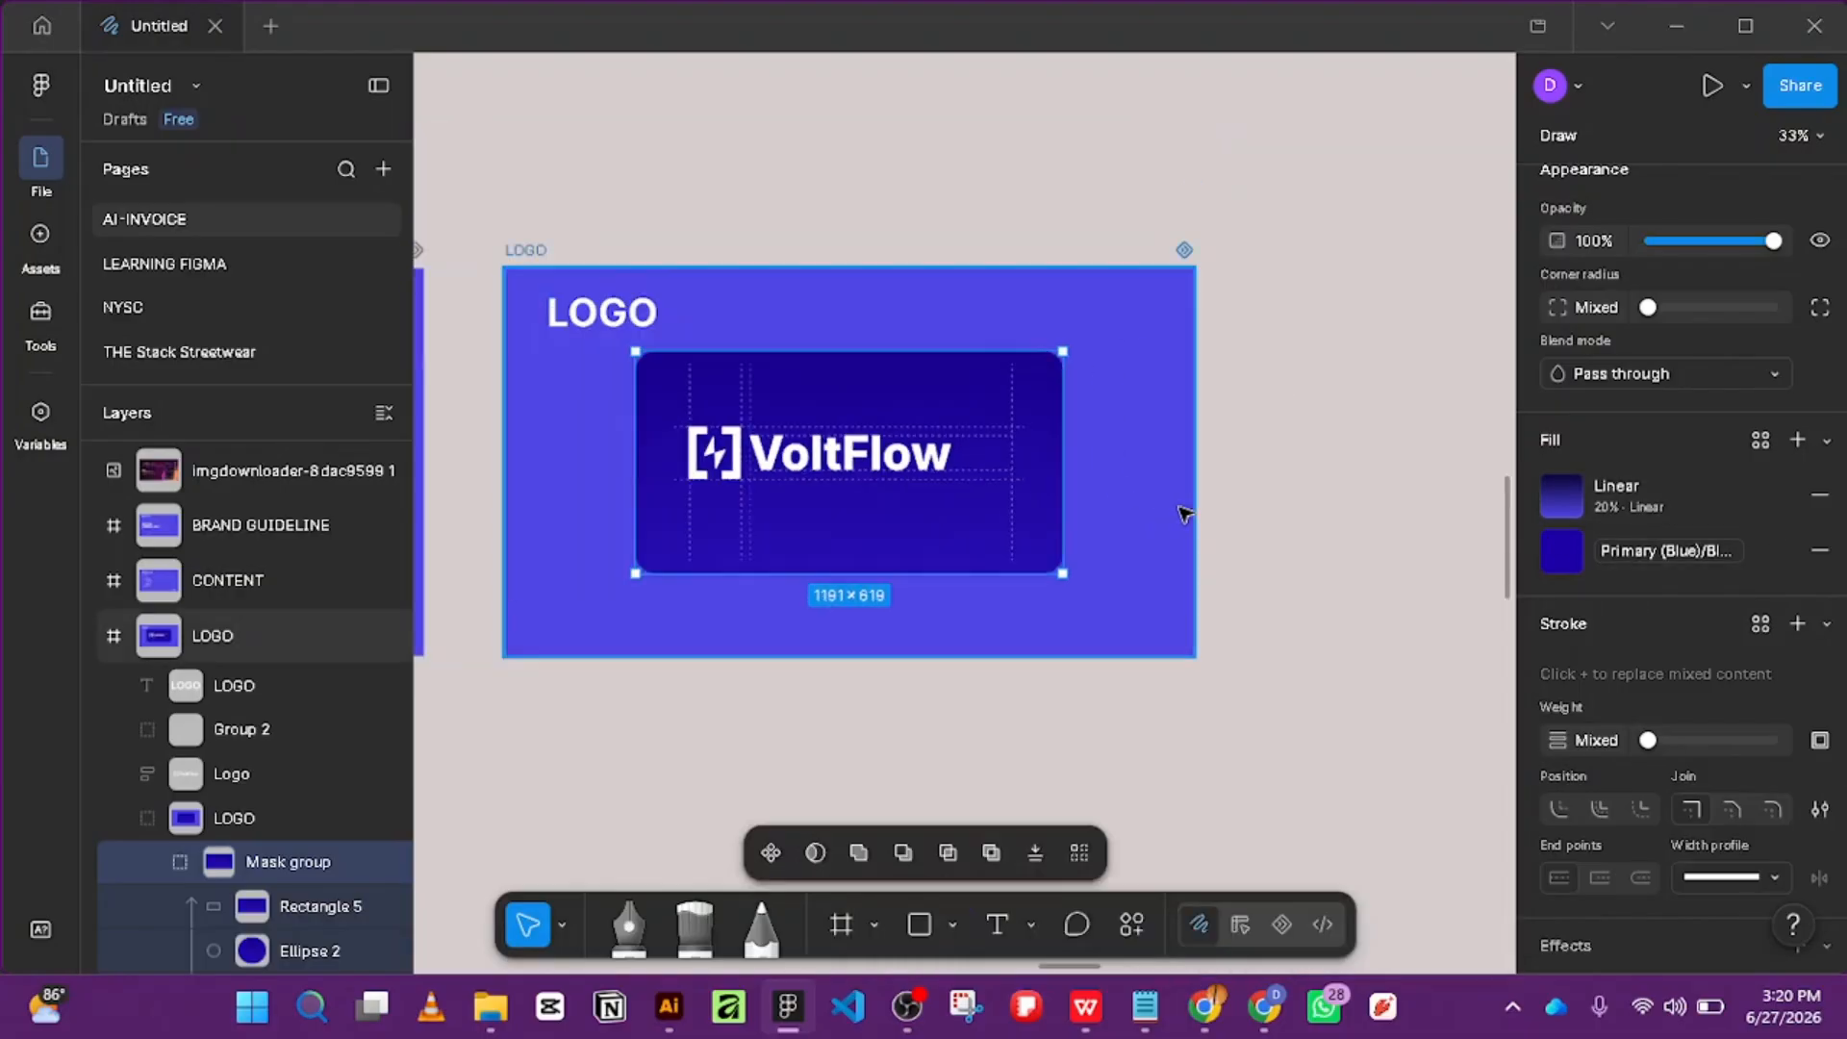
{"action": "scroll", "coordinate": [1188, 512], "scroll_direction": "left", "scroll_amount": 5}
{"action": "scroll", "coordinate": [1147, 355], "scroll_direction": "up", "scroll_amount": 2}
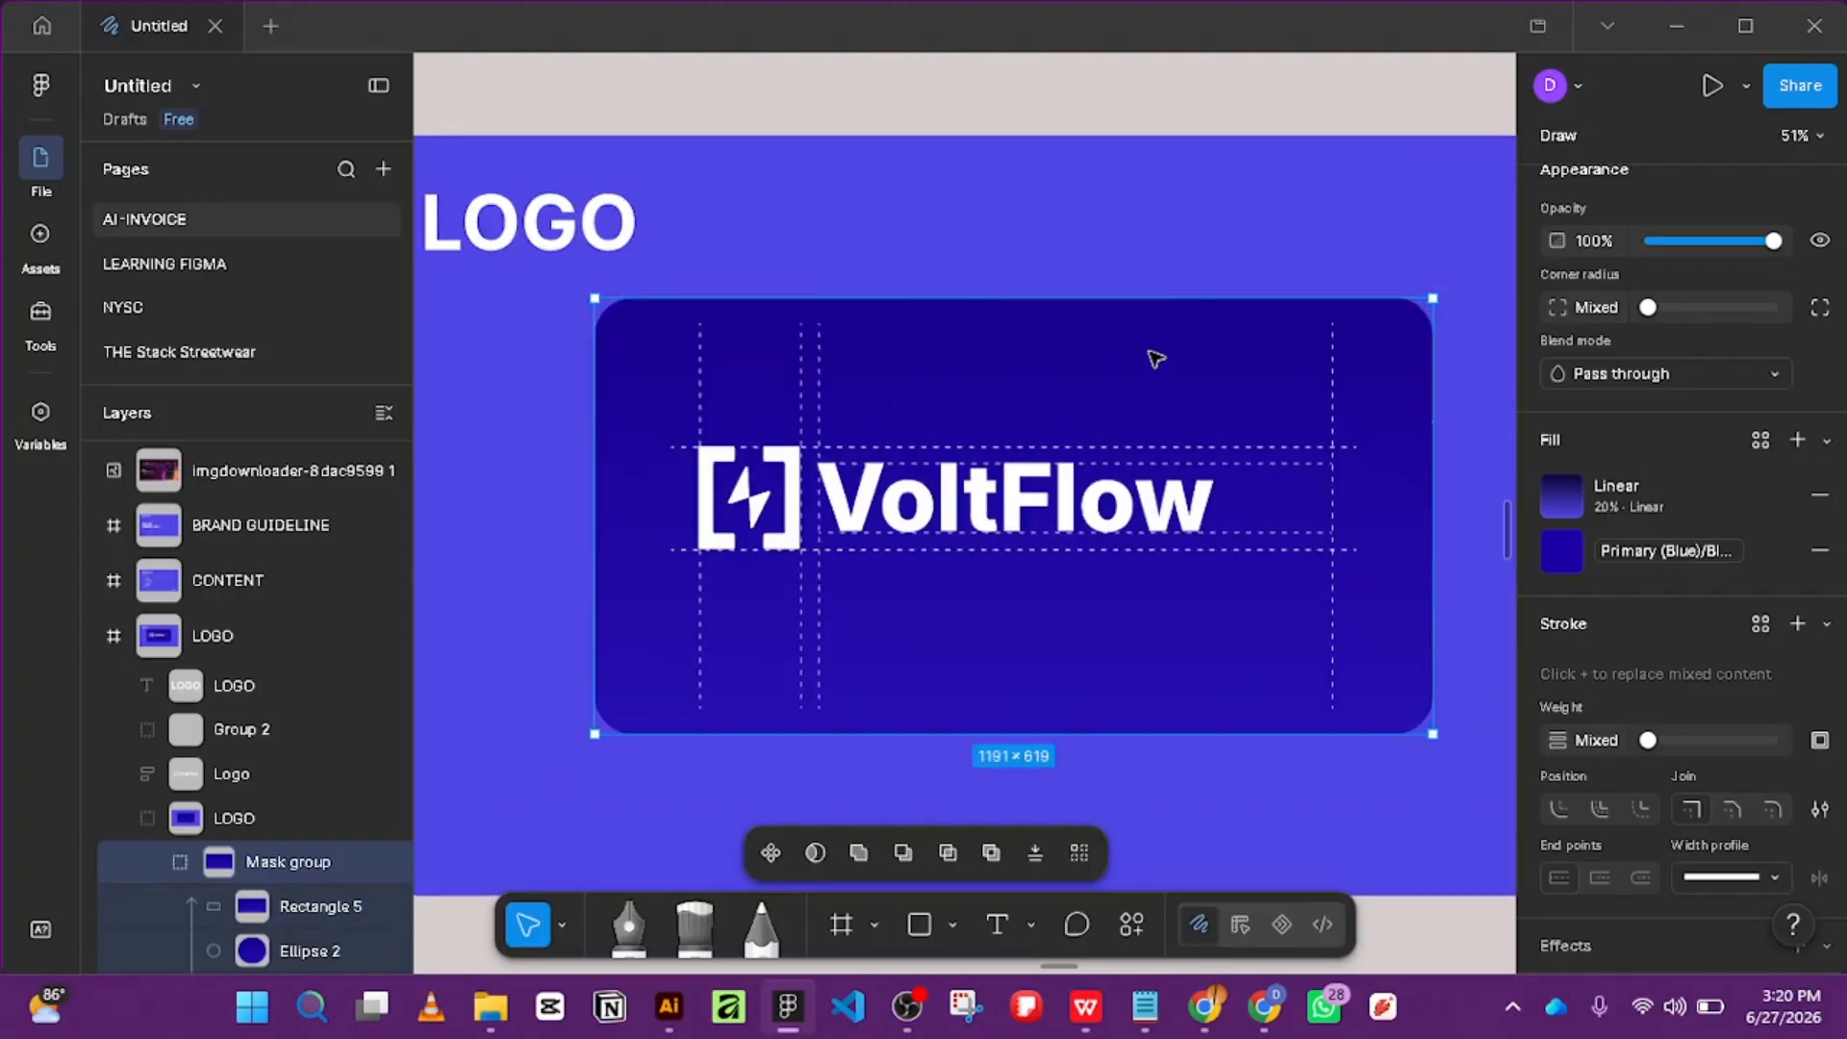
{"action": "right_click", "coordinate": [266, 866]}
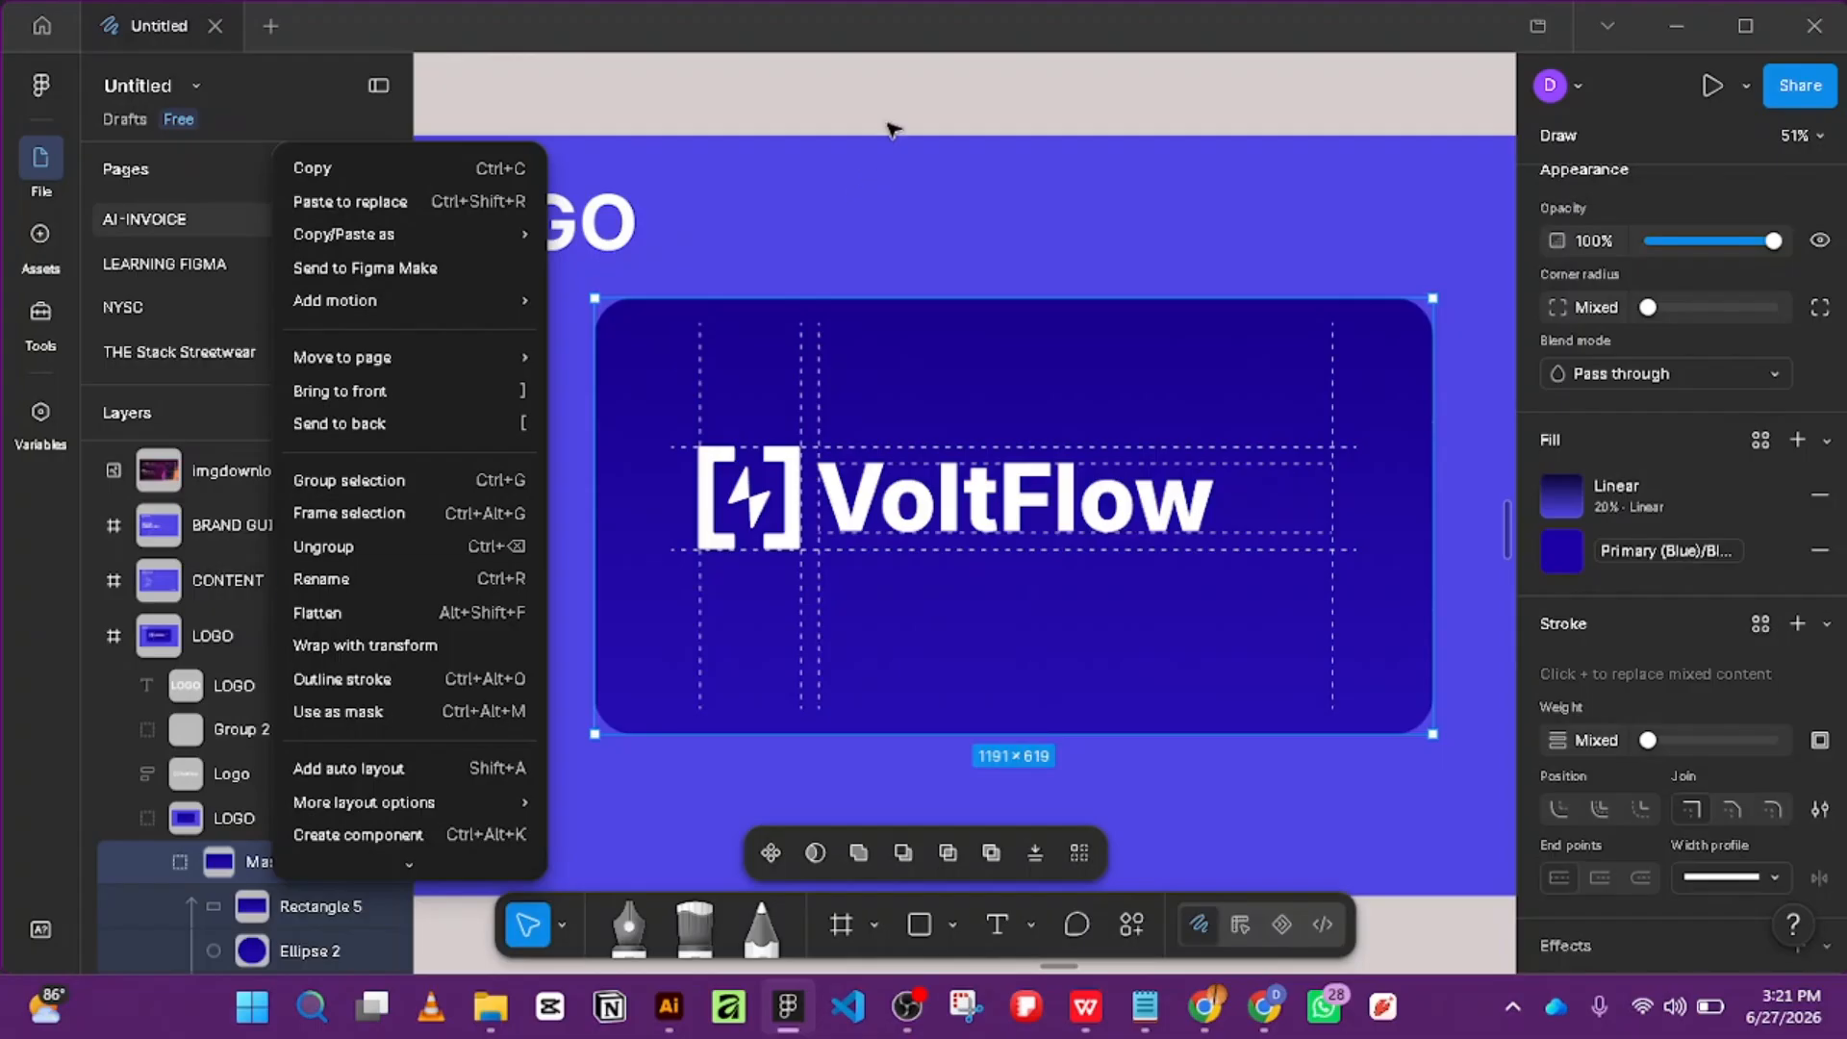
{"action": "left_click", "coordinate": [888, 123]}
{"action": "scroll", "coordinate": [1722, 384], "scroll_direction": "up", "scroll_amount": 3}
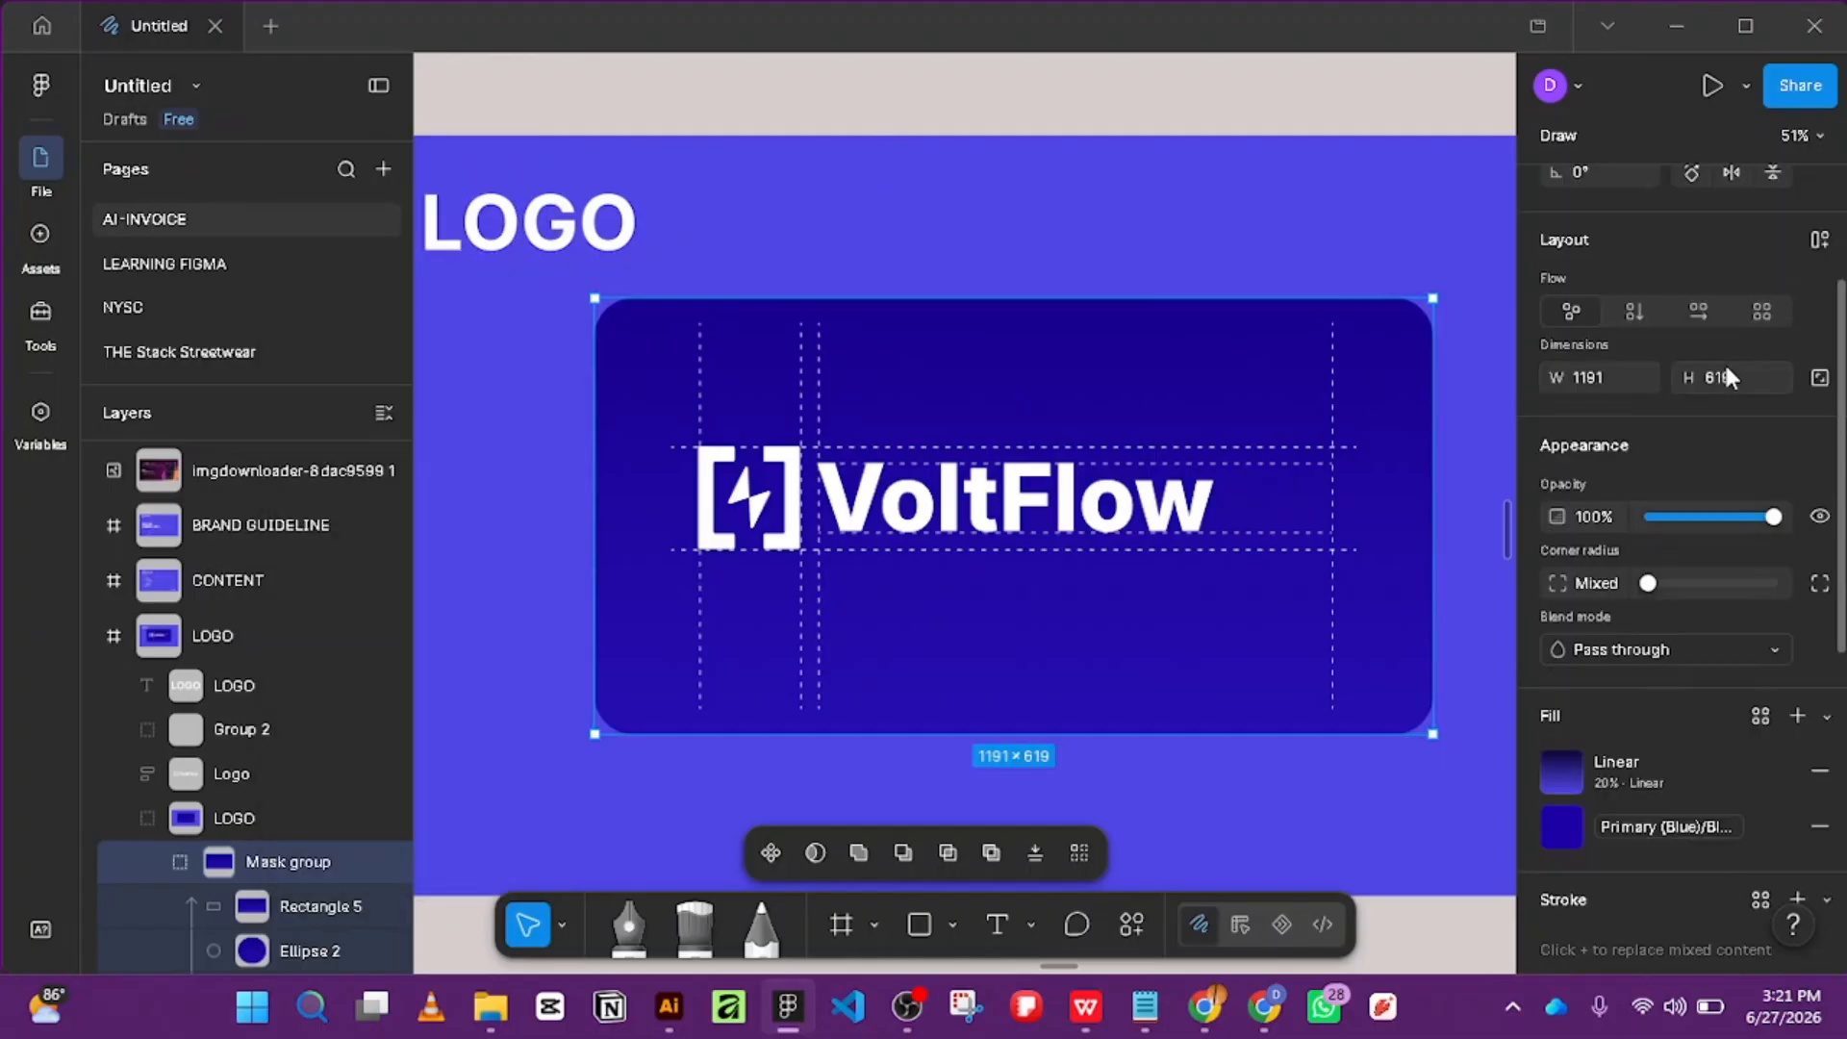
{"action": "scroll", "coordinate": [1704, 438], "scroll_direction": "down", "scroll_amount": 3}
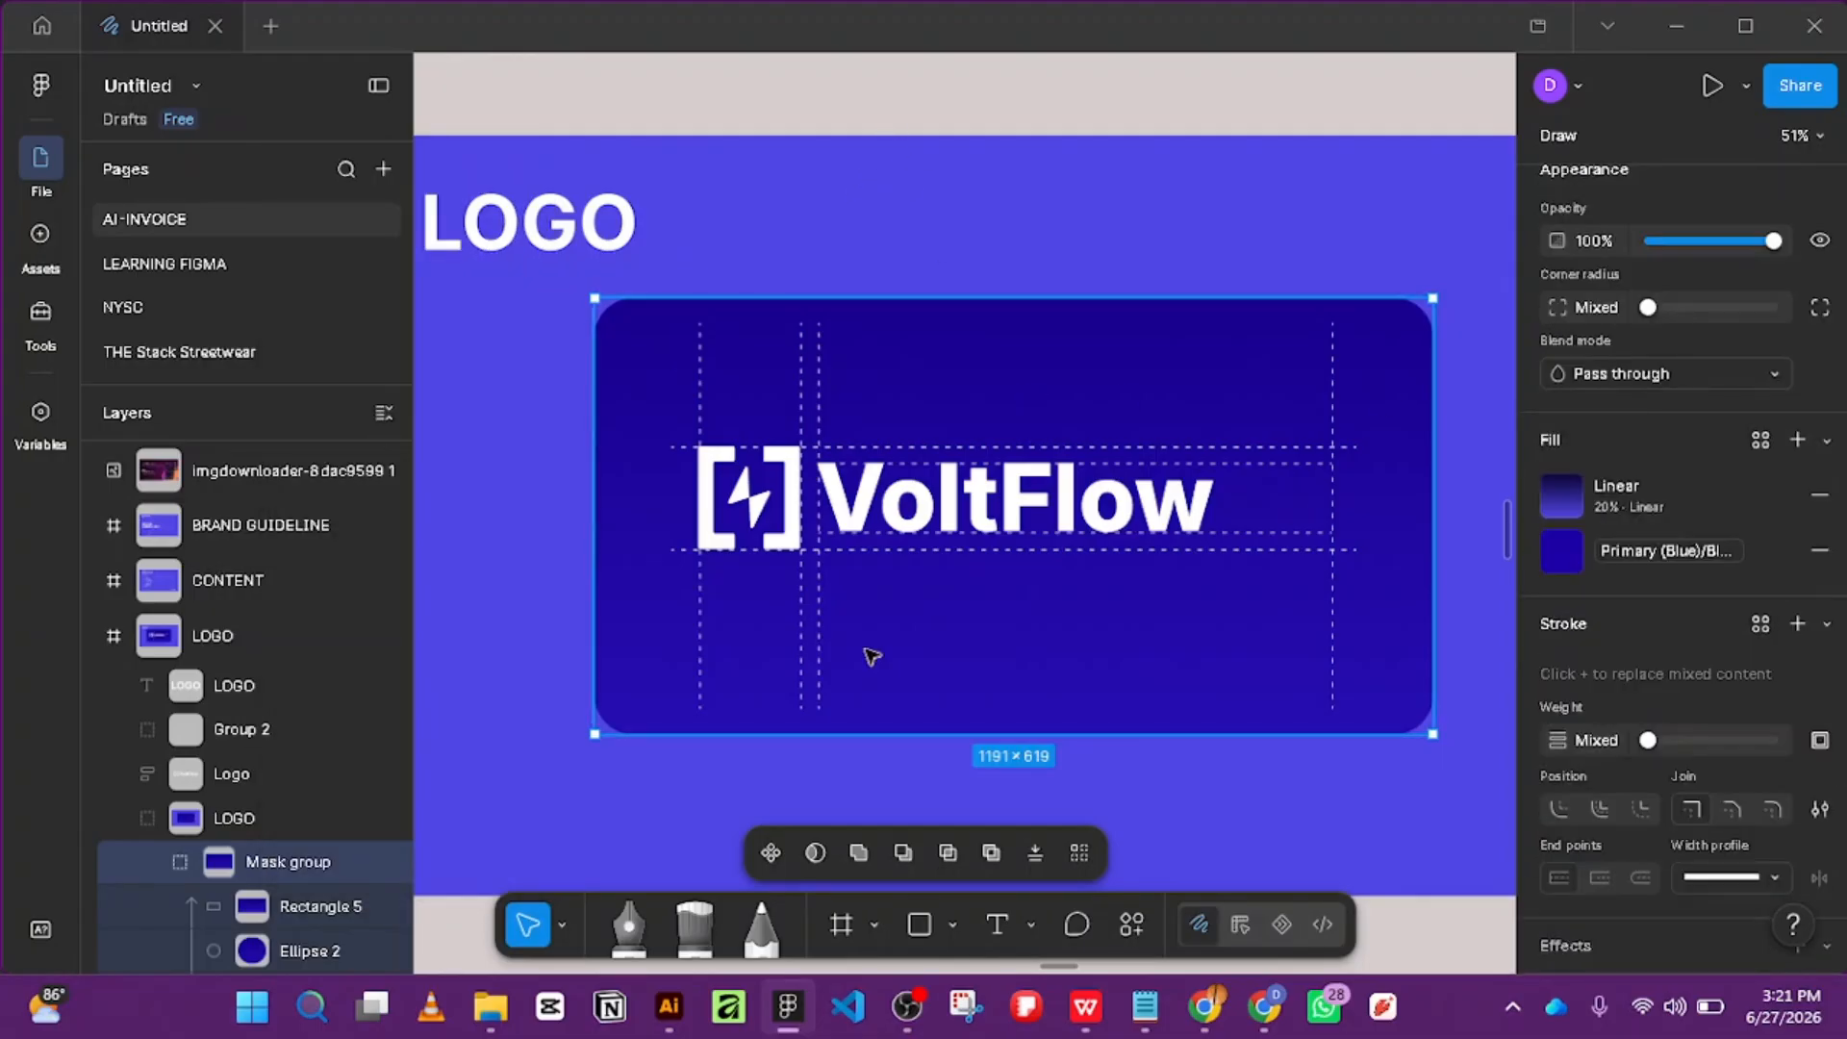
{"action": "right_click", "coordinate": [217, 861]}
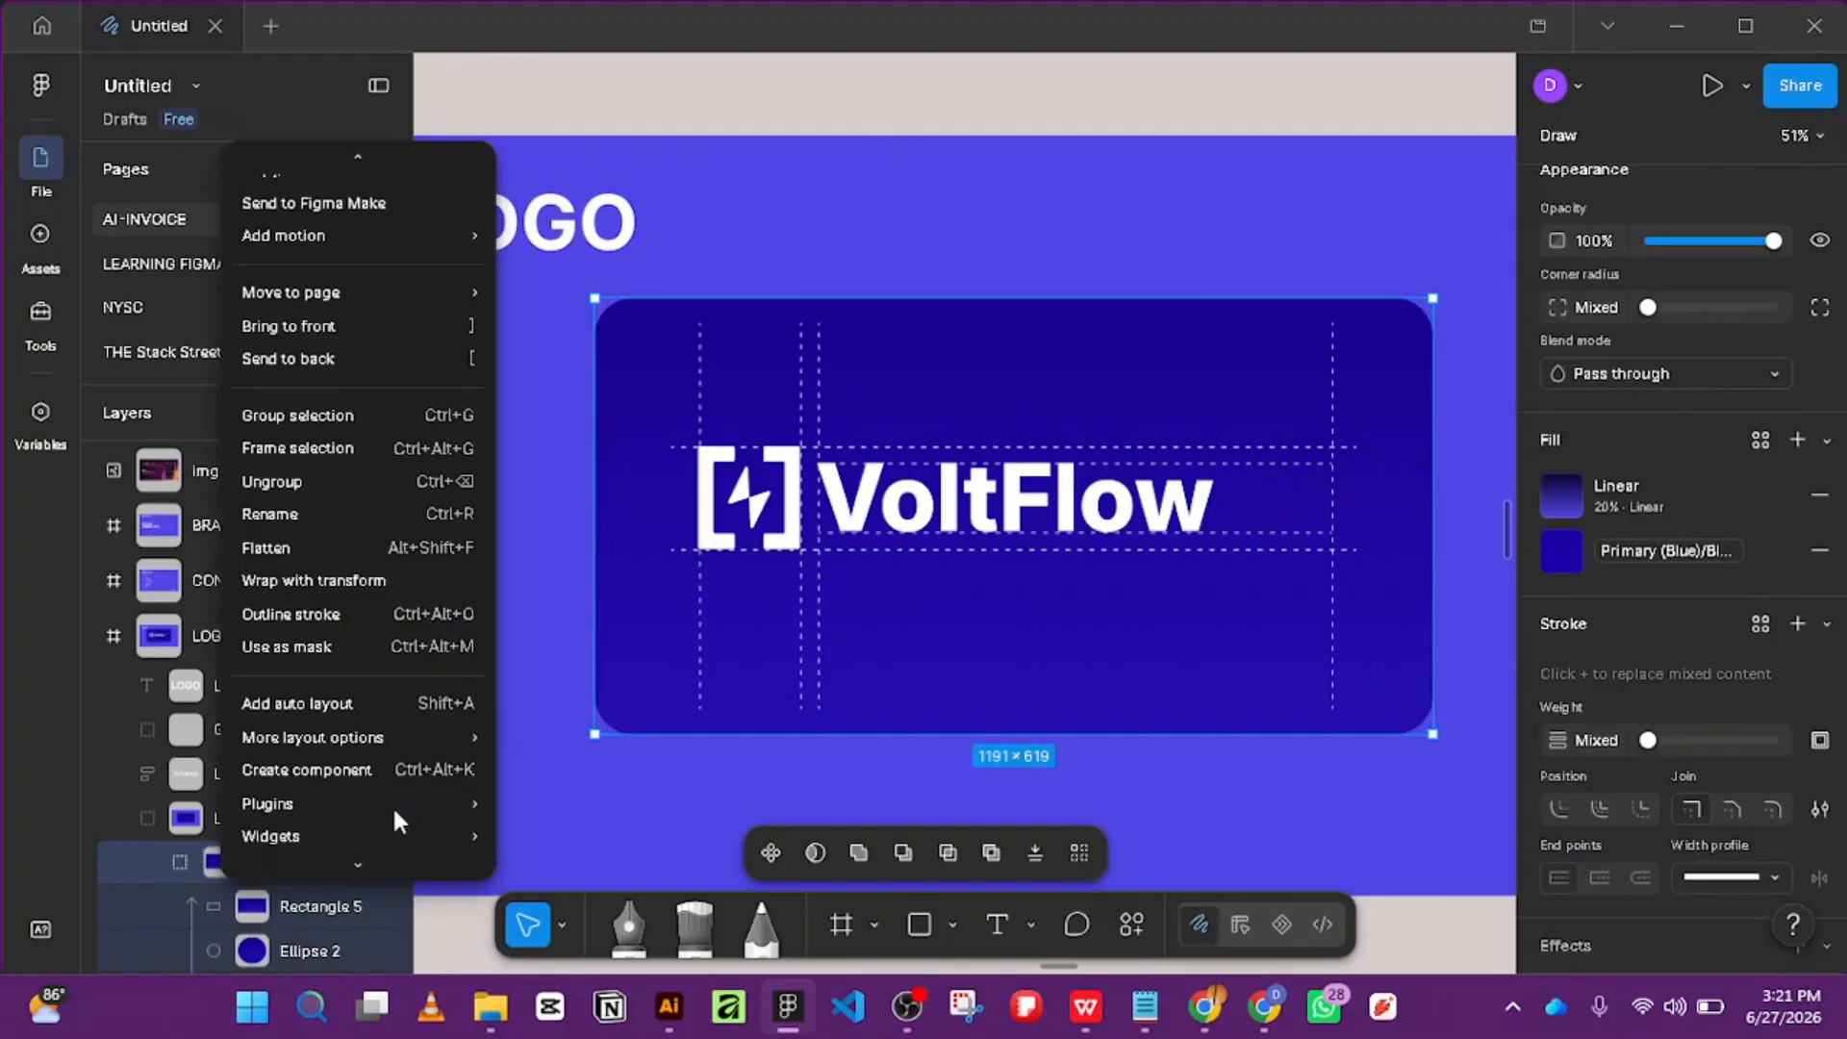
{"action": "left_click", "coordinate": [423, 487]}
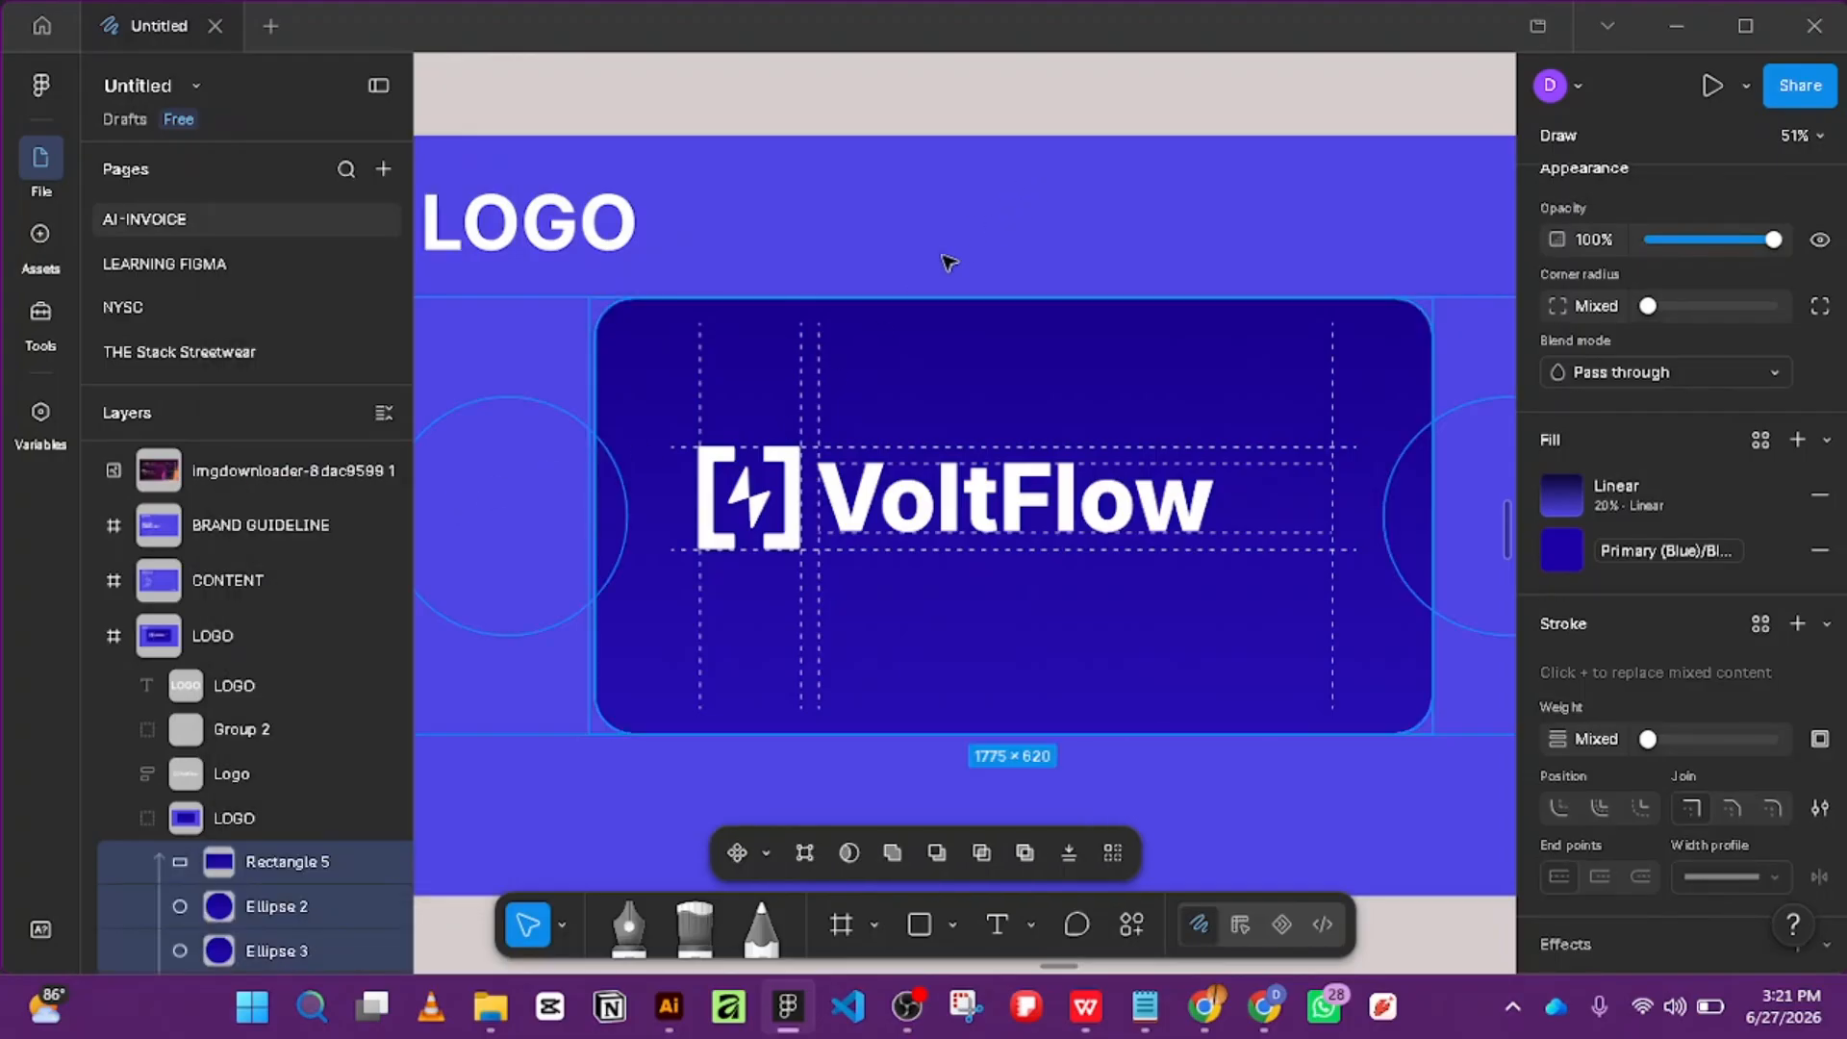
{"action": "left_click", "coordinate": [957, 131]}
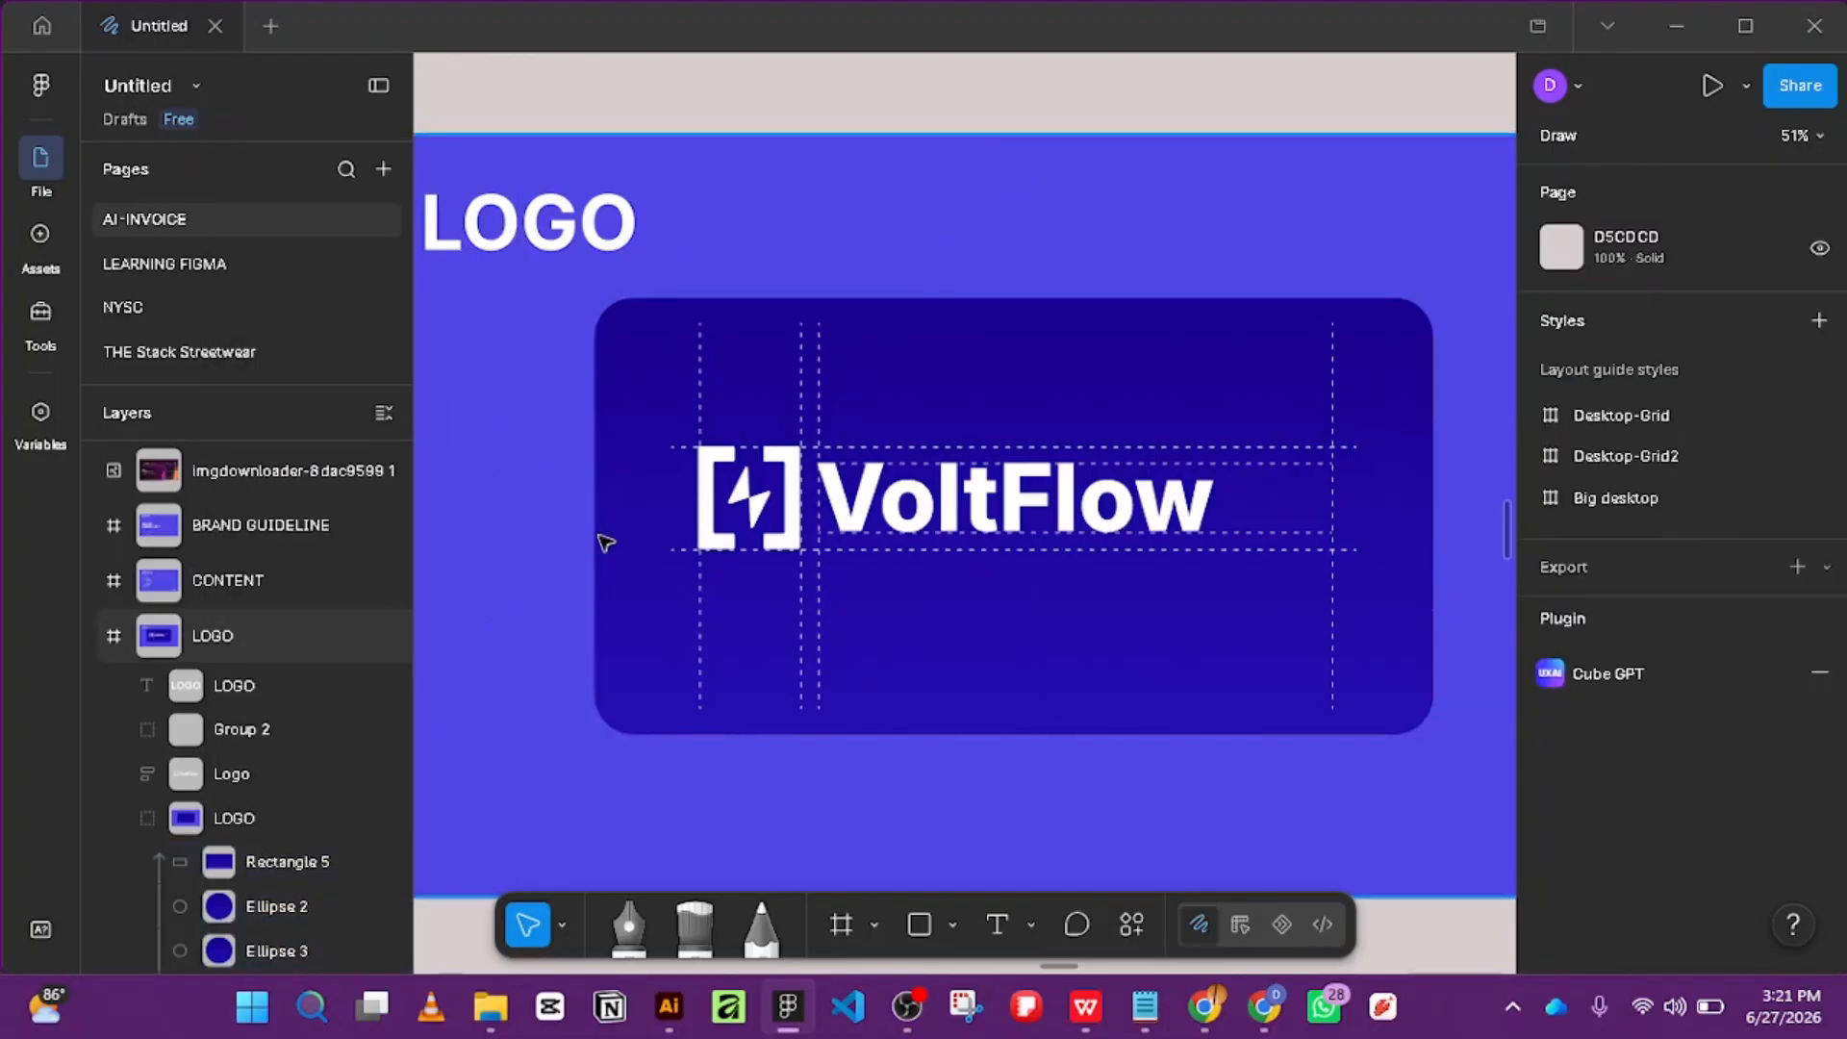
Remove the linear gradient fill from Ellipse 2 and Ellipse 3 in the LOGO background group.
{"action": "left_click", "coordinate": [590, 587]}
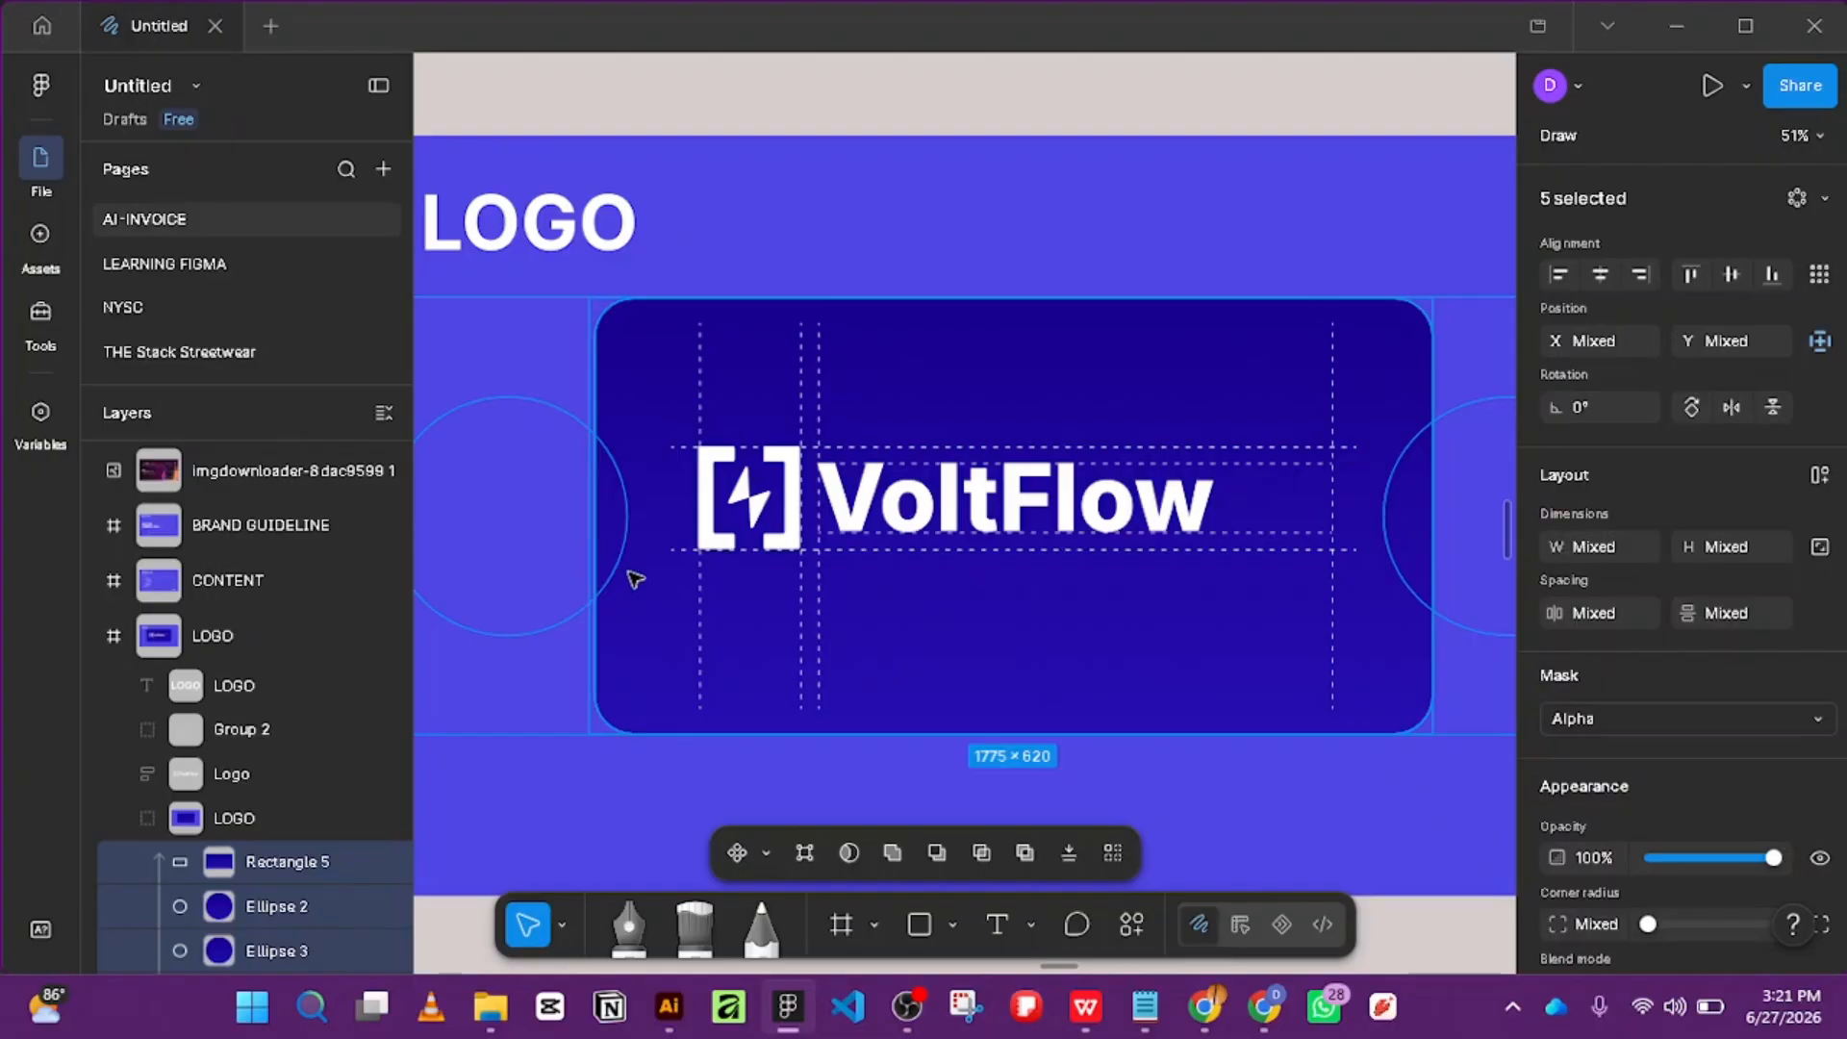
{"action": "left_click", "coordinate": [625, 558]}
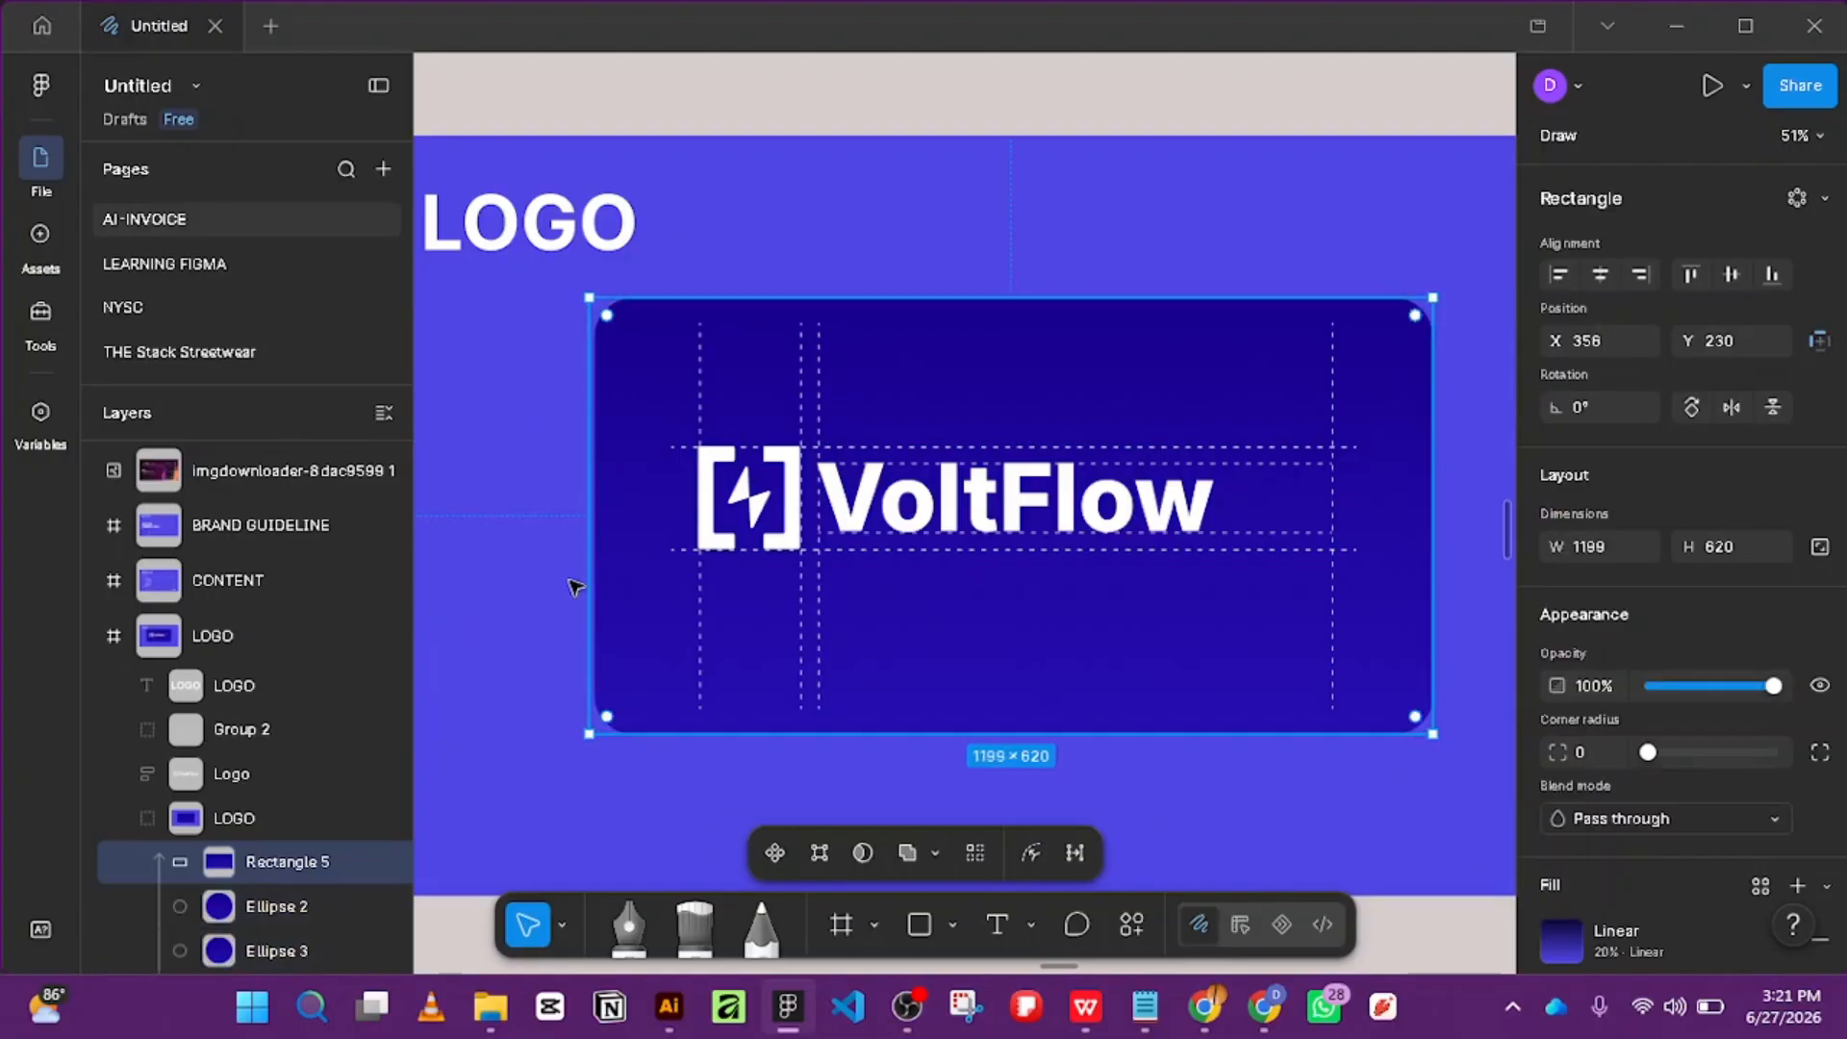
{"action": "left_click", "coordinate": [227, 897]}
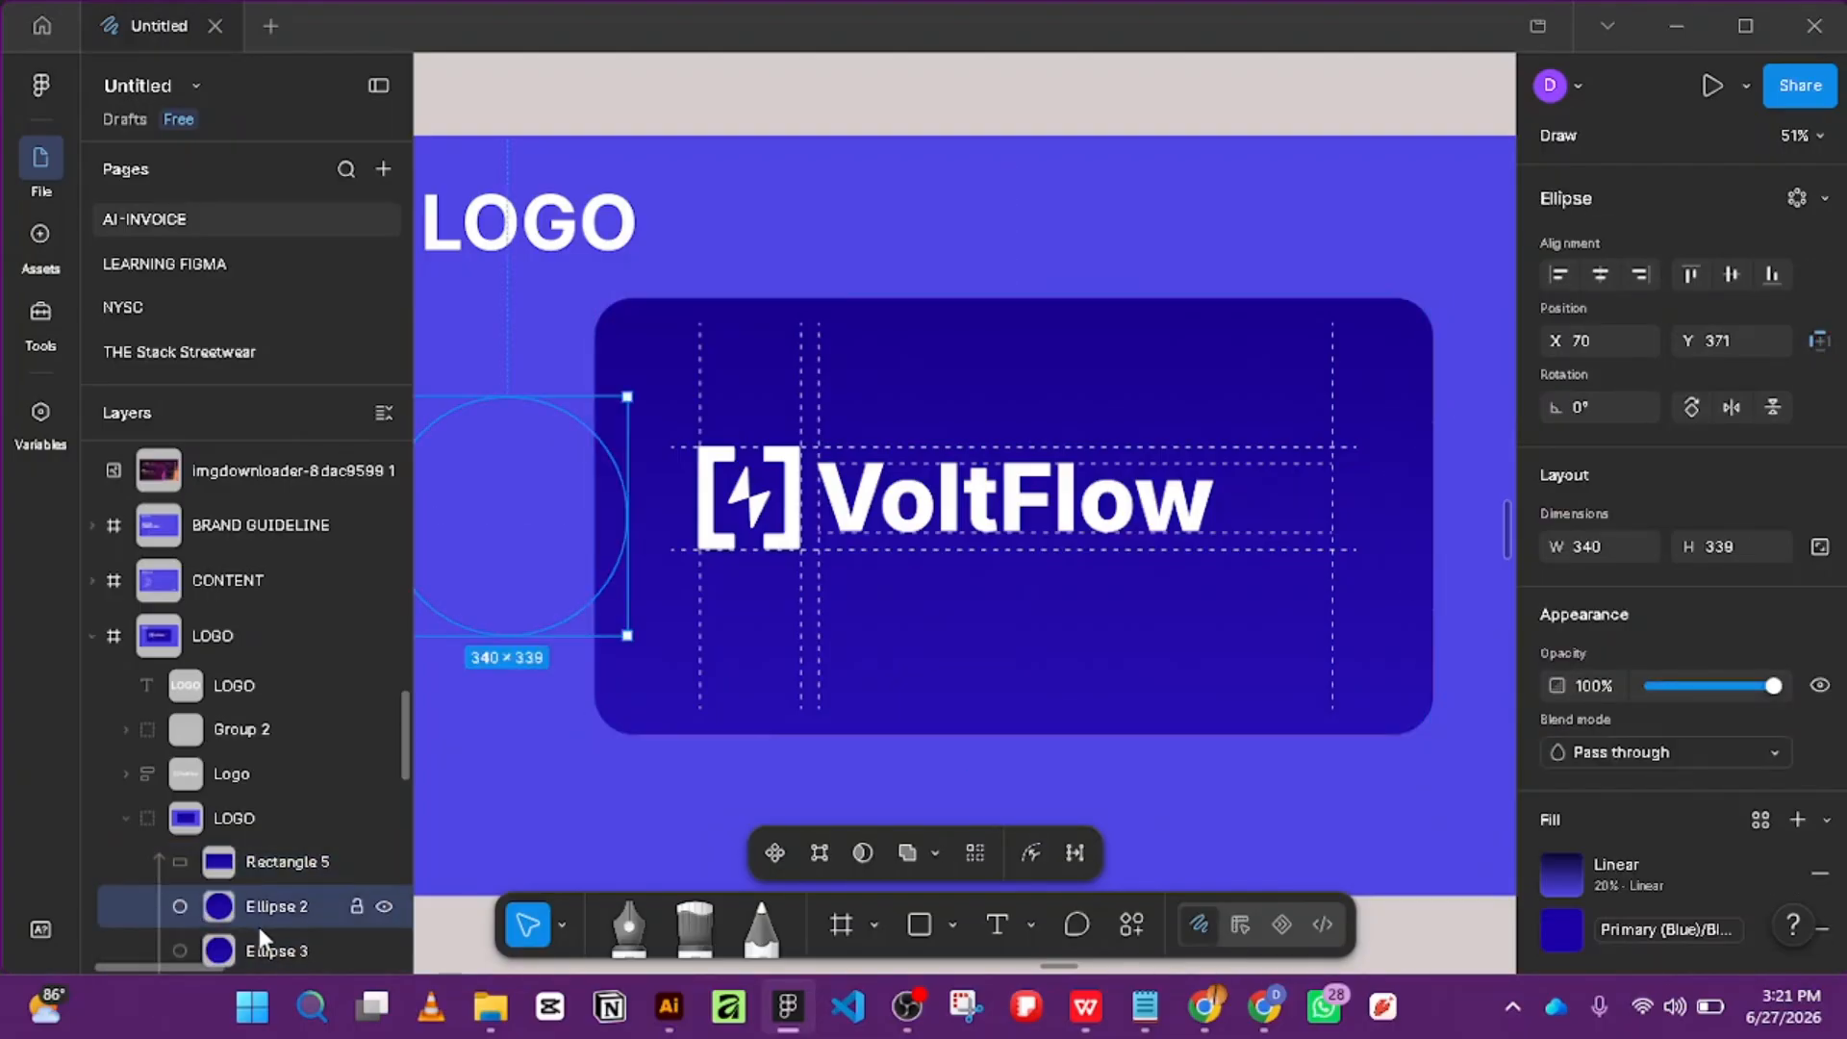
{"action": "left_click", "coordinate": [263, 946], "text": "shift"}
{"action": "scroll", "coordinate": [1722, 789], "scroll_direction": "down", "scroll_amount": 4}
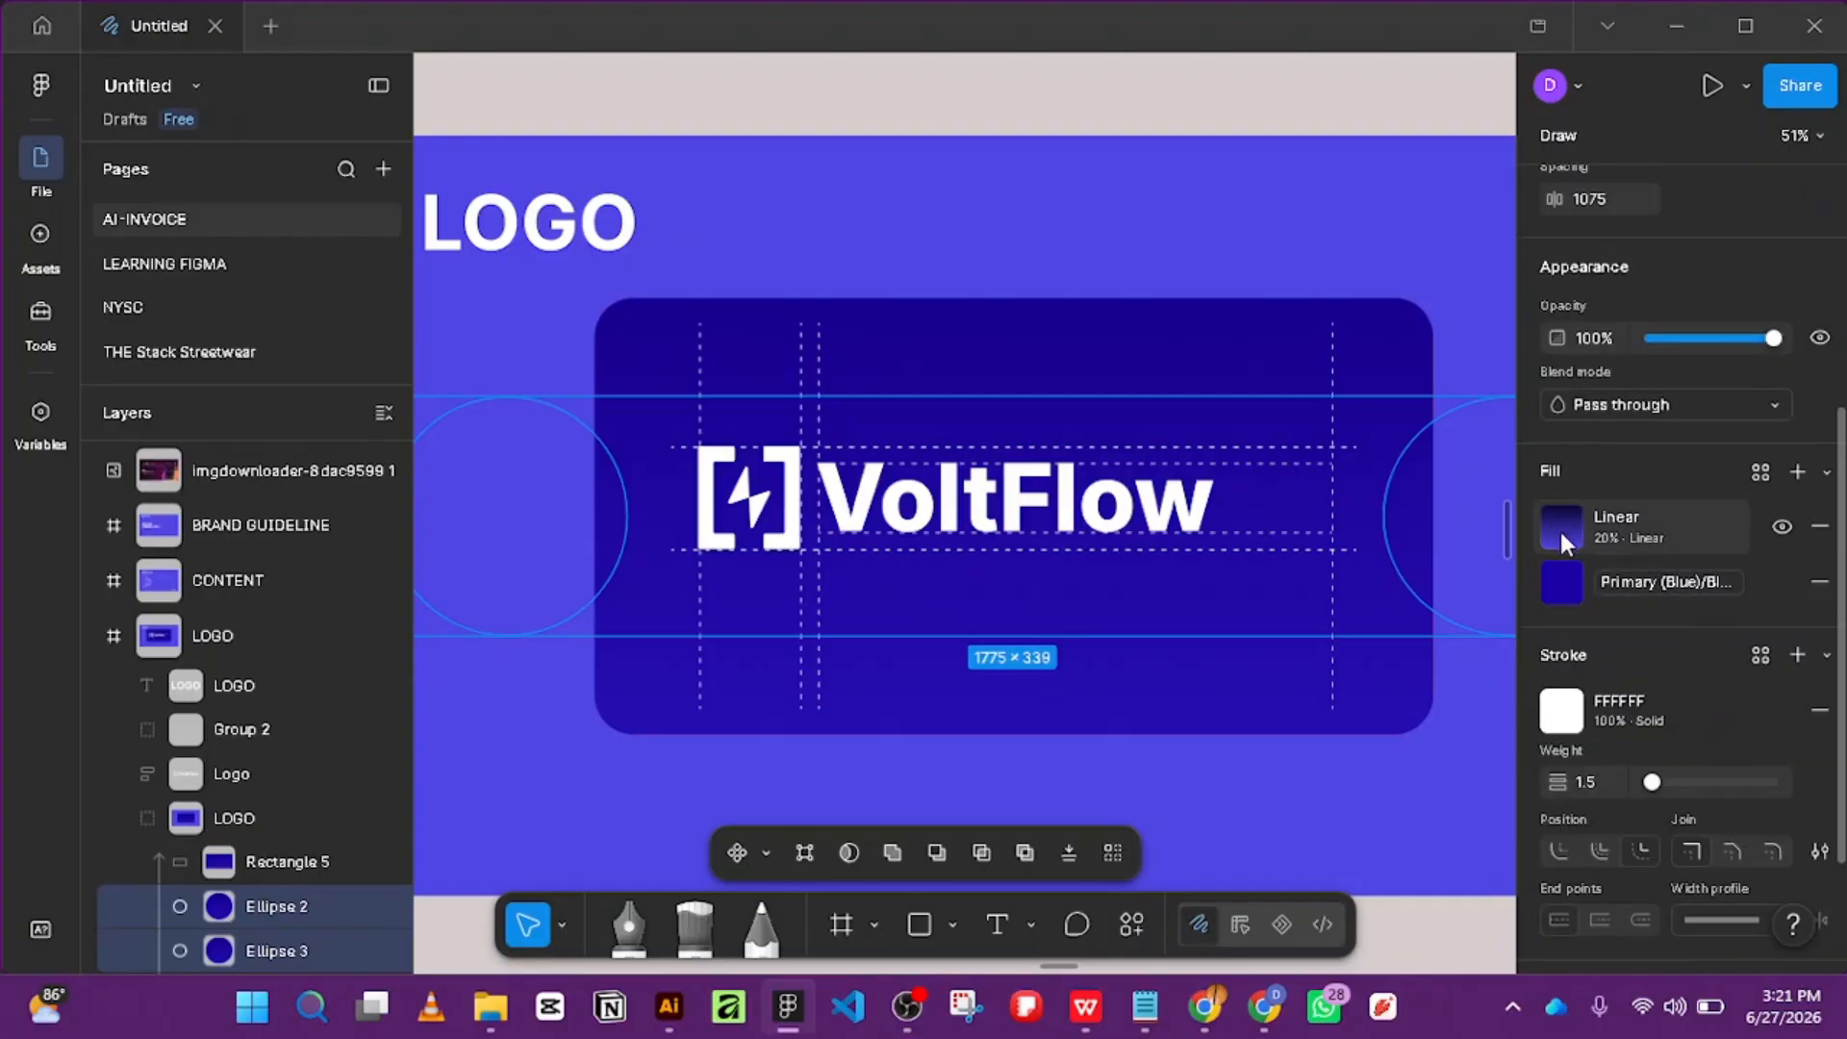
{"action": "left_click", "coordinate": [1819, 526]}
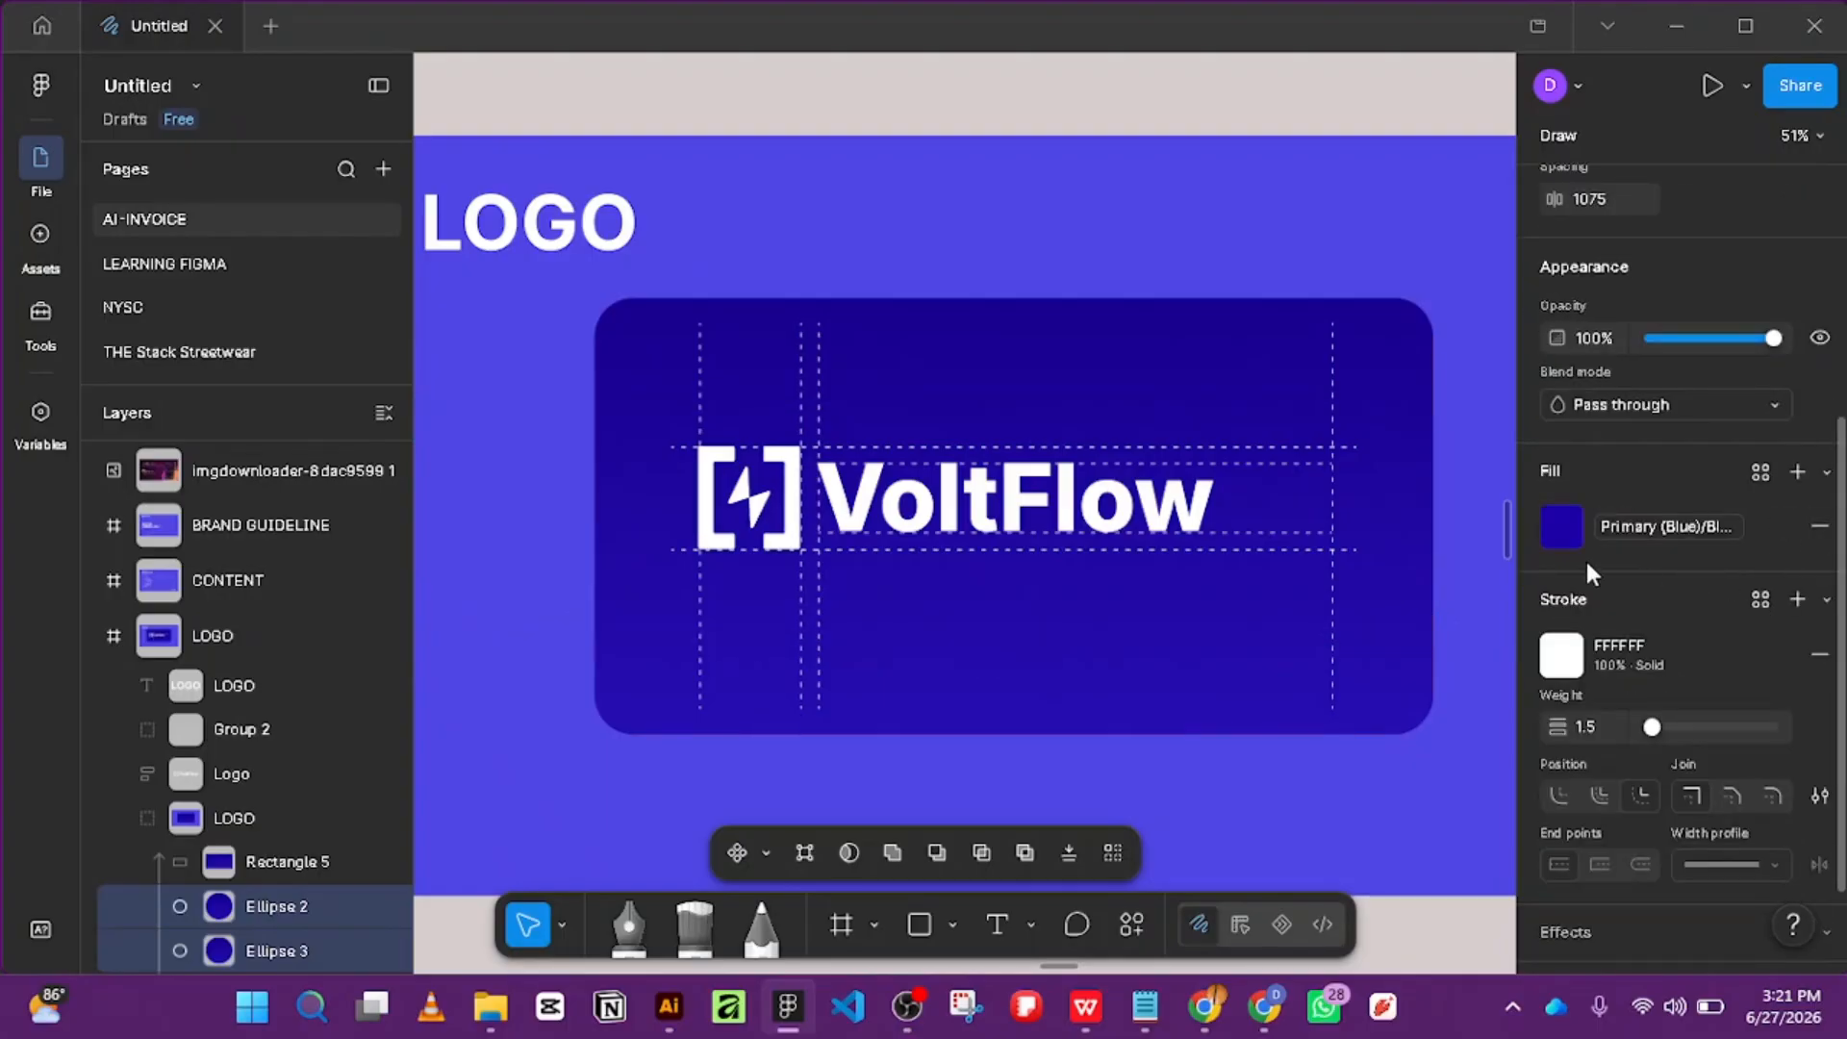
Set the fill of Ellipse 2 and Ellipse 3 to the Primary (Blue) library's white color.
{"action": "left_click", "coordinate": [1560, 528]}
{"action": "scroll", "coordinate": [1347, 769], "scroll_direction": "down", "scroll_amount": 5}
{"action": "scroll", "coordinate": [1316, 760], "scroll_direction": "up", "scroll_amount": 1}
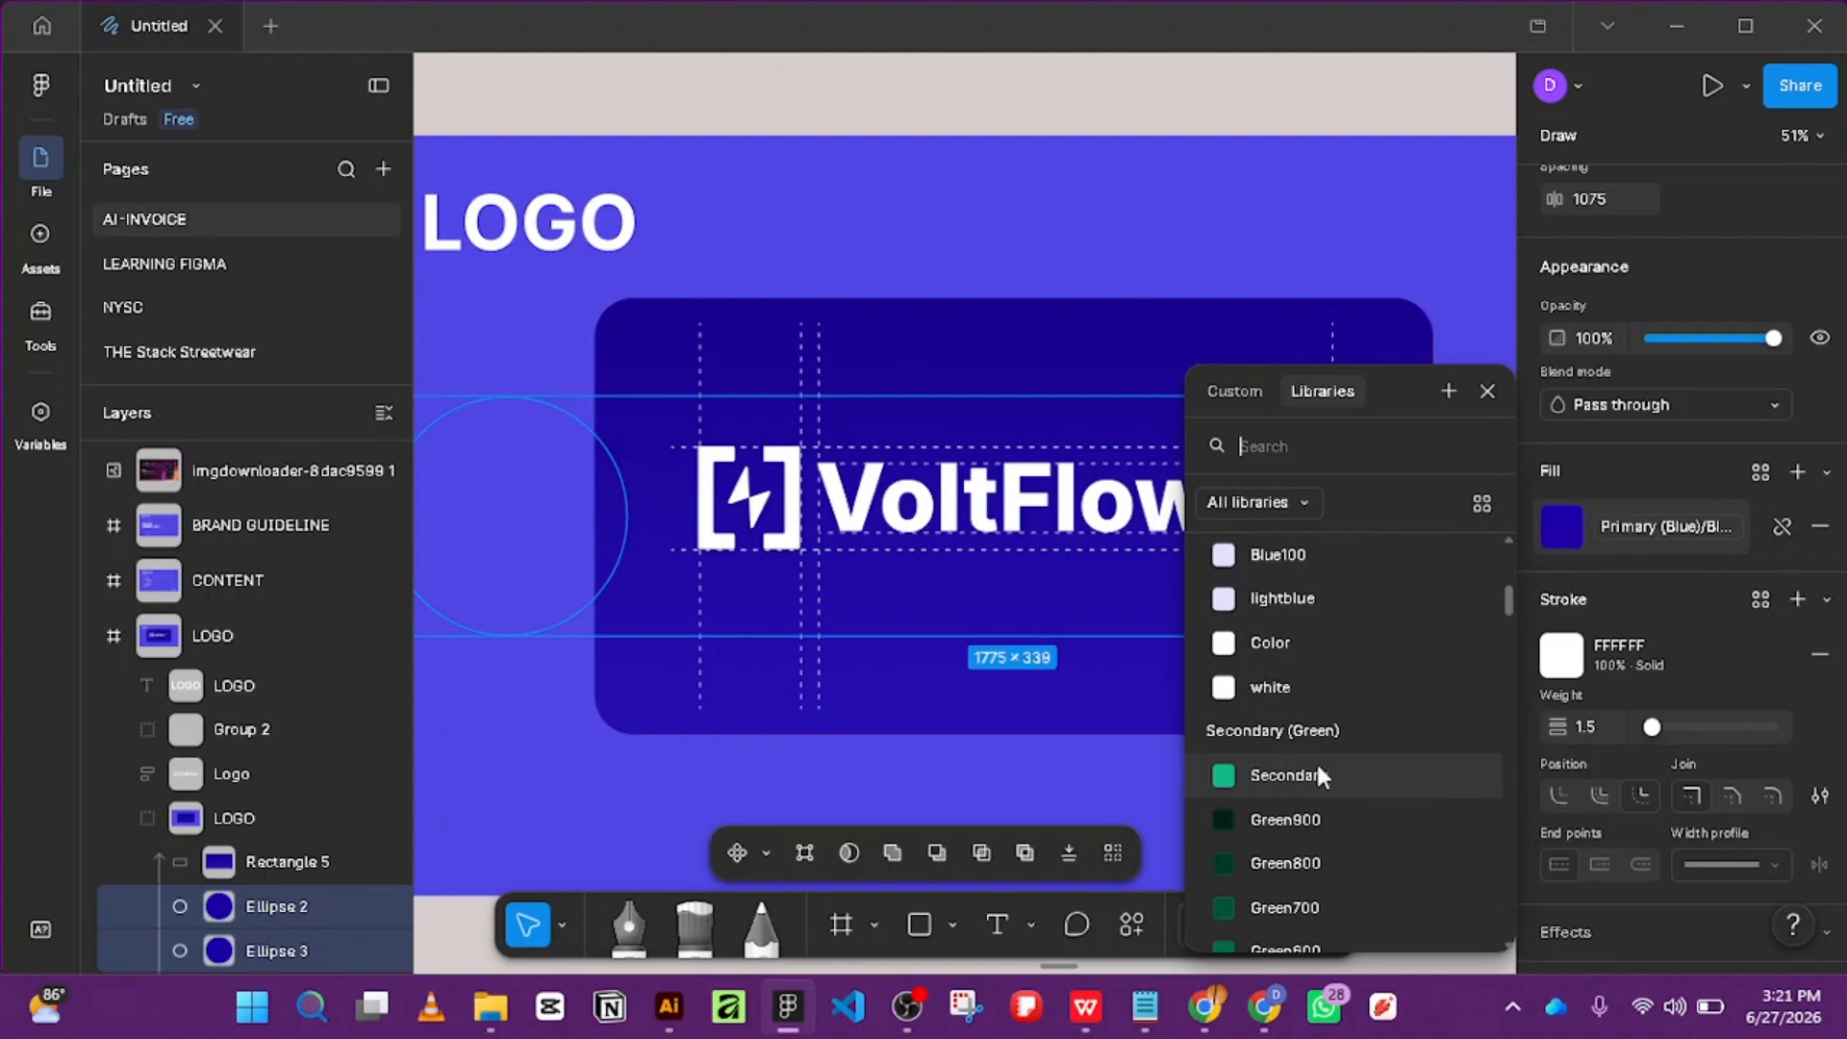
{"action": "left_click", "coordinate": [1270, 686]}
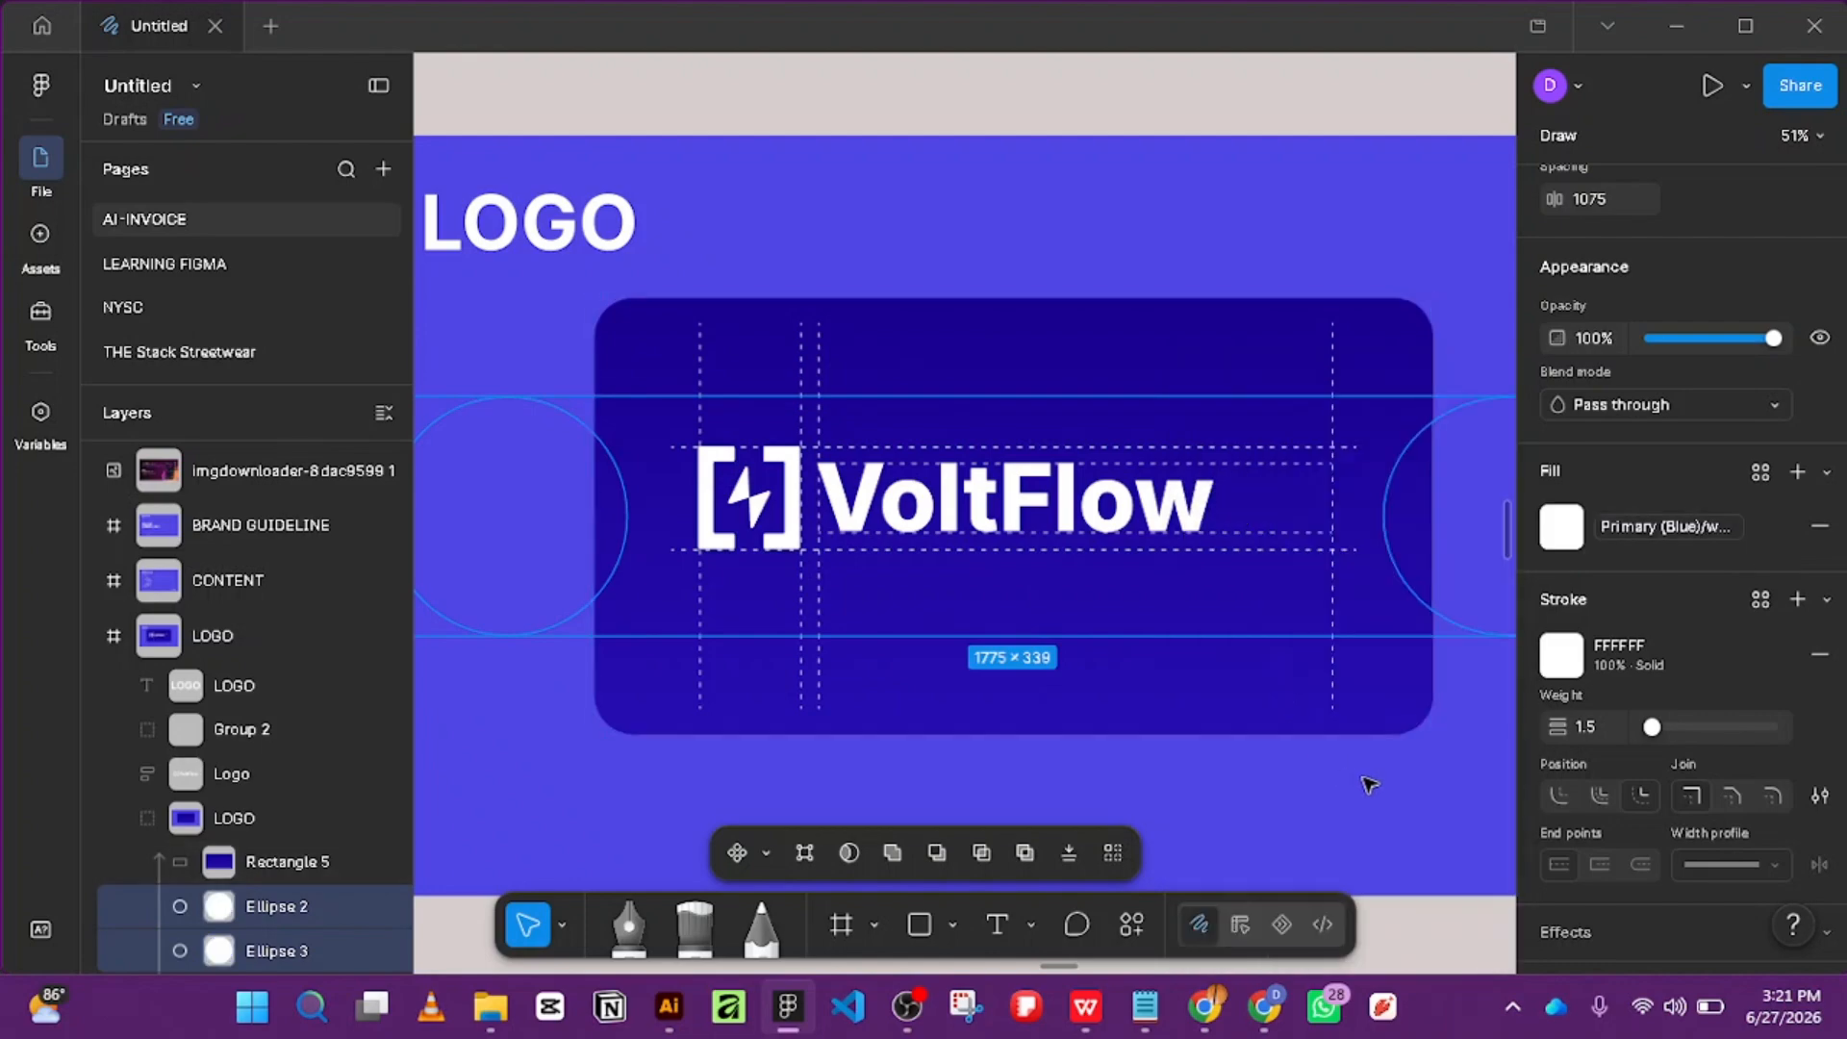
Bring Ellipse 2 and Ellipse 3 in front of Rectangle 5 and remove their white fill, keeping the dashed stroke.
{"action": "left_click", "coordinate": [894, 181]}
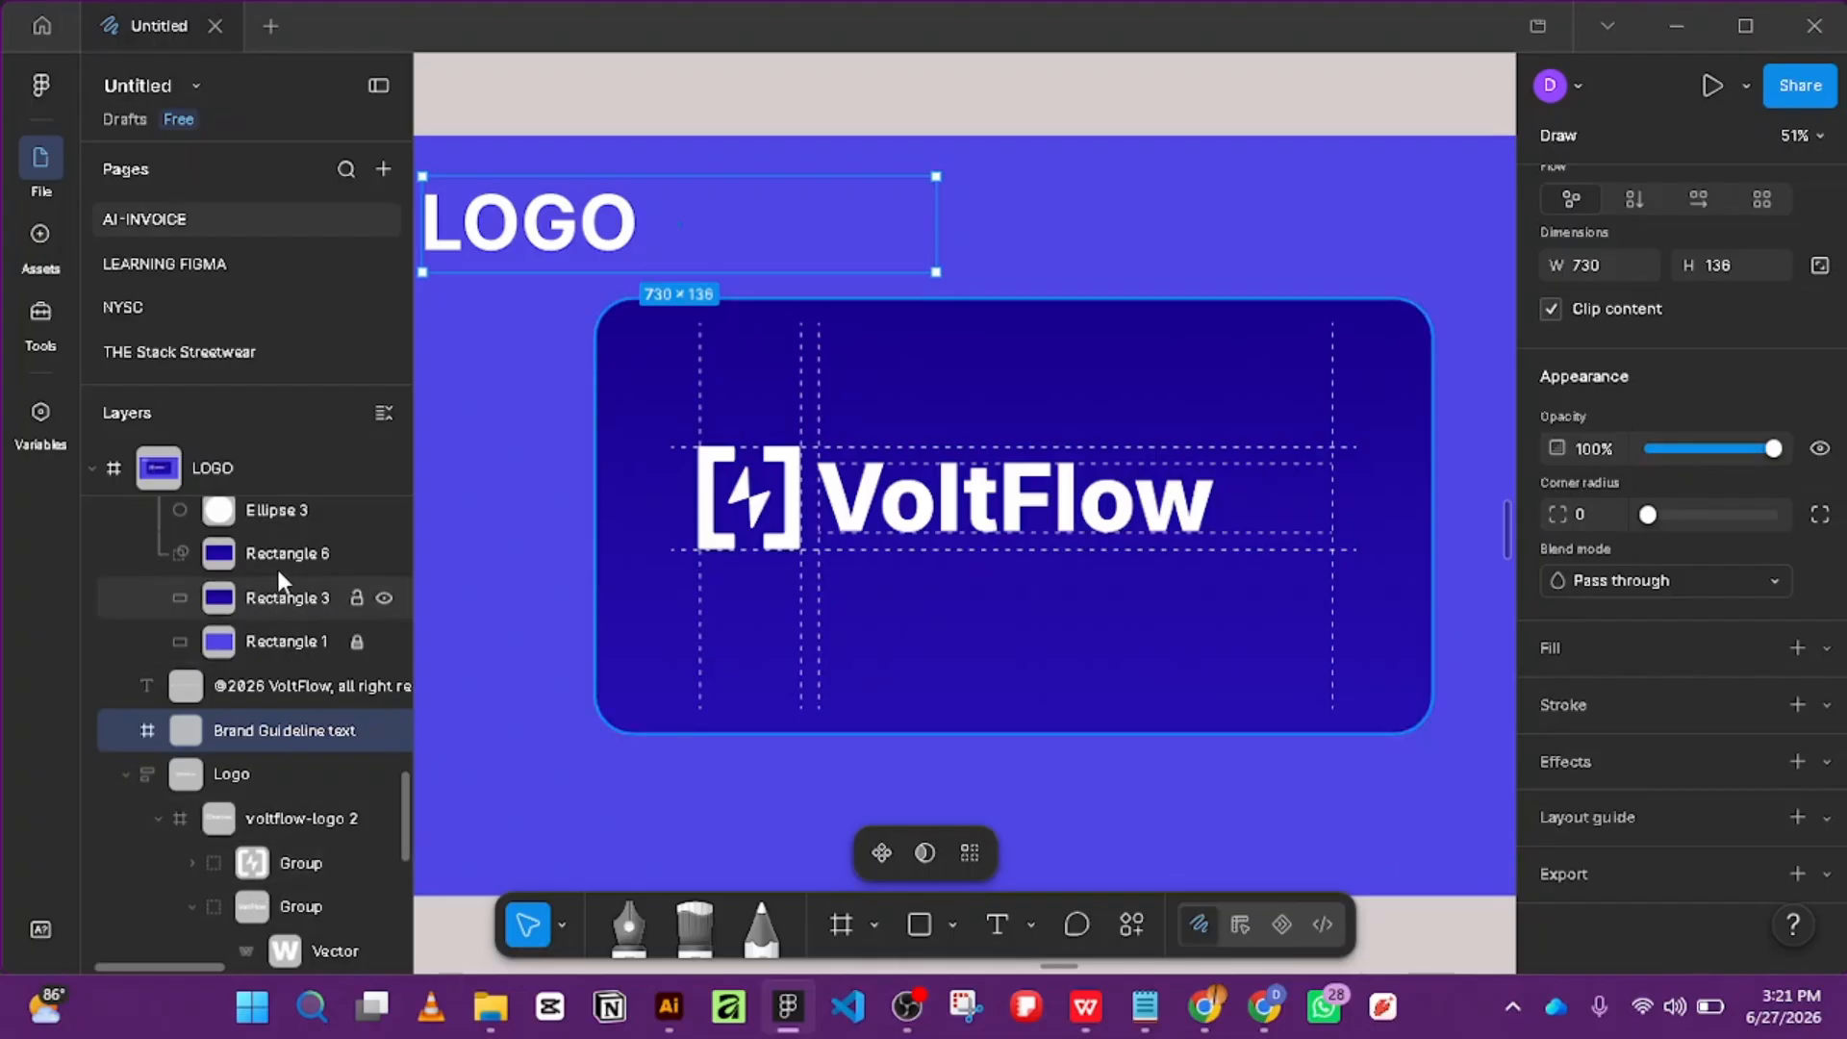
{"action": "scroll", "coordinate": [268, 568], "scroll_direction": "up", "scroll_amount": 1}
{"action": "left_click", "coordinate": [253, 646]}
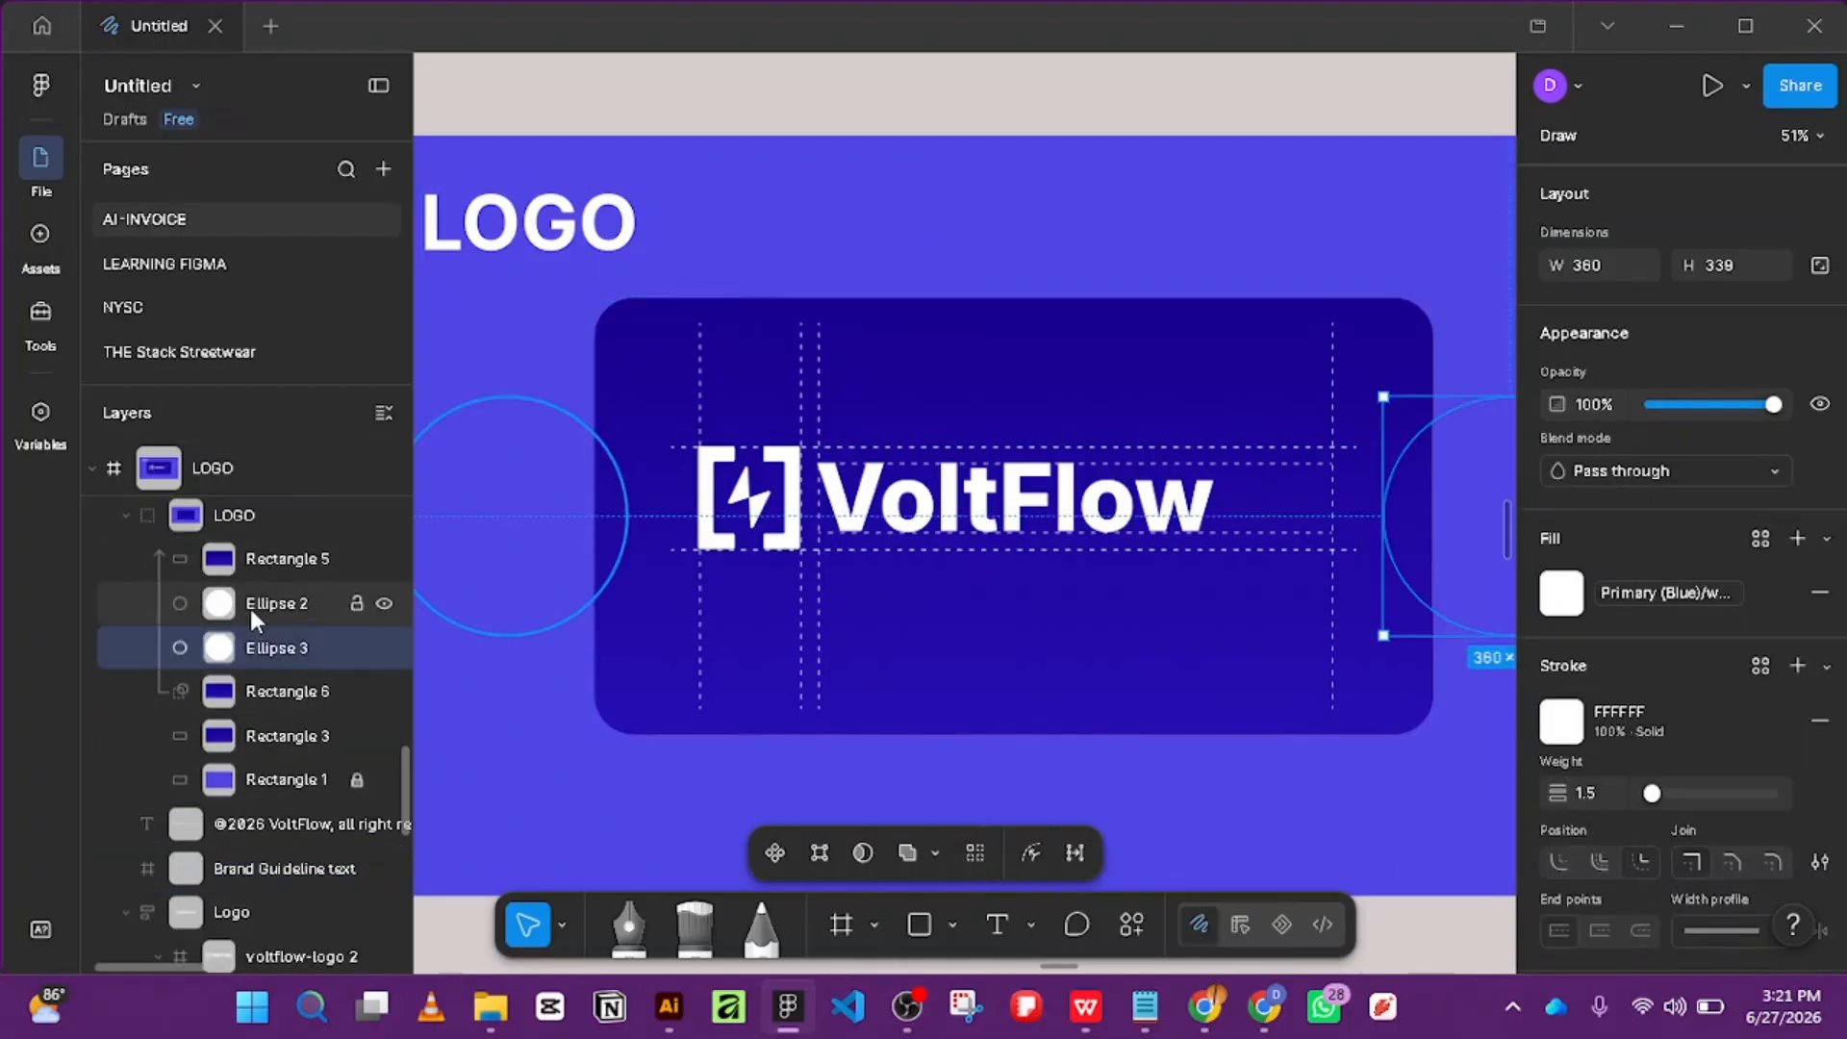
{"action": "left_click", "coordinate": [251, 609], "text": "shift"}
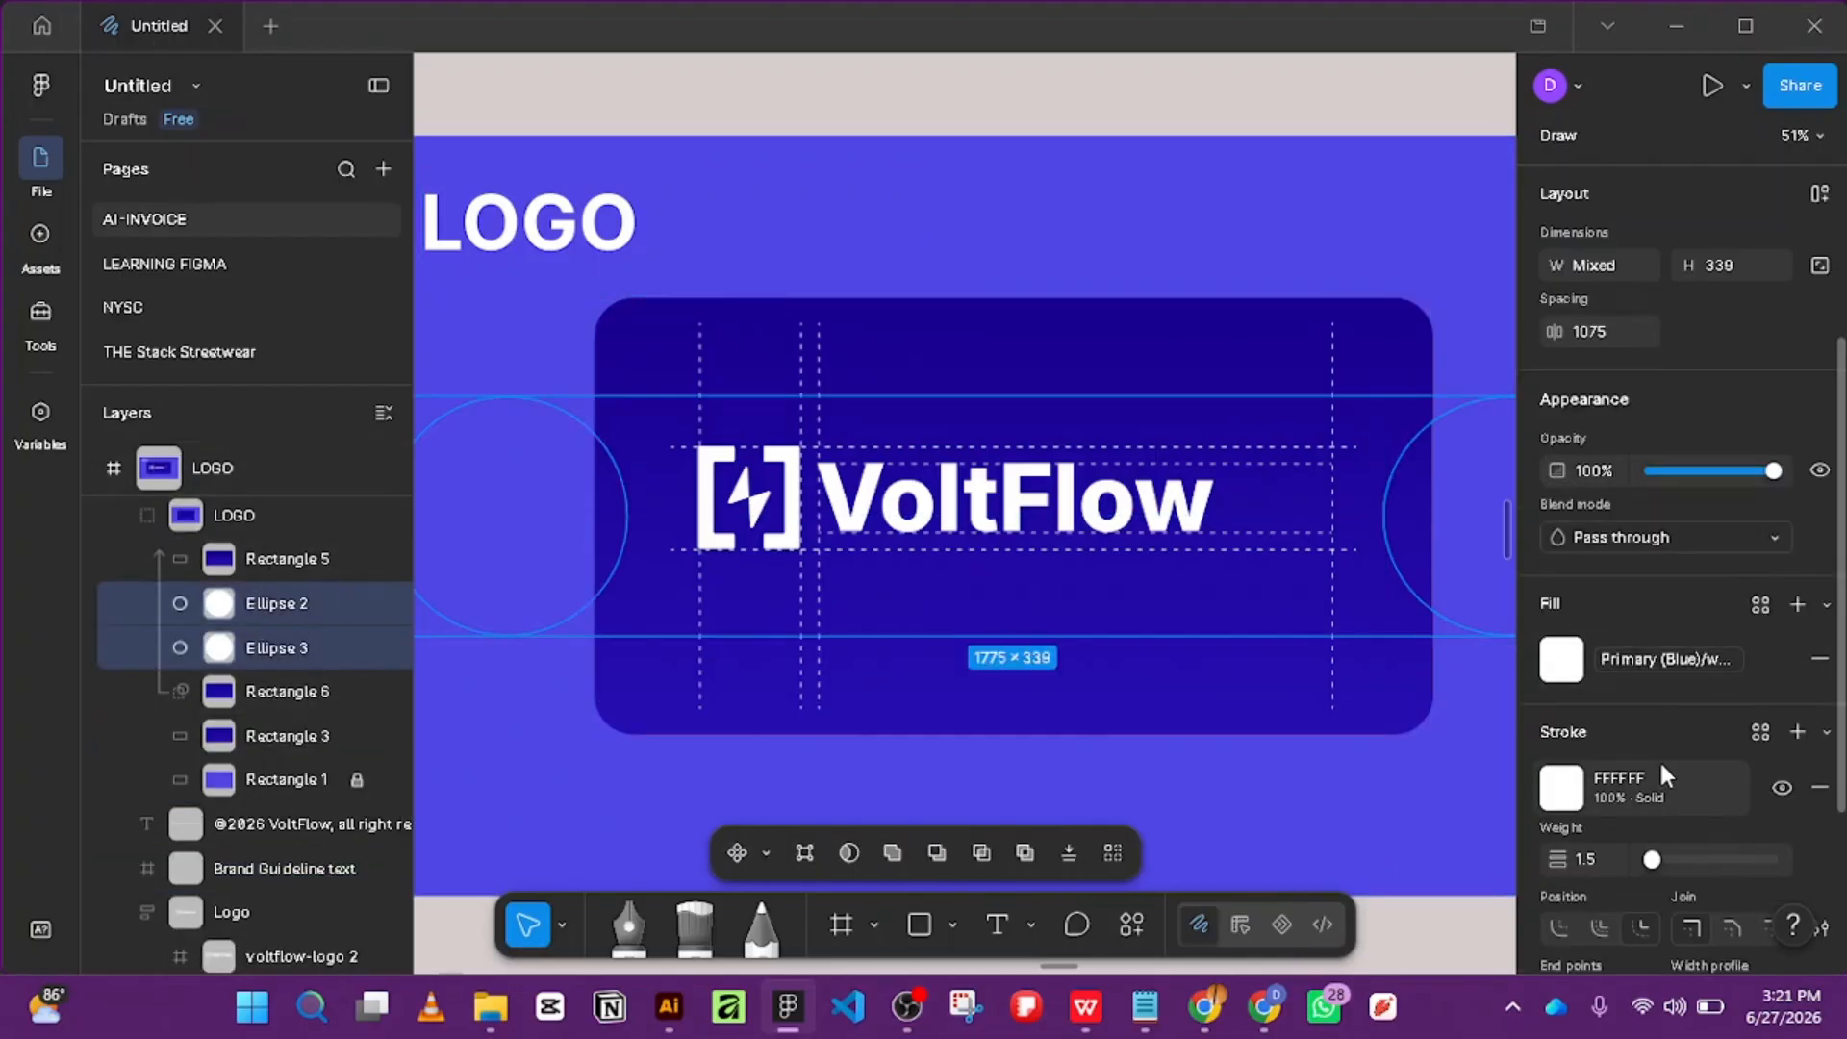
{"action": "key", "text": "ctrl+]"}
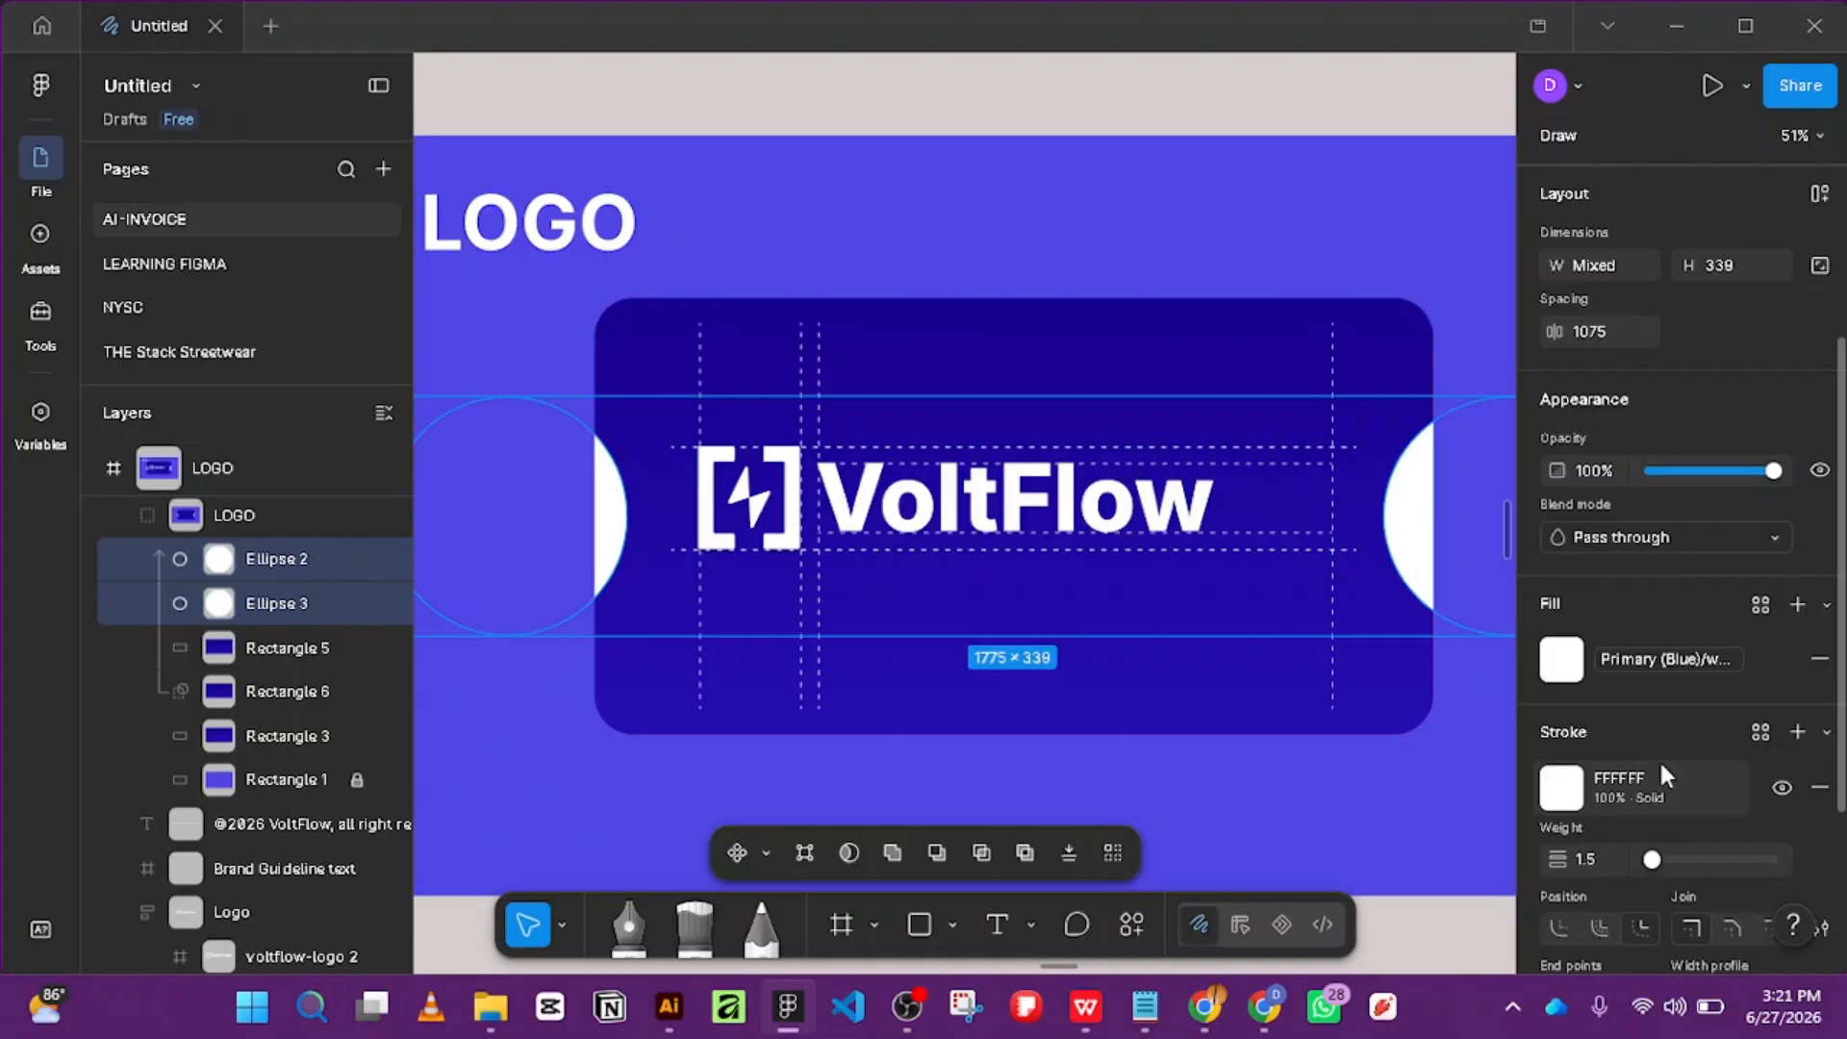
{"action": "scroll", "coordinate": [1698, 769], "scroll_direction": "down", "scroll_amount": 3}
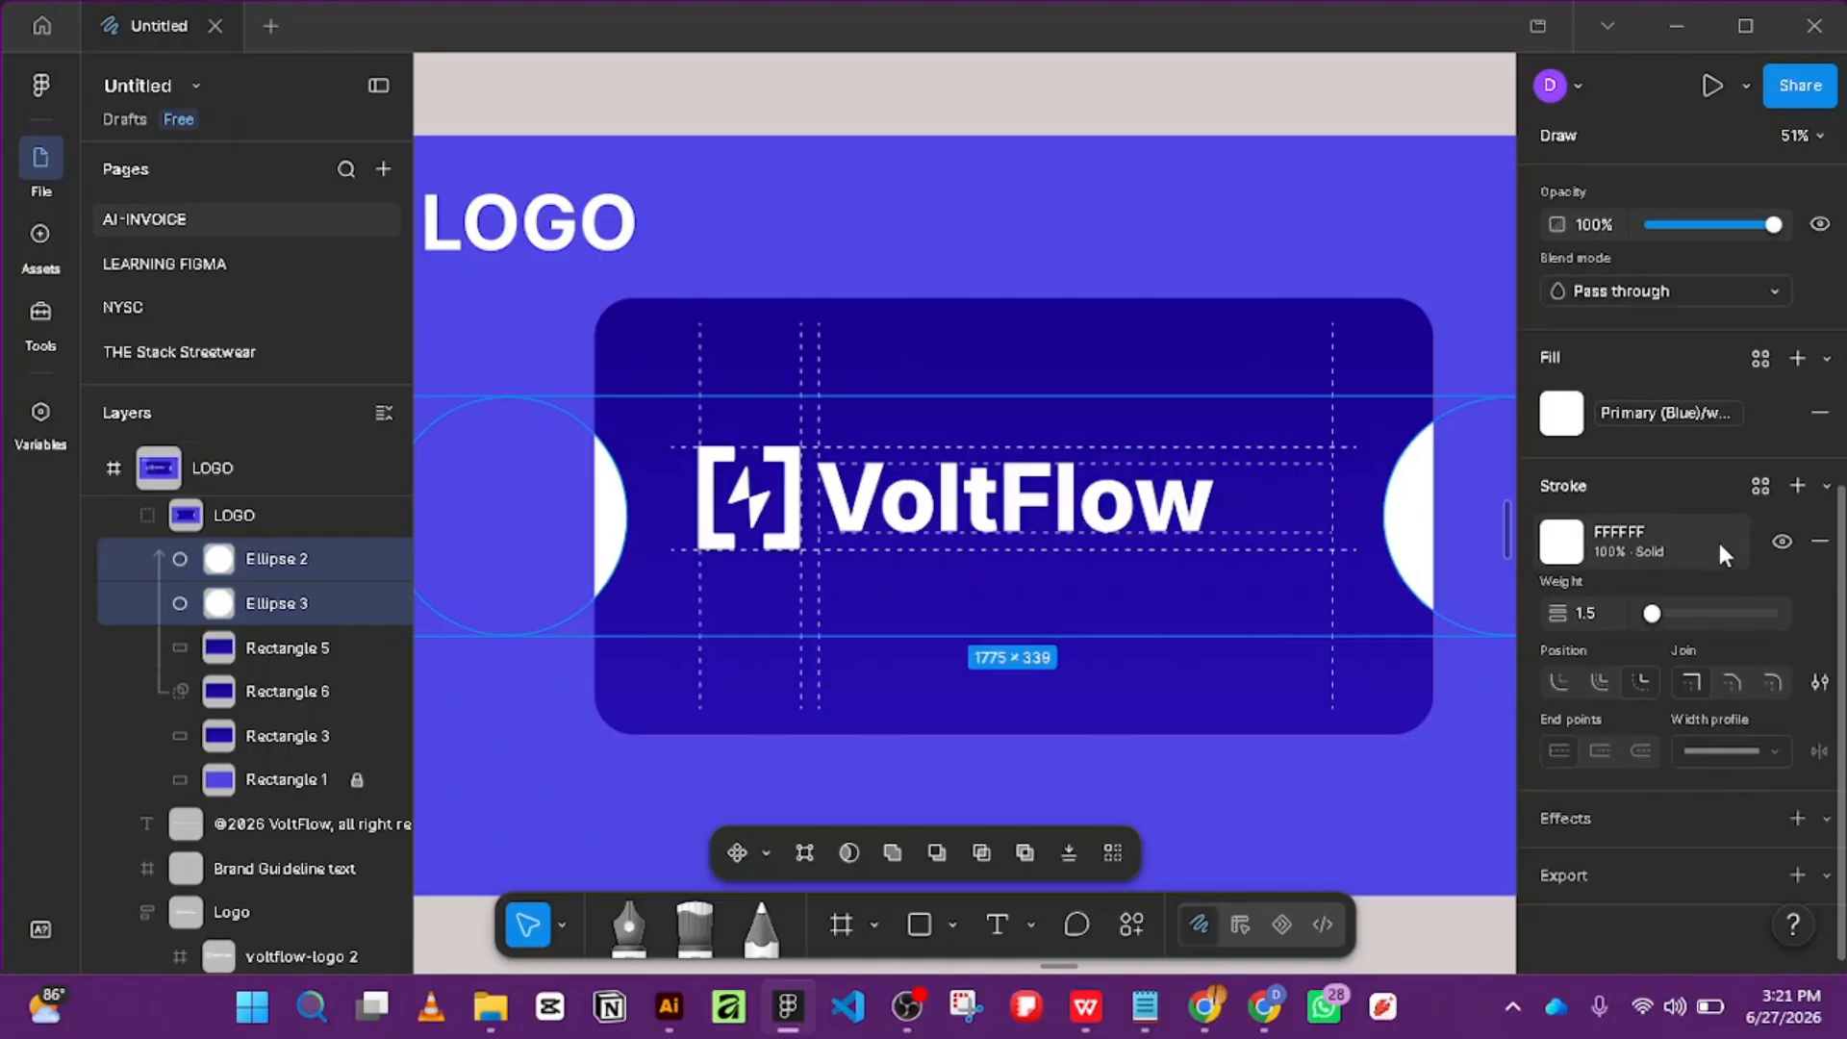
{"action": "left_click", "coordinate": [1819, 413]}
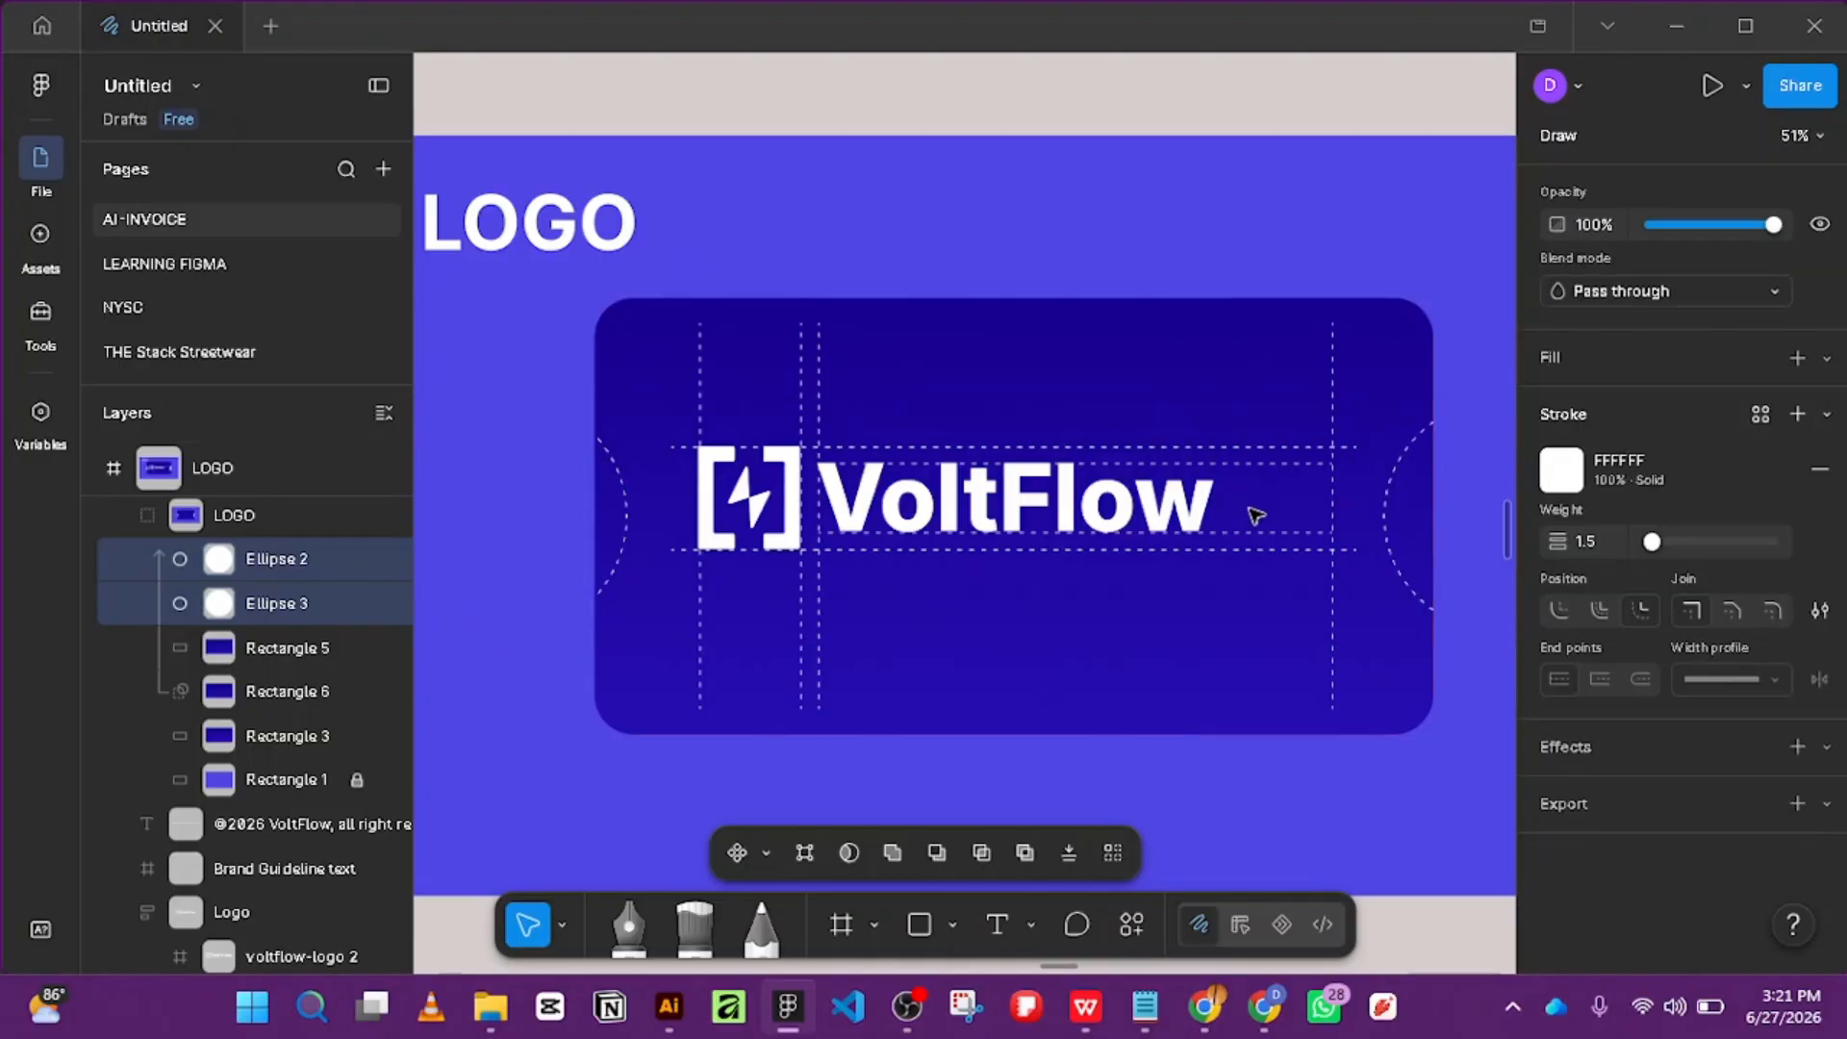
Examine the whole LOGO slide with its title, dark blue panel and dashed construction lines.
{"action": "scroll", "coordinate": [1178, 380], "scroll_direction": "down", "scroll_amount": 2}
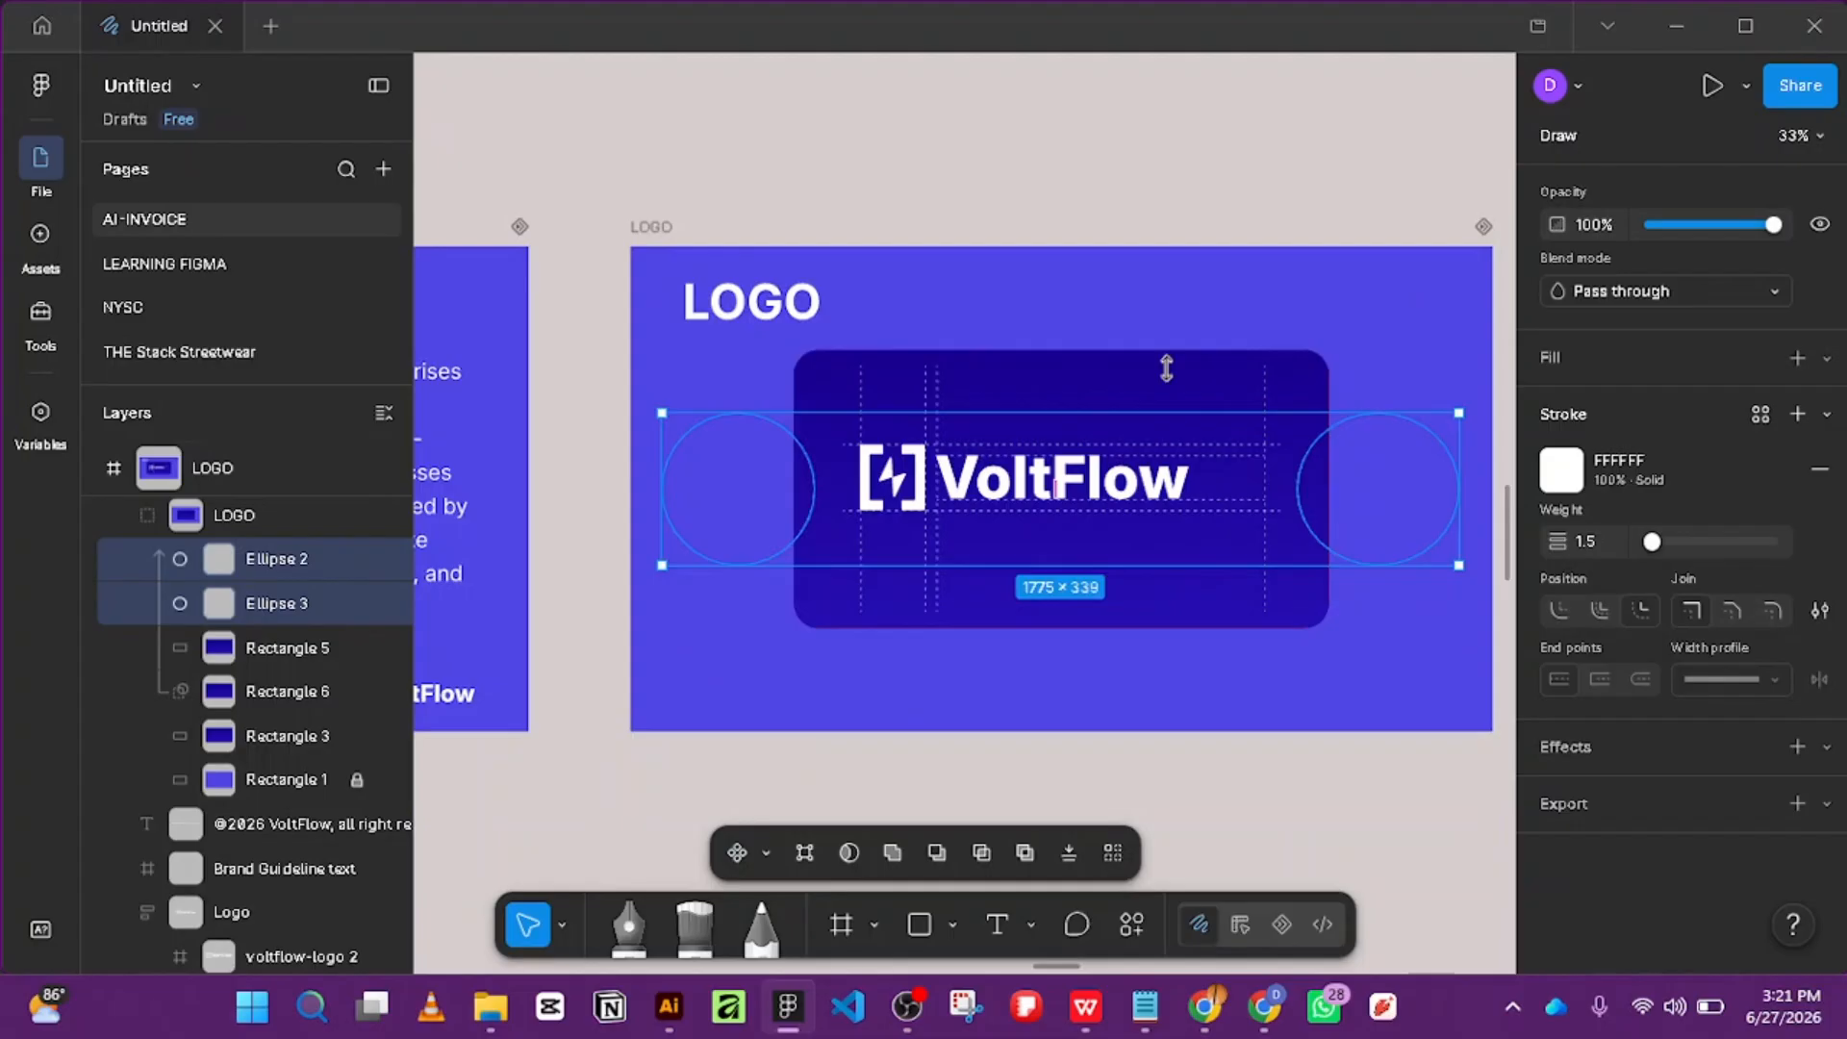
{"action": "left_click", "coordinate": [1210, 211]}
{"action": "scroll", "coordinate": [1208, 123], "scroll_direction": "up", "scroll_amount": 1}
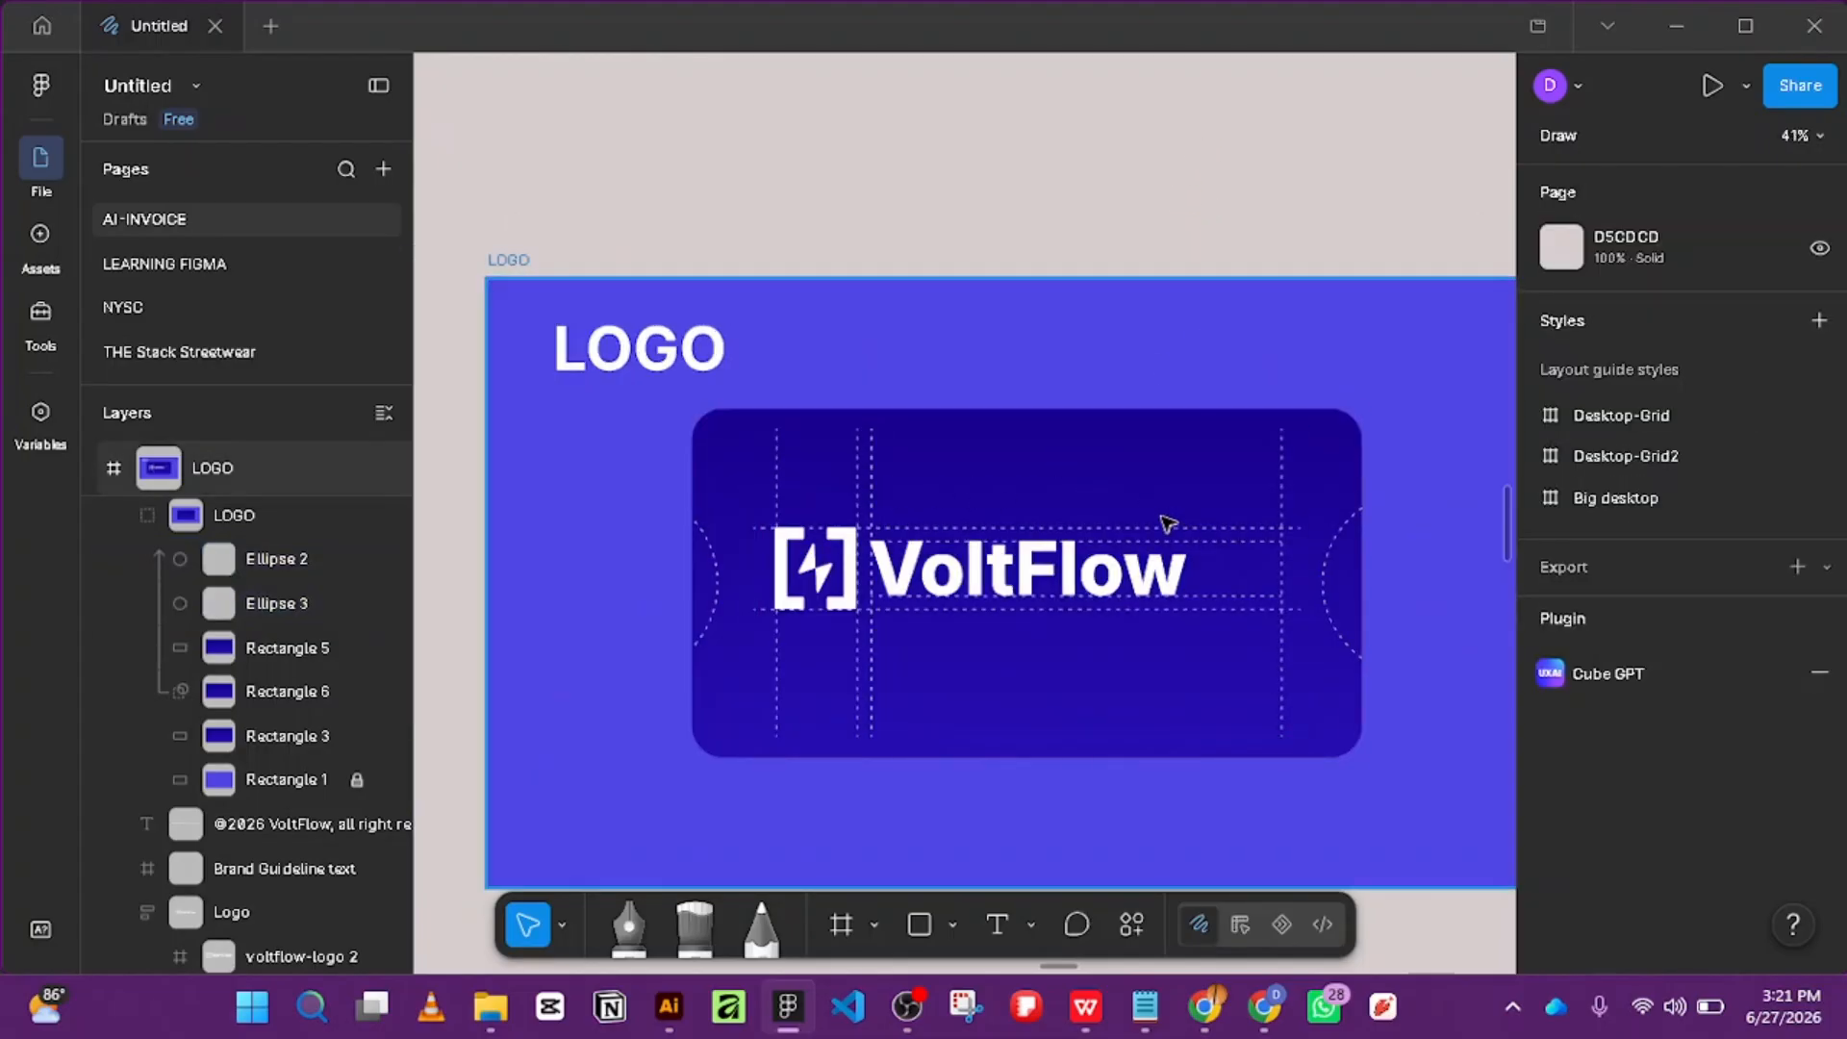
{"action": "scroll", "coordinate": [1157, 492], "scroll_direction": "up", "scroll_amount": 3}
{"action": "scroll", "coordinate": [1169, 519], "scroll_direction": "down", "scroll_amount": 5}
{"action": "scroll", "coordinate": [1077, 558], "scroll_direction": "up", "scroll_amount": 2}
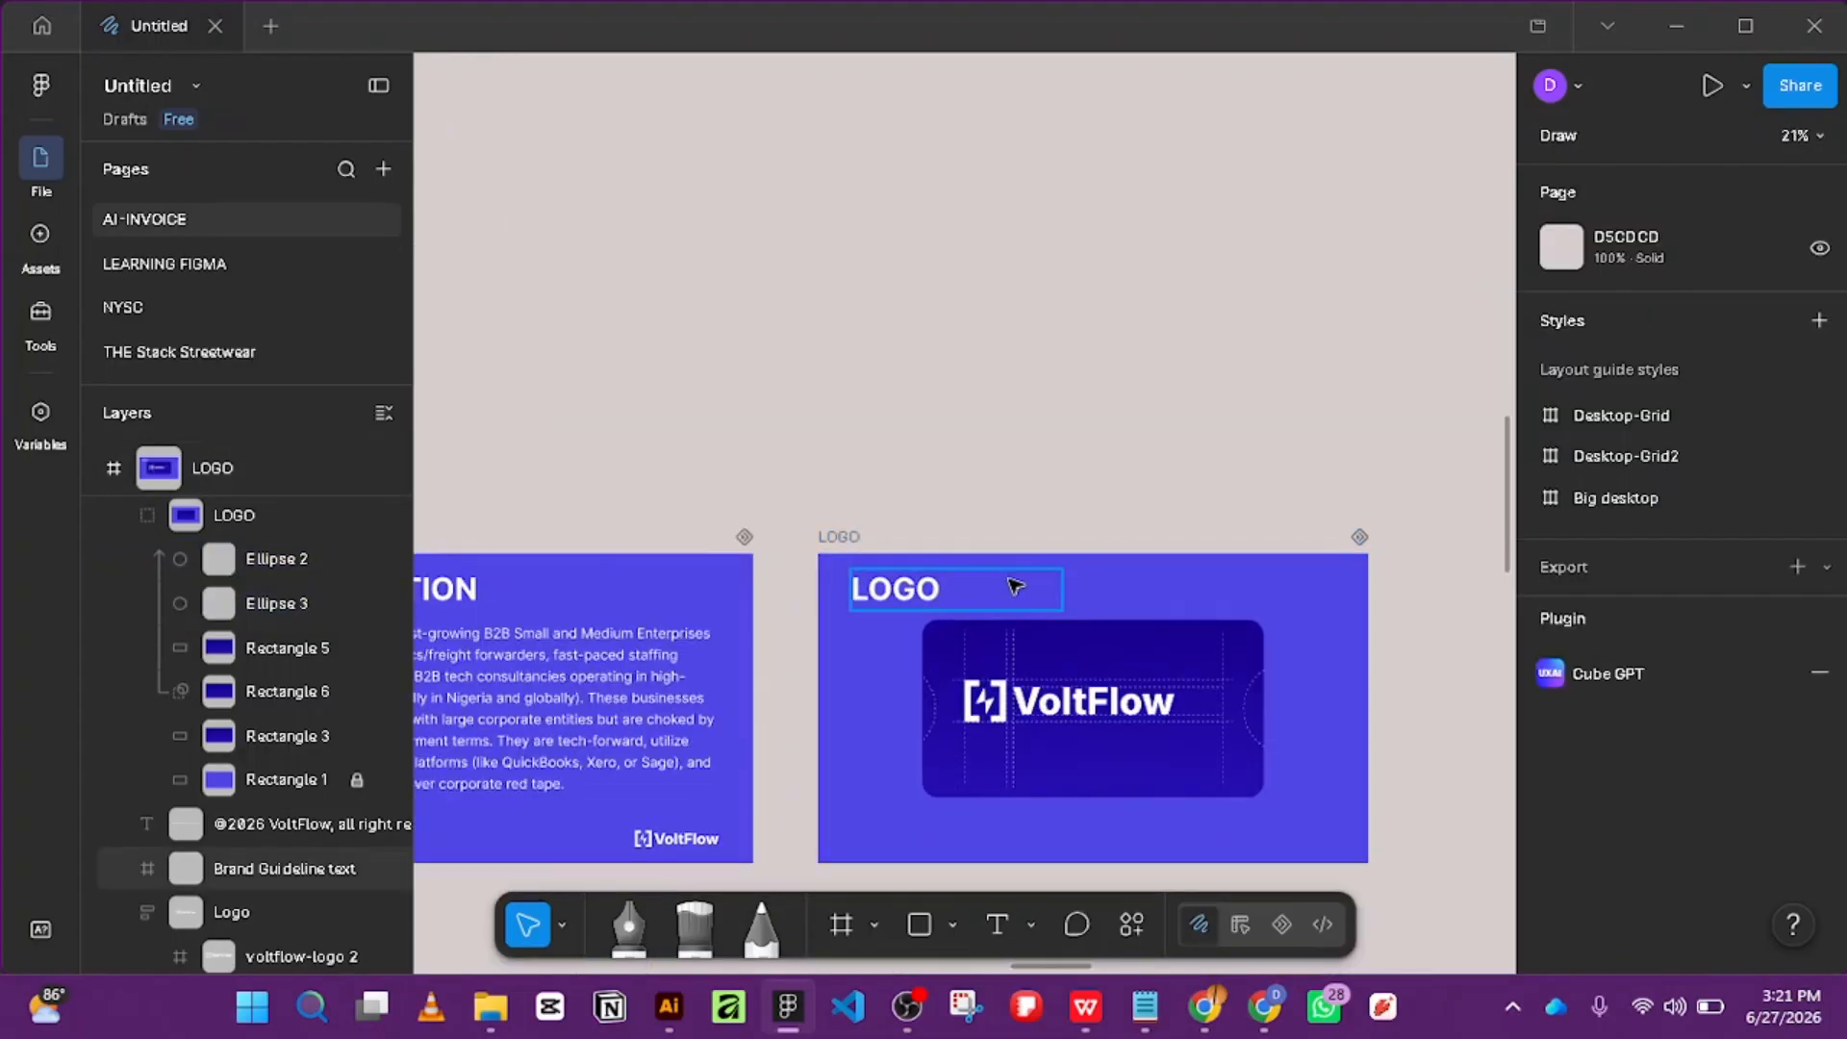
{"action": "left_click", "coordinate": [1010, 587]}
{"action": "left_click", "coordinate": [1252, 586]}
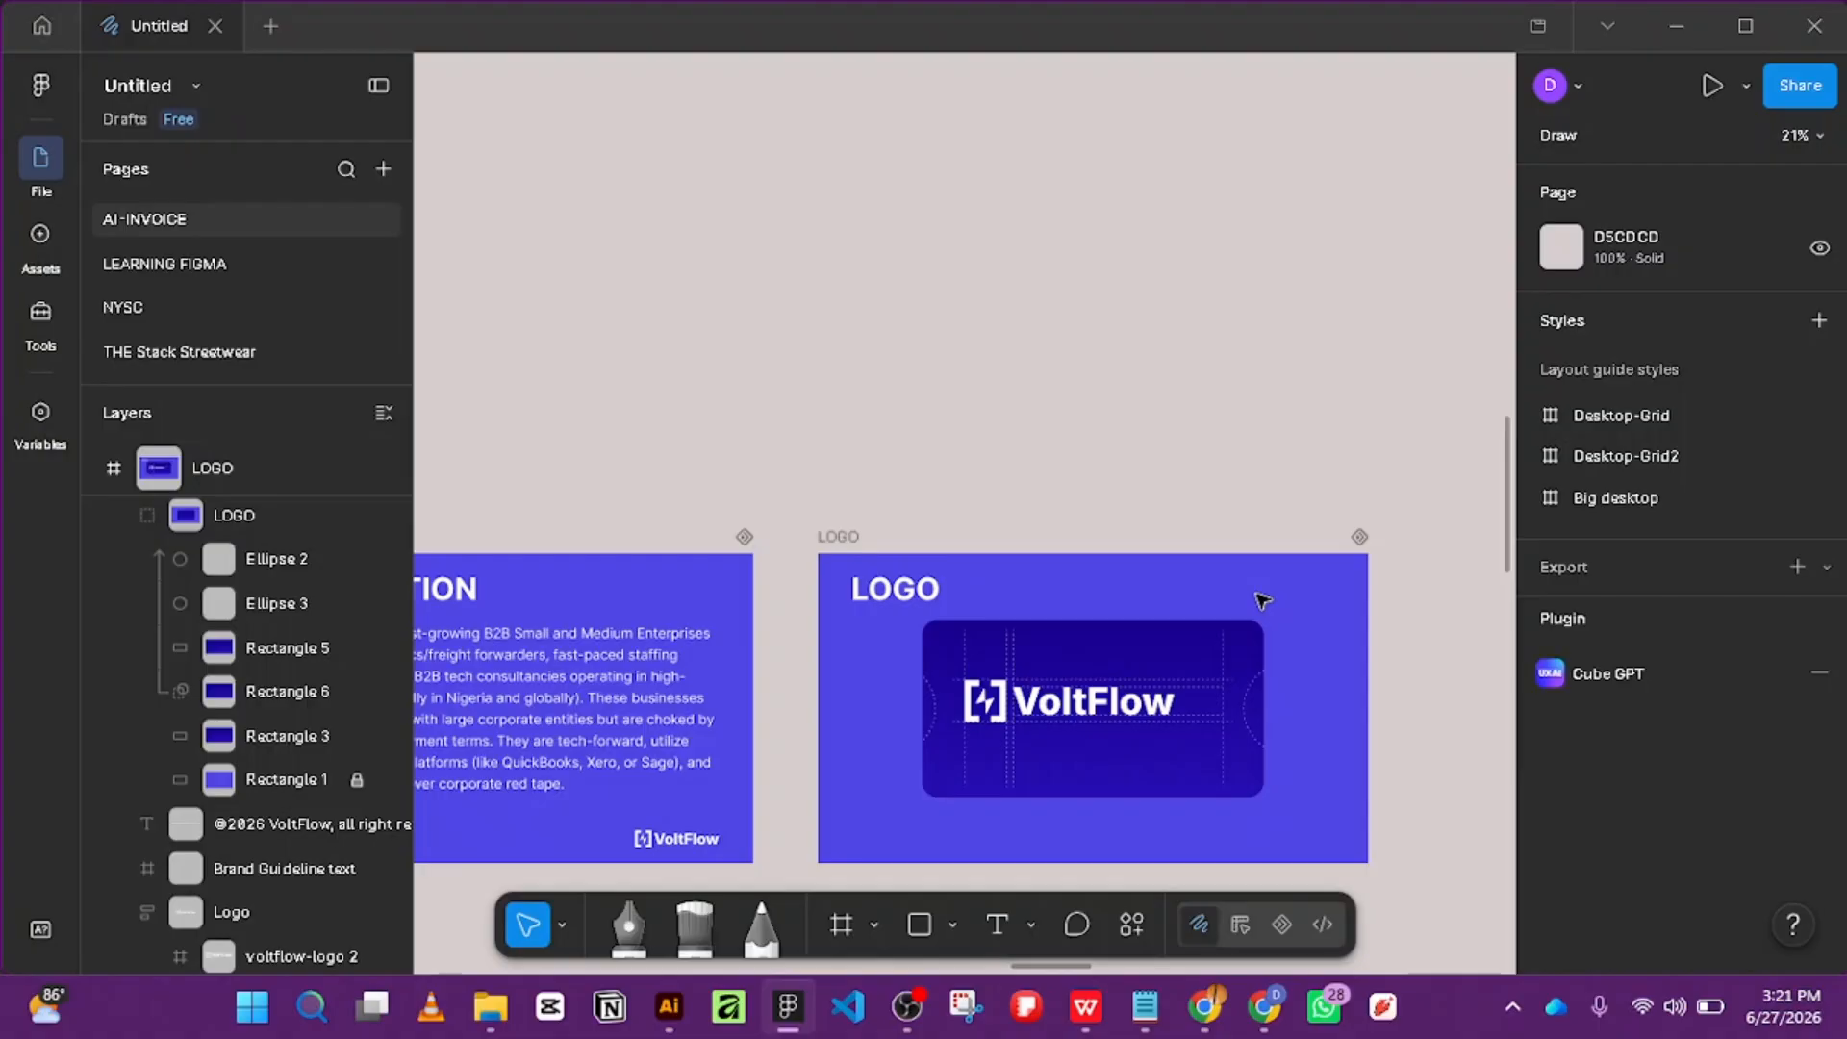
{"action": "scroll", "coordinate": [1234, 609], "scroll_direction": "down", "scroll_amount": 3}
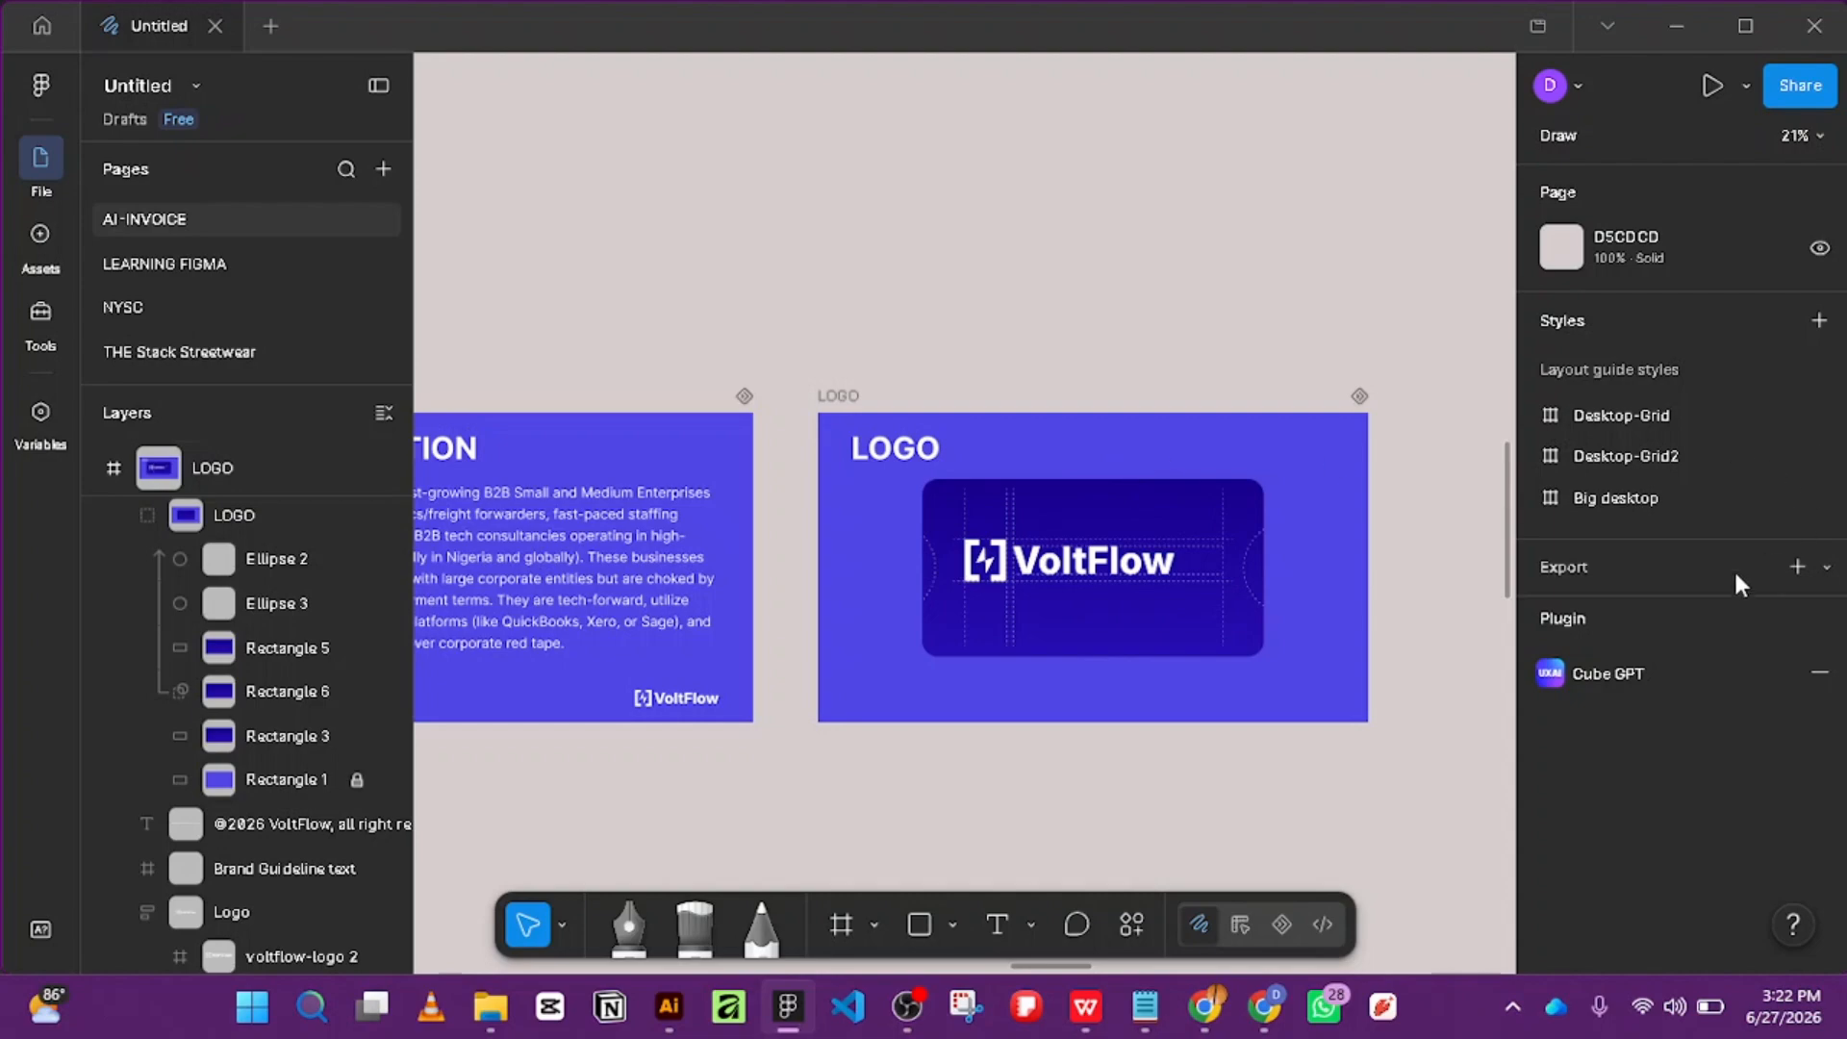
Bring the hidden copyright text and footer VoltFlow logo in front of the LOGO slide's background.
{"action": "right_click", "coordinate": [1204, 424]}
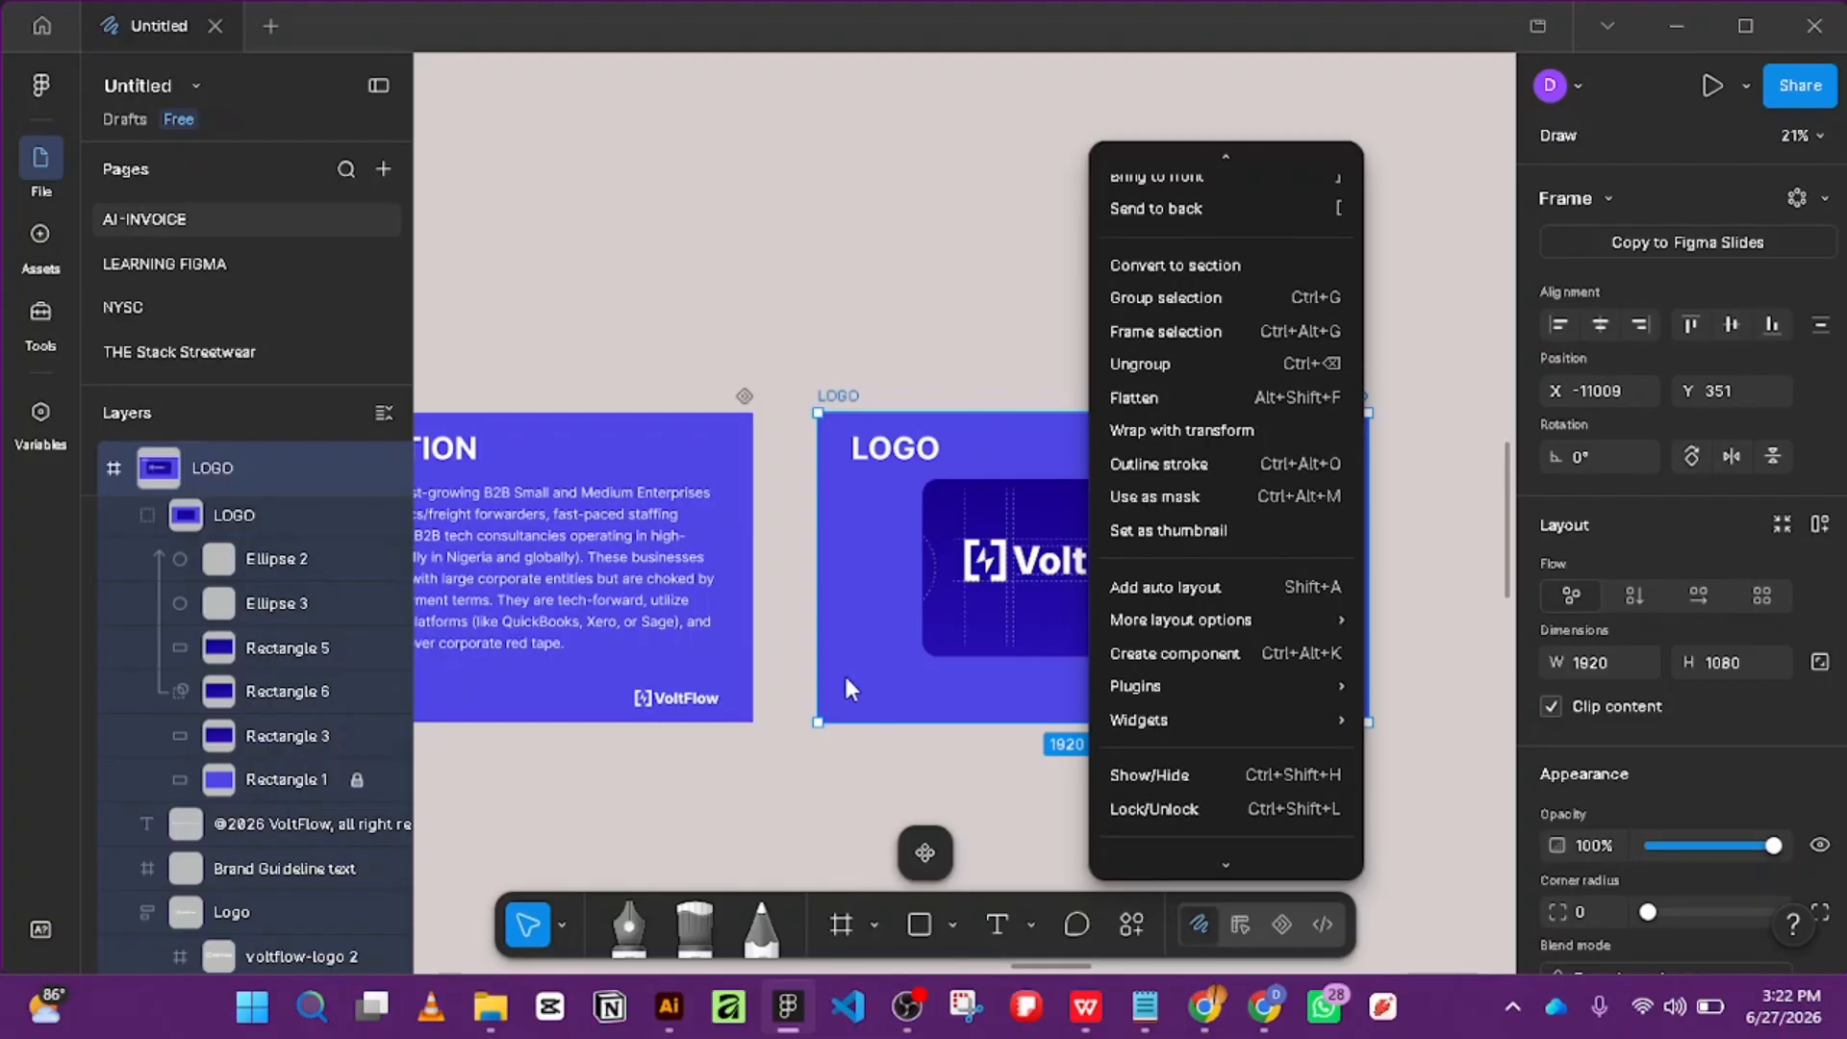
{"action": "left_click", "coordinate": [867, 690]}
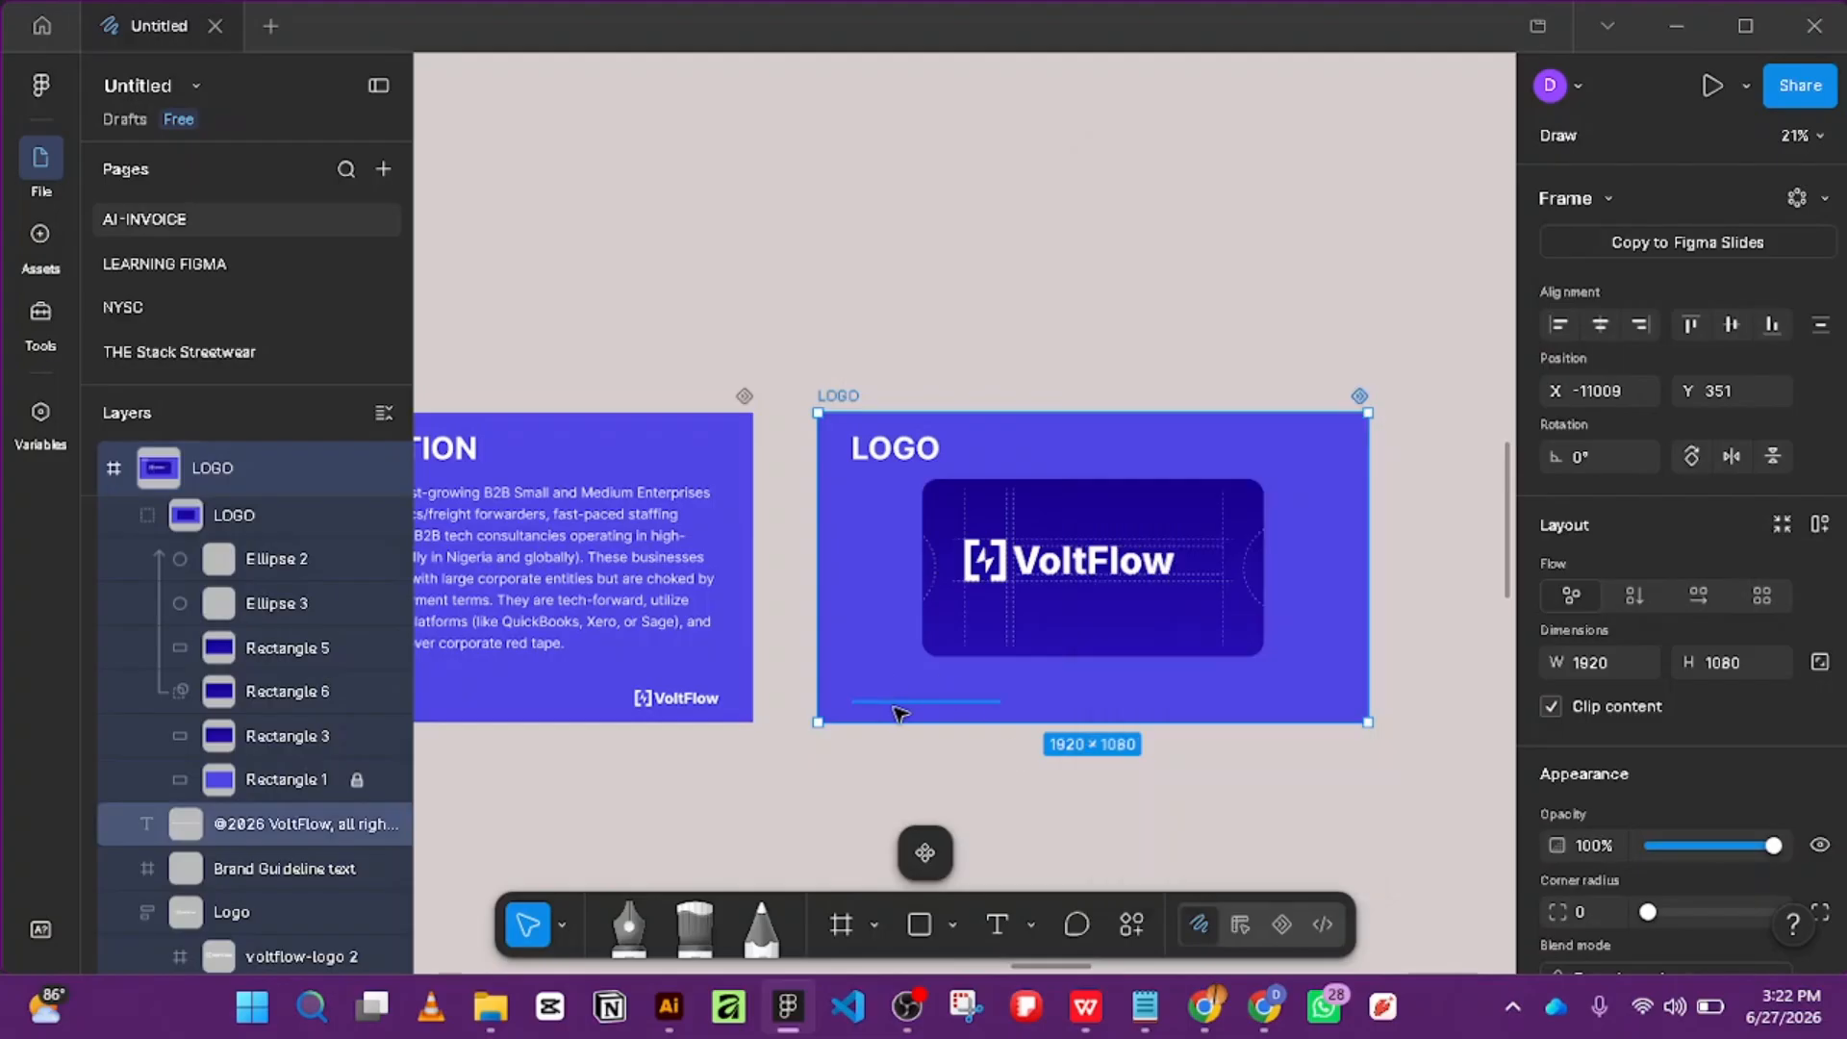
{"action": "left_click", "coordinate": [1300, 713]}
{"action": "left_click", "coordinate": [913, 708], "text": "shift"}
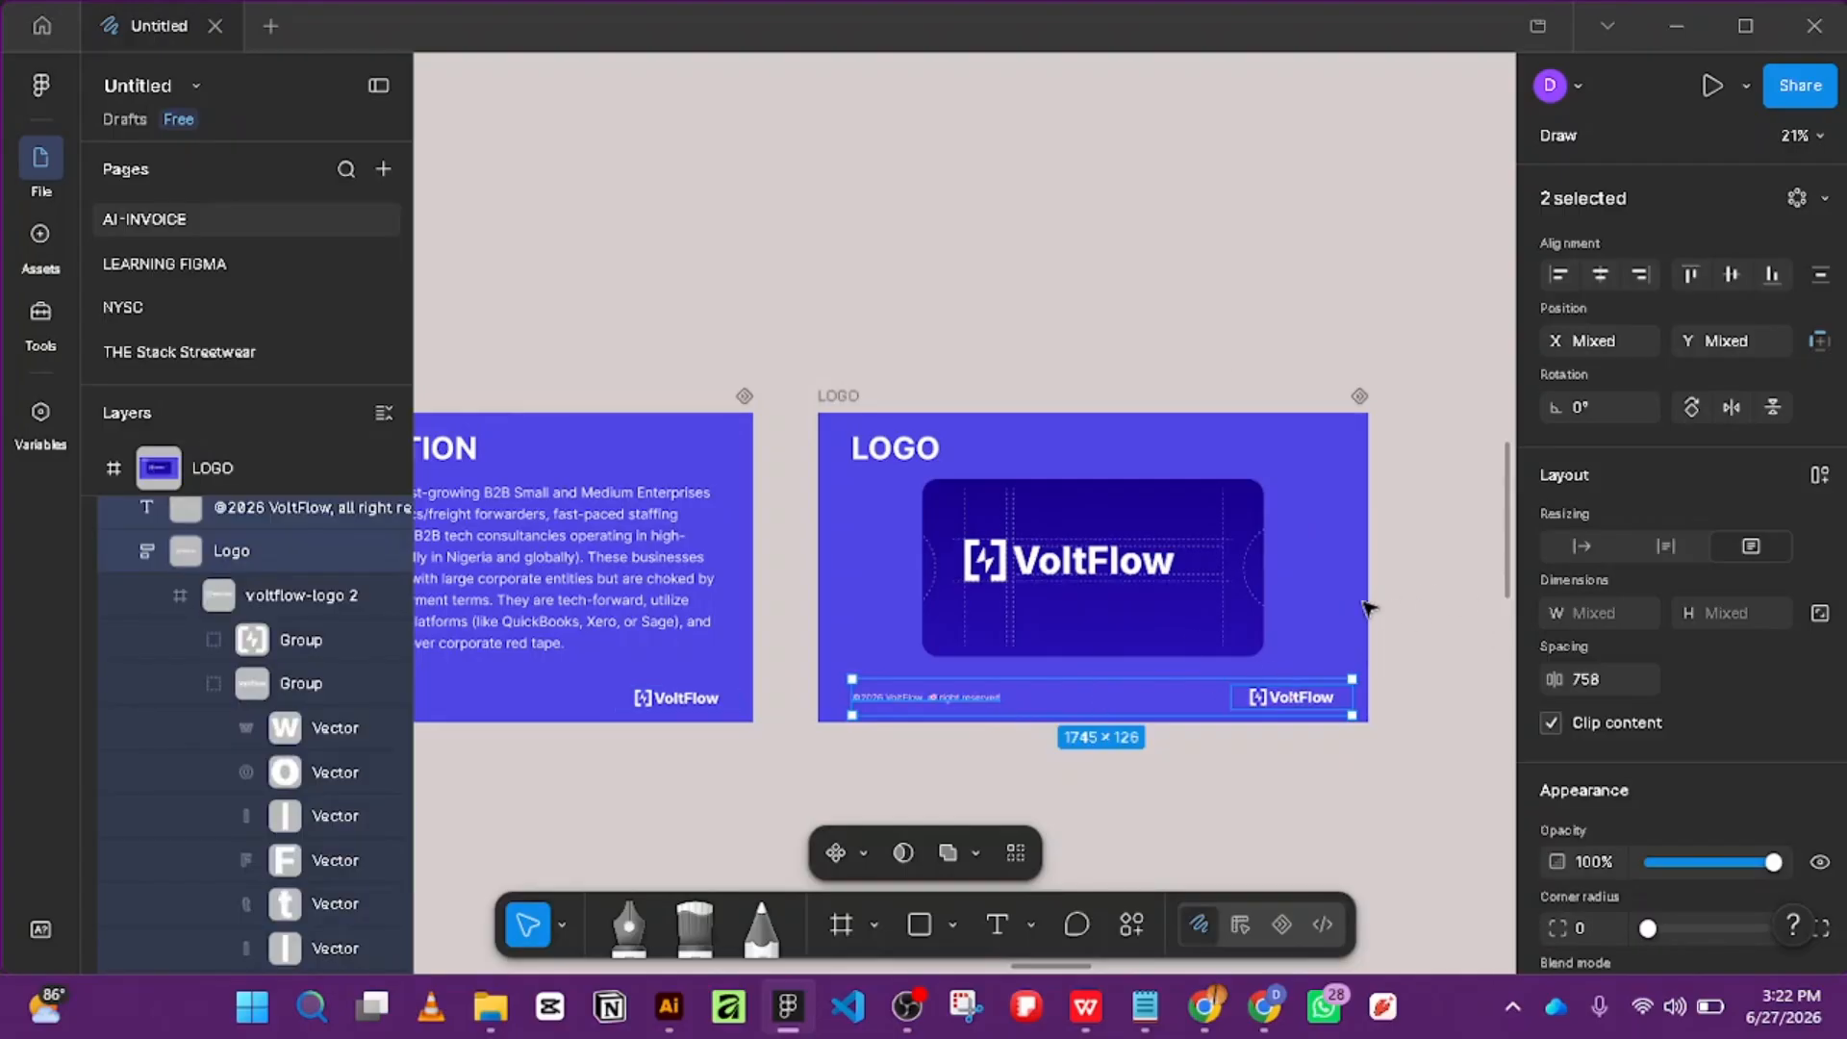
{"action": "left_click", "coordinate": [1221, 445]}
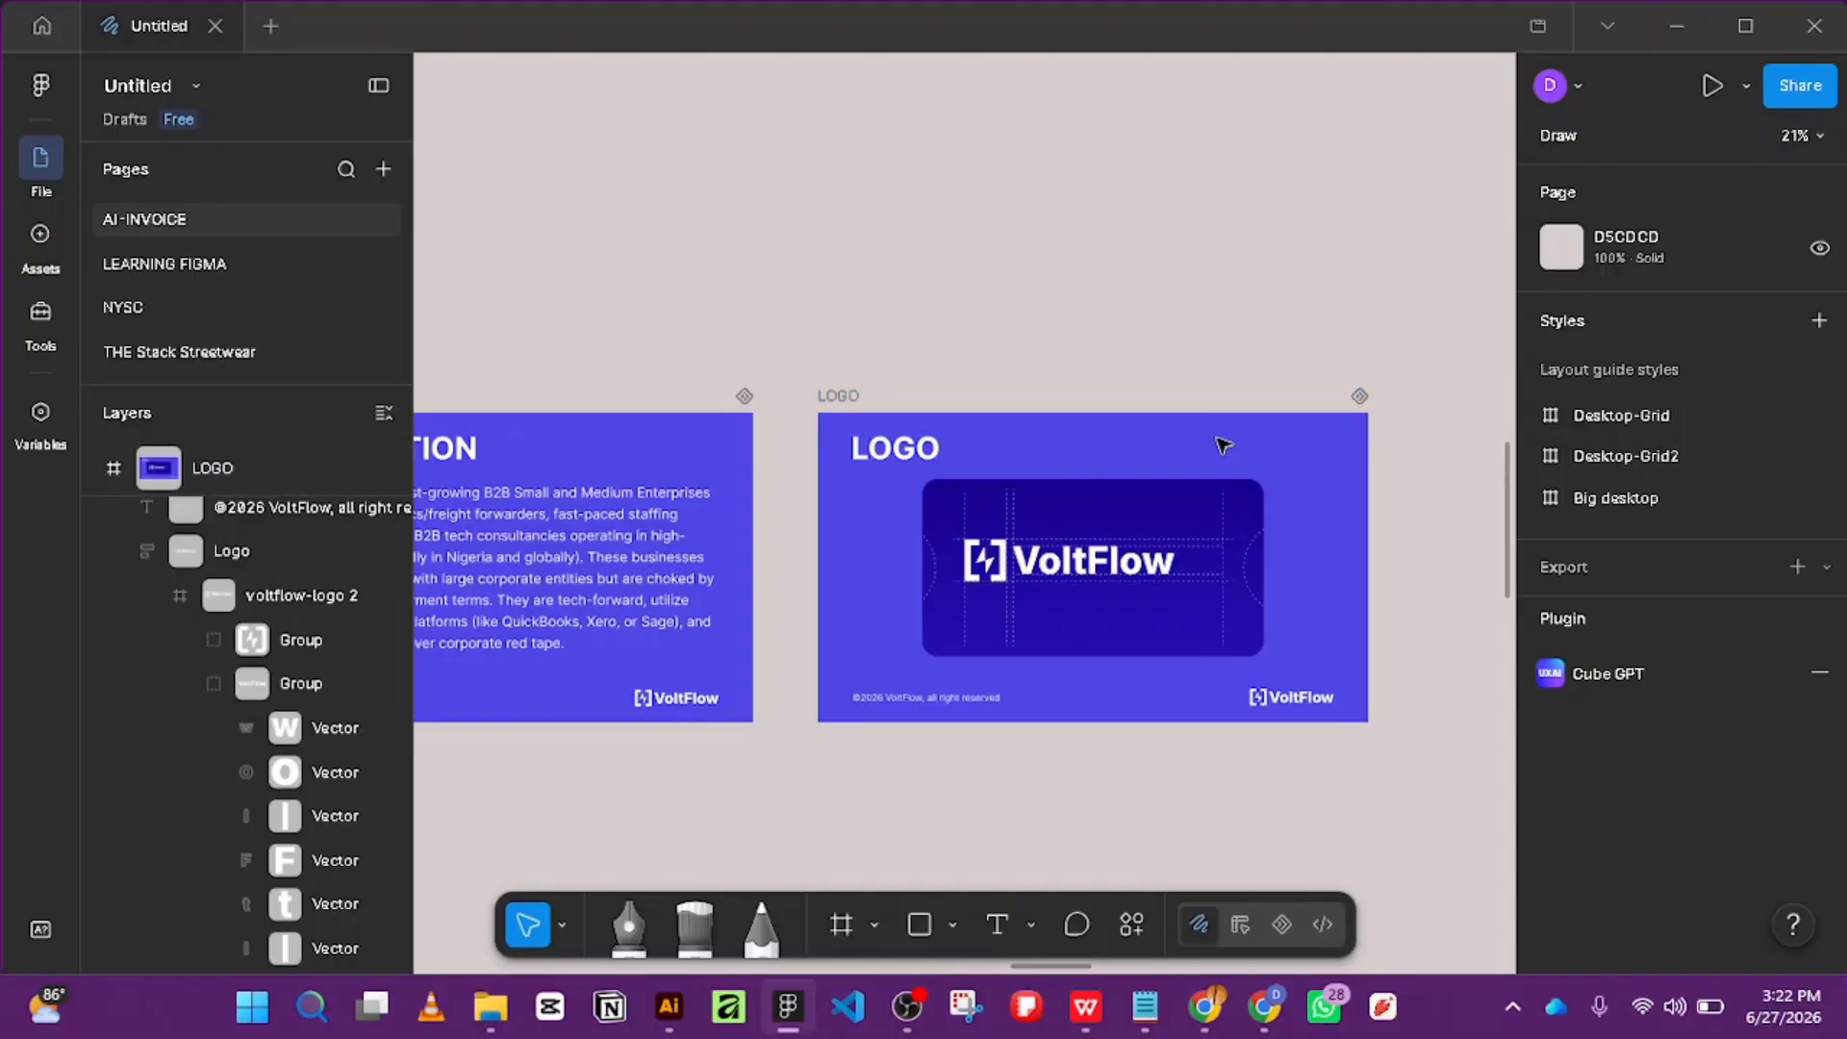
Replace the LOGO frame's white fill with a solid black 000000 fill at 20% opacity.
{"action": "right_click", "coordinate": [1218, 442]}
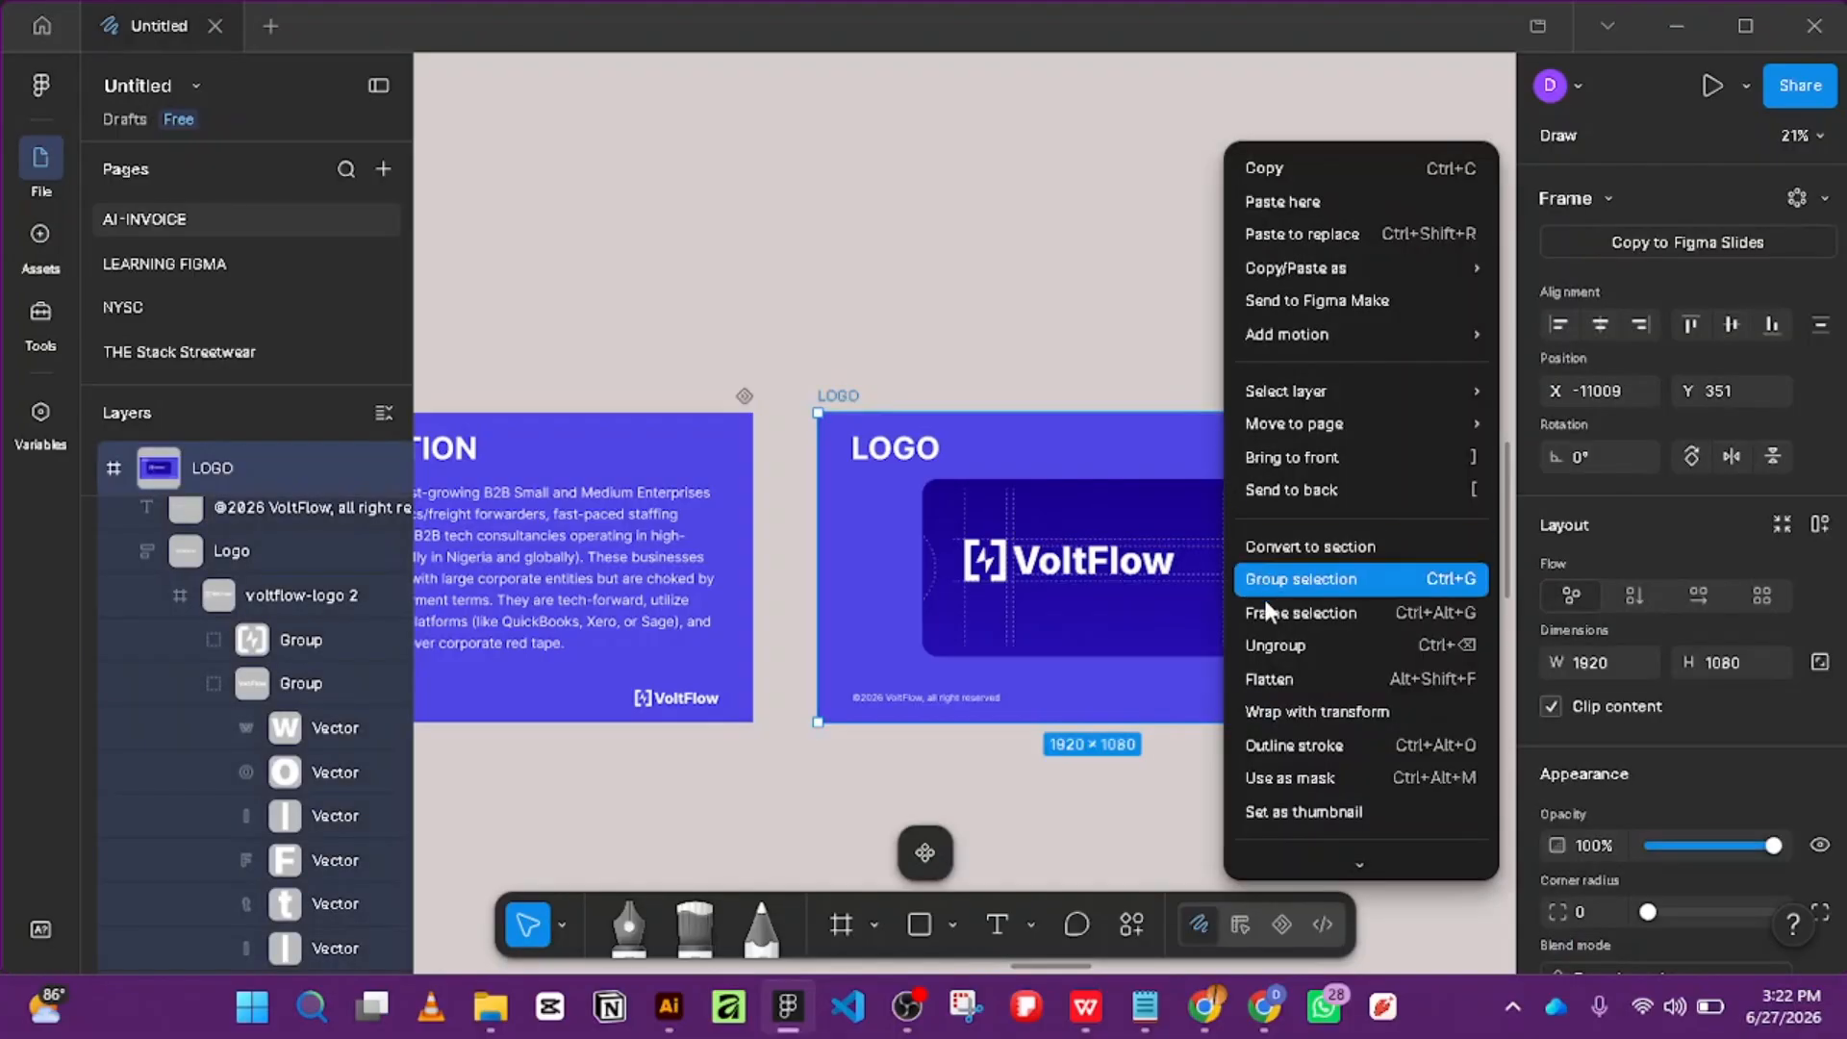
{"action": "left_click", "coordinate": [1085, 368]}
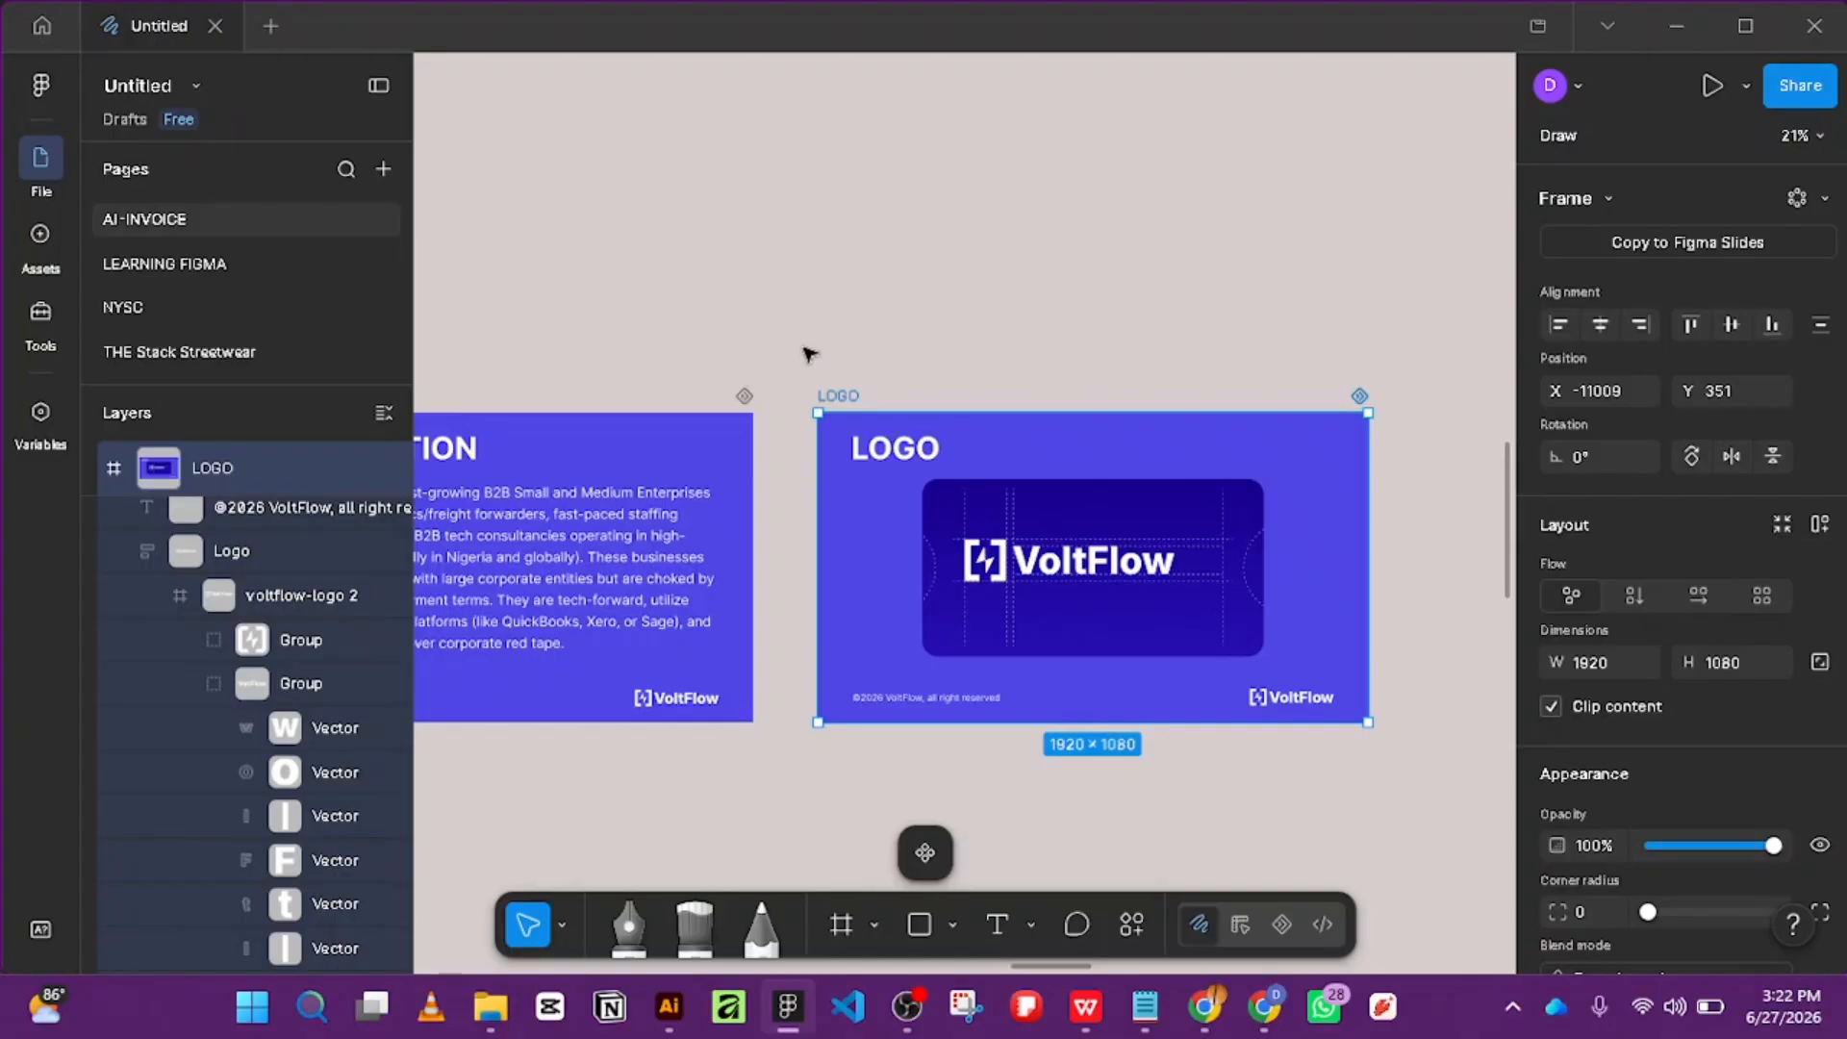
{"action": "scroll", "coordinate": [1647, 459], "scroll_direction": "down", "scroll_amount": 5}
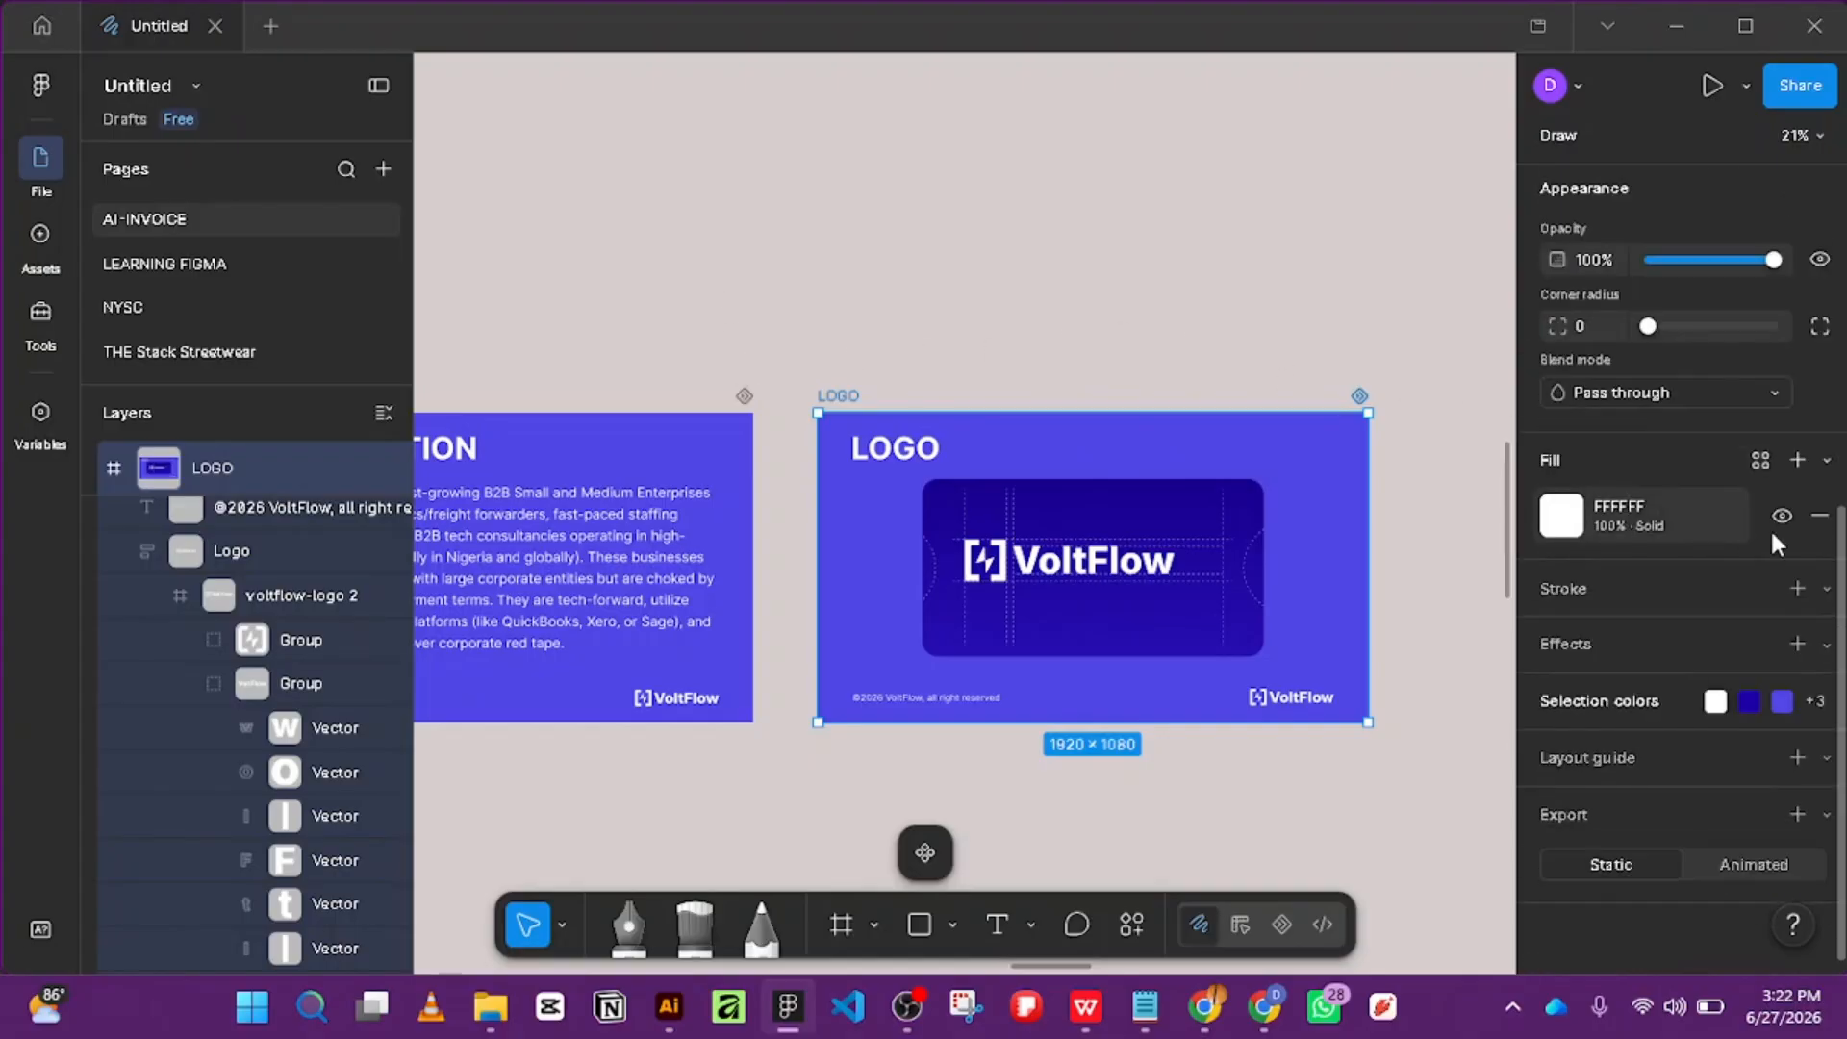
{"action": "left_click", "coordinate": [1797, 460]}
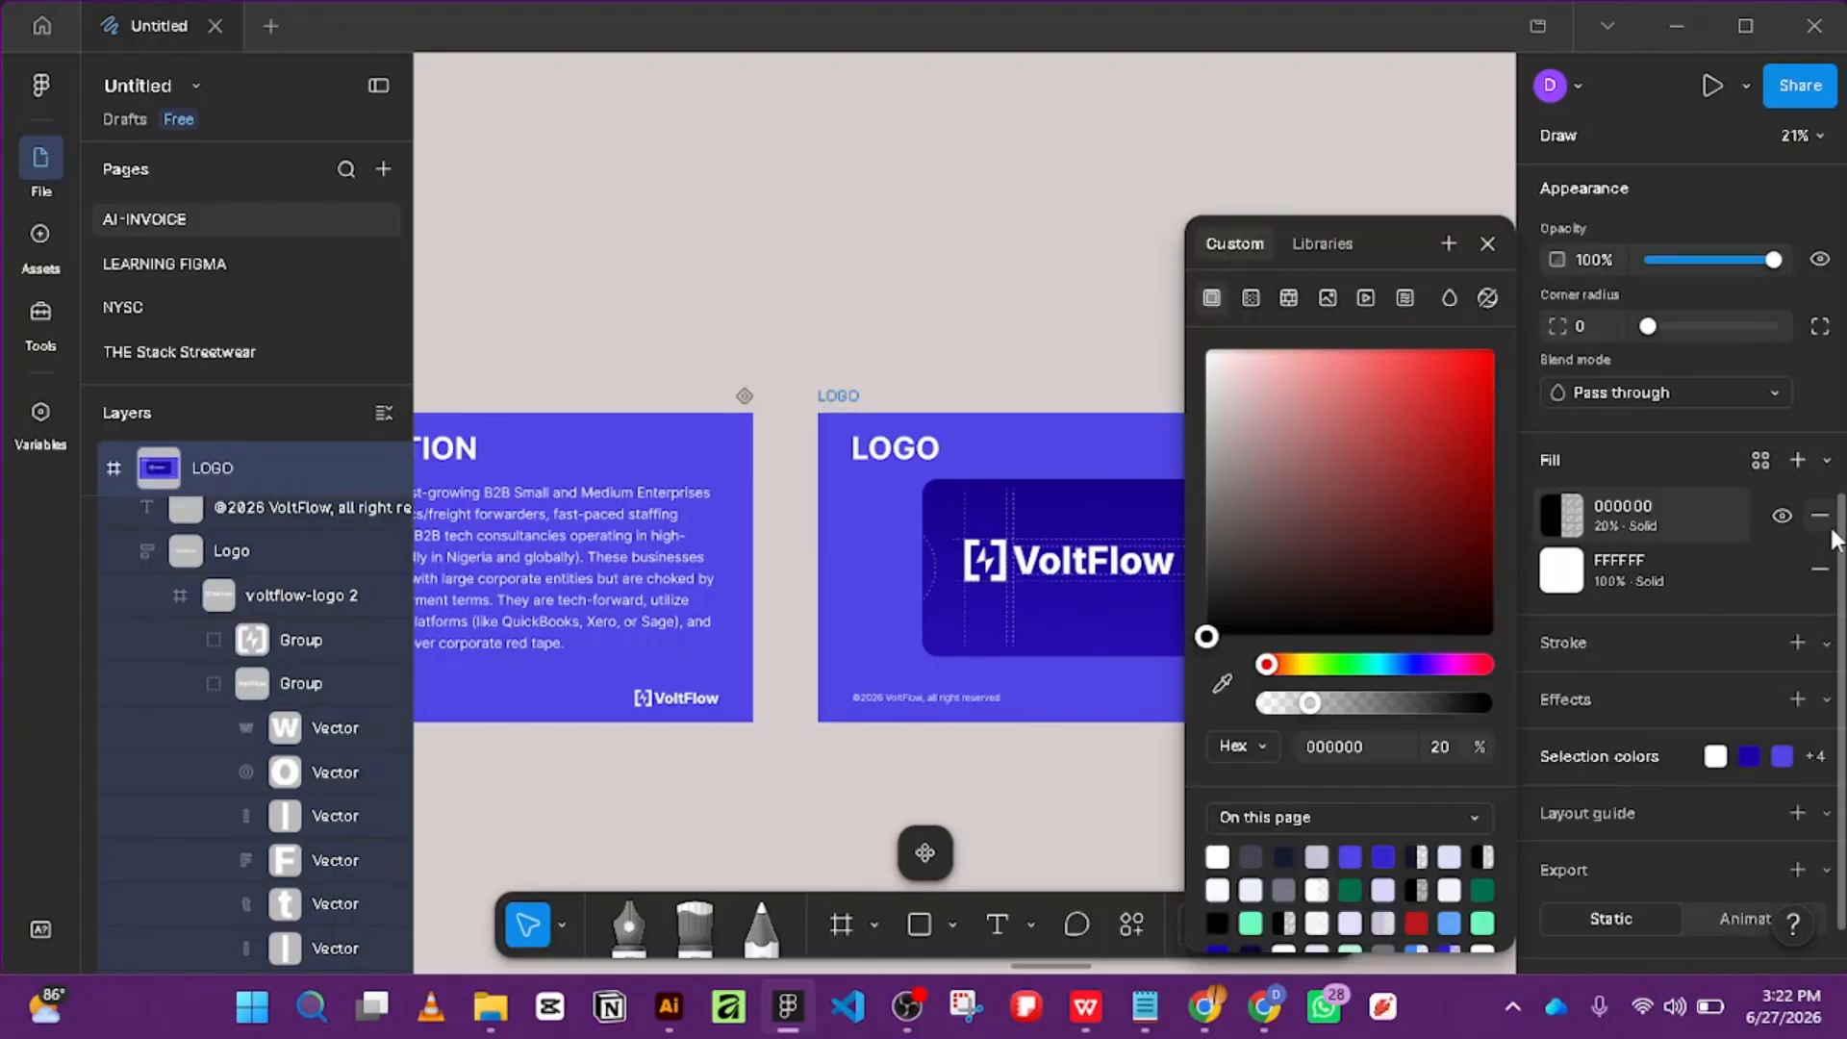
{"action": "left_click", "coordinate": [1817, 567]}
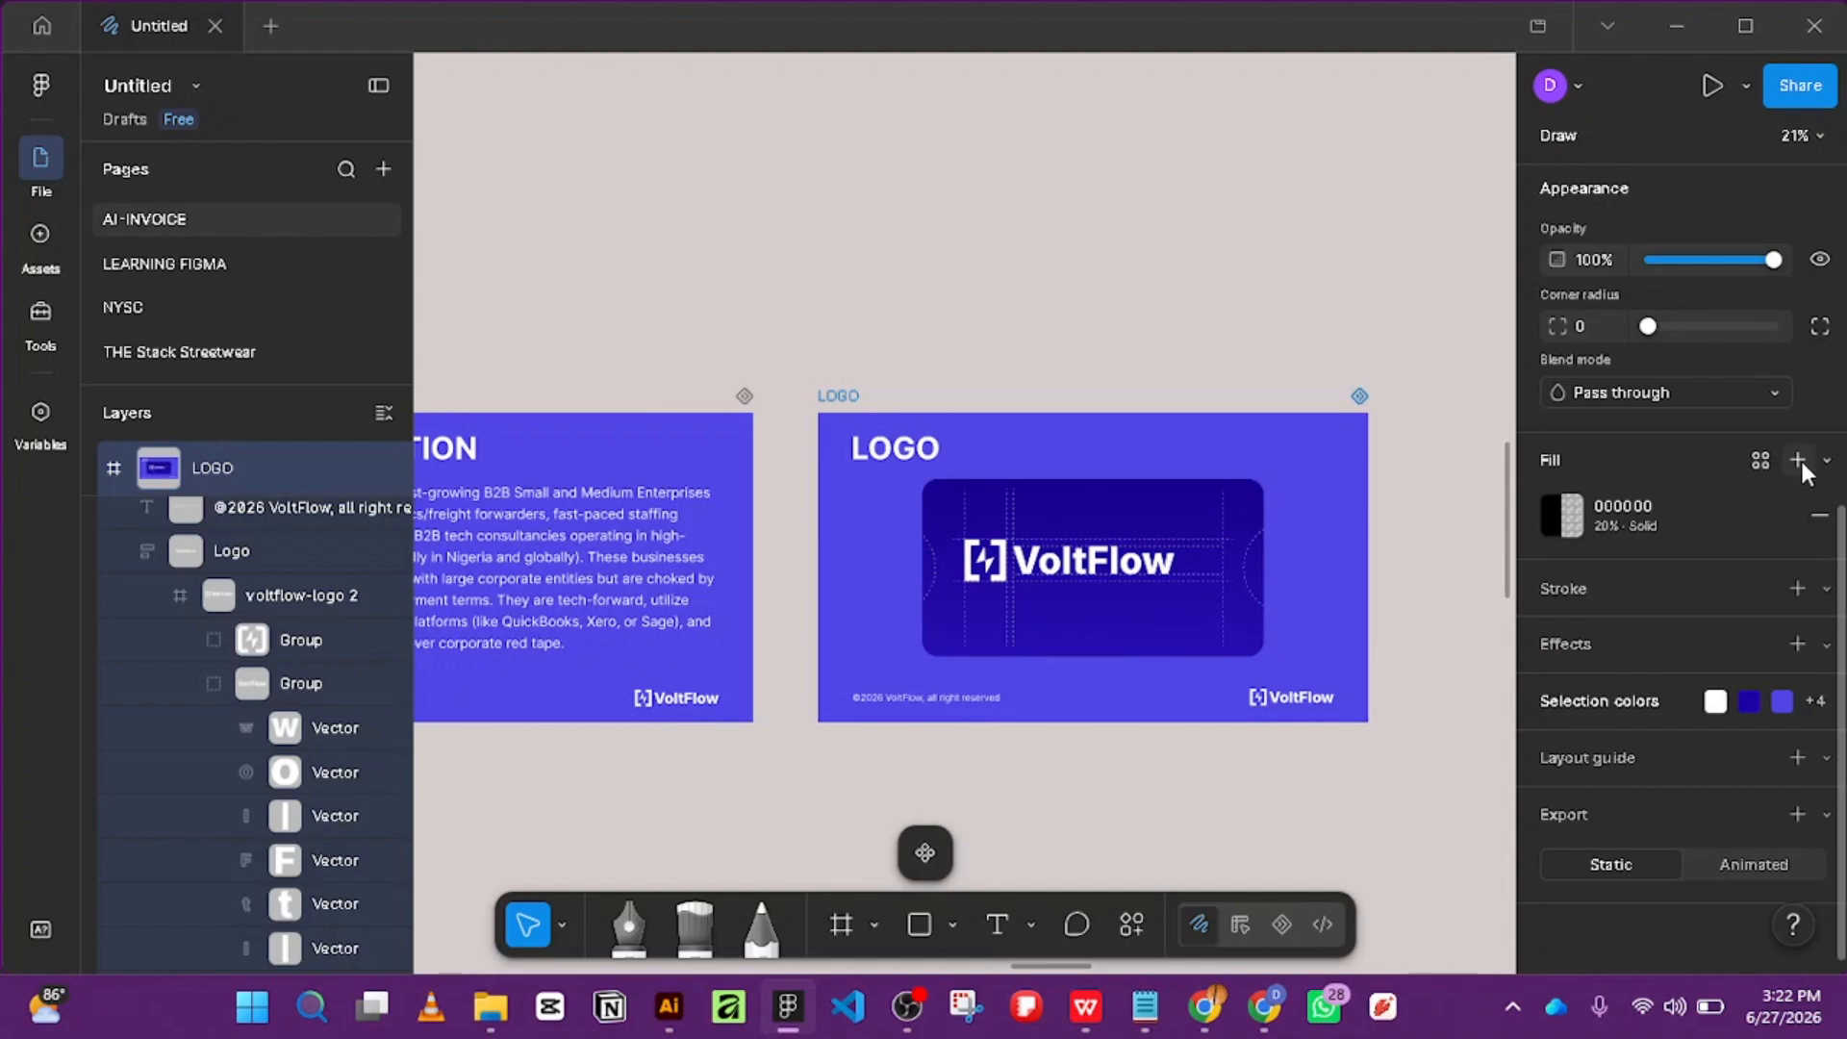
Add a linear gradient fill to the LOGO frame running from 0B0332 at 0% to 4F46E5 at 100%, both stops fully opaque.
{"action": "left_click", "coordinate": [1827, 465]}
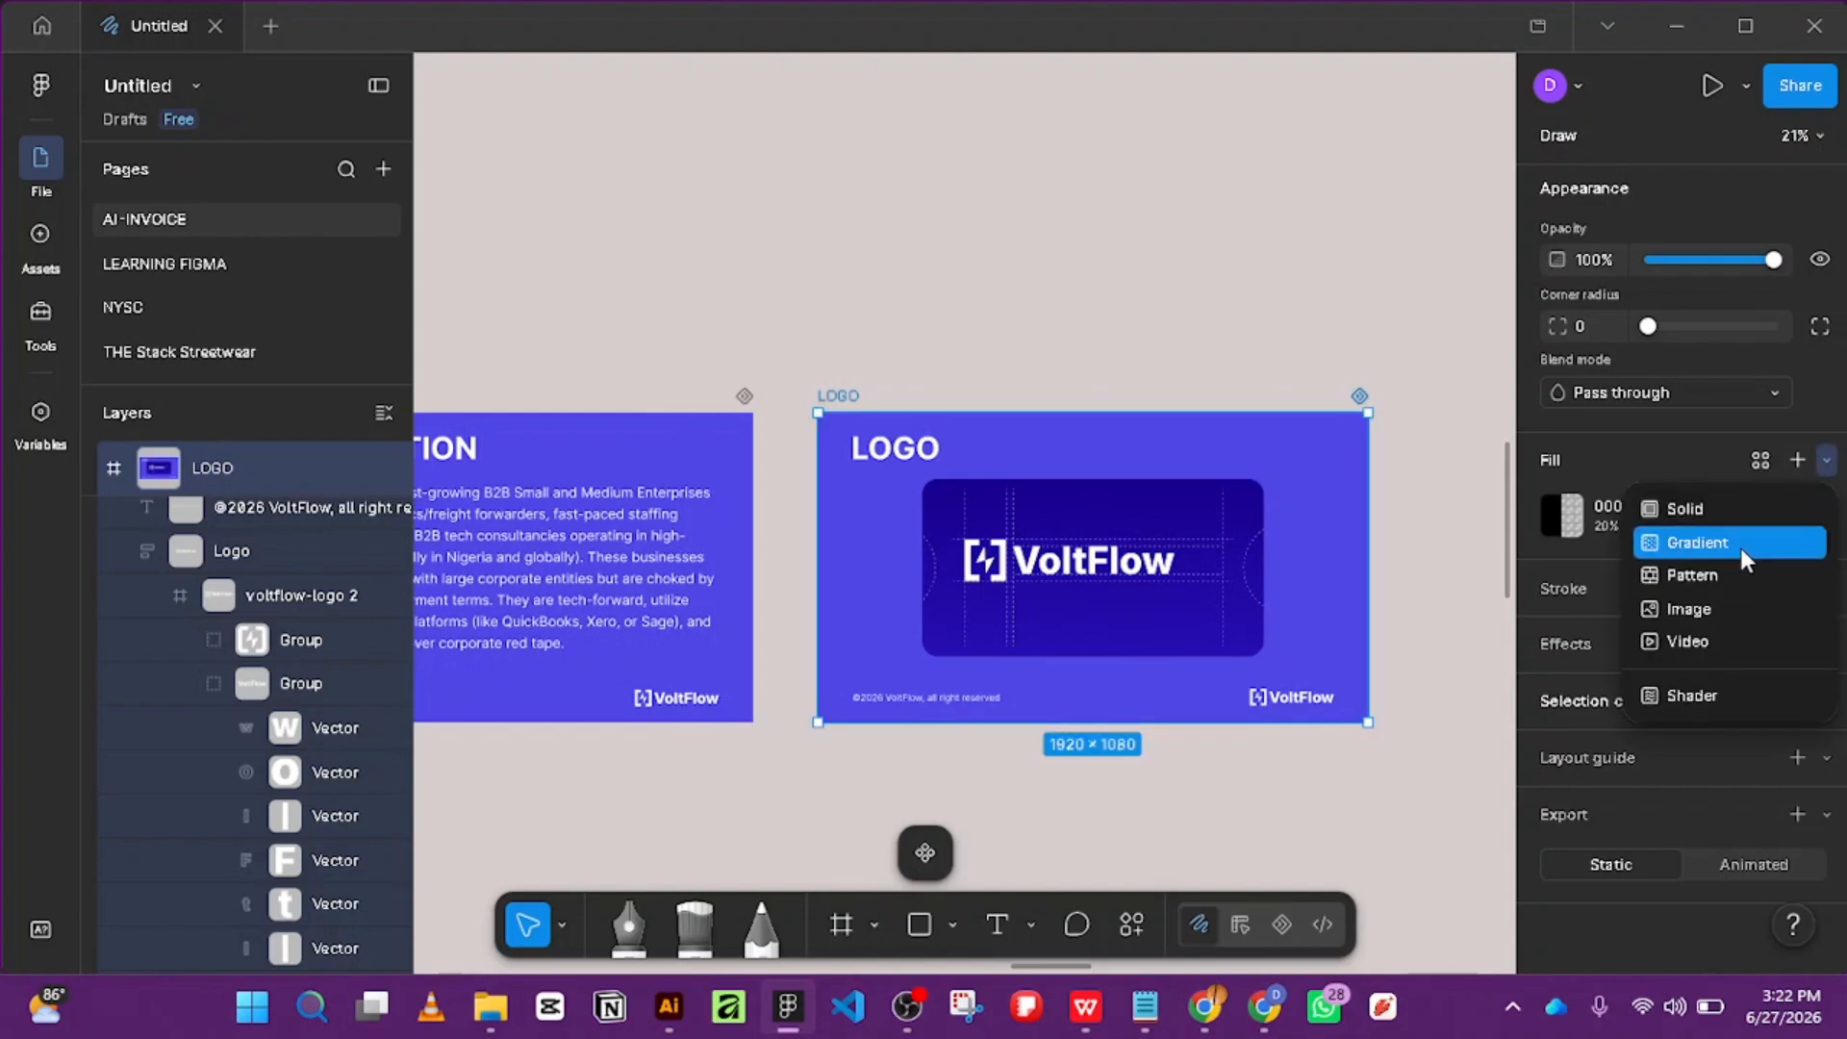
{"action": "left_click", "coordinate": [1740, 545]}
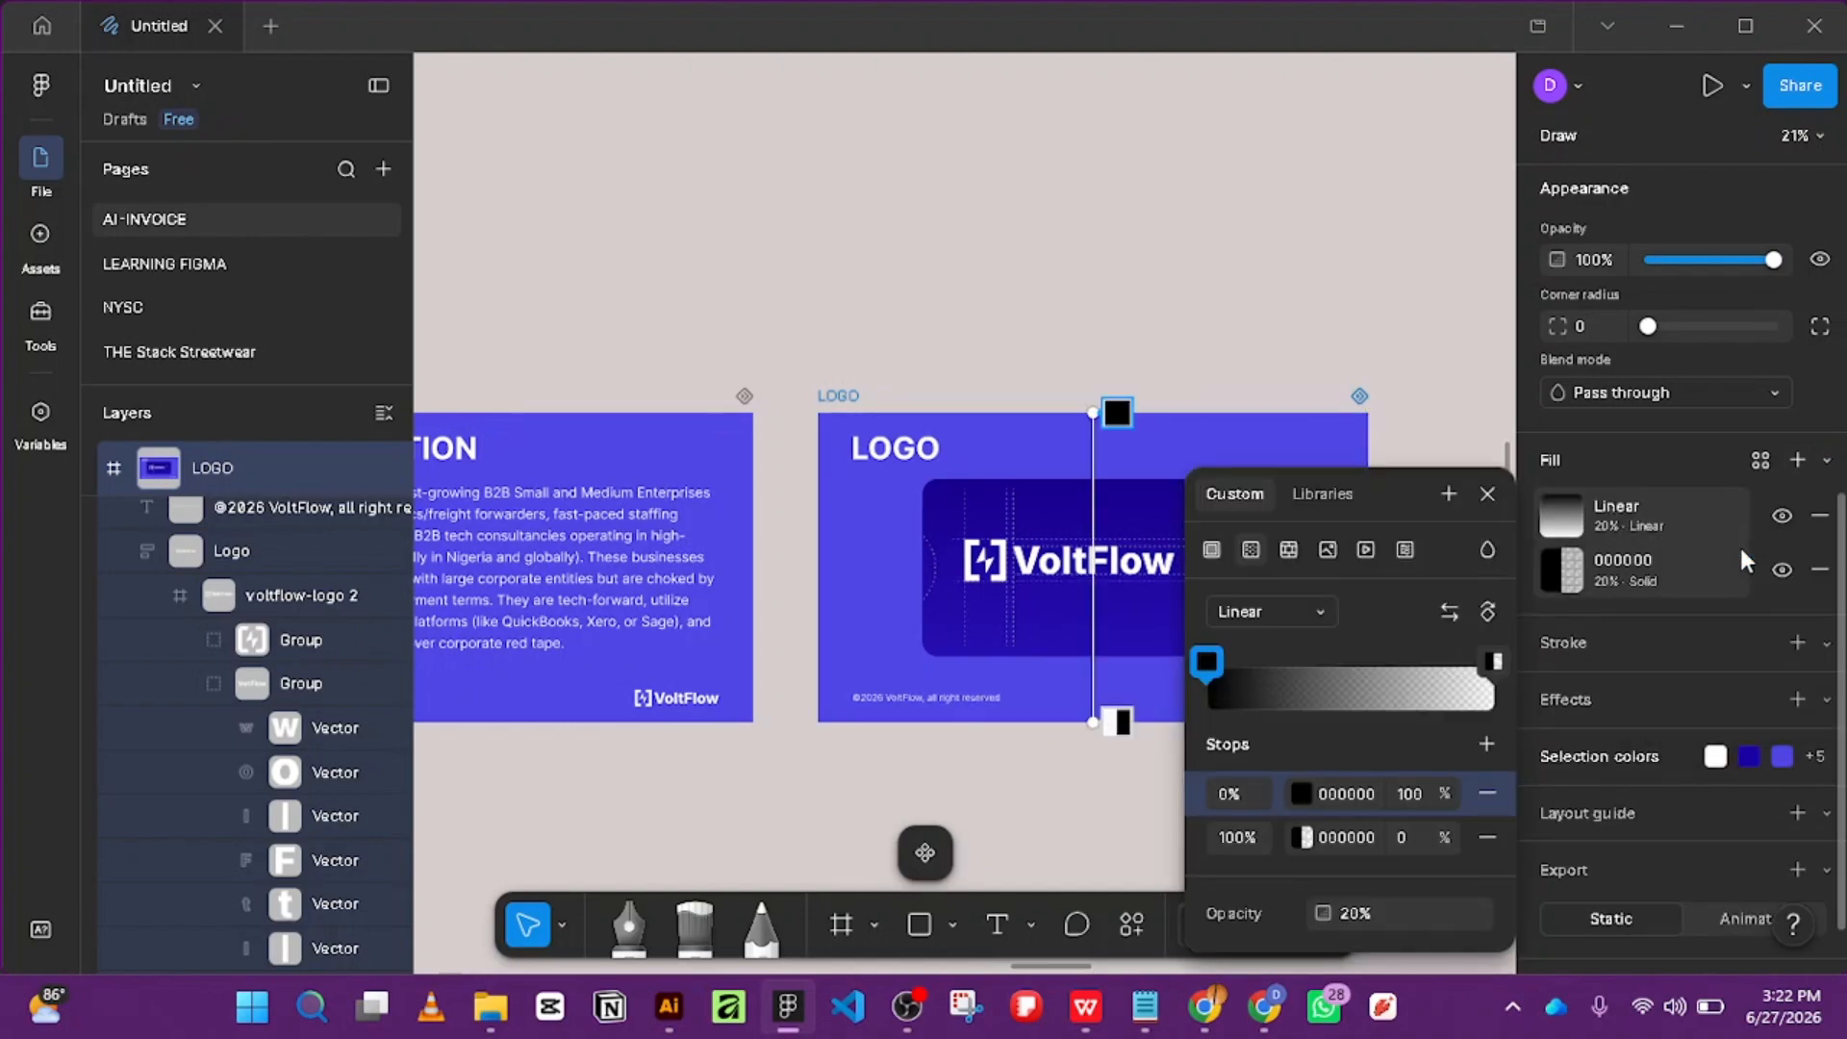
{"action": "left_click", "coordinate": [1206, 661]}
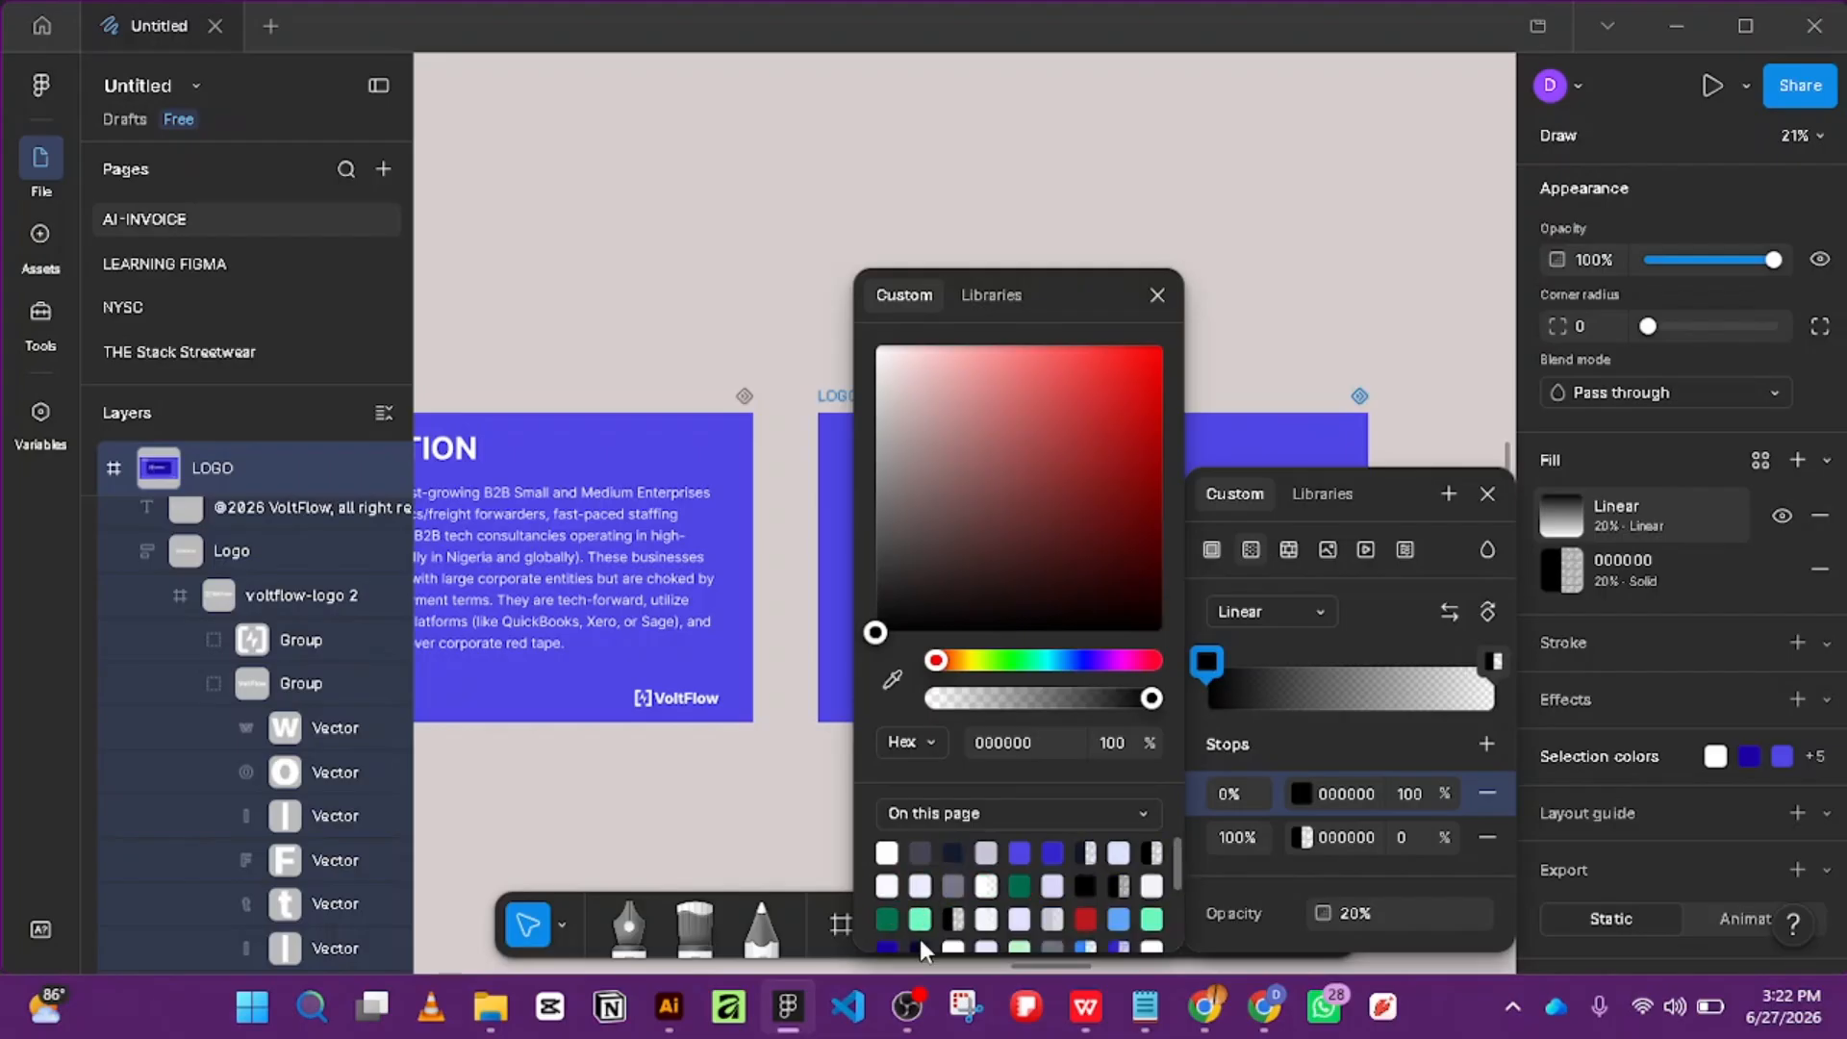
{"action": "left_click", "coordinate": [997, 881]}
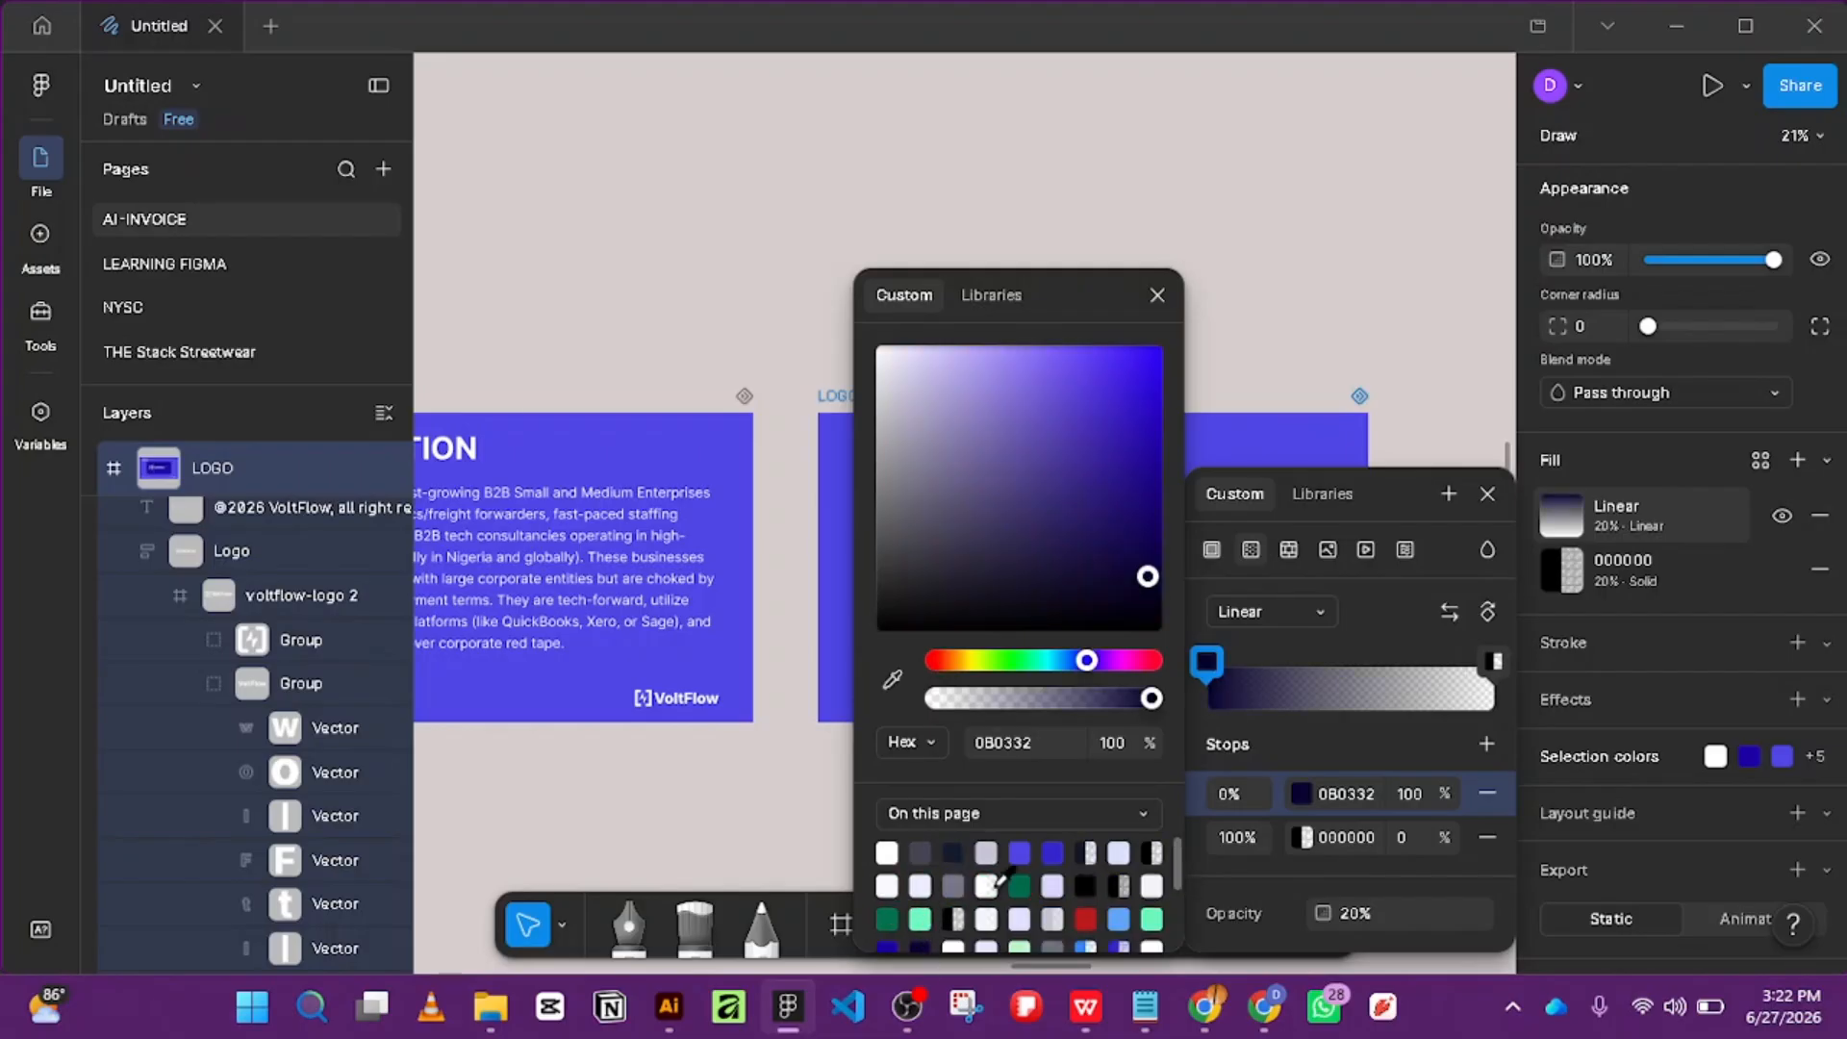
{"action": "left_click", "coordinate": [1493, 662]}
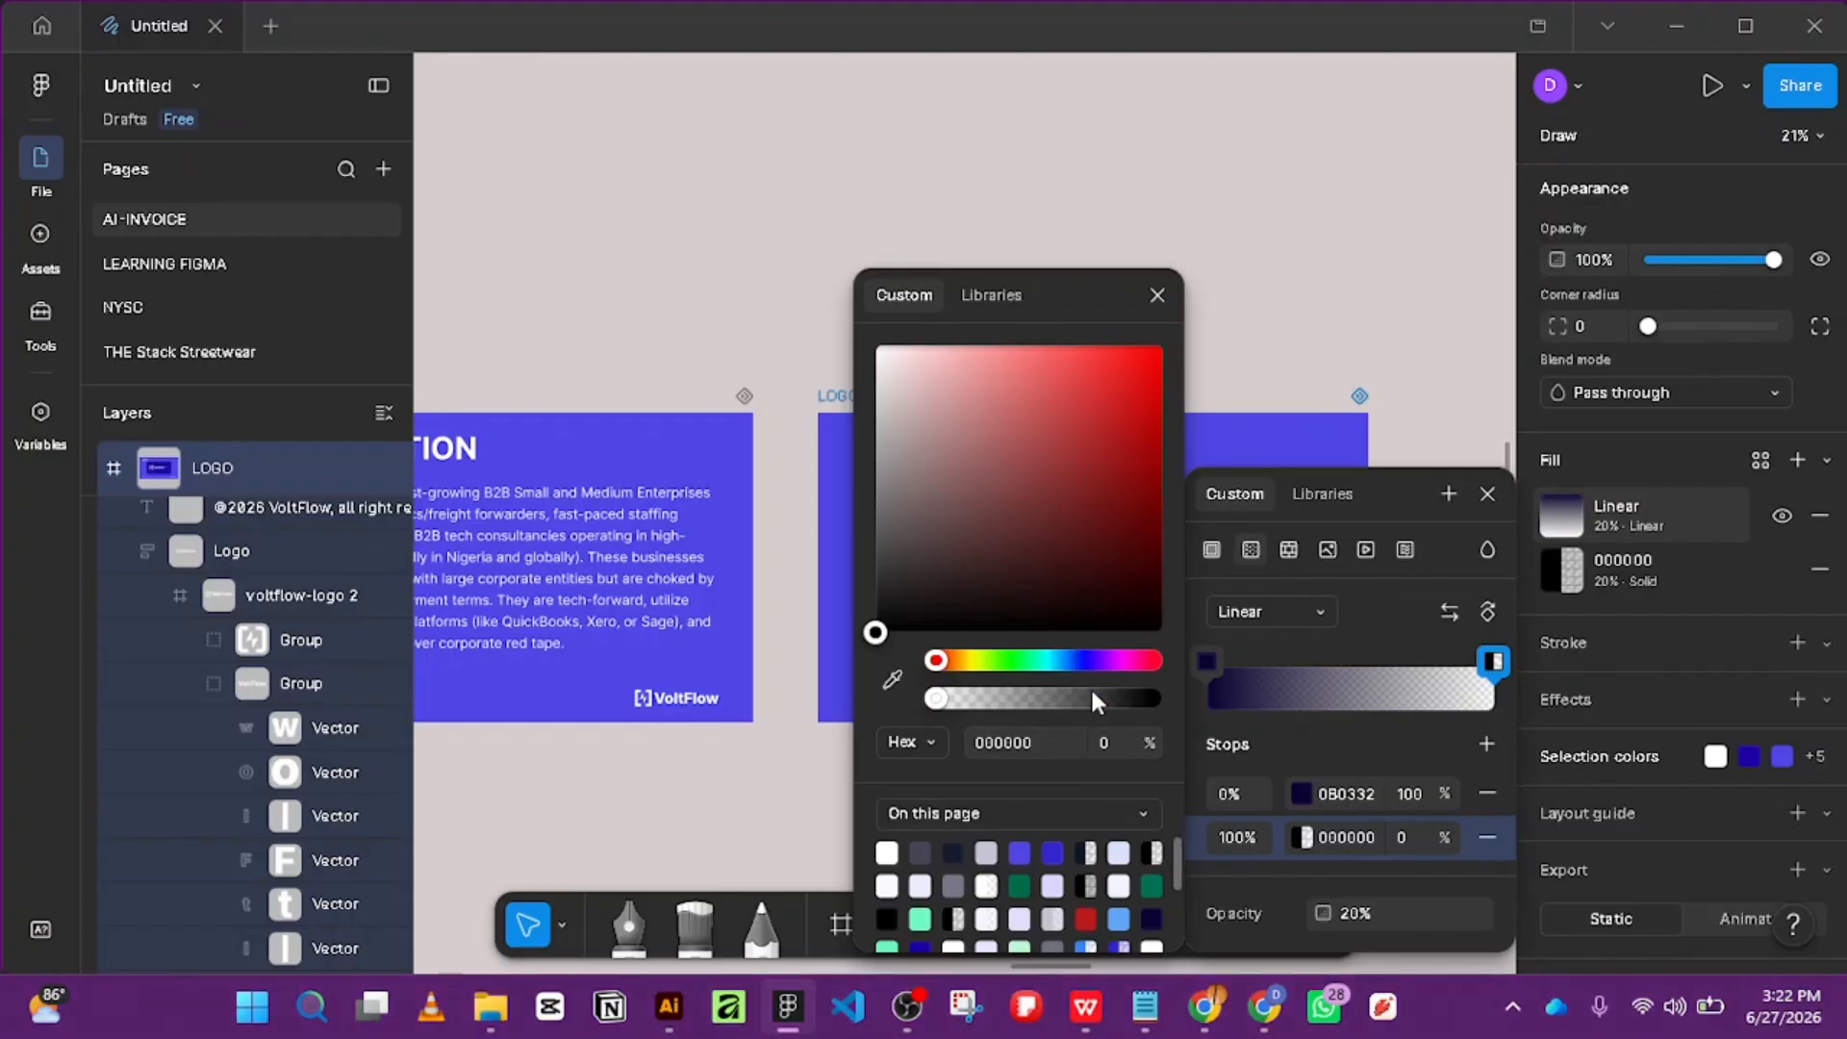
{"action": "key", "text": "XF86MonBrightnessUp"}
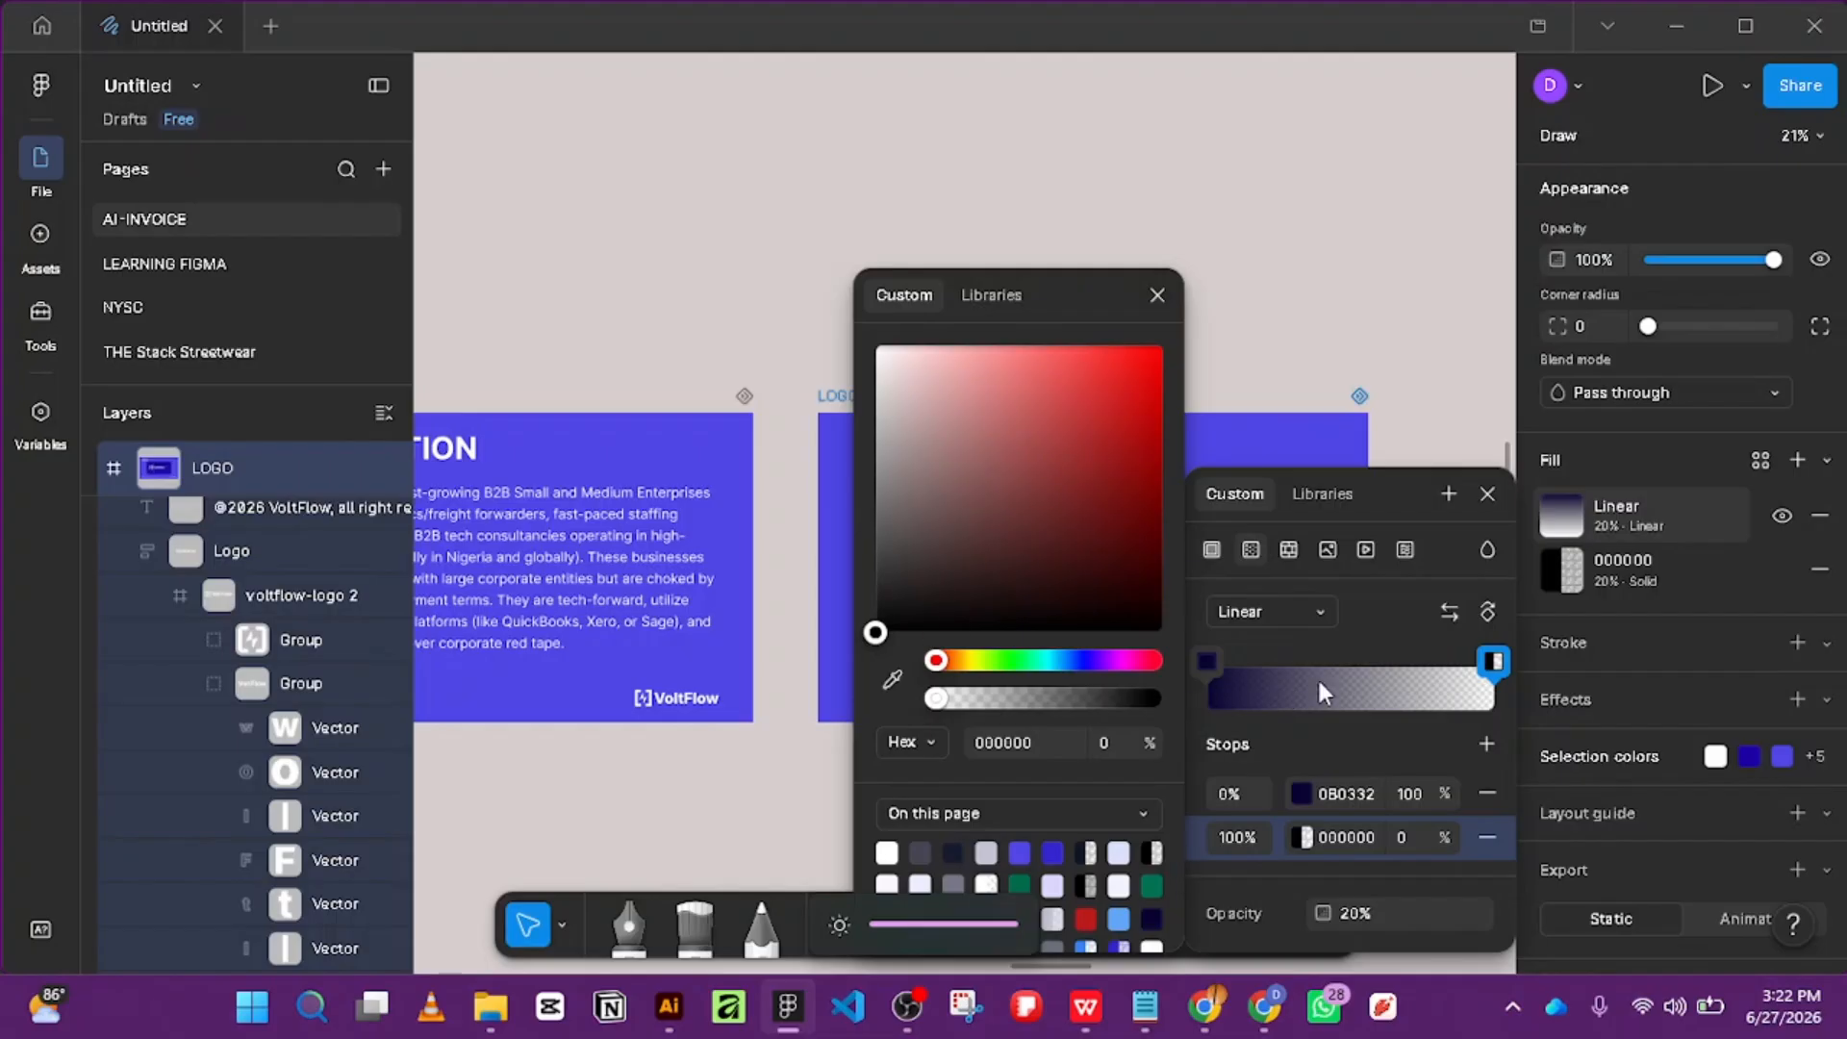
{"action": "left_click", "coordinate": [1020, 852]}
{"action": "key", "text": "Escape"}
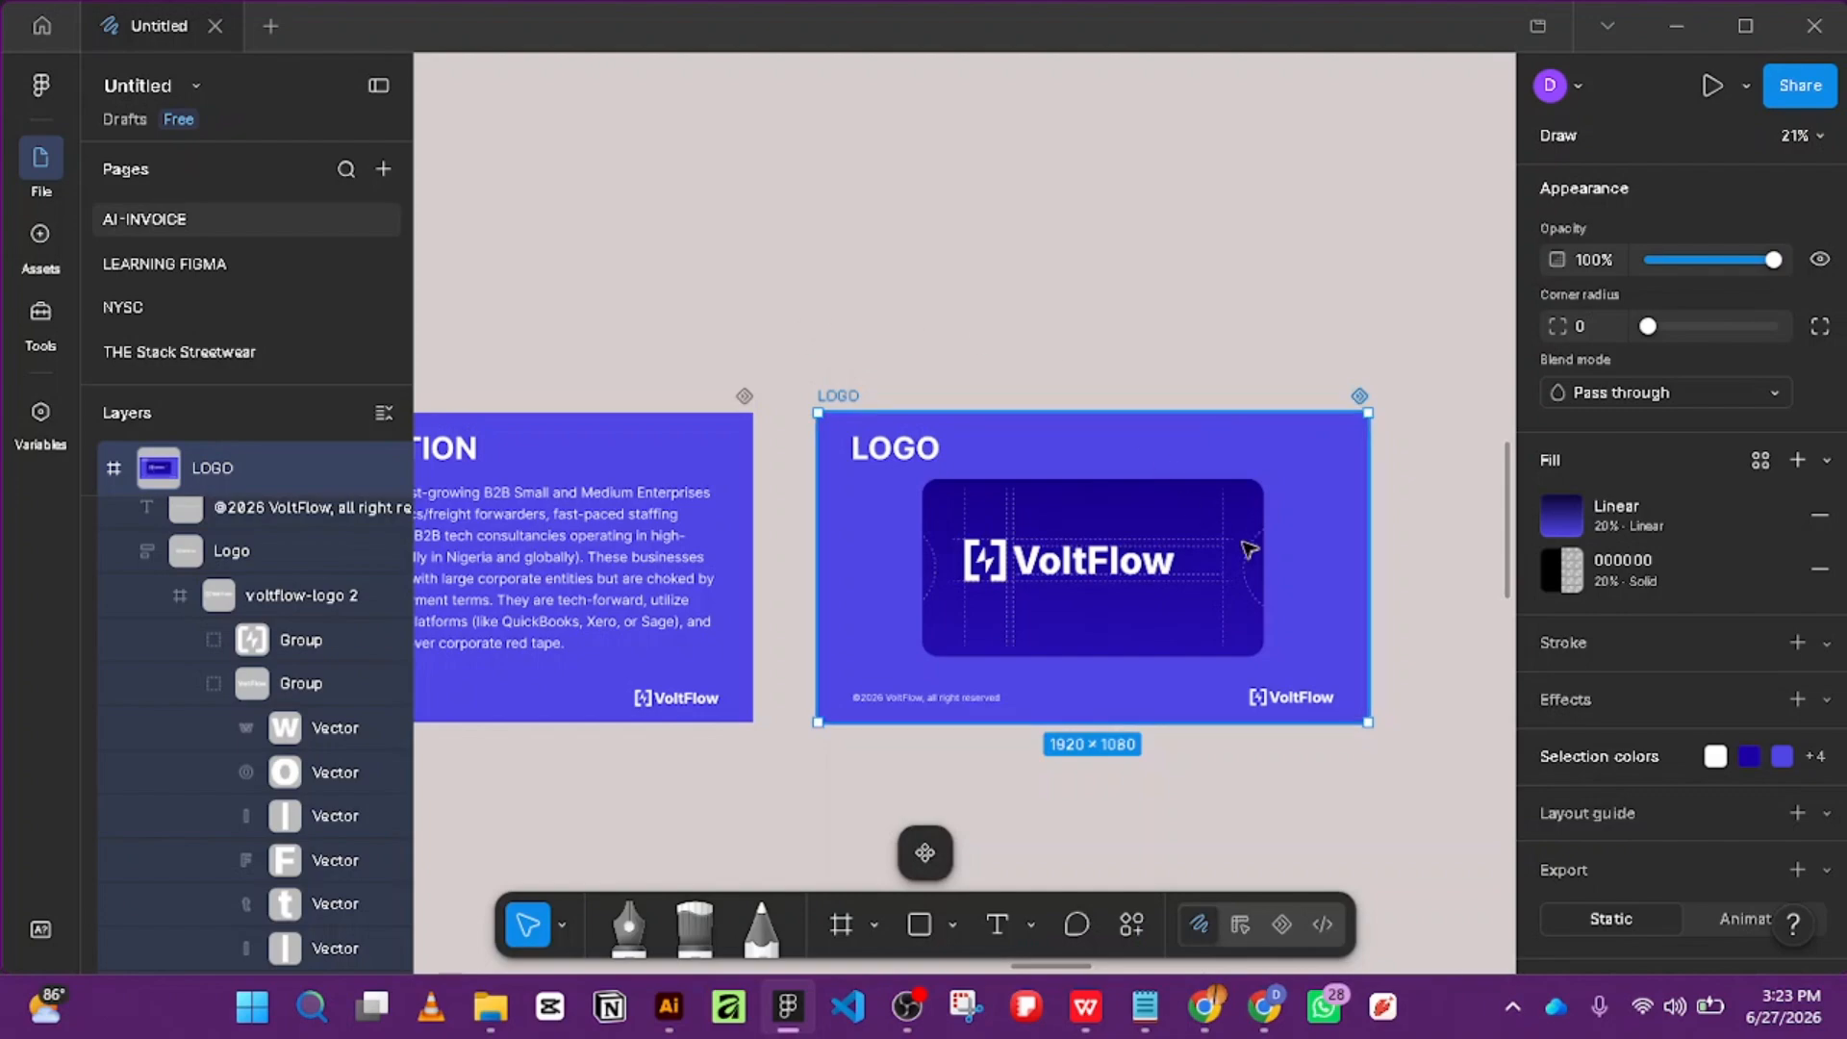
{"action": "key", "text": "Escape"}
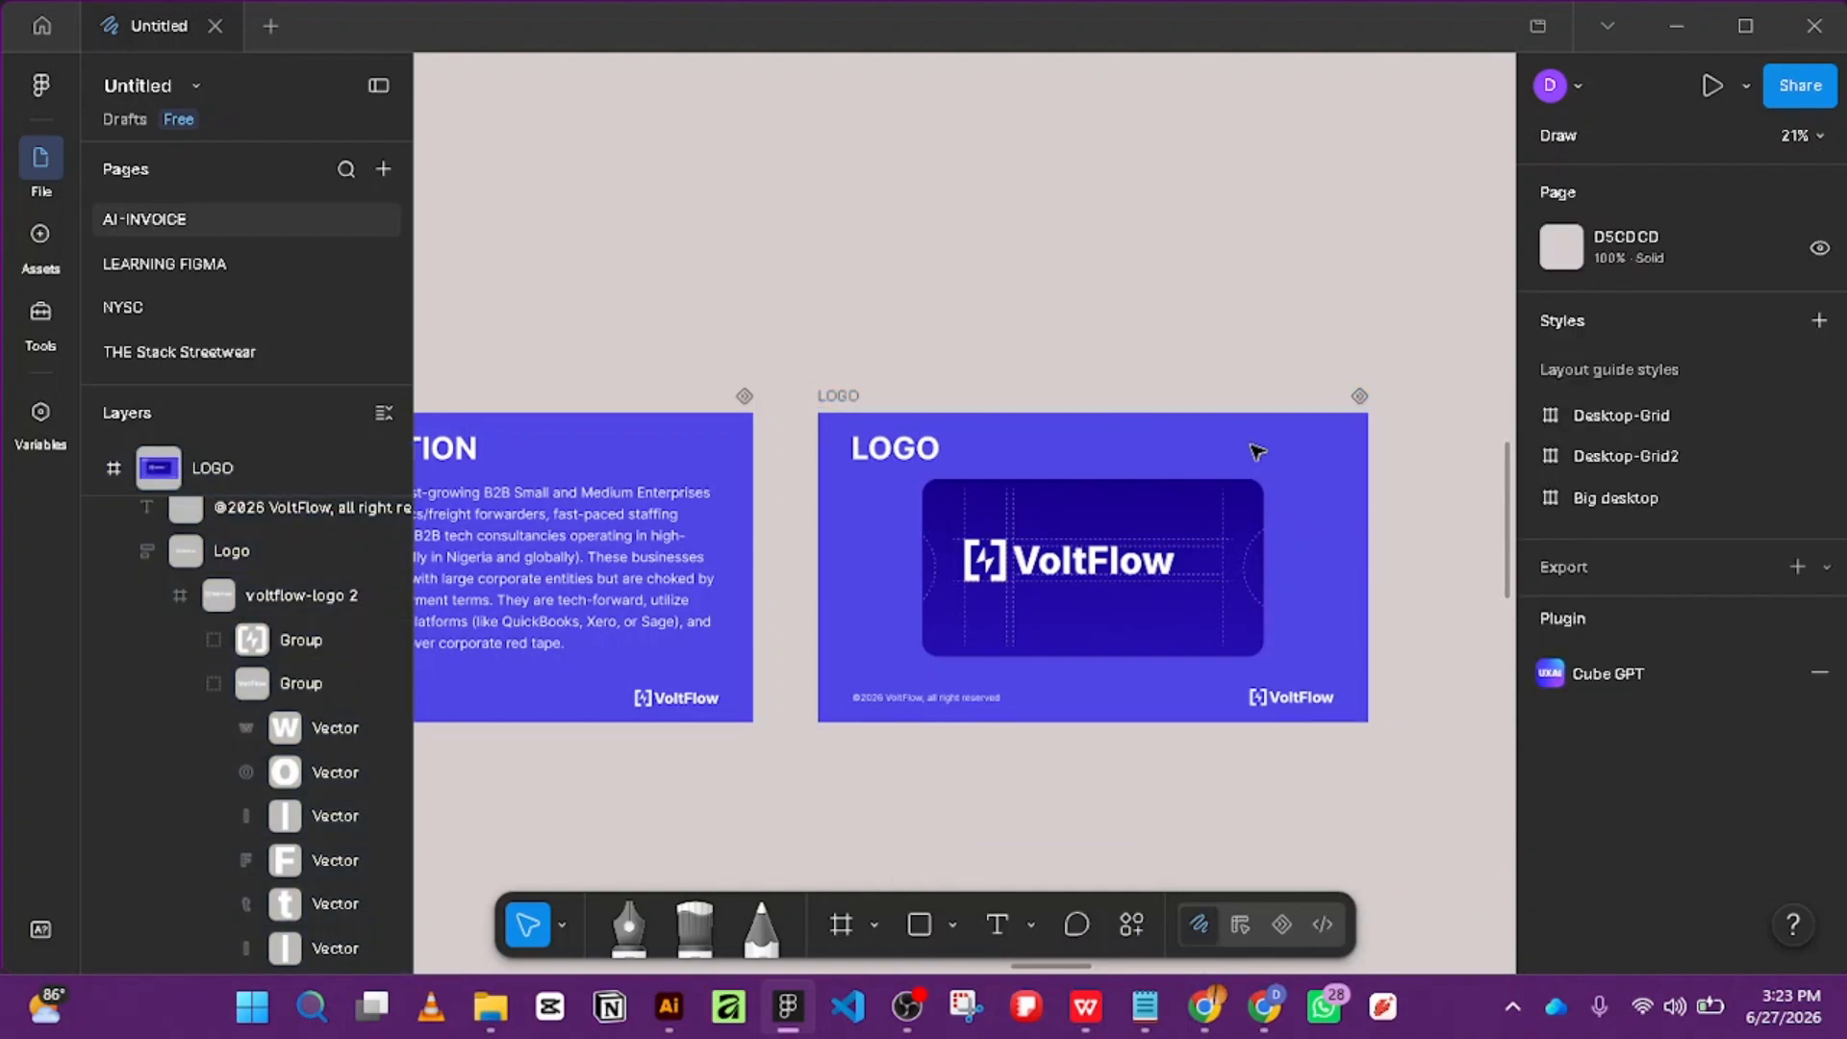
Remove the solid black 000000 fill from the LOGO frame, keeping only its linear gradient.
{"action": "right_click", "coordinate": [1094, 456]}
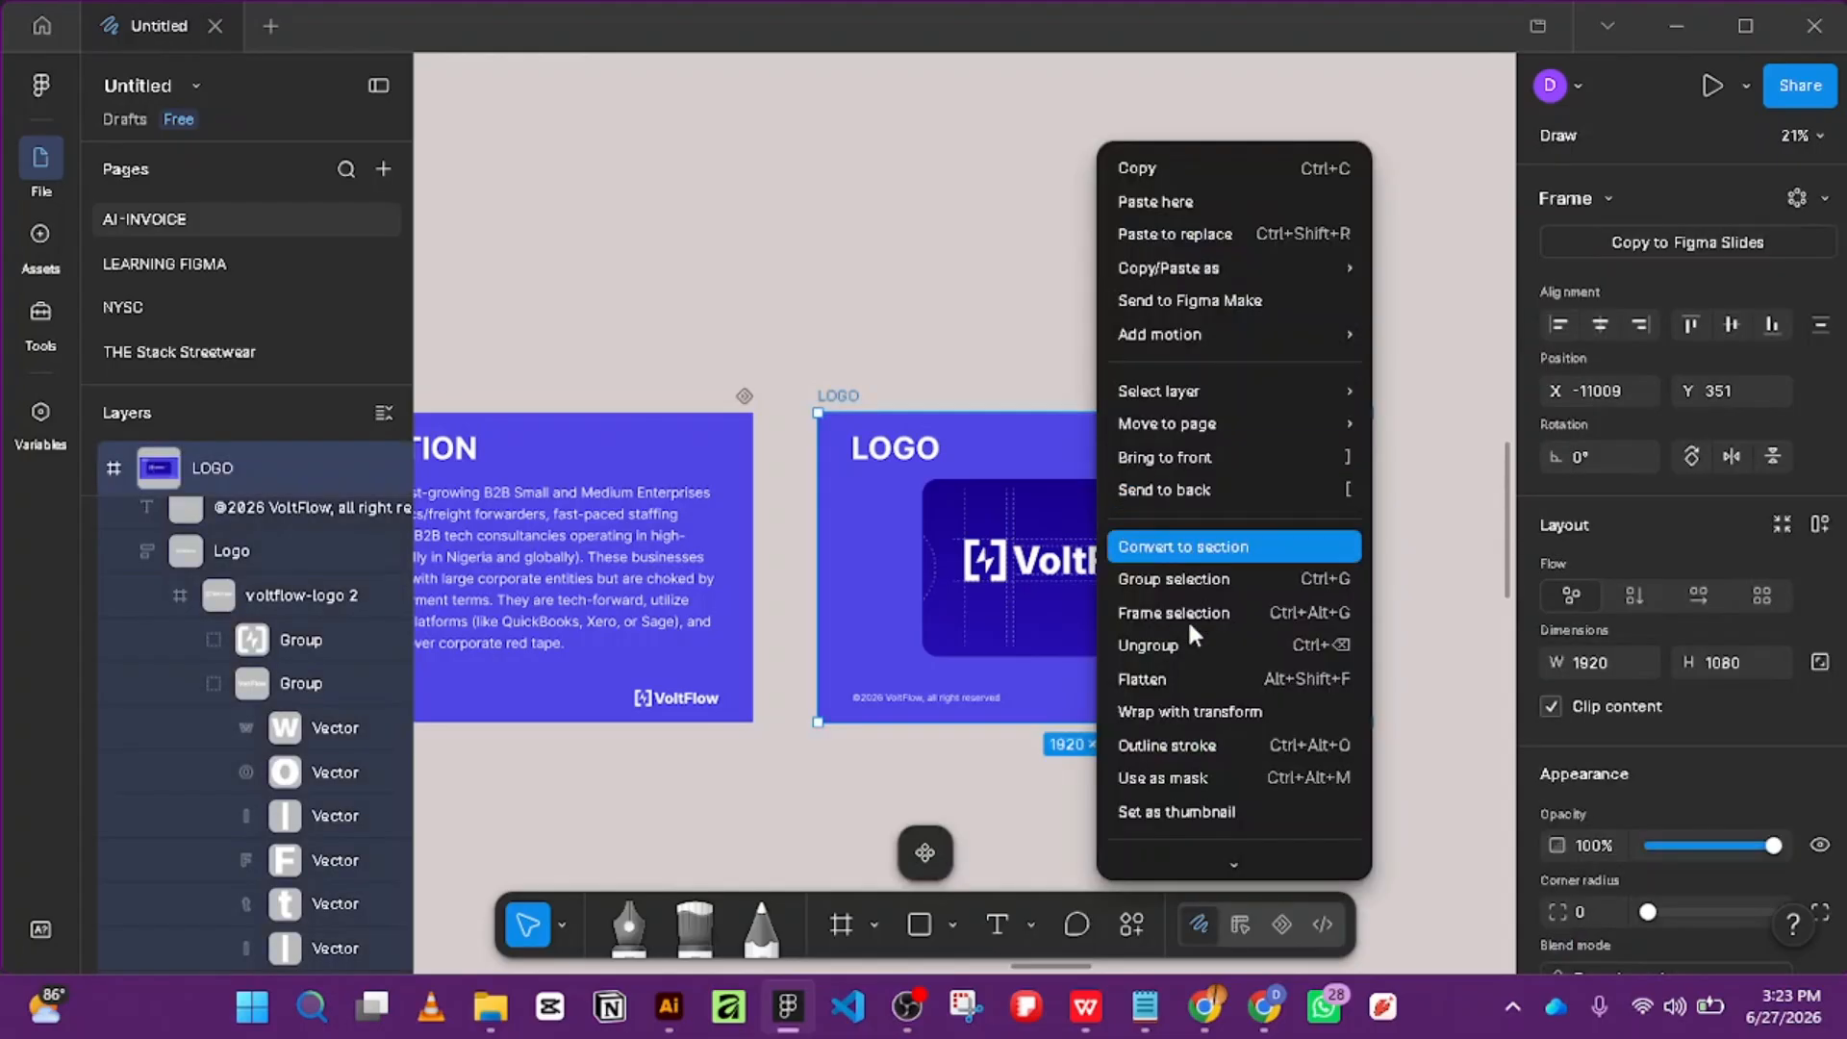
{"action": "scroll", "coordinate": [1189, 635], "scroll_direction": "down", "scroll_amount": 3}
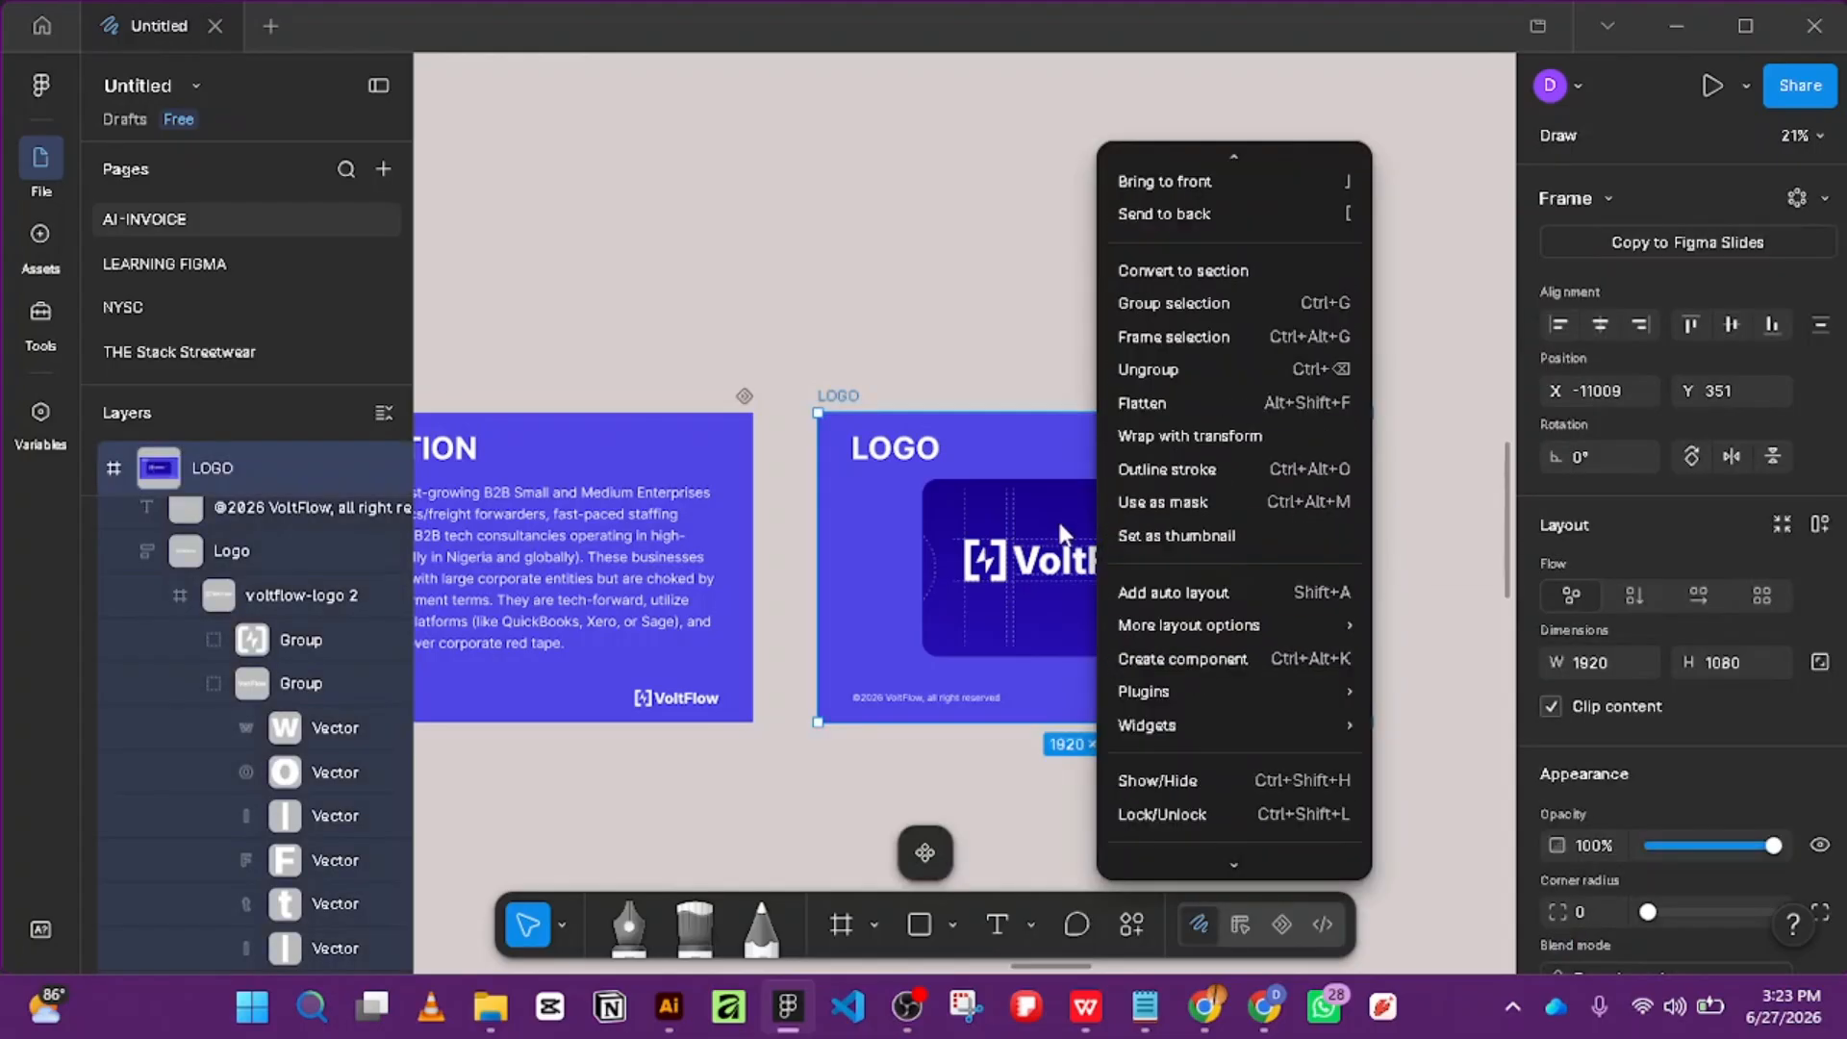
{"action": "left_click", "coordinate": [1006, 445]}
{"action": "scroll", "coordinate": [1744, 735], "scroll_direction": "down", "scroll_amount": 6}
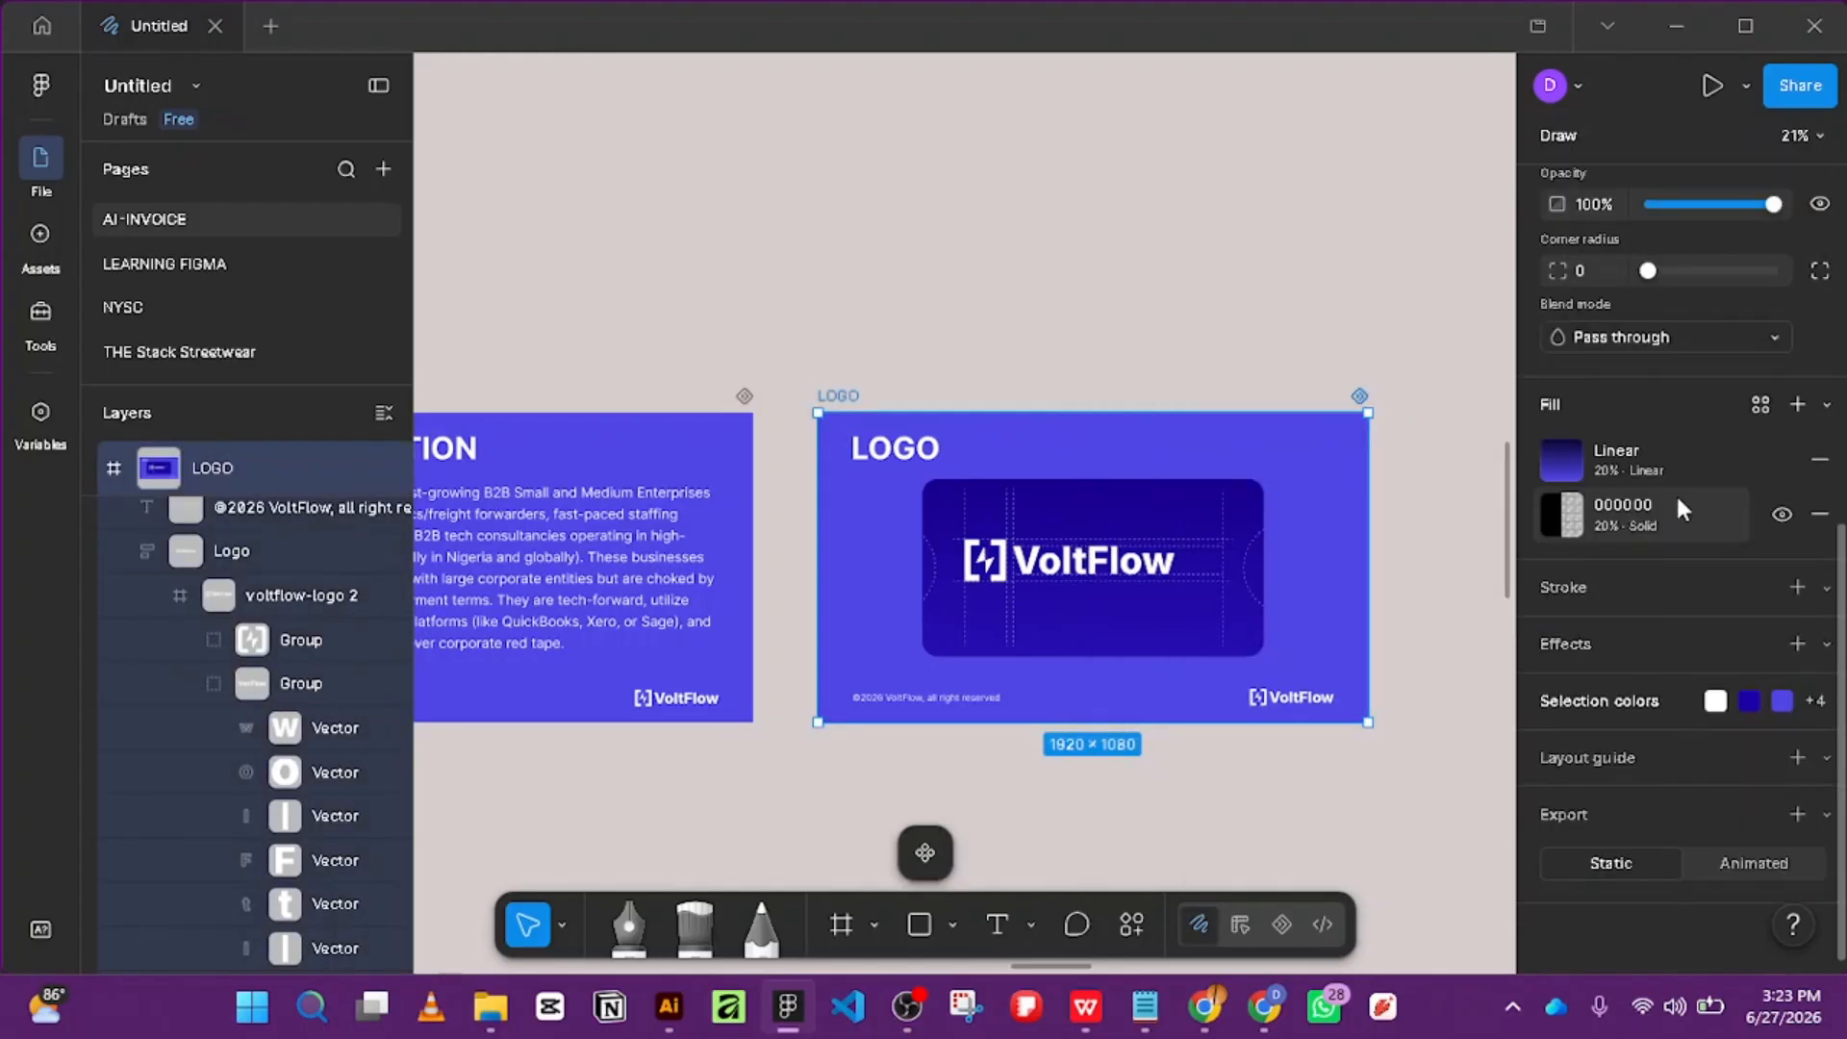
{"action": "left_click", "coordinate": [1819, 514]}
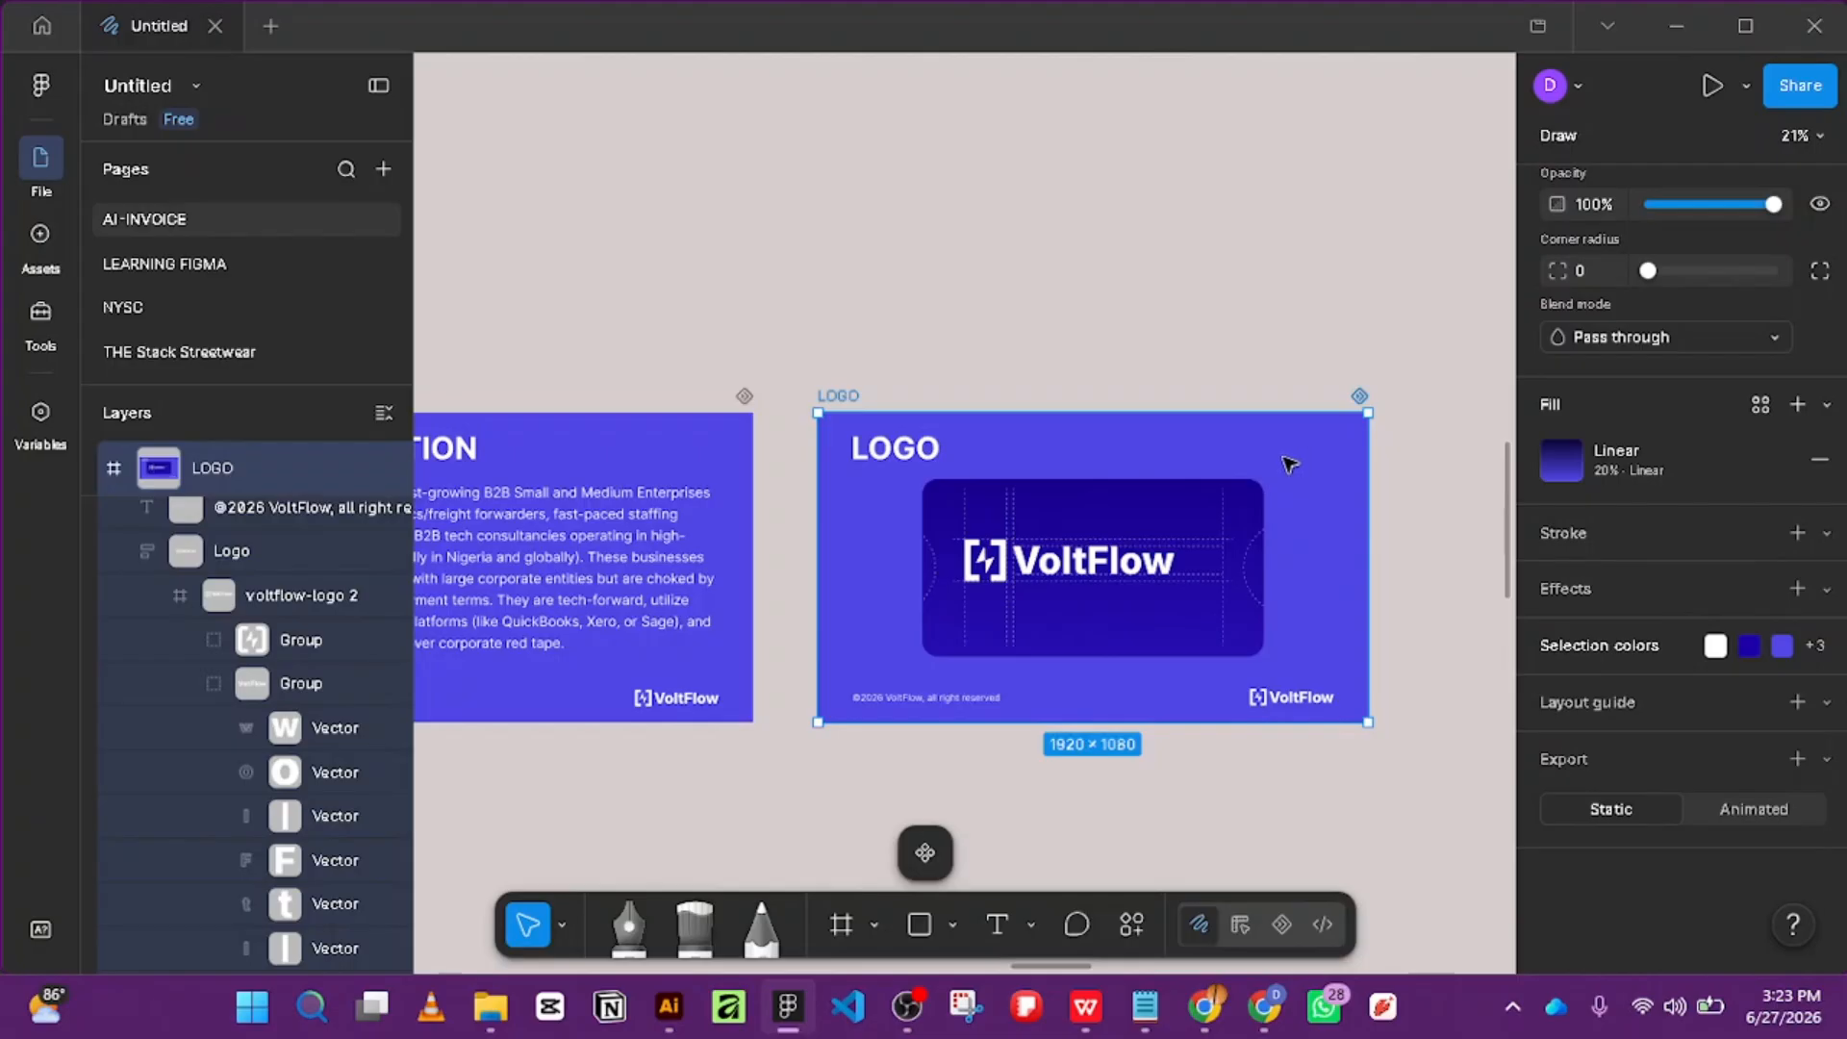
{"action": "key", "text": "Escape"}
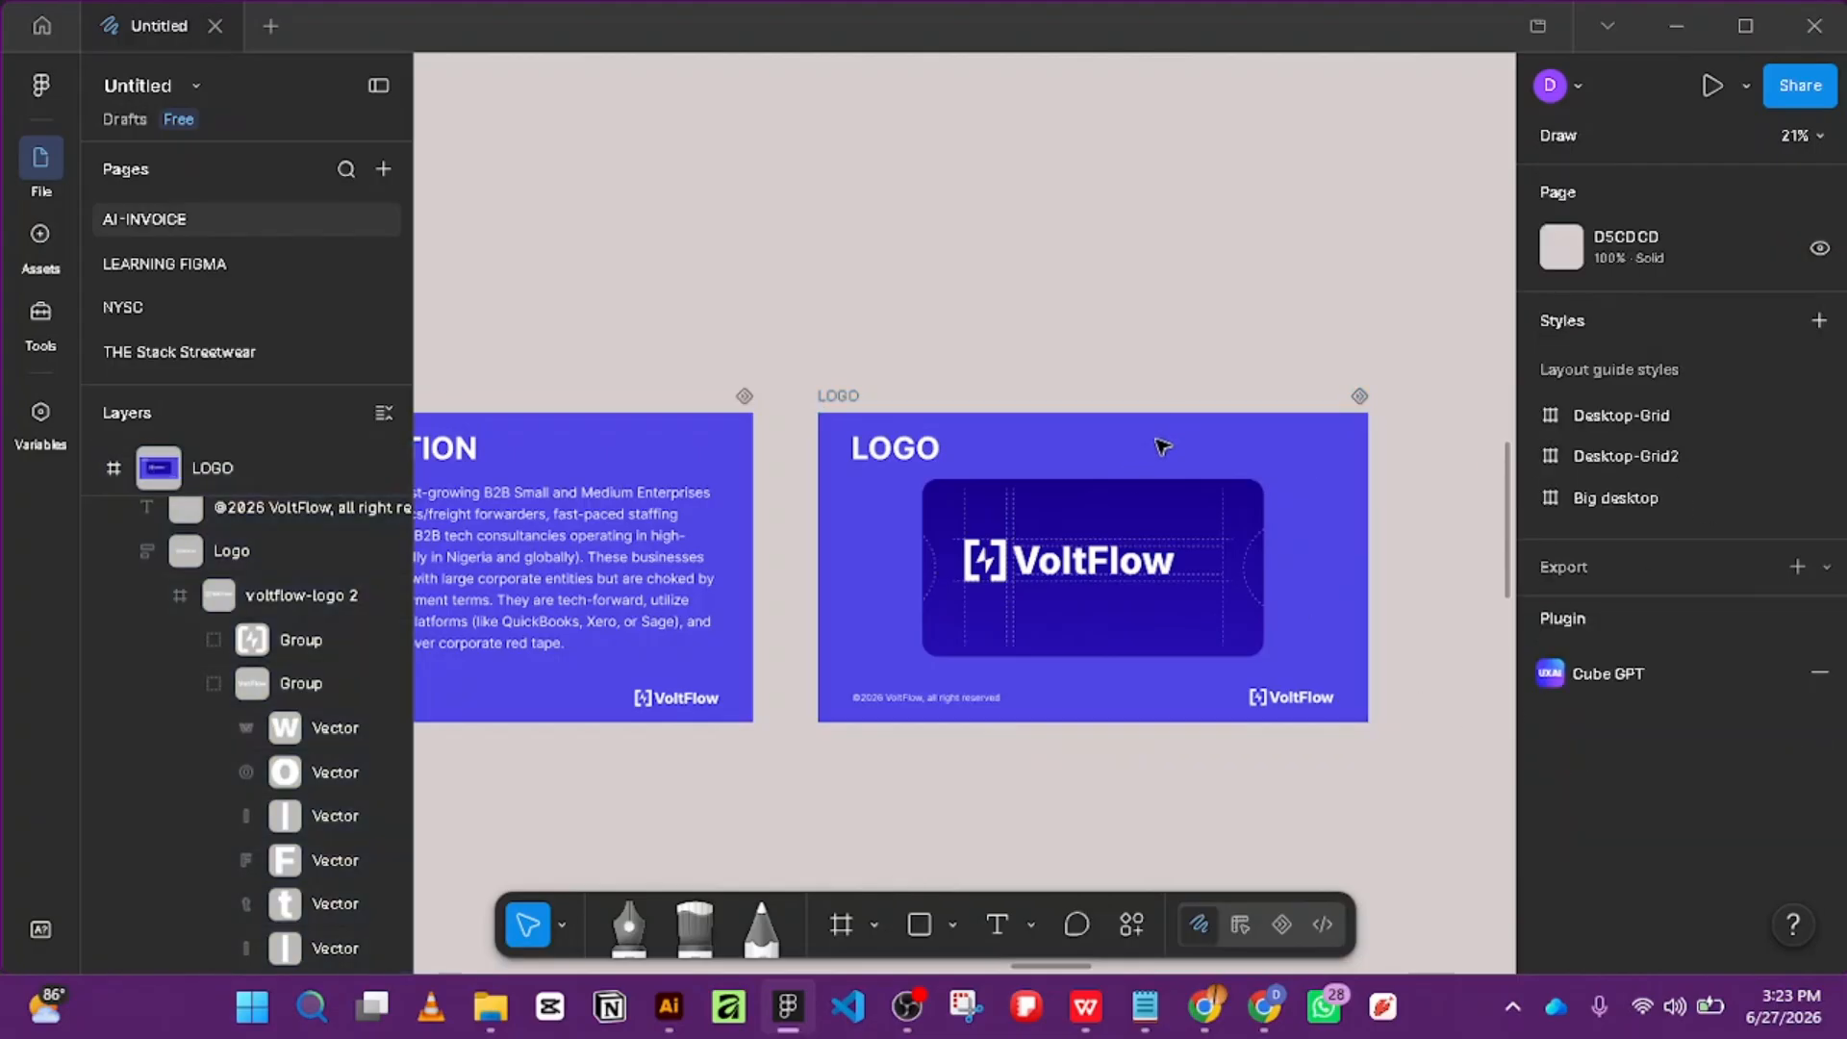
Angle the LOGO frame's linear gradient diagonally so its dark 0B0332 stop starts near the frame's upper-left corner.
{"action": "left_click", "coordinate": [992, 422]}
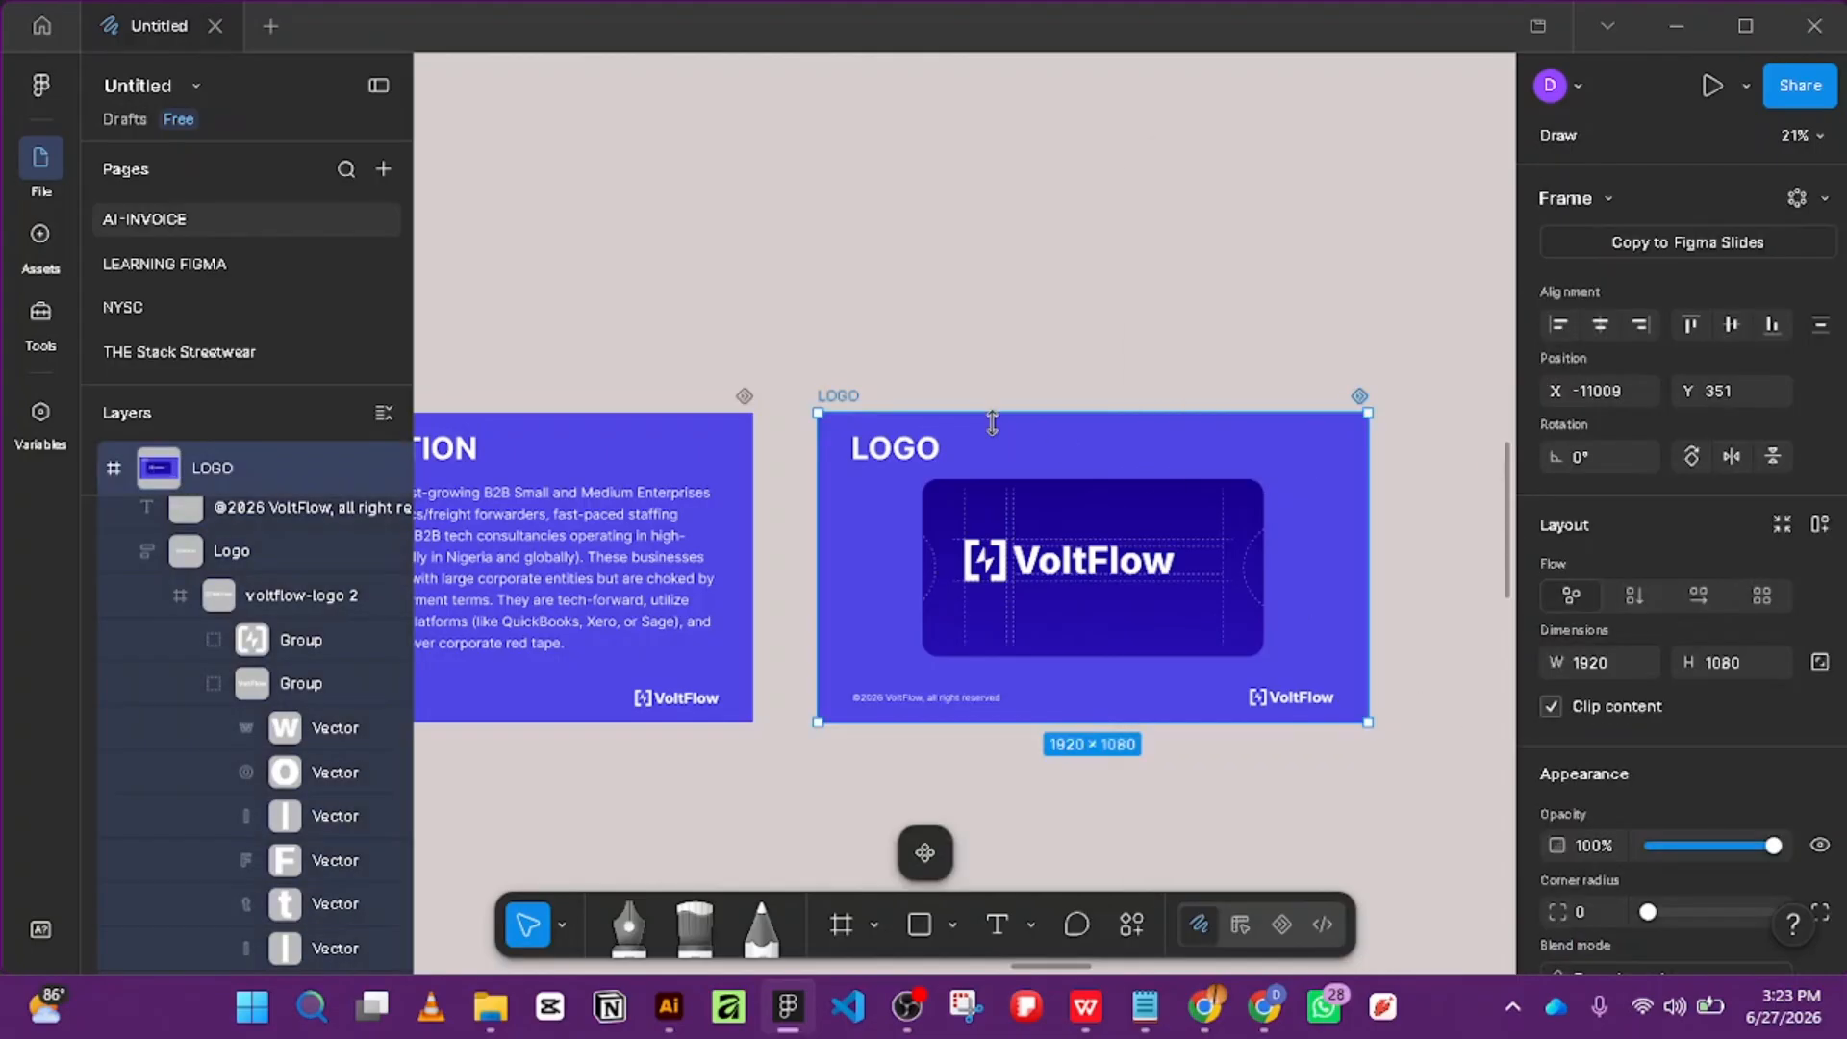
{"action": "scroll", "coordinate": [1797, 636], "scroll_direction": "down", "scroll_amount": 4}
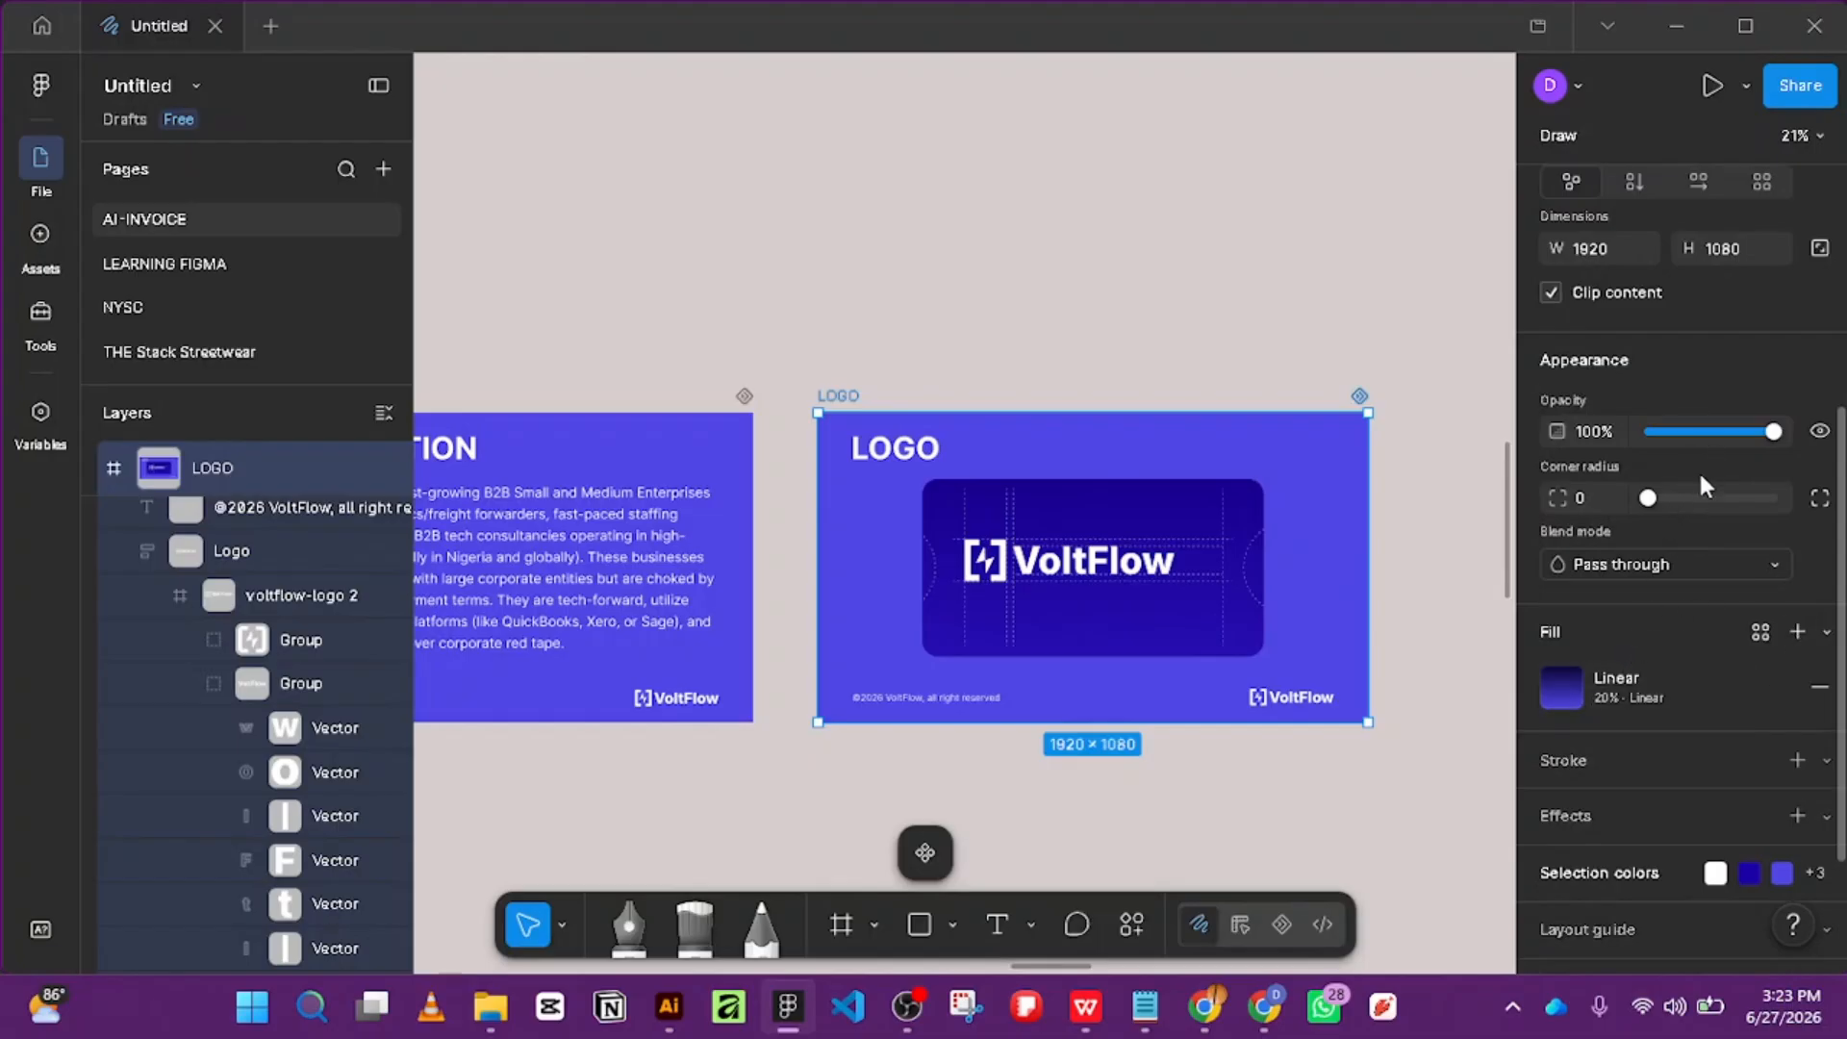
{"action": "left_click", "coordinate": [1573, 679]}
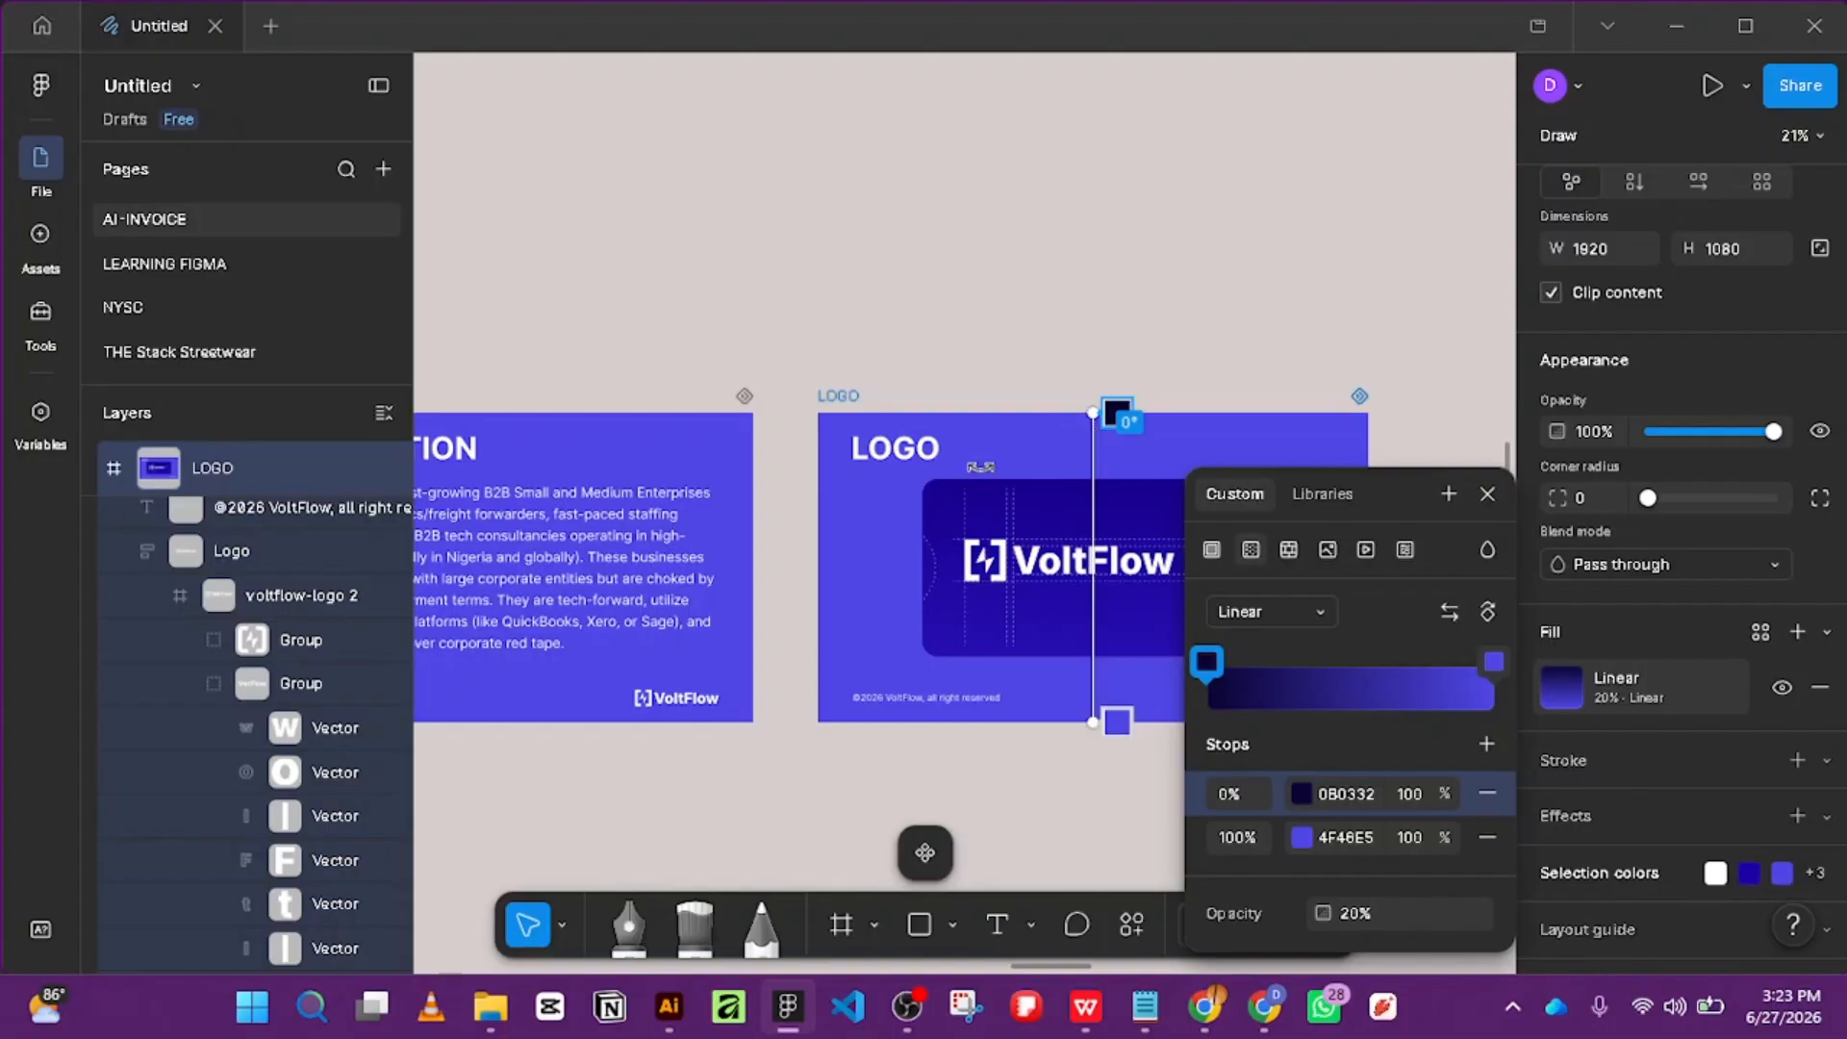
{"action": "left_click_drag", "start_coordinate": [1115, 416], "coordinate": [975, 498]}
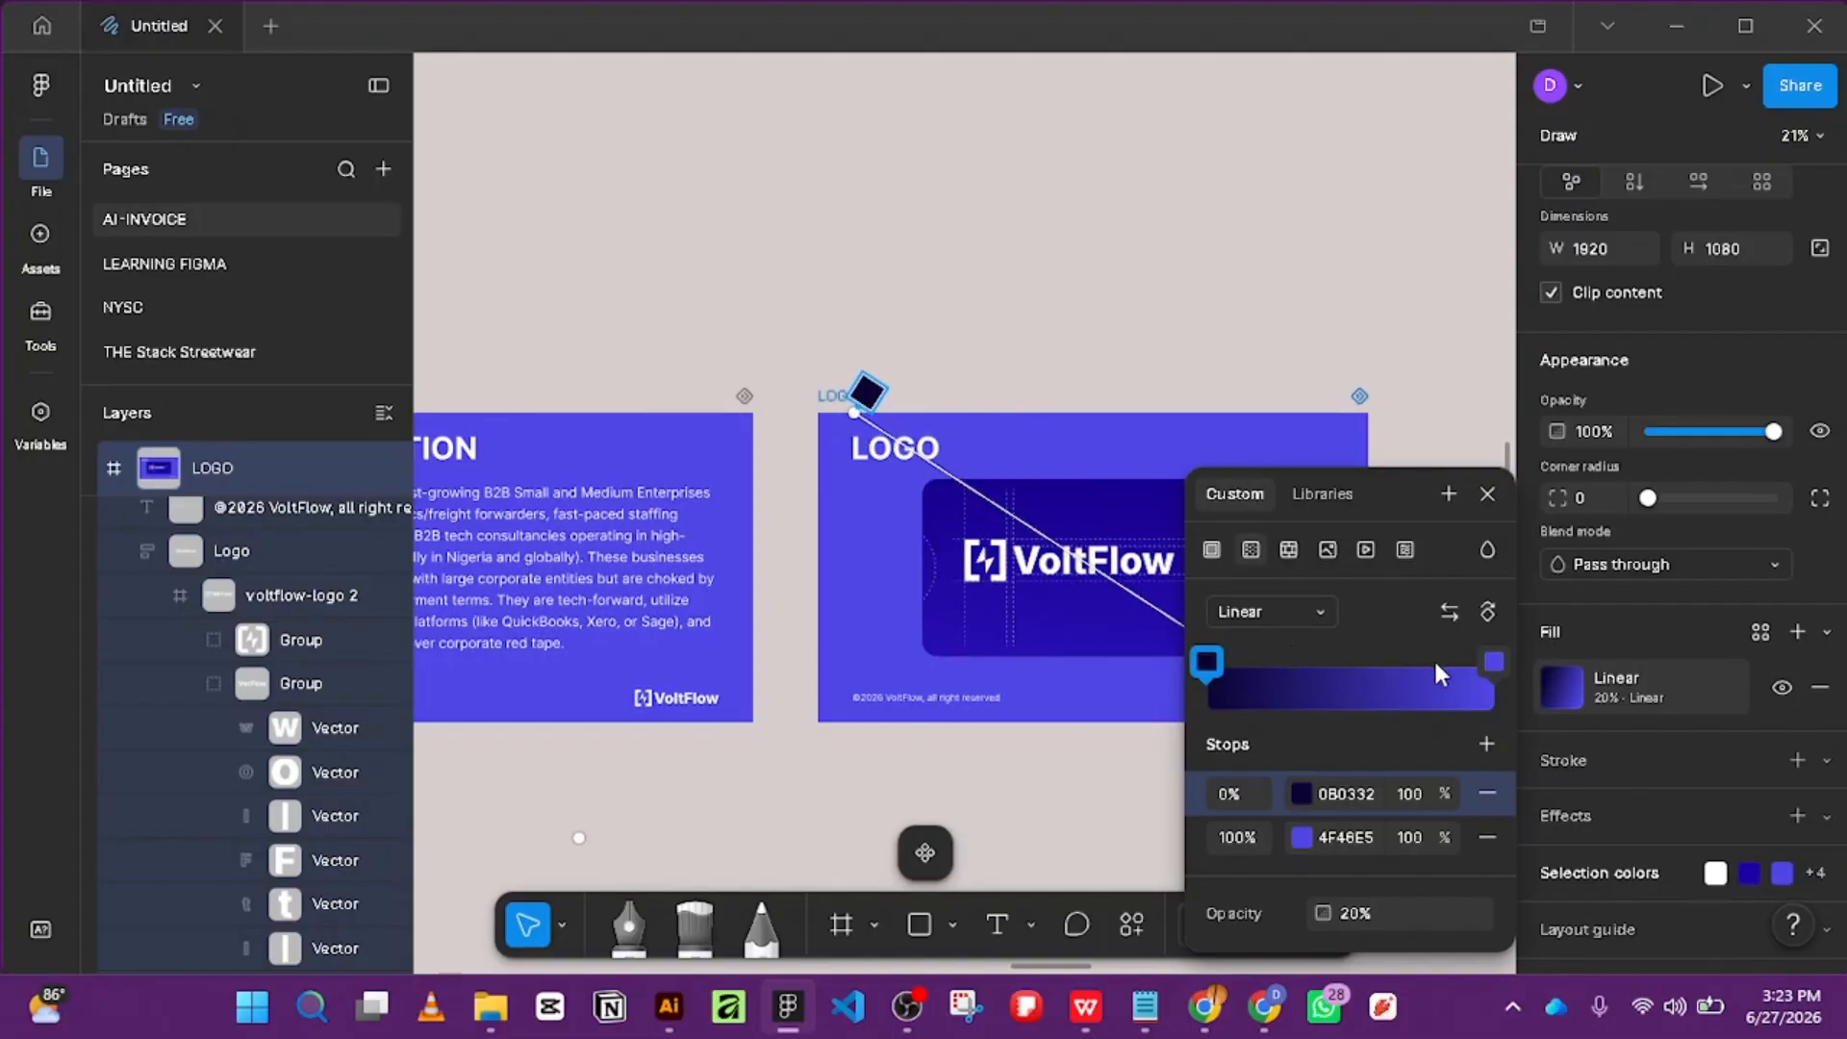
Try a radial gradient type on the LOGO frame's fill and return it to Linear.
{"action": "left_click", "coordinate": [1309, 610]}
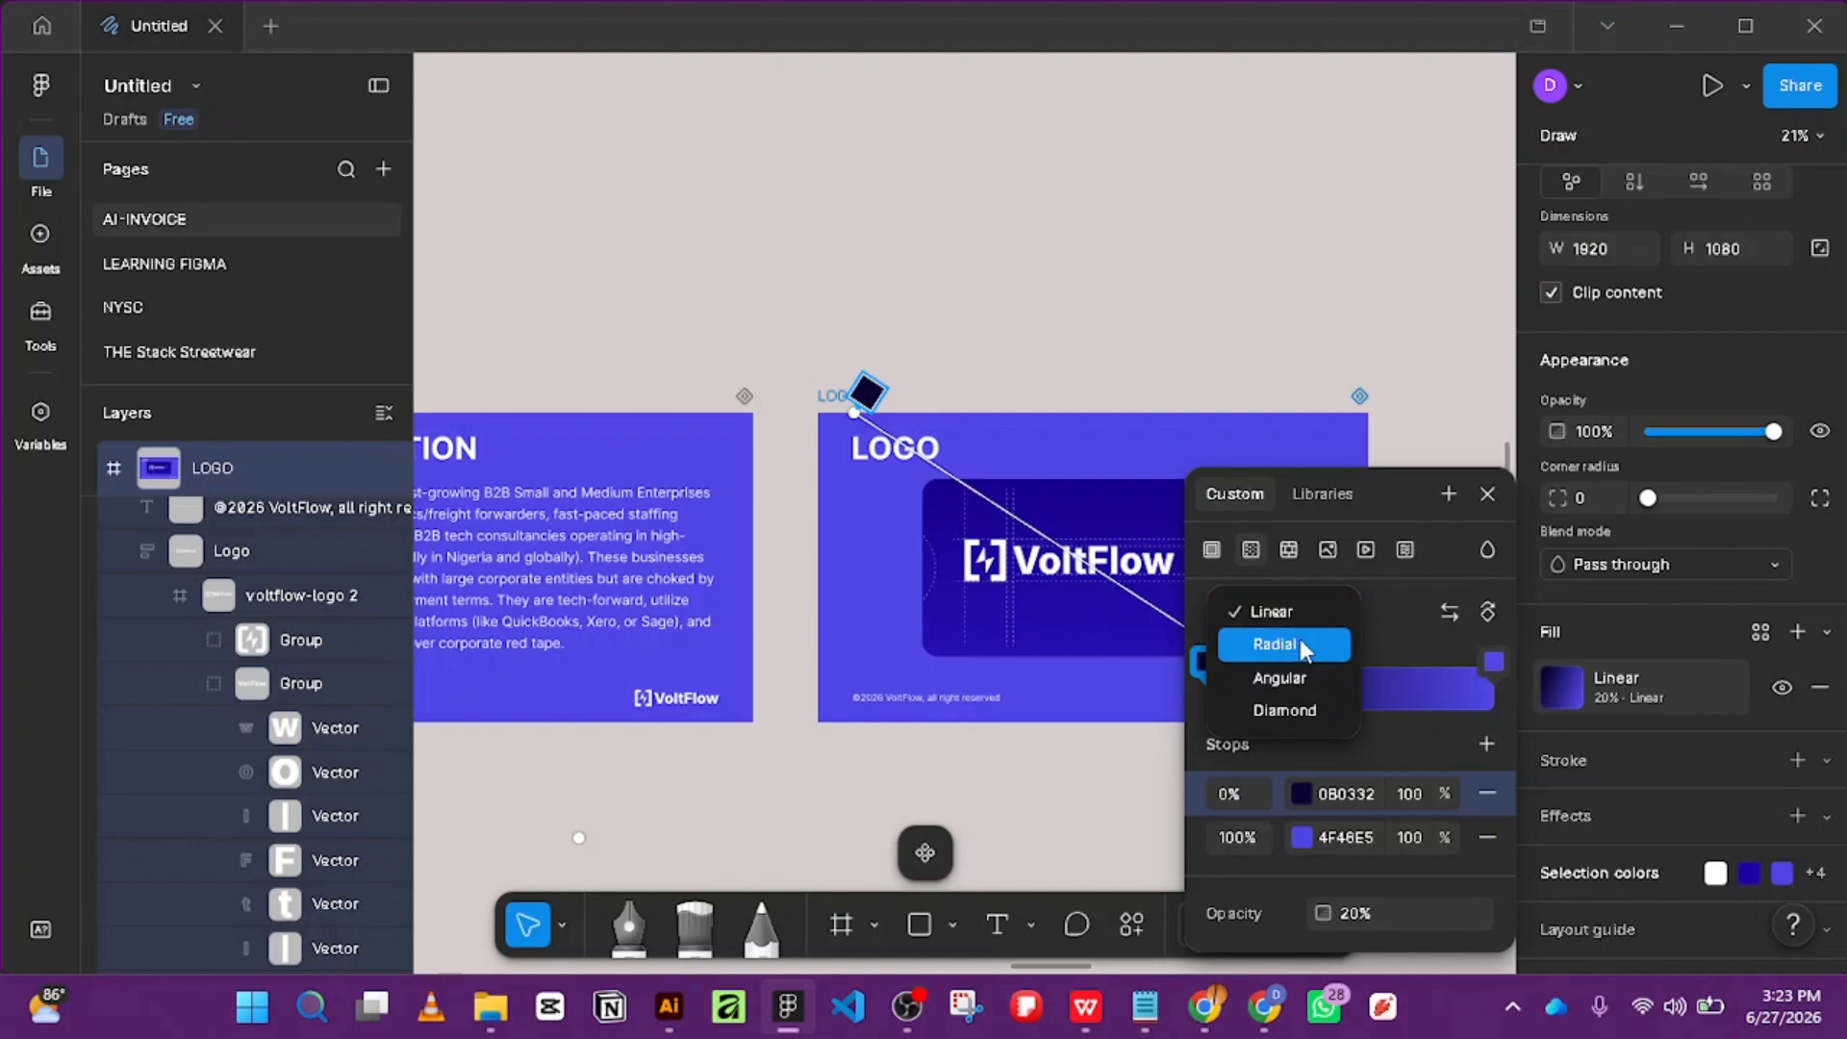
{"action": "left_click", "coordinate": [1296, 642]}
{"action": "left_click", "coordinate": [1289, 608]}
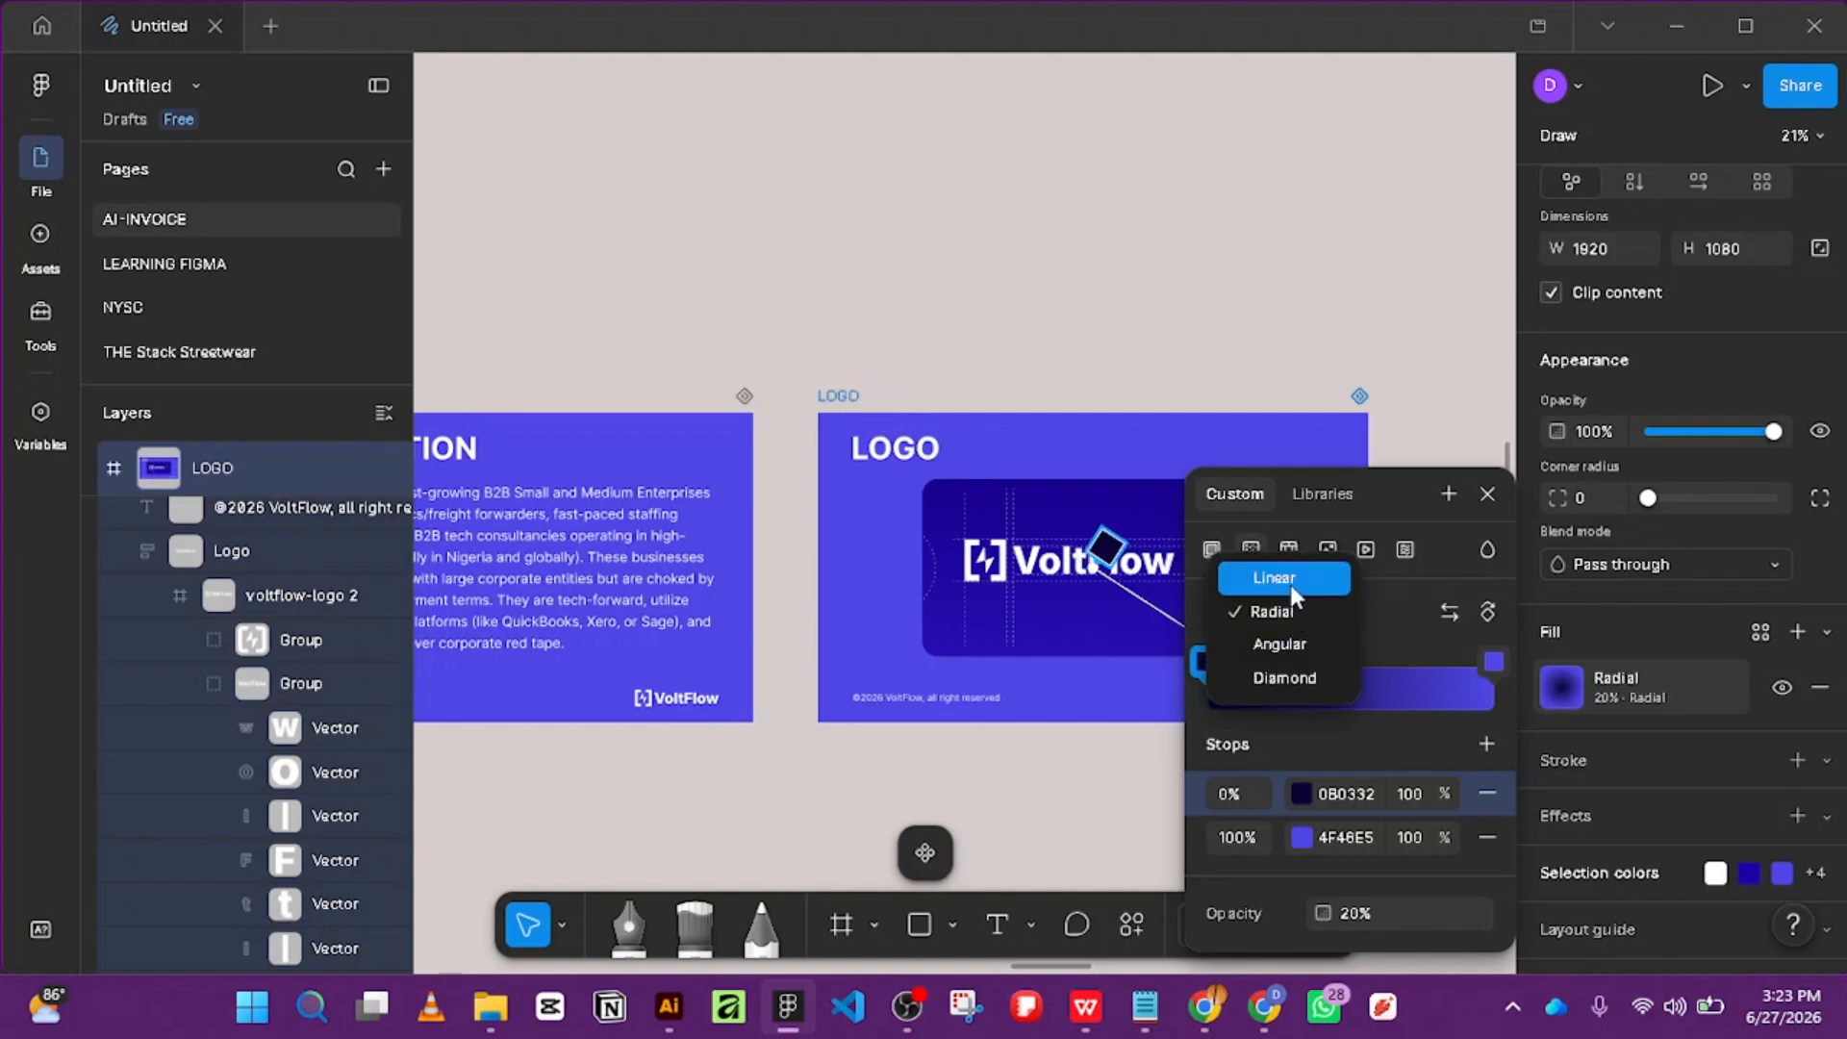
{"action": "left_click", "coordinate": [1290, 581]}
Turn off content clipping for the LOGO frame and set its linear gradient fill's opacity to 100%.
{"action": "left_click", "coordinate": [1543, 300]}
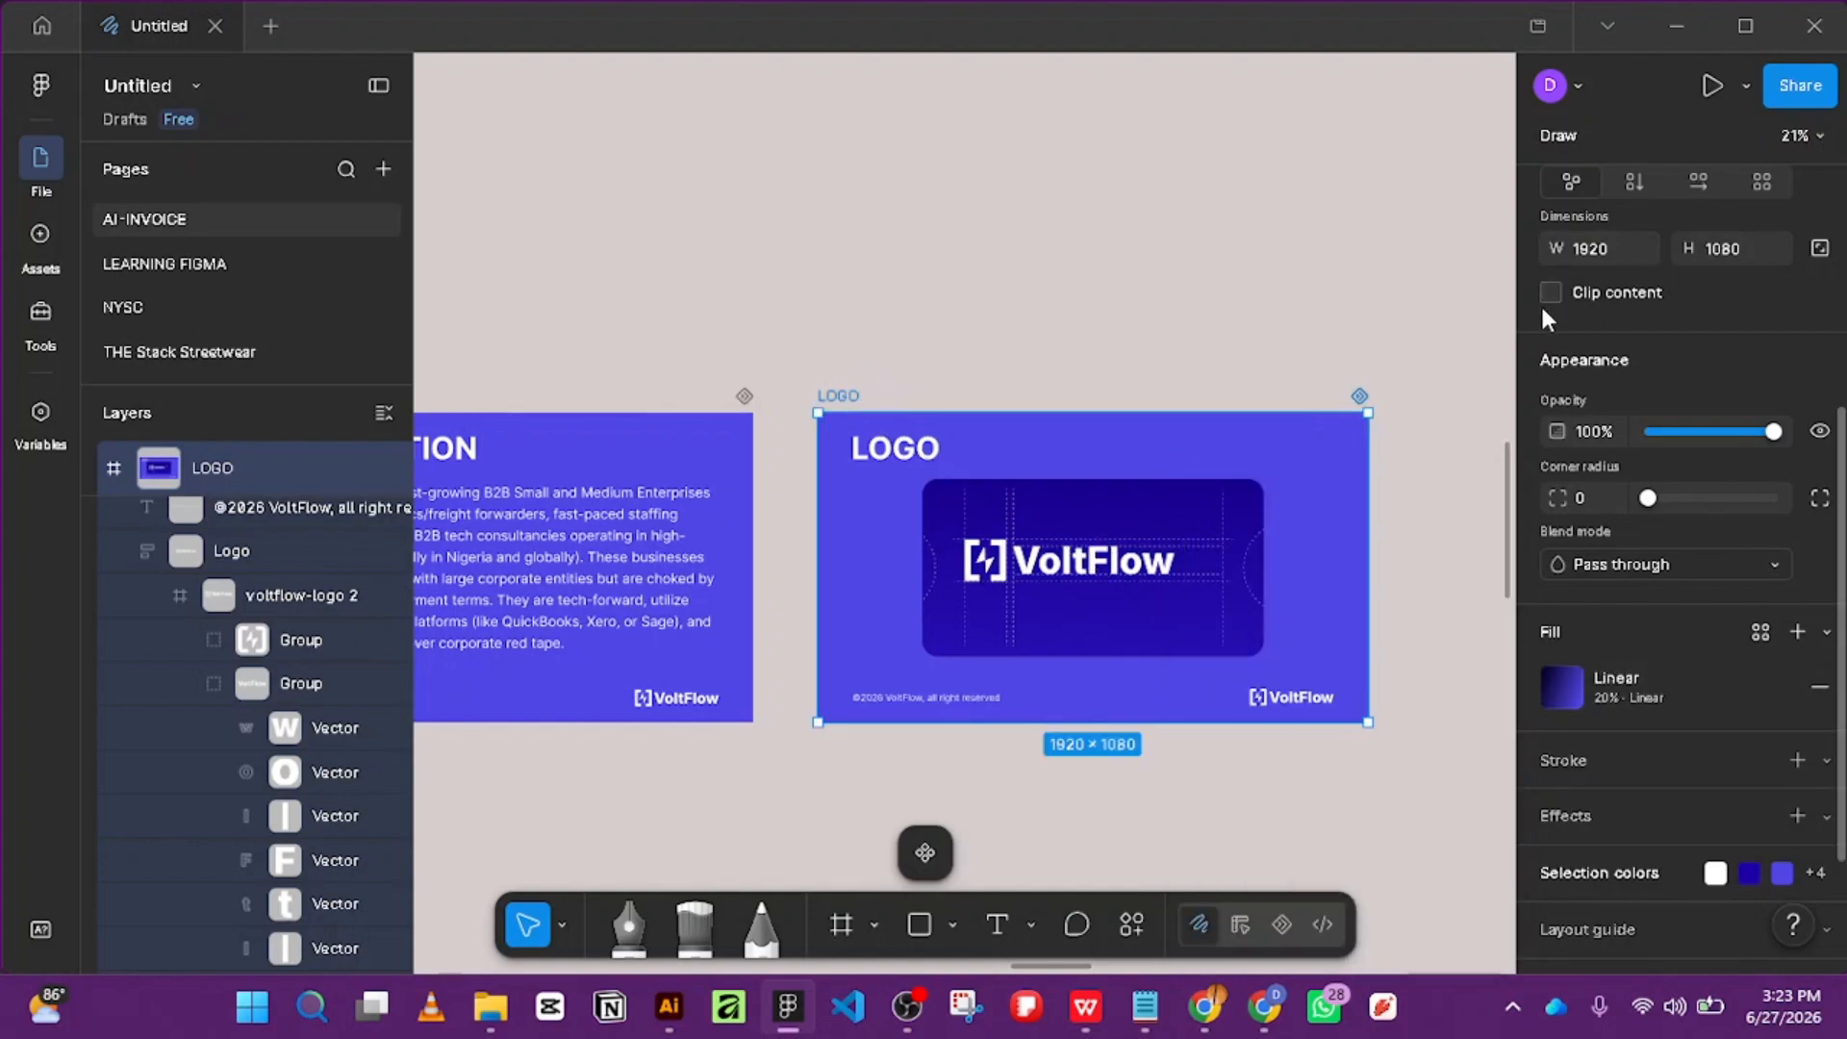
{"action": "left_click", "coordinate": [1561, 686]}
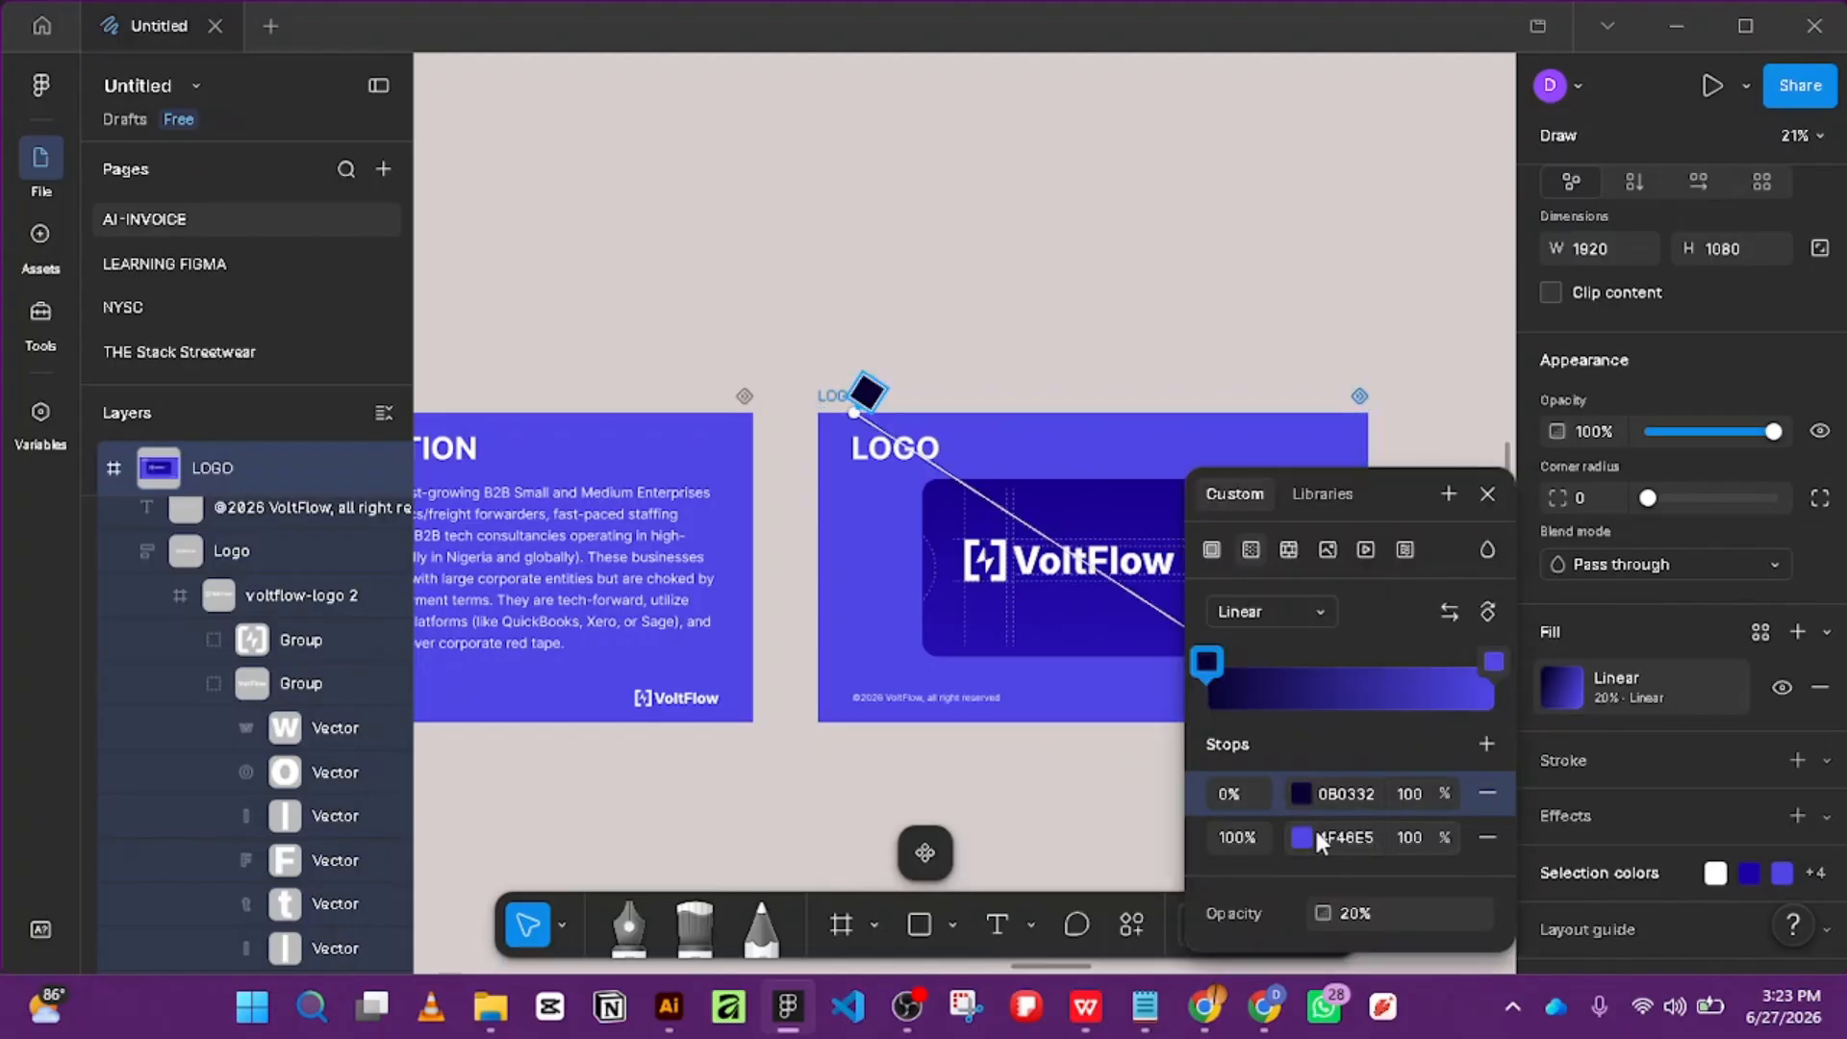
{"action": "left_click", "coordinate": [1364, 918]}
{"action": "key", "text": "Return"}
{"action": "key", "text": "Escape"}
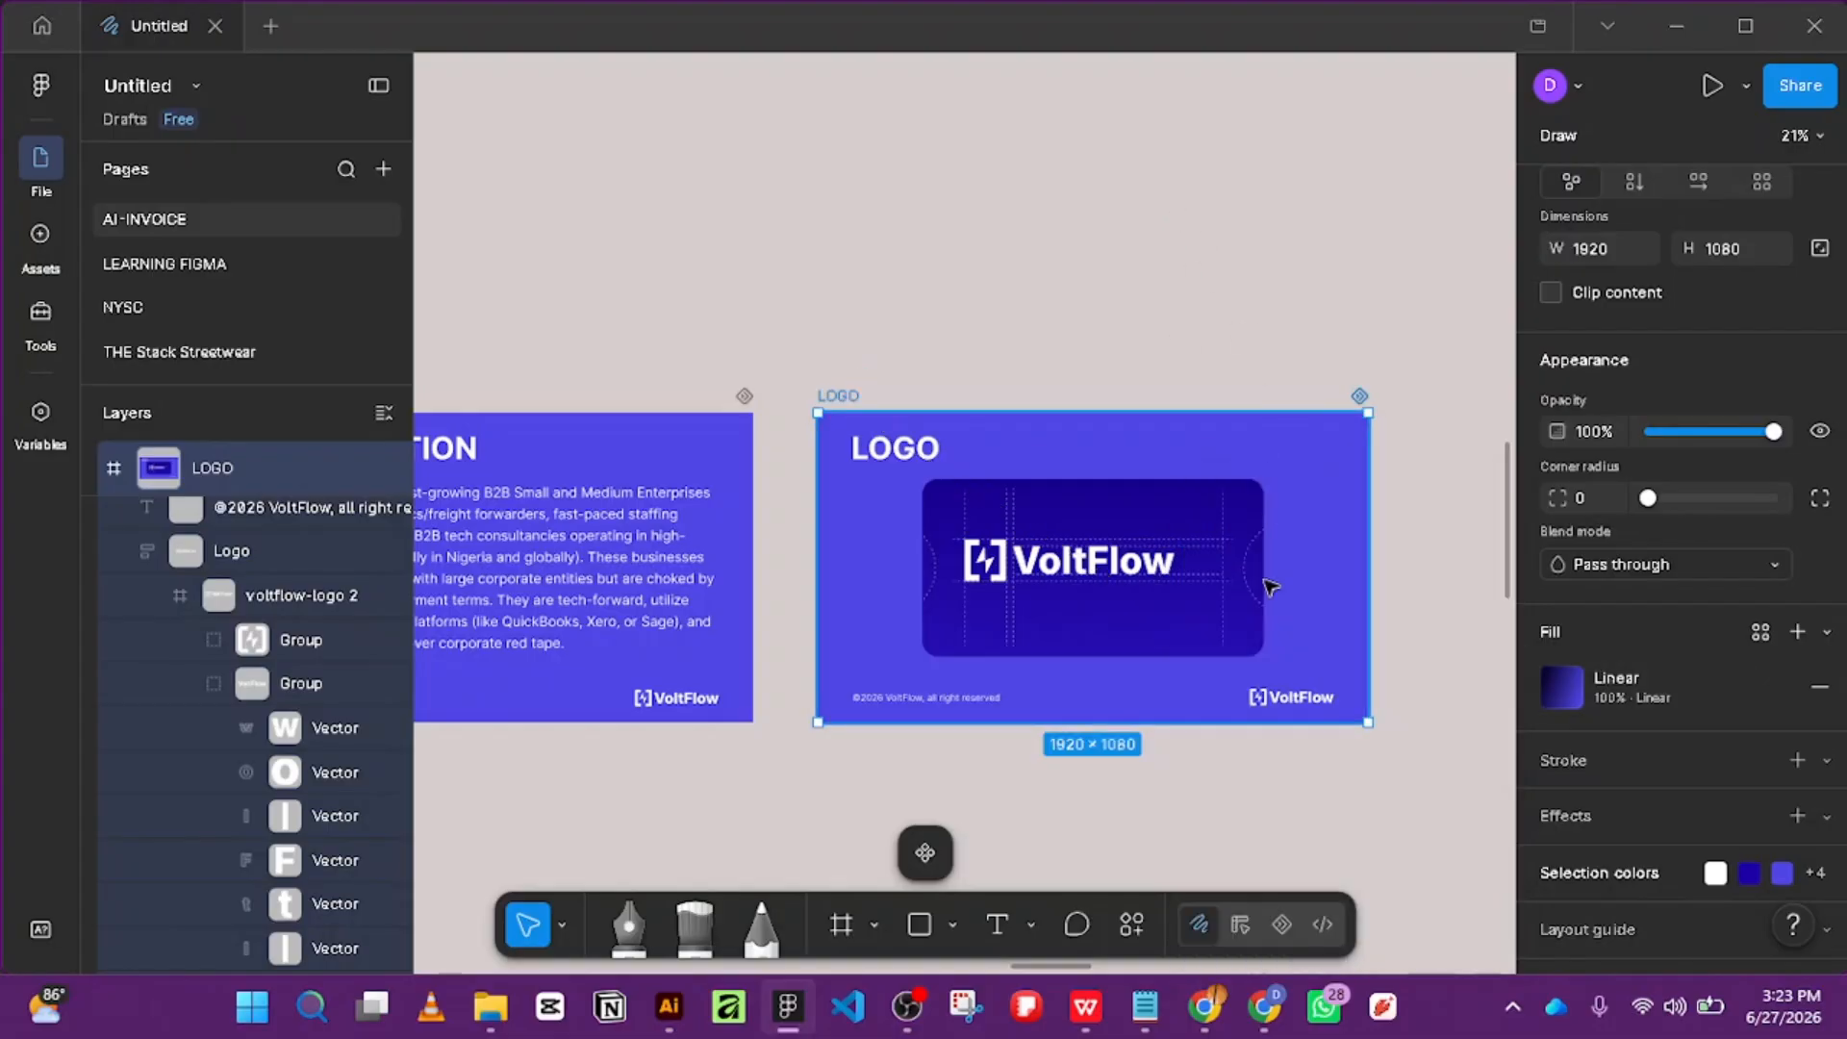
{"action": "key", "text": "Escape"}
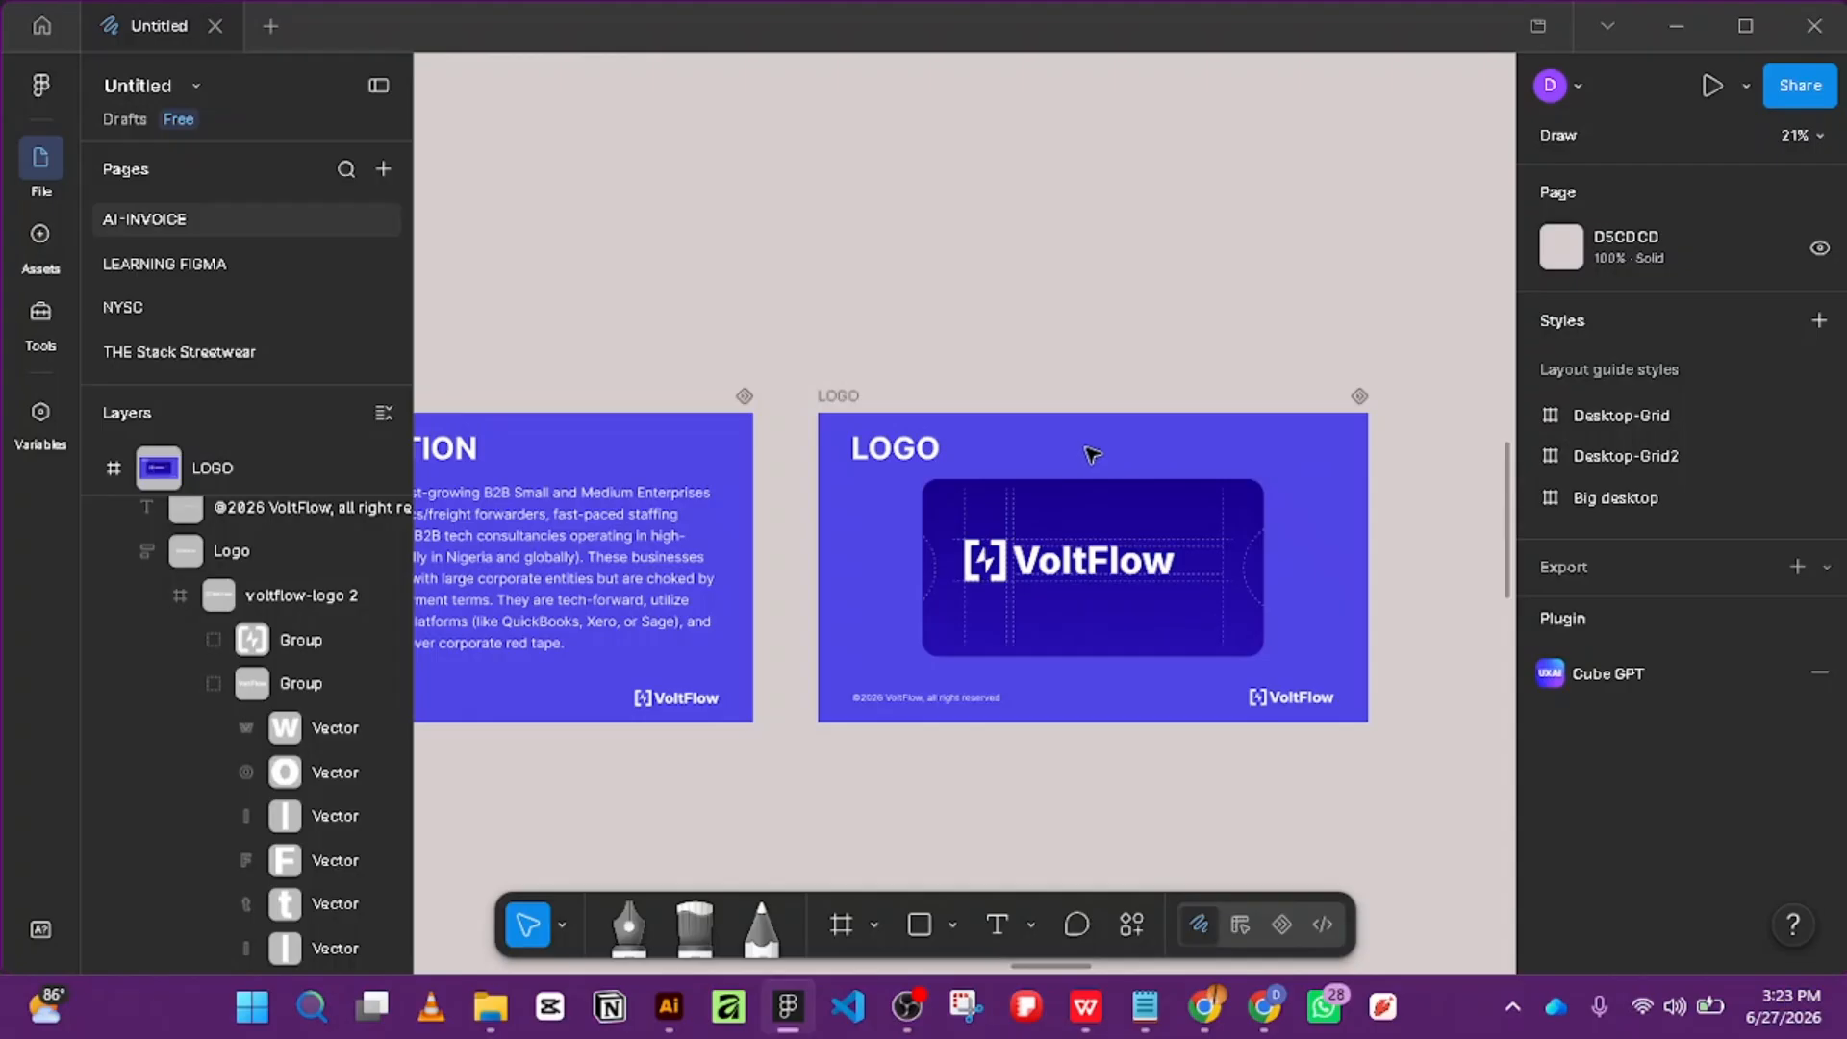
Move the purple background group off the LOGO frame and back over it, to about X -11035, Y 401.
{"action": "left_click", "coordinate": [1257, 462]}
{"action": "left_click_drag", "start_coordinate": [1259, 462], "coordinate": [1280, 284]}
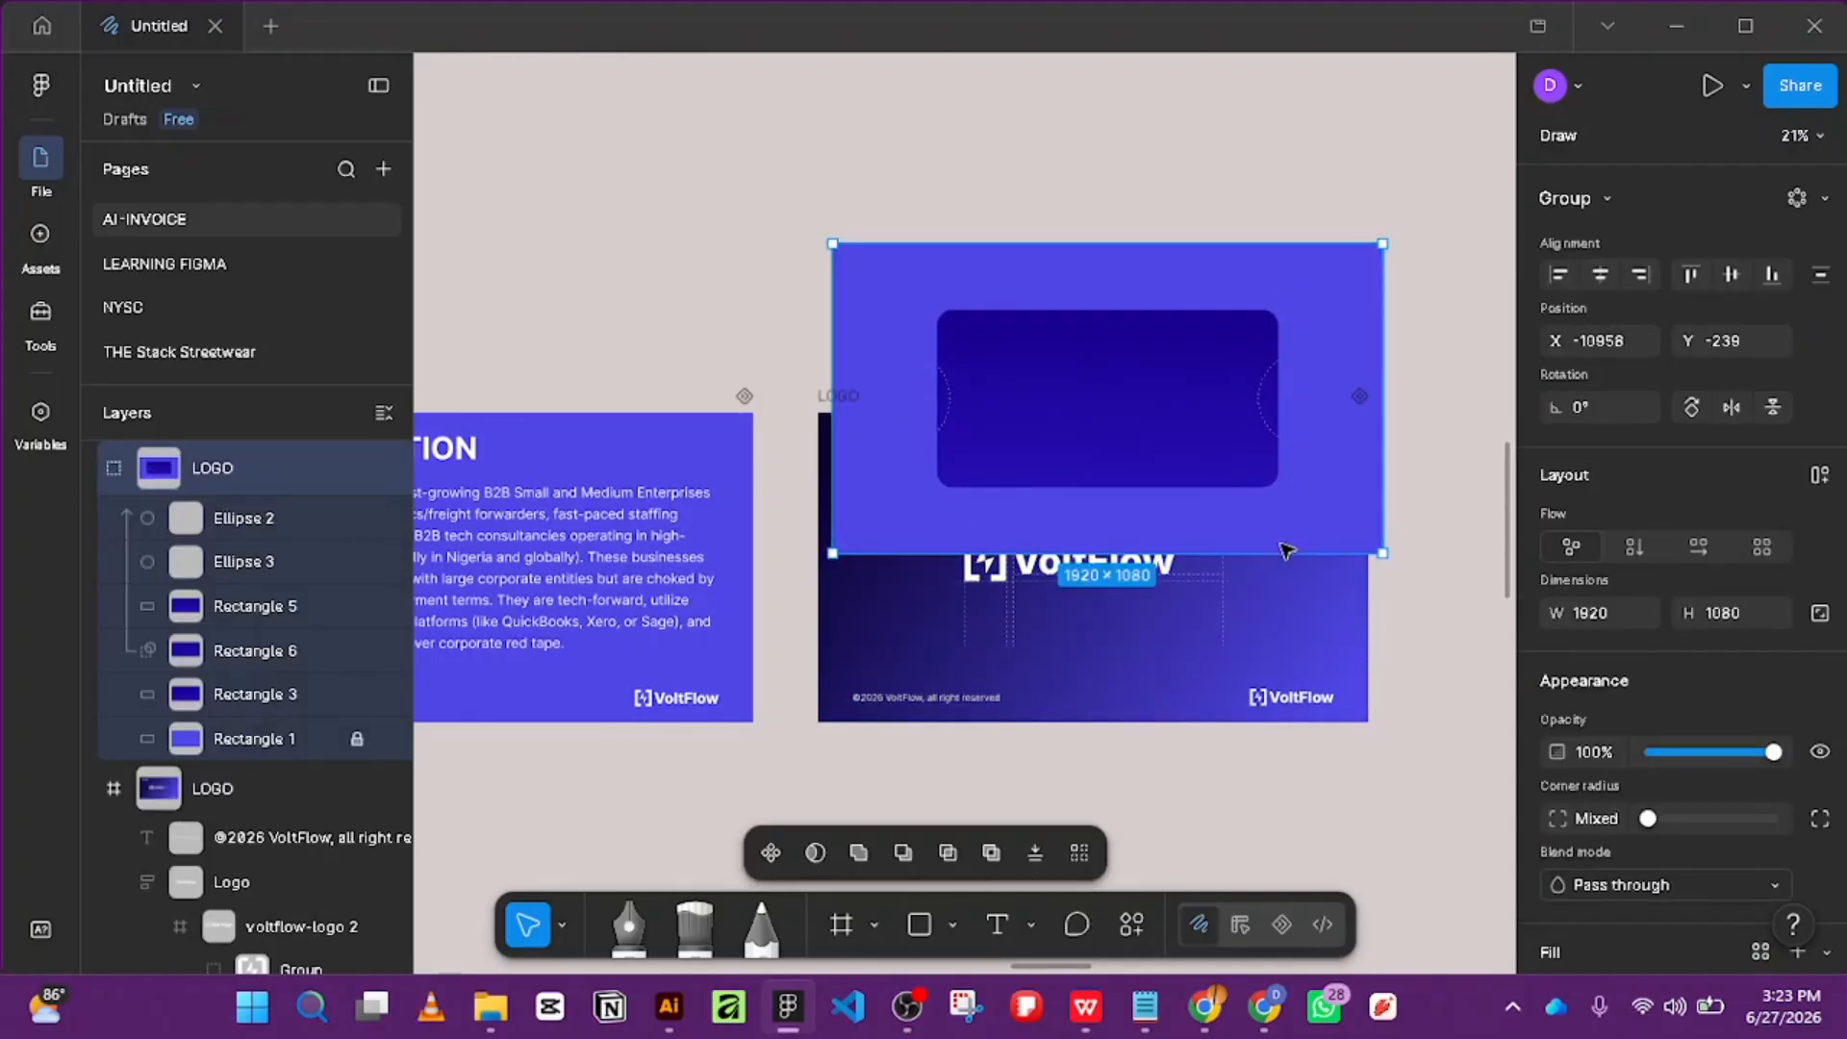
{"action": "left_click_drag", "start_coordinate": [1263, 540], "coordinate": [1241, 717]}
Ungroup the purple background group into its separate ellipses and rectangles.
{"action": "right_click", "coordinate": [1240, 718]}
{"action": "left_click", "coordinate": [1120, 717]}
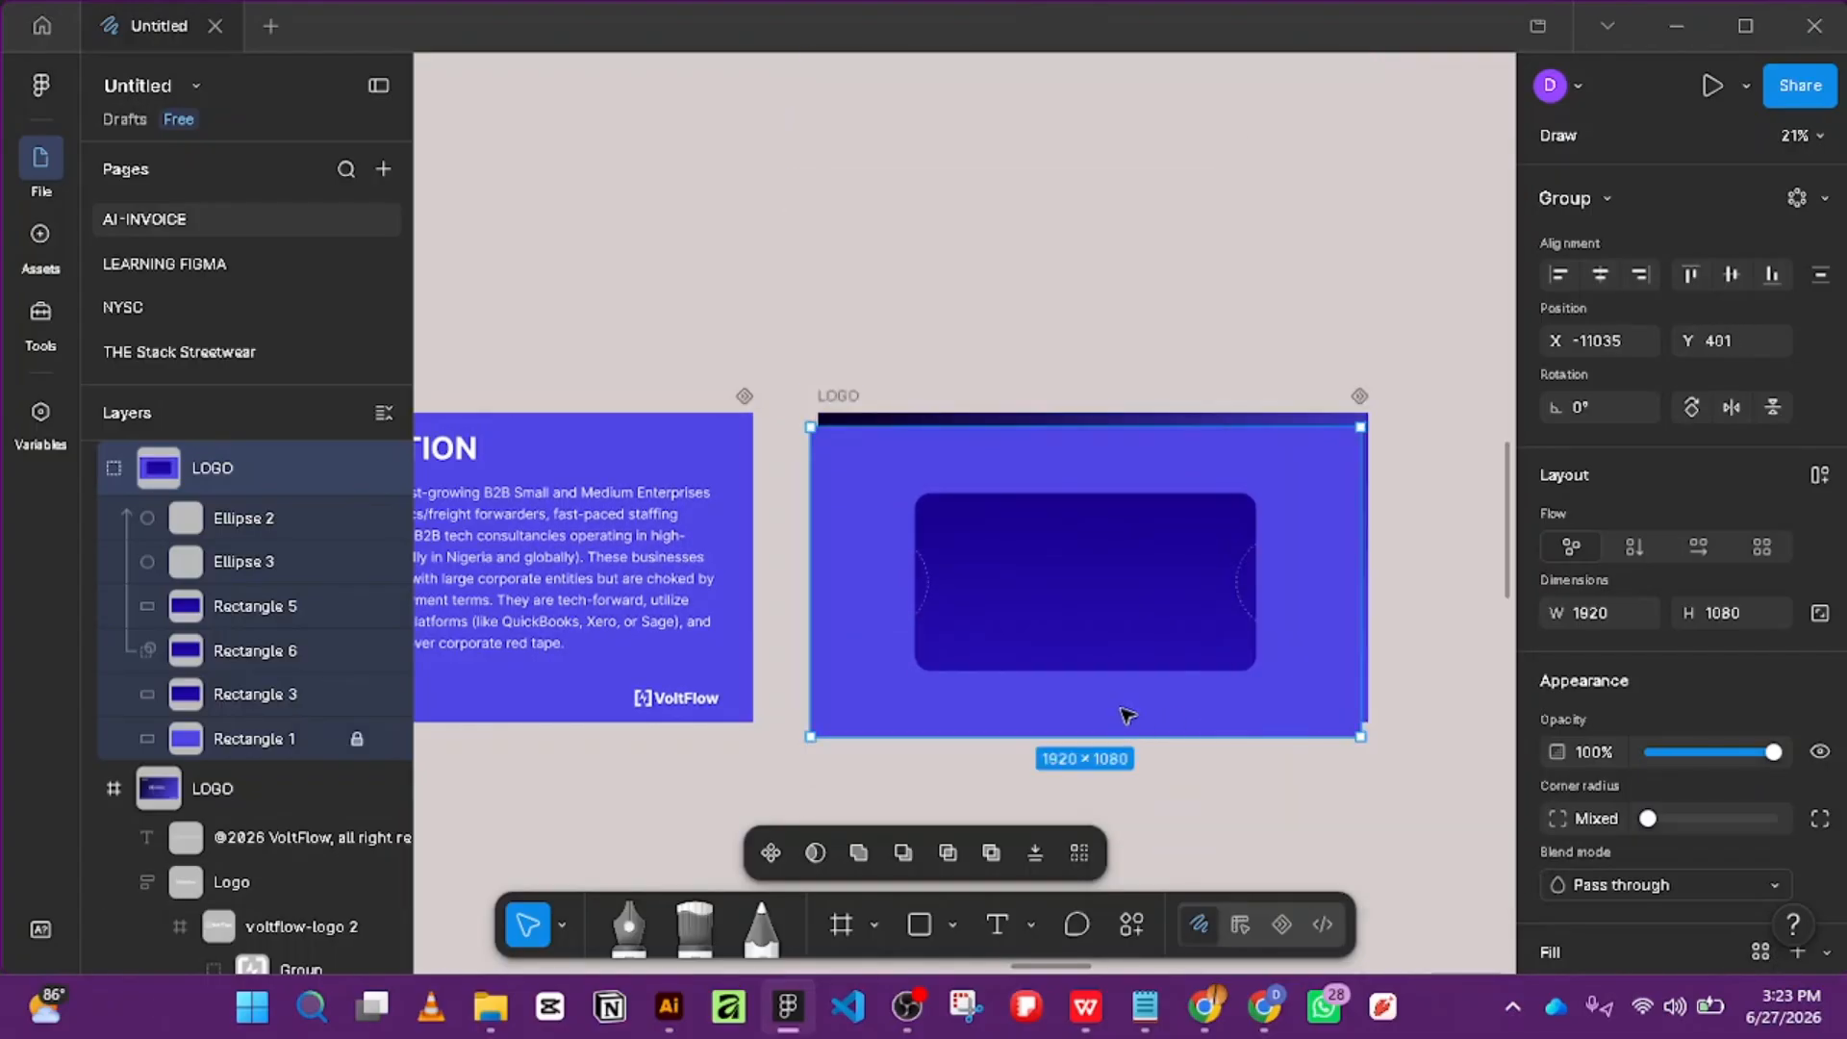
{"action": "right_click", "coordinate": [1123, 712]}
{"action": "key", "text": "ctrl+BackSpace"}
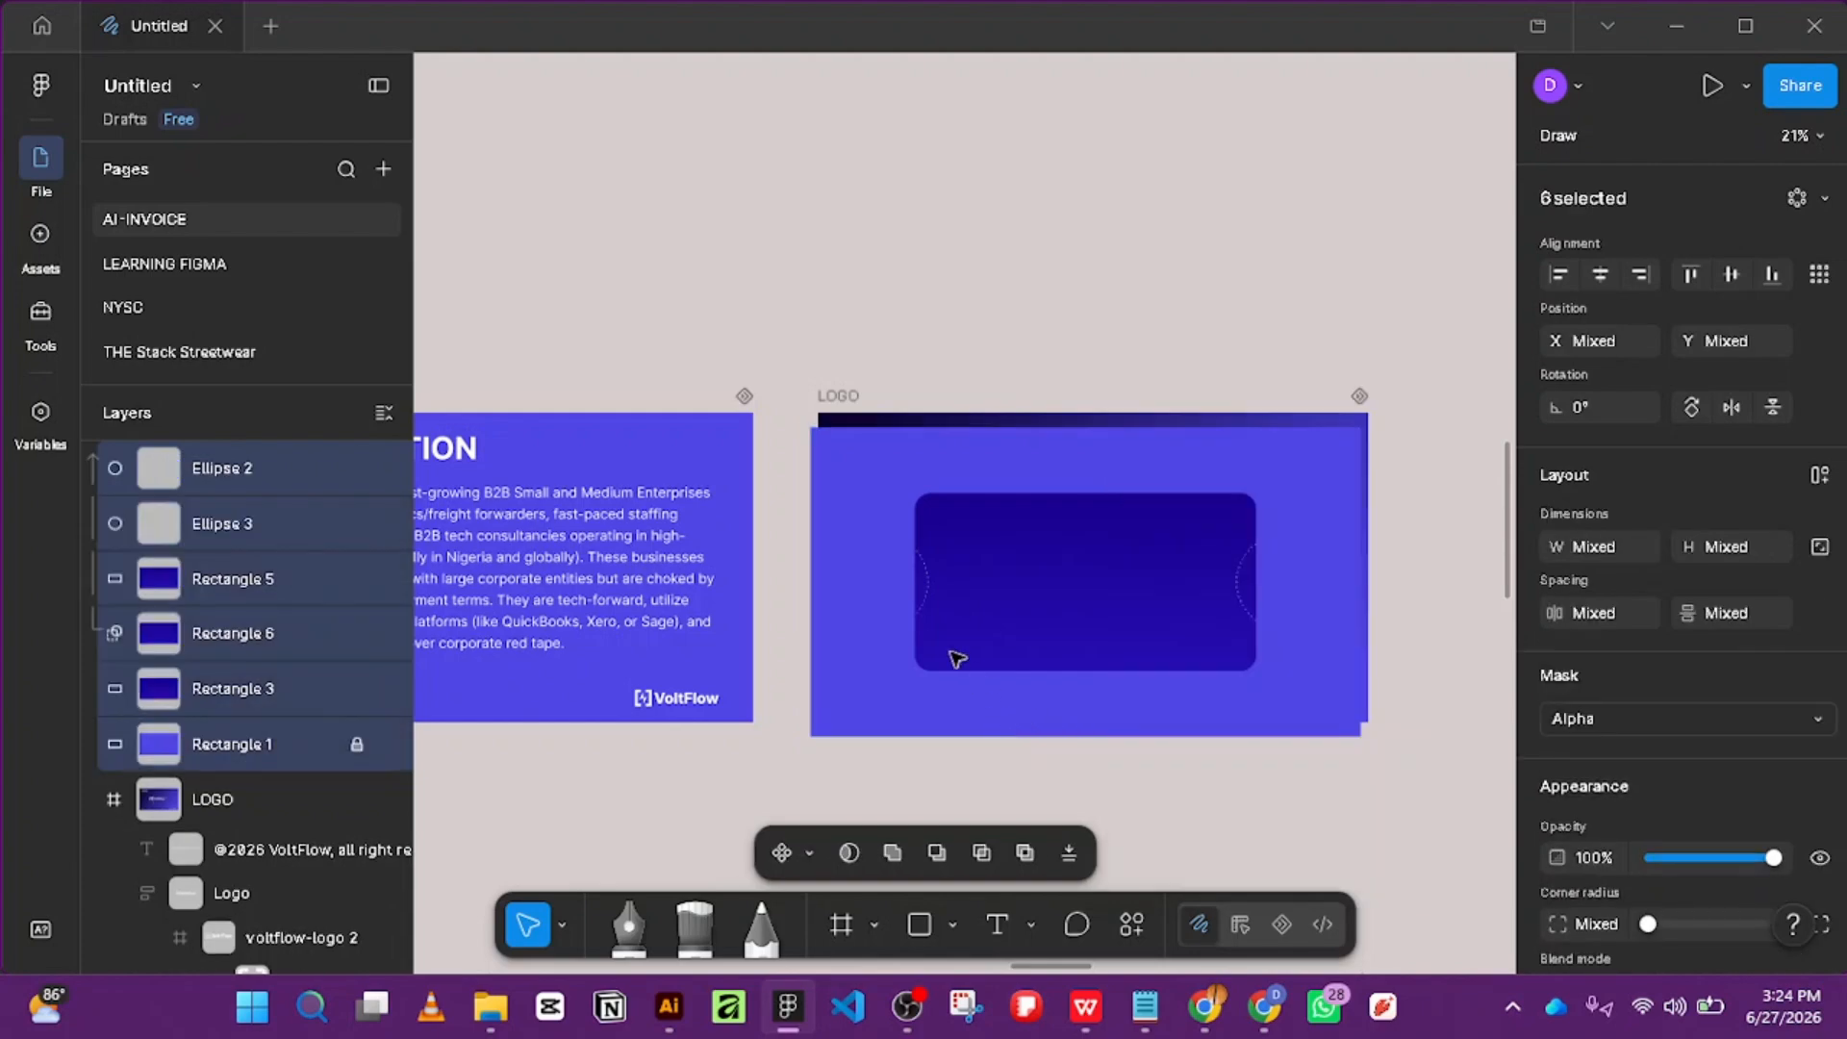
{"action": "left_click", "coordinate": [869, 581]}
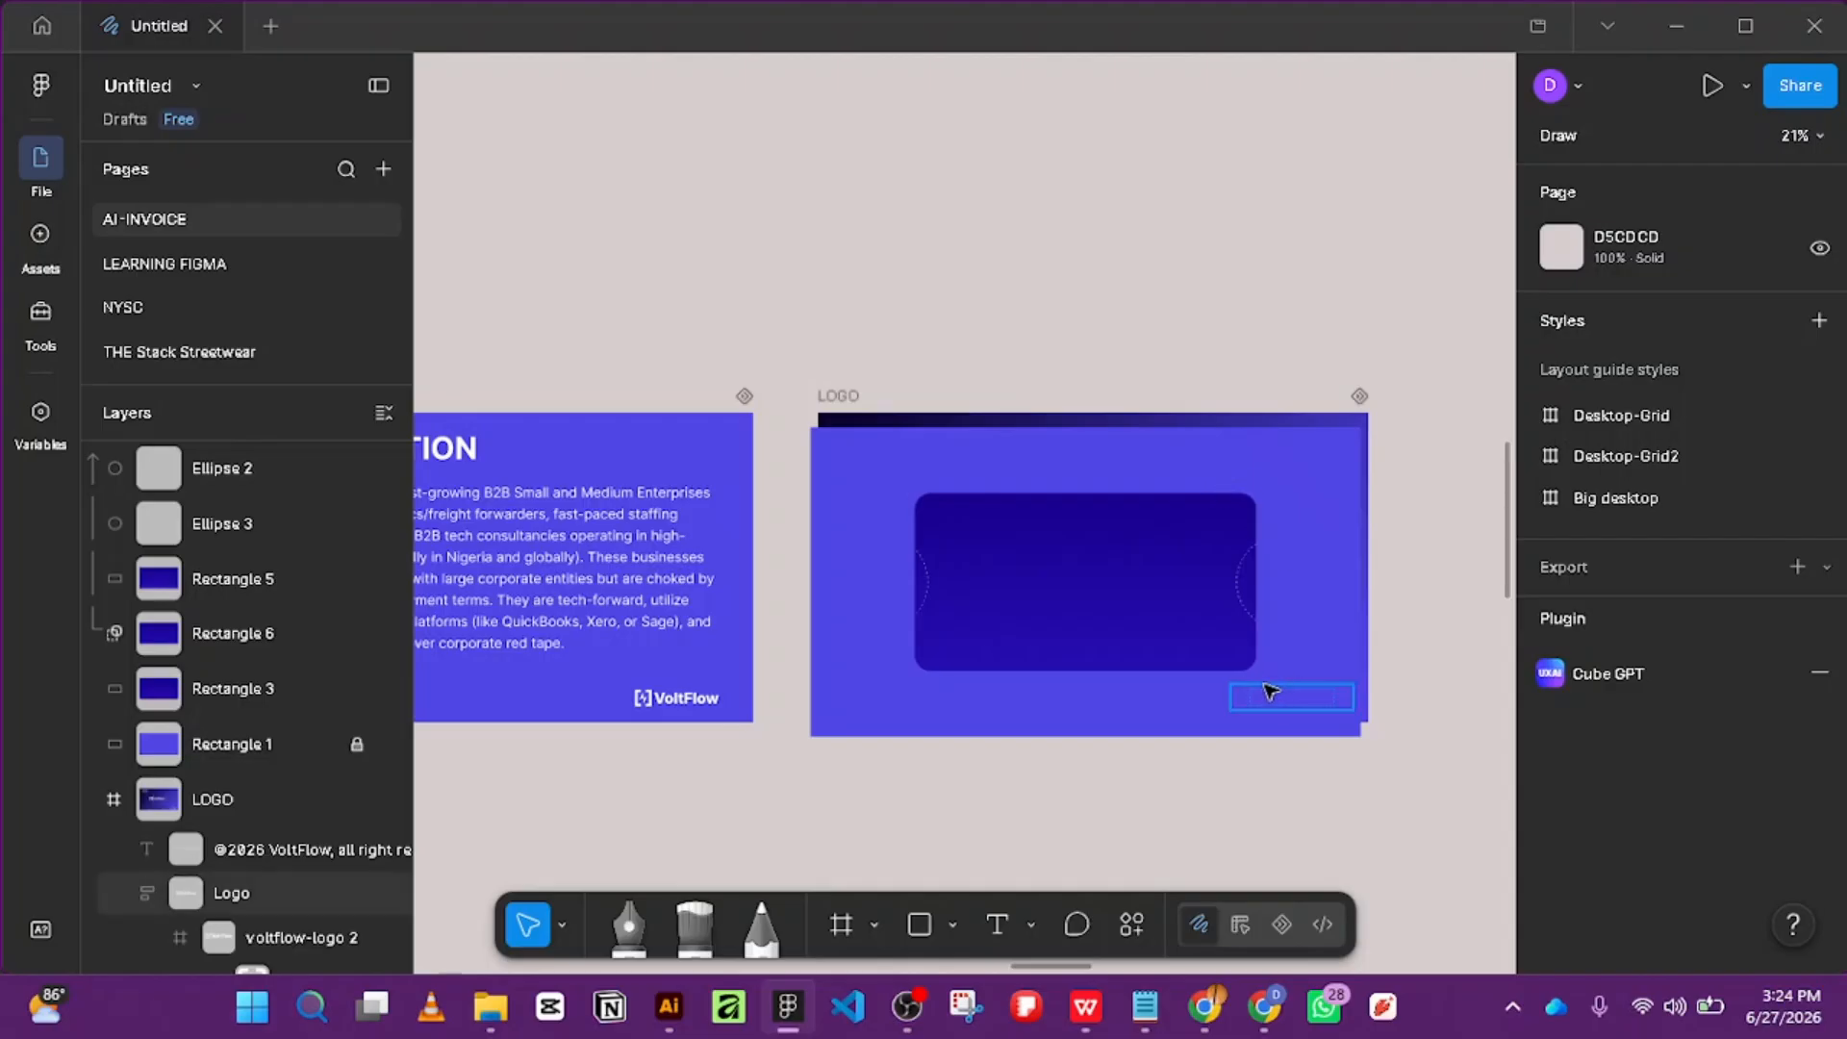
Examine Rectangle 5, the dark blue panel on the LOGO slide, including its size, appearance and fill layers.
{"action": "left_click_drag", "start_coordinate": [1116, 726], "coordinate": [939, 797]}
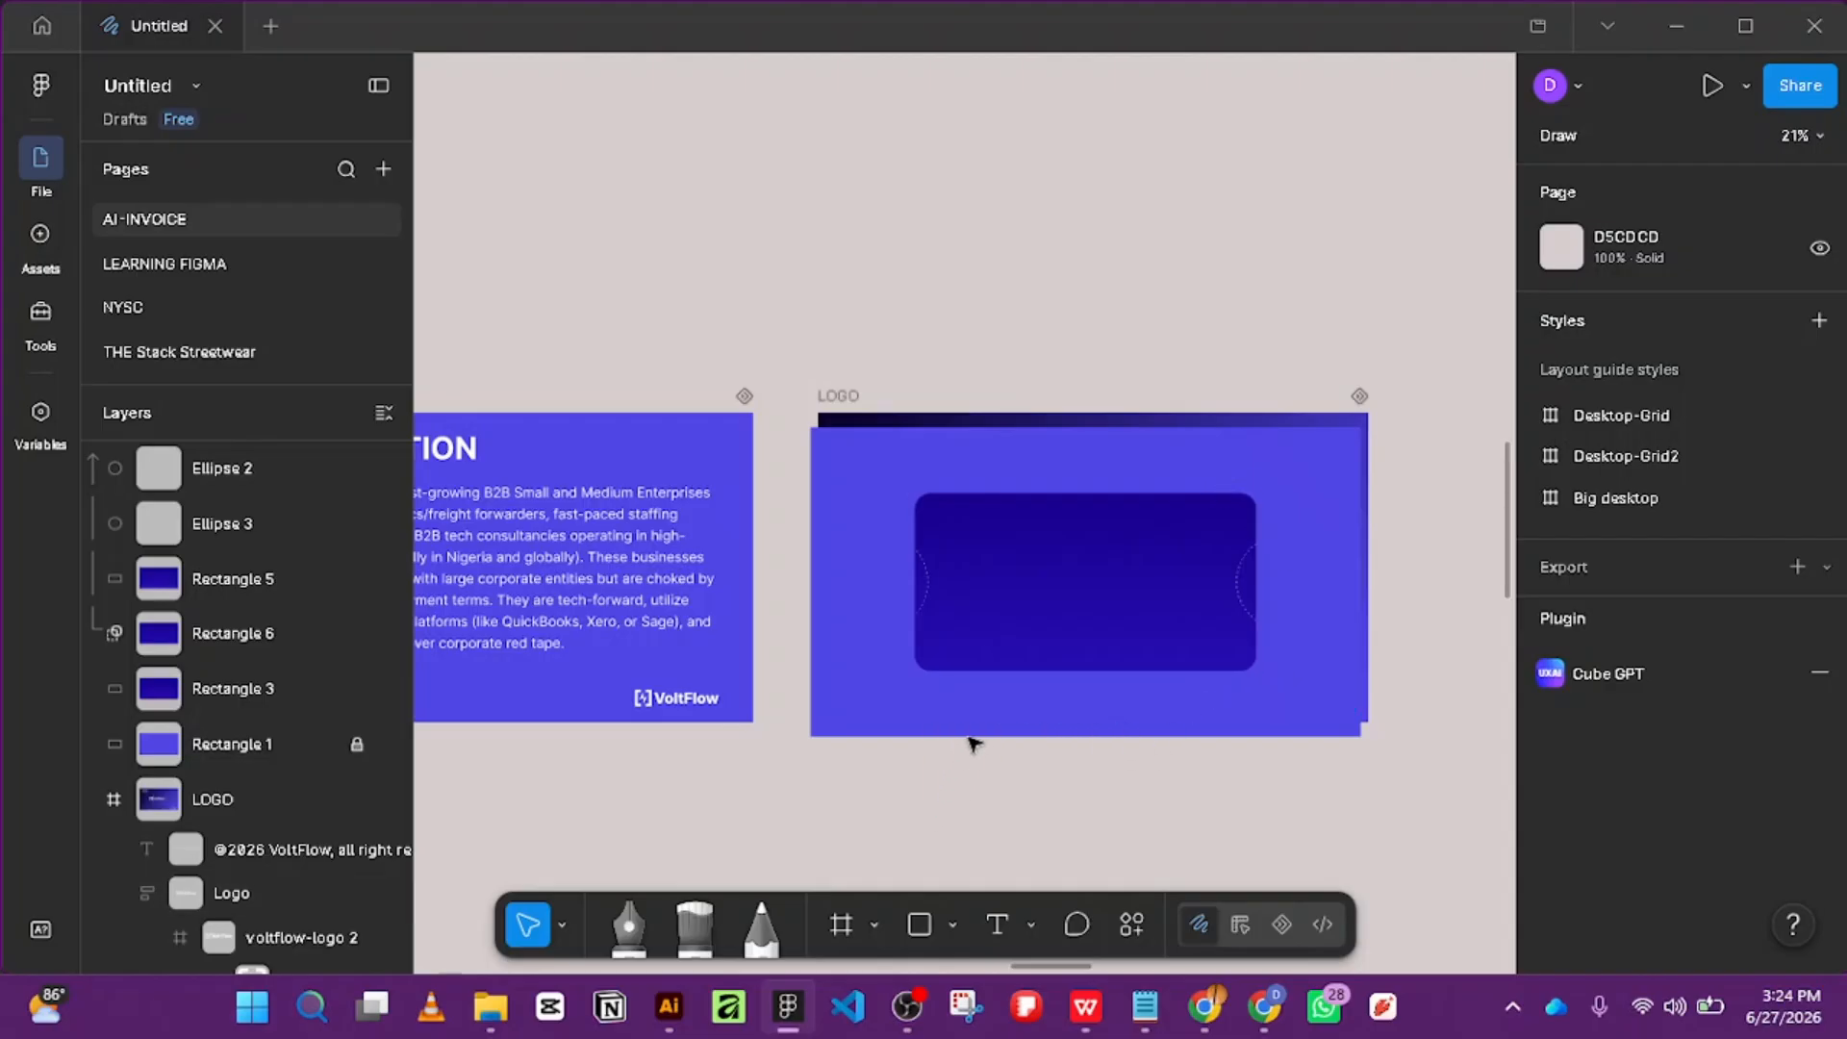
{"action": "left_click", "coordinate": [970, 718]}
{"action": "left_click", "coordinate": [829, 466]}
{"action": "scroll", "coordinate": [1193, 505], "scroll_direction": "up", "scroll_amount": 3}
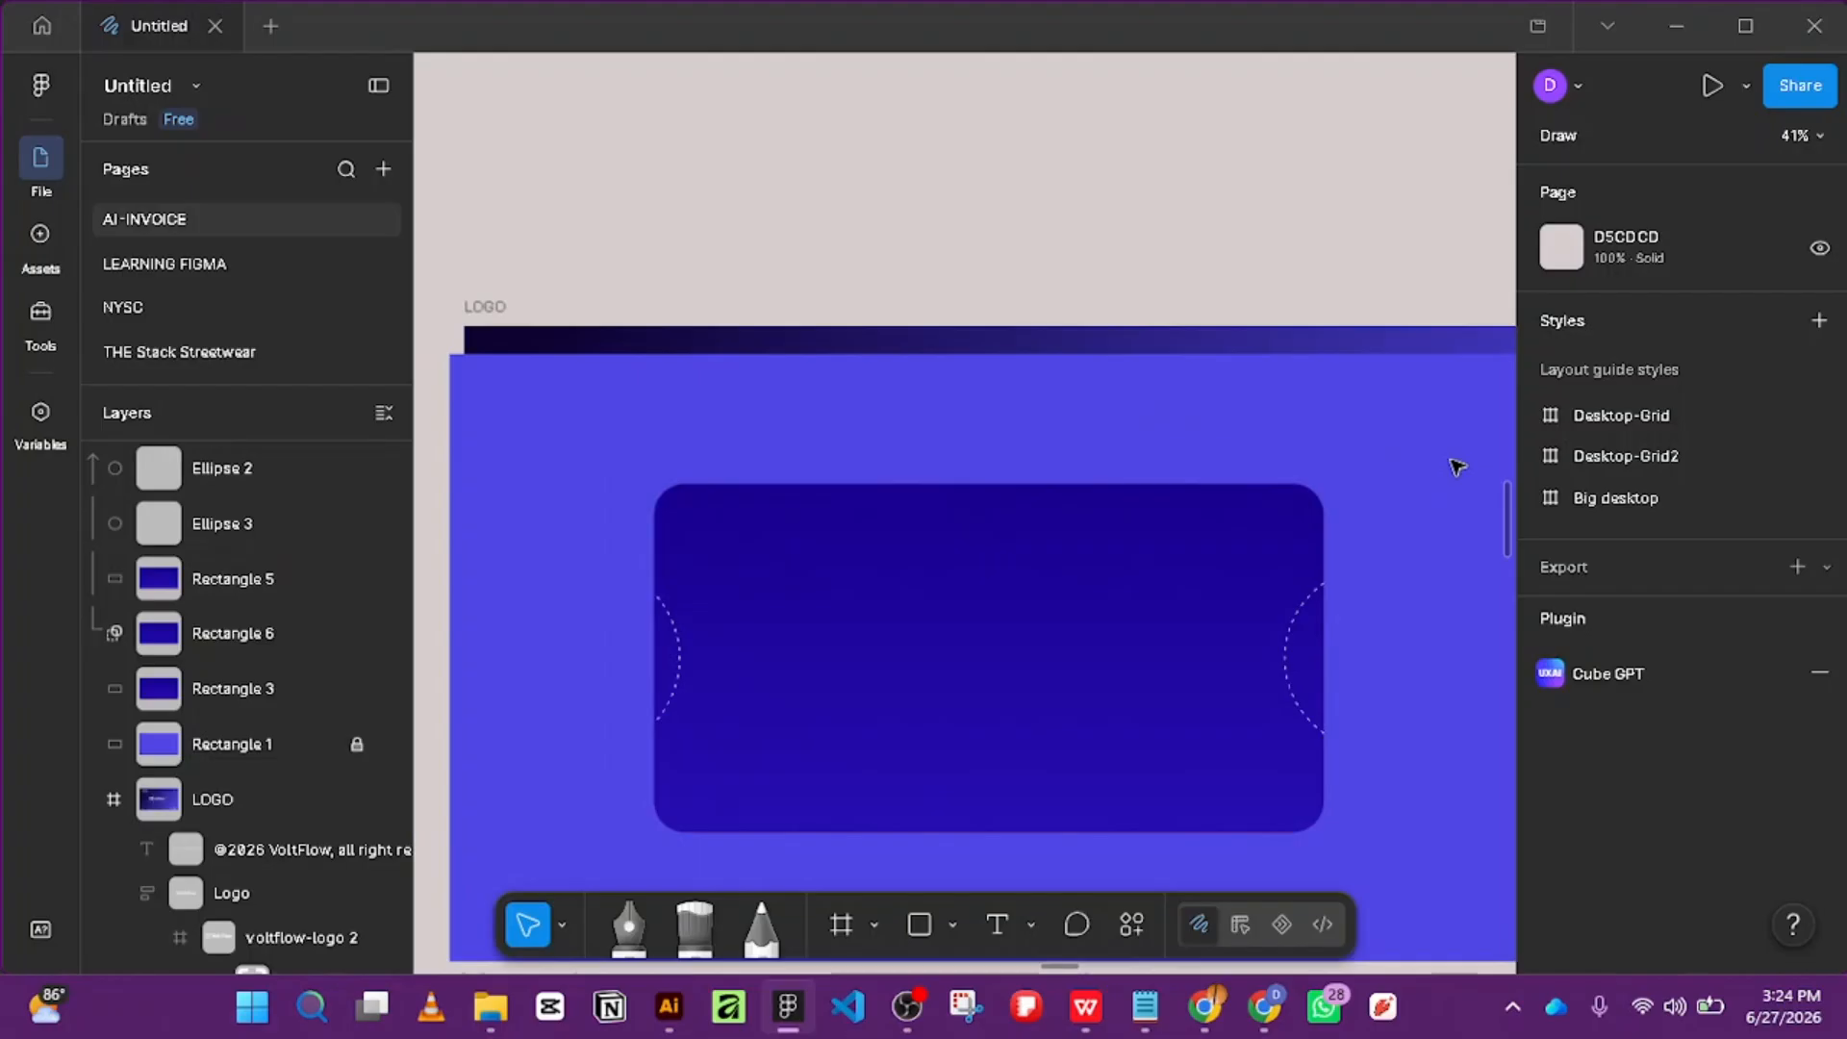
{"action": "left_click", "coordinate": [1258, 537]}
{"action": "scroll", "coordinate": [1706, 481], "scroll_direction": "down", "scroll_amount": 3}
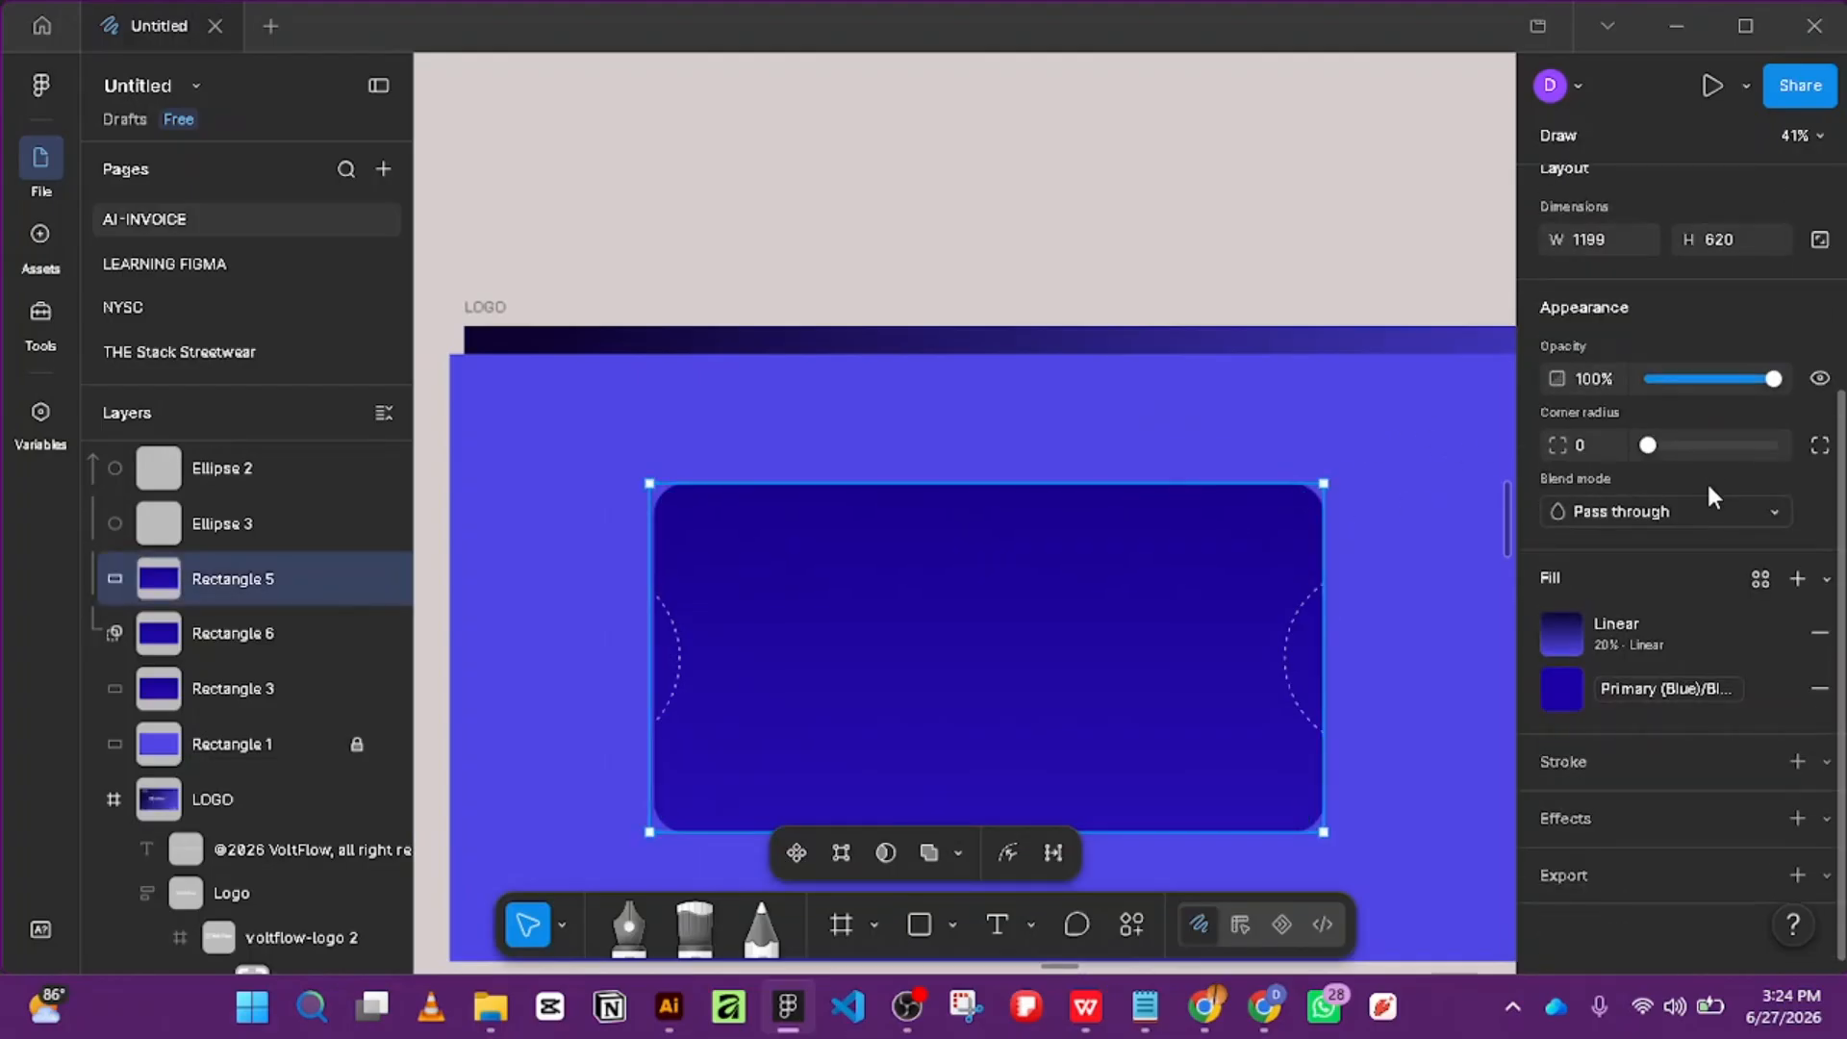
{"action": "scroll", "coordinate": [1670, 491], "scroll_direction": "up", "scroll_amount": 3}
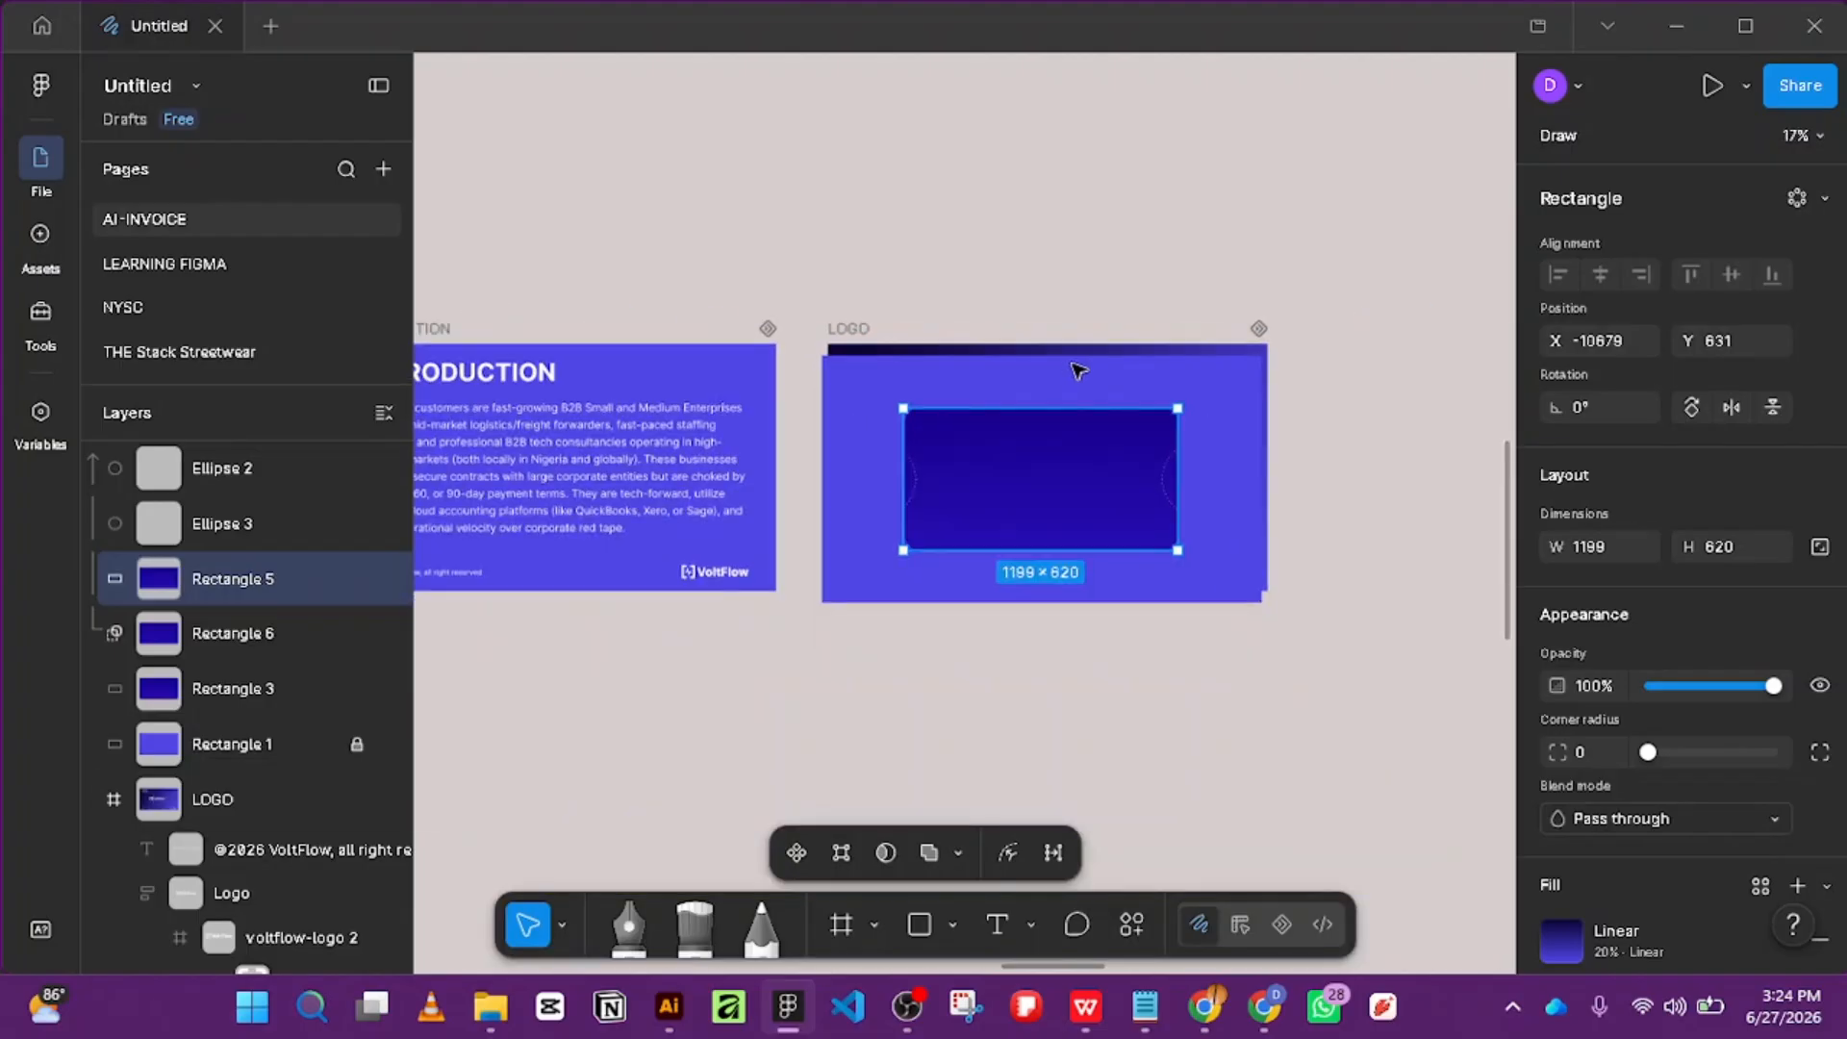
{"action": "scroll", "coordinate": [1068, 356], "scroll_direction": "down", "scroll_amount": 4}
{"action": "left_click", "coordinate": [1256, 607]}
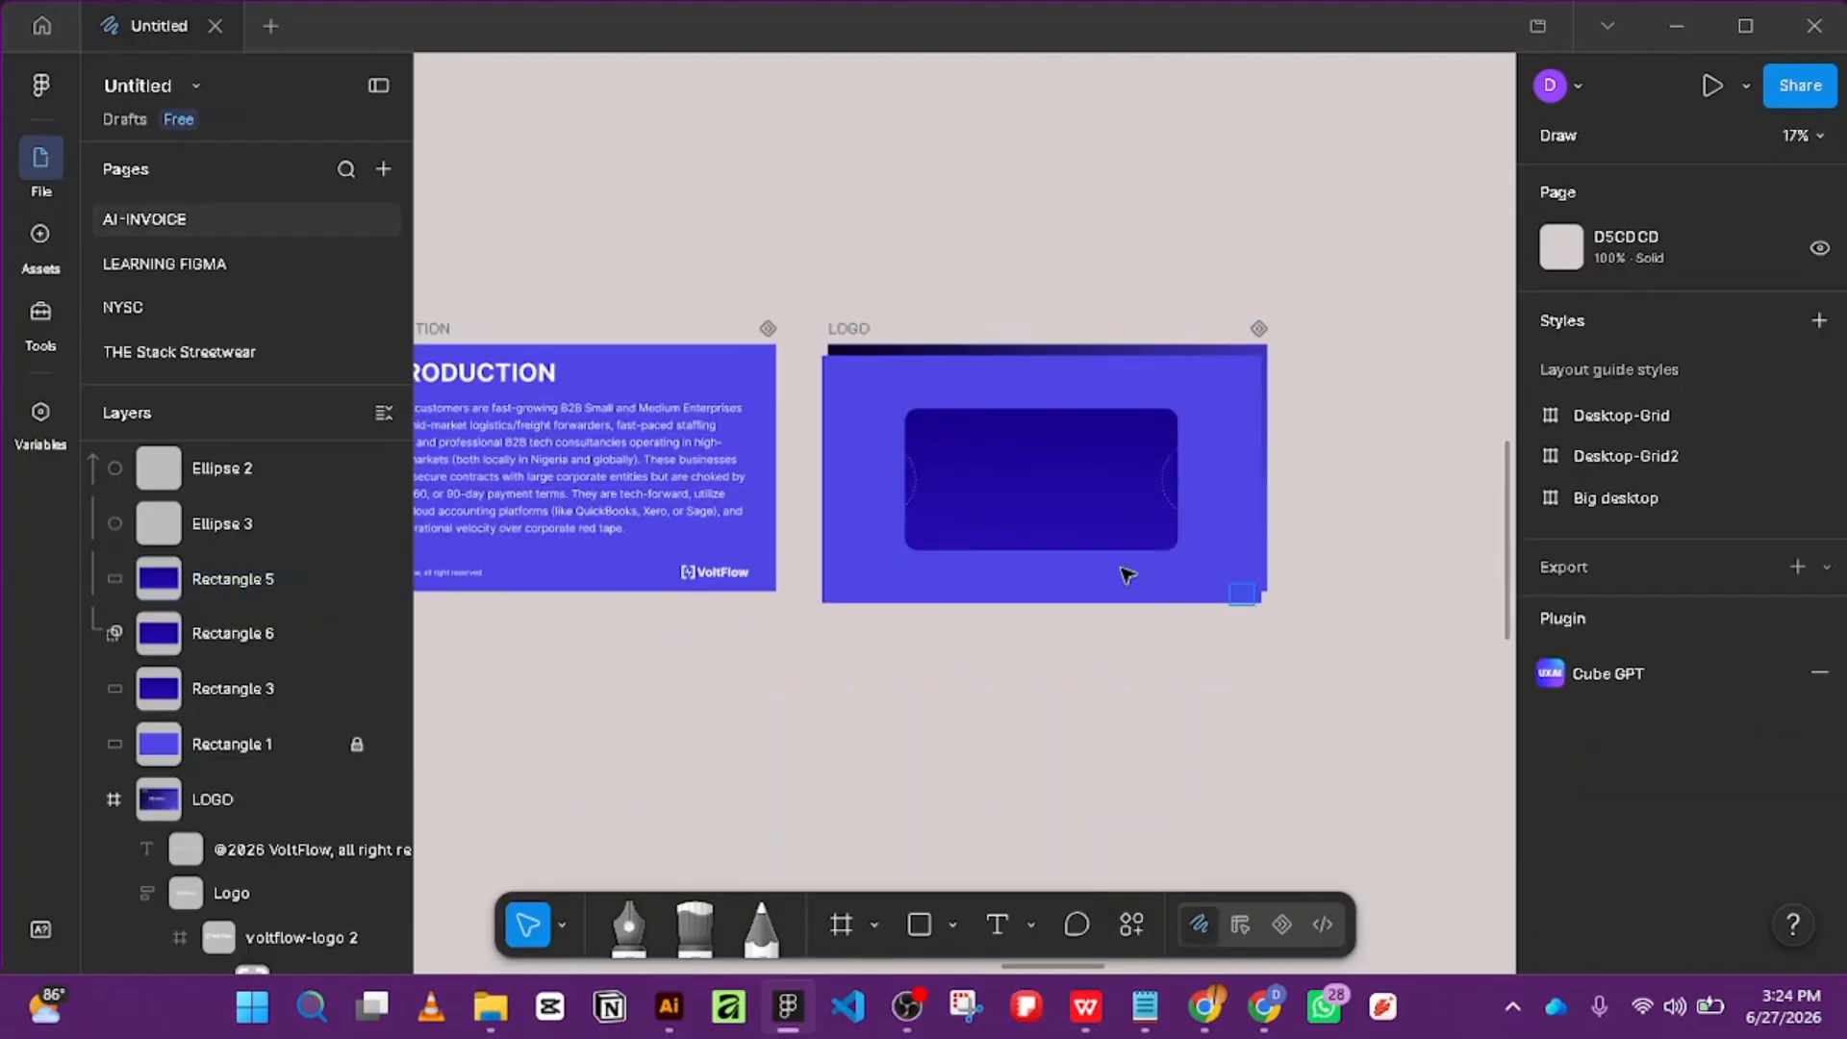
{"action": "left_click", "coordinate": [1068, 441]}
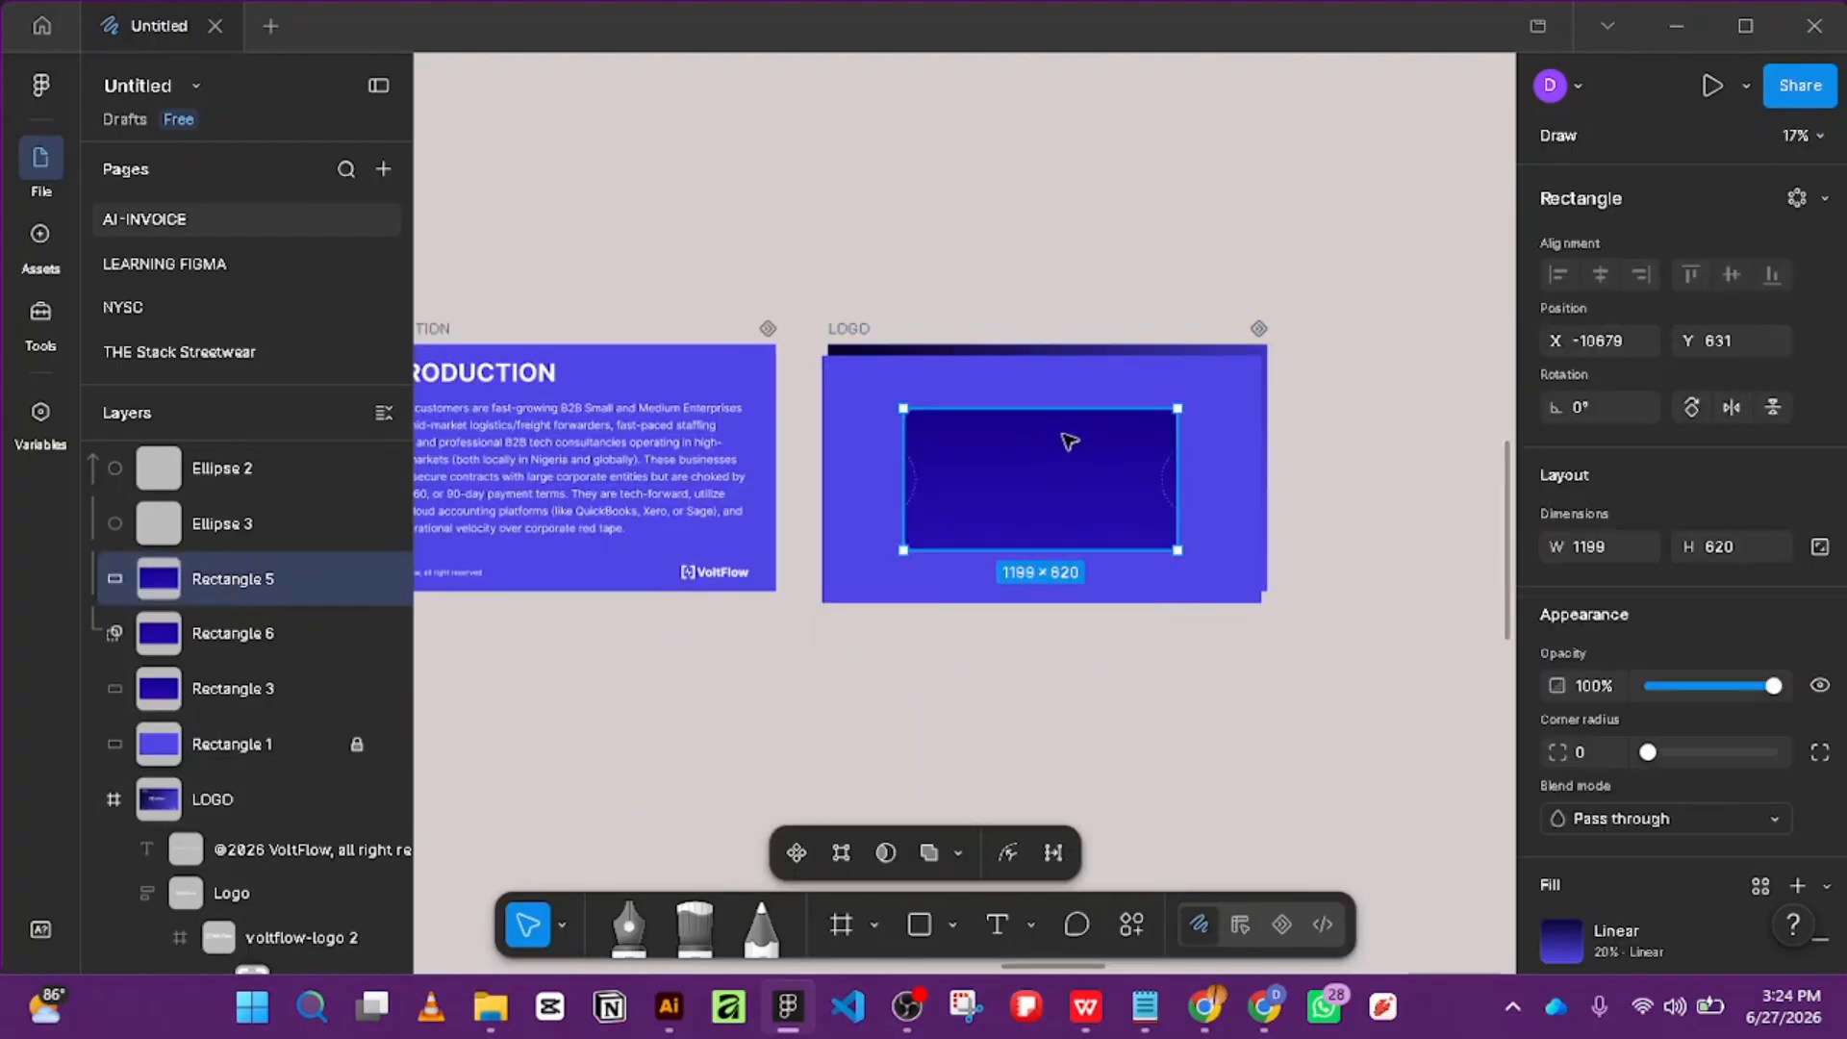
{"action": "left_click", "coordinate": [1112, 388]}
{"action": "left_click", "coordinate": [925, 570]}
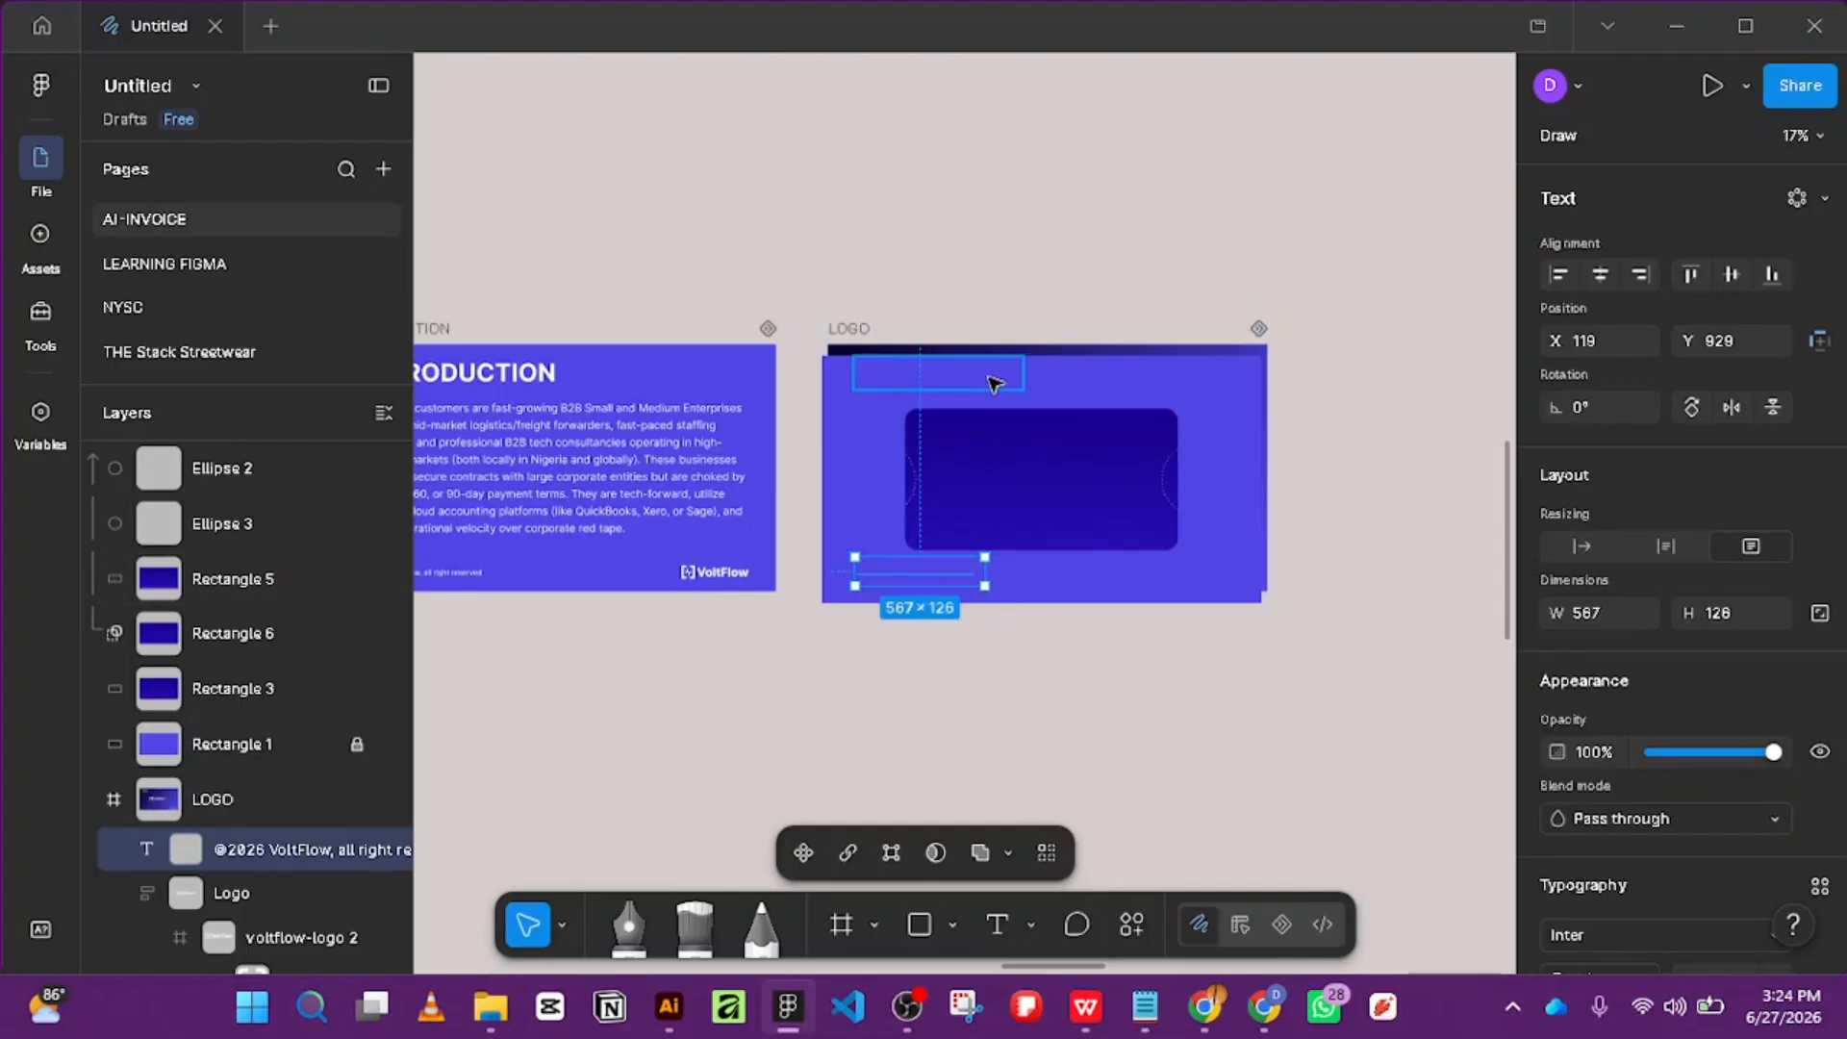
{"action": "left_click", "coordinate": [818, 585]}
{"action": "left_click_drag", "start_coordinate": [819, 589], "coordinate": [966, 493]}
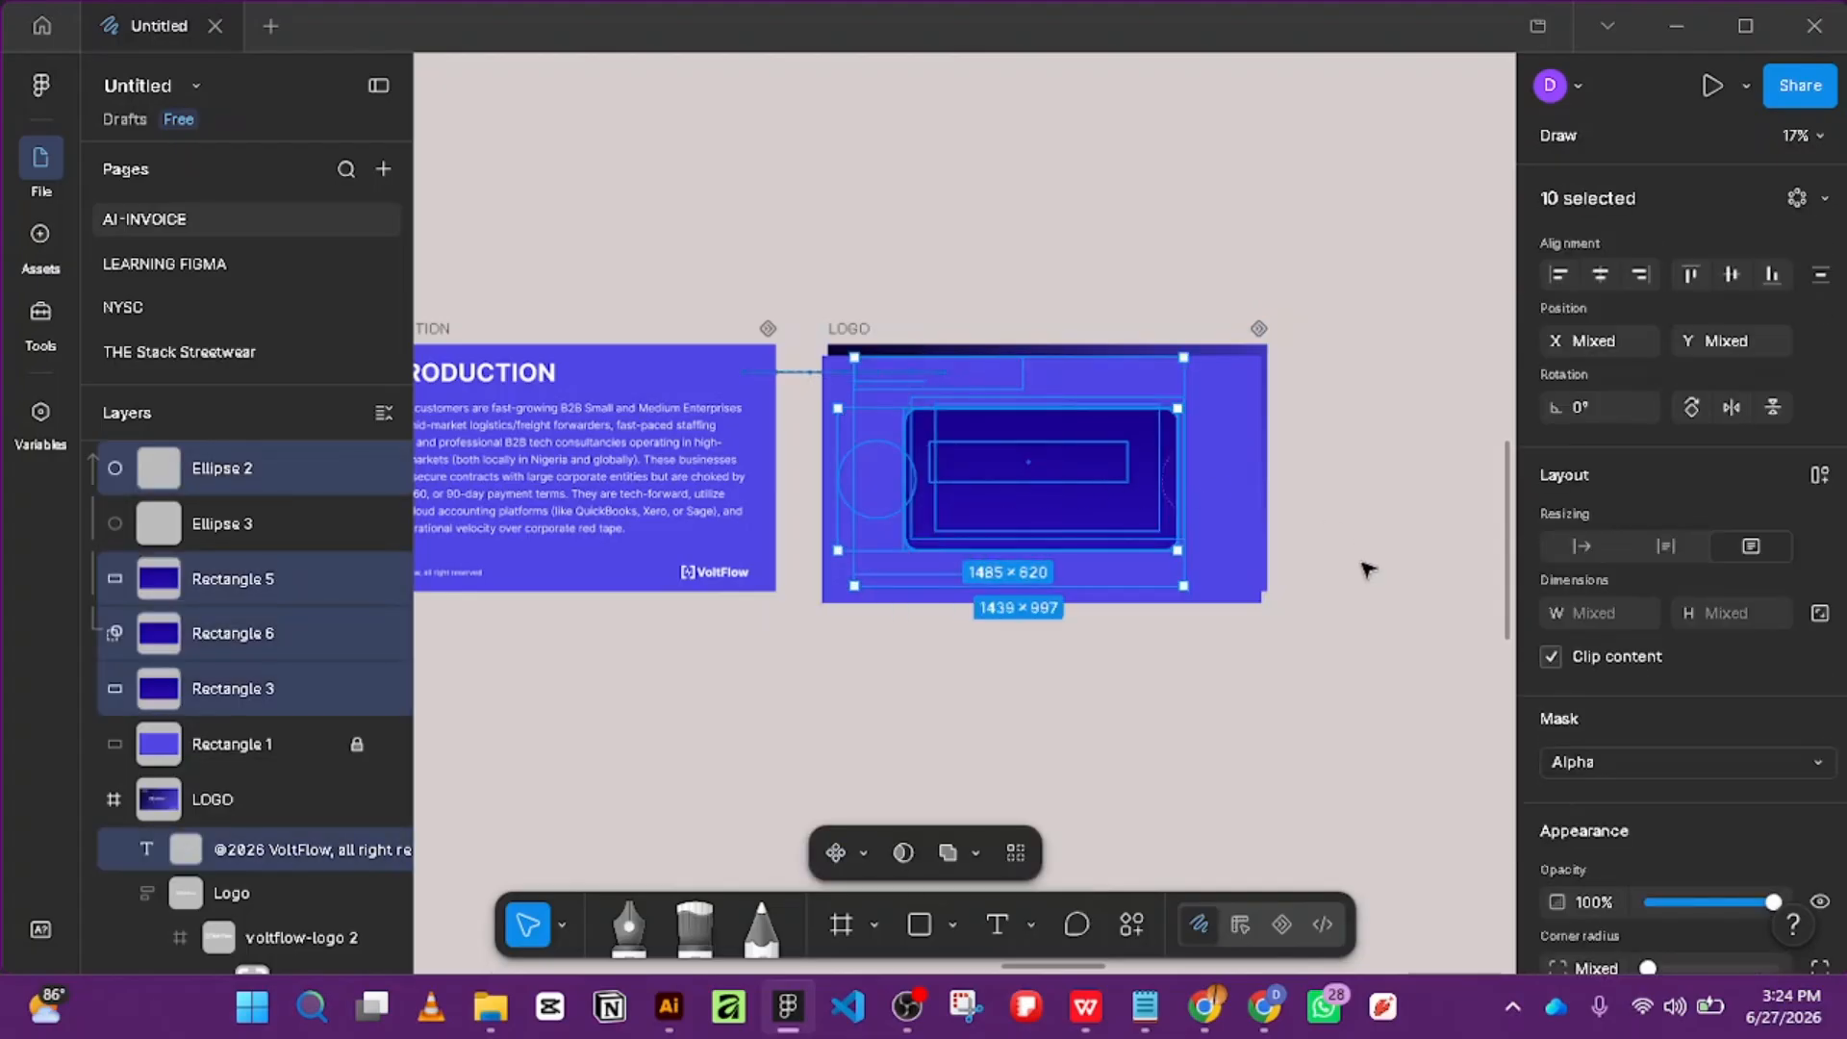
{"action": "left_click", "coordinate": [1262, 635]}
{"action": "left_click_drag", "start_coordinate": [1251, 648], "coordinate": [1180, 589]}
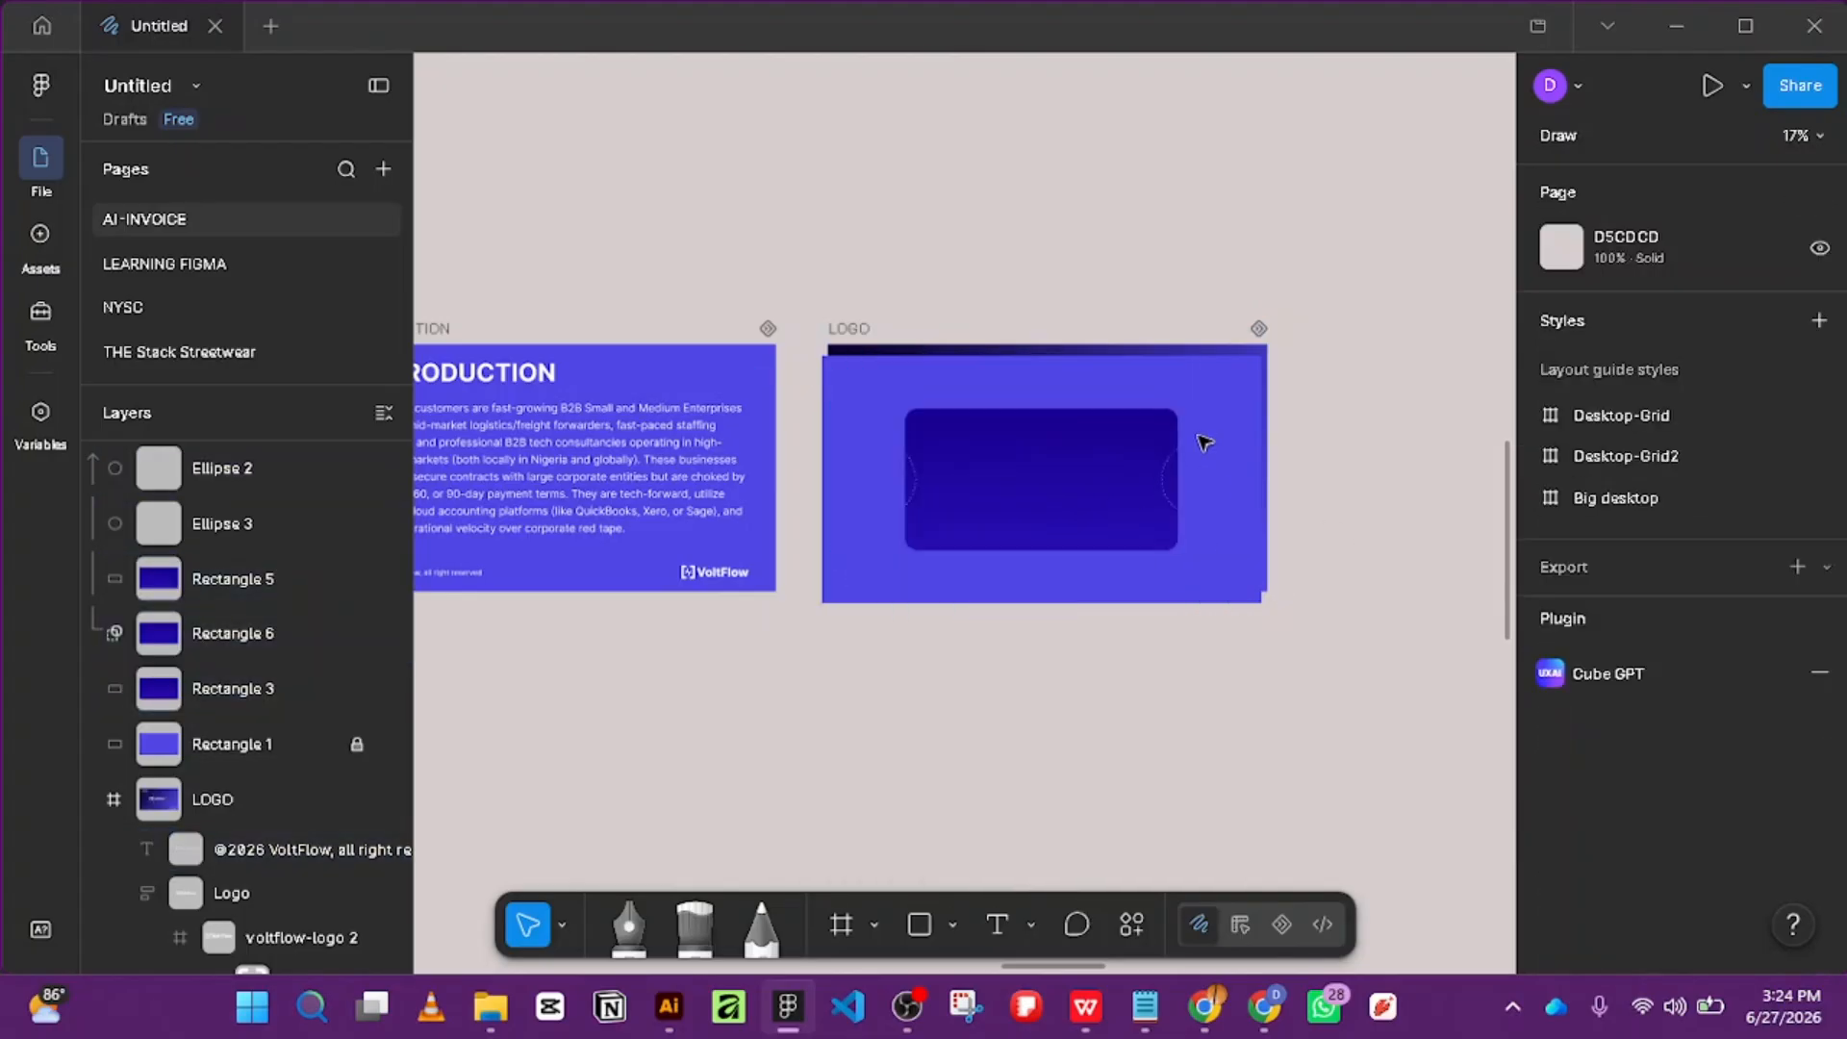
Undo the ungrouping and last move of the purple background group, returning it to X -10958, Y -239.
{"action": "key", "text": "ctrl+z"}
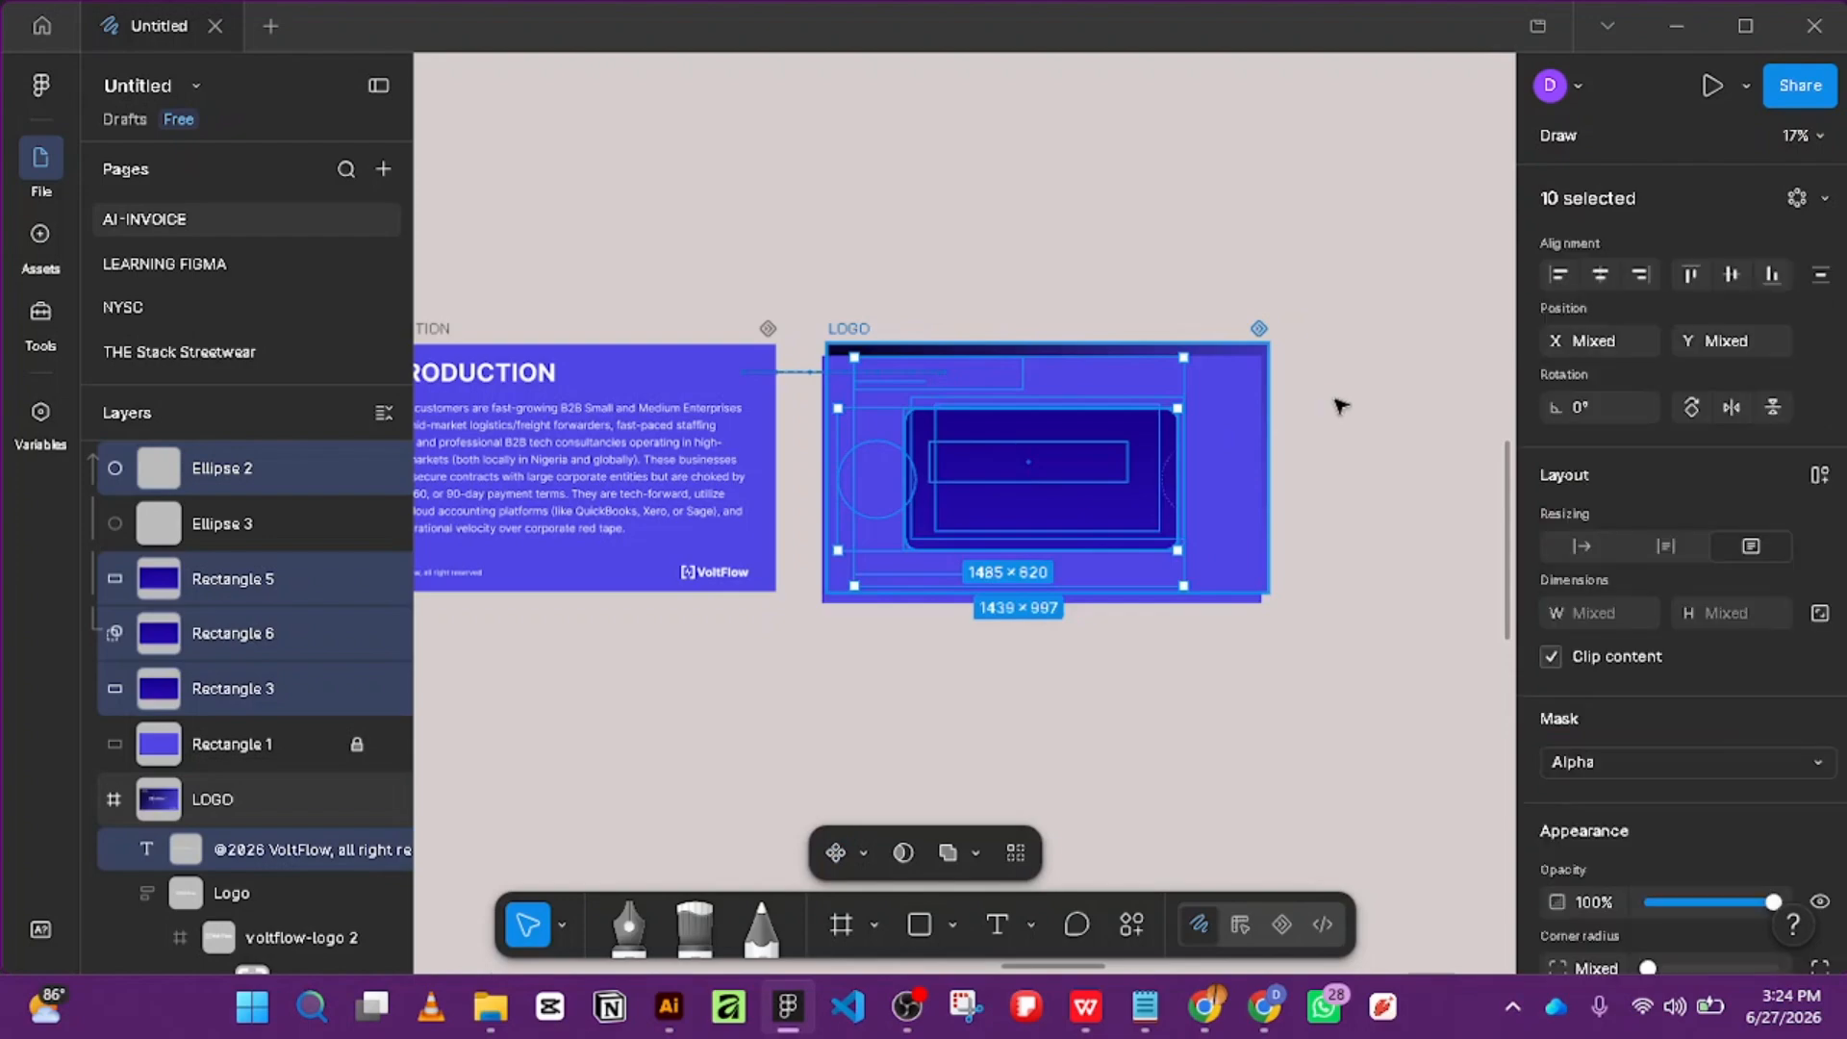
{"action": "key", "text": "ctrl+z"}
{"action": "key", "text": "ctrl+z"}
{"action": "key", "text": "ctrl+z"}
{"action": "key", "text": "ctrl+z"}
{"action": "key", "text": "ctrl+z"}
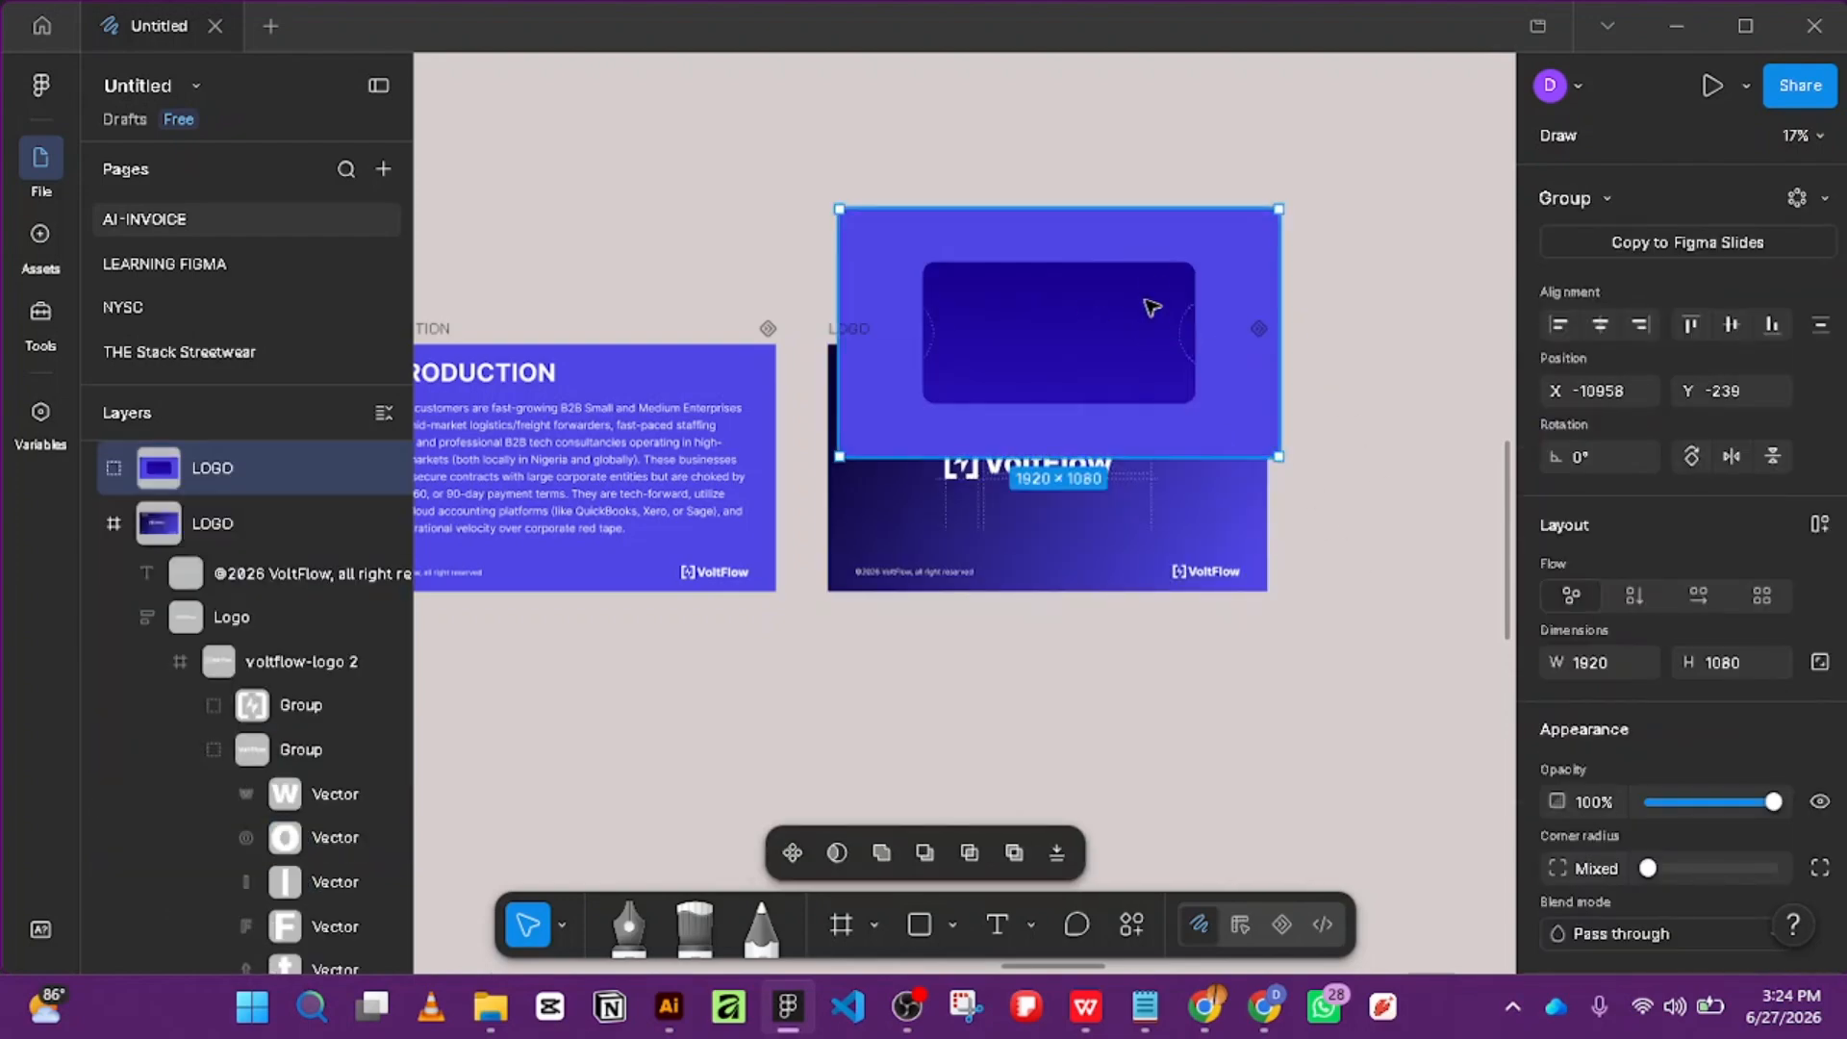
{"action": "key", "text": "Escape"}
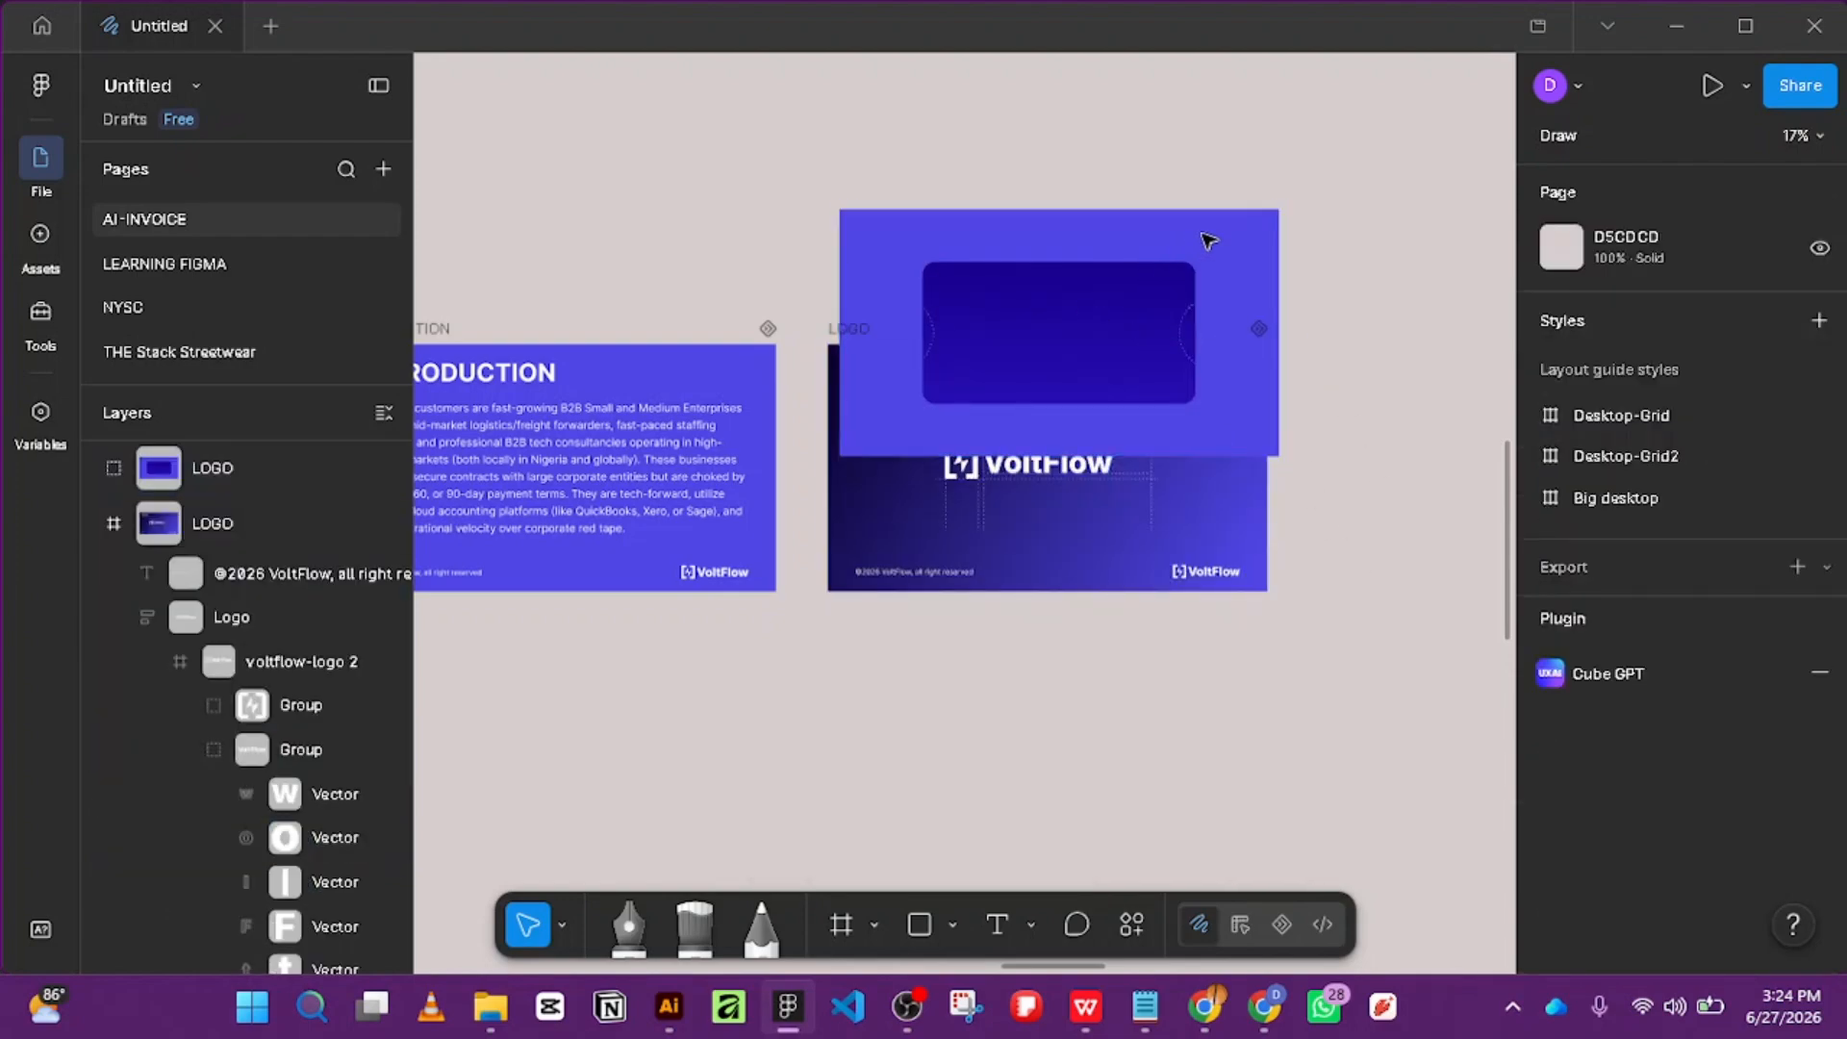
Ungroup the purple background group above the LOGO slide into its separate ellipses and rectangles.
{"action": "left_click", "coordinate": [1141, 275]}
{"action": "right_click", "coordinate": [1072, 307]}
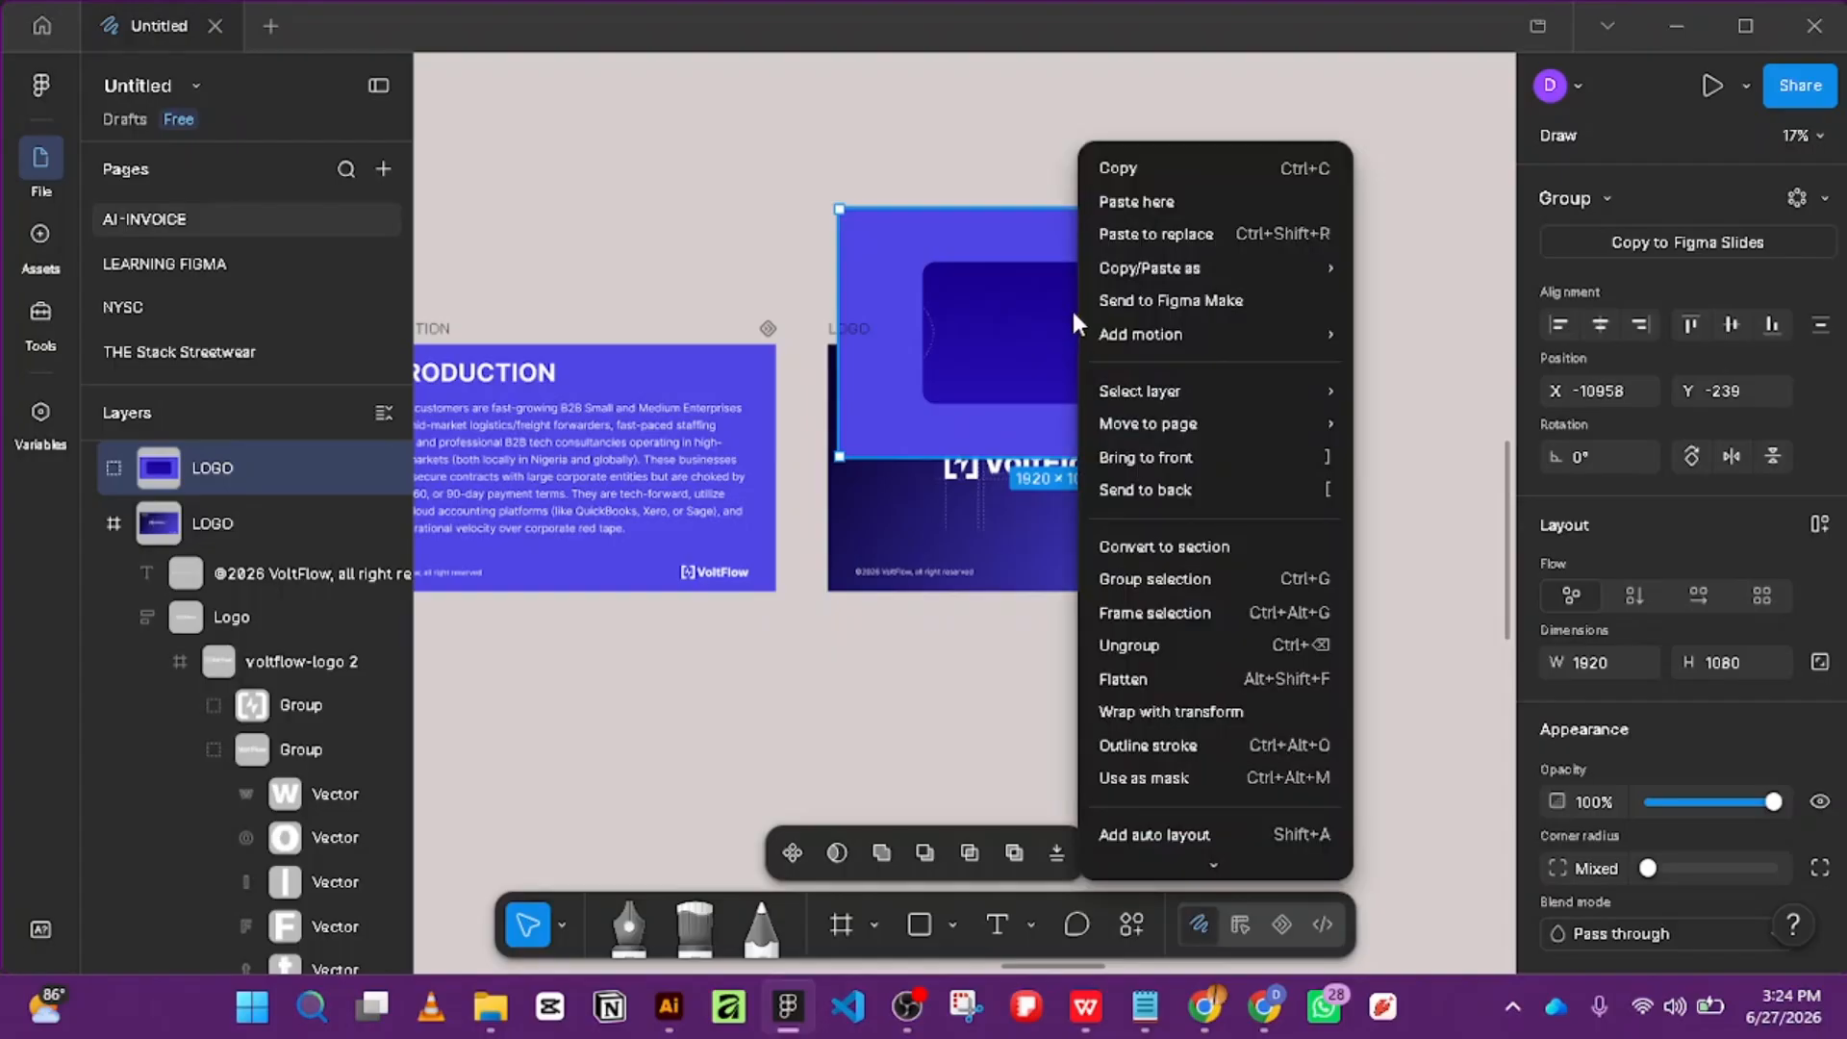
{"action": "key", "text": "ctrl+BackSpace"}
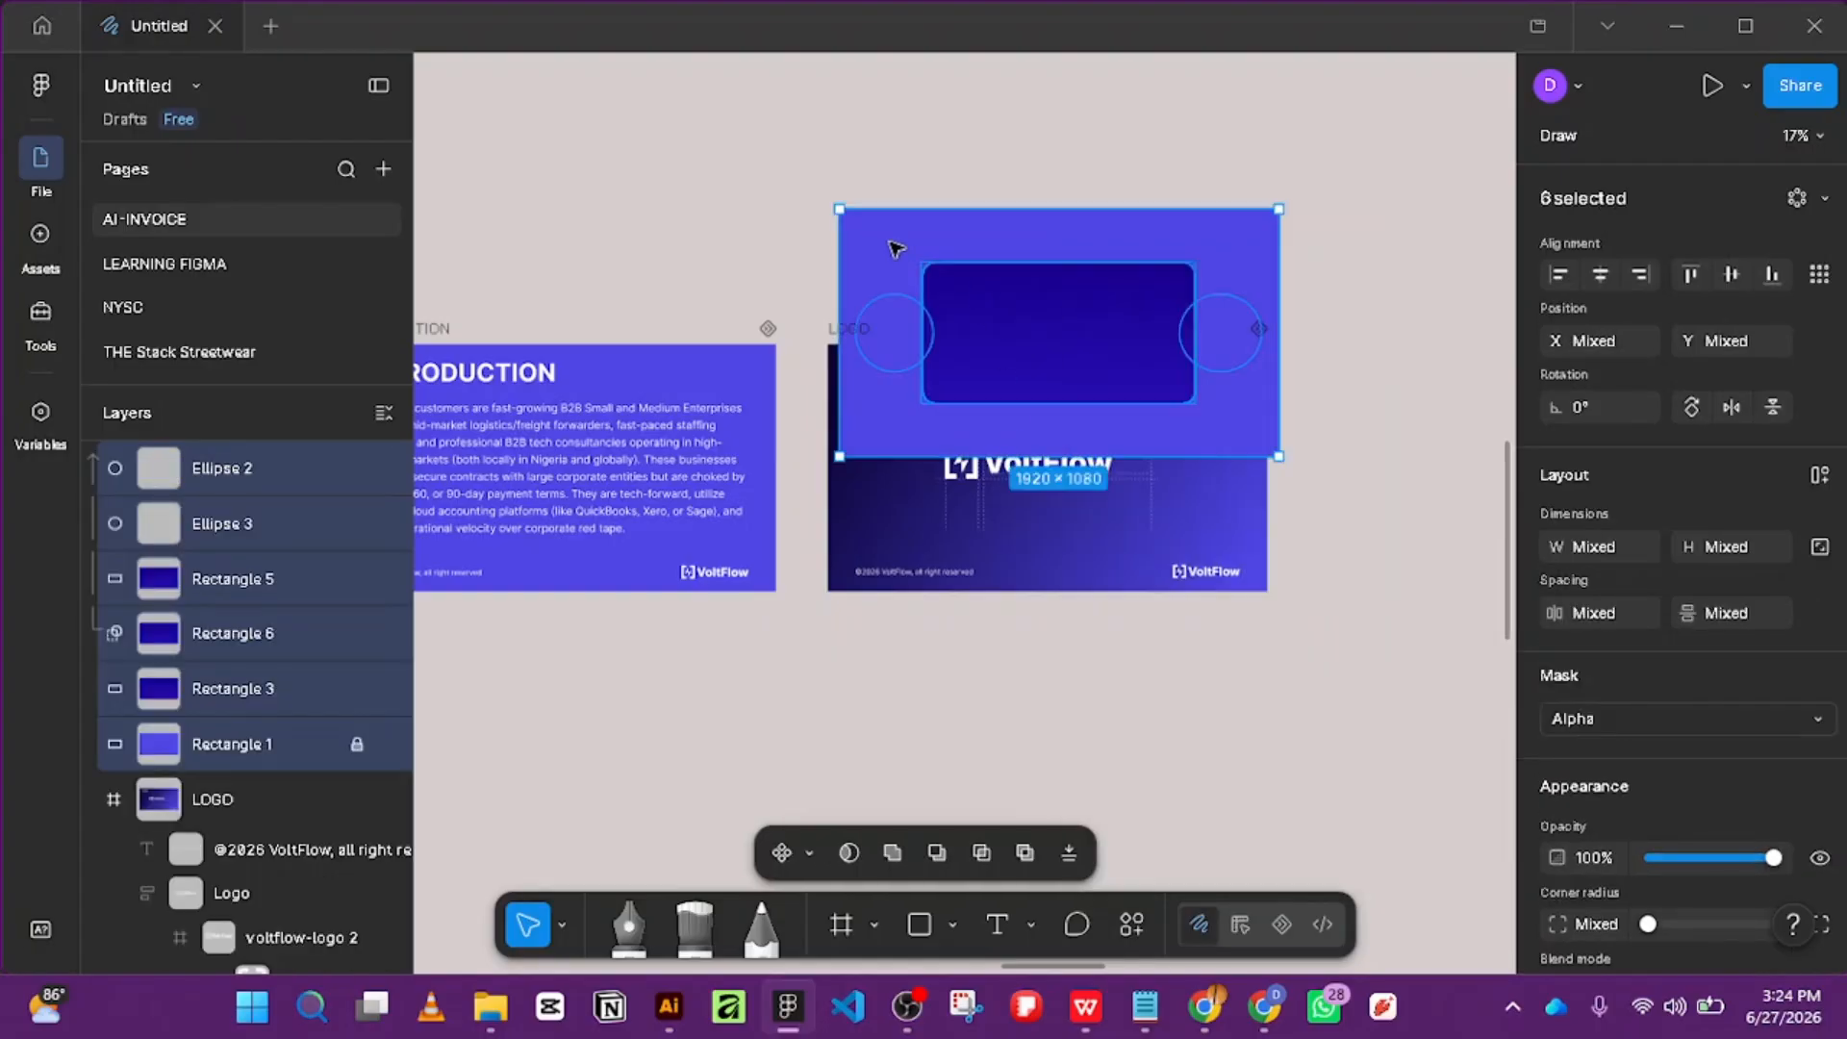
Delete Rectangle 1, the locked 1920 × 1080 purple background behind the dark blue panel.
{"action": "left_click", "coordinate": [898, 247]}
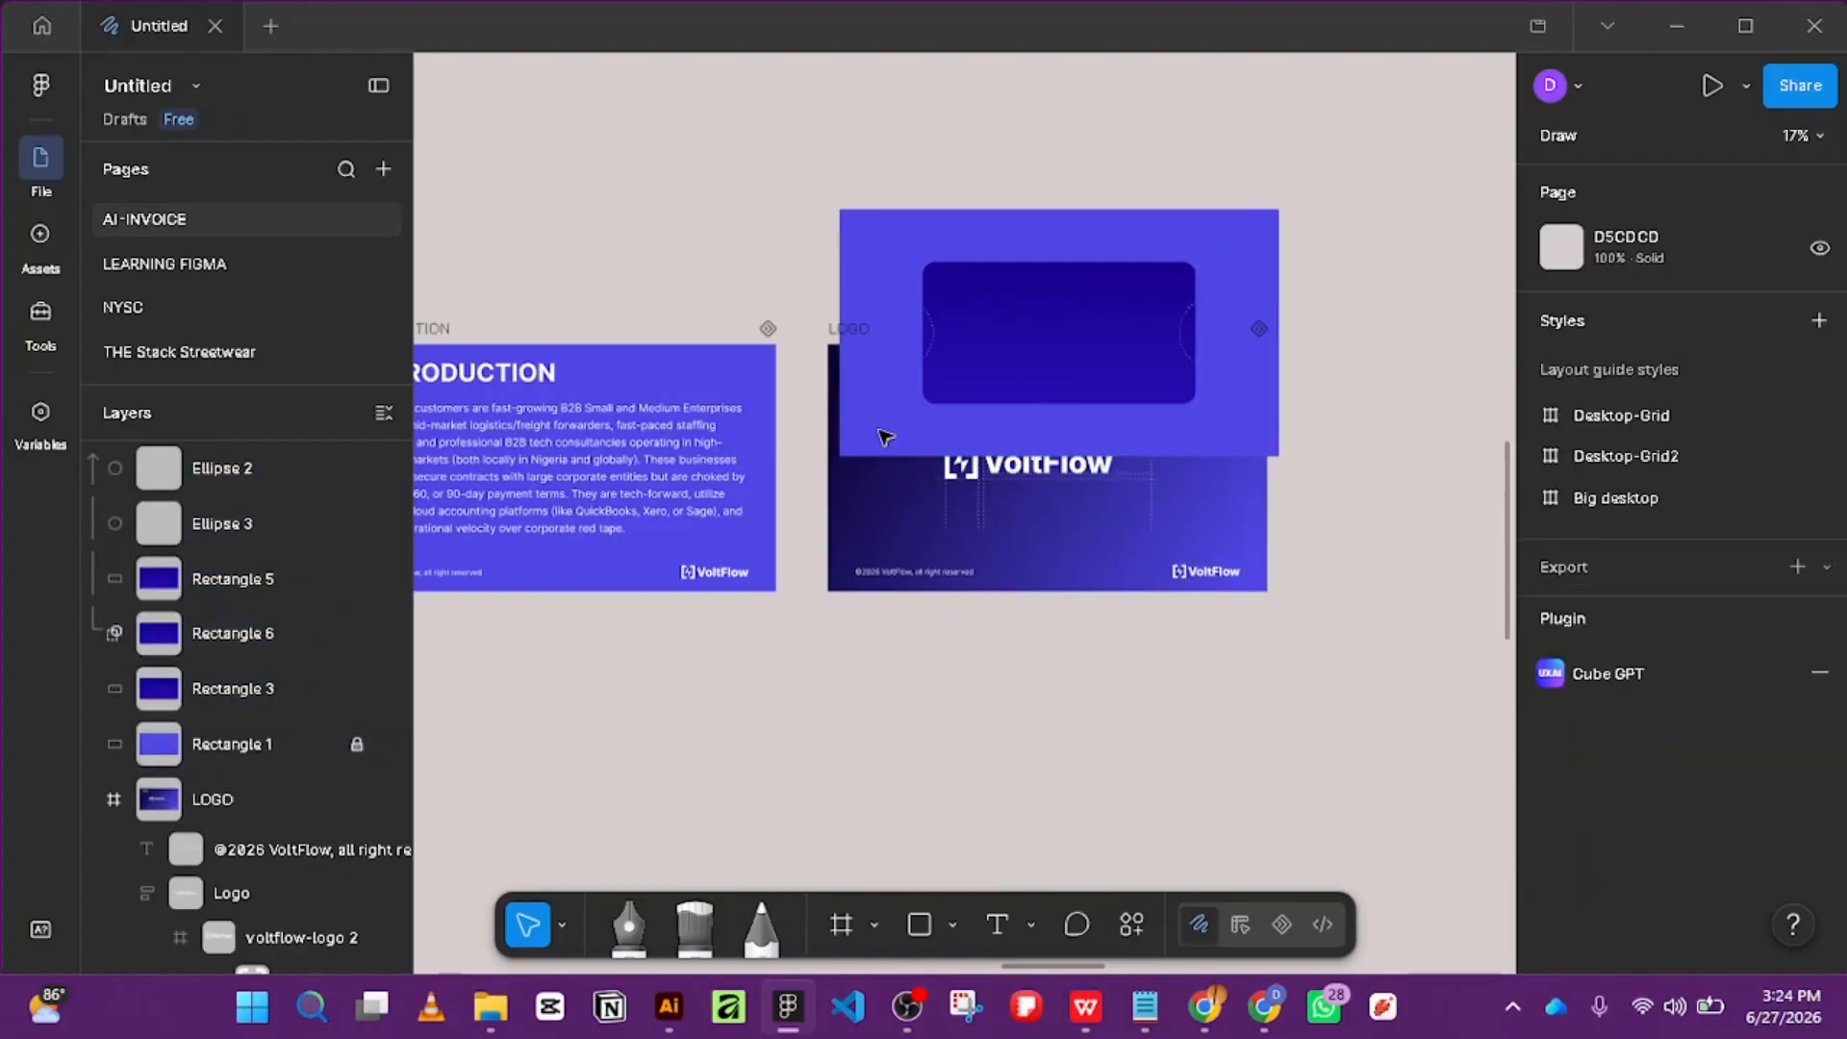
{"action": "right_click", "coordinate": [909, 246]}
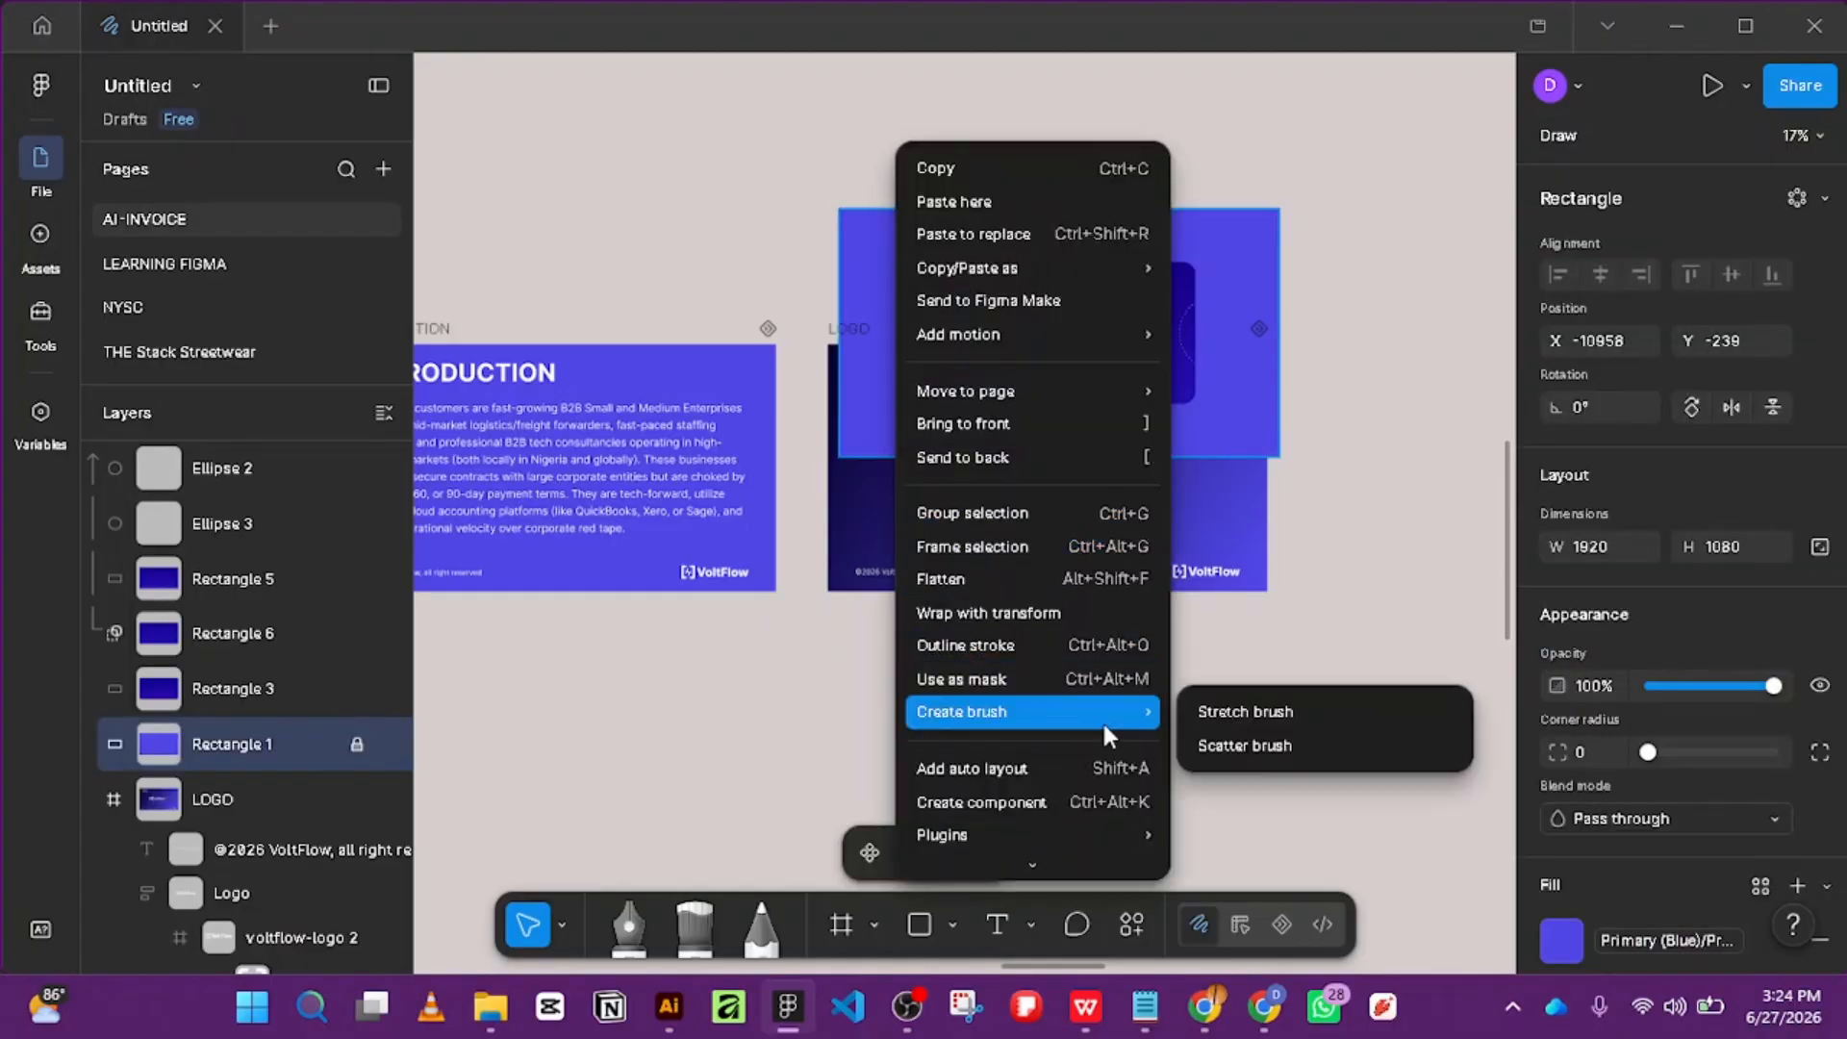
{"action": "left_click", "coordinate": [1413, 455]}
{"action": "left_click", "coordinate": [1246, 455]}
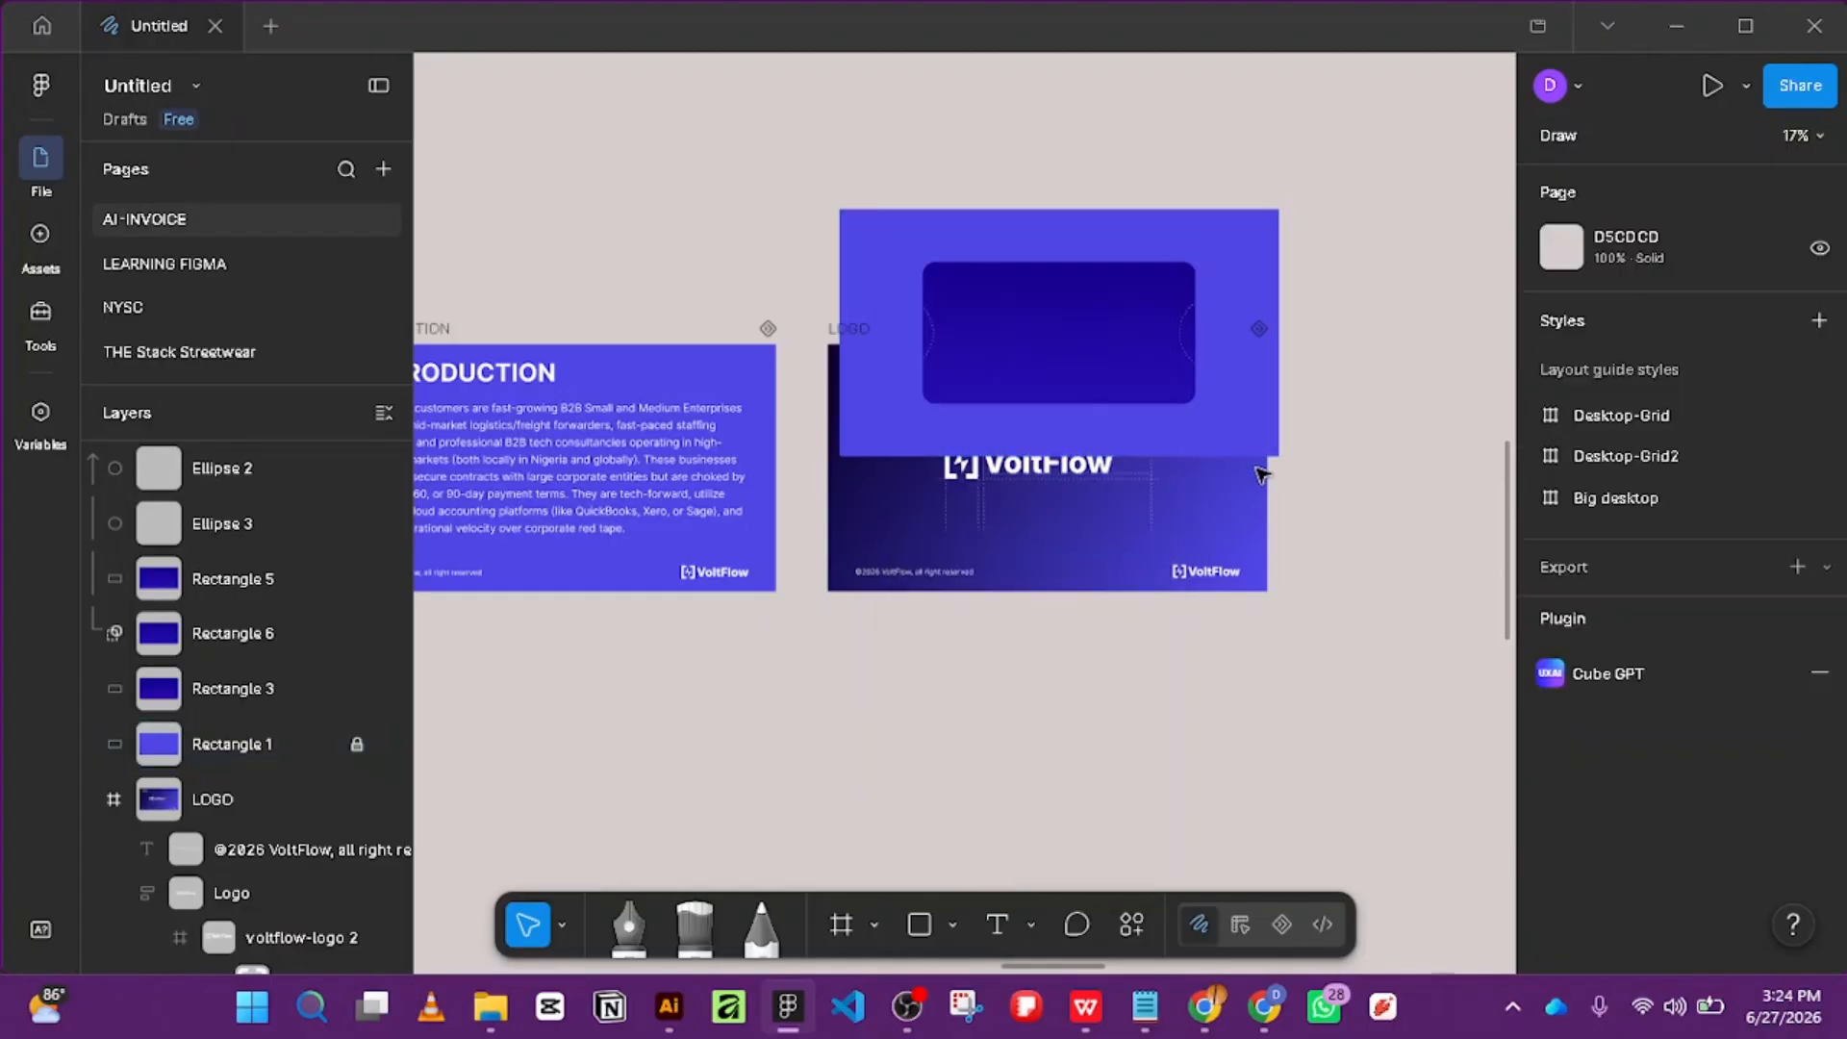
{"action": "left_click", "coordinate": [137, 742]}
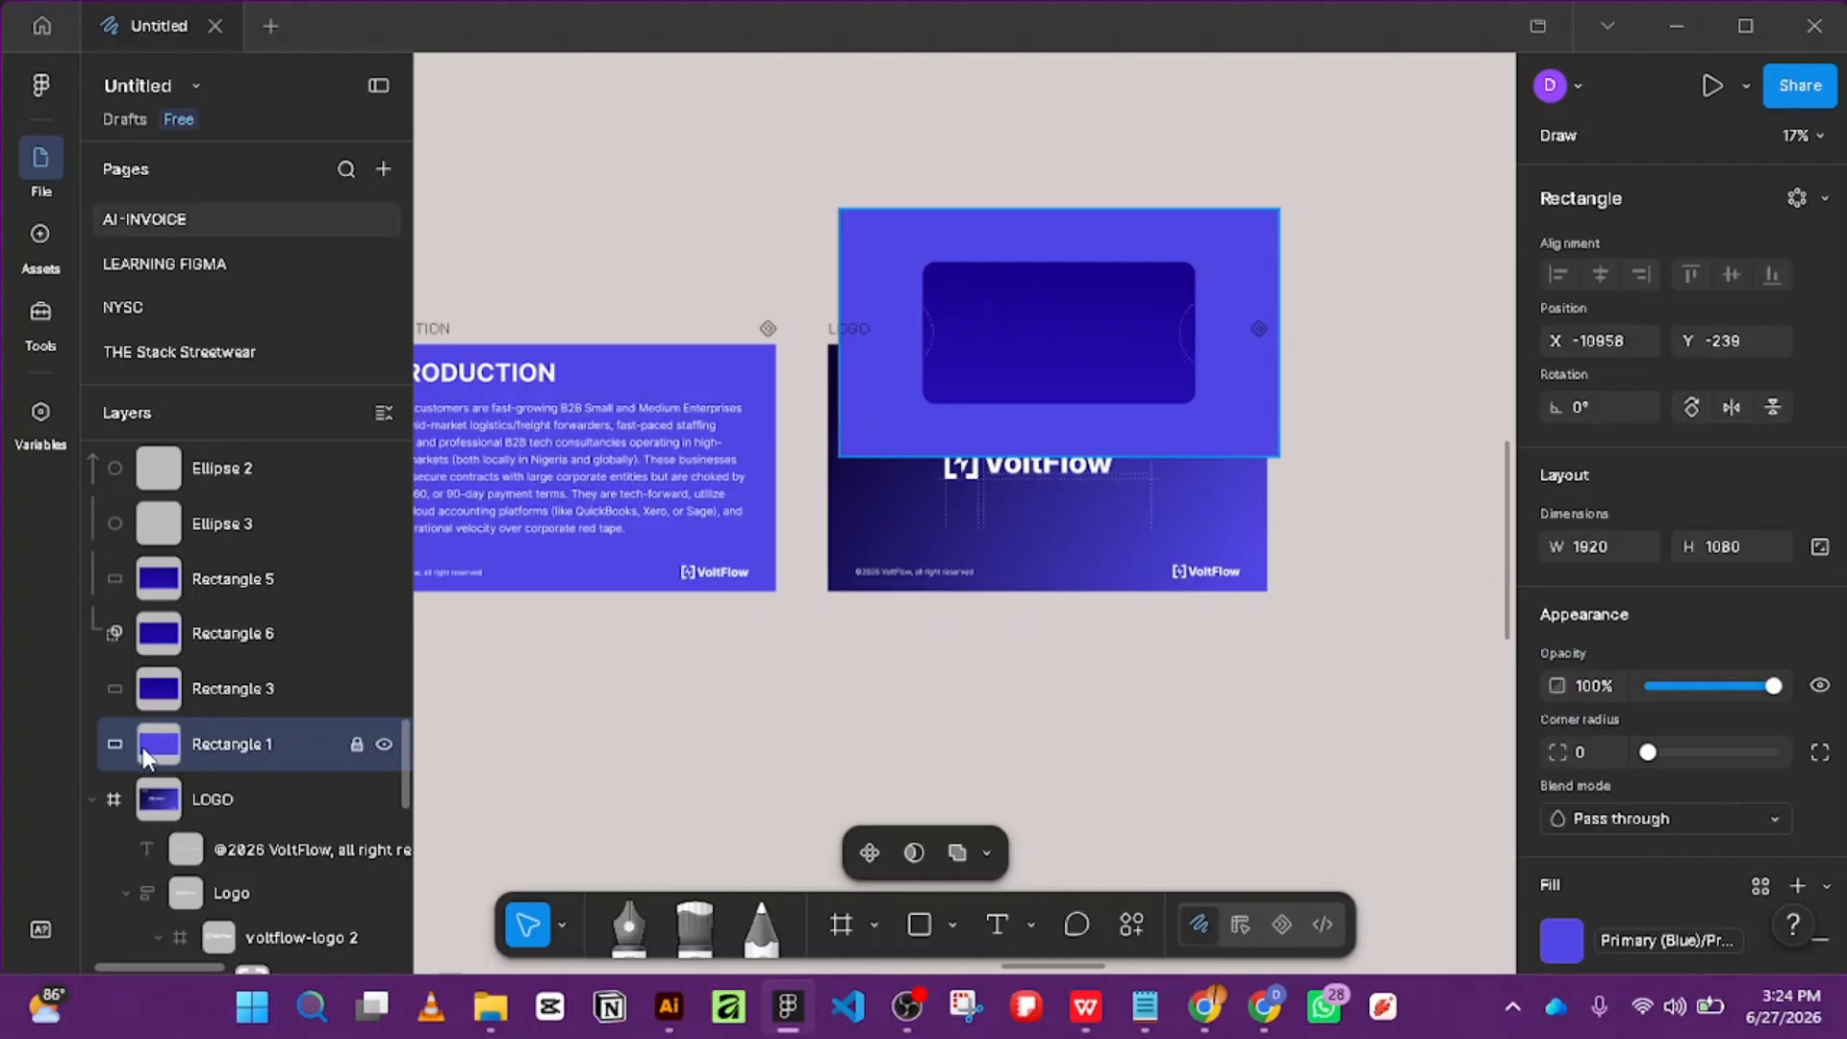
{"action": "key", "text": "Delete"}
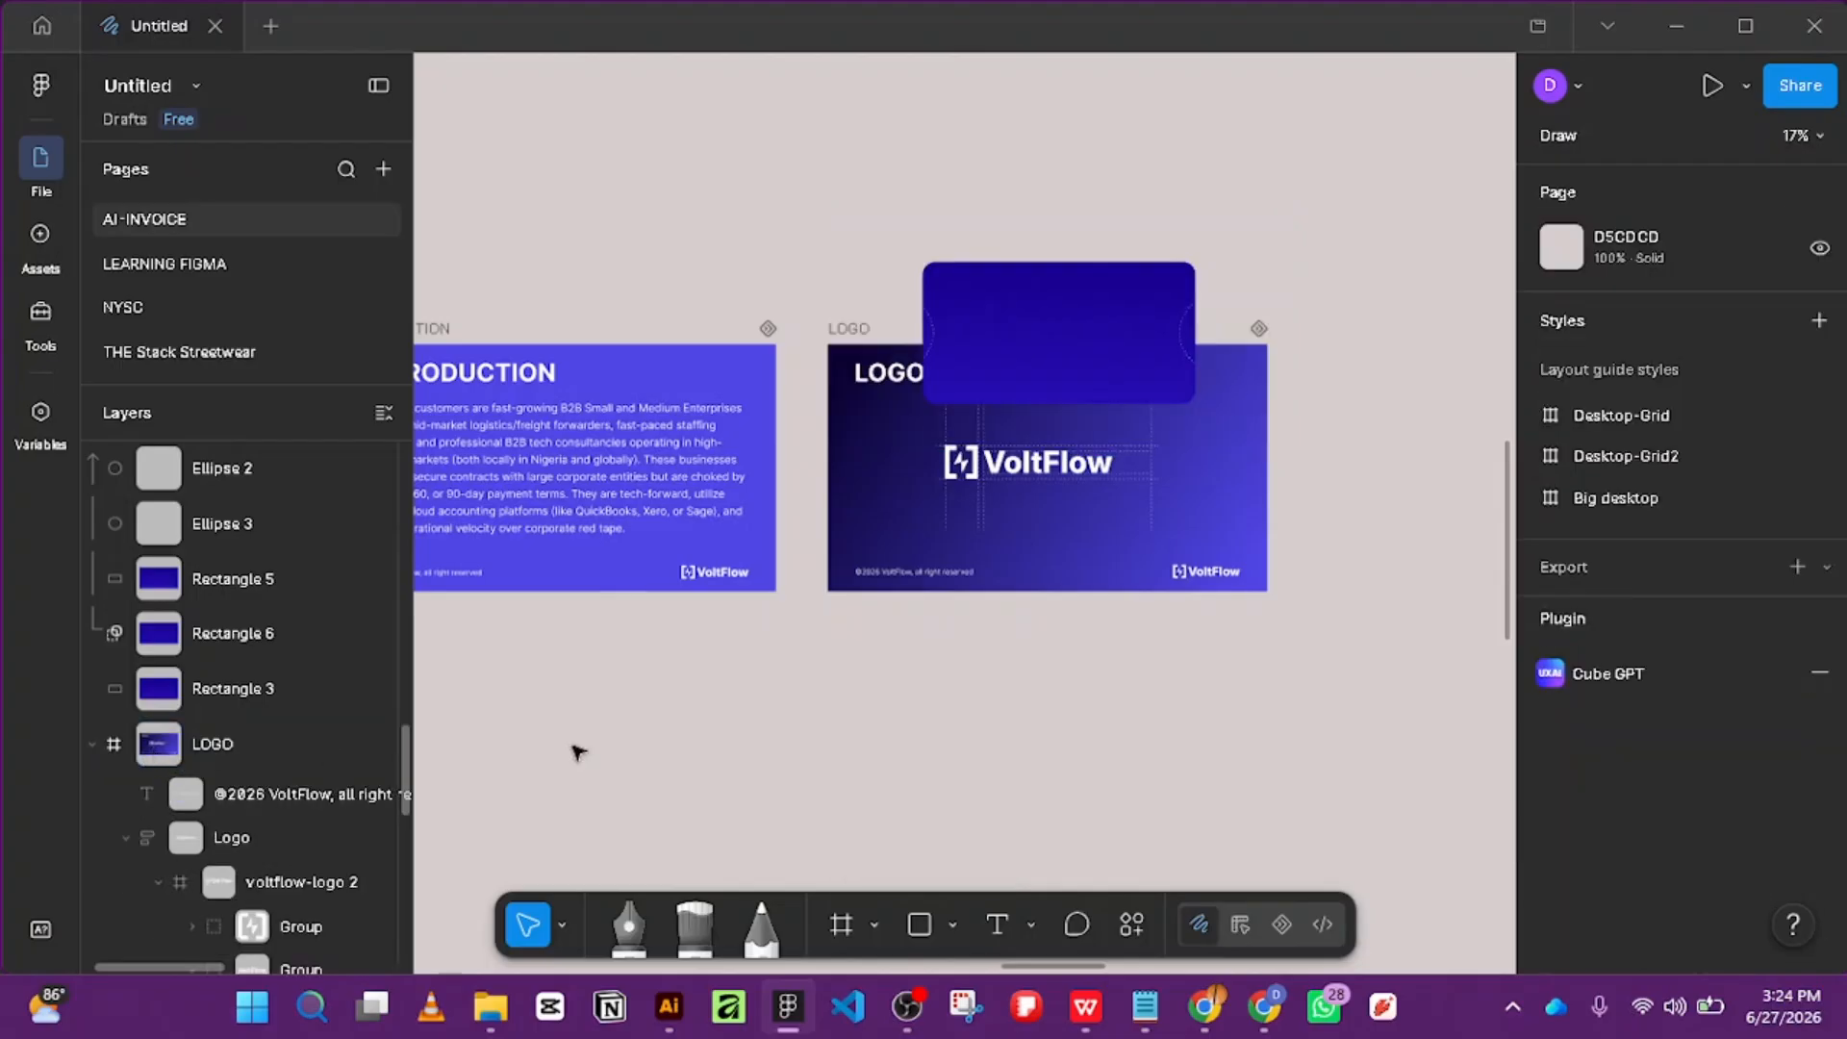
Delete Rectangle 5 and the rounded mask Rectangle 6 from the dark blue panel overlapping the LOGO slide.
{"action": "left_click", "coordinate": [1144, 320]}
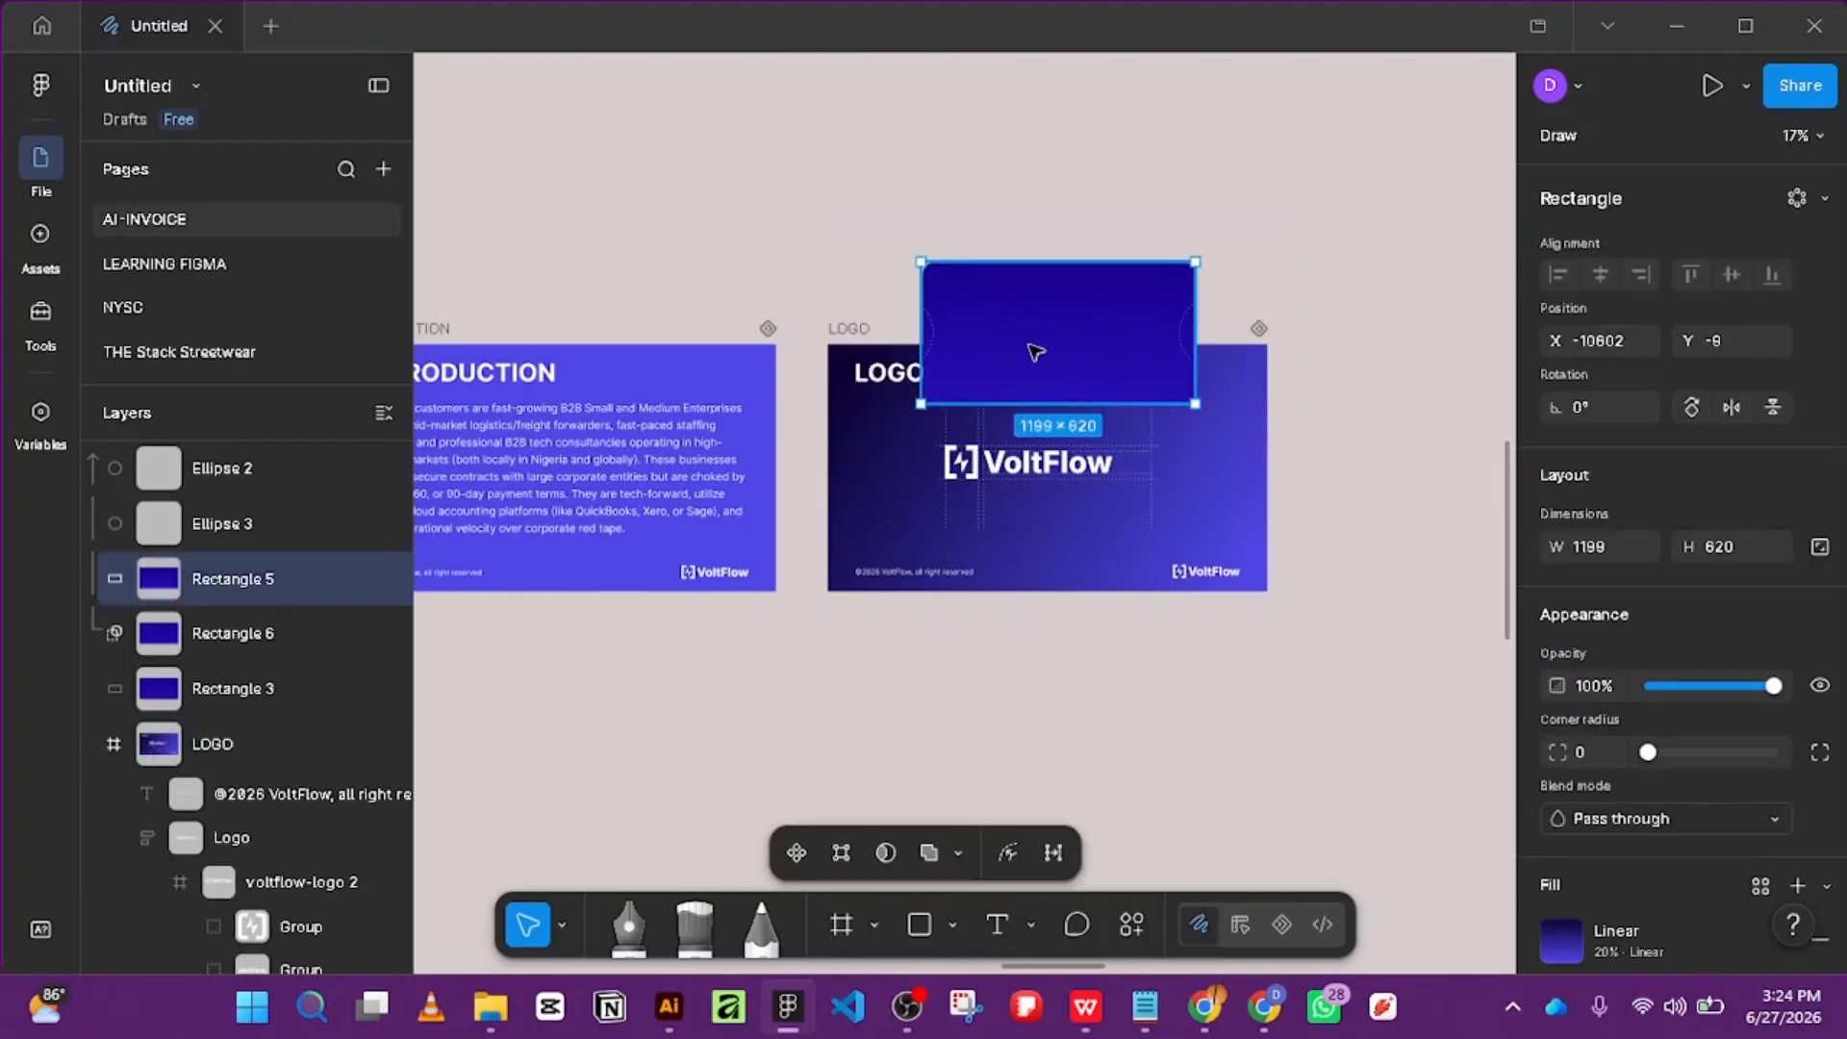
{"action": "left_click_drag", "start_coordinate": [1039, 351], "coordinate": [1059, 453]}
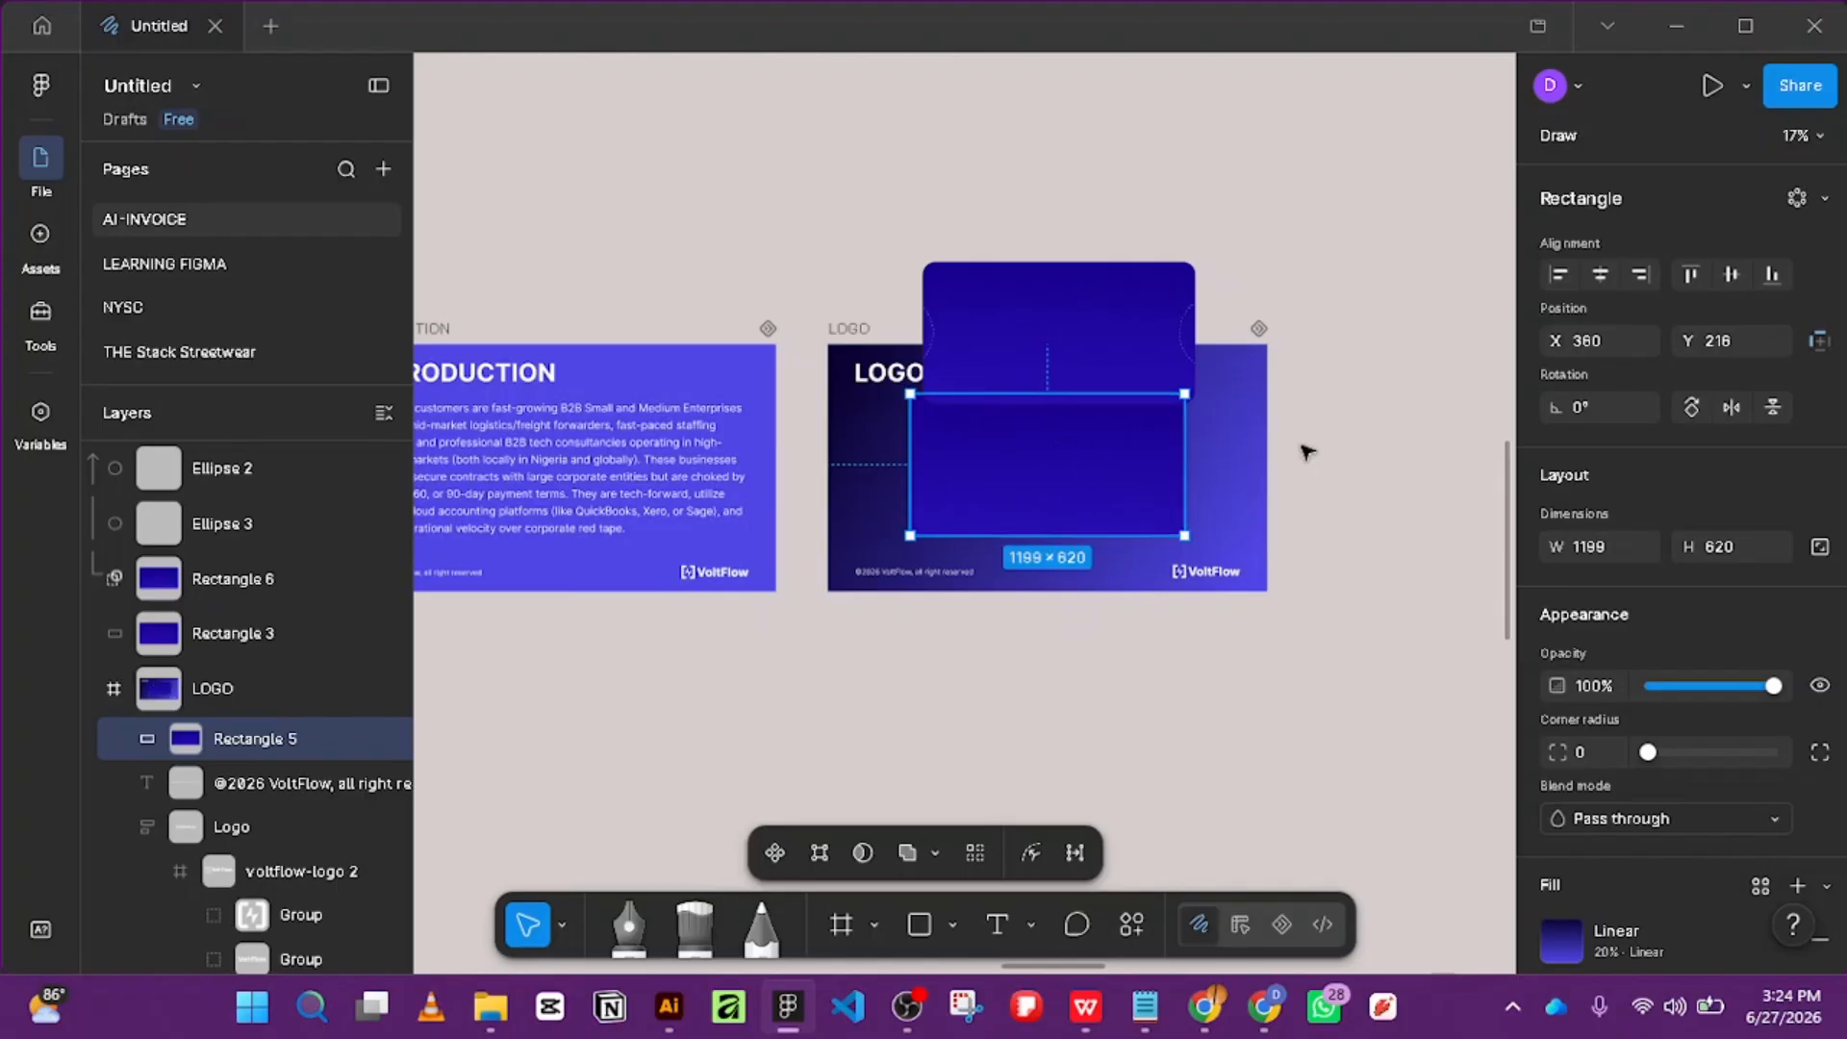
{"action": "key", "text": "Delete"}
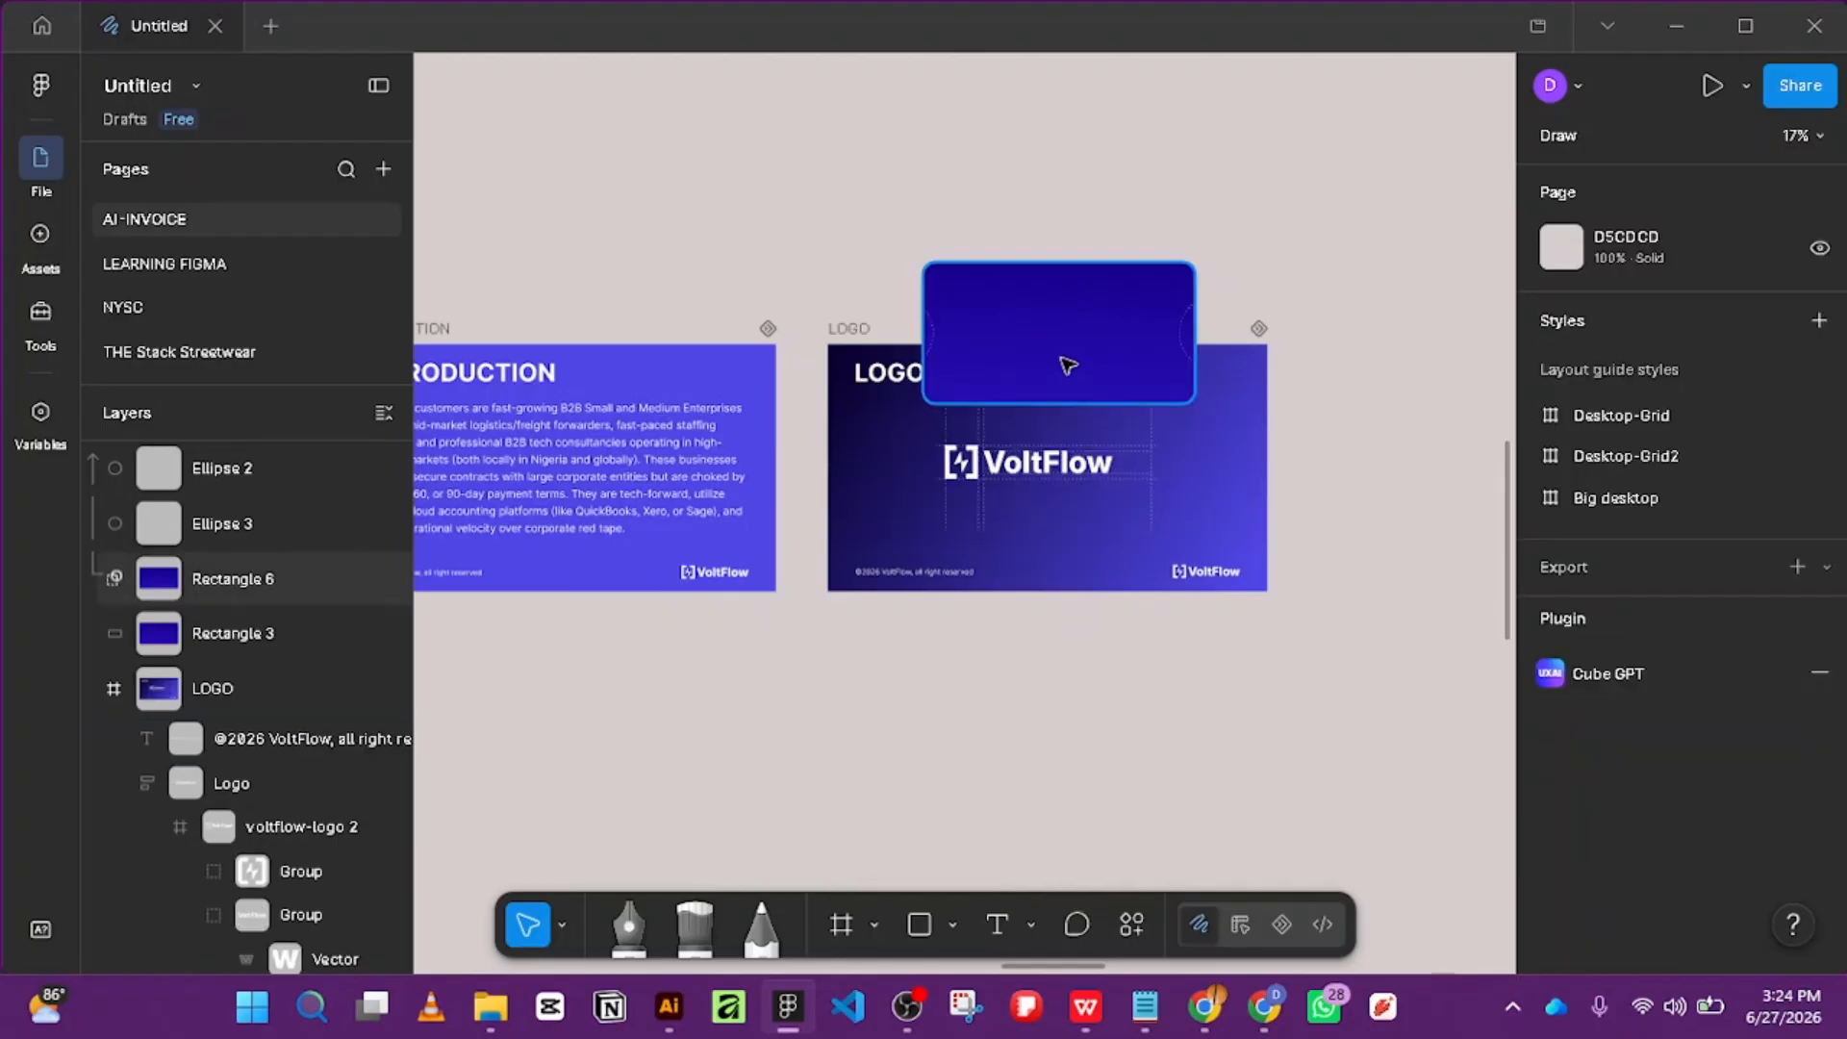
{"action": "left_click_drag", "start_coordinate": [1068, 365], "coordinate": [1068, 486]}
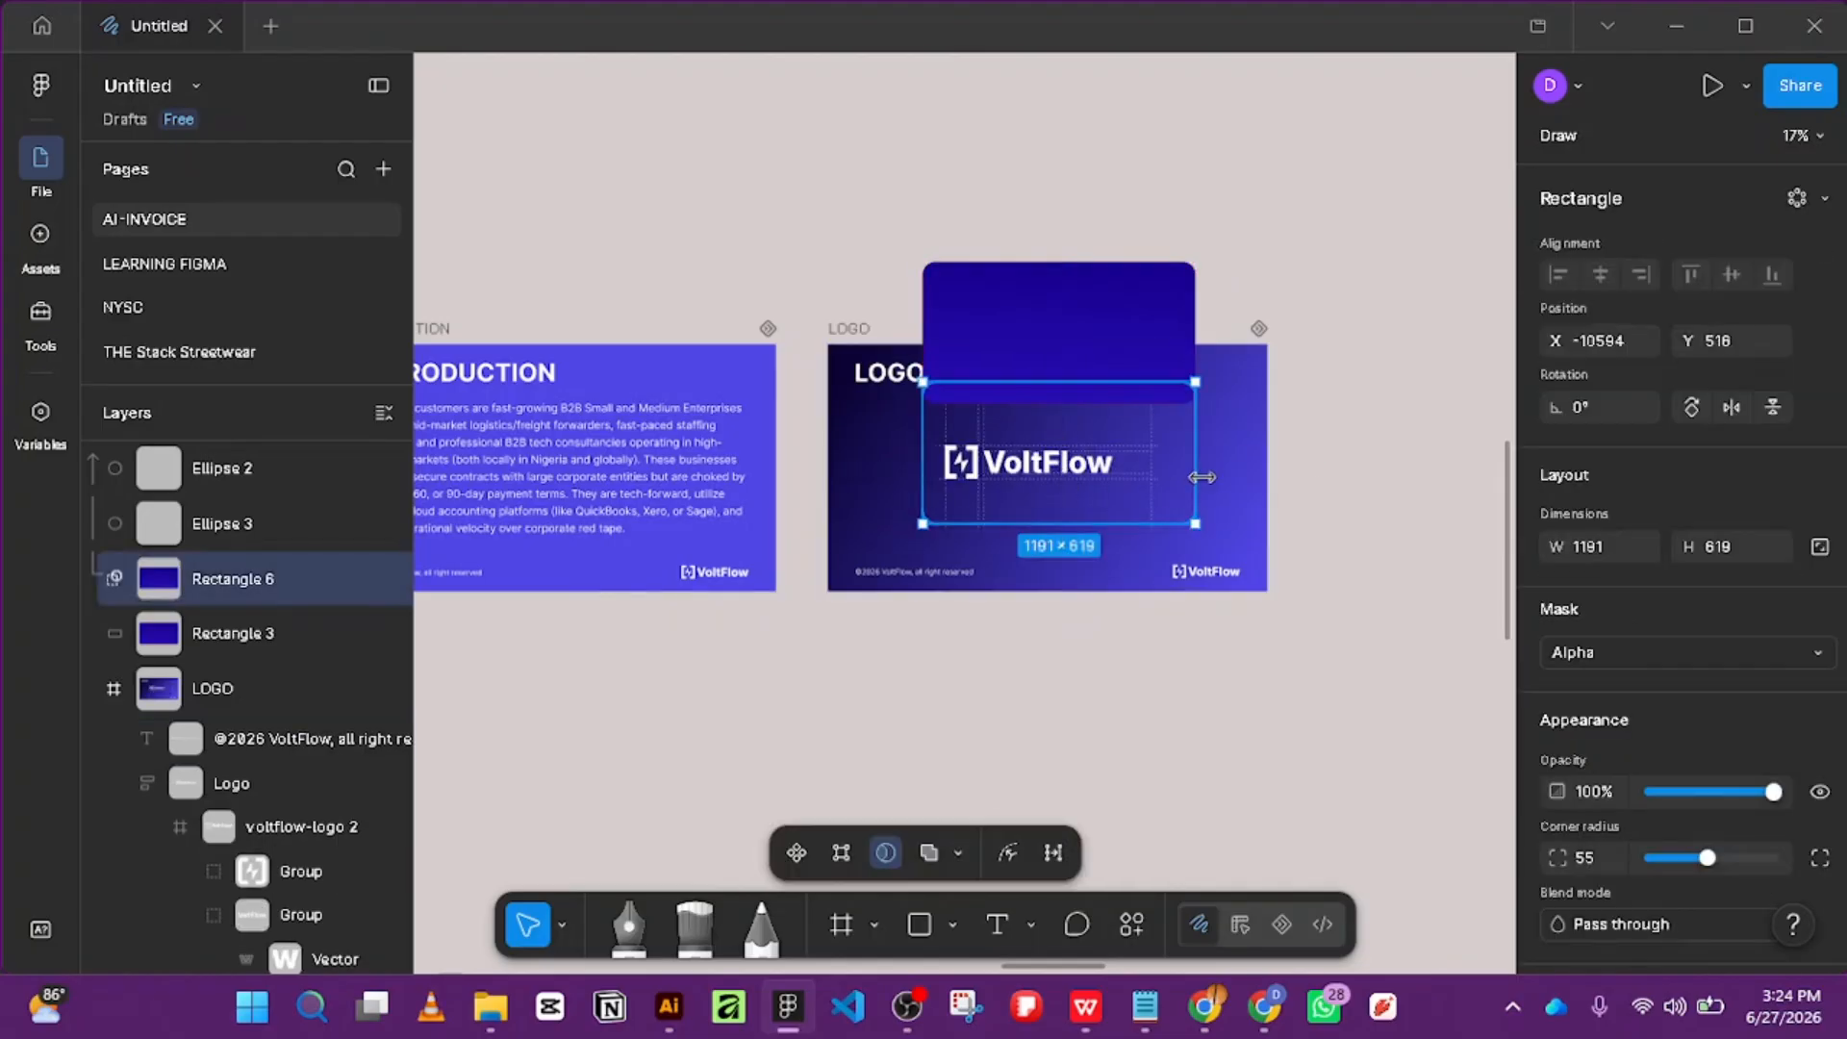
{"action": "key", "text": "Delete"}
{"action": "left_click_drag", "start_coordinate": [1080, 362], "coordinate": [1047, 469]}
{"action": "key", "text": "ctrl+z"}
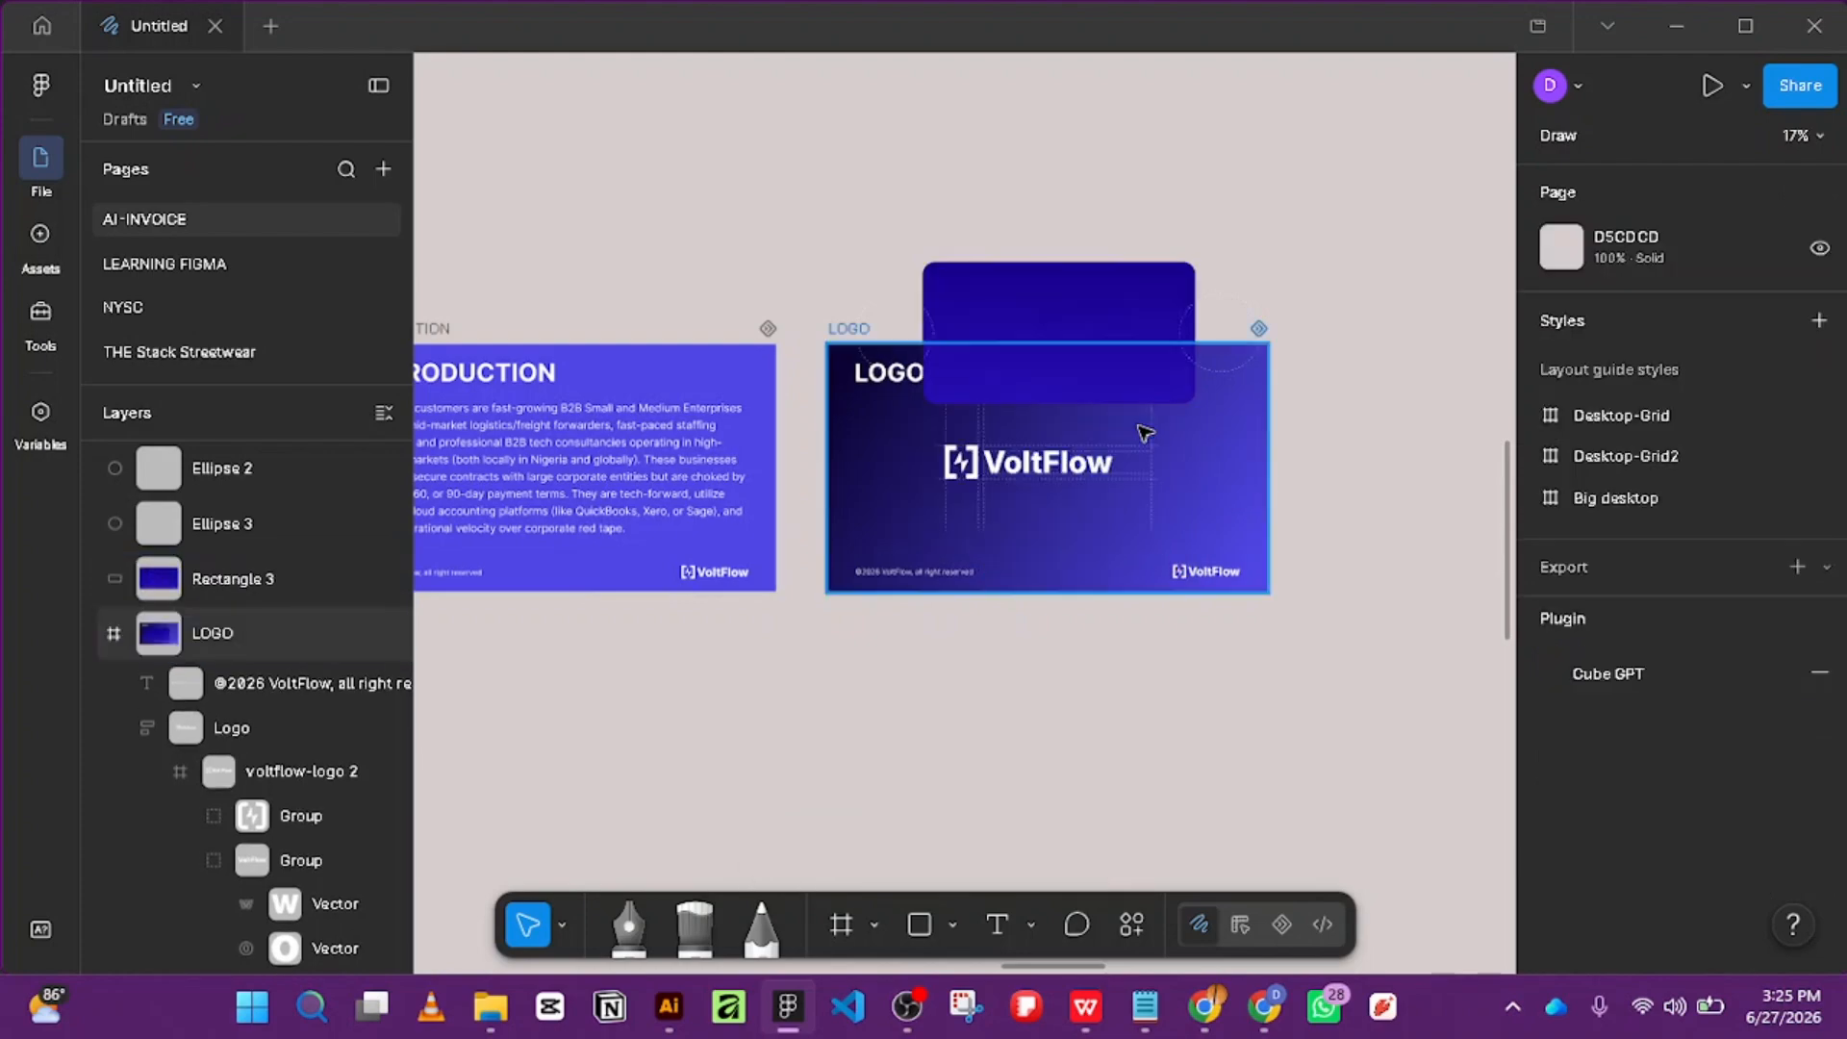
Try grouping Rectangle 3 with Ellipse 2 and Ellipse 3, and ungroup them again.
{"action": "left_click_drag", "start_coordinate": [1260, 235], "coordinate": [1008, 336]}
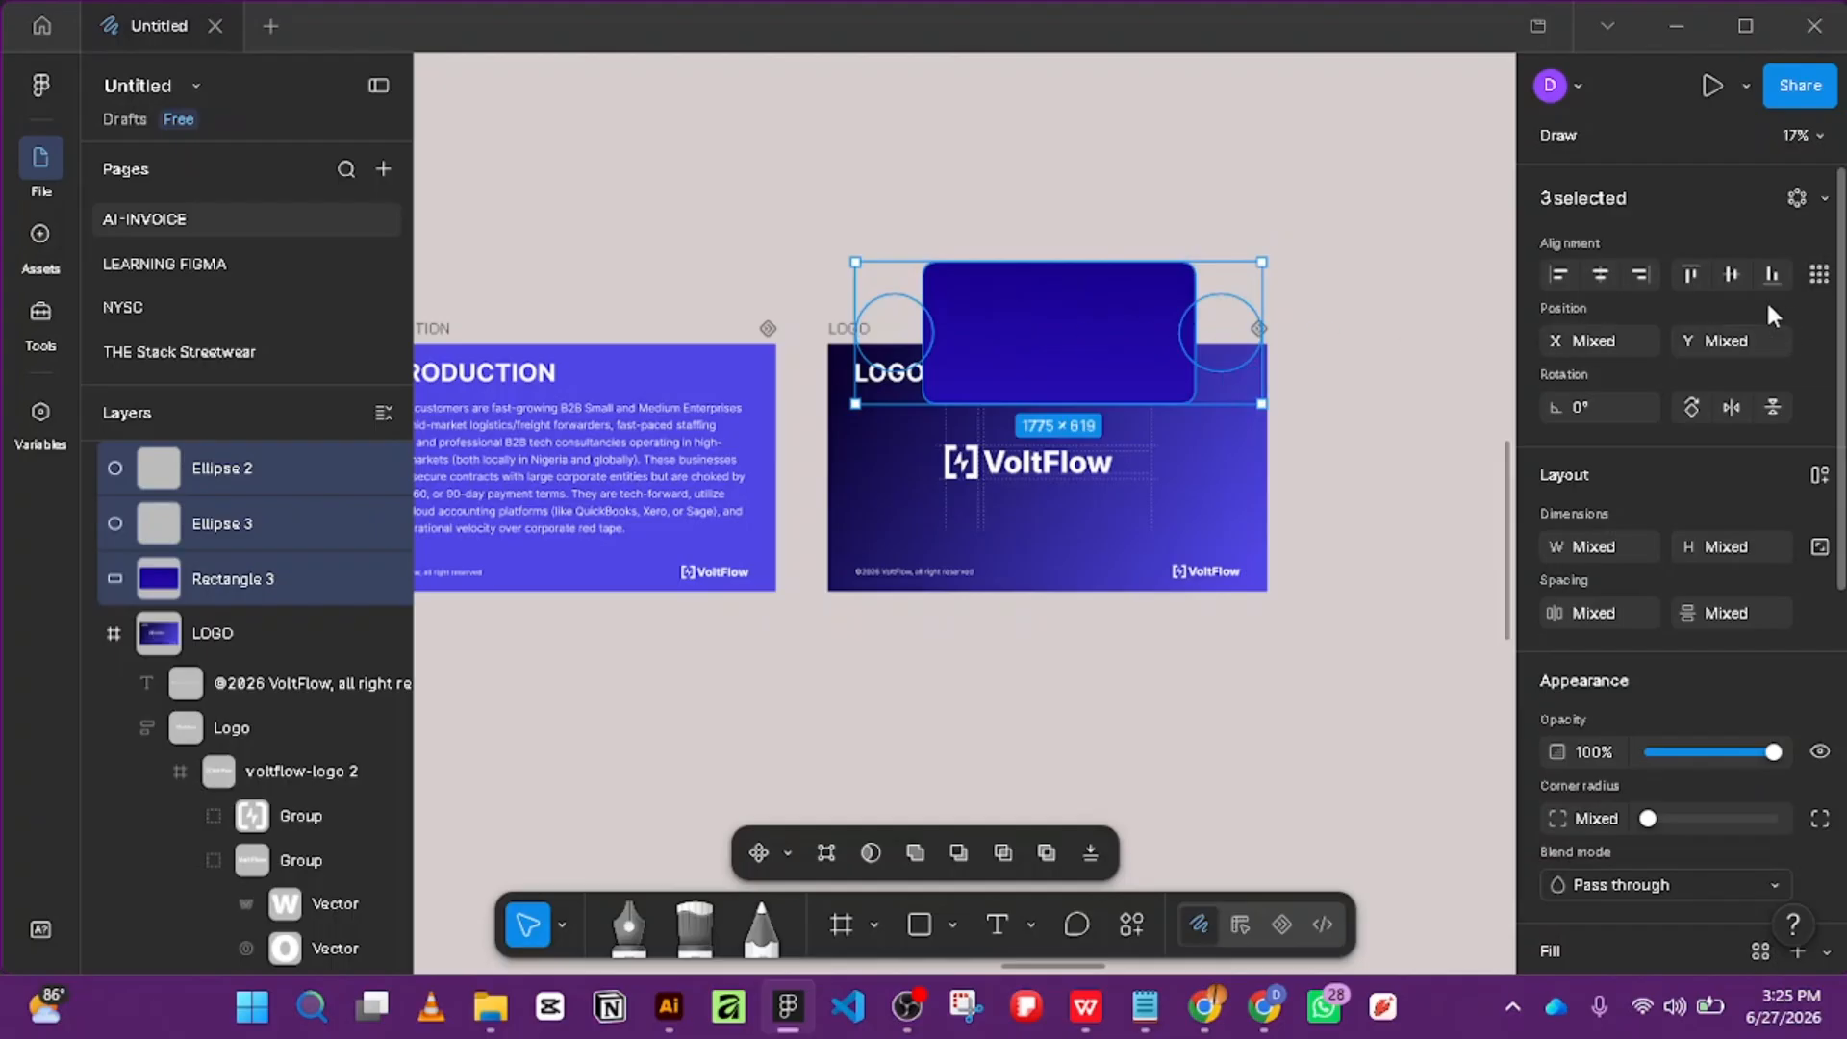
{"action": "scroll", "coordinate": [1097, 293], "scroll_direction": "up", "scroll_amount": 5}
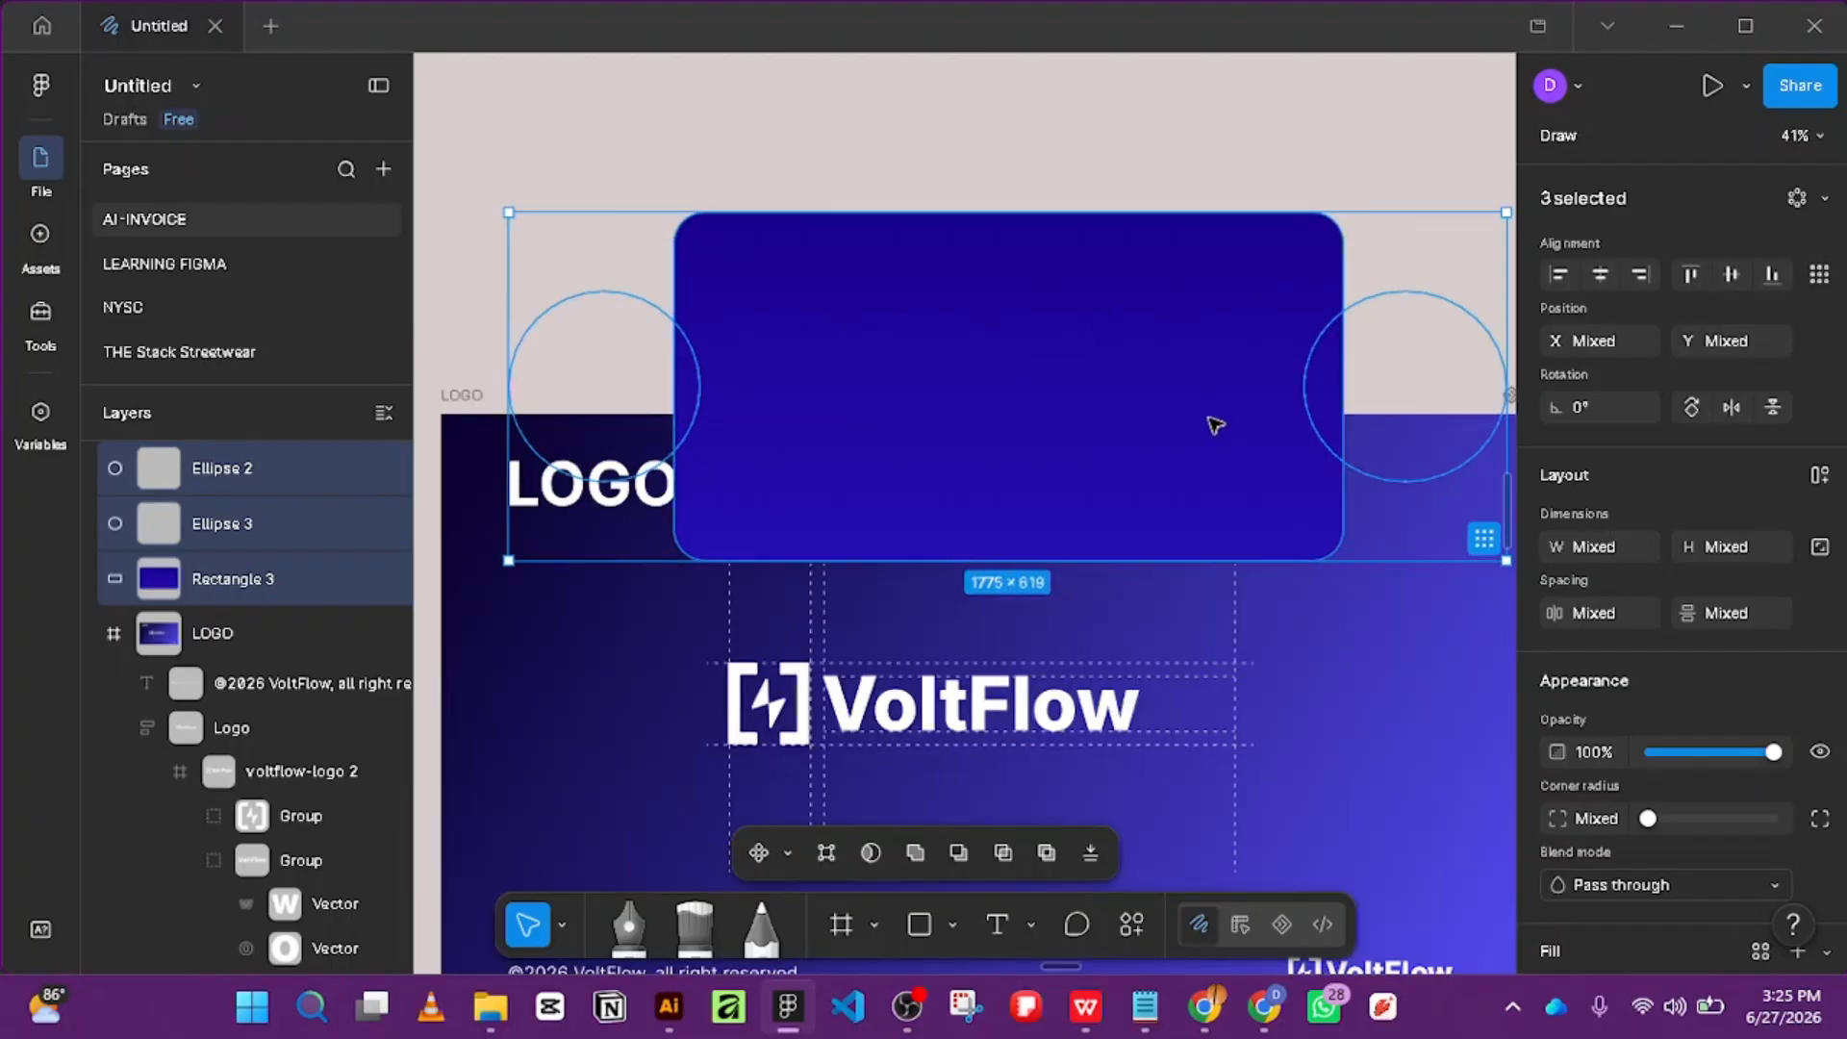
{"action": "key", "text": "ctrl+g"}
{"action": "key", "text": "ctrl+shift+g"}
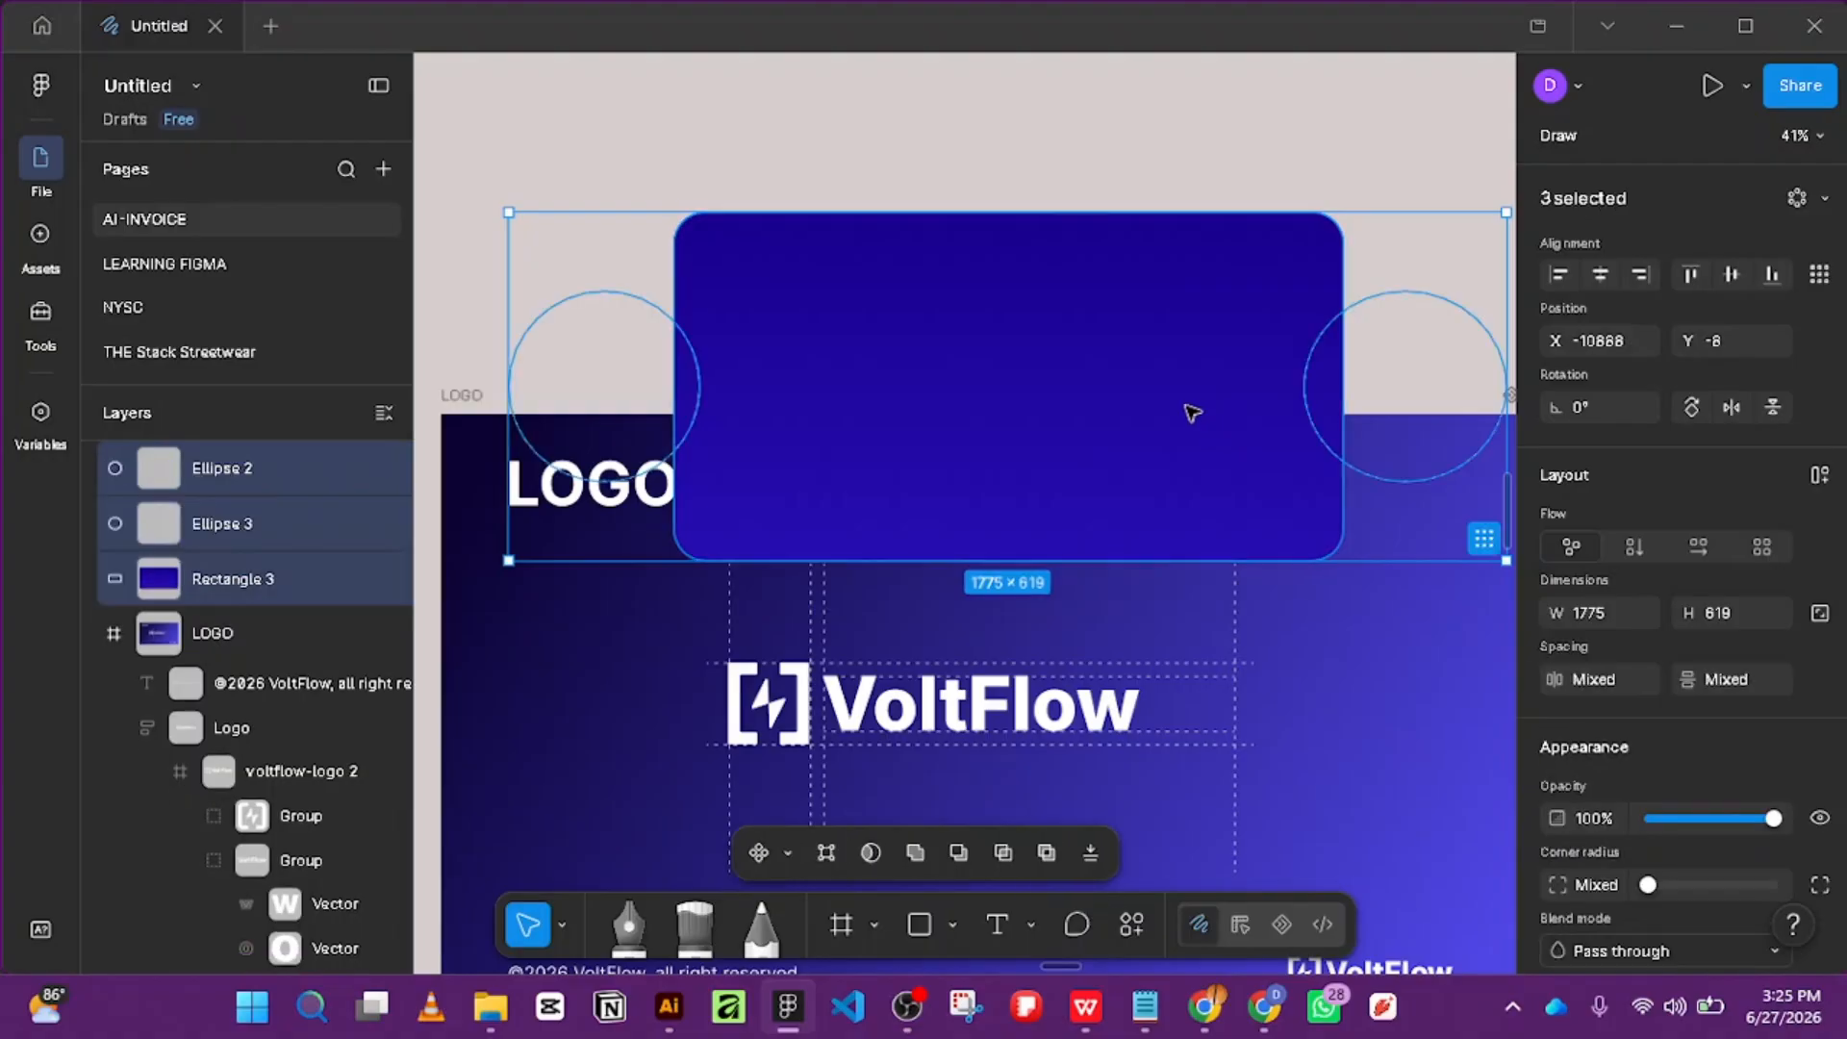
{"action": "left_click", "coordinate": [1091, 178]}
Lock the LOGO frame, unlock it again and clear the selection.
{"action": "scroll", "coordinate": [827, 494], "scroll_direction": "down", "scroll_amount": 2}
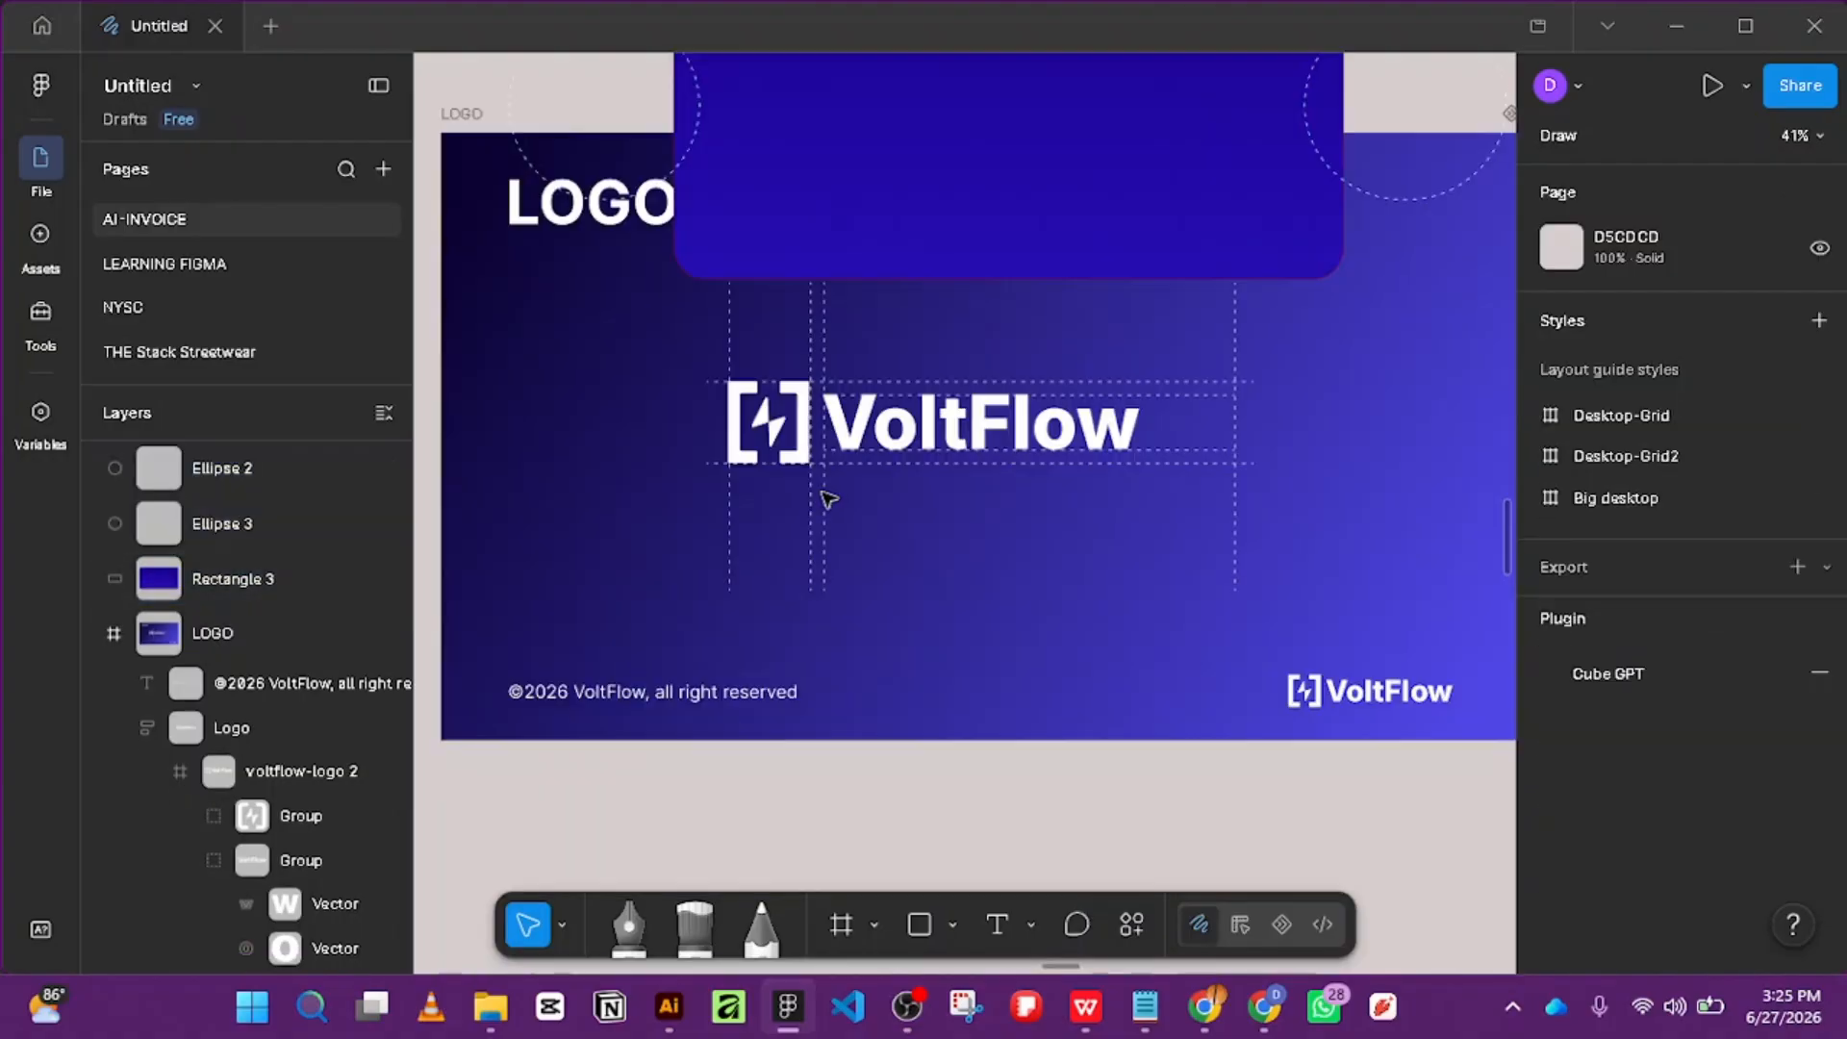
{"action": "scroll", "coordinate": [833, 490], "scroll_direction": "up", "scroll_amount": 2}
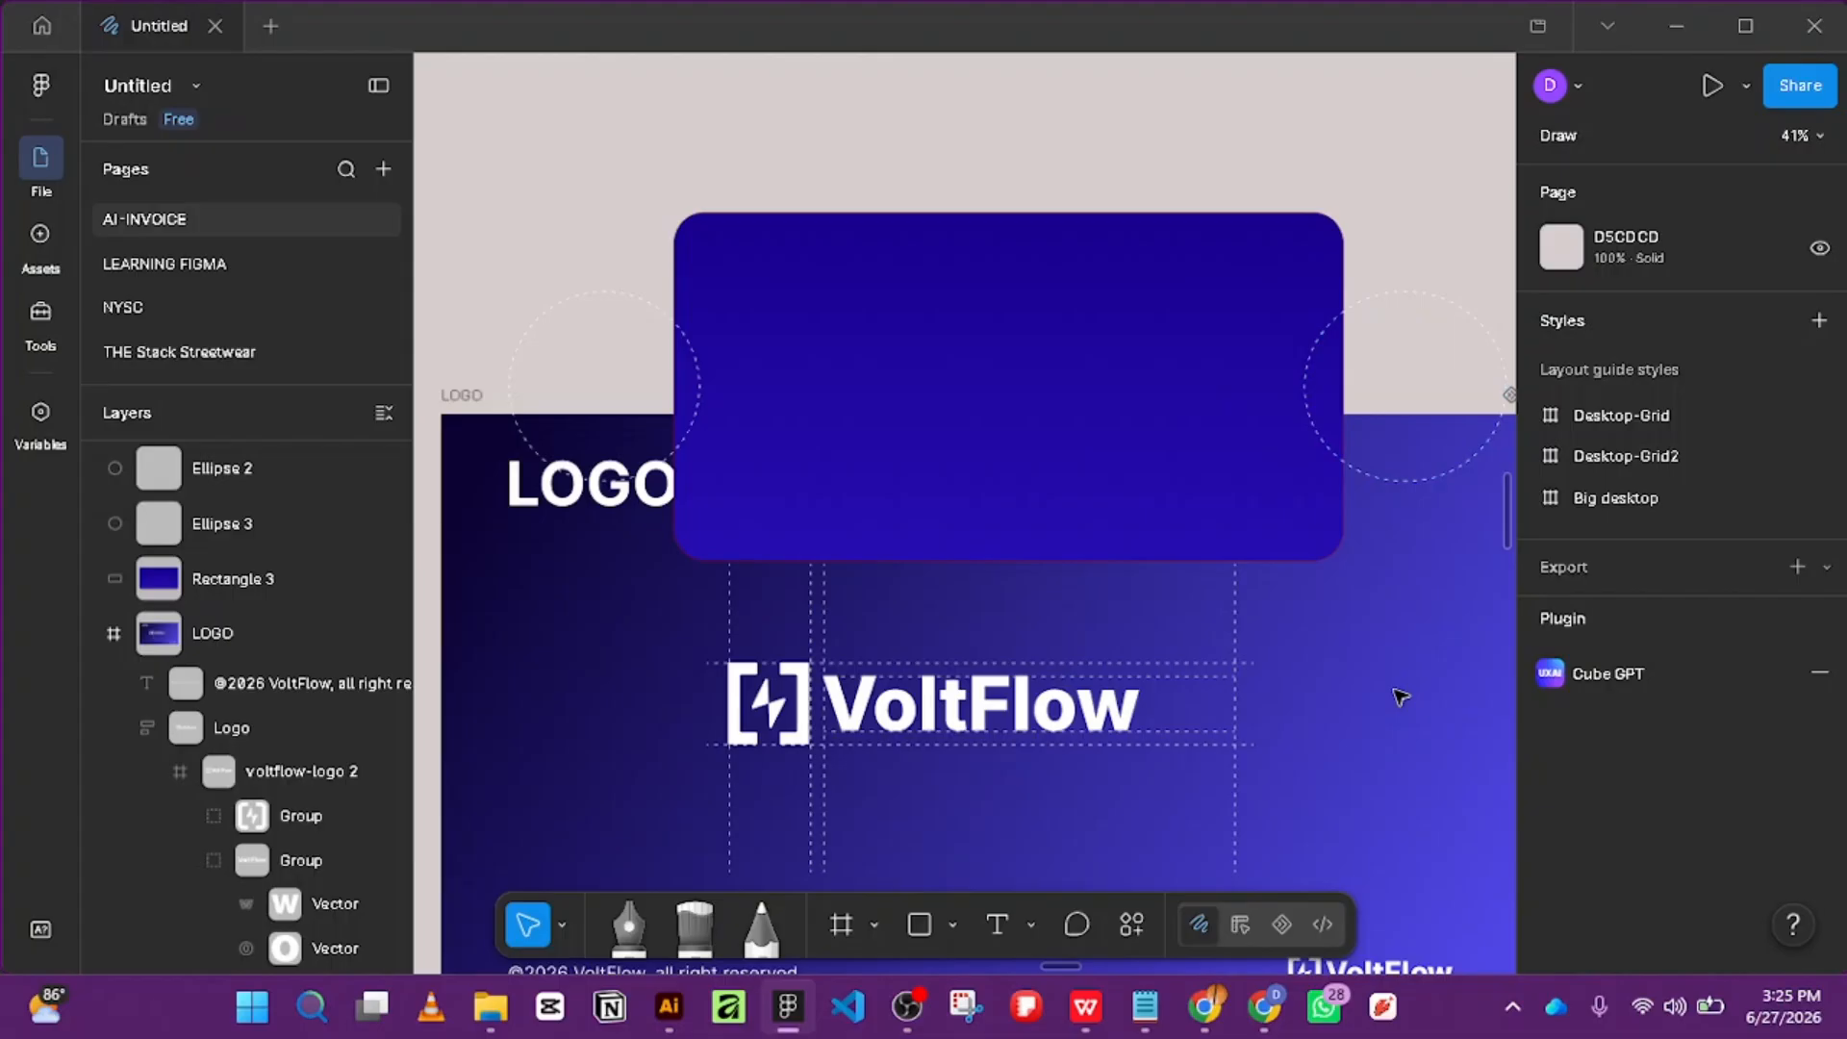
{"action": "right_click", "coordinate": [1402, 640]}
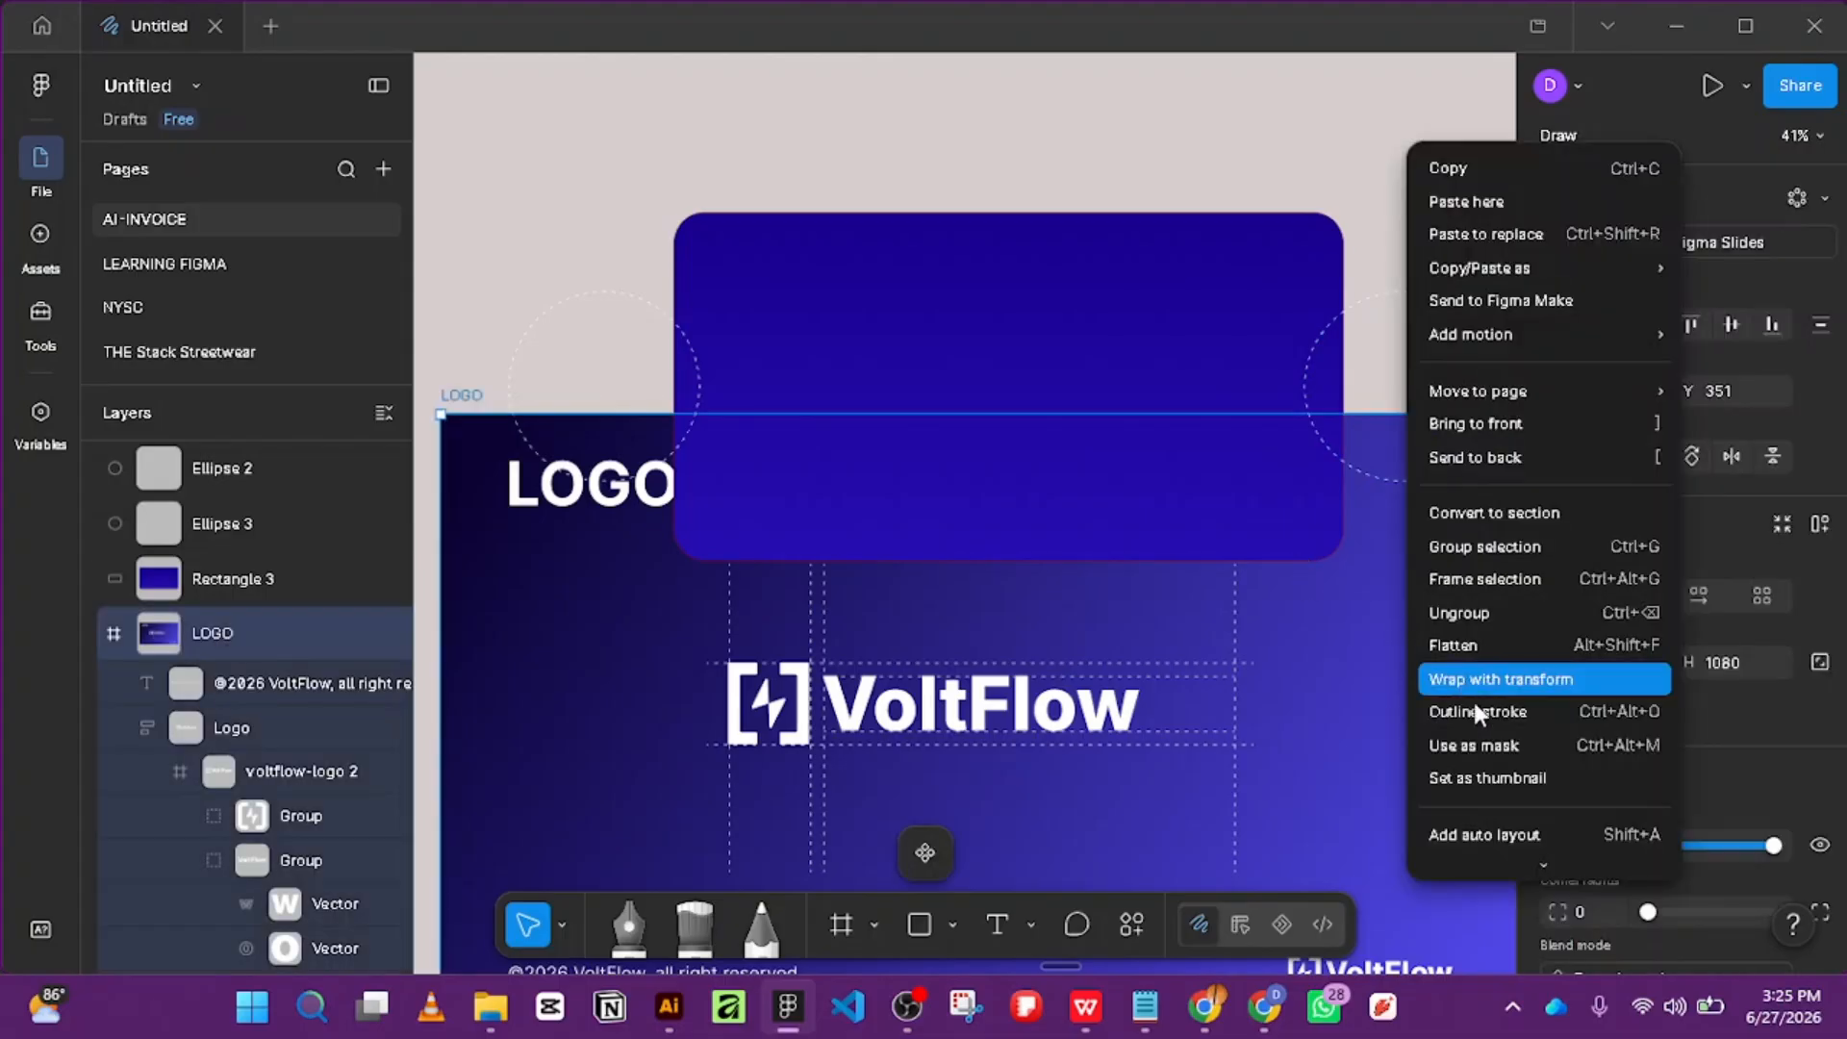
{"action": "scroll", "coordinate": [1586, 850], "scroll_direction": "down", "scroll_amount": 3}
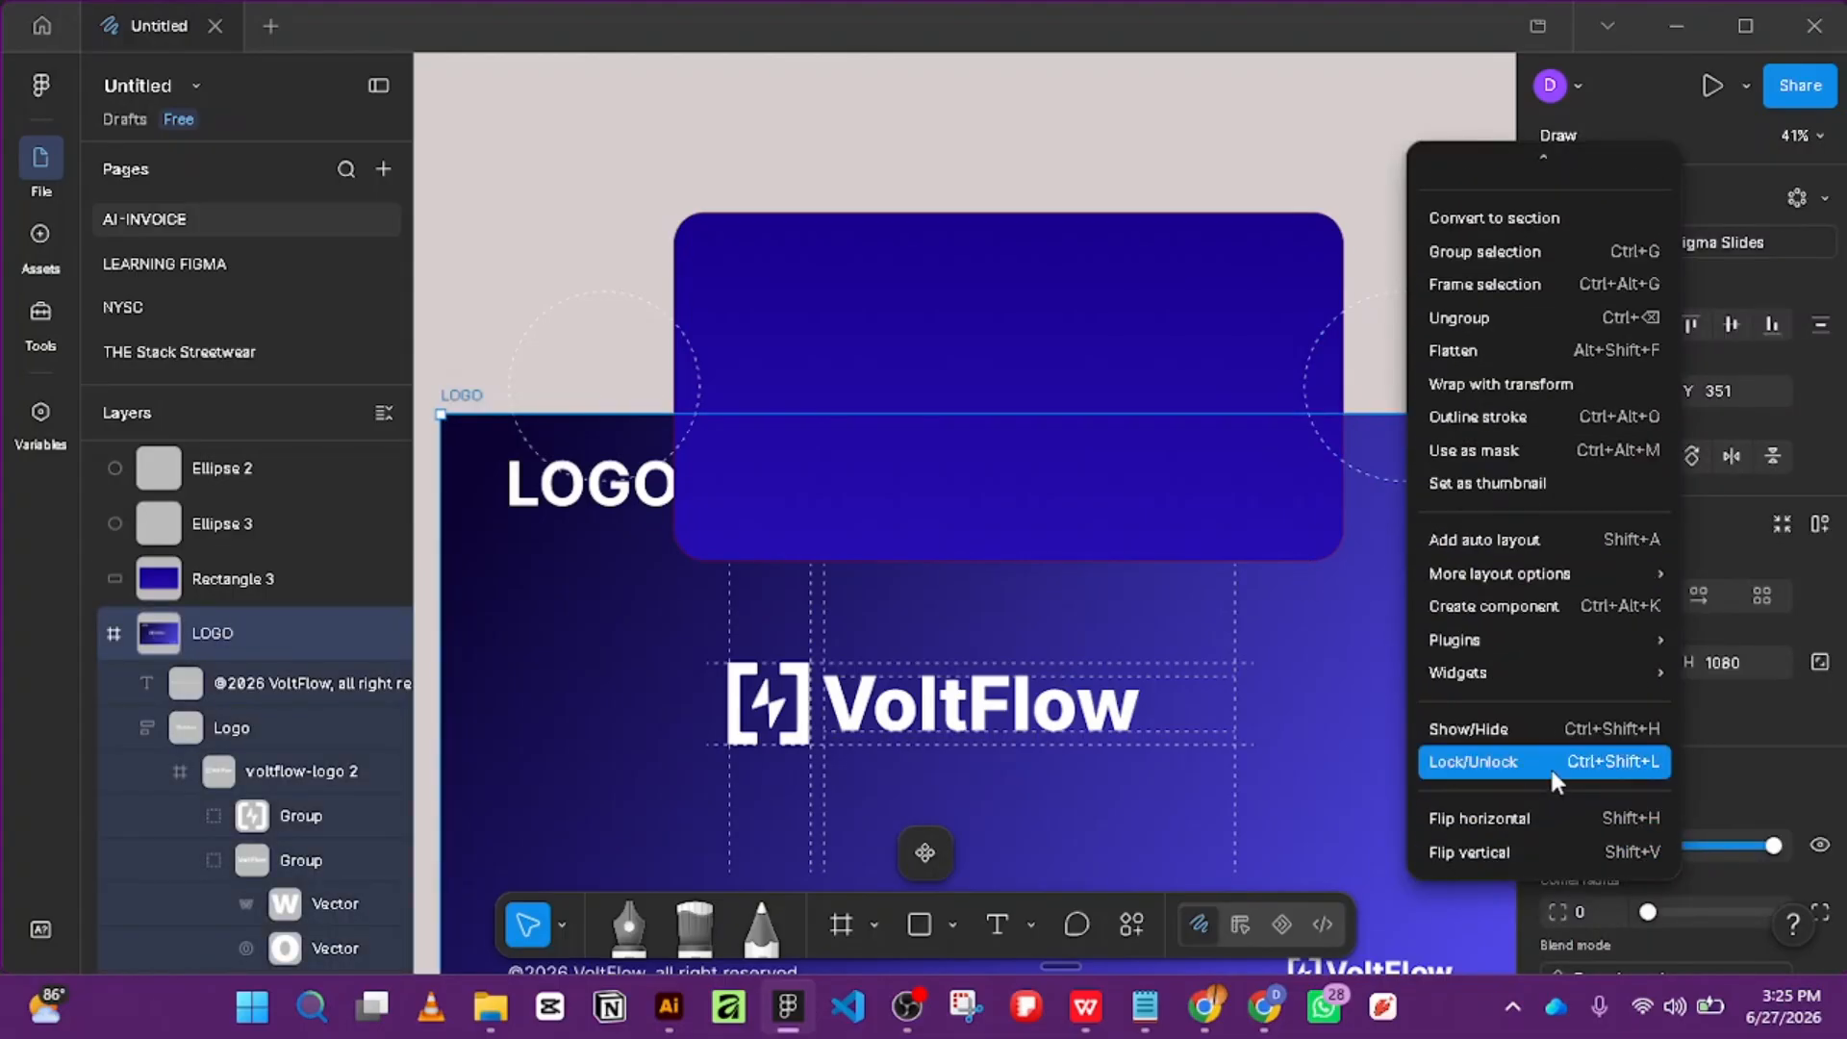
{"action": "left_click", "coordinate": [1473, 760]}
{"action": "left_click", "coordinate": [1354, 744]}
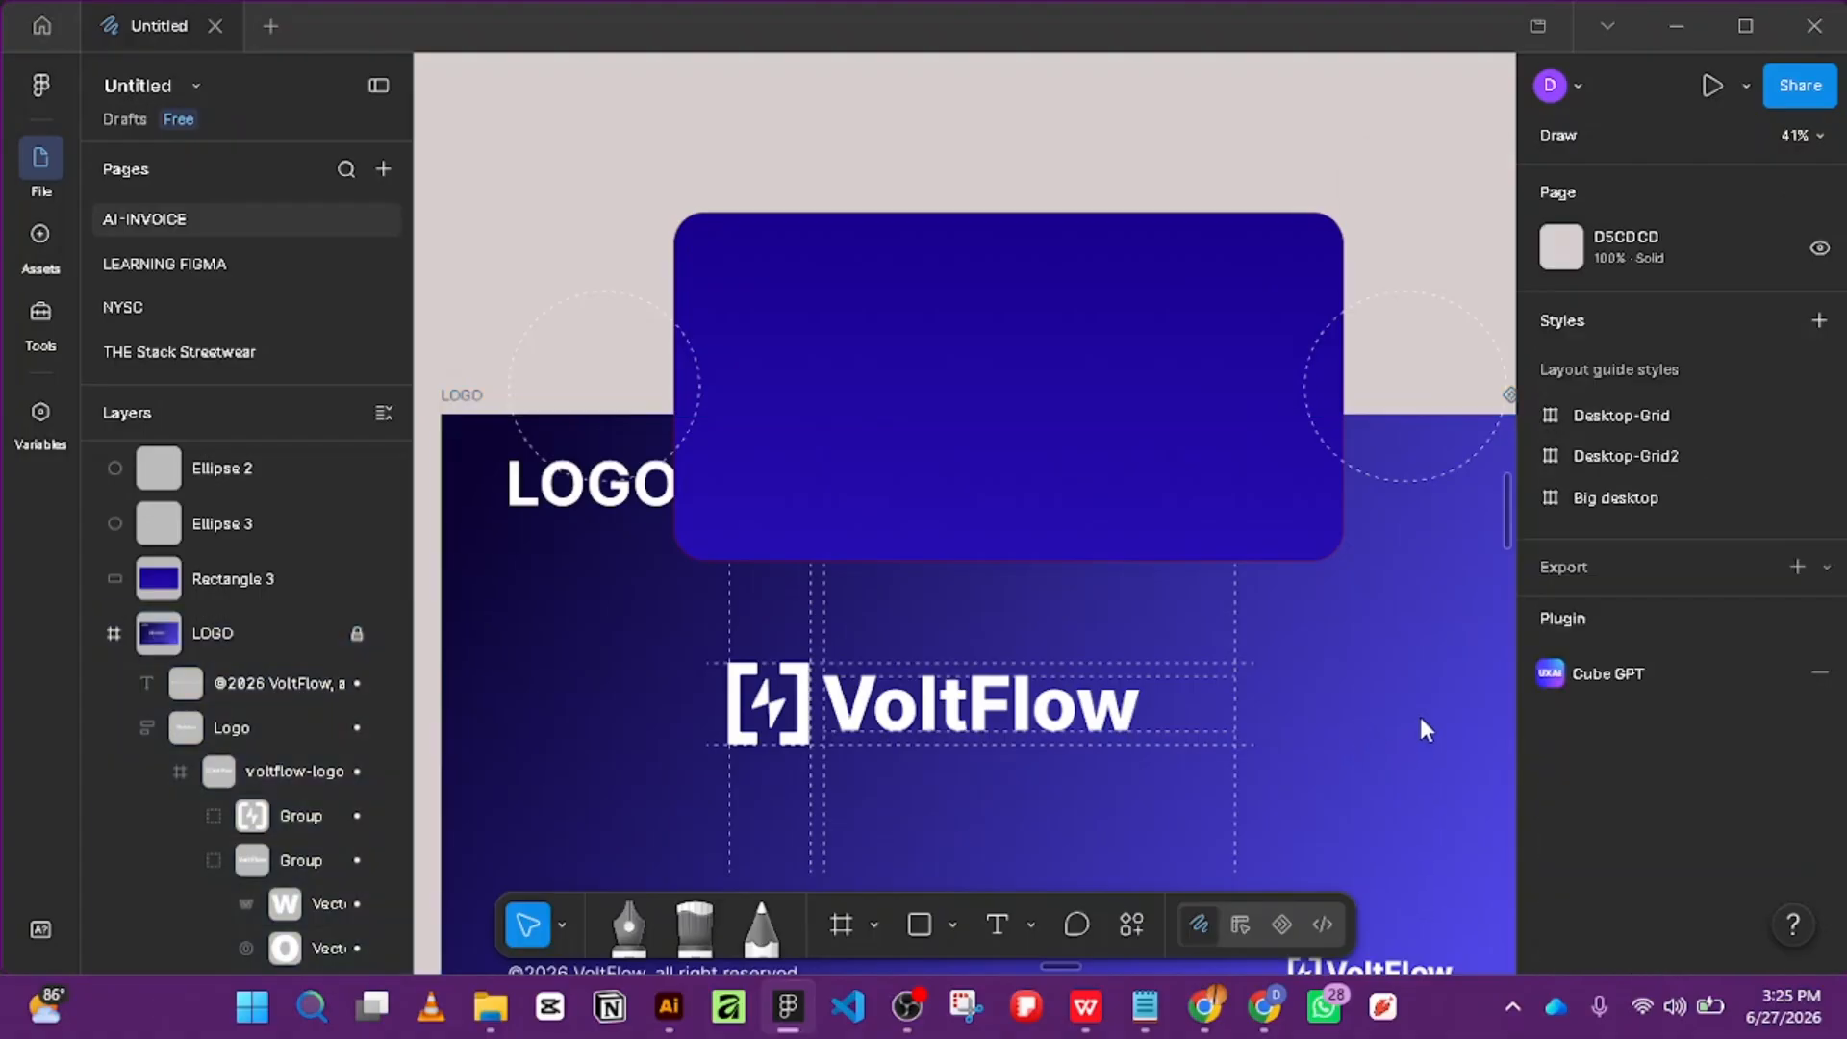
{"action": "right_click", "coordinate": [1416, 720]}
{"action": "scroll", "coordinate": [1423, 827], "scroll_direction": "down", "scroll_amount": 3}
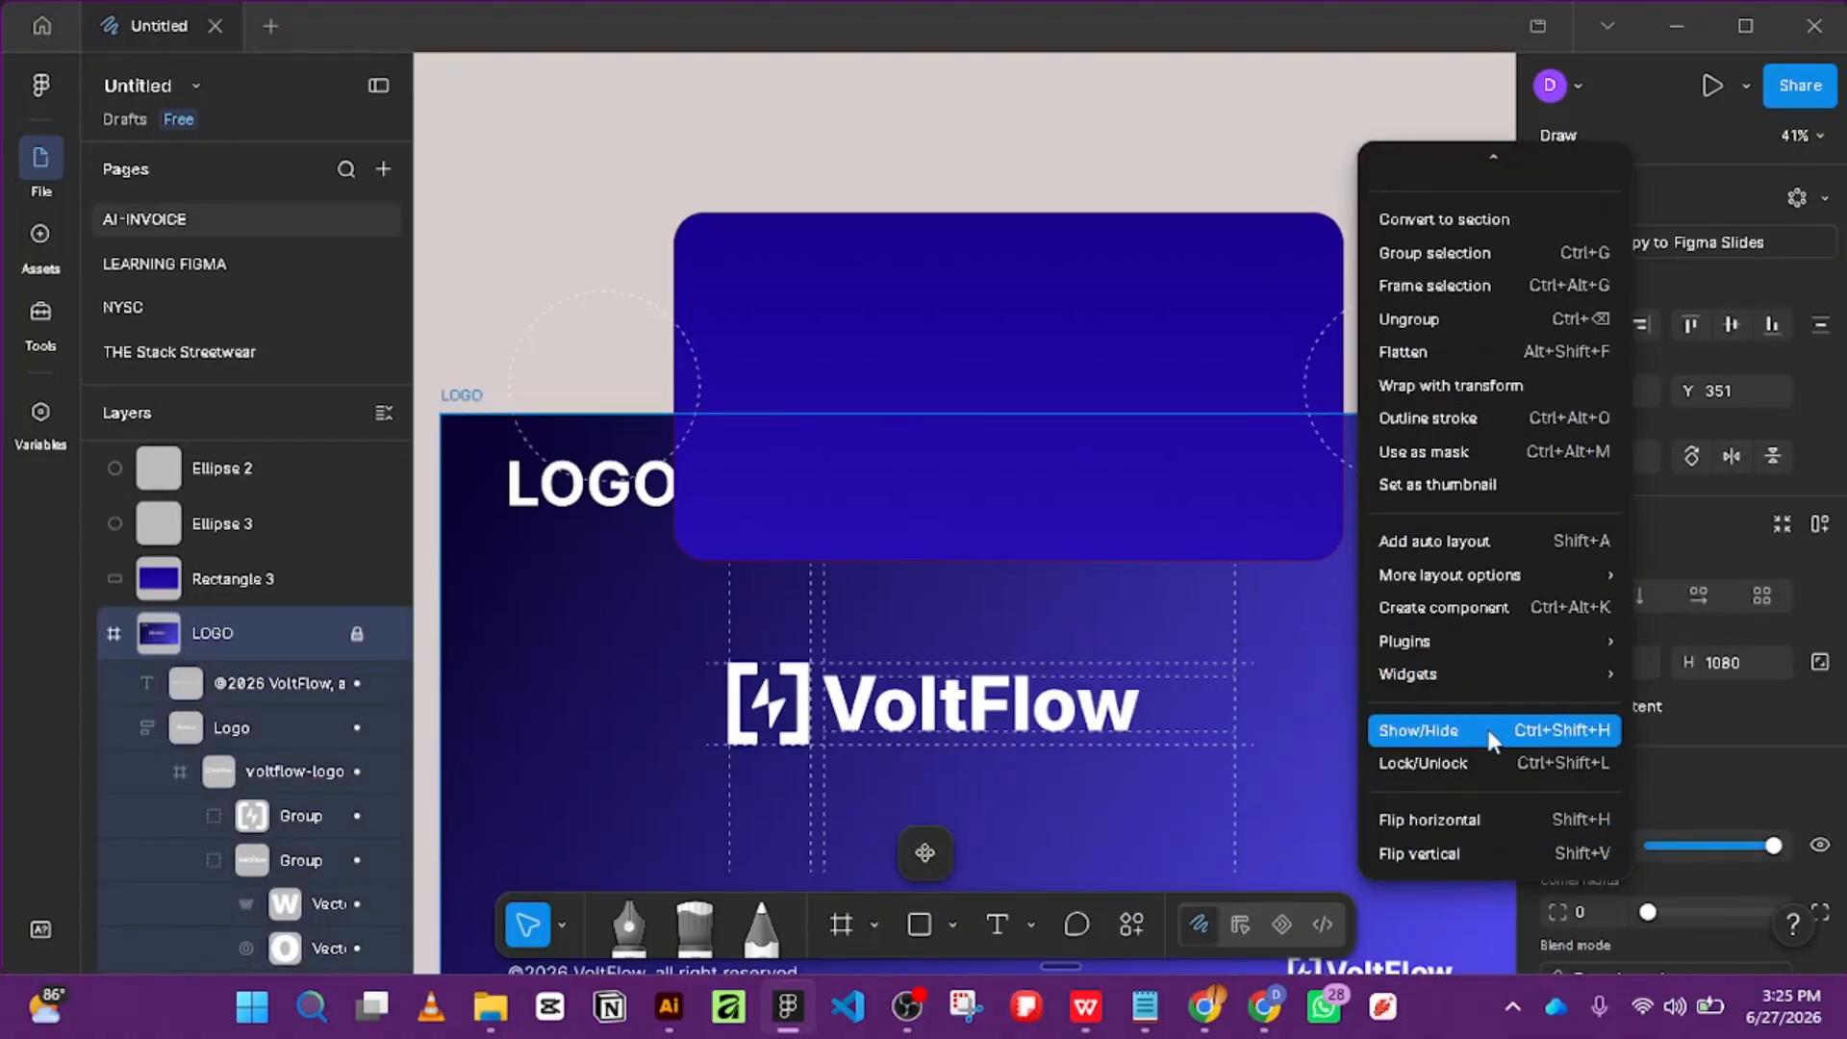
{"action": "mouse_move", "coordinate": [1489, 640]}
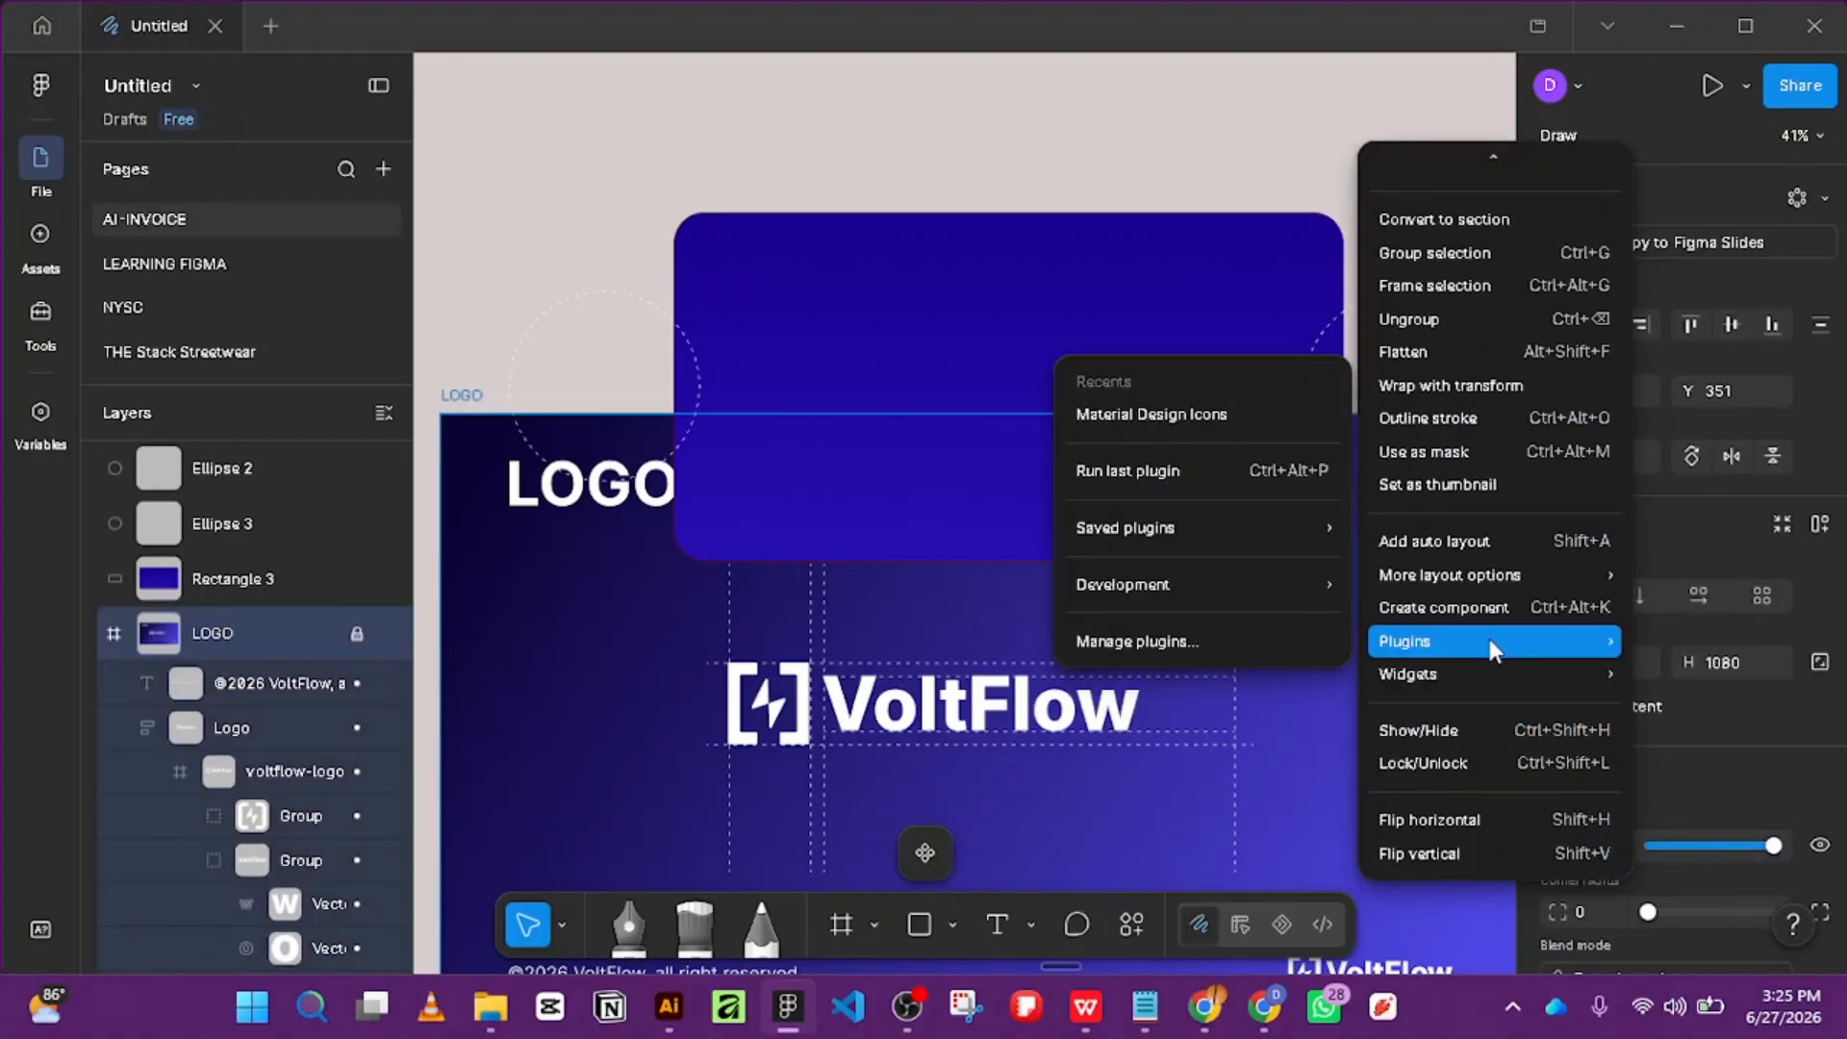
{"action": "left_click", "coordinate": [1483, 760]}
{"action": "scroll", "coordinate": [1303, 686], "scroll_direction": "down", "scroll_amount": 5}
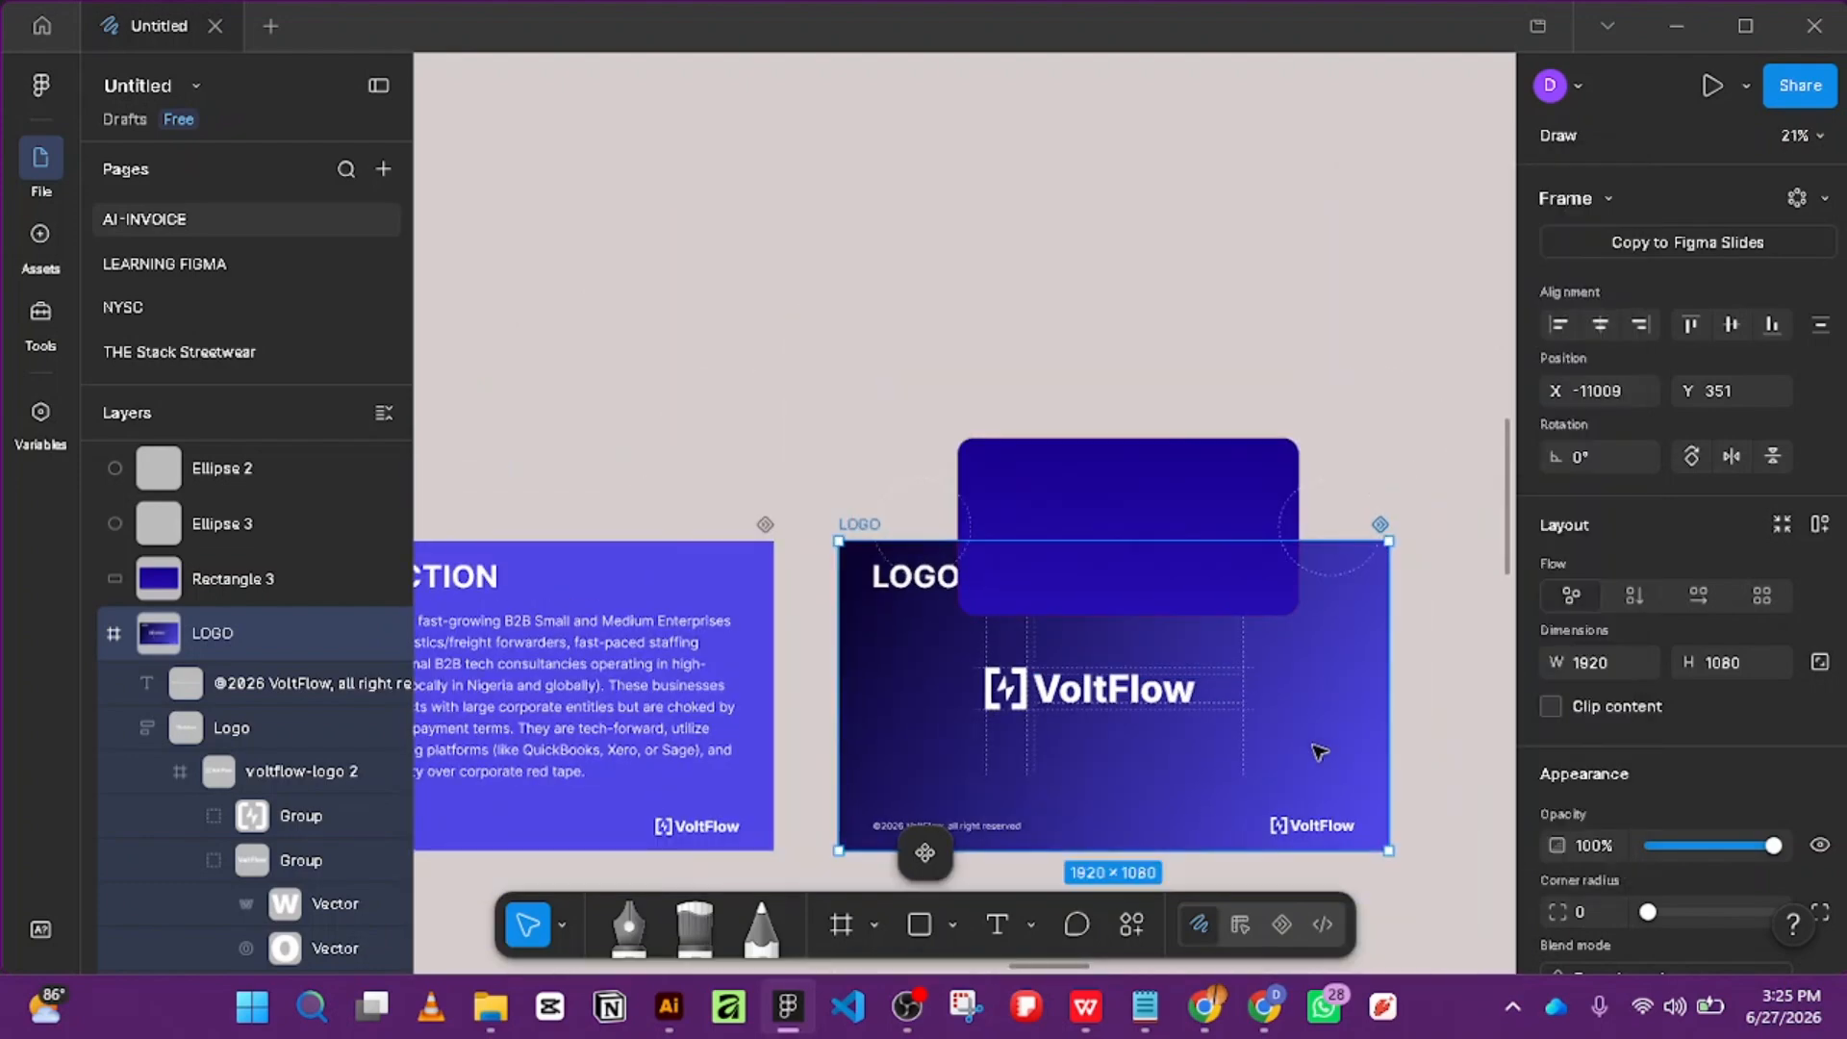
{"action": "key", "text": "Escape"}
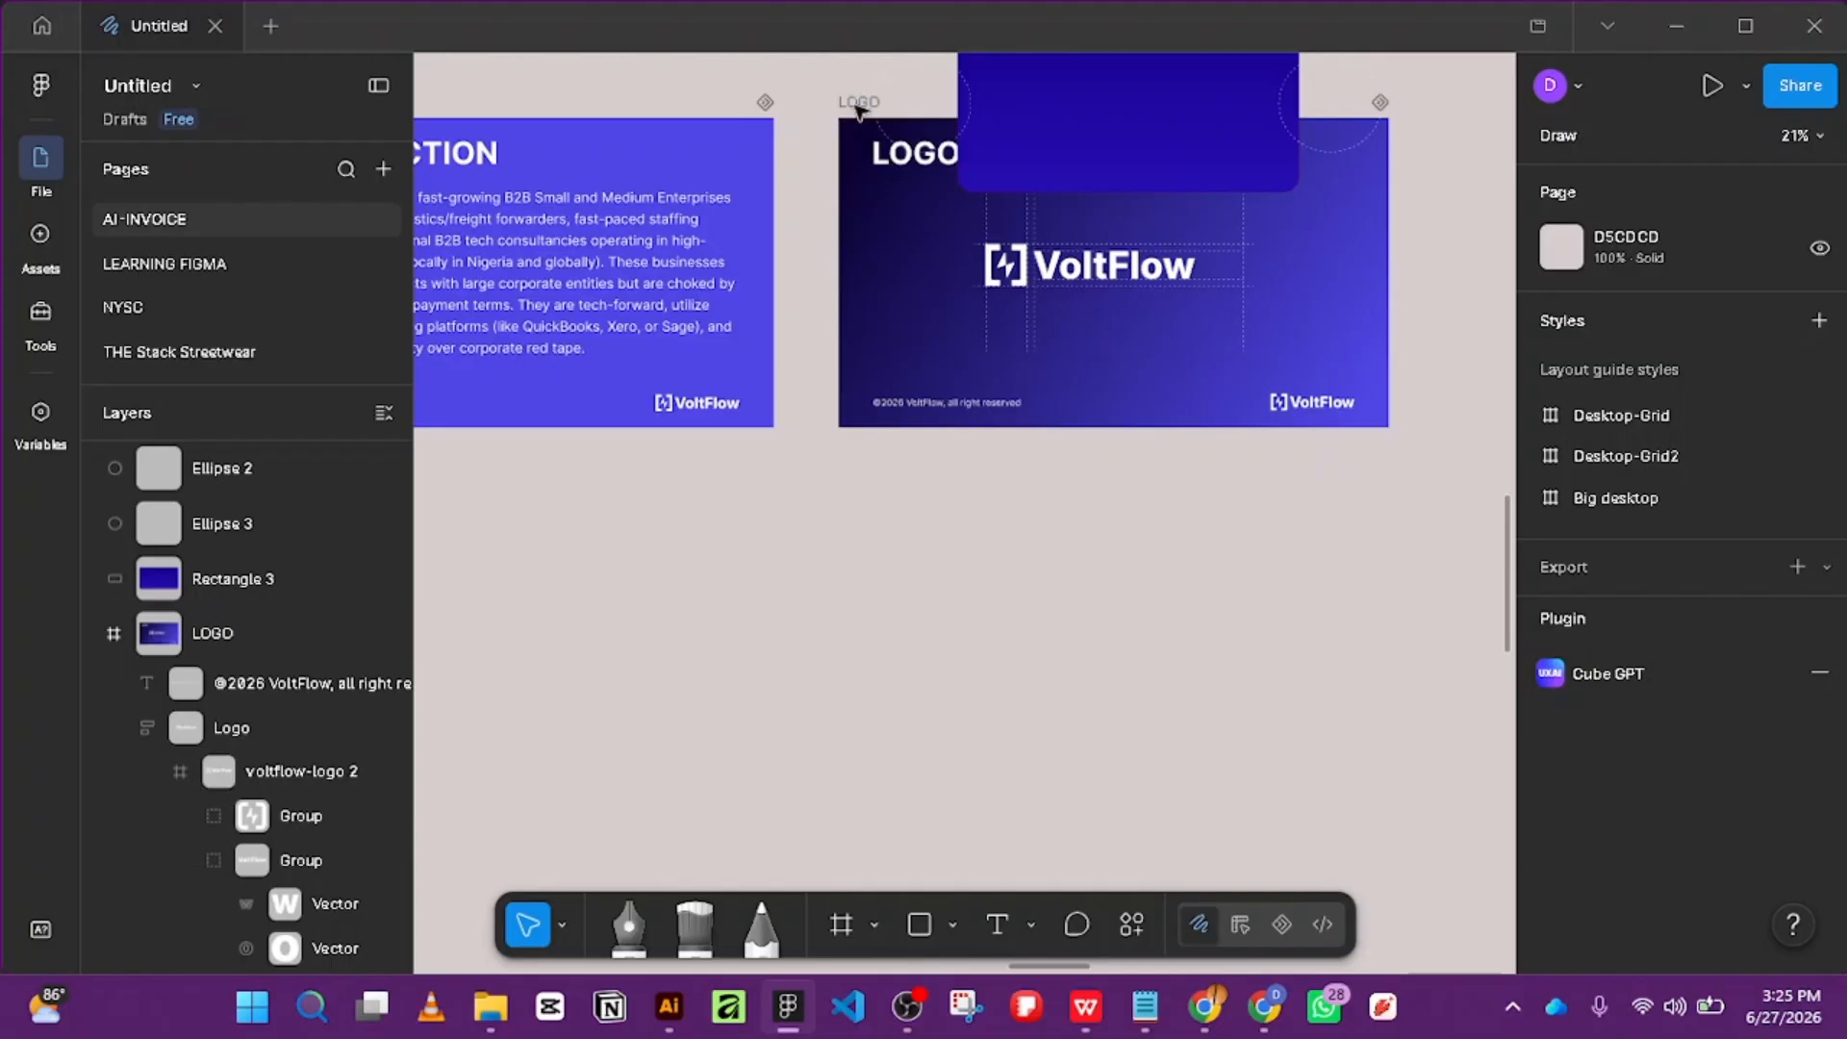
Try 60% opacity on the LOGO frame's linear gradient fill, and settle on 80%.
{"action": "left_click", "coordinate": [865, 94]}
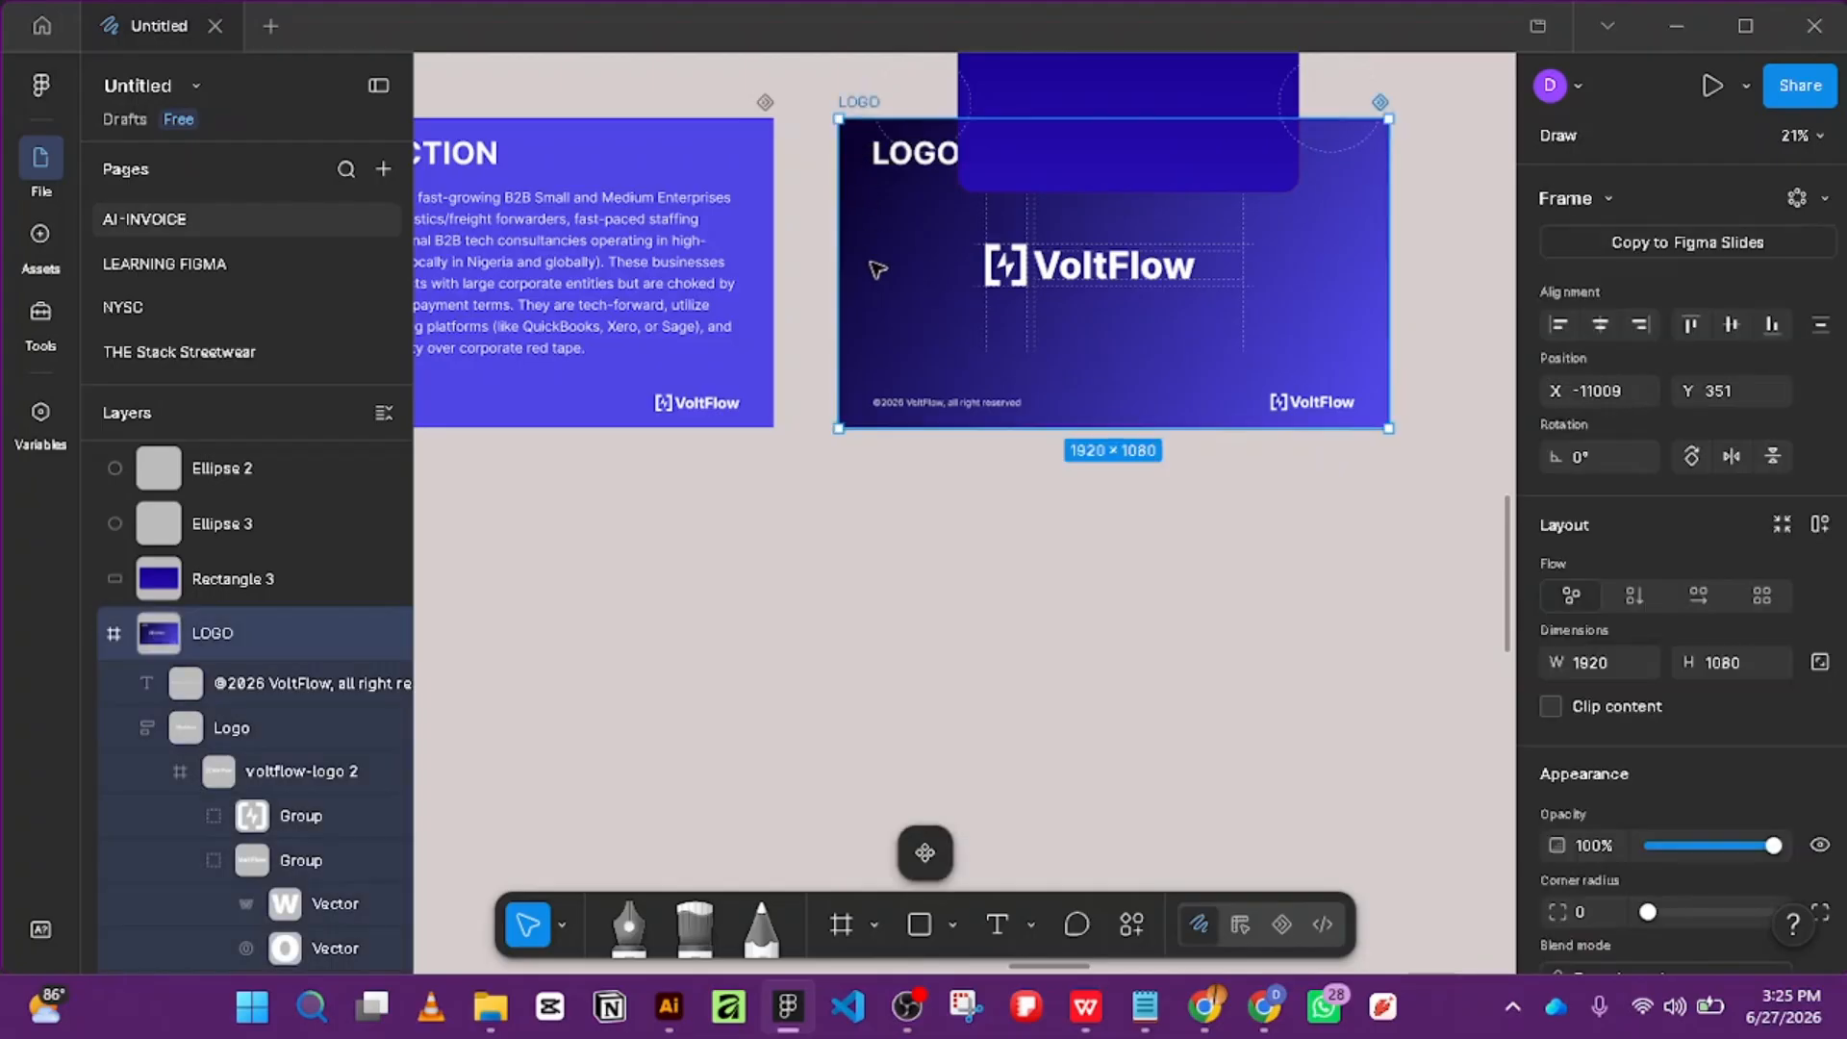
{"action": "scroll", "coordinate": [1747, 737], "scroll_direction": "down", "scroll_amount": 3}
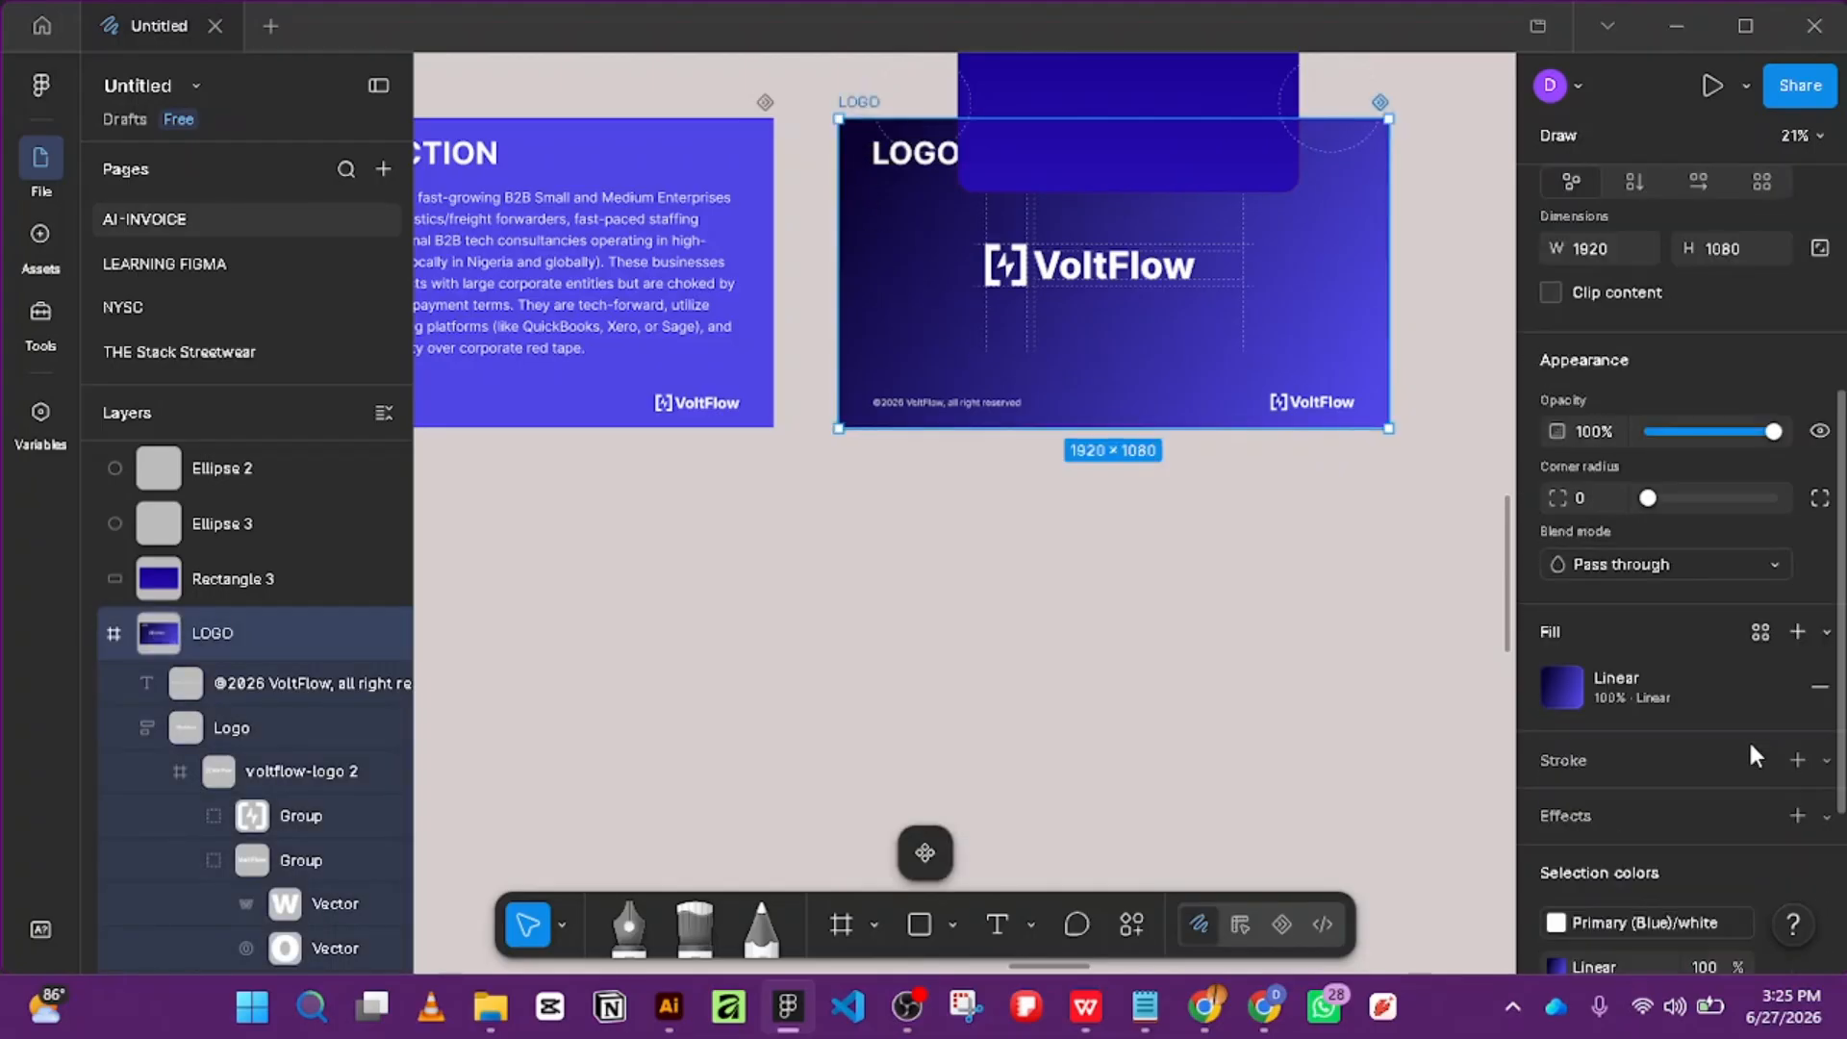
{"action": "left_click", "coordinate": [1573, 695]}
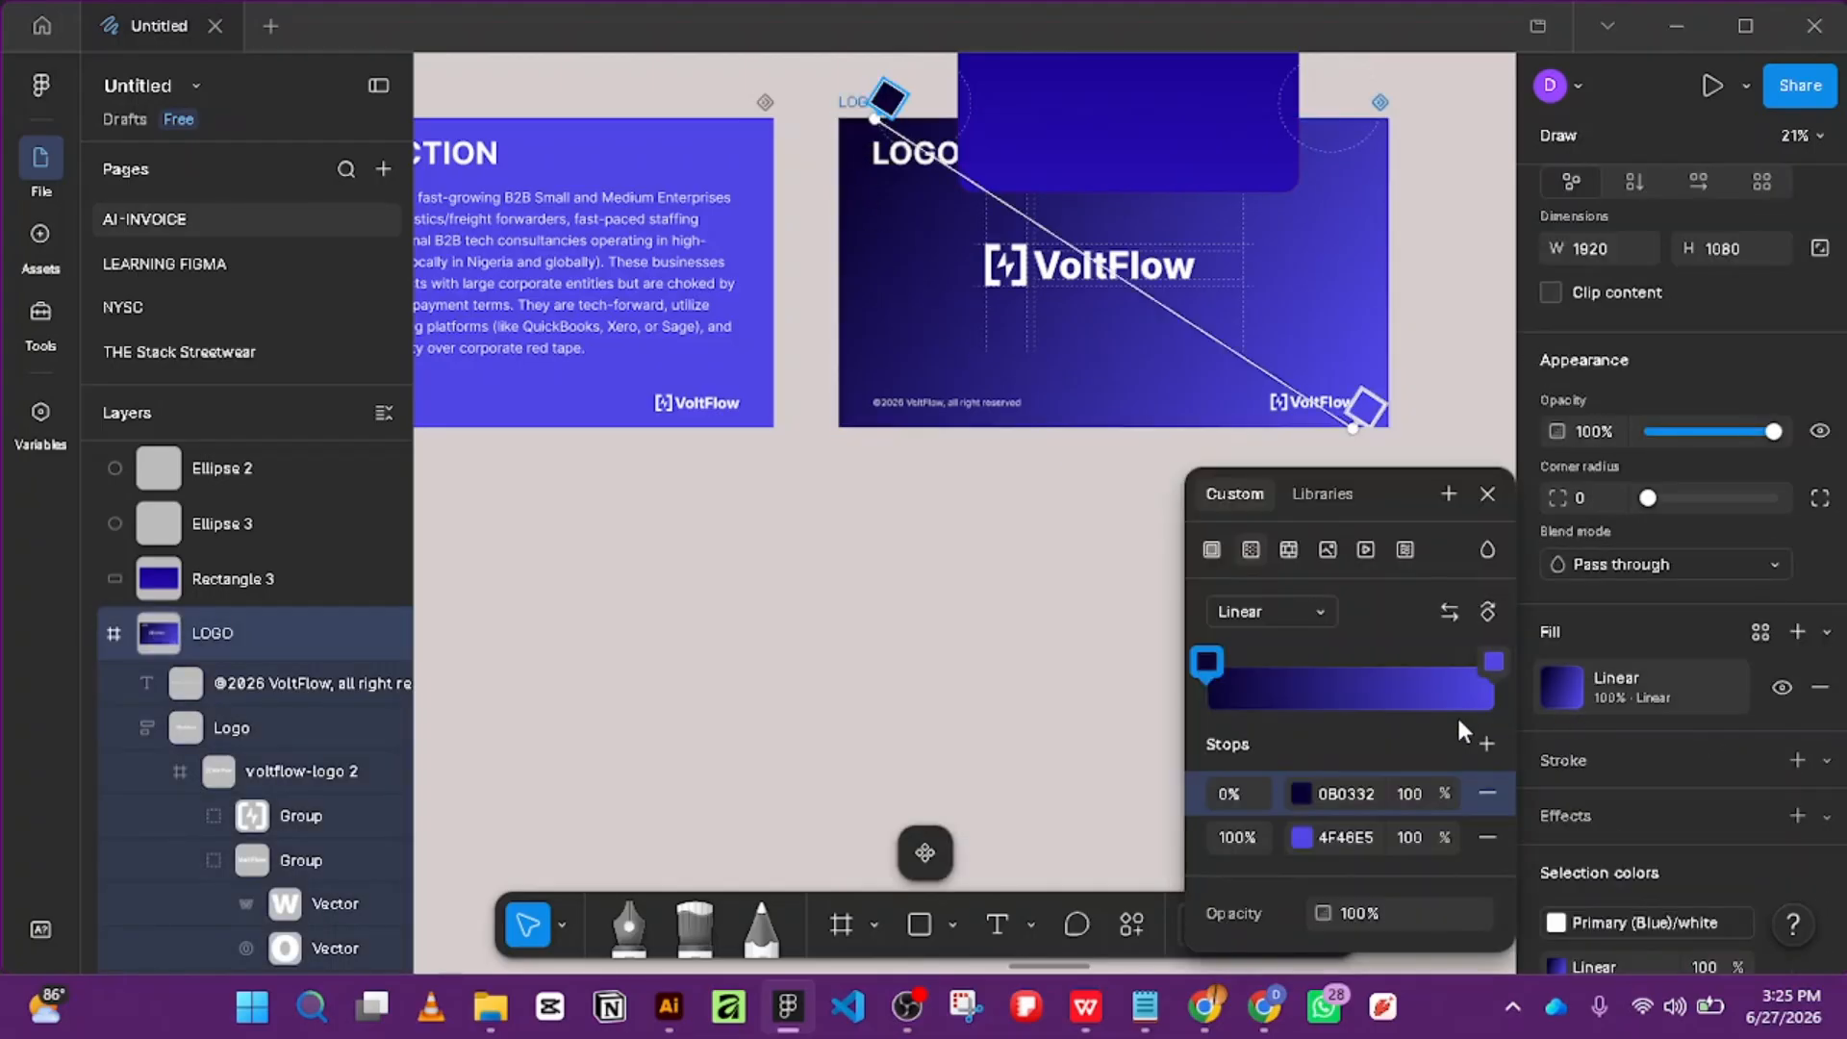
{"action": "left_click", "coordinate": [1395, 912]}
{"action": "type", "text": "60"}
{"action": "key", "text": "Return"}
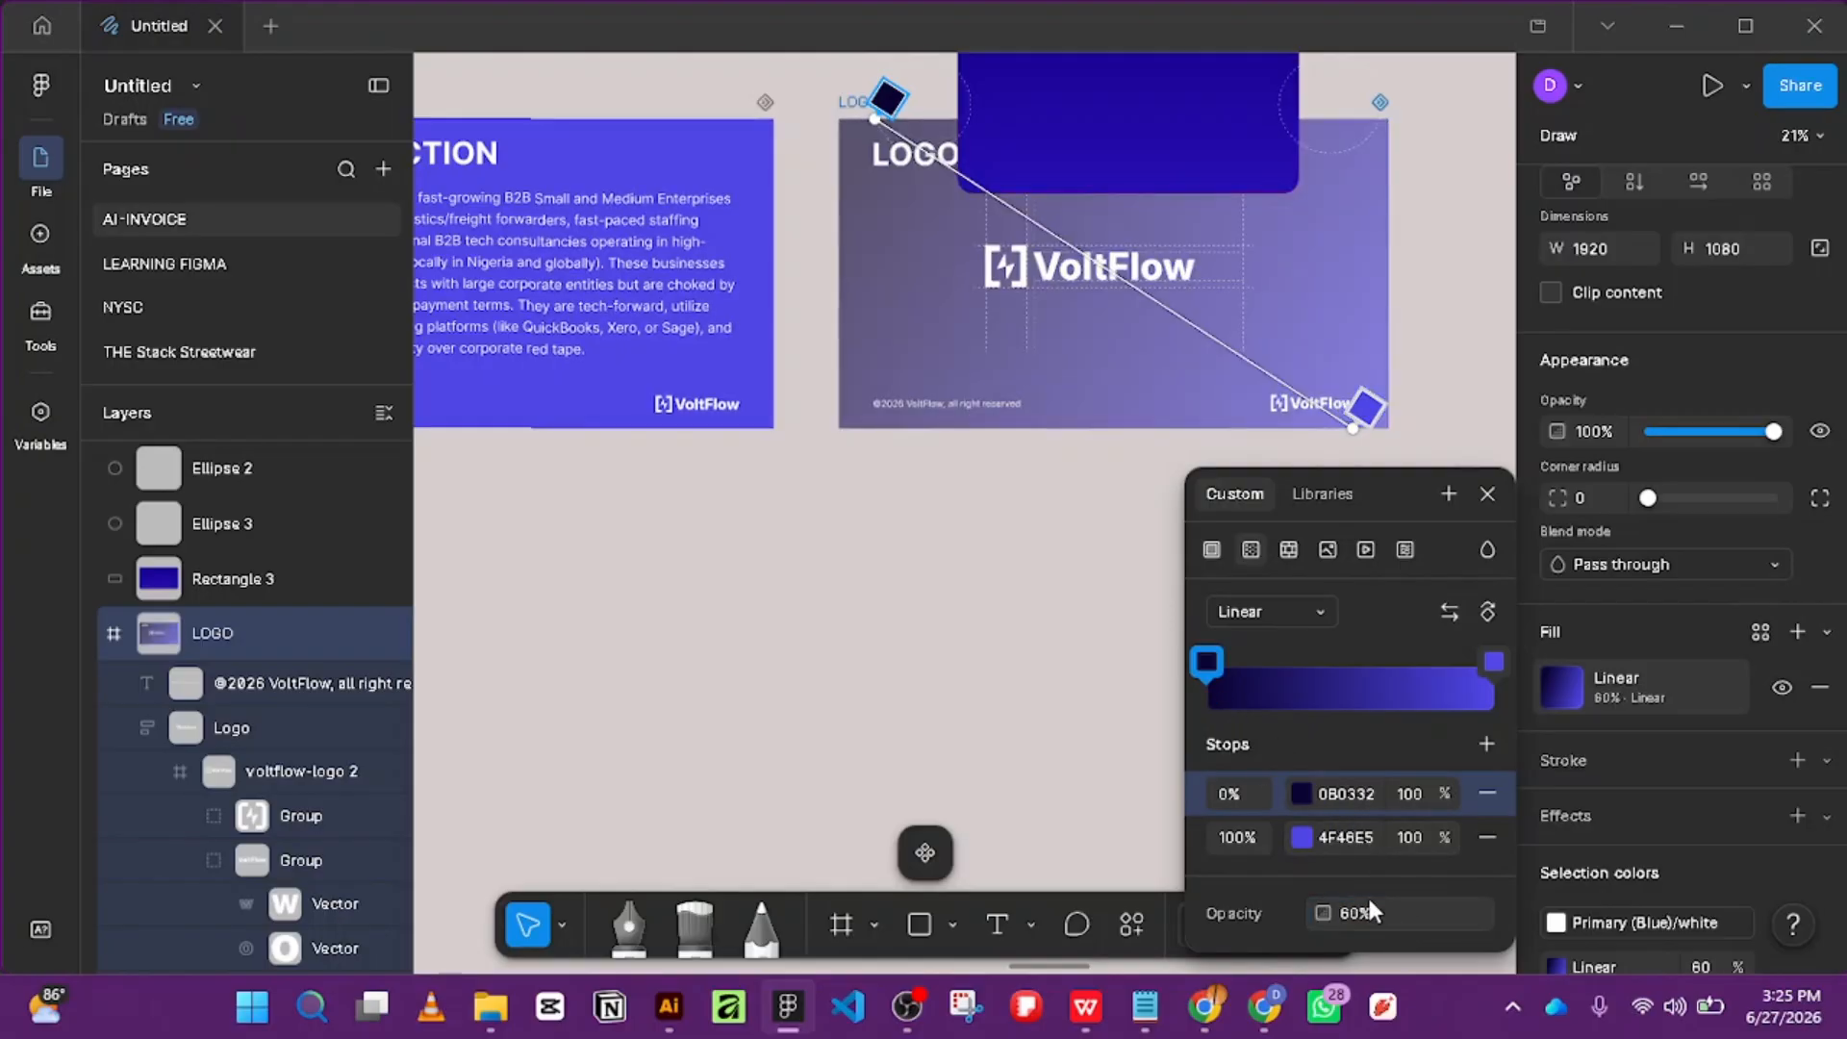
{"action": "left_click", "coordinate": [1370, 904]}
{"action": "type", "text": "80"}
{"action": "key", "text": "Return"}
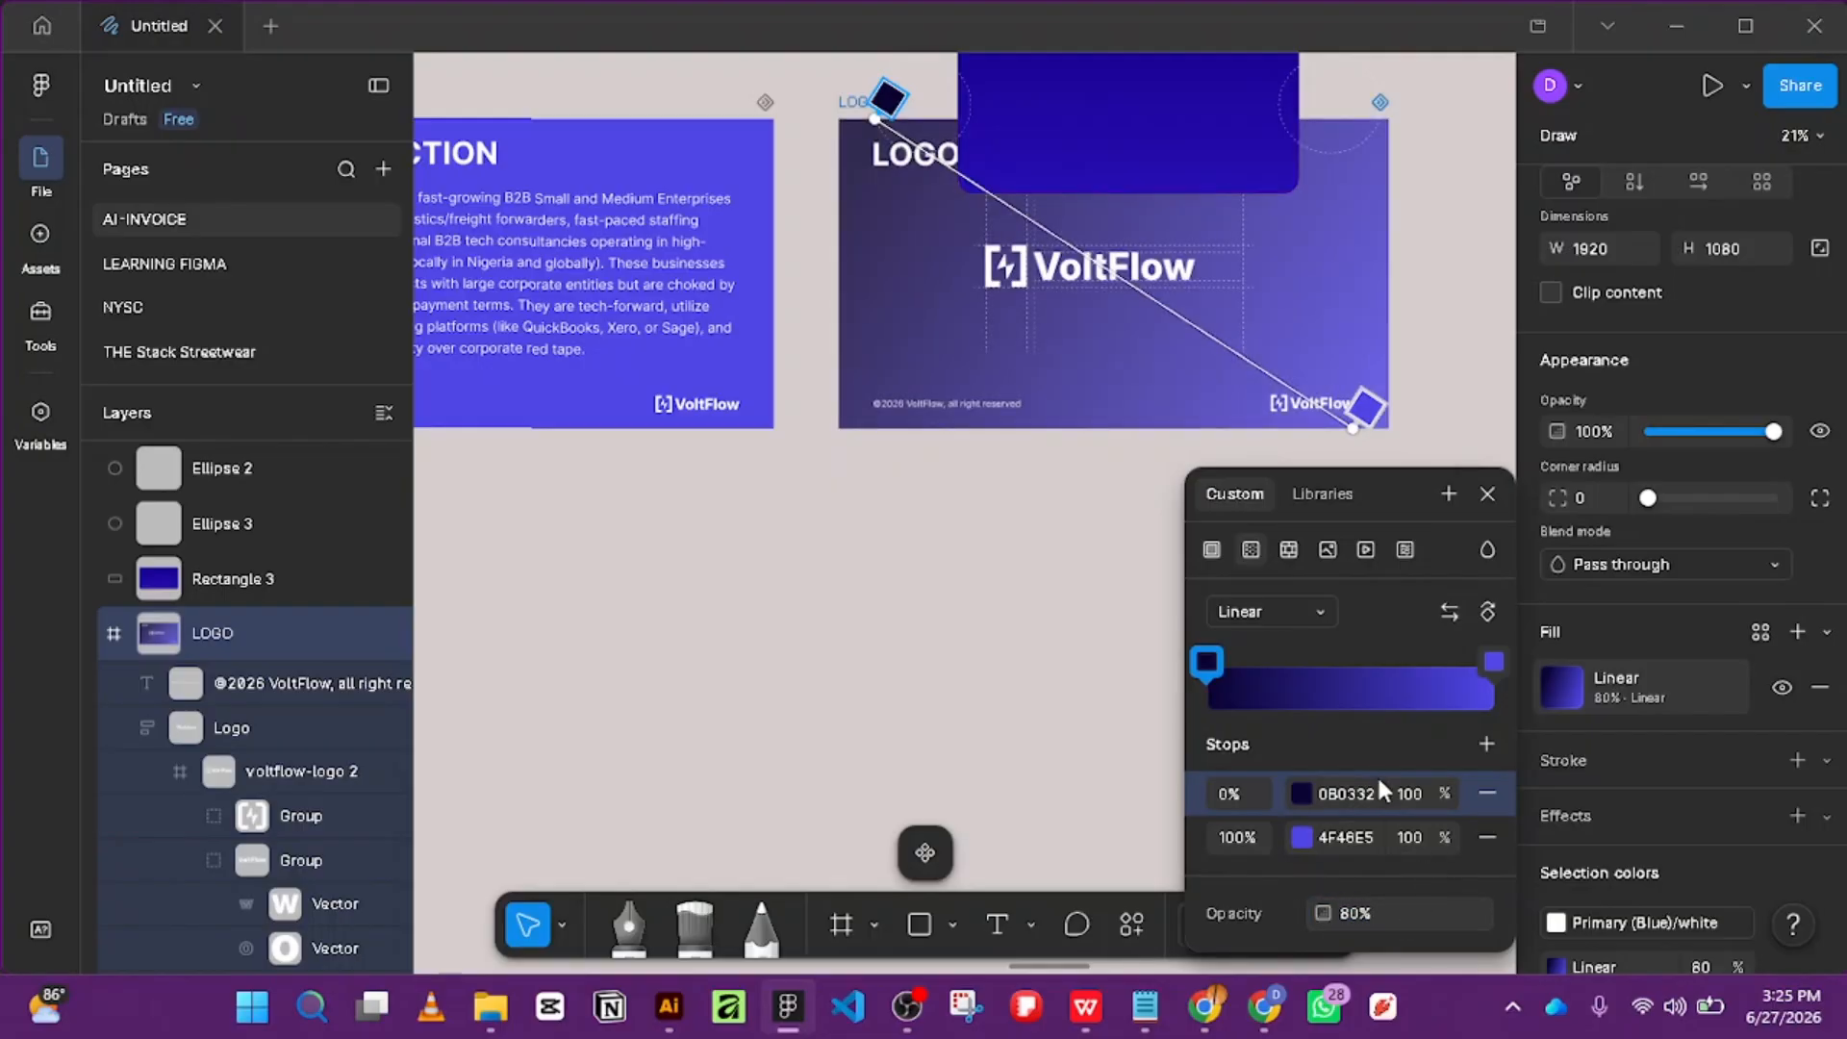
Try moving the dark blue rectangle down onto the LOGO slide, and undo the move.
{"action": "left_click", "coordinate": [1130, 196]}
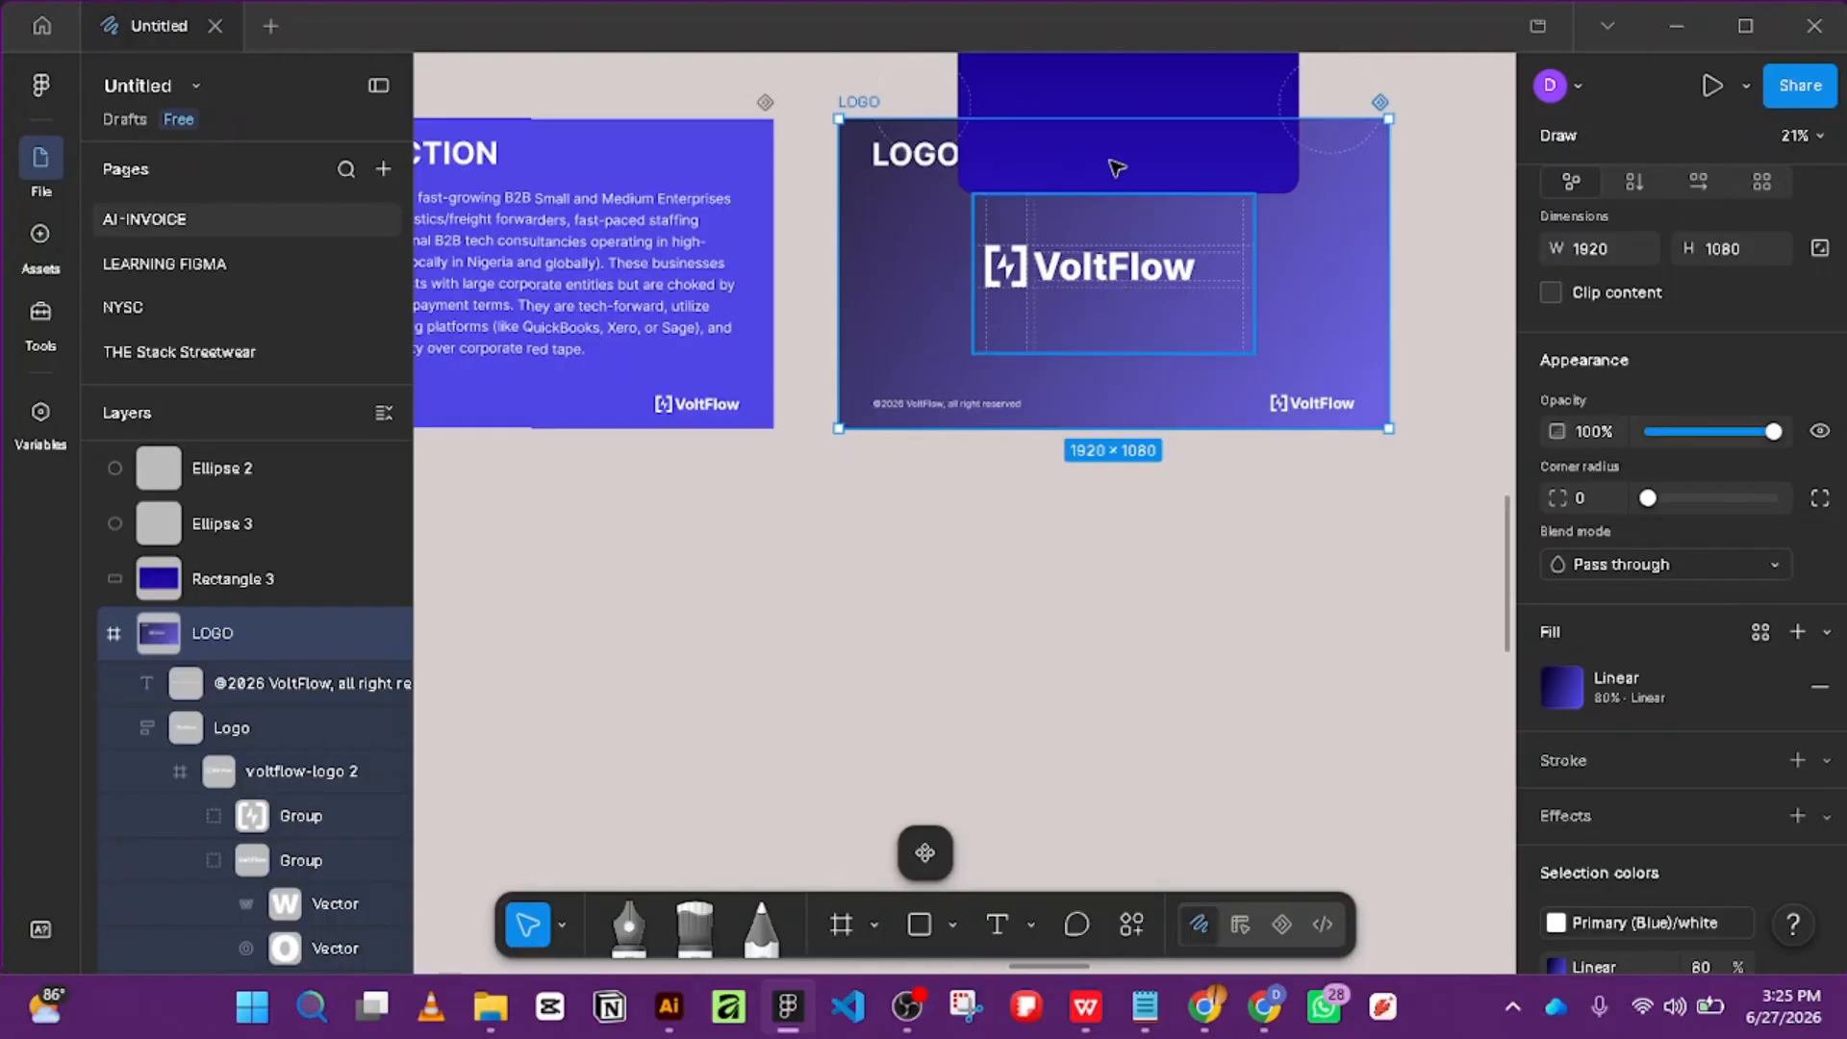
{"action": "left_click_drag", "start_coordinate": [1112, 152], "coordinate": [1113, 269]}
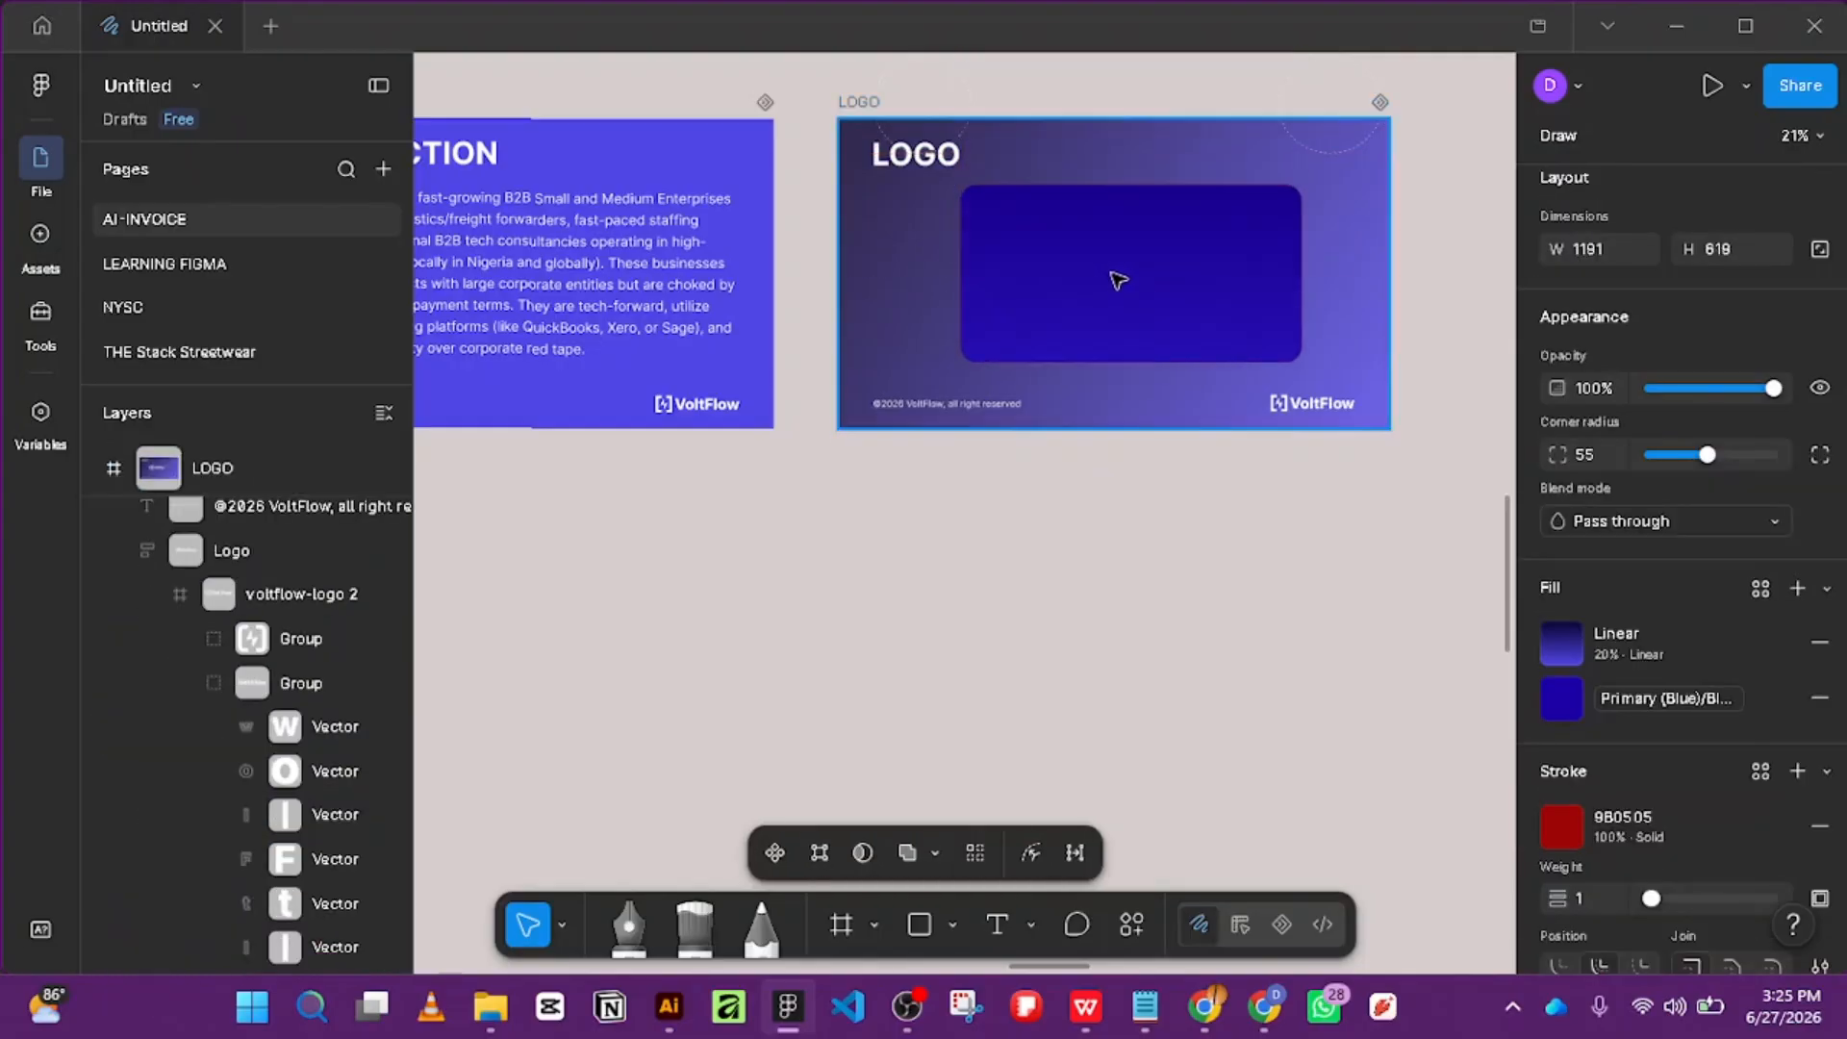
{"action": "key", "text": "ctrl+z"}
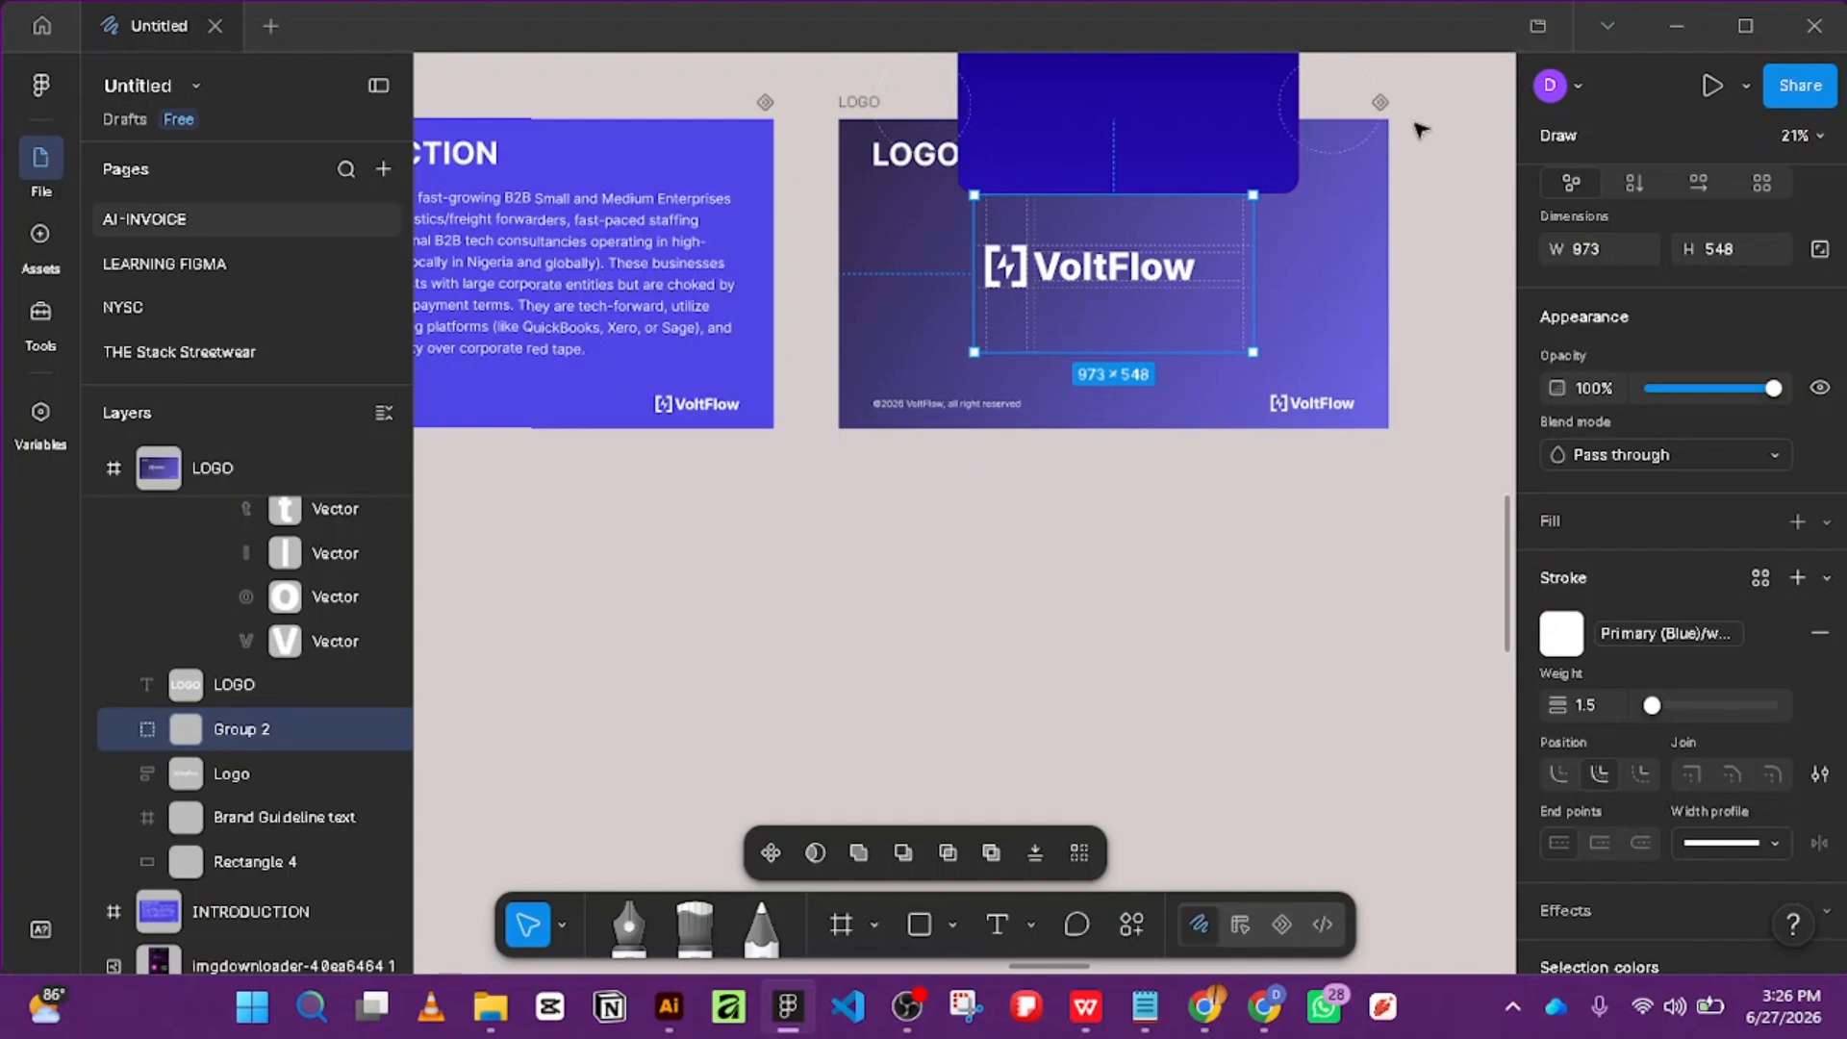
{"action": "scroll", "coordinate": [1222, 262], "scroll_direction": "up", "scroll_amount": 3}
{"action": "left_click_drag", "start_coordinate": [1327, 315], "coordinate": [871, 231]}
{"action": "key", "text": "Escape"}
{"action": "key", "text": "ctrl+f"}
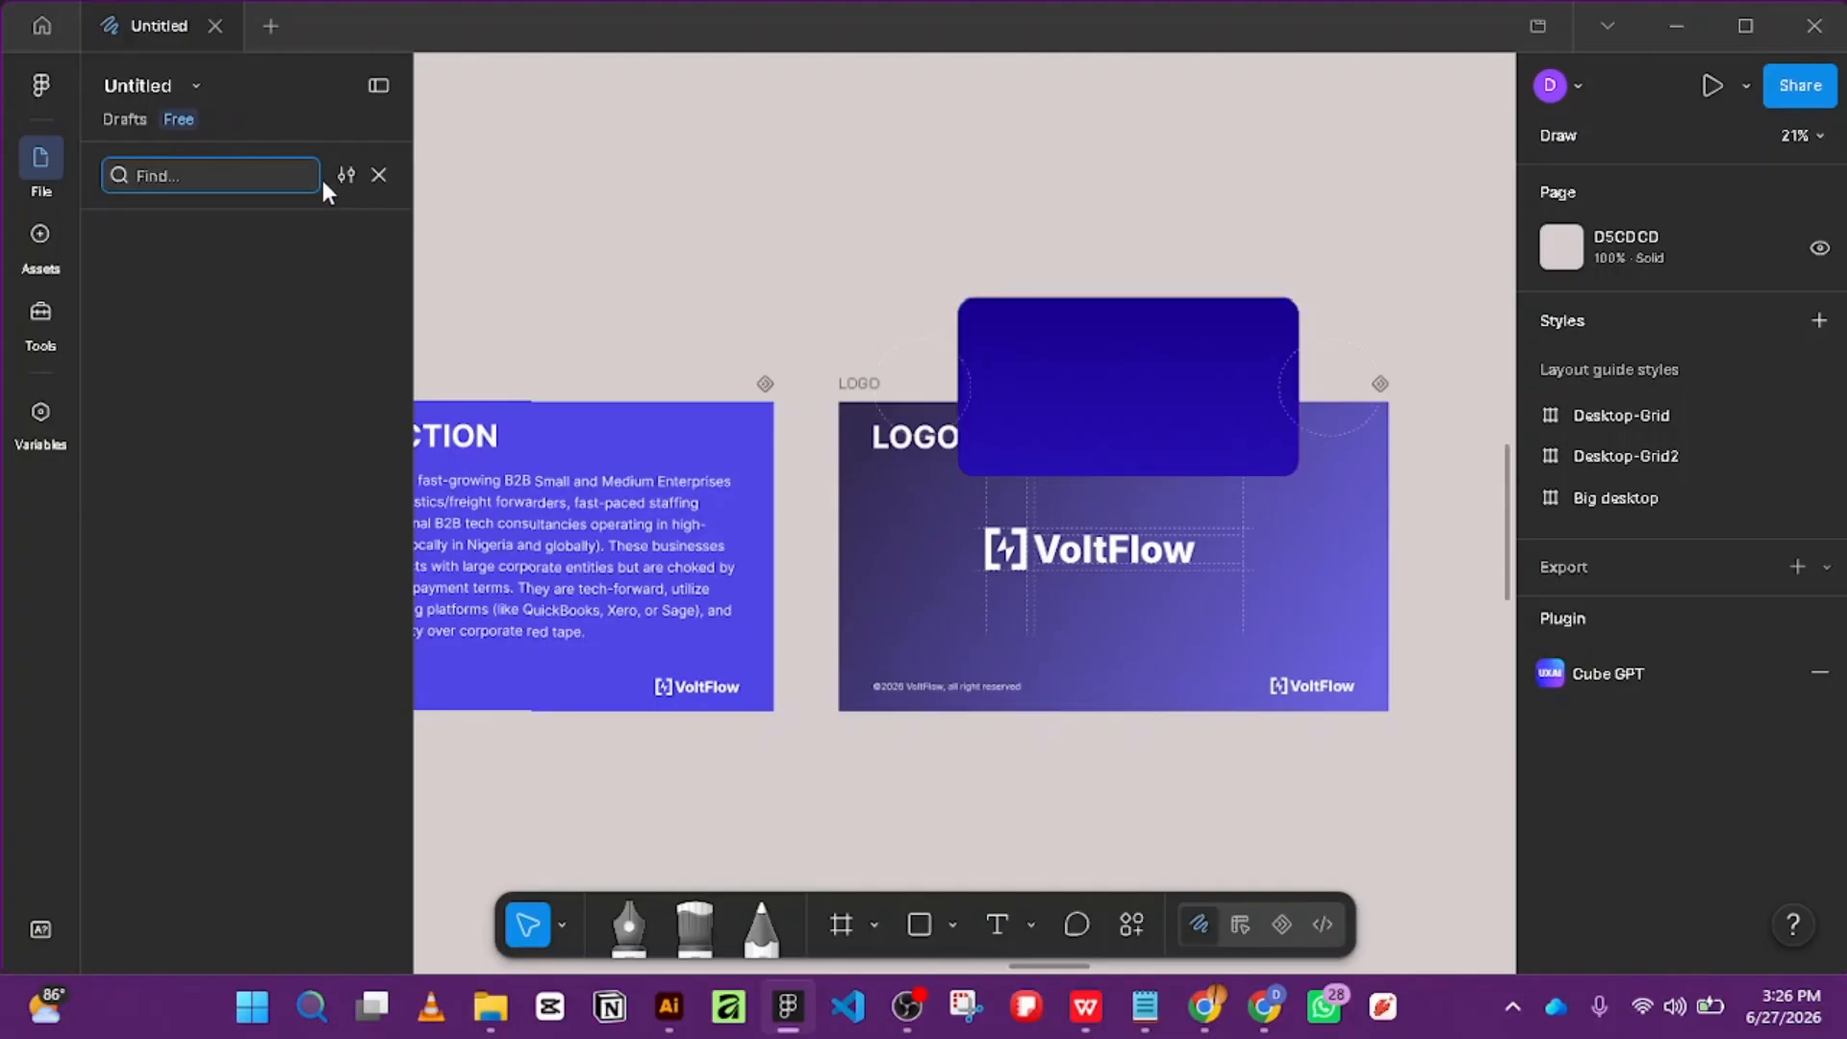
{"action": "left_click", "coordinate": [378, 175]}
Group the dark blue rectangle with the two dashed ellipses, try aligning them on their horizontal centres, and undo the alignment.
{"action": "left_click_drag", "start_coordinate": [1300, 186], "coordinate": [943, 381]}
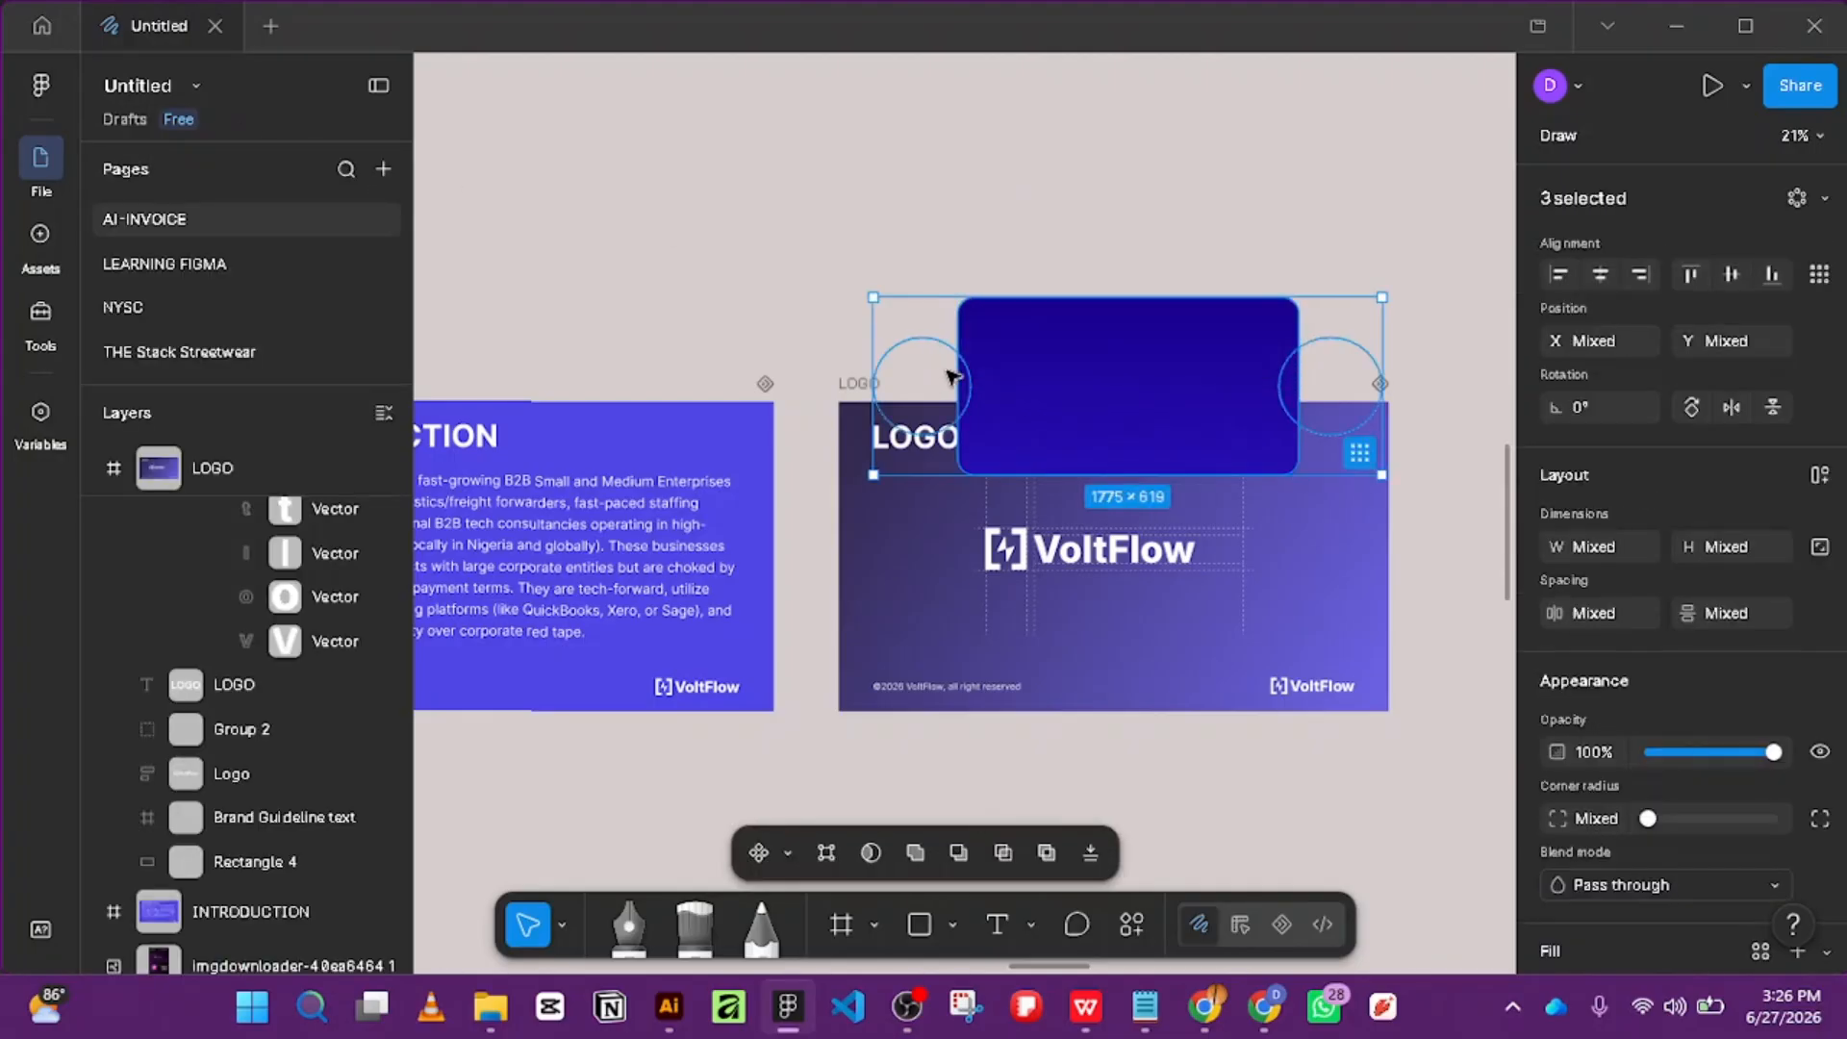
{"action": "key", "text": "ctrl+g"}
{"action": "left_click", "coordinate": [1603, 274]}
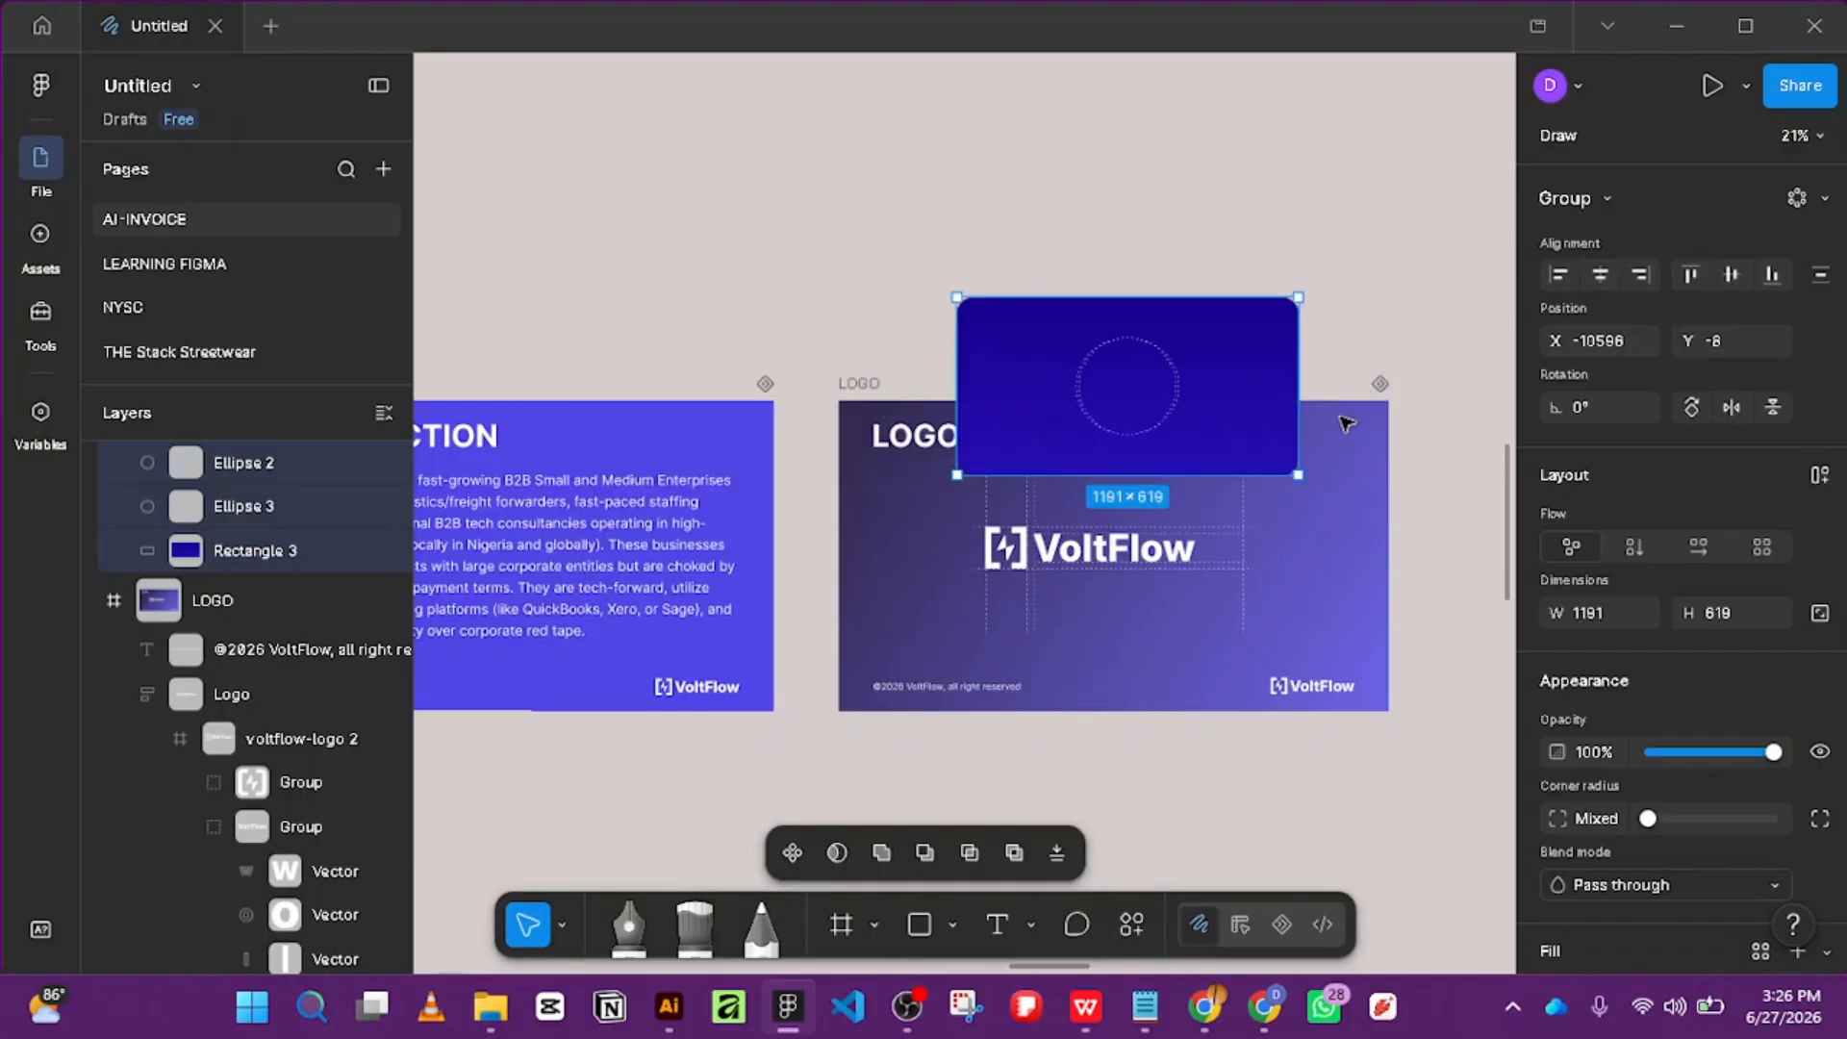
{"action": "key", "text": "ctrl+z"}
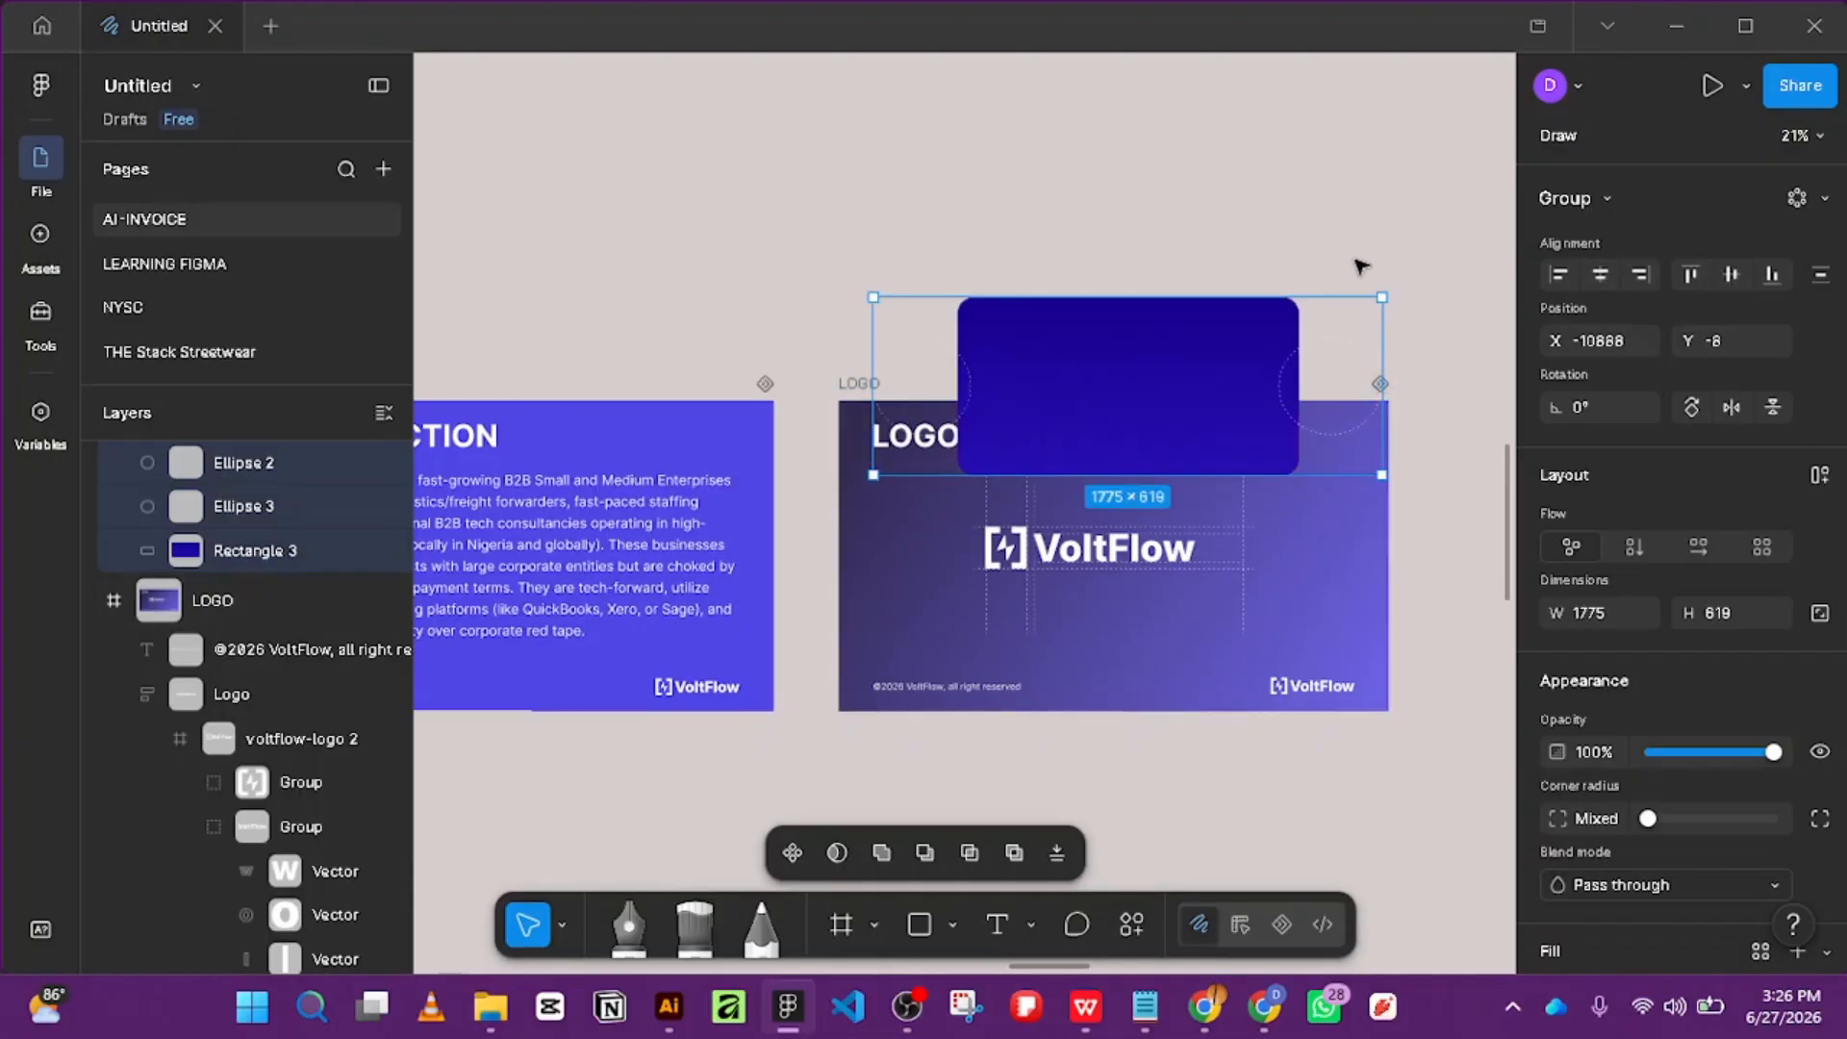
Wrap the group of the dark blue rectangle and both ellipses in a second, outer group.
{"action": "key", "text": "ctrl+g"}
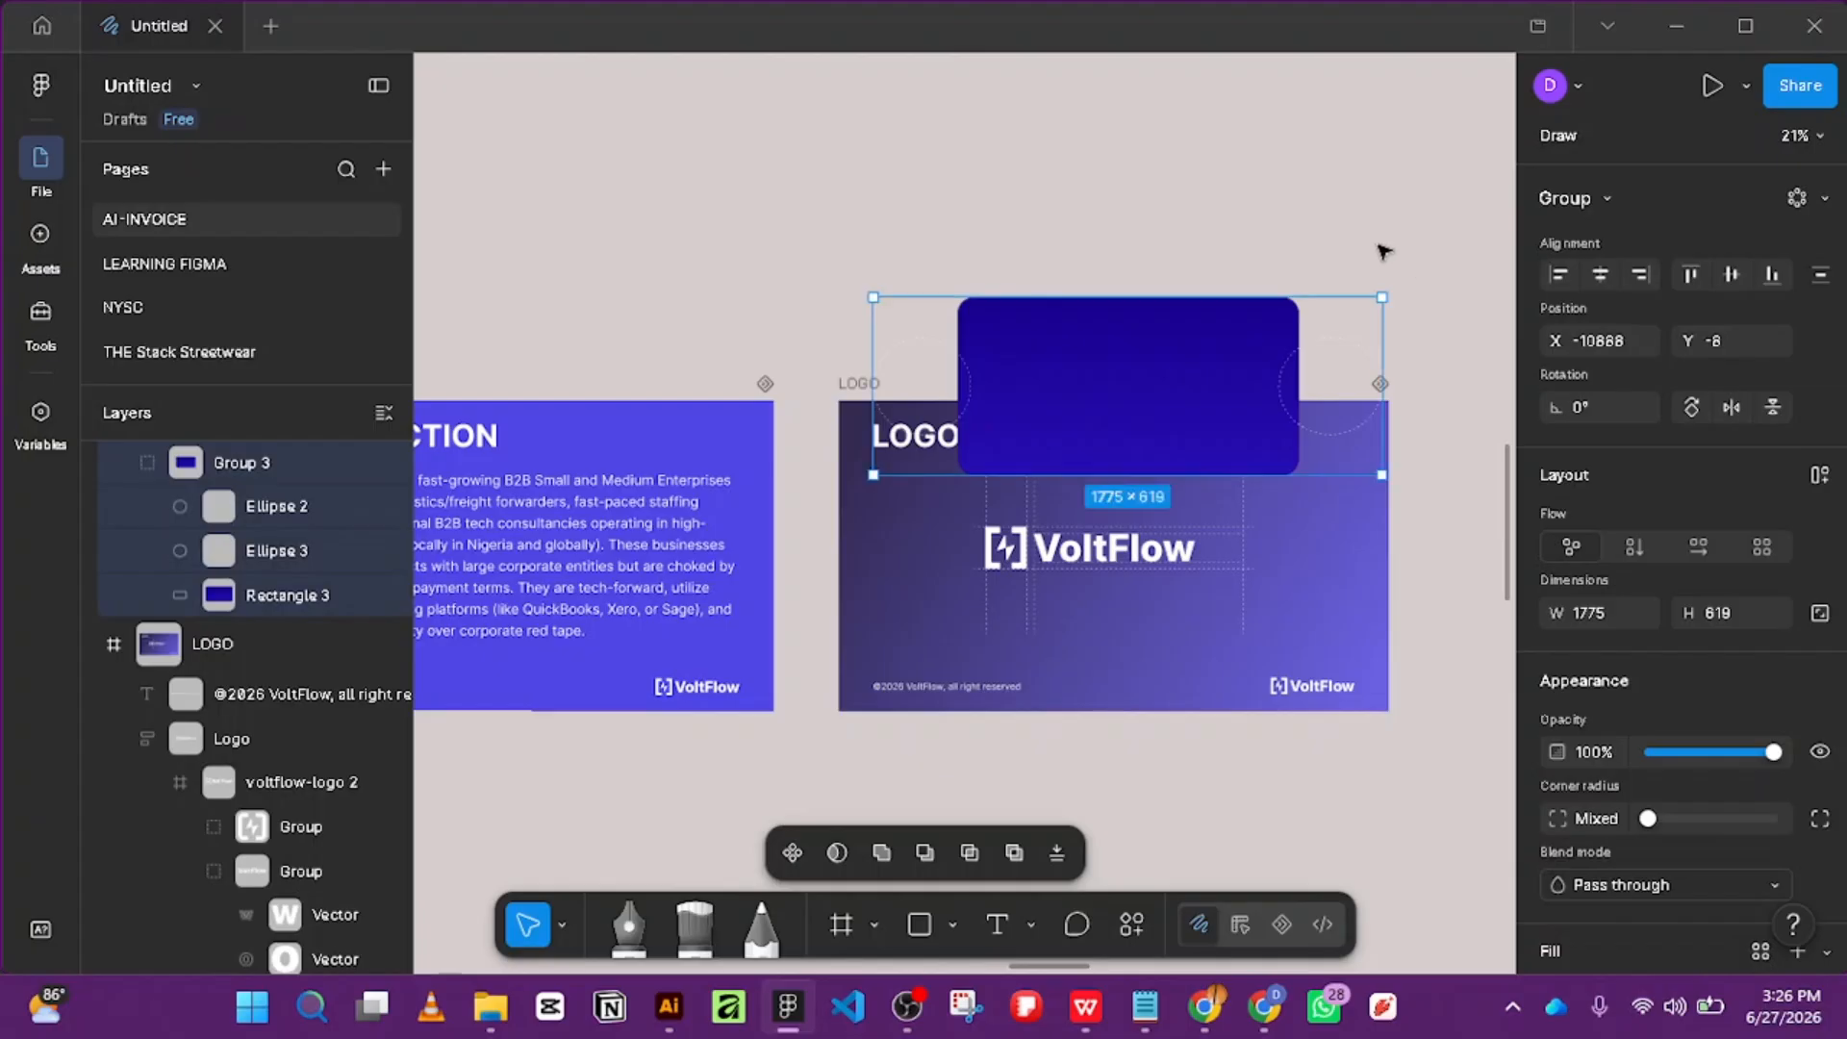
{"action": "left_click", "coordinate": [1385, 247]}
{"action": "left_click_drag", "start_coordinate": [1371, 211], "coordinate": [877, 318]}
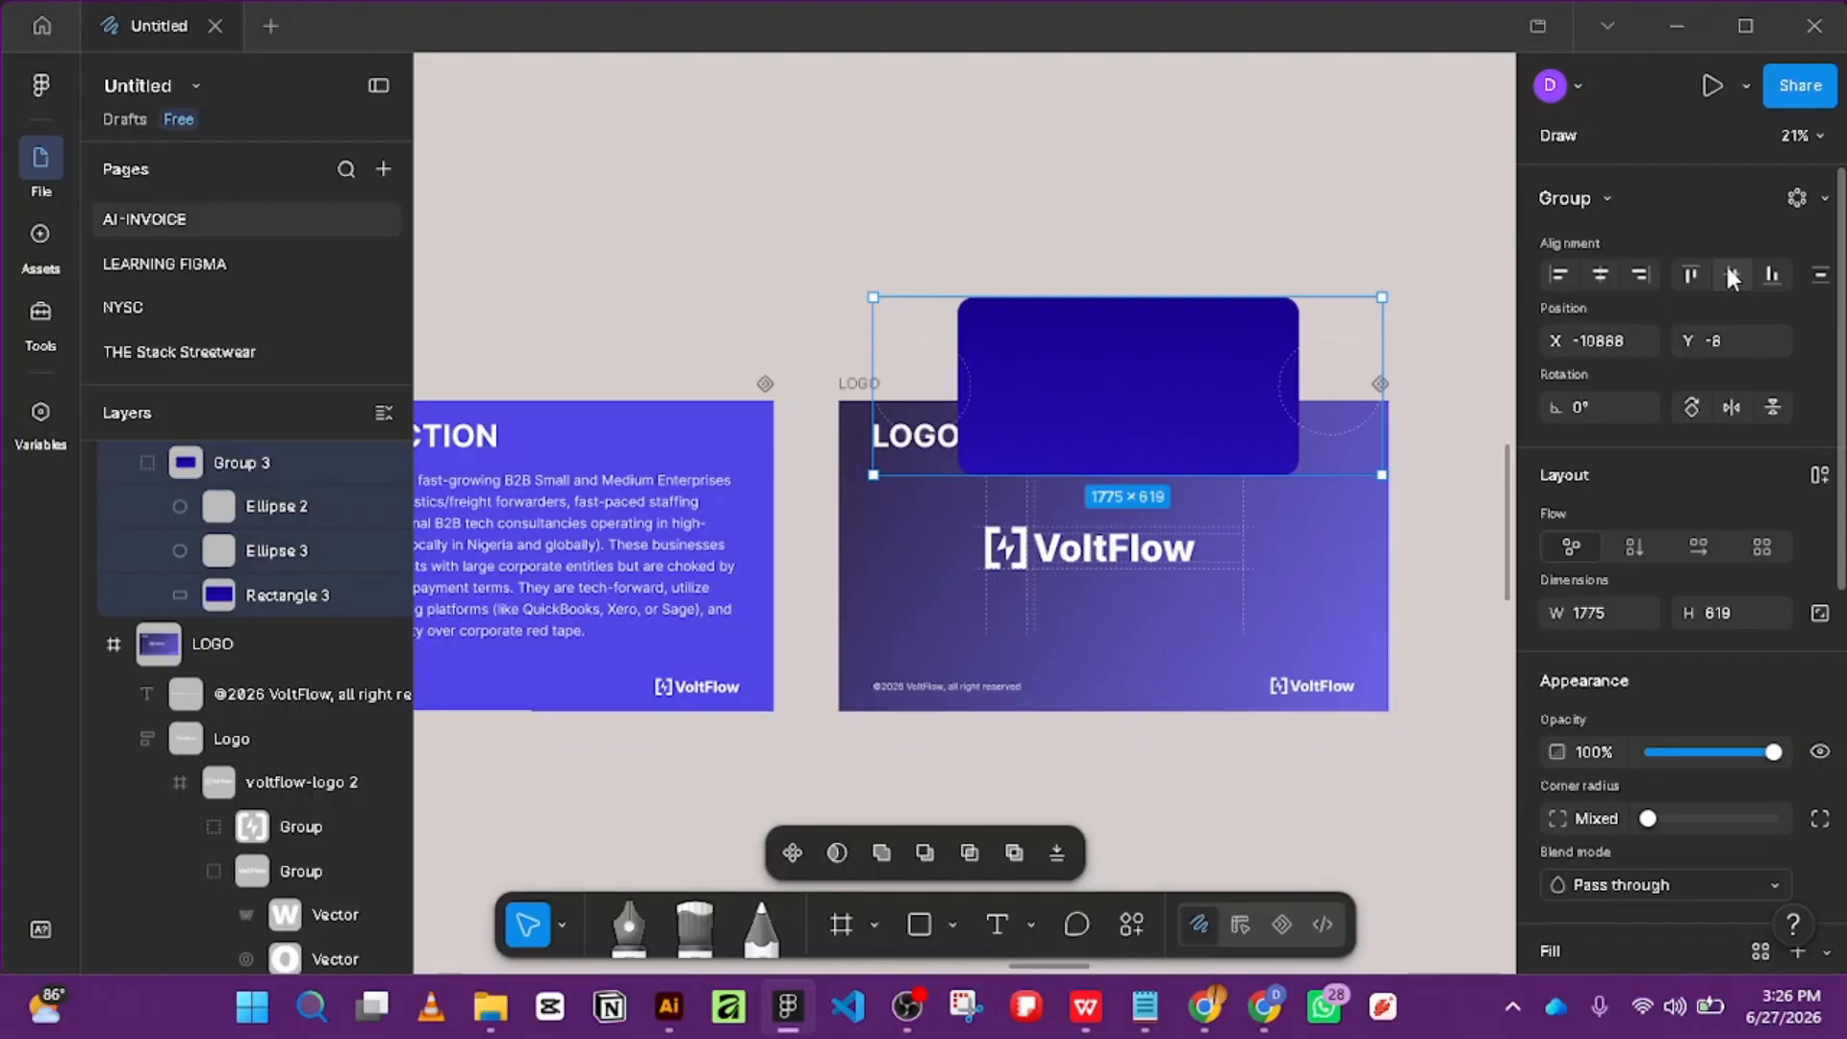
{"action": "key", "text": "ctrl+g"}
{"action": "left_click", "coordinate": [1167, 235]}
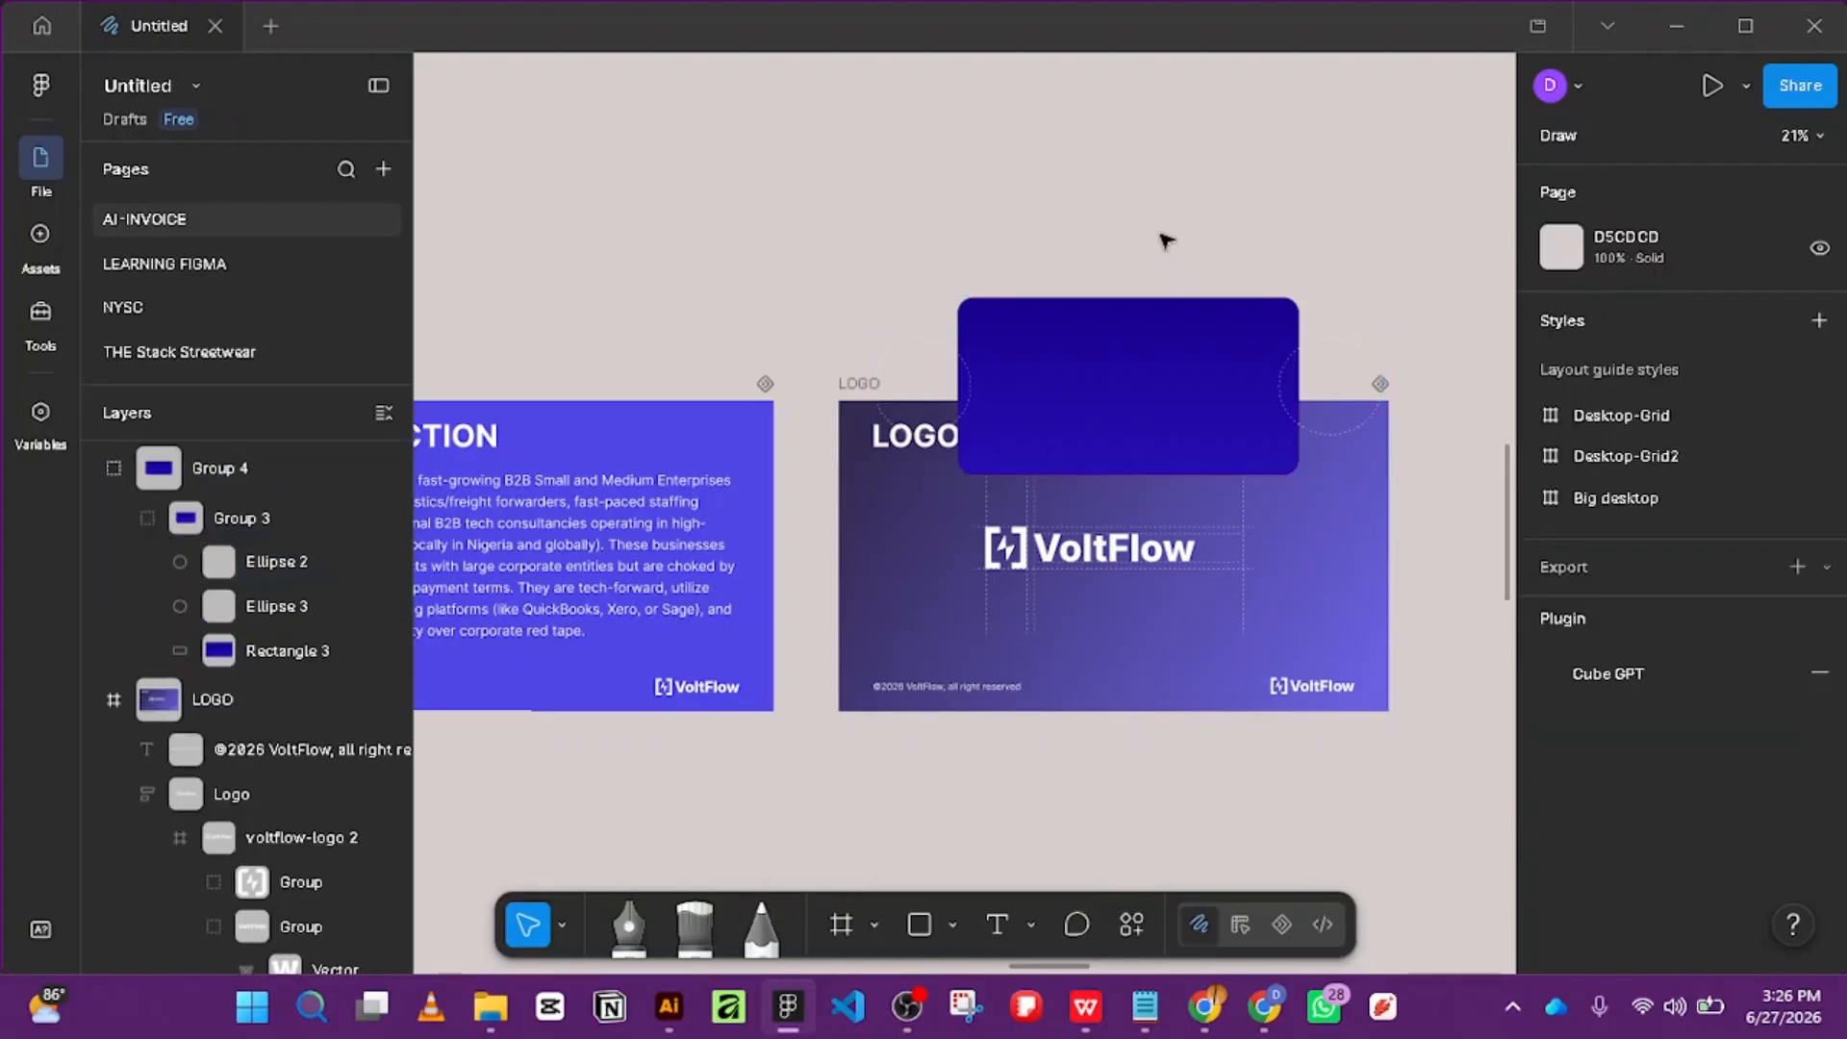
Move the panel-and-ellipses group into the LOGO slide at X 73, Y 230, and send it behind the VoltFlow logo.
{"action": "left_click_drag", "start_coordinate": [1299, 360], "coordinate": [1106, 382]}
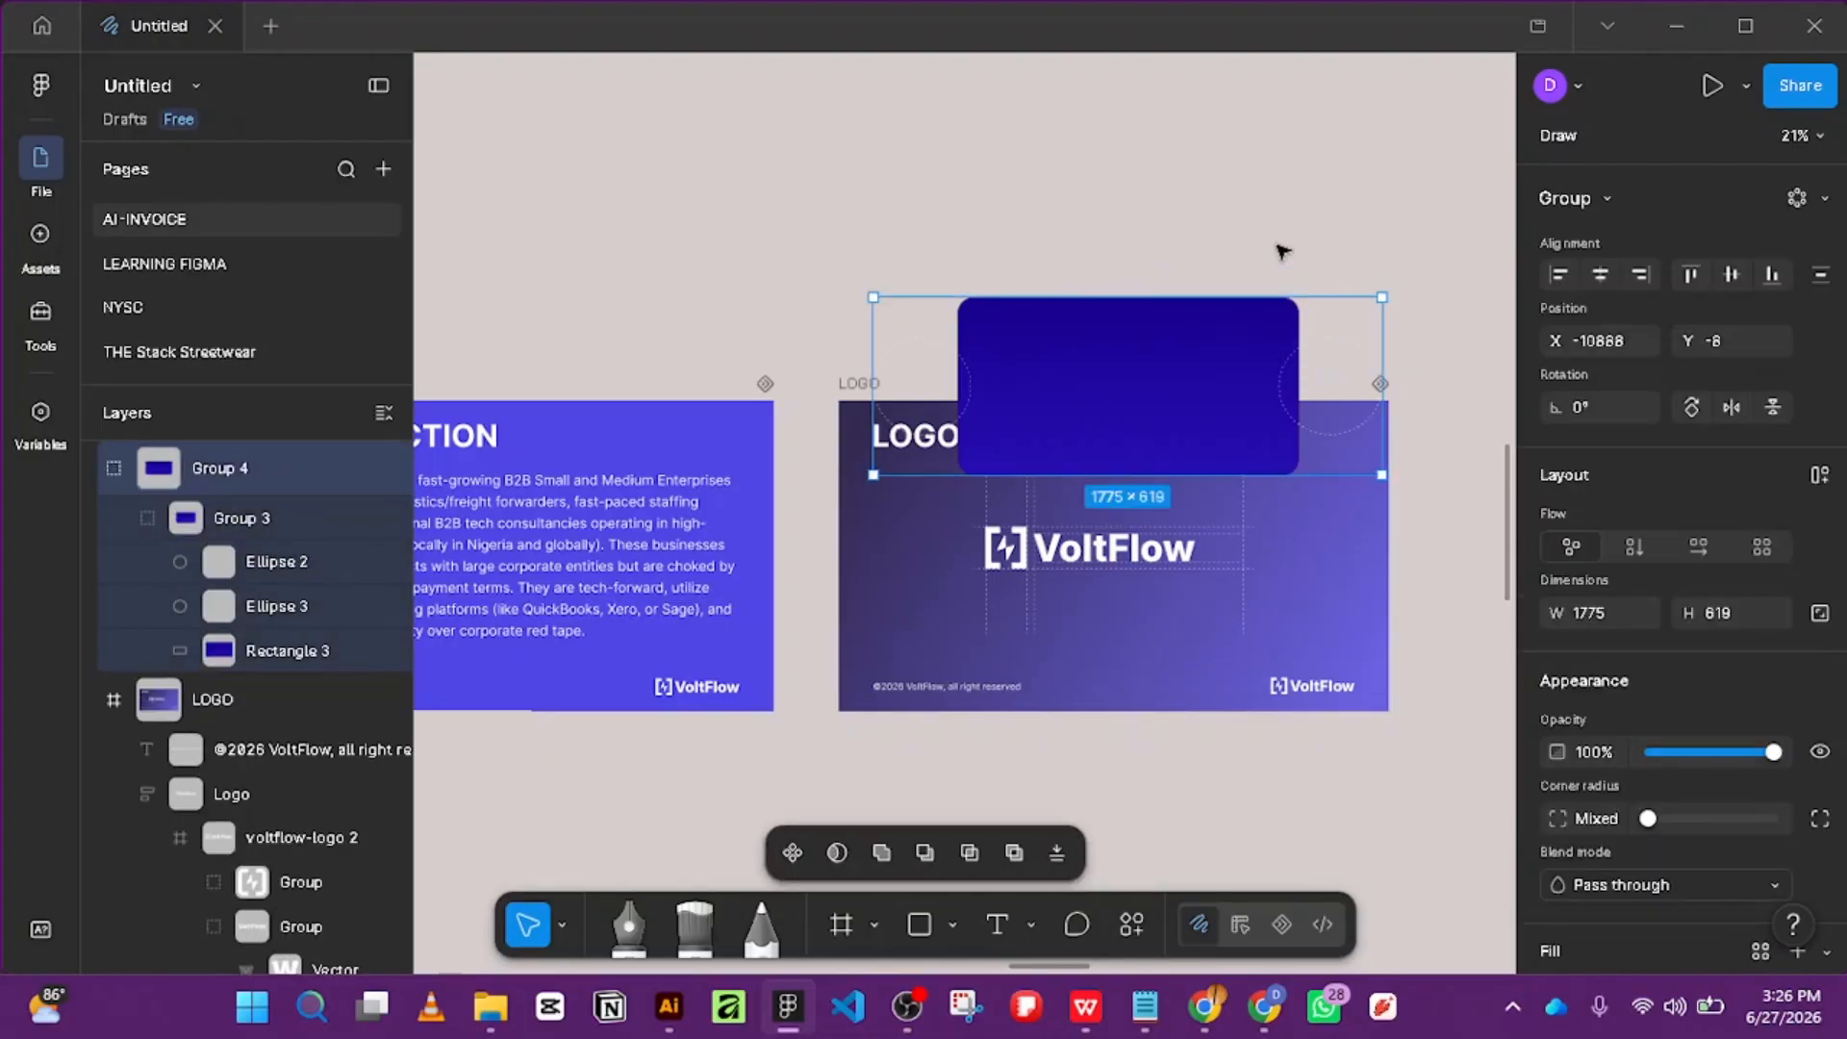
{"action": "left_click_drag", "start_coordinate": [1135, 313], "coordinate": [1141, 301]}
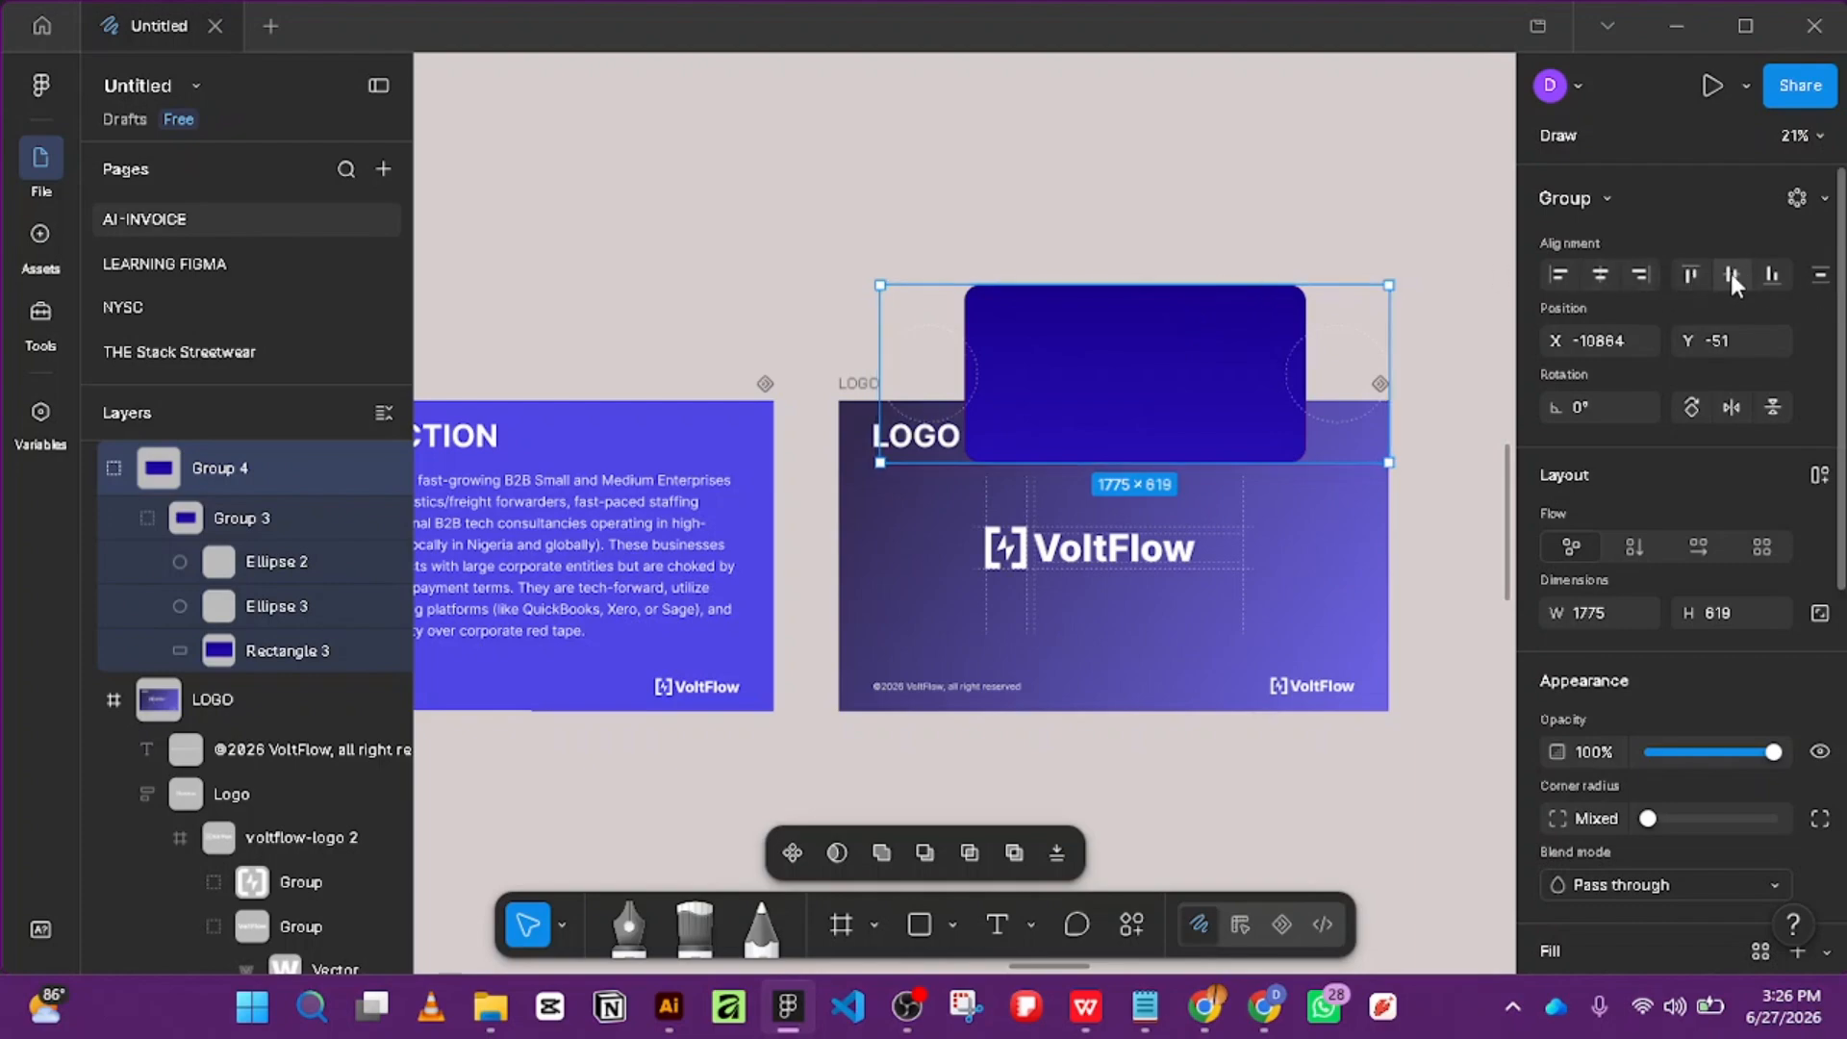
{"action": "left_click", "coordinate": [1265, 231]}
{"action": "left_click_drag", "start_coordinate": [1164, 354], "coordinate": [1171, 500]}
{"action": "key", "text": "ctrl+shift+bracketleft"}
{"action": "scroll", "coordinate": [1154, 606], "scroll_direction": "up", "scroll_amount": 2}
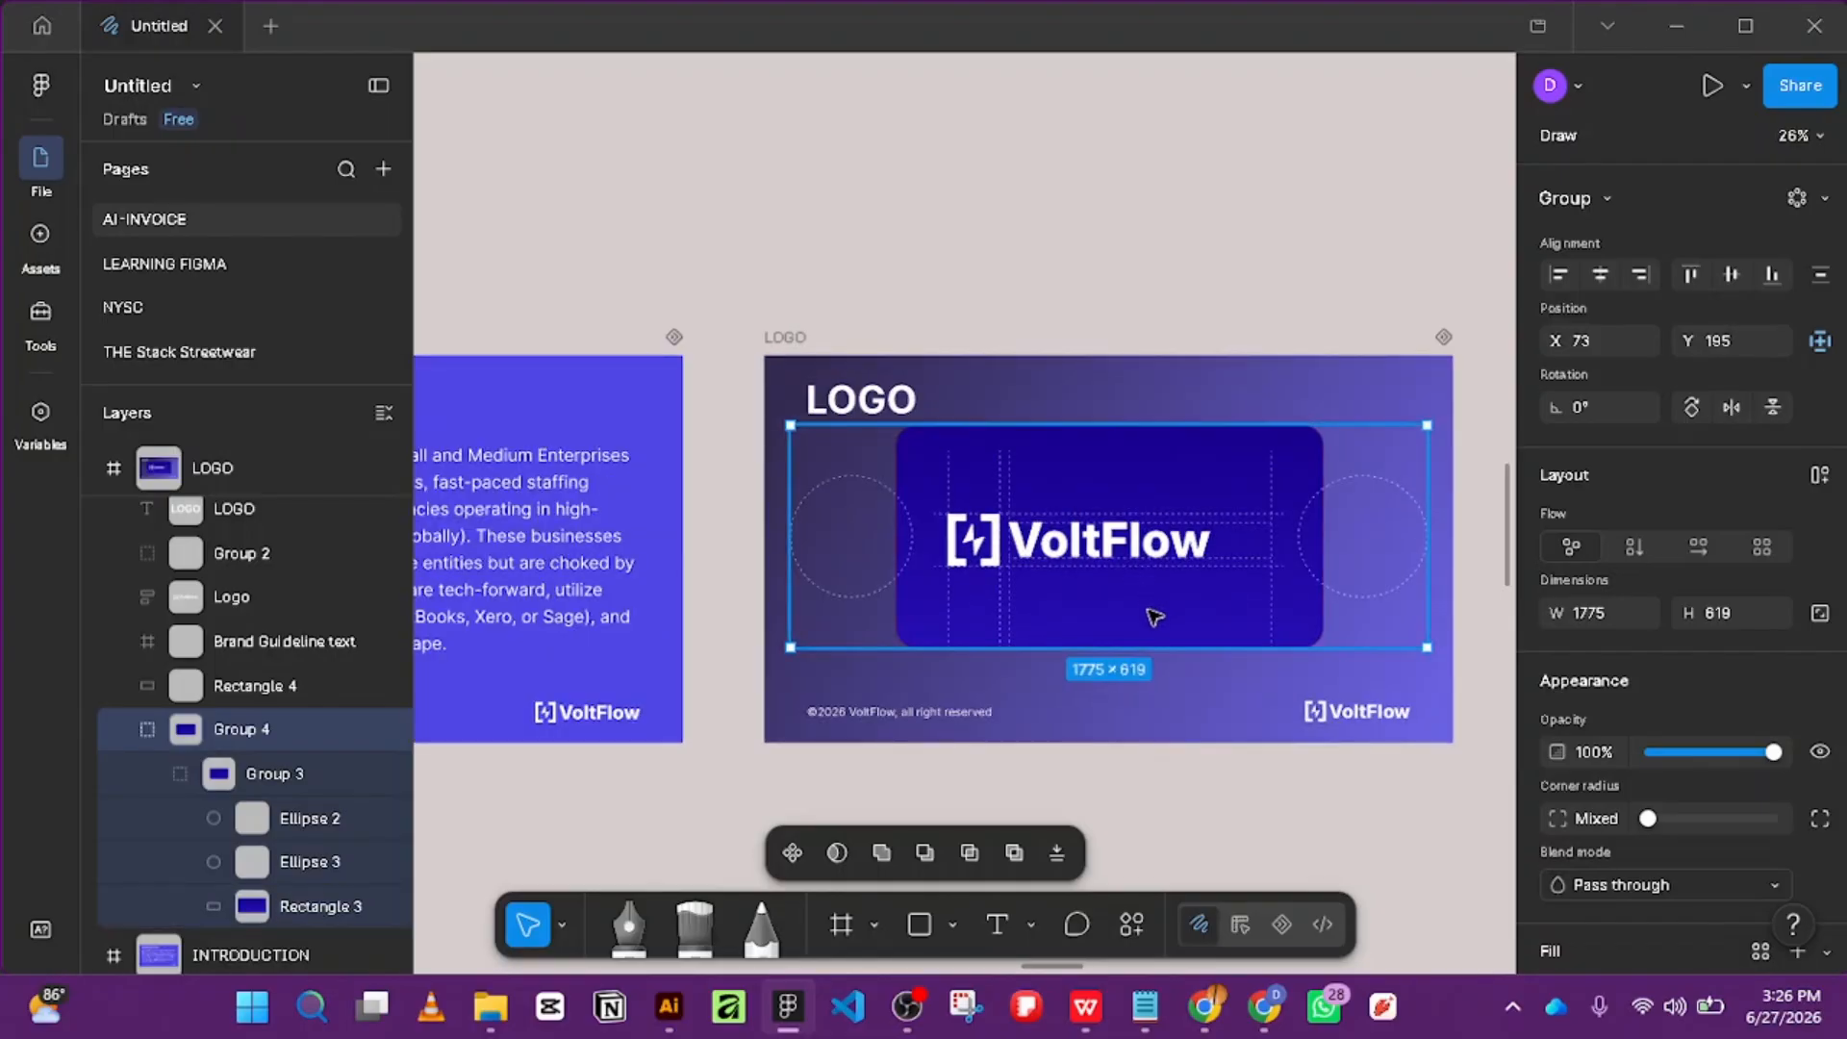
{"action": "left_click_drag", "start_coordinate": [1158, 629], "coordinate": [1153, 632]}
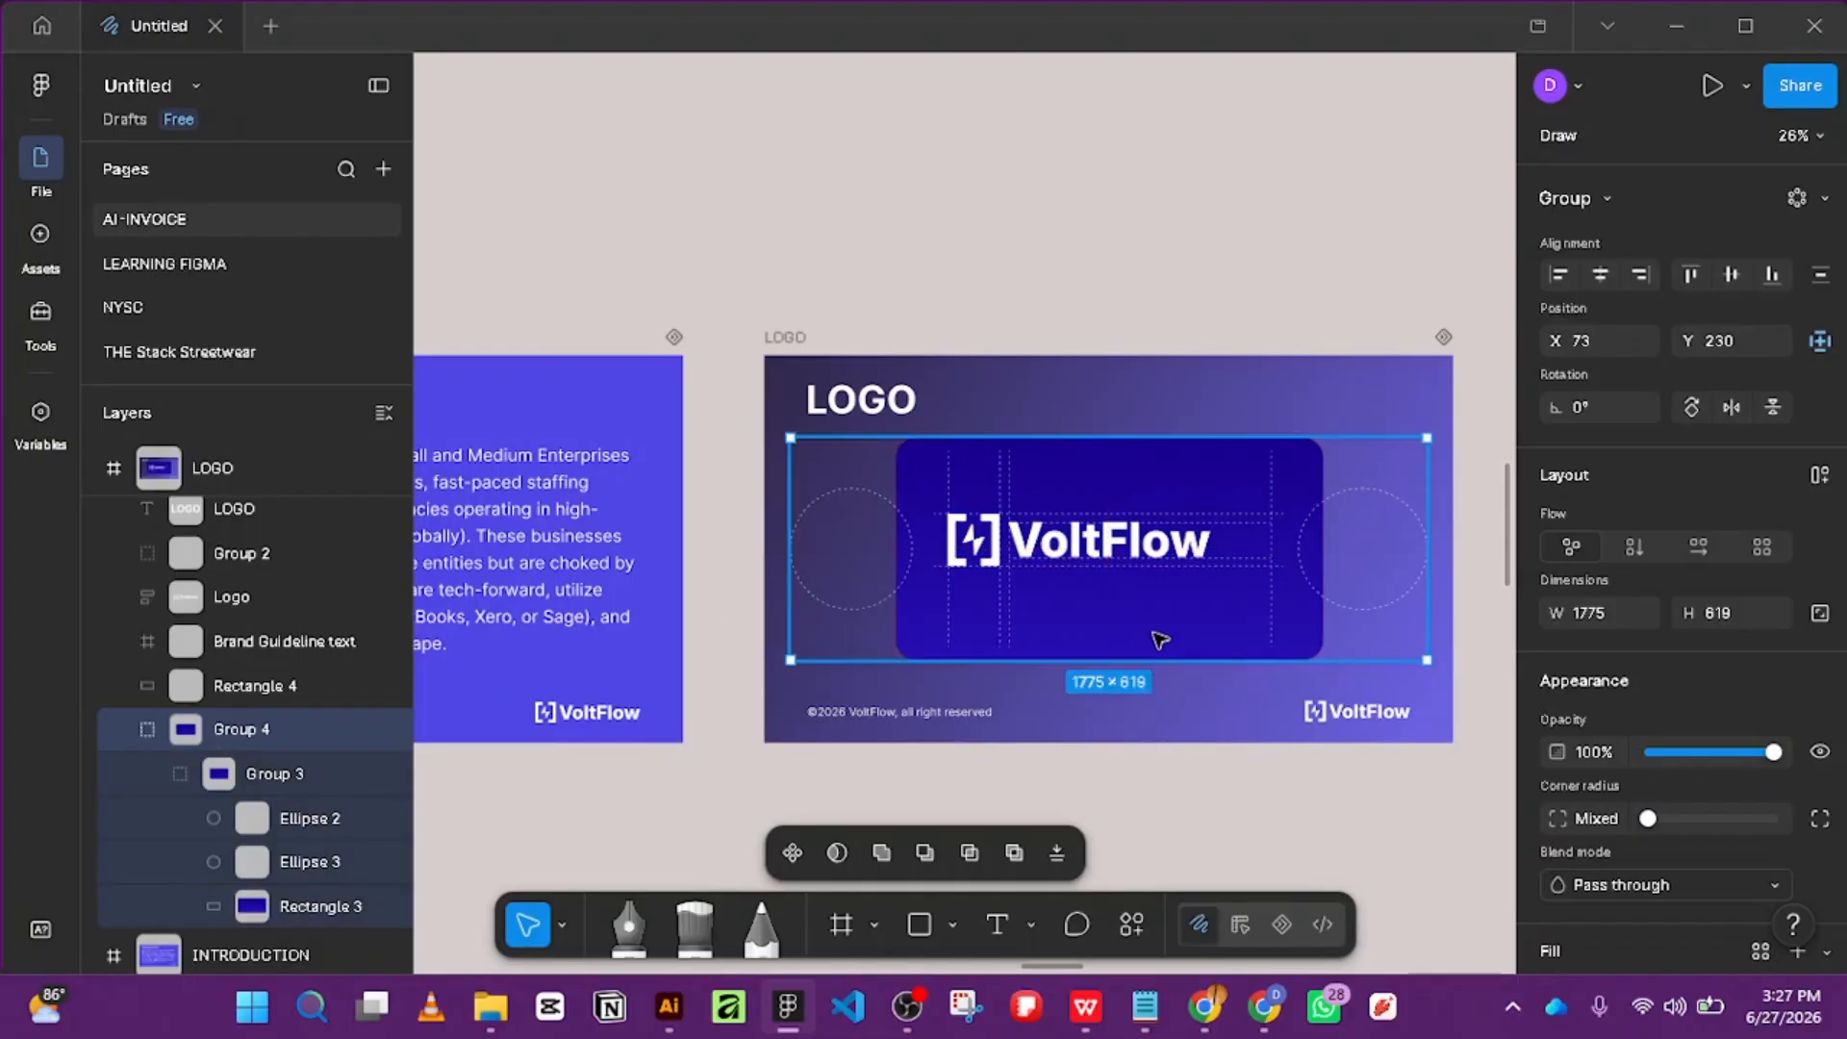
Ungroup Group 4 and the nested Group 3, separating the dark blue panel and the two ellipses inside the LOGO slide.
{"action": "left_click", "coordinate": [1442, 303]}
{"action": "left_click", "coordinate": [1314, 544]}
{"action": "right_click", "coordinate": [1314, 545]}
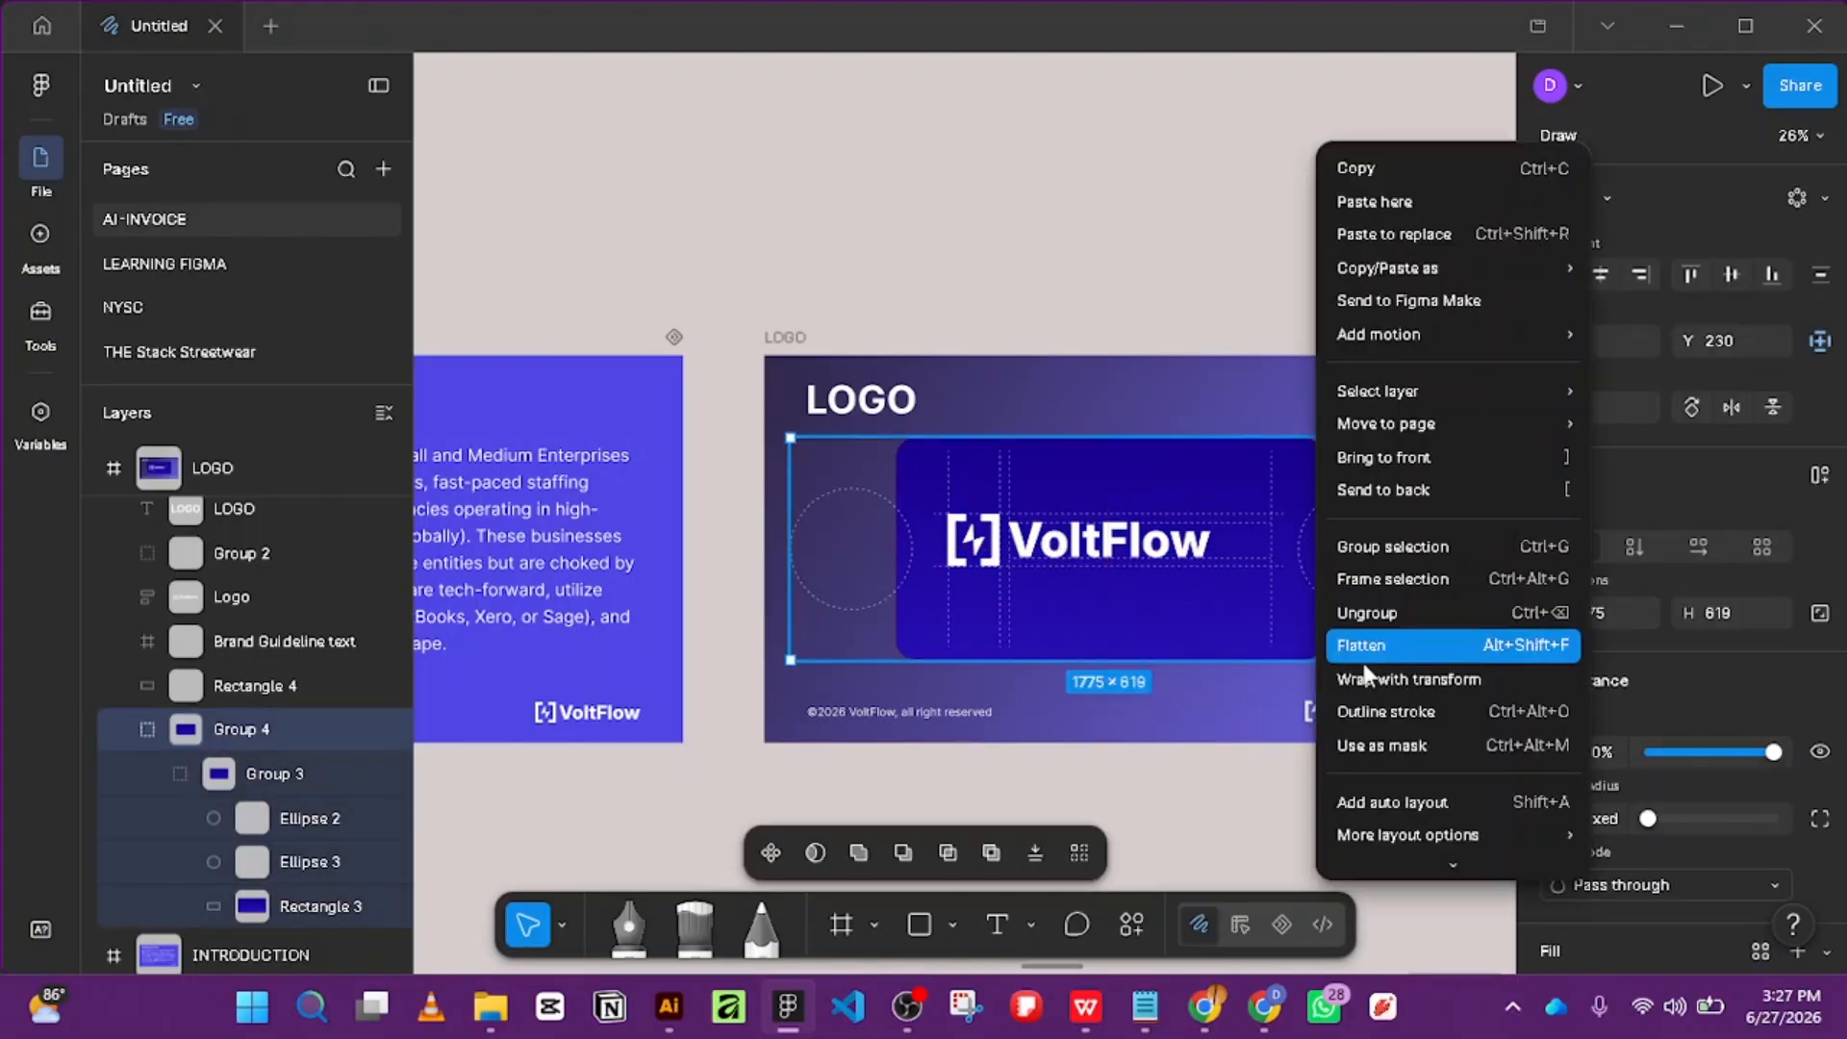
{"action": "left_click", "coordinate": [1242, 839]}
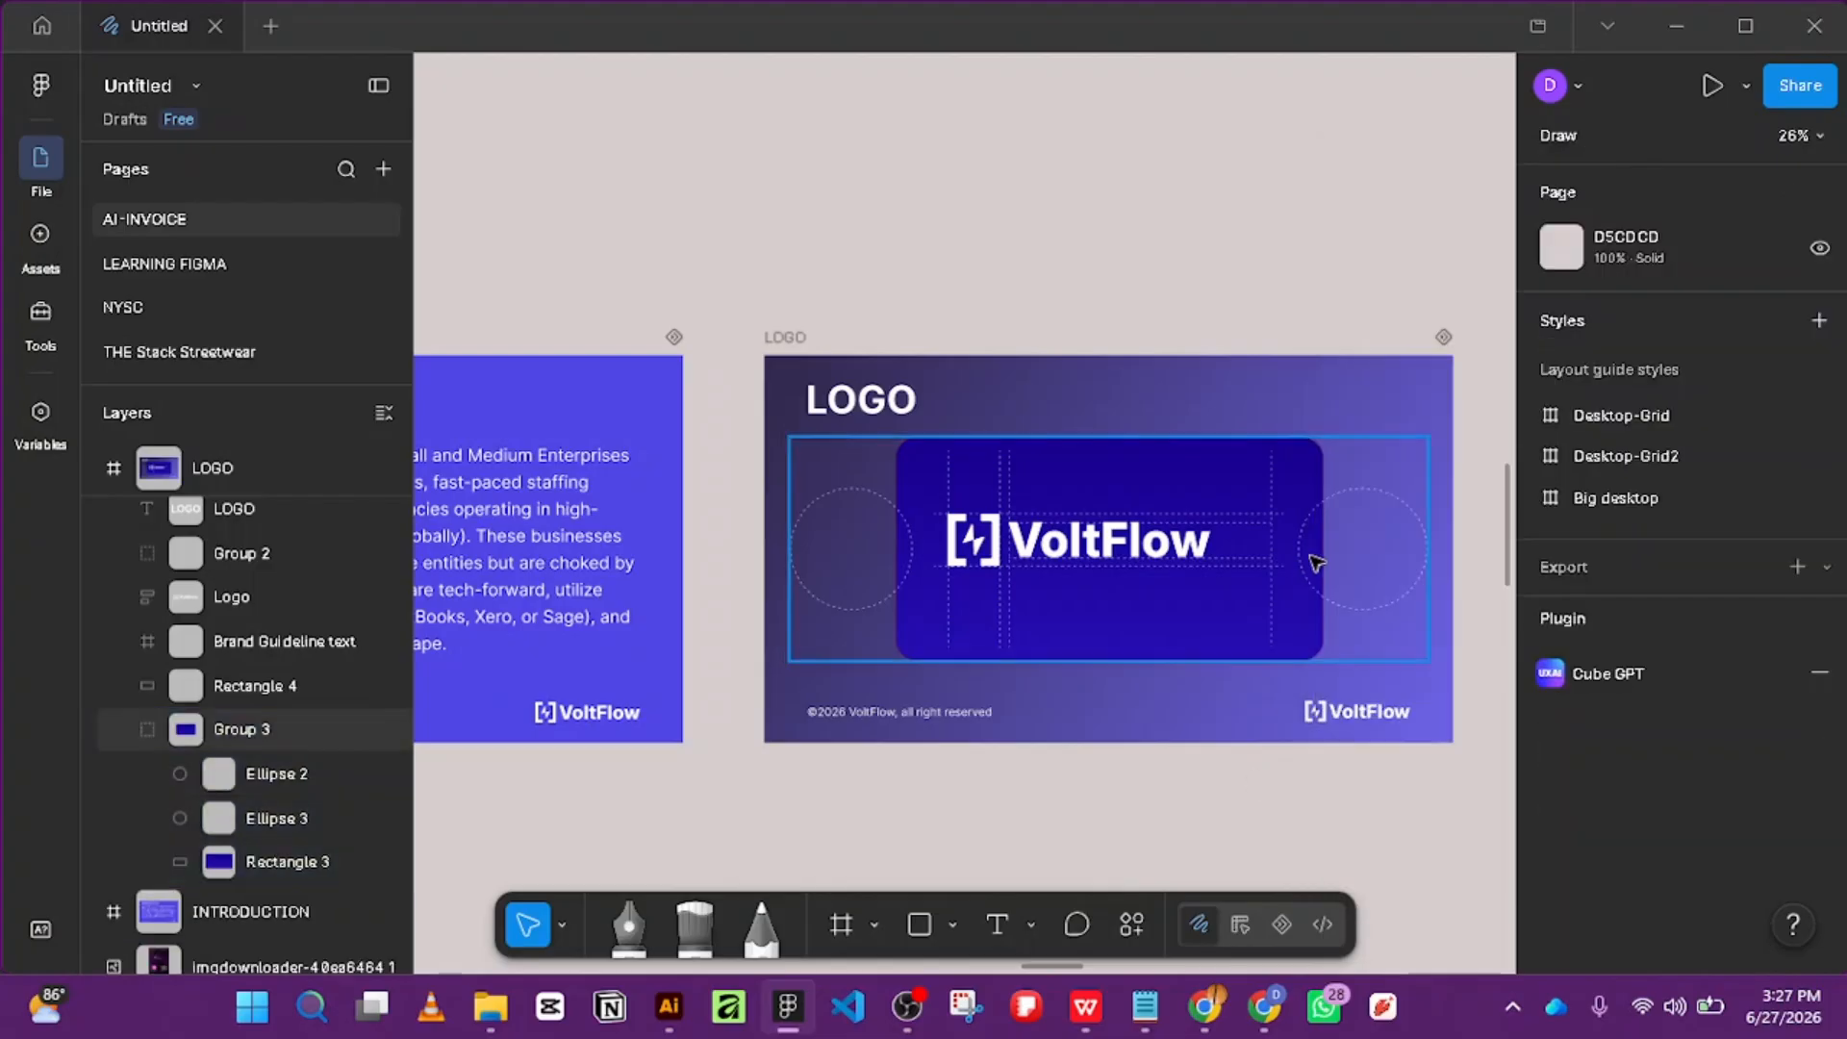
{"action": "left_click", "coordinate": [1135, 633]}
{"action": "right_click", "coordinate": [1149, 646]}
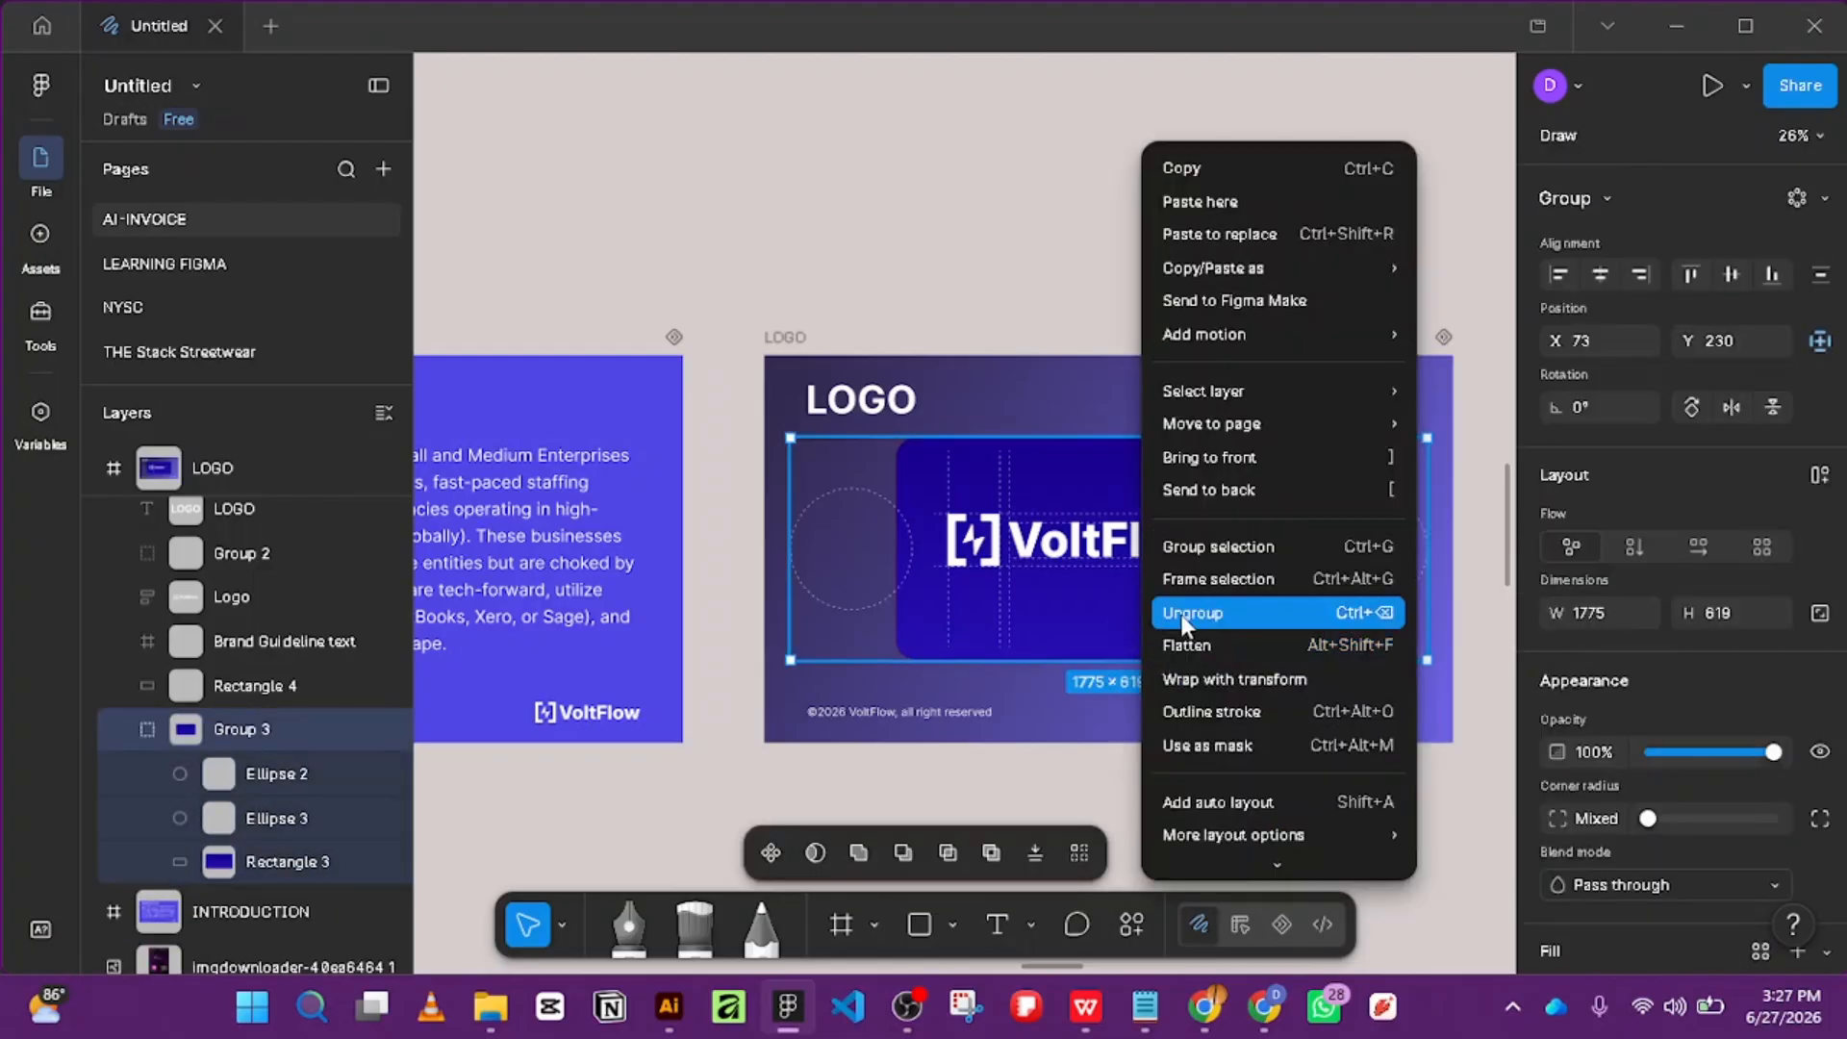
{"action": "left_click", "coordinate": [1180, 614]}
{"action": "left_click", "coordinate": [1185, 832]}
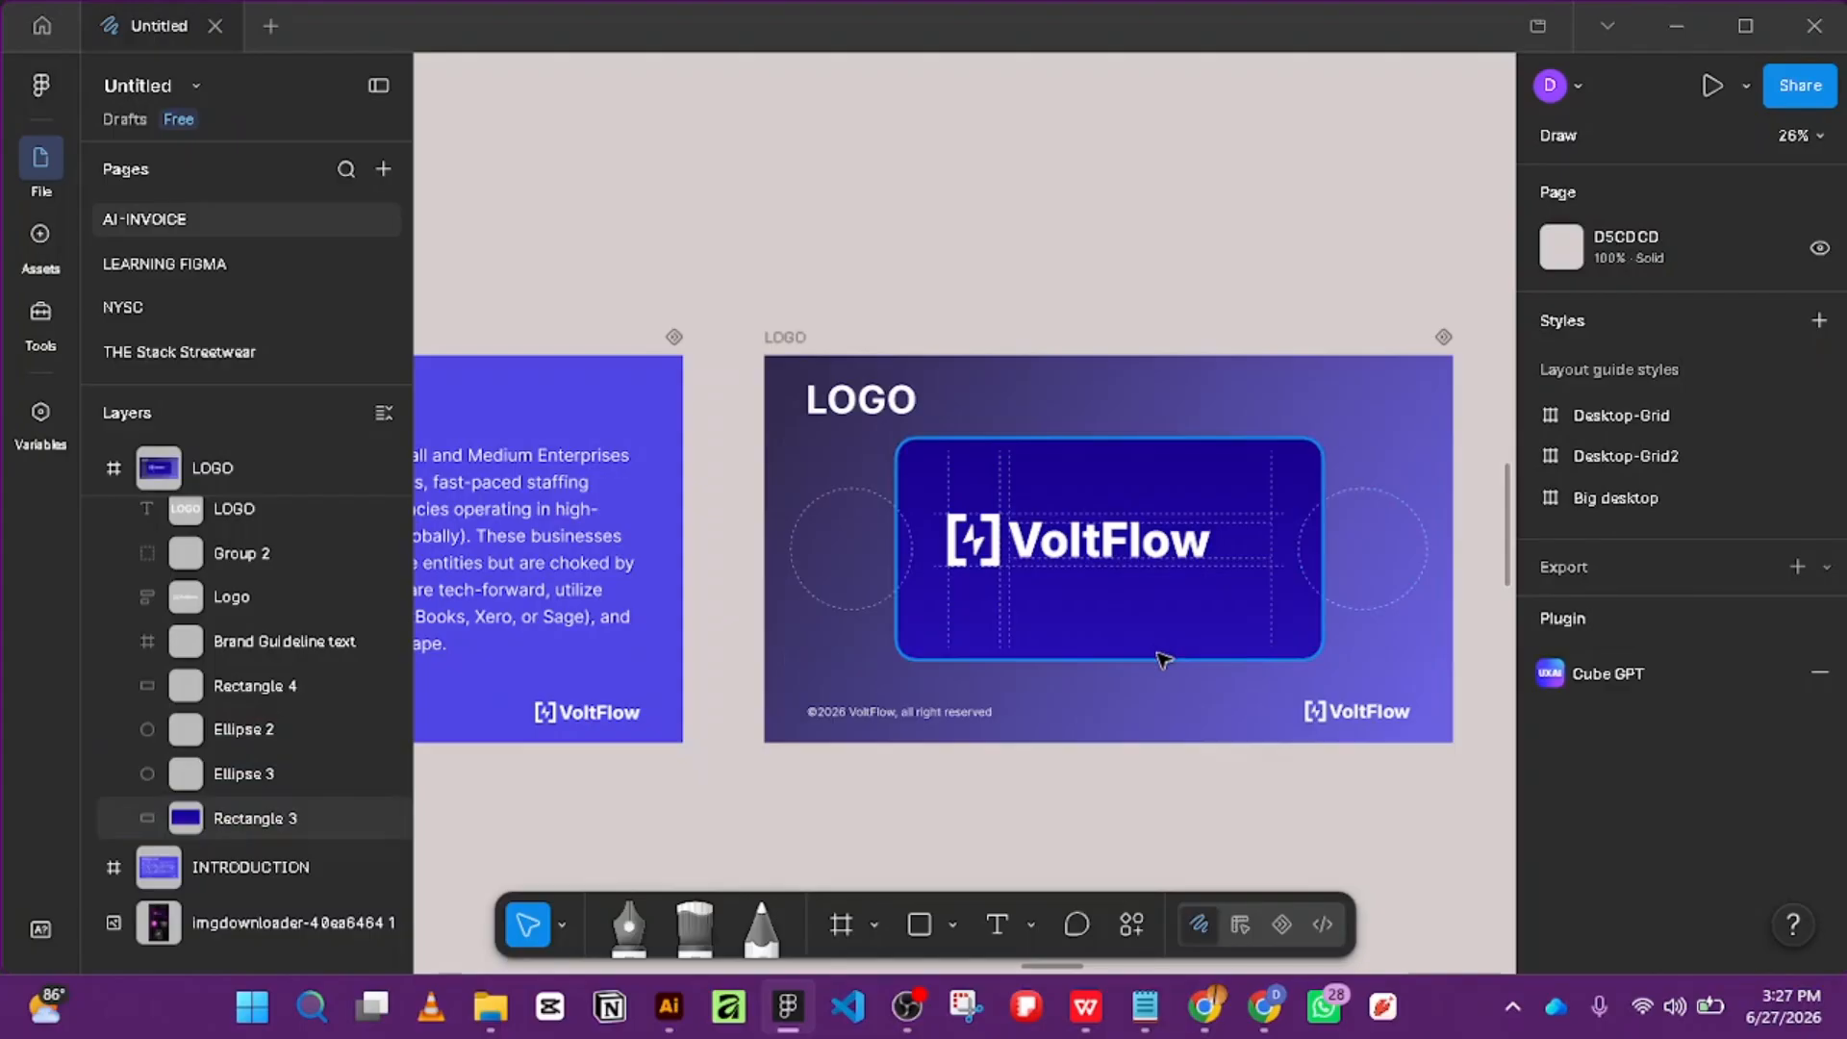
{"action": "left_click", "coordinate": [1162, 658]}
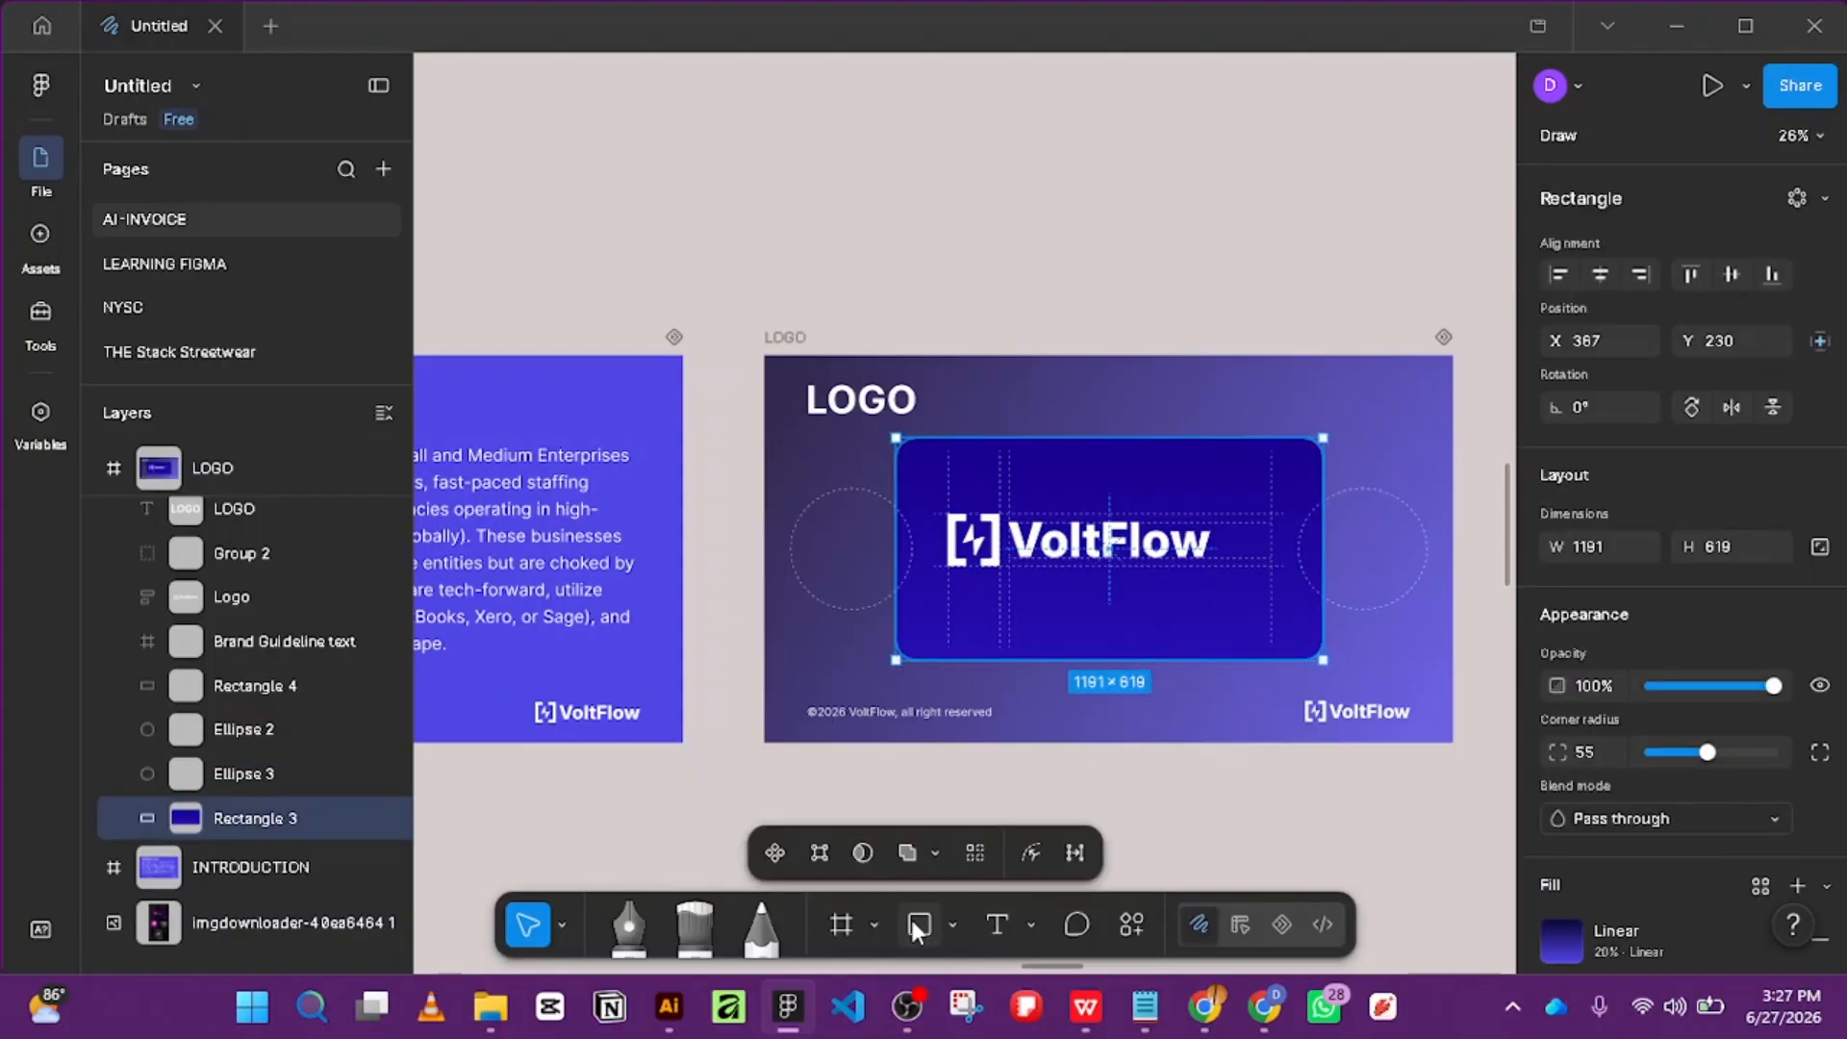
{"action": "left_click", "coordinate": [948, 921]}
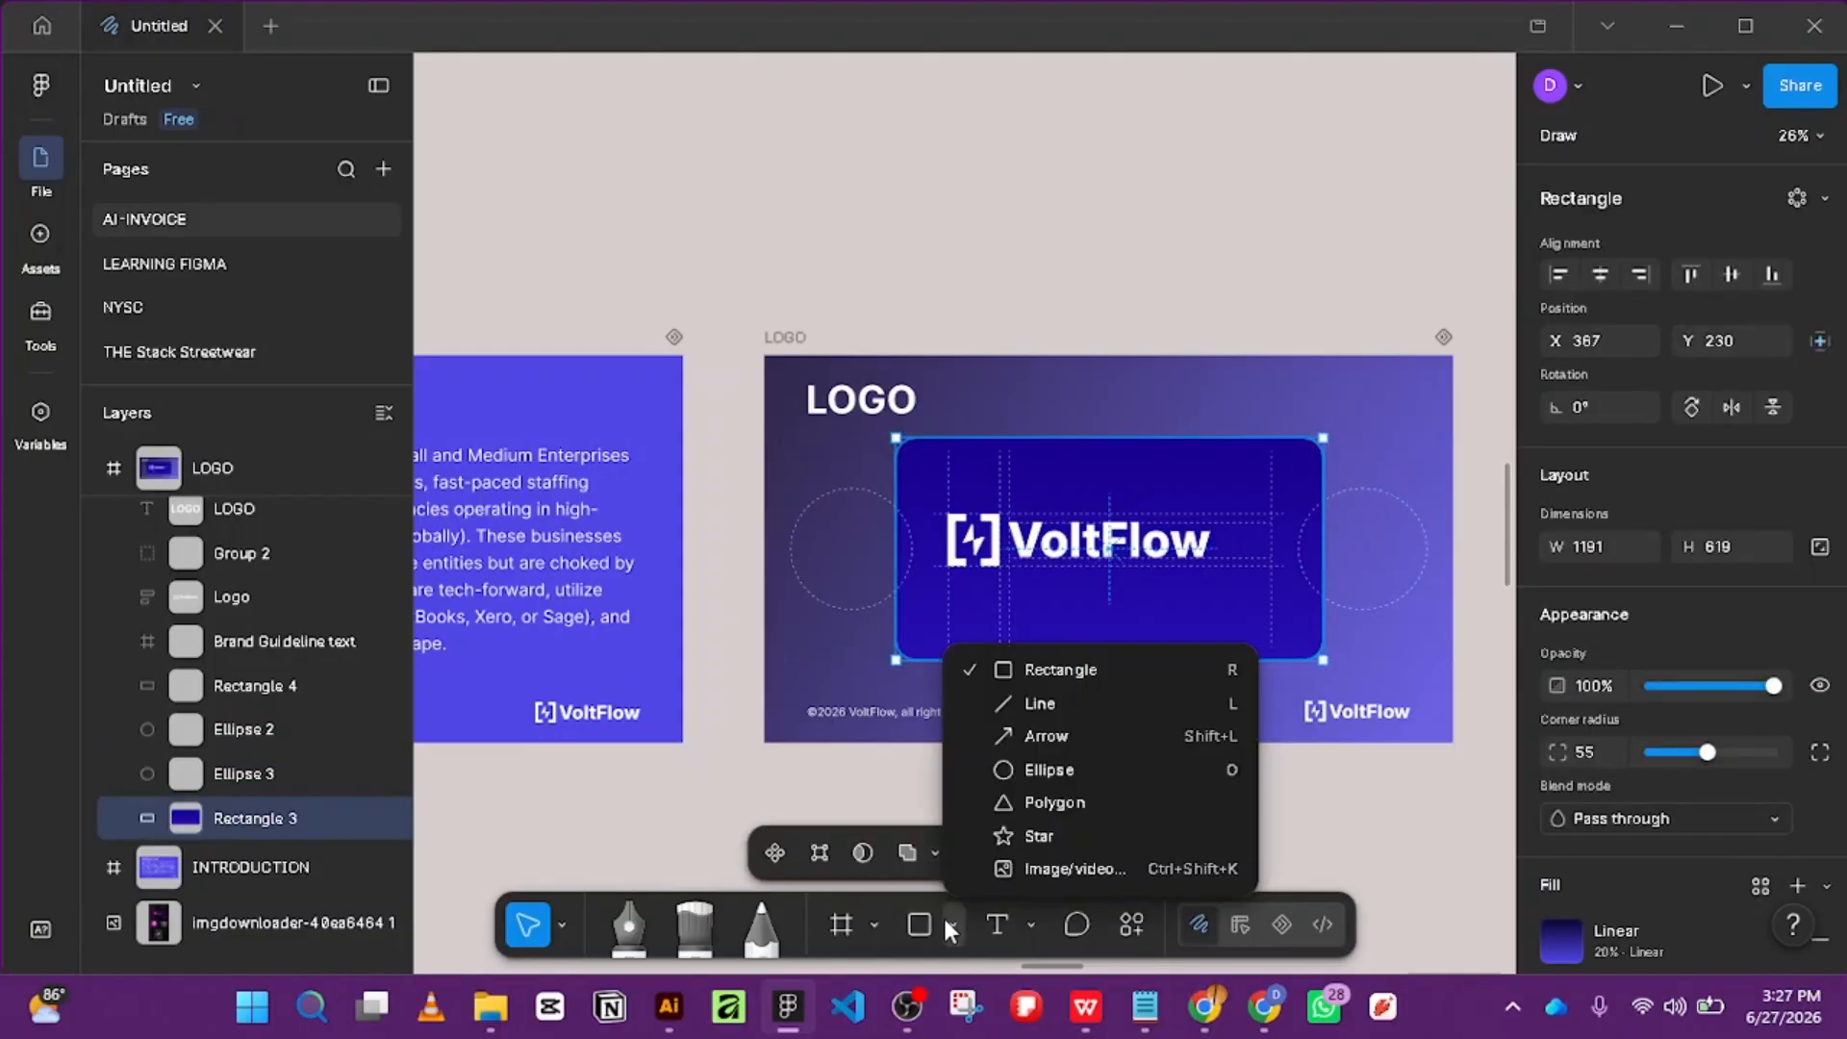
{"action": "left_click", "coordinate": [1023, 671]}
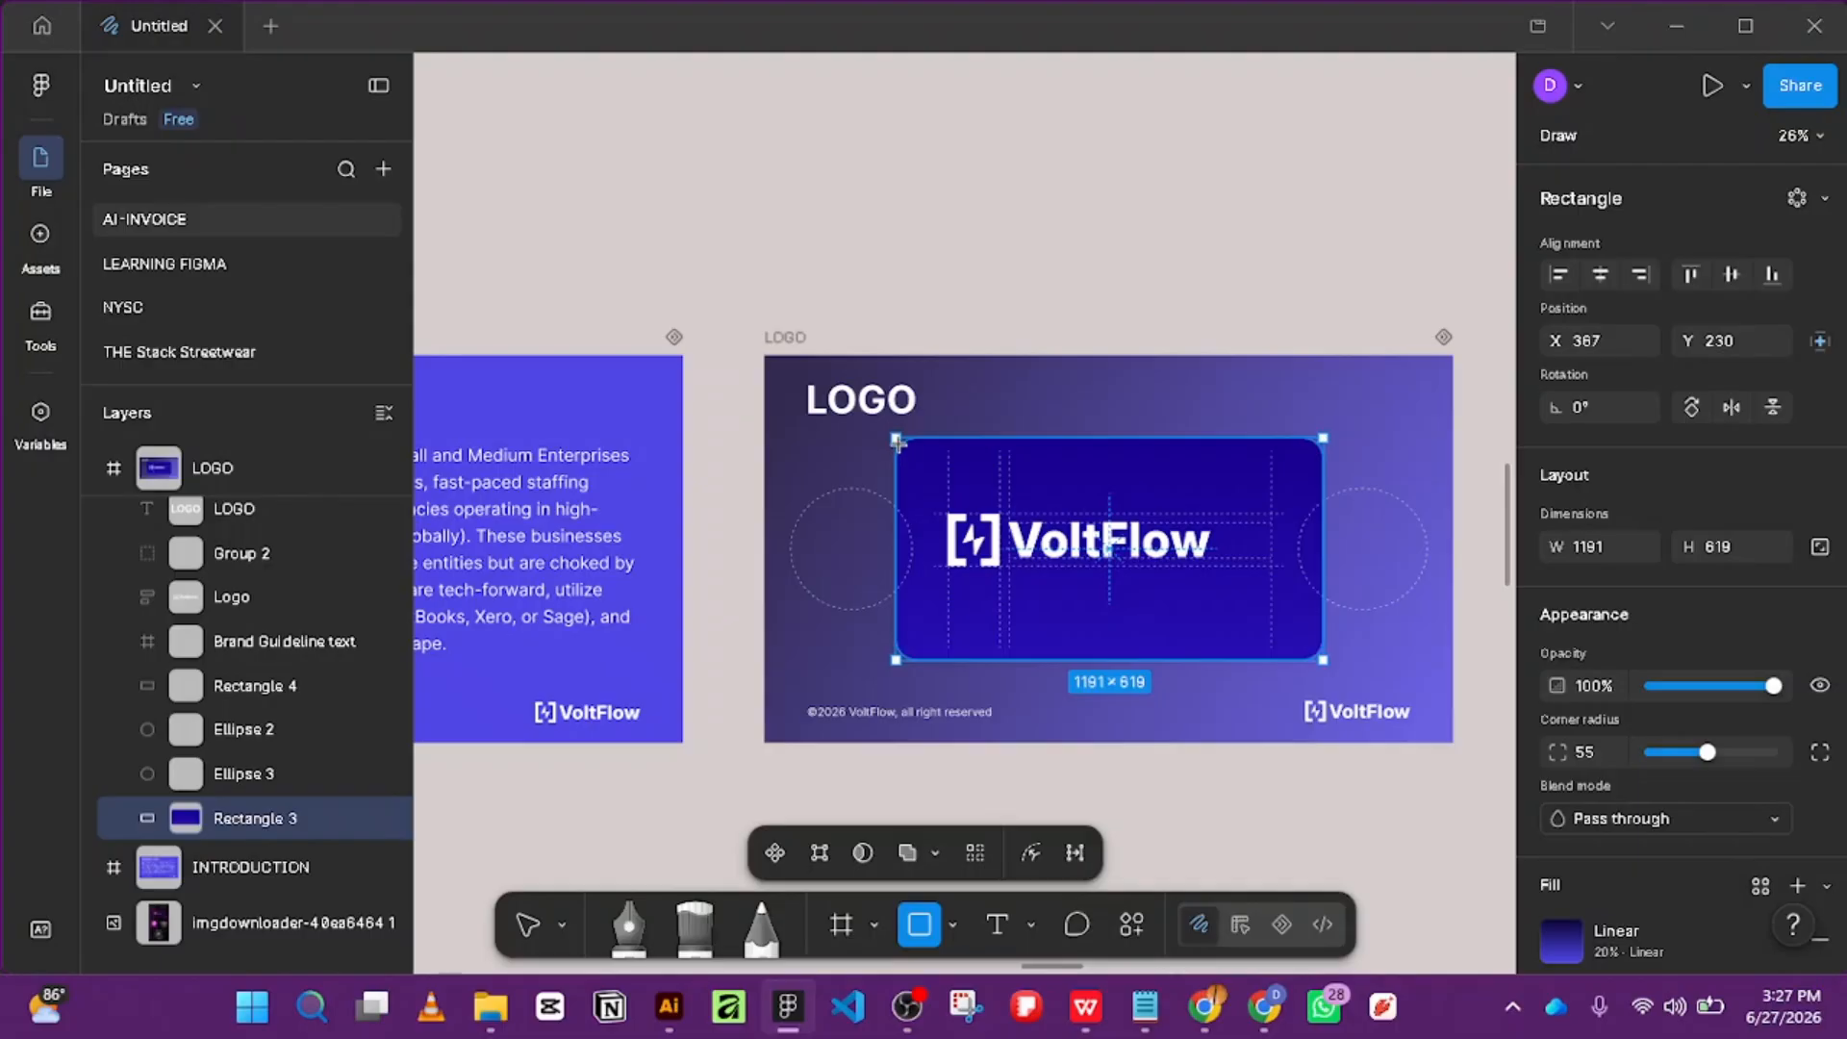
{"action": "key", "text": "v"}
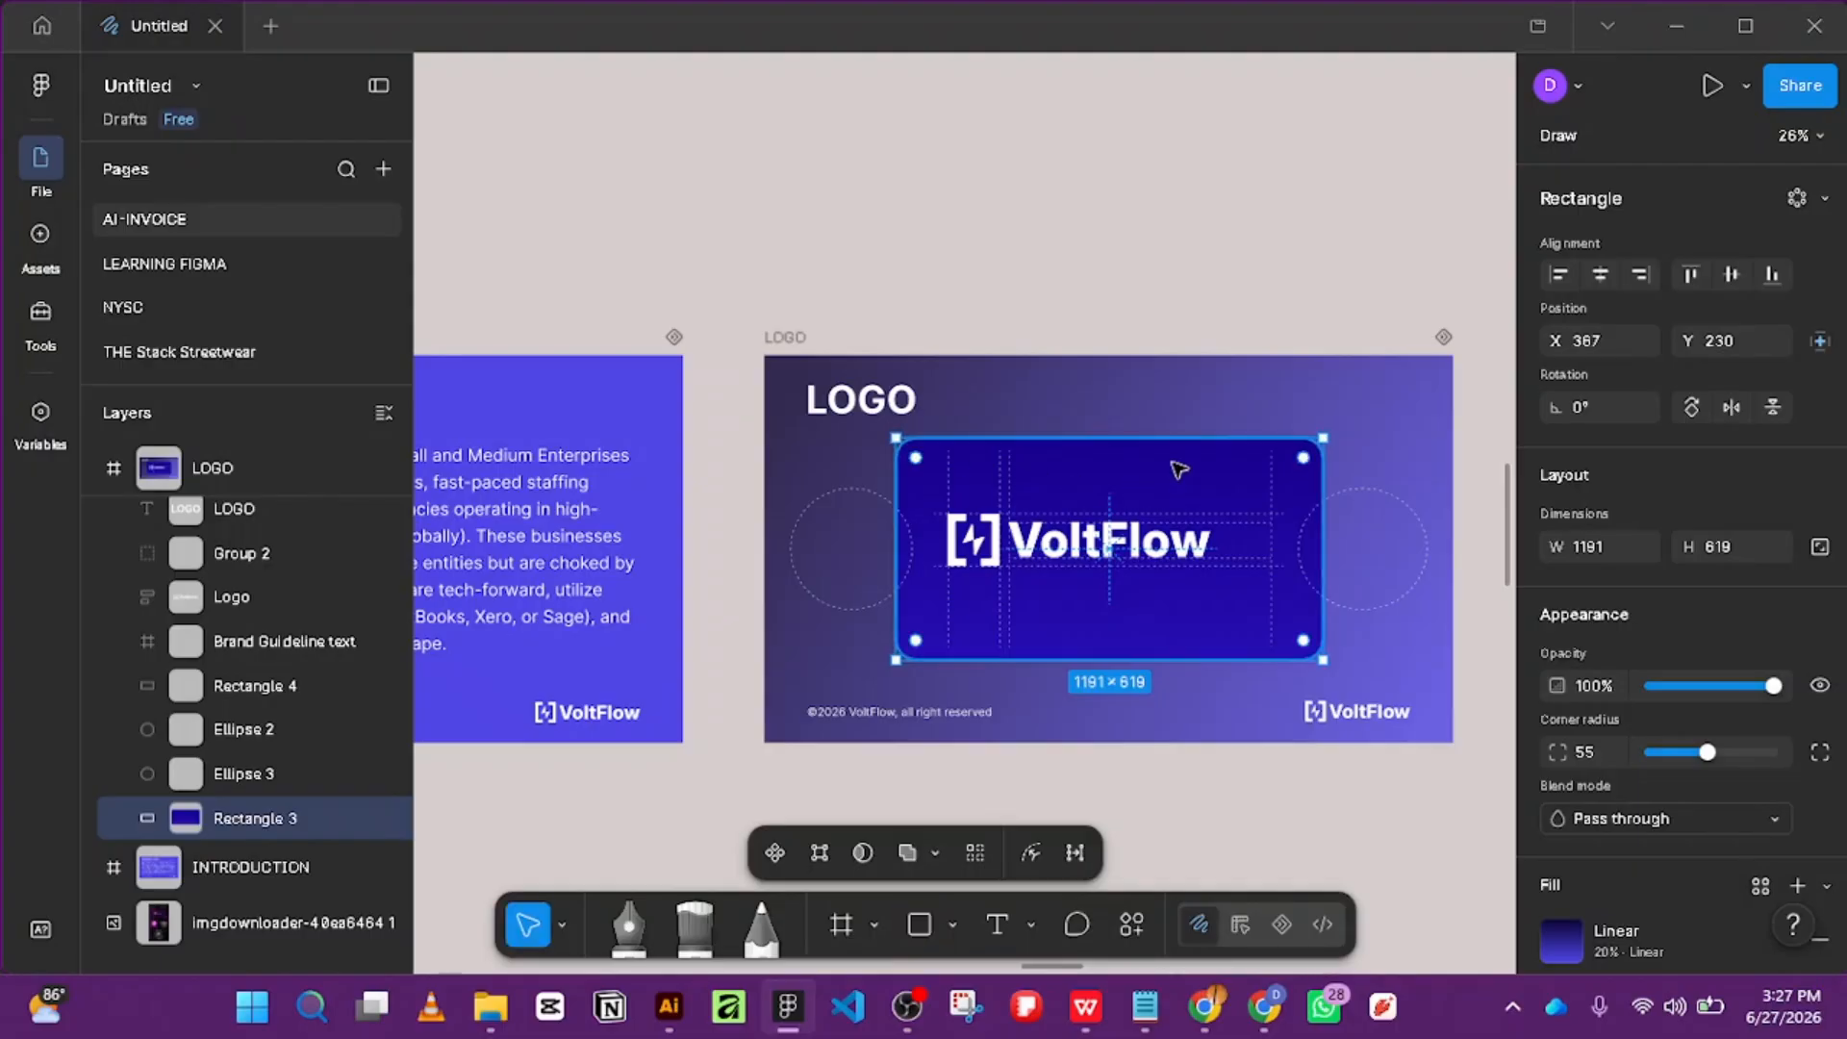
Copy the dark blue panel above the LOGO slide, duplicate that copy over the slide's upper edge, and remove both fills from the duplicate.
{"action": "left_click_drag", "start_coordinate": [1200, 448], "coordinate": [1200, 118]}
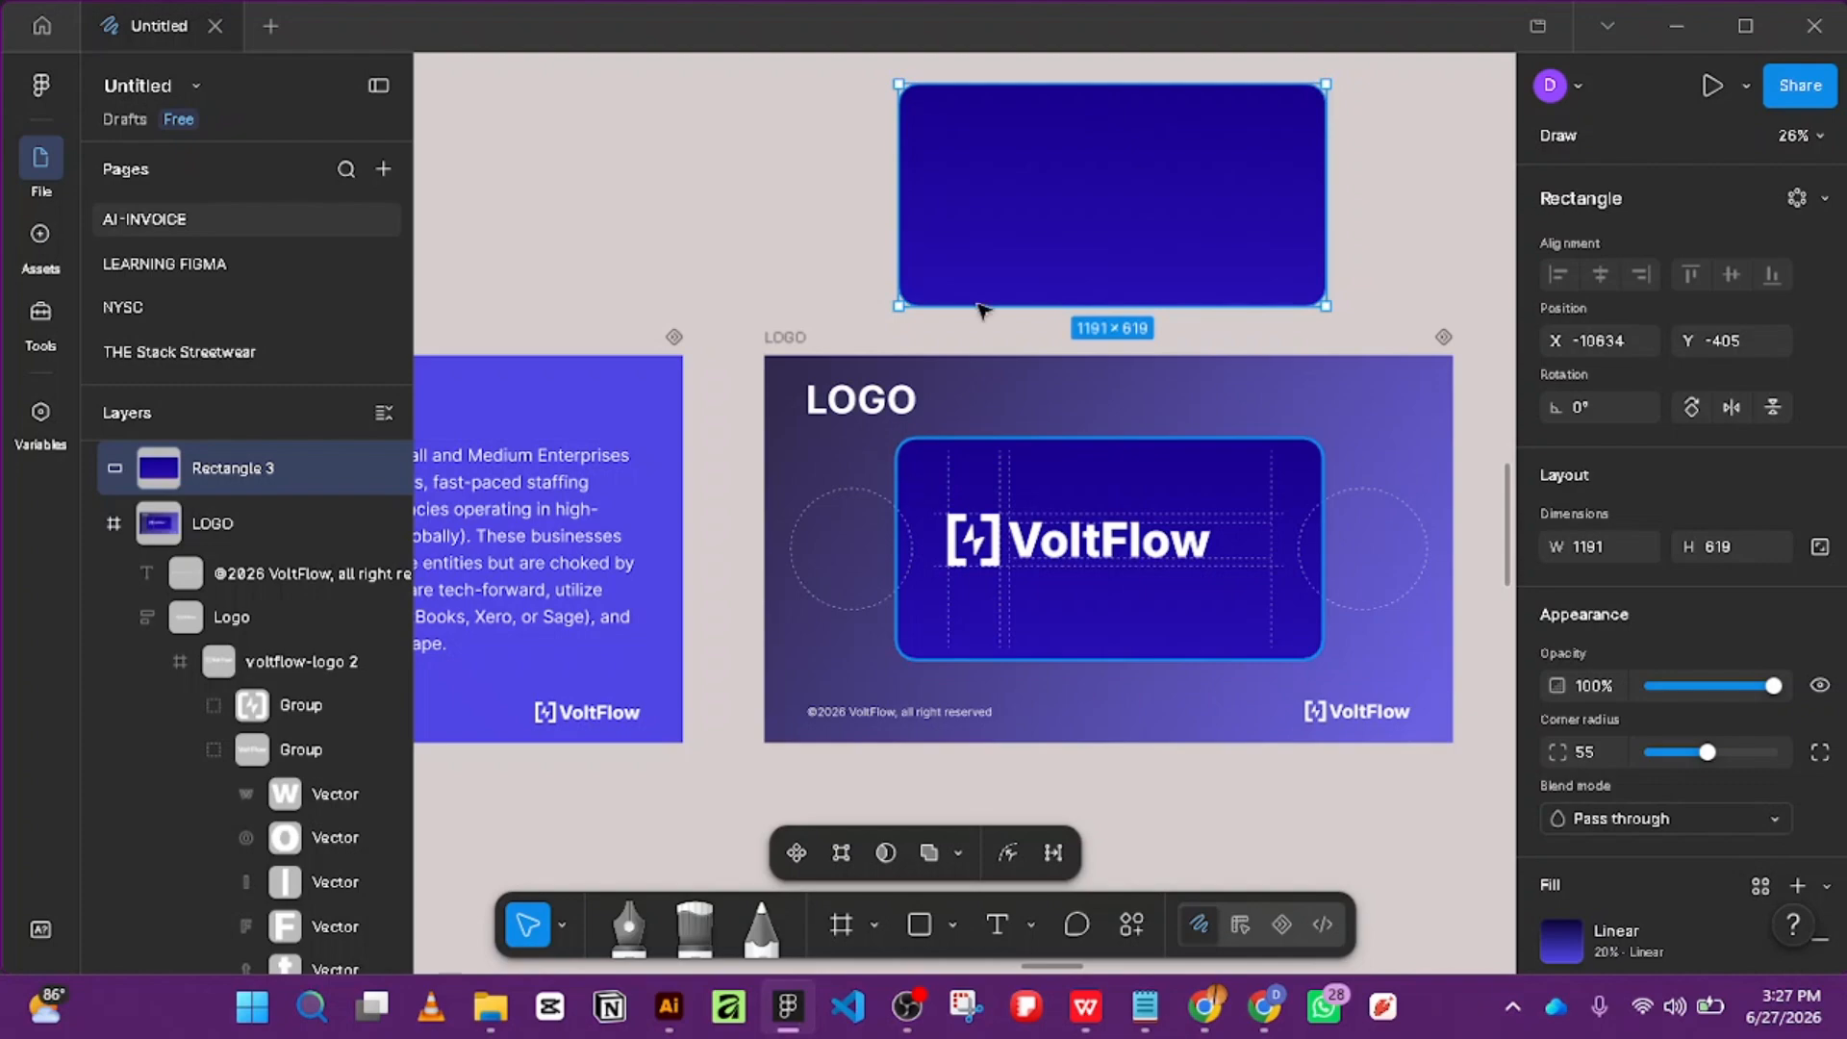
{"action": "left_click_drag", "start_coordinate": [1154, 185], "coordinate": [1161, 349]}
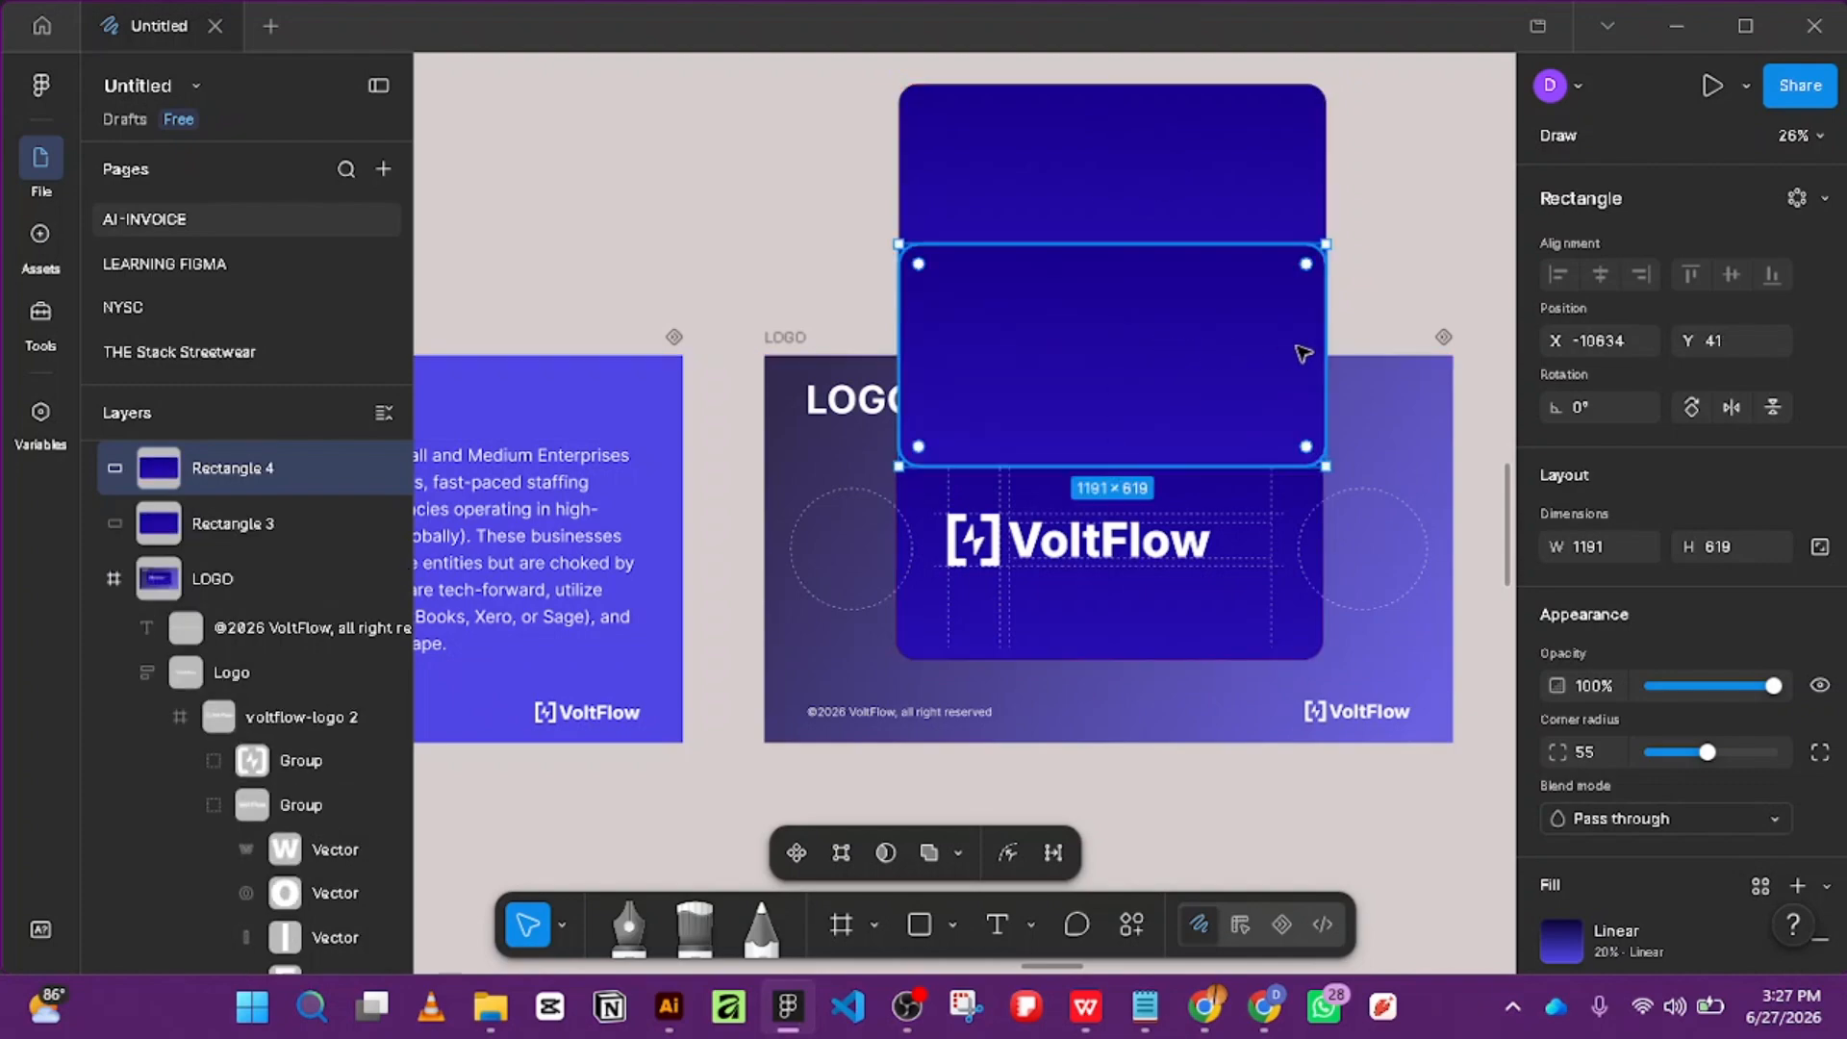
{"action": "scroll", "coordinate": [1773, 880], "scroll_direction": "down", "scroll_amount": 2}
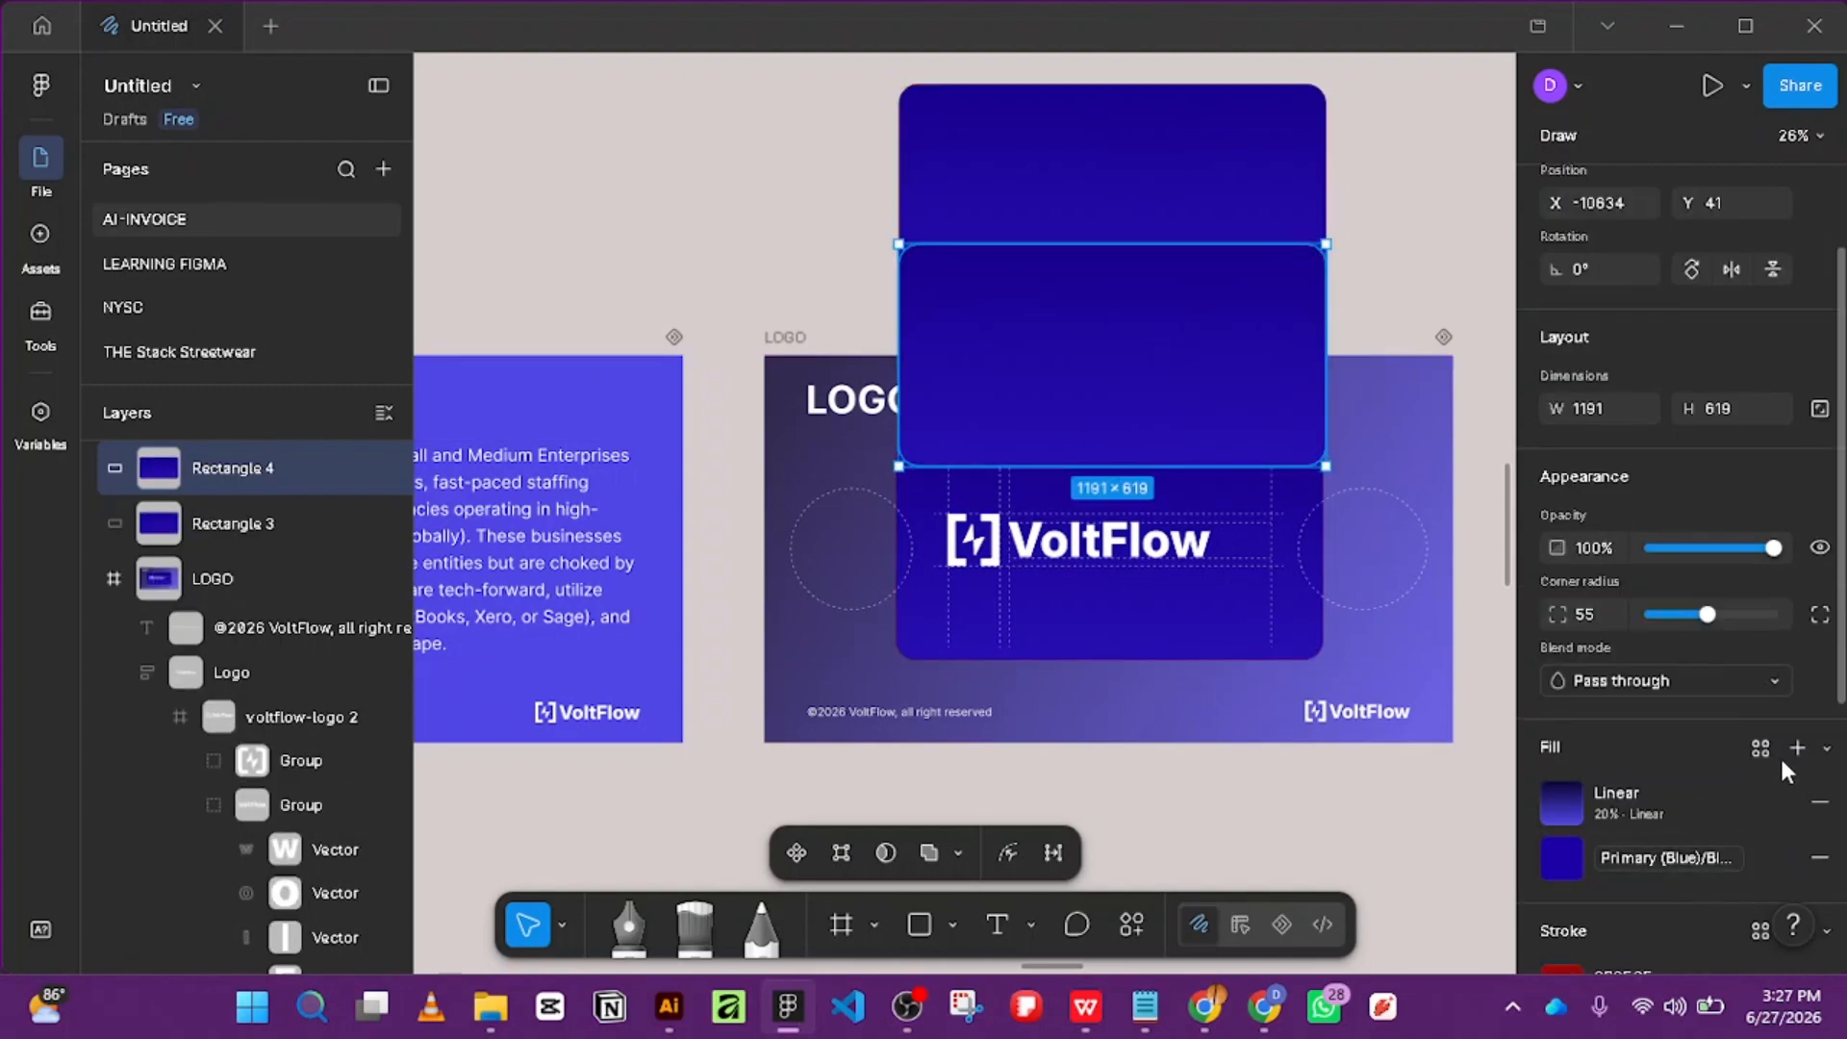
{"action": "left_click", "coordinate": [1818, 804]}
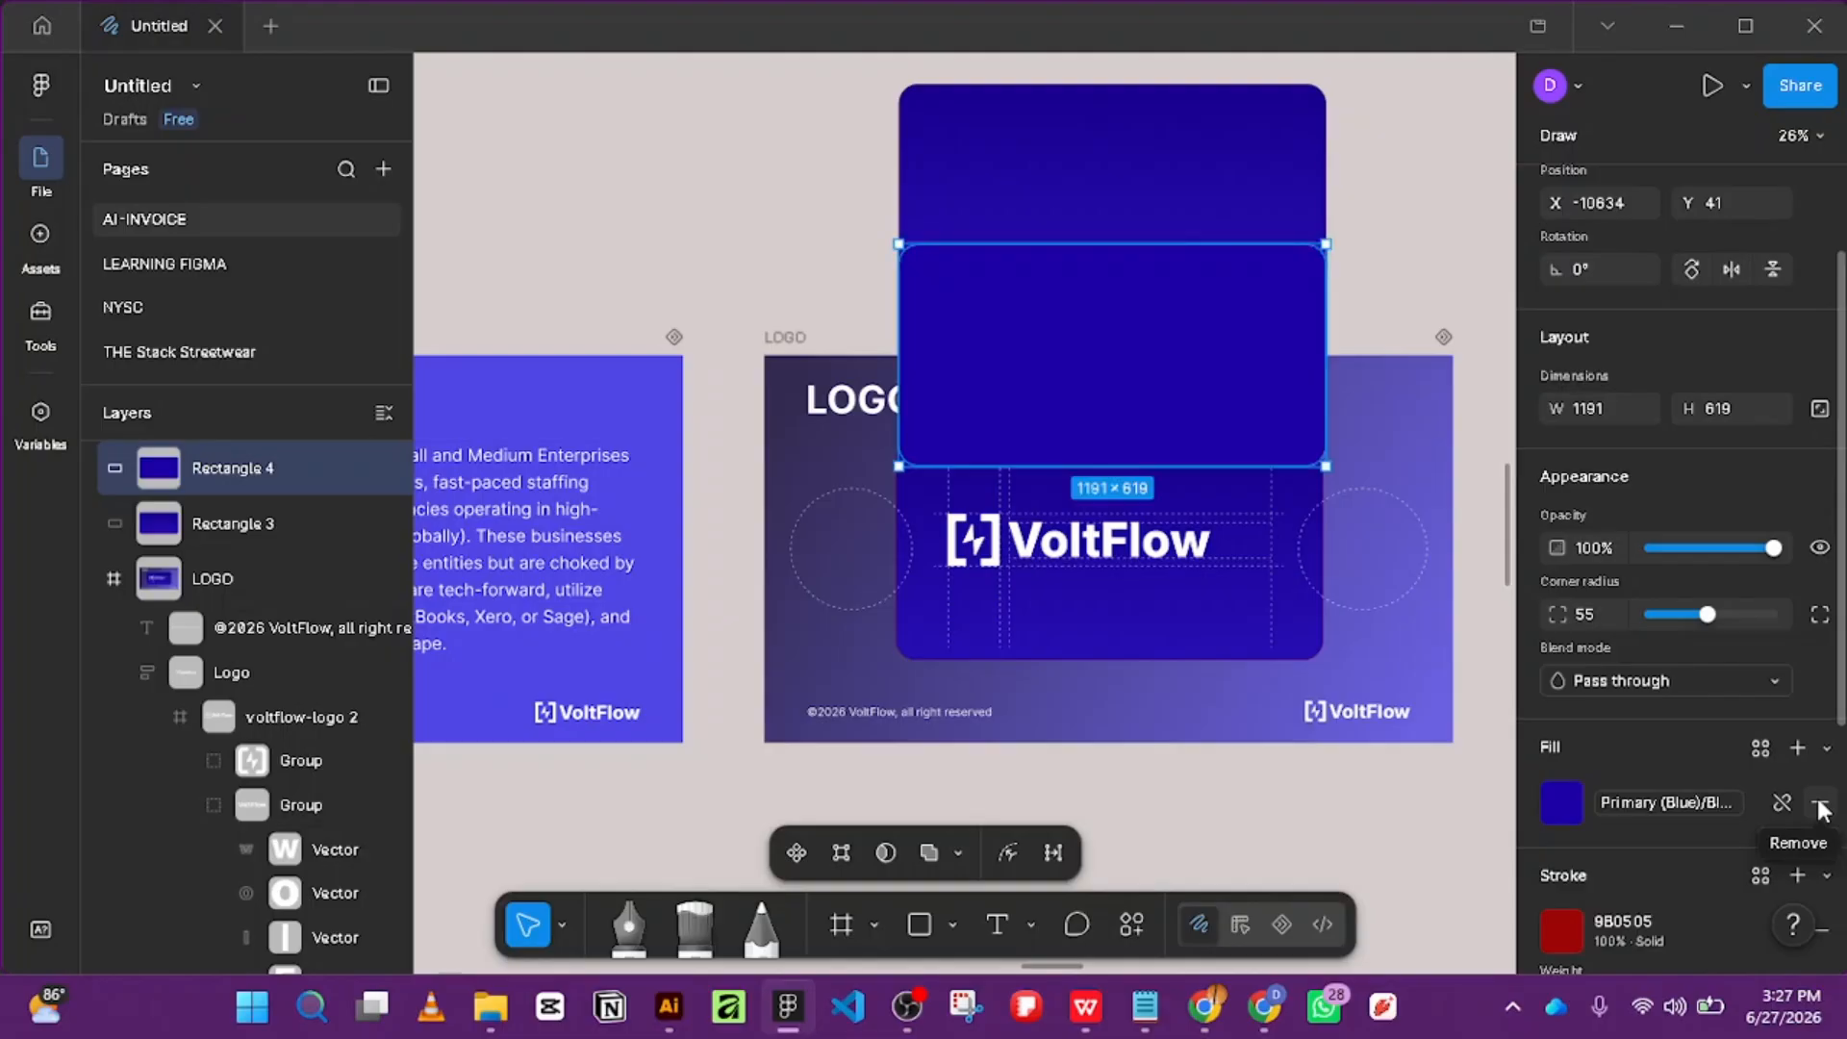
{"action": "left_click", "coordinate": [1819, 804]}
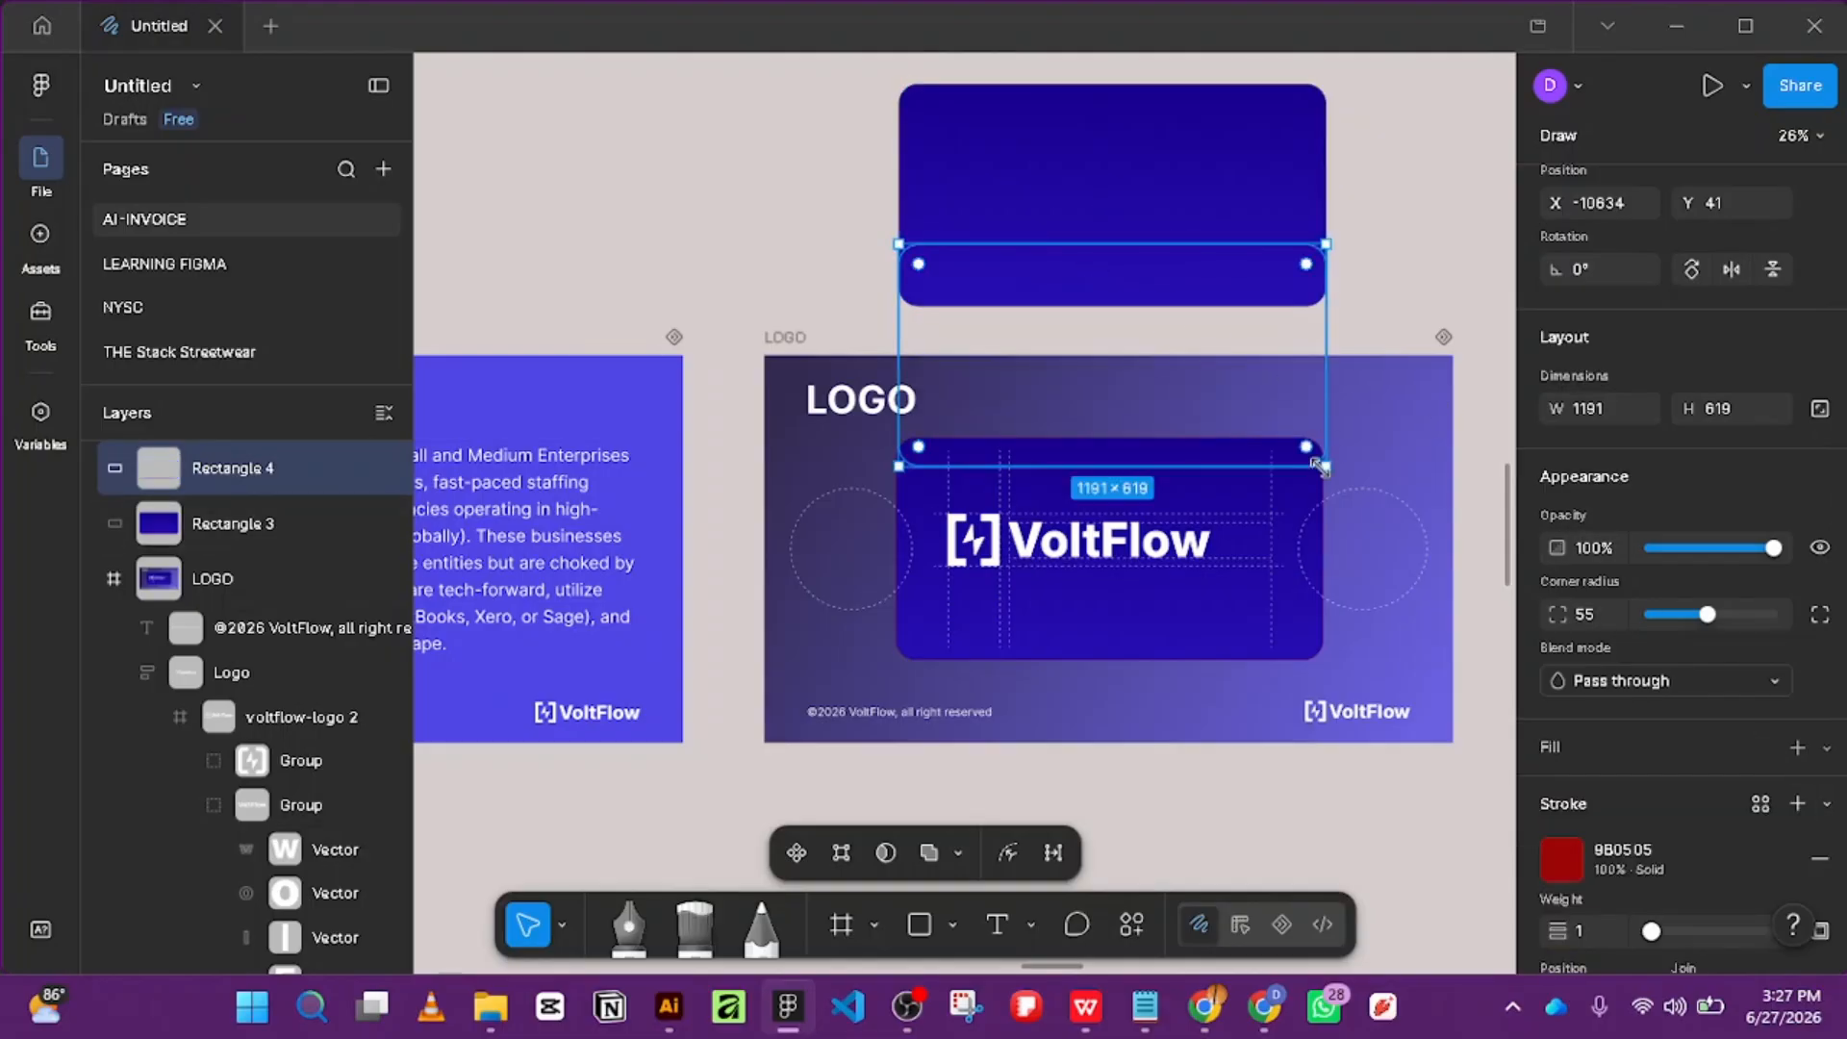
Align the unfilled rectangle exactly over the dark blue panel in the LOGO slide, horizontally and vertically.
{"action": "left_click", "coordinate": [1137, 655], "text": "shift"}
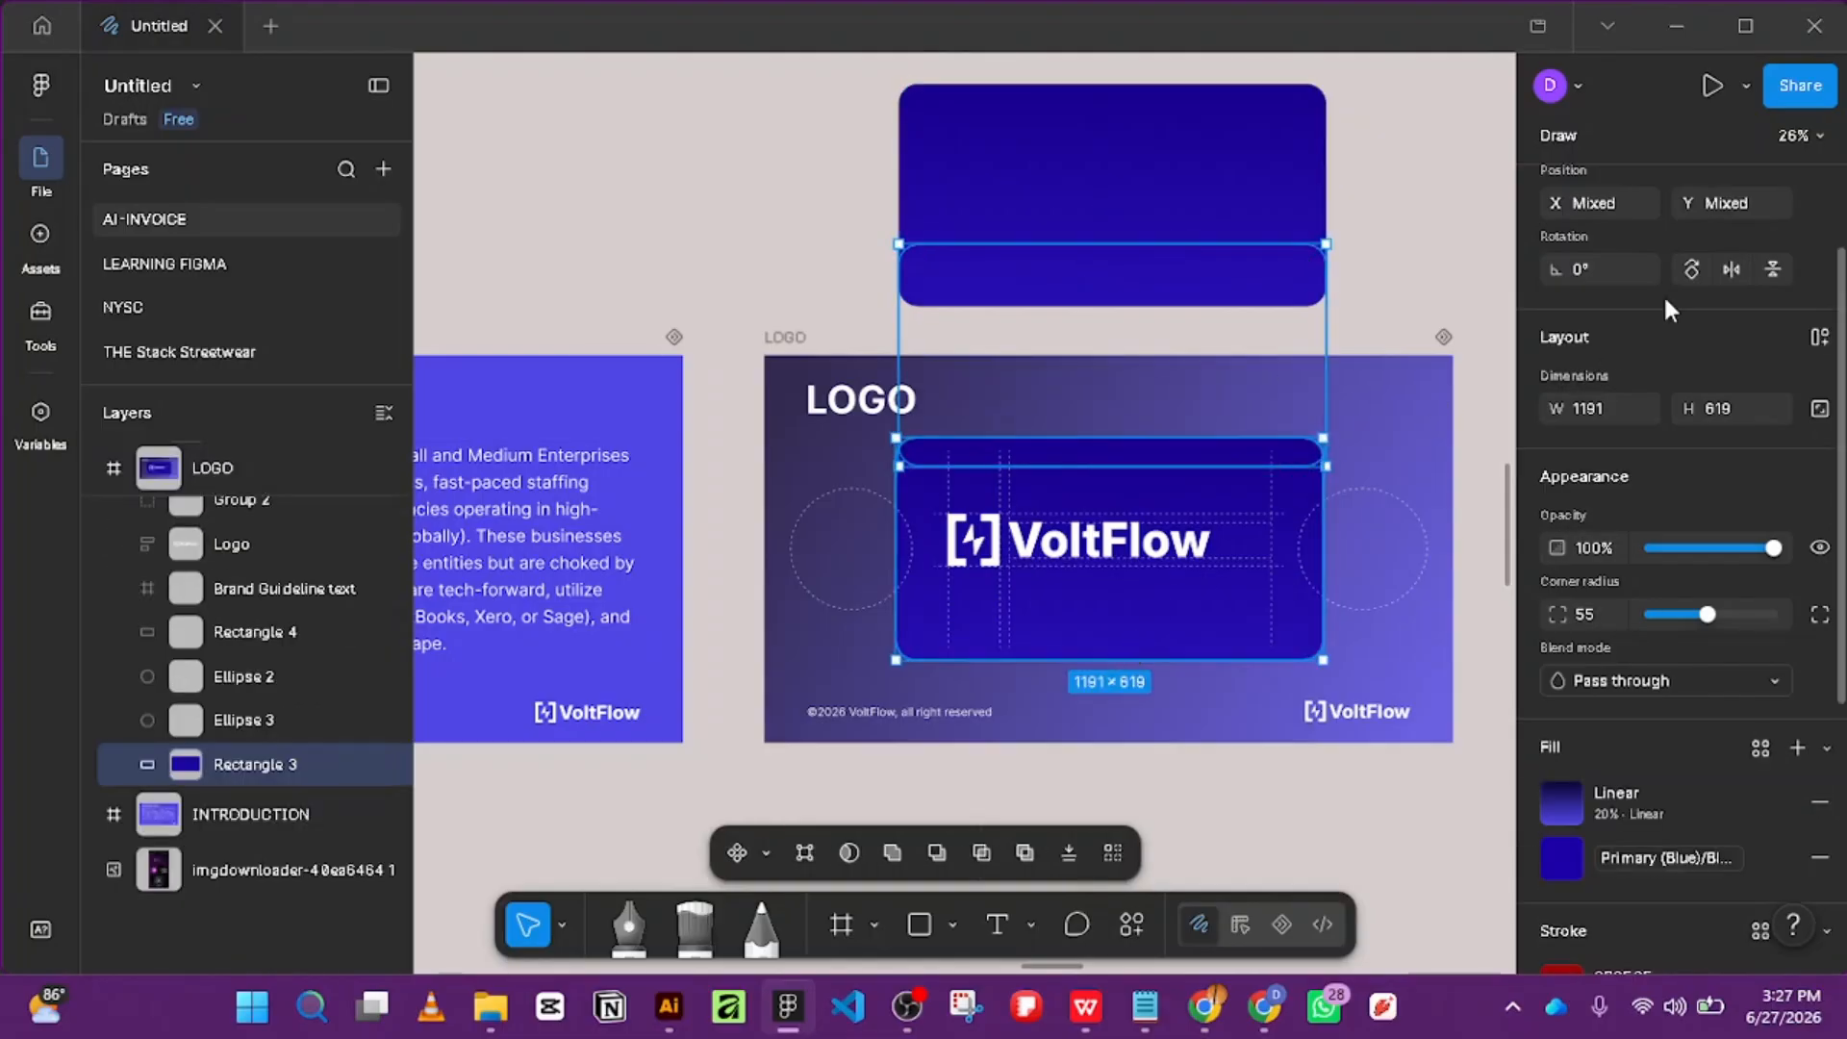
{"action": "scroll", "coordinate": [1739, 371], "scroll_direction": "up", "scroll_amount": 2}
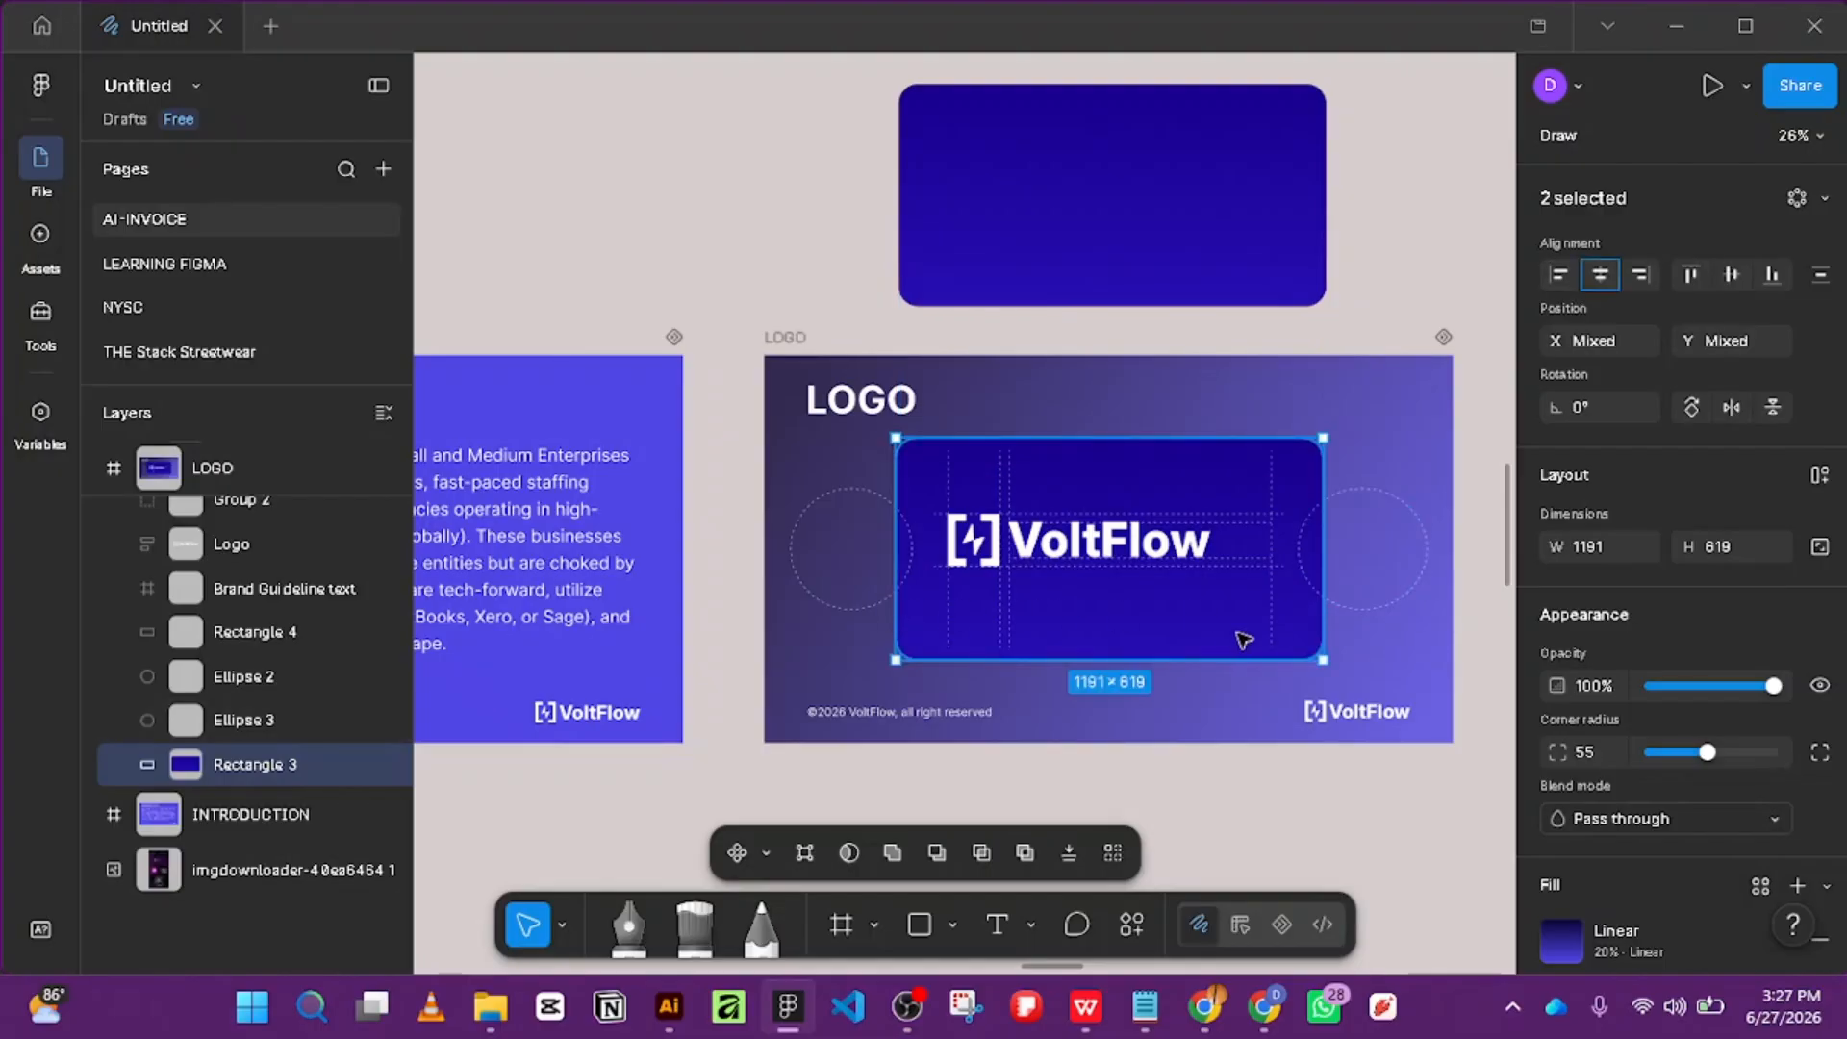
{"action": "left_click", "coordinate": [1178, 835]}
Set the unfilled rectangle's stroke colour to A50505 and give it a solid FF0F0F fill.
{"action": "left_click", "coordinate": [1187, 654]}
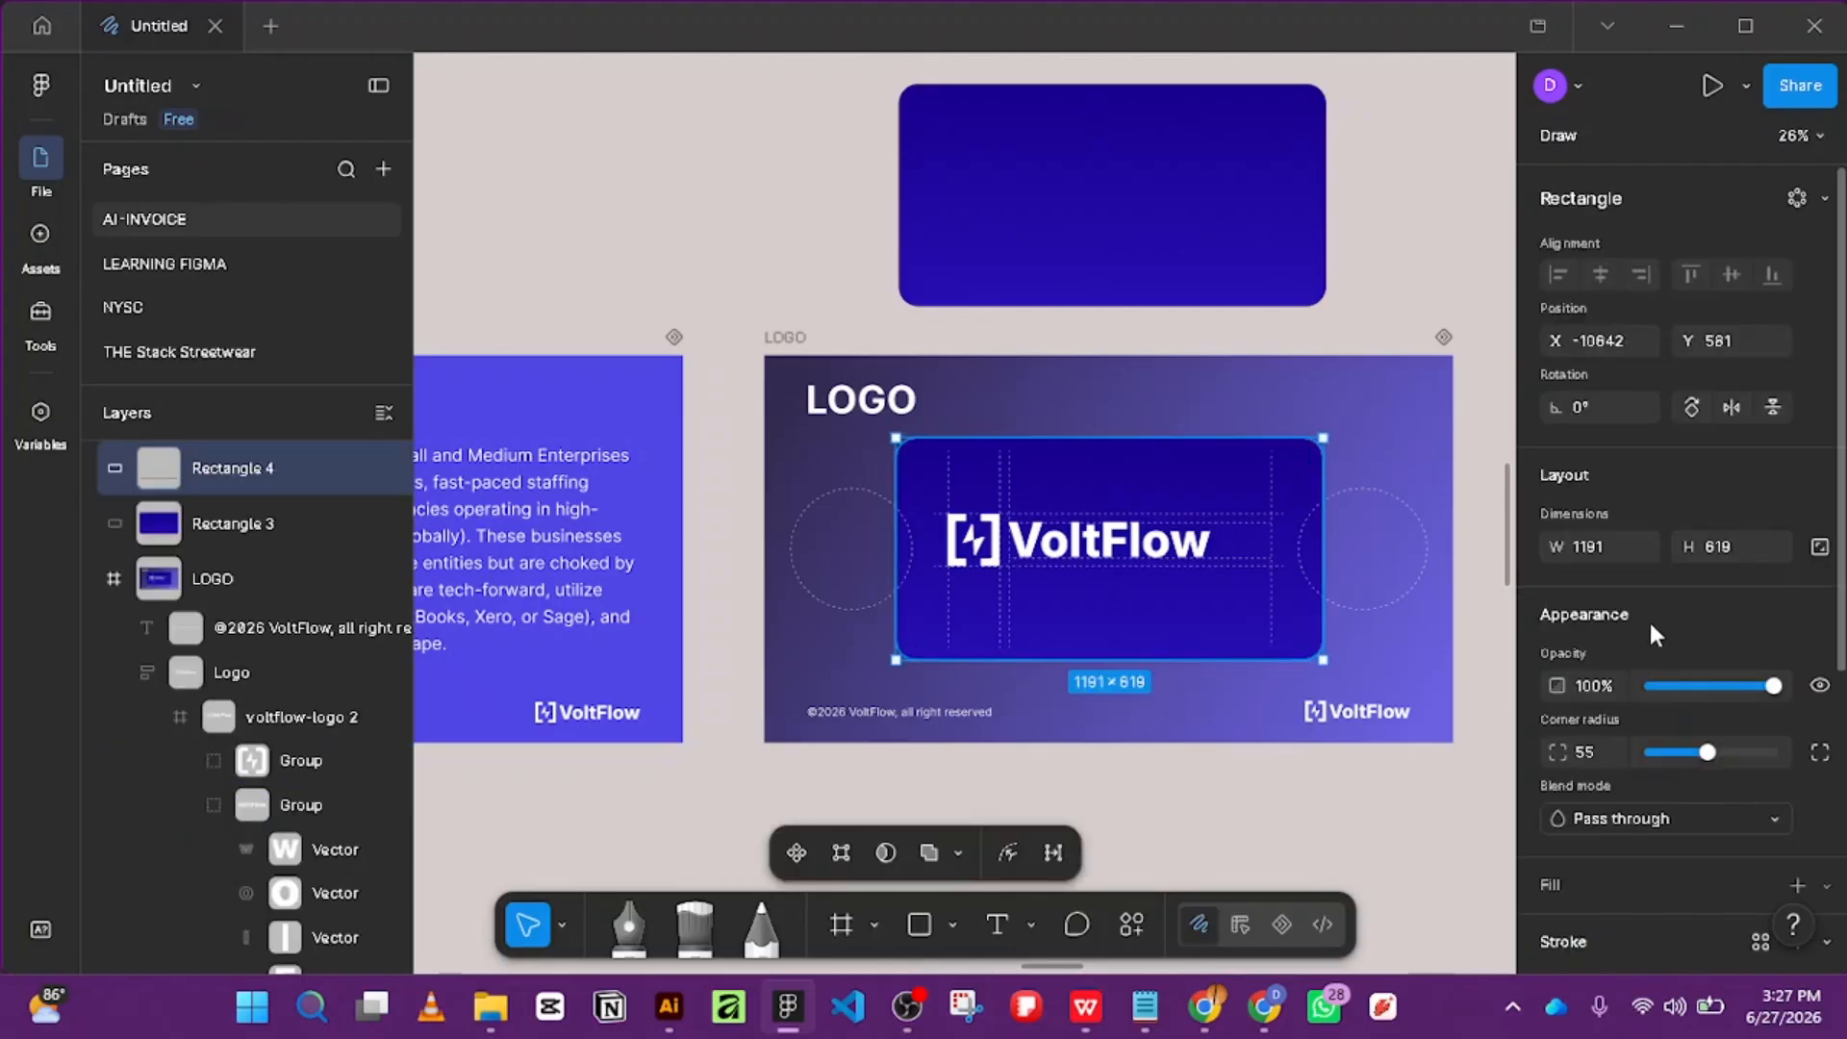
{"action": "scroll", "coordinate": [1648, 625], "scroll_direction": "down", "scroll_amount": 4}
{"action": "left_click", "coordinate": [1568, 579]}
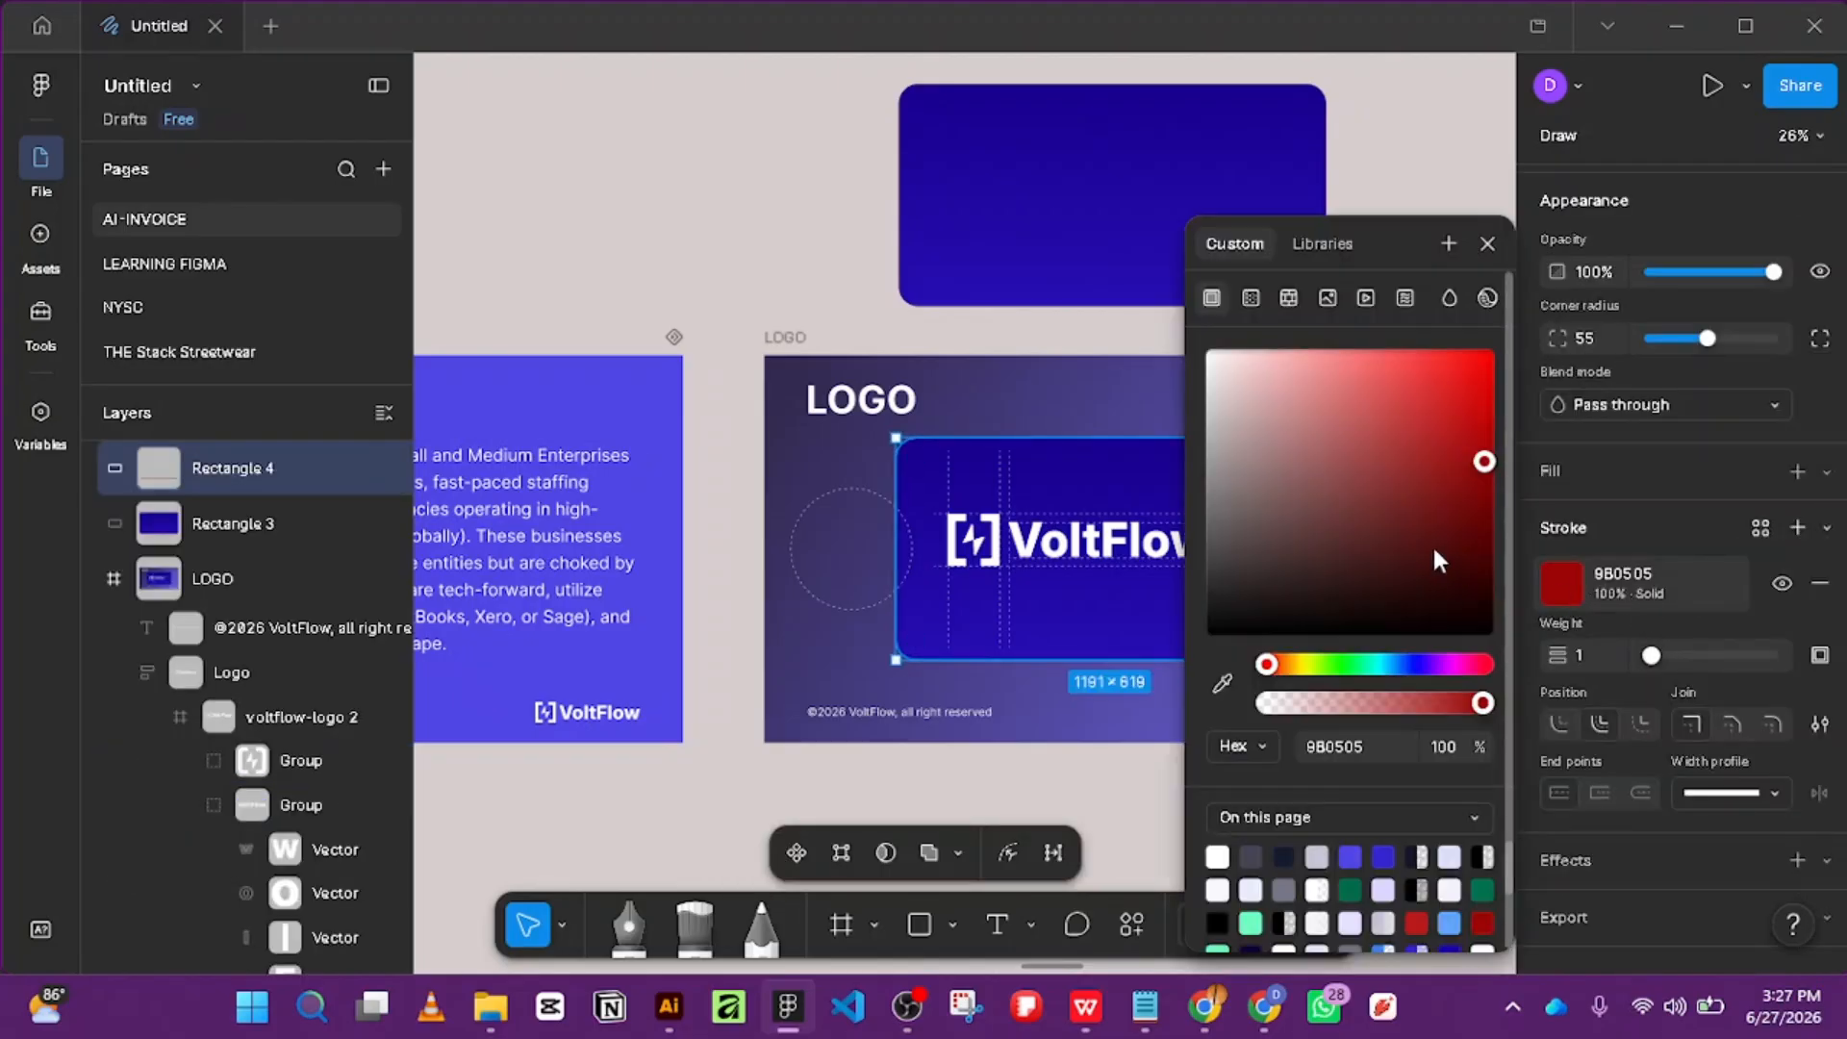
{"action": "mouse_move", "coordinate": [1439, 561]}
{"action": "left_mouse_down"}
{"action": "mouse_move", "coordinate": [1476, 308]}
{"action": "mouse_move", "coordinate": [1498, 467]}
{"action": "left_mouse_up"}
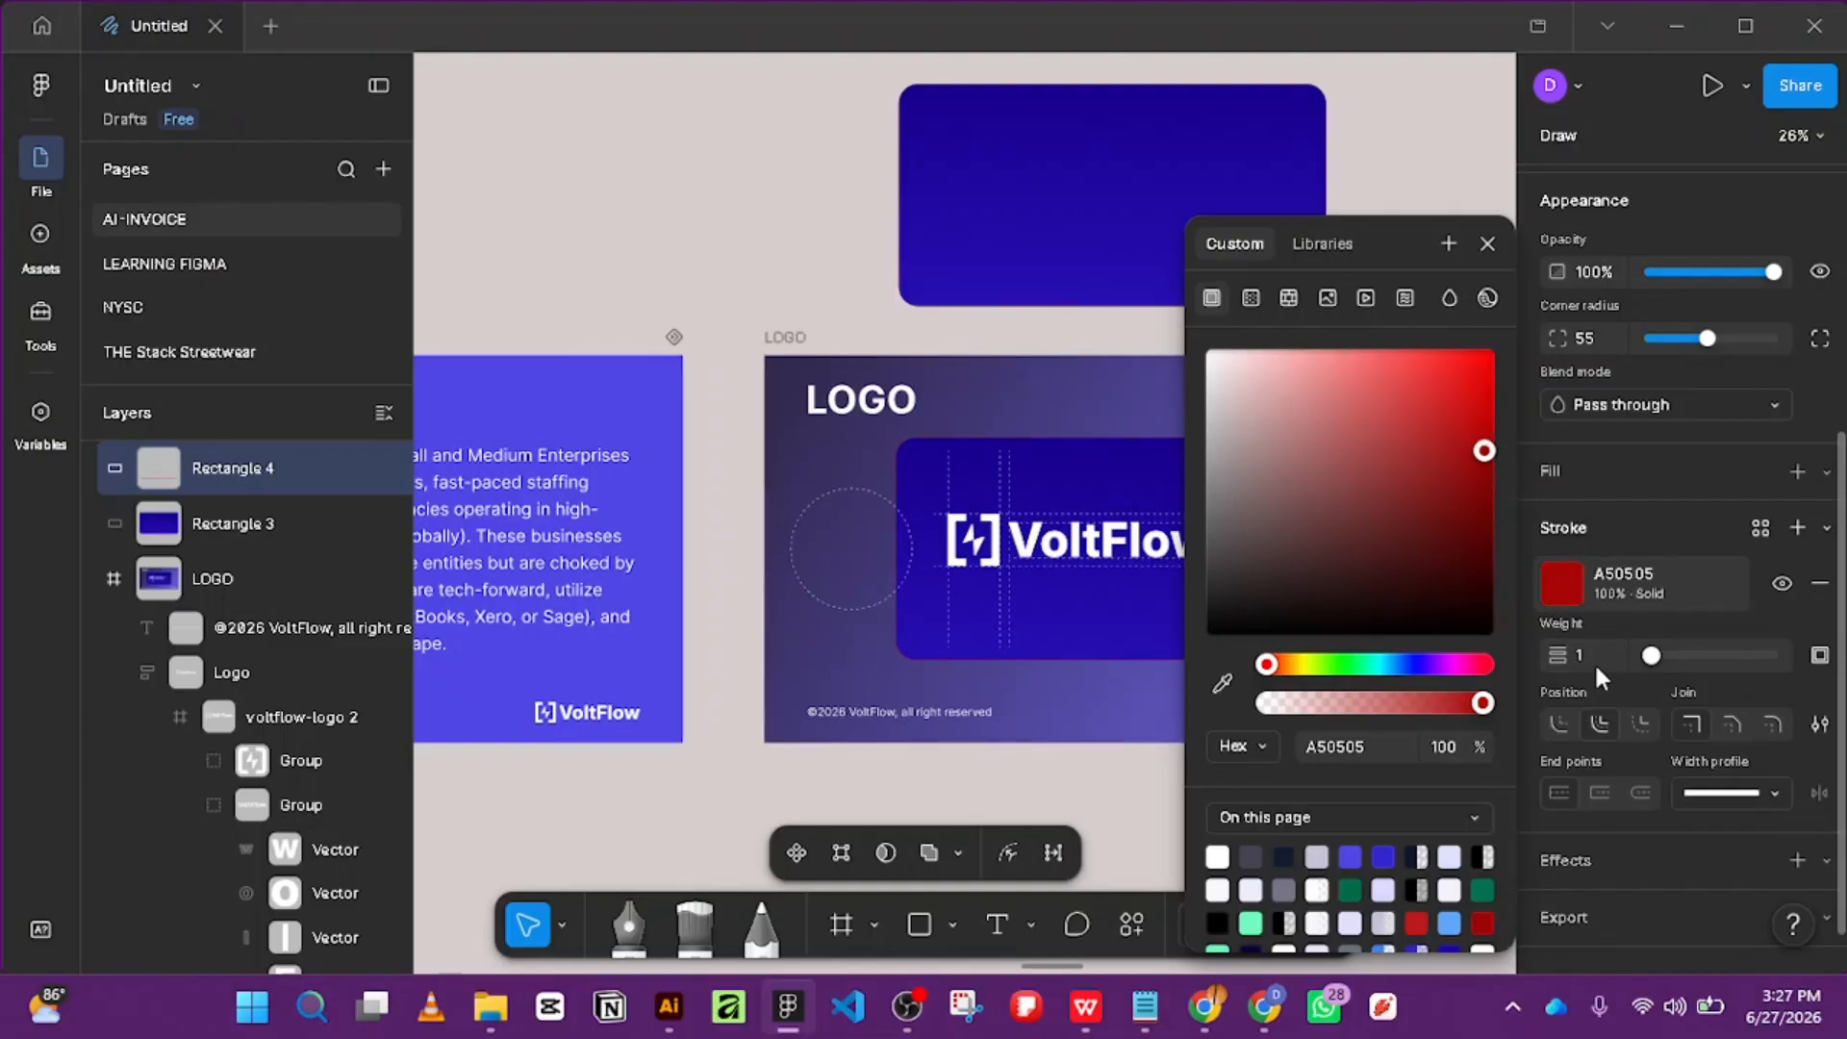
{"action": "left_click", "coordinate": [1795, 472]}
{"action": "left_click_drag", "start_coordinate": [1370, 452], "coordinate": [1476, 353]}
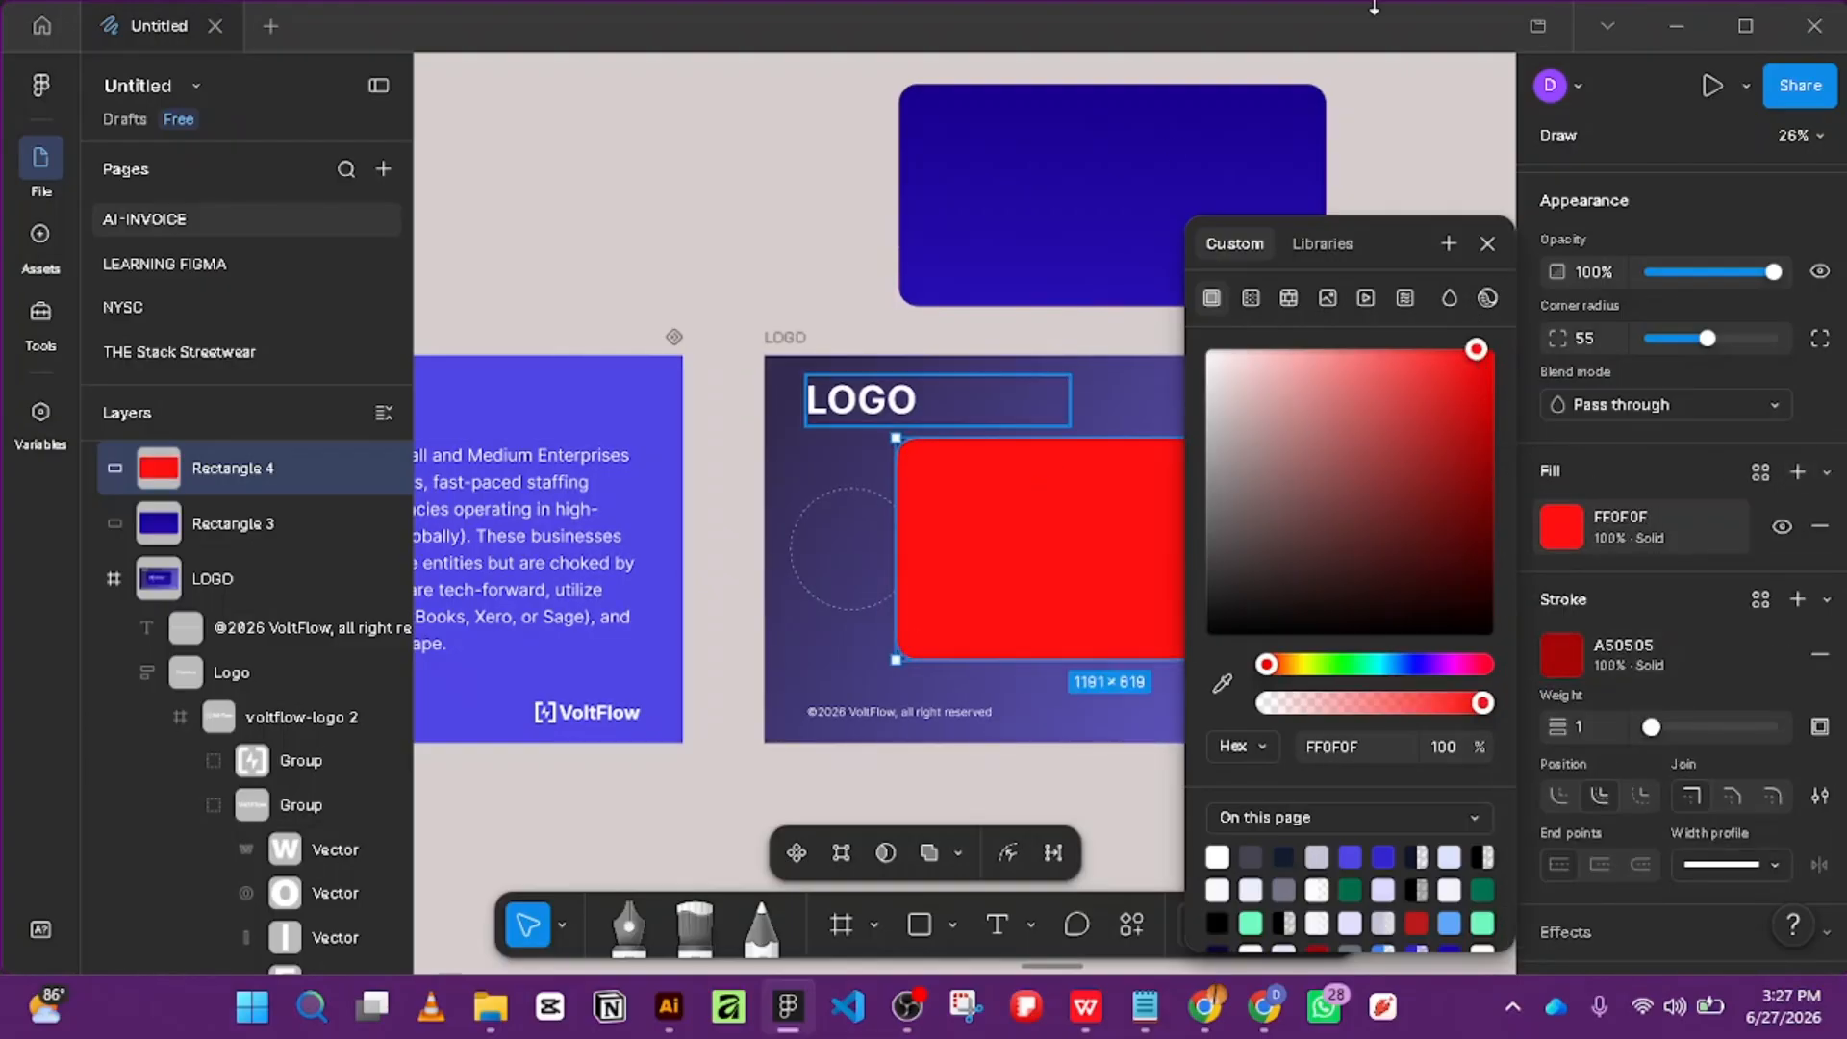
Select the stacked rectangles and both dashed circles in the LOGO frame, and apply Use as mask to them.
{"action": "left_click", "coordinate": [1391, 102]}
{"action": "scroll", "coordinate": [1340, 433], "scroll_direction": "up", "scroll_amount": 3}
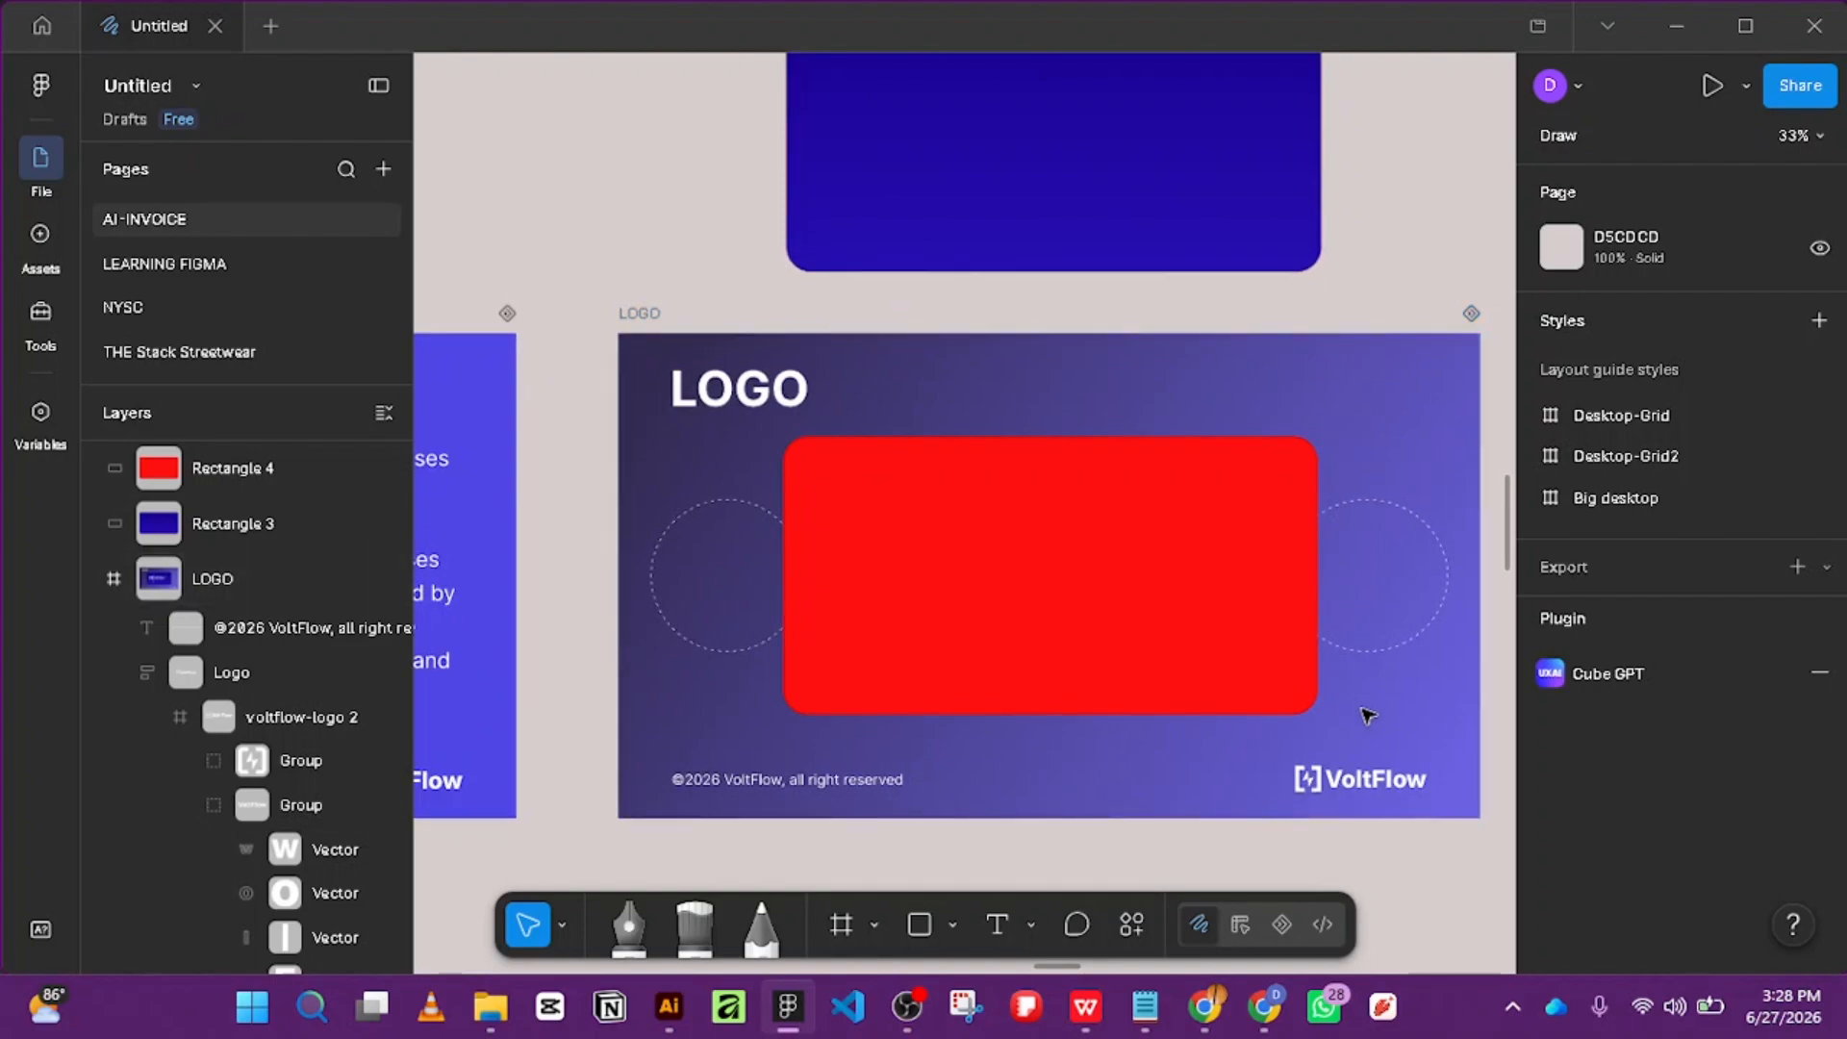
{"action": "left_click", "coordinate": [1367, 651]}
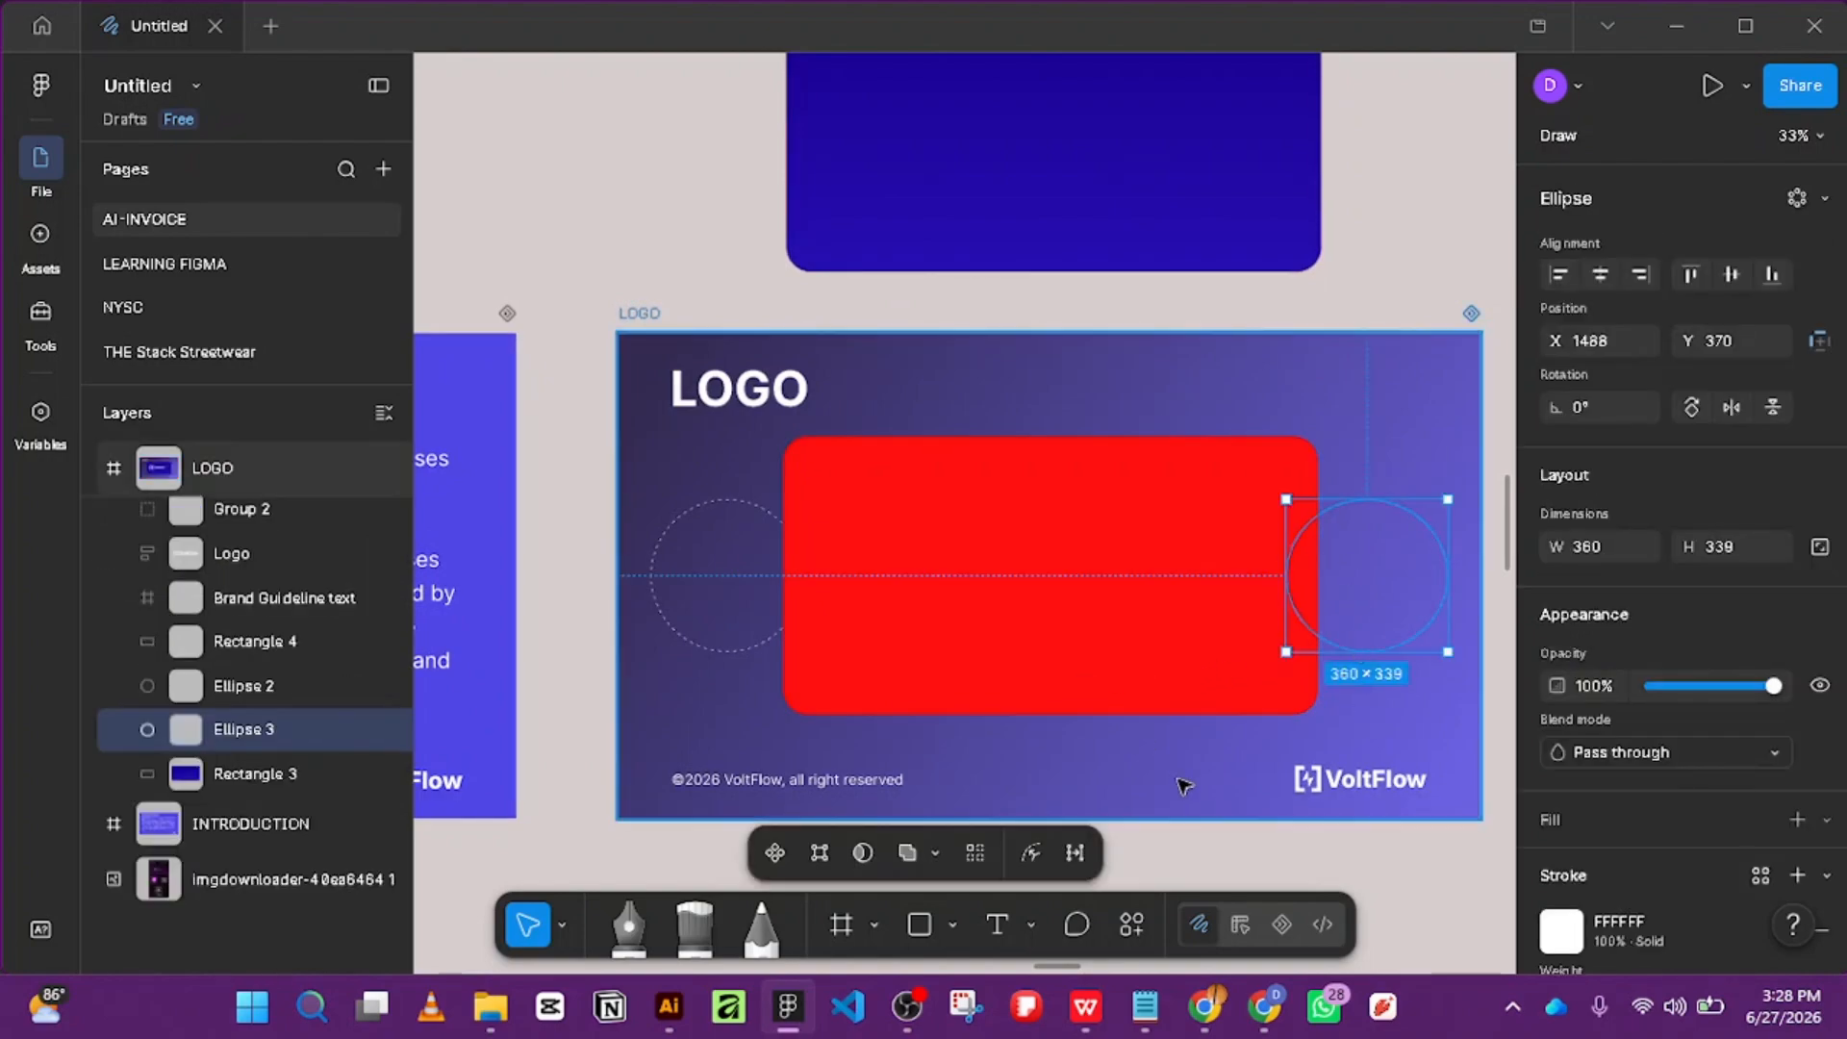
{"action": "key", "text": "Escape"}
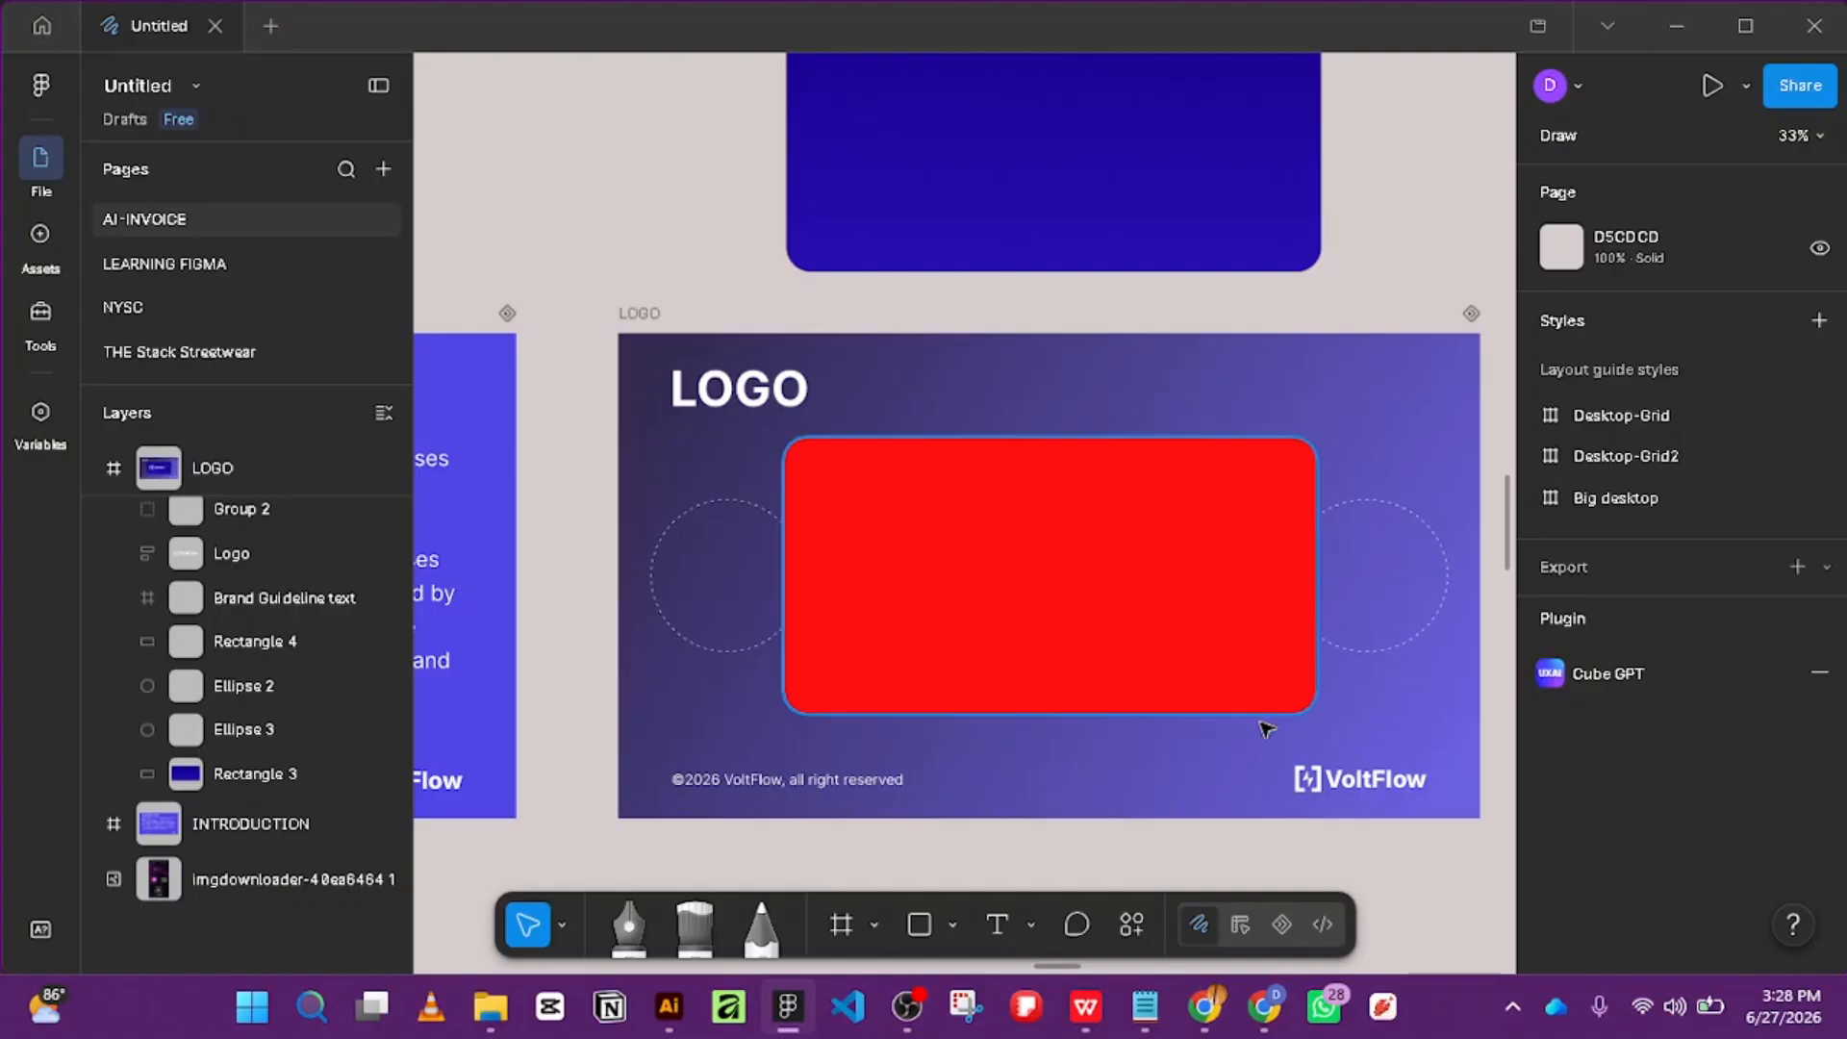
{"action": "left_click_drag", "start_coordinate": [1202, 771], "coordinate": [1100, 708]}
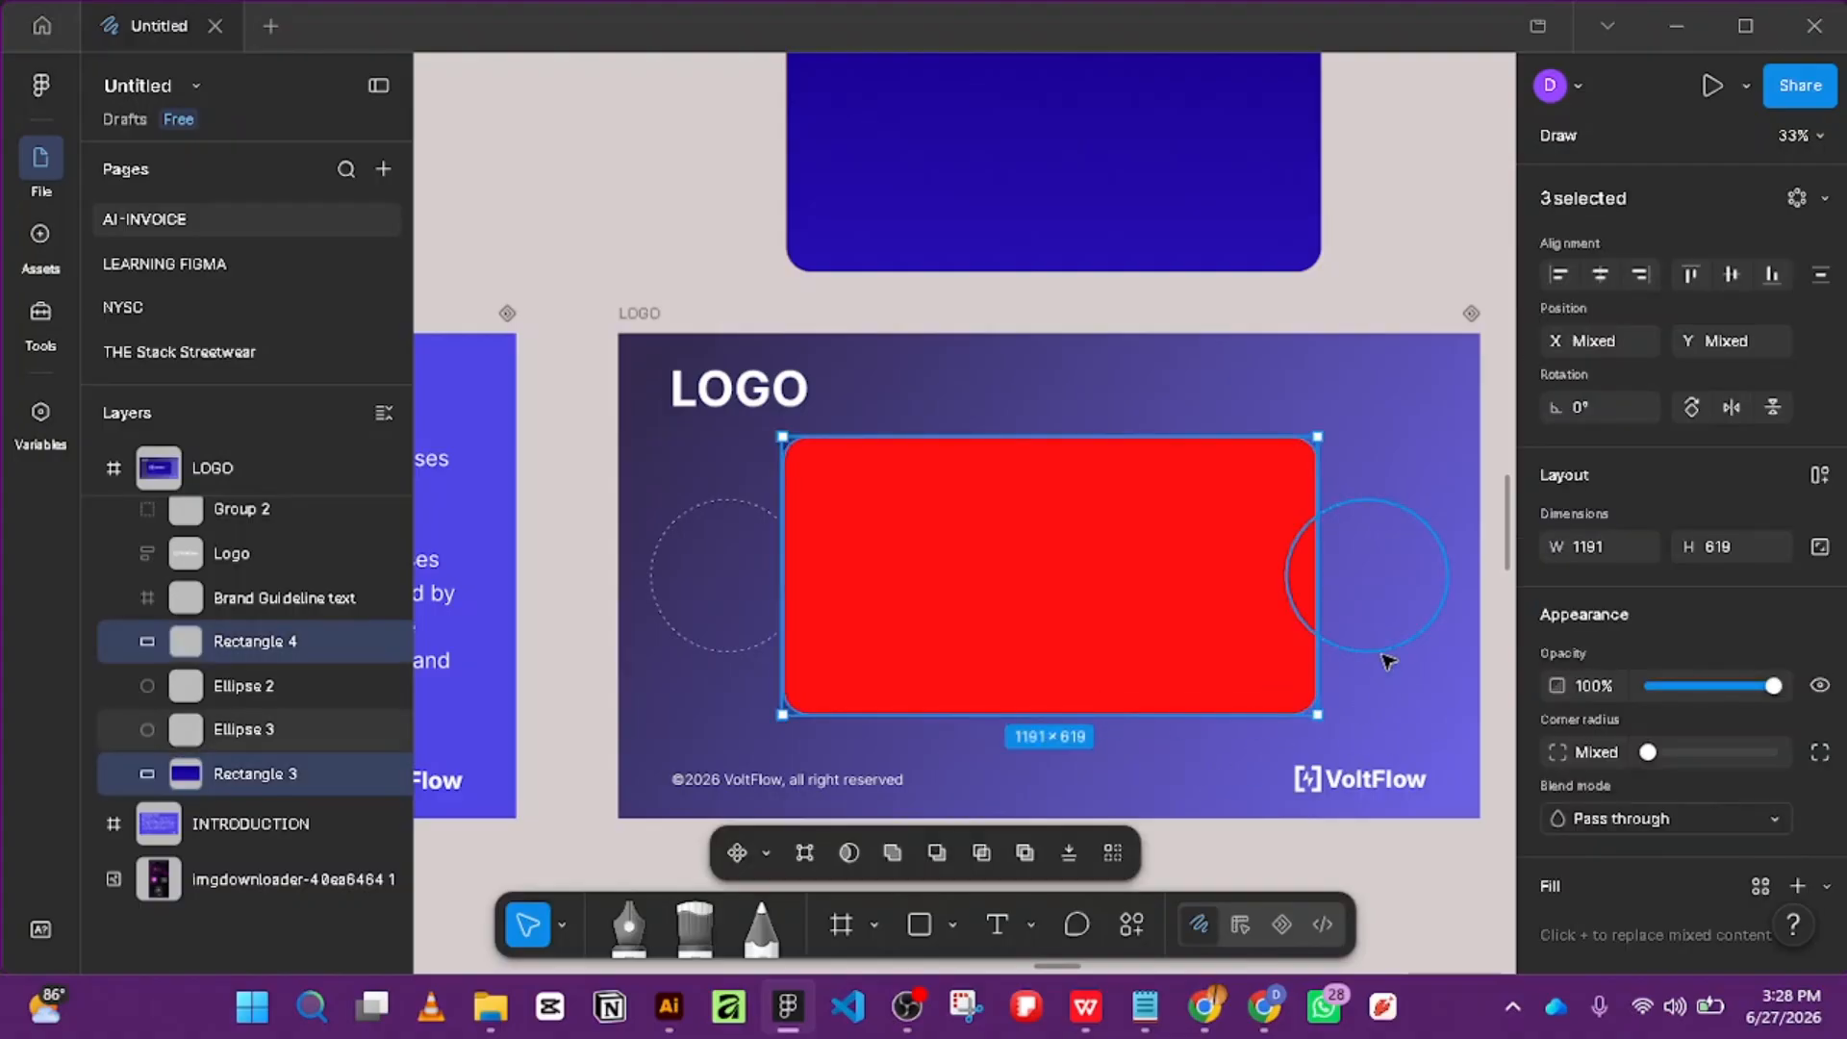
{"action": "left_click", "coordinate": [1385, 651], "text": "shift"}
{"action": "left_click", "coordinate": [684, 635], "text": "shift"}
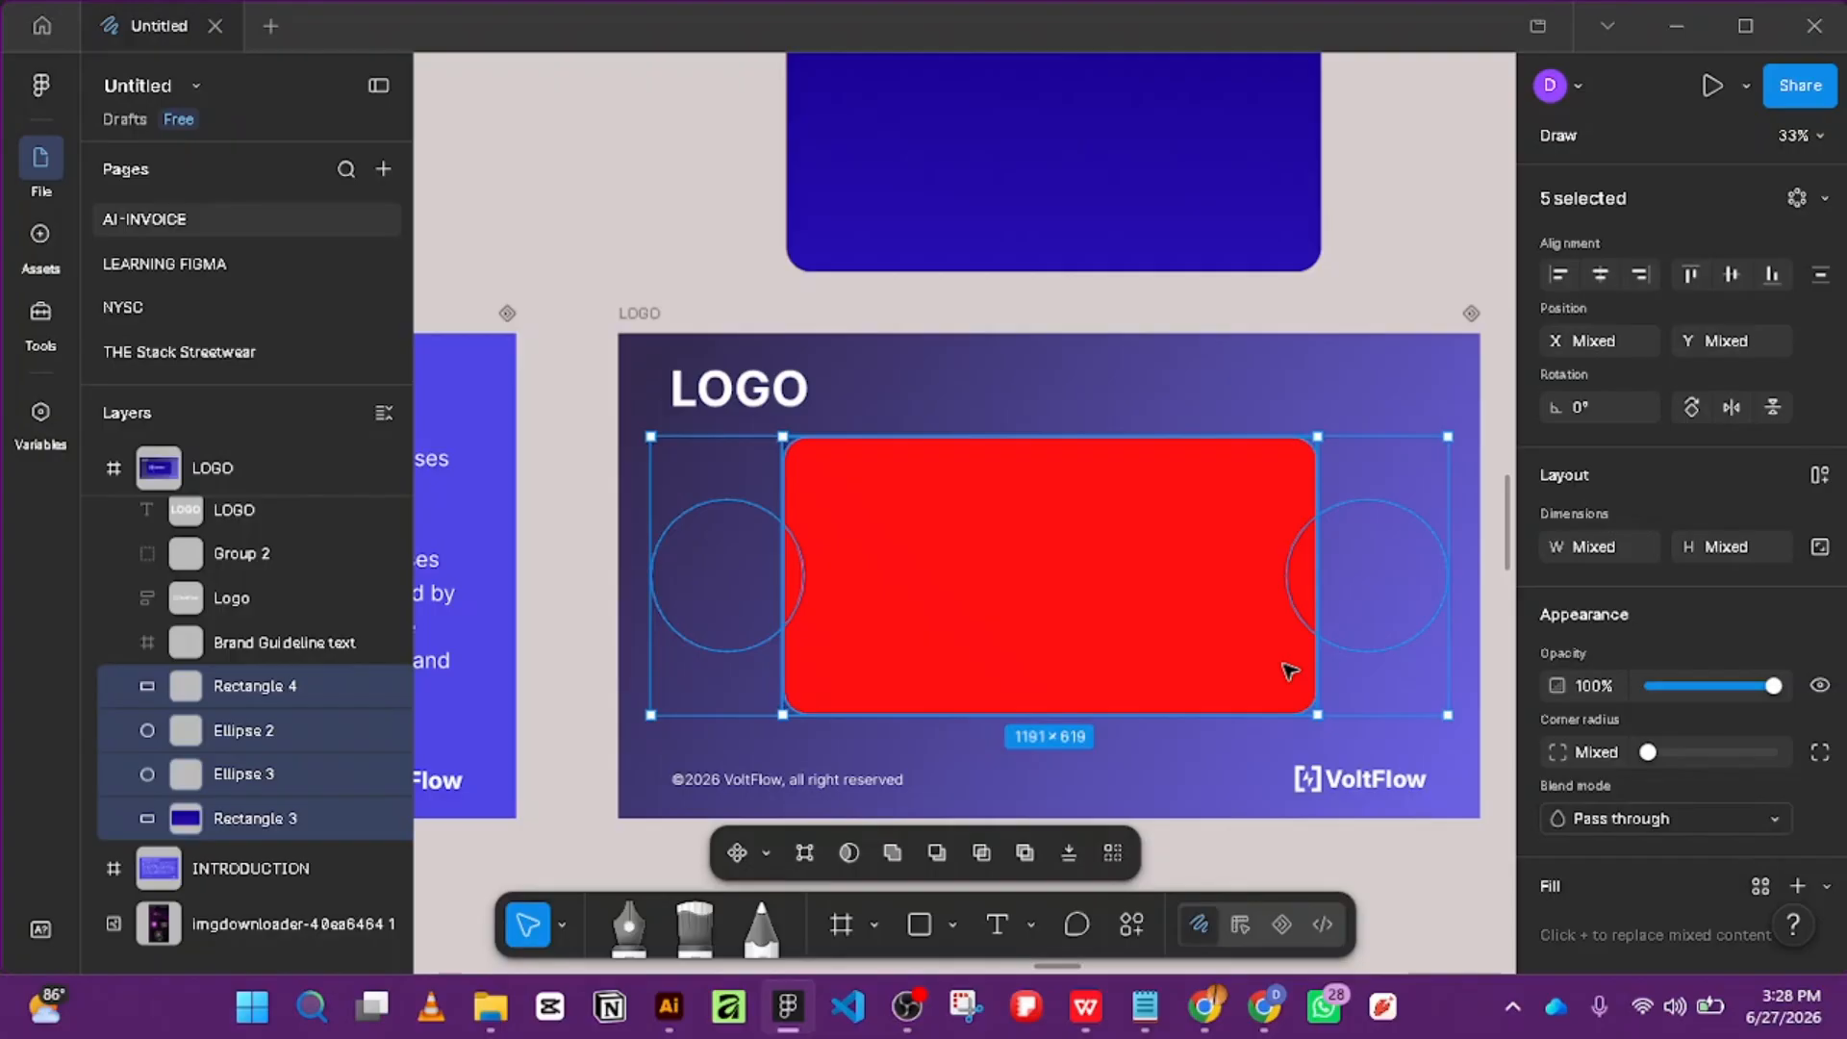
{"action": "key", "text": "ctrl+alt+m"}
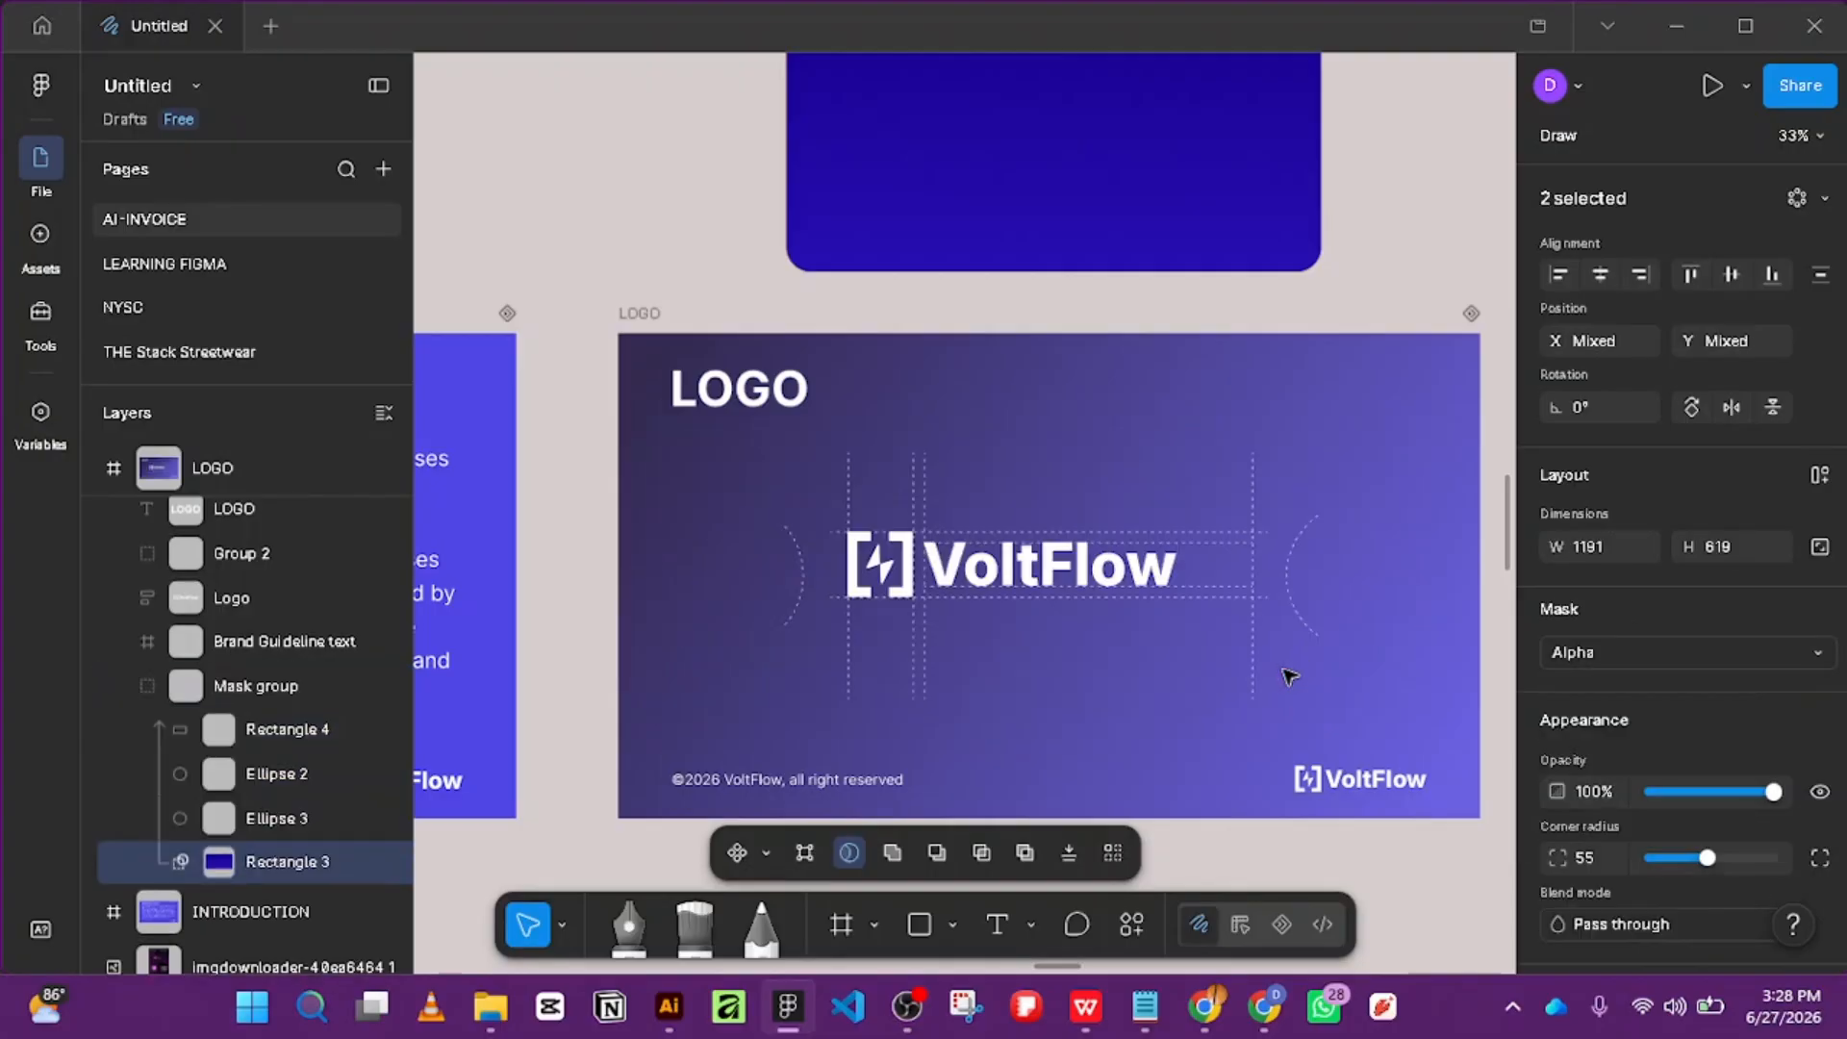
Move the spare blue rectangle into the LOGO frame and send it backward behind the central VoltFlow logo and its guide lines.
{"action": "left_click", "coordinate": [1205, 155]}
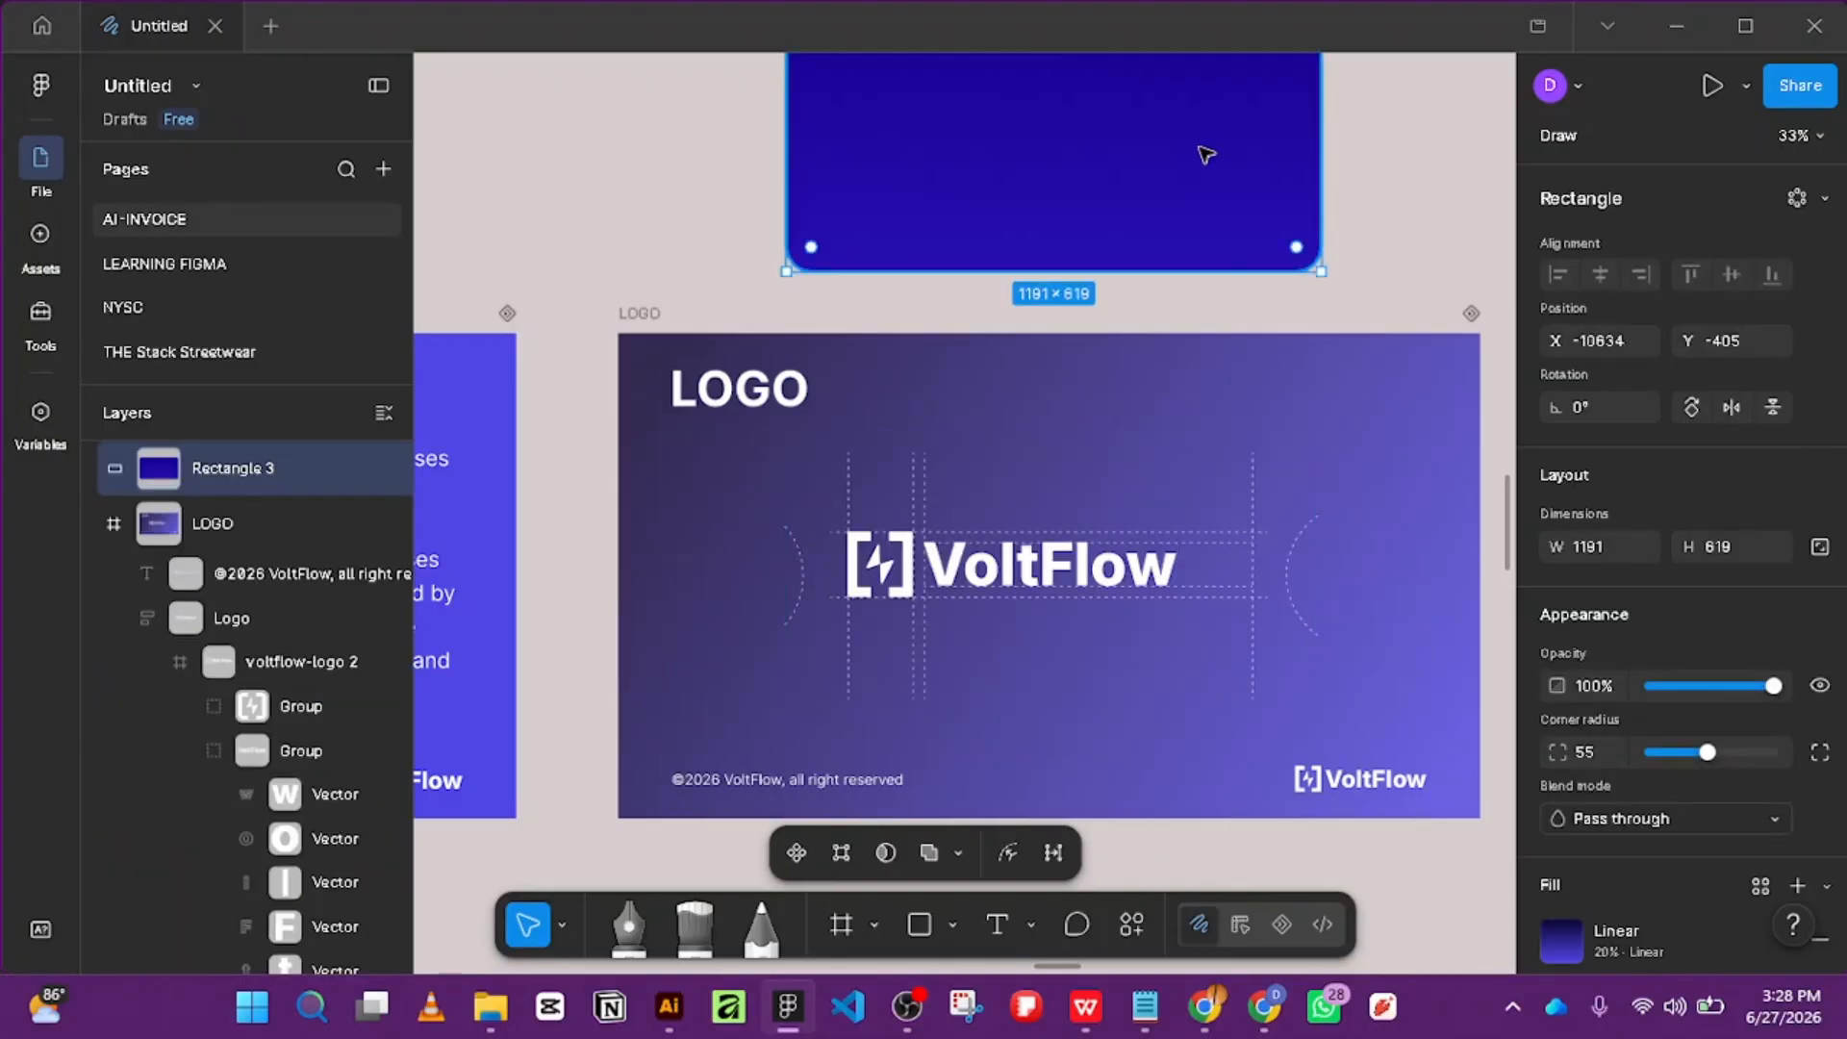
{"action": "left_click_drag", "start_coordinate": [1159, 169], "coordinate": [1155, 610]}
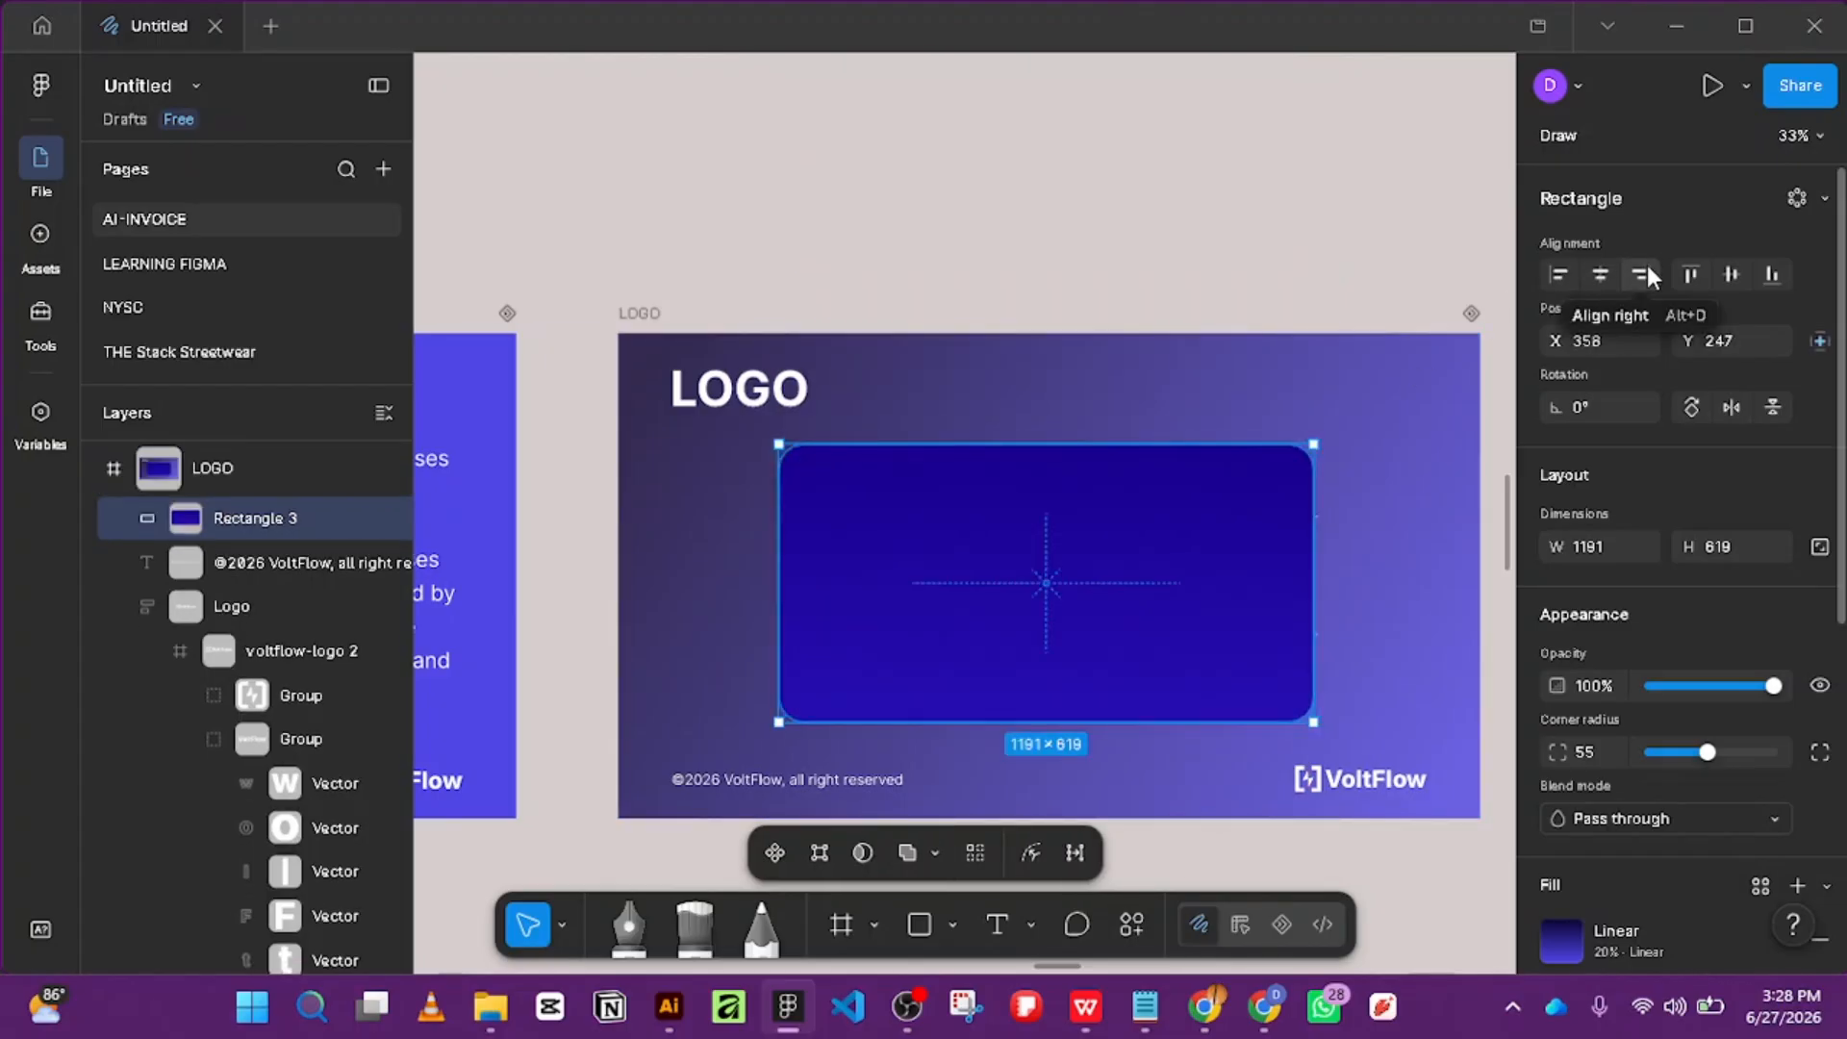
{"action": "key", "text": "ctrl+["}
{"action": "key", "text": "ctrl+["}
{"action": "key", "text": "ctrl+["}
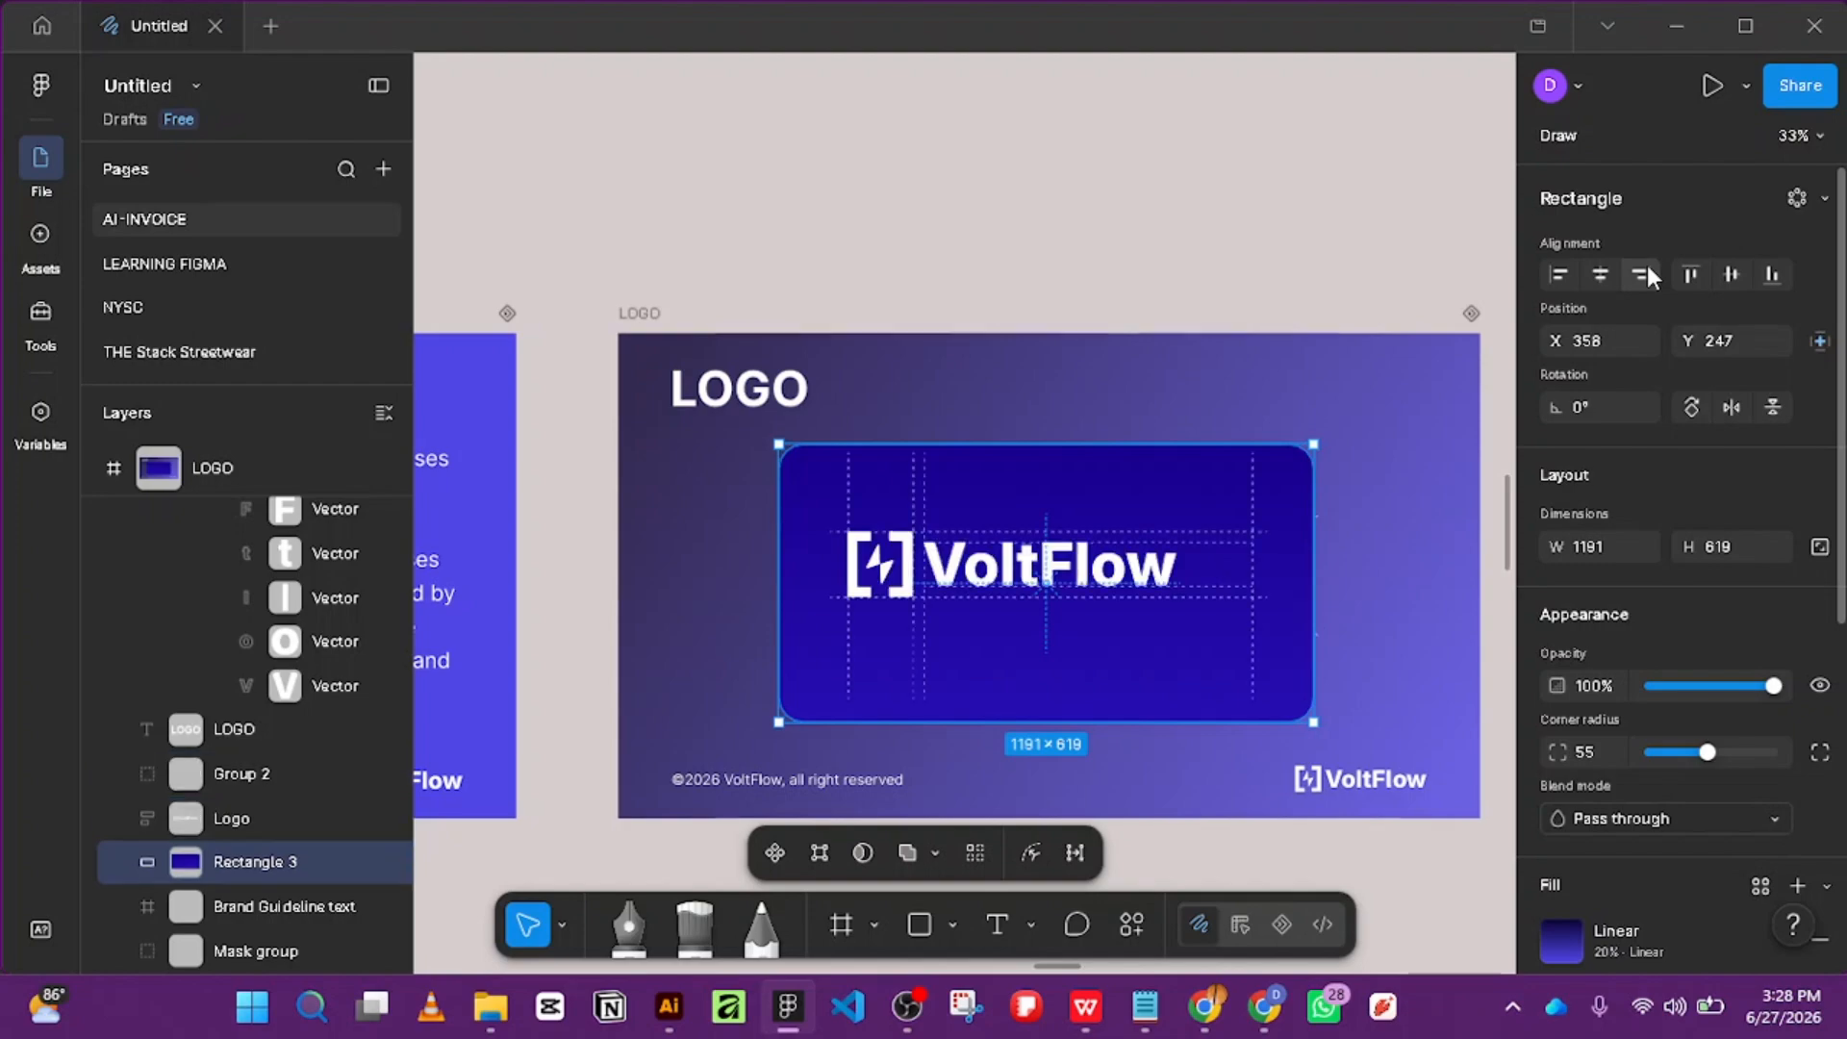
Center the blue rectangle horizontally and vertically within the LOGO frame.
{"action": "left_click", "coordinate": [1589, 272]}
{"action": "left_click", "coordinate": [1731, 272]}
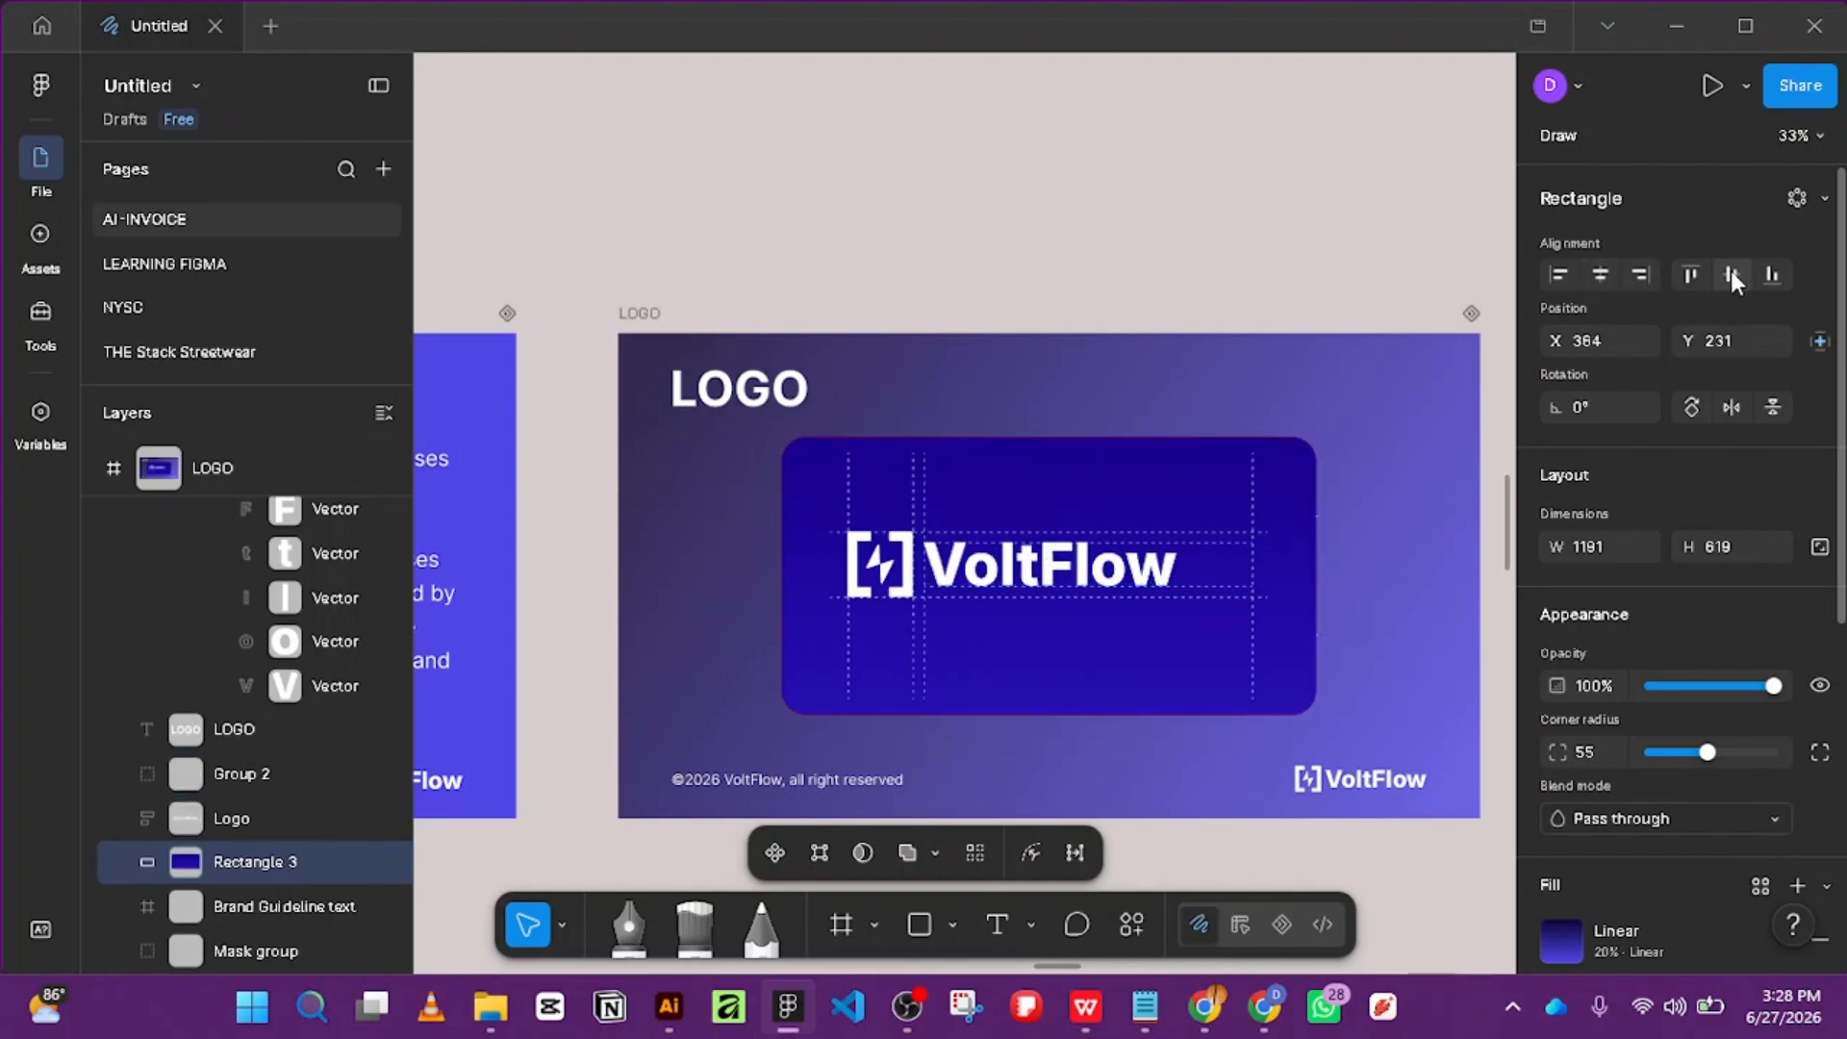
{"action": "left_click", "coordinate": [1325, 204]}
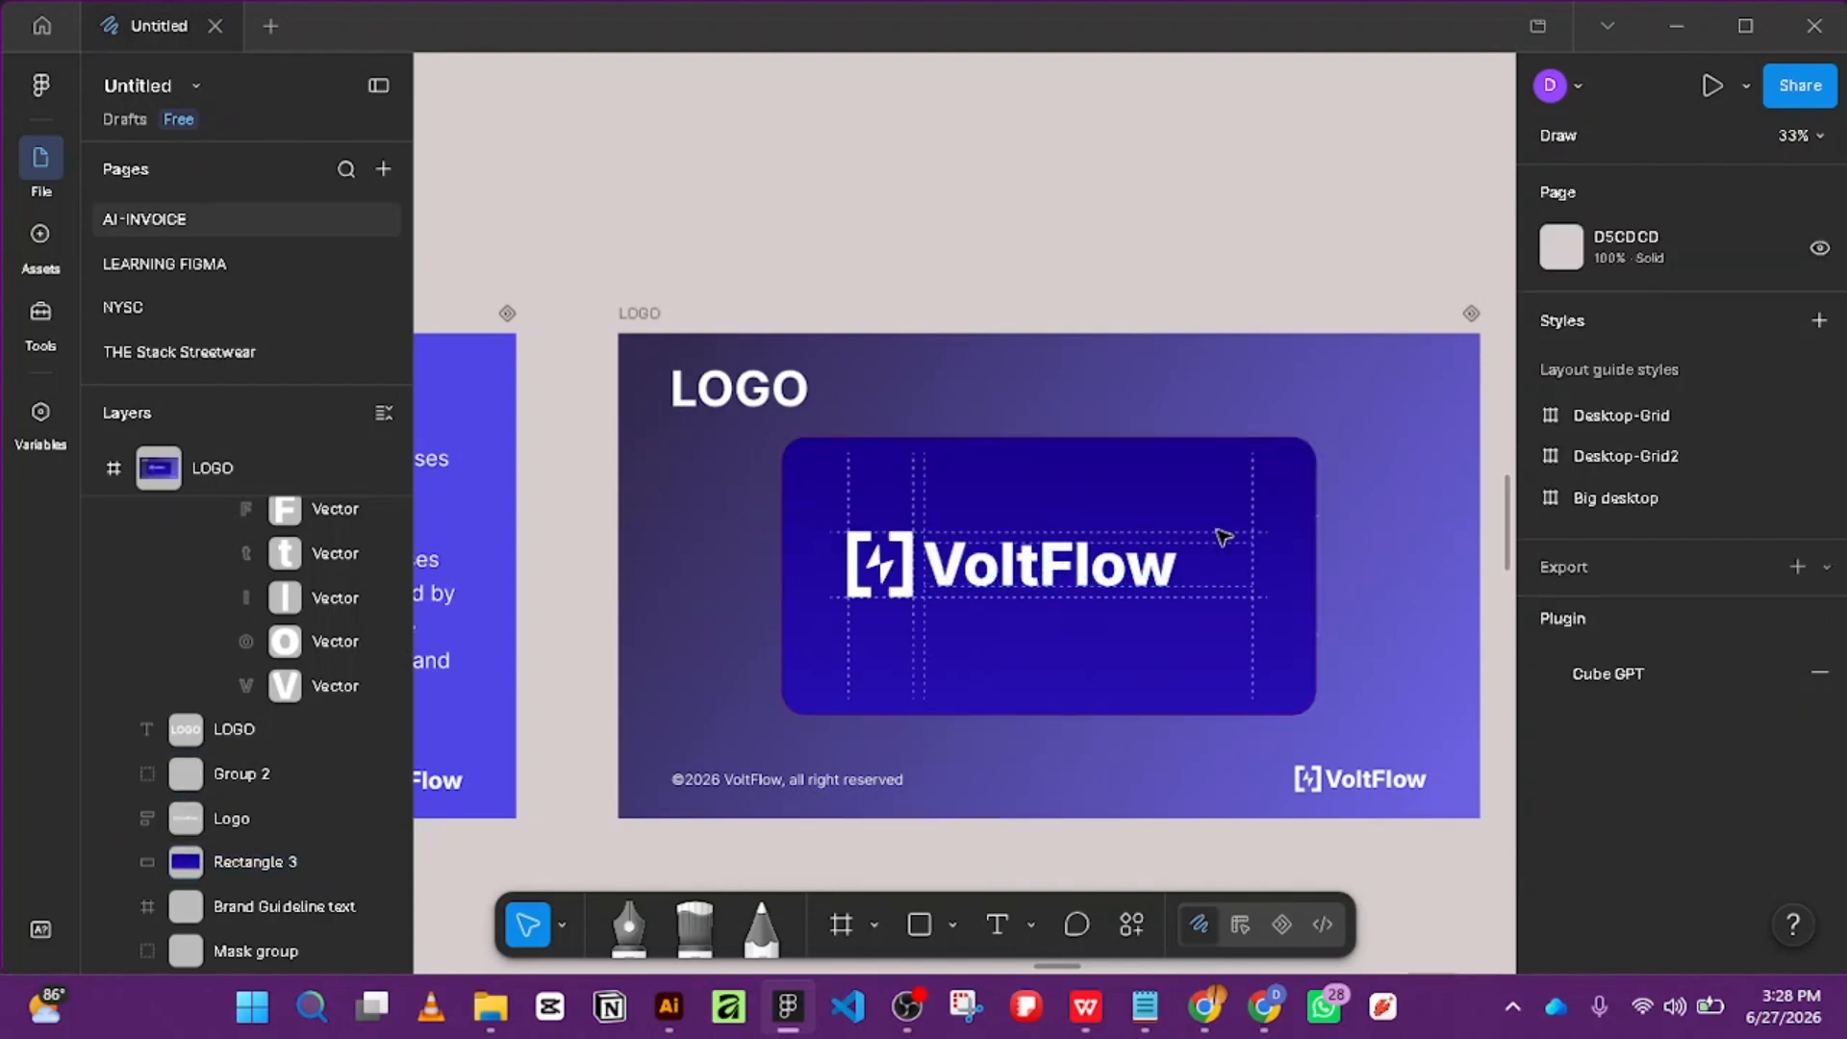
Send the mask group containing the red rectangle backward to the bottom of the page's layer stack.
{"action": "left_click", "coordinate": [1299, 679]}
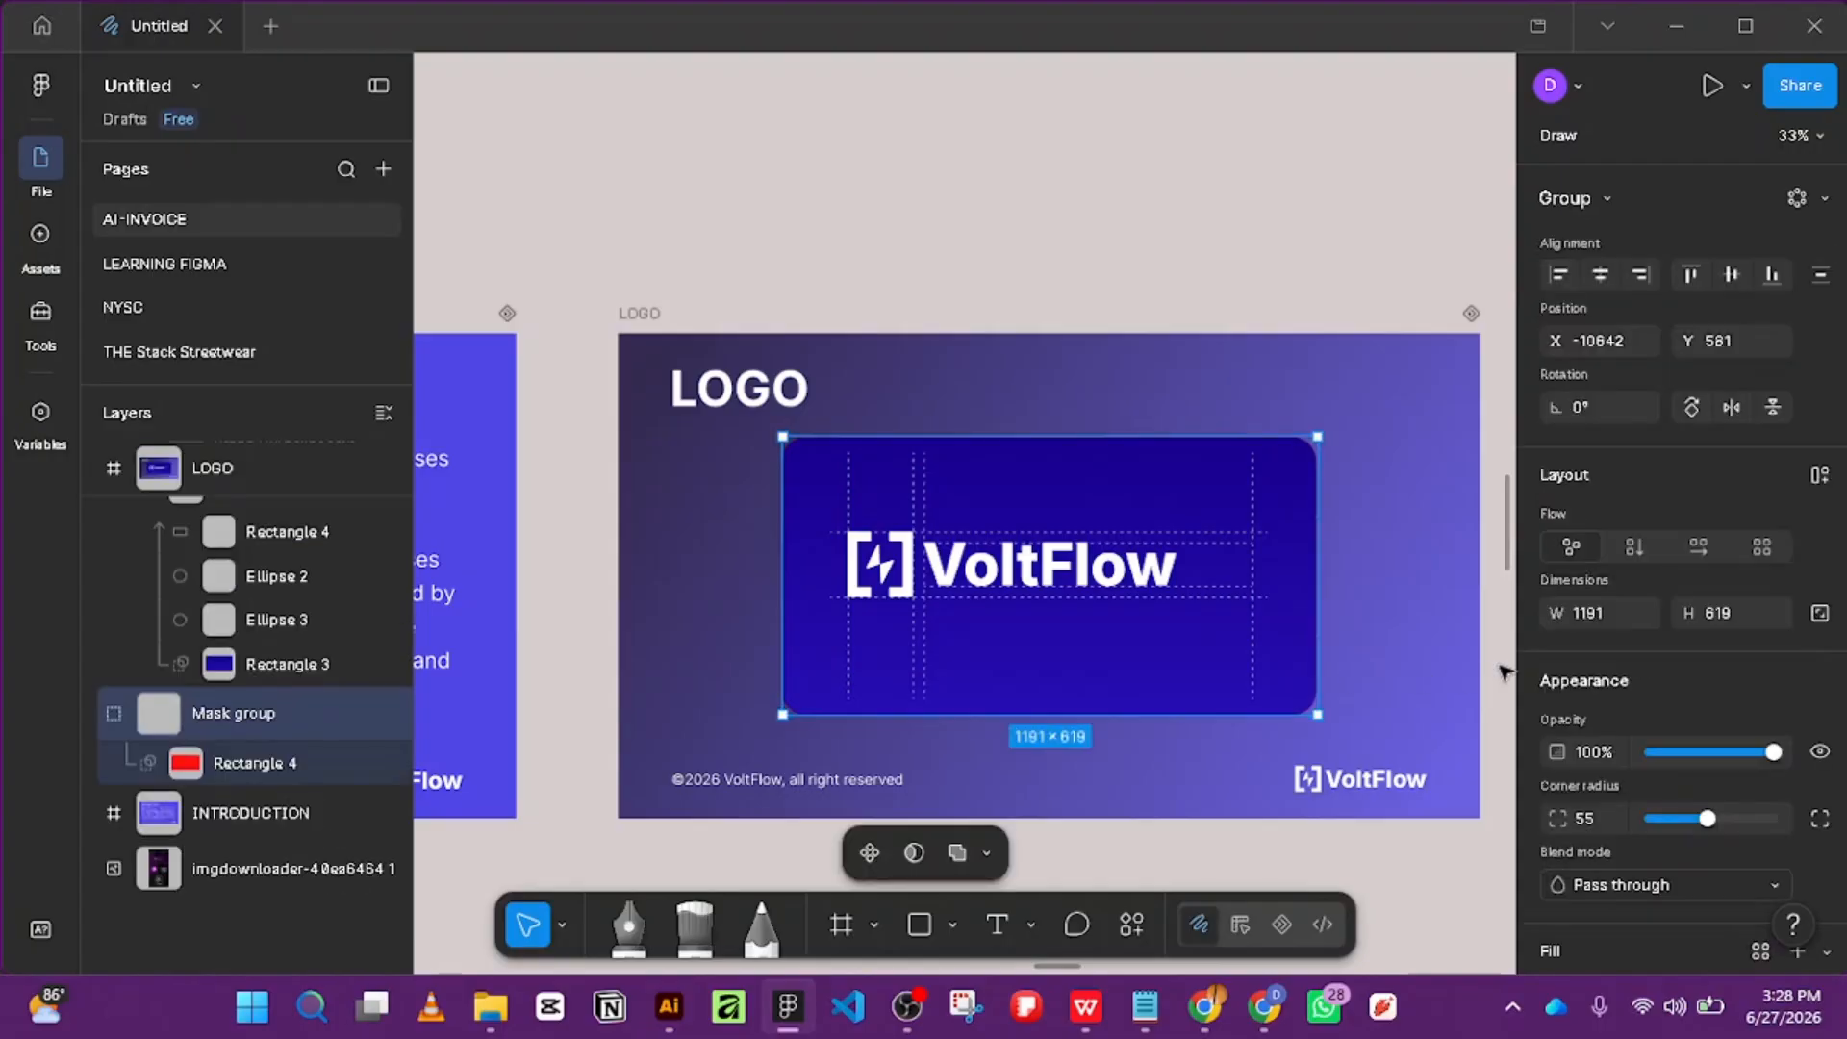
{"action": "key", "text": "ctrl+bracketleft"}
{"action": "key", "text": "ctrl+bracketleft"}
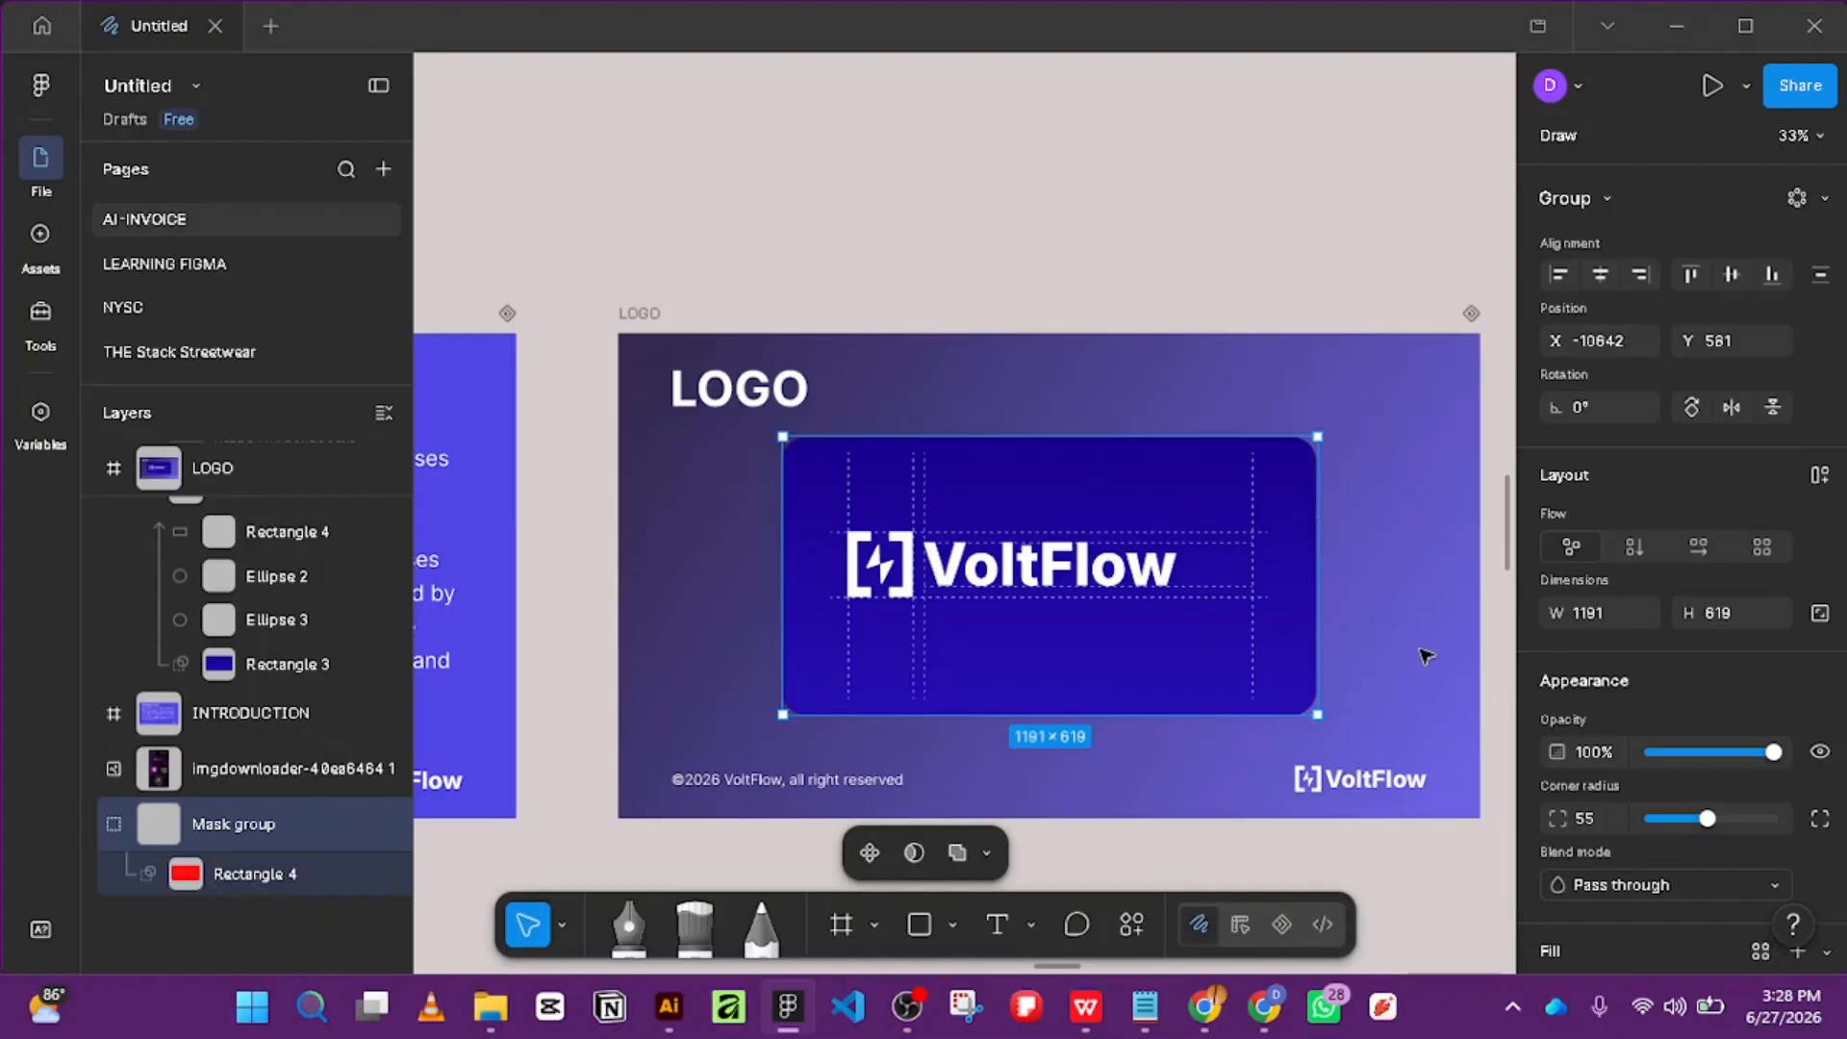
{"action": "left_click", "coordinate": [1207, 676]}
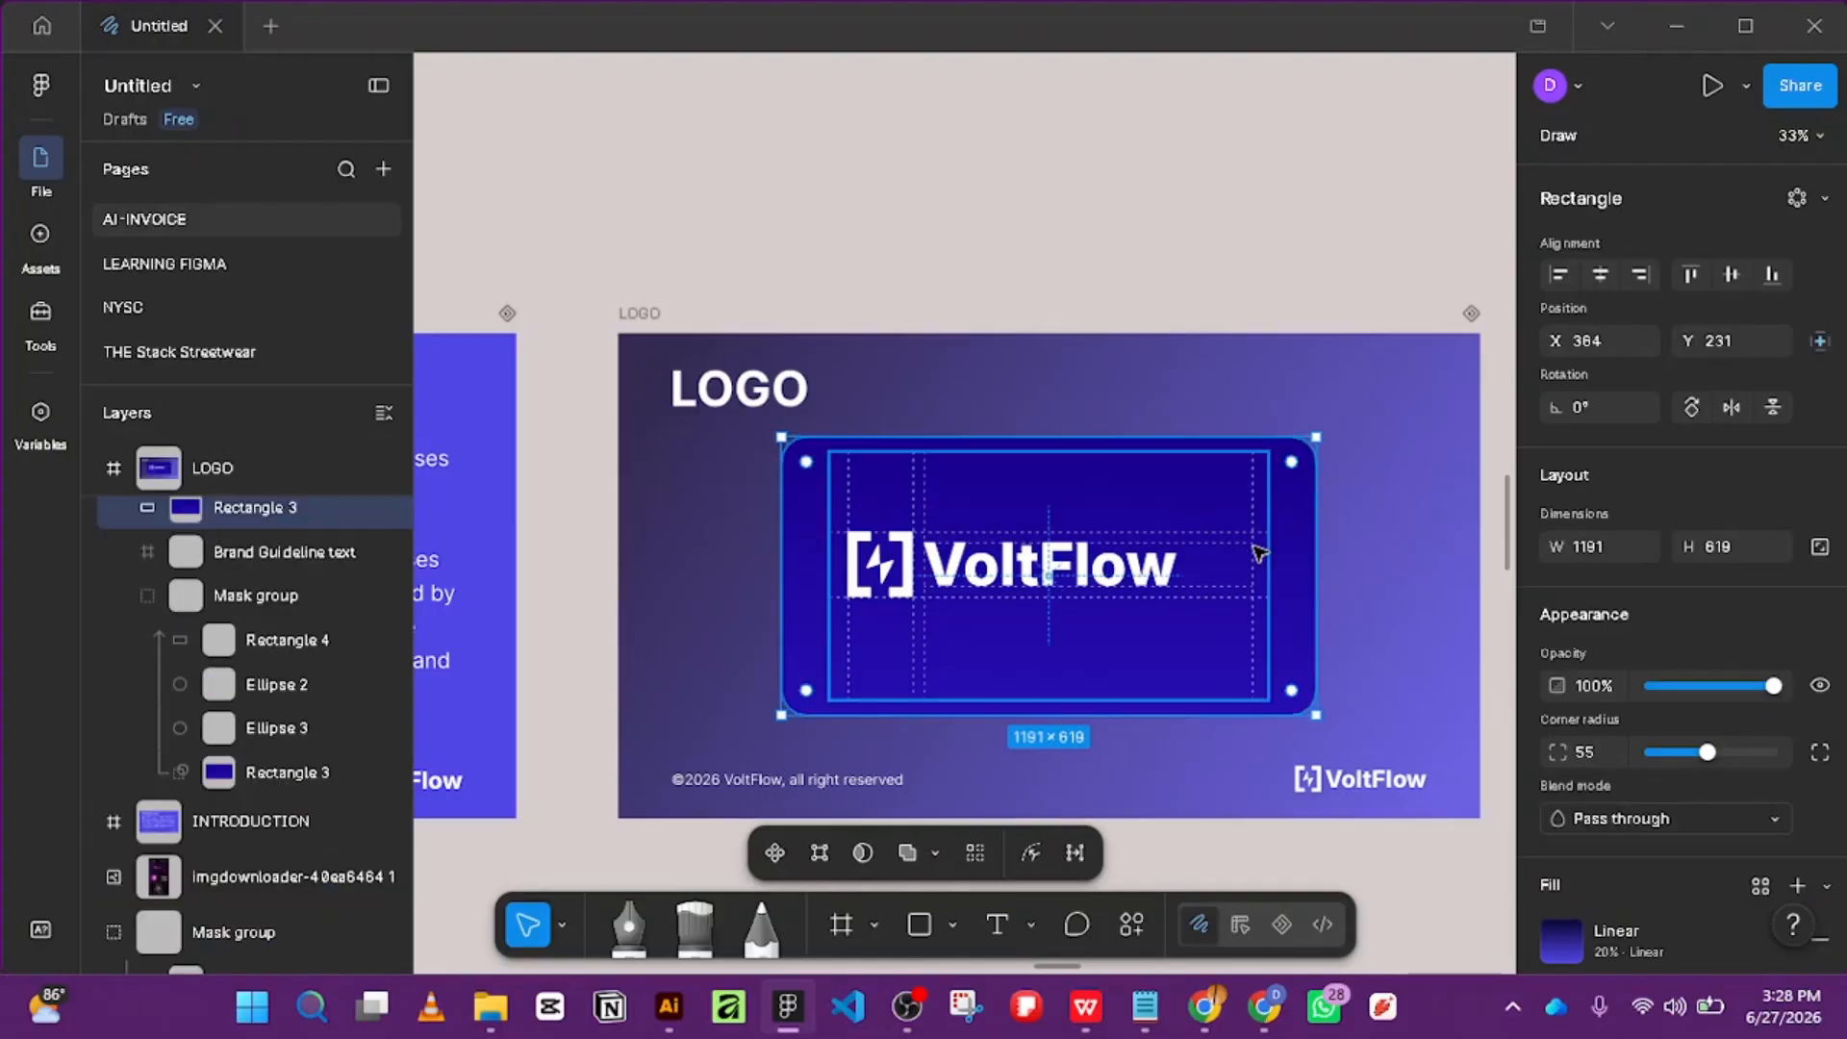
{"action": "left_click", "coordinate": [1258, 552]}
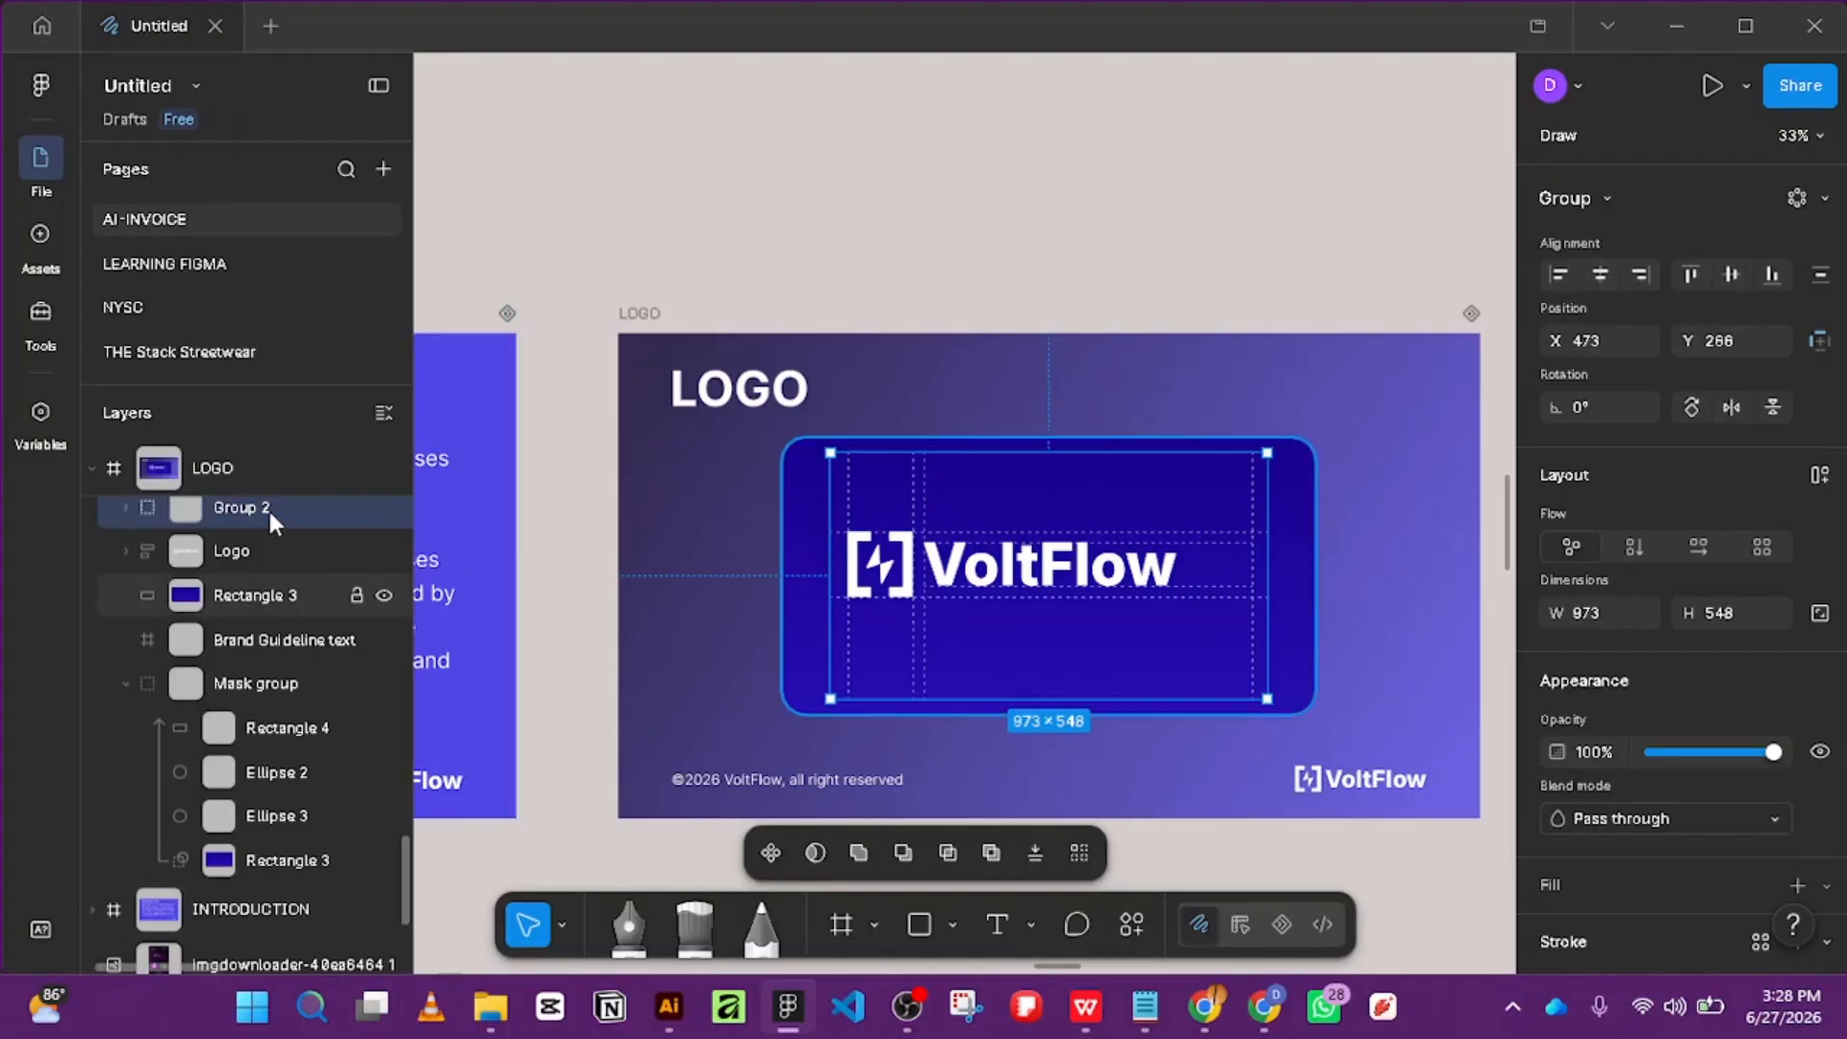
{"action": "left_click", "coordinate": [1314, 512]}
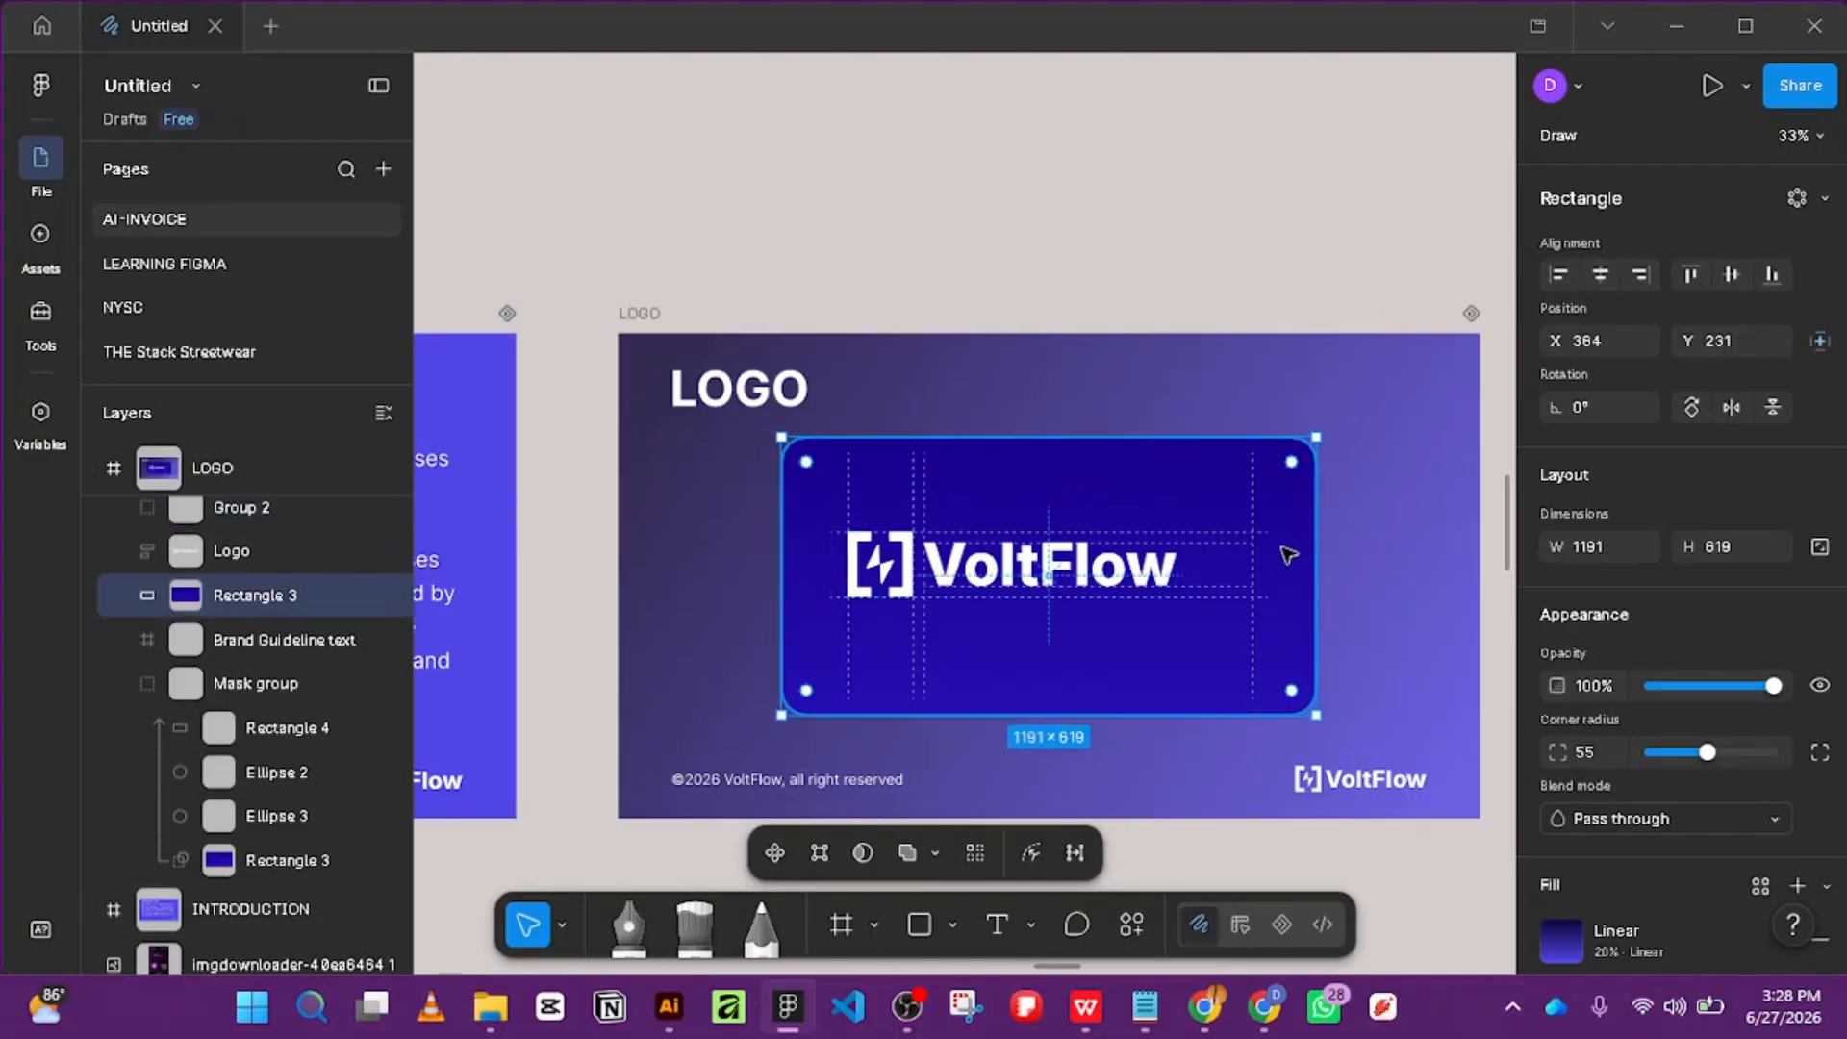
{"action": "left_click_drag", "start_coordinate": [1292, 512], "coordinate": [1214, 749]}
{"action": "key", "text": "ctrl+z"}
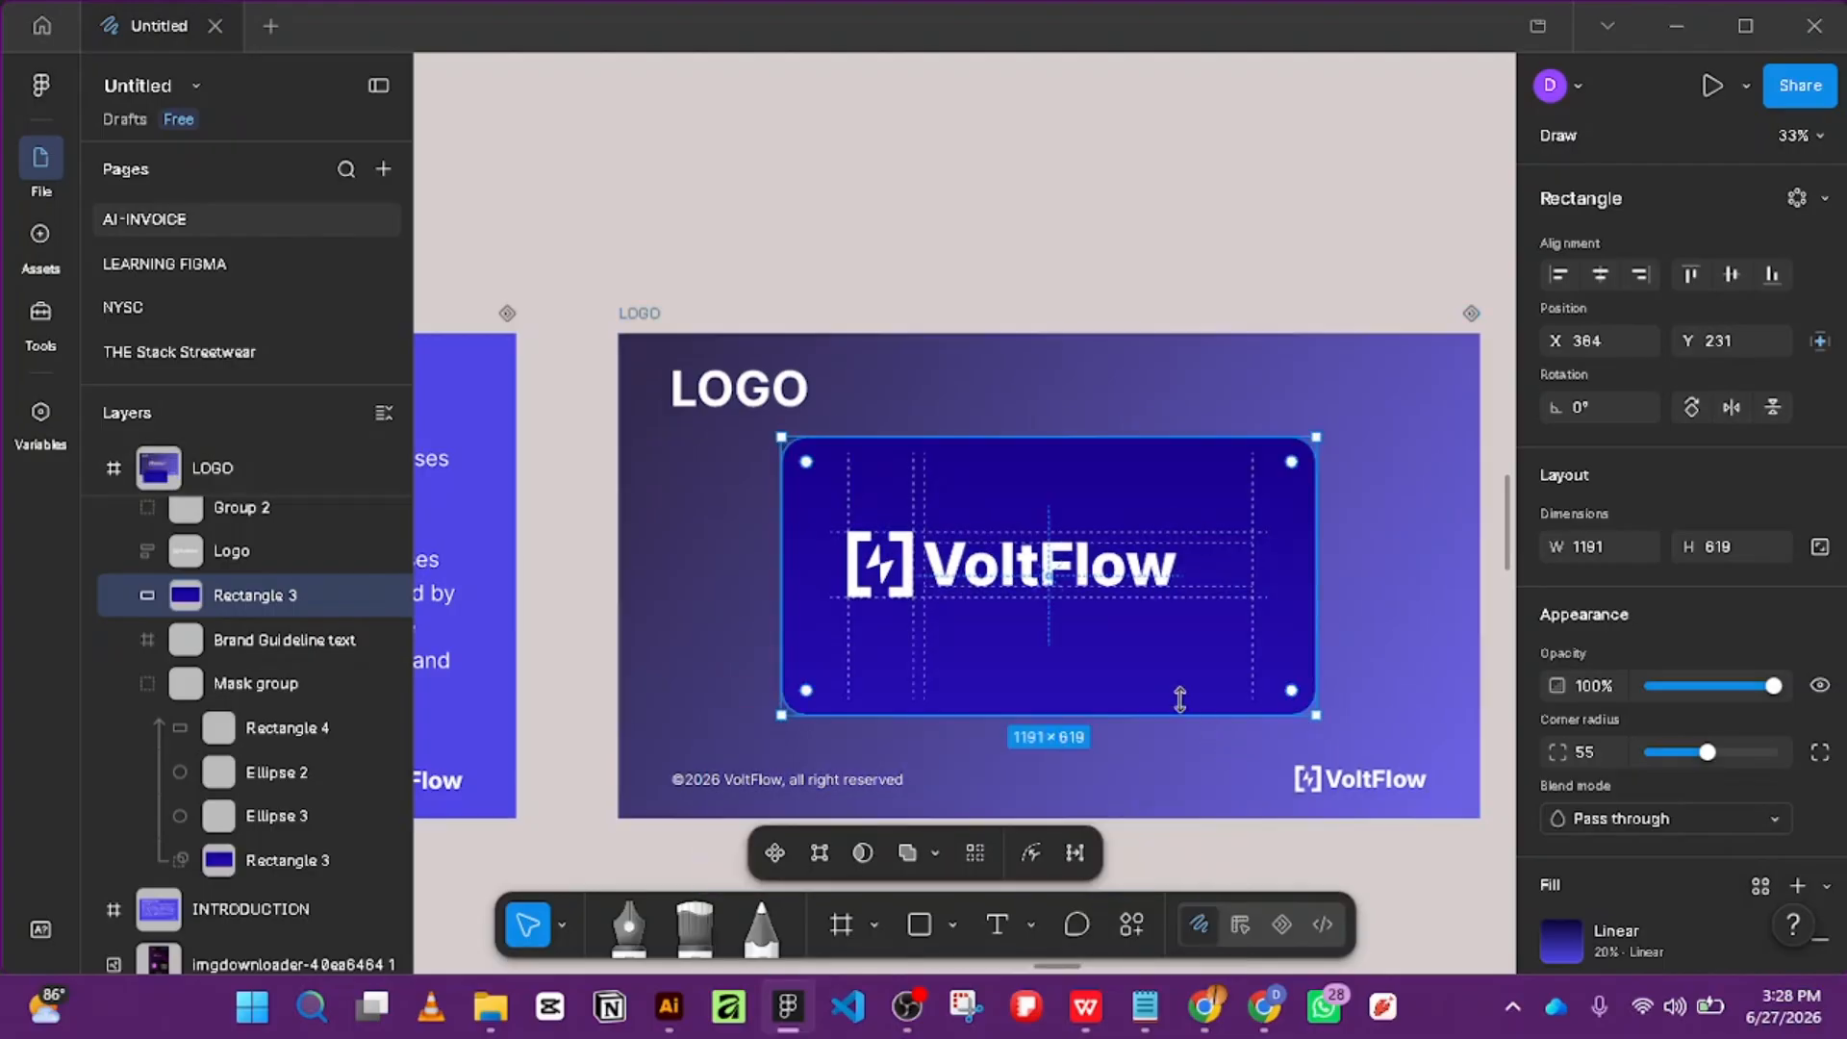
{"action": "left_click", "coordinate": [701, 606]}
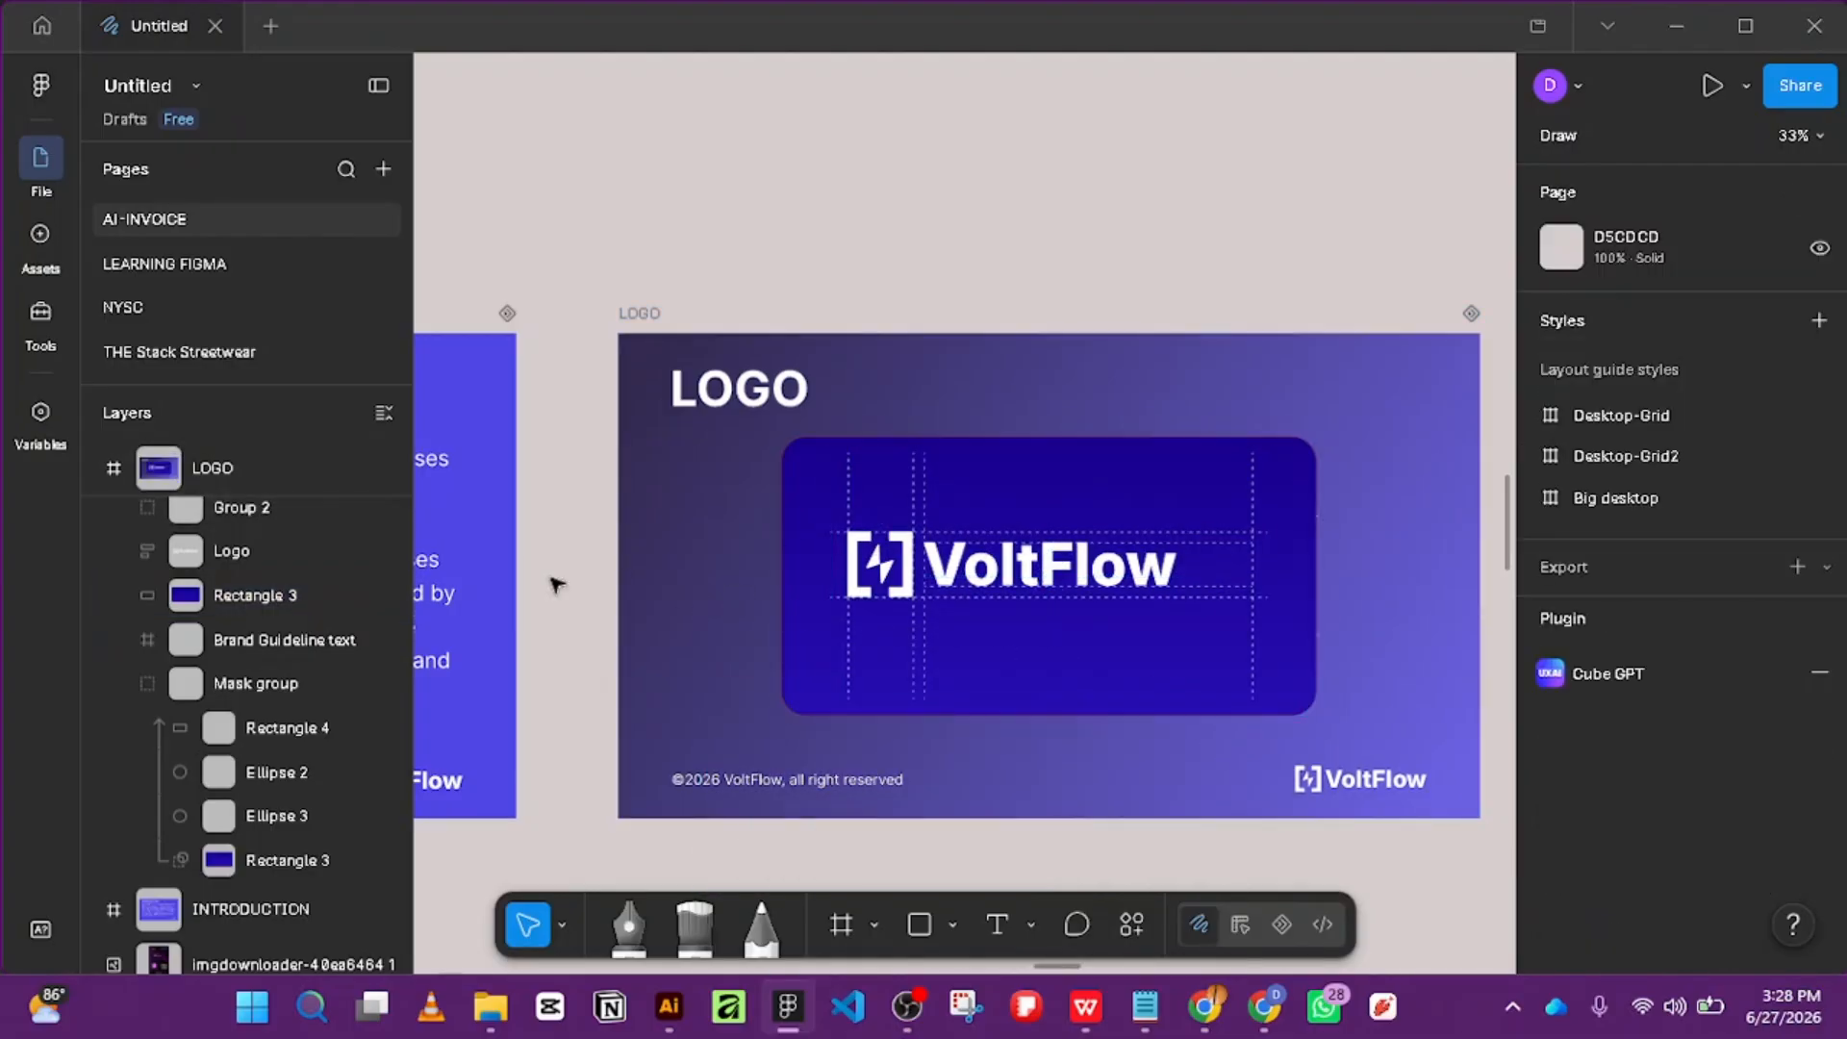
Reorder the blue rectangle's layer below the Brand Guideline text and the collapsed mask group in the LOGO frame.
{"action": "scroll", "coordinate": [206, 577], "scroll_direction": "up", "scroll_amount": 2}
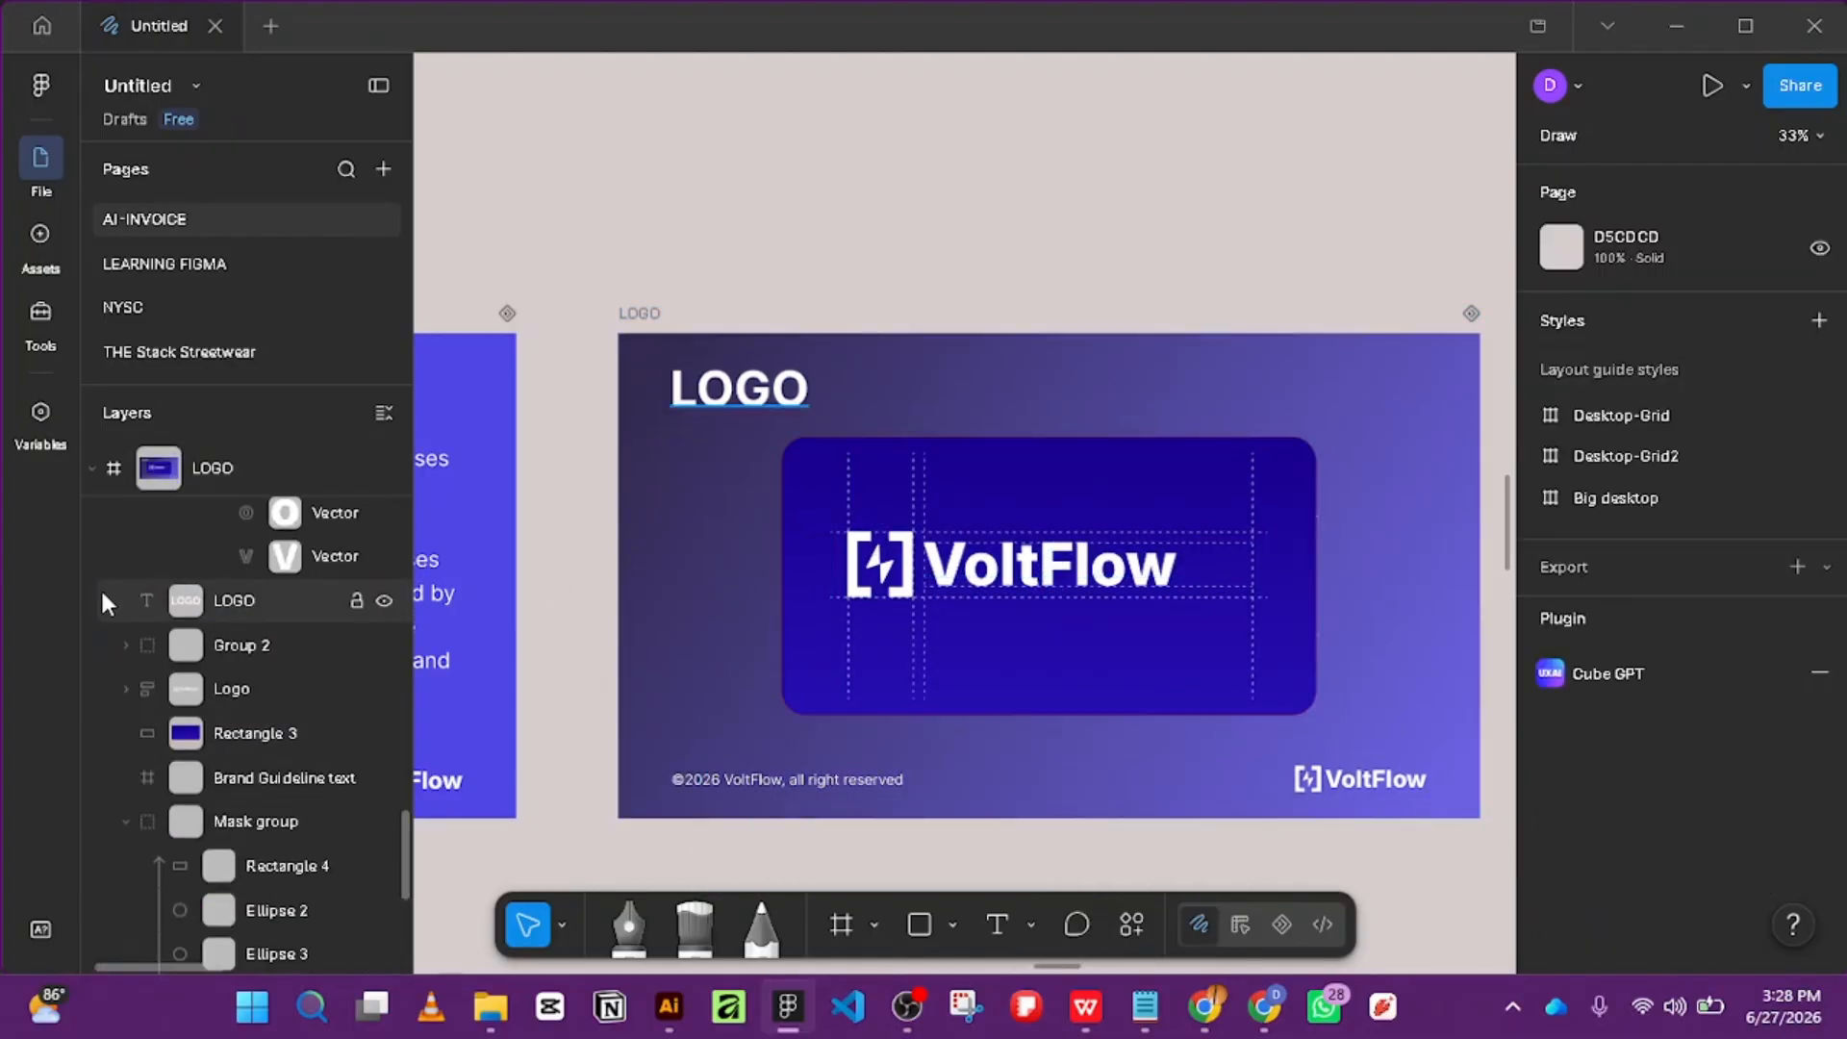
{"action": "left_click", "coordinate": [1036, 682]}
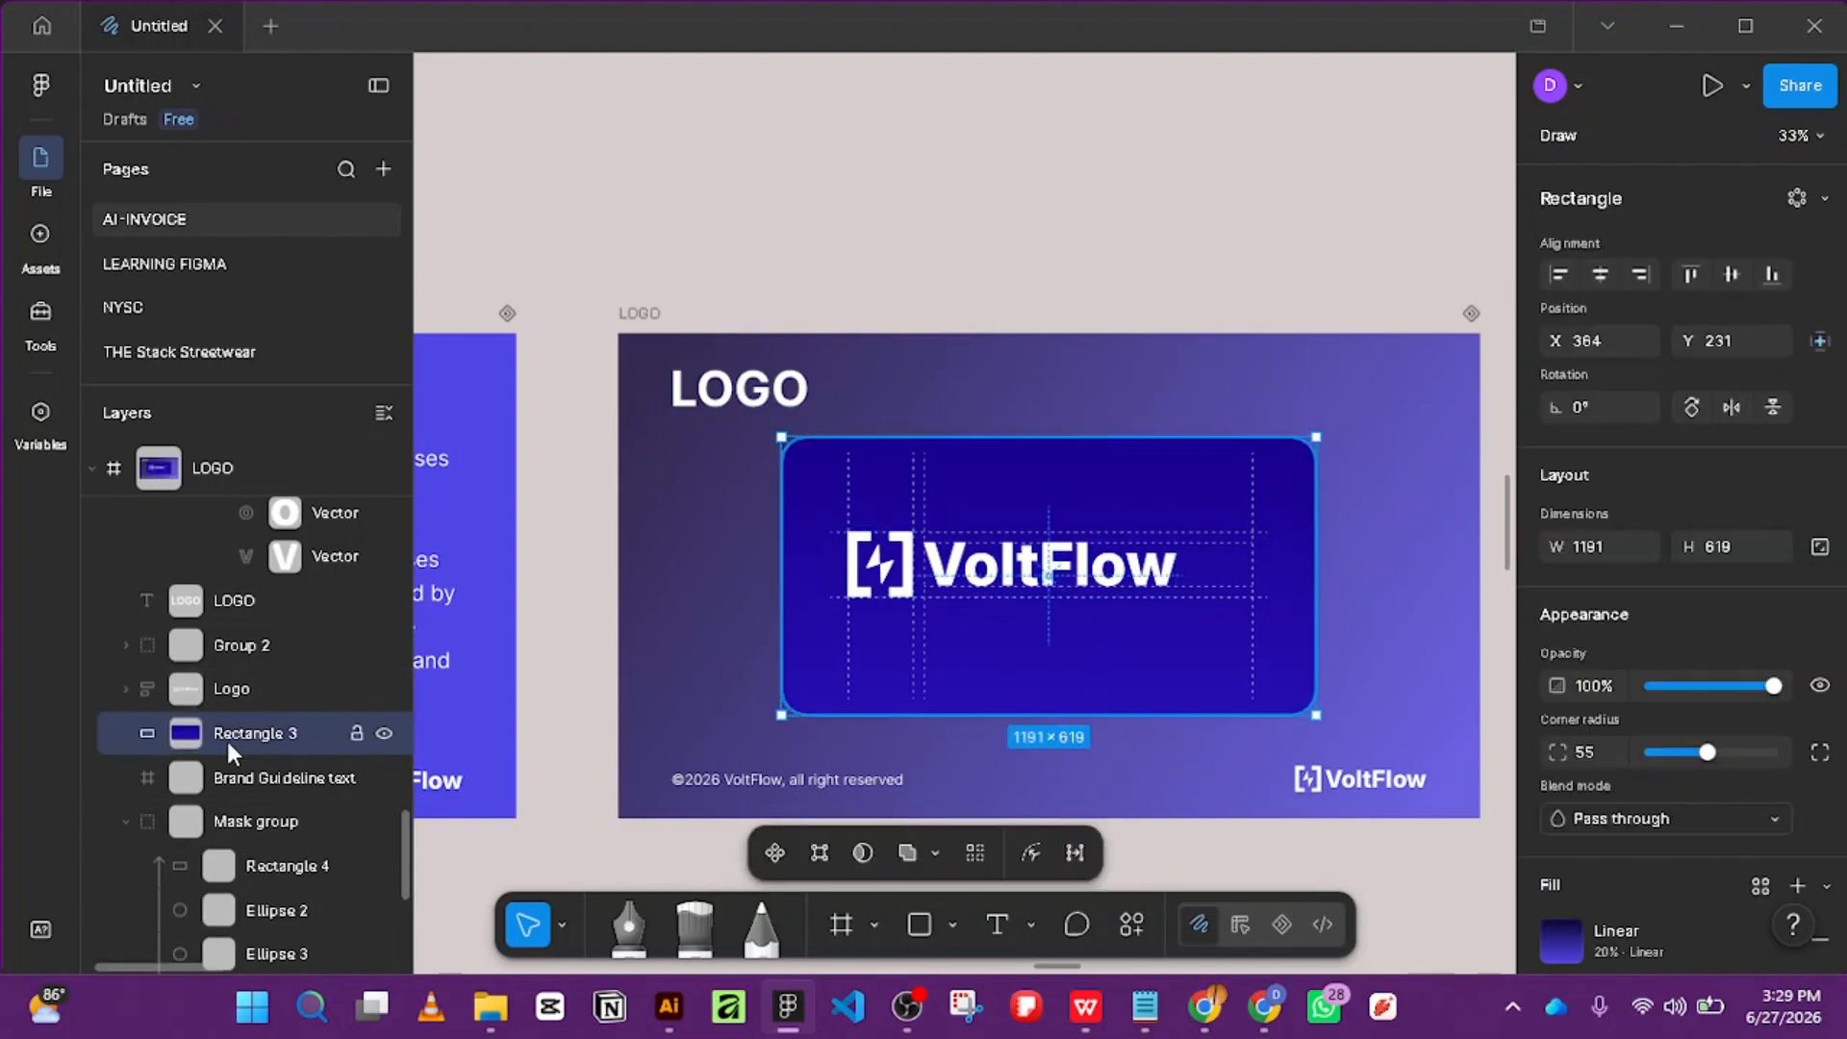
{"action": "left_click_drag", "start_coordinate": [240, 824], "coordinate": [241, 792]}
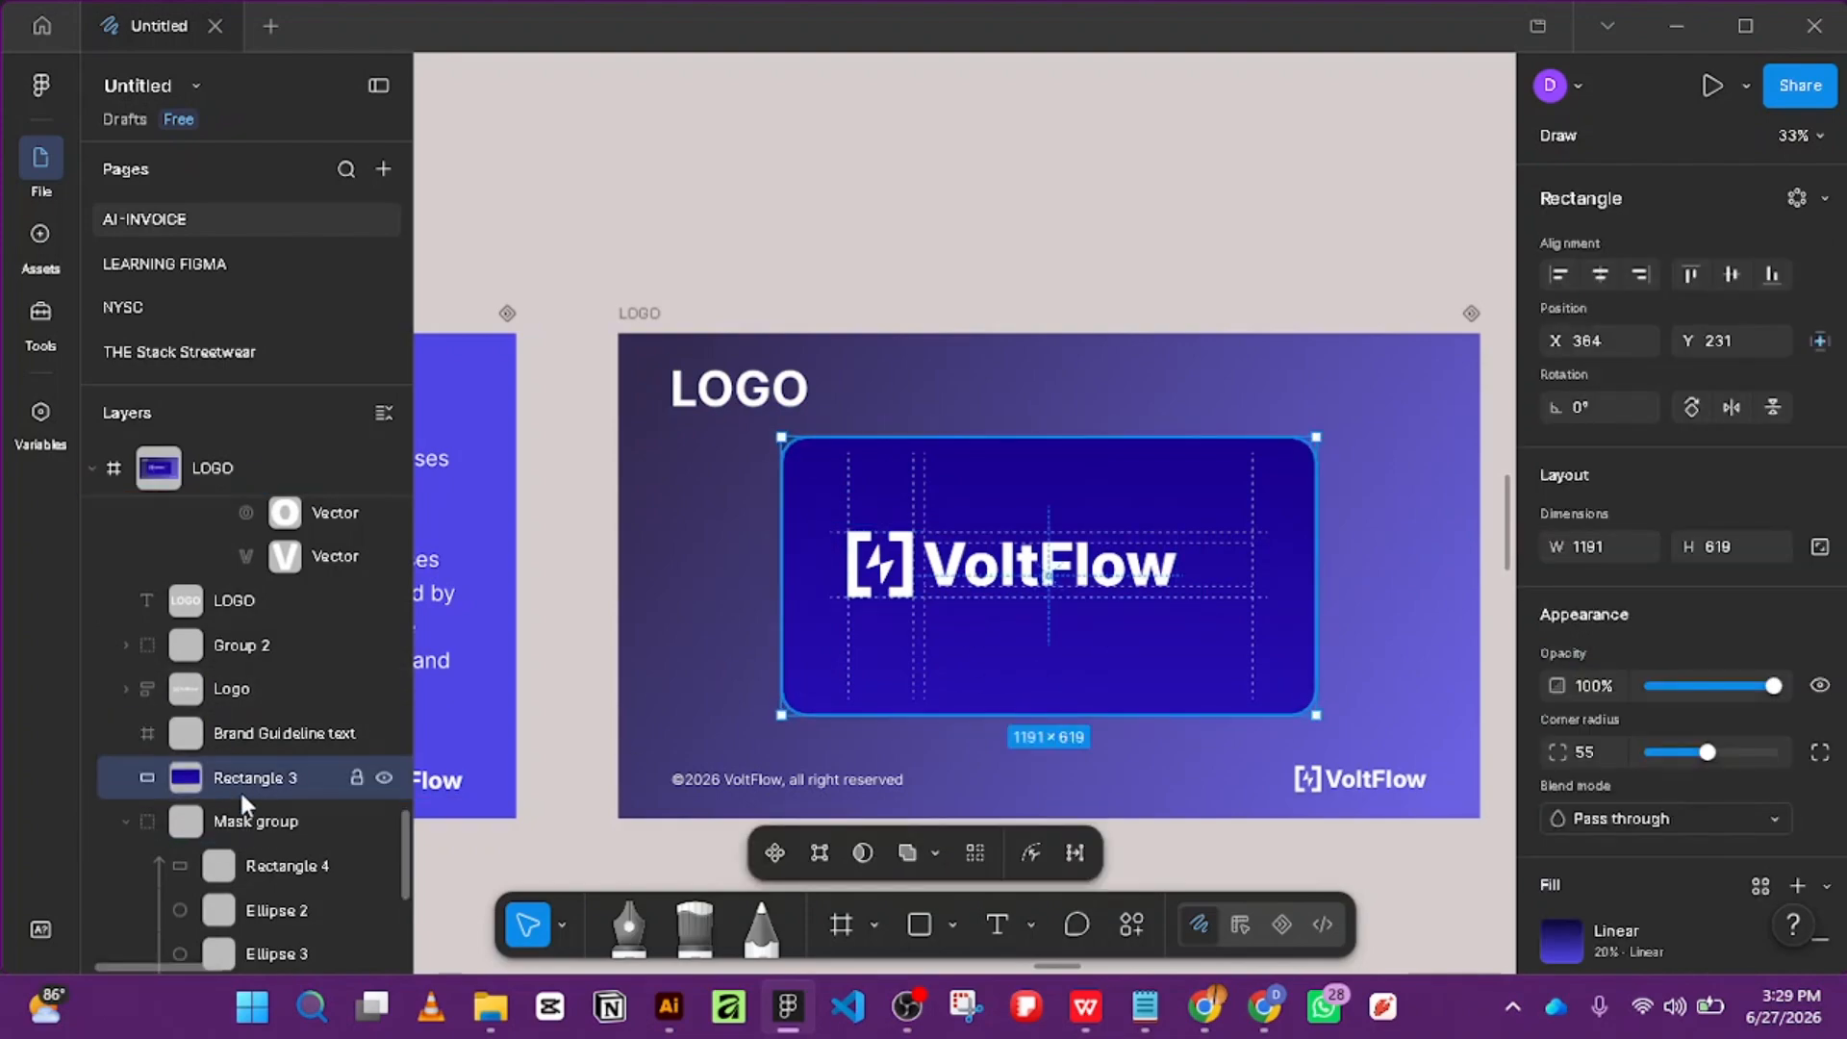
{"action": "left_click", "coordinate": [126, 820]}
{"action": "left_click_drag", "start_coordinate": [217, 777], "coordinate": [217, 829]}
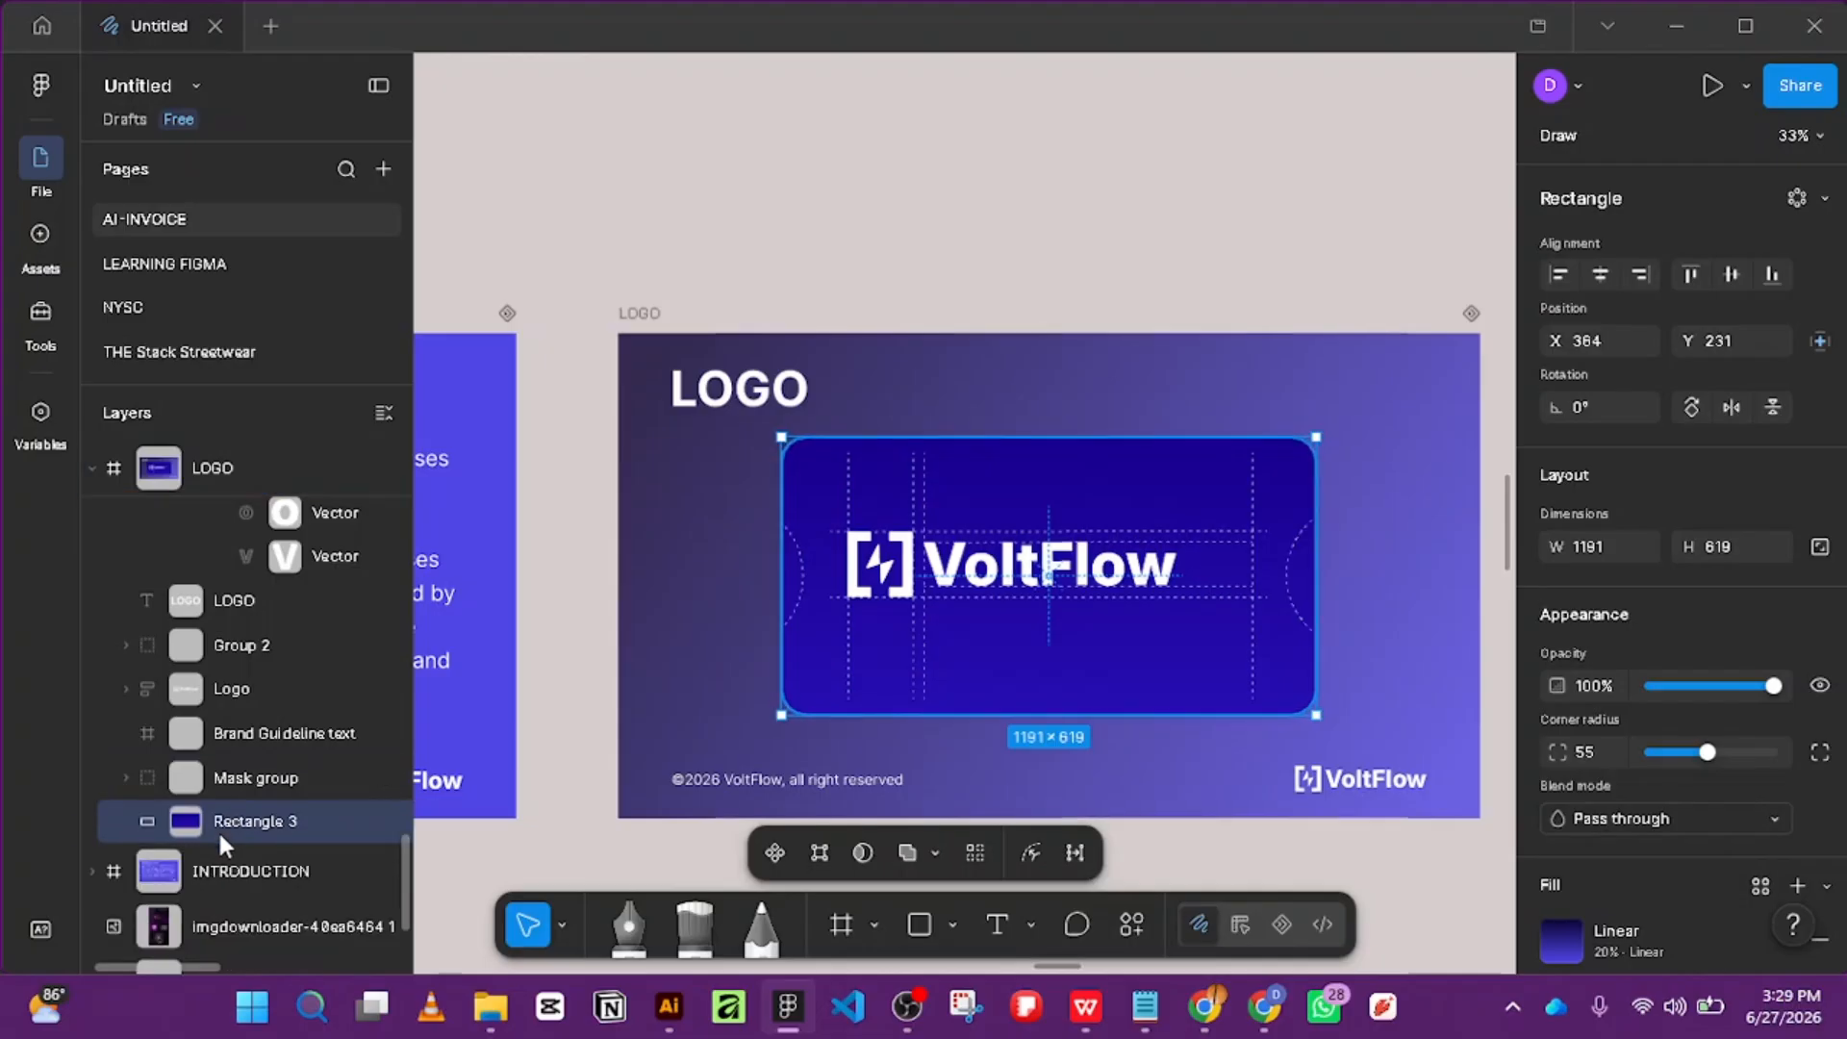
{"action": "left_click", "coordinate": [1323, 429]}
{"action": "scroll", "coordinate": [1311, 442], "scroll_direction": "up", "scroll_amount": 5}
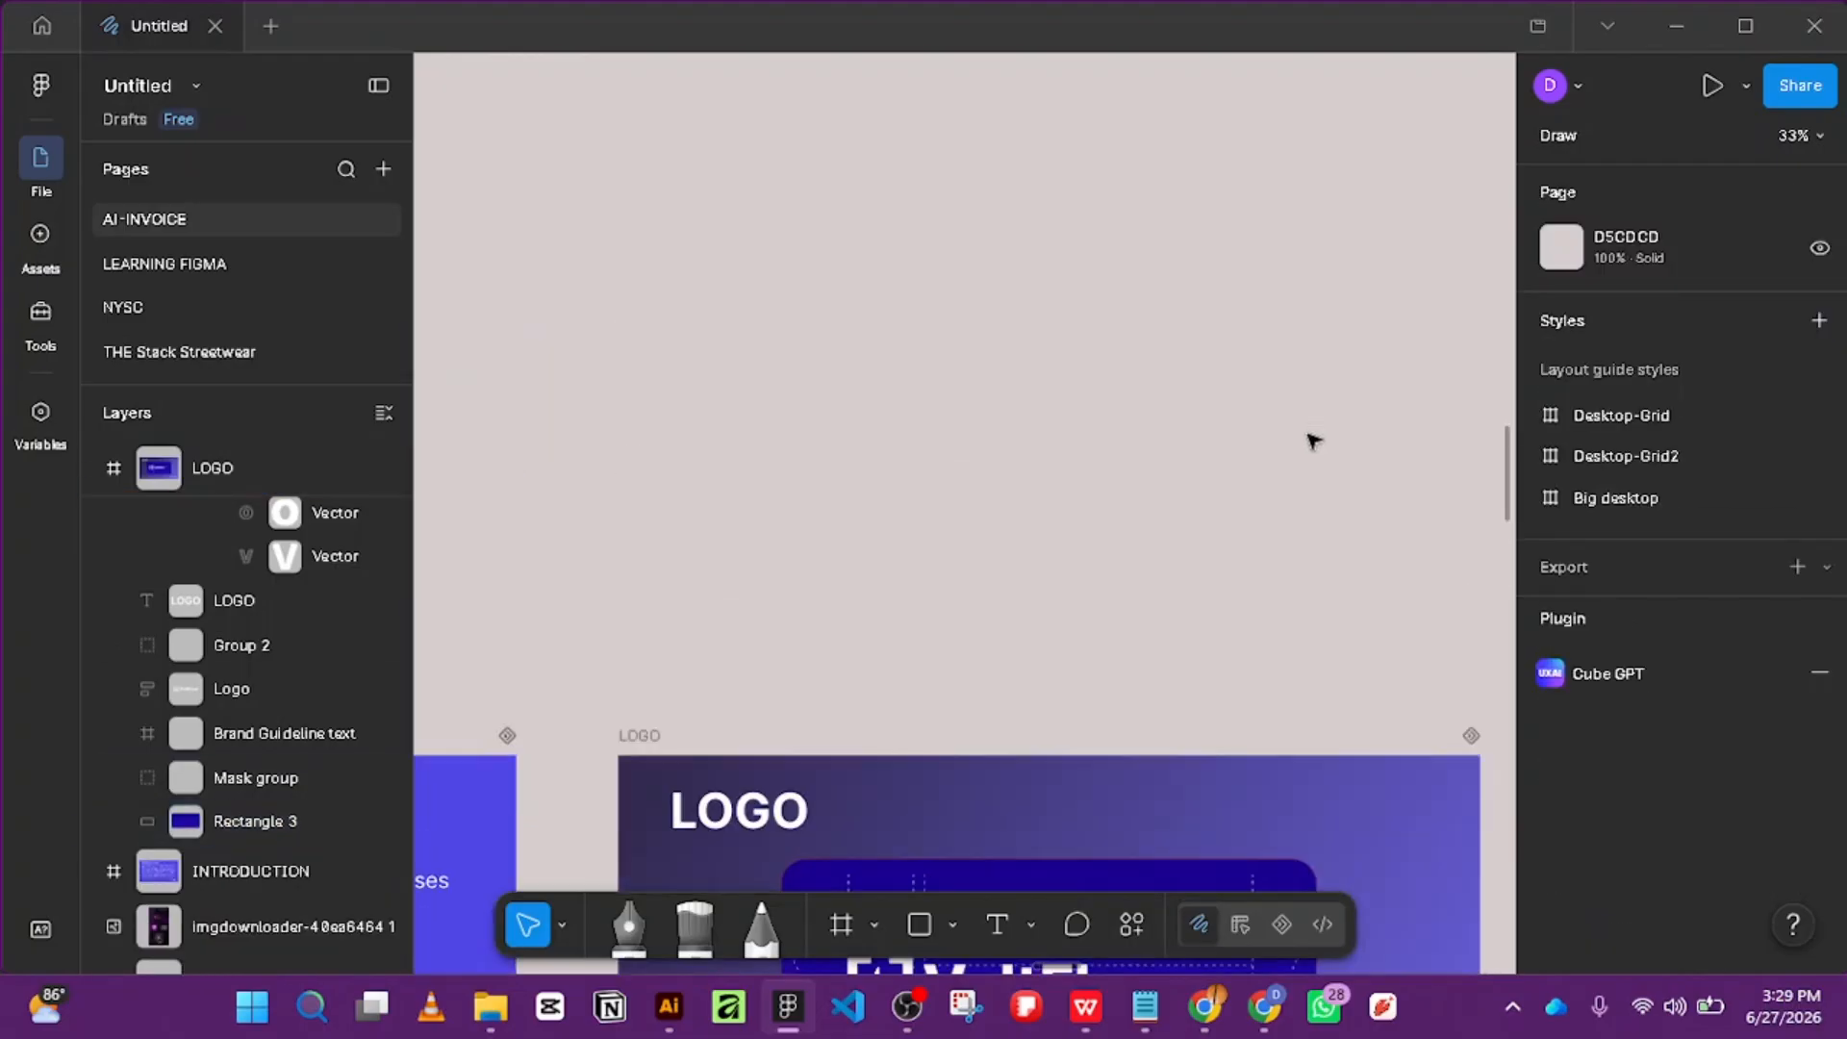
{"action": "scroll", "coordinate": [1308, 446], "scroll_direction": "down", "scroll_amount": 6}
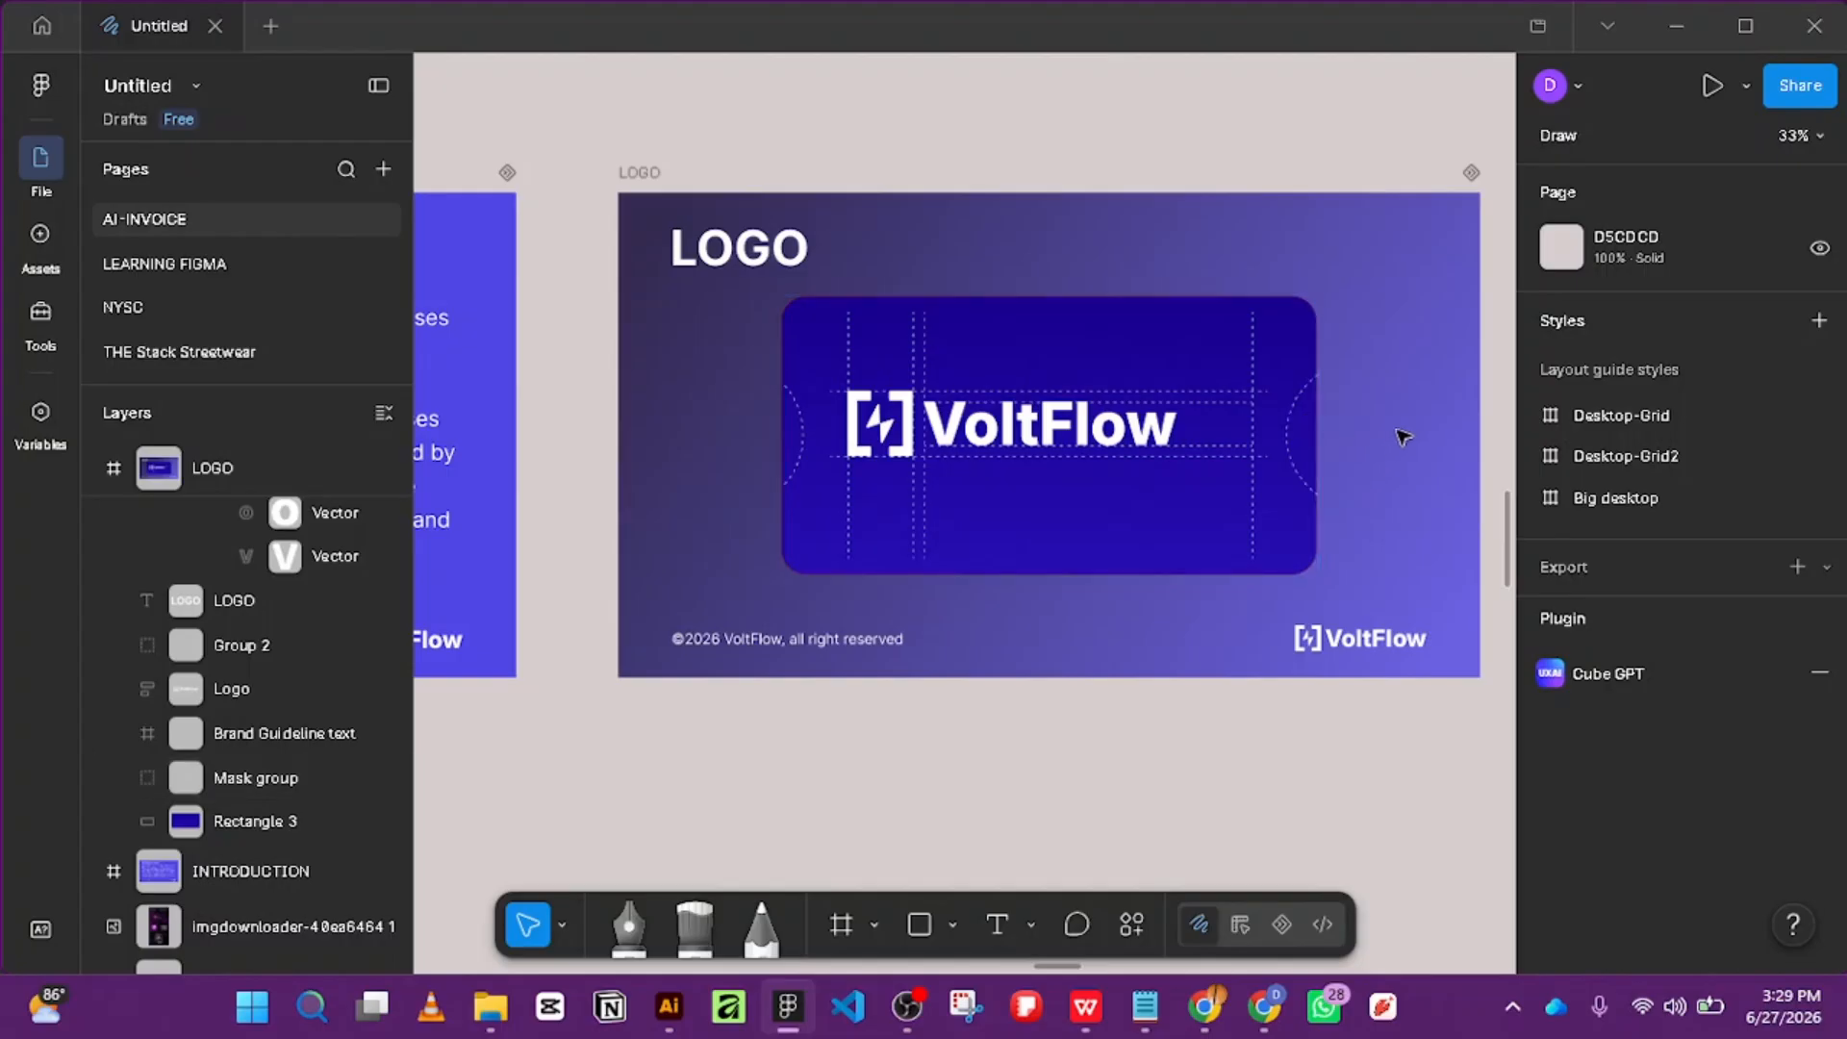
Lock the LOGO frame and clear the selection.
{"action": "right_click", "coordinate": [1385, 384]}
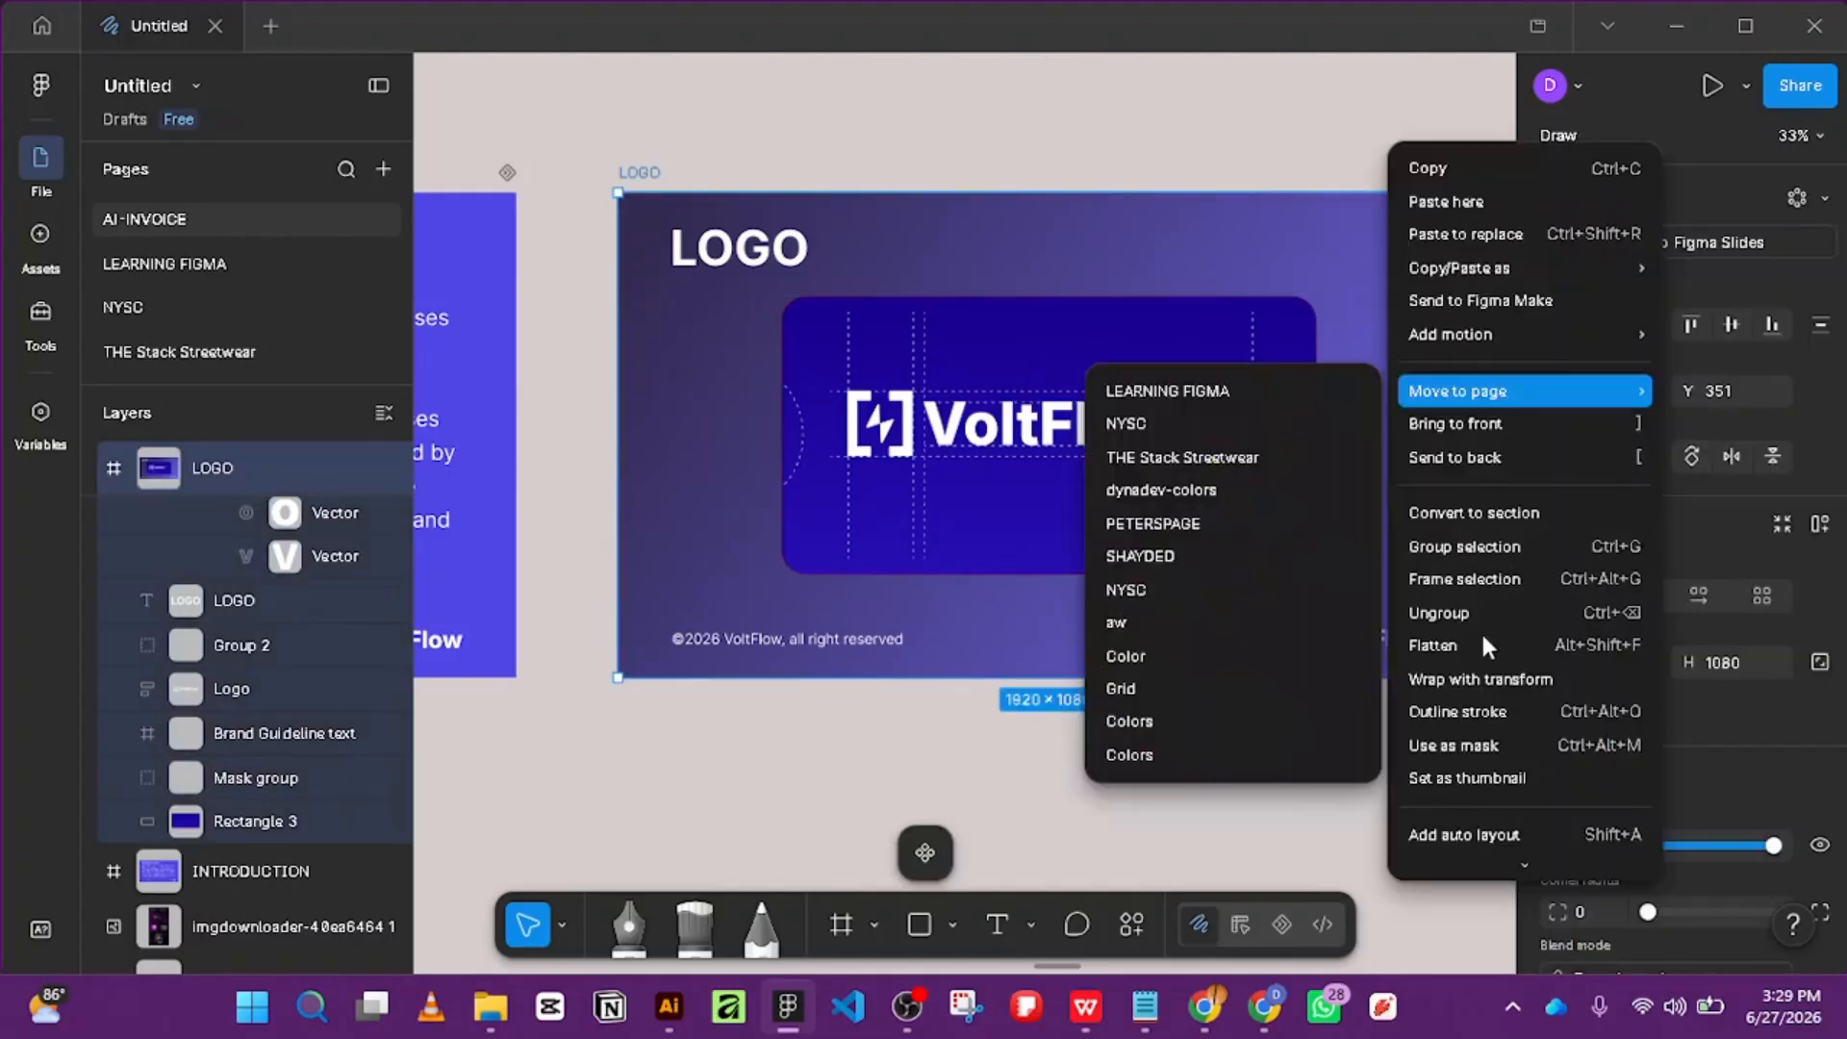
{"action": "left_click", "coordinate": [1076, 623]}
{"action": "key", "text": "ctrl+shift+l"}
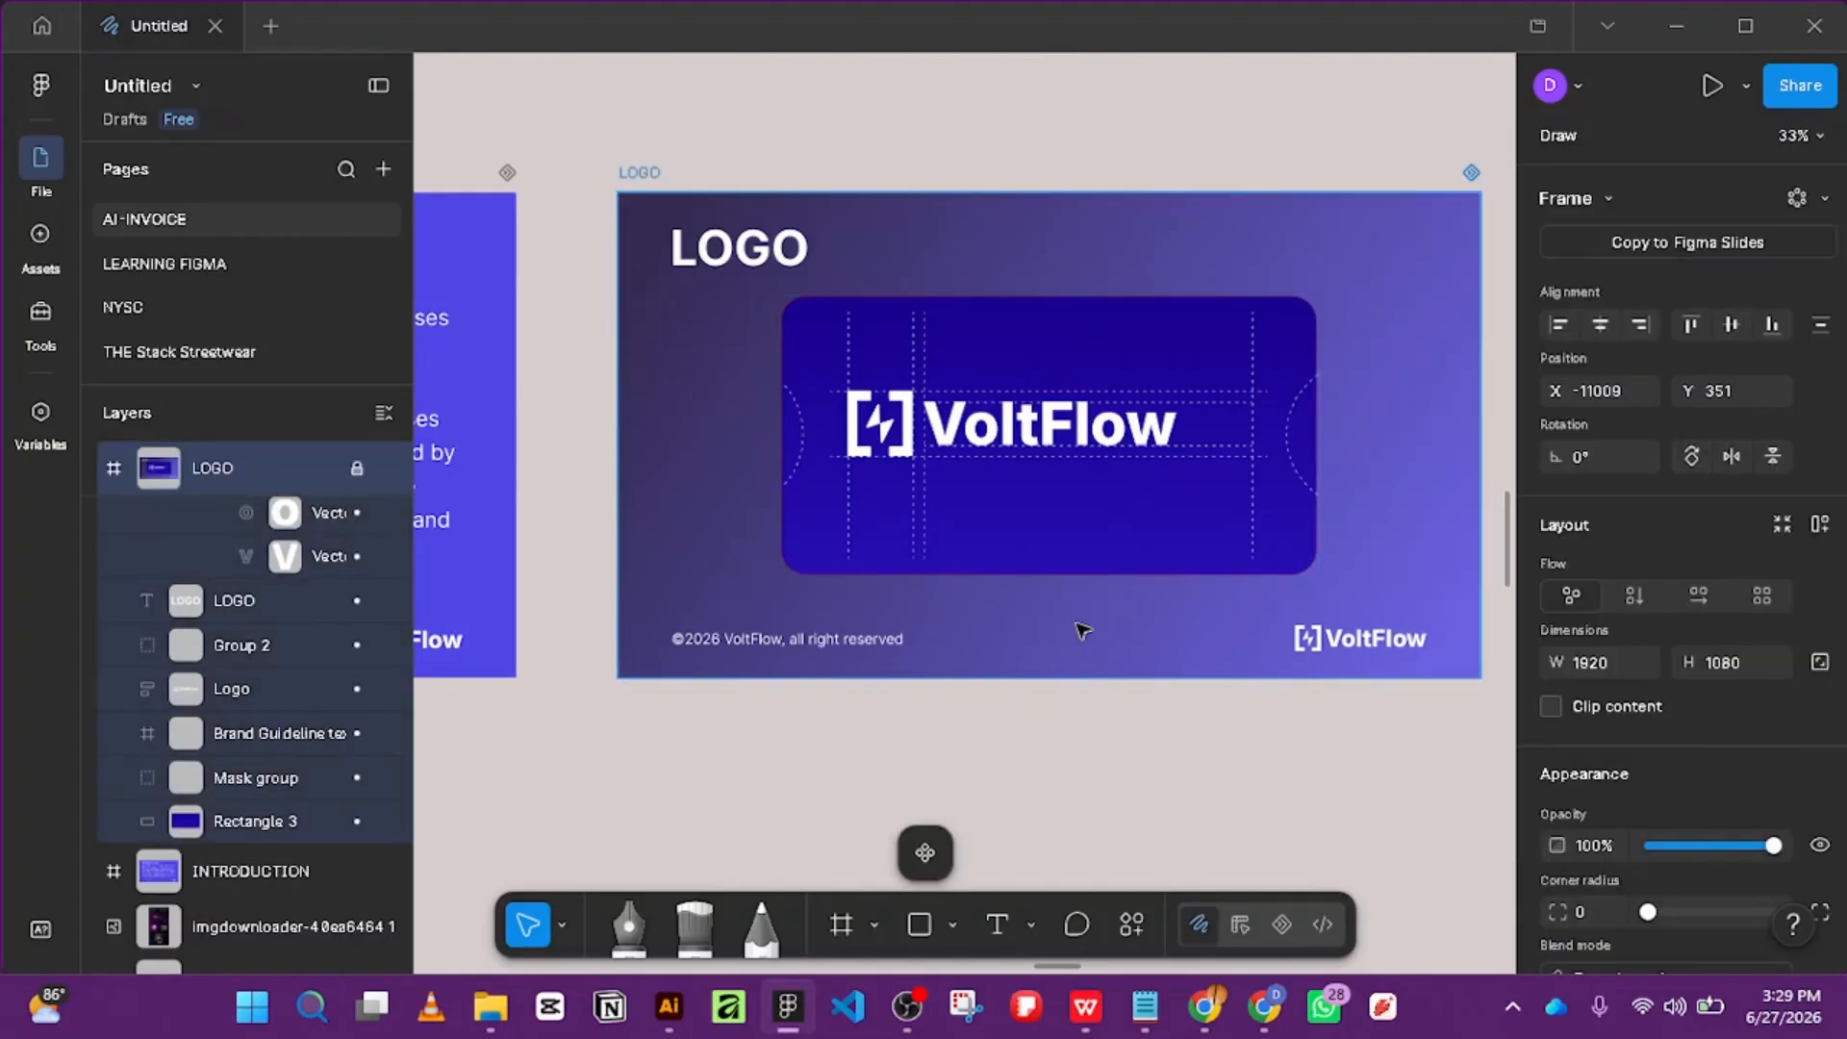
{"action": "key", "text": "Escape"}
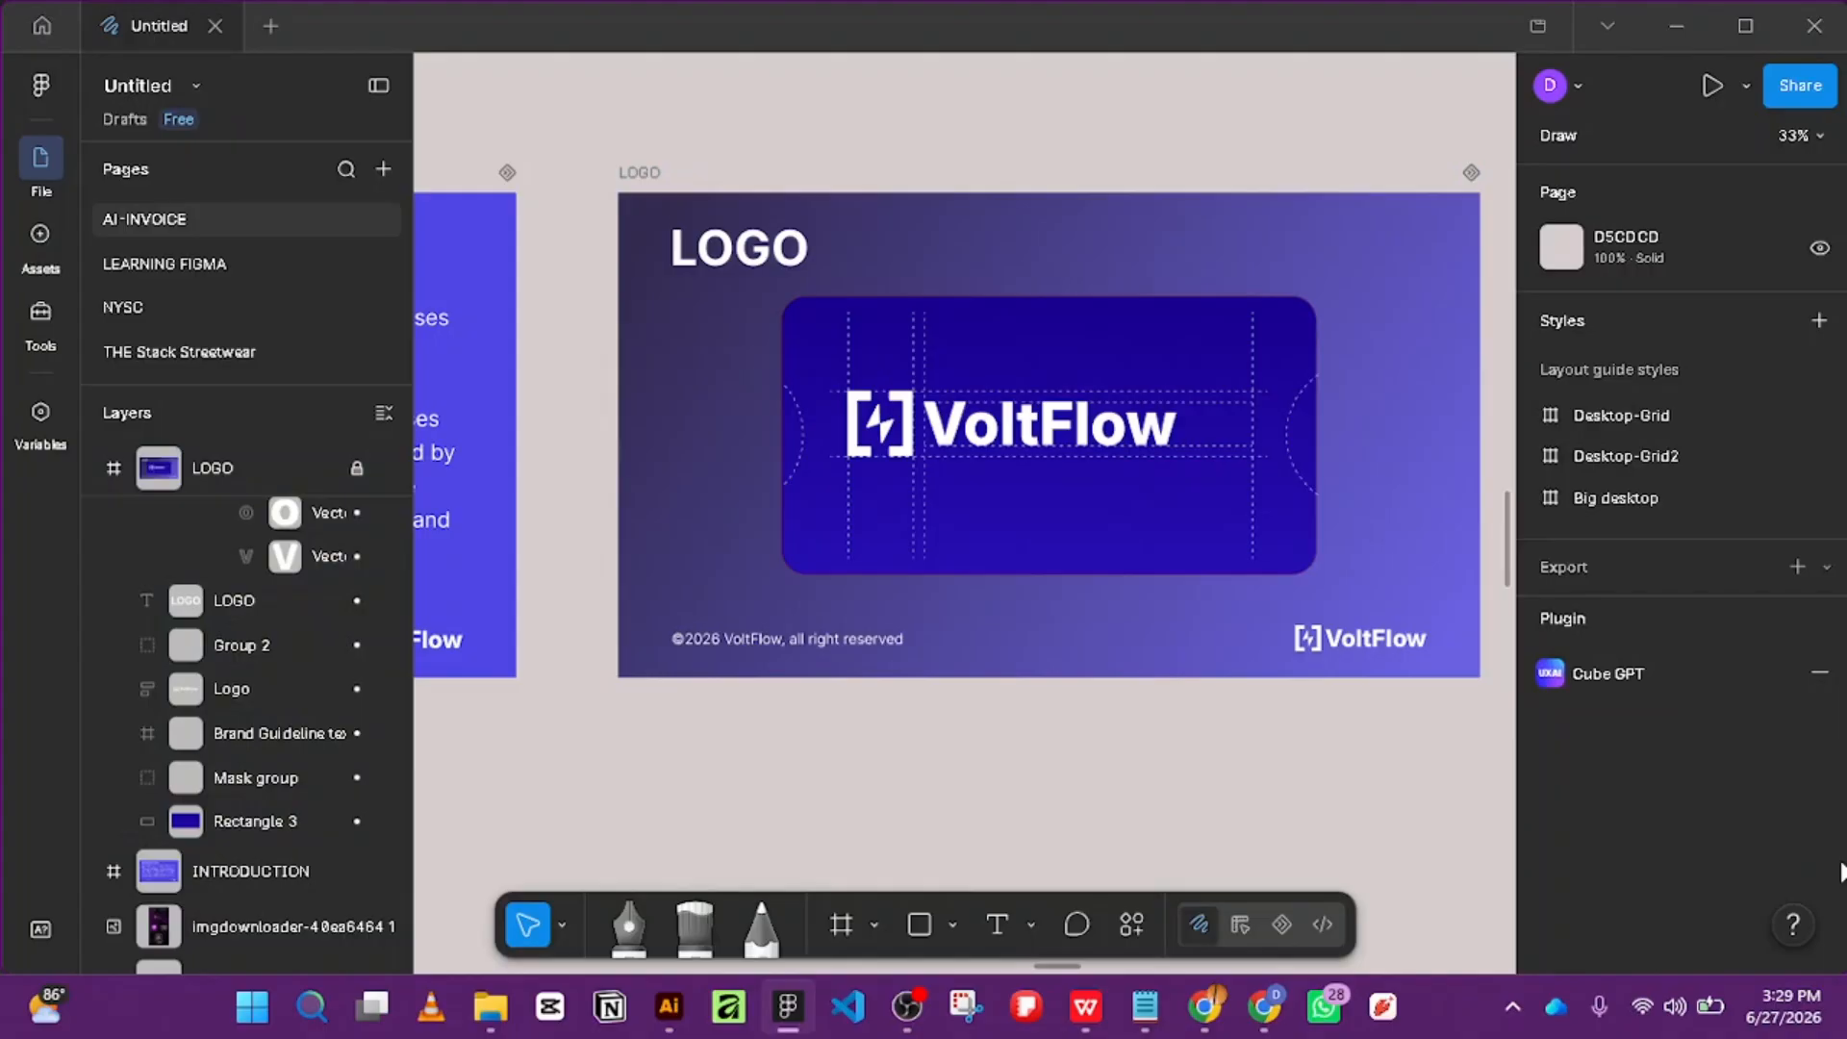
Set the 0% stop of the LOGO frame's linear gradient fill to the page color 3525CD.
{"action": "right_click", "coordinate": [1068, 258]}
{"action": "left_click", "coordinate": [981, 254]}
{"action": "scroll", "coordinate": [1776, 725], "scroll_direction": "down", "scroll_amount": 3}
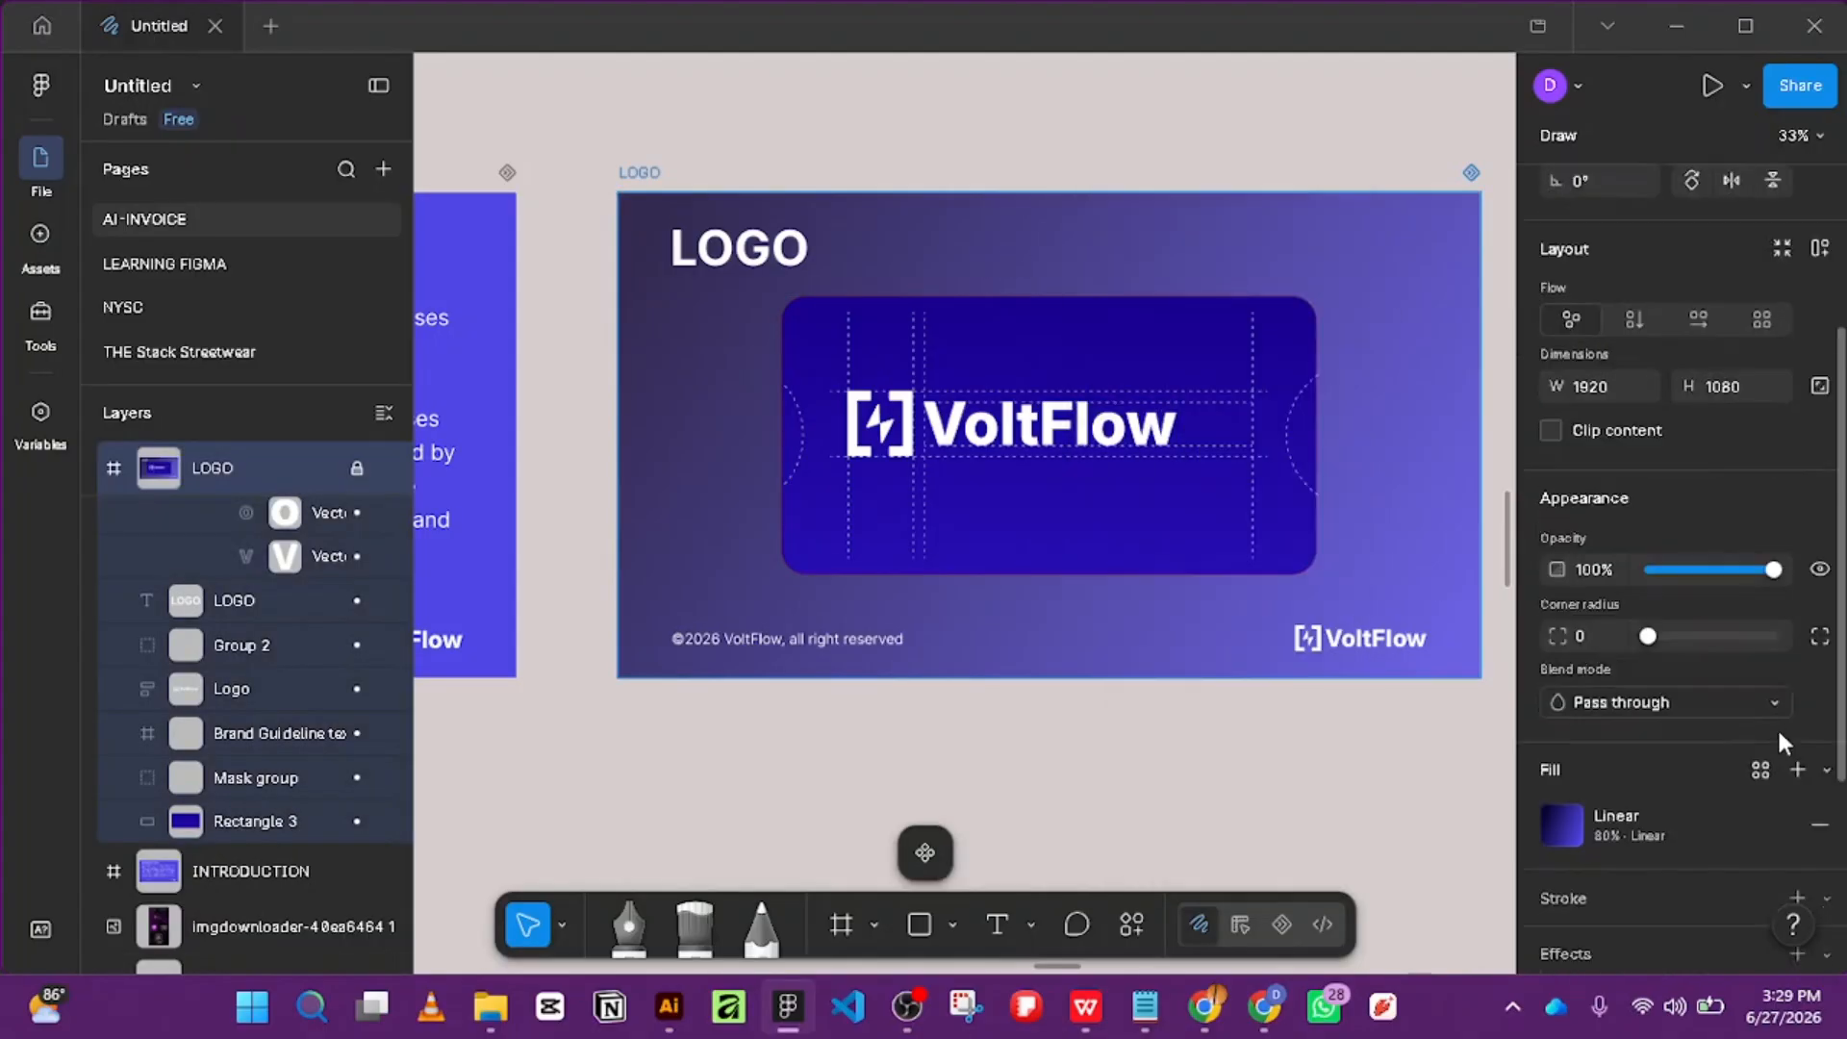
{"action": "scroll", "coordinate": [1776, 725], "scroll_direction": "down", "scroll_amount": 3}
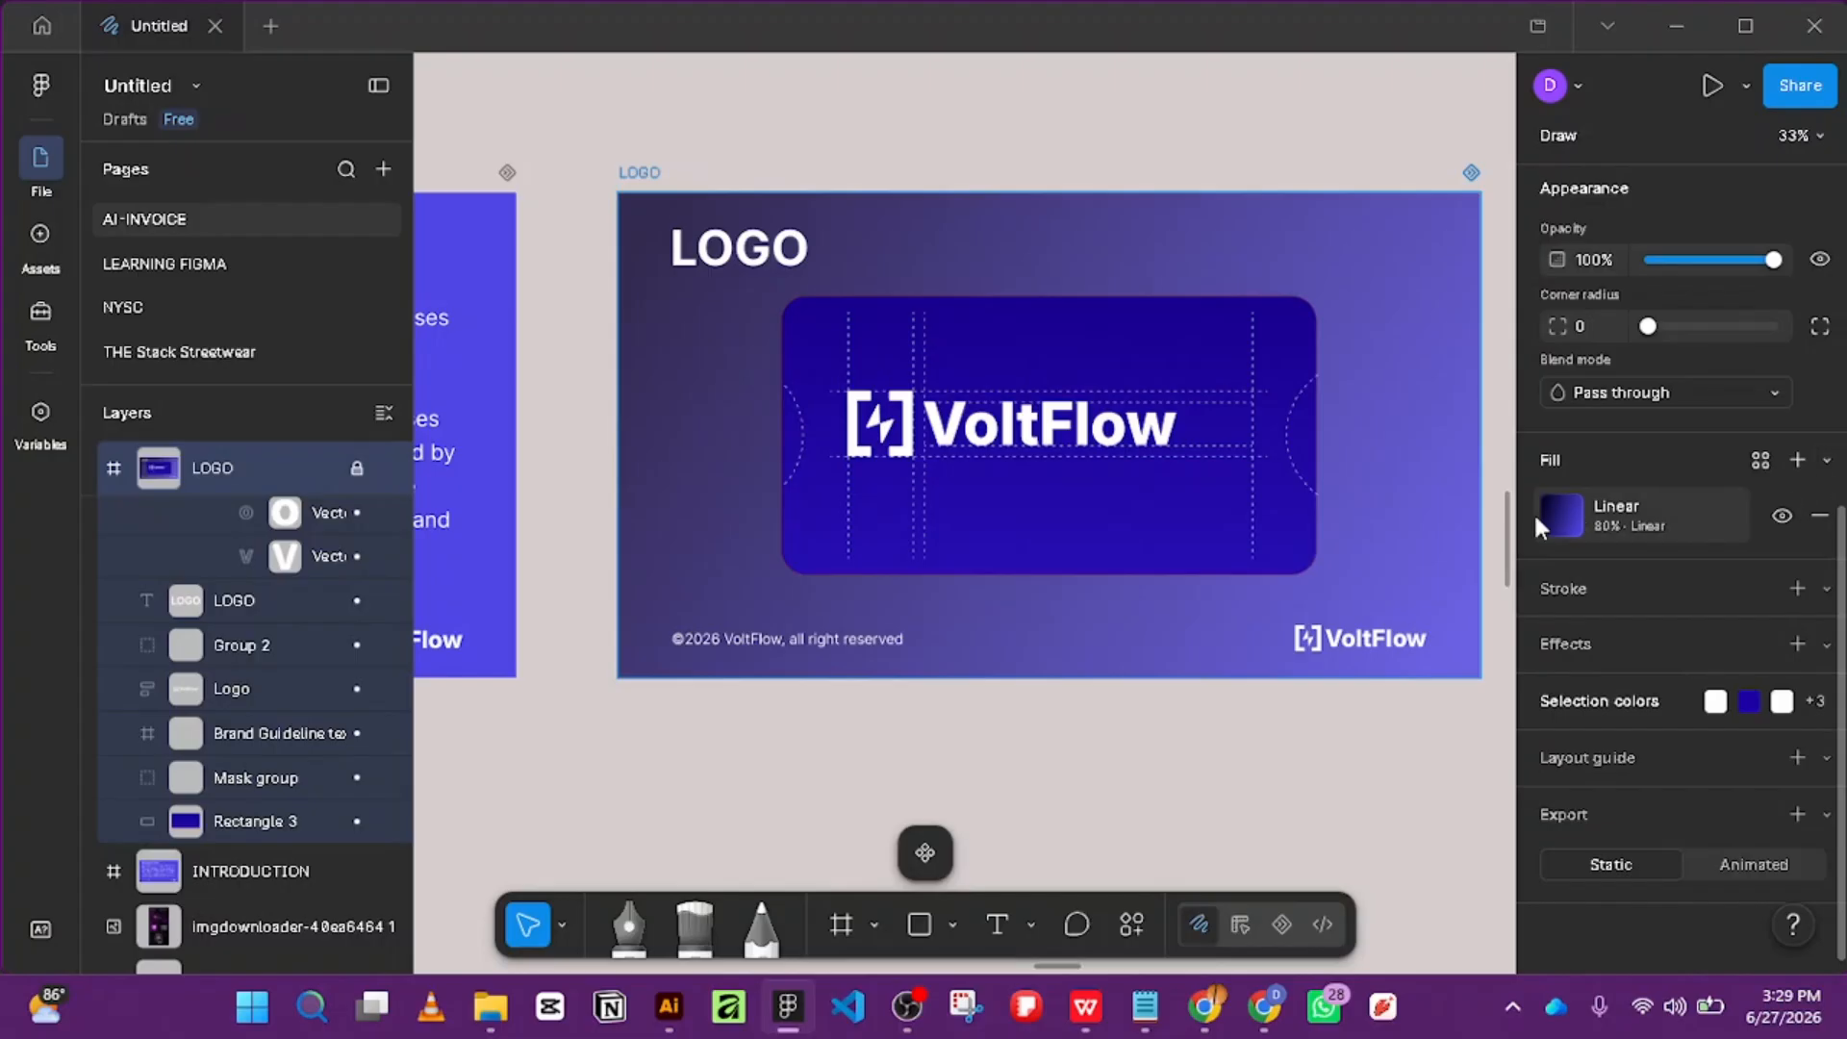
{"action": "left_click", "coordinate": [1560, 515]}
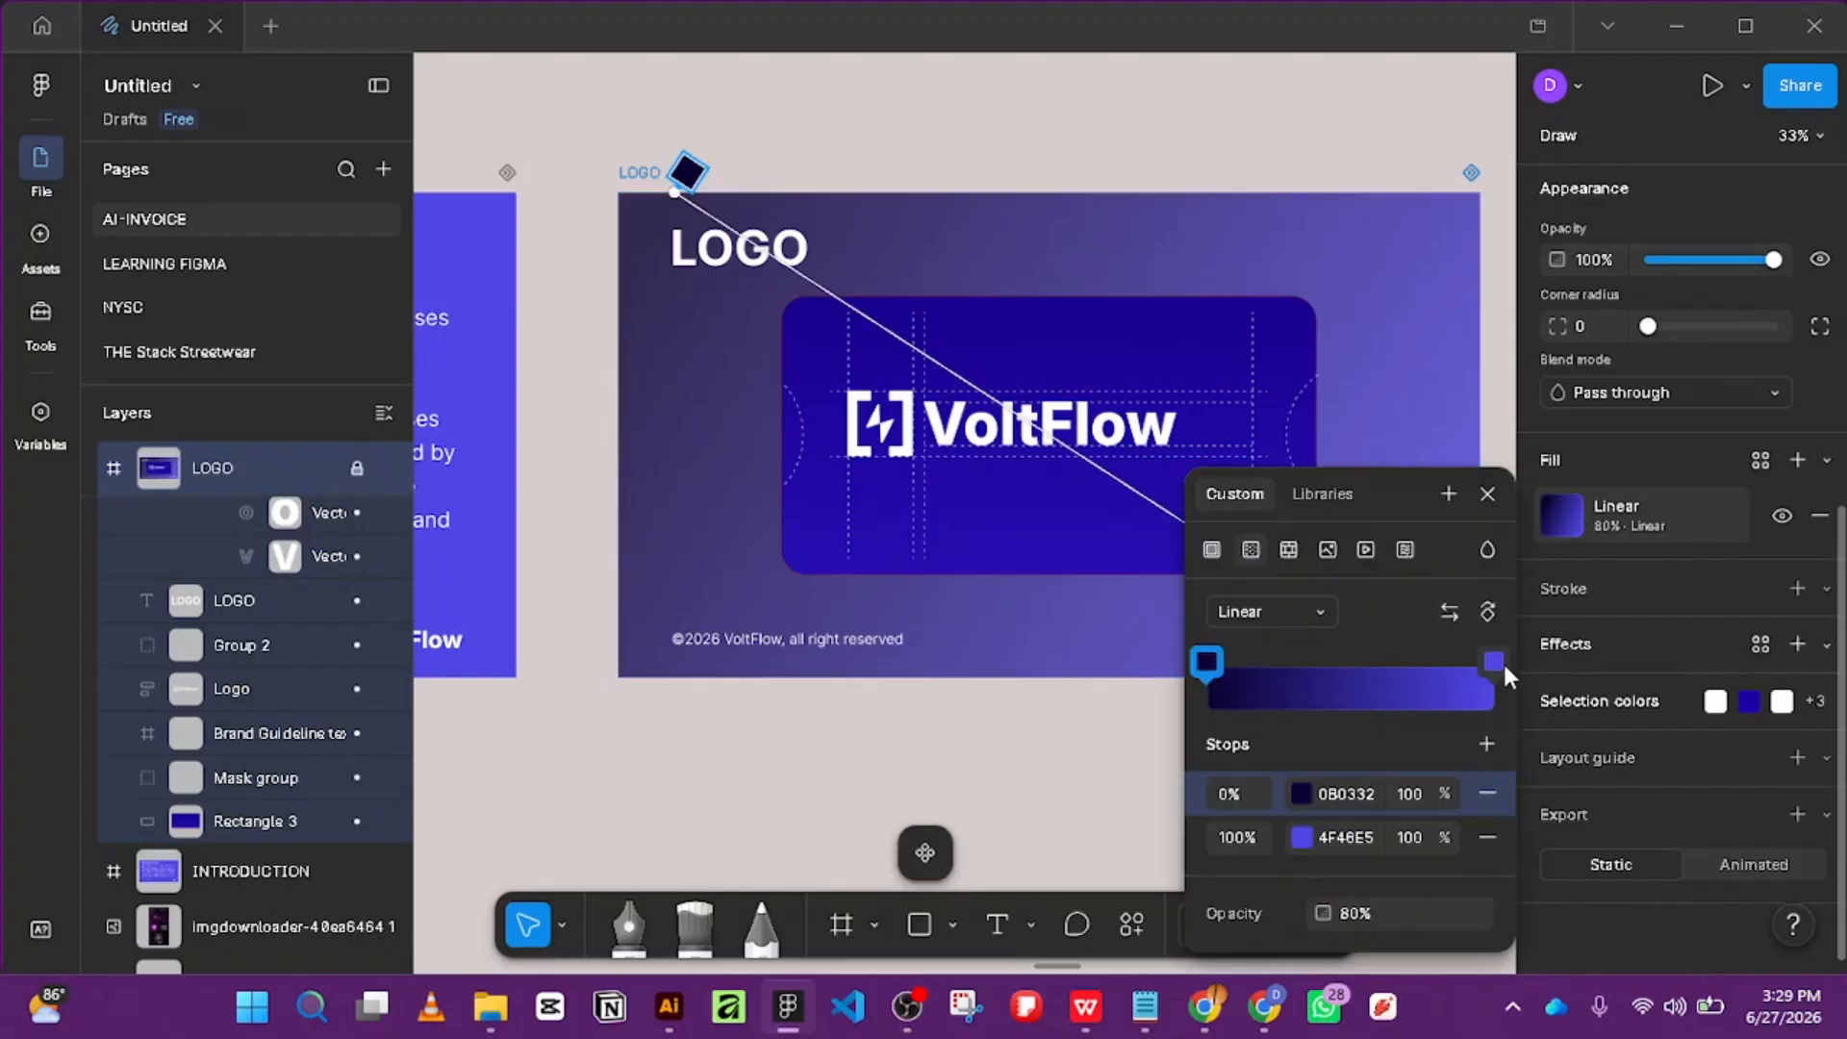
{"action": "left_click", "coordinate": [1205, 661]}
{"action": "scroll", "coordinate": [1025, 869], "scroll_direction": "down", "scroll_amount": 3}
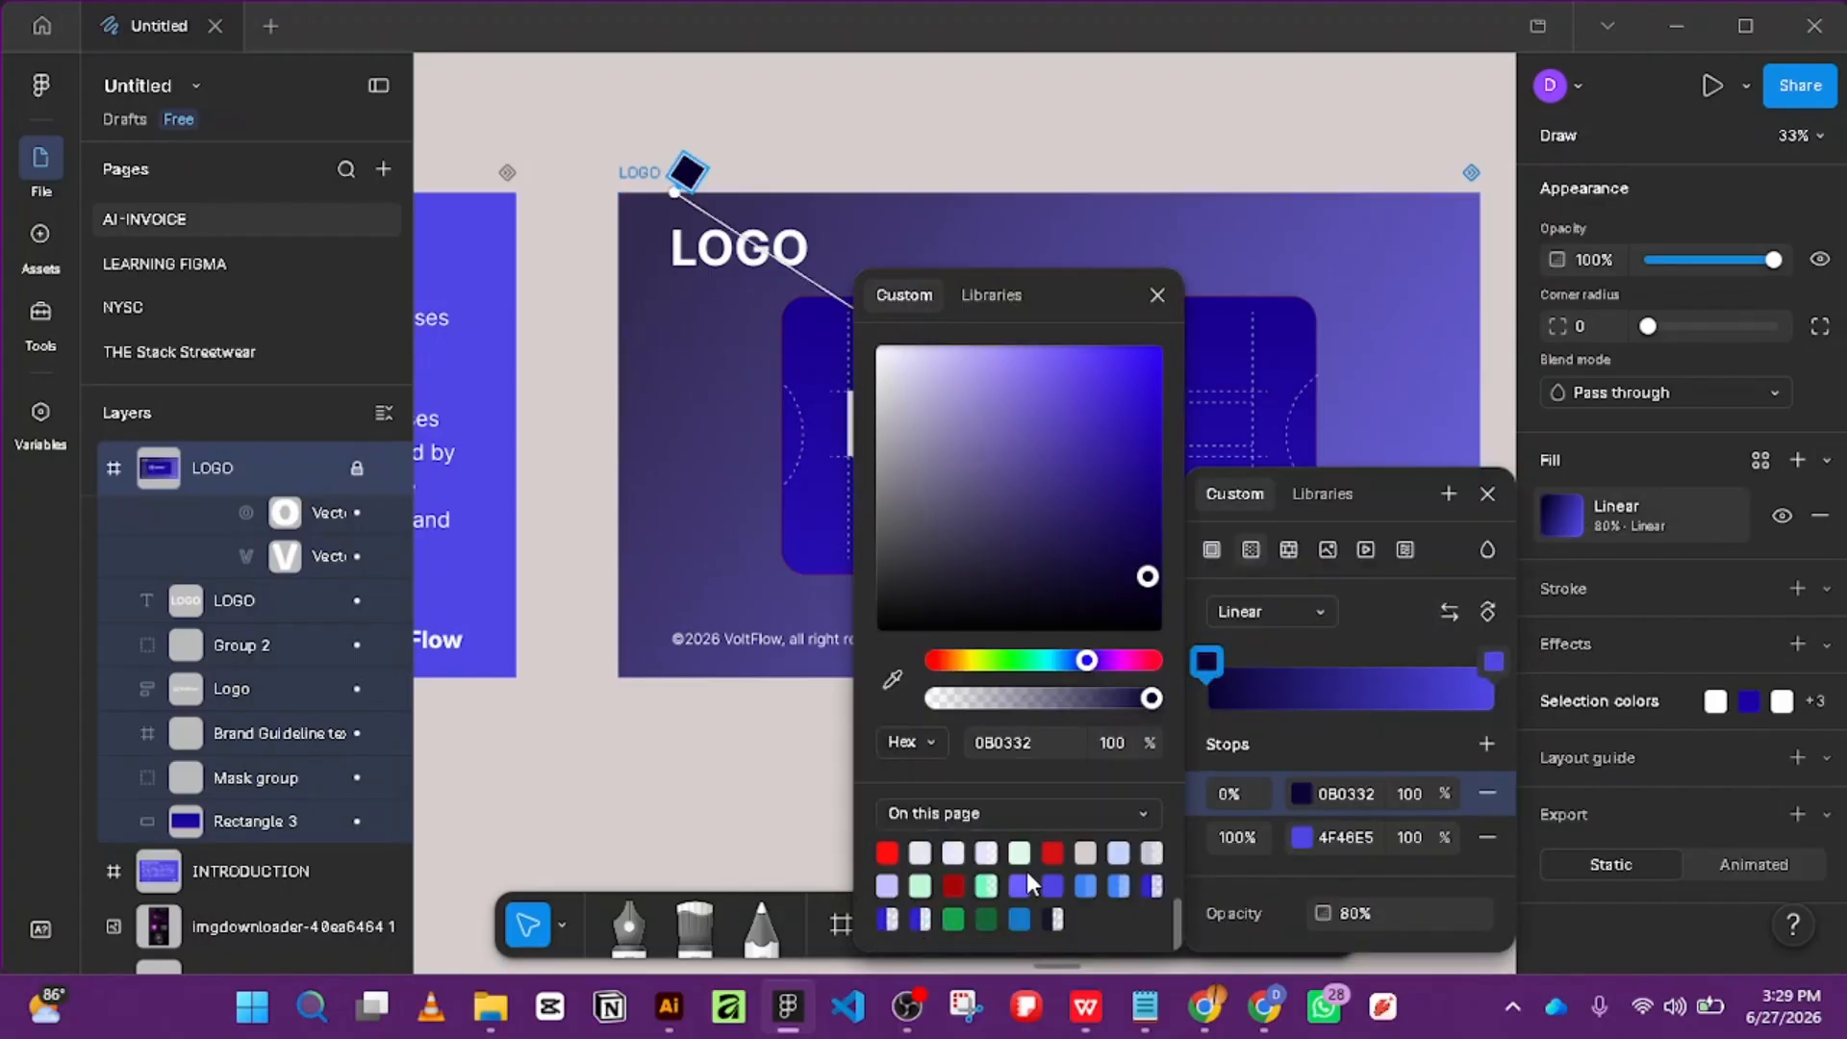
{"action": "scroll", "coordinate": [1037, 877], "scroll_direction": "up", "scroll_amount": 3}
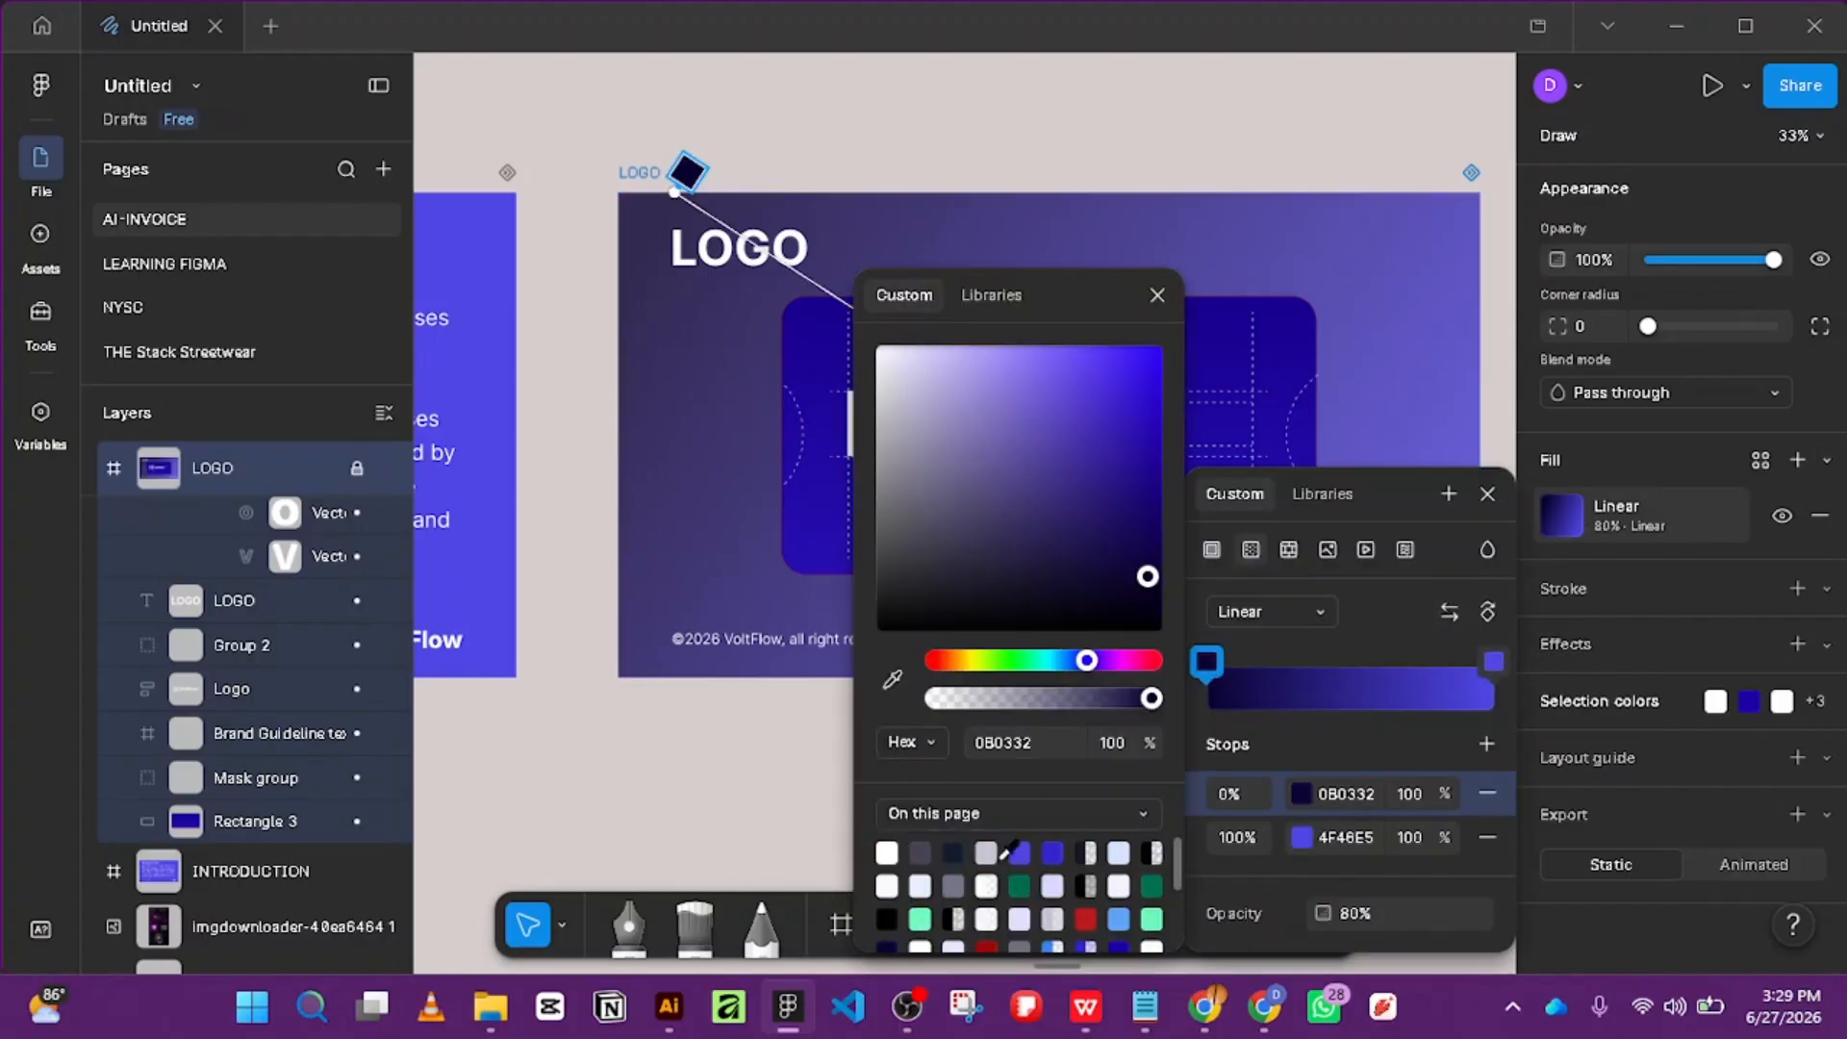
{"action": "left_click", "coordinate": [1055, 851]}
{"action": "scroll", "coordinate": [1037, 871], "scroll_direction": "down", "scroll_amount": 3}
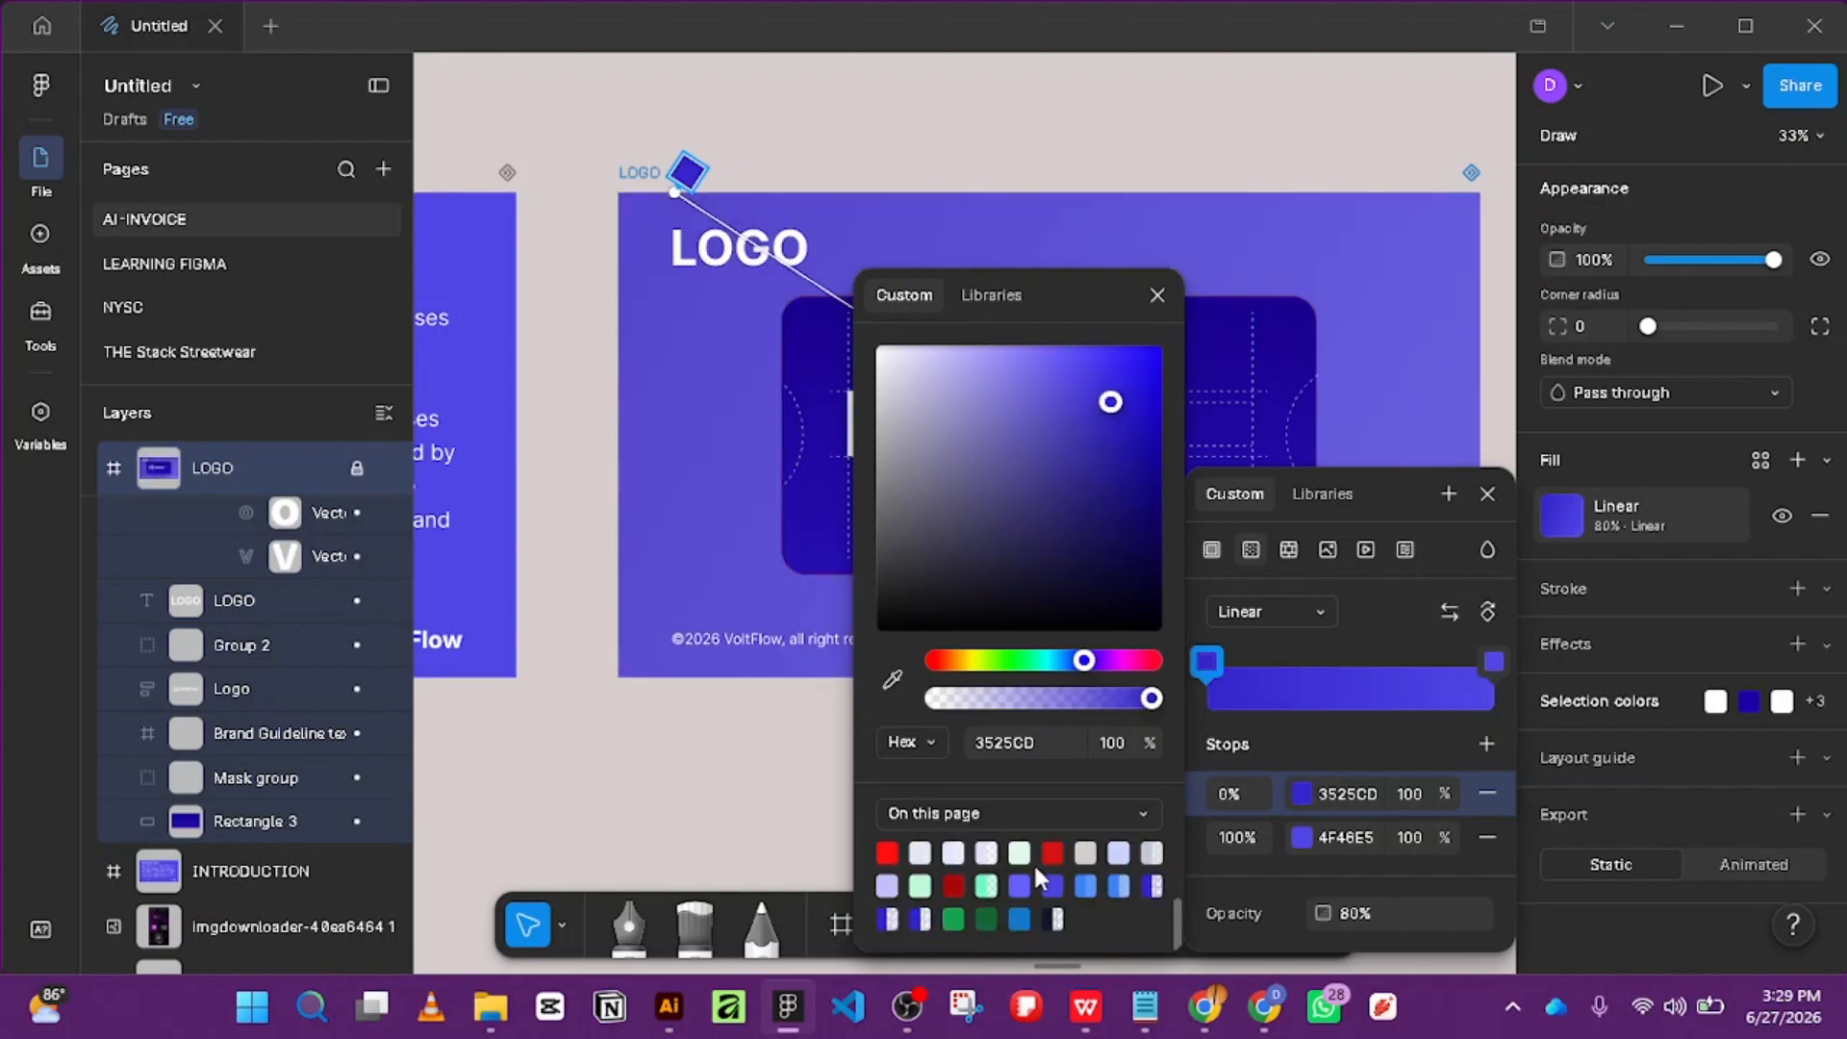
Set the 100% stop of the LOGO frame's gradient to the lighter purple 8681DE.
{"action": "left_click", "coordinate": [1491, 664]}
{"action": "left_click_drag", "start_coordinate": [1074, 377], "coordinate": [1010, 356]}
{"action": "left_click", "coordinate": [1003, 392]}
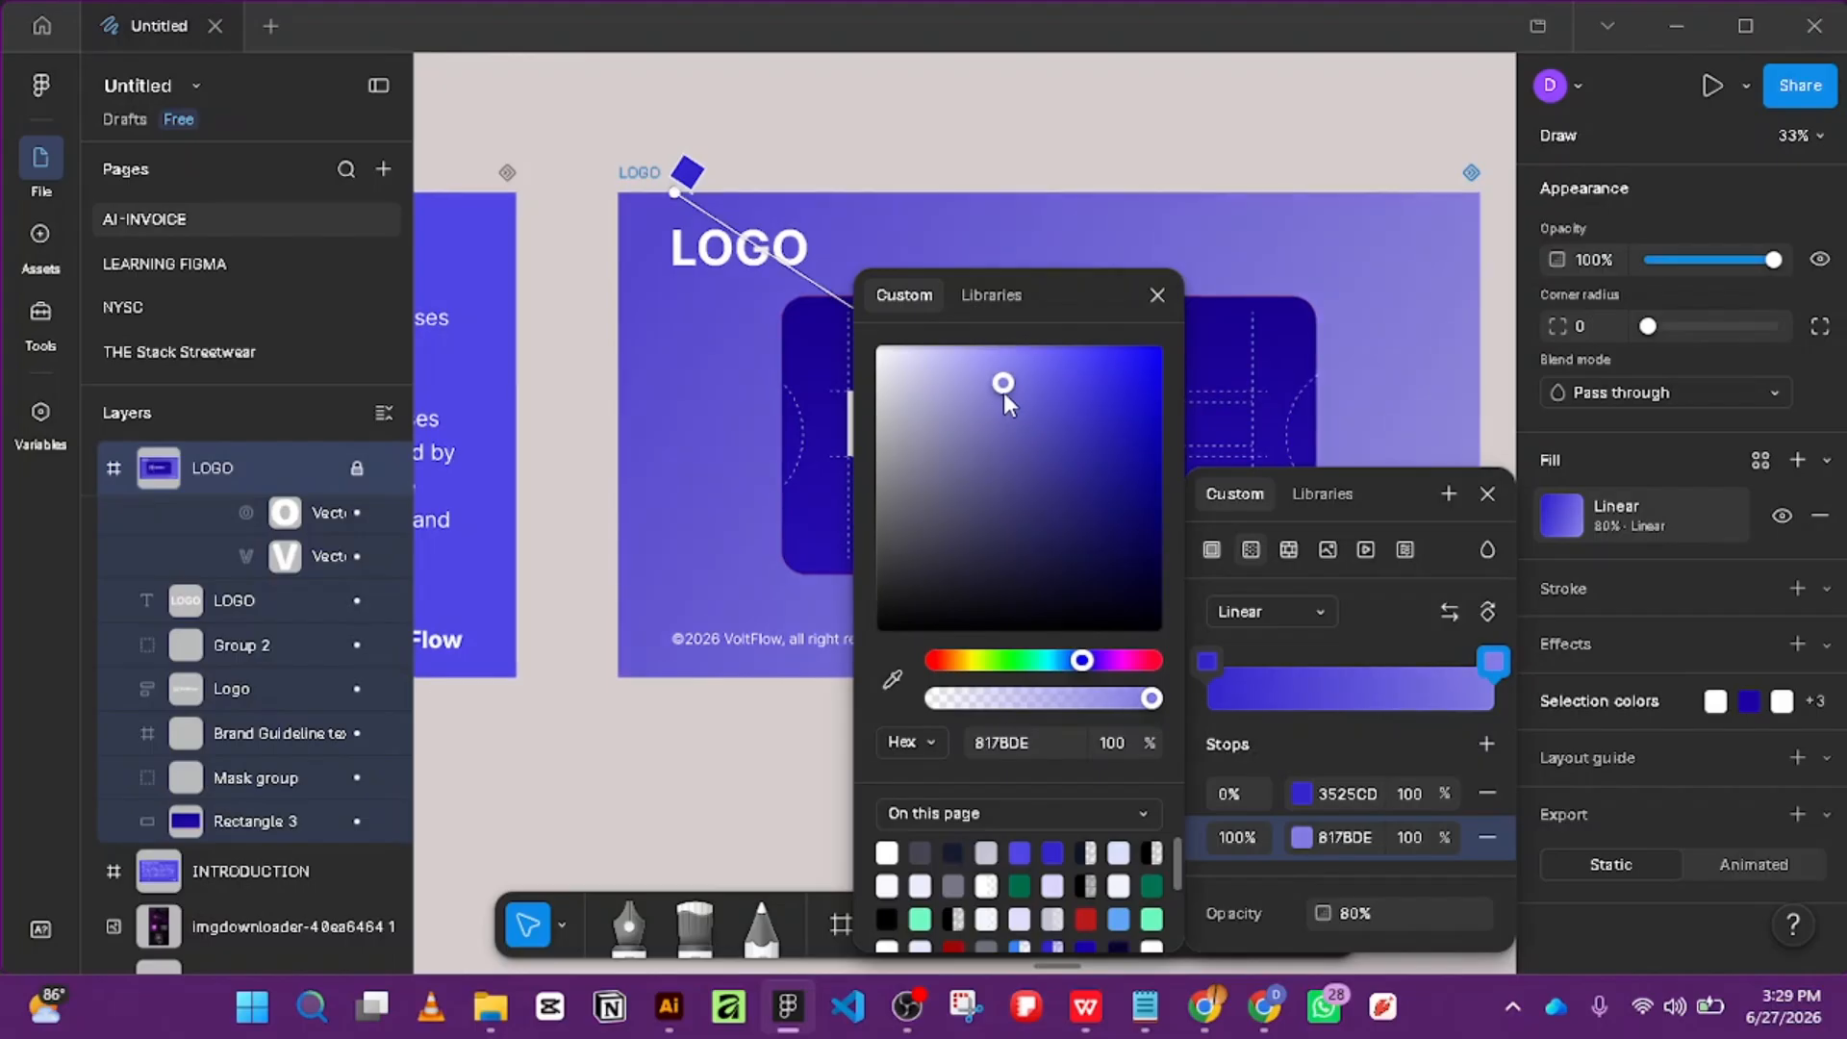
{"action": "left_click", "coordinate": [996, 385]}
Change the LOGO frame's gradient fill to Radial and shift its center slightly down and right behind the logo card.
{"action": "left_click", "coordinate": [1298, 605]}
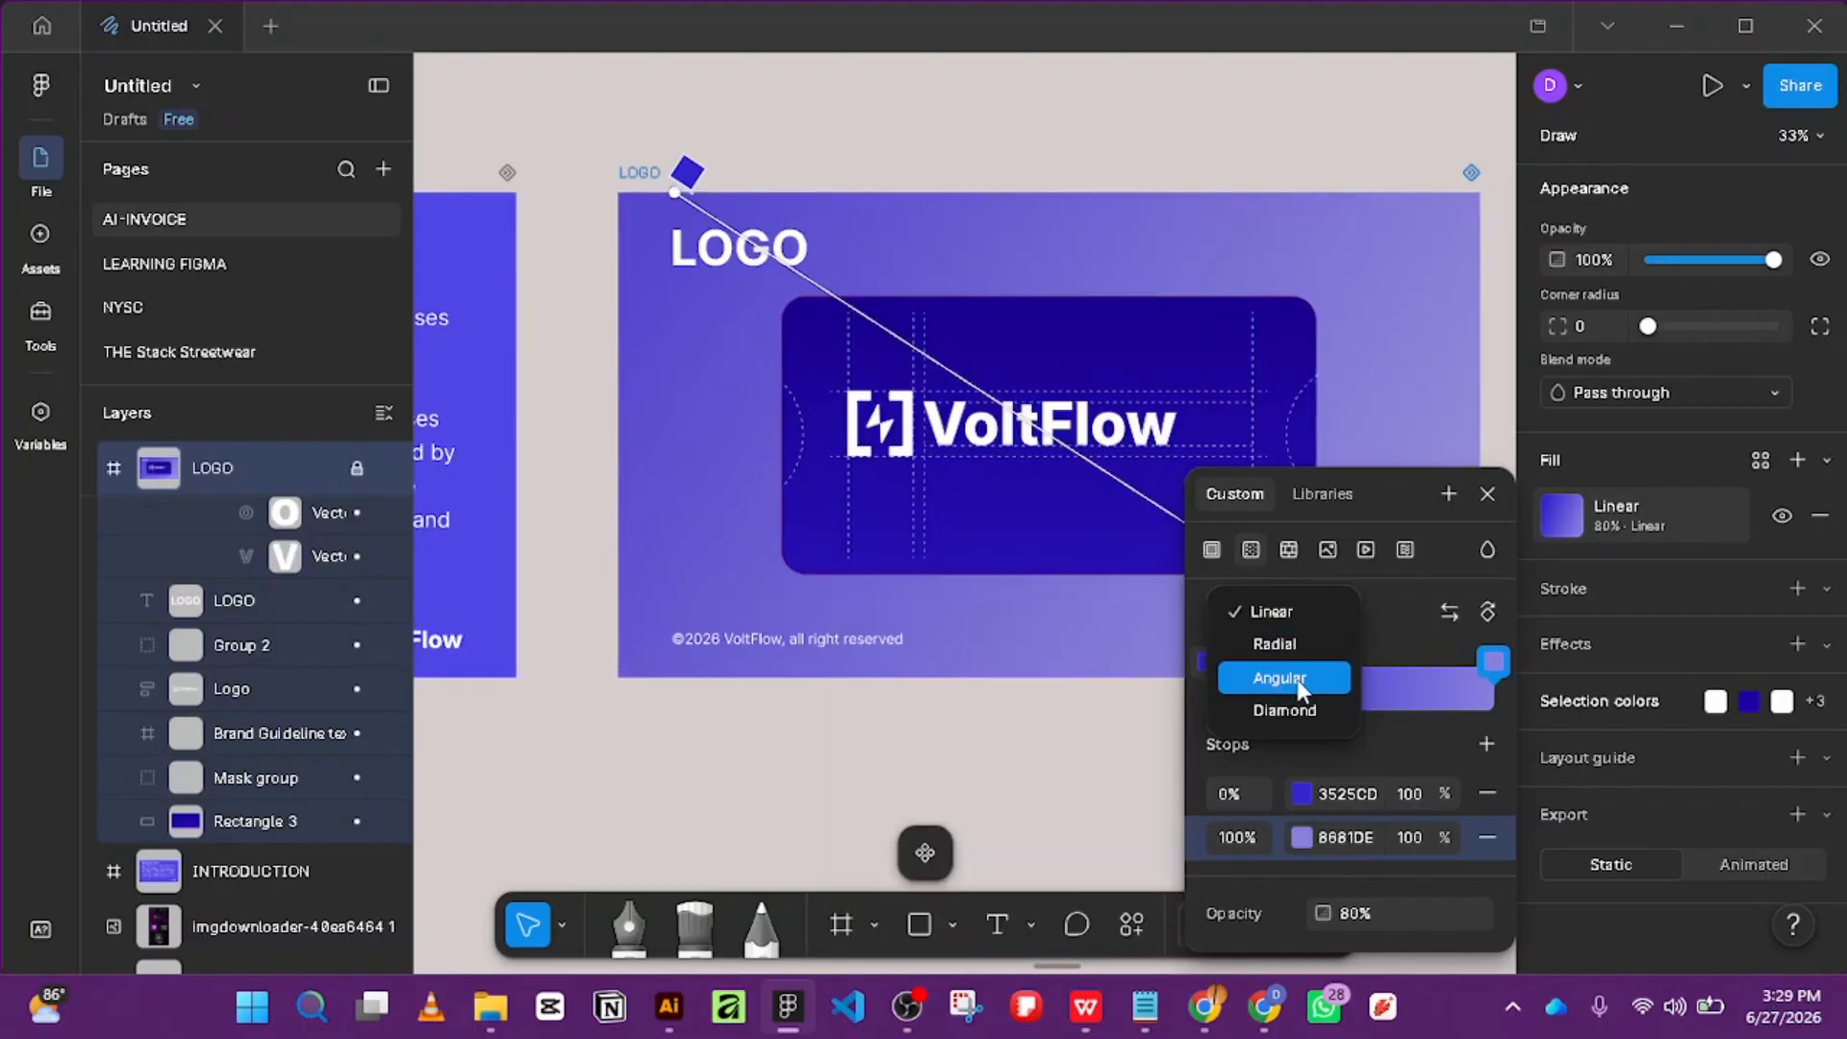
{"action": "left_click", "coordinate": [1284, 645]}
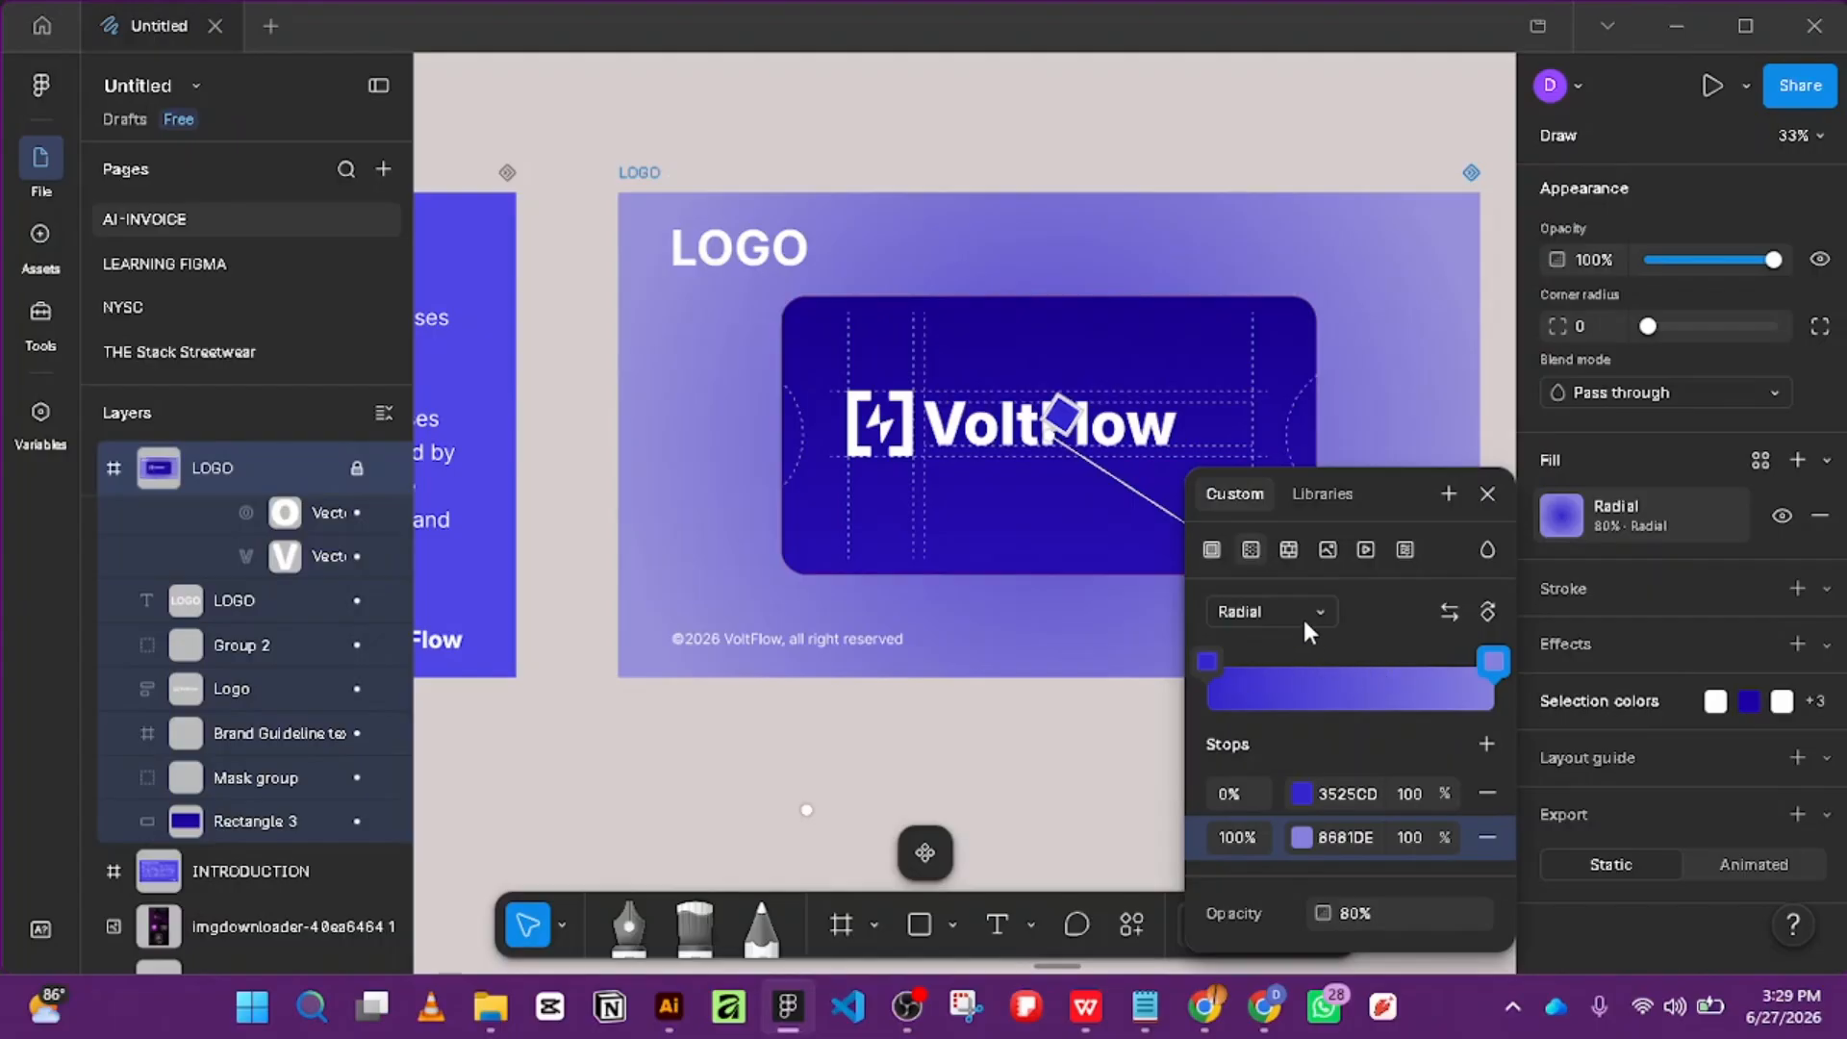
{"action": "left_click", "coordinate": [1058, 415]}
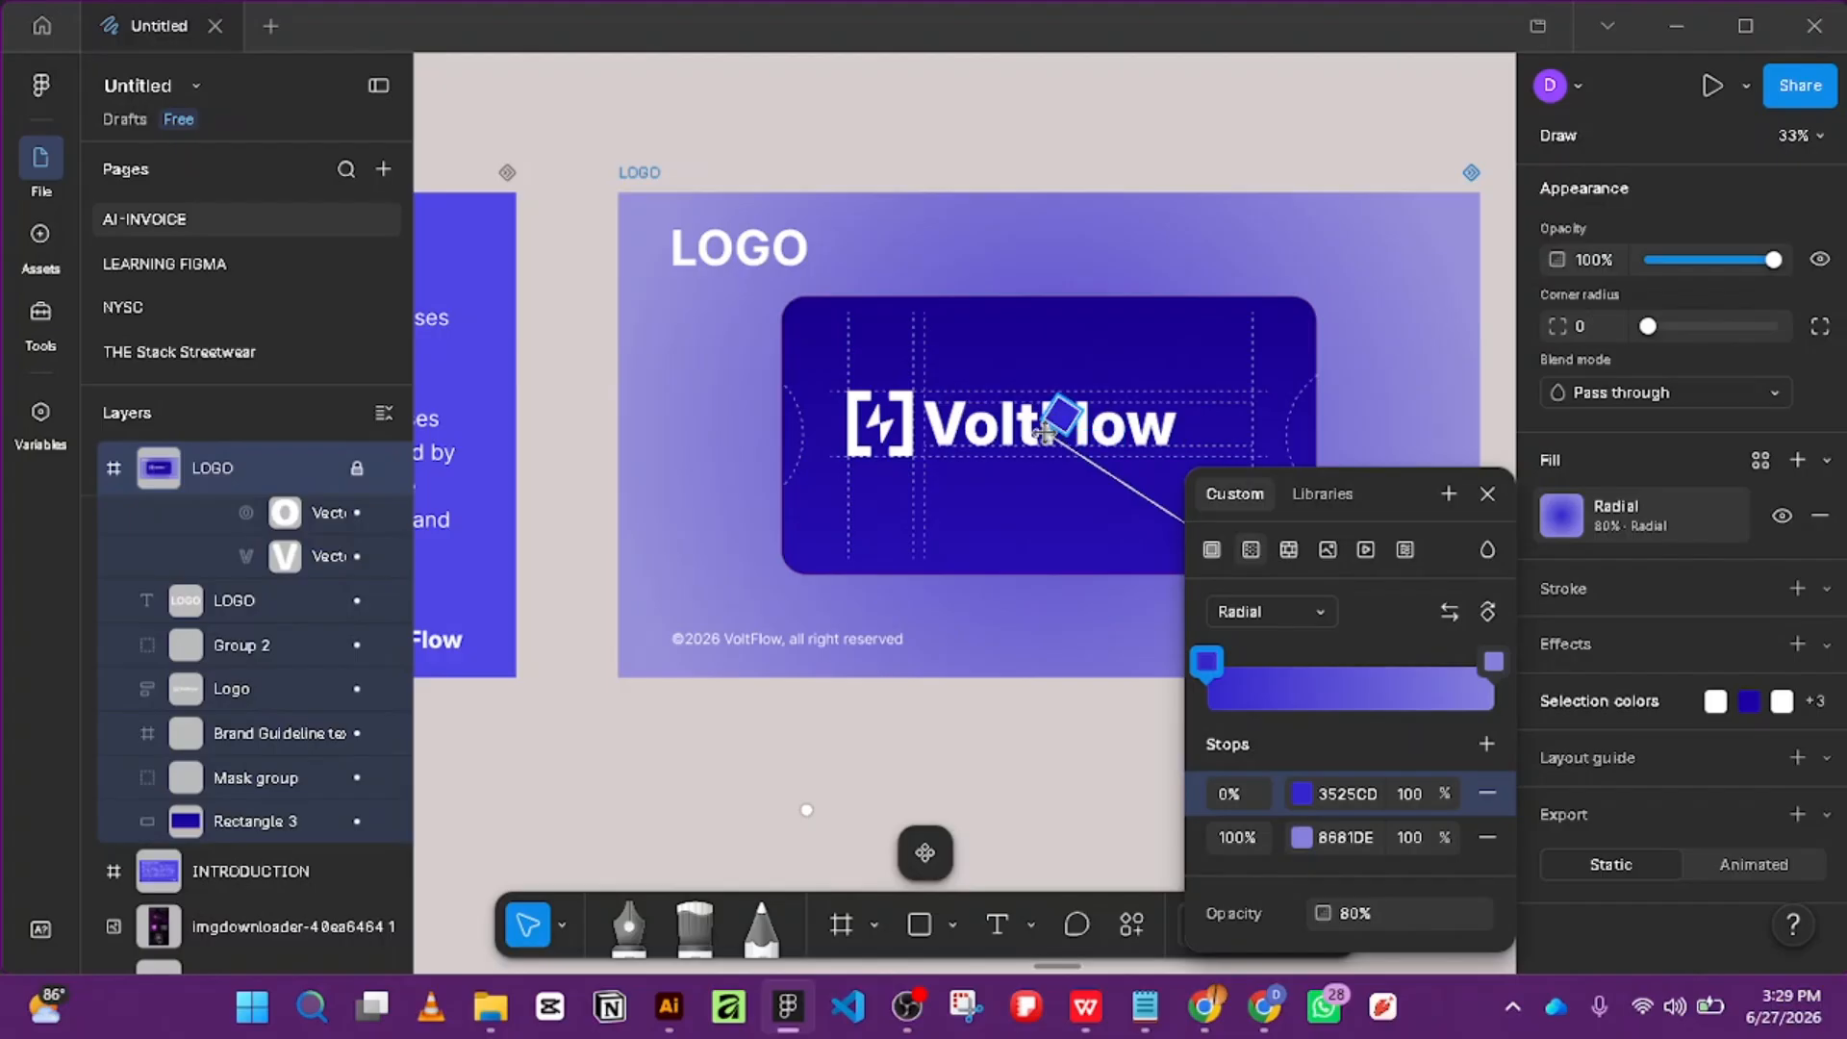
{"action": "mouse_move", "coordinate": [1055, 423]}
{"action": "left_mouse_down"}
{"action": "mouse_move", "coordinate": [943, 342]}
{"action": "mouse_move", "coordinate": [948, 375]}
{"action": "mouse_move", "coordinate": [977, 347]}
{"action": "mouse_move", "coordinate": [1085, 458]}
{"action": "mouse_move", "coordinate": [1069, 441]}
{"action": "left_mouse_up"}
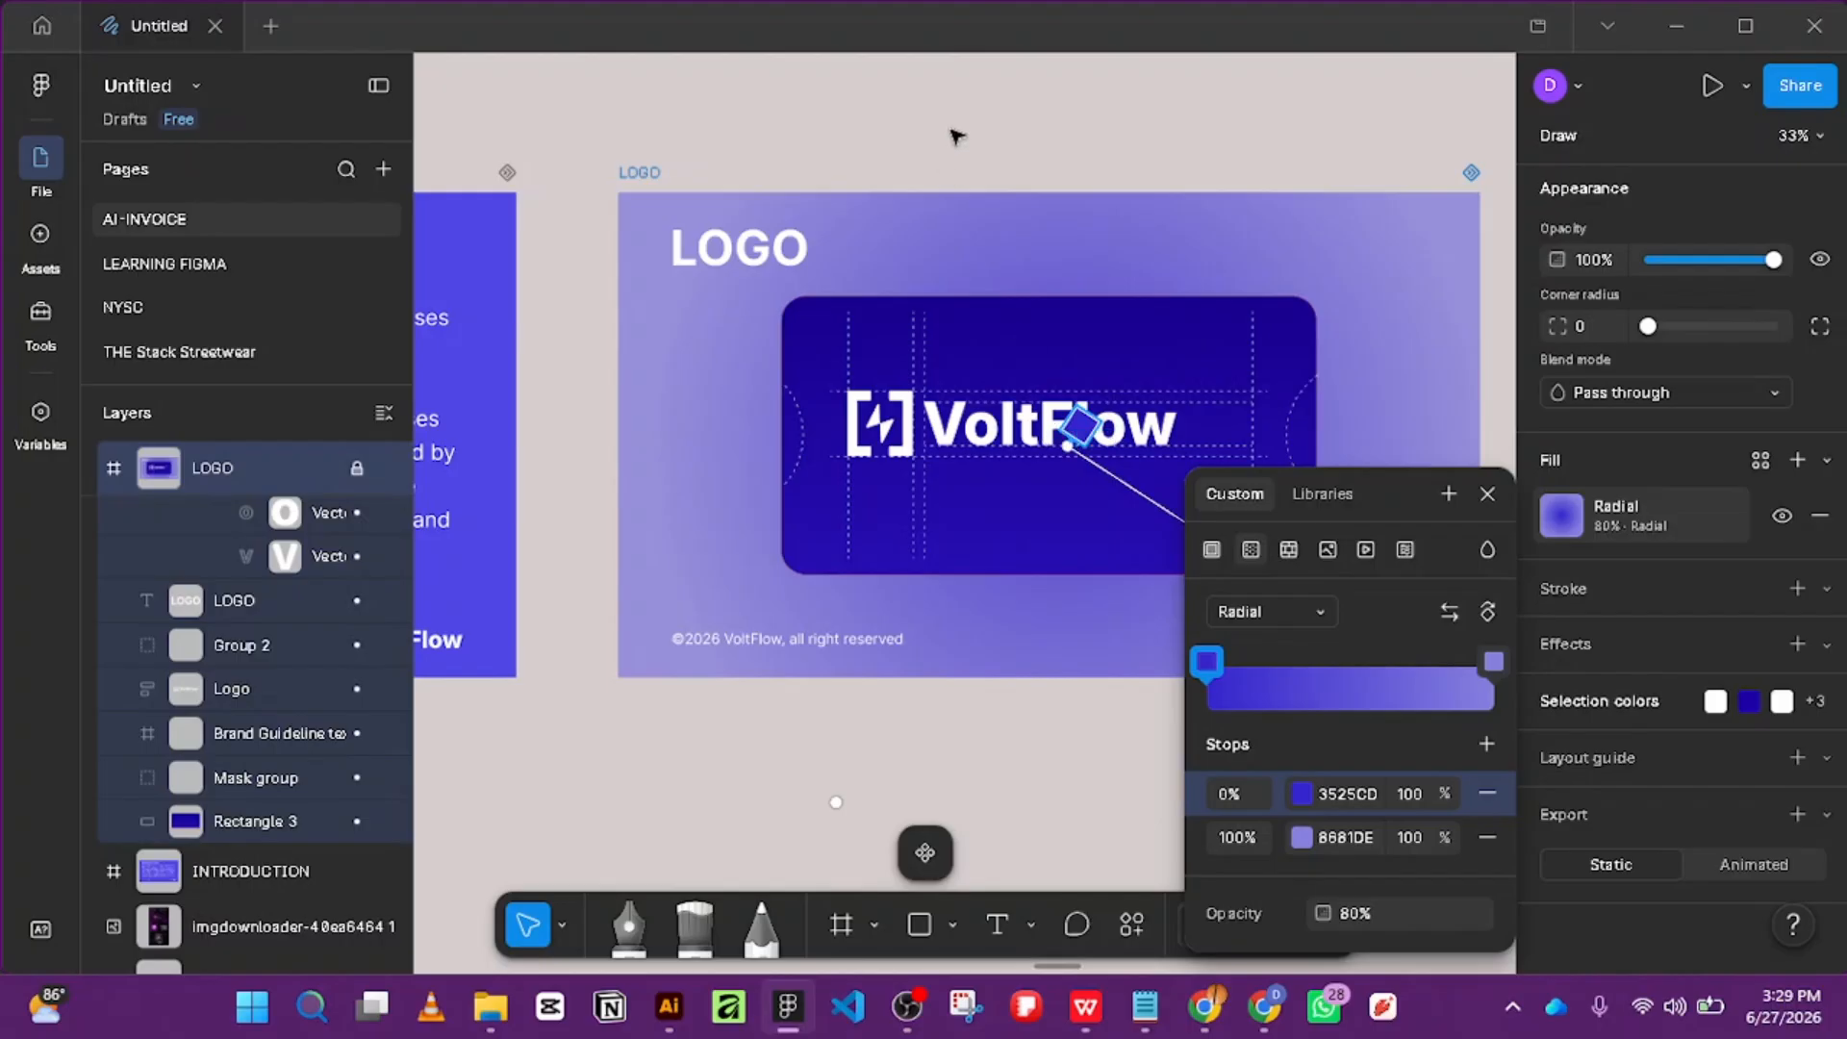
{"action": "key", "text": "Escape"}
Examine the LOGO page's radial background up close and beside the INTRODUCTION page.
{"action": "scroll", "coordinate": [966, 159], "scroll_direction": "down", "scroll_amount": 5}
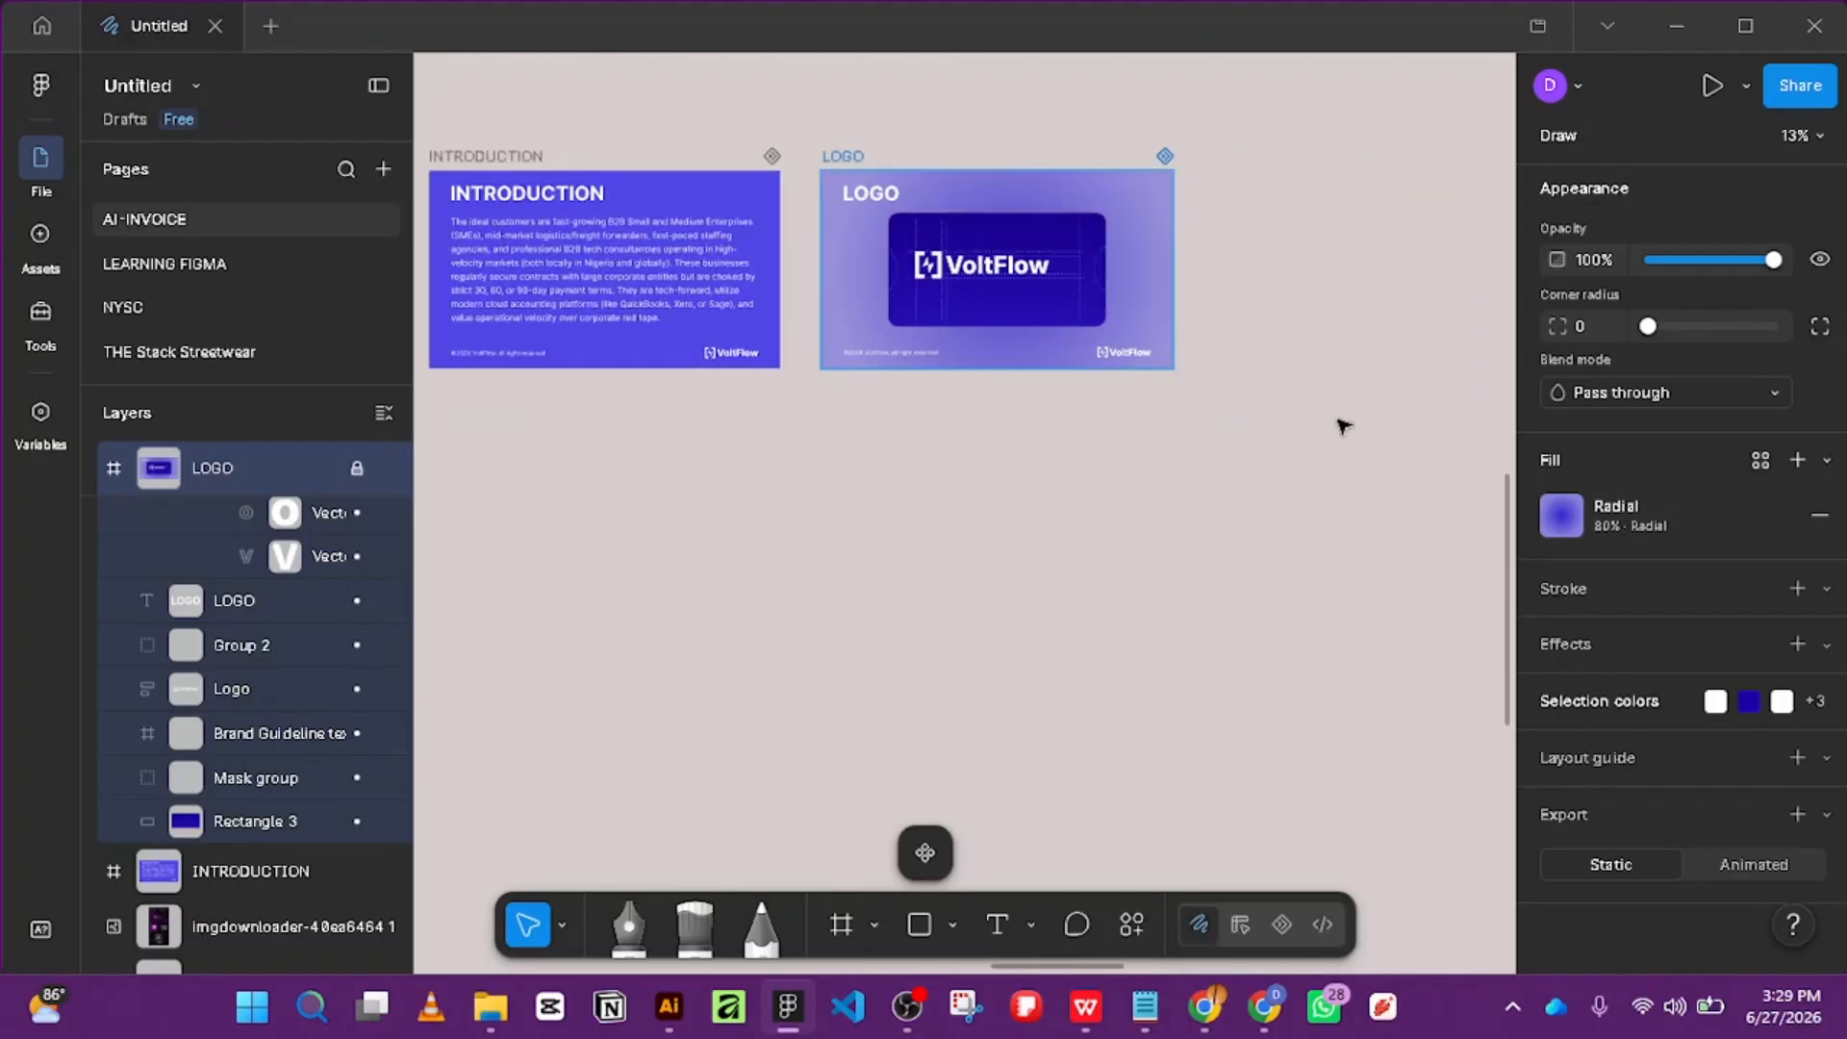
{"action": "left_click", "coordinate": [1122, 247]}
{"action": "scroll", "coordinate": [1122, 247], "scroll_direction": "up", "scroll_amount": 5}
{"action": "scroll", "coordinate": [1169, 357], "scroll_direction": "down", "scroll_amount": 3}
{"action": "scroll", "coordinate": [1158, 391], "scroll_direction": "up", "scroll_amount": 3}
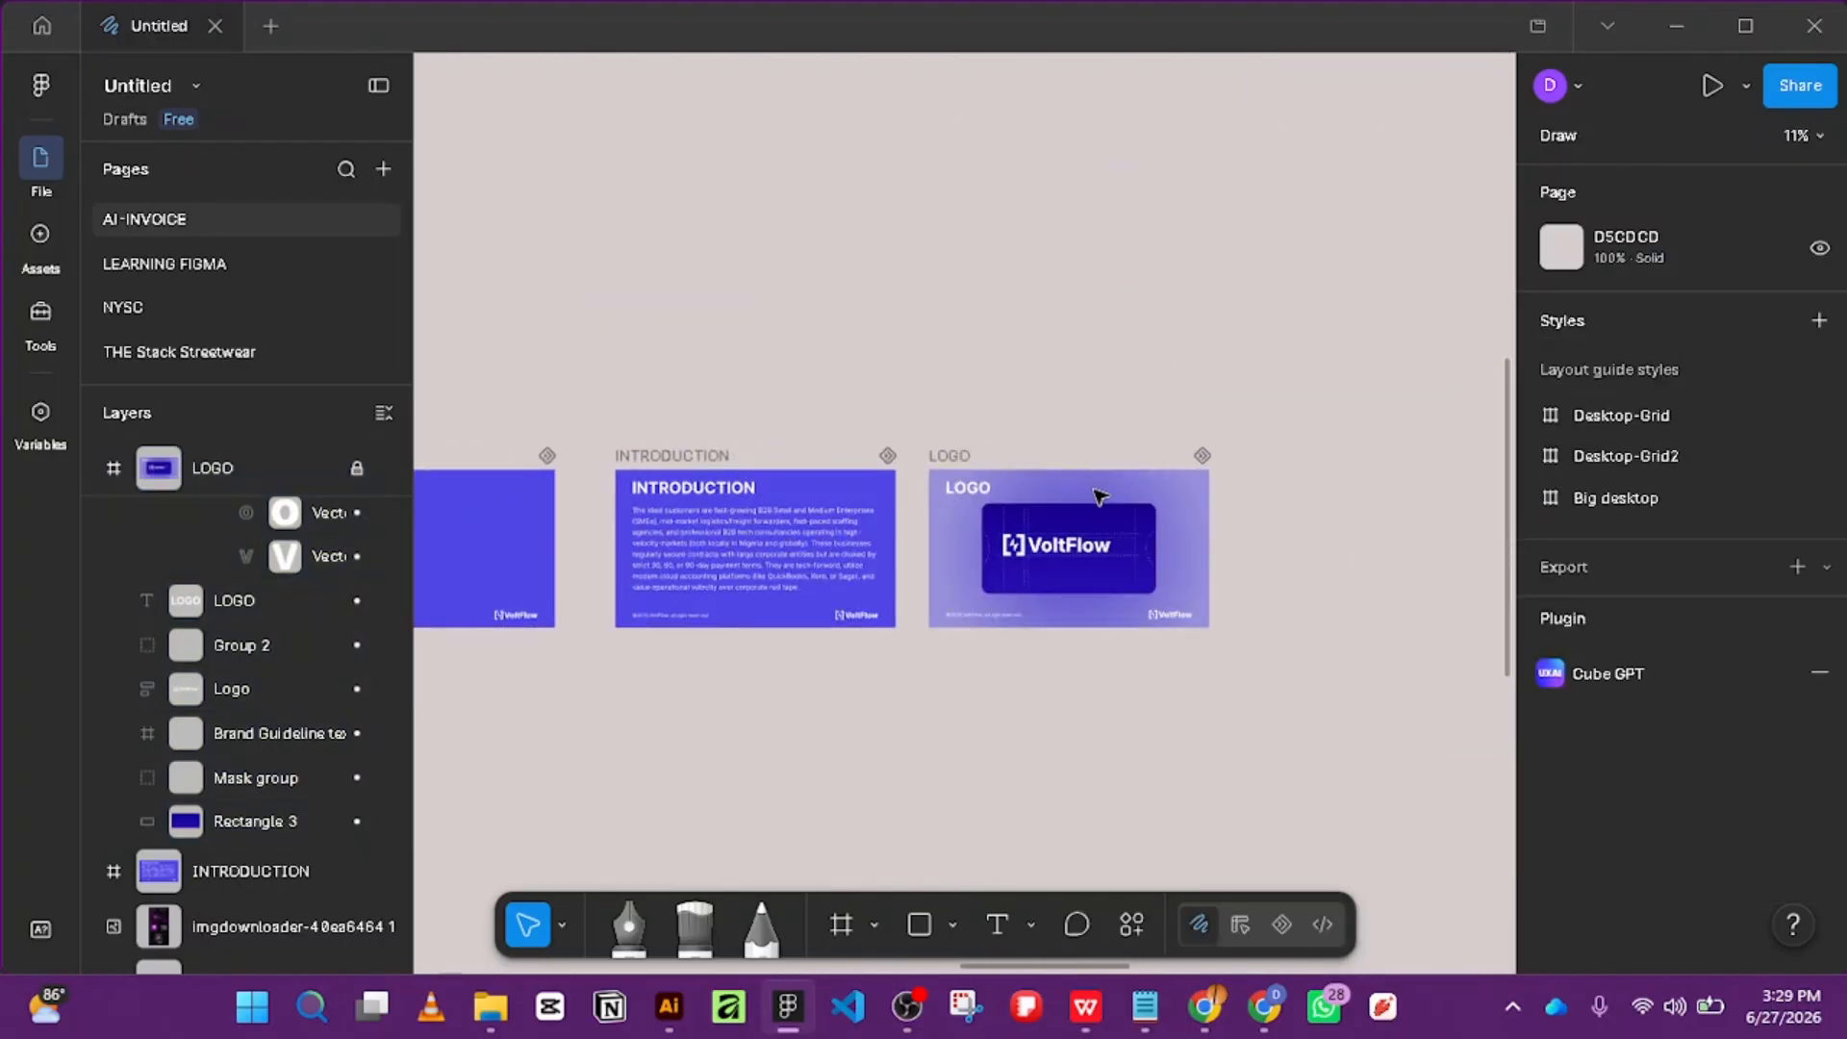
{"action": "scroll", "coordinate": [1099, 495], "scroll_direction": "up", "scroll_amount": 5}
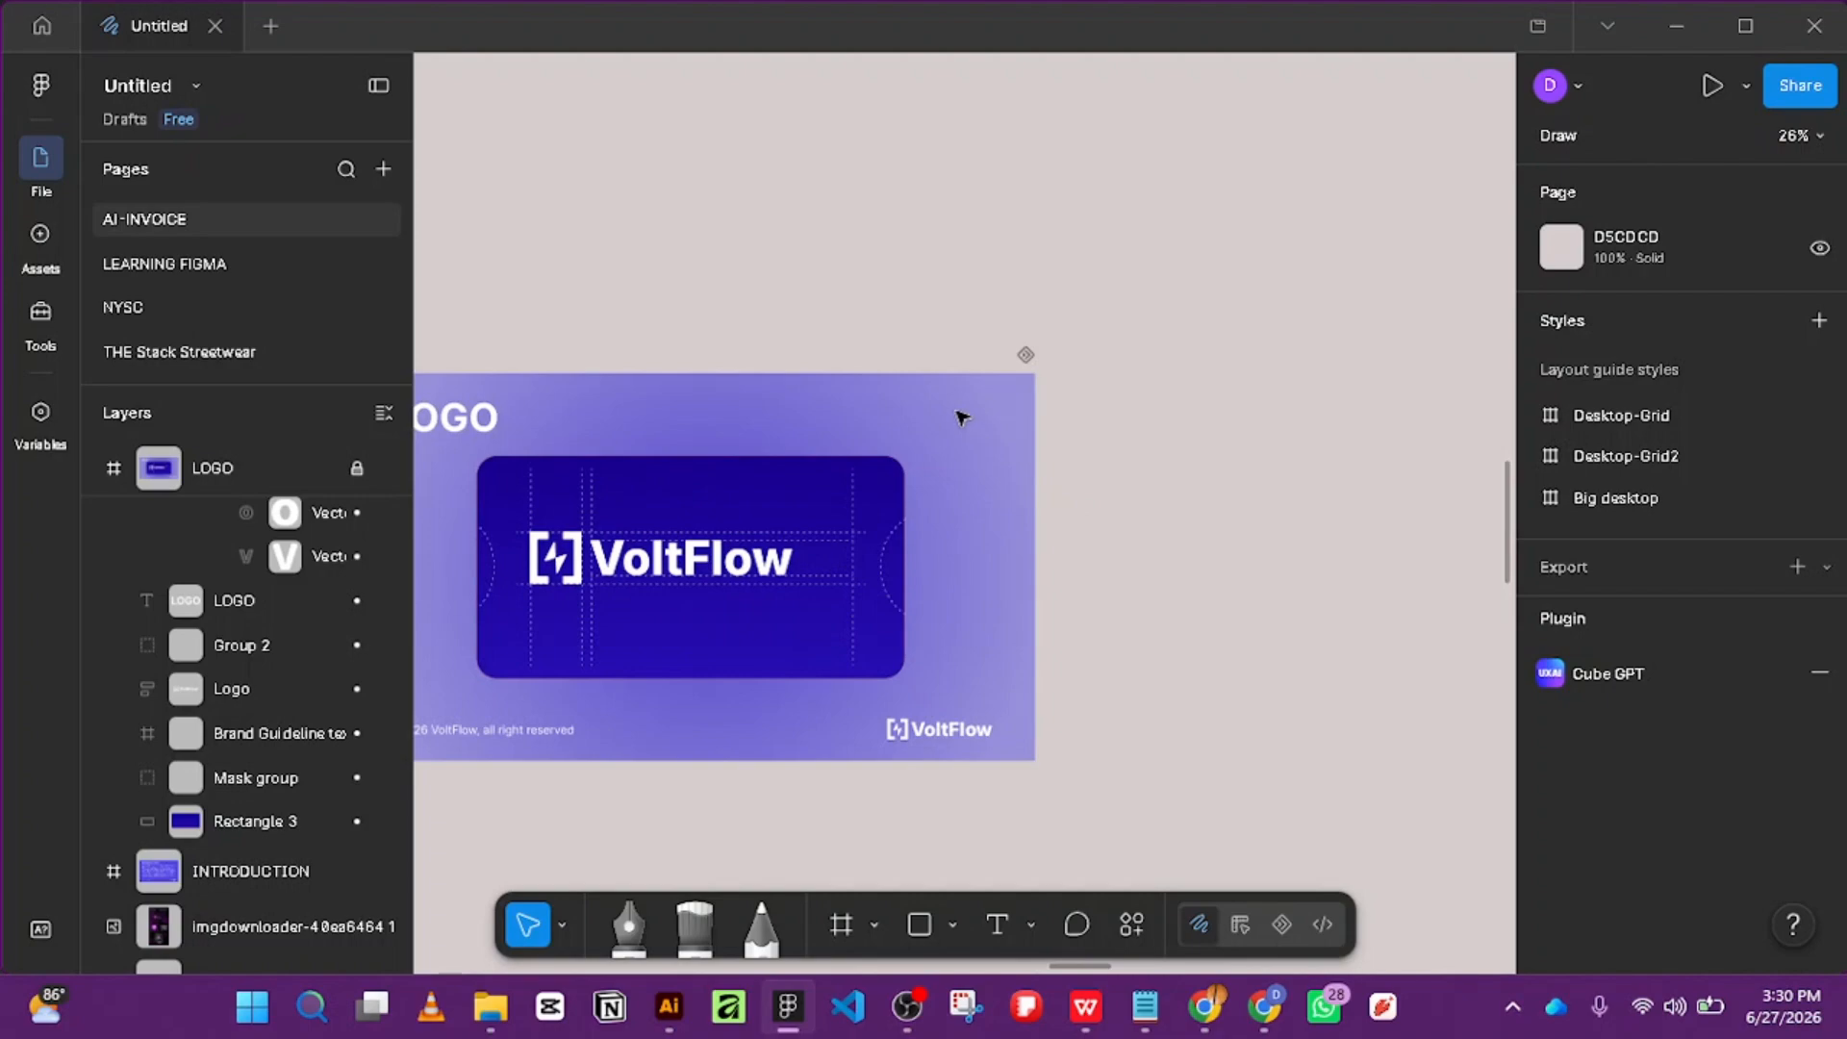
{"action": "scroll", "coordinate": [1010, 449], "scroll_direction": "down", "scroll_amount": 2}
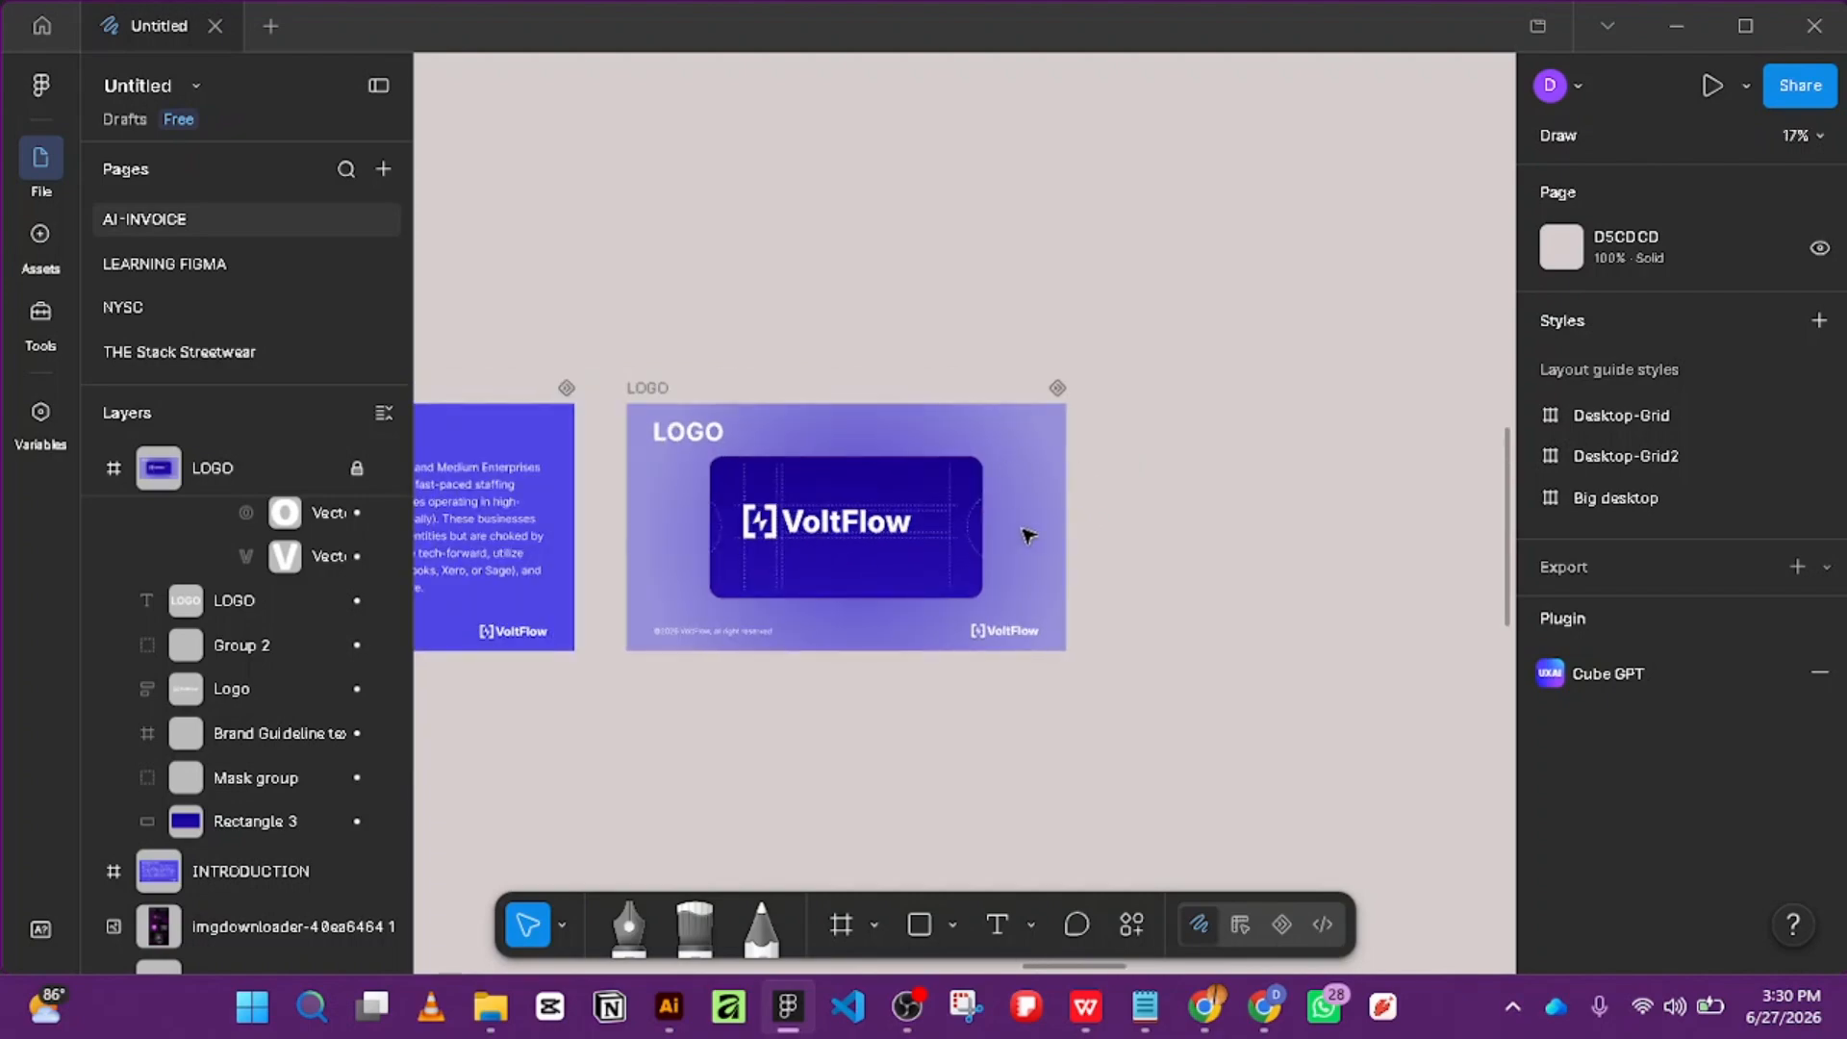
{"action": "scroll", "coordinate": [1047, 586], "scroll_direction": "down", "scroll_amount": 1}
{"action": "scroll", "coordinate": [956, 437], "scroll_direction": "up", "scroll_amount": 4}
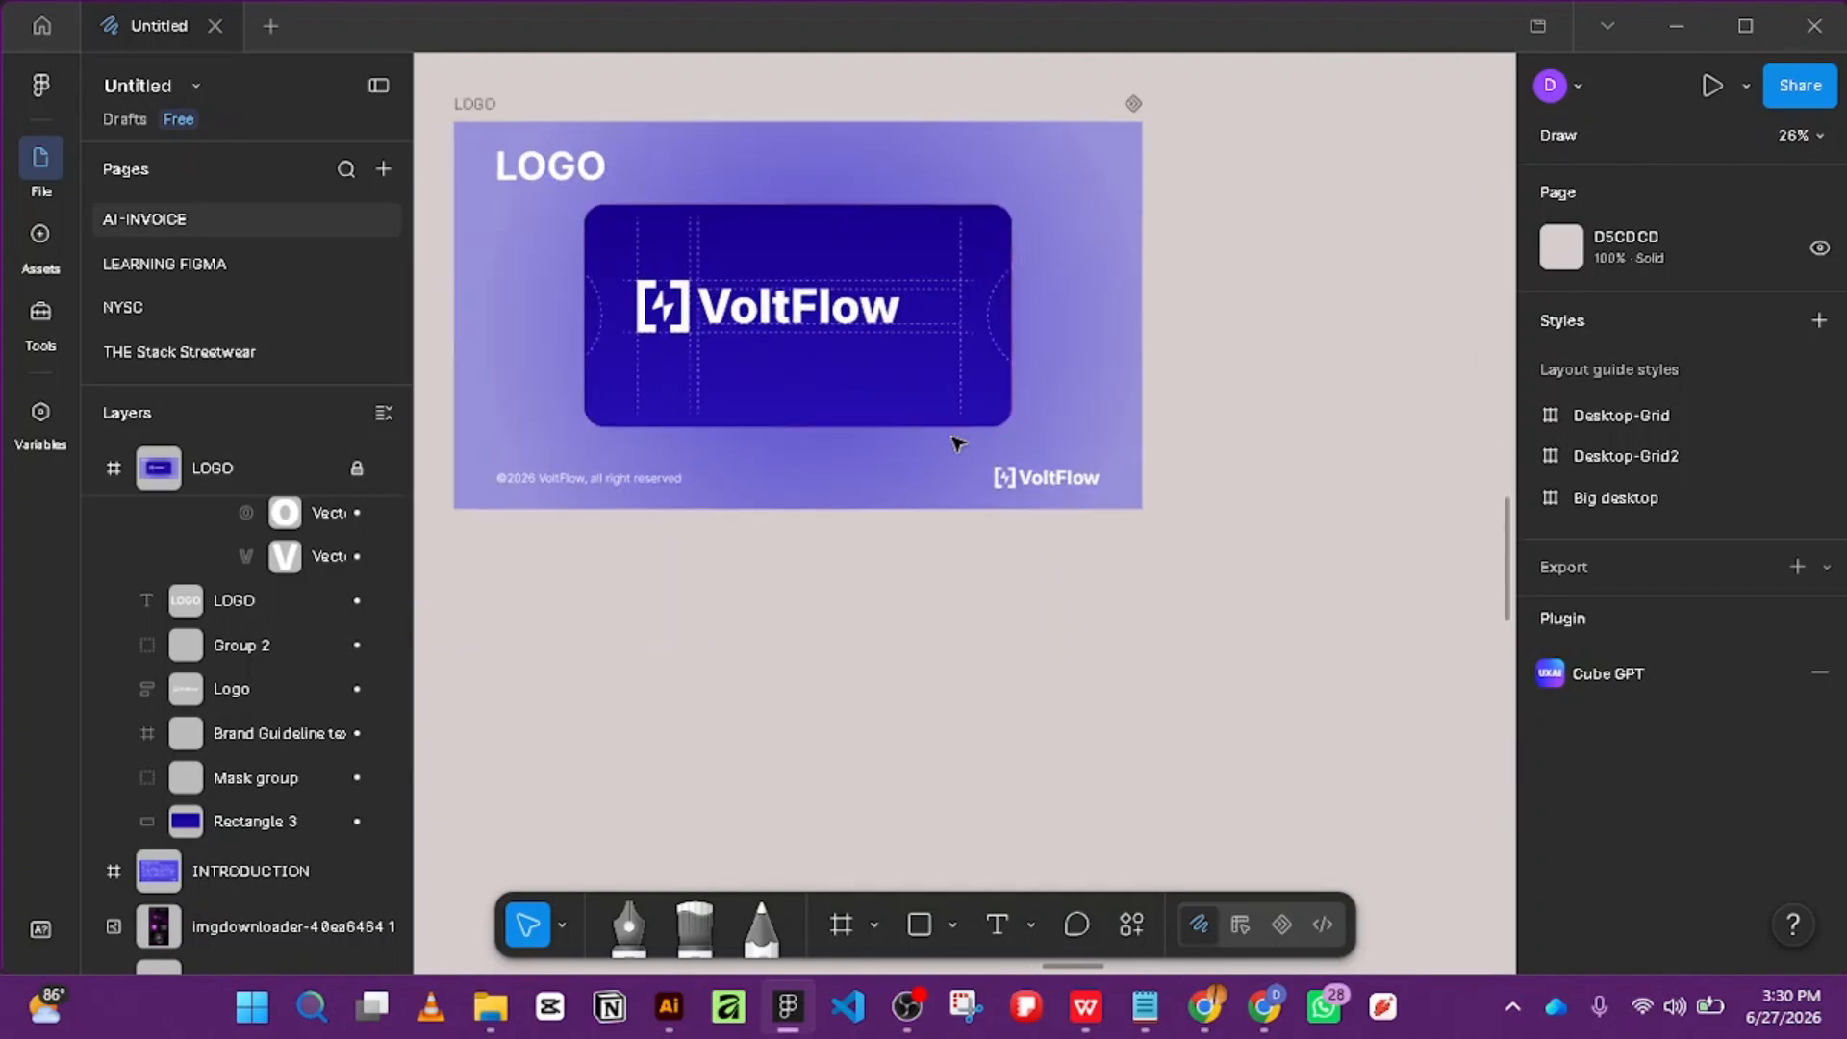
Give the mask group over the logo card a DarkBlue100 library color stroke with weight 2.
{"action": "left_click", "coordinate": [1001, 432]}
{"action": "scroll", "coordinate": [1789, 770], "scroll_direction": "down", "scroll_amount": 5}
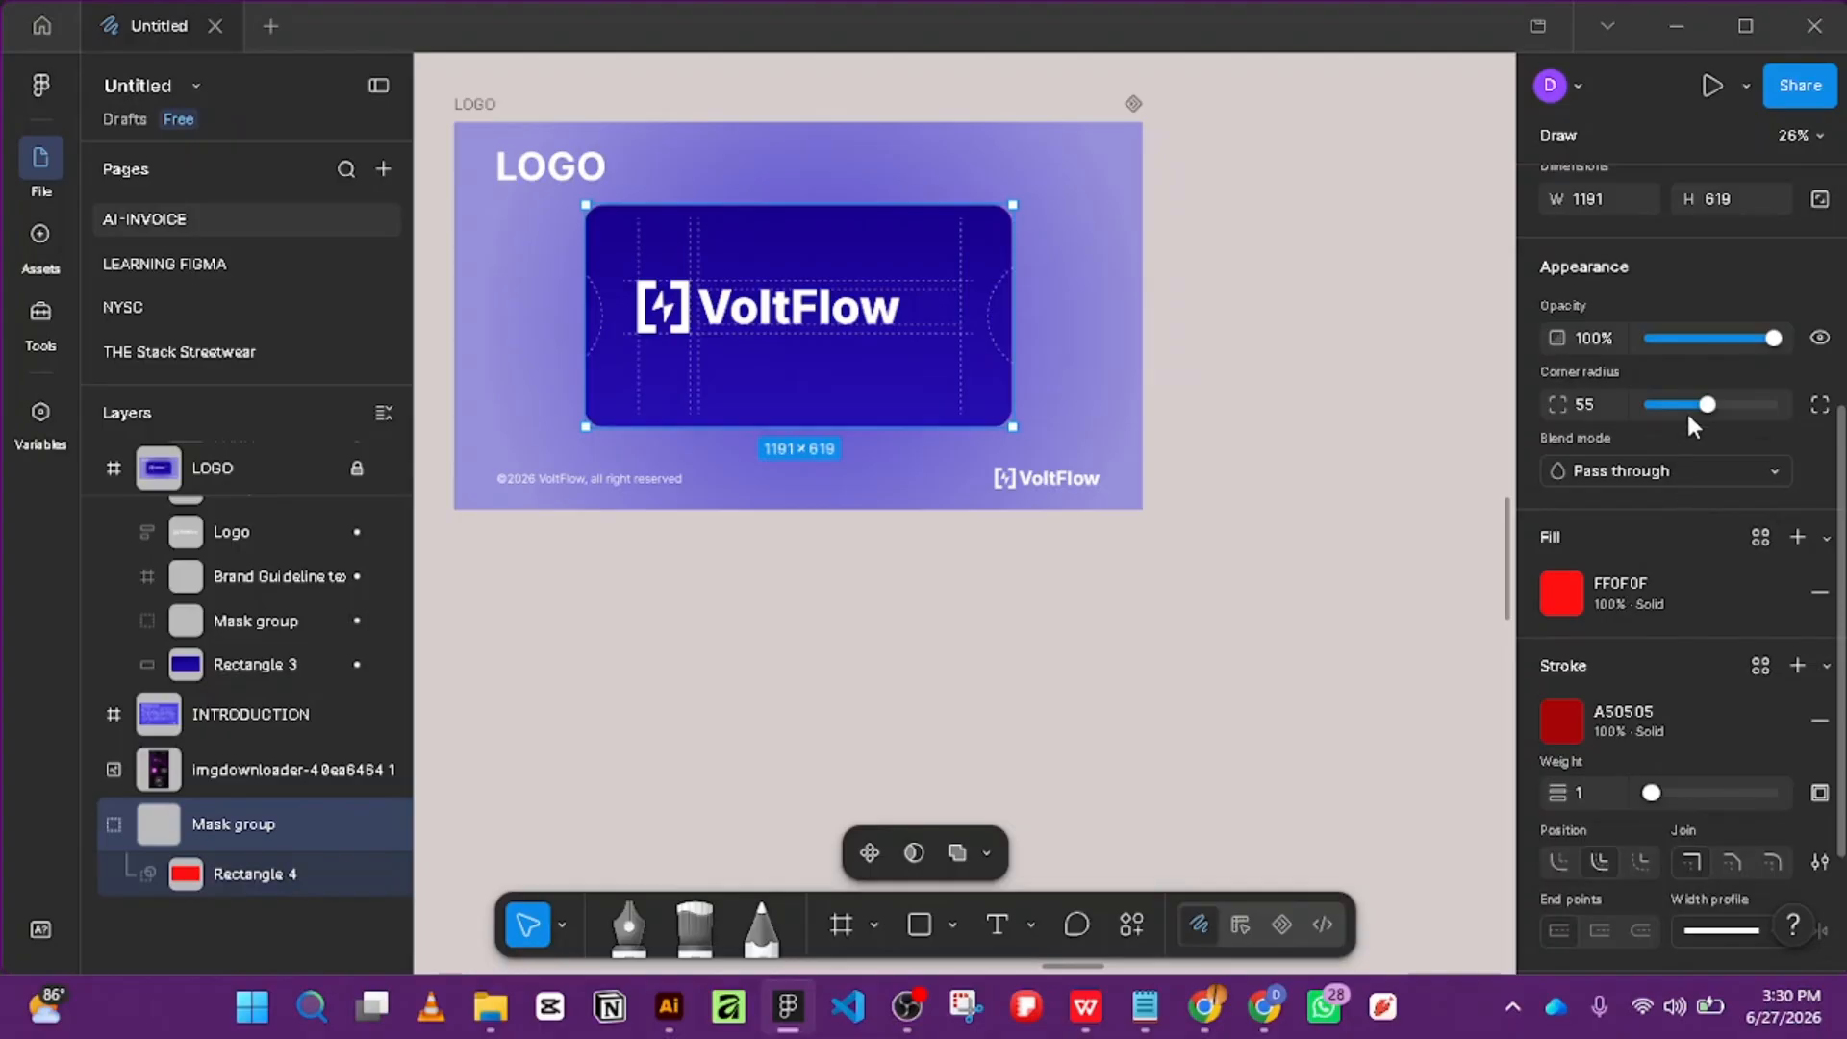
{"action": "scroll", "coordinate": [1735, 719], "scroll_direction": "down", "scroll_amount": 2}
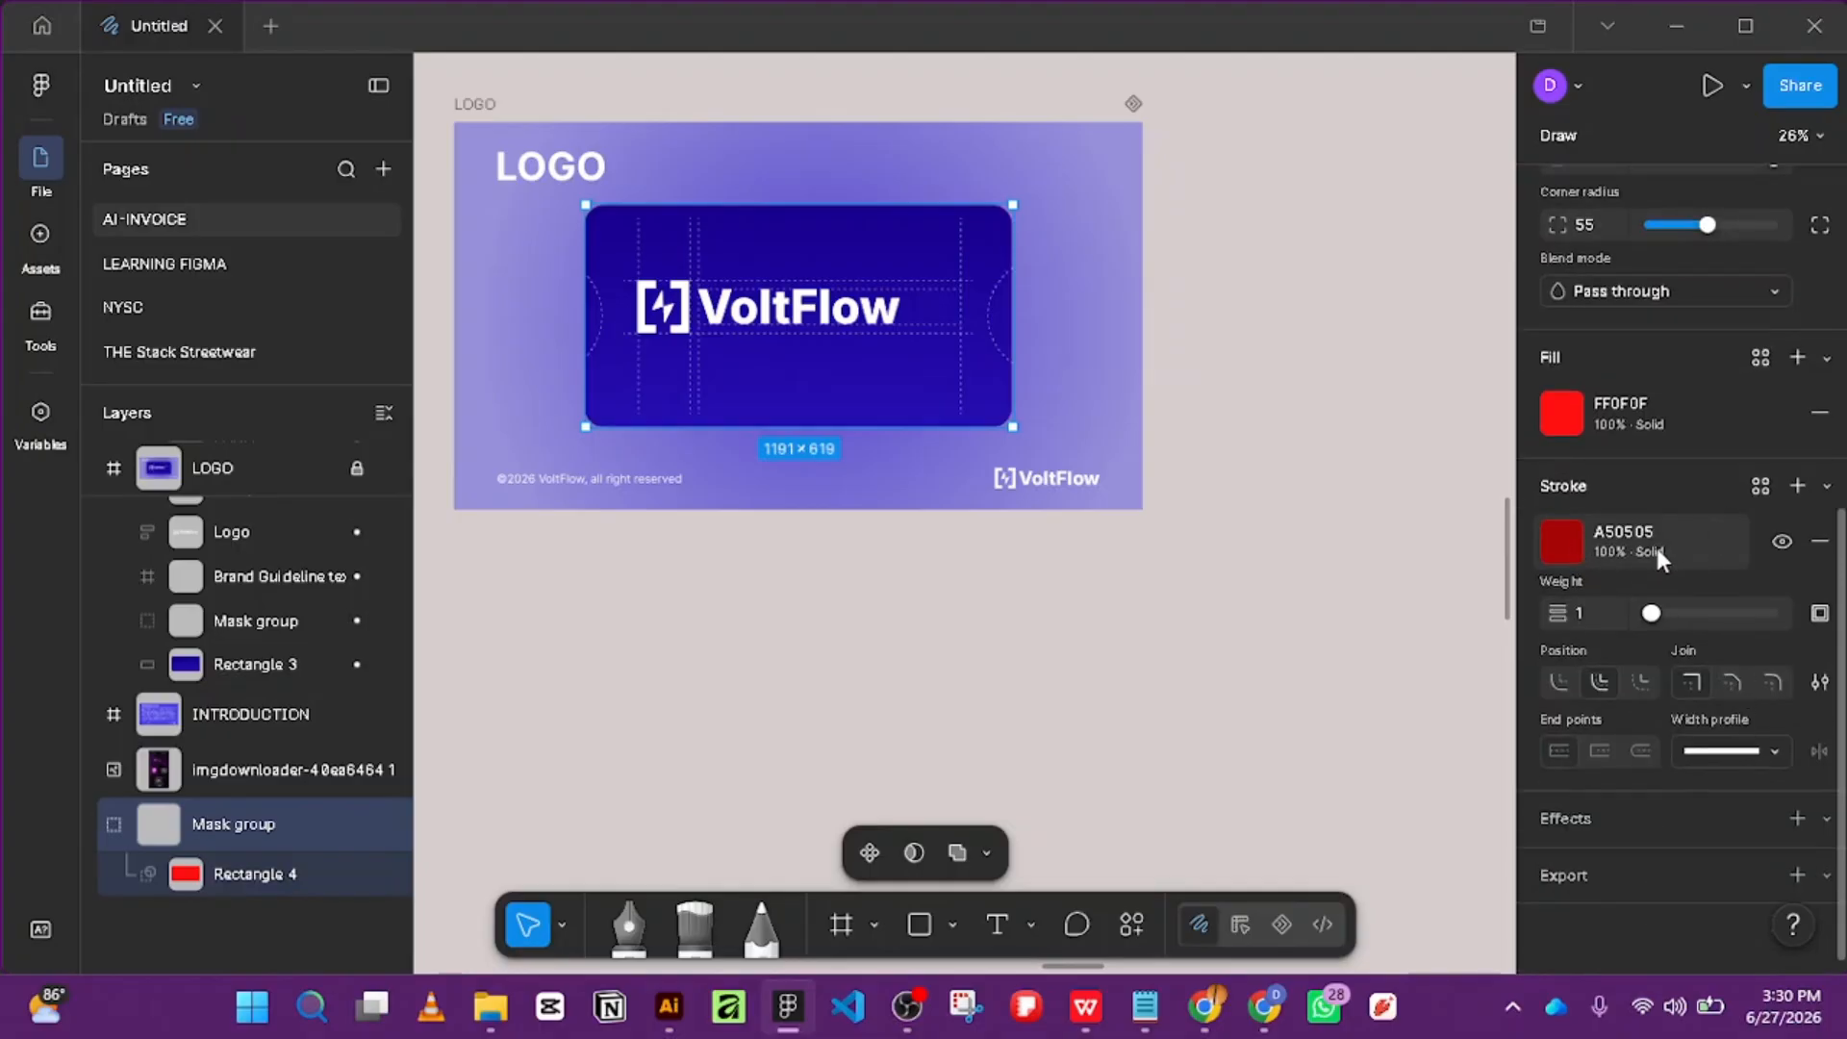
{"action": "left_click", "coordinate": [1557, 543]}
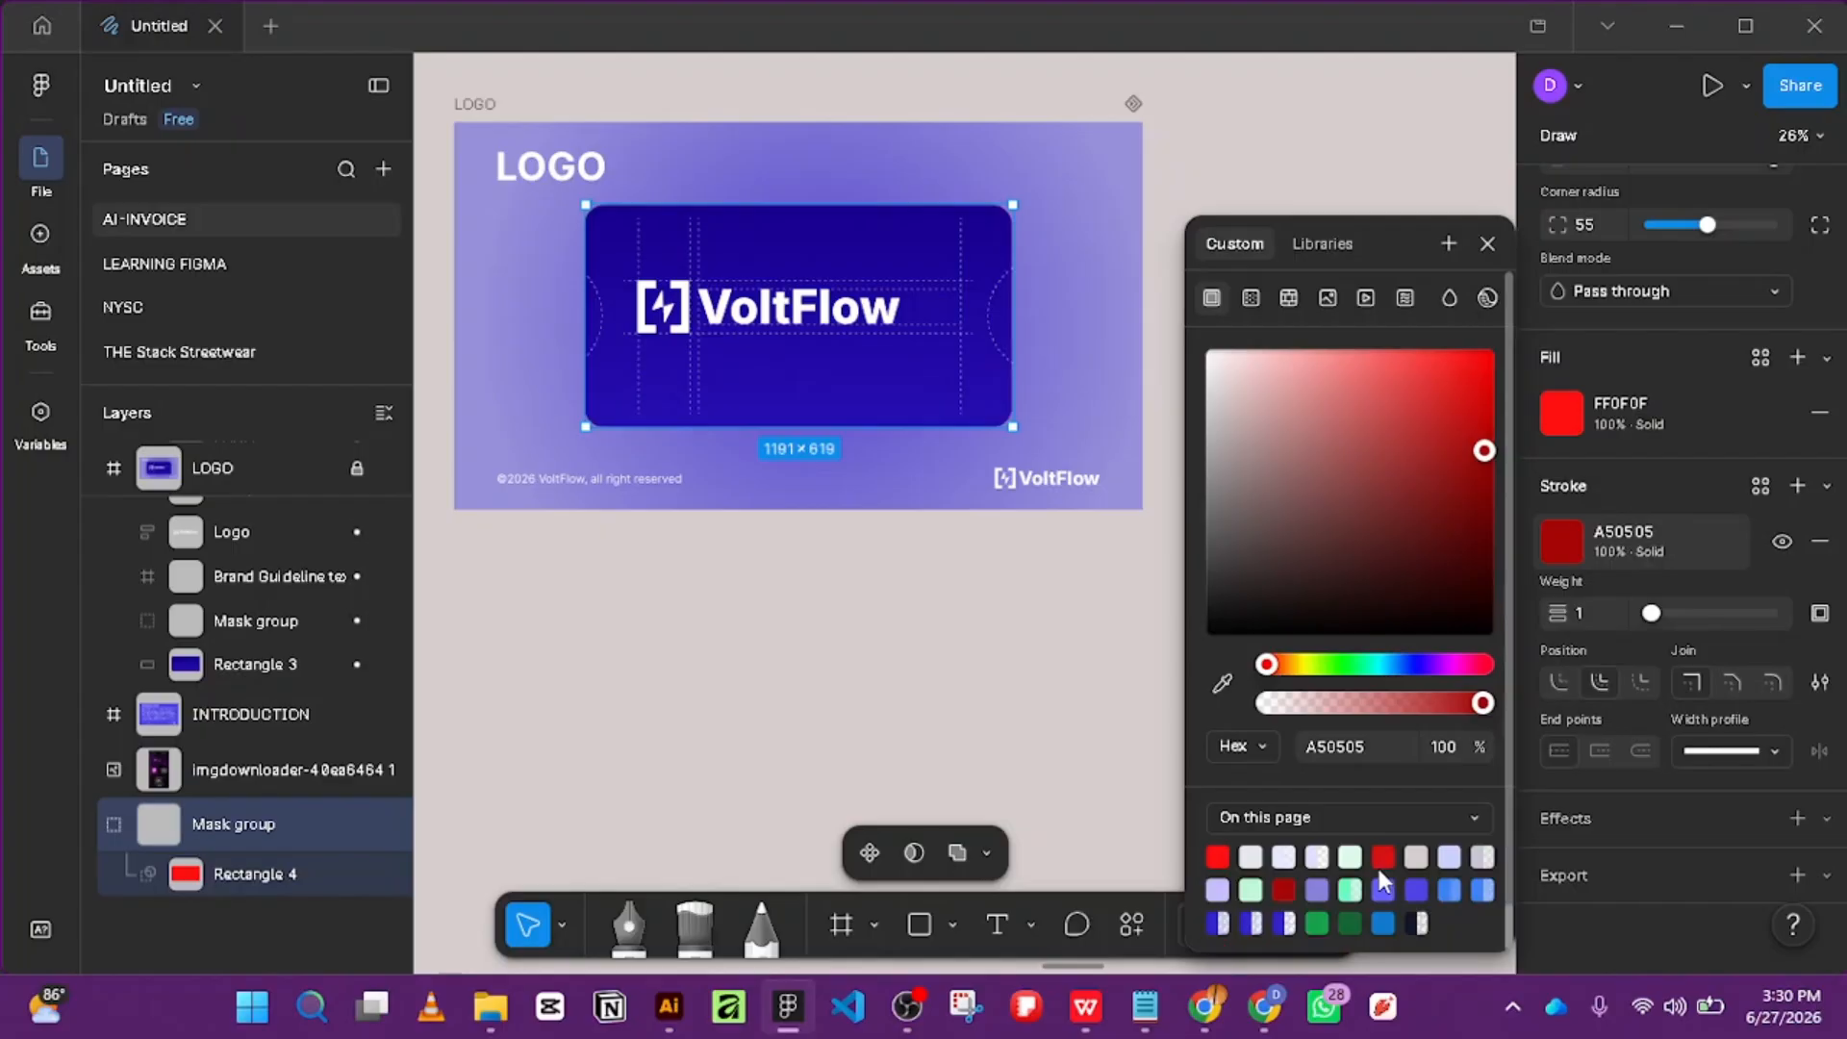
{"action": "left_click", "coordinate": [1754, 491]}
{"action": "scroll", "coordinate": [1329, 689], "scroll_direction": "down", "scroll_amount": 4}
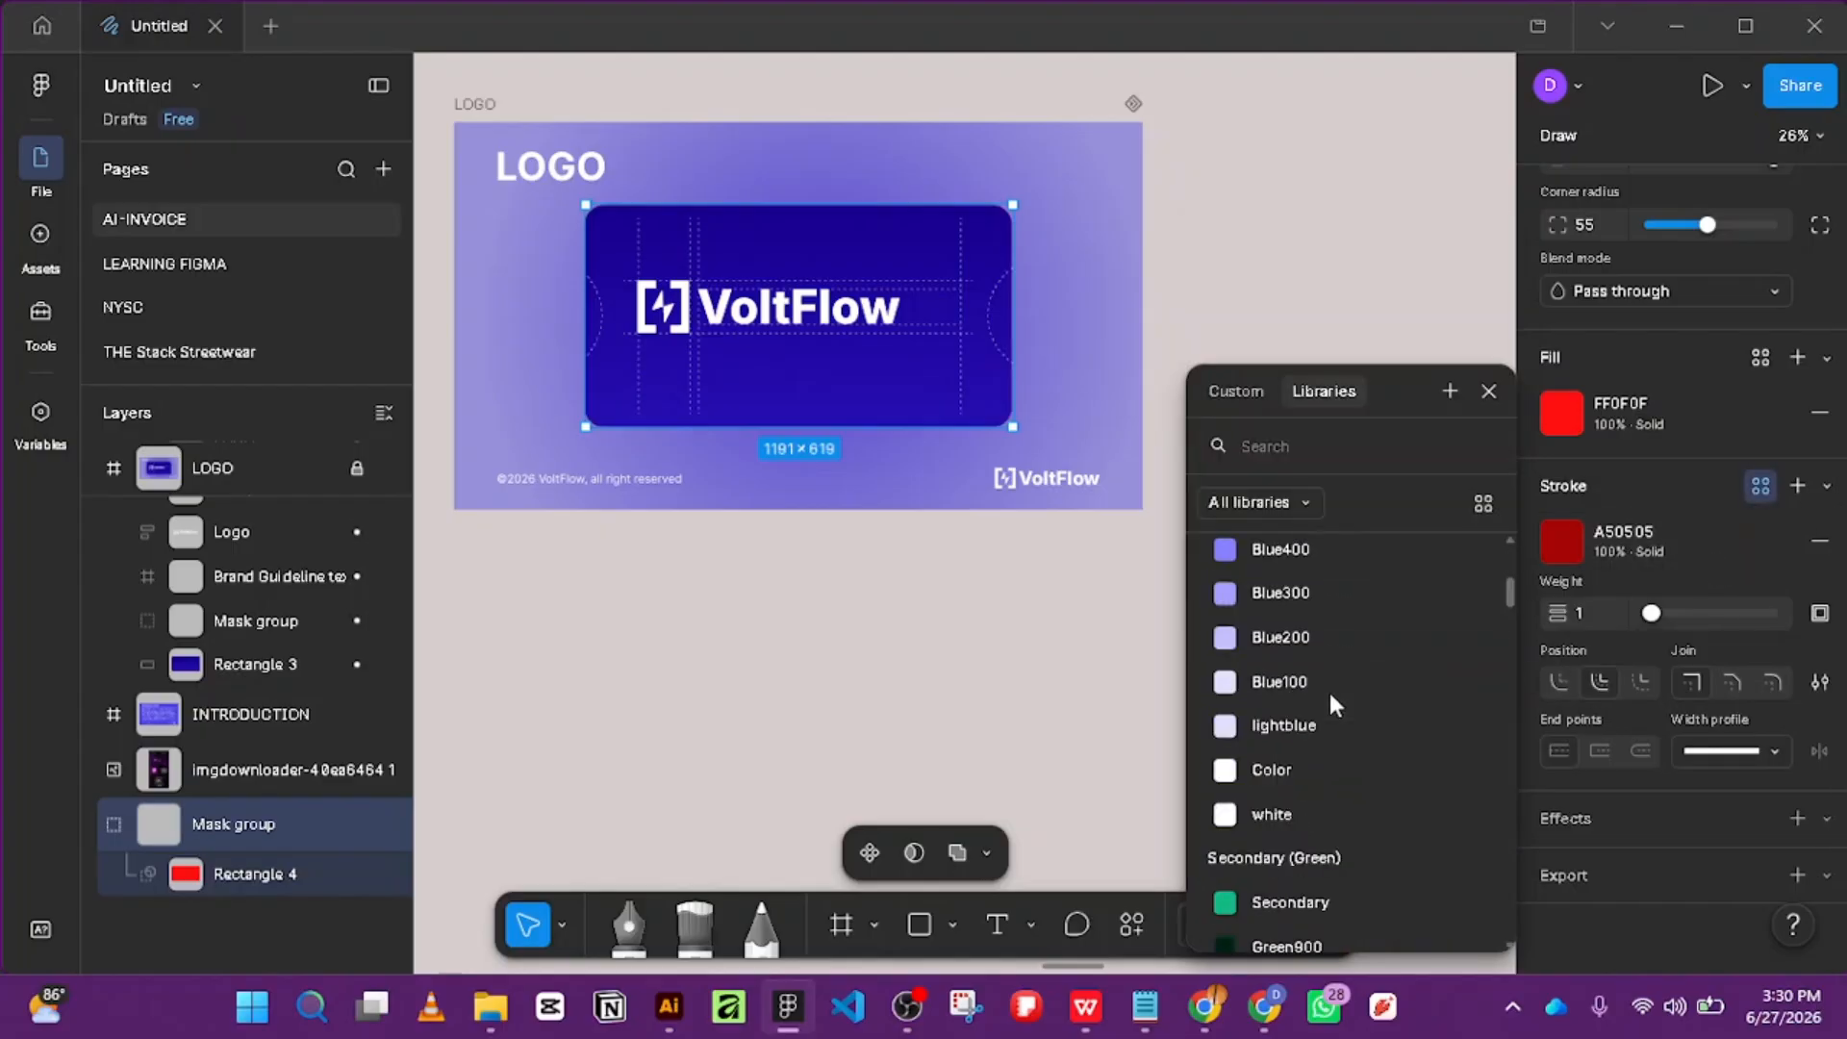
{"action": "scroll", "coordinate": [1327, 690], "scroll_direction": "down", "scroll_amount": 15}
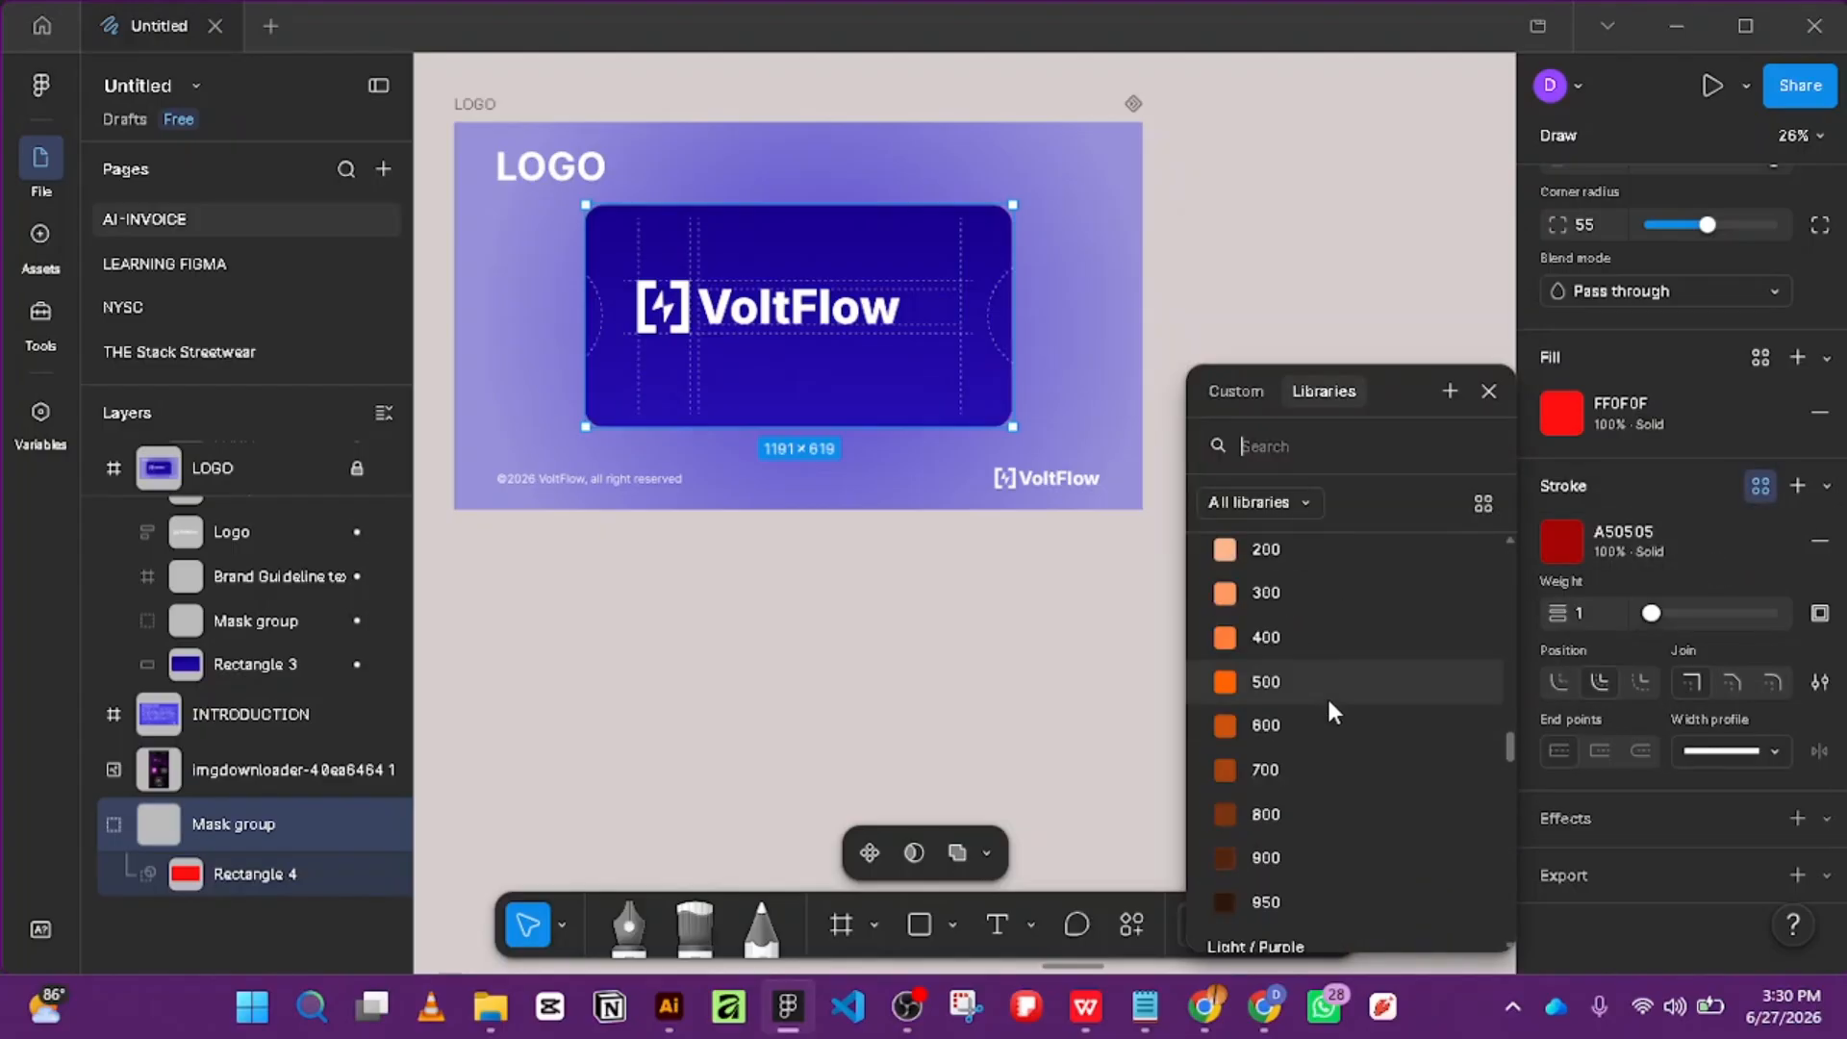
{"action": "scroll", "coordinate": [1330, 707], "scroll_direction": "down", "scroll_amount": 15}
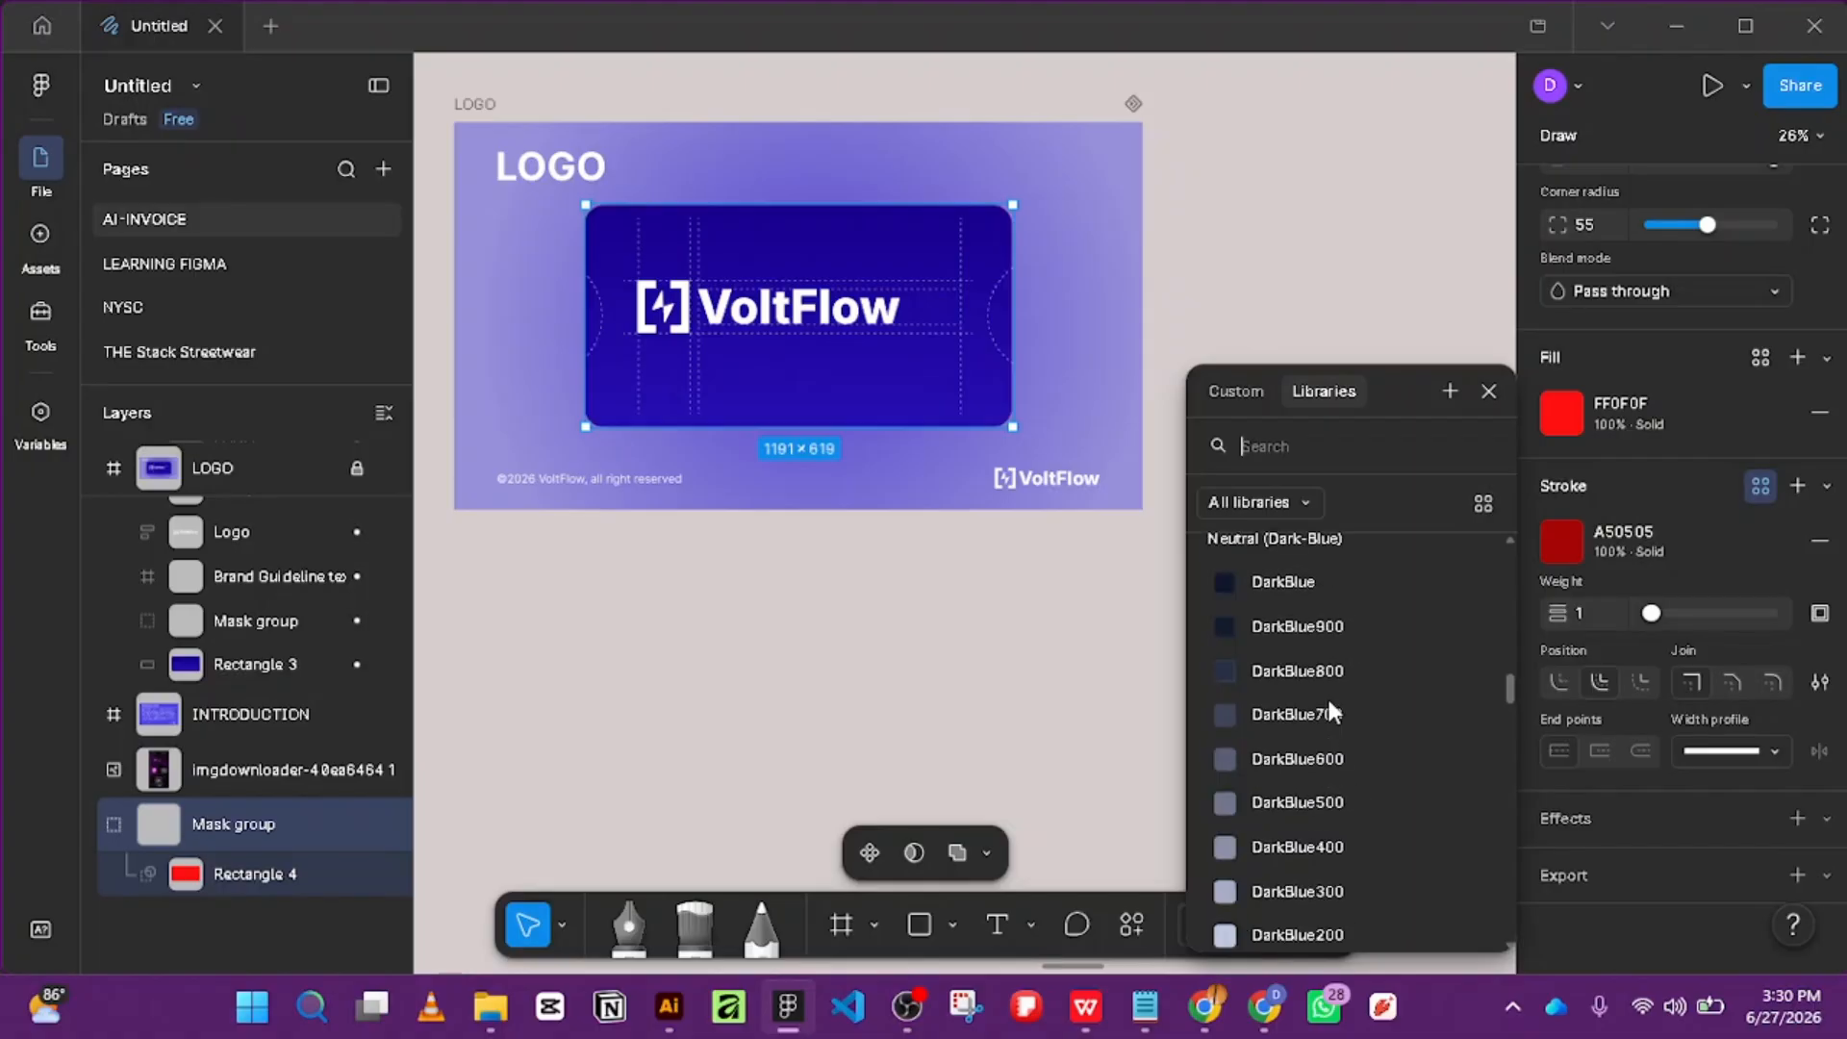
{"action": "scroll", "coordinate": [1329, 707], "scroll_direction": "down", "scroll_amount": 2}
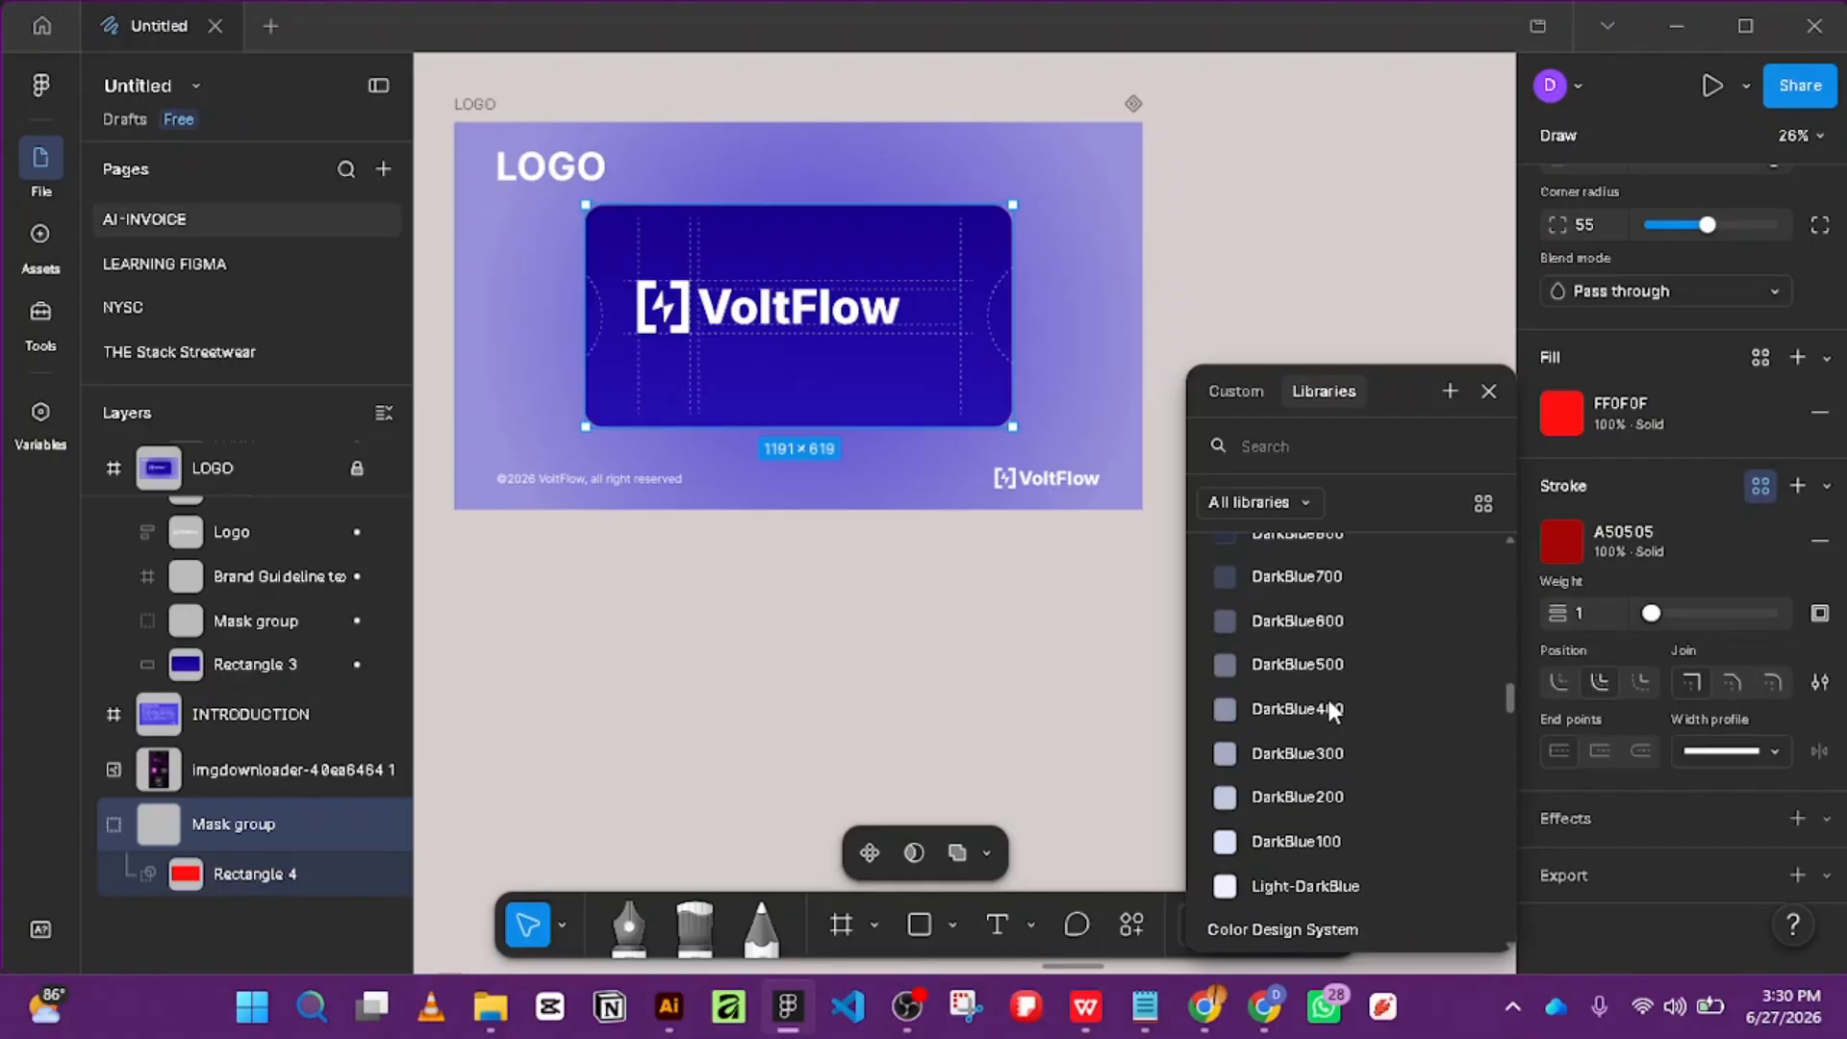
{"action": "left_click", "coordinate": [1319, 855]}
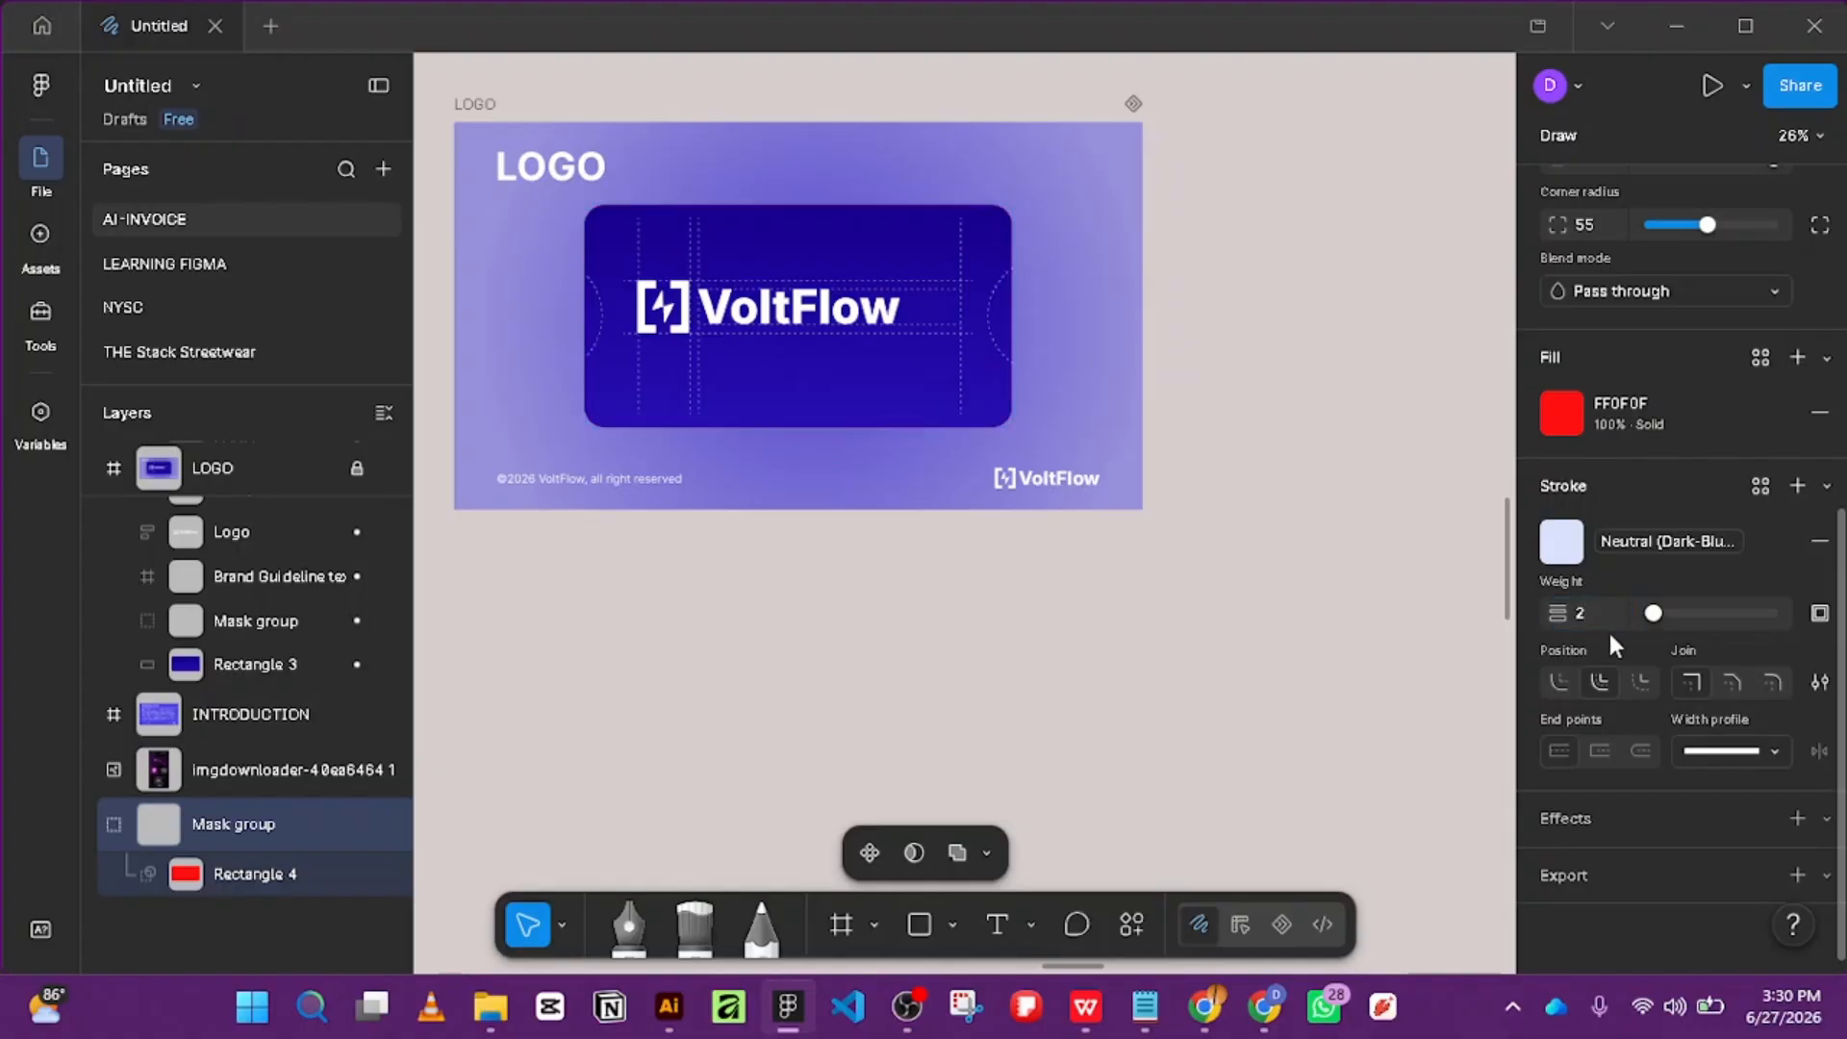
{"action": "left_click", "coordinate": [995, 471]}
Remove the red FF0F0F fill from Rectangle 4 inside the mask group over the logo card.
{"action": "scroll", "coordinate": [956, 359], "scroll_direction": "up", "scroll_amount": 5}
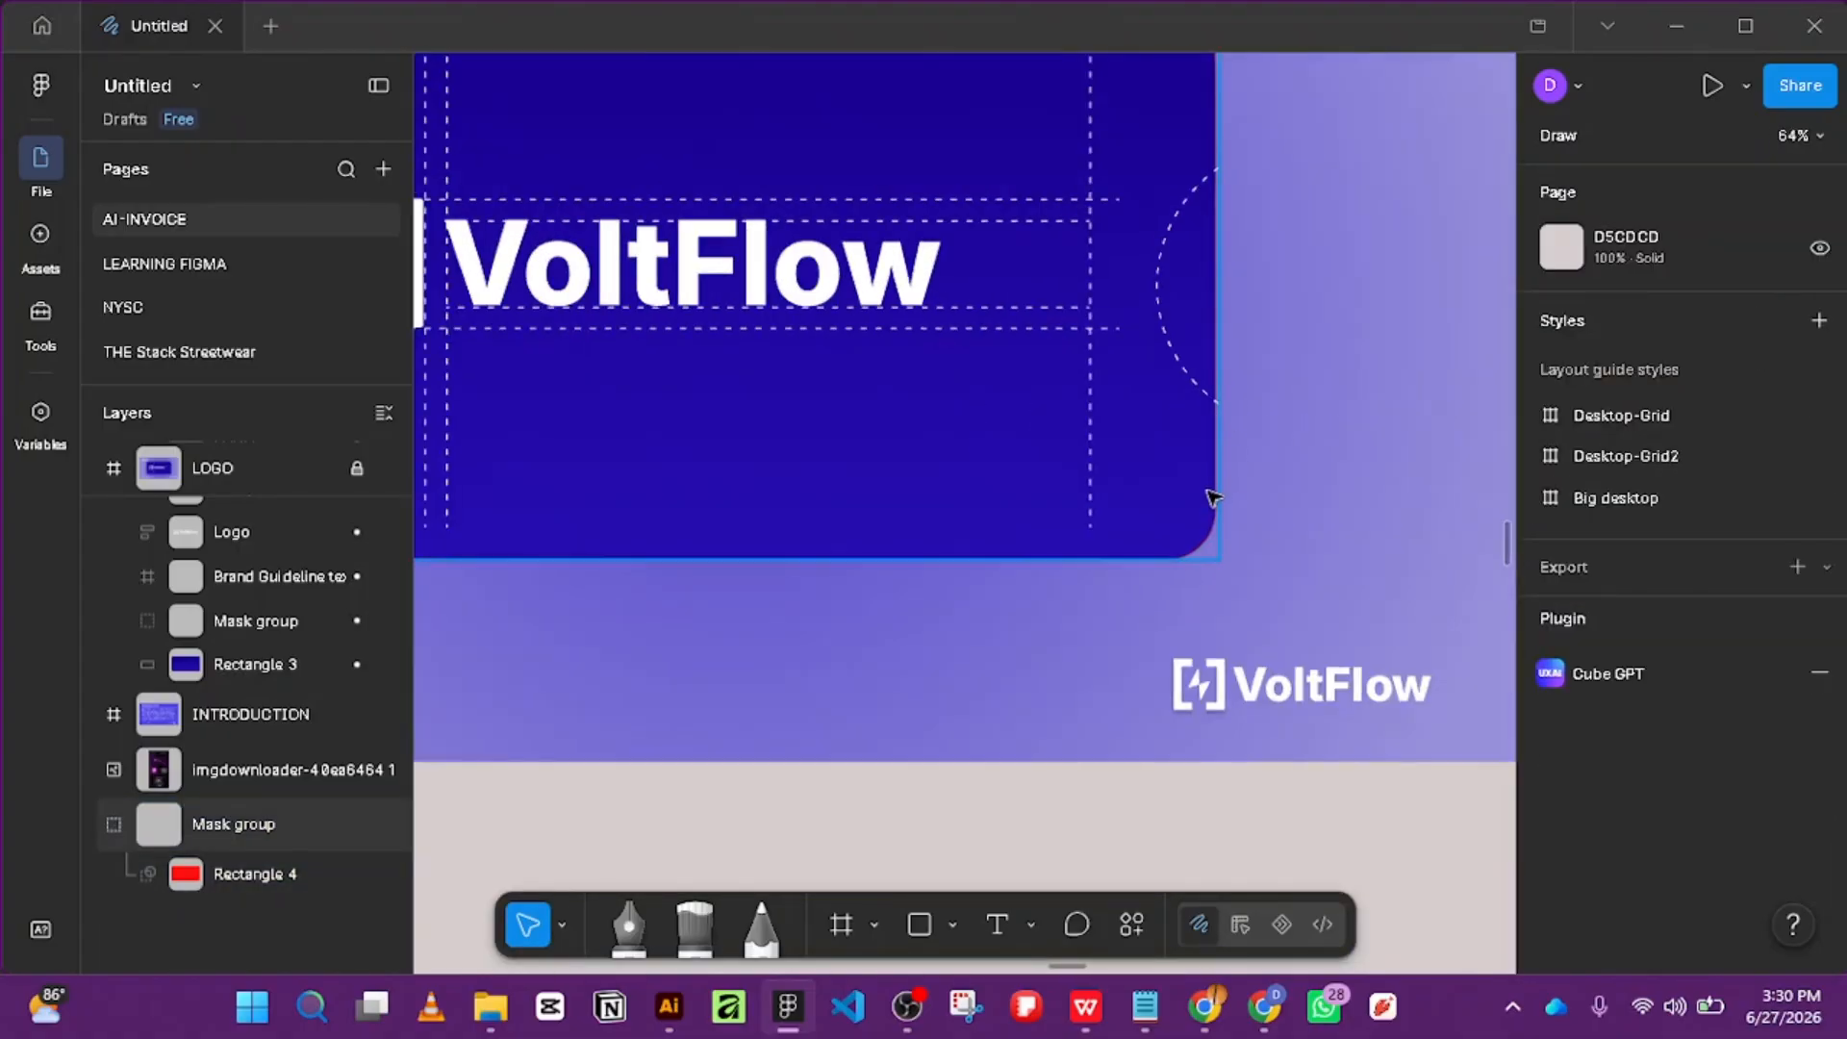
{"action": "left_click", "coordinate": [1210, 493]}
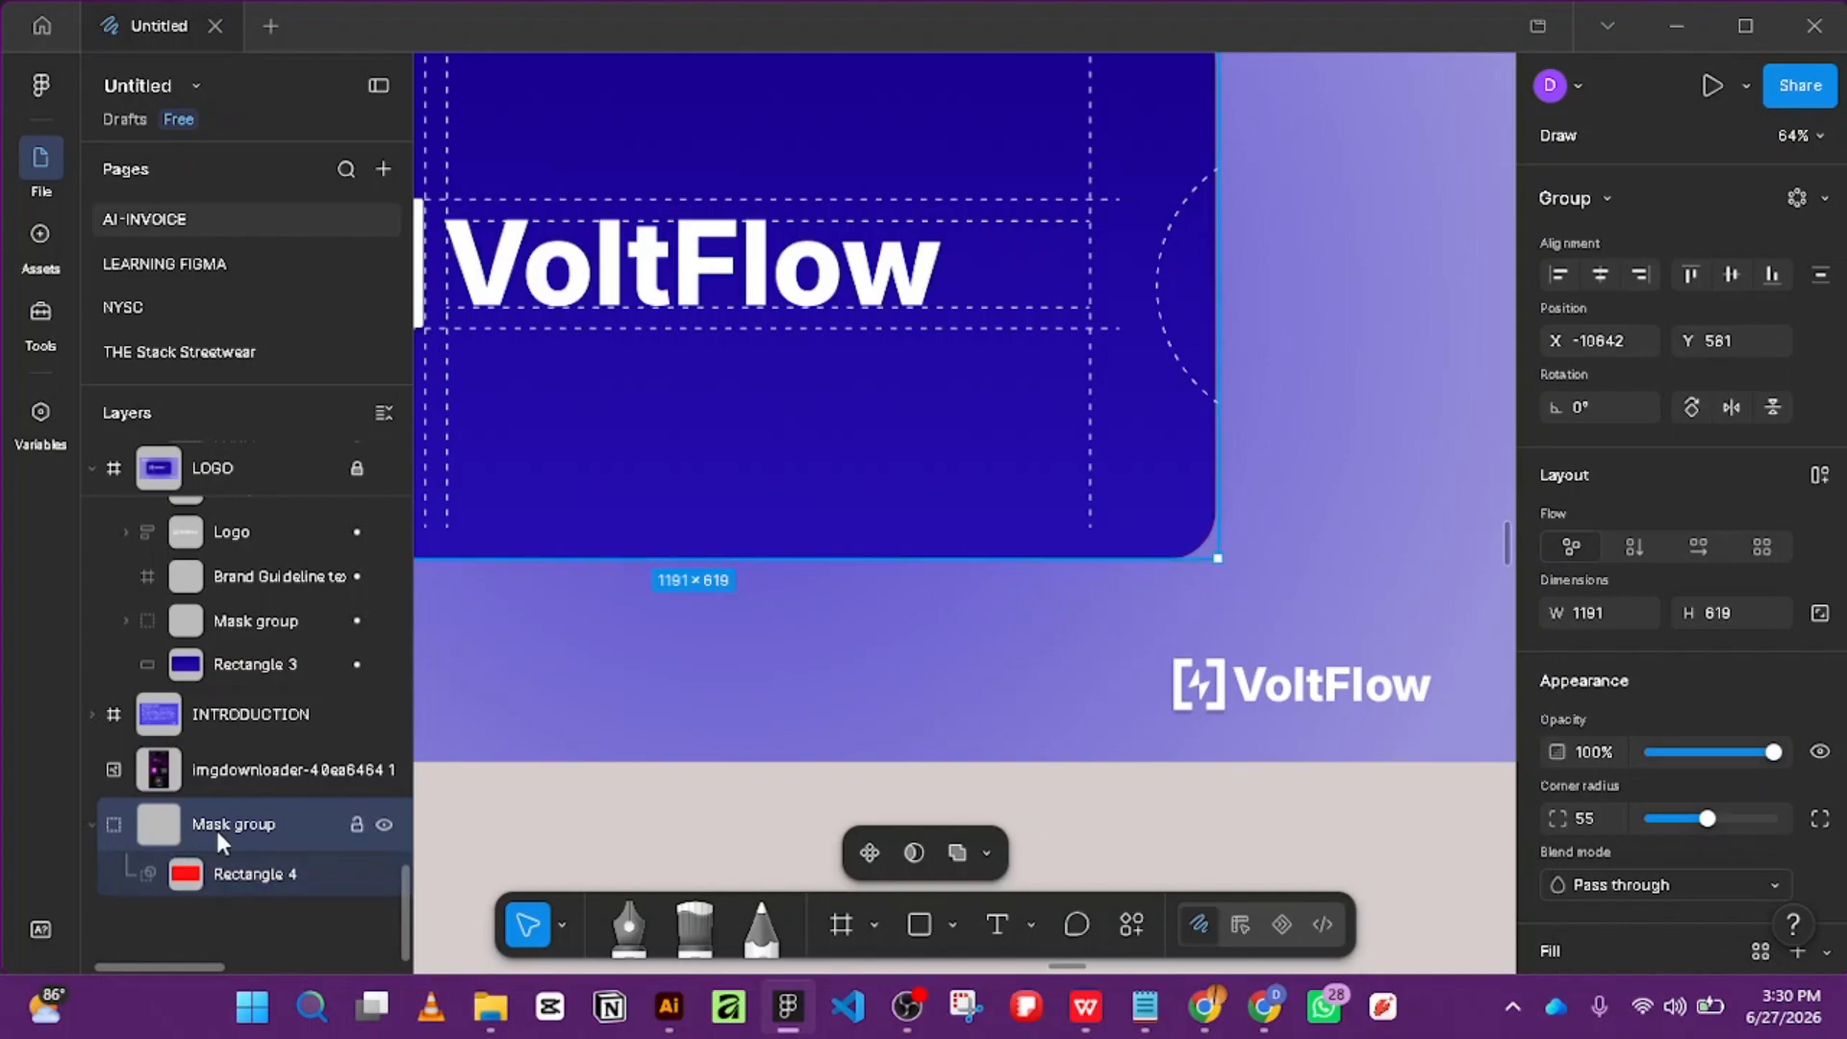
{"action": "left_click", "coordinate": [245, 875]}
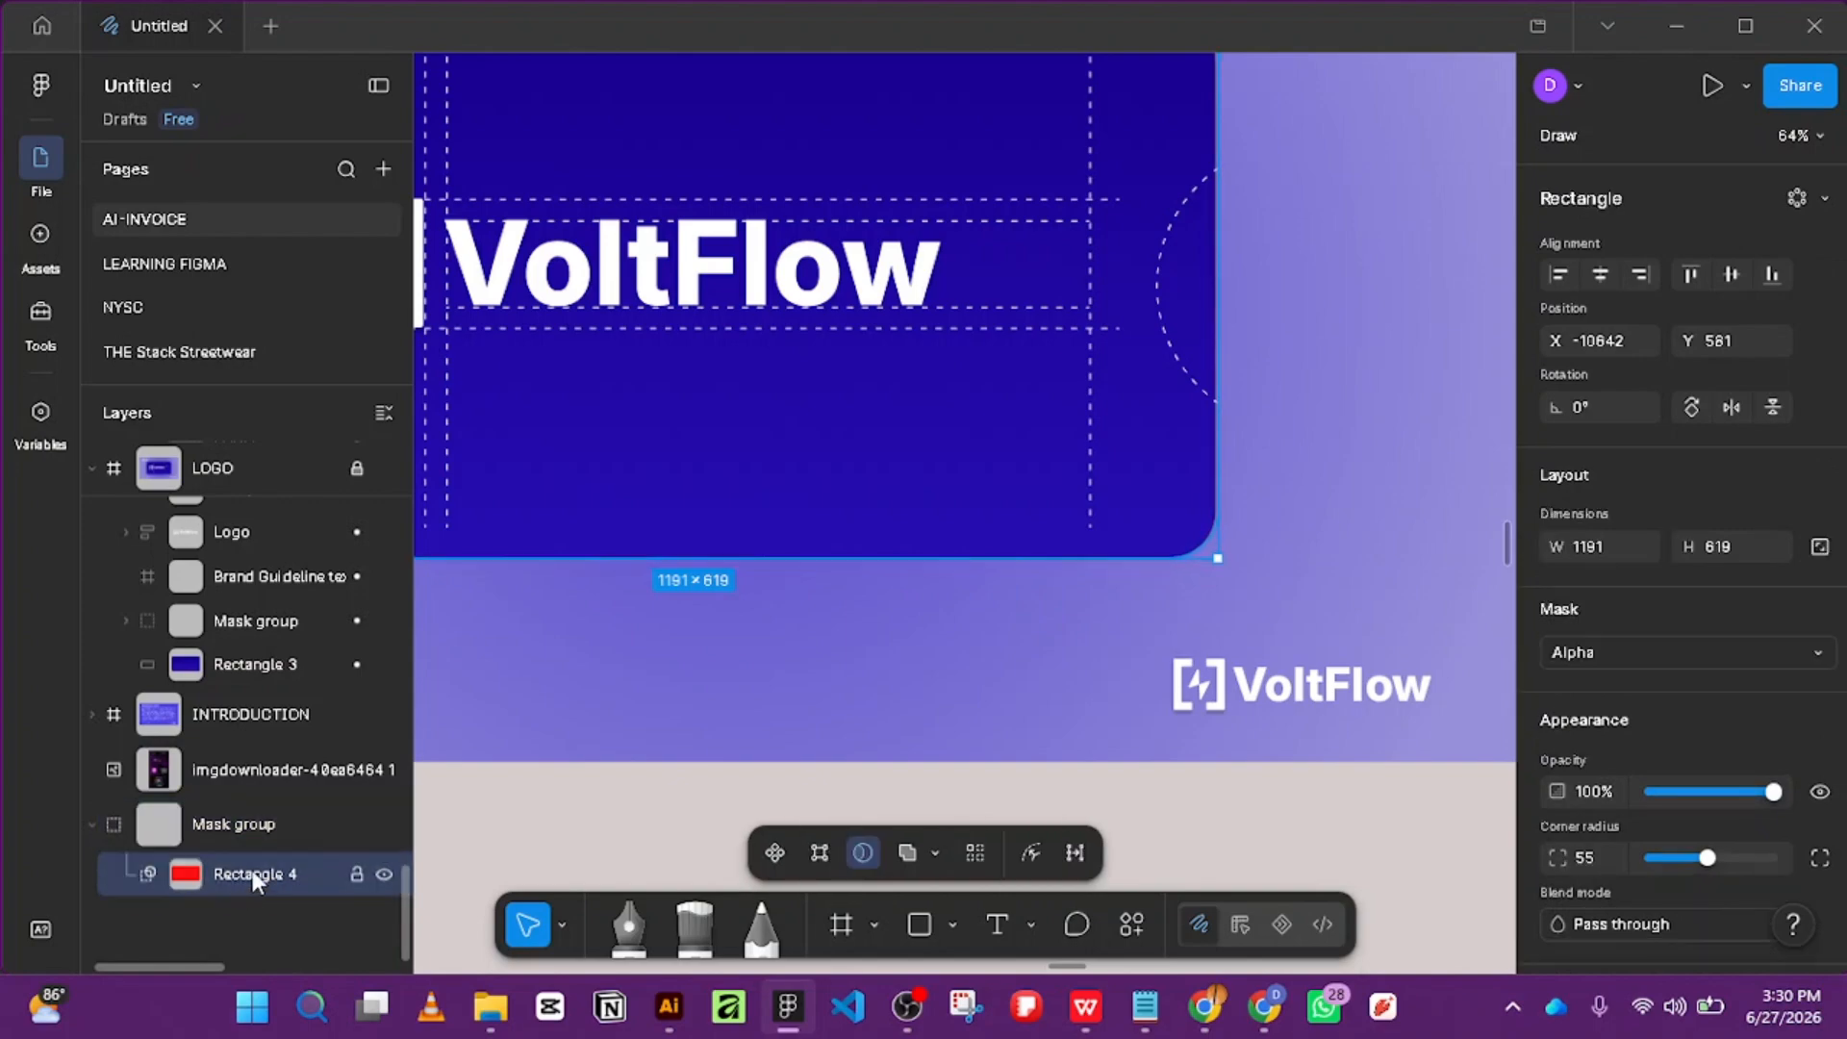
{"action": "scroll", "coordinate": [1730, 615], "scroll_direction": "down", "scroll_amount": 5}
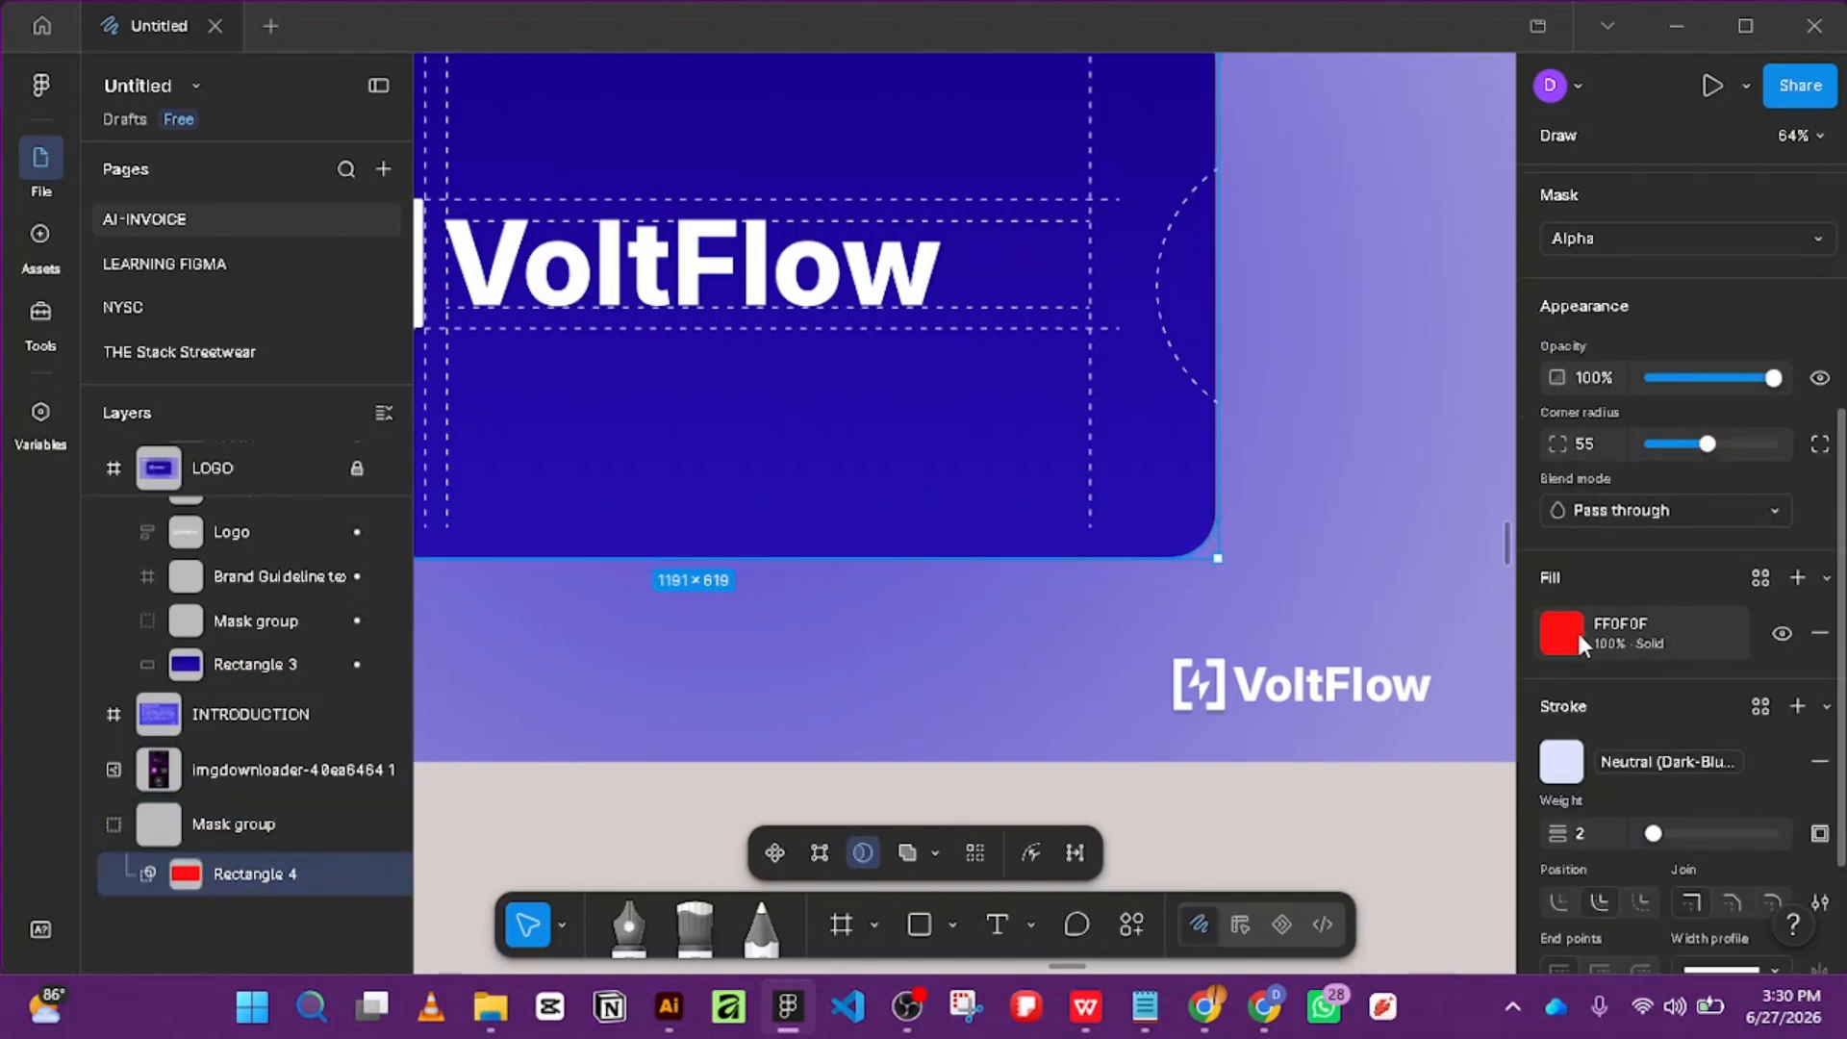
{"action": "left_click", "coordinate": [1819, 632]}
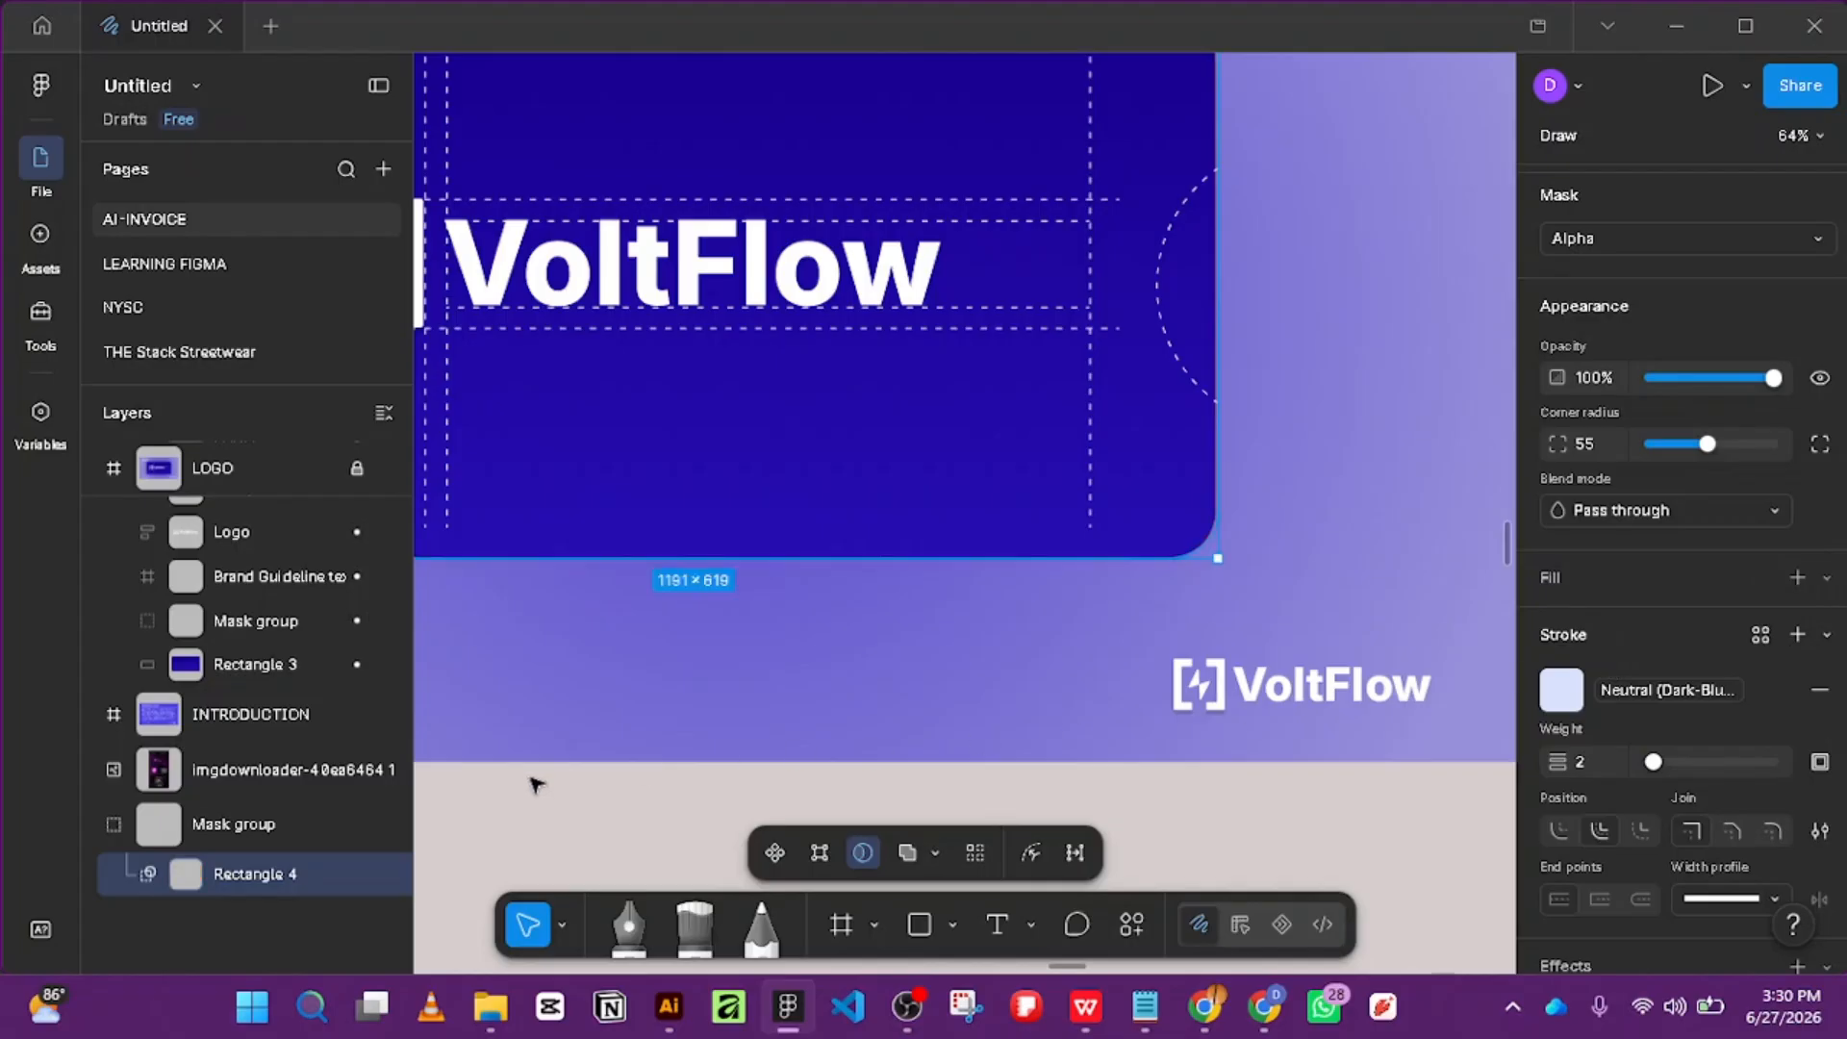
Collapse the LOGO frame's expanded Logo layer and the outer mask group, and clear the selection.
{"action": "scroll", "coordinate": [210, 750], "scroll_direction": "up", "scroll_amount": 14}
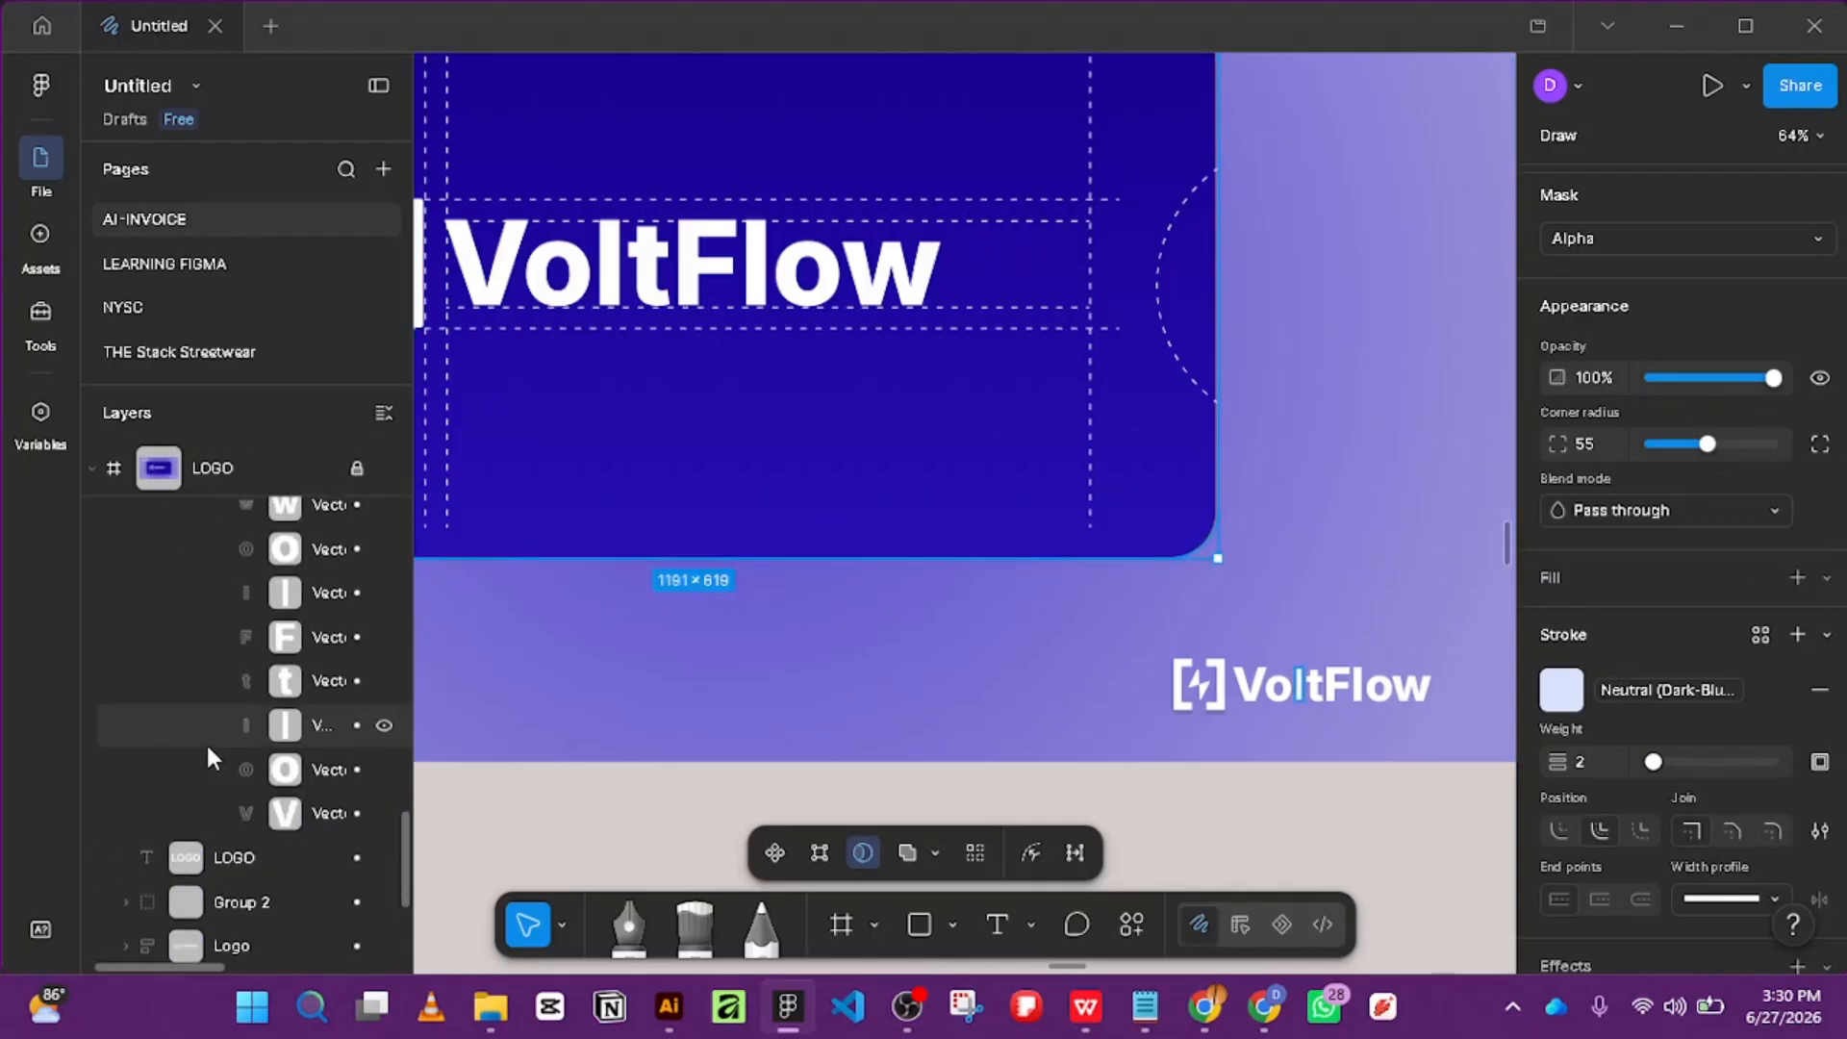
{"action": "scroll", "coordinate": [223, 739], "scroll_direction": "down", "scroll_amount": 6}
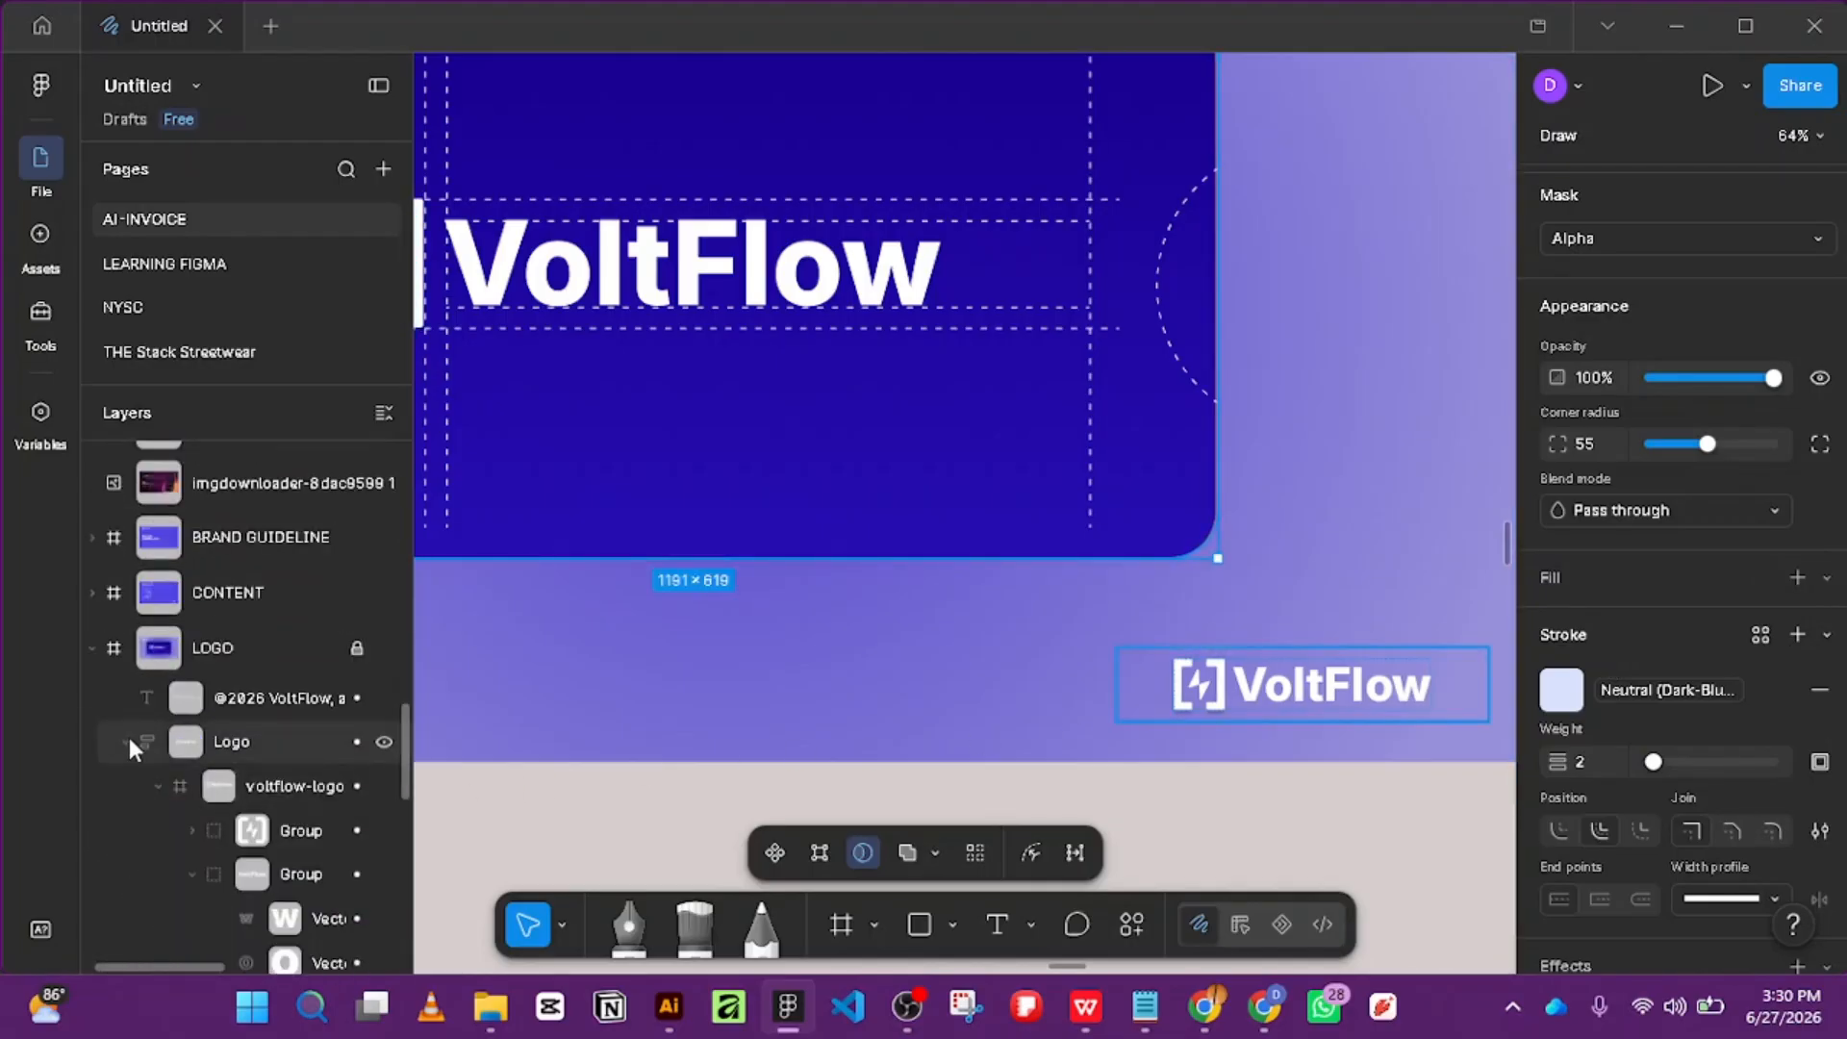
{"action": "left_click", "coordinate": [125, 741]}
{"action": "scroll", "coordinate": [140, 885], "scroll_direction": "down", "scroll_amount": 5}
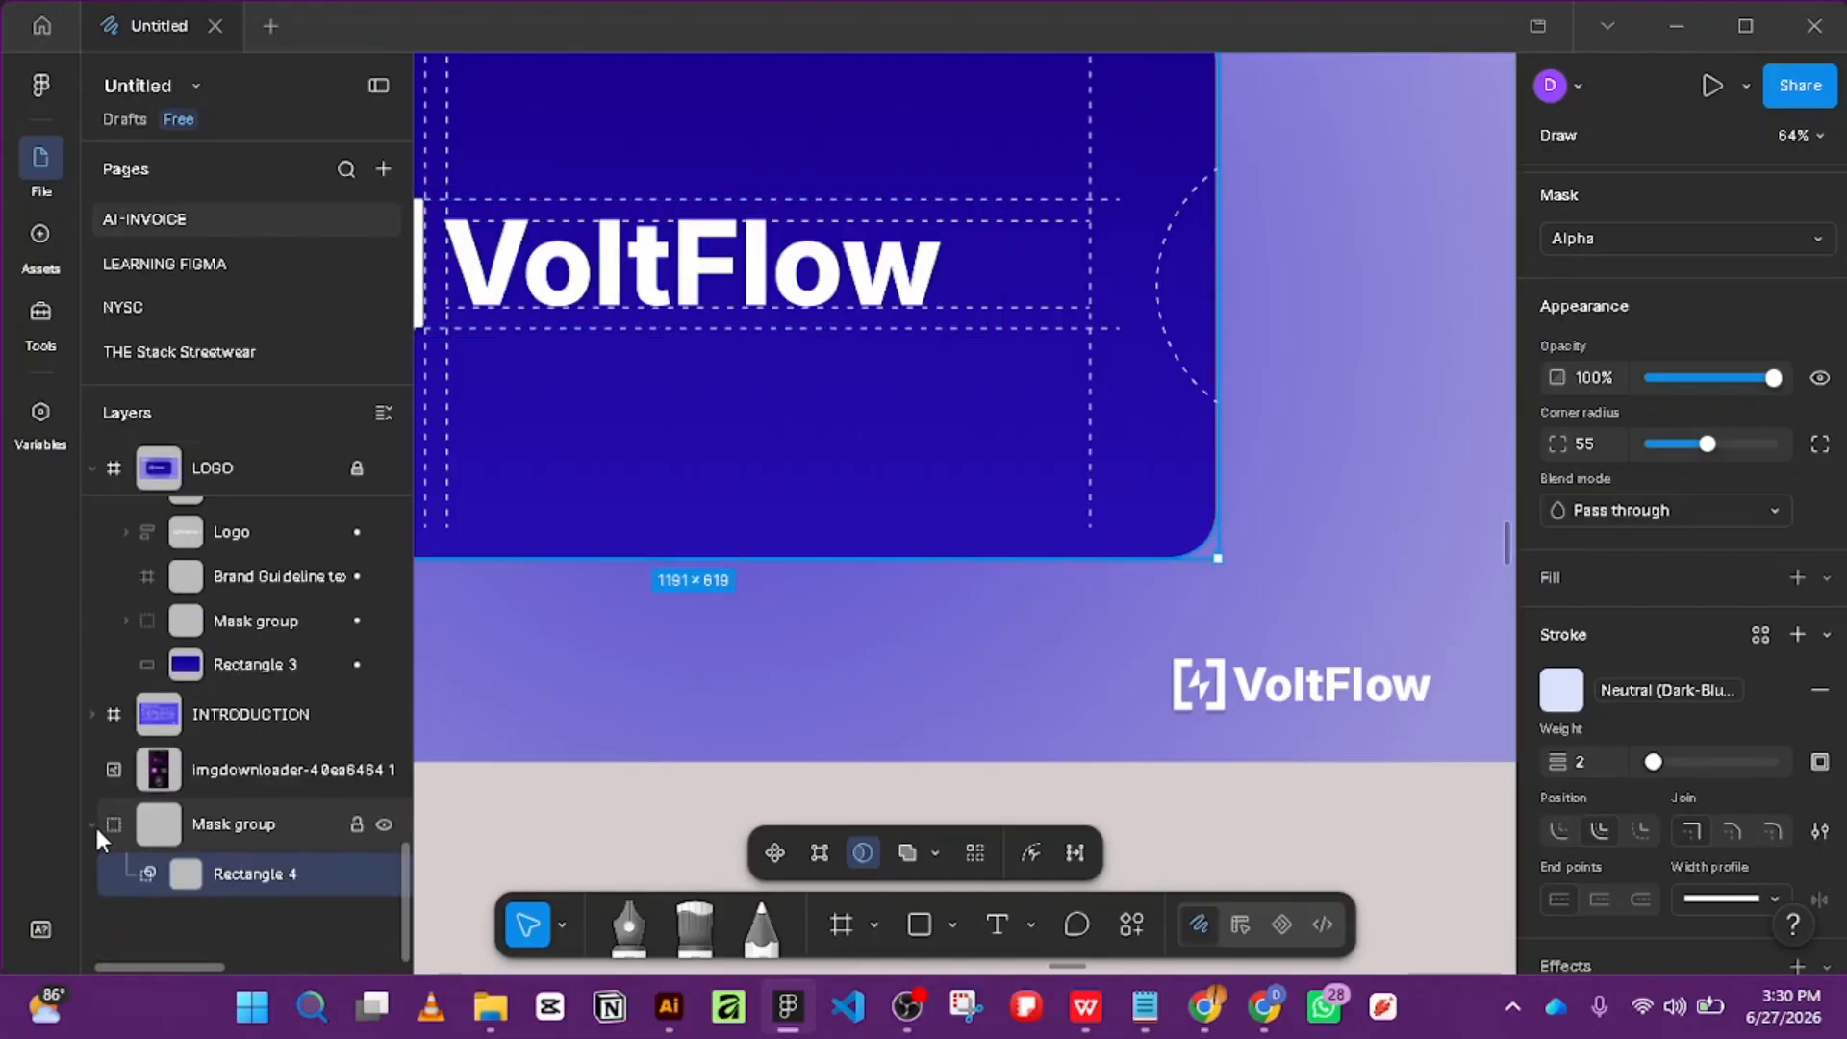
{"action": "left_click", "coordinate": [93, 823]}
{"action": "scroll", "coordinate": [1048, 731], "scroll_direction": "down", "scroll_amount": 5}
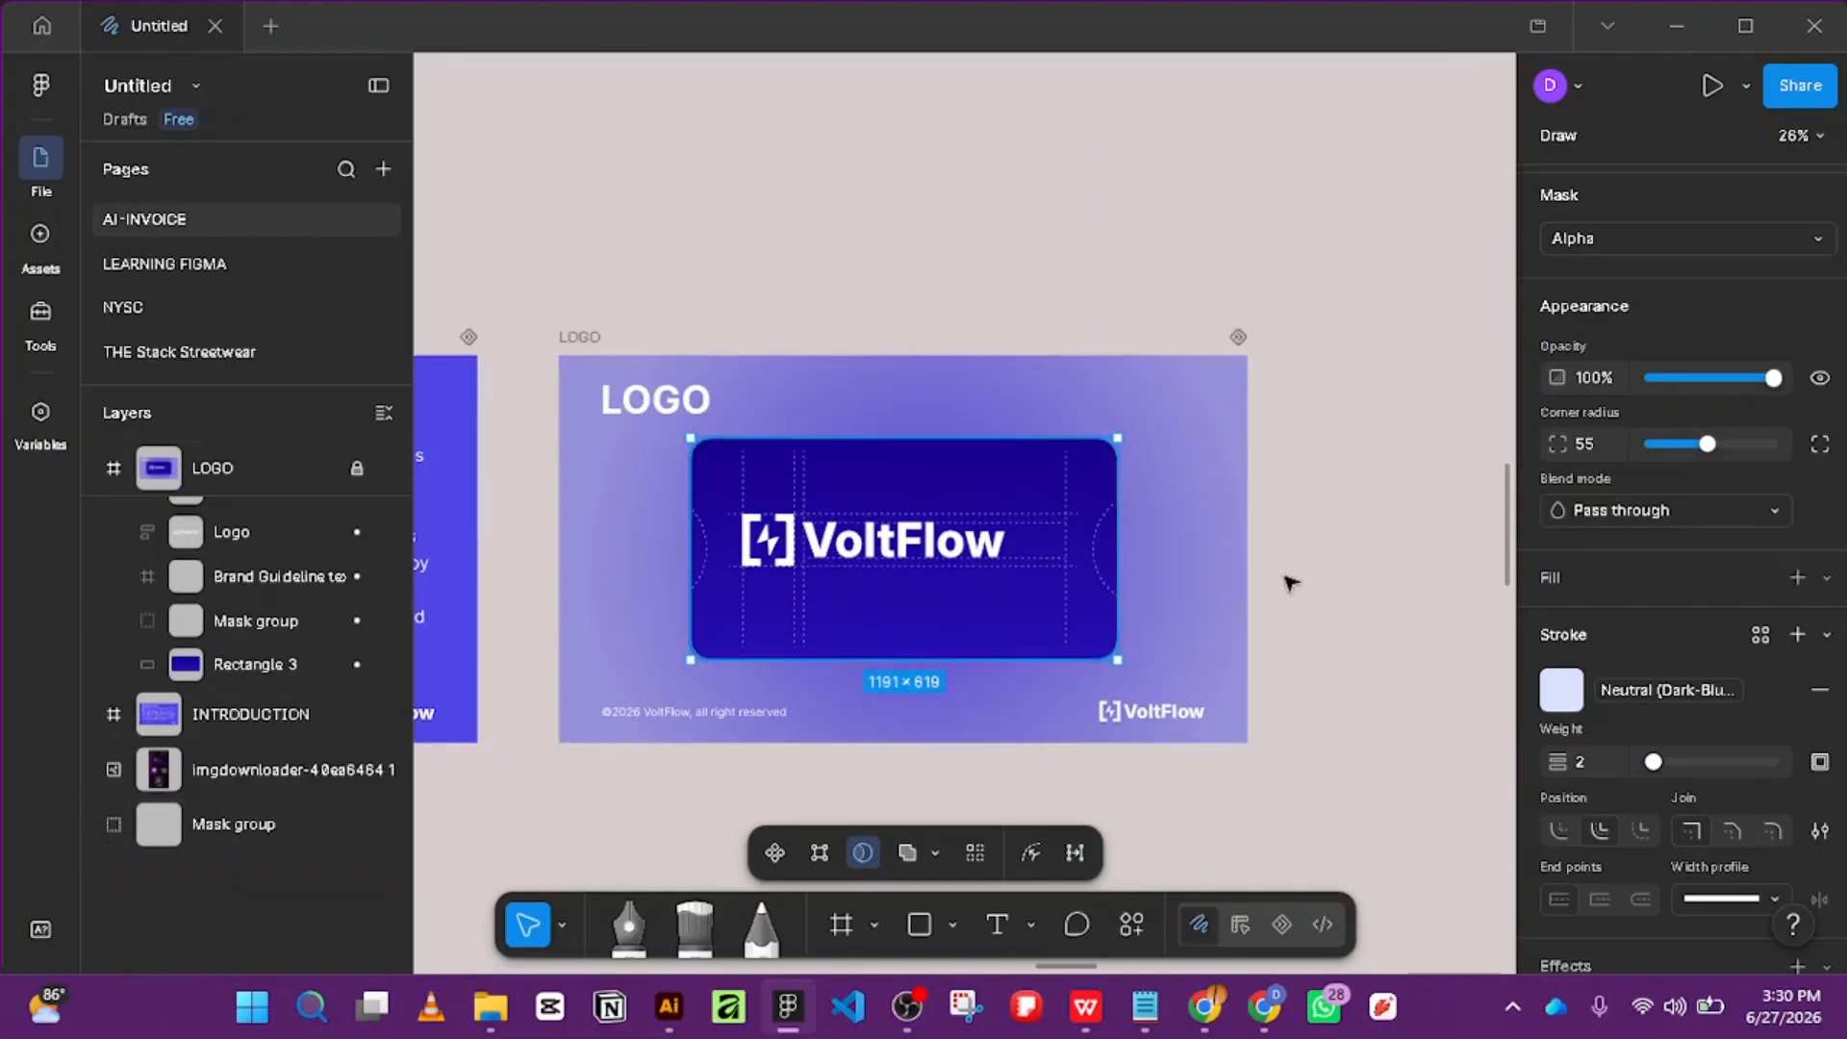
{"action": "left_click", "coordinate": [1190, 481]}
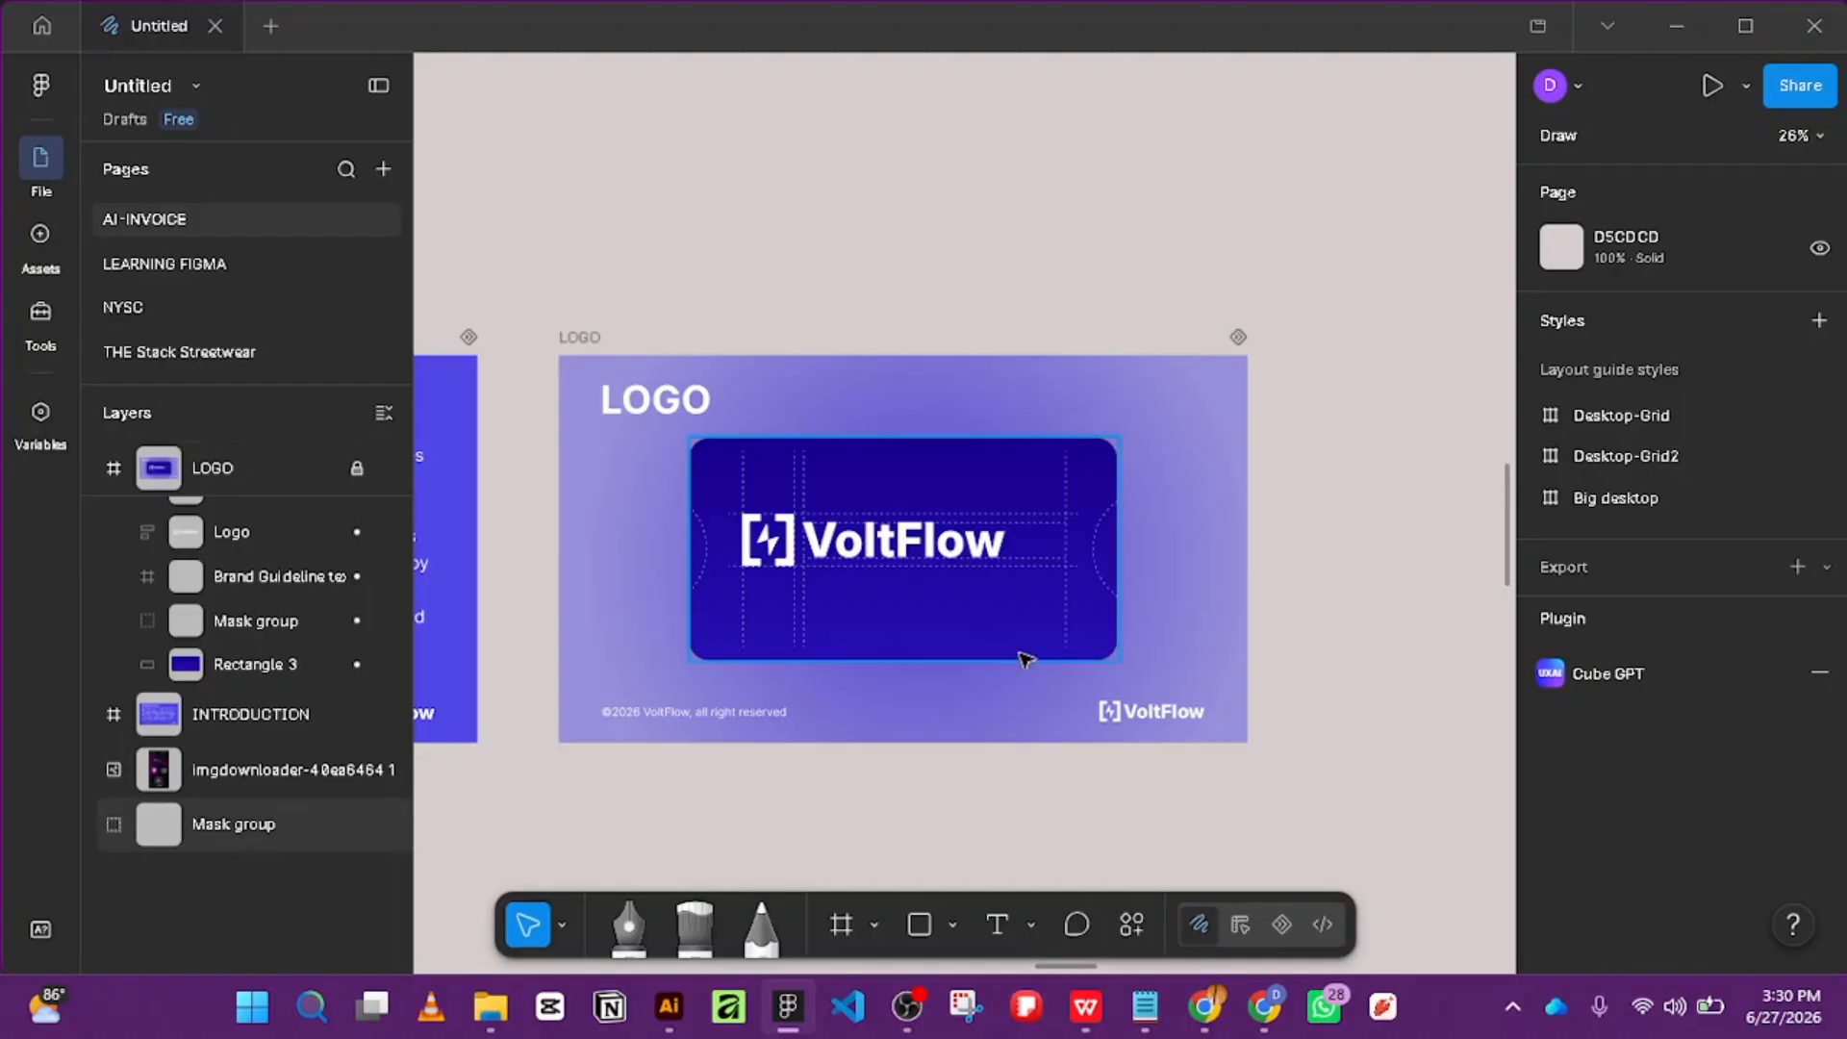
{"action": "scroll", "coordinate": [1187, 639], "scroll_direction": "down", "scroll_amount": 2}
{"action": "scroll", "coordinate": [1220, 557], "scroll_direction": "down", "scroll_amount": 2}
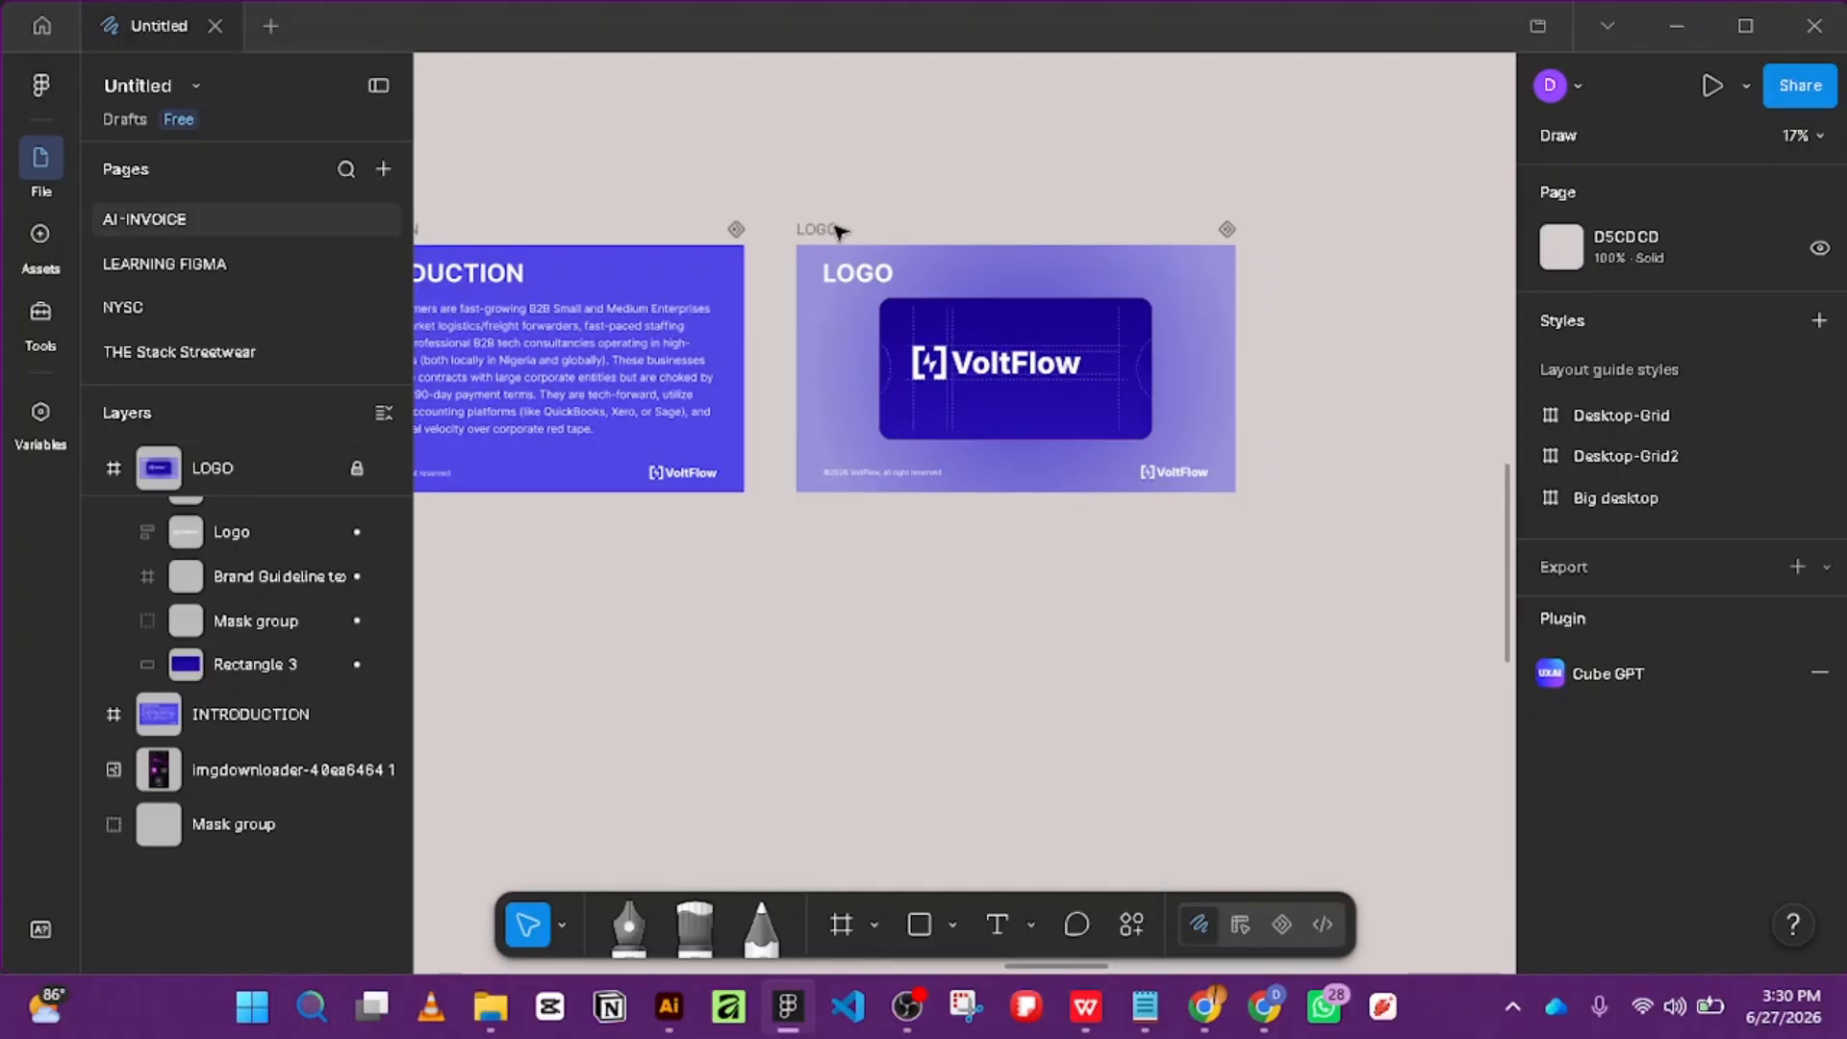
{"action": "scroll", "coordinate": [1001, 581], "scroll_direction": "down", "scroll_amount": 3}
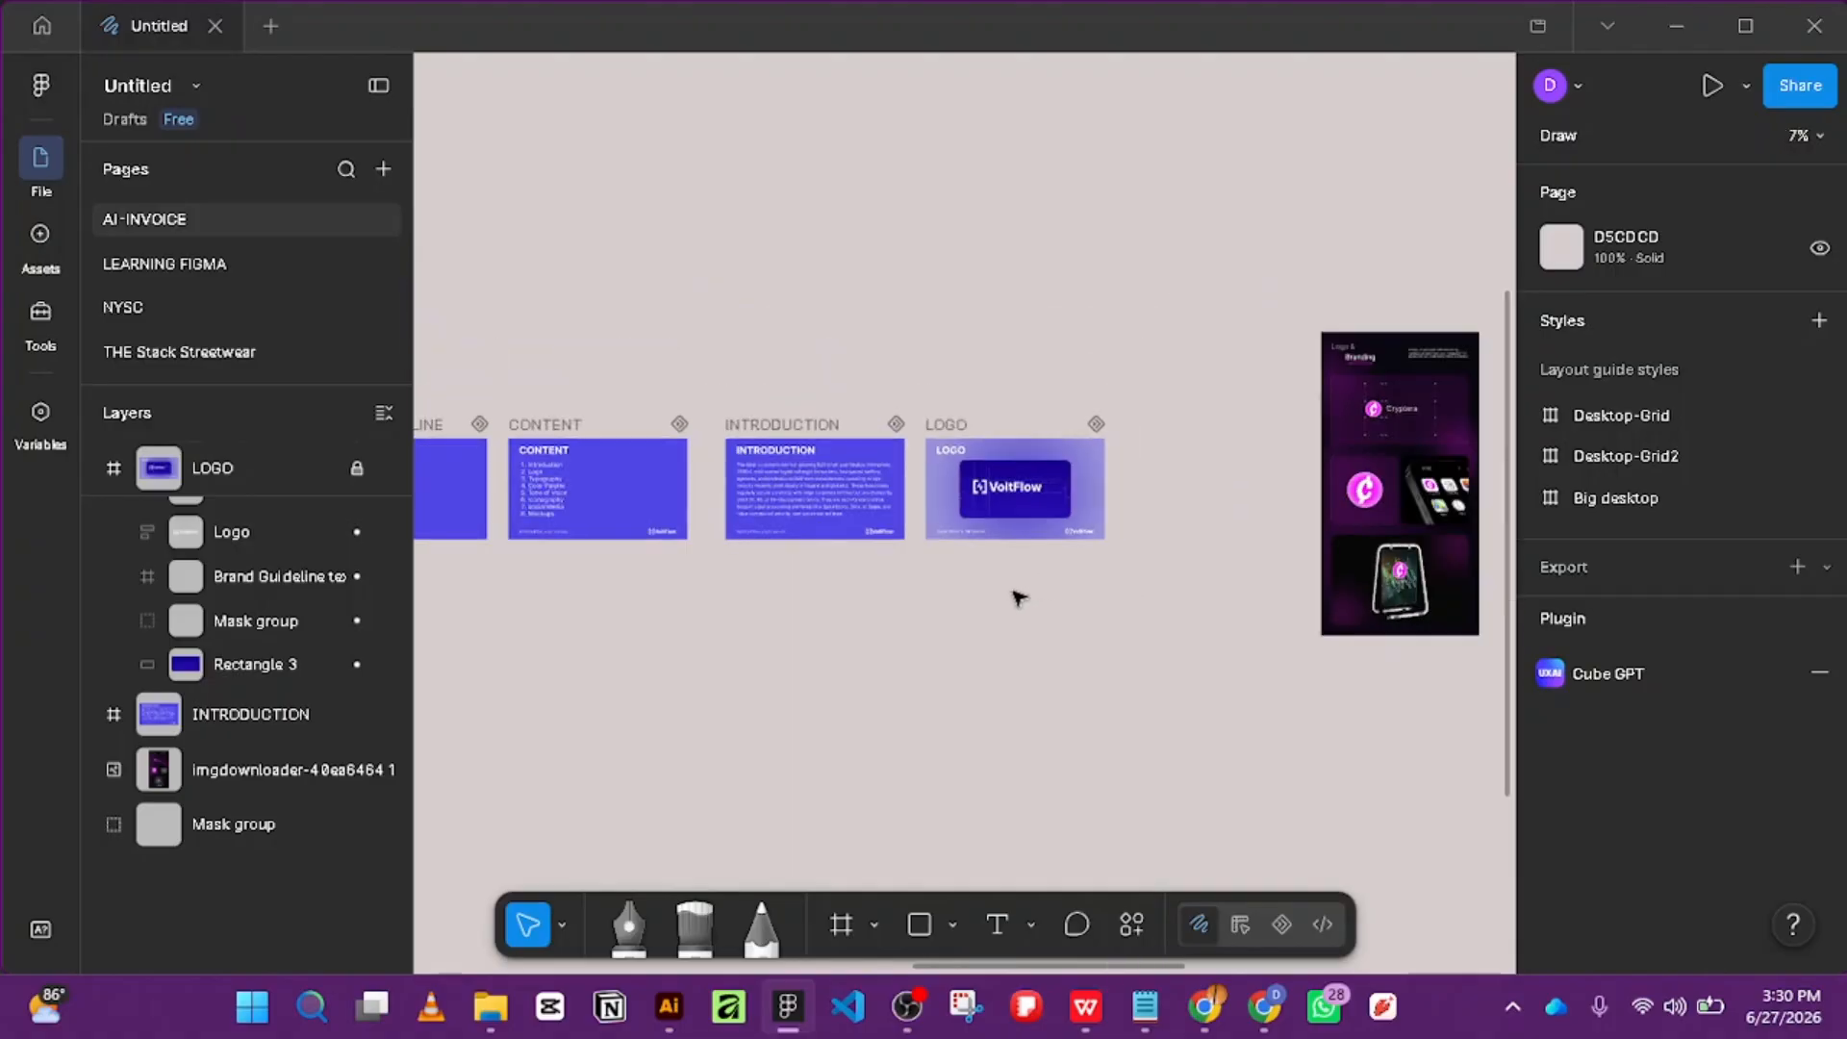
{"action": "left_click_drag", "start_coordinate": [665, 580], "coordinate": [849, 575]}
{"action": "left_click", "coordinate": [561, 426]}
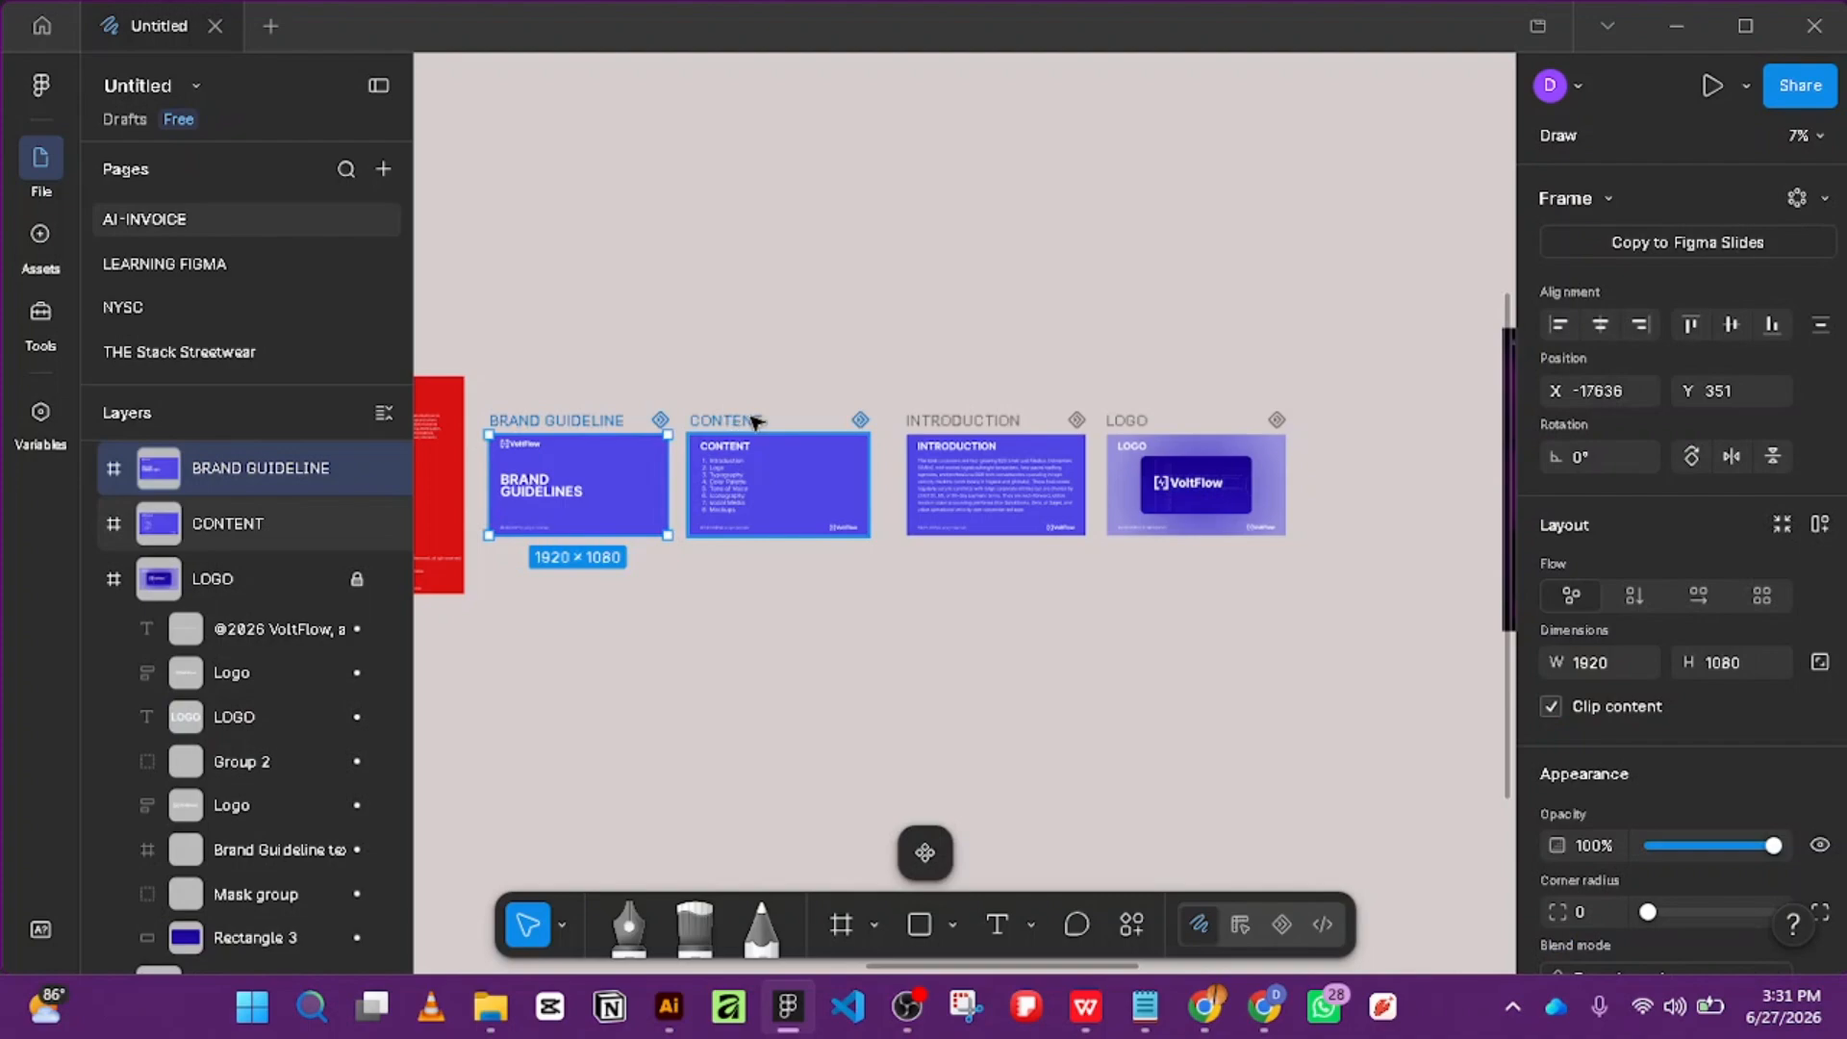
{"action": "left_click", "coordinate": [755, 422], "text": "shift"}
{"action": "left_click", "coordinate": [940, 419], "text": "shift"}
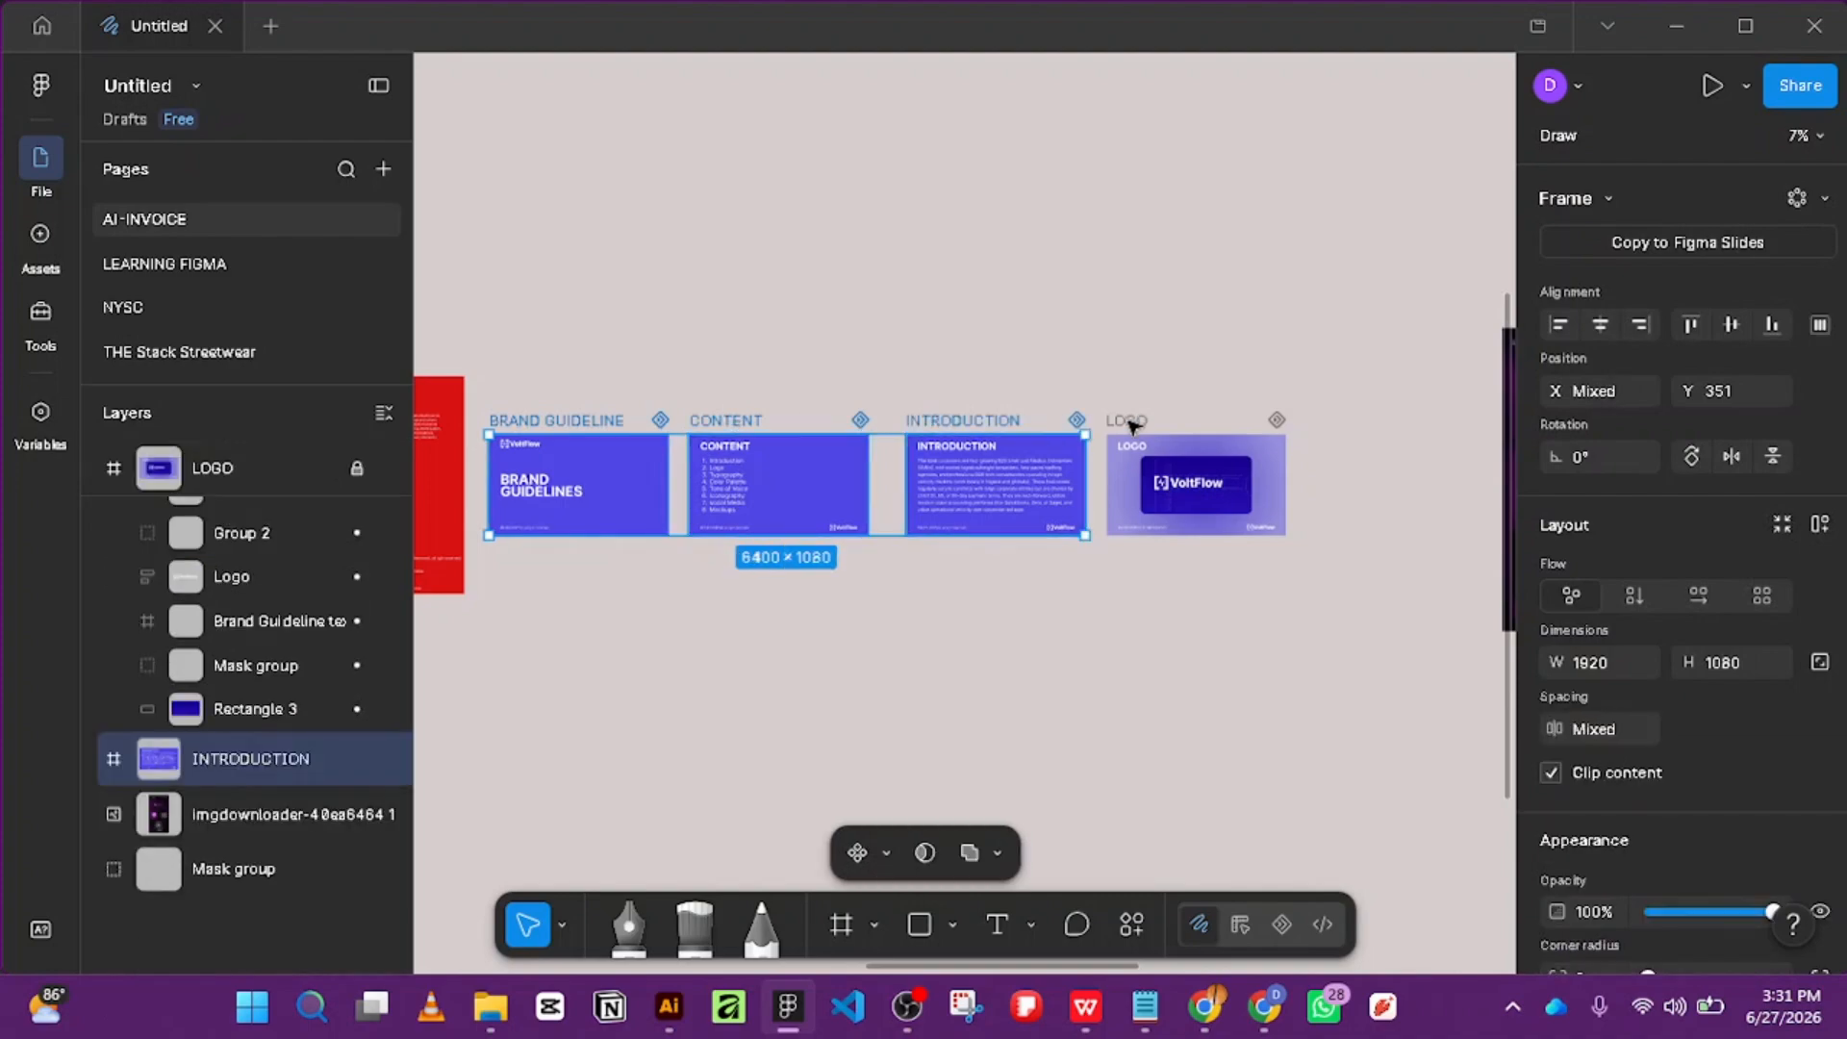
{"action": "left_click", "coordinate": [1274, 479]}
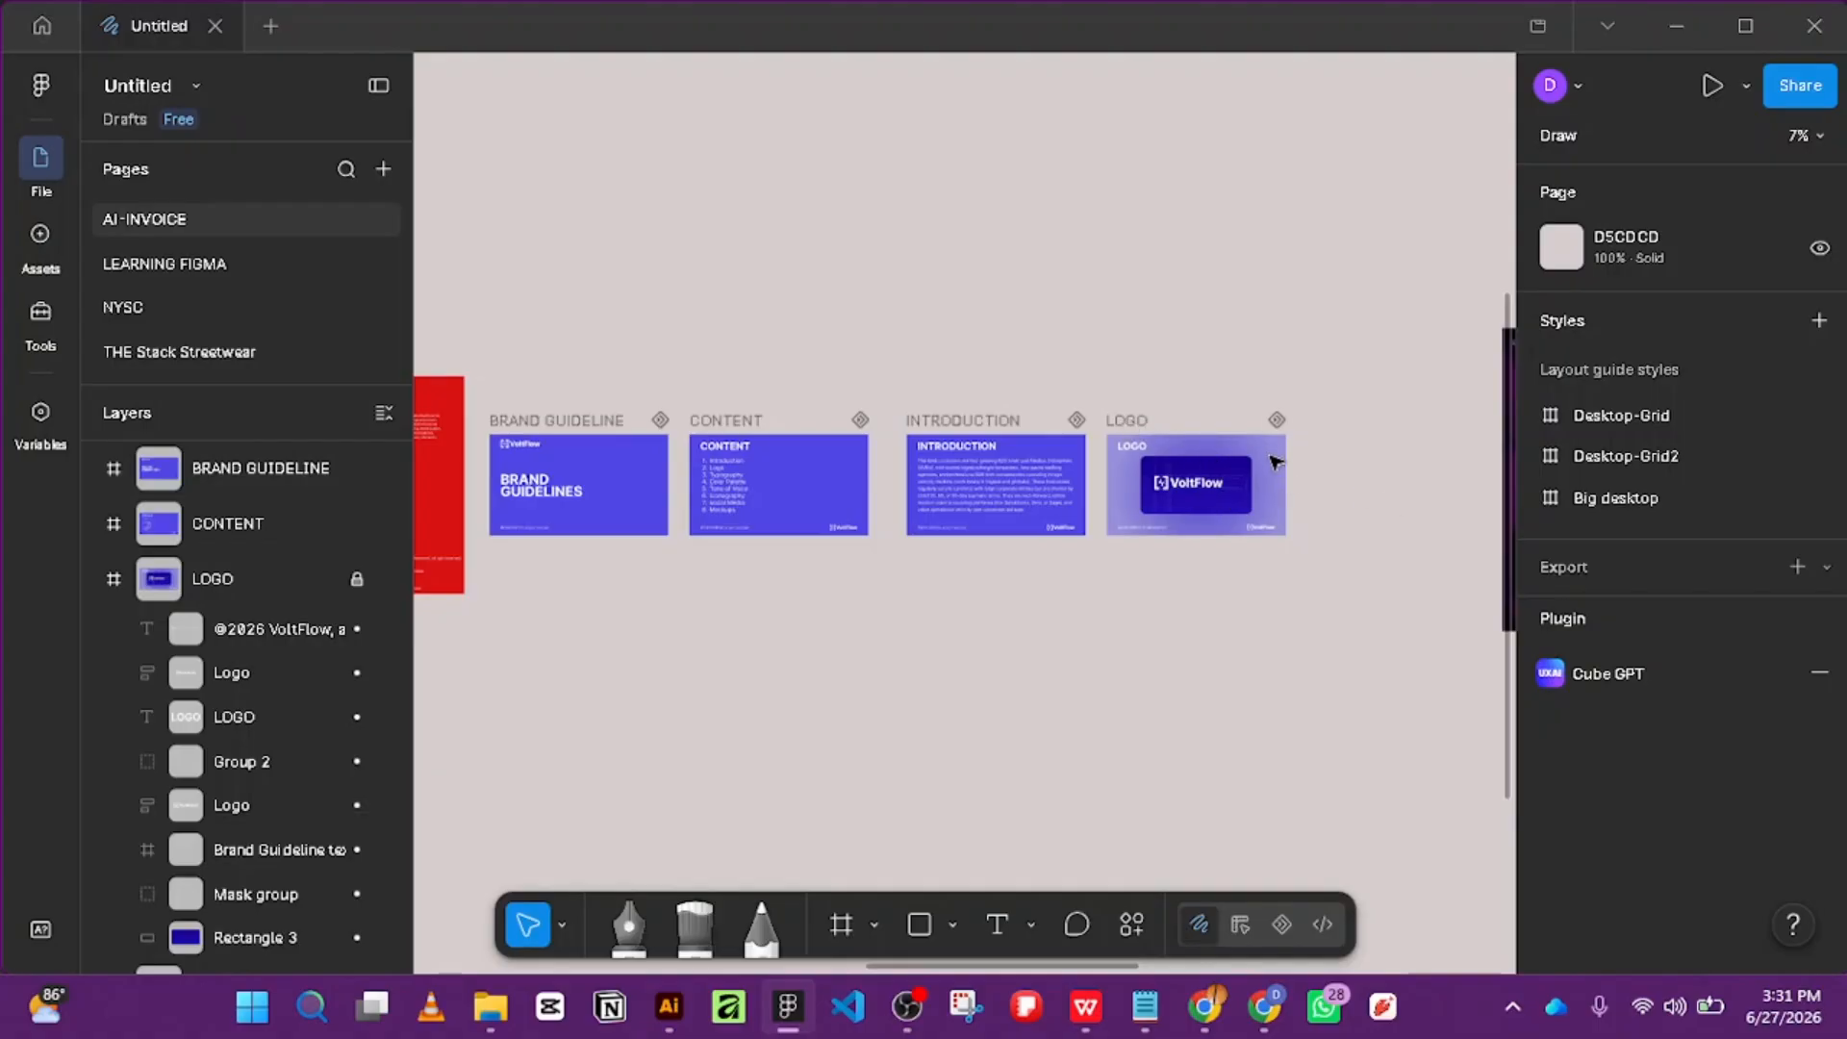
Unlock the LOGO frame.
{"action": "right_click", "coordinate": [1270, 456]}
{"action": "scroll", "coordinate": [1337, 818], "scroll_direction": "down", "scroll_amount": 3}
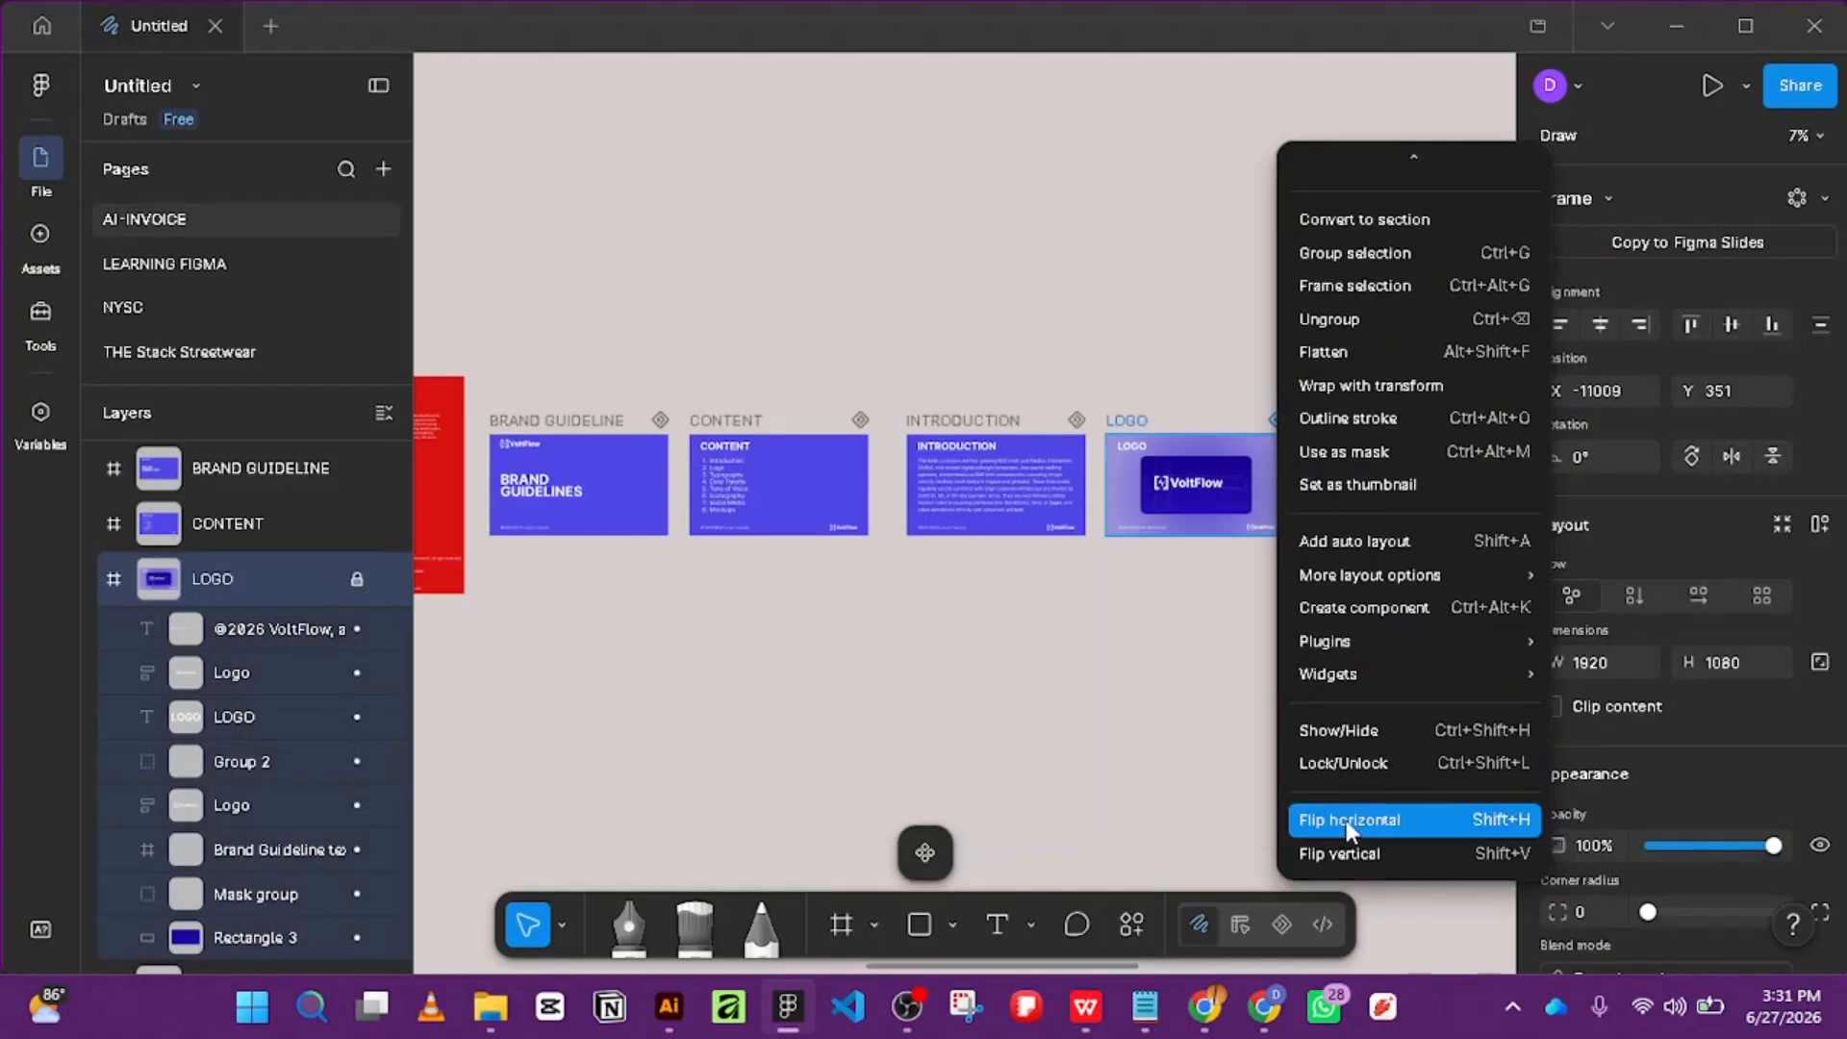
{"action": "left_click", "coordinate": [1393, 766]}
Duplicate the BRAND GUIDELINE, CONTENT, INTRODUCTION and LOGO frames together as a second row directly below the originals.
{"action": "left_click", "coordinate": [586, 423]}
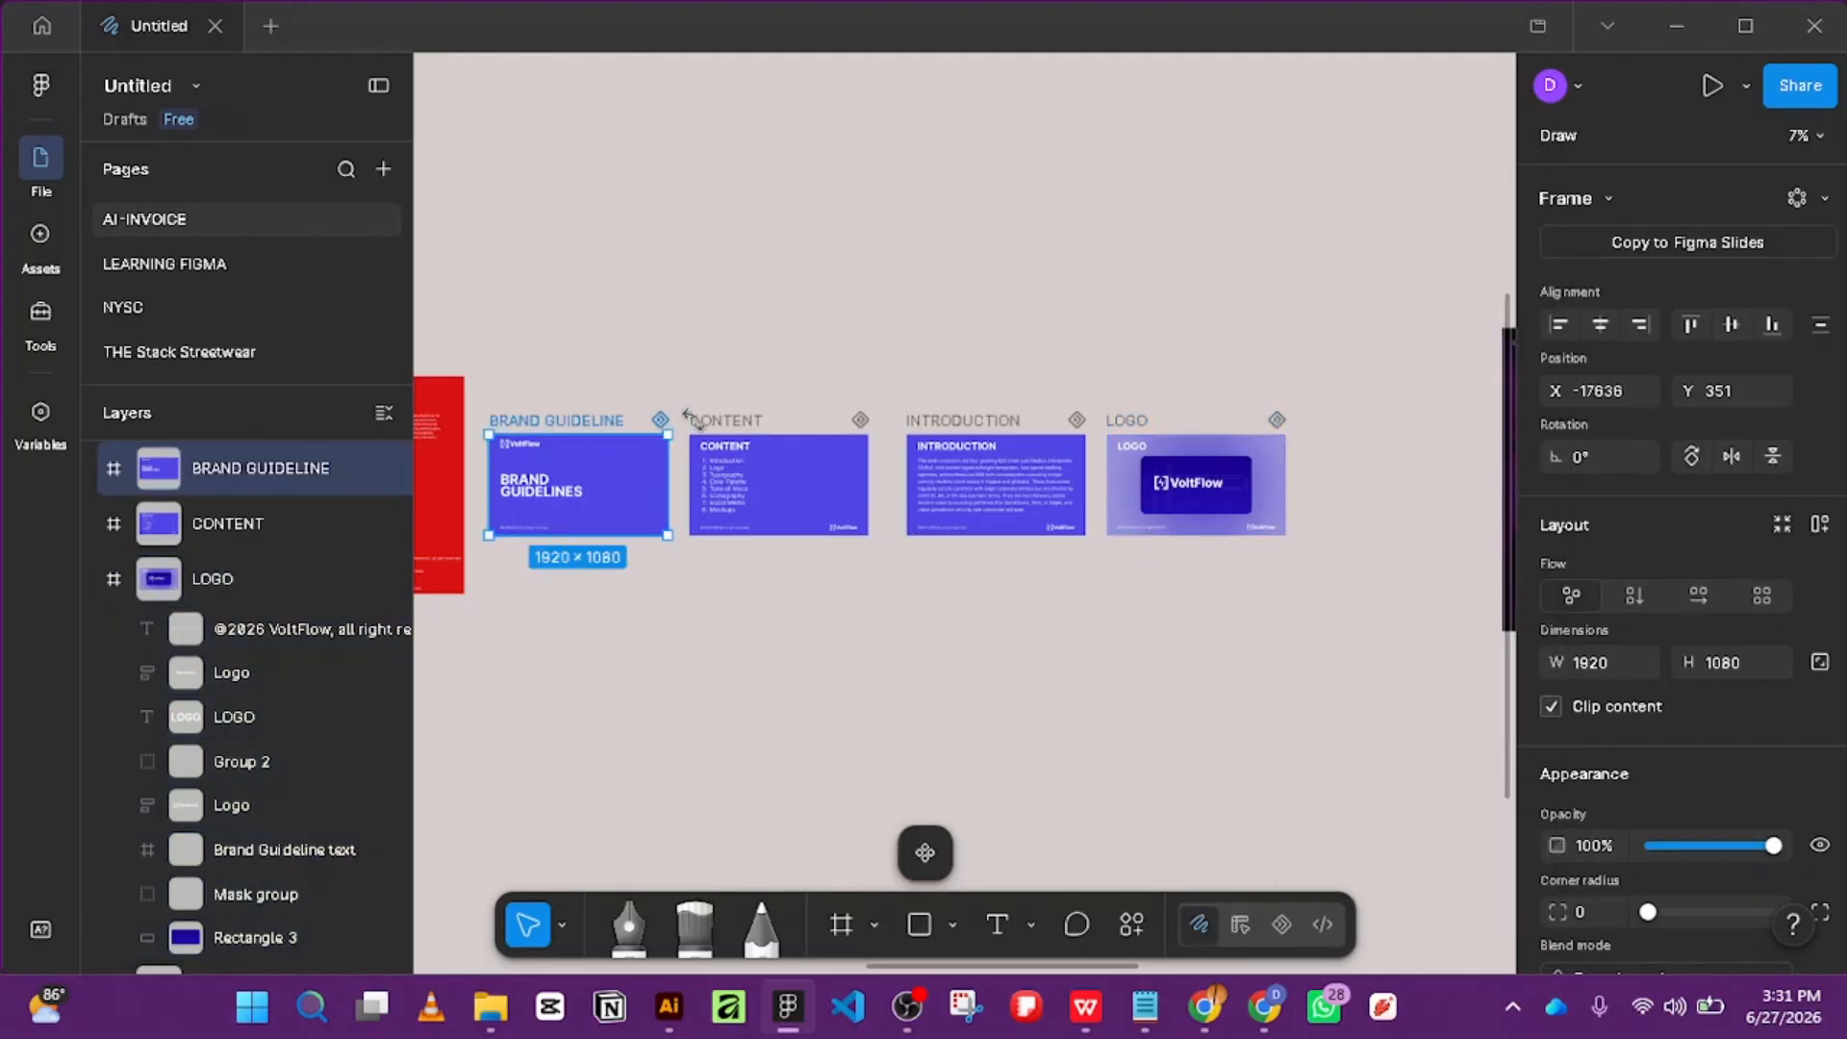
{"action": "left_click", "coordinate": [791, 419], "text": "shift"}
{"action": "left_click", "coordinate": [950, 422], "text": "shift"}
{"action": "left_click", "coordinate": [1136, 420], "text": "shift"}
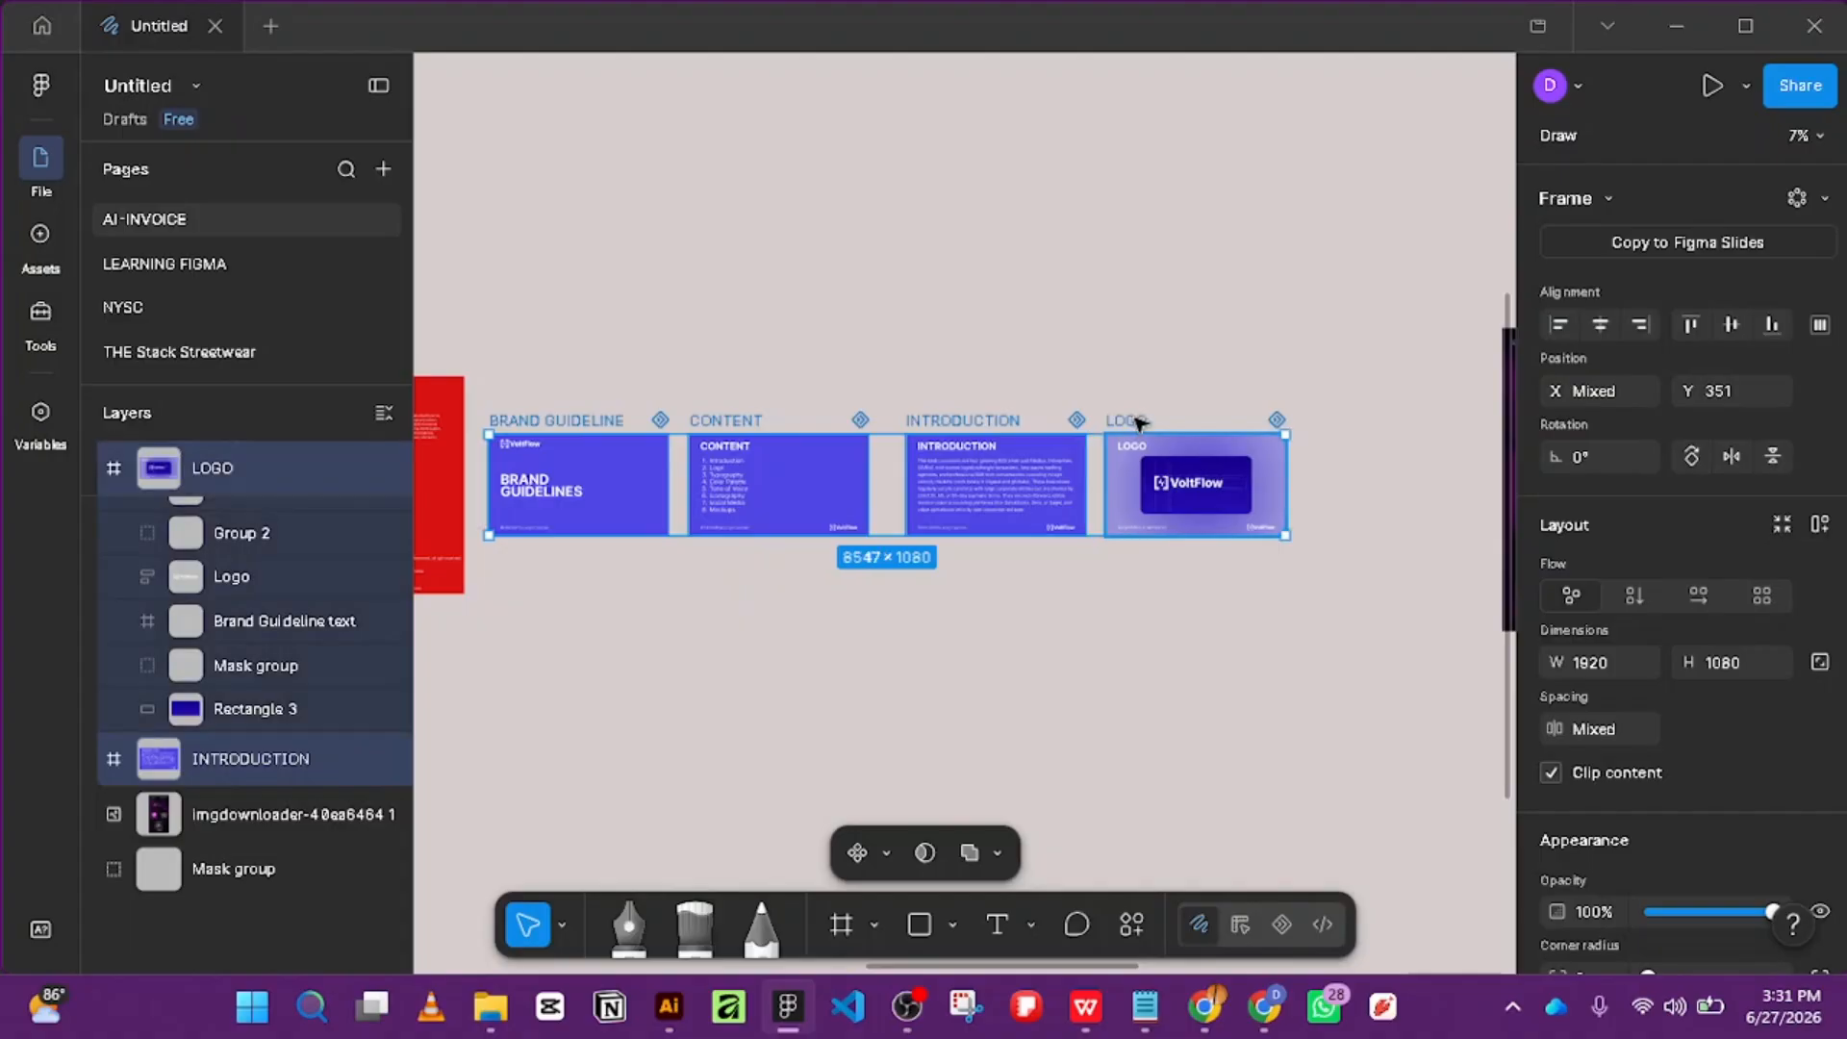
{"action": "left_click_drag", "start_coordinate": [1141, 482], "coordinate": [1126, 616]}
{"action": "scroll", "coordinate": [1109, 400], "scroll_direction": "down", "scroll_amount": 5}
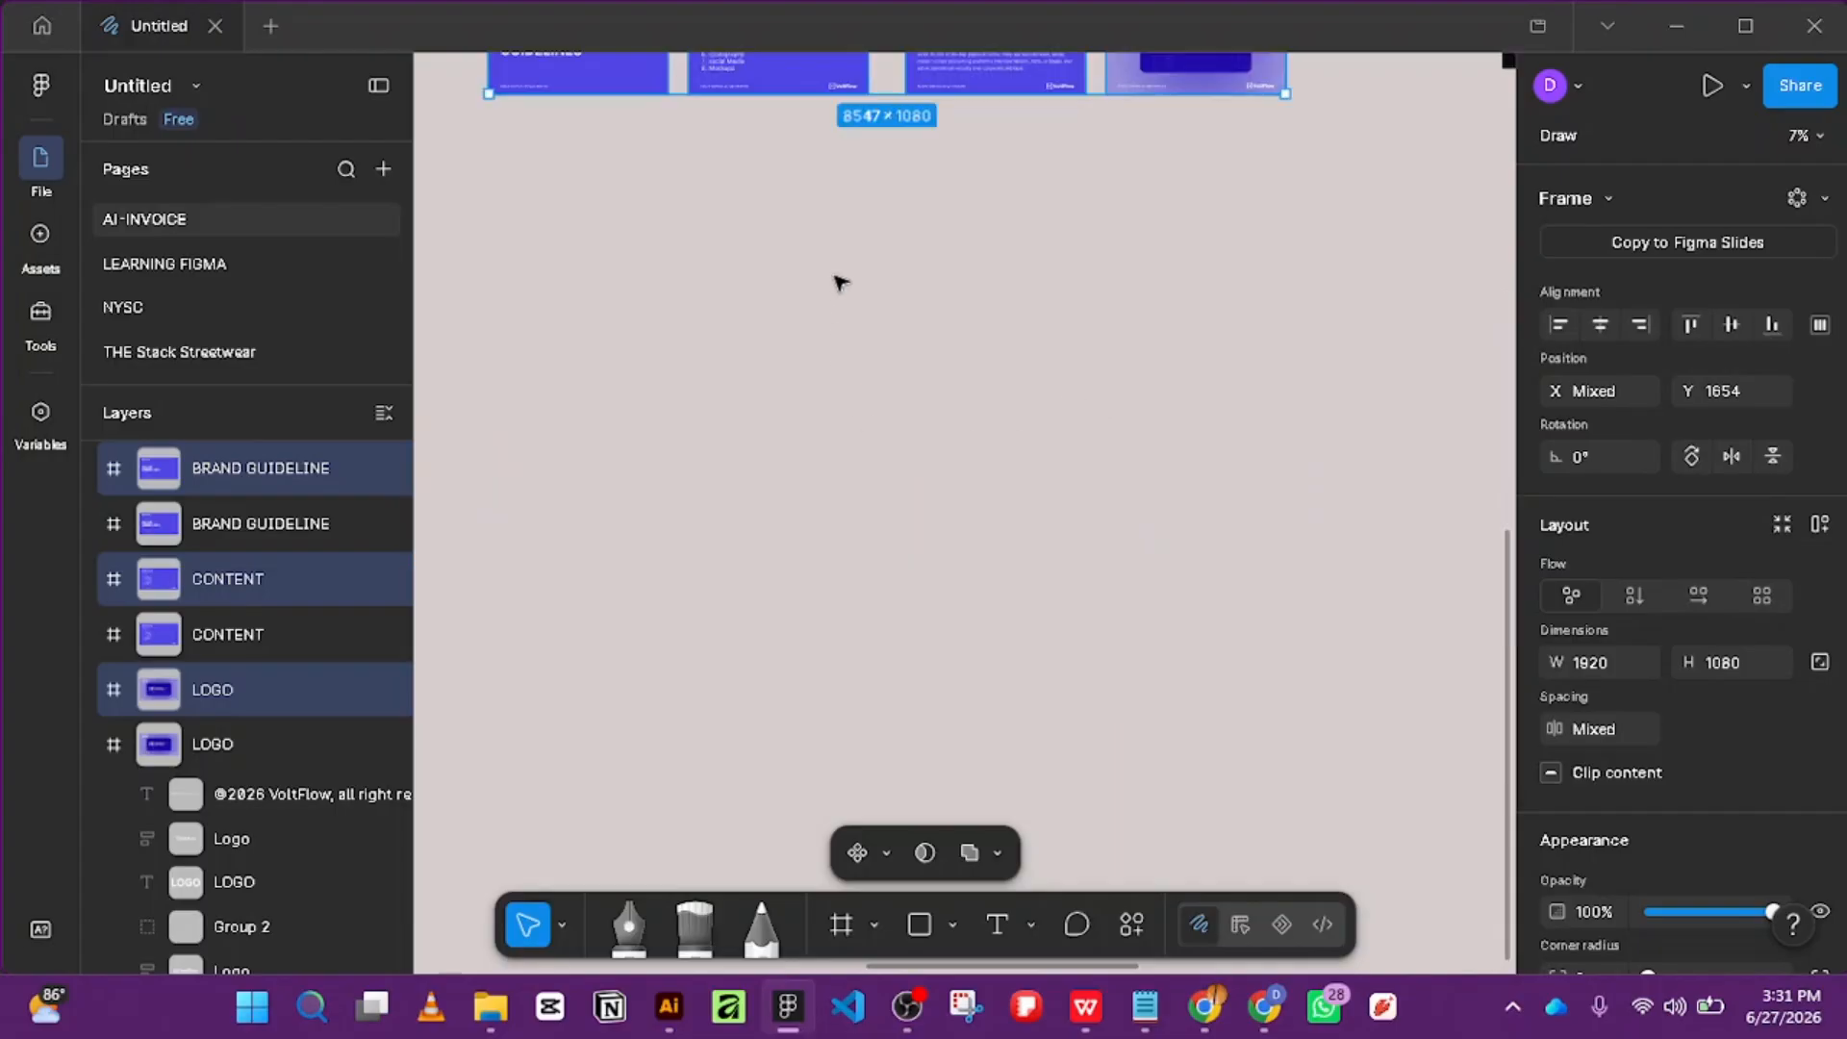
{"action": "scroll", "coordinate": [836, 282], "scroll_direction": "down", "scroll_amount": 3}
{"action": "scroll", "coordinate": [985, 288], "scroll_direction": "up", "scroll_amount": 5}
{"action": "left_click", "coordinate": [612, 475]}
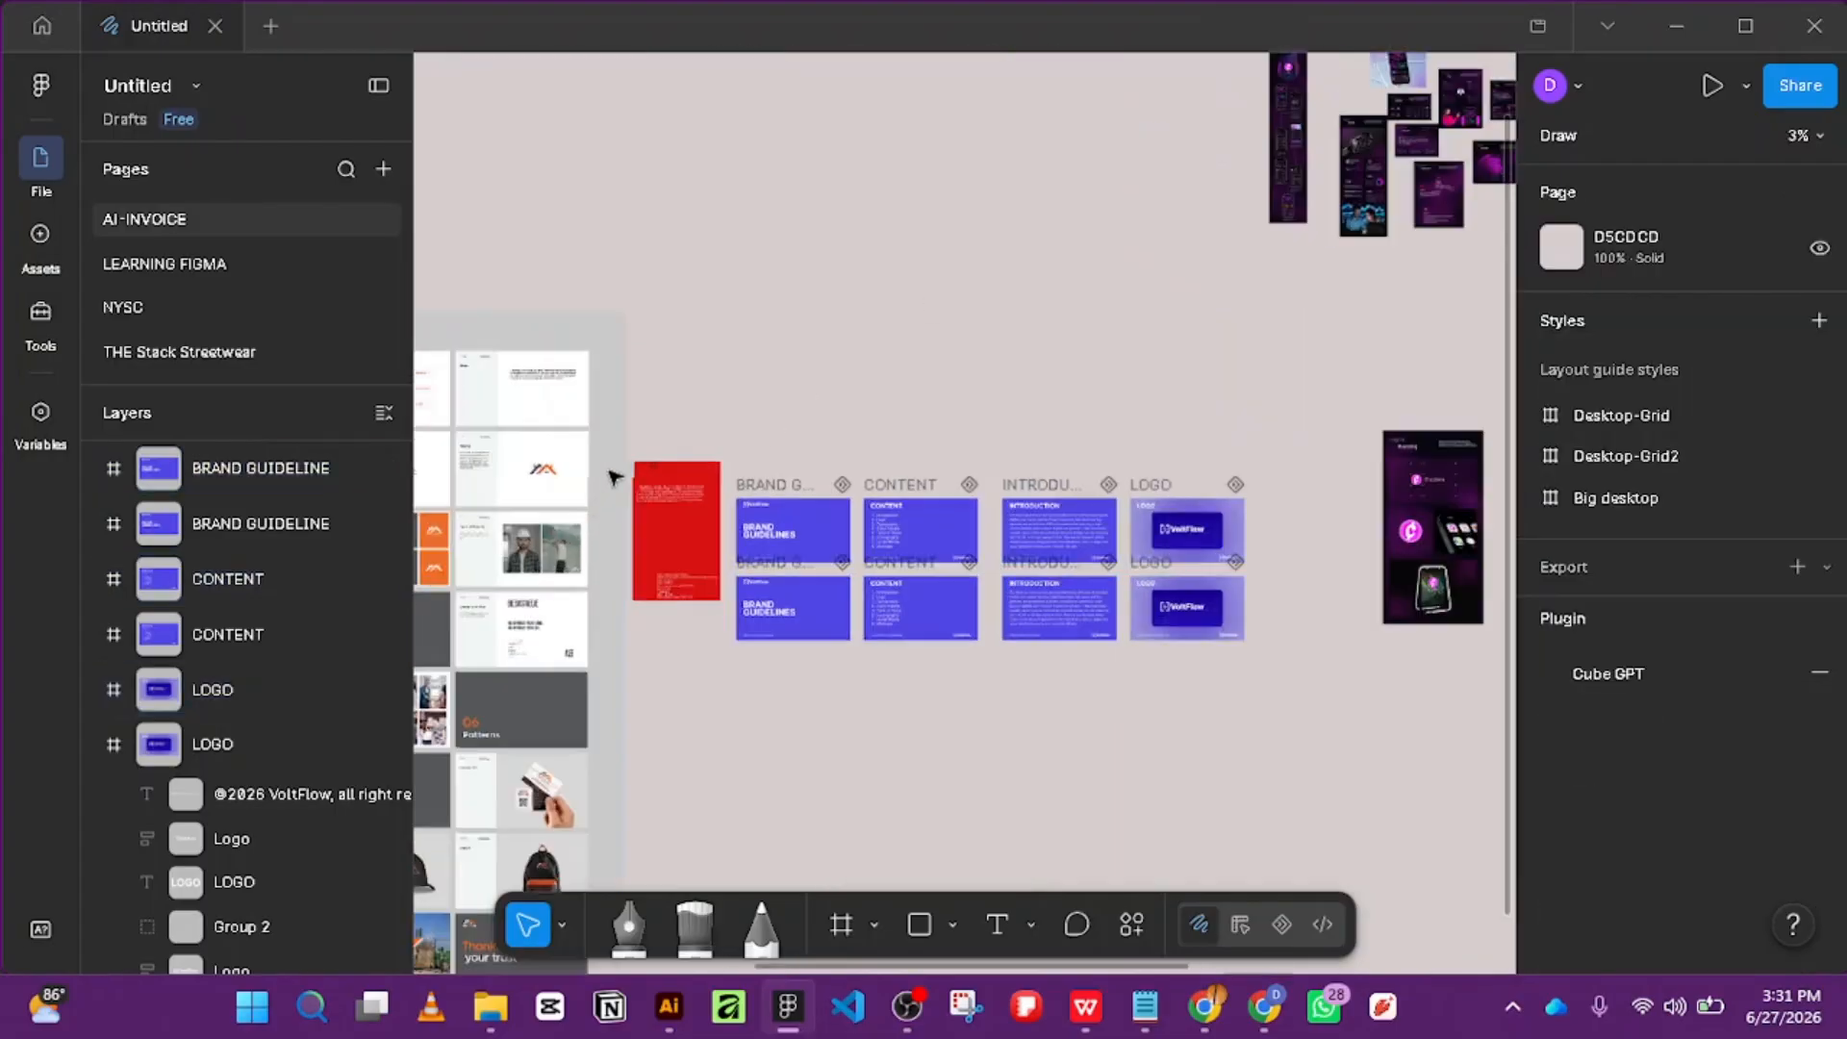
Delete the lower-row BRAND GUIDELINE copy and place a duplicate of the lower-row CONTENT frame in its spot.
{"action": "scroll", "coordinate": [734, 511], "scroll_direction": "up", "scroll_amount": 8}
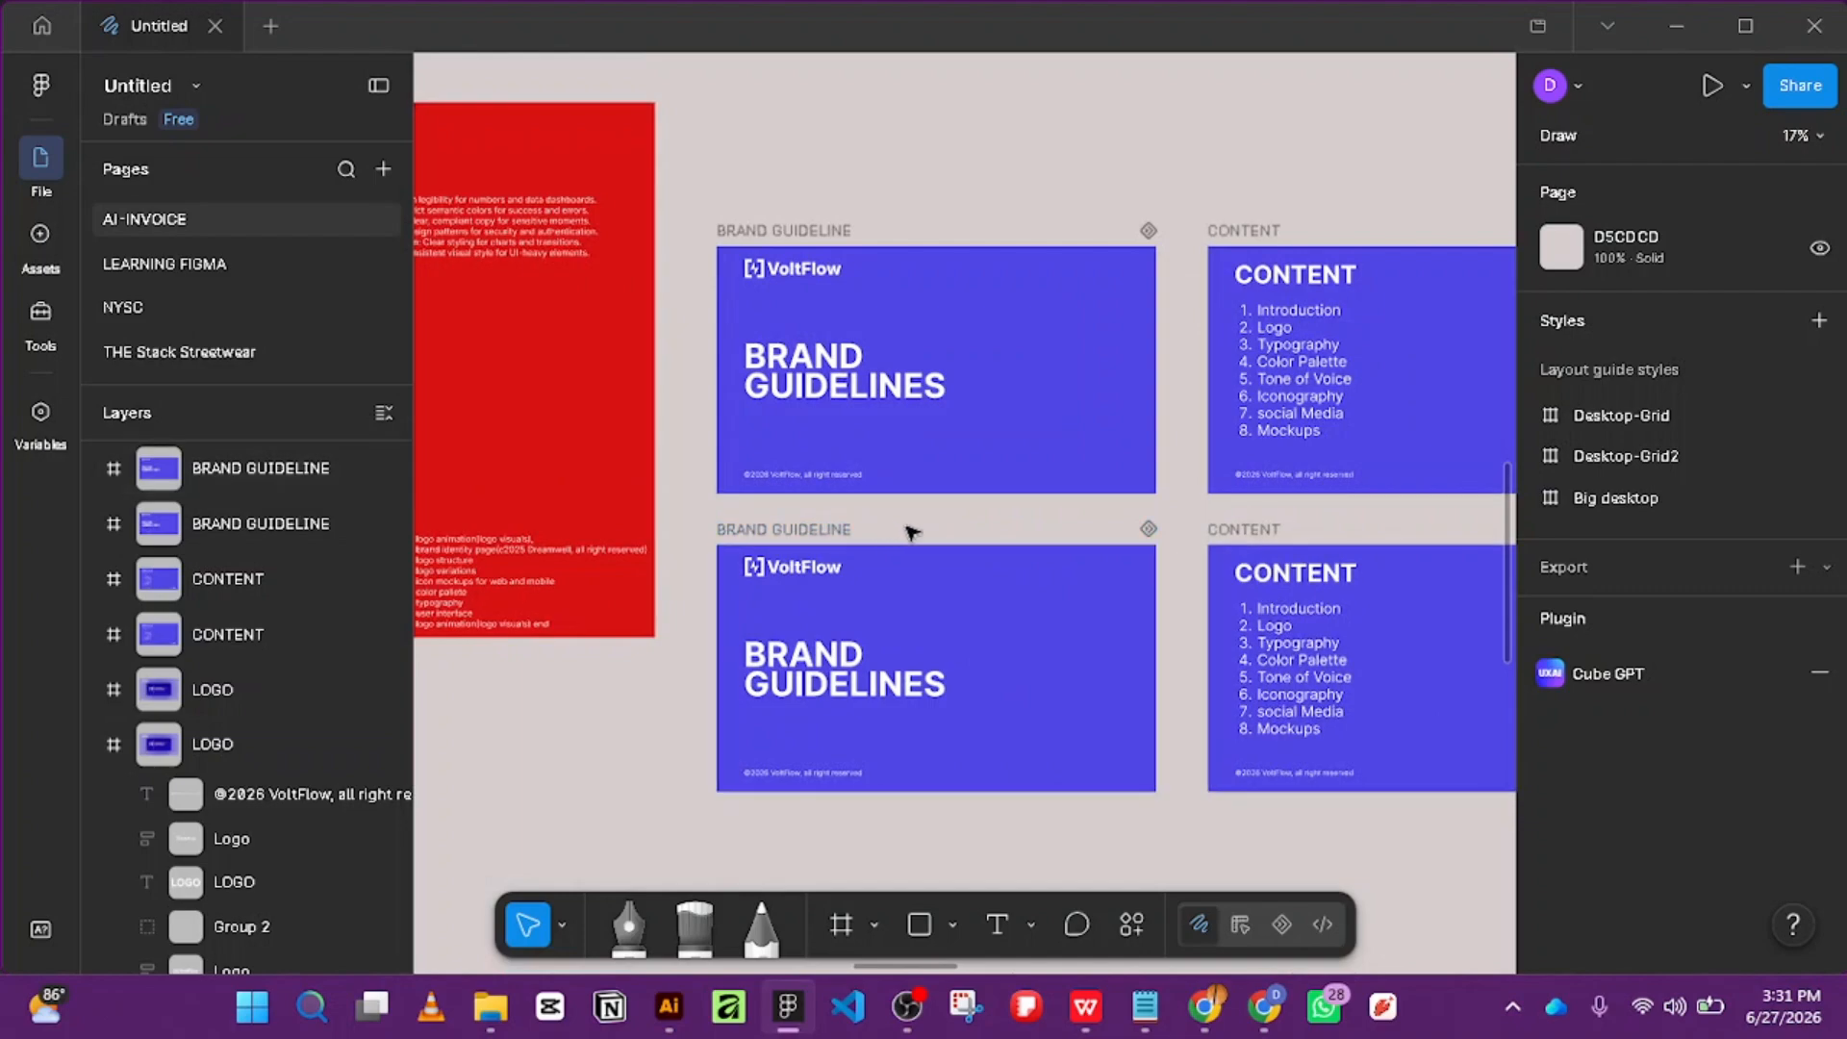
{"action": "scroll", "coordinate": [990, 565], "scroll_direction": "down", "scroll_amount": 2}
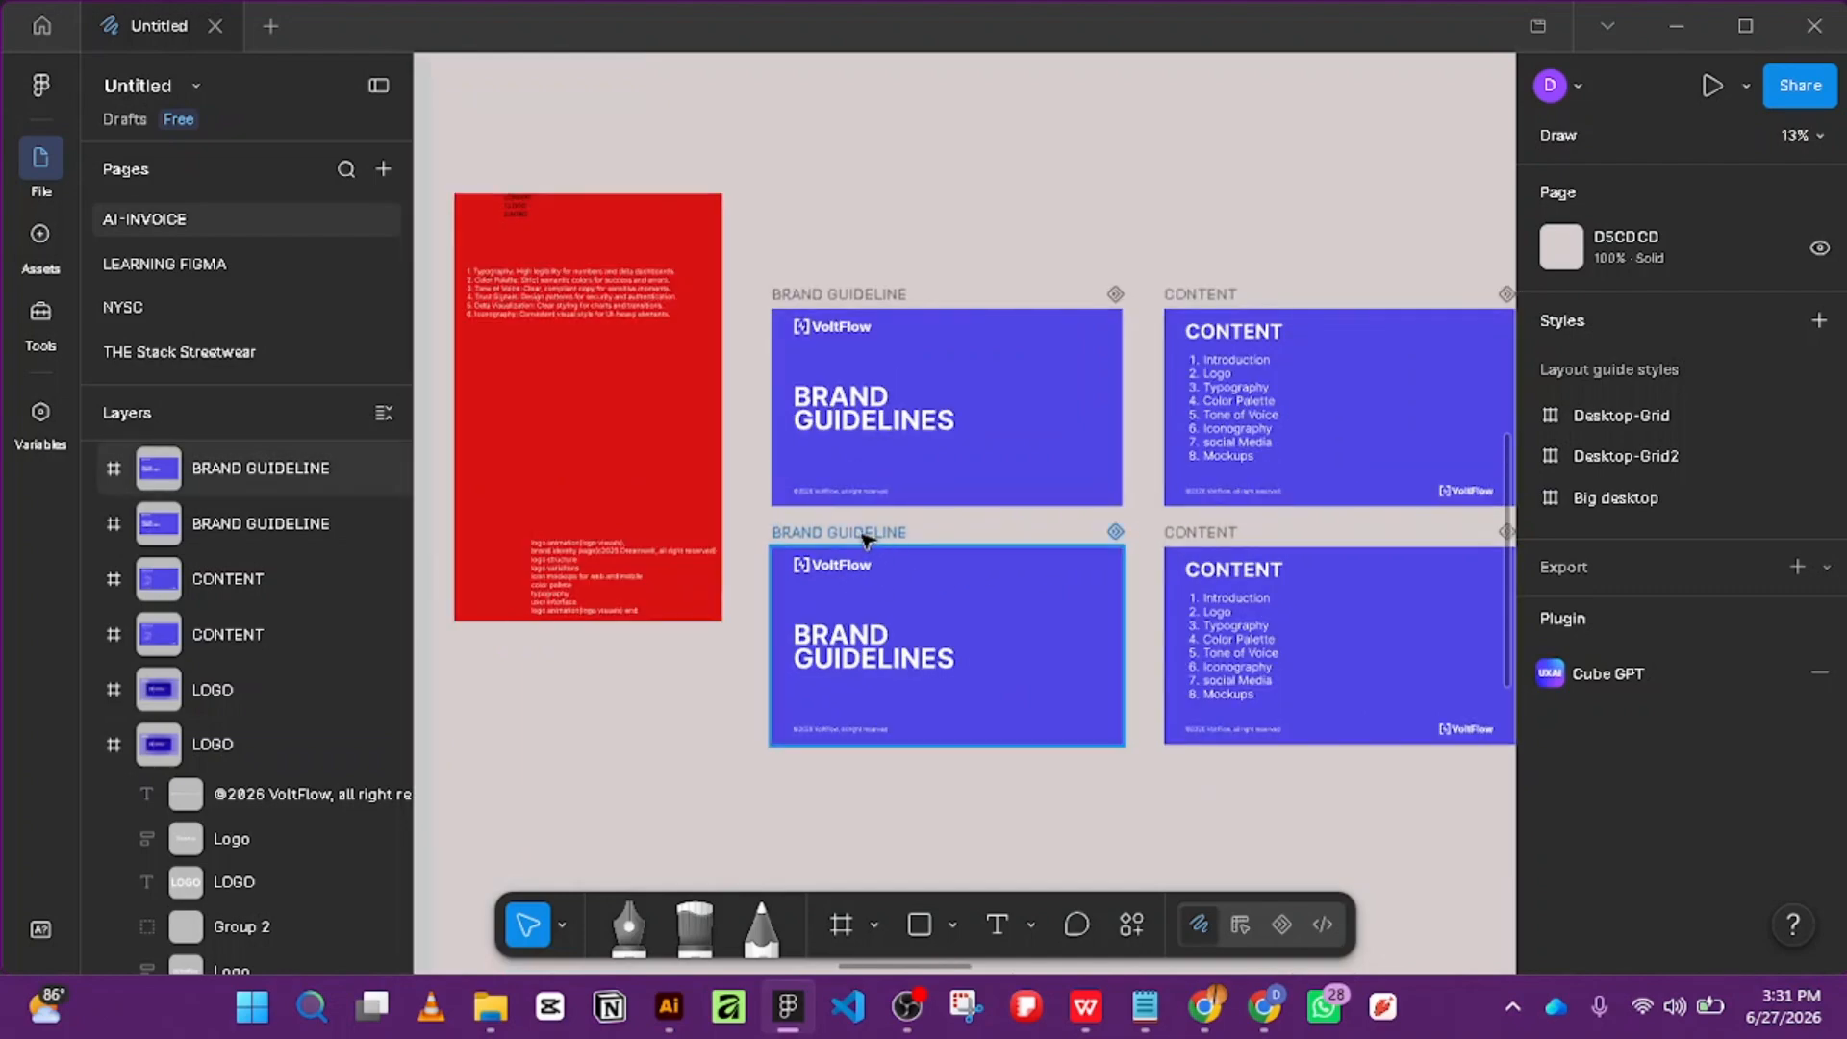
{"action": "left_click", "coordinate": [867, 539]}
{"action": "key", "text": "Delete"}
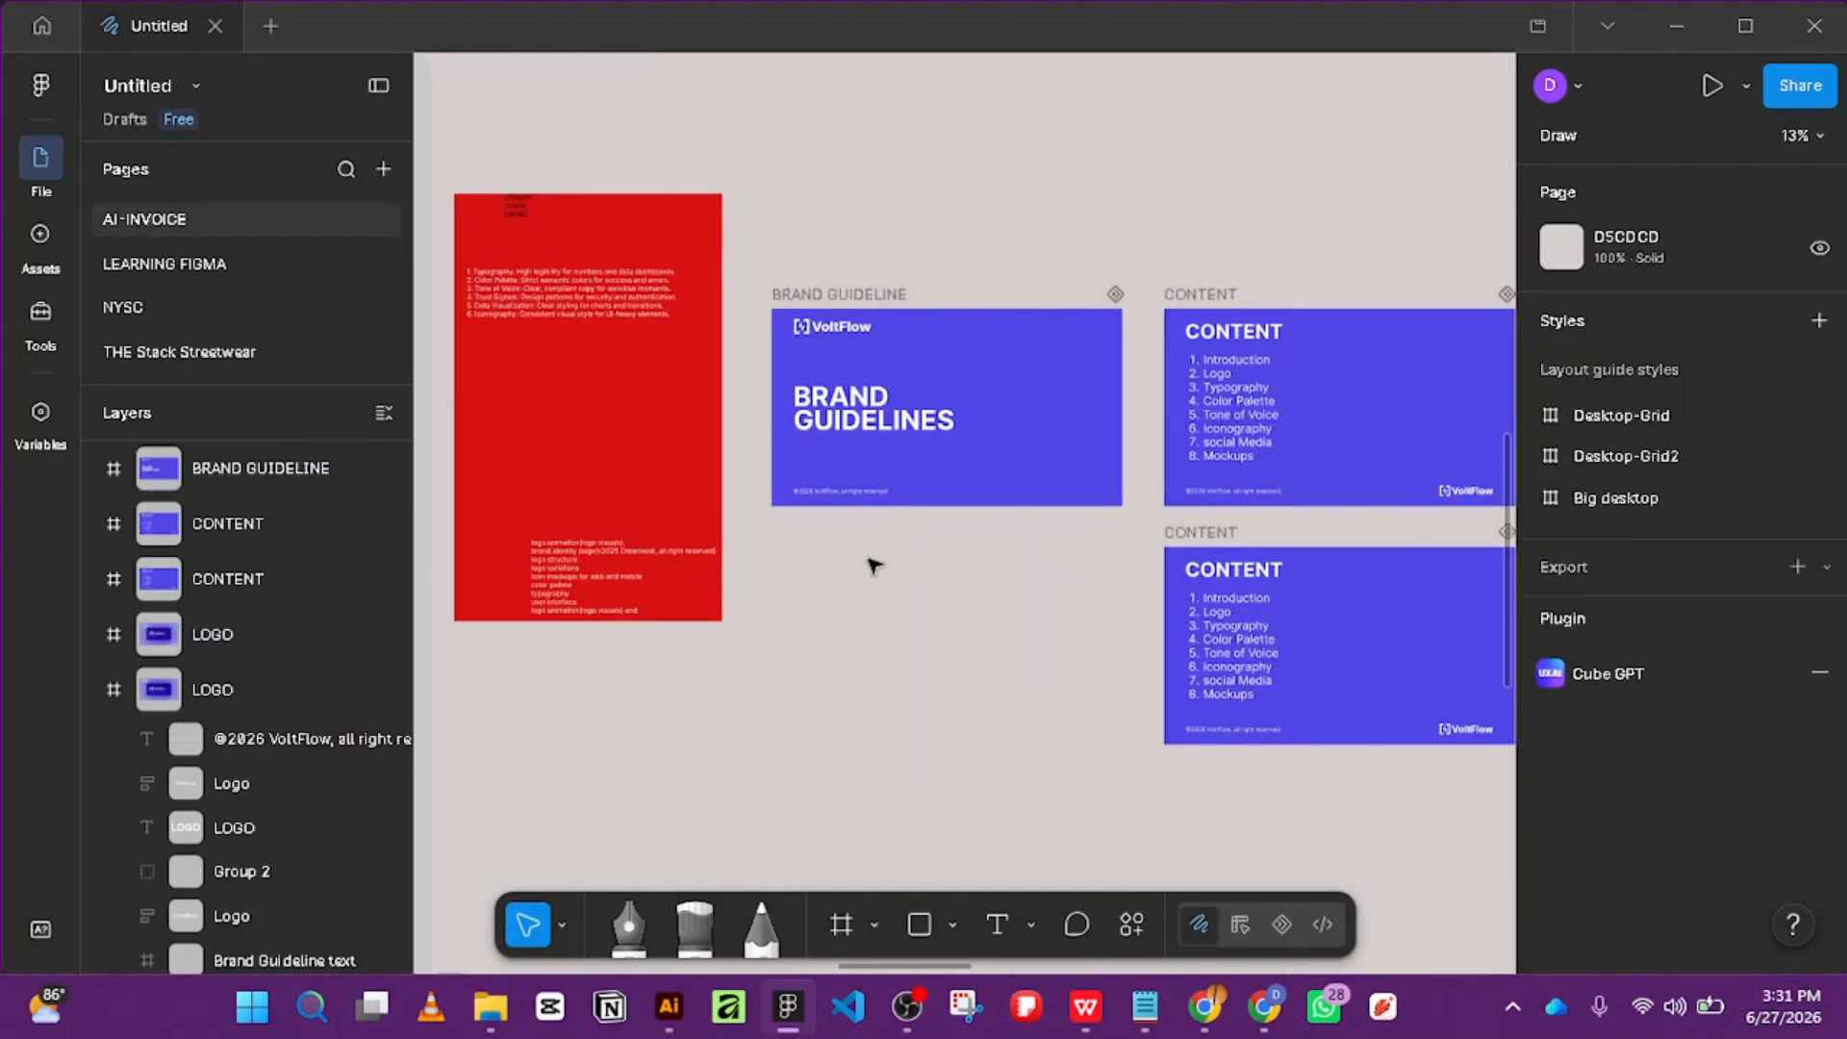
{"action": "left_click_drag", "start_coordinate": [1199, 536], "coordinate": [810, 534]}
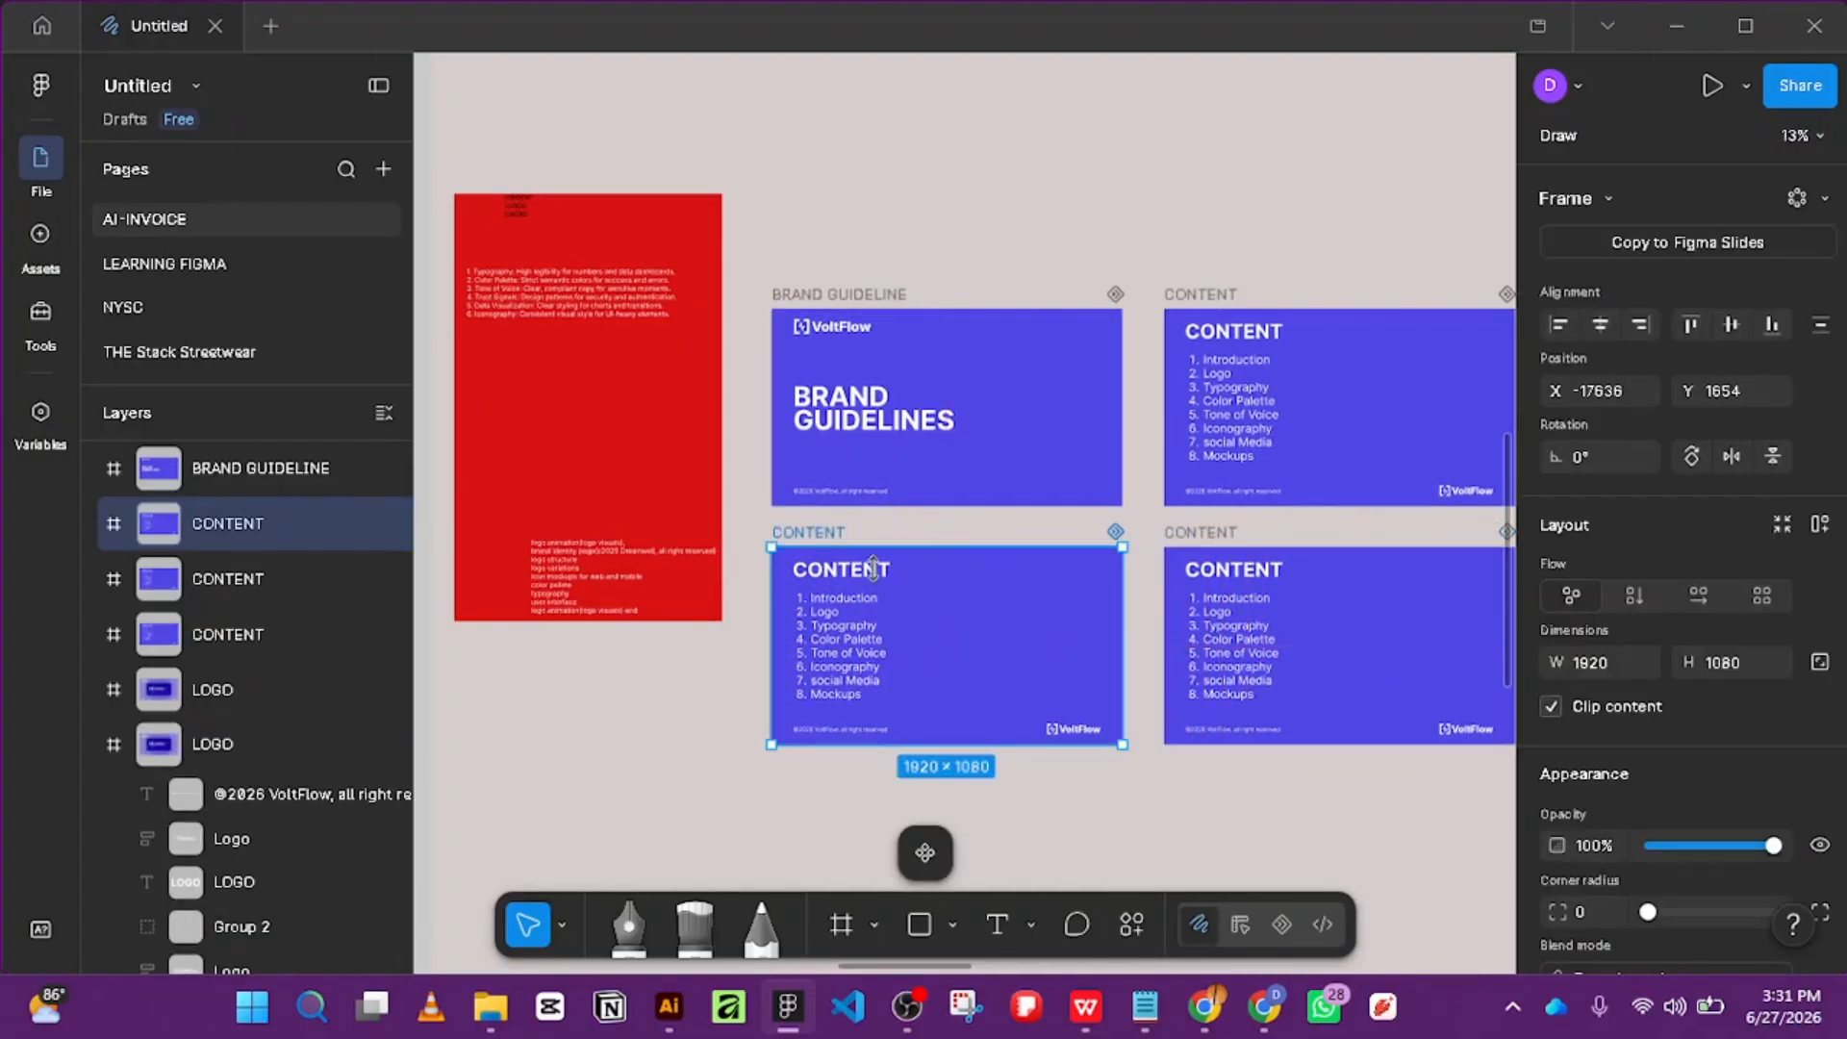
Examine the new CONTENT copy and its topic list, and the Cryptera Logo & Branding reference with its short description.
{"action": "scroll", "coordinate": [613, 580], "scroll_direction": "up", "scroll_amount": 3}
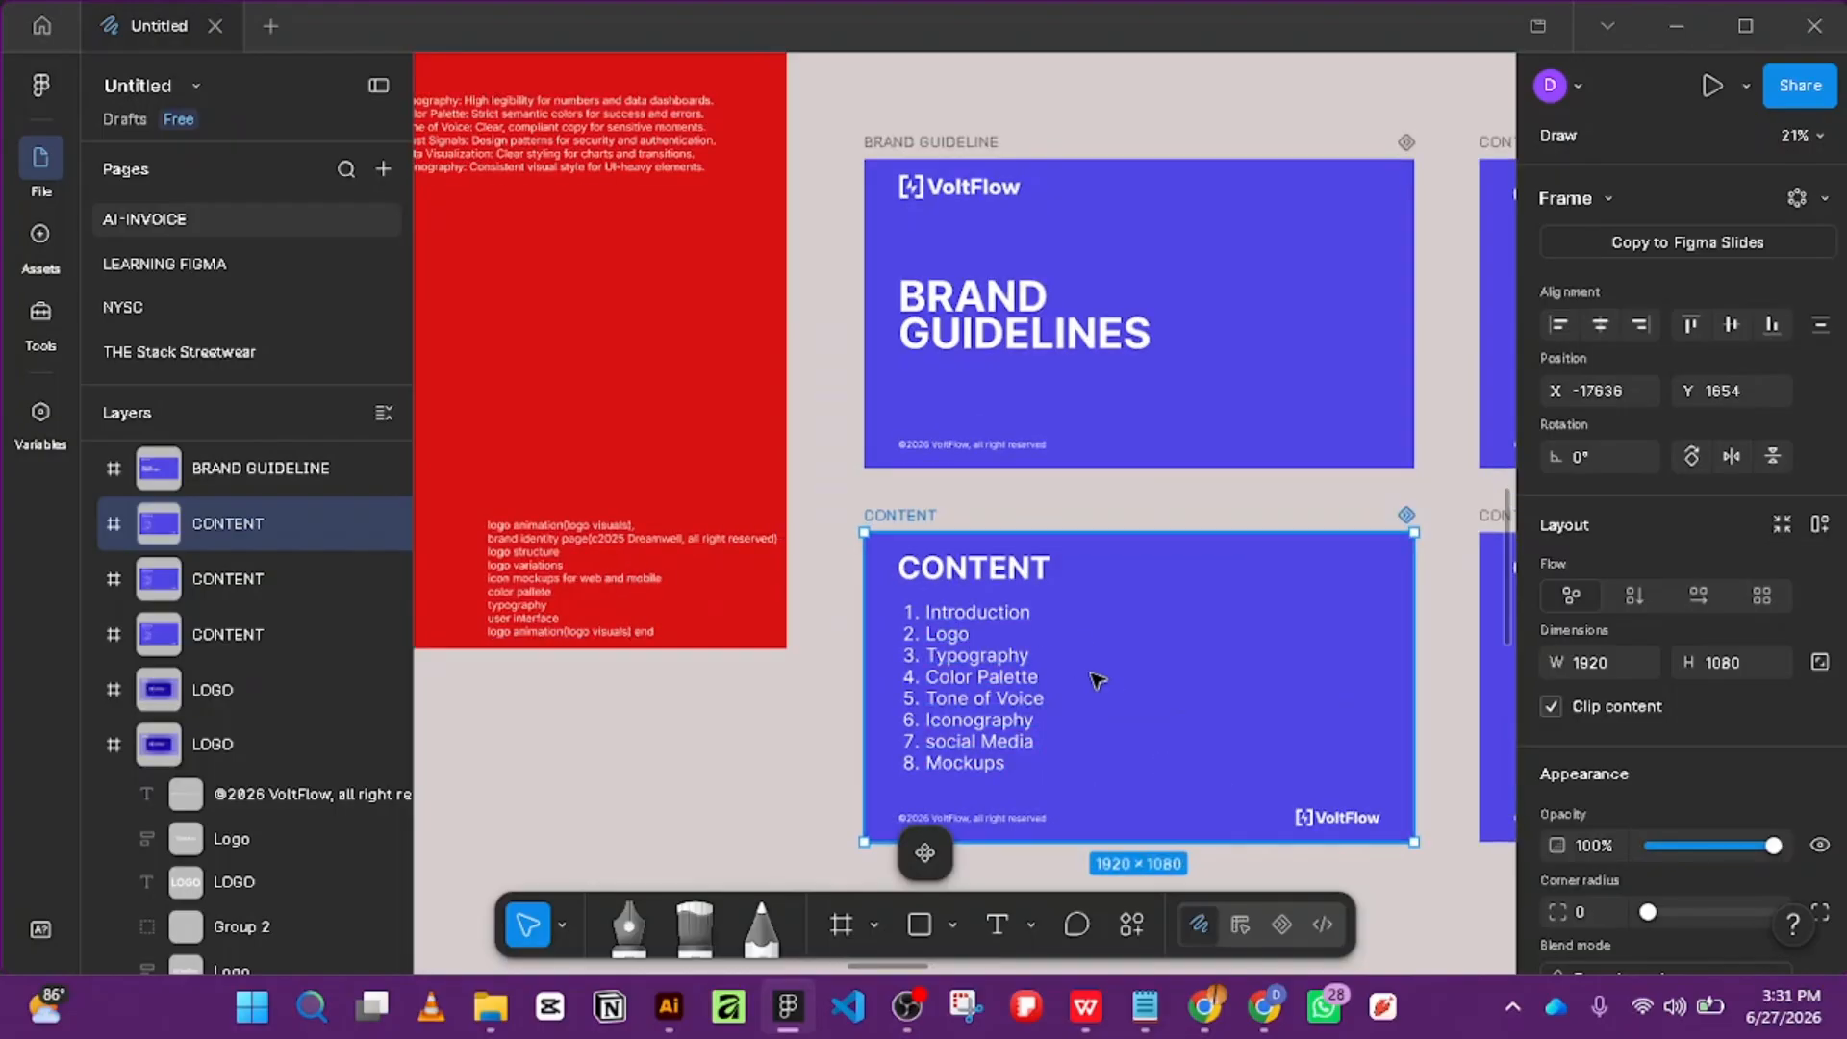
{"action": "scroll", "coordinate": [1097, 679], "scroll_direction": "down", "scroll_amount": 3}
{"action": "scroll", "coordinate": [1092, 672], "scroll_direction": "up", "scroll_amount": 3}
{"action": "scroll", "coordinate": [1018, 639], "scroll_direction": "up", "scroll_amount": 2}
{"action": "scroll", "coordinate": [1039, 660], "scroll_direction": "down", "scroll_amount": 4}
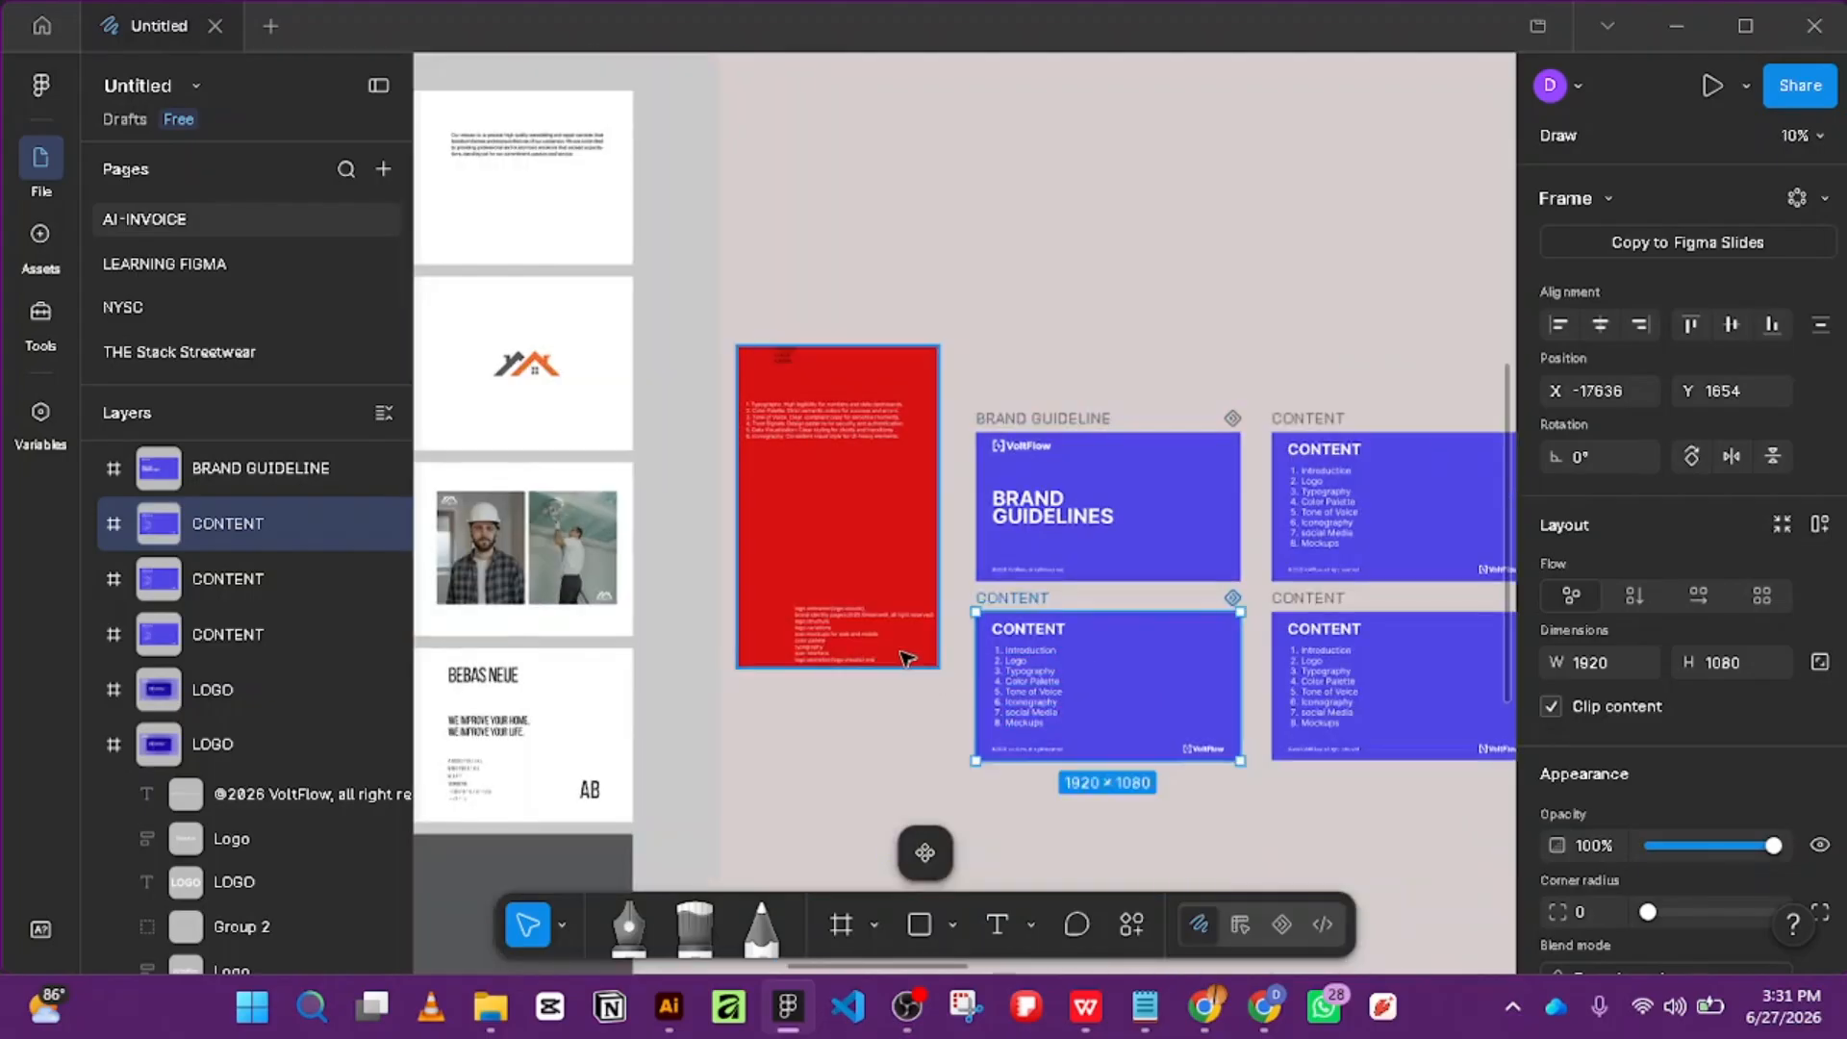
{"action": "scroll", "coordinate": [901, 654], "scroll_direction": "down", "scroll_amount": 3}
{"action": "left_click_drag", "start_coordinate": [1322, 412], "coordinate": [565, 401]}
{"action": "scroll", "coordinate": [997, 575], "scroll_direction": "up", "scroll_amount": 5}
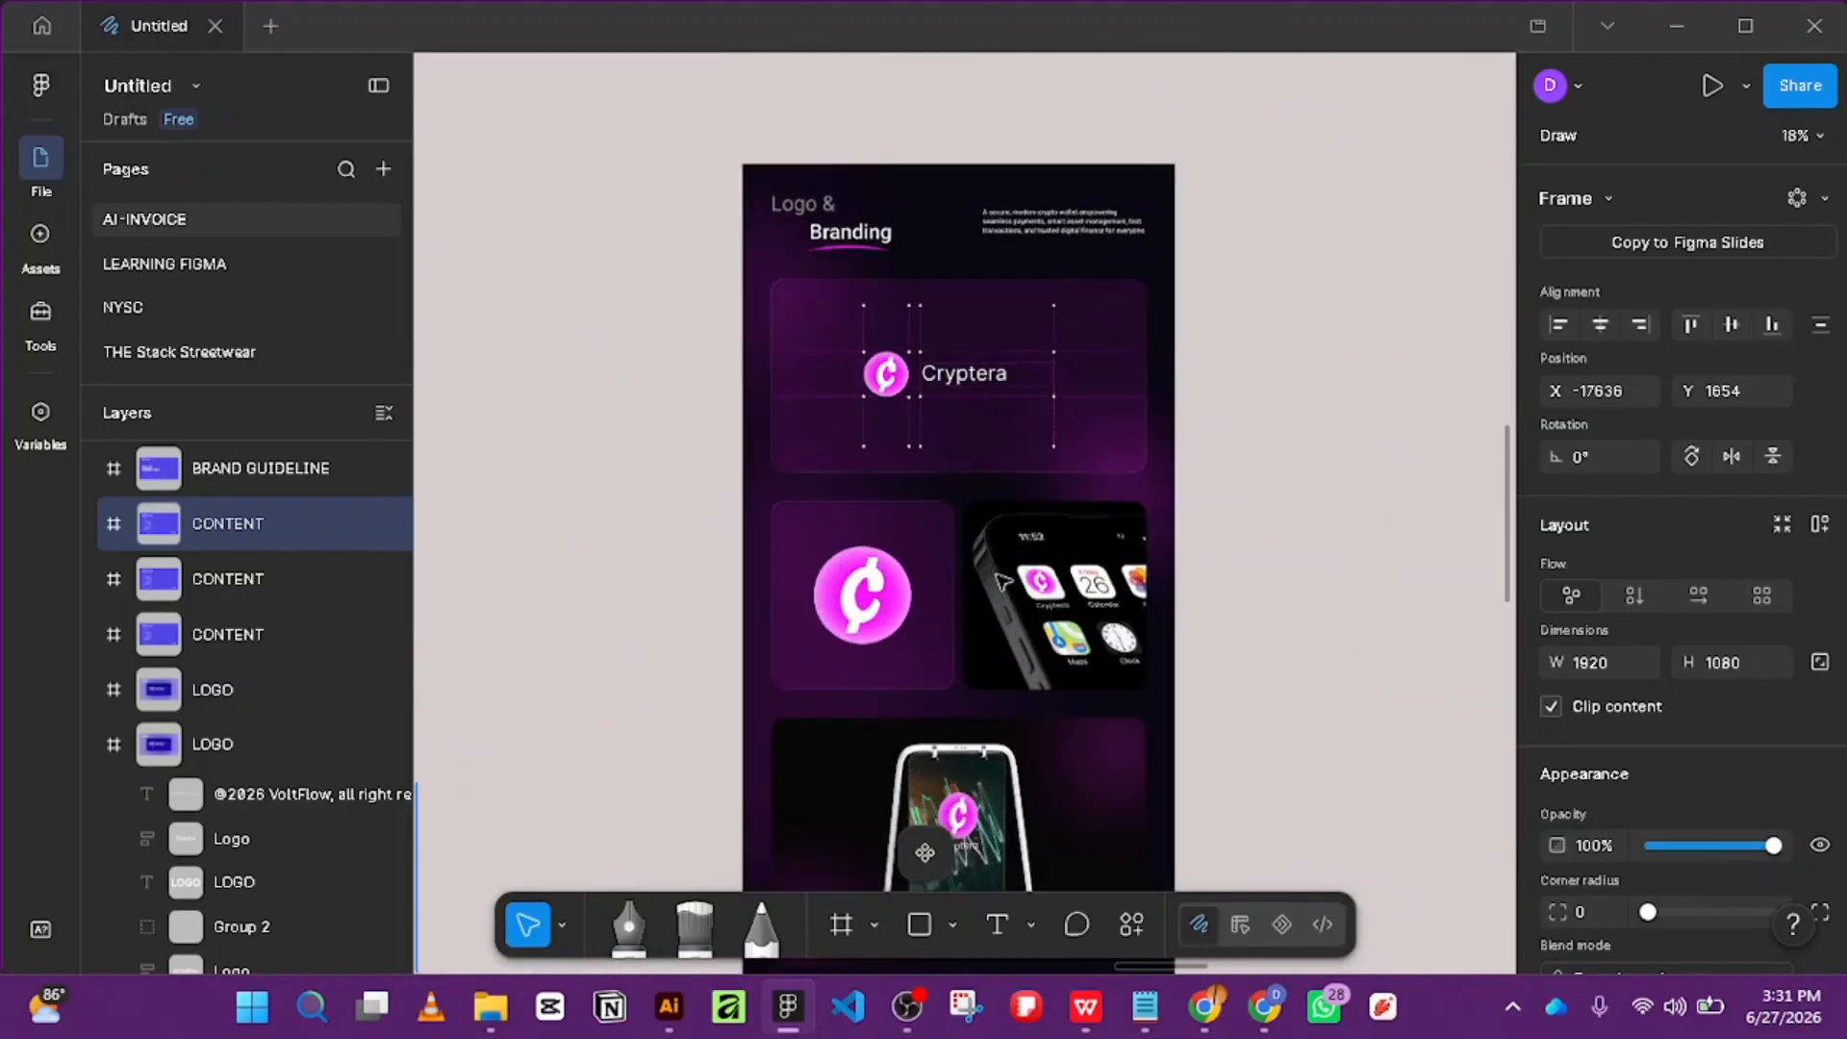
{"action": "scroll", "coordinate": [1105, 244], "scroll_direction": "up", "scroll_amount": 4}
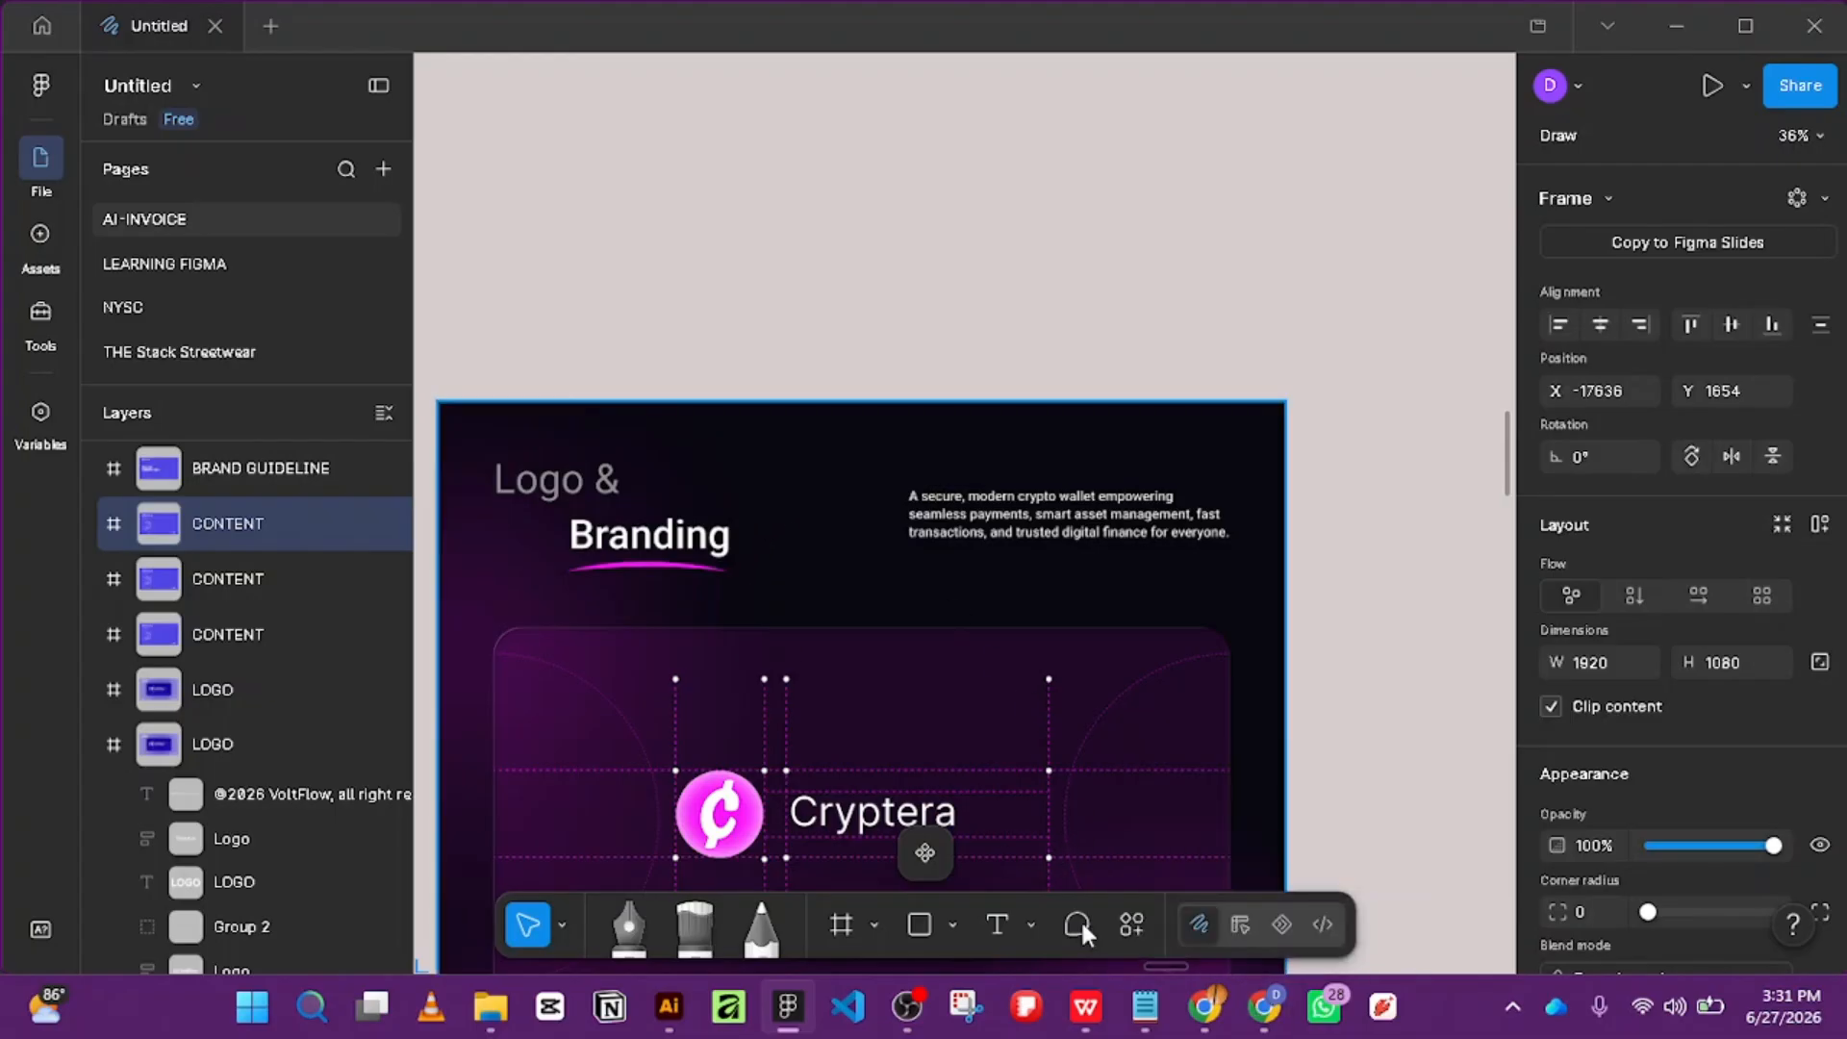
{"action": "mouse_move", "coordinate": [1166, 1025]}
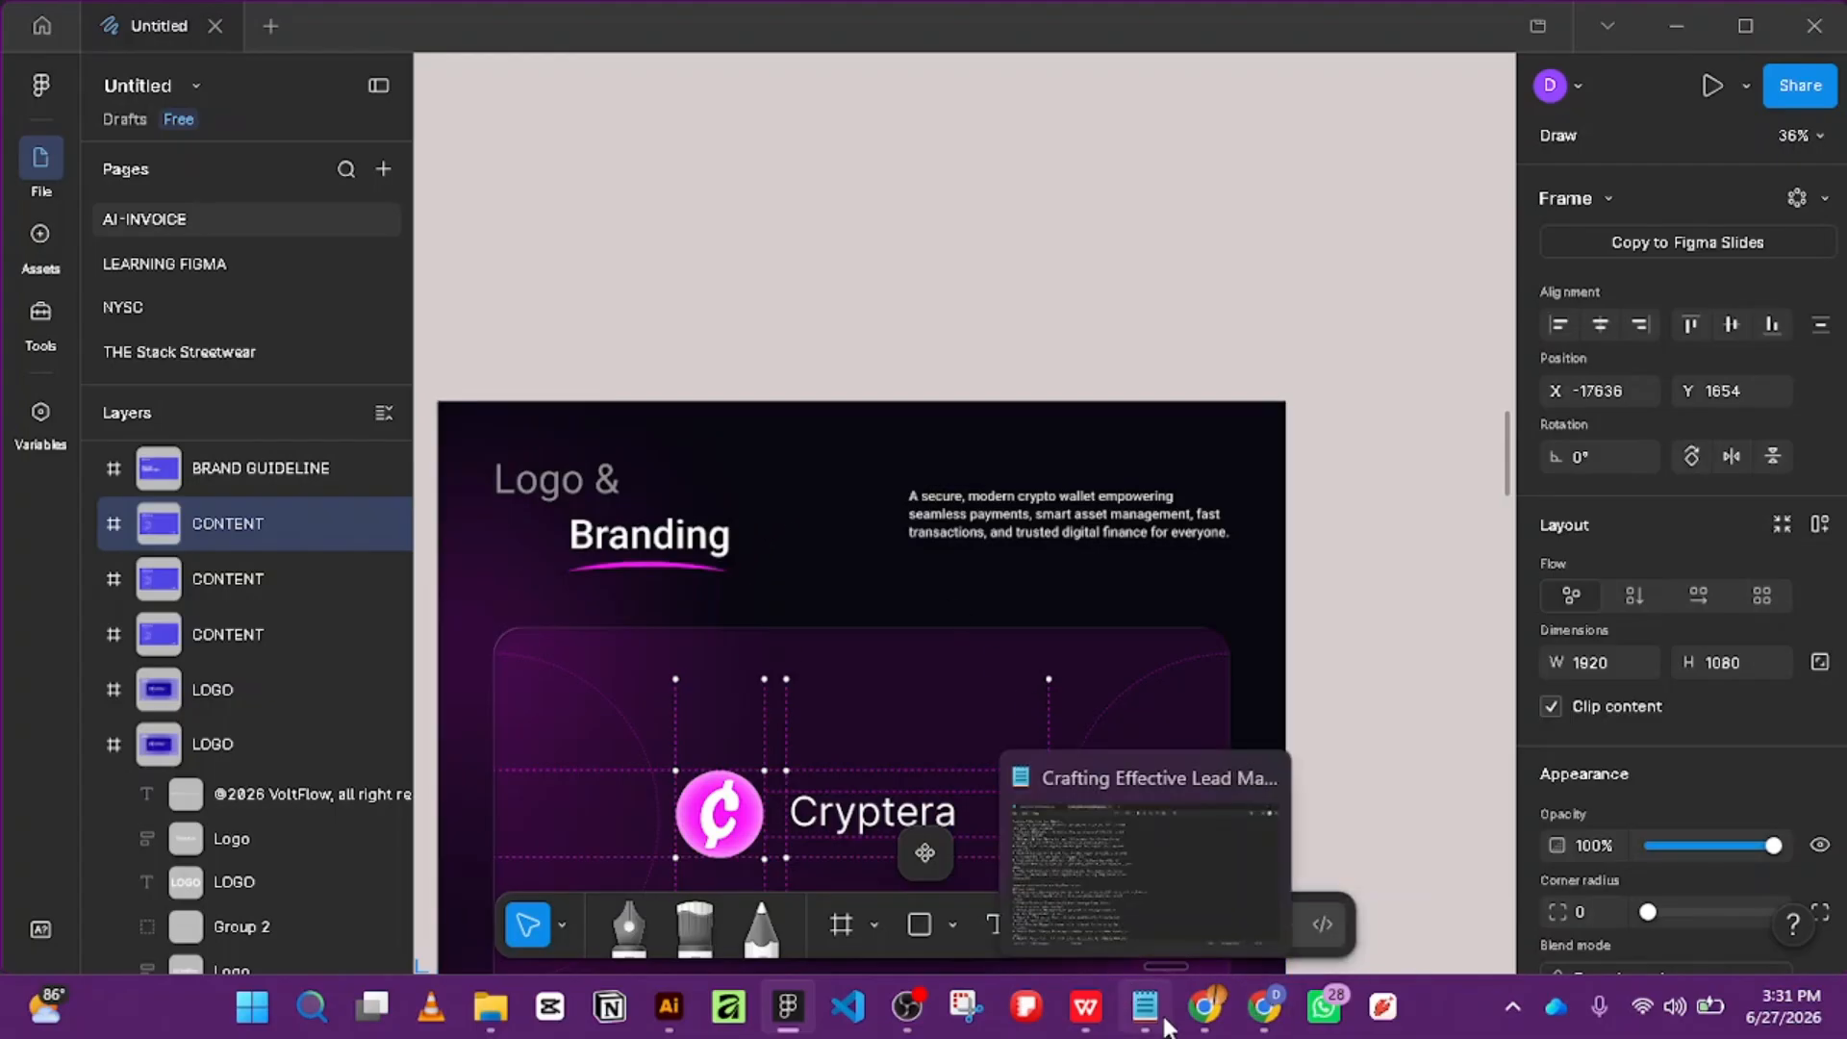
{"action": "left_click", "coordinate": [1199, 319]}
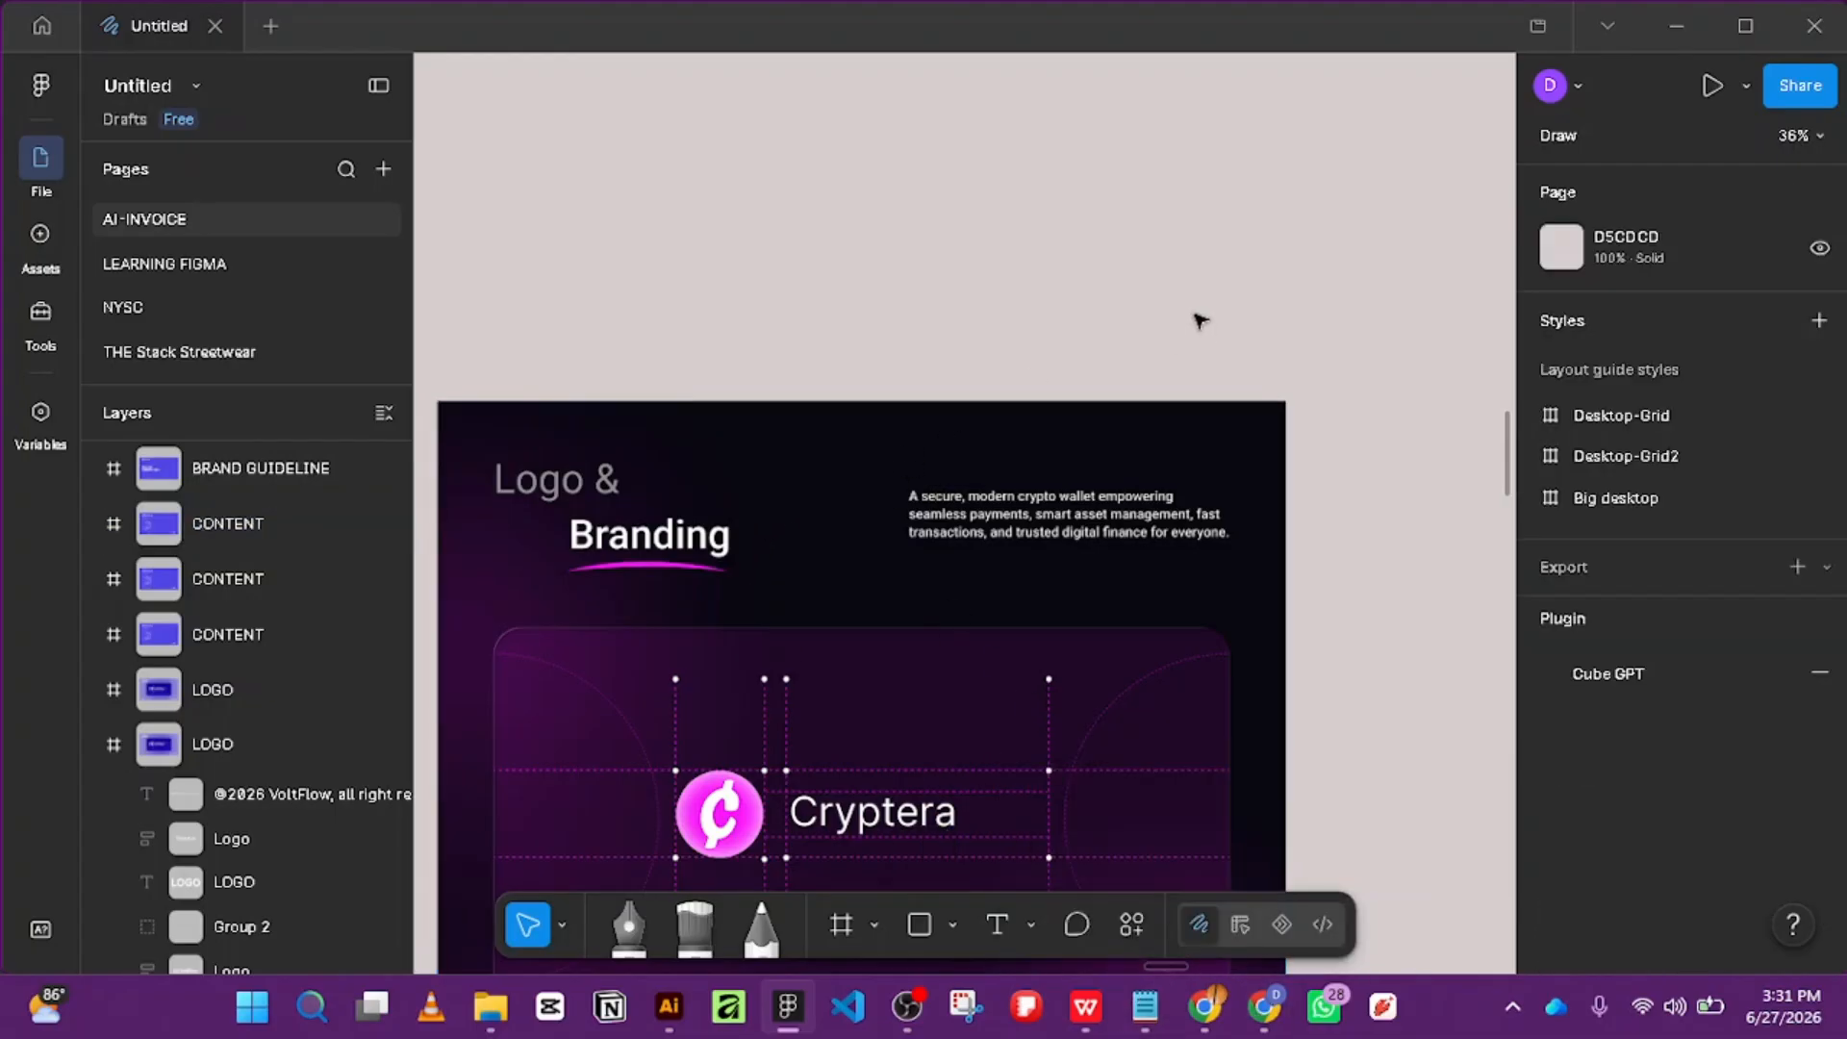
Switch to the WPS copywriting discovery document and read its ideal customer, problem solving and competition sections, then return to Figma.
{"action": "left_click", "coordinate": [1085, 1006]}
{"action": "scroll", "coordinate": [1767, 766], "scroll_direction": "up", "scroll_amount": 3}
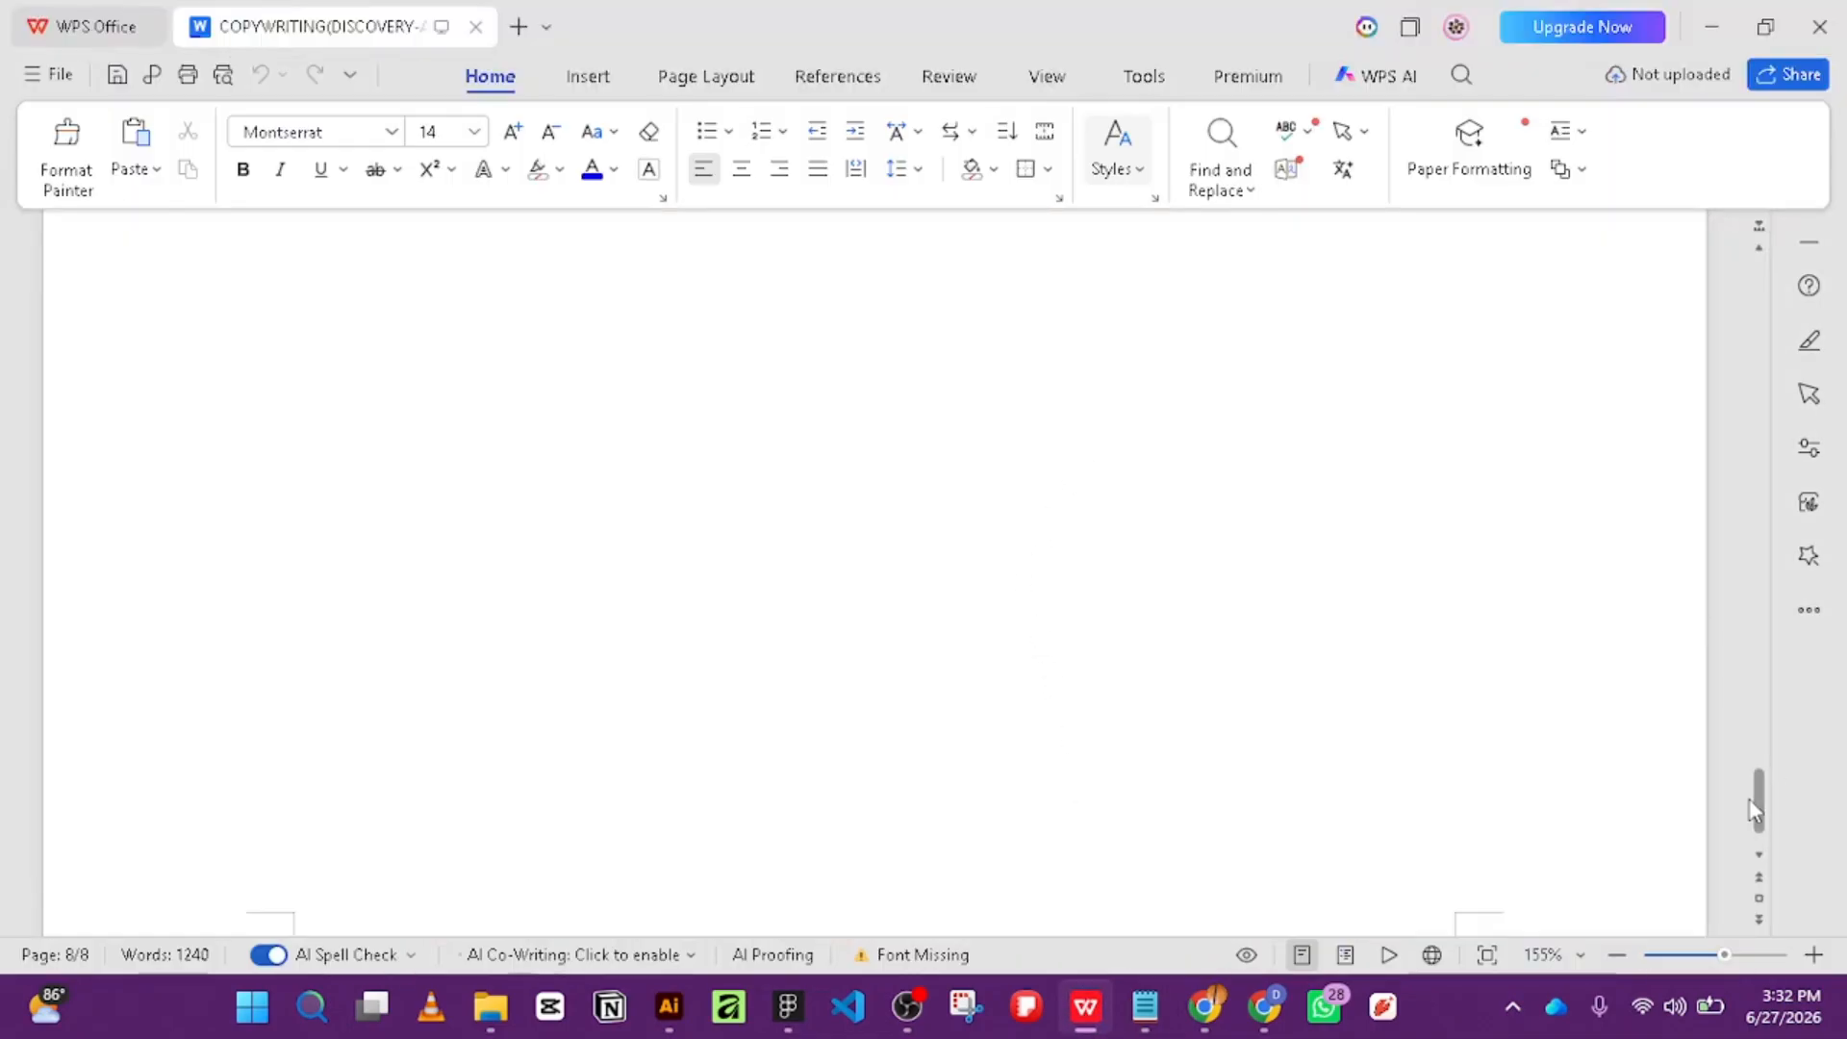
{"action": "left_click_drag", "start_coordinate": [1756, 811], "coordinate": [1764, 338]}
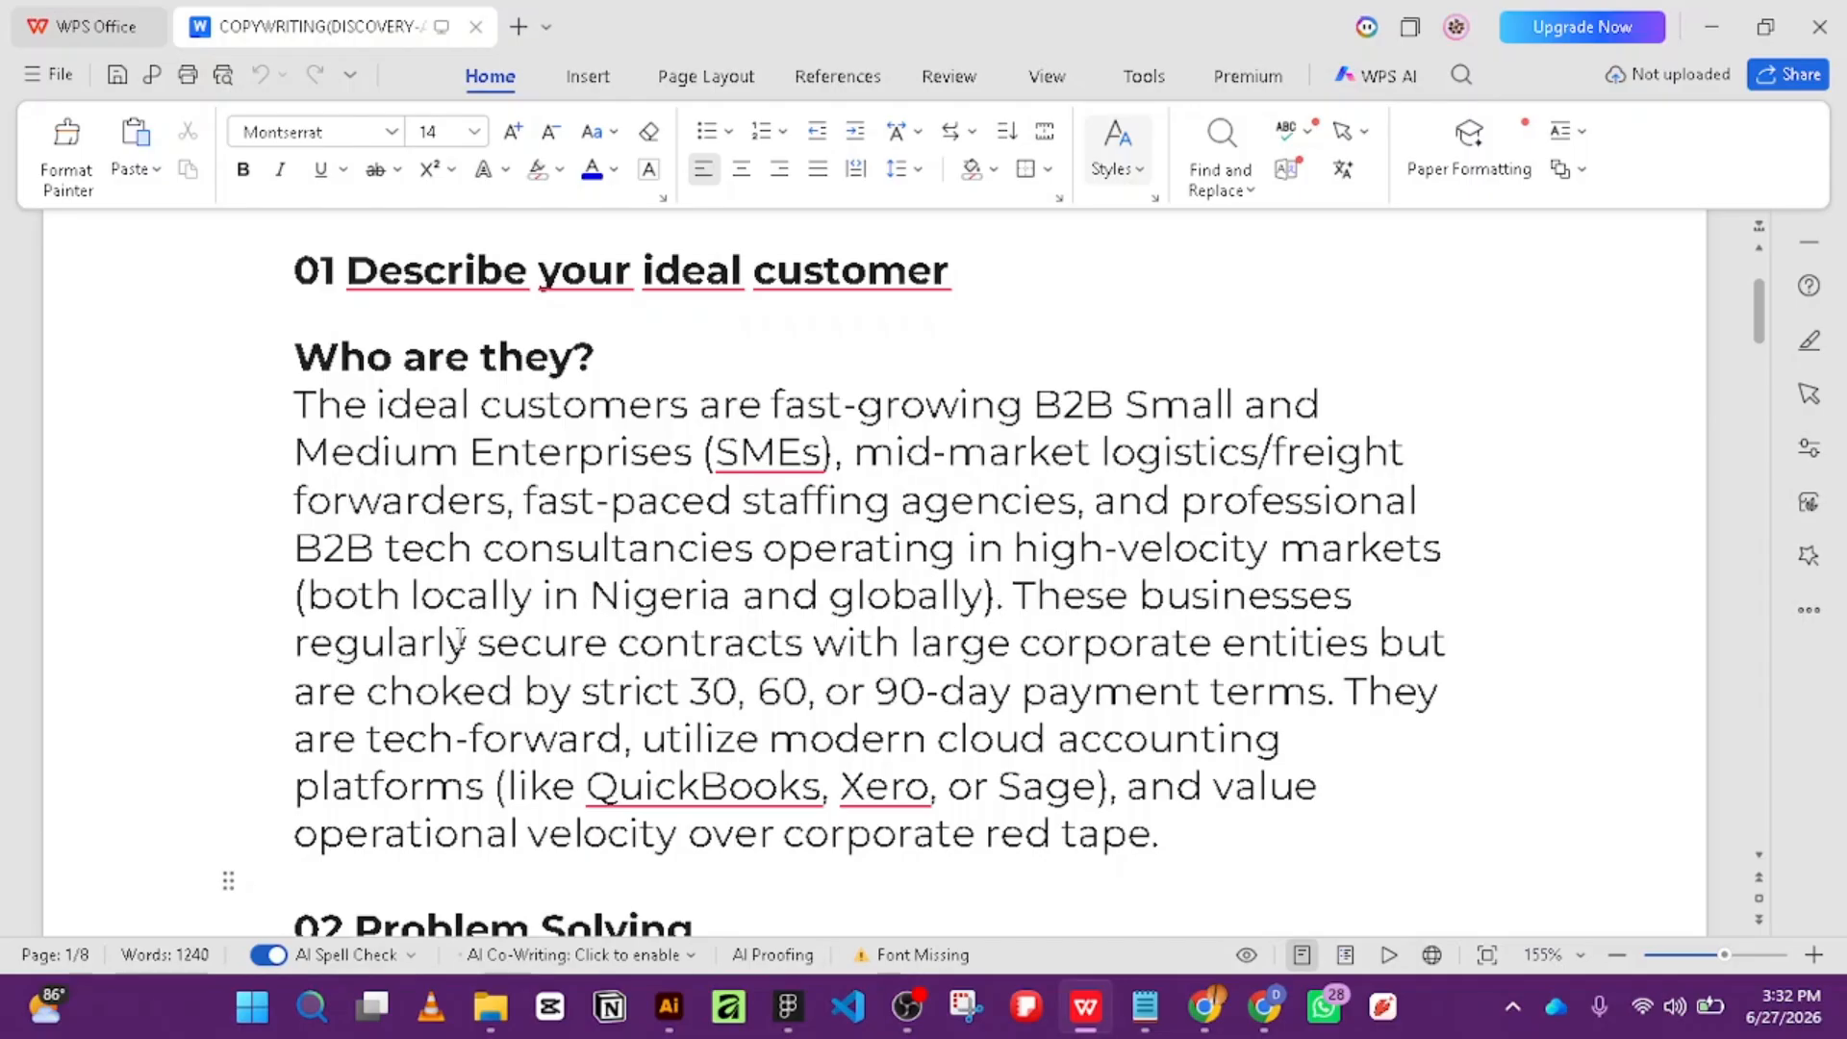
{"action": "scroll", "coordinate": [973, 570], "scroll_direction": "down", "scroll_amount": 3}
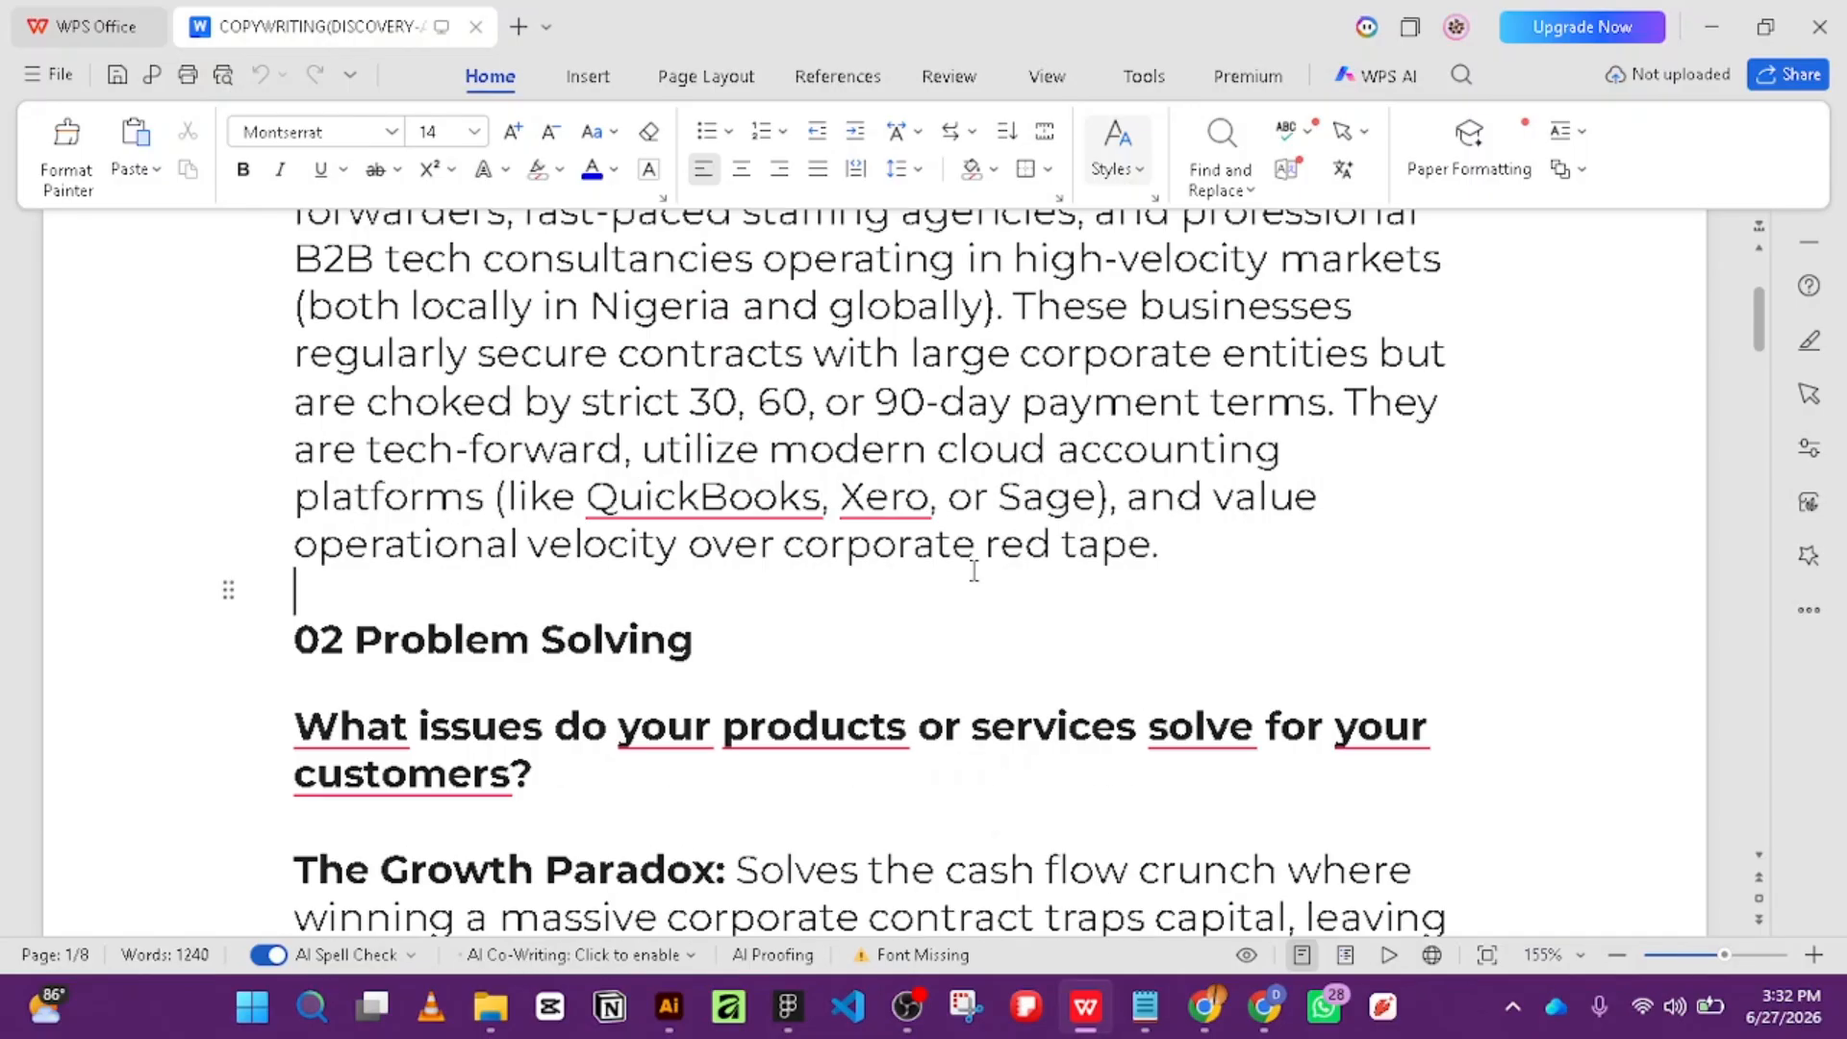
{"action": "scroll", "coordinate": [976, 562], "scroll_direction": "down", "scroll_amount": 3}
{"action": "scroll", "coordinate": [977, 561], "scroll_direction": "down", "scroll_amount": 10}
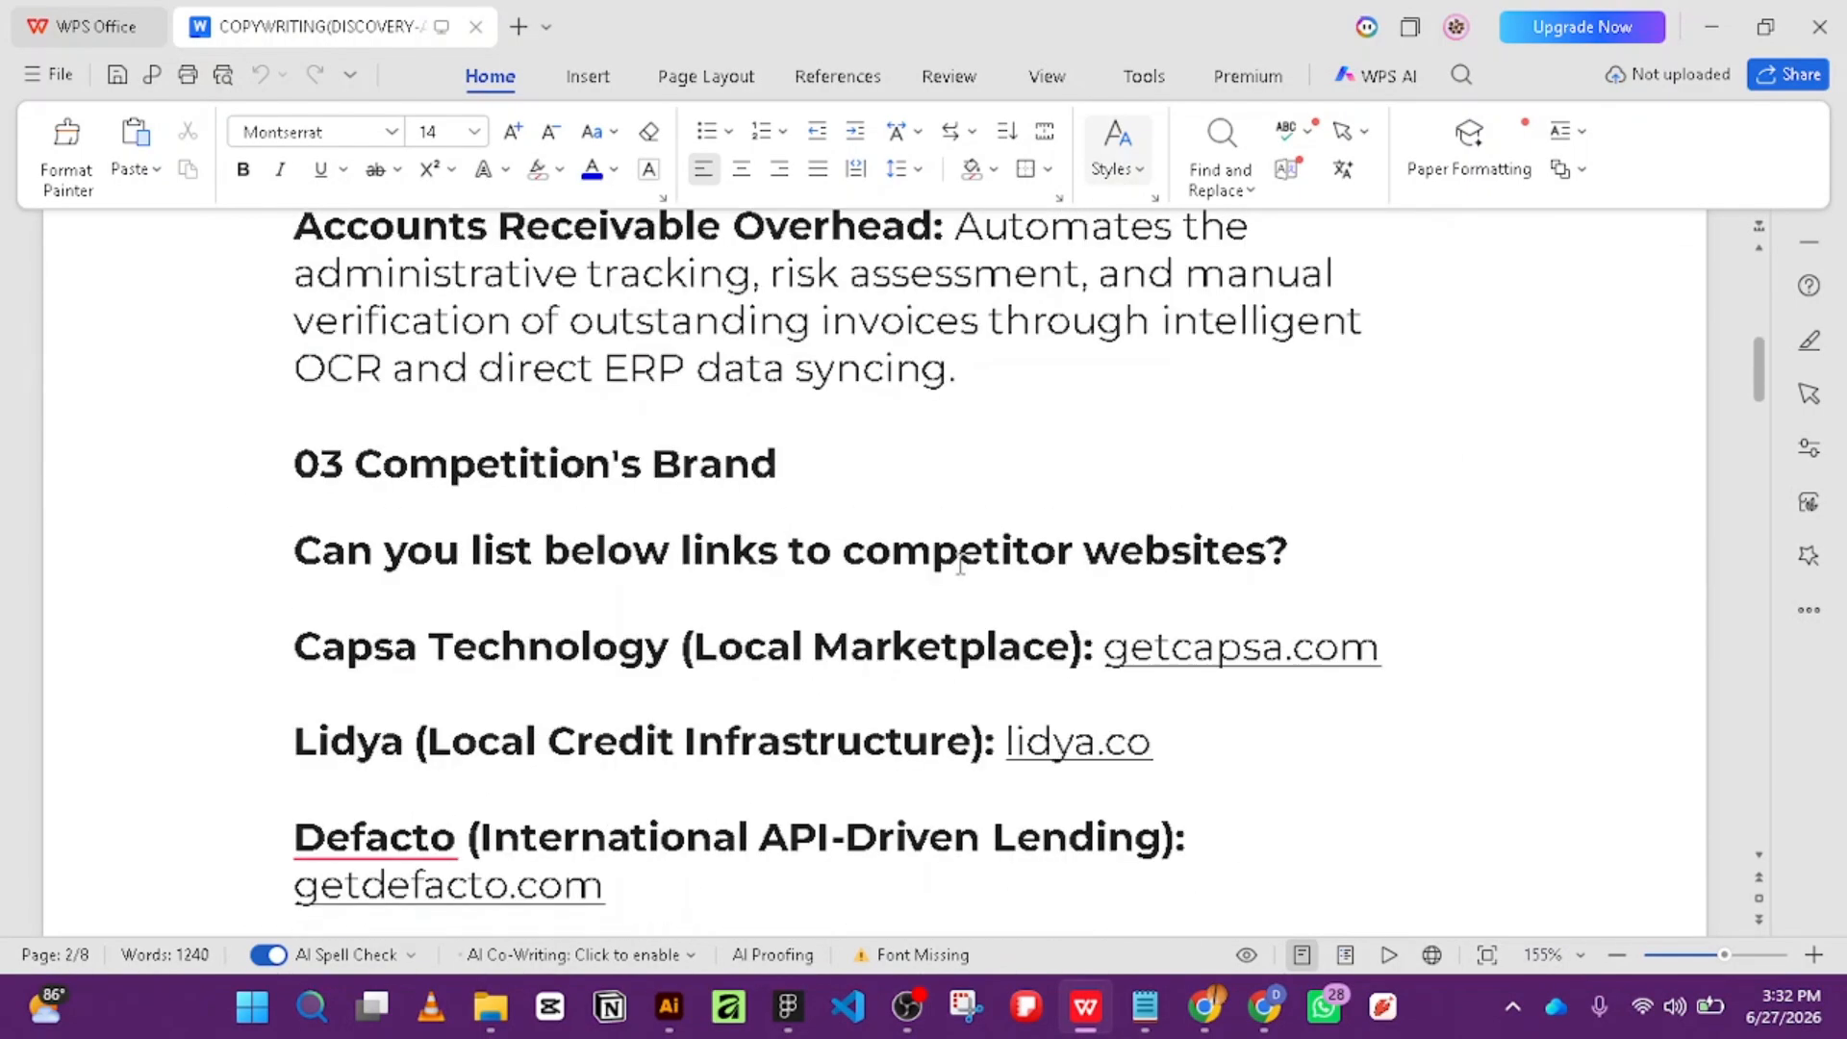
{"action": "scroll", "coordinate": [960, 568], "scroll_direction": "up", "scroll_amount": 2}
{"action": "left_click", "coordinate": [1709, 23]}
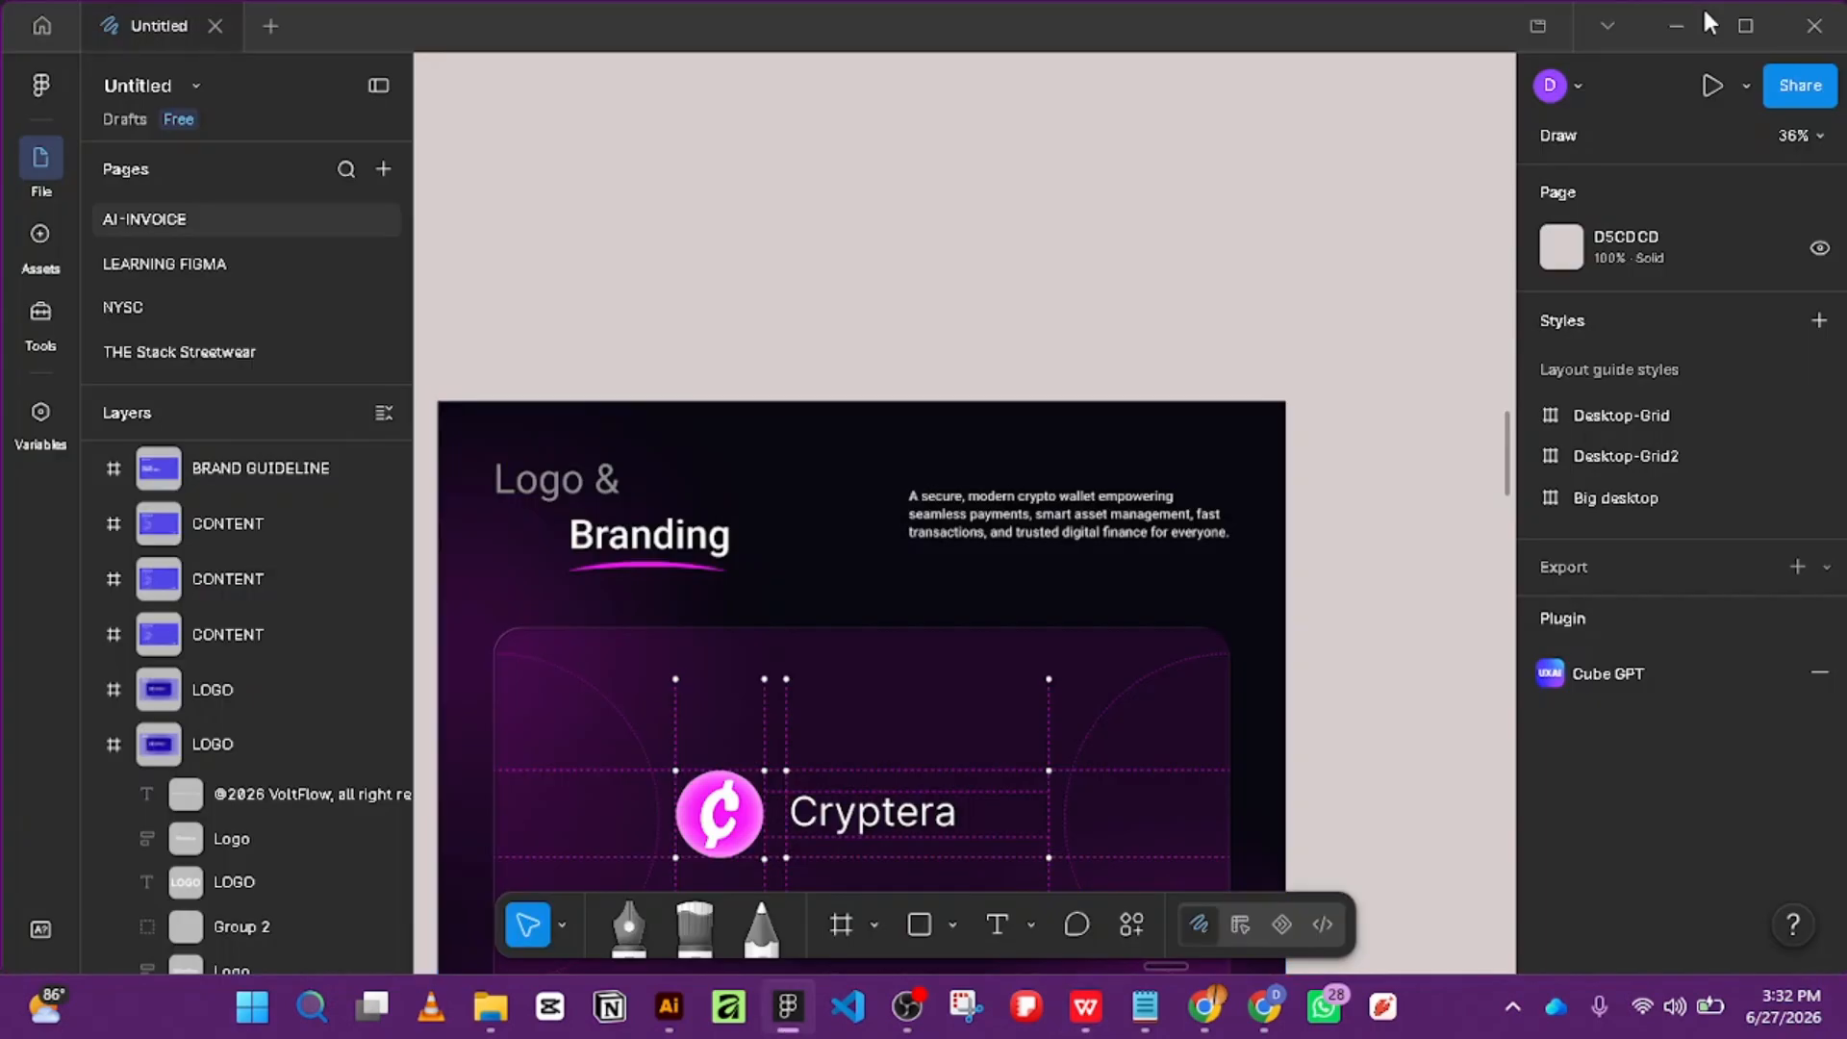
Create a text box about 698 × 123 over the Cryptera reference's description and enter "A moderninvoincing finance app".
{"action": "scroll", "coordinate": [924, 382], "scroll_direction": "down", "scroll_amount": 4}
{"action": "scroll", "coordinate": [923, 385], "scroll_direction": "up", "scroll_amount": 6}
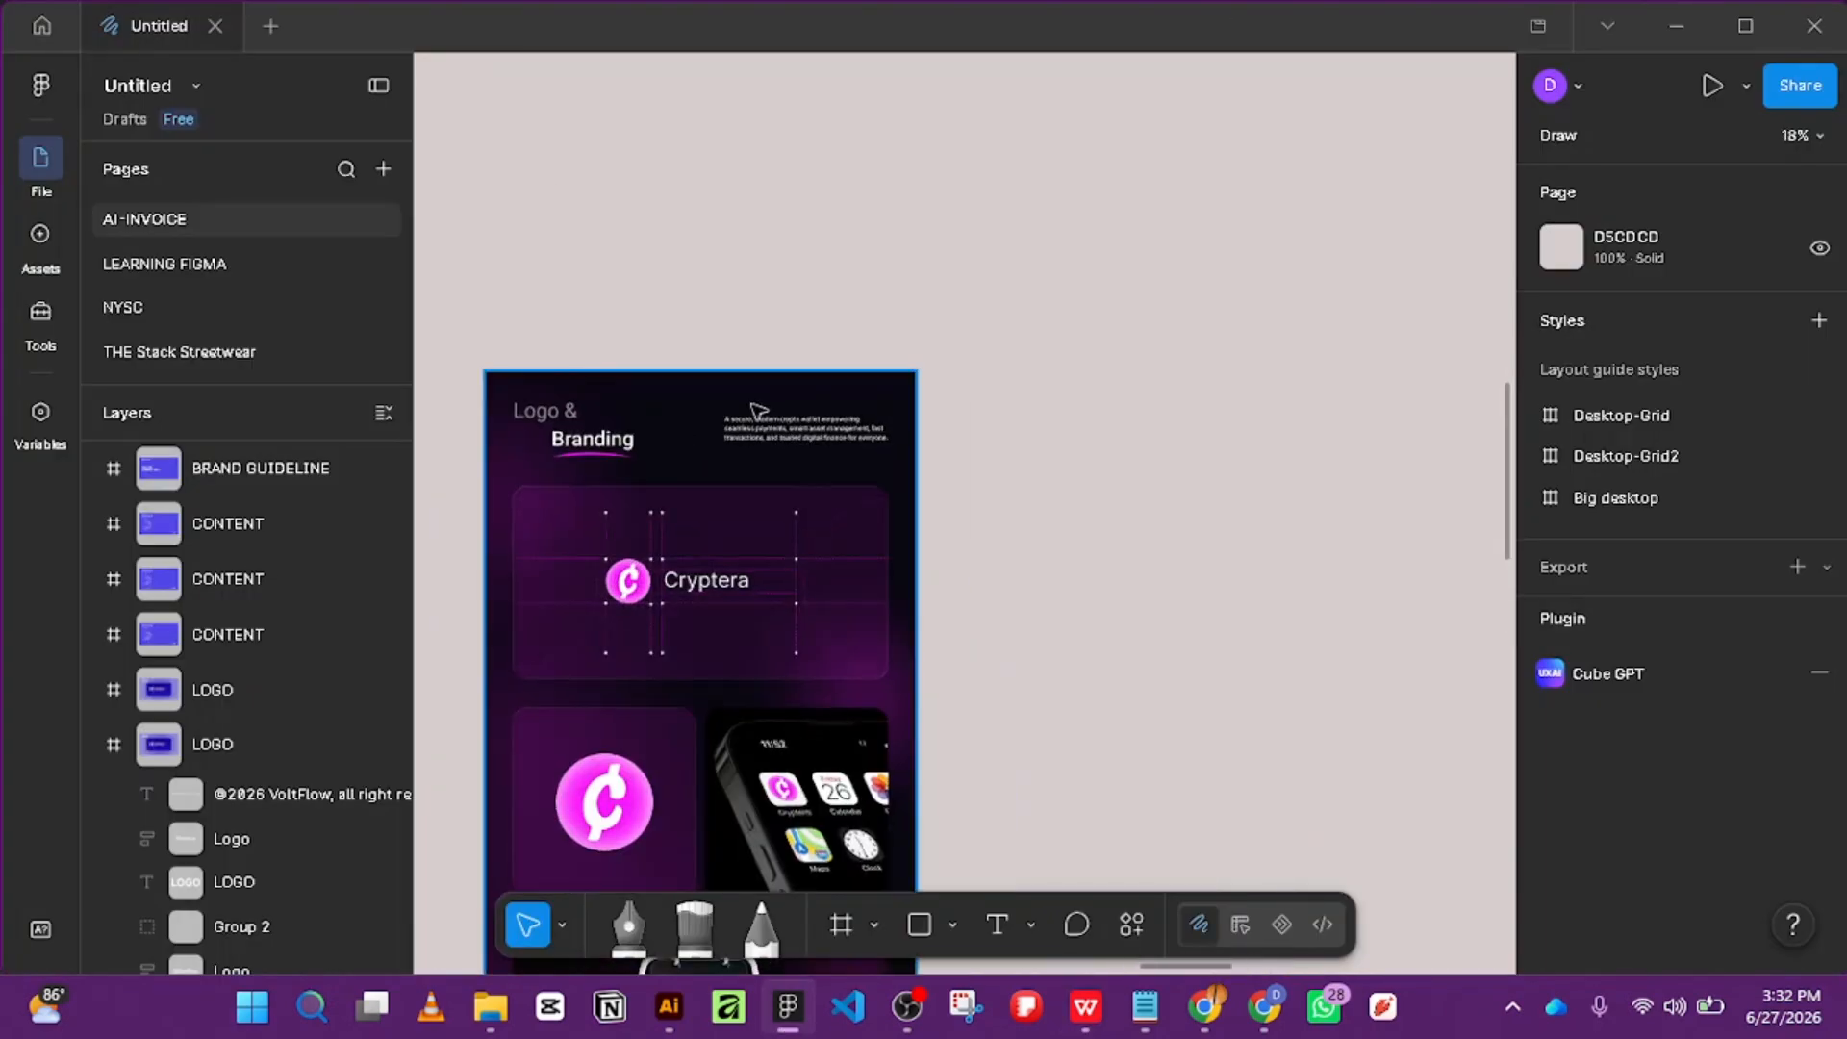
{"action": "left_click", "coordinate": [997, 924]}
{"action": "left_click_drag", "start_coordinate": [643, 439], "coordinate": [1085, 520]}
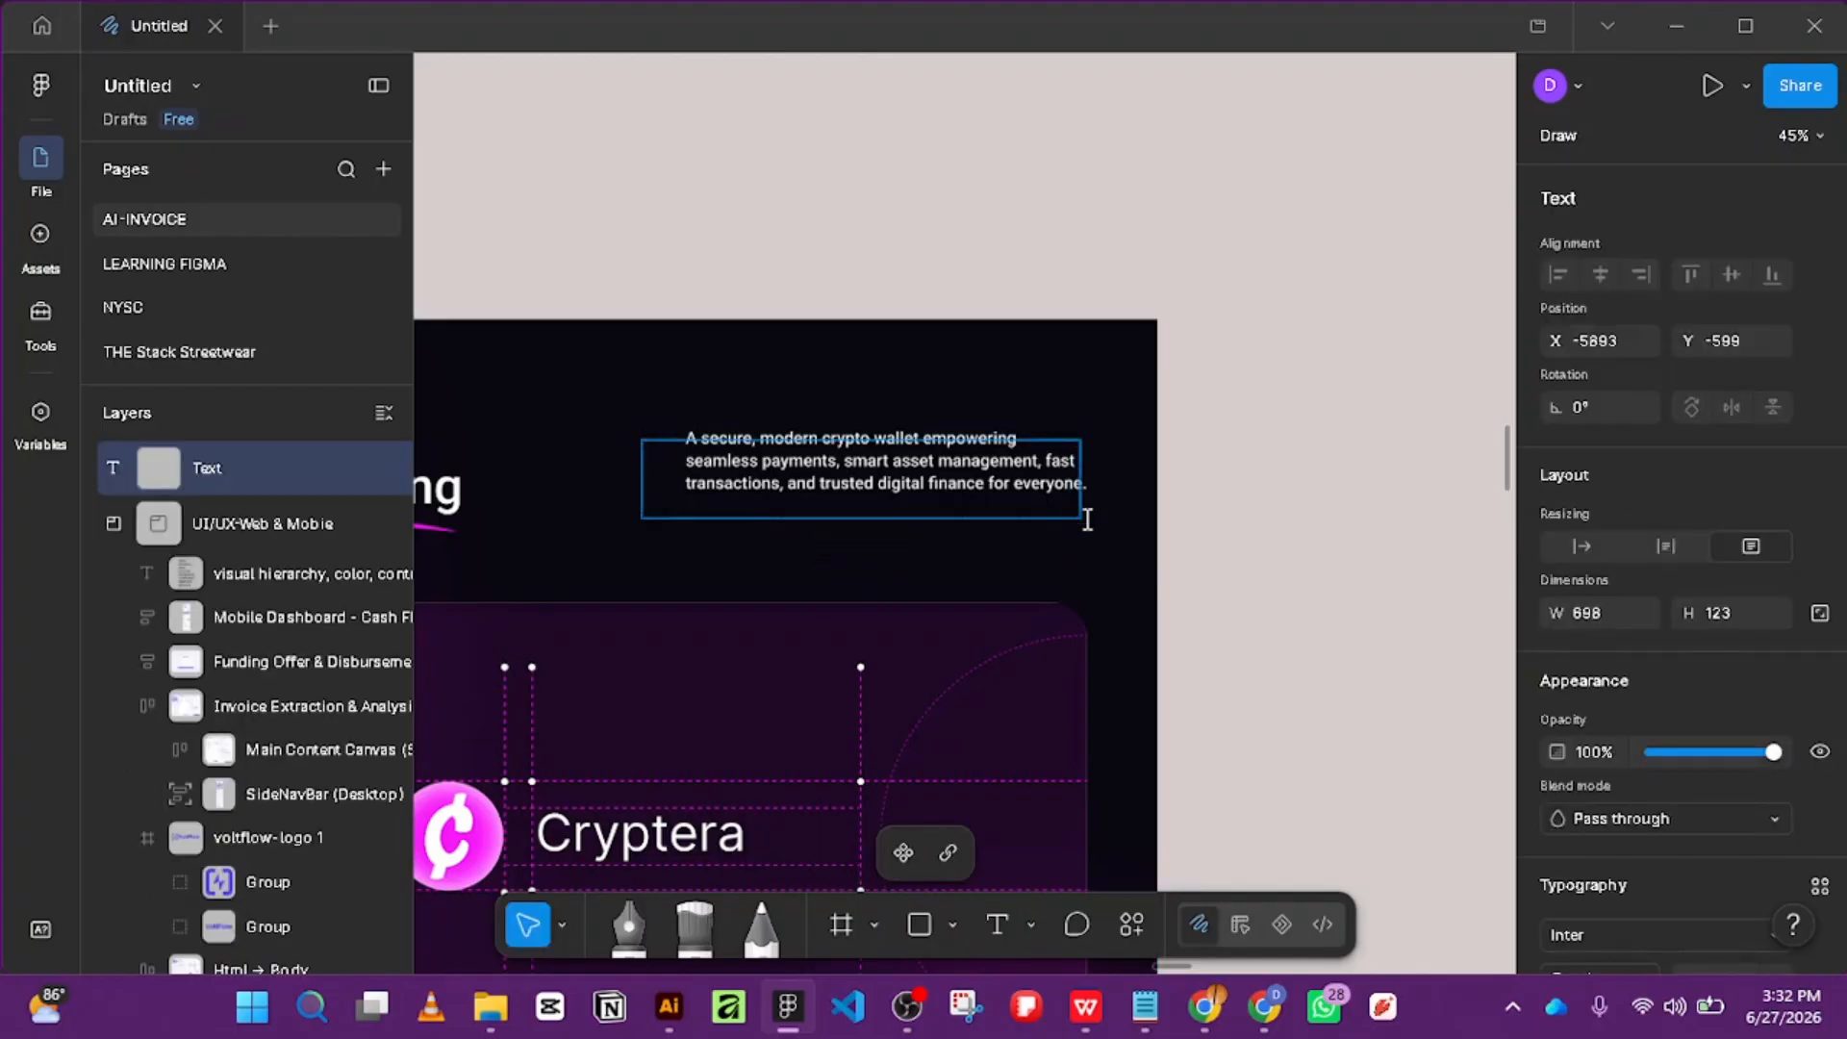
{"action": "key", "text": "BackSpace"}
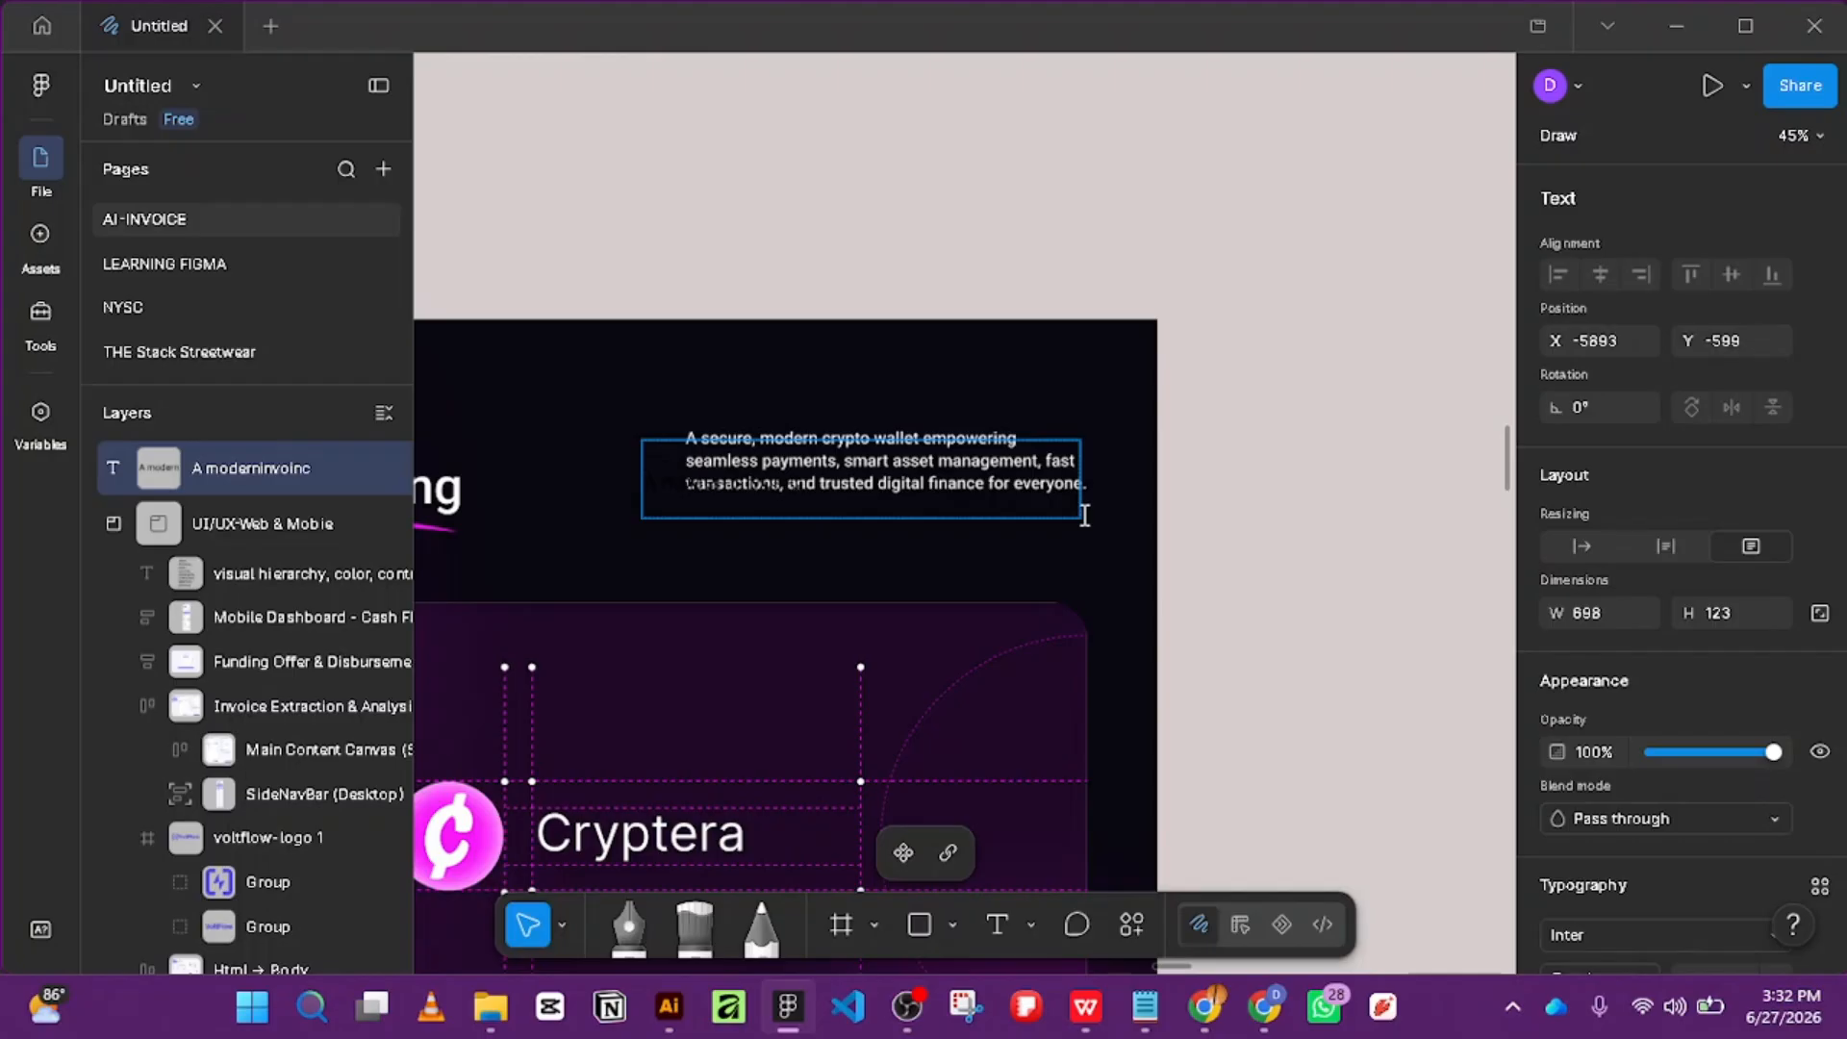
{"action": "type", "text": "g finance app"}
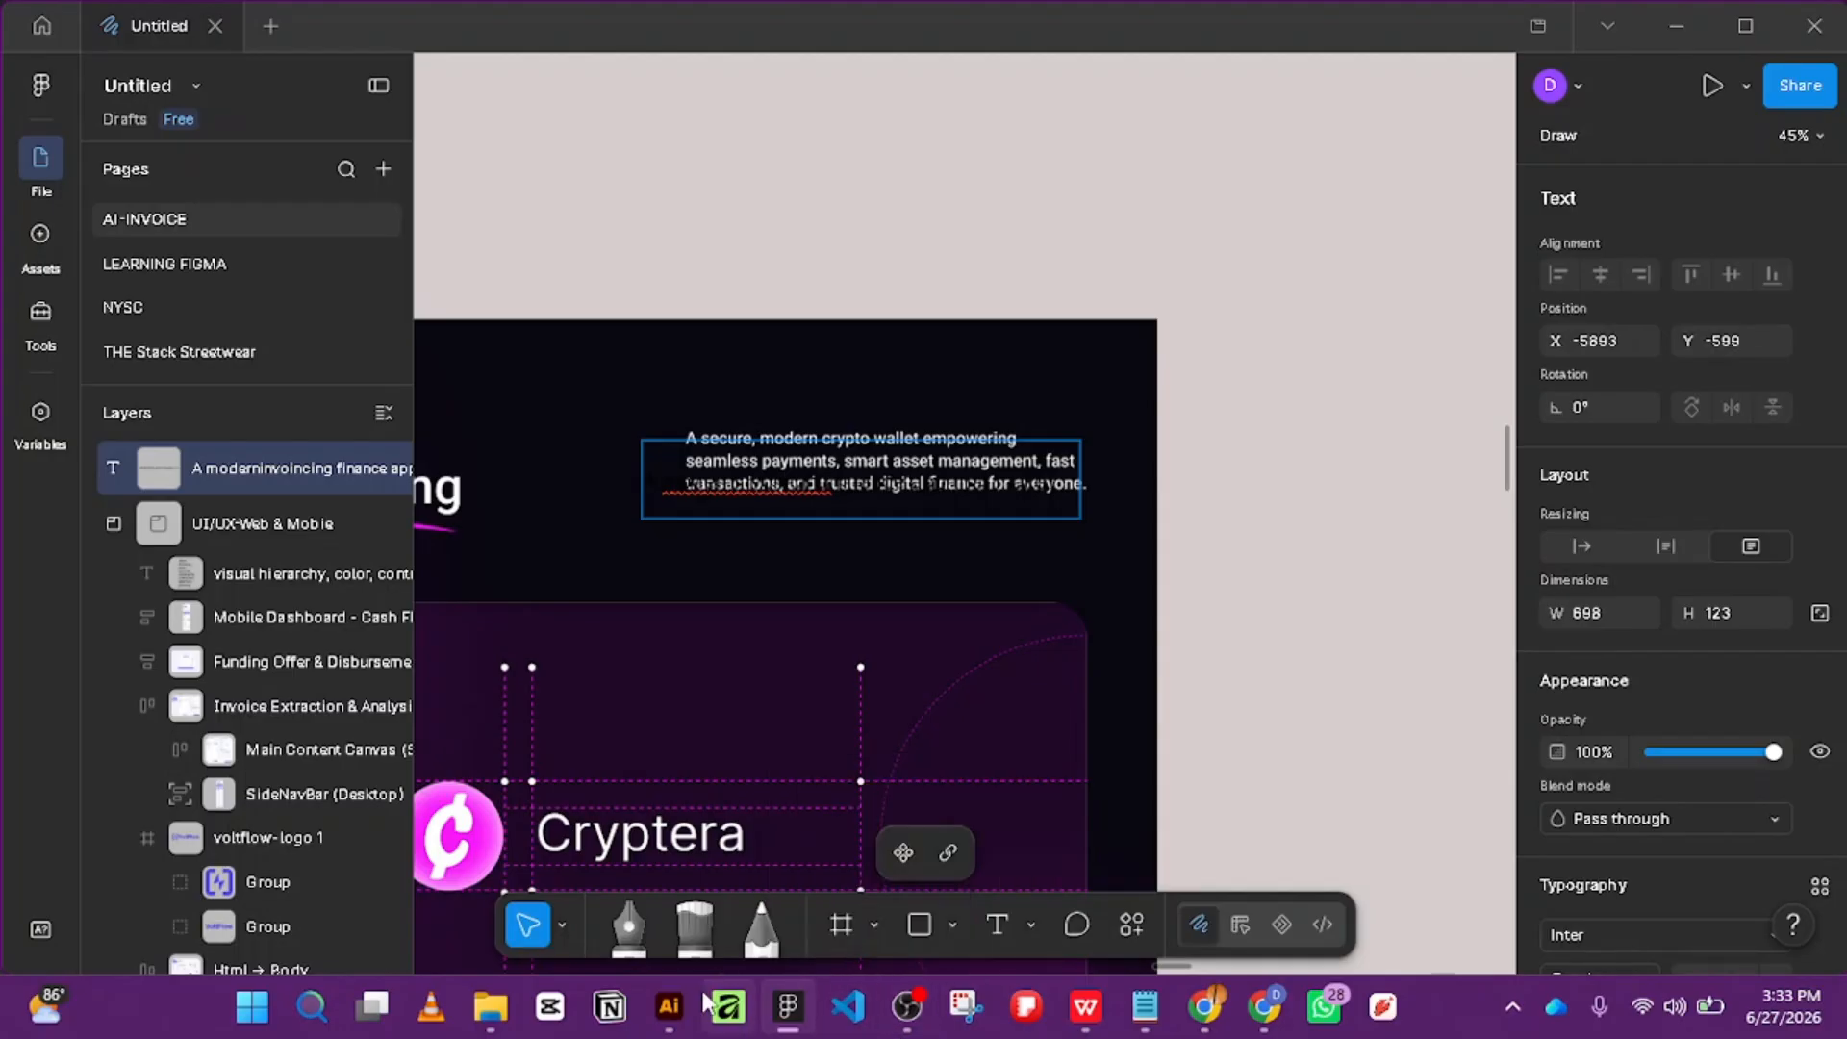
Switch to Illustrator and examine the VoltFlow logo and Instant Global Invoice Funding tagline artboards in VOLTFLOW-GUIDELINES.ai.
{"action": "mouse_move", "coordinate": [669, 1006]}
{"action": "left_click", "coordinate": [658, 883]}
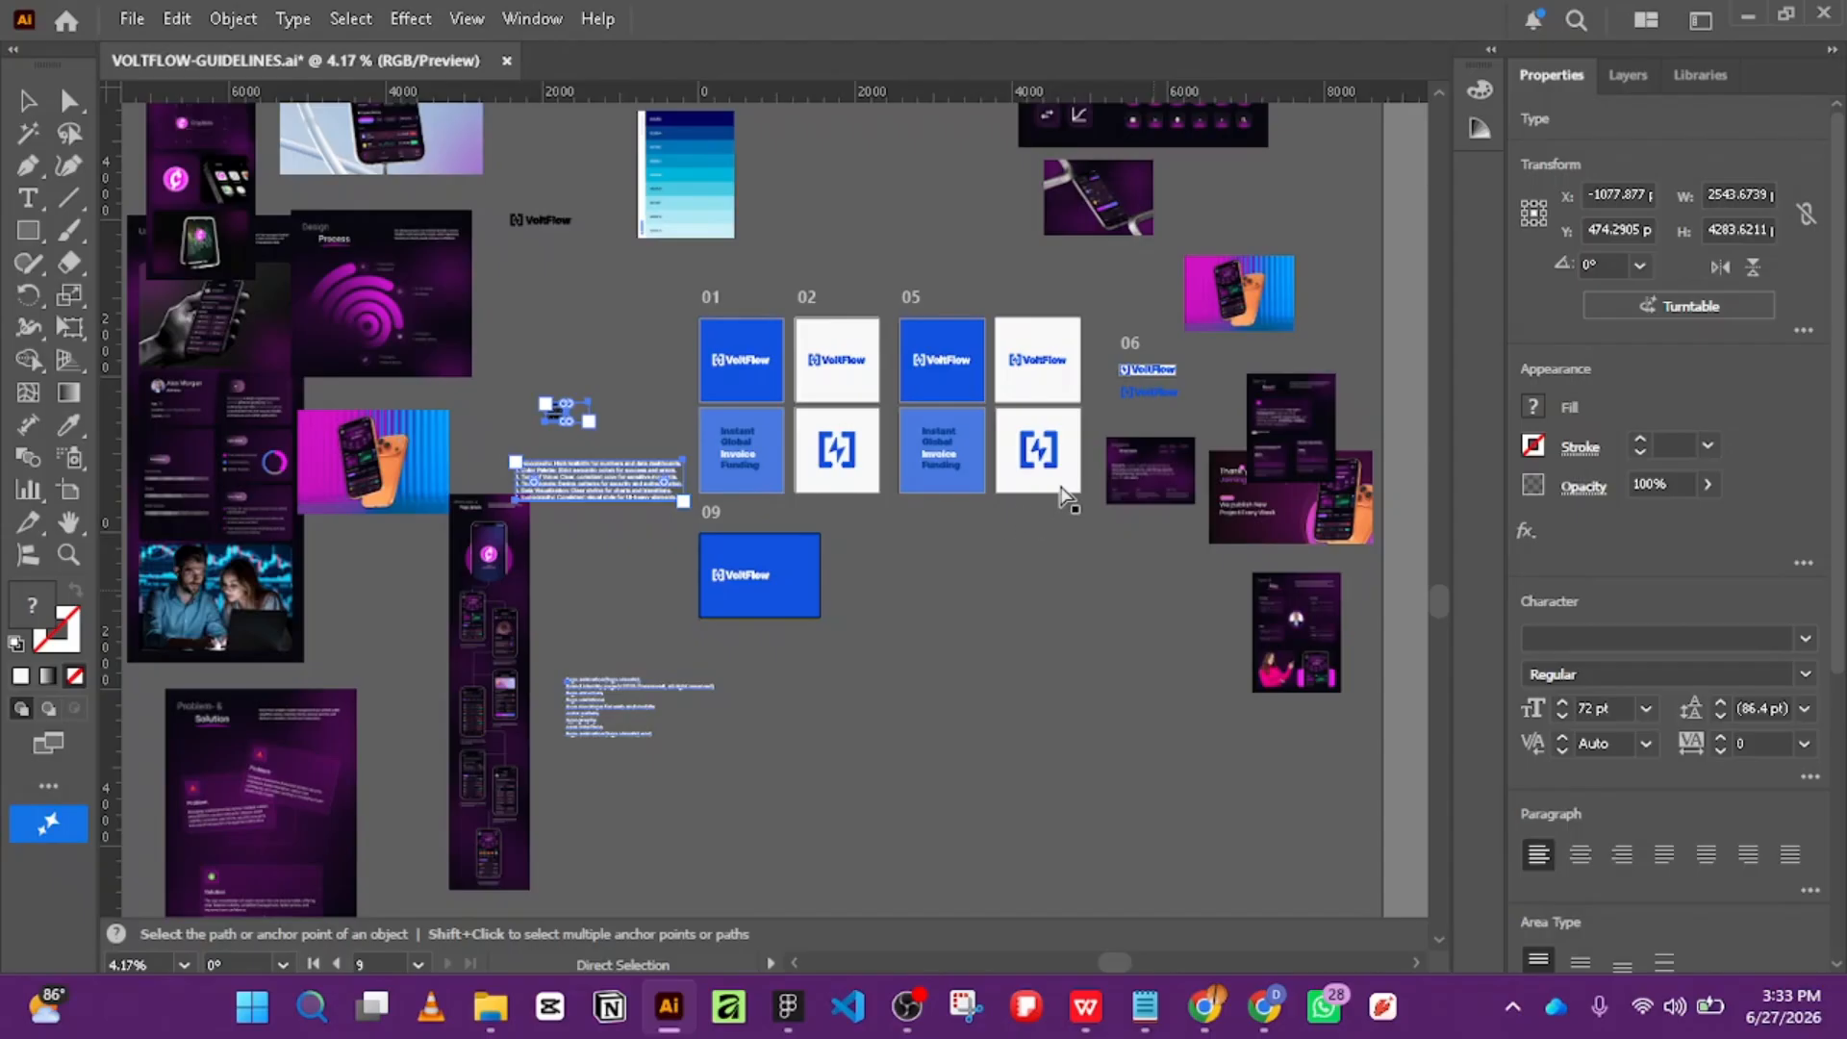
{"action": "scroll", "coordinate": [1068, 501], "scroll_direction": "left", "scroll_amount": 2}
{"action": "scroll", "coordinate": [1121, 538], "scroll_direction": "left", "scroll_amount": 1}
{"action": "key", "text": "v"}
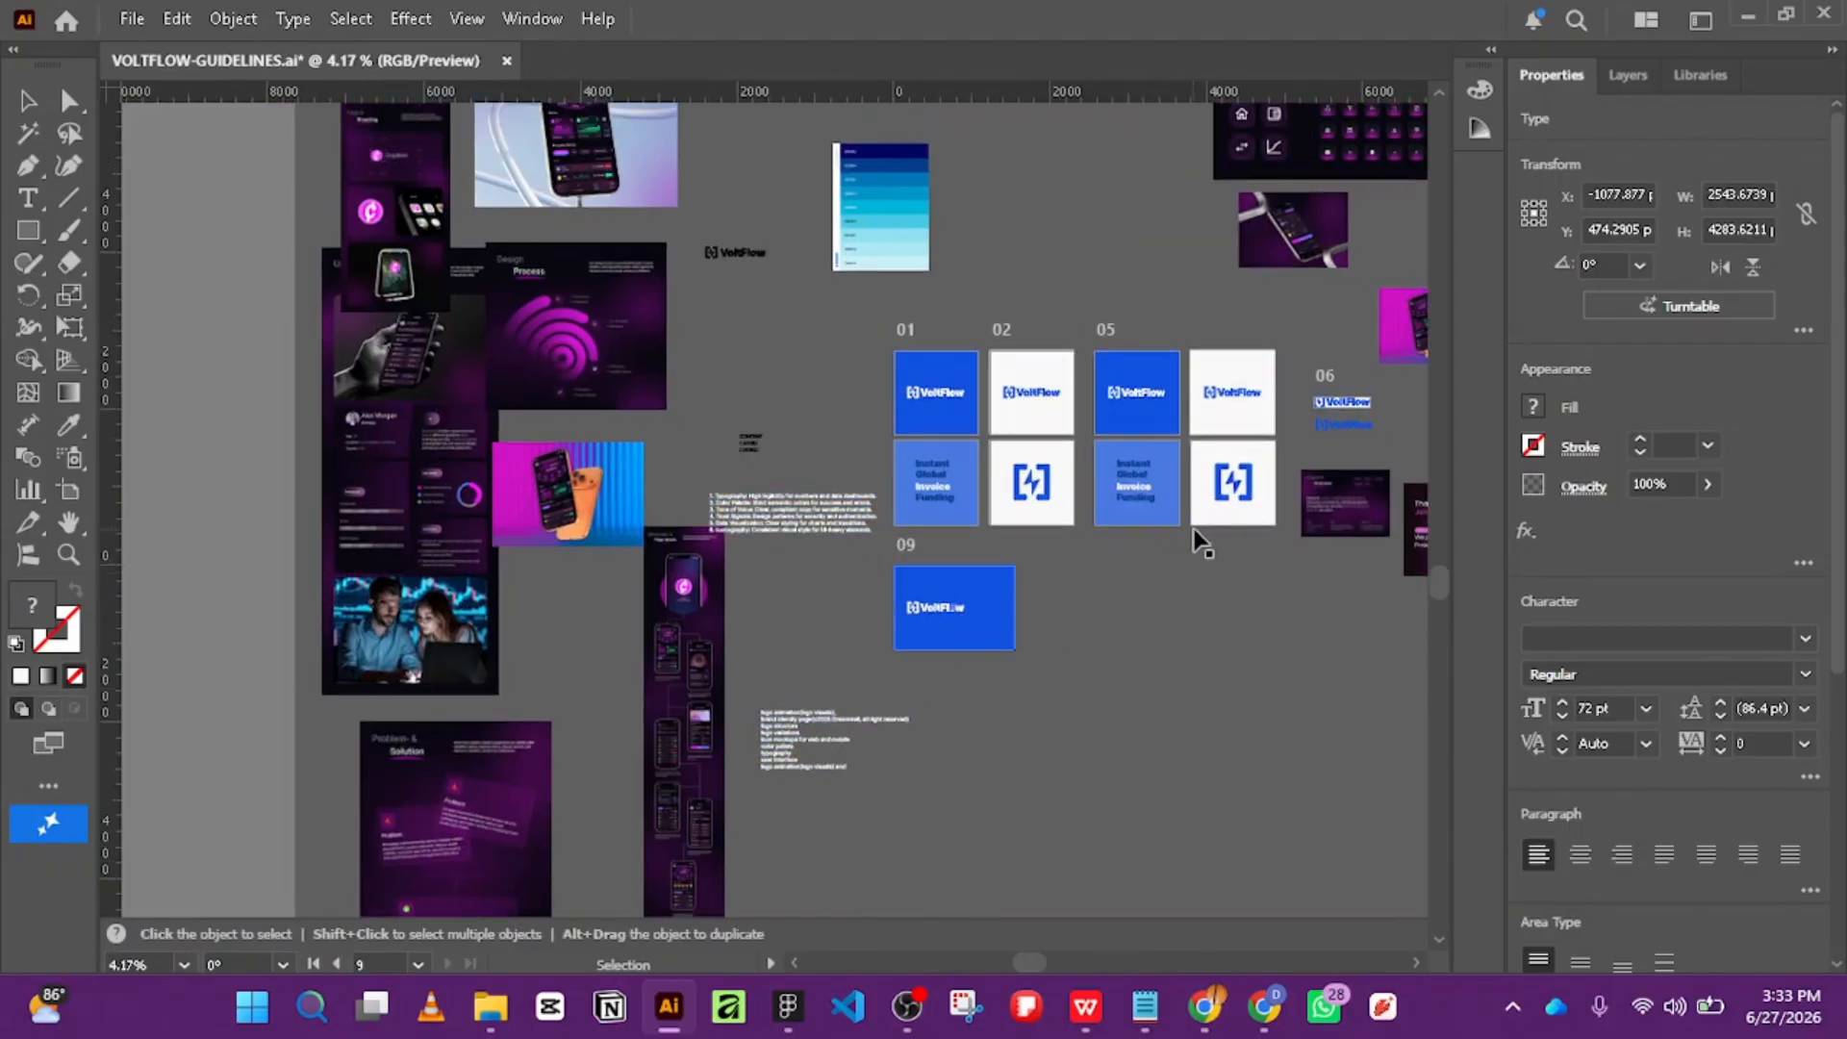
{"action": "scroll", "coordinate": [1196, 531], "scroll_direction": "up", "scroll_amount": 2}
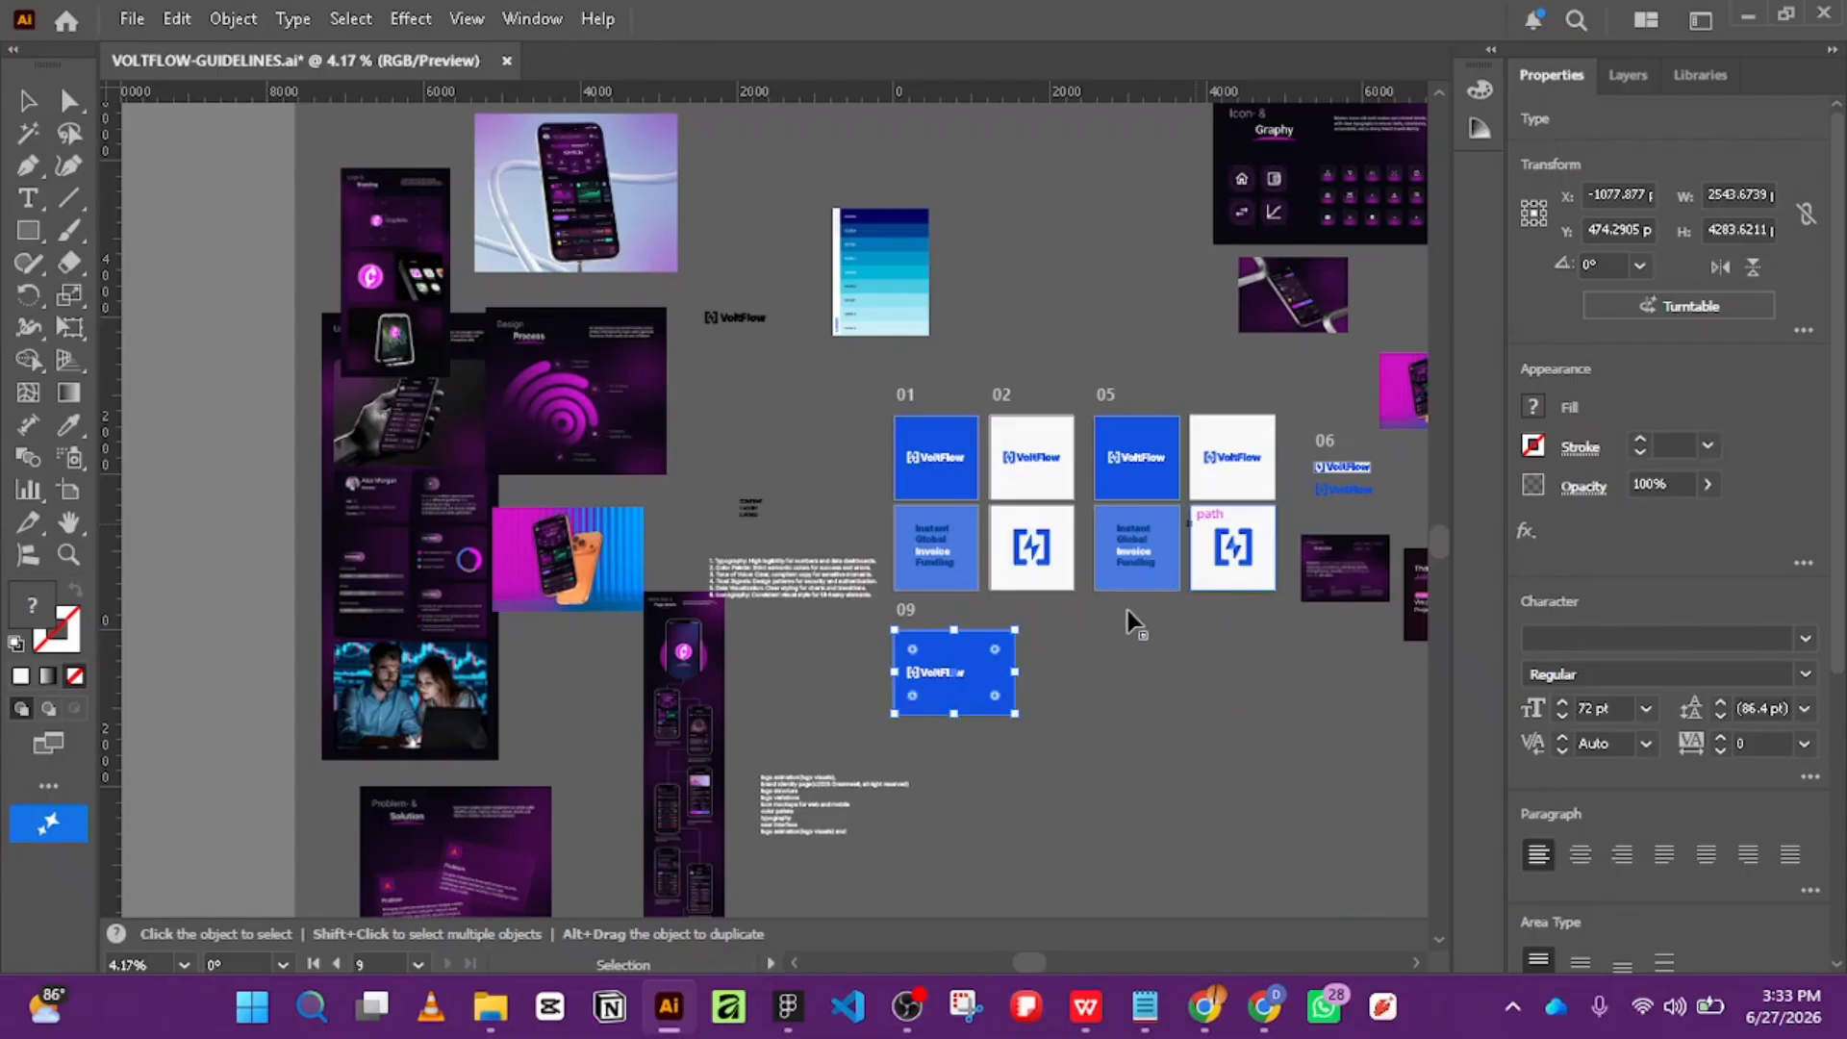
{"action": "scroll", "coordinate": [1241, 668], "scroll_direction": "left", "scroll_amount": 3}
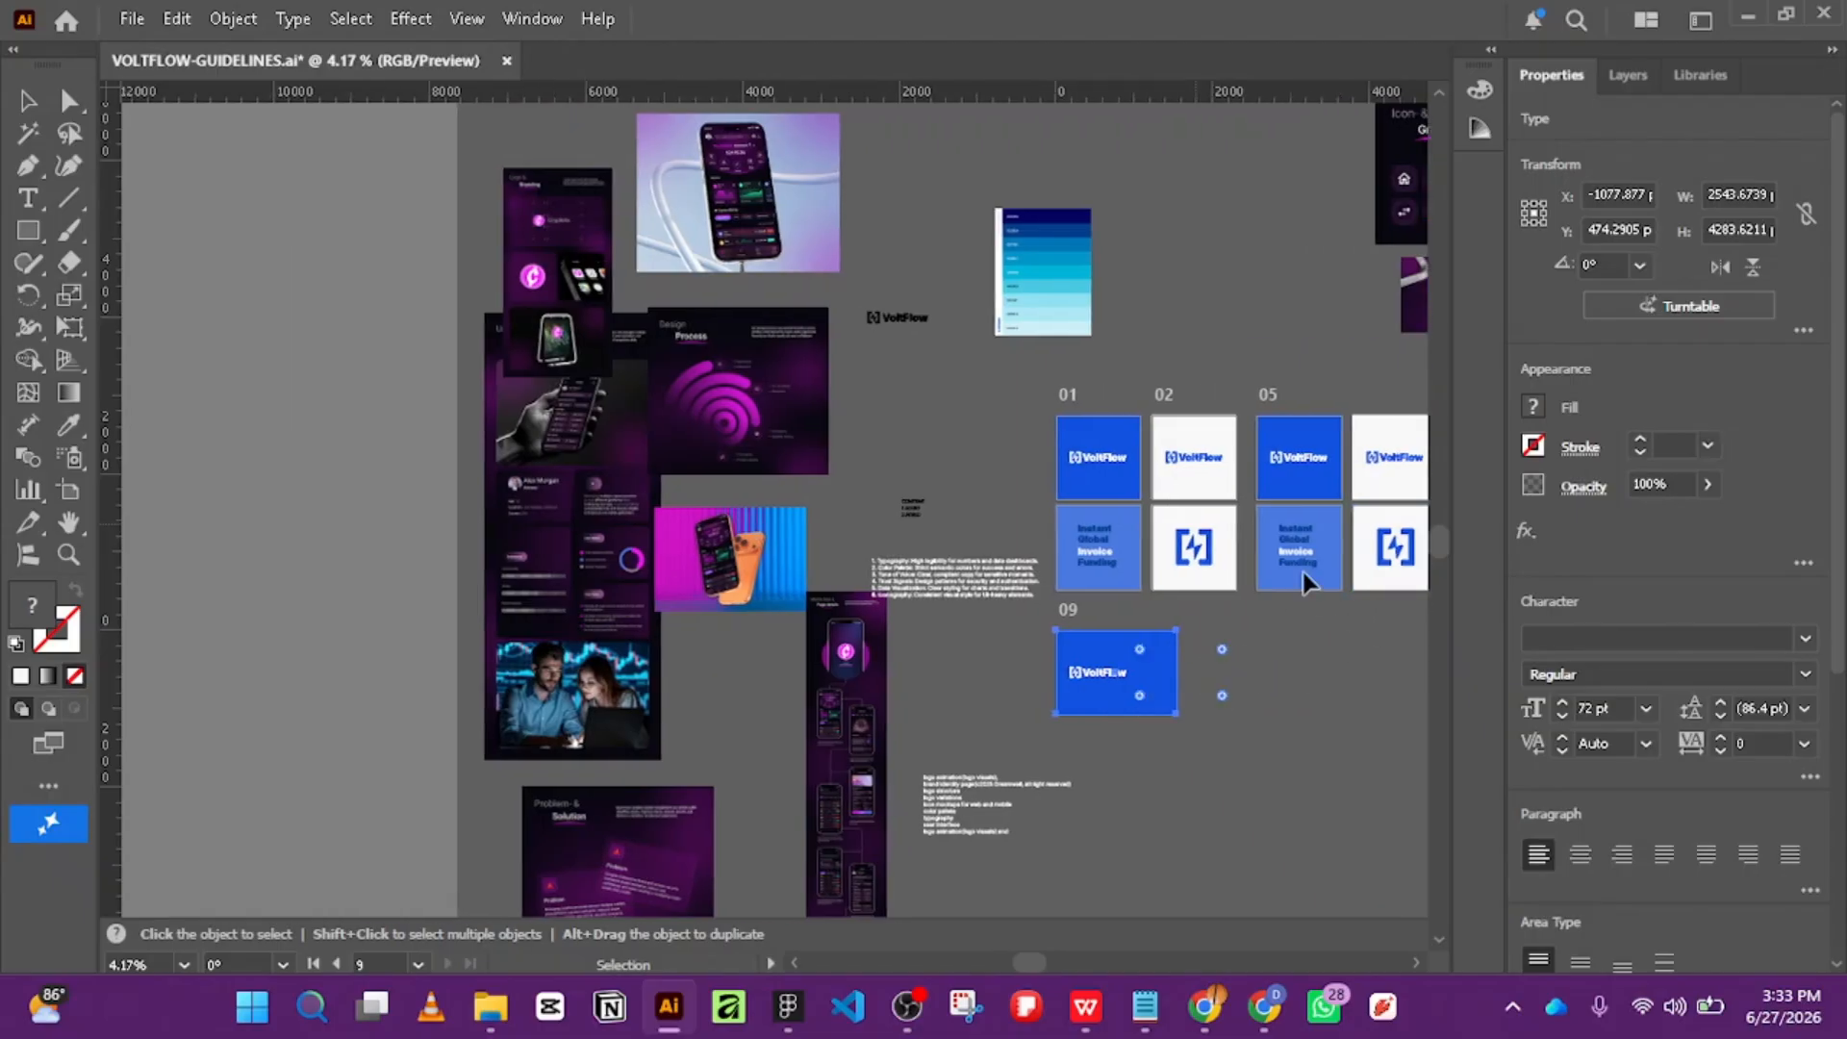
{"action": "scroll", "coordinate": [1306, 577], "scroll_direction": "up", "scroll_amount": 5}
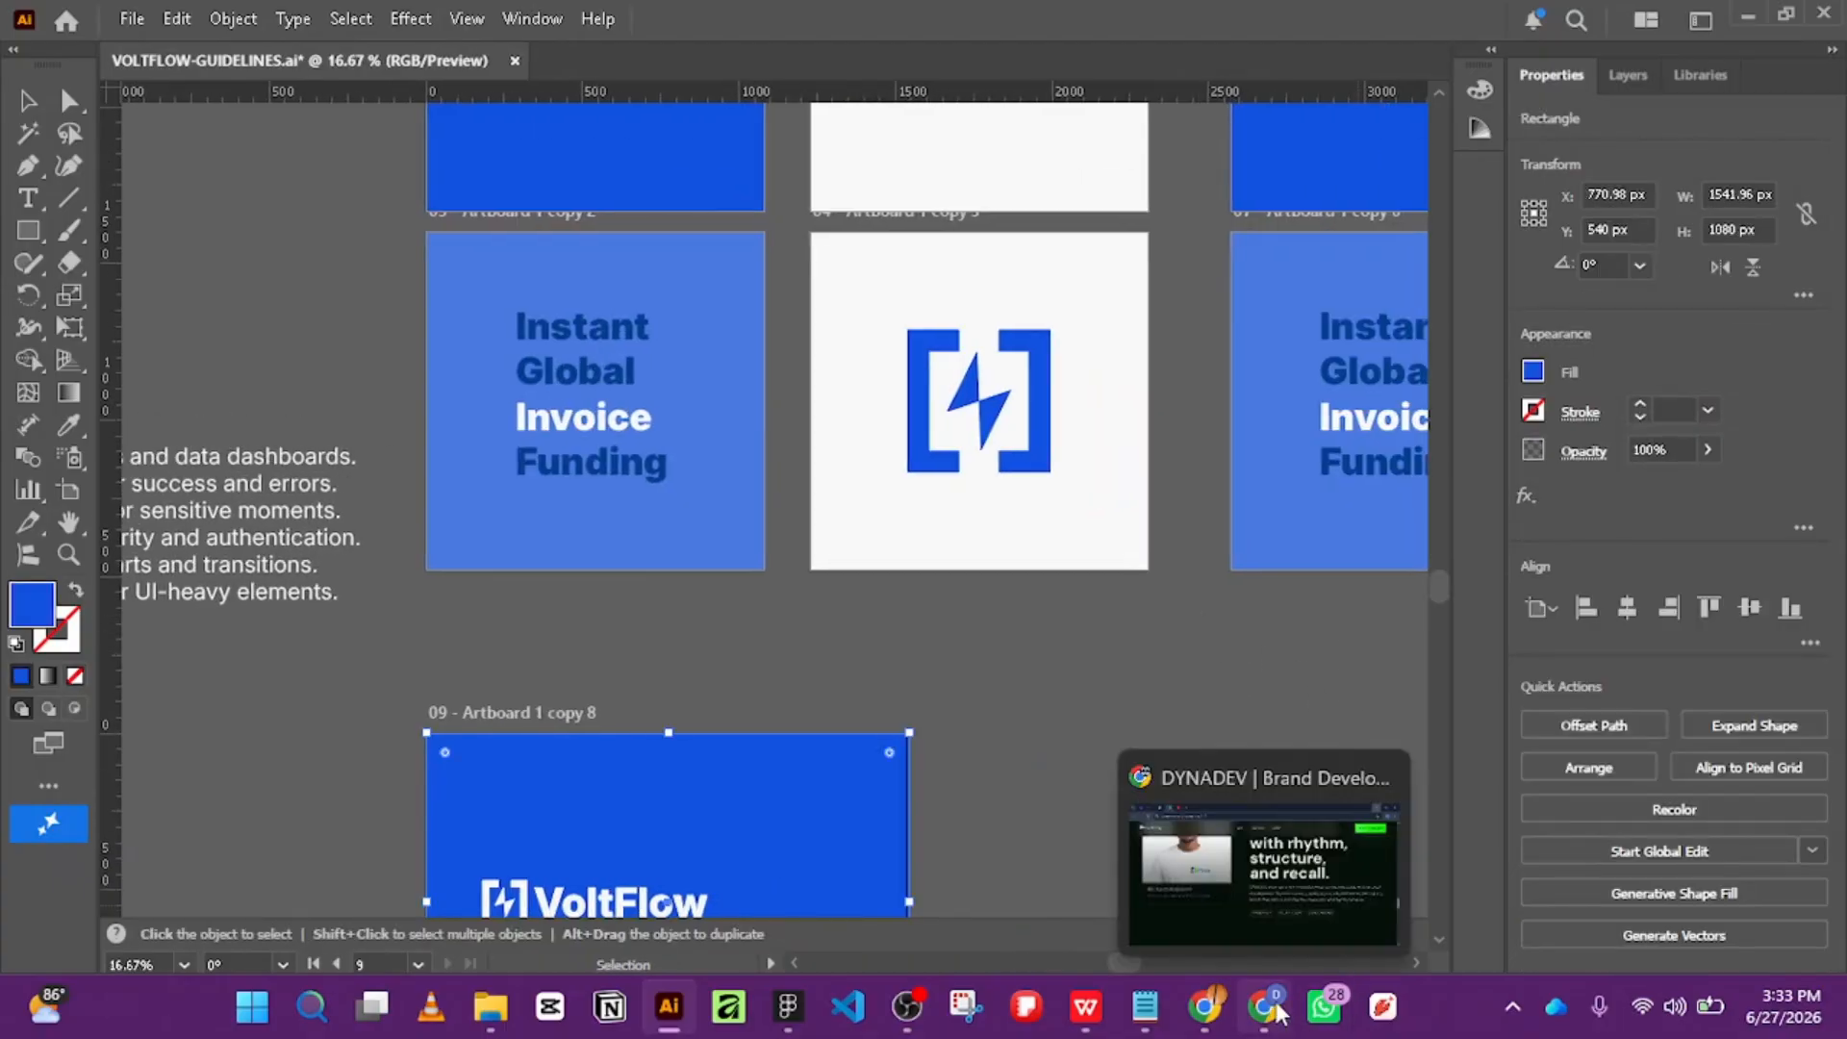
{"action": "mouse_move", "coordinate": [1243, 1021]}
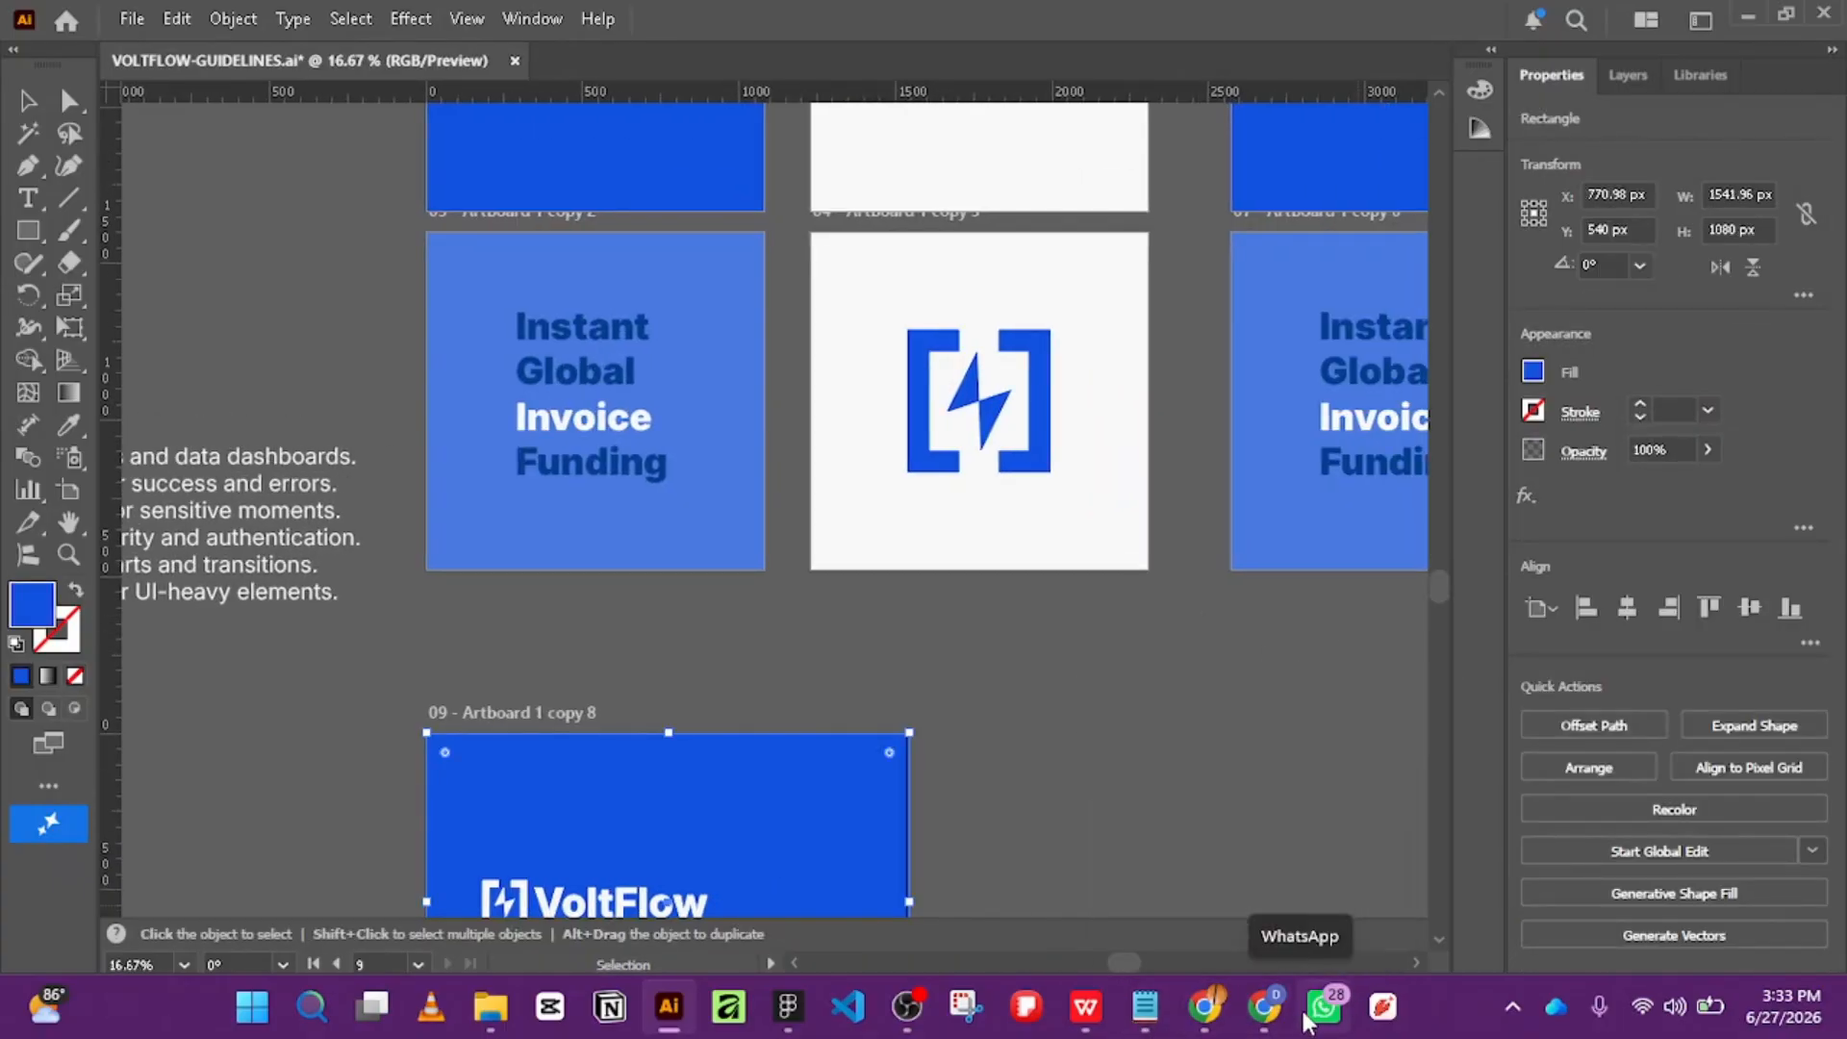
{"action": "mouse_move", "coordinate": [1031, 1022]}
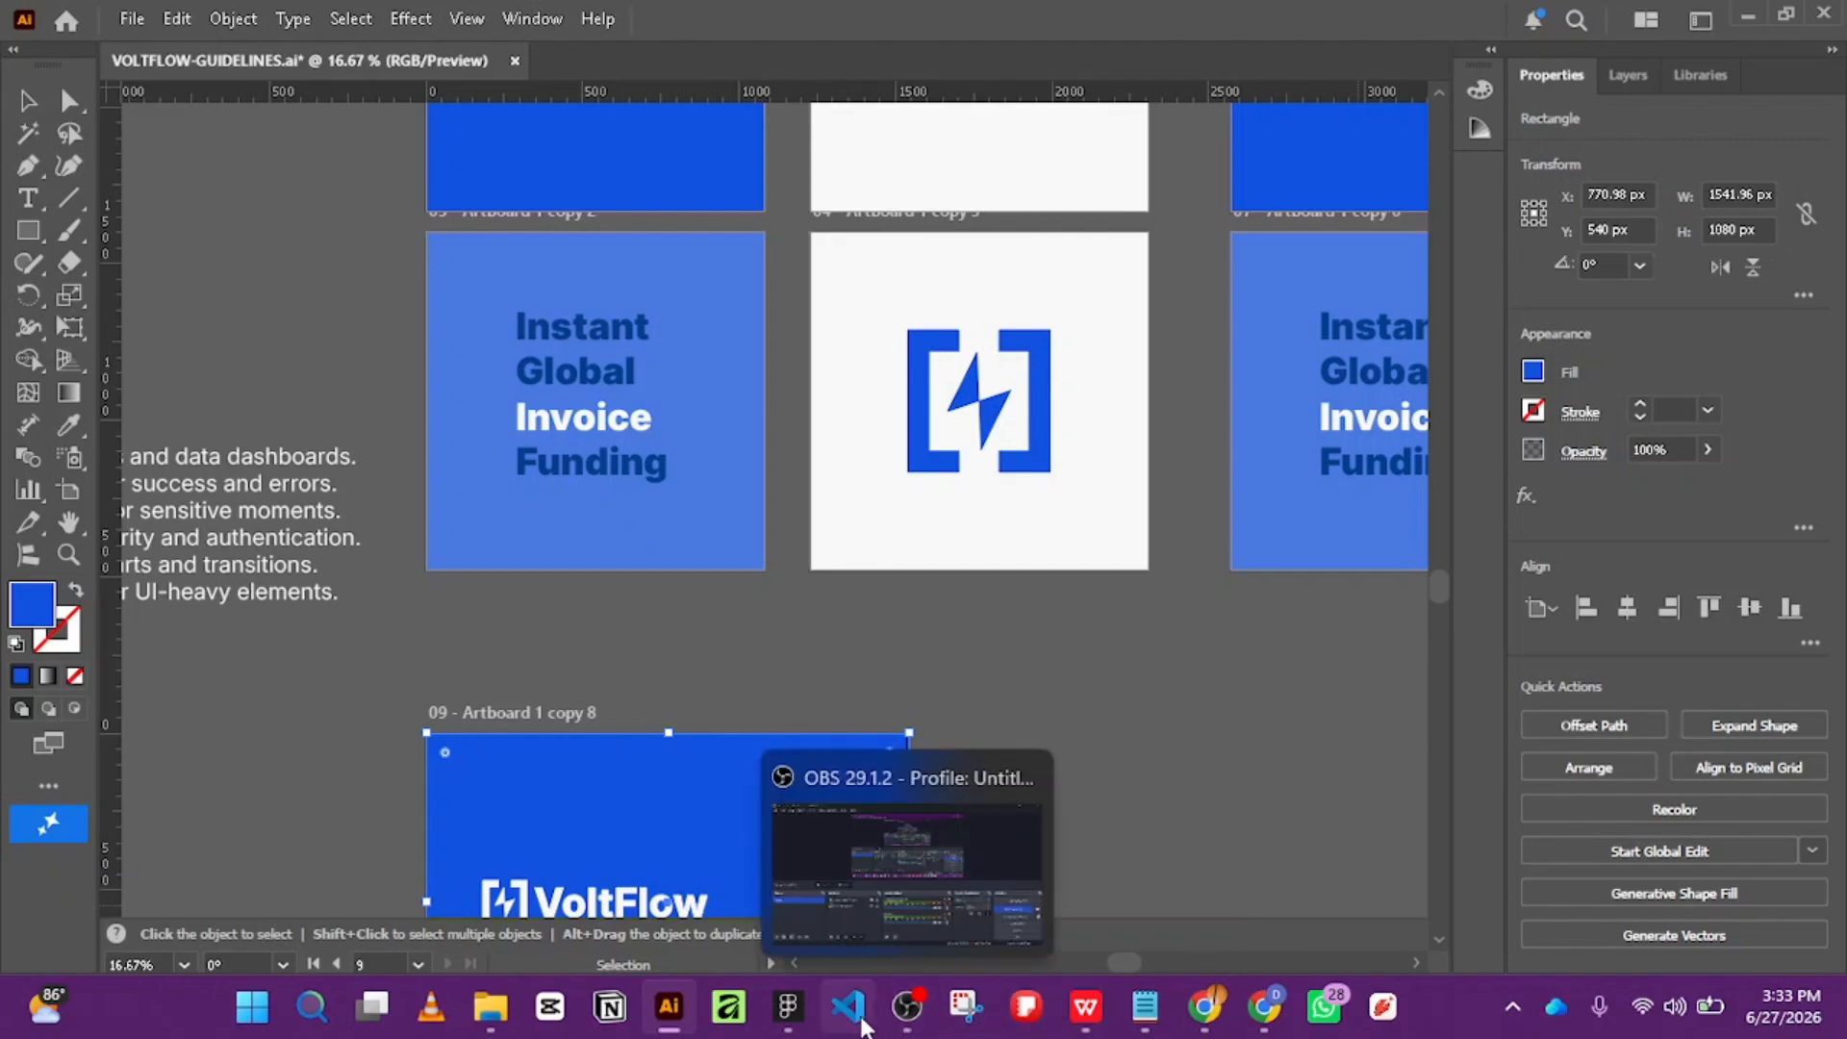
Return to Figma and extend the finance app description with the "payment secure and" wording, rechecking the Illustrator tagline, and select all its text.
{"action": "left_click", "coordinate": [779, 1007]}
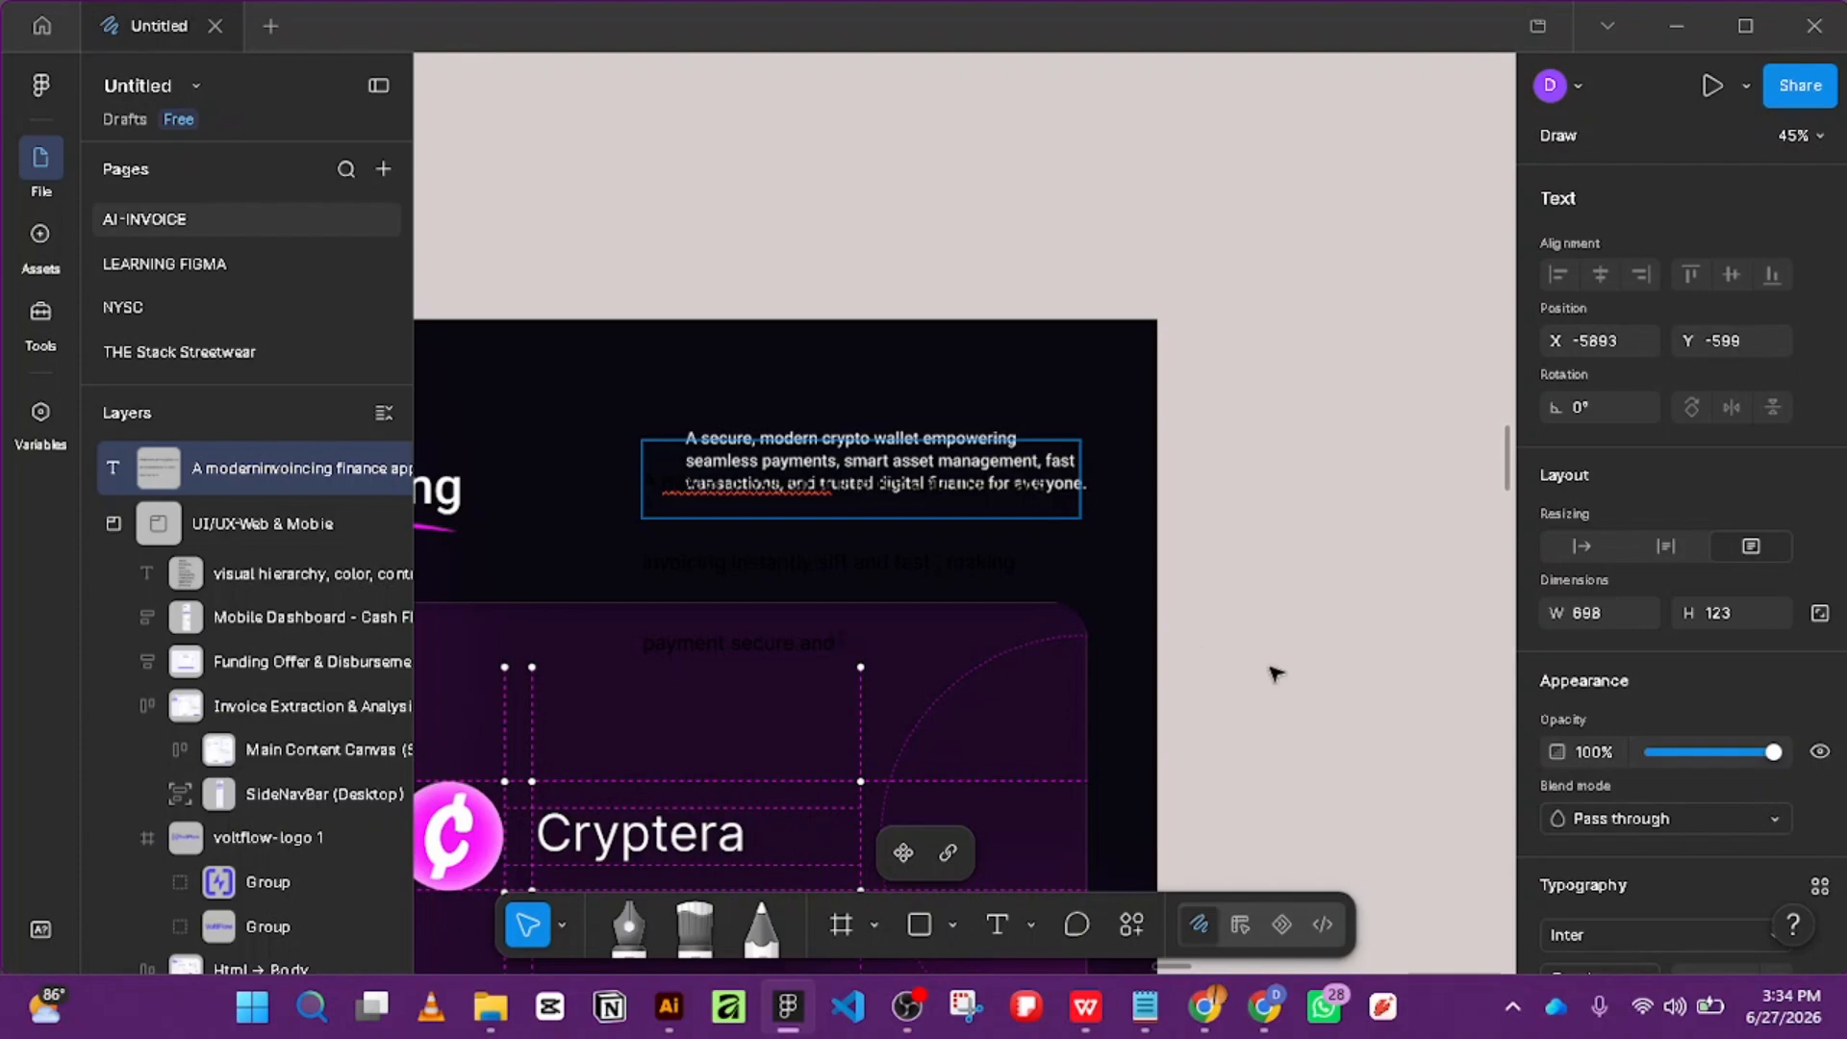
{"action": "mouse_move", "coordinate": [697, 1014]}
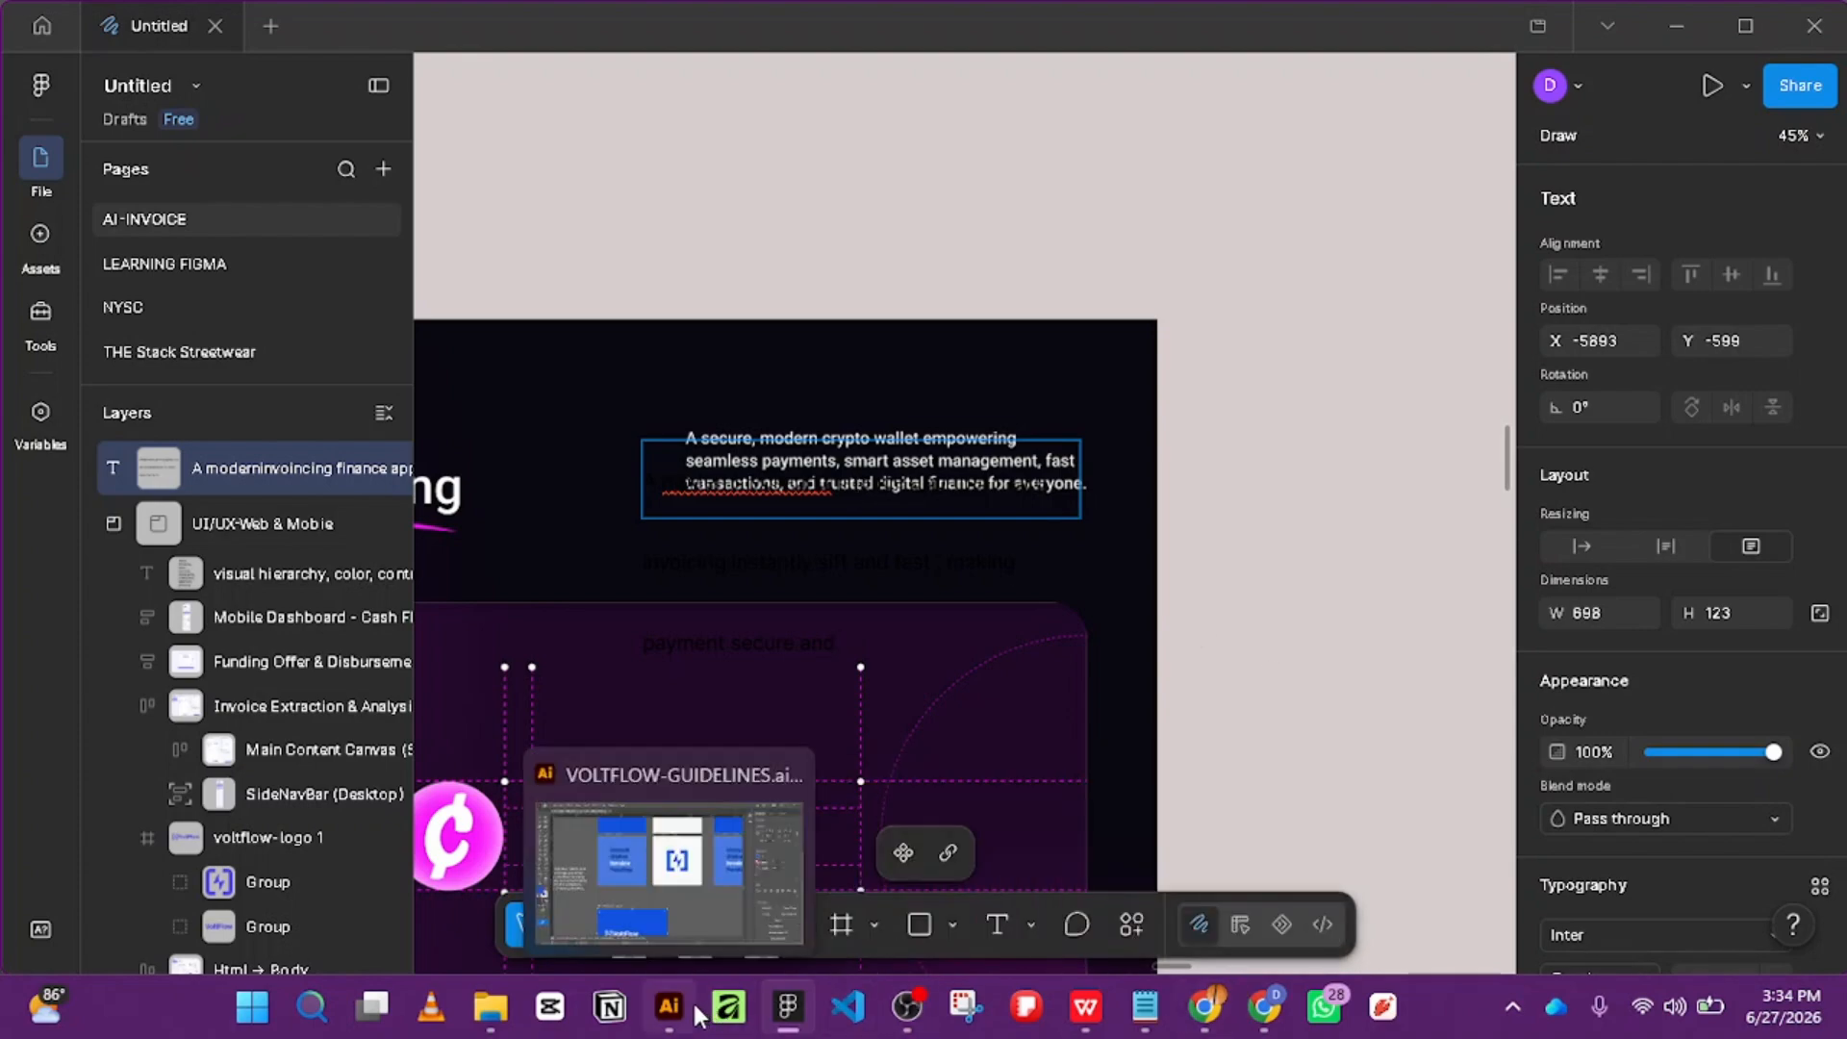
{"action": "left_click", "coordinate": [690, 900]}
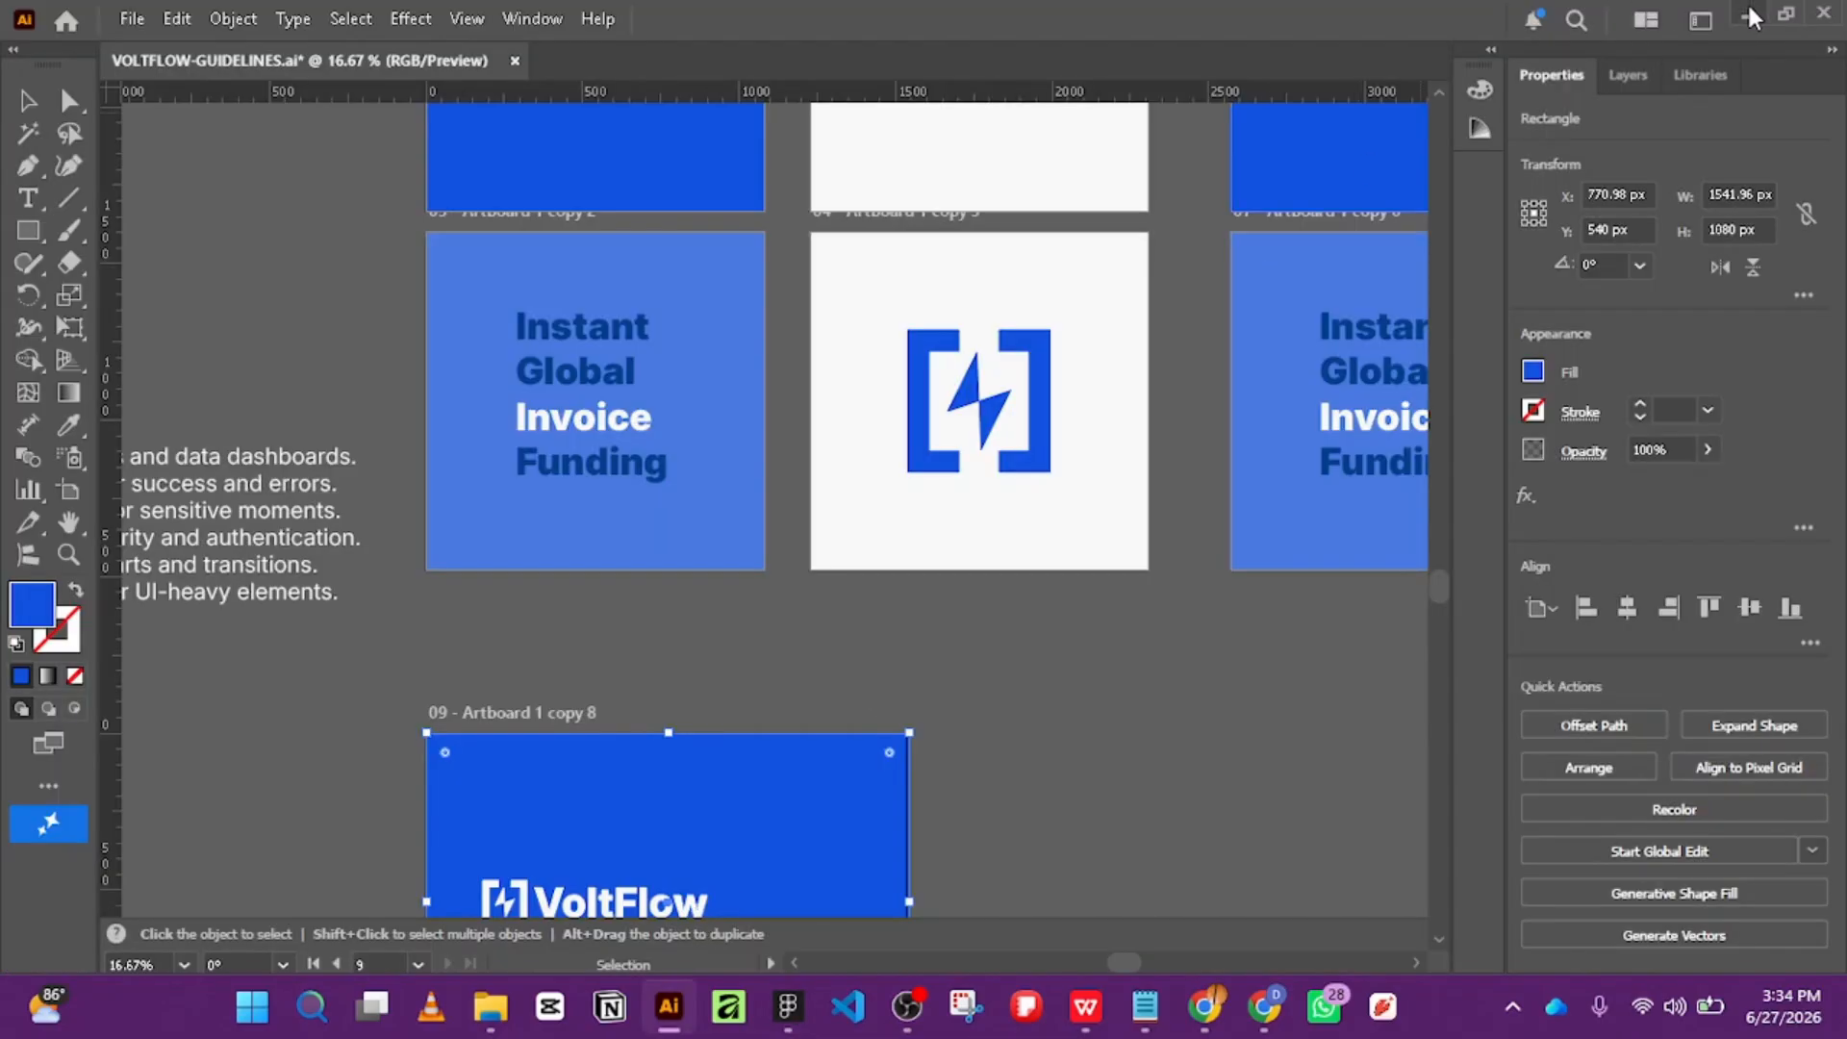
{"action": "key", "text": "alt+Tab"}
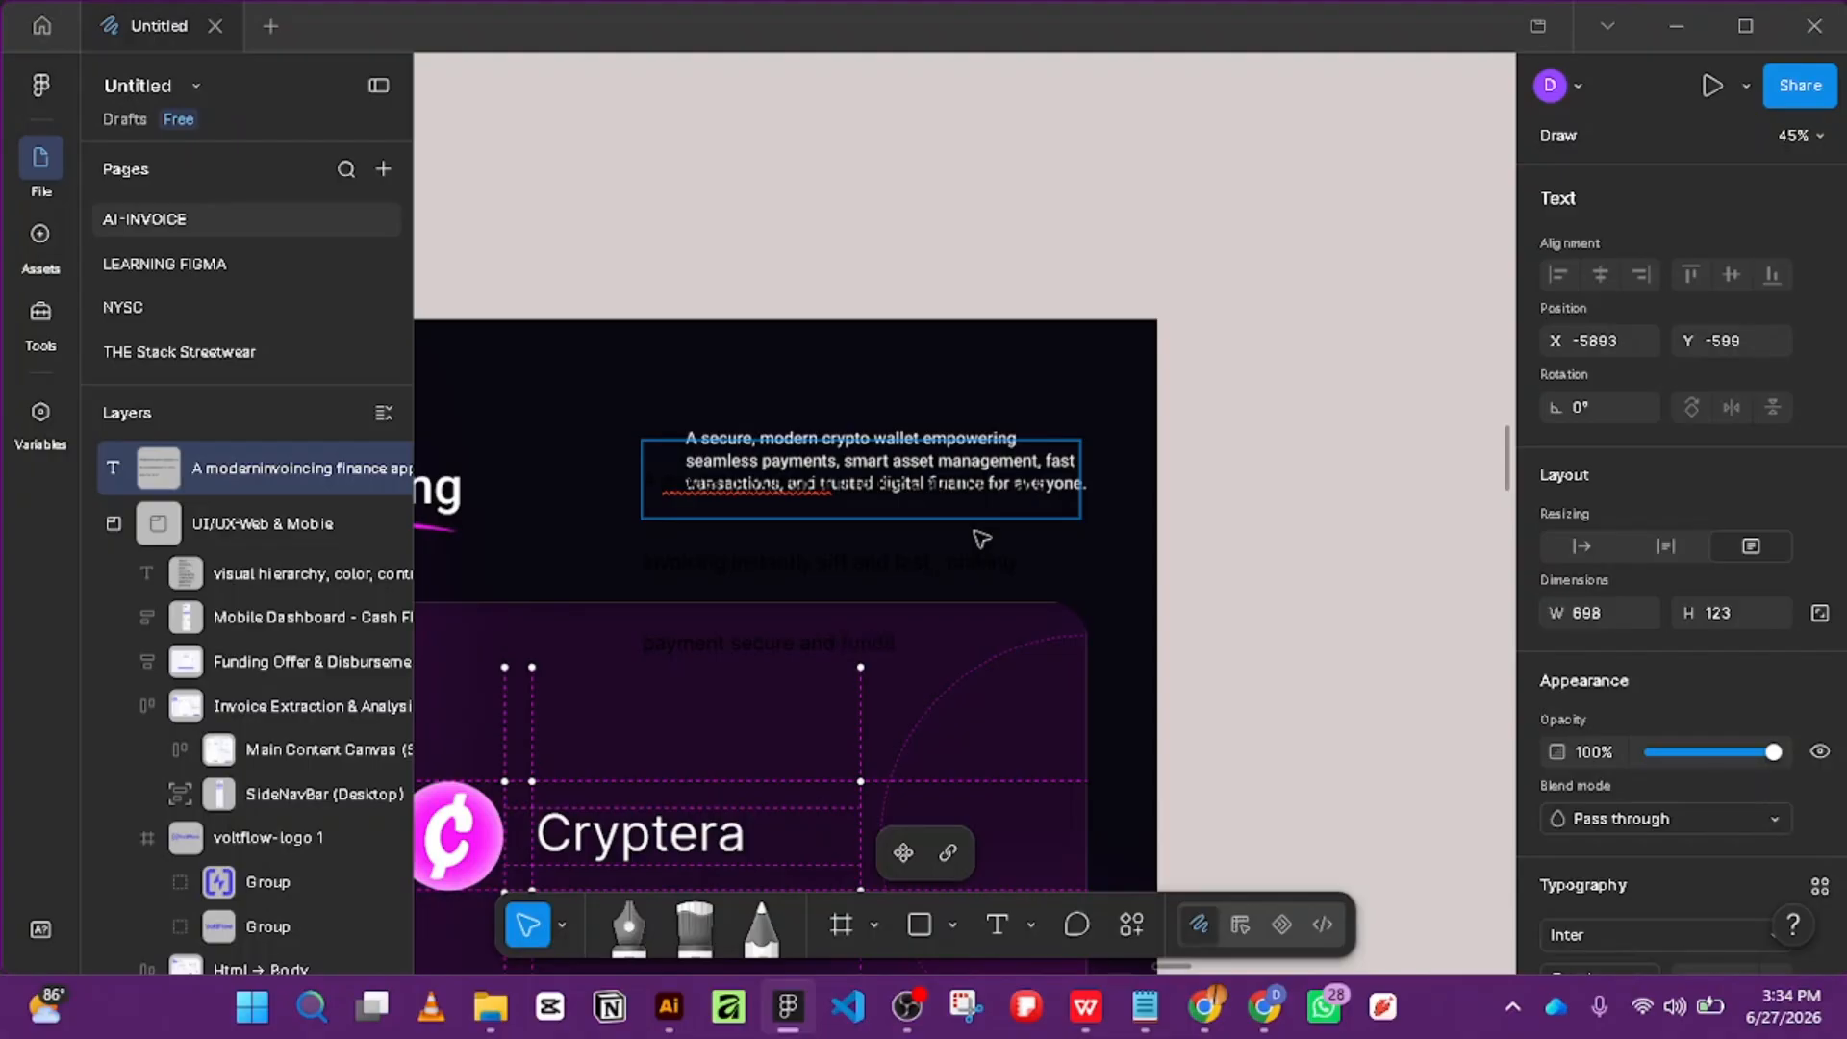
{"action": "key", "text": "Return"}
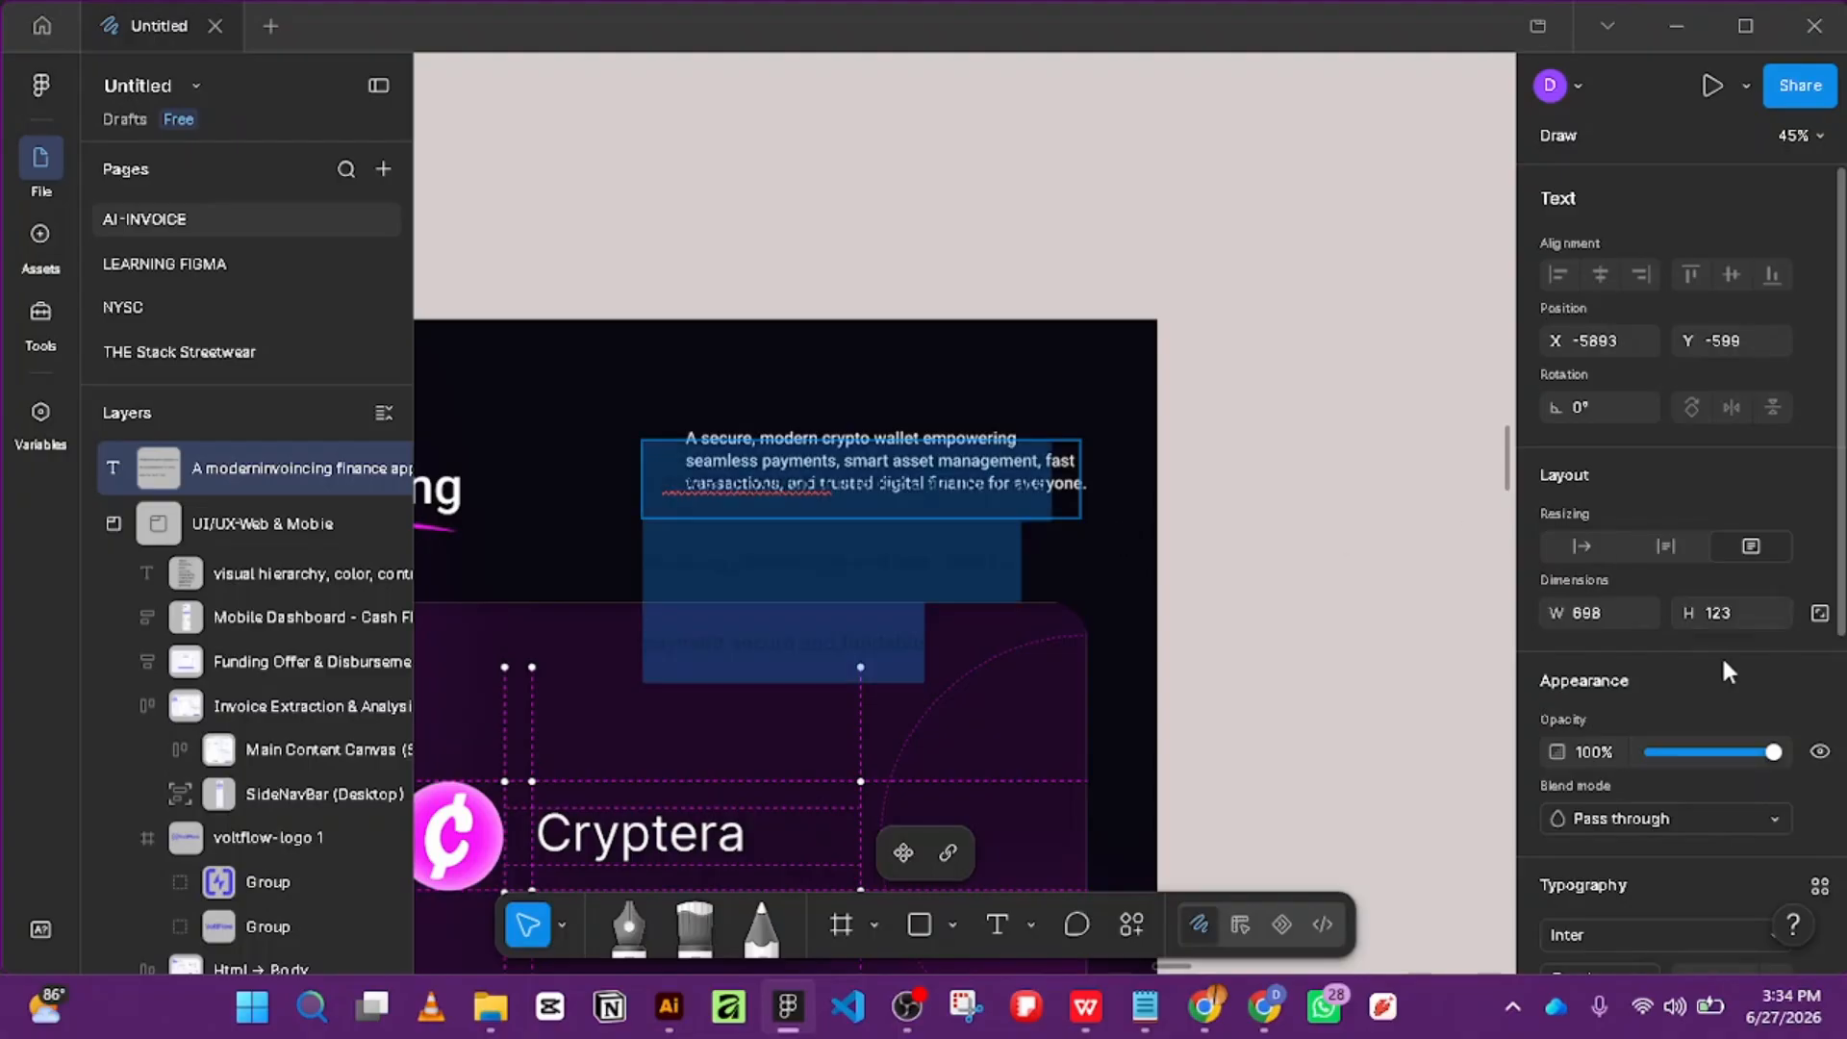
Set the finance app description's fill to FFFFFF and move the text above the Cryptera reference, clear of its original description.
{"action": "scroll", "coordinate": [1722, 654], "scroll_direction": "down", "scroll_amount": 5}
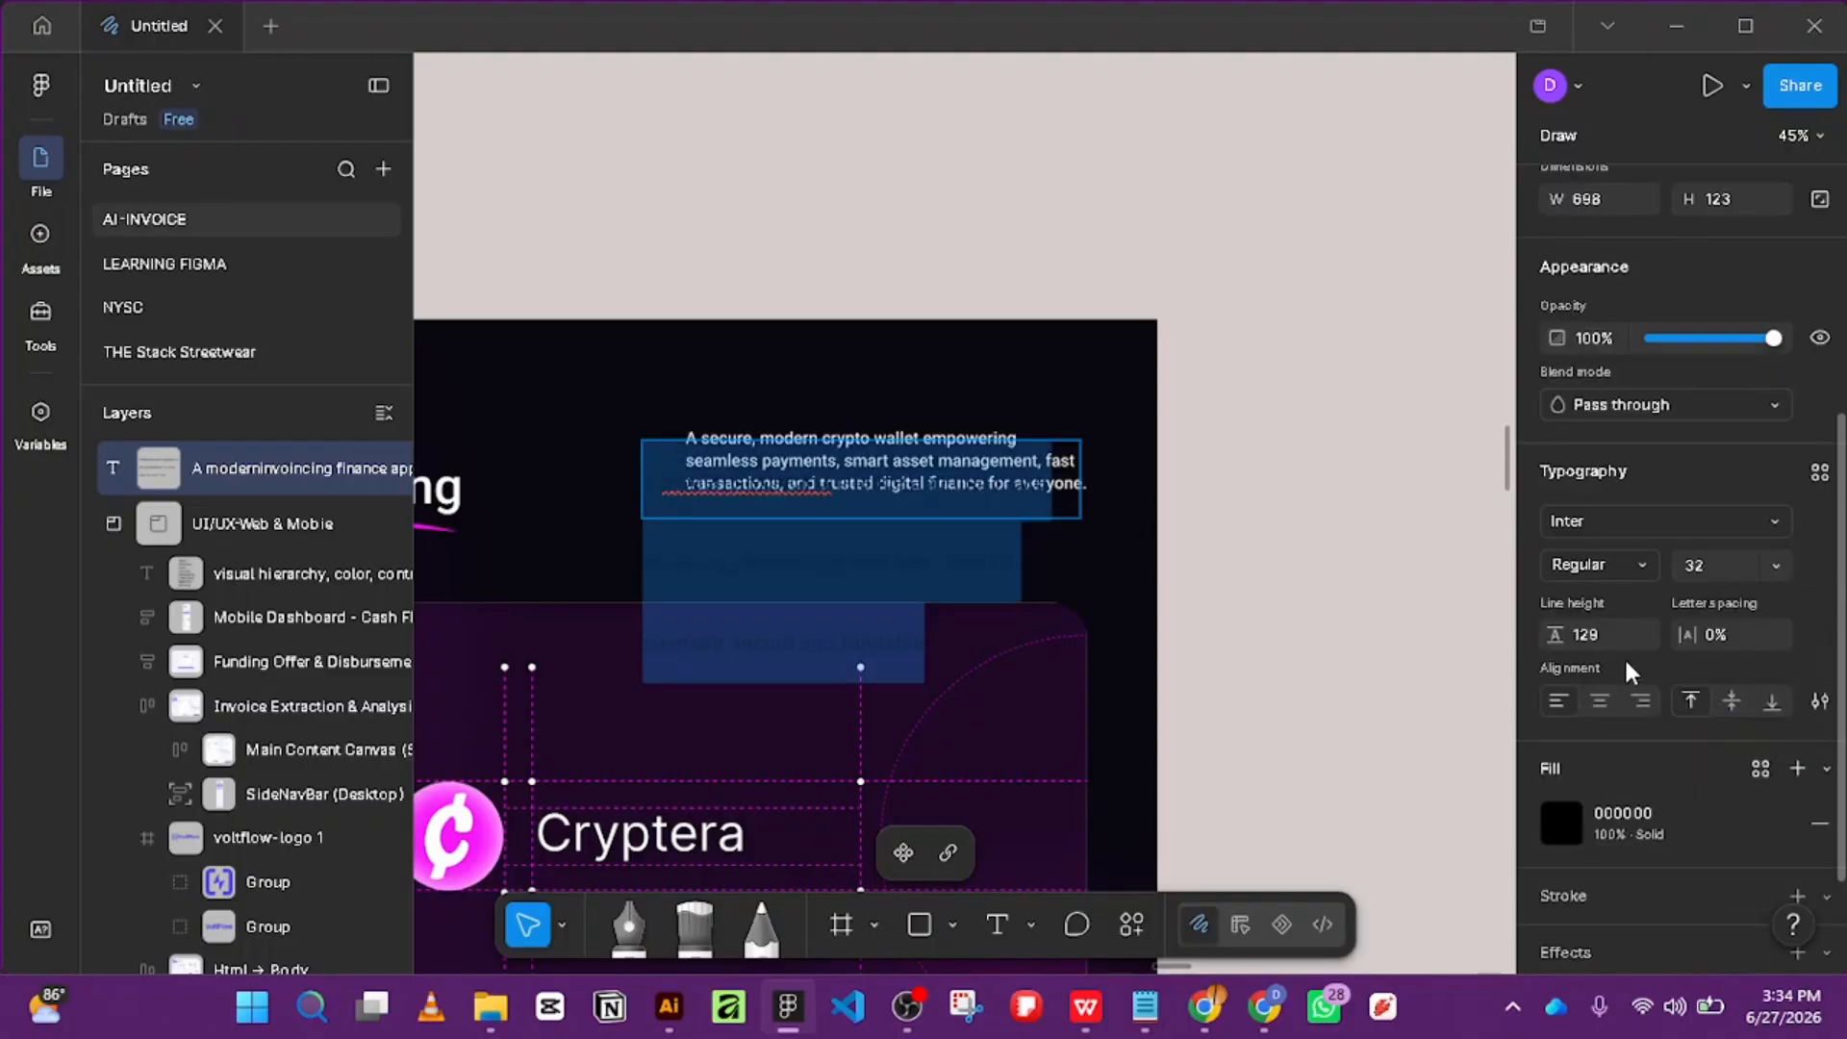
{"action": "left_click", "coordinate": [1568, 825]}
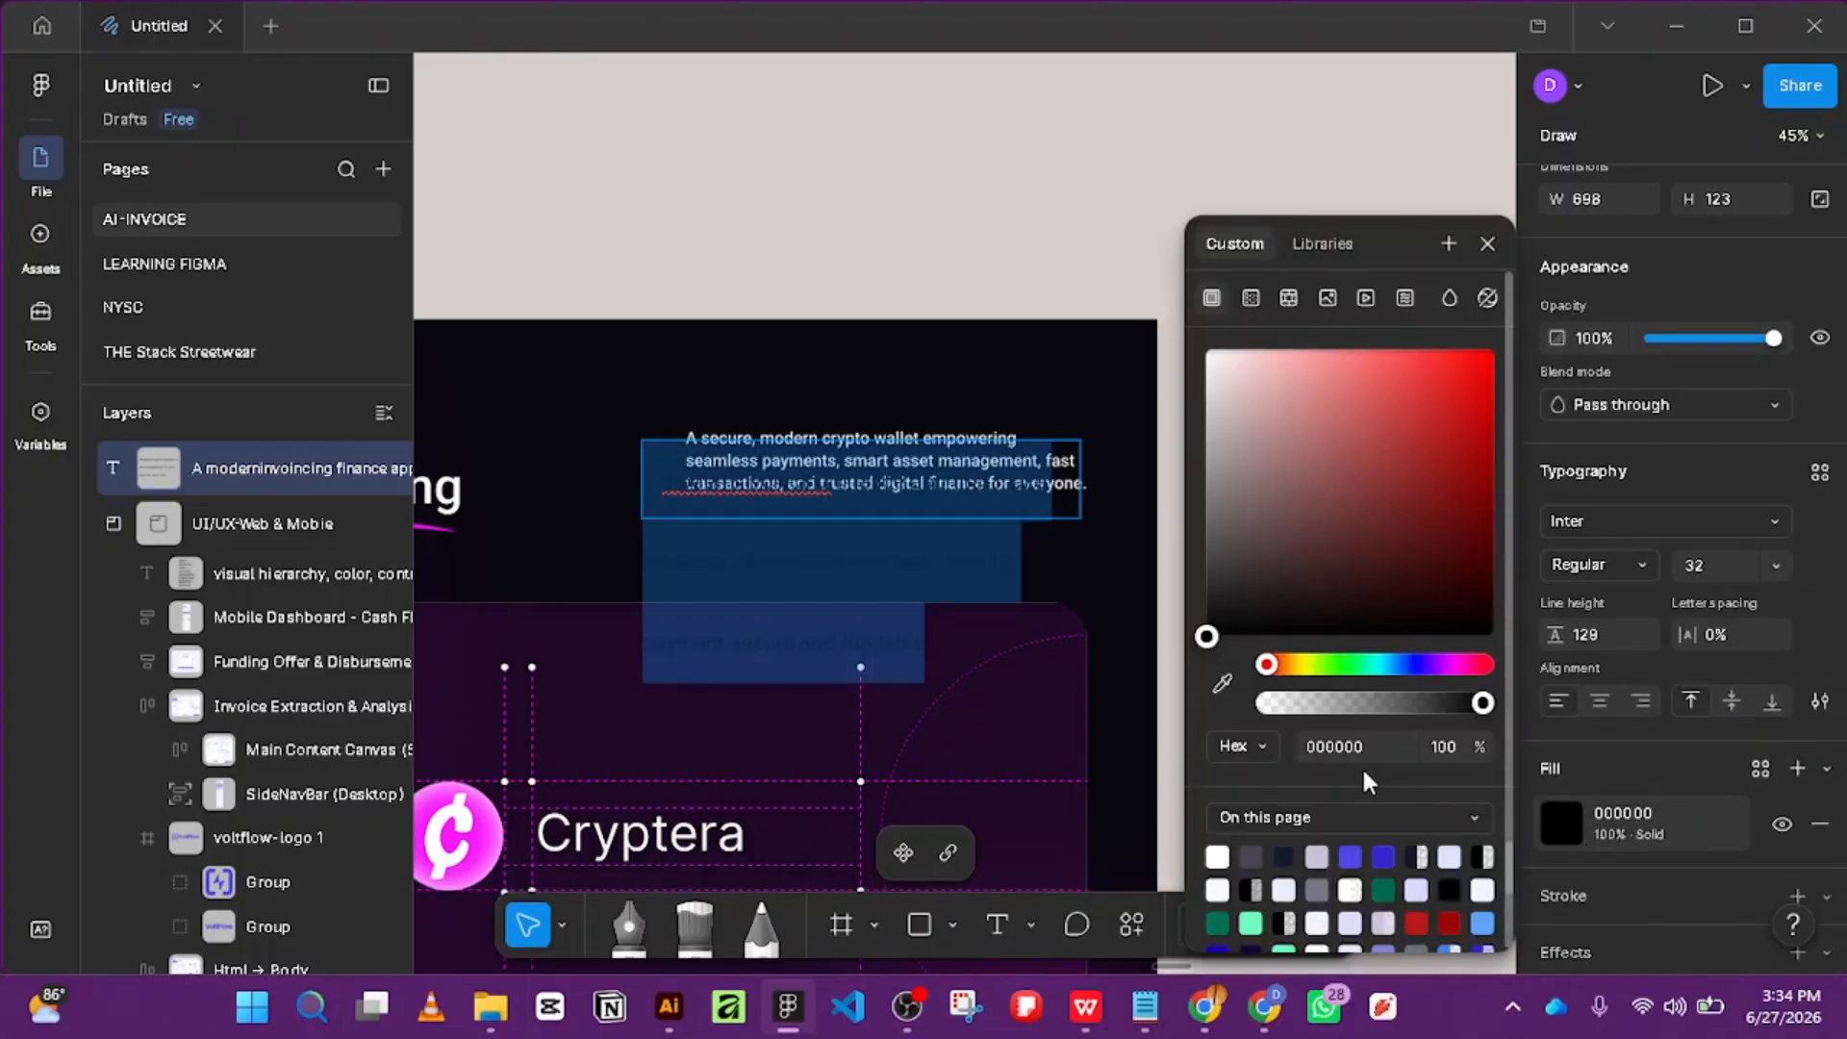
{"action": "left_click", "coordinate": [1217, 853]}
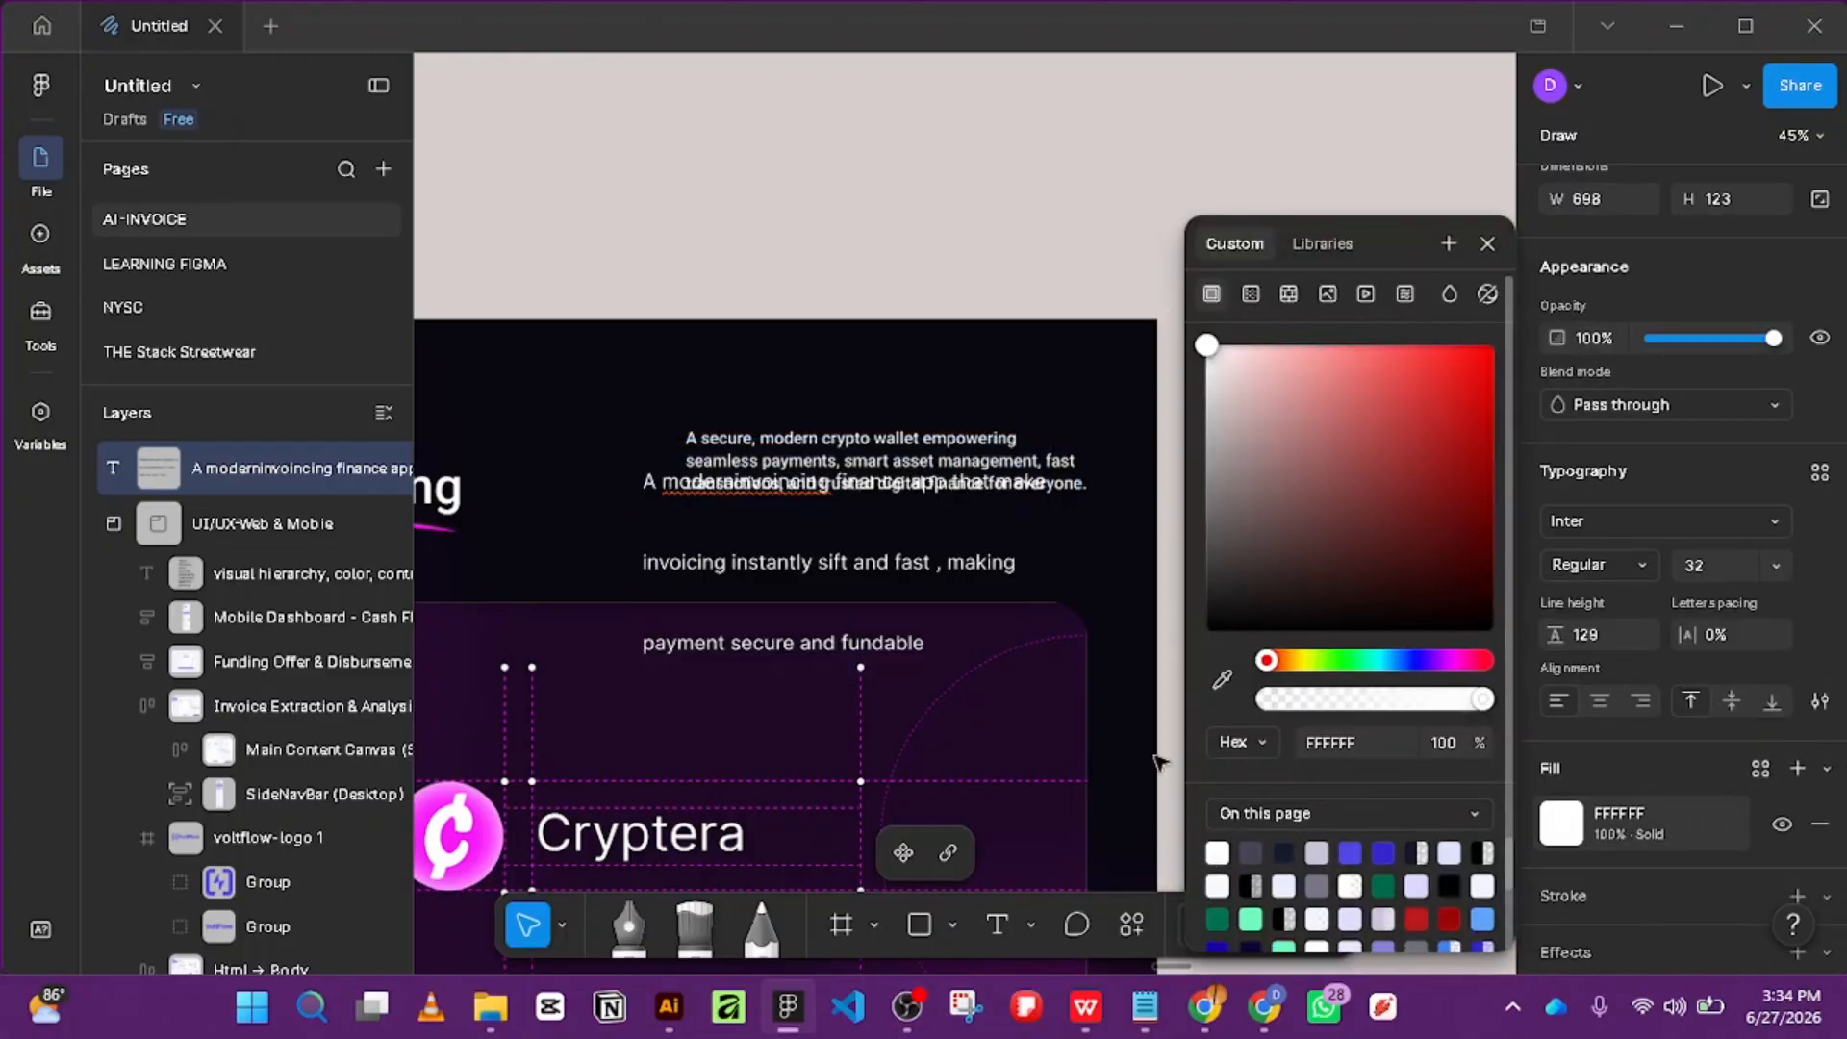
{"action": "left_click", "coordinate": [1487, 243]}
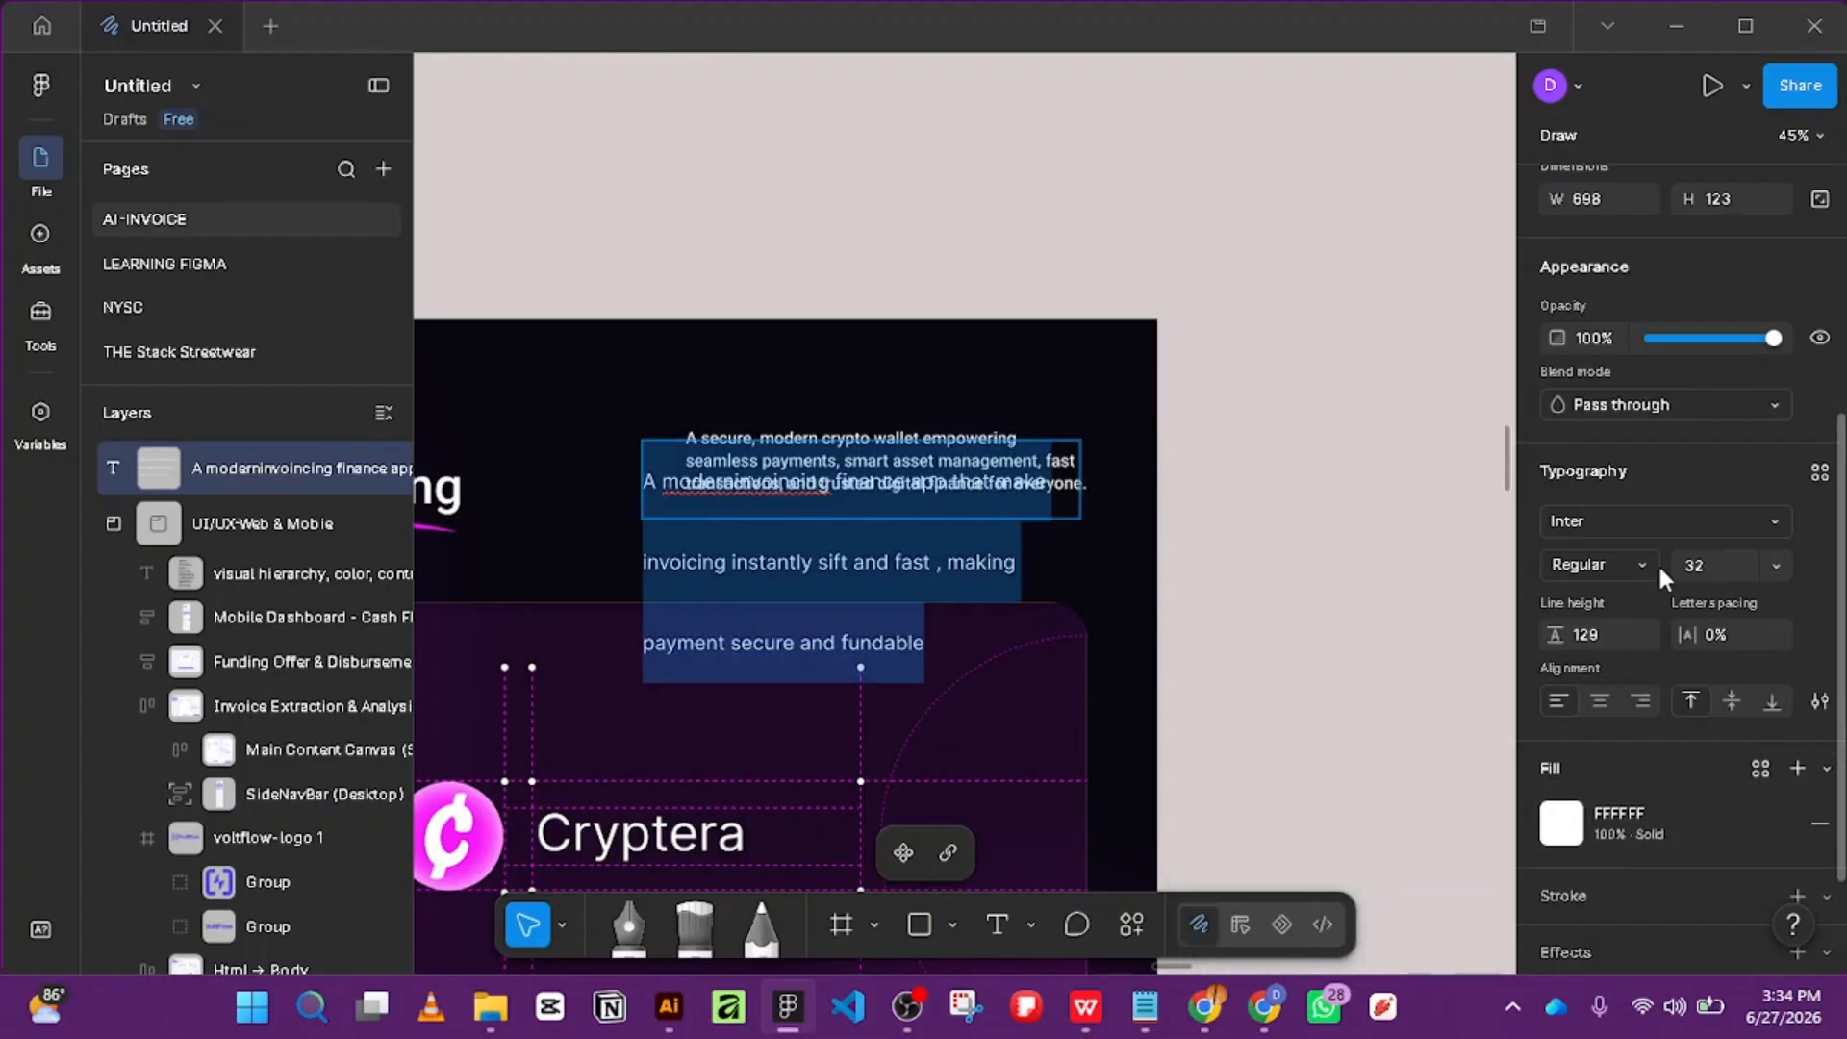
{"action": "key", "text": "Escape"}
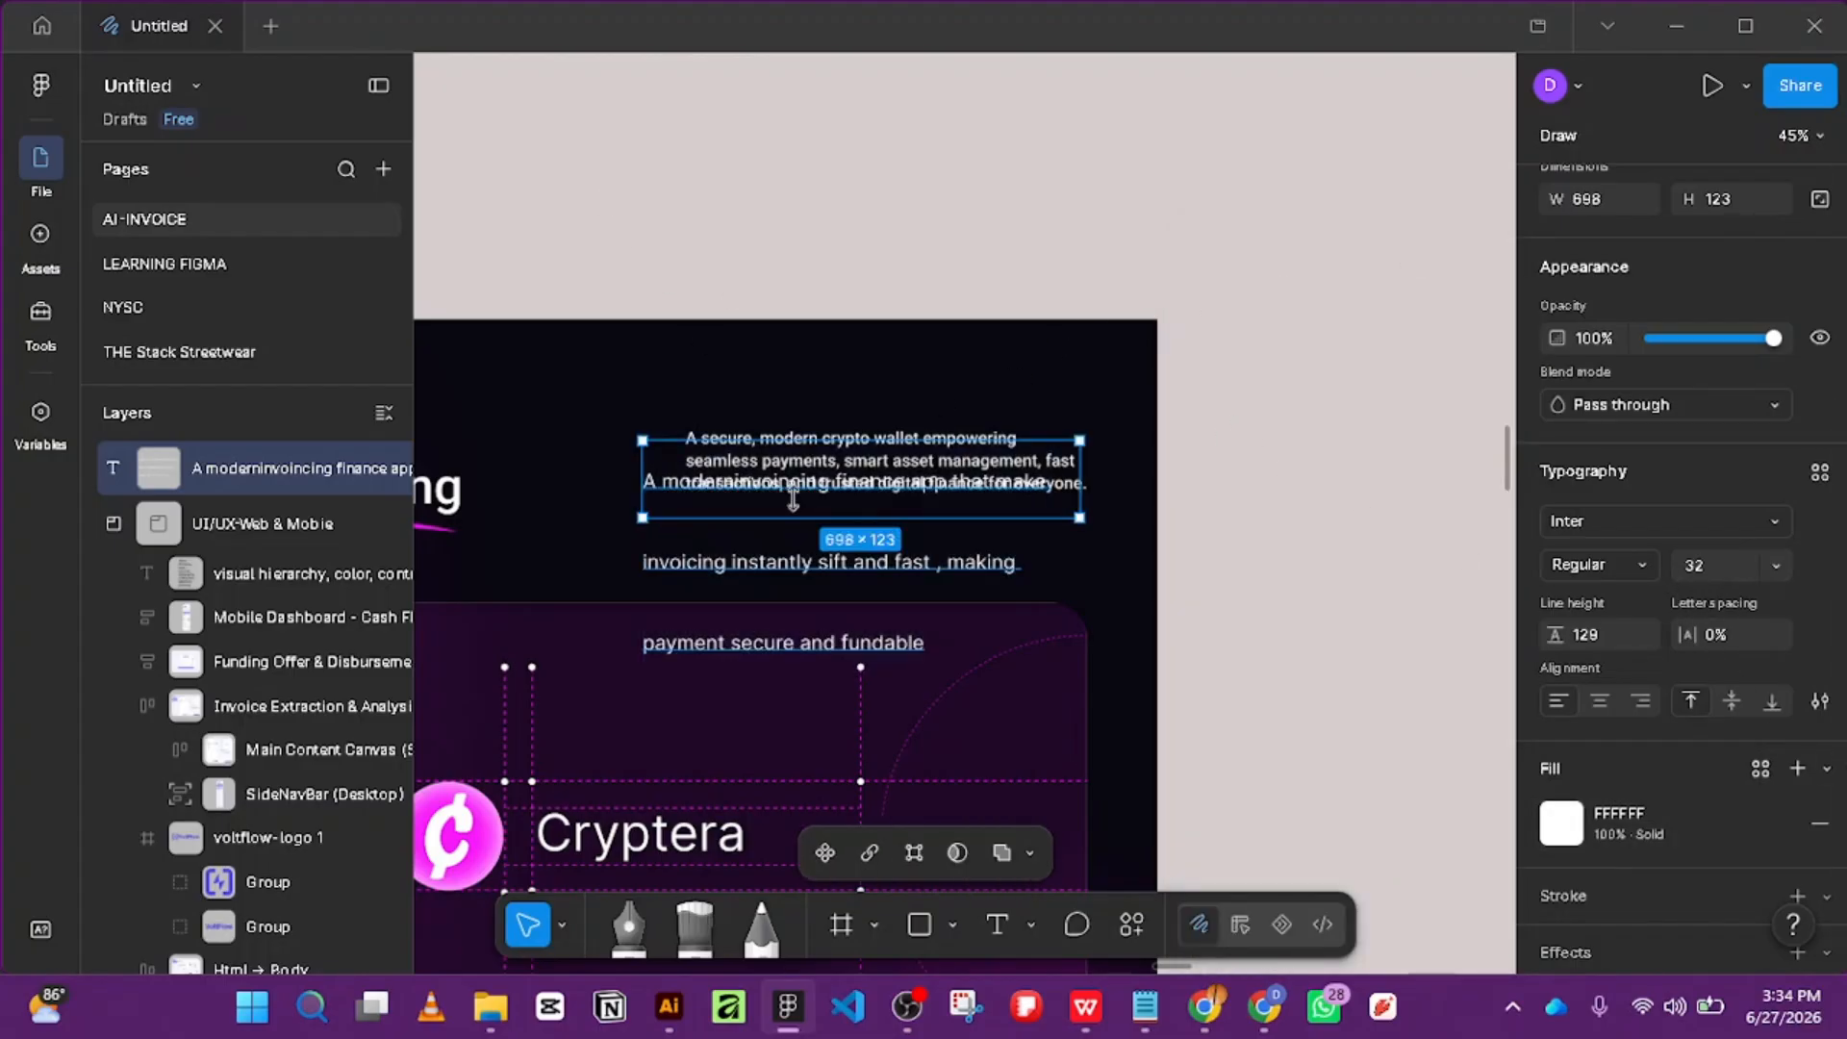
{"action": "left_click_drag", "start_coordinate": [793, 497], "coordinate": [799, 121]}
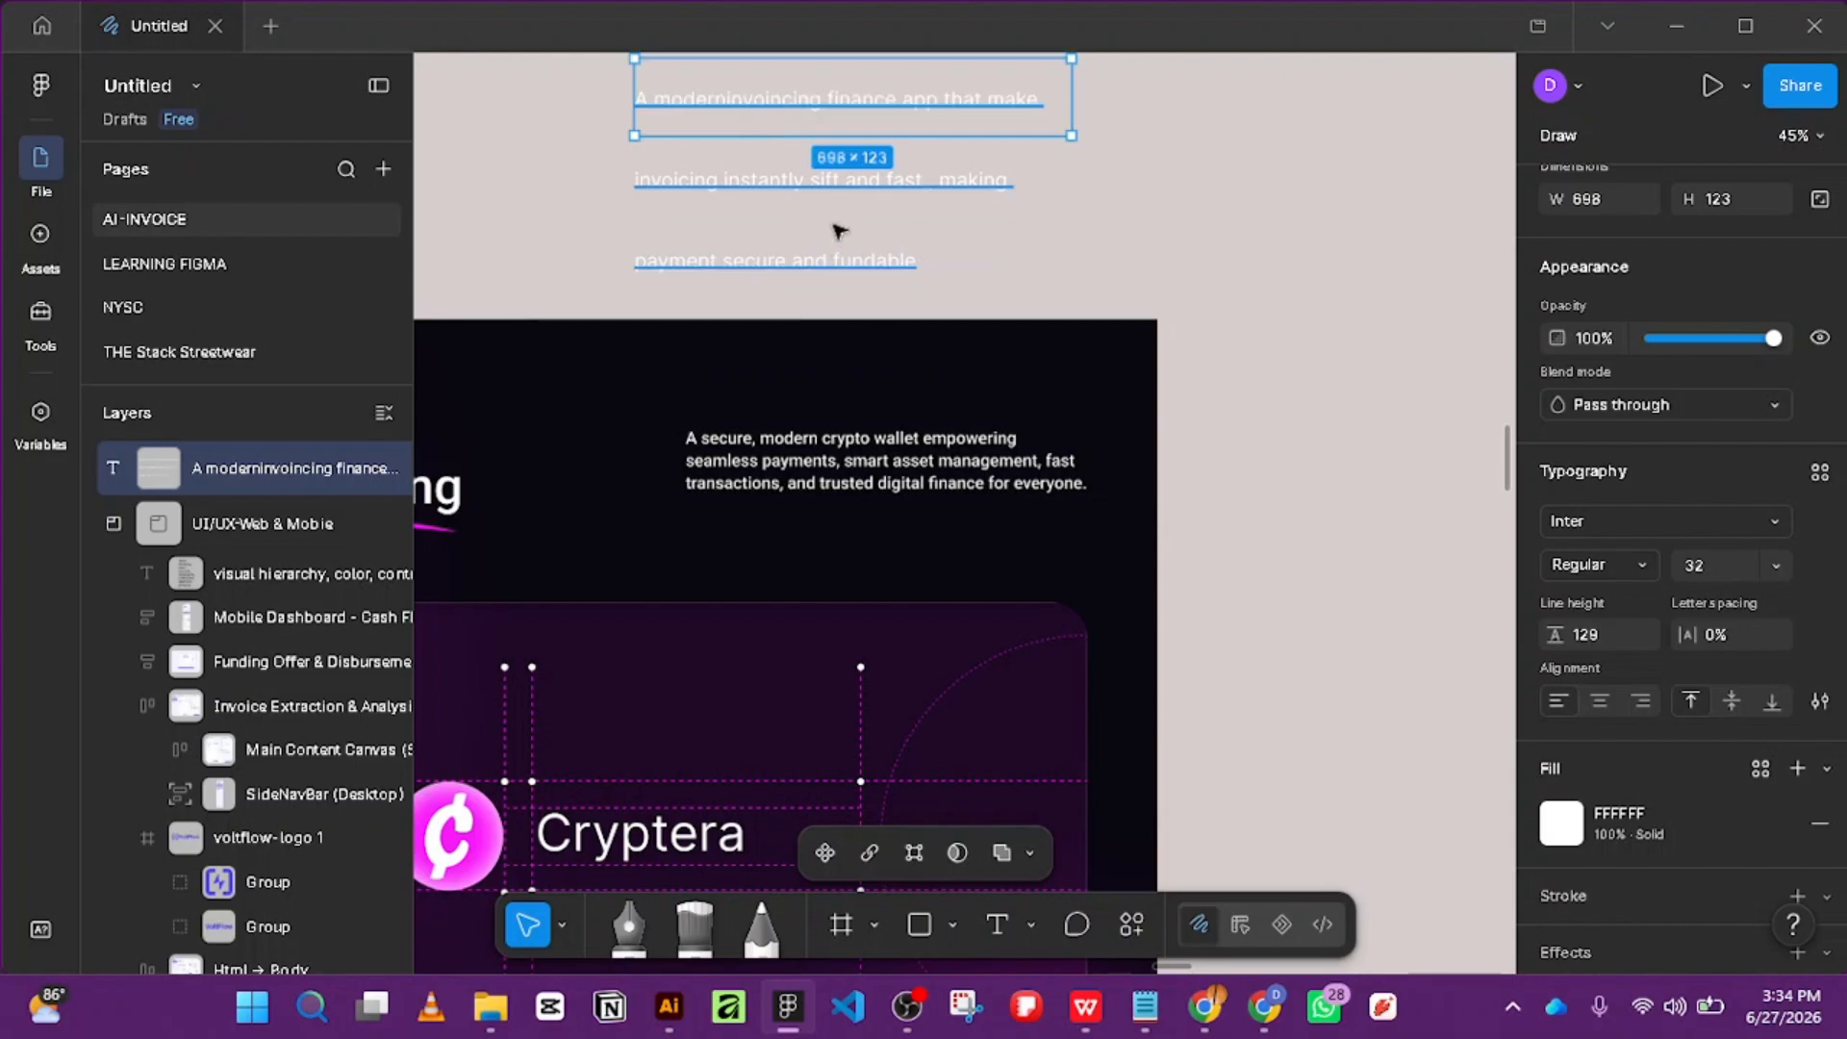
Widen the finance app description's text box to 835 and set its line height to 39.
{"action": "scroll", "coordinate": [1006, 222], "scroll_direction": "down", "scroll_amount": 5}
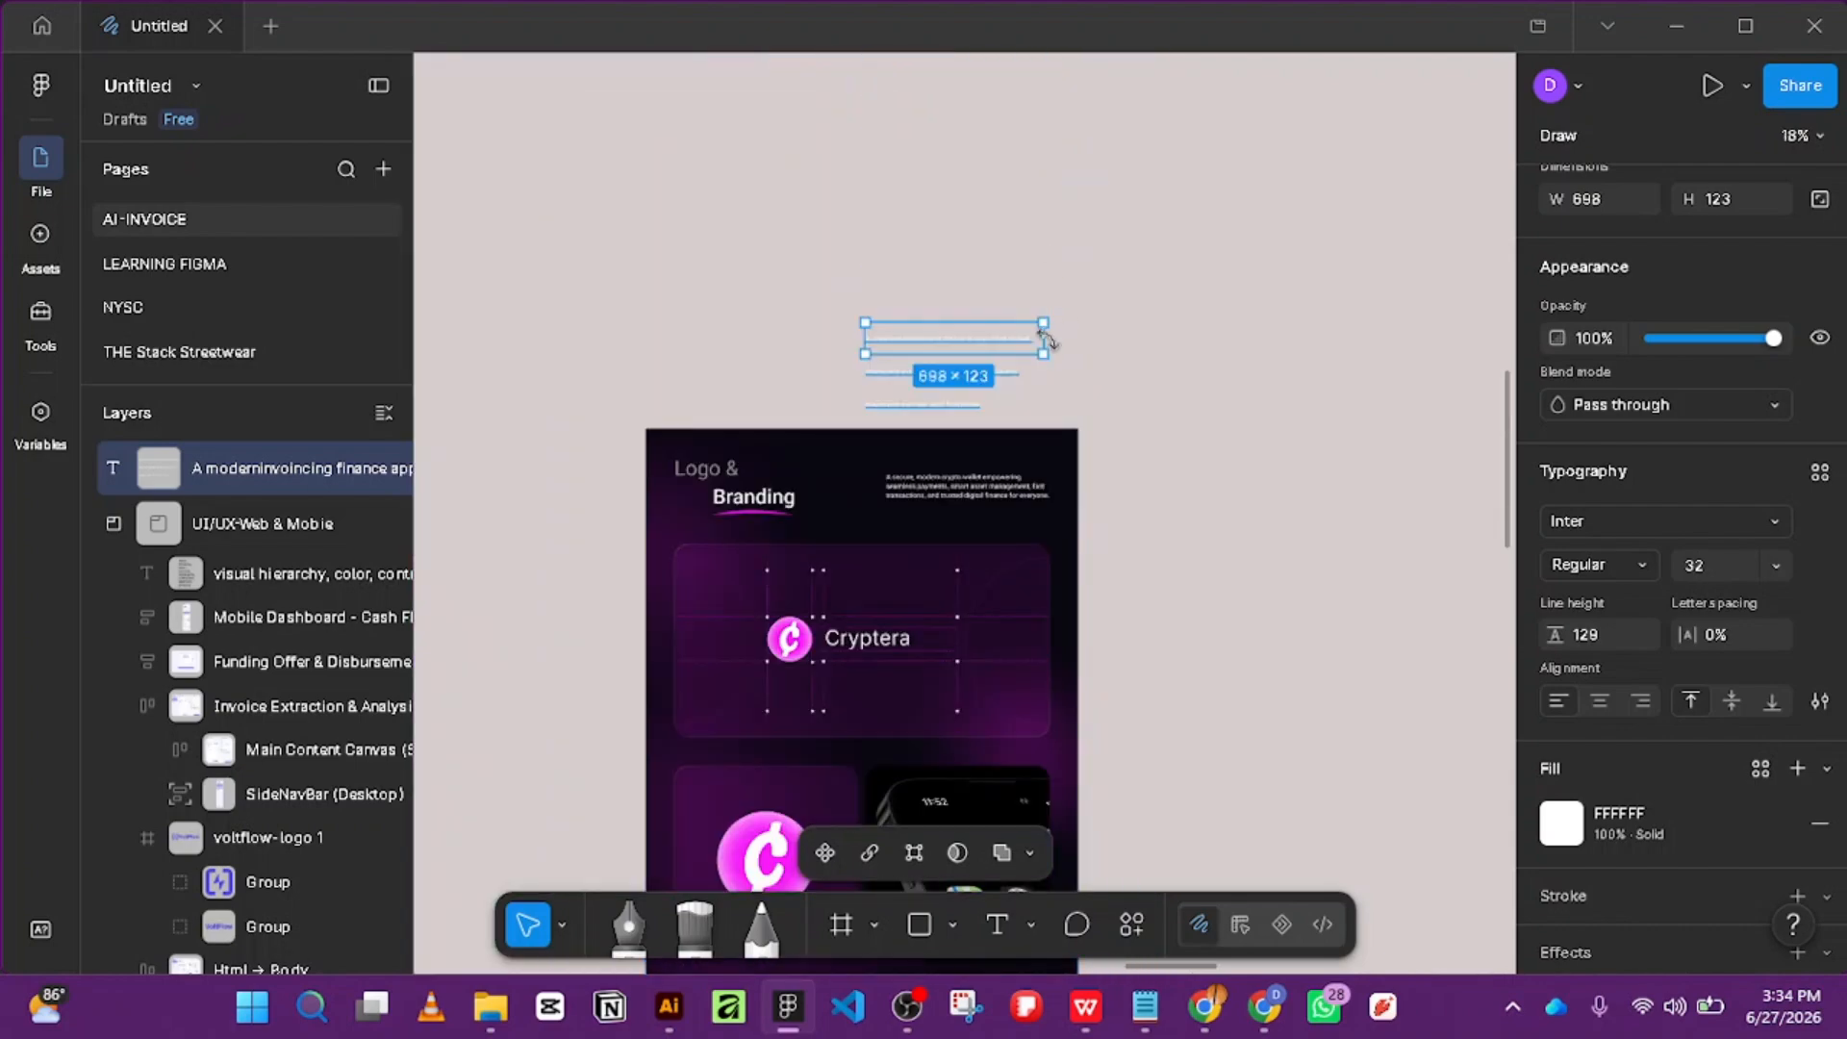
{"action": "mouse_move", "coordinate": [1045, 339]}
{"action": "left_mouse_down"}
{"action": "mouse_move", "coordinate": [1298, 347]}
{"action": "mouse_move", "coordinate": [1127, 381]}
{"action": "mouse_move", "coordinate": [1077, 352]}
{"action": "left_mouse_up"}
{"action": "scroll", "coordinate": [1077, 352], "scroll_direction": "up", "scroll_amount": 3}
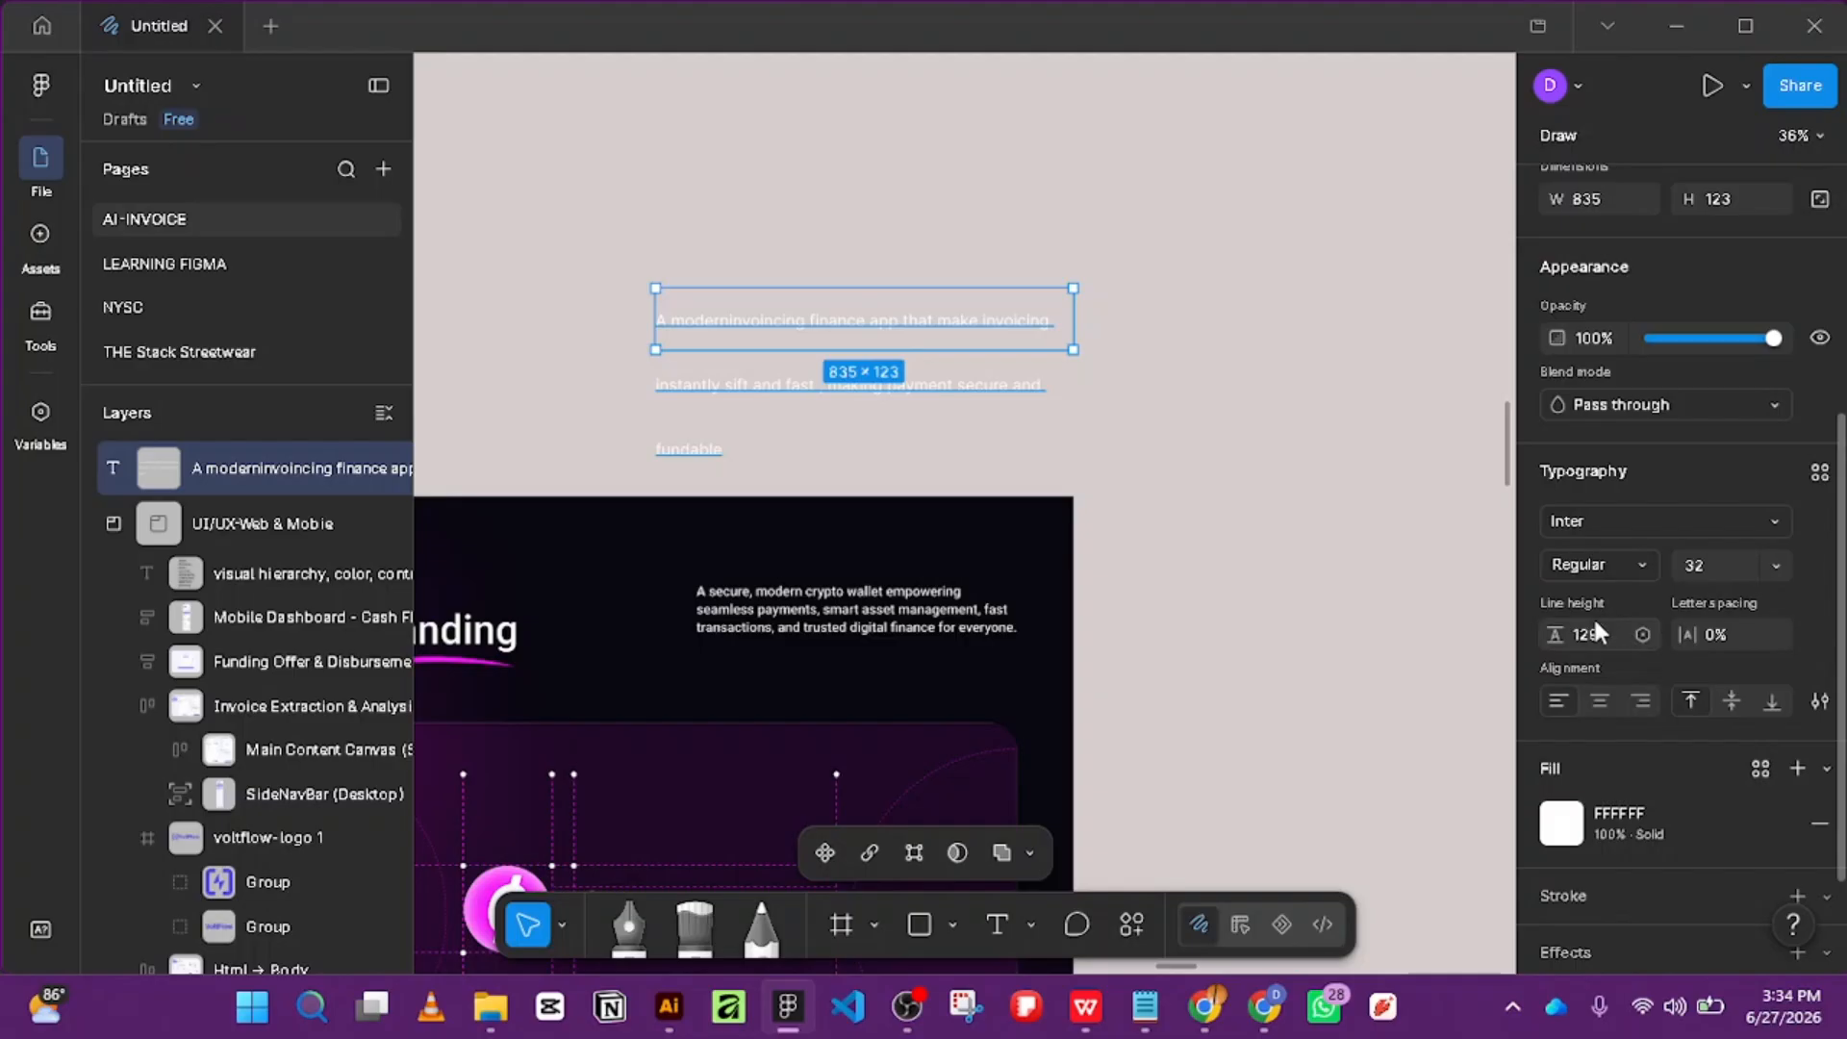
{"action": "key", "text": "shift+Down"}
{"action": "key", "text": "shift+Down"}
{"action": "key", "text": "shift+Down"}
{"action": "key", "text": "shift+Down"}
{"action": "key", "text": "shift+Down"}
{"action": "key", "text": "shift+Down"}
{"action": "key", "text": "shift+Down"}
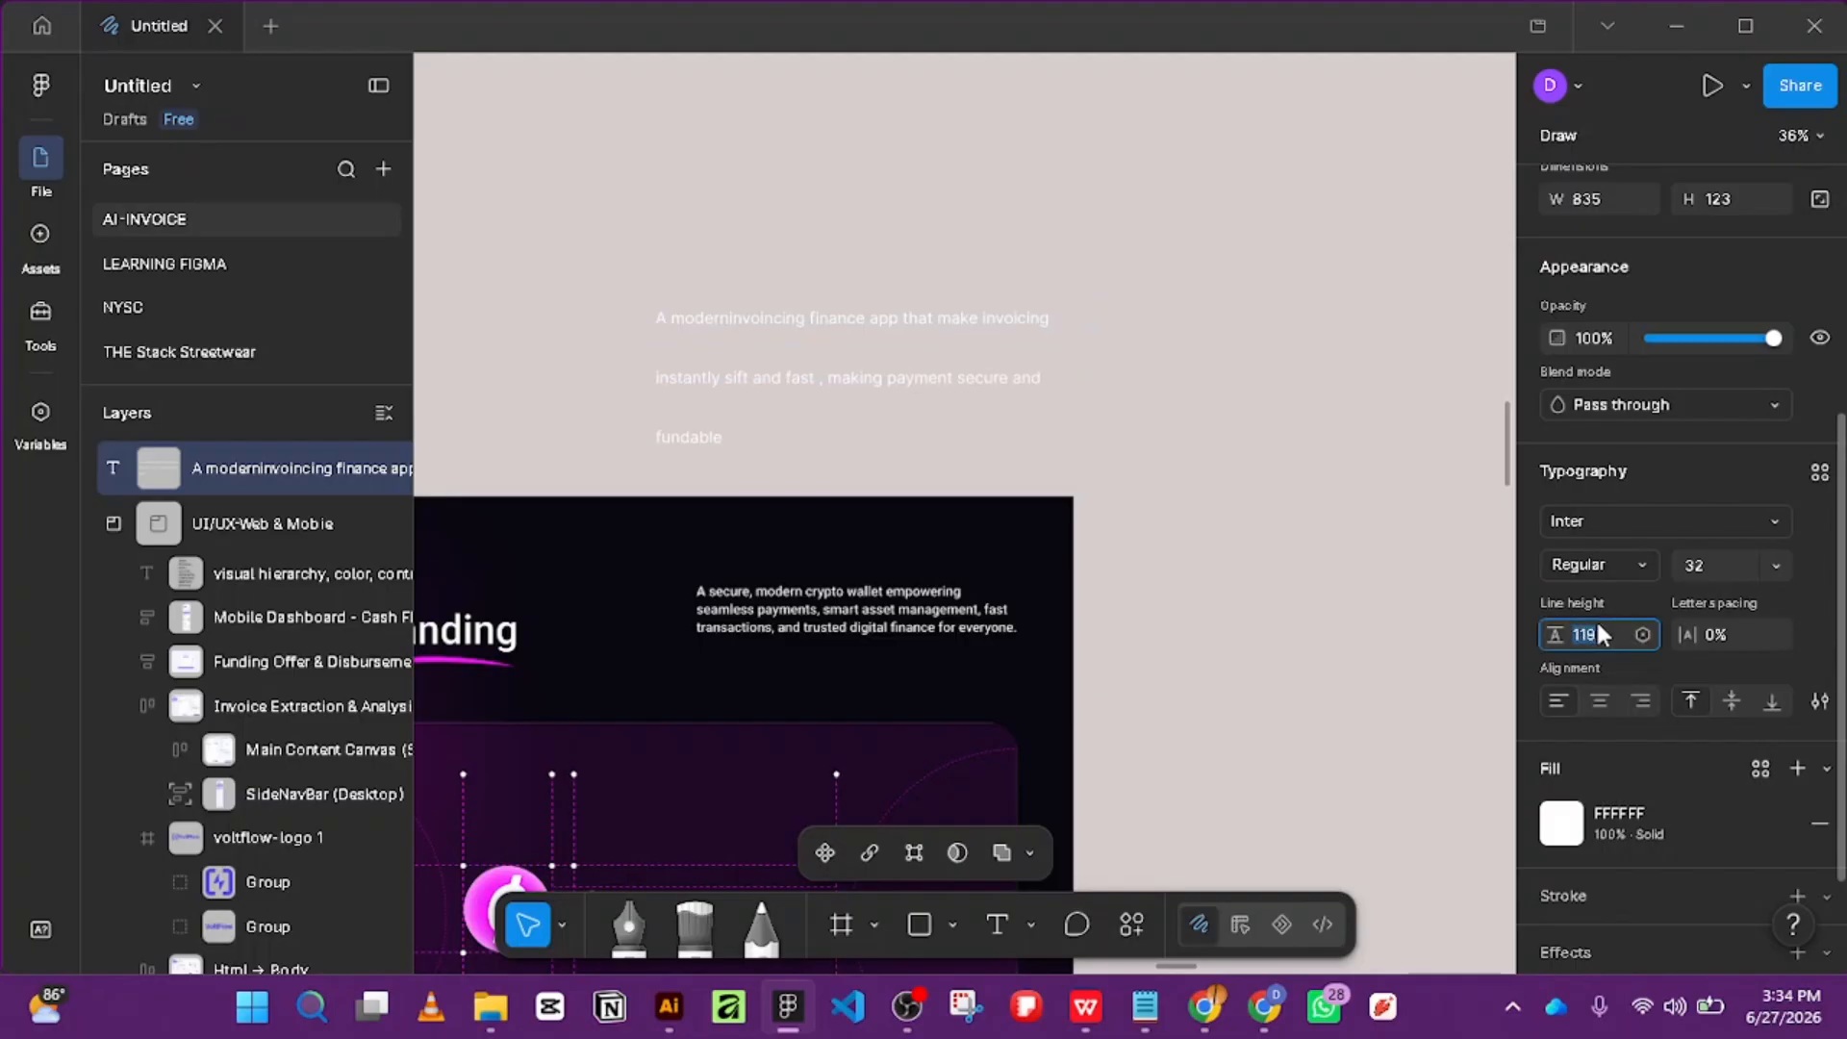
{"action": "key", "text": "shift+Down"}
{"action": "key", "text": "shift+Down"}
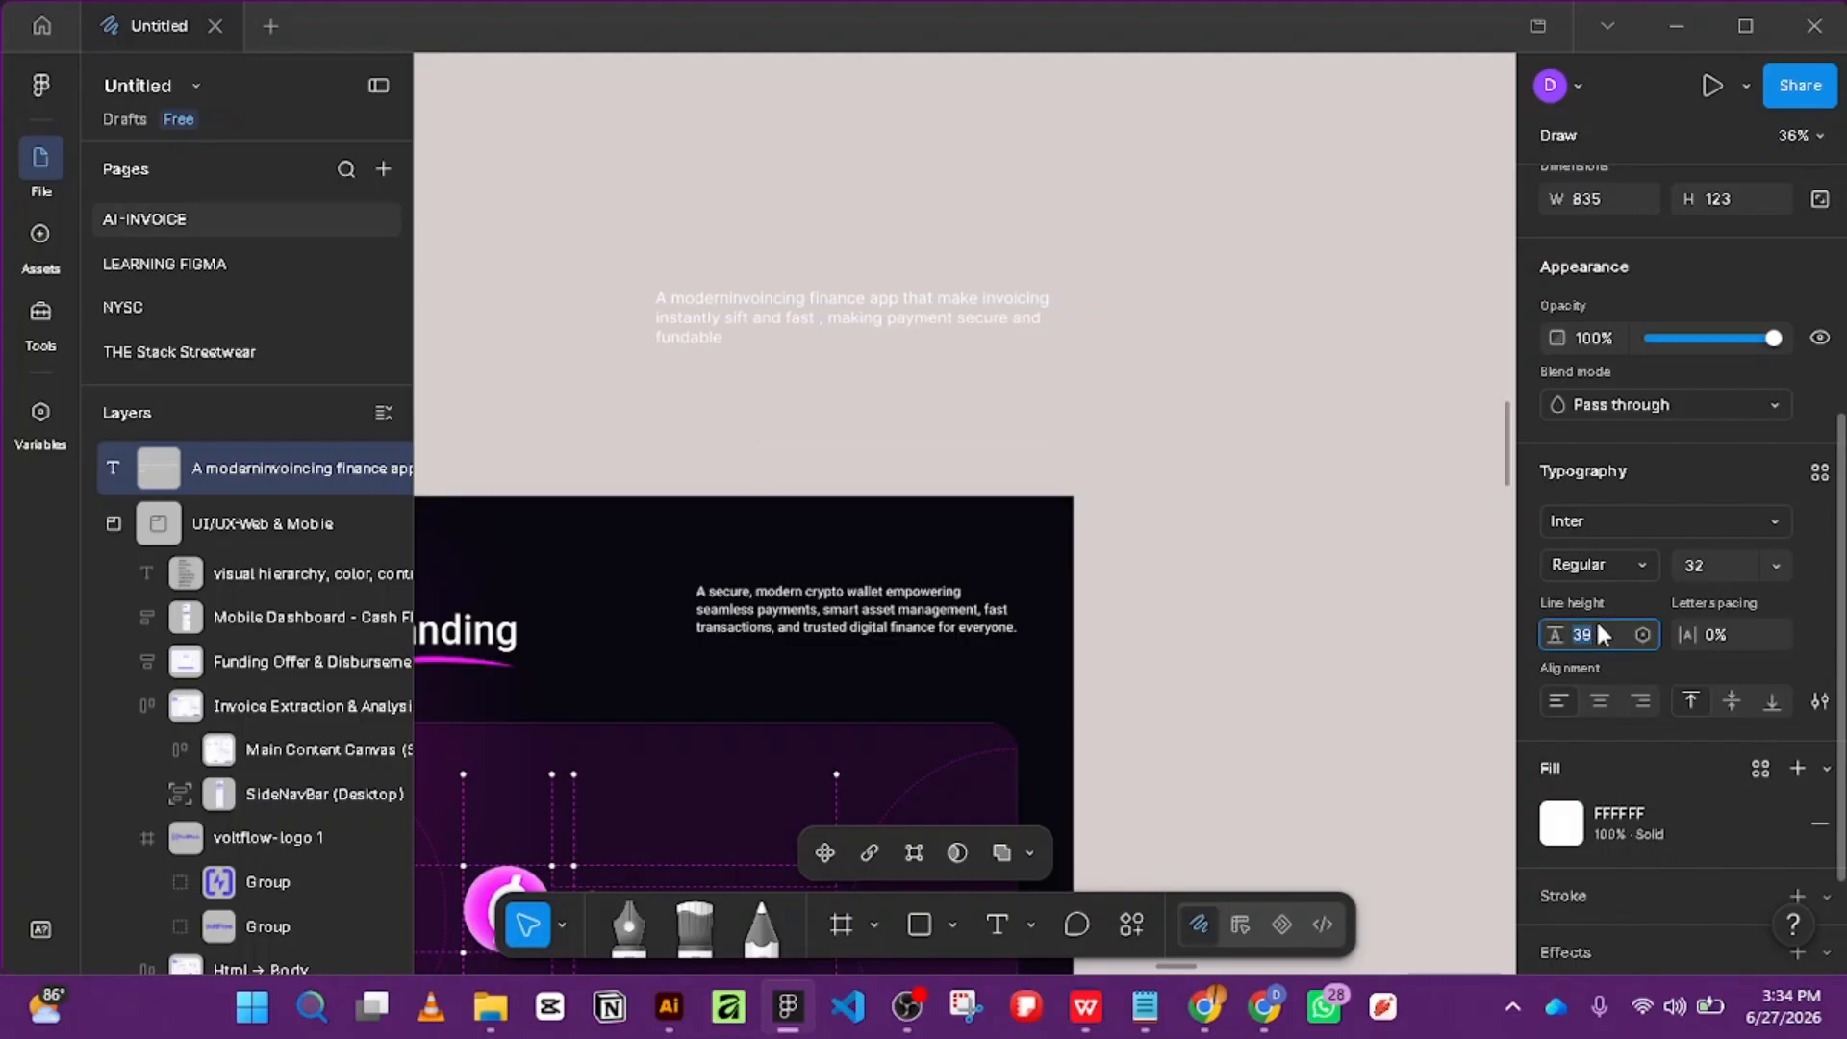
Correct the description's wording by separating "modern invoicing", changing "sift" to "swift" and removing the extra "n" from "invoincing".
{"action": "scroll", "coordinate": [693, 360], "scroll_direction": "up", "scroll_amount": 5}
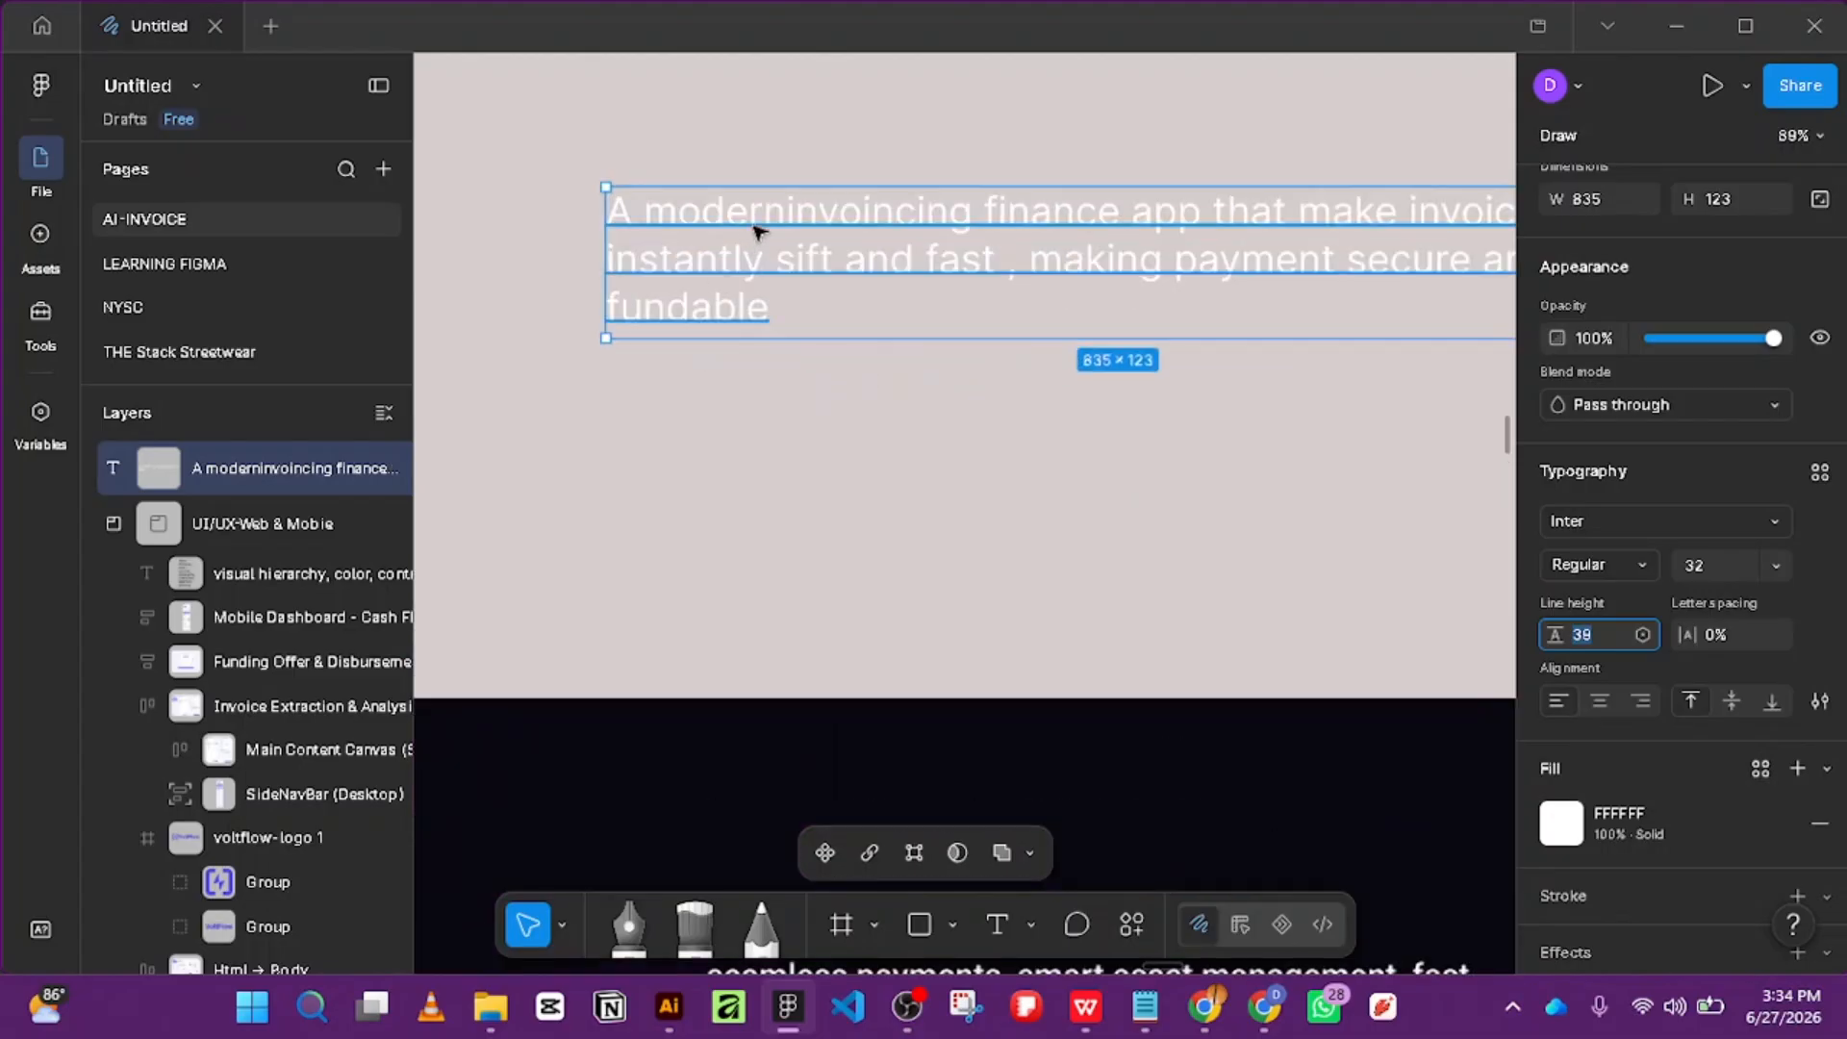
{"action": "double_click", "coordinate": [784, 219]}
{"action": "left_click", "coordinate": [787, 214]}
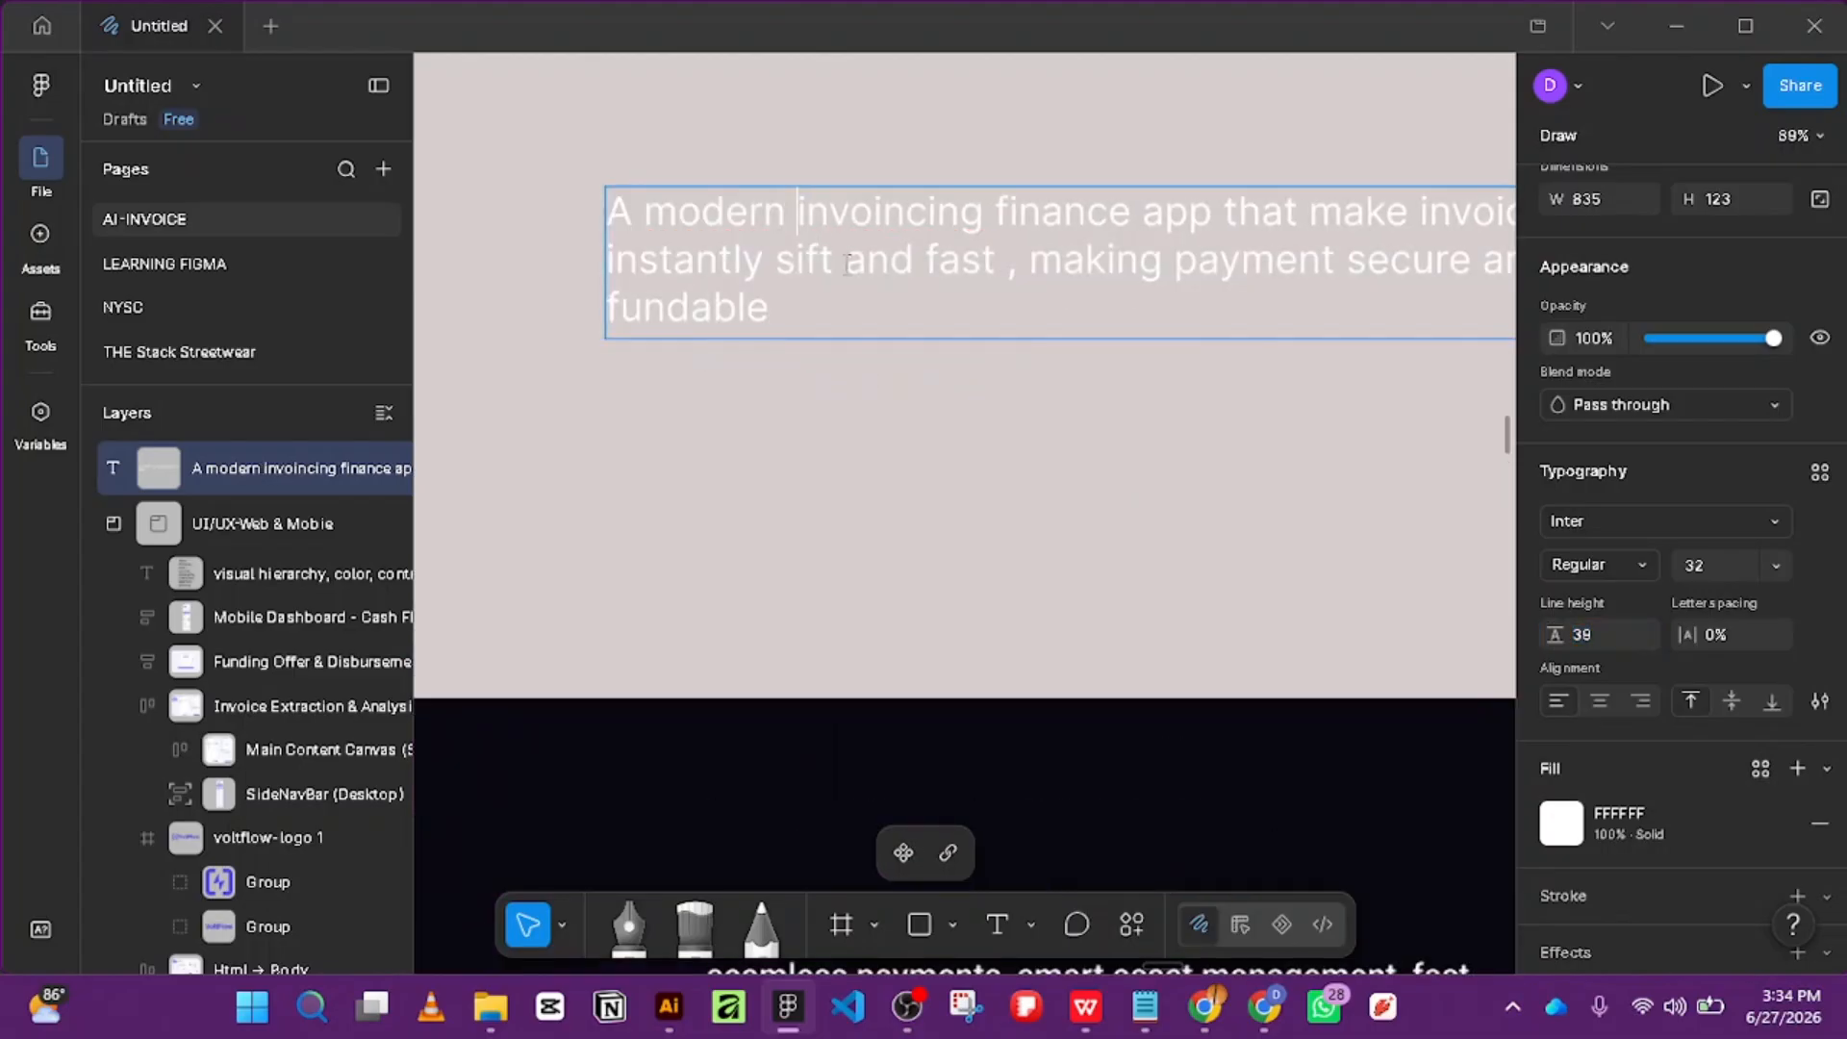
{"action": "scroll", "coordinate": [999, 319], "scroll_direction": "down", "scroll_amount": 4}
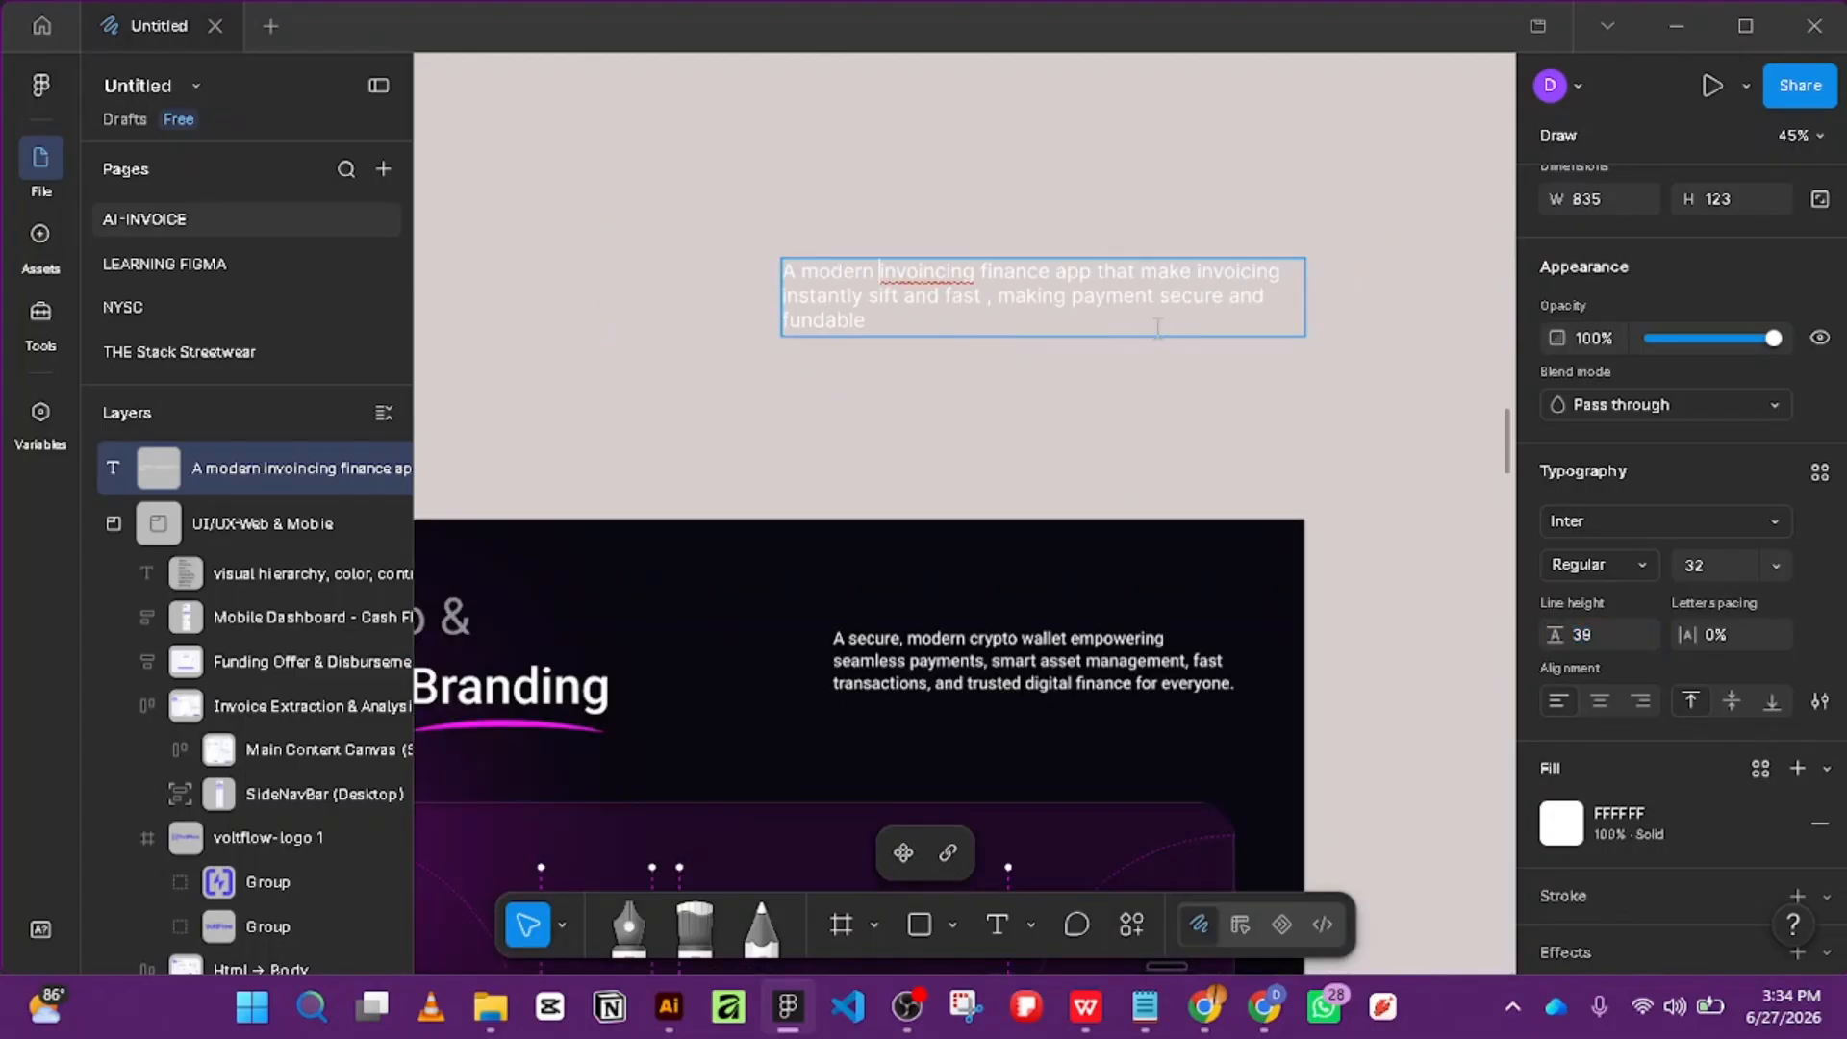
{"action": "scroll", "coordinate": [986, 278], "scroll_direction": "up", "scroll_amount": 2}
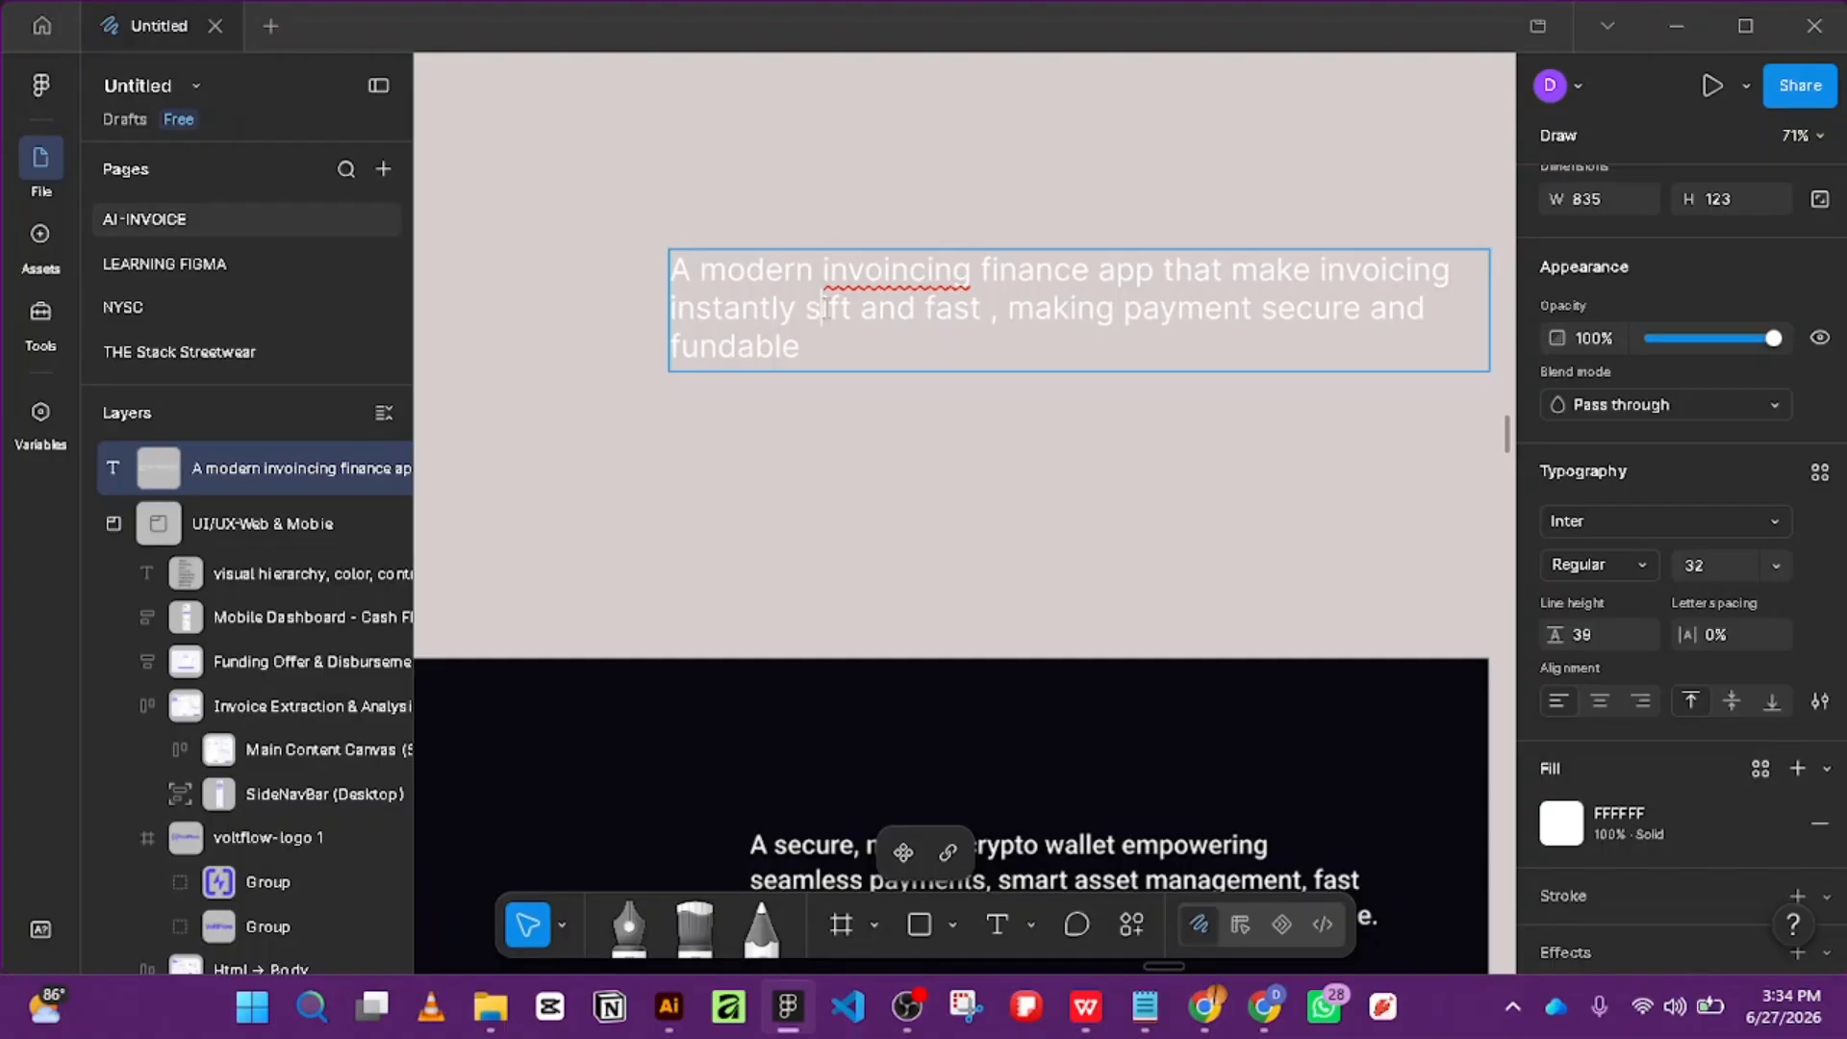
{"action": "type", "text": "w"}
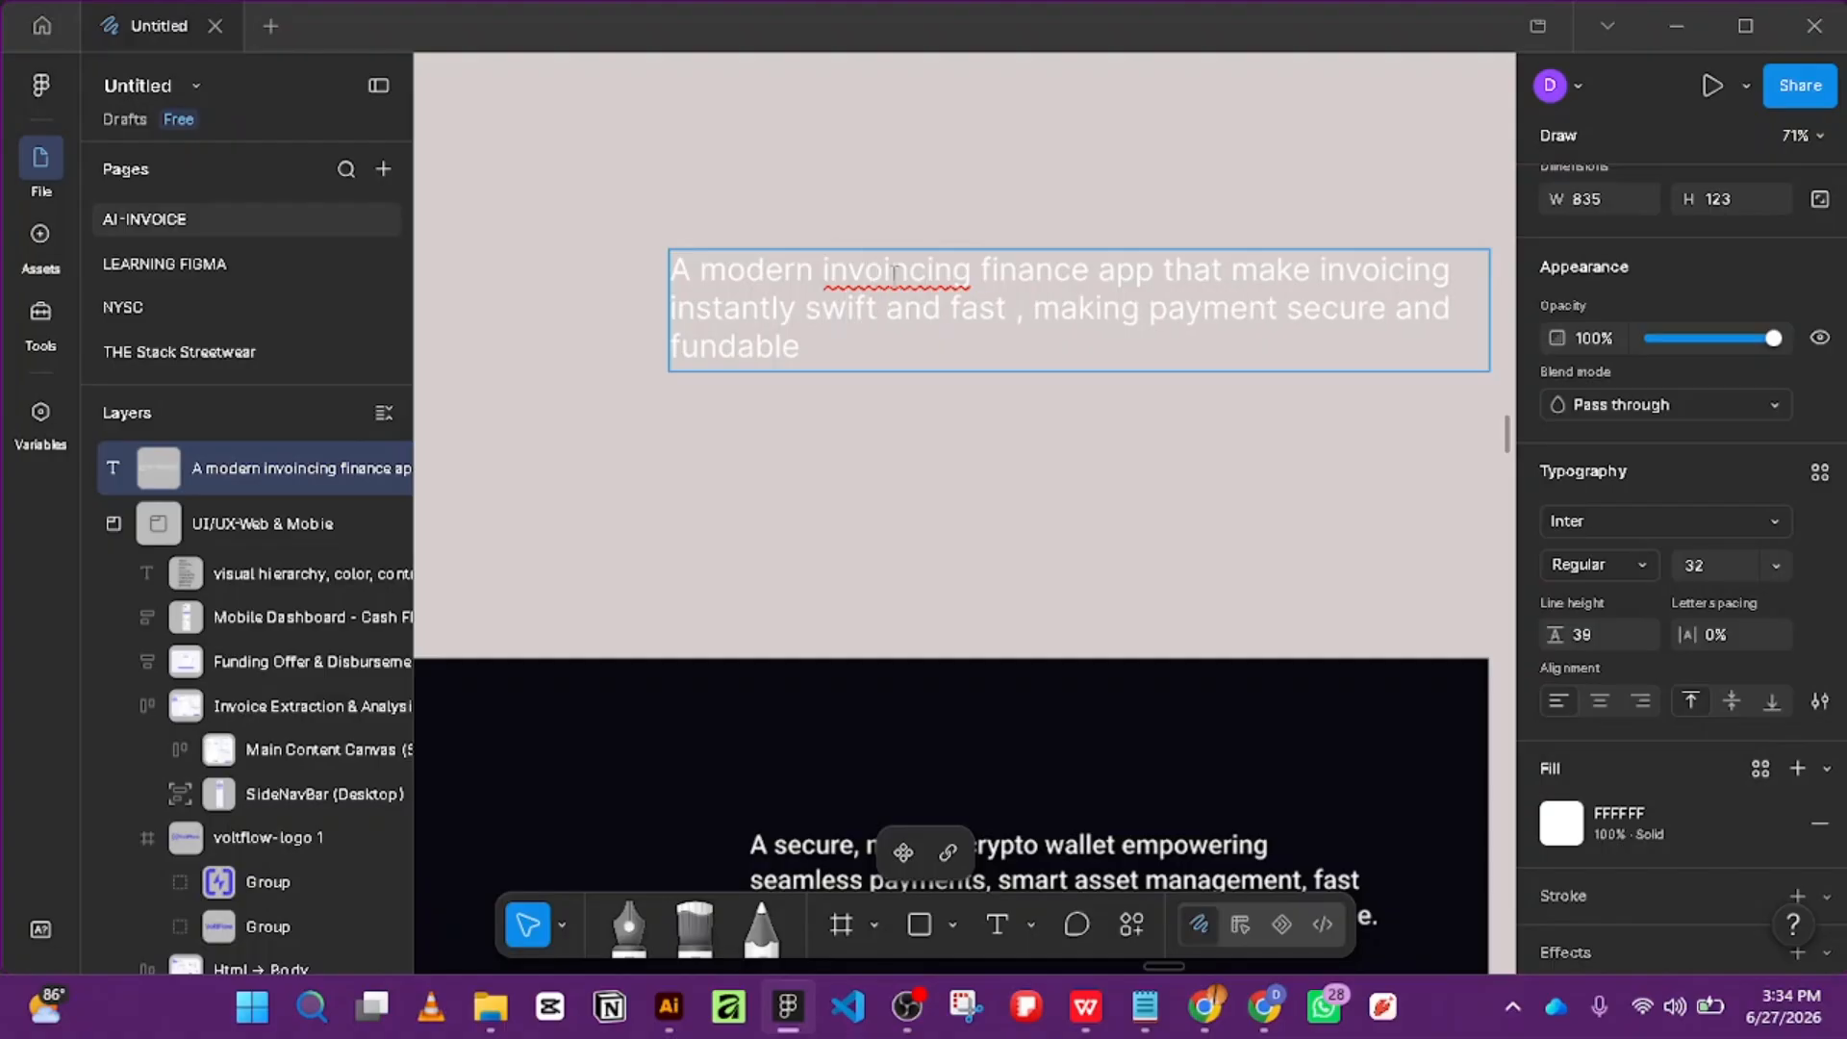
{"action": "key", "text": "BackSpace"}
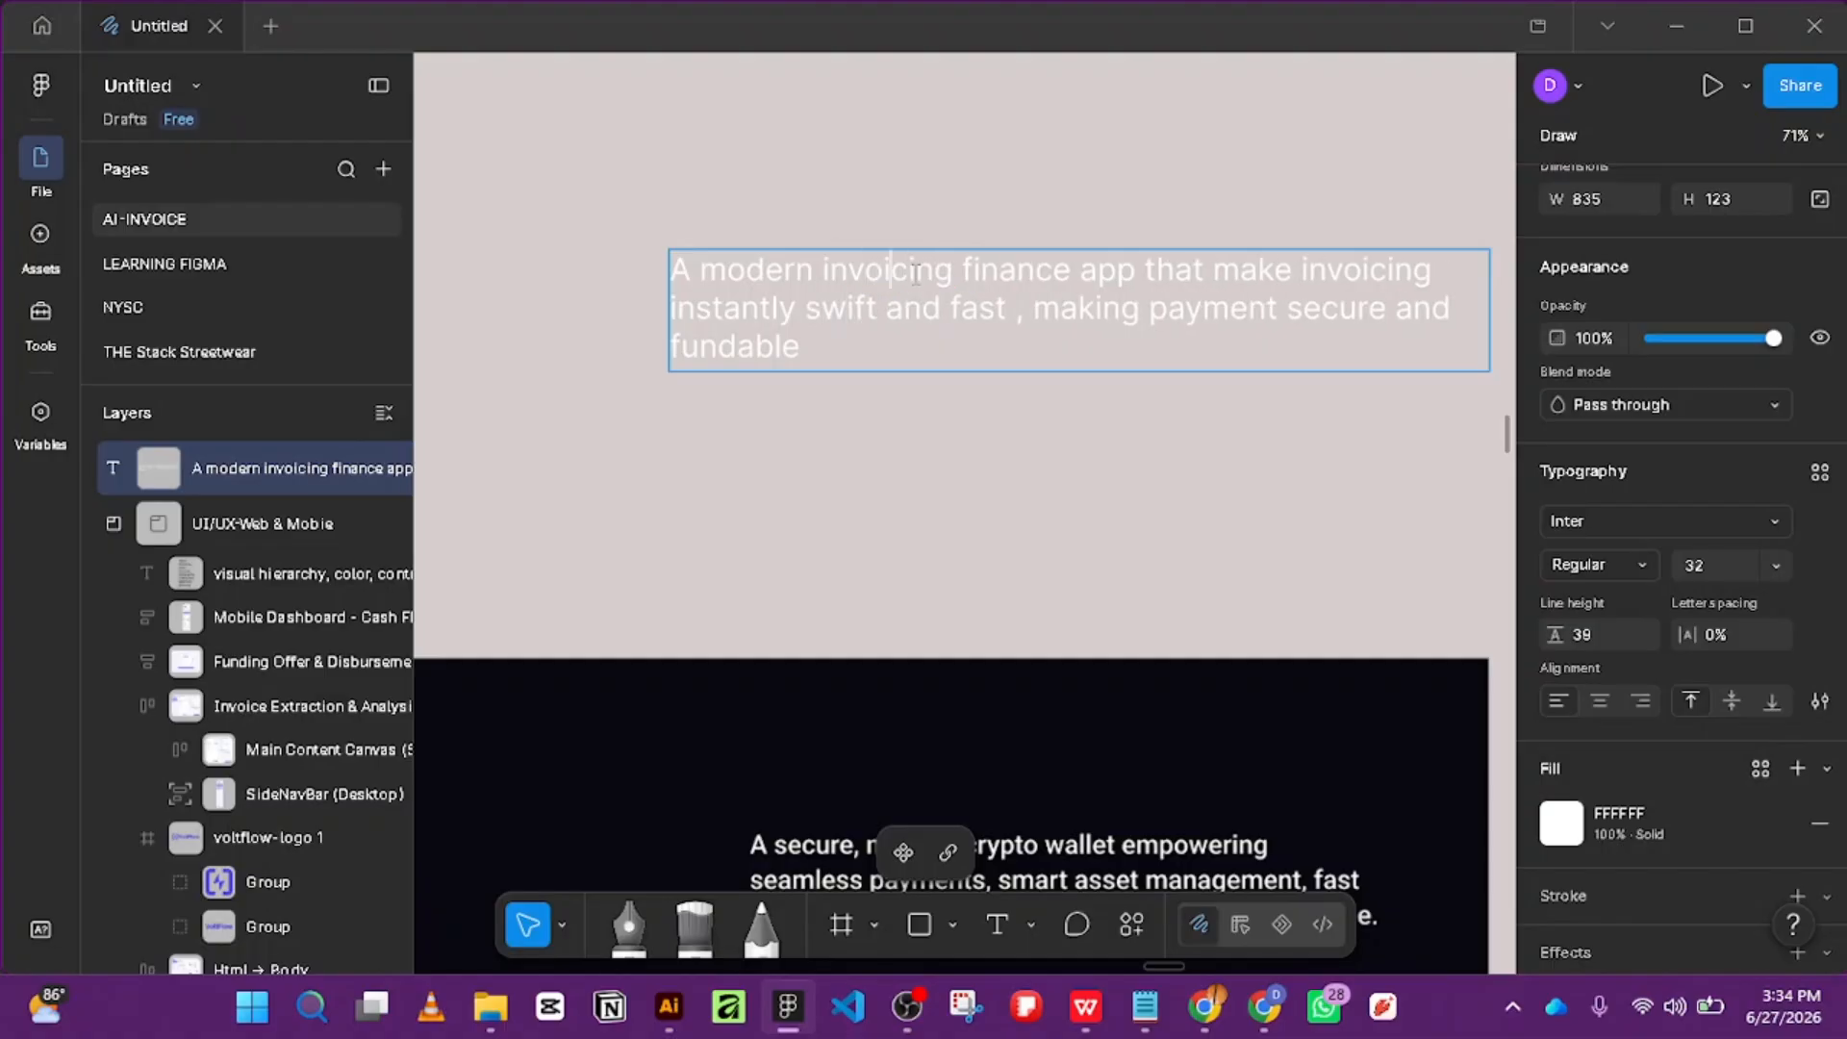
Move the finance app description onto the upper-row VoltFlow LOGO page, above the logo card and opposite the LOGO heading.
{"action": "scroll", "coordinate": [1154, 327], "scroll_direction": "down", "scroll_amount": 5}
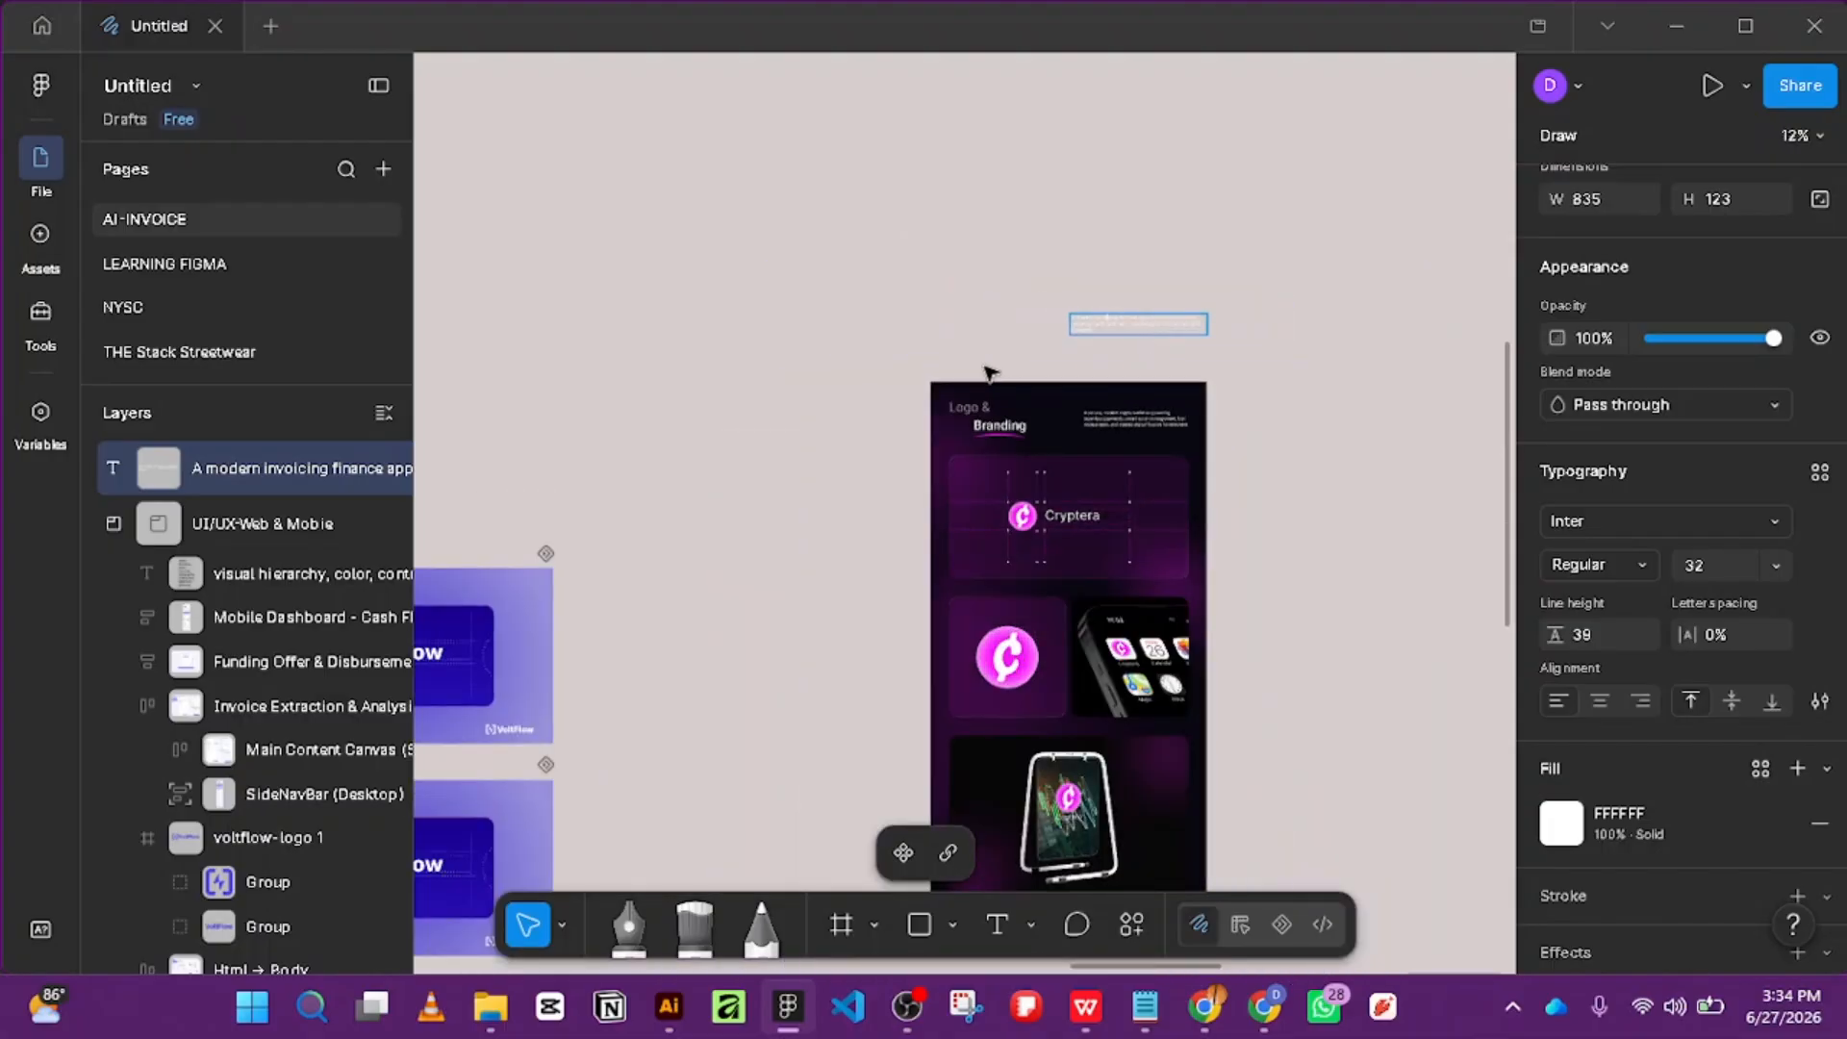
{"action": "key", "text": "Escape"}
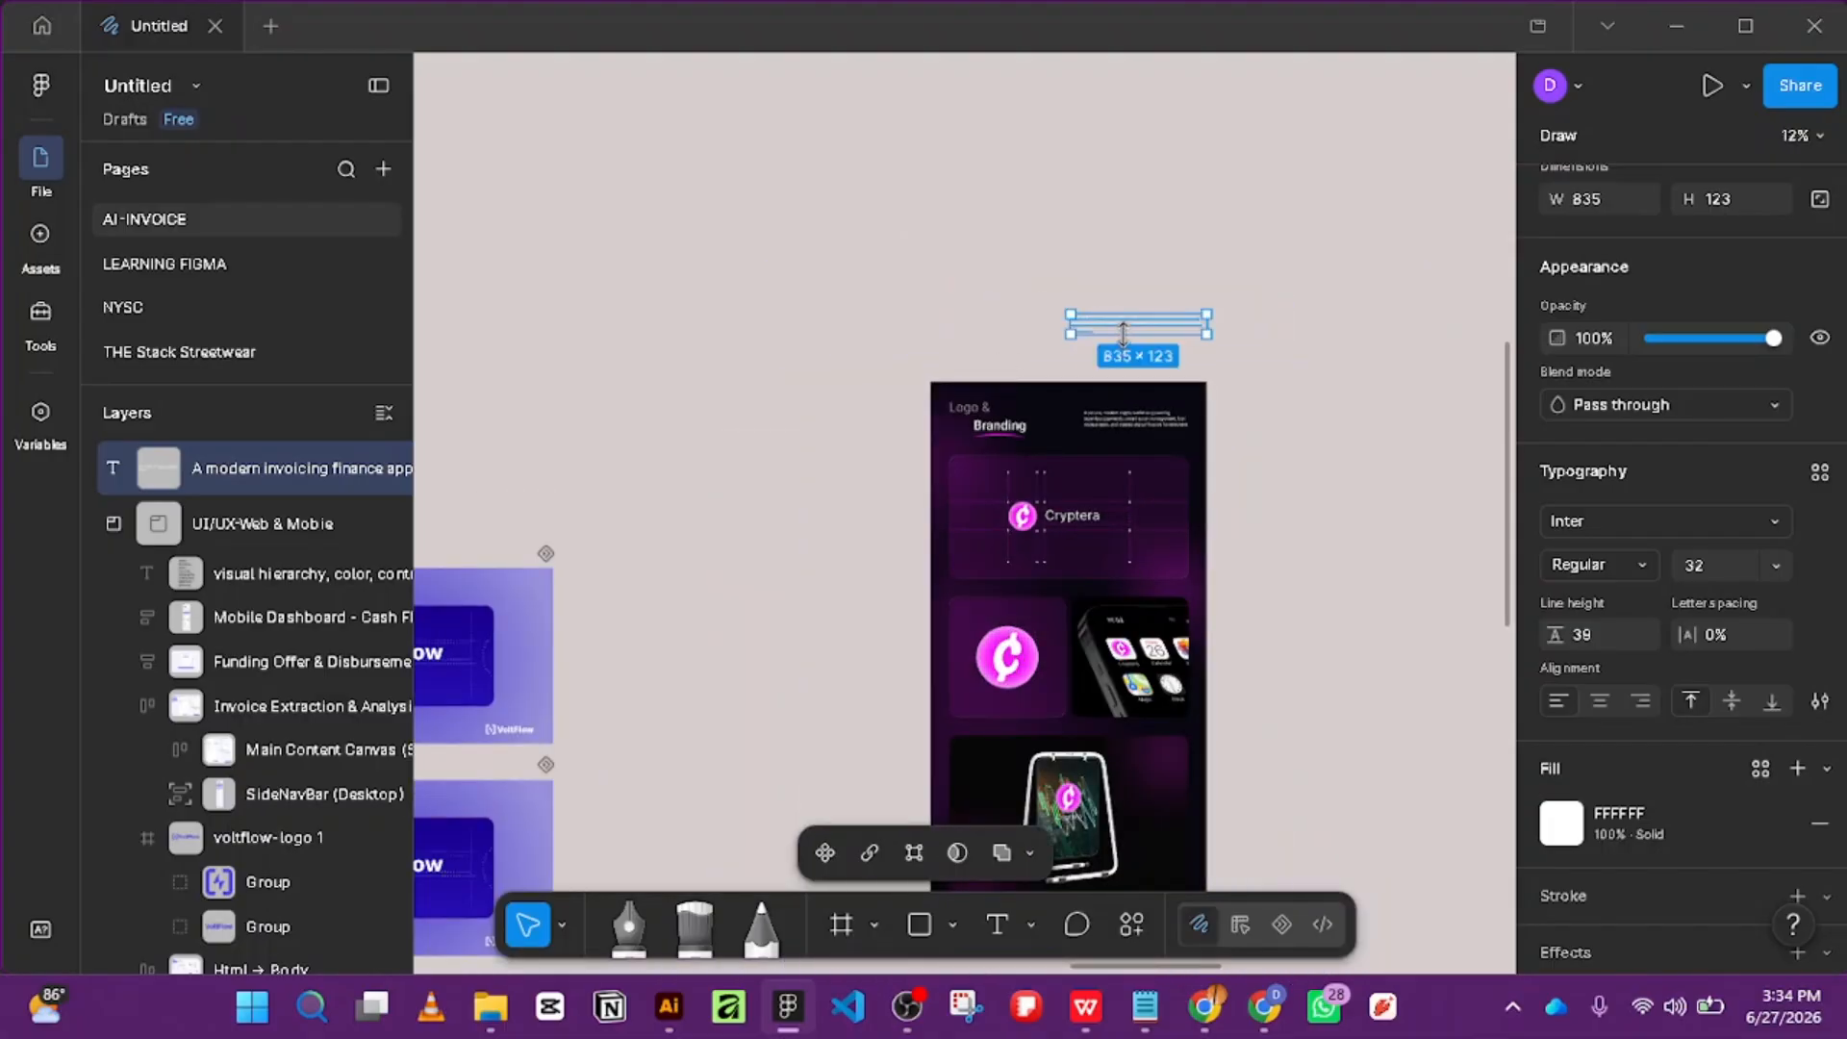
{"action": "left_click_drag", "start_coordinate": [1119, 328], "coordinate": [736, 617]}
{"action": "scroll", "coordinate": [709, 473], "scroll_direction": "down", "scroll_amount": 3}
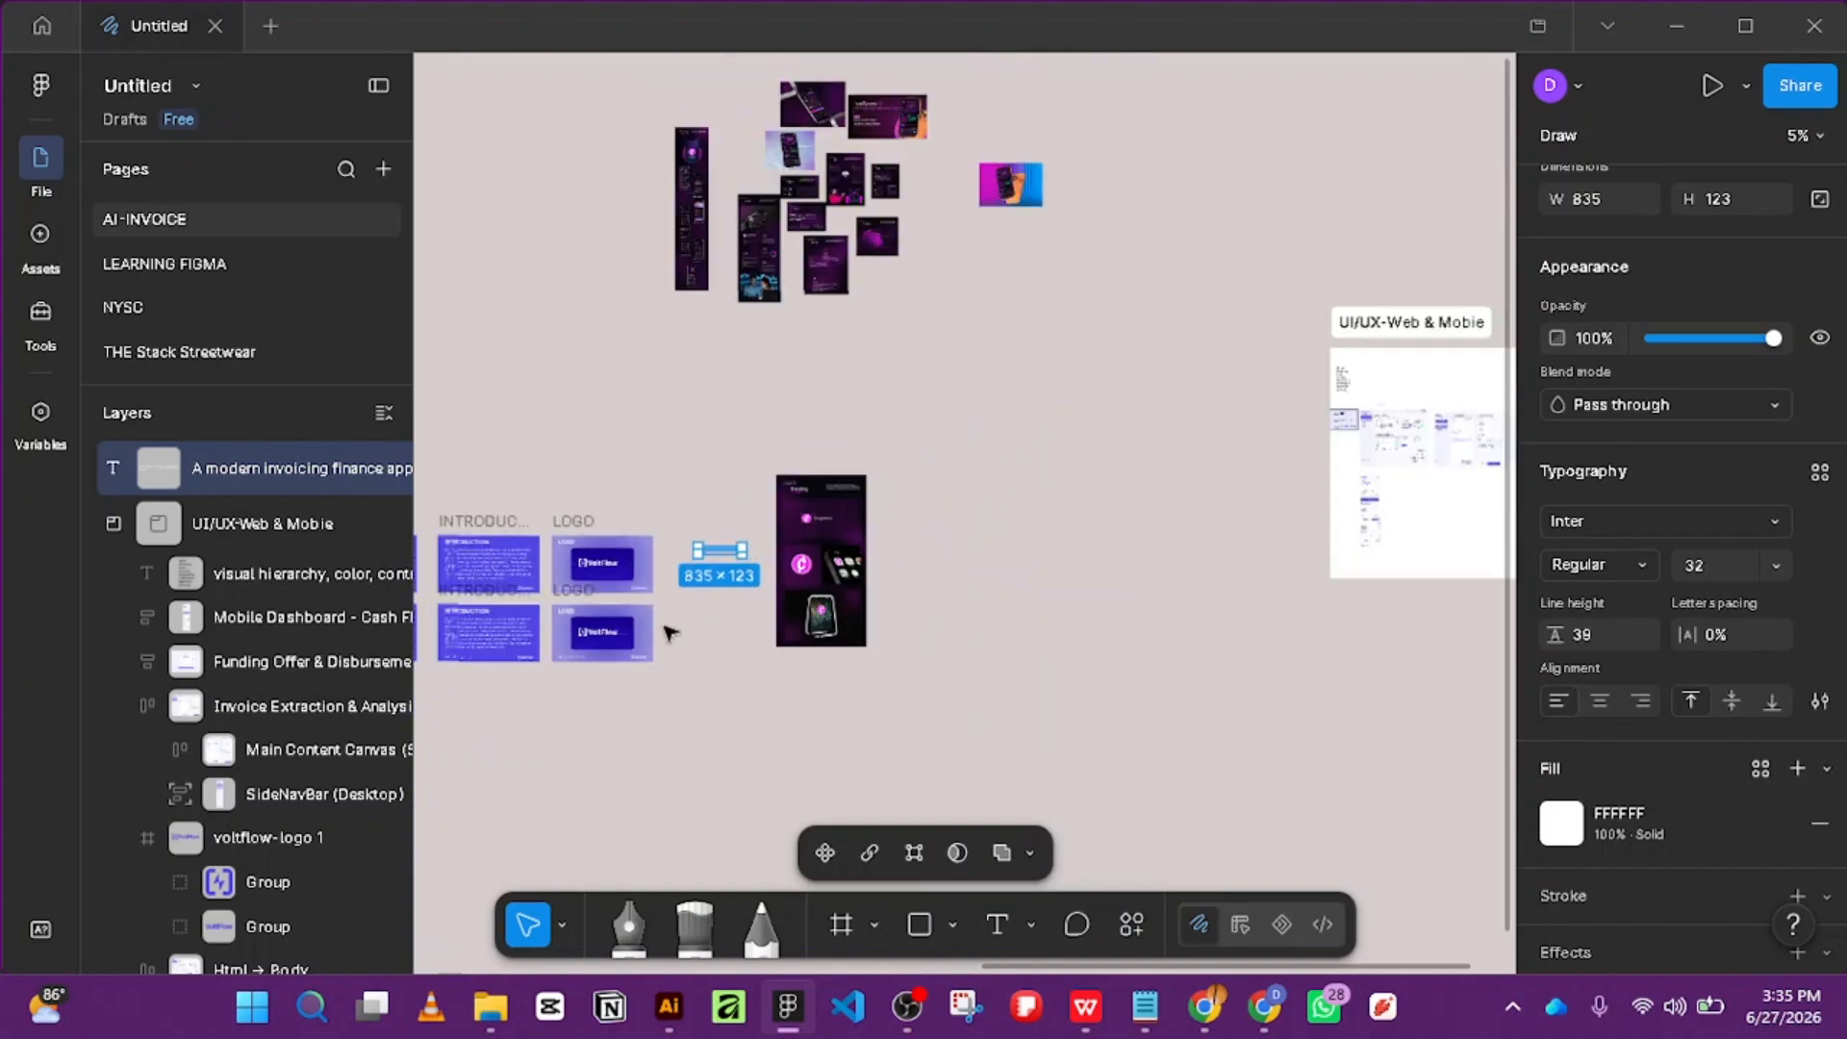
{"action": "left_click_drag", "start_coordinate": [635, 650], "coordinate": [1179, 631]}
{"action": "scroll", "coordinate": [1263, 592], "scroll_direction": "up", "scroll_amount": 2}
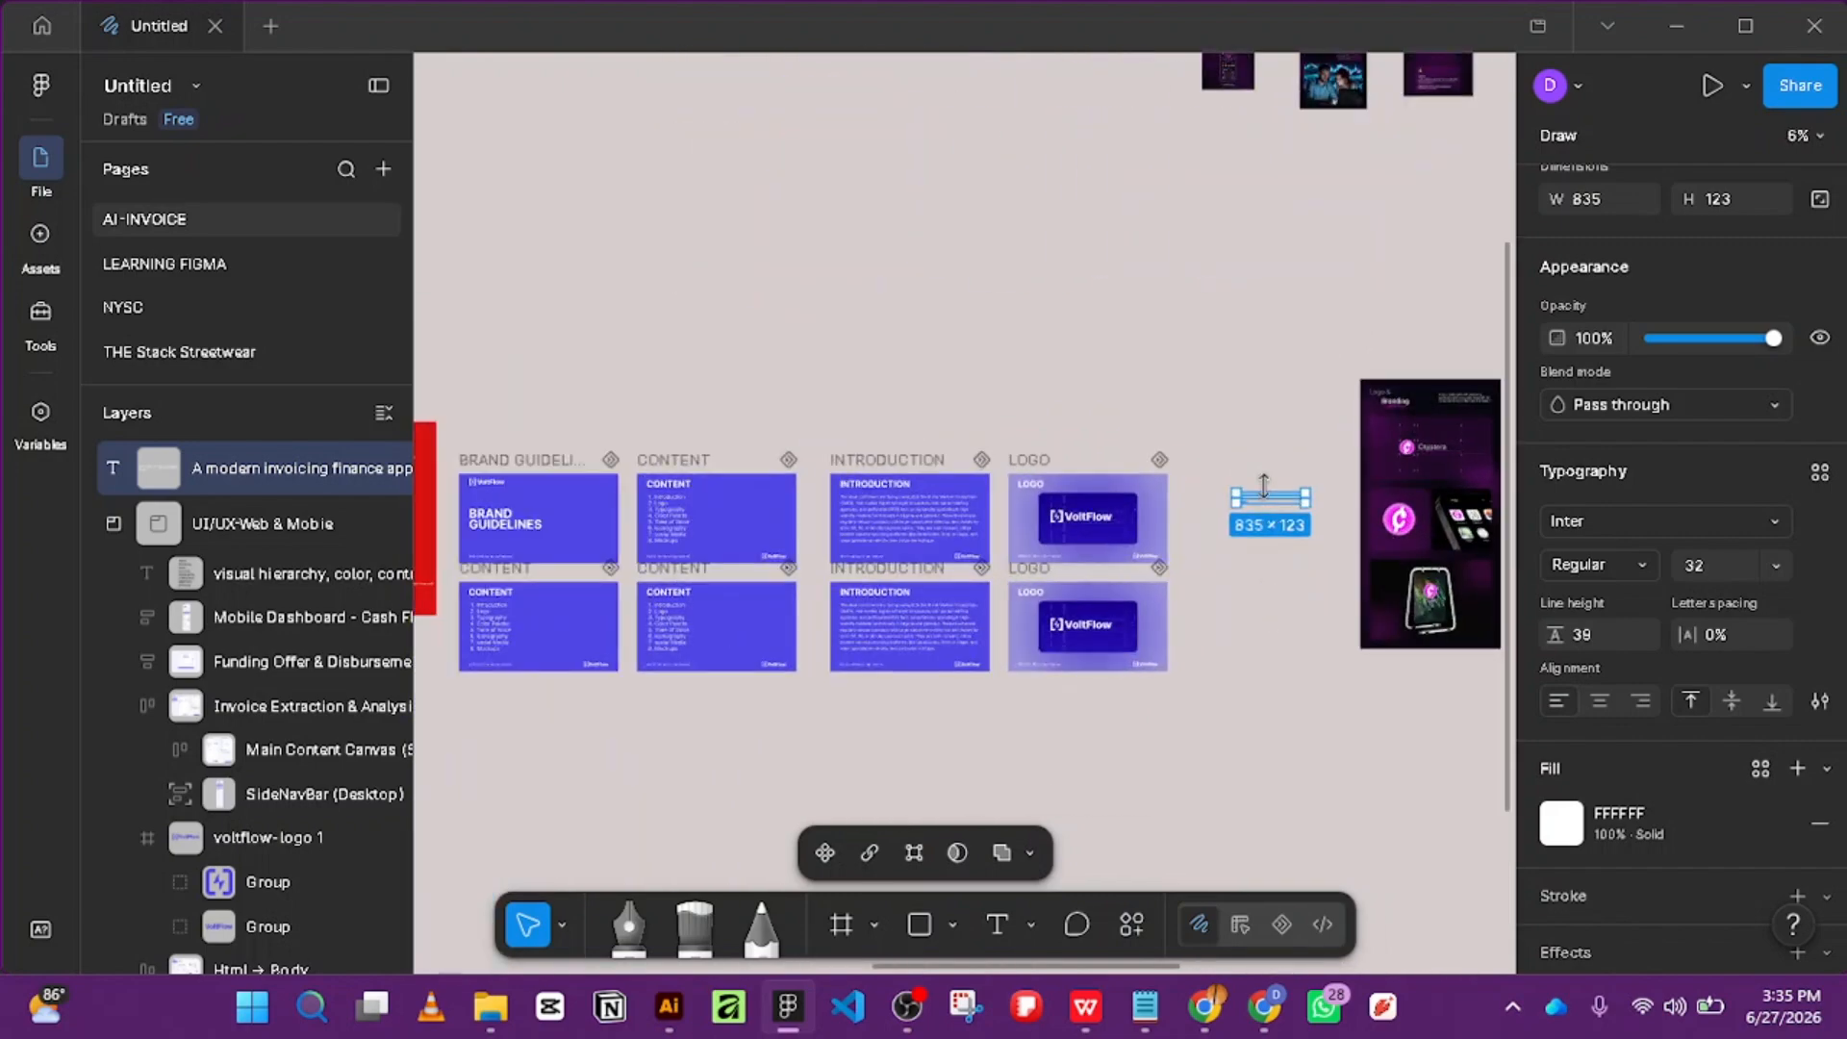
{"action": "left_click_drag", "start_coordinate": [1263, 485], "coordinate": [678, 733]}
{"action": "scroll", "coordinate": [681, 640], "scroll_direction": "up", "scroll_amount": 3}
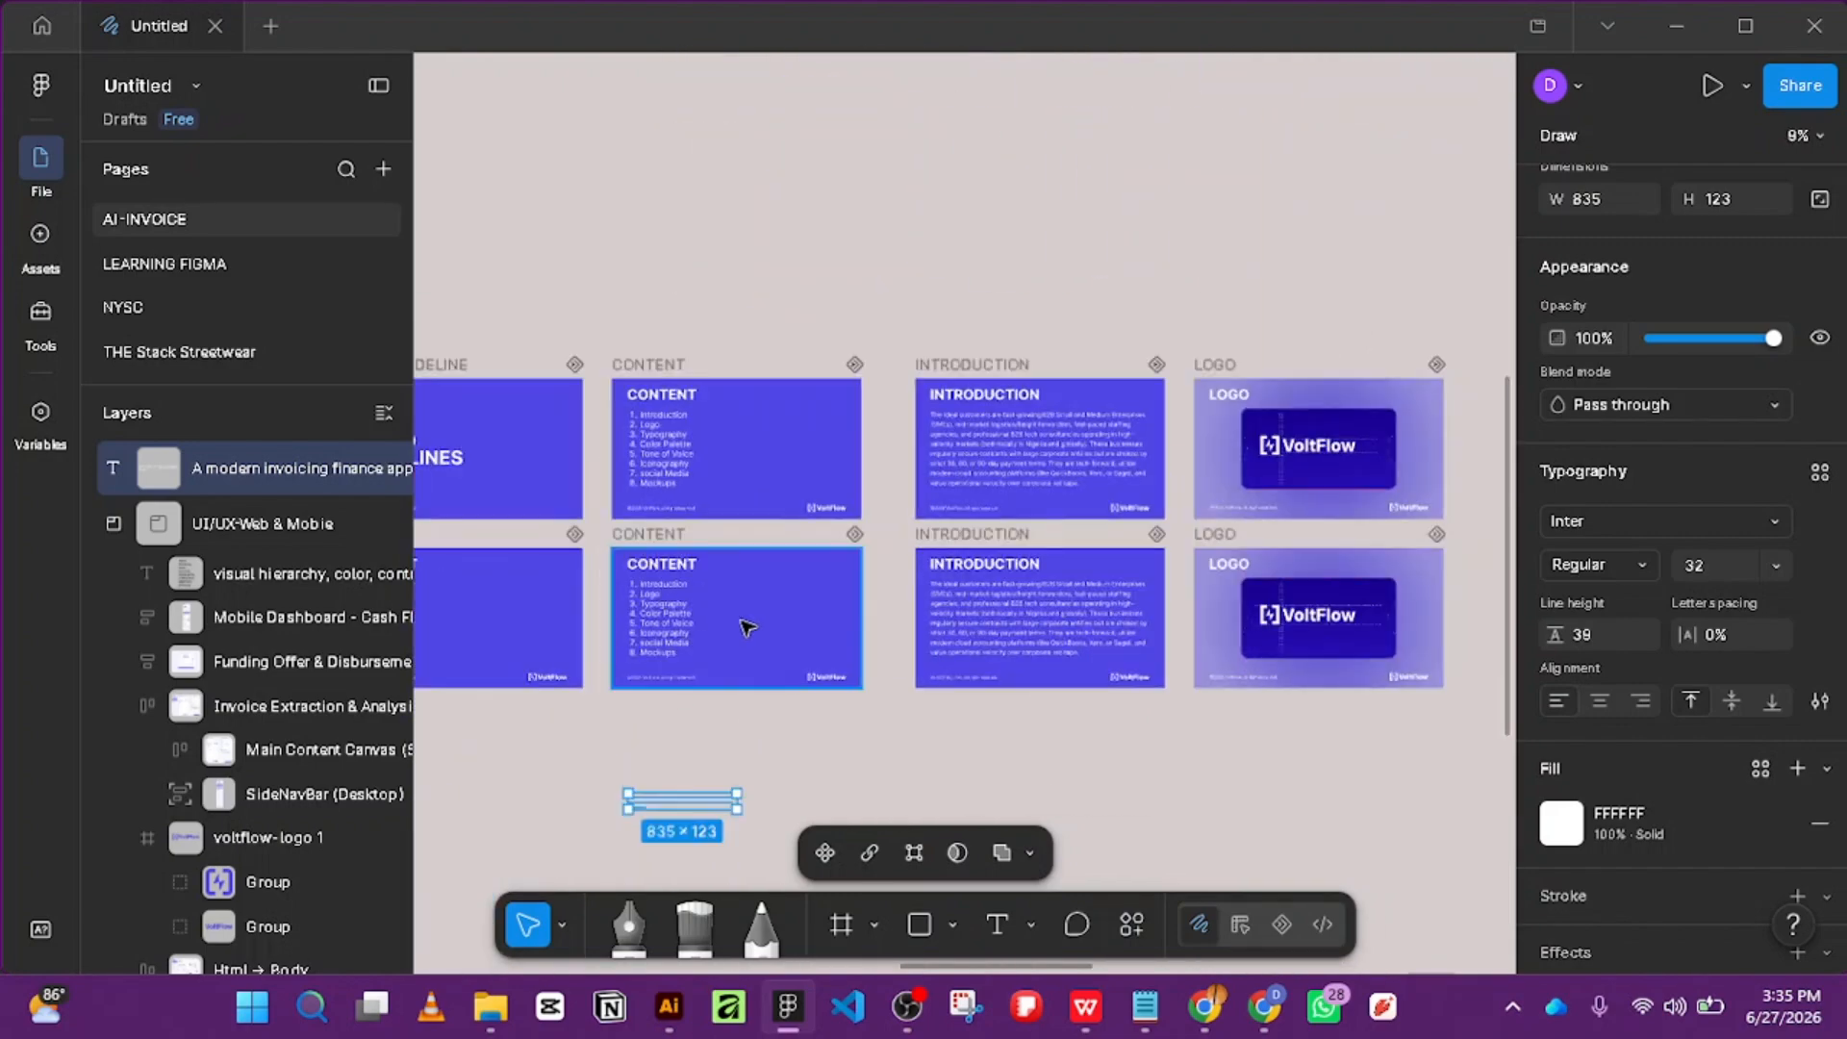
{"action": "left_click_drag", "start_coordinate": [684, 666], "coordinate": [999, 573]}
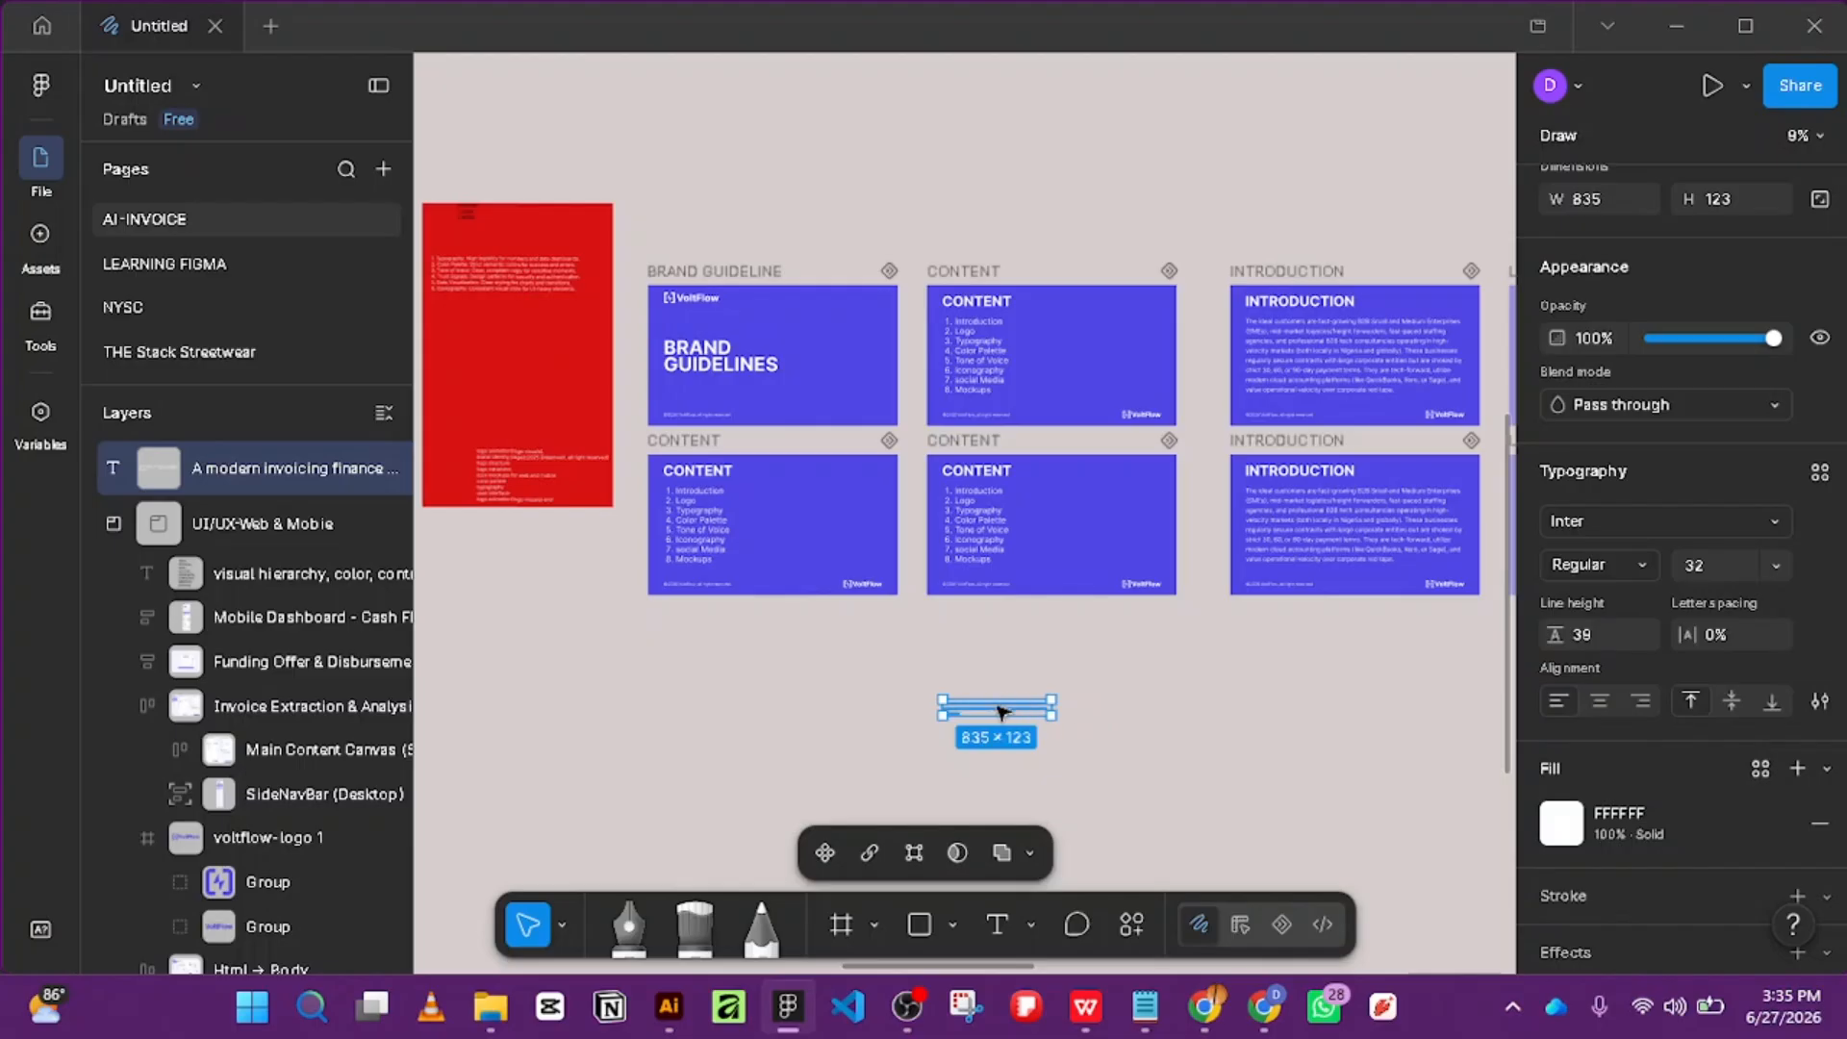
{"action": "left_click_drag", "start_coordinate": [1000, 712], "coordinate": [1005, 303]}
{"action": "scroll", "coordinate": [985, 560], "scroll_direction": "up", "scroll_amount": 4}
{"action": "scroll", "coordinate": [1683, 625], "scroll_direction": "down", "scroll_amount": 2}
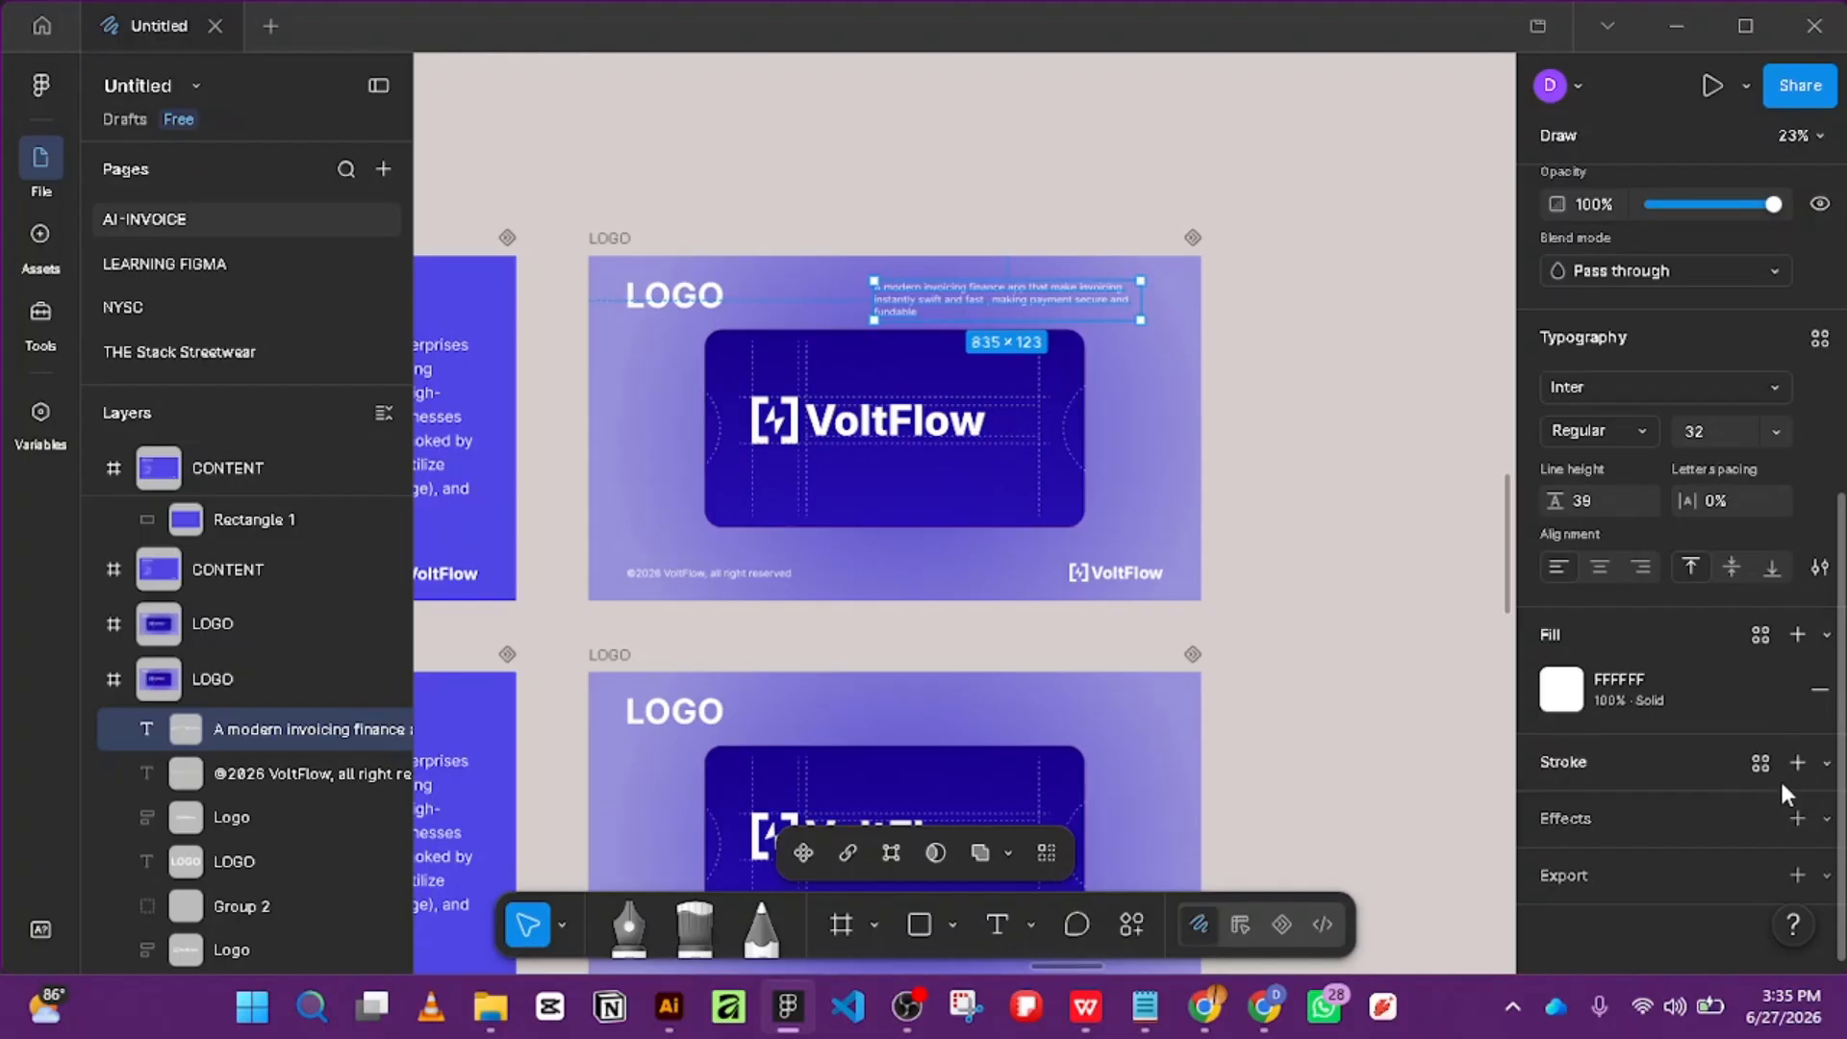
Apply the Desktop-Grid layout guide style to the upper LOGO page.
{"action": "left_click", "coordinate": [601, 237]}
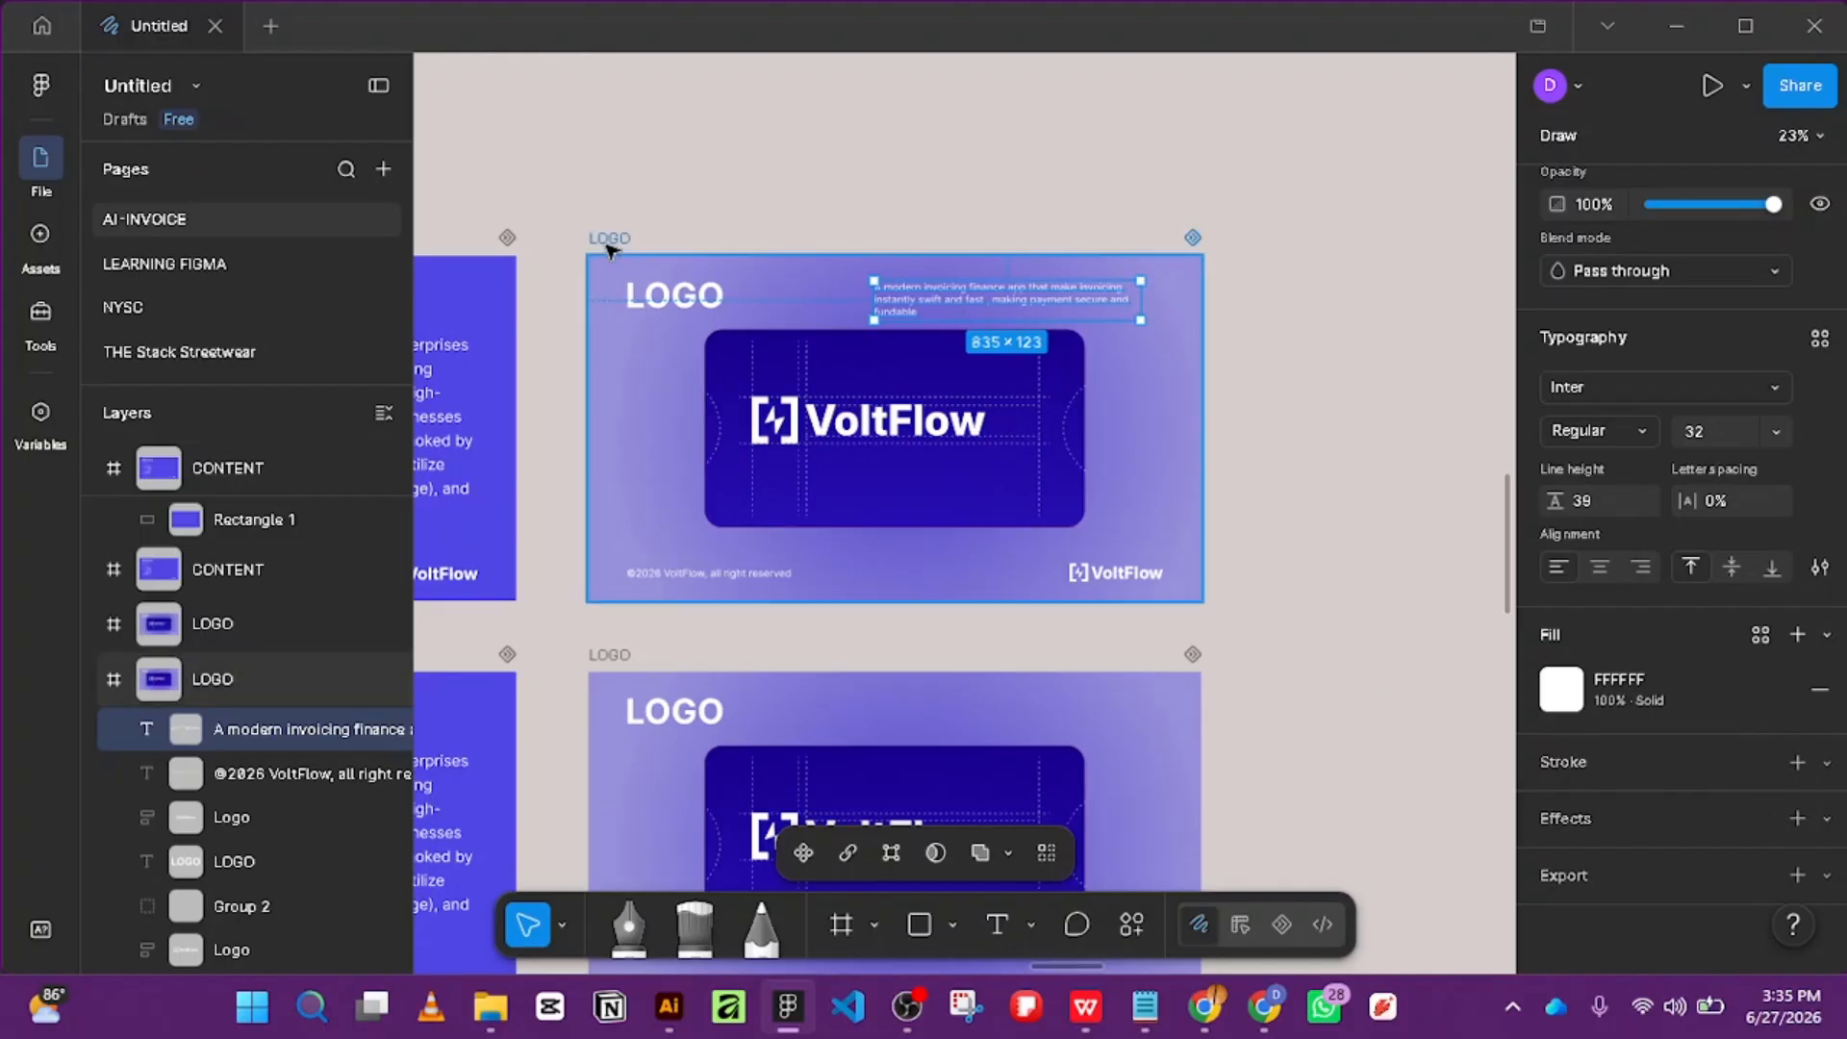
{"action": "scroll", "coordinate": [1683, 674], "scroll_direction": "down", "scroll_amount": 1}
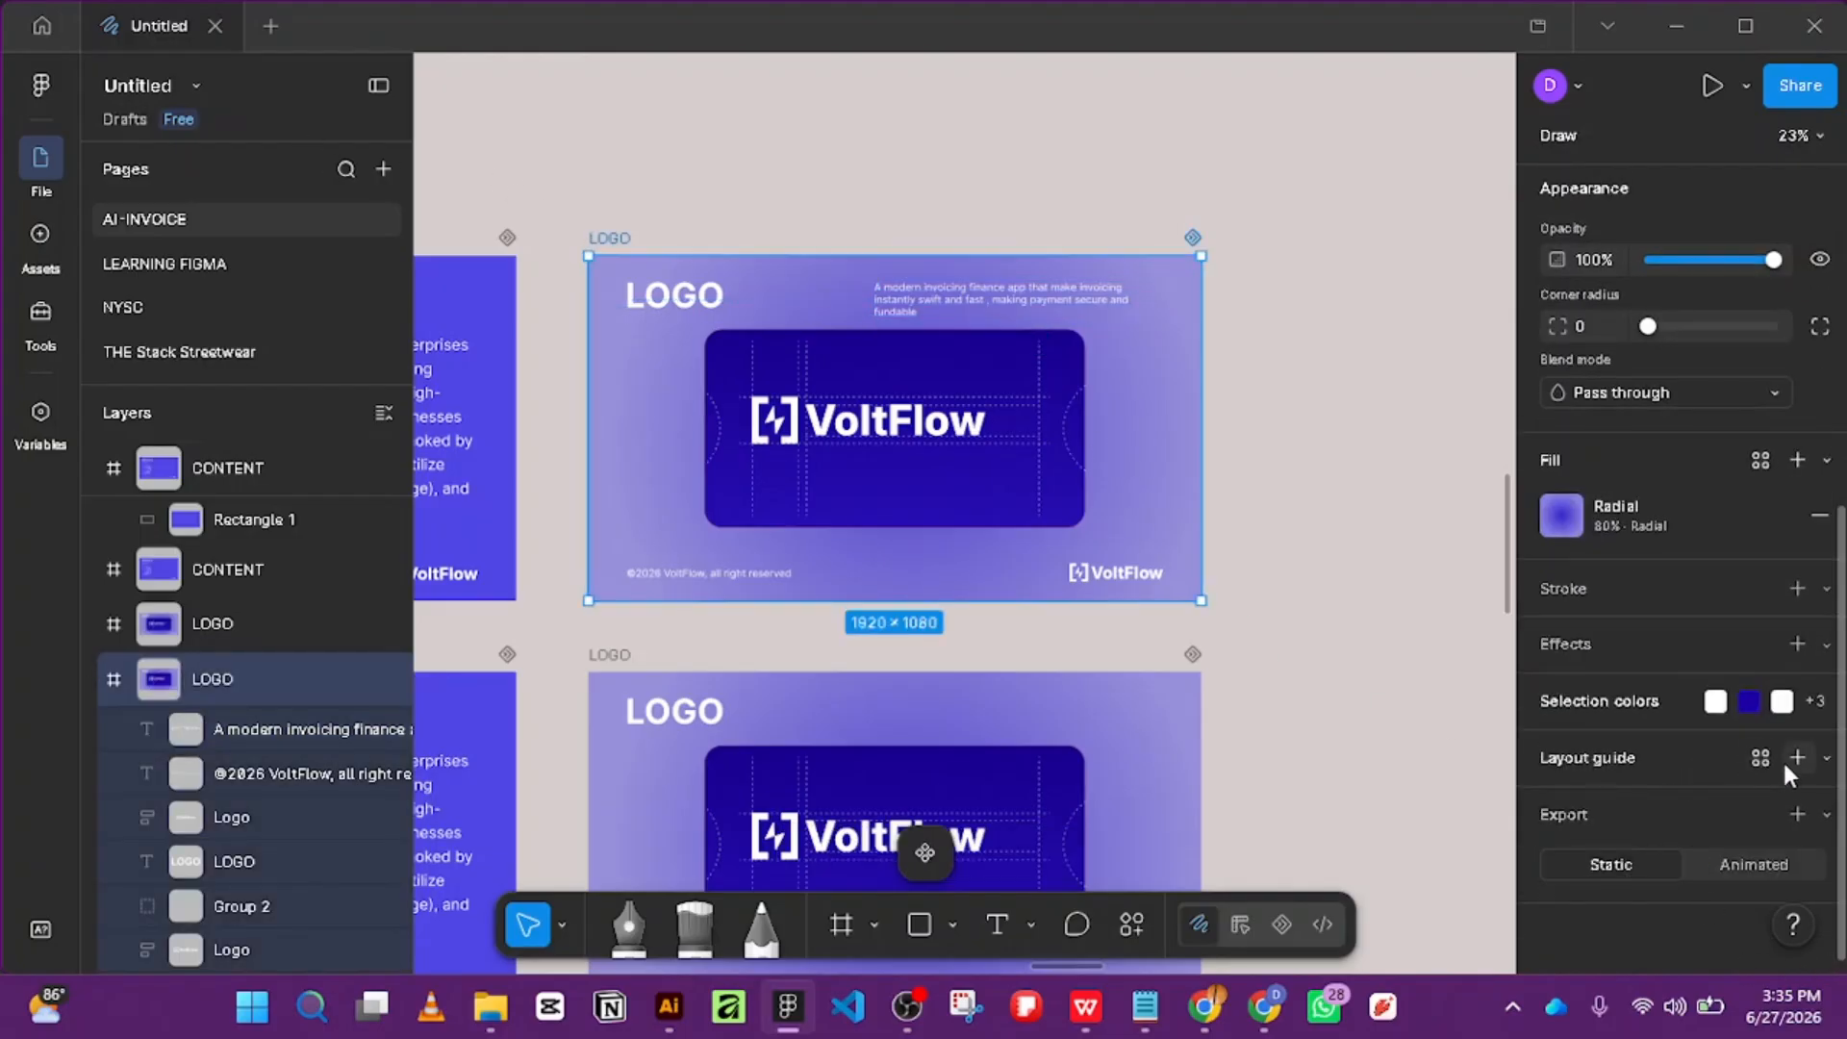
{"action": "left_click", "coordinate": [1760, 758]}
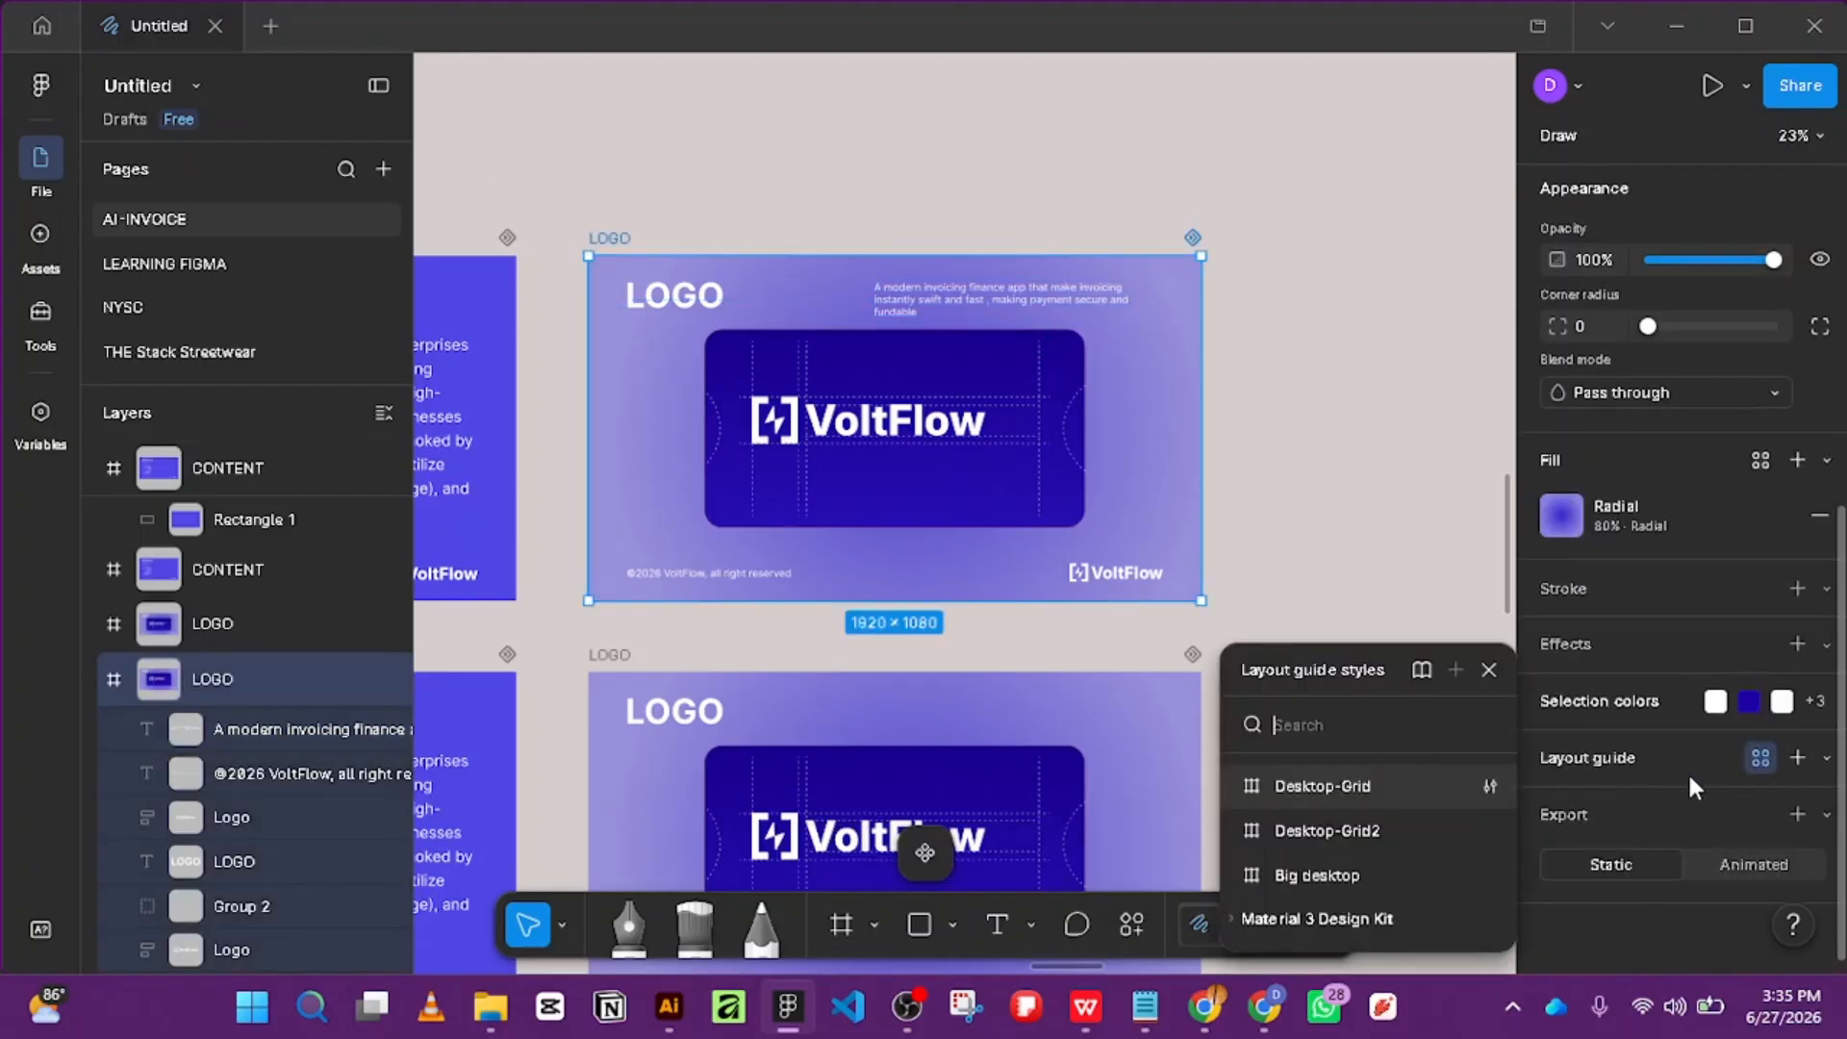
{"action": "left_click", "coordinate": [1364, 789]}
{"action": "scroll", "coordinate": [1130, 339], "scroll_direction": "up", "scroll_amount": 5, "text": "ctrl"}
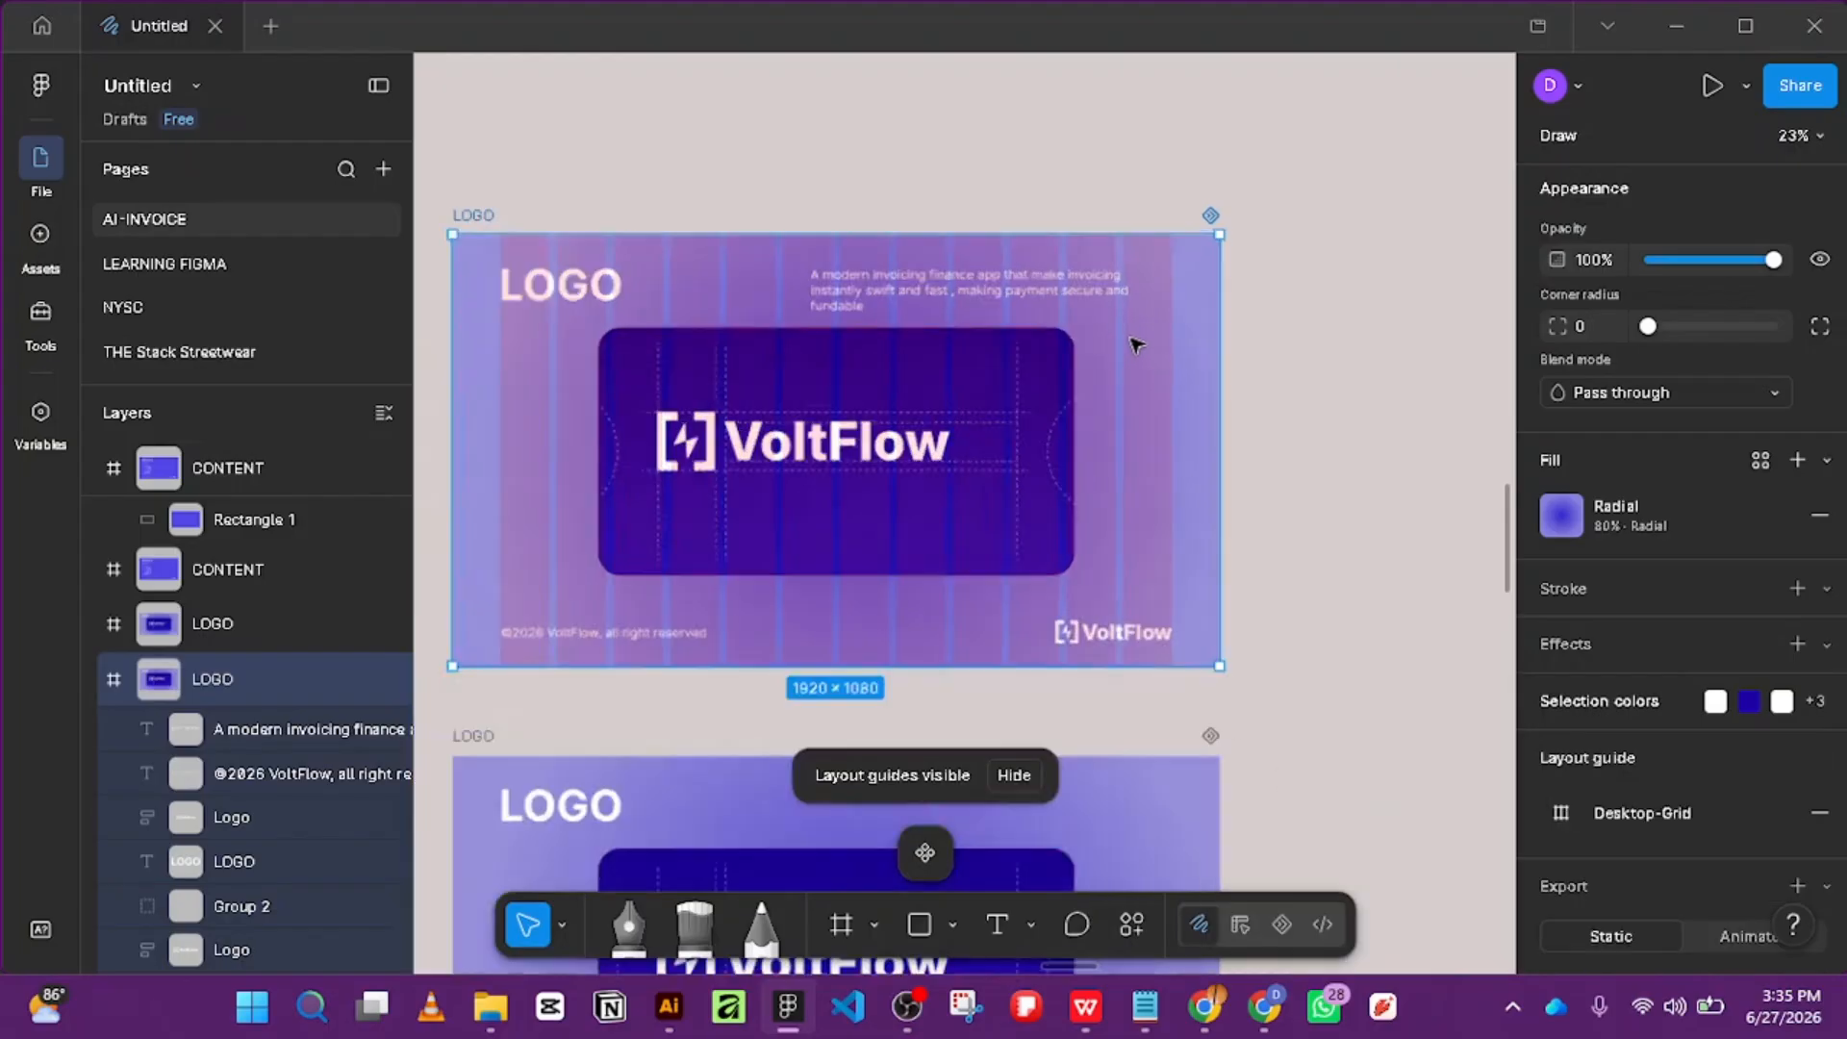
{"action": "scroll", "coordinate": [1223, 306], "scroll_direction": "down", "scroll_amount": 5, "text": "ctrl"}
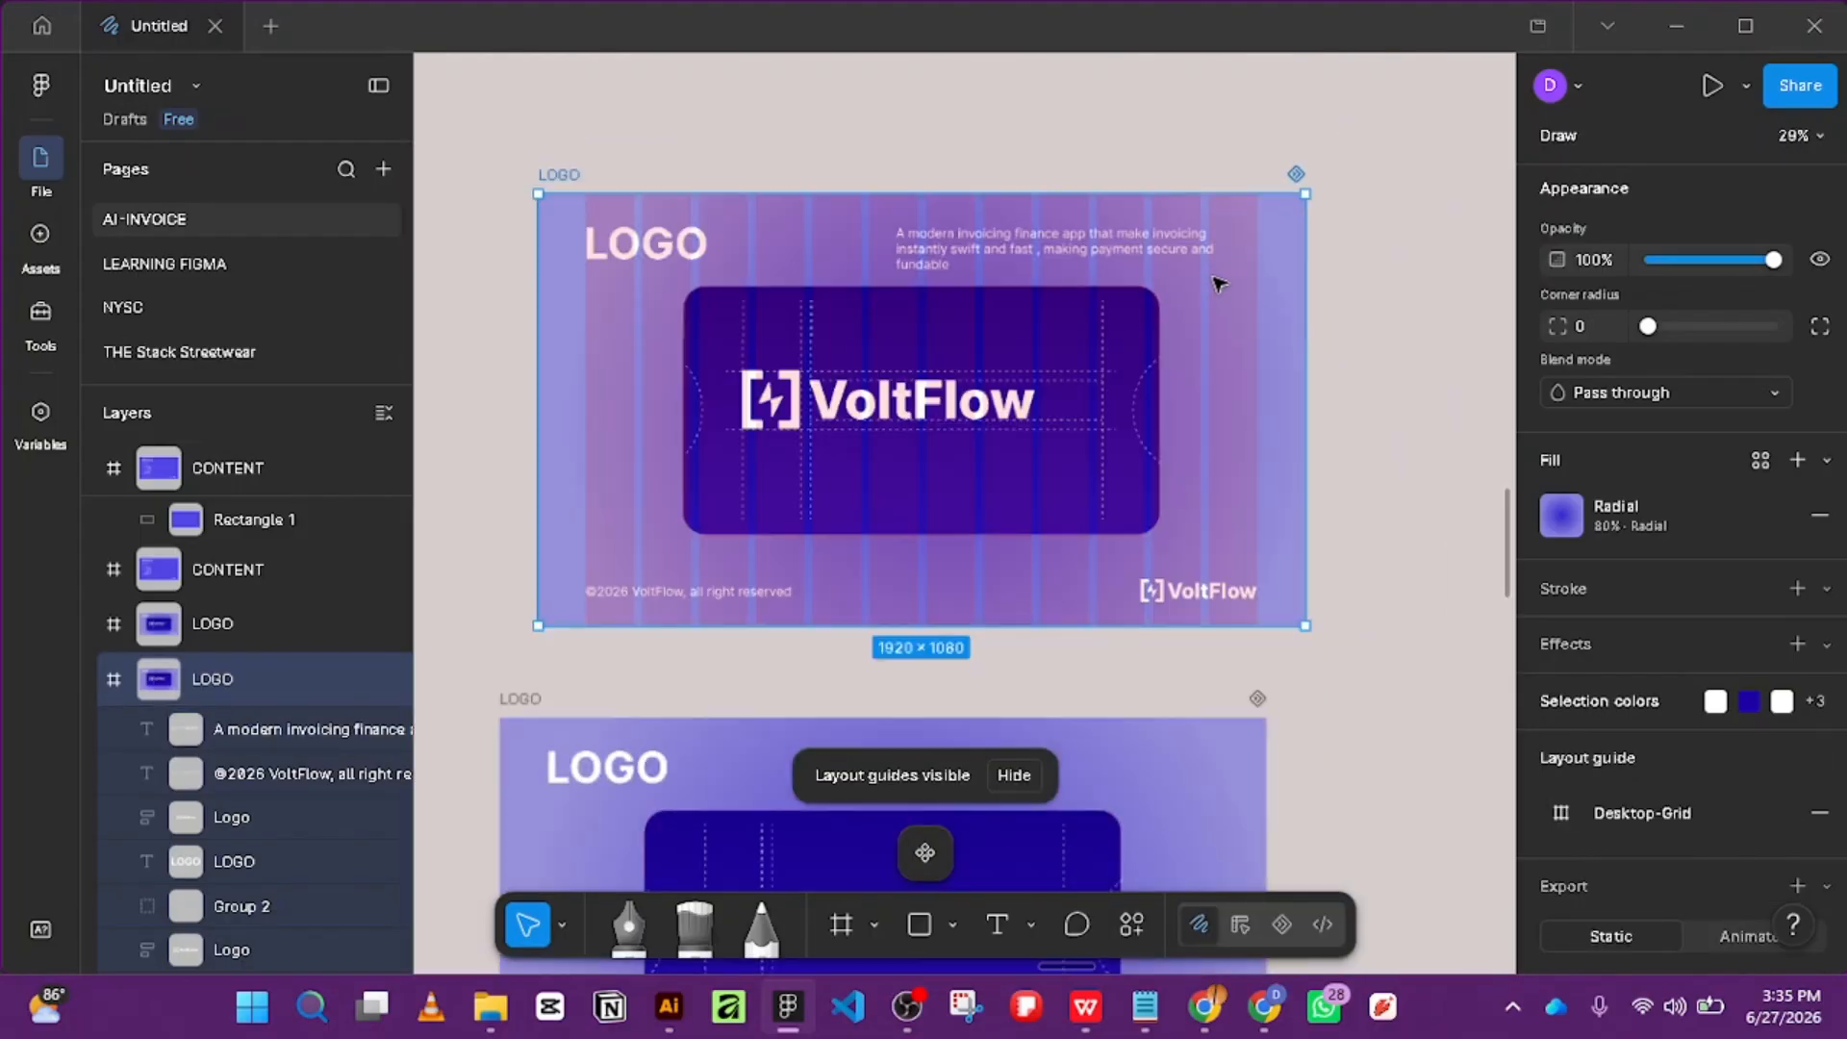
{"action": "left_click_drag", "start_coordinate": [1223, 306], "coordinate": [1318, 282]}
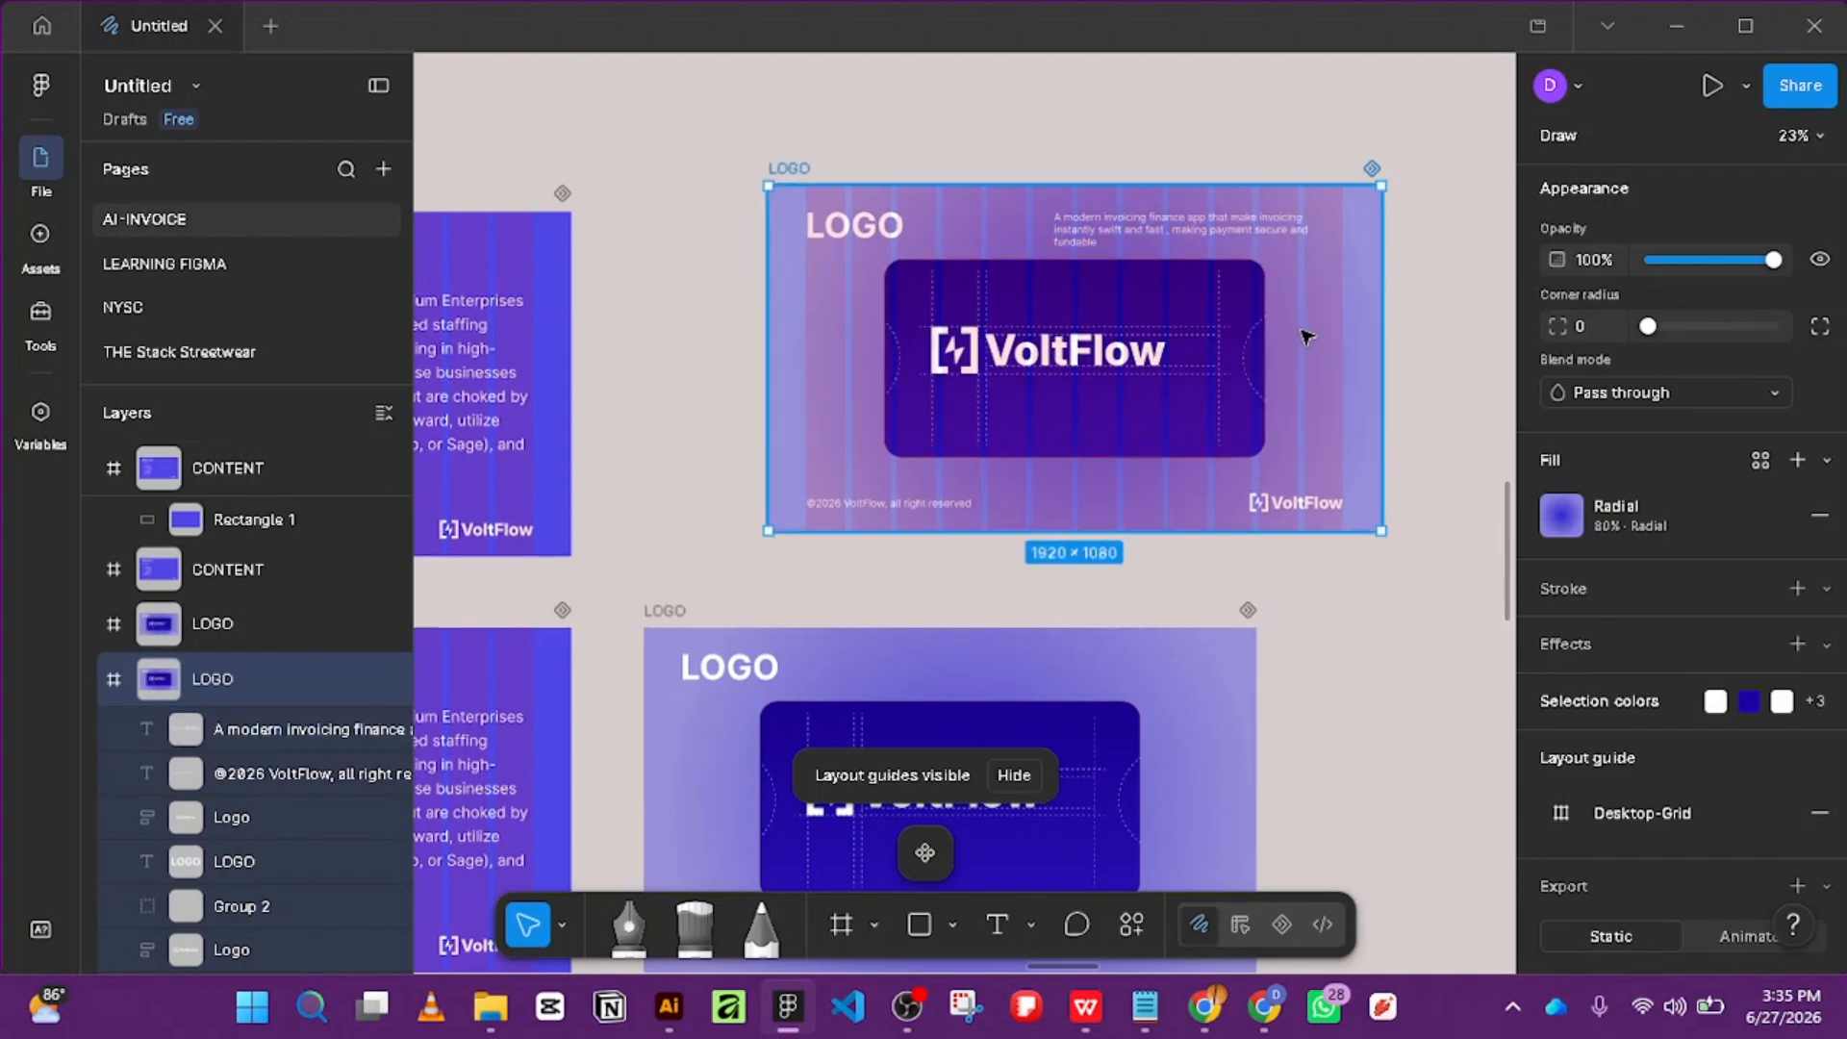
{"action": "key", "text": "ctrl+z"}
{"action": "key", "text": "ctrl+z"}
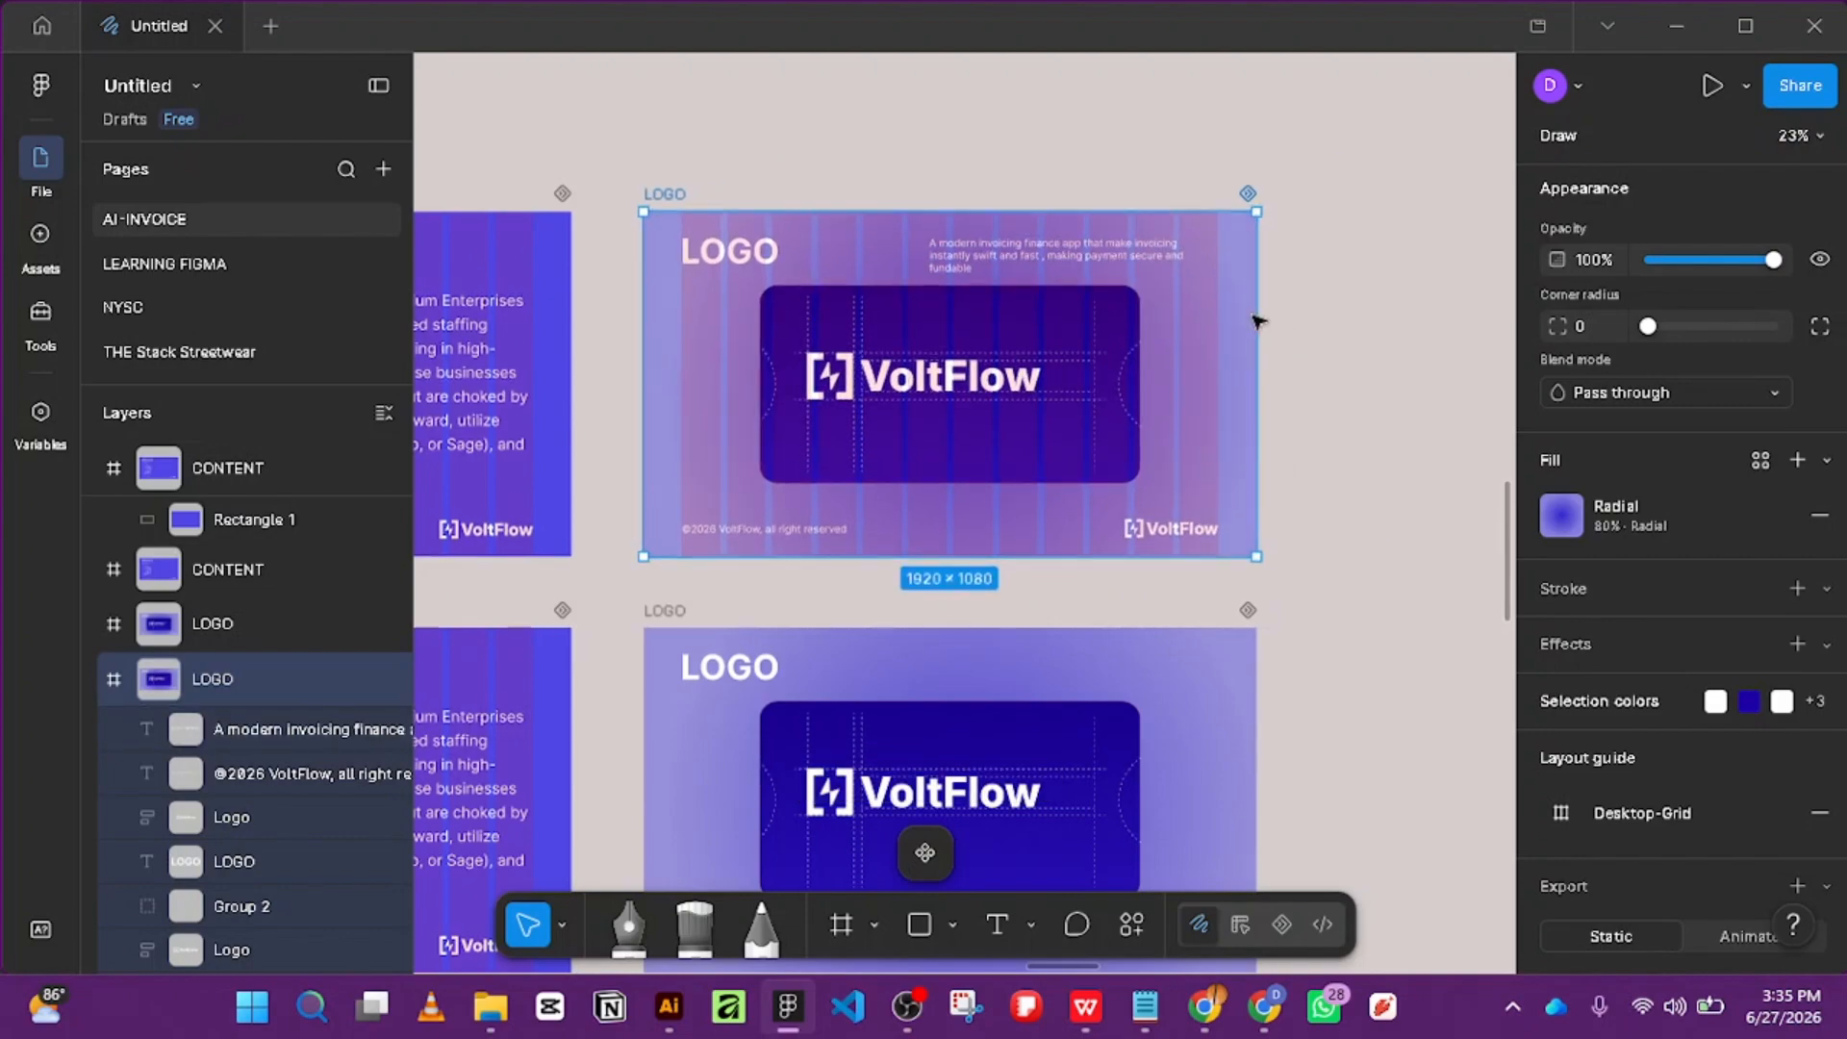
Shift the description toward the LOGO page's outer grid column and slightly increase the letter spacing of its first line.
{"action": "left_click", "coordinate": [1141, 264]}
{"action": "scroll", "coordinate": [1141, 263], "scroll_direction": "up", "scroll_amount": 3}
{"action": "left_click_drag", "start_coordinate": [1123, 241], "coordinate": [1206, 238]}
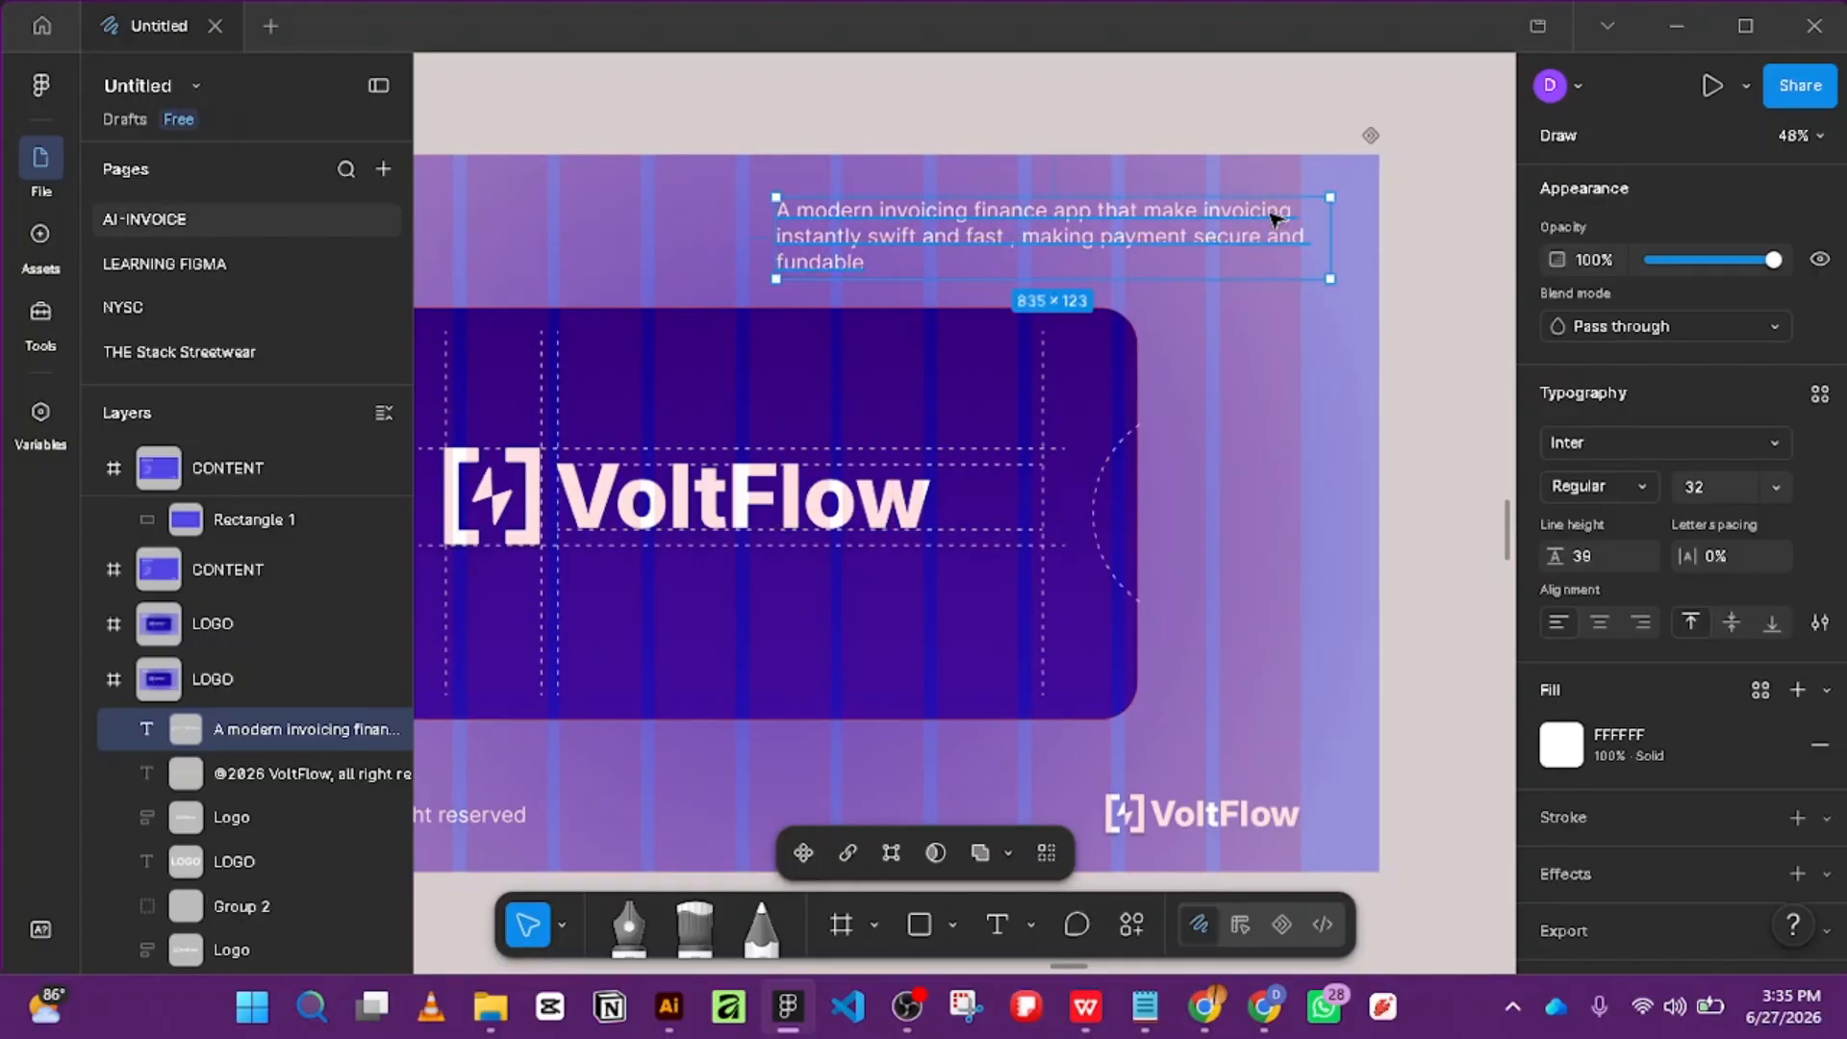
{"action": "double_click", "coordinate": [1274, 219]}
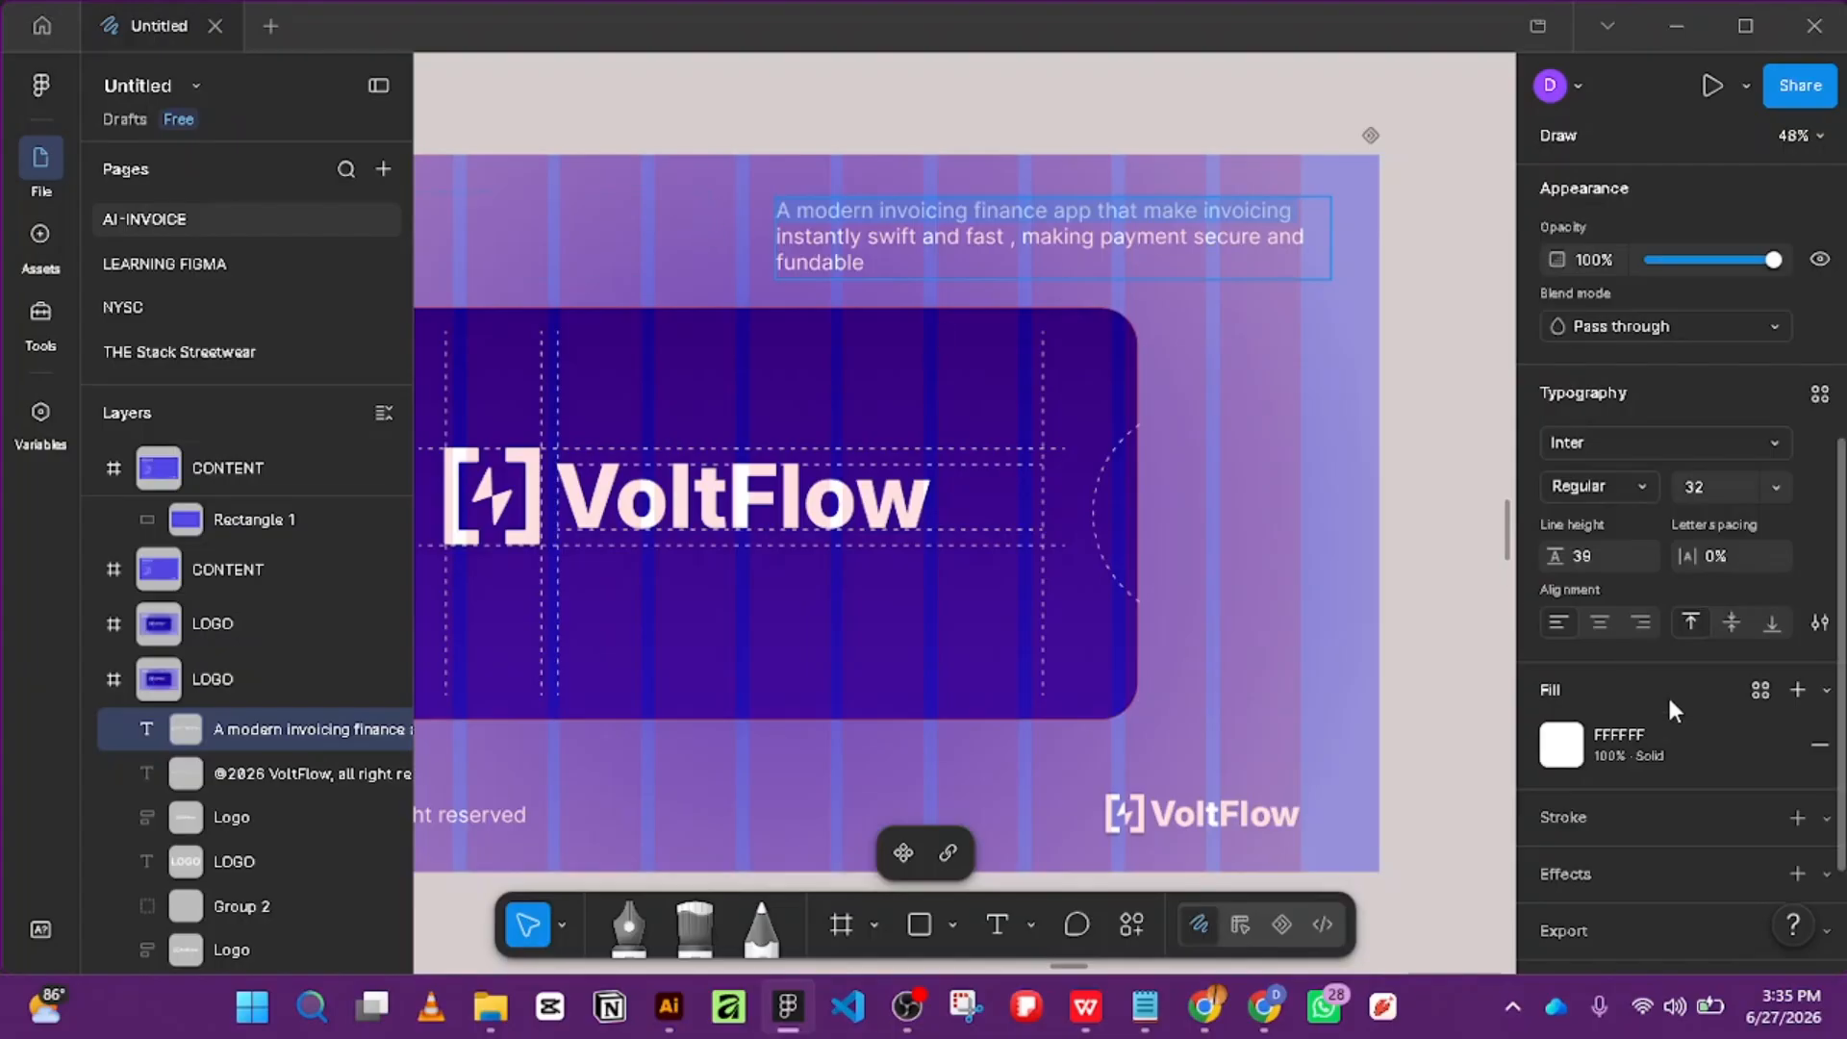
{"action": "left_click", "coordinate": [1722, 556]}
{"action": "key", "text": "Up"}
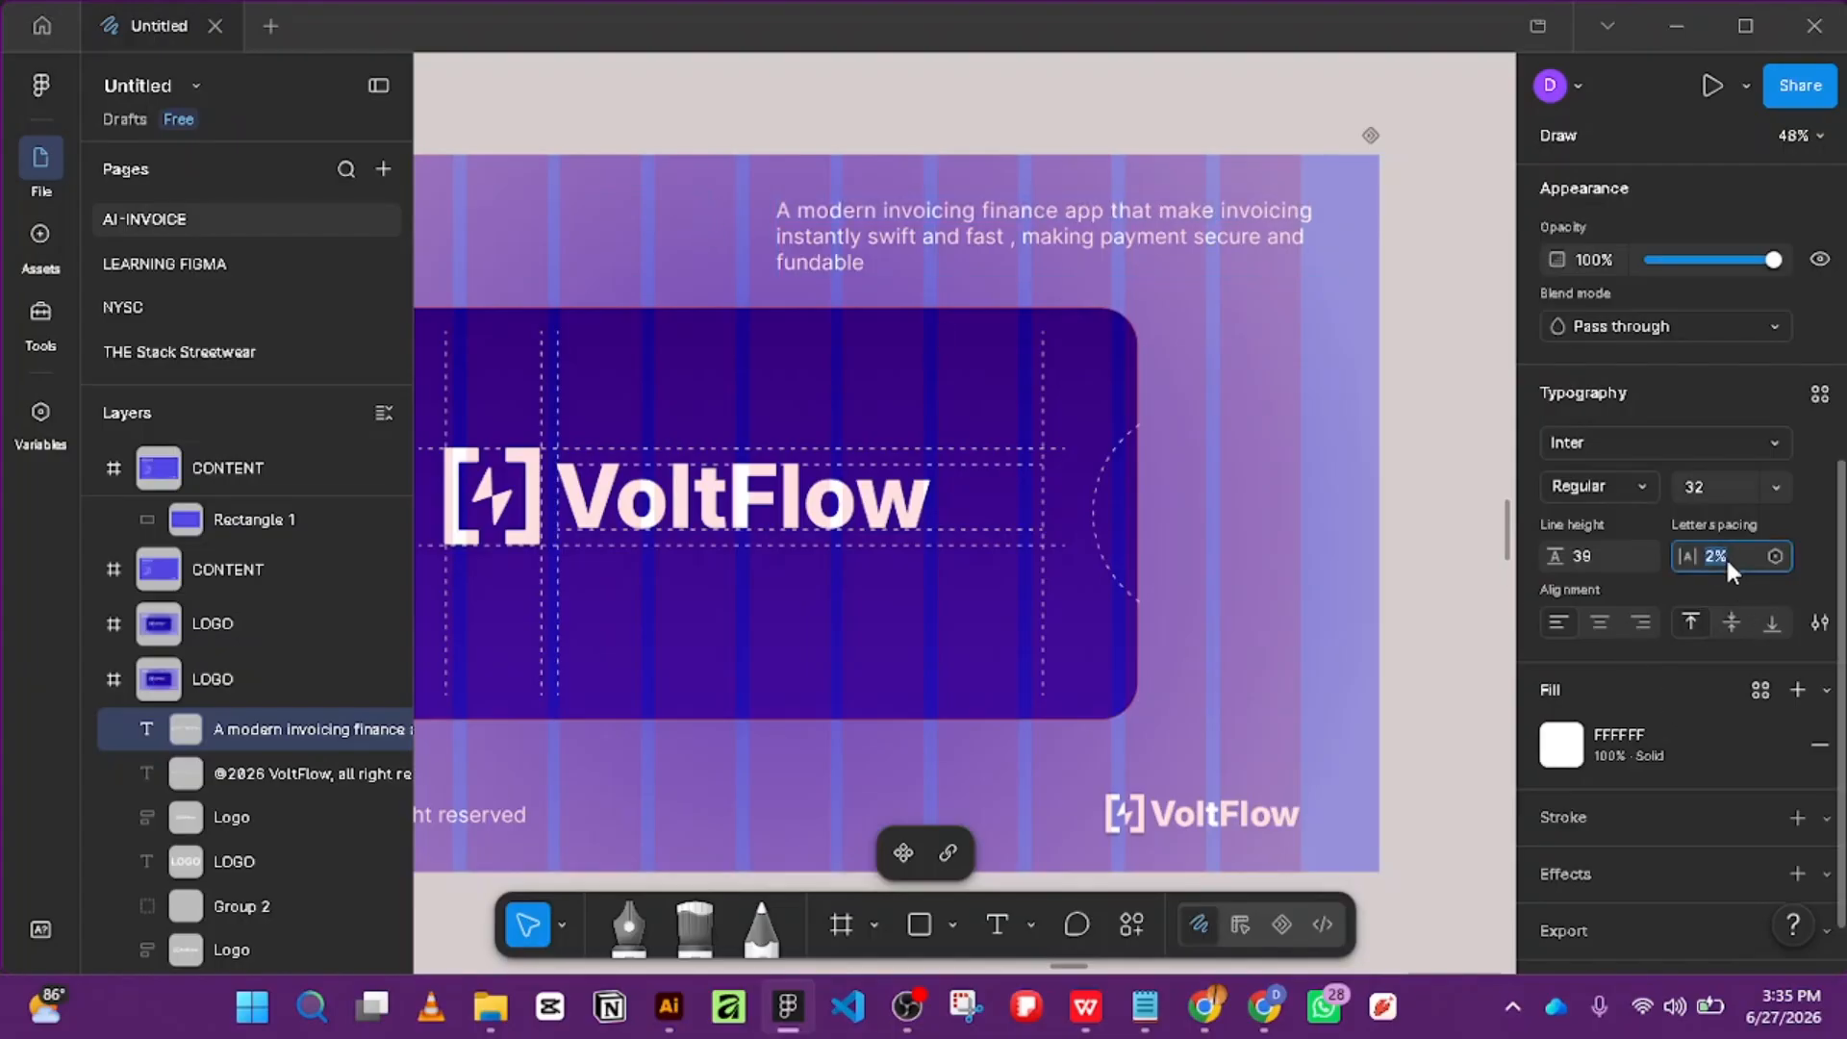
{"action": "key", "text": "Escape"}
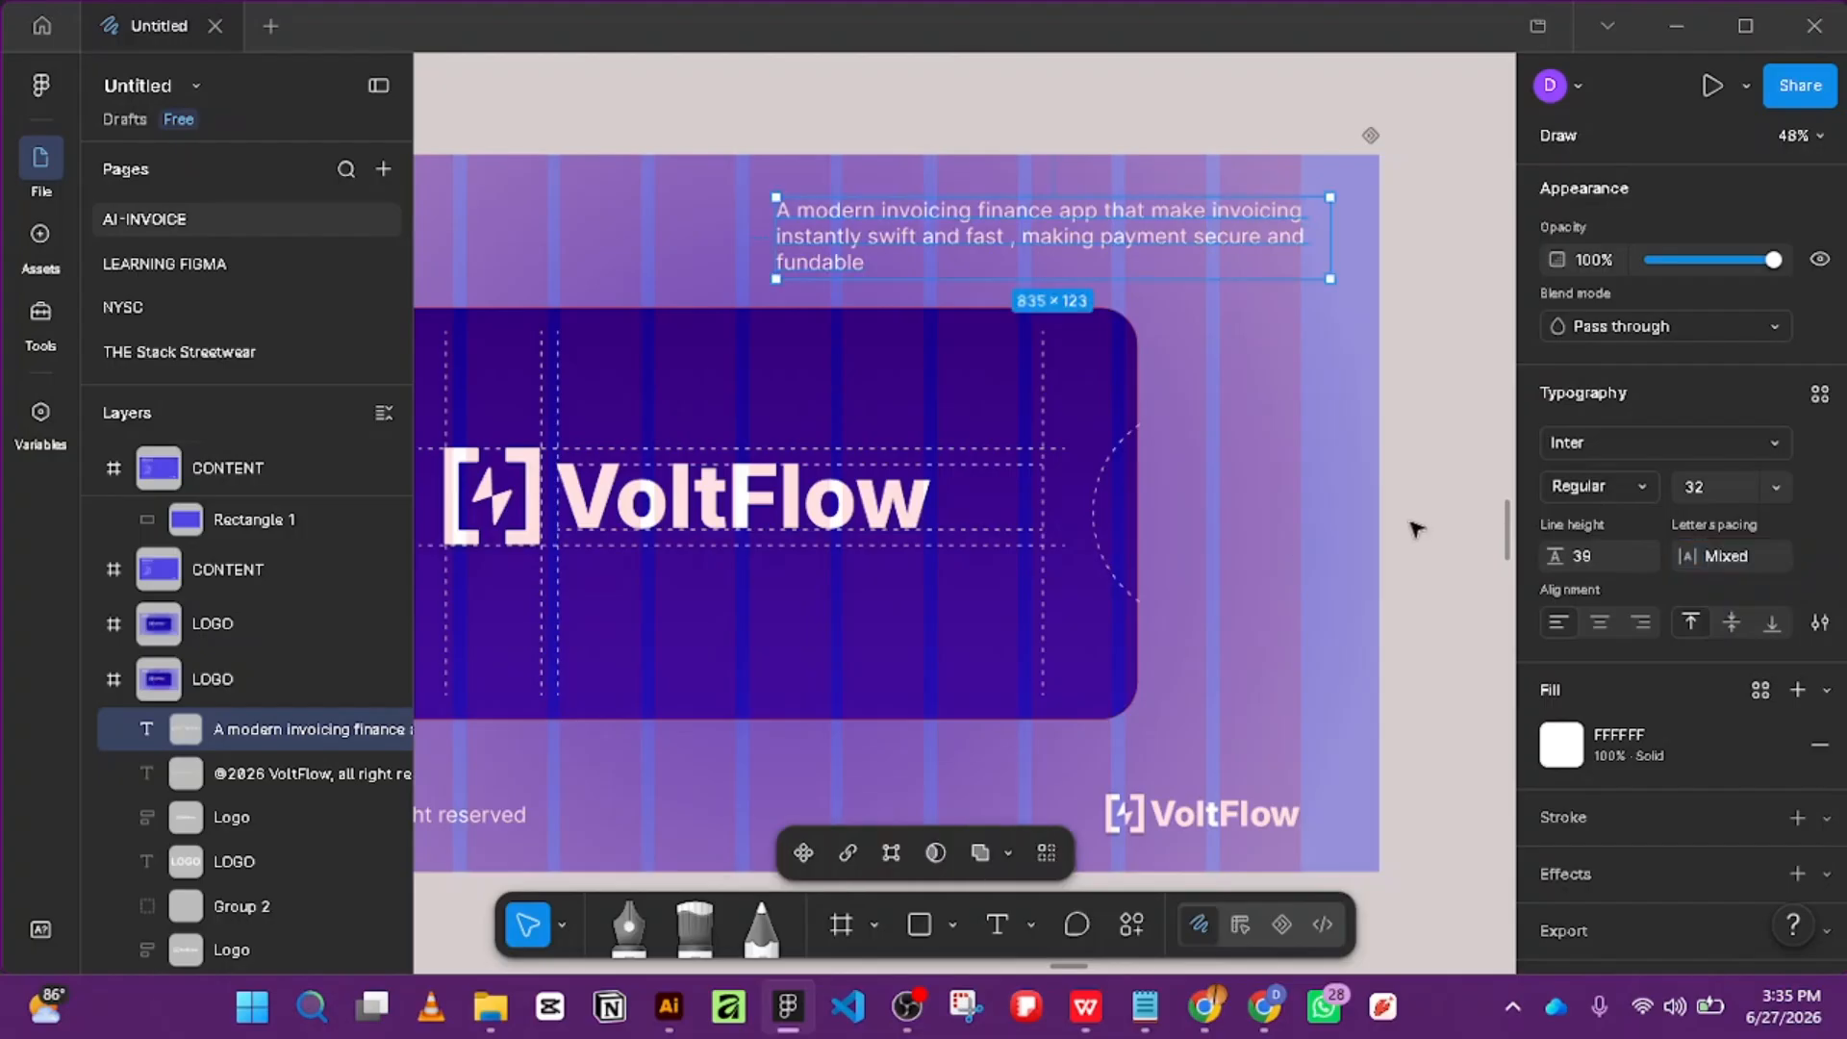
{"action": "scroll", "coordinate": [1172, 287], "scroll_direction": "down", "scroll_amount": 3}
{"action": "left_click", "coordinate": [1405, 425]}
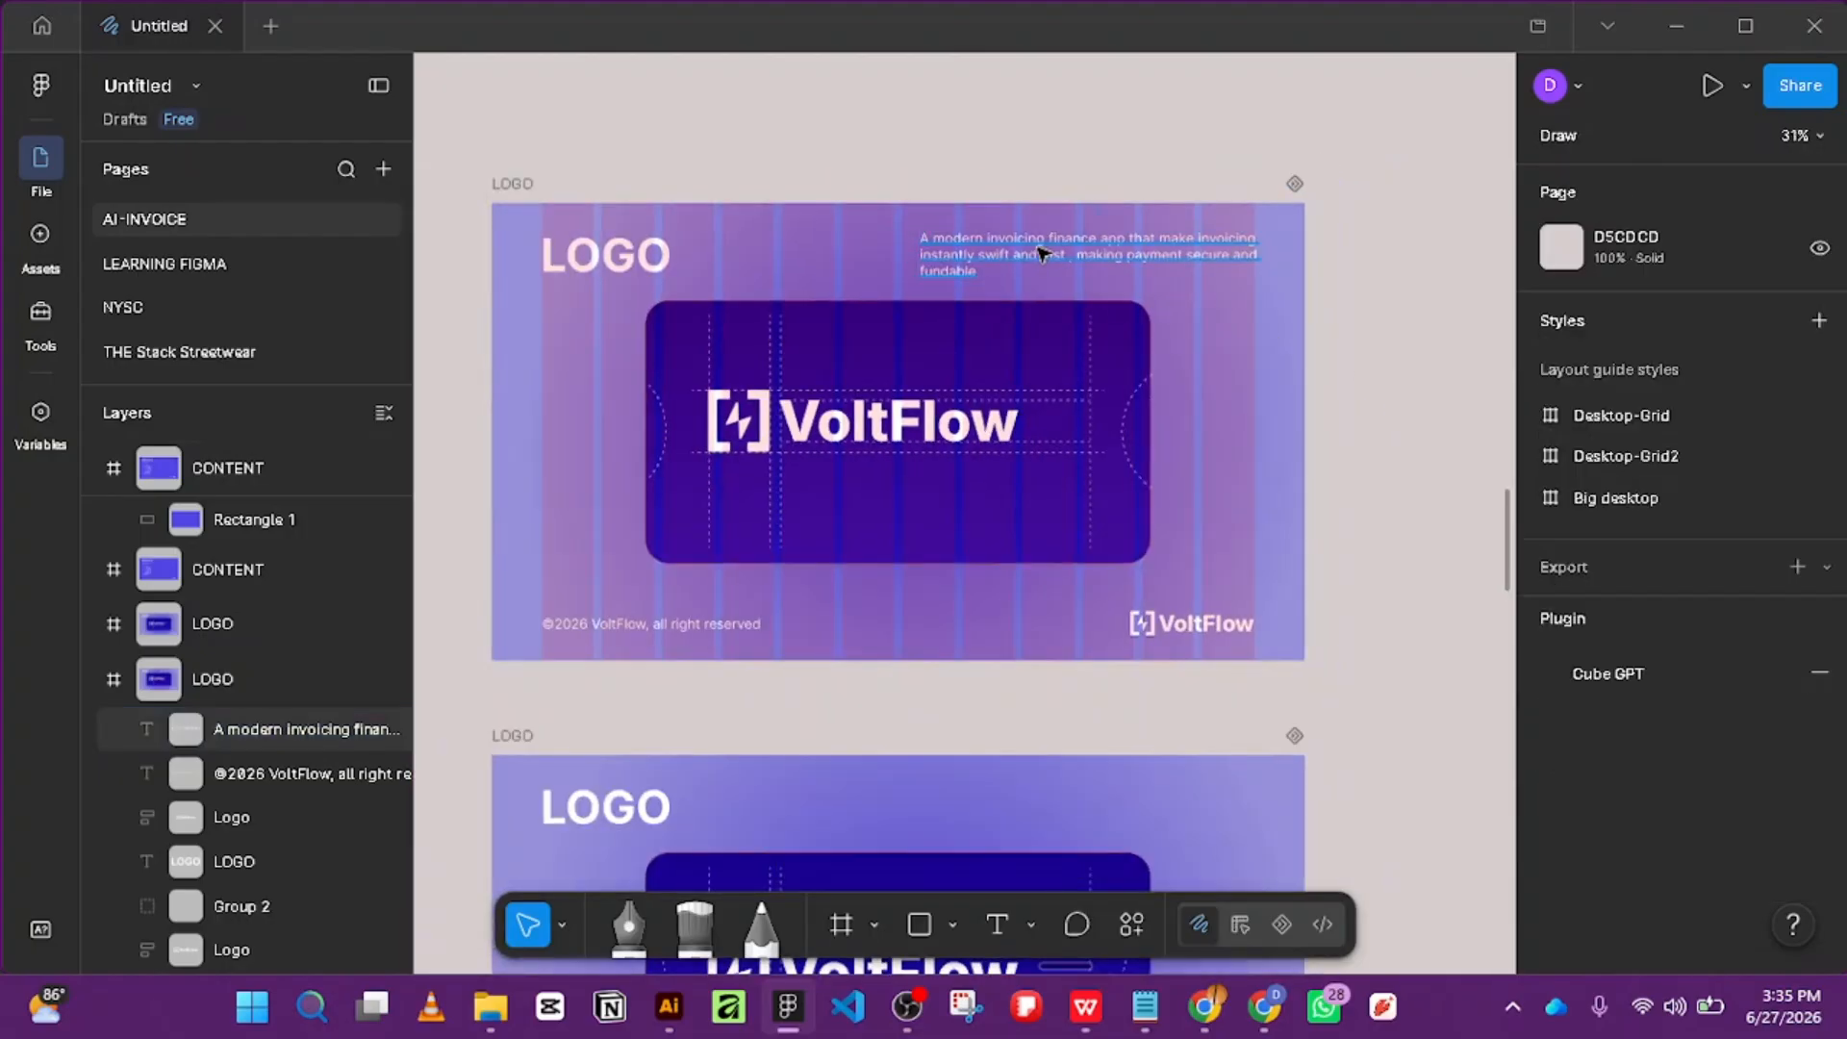
Narrow the description's text box on the upper LOGO page to about 803 wide, ending near the grid's outer column edge.
{"action": "left_click", "coordinate": [1051, 273]}
{"action": "left_click_drag", "start_coordinate": [1053, 288], "coordinate": [1051, 279]}
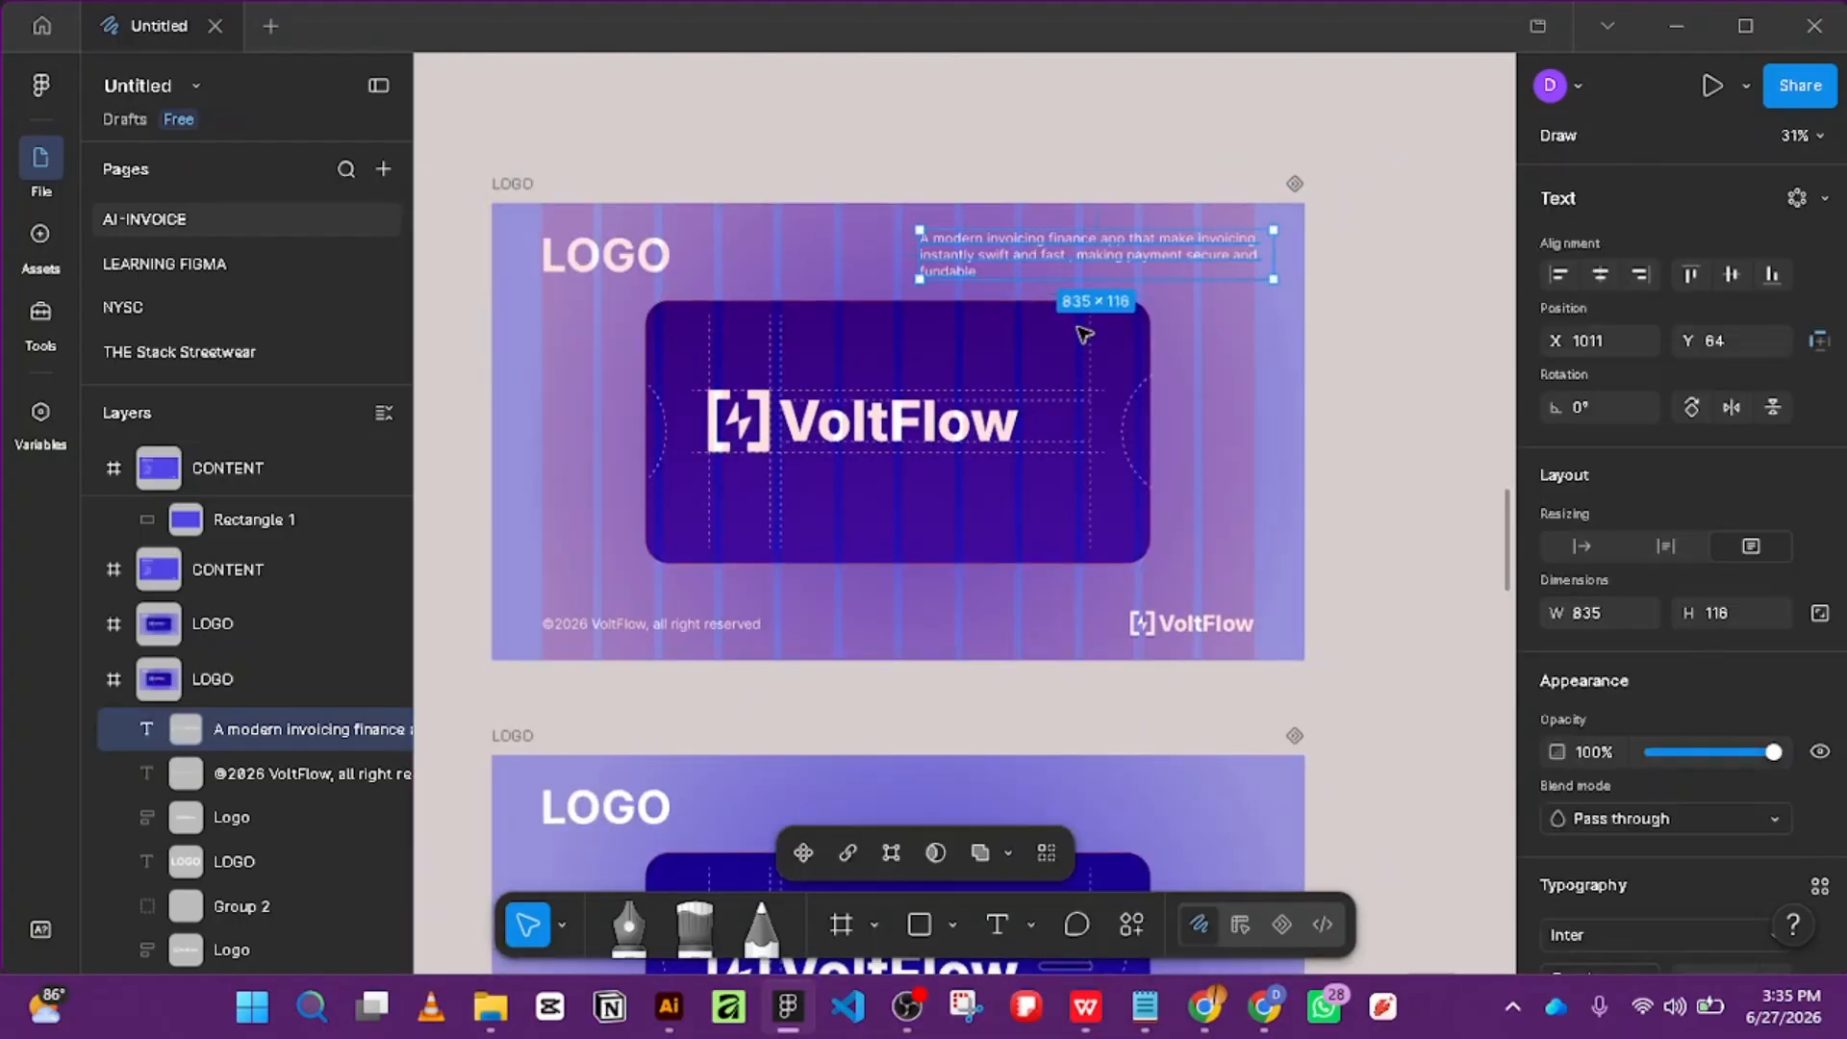
{"action": "scroll", "coordinate": [1300, 261], "scroll_direction": "up", "scroll_amount": 3, "text": "ctrl"}
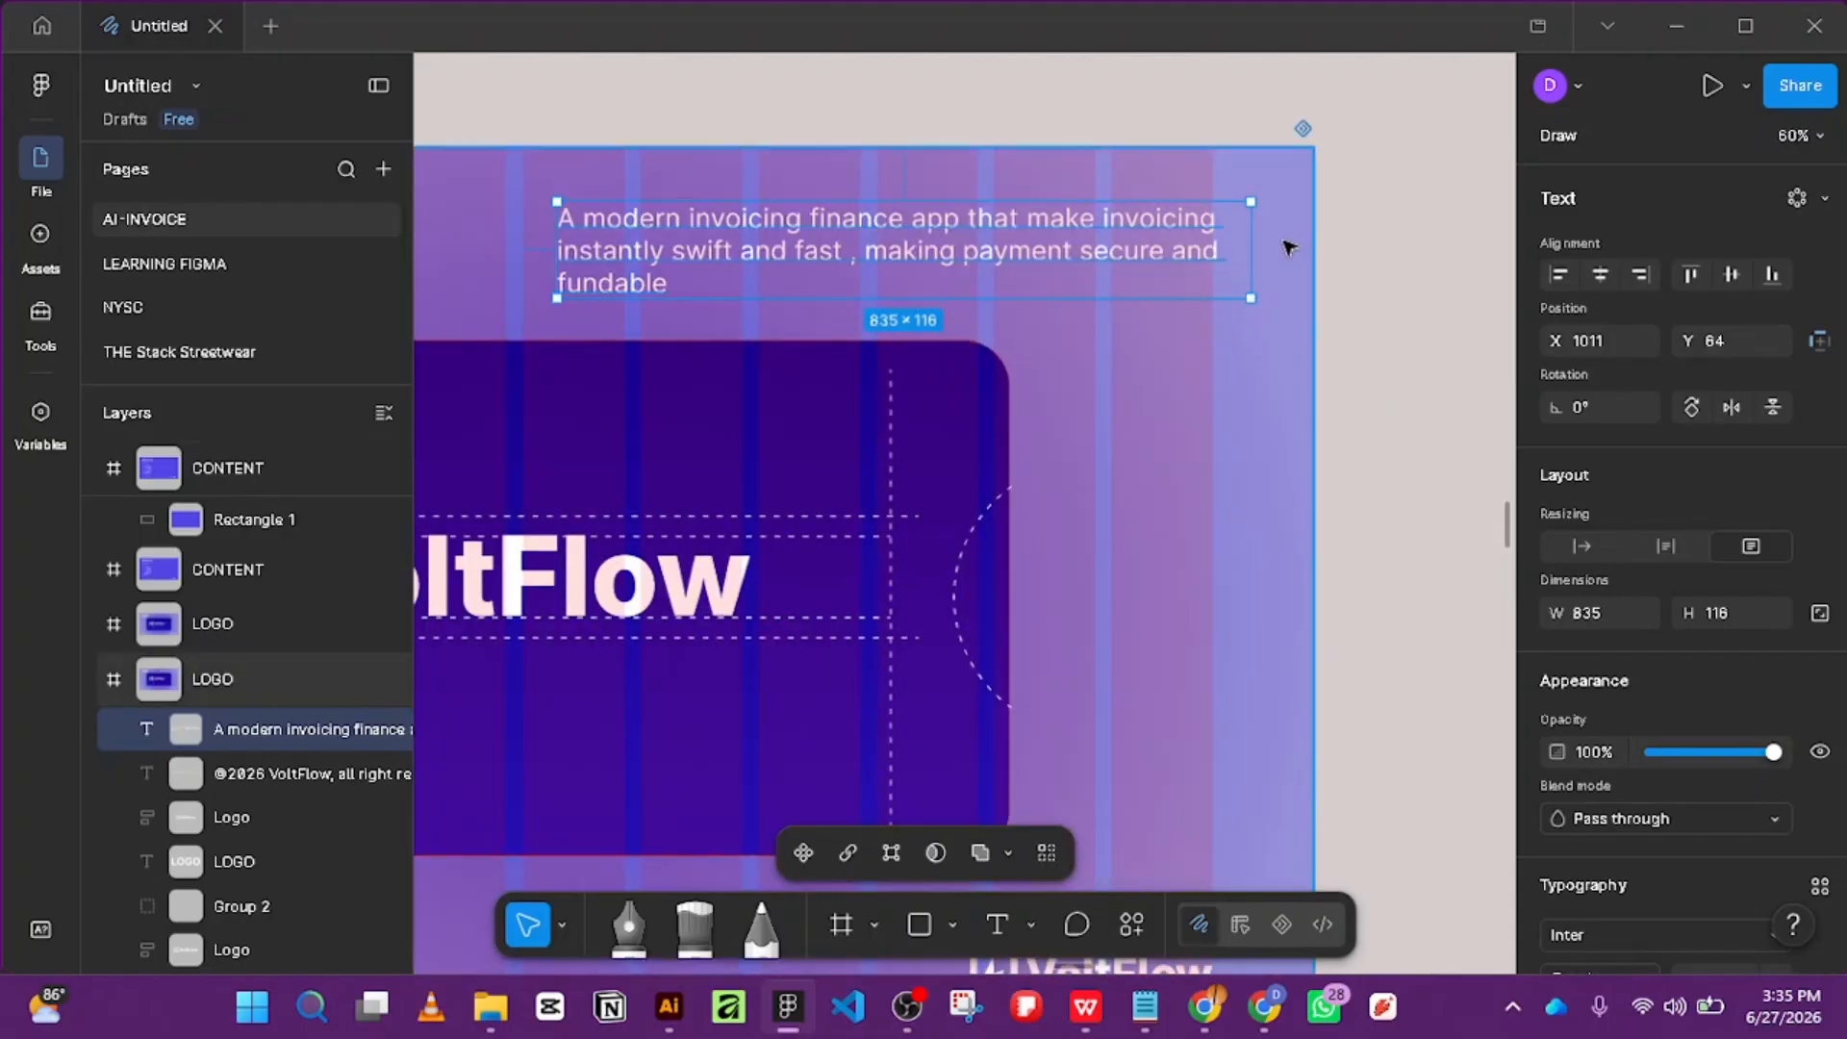
{"action": "scroll", "coordinate": [1289, 248], "scroll_direction": "down", "scroll_amount": 2, "text": "ctrl"}
{"action": "left_click_drag", "start_coordinate": [1256, 240], "coordinate": [1236, 242]}
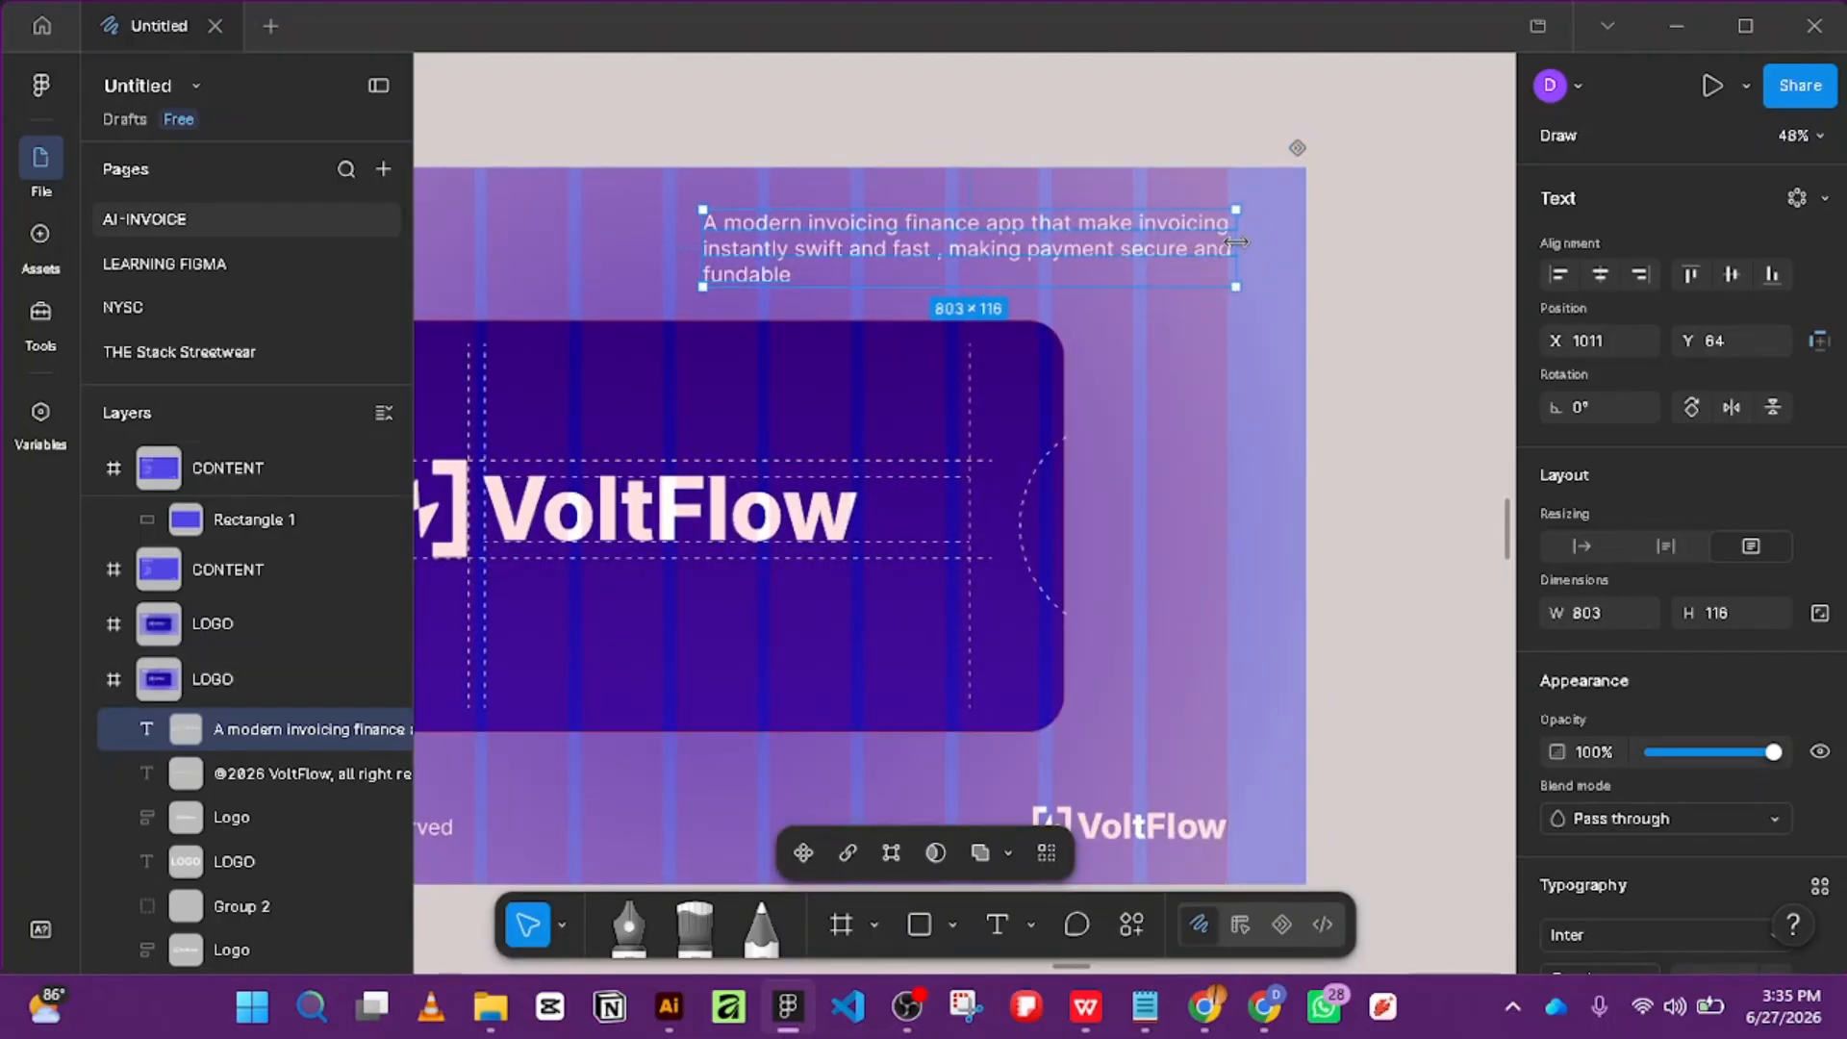
{"action": "left_click", "coordinate": [1416, 300]}
Change the heading of the CONTENT page below the BRAND GUIDELINES cover to TYPOGRAPHY and widen its text box to about 781.
{"action": "scroll", "coordinate": [1416, 300], "scroll_direction": "down", "scroll_amount": 3, "text": "ctrl"}
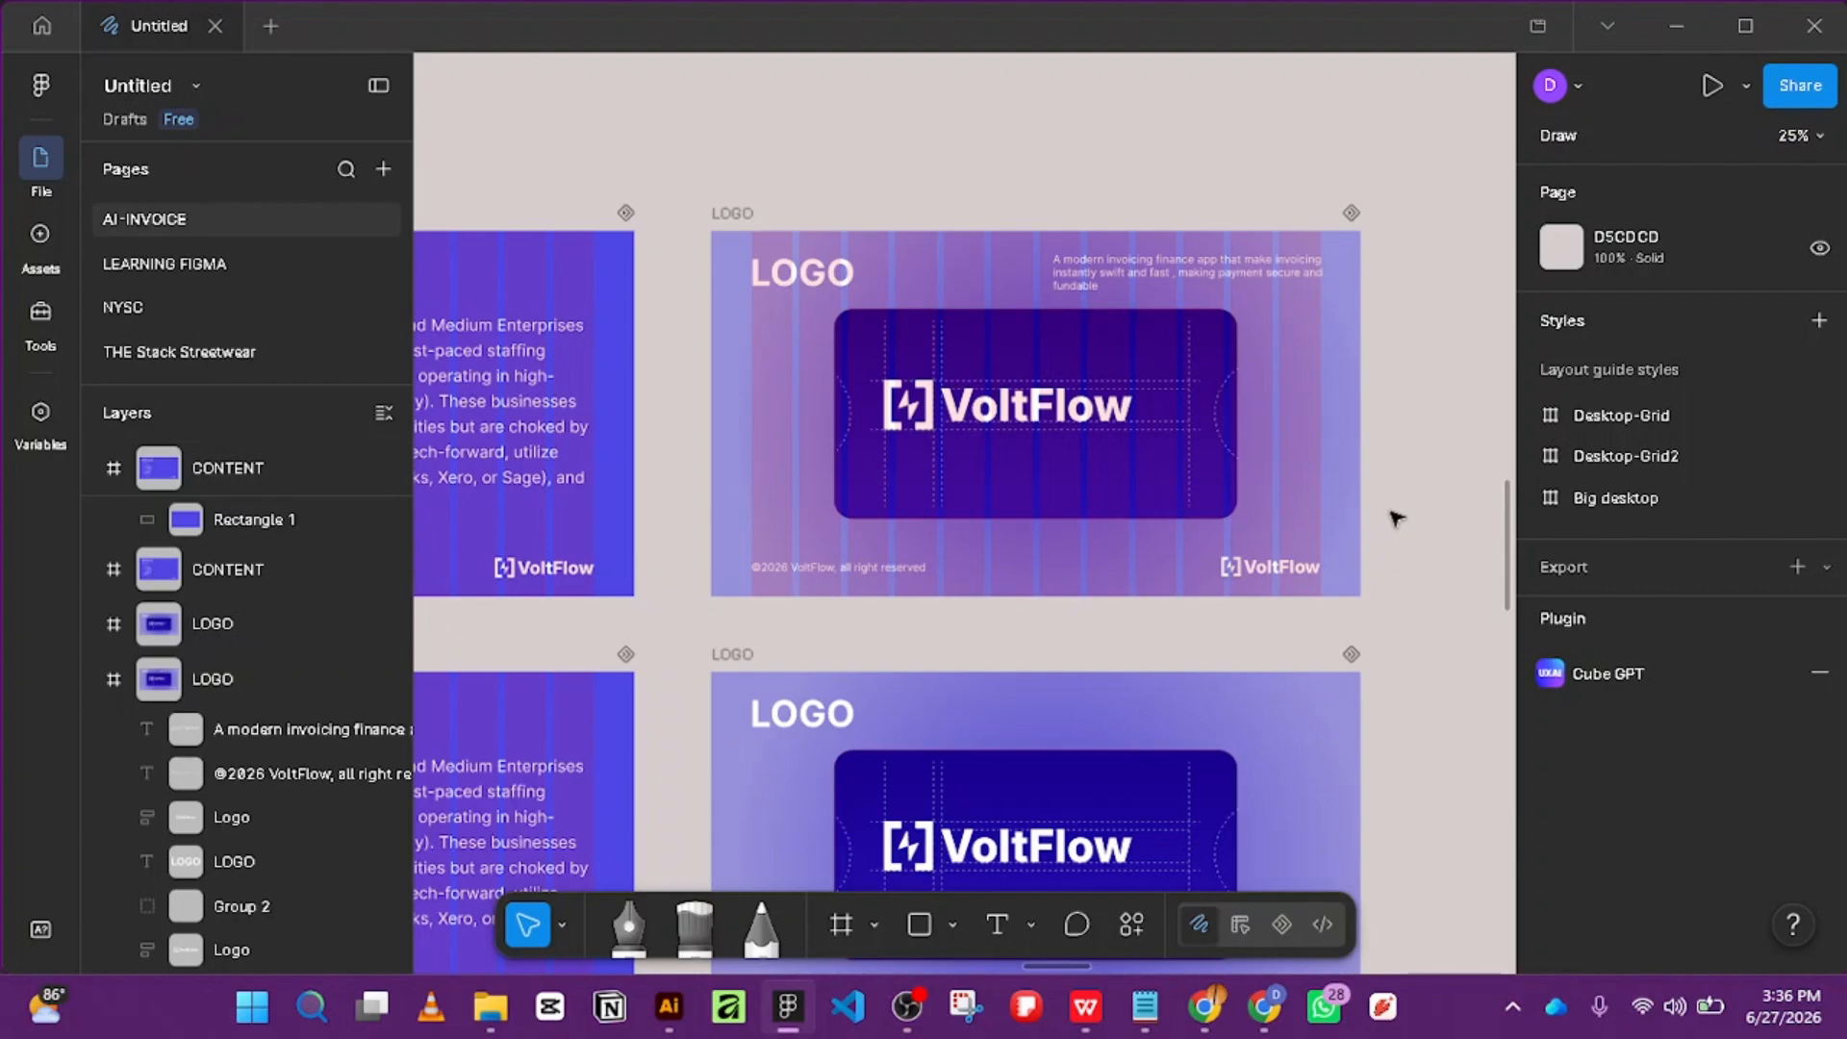
{"action": "scroll", "coordinate": [1409, 672], "scroll_direction": "down", "scroll_amount": 2, "text": "ctrl"}
{"action": "scroll", "coordinate": [892, 629], "scroll_direction": "down", "scroll_amount": 3}
{"action": "scroll", "coordinate": [892, 629], "scroll_direction": "down", "scroll_amount": 3, "text": "ctrl"}
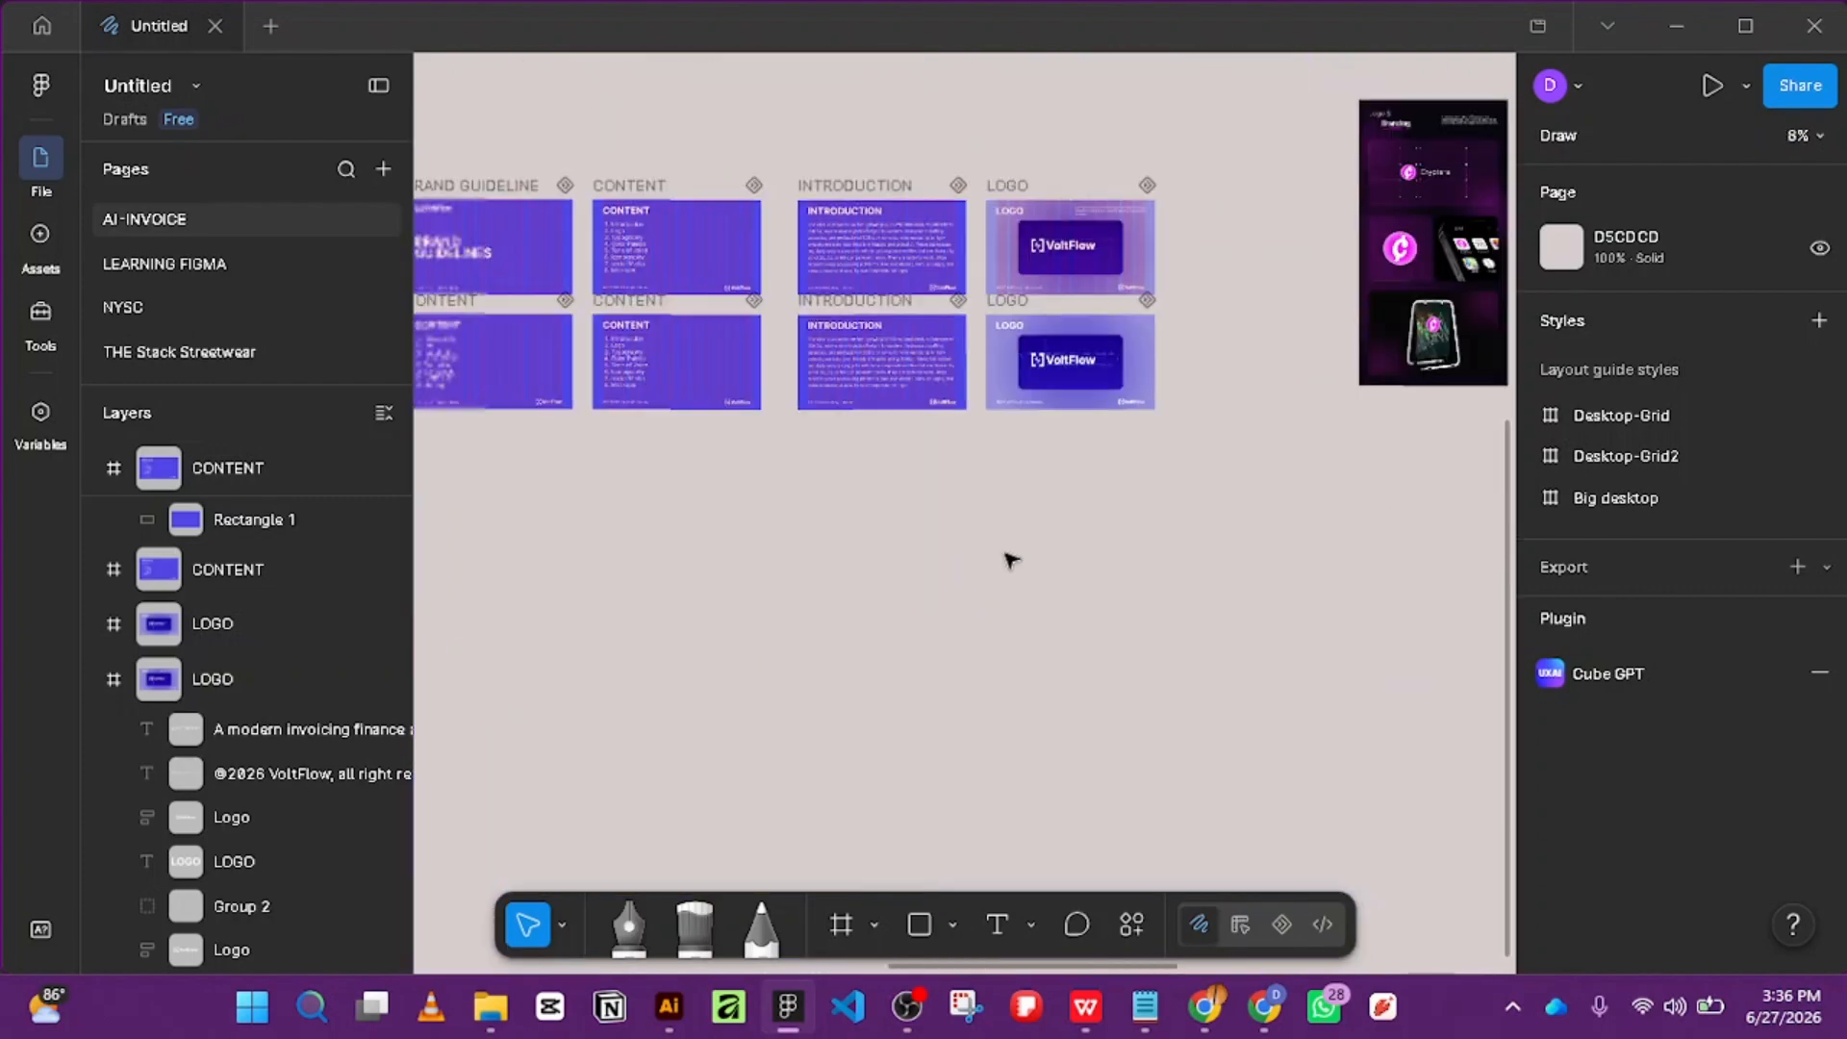
{"action": "scroll", "coordinate": [985, 610], "scroll_direction": "up", "scroll_amount": 2}
{"action": "scroll", "coordinate": [985, 610], "scroll_direction": "left", "scroll_amount": 3}
{"action": "scroll", "coordinate": [712, 404], "scroll_direction": "up", "scroll_amount": 4, "text": "ctrl"}
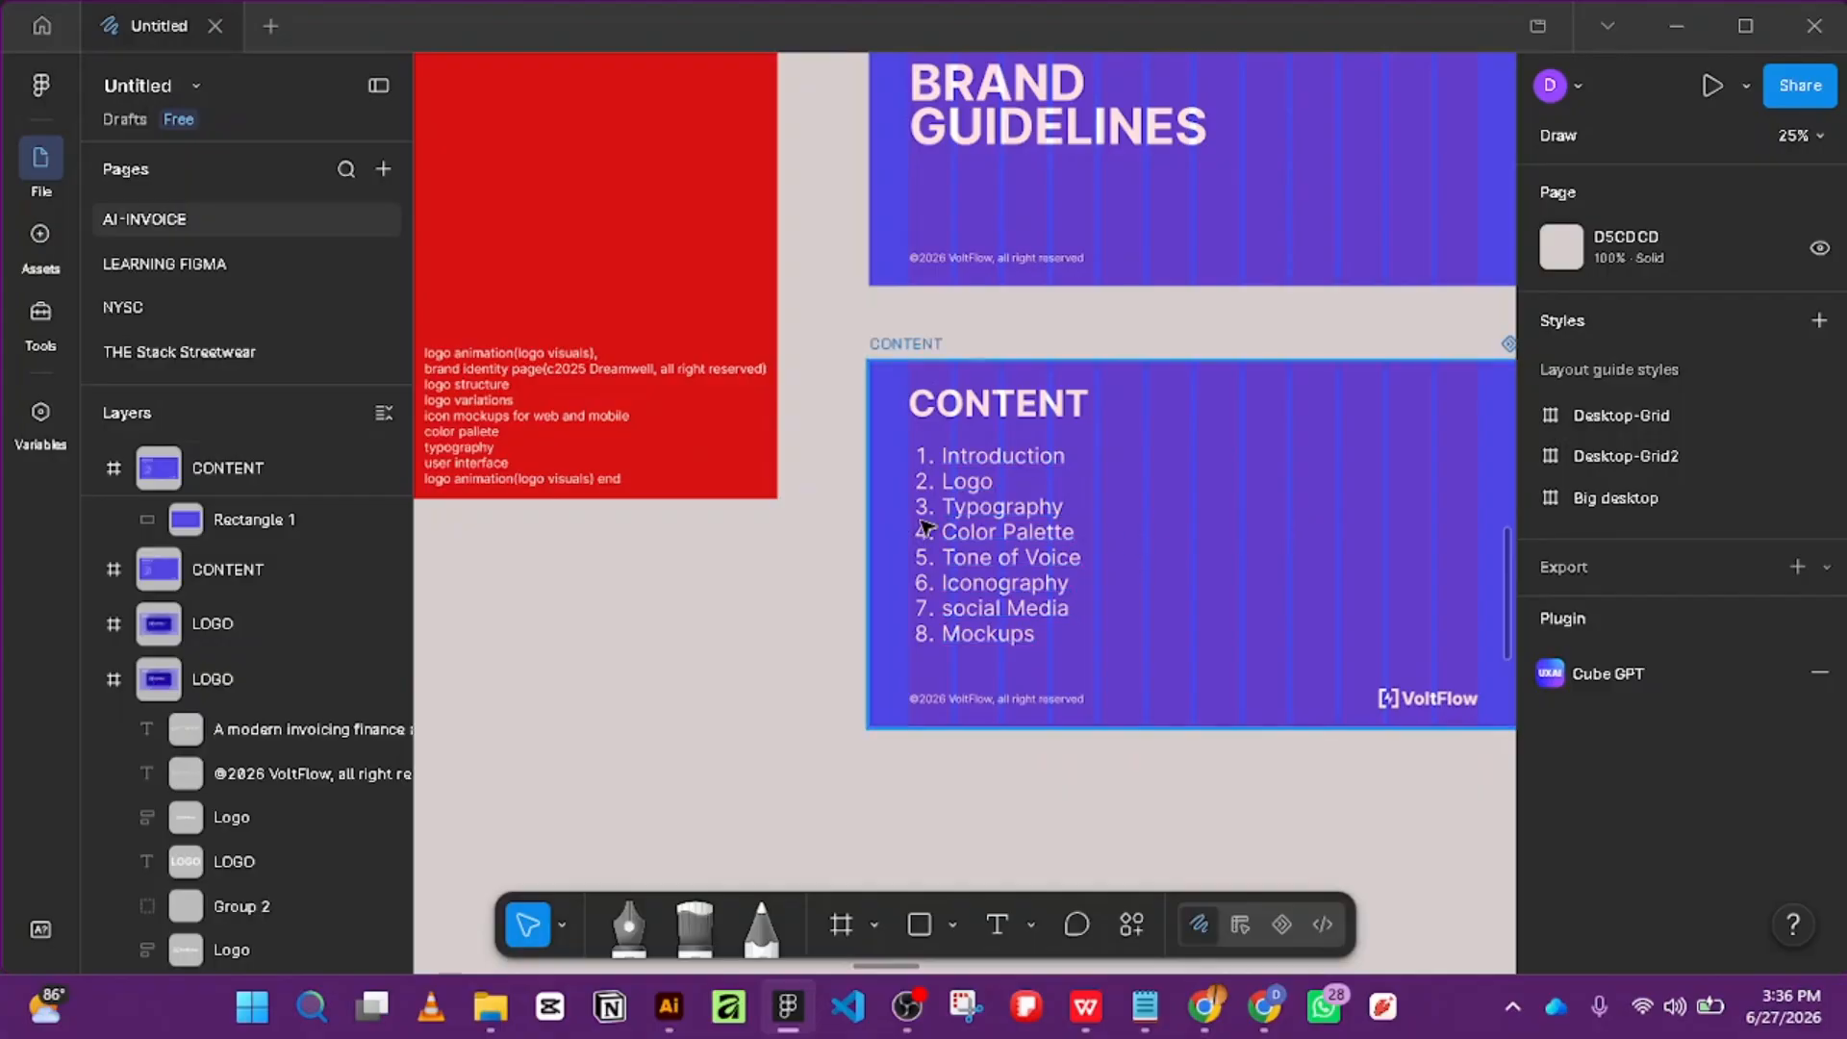
{"action": "left_click", "coordinate": [969, 414]}
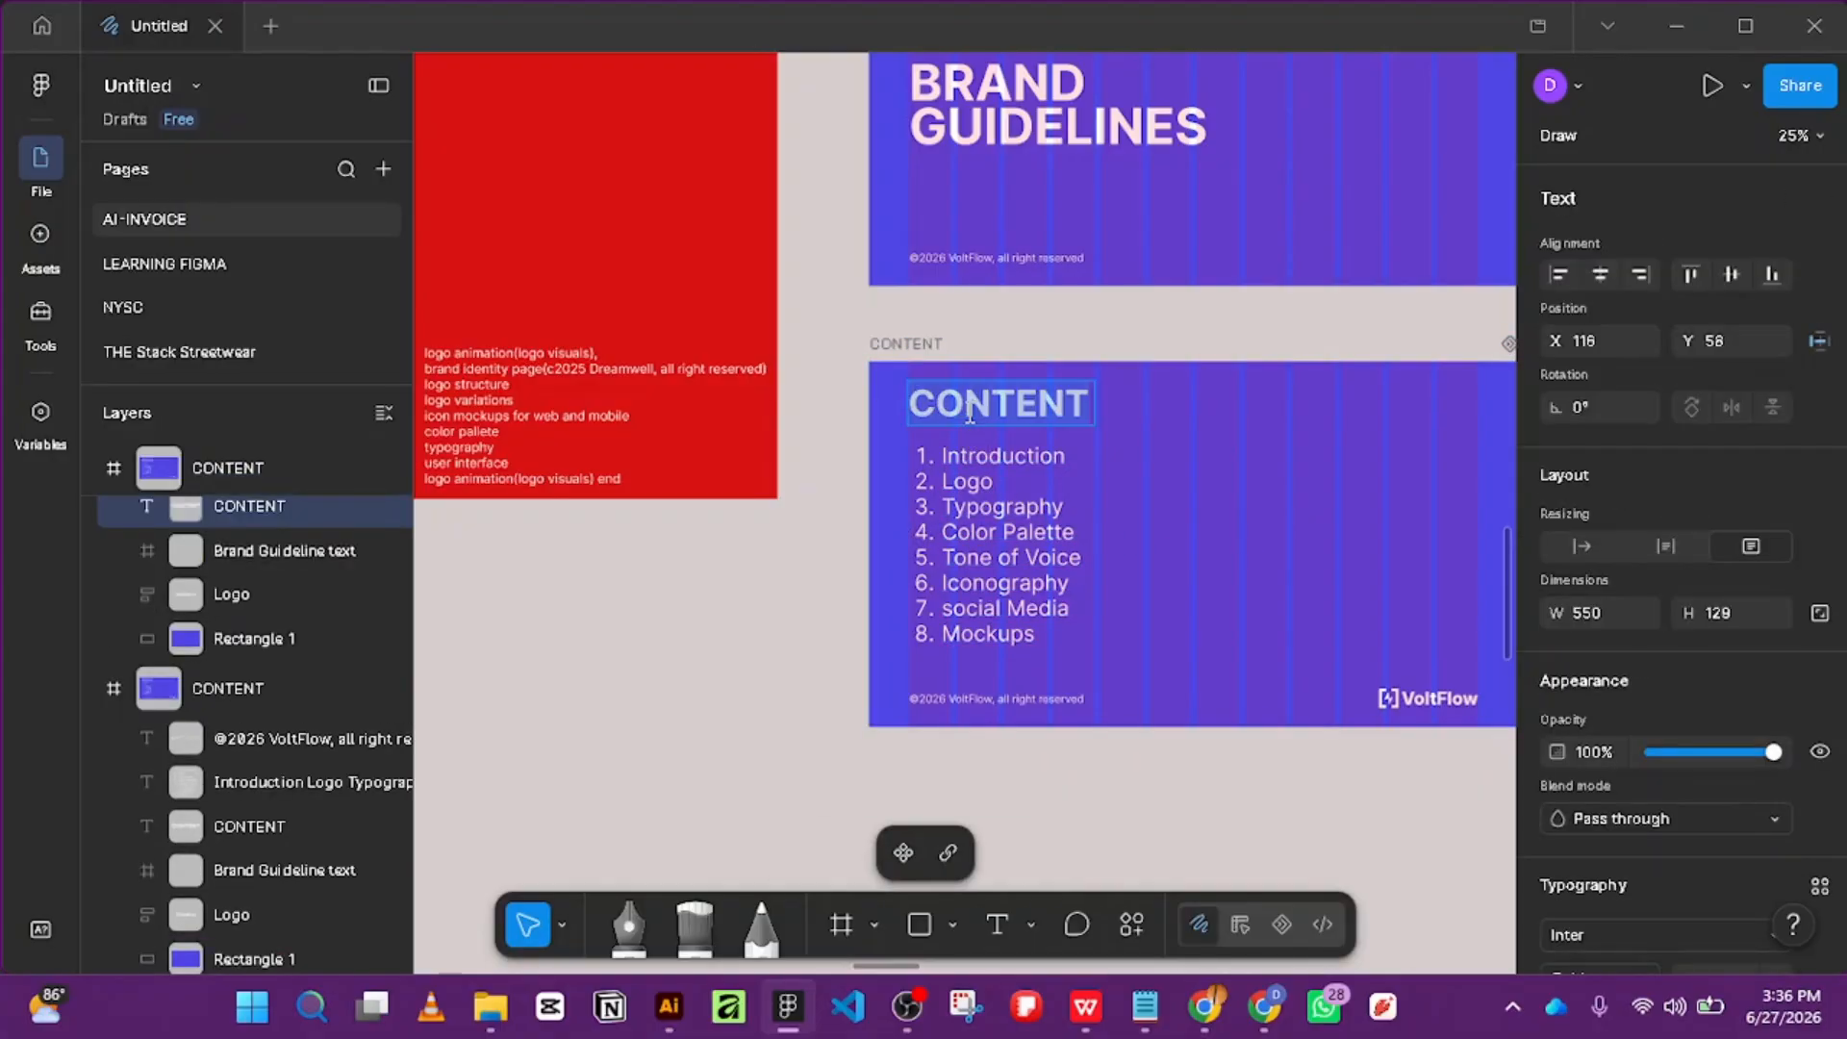
{"action": "type", "text": "TYPO"}
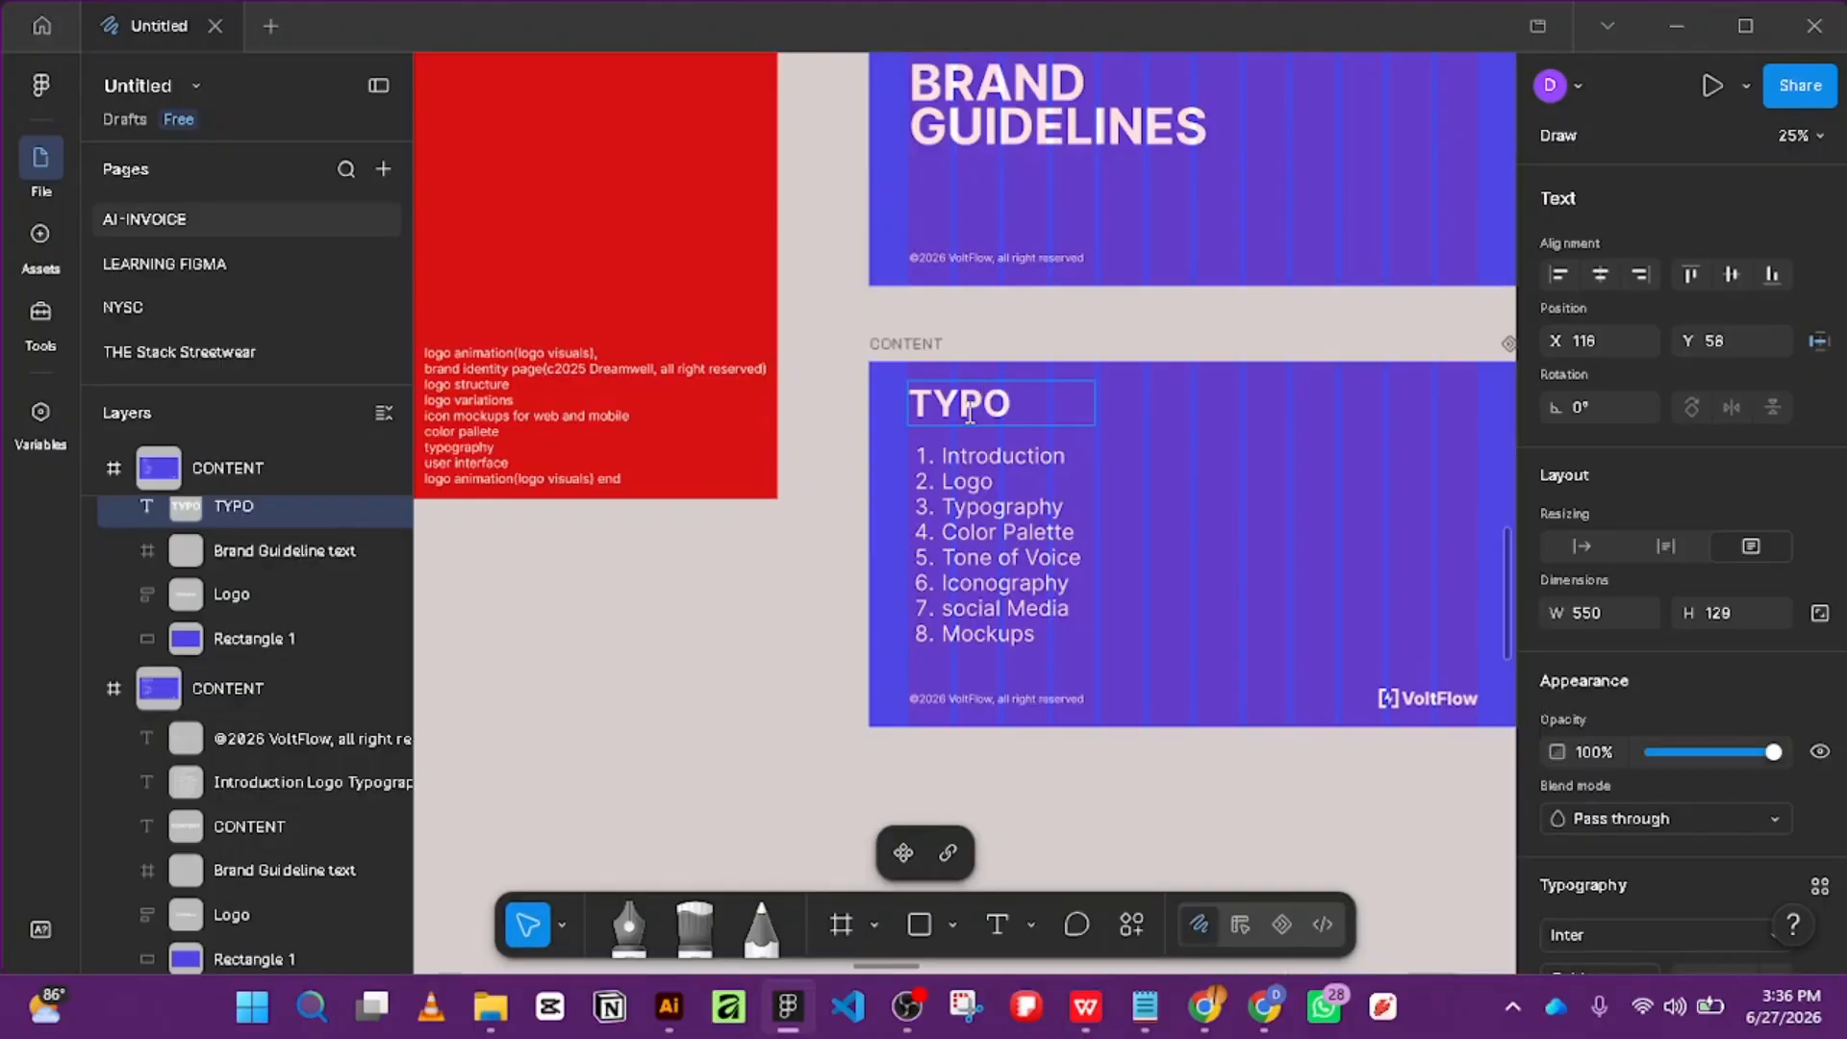
{"action": "type", "text": "GRAPHY"}
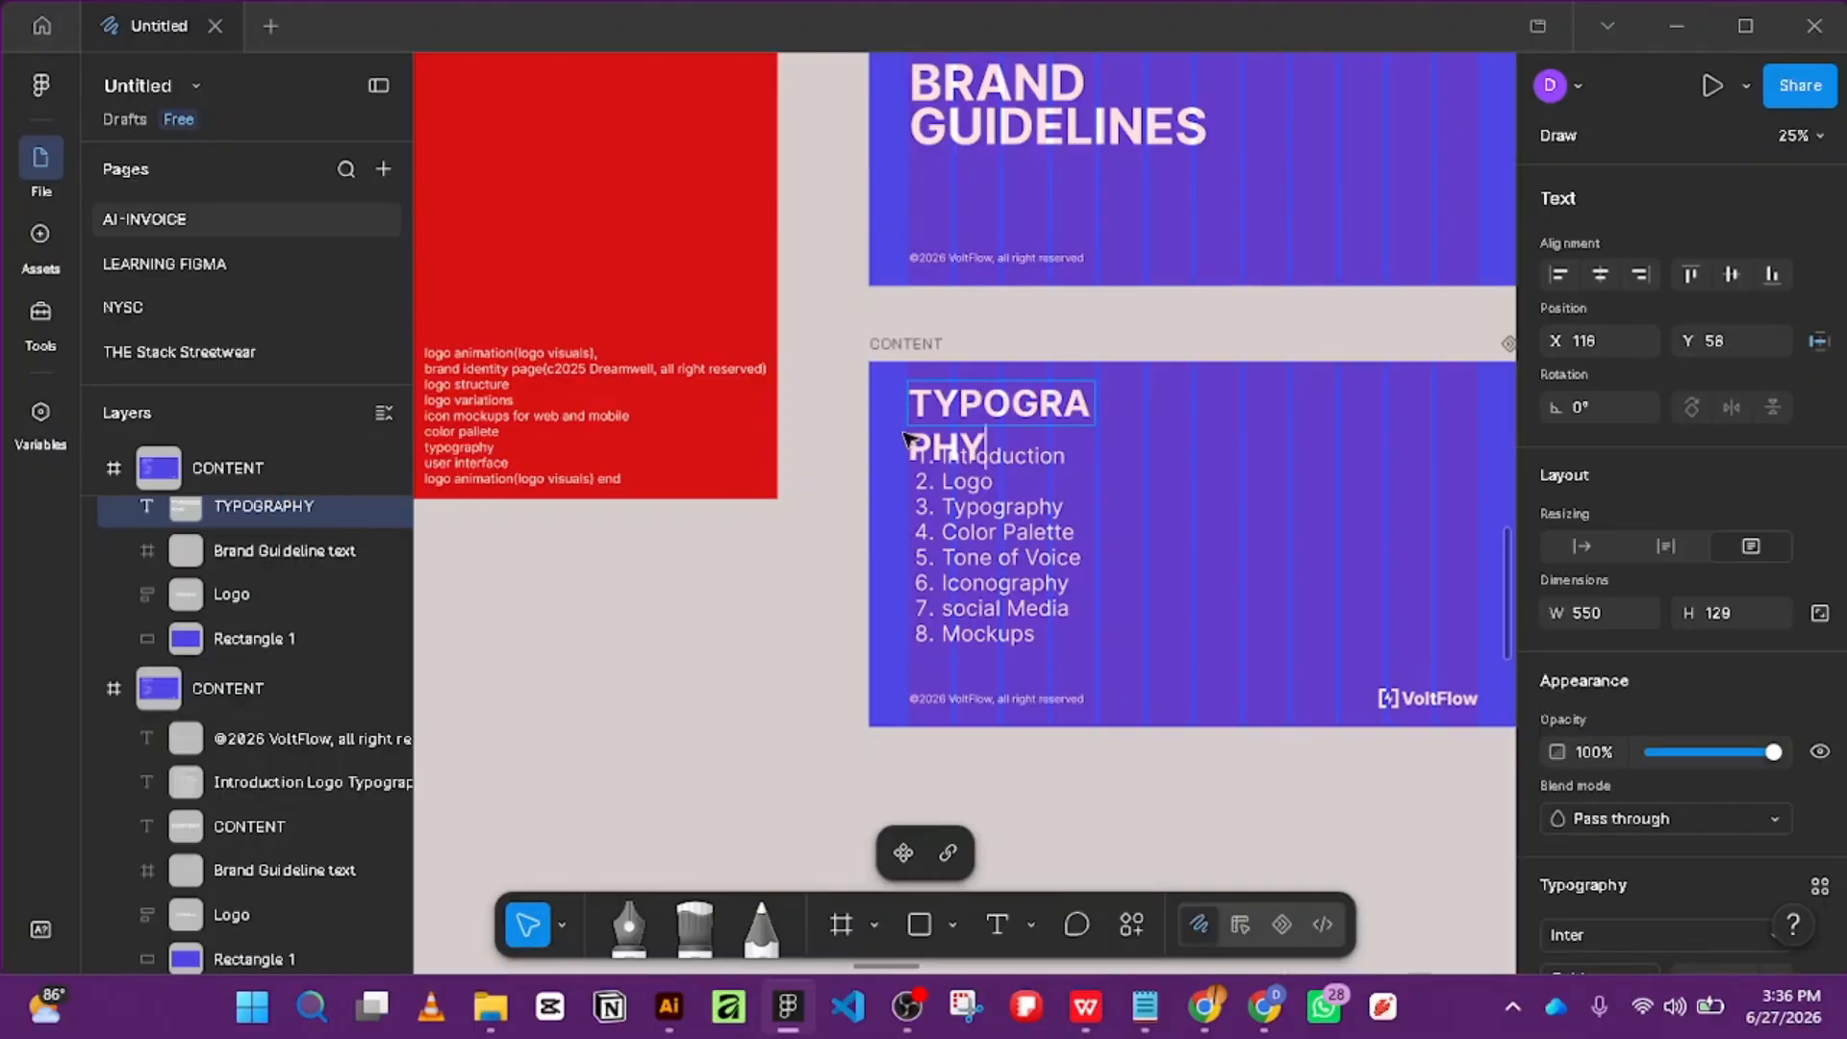
{"action": "key", "text": "Escape"}
{"action": "left_click_drag", "start_coordinate": [1097, 402], "coordinate": [1173, 420]}
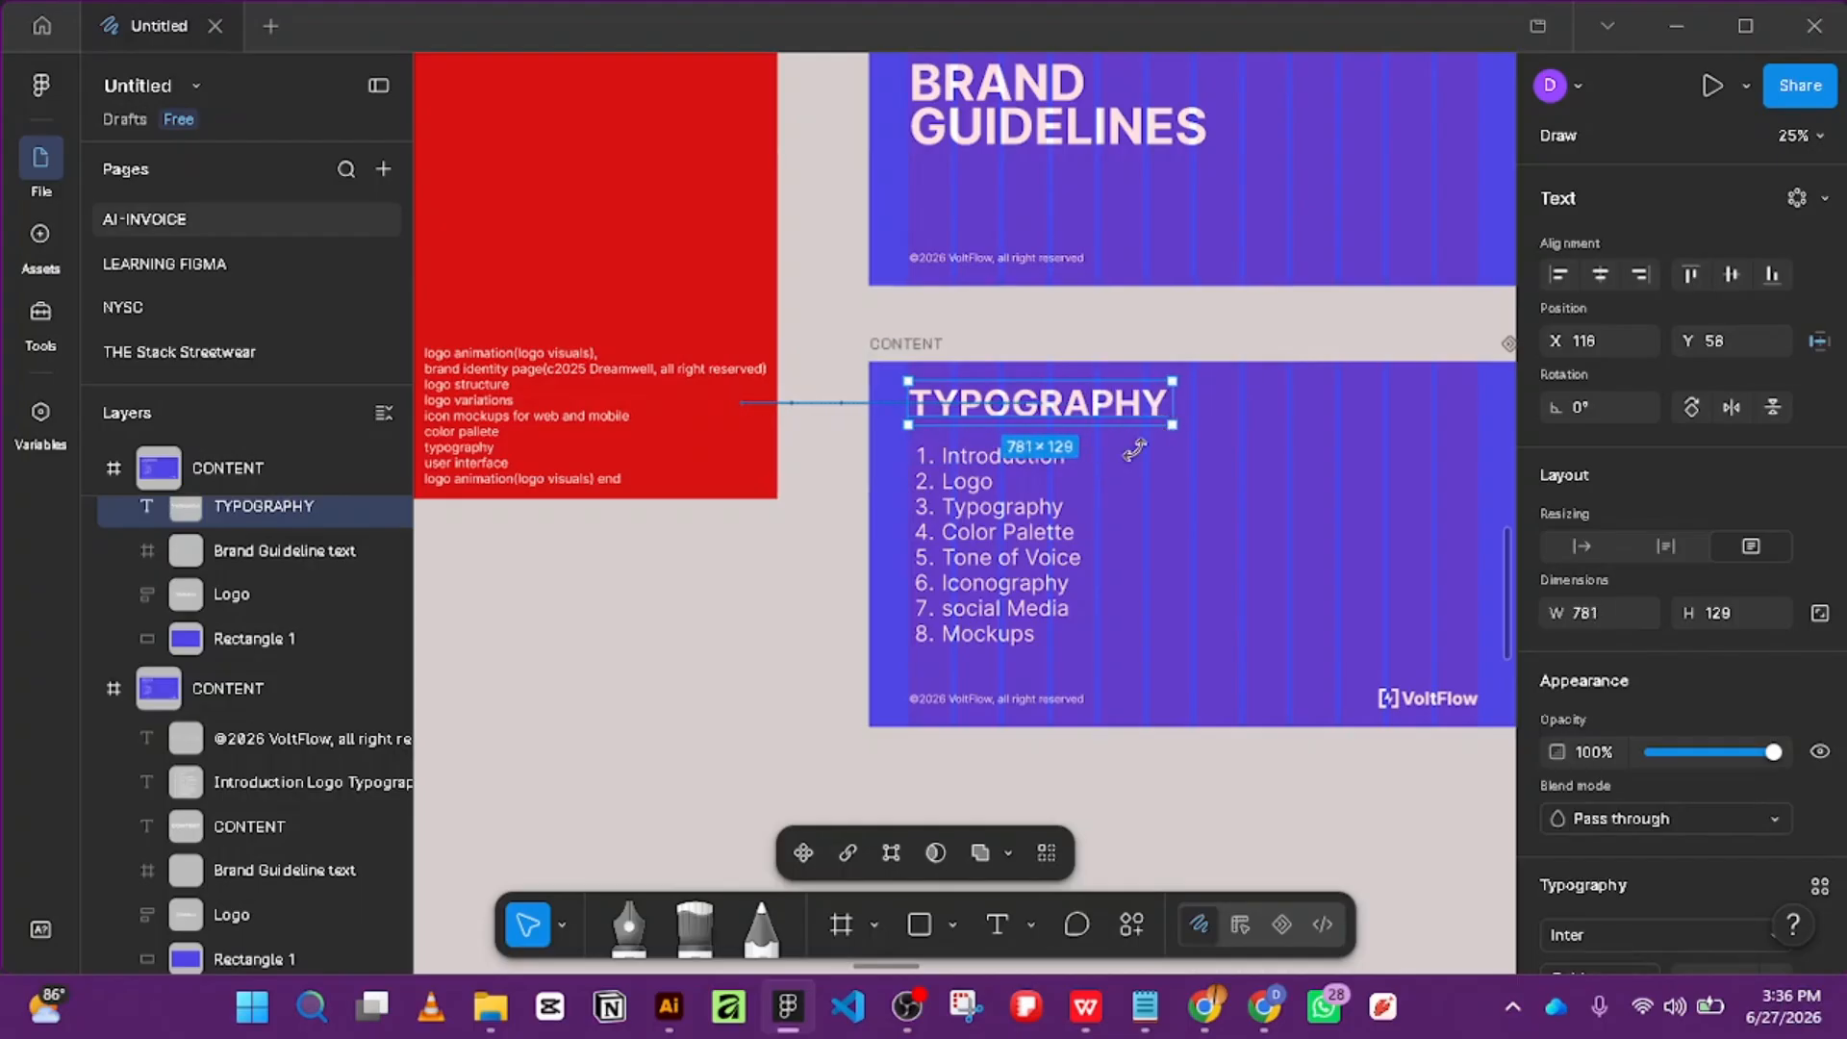
Remove the numbered list style from the topic list under the TYPOGRAPHY heading, keeping the Regular weight.
{"action": "double_click", "coordinate": [993, 493]}
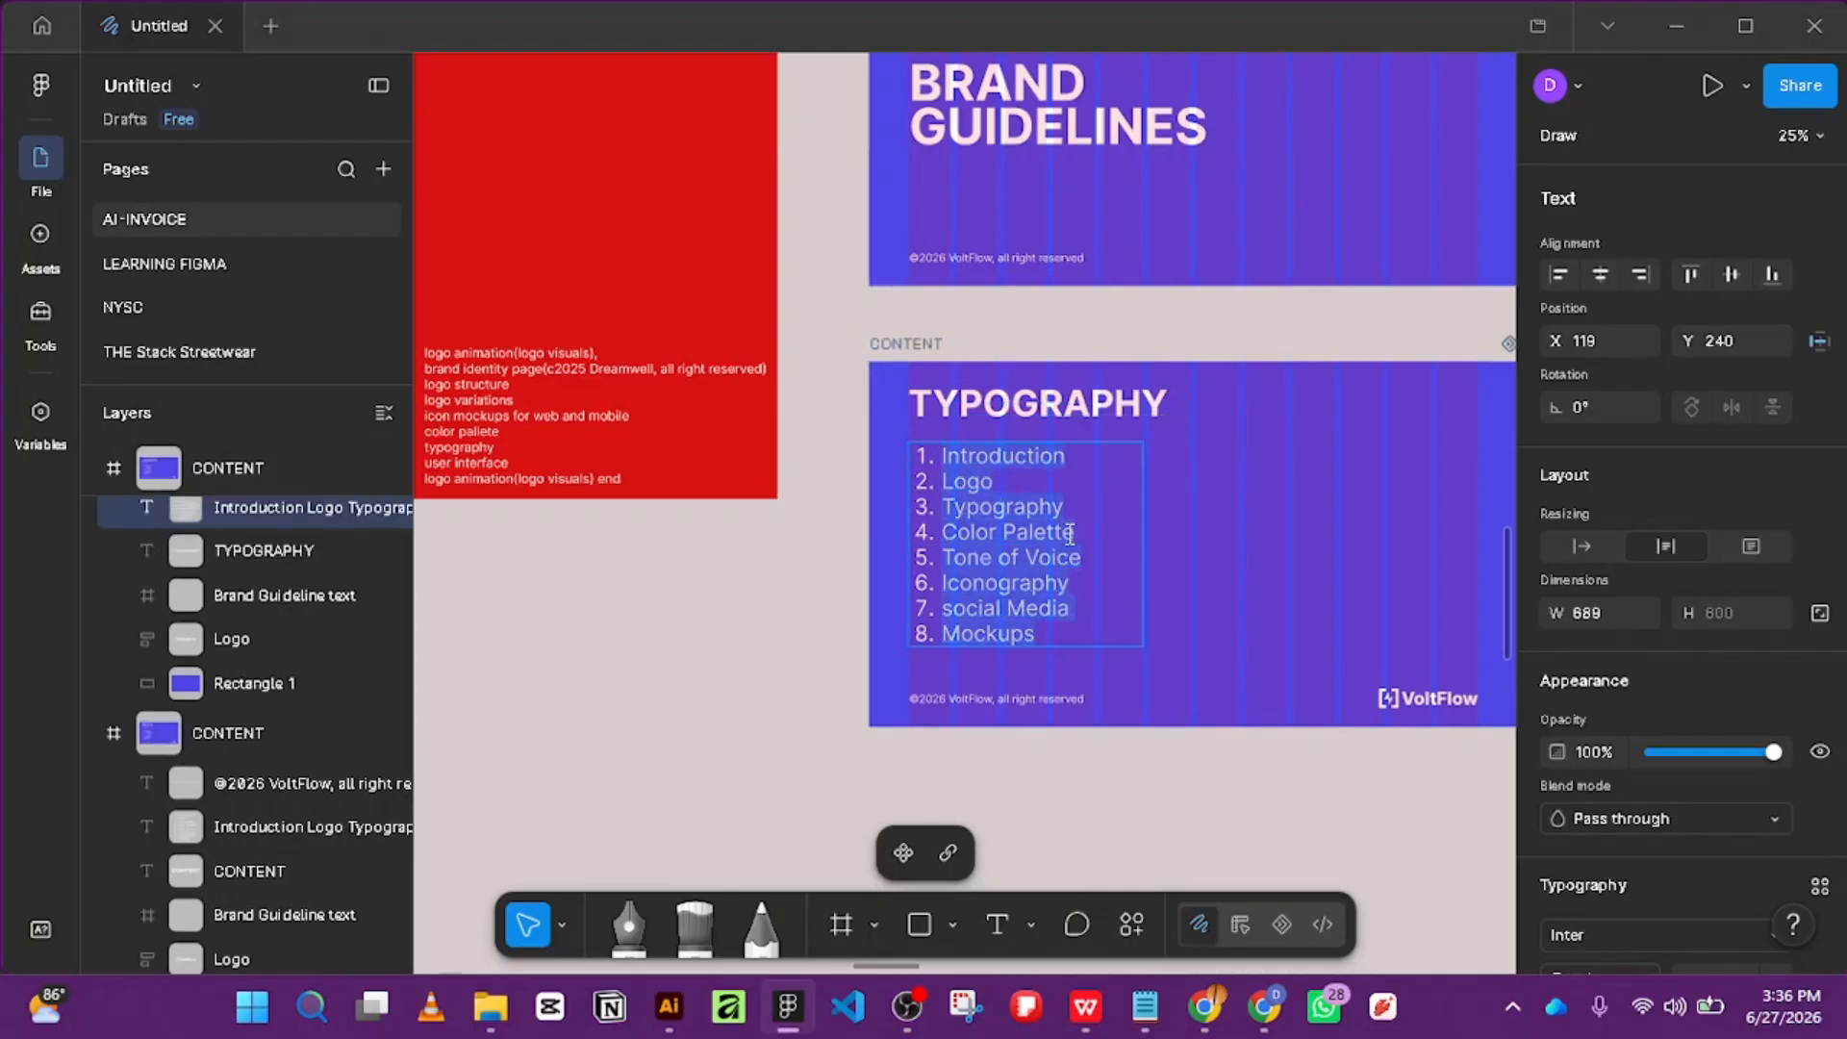
{"action": "scroll", "coordinate": [1656, 851], "scroll_direction": "down", "scroll_amount": 4}
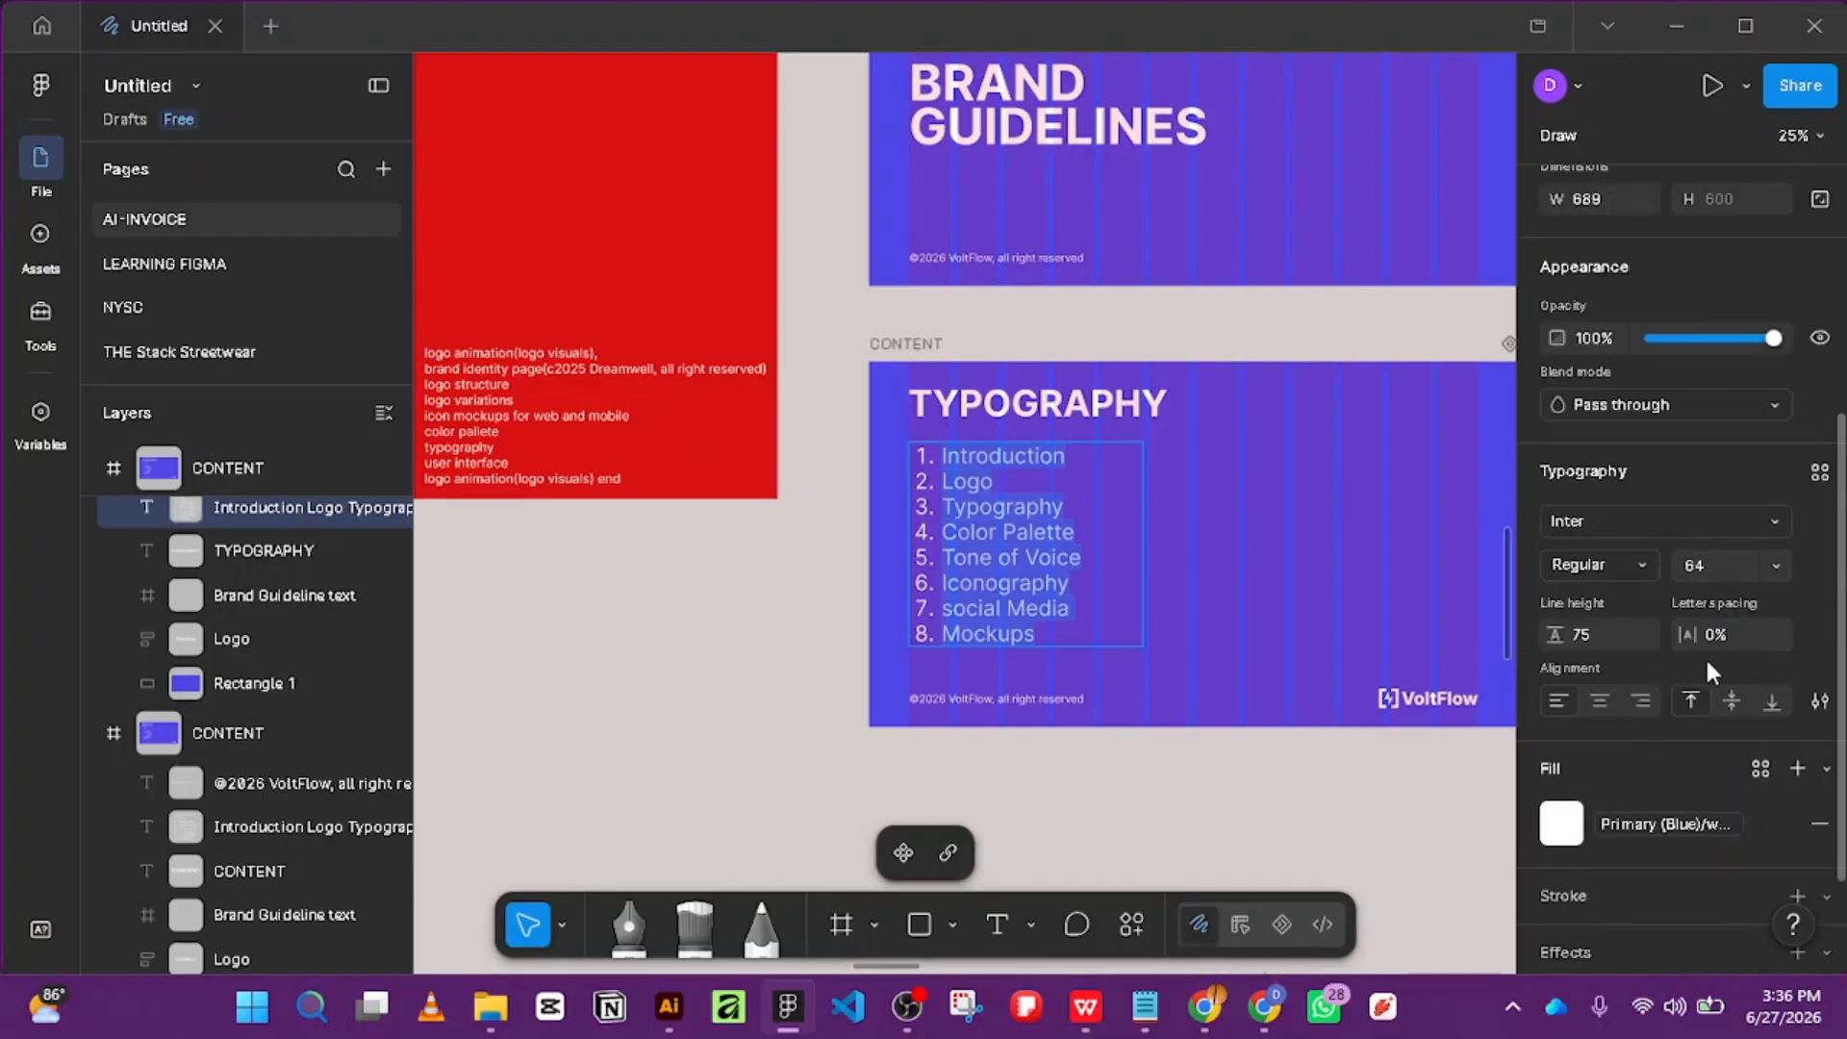
{"action": "left_click", "coordinate": [1819, 471]}
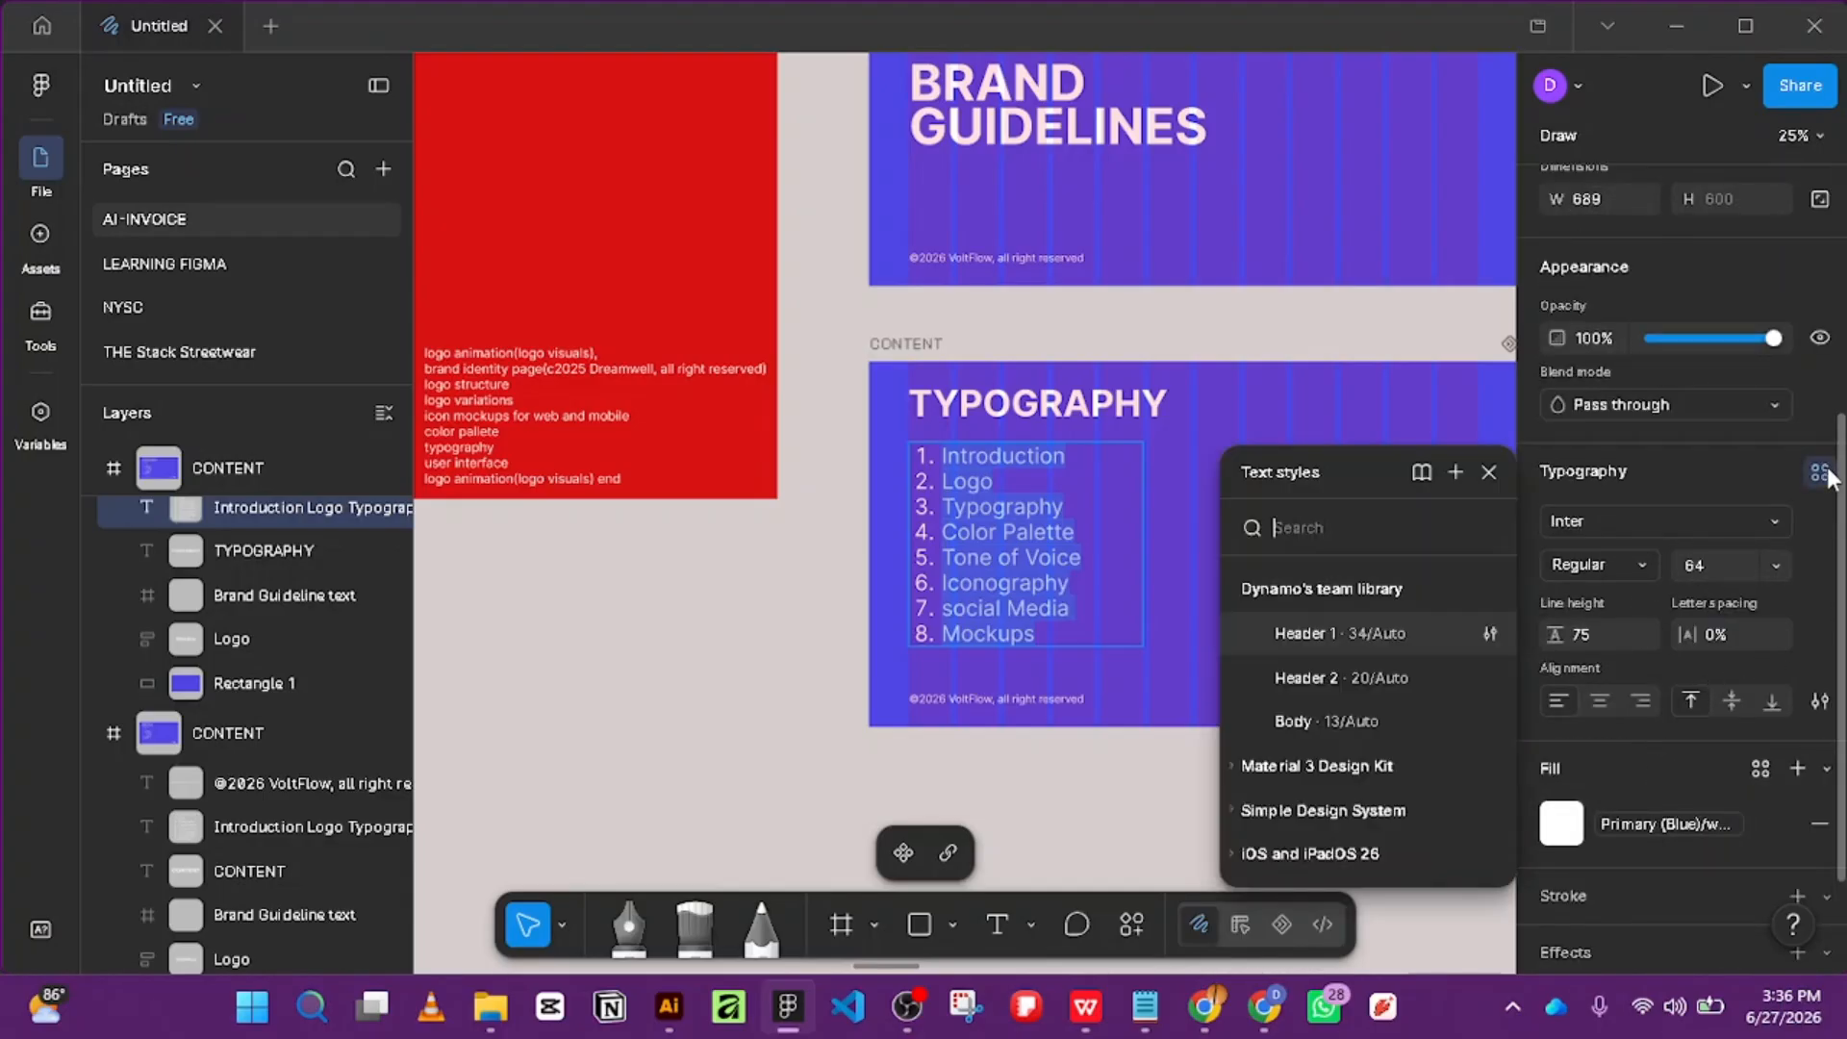
{"action": "left_click", "coordinate": [1643, 567]}
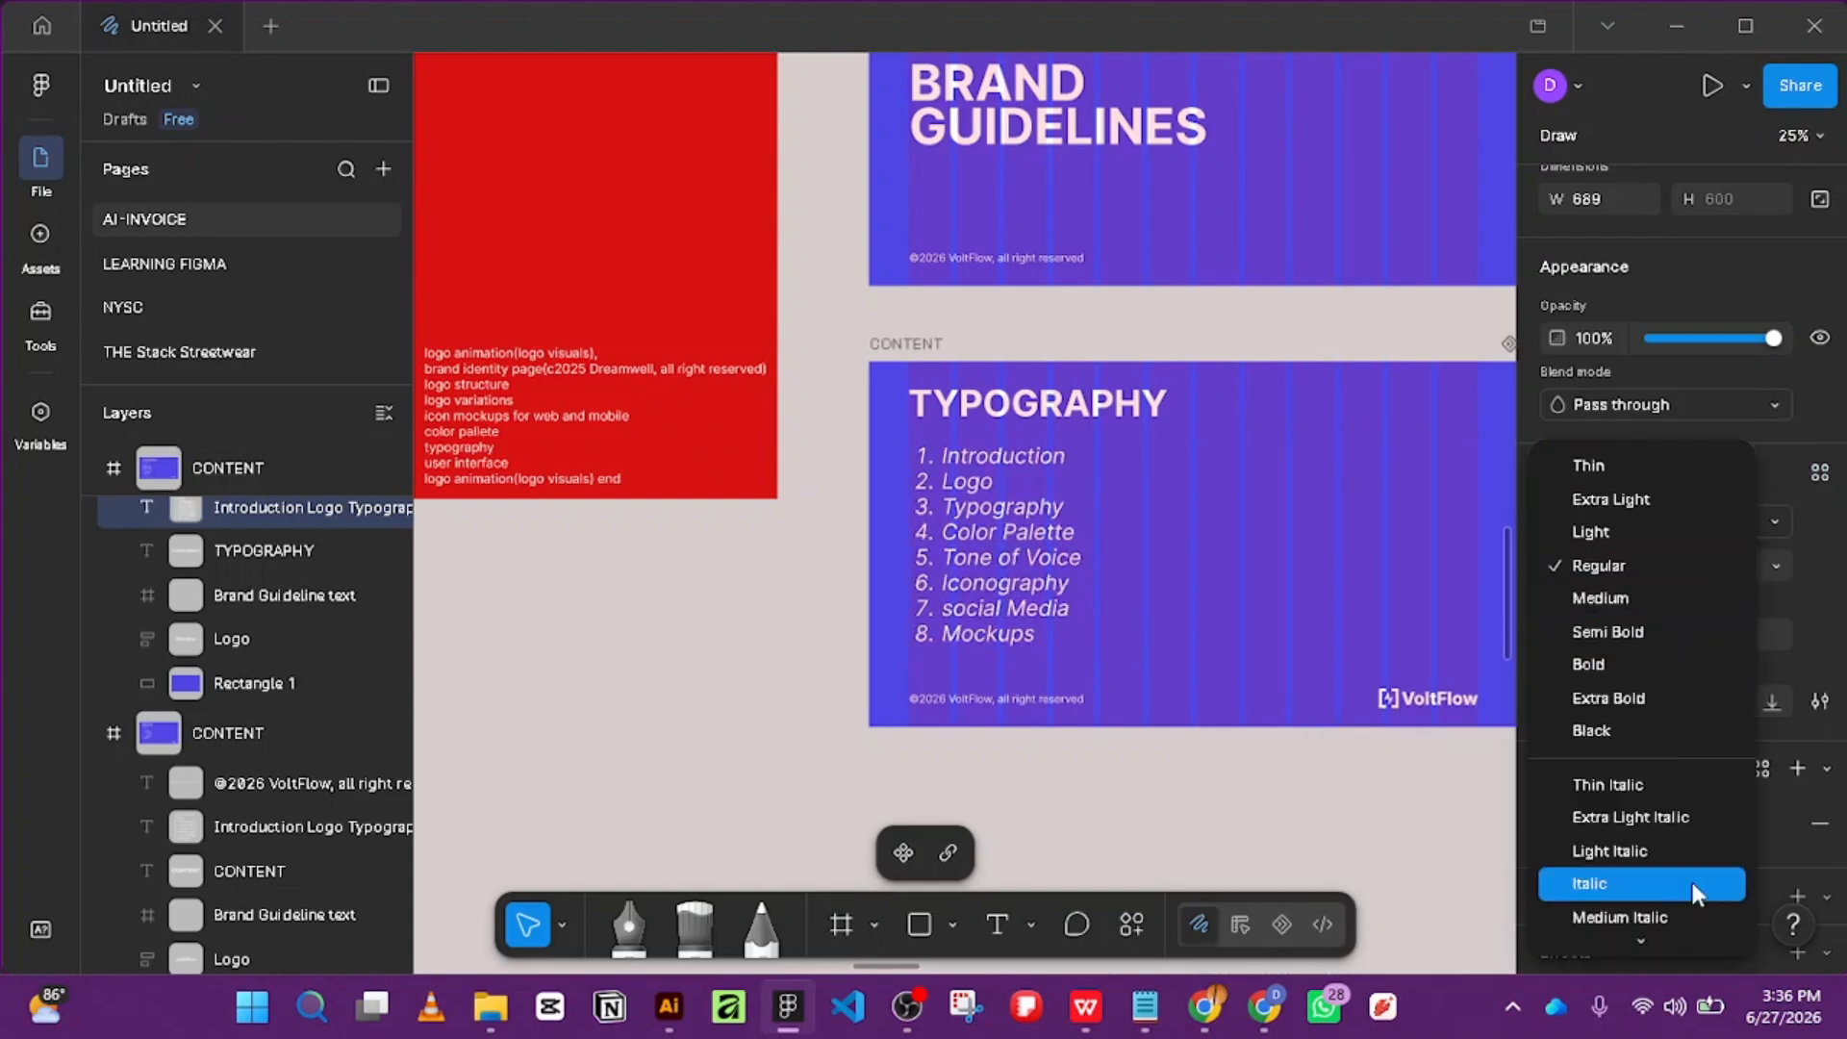
{"action": "left_click", "coordinate": [1583, 568]}
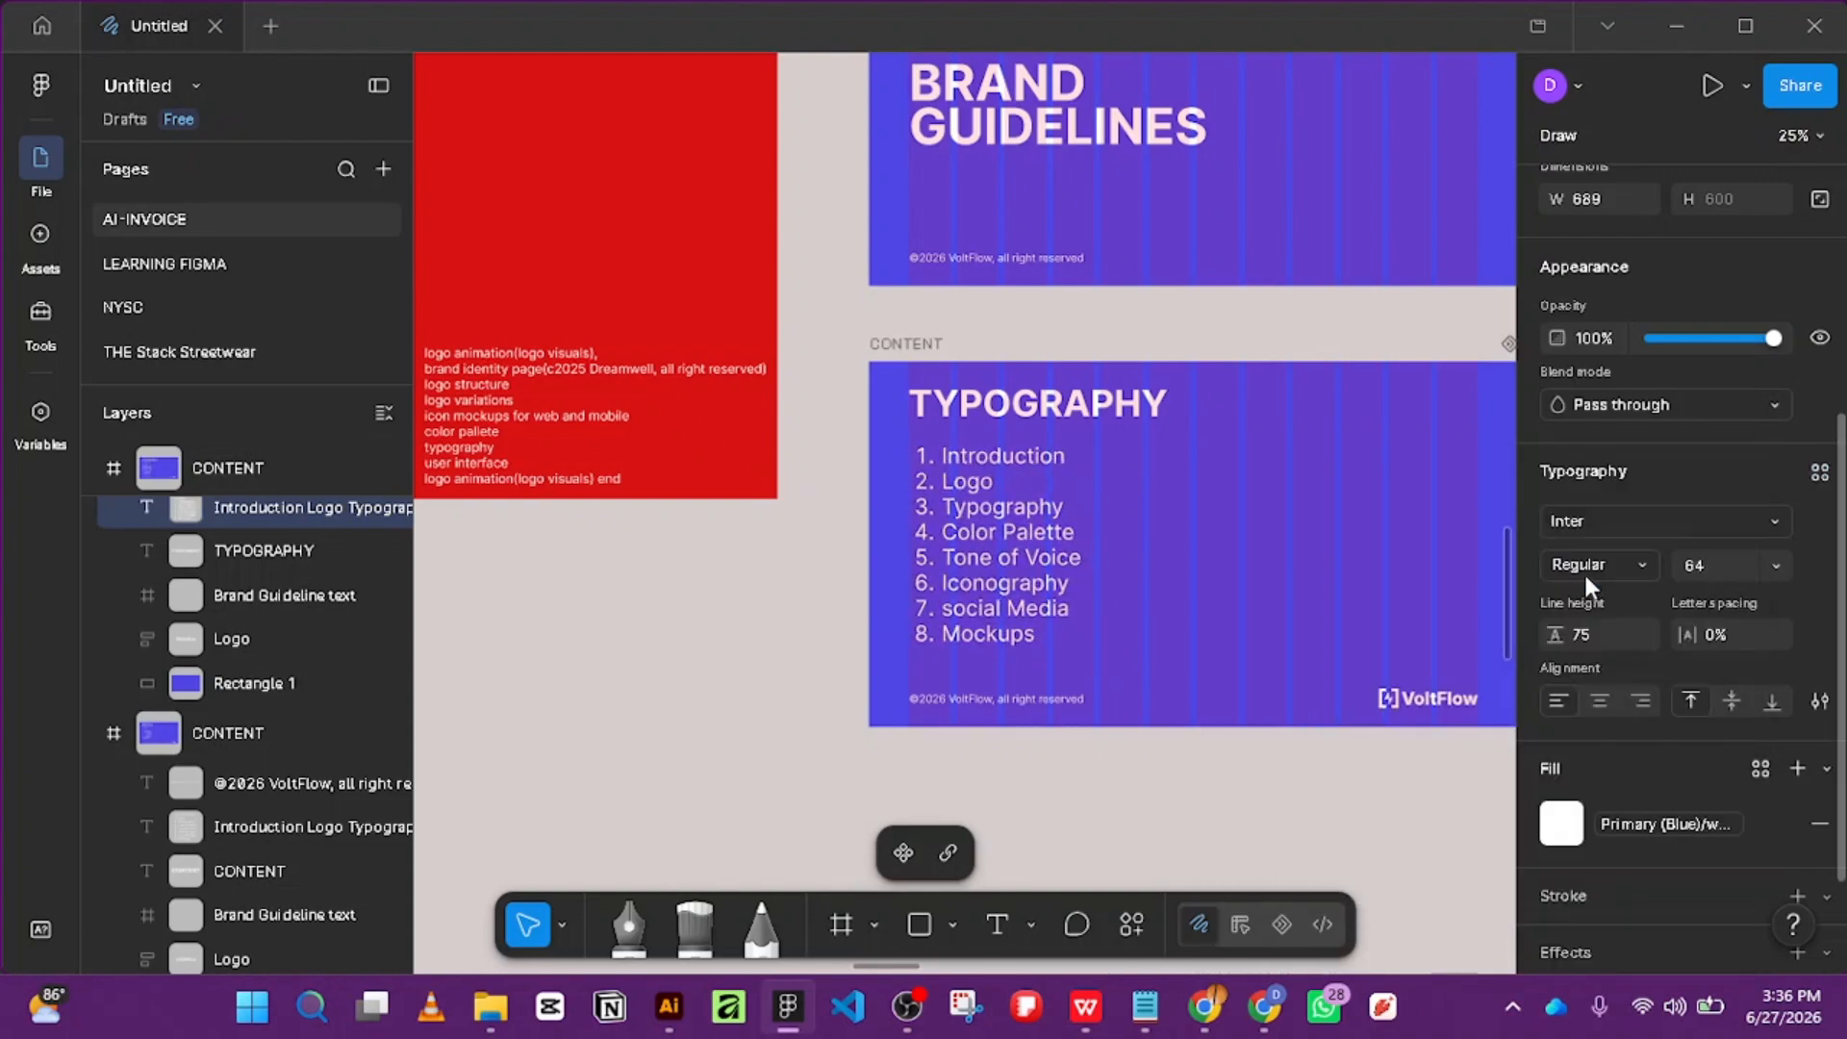
{"action": "scroll", "coordinate": [1745, 627], "scroll_direction": "down", "scroll_amount": 2}
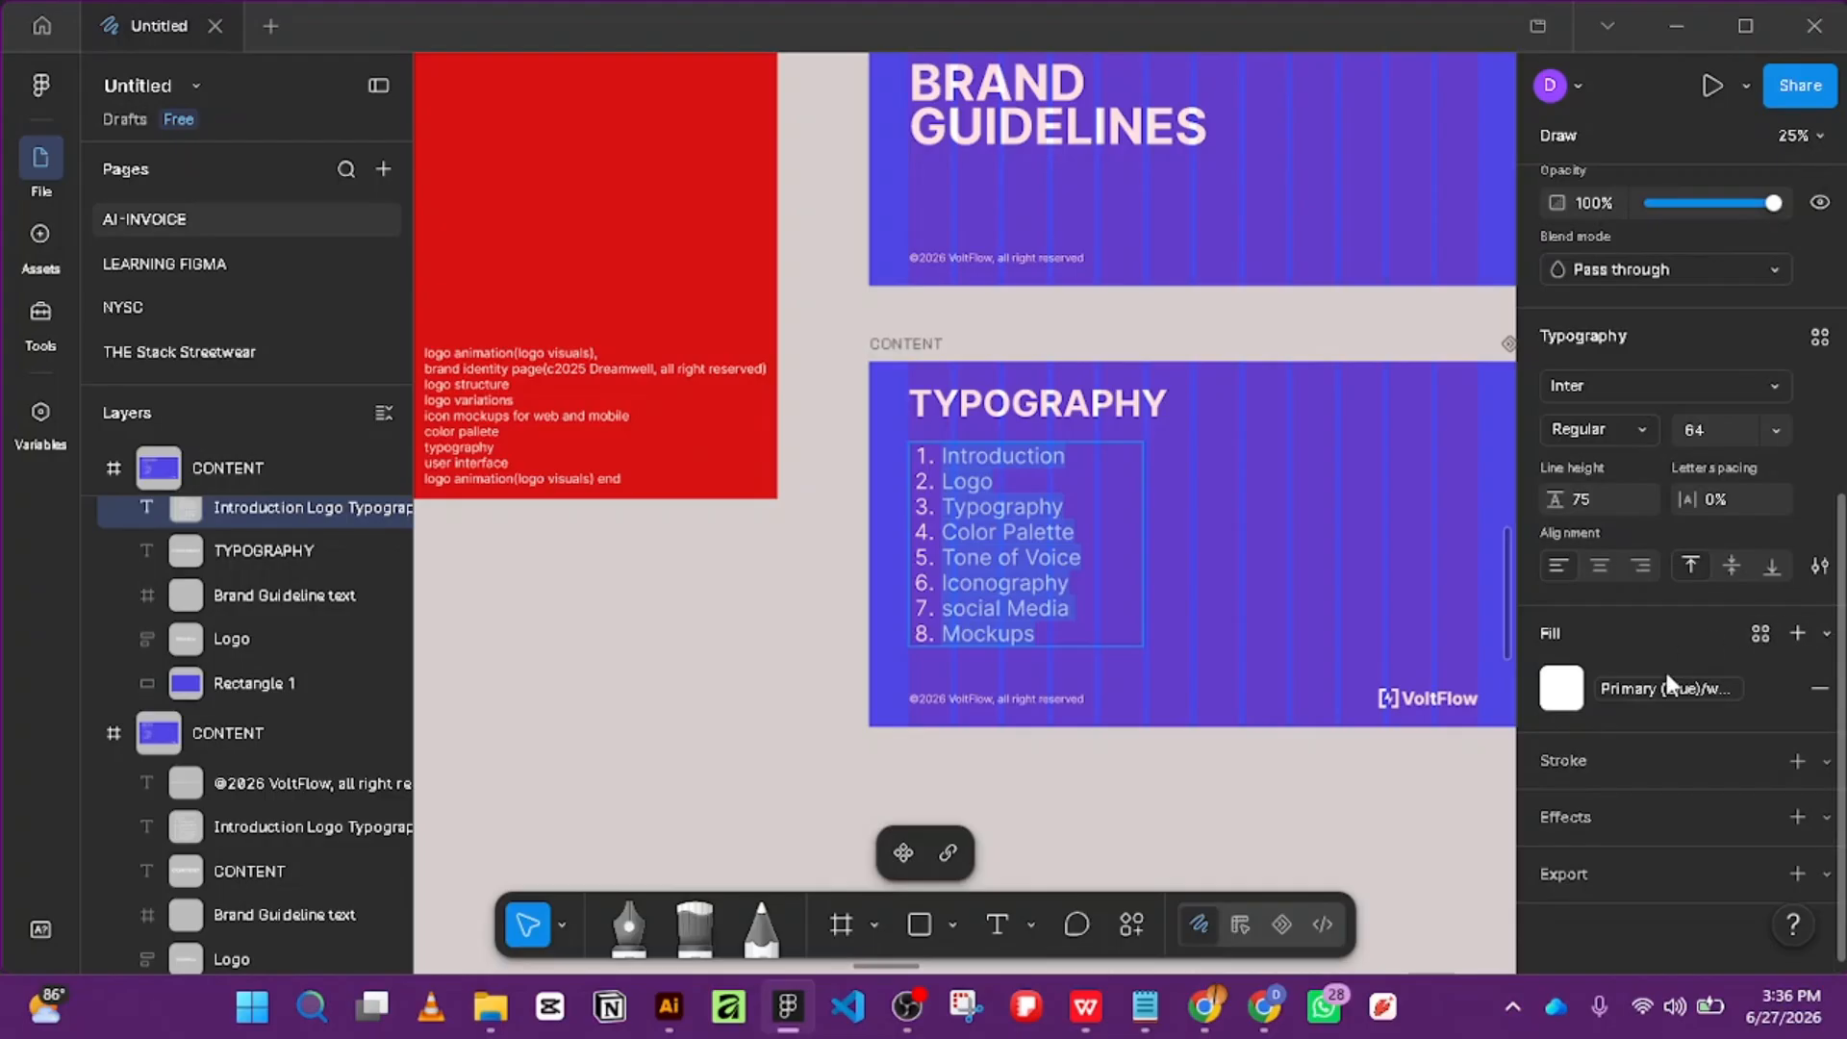
{"action": "scroll", "coordinate": [1556, 471], "scroll_direction": "up", "scroll_amount": 1}
{"action": "scroll", "coordinate": [1597, 500], "scroll_direction": "up", "scroll_amount": 2}
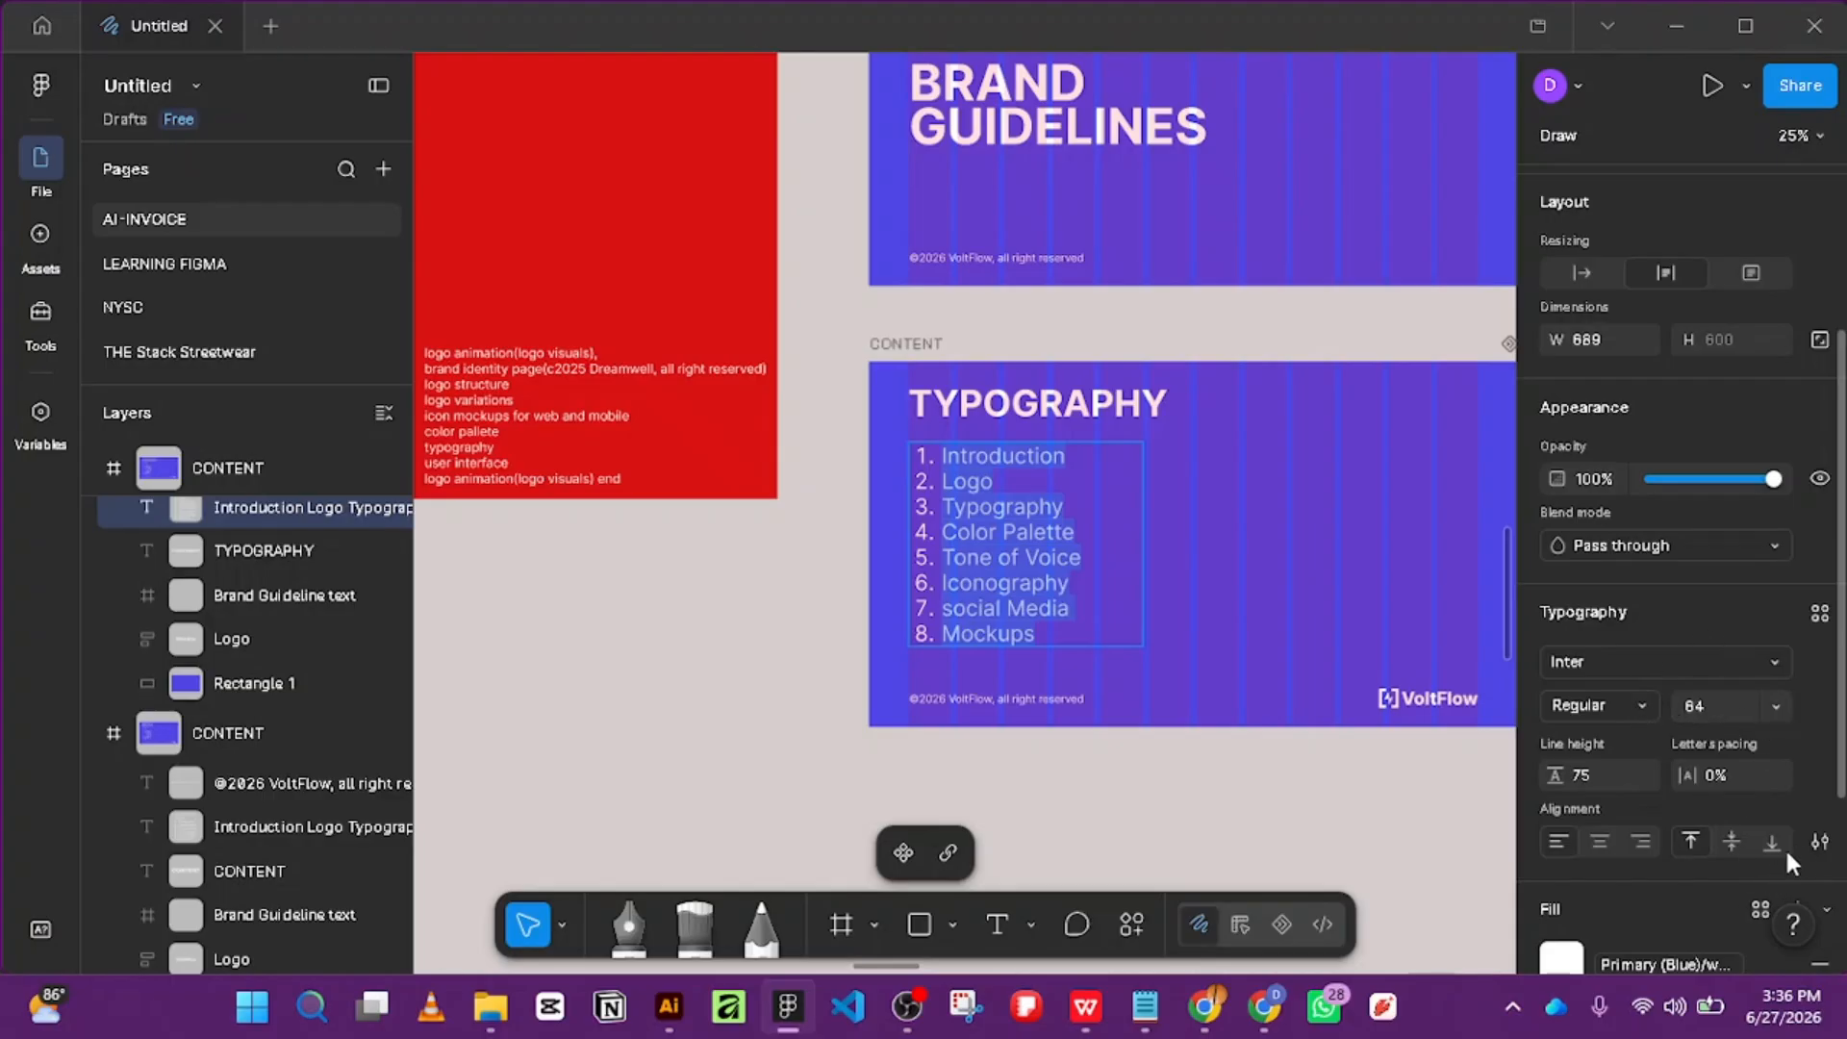
{"action": "left_click", "coordinate": [1819, 844]}
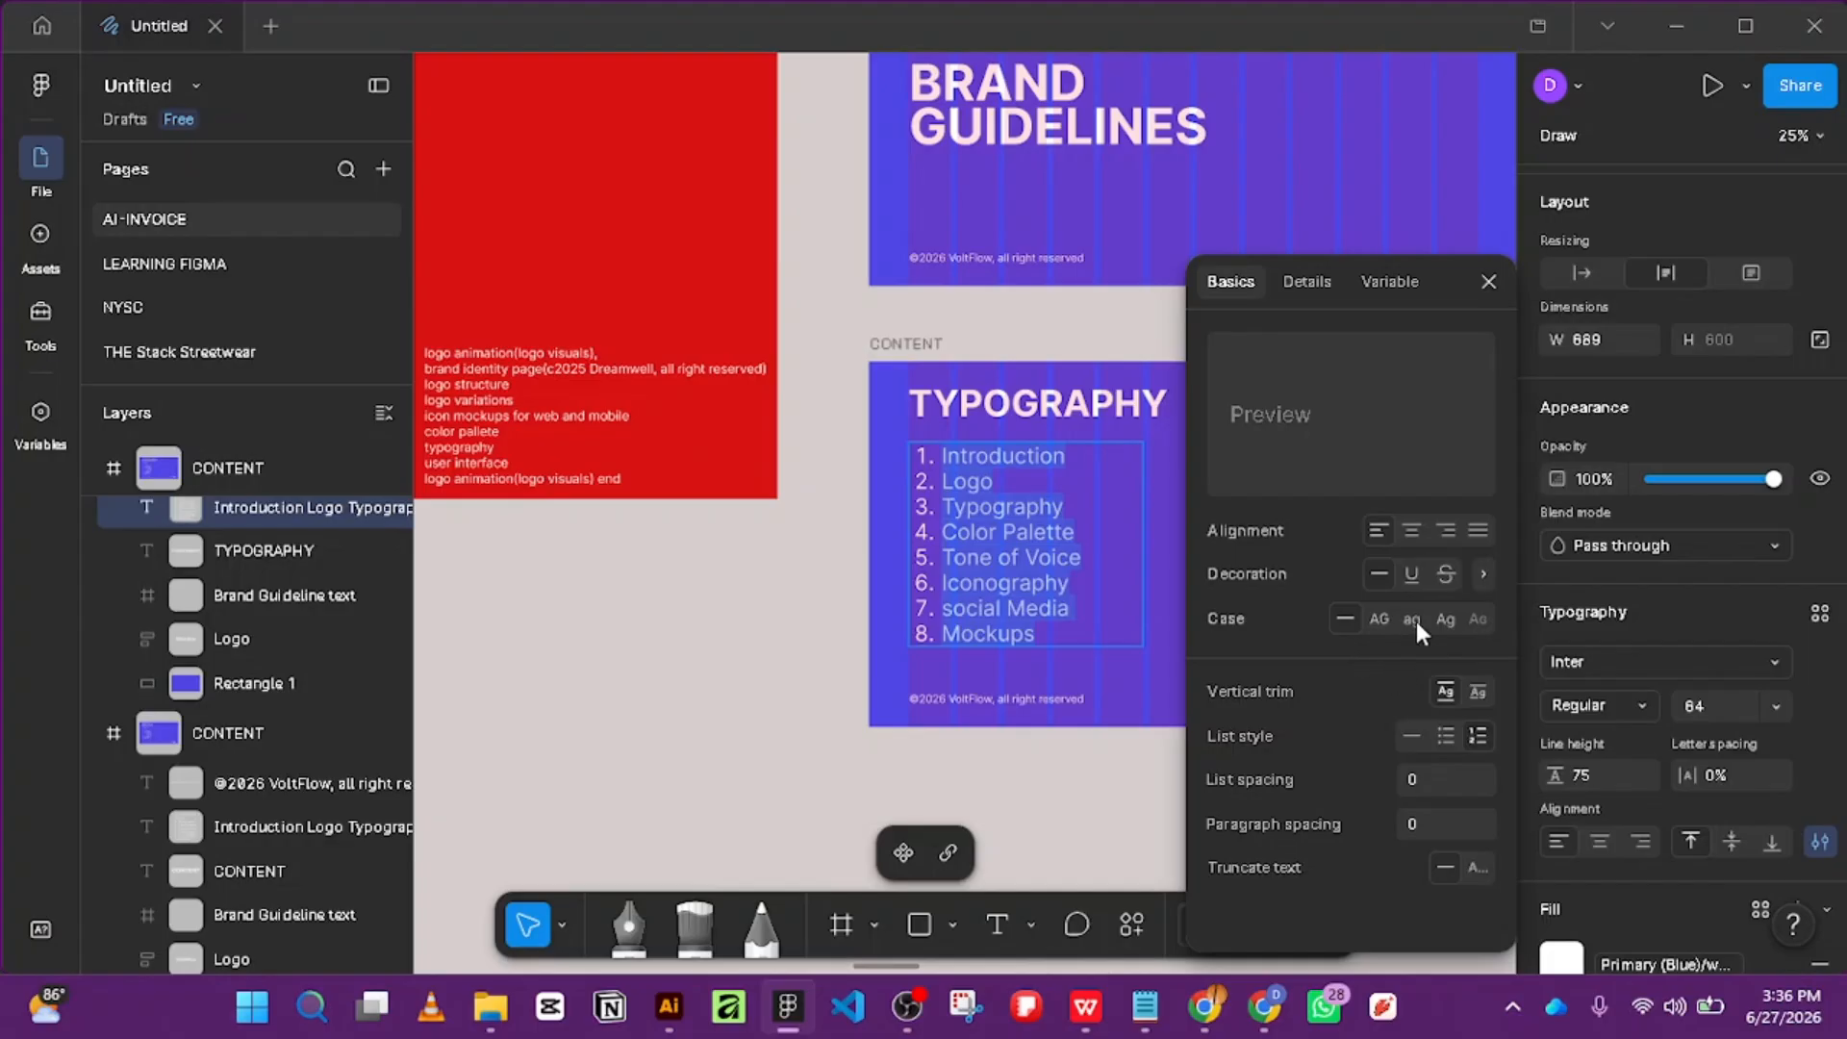
{"action": "left_click", "coordinate": [1410, 745]}
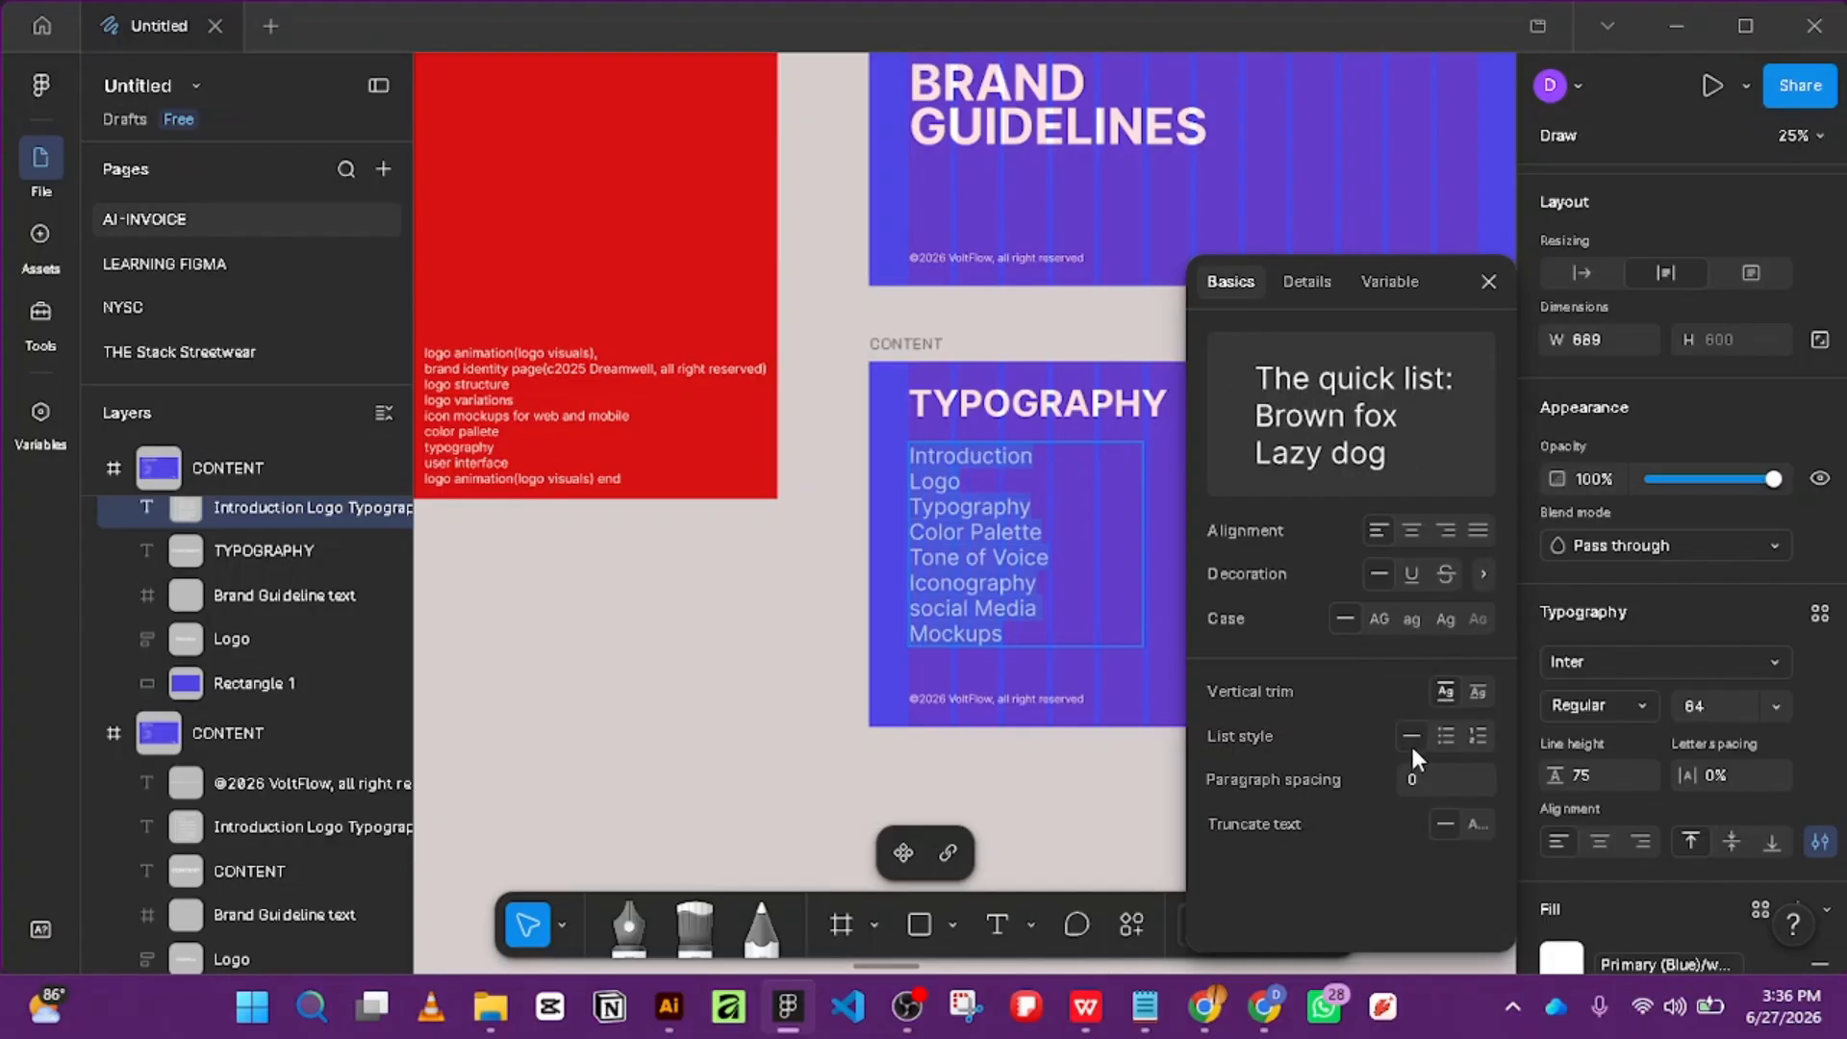
{"action": "left_click", "coordinate": [1489, 279]}
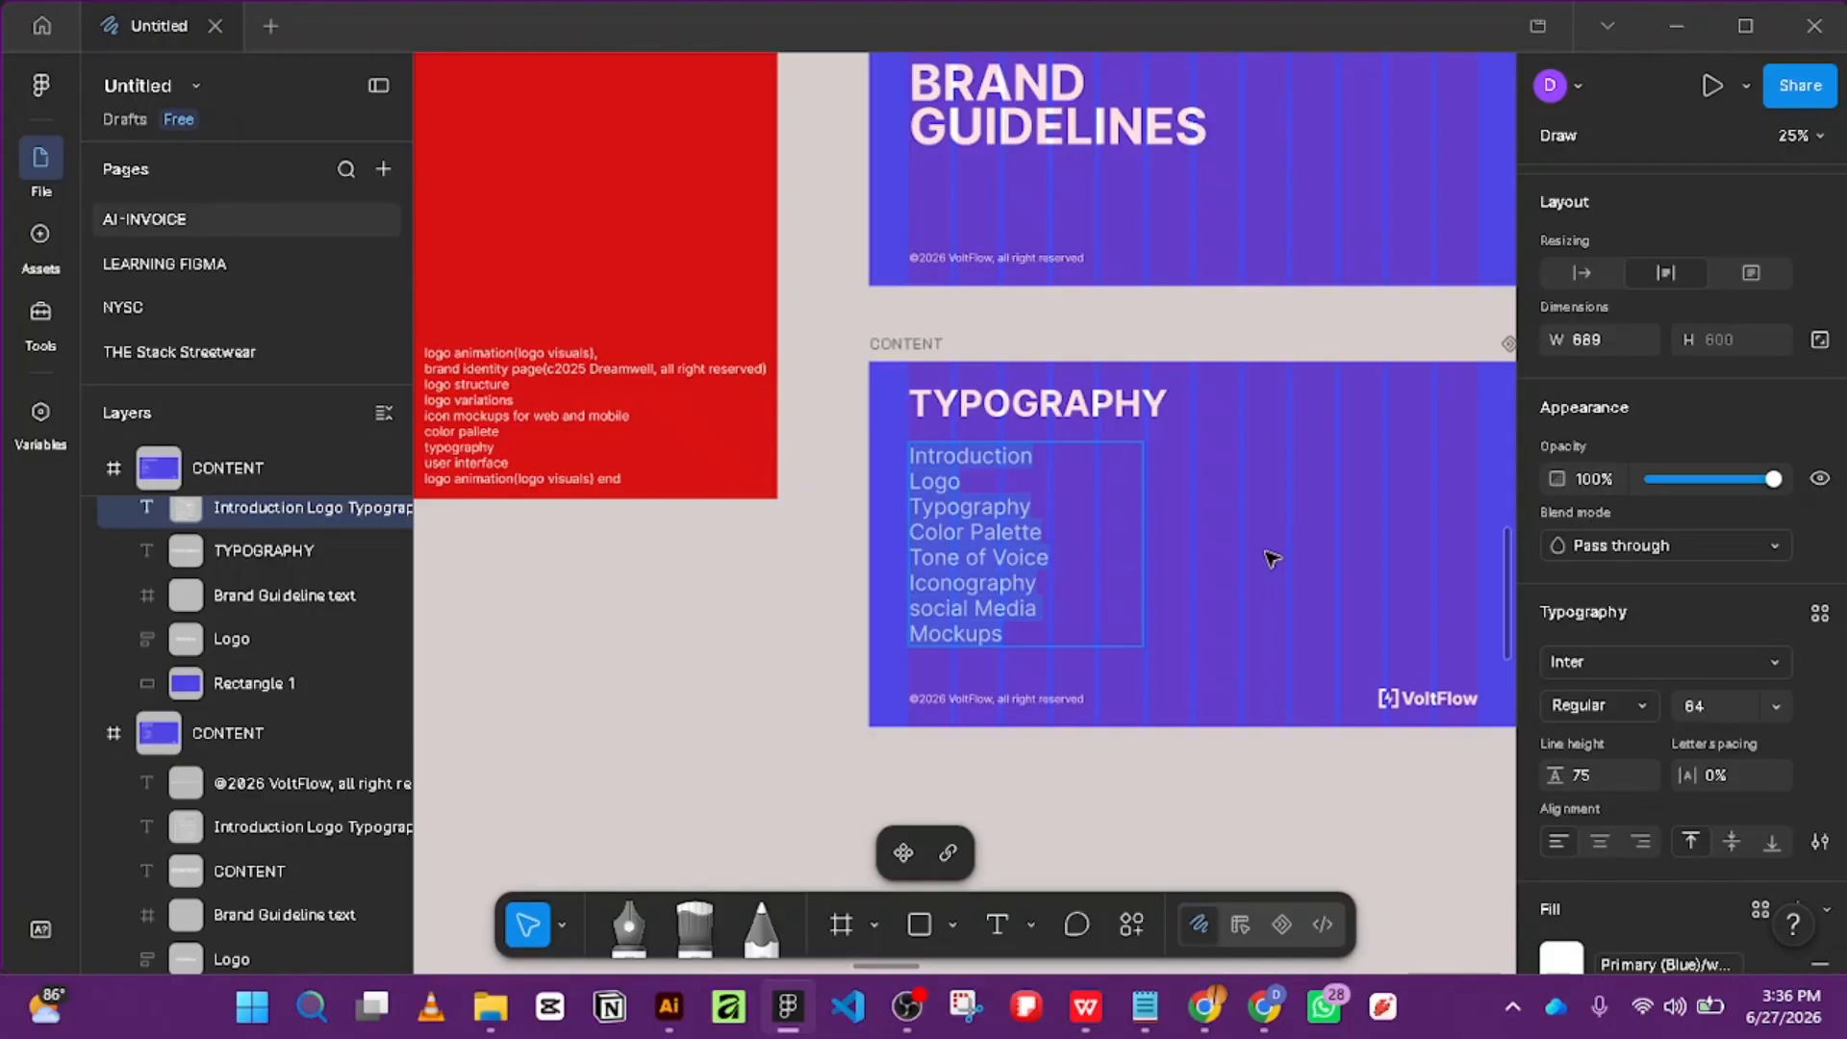
Examine the Contents page of the American T&J Projects brand guidelines reference, including its typography subtopics.
{"action": "scroll", "coordinate": [1219, 505], "scroll_direction": "down", "scroll_amount": 5}
{"action": "scroll", "coordinate": [680, 344], "scroll_direction": "down", "scroll_amount": 5}
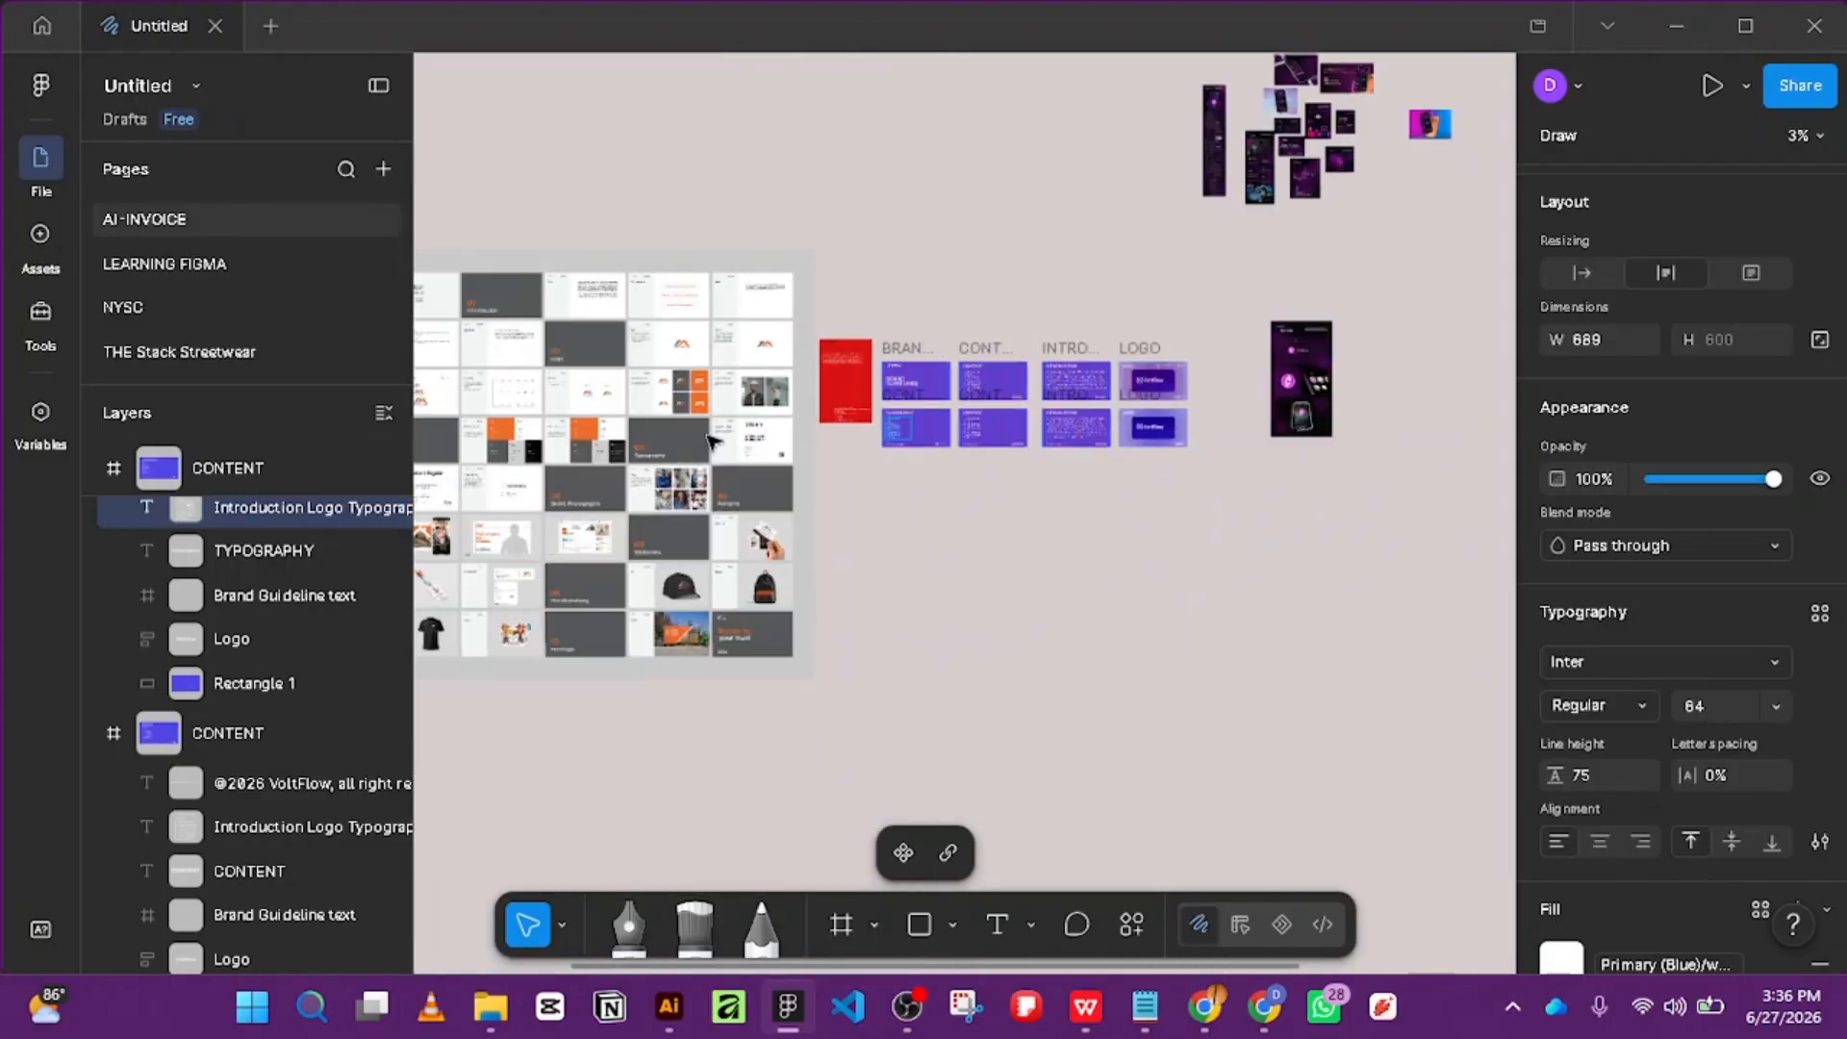
{"action": "scroll", "coordinate": [606, 500], "scroll_direction": "up", "scroll_amount": 2}
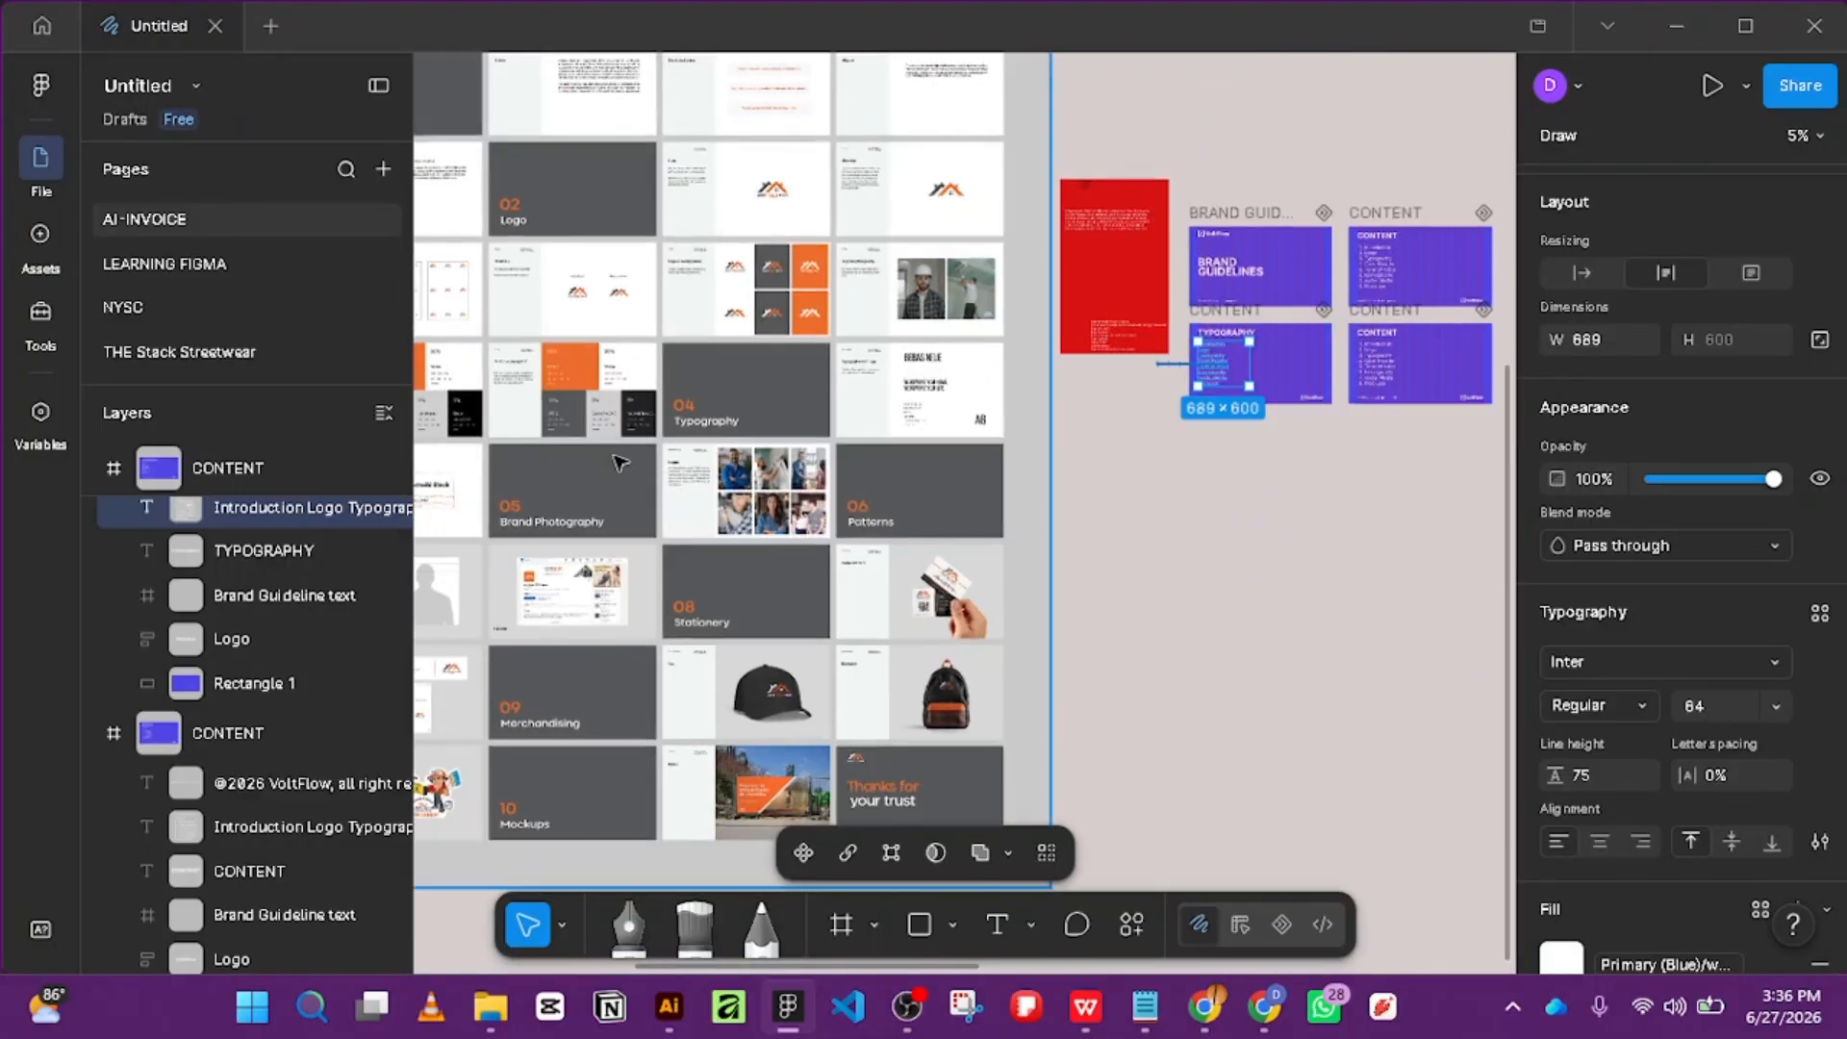
{"action": "left_click_drag", "start_coordinate": [675, 360], "coordinate": [1090, 527]}
{"action": "scroll", "coordinate": [824, 424], "scroll_direction": "up", "scroll_amount": 10}
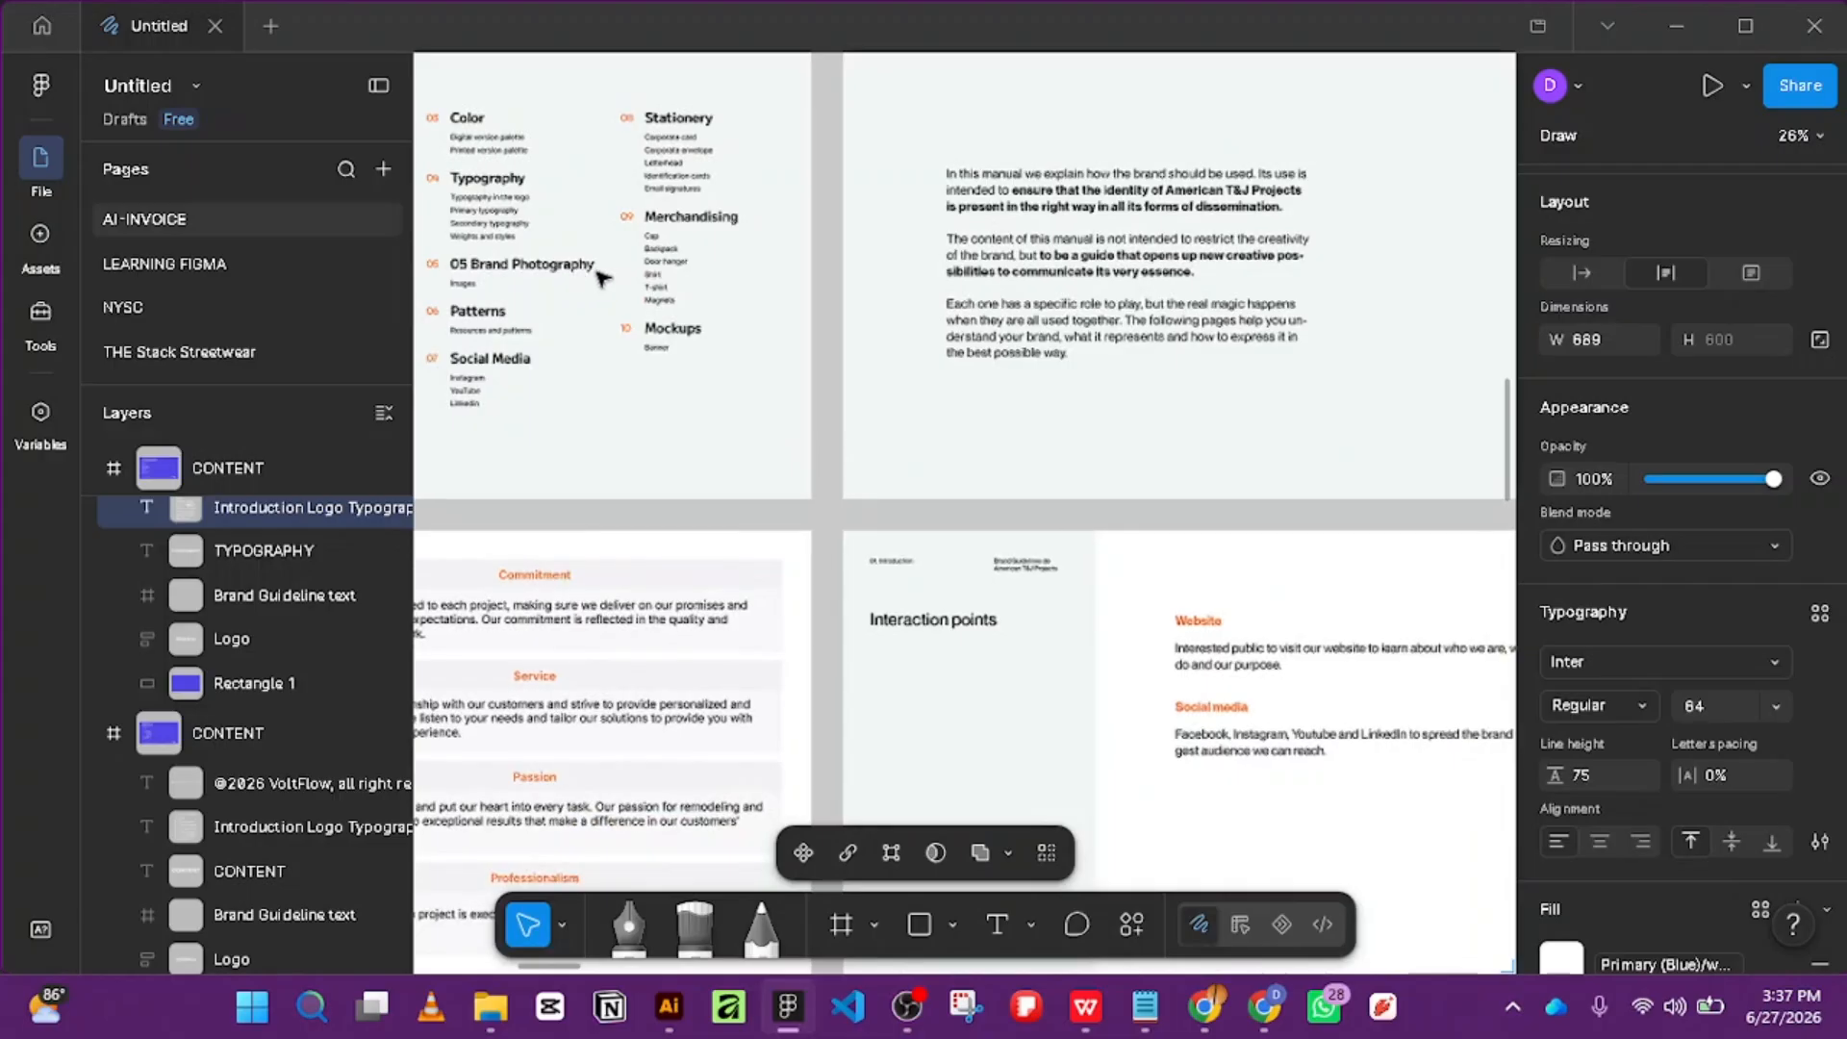
{"action": "scroll", "coordinate": [608, 268], "scroll_direction": "down", "scroll_amount": 4}
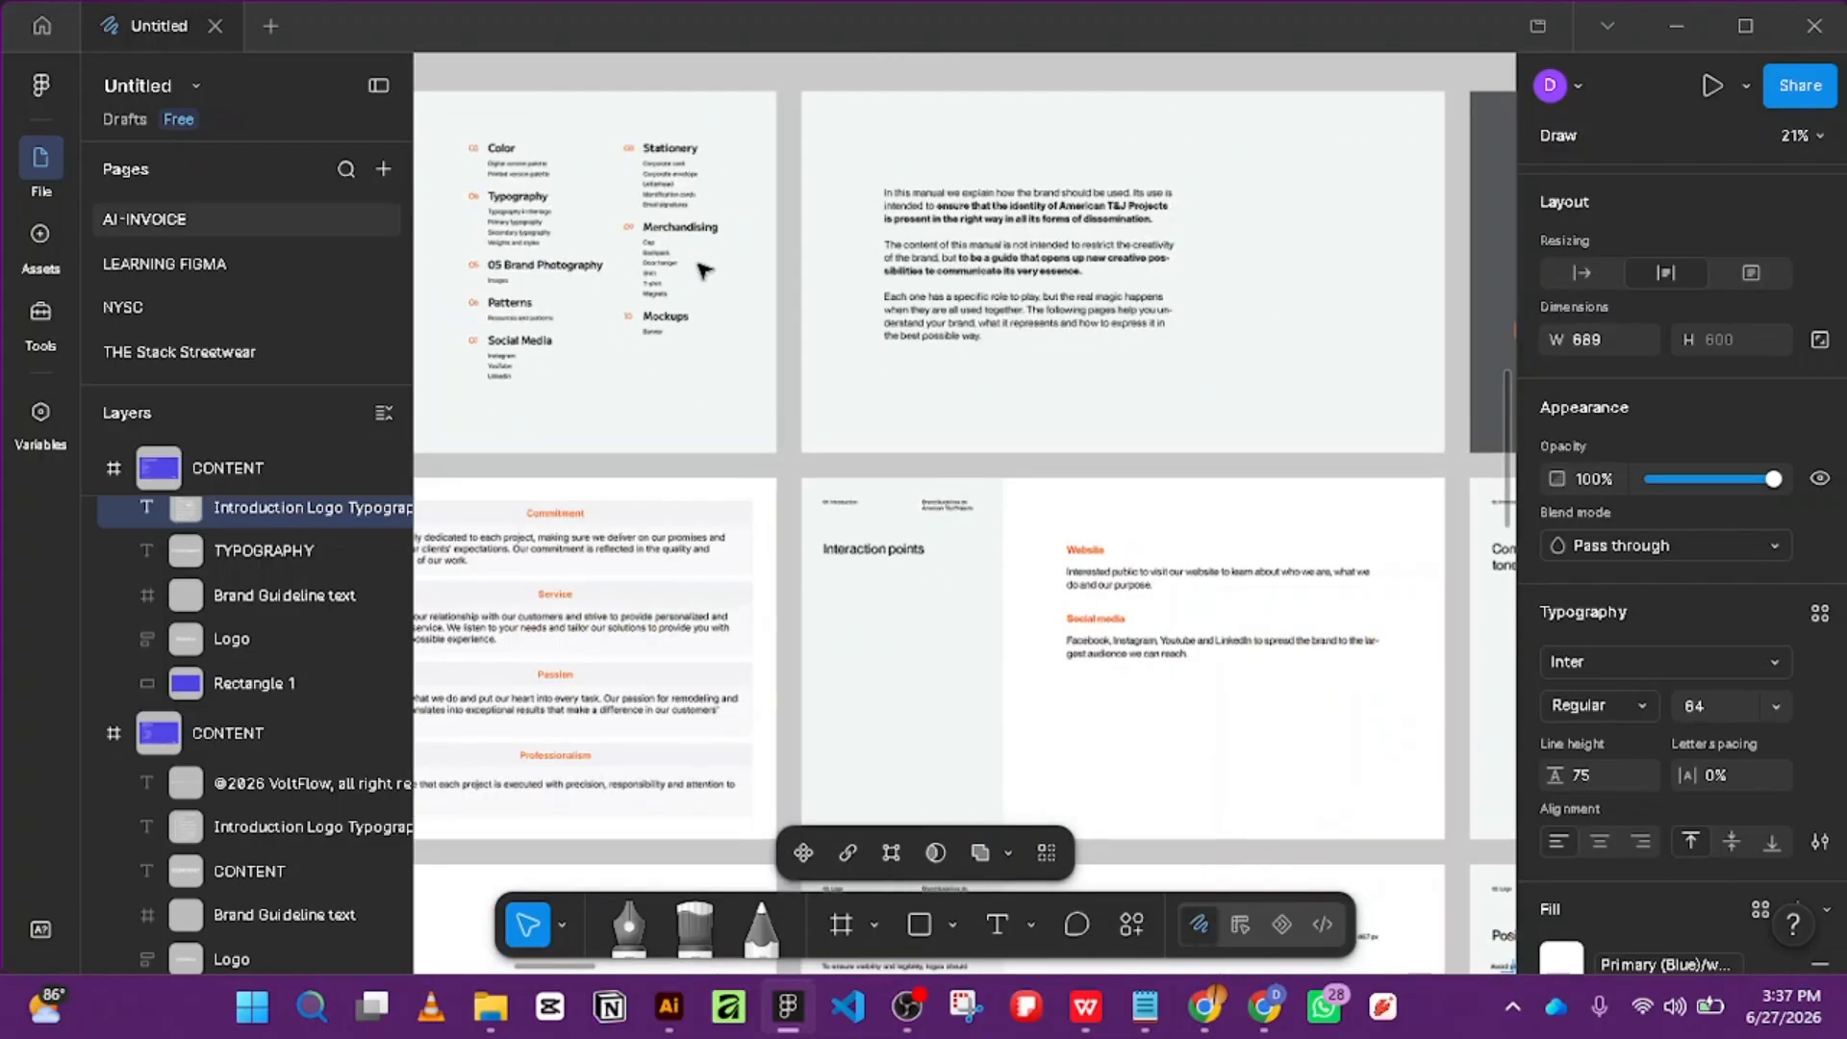
{"action": "scroll", "coordinate": [519, 216], "scroll_direction": "up", "scroll_amount": 4}
{"action": "left_click_drag", "start_coordinate": [725, 194], "coordinate": [952, 227]}
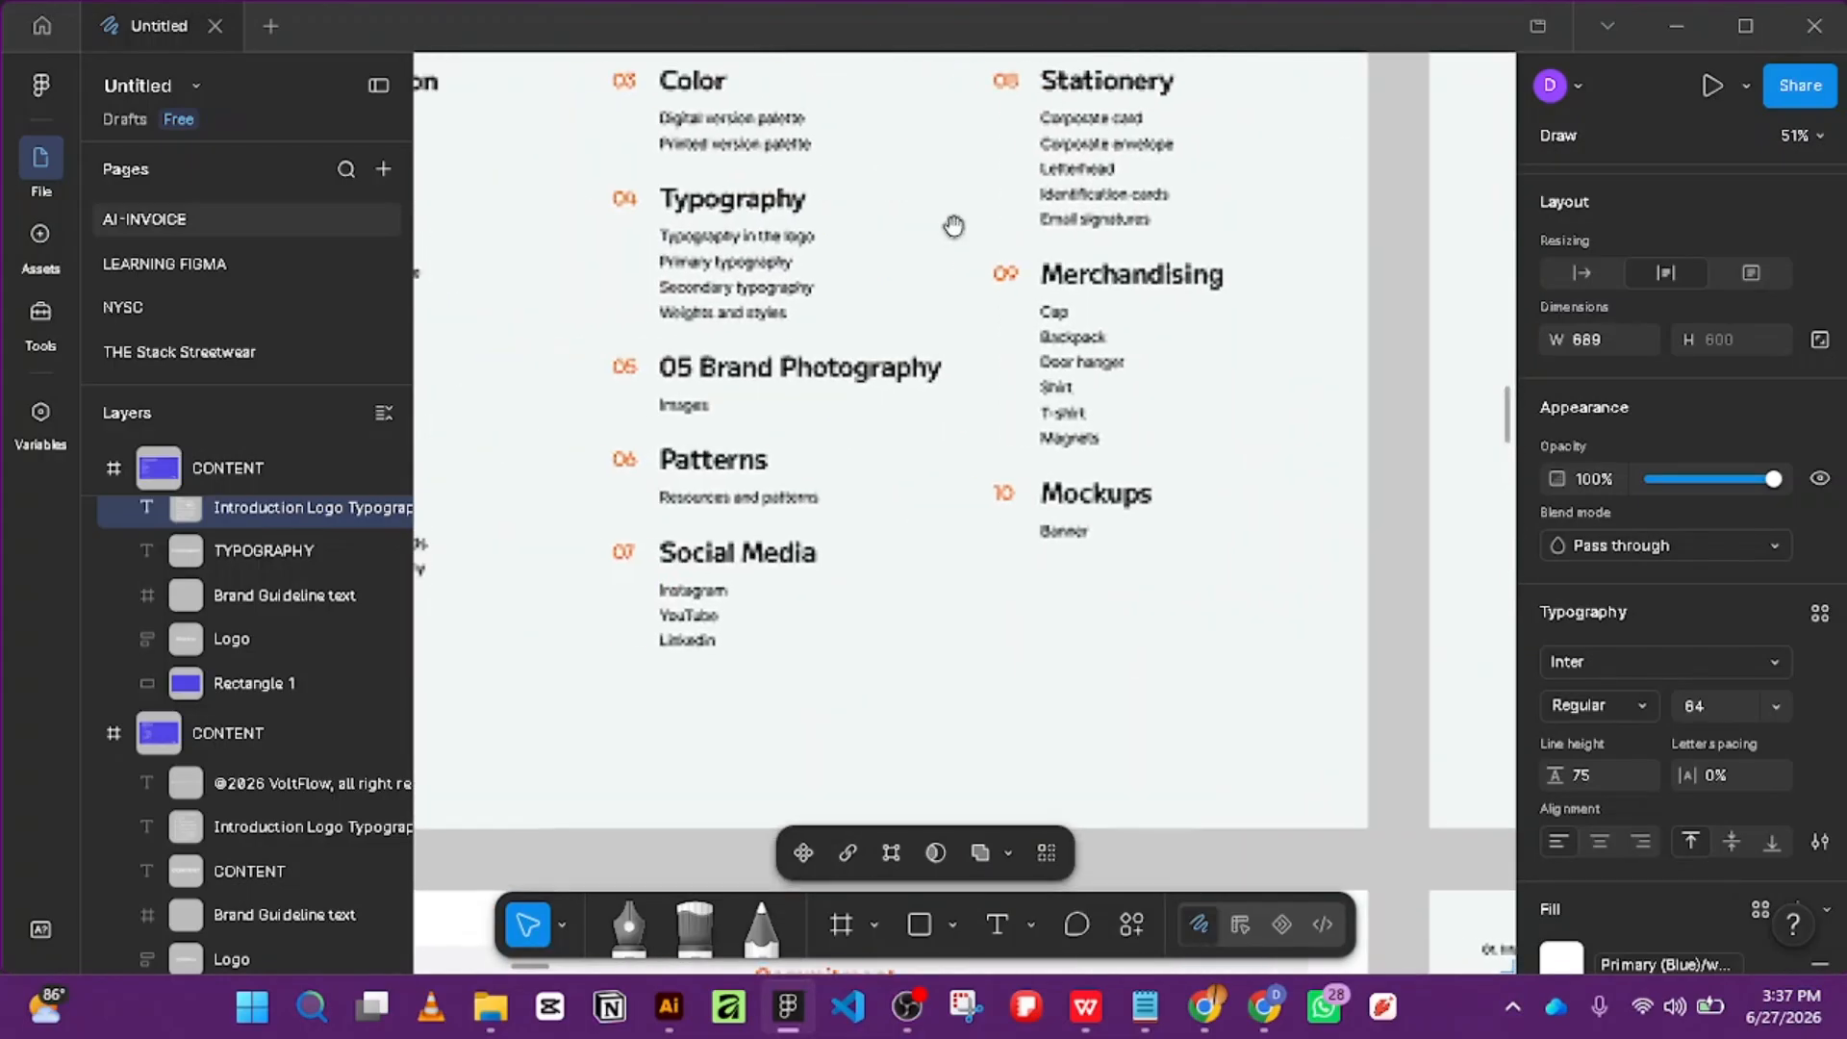
{"action": "scroll", "coordinate": [954, 231], "scroll_direction": "down", "scroll_amount": 2}
{"action": "scroll", "coordinate": [887, 248], "scroll_direction": "up", "scroll_amount": 5}
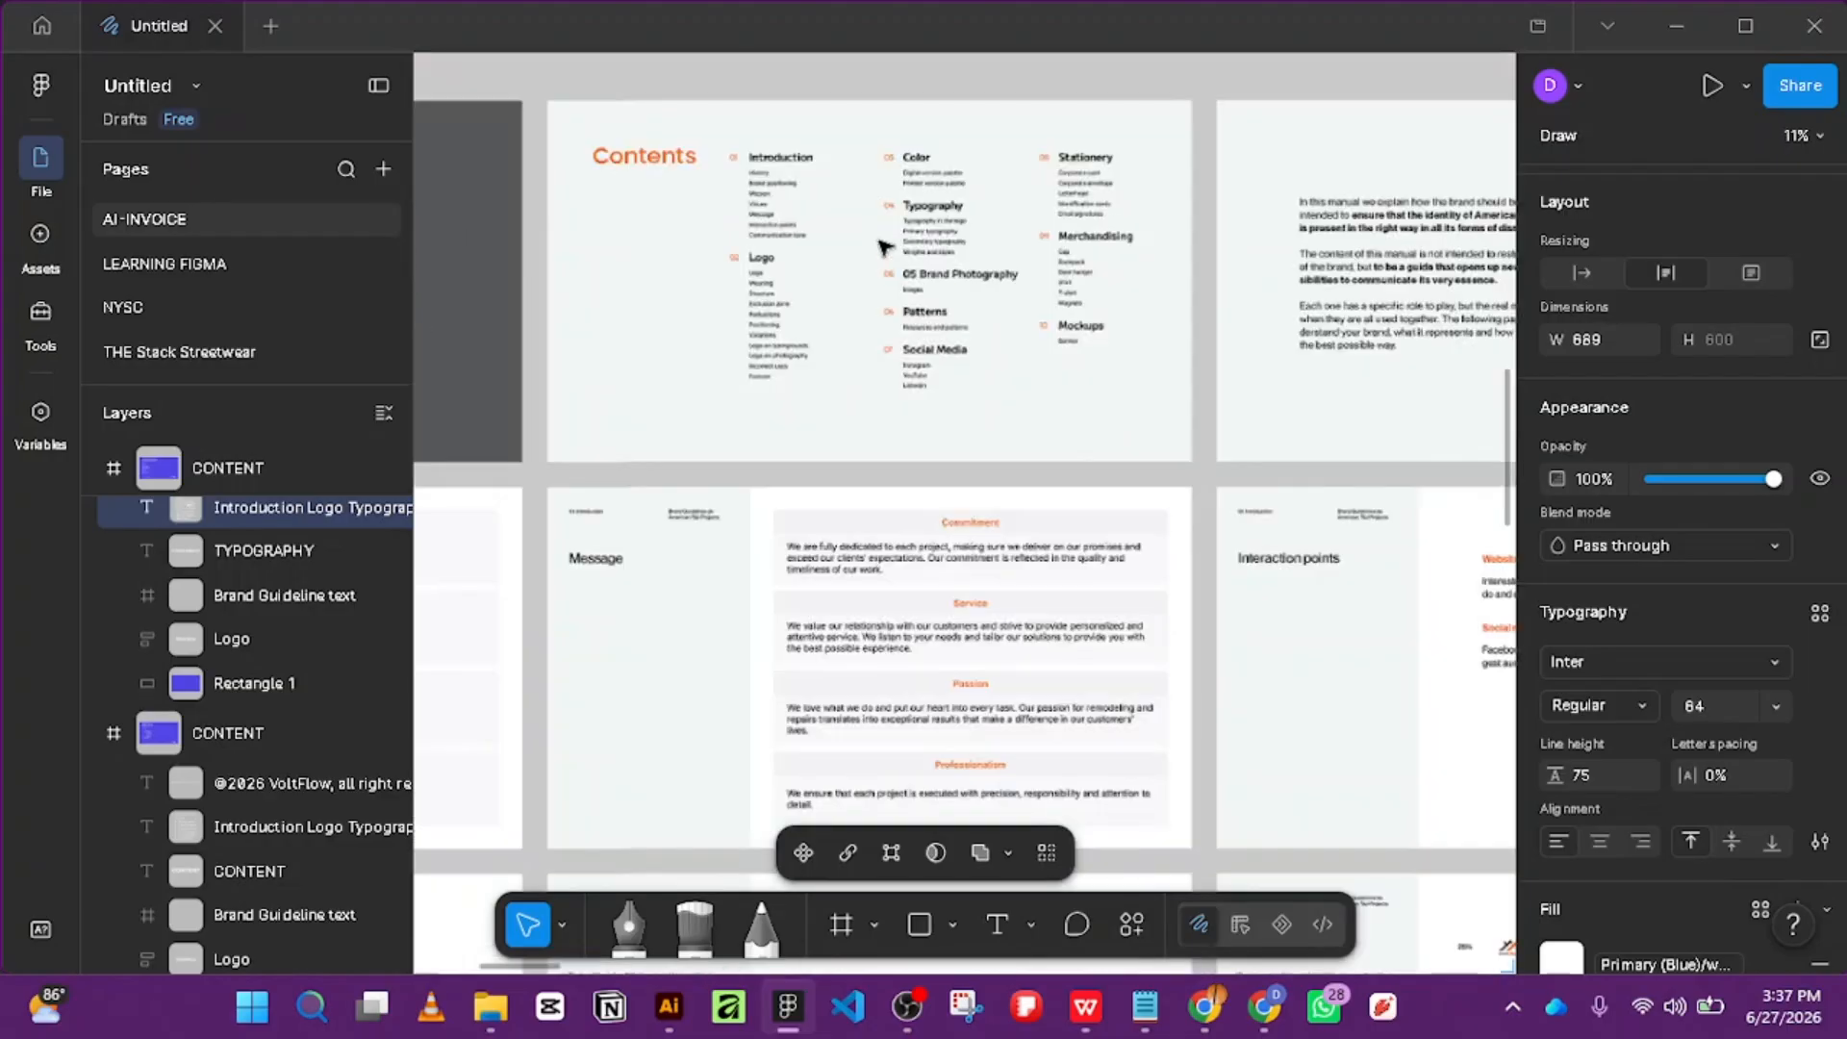
{"action": "scroll", "coordinate": [895, 279], "scroll_direction": "down", "scroll_amount": 5}
{"action": "scroll", "coordinate": [901, 289], "scroll_direction": "down", "scroll_amount": 3}
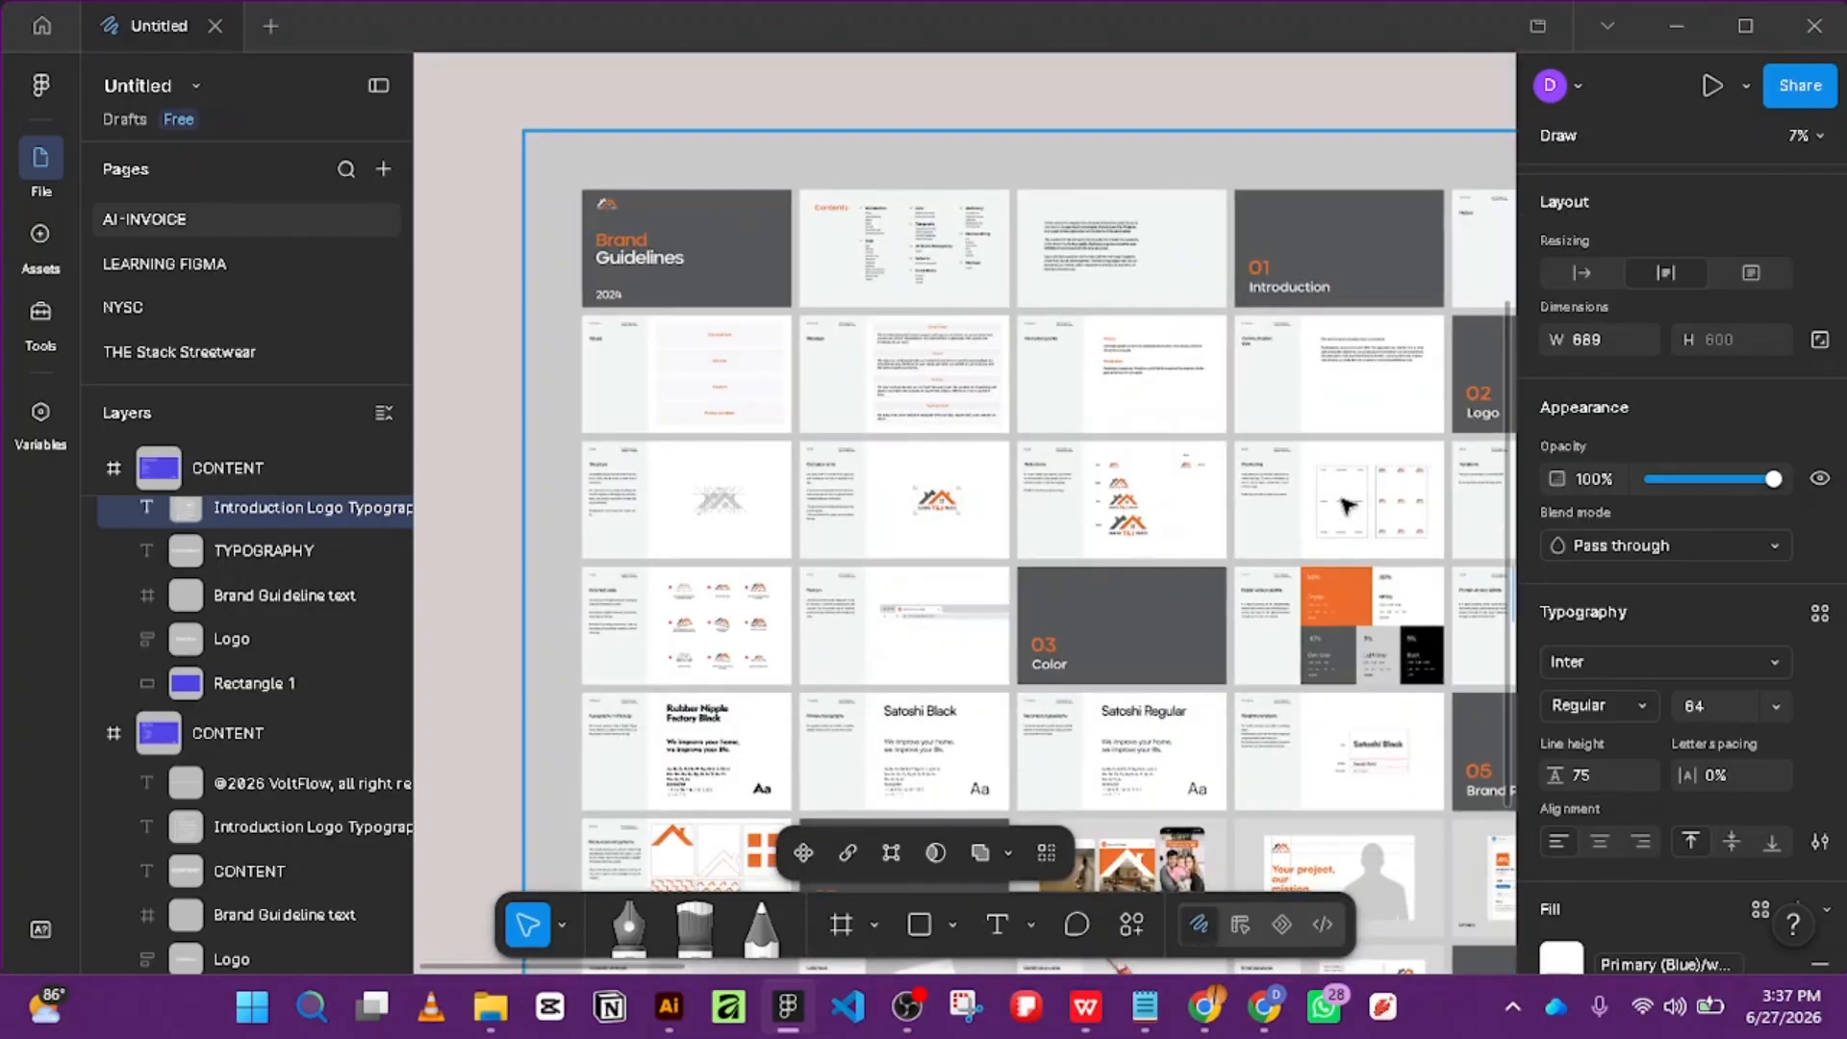
Examine the reference board's typography section, focusing on the layout of its "Typography in the logo" page.
{"action": "left_click", "coordinate": [1058, 392]}
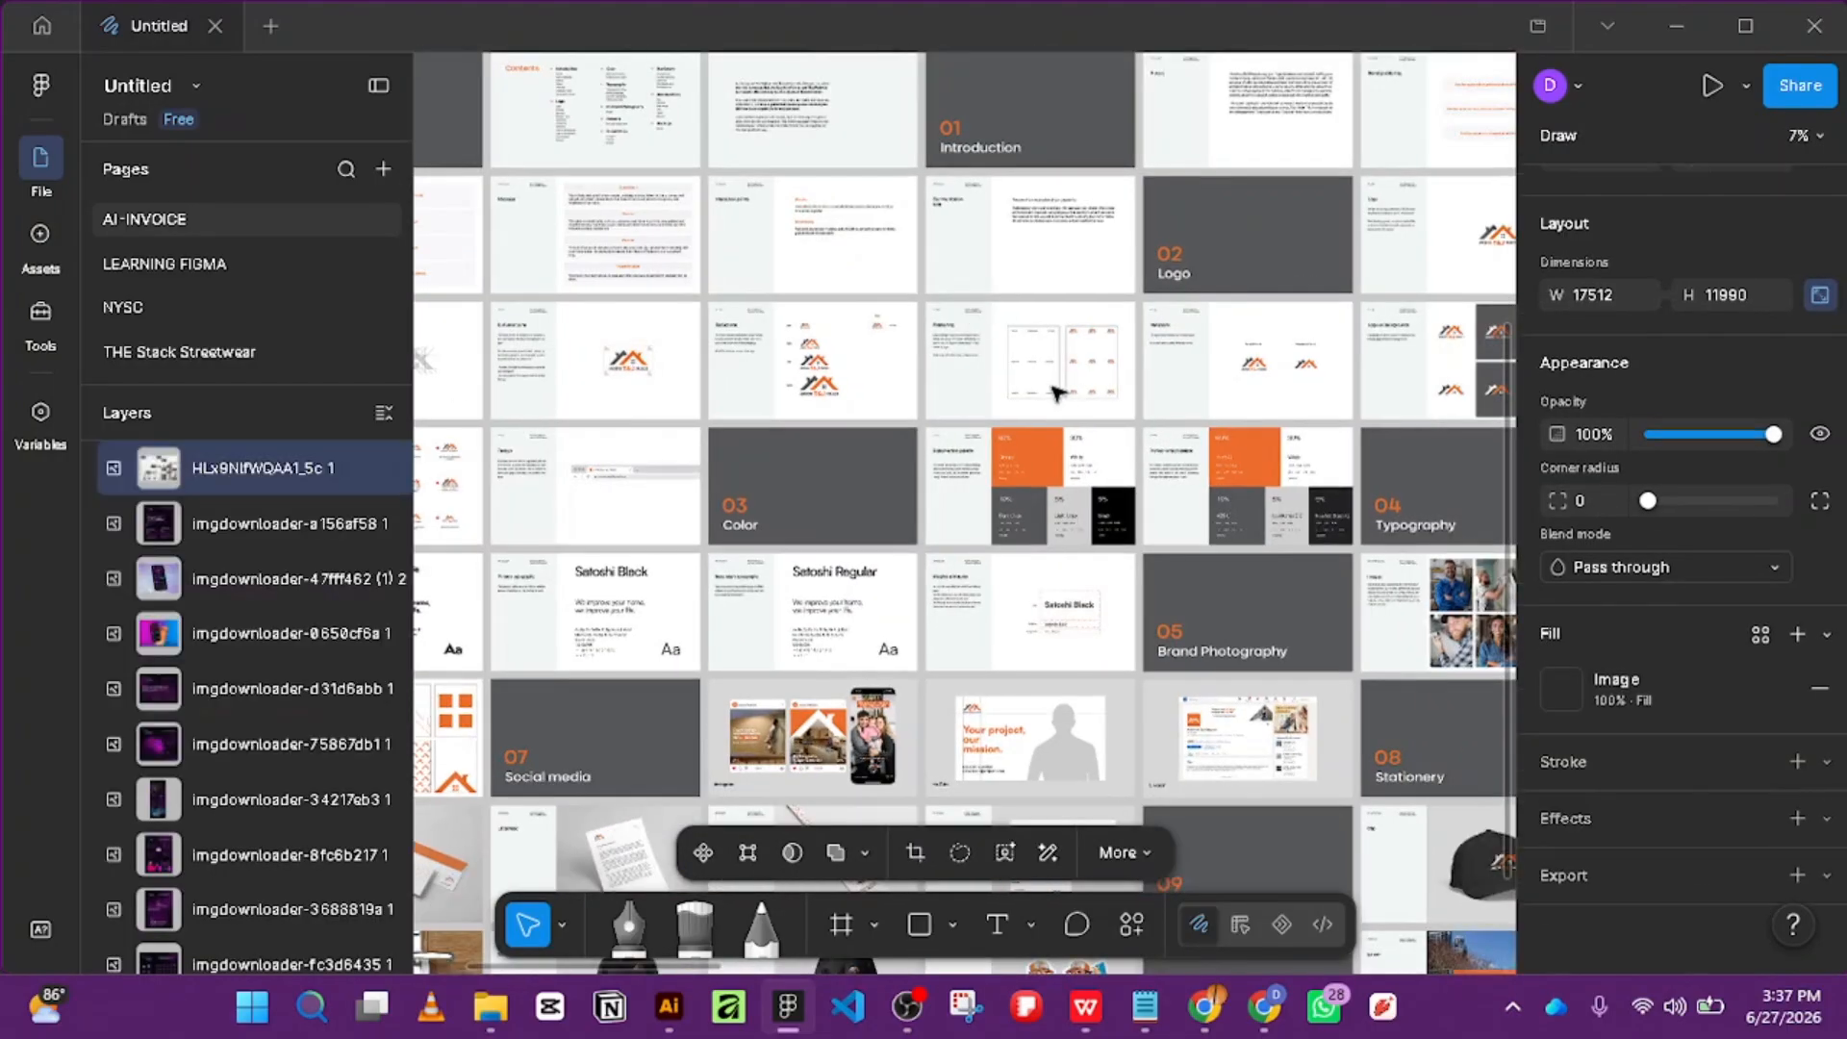
{"action": "scroll", "coordinate": [1062, 392], "scroll_direction": "down", "scroll_amount": 5}
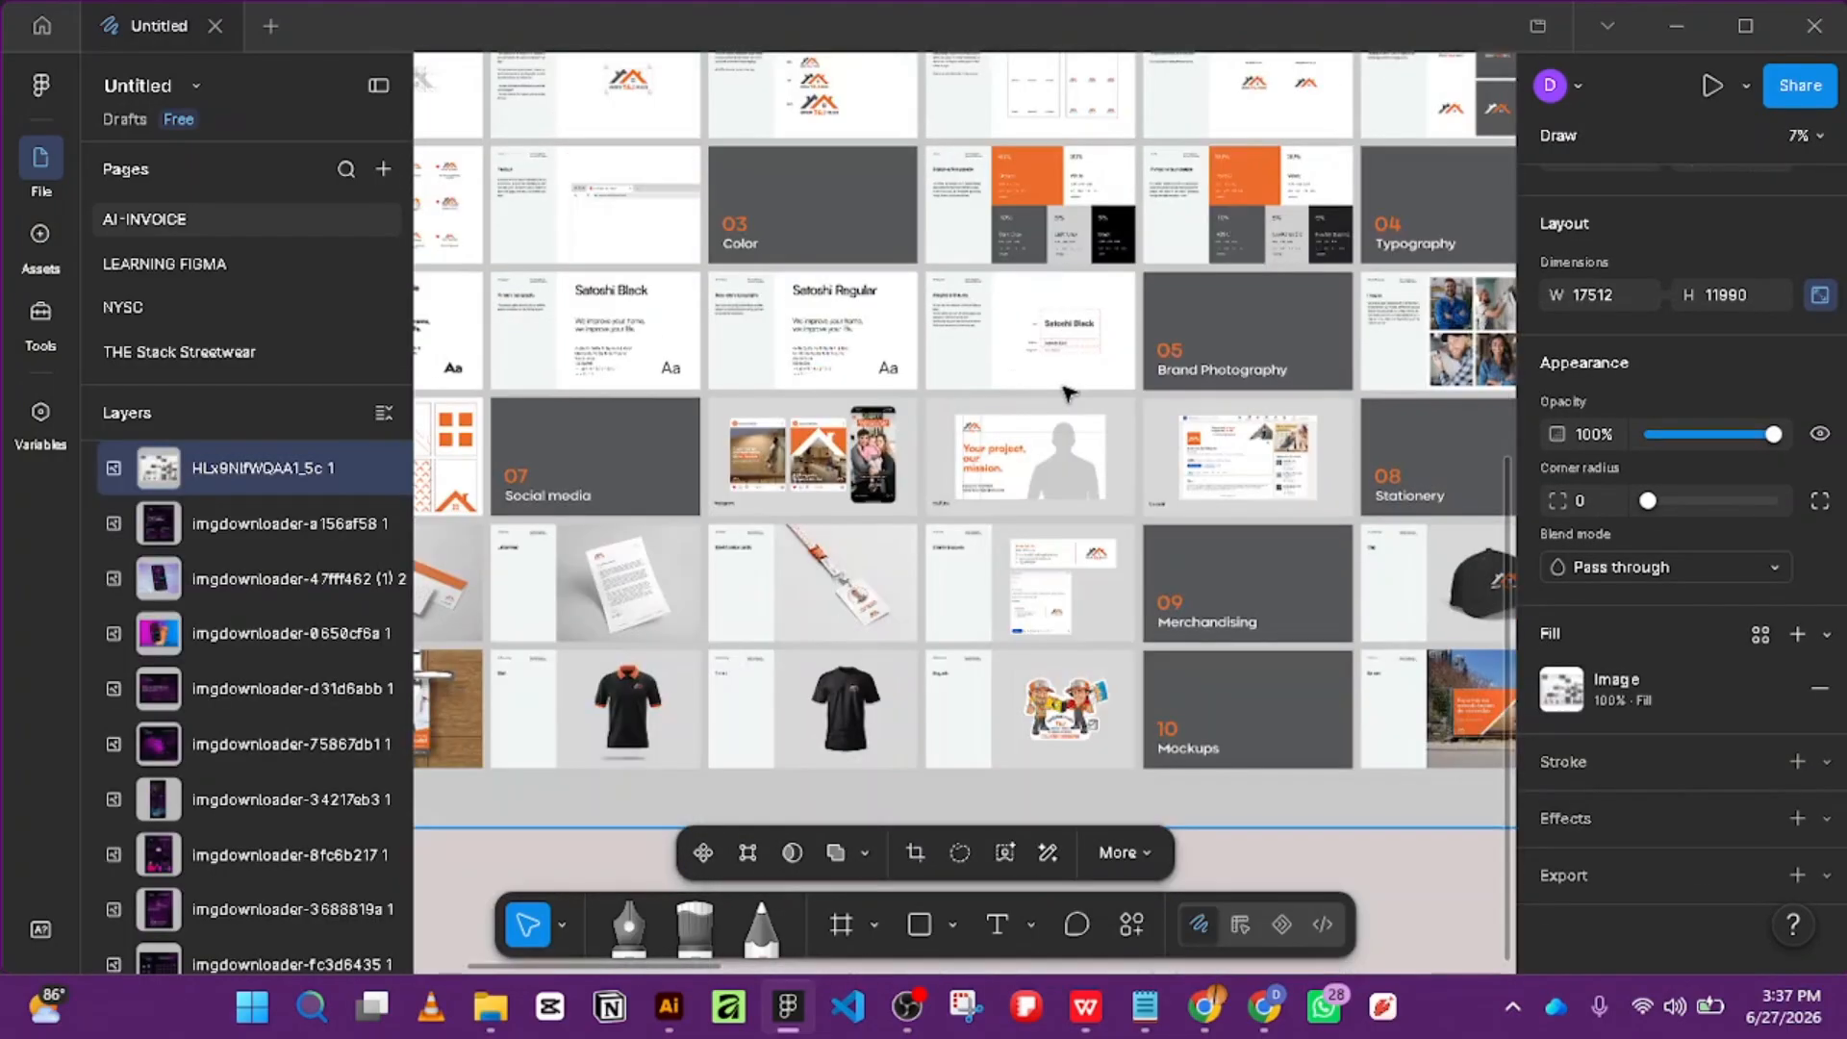
{"action": "scroll", "coordinate": [1317, 443], "scroll_direction": "up", "scroll_amount": 3}
{"action": "scroll", "coordinate": [953, 418], "scroll_direction": "down", "scroll_amount": 3}
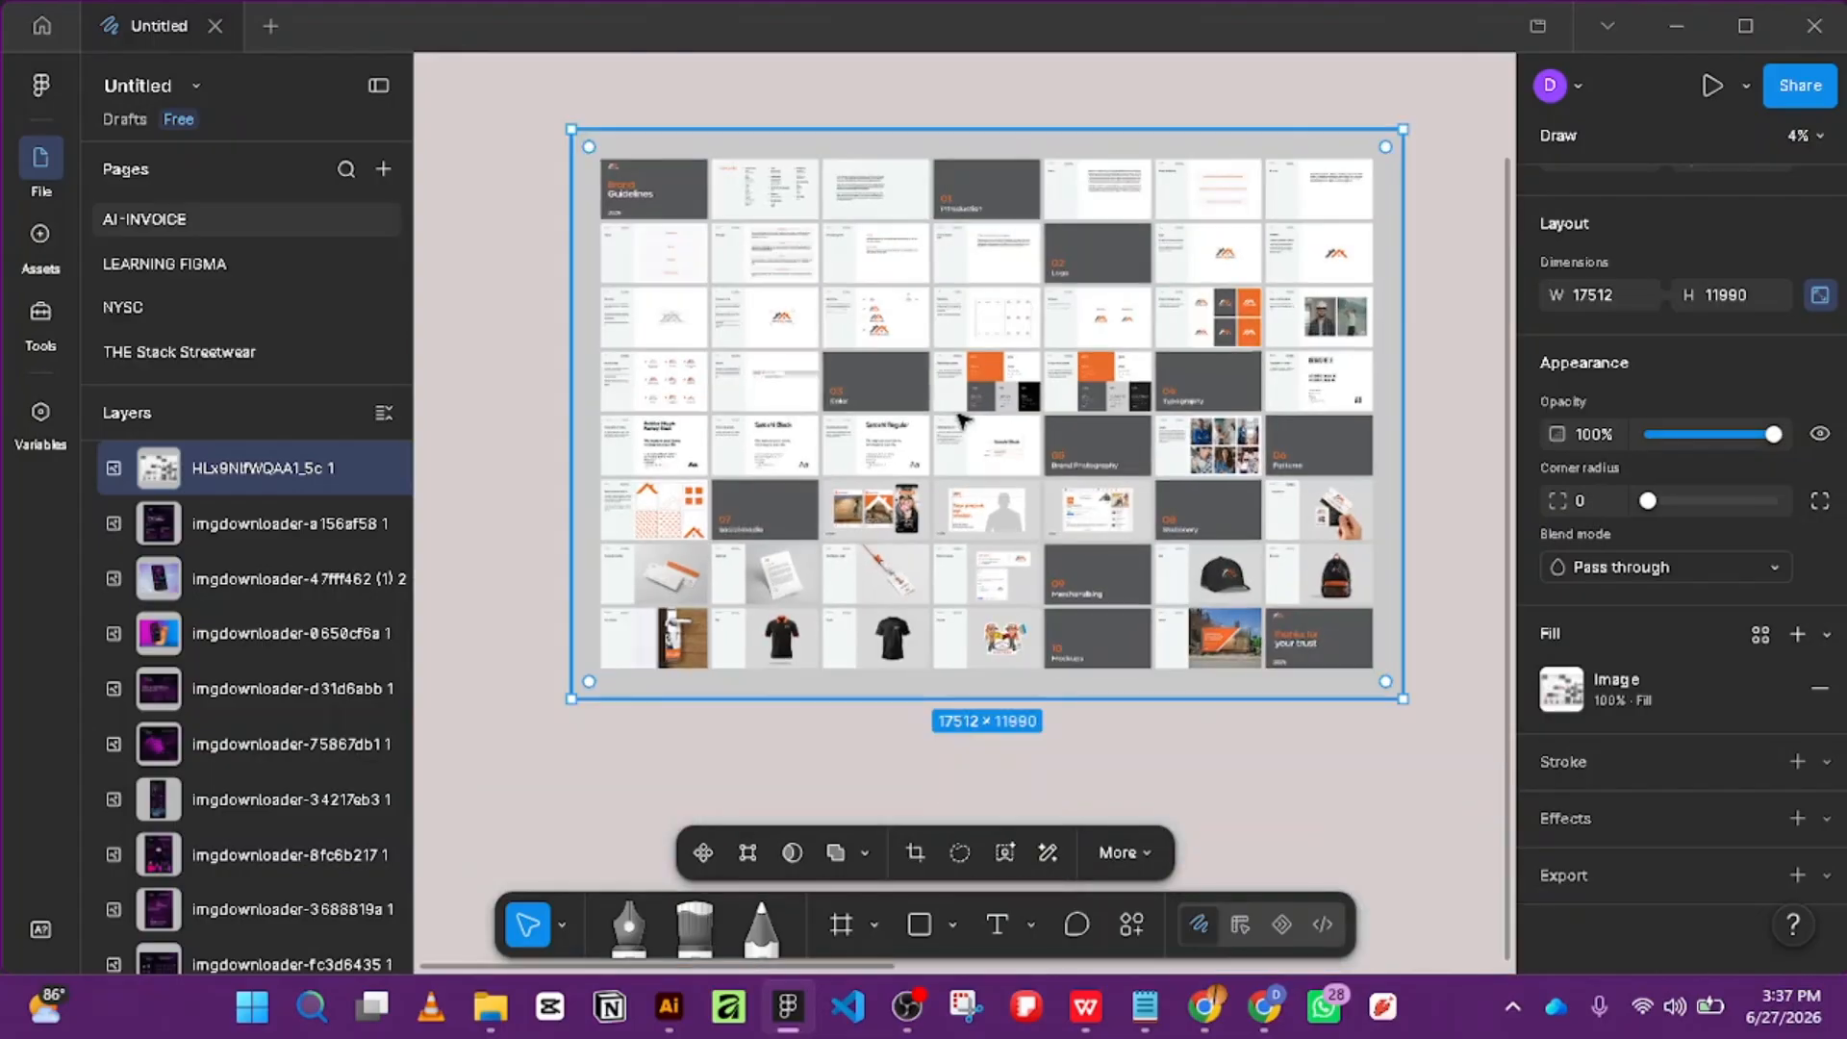
{"action": "scroll", "coordinate": [1328, 380], "scroll_direction": "up", "scroll_amount": 5}
{"action": "scroll", "coordinate": [1375, 402], "scroll_direction": "up", "scroll_amount": 3}
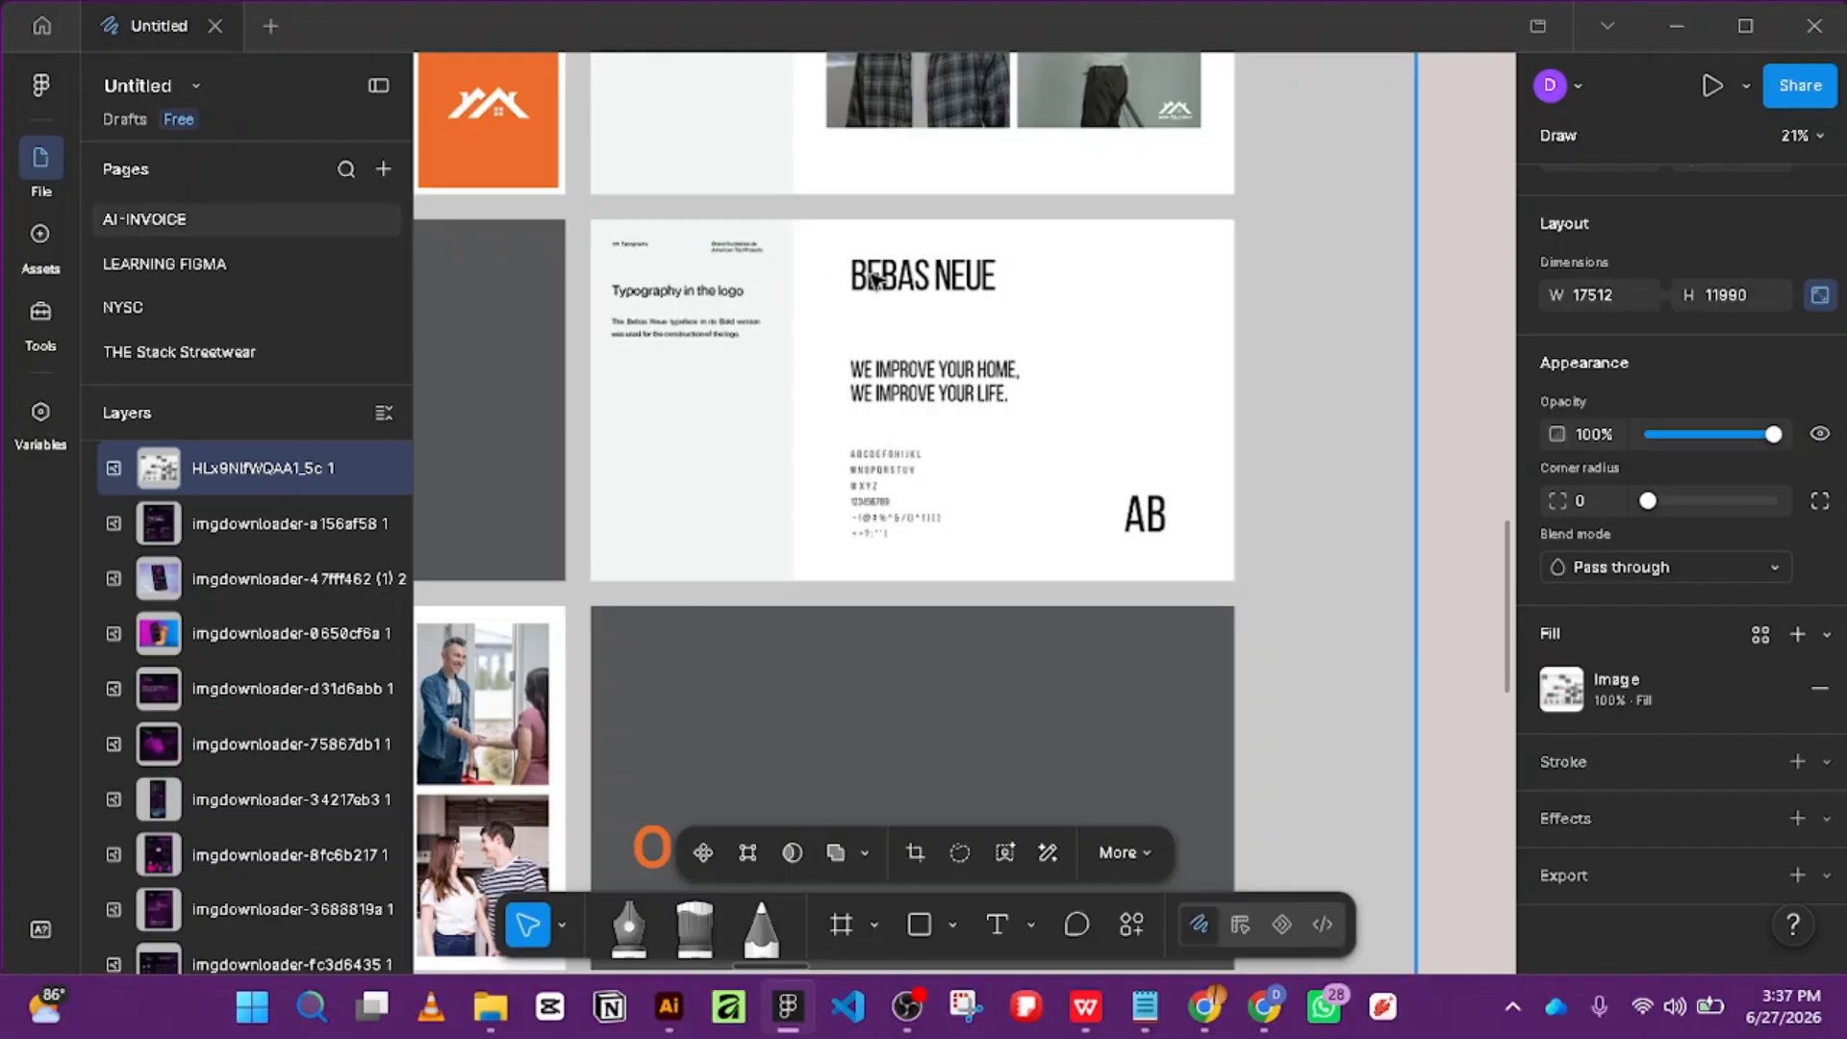
{"action": "scroll", "coordinate": [1125, 364], "scroll_direction": "down", "scroll_amount": 3}
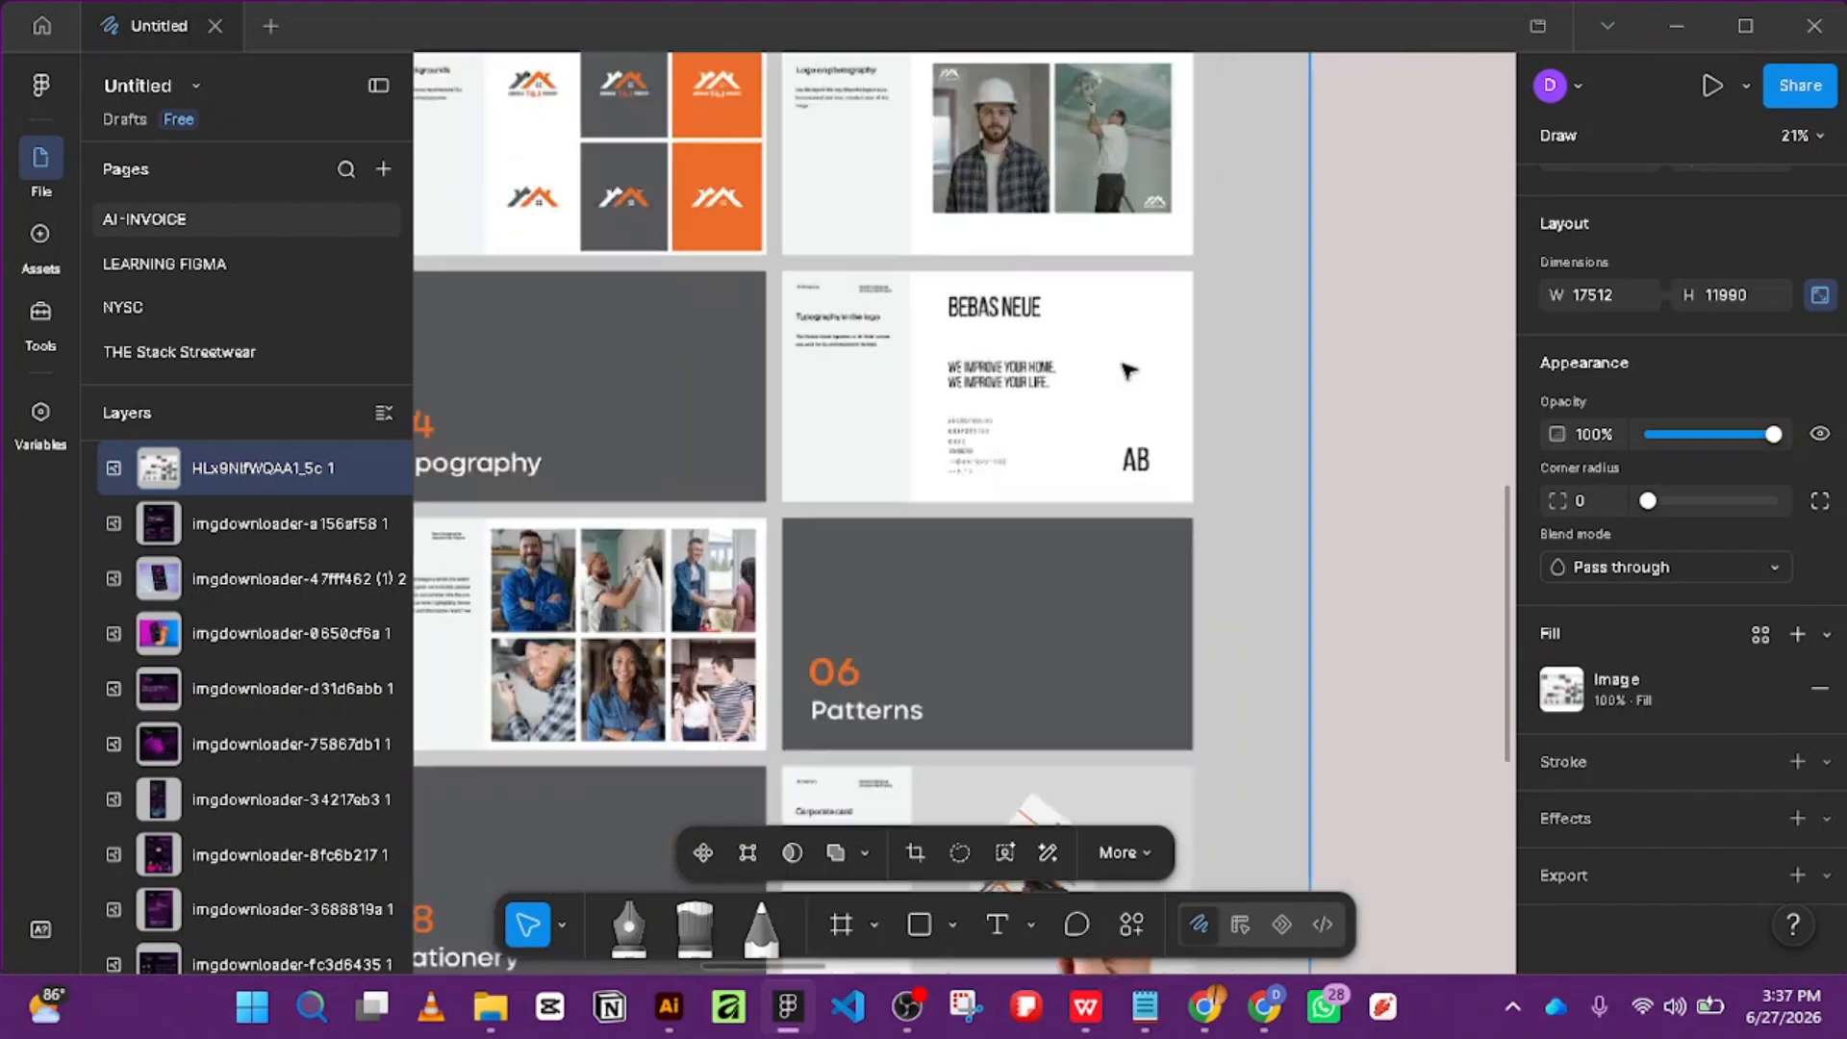
{"action": "scroll", "coordinate": [1133, 371], "scroll_direction": "down", "scroll_amount": 3}
Move the topic list out of the TYPOGRAPHY page to the edge of the reference guidelines board.
{"action": "left_click_drag", "start_coordinate": [1385, 402], "coordinate": [770, 297]}
{"action": "scroll", "coordinate": [1281, 286], "scroll_direction": "up", "scroll_amount": 5}
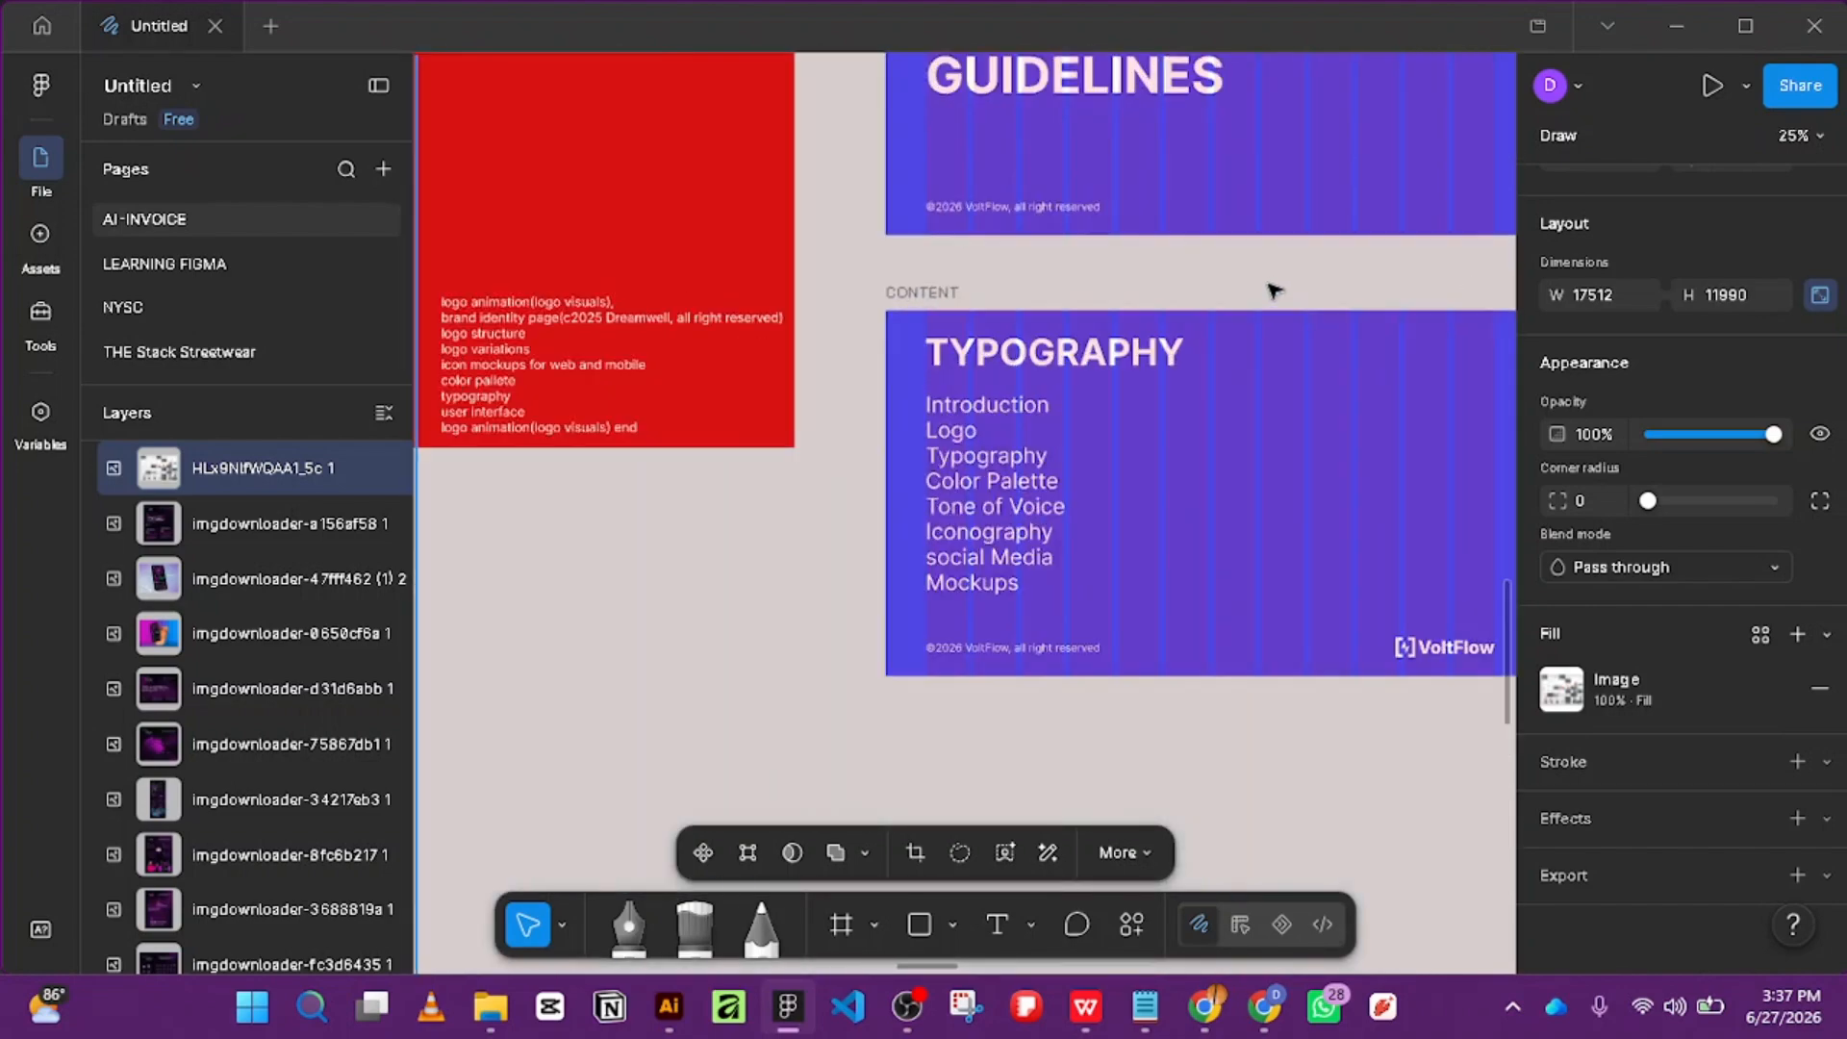
{"action": "left_click", "coordinate": [1037, 481]}
{"action": "scroll", "coordinate": [1049, 474], "scroll_direction": "down", "scroll_amount": 5}
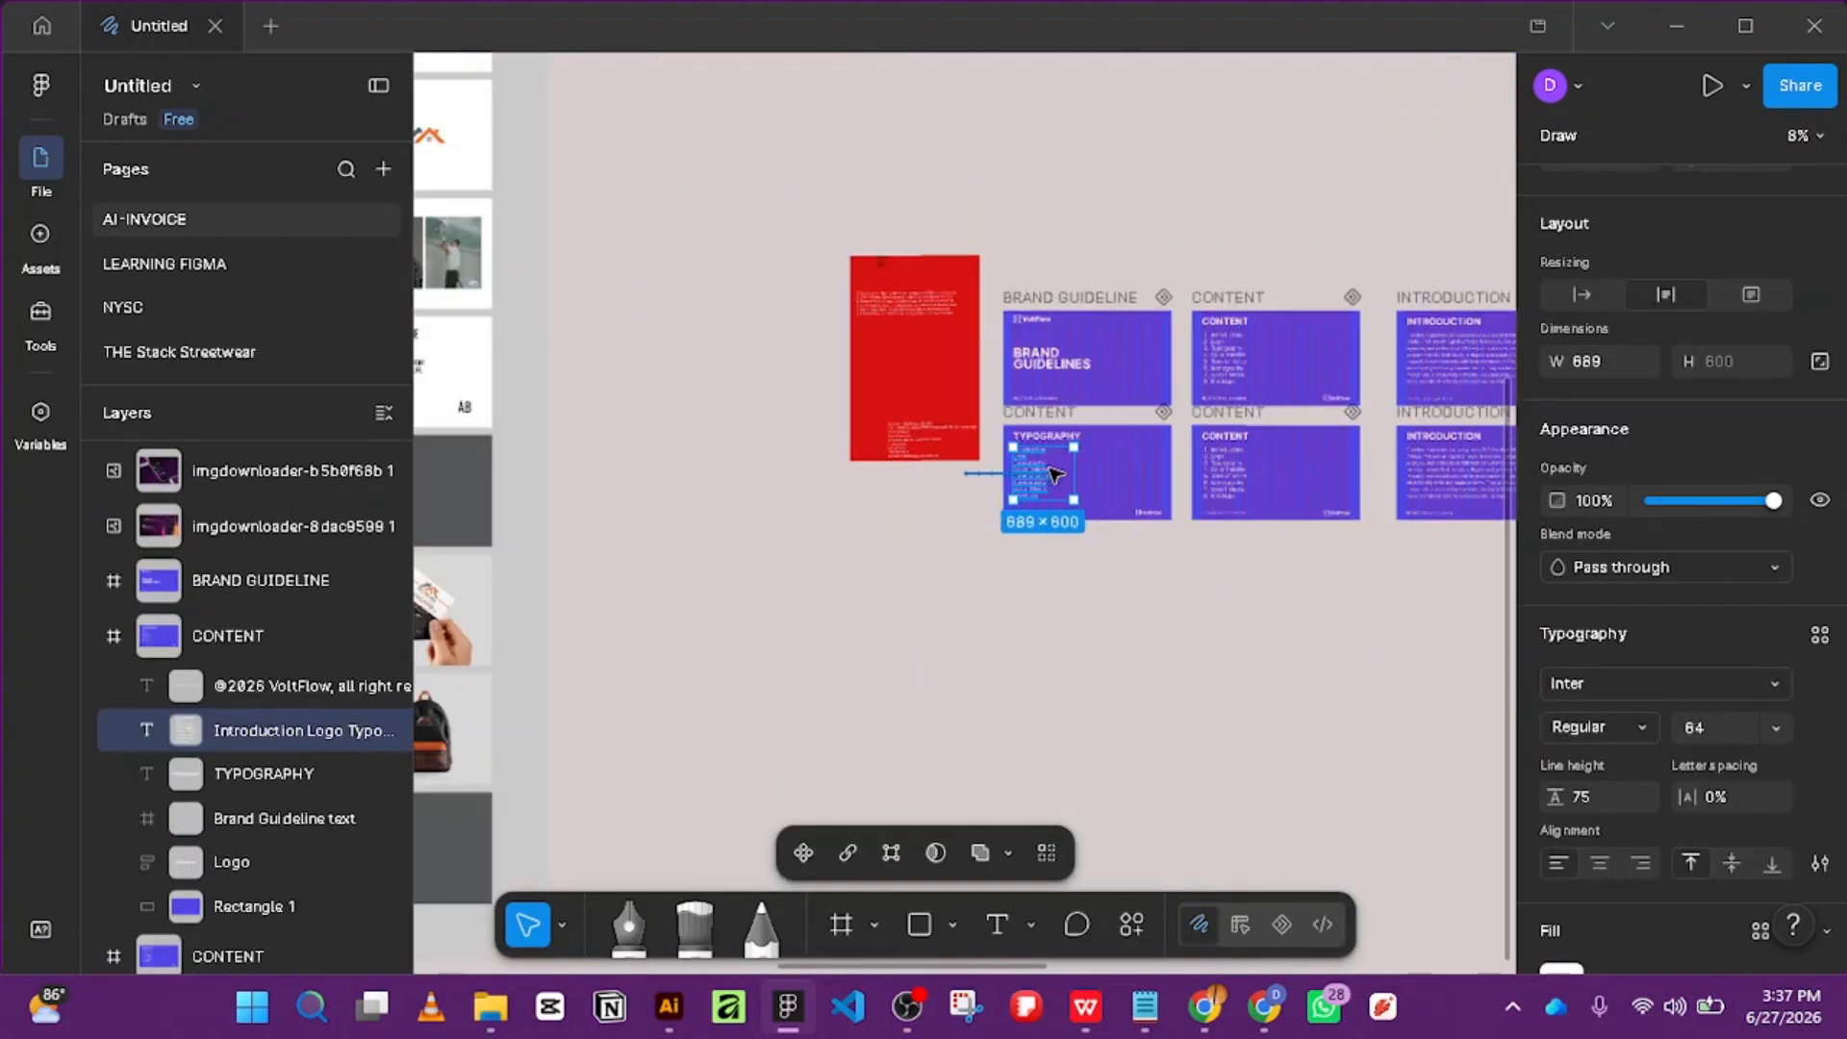
{"action": "left_click_drag", "start_coordinate": [1055, 473], "coordinate": [562, 323]}
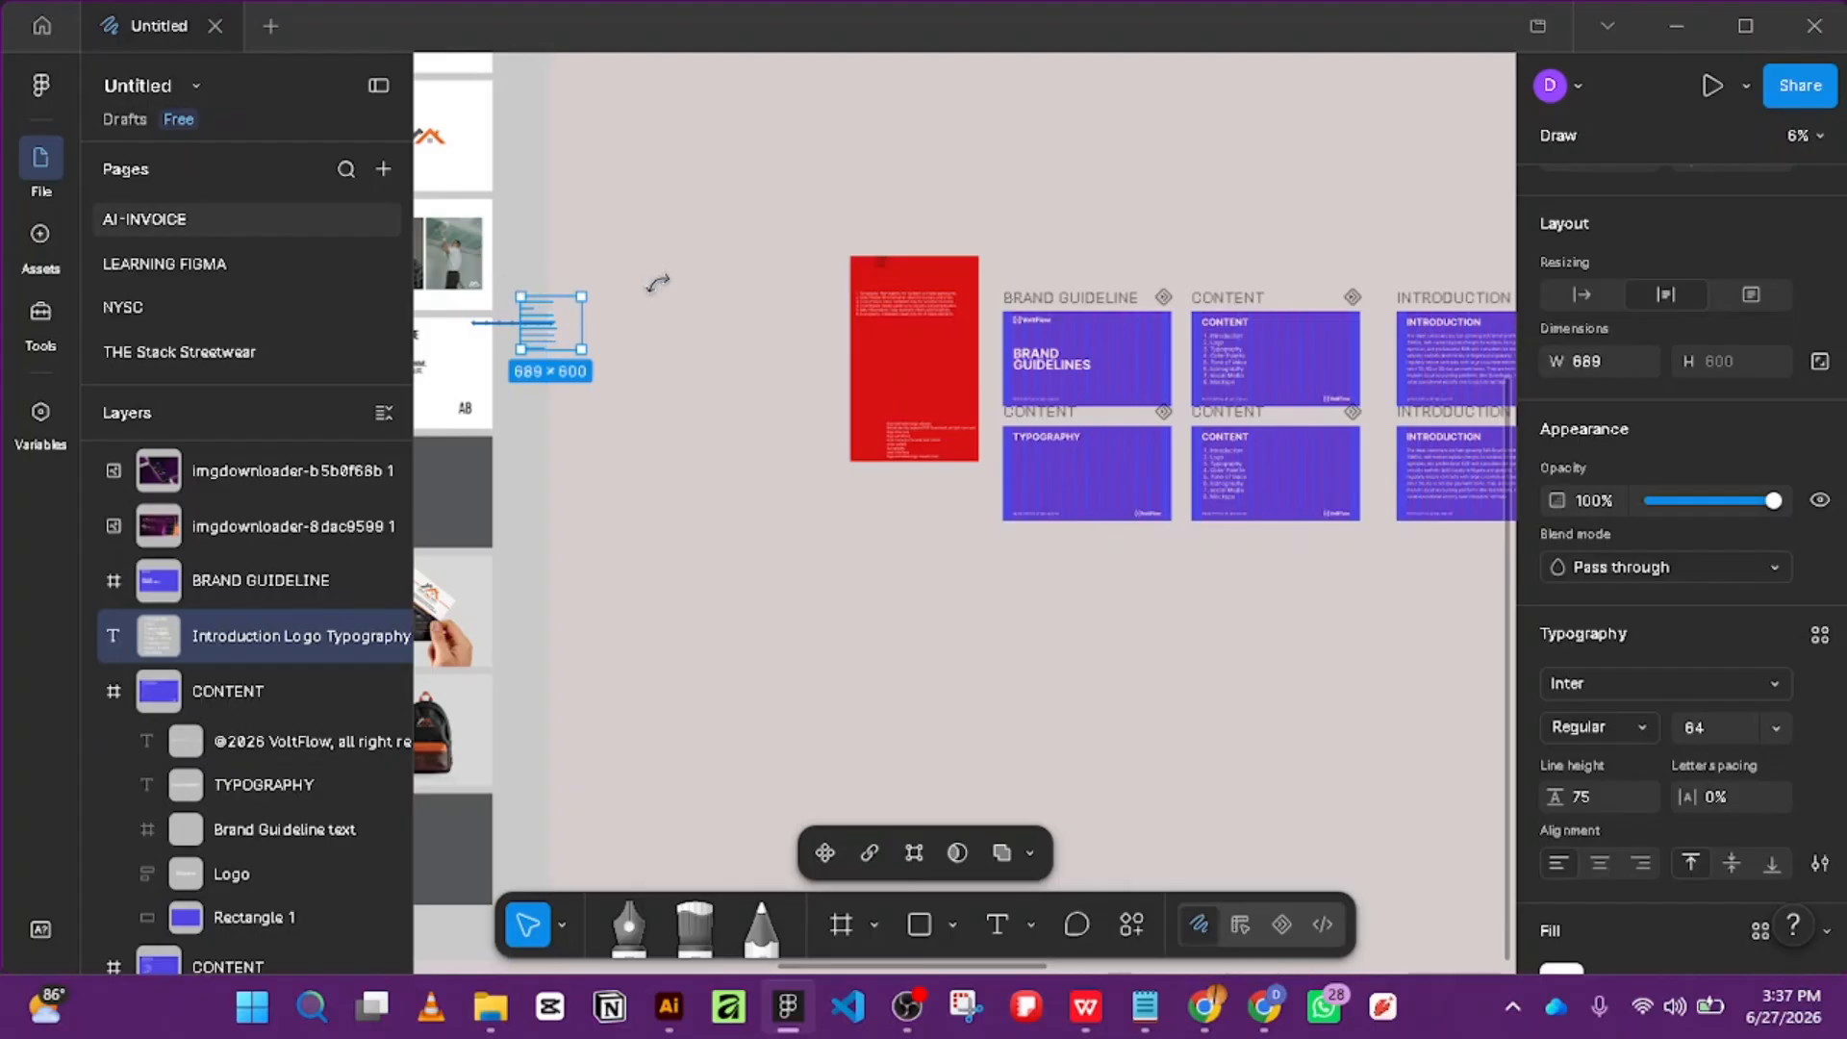
Move the topic list onto the white area of the reference board's "Typography in the logo" page.
{"action": "left_click_drag", "start_coordinate": [658, 282], "coordinate": [810, 285]}
{"action": "key", "text": "ctrl+z"}
{"action": "left_click_drag", "start_coordinate": [712, 444], "coordinate": [982, 449]}
{"action": "scroll", "coordinate": [885, 316], "scroll_direction": "up", "scroll_amount": 4}
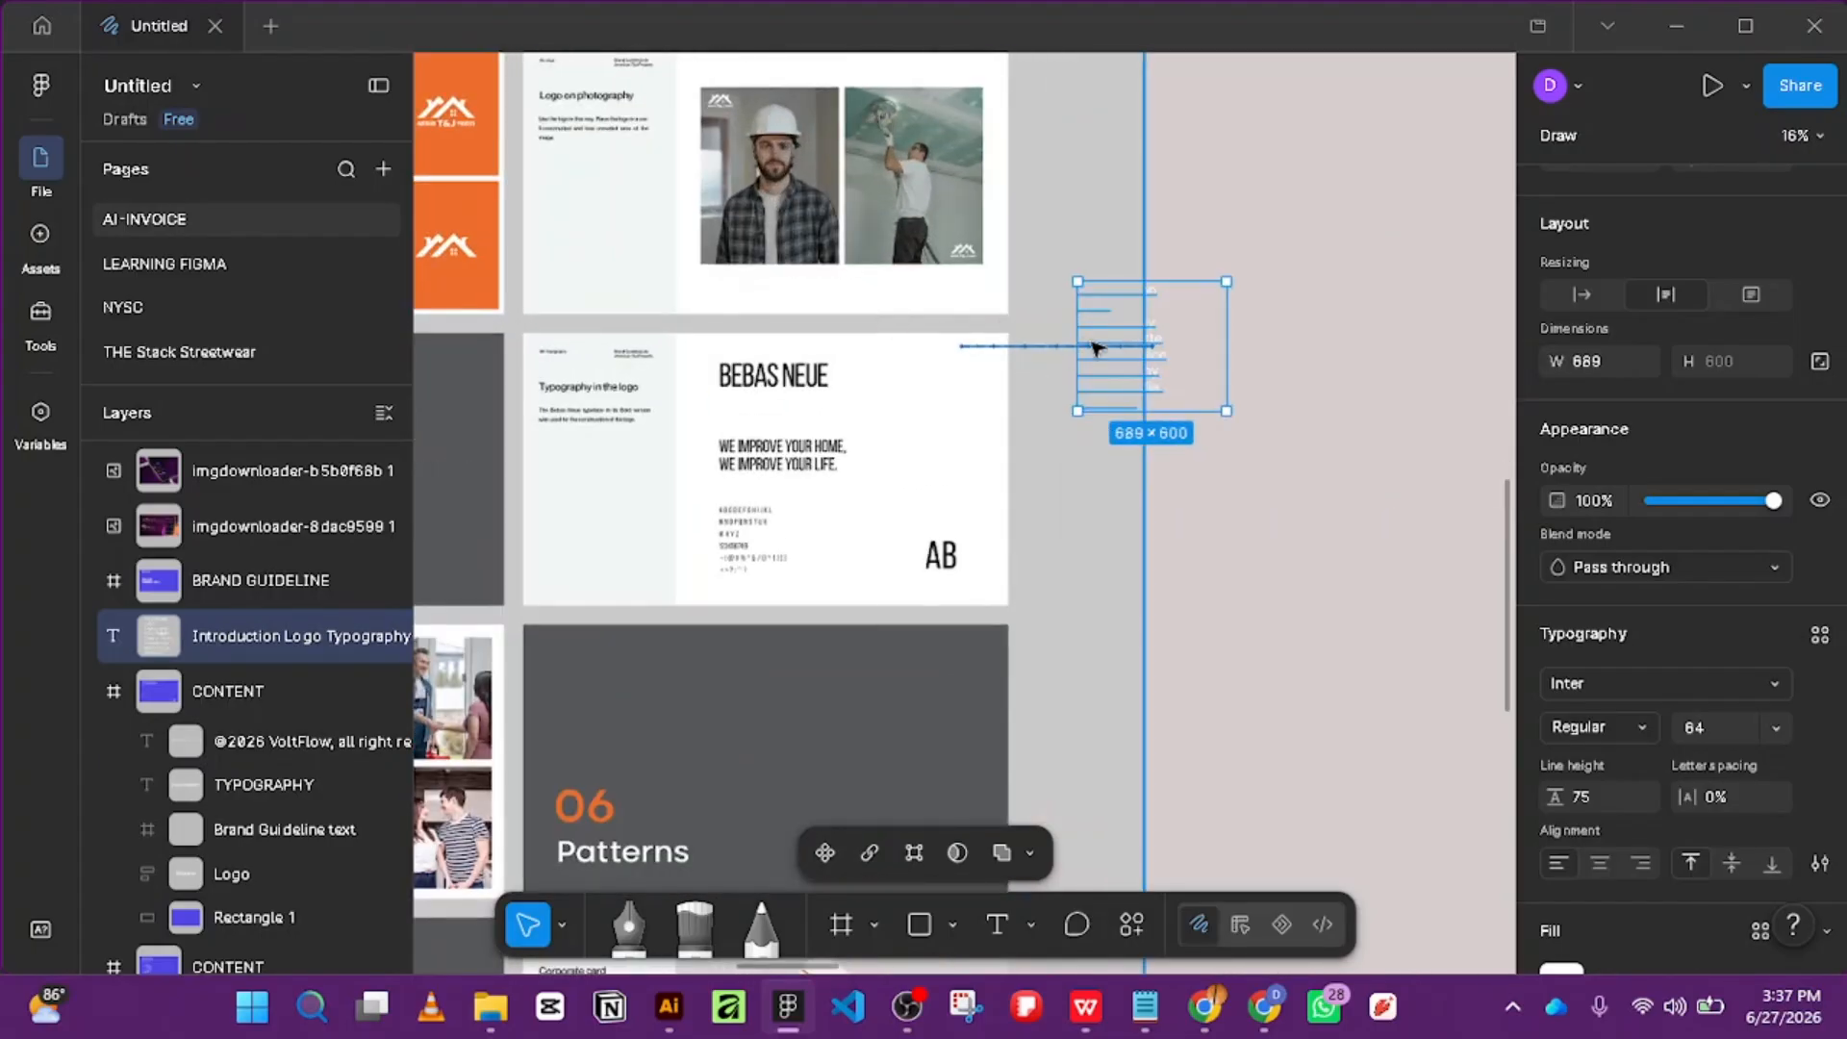
{"action": "double_click", "coordinate": [1096, 351]}
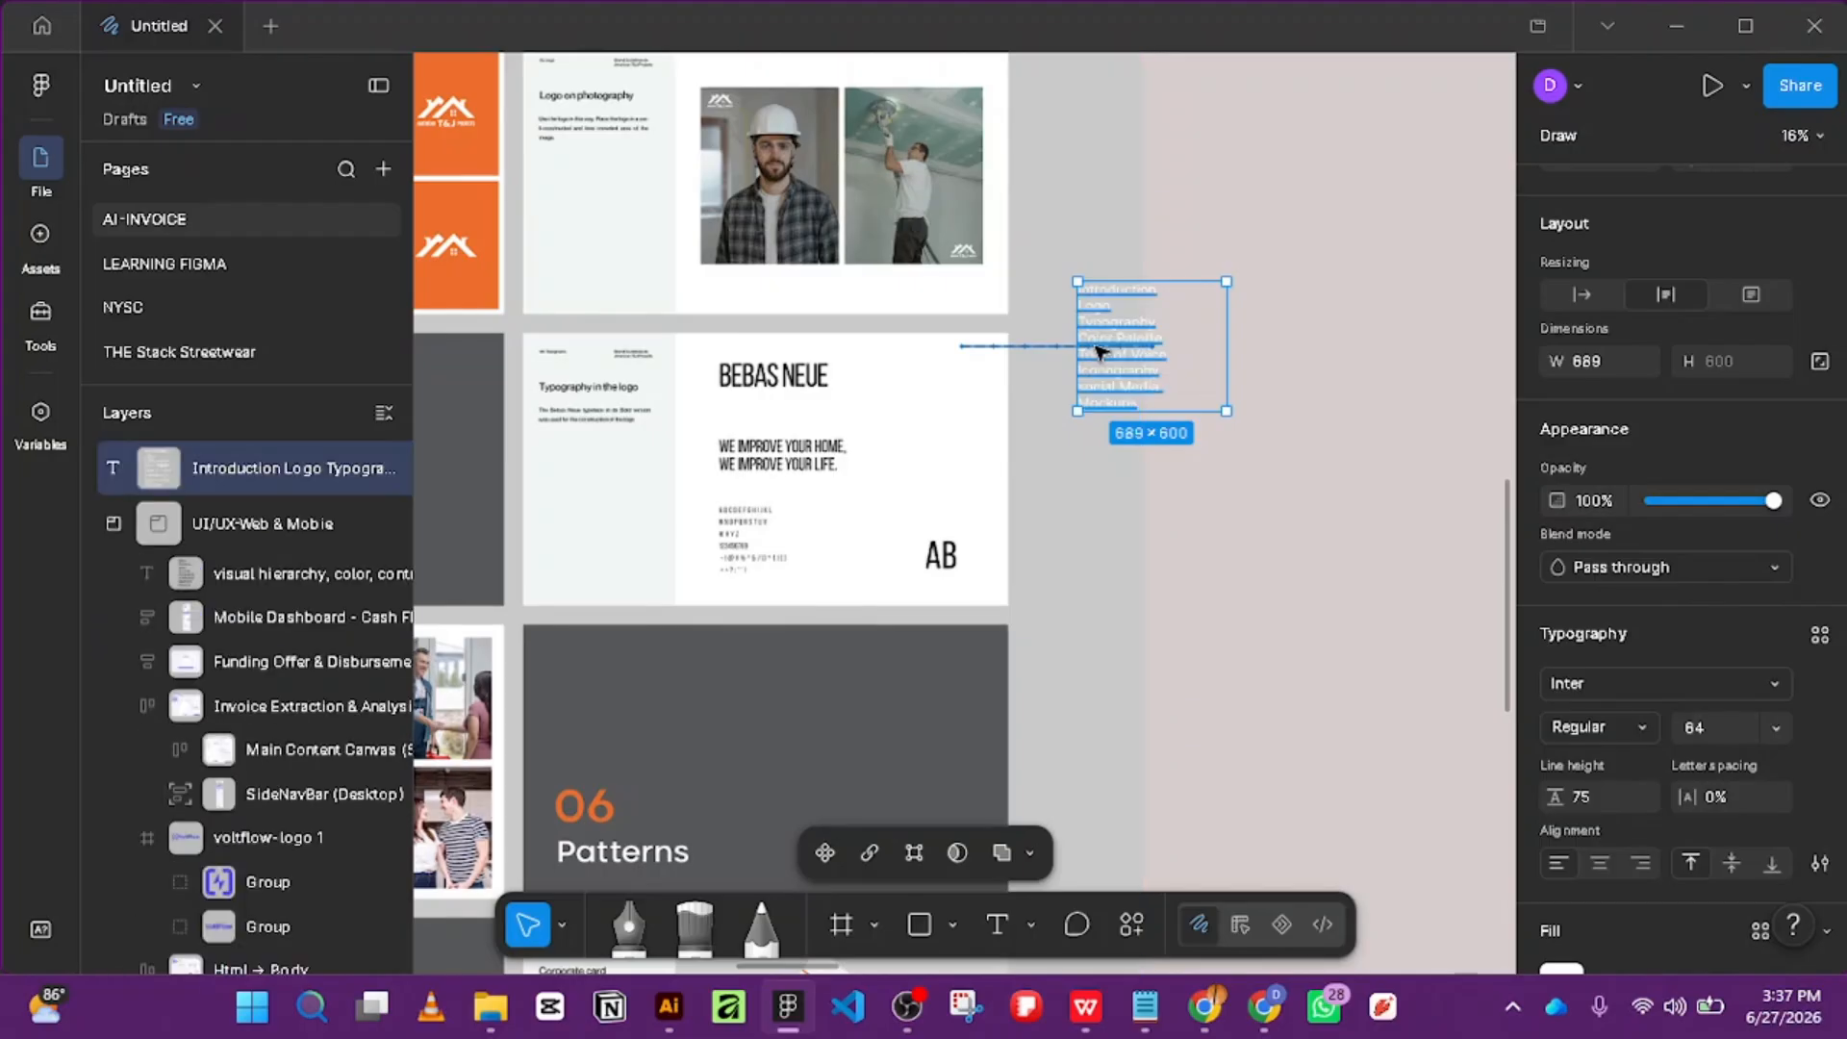
{"action": "left_click_drag", "start_coordinate": [1092, 351], "coordinate": [864, 519]}
Change the topic list's text fill from white to the dark Secondary (Green) colour style.
{"action": "scroll", "coordinate": [1635, 817], "scroll_direction": "down", "scroll_amount": 3}
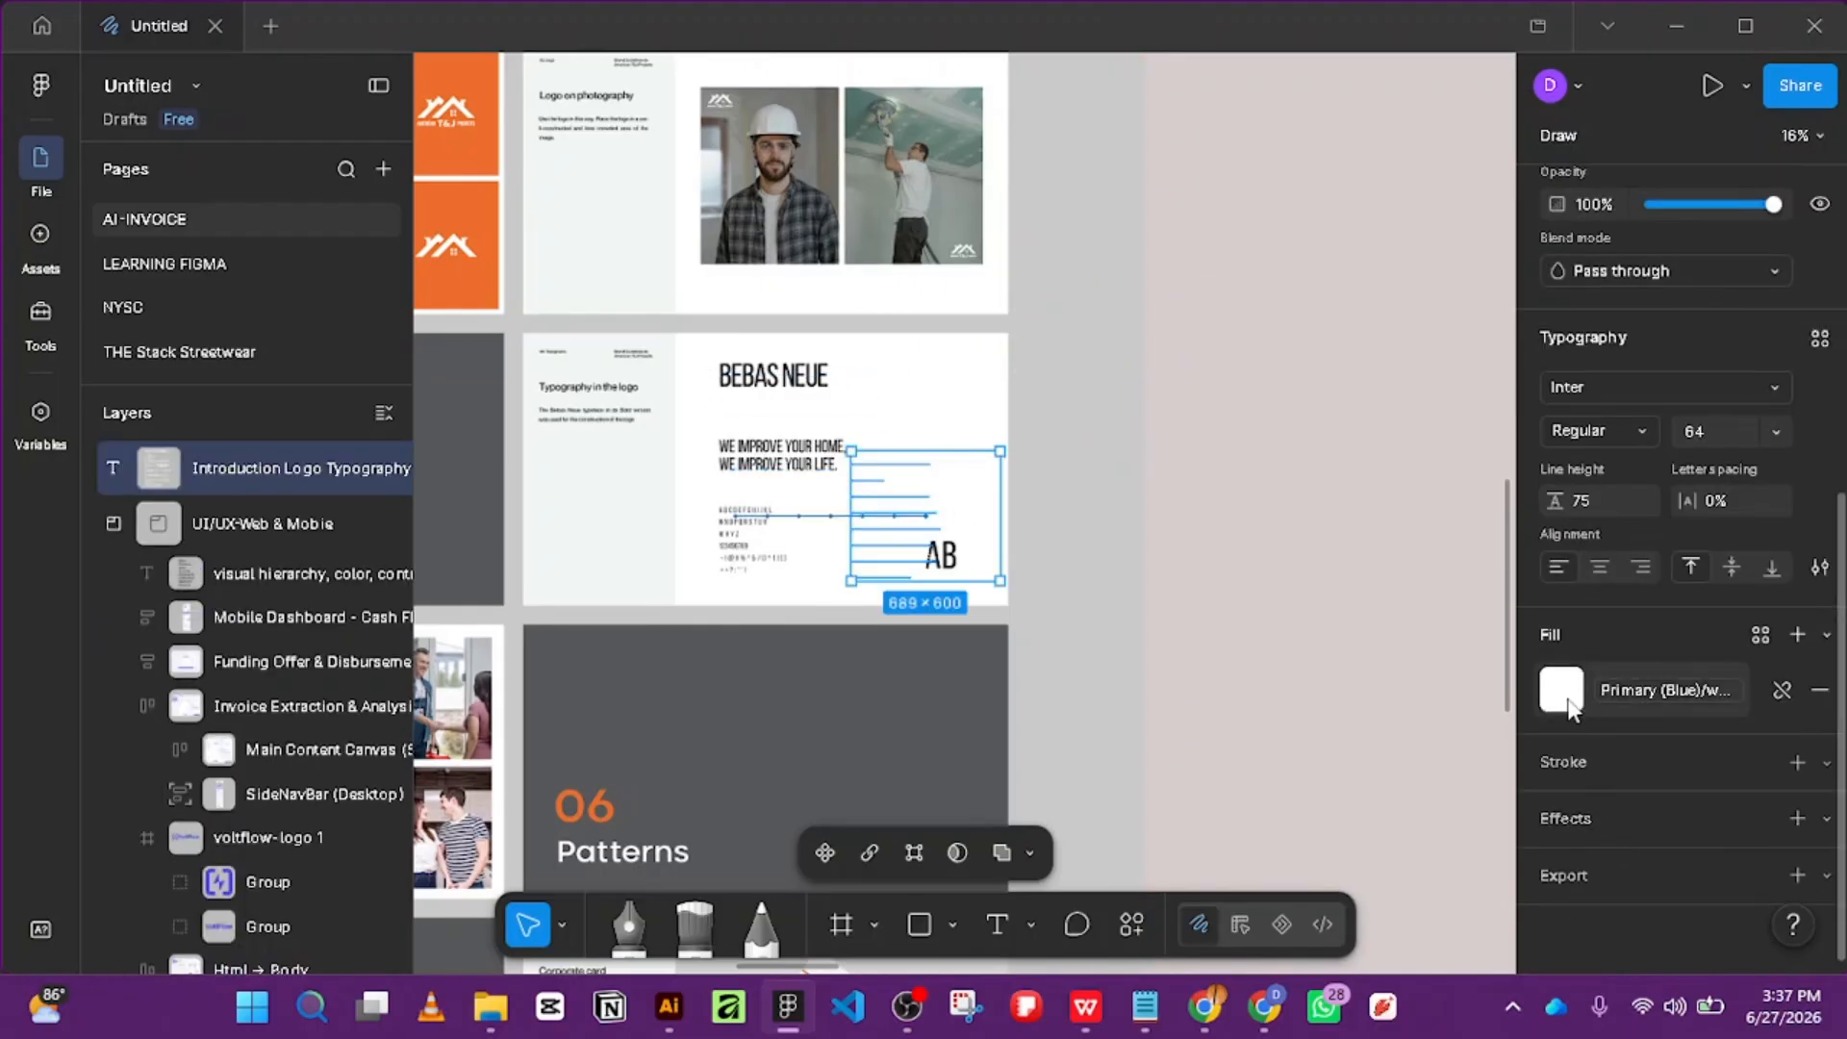
{"action": "left_click", "coordinate": [1575, 705]}
{"action": "left_click", "coordinate": [1260, 883]}
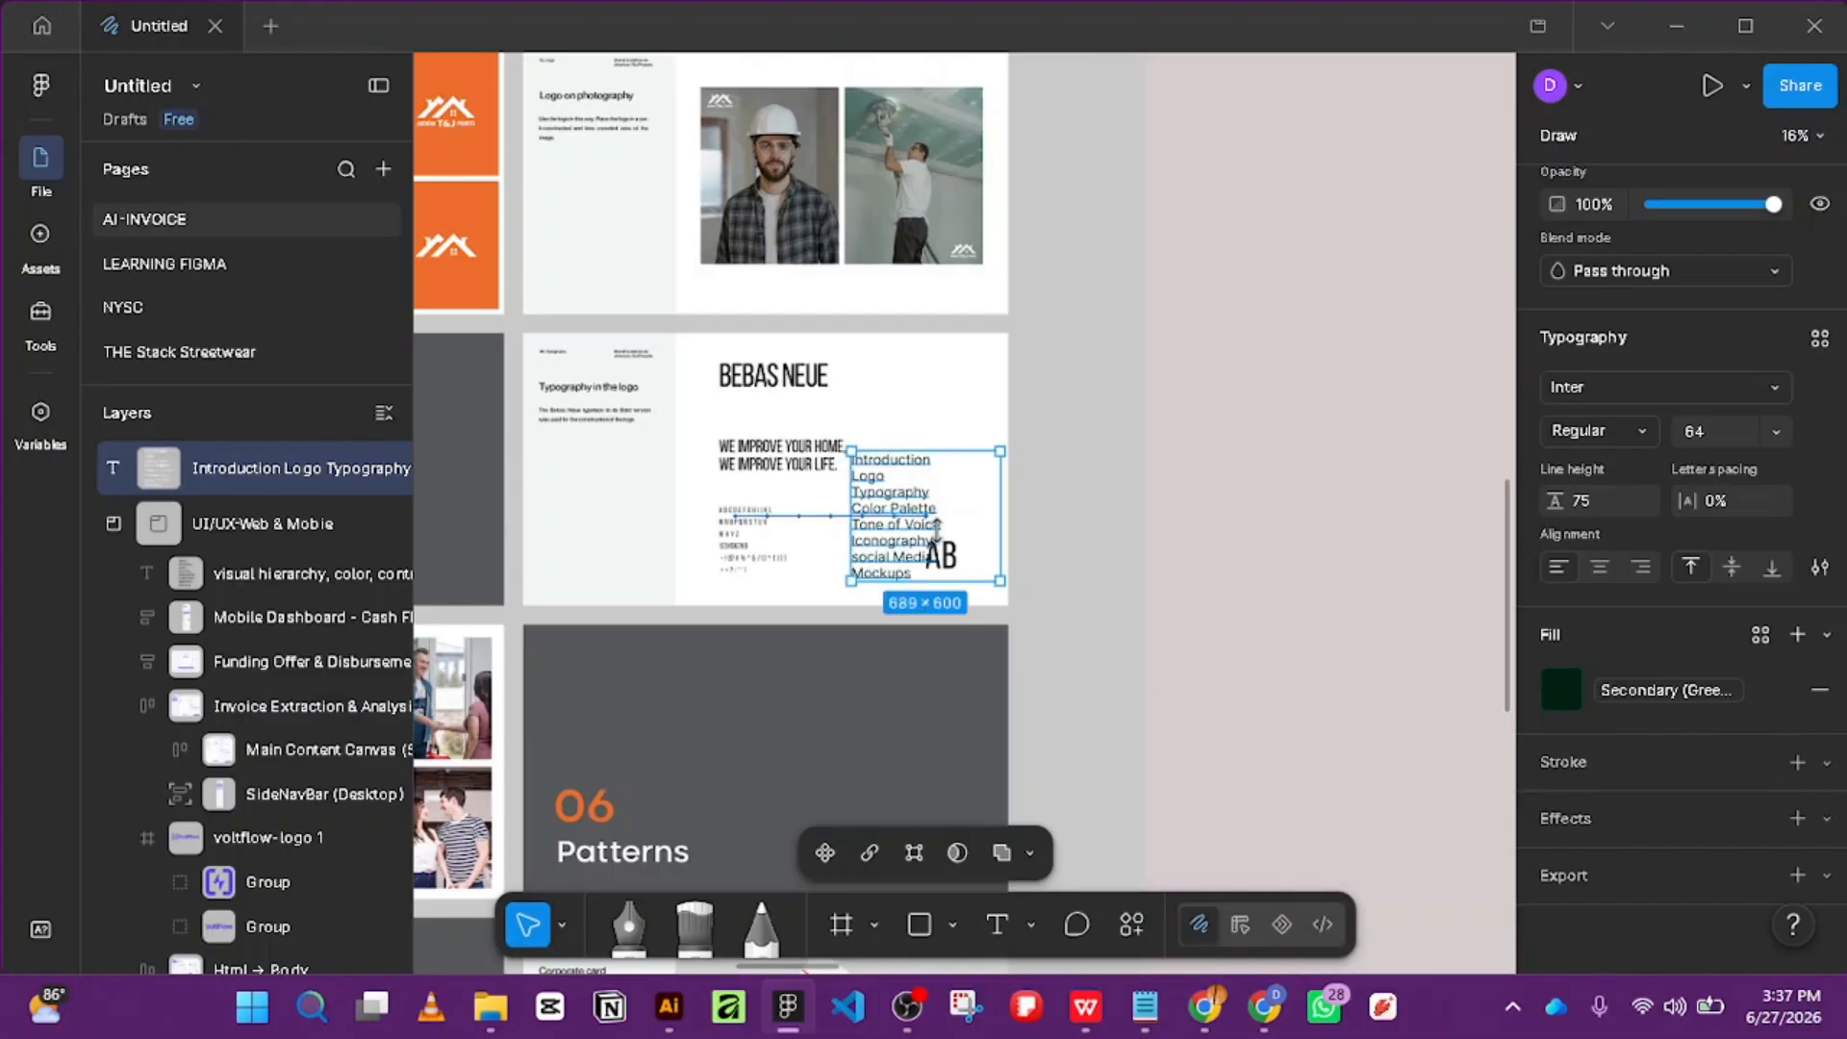
{"action": "left_click_drag", "start_coordinate": [972, 416], "coordinate": [914, 423]}
{"action": "scroll", "coordinate": [914, 424], "scroll_direction": "up", "scroll_amount": 5}
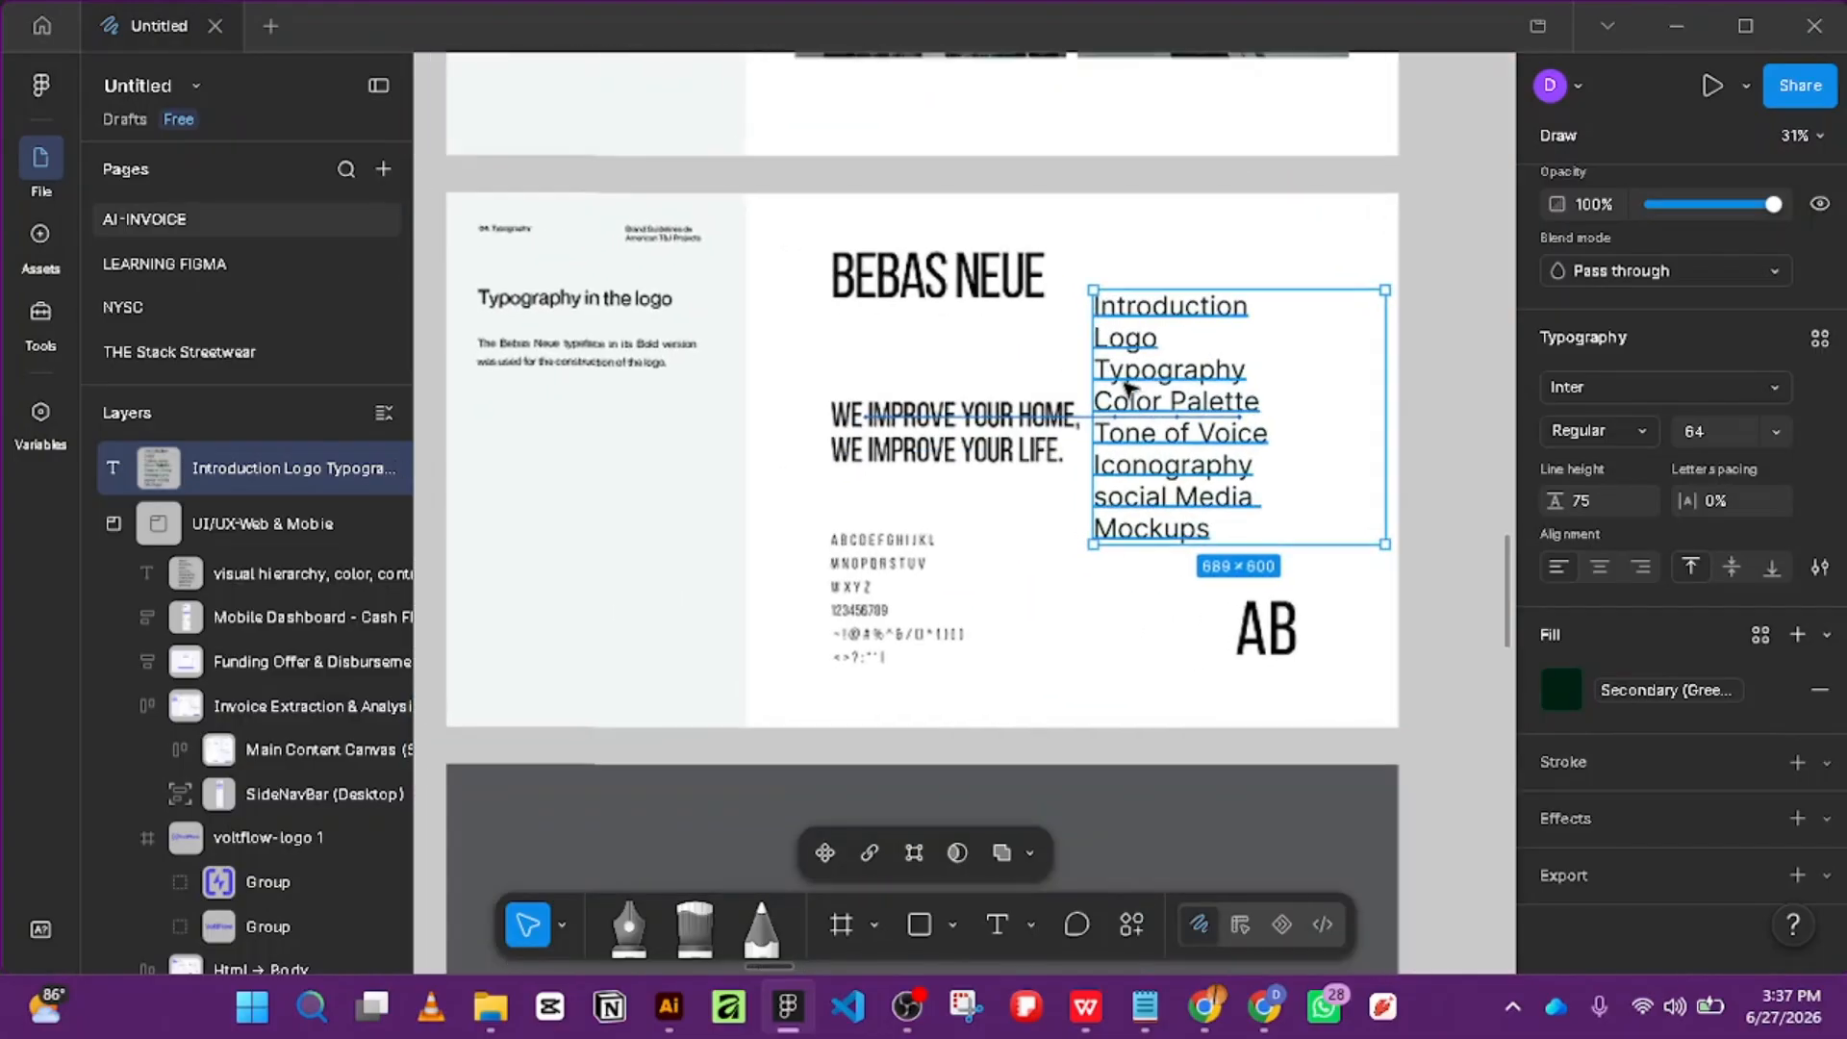
Replace the topic list's text with the numbered heading "4. Typography", followed by an unnumbered empty line.
{"action": "double_click", "coordinate": [1127, 381]}
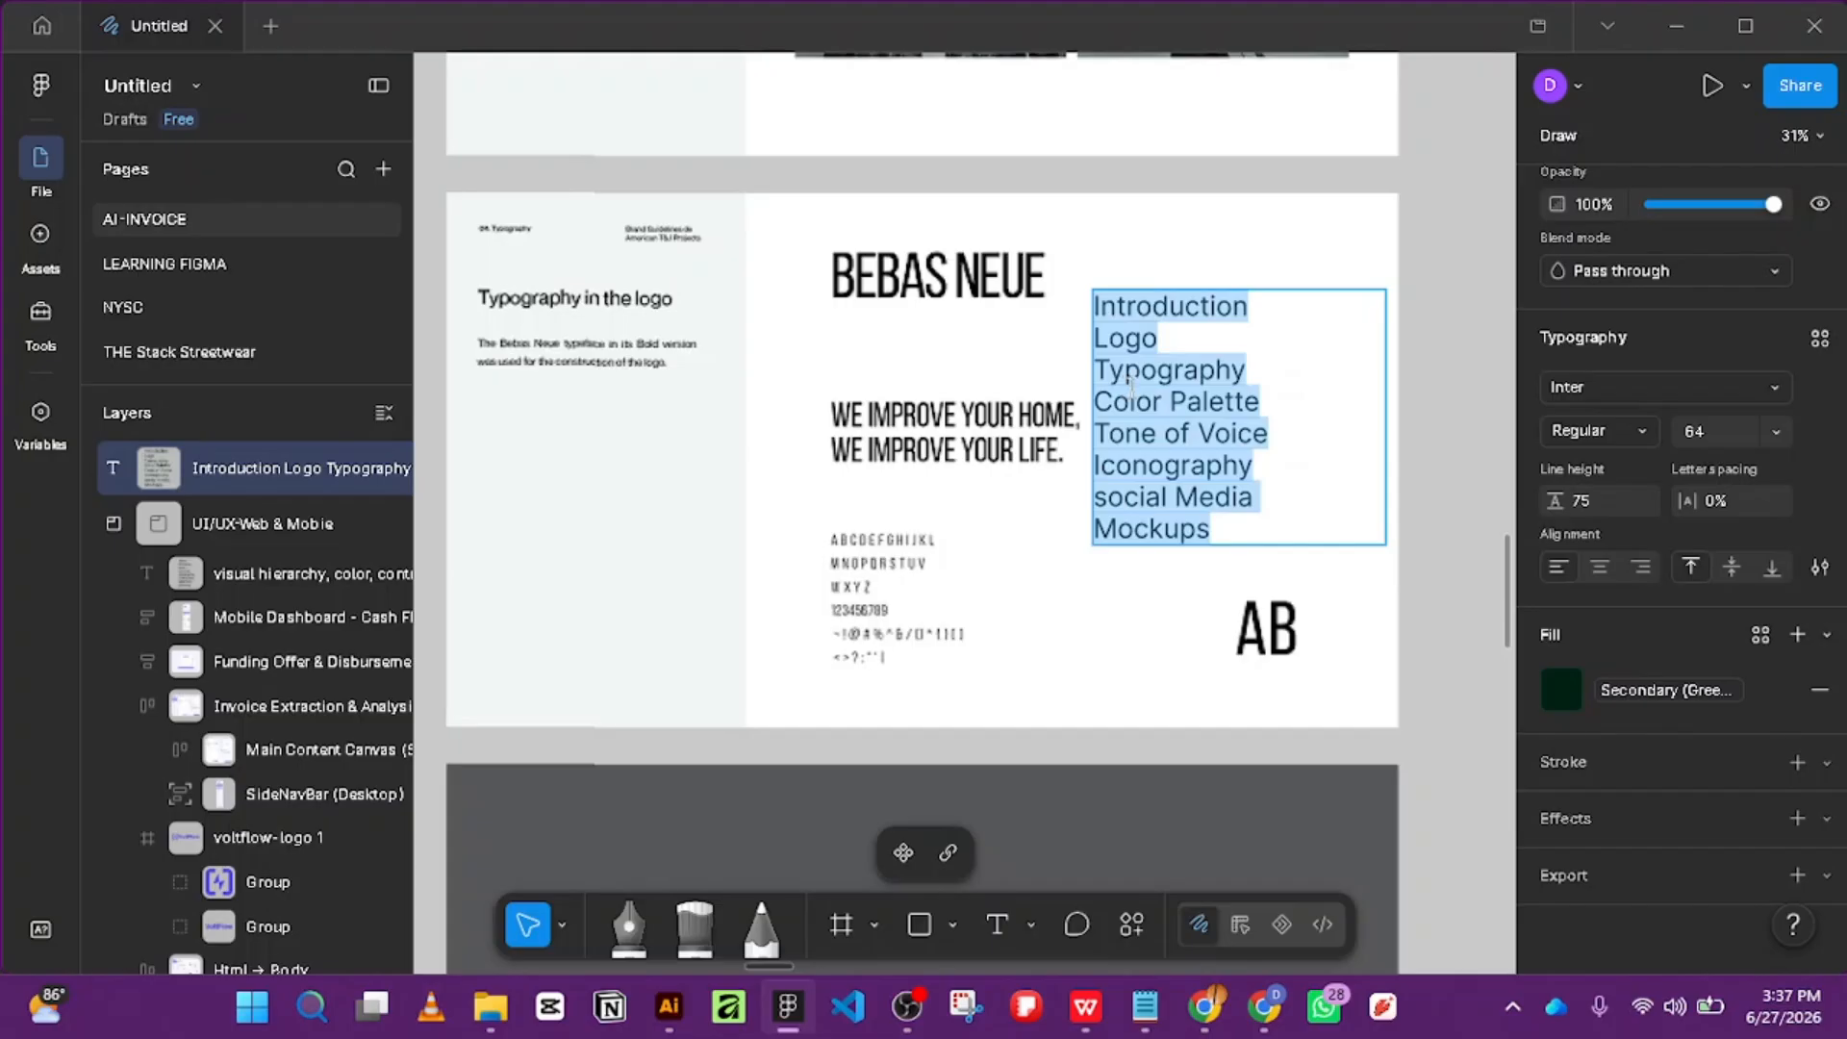
{"action": "type", "text": "0"}
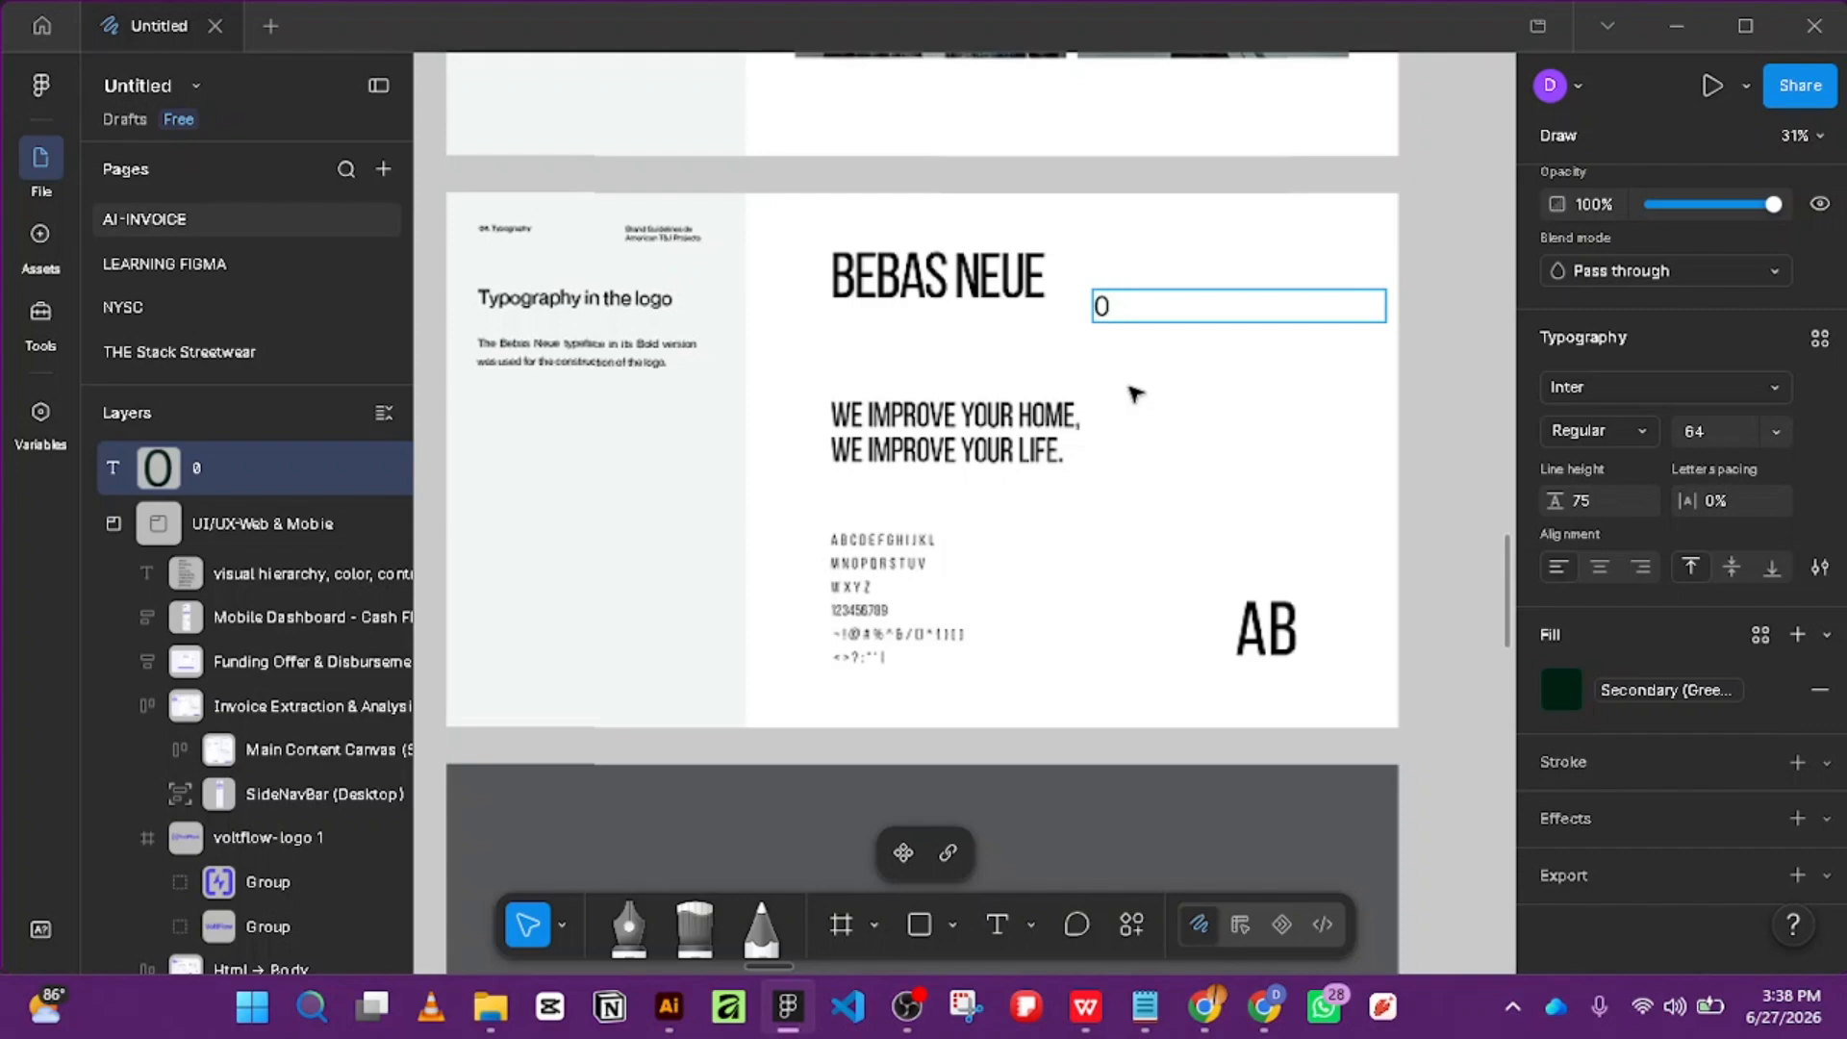
{"action": "type", "text": "4. tPY"}
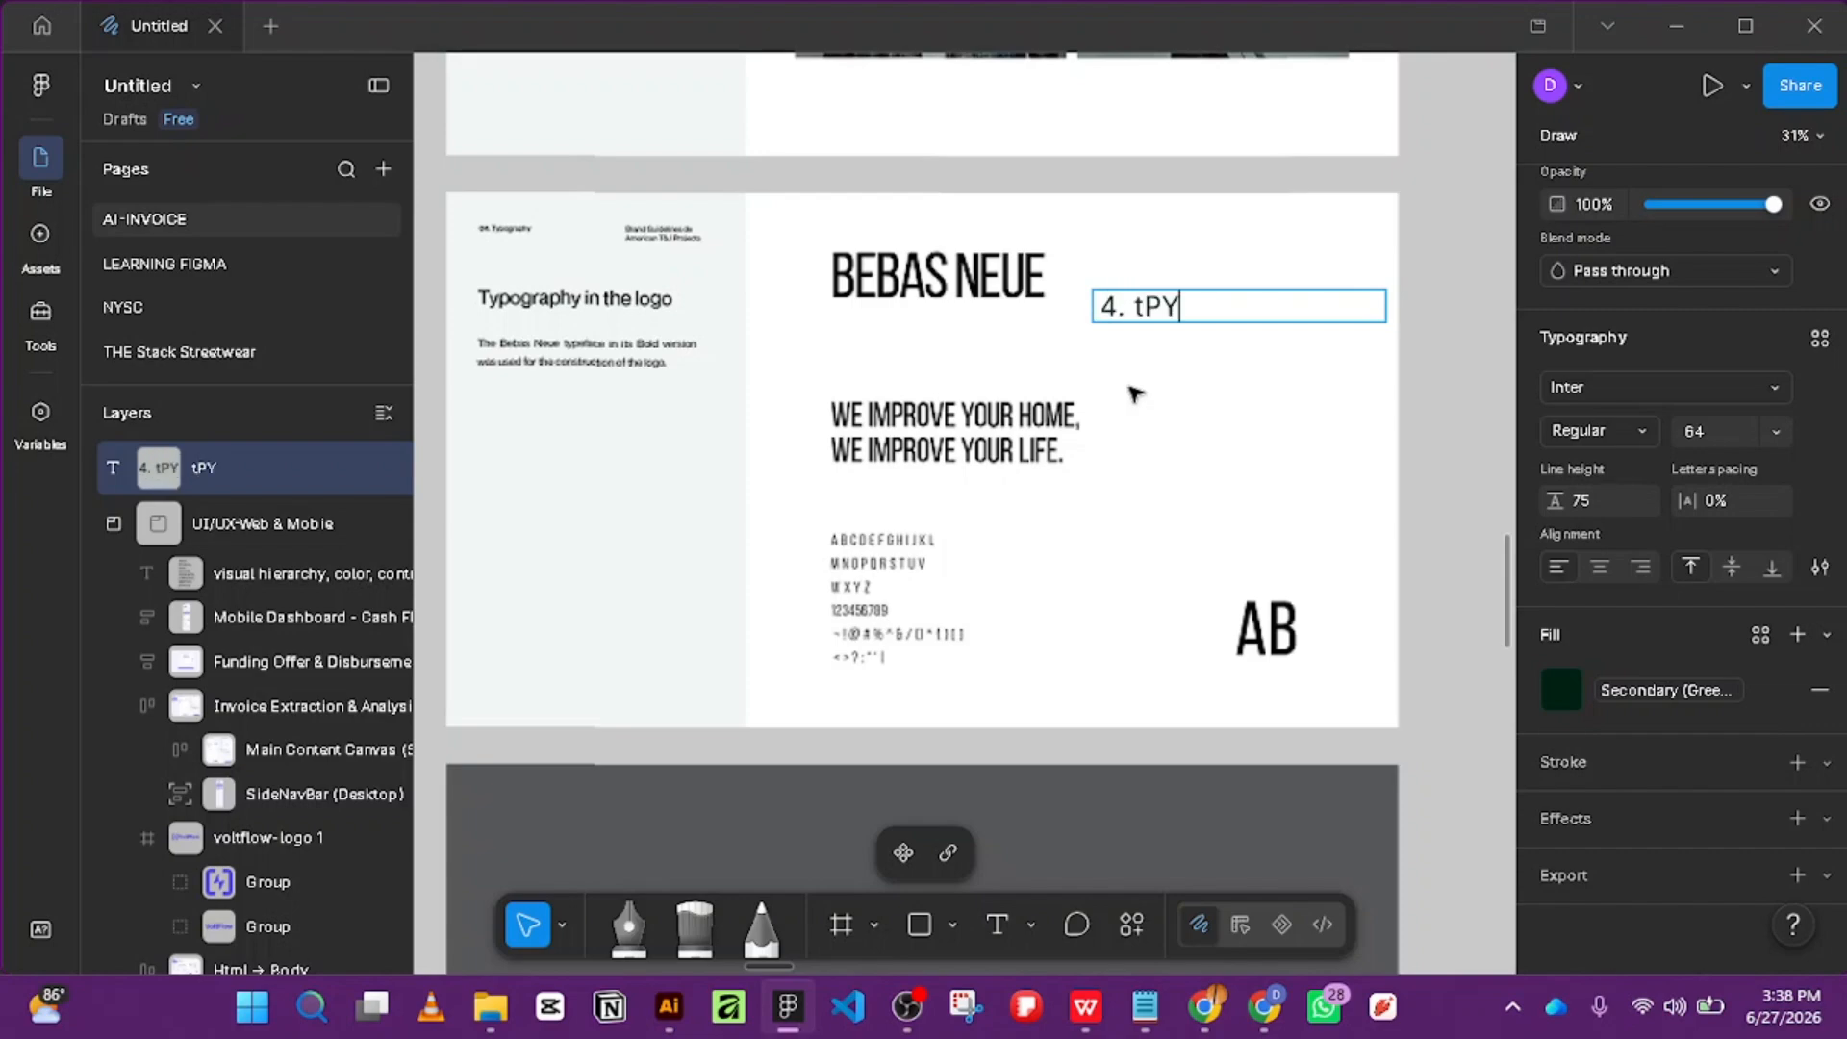
{"action": "type", "text": "P"}
{"action": "key", "text": "BackSpace"}
{"action": "key", "text": "BackSpace"}
{"action": "key", "text": "BackSpace"}
{"action": "key", "text": "BackSpace"}
{"action": "key", "text": "BackSpace"}
{"action": "key", "text": "BackSpace"}
{"action": "key", "text": "BackSpace"}
{"action": "type", "text": "4"}
{"action": "key", "text": "BackSpace"}
{"action": "type", "text": "4."}
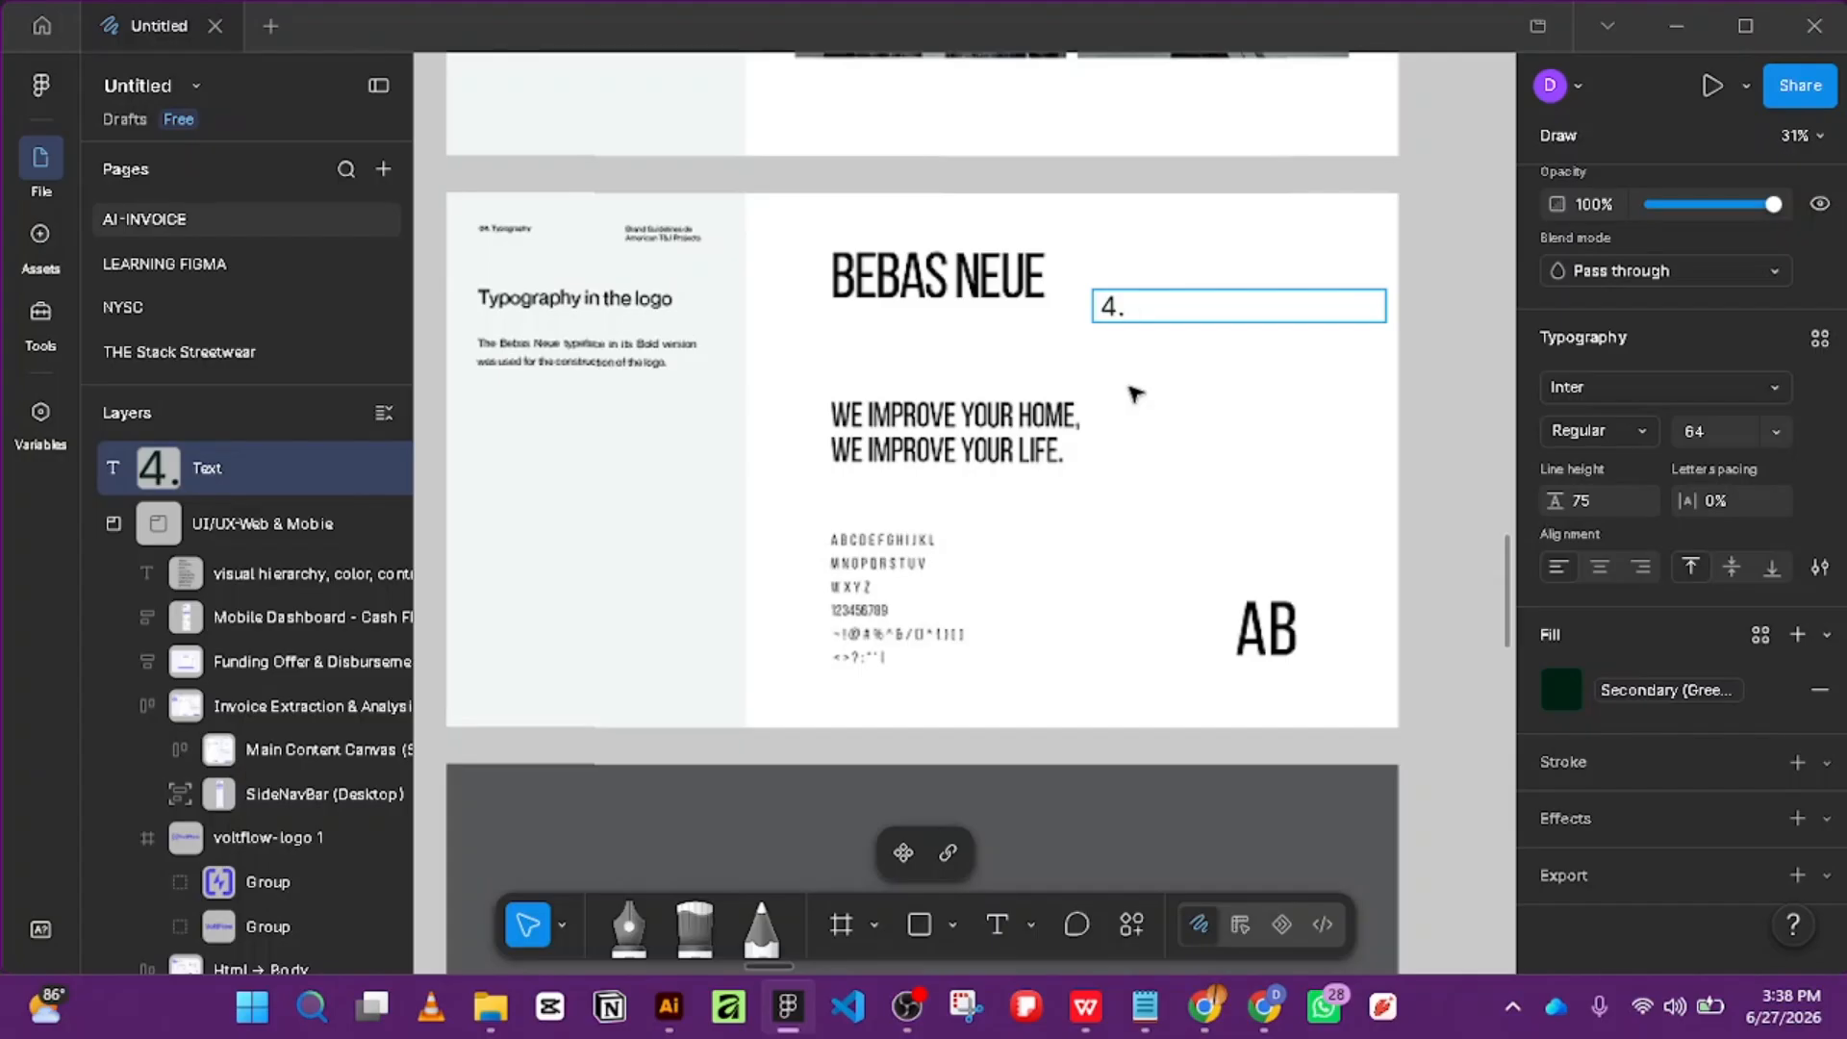
{"action": "type", "text": "Typog"}
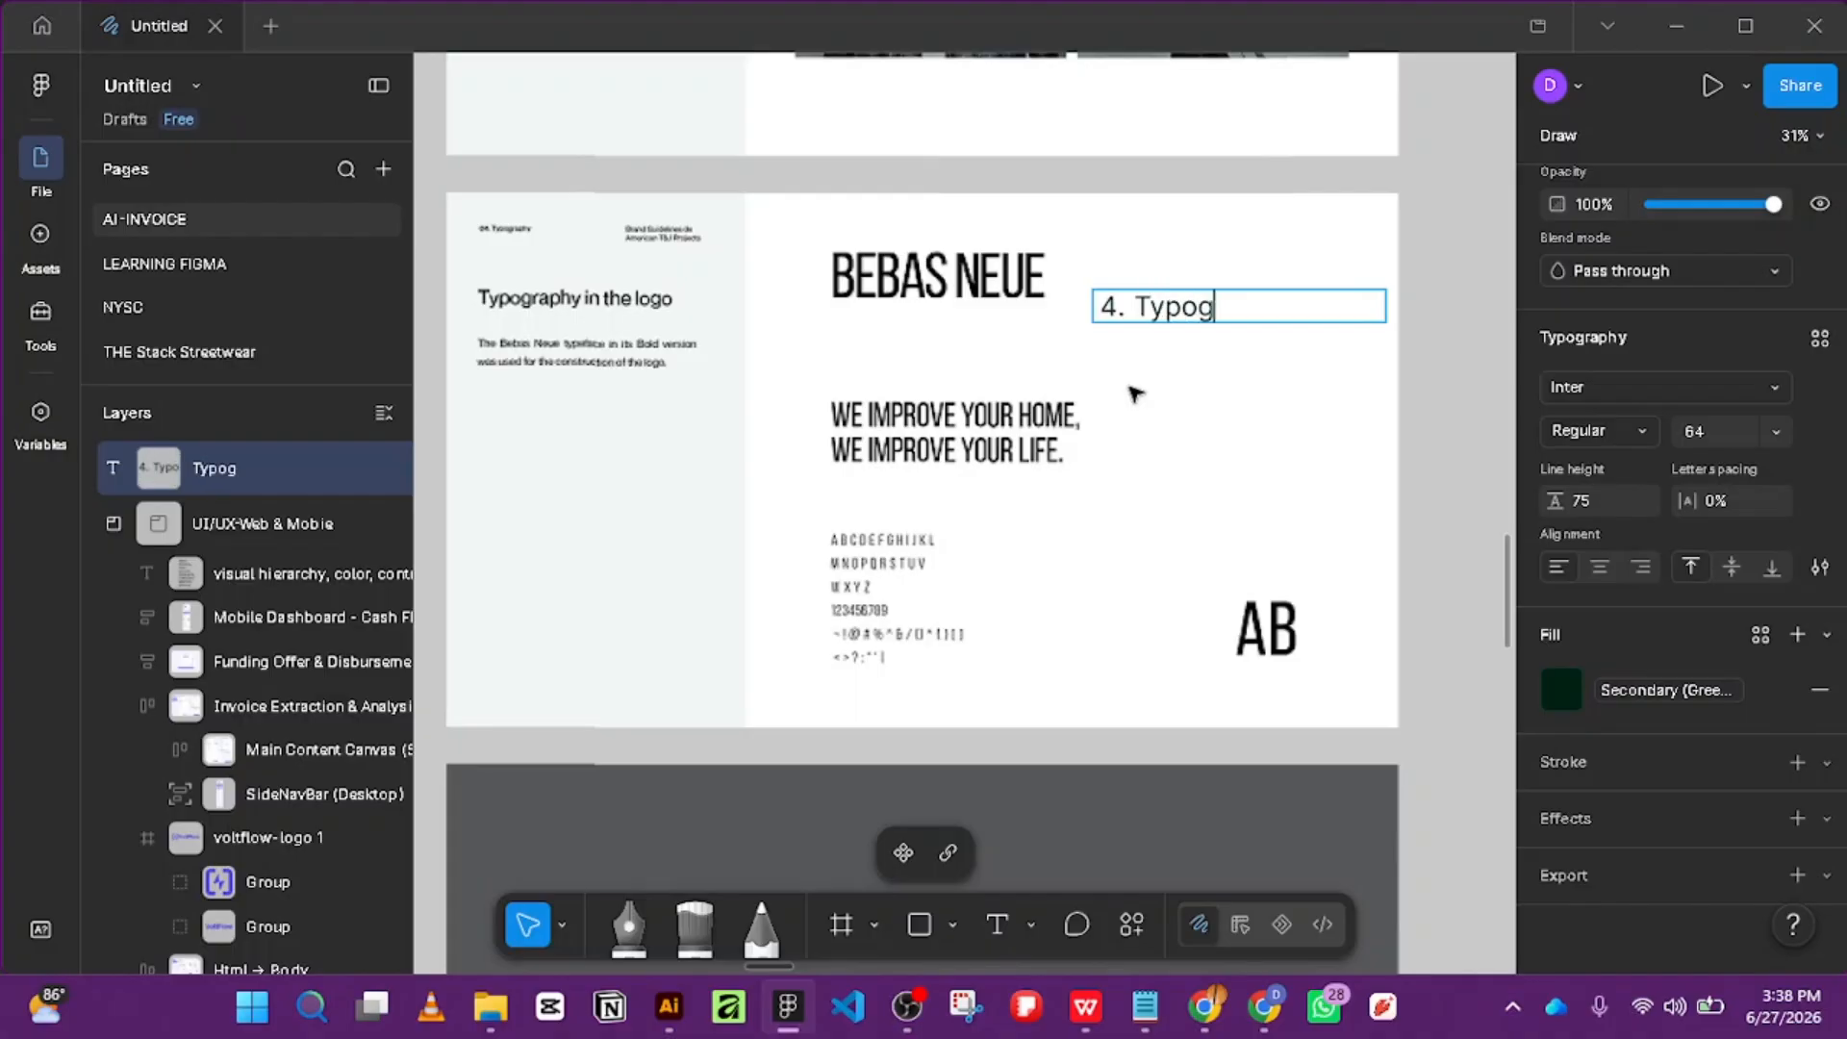
{"action": "type", "text": "raphy"}
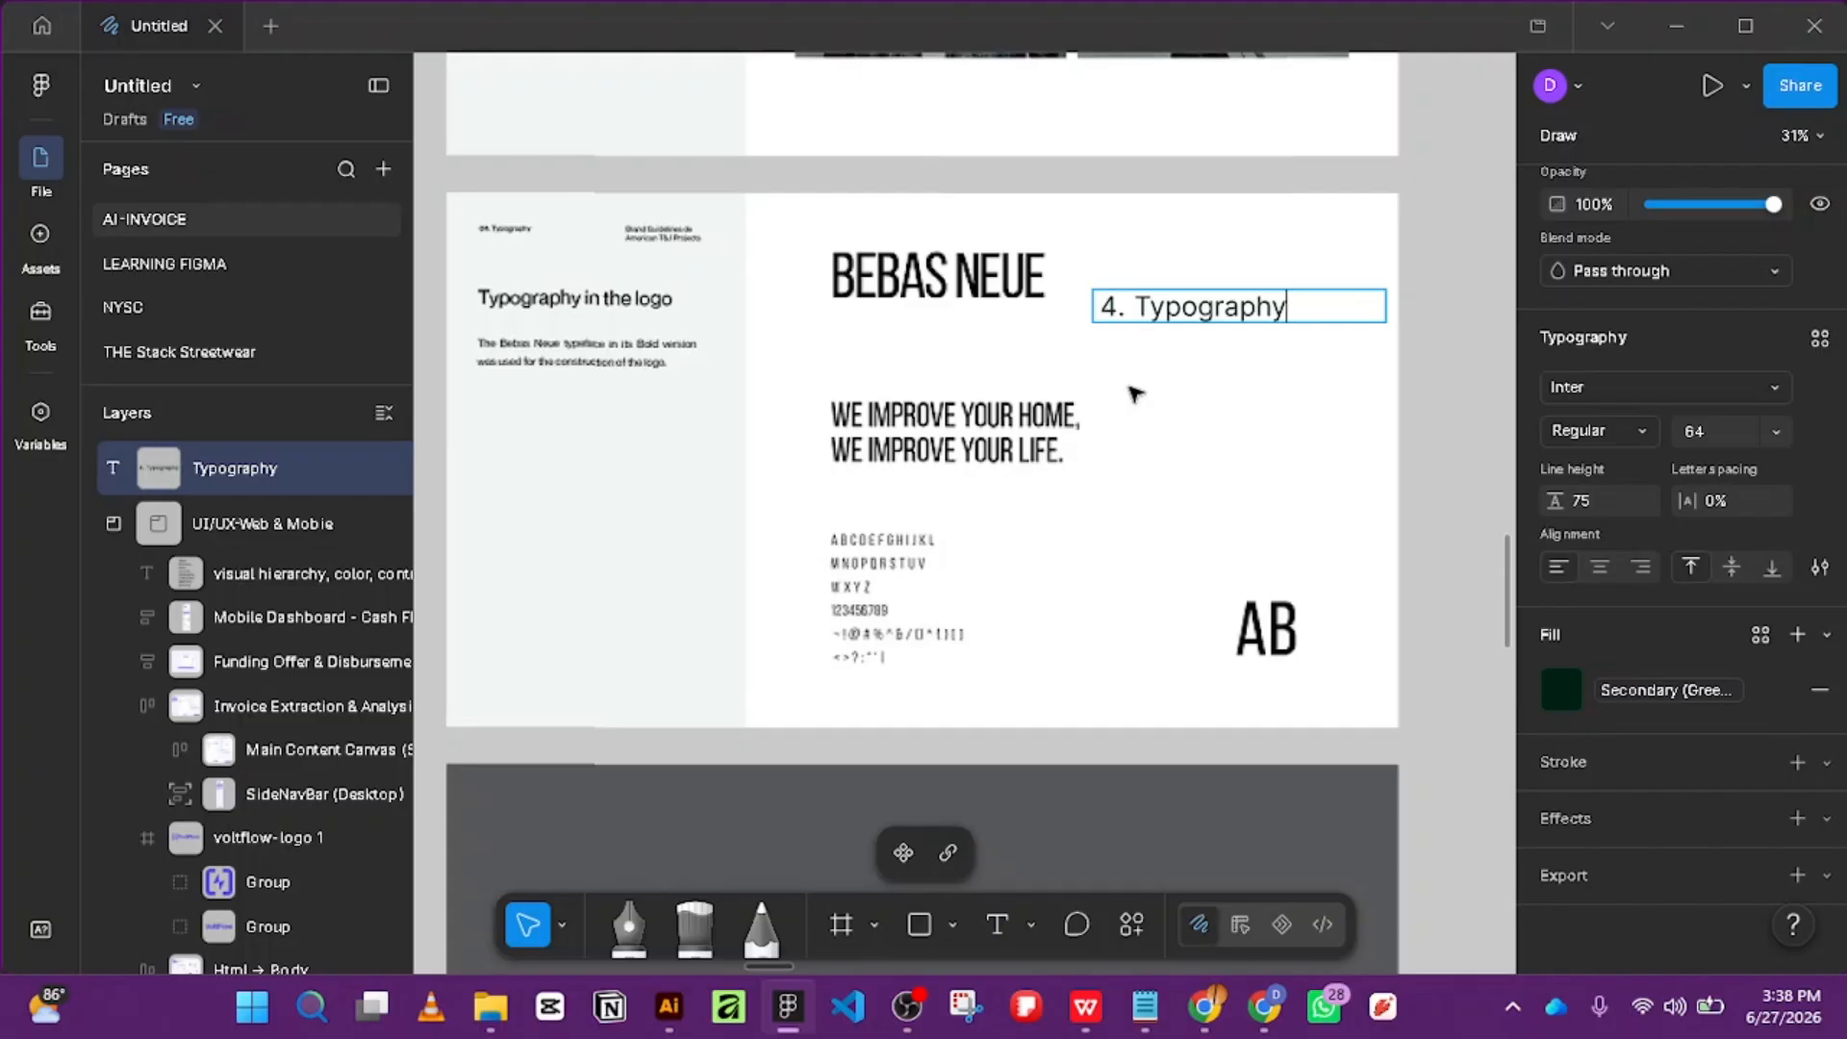
{"action": "key", "text": "Return"}
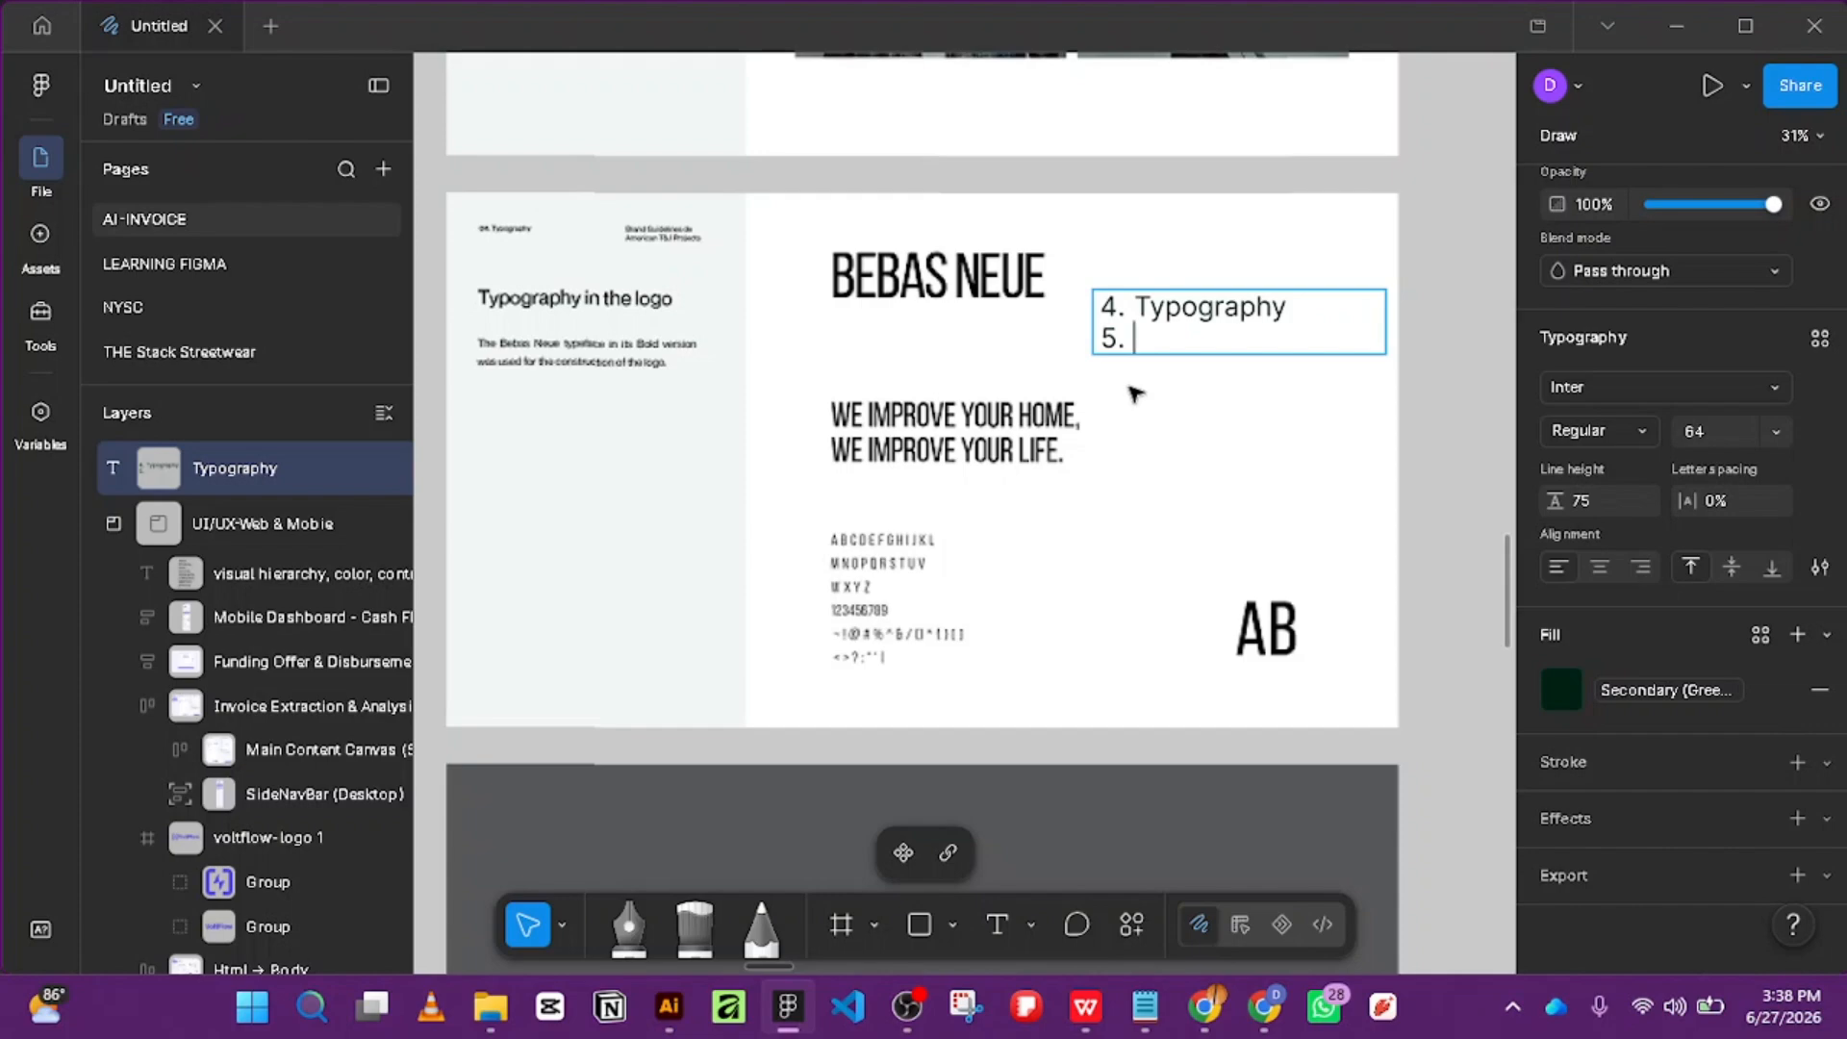
{"action": "key", "text": "BackSpace"}
{"action": "key", "text": "Return"}
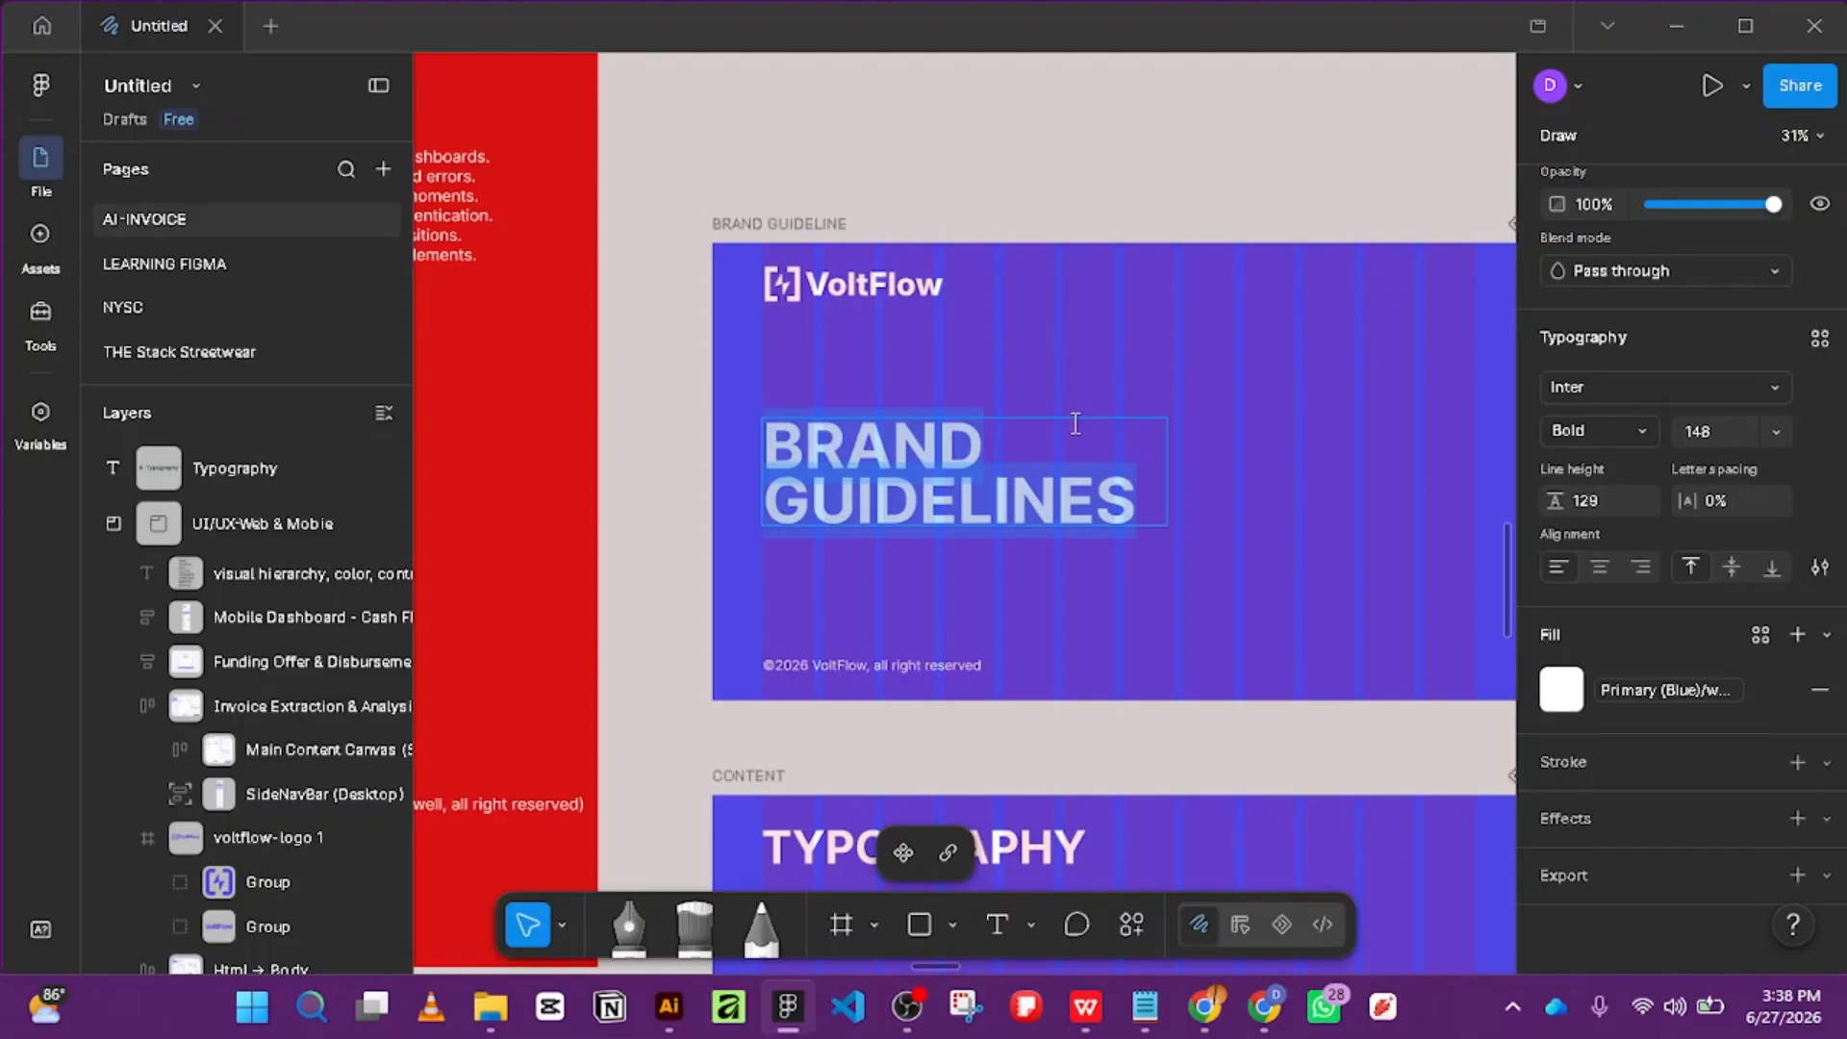
Add the line "Typography in the logo" below "4. Typography" in the text block on the reference page.
{"action": "scroll", "coordinate": [1071, 416], "scroll_direction": "down", "scroll_amount": 10}
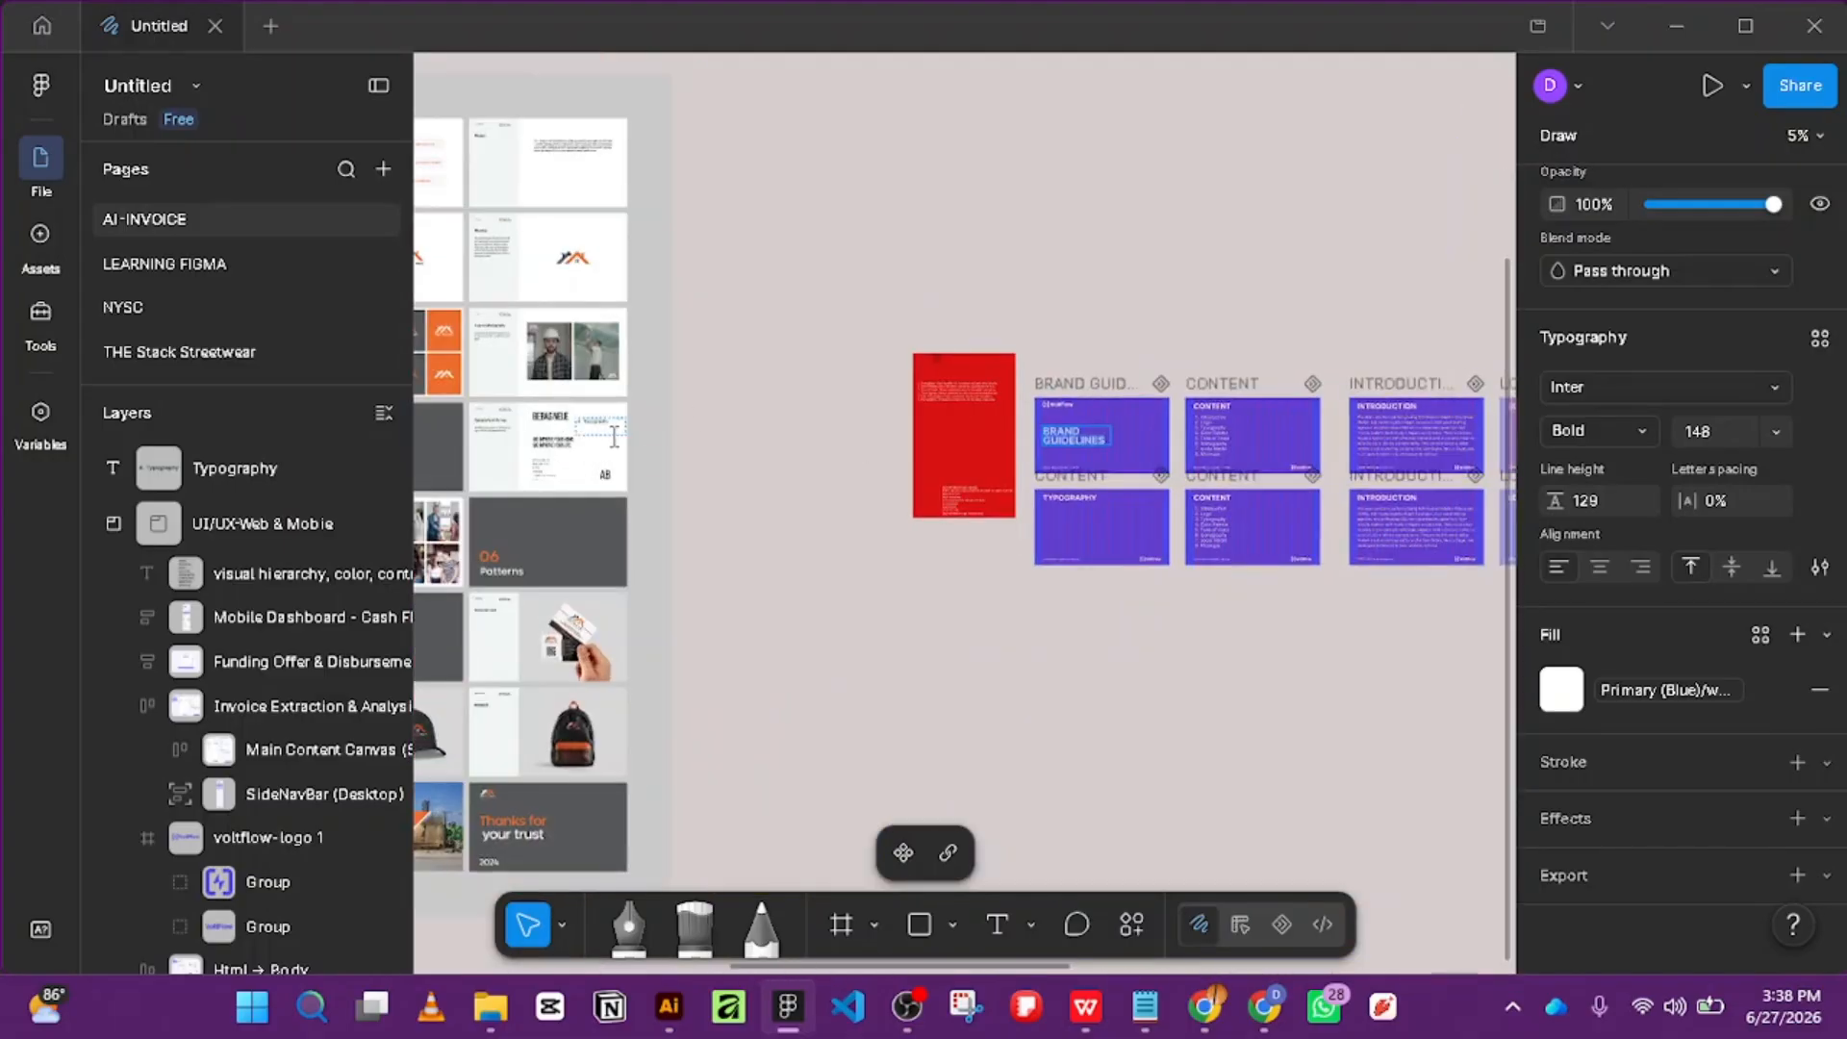
{"action": "key", "text": "Escape"}
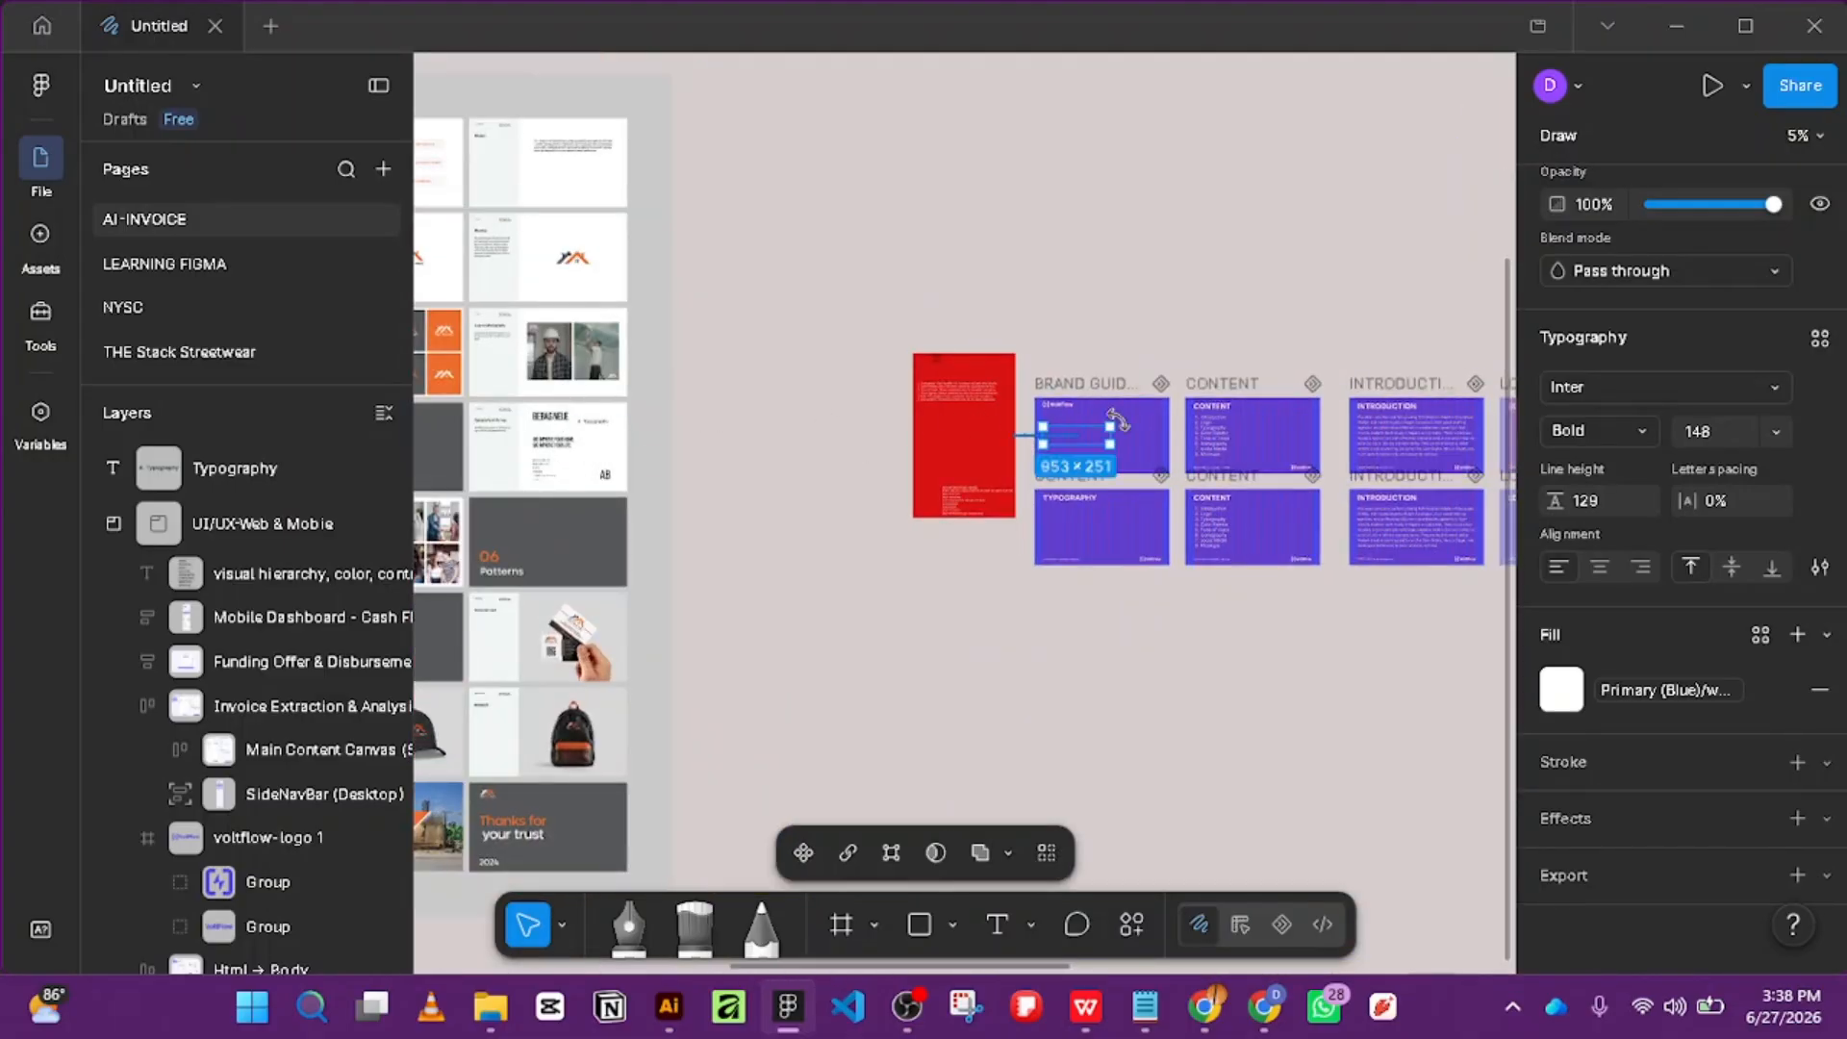
{"action": "scroll", "coordinate": [1116, 421], "scroll_direction": "up", "scroll_amount": 10}
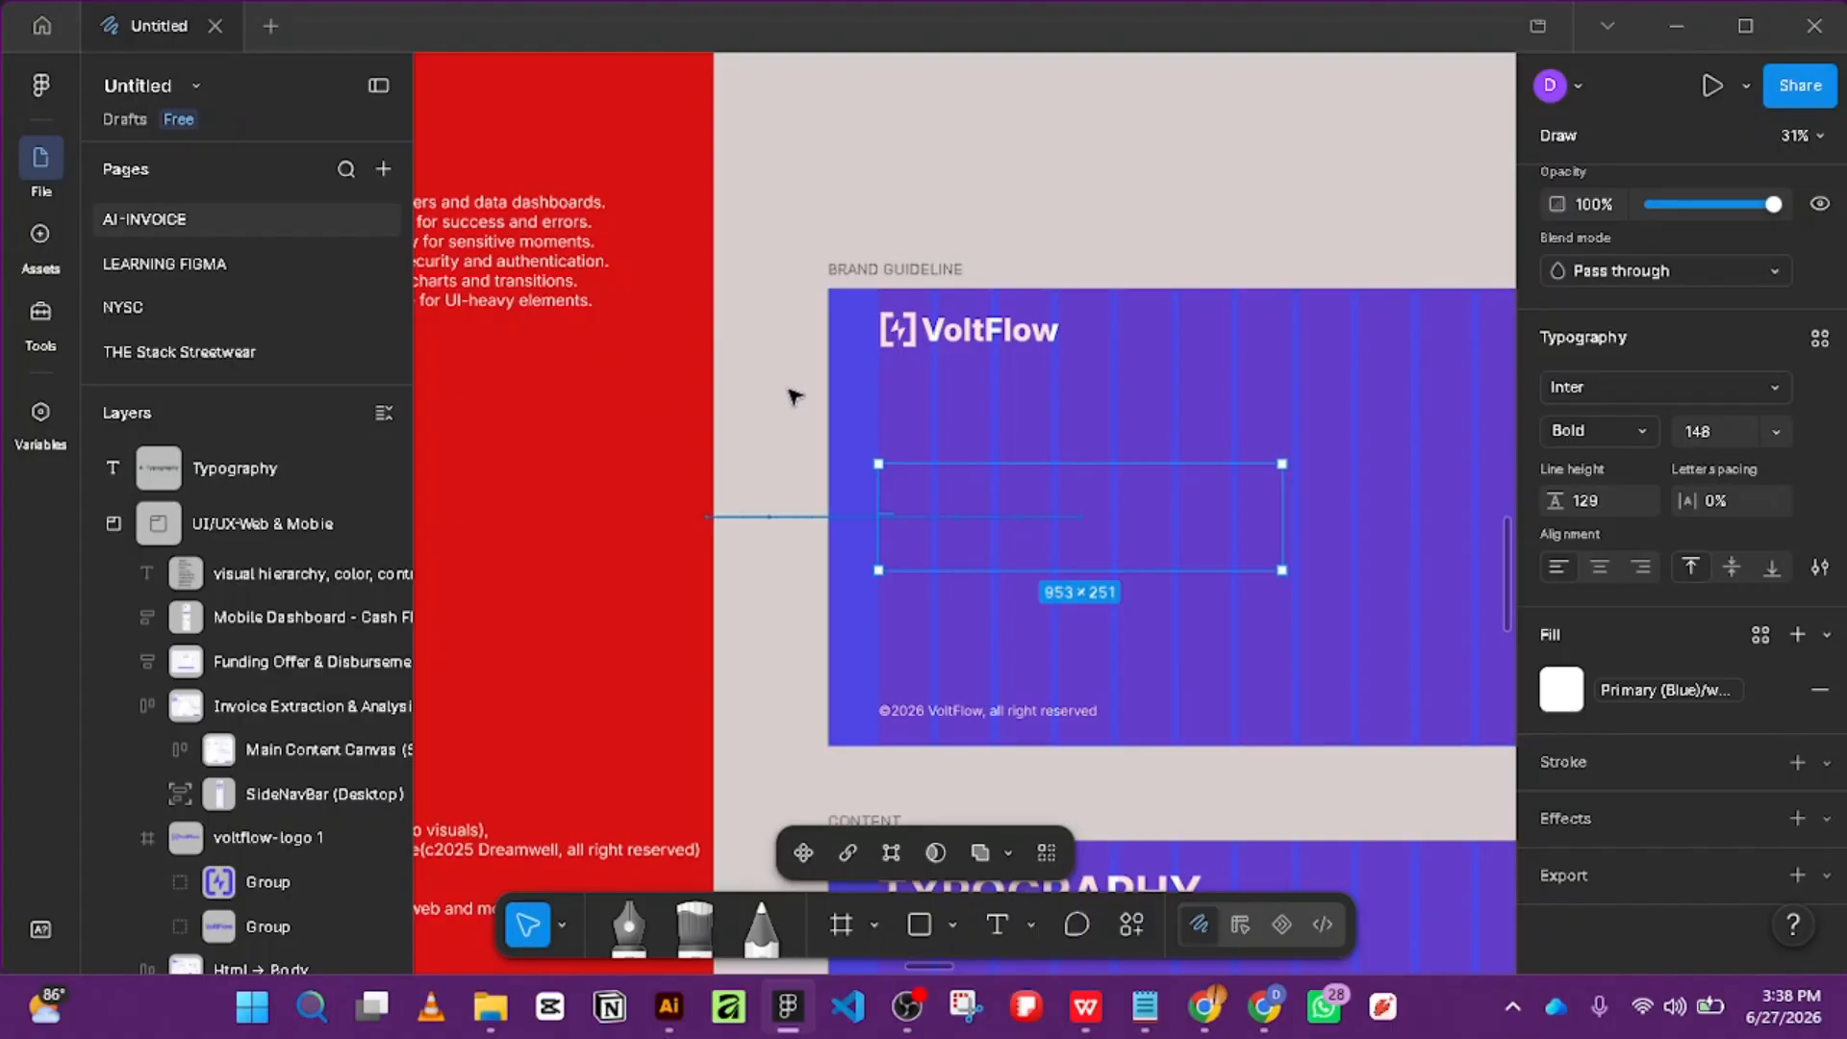
{"action": "scroll", "coordinate": [796, 395], "scroll_direction": "down", "scroll_amount": 10}
{"action": "scroll", "coordinate": [769, 377], "scroll_direction": "left", "scroll_amount": 2}
{"action": "scroll", "coordinate": [700, 387], "scroll_direction": "up", "scroll_amount": 8}
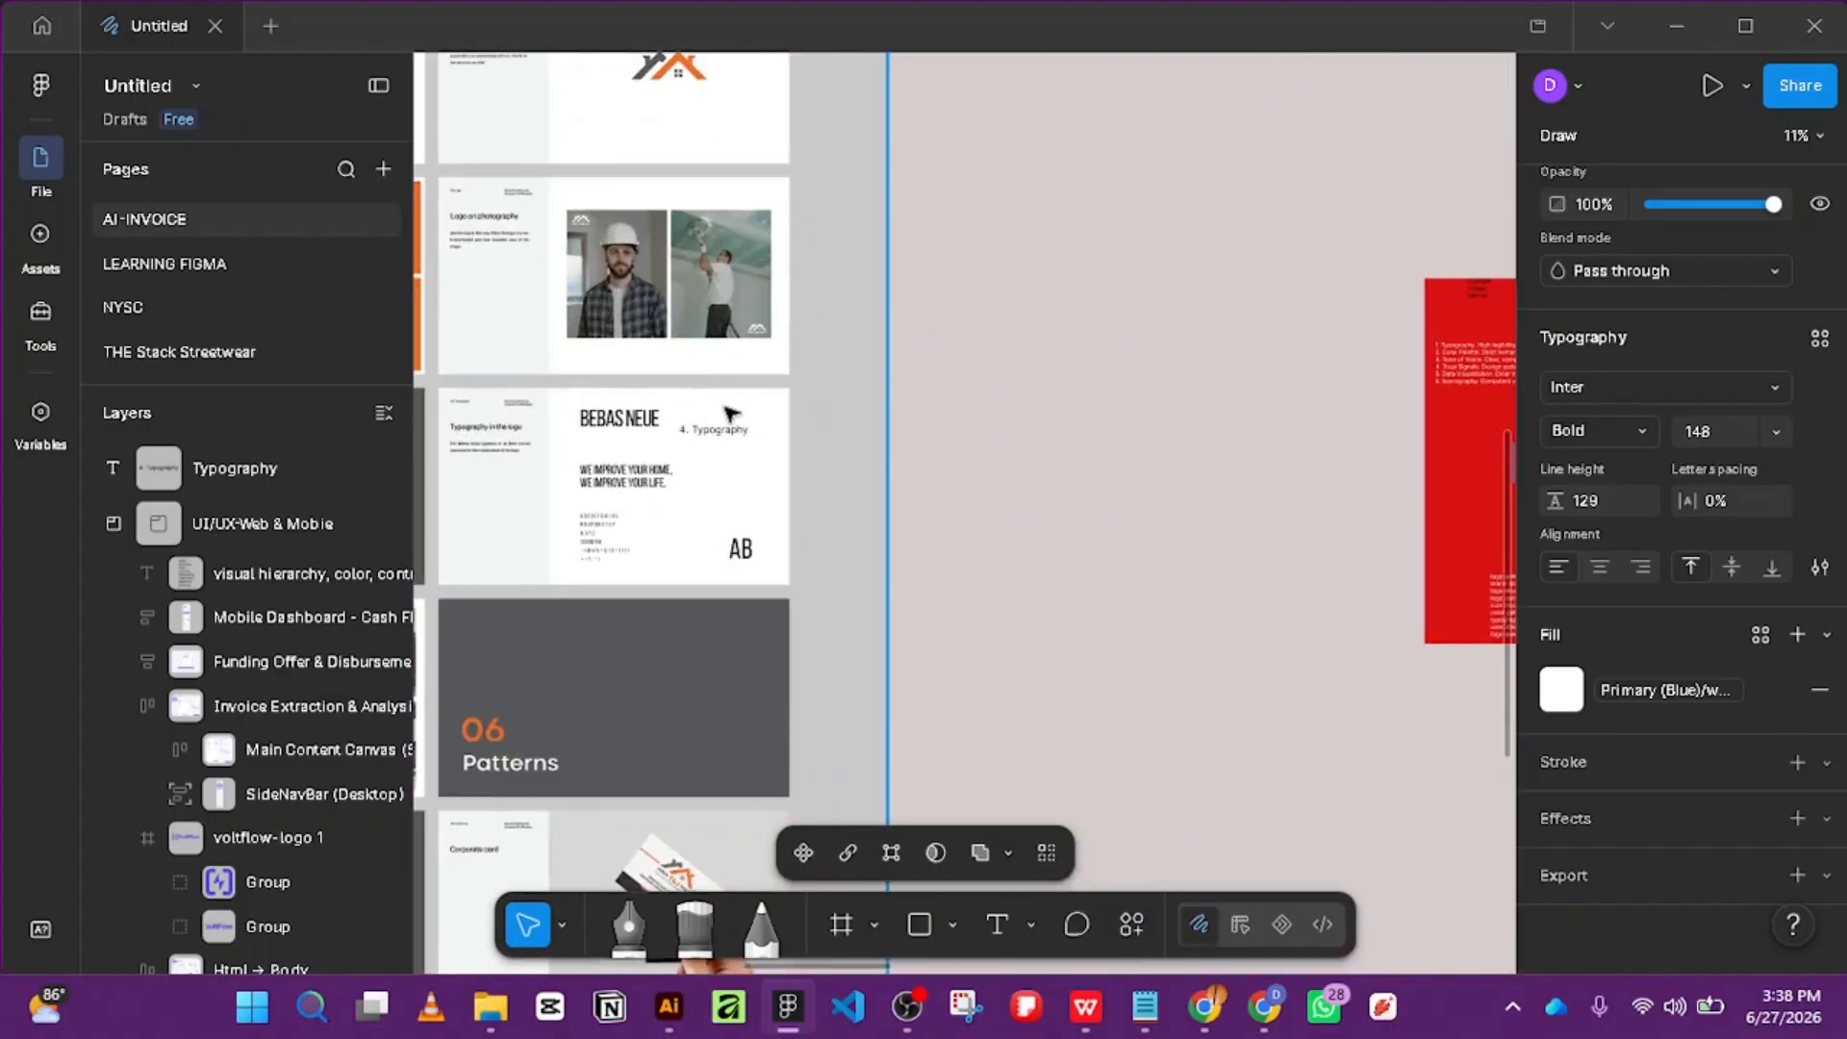
{"action": "scroll", "coordinate": [684, 424], "scroll_direction": "left", "scroll_amount": 3}
{"action": "left_click", "coordinate": [977, 466]}
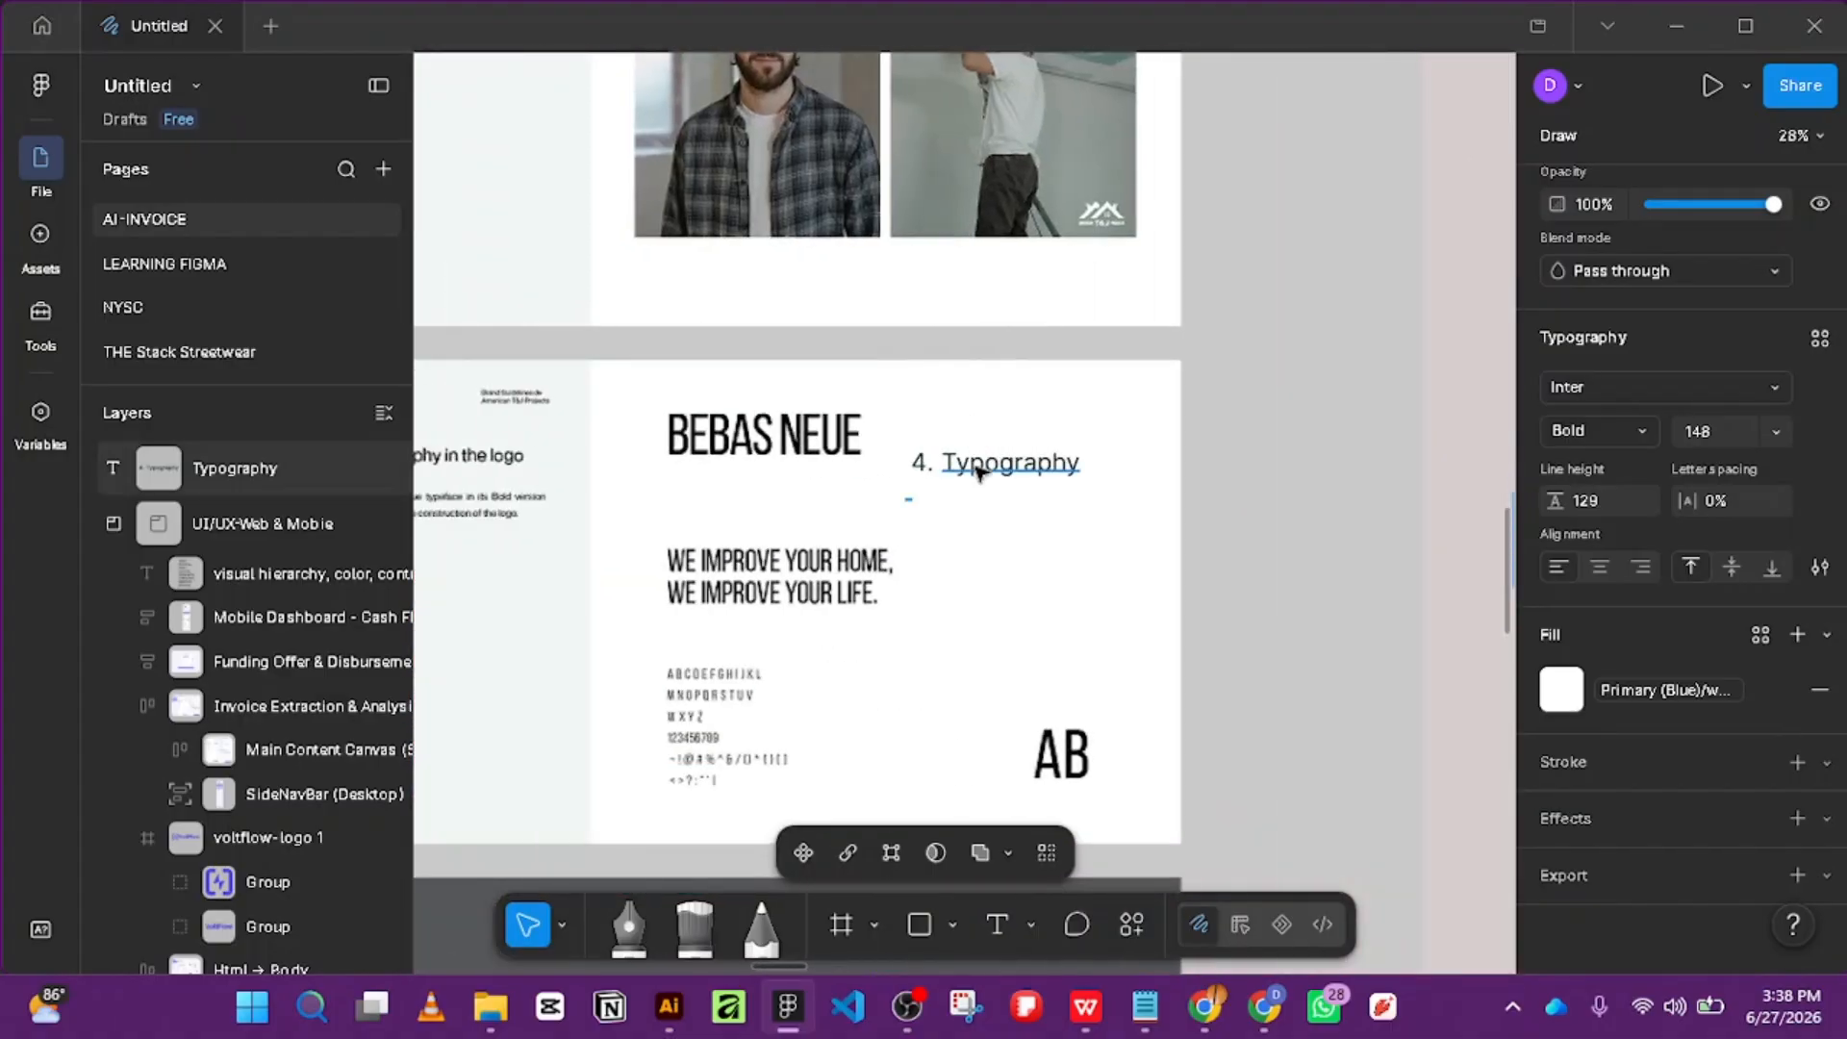
{"action": "double_click", "coordinate": [977, 466]}
{"action": "key", "text": "Right"}
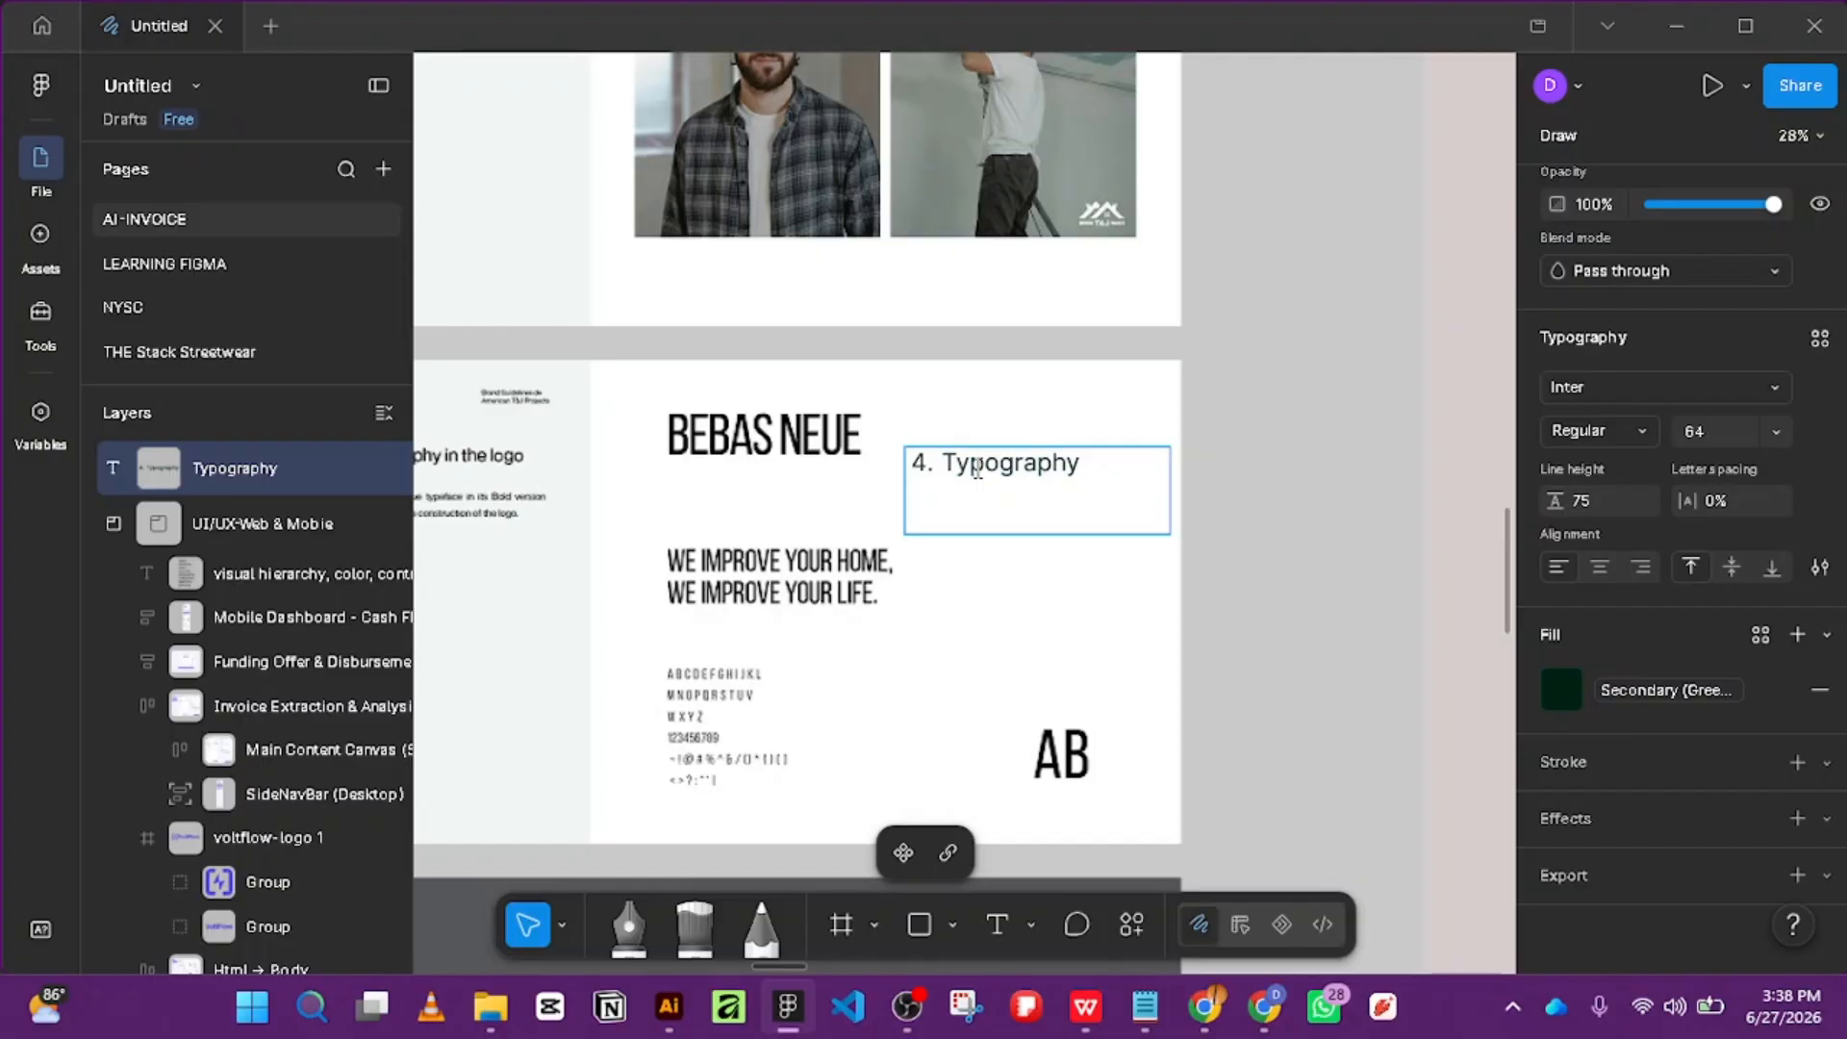
{"action": "type", "text": "TY"}
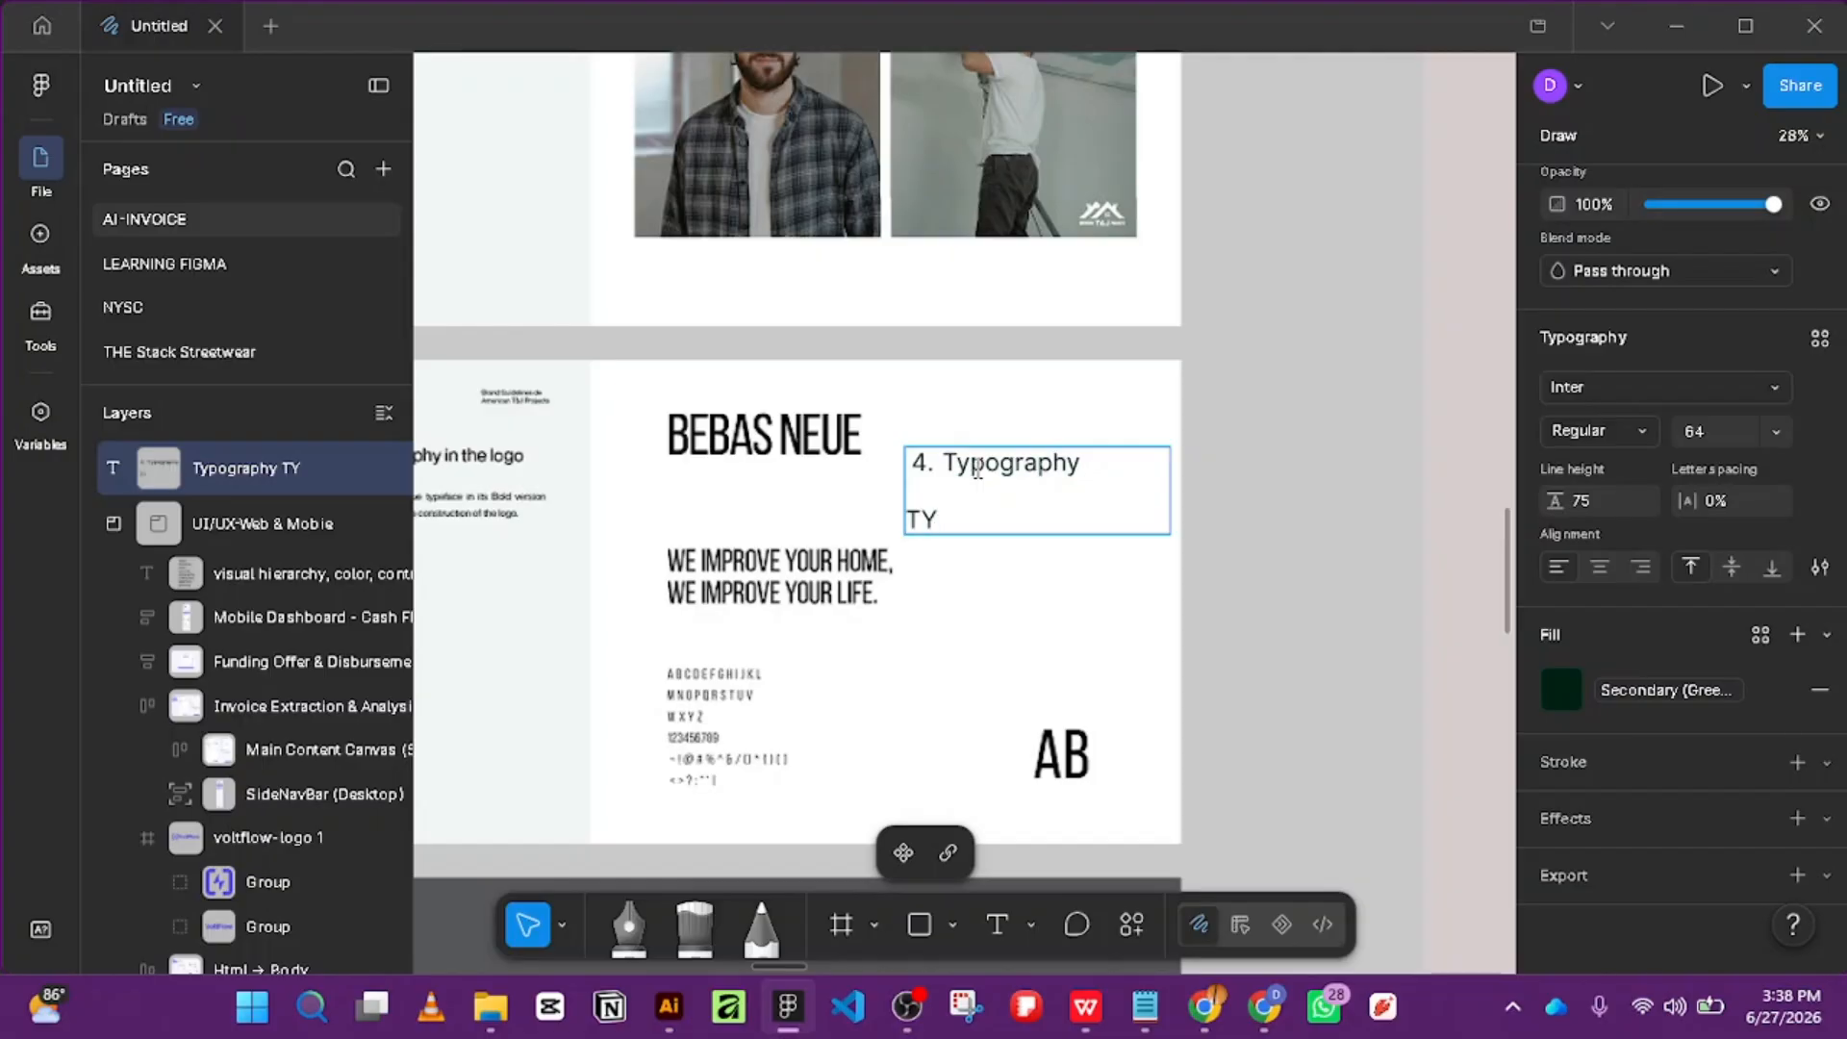
{"action": "key", "text": "BackSpace"}
{"action": "type", "text": "ypography "}
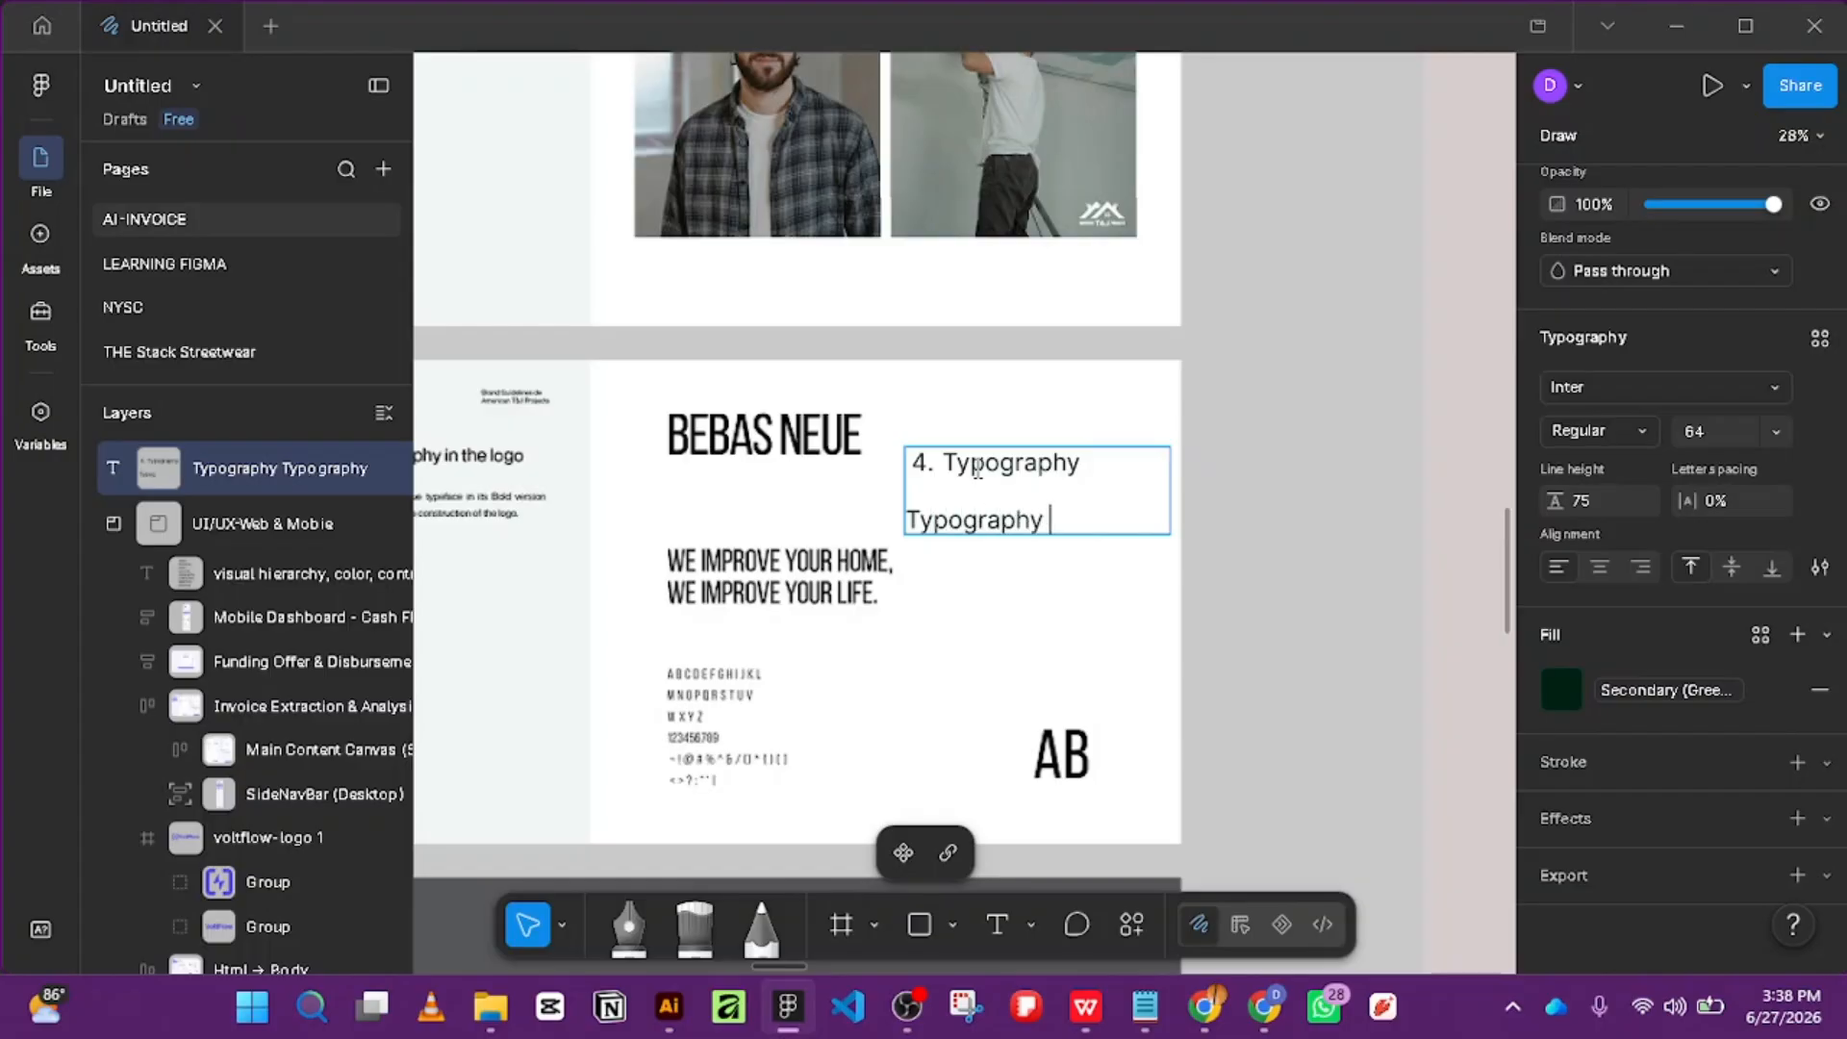
{"action": "type", "text": "in the logo"}
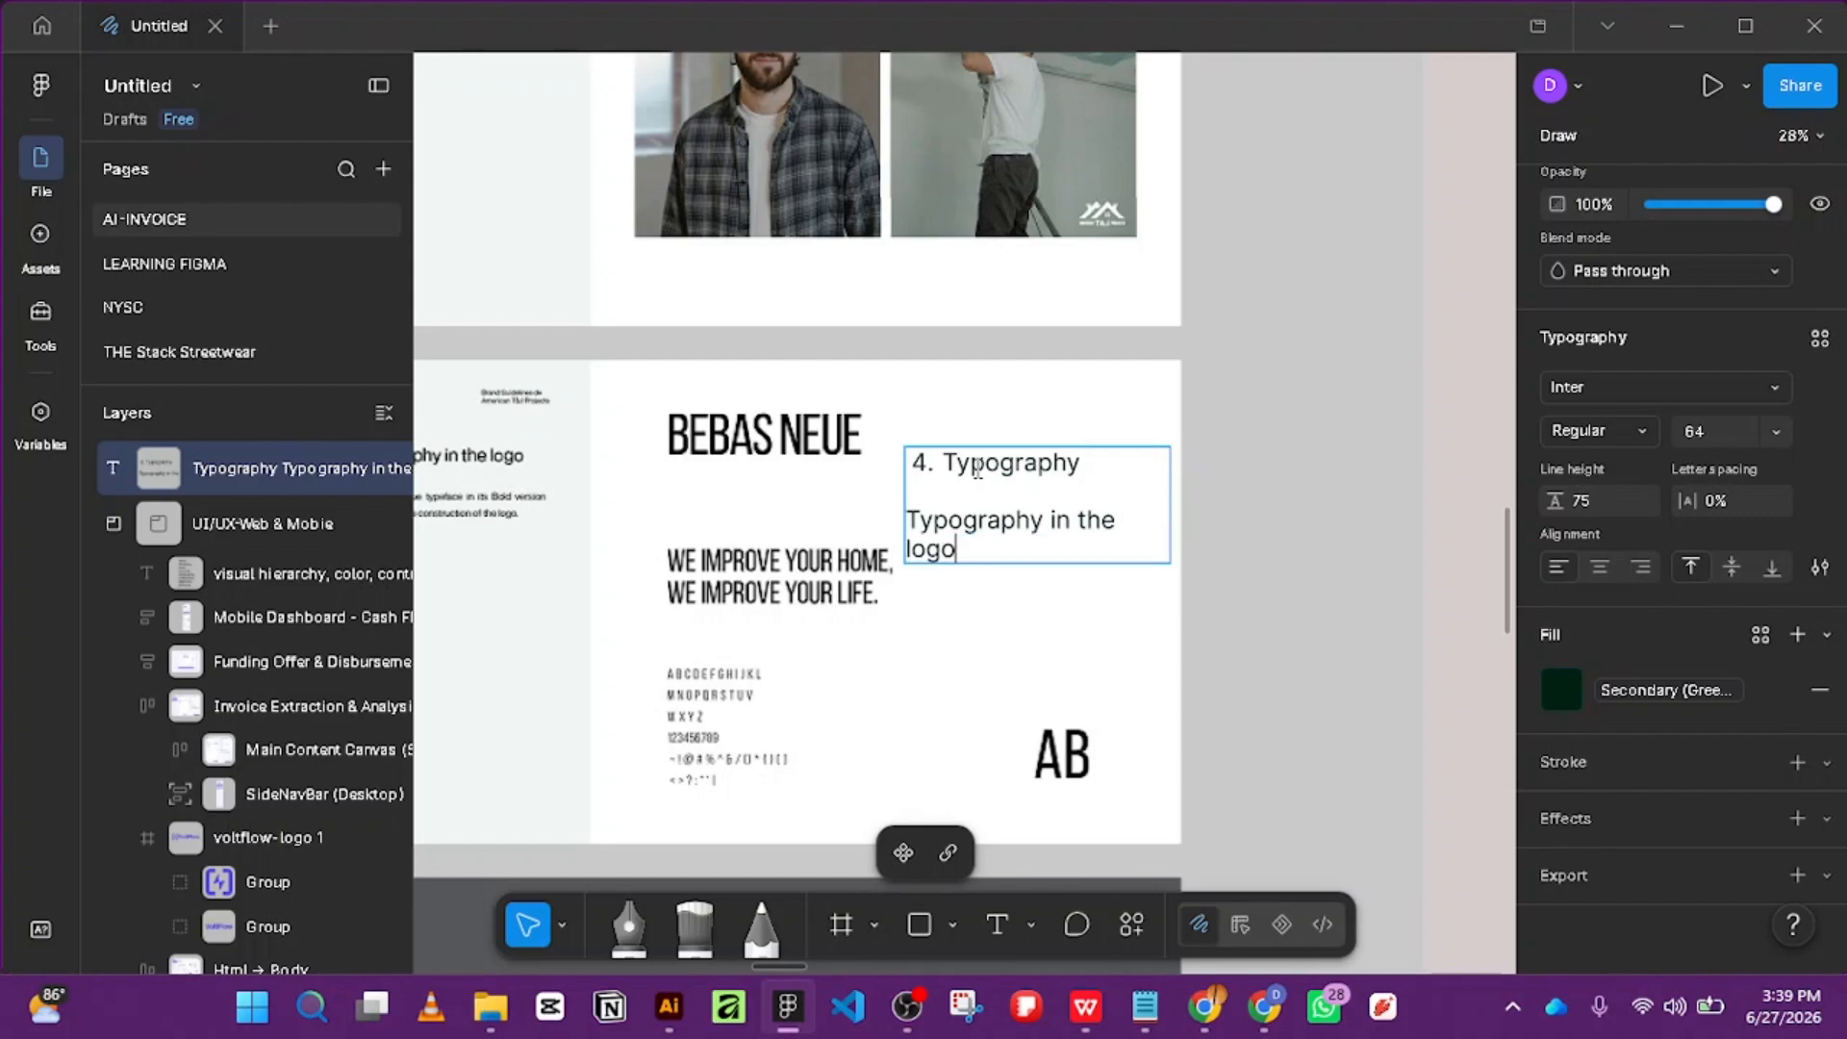
{"action": "key", "text": "Escape"}
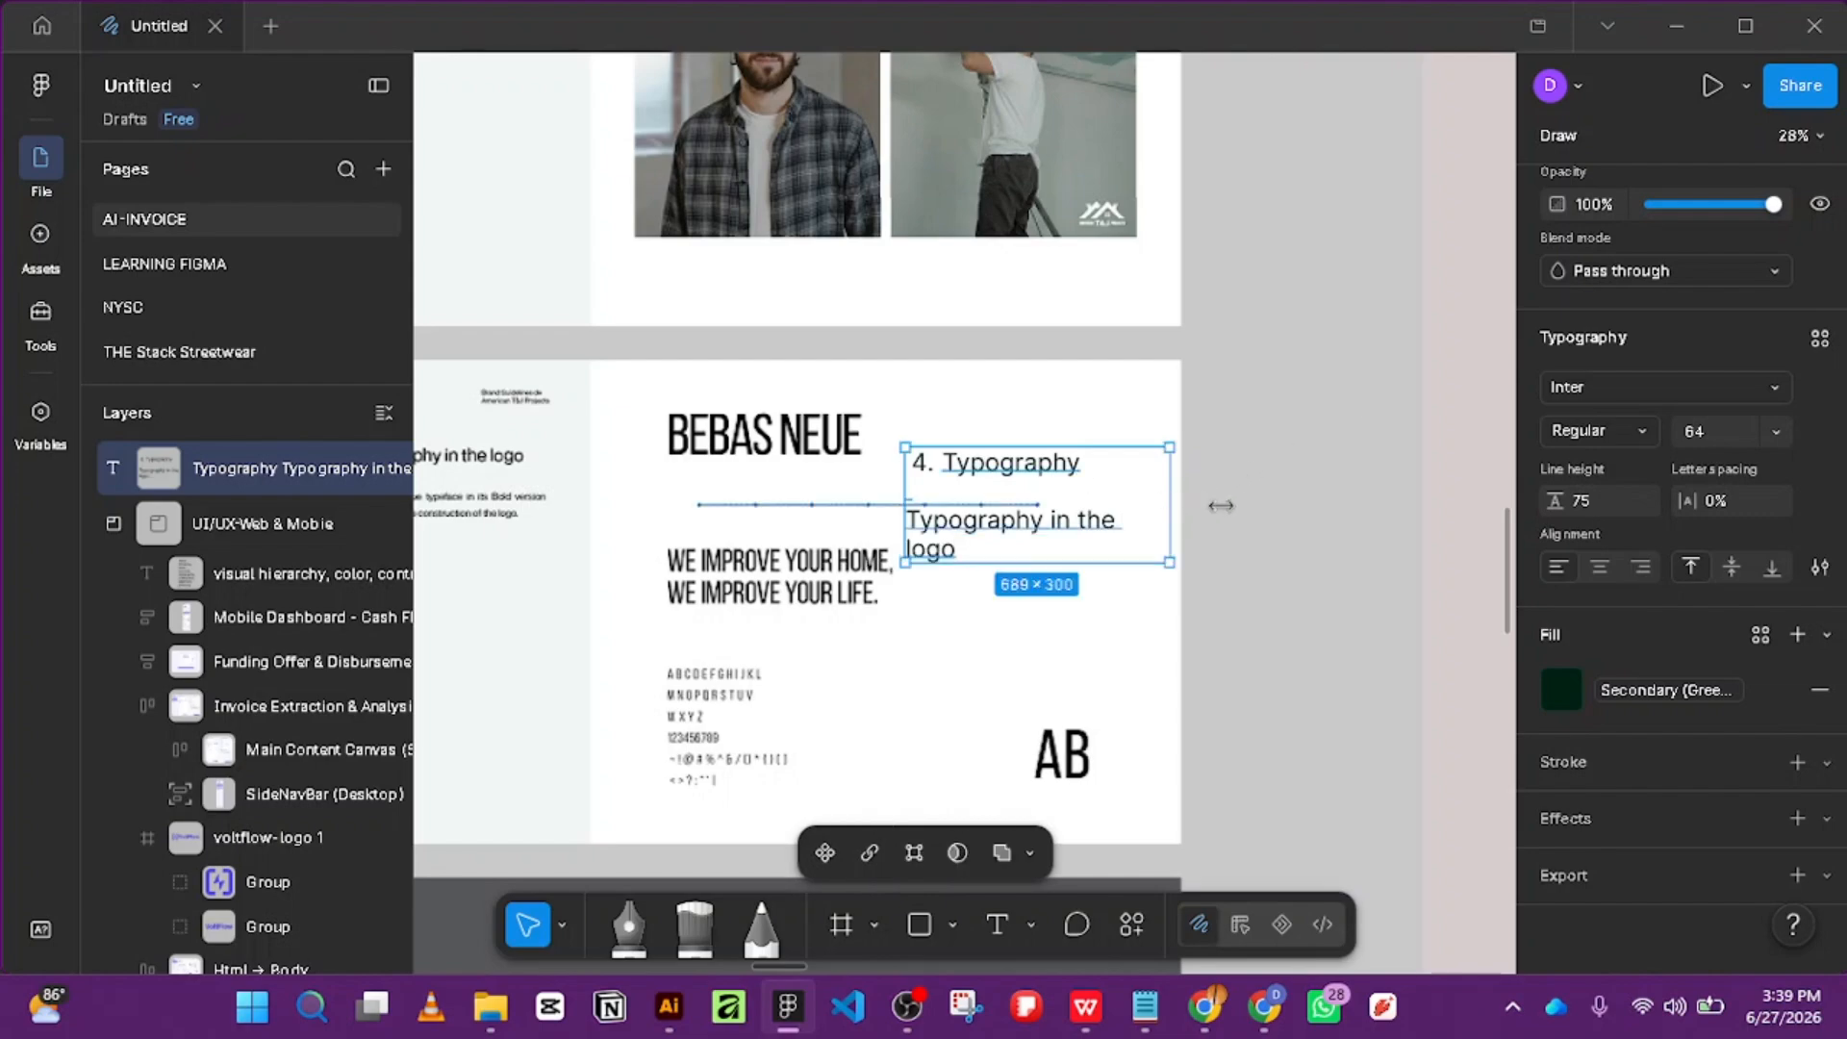
Widen the text block to about 880 and move it onto the reference page's pale side column, below the description.
{"action": "left_click_drag", "start_coordinate": [1173, 504], "coordinate": [1243, 500]}
{"action": "scroll", "coordinate": [760, 416], "scroll_direction": "down", "scroll_amount": 2}
{"action": "scroll", "coordinate": [760, 416], "scroll_direction": "left", "scroll_amount": 5}
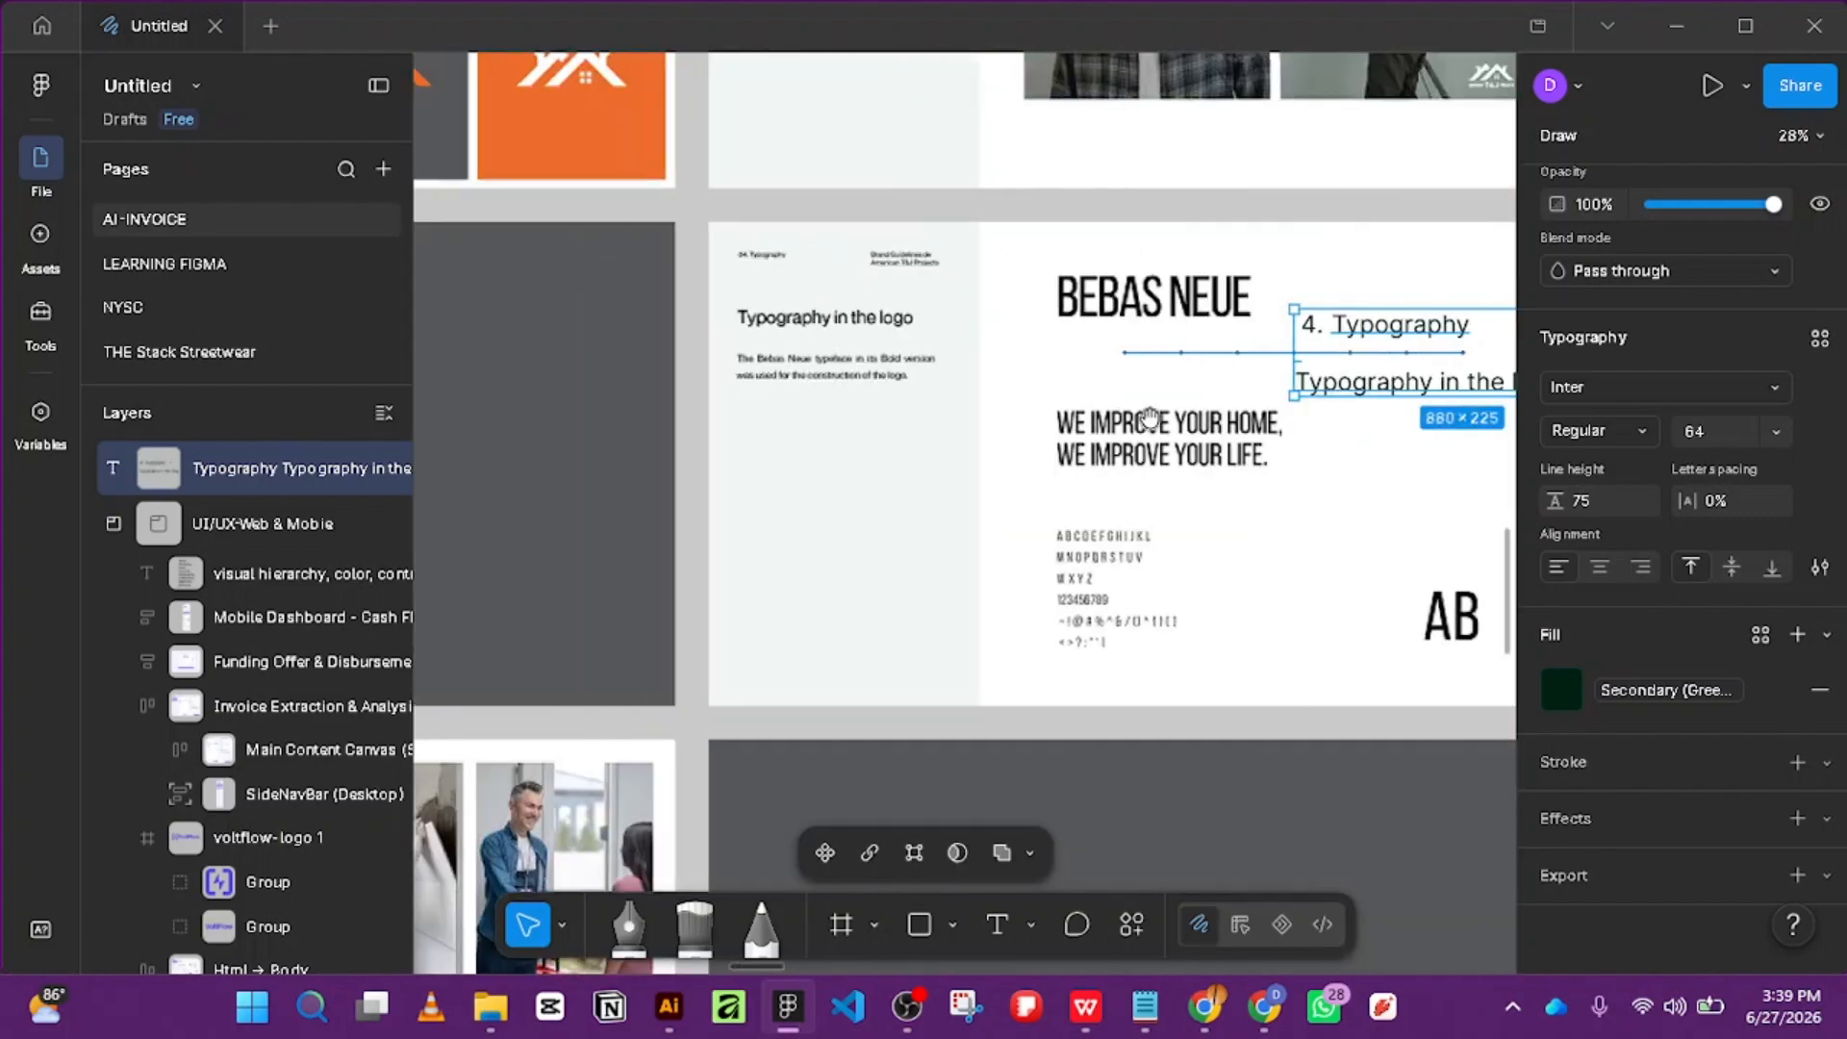
{"action": "left_click_drag", "start_coordinate": [1362, 334], "coordinate": [993, 405]}
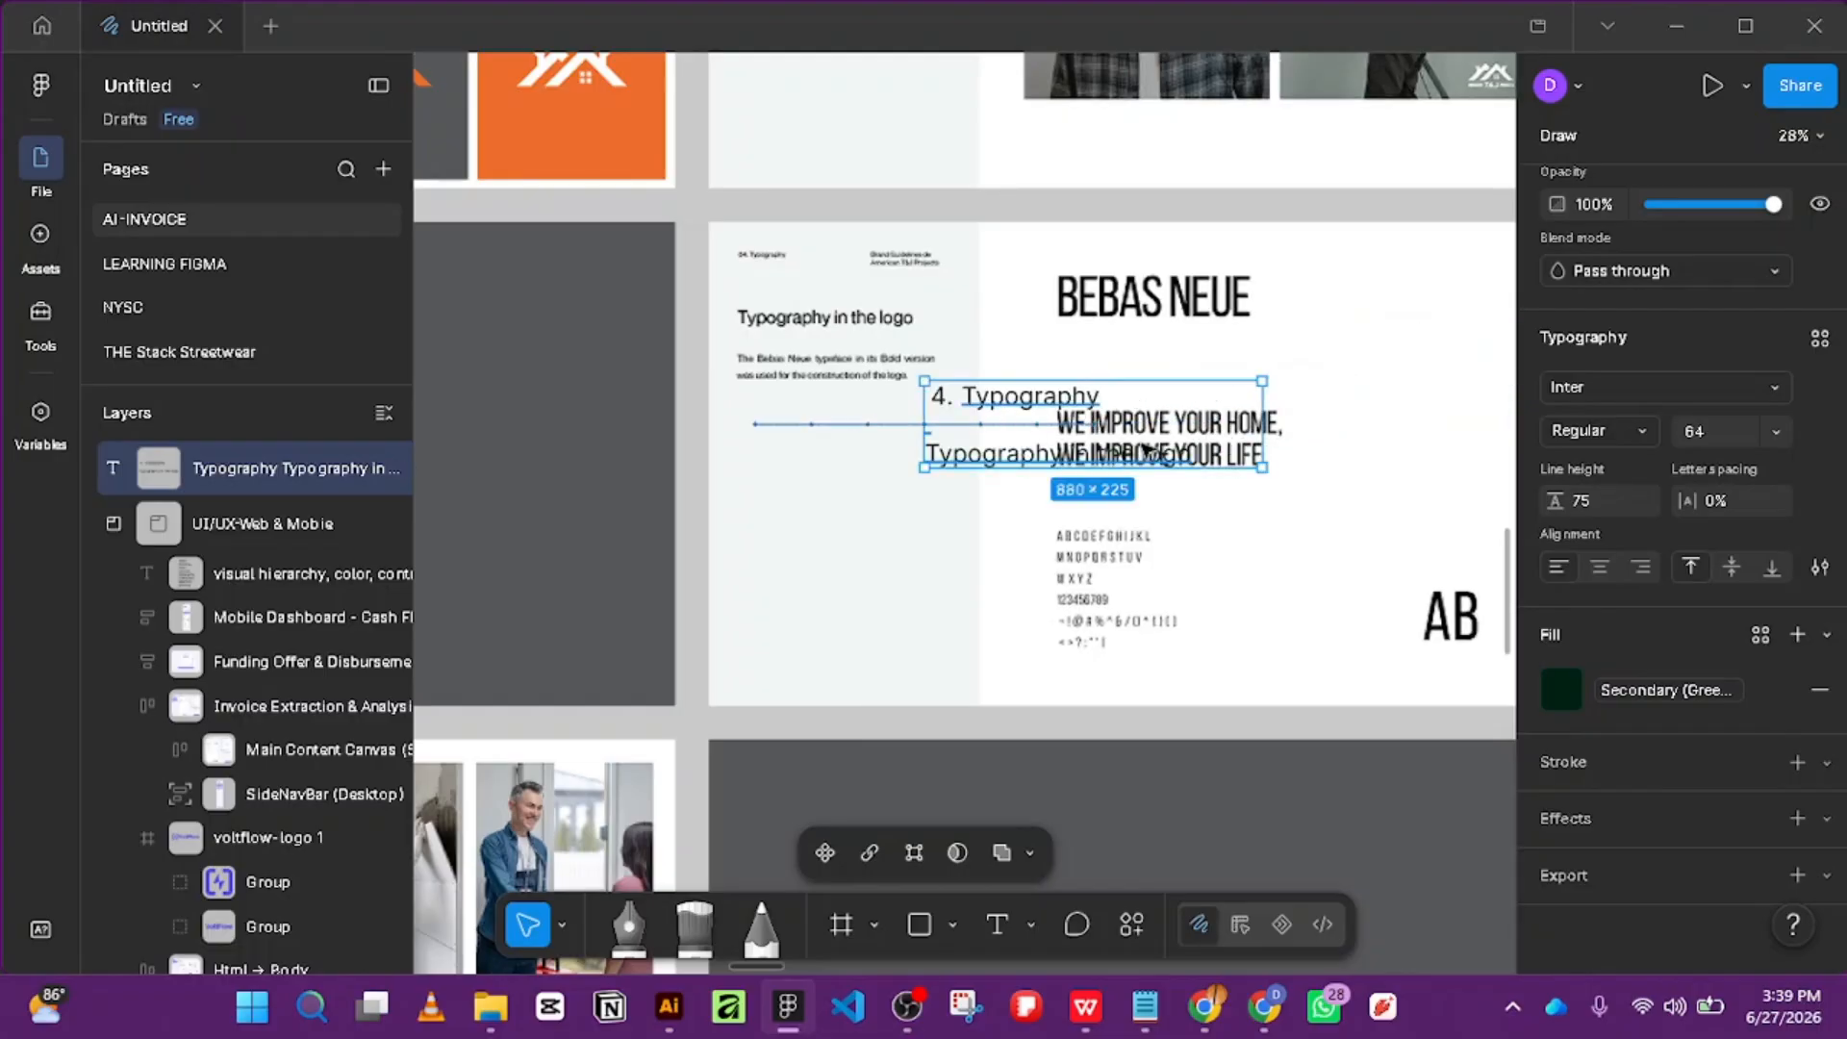
{"action": "double_click", "coordinate": [1145, 449]}
{"action": "left_click", "coordinate": [1047, 404]}
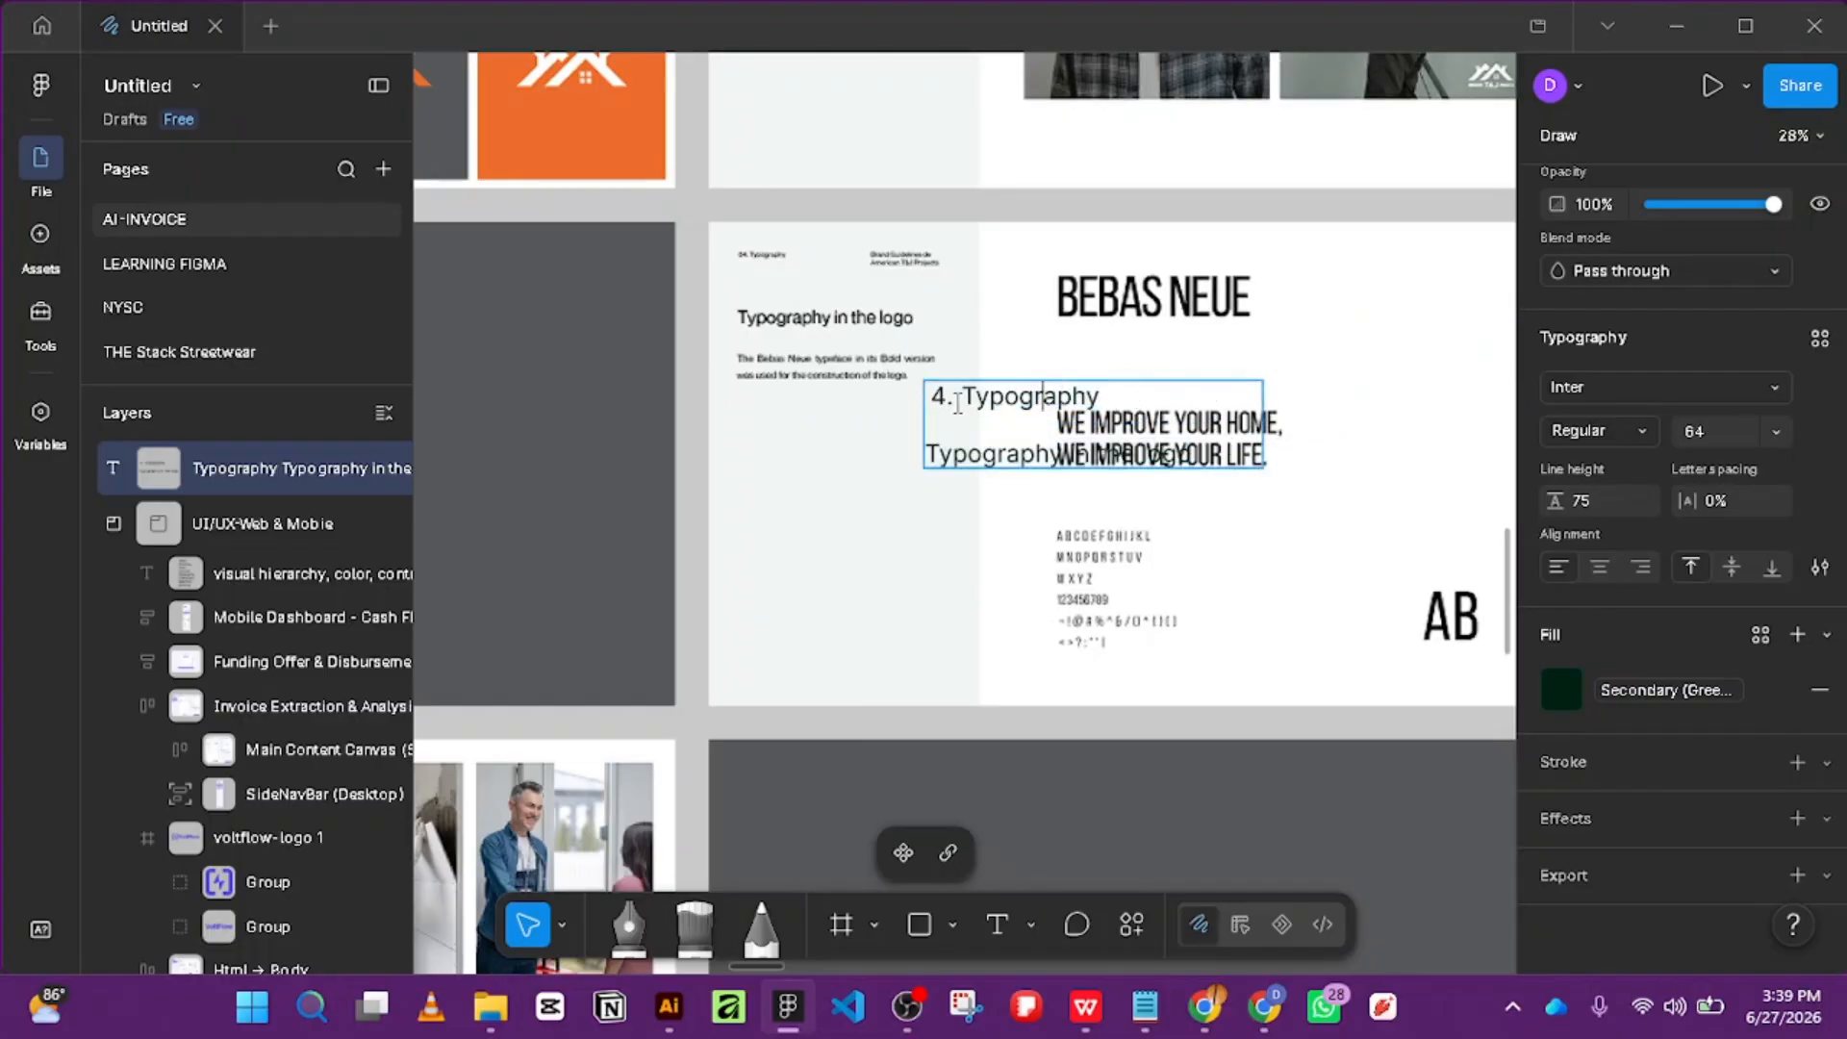
{"action": "key", "text": "Escape"}
{"action": "left_click_drag", "start_coordinate": [970, 421], "coordinate": [806, 504]}
Copy the line "Typography in the logo" and delete all text below "4. Typography" in the text block.
{"action": "double_click", "coordinate": [895, 544]}
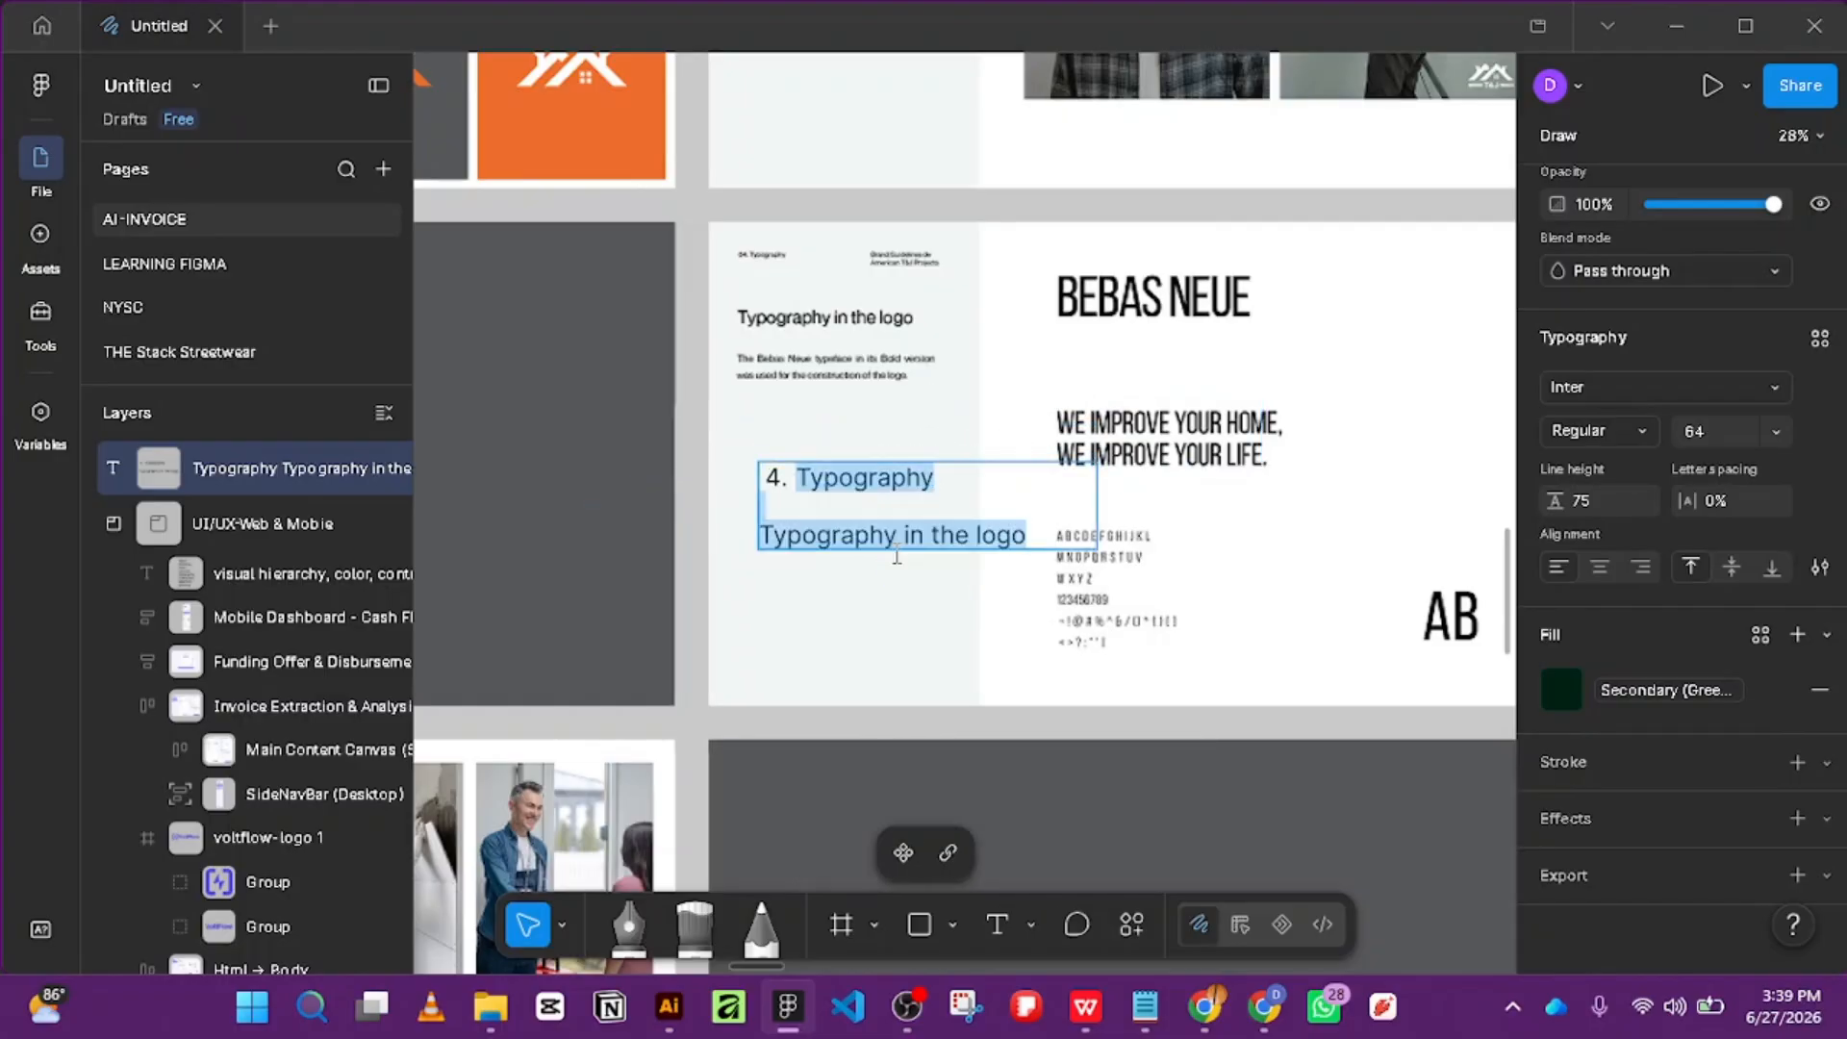
{"action": "left_click", "coordinate": [1028, 533]}
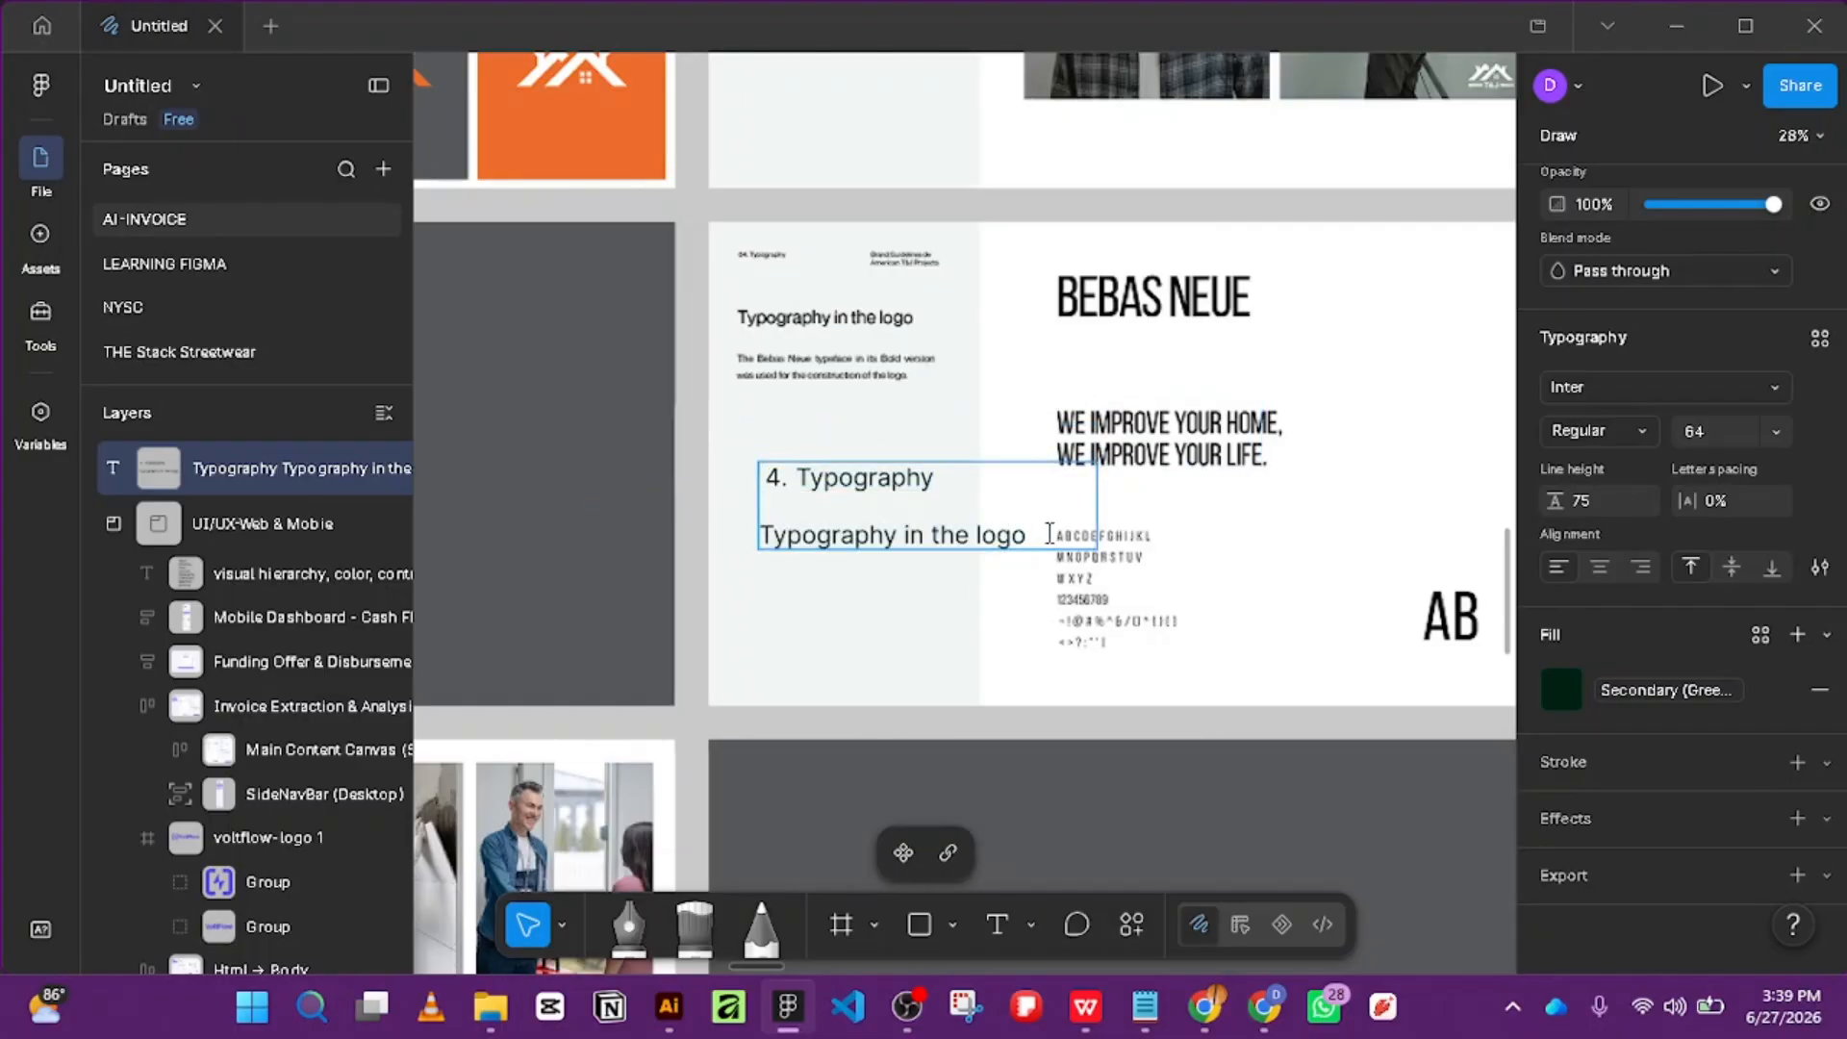
{"action": "key", "text": "Return"}
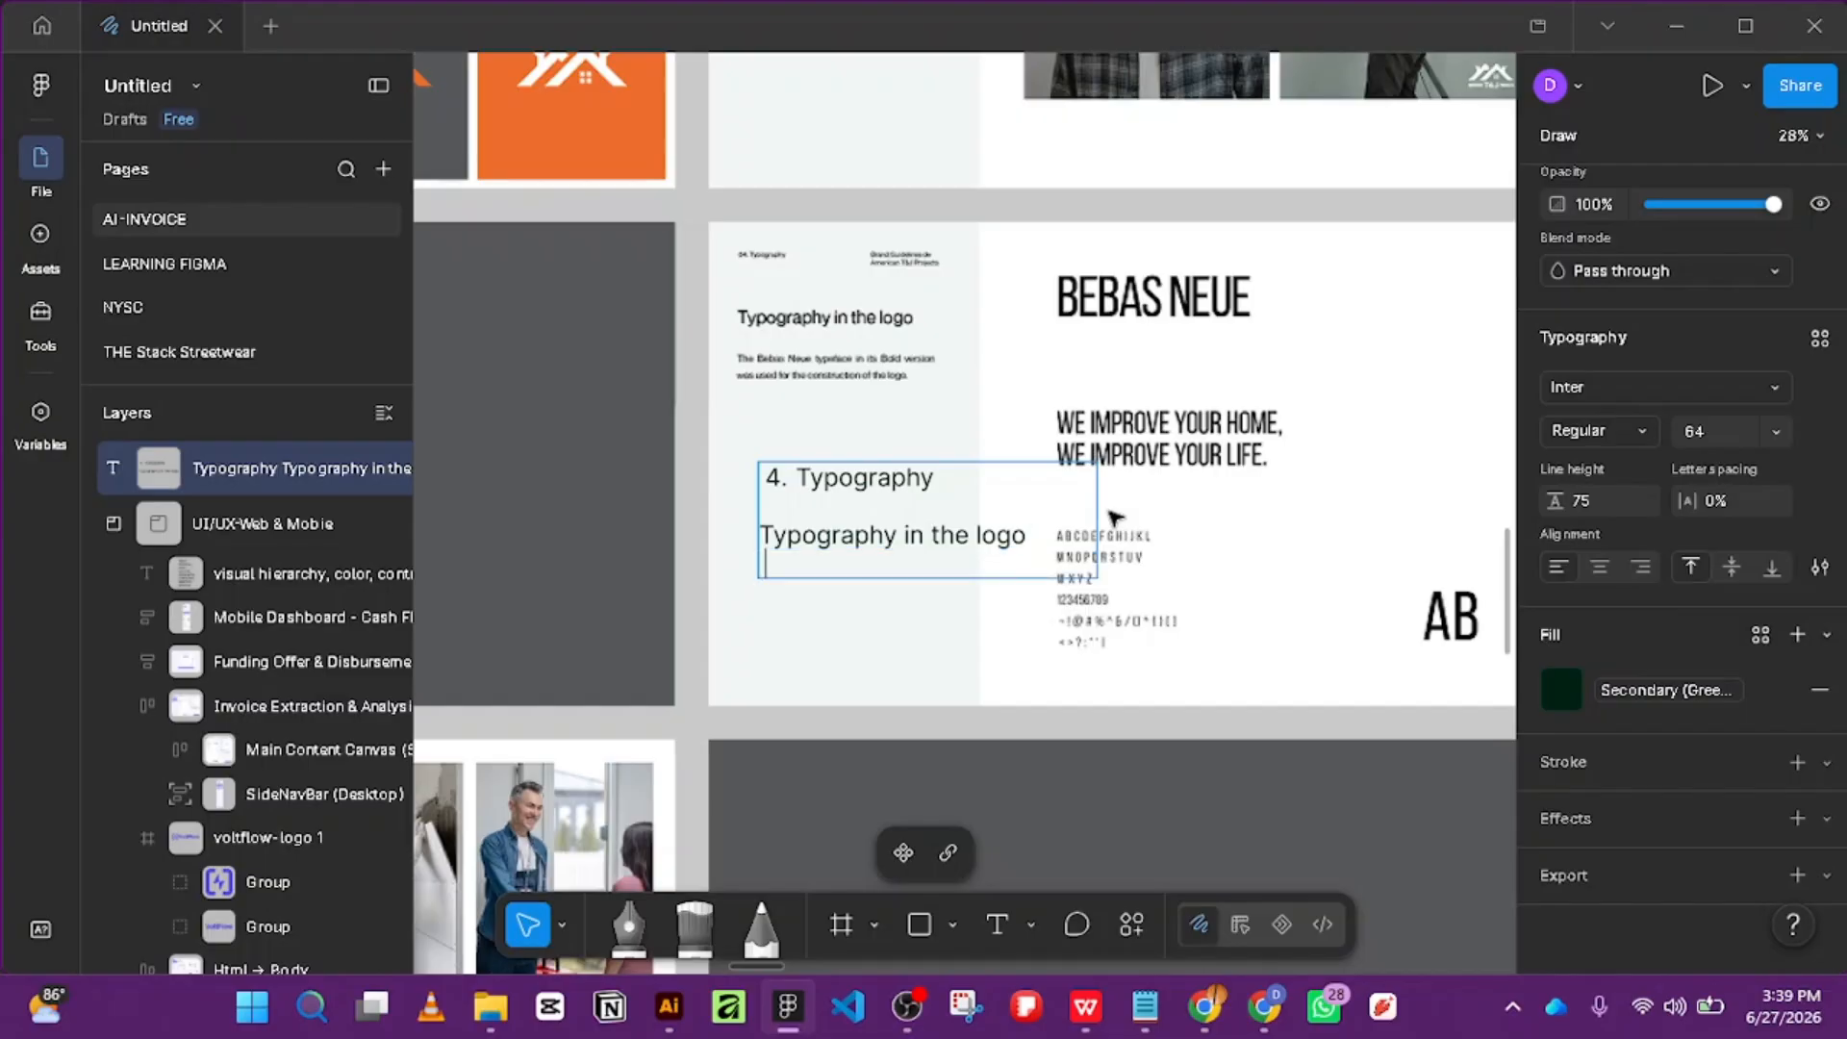
{"action": "type", "text": "The"}
{"action": "left_click_drag", "start_coordinate": [1025, 535], "coordinate": [726, 534]}
{"action": "key", "text": "ctrl+c"}
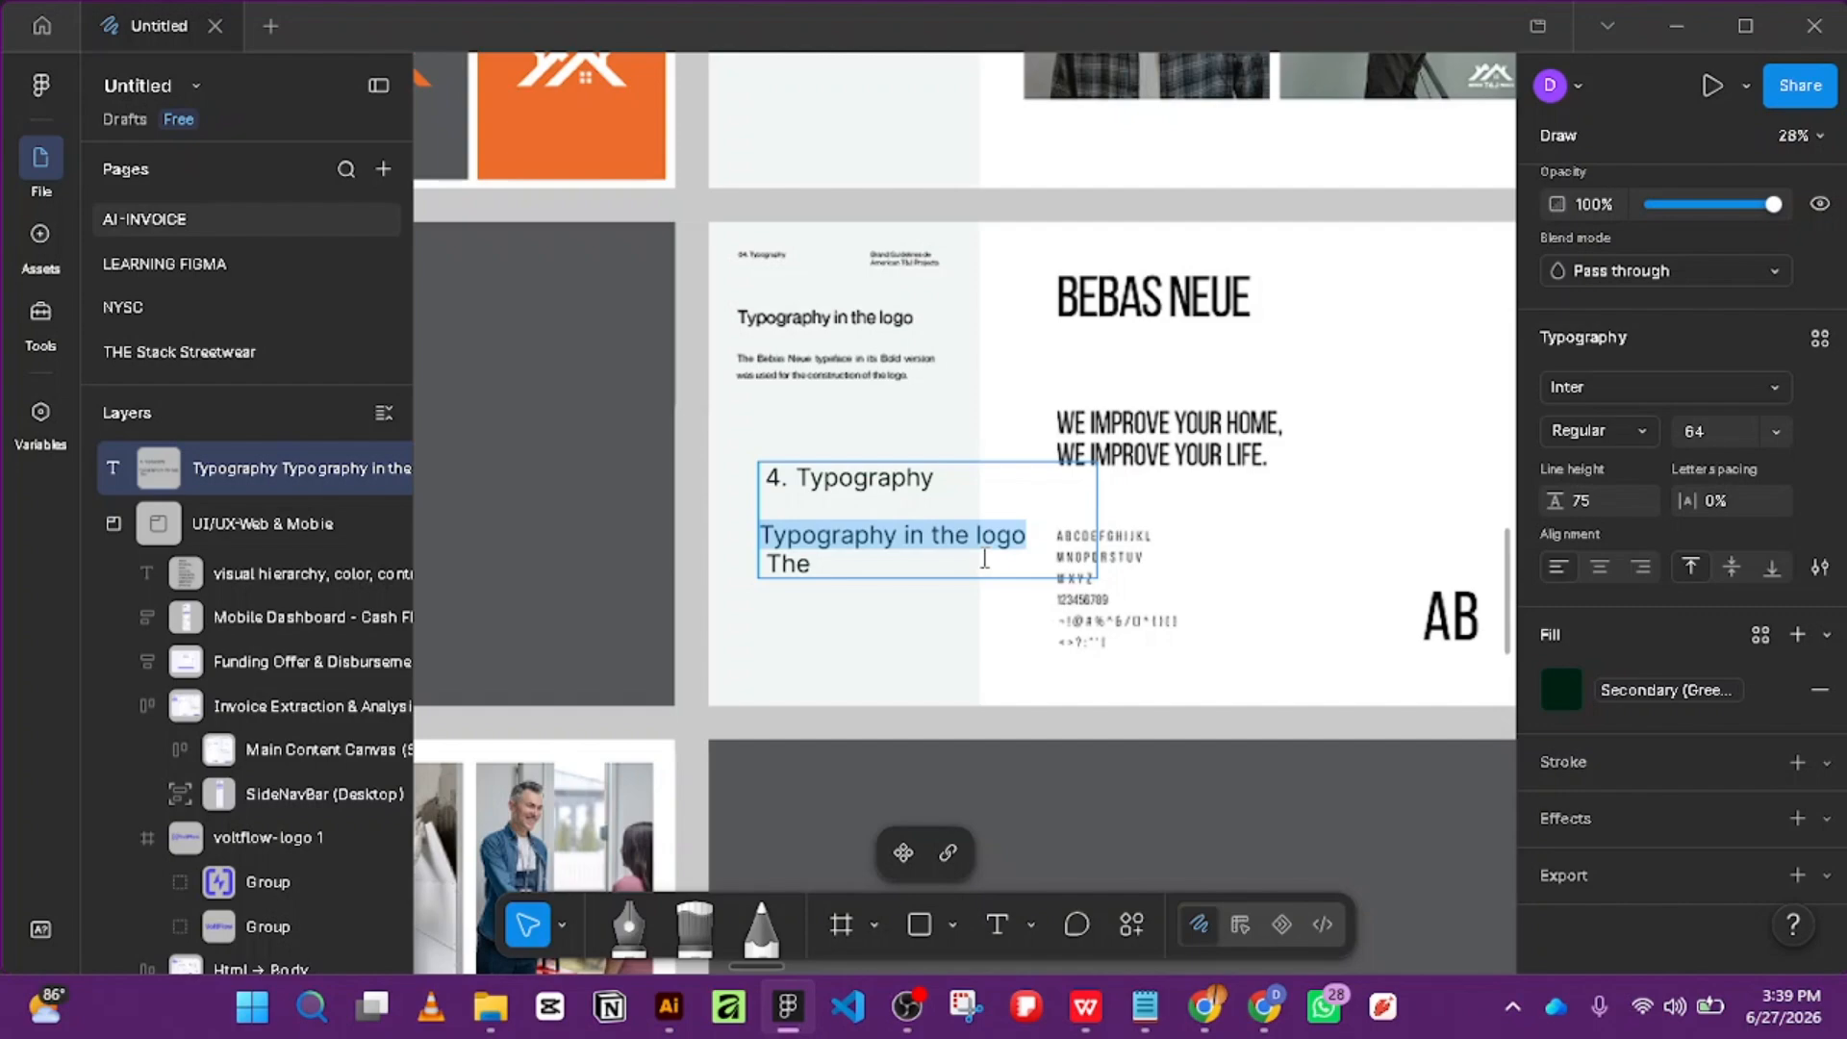
{"action": "key", "text": "BackSpace"}
{"action": "key", "text": "Delete"}
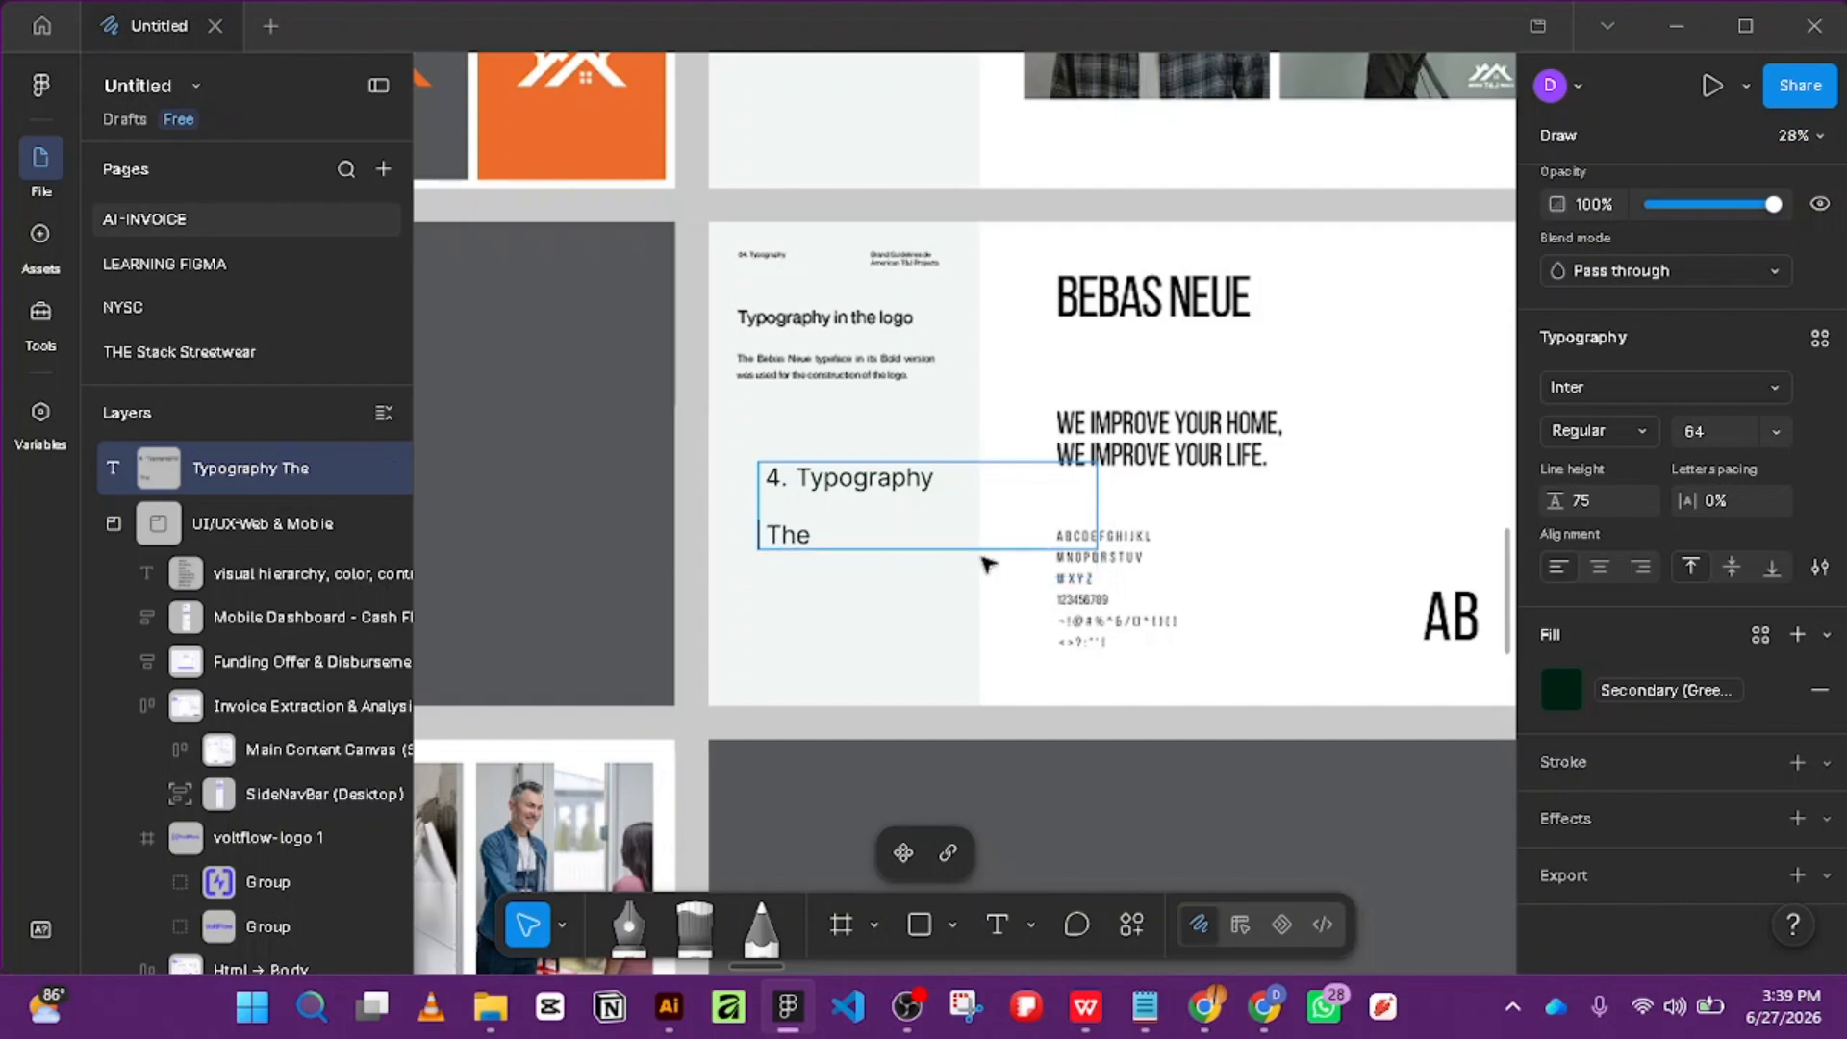
{"action": "key", "text": "Delete"}
{"action": "key", "text": "Delete"}
{"action": "key", "text": "Delete"}
{"action": "key", "text": "Delete"}
{"action": "key", "text": "Escape"}
Set the font size of the "4. Typography" text to 32.
{"action": "left_click_drag", "start_coordinate": [866, 549], "coordinate": [864, 489]}
{"action": "left_click", "coordinate": [1775, 431]}
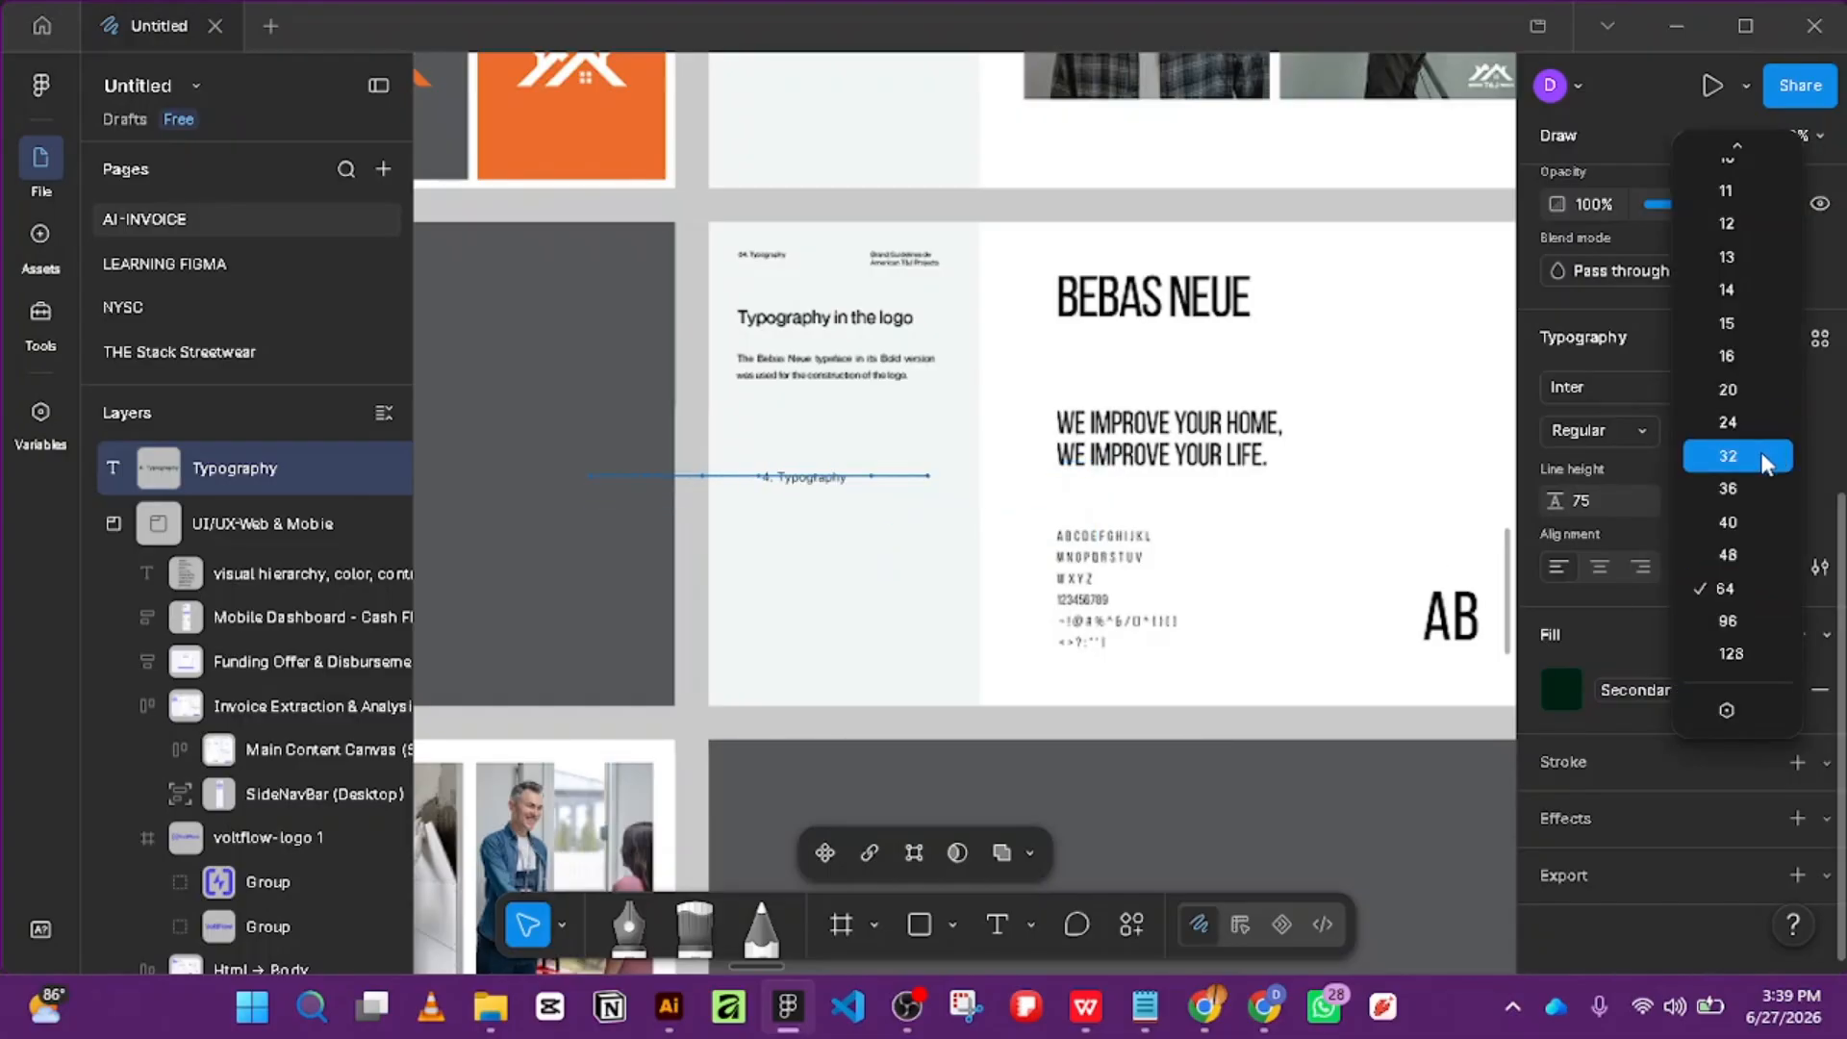
{"action": "left_click", "coordinate": [1763, 455]}
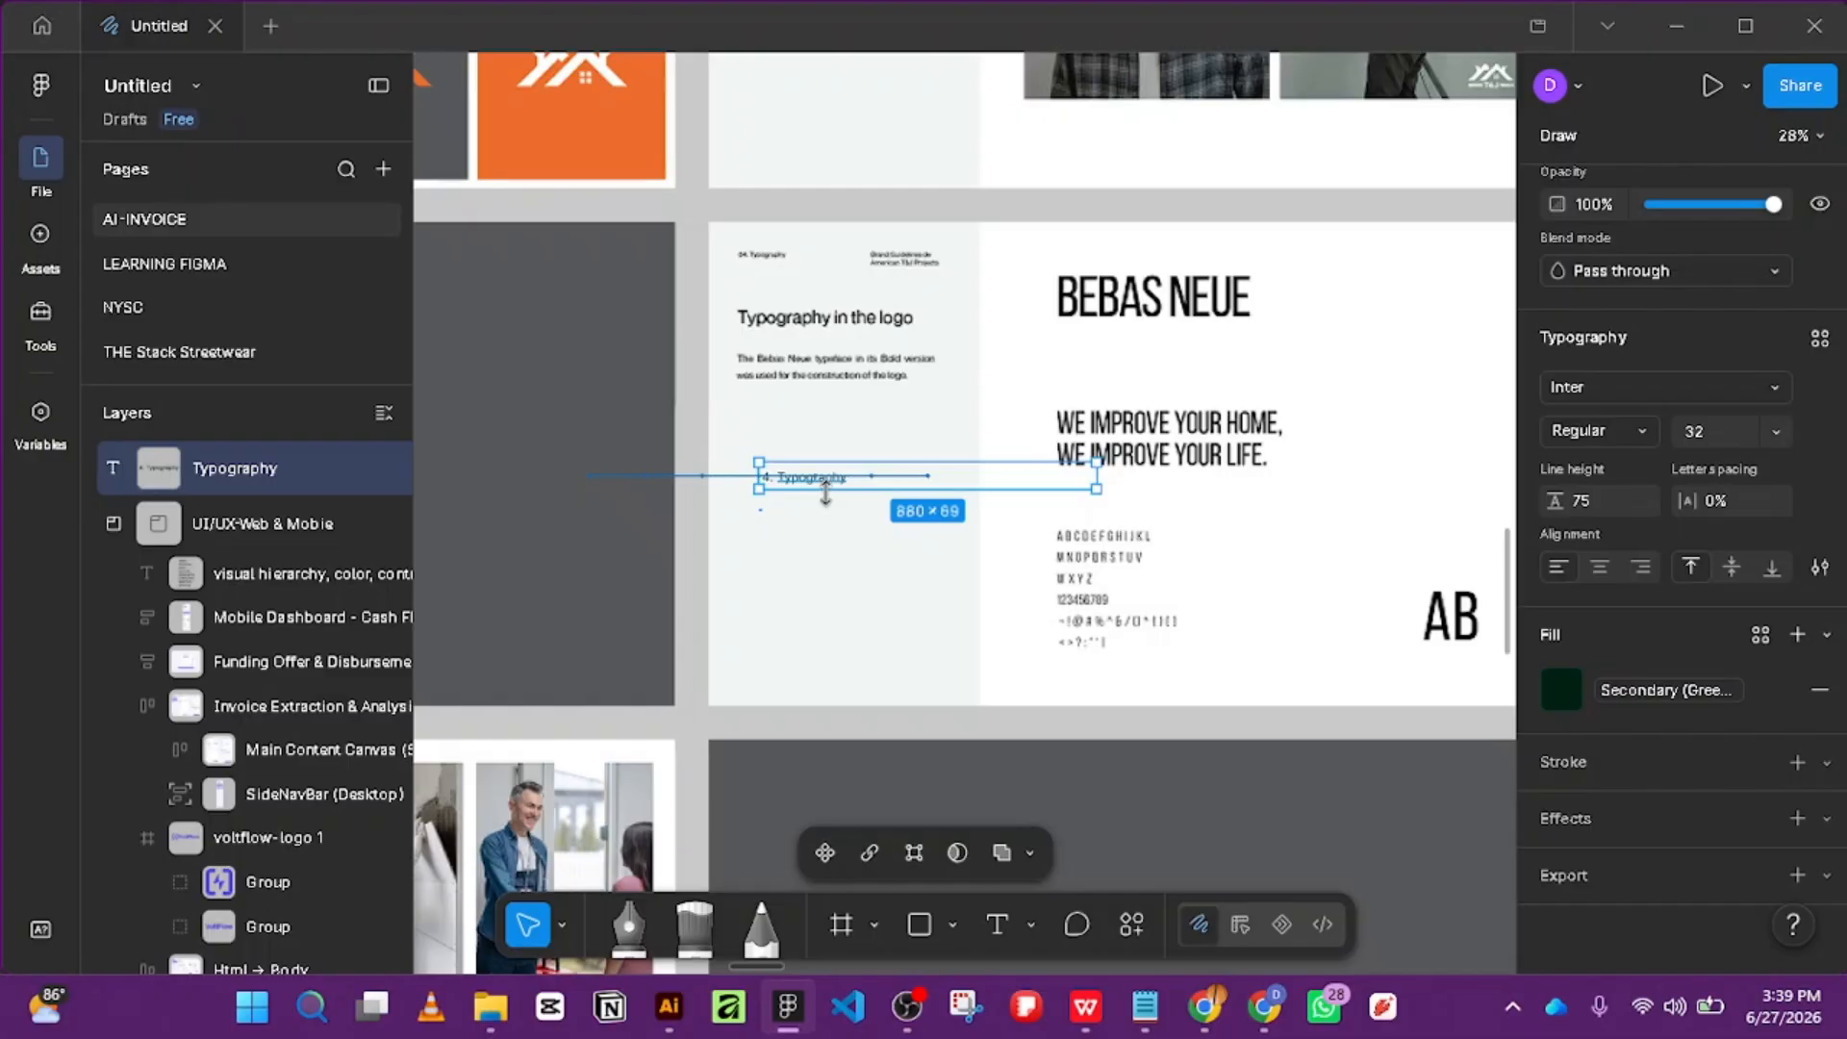
Duplicate the "4. Typography" text below the original and replace the copy's wording with the copied "Typography in the logo".
{"action": "left_click_drag", "start_coordinate": [825, 493], "coordinate": [840, 593]}
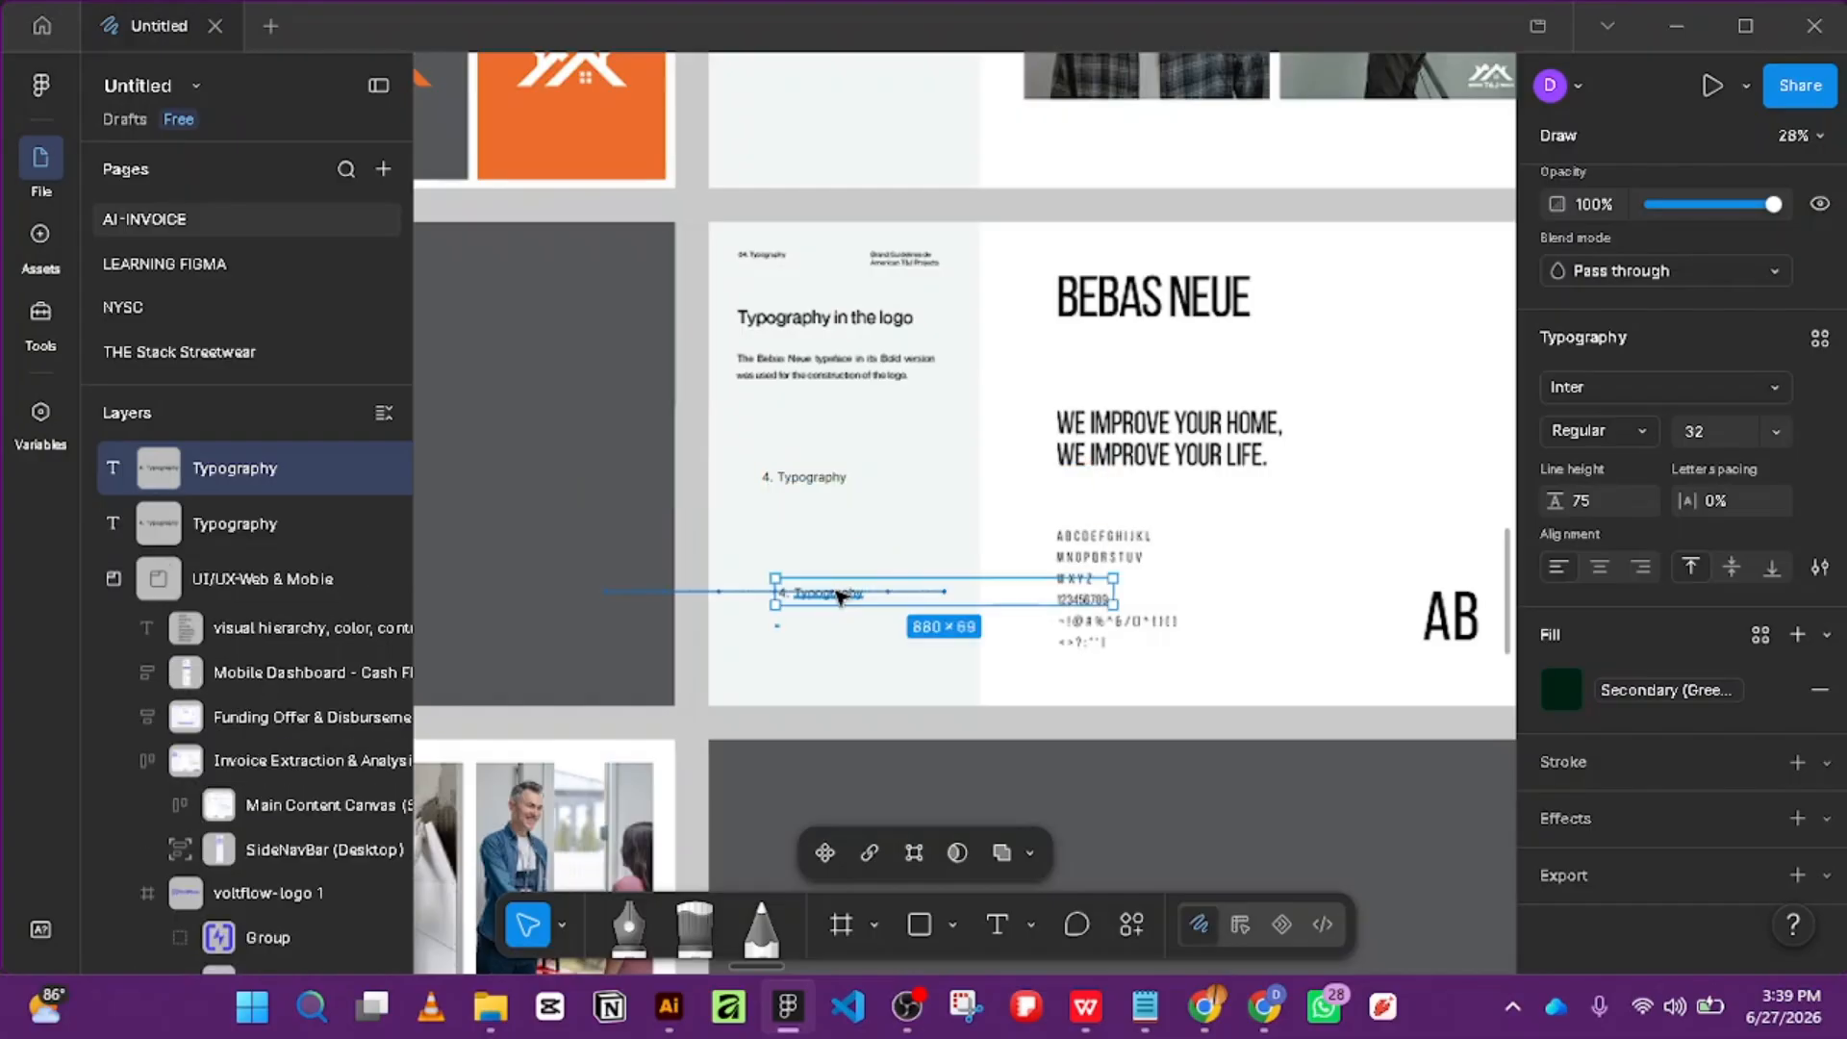
{"action": "double_click", "coordinate": [839, 594]}
{"action": "key", "text": "ctrl+v"}
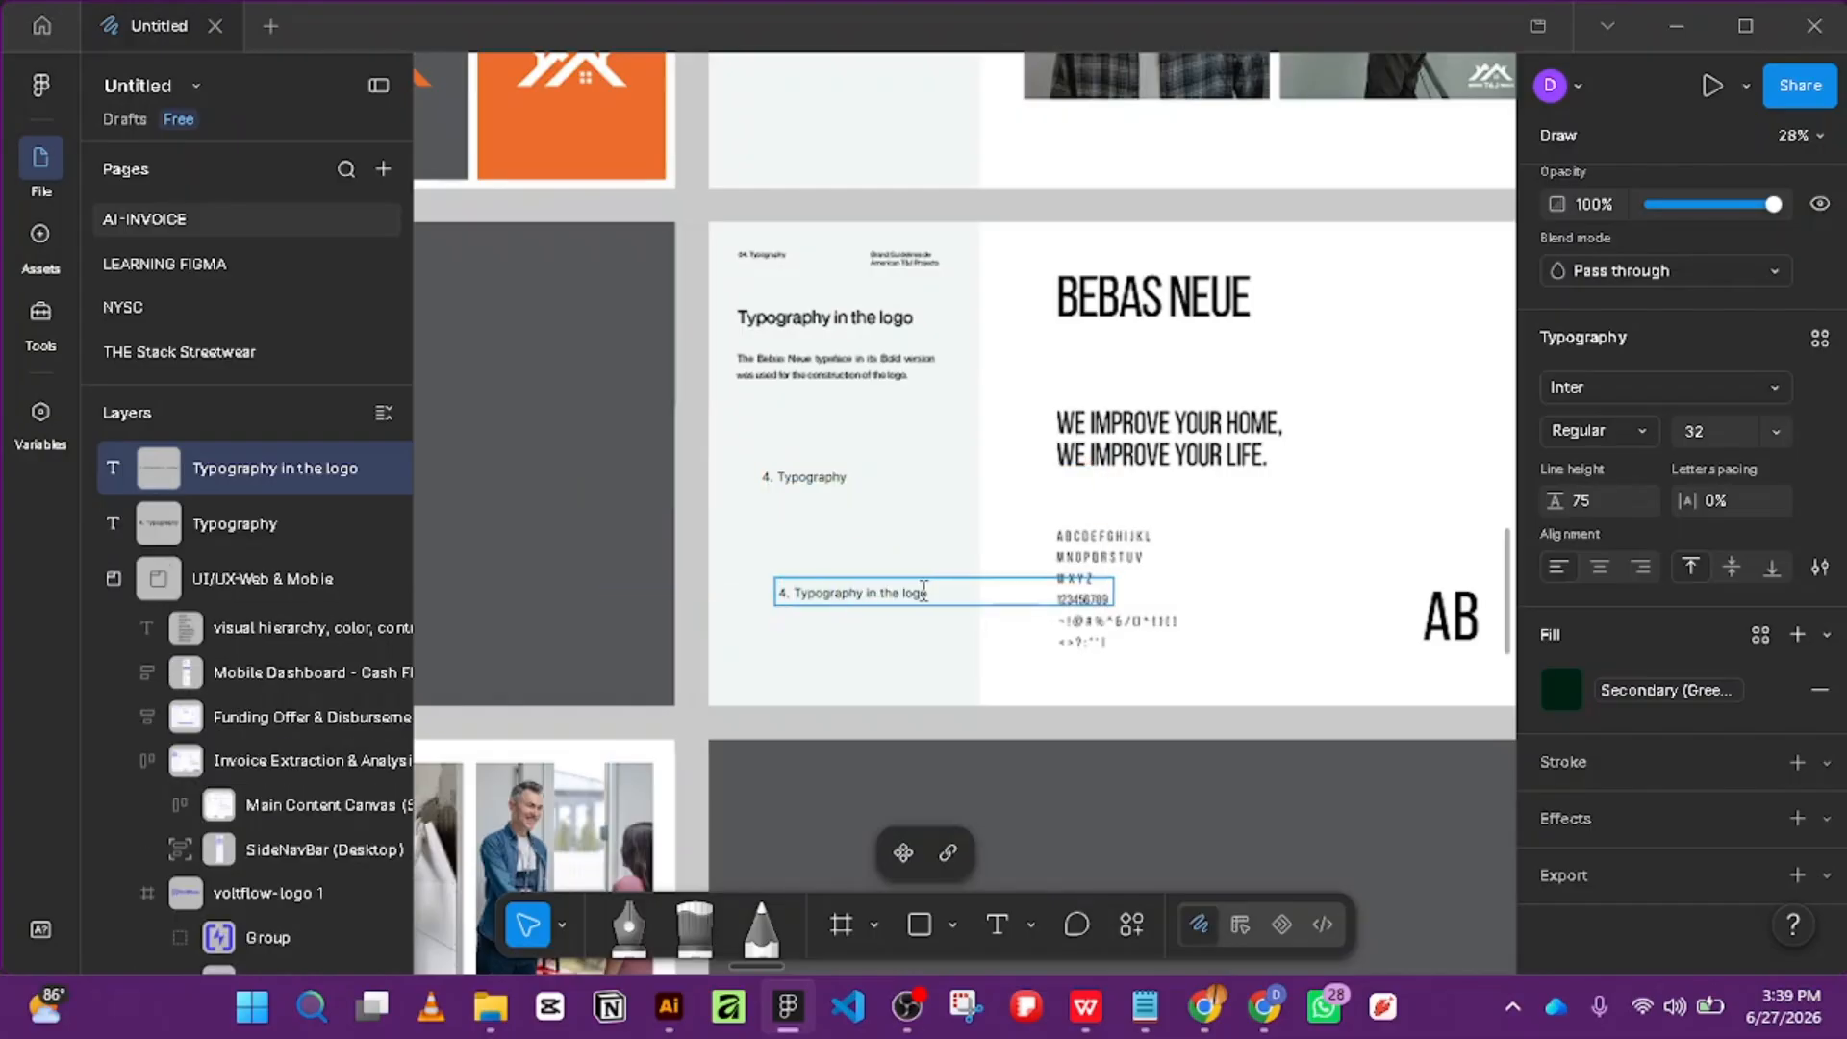
Redo the pasted wording in the duplicated text without its "4." numbering, leaving only "Typography in the logo".
{"action": "key", "text": "Delete"}
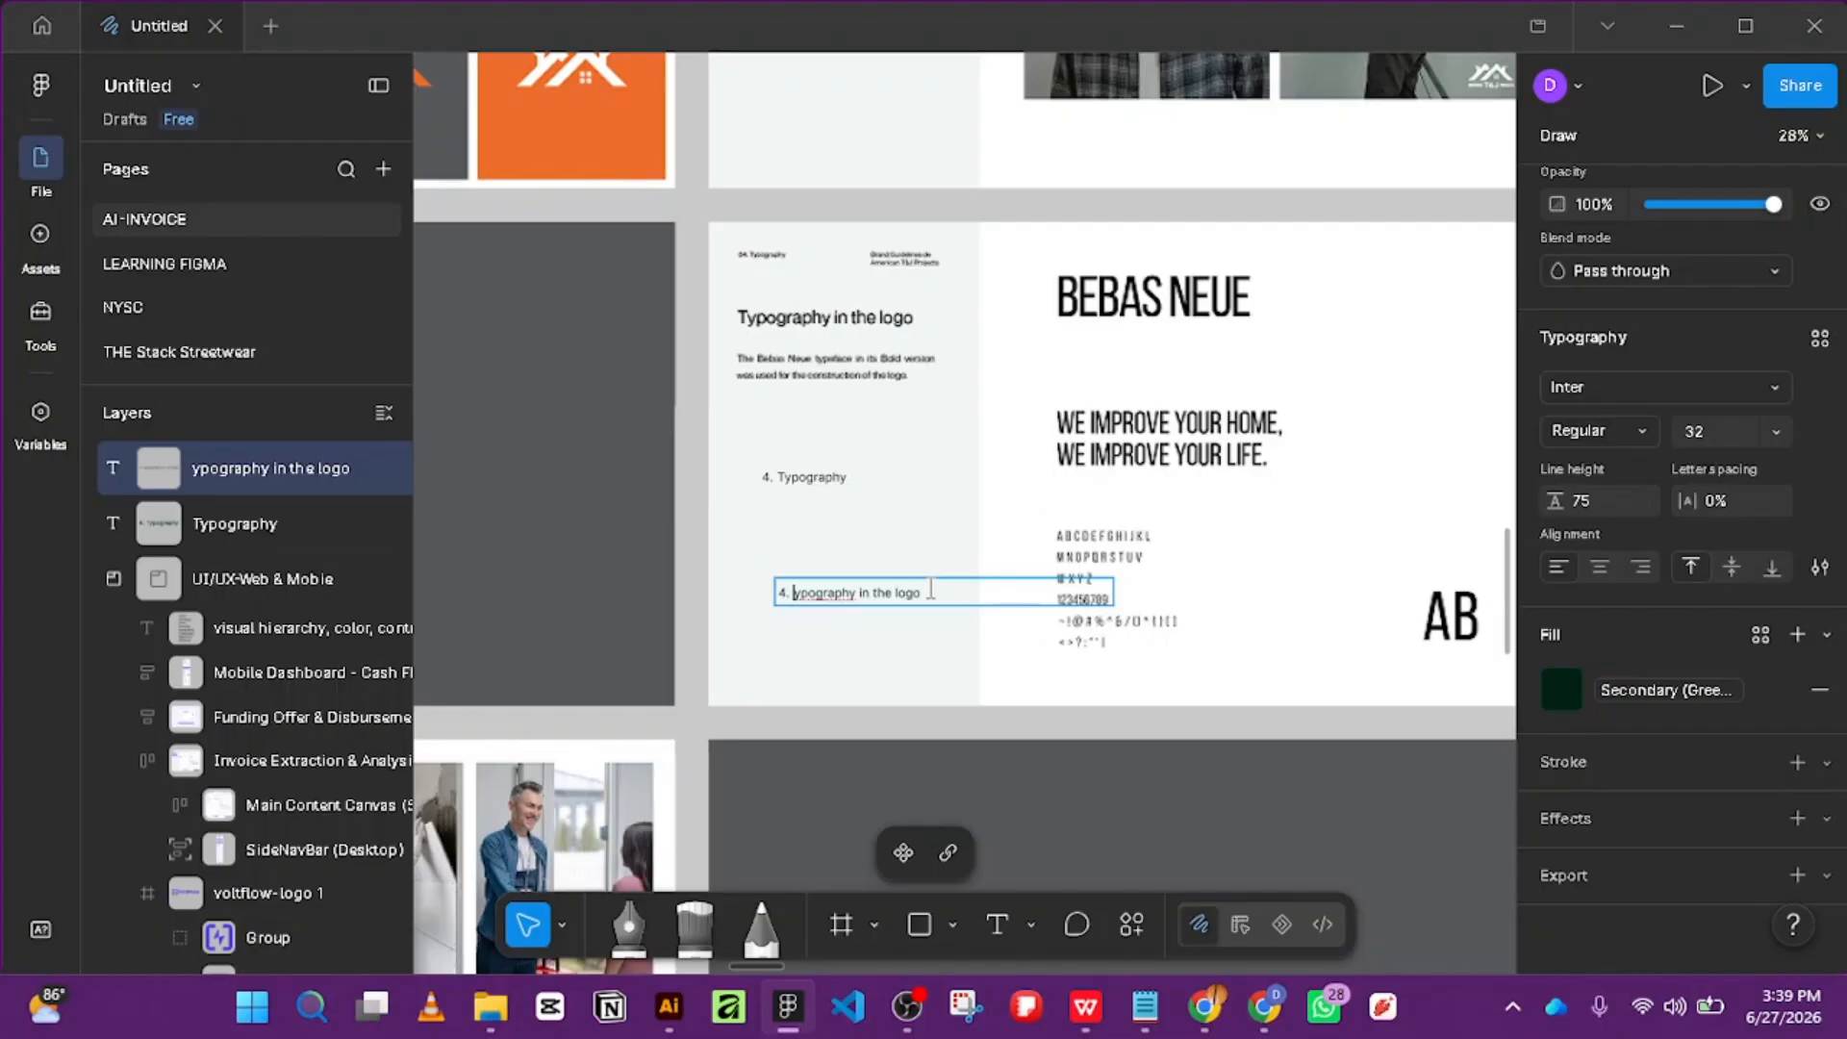
{"action": "key", "text": "ctrl+z"}
{"action": "key", "text": "ctrl+z"}
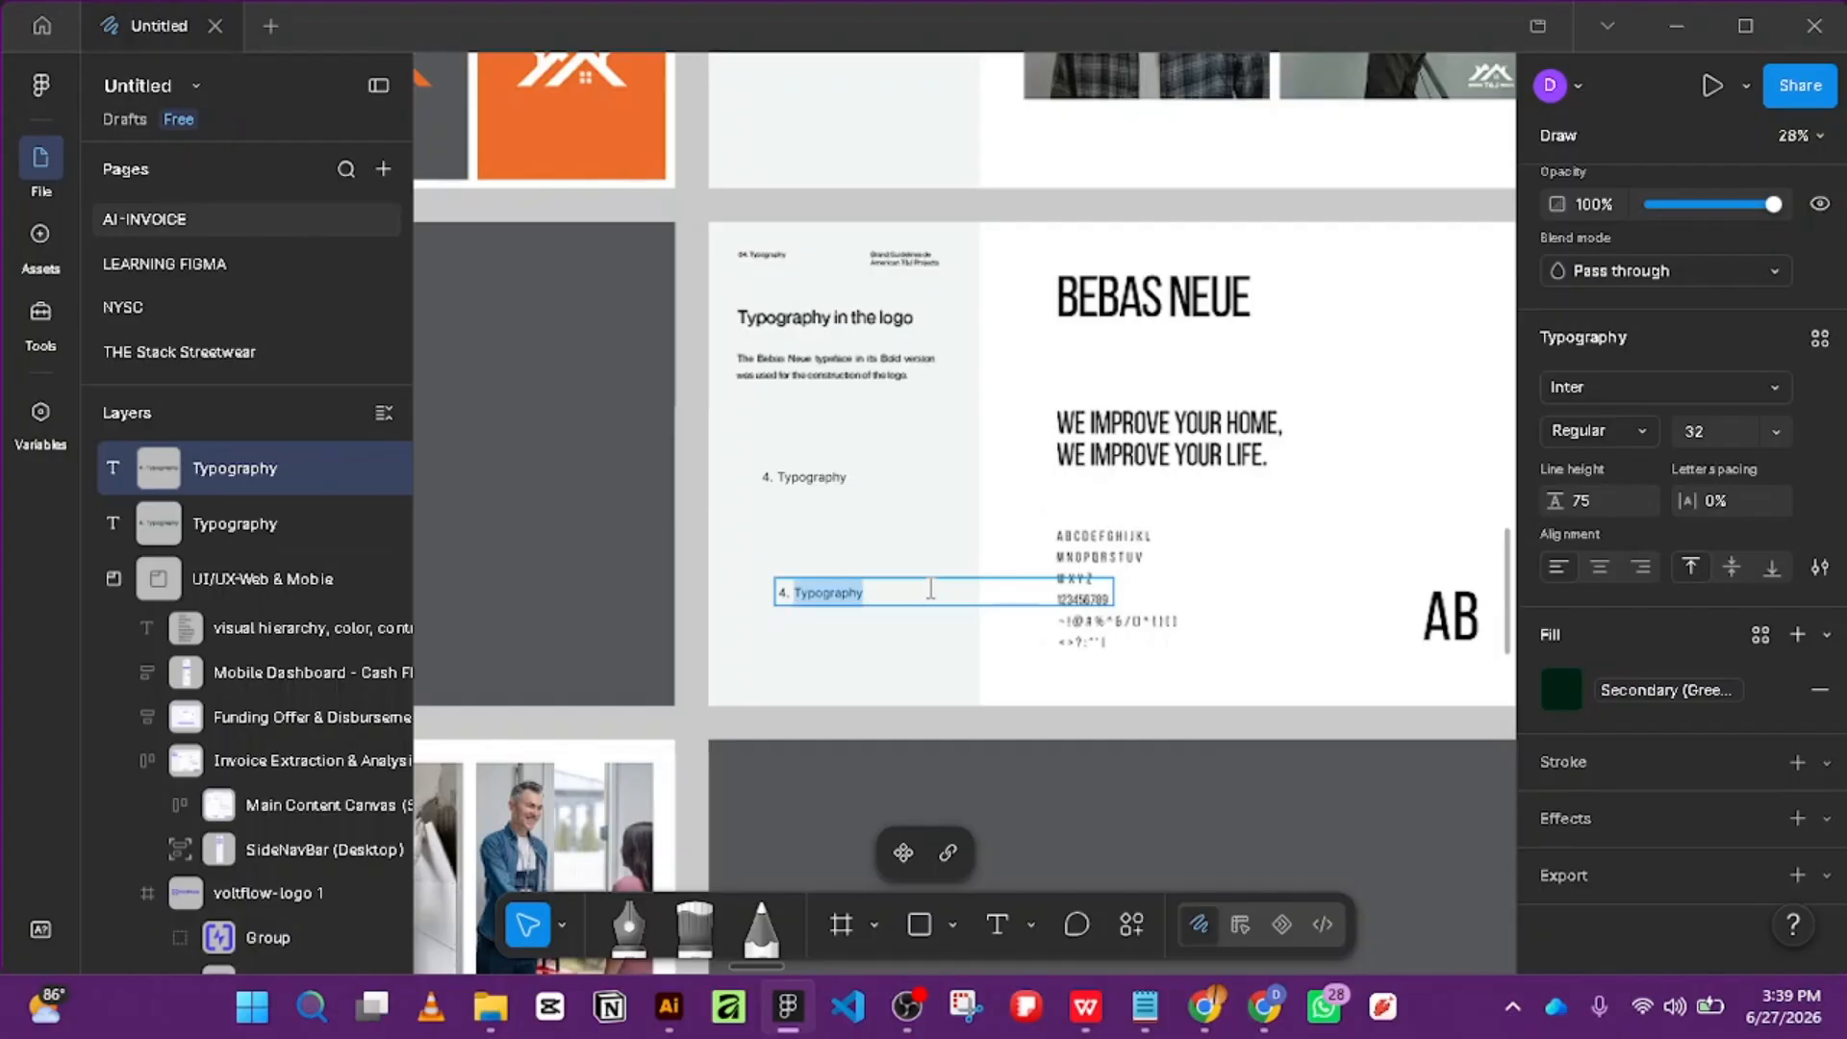
{"action": "key", "text": "ctrl+v"}
{"action": "key", "text": "BackSpace"}
{"action": "key", "text": "BackSpace"}
{"action": "key", "text": "BackSpace"}
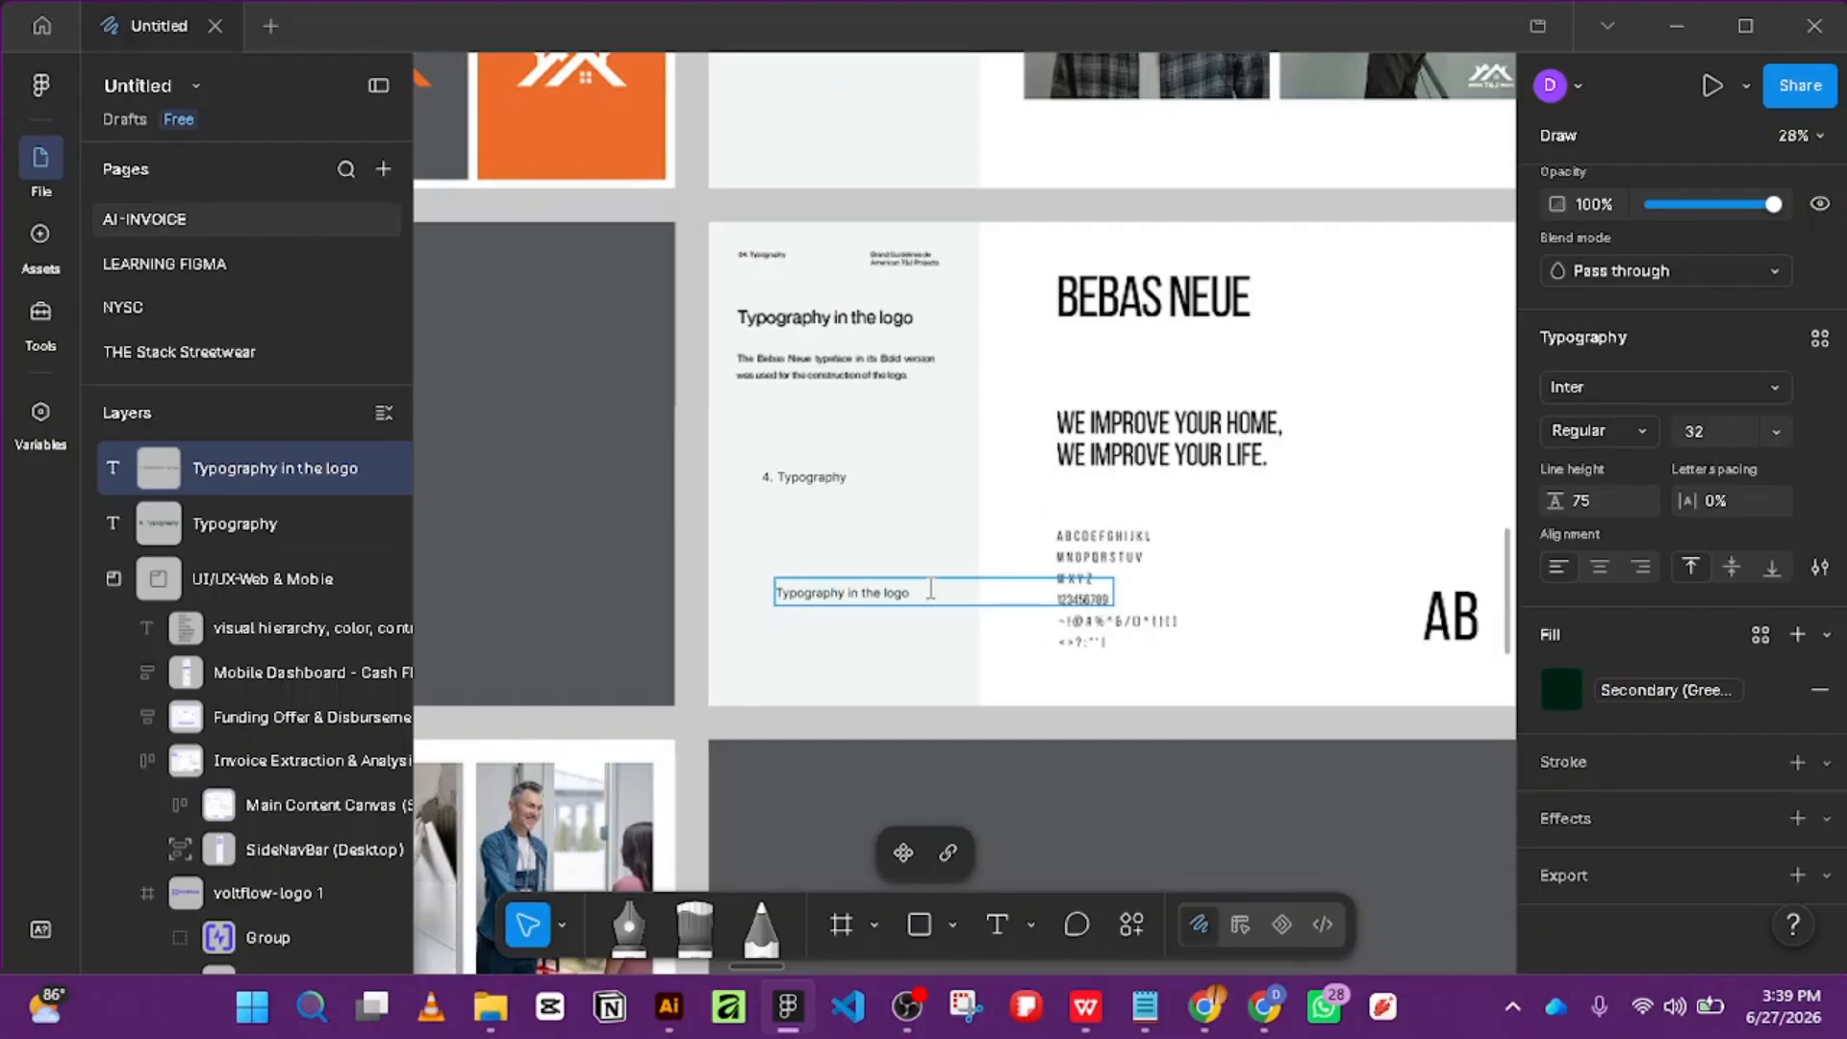
Set the "Typography in the logo" text's font size to 64 and move it directly below "4. Typography".
{"action": "left_click", "coordinate": [1762, 428]}
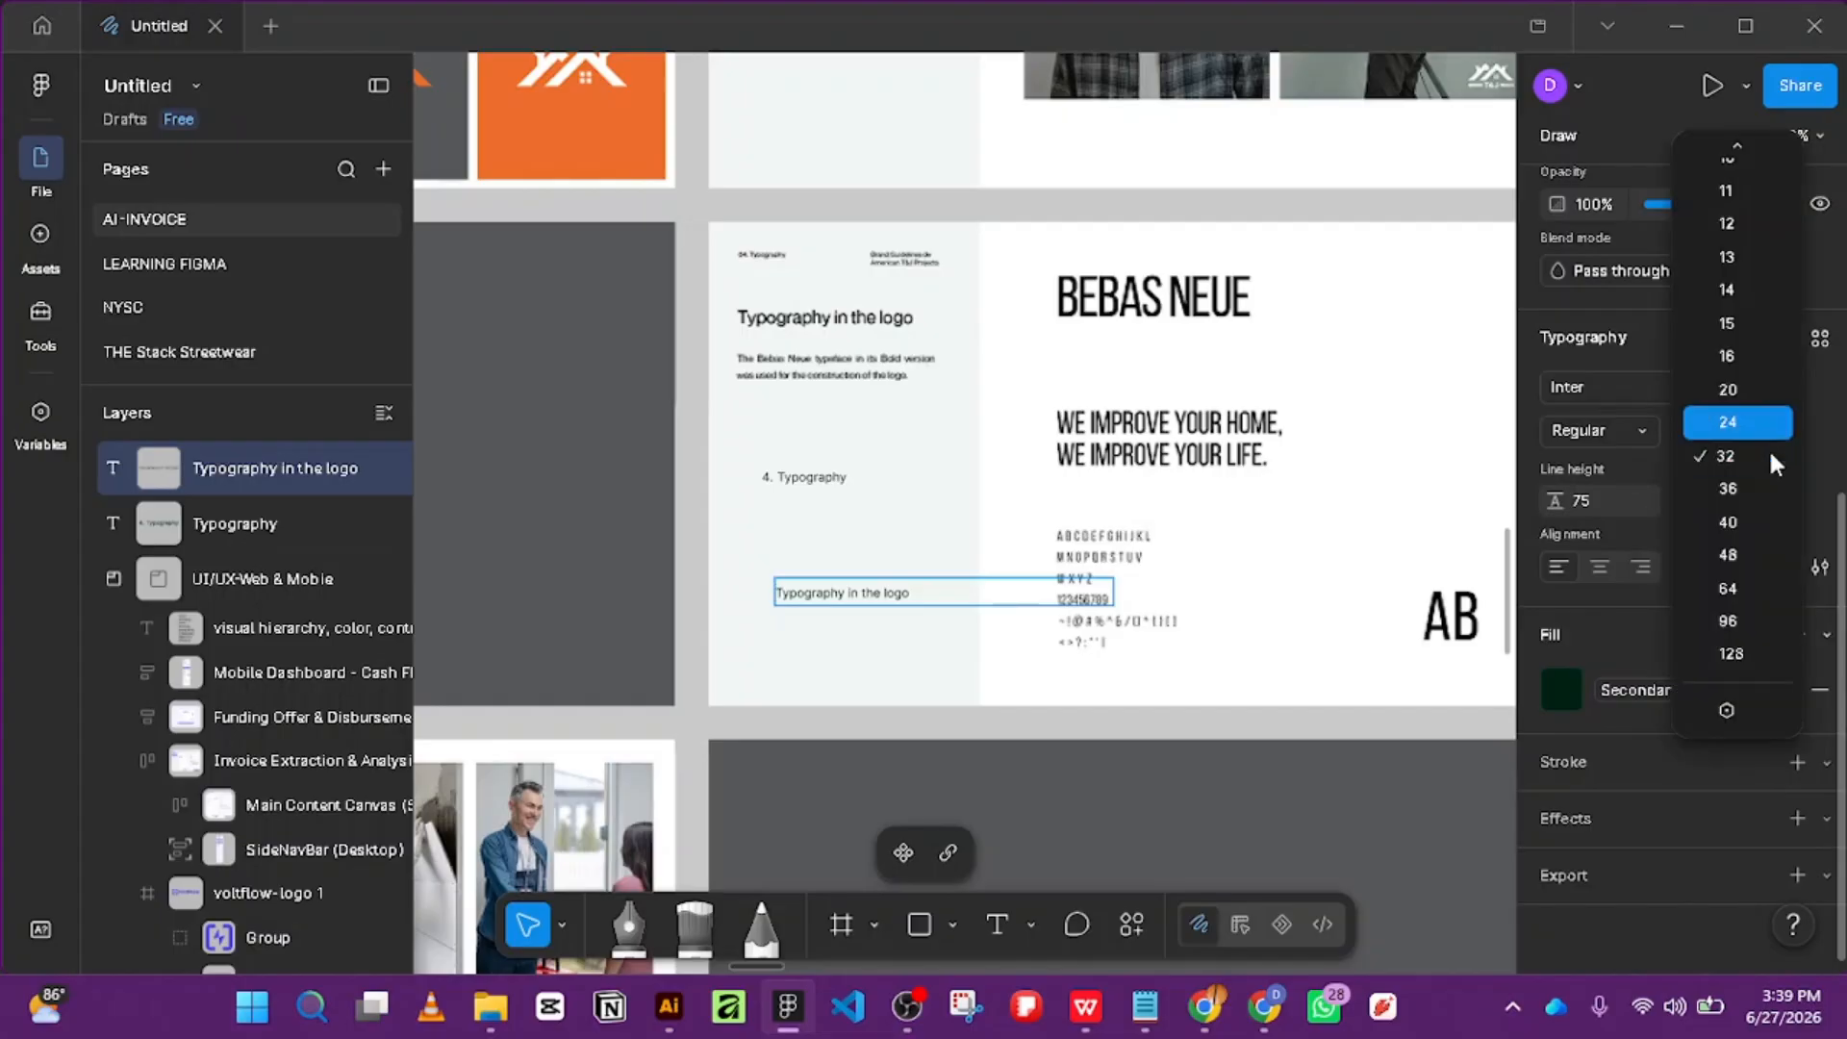
{"action": "left_click", "coordinate": [1760, 577]}
{"action": "key", "text": "ctrl+z"}
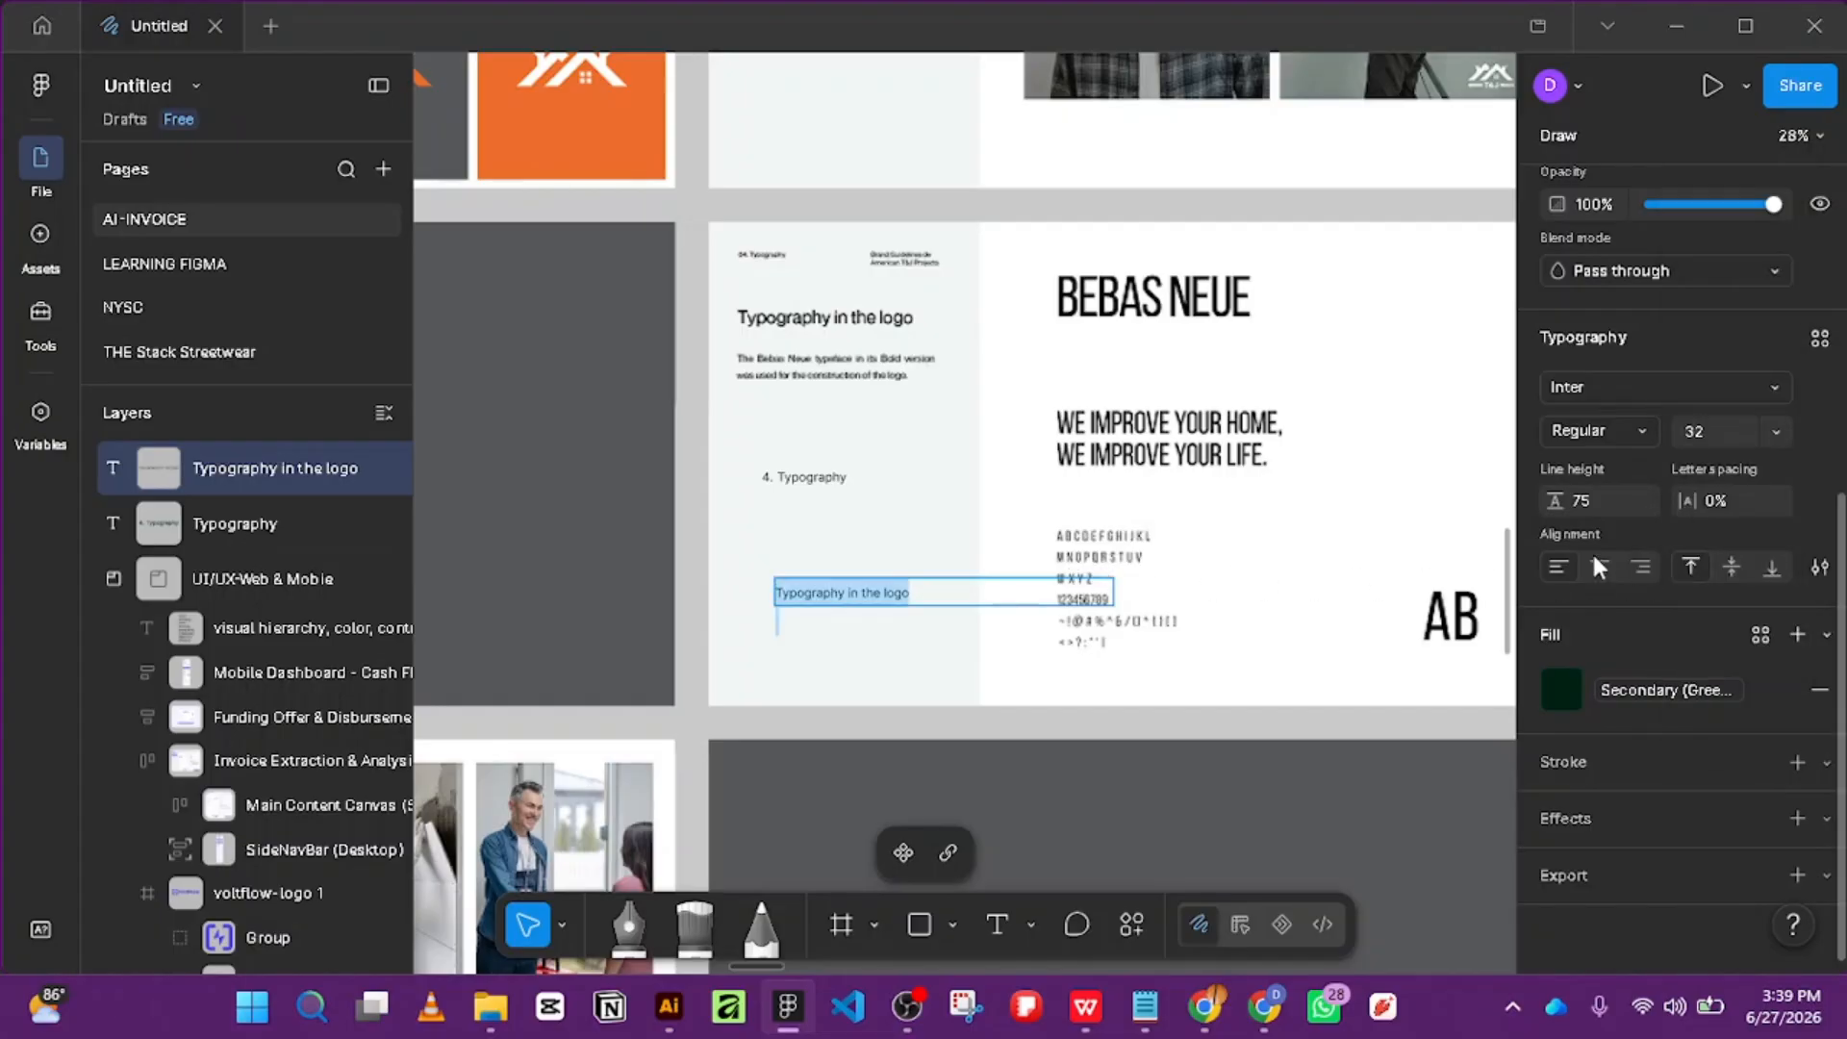
{"action": "left_click", "coordinate": [1771, 431]}
{"action": "left_click", "coordinate": [1766, 585]}
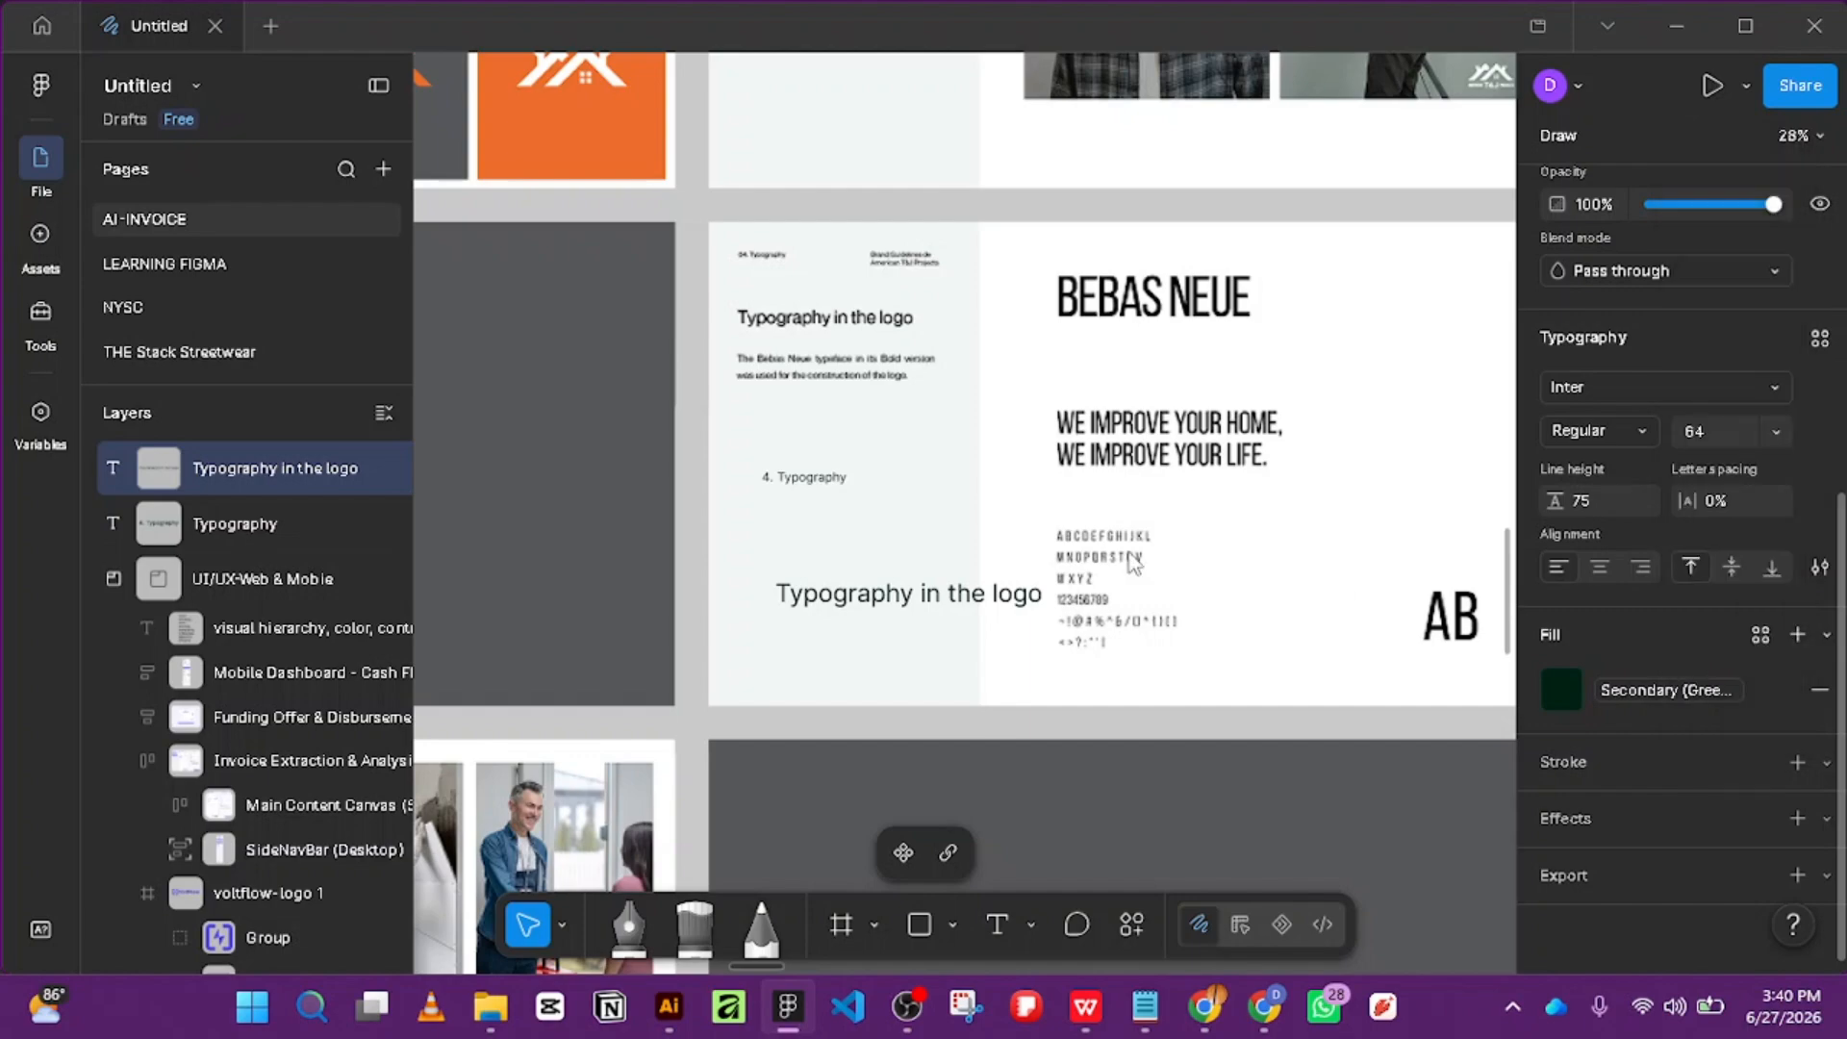
{"action": "left_click_drag", "start_coordinate": [861, 597], "coordinate": [843, 530]}
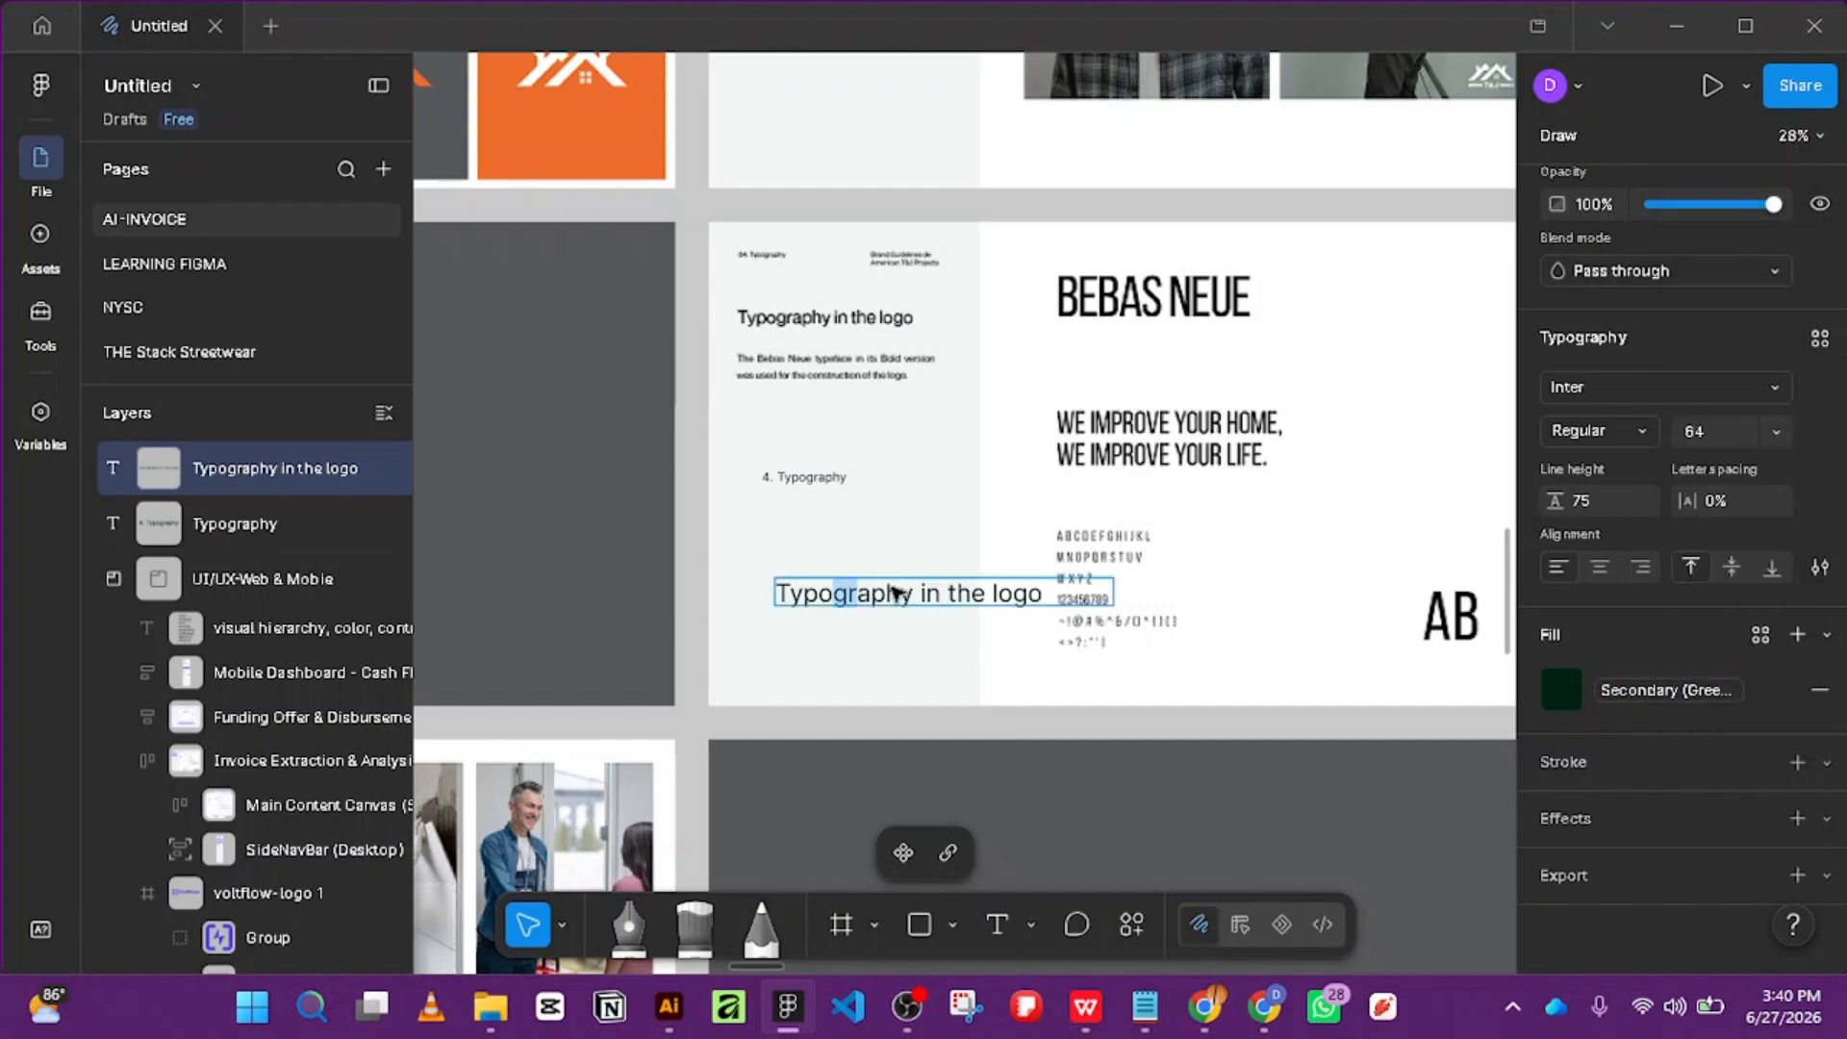
{"action": "key", "text": "Escape"}
{"action": "left_click_drag", "start_coordinate": [898, 606], "coordinate": [875, 526]}
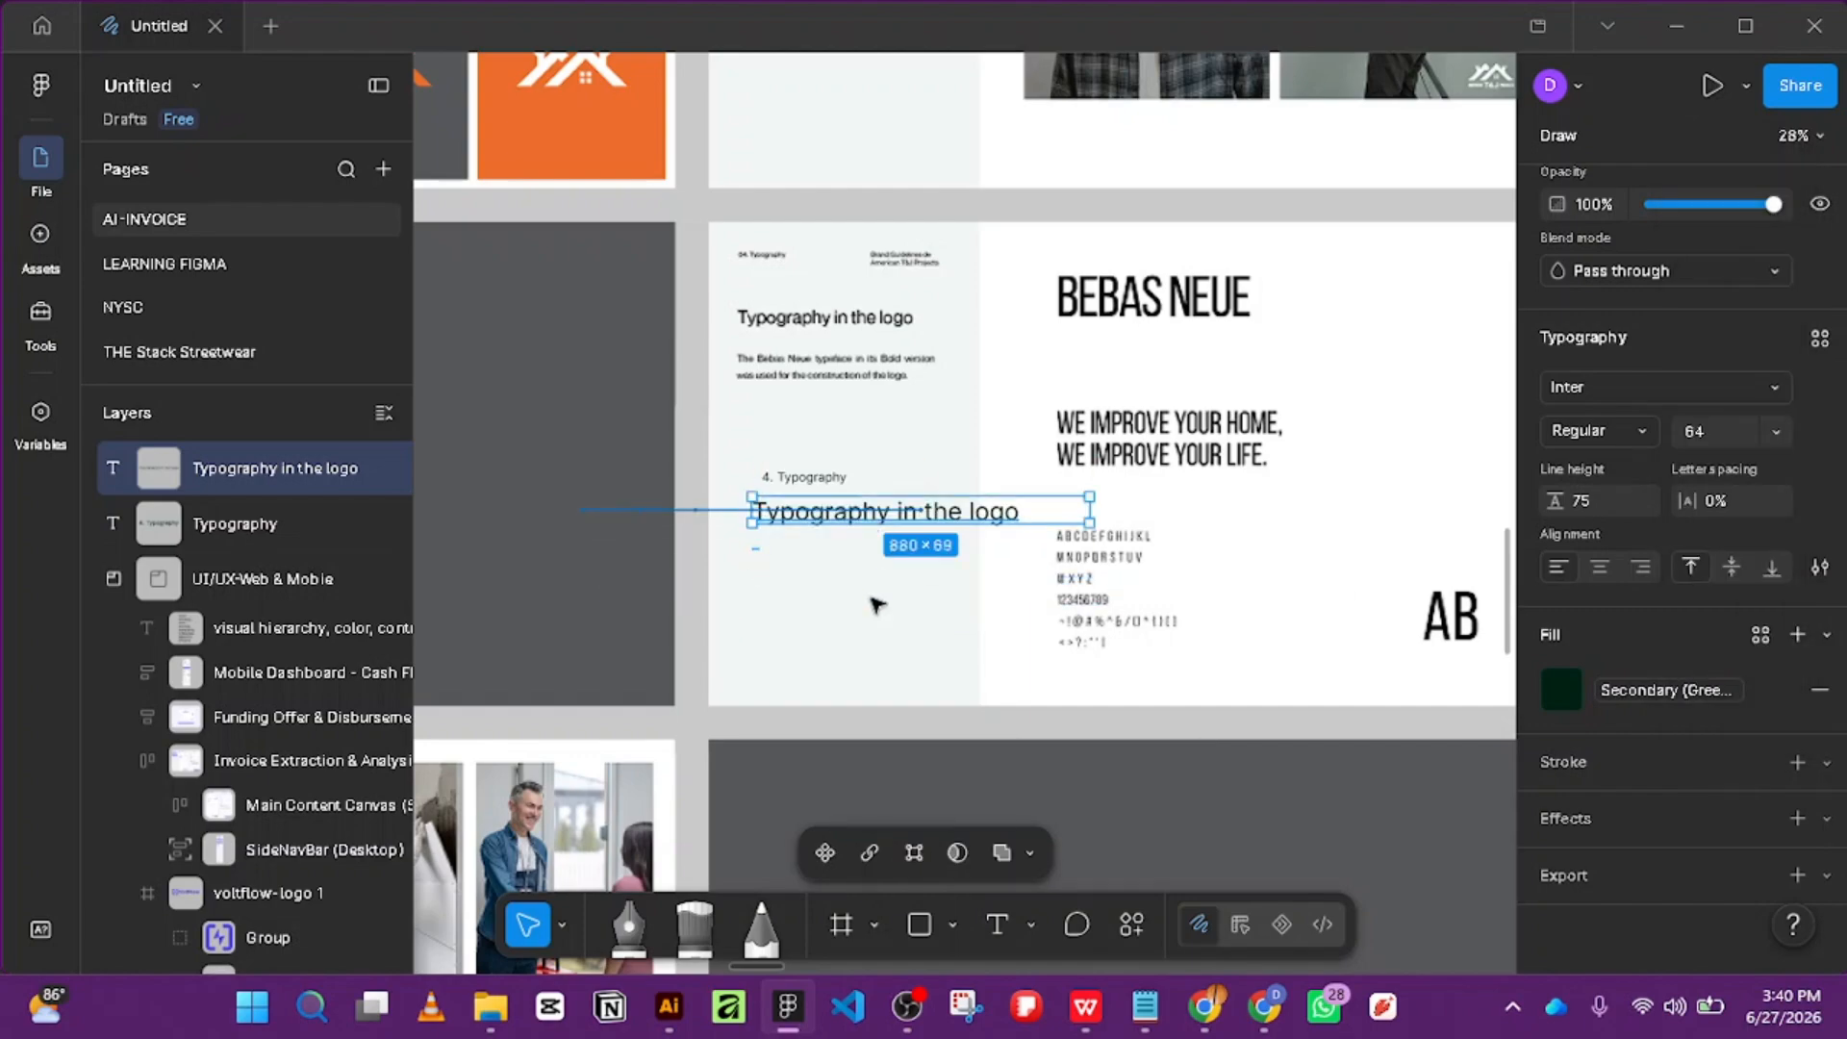
Duplicate the "4. Typography" text and place the copy above and to the right of the original.
{"action": "scroll", "coordinate": [952, 222], "scroll_direction": "up", "scroll_amount": 5}
{"action": "scroll", "coordinate": [940, 307], "scroll_direction": "down", "scroll_amount": 5}
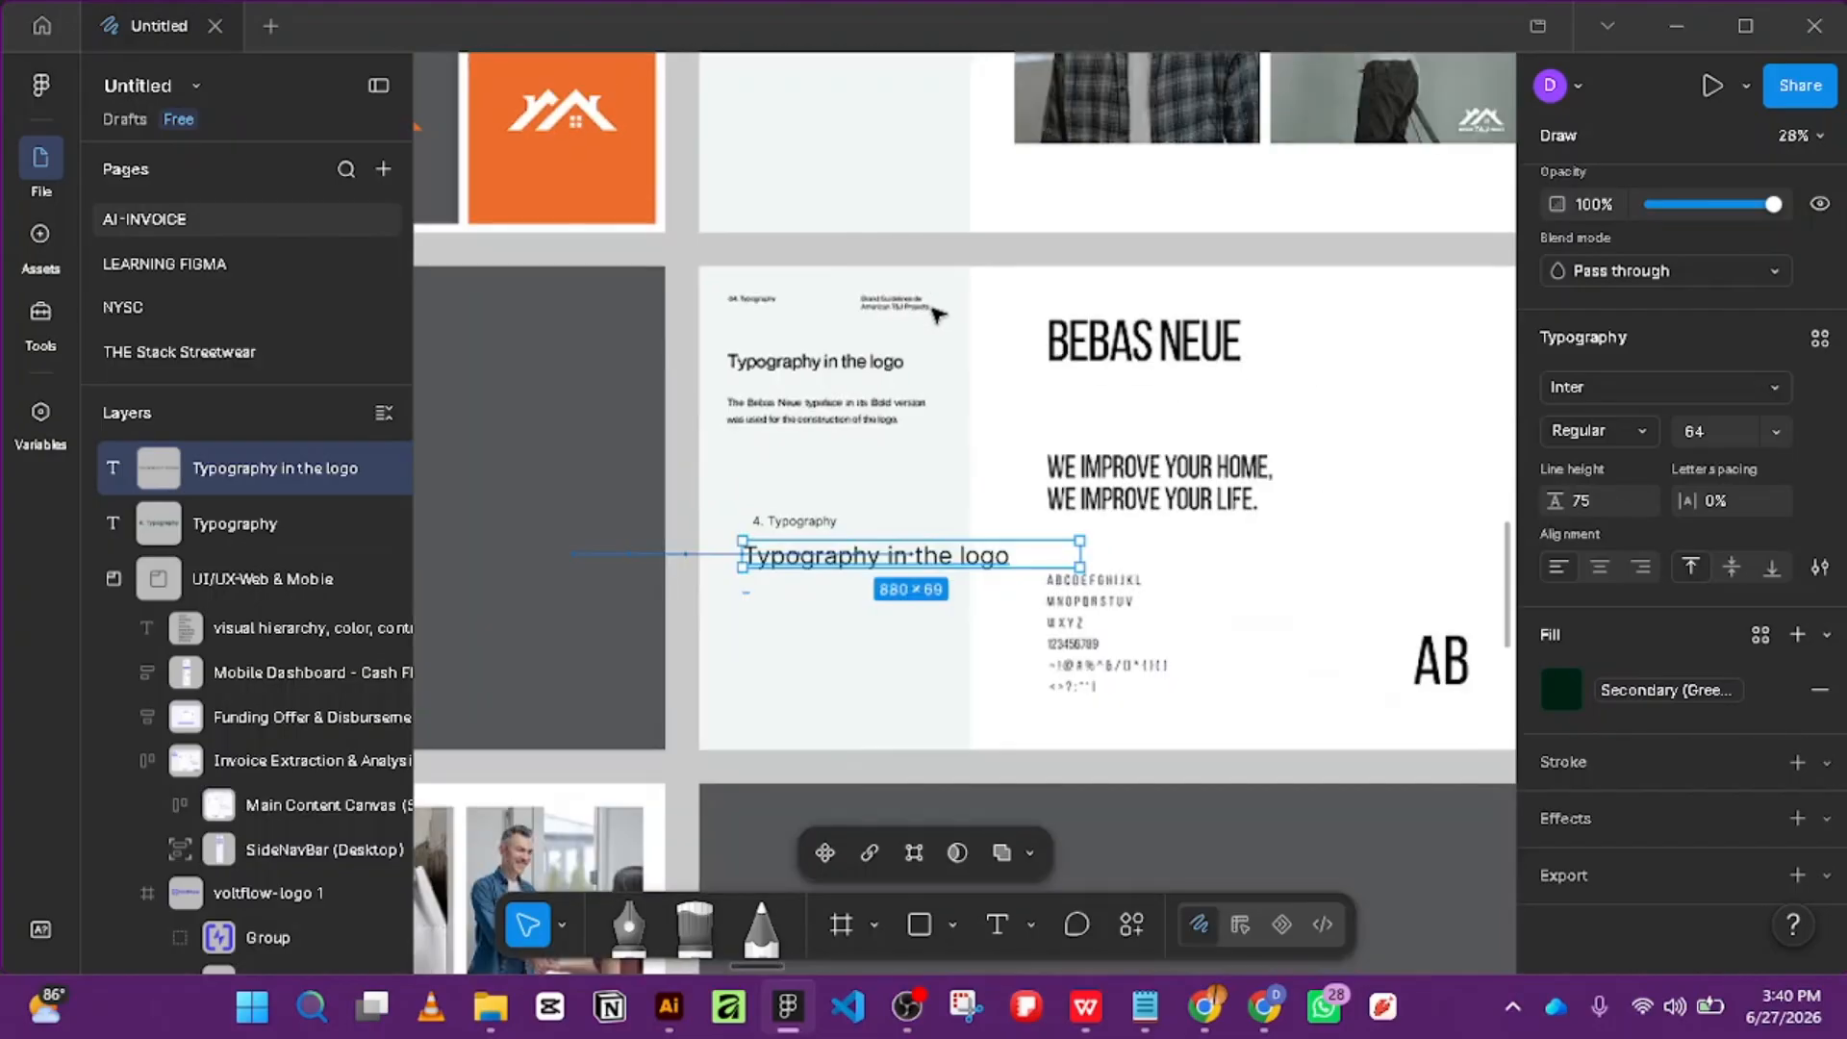
{"action": "scroll", "coordinate": [923, 462], "scroll_direction": "up", "scroll_amount": 4}
{"action": "left_click", "coordinate": [763, 568]}
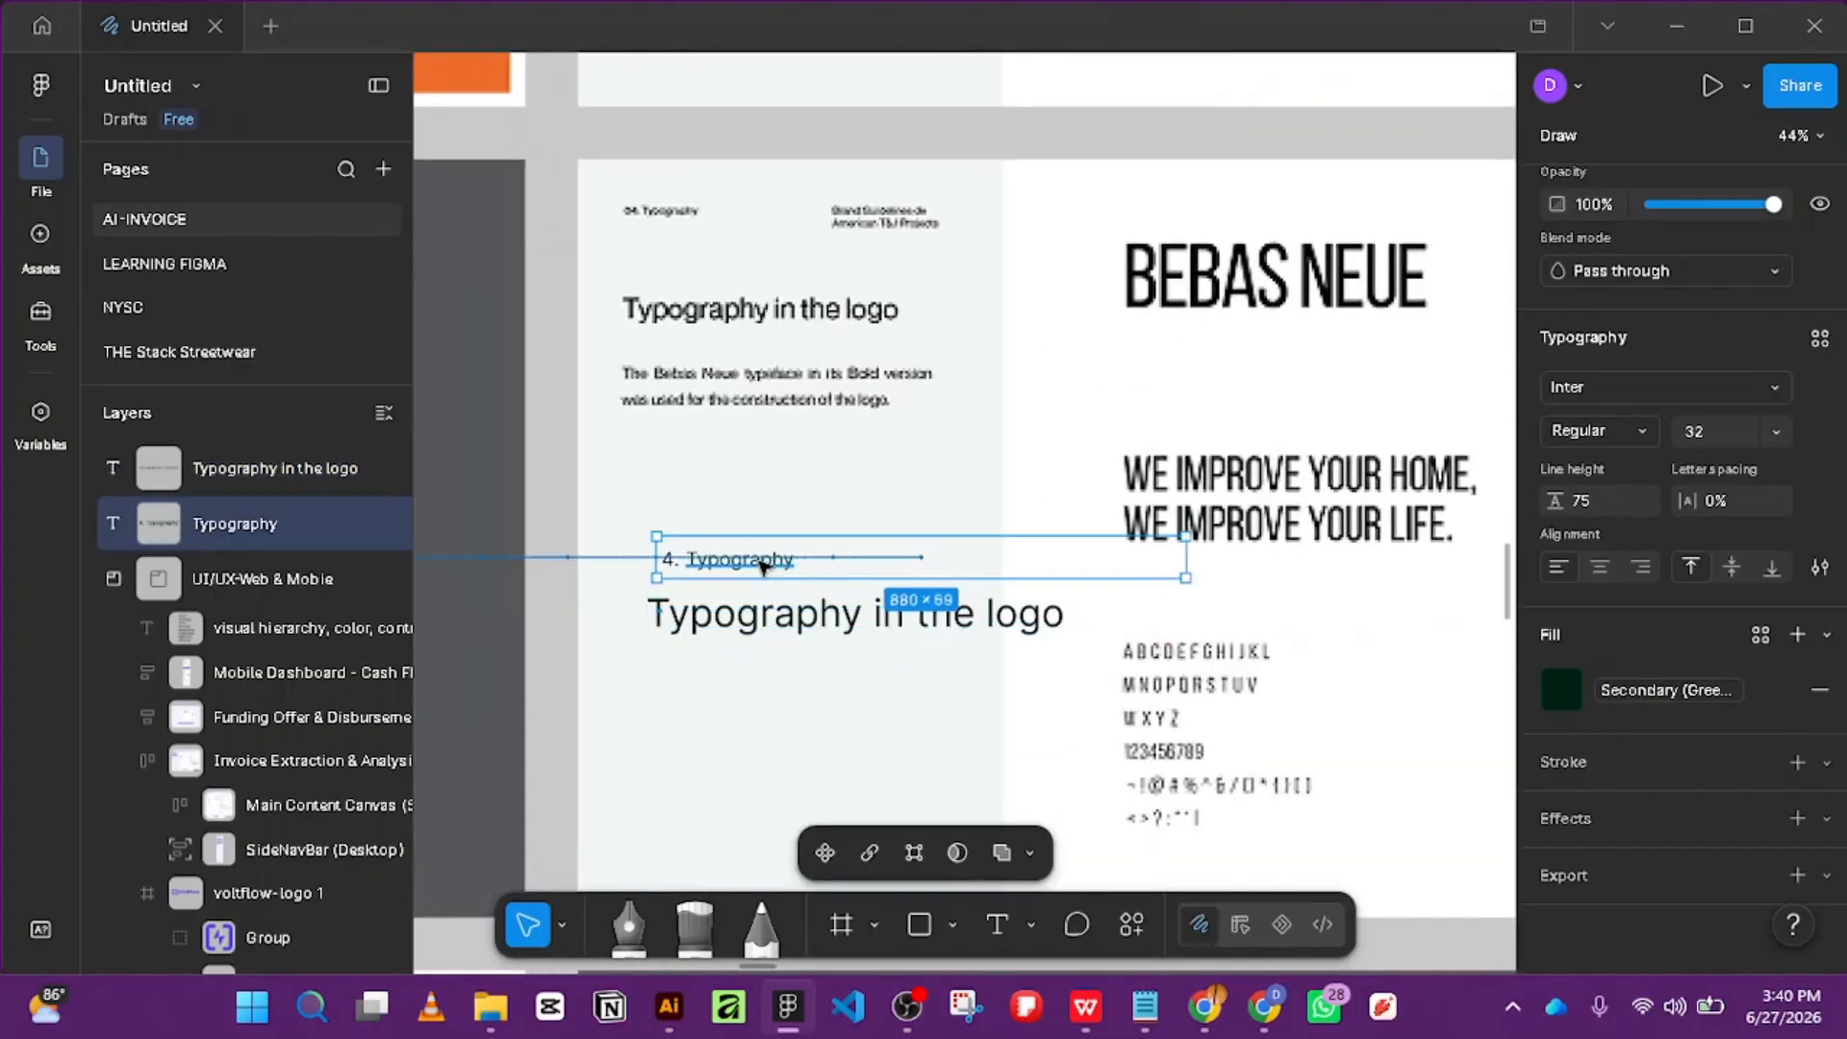
{"action": "left_click_drag", "start_coordinate": [934, 492], "coordinate": [958, 477]}
{"action": "left_click", "coordinate": [755, 565]}
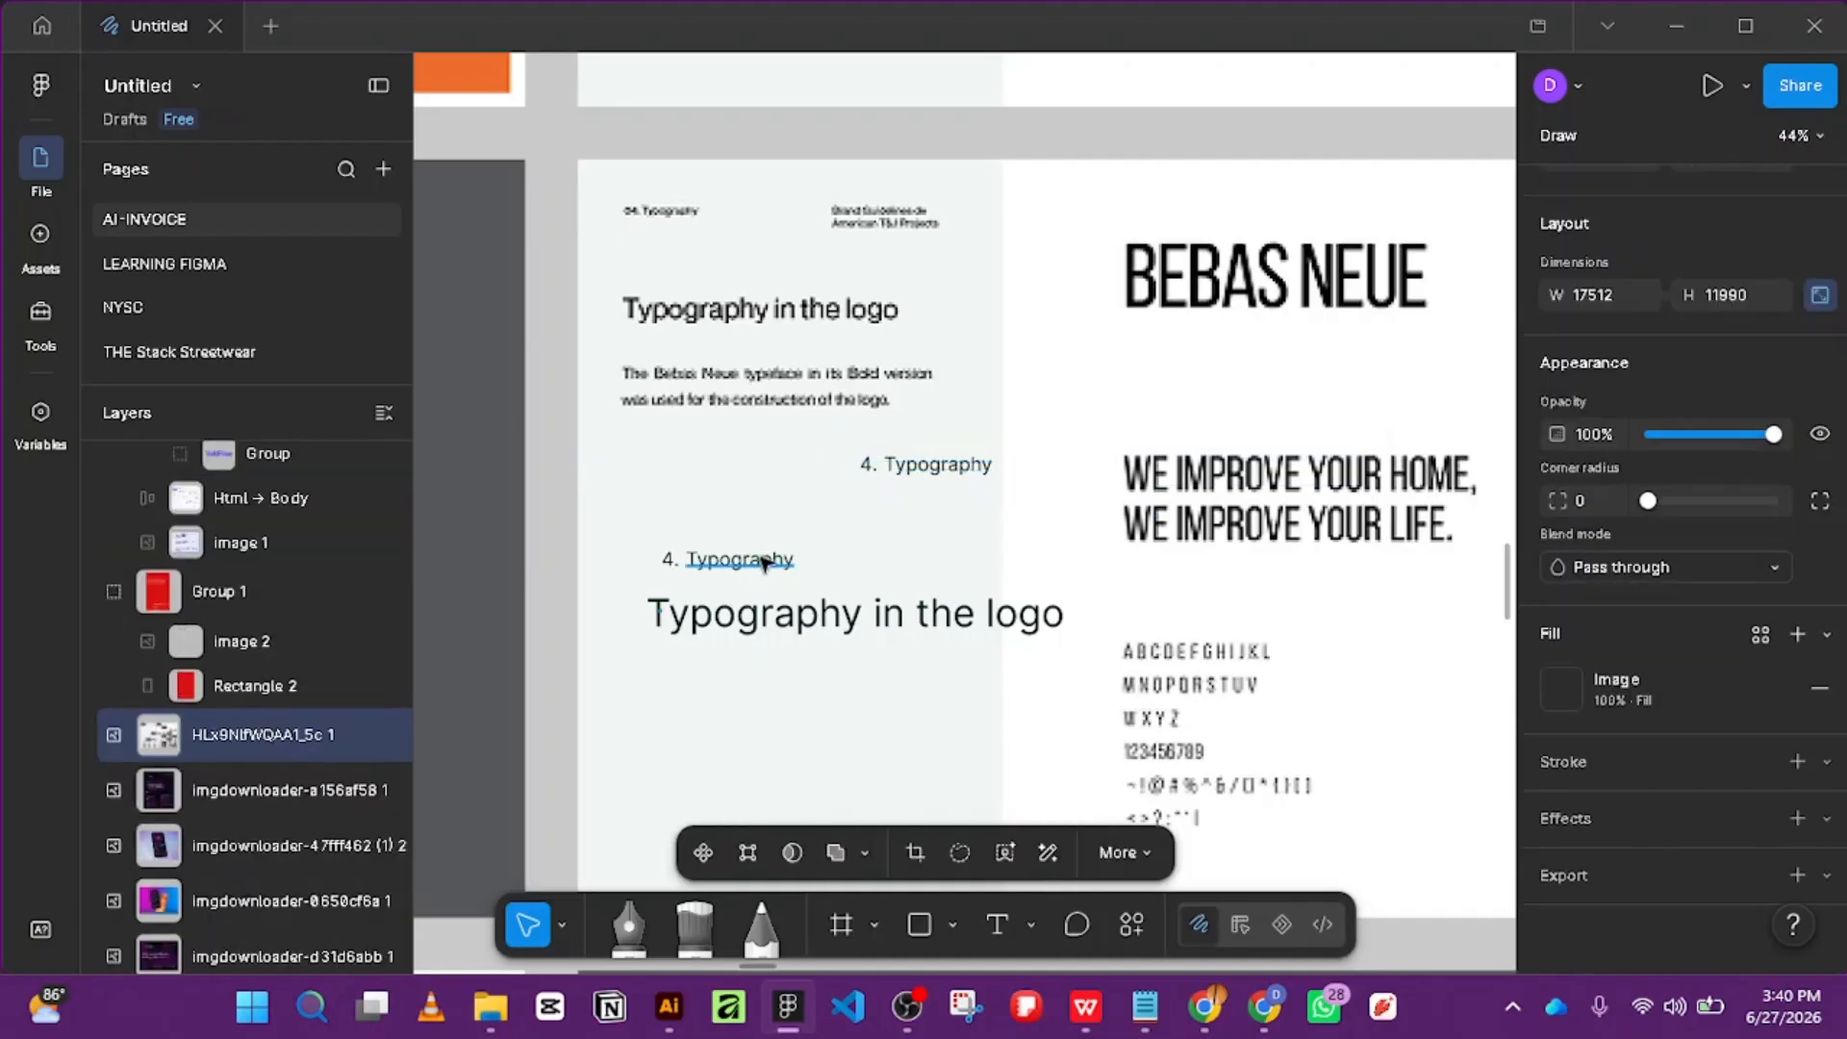
Narrow the original "4. Typography" text box to about 252 wide and its copy to about 289.
{"action": "left_click", "coordinate": [765, 564]}
{"action": "left_click_drag", "start_coordinate": [1187, 560], "coordinate": [841, 560]}
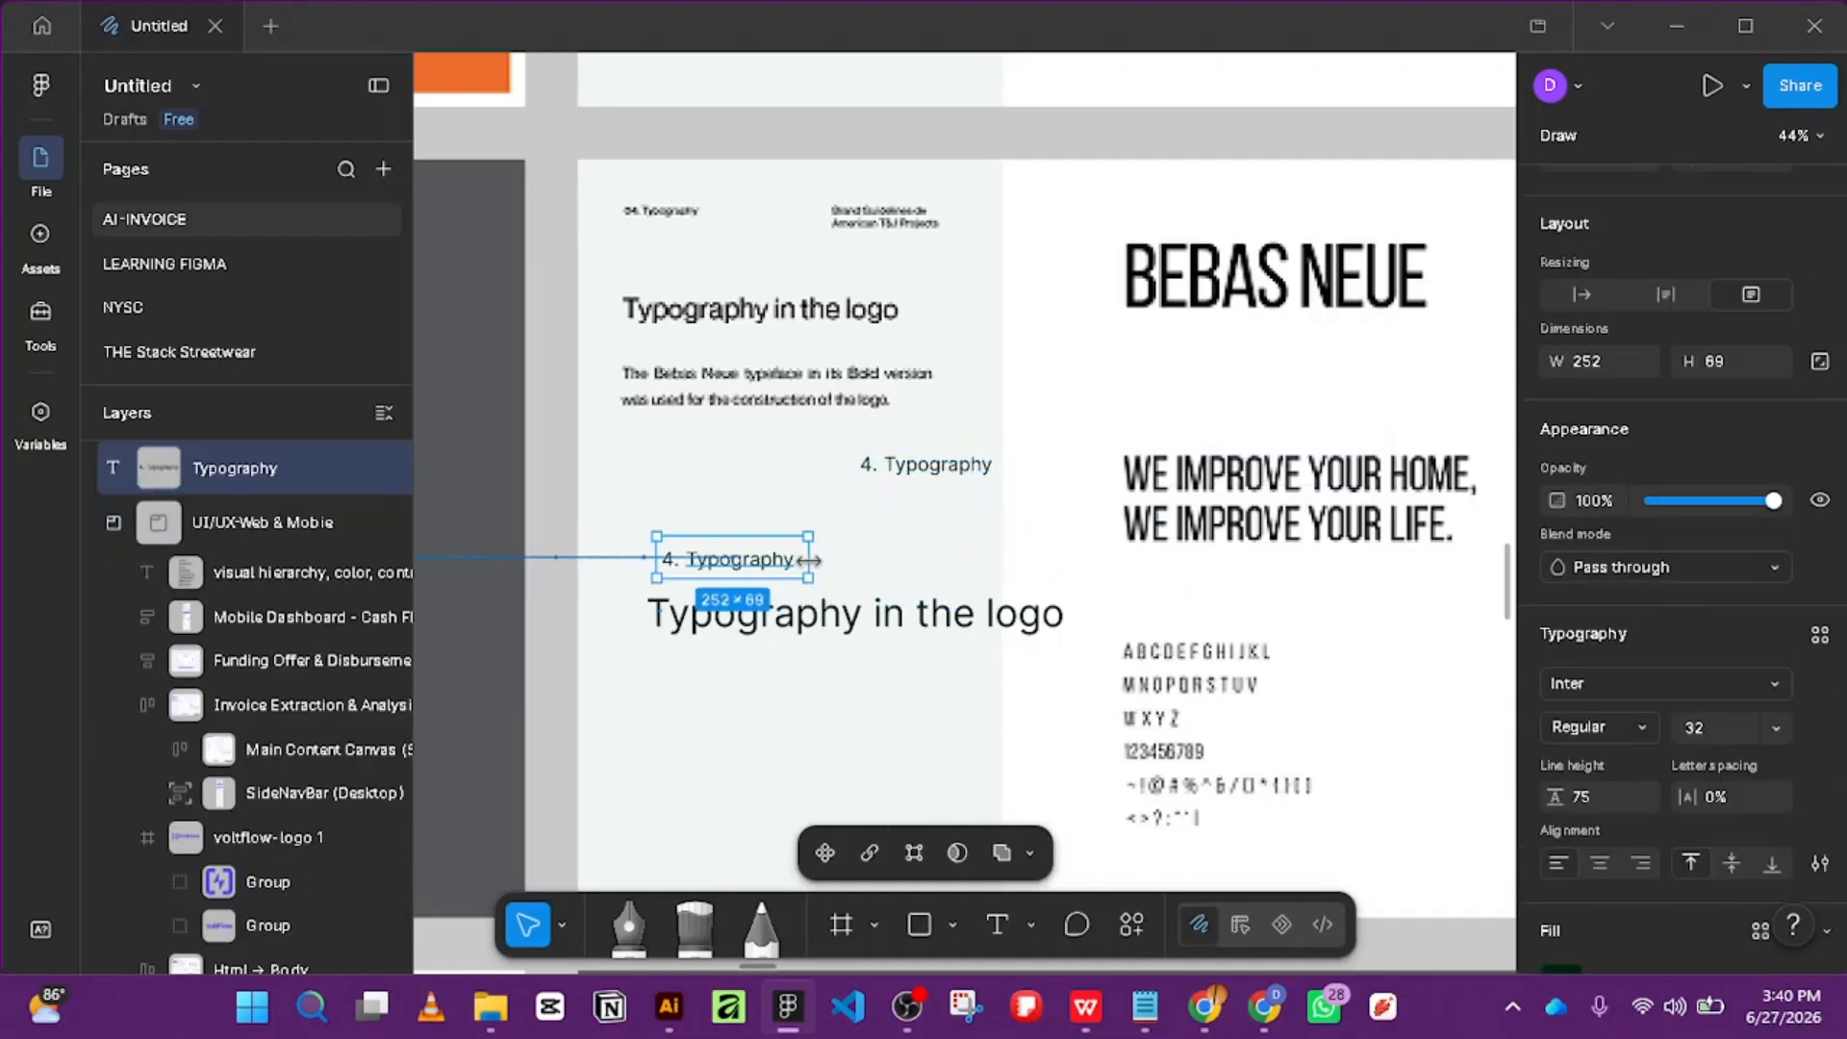
{"action": "left_click", "coordinate": [1118, 471]}
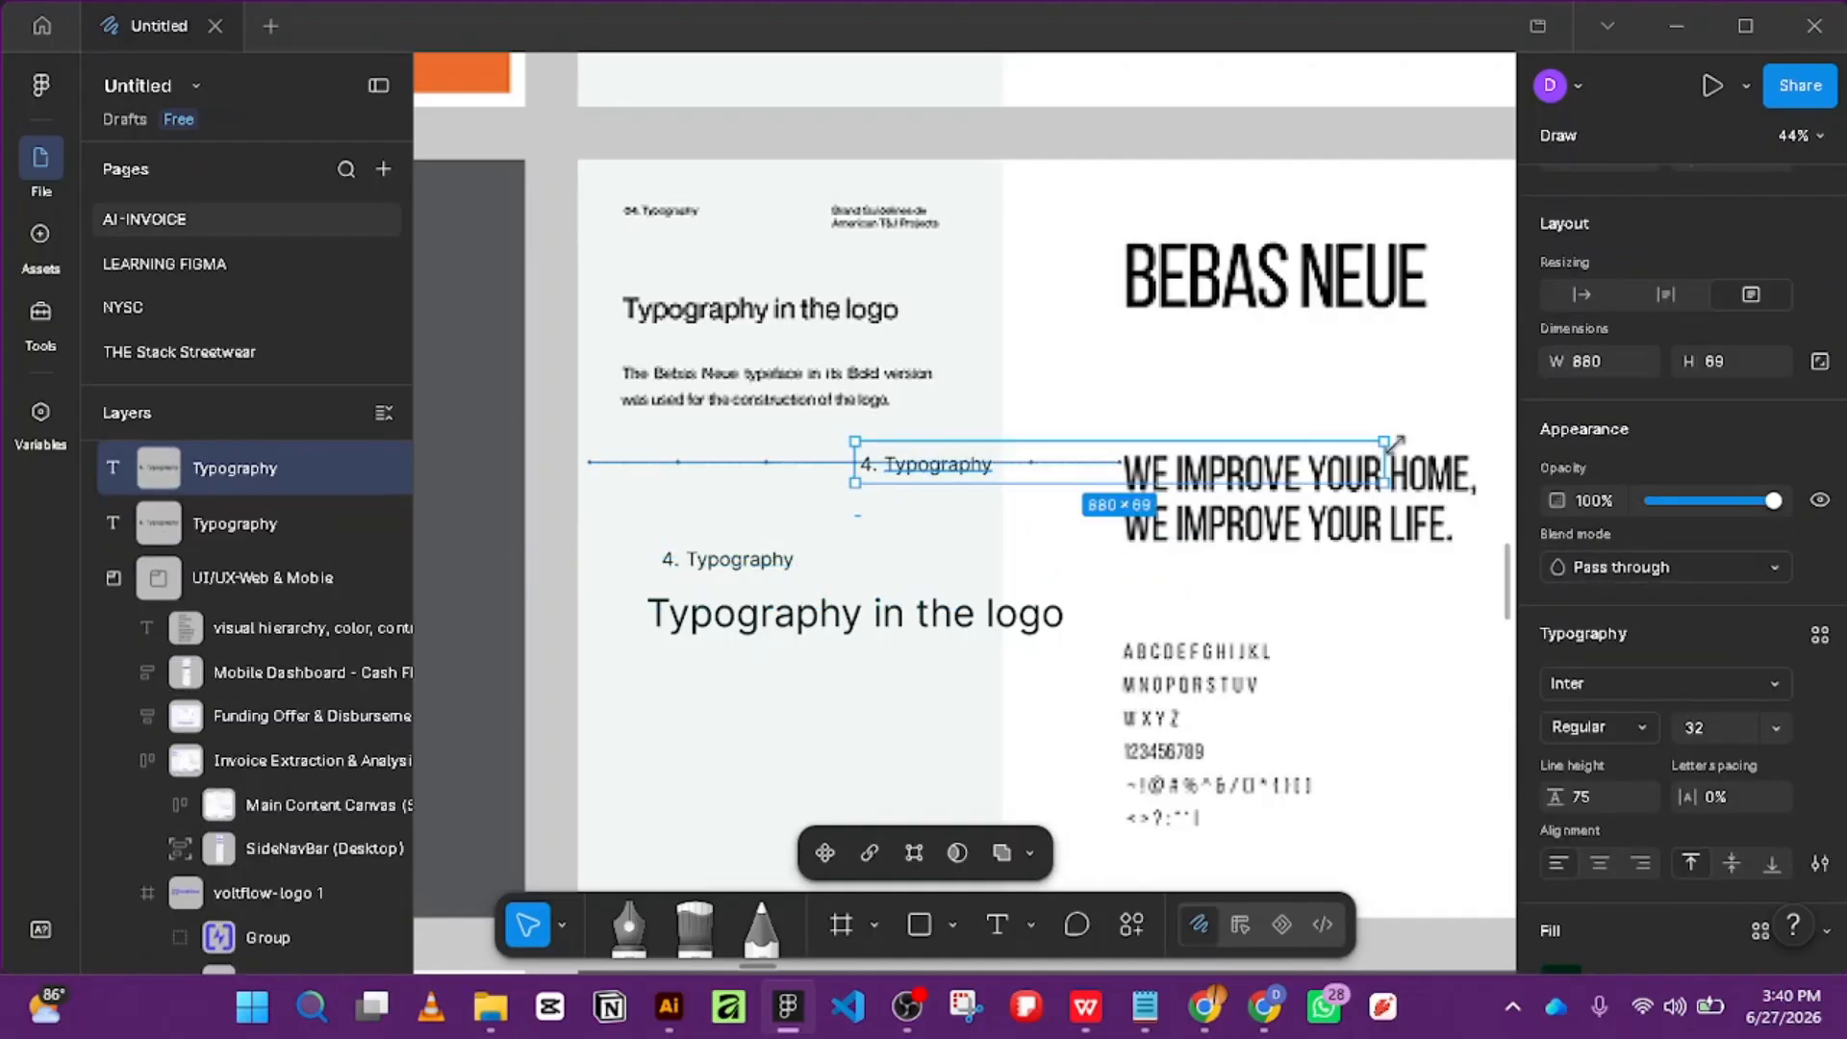
{"action": "left_click_drag", "start_coordinate": [1383, 462], "coordinate": [1028, 471]}
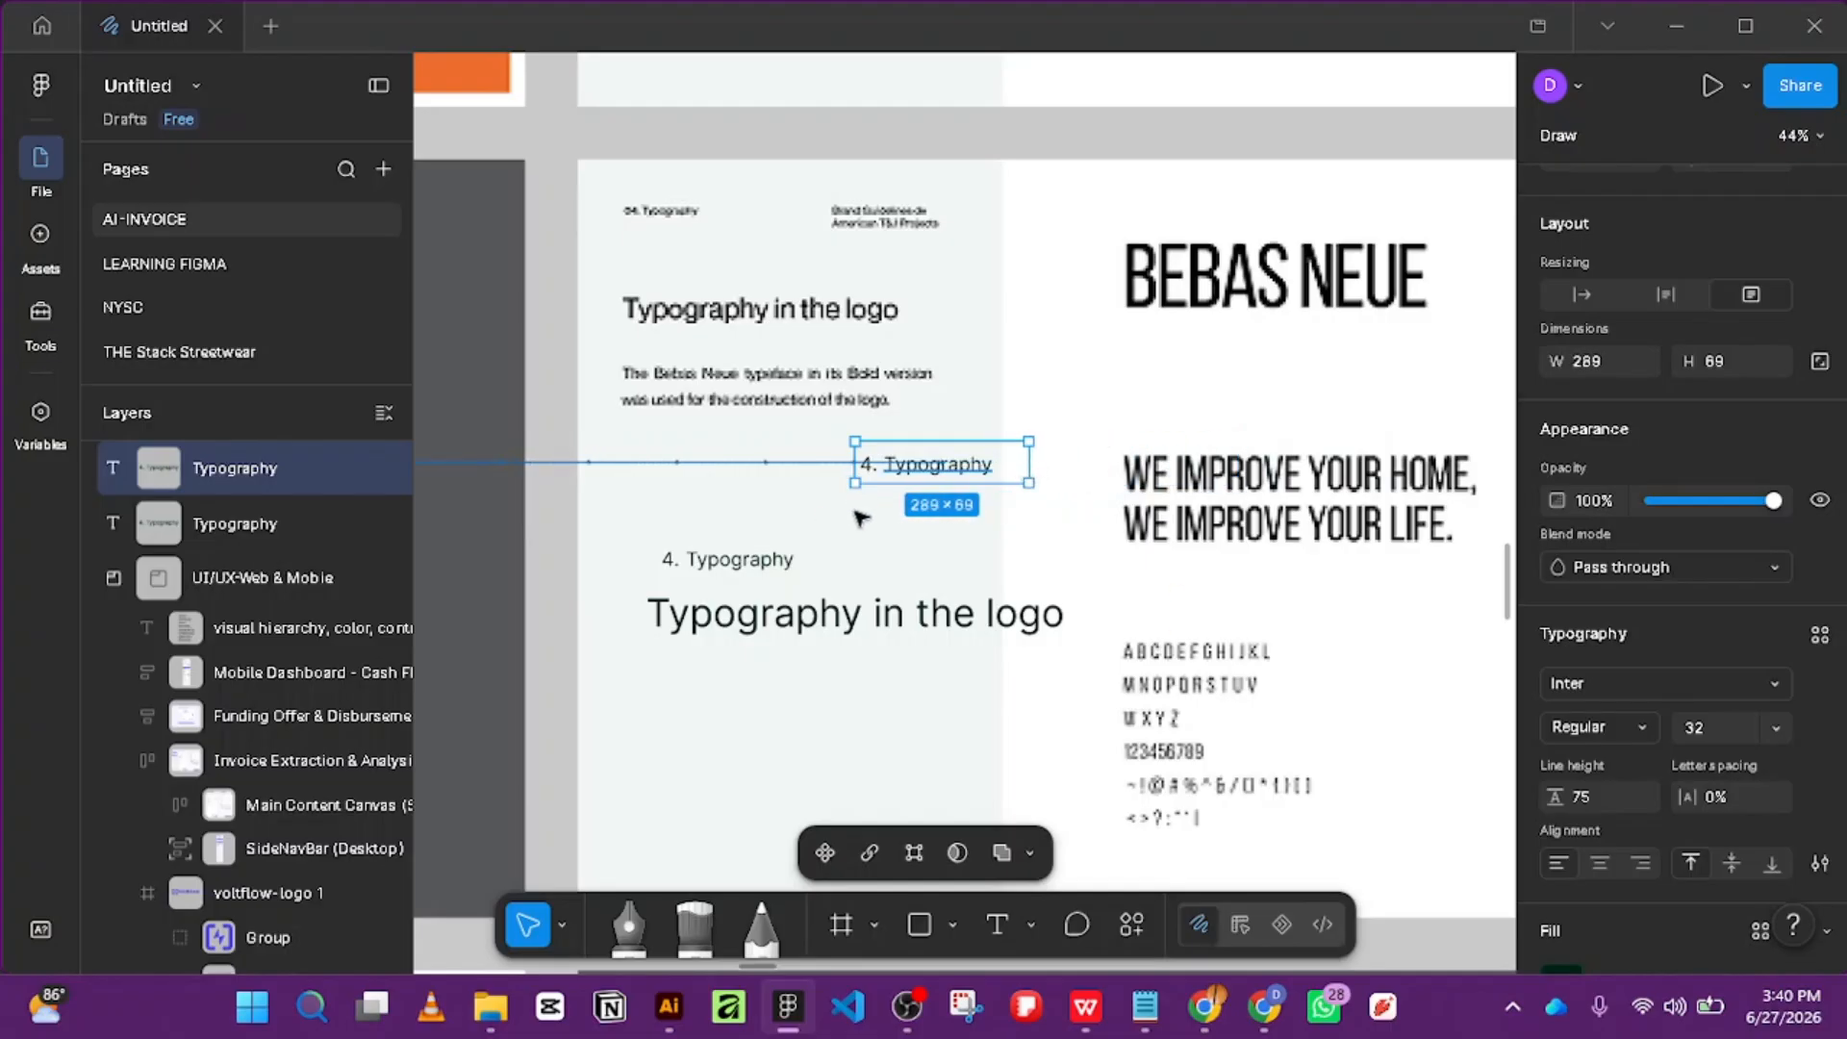
Replace the wording of the upper "4. Typography" copy with "DYNADEV".
{"action": "double_click", "coordinate": [926, 469]}
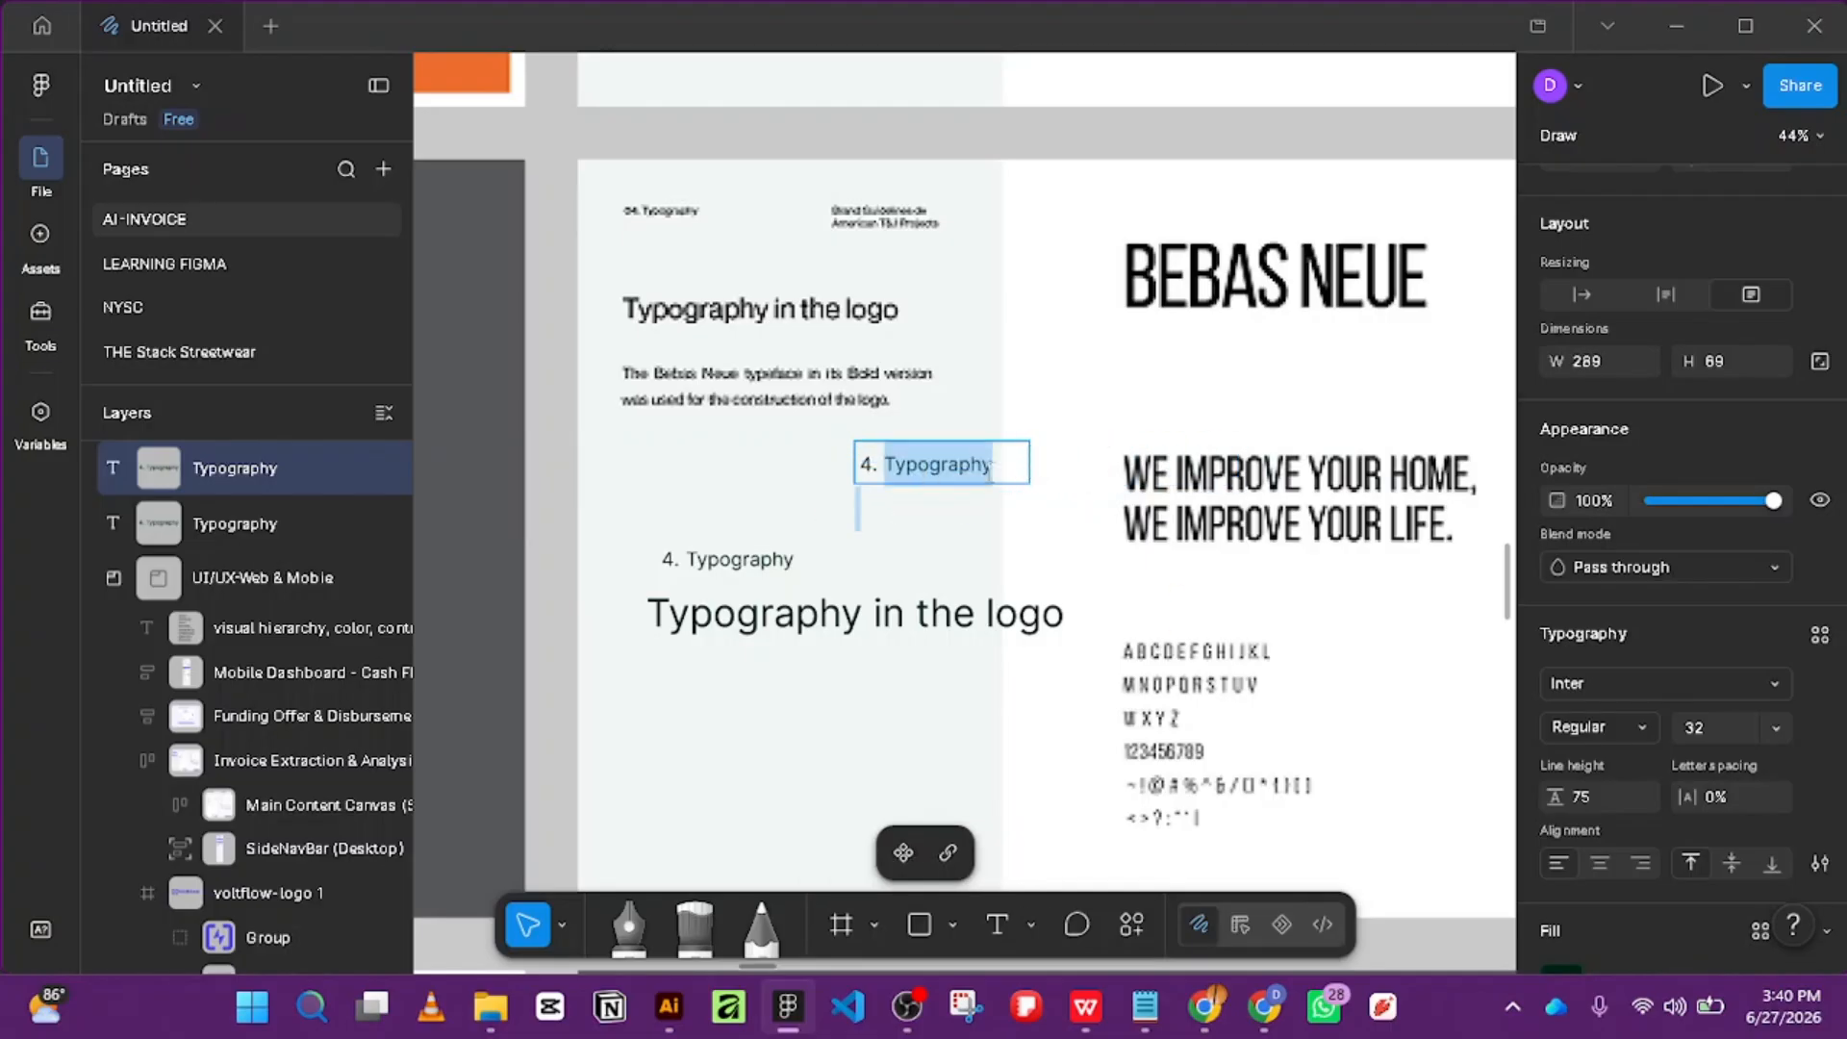
{"action": "key", "text": "BackSpace"}
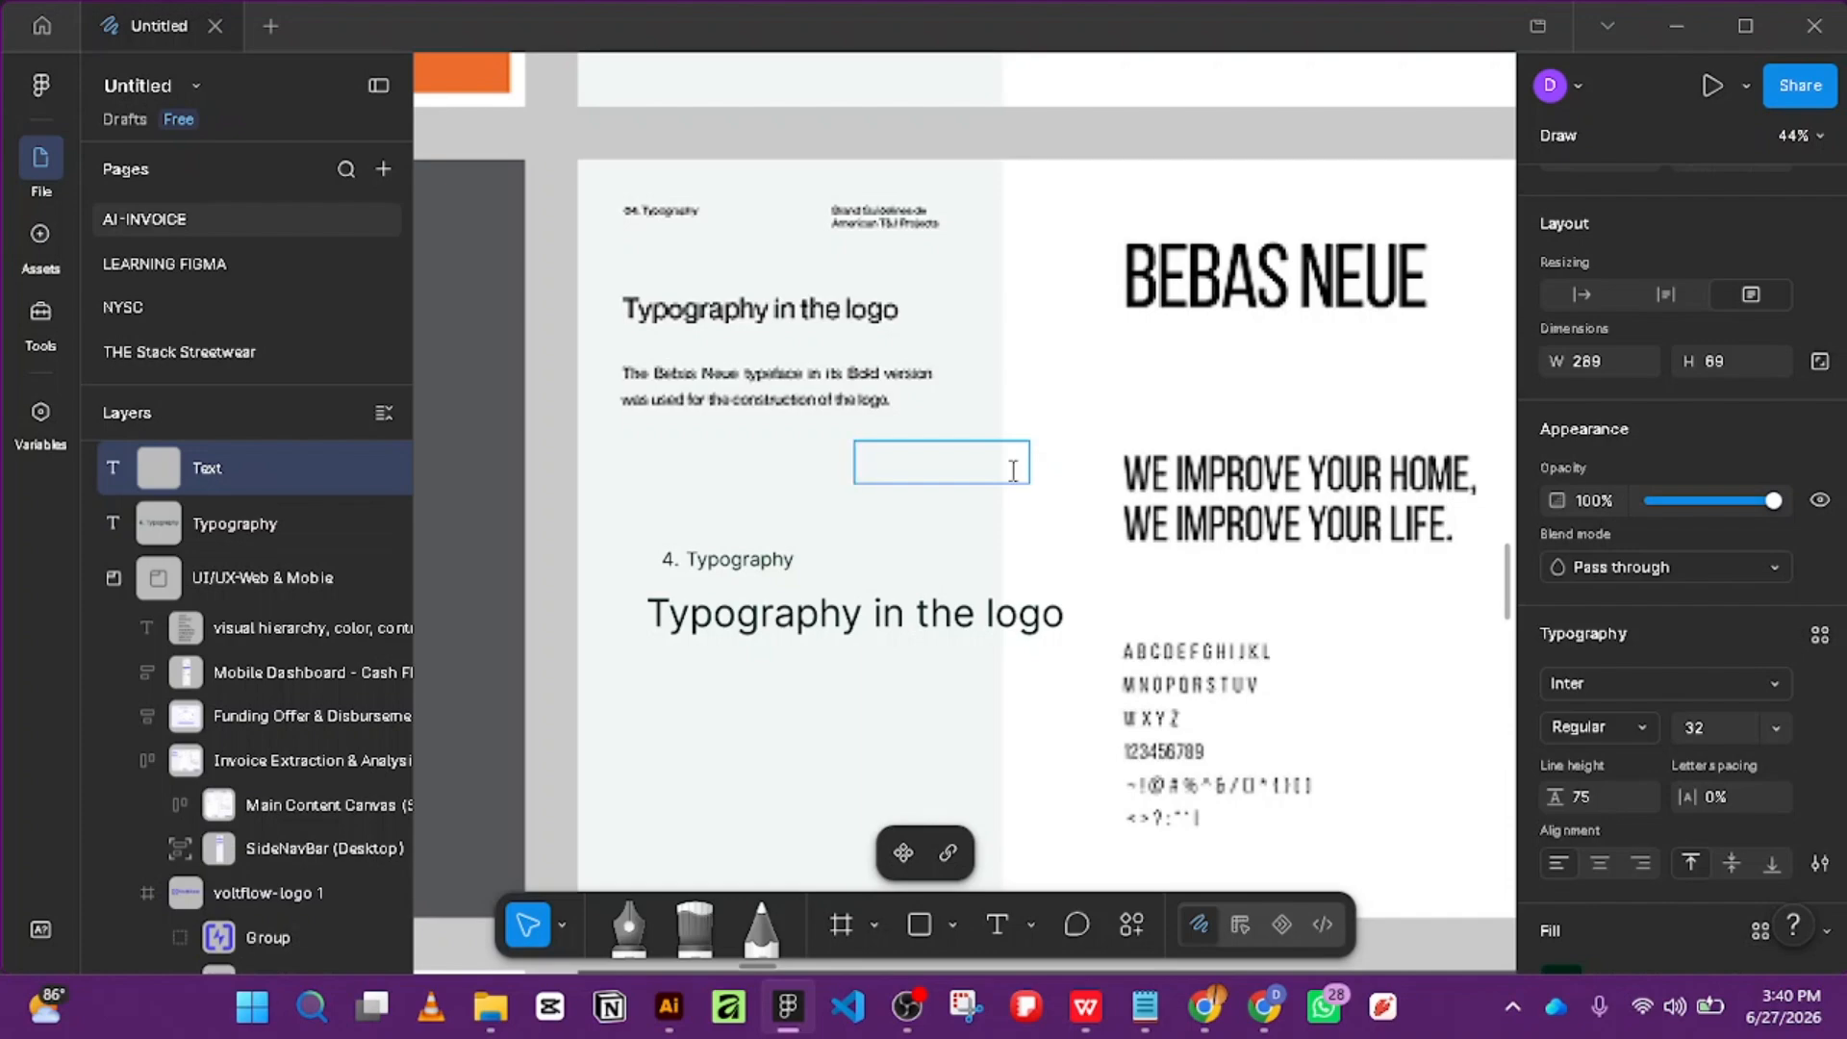
{"action": "type", "text": "DYNADEV"}
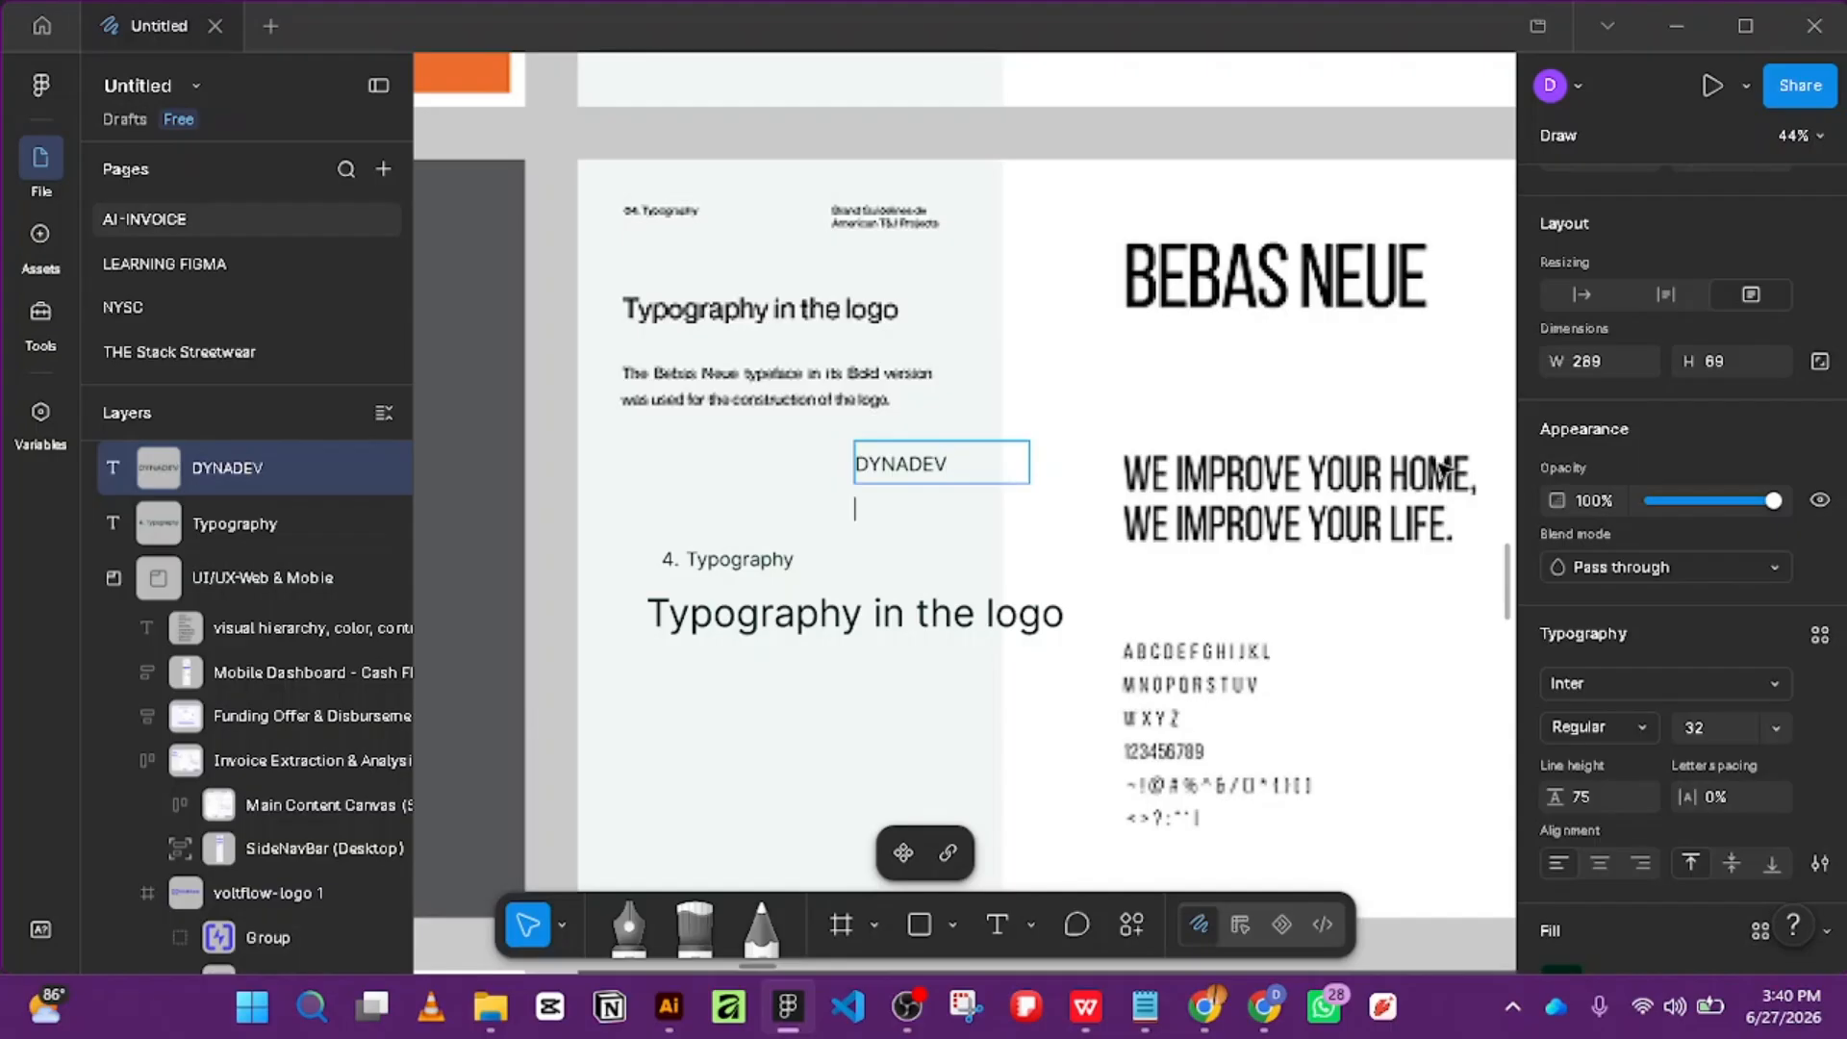
Try to change the font of the "DYNADEV" text to JetBrains Mono.
{"action": "left_click", "coordinate": [1646, 675]}
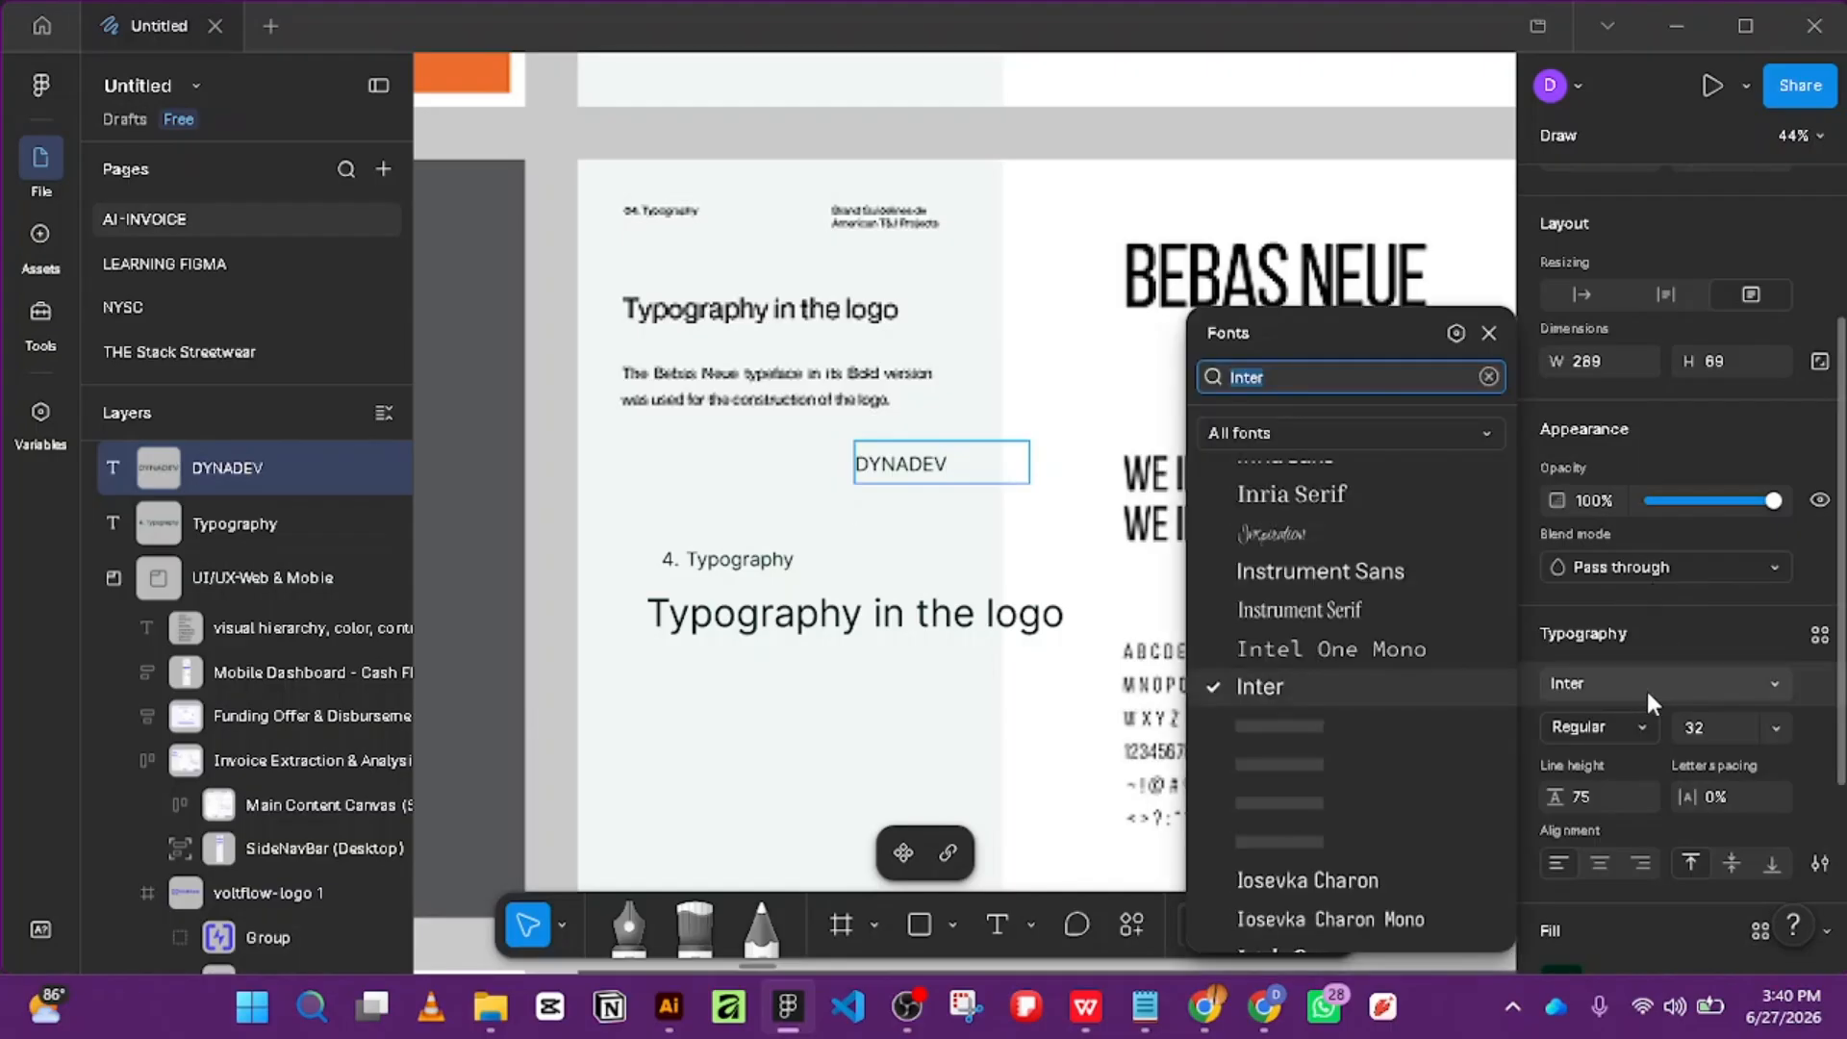
{"action": "type", "text": "JET"}
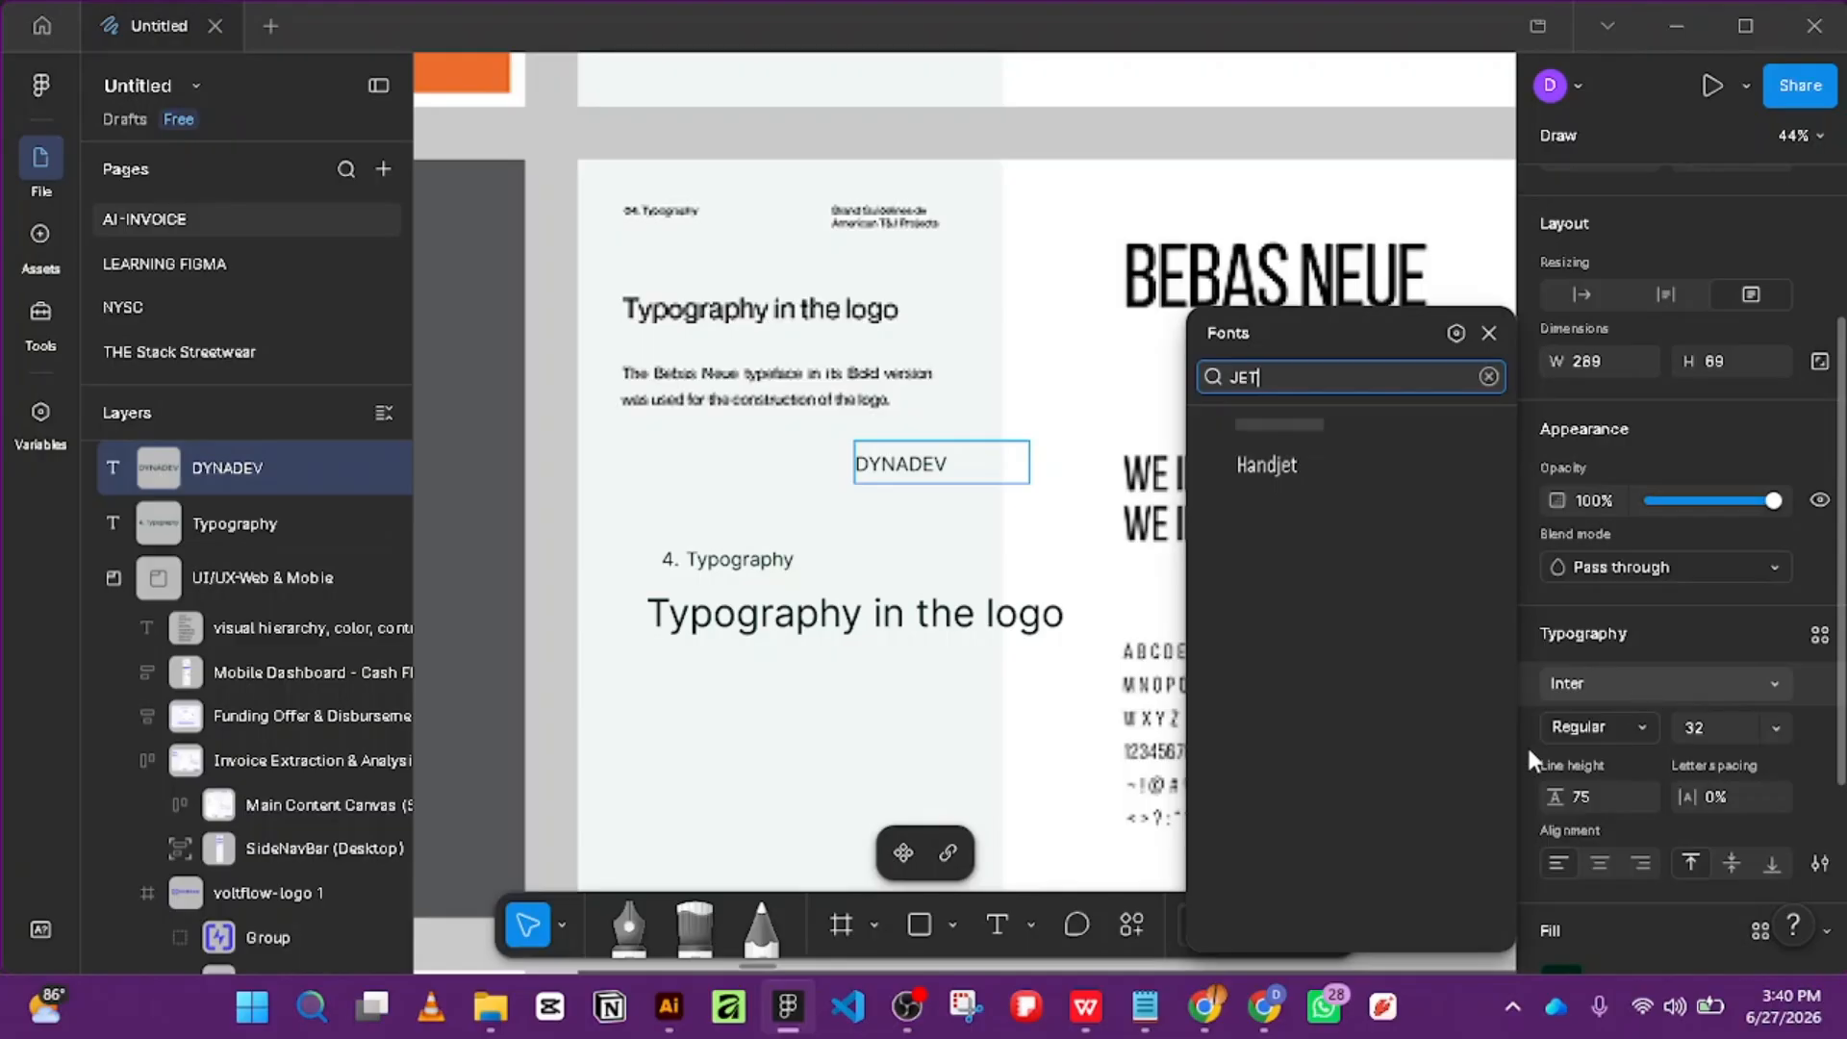
{"action": "type", "text": "BRANS"}
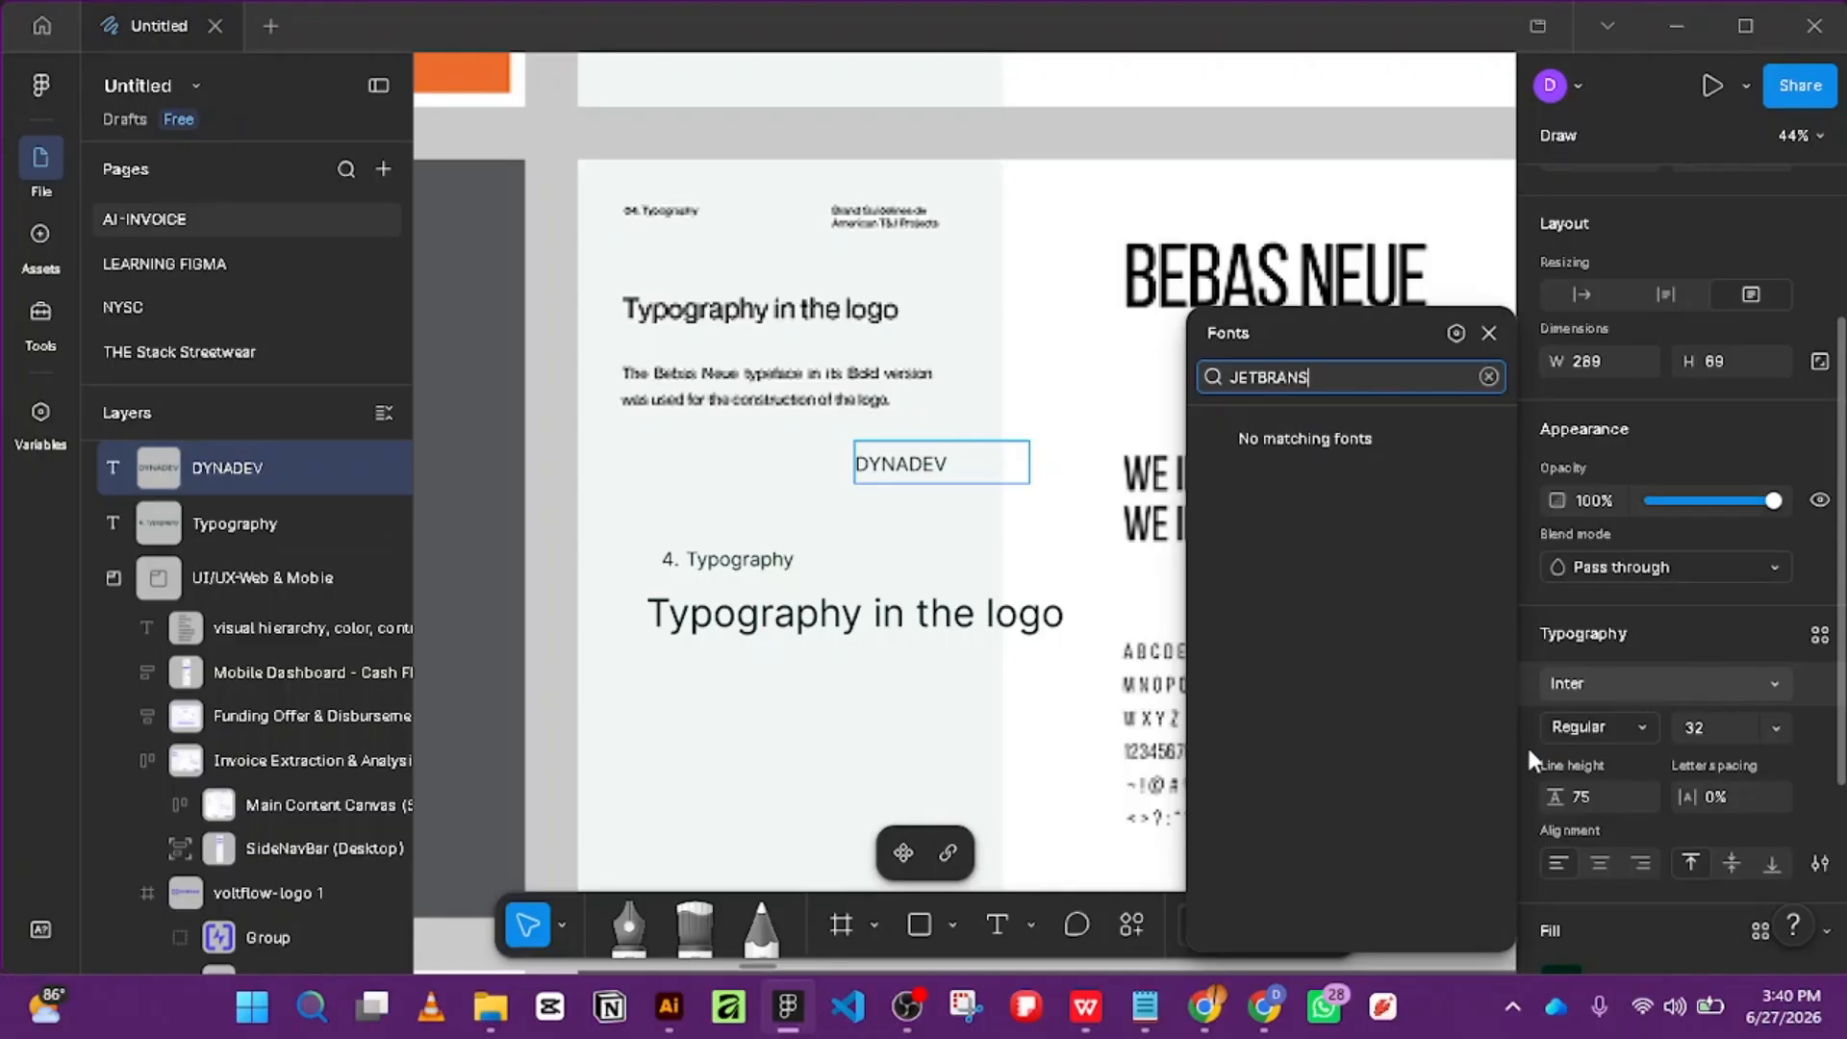
{"action": "key", "text": "BackSpace"}
{"action": "key", "text": "BackSpace"}
{"action": "key", "text": "BackSpace"}
{"action": "key", "text": "BackSpace"}
{"action": "key", "text": "BackSpace"}
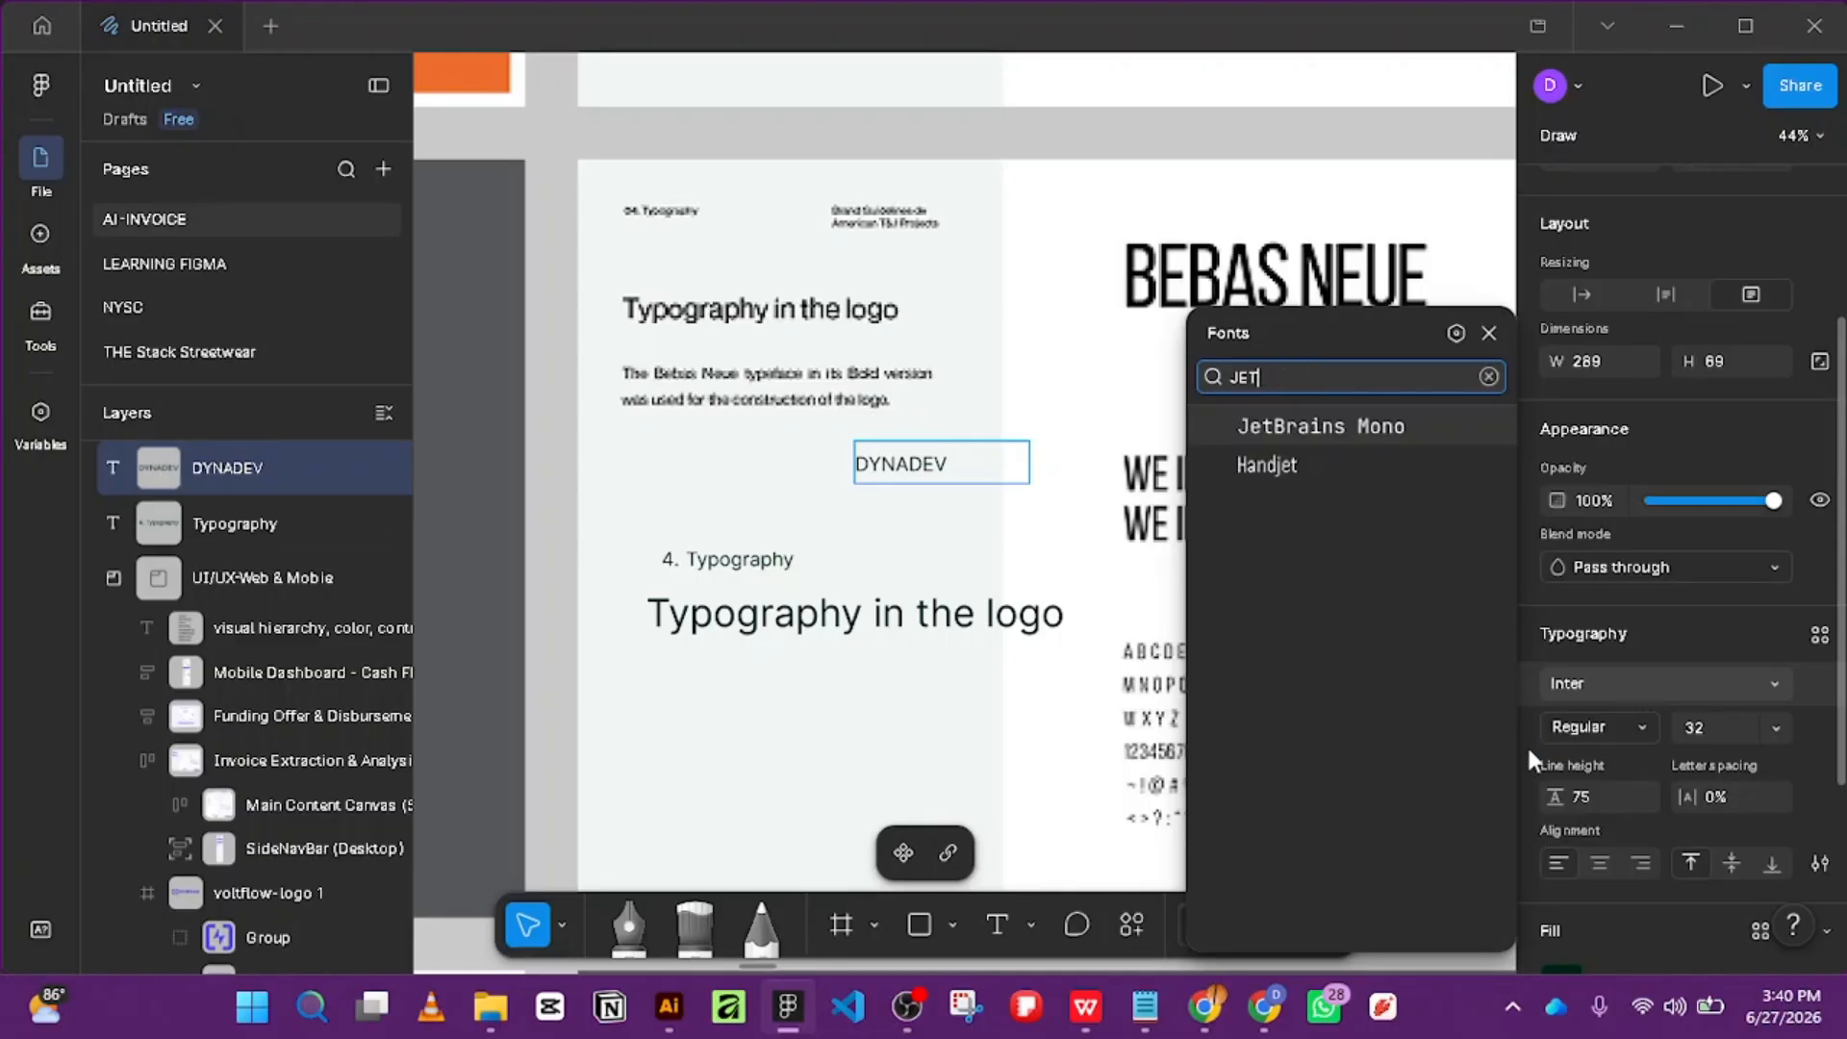
{"action": "key", "text": "Return"}
Select the whole "DYNADEV" text and set its font to JetBrains Mono.
{"action": "key", "text": "ctrl+a"}
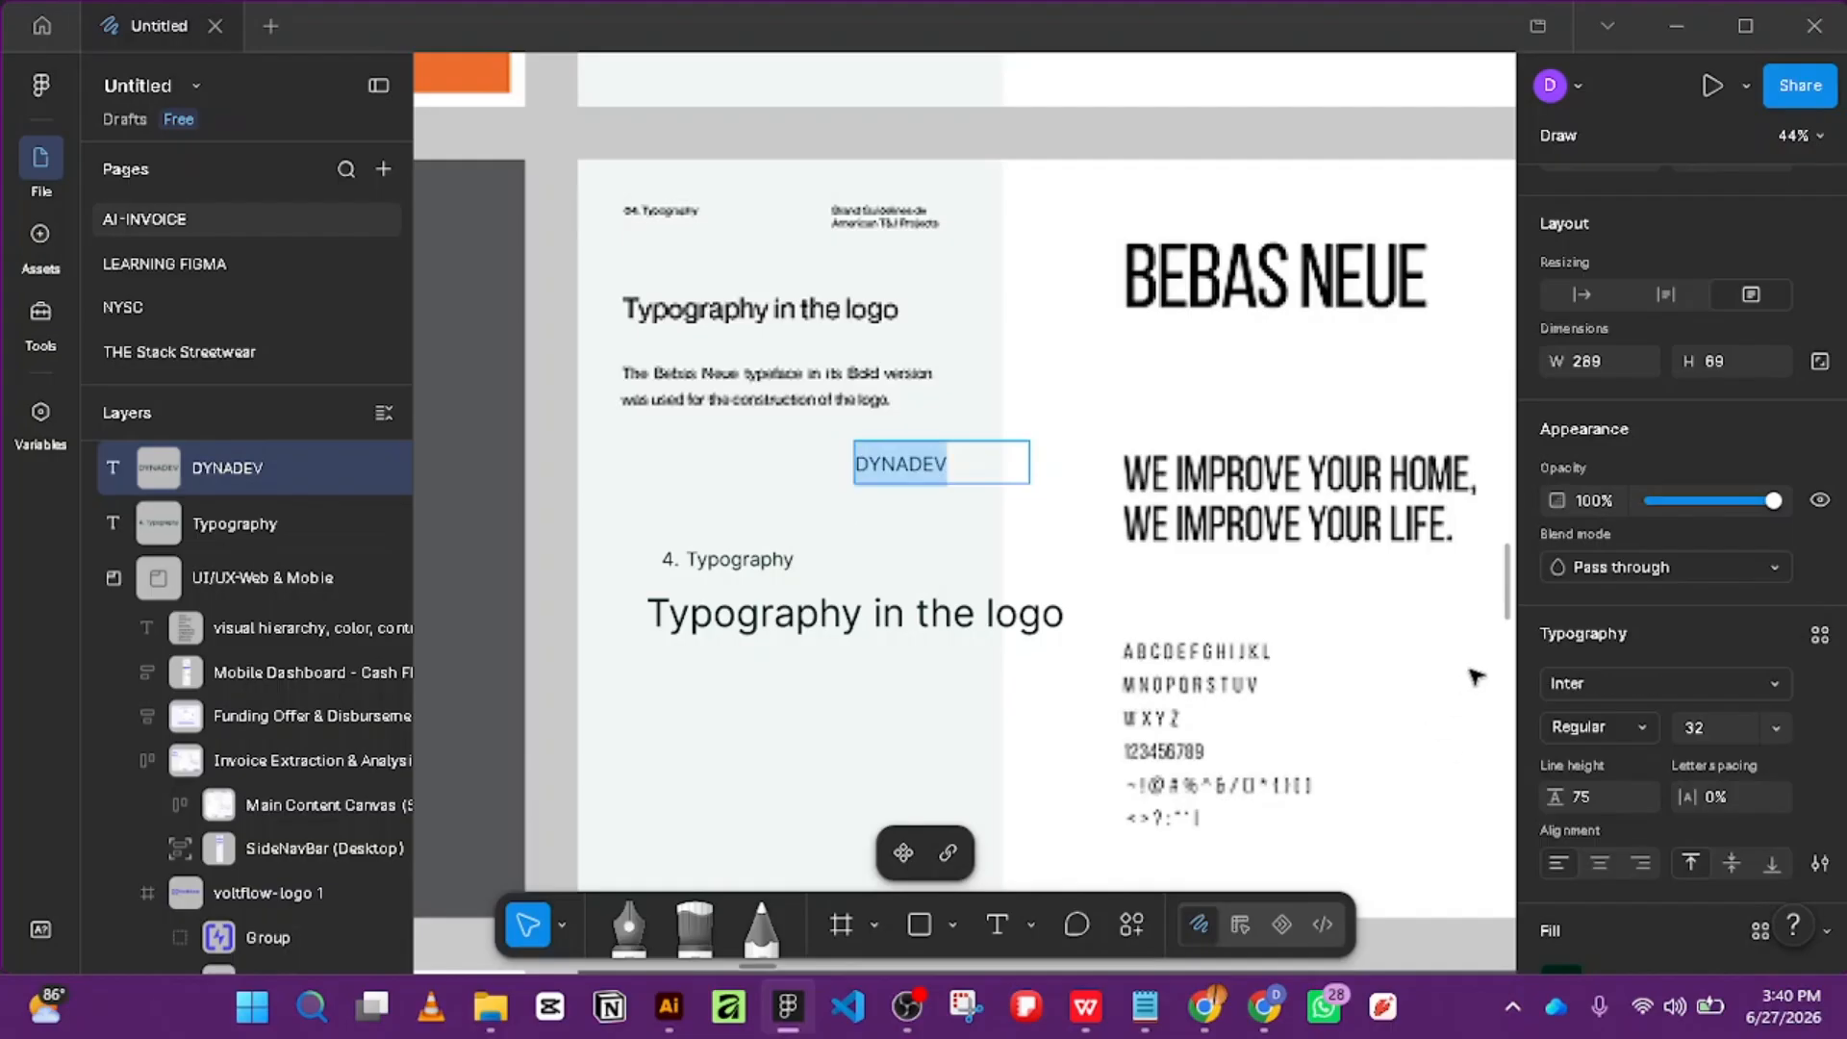
{"action": "left_click", "coordinate": [1652, 683]}
{"action": "type", "text": "JE"}
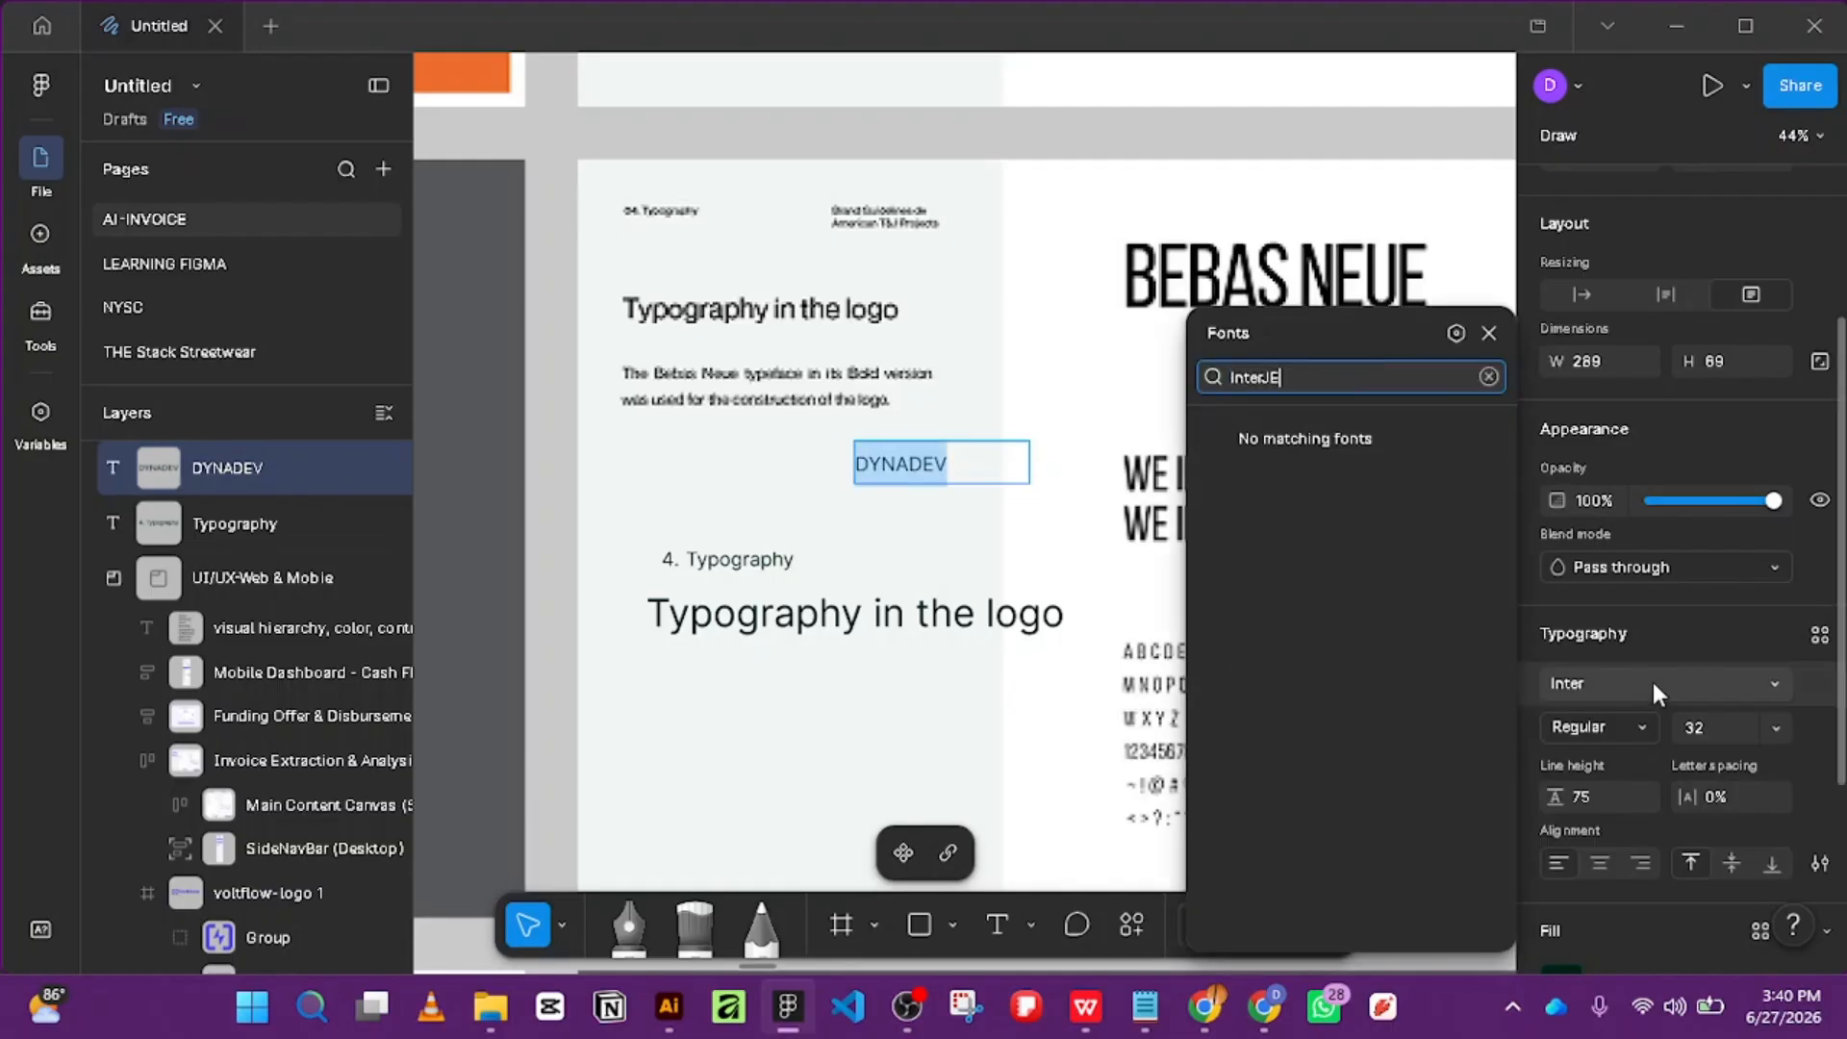
{"action": "type", "text": "T"}
{"action": "key", "text": "ctrl+a"}
{"action": "type", "text": "JET"}
{"action": "key", "text": "Return"}
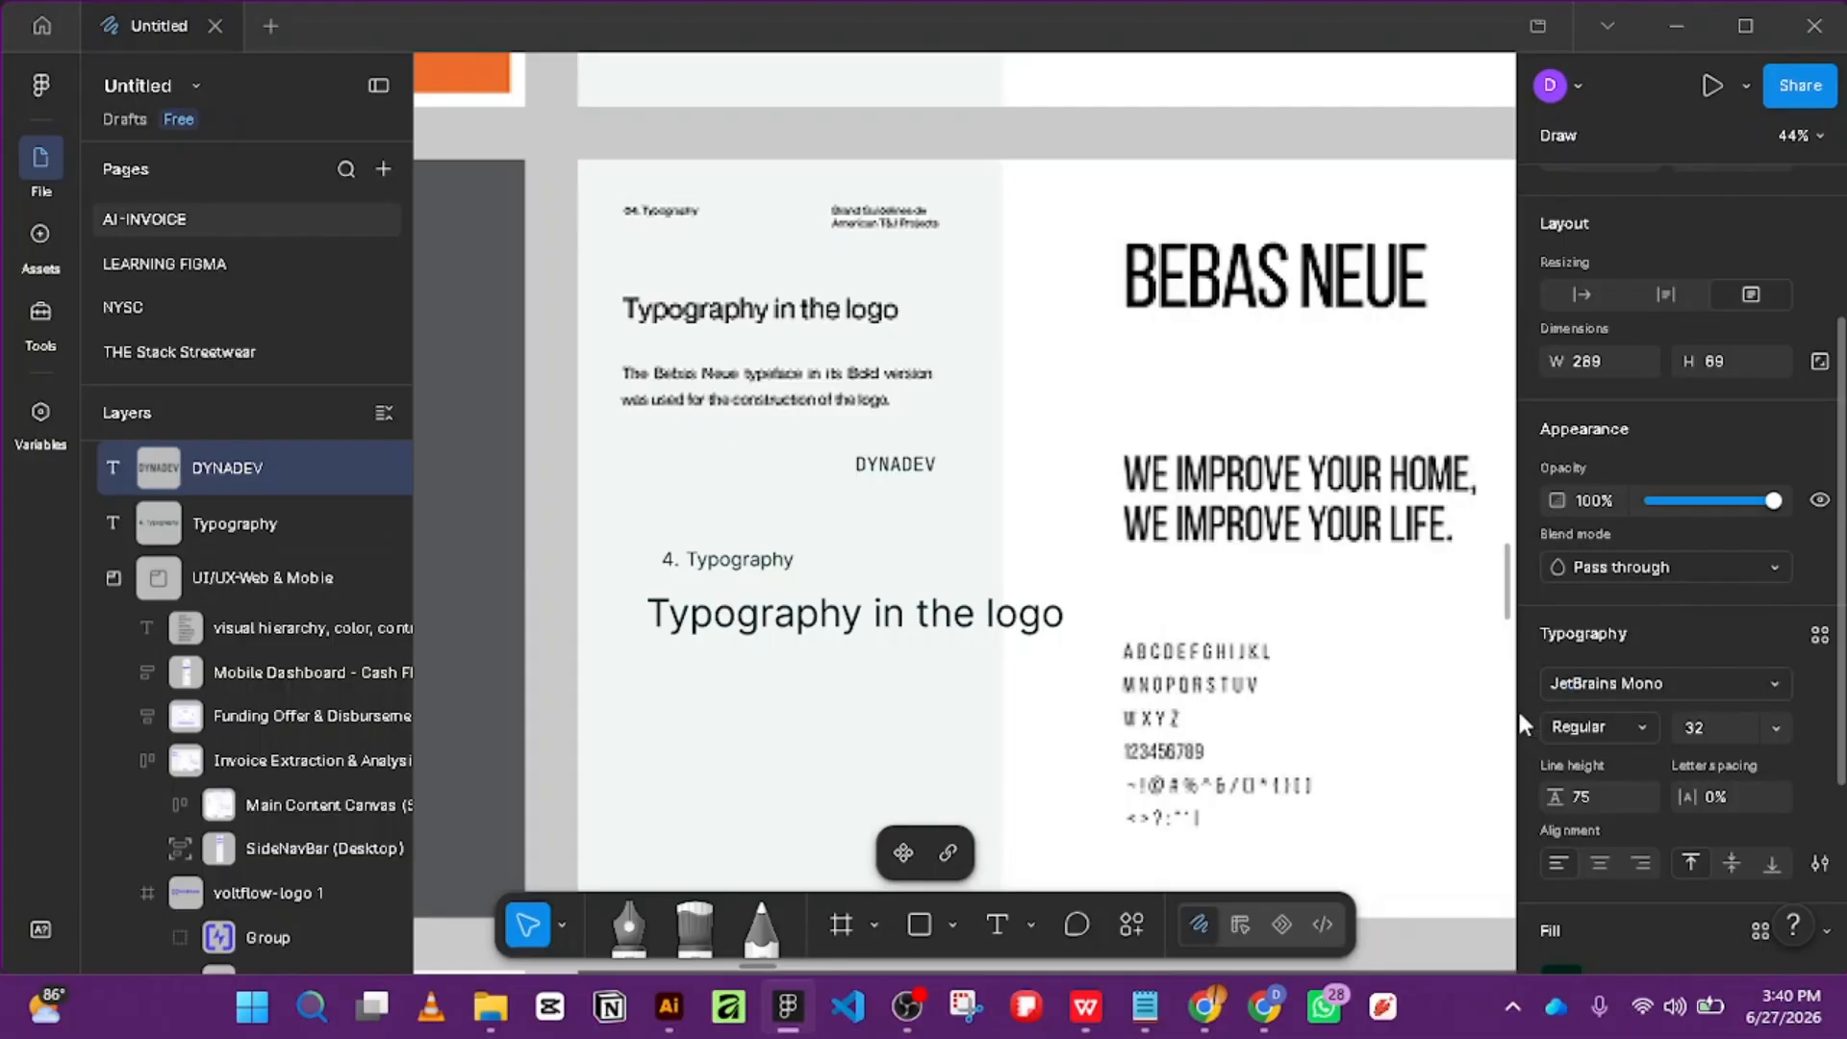
Narrow the "DYNADEV" text box to about 144 and move it level with "4. Typography" near the pale column's right edge.
{"action": "key", "text": "Escape"}
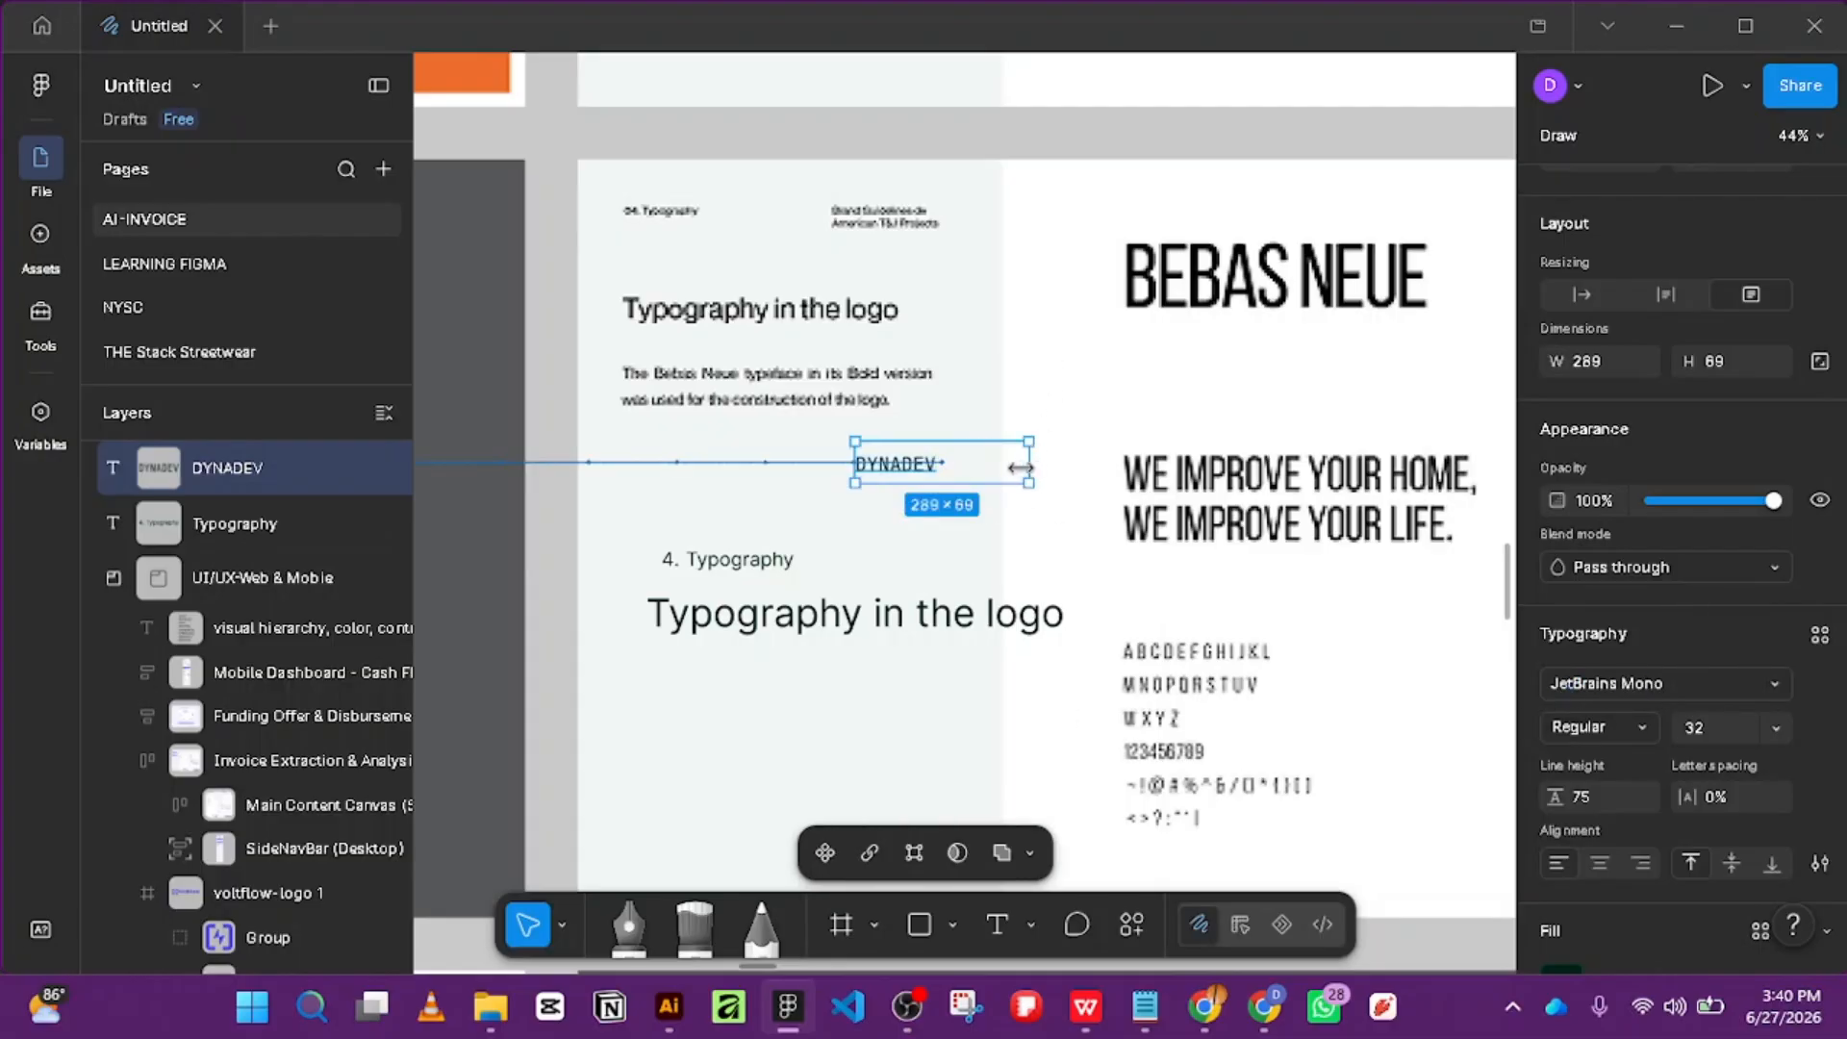
{"action": "left_click_drag", "start_coordinate": [1027, 466], "coordinate": [967, 569]}
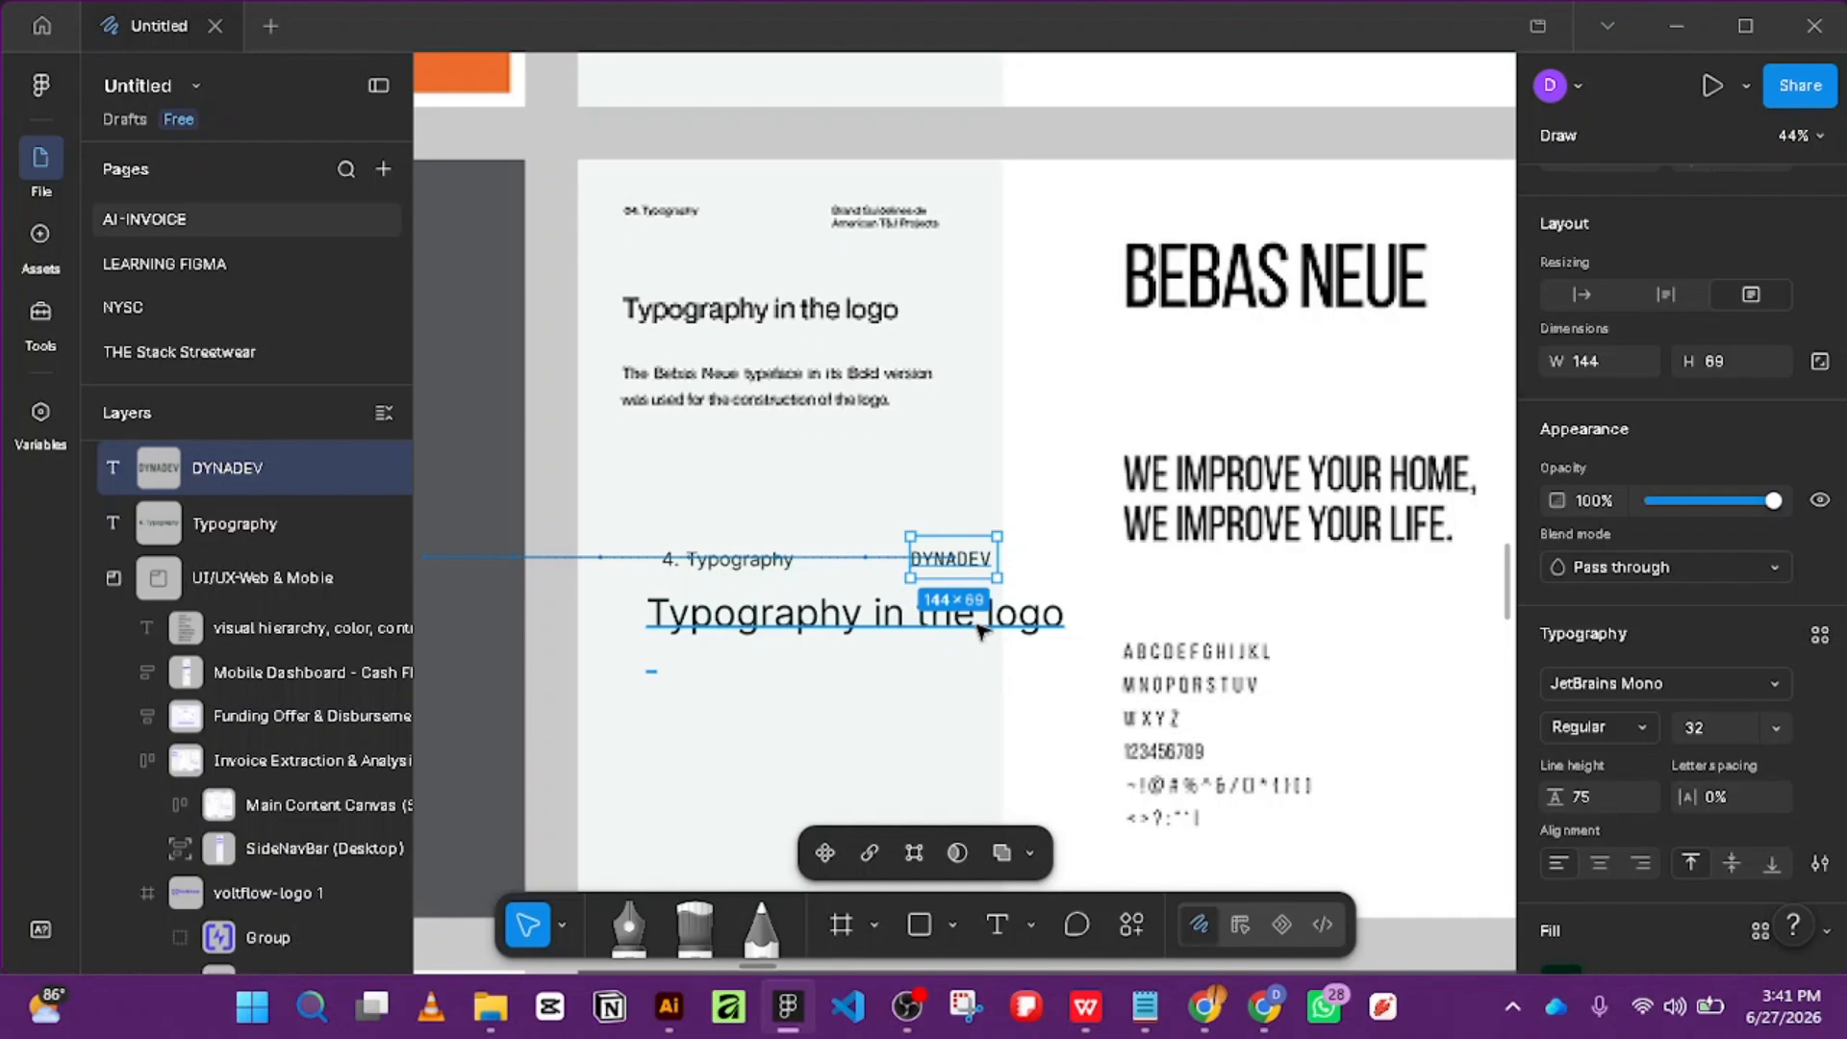
Narrow the large "Typography in the logo" text box to about 722 and set its font weight to Medium.
{"action": "double_click", "coordinate": [979, 627]}
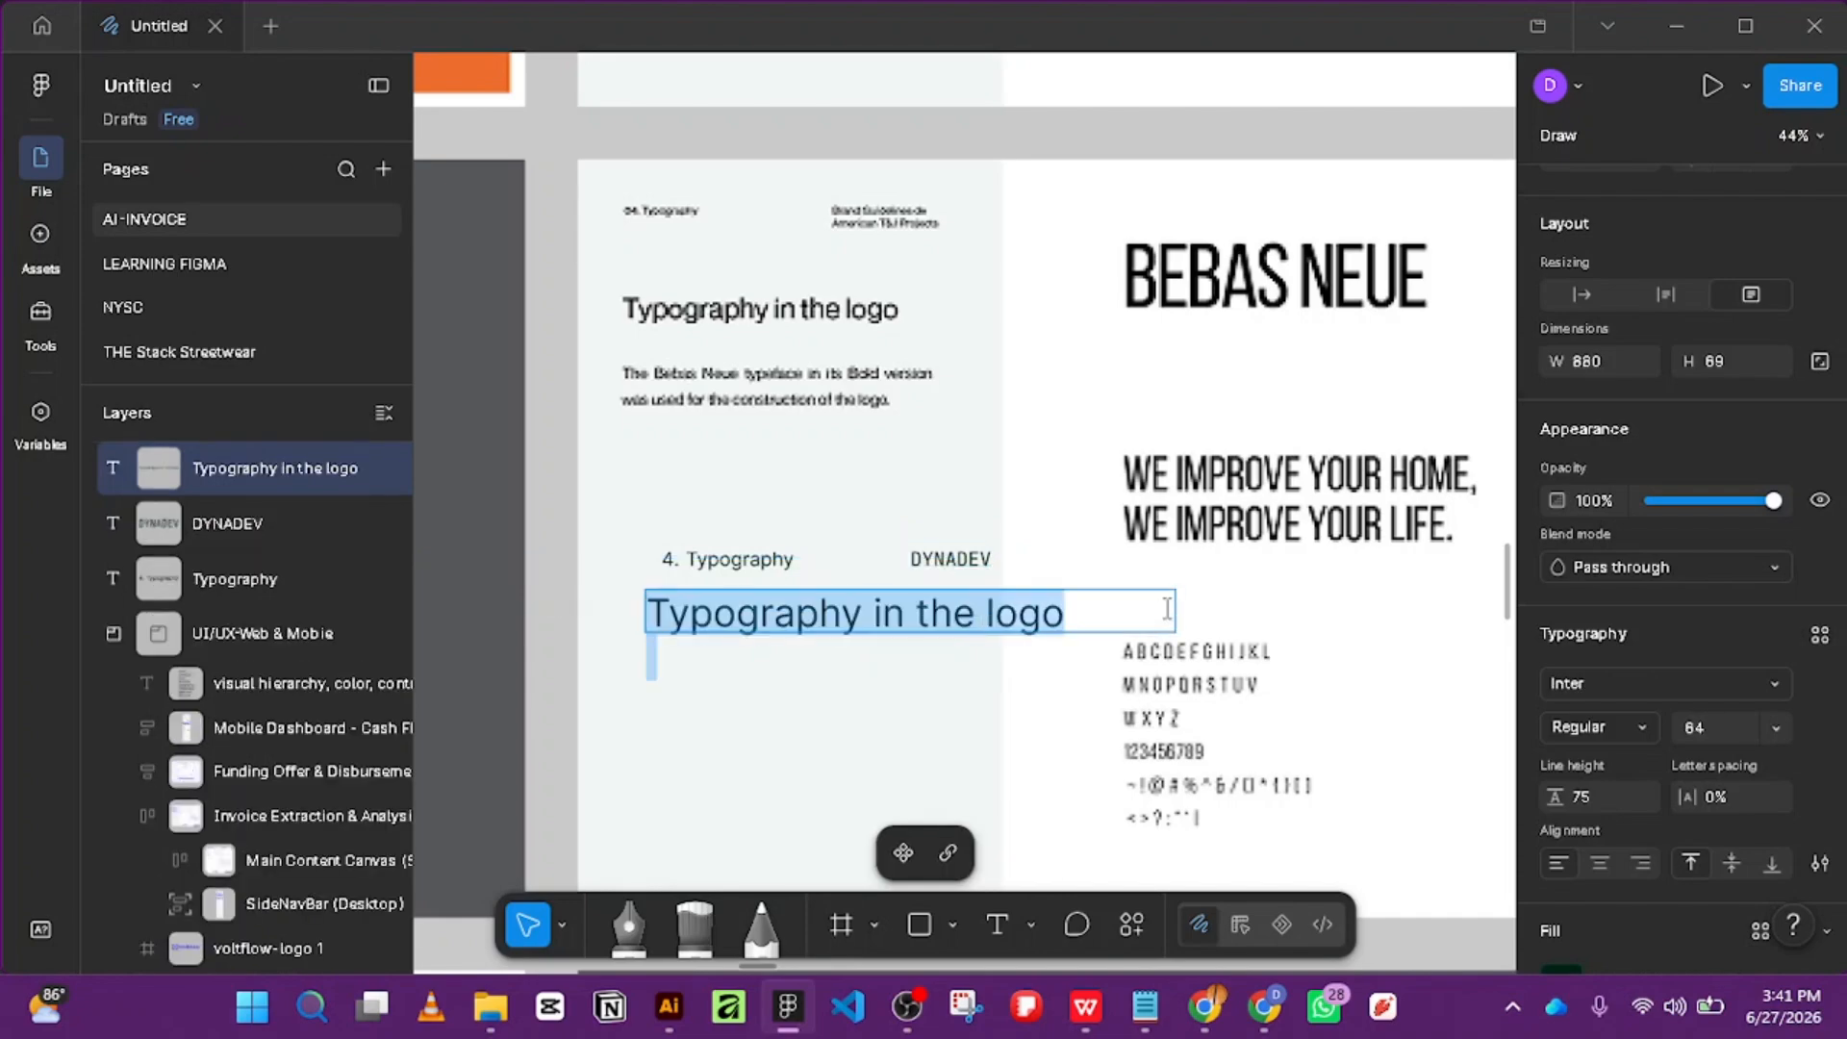
{"action": "key", "text": "Escape"}
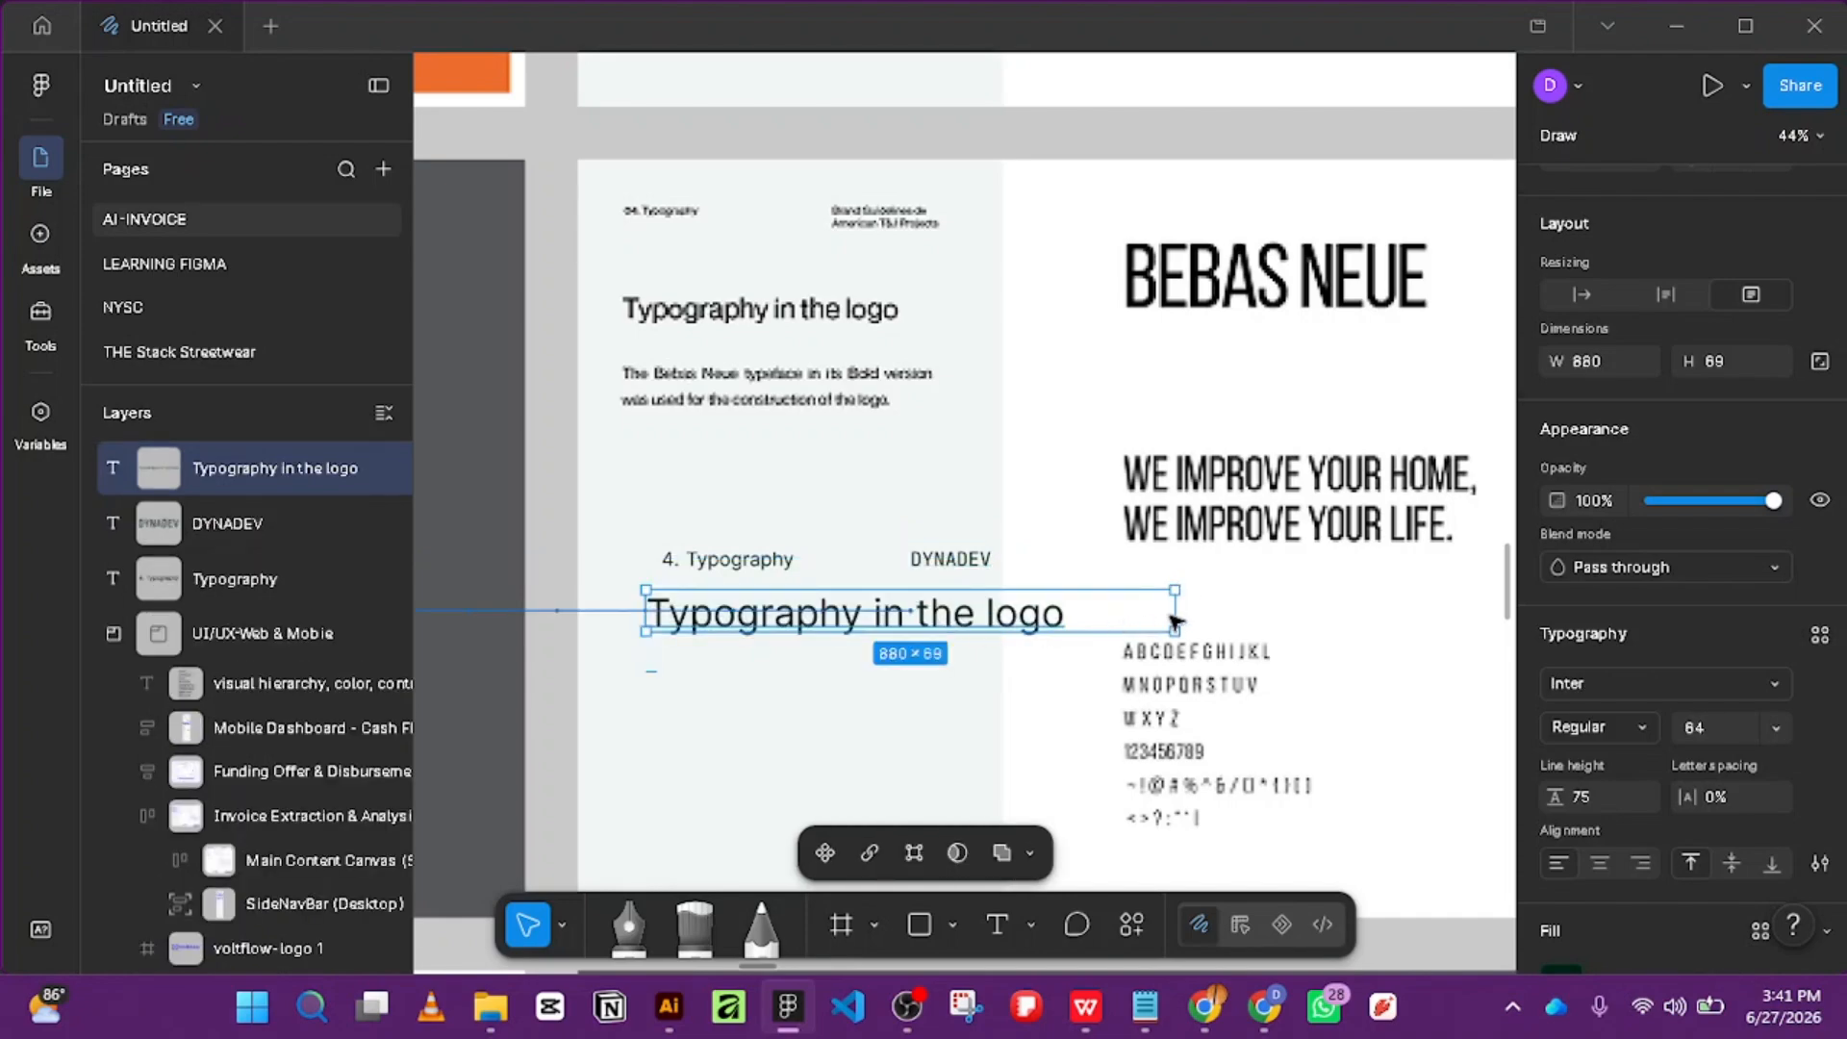
{"action": "left_click_drag", "start_coordinate": [1174, 621], "coordinate": [1080, 623]}
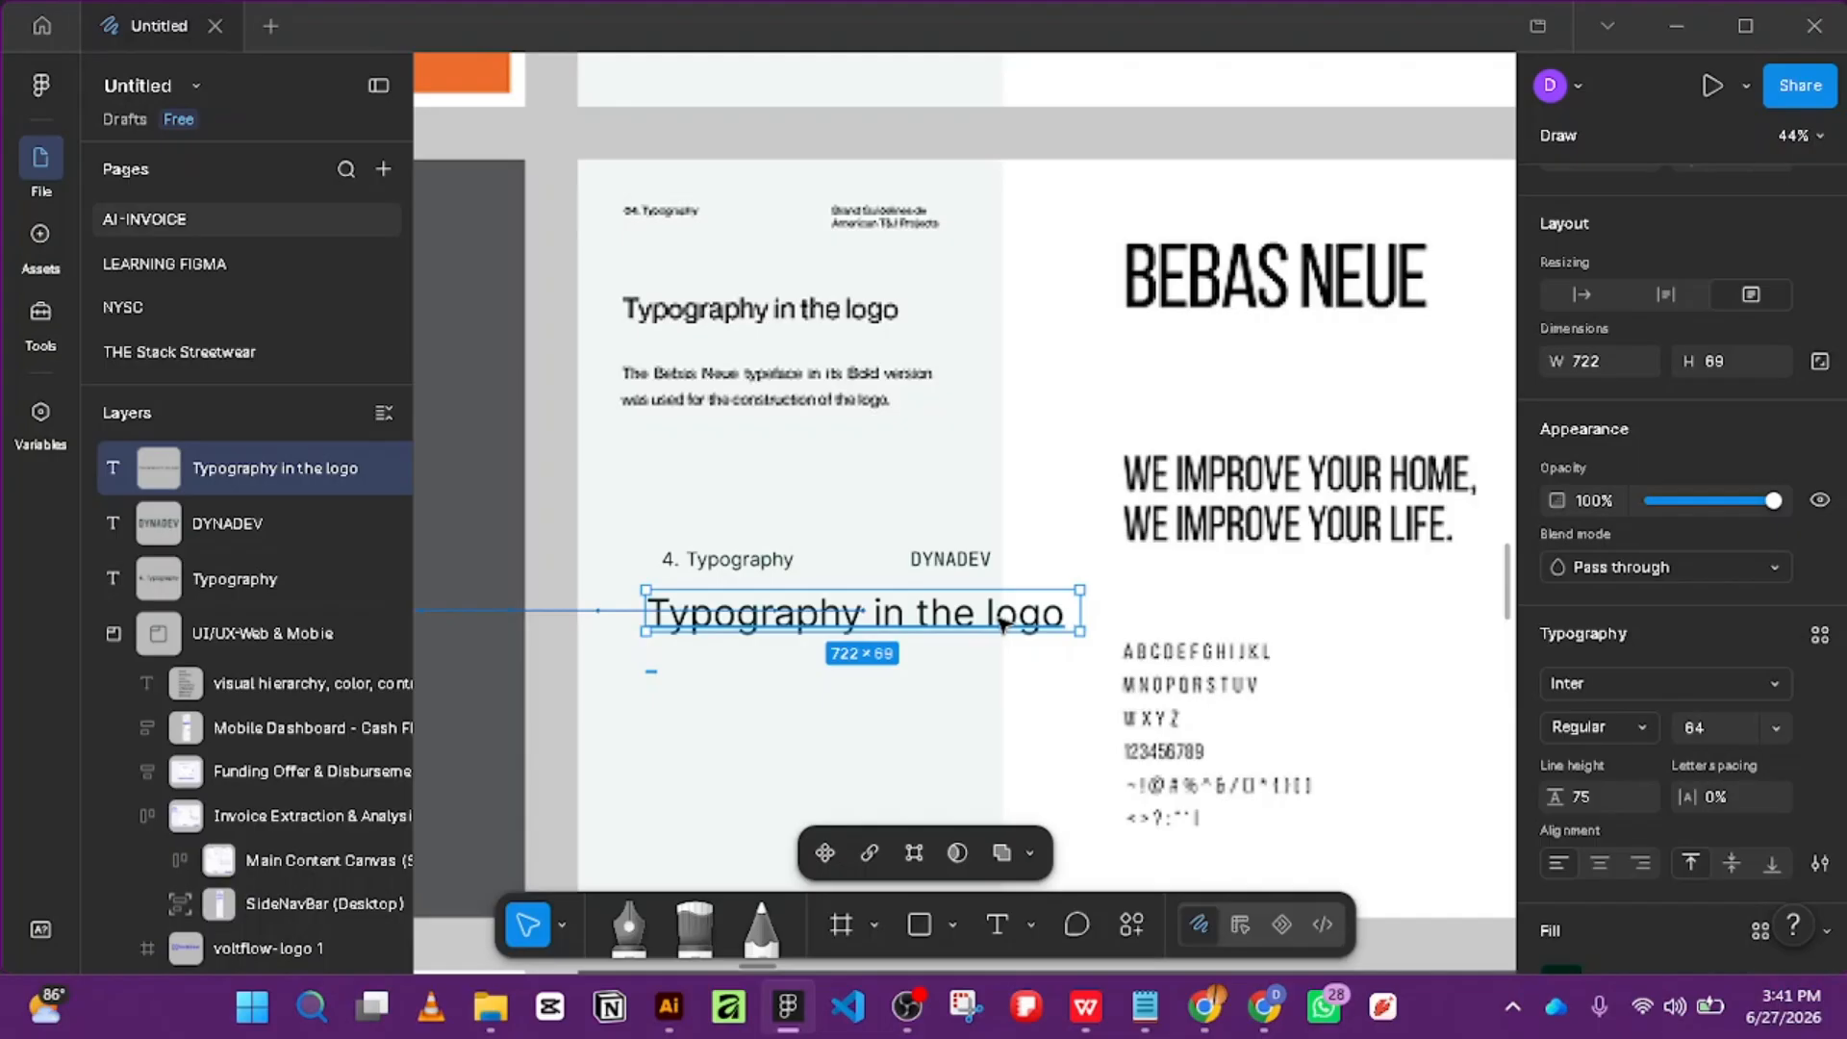
{"action": "left_click", "coordinate": [1626, 725]}
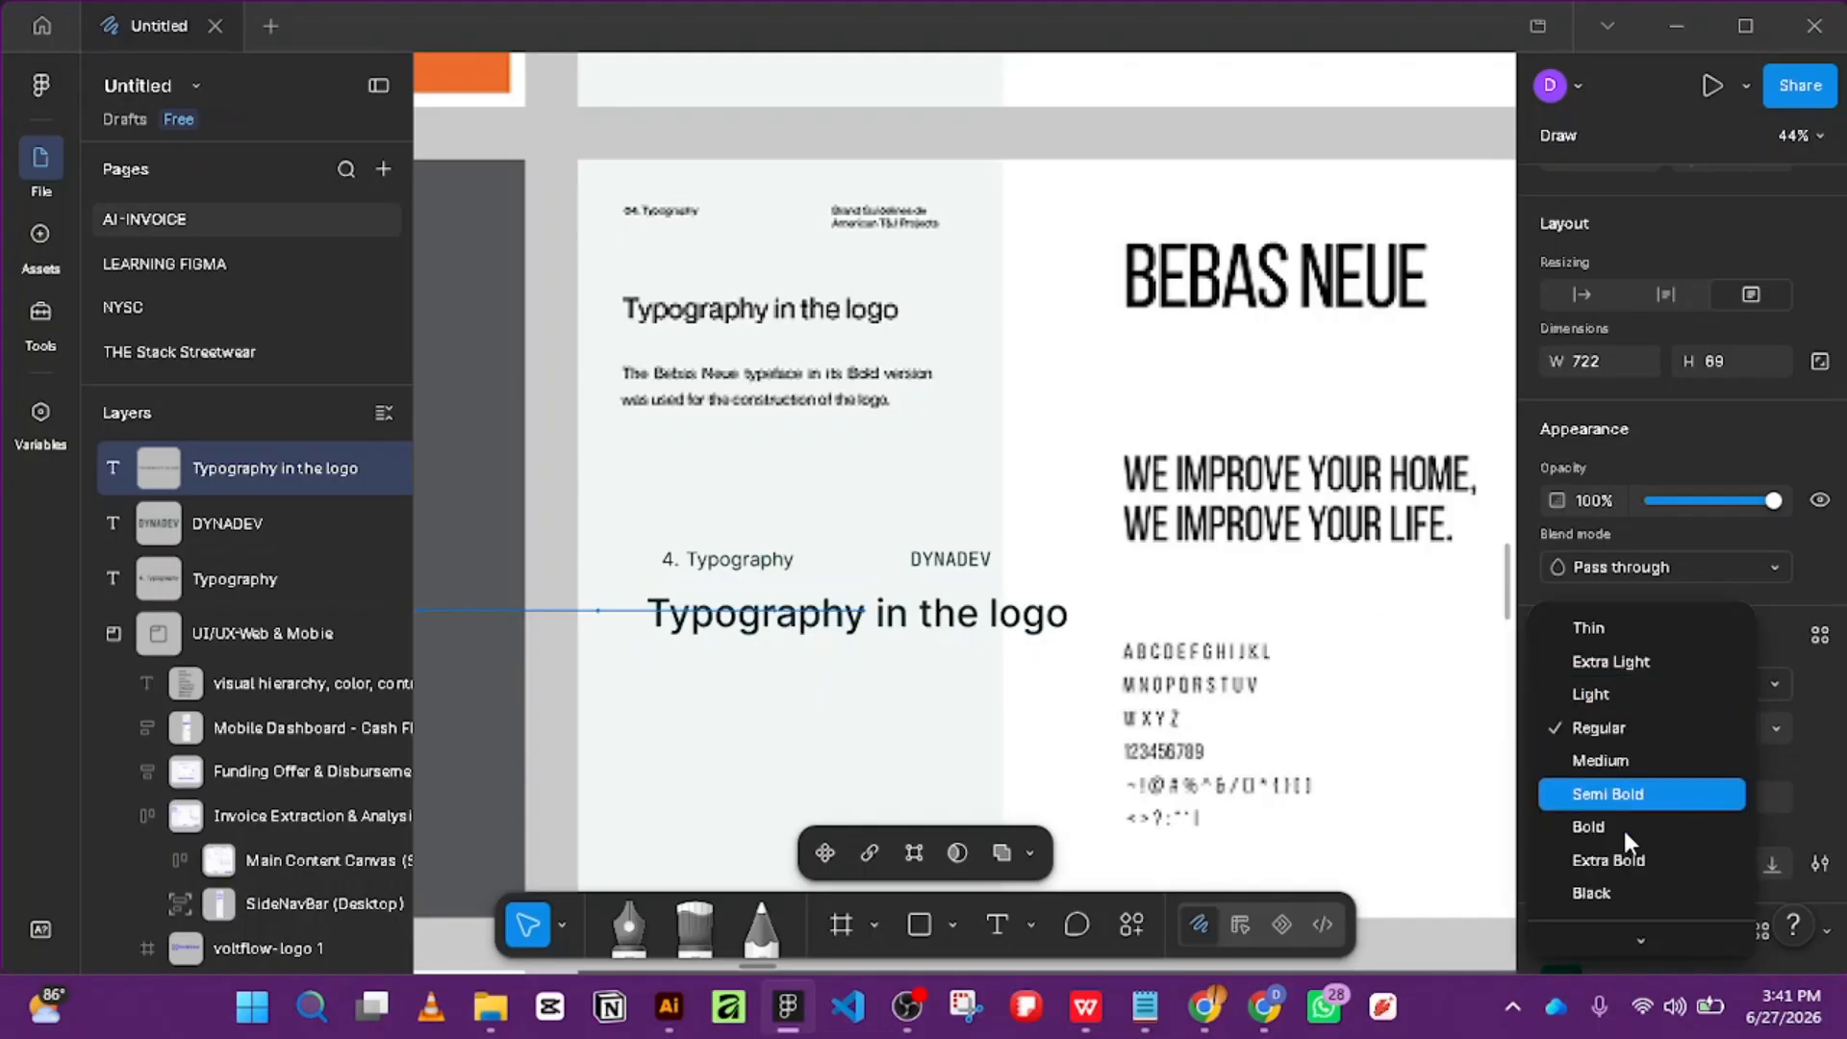
{"action": "left_click", "coordinate": [1599, 762]}
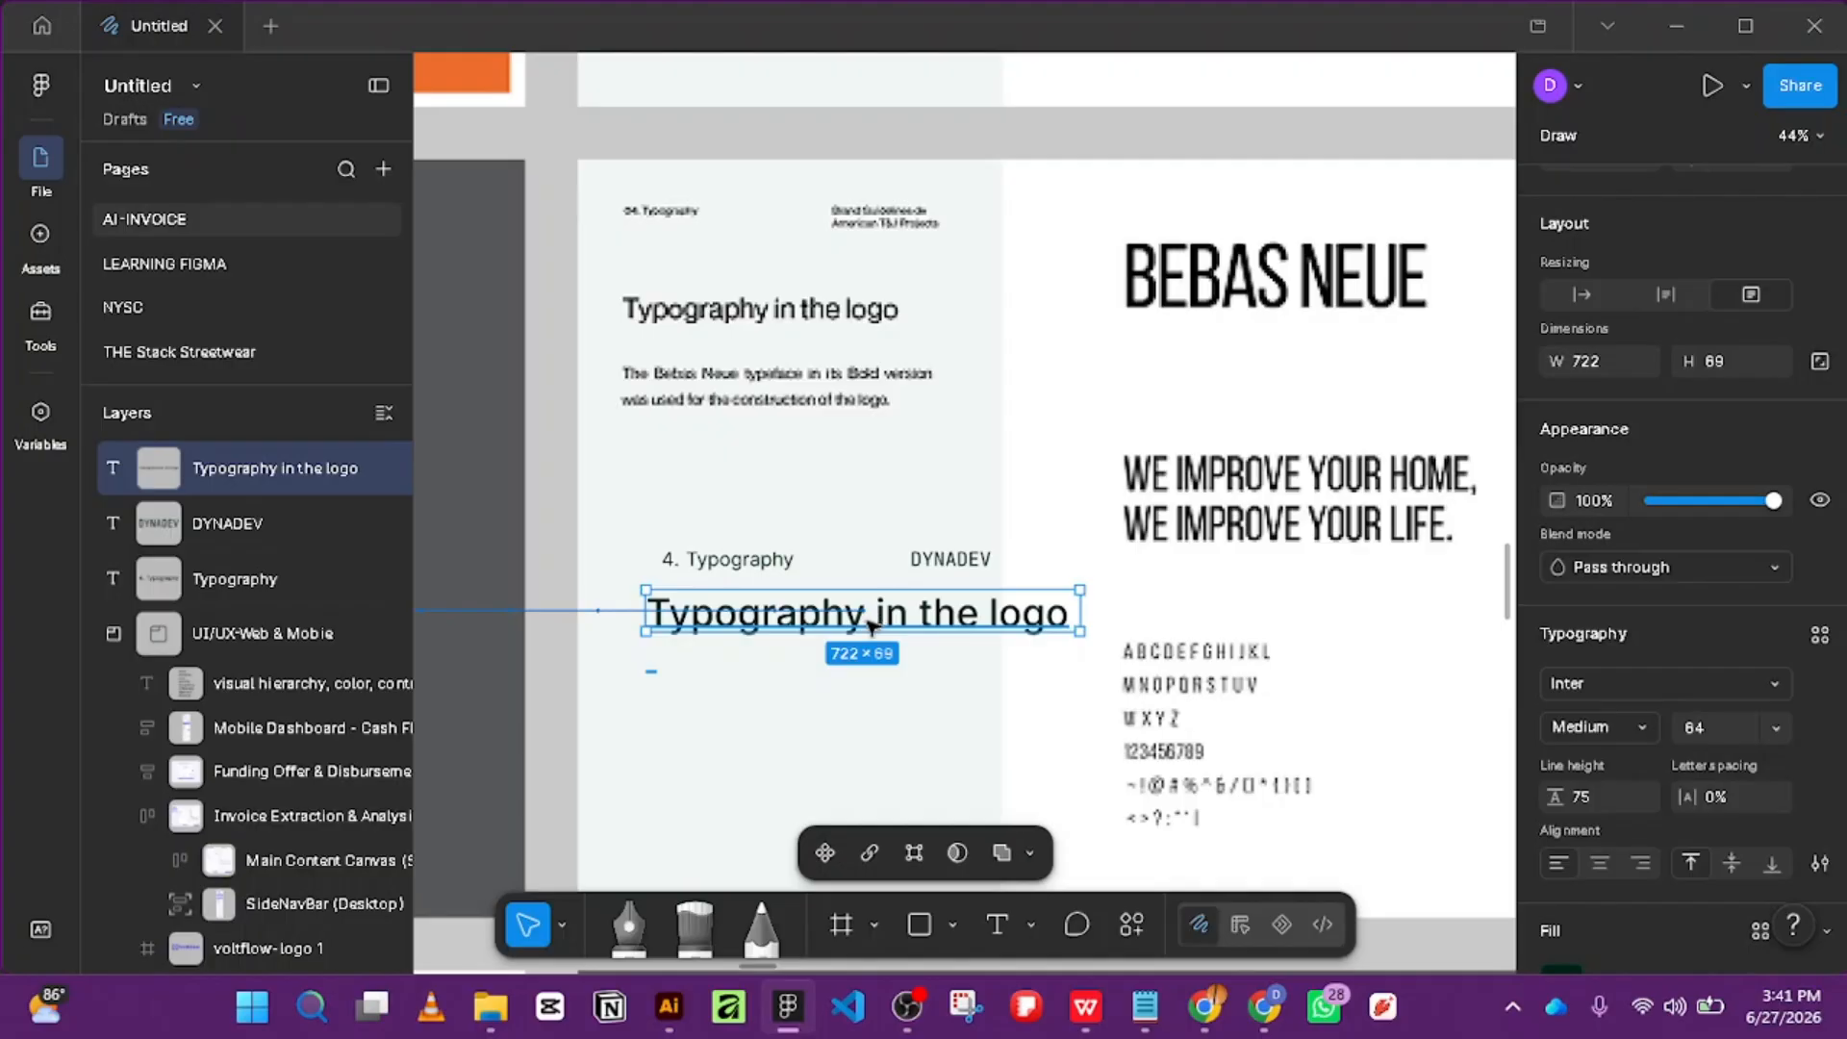
Duplicate the "Typography in the logo" heading below itself and set the copy to Regular weight at size 32.
{"action": "left_click_drag", "start_coordinate": [871, 625], "coordinate": [870, 721]}
{"action": "double_click", "coordinate": [870, 720]}
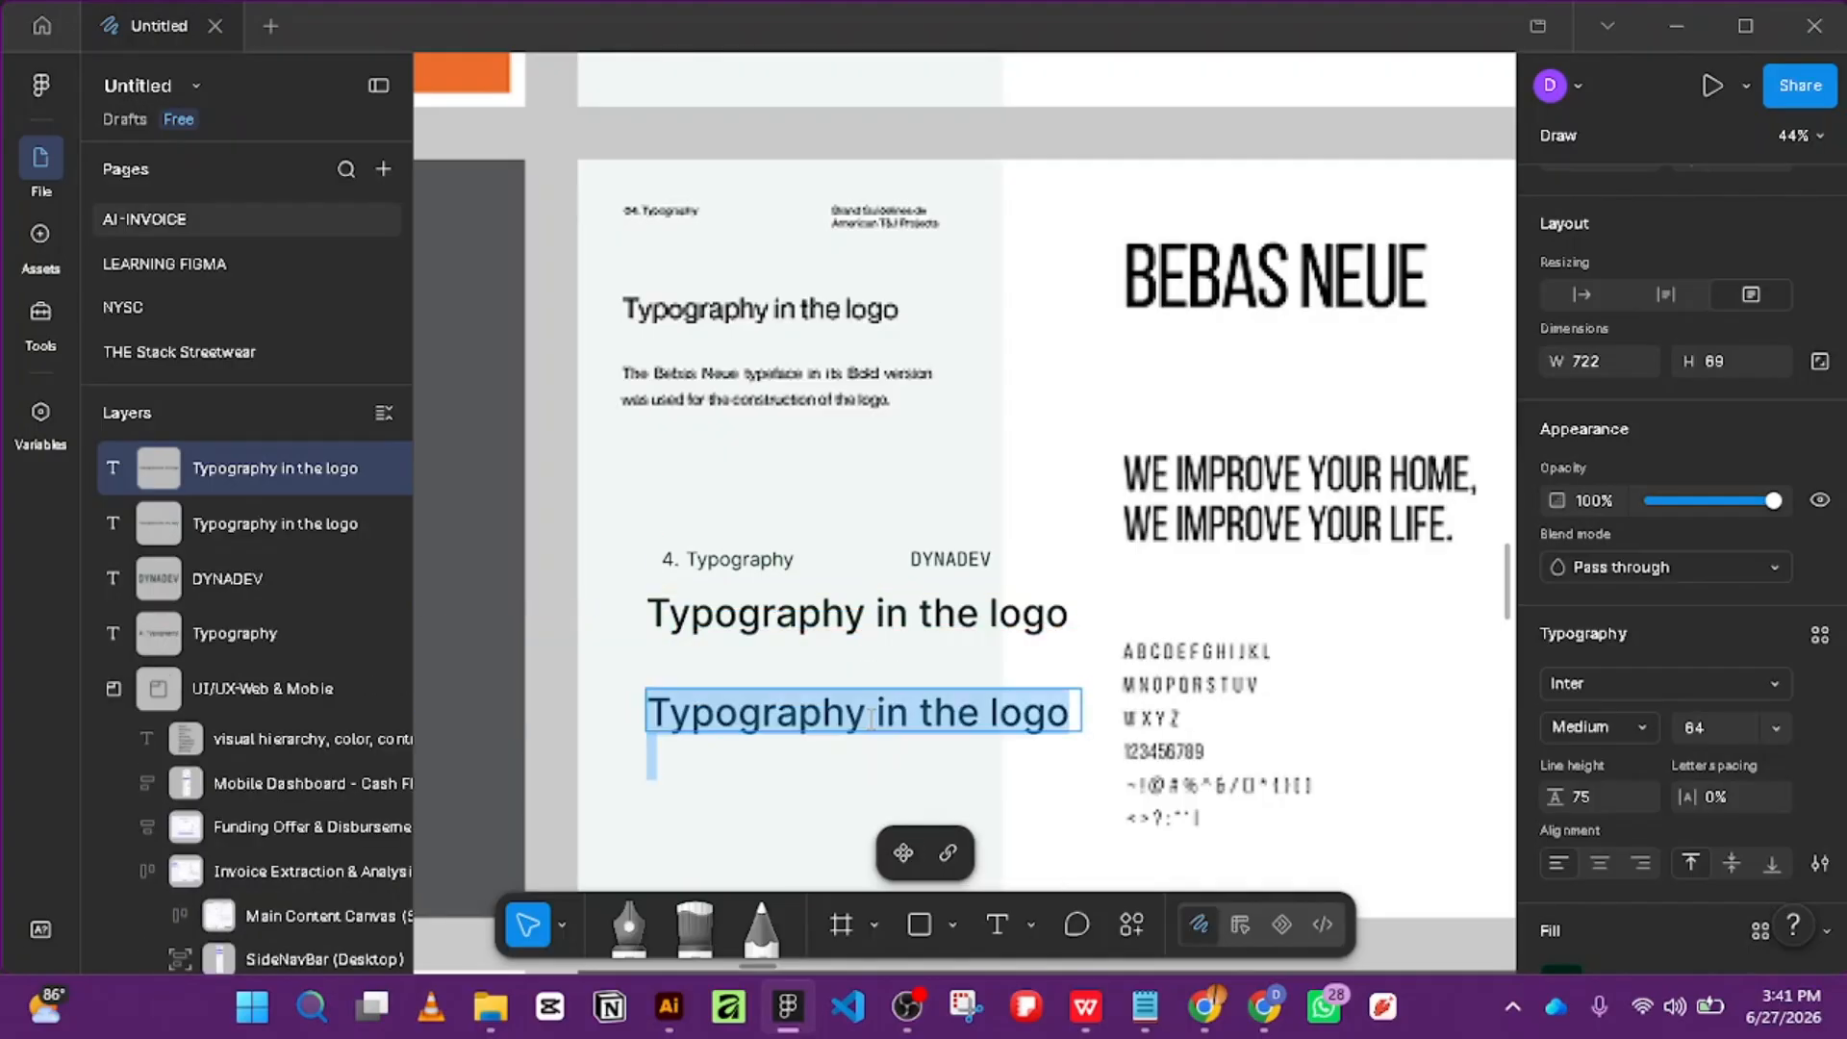
{"action": "left_click", "coordinate": [1635, 731]}
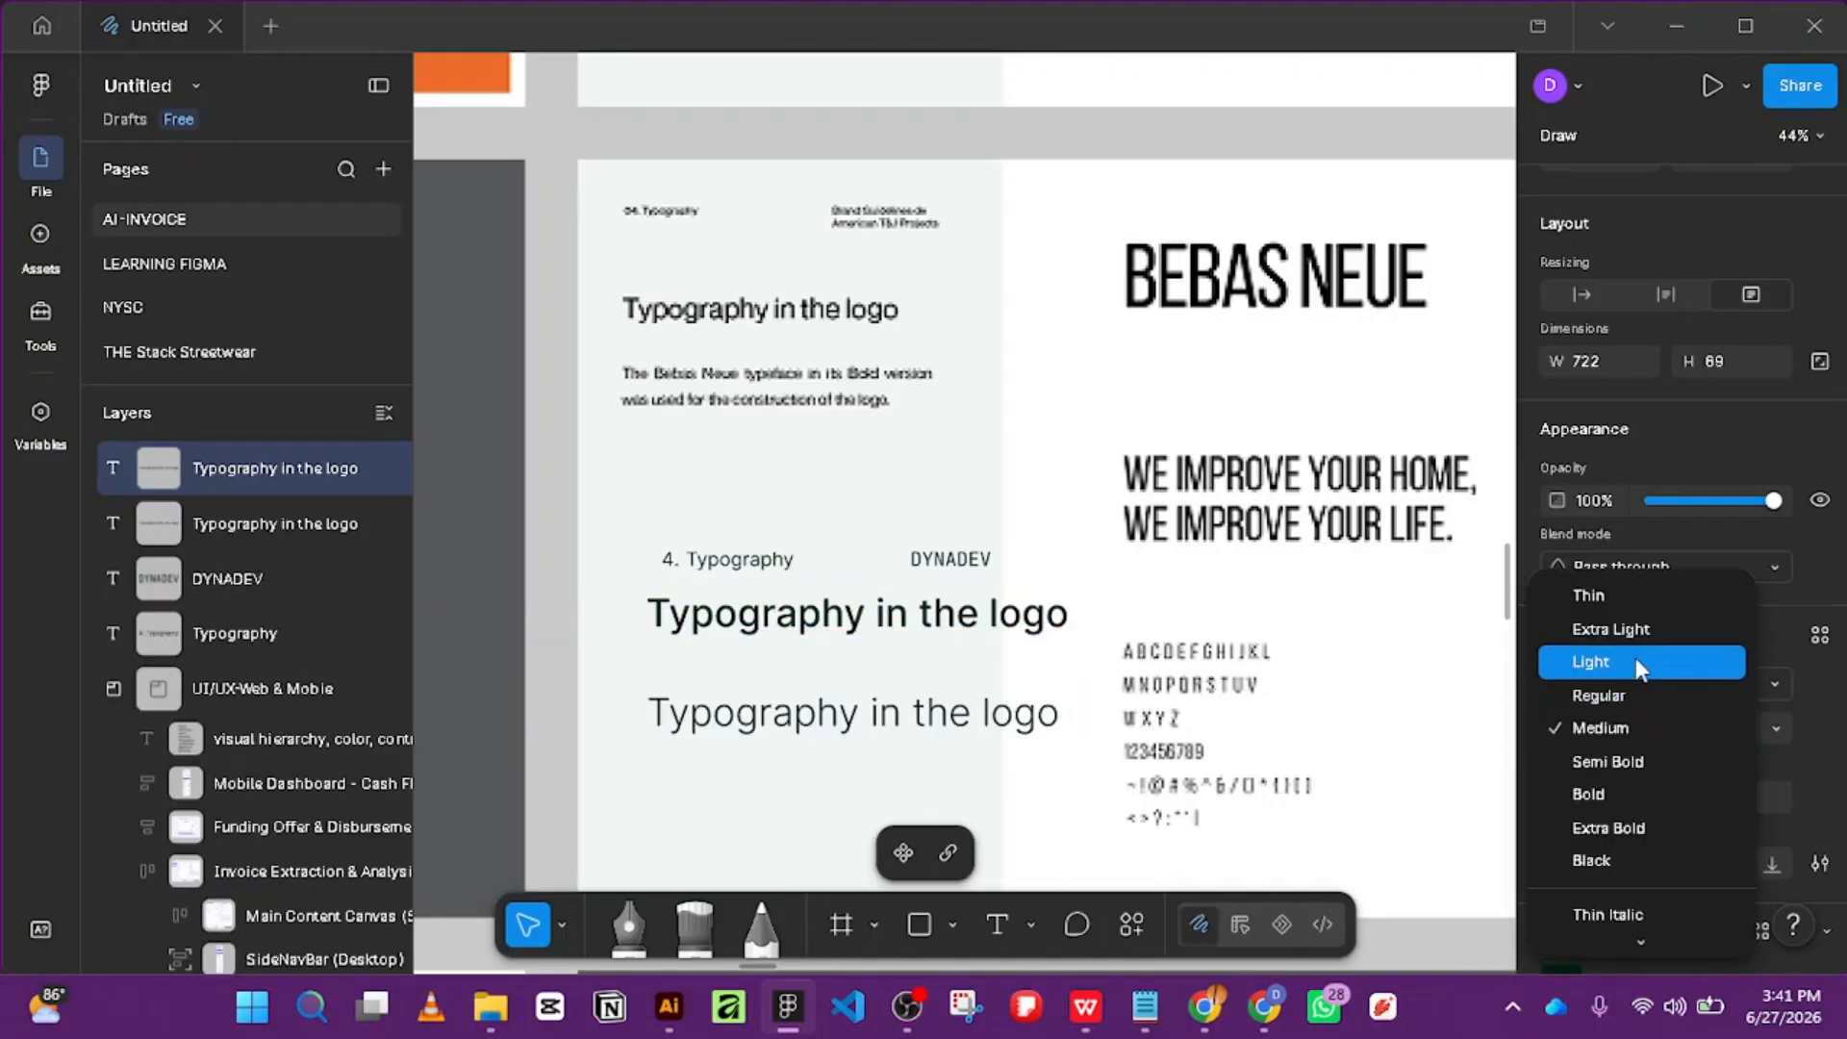
{"action": "left_click", "coordinate": [1631, 696]}
{"action": "left_click", "coordinate": [1775, 729]}
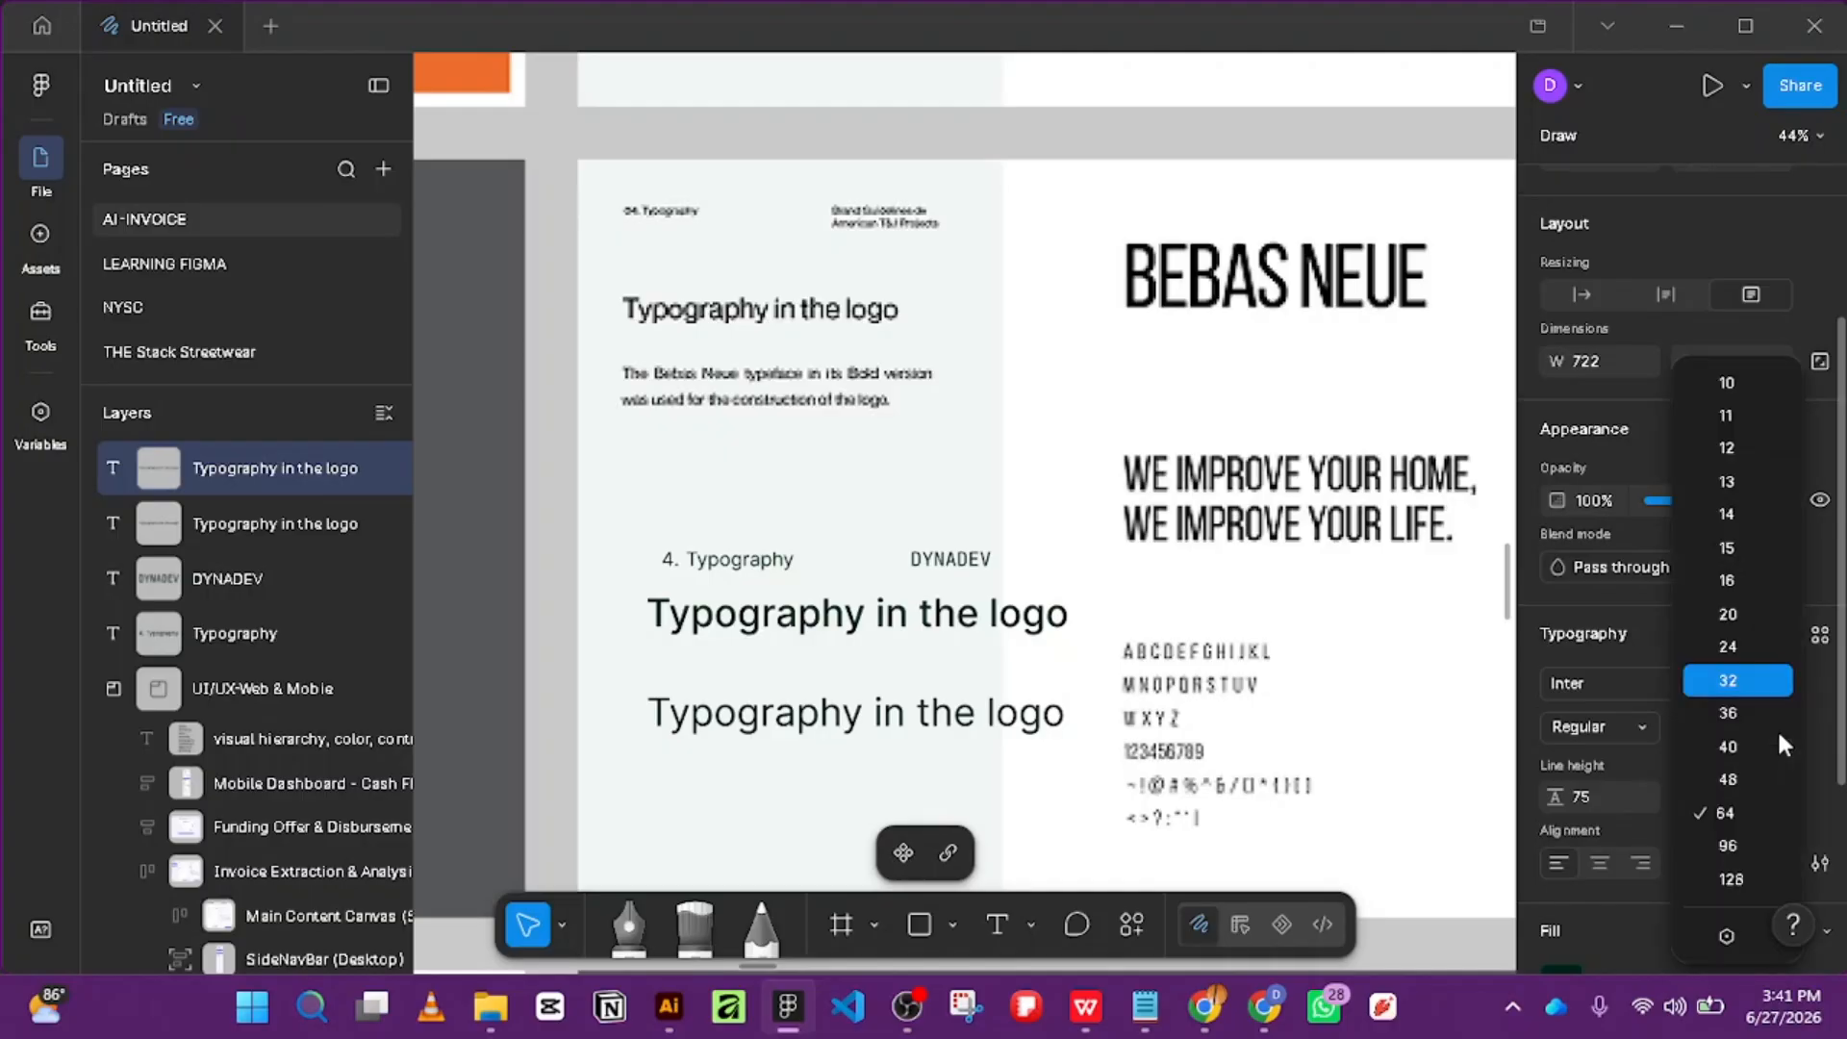
{"action": "left_click", "coordinate": [1758, 674]}
{"action": "double_click", "coordinate": [870, 712]}
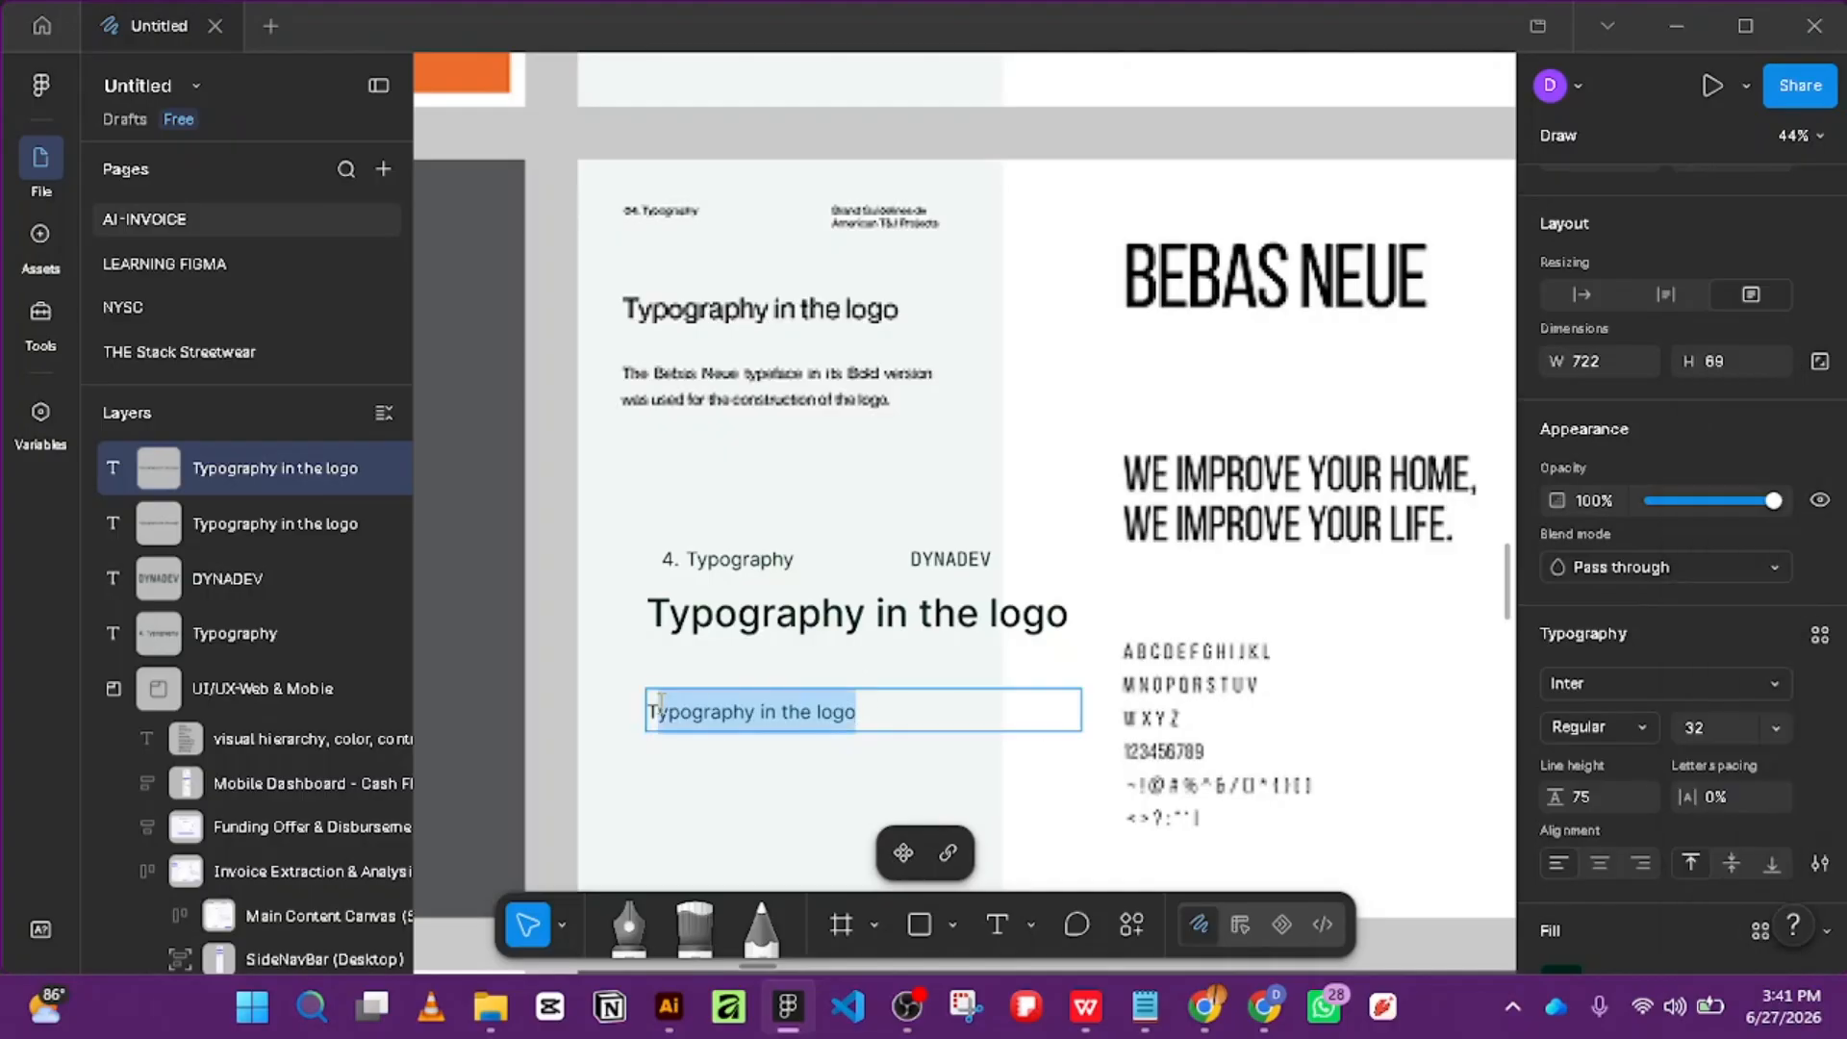
Replace the text of the smaller heading copy with "The inter typeface is the only font used for the logo wordmark".
{"action": "key", "text": "BackSpace"}
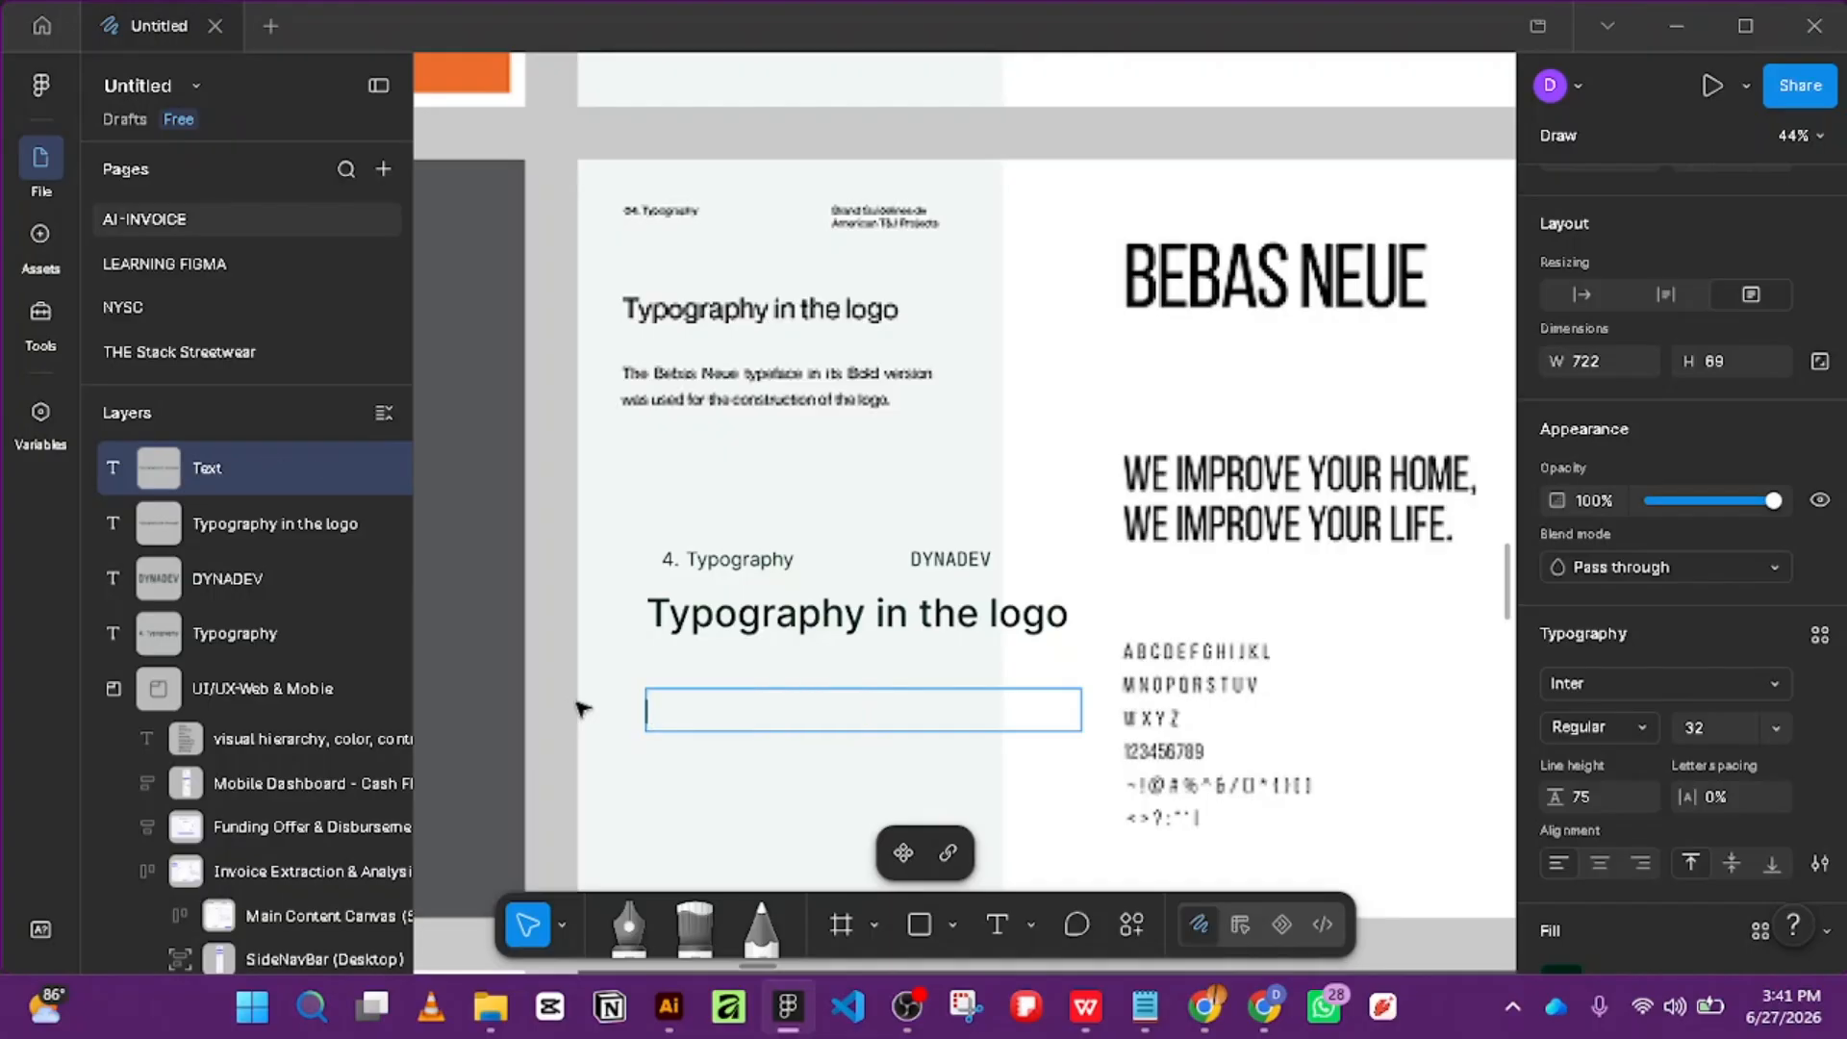
{"action": "type", "text": "t"}
{"action": "key", "text": "BackSpace"}
{"action": "type", "text": "THe"}
{"action": "key", "text": "BackSpace"}
{"action": "key", "text": "BackSpace"}
{"action": "type", "text": "he inter t"}
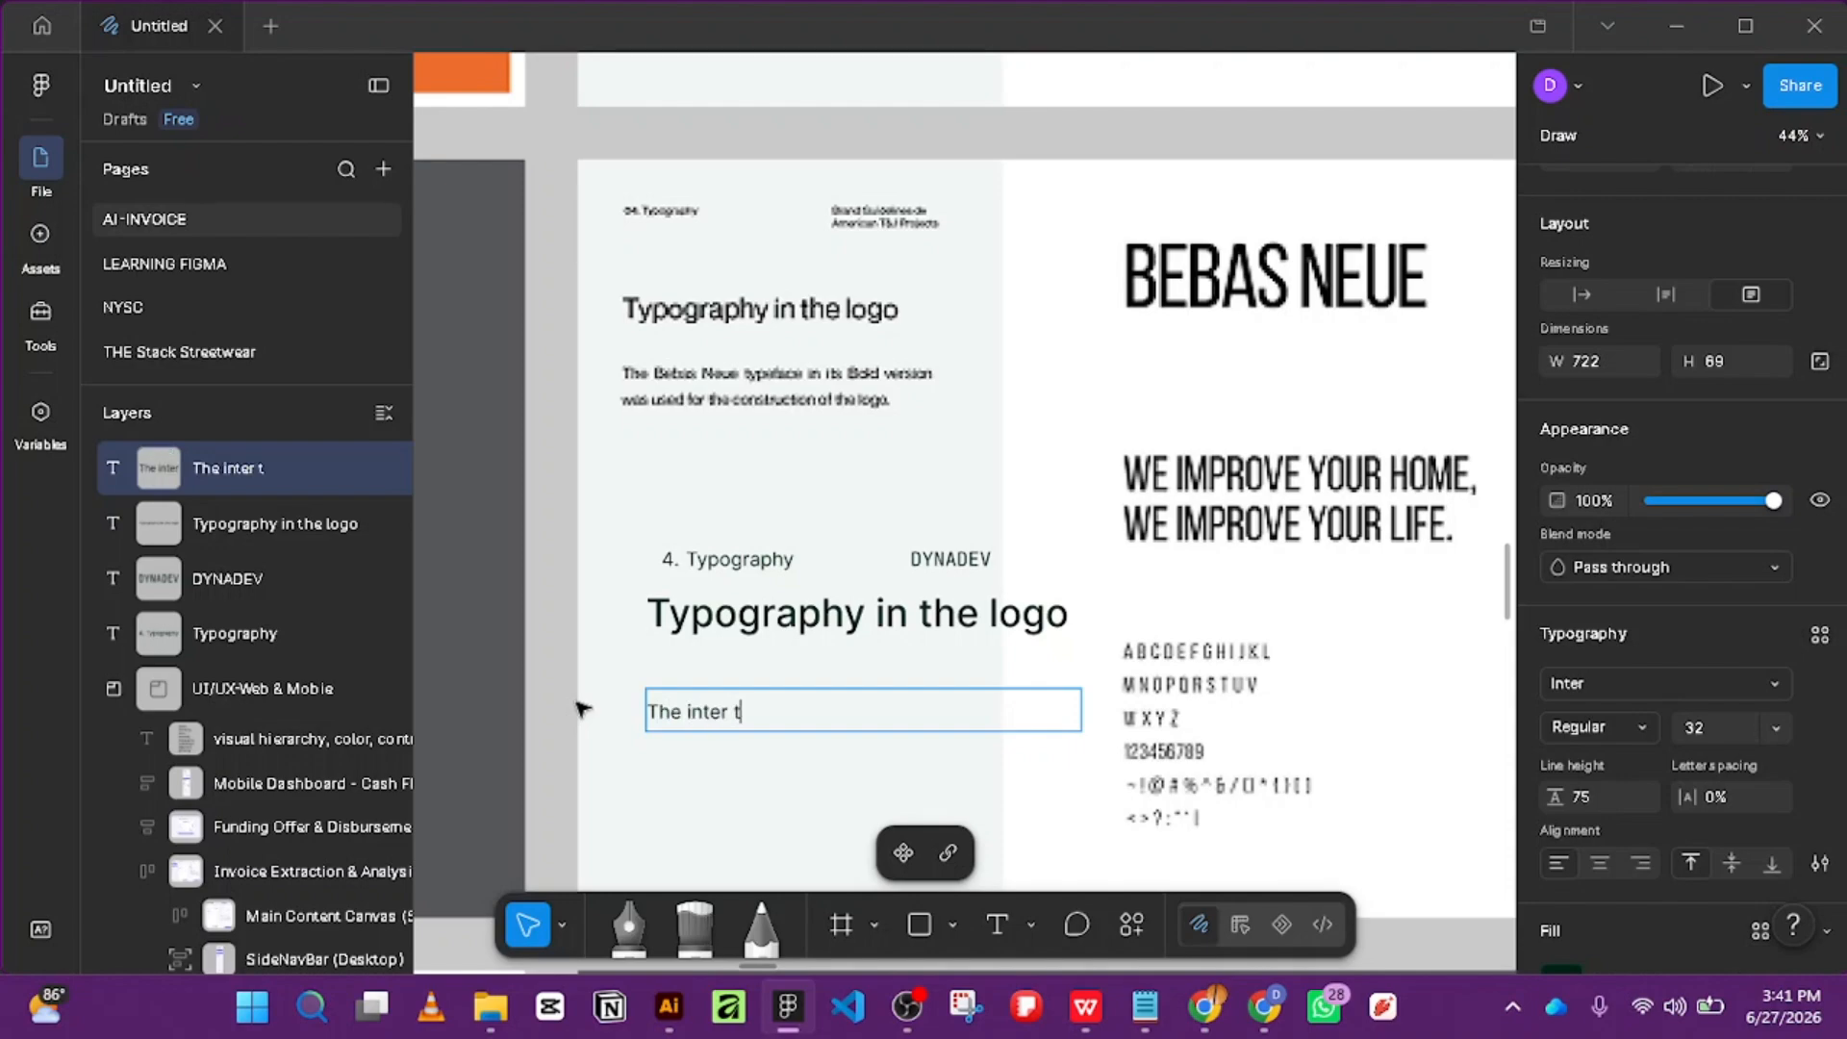
{"action": "type", "text": "ypface wa"}
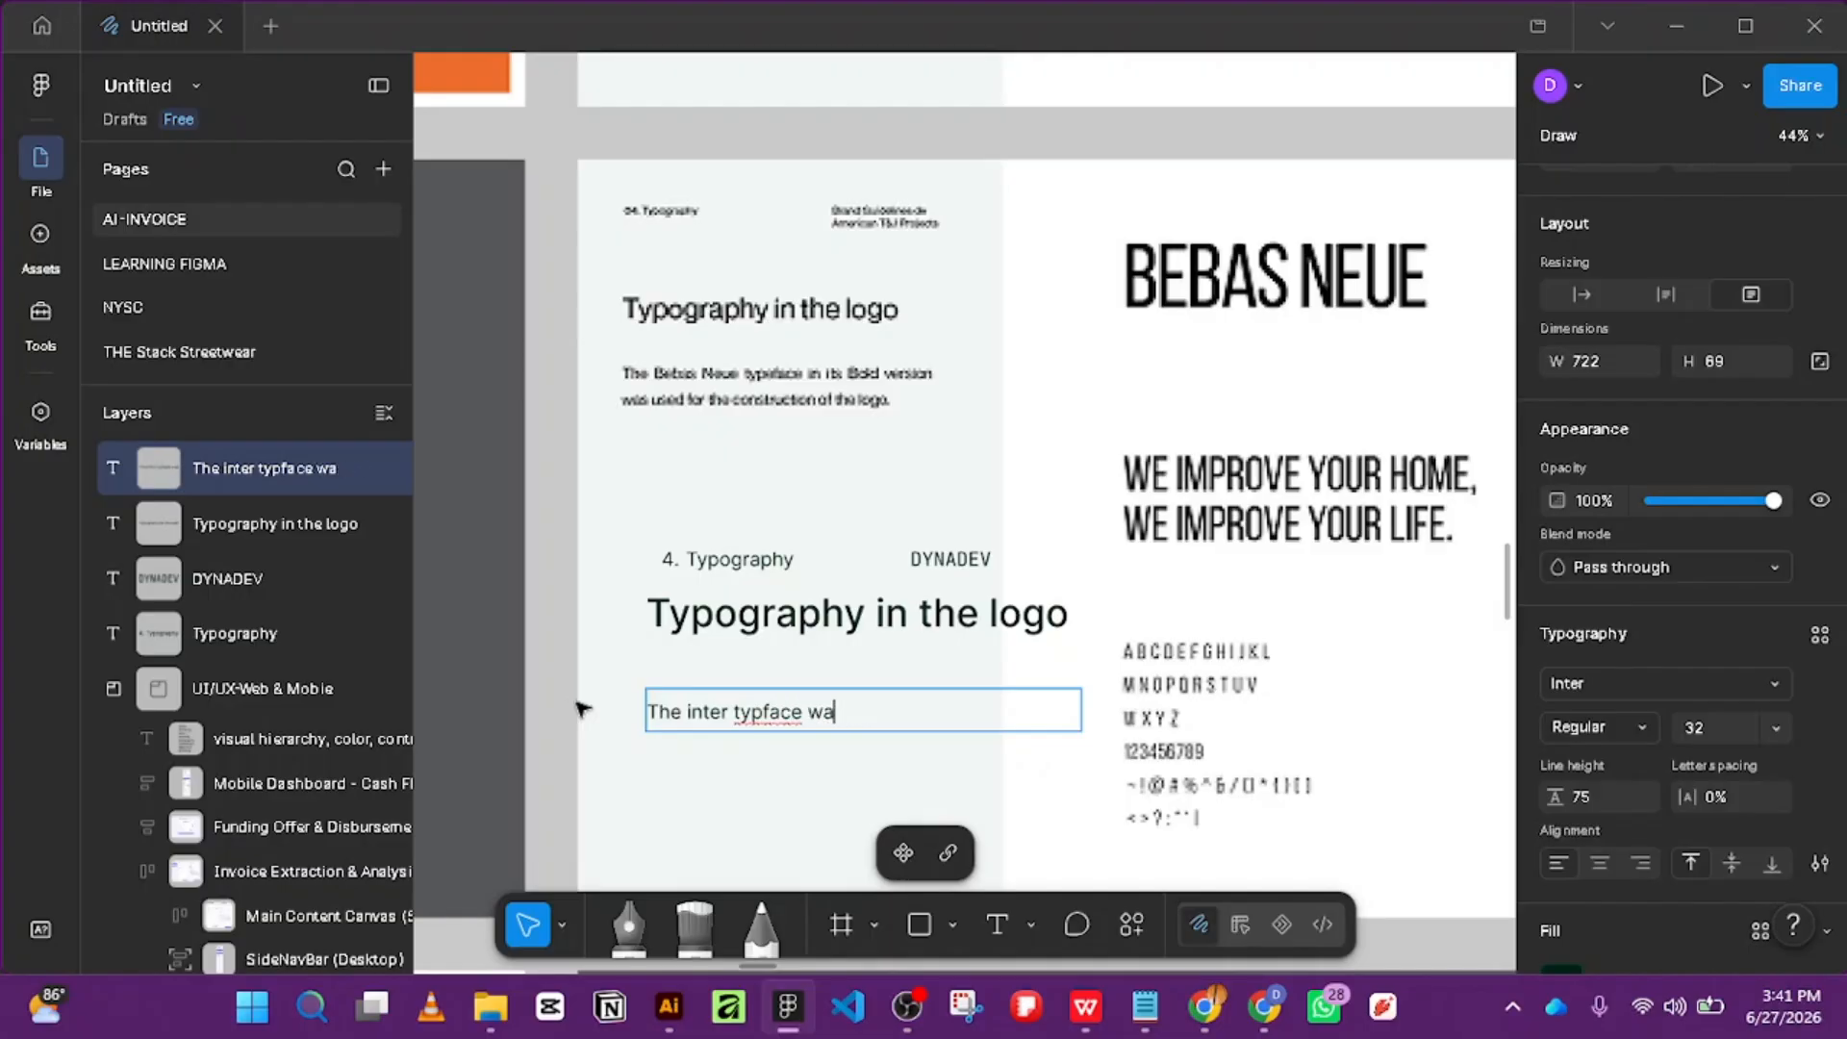
{"action": "key", "text": "BackSpace"}
{"action": "key", "text": "BackSpace"}
{"action": "key", "text": "BackSpace"}
{"action": "key", "text": "BackSpace"}
{"action": "key", "text": "BackSpace"}
{"action": "key", "text": "BackSpace"}
{"action": "type", "text": "e"}
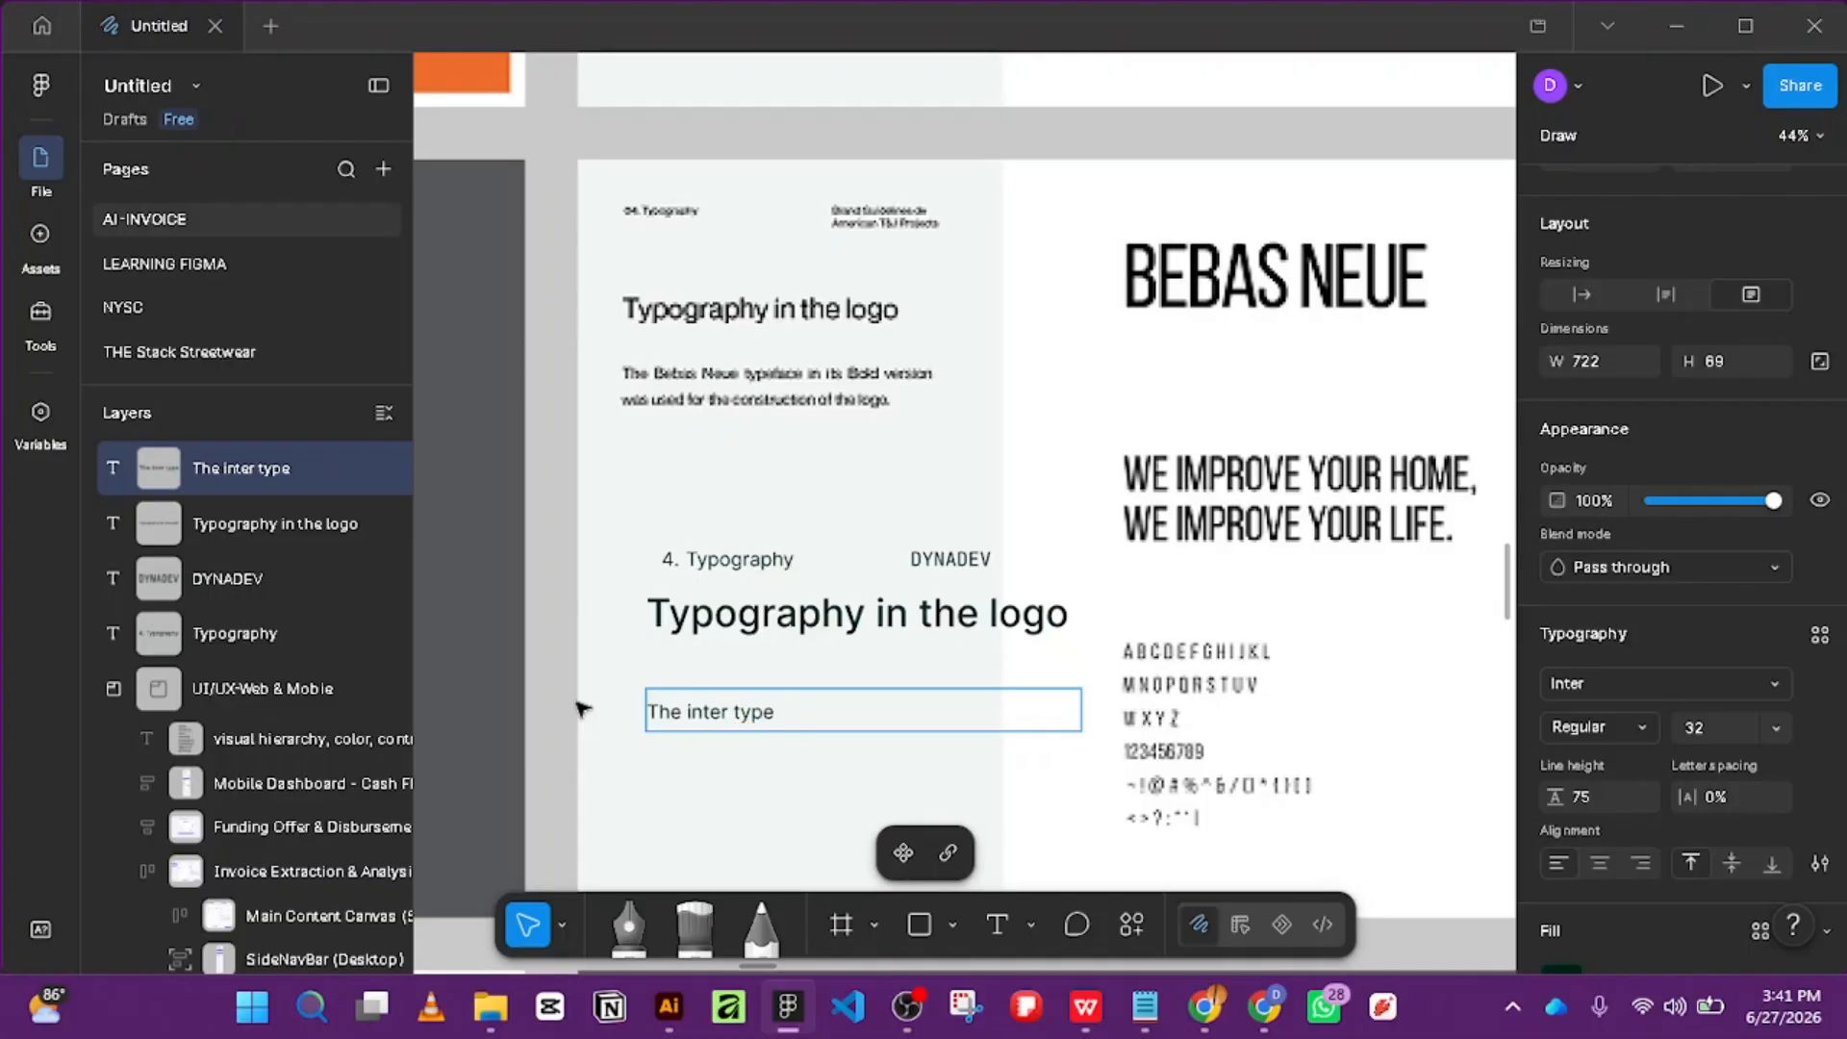
{"action": "type", "text": "face is the o"}
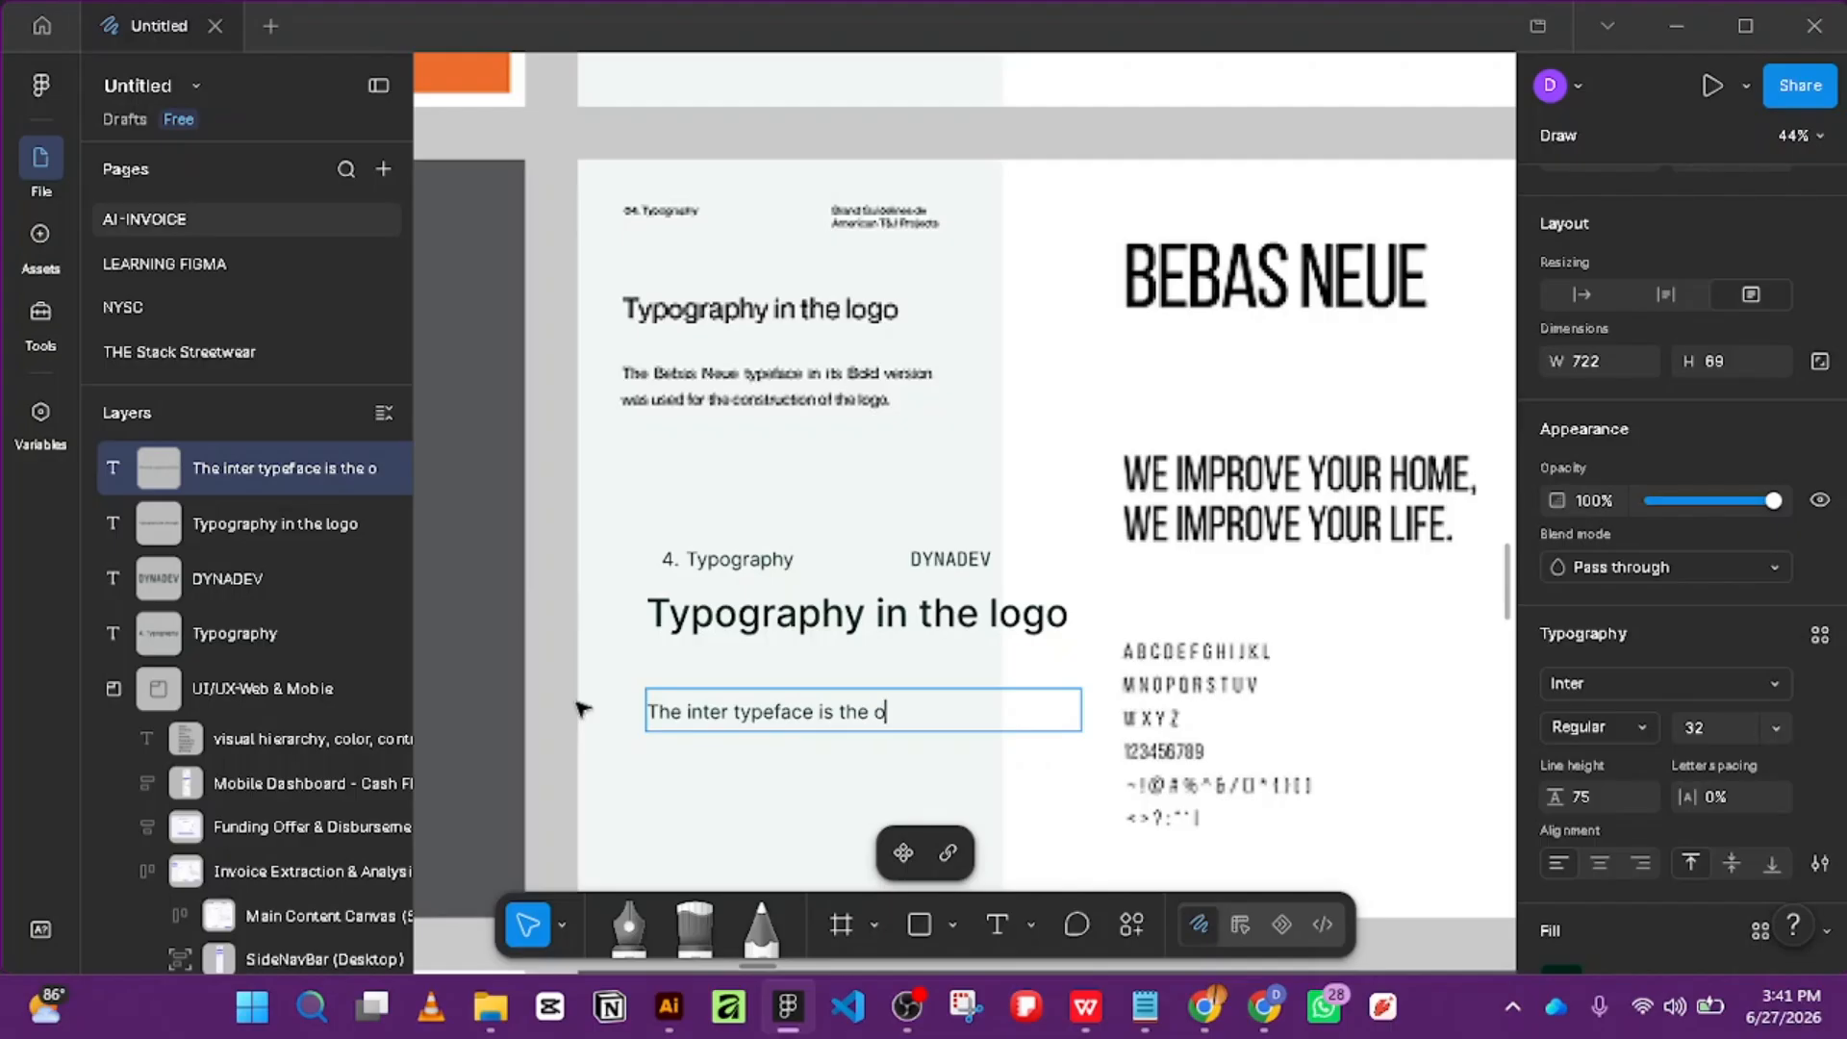
{"action": "type", "text": "nly font used for"}
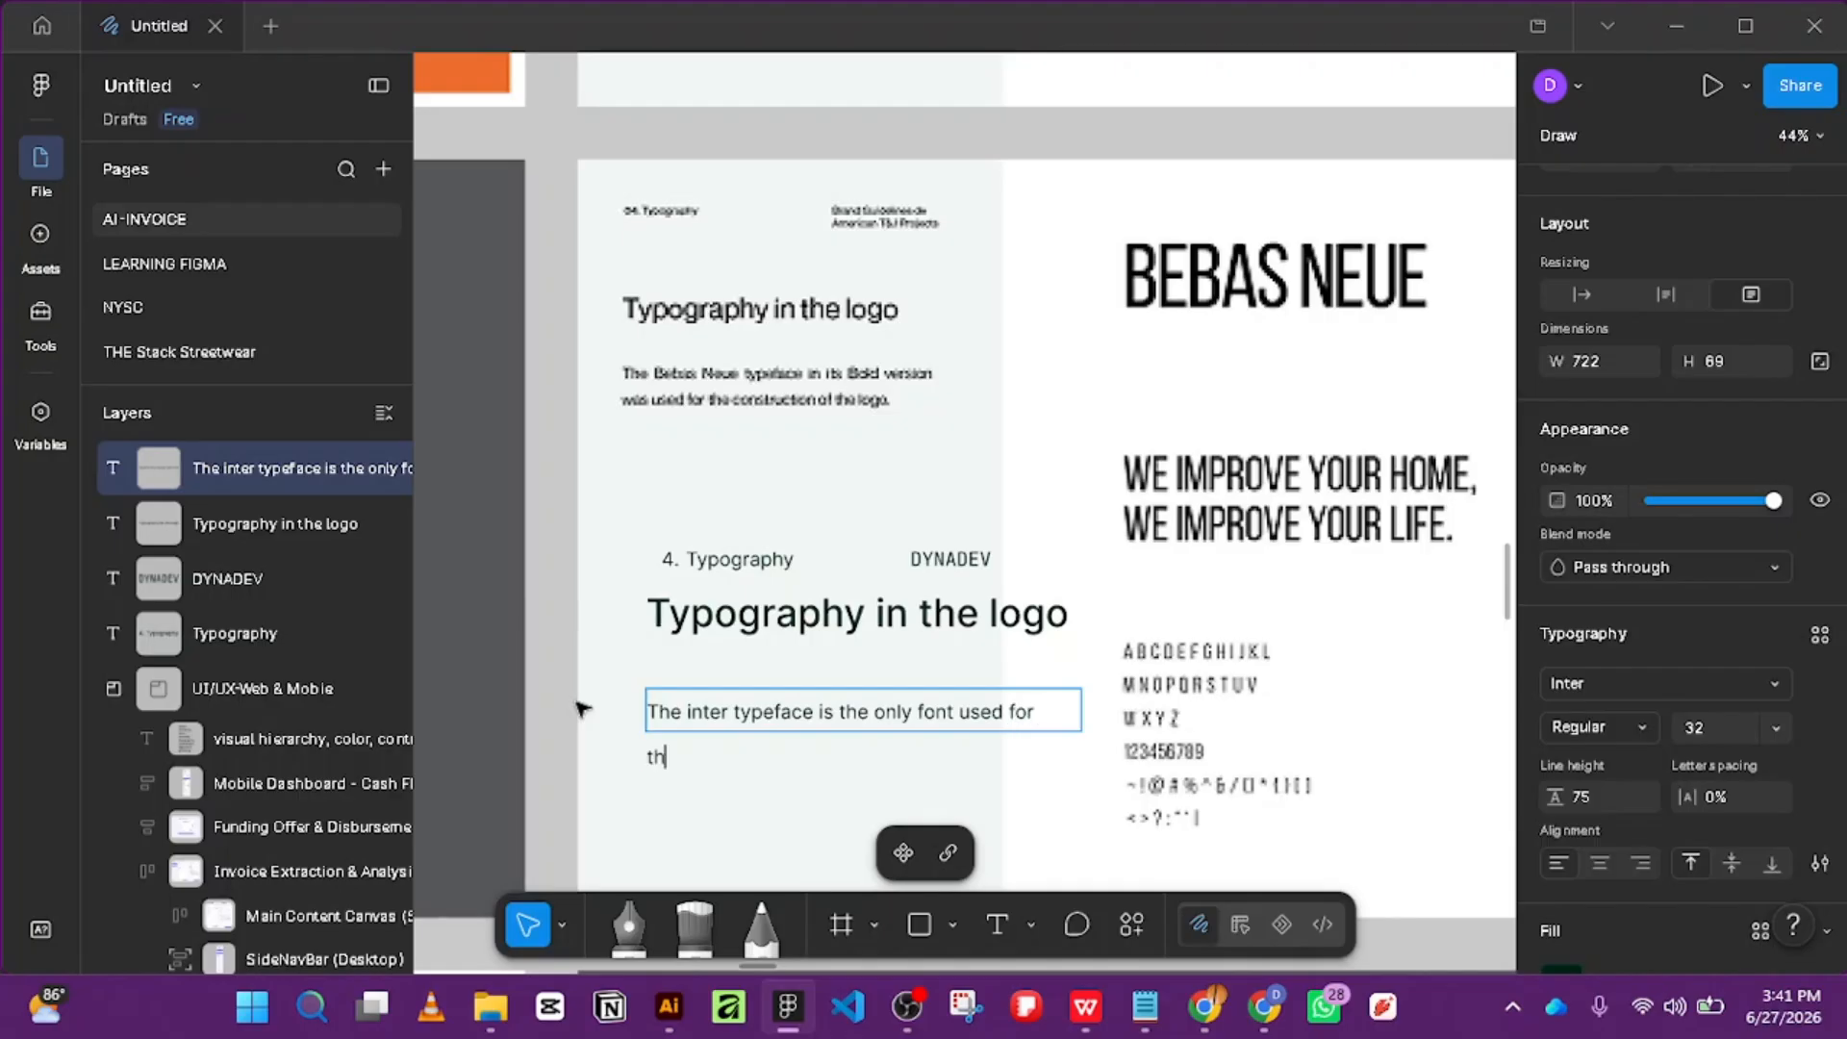
{"action": "type", "text": "go wordmark"}
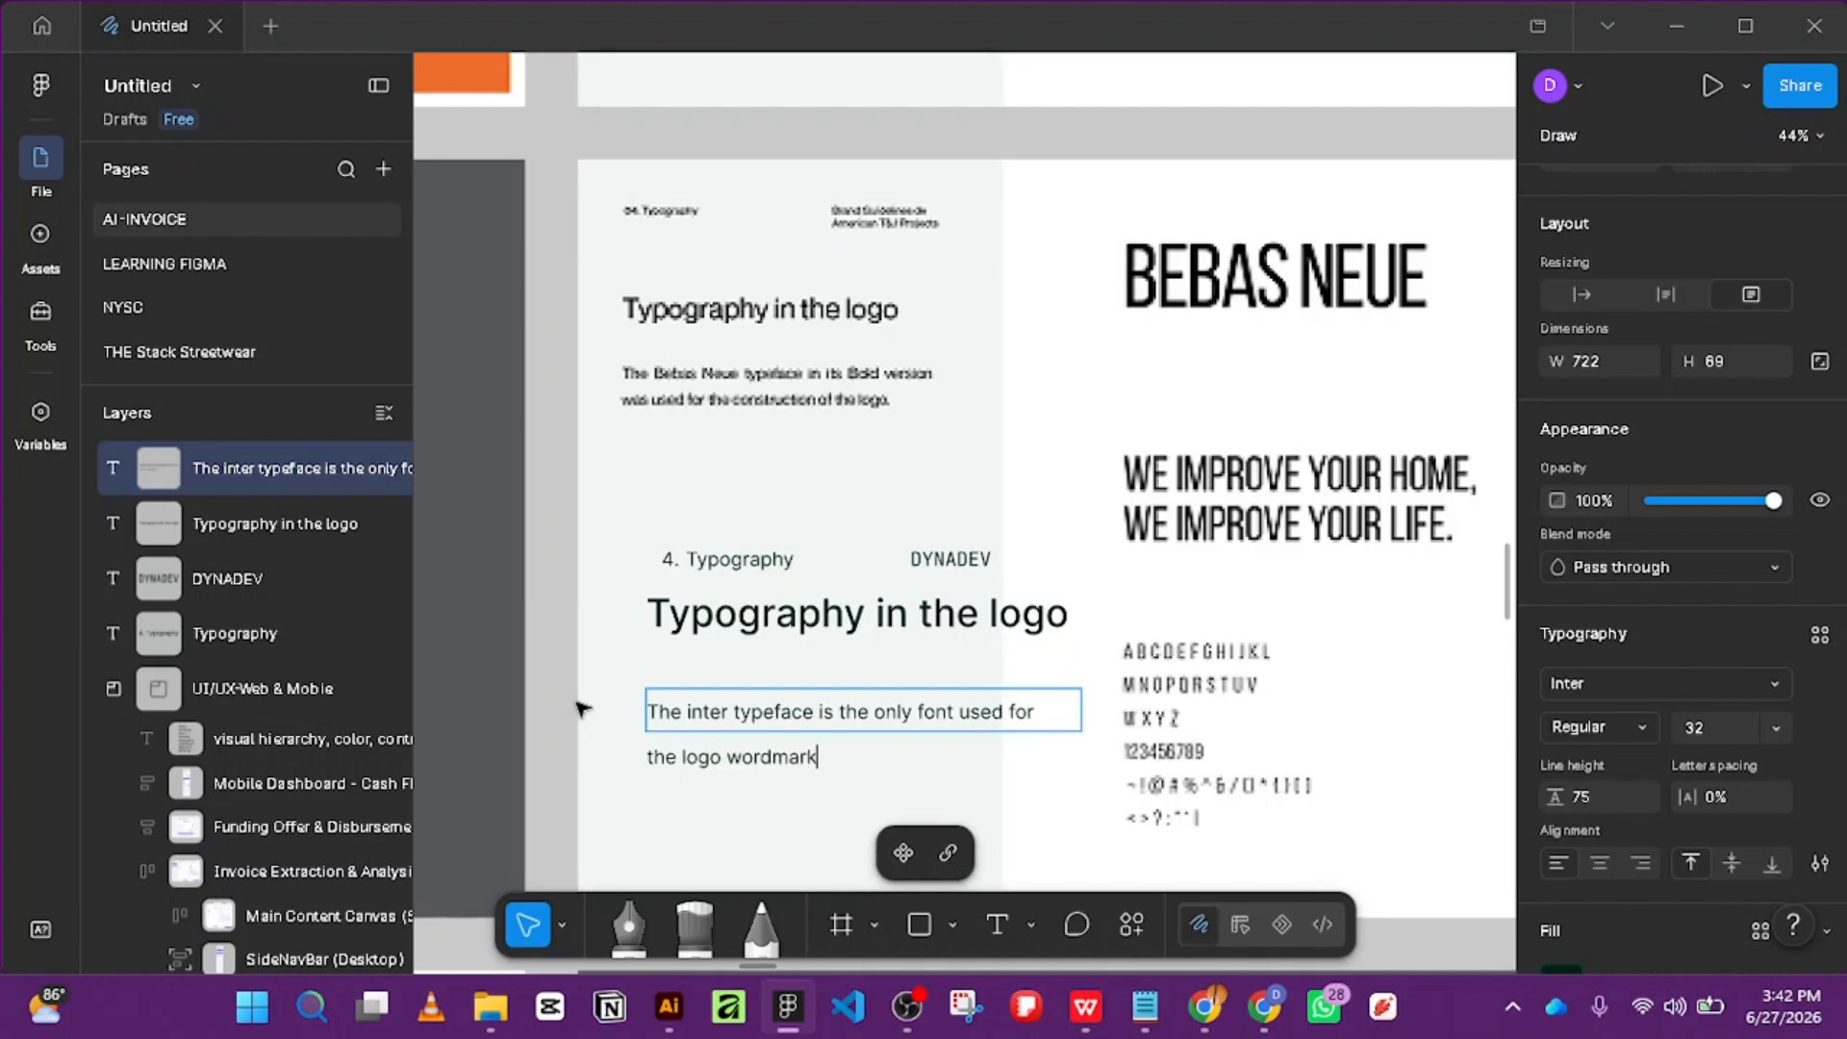
{"action": "key", "text": "Escape"}
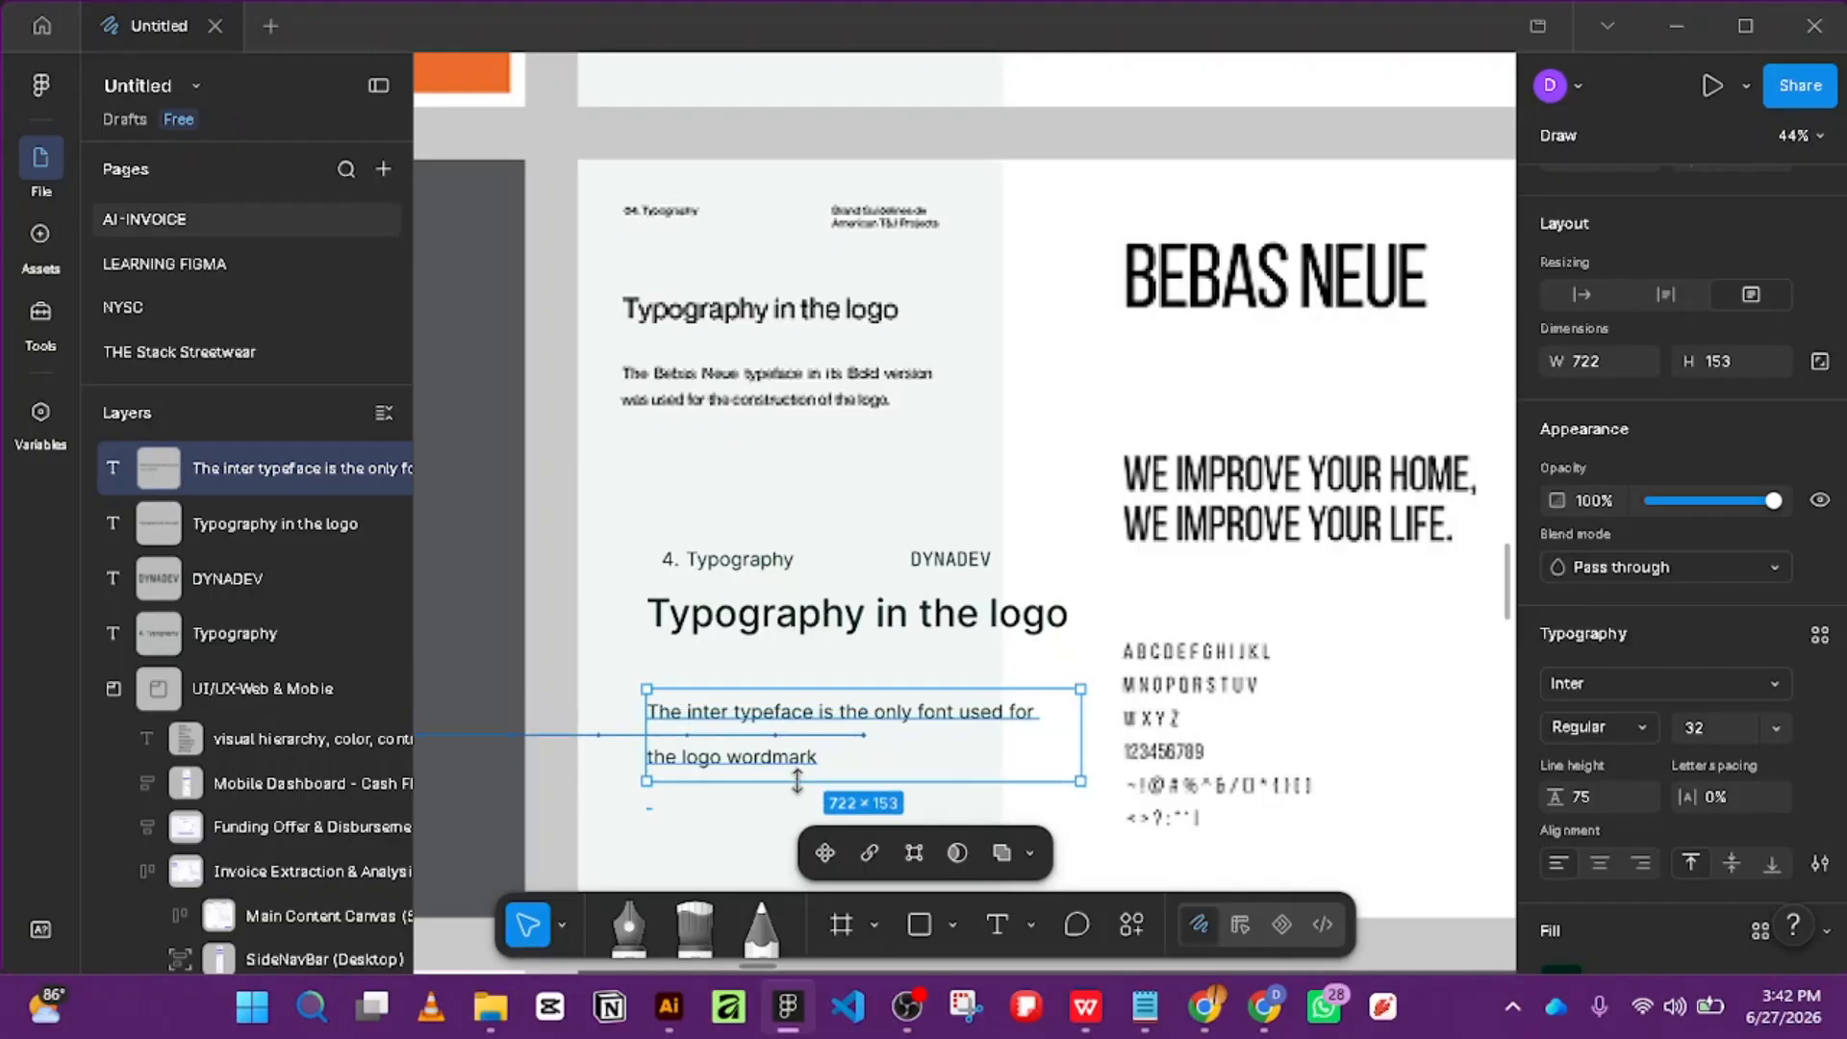
Tighten the description text's line height to 41 and shorten its box to about 94 high.
{"action": "left_click_drag", "start_coordinate": [797, 781], "coordinate": [798, 767]}
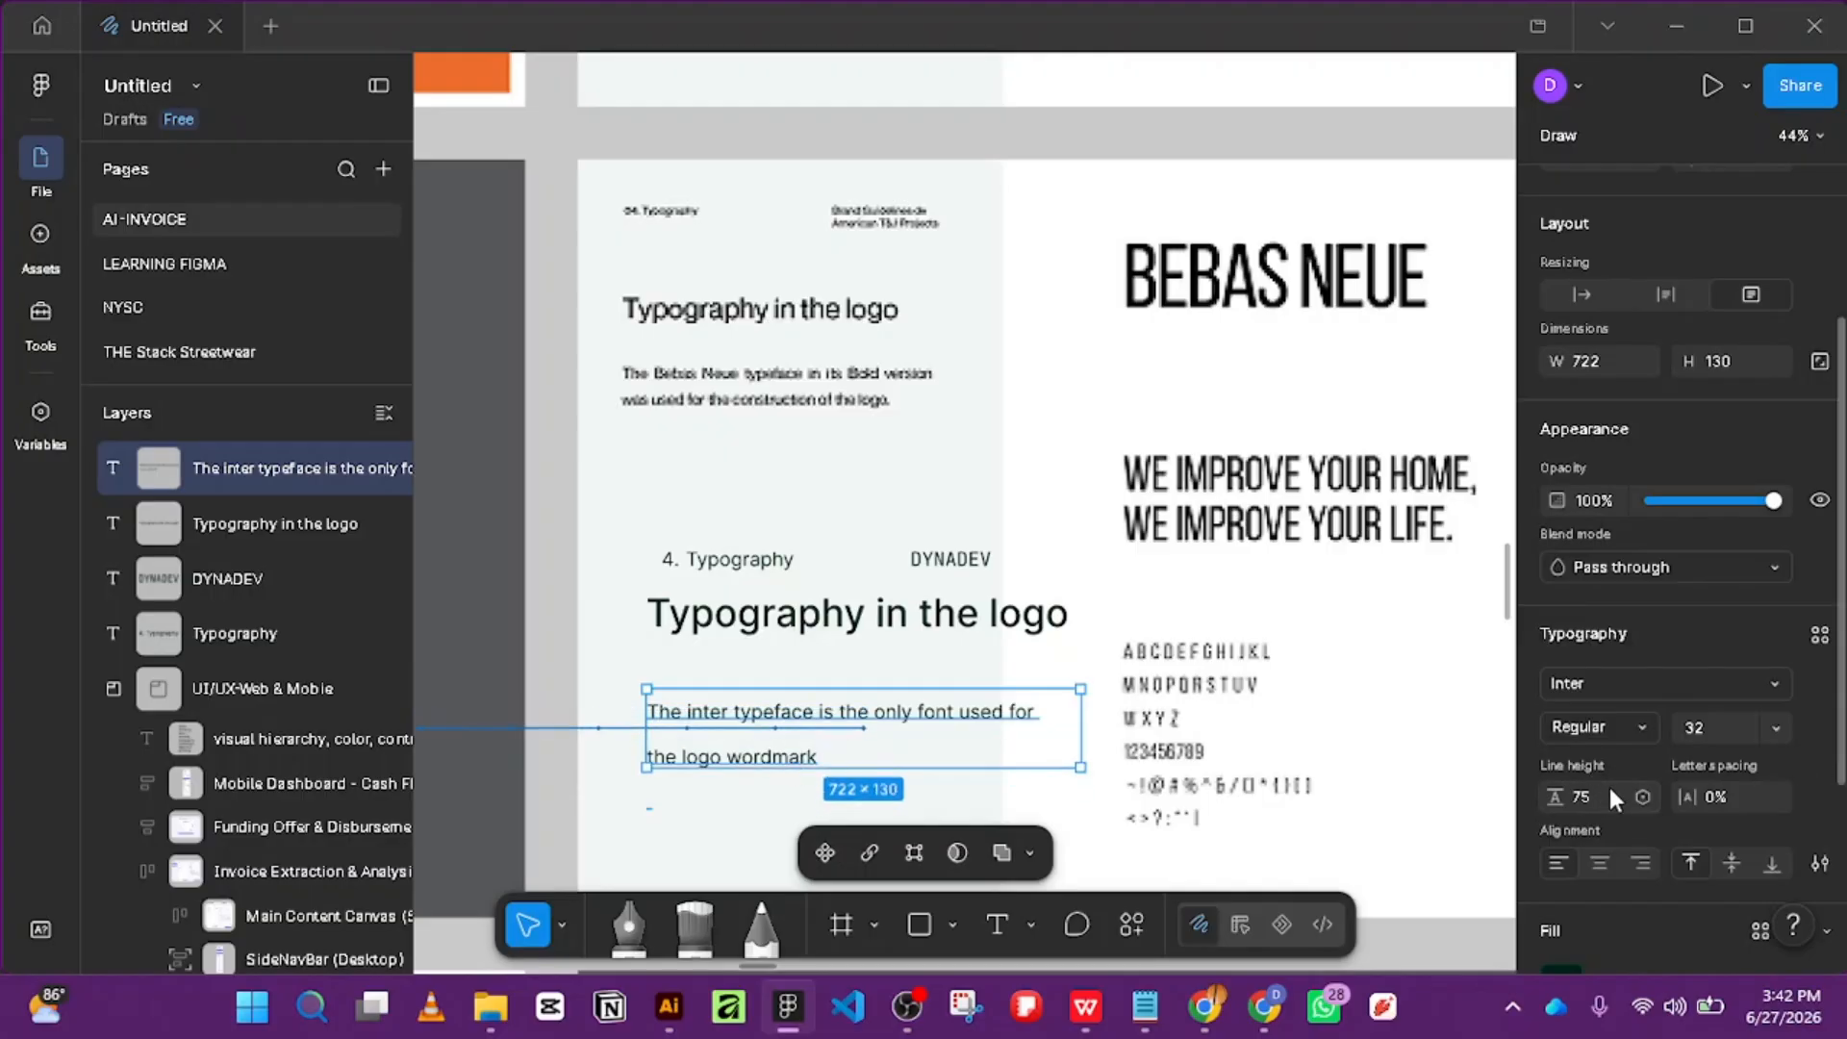
{"action": "type", "text": "41"}
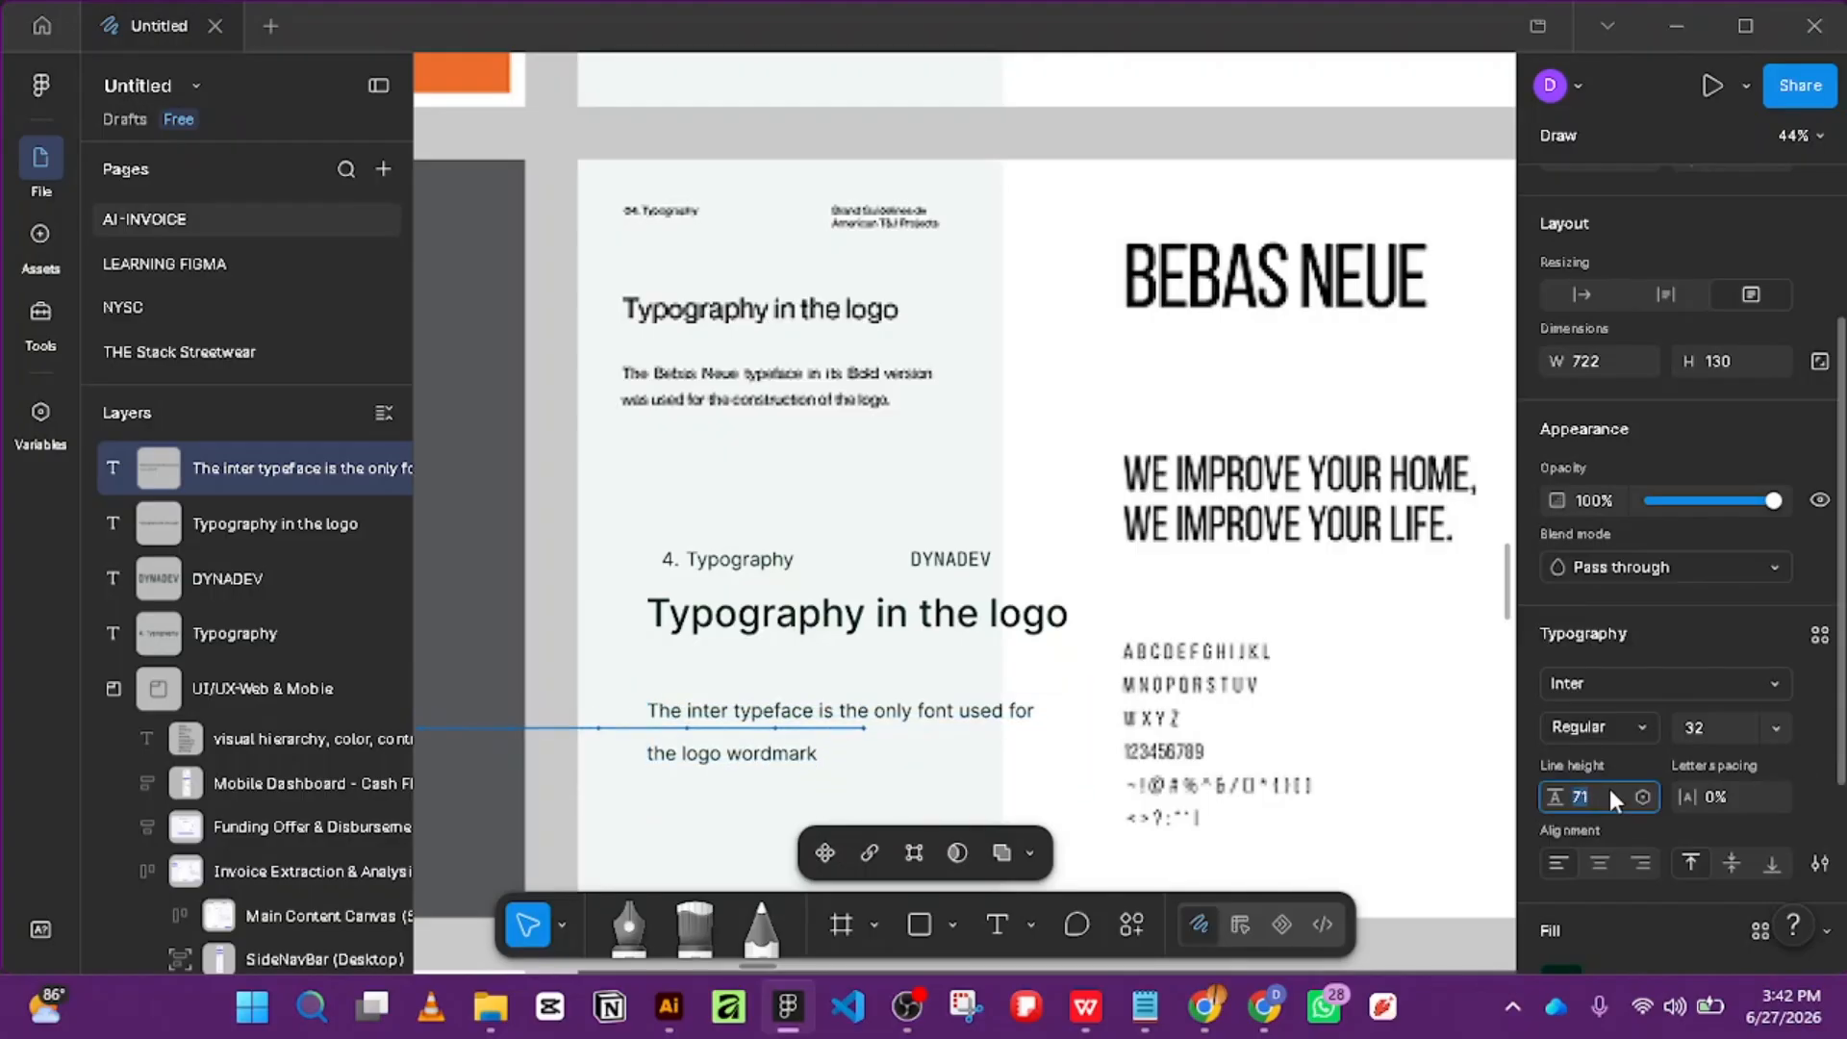
{"action": "key", "text": "Return"}
{"action": "type", "text": "31"}
{"action": "key", "text": "Return"}
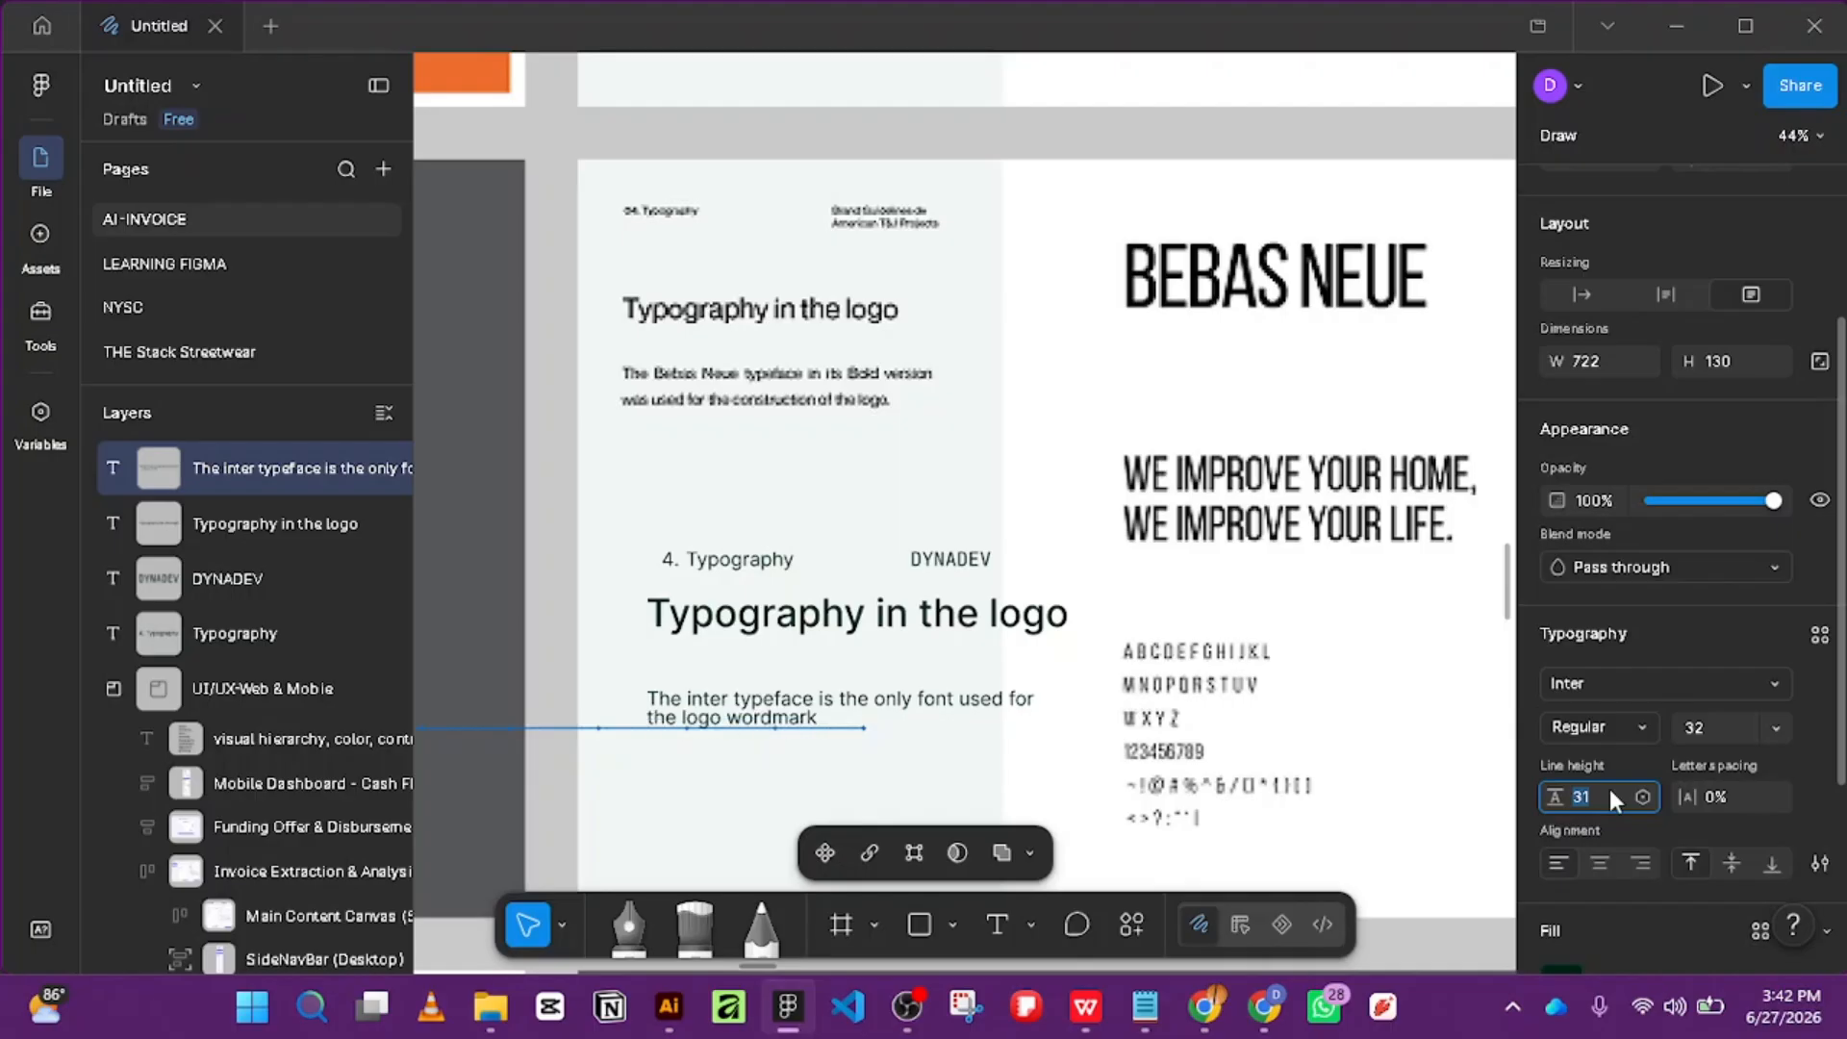
{"action": "key", "text": "ctrl+z"}
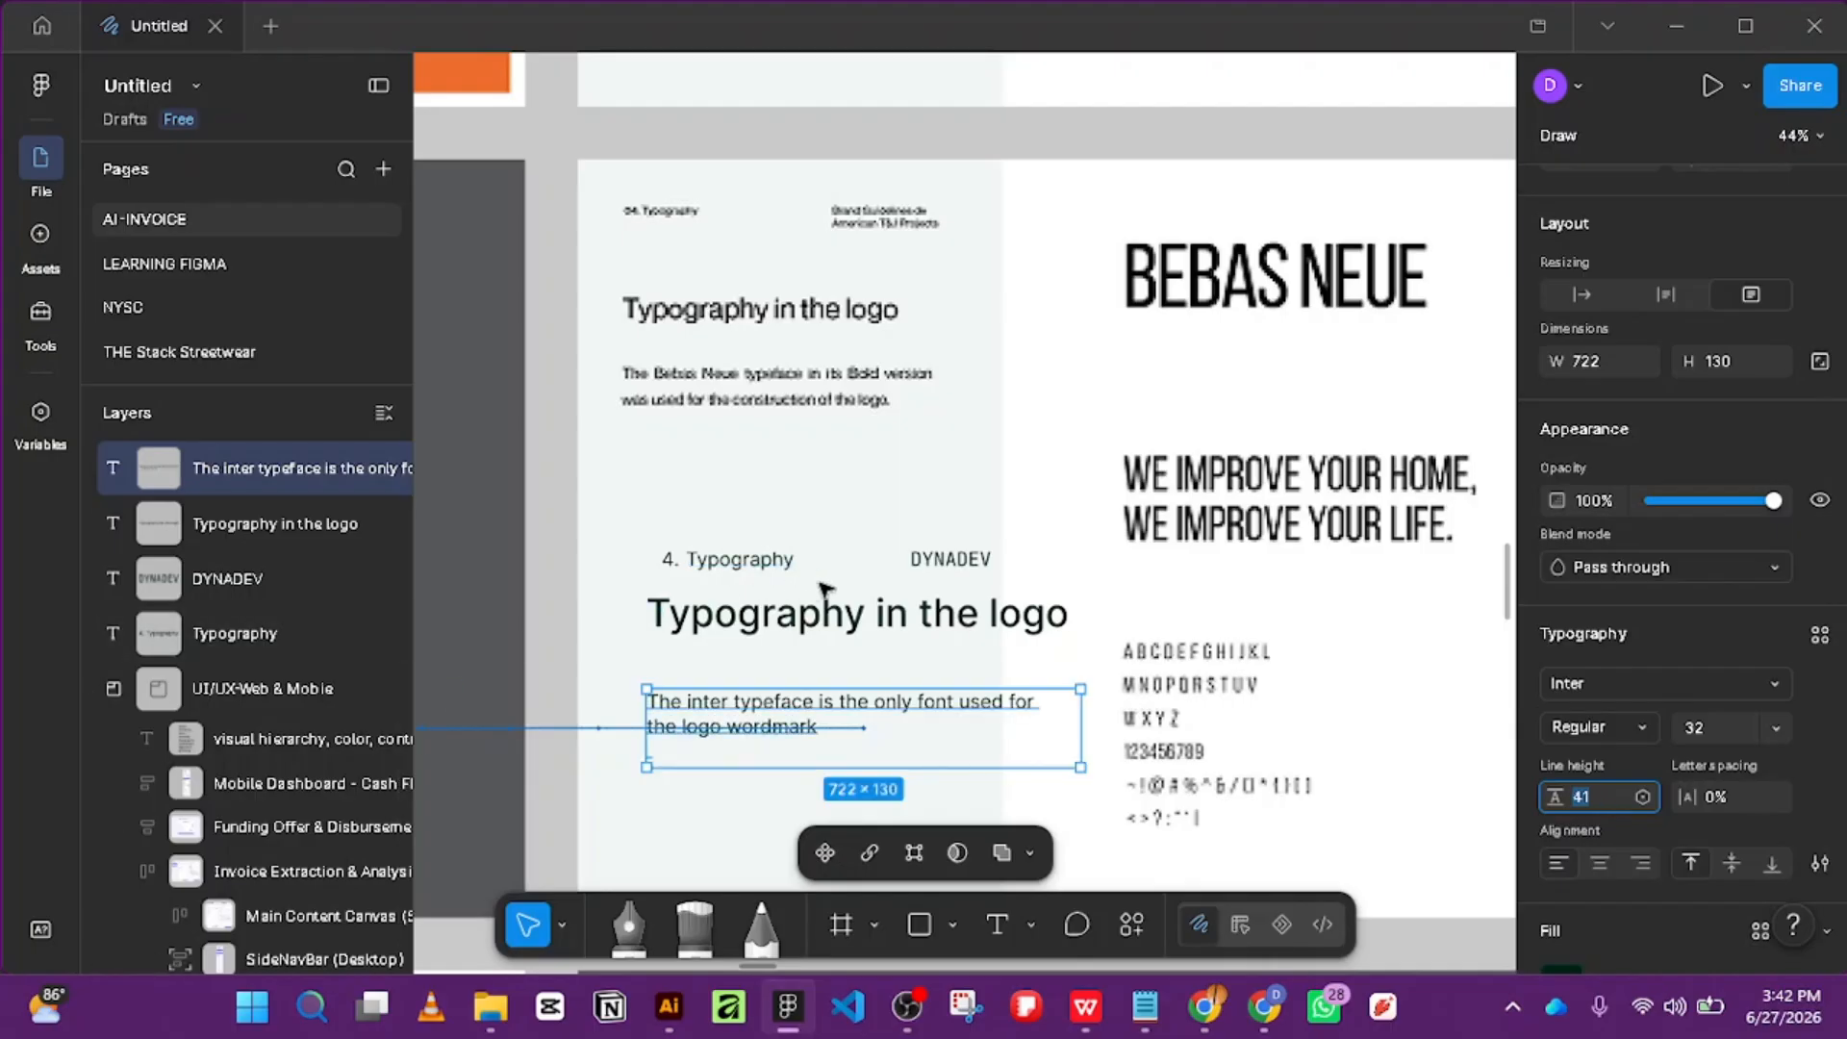
{"action": "left_click", "coordinate": [959, 588]}
{"action": "left_click", "coordinate": [829, 755]}
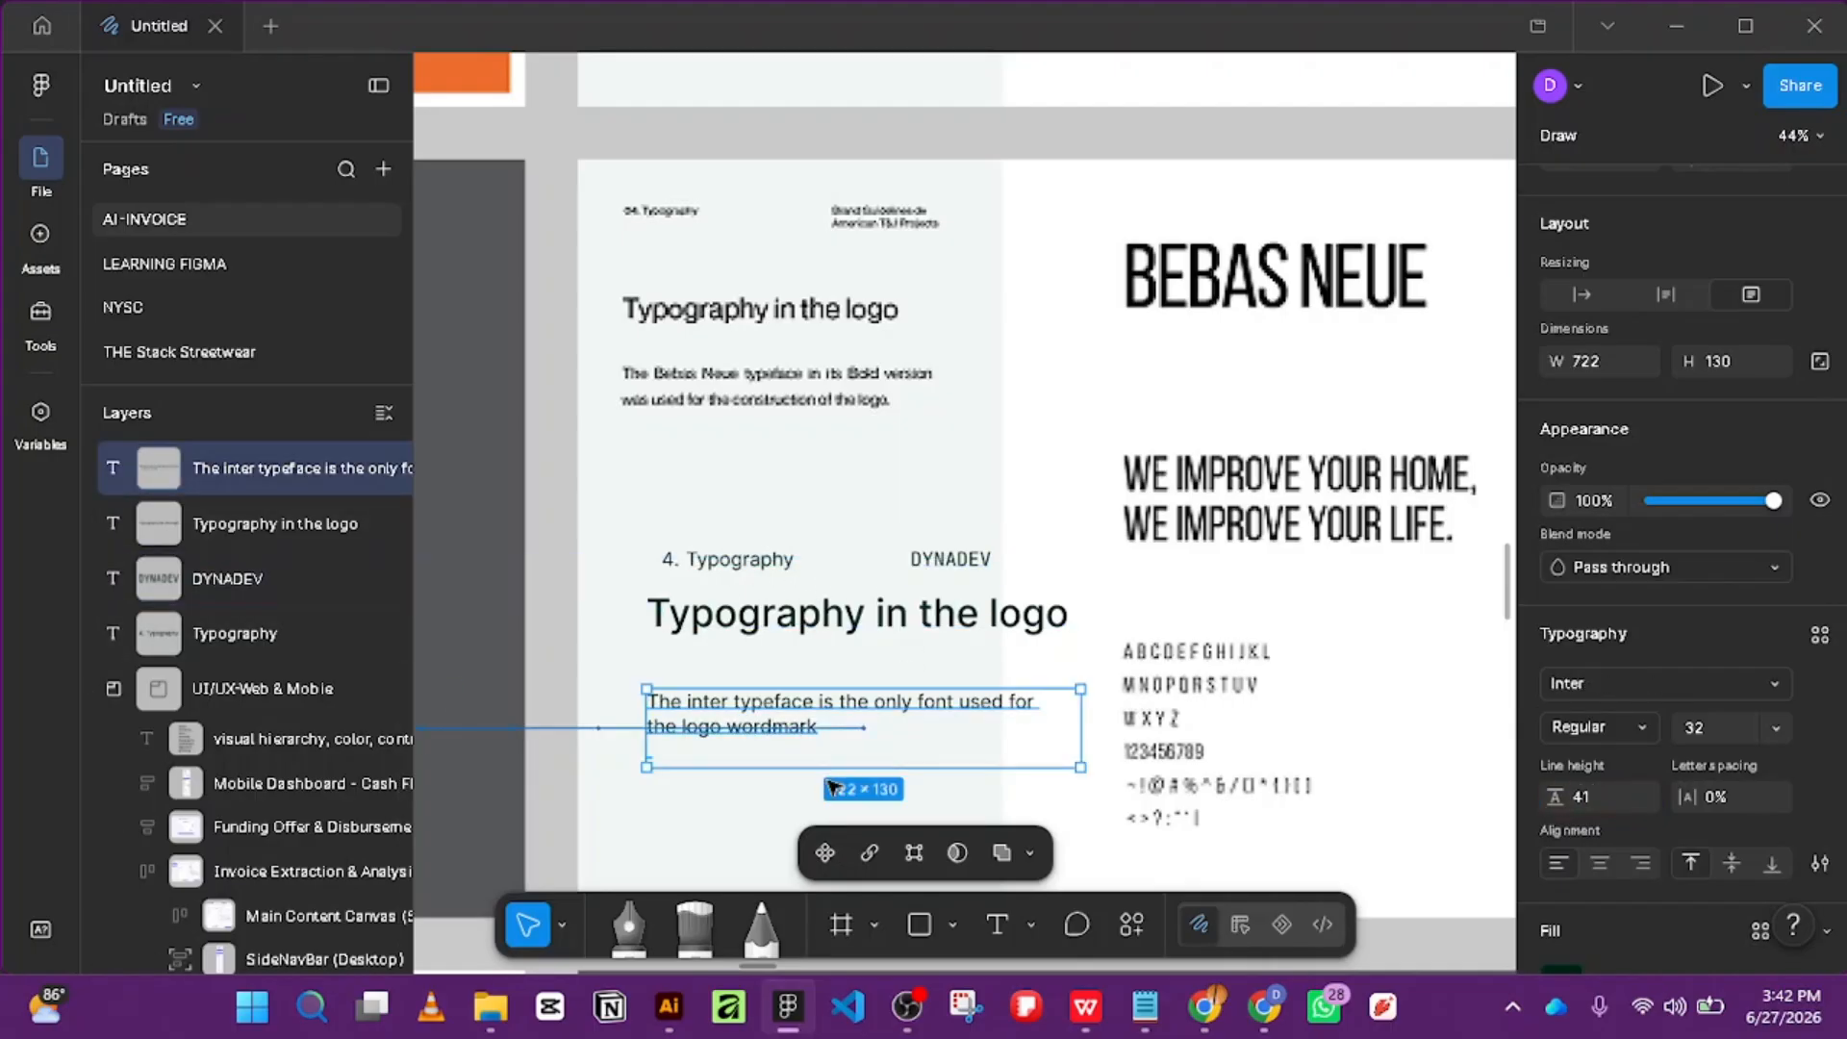
{"action": "left_click", "coordinate": [832, 772]}
{"action": "left_click", "coordinate": [790, 748]}
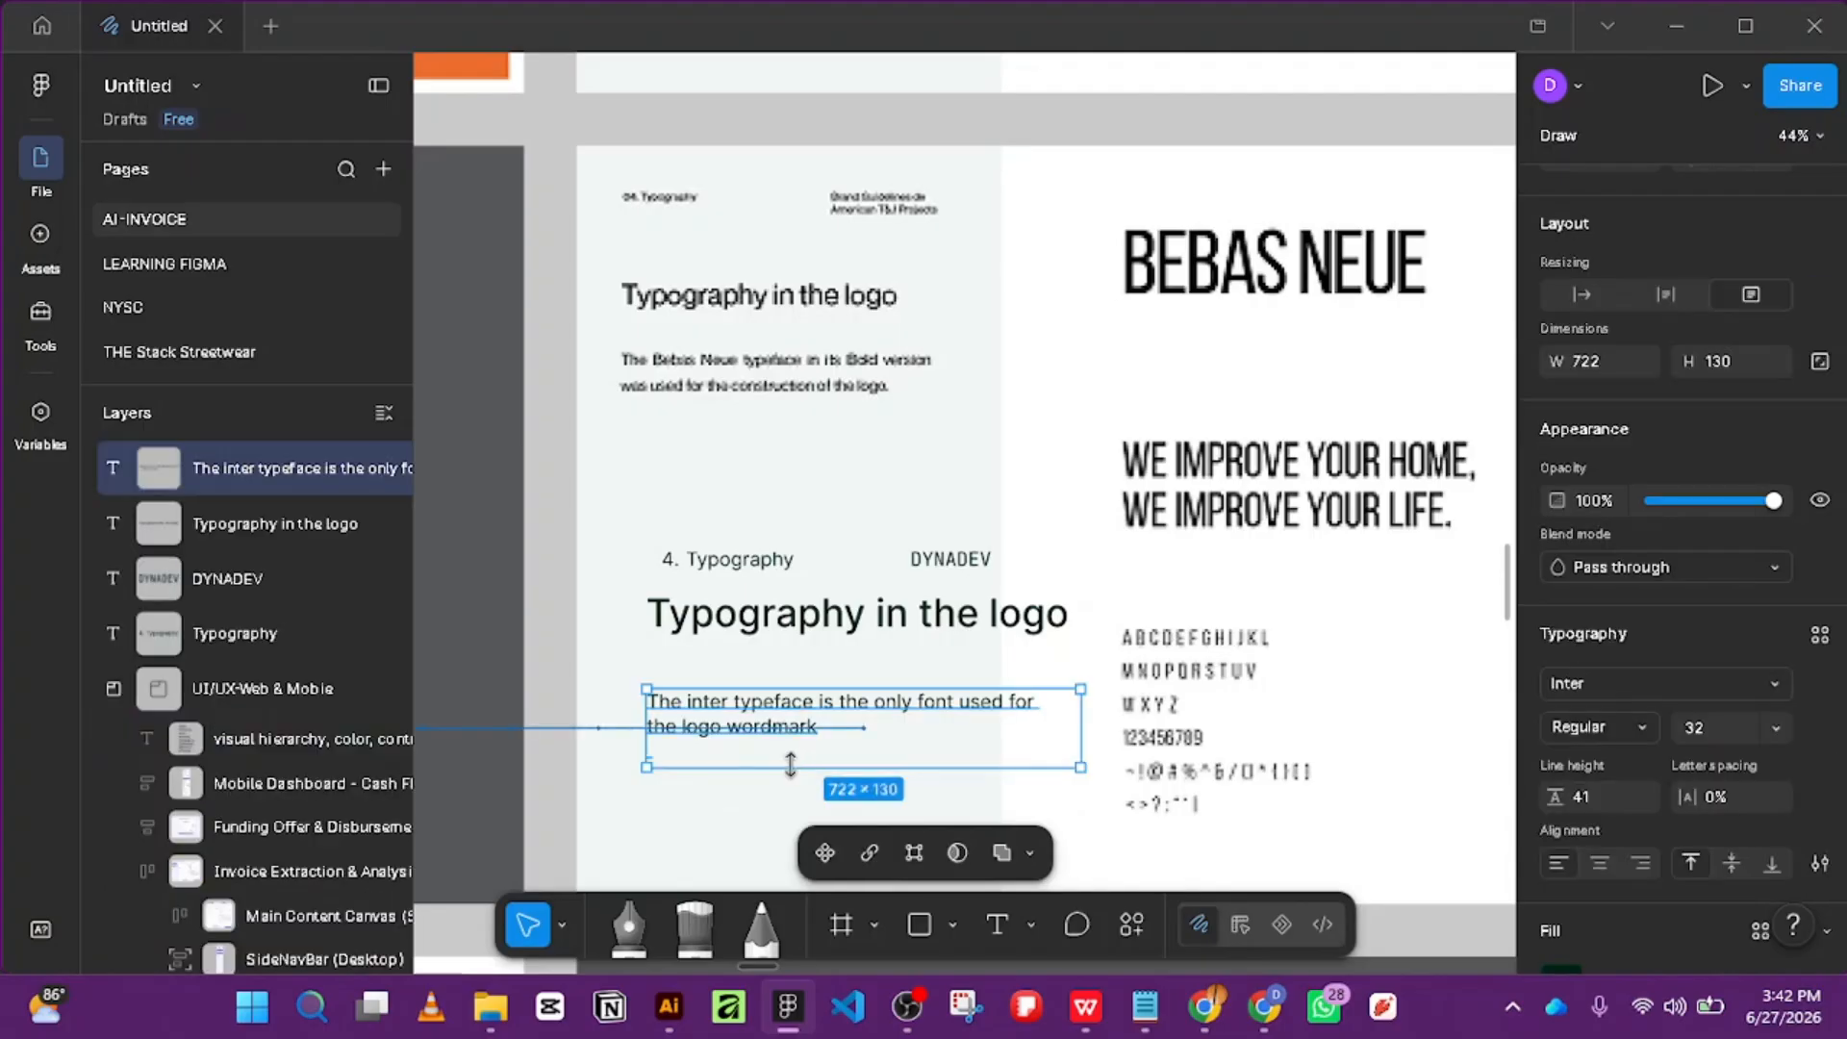
{"action": "left_click_drag", "start_coordinate": [788, 748], "coordinate": [789, 746]}
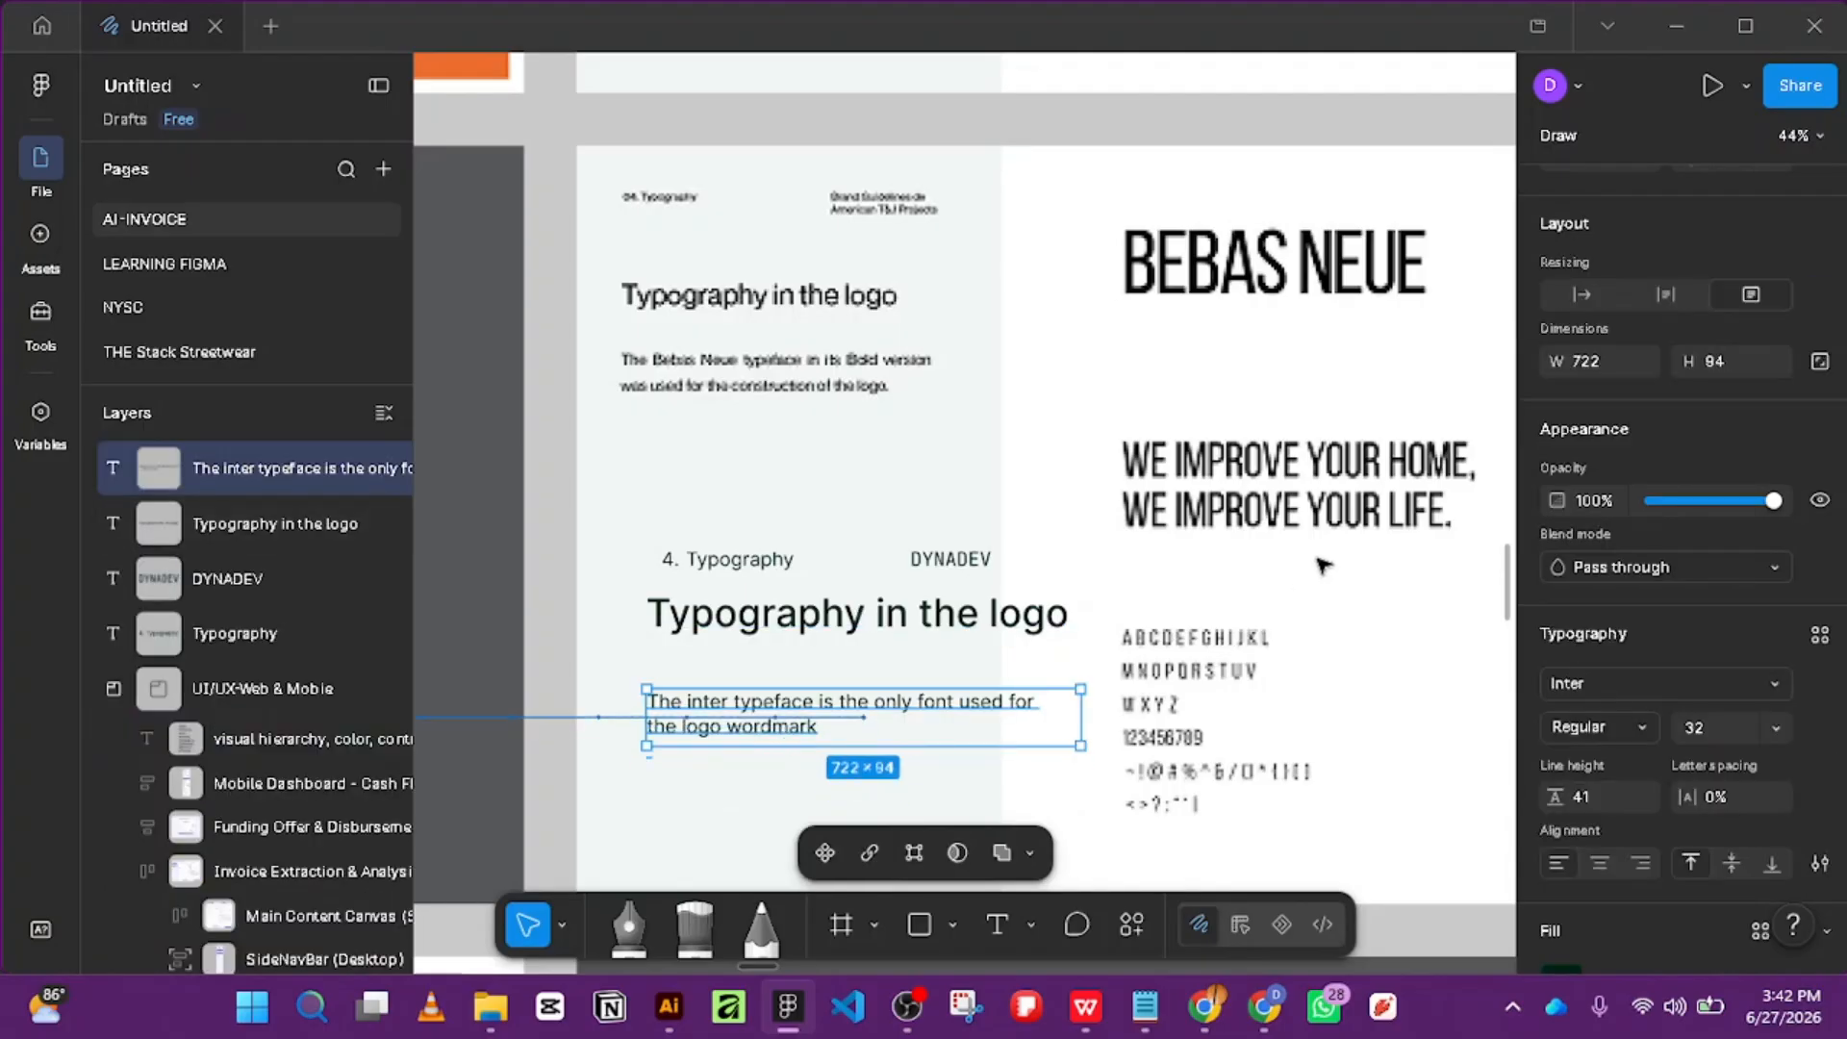
Set the description text's line height to 51 and deselect it.
{"action": "scroll", "coordinate": [1324, 561], "scroll_direction": "down", "scroll_amount": 4}
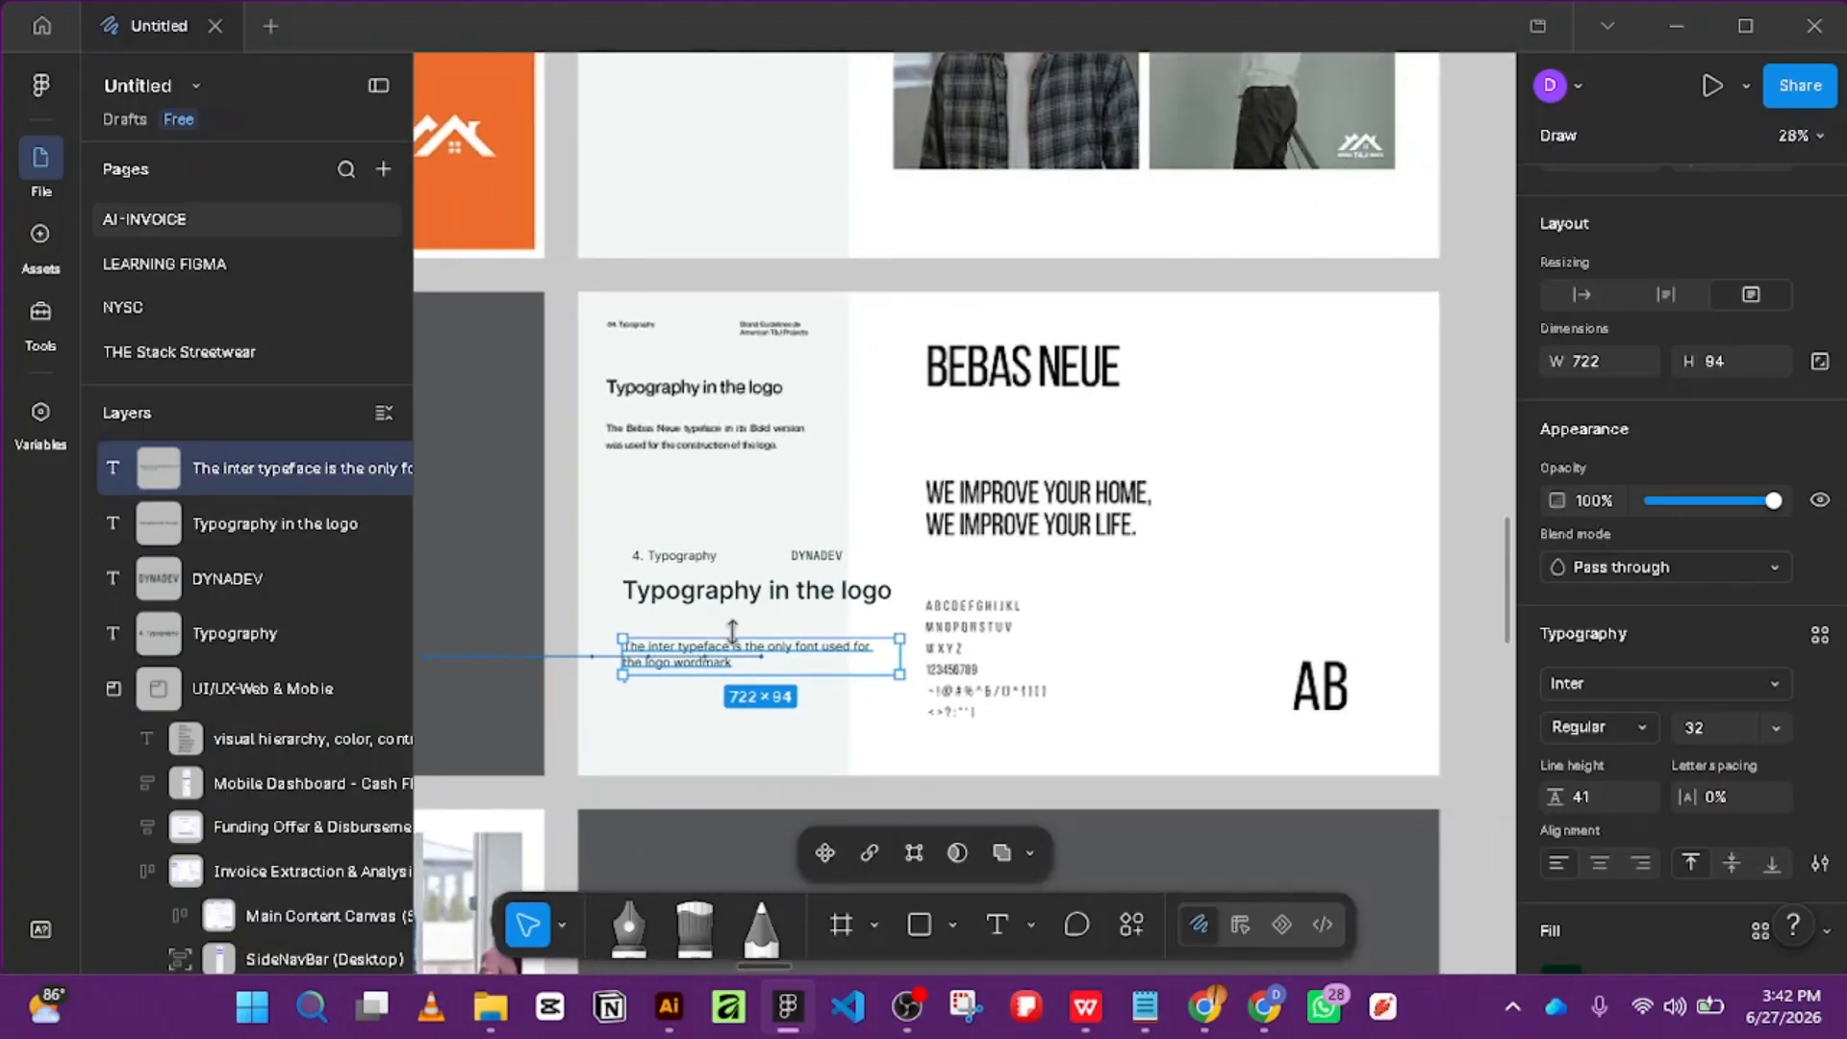
{"action": "key", "text": "shift+Up"}
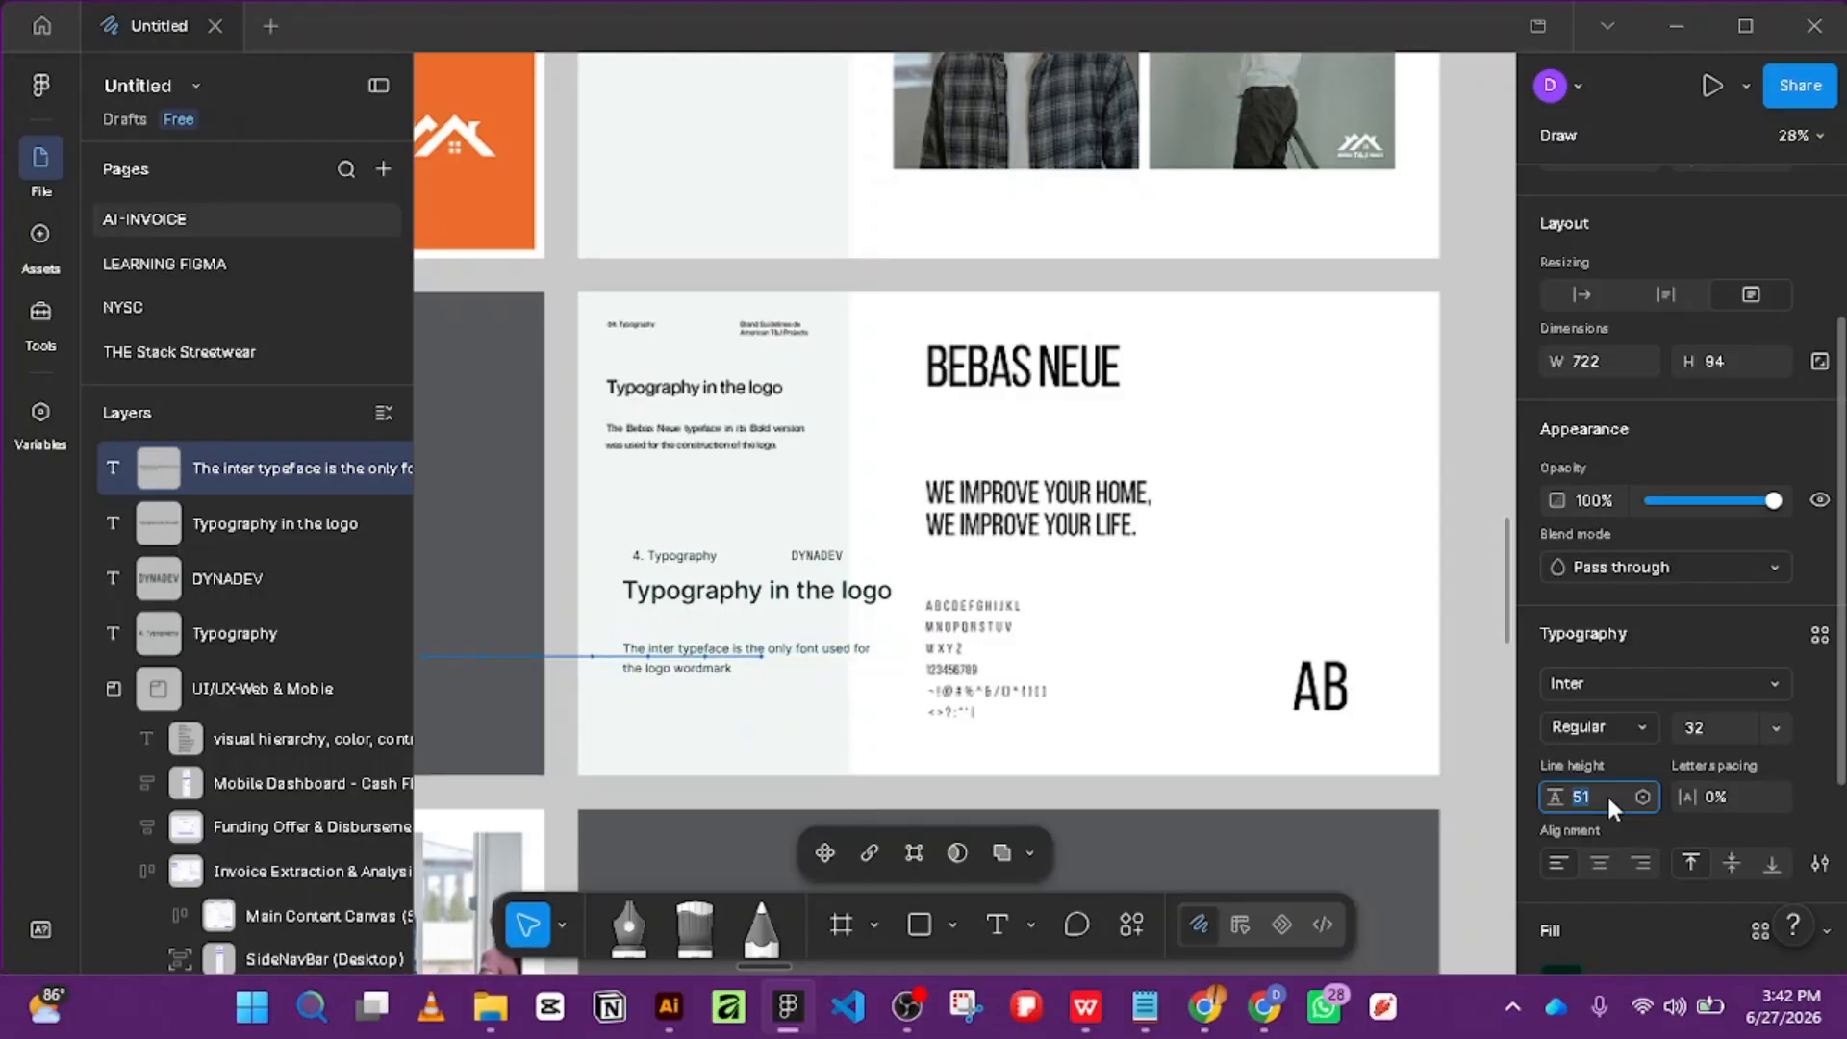
{"action": "left_click", "coordinate": [1384, 744]}
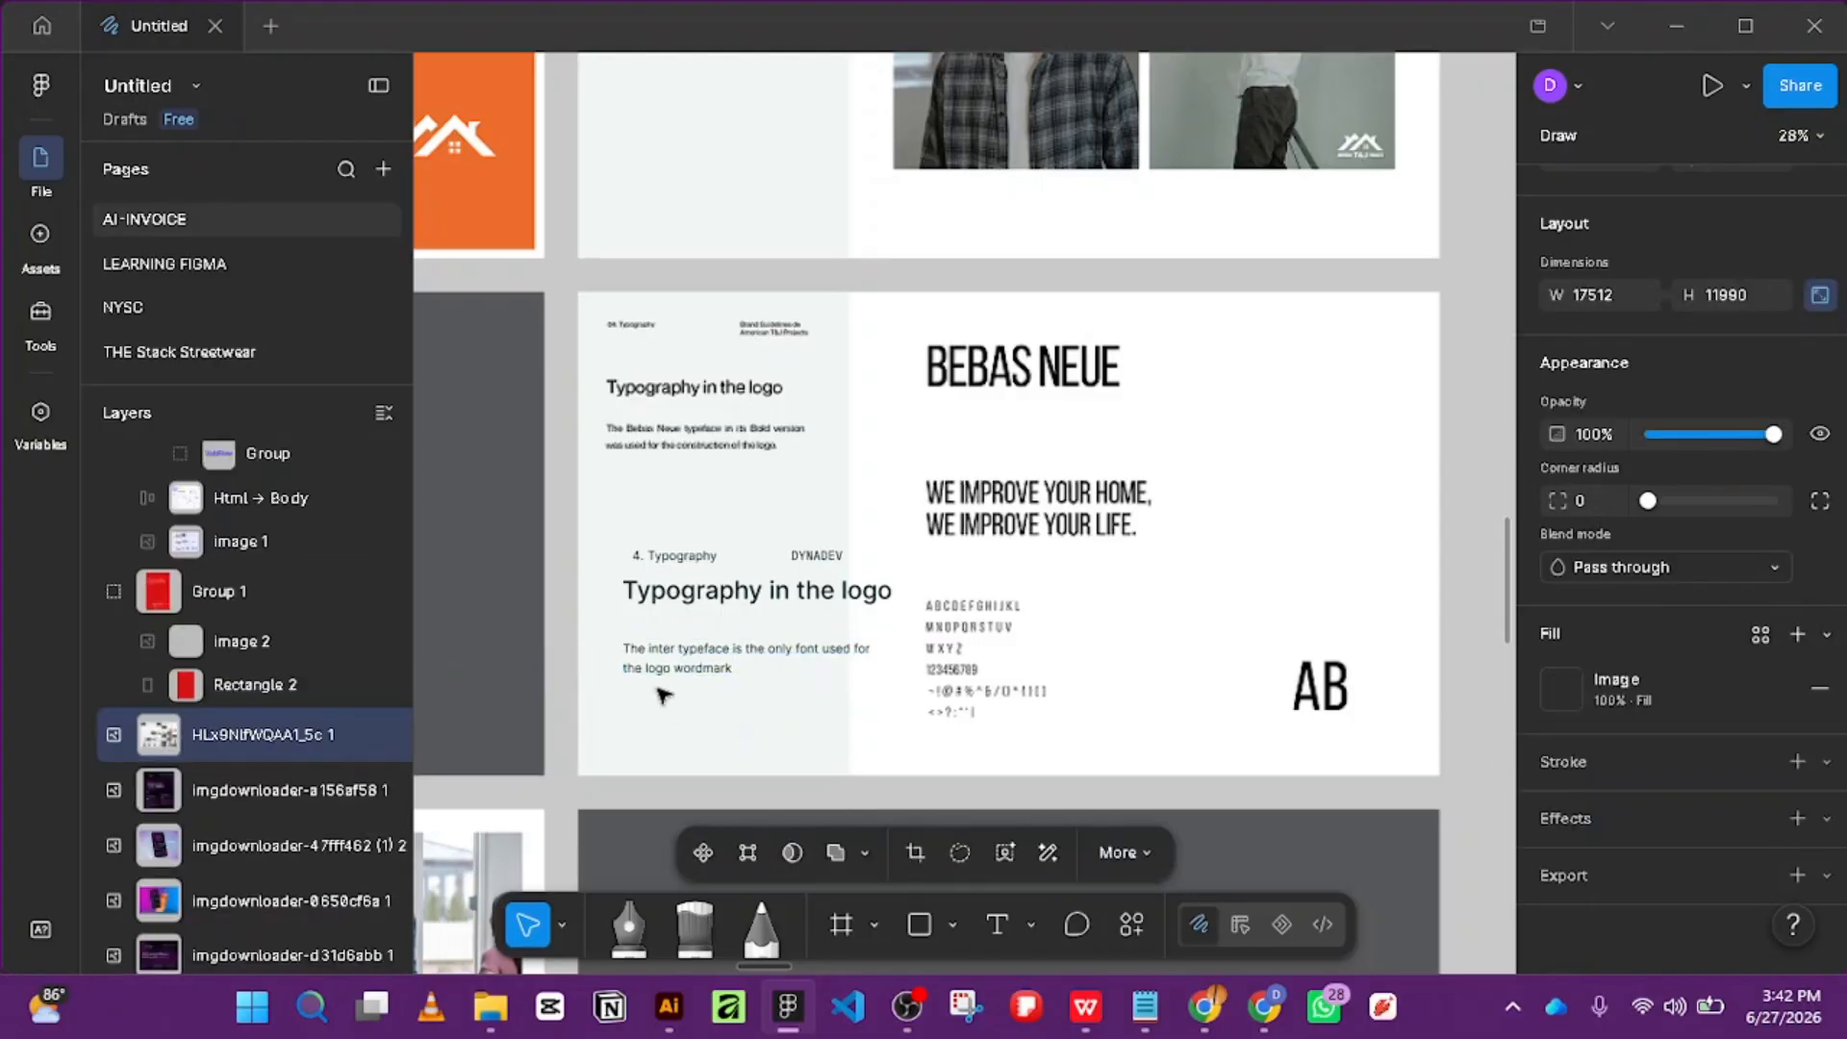
Duplicate the large "Typography in the logo" heading beside "BEBAS NEUE" and set the copy's font size to 96.
{"action": "left_click", "coordinate": [785, 604]}
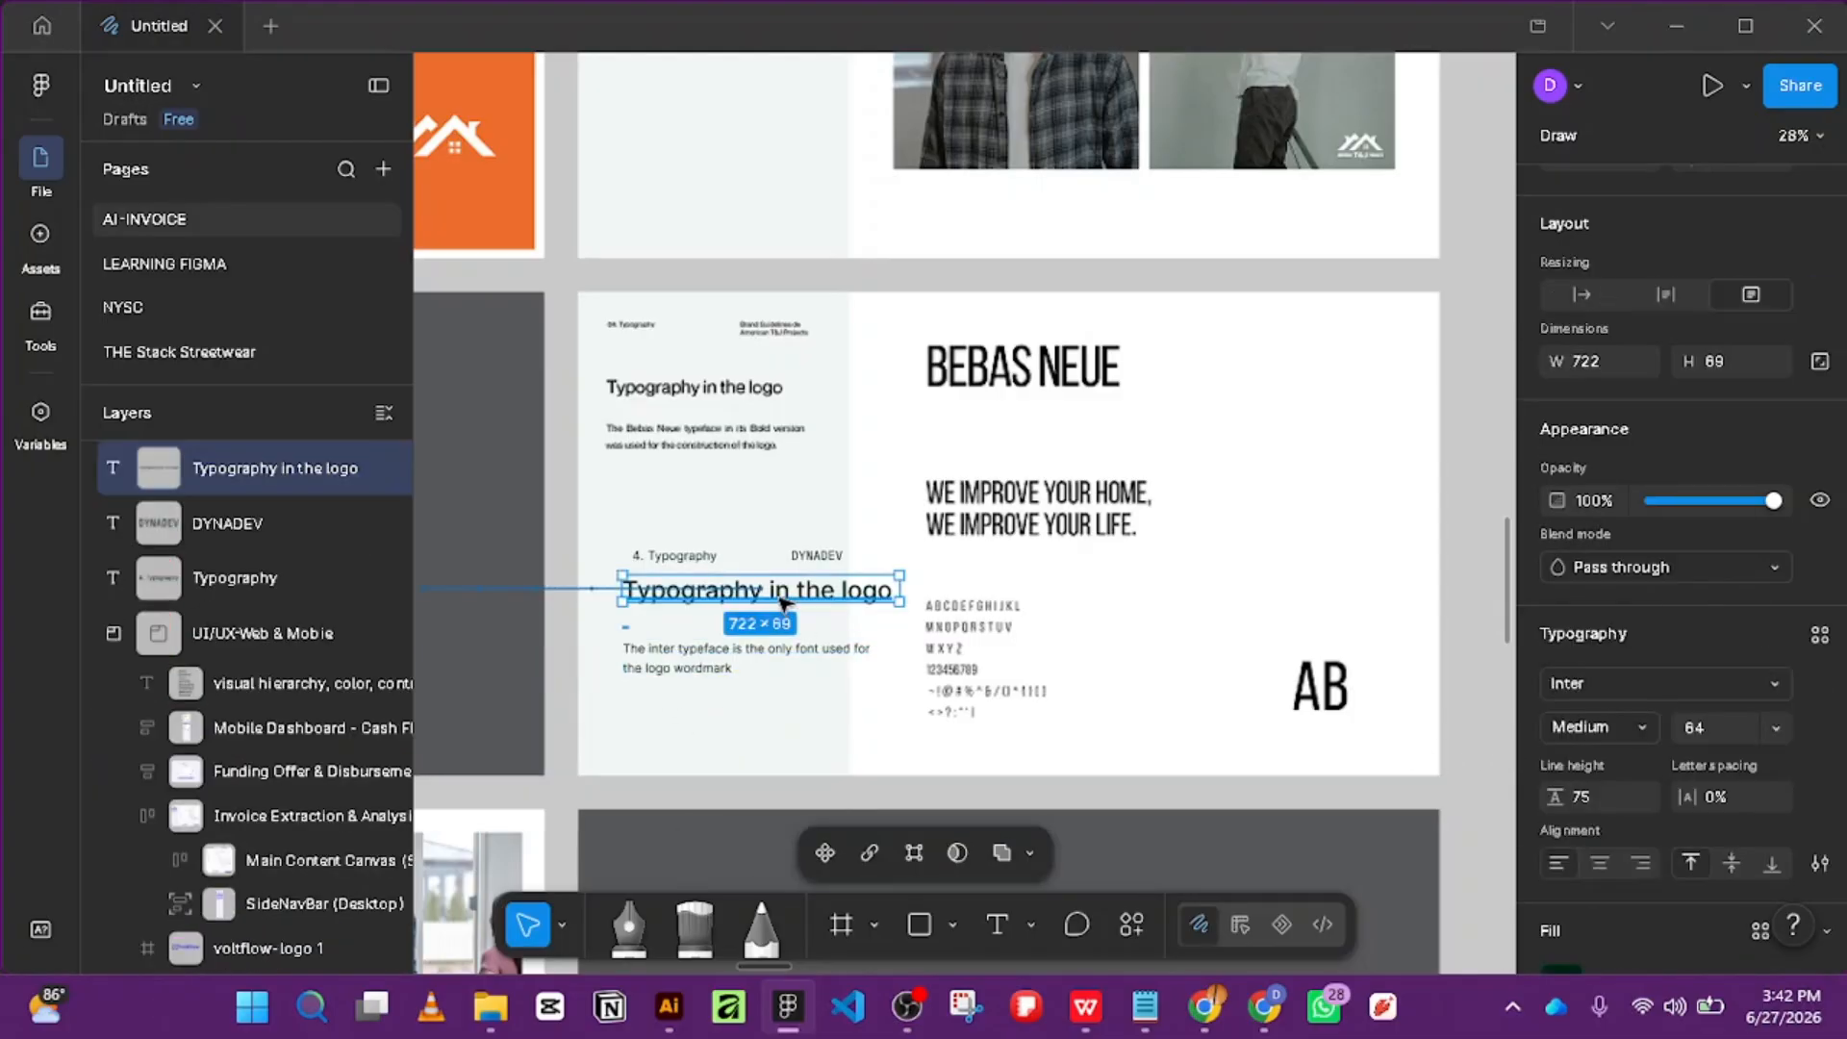
{"action": "left_click_drag", "start_coordinate": [786, 601], "coordinate": [1271, 355]}
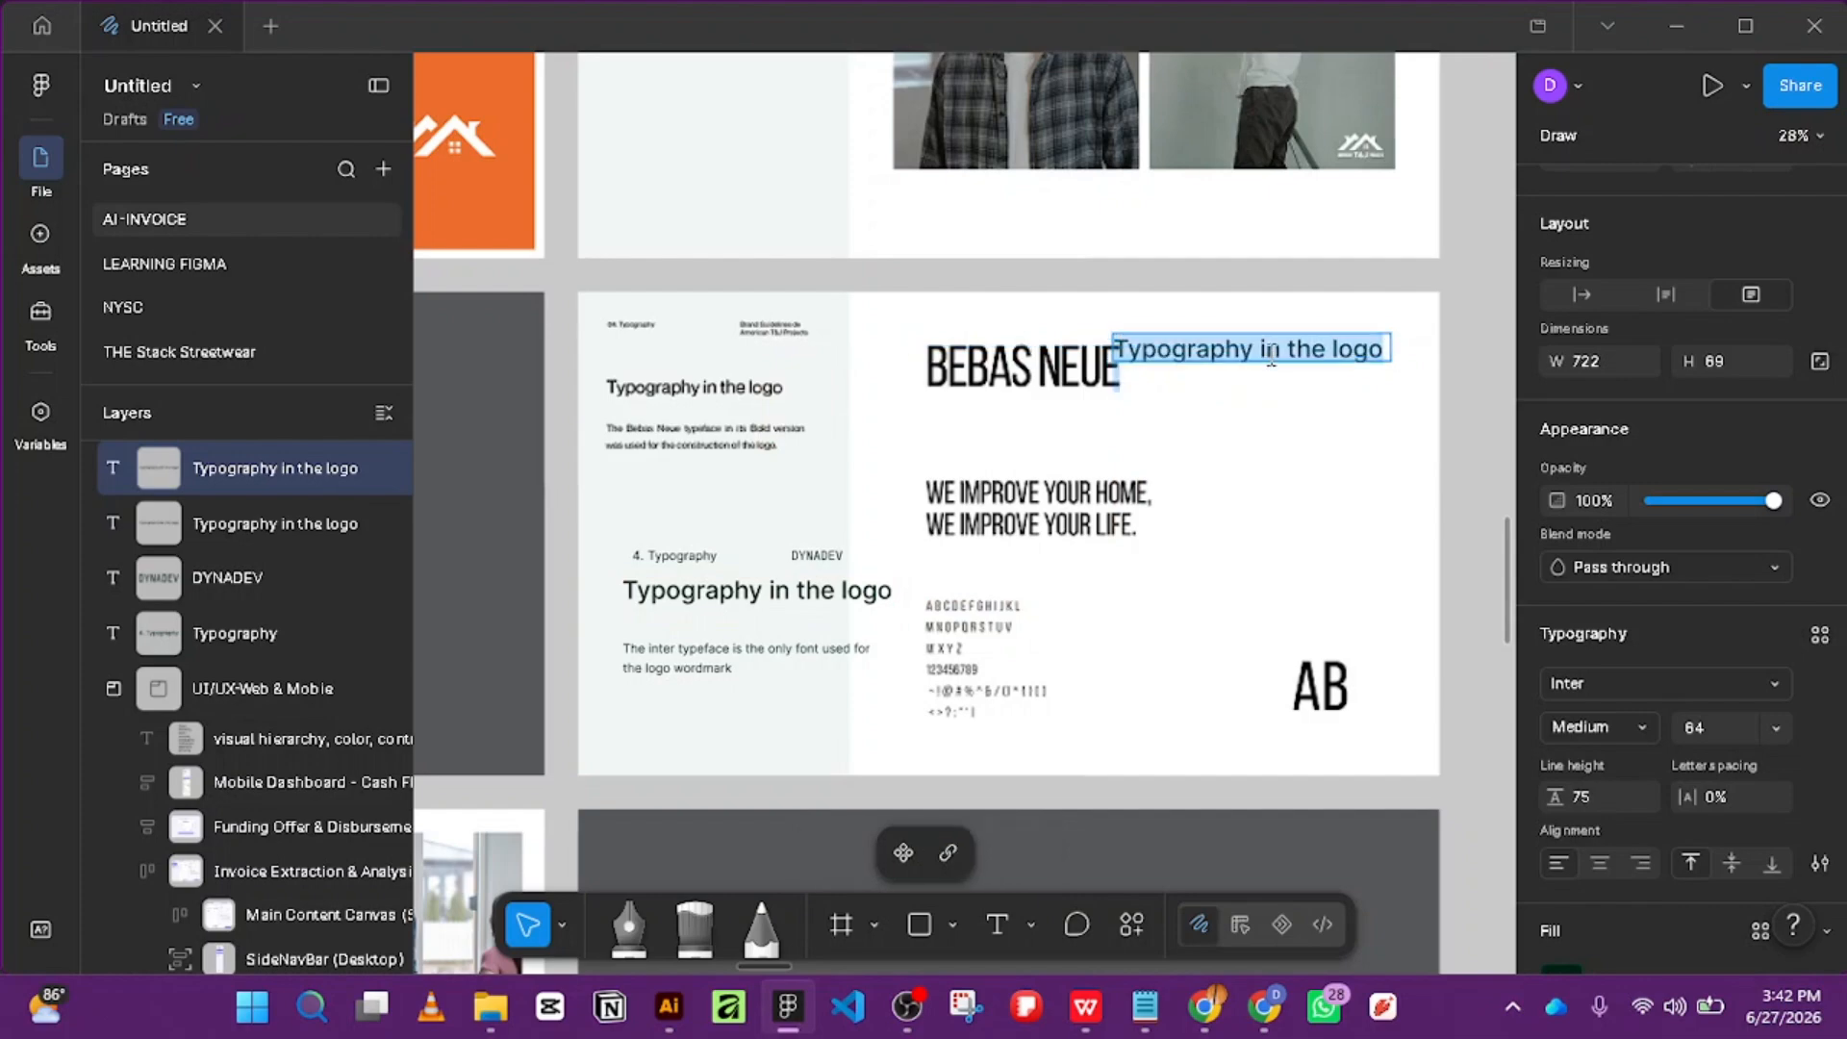
{"action": "left_click", "coordinate": [1768, 727]}
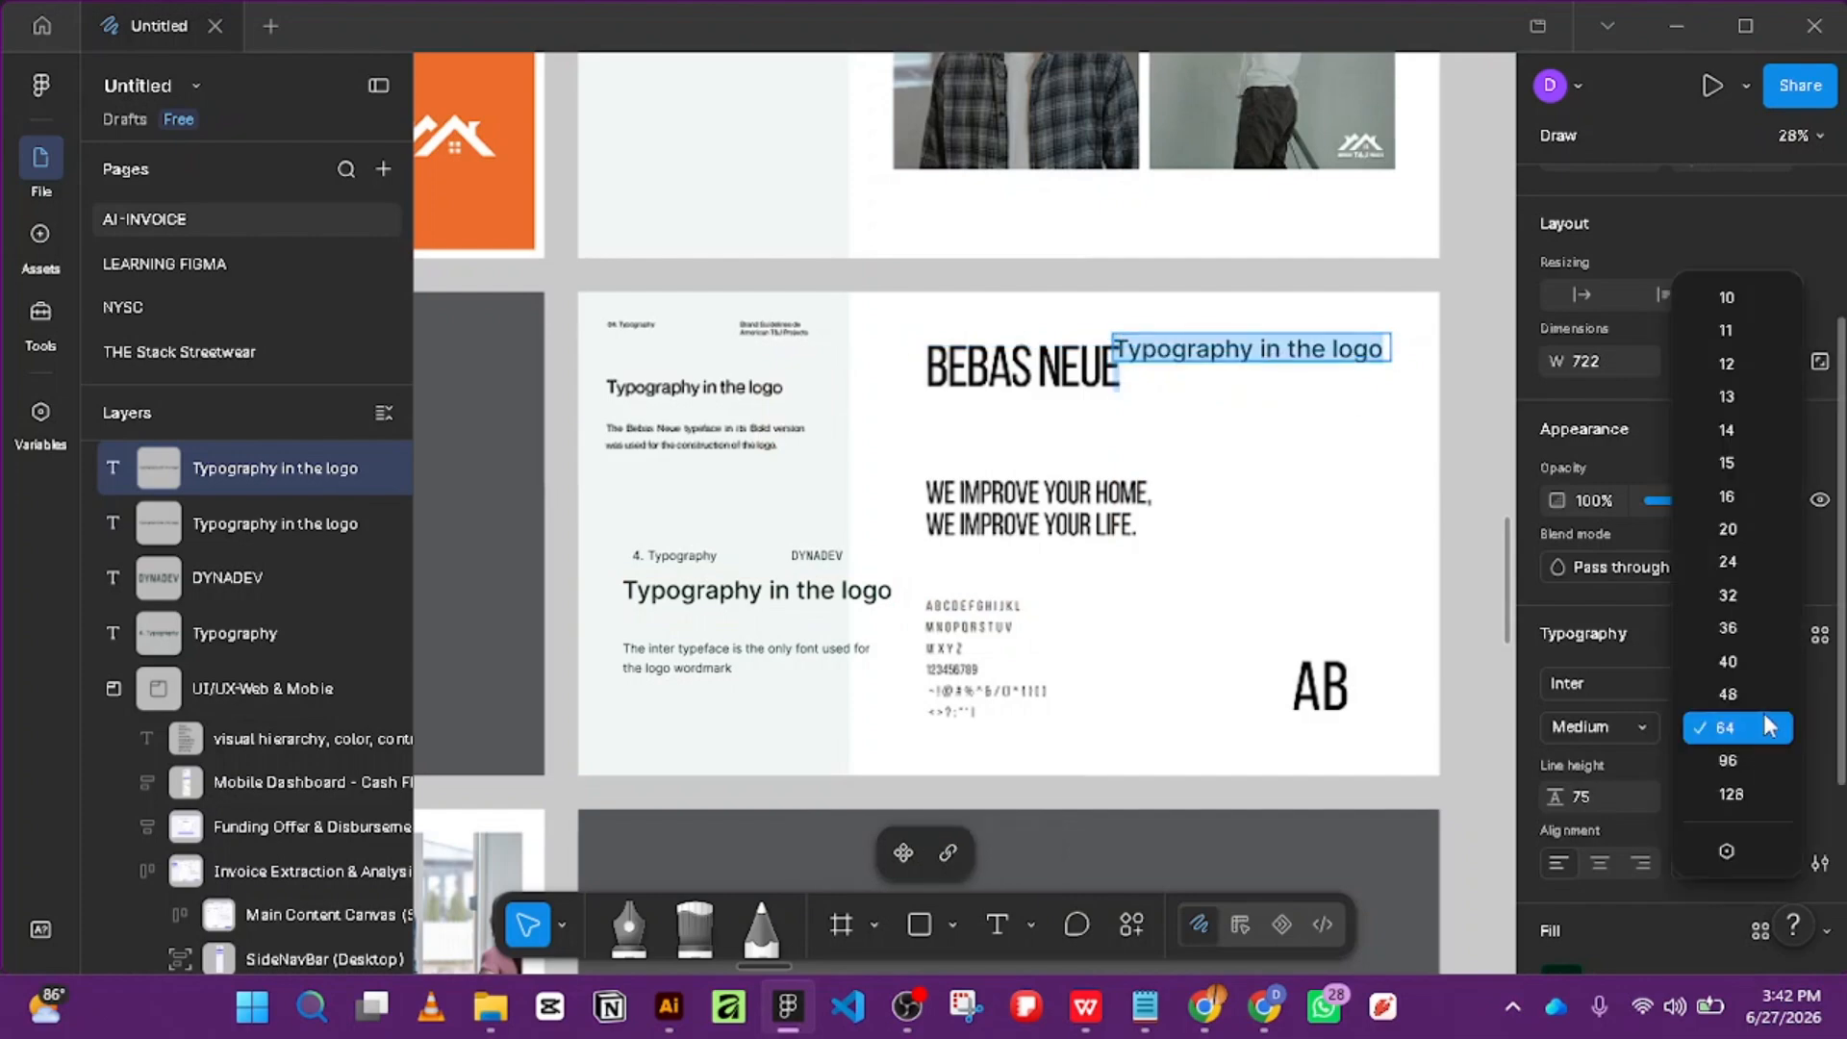
{"action": "left_click", "coordinate": [1756, 765]}
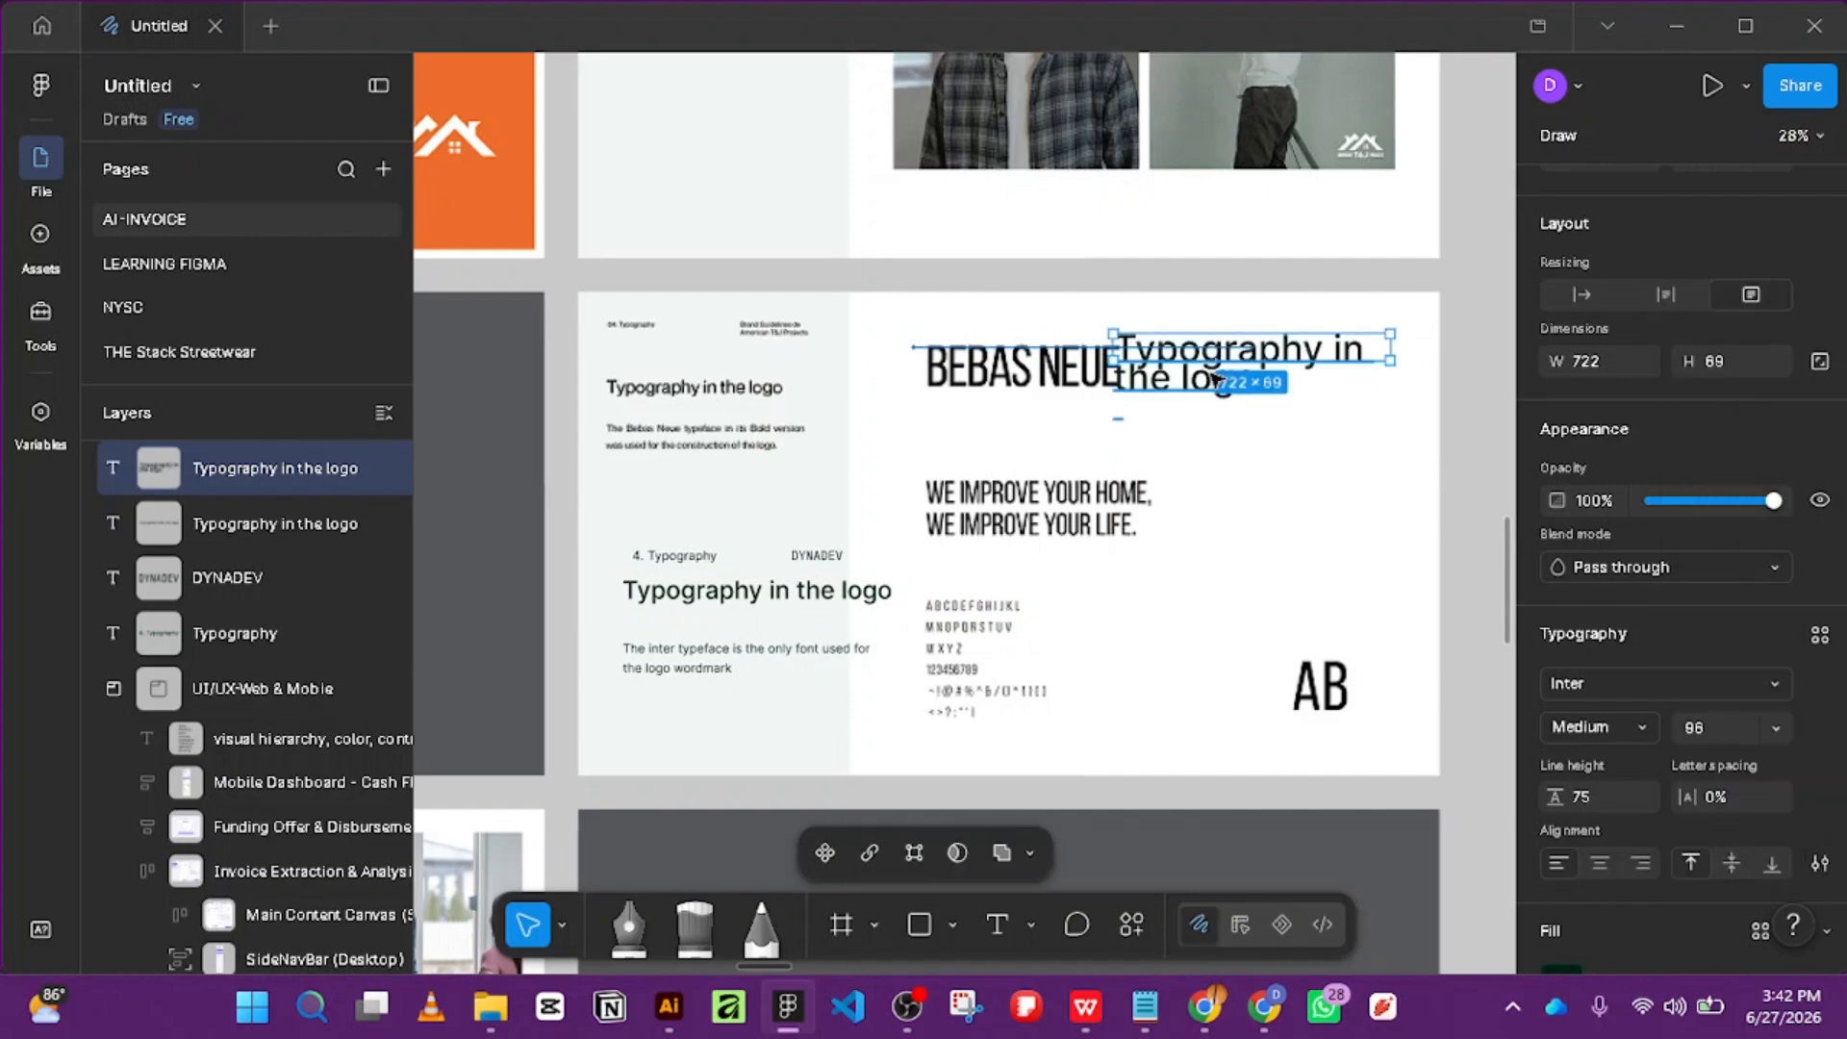
Change the 96-size heading copy's text to "INTER", narrow its box to about 305 and move it clear of "BEBAS NEUE".
{"action": "double_click", "coordinate": [1212, 344]}
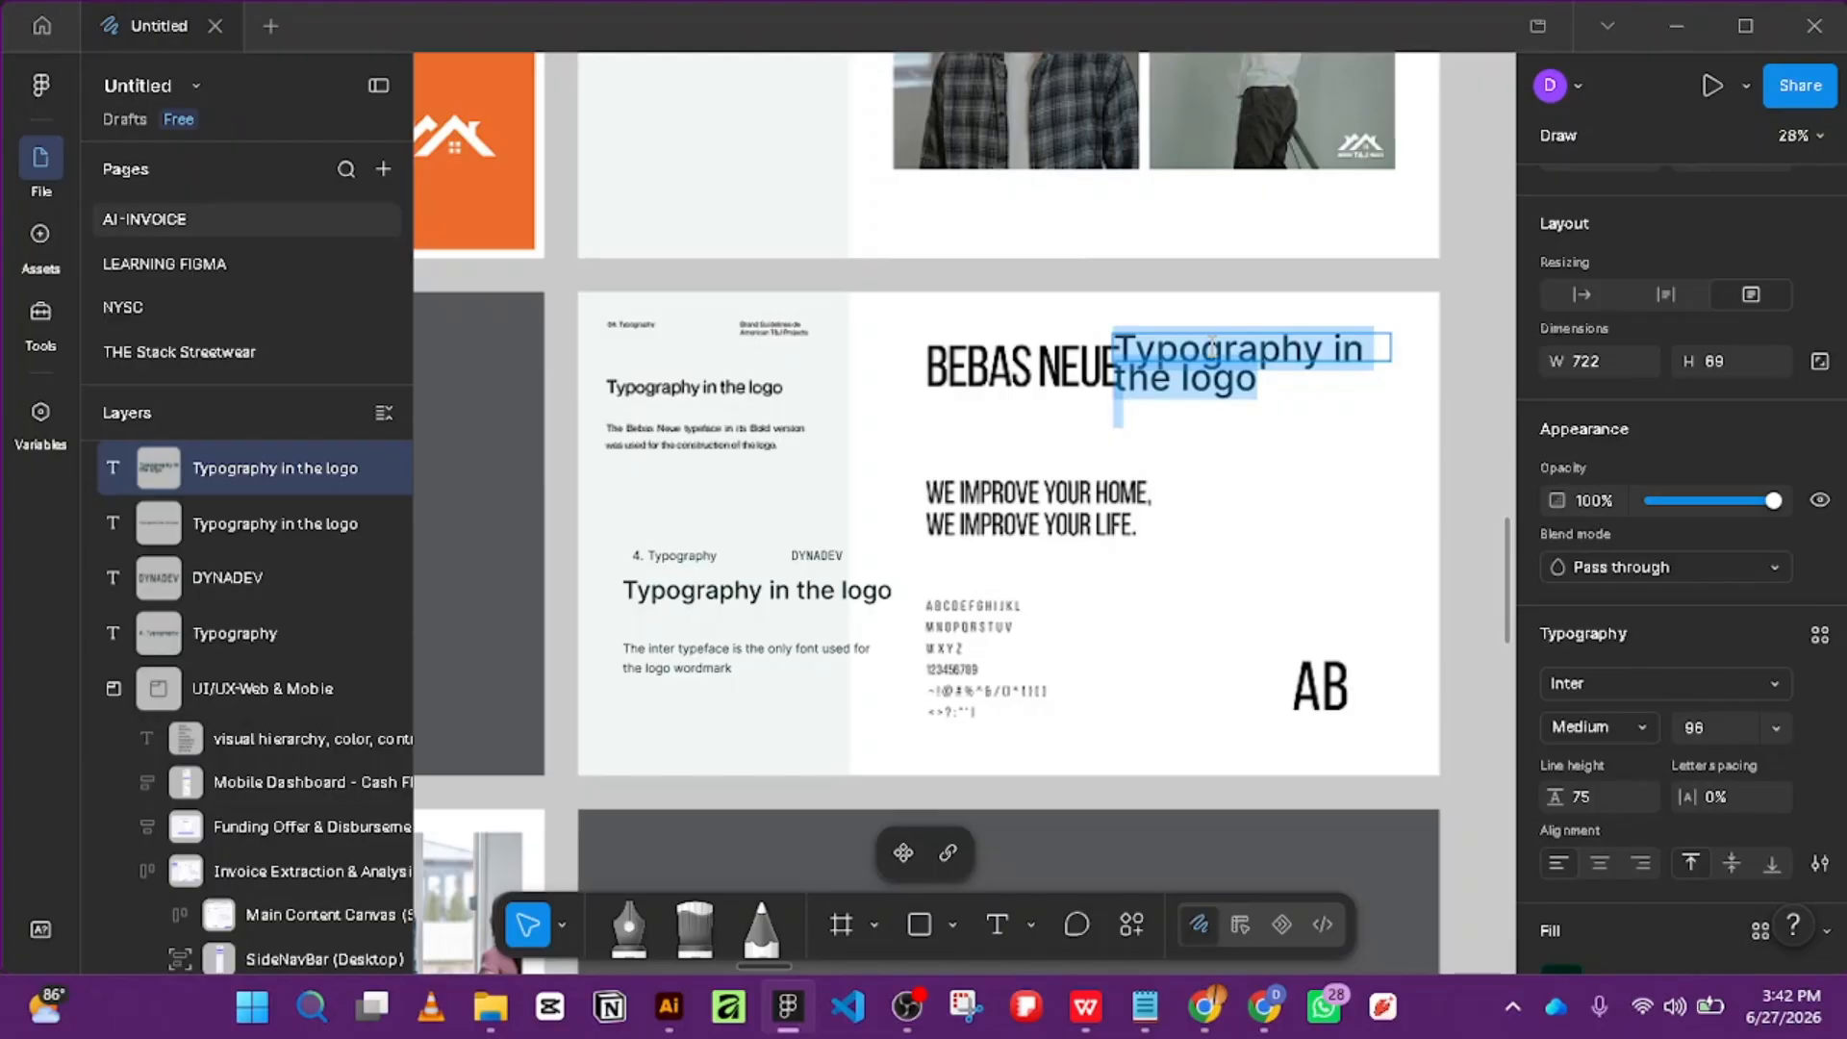
{"action": "type", "text": "IN"}
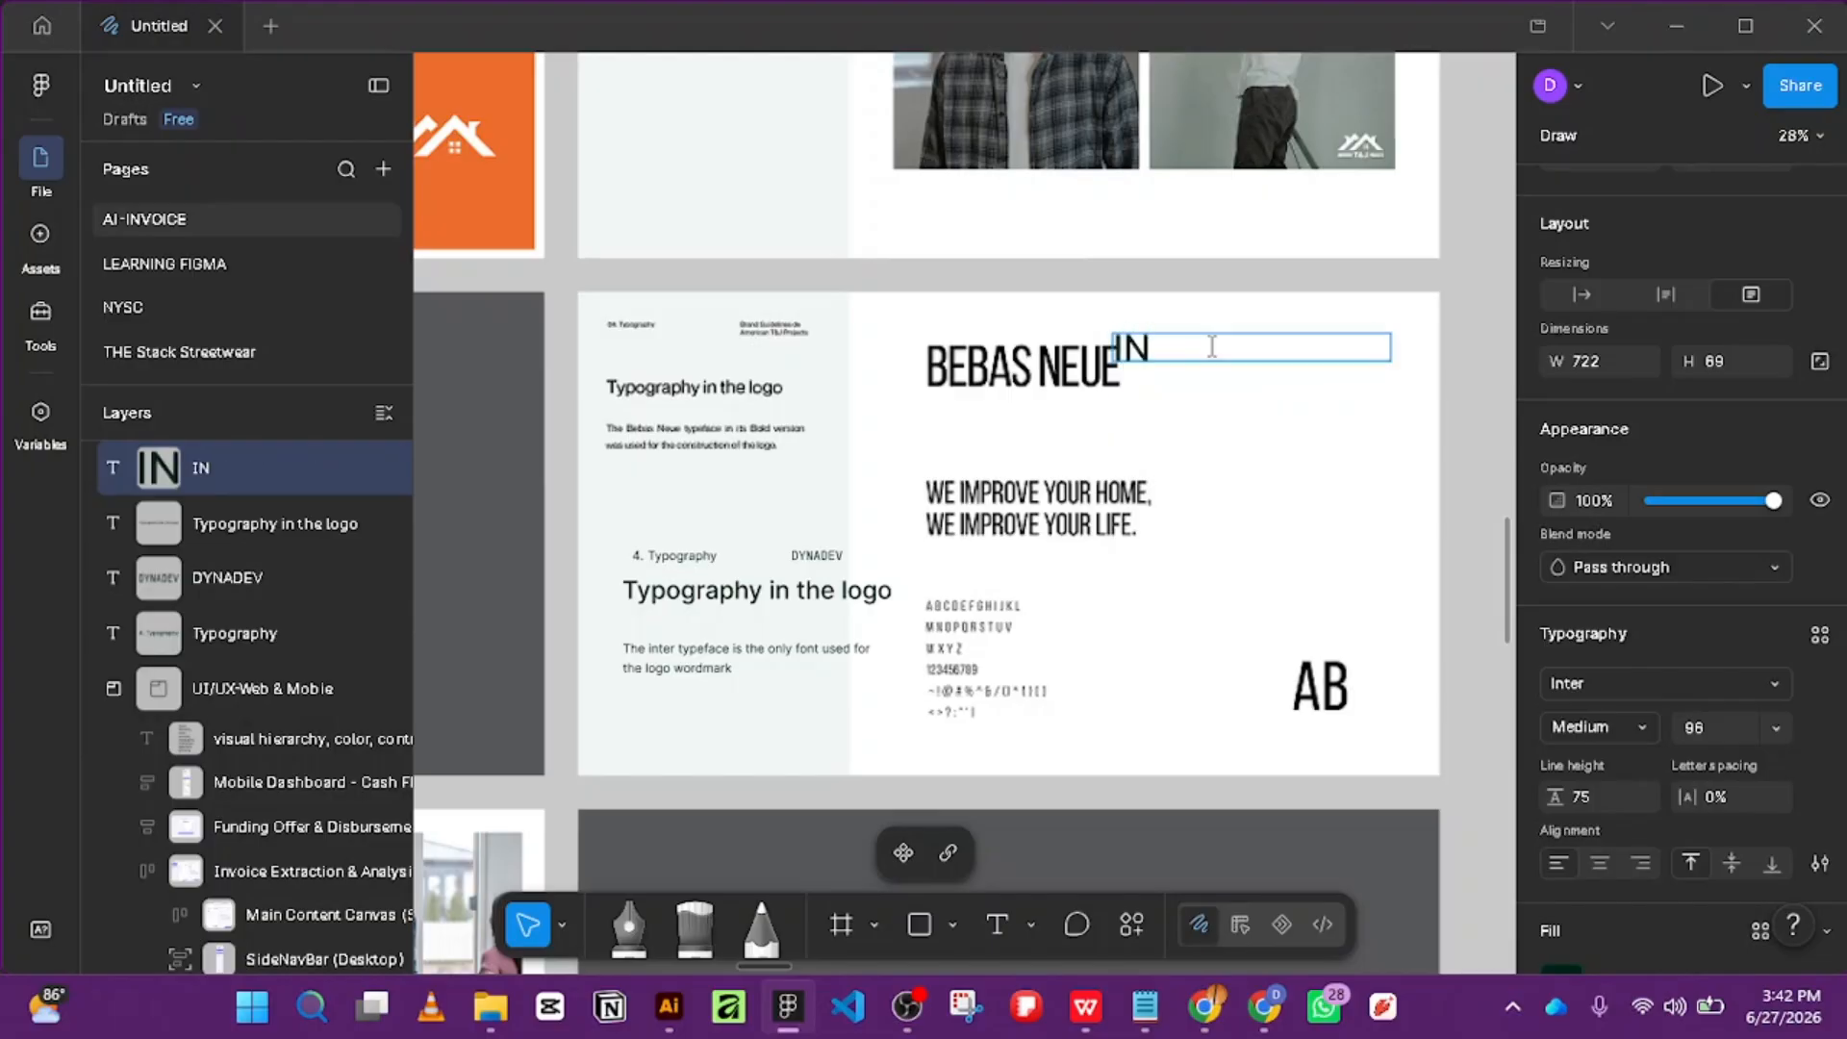
{"action": "type", "text": "TER"}
{"action": "key", "text": "Escape"}
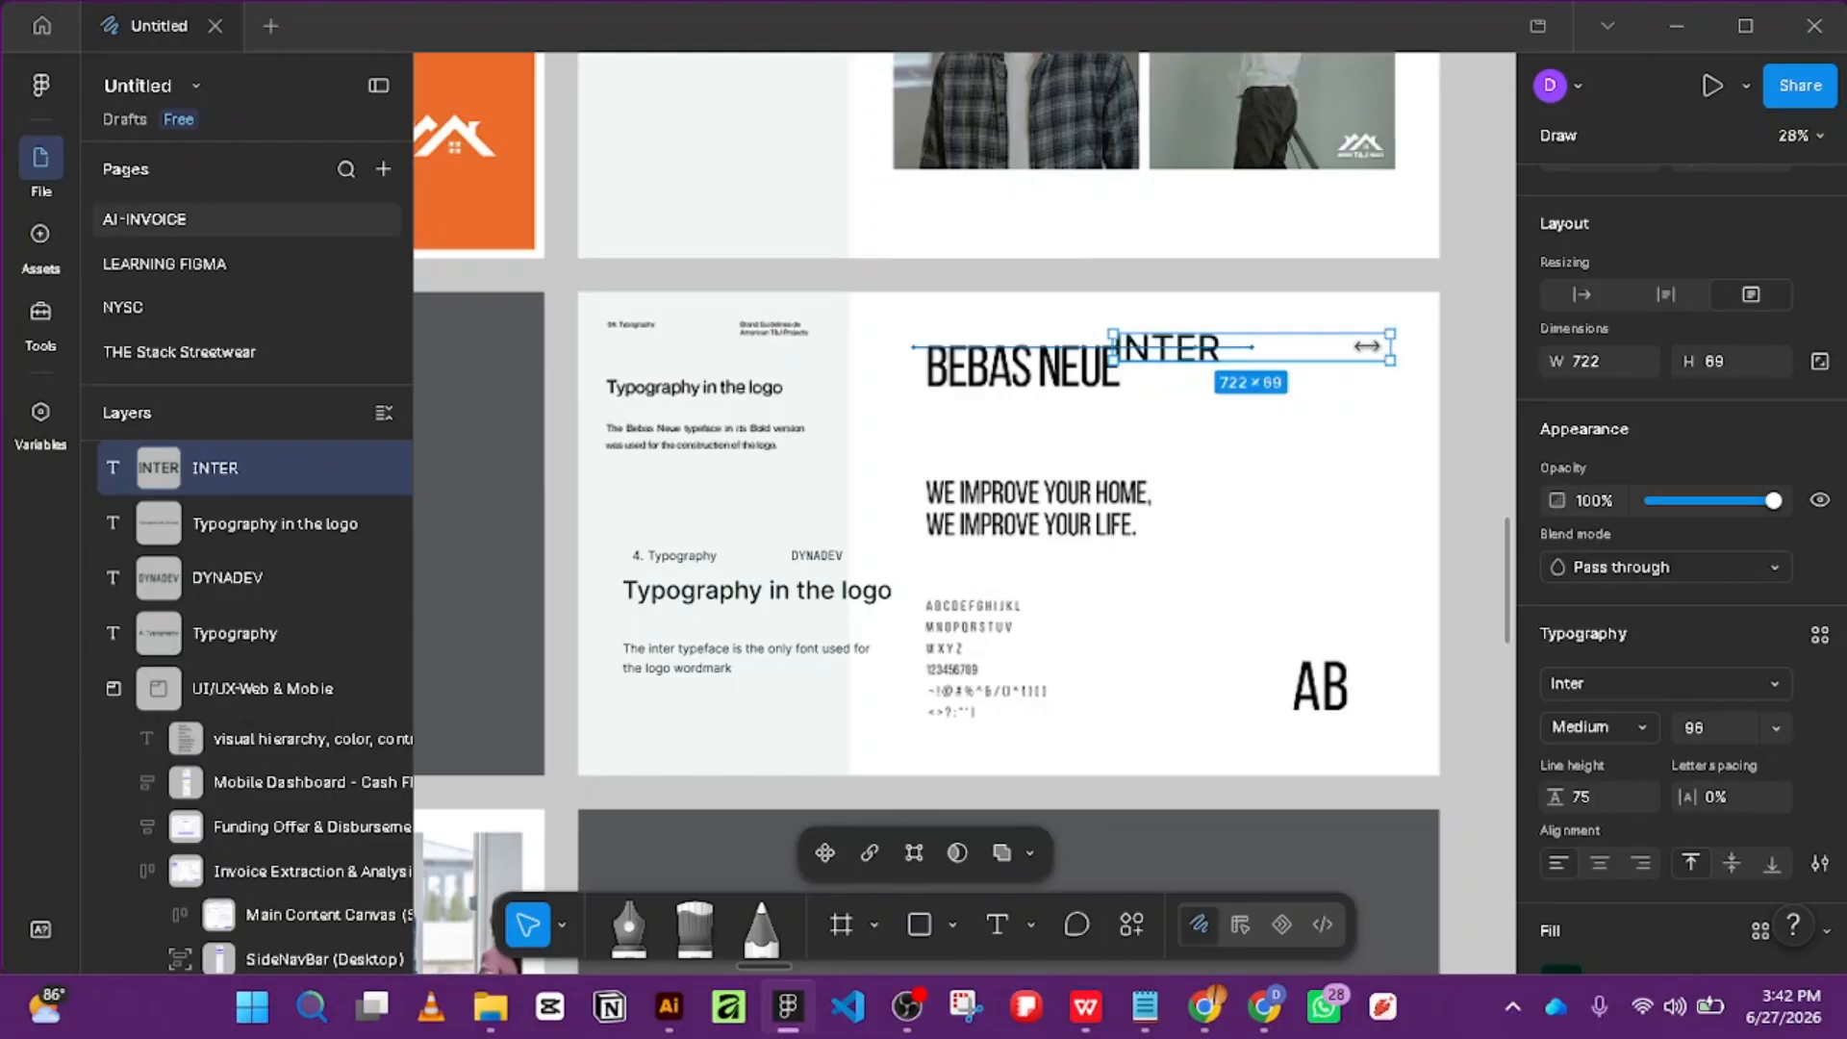
{"action": "left_click_drag", "start_coordinate": [1390, 348], "coordinate": [1263, 341]}
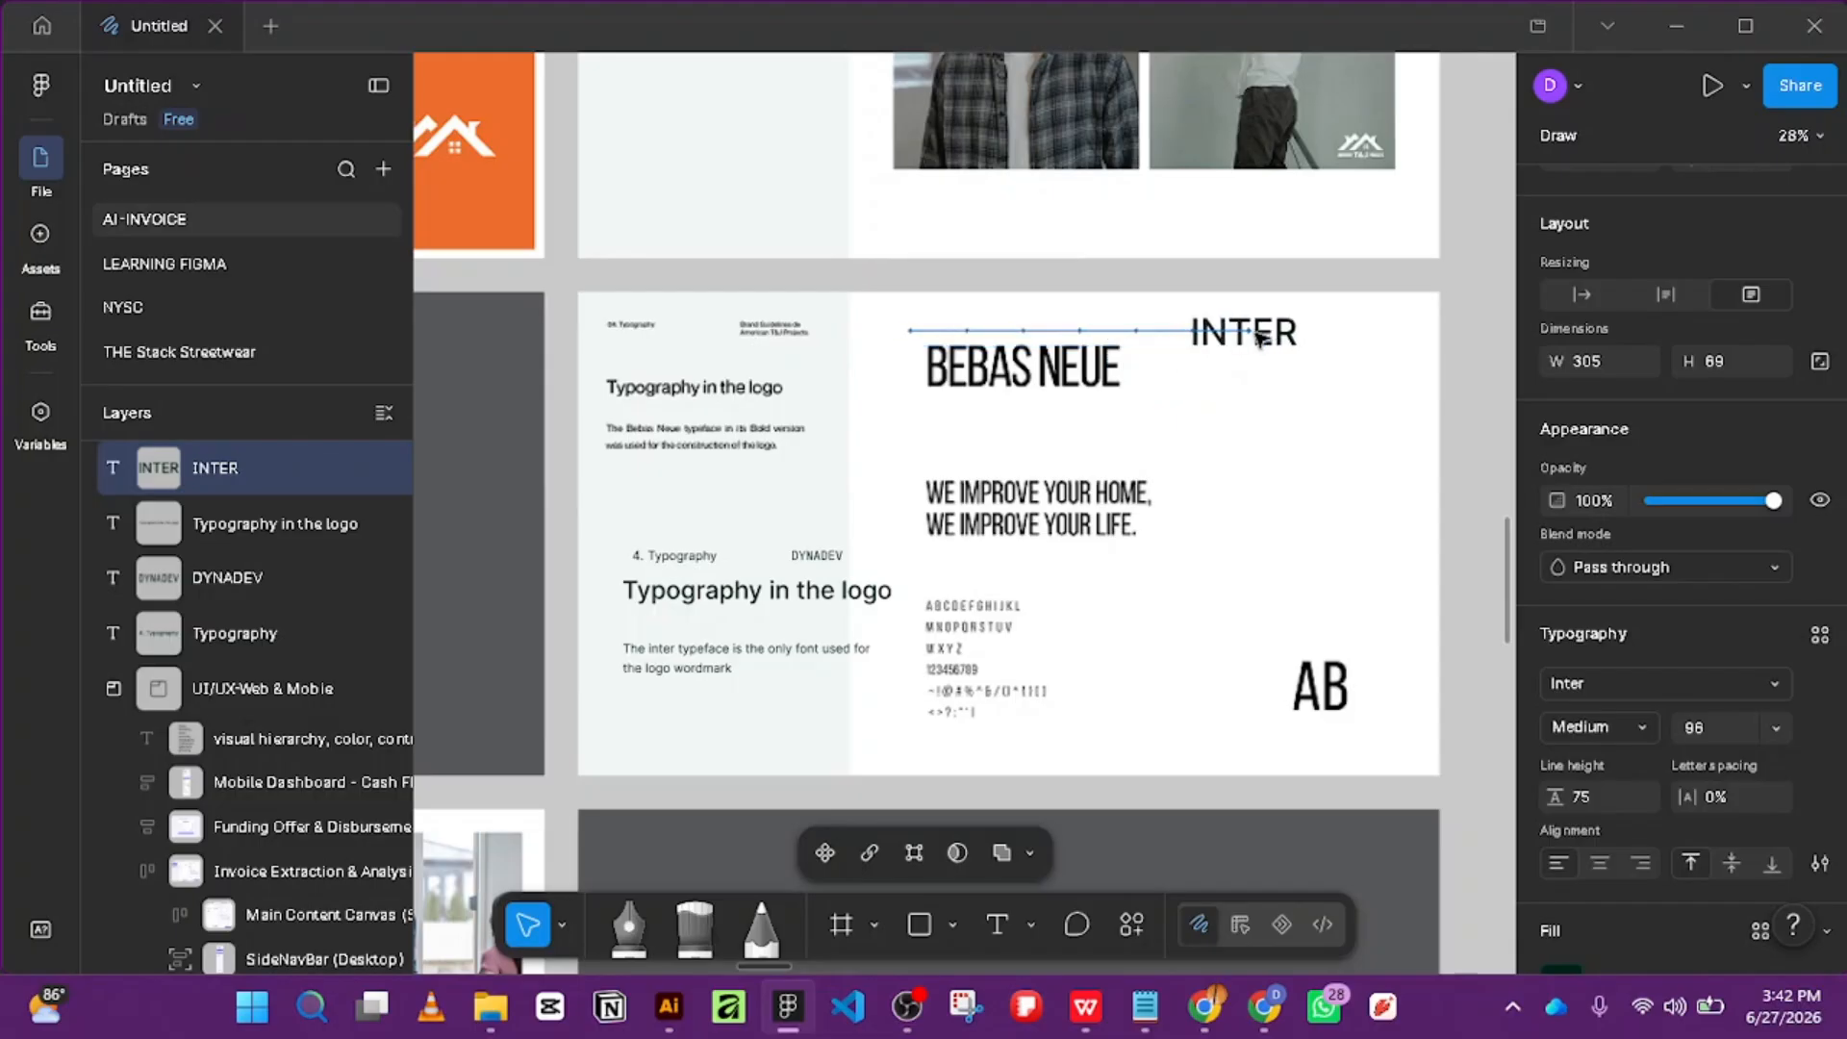
Switch to Illustrator to inspect the slogan text block on artboard 03, and return to Figma.
{"action": "mouse_move", "coordinate": [669, 1006]}
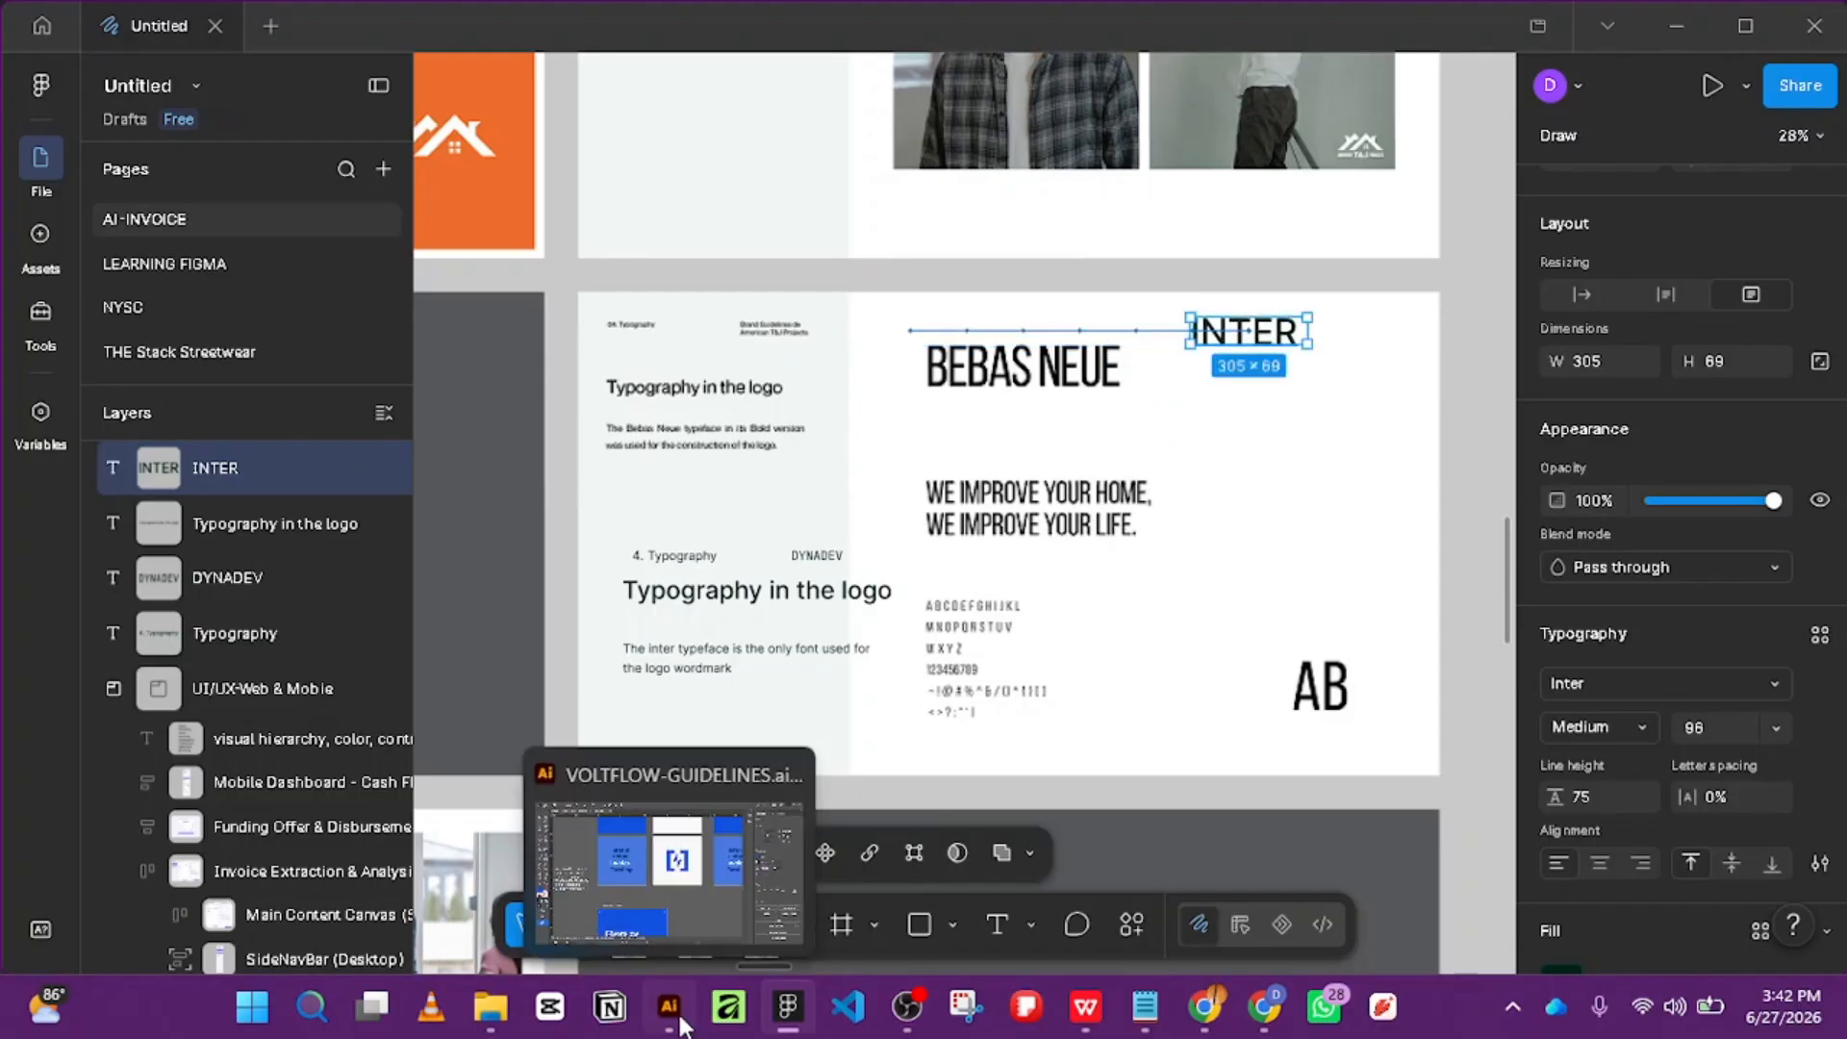
{"action": "left_click", "coordinate": [709, 853]}
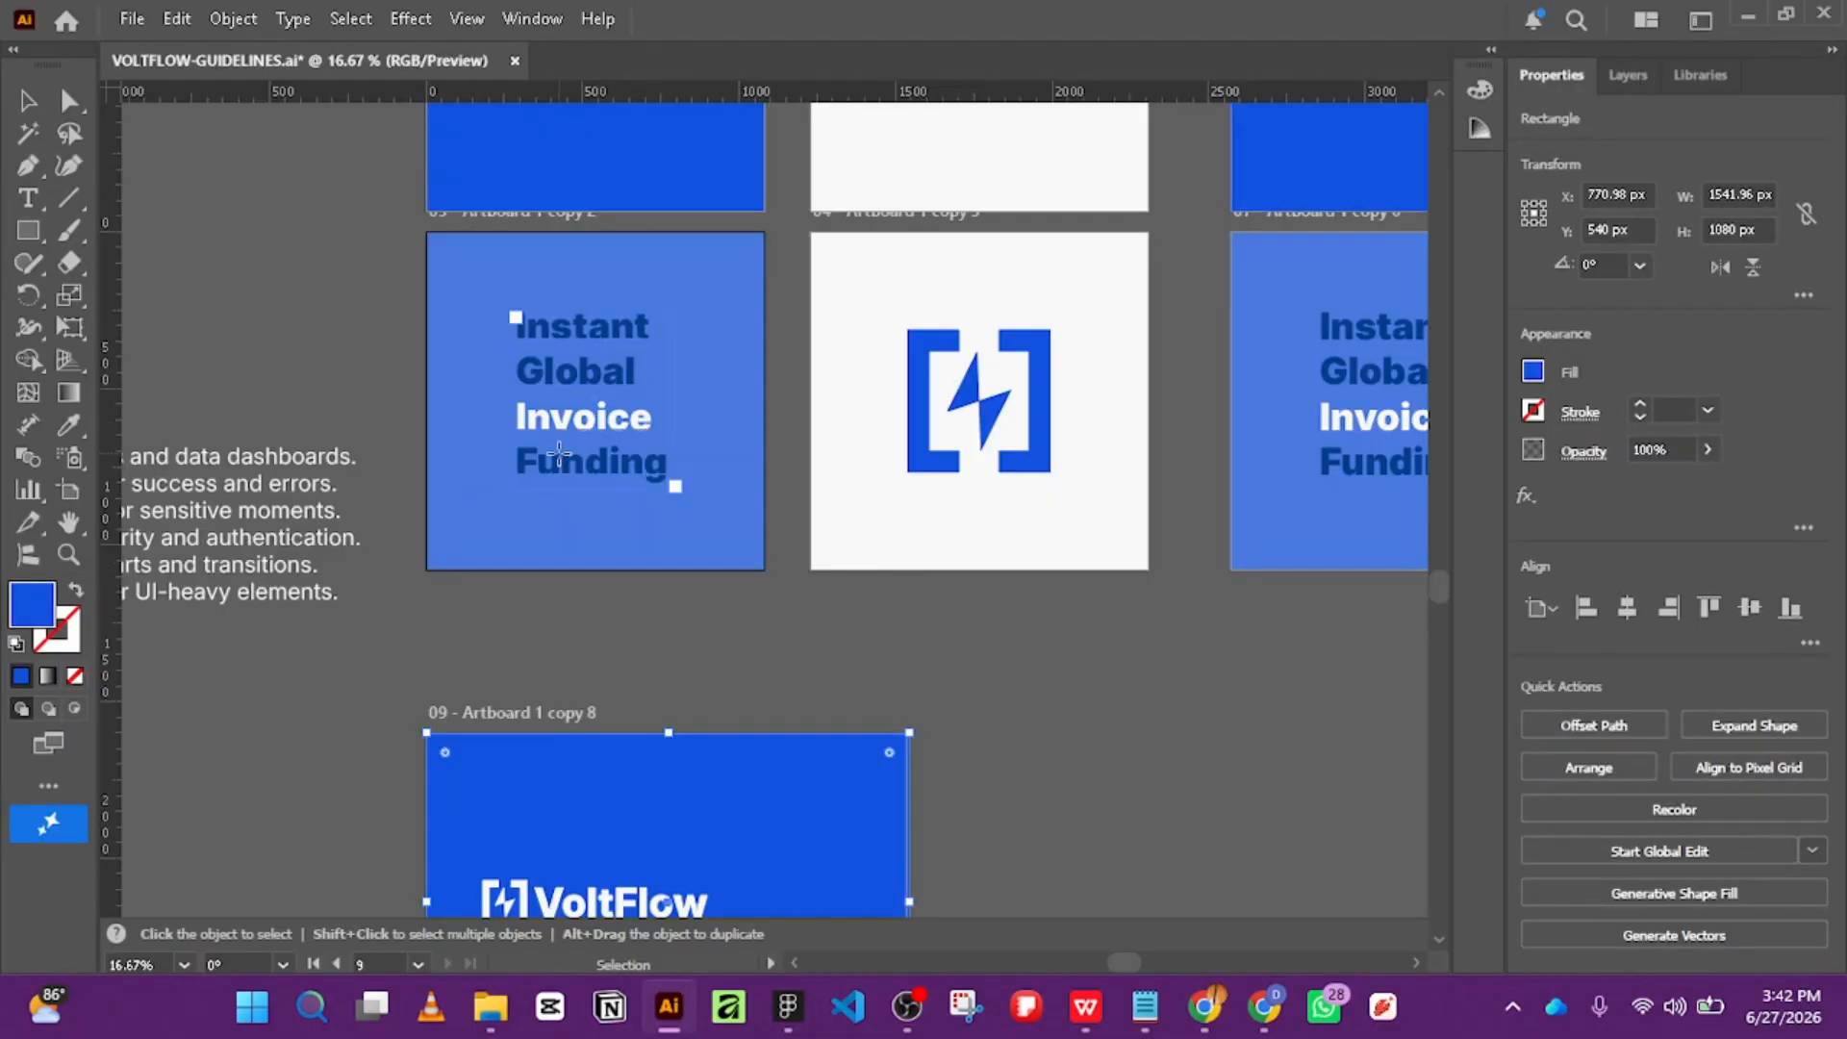
{"action": "left_click", "coordinate": [561, 467]}
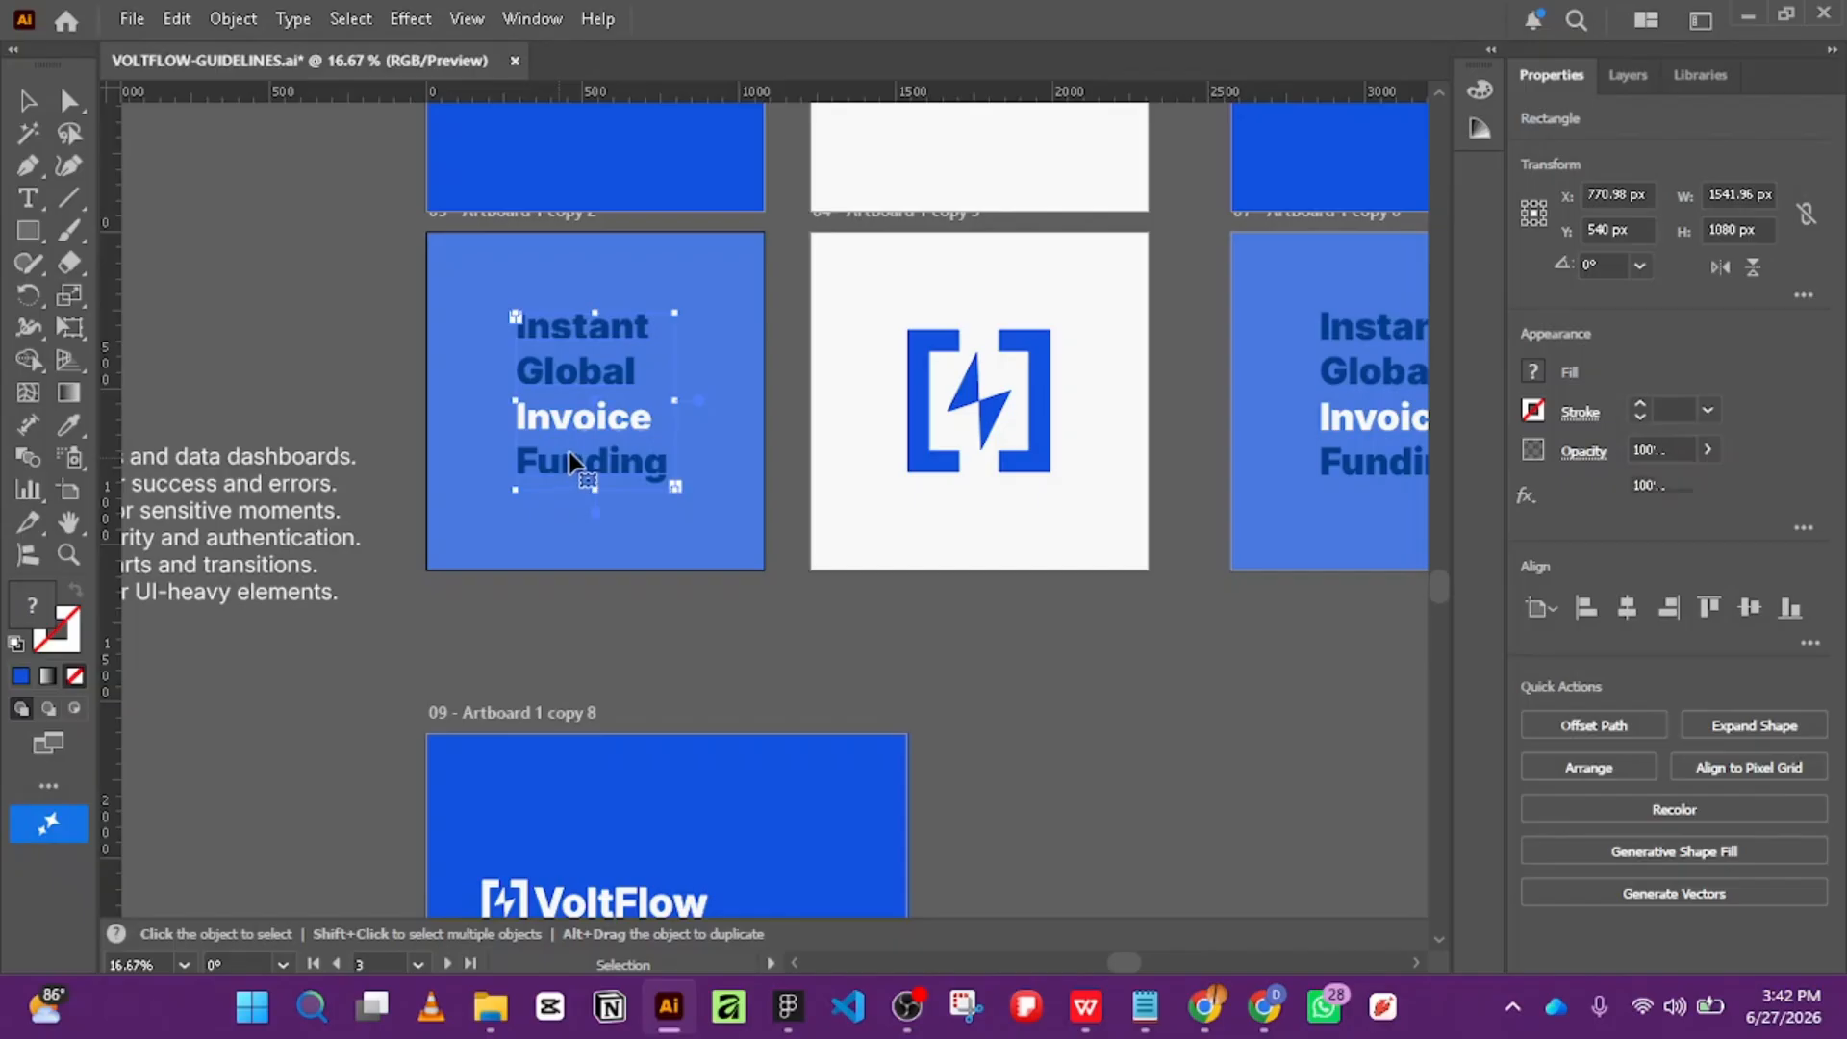
{"action": "left_click", "coordinate": [1748, 15]}
Duplicate the "INTER" text below itself beside the "WE IMPROVE YOUR HOME" slogan and open the copy for text editing.
{"action": "scroll", "coordinate": [1259, 389], "scroll_direction": "up", "scroll_amount": 3}
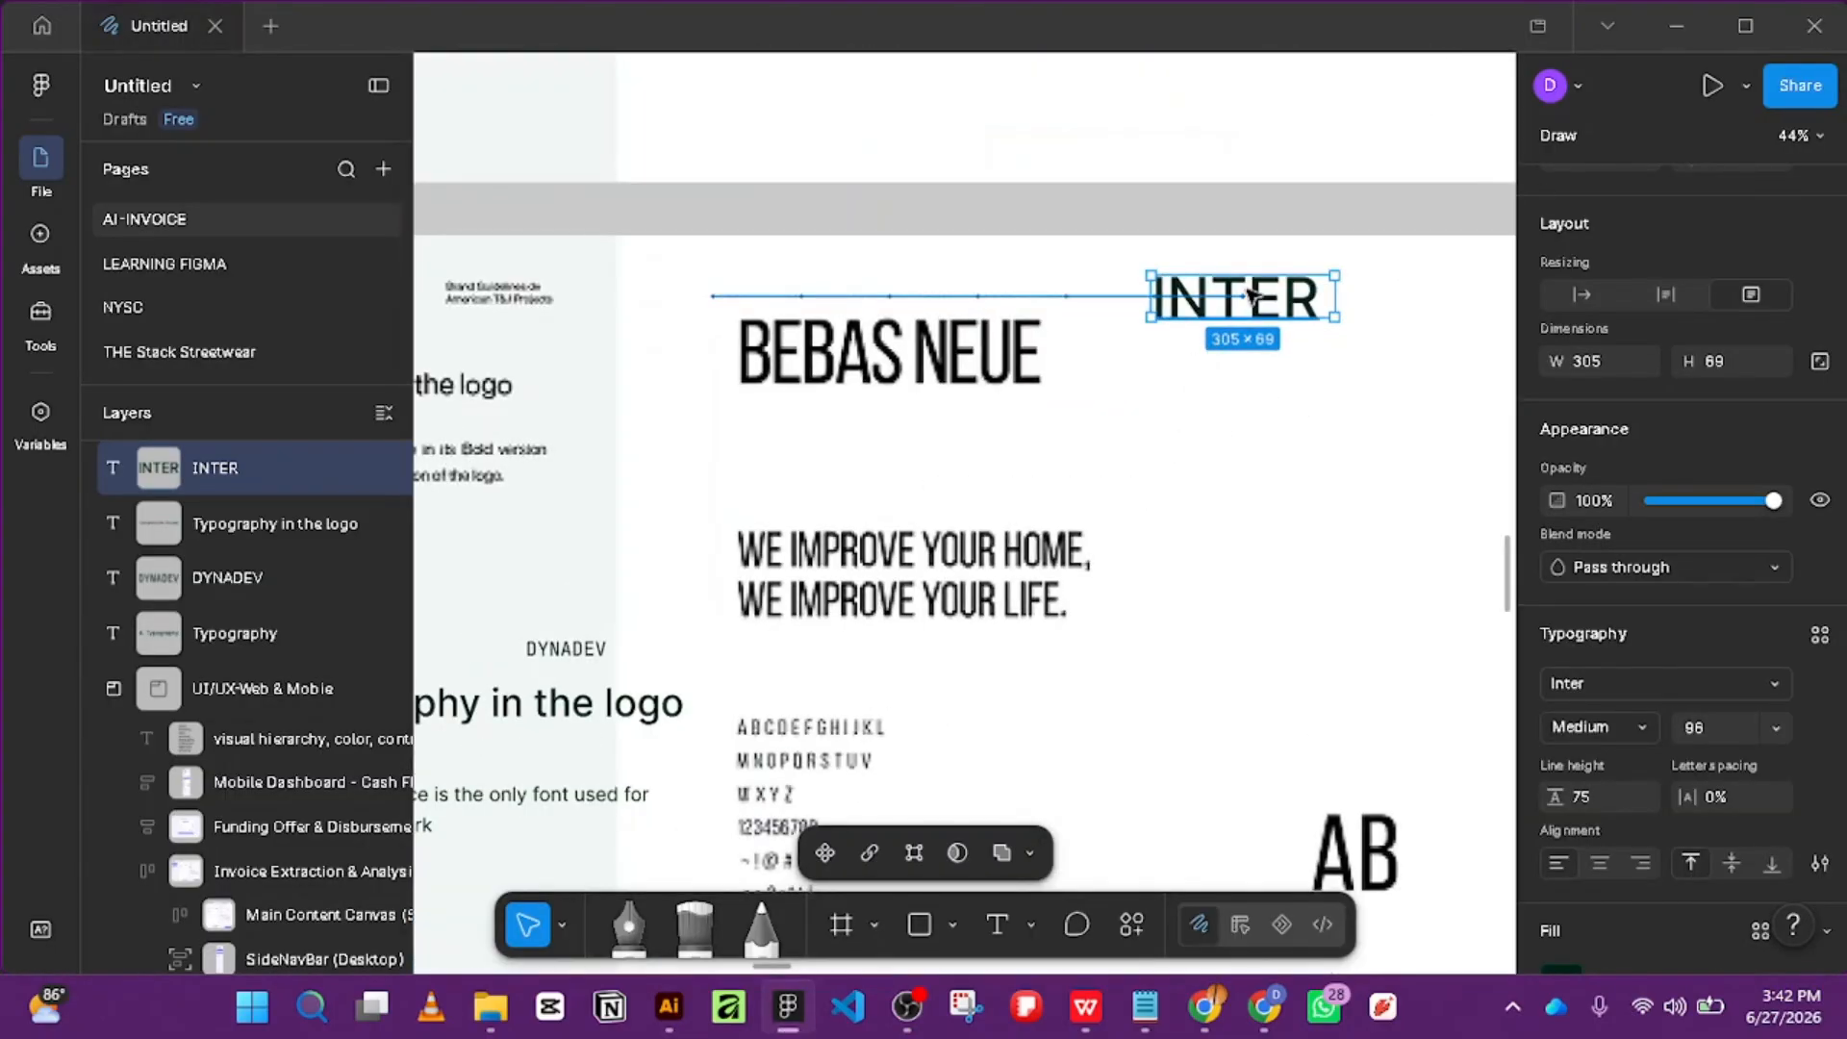
{"action": "left_click_drag", "start_coordinate": [1250, 294], "coordinate": [1240, 498]}
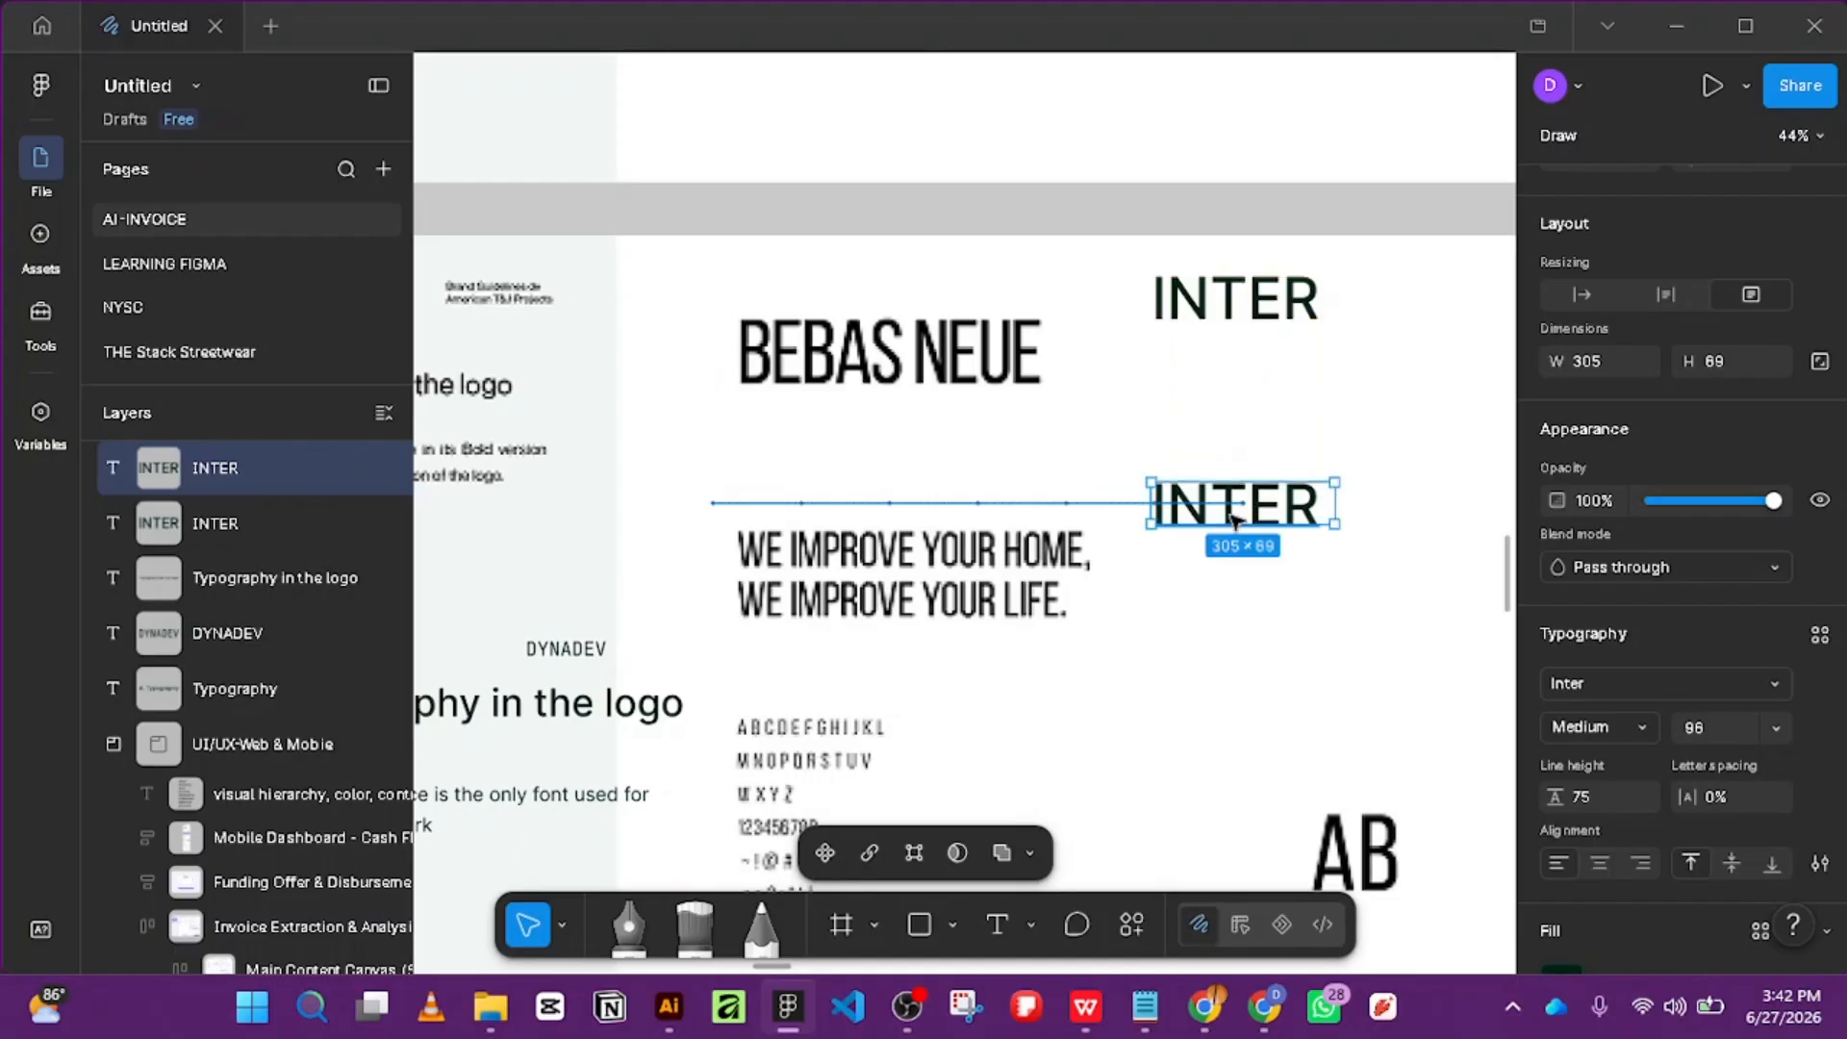
{"action": "double_click", "coordinate": [1234, 514]}
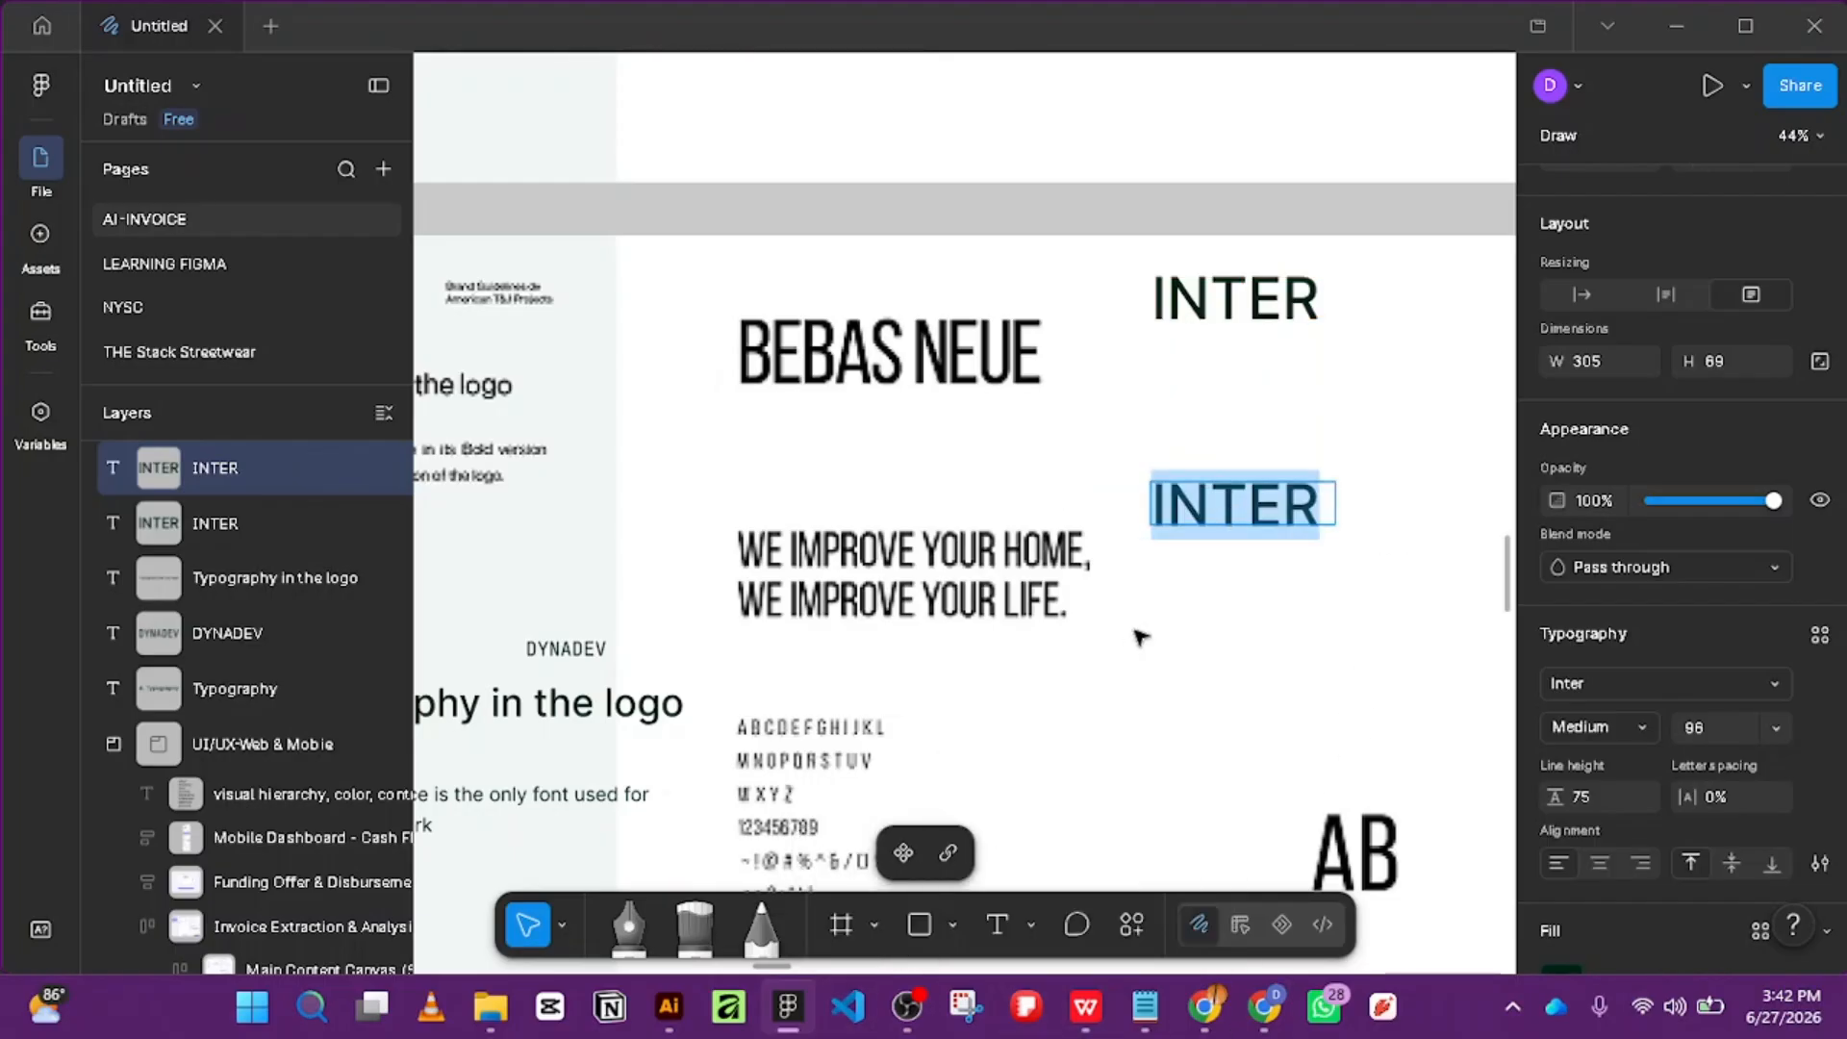
Recheck the wording of the VoltFlow slogan in the Illustrator guidelines file and return to the Figma text.
{"action": "mouse_move", "coordinate": [671, 1005]}
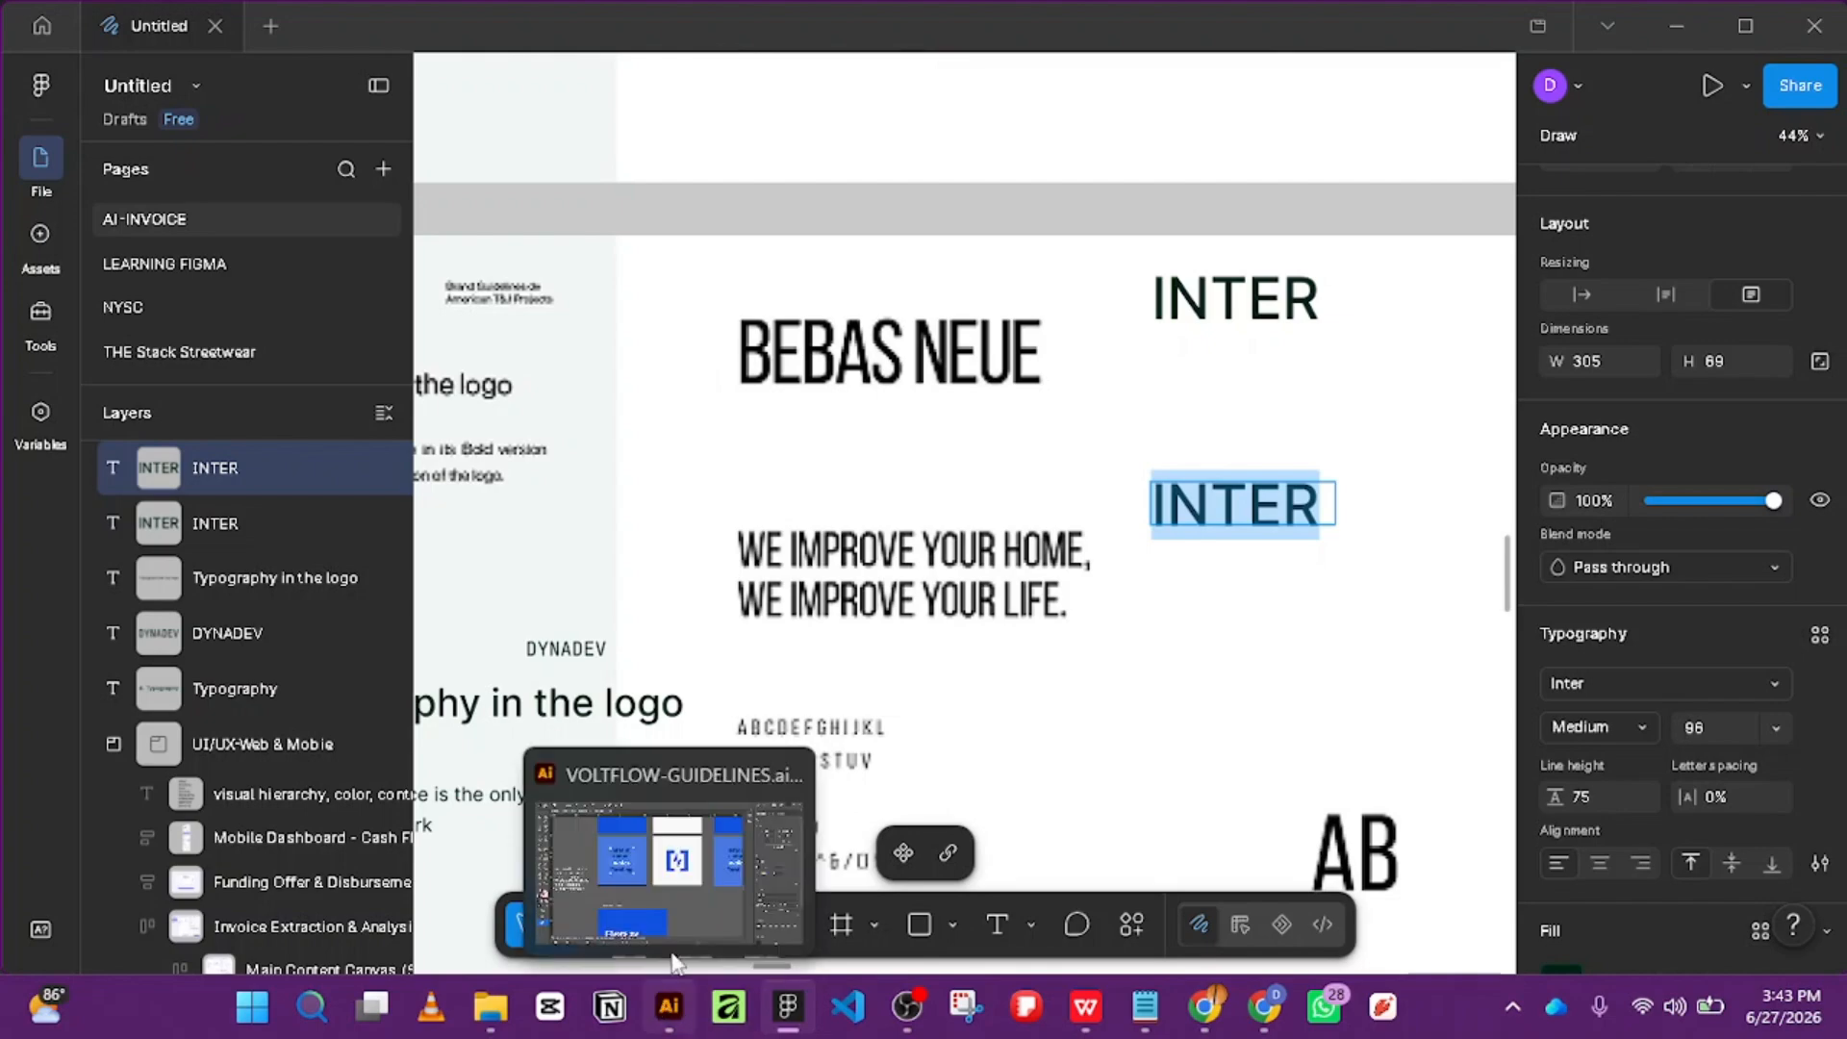
{"action": "left_click", "coordinate": [676, 883]}
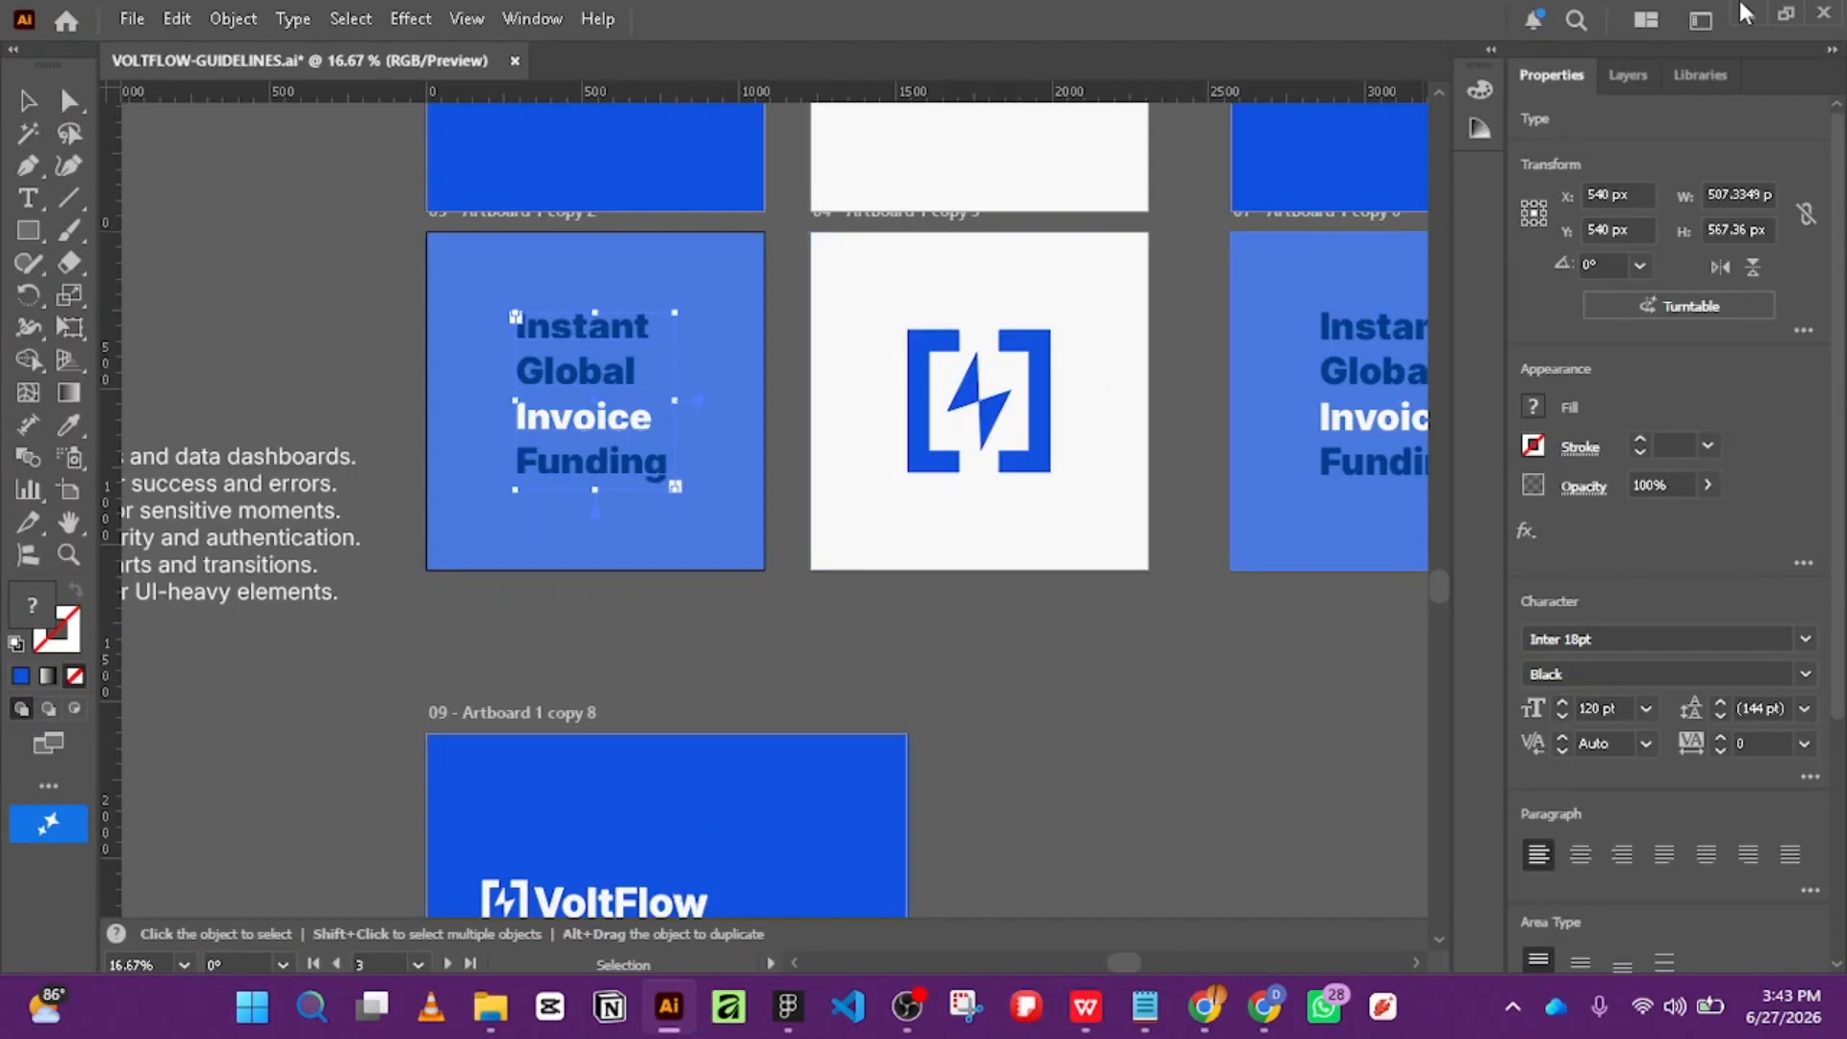
{"action": "left_click", "coordinate": [1751, 24]}
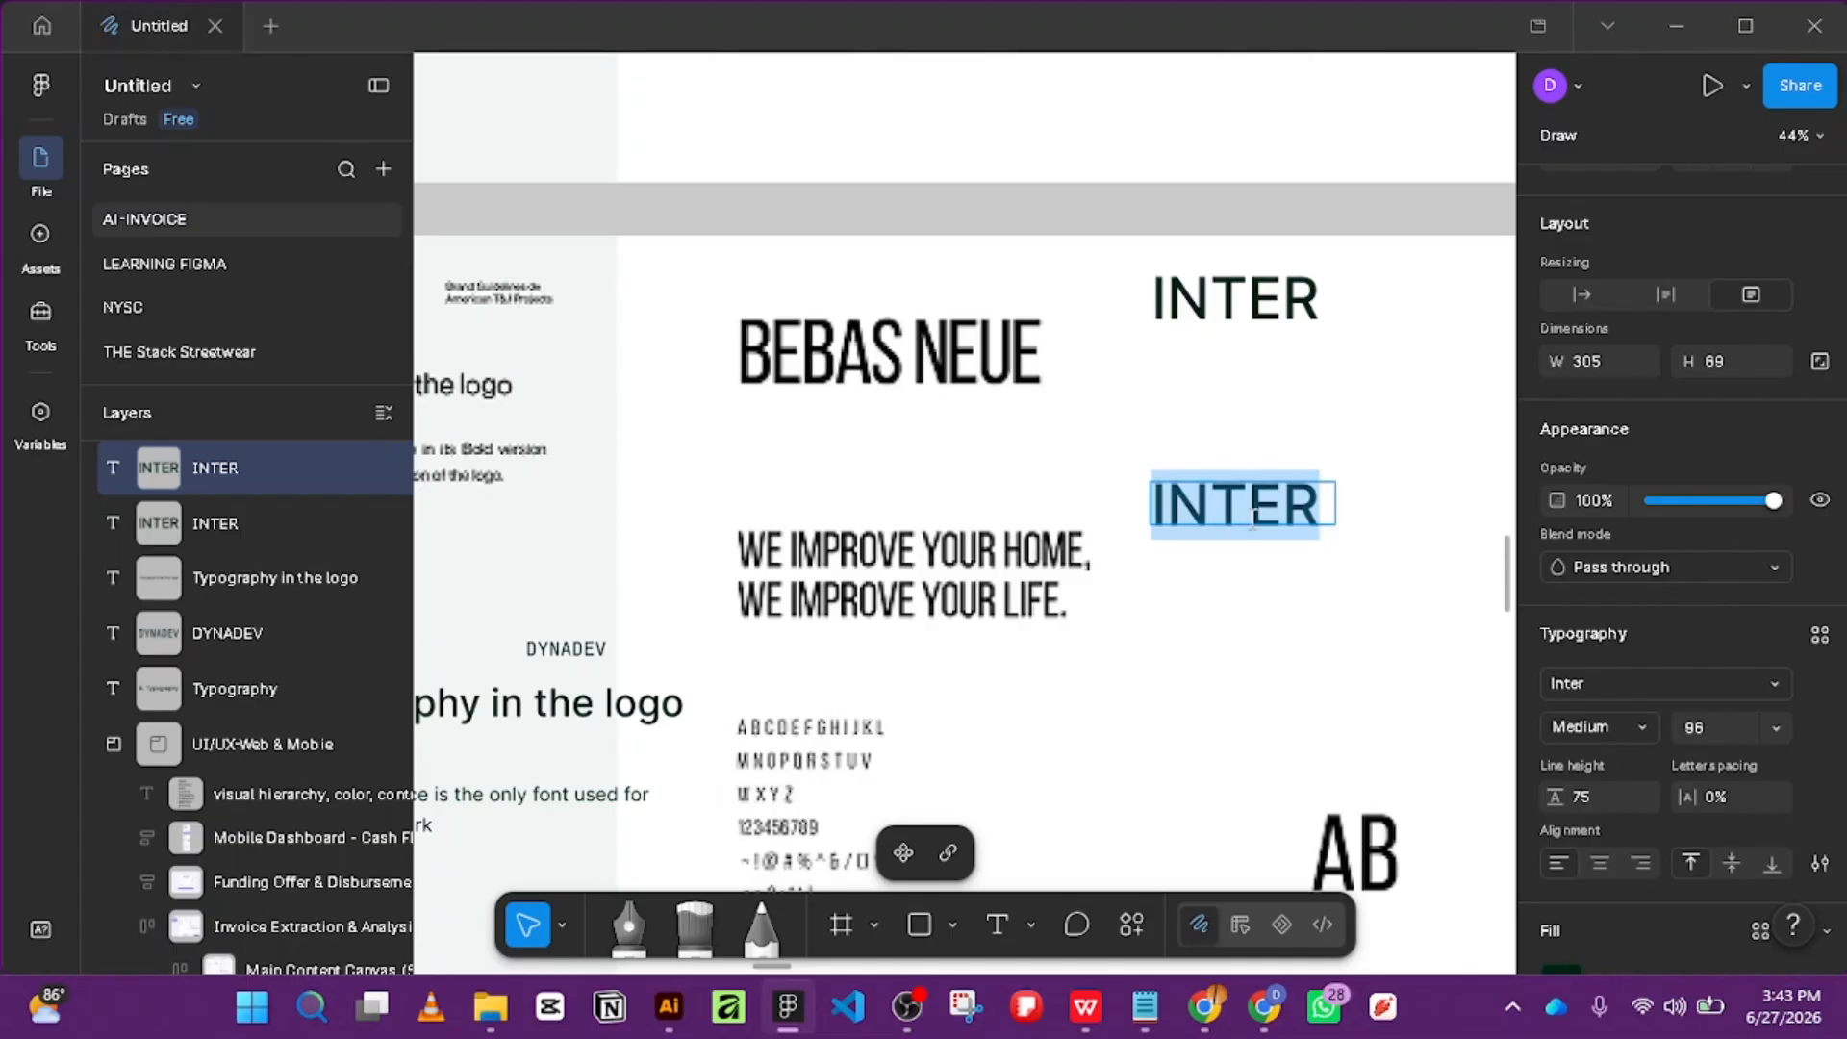
Replace the duplicated "INTER" text with the slogan "INSTANT GLOBAL INVOICING FUNDING", starting a new line after "INSTANT".
{"action": "type", "text": "INSY"}
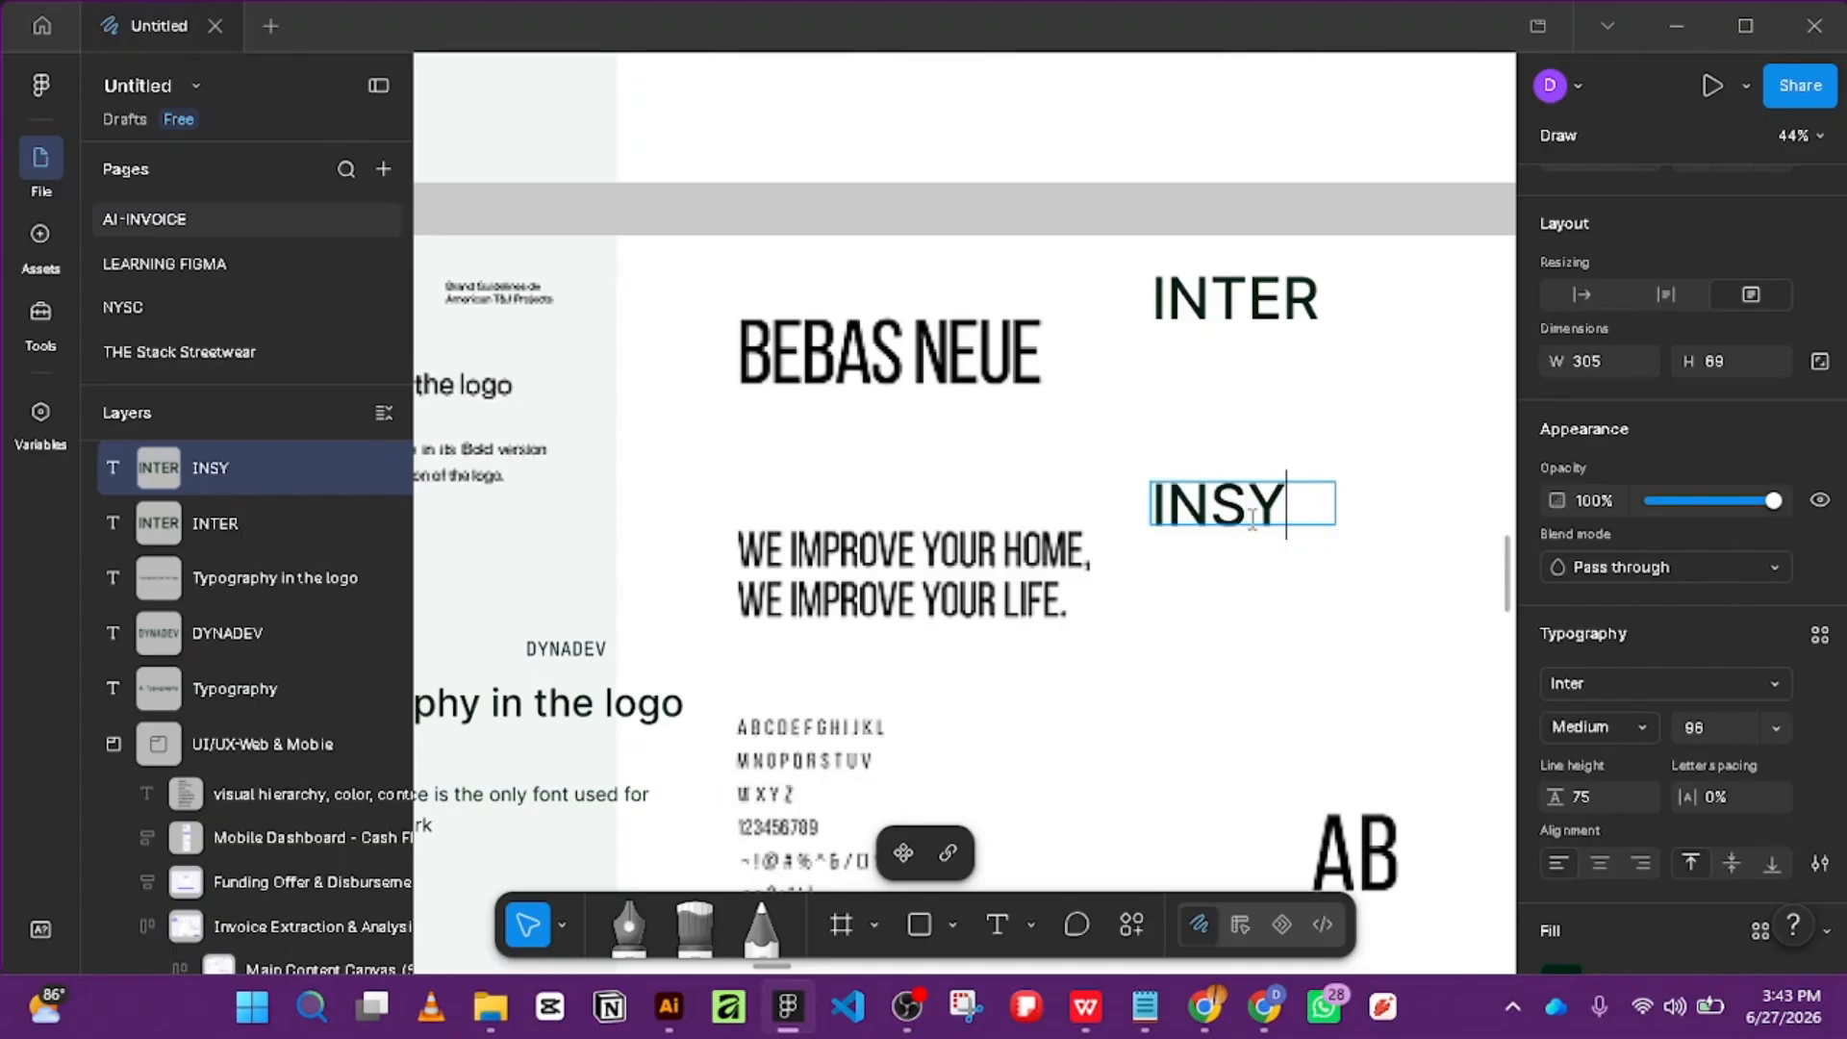
{"action": "key", "text": "BackSpace"}
{"action": "type", "text": "TANT"}
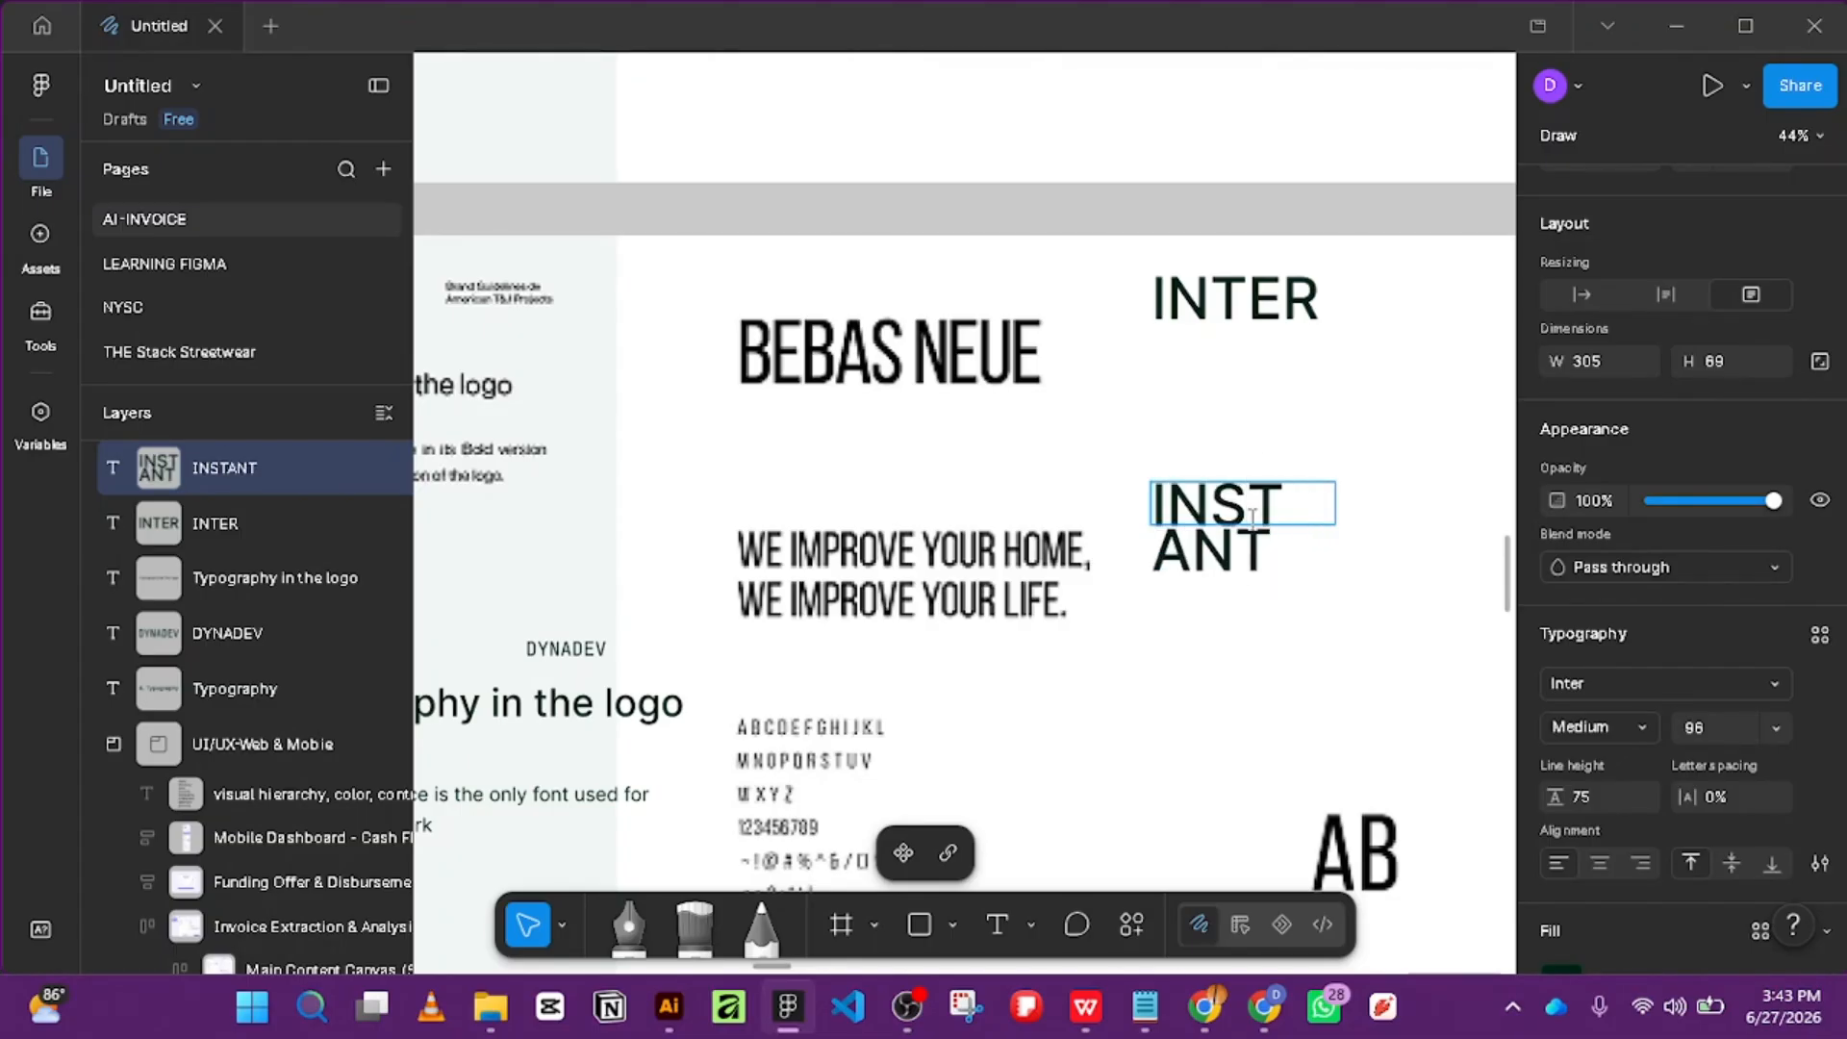
{"action": "key", "text": "Return"}
{"action": "type", "text": "GLOBAL"}
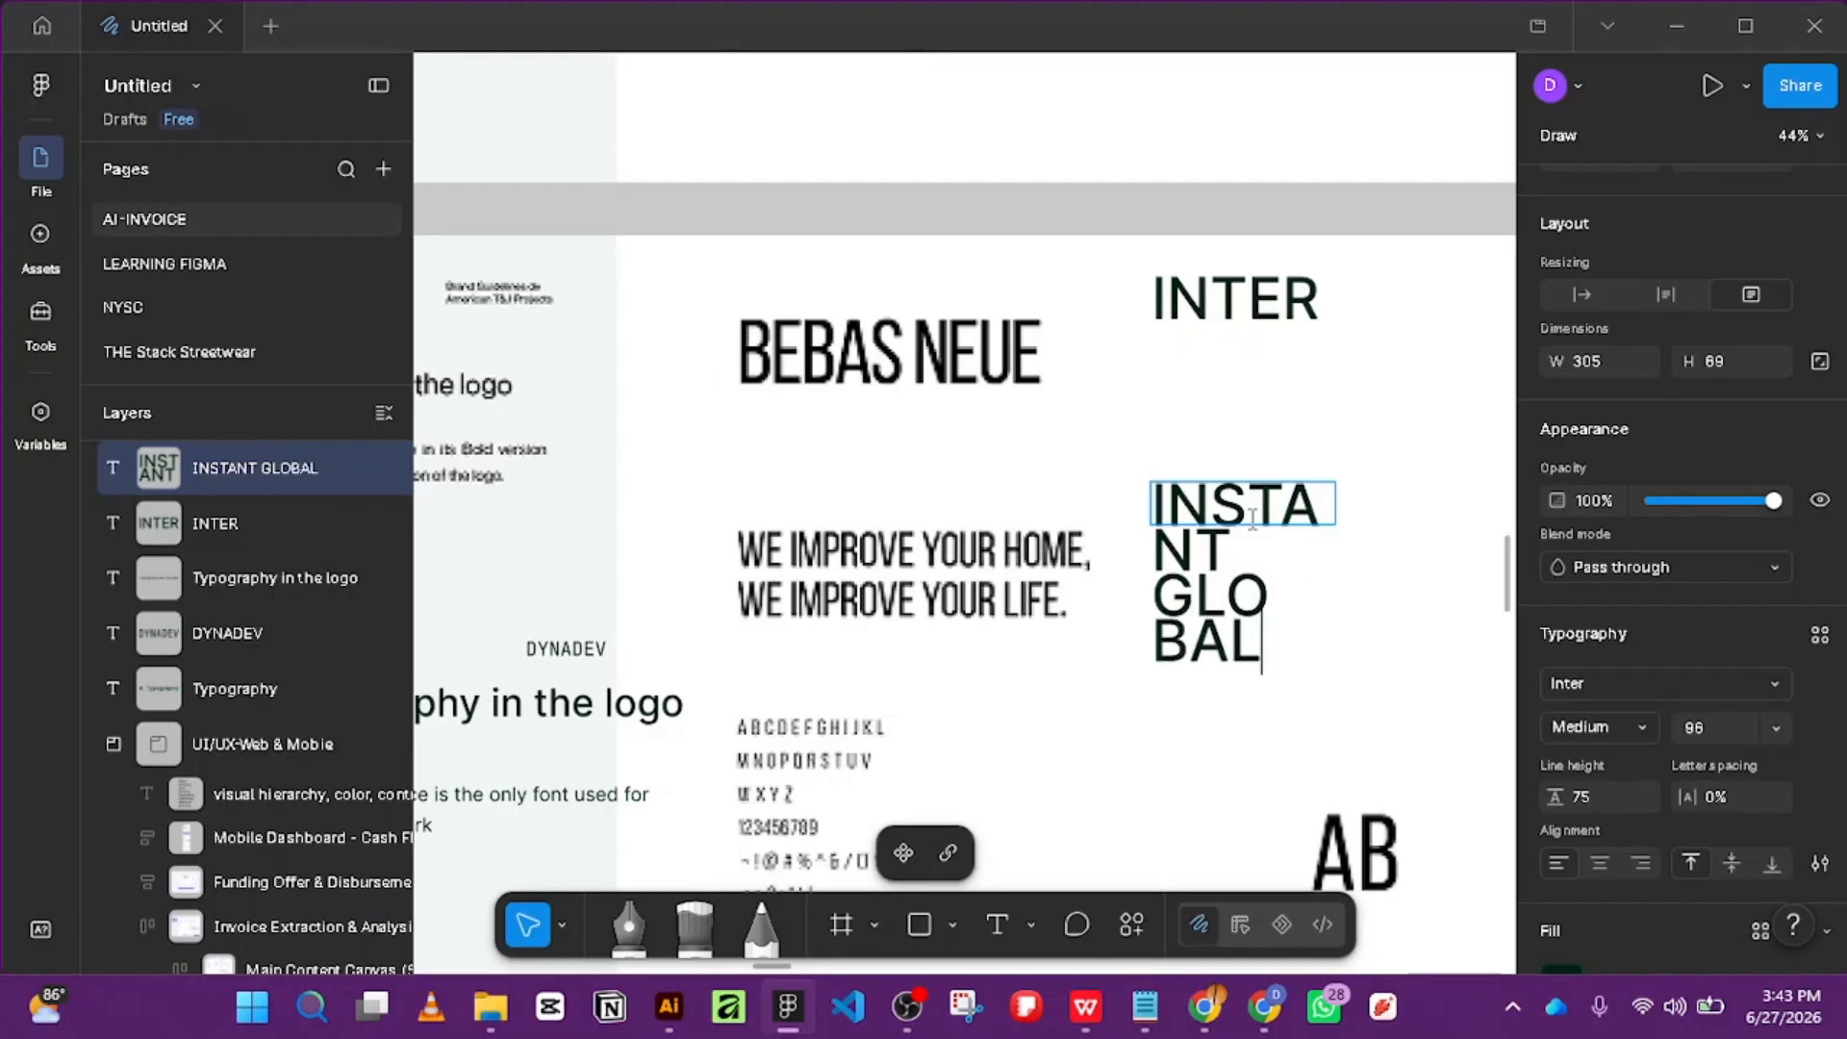
{"action": "type", "text": " IN"}
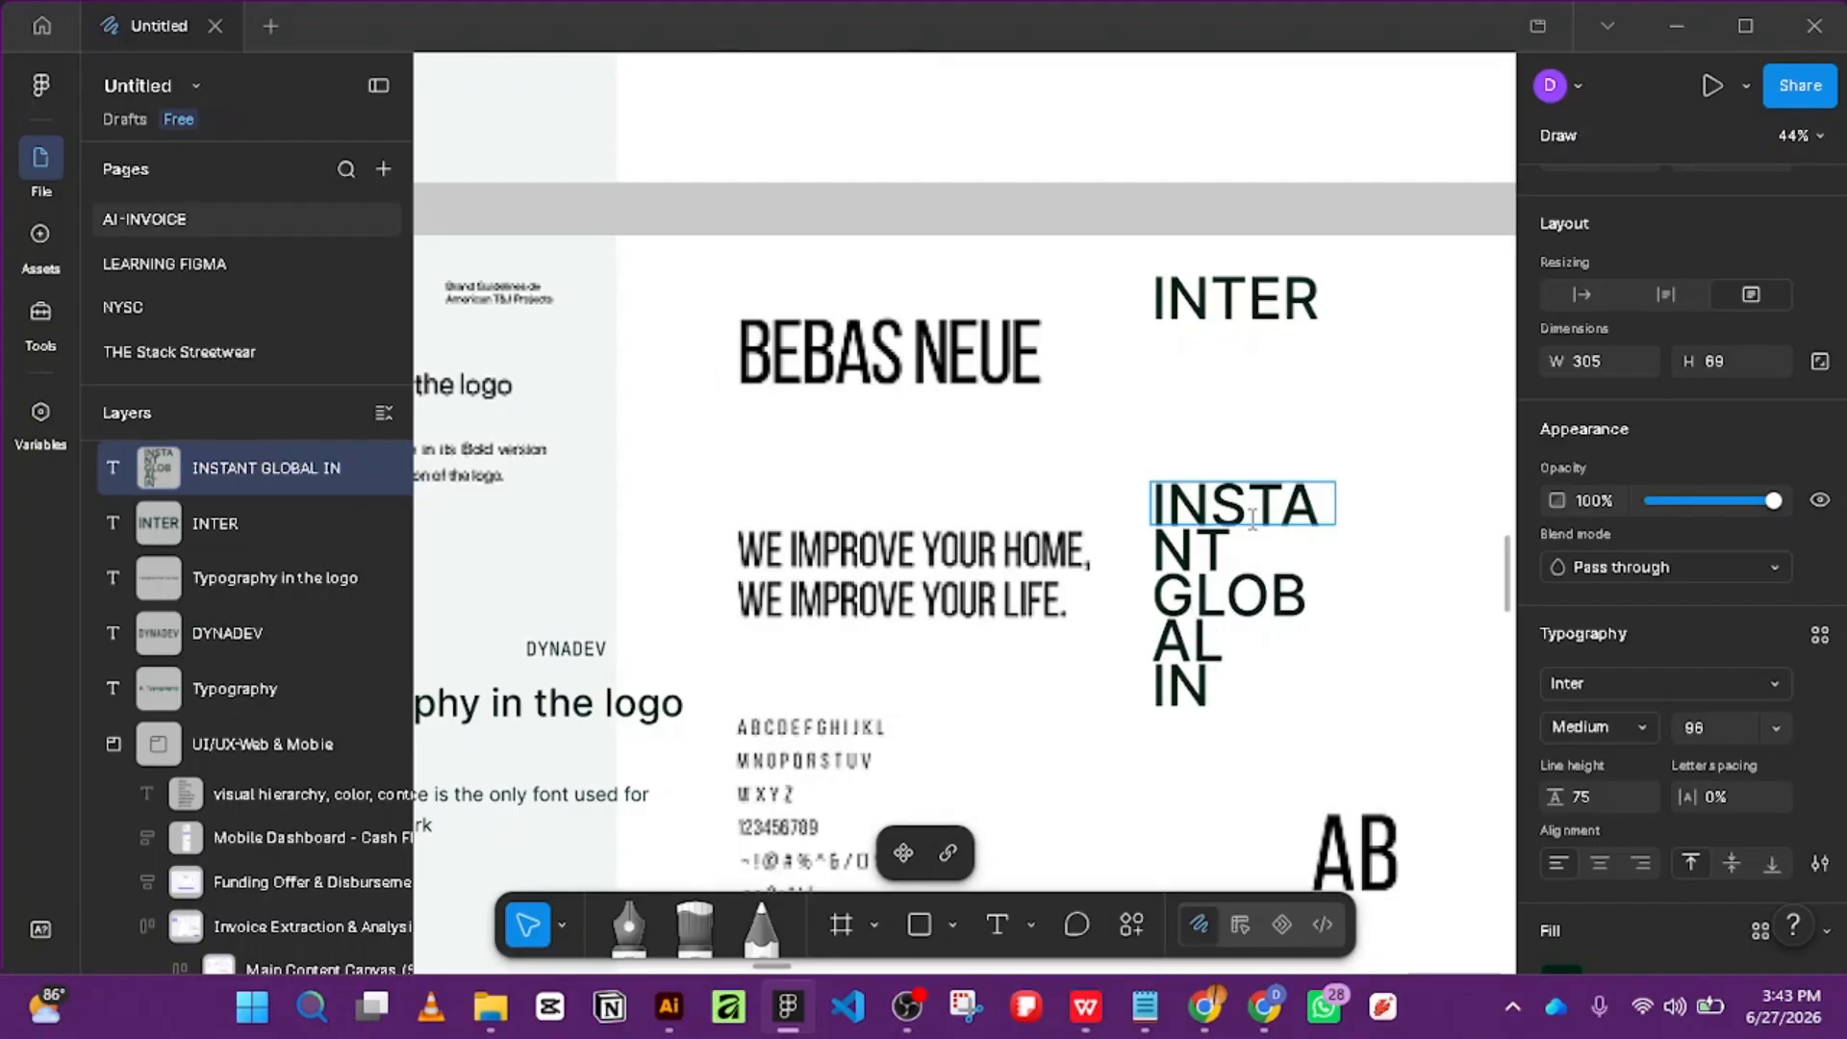
{"action": "type", "text": "VOICIN"}
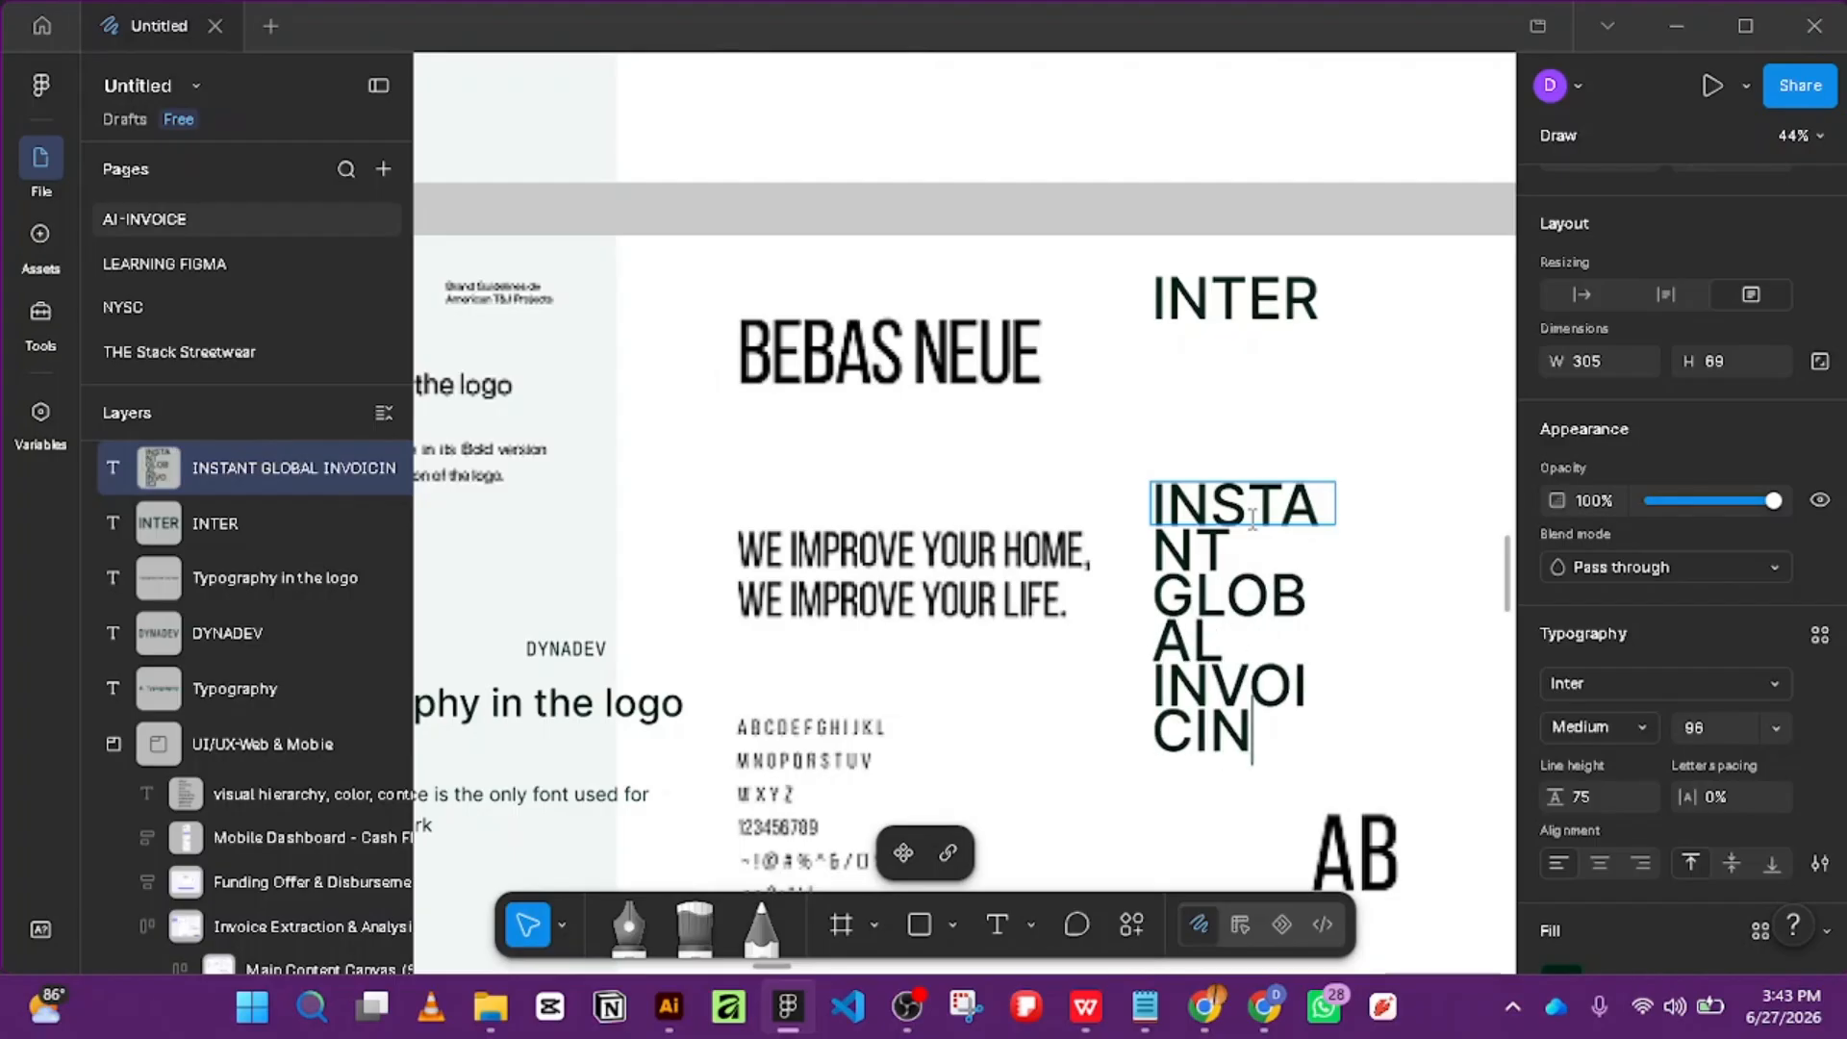
{"action": "type", "text": "G FUN"}
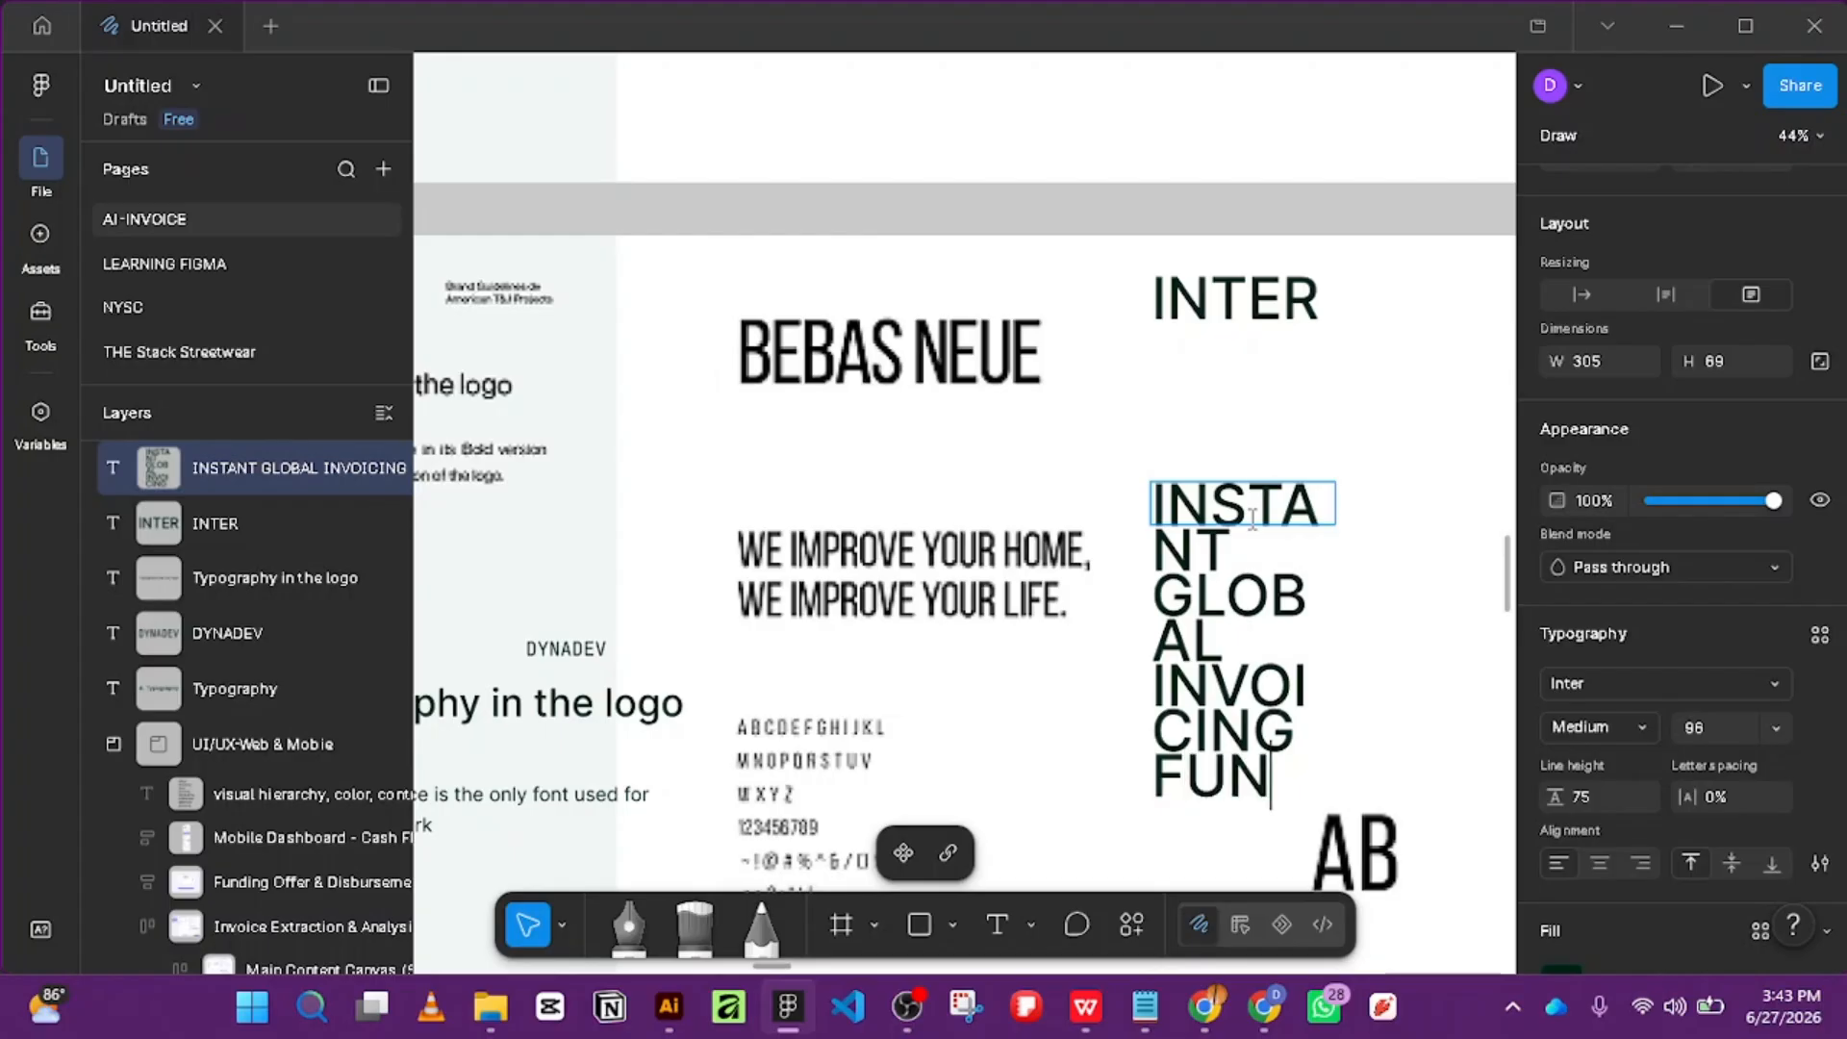
{"action": "type", "text": "DIO"}
{"action": "key", "text": "BackSpace"}
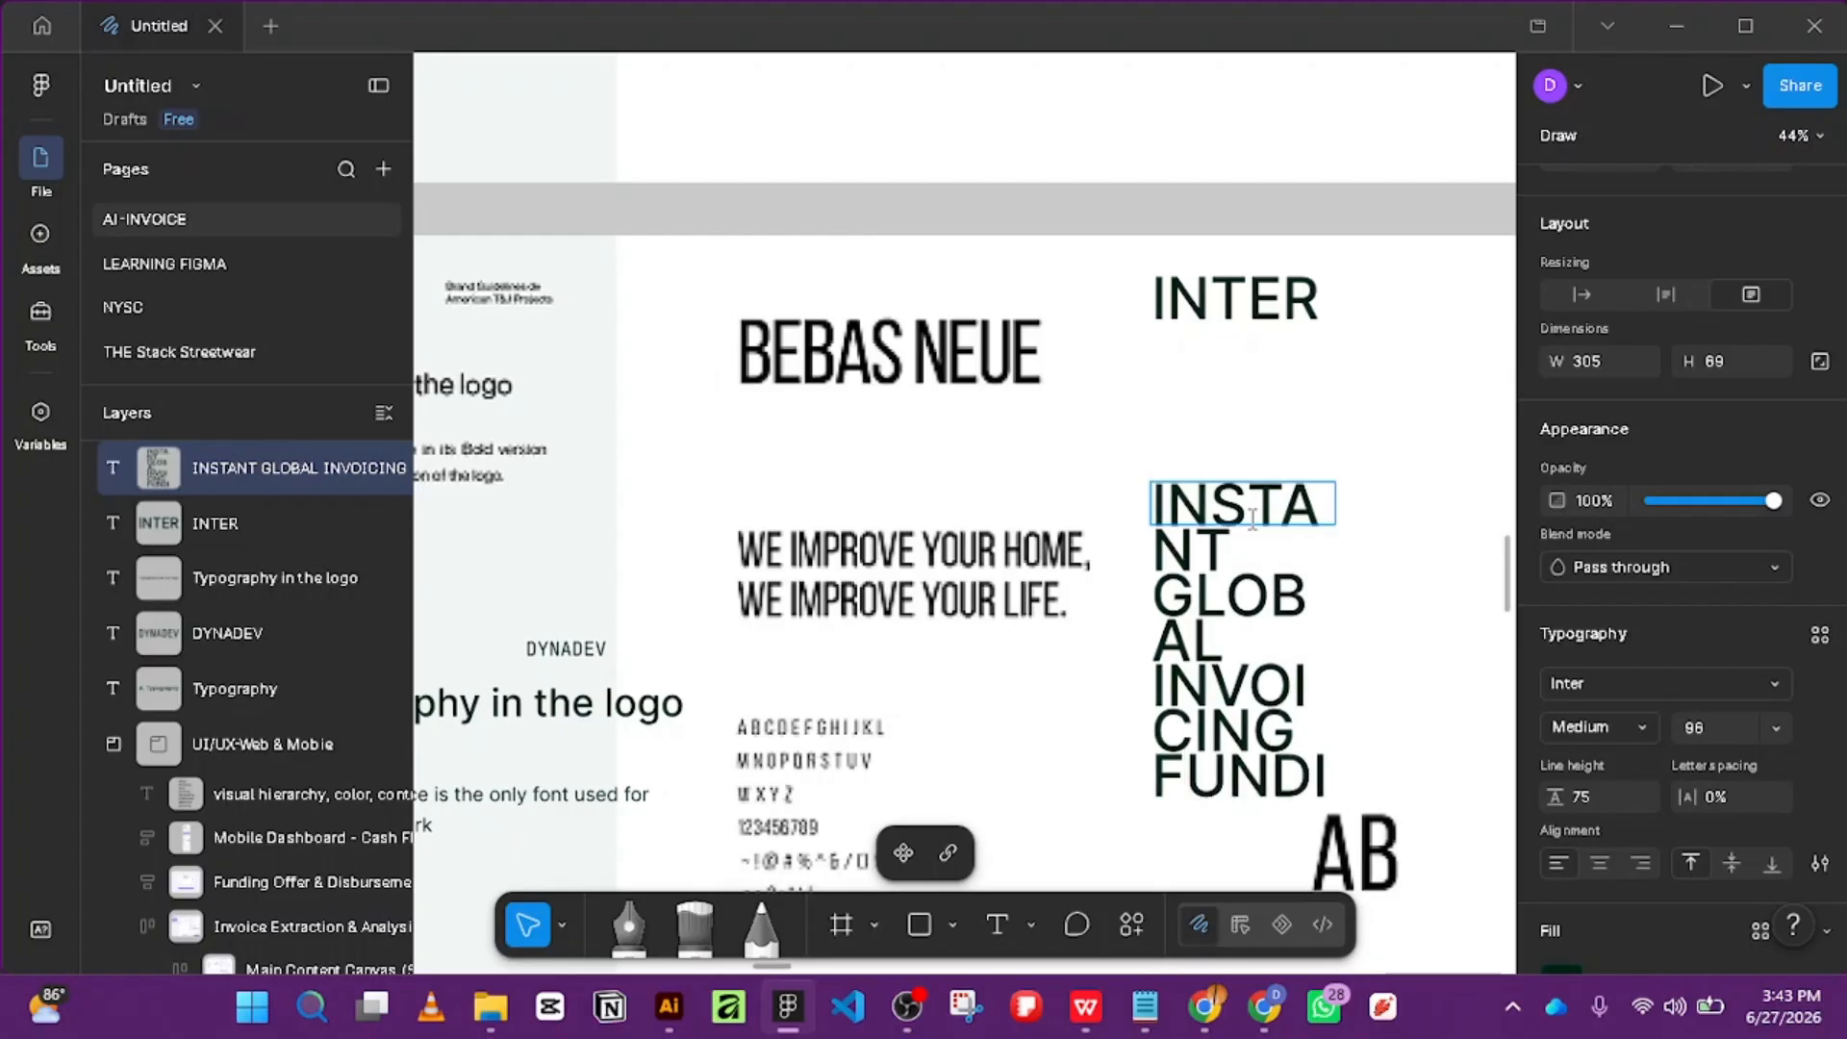
{"action": "type", "text": "NG"}
{"action": "key", "text": "Escape"}
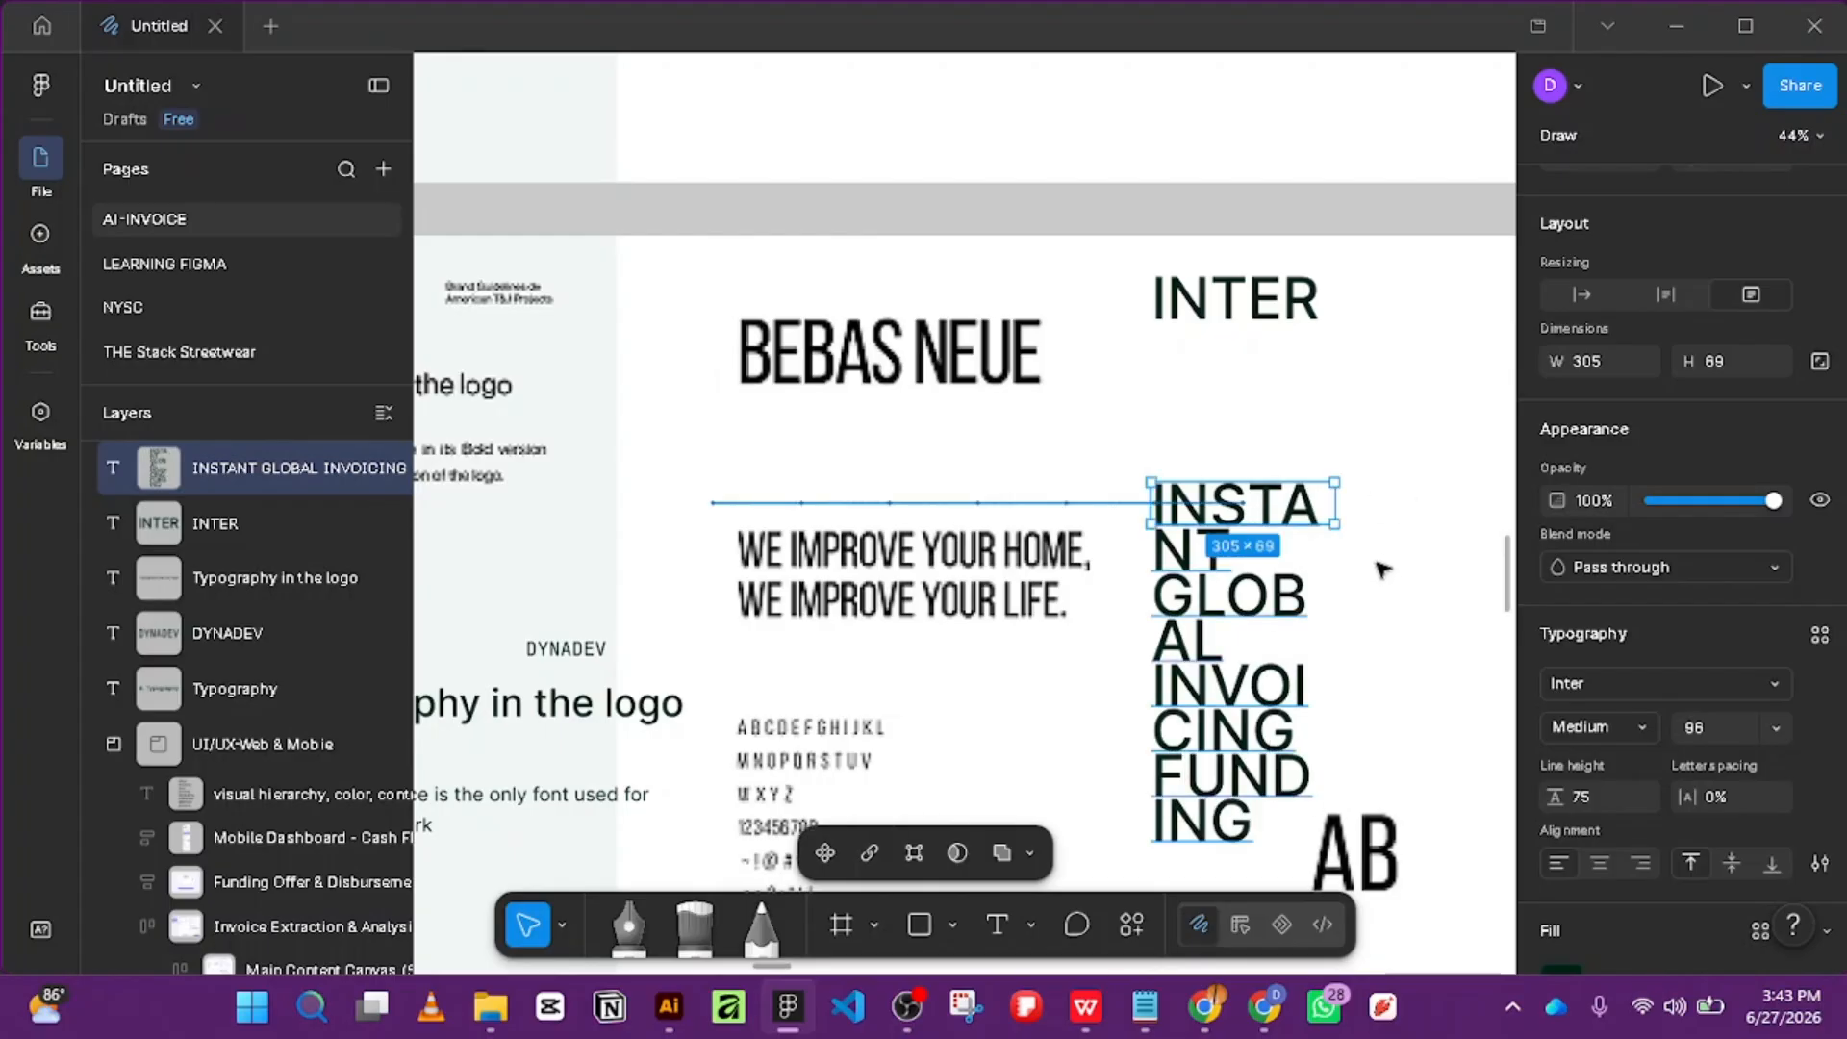
Widen the slogan's text box to about 517 and set its line height to 125.
{"action": "left_click_drag", "start_coordinate": [1333, 519], "coordinate": [1462, 519]}
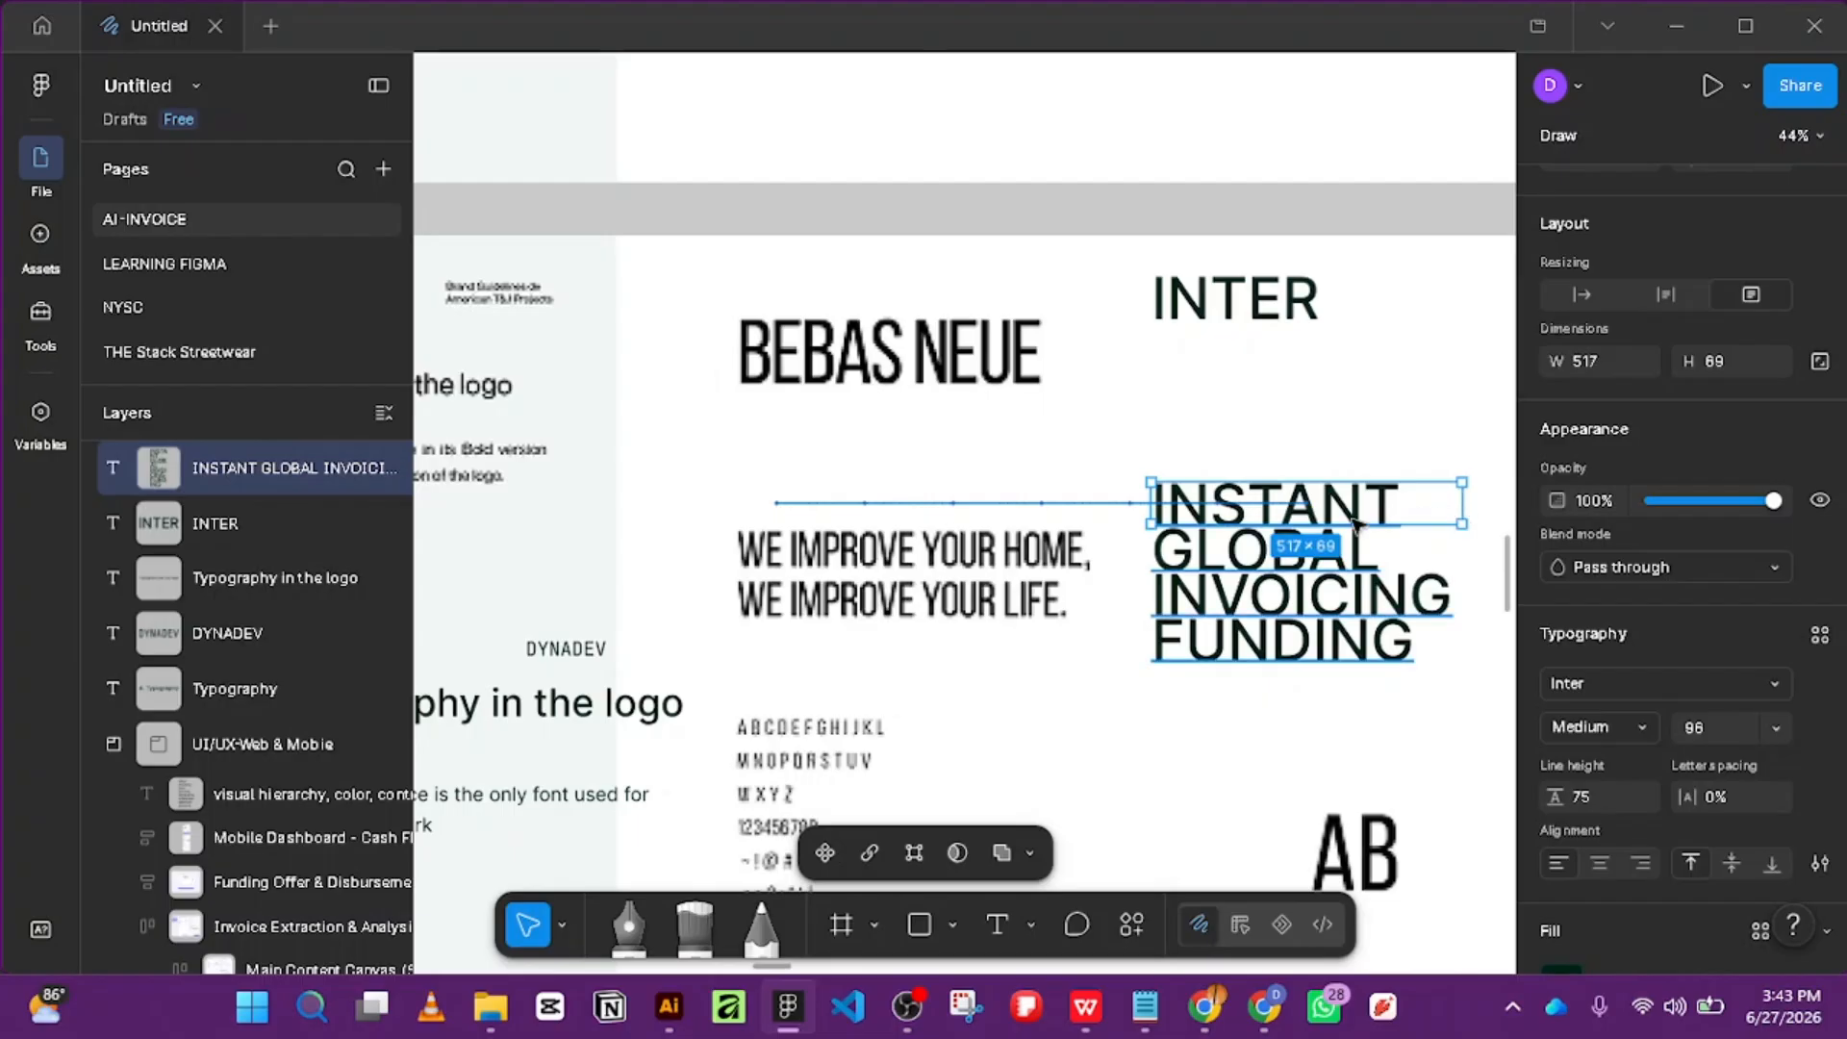
{"action": "left_click", "coordinate": [1582, 796]}
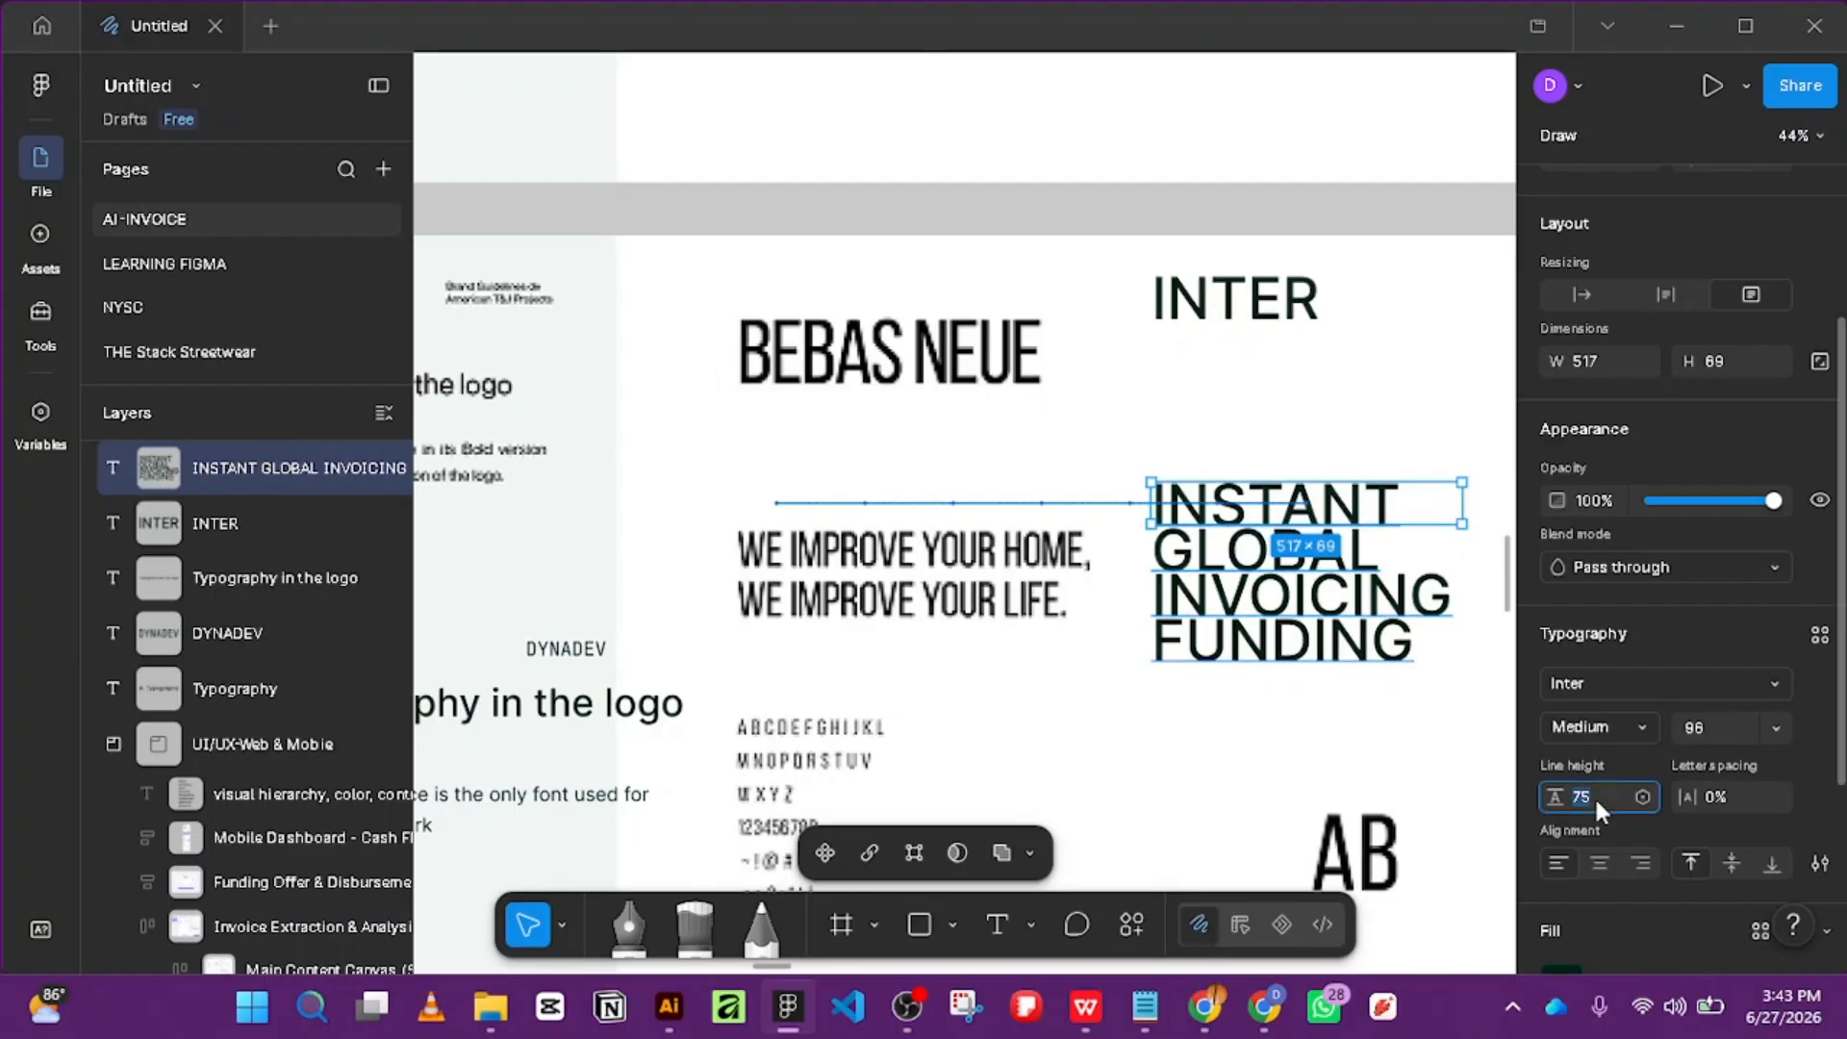
{"action": "key", "text": "shift+Up"}
{"action": "key", "text": "shift+Up"}
{"action": "key", "text": "shift+Up"}
{"action": "key", "text": "shift+Up"}
{"action": "key", "text": "shift+Up"}
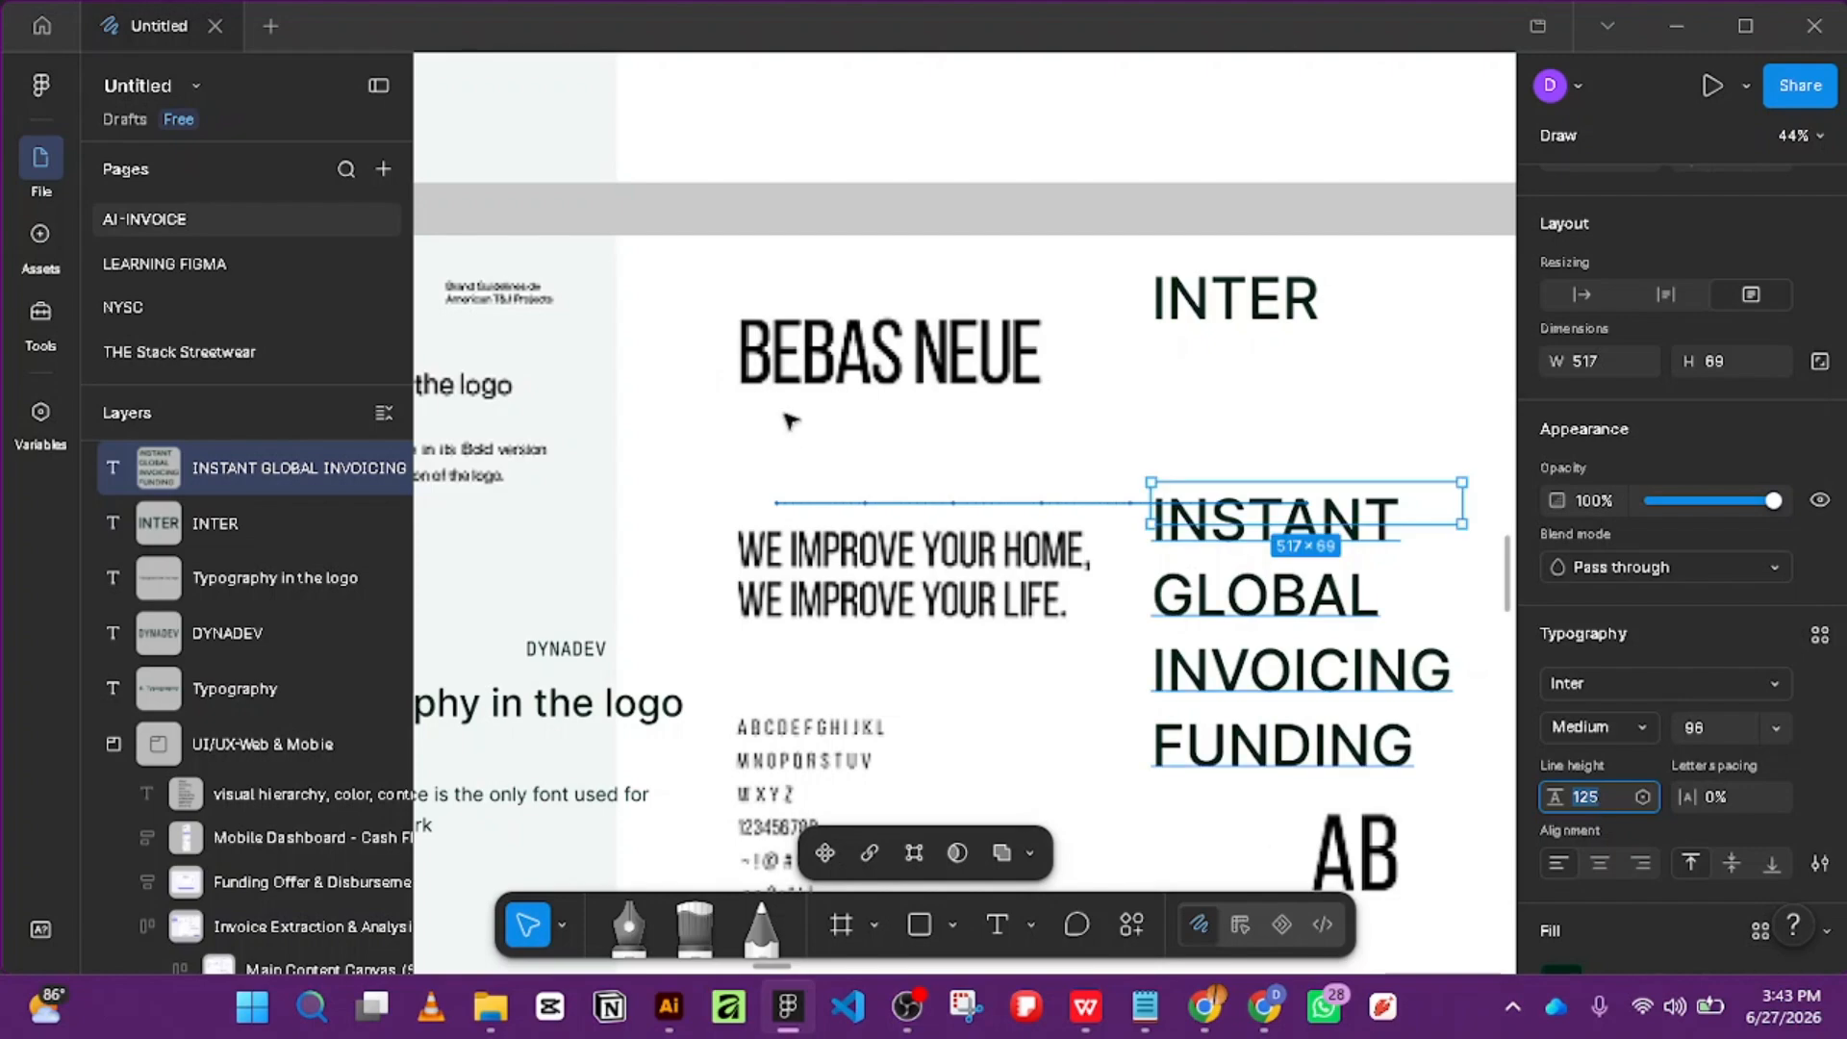
Extend the slogan's text box to about 464 high and move it past the right edge of the reference page.
{"action": "scroll", "coordinate": [838, 349], "scroll_direction": "down", "scroll_amount": 4}
{"action": "left_click_drag", "start_coordinate": [1188, 466], "coordinate": [1191, 612]}
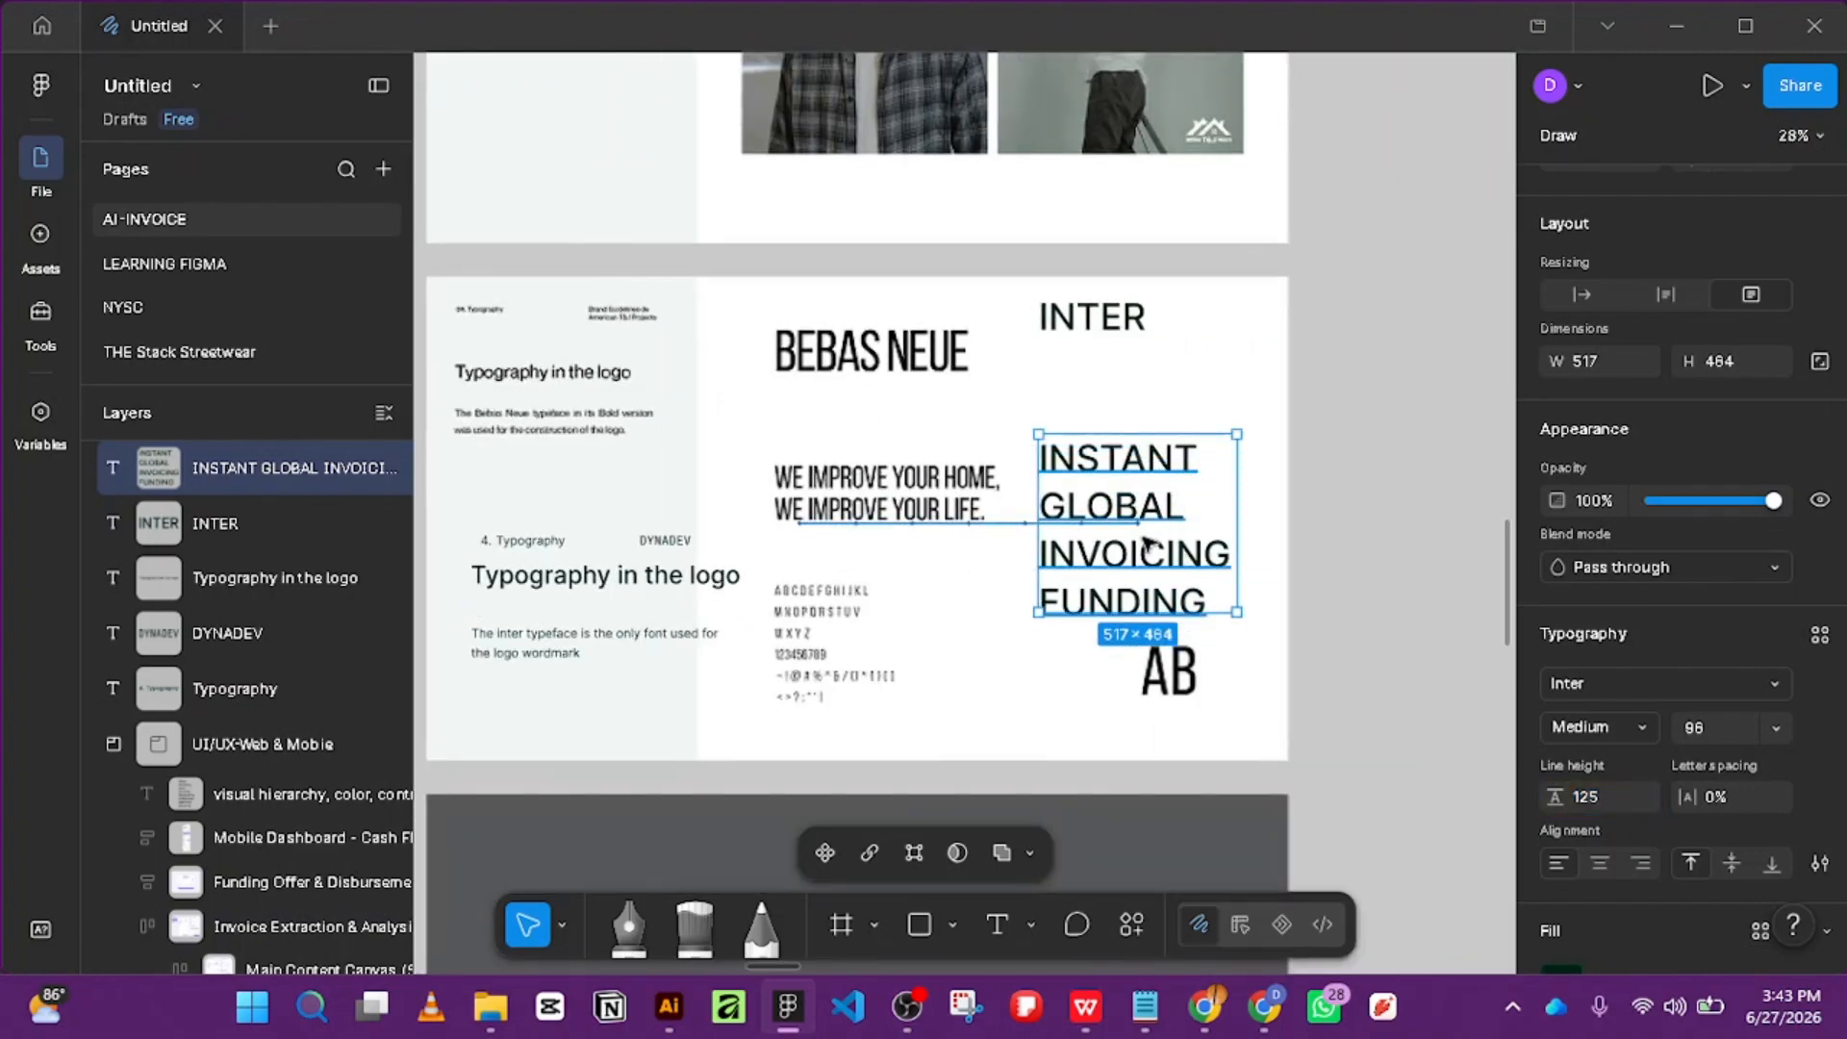
{"action": "left_click_drag", "start_coordinate": [1141, 532], "coordinate": [1327, 490]}
{"action": "scroll", "coordinate": [1064, 424], "scroll_direction": "right", "scroll_amount": 5}
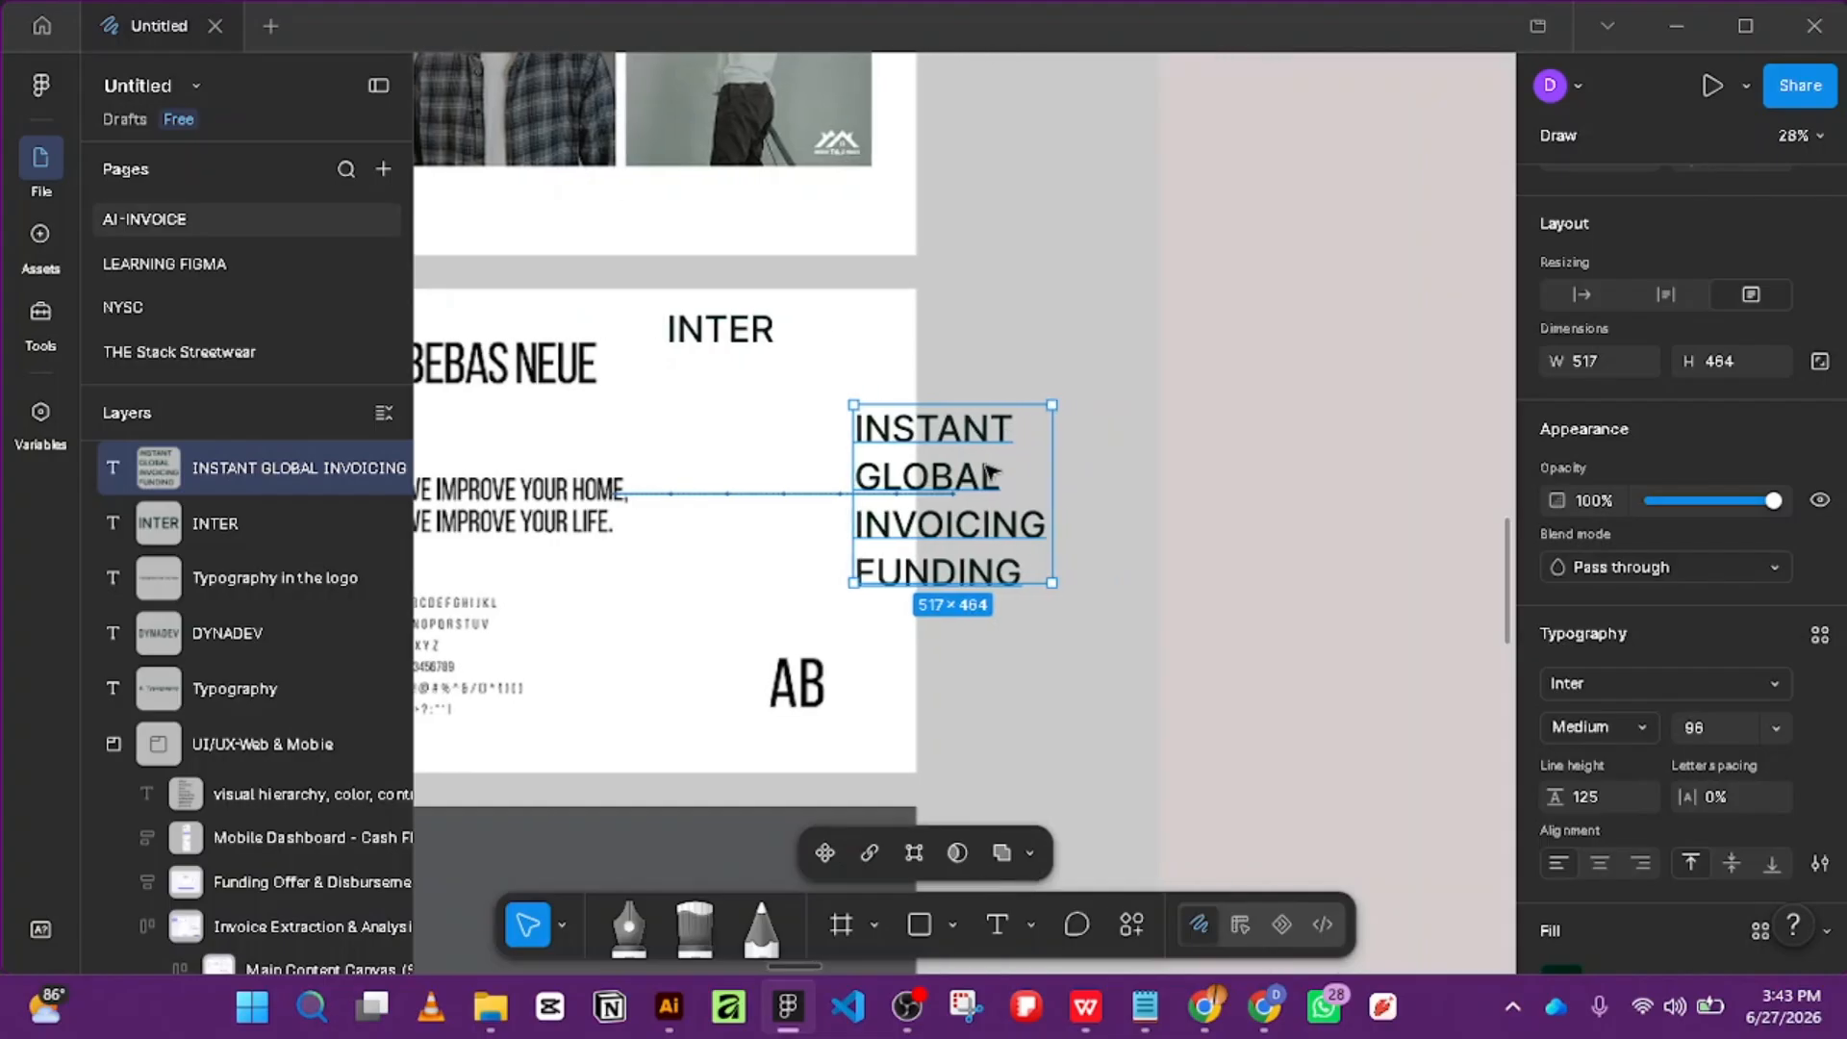
Set the weight of the "INTER" font name text to Bold.
{"action": "left_click", "coordinate": [758, 336]}
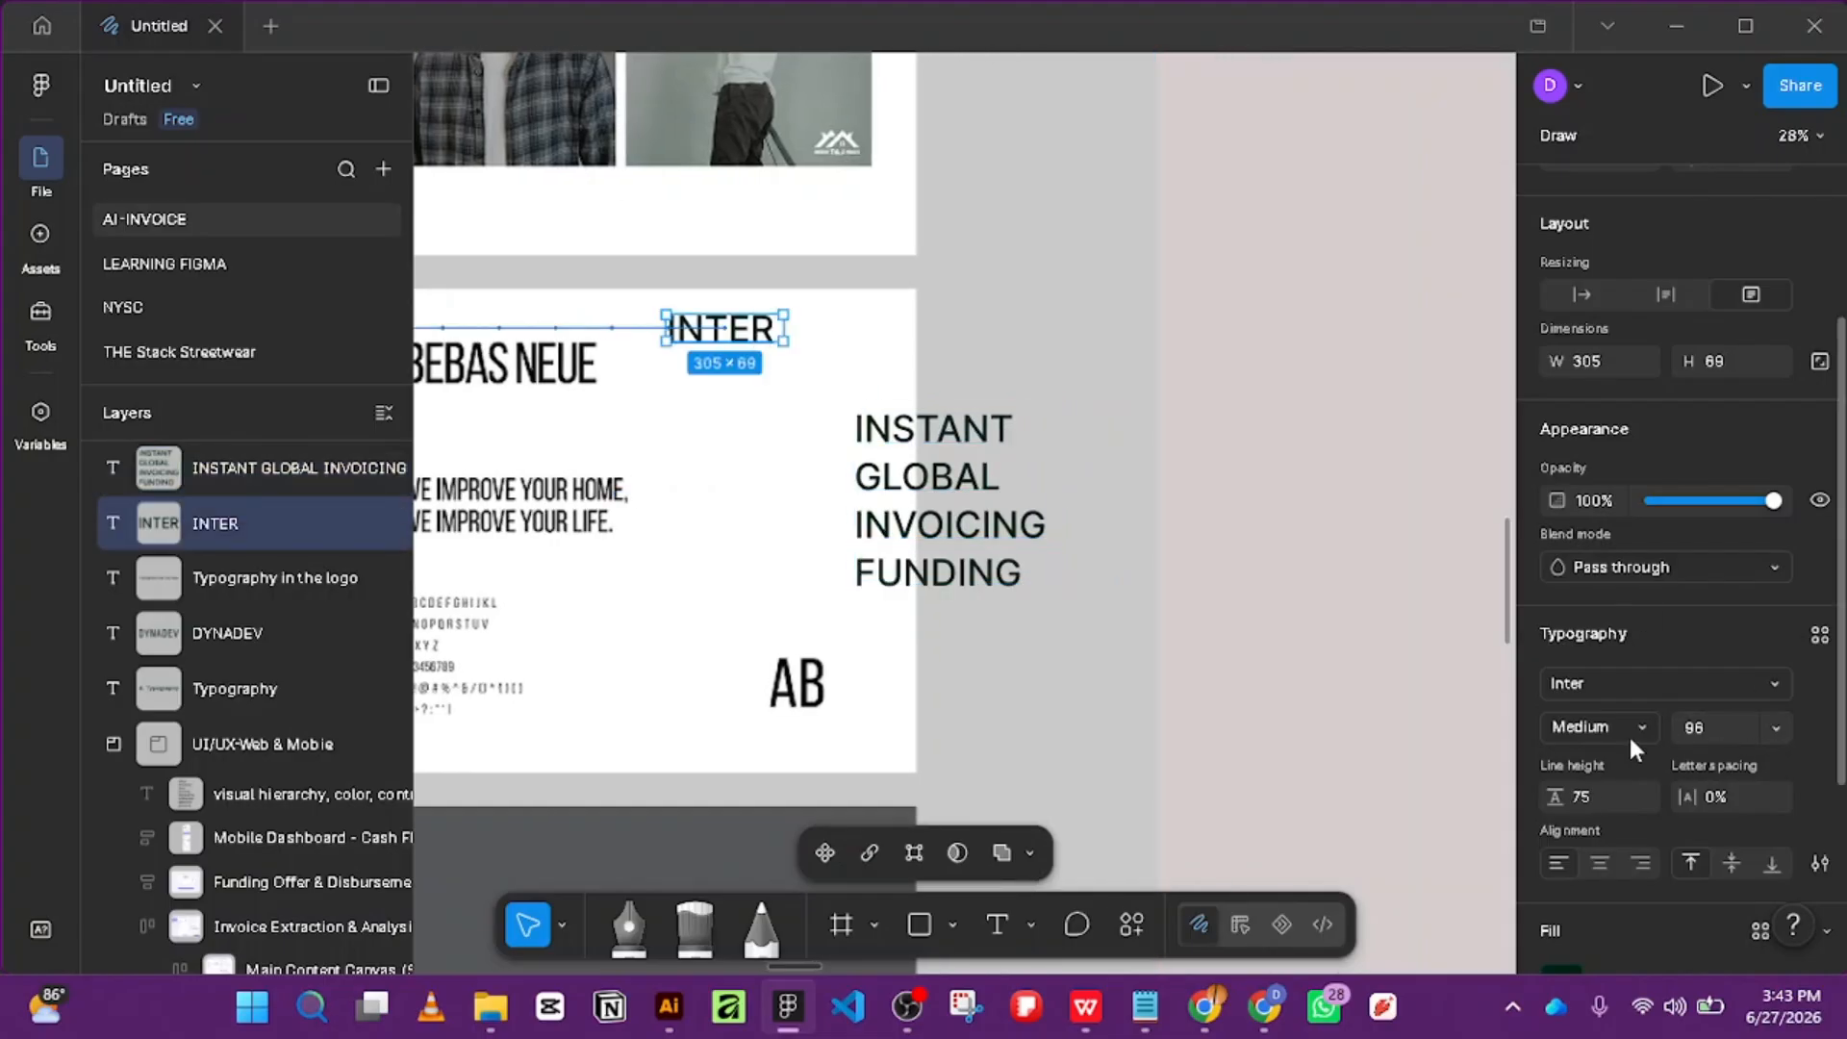
{"action": "left_click", "coordinate": [1629, 731]}
{"action": "left_click", "coordinate": [1619, 792]}
Select all six VoltFlow texts on the typography reference page and move them to empty canvas below the purple TYPOGRAPHY page.
{"action": "scroll", "coordinate": [890, 360], "scroll_direction": "down", "scroll_amount": 5}
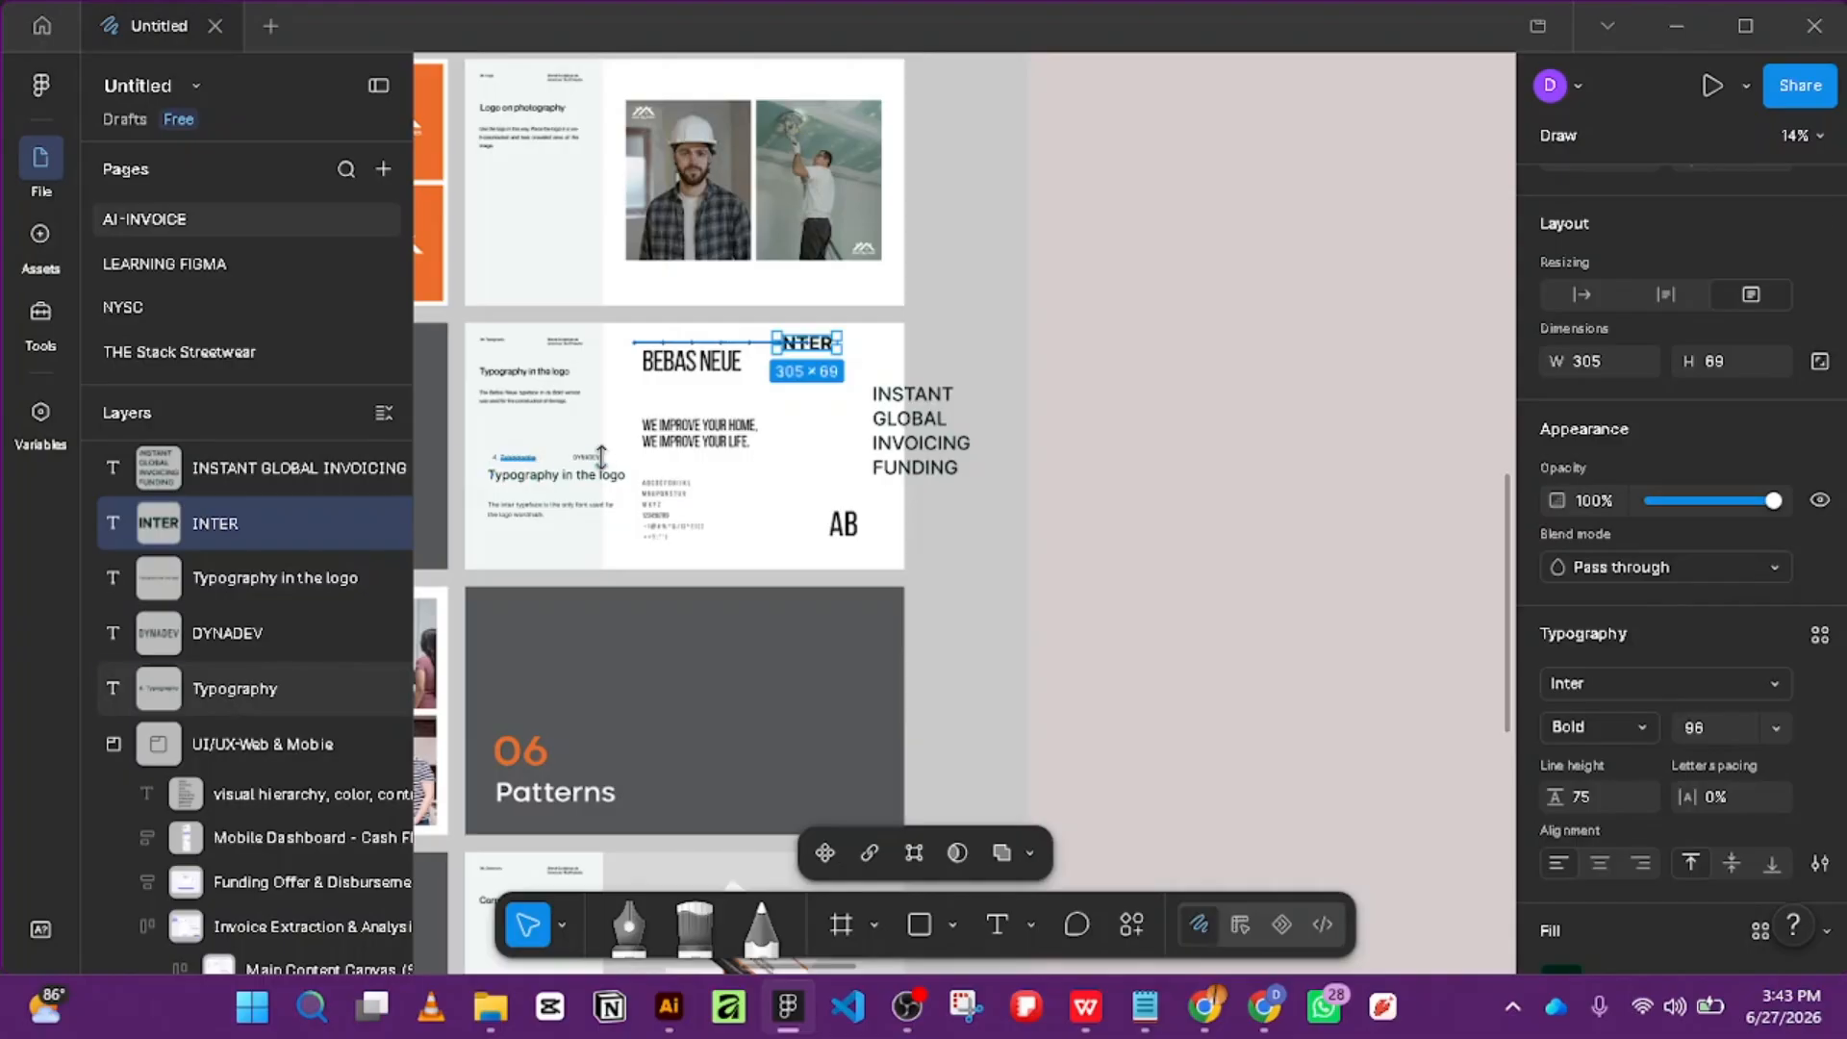
{"action": "left_click", "coordinate": [513, 459], "text": "shift"}
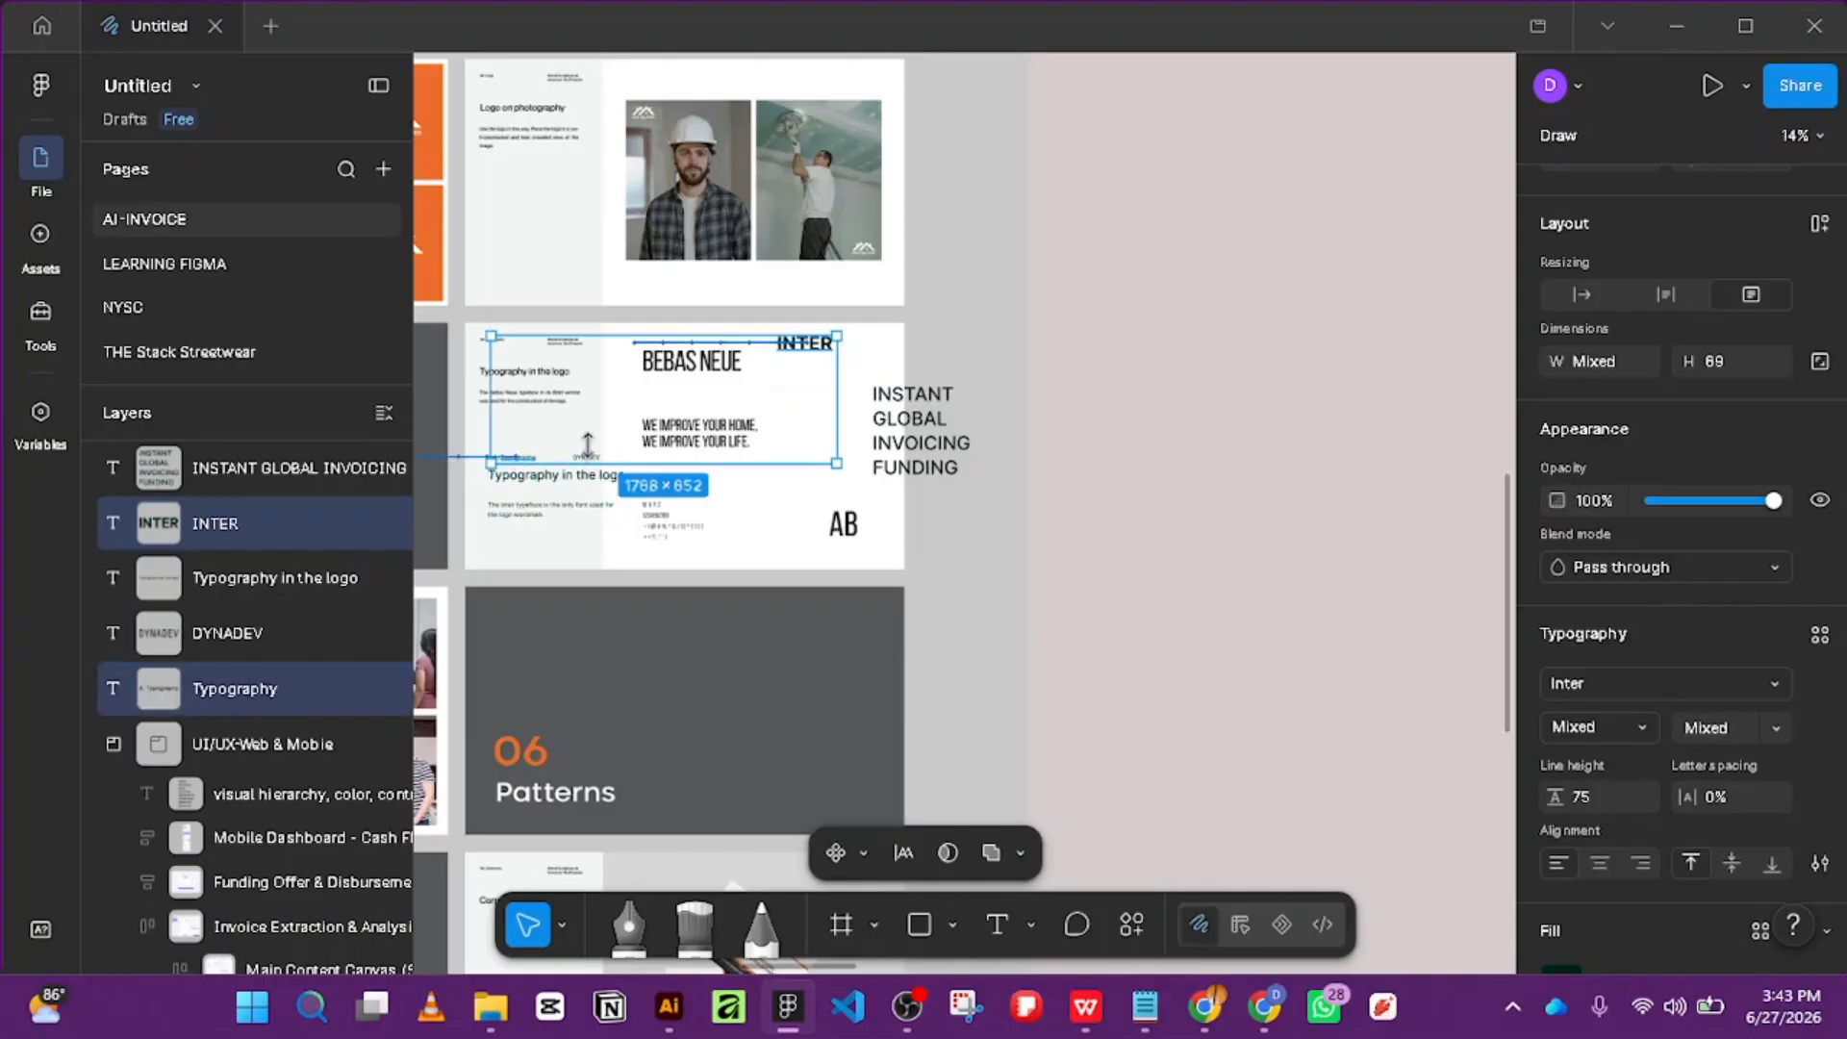
{"action": "scroll", "coordinate": [589, 458], "scroll_direction": "up", "scroll_amount": 3}
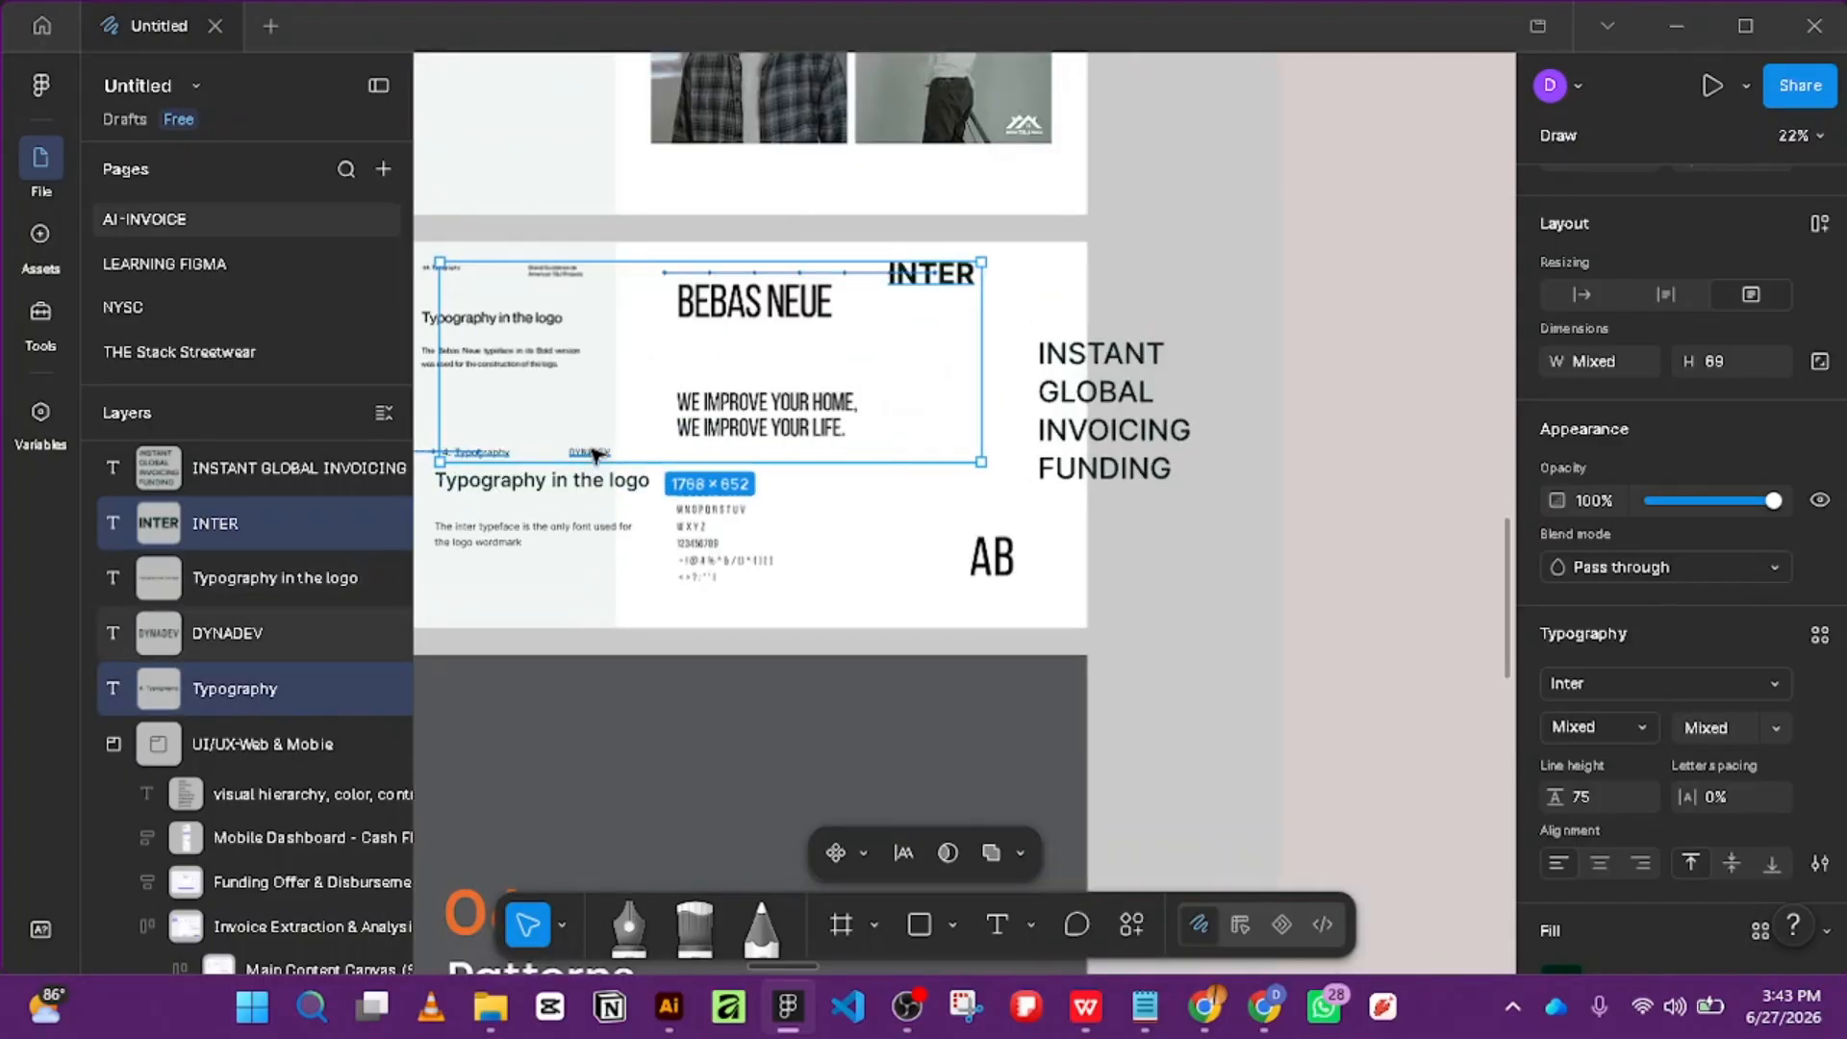
{"action": "left_click", "coordinate": [595, 453], "text": "shift"}
{"action": "left_click", "coordinate": [564, 485], "text": "shift"}
{"action": "left_click", "coordinate": [548, 522], "text": "shift"}
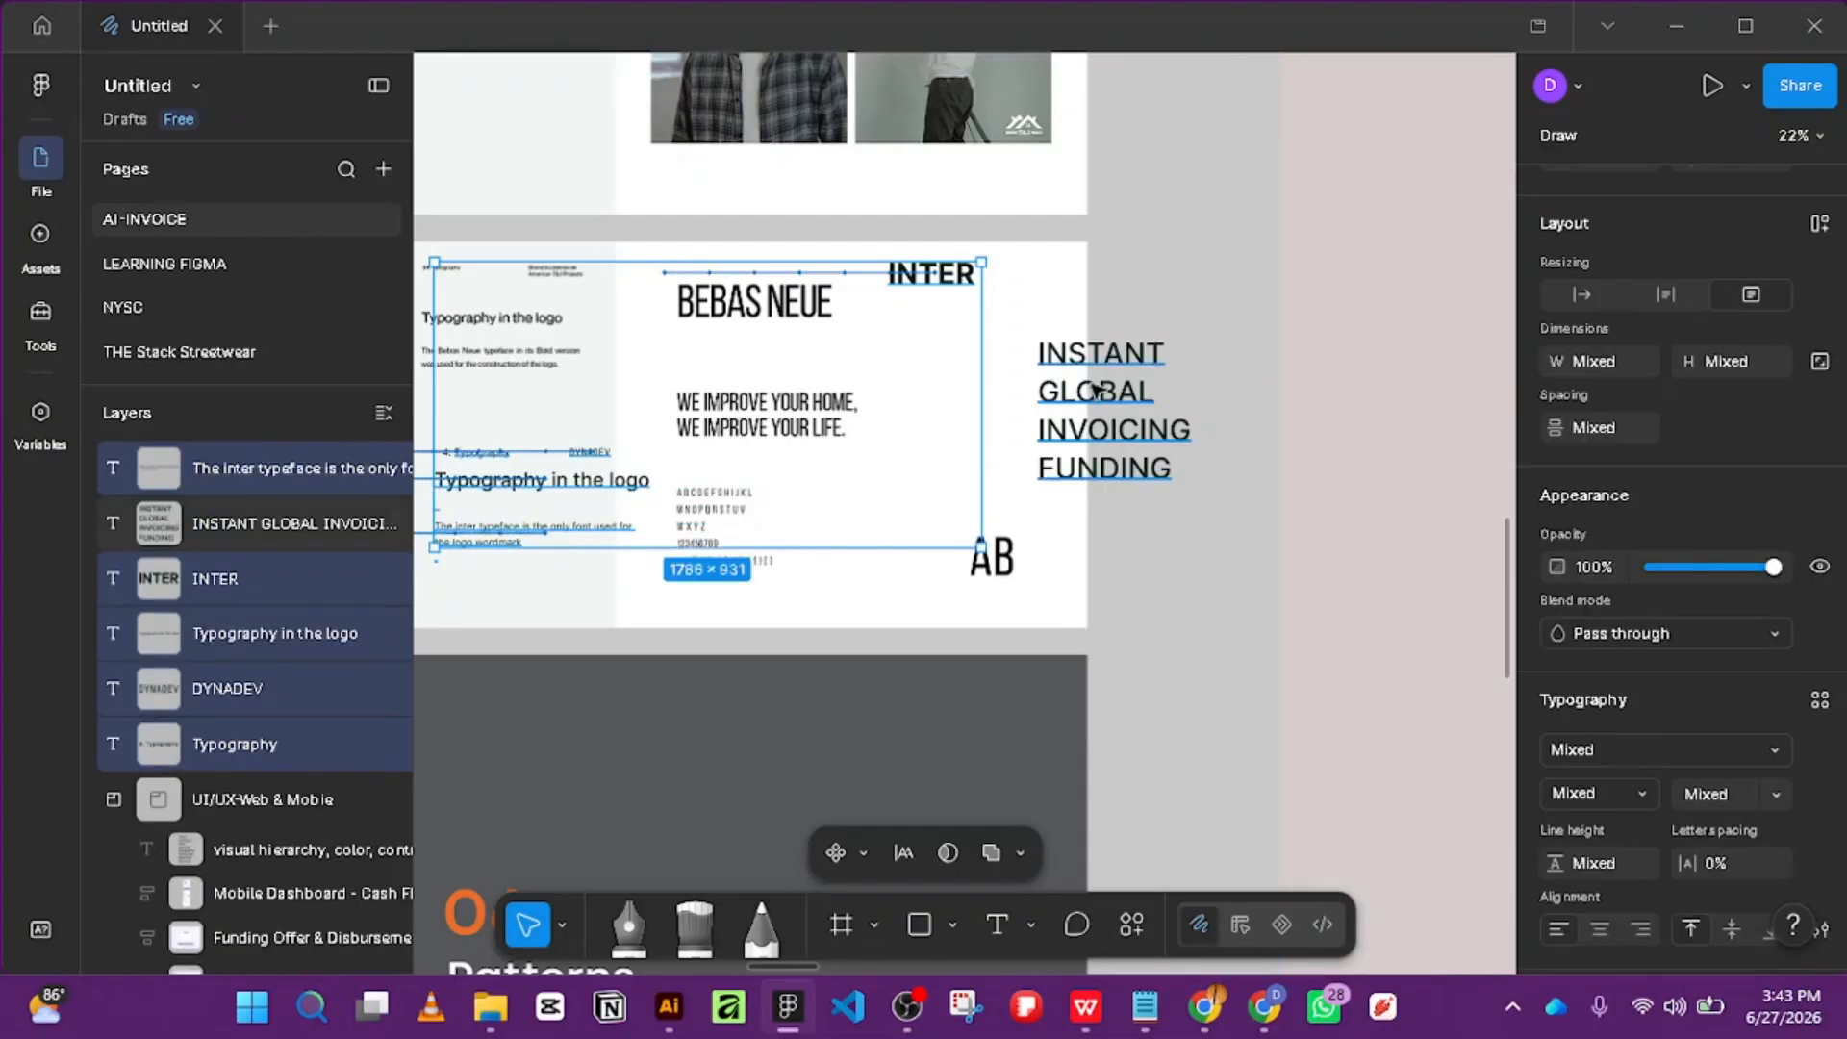
{"action": "left_click", "coordinate": [1097, 393], "text": "shift"}
{"action": "scroll", "coordinate": [1277, 394], "scroll_direction": "down", "scroll_amount": 5}
{"action": "scroll", "coordinate": [1216, 372], "scroll_direction": "down", "scroll_amount": 6}
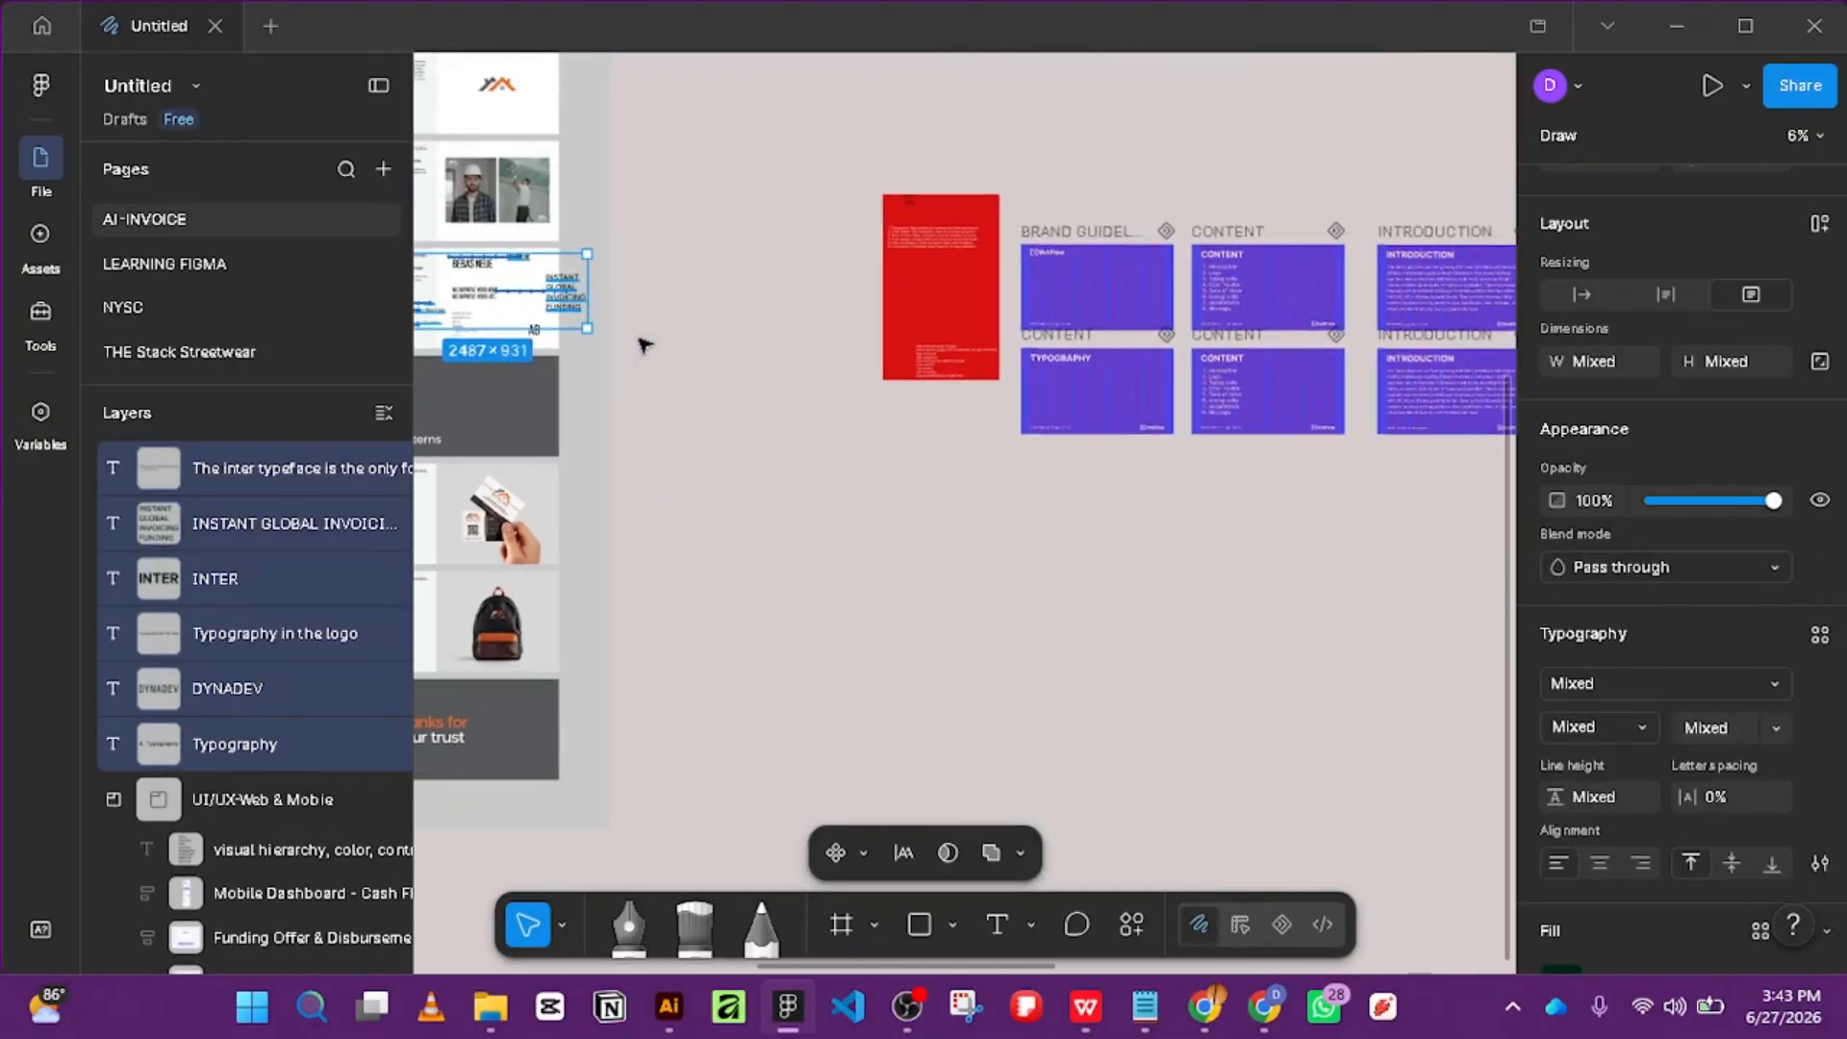
{"action": "left_click_drag", "start_coordinate": [644, 344], "coordinate": [1130, 535]}
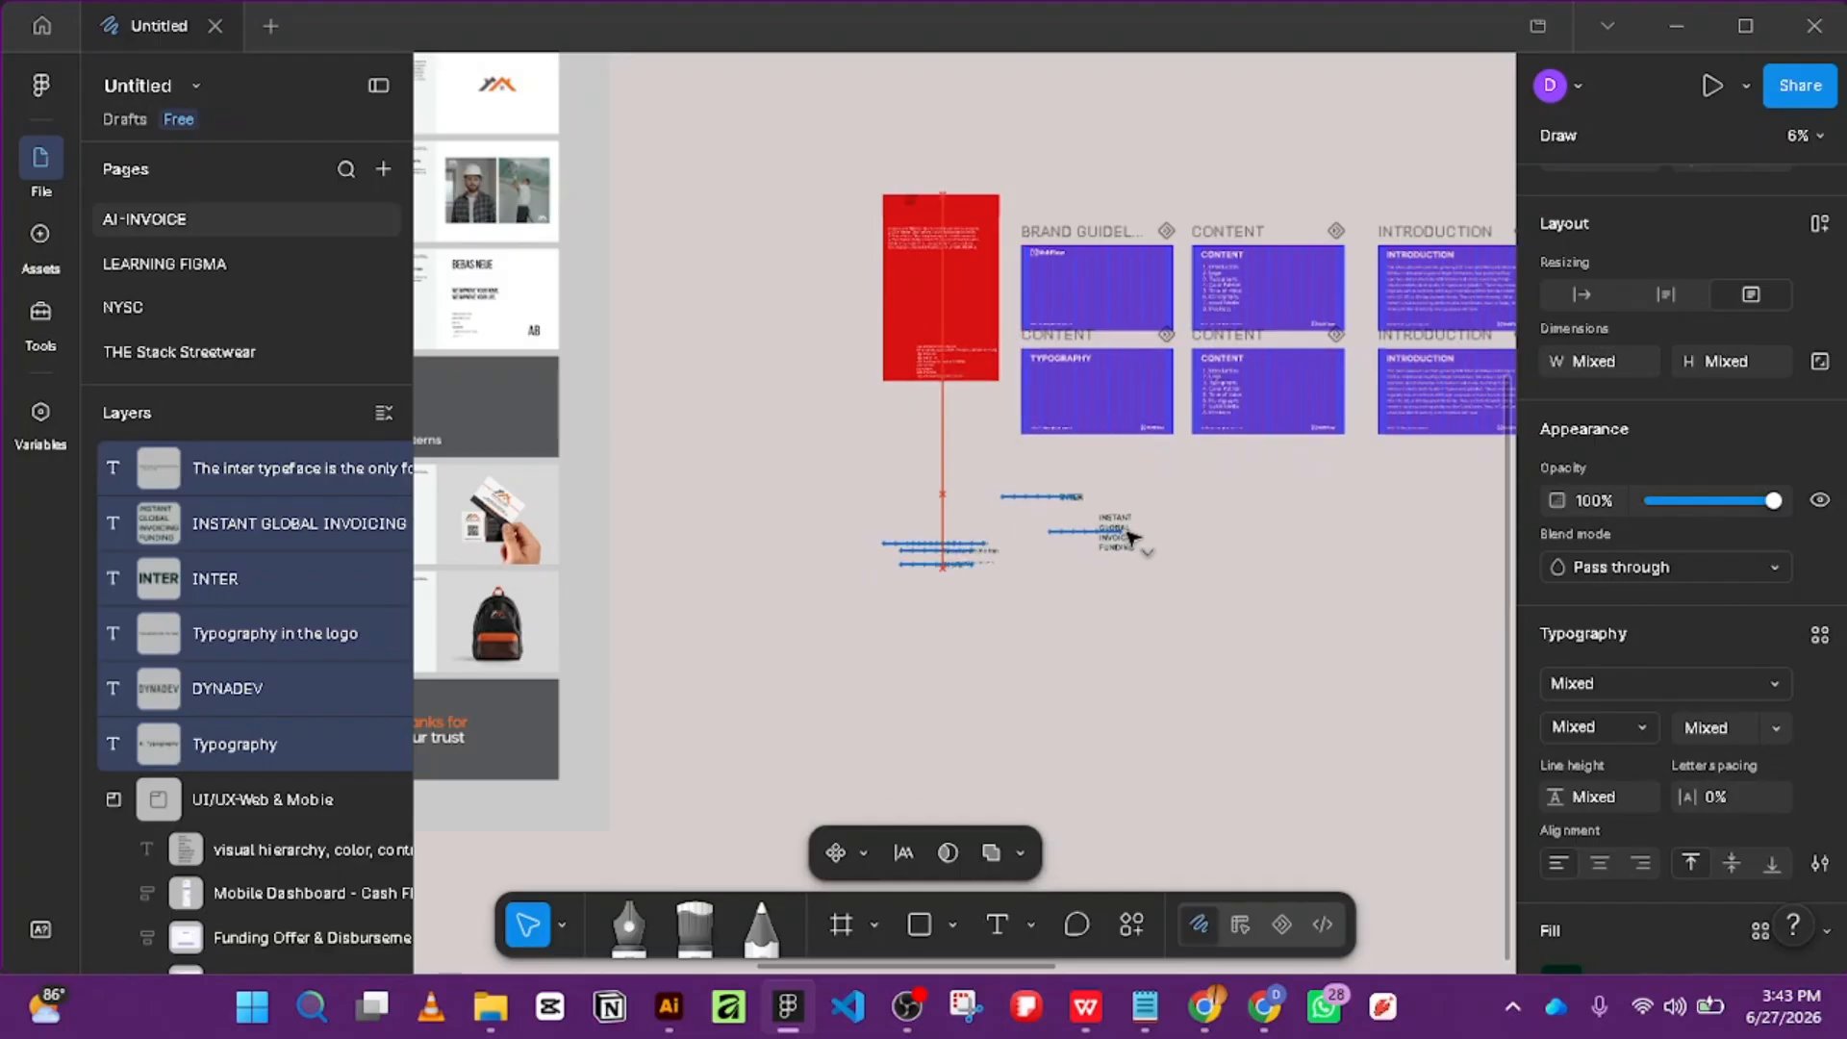
Left-align the "INSTANT GLOBAL INVOICING FUNDING" slogan with the "INTER" text.
{"action": "scroll", "coordinate": [1120, 514], "scroll_direction": "up", "scroll_amount": 6}
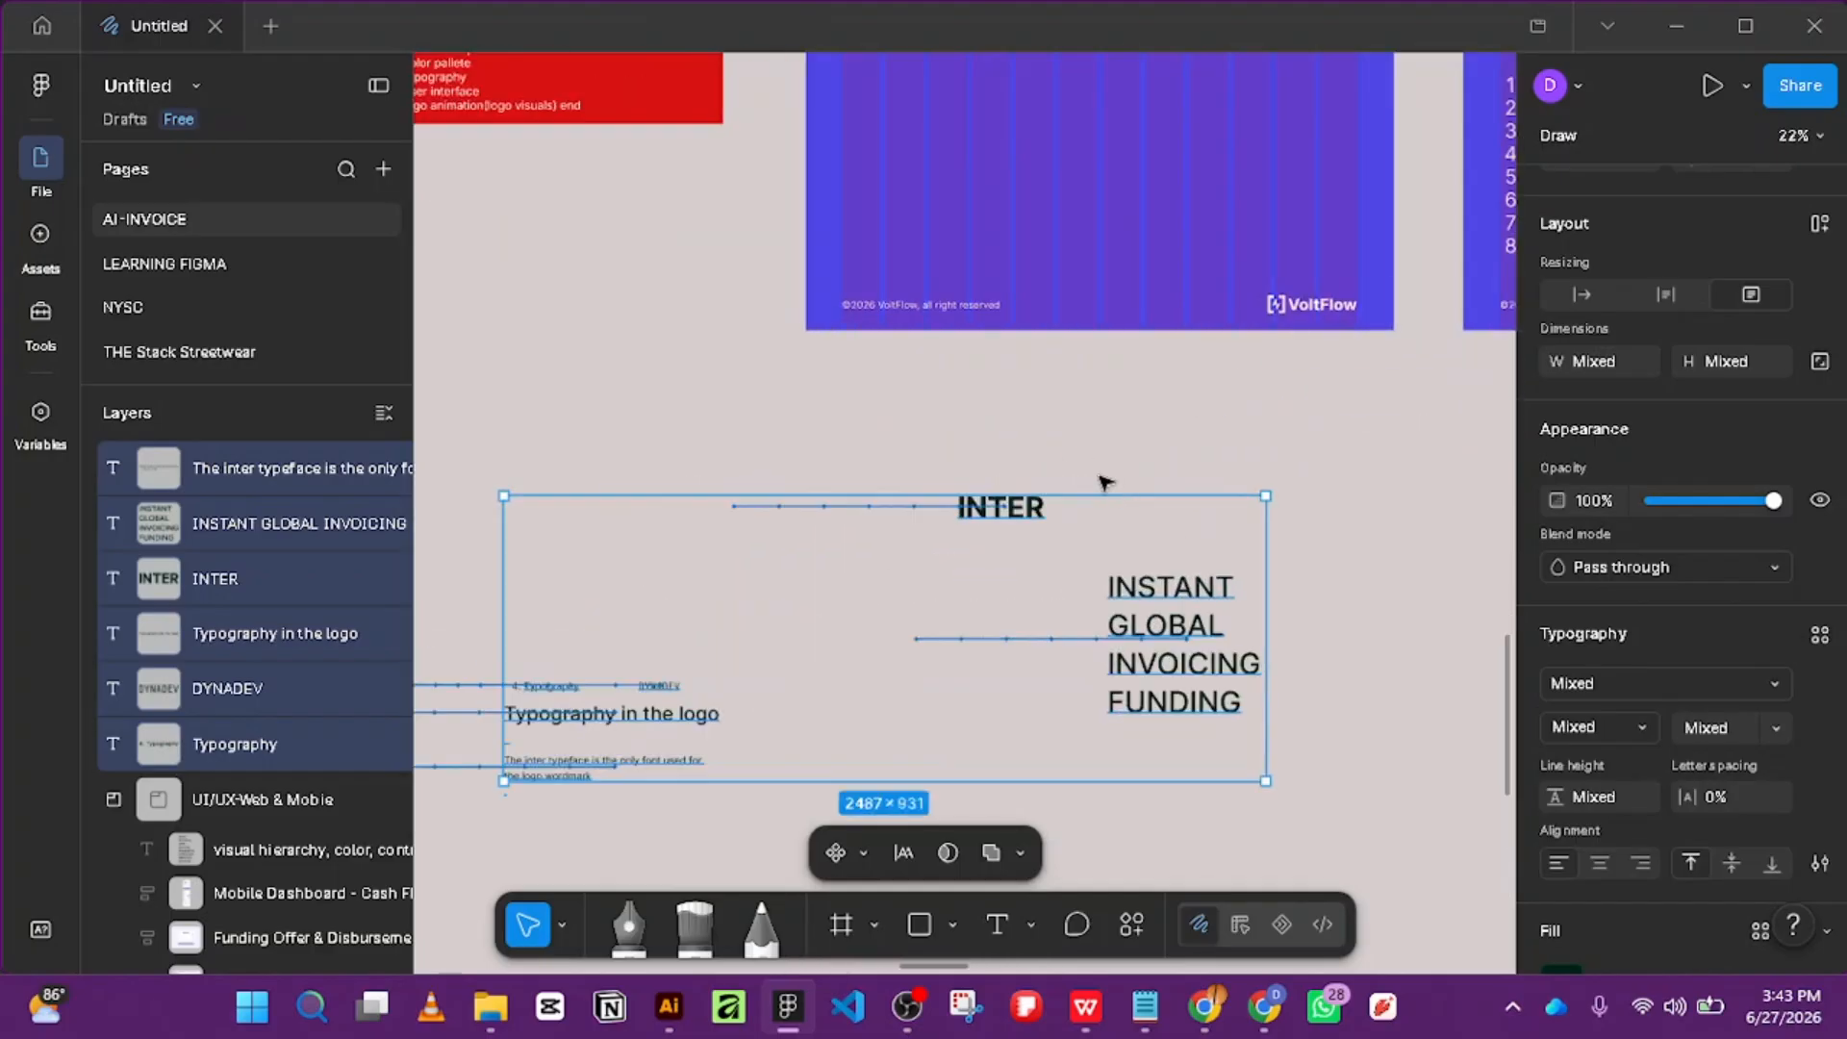
{"action": "left_click", "coordinate": [979, 474]}
{"action": "left_click_drag", "start_coordinate": [974, 468], "coordinate": [1322, 789]}
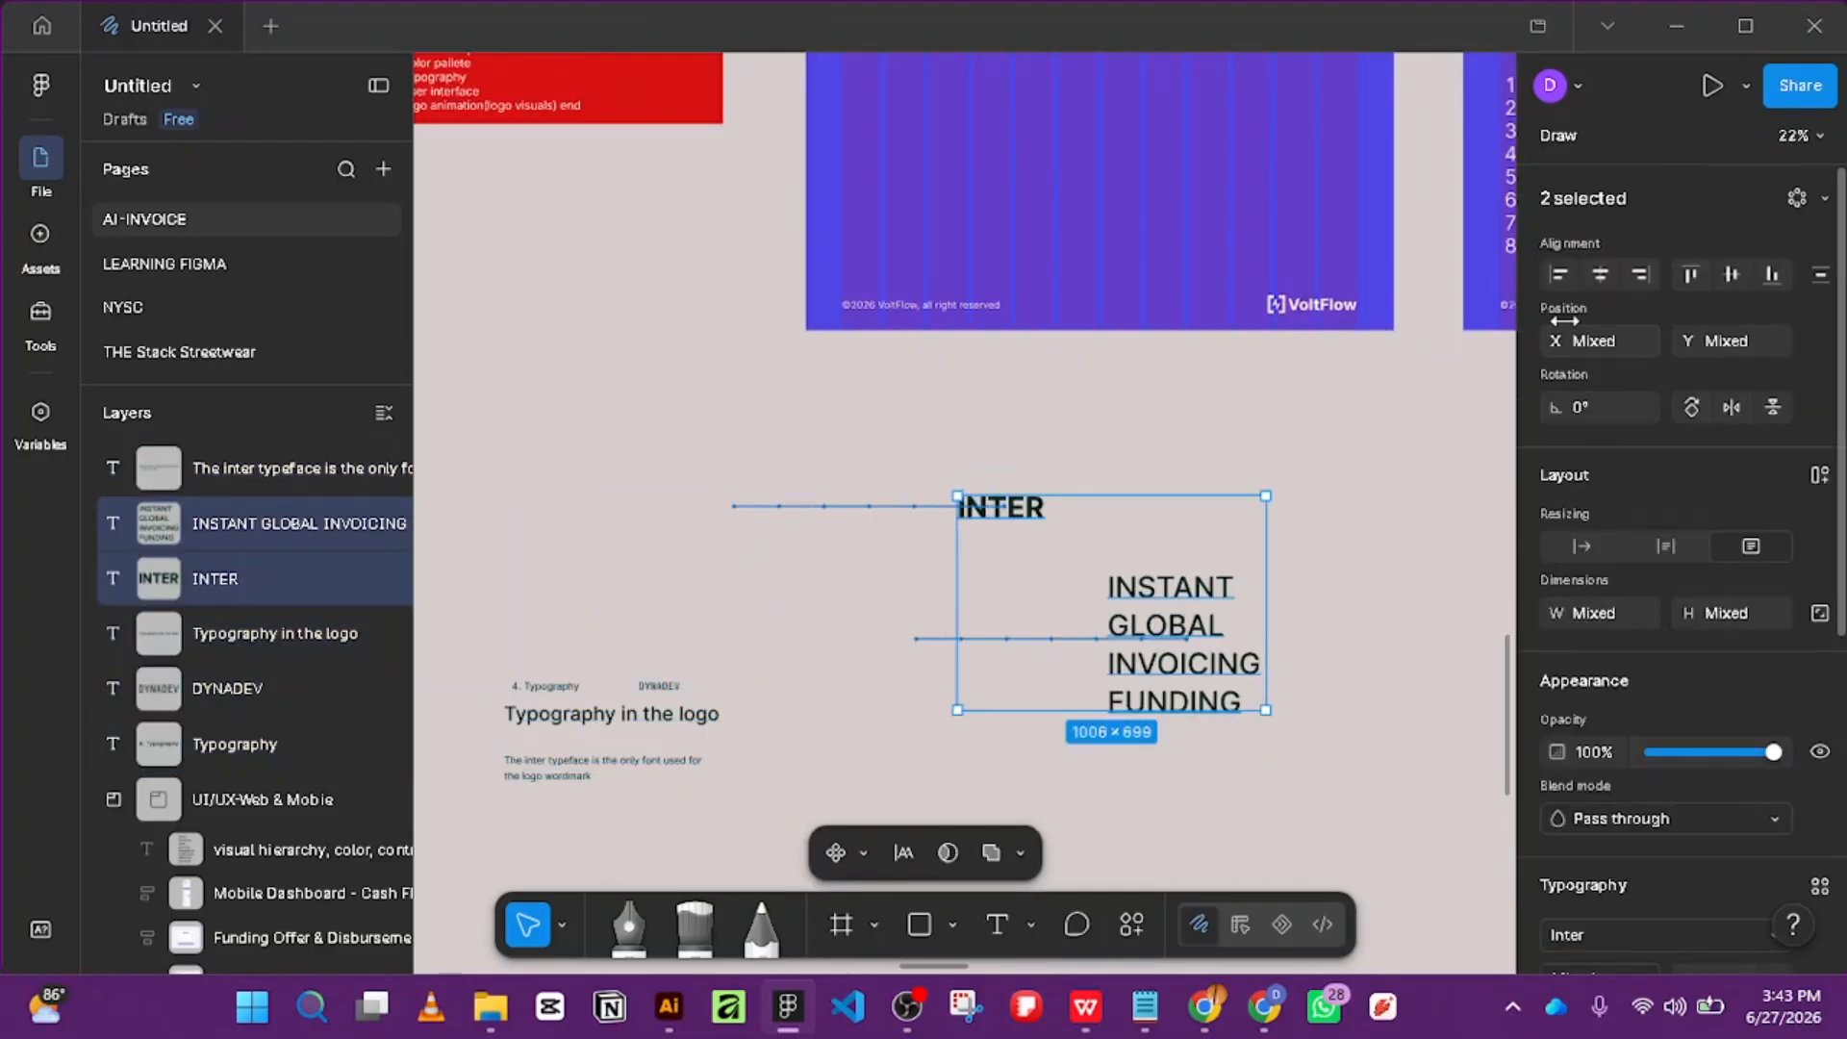
{"action": "left_click", "coordinate": [1555, 275]}
Move "INTER" and the slogan onto the right half of the TYPOGRAPHY page and narrow the gap between them to about 84.
{"action": "scroll", "coordinate": [1017, 760], "scroll_direction": "up", "scroll_amount": 3}
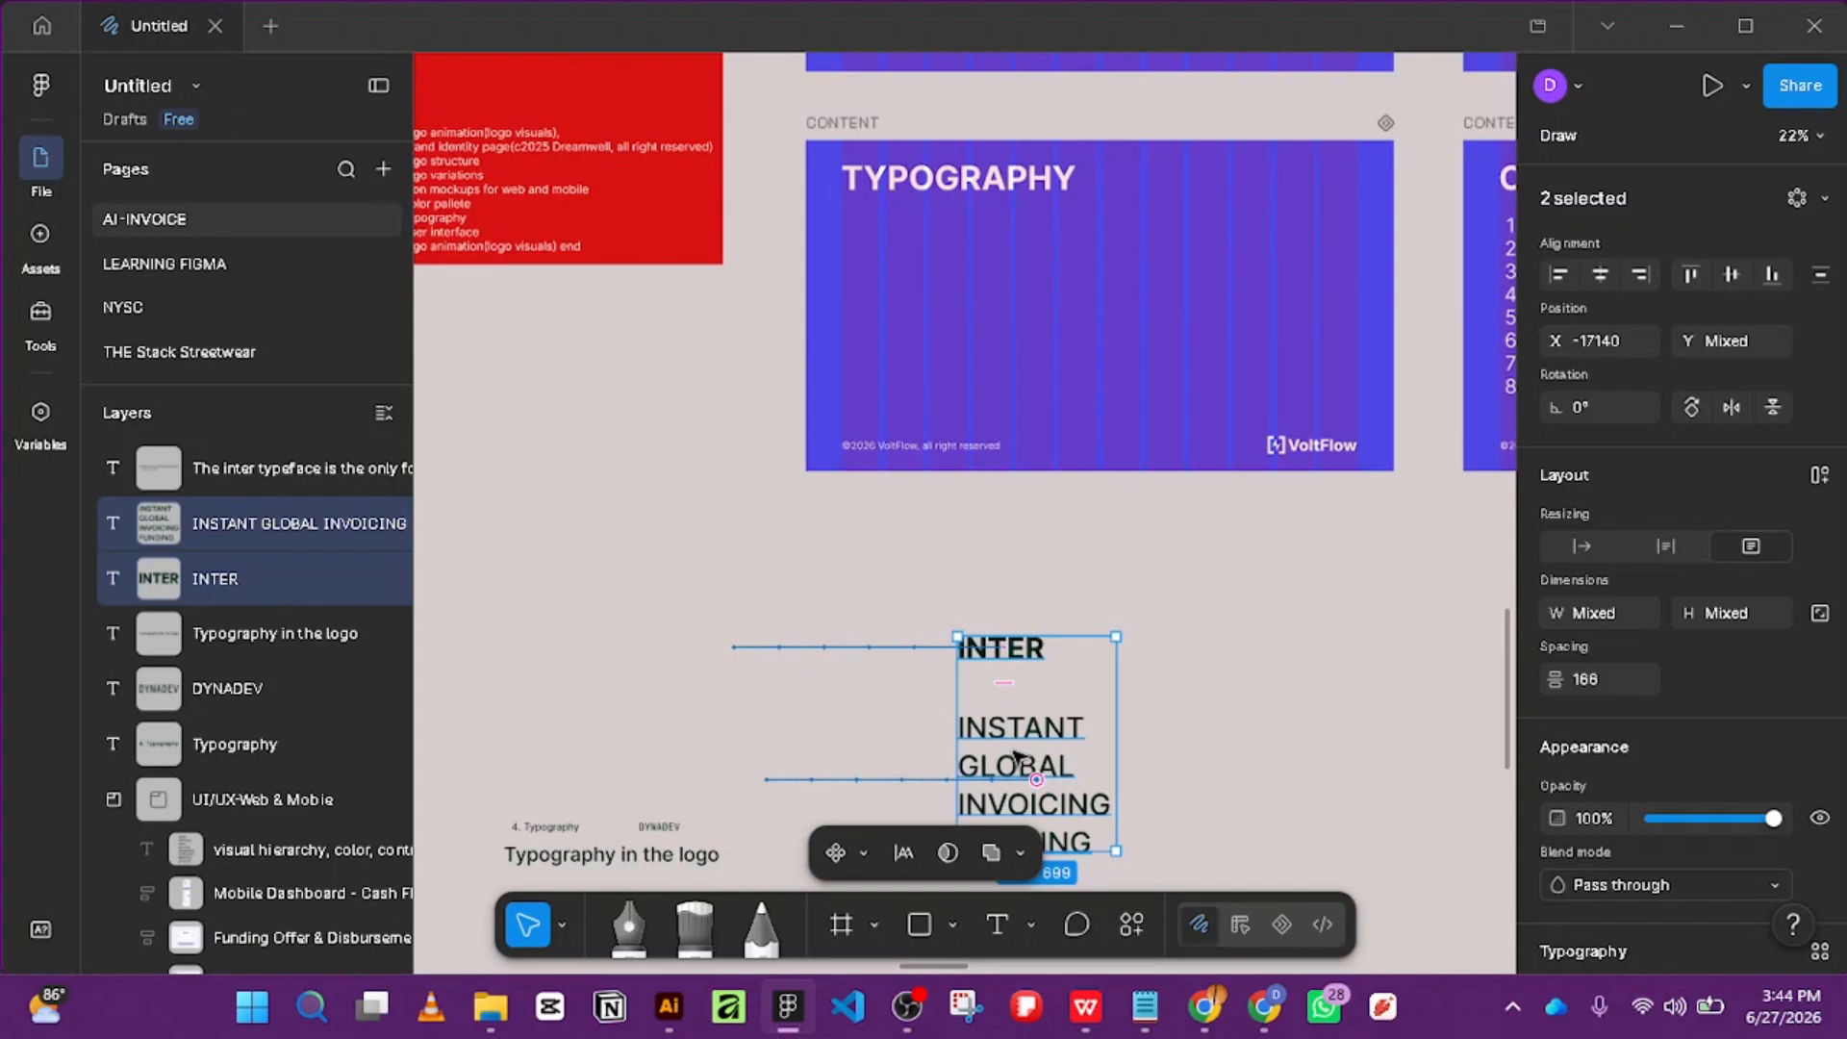
{"action": "left_click_drag", "start_coordinate": [1014, 757], "coordinate": [1213, 308]}
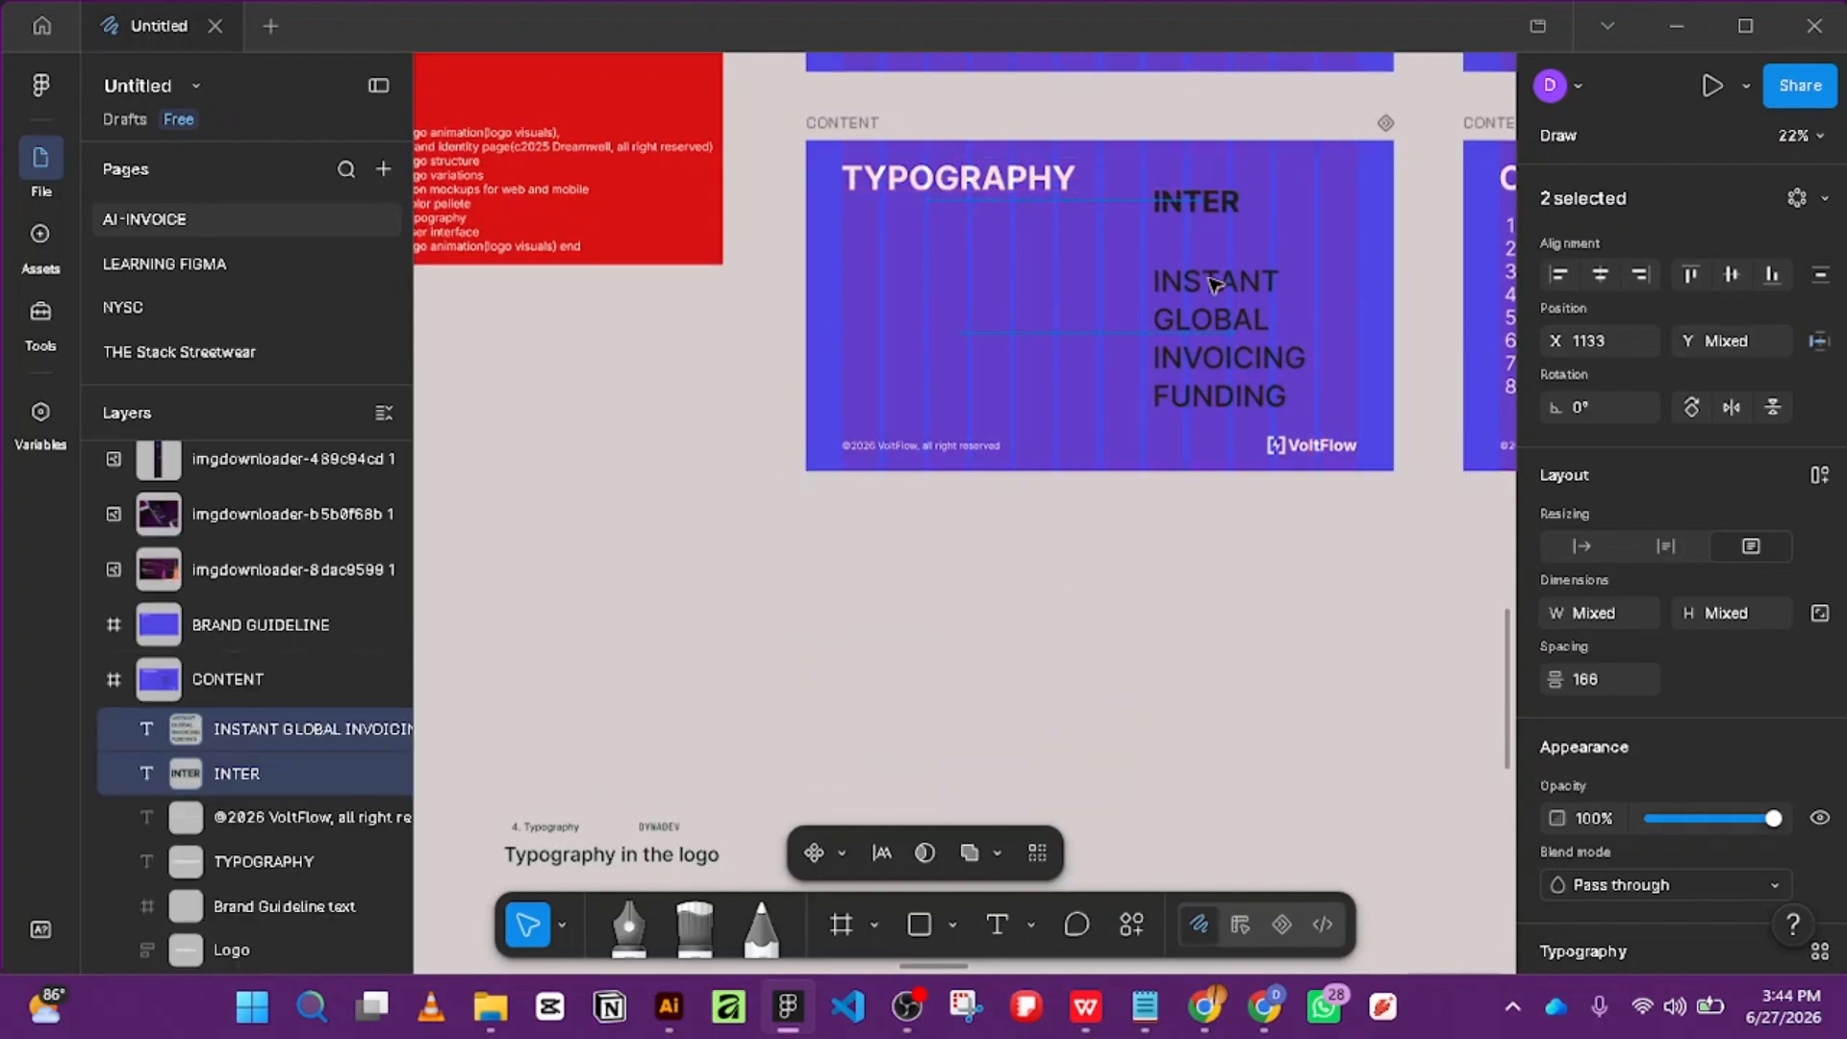
{"action": "left_click", "coordinate": [1191, 213]}
{"action": "mouse_move", "coordinate": [1193, 205]}
{"action": "left_mouse_down"}
{"action": "mouse_move", "coordinate": [1202, 240]}
{"action": "mouse_move", "coordinate": [1192, 213]}
{"action": "left_mouse_up"}
{"action": "left_click_drag", "start_coordinate": [1183, 315], "coordinate": [1174, 299]}
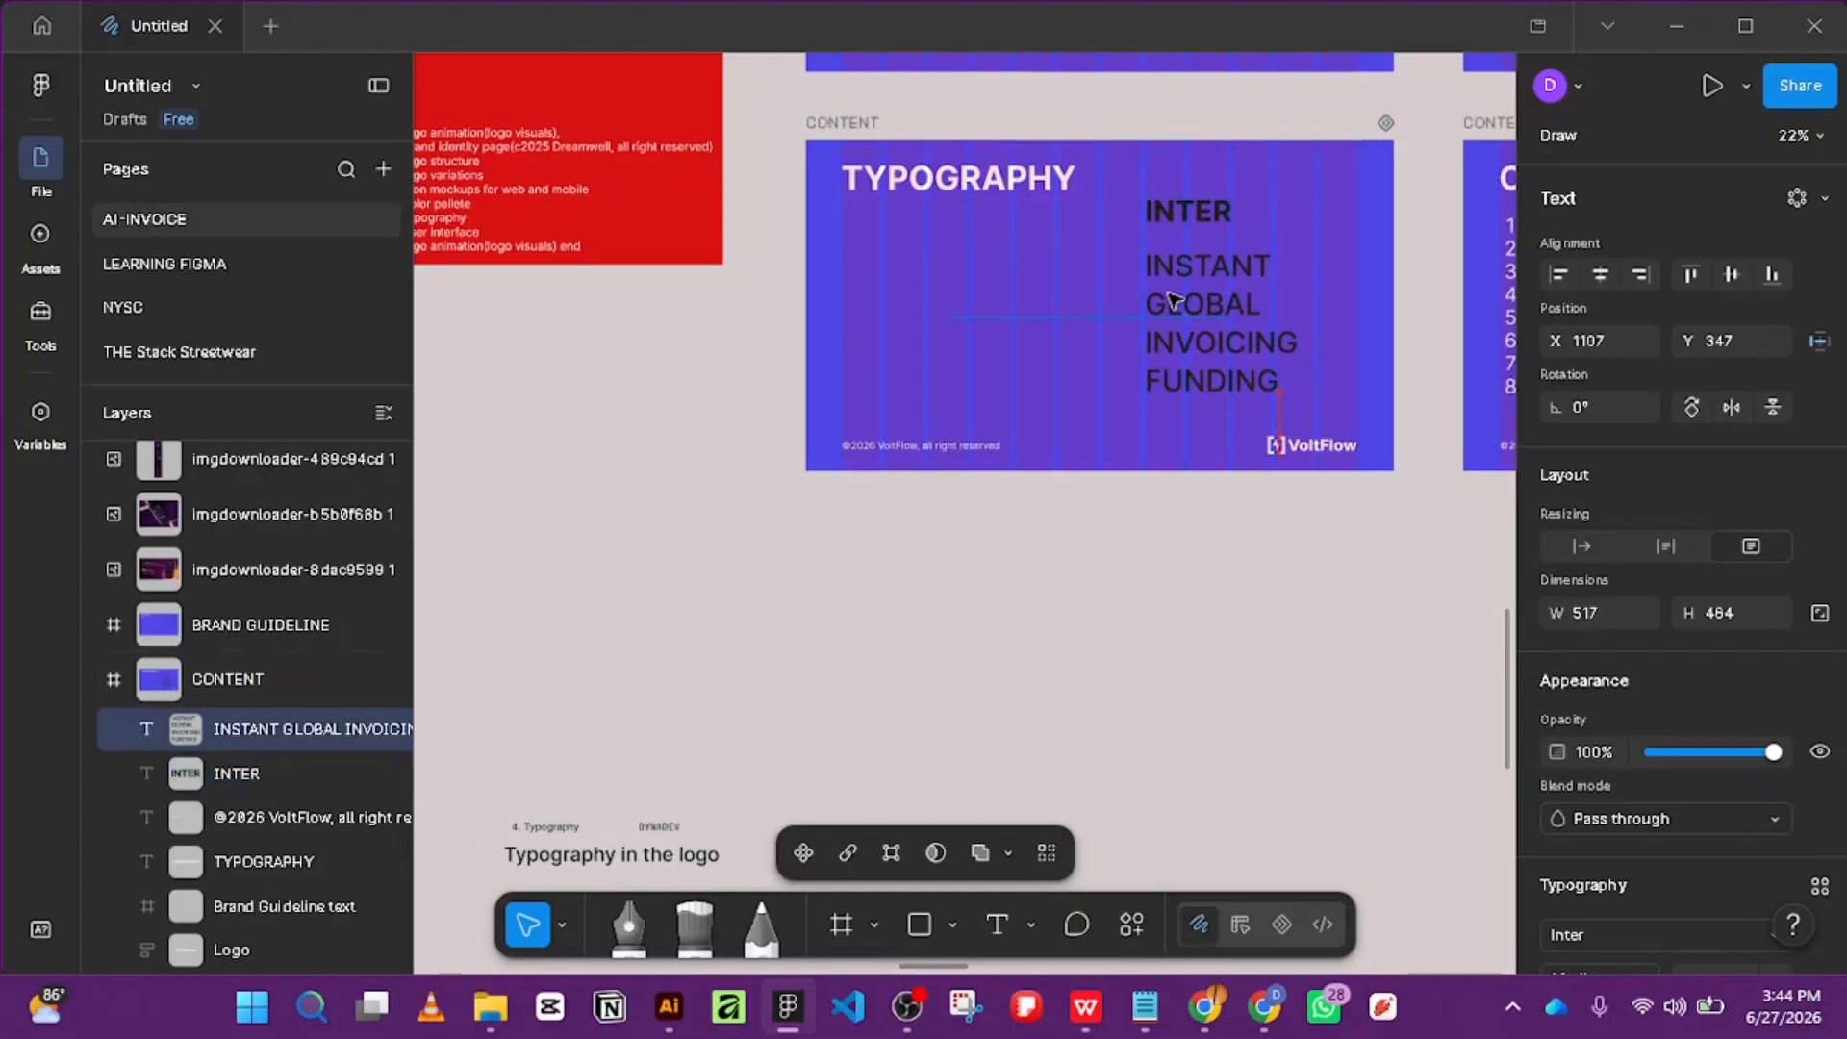
Set the fill of the "INTER" text and the slogan to the "white" library colour.
{"action": "left_click", "coordinate": [1188, 216], "text": "shift"}
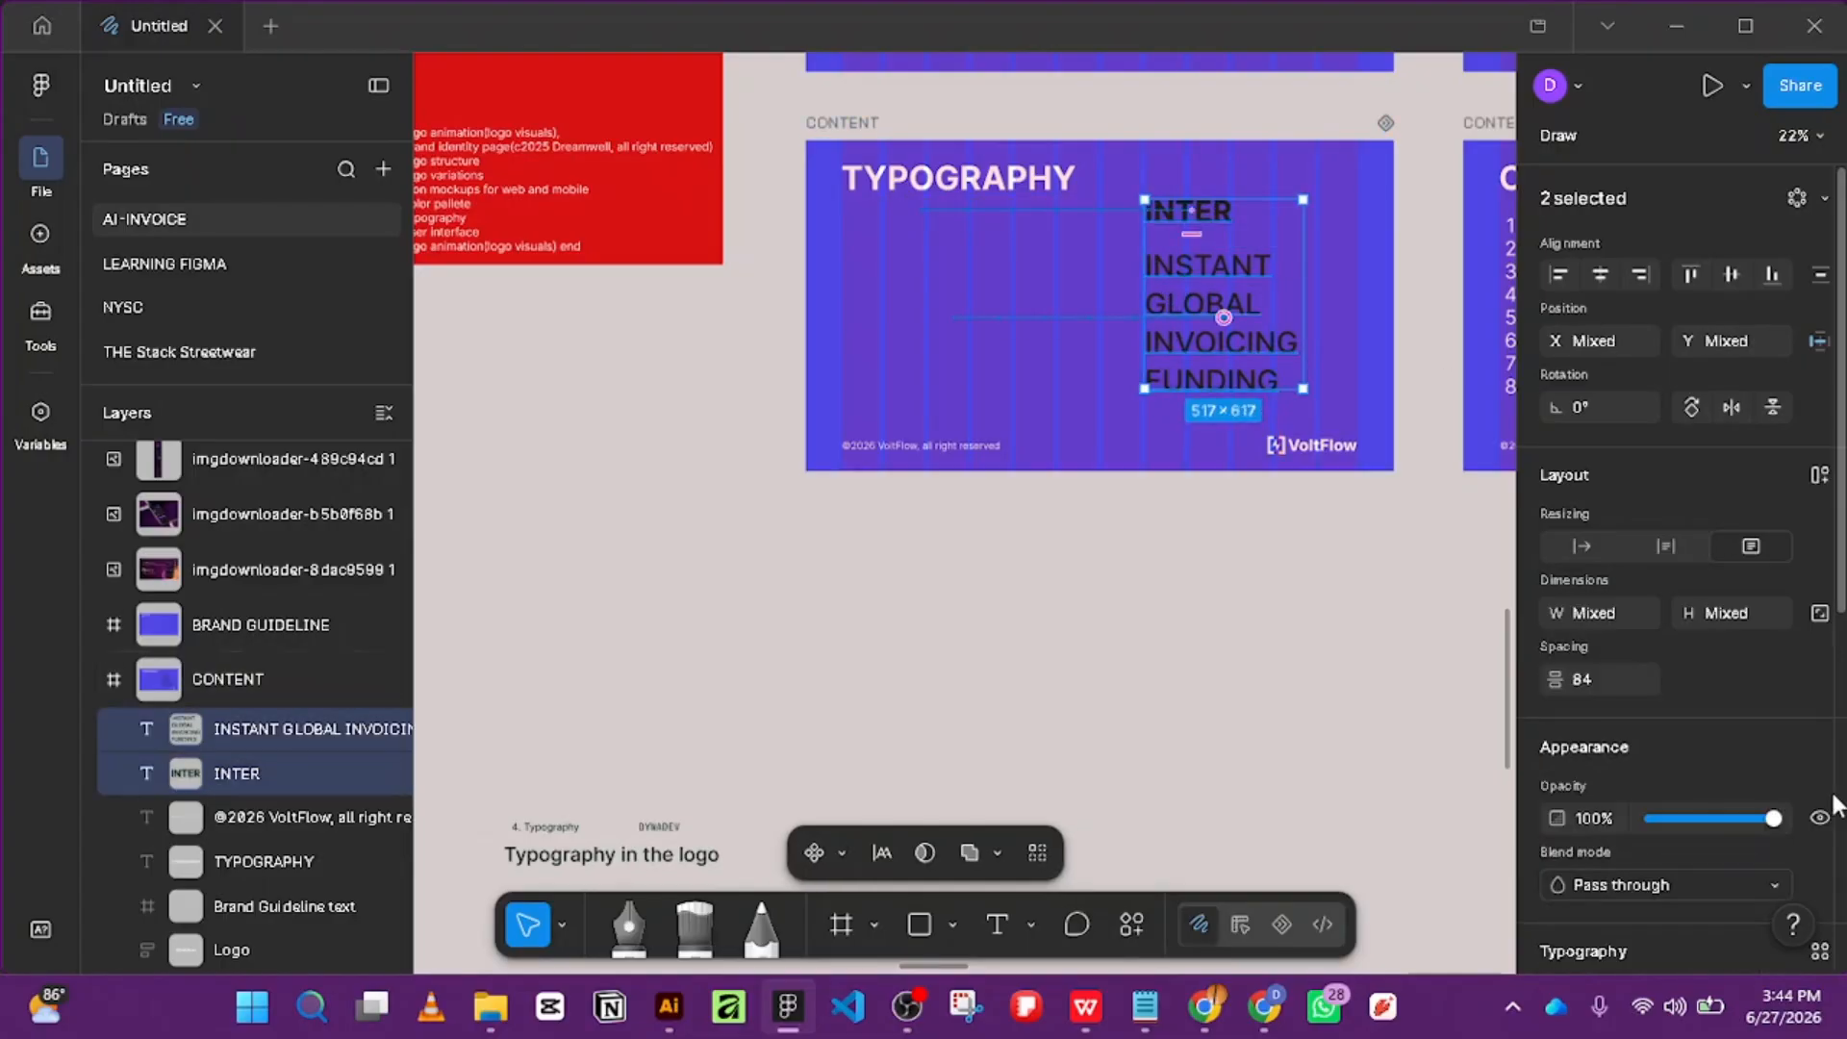
{"action": "scroll", "coordinate": [1794, 772], "scroll_direction": "down", "scroll_amount": 4}
{"action": "left_click", "coordinate": [1554, 891]}
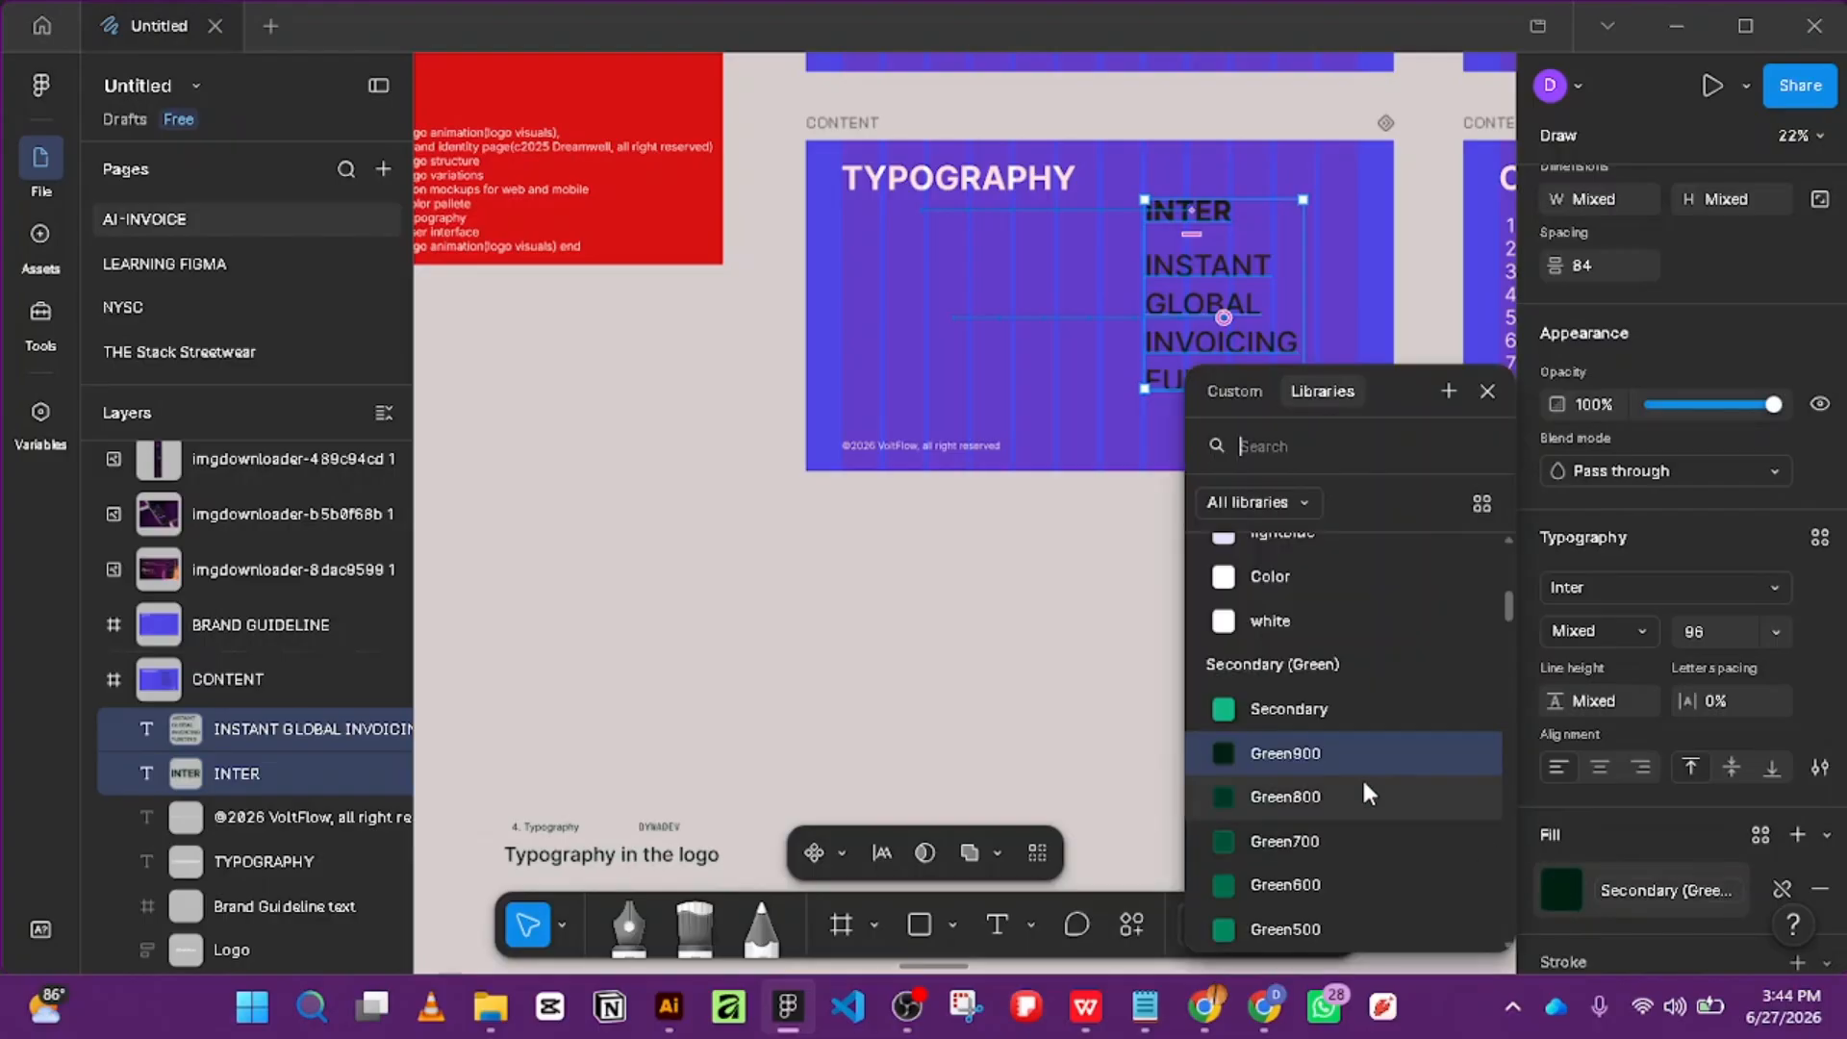
{"action": "scroll", "coordinate": [1360, 799], "scroll_direction": "down", "scroll_amount": 4}
{"action": "scroll", "coordinate": [1353, 760], "scroll_direction": "up", "scroll_amount": 5}
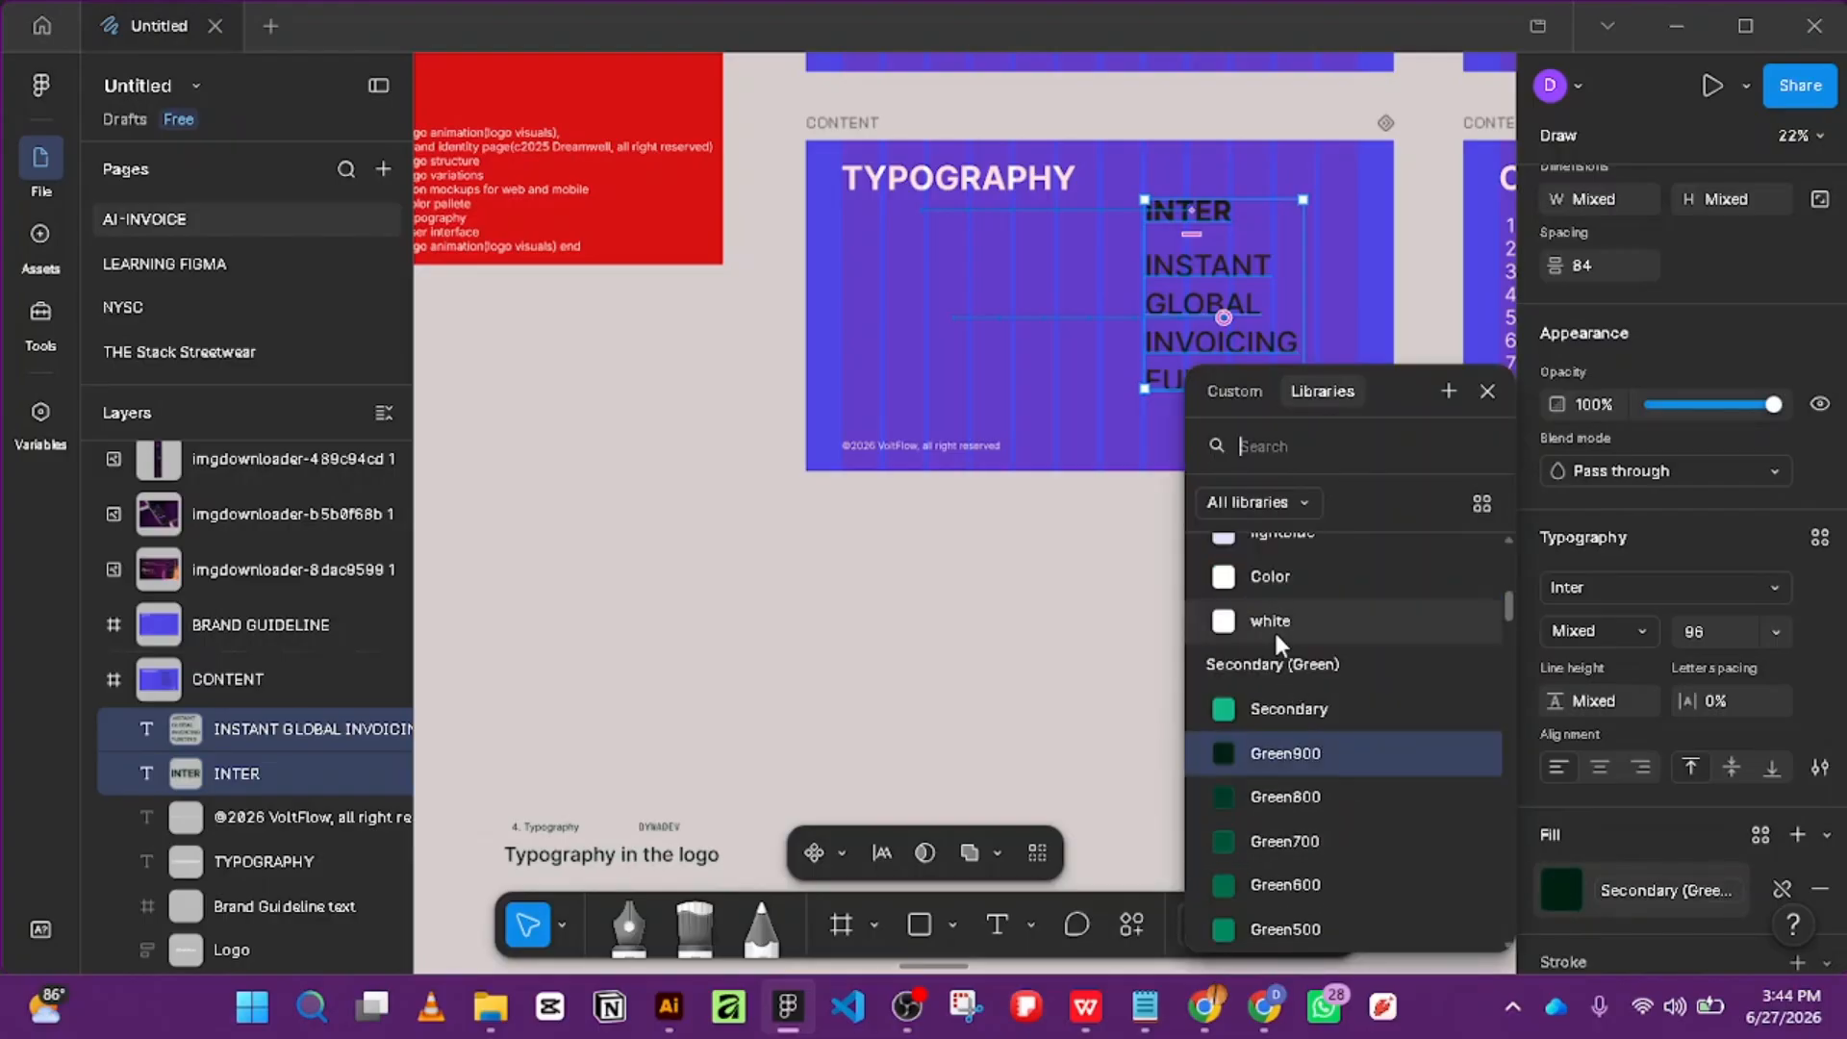
{"action": "left_click", "coordinate": [1271, 623]}
Move the four remaining texts, including "Typography in the logo" and its description, onto the TYPOGRAPHY page below its heading.
{"action": "scroll", "coordinate": [1185, 604], "scroll_direction": "down", "scroll_amount": 3}
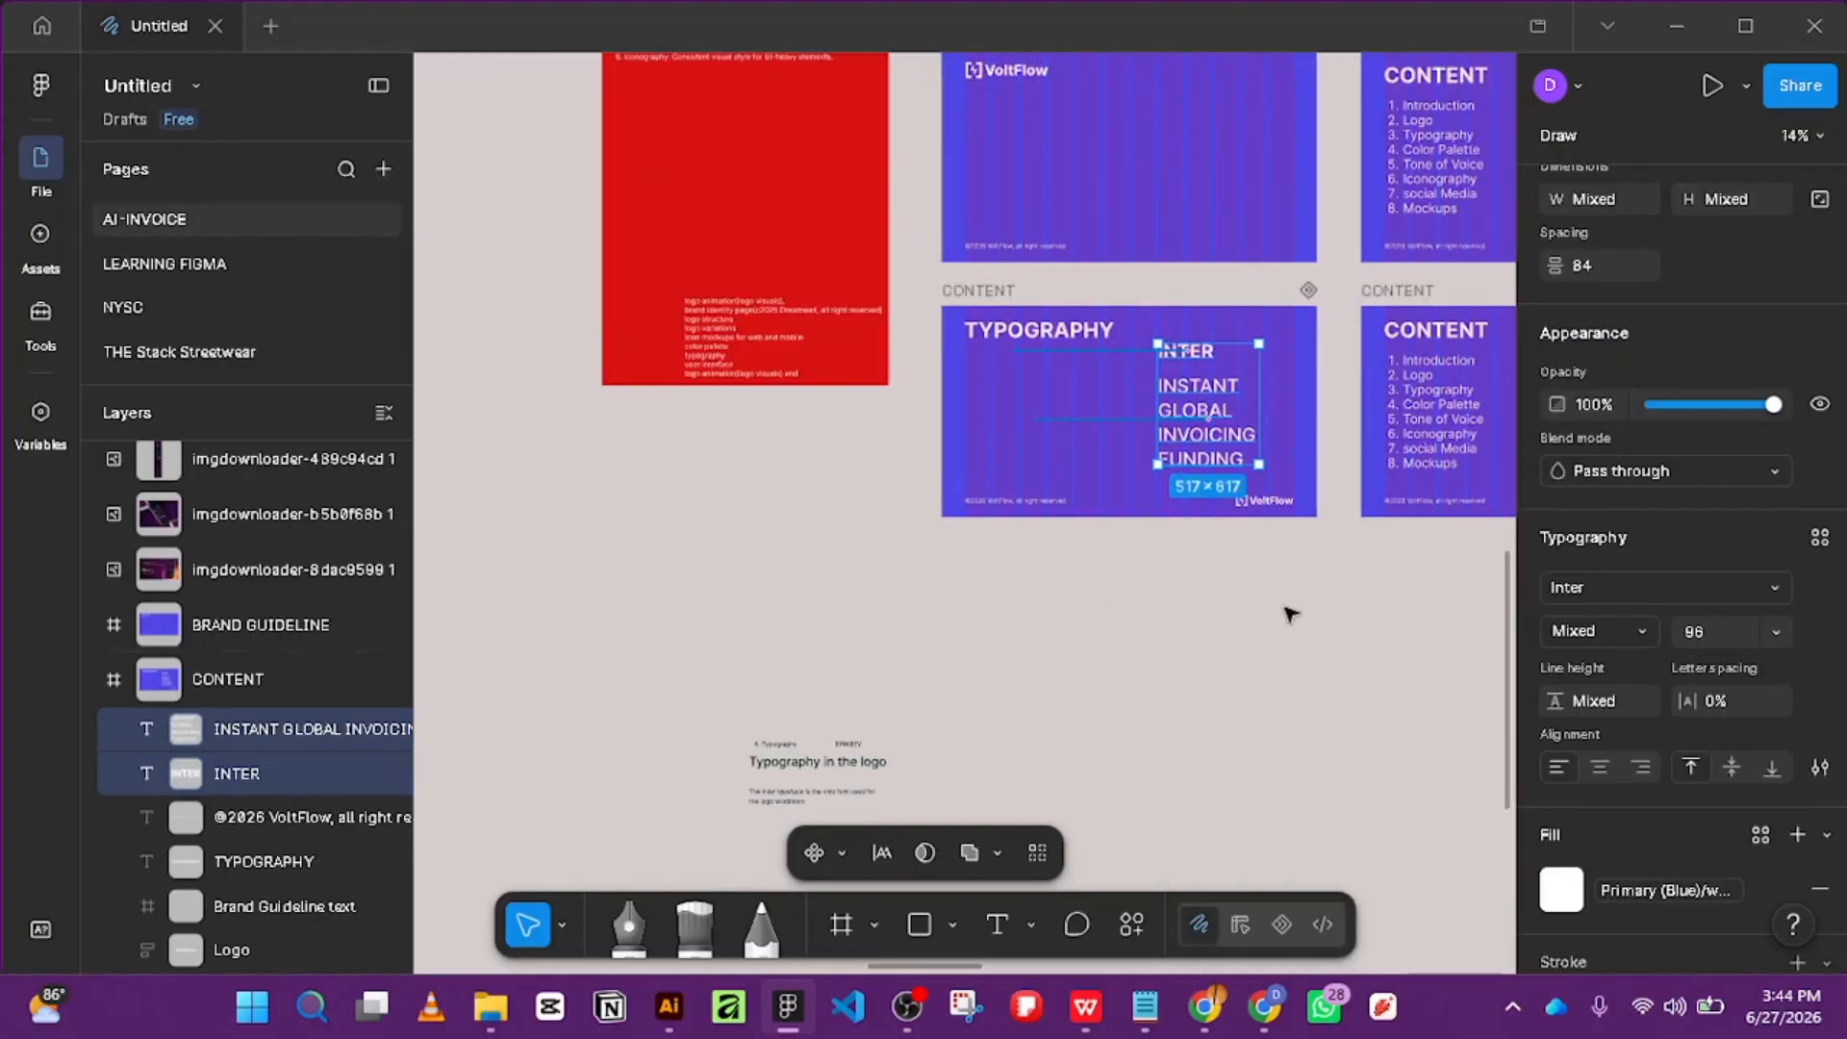
{"action": "left_click_drag", "start_coordinate": [780, 688], "coordinate": [910, 785]}
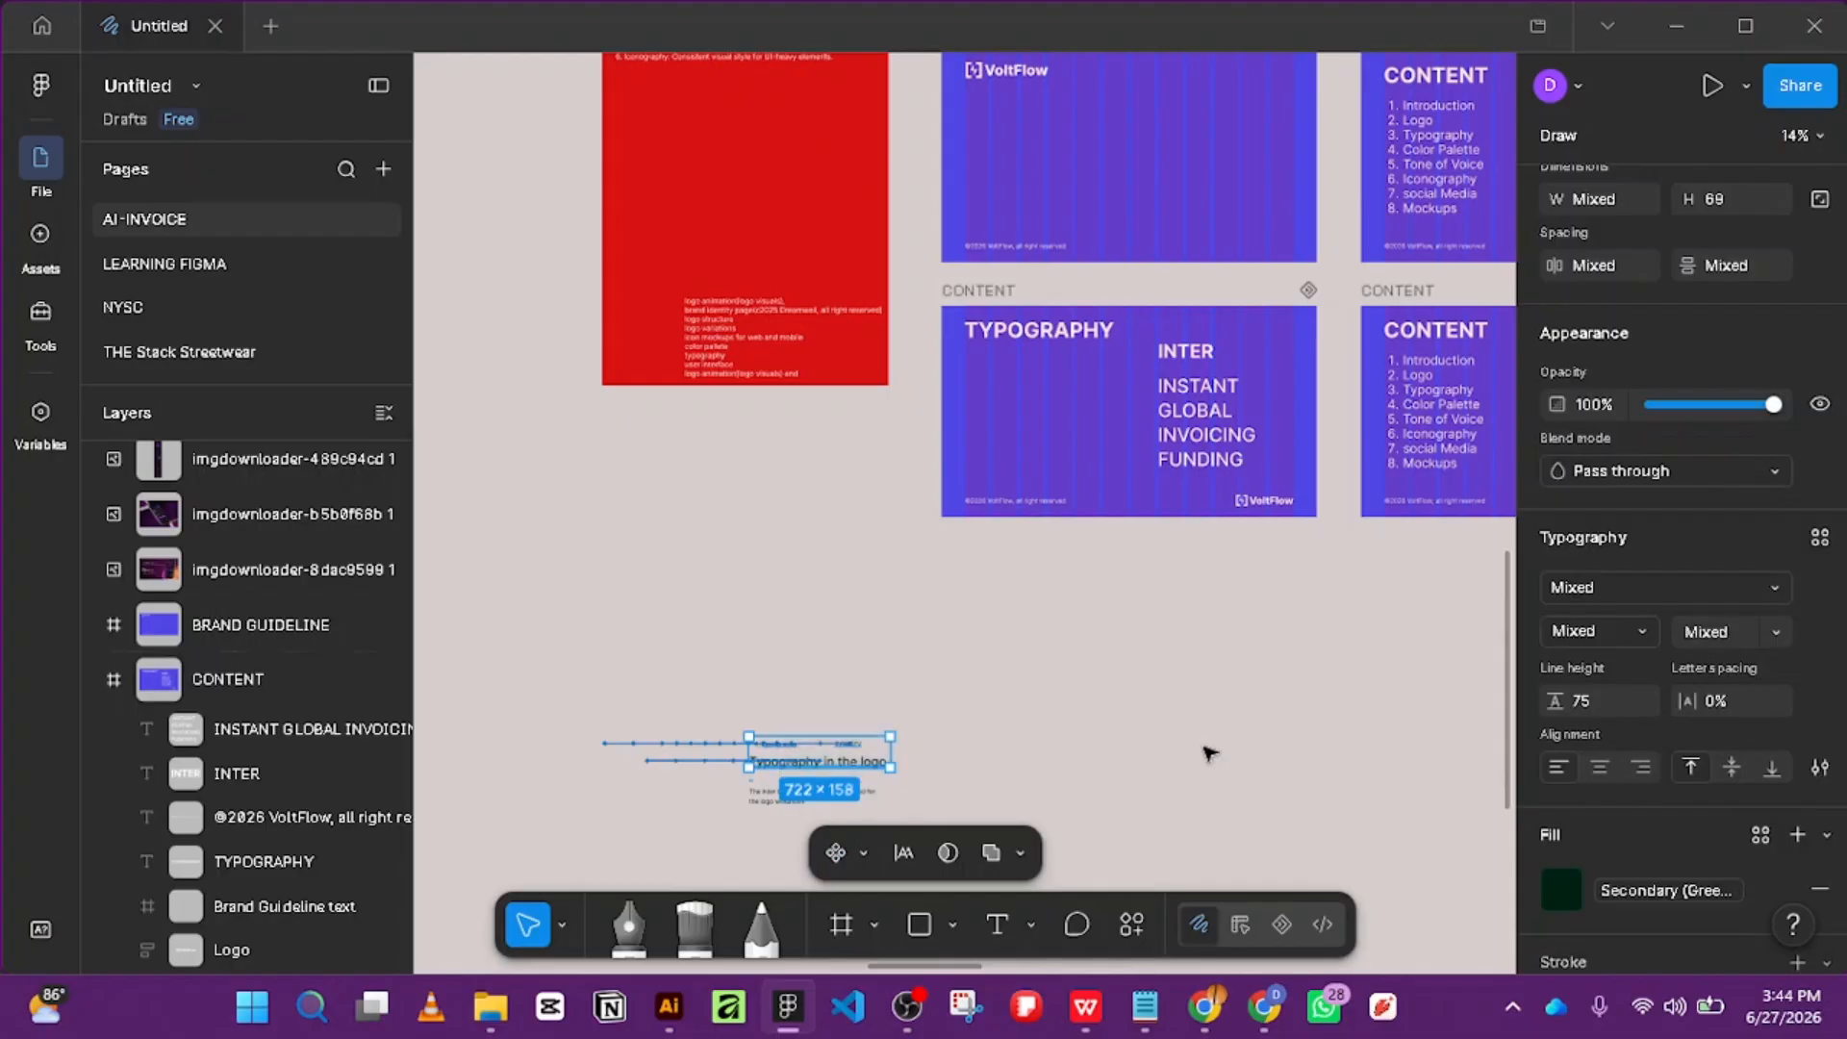
{"action": "left_click", "coordinate": [909, 632]}
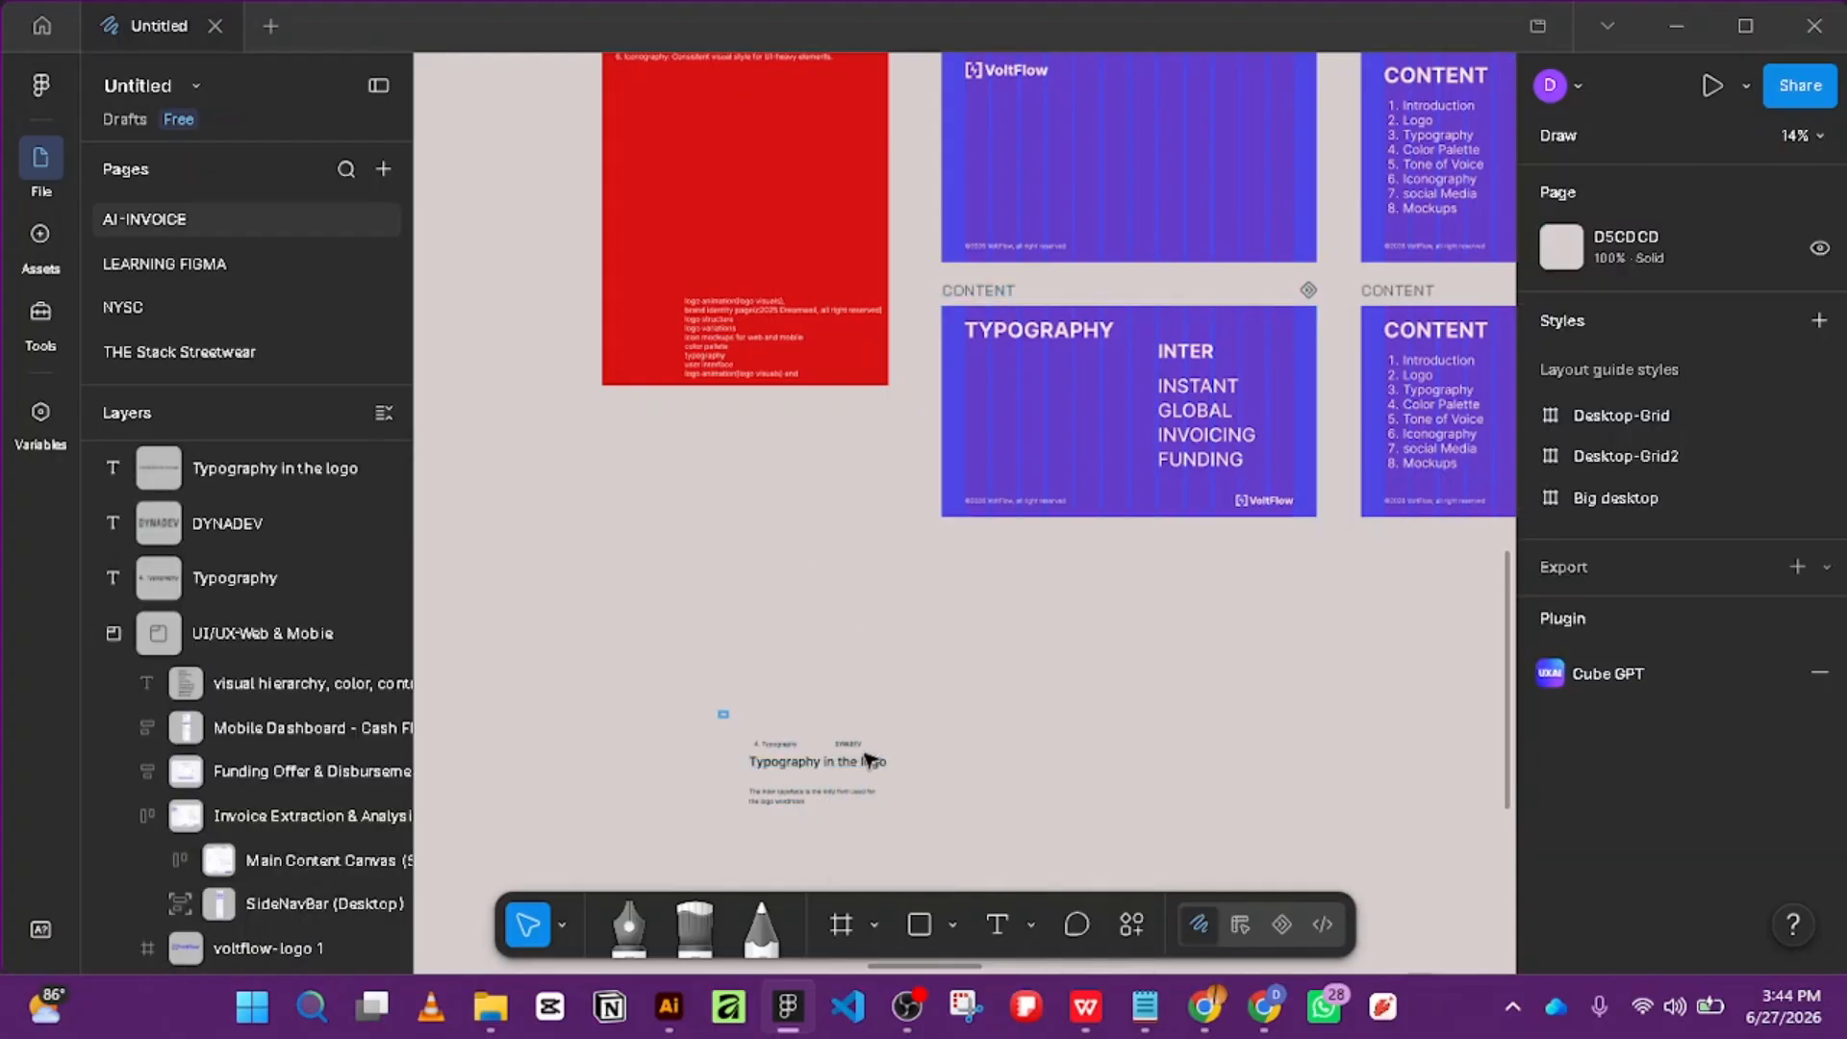
{"action": "left_click_drag", "start_coordinate": [717, 710], "coordinate": [920, 805]}
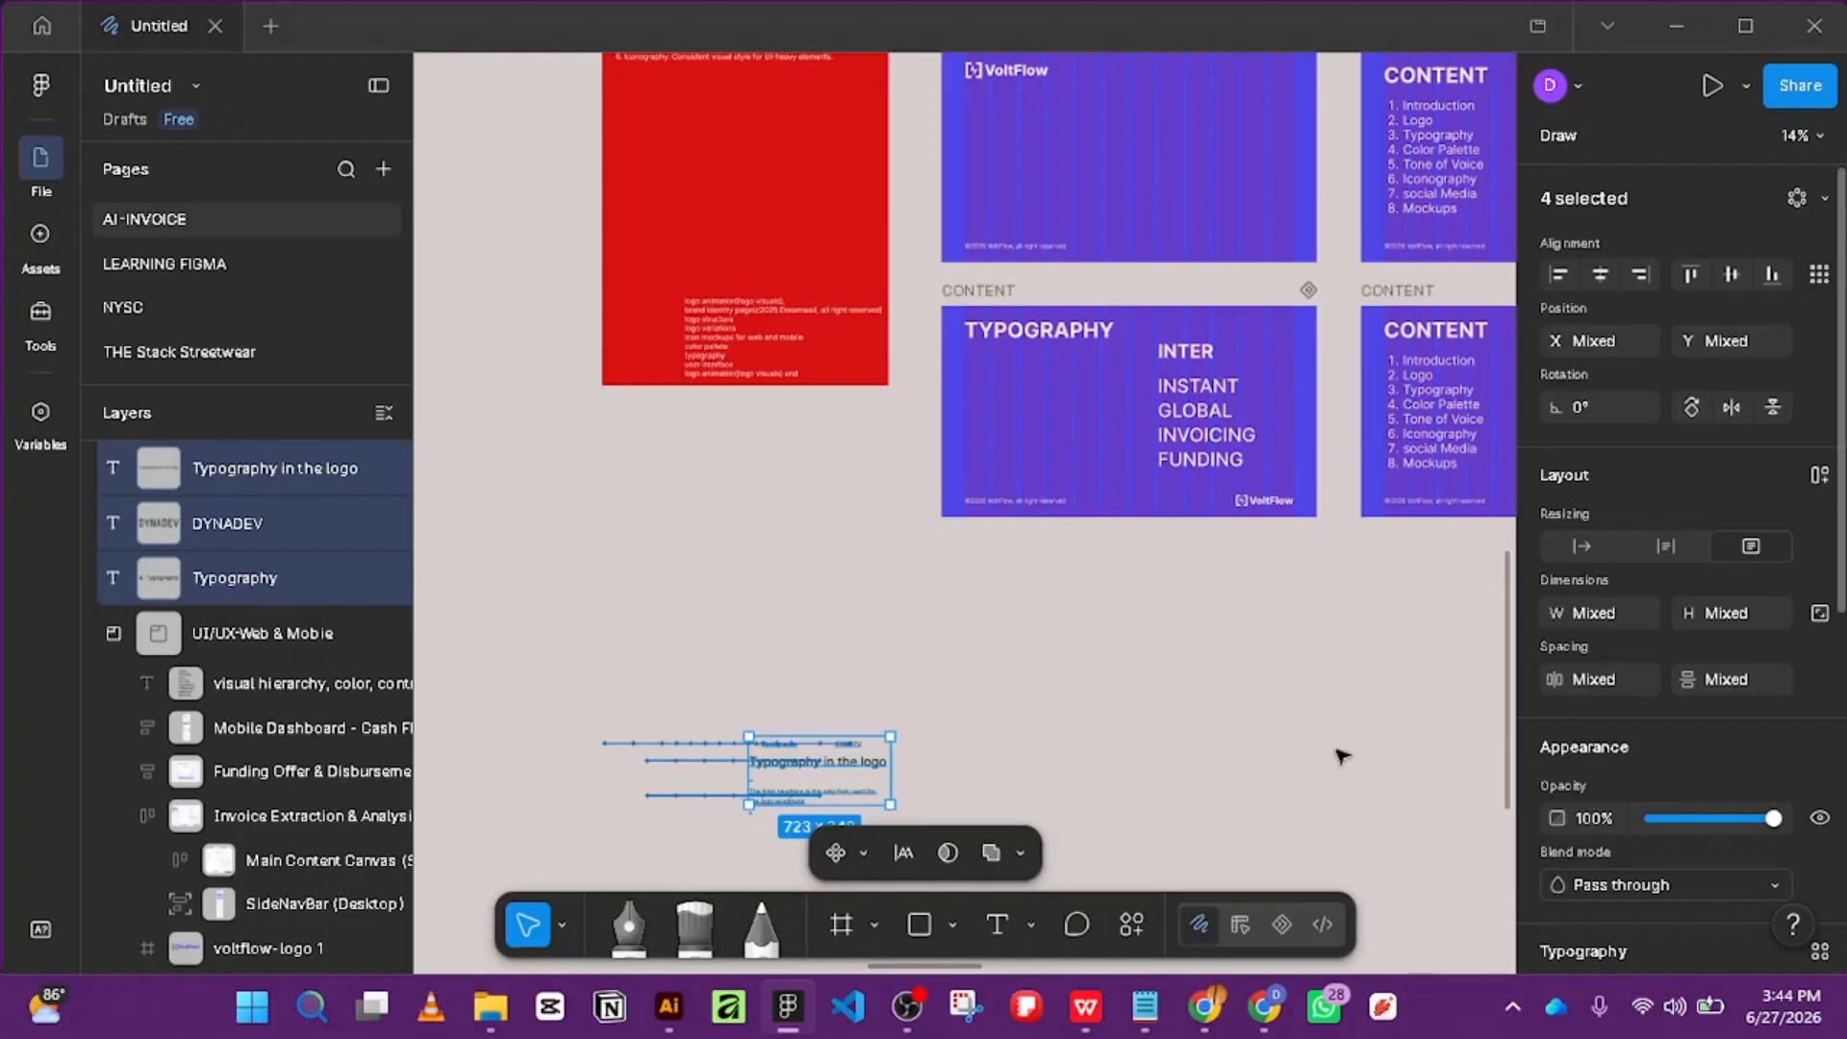
{"action": "left_click_drag", "start_coordinate": [779, 801], "coordinate": [1043, 420]}
Move the small "4. Typography" text directly below the TYPOGRAPHY heading, near the heading's left edge.
{"action": "scroll", "coordinate": [1045, 421], "scroll_direction": "up", "scroll_amount": 5}
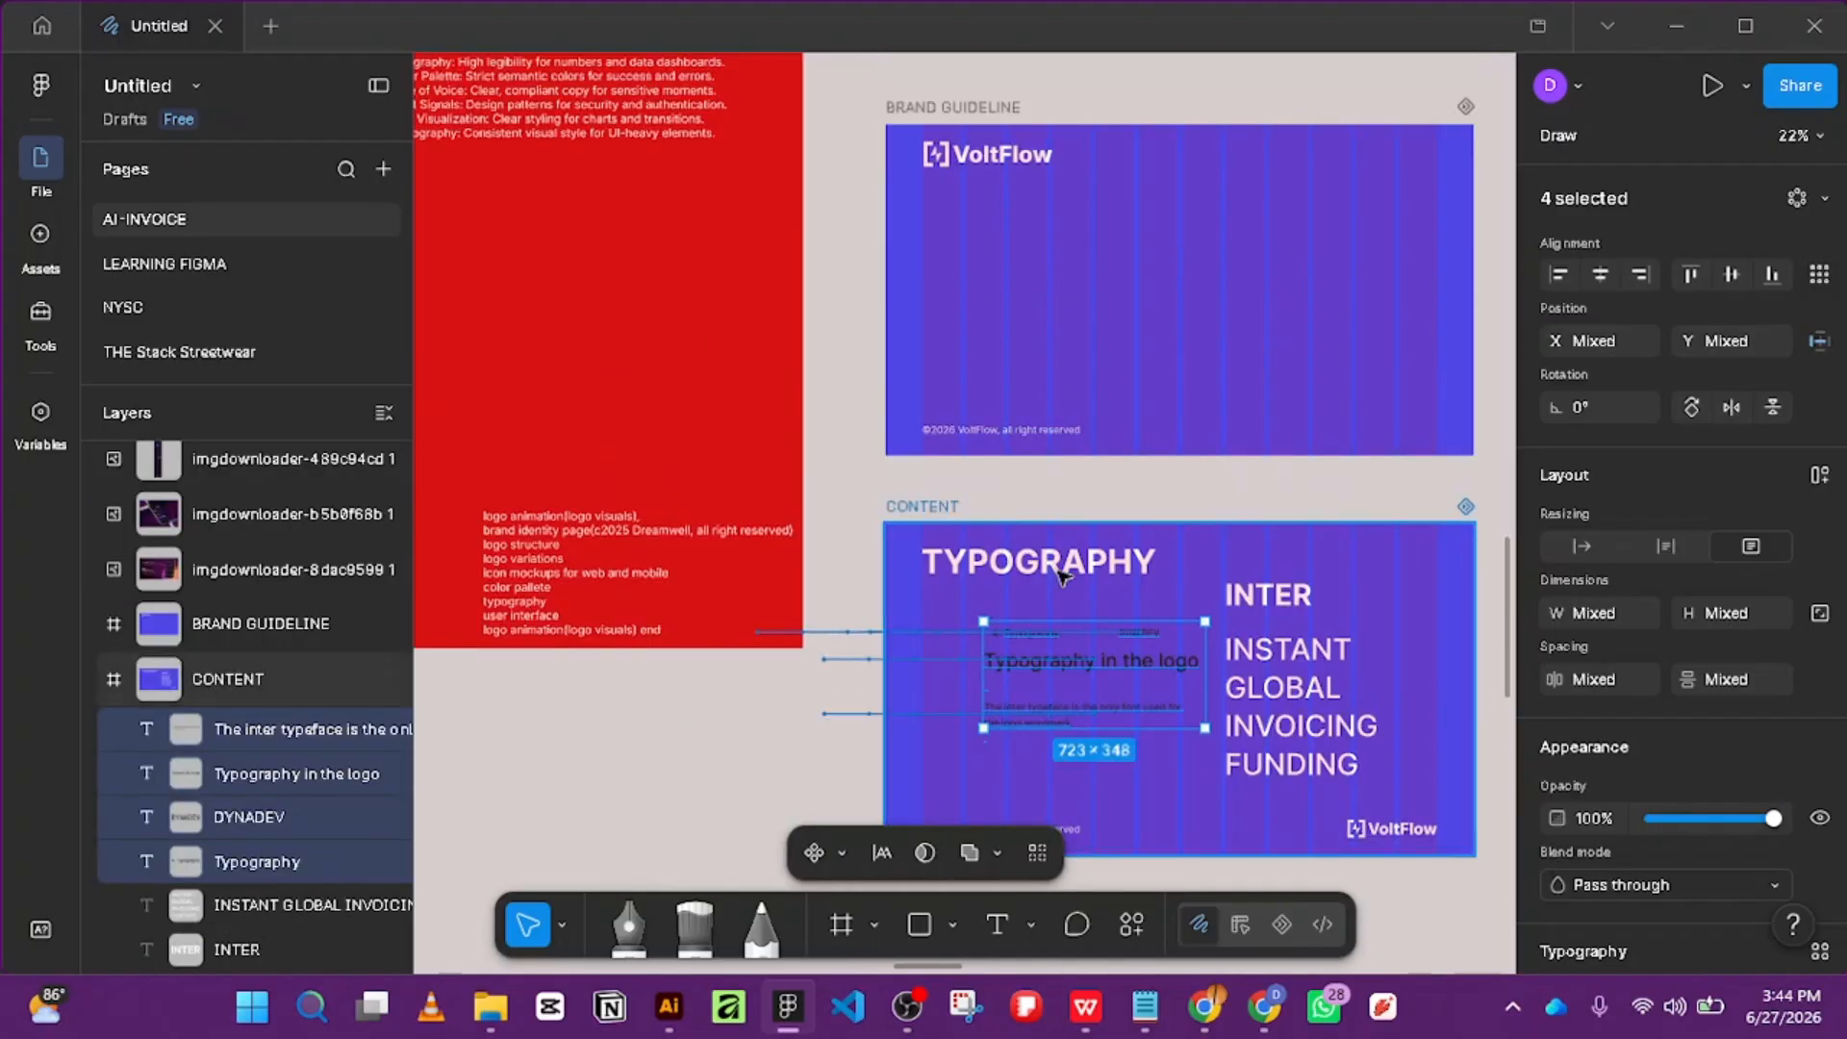
{"action": "scroll", "coordinate": [1061, 575], "scroll_direction": "up", "scroll_amount": 2}
{"action": "scroll", "coordinate": [1081, 497], "scroll_direction": "down", "scroll_amount": 3}
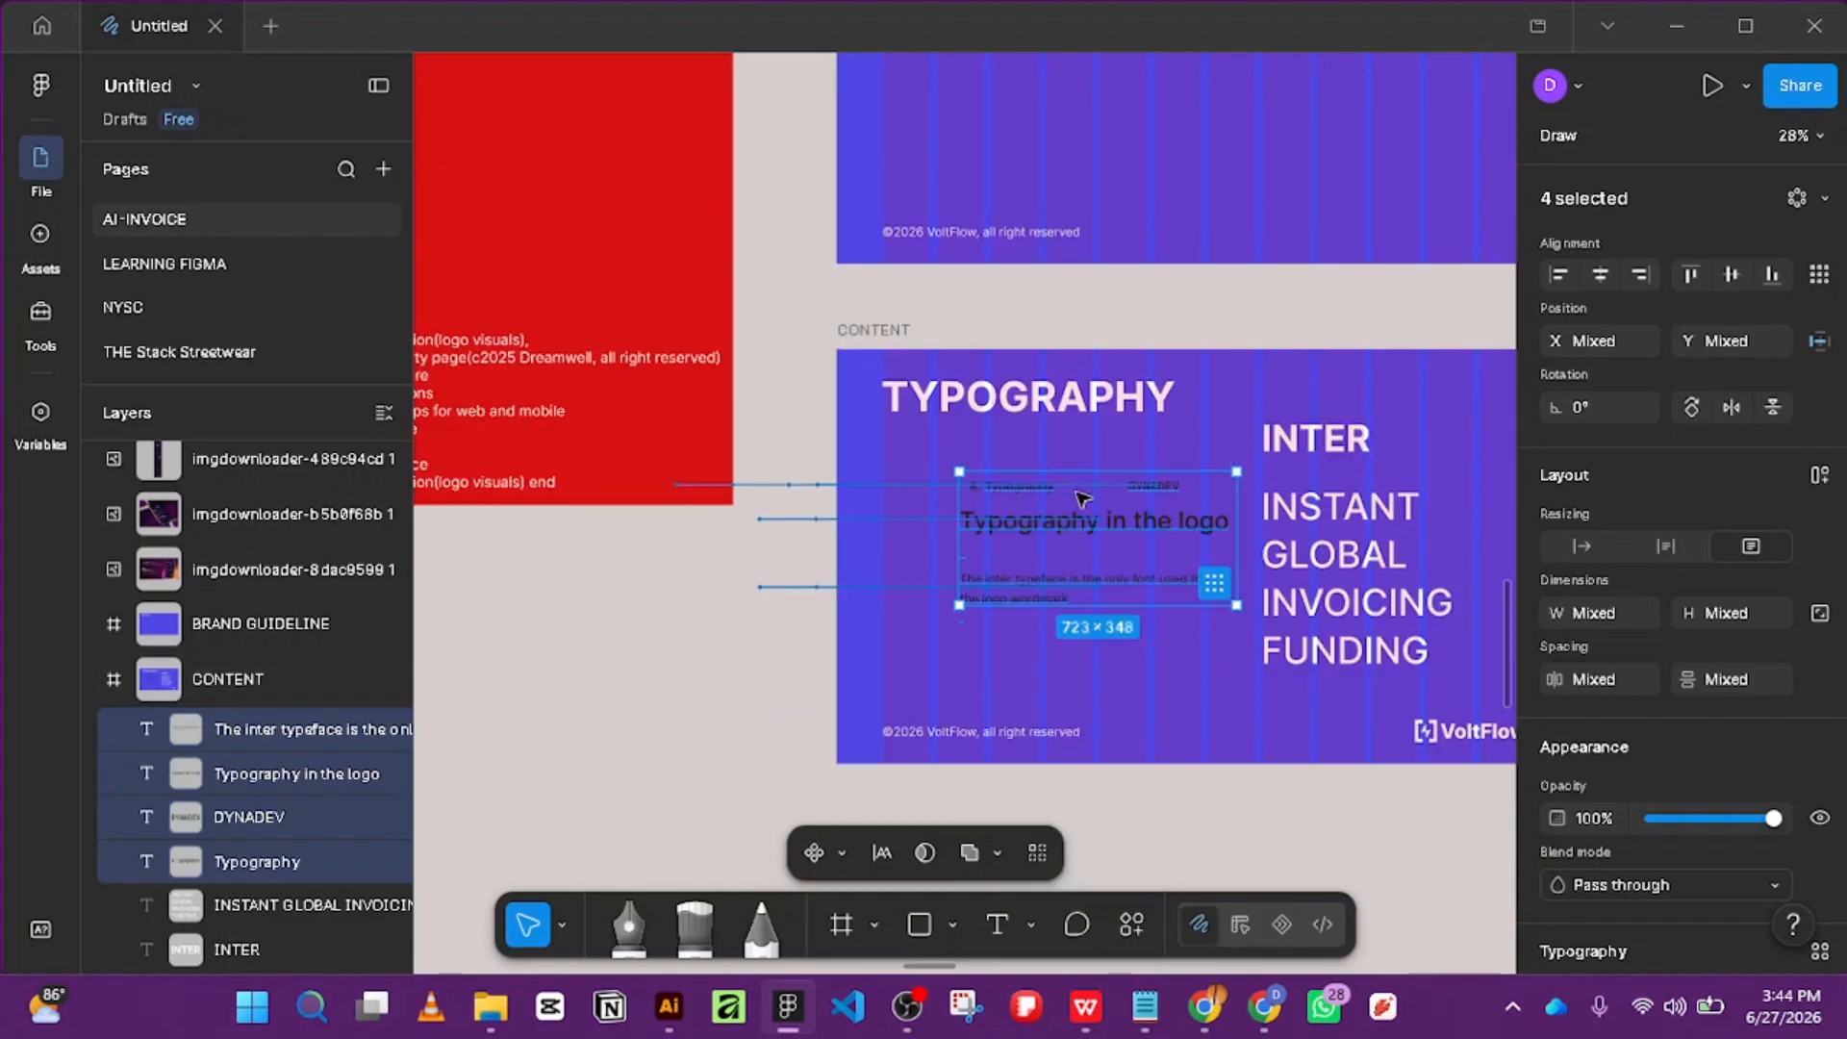
{"action": "left_click", "coordinate": [1009, 415]}
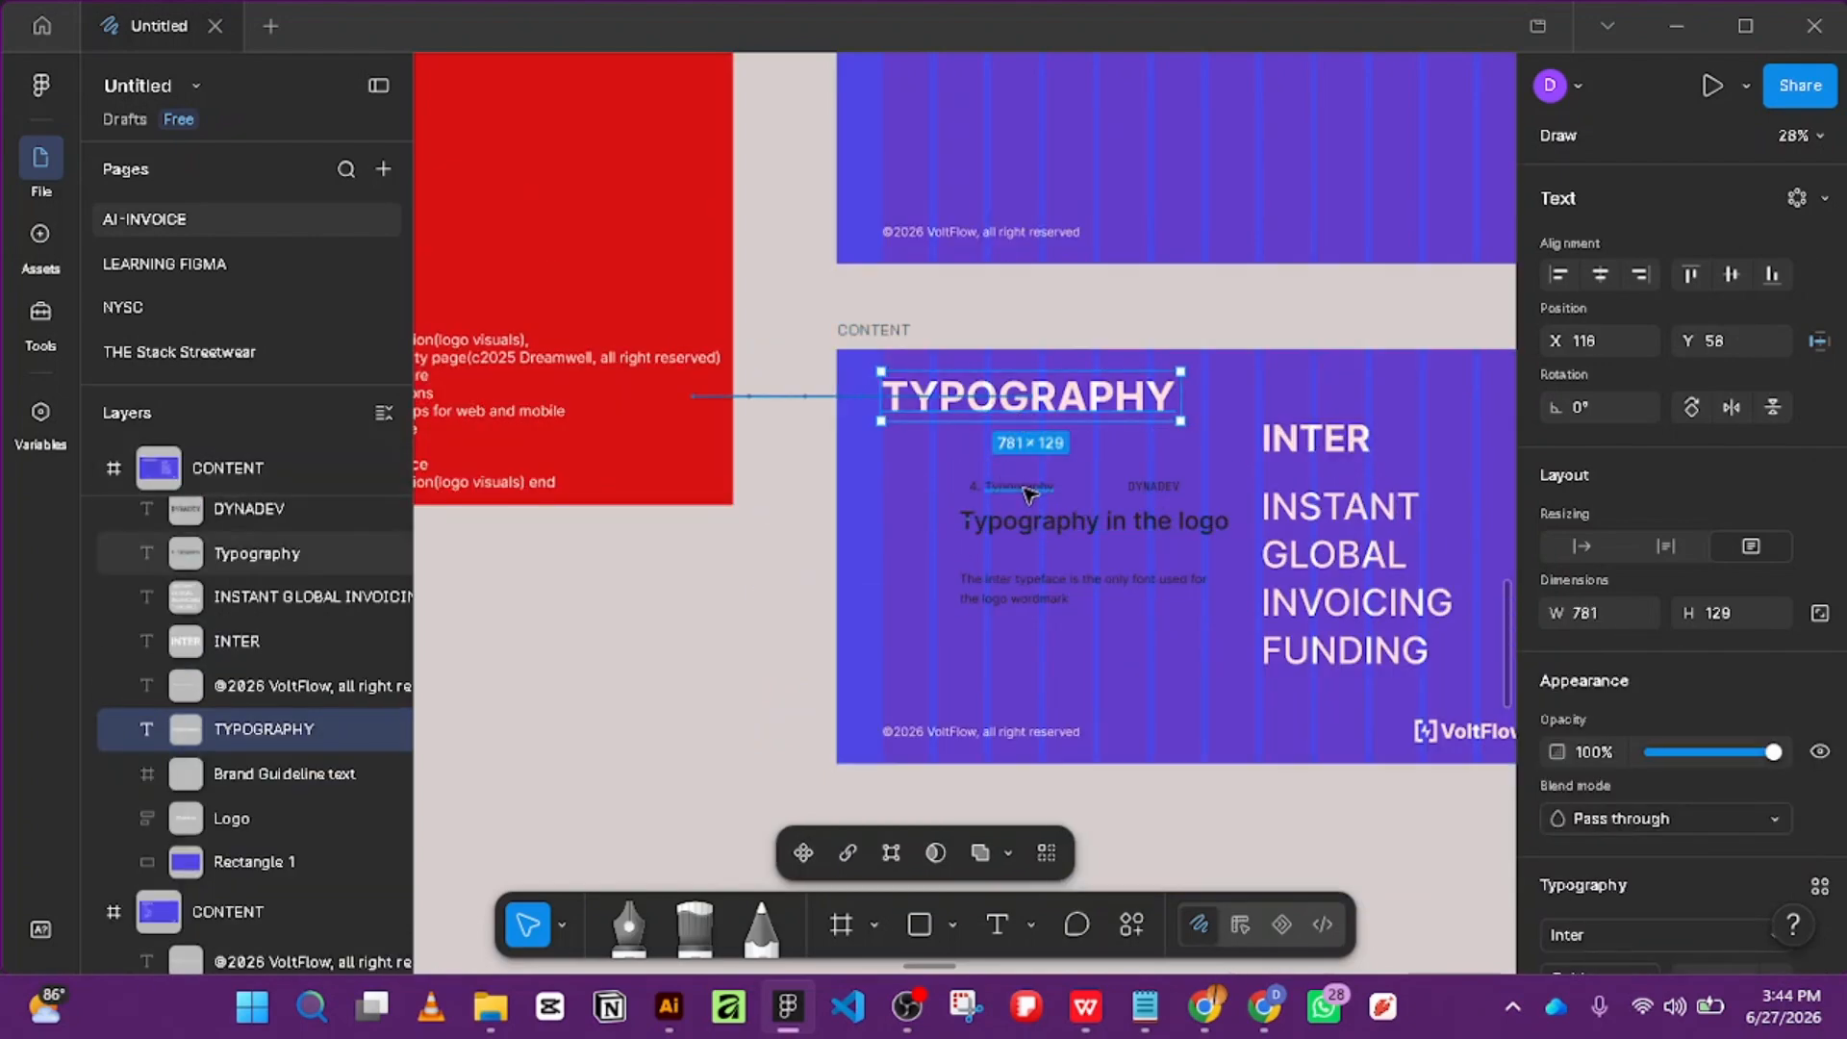
{"action": "left_click_drag", "start_coordinate": [1029, 493], "coordinate": [750, 410]}
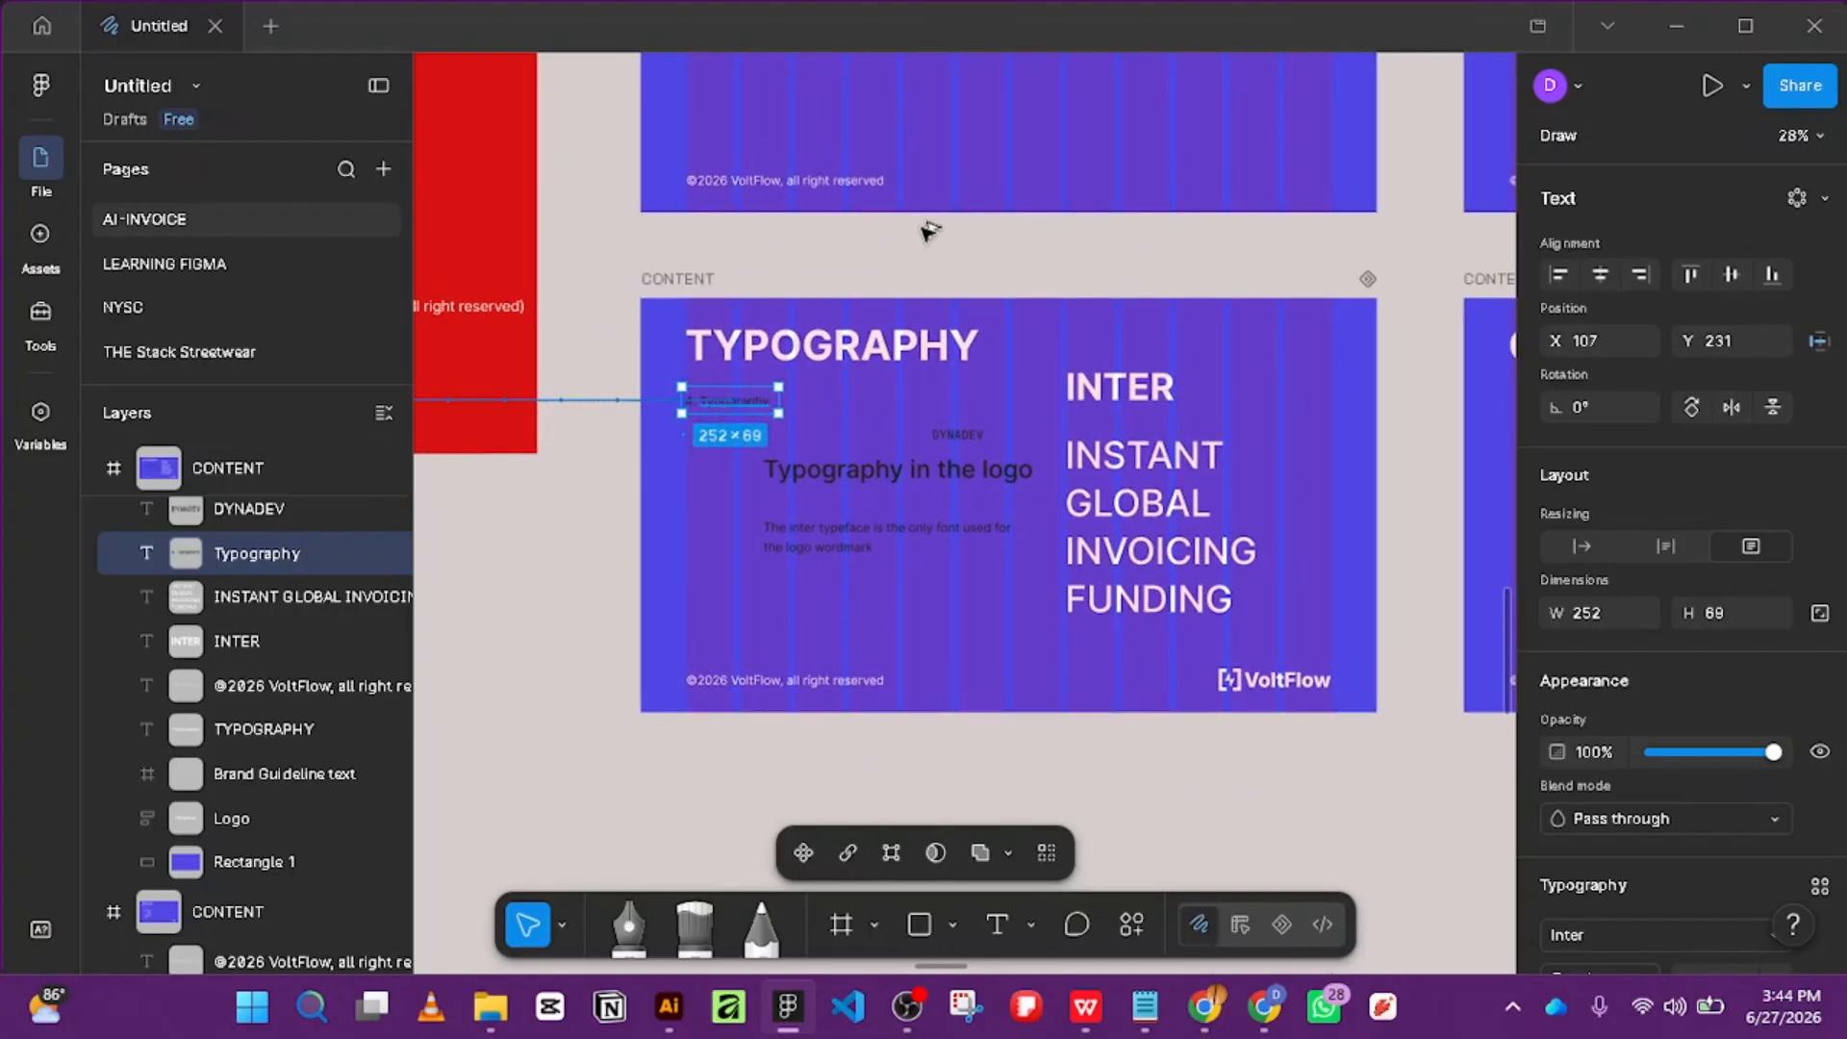
Copy the "4. Typography" text onto the BRAND GUIDELINE page and duplicate that copy seven times in place.
{"action": "left_click_drag", "start_coordinate": [923, 228], "coordinate": [993, 143]}
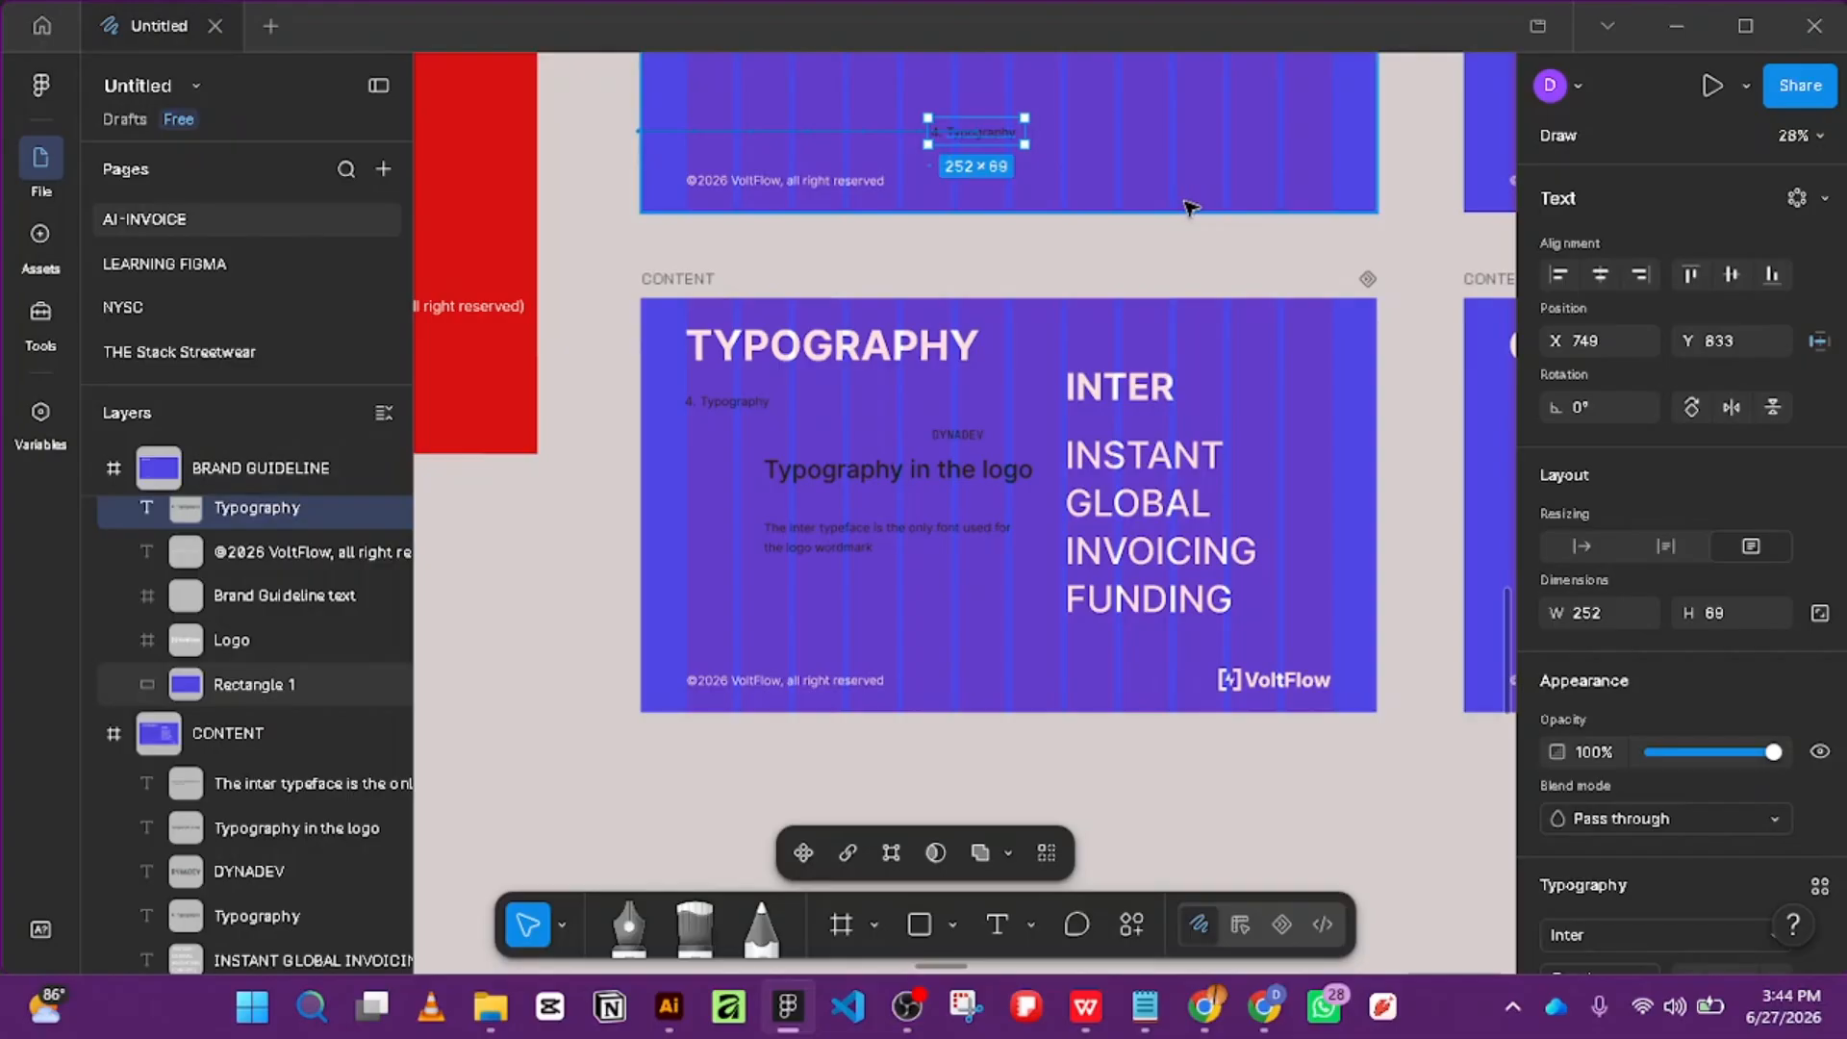
{"action": "key", "text": "ctrl+d"}
{"action": "key", "text": "ctrl+d"}
{"action": "key", "text": "ctrl+d"}
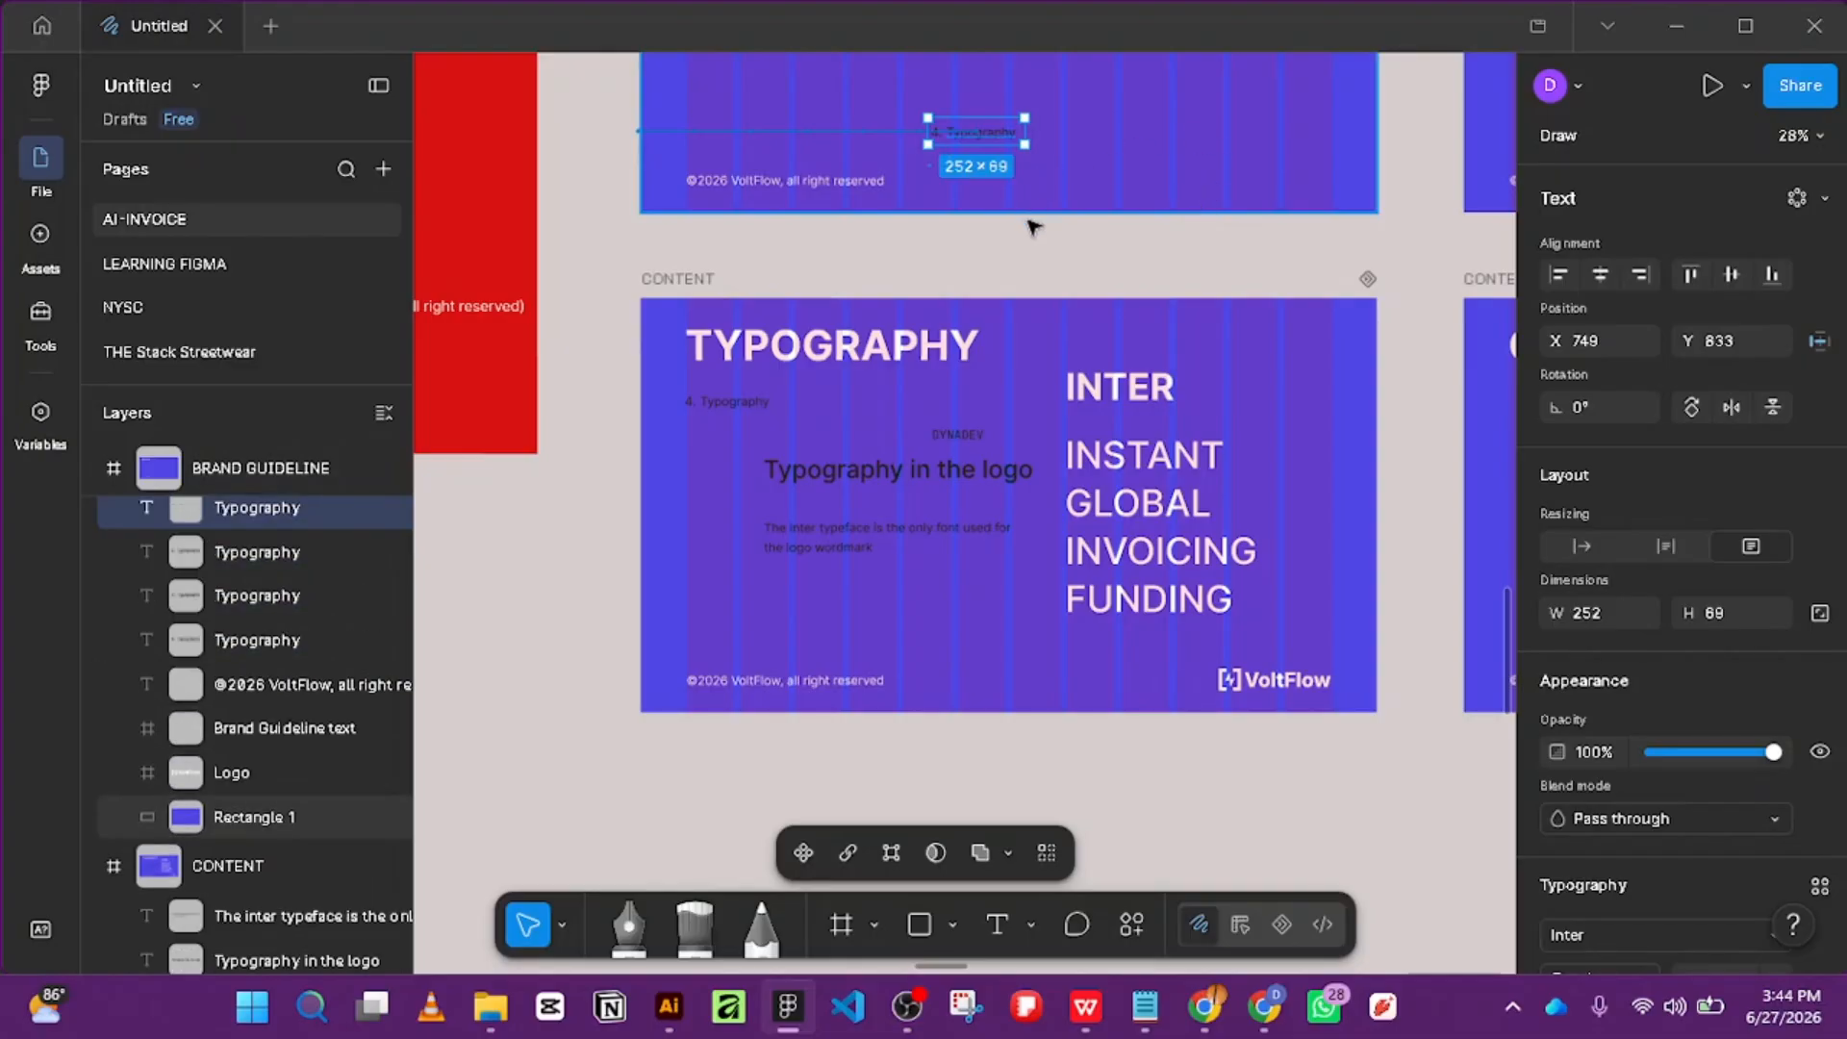
{"action": "key", "text": "ctrl+d"}
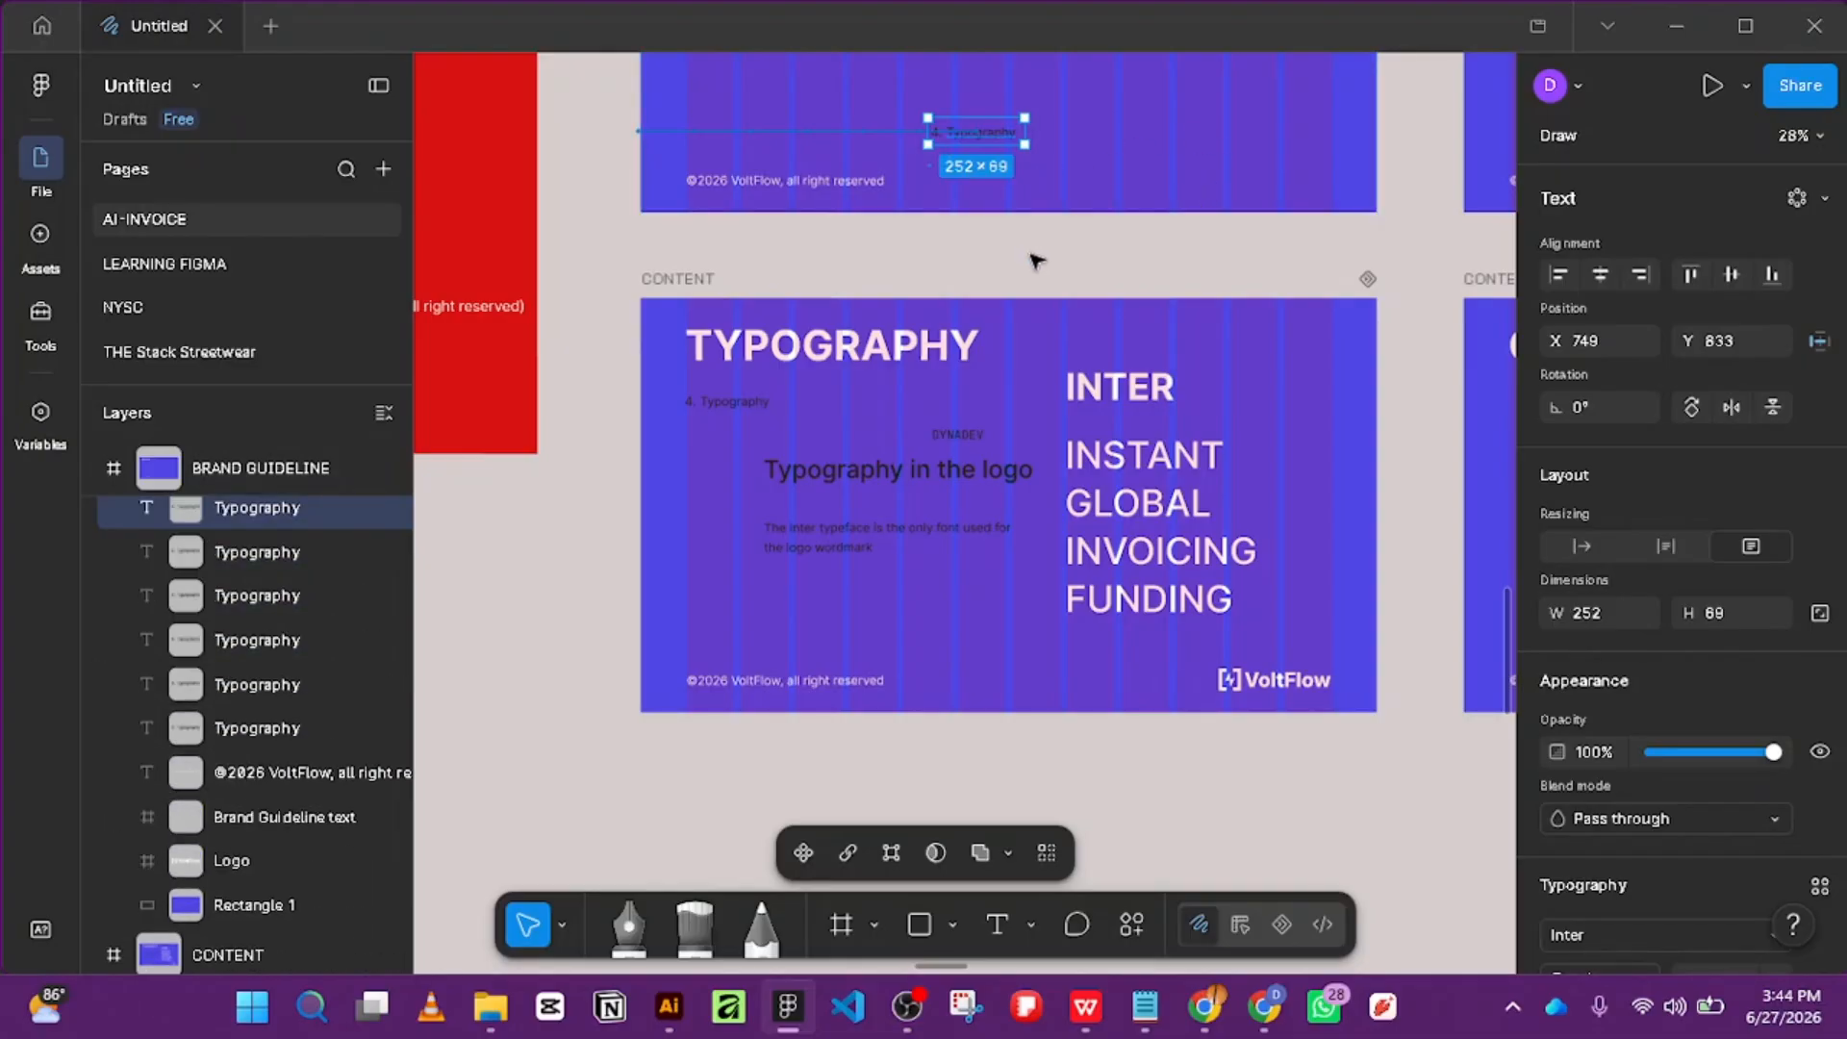
{"action": "key", "text": "ctrl+d"}
{"action": "key", "text": "ctrl+d"}
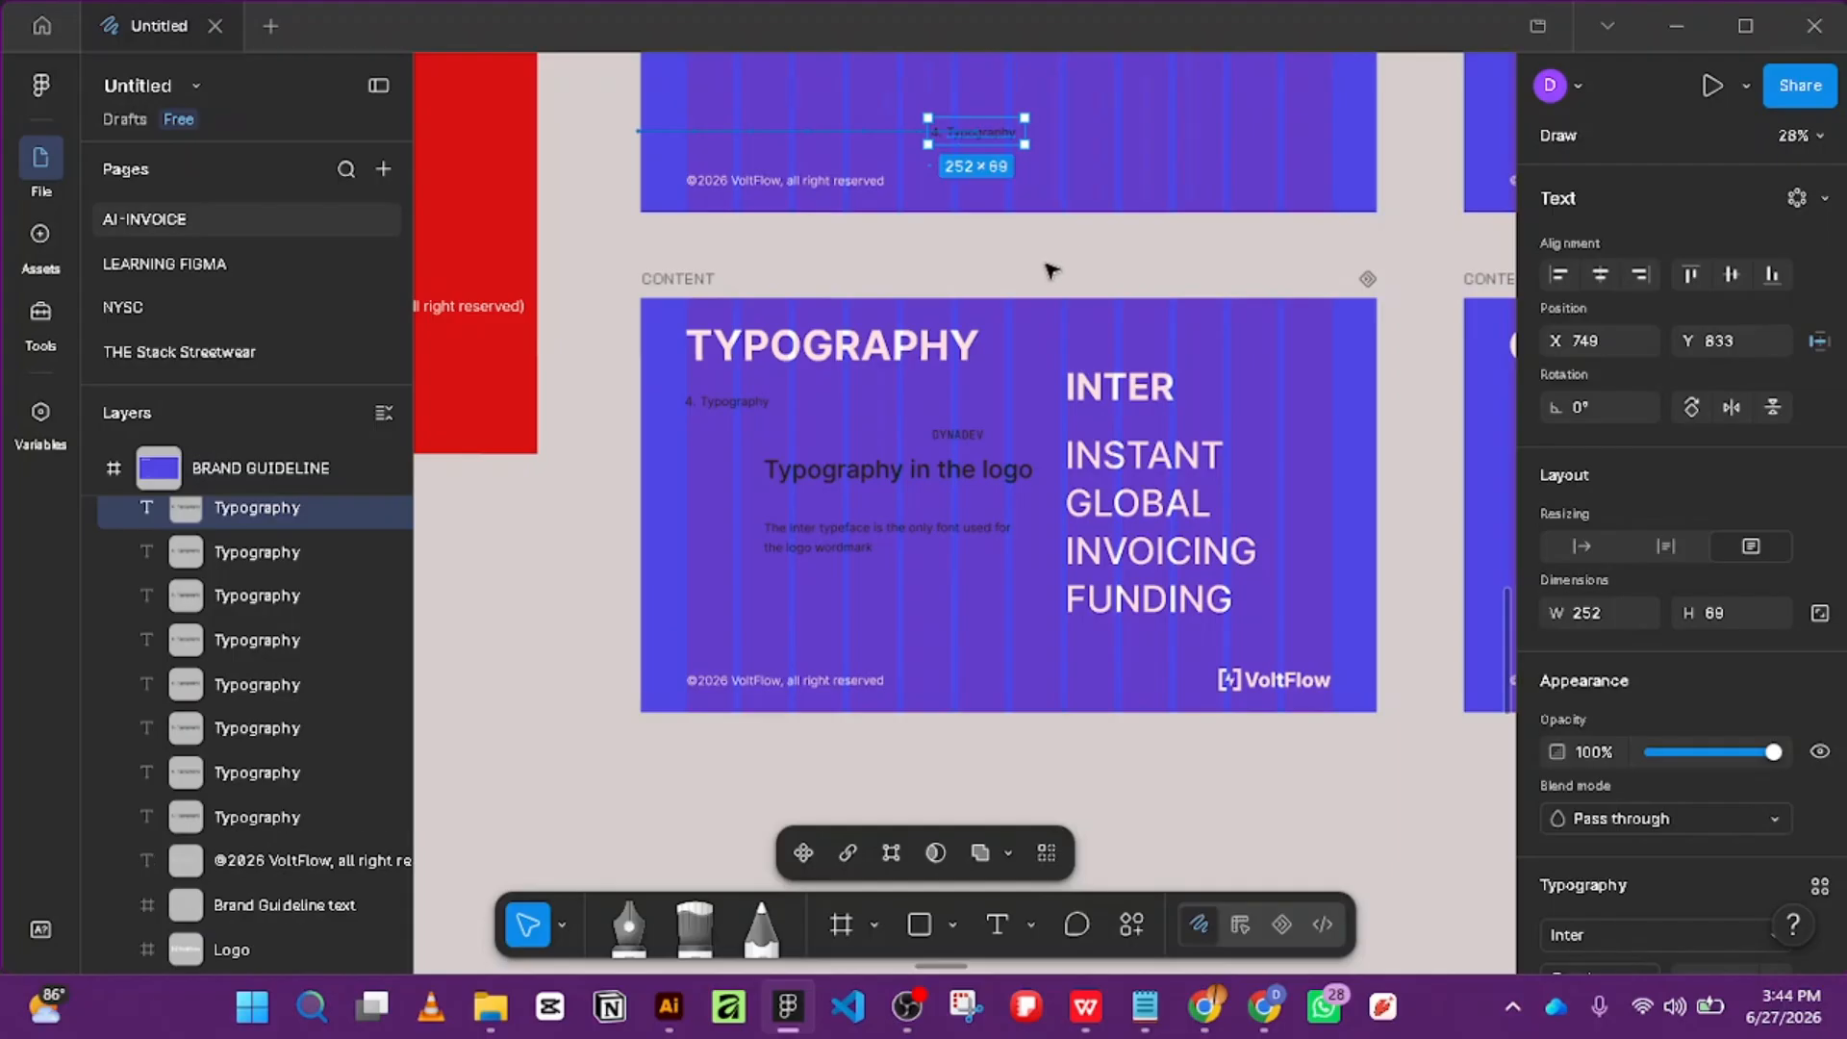
Move one "4. Typography" copy from the BRAND GUIDELINE page onto each of the two CONTENT list pages.
{"action": "scroll", "coordinate": [1049, 269], "scroll_direction": "down", "scroll_amount": 1}
{"action": "left_click_drag", "start_coordinate": [1113, 244], "coordinate": [664, 430]}
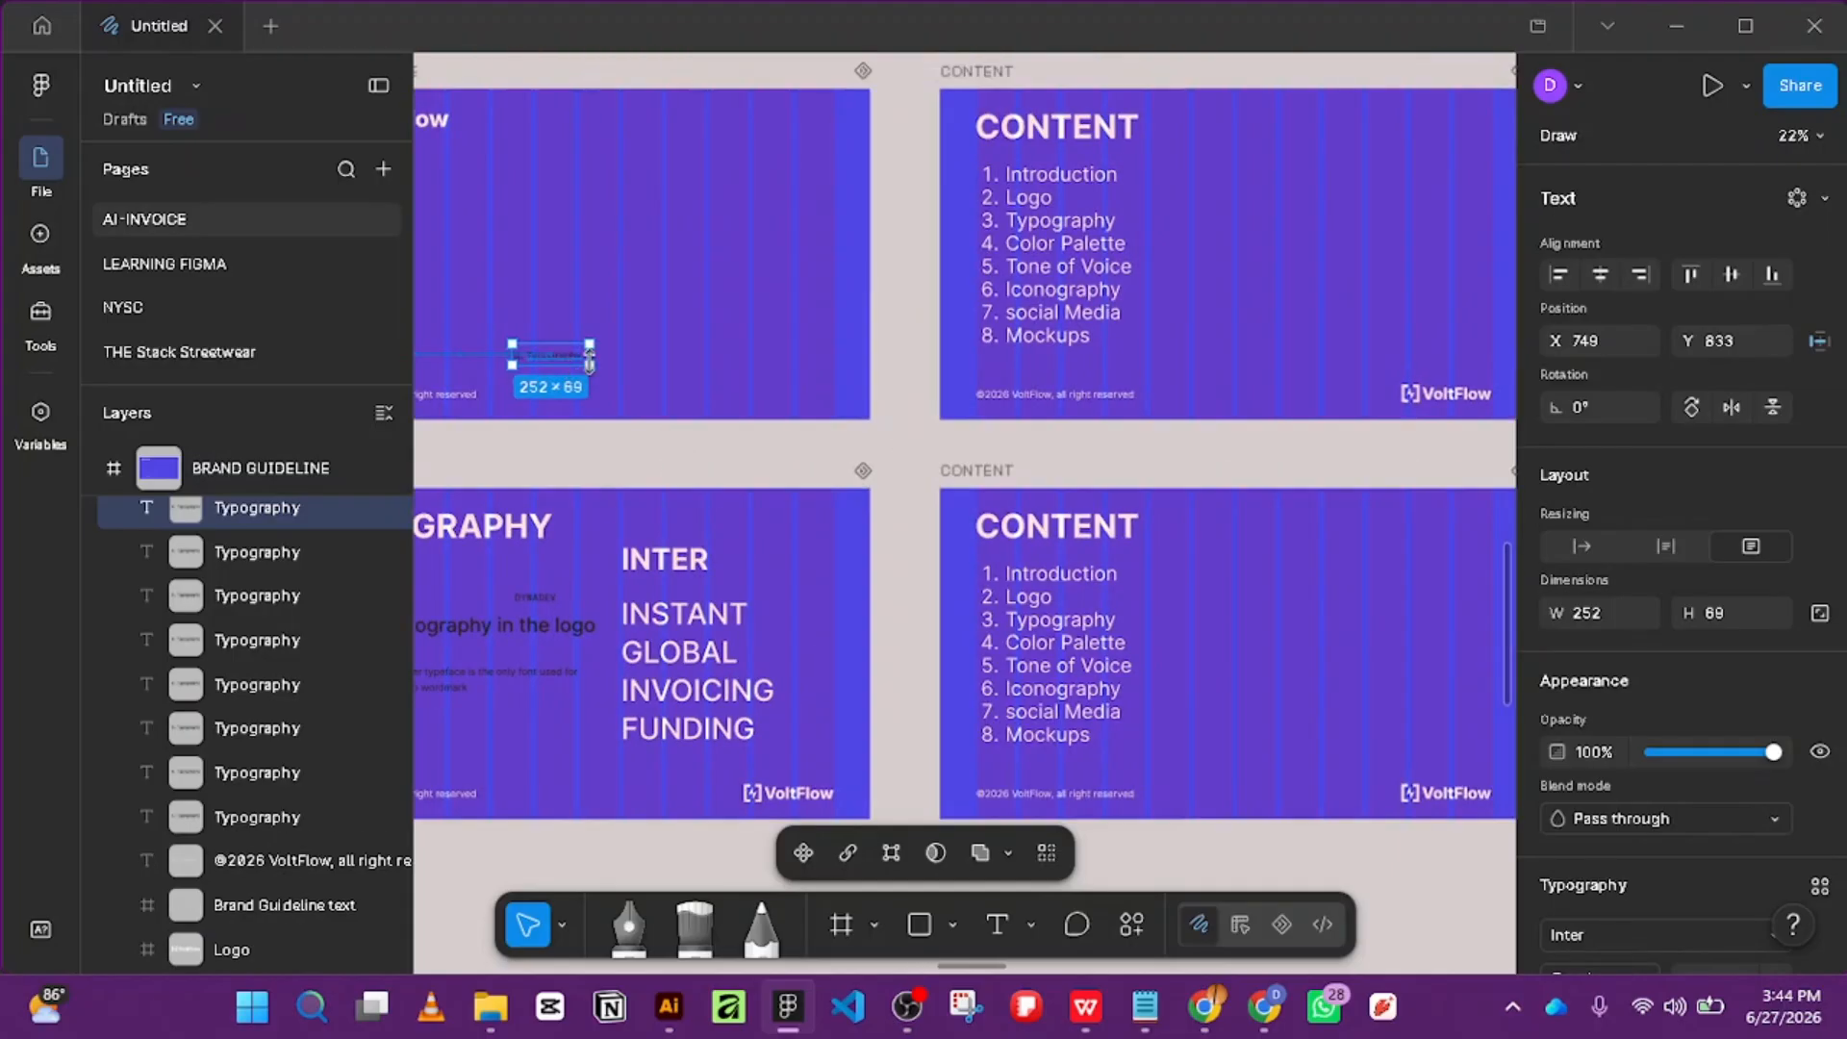
{"action": "left_click_drag", "start_coordinate": [589, 363], "coordinate": [590, 330]}
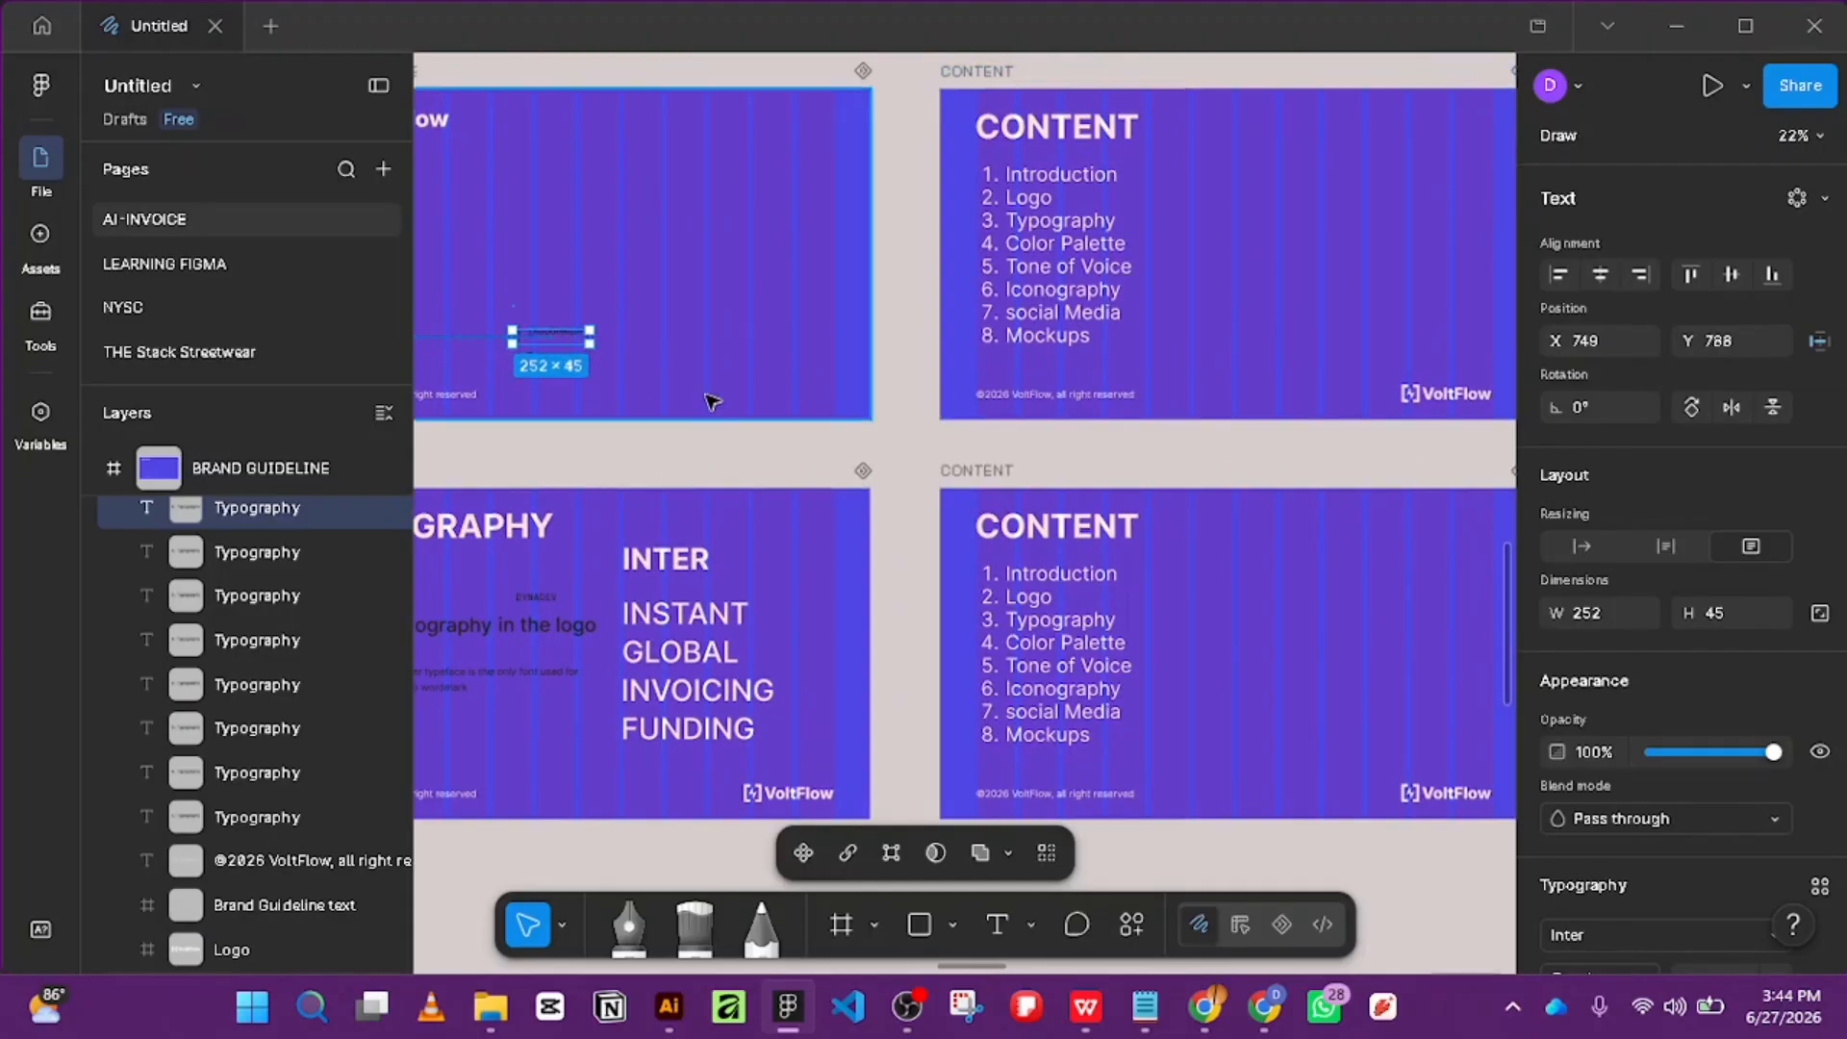
{"action": "key", "text": "ctrl+z"}
{"action": "left_click_drag", "start_coordinate": [557, 360], "coordinate": [1323, 301]}
{"action": "left_click_drag", "start_coordinate": [561, 358], "coordinate": [1251, 669]}
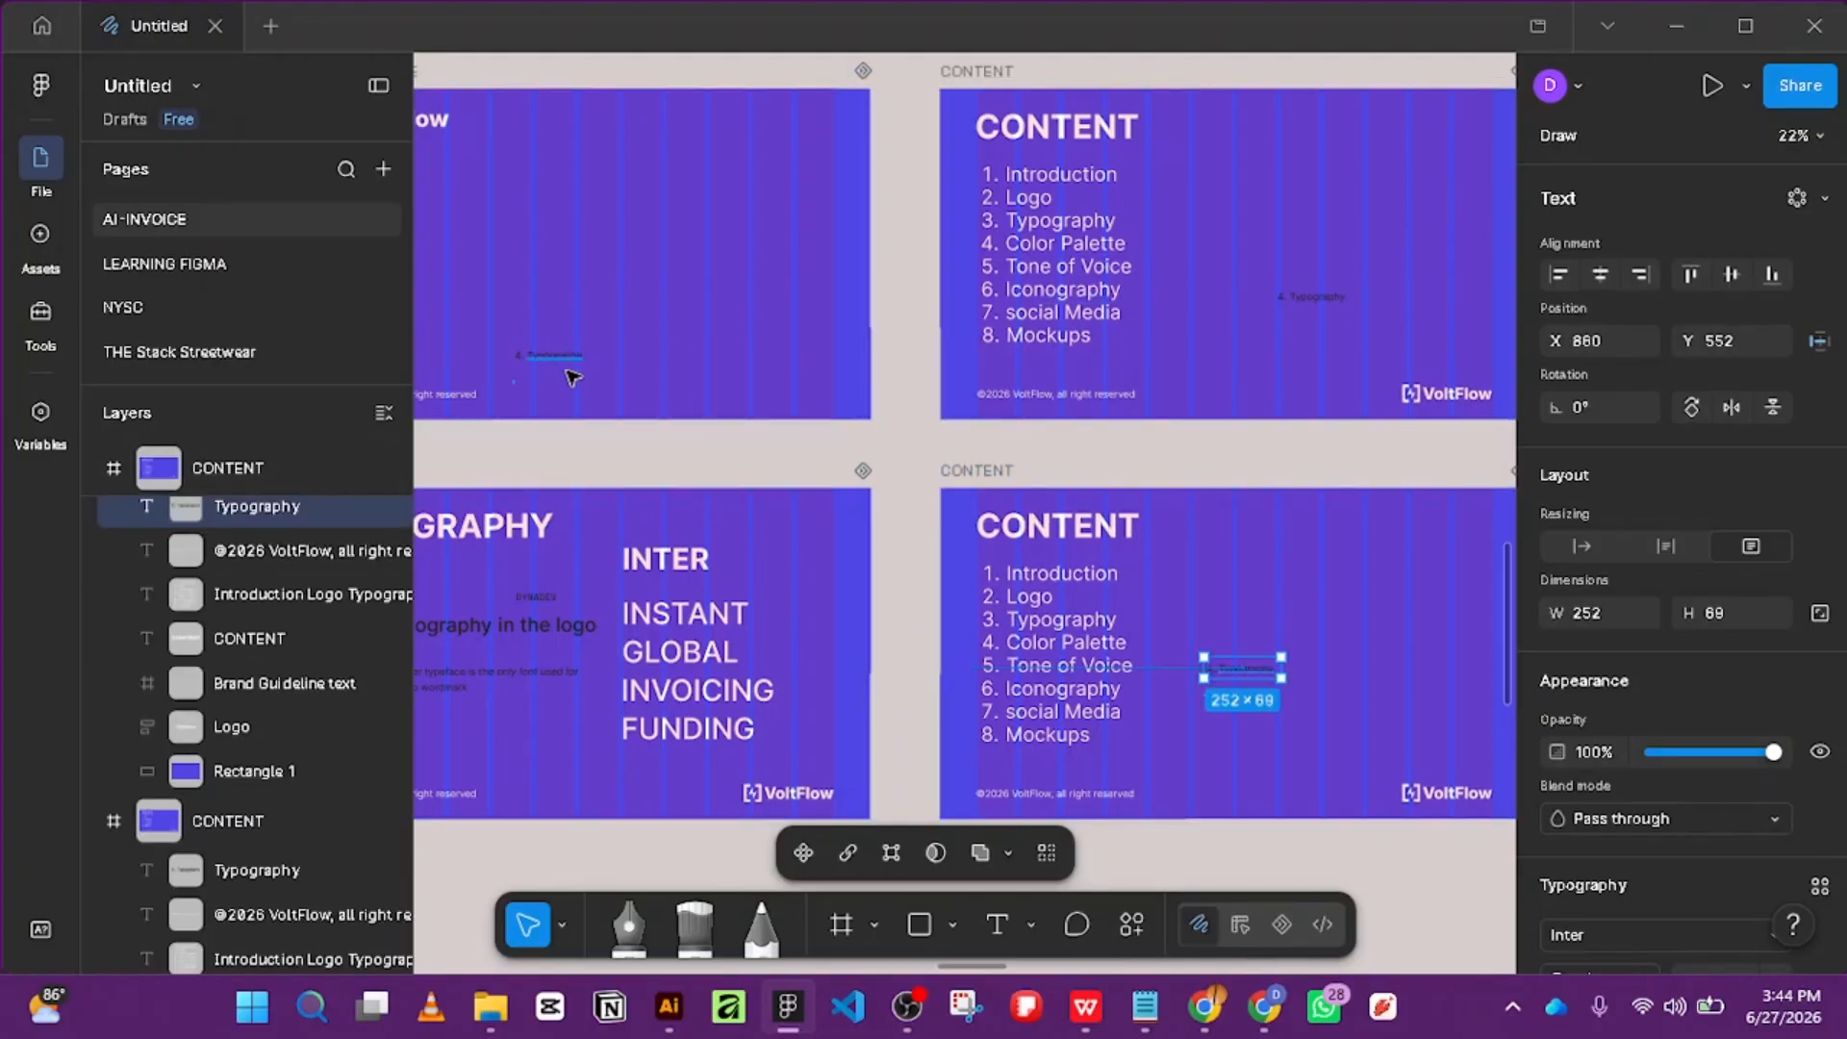
Move one "4. Typography" copy between the two INTRODUCTION pages and another above the upper LOGO page.
{"action": "left_click_drag", "start_coordinate": [572, 377], "coordinate": [1328, 511]}
{"action": "scroll", "coordinate": [1328, 512], "scroll_direction": "down", "scroll_amount": 3}
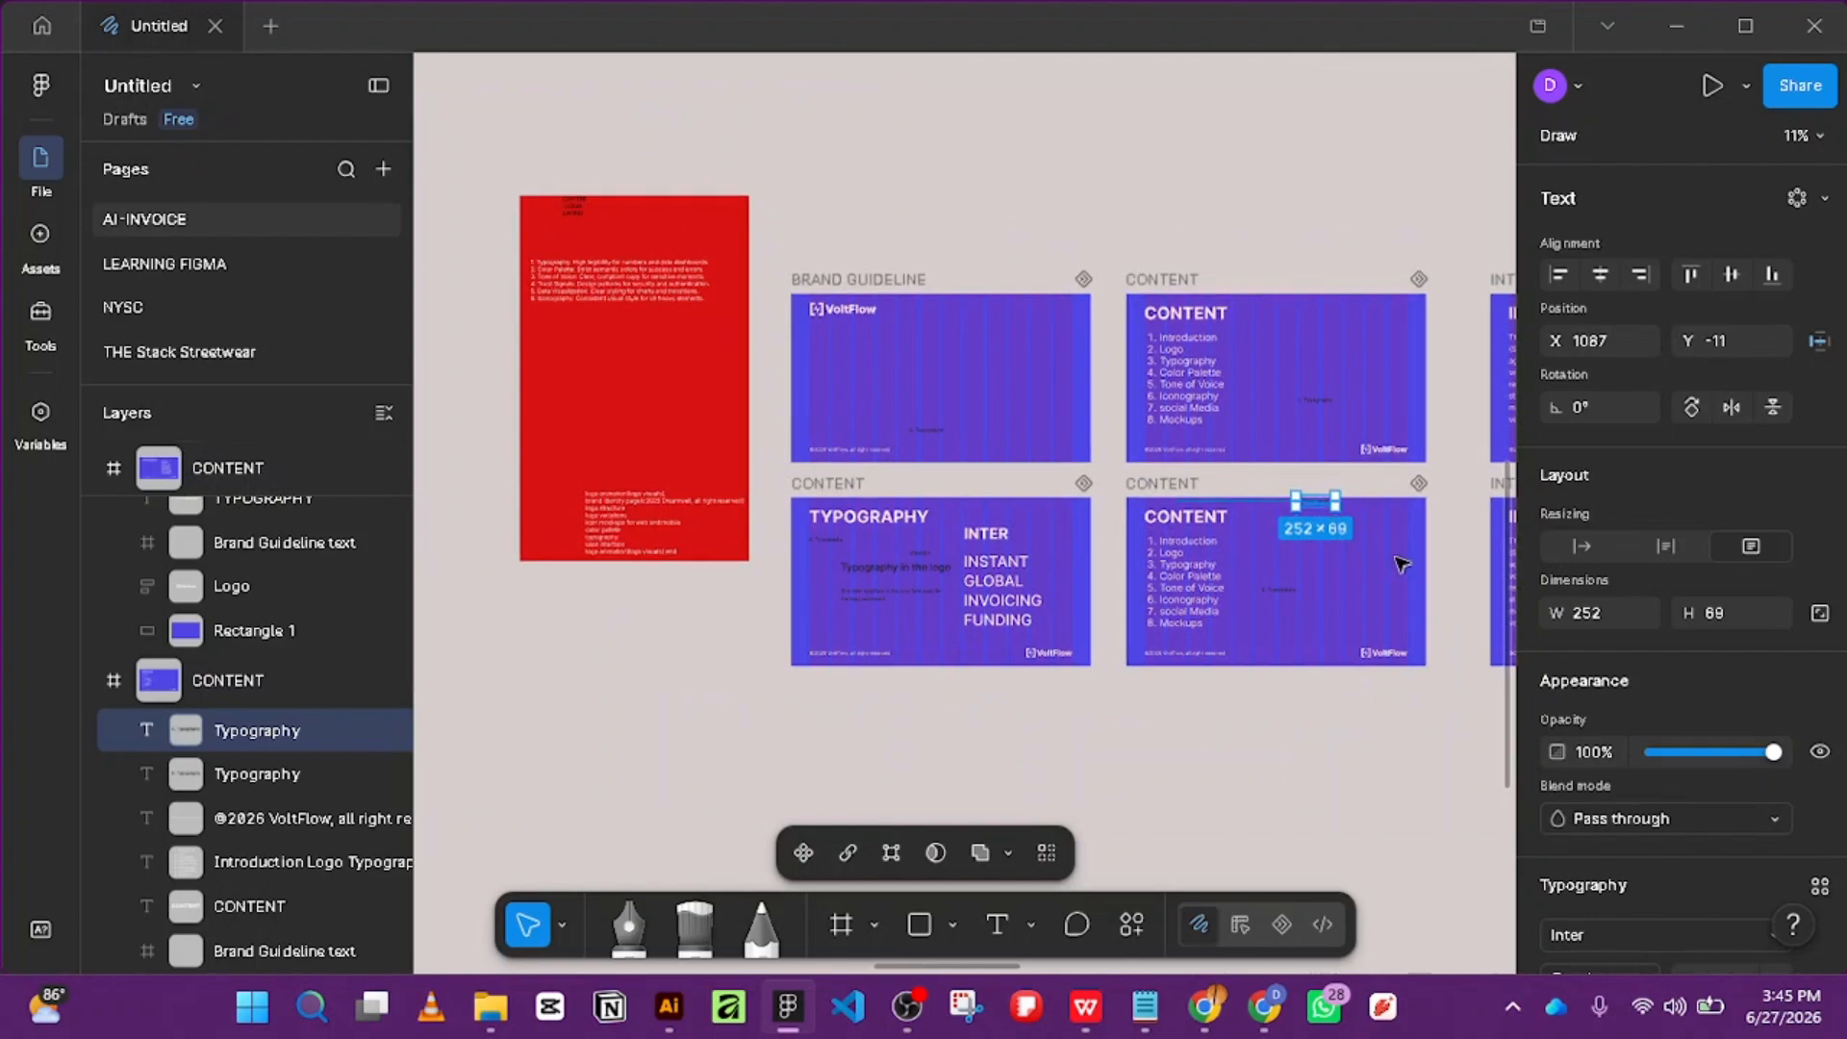
{"action": "scroll", "coordinate": [1395, 566], "scroll_direction": "up", "scroll_amount": 3}
{"action": "scroll", "coordinate": [846, 437], "scroll_direction": "right", "scroll_amount": 4}
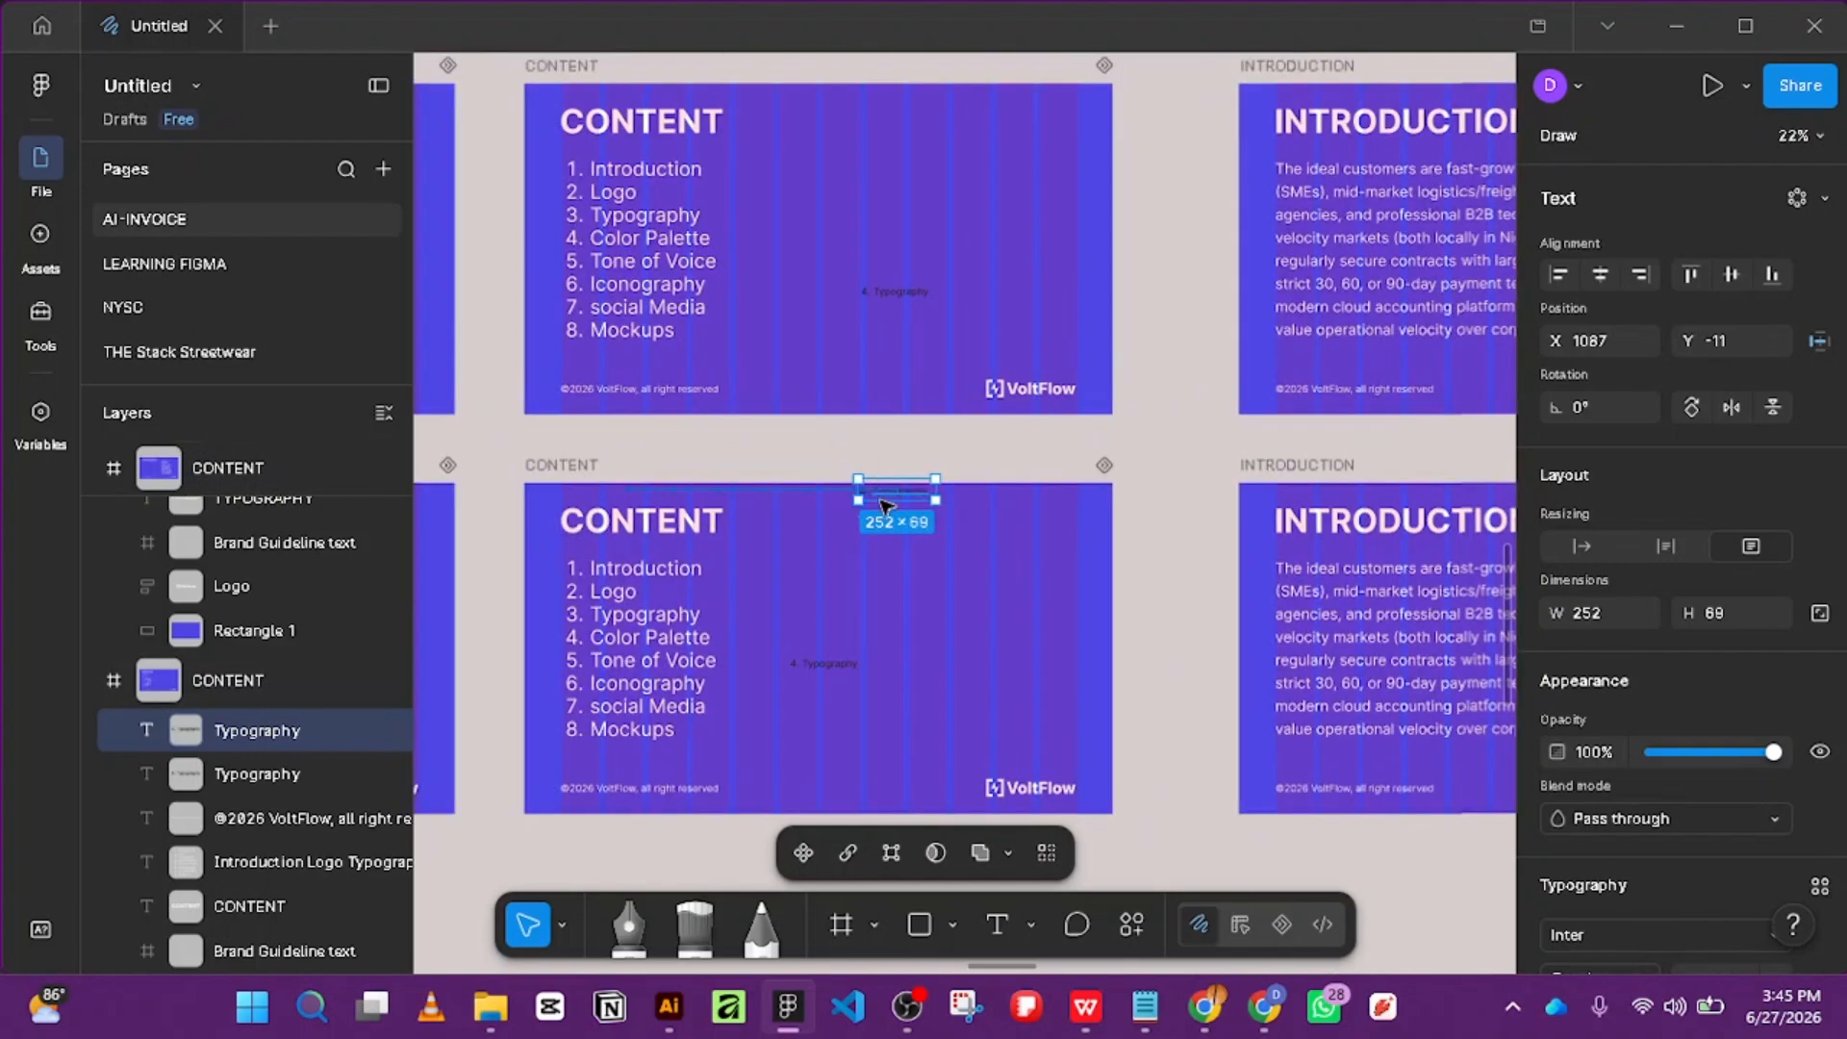
{"action": "left_click_drag", "start_coordinate": [900, 500], "coordinate": [1425, 442]}
{"action": "scroll", "coordinate": [781, 441], "scroll_direction": "down", "scroll_amount": 3}
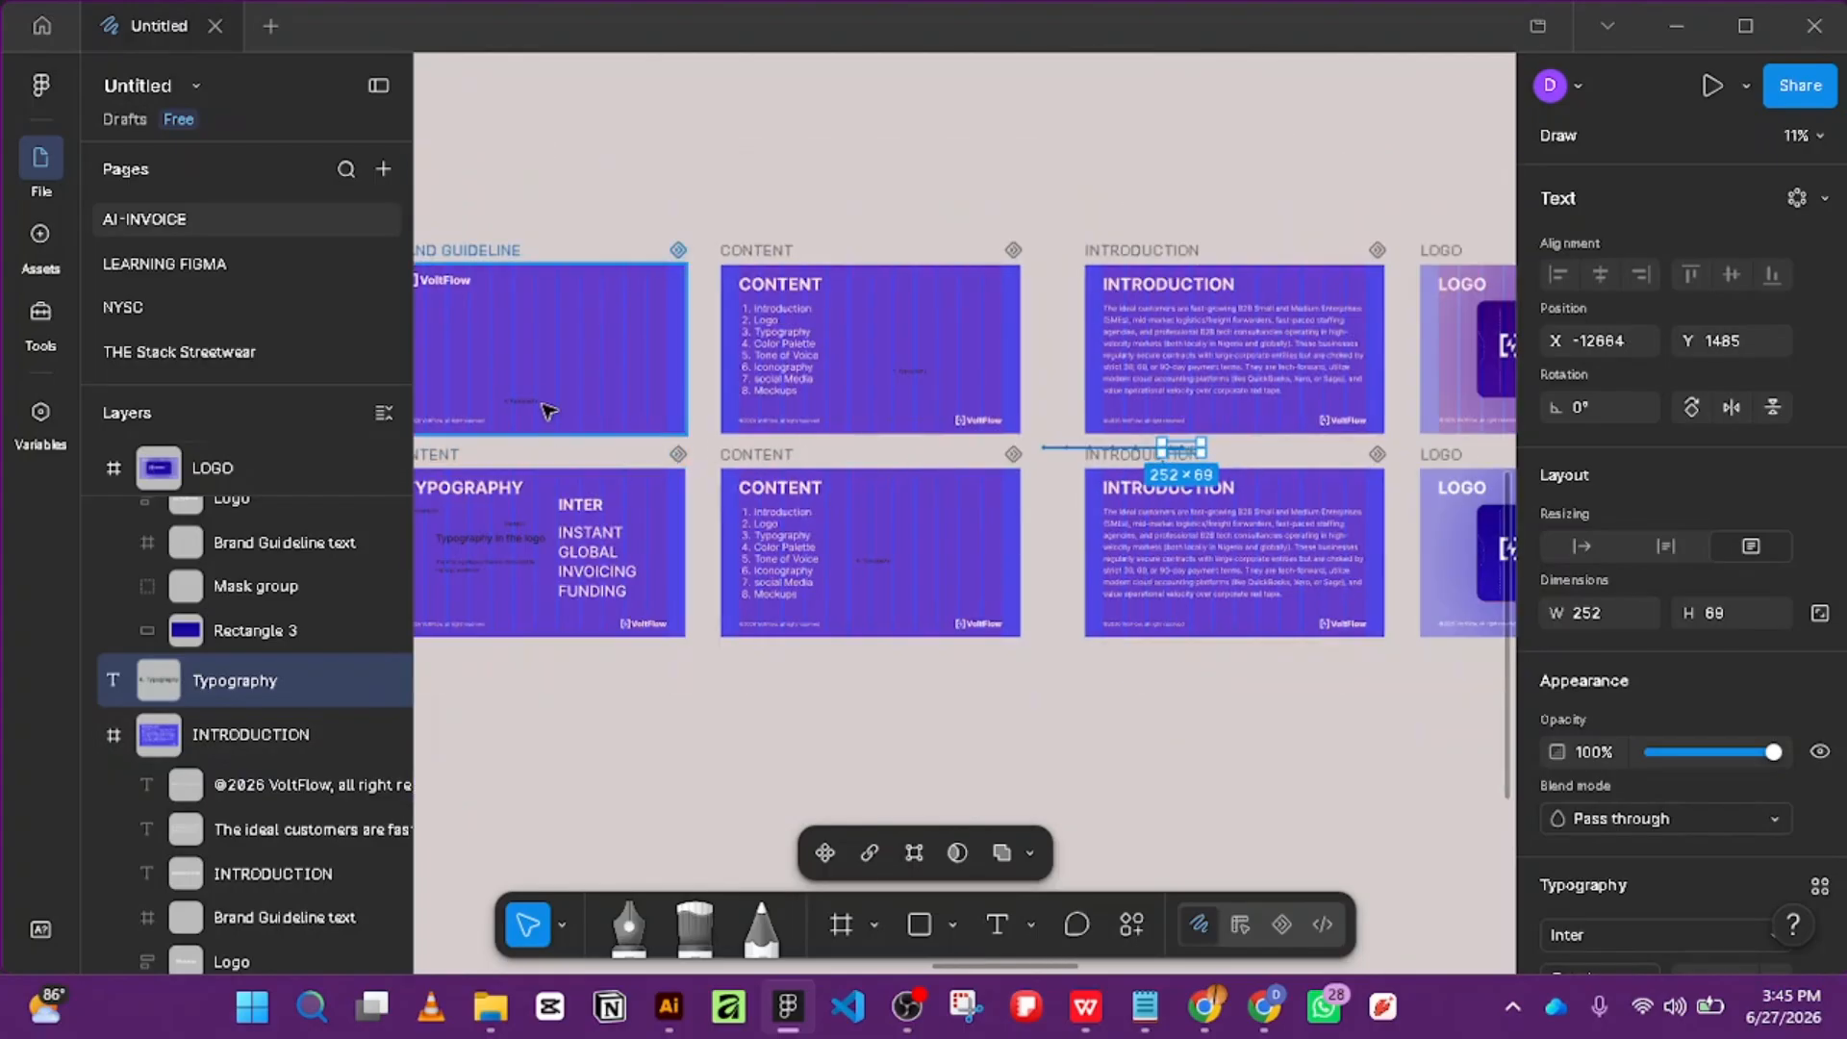
{"action": "left_click_drag", "start_coordinate": [565, 400], "coordinate": [1431, 240]}
{"action": "scroll", "coordinate": [720, 404], "scroll_direction": "up", "scroll_amount": 2}
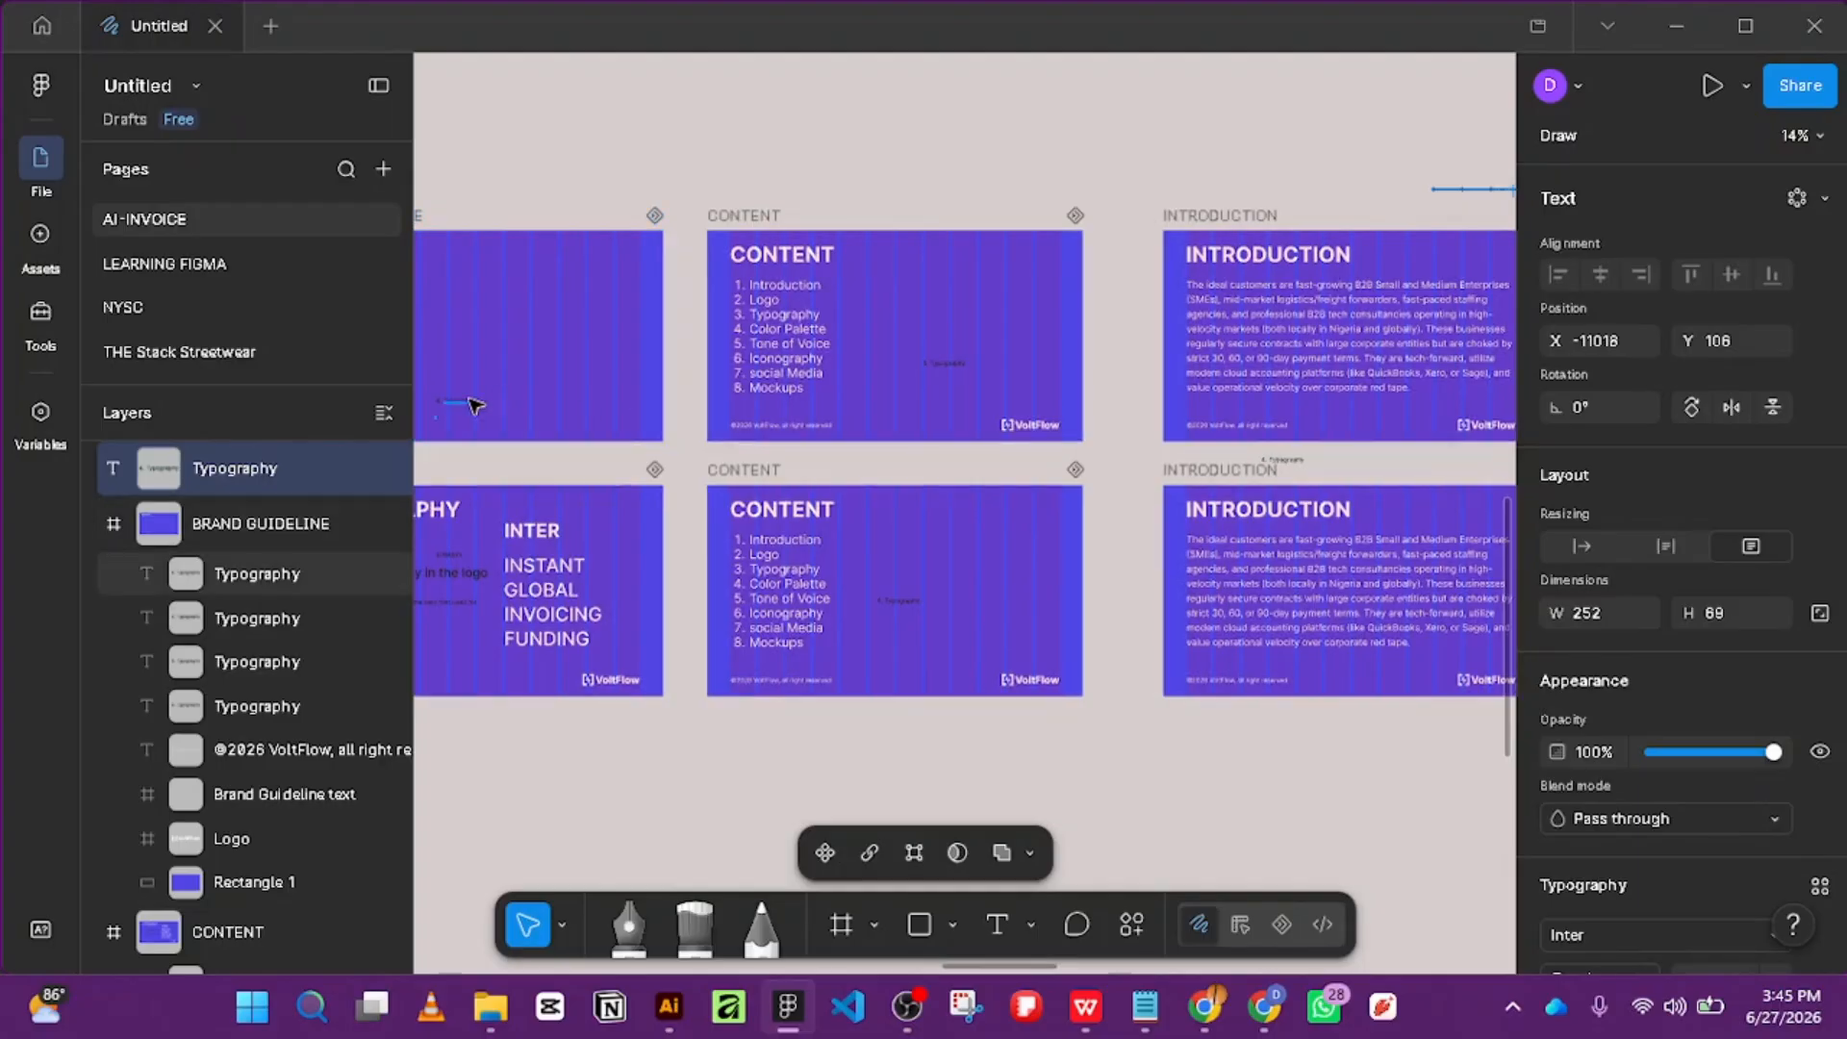
Place three "4. Typography" copies below the lower INTRODUCTION page and shift the remaining one higher on the BRAND GUIDELINE page.
{"action": "left_click_drag", "start_coordinate": [484, 410], "coordinate": [1396, 767]}
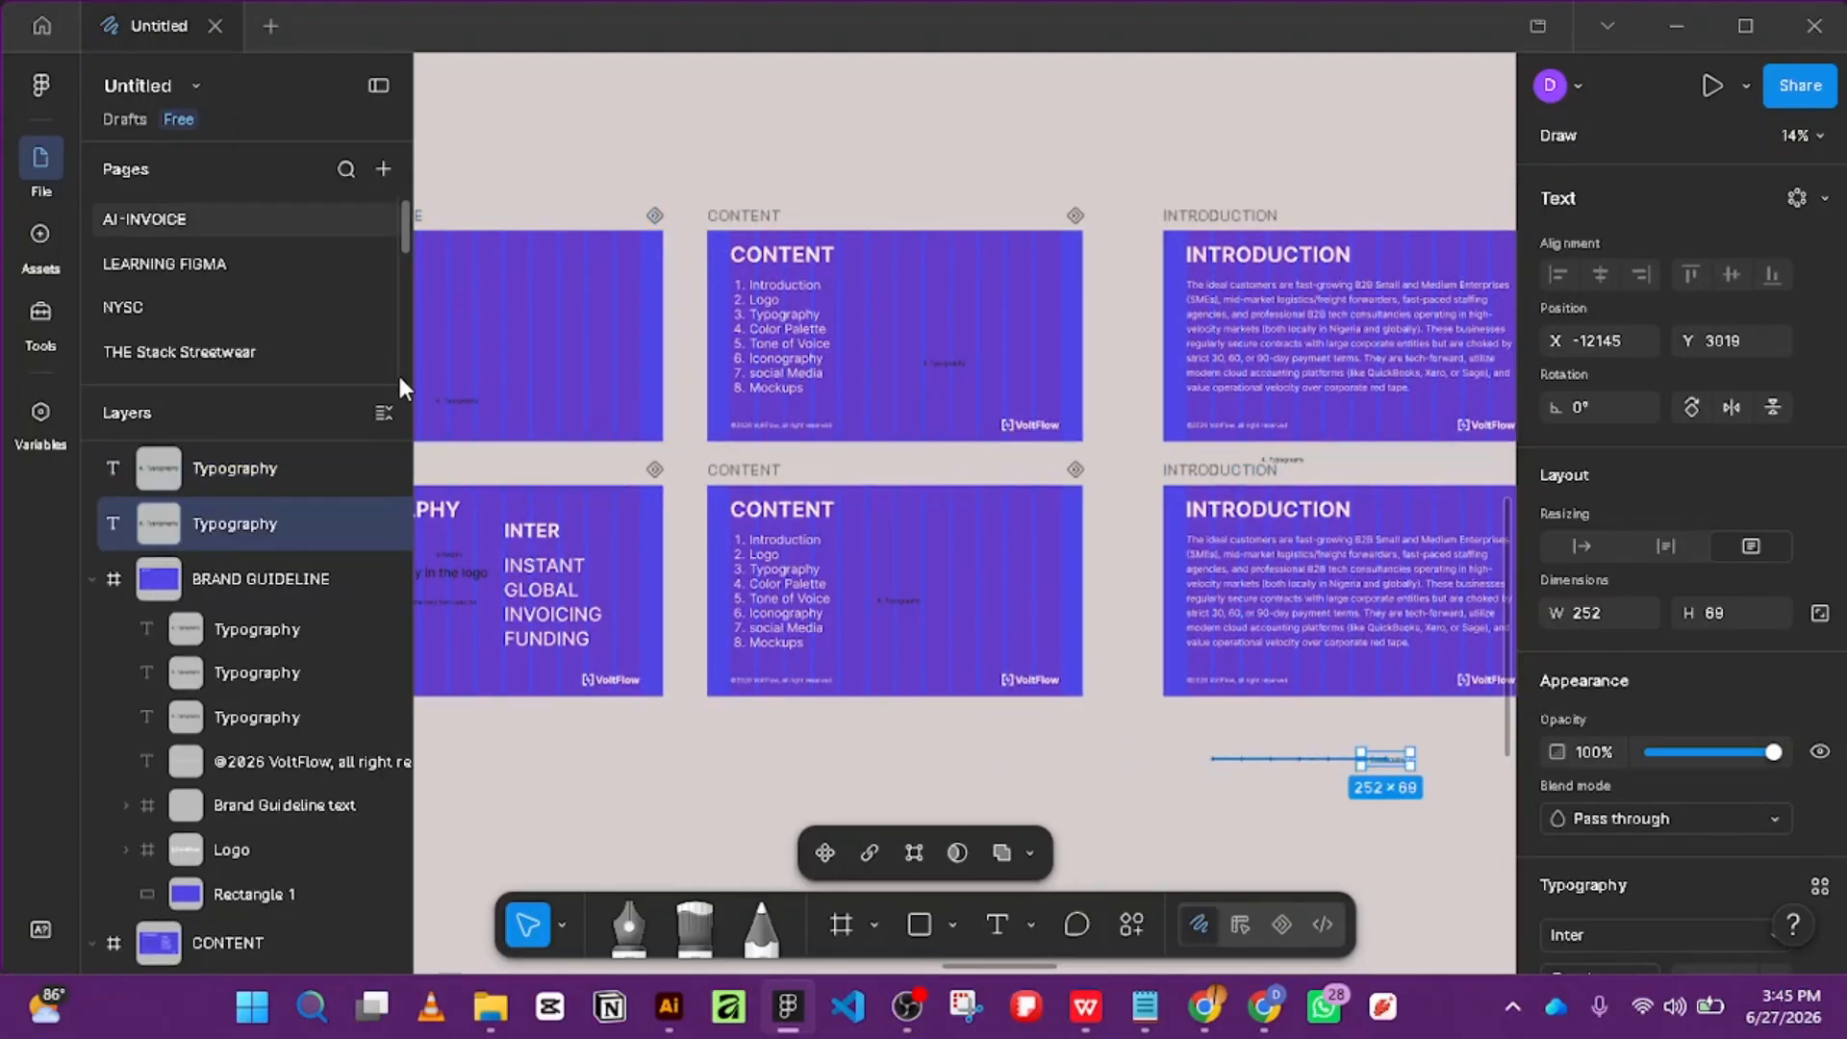
{"action": "left_click_drag", "start_coordinate": [481, 411], "coordinate": [1255, 770]}
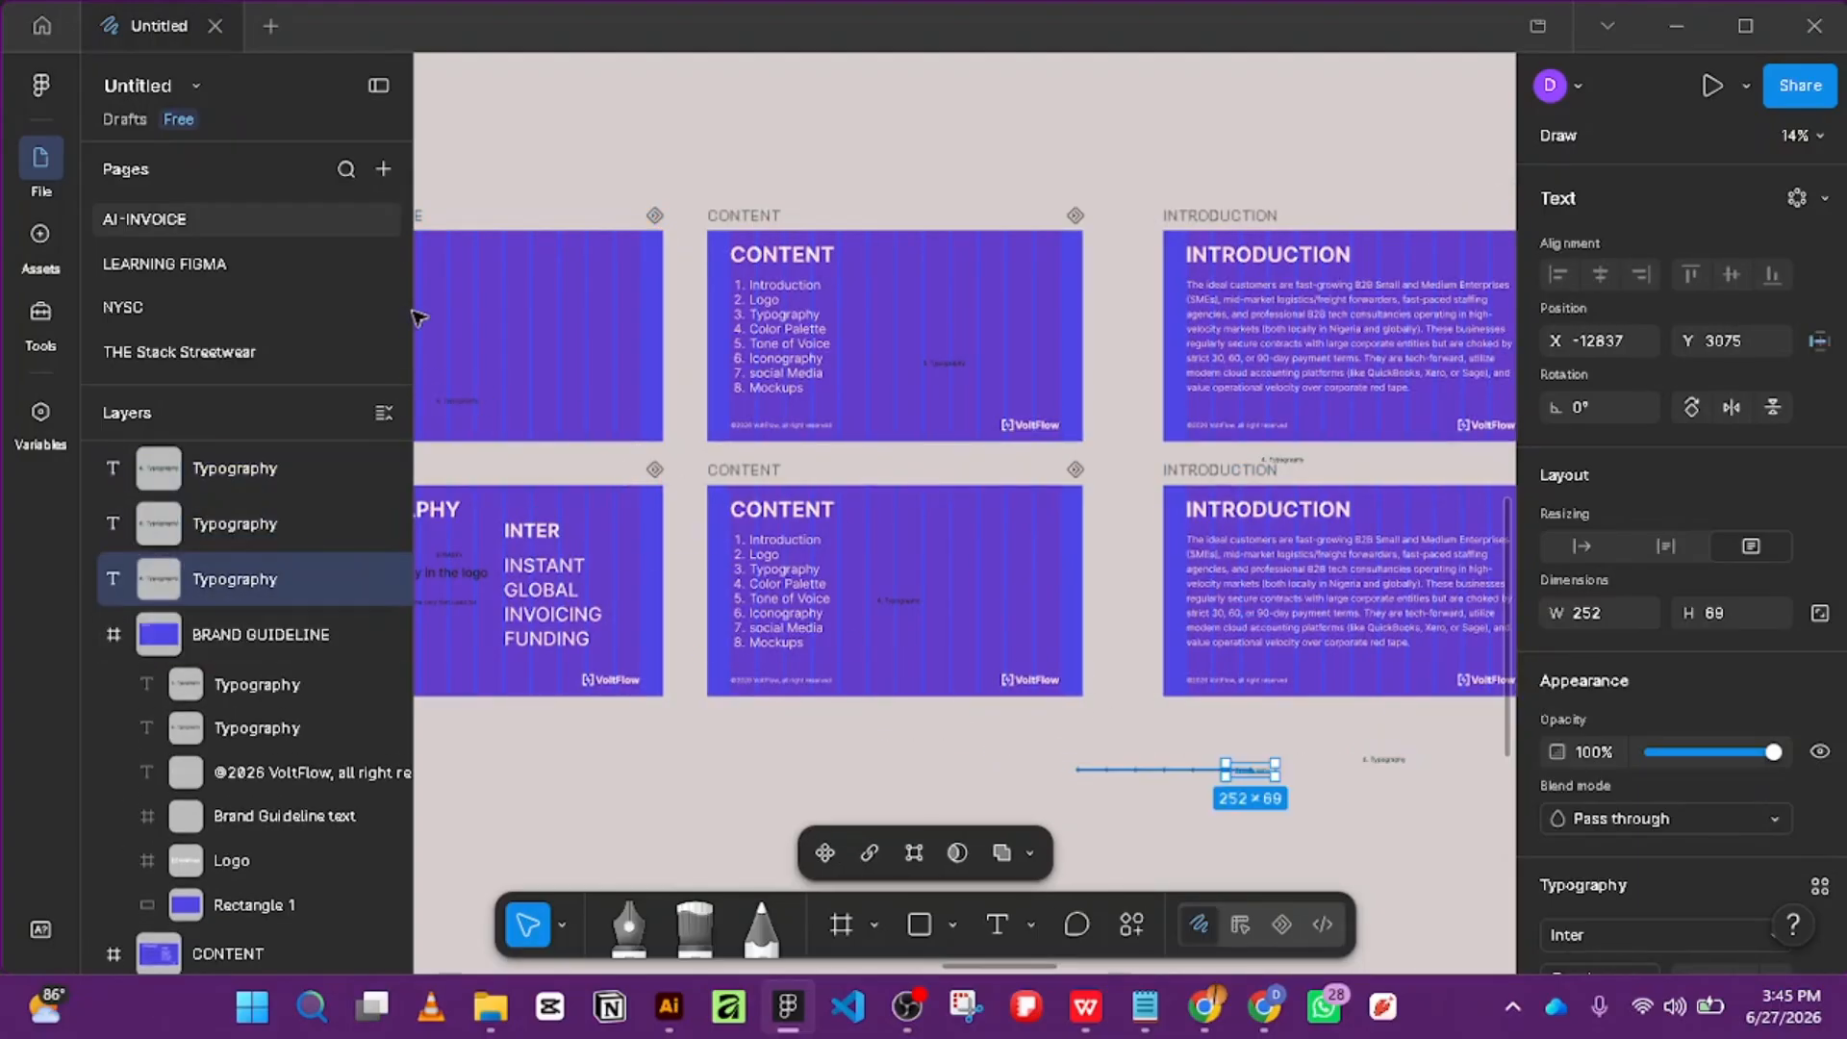
{"action": "left_click_drag", "start_coordinate": [471, 412], "coordinate": [1123, 760]}
{"action": "left_click_drag", "start_coordinate": [471, 406], "coordinate": [515, 309]}
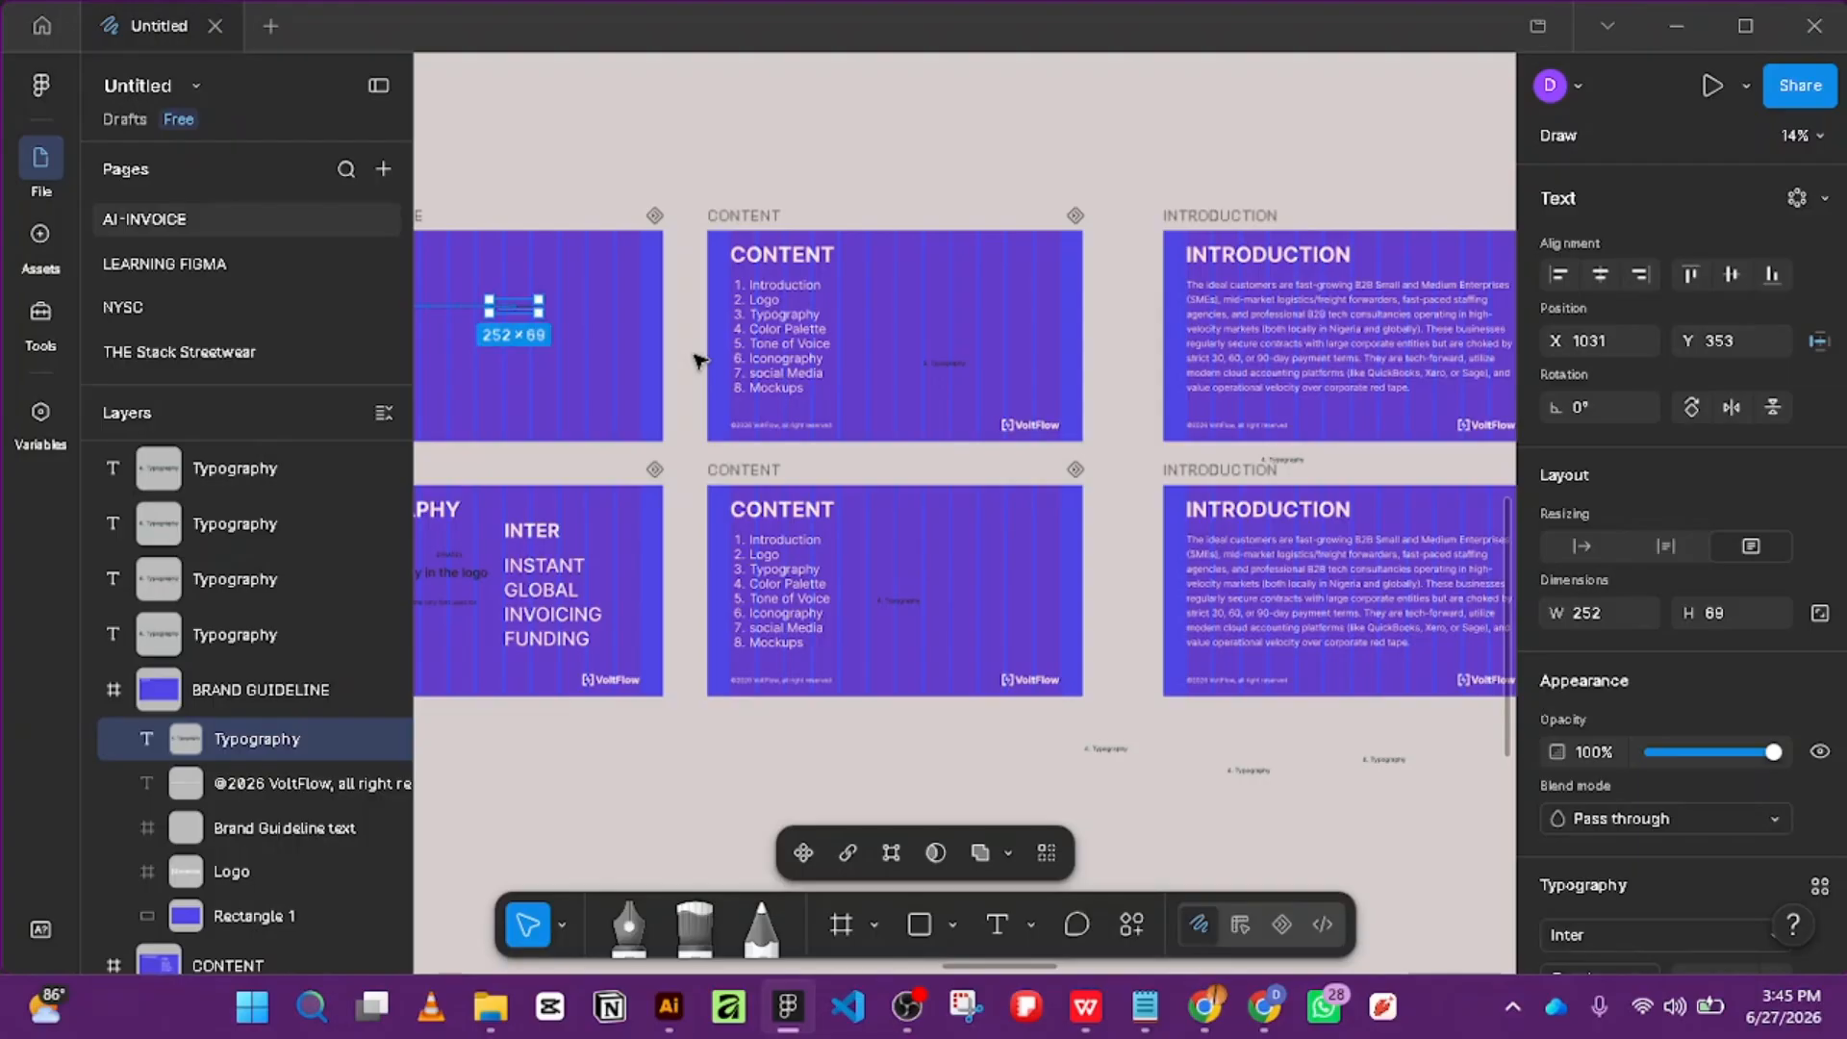
Select the three loose "4. Typography" copies and move them from below the INTRODUCTION page to below the lower LOGO page.
{"action": "scroll", "coordinate": [1267, 787], "scroll_direction": "down", "scroll_amount": 3}
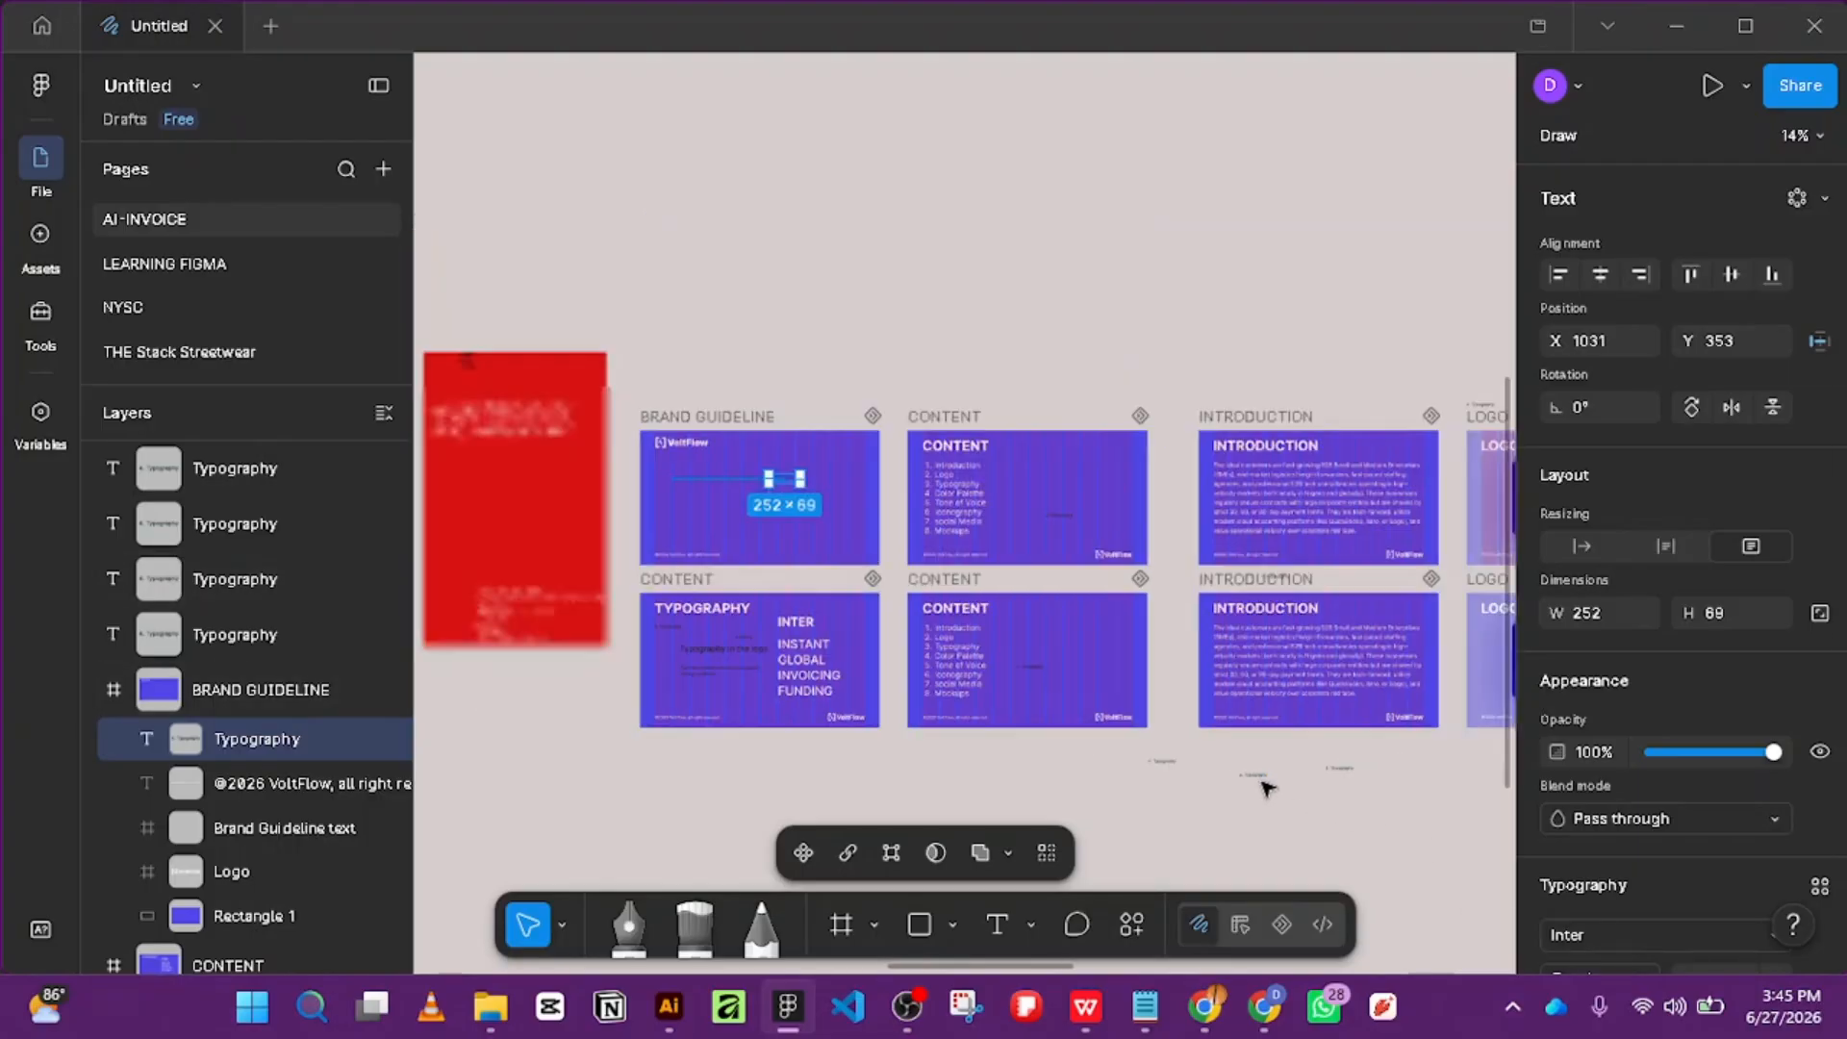
{"action": "left_click_drag", "start_coordinate": [1291, 763], "coordinate": [975, 630]}
{"action": "scroll", "coordinate": [966, 626], "scroll_direction": "up", "scroll_amount": 1}
{"action": "left_click_drag", "start_coordinate": [781, 603], "coordinate": [1159, 665]}
{"action": "left_click_drag", "start_coordinate": [1000, 630], "coordinate": [1332, 631]}
{"action": "scroll", "coordinate": [829, 647], "scroll_direction": "down", "scroll_amount": 2}
{"action": "scroll", "coordinate": [1100, 371], "scroll_direction": "up", "scroll_amount": 6}
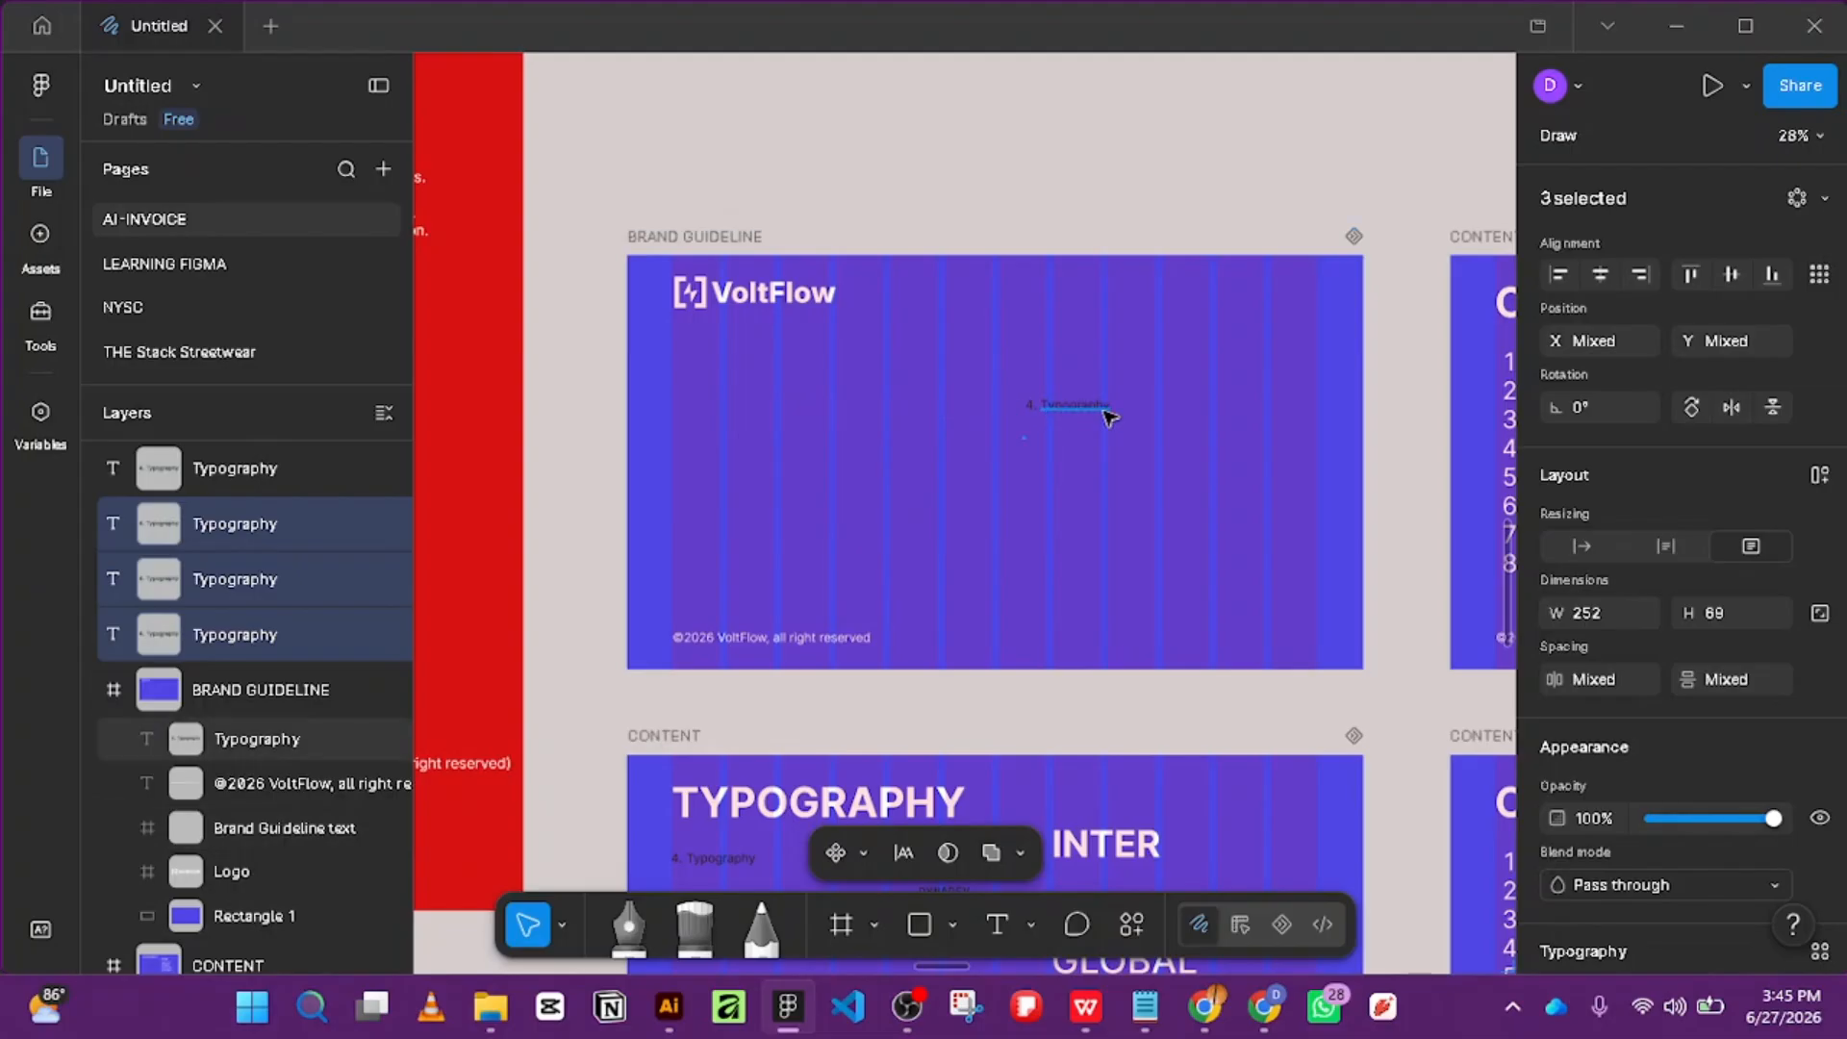
Bring the "Brand Guideline text" frame to the front of the BRAND GUIDELINE page's layer order.
{"action": "left_click", "coordinate": [933, 498]}
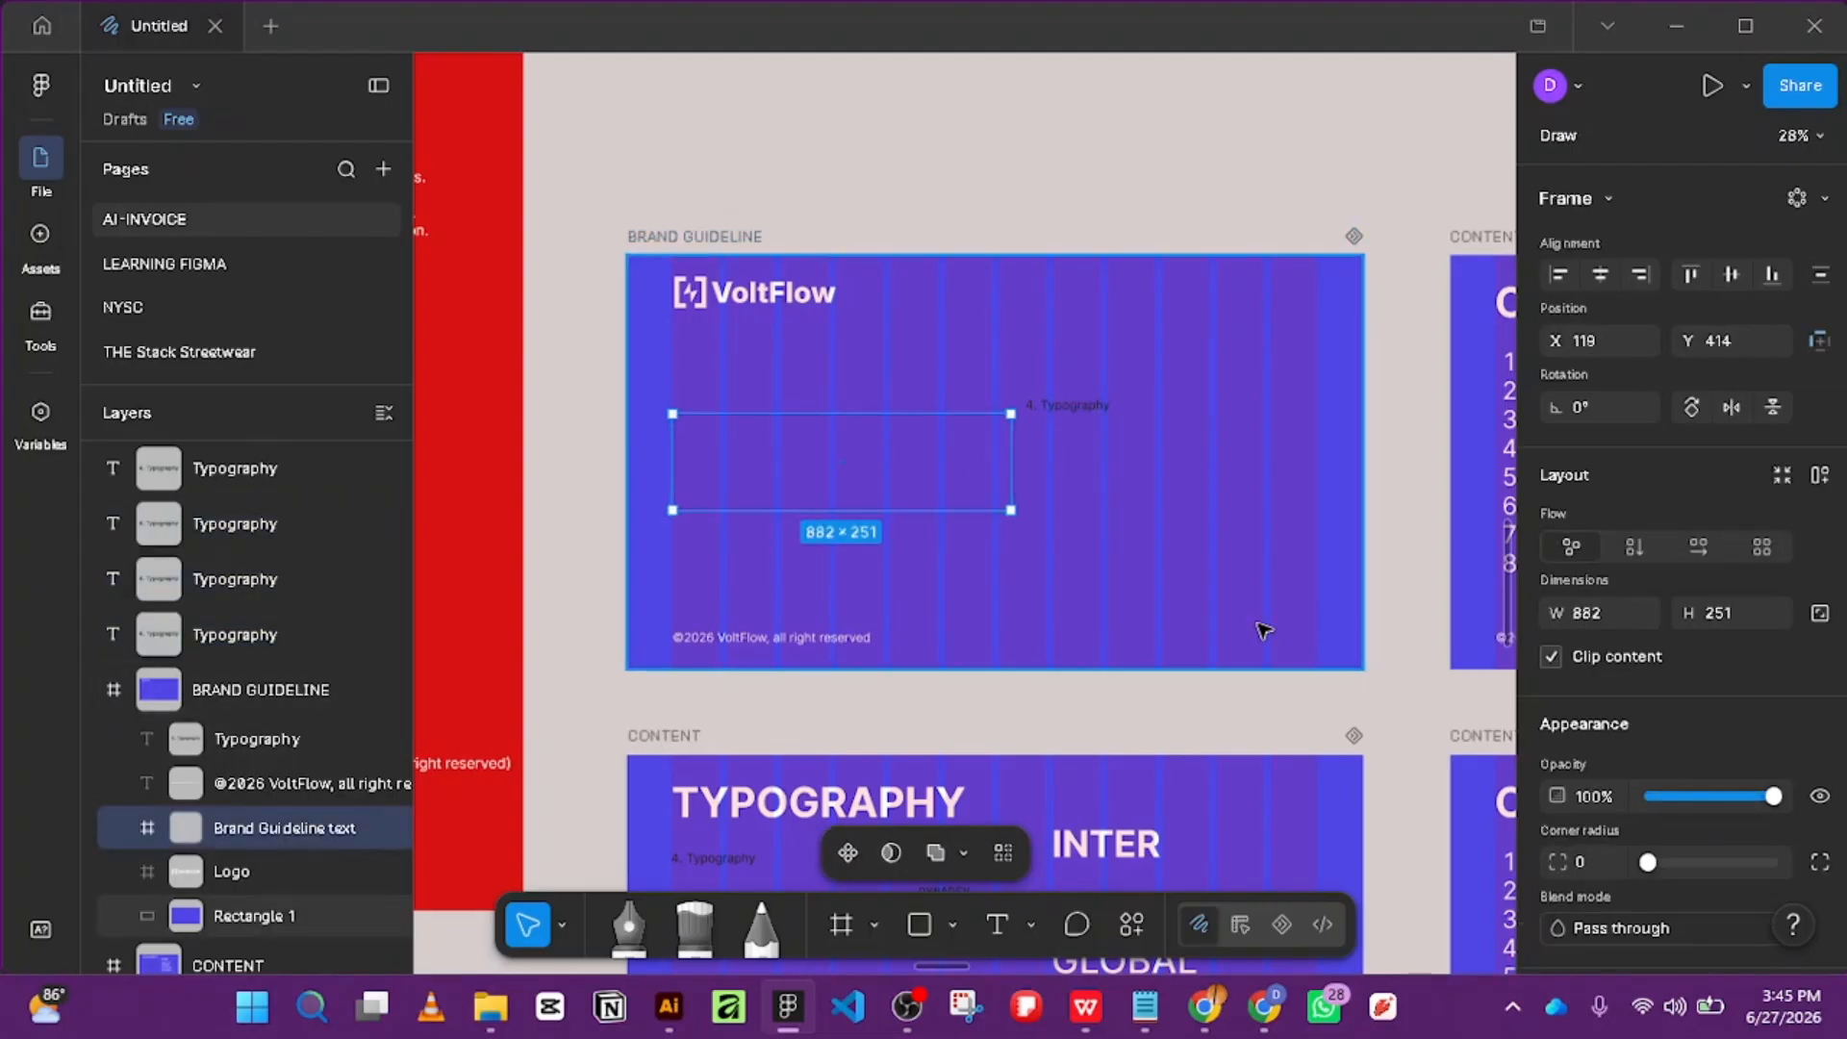
{"action": "key", "text": "ctrl+alt+bracketright"}
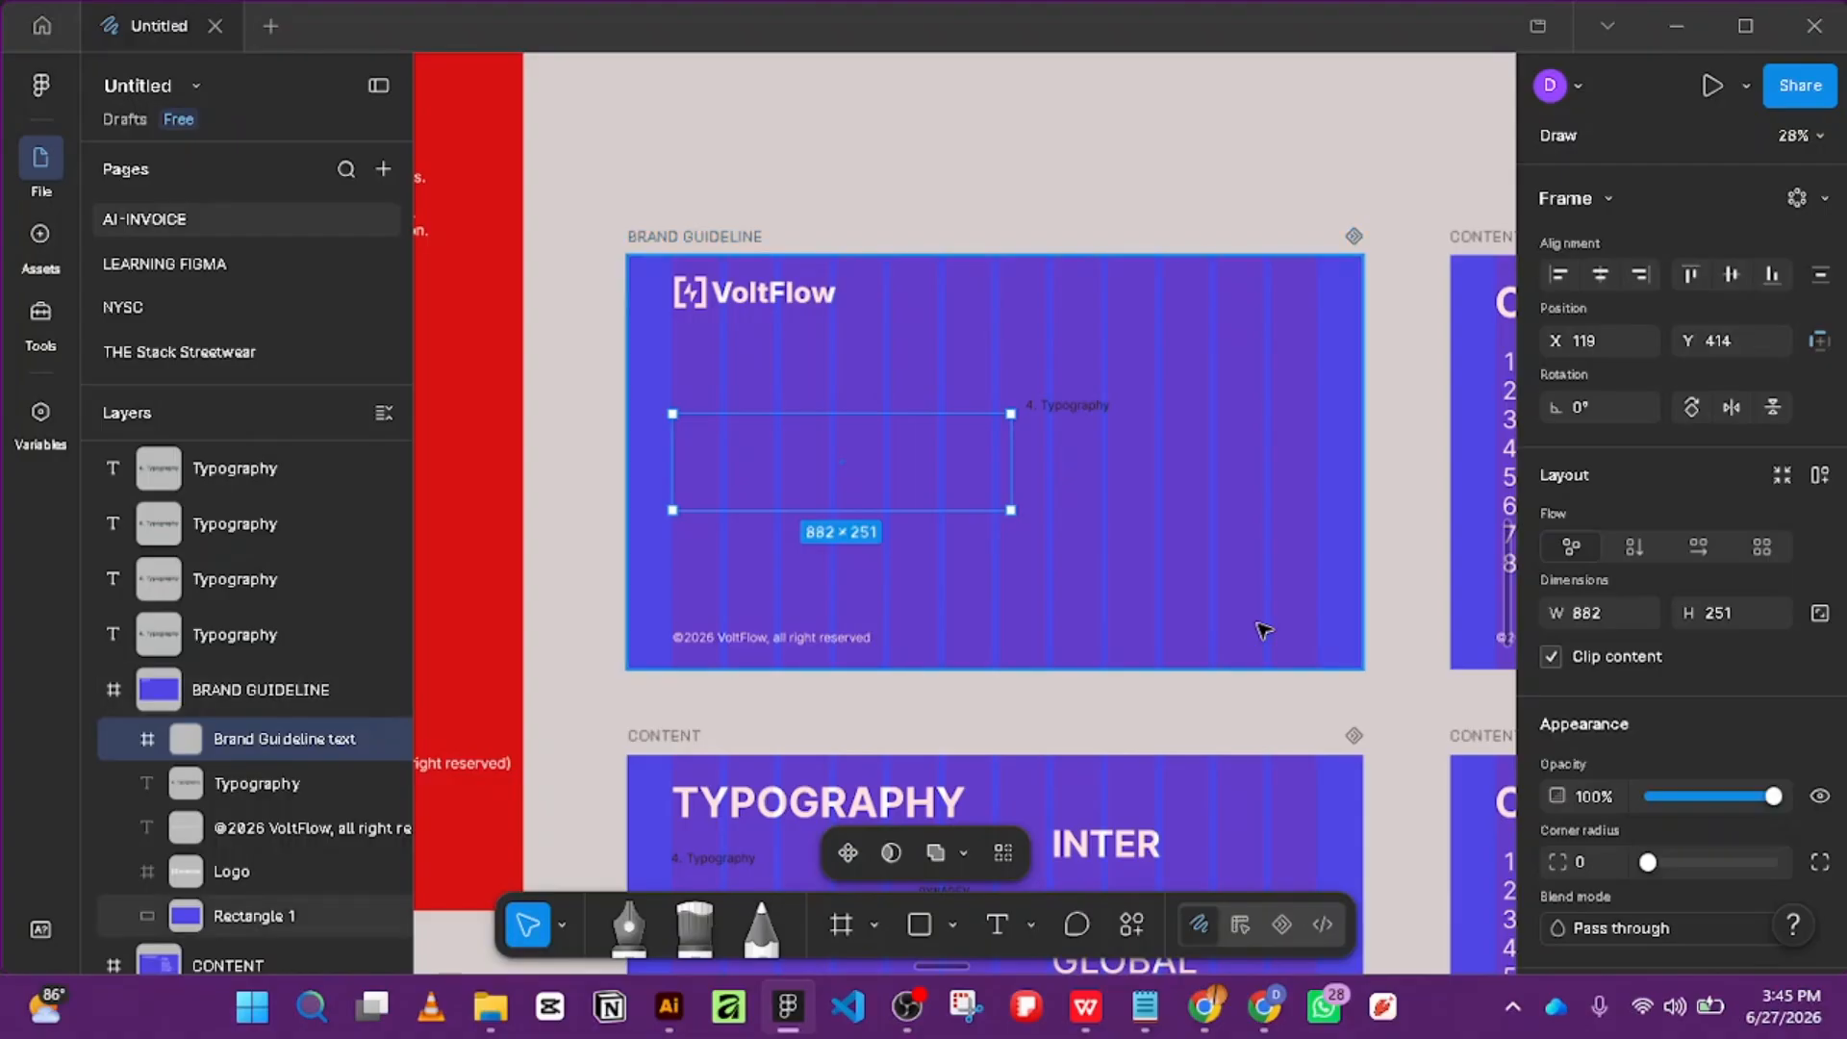
{"action": "scroll", "coordinate": [1251, 615], "scroll_direction": "down", "scroll_amount": 3}
{"action": "scroll", "coordinate": [1191, 591], "scroll_direction": "up", "scroll_amount": 2}
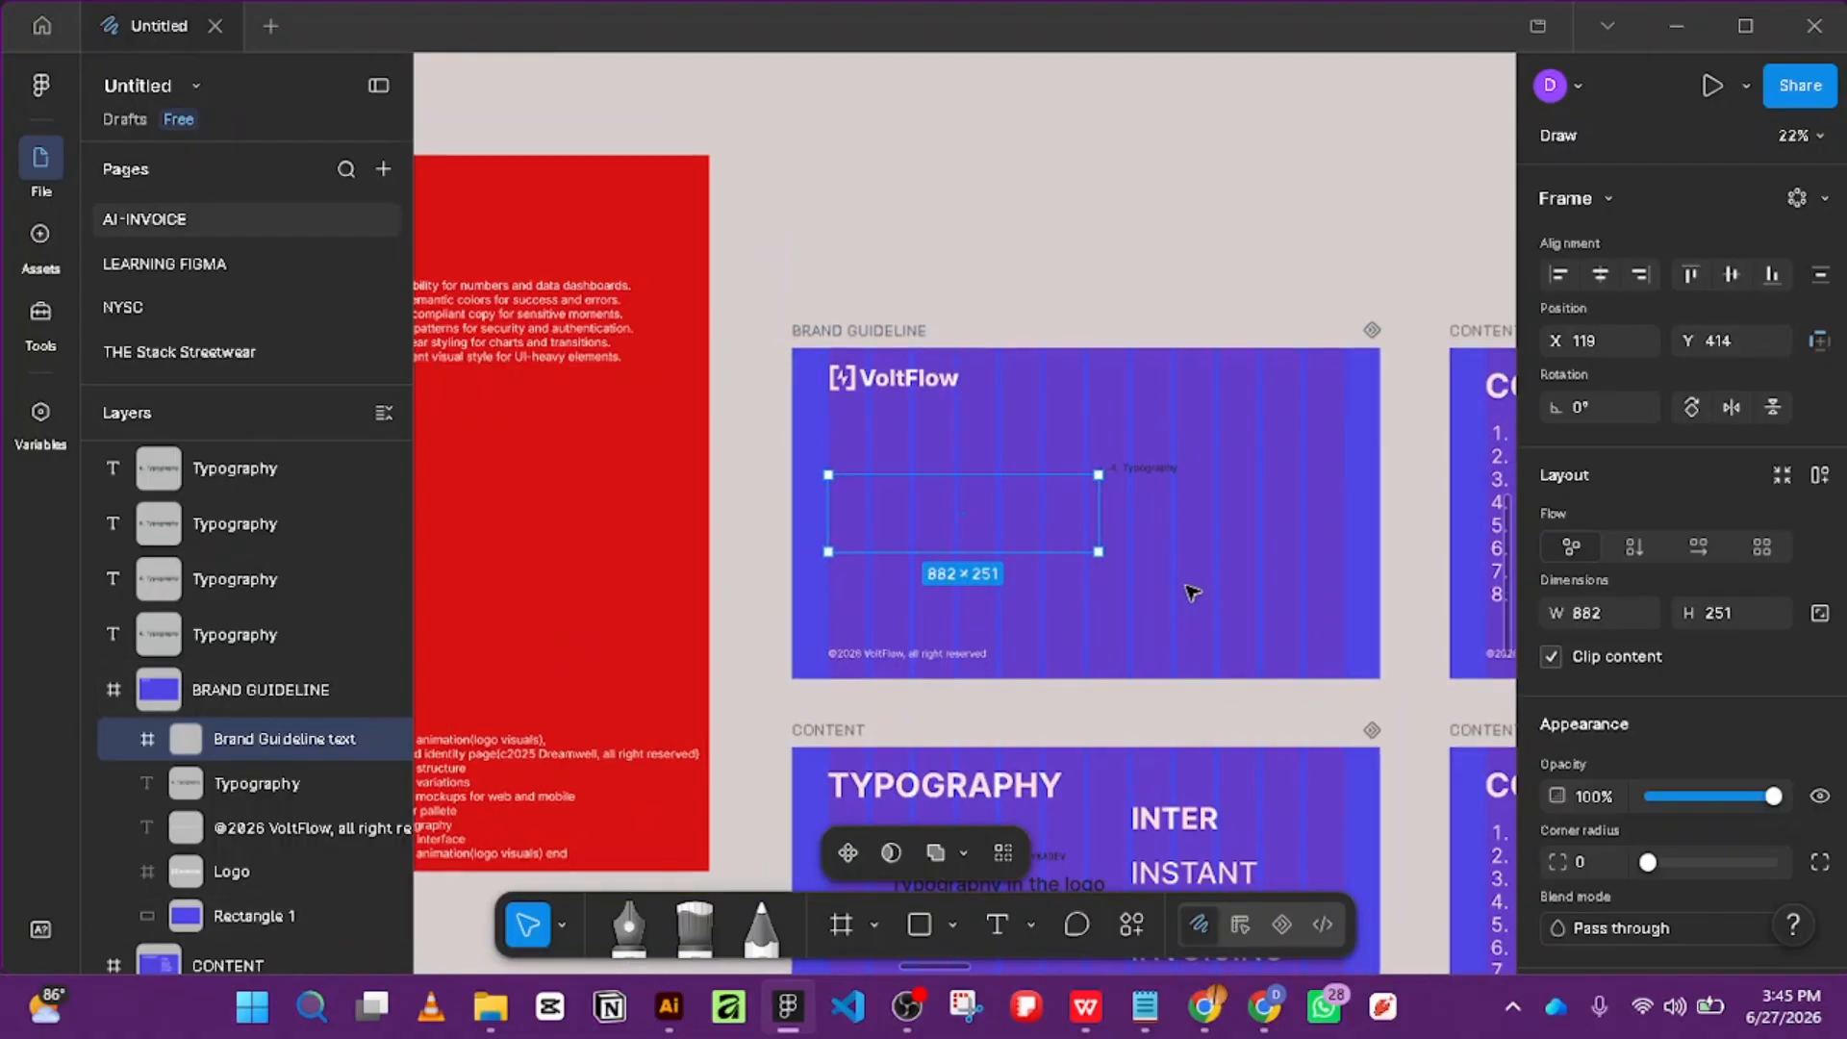
Delete the "4. Typography" copy from the BRAND GUIDELINE page after trying it level with the VoltFlow logo.
{"action": "left_click_drag", "start_coordinate": [1157, 471], "coordinate": [1258, 387]}
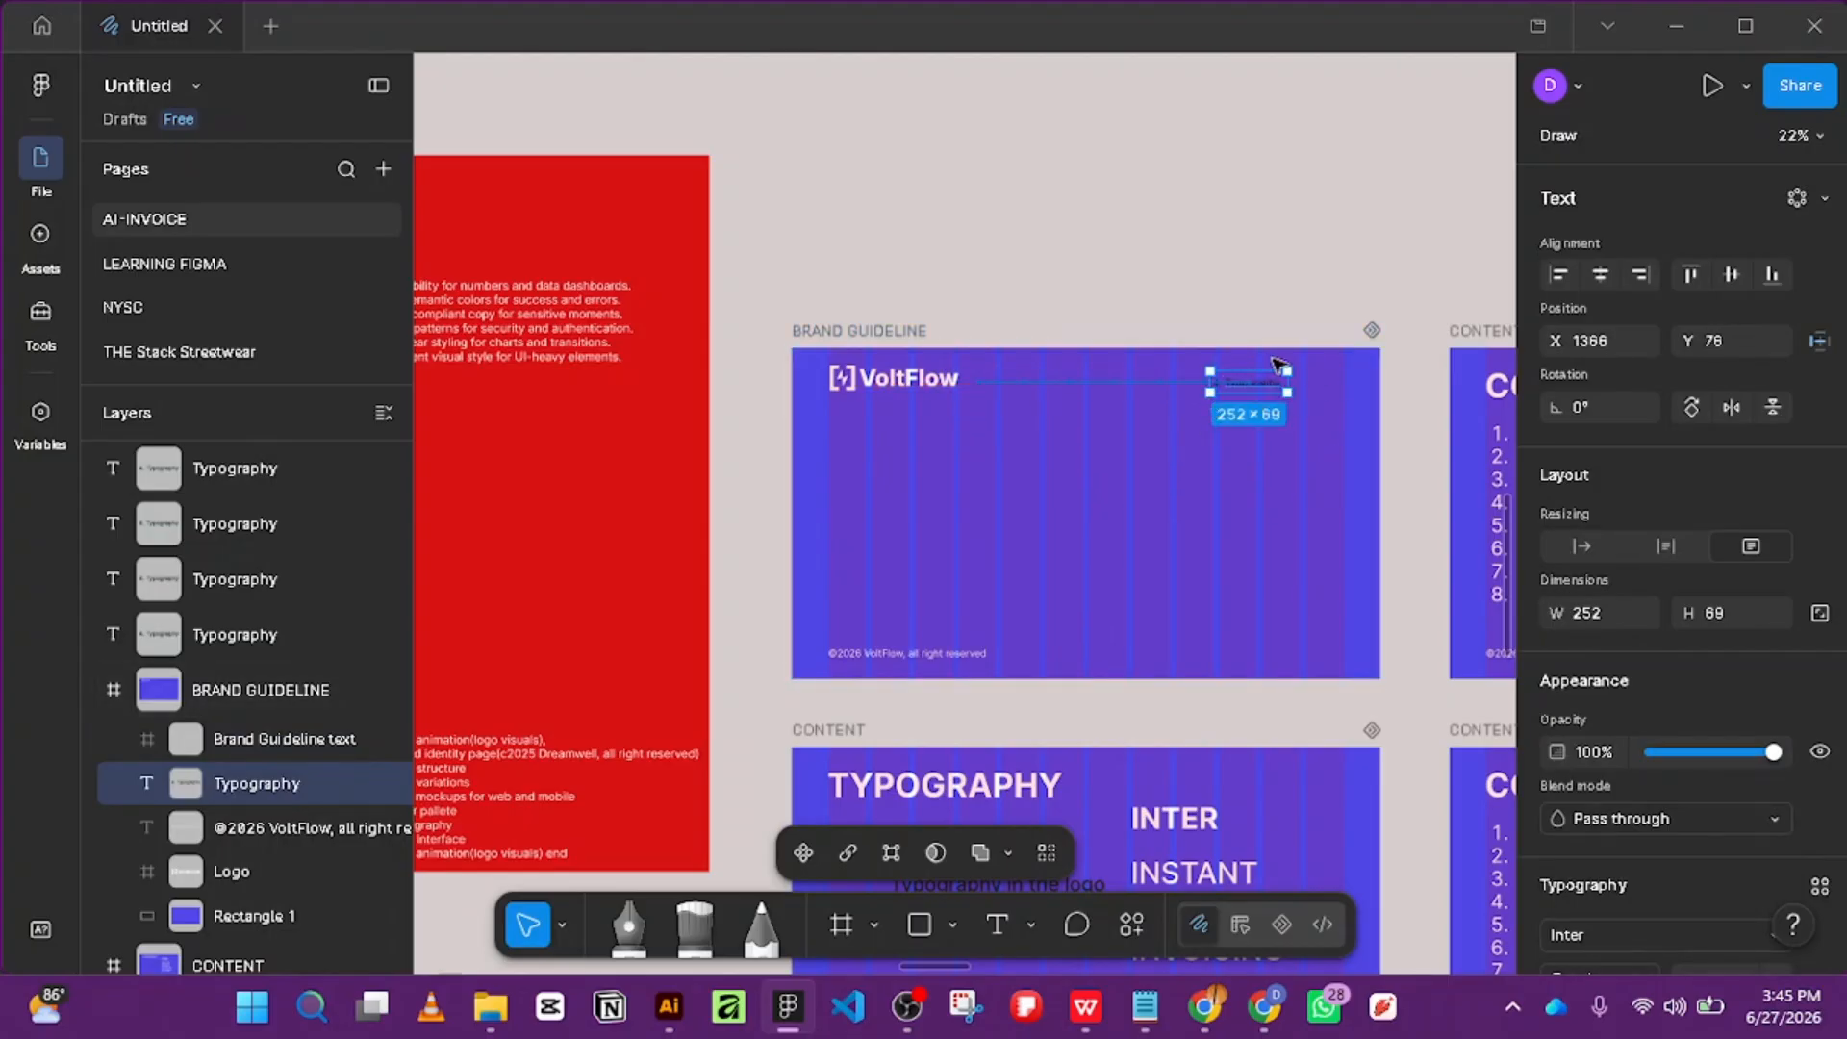
{"action": "scroll", "coordinate": [1269, 384], "scroll_direction": "up", "scroll_amount": 3}
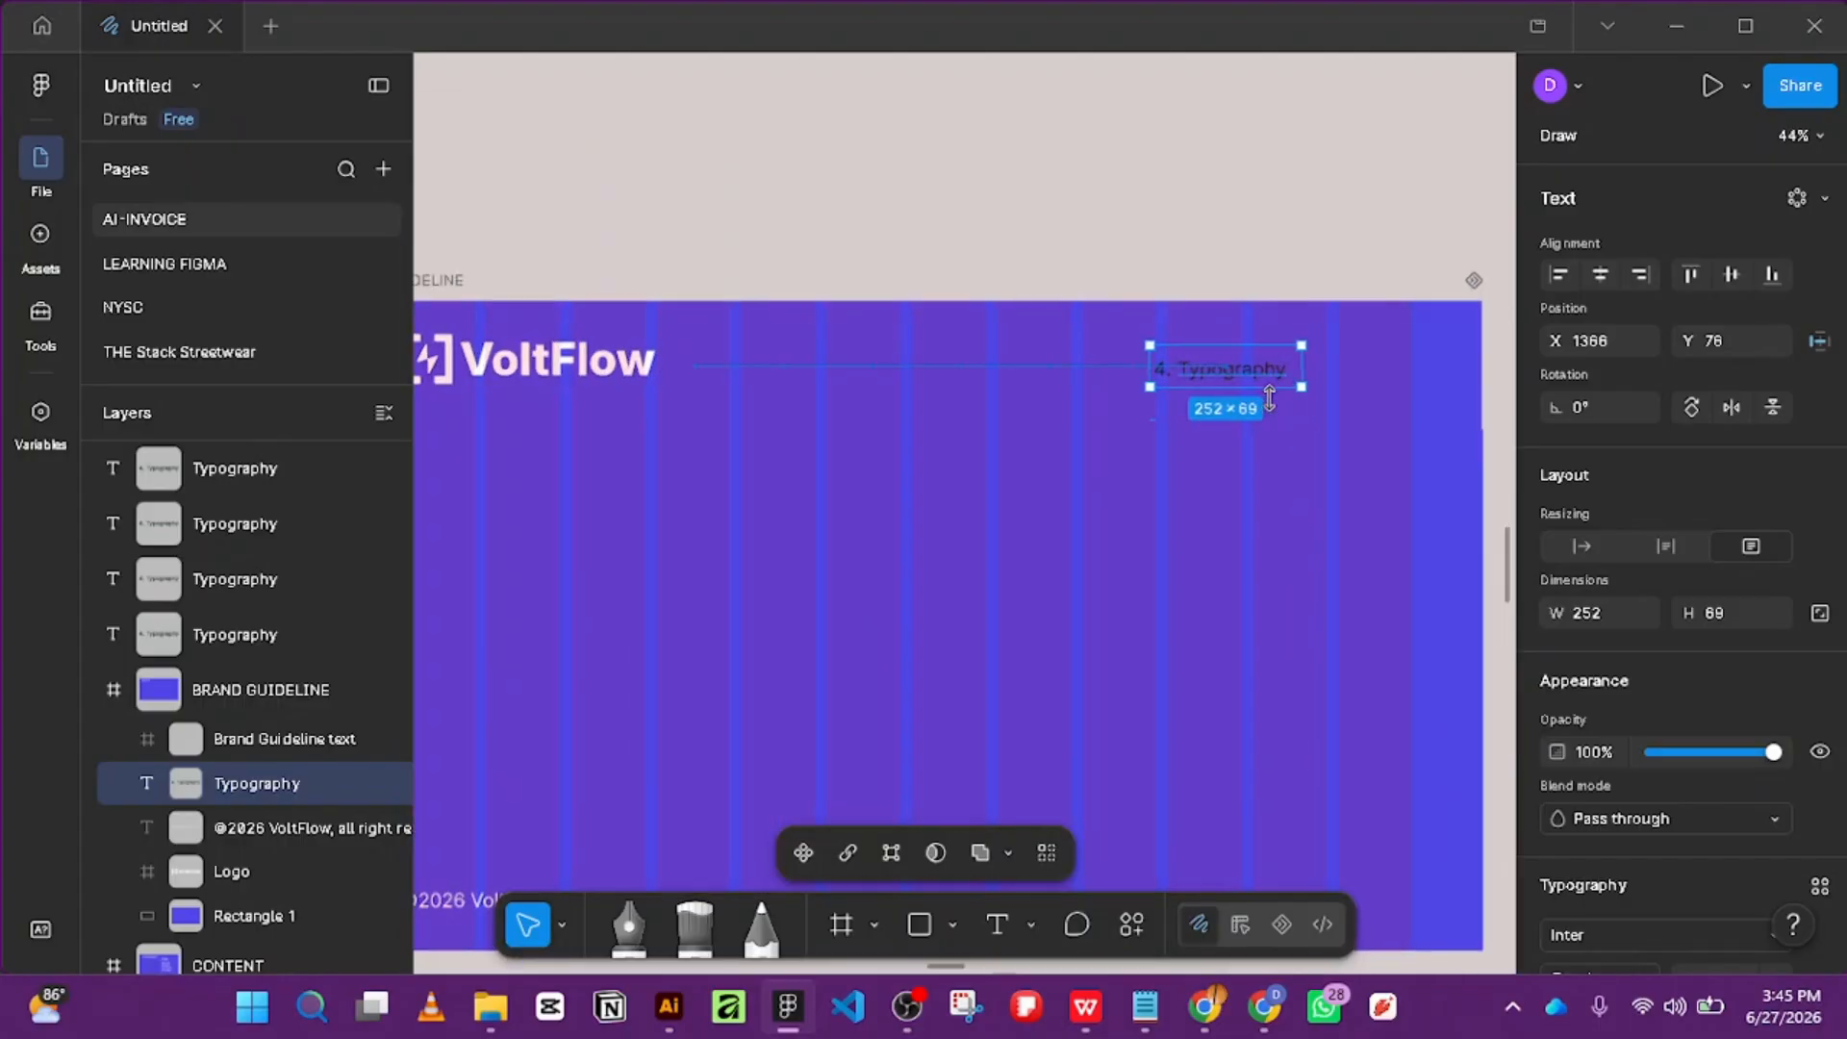
{"action": "double_click", "coordinate": [1256, 366]}
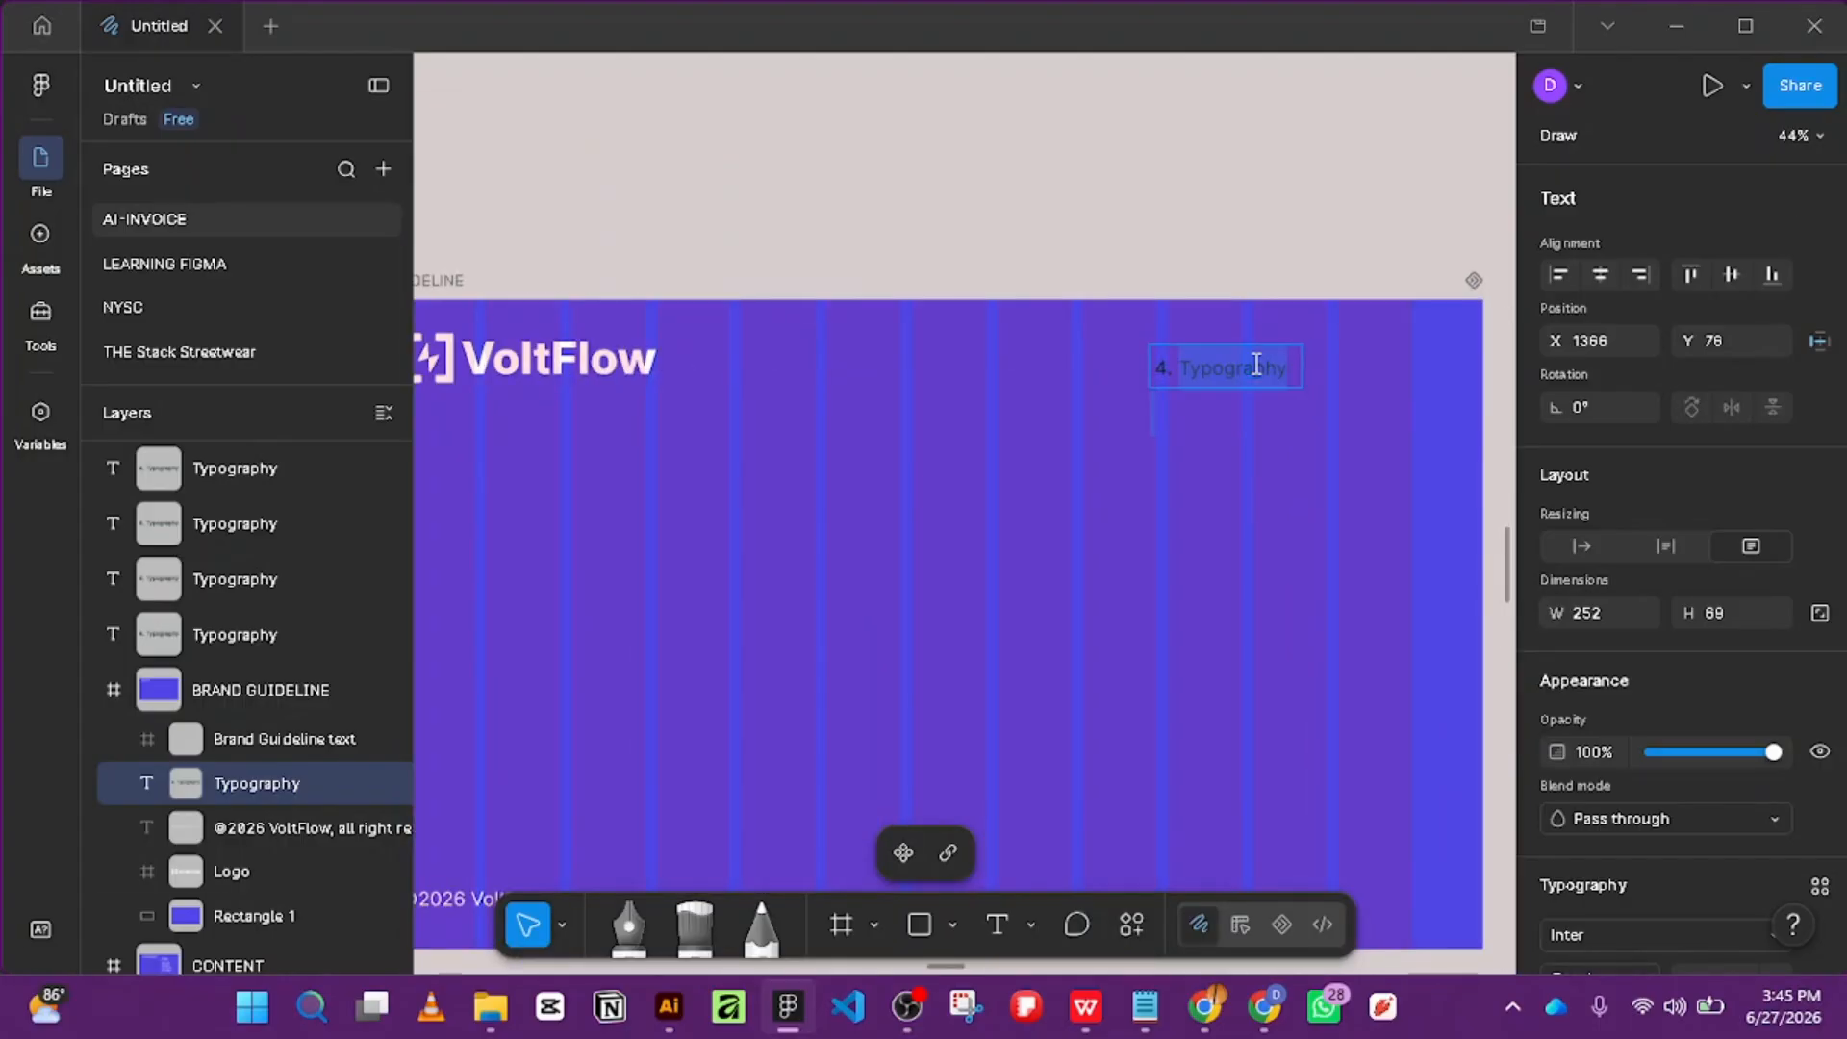
{"action": "key", "text": "Escape"}
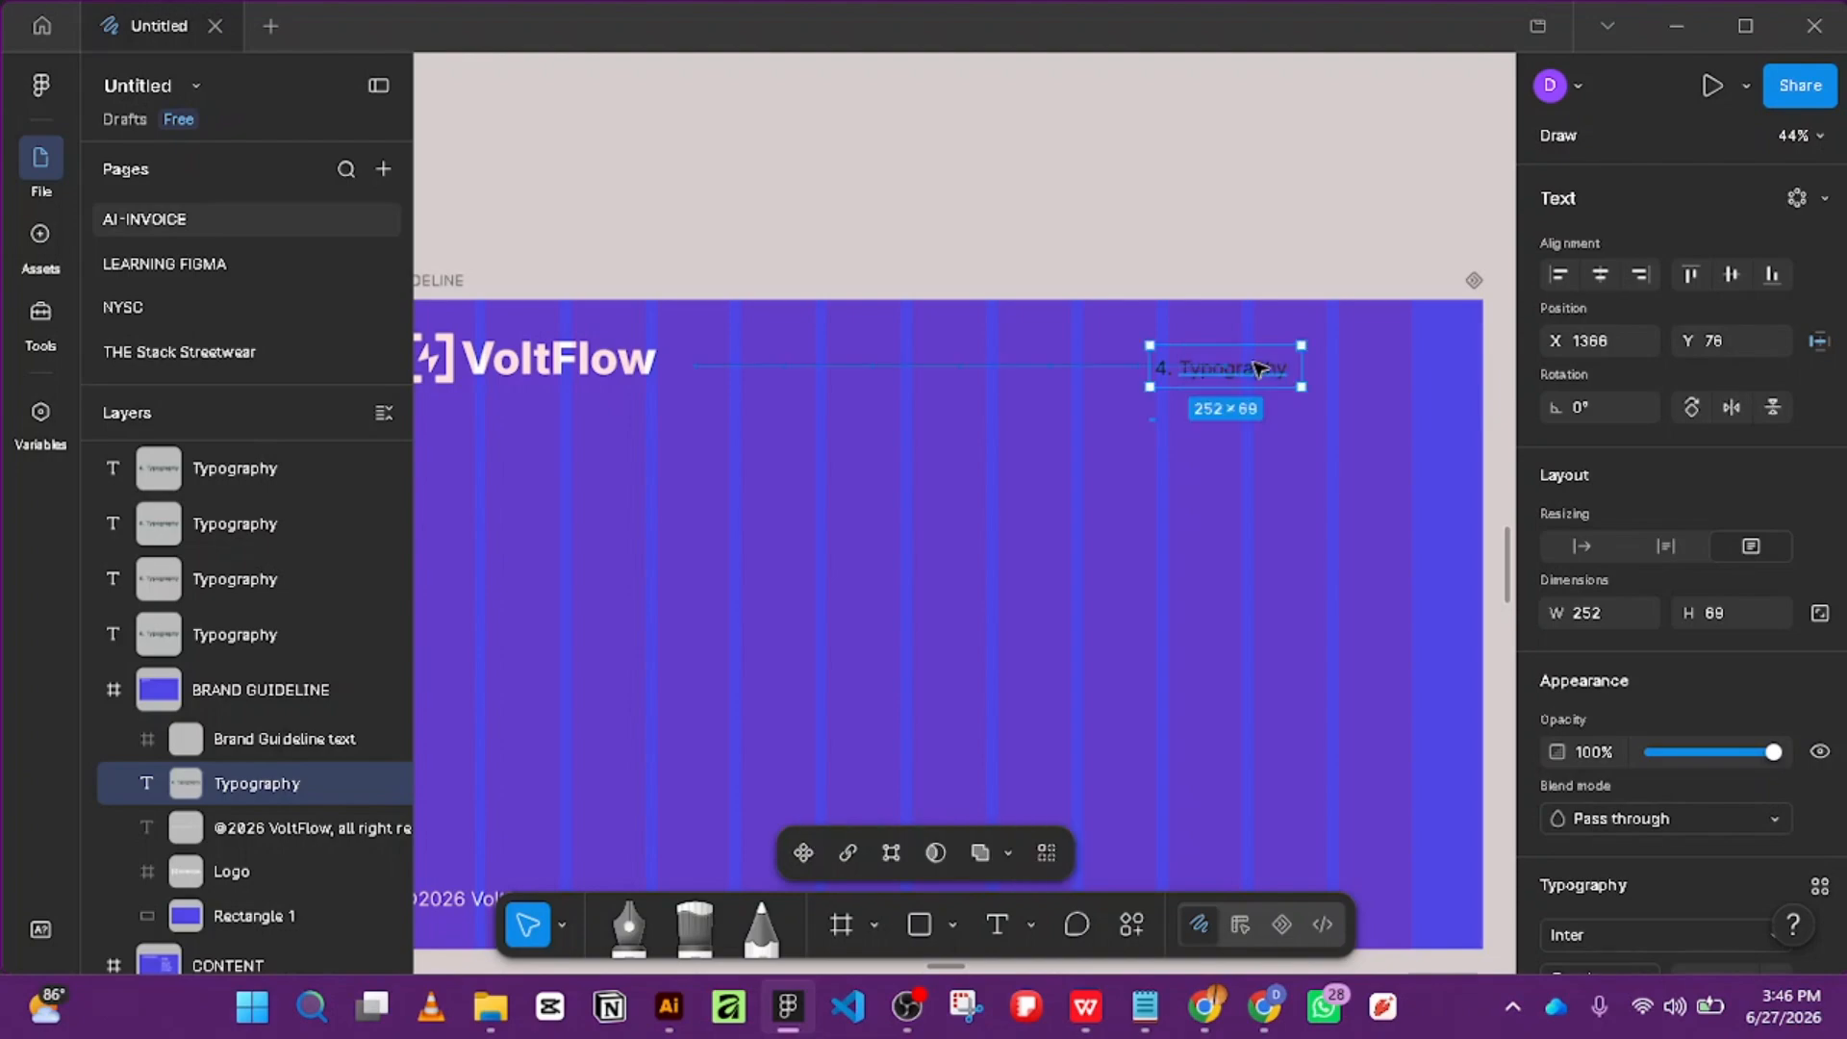
{"action": "key", "text": "Delete"}
{"action": "scroll", "coordinate": [1147, 410], "scroll_direction": "down", "scroll_amount": 3}
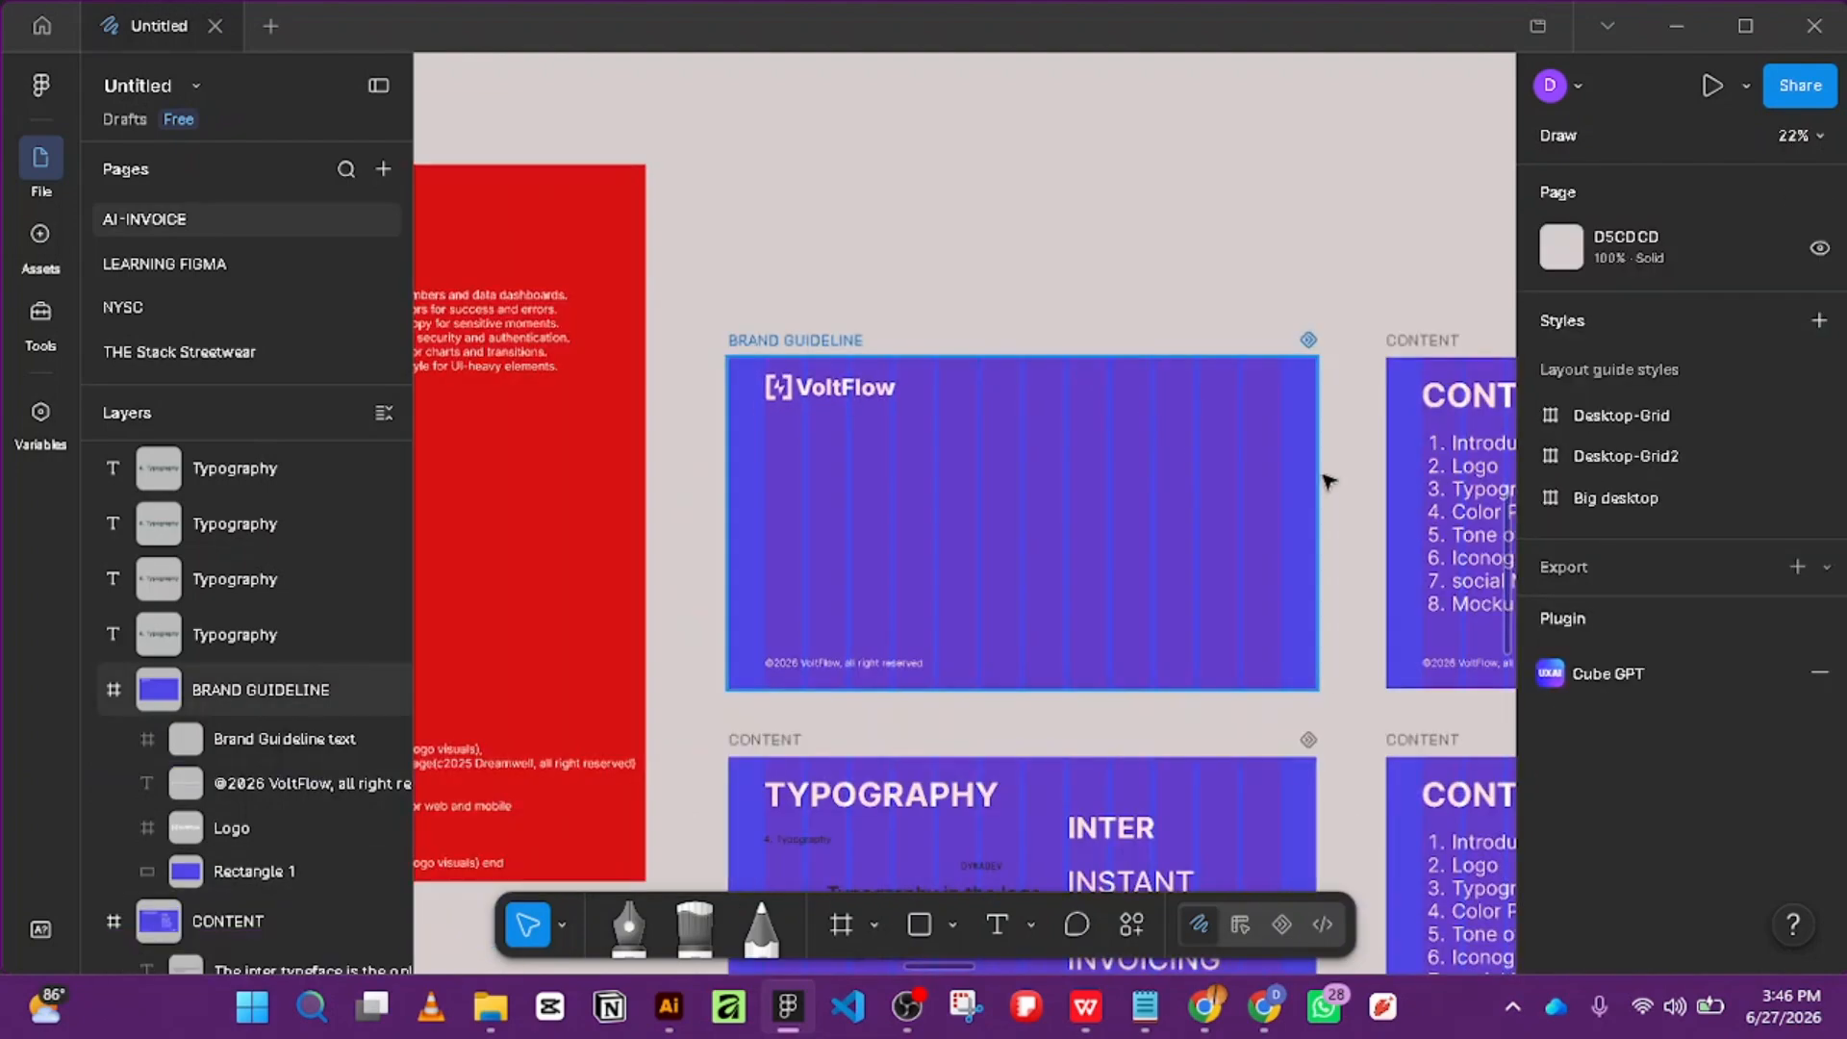
Delete the "4. Typography" copy from the upper CONTENT page.
{"action": "left_click_drag", "start_coordinate": [1366, 482], "coordinate": [977, 482]}
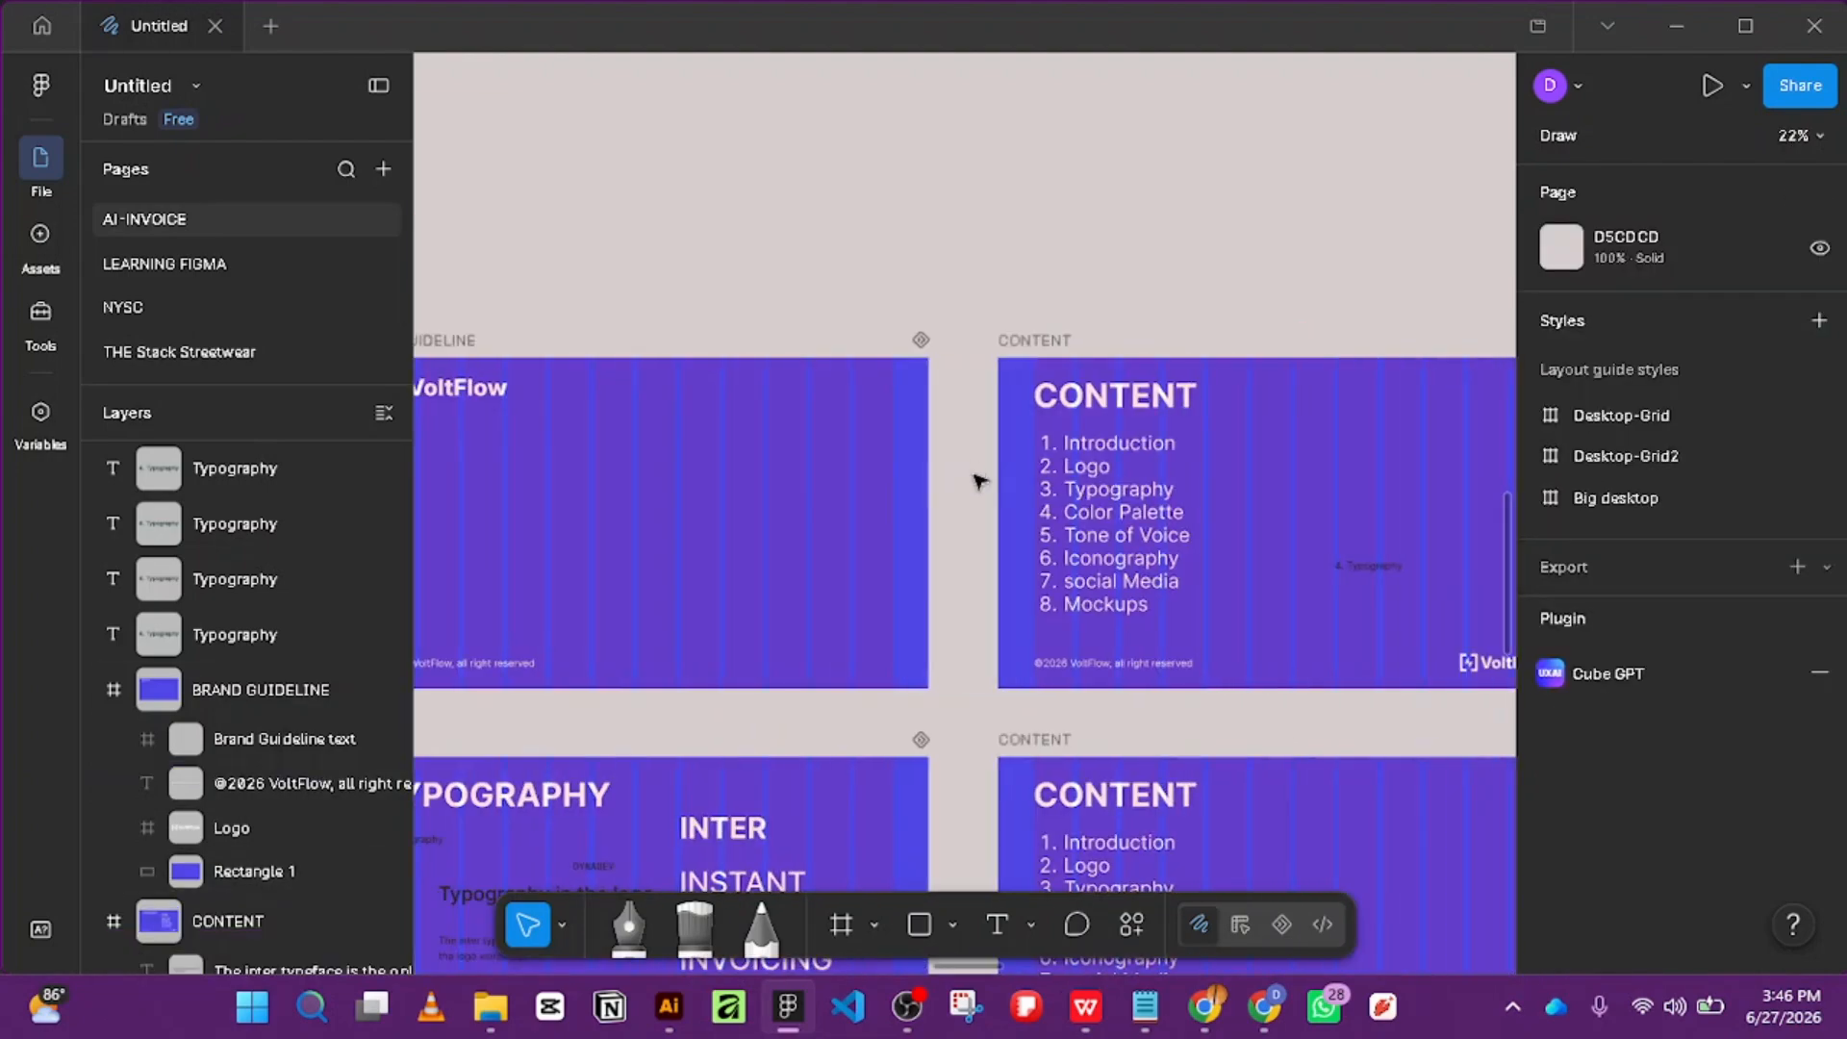
{"action": "double_click", "coordinate": [1366, 569]}
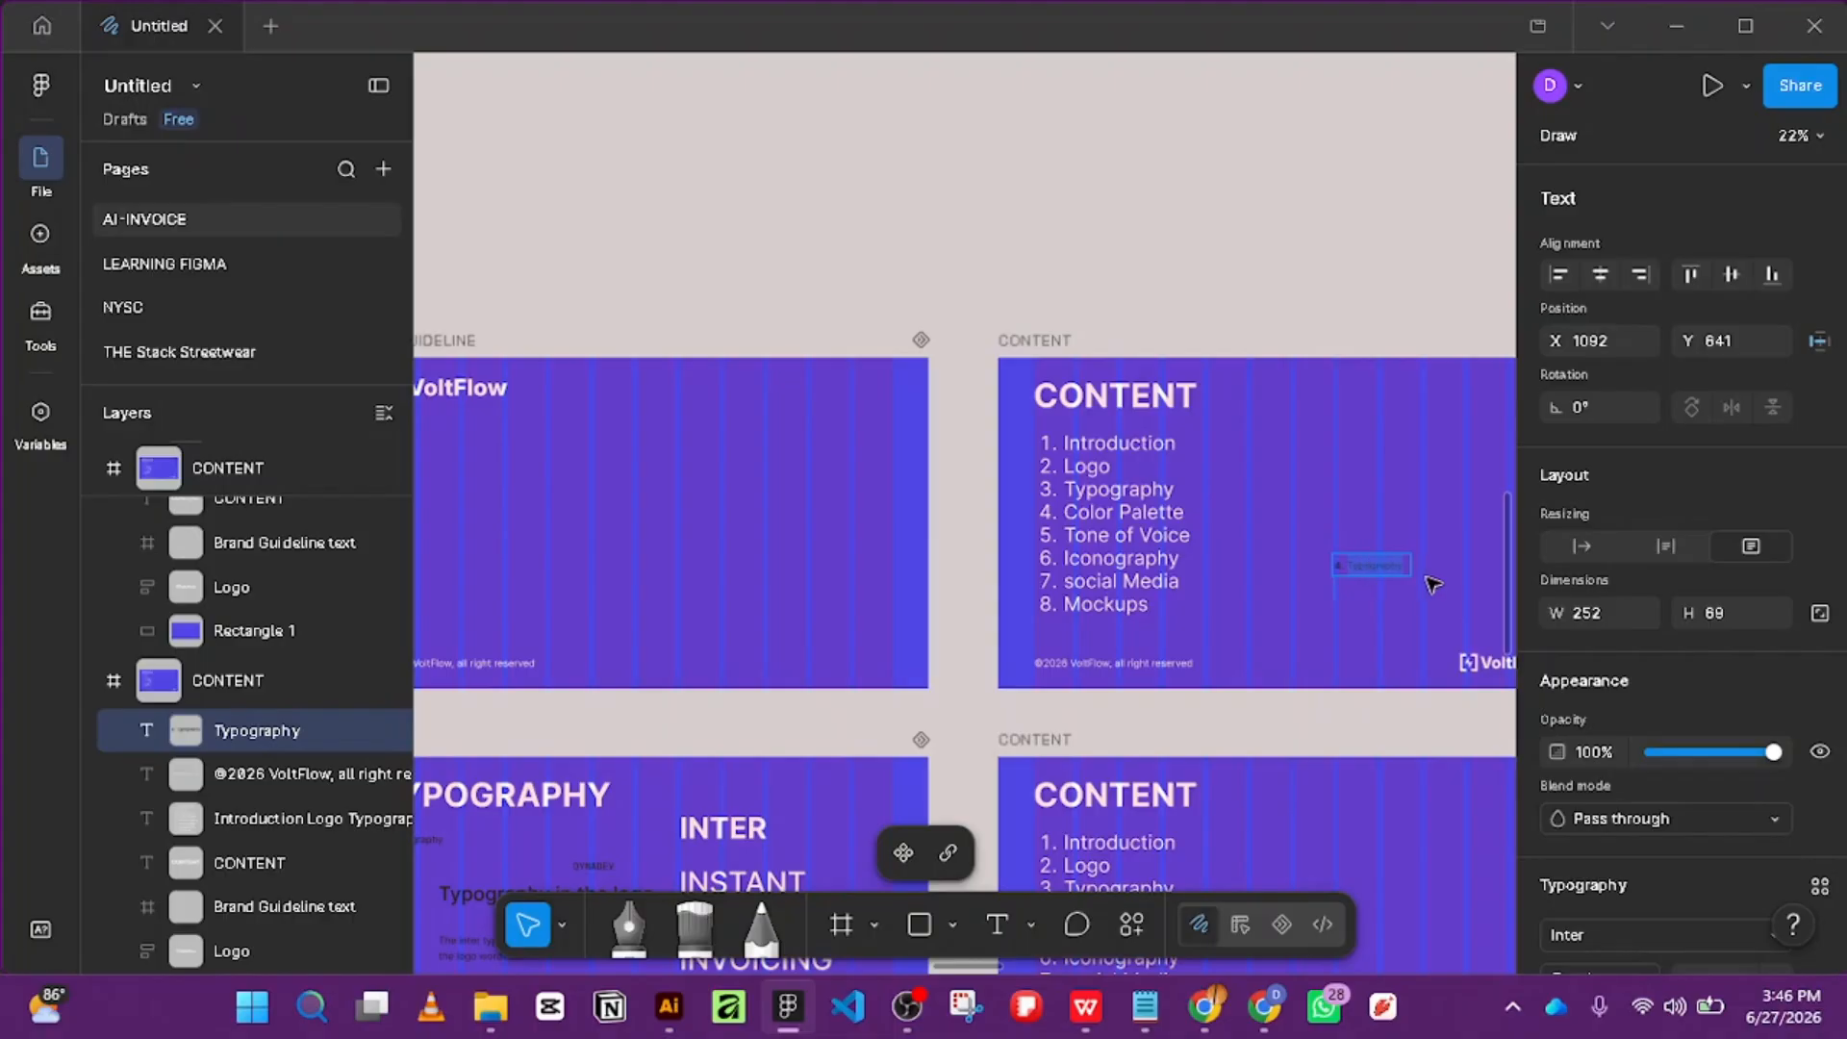
{"action": "key", "text": "Escape"}
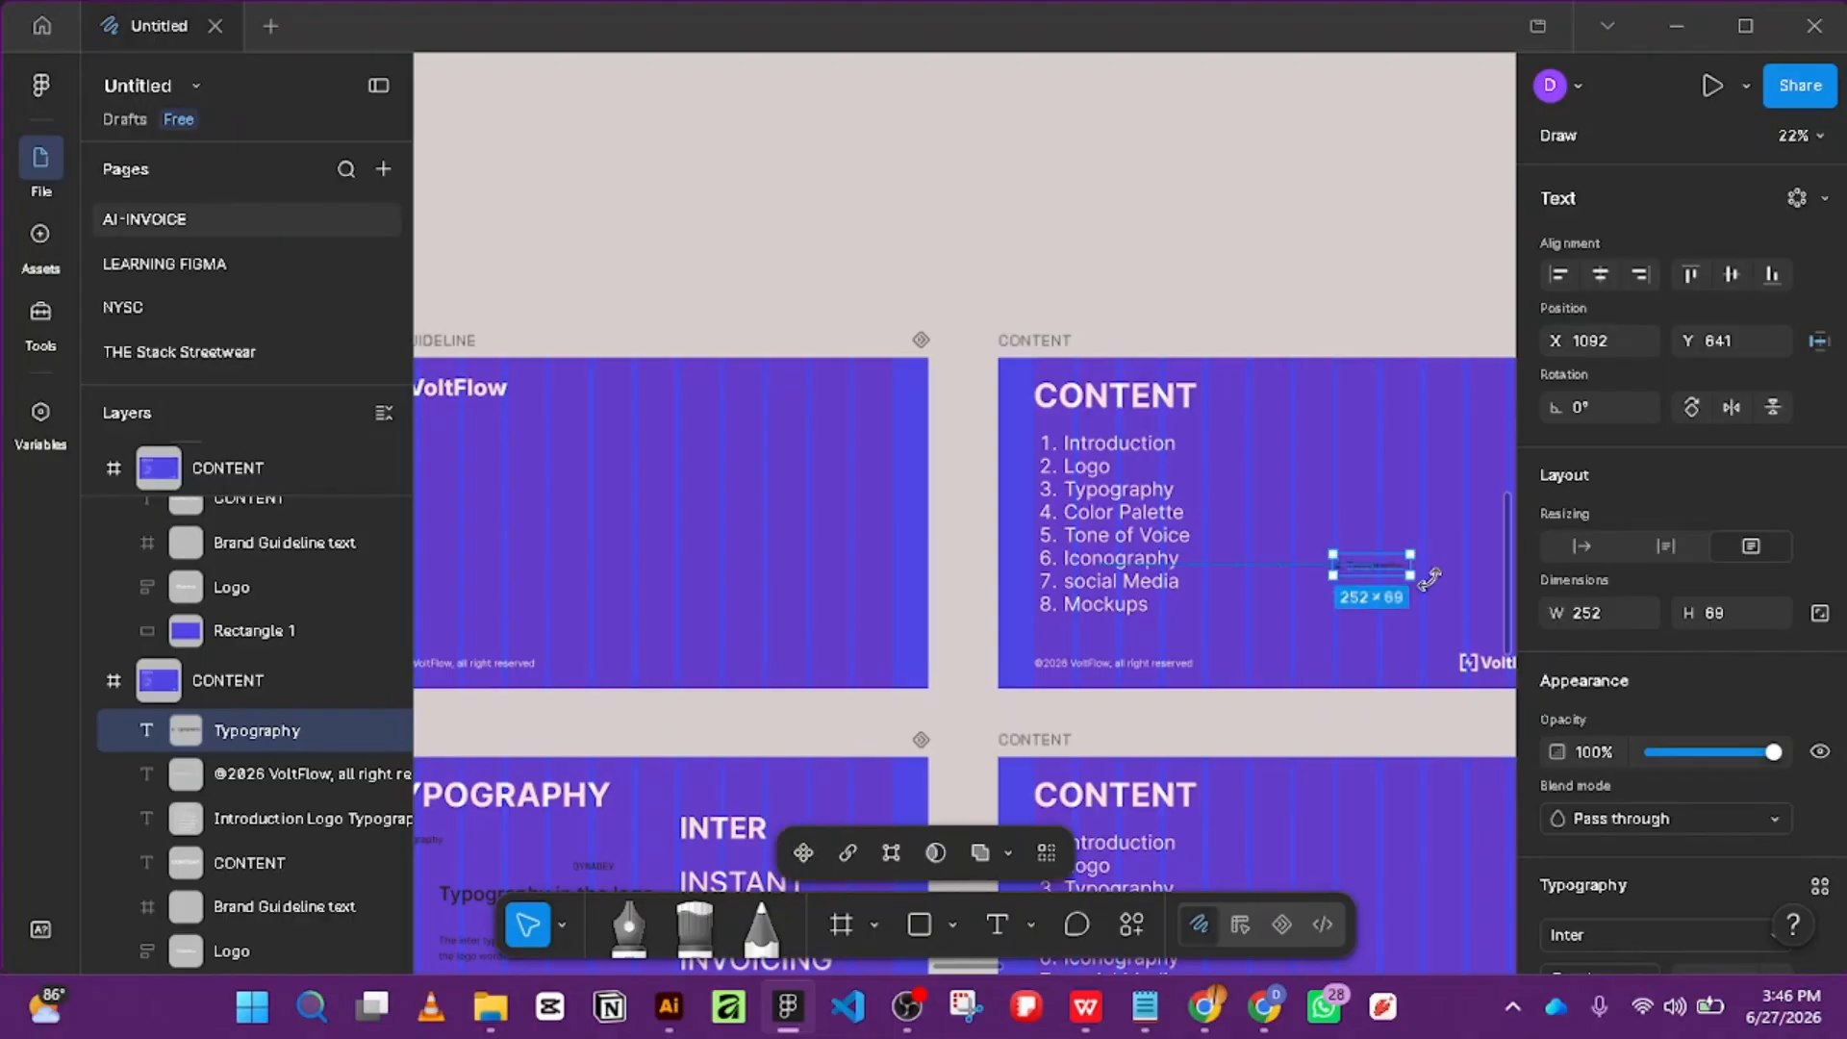
{"action": "key", "text": "Delete"}
{"action": "scroll", "coordinate": [581, 524], "scroll_direction": "down", "scroll_amount": 3}
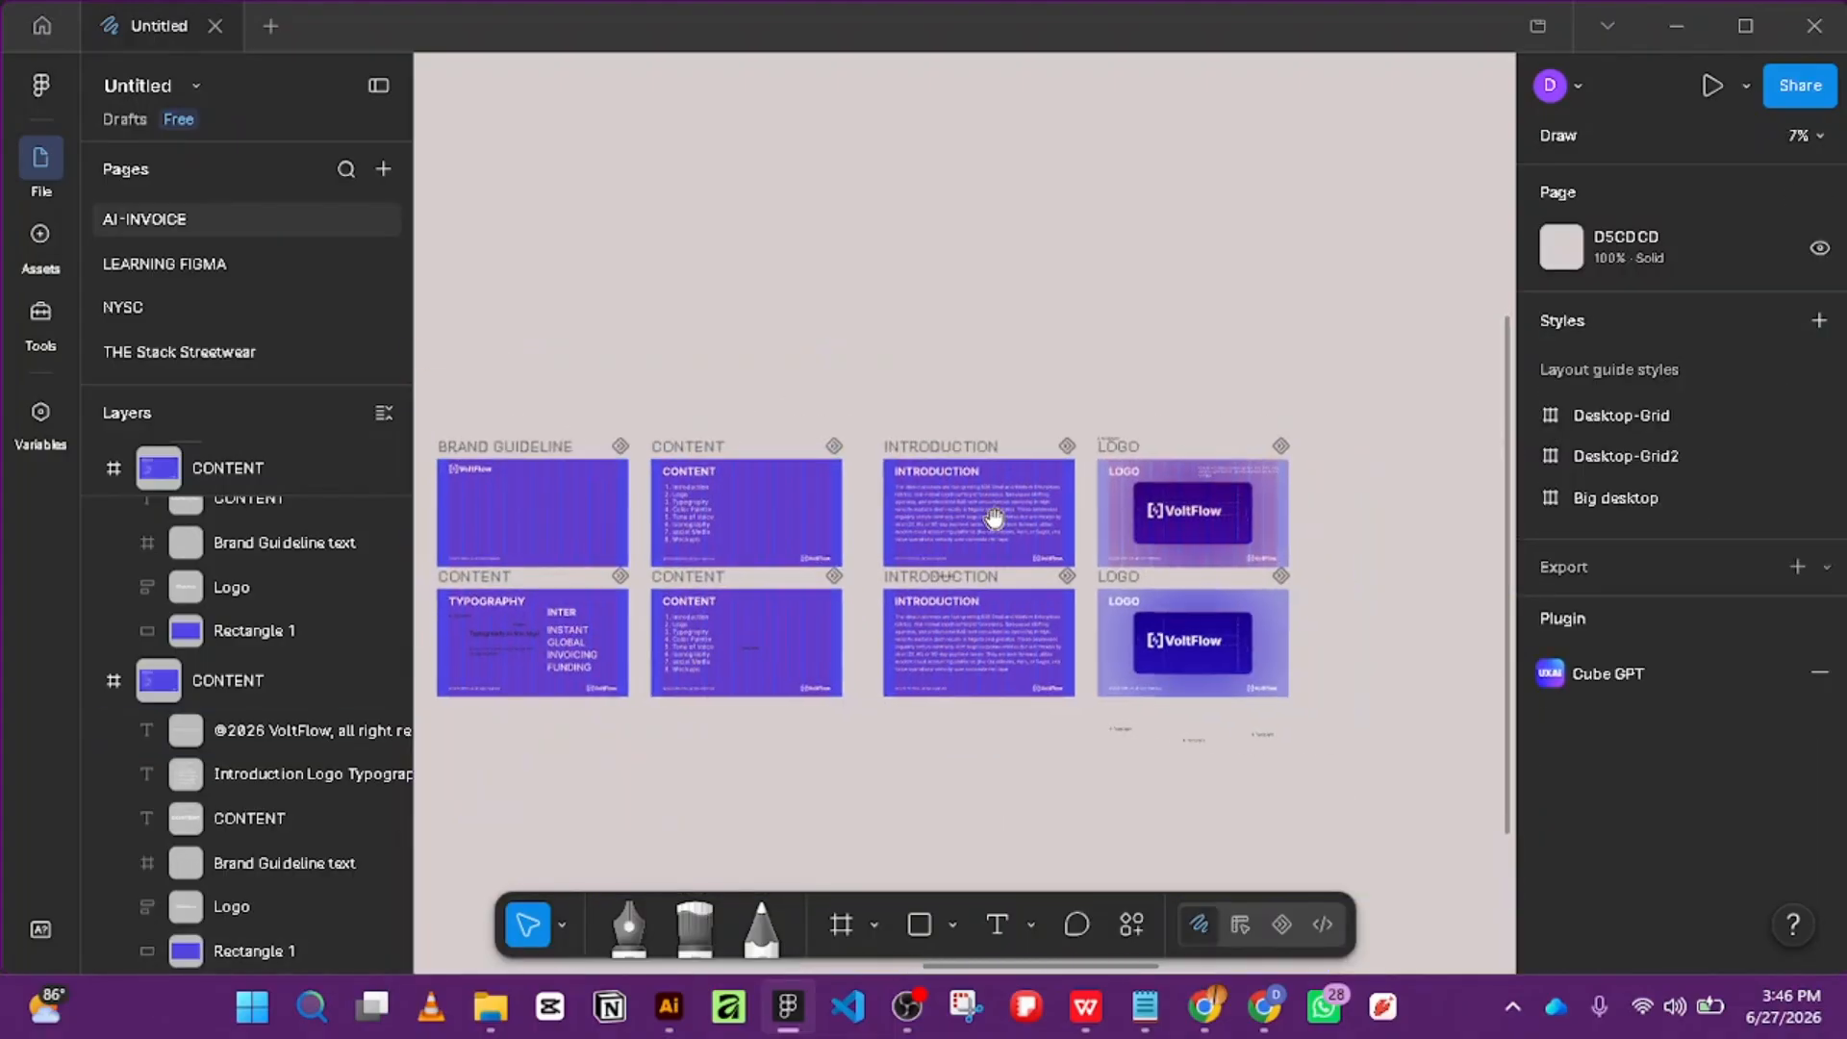
Move the loose "4. Typography" copy into the upper INTRODUCTION page's upper-right area, level with the heading, and fill it with the Primary (Blue) white style.
{"action": "scroll", "coordinate": [1049, 548], "scroll_direction": "up", "scroll_amount": 3}
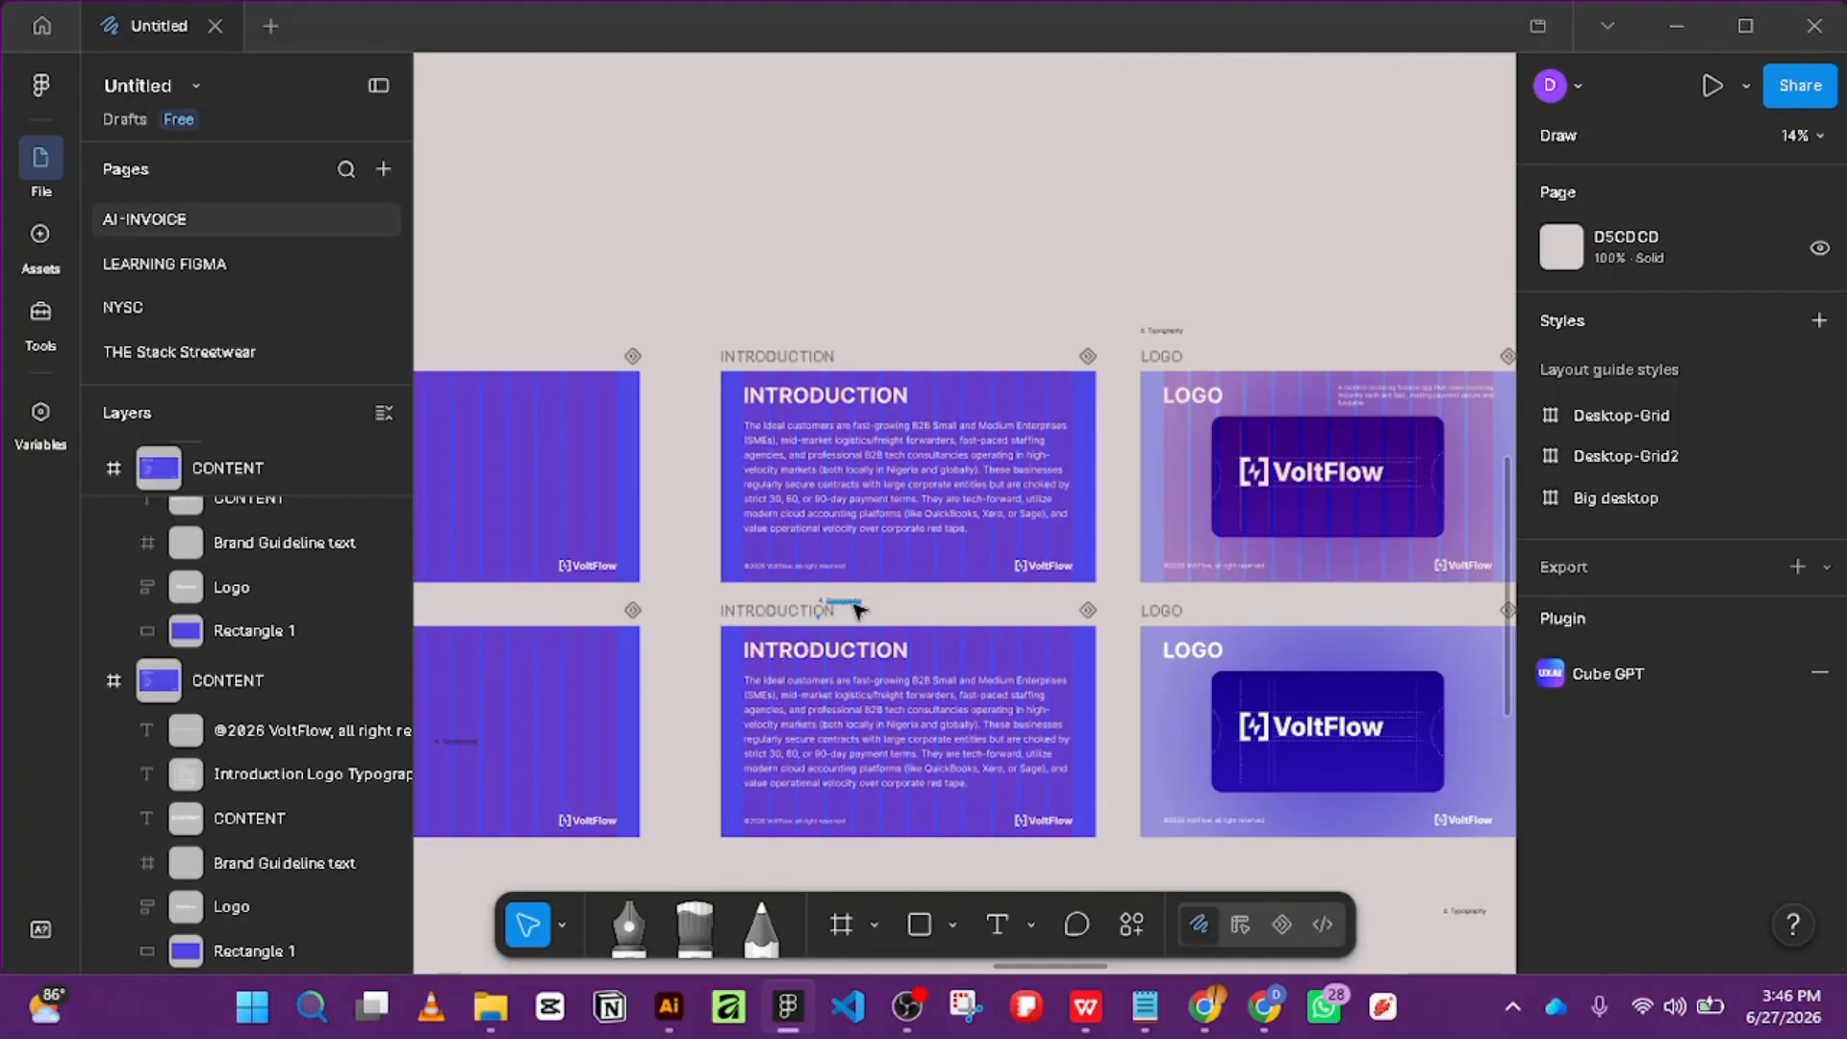
{"action": "left_click_drag", "start_coordinate": [856, 608], "coordinate": [1049, 396]}
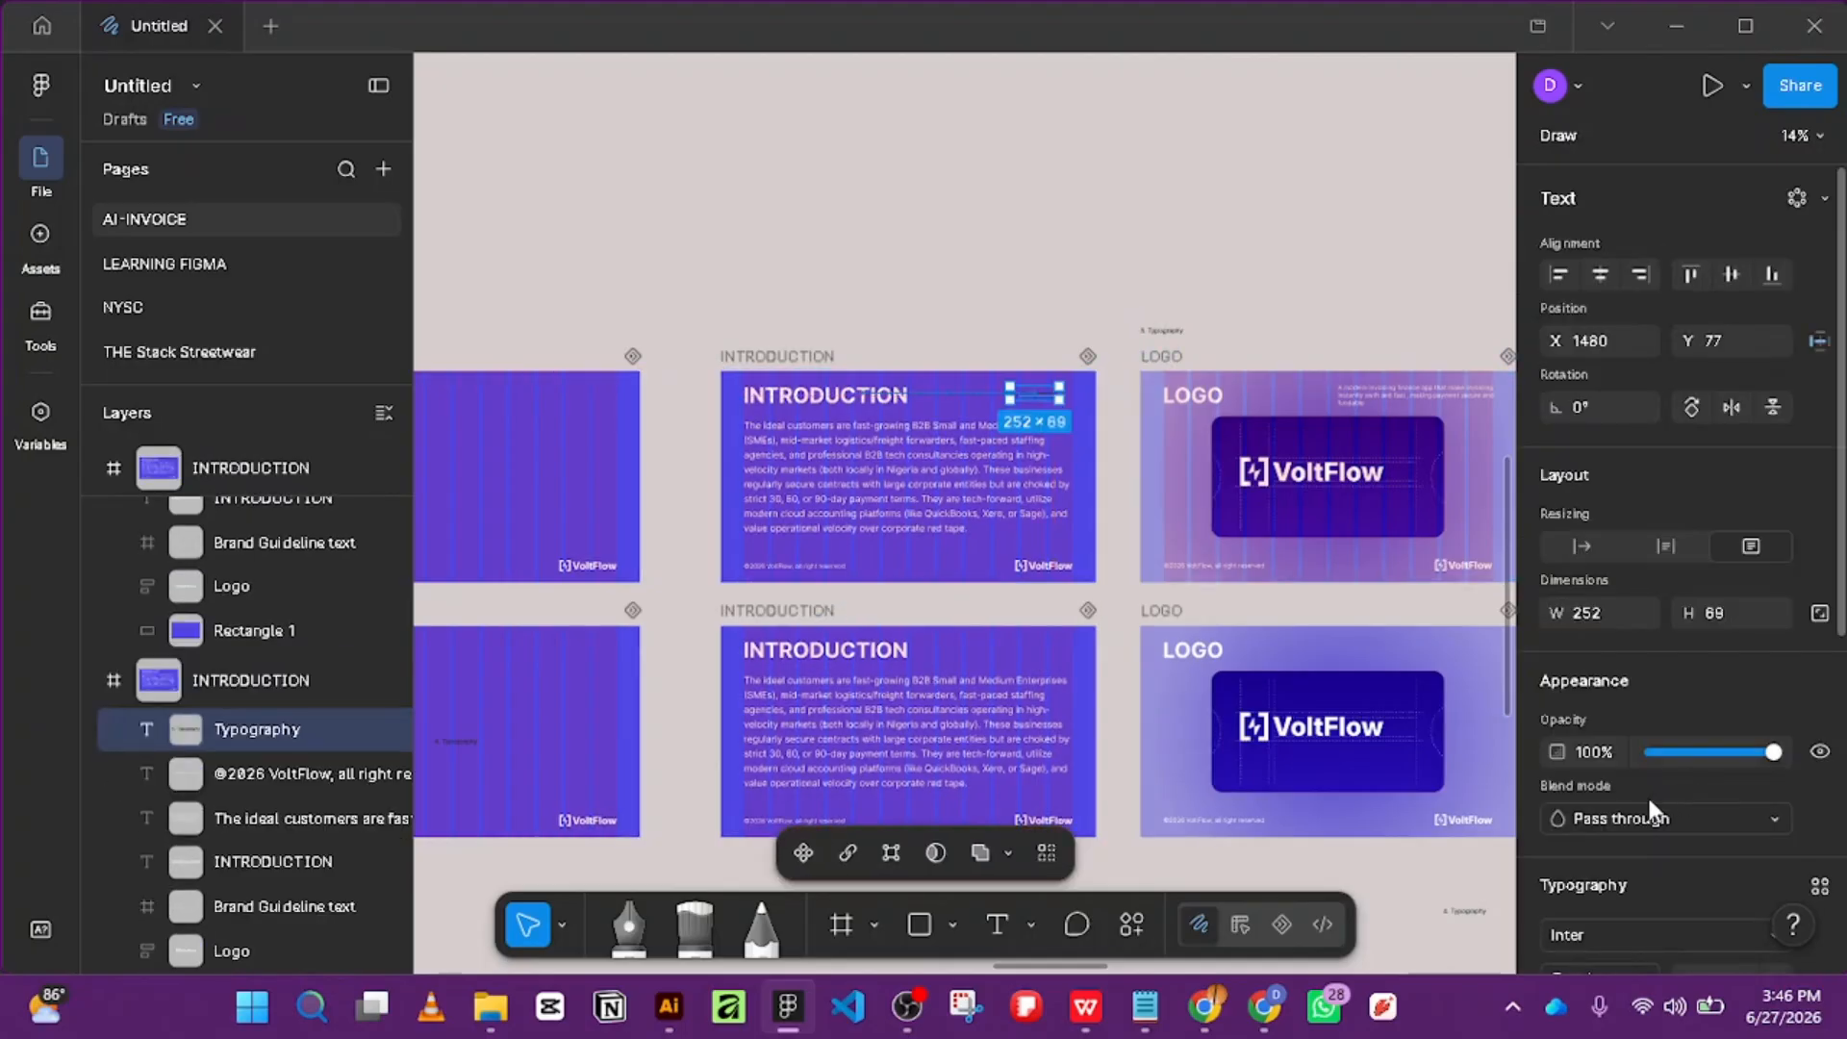
{"action": "scroll", "coordinate": [1651, 813], "scroll_direction": "down", "scroll_amount": 5}
{"action": "left_click", "coordinate": [1563, 685]}
{"action": "scroll", "coordinate": [1473, 754], "scroll_direction": "down", "scroll_amount": 3}
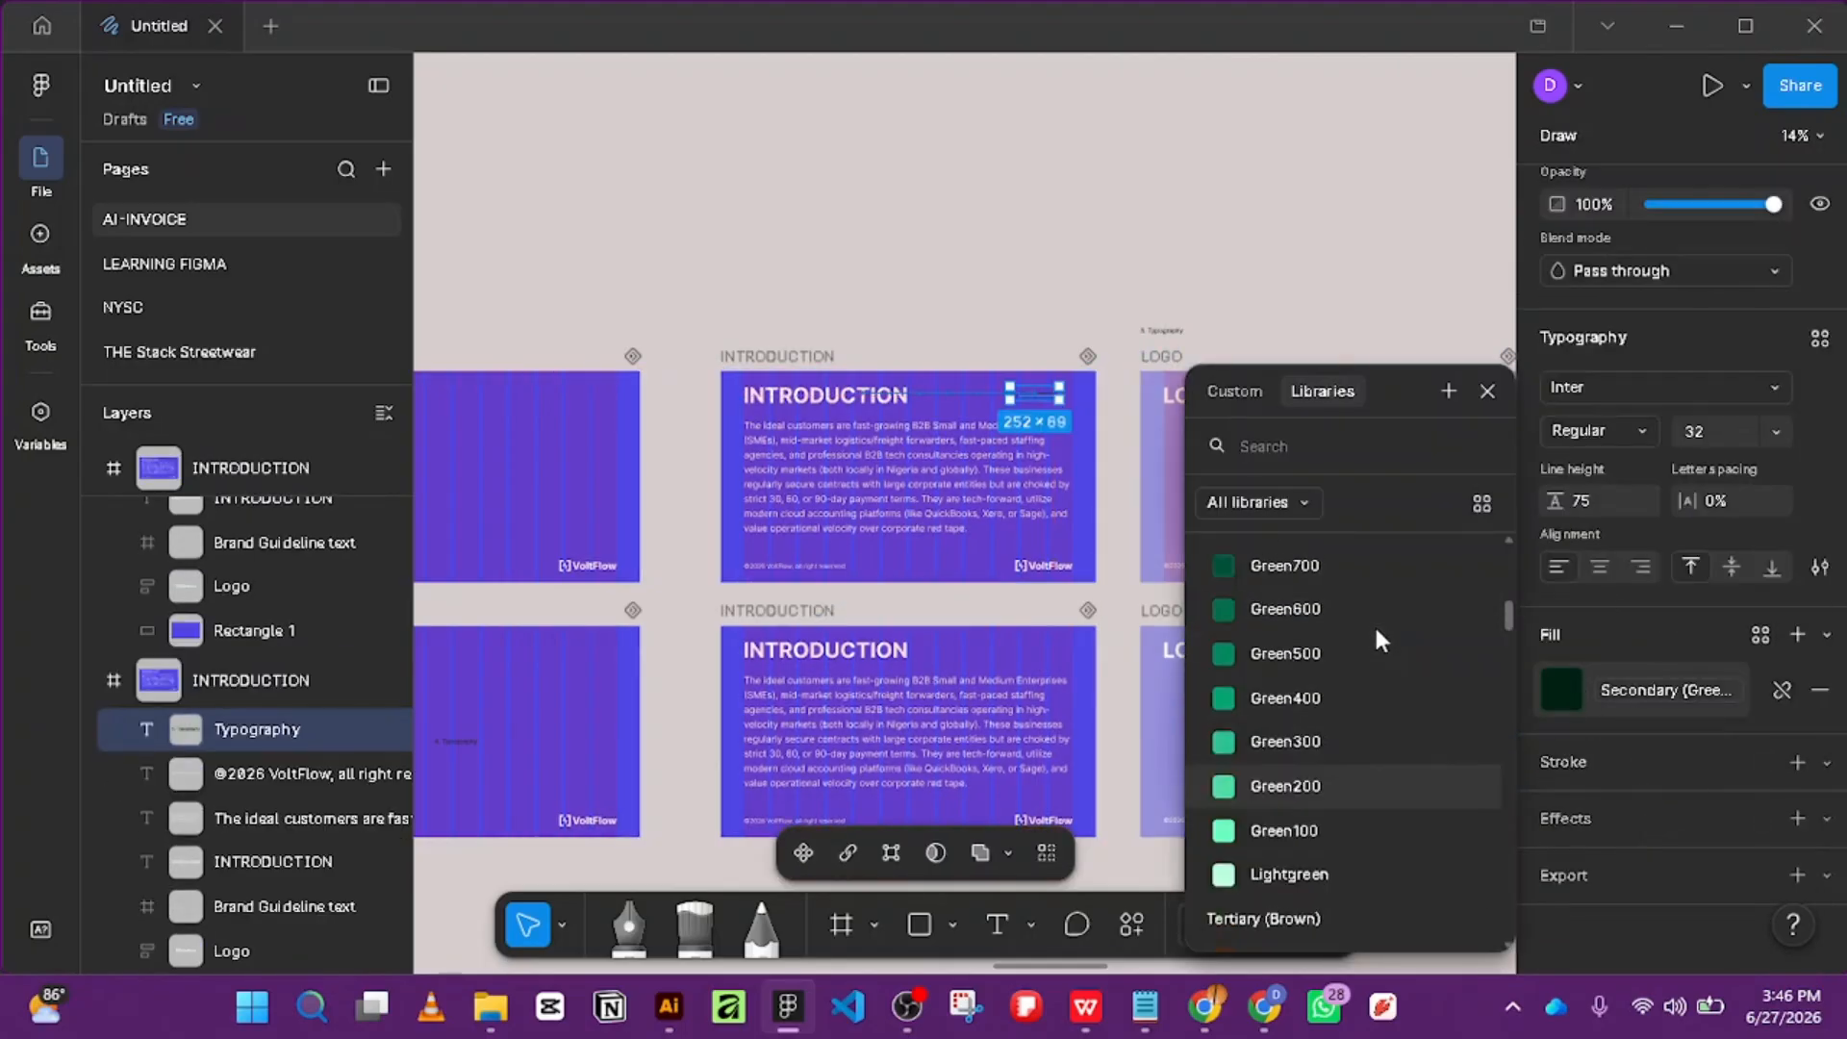
{"action": "scroll", "coordinate": [1374, 624], "scroll_direction": "up", "scroll_amount": 3}
{"action": "left_click", "coordinate": [1340, 619]}
Change the new label's text on the upper INTRODUCTION page to "1. Introduction".
{"action": "scroll", "coordinate": [1025, 394], "scroll_direction": "up", "scroll_amount": 5}
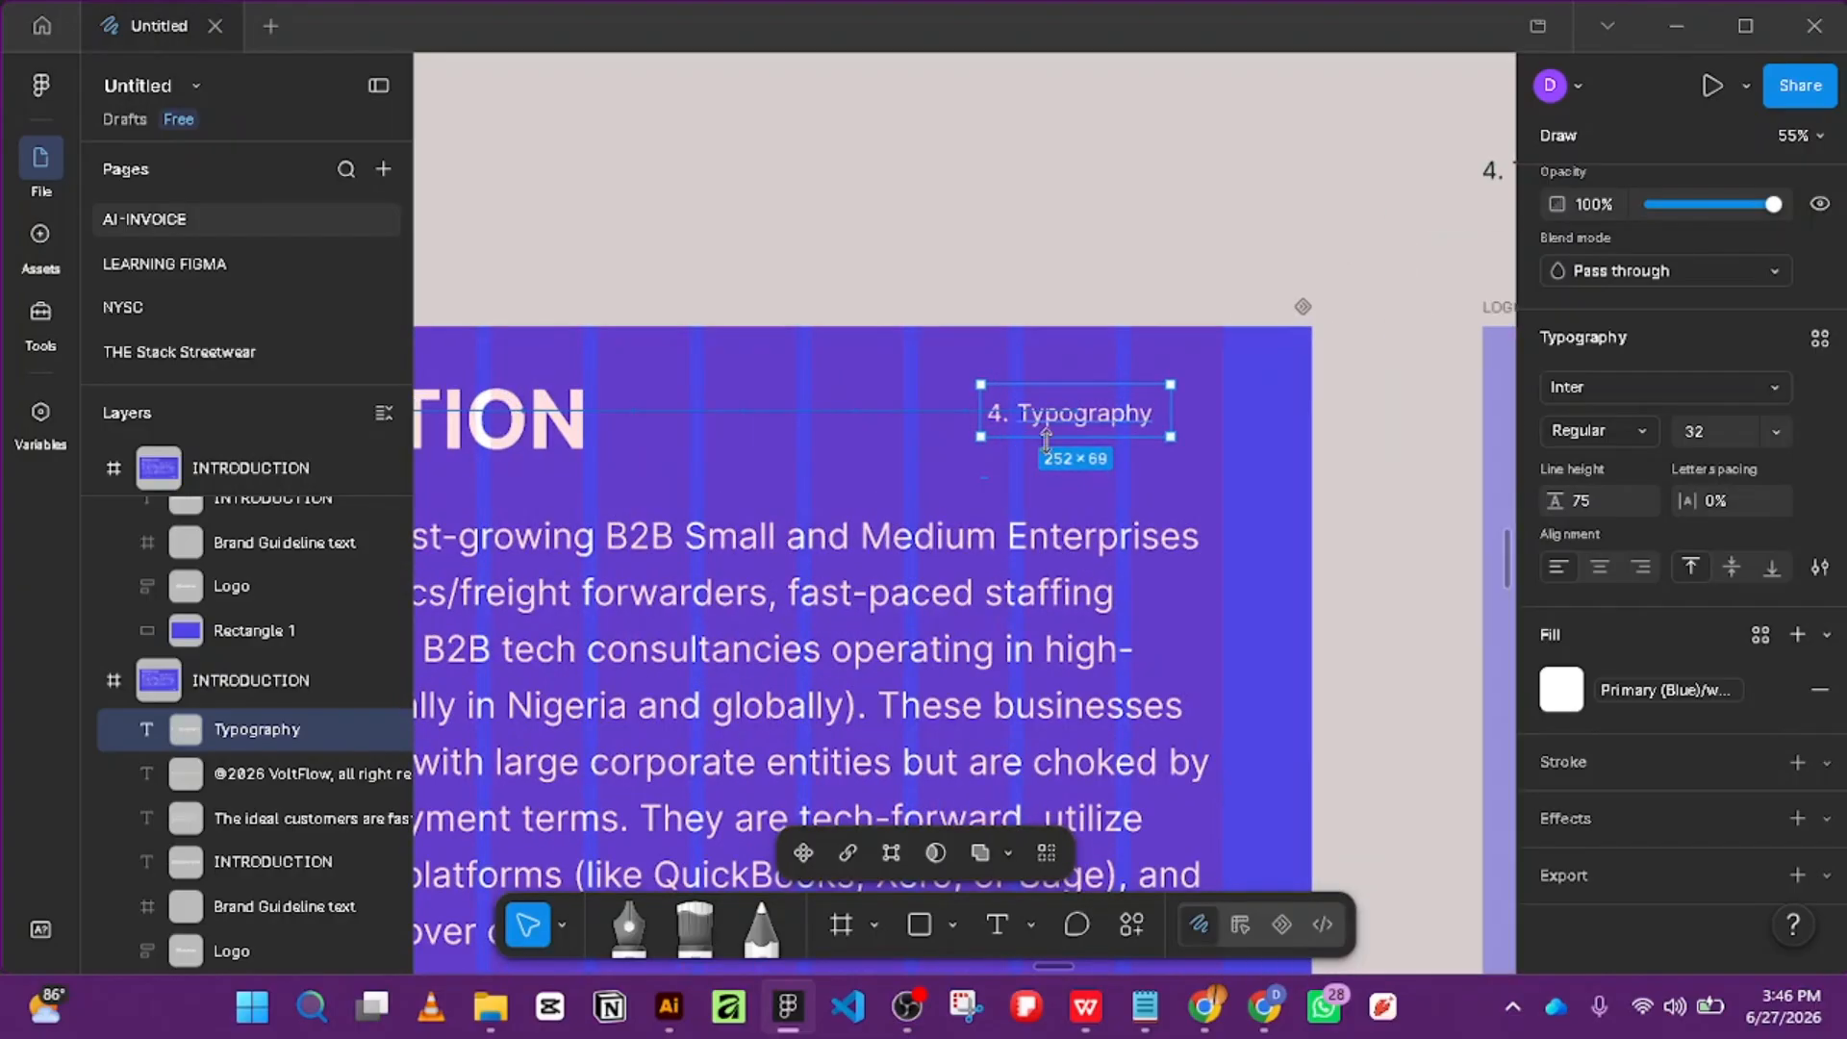
{"action": "double_click", "coordinate": [1050, 417]}
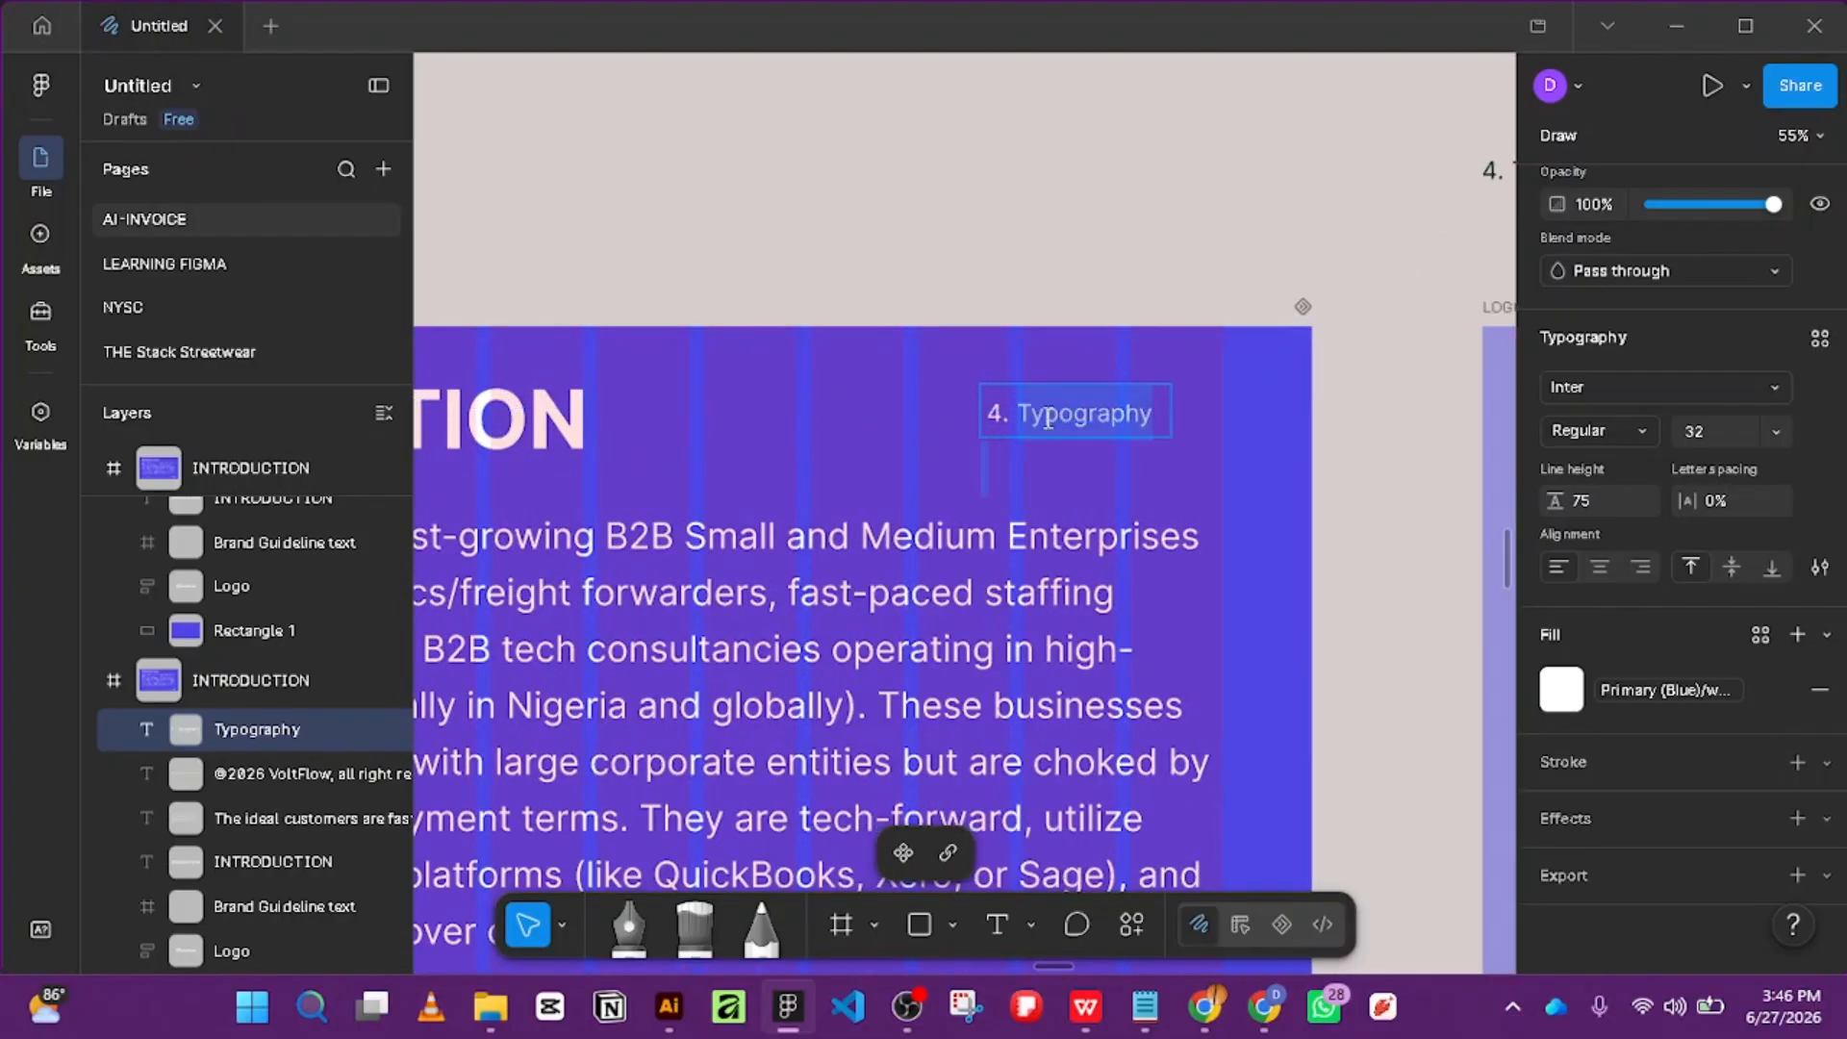
{"action": "key", "text": "BackSpace"}
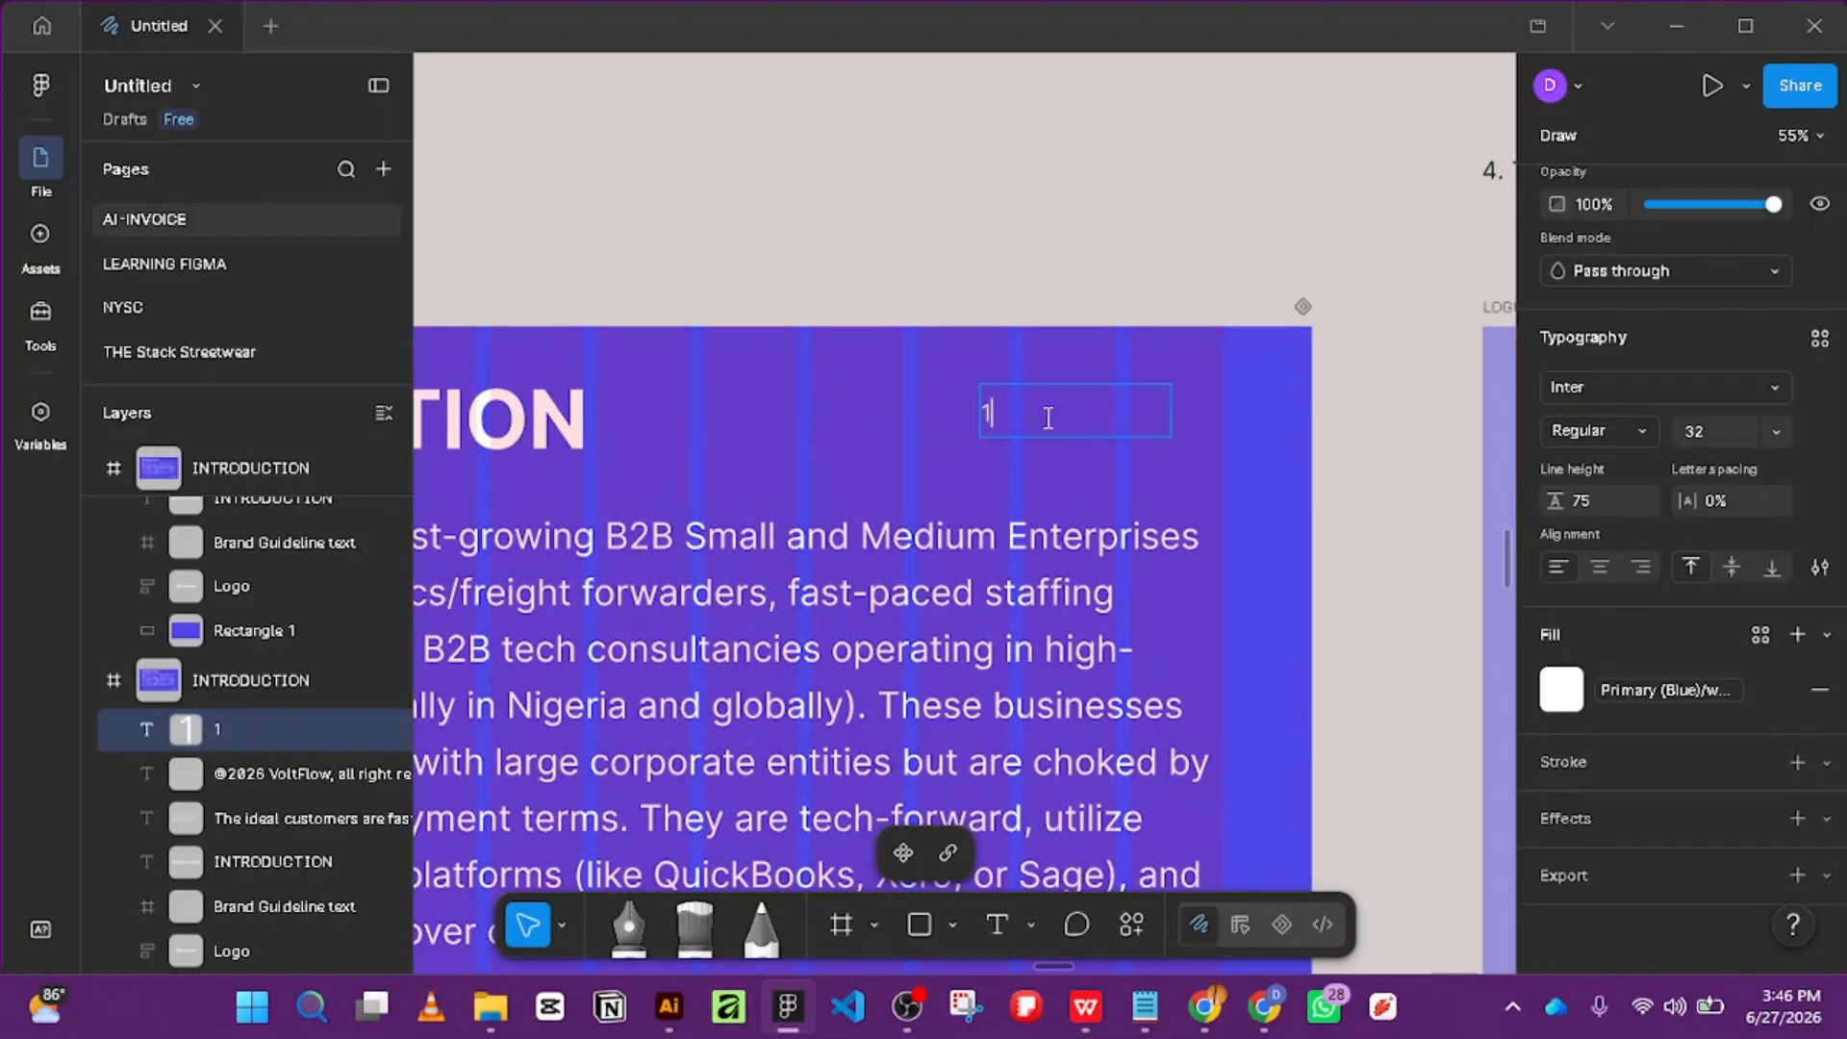
{"action": "type", "text": ". Introduct"}
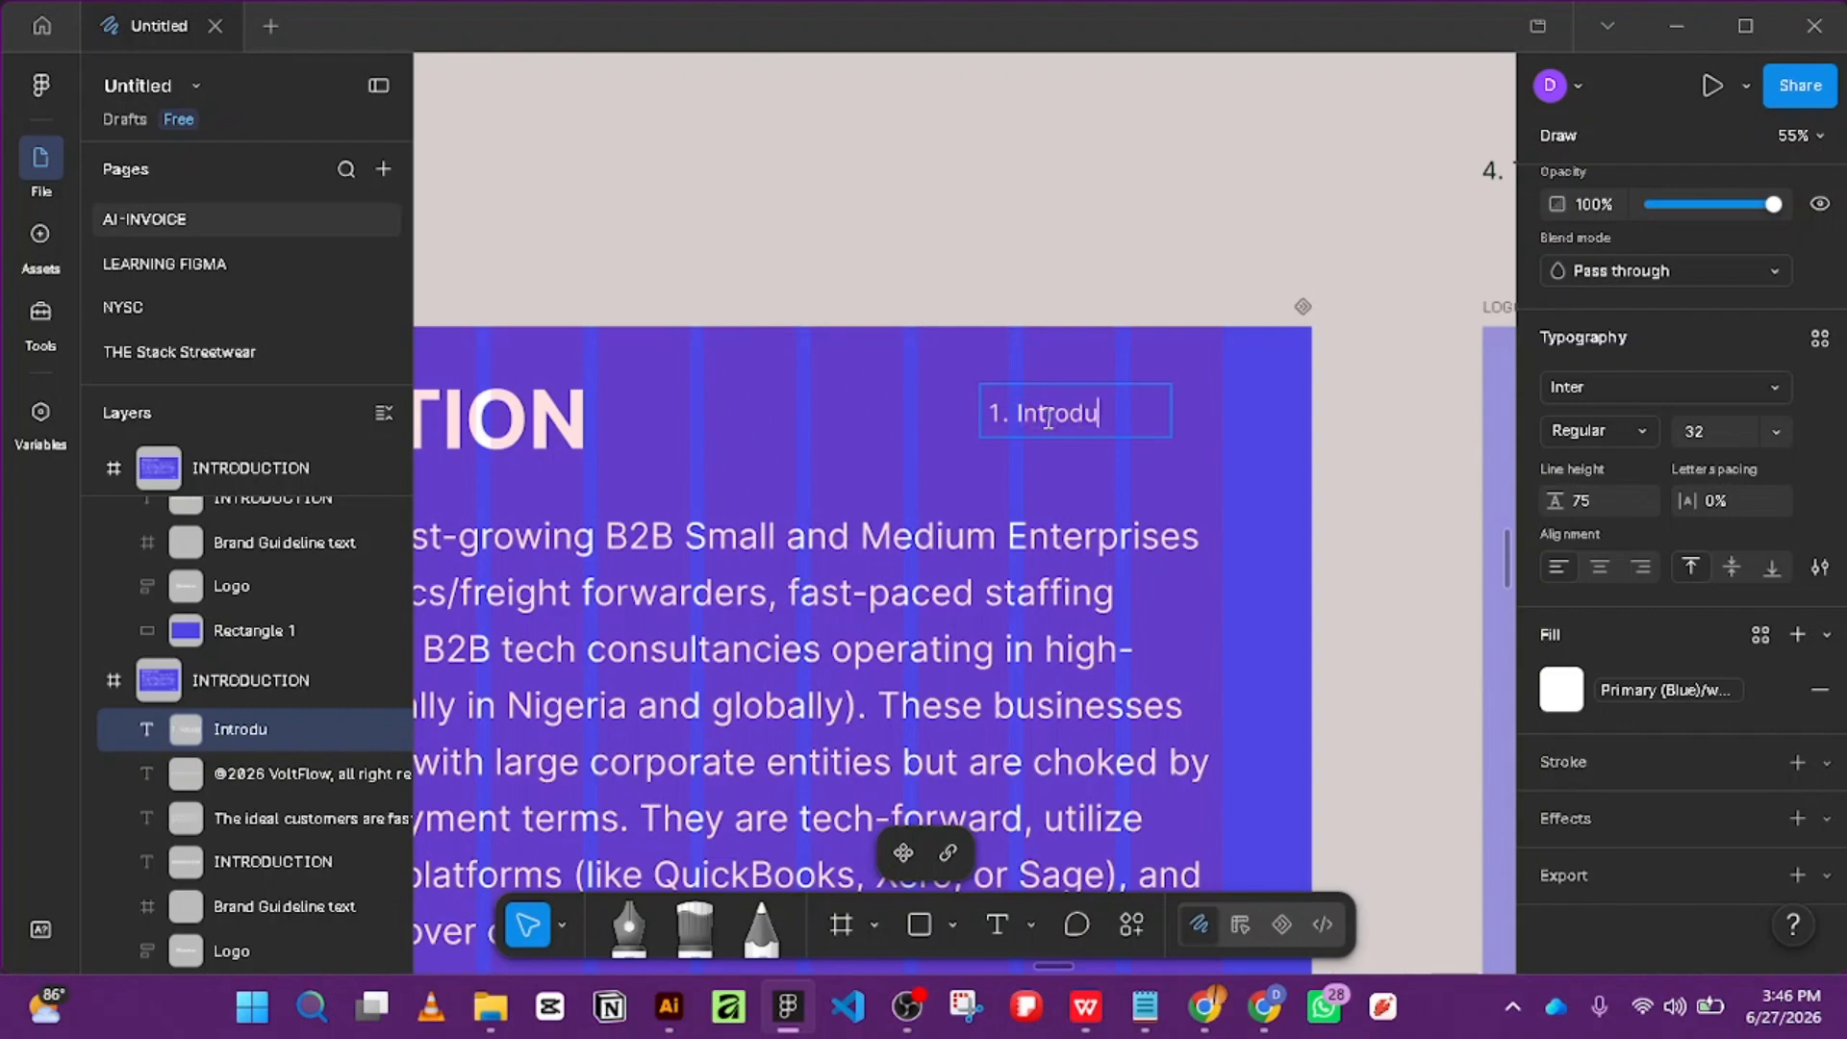
{"action": "type", "text": "ion"}
{"action": "left_click", "coordinate": [1219, 327]}
Reposition the "1. Introduction" label toward the right margin of the upper INTRODUCTION page, level with its heading.
{"action": "left_click_drag", "start_coordinate": [1137, 420], "coordinate": [1170, 404]}
{"action": "scroll", "coordinate": [1173, 415], "scroll_direction": "down", "scroll_amount": 3}
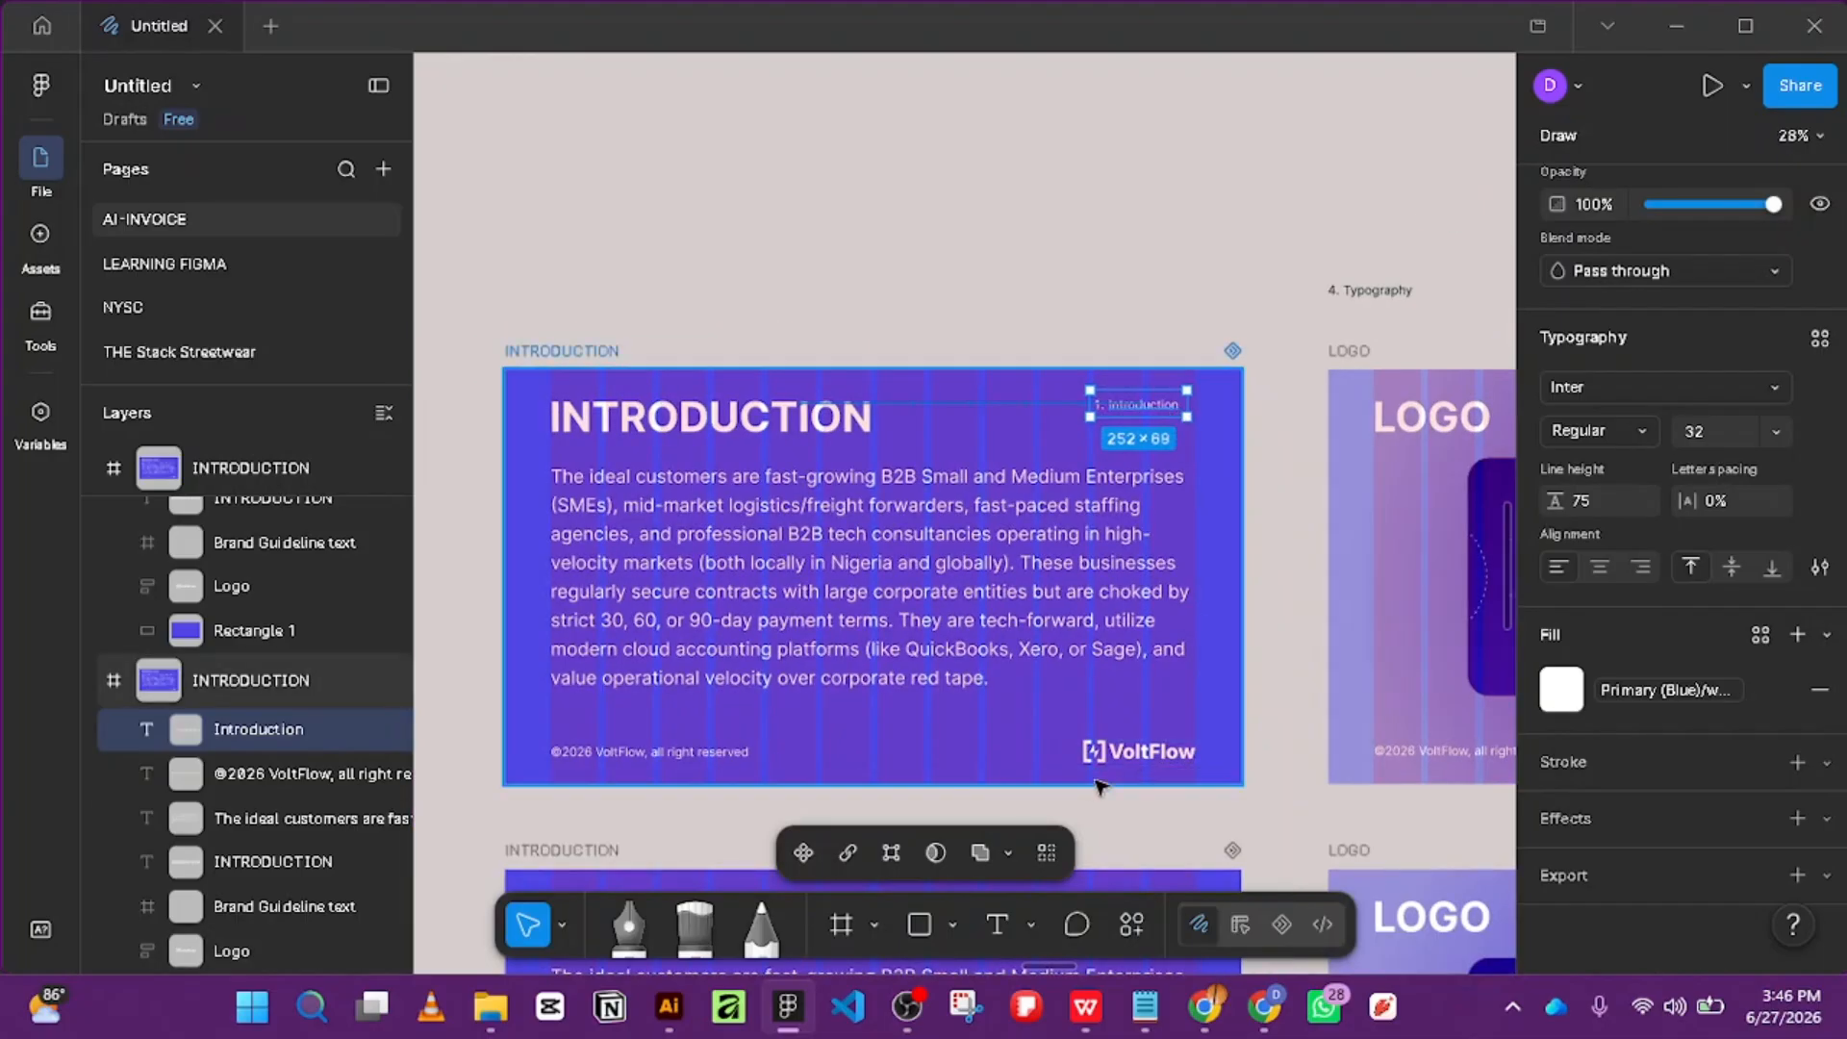
{"action": "left_click", "coordinate": [1138, 751]}
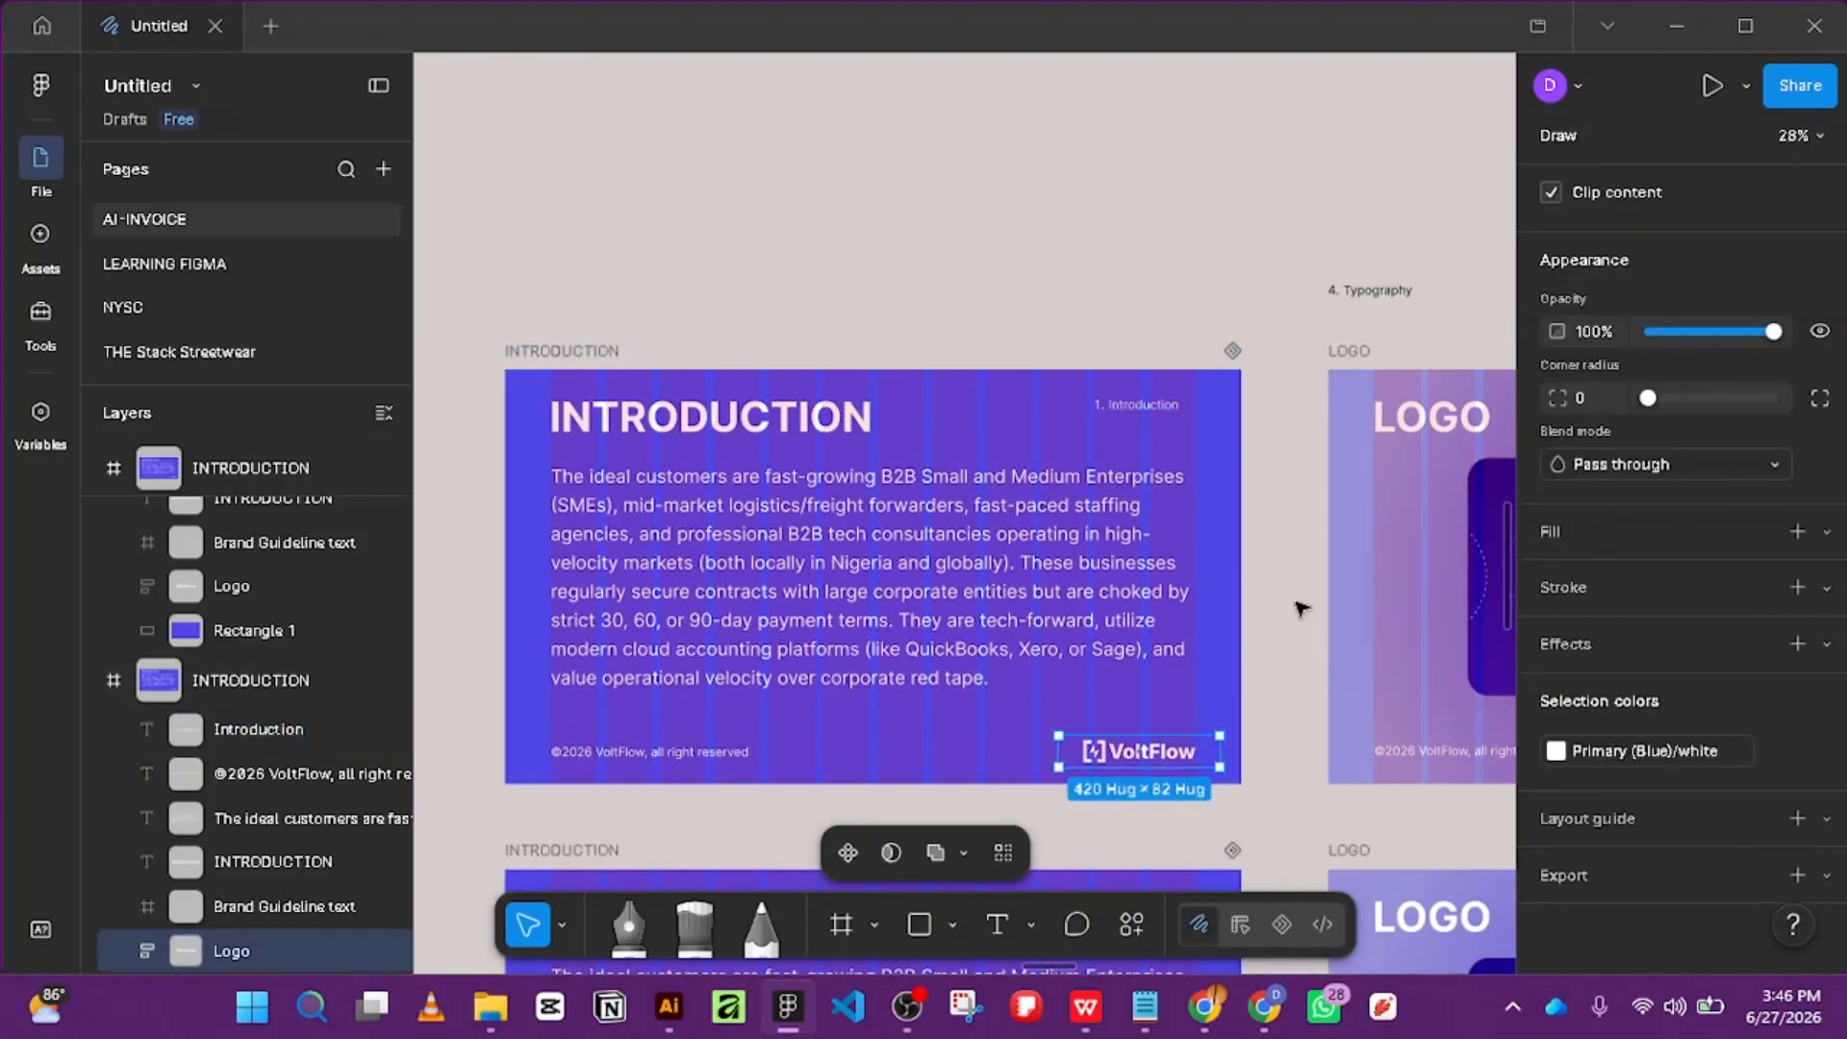
{"action": "scroll", "coordinate": [1185, 438], "scroll_direction": "up", "scroll_amount": 3}
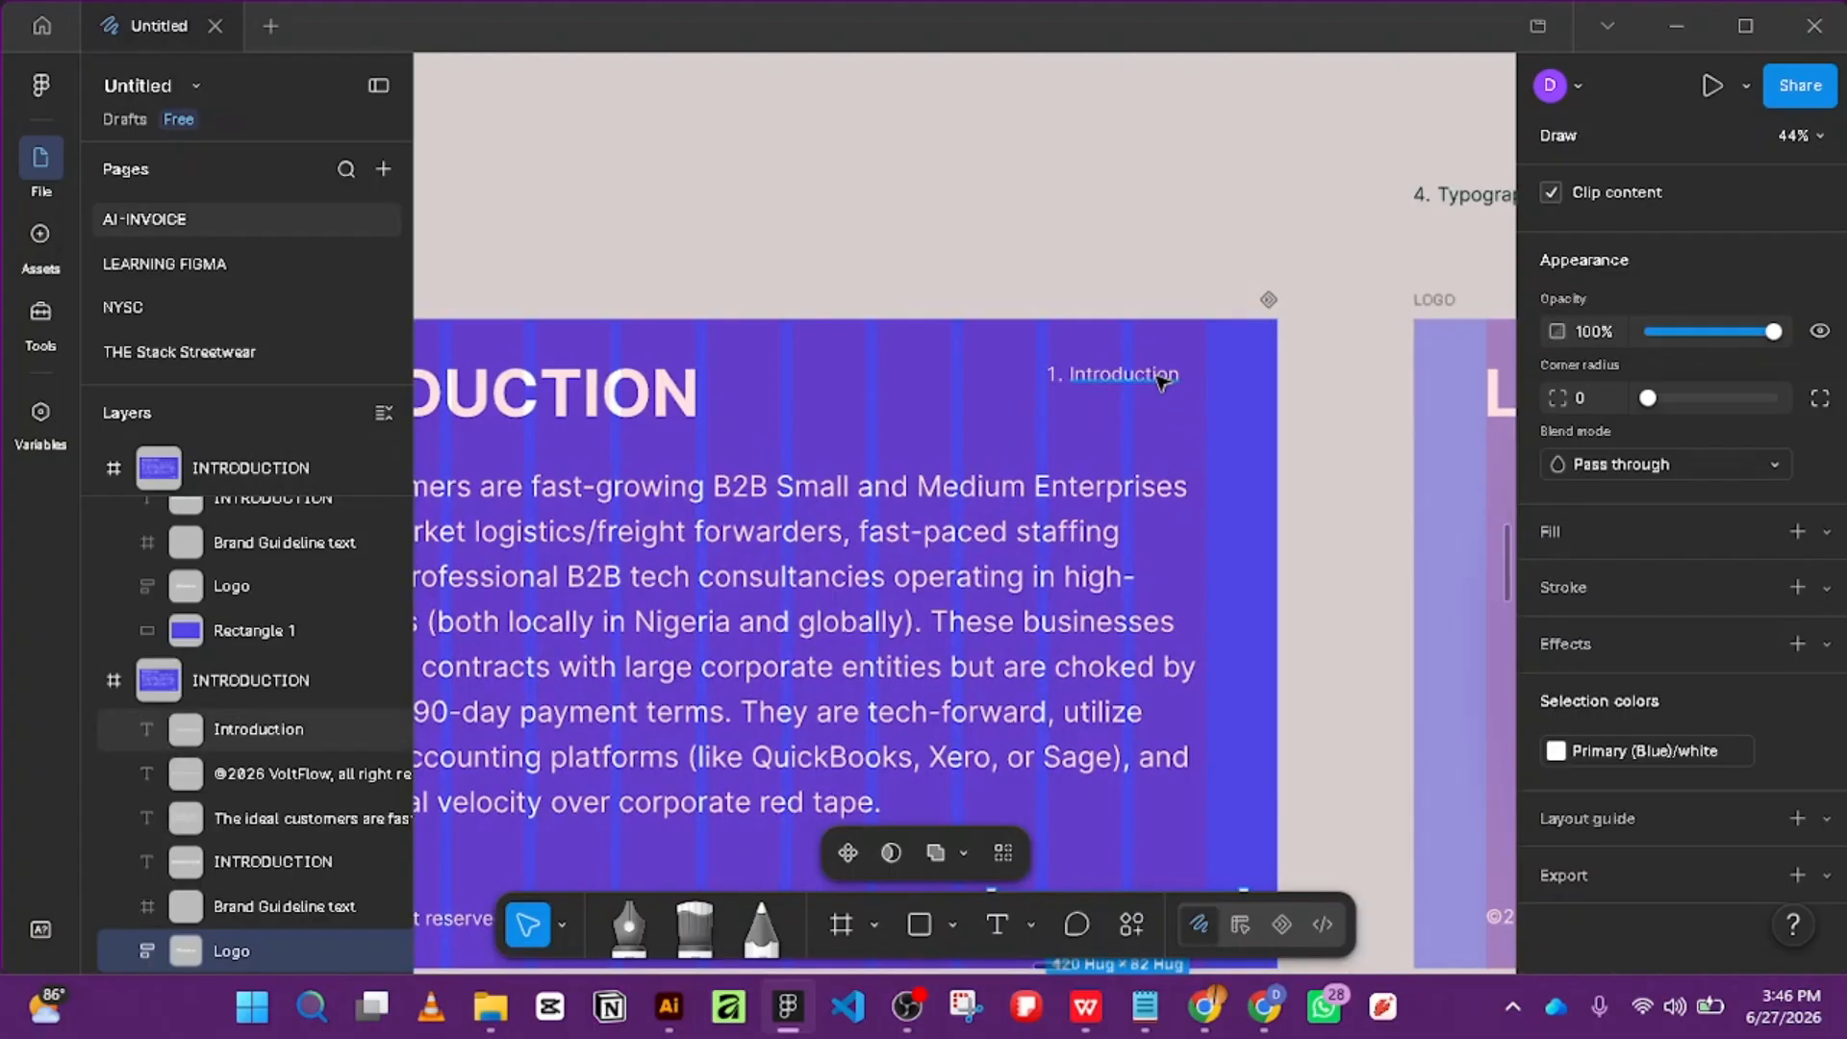
{"action": "mouse_move", "coordinate": [1159, 376]}
{"action": "left_mouse_down"}
{"action": "mouse_move", "coordinate": [1183, 411]}
{"action": "mouse_move", "coordinate": [1150, 419]}
{"action": "mouse_move", "coordinate": [1152, 398]}
{"action": "mouse_move", "coordinate": [1188, 395]}
{"action": "left_mouse_up"}
Move the rightmost loose "4. Typography" copy from below the lower LOGO page to the space right of the LOGO pages.
{"action": "scroll", "coordinate": [1202, 421], "scroll_direction": "down", "scroll_amount": 4}
{"action": "left_click_drag", "start_coordinate": [1372, 453], "coordinate": [1035, 346]}
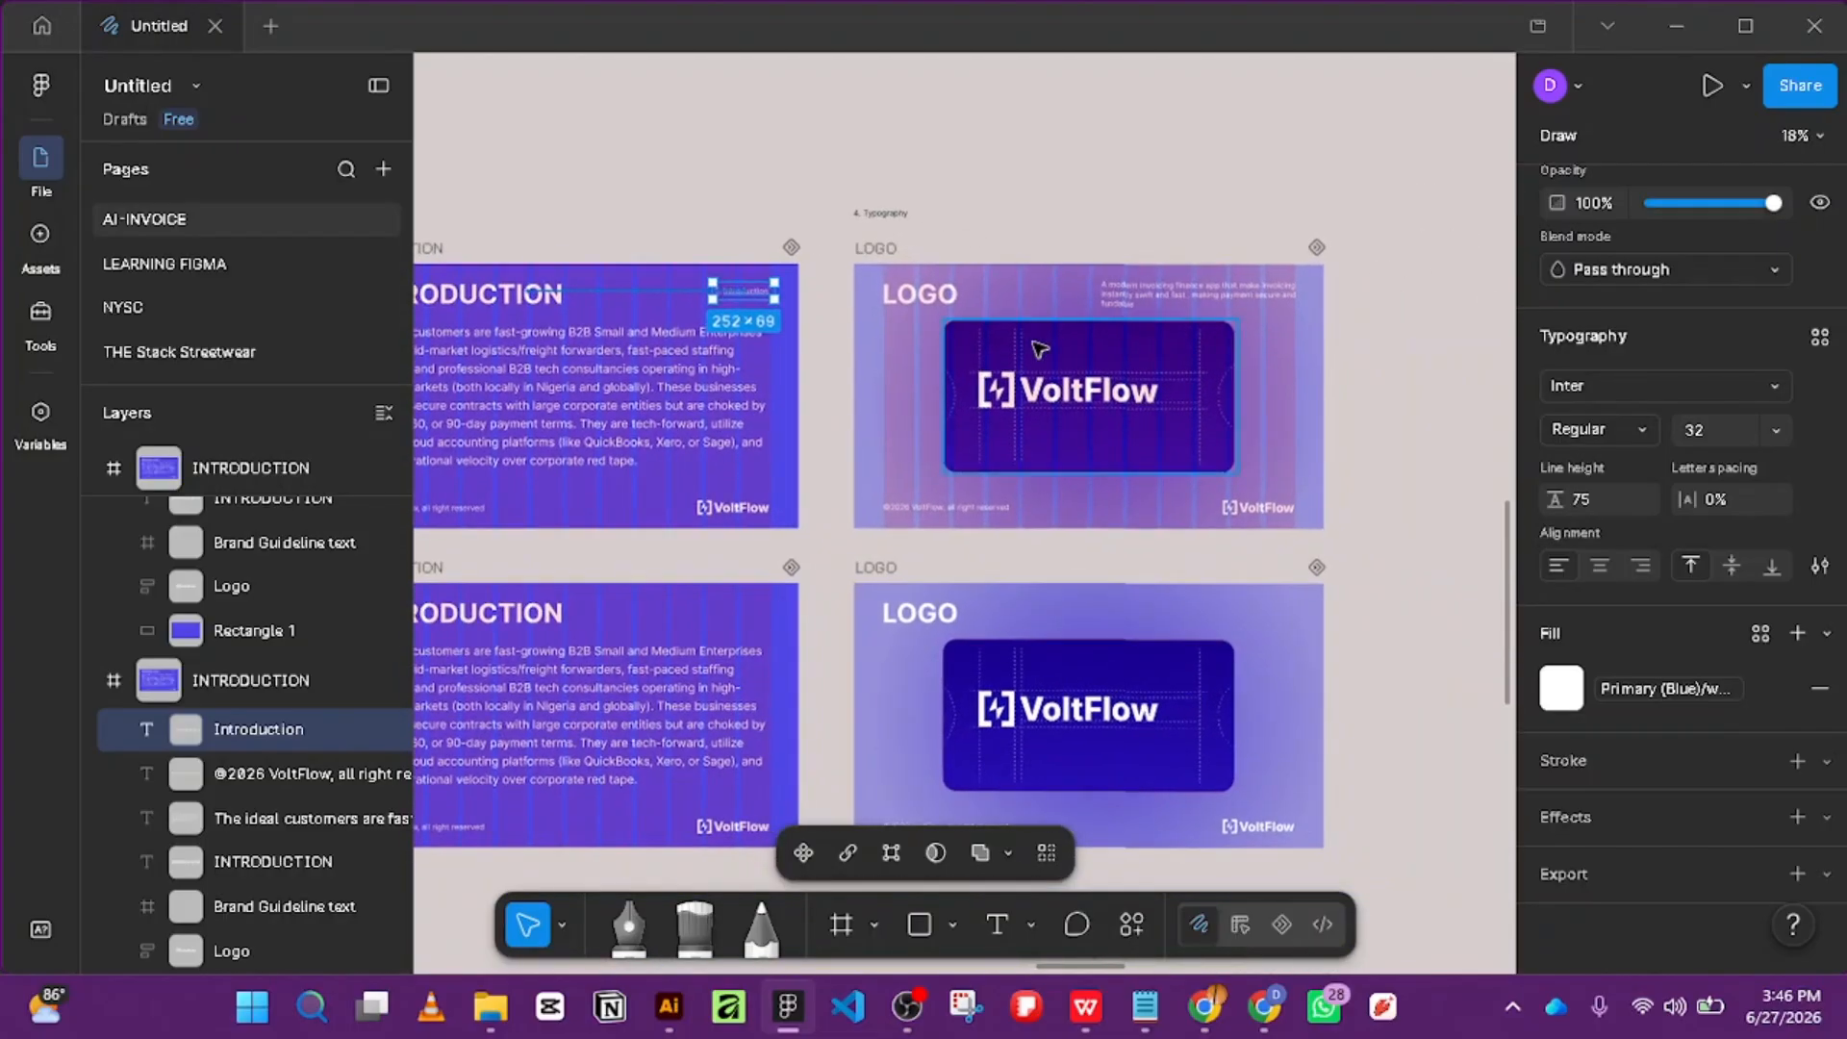
{"action": "scroll", "coordinate": [1279, 664], "scroll_direction": "down", "scroll_amount": 3}
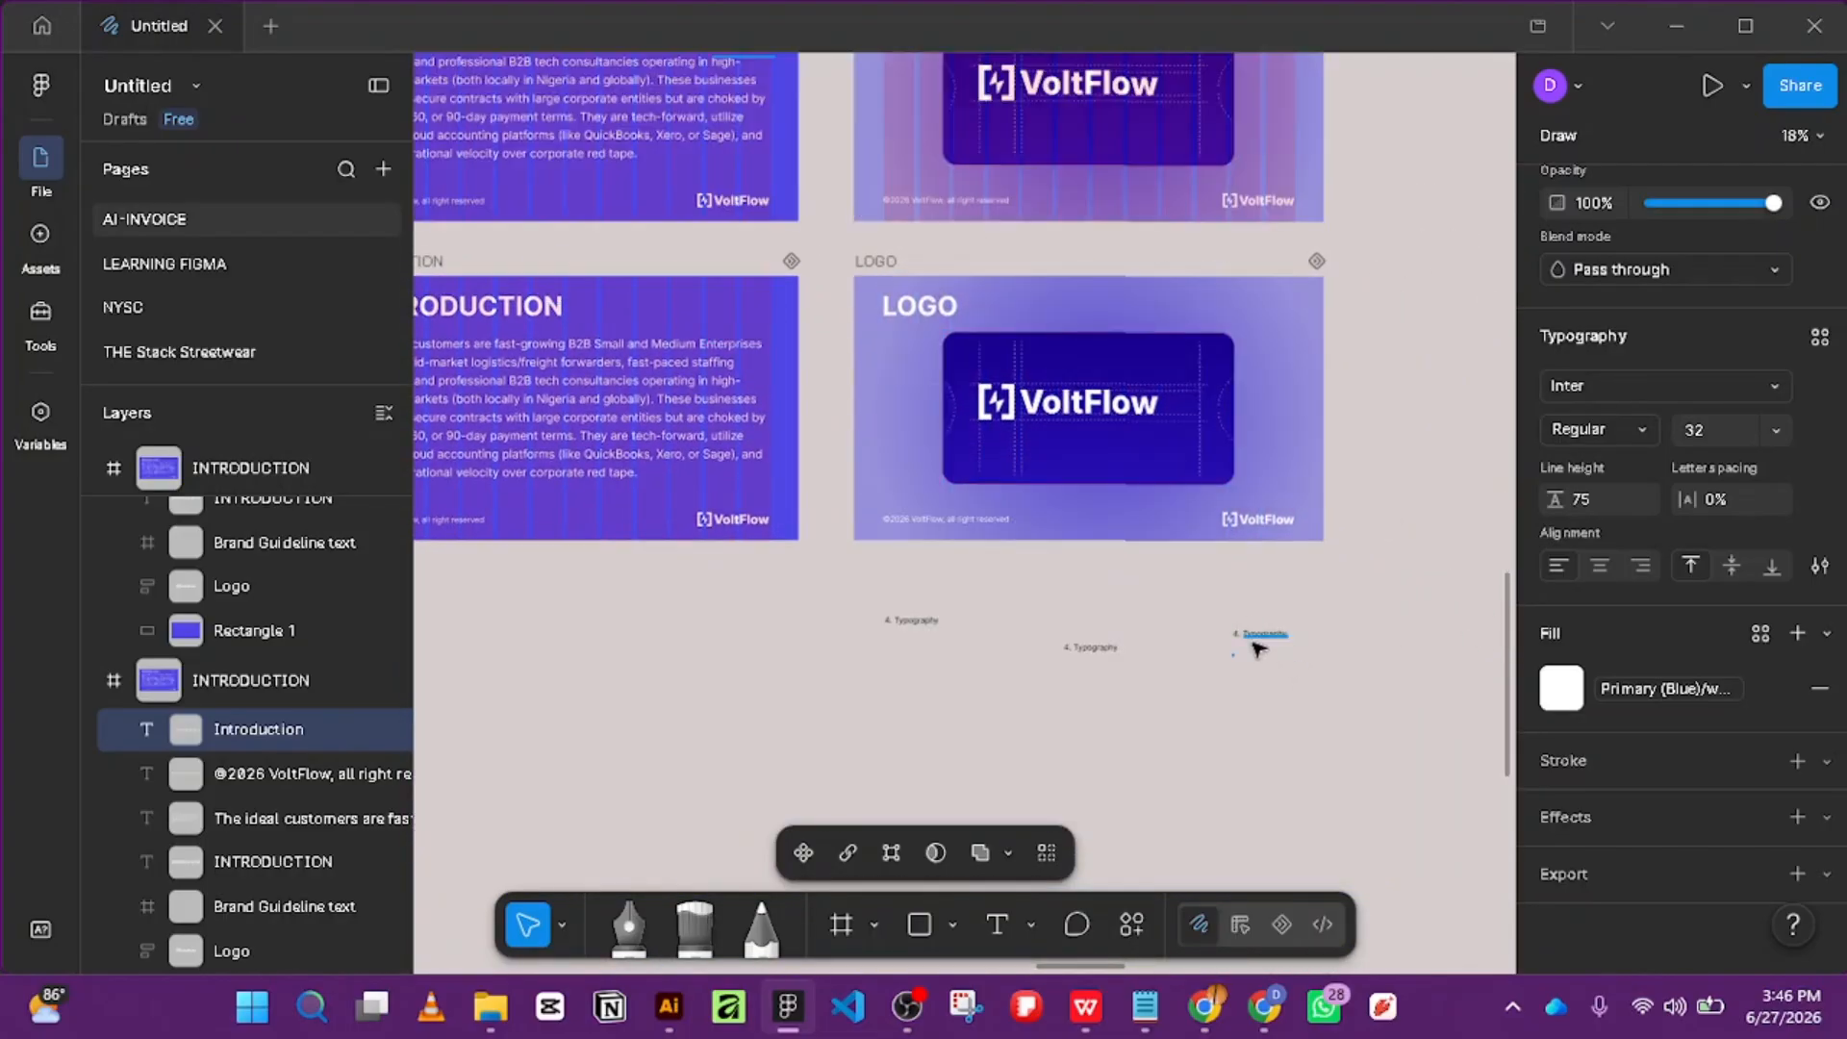
{"action": "left_click_drag", "start_coordinate": [1257, 647], "coordinate": [1392, 294]}
{"action": "scroll", "coordinate": [1385, 385], "scroll_direction": "up", "scroll_amount": 3}
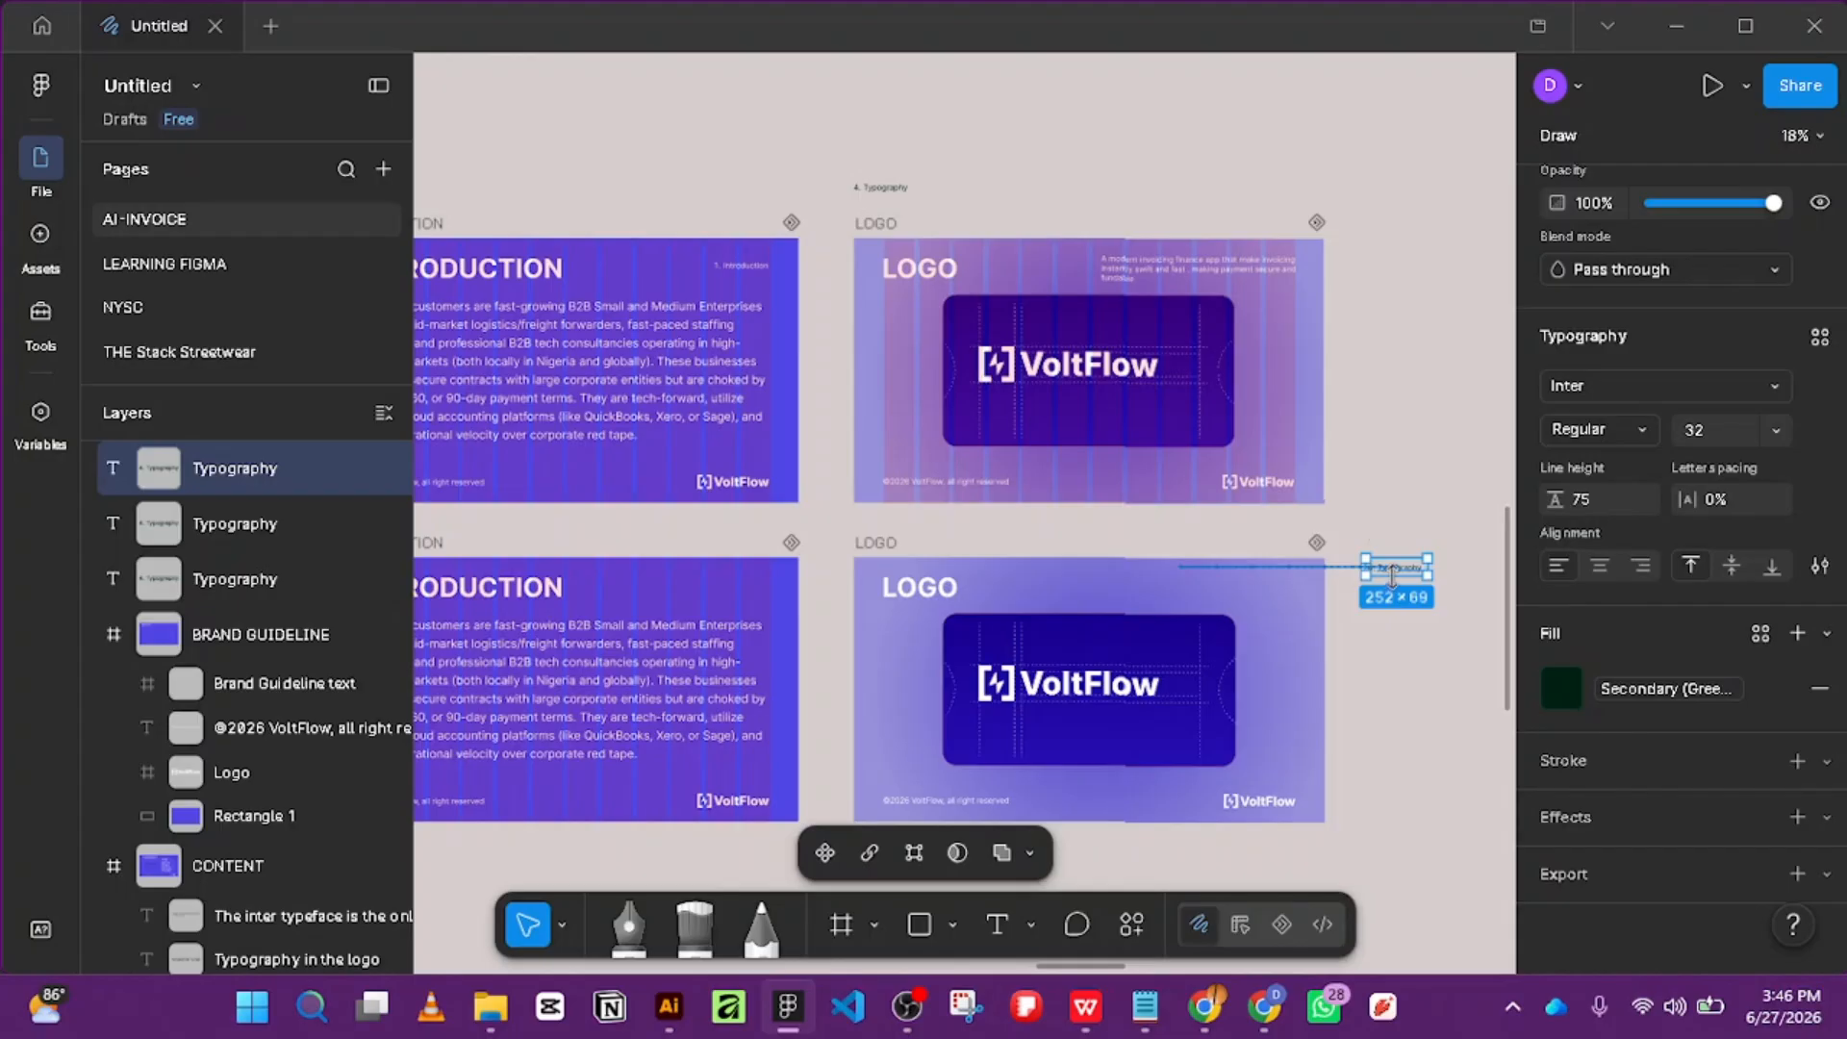
Delete the small VoltFlow logo from the upper LOGO page's lower-right corner and place the "4. Typography" copy there instead.
{"action": "scroll", "coordinate": [1341, 346], "scroll_direction": "up", "scroll_amount": 3}
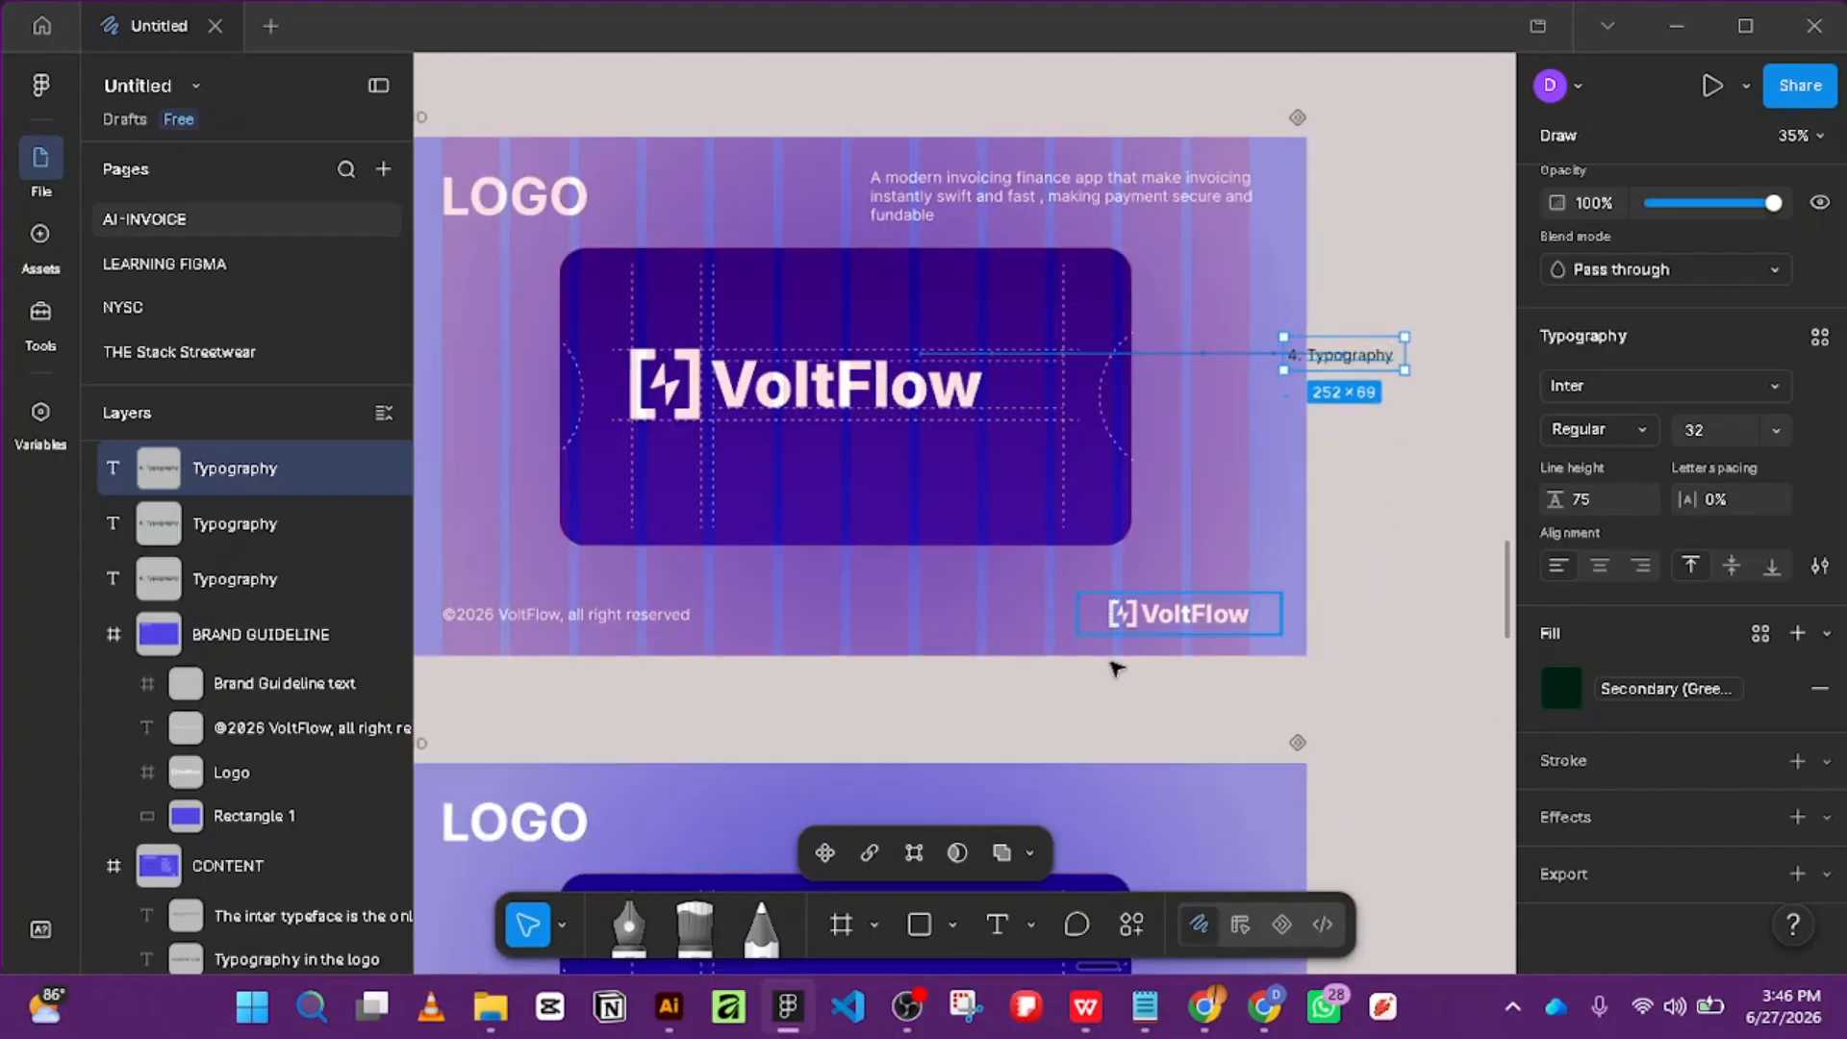
{"action": "left_click", "coordinate": [1210, 619]}
{"action": "left_click", "coordinate": [1373, 375]}
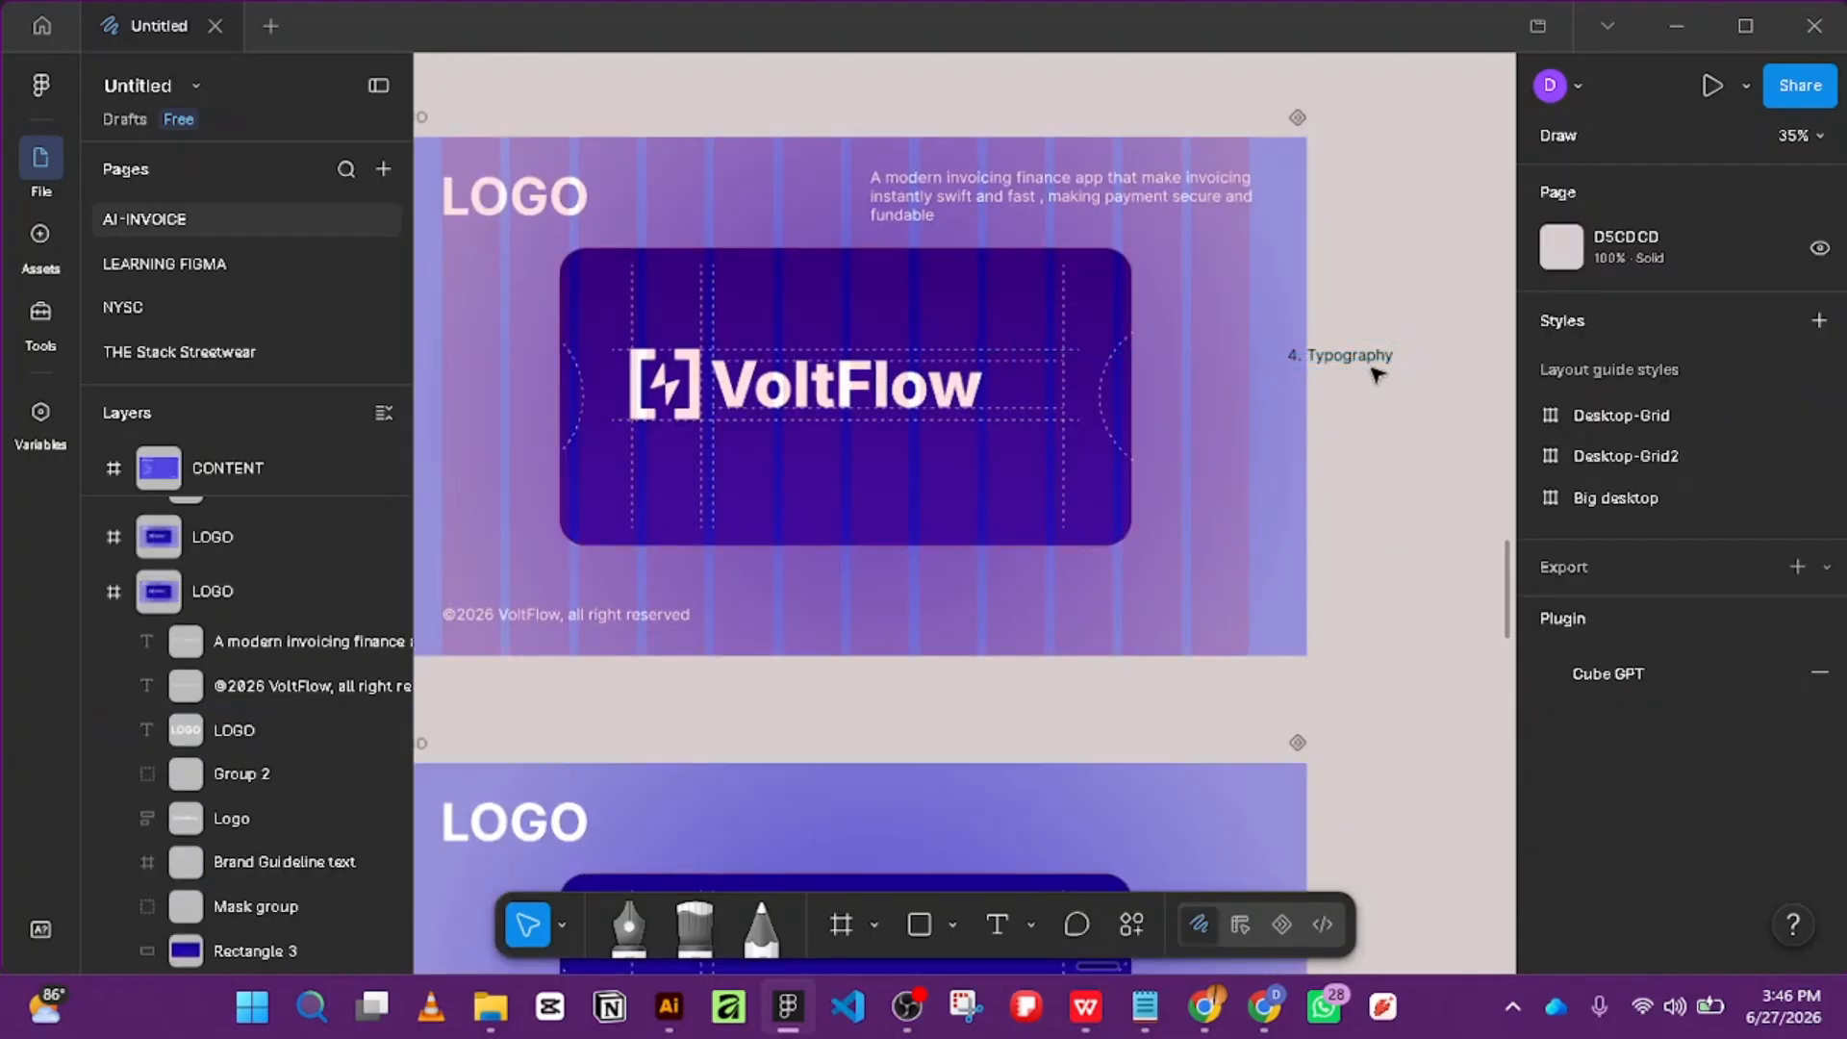
{"action": "left_click_drag", "start_coordinate": [1373, 370], "coordinate": [1225, 623]}
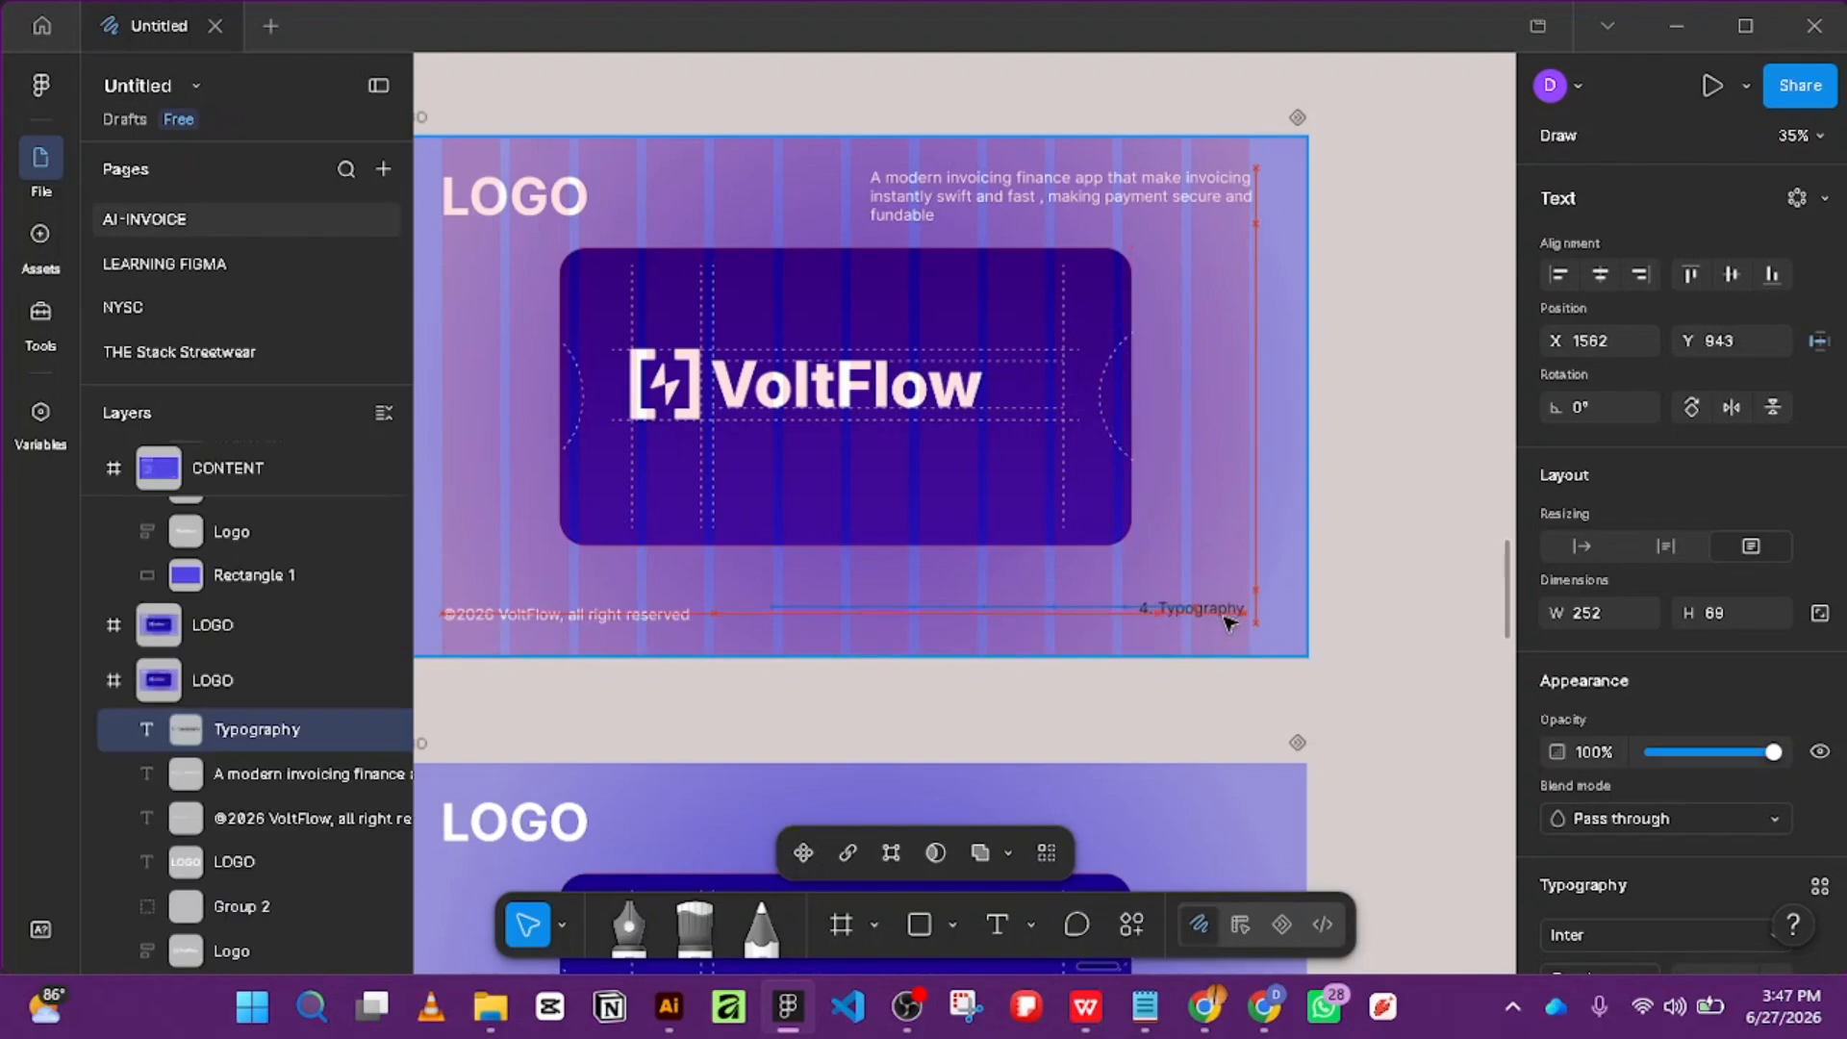
Set the fill of the "4. Typography" copy on the upper LOGO page to the Primary (Blue) white style.
{"action": "scroll", "coordinate": [1604, 832], "scroll_direction": "down", "scroll_amount": 5}
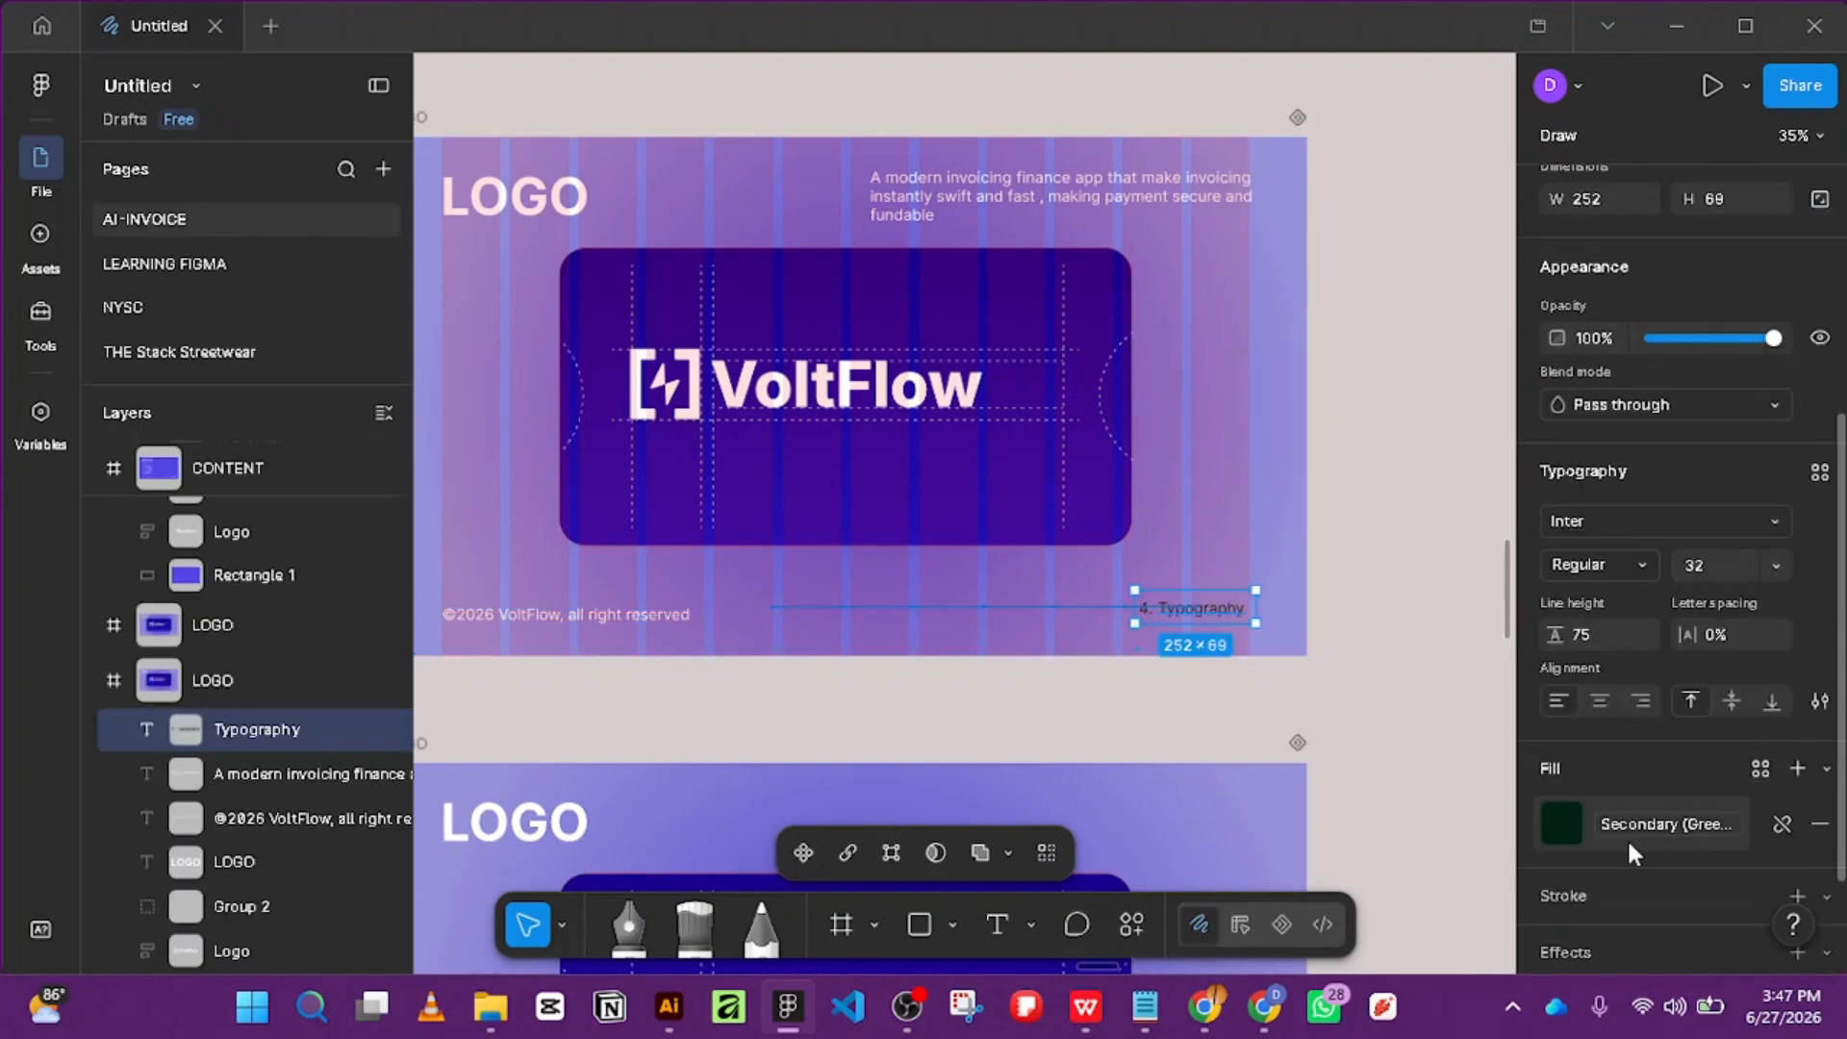
{"action": "left_click", "coordinate": [1564, 825]}
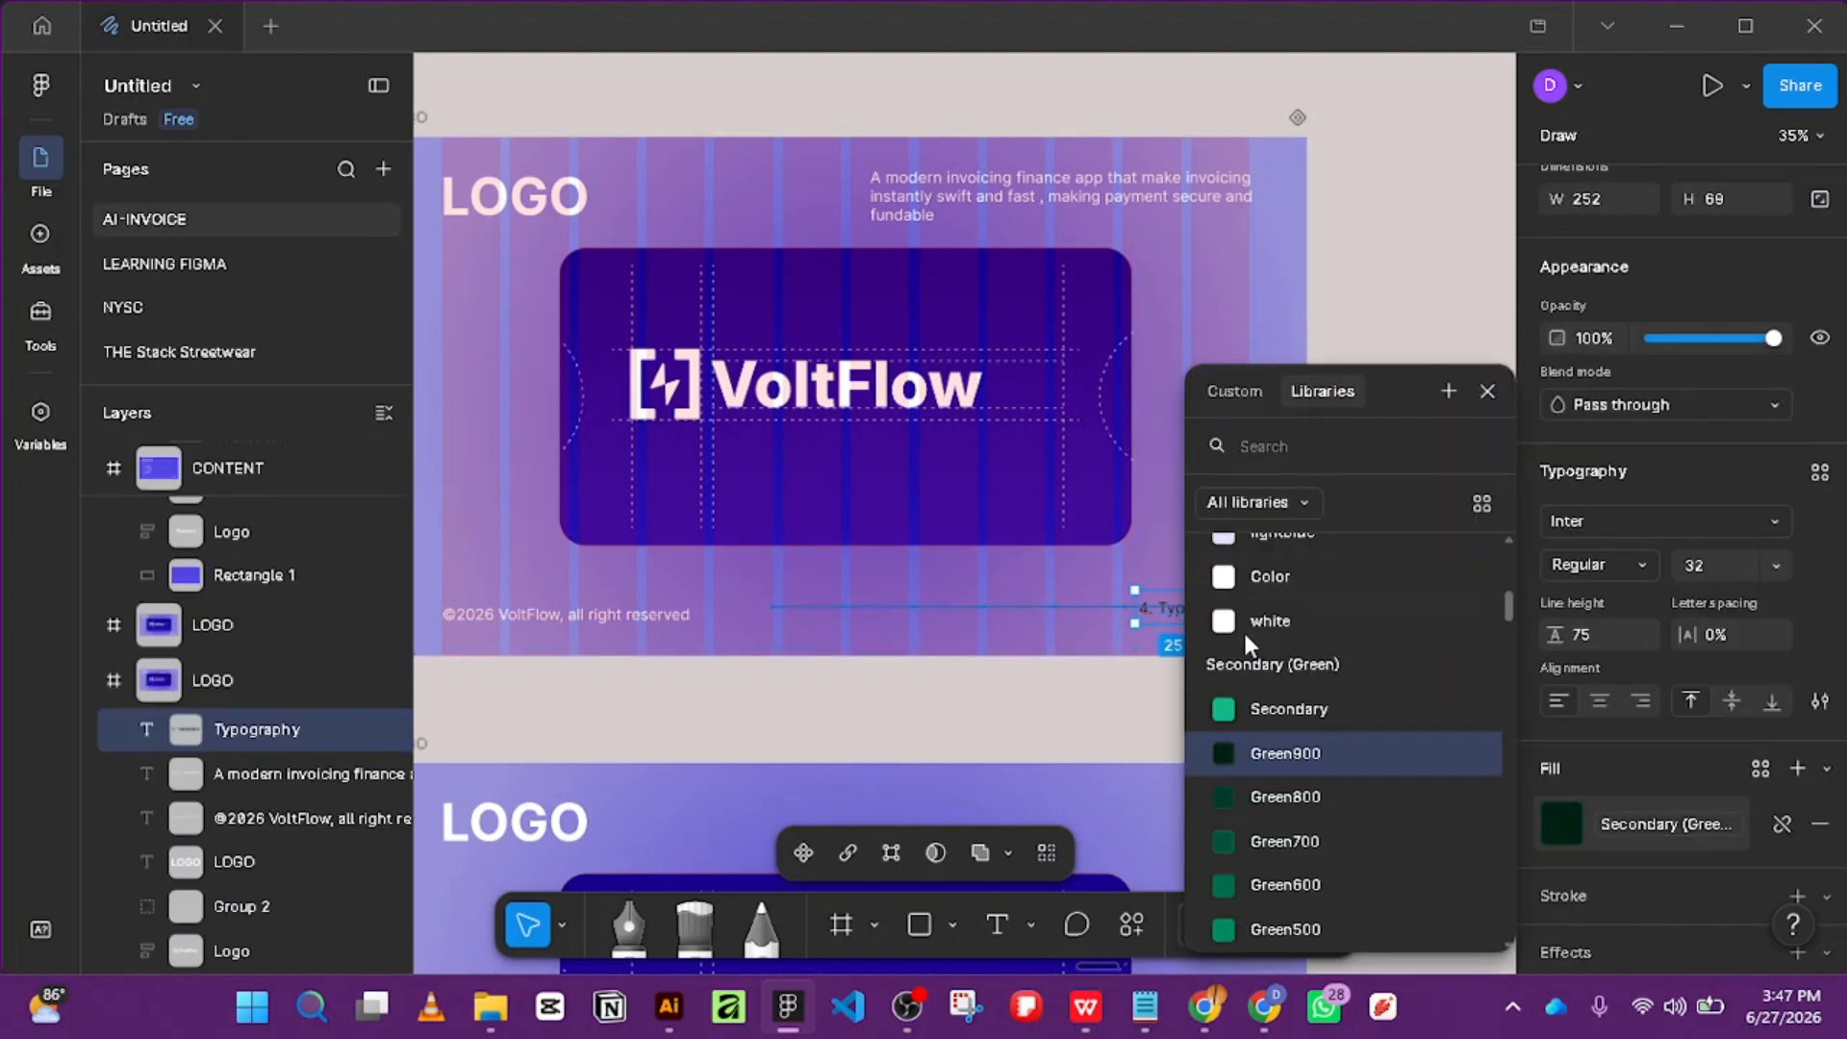
{"action": "left_click", "coordinate": [1269, 621]}
{"action": "scroll", "coordinate": [1283, 623], "scroll_direction": "up", "scroll_amount": 3}
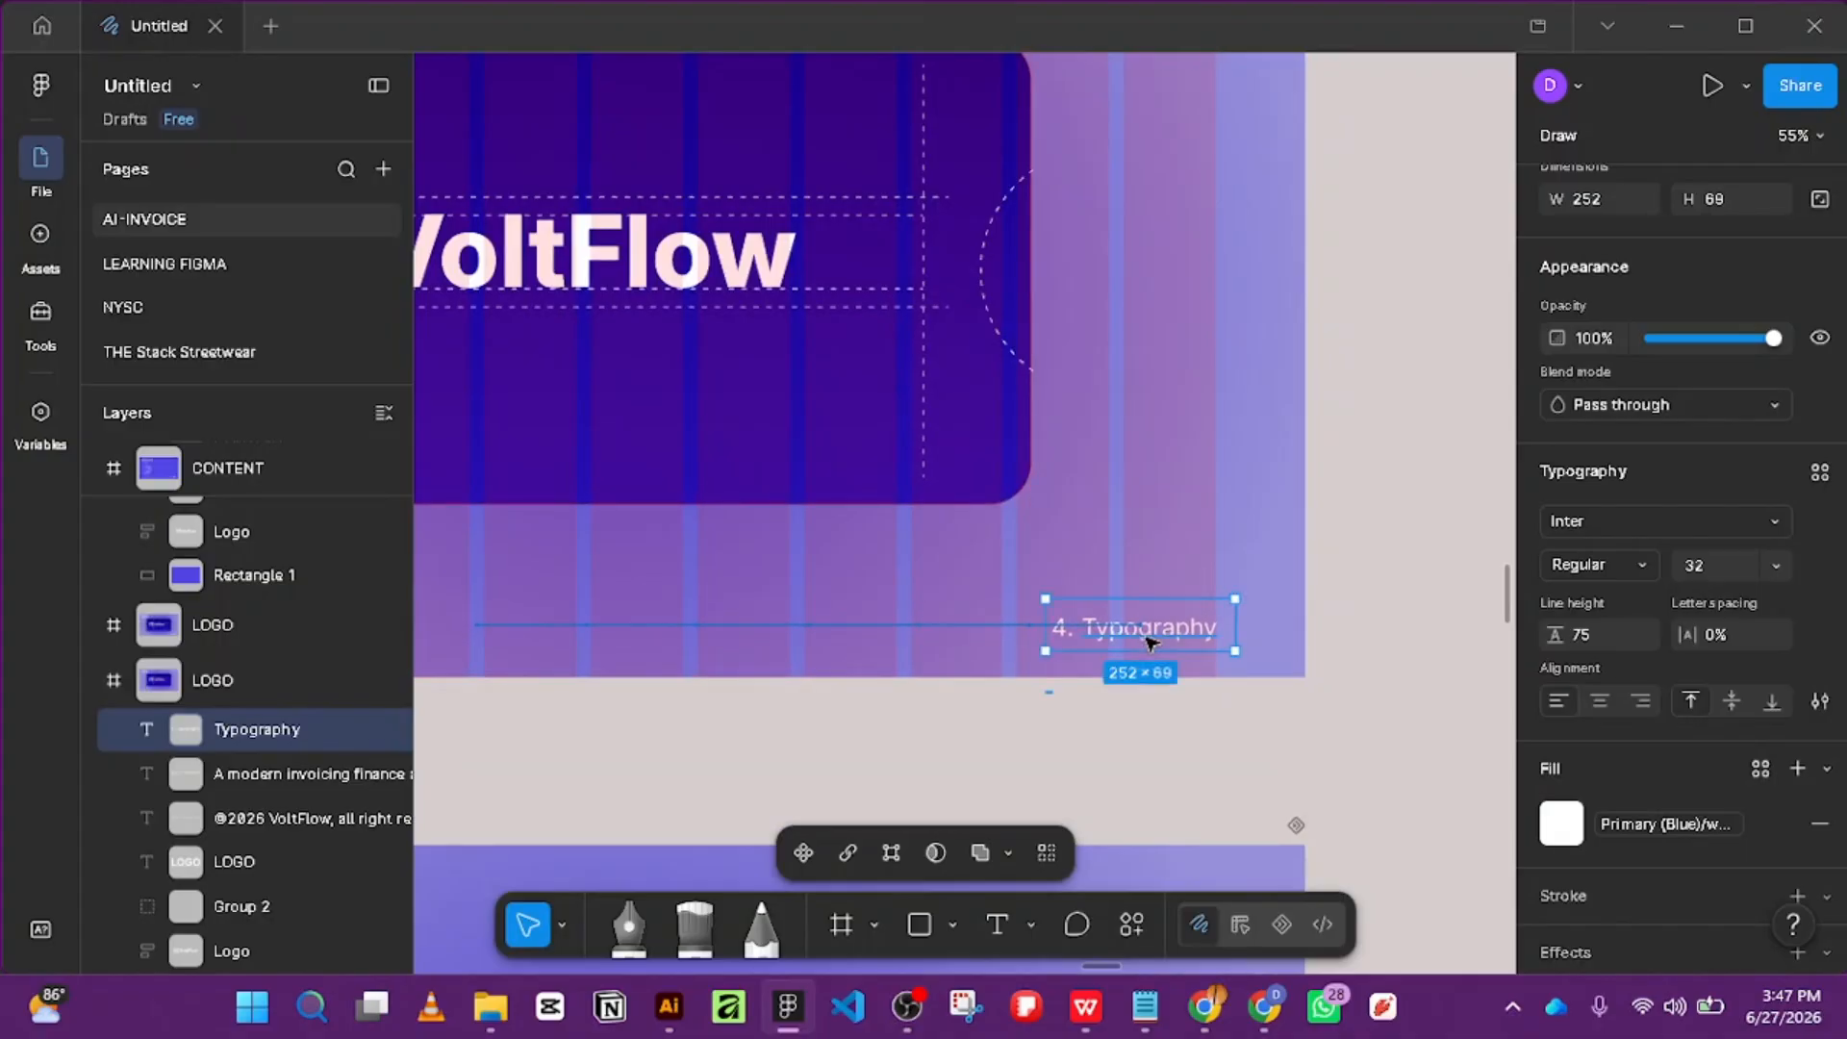
Align the "4. Typography" label on the upper LOGO page with the copyright line, at X 1562, Y 957.
{"action": "scroll", "coordinate": [1145, 639], "scroll_direction": "down", "scroll_amount": 3}
{"action": "left_click_drag", "start_coordinate": [1149, 630], "coordinate": [1152, 623]}
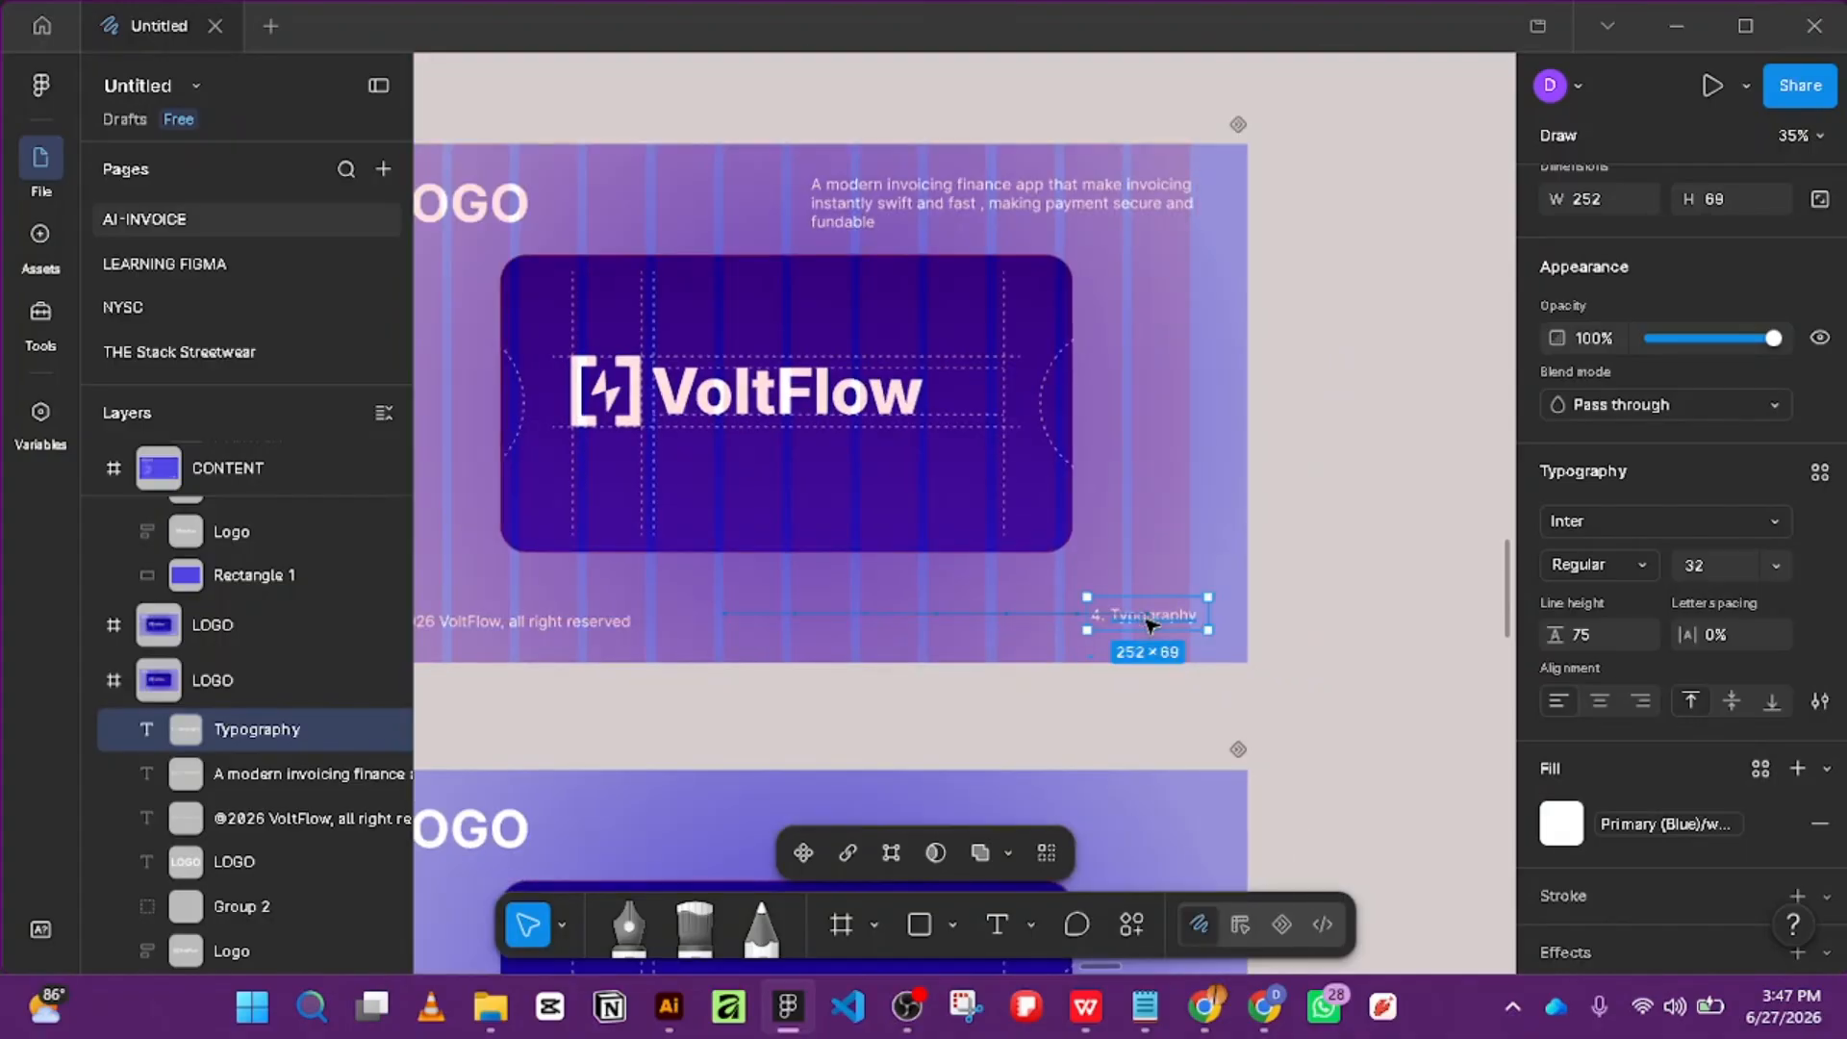
{"action": "scroll", "coordinate": [1202, 630], "scroll_direction": "up", "scroll_amount": 3}
{"action": "left_click_drag", "start_coordinate": [1165, 617], "coordinate": [1159, 616]}
{"action": "scroll", "coordinate": [1159, 617], "scroll_direction": "down", "scroll_amount": 2}
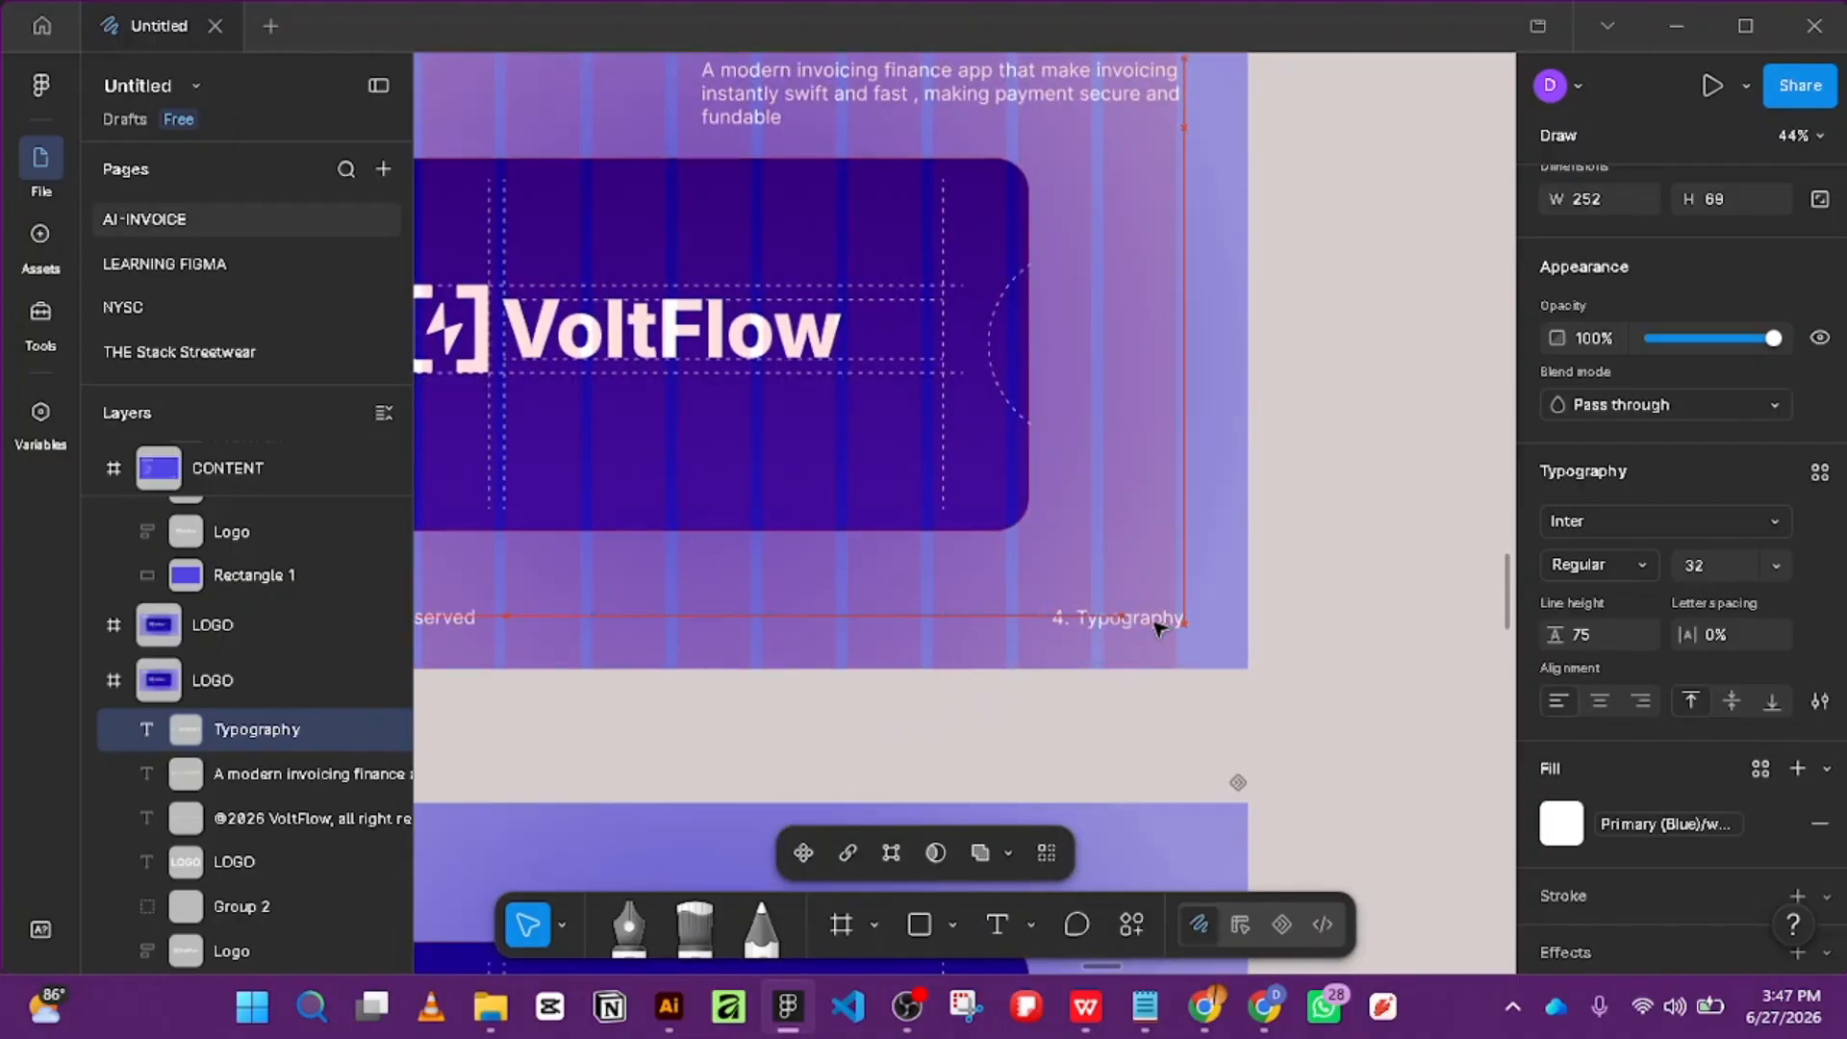
{"action": "left_click_drag", "start_coordinate": [1153, 622], "coordinate": [1154, 621]}
{"action": "left_click_drag", "start_coordinate": [1154, 621], "coordinate": [1153, 622]}
{"action": "scroll", "coordinate": [1152, 622], "scroll_direction": "up", "scroll_amount": 1}
{"action": "scroll", "coordinate": [1146, 630], "scroll_direction": "down", "scroll_amount": 2}
{"action": "left_click_drag", "start_coordinate": [922, 629], "coordinate": [1094, 630]}
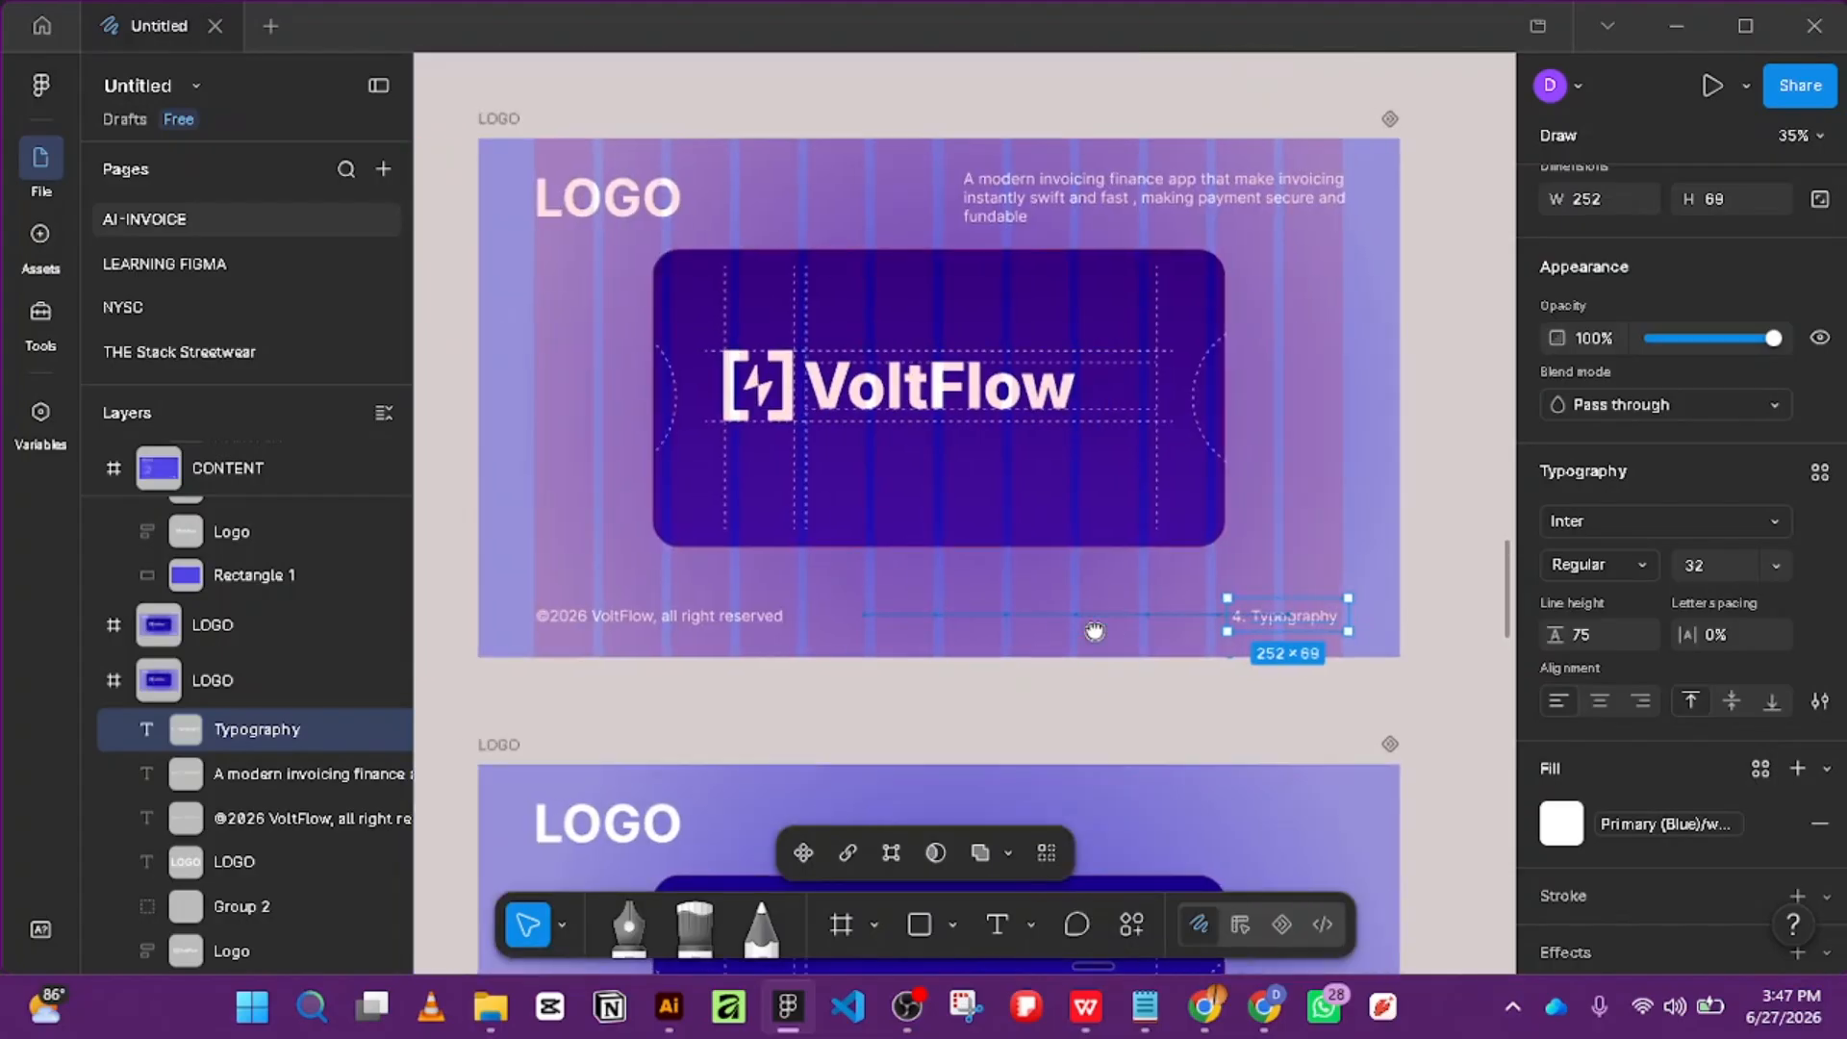
{"action": "left_click_drag", "start_coordinate": [1298, 628], "coordinate": [1313, 630]}
{"action": "scroll", "coordinate": [1347, 642], "scroll_direction": "up", "scroll_amount": 1}
{"action": "scroll", "coordinate": [1195, 630], "scroll_direction": "up", "scroll_amount": 3}
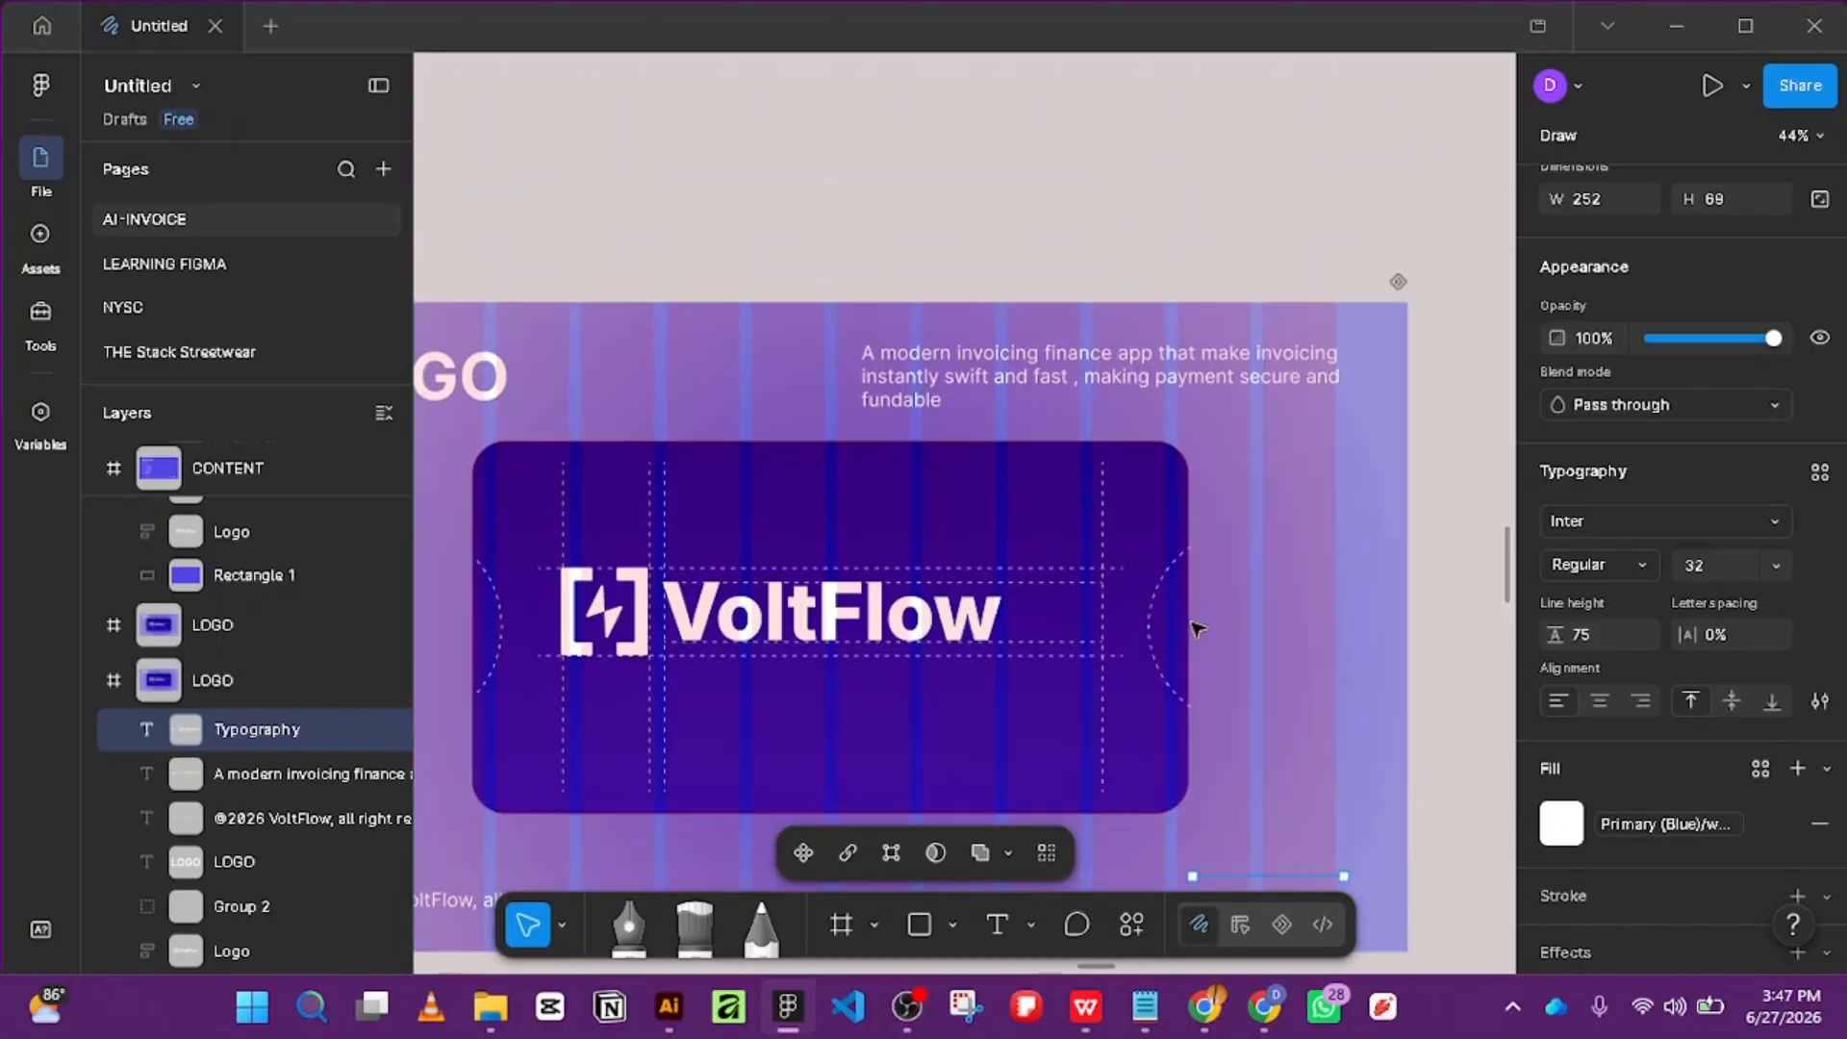
{"action": "scroll", "coordinate": [1200, 632], "scroll_direction": "down", "scroll_amount": 3}
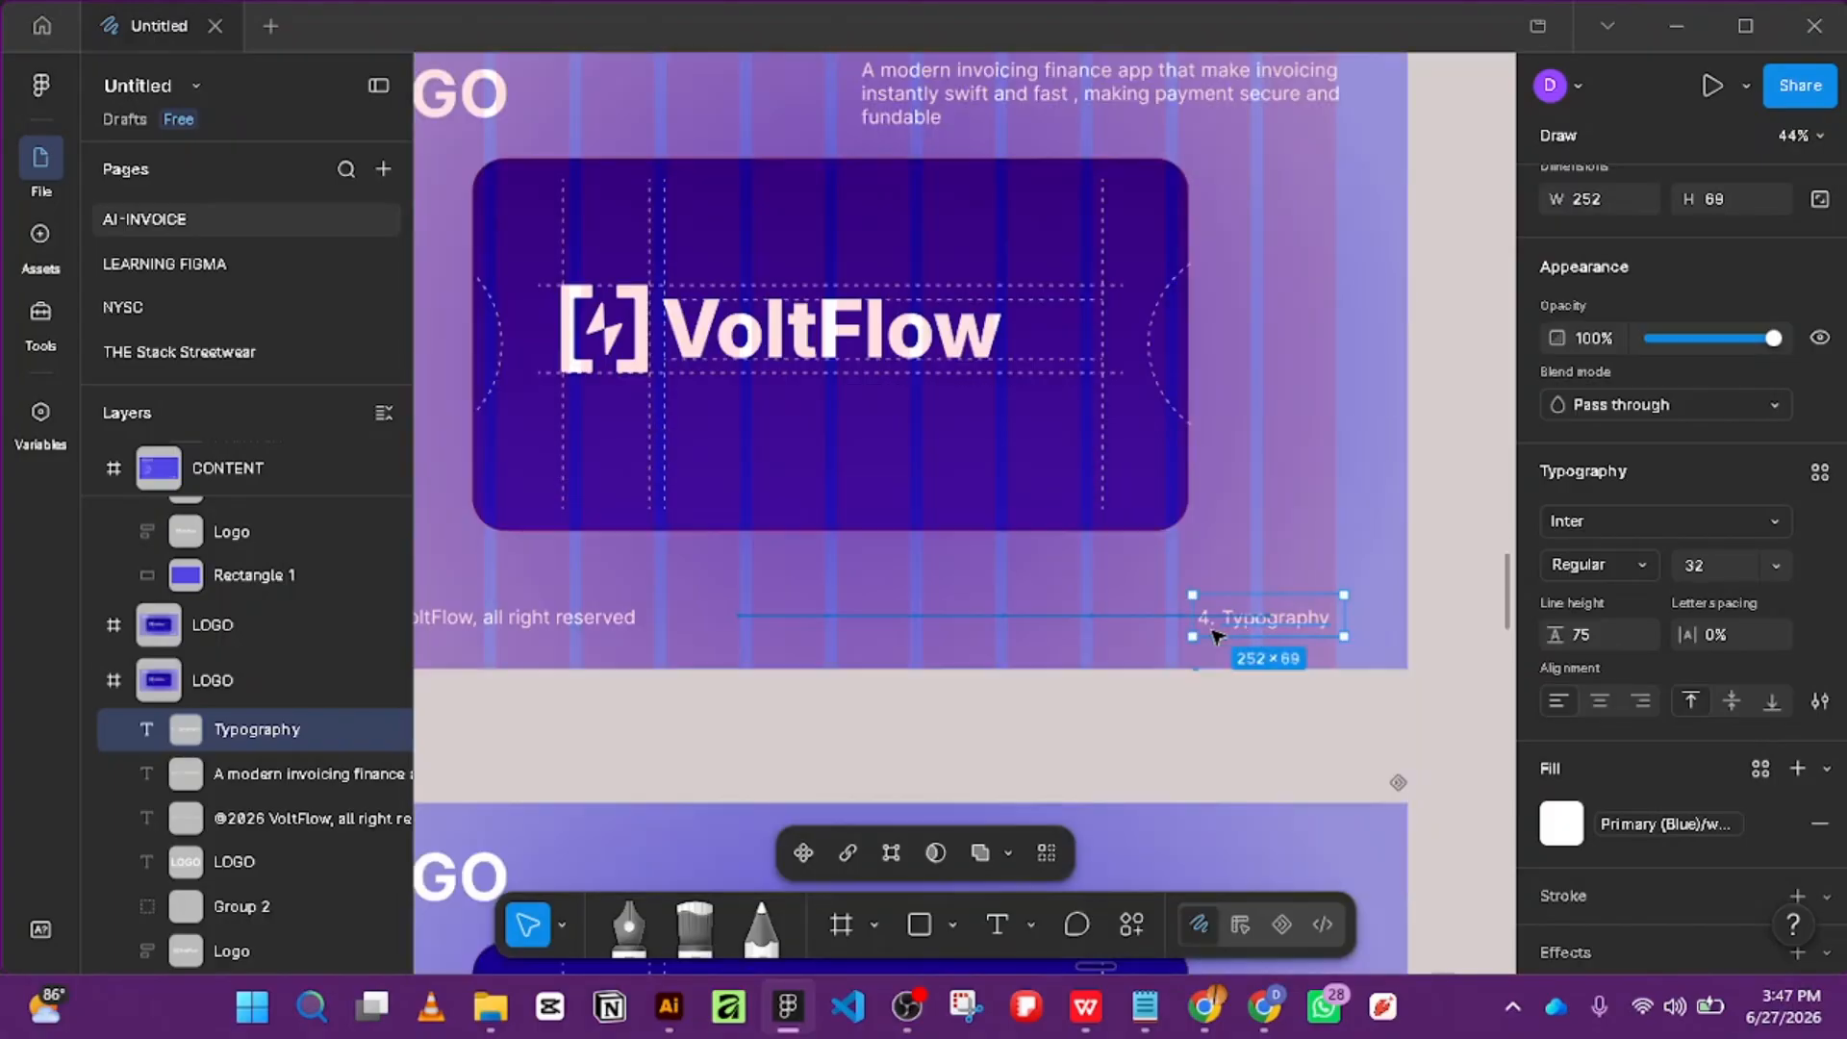
Change the number of the upper LOGO page's Typography label to "2.".
{"action": "key", "text": "Escape"}
{"action": "double_click", "coordinate": [1222, 627]}
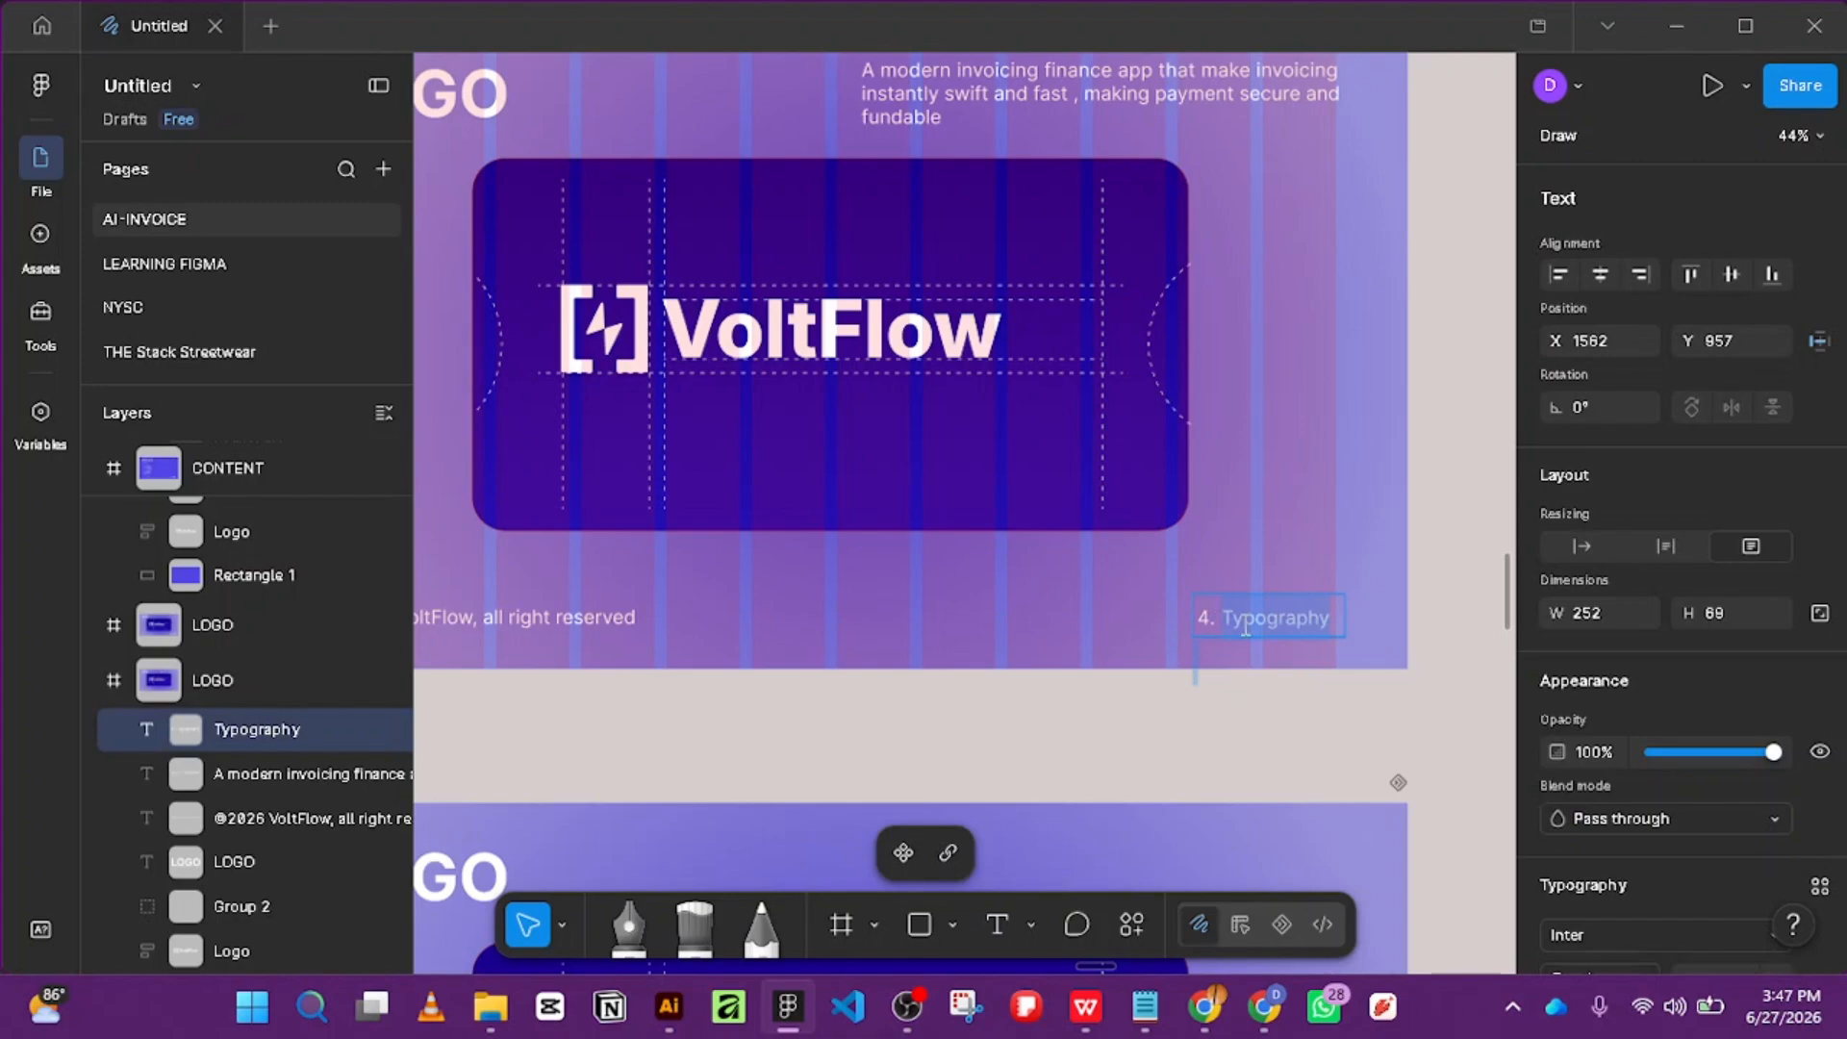
{"action": "left_click", "coordinate": [1243, 623]}
{"action": "left_click", "coordinate": [1193, 615]}
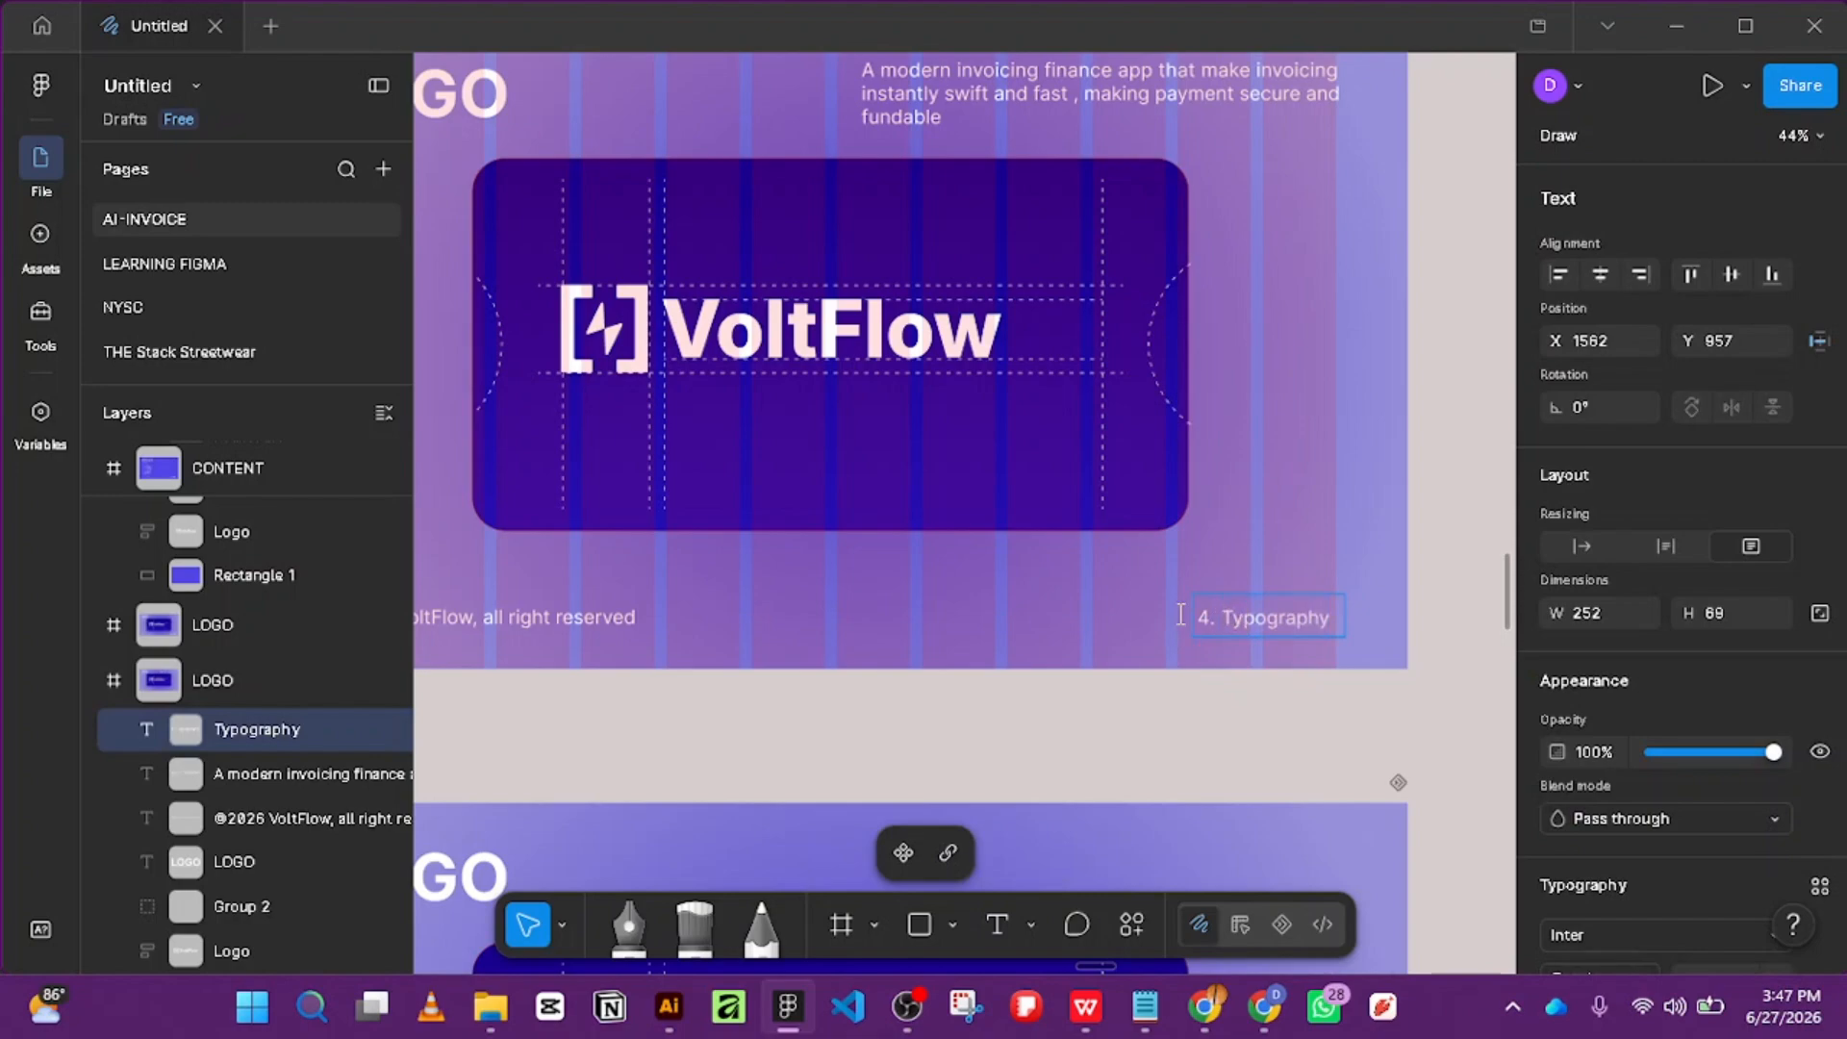
{"action": "key", "text": "BackSpace"}
{"action": "key", "text": "BackSpace"}
{"action": "key", "text": "BackSpace"}
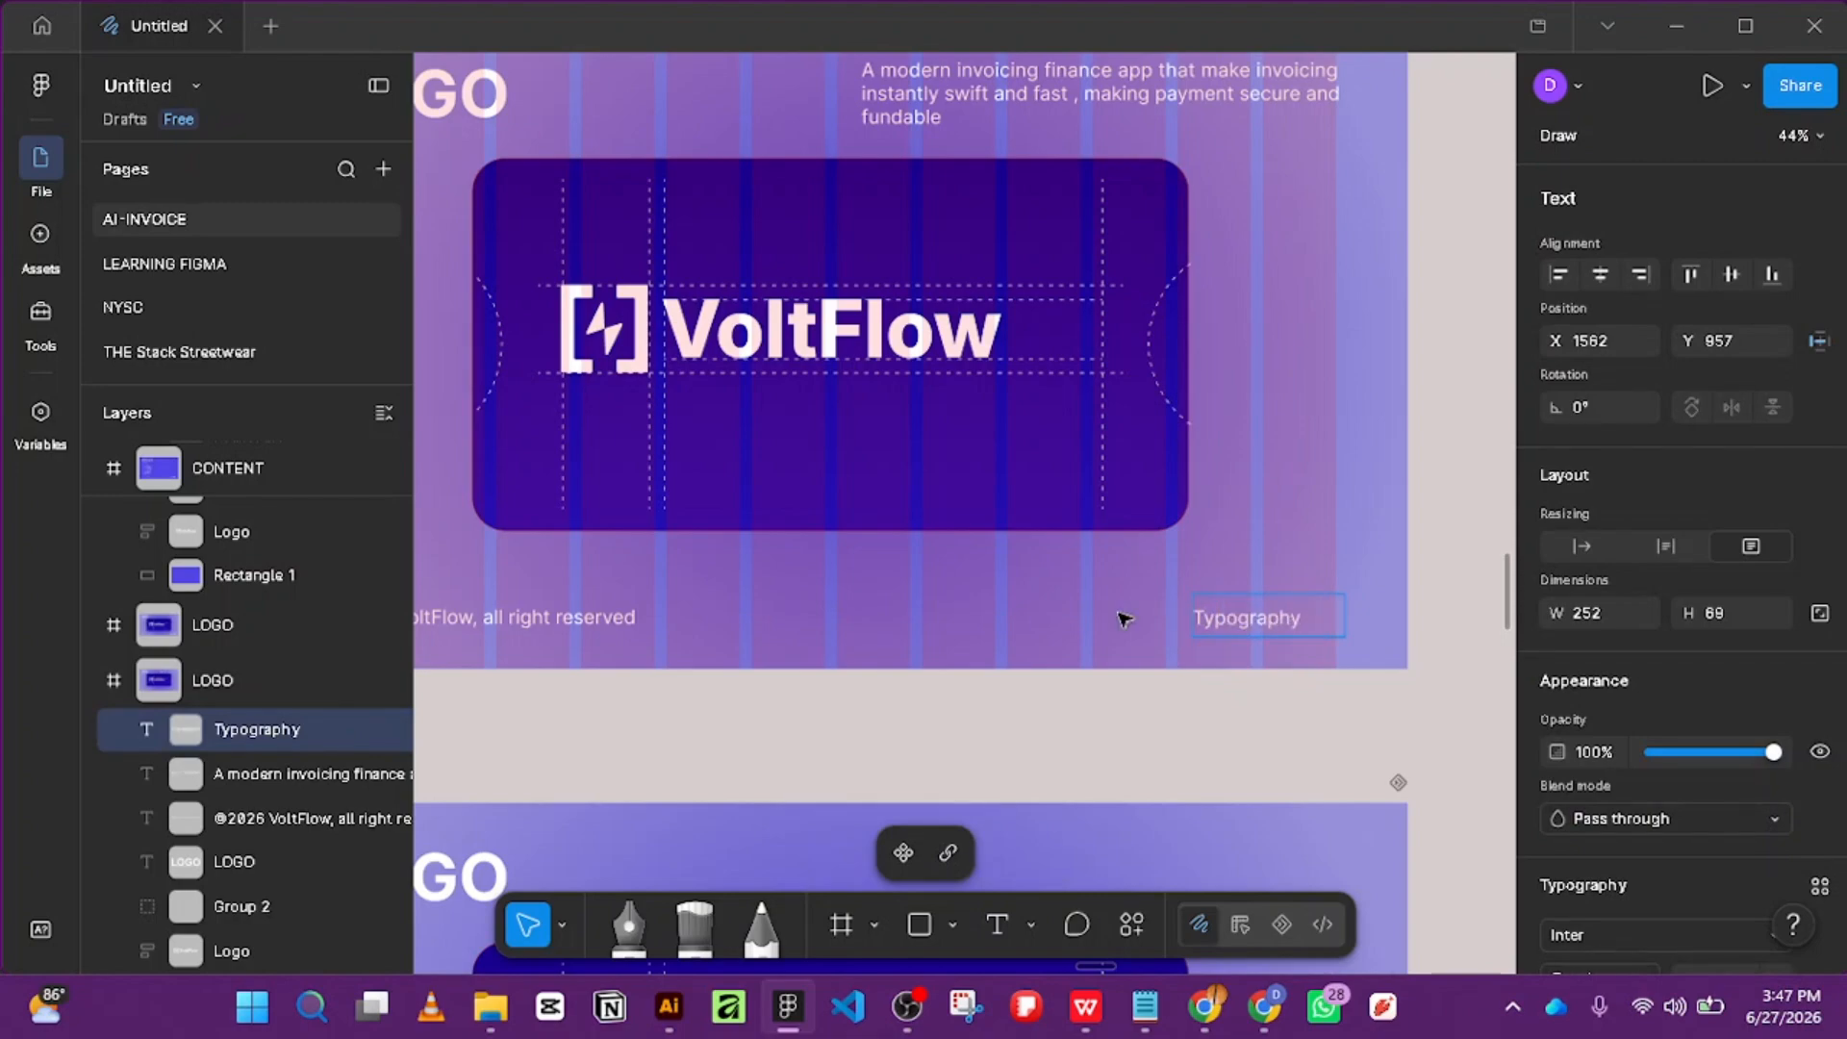
{"action": "type", "text": "2."}
{"action": "key", "text": "Escape"}
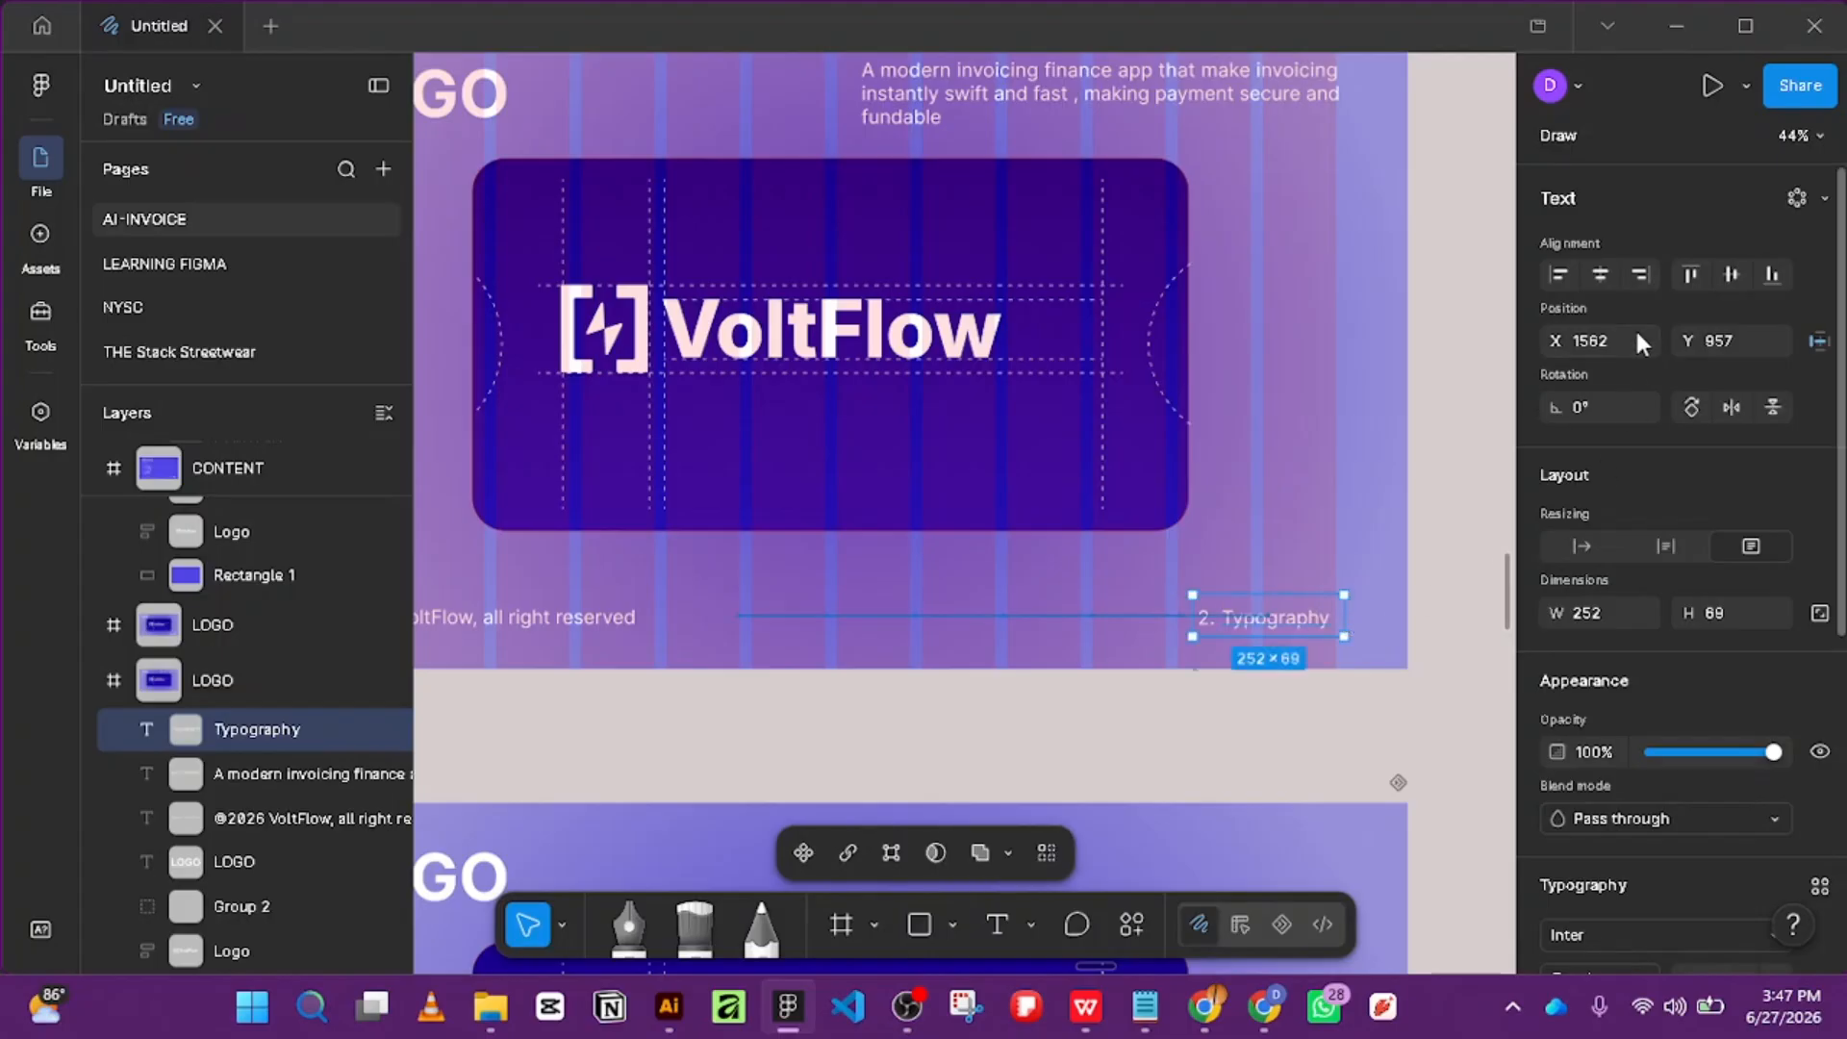
Nudge the "2. Typography" label right to X 1574 on the upper LOGO page.
{"action": "key", "text": "Right"}
{"action": "key", "text": "Right"}
{"action": "key", "text": "Right"}
{"action": "key", "text": "Right"}
{"action": "key", "text": "Right"}
{"action": "key", "text": "Right"}
{"action": "key", "text": "Right"}
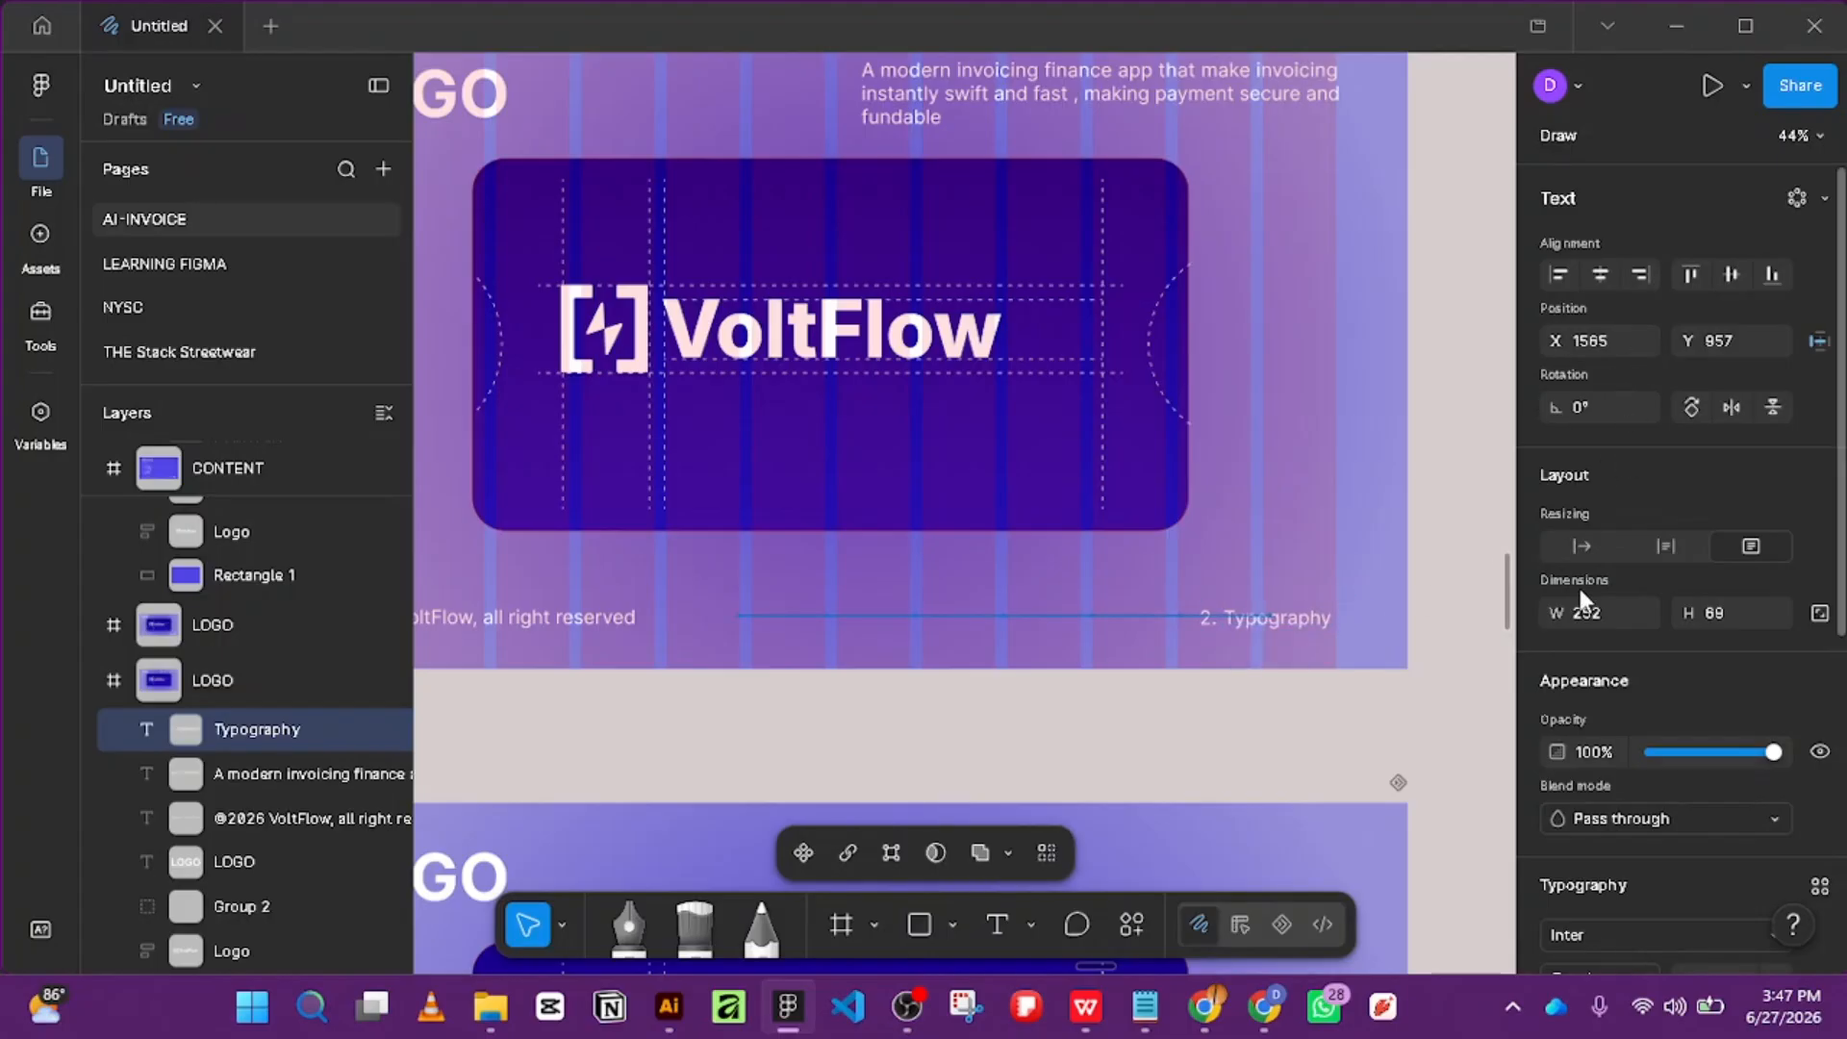
{"action": "key", "text": "Right"}
{"action": "key", "text": "Right"}
{"action": "key", "text": "Right"}
{"action": "key", "text": "Right"}
{"action": "key", "text": "Right"}
Delete the small VoltFlow logo from the TYPOGRAPHY page and move its "4. Typography" label into that lower-right corner, at X 1576, Y 956.
{"action": "scroll", "coordinate": [713, 617], "scroll_direction": "down", "scroll_amount": 4}
{"action": "scroll", "coordinate": [1171, 465], "scroll_direction": "down", "scroll_amount": 5}
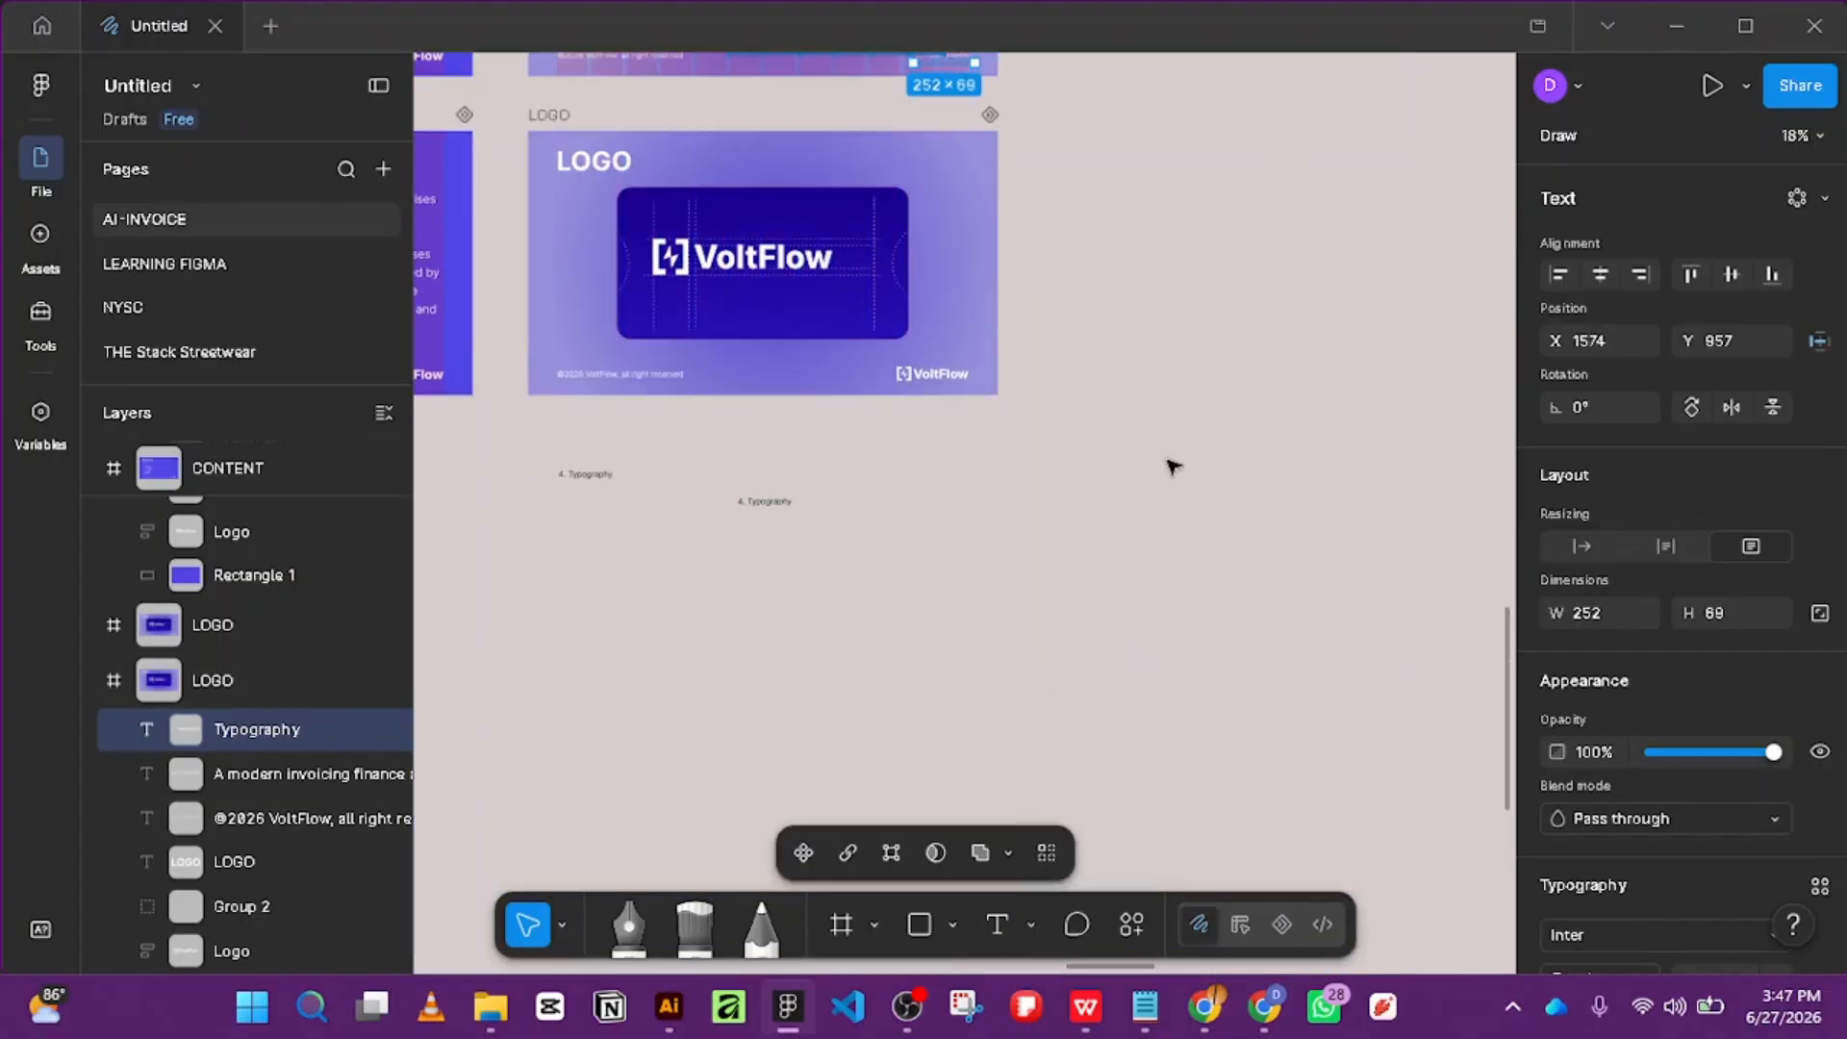
{"action": "left_click_drag", "start_coordinate": [1041, 462], "coordinate": [1472, 473]}
{"action": "scroll", "coordinate": [846, 419], "scroll_direction": "down", "scroll_amount": 3}
{"action": "left_click_drag", "start_coordinate": [852, 421], "coordinate": [1299, 430]}
{"action": "scroll", "coordinate": [558, 438], "scroll_direction": "up", "scroll_amount": 2}
{"action": "scroll", "coordinate": [1447, 606], "scroll_direction": "down", "scroll_amount": 3}
{"action": "scroll", "coordinate": [1168, 595], "scroll_direction": "up", "scroll_amount": 6}
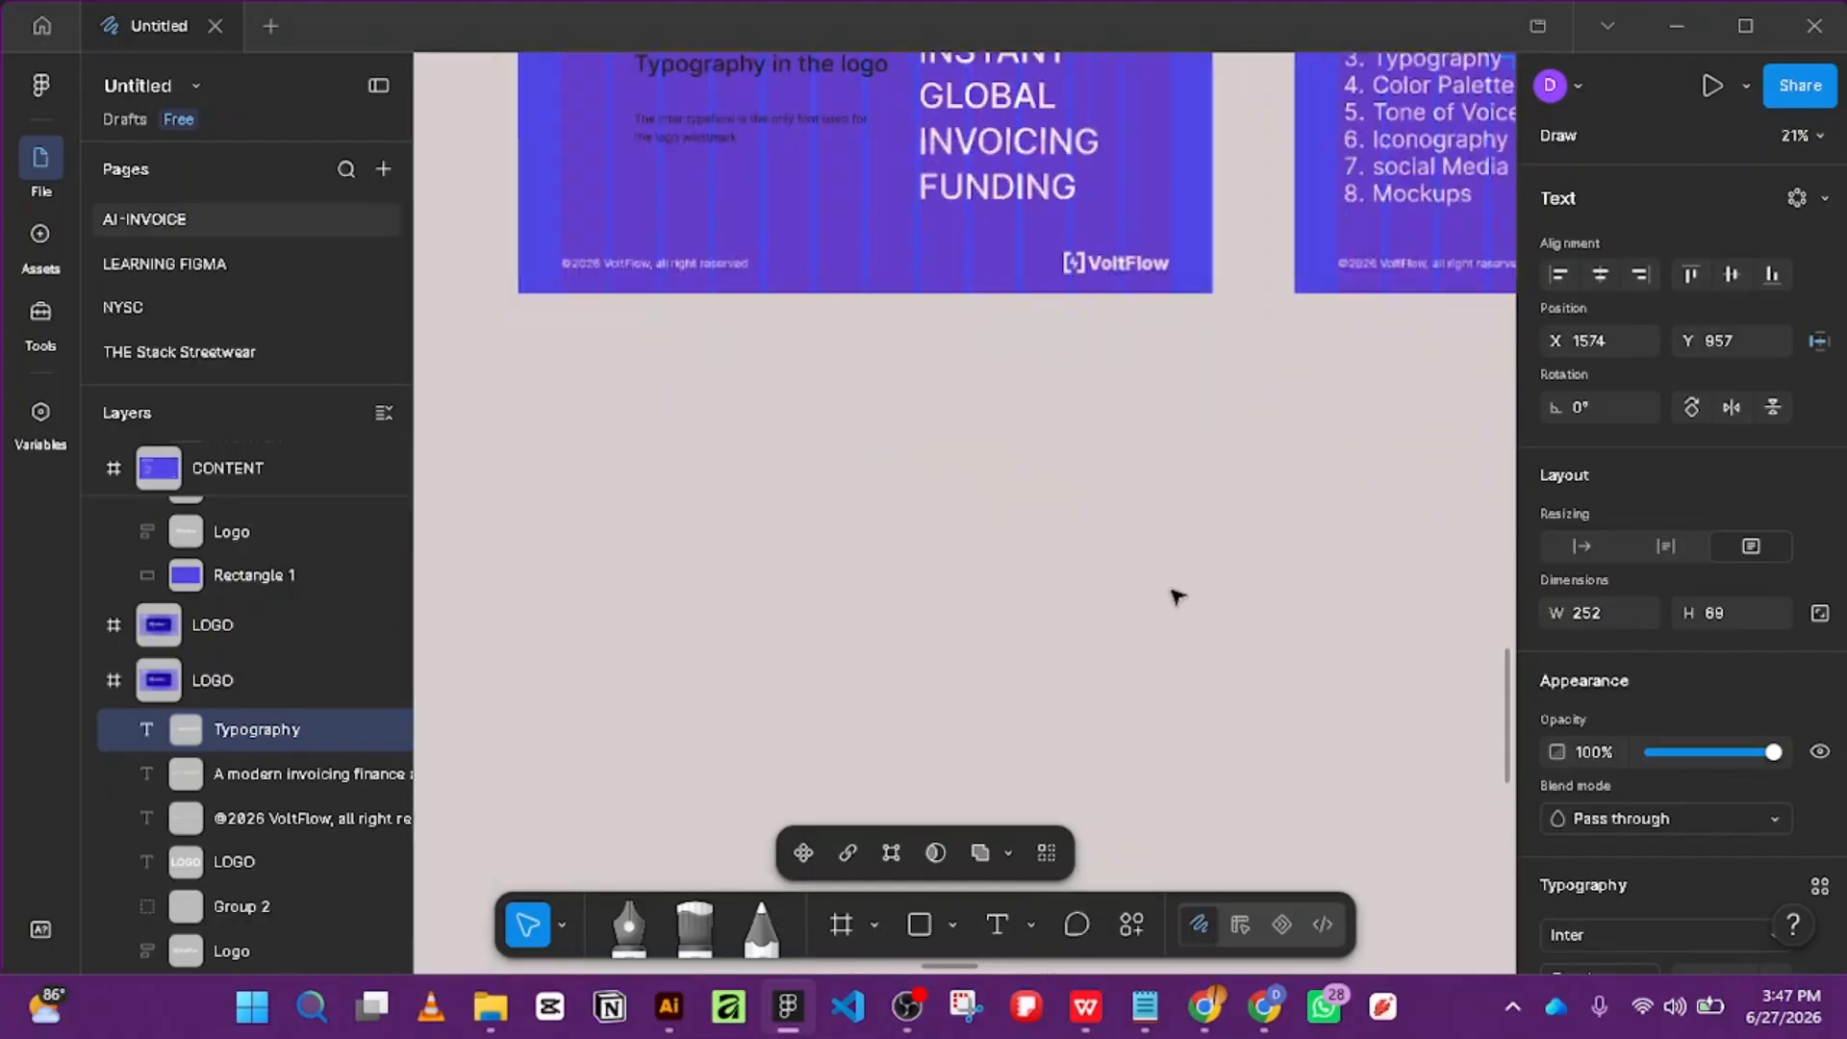
{"action": "scroll", "coordinate": [1122, 329], "scroll_direction": "up", "scroll_amount": 2}
{"action": "scroll", "coordinate": [1122, 329], "scroll_direction": "up", "scroll_amount": 3}
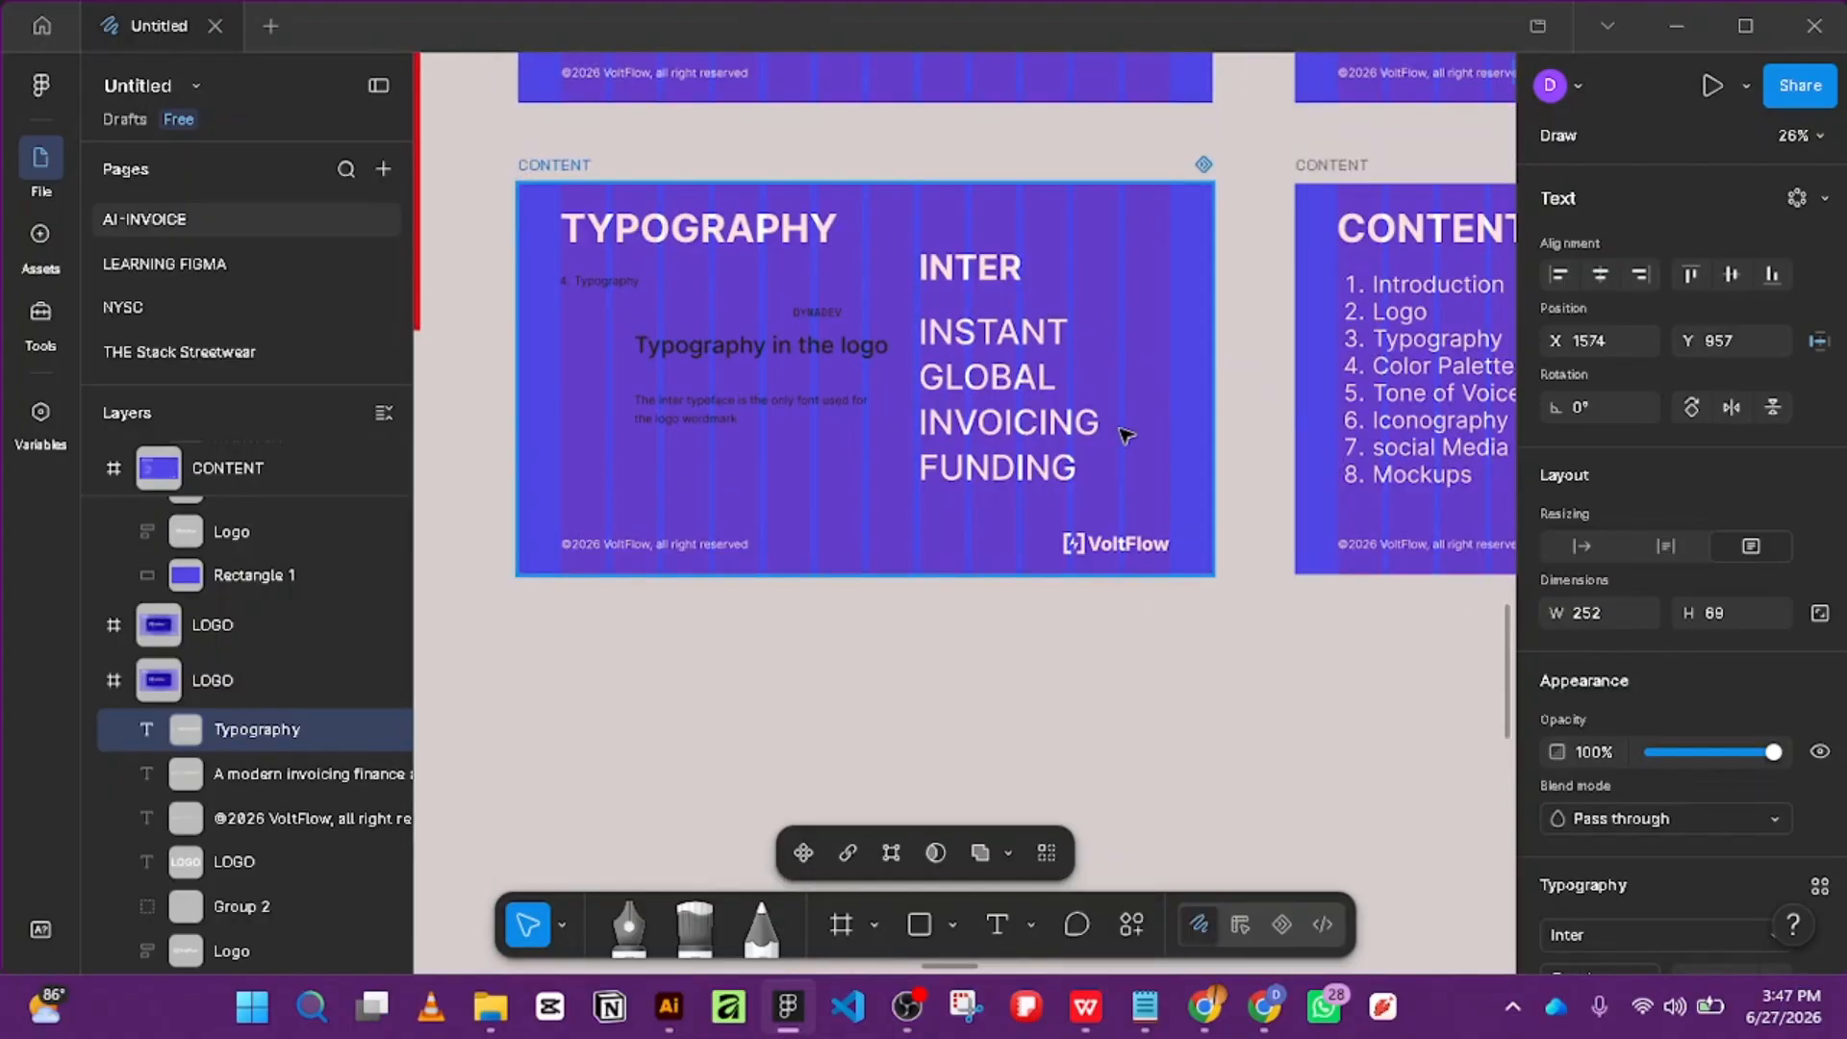
{"action": "left_click", "coordinate": [1115, 545]}
{"action": "key", "text": "Delete"}
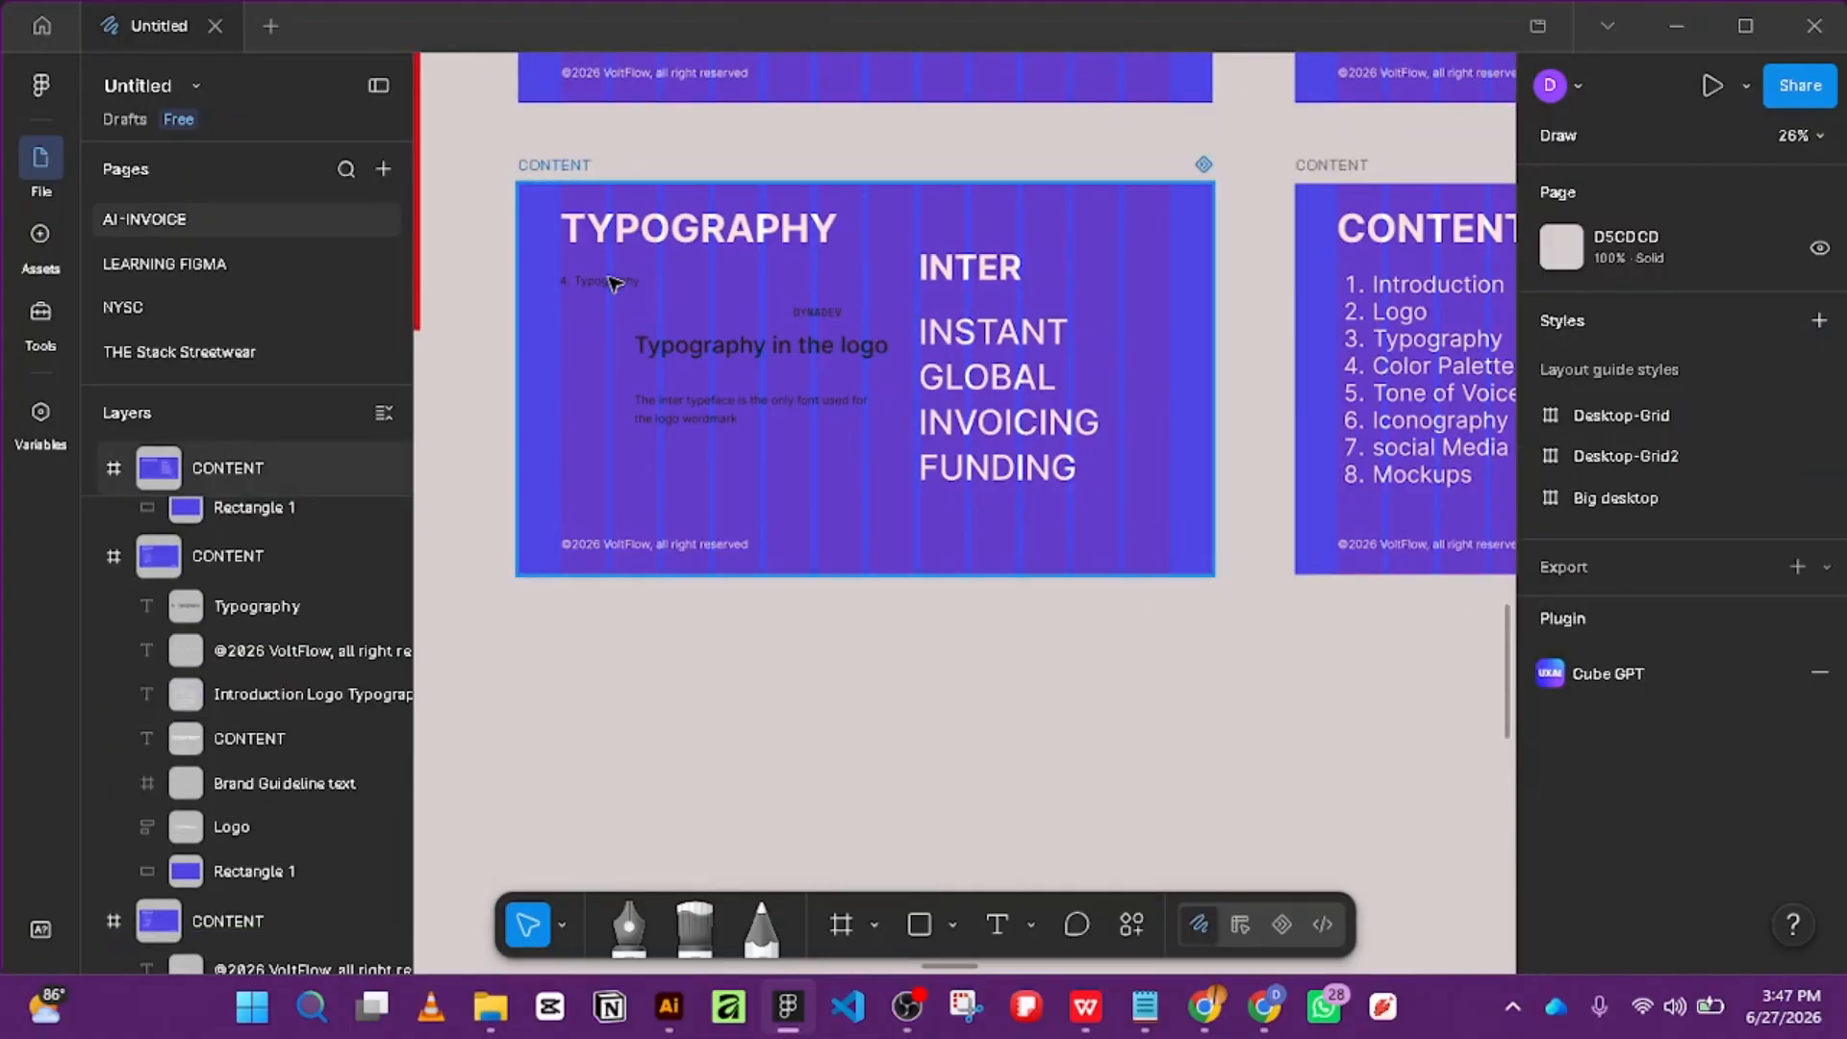
{"action": "left_click", "coordinate": [606, 280]}
{"action": "left_click_drag", "start_coordinate": [948, 558], "coordinate": [1155, 543]}
Replace the word in the upper LOGO page's "2. Typography" label so it reads "2. Logo".
{"action": "scroll", "coordinate": [1282, 550], "scroll_direction": "down", "scroll_amount": 5}
{"action": "left_click_drag", "start_coordinate": [1375, 565], "coordinate": [678, 698]}
{"action": "scroll", "coordinate": [1295, 543], "scroll_direction": "up", "scroll_amount": 6}
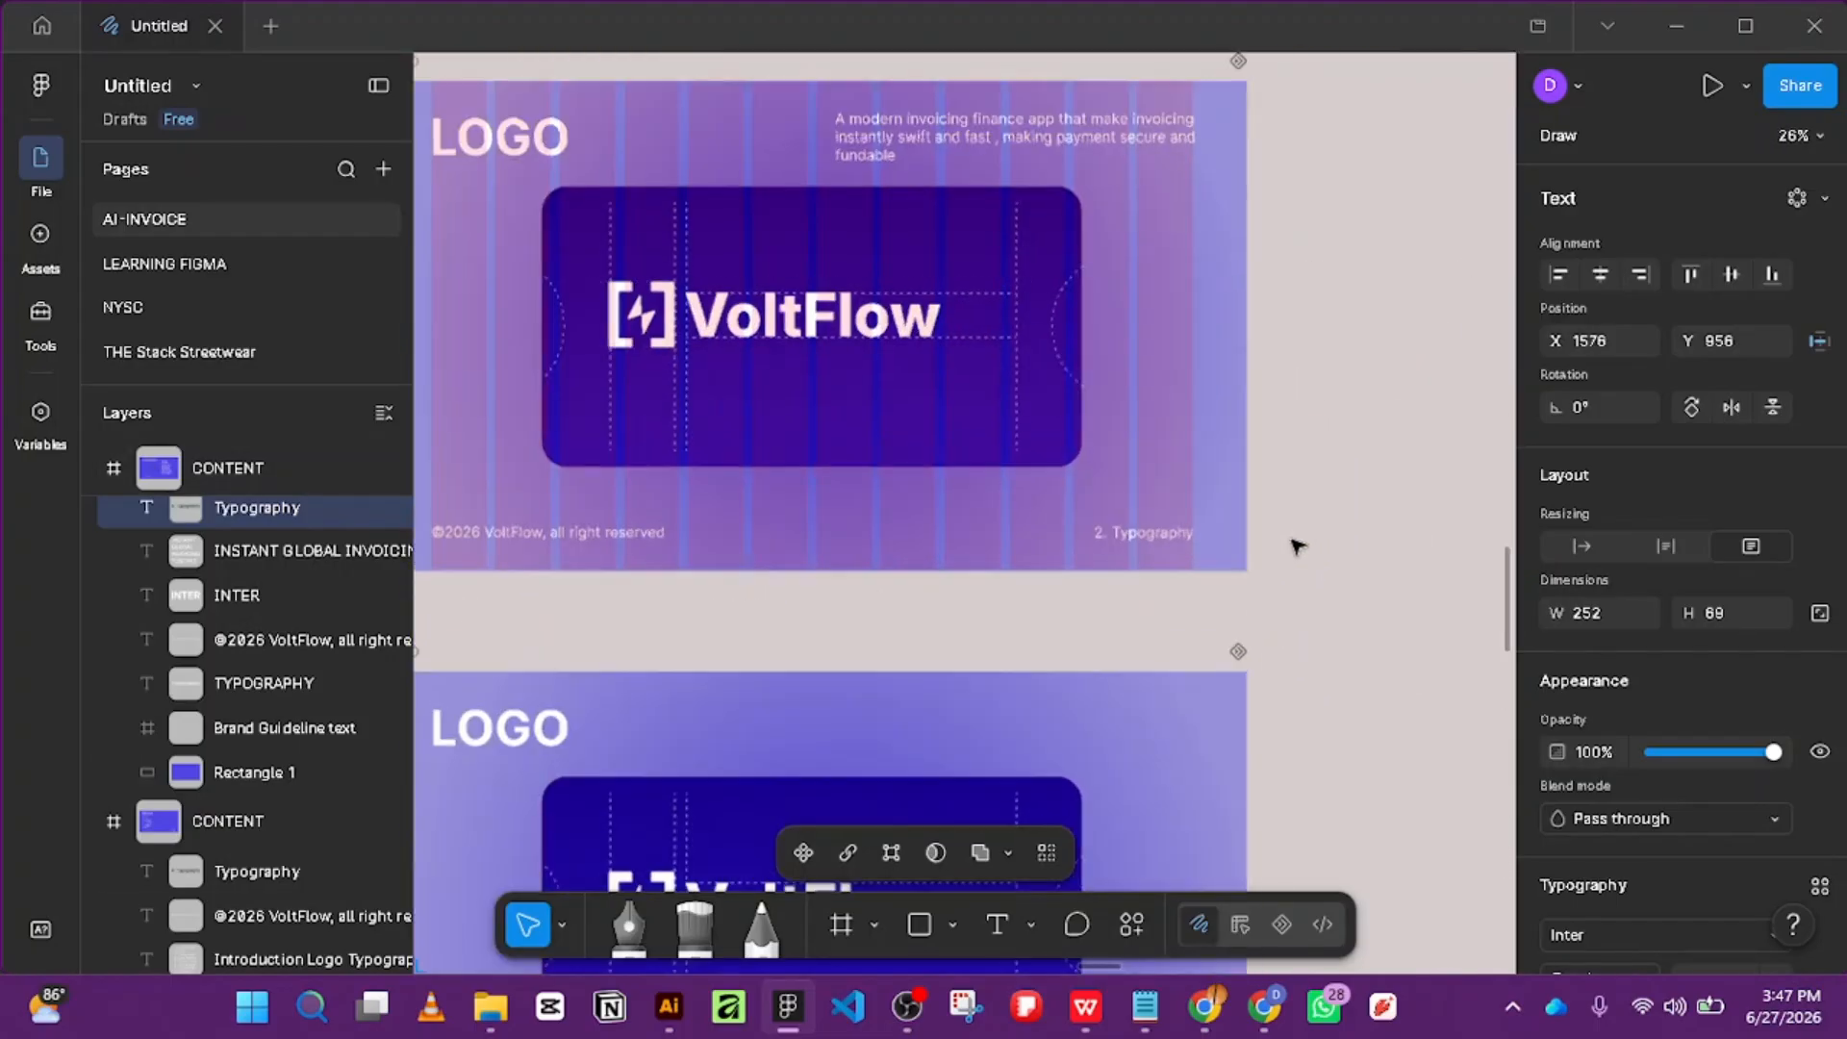
{"action": "left_click", "coordinate": [1149, 531]}
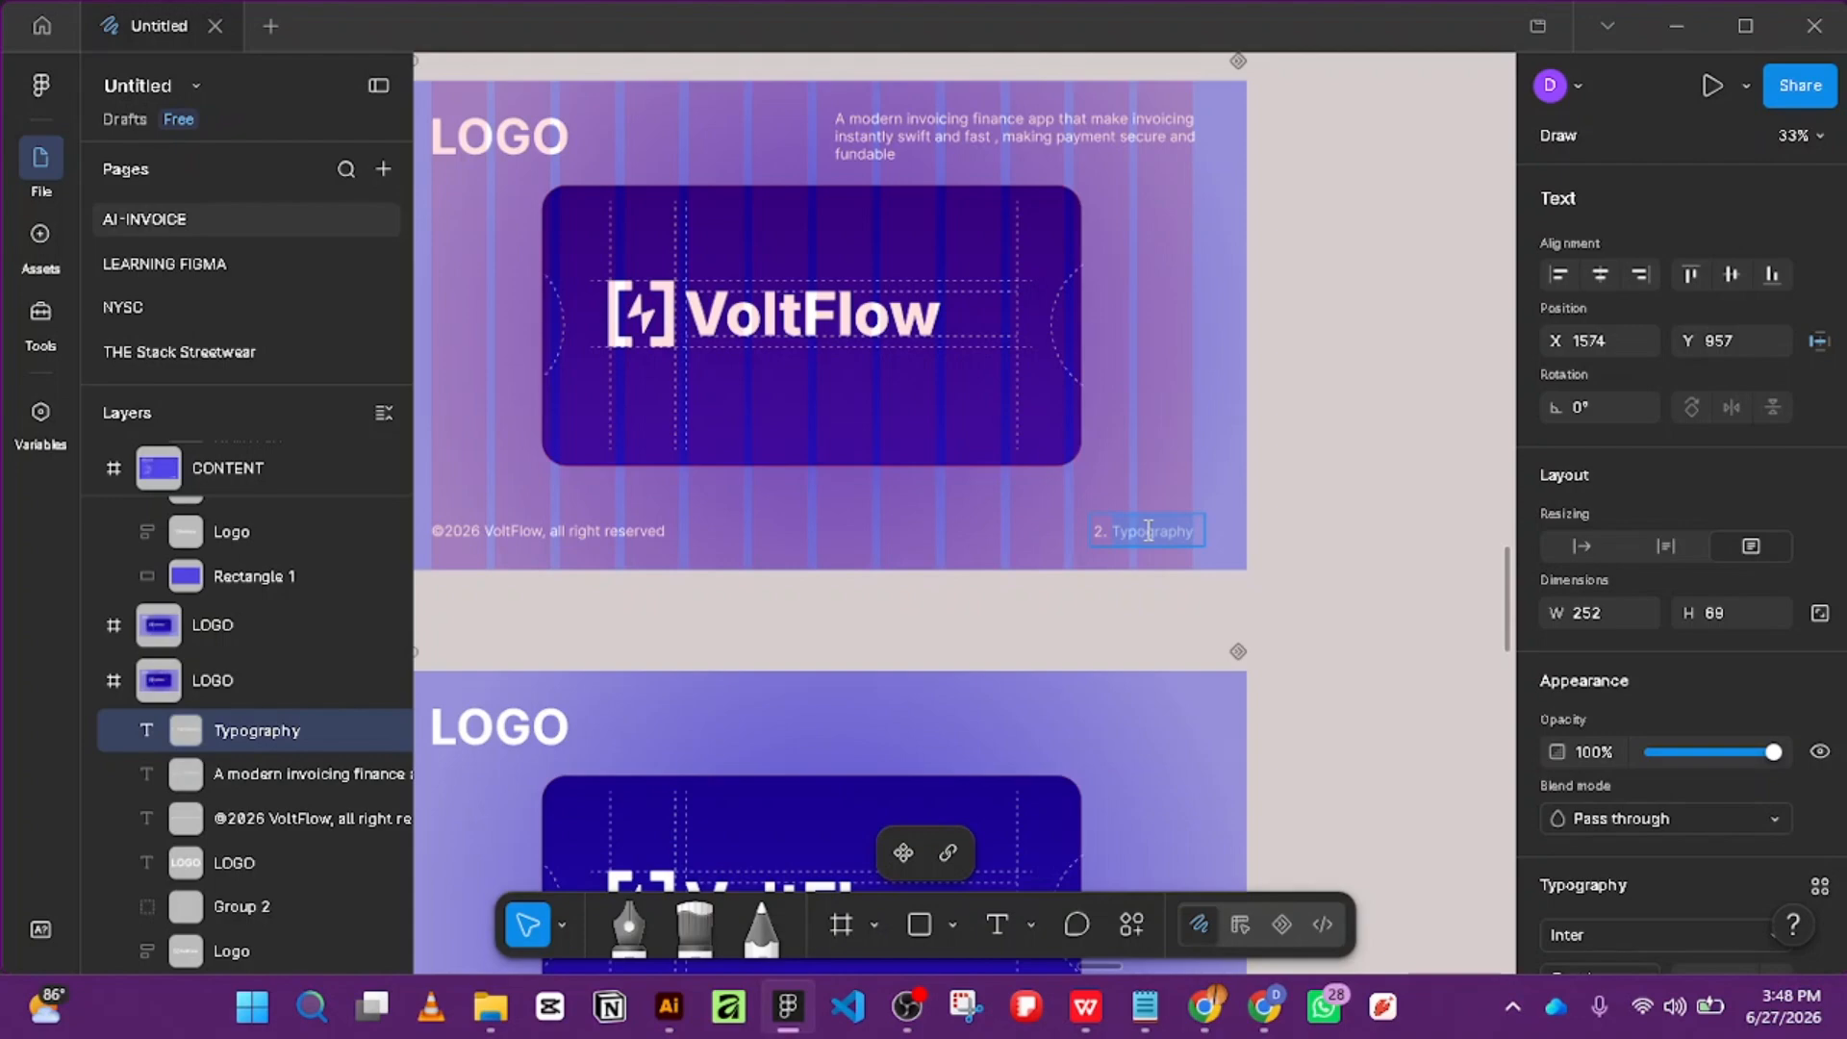
{"action": "type", "text": "Logo"}
{"action": "key", "text": "Escape"}
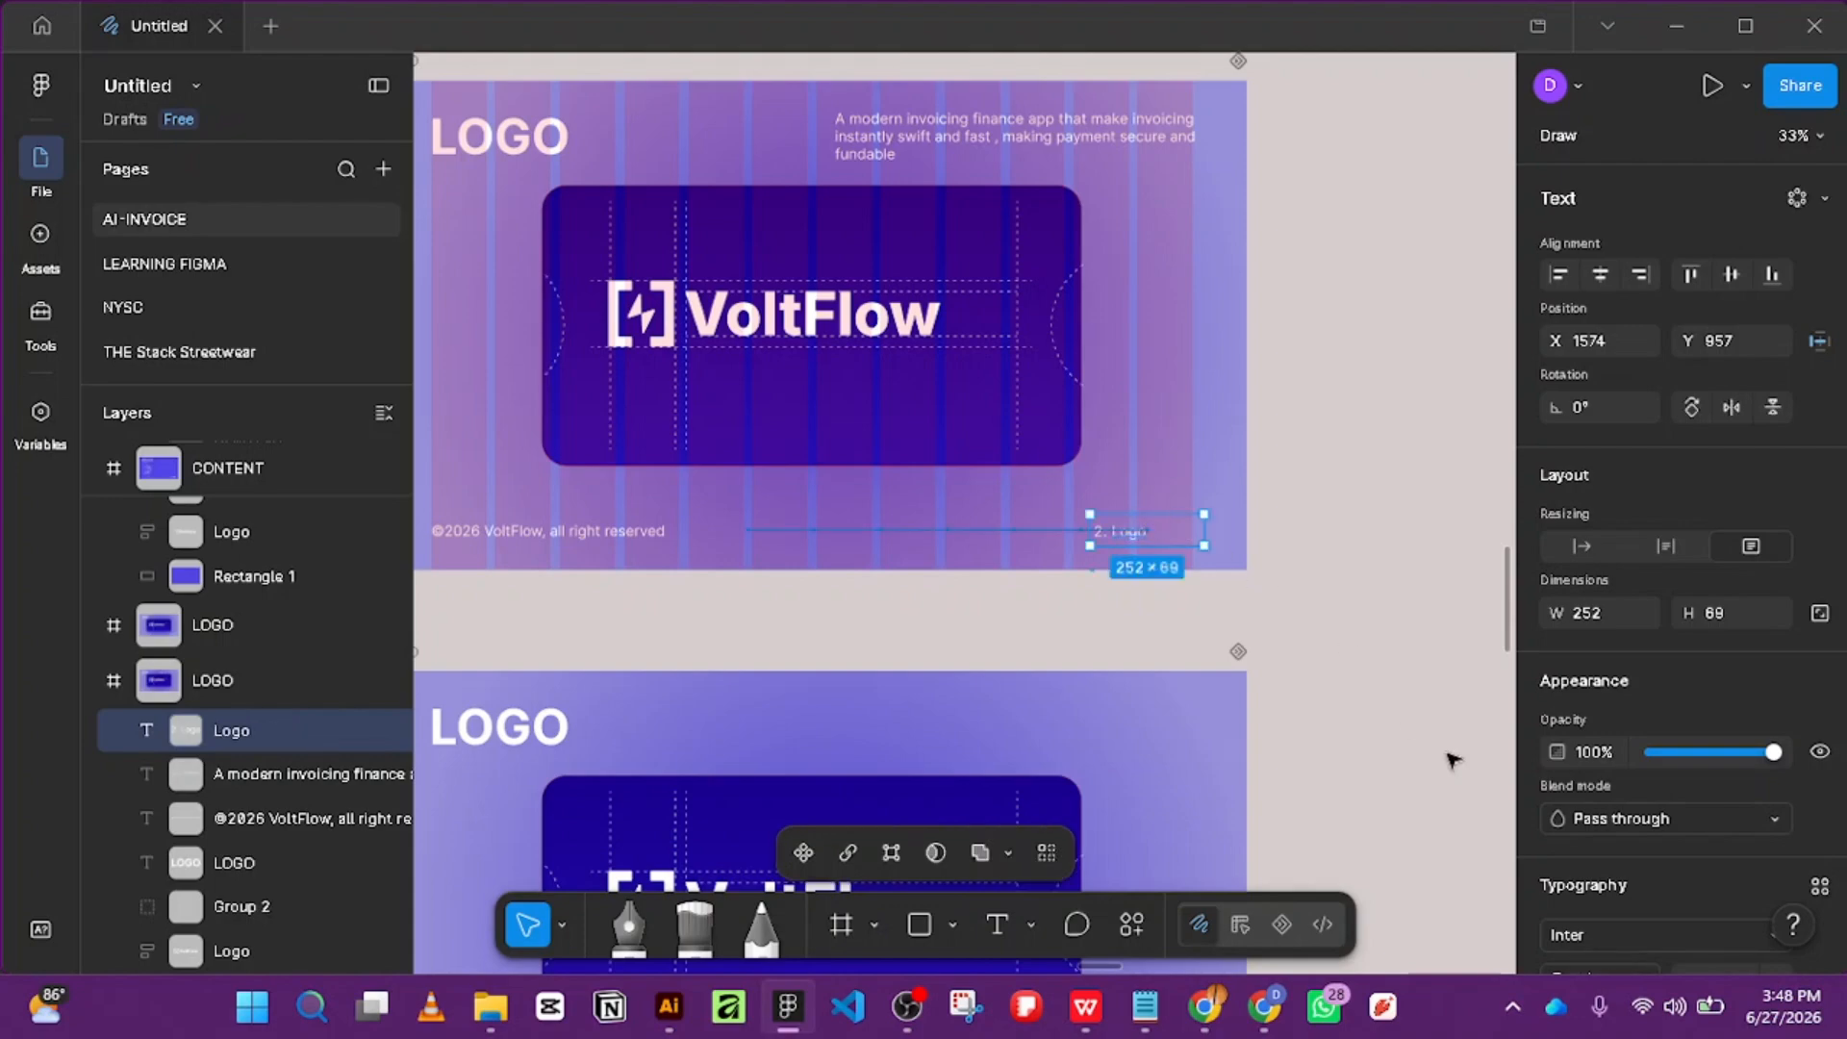
Switch the "2. Logo" label's text resizing to auto height and back to fixed size.
{"action": "scroll", "coordinate": [1619, 534], "scroll_direction": "down", "scroll_amount": 5}
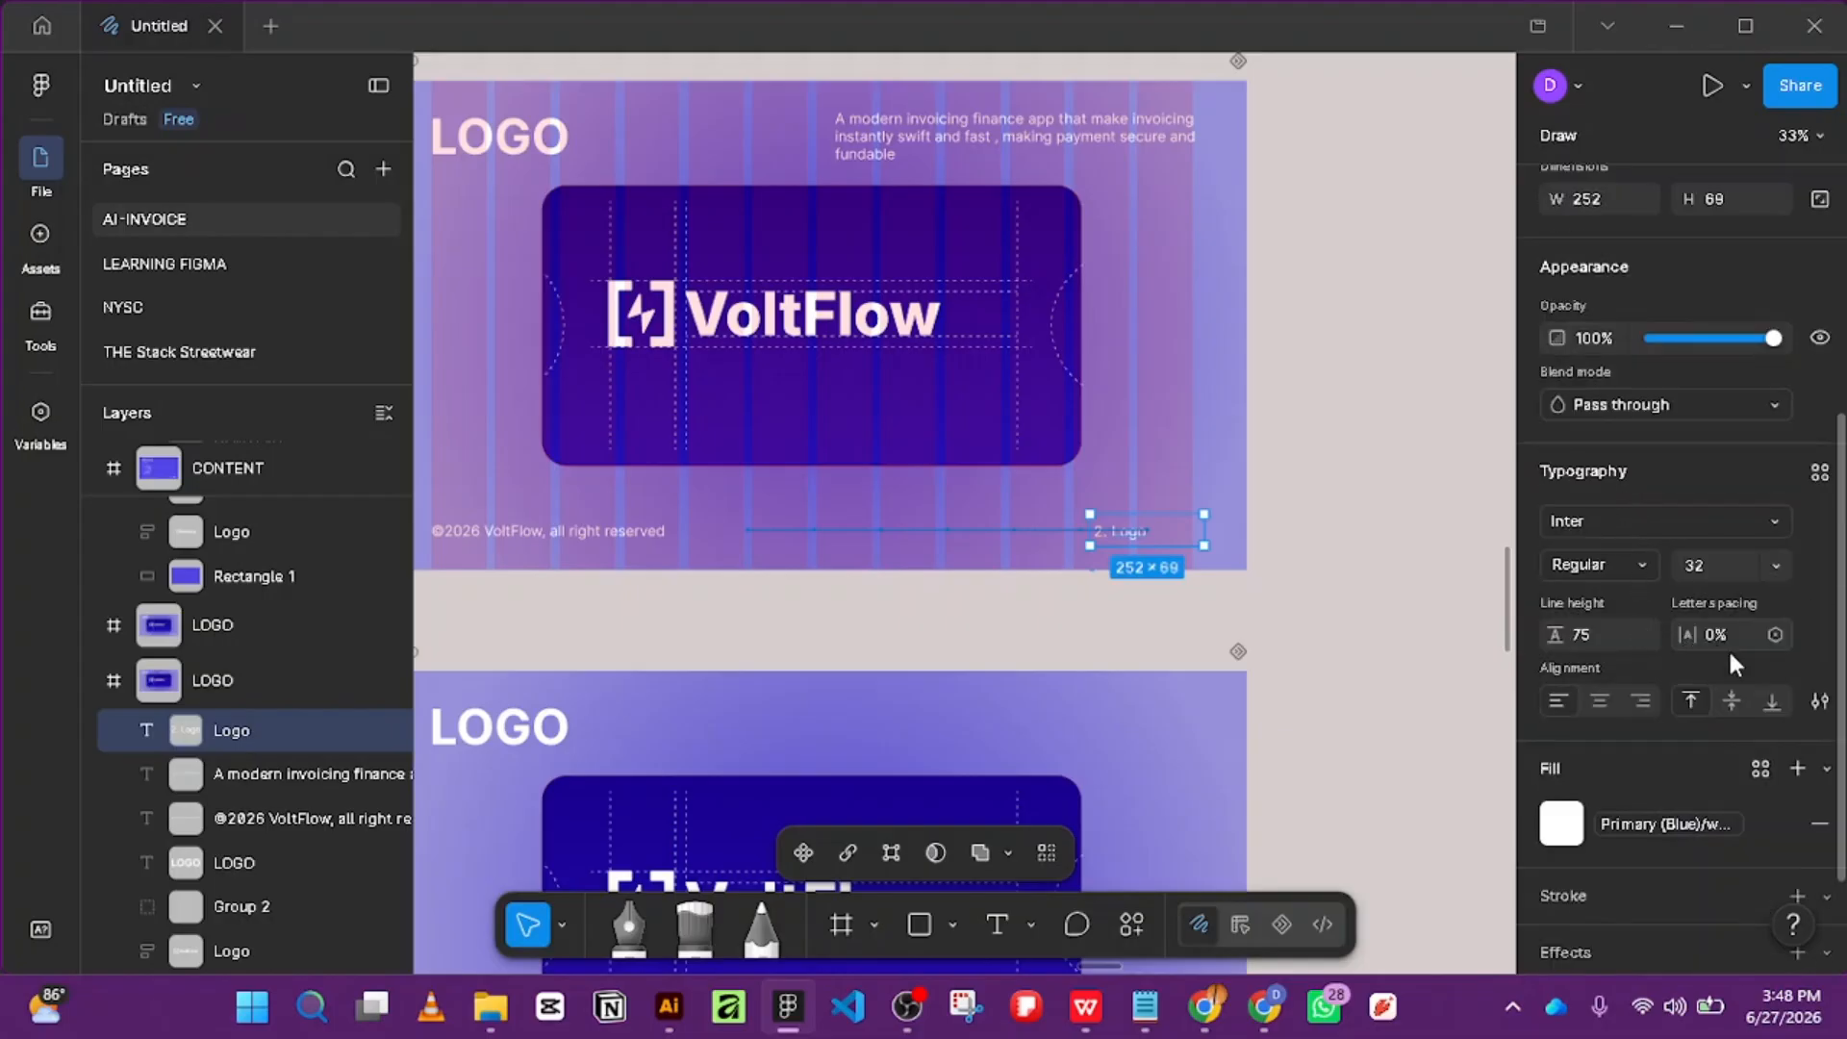
{"action": "scroll", "coordinate": [1706, 730], "scroll_direction": "up", "scroll_amount": 2}
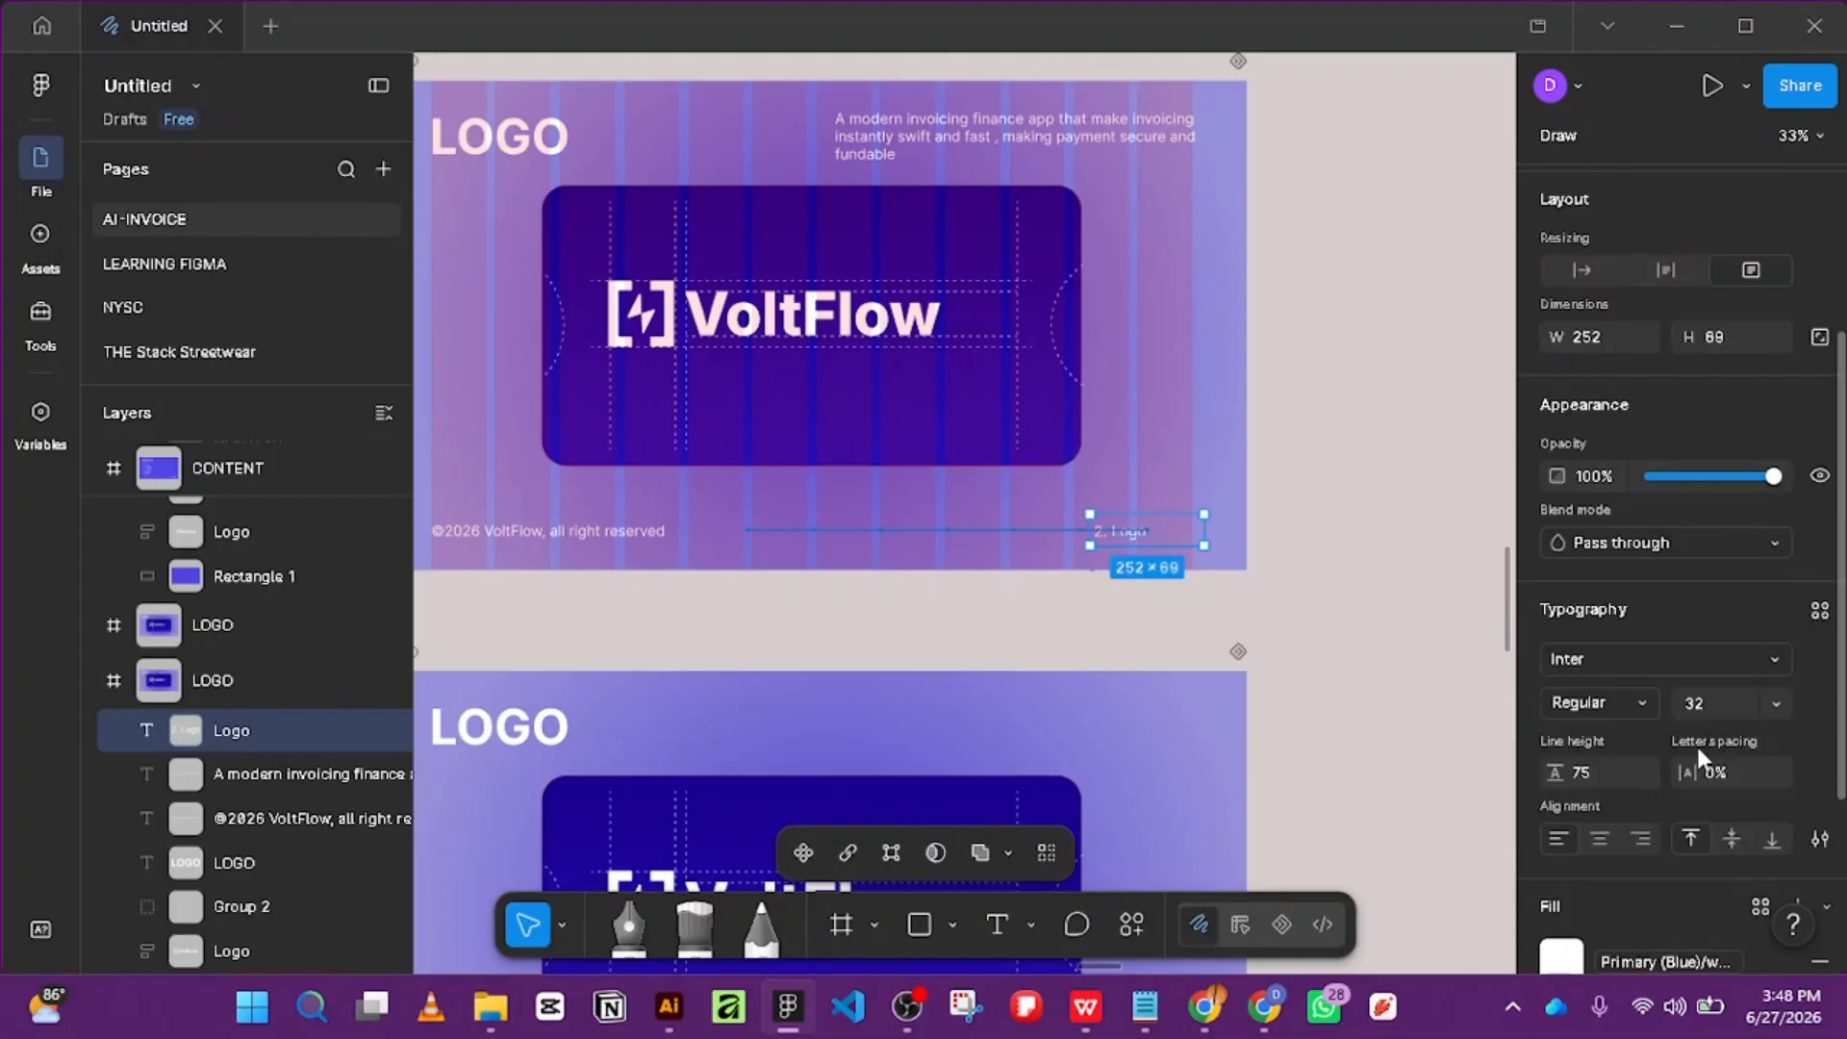
{"action": "scroll", "coordinate": [1696, 747], "scroll_direction": "down", "scroll_amount": 4}
{"action": "scroll", "coordinate": [1625, 654], "scroll_direction": "up", "scroll_amount": 5}
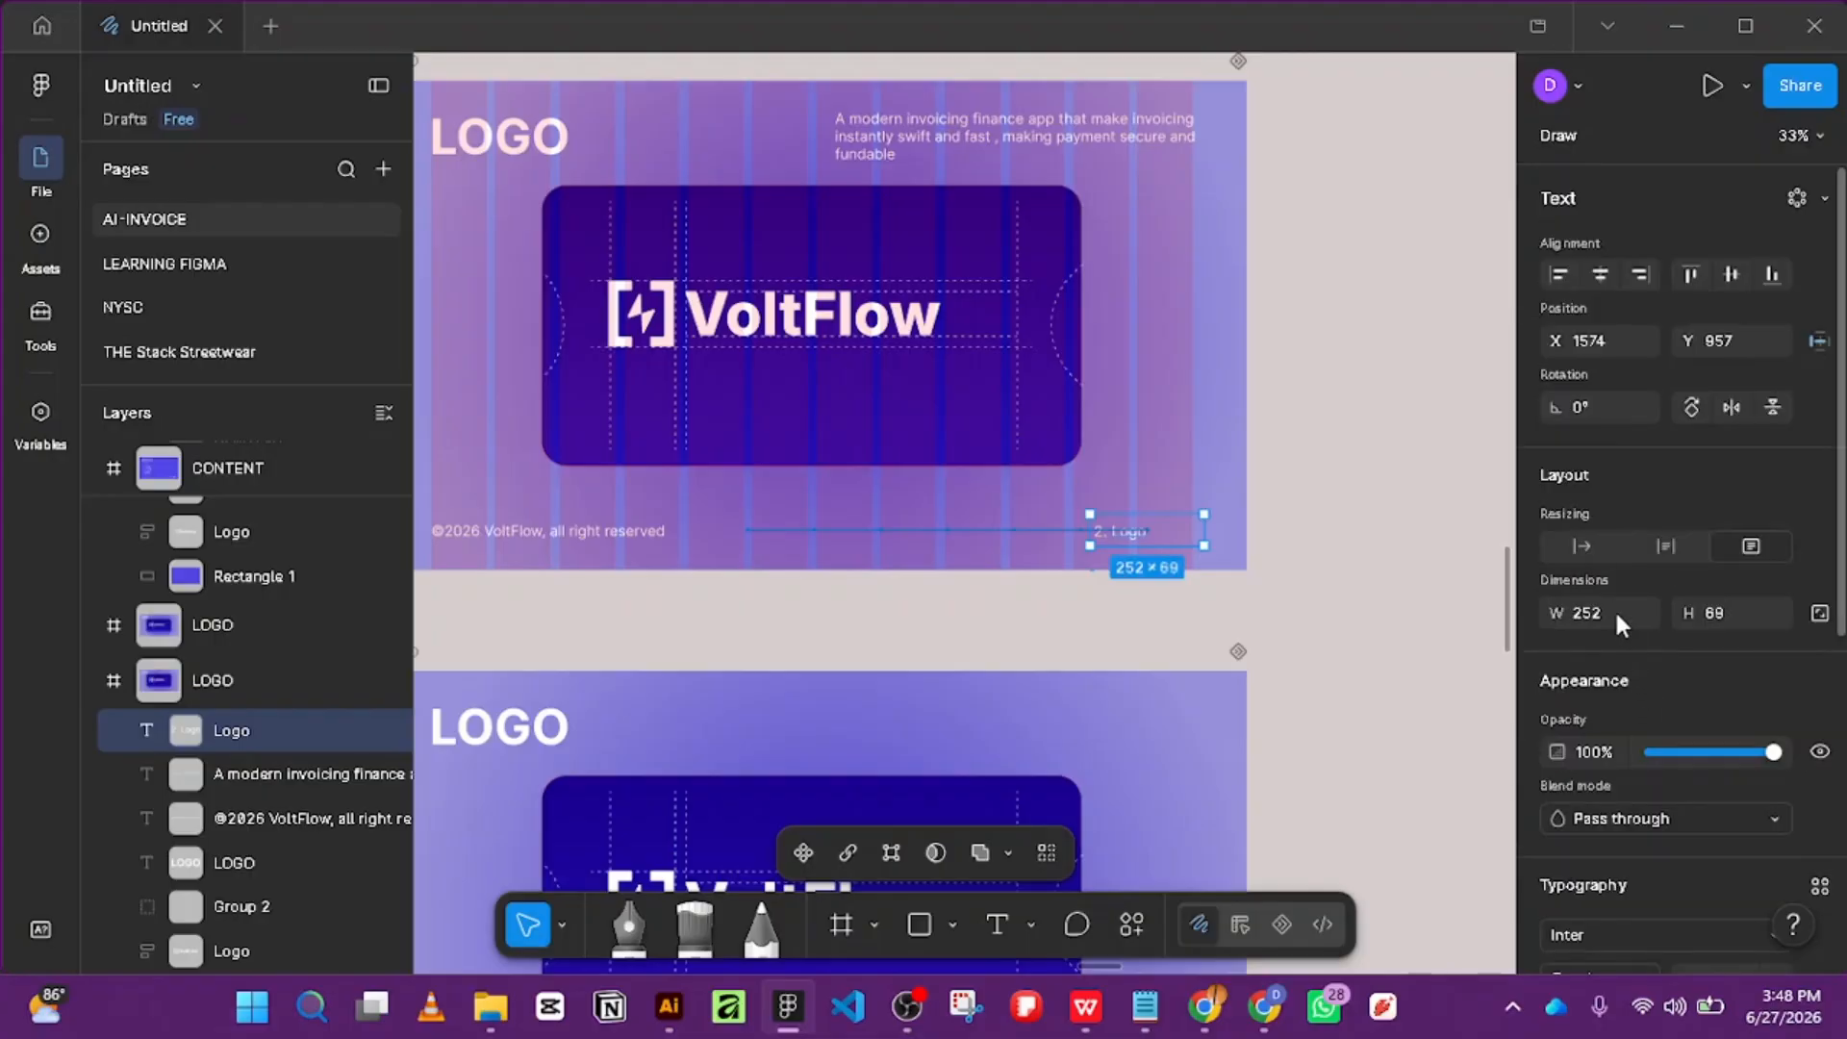
{"action": "left_click", "coordinate": [1656, 546]}
{"action": "left_click", "coordinate": [1747, 545]}
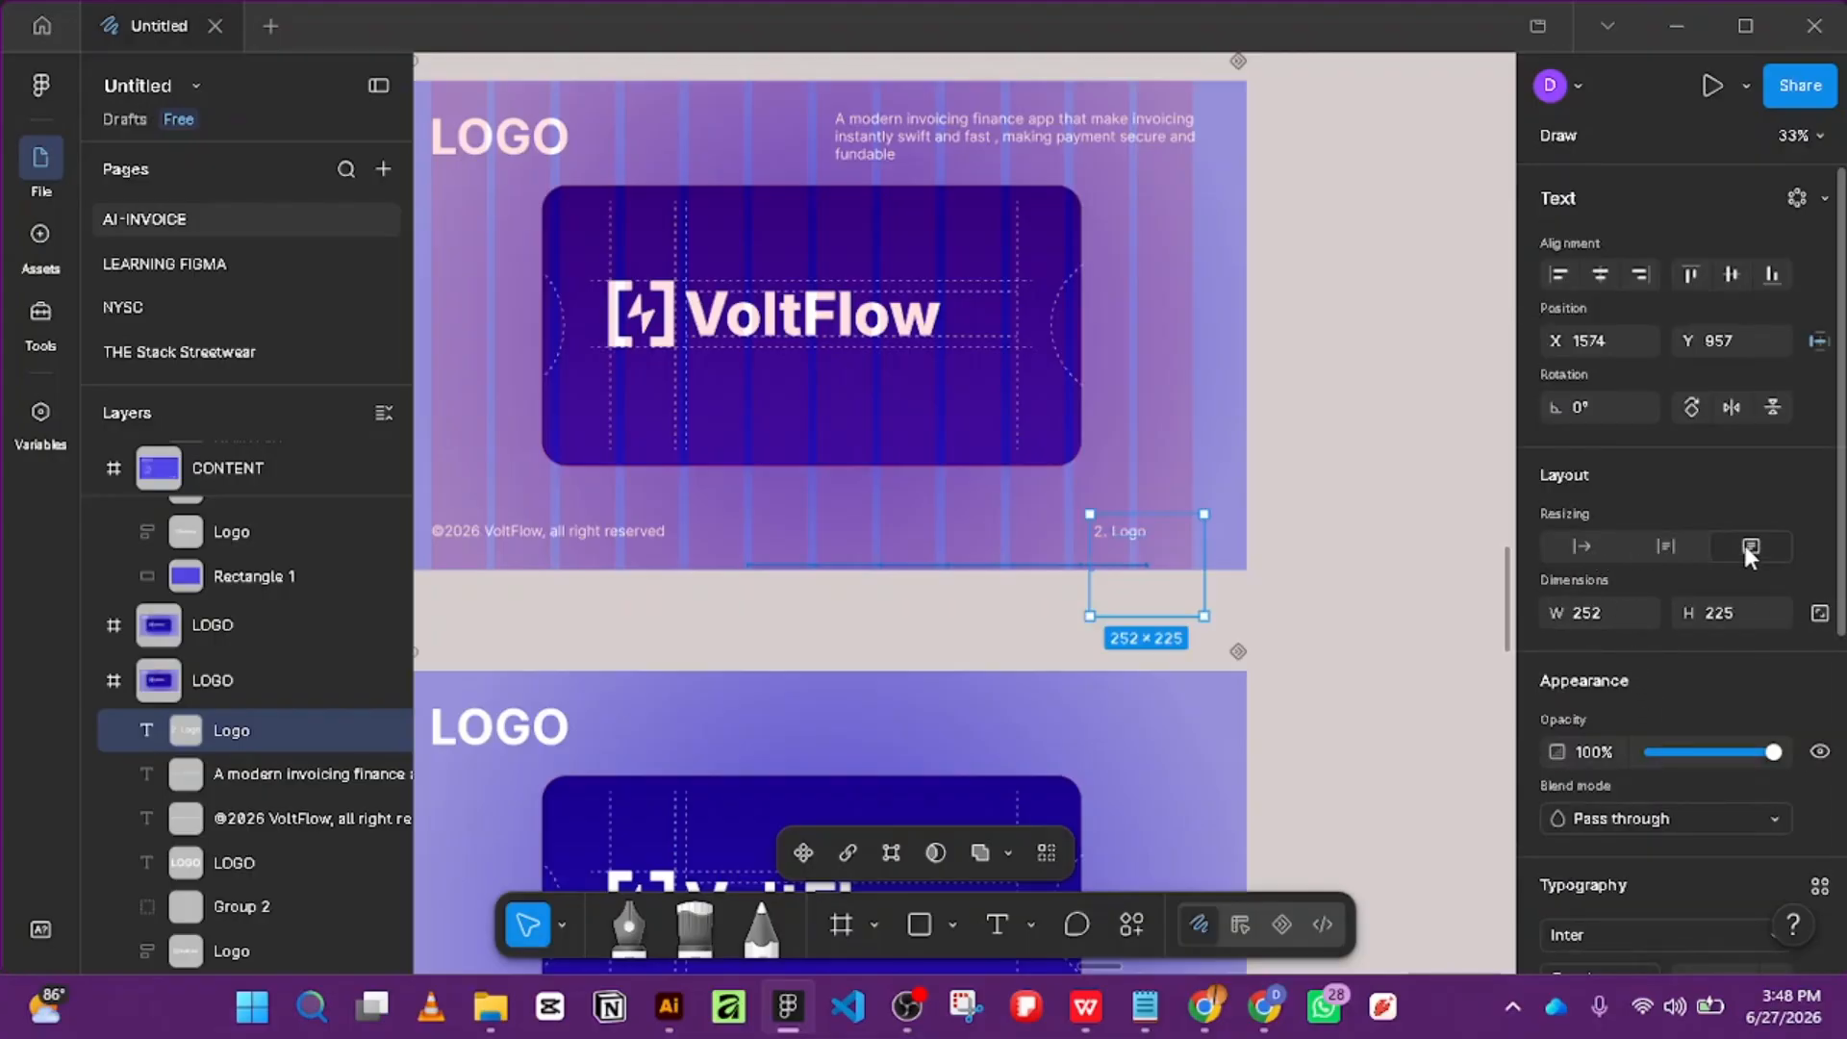
Give the "2. Logo" label on the upper LOGO frame a fixed size and shrink its text box to 124 × 48.
{"action": "left_click", "coordinate": [1577, 550]}
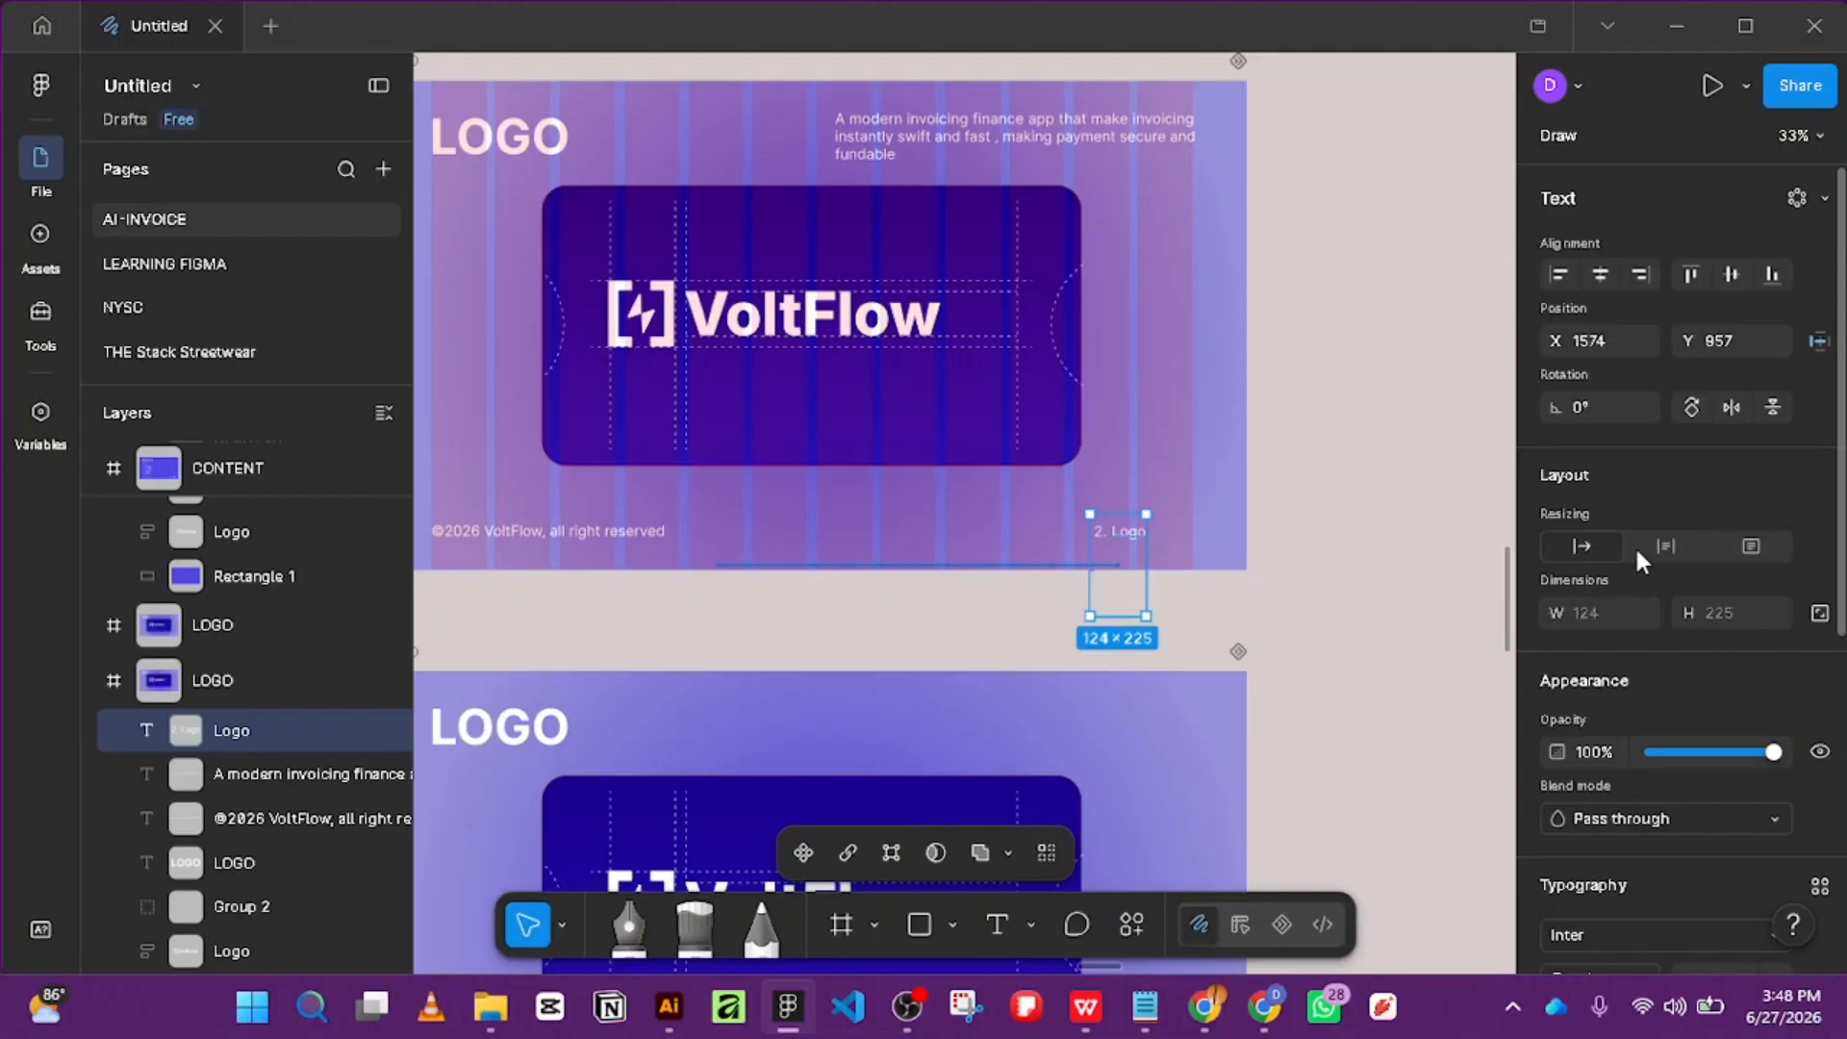
{"action": "left_click", "coordinate": [1664, 545]}
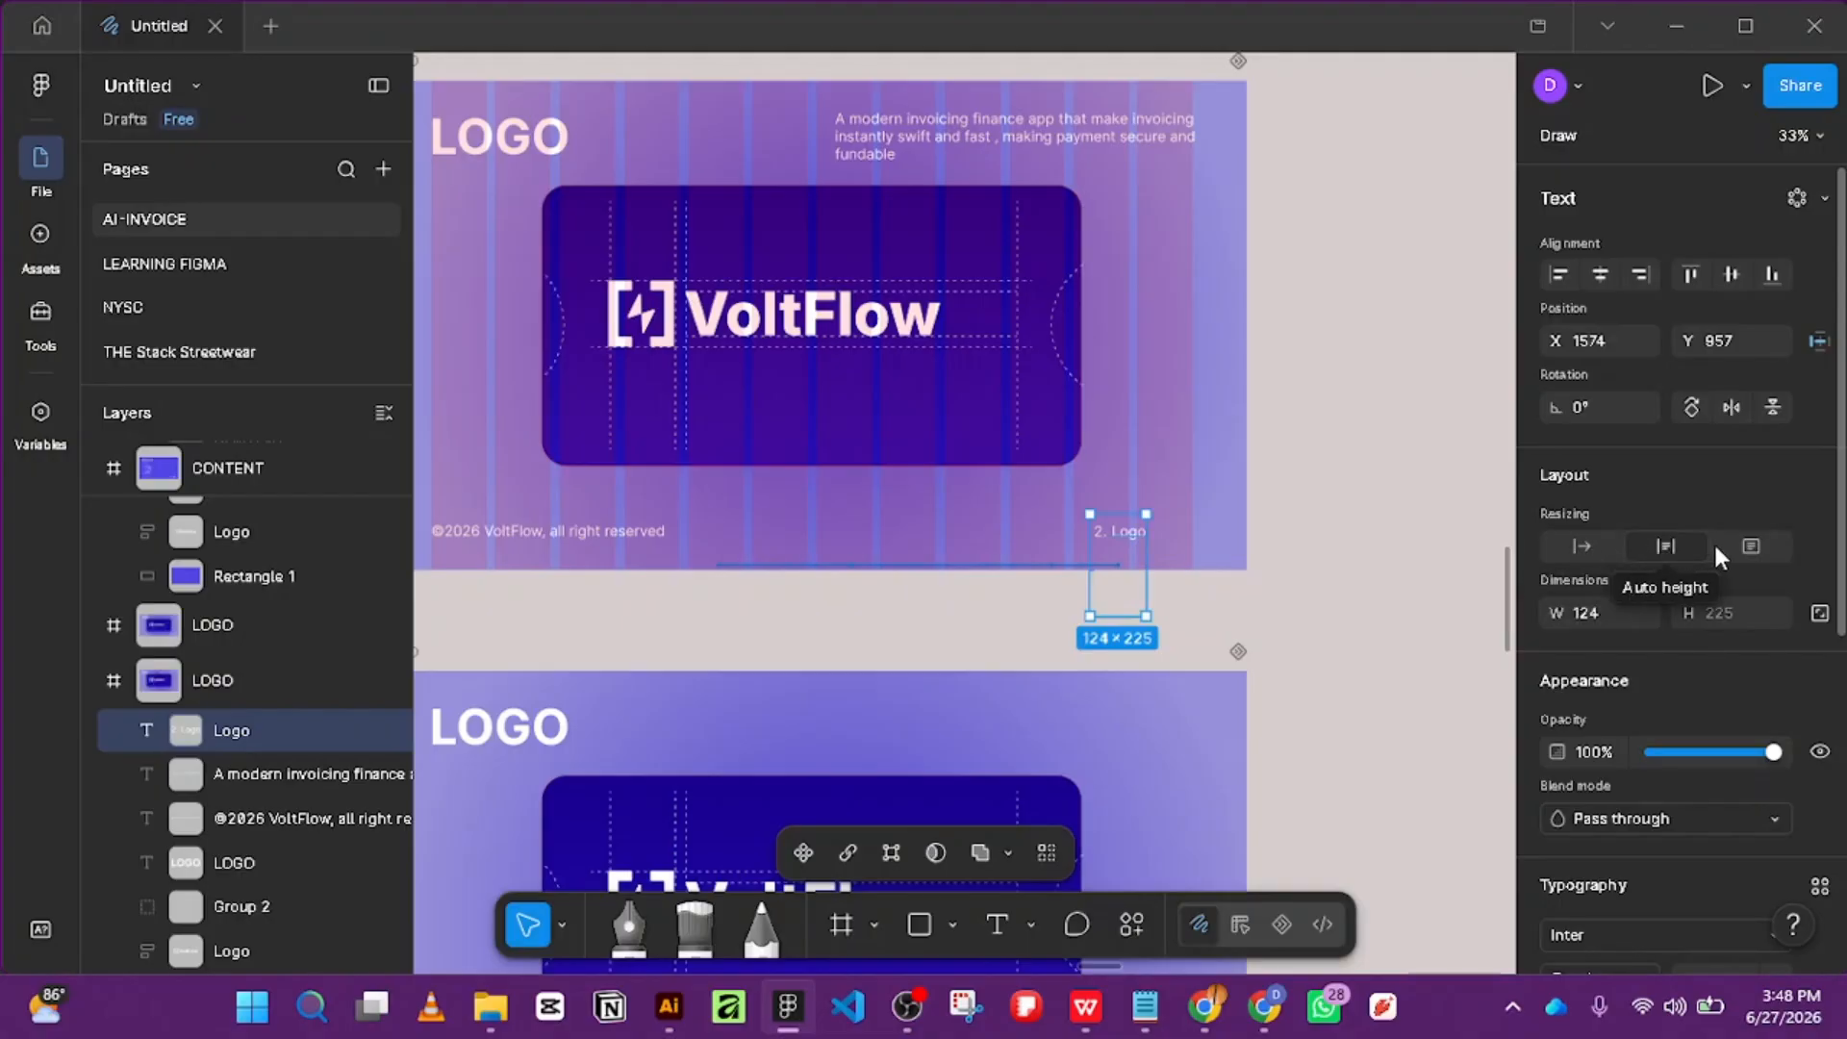
{"action": "left_click", "coordinate": [1743, 553]}
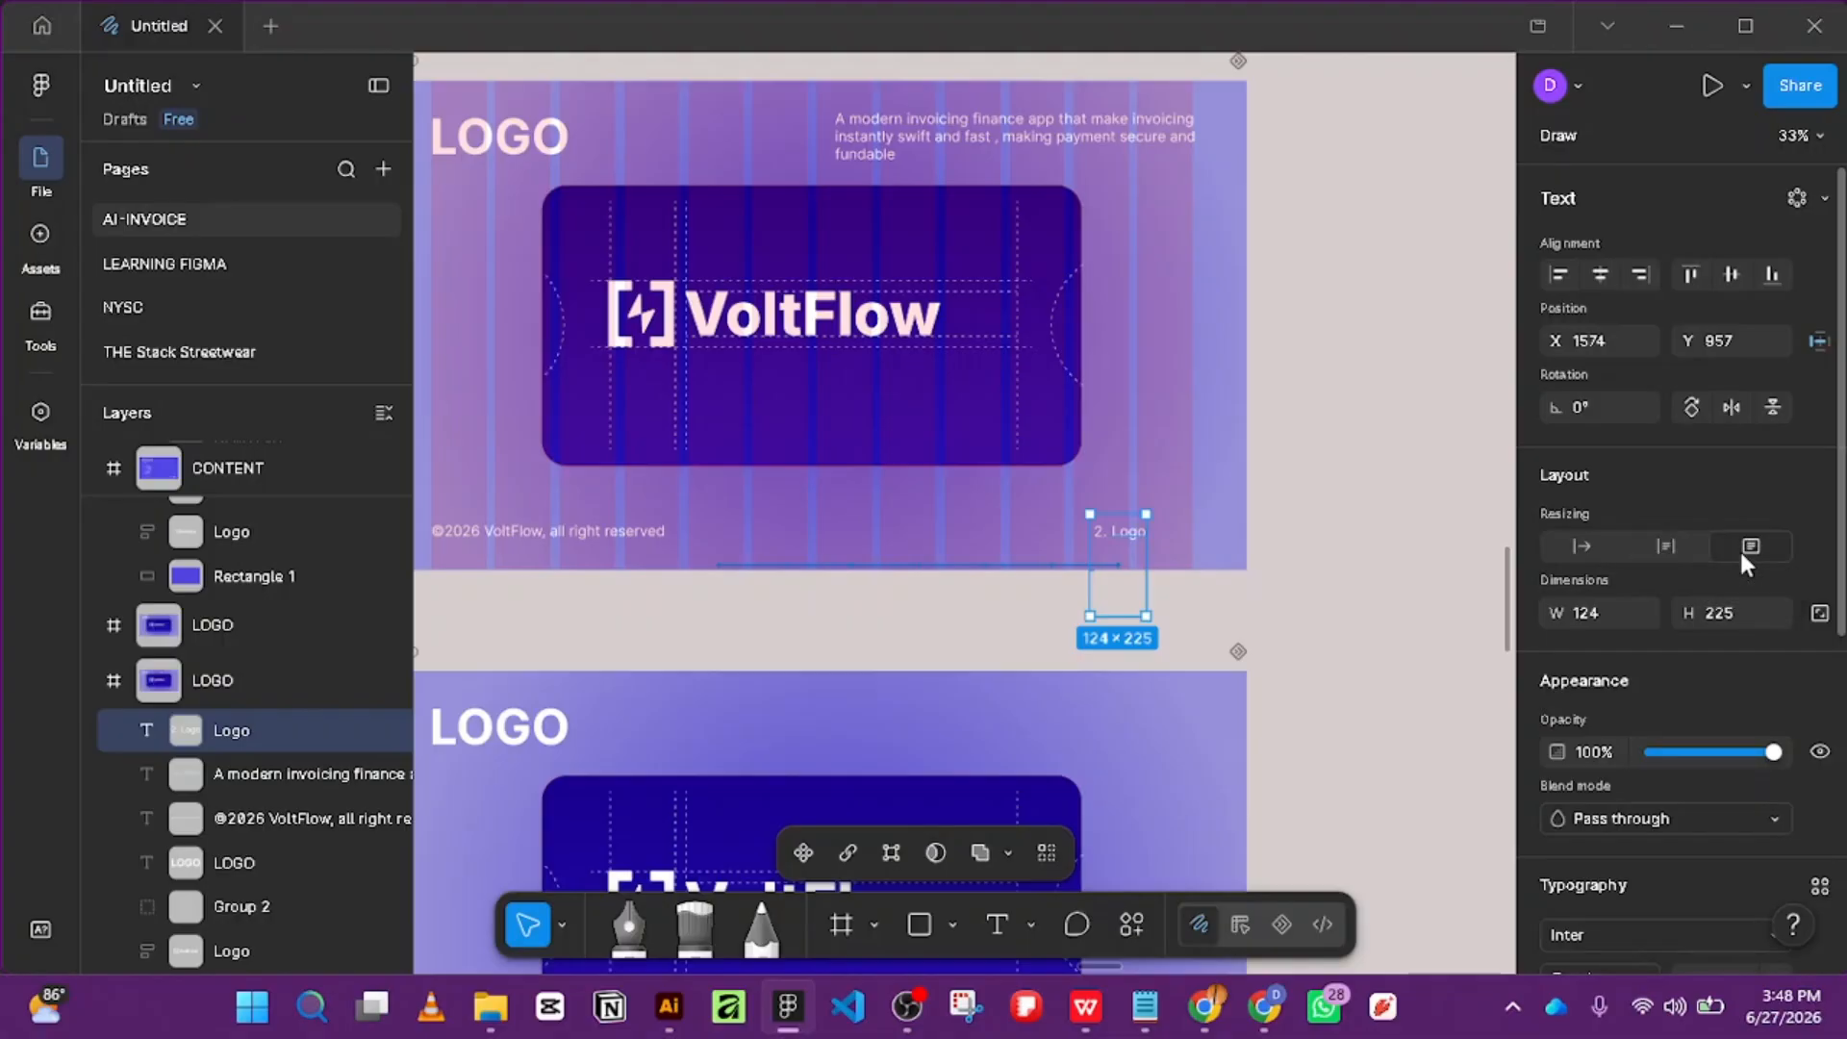
{"action": "left_click", "coordinate": [1578, 545]}
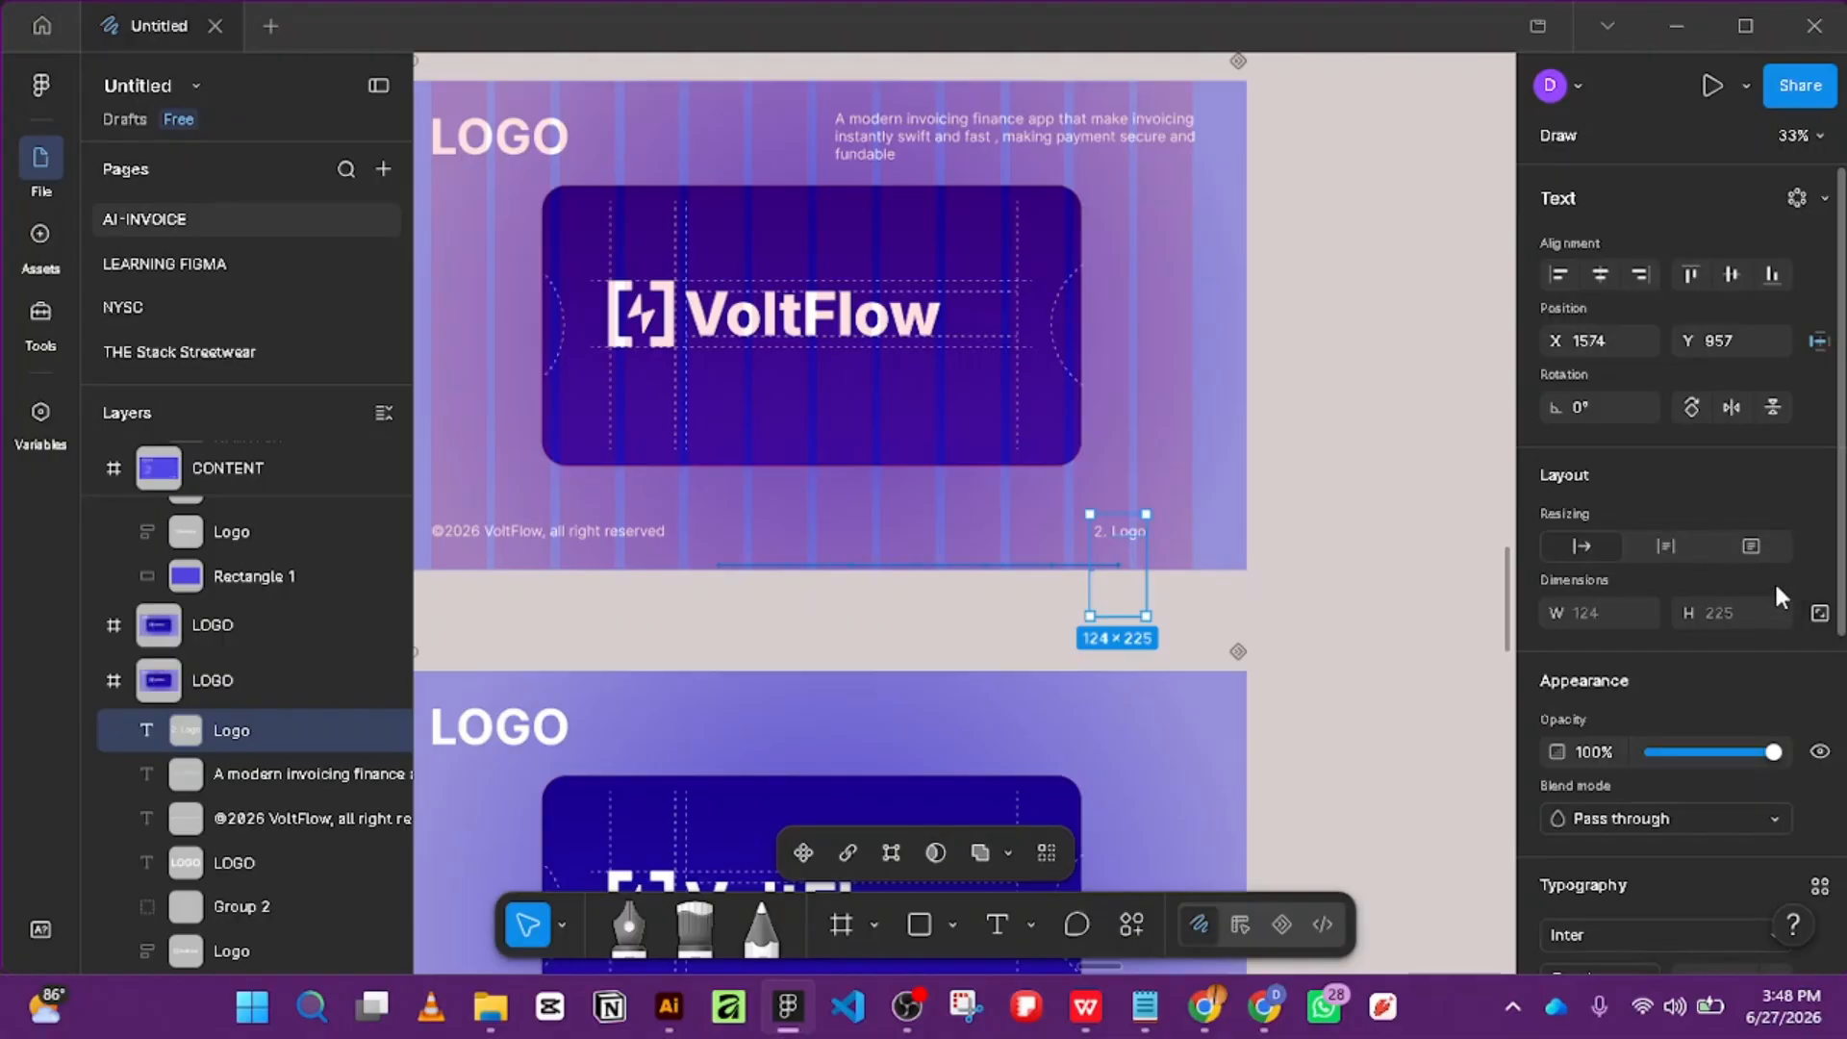
{"action": "left_click", "coordinate": [1820, 613]}
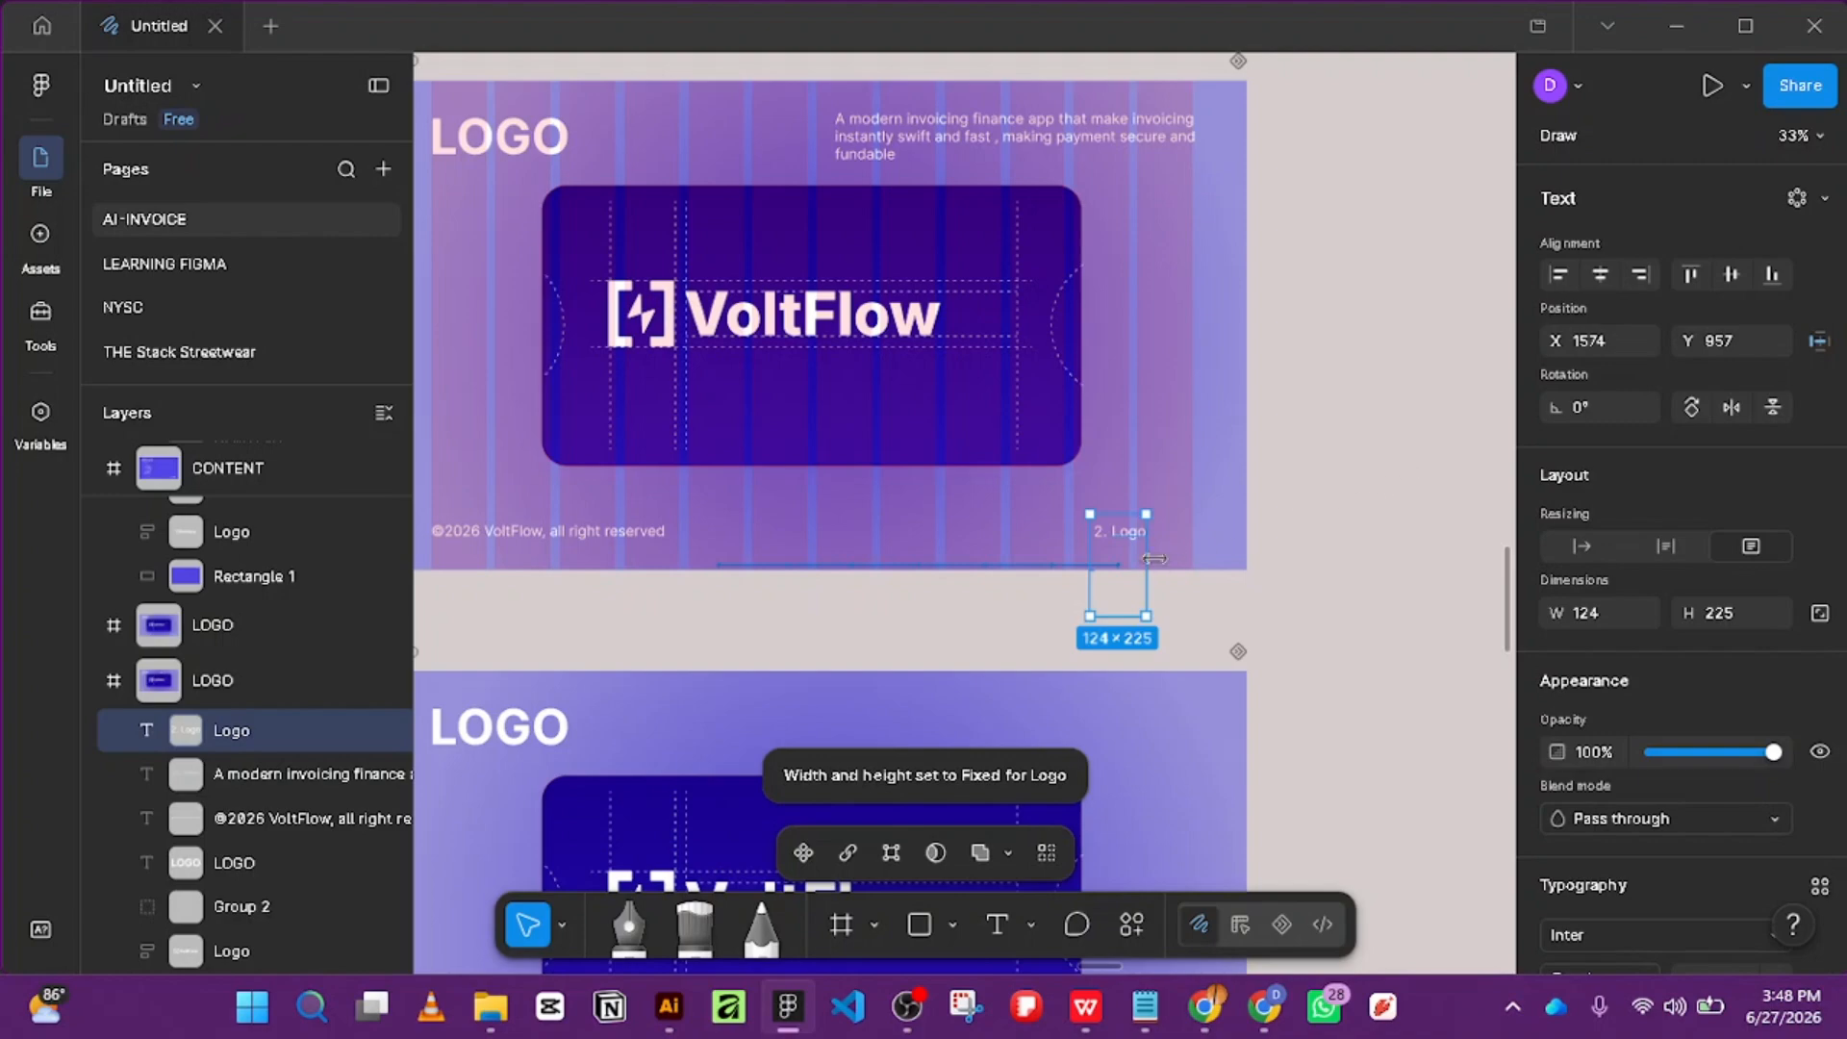
{"action": "left_click_drag", "start_coordinate": [1135, 623], "coordinate": [1131, 541]}
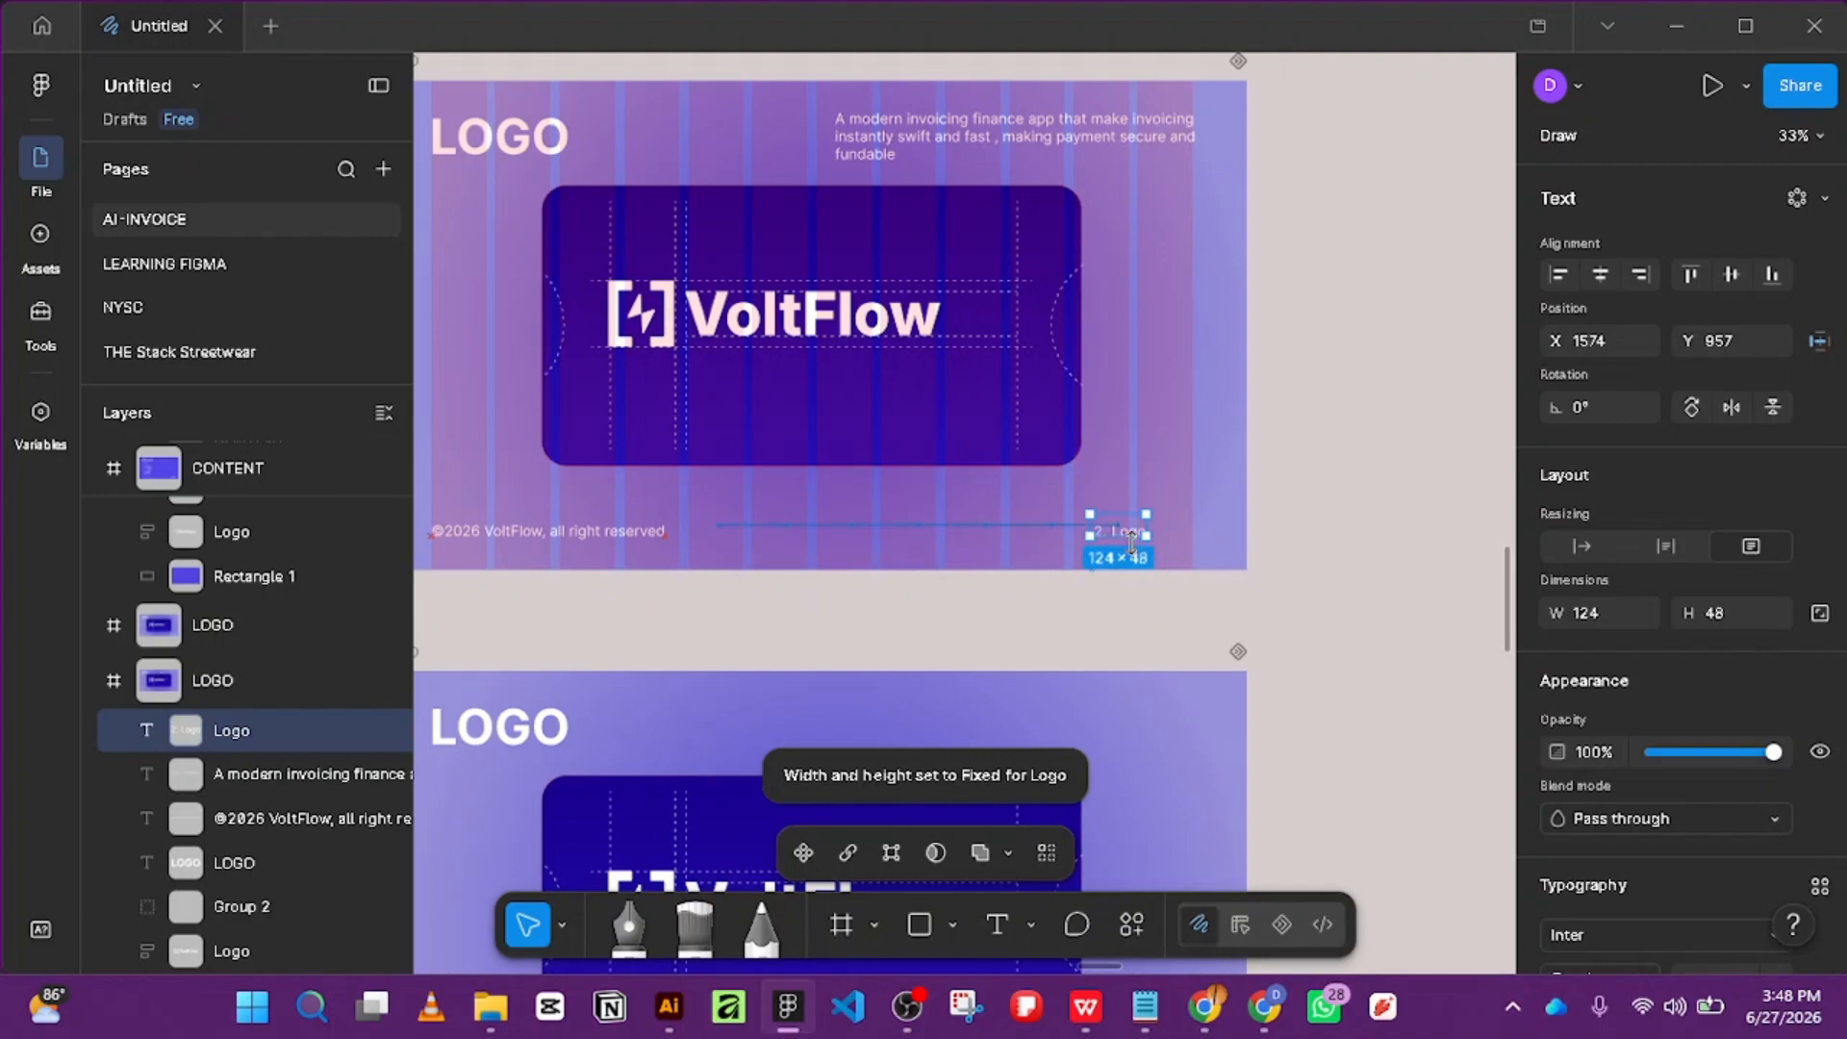
Shift the "2. Logo" label rightward in 10 px increments to X 1684, near the frame's right margin.
{"action": "key", "text": "shift+Right"}
{"action": "key", "text": "shift+Right"}
{"action": "key", "text": "shift+Right"}
{"action": "key", "text": "shift+Right"}
{"action": "key", "text": "shift+Right"}
{"action": "key", "text": "shift+Right"}
{"action": "key", "text": "shift+Right"}
{"action": "key", "text": "shift+Right"}
{"action": "key", "text": "shift+Right"}
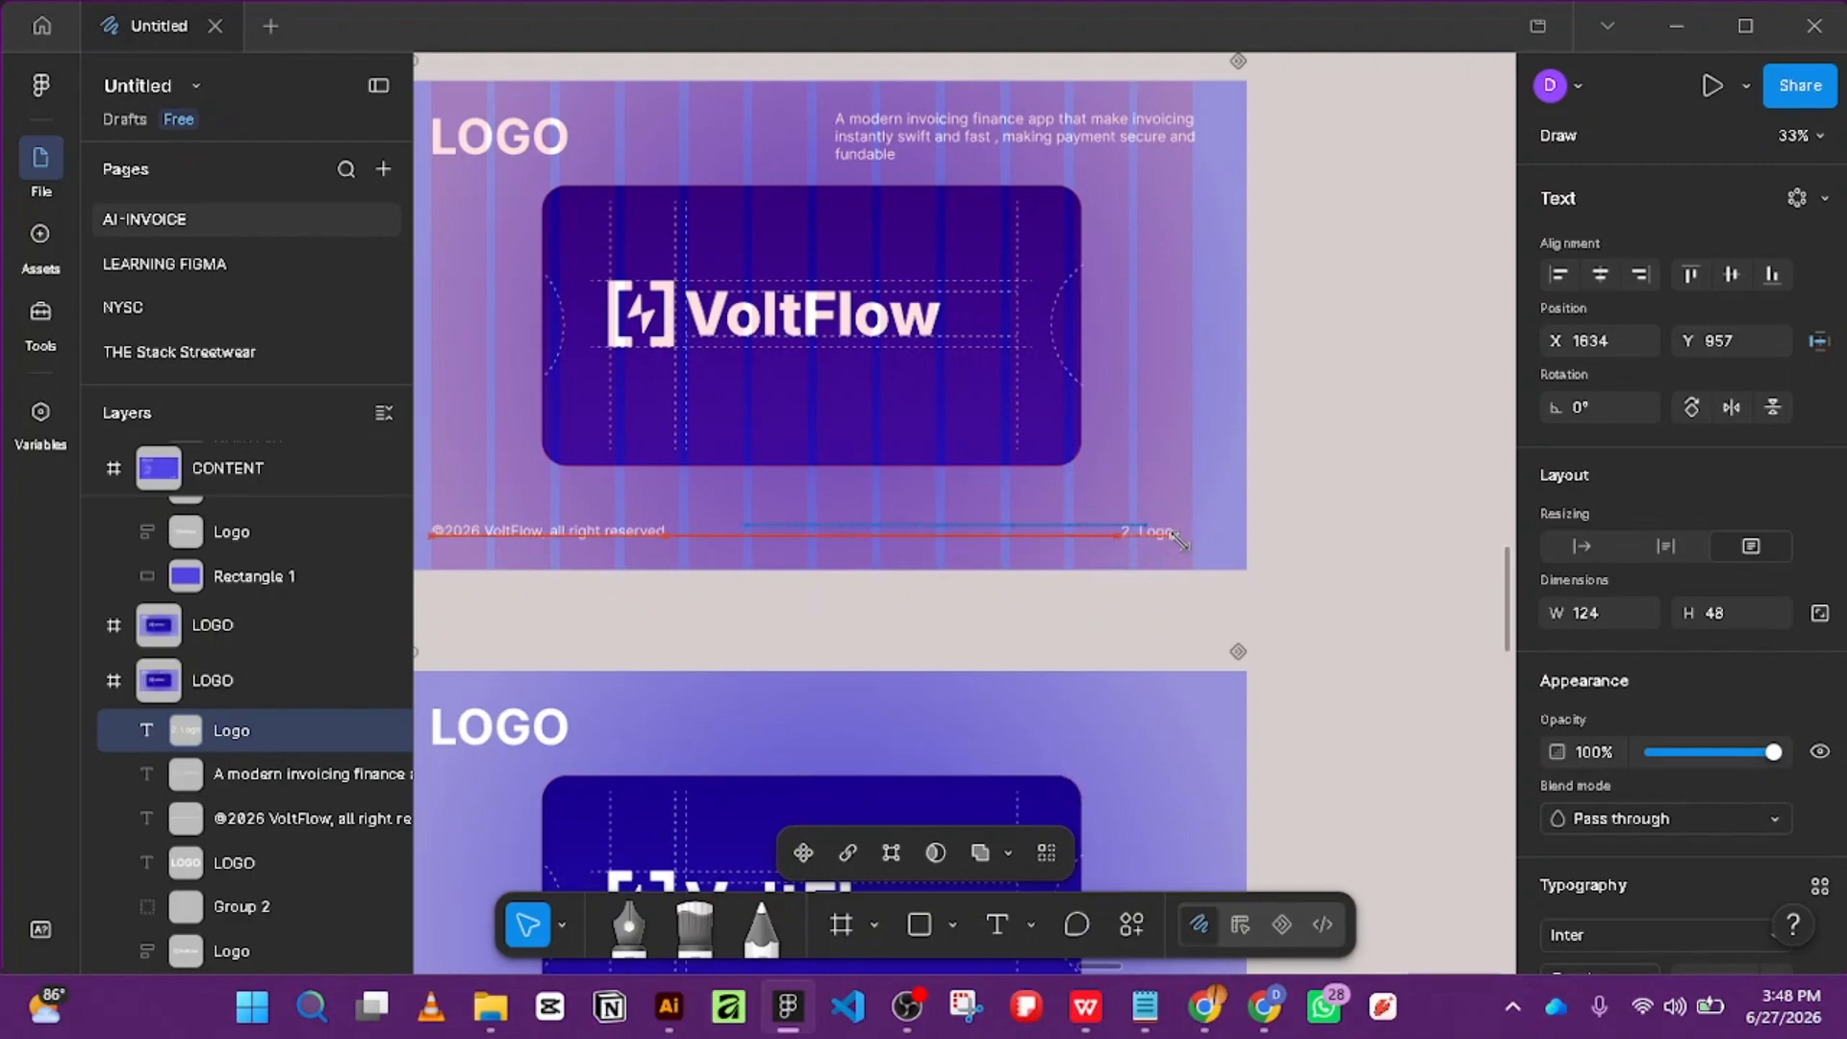
{"action": "key", "text": "shift+Right"}
{"action": "key", "text": "shift+Right"}
{"action": "left_click", "coordinate": [980, 528]}
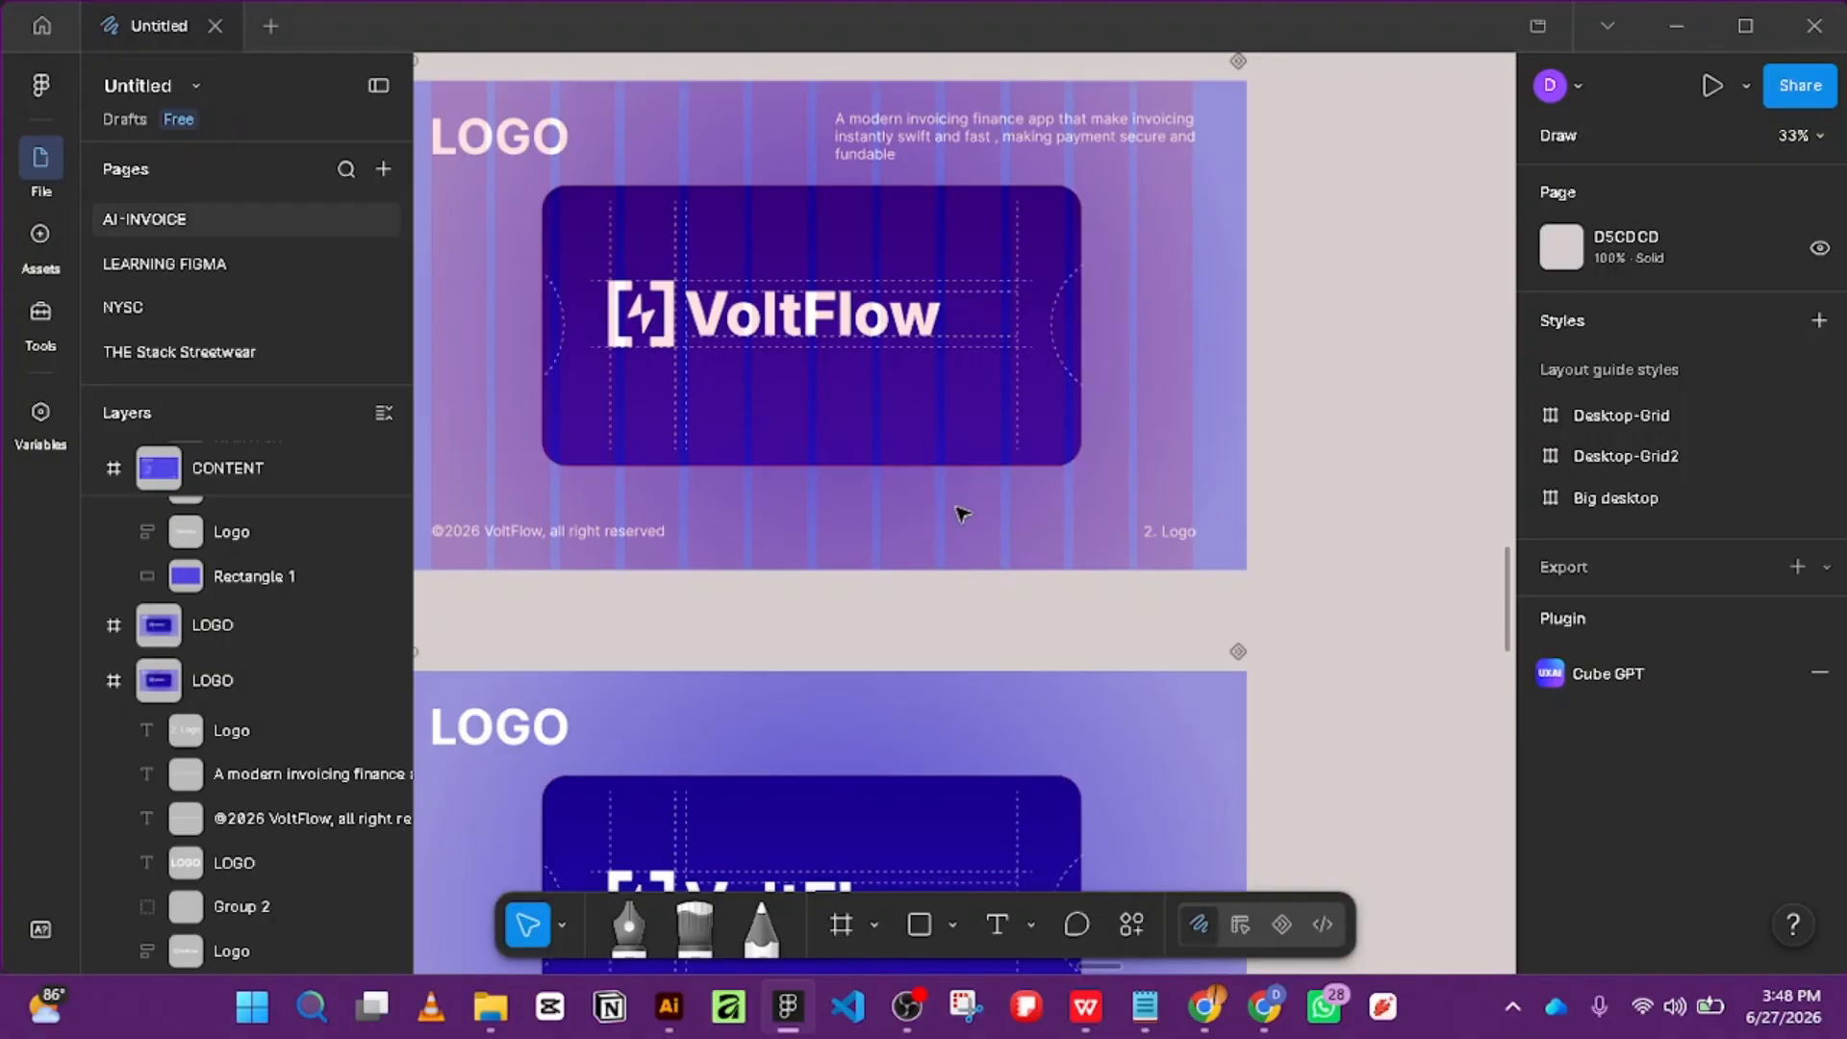
Nudge the "2. Logo" label leftward to X 1680 so it lines up with the last grid column's edge.
{"action": "scroll", "coordinate": [1198, 531], "scroll_direction": "up", "scroll_amount": 5}
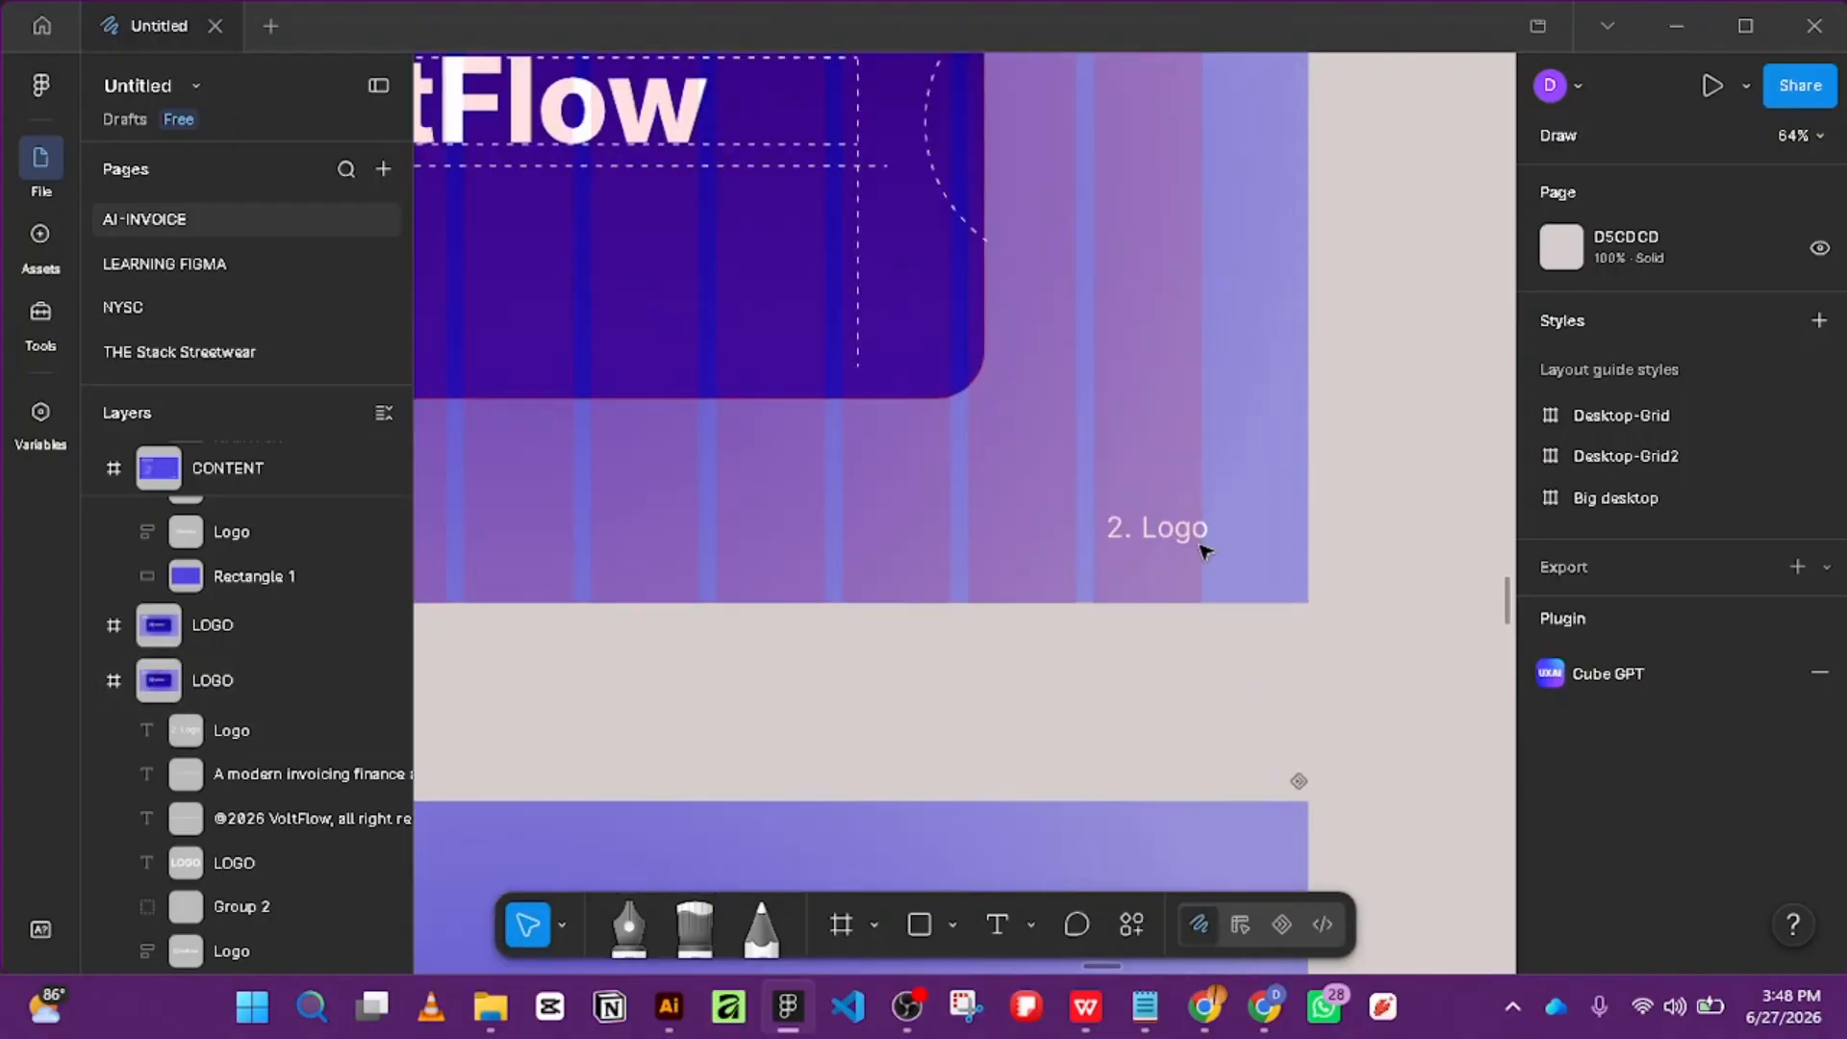
{"action": "left_click", "coordinate": [1201, 530]}
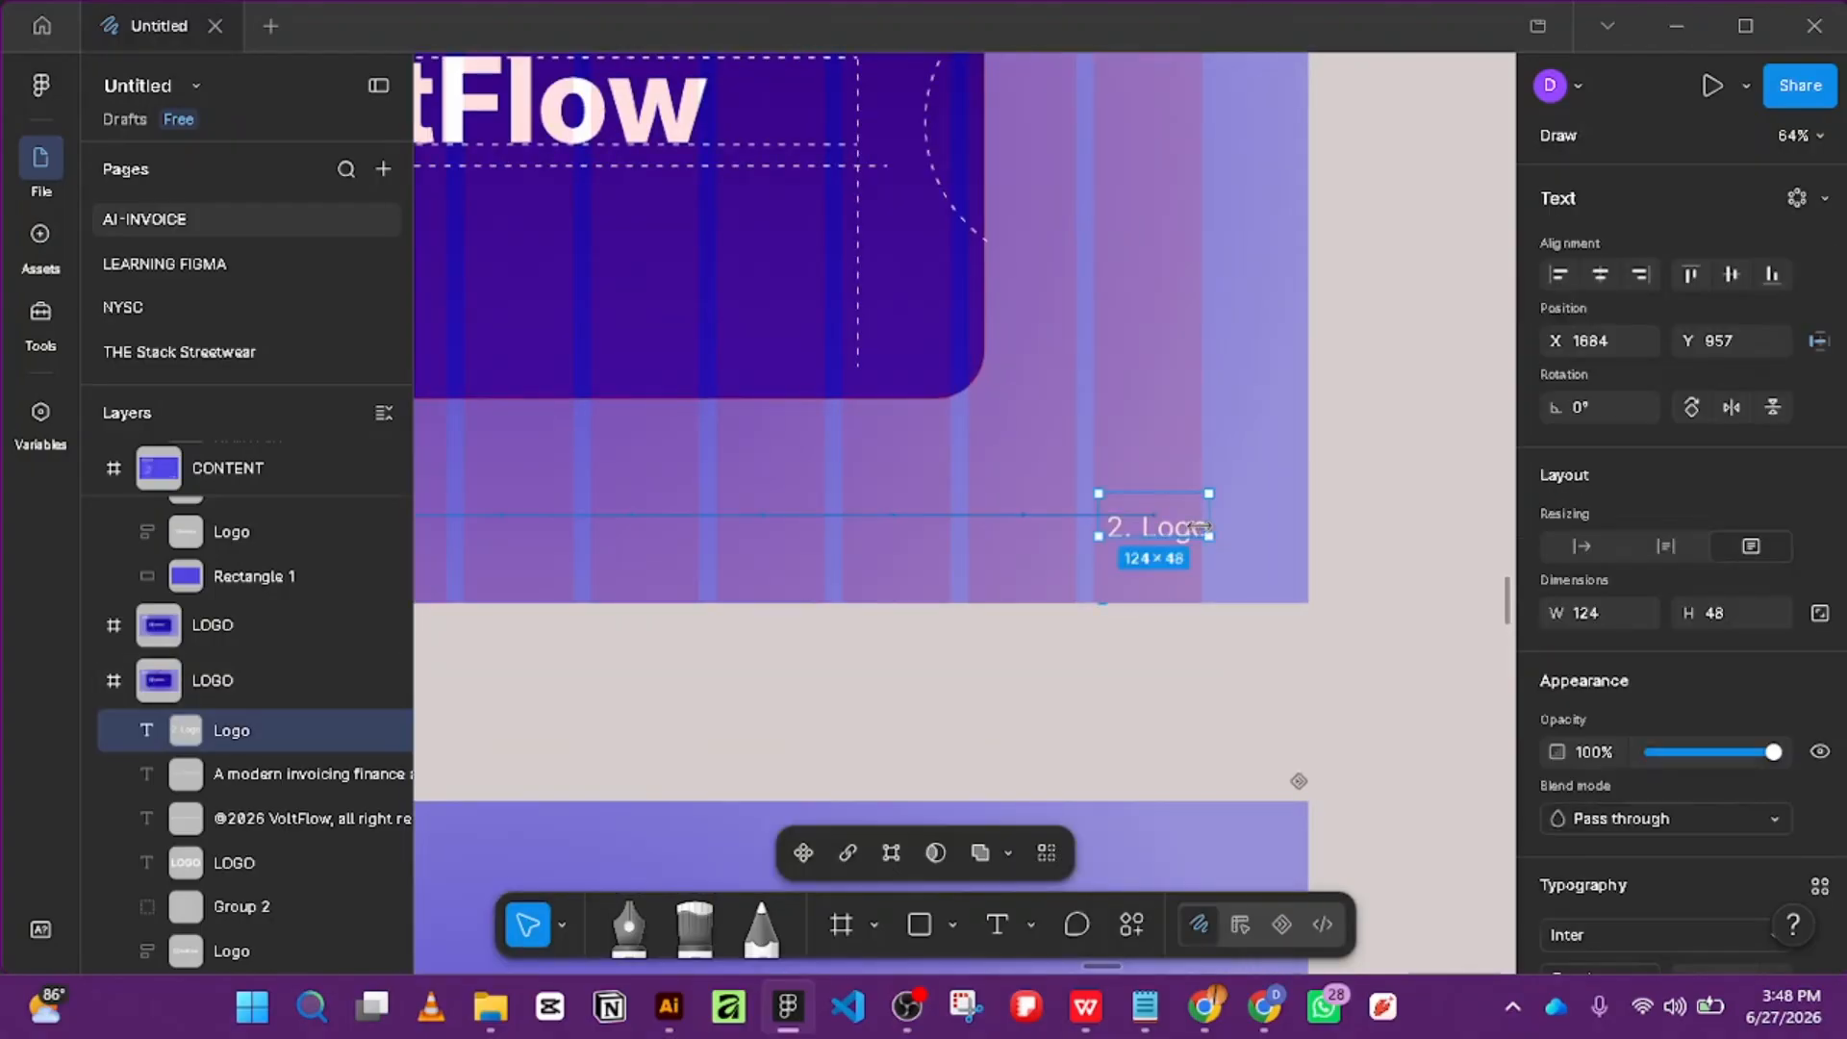
{"action": "key", "text": "Left"}
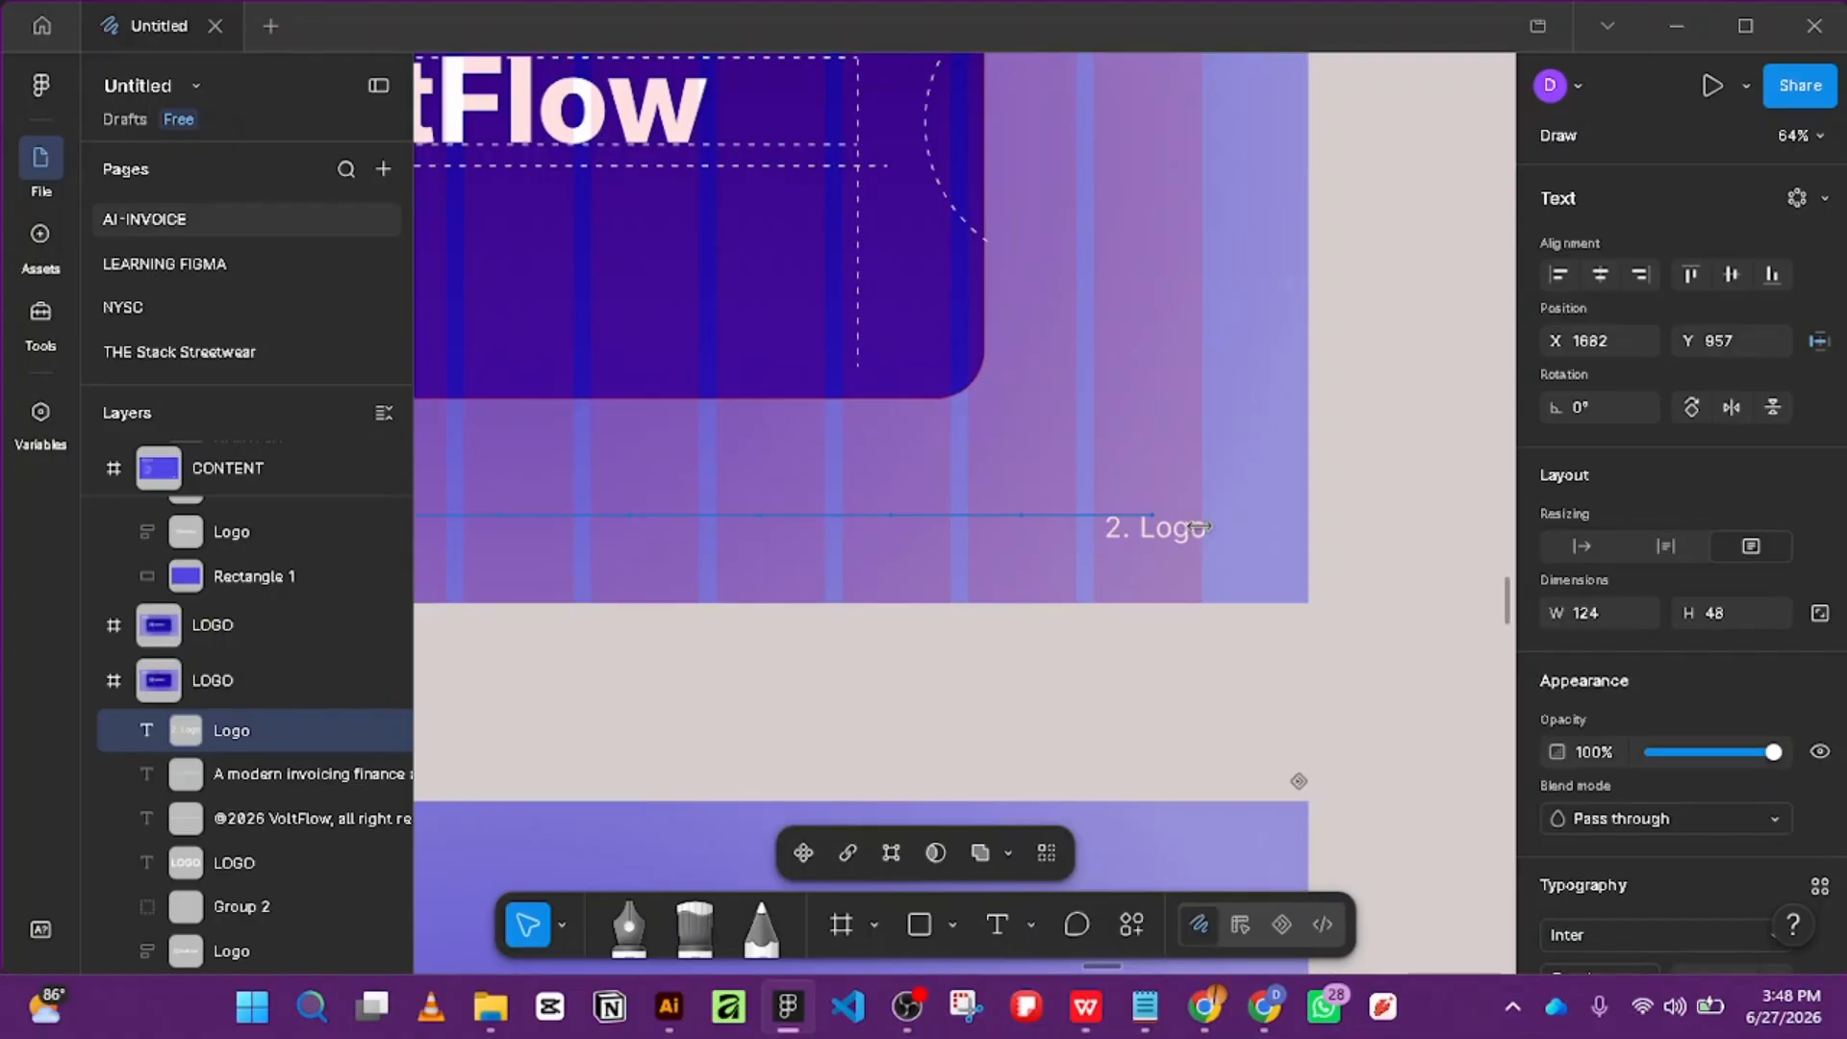
{"action": "key", "text": "Left"}
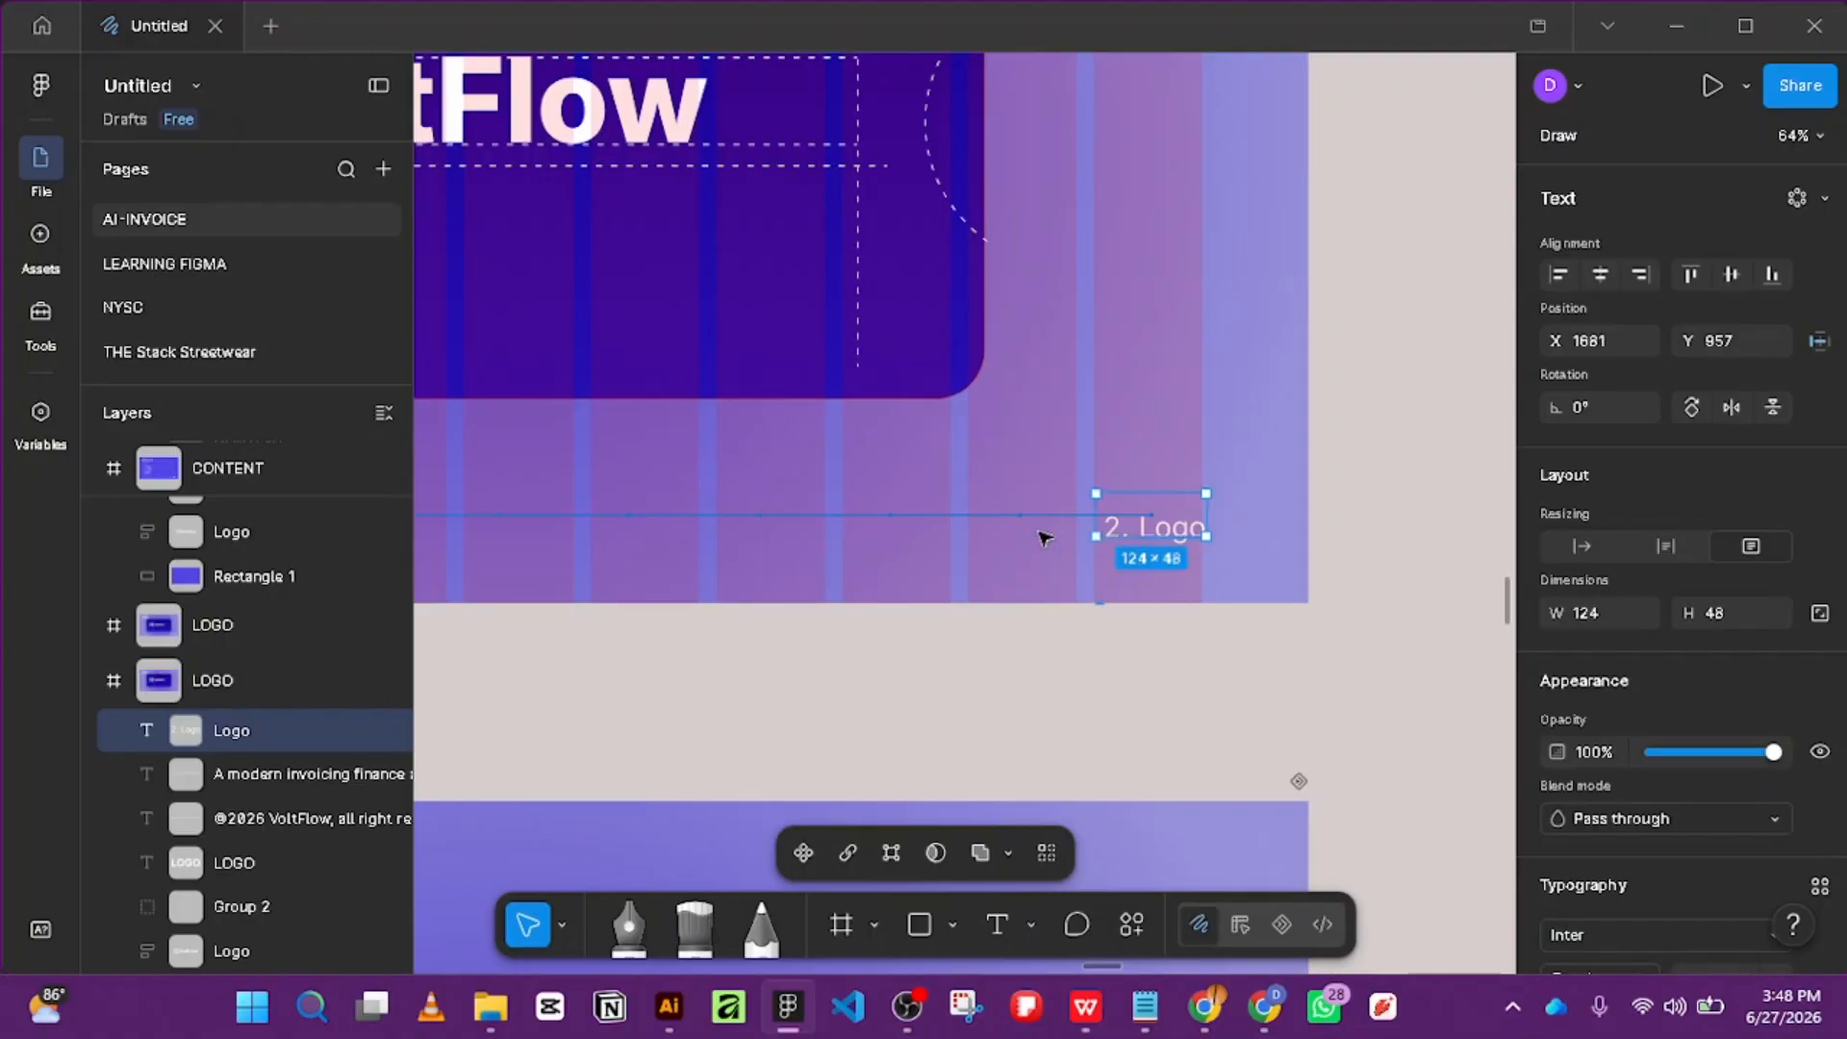
{"action": "left_click", "coordinate": [1036, 524]}
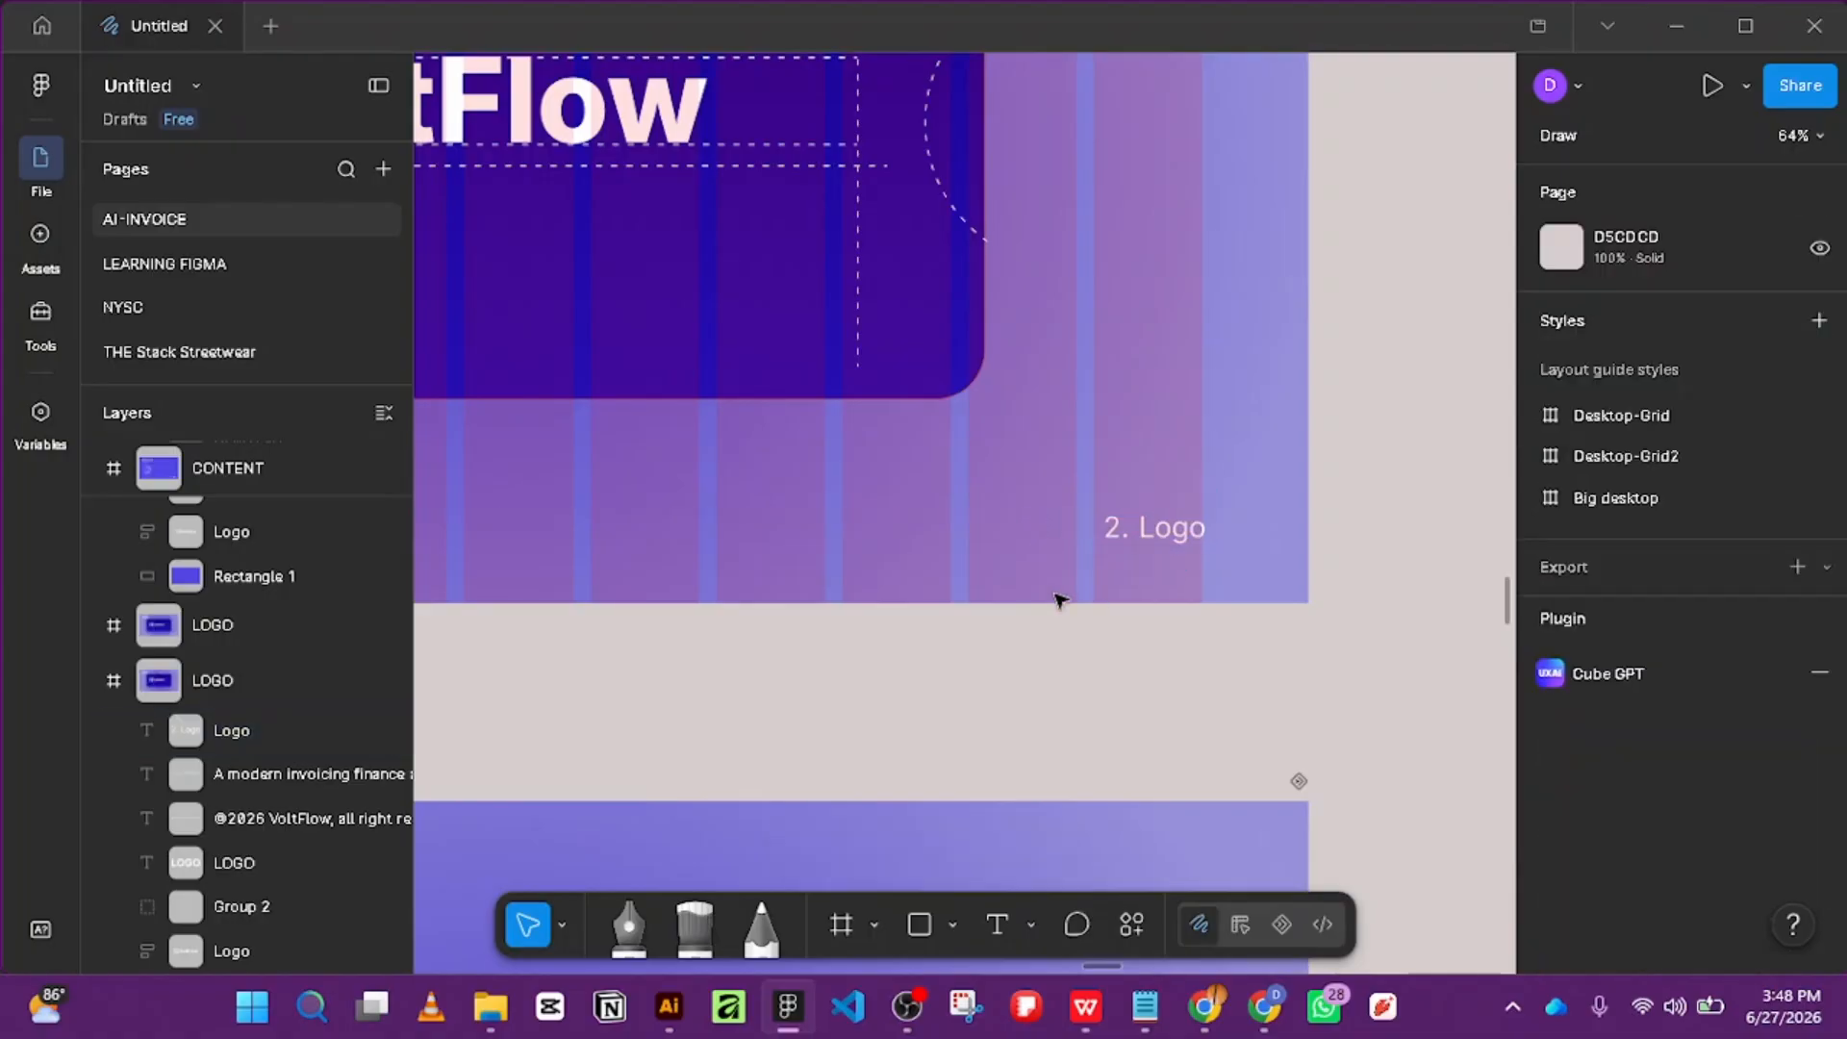
{"action": "left_click", "coordinate": [1200, 539]}
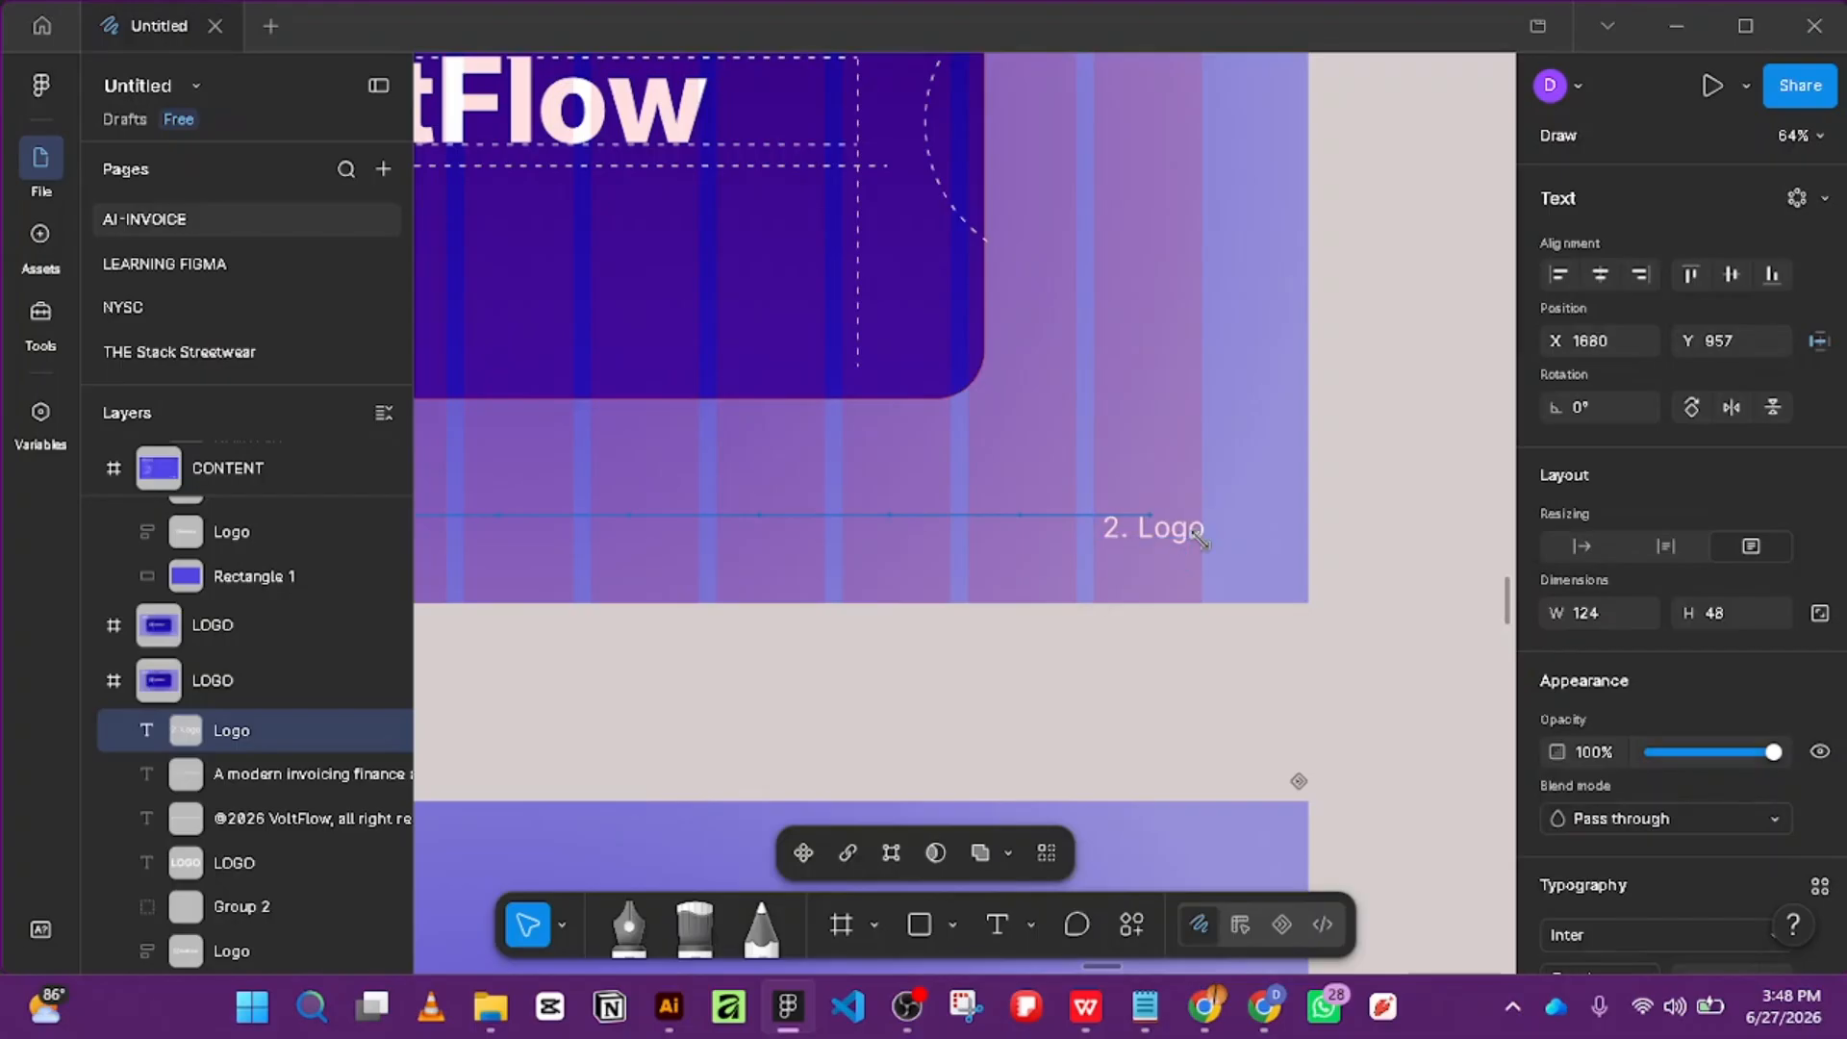
Apply the Primary (Blue) white colour style to "Typography in the logo" and "DYNADEV" on the TYPOGRAPHY slide.
{"action": "scroll", "coordinate": [1222, 598], "scroll_direction": "down", "scroll_amount": 5, "text": "ctrl"}
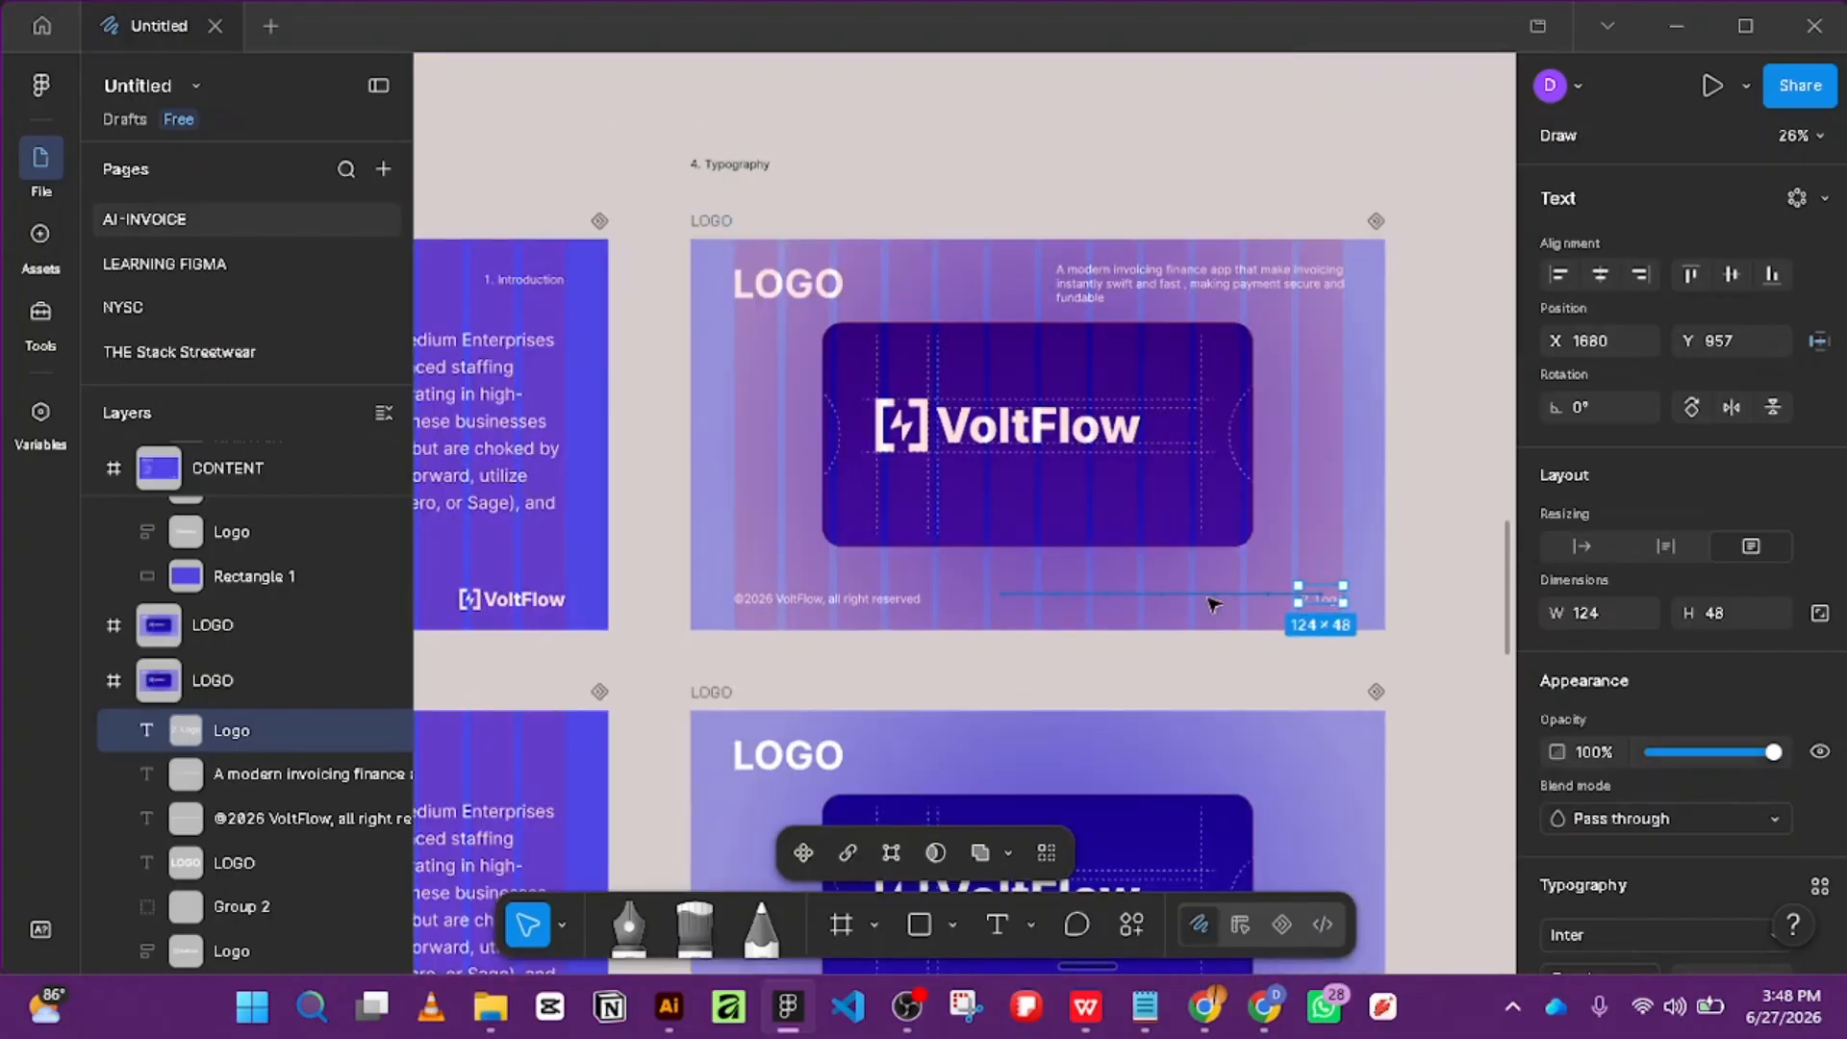
{"action": "scroll", "coordinate": [673, 472], "scroll_direction": "down", "scroll_amount": 5, "text": "ctrl"}
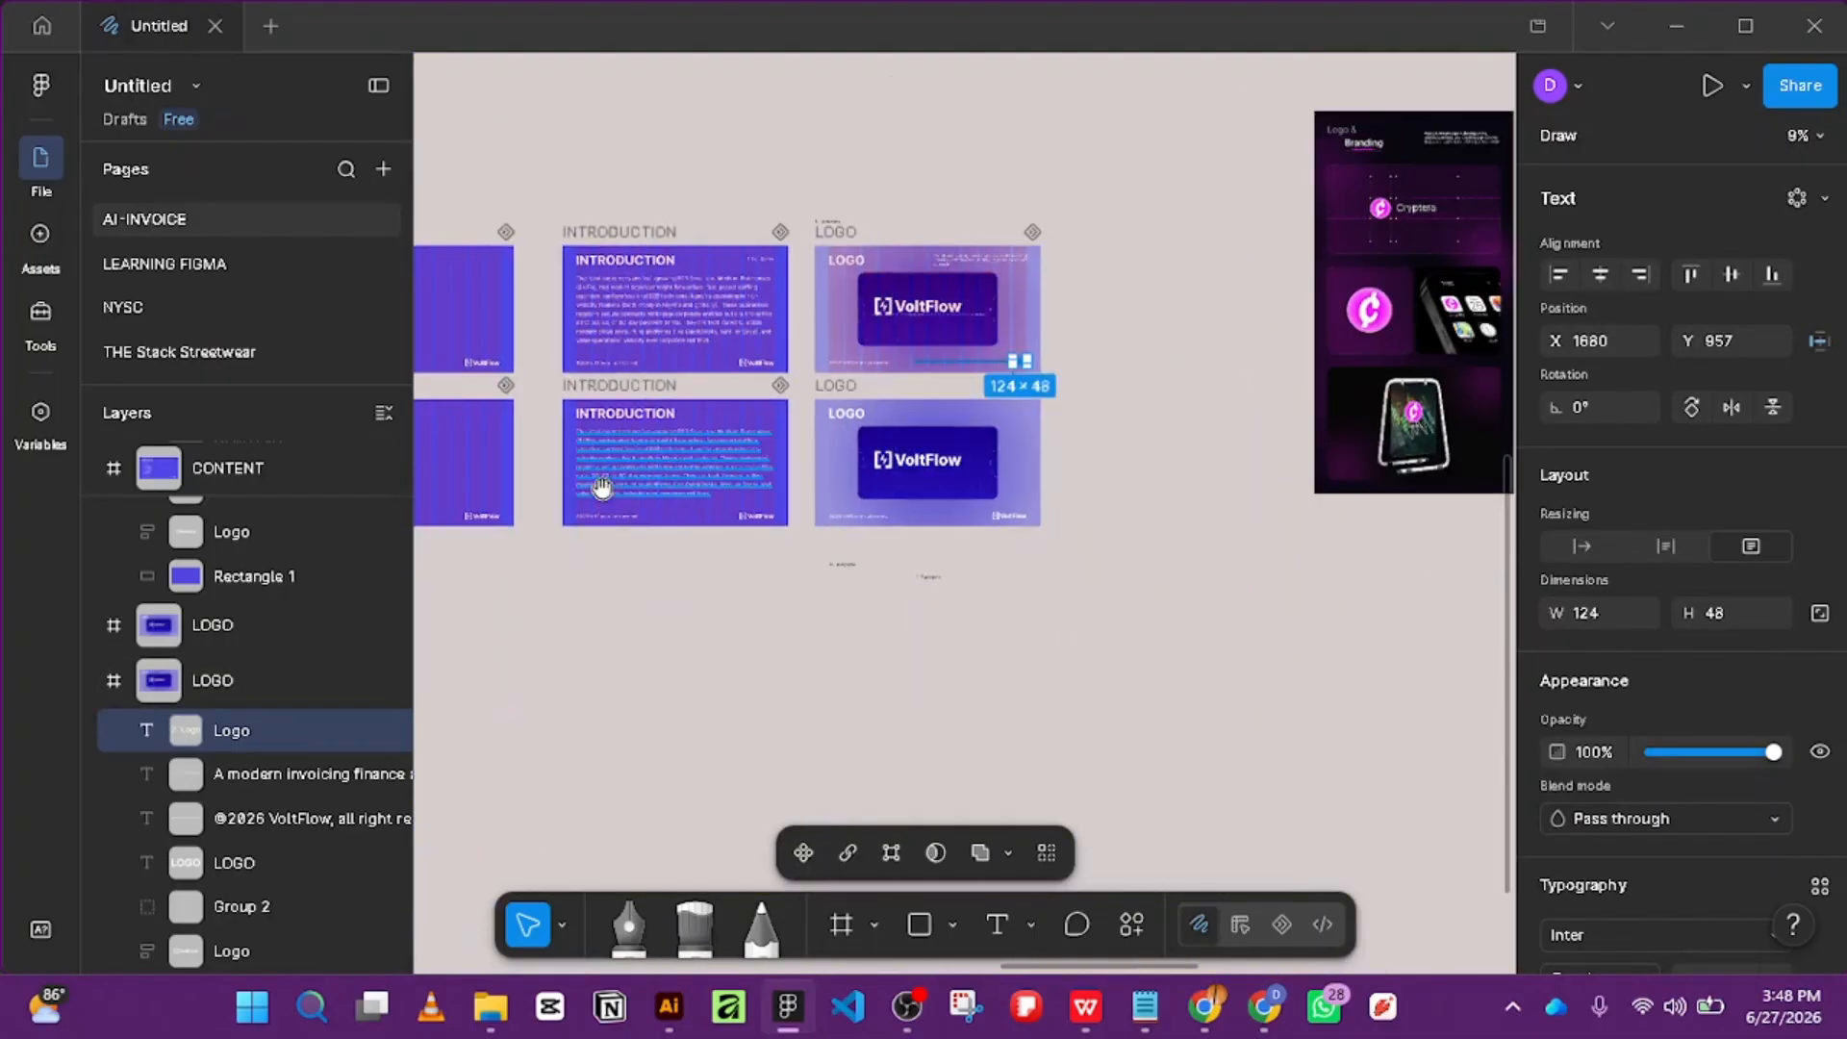
{"action": "scroll", "coordinate": [743, 469], "scroll_direction": "up", "scroll_amount": 5, "text": "ctrl"}
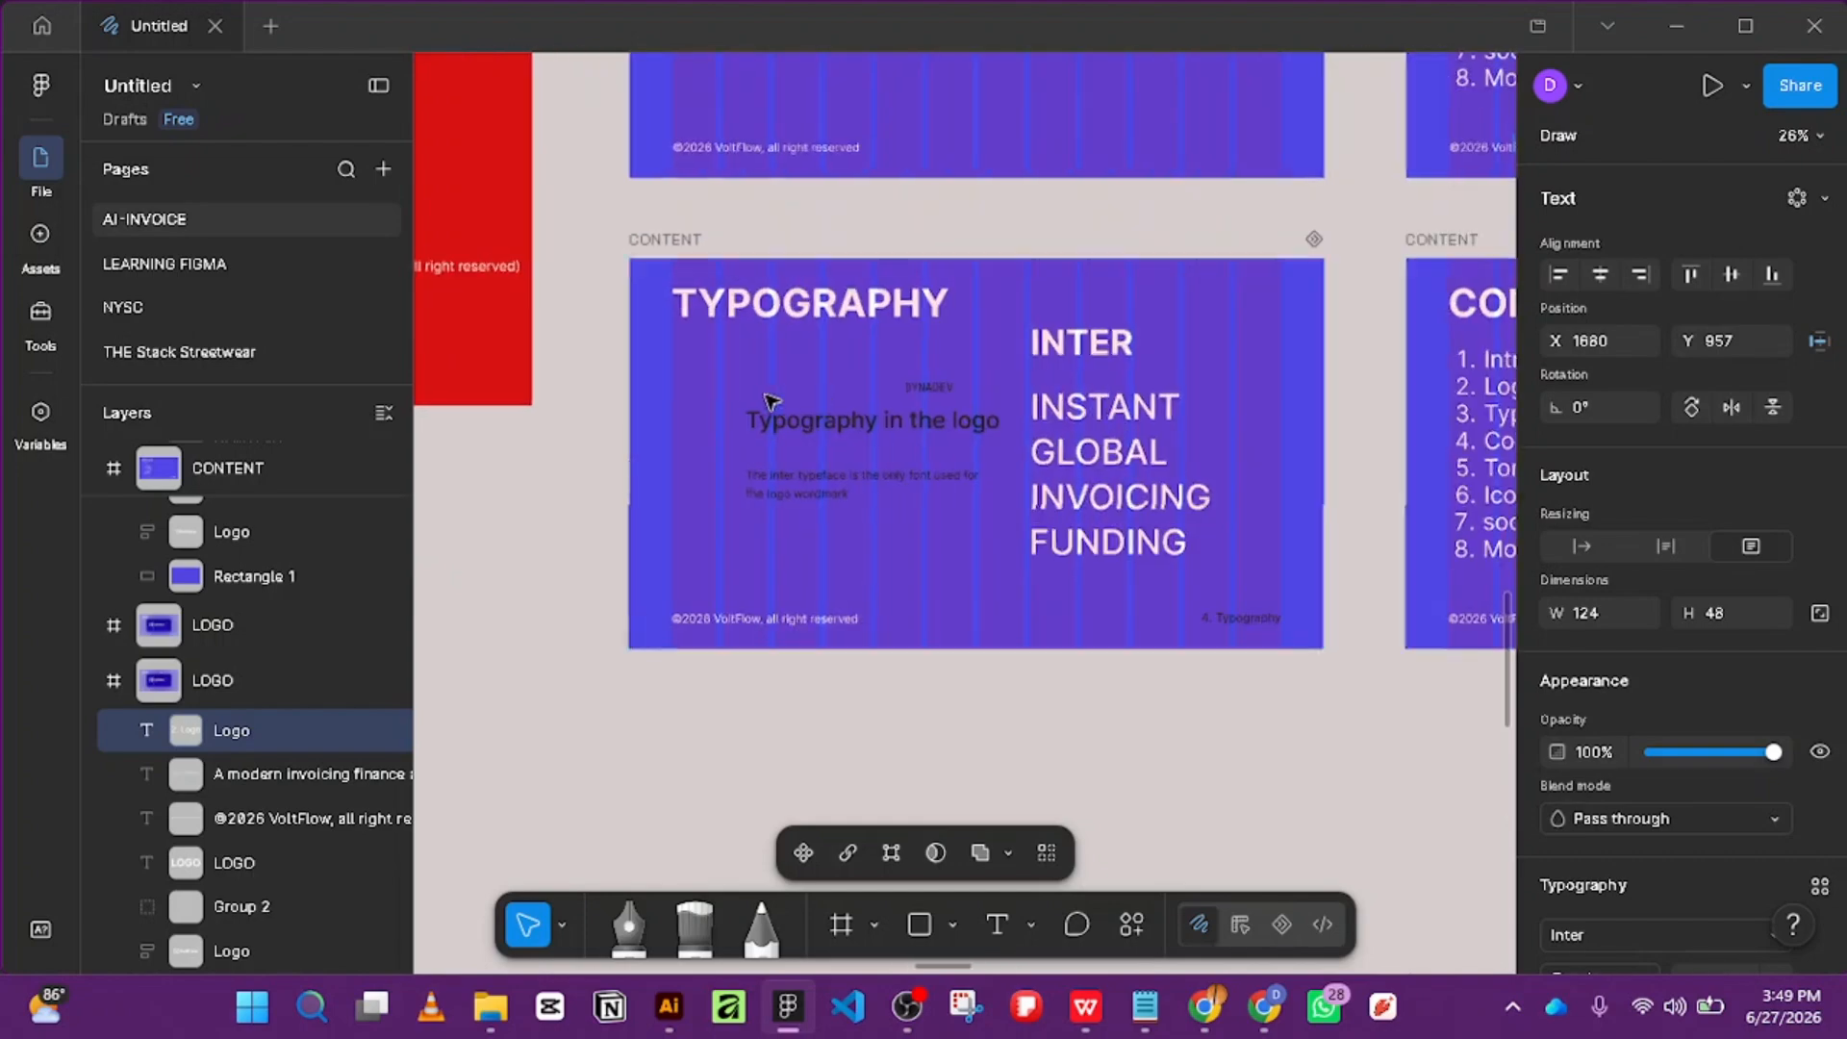
{"action": "left_click", "coordinate": [919, 419]}
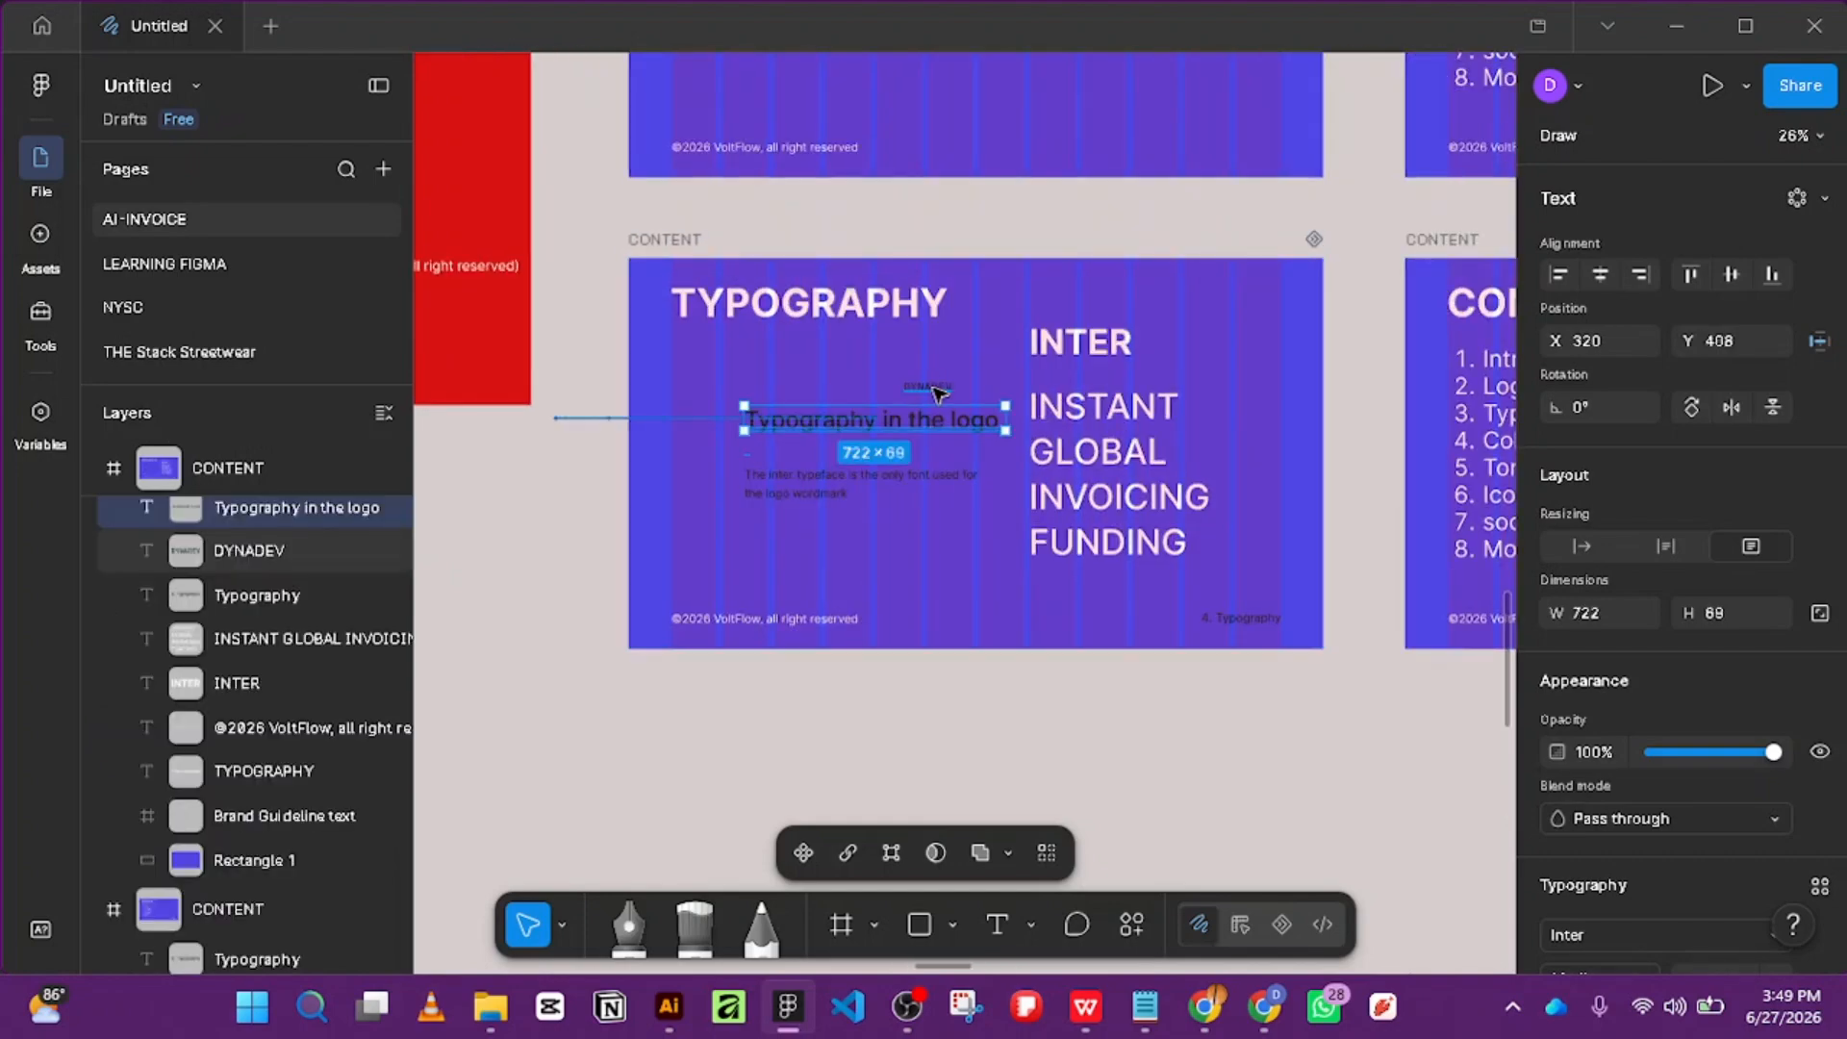
{"action": "left_click", "coordinate": [938, 393], "text": "shift"}
{"action": "scroll", "coordinate": [1684, 707], "scroll_direction": "down", "scroll_amount": 5}
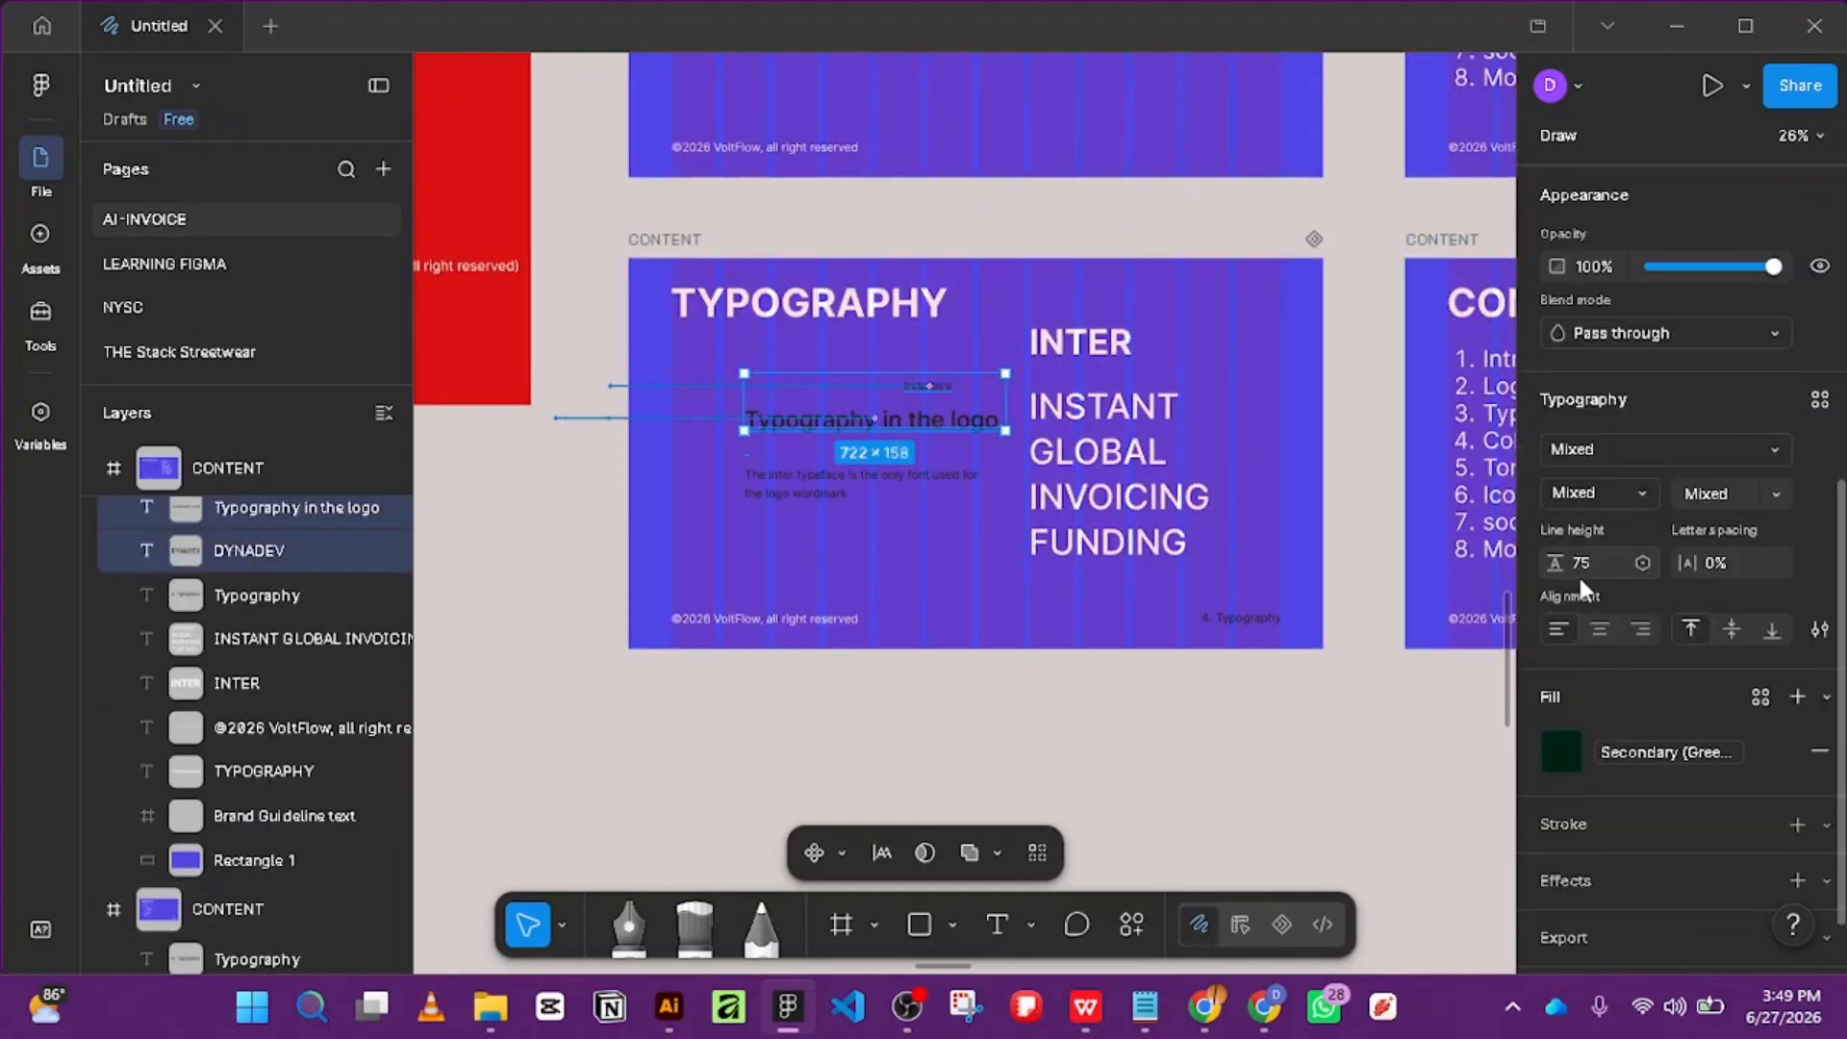
{"action": "left_click", "coordinate": [1560, 753]}
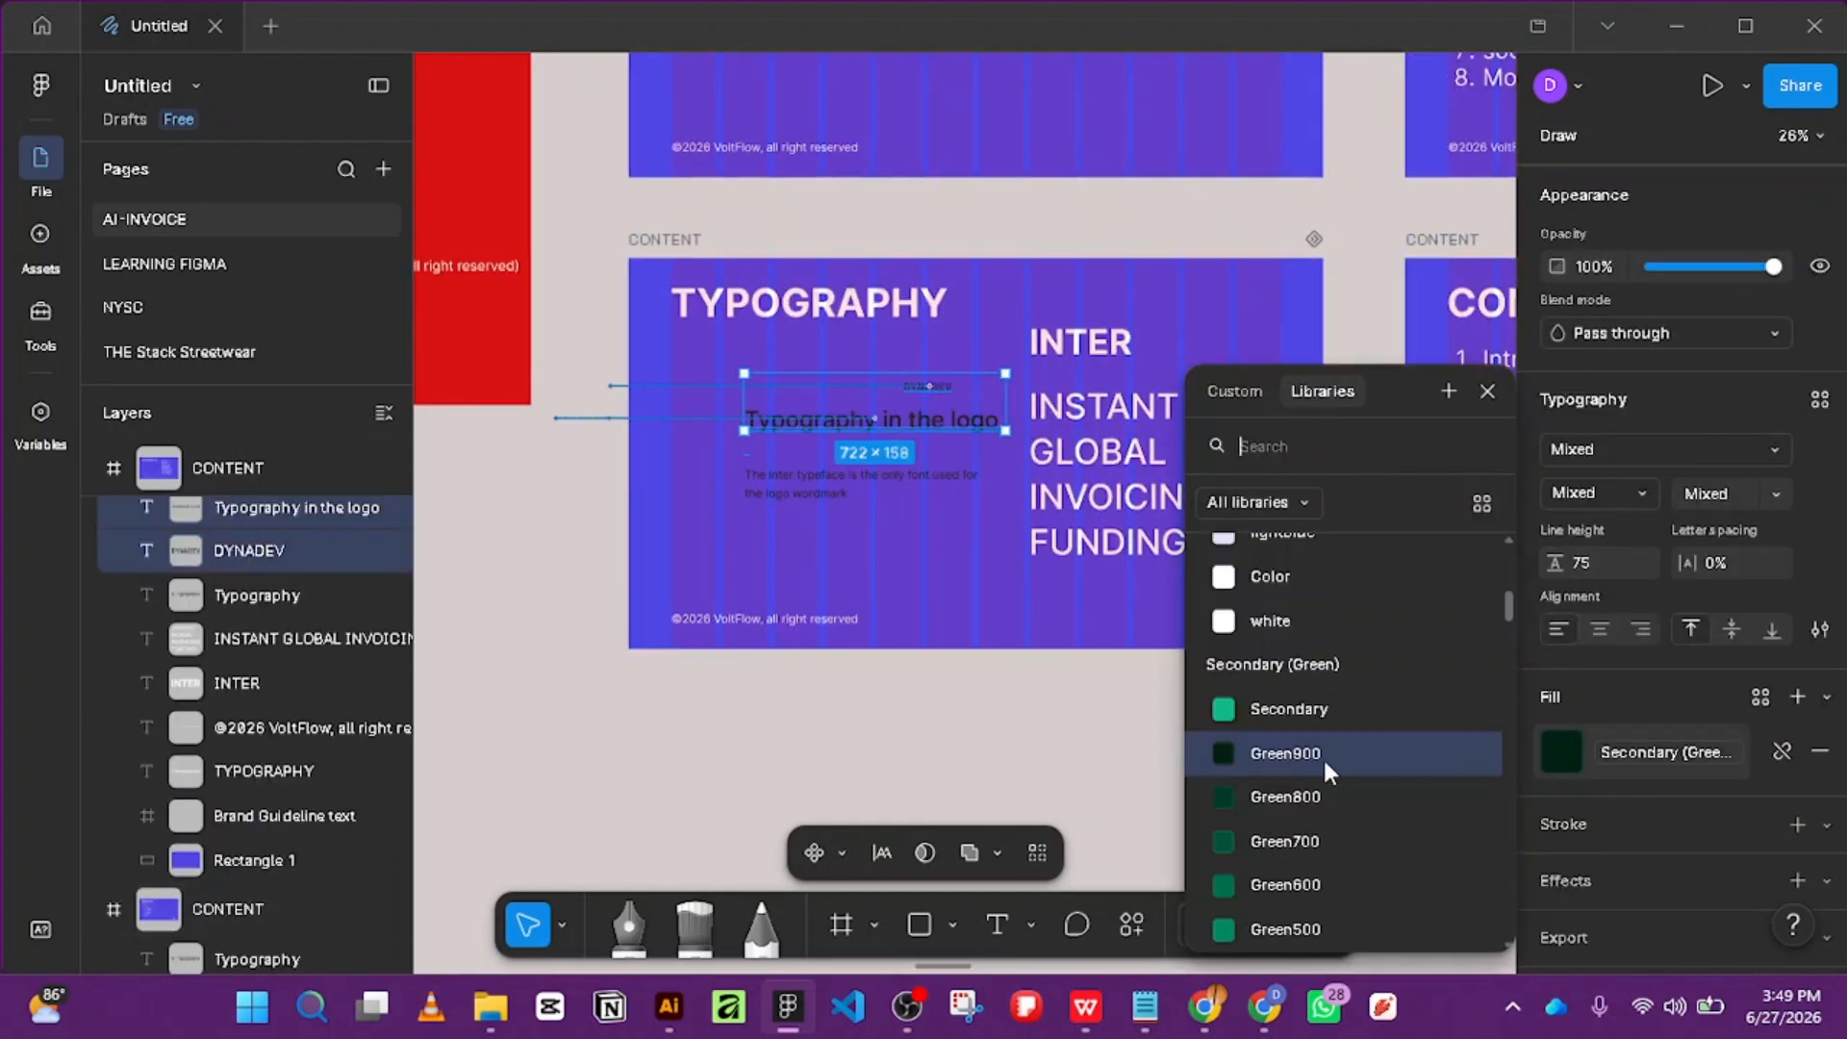
{"action": "left_click", "coordinate": [1214, 622]}
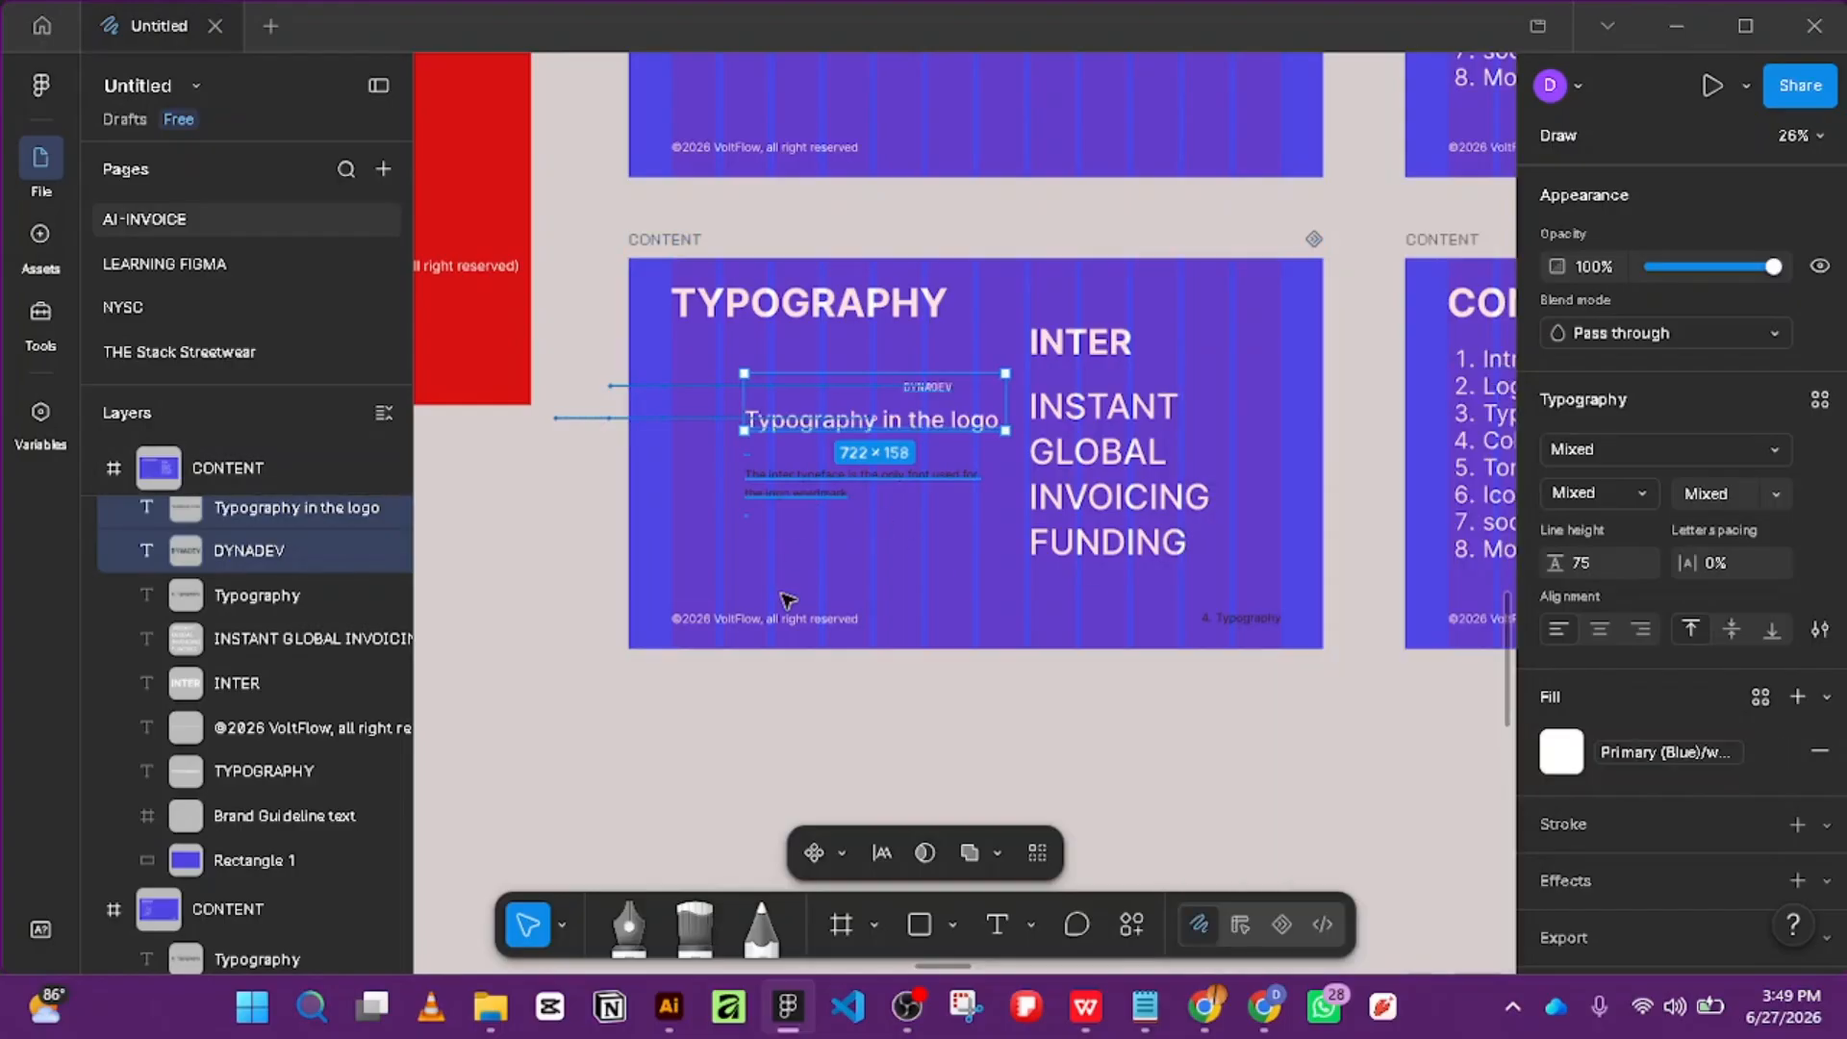
{"action": "left_click", "coordinate": [561, 502]}
Set the font weight of the "DYNADEV" text to Bold.
{"action": "left_click", "coordinate": [928, 388]}
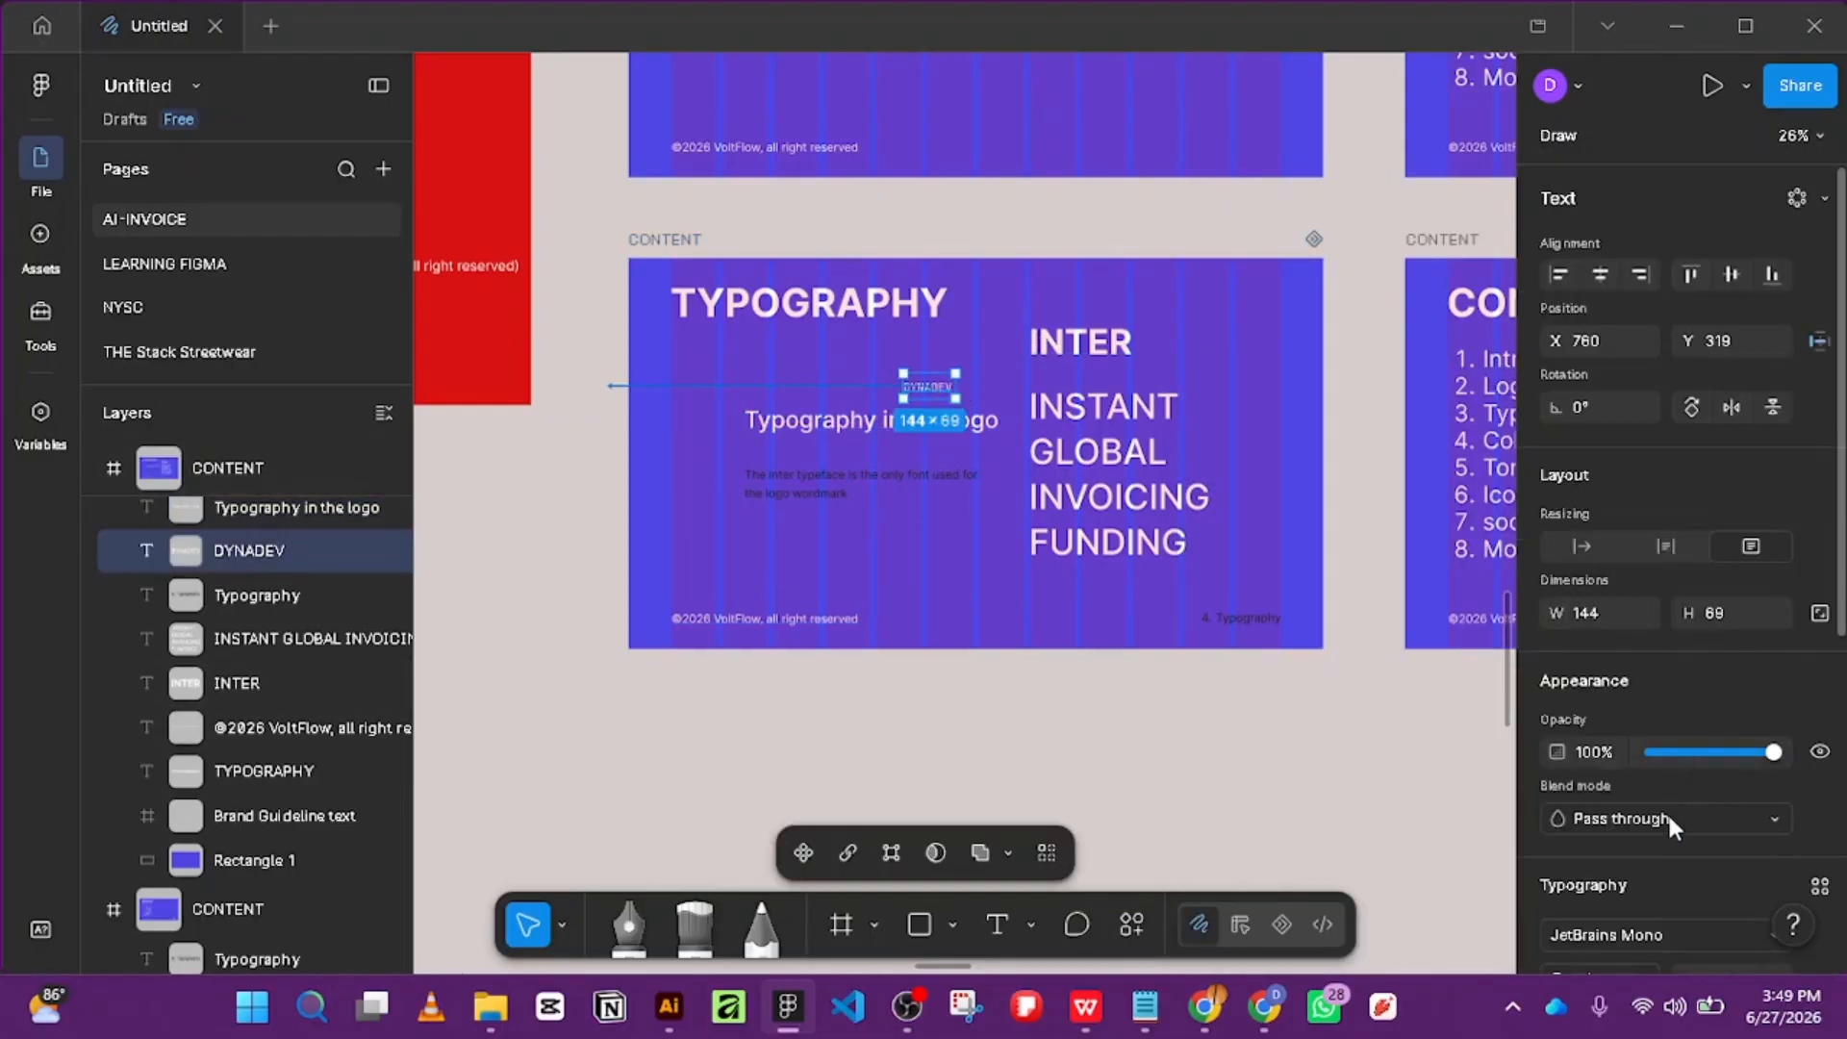
{"action": "scroll", "coordinate": [1669, 822], "scroll_direction": "down", "scroll_amount": 5}
{"action": "left_click", "coordinate": [1640, 566]}
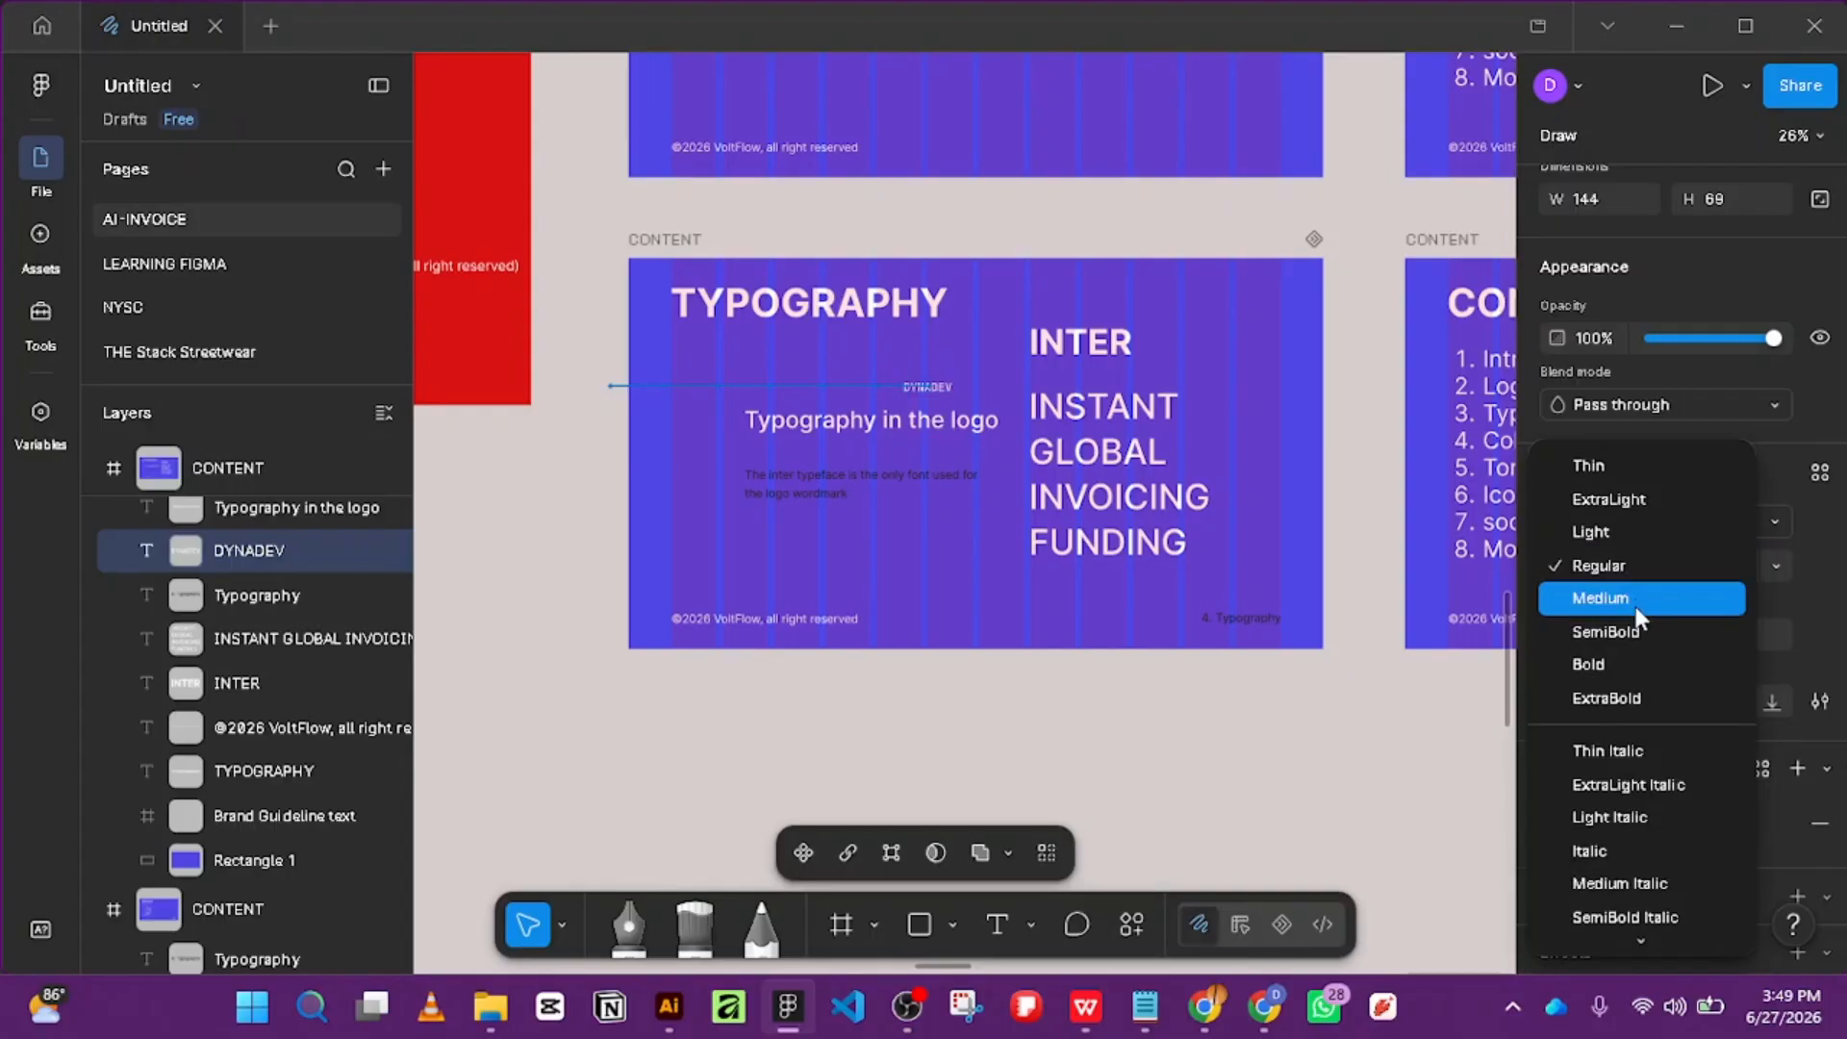
{"action": "left_click", "coordinate": [1631, 667]}
{"action": "left_click", "coordinate": [947, 659]}
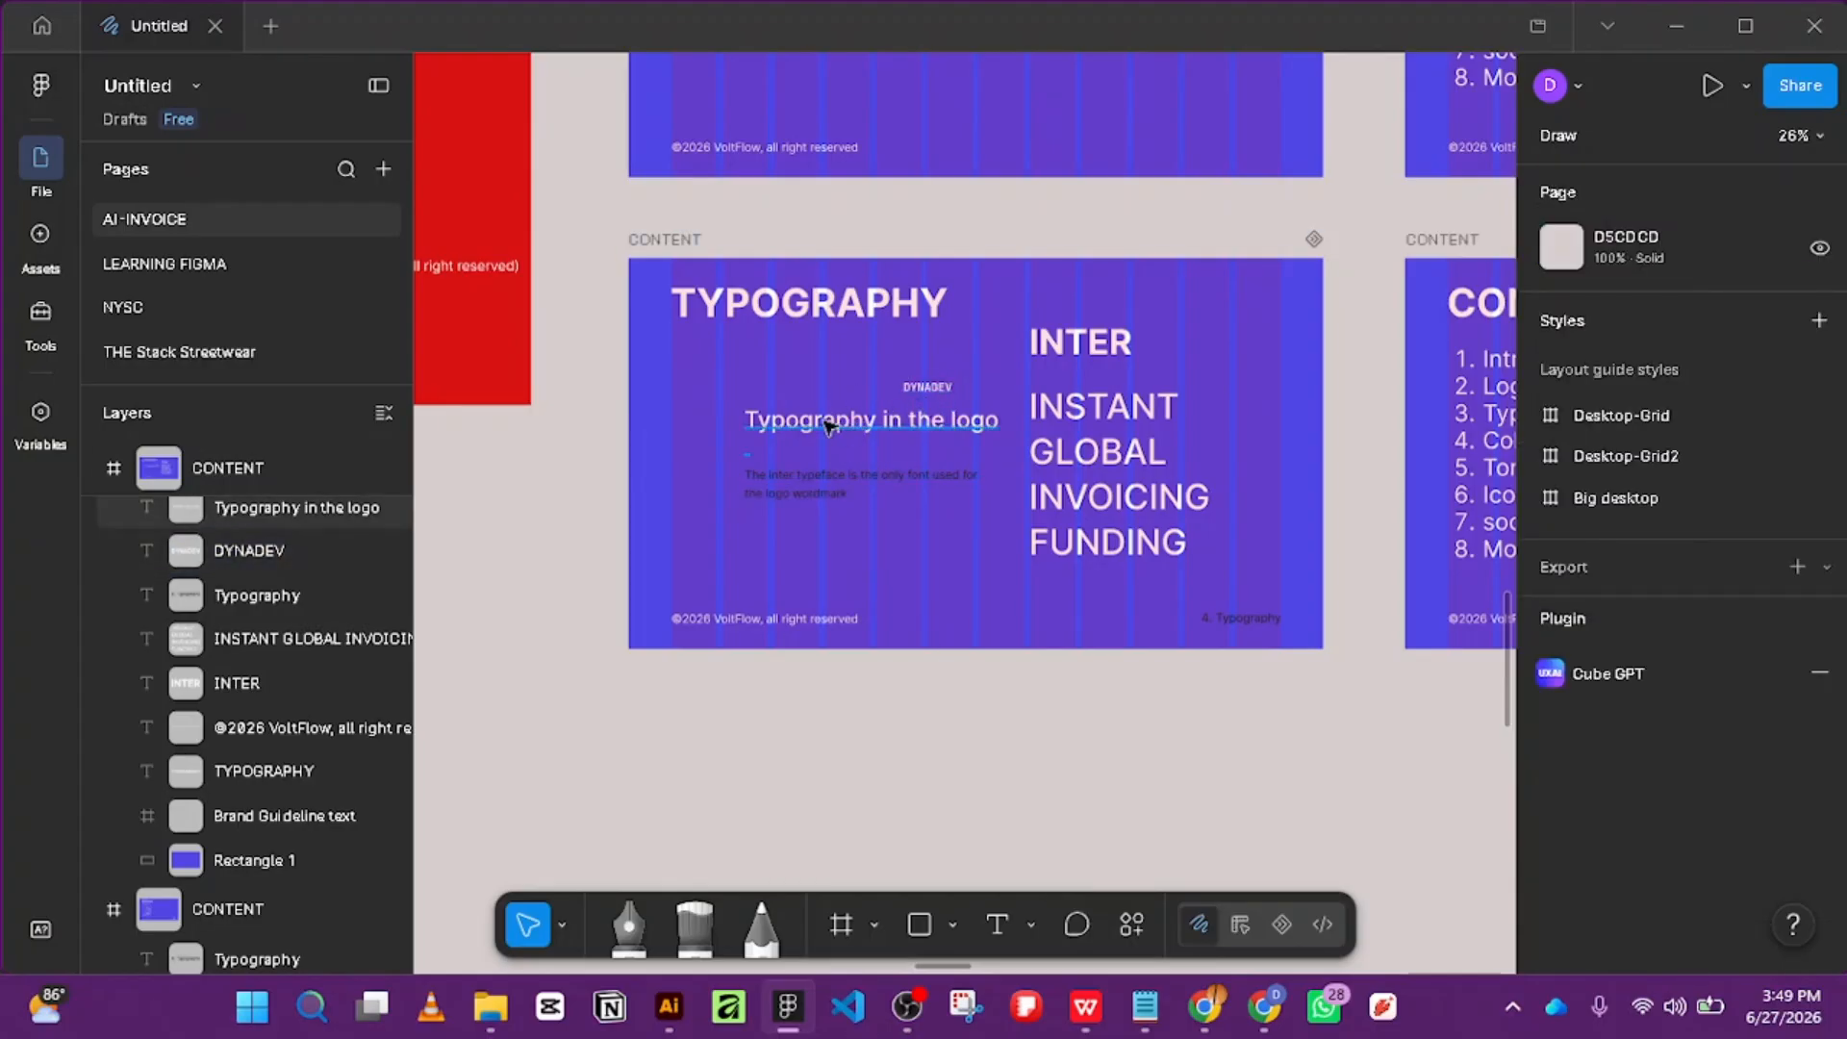
Move "Typography in the logo" directly beneath the TYPOGRAPHY heading, left-aligned with the first grid column.
{"action": "left_click_drag", "start_coordinate": [829, 426], "coordinate": [775, 365]}
{"action": "scroll", "coordinate": [1625, 481], "scroll_direction": "down", "scroll_amount": 4}
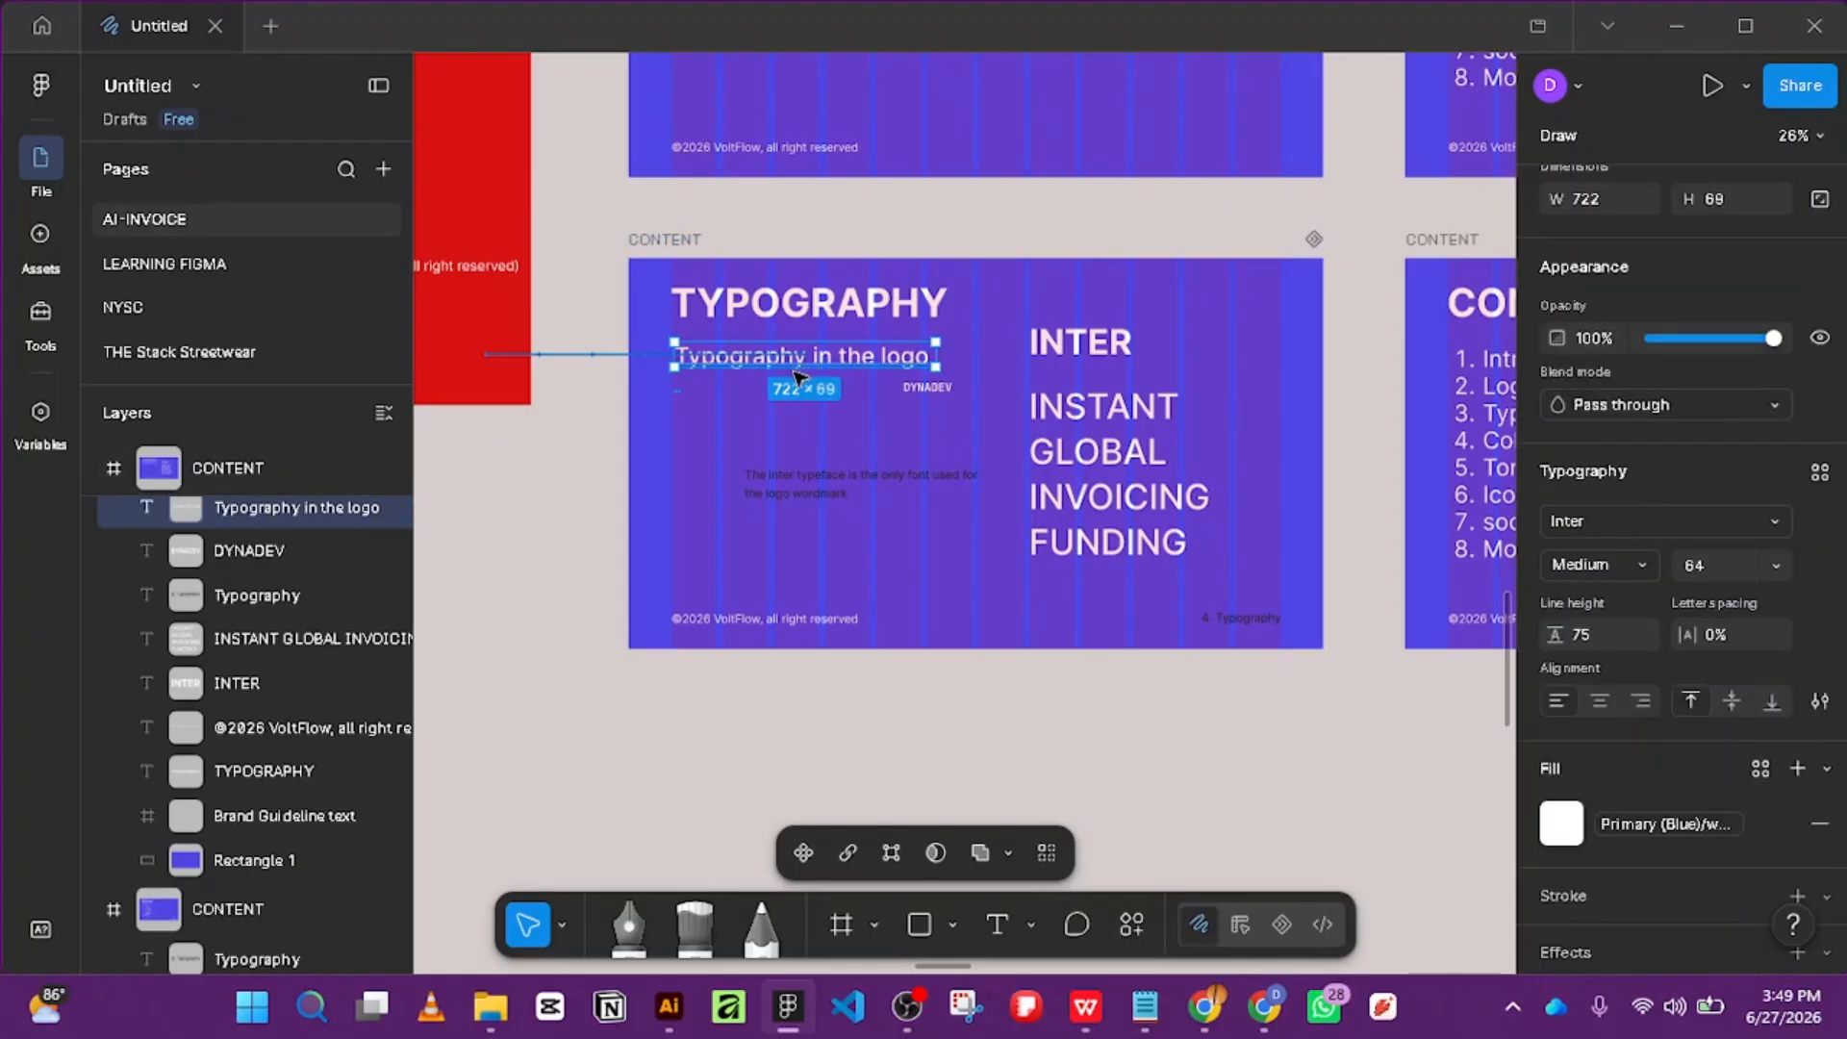
{"action": "scroll", "coordinate": [760, 364], "scroll_direction": "up", "scroll_amount": 3}
{"action": "left_click_drag", "start_coordinate": [762, 373], "coordinate": [757, 356]}
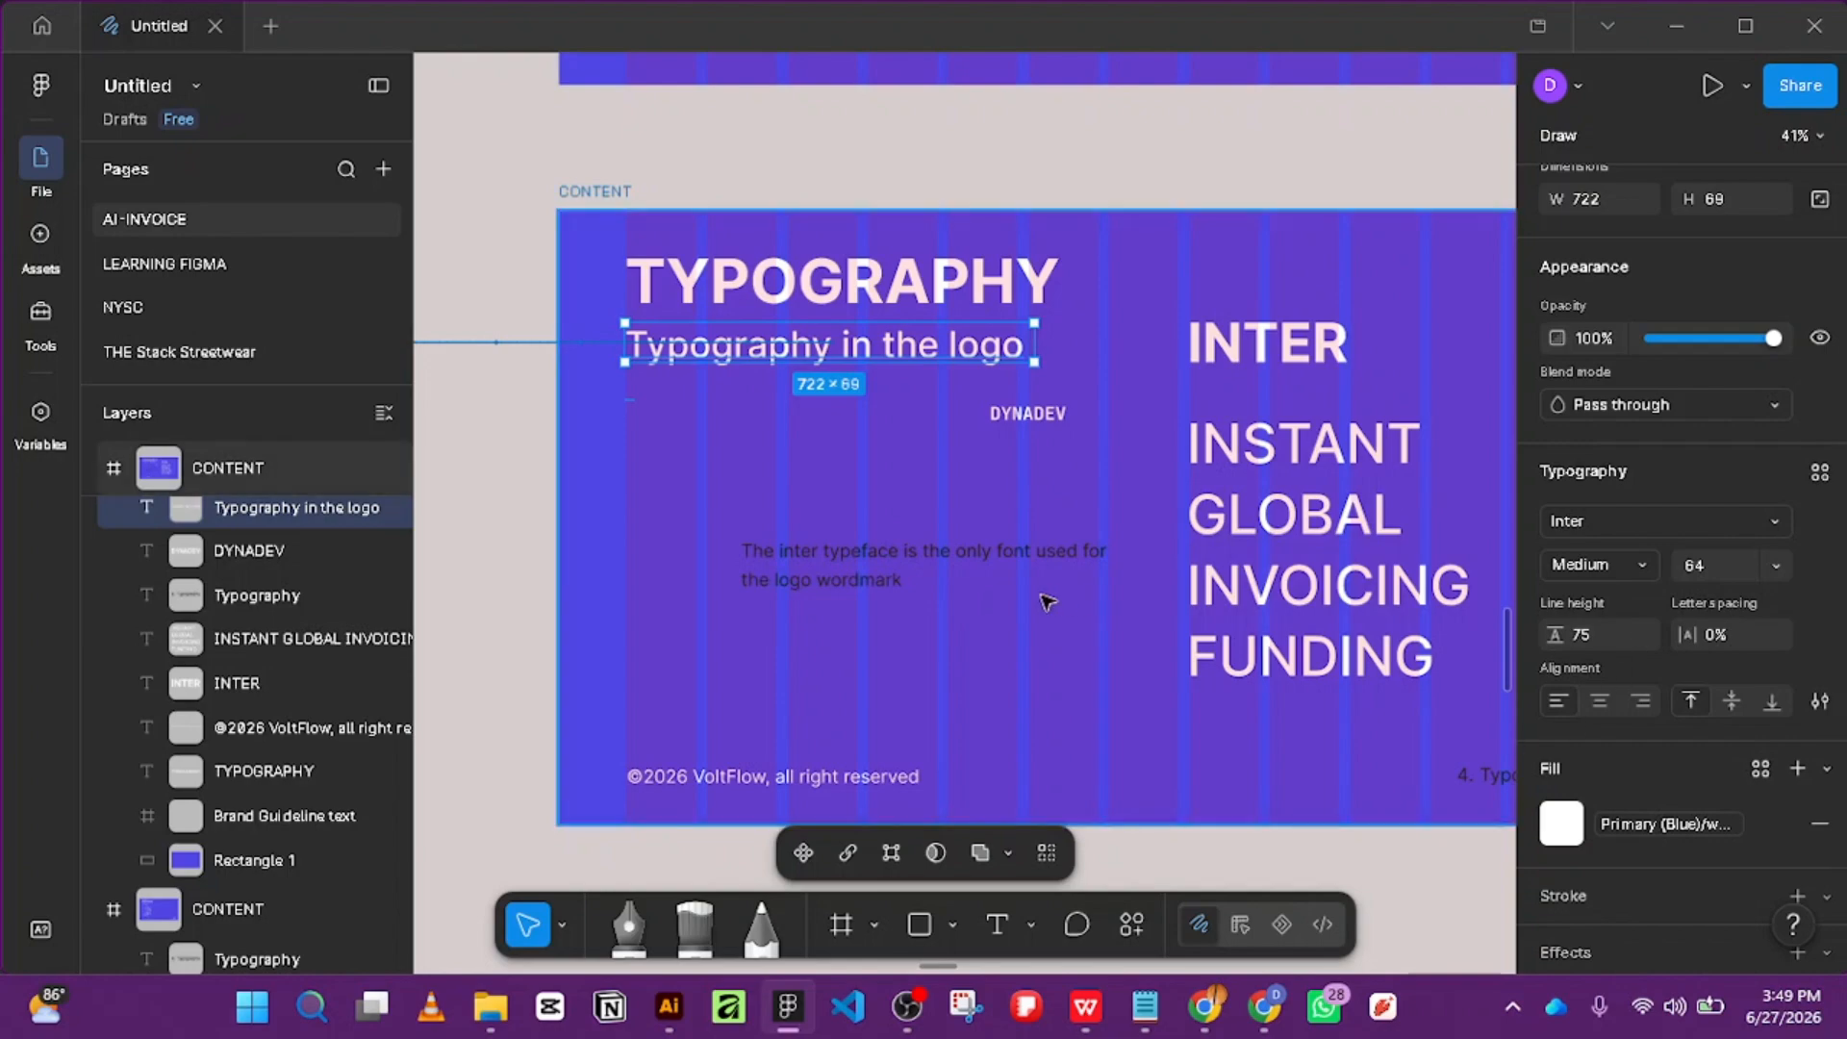
Fill the Inter typeface description with the white style and place it left-aligned beneath "Typography in the logo".
{"action": "left_click", "coordinate": [897, 565]}
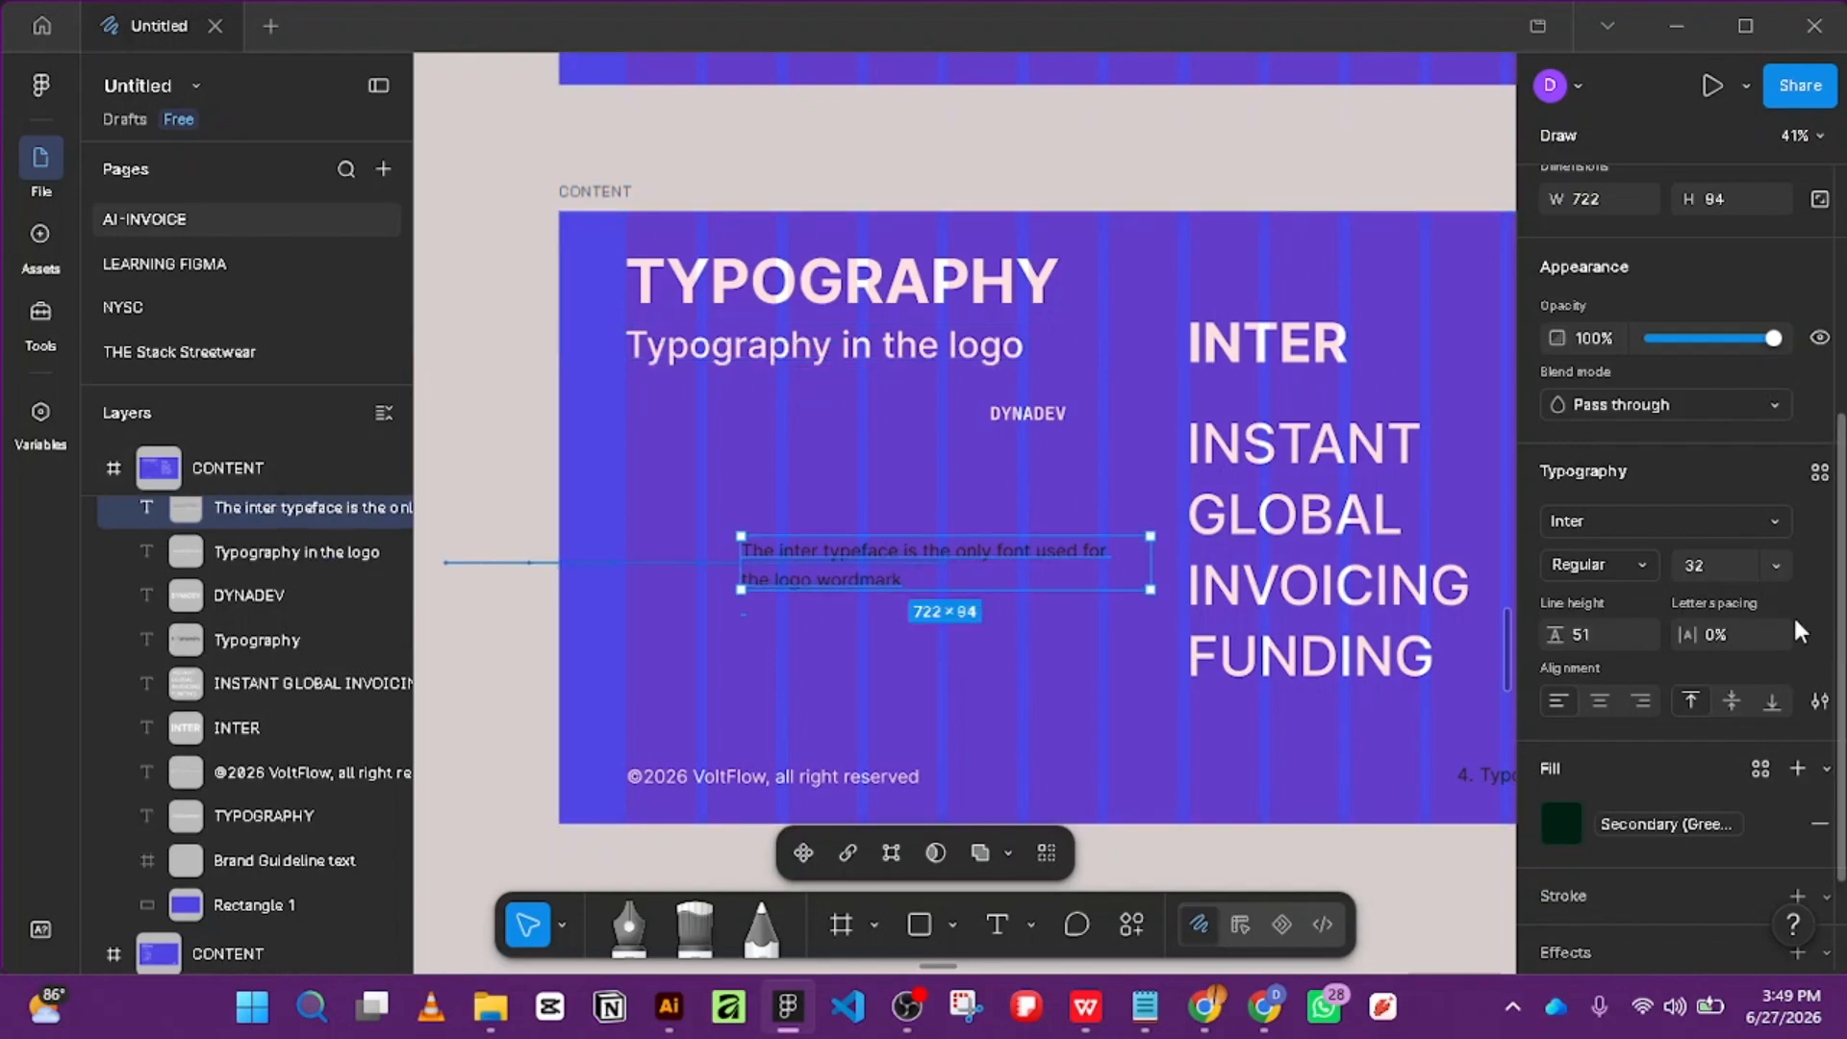
{"action": "left_click", "coordinate": [1566, 827]}
{"action": "left_click", "coordinate": [1262, 616]}
{"action": "left_click_drag", "start_coordinate": [963, 528], "coordinate": [856, 416]}
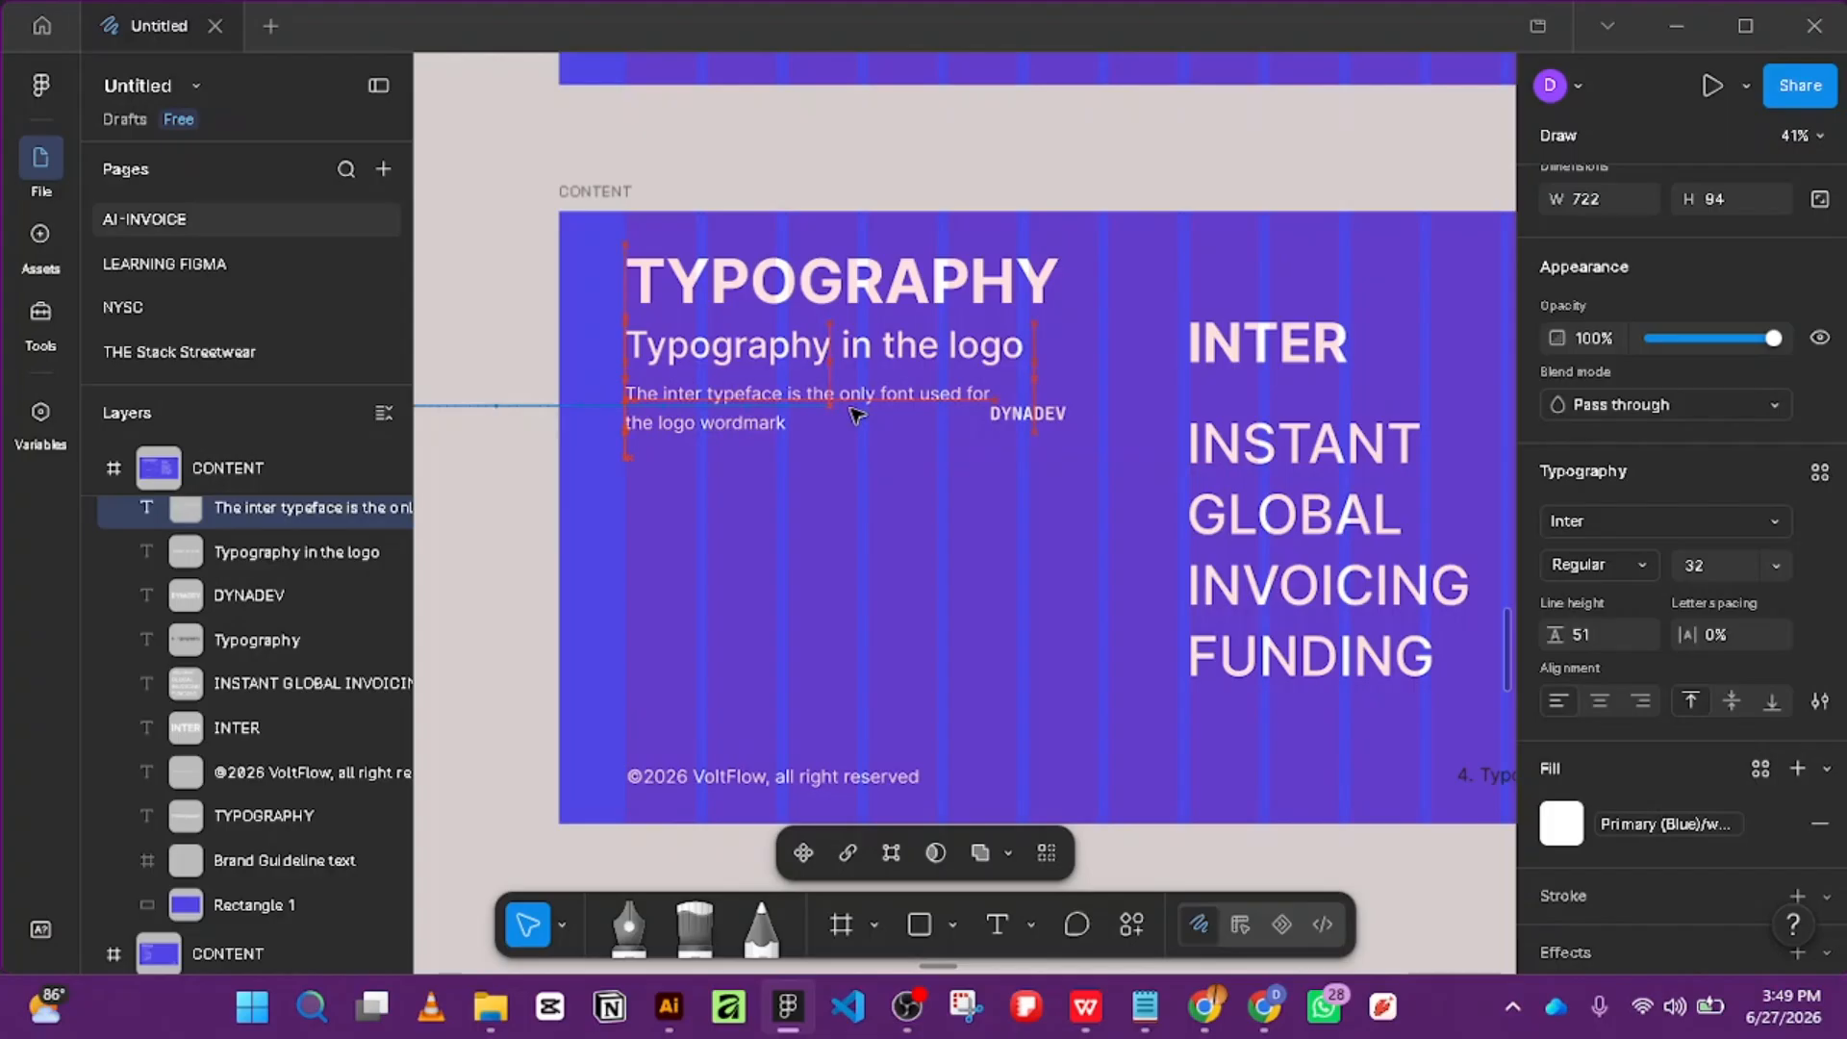
Move the "DYNADEV" text to the TYPOGRAPHY slide's upper-right corner, level with the heading and inside the grid margin.
{"action": "left_click_drag", "start_coordinate": [1027, 414], "coordinate": [1127, 353]}
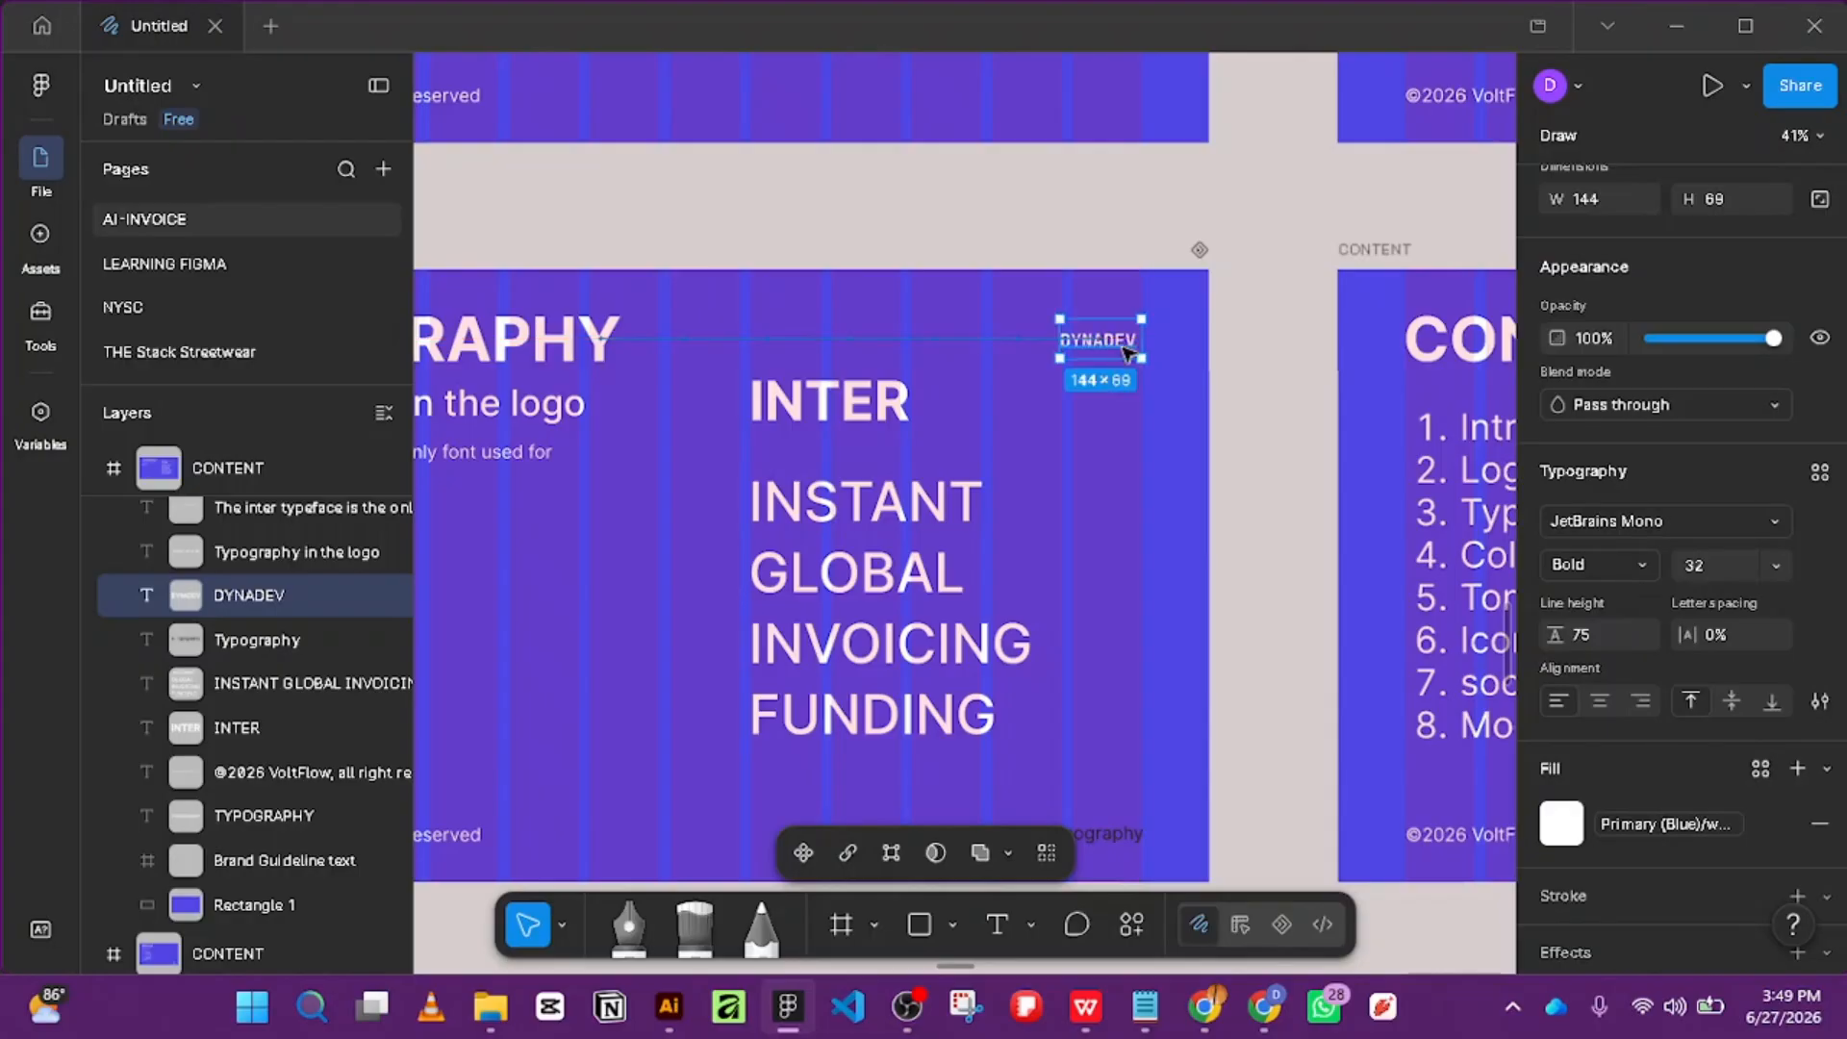
{"action": "scroll", "coordinate": [1195, 487], "scroll_direction": "down", "scroll_amount": 3}
{"action": "scroll", "coordinate": [1150, 511], "scroll_direction": "down", "scroll_amount": 2}
{"action": "scroll", "coordinate": [1106, 544], "scroll_direction": "up", "scroll_amount": 2}
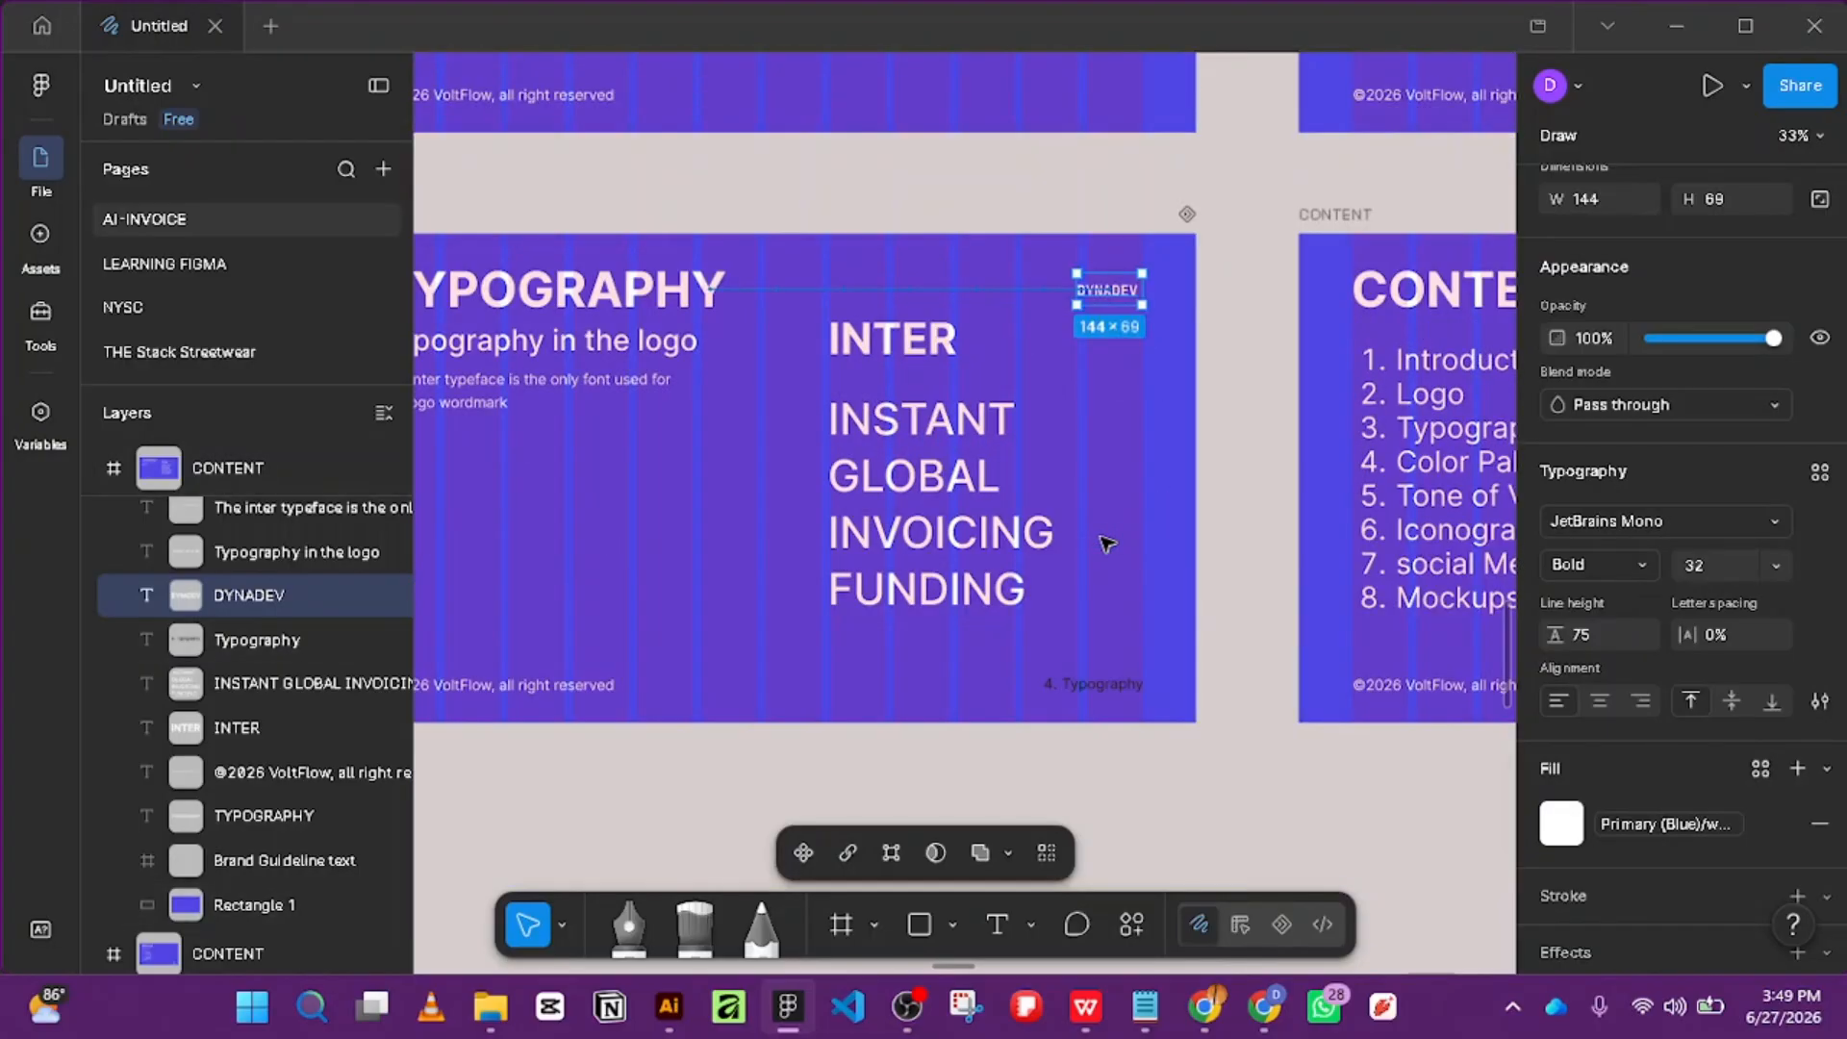
{"action": "scroll", "coordinate": [1106, 544], "scroll_direction": "down", "scroll_amount": 2}
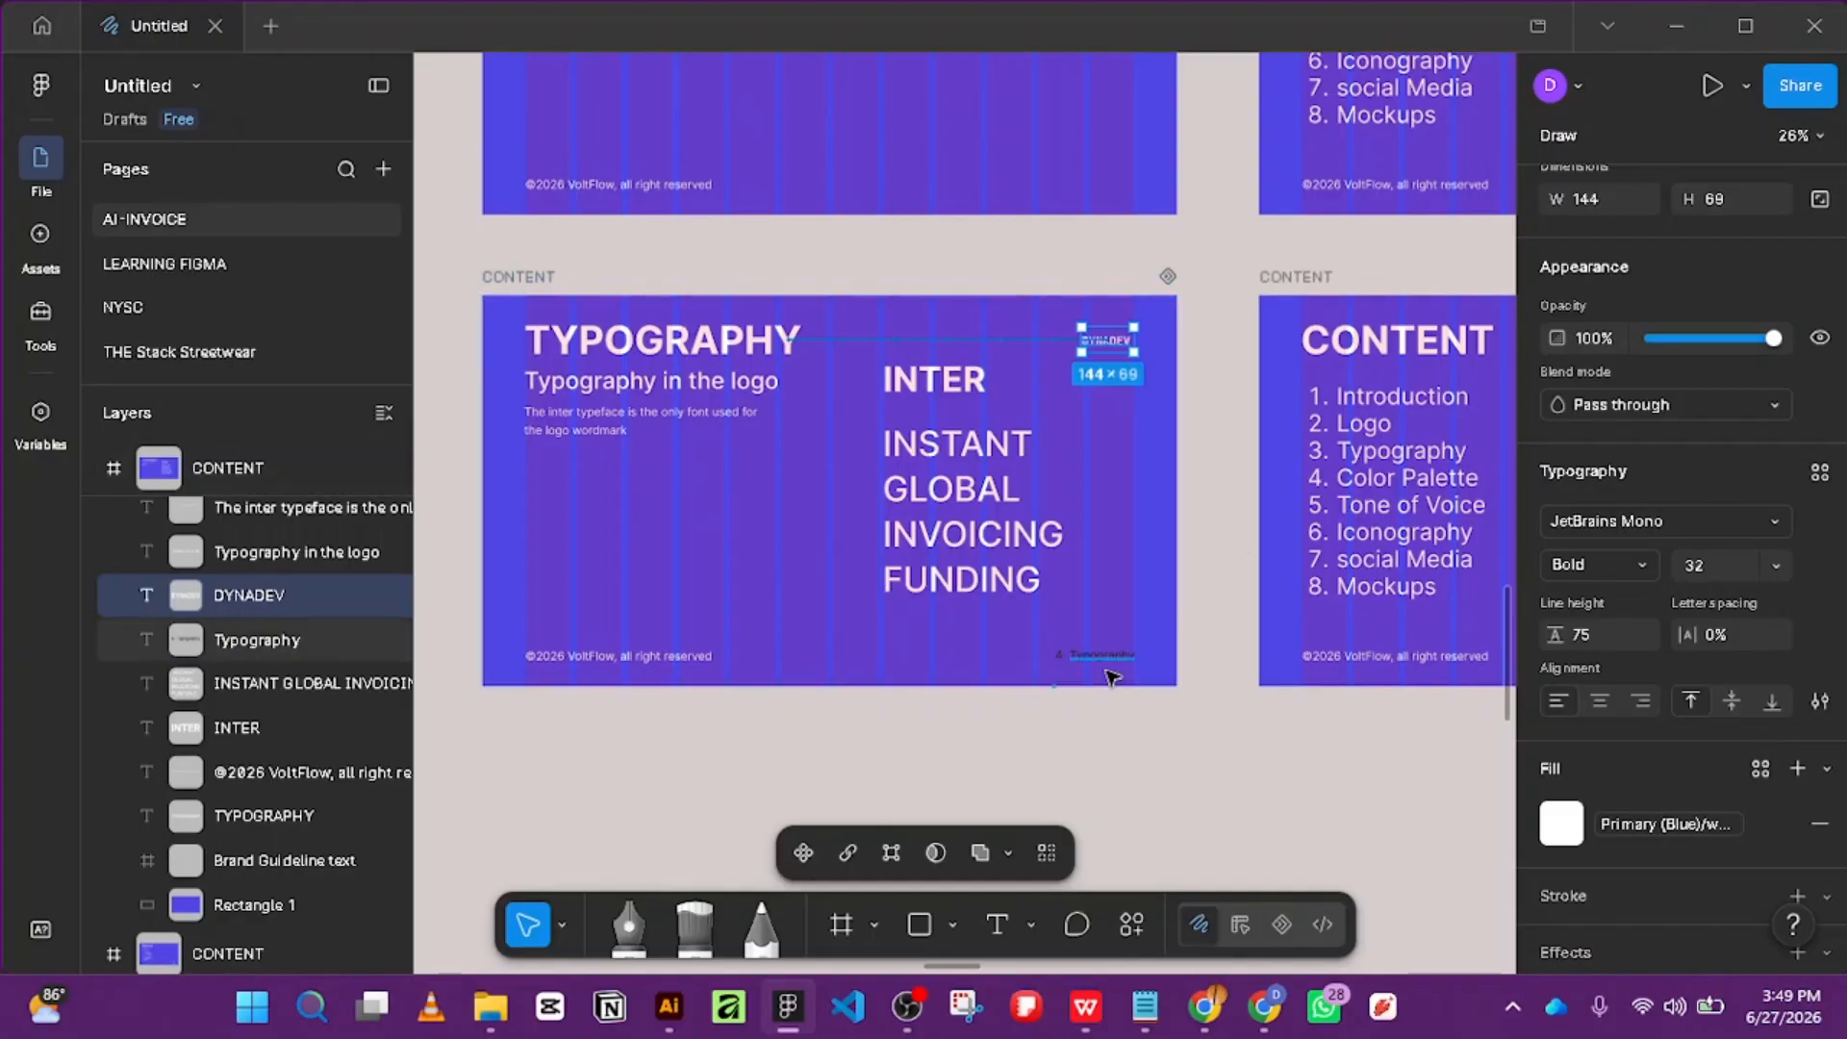
{"action": "scroll", "coordinate": [1116, 674], "scroll_direction": "up", "scroll_amount": 2}
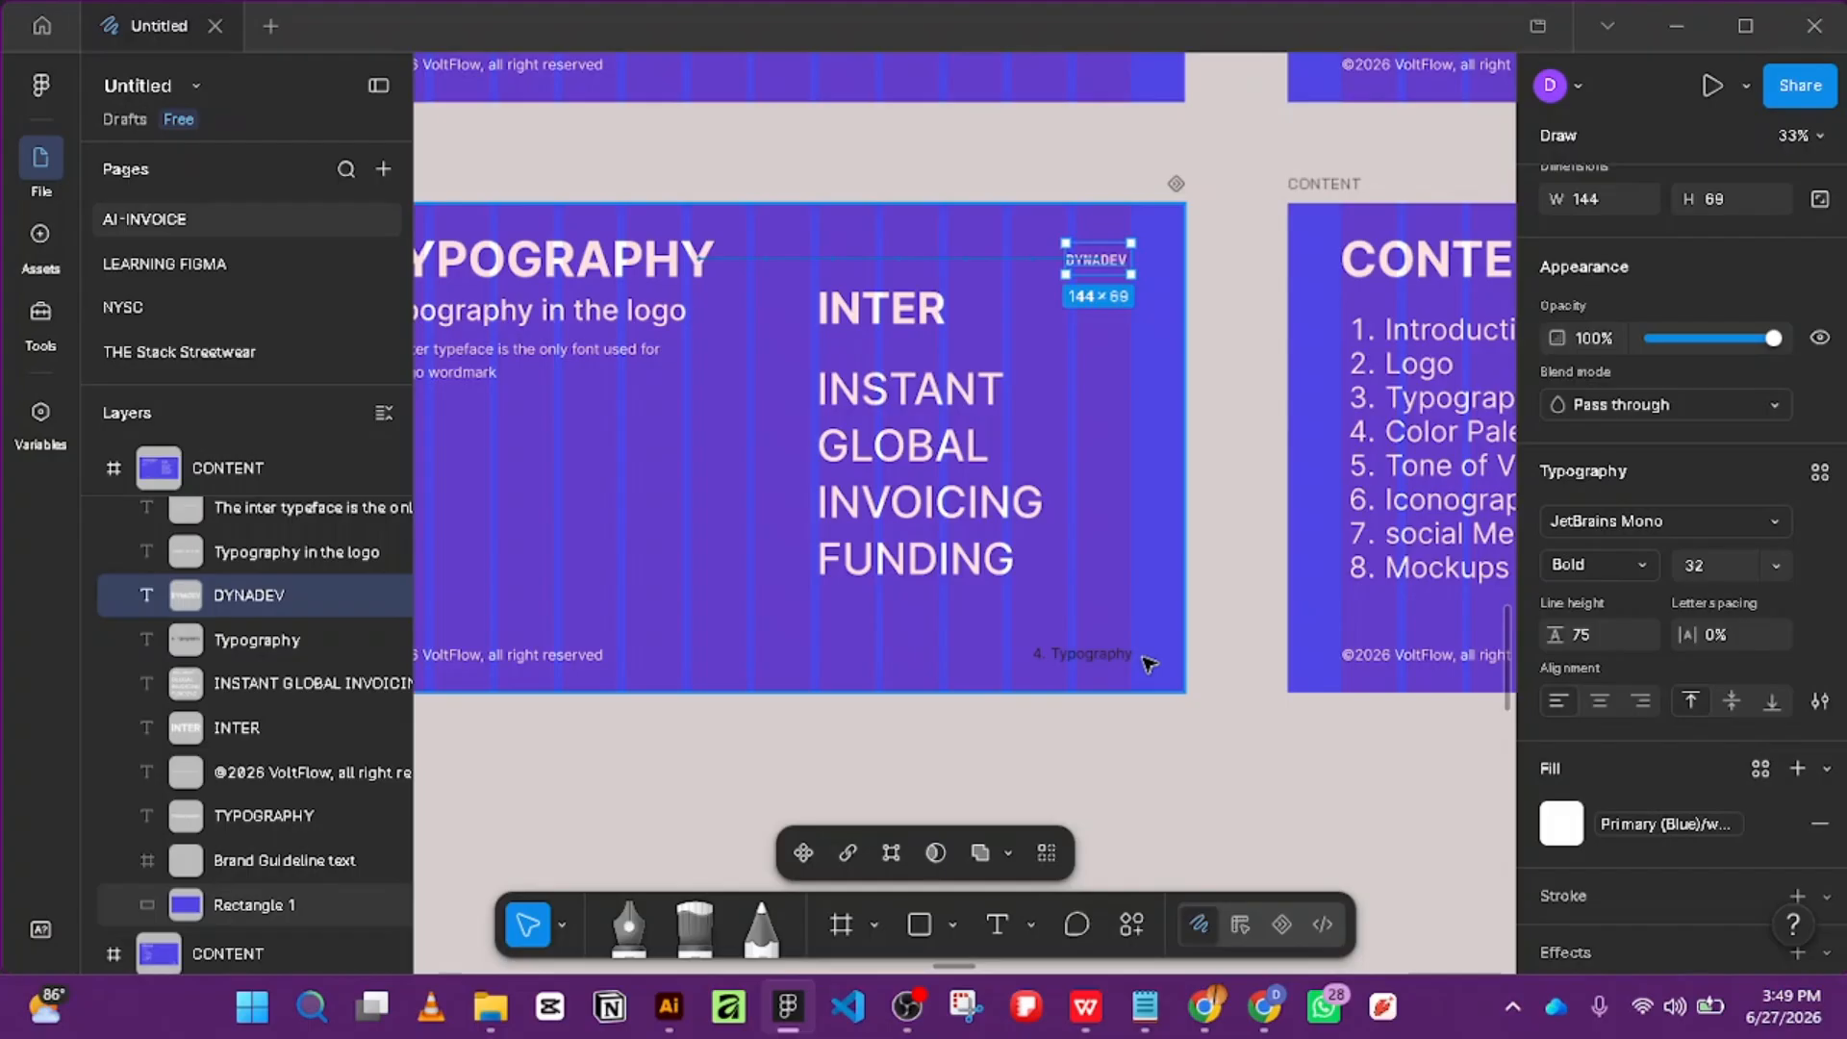
Look over the CONTENT, INTRODUCTION and LOGO slides to compare their layout with the TYPOGRAPHY slide.
{"action": "scroll", "coordinate": [1147, 664], "scroll_direction": "down", "scroll_amount": 3}
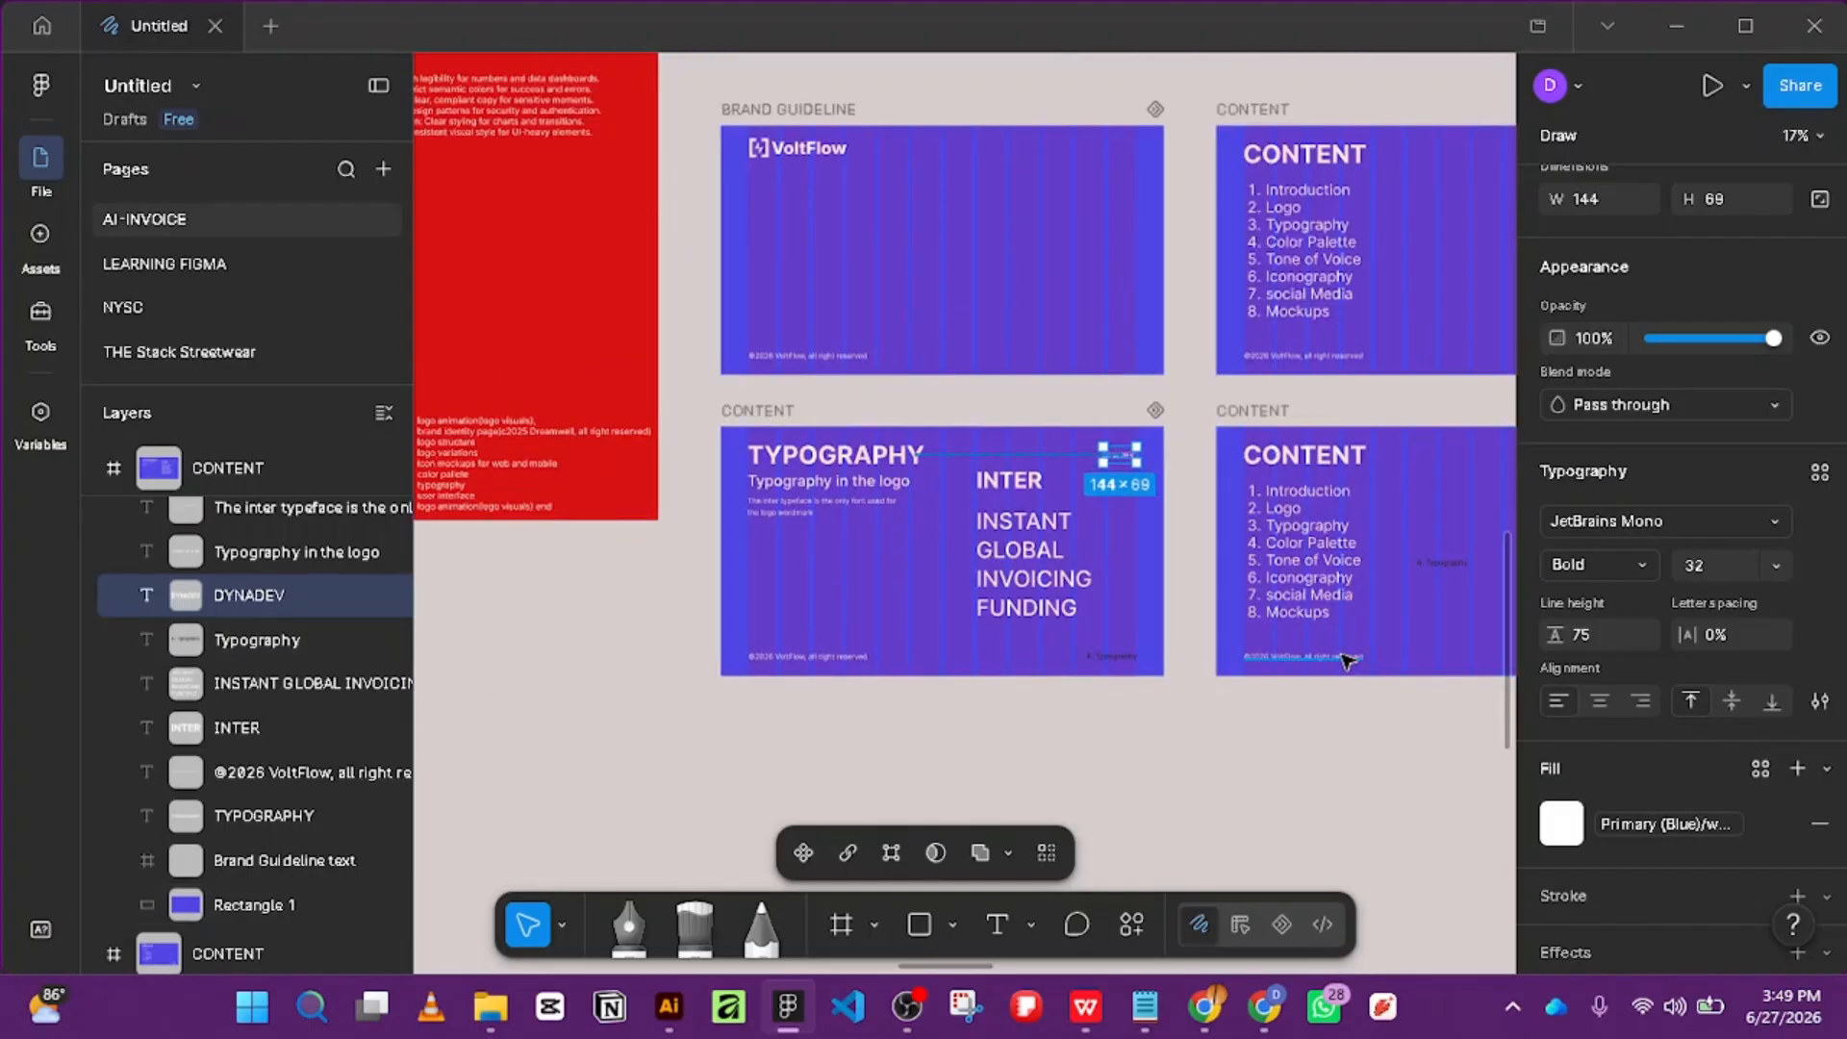
{"action": "scroll", "coordinate": [1169, 639], "scroll_direction": "down", "scroll_amount": 4}
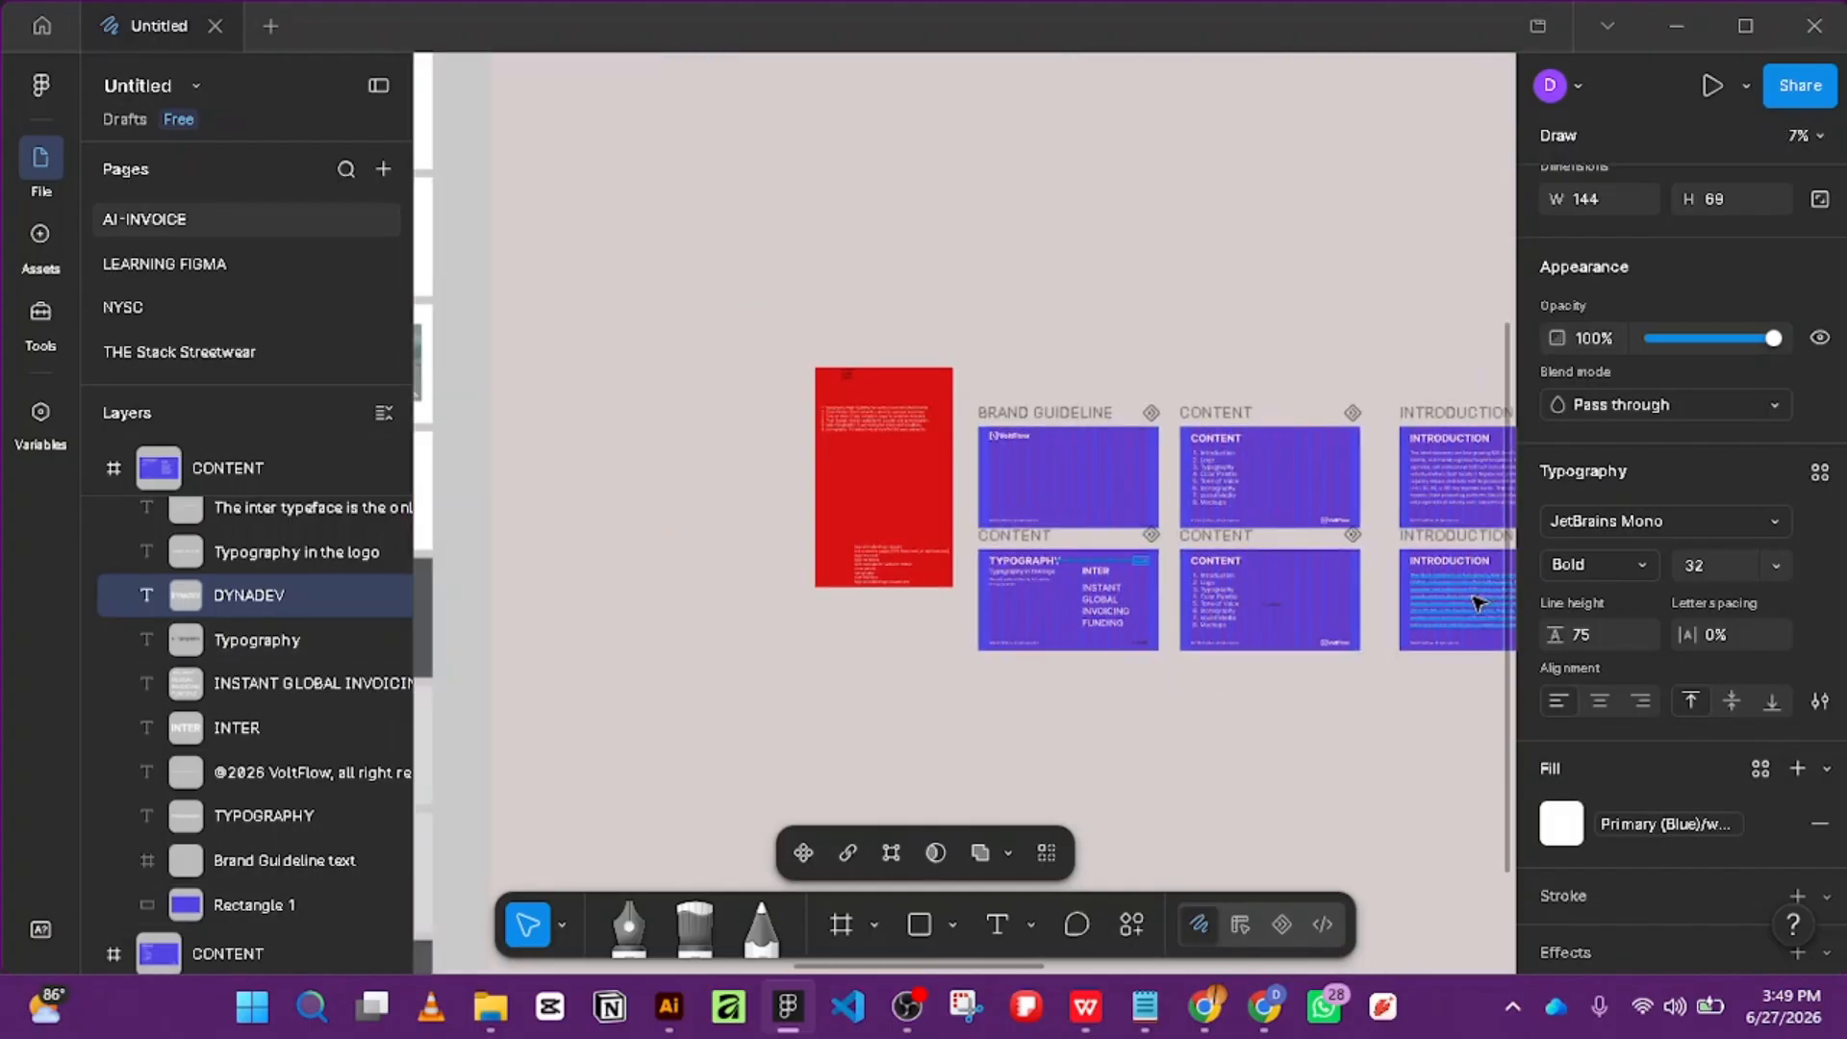
{"action": "scroll", "coordinate": [1438, 705], "scroll_direction": "up", "scroll_amount": 4}
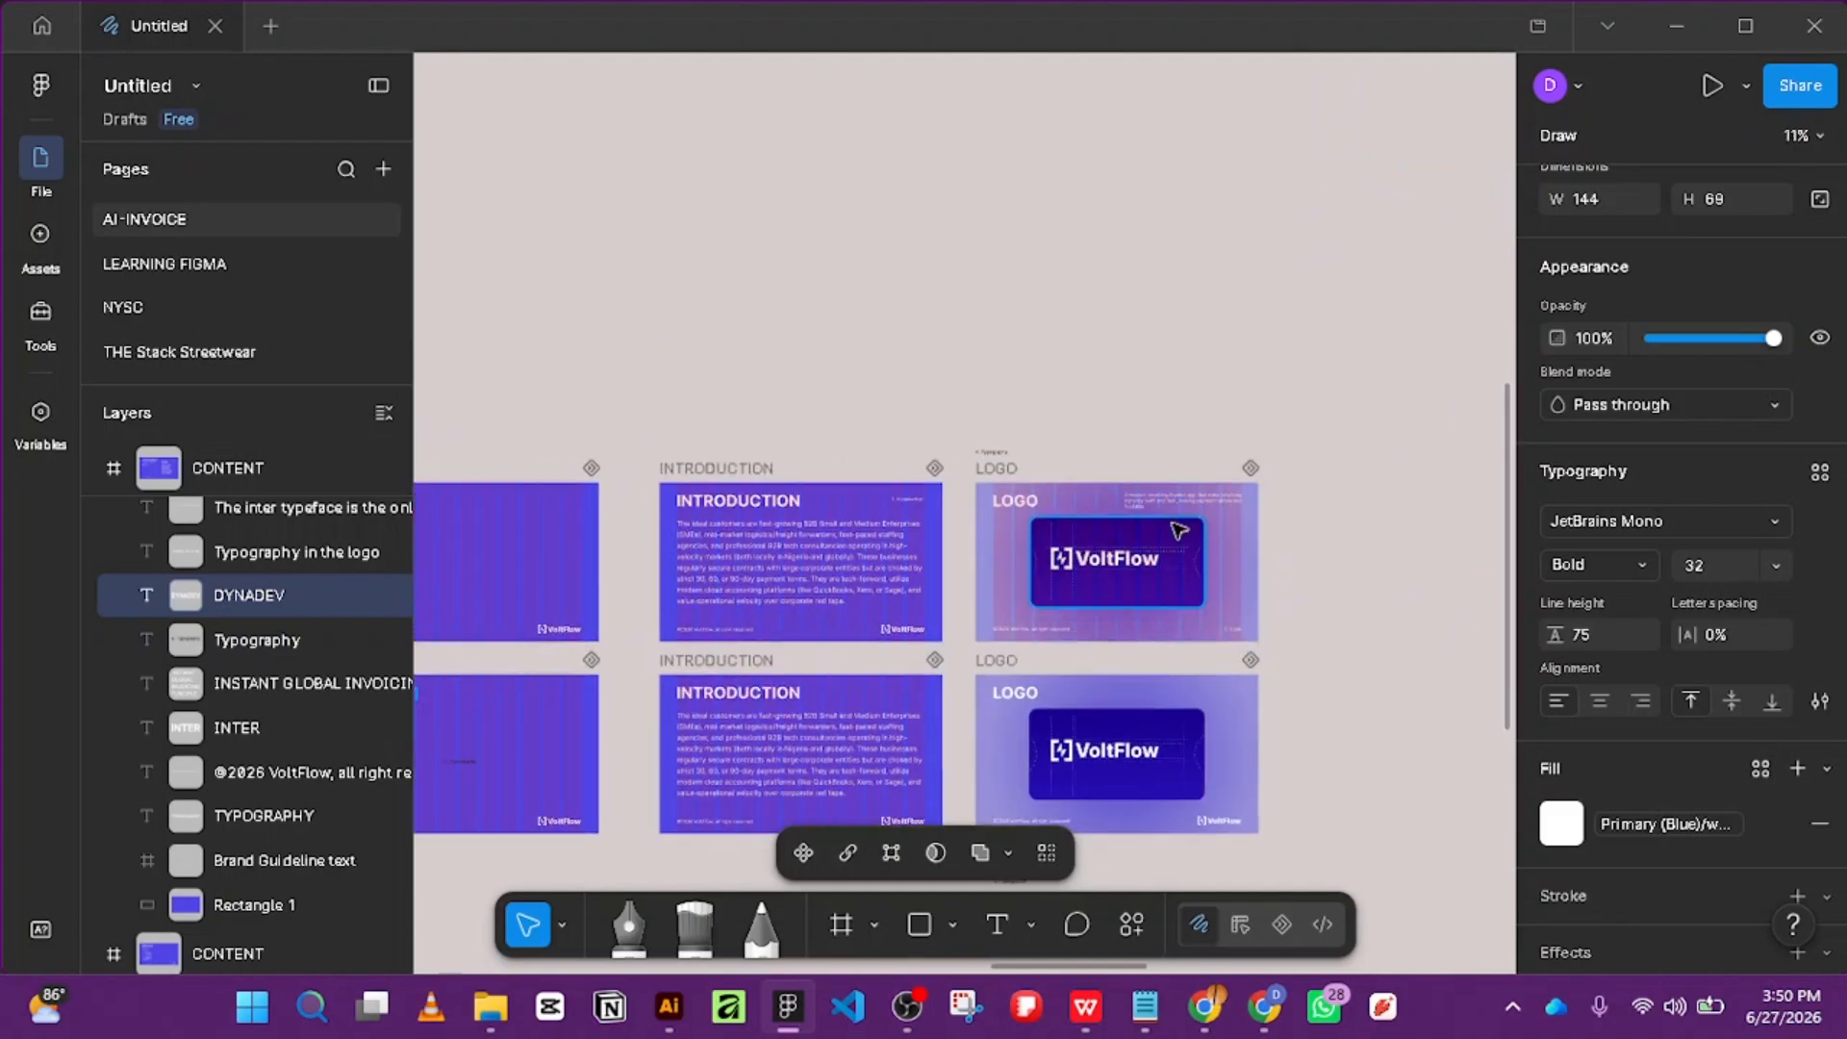
Change the TYPOGRAPHY slide's footer label to "3. Typography" and fill it with the Primary (Blue) white style.
{"action": "scroll", "coordinate": [1178, 530], "scroll_direction": "up", "scroll_amount": 3}
{"action": "scroll", "coordinate": [1179, 530], "scroll_direction": "down", "scroll_amount": 5}
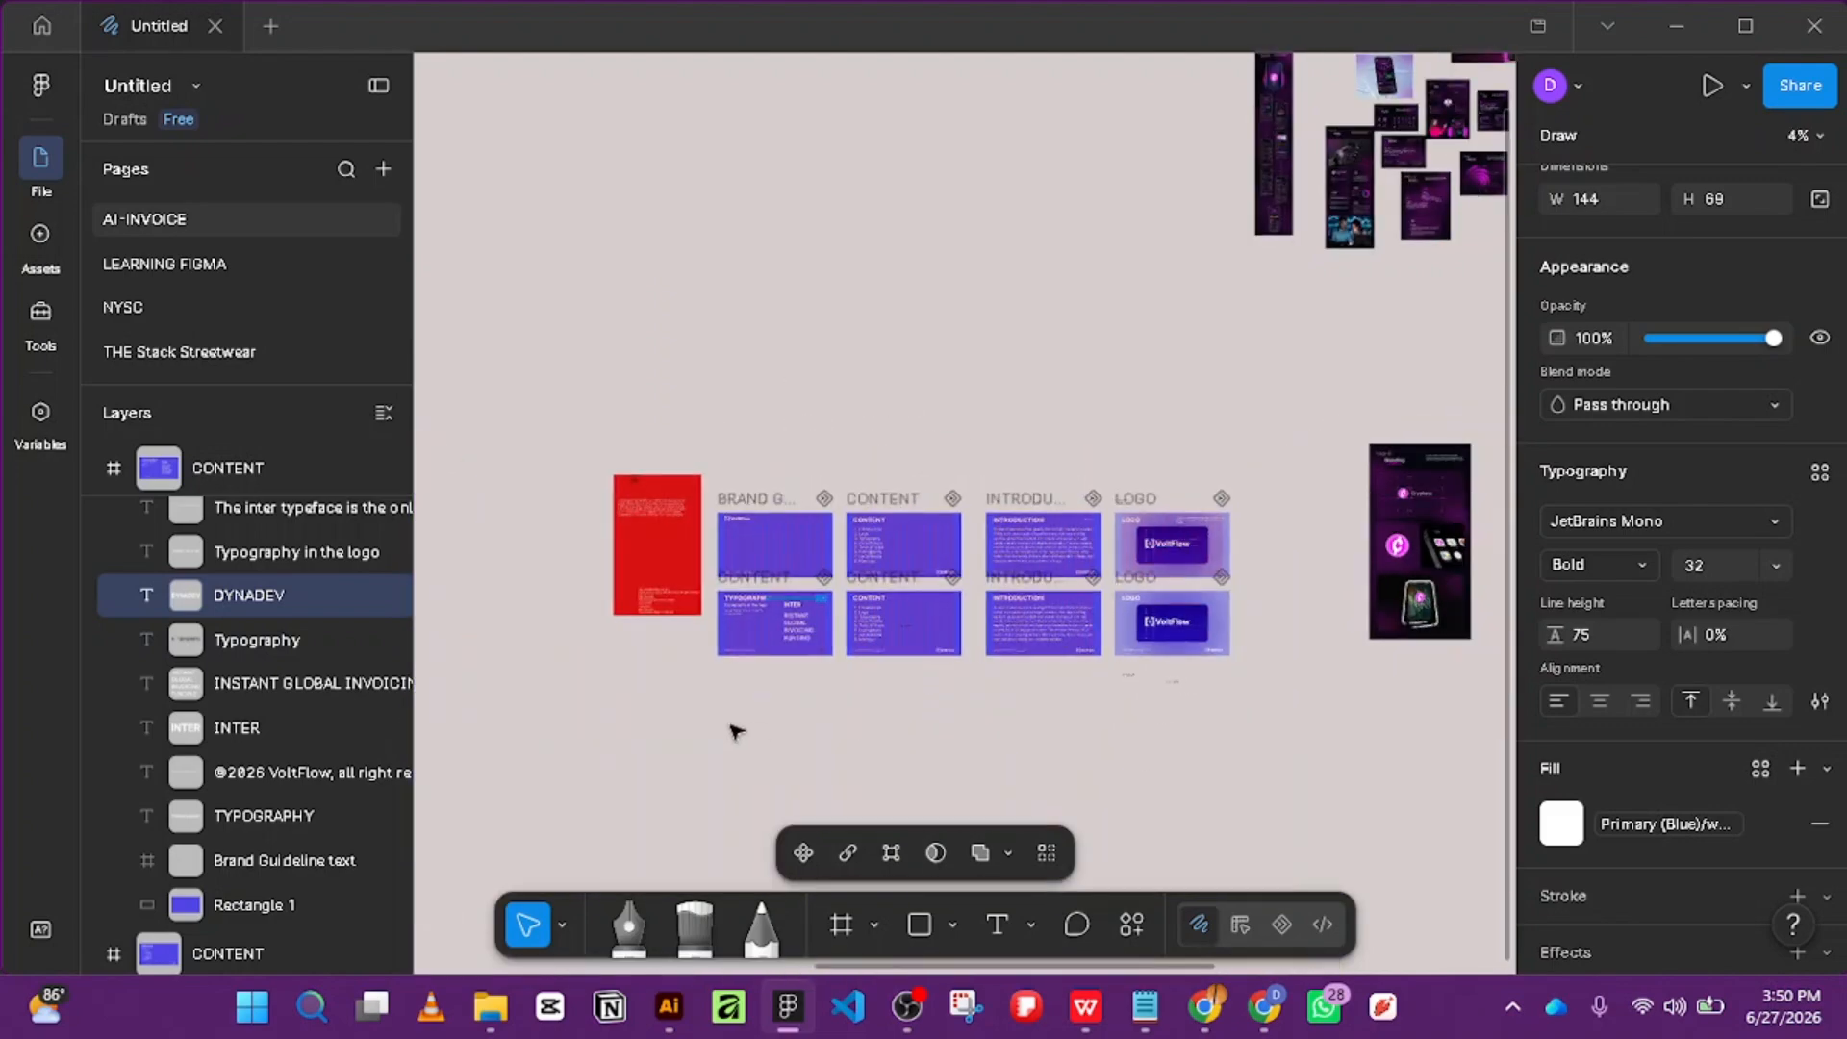
{"action": "scroll", "coordinate": [734, 734], "scroll_direction": "up", "scroll_amount": 4}
{"action": "scroll", "coordinate": [859, 627], "scroll_direction": "up", "scroll_amount": 2}
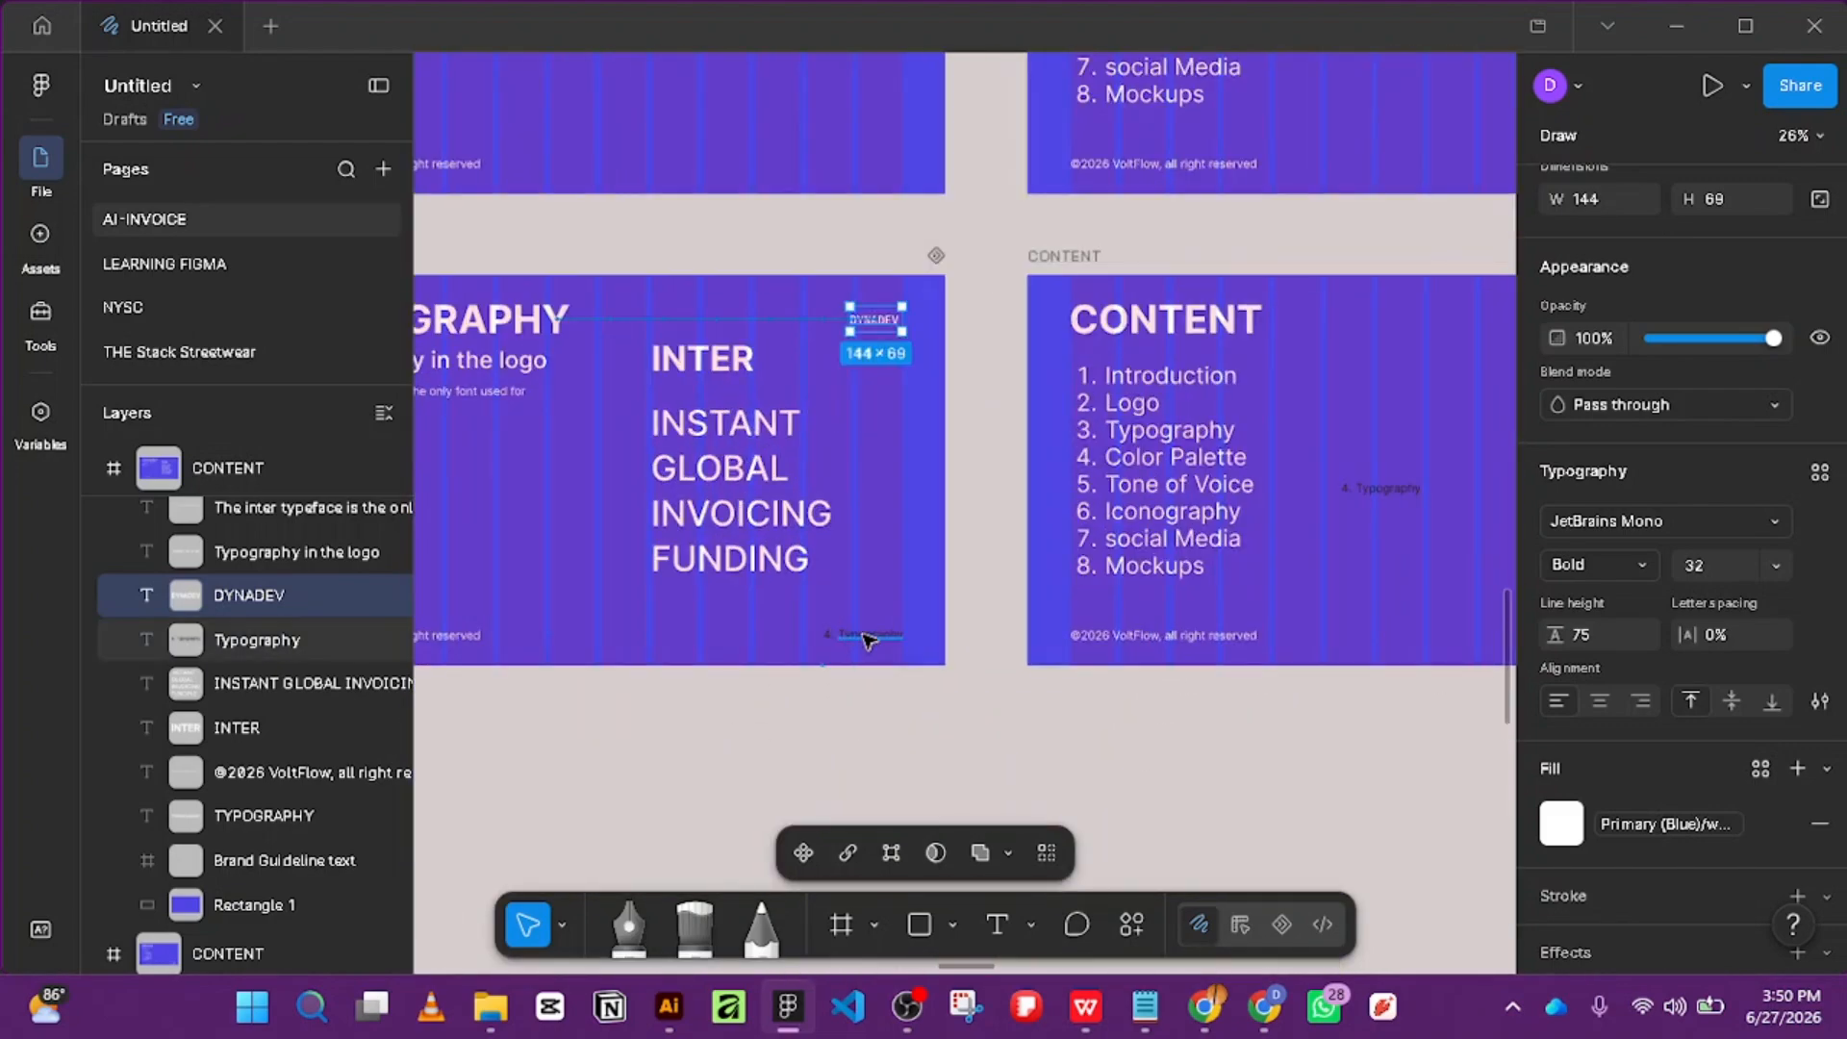
{"action": "left_click", "coordinate": [867, 636]}
{"action": "double_click", "coordinate": [865, 636]}
{"action": "key", "text": "BackSpace"}
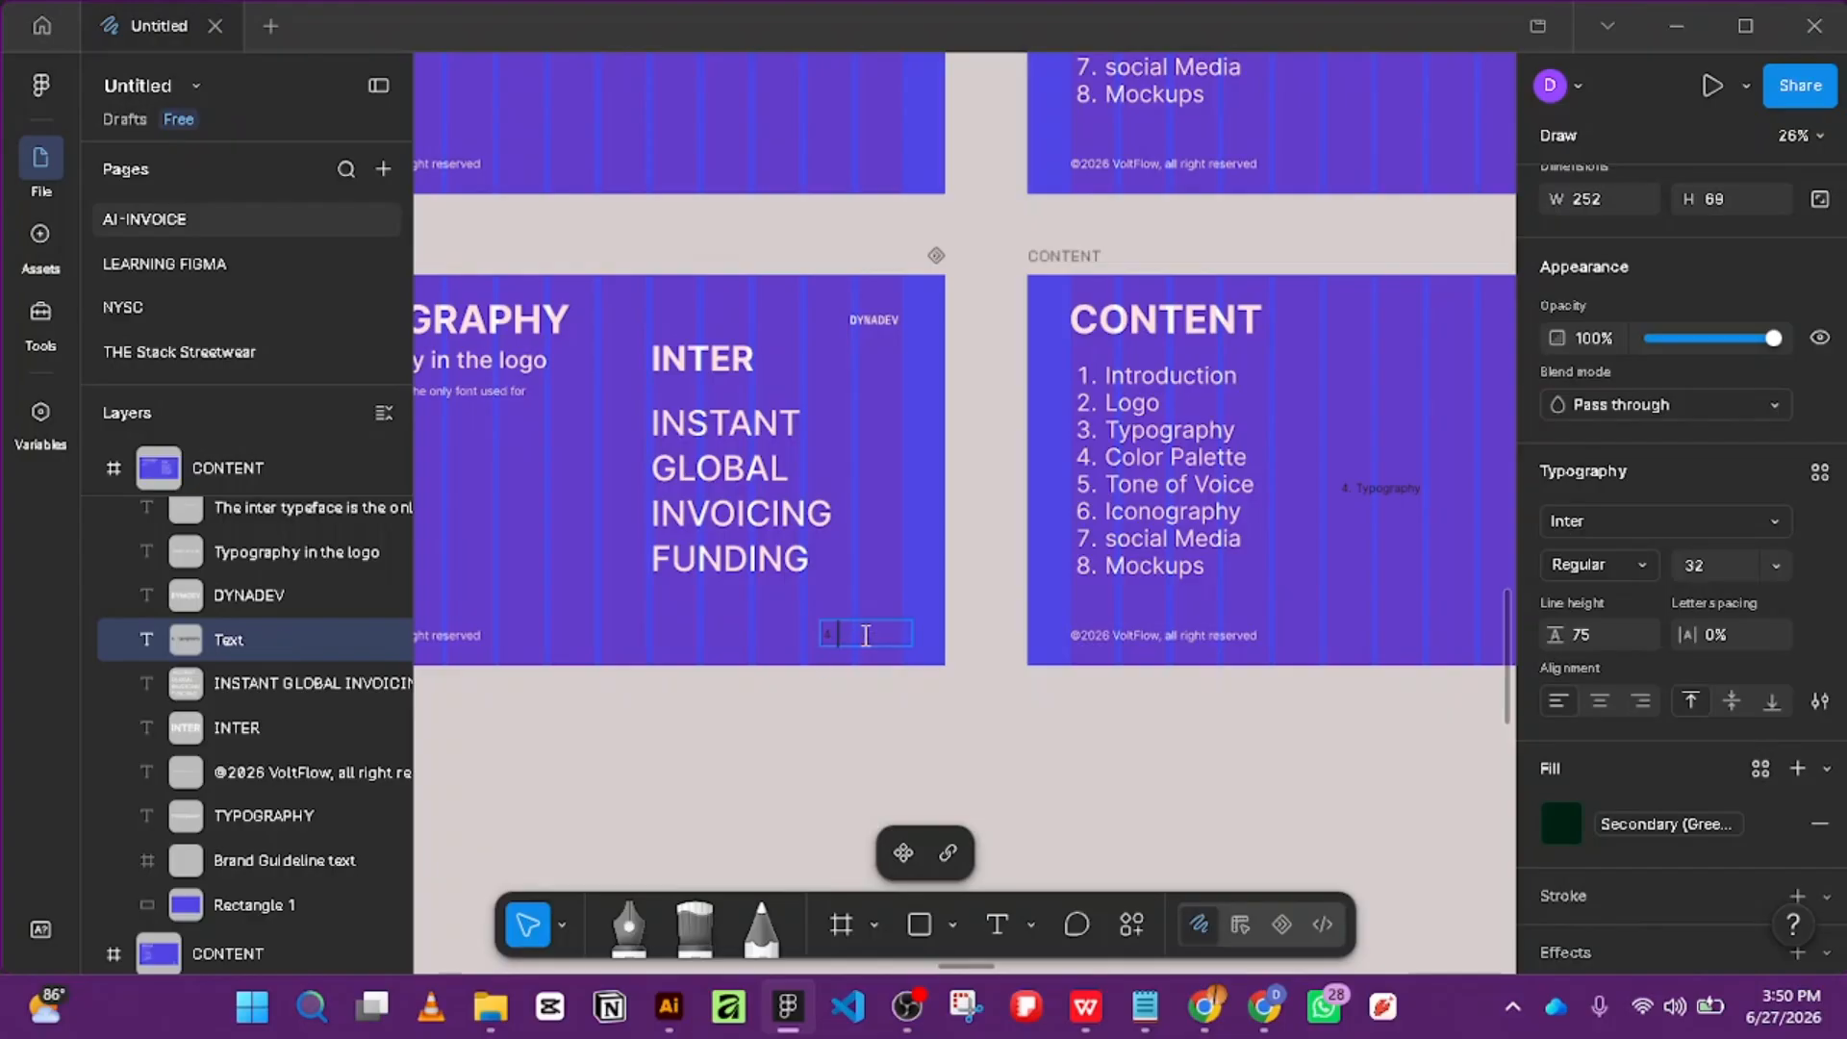
{"action": "type", "text": "3"}
{"action": "type", "text": ". Typography"}
{"action": "left_click", "coordinate": [1556, 825]}
{"action": "left_click", "coordinate": [1239, 621]}
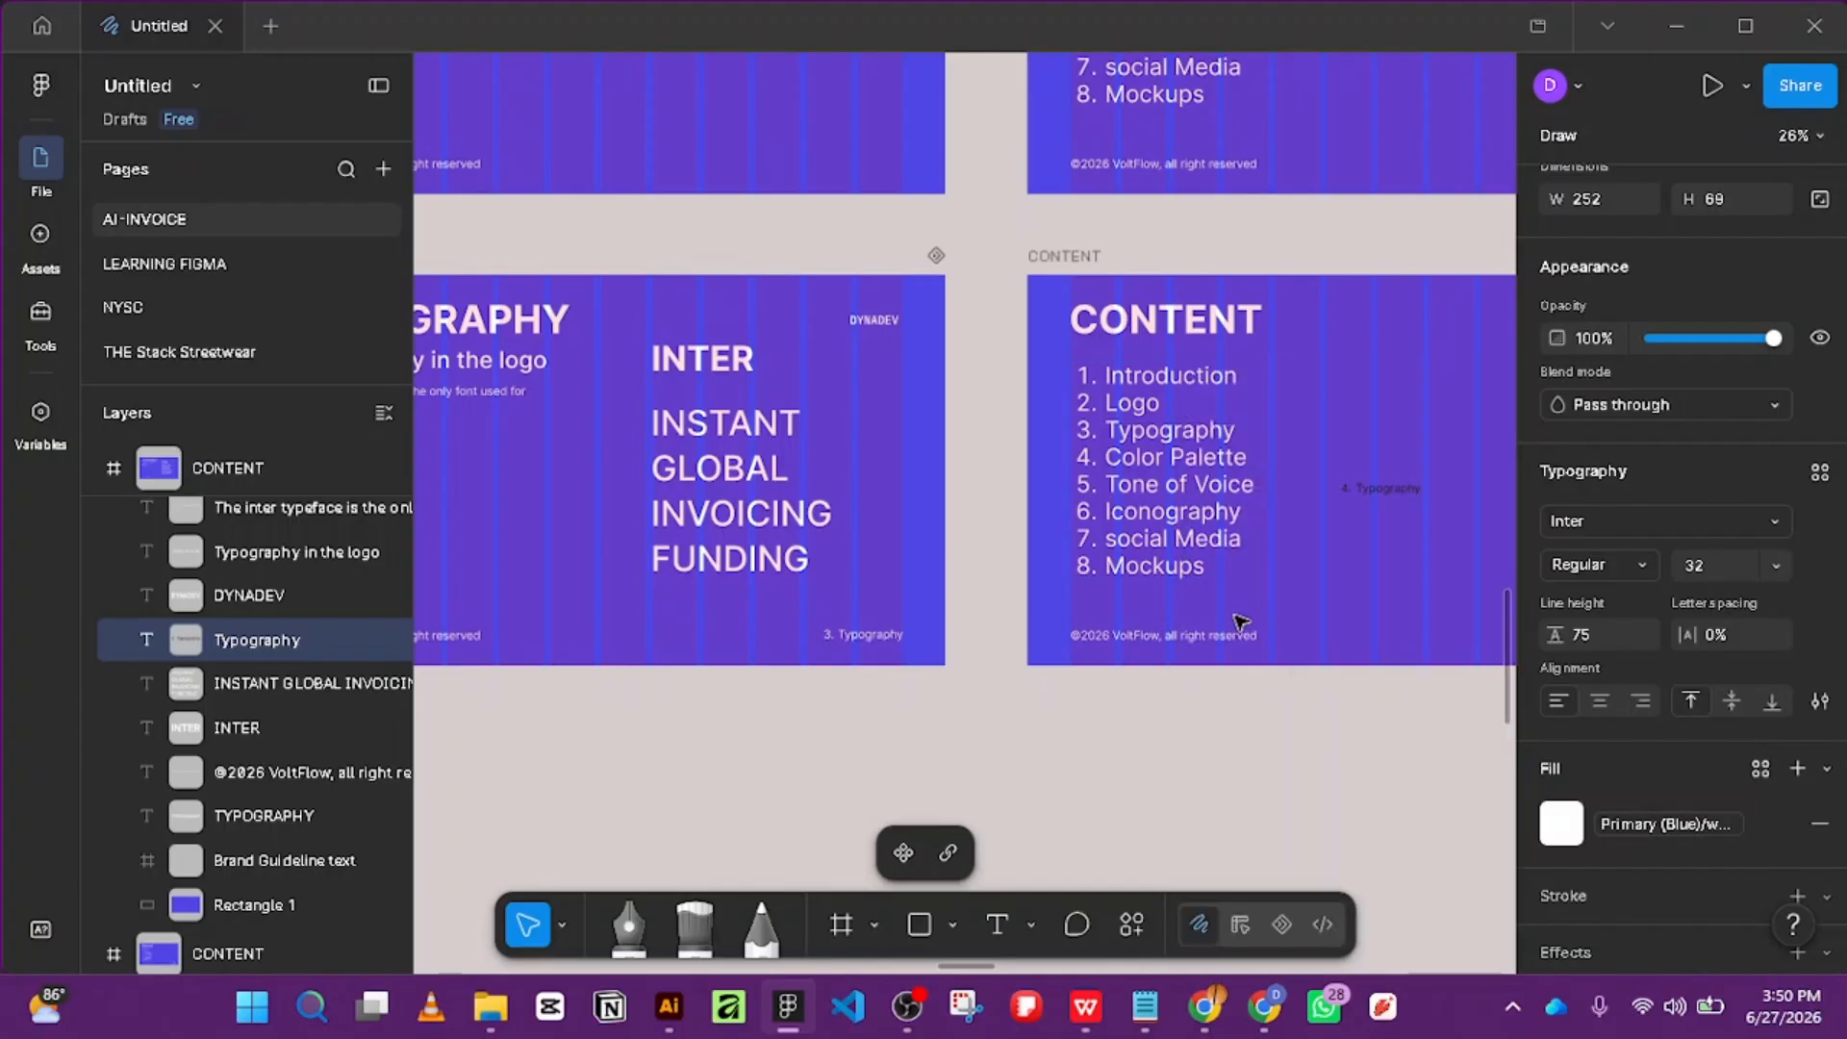
{"action": "scroll", "coordinate": [915, 668], "scroll_direction": "up", "scroll_amount": 5}
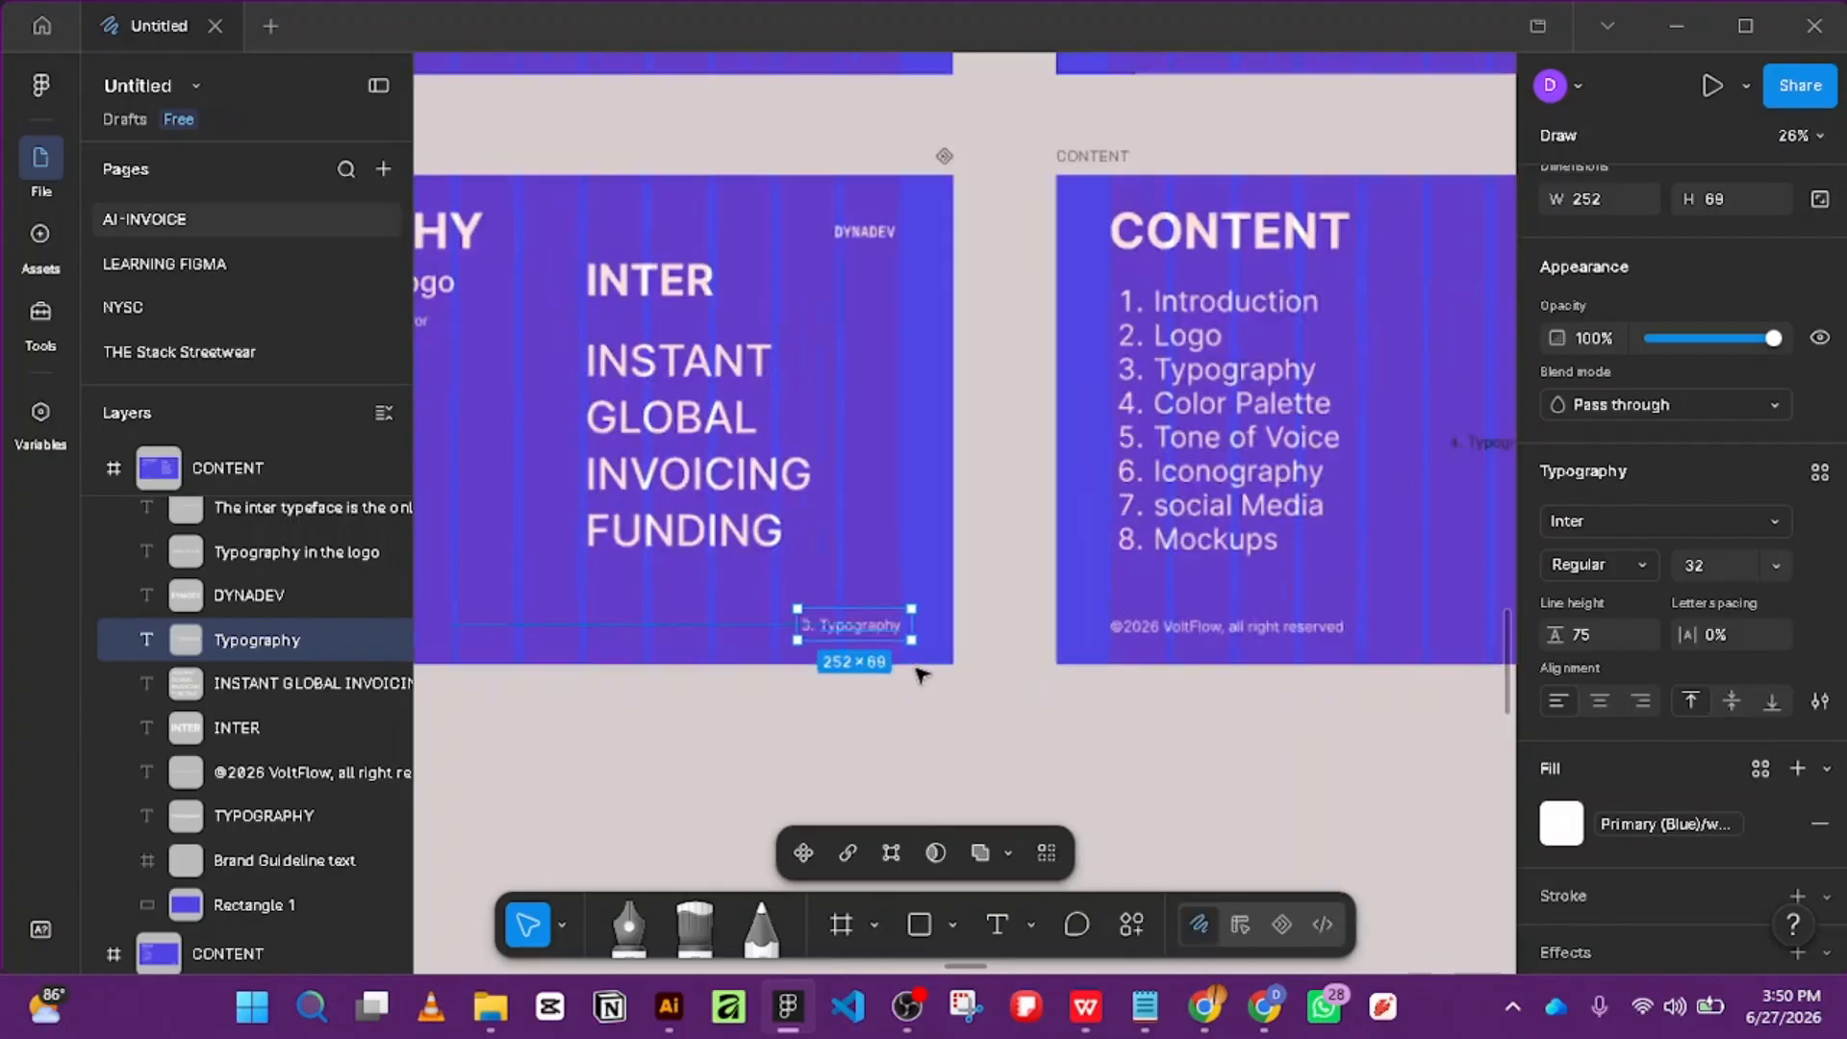
{"action": "scroll", "coordinate": [918, 643], "scroll_direction": "down", "scroll_amount": 8}
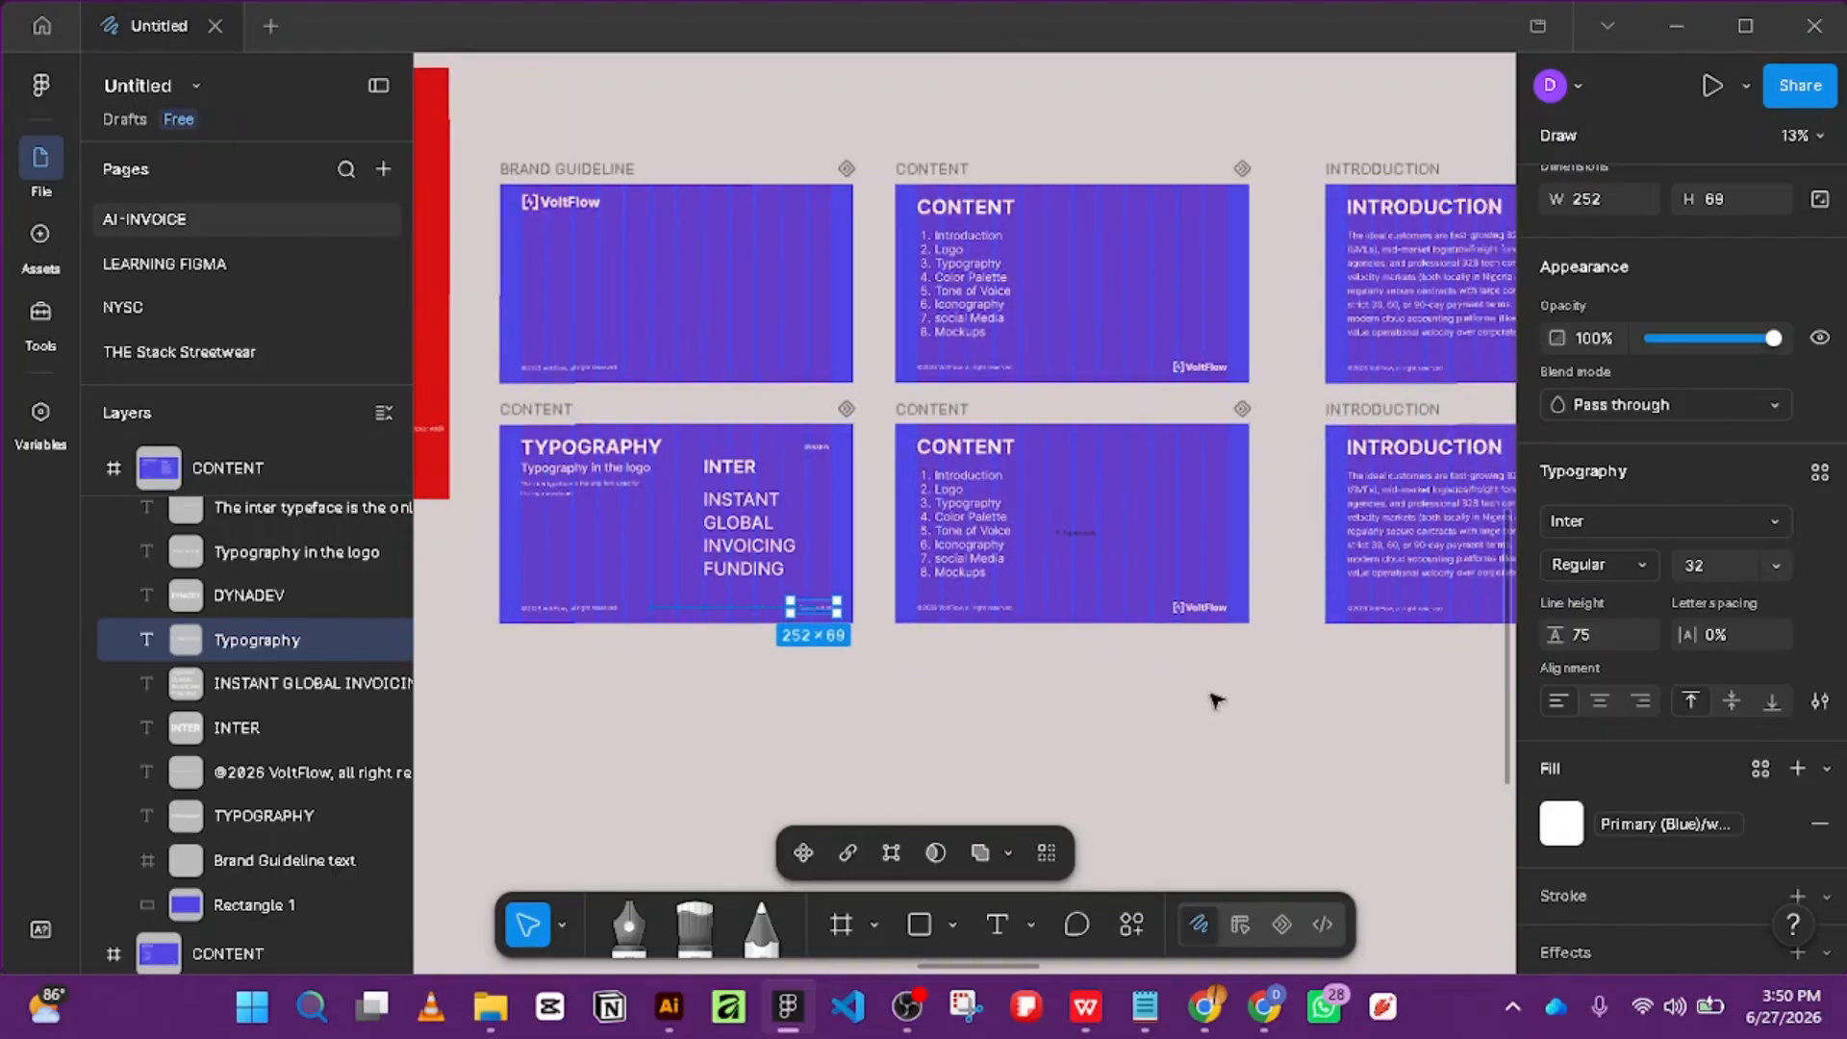
{"action": "scroll", "coordinate": [1064, 503], "scroll_direction": "up", "scroll_amount": 2}
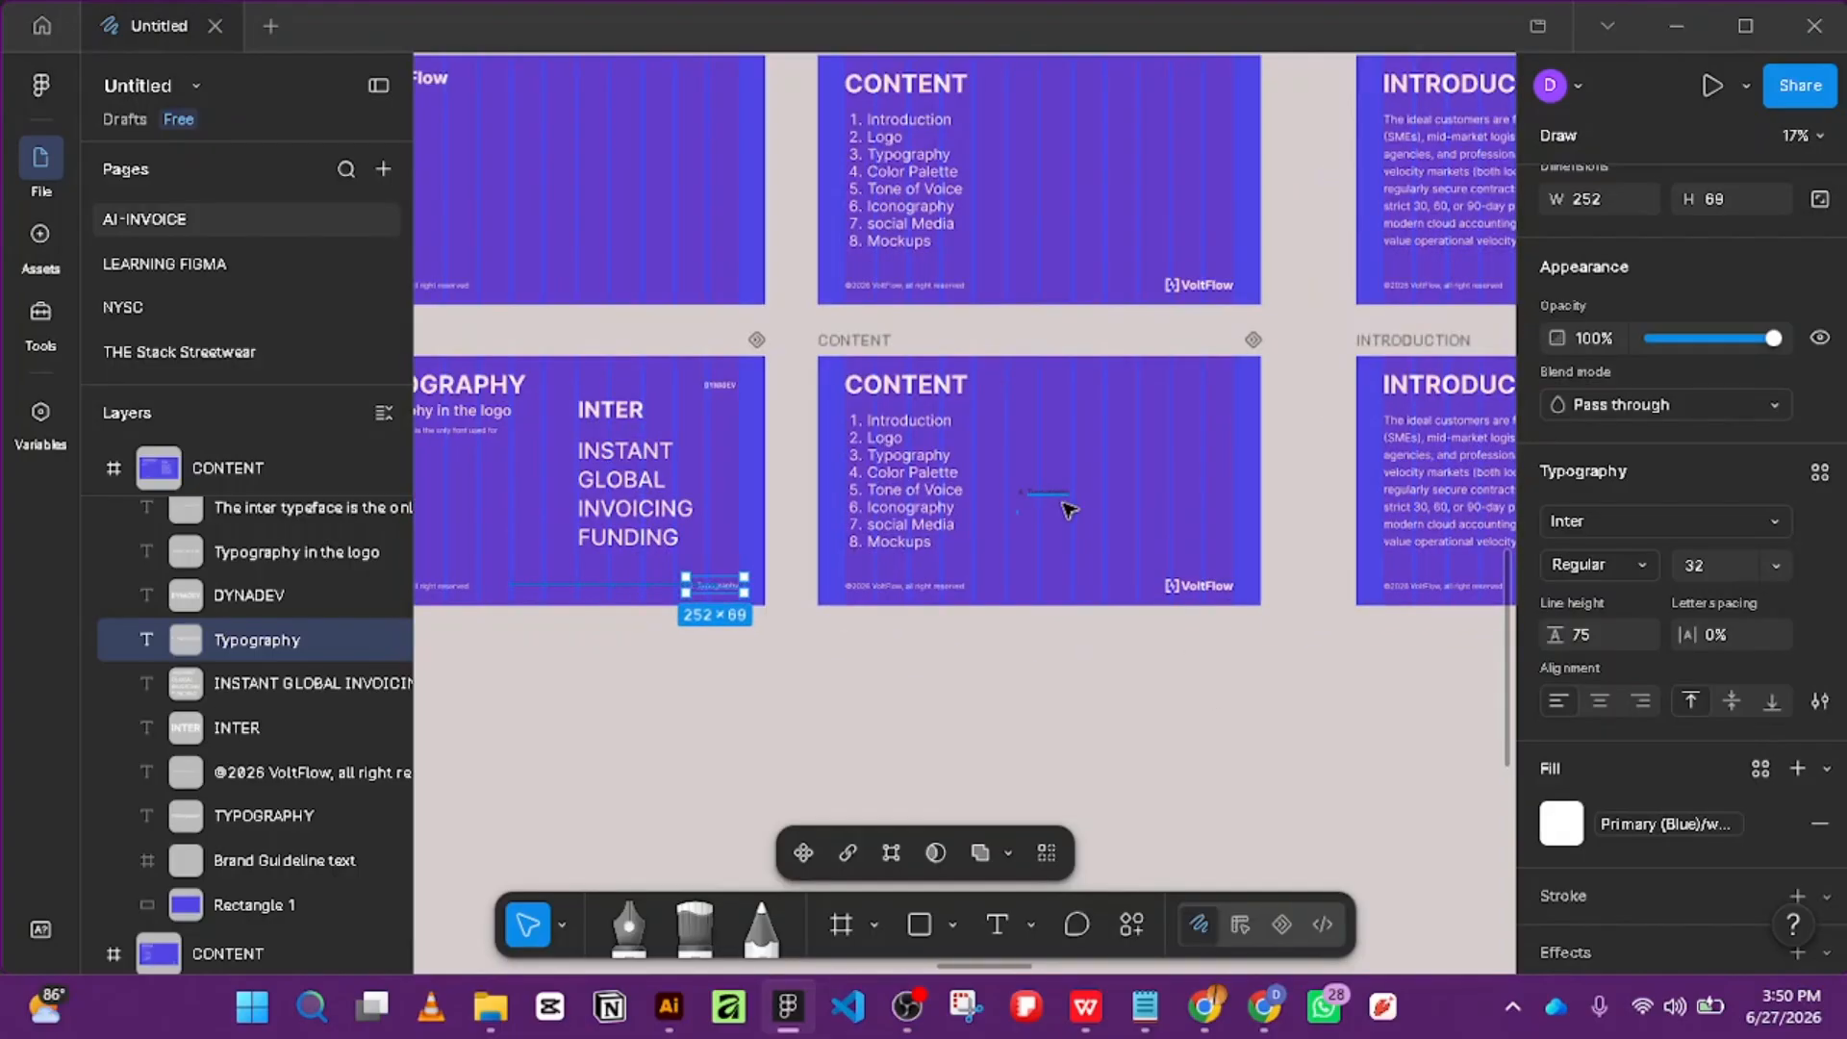
{"action": "left_click", "coordinate": [1075, 731]}
{"action": "left_click", "coordinate": [1031, 499]}
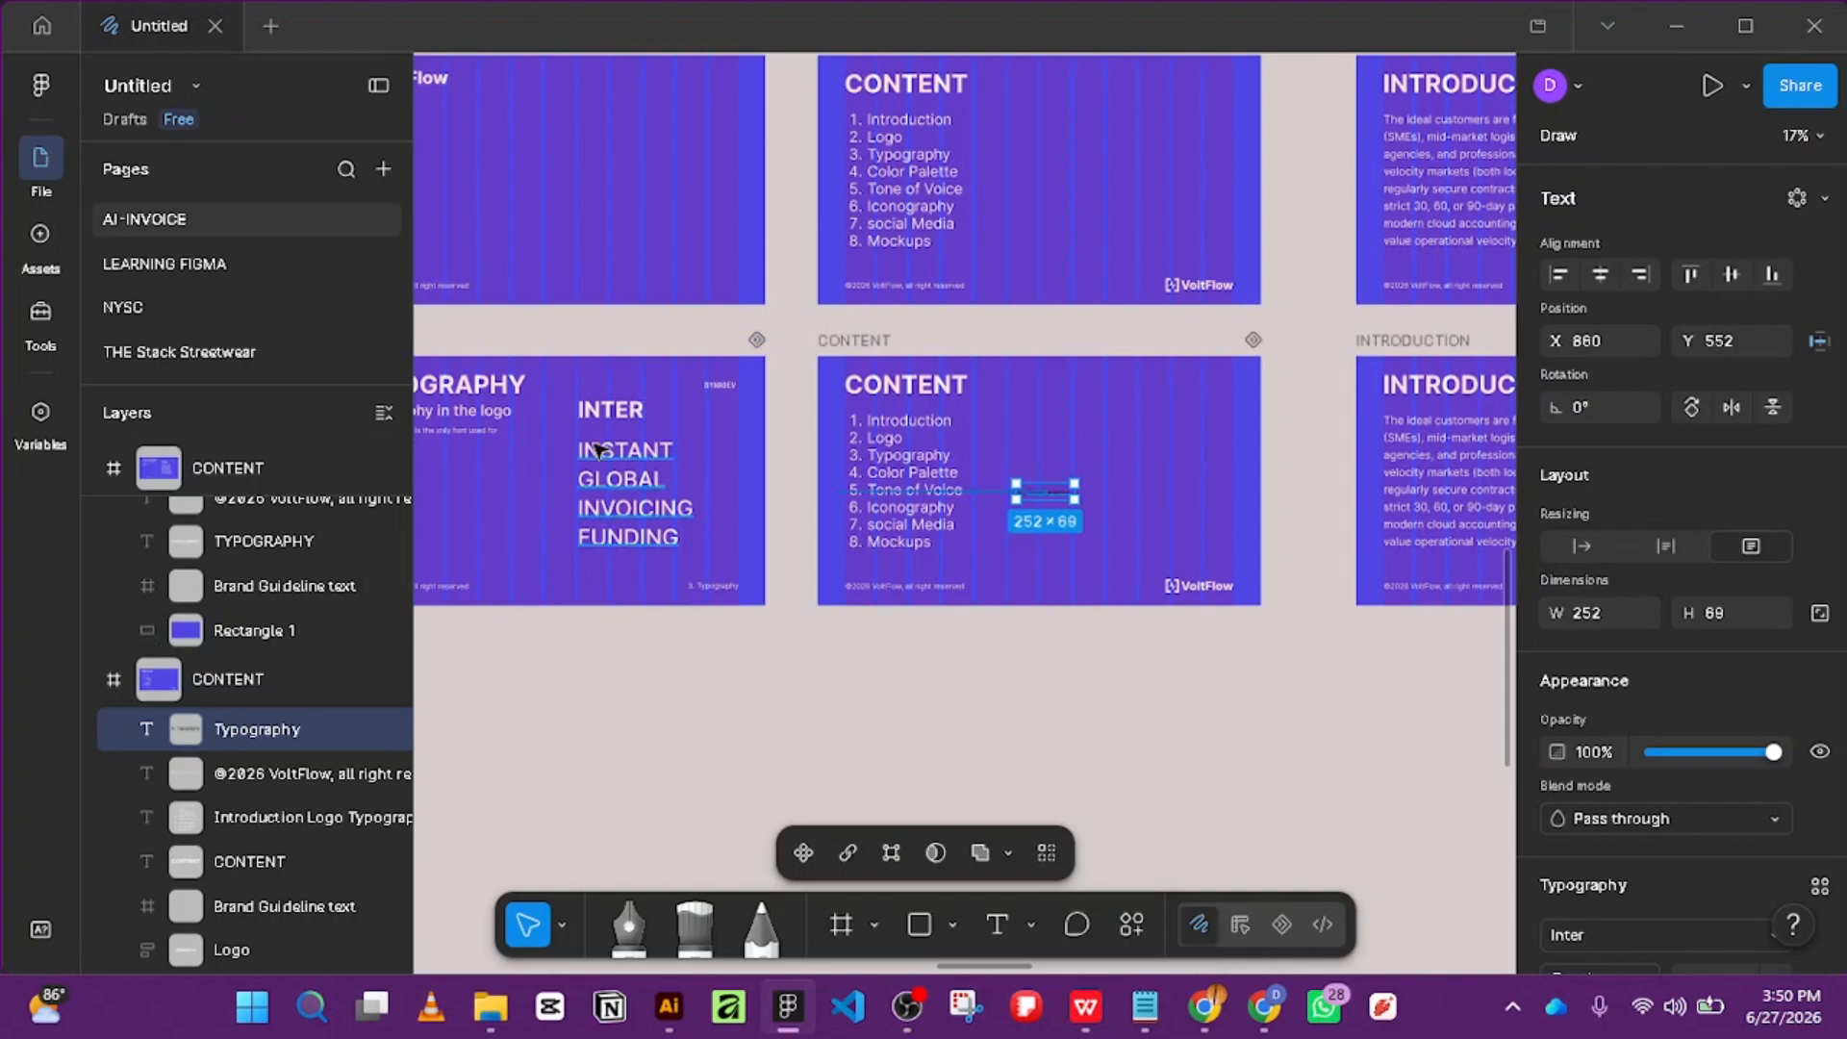
Set the font size of the "INSTANT GLOBAL INVOICING FUNDING" text on the TYPOGRAPHY slide to 40.
{"action": "scroll", "coordinate": [606, 443], "scroll_direction": "up", "scroll_amount": 3}
{"action": "left_click_drag", "start_coordinate": [618, 356], "coordinate": [961, 352]}
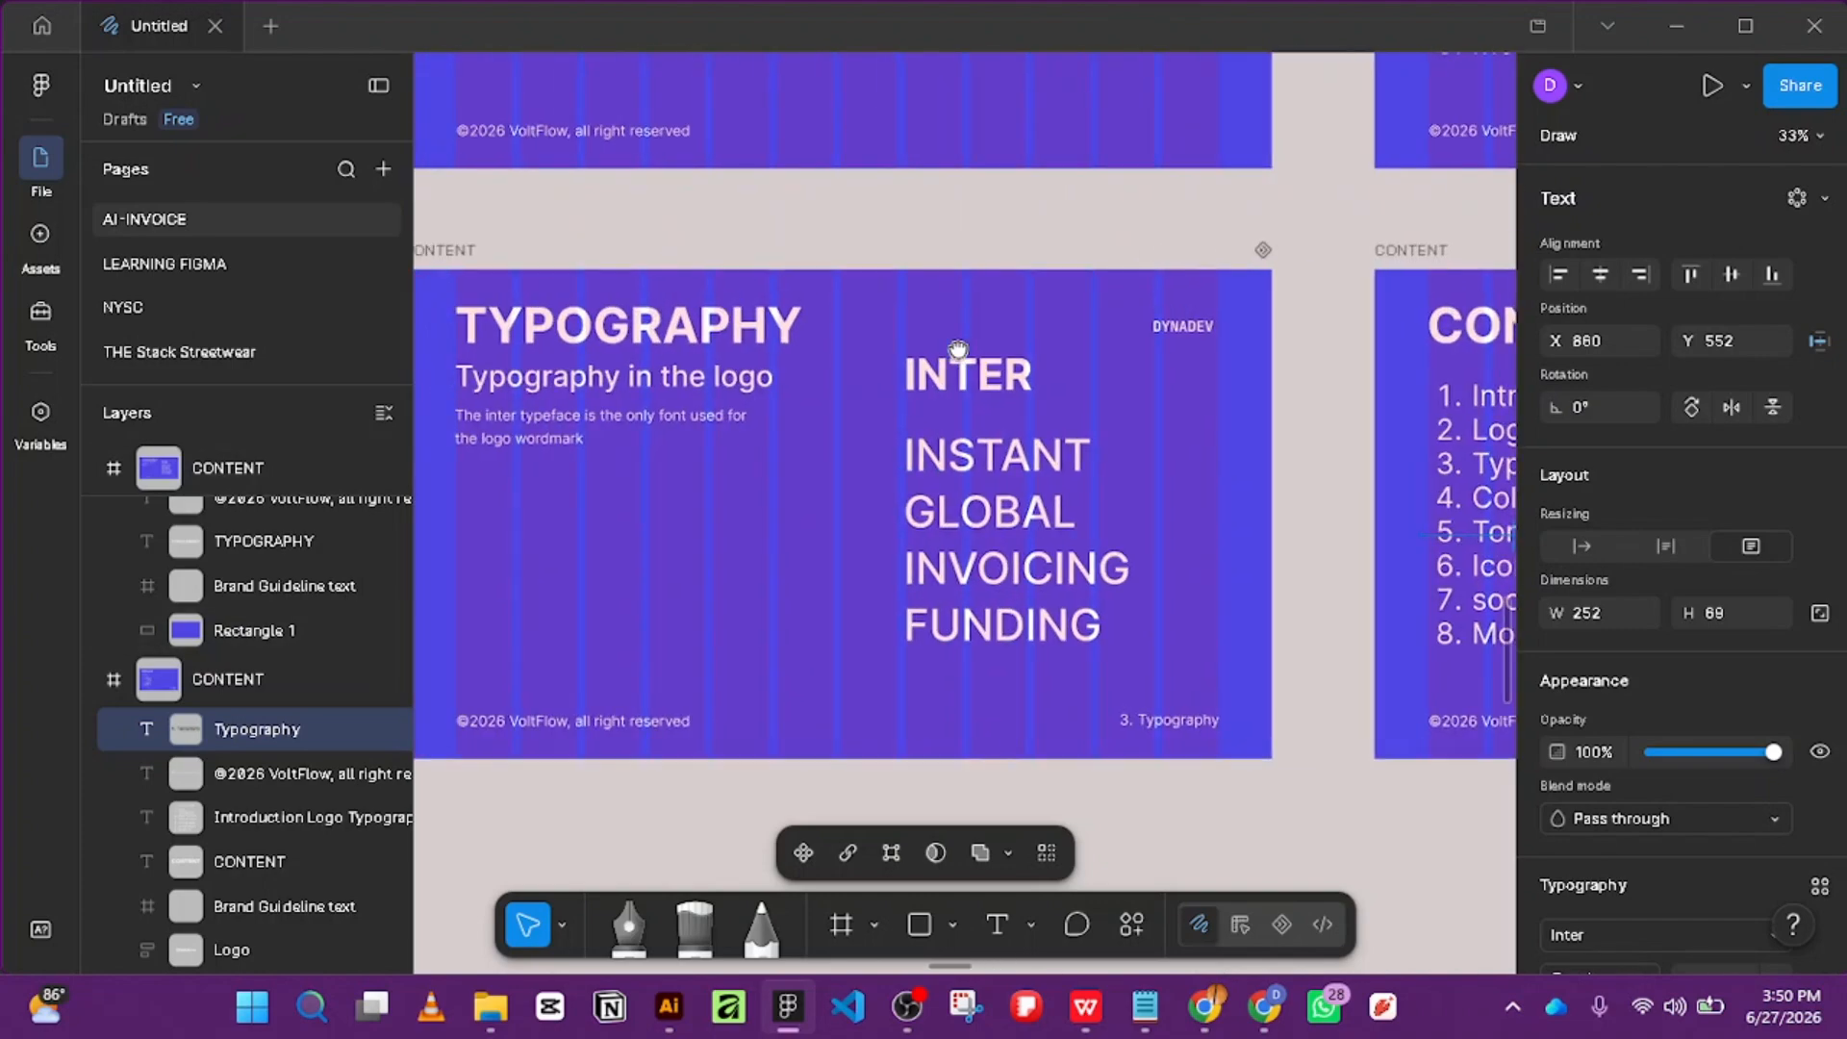
{"action": "left_click", "coordinate": [1108, 602]}
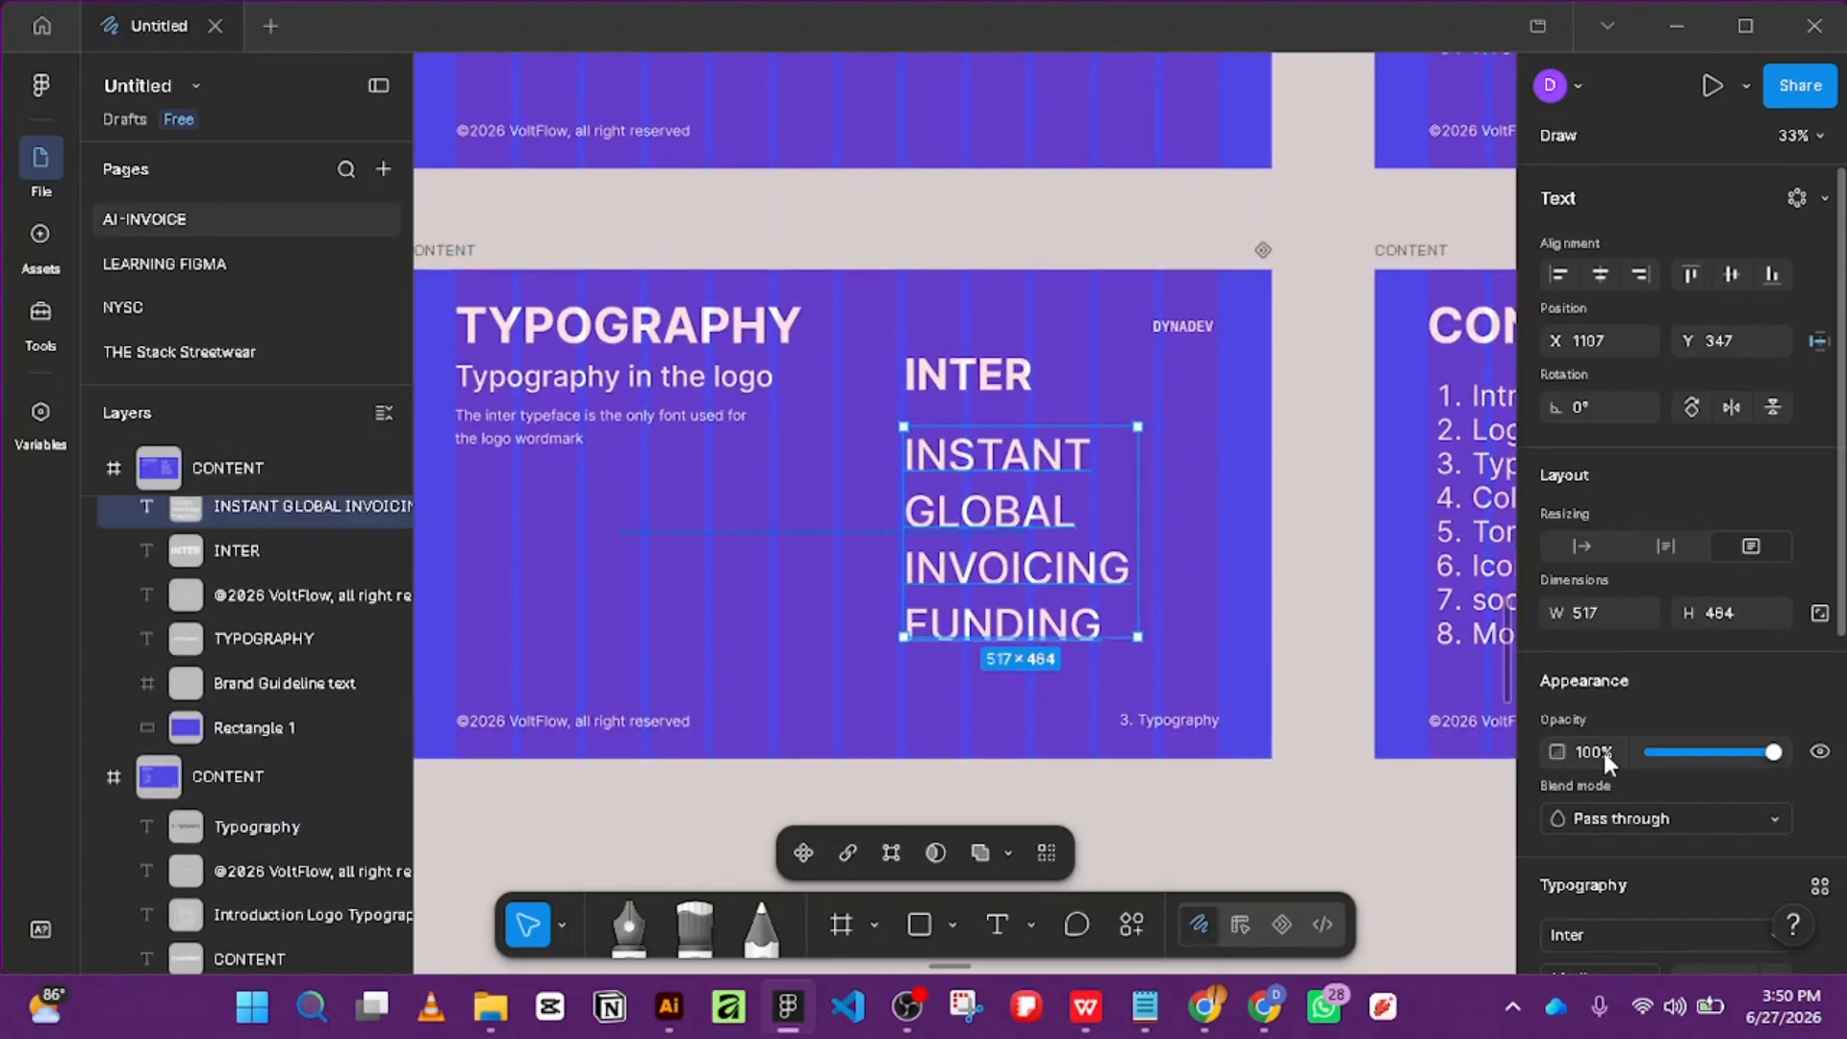
{"action": "scroll", "coordinate": [1654, 635], "scroll_direction": "down", "scroll_amount": 3}
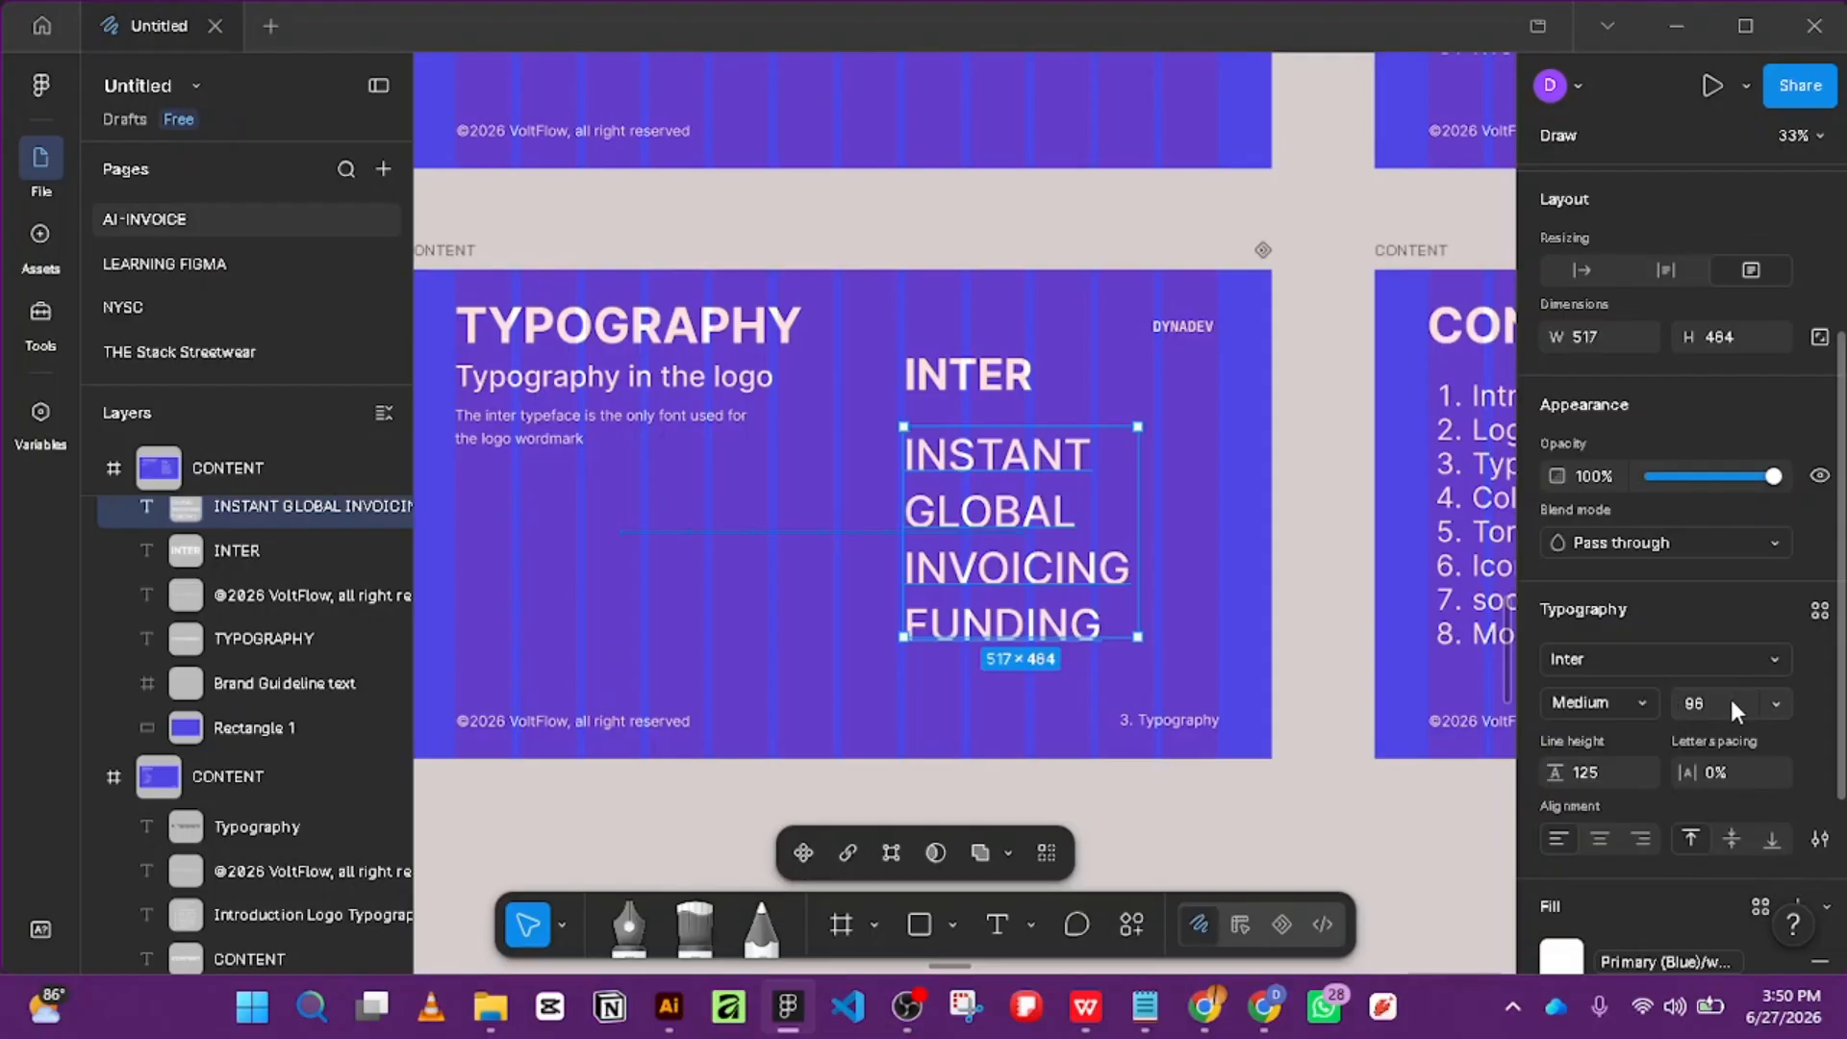
{"action": "left_click", "coordinate": [1640, 770]}
{"action": "left_click", "coordinate": [1791, 697]}
{"action": "left_click", "coordinate": [1775, 703]}
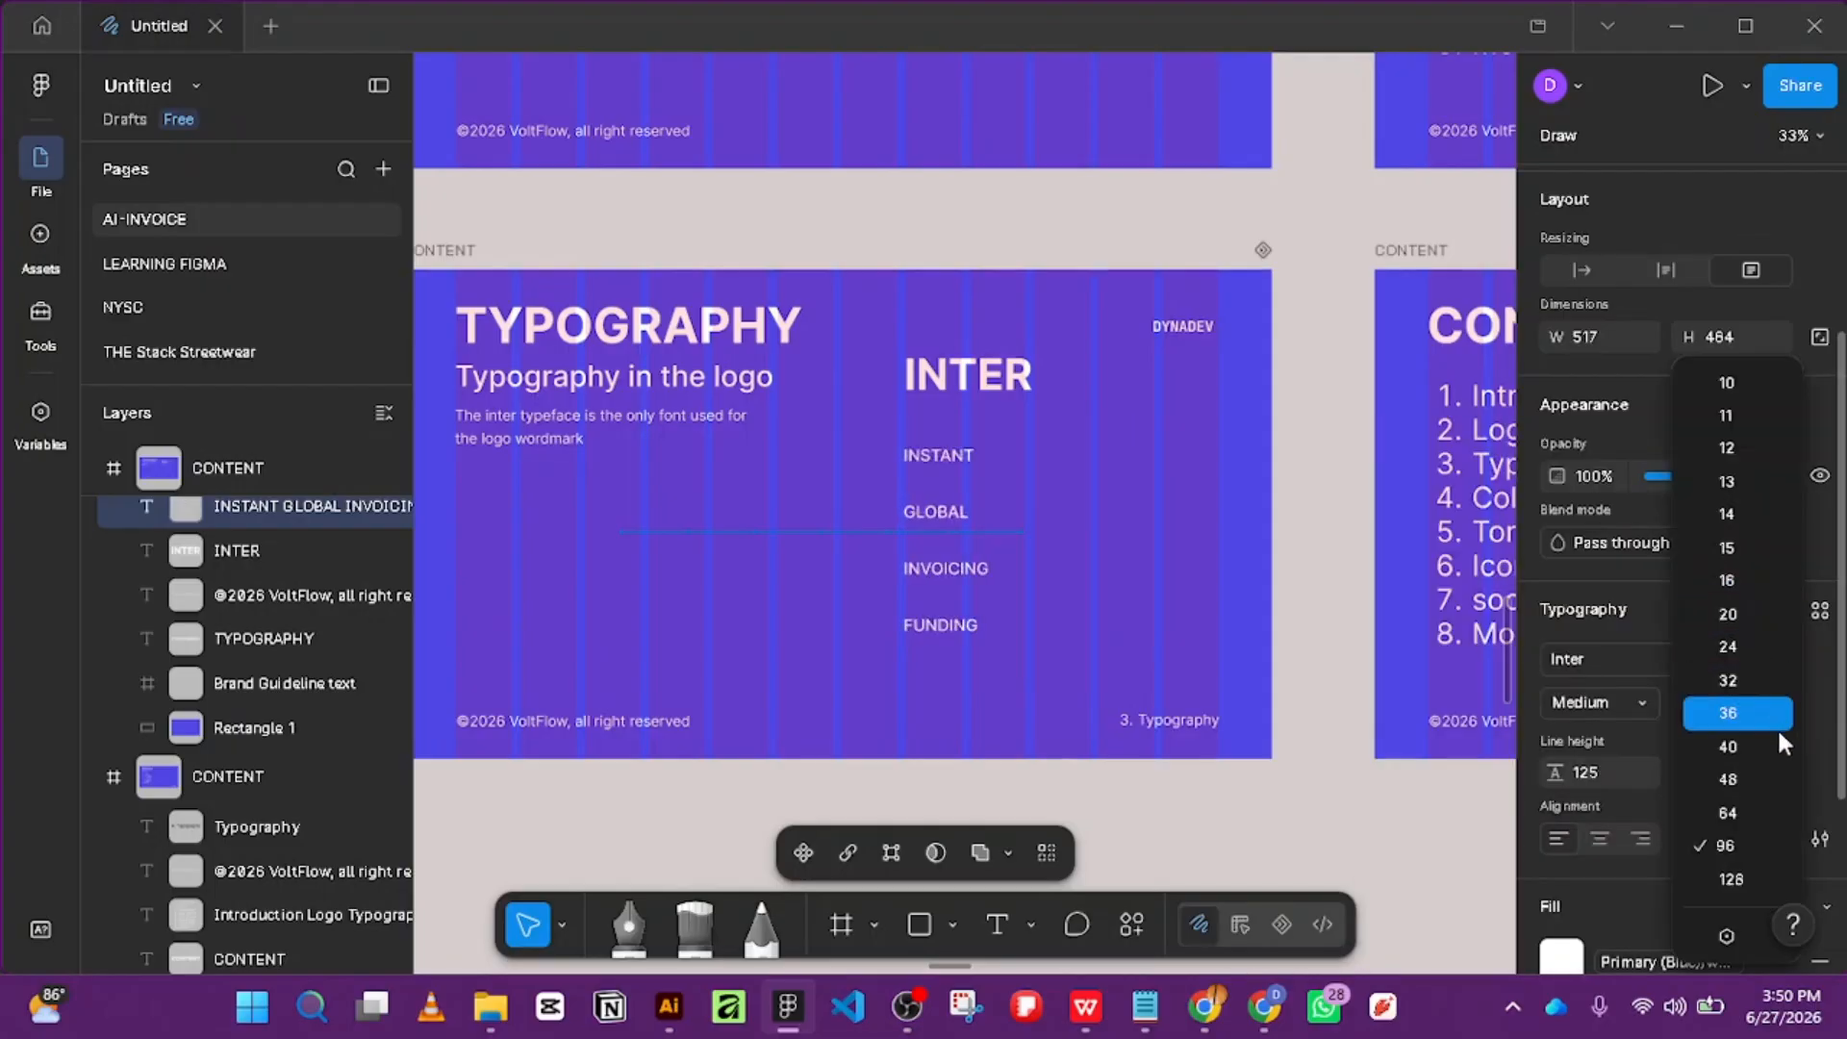
{"action": "left_click", "coordinate": [1729, 746]}
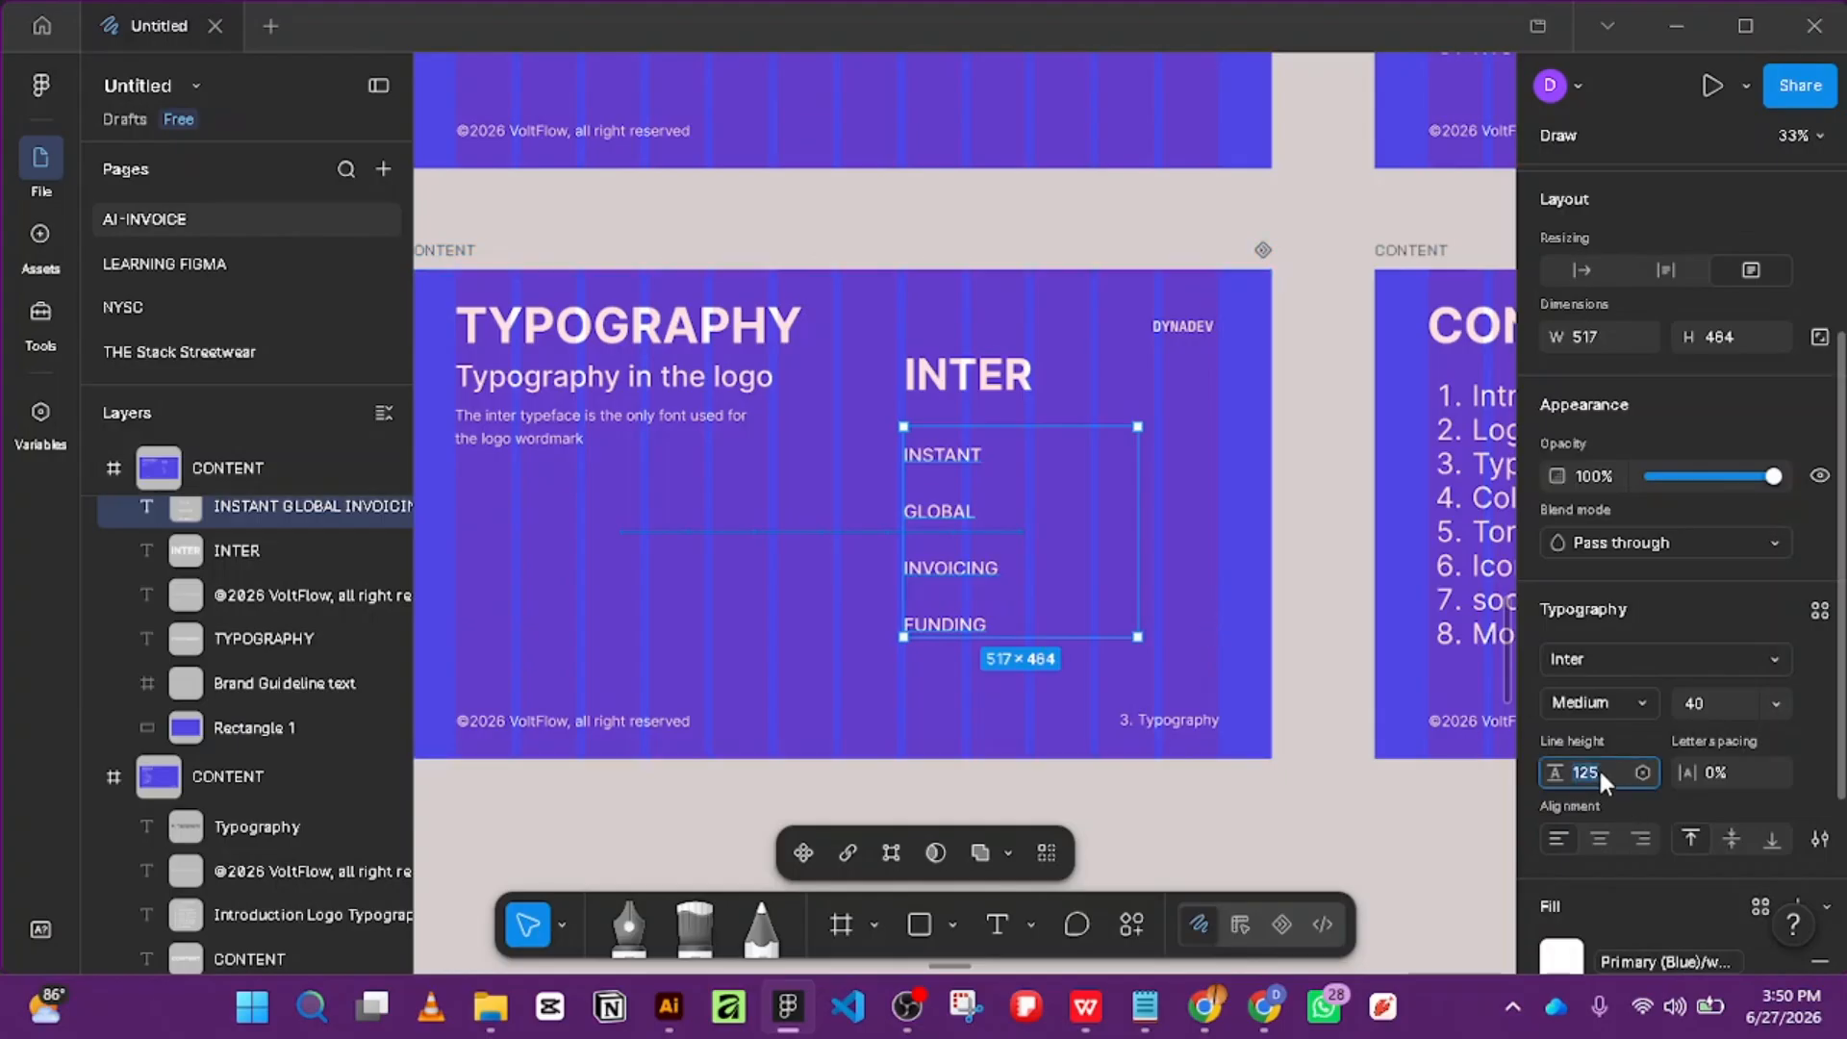
Reduce the "INSTANT GLOBAL INVOICING FUNDING" text's line height to 75.
{"action": "type", "text": "105"}
{"action": "key", "text": "Return"}
{"action": "key", "text": "shift+Down"}
{"action": "key", "text": "shift+Down"}
{"action": "key", "text": "shift+Down"}
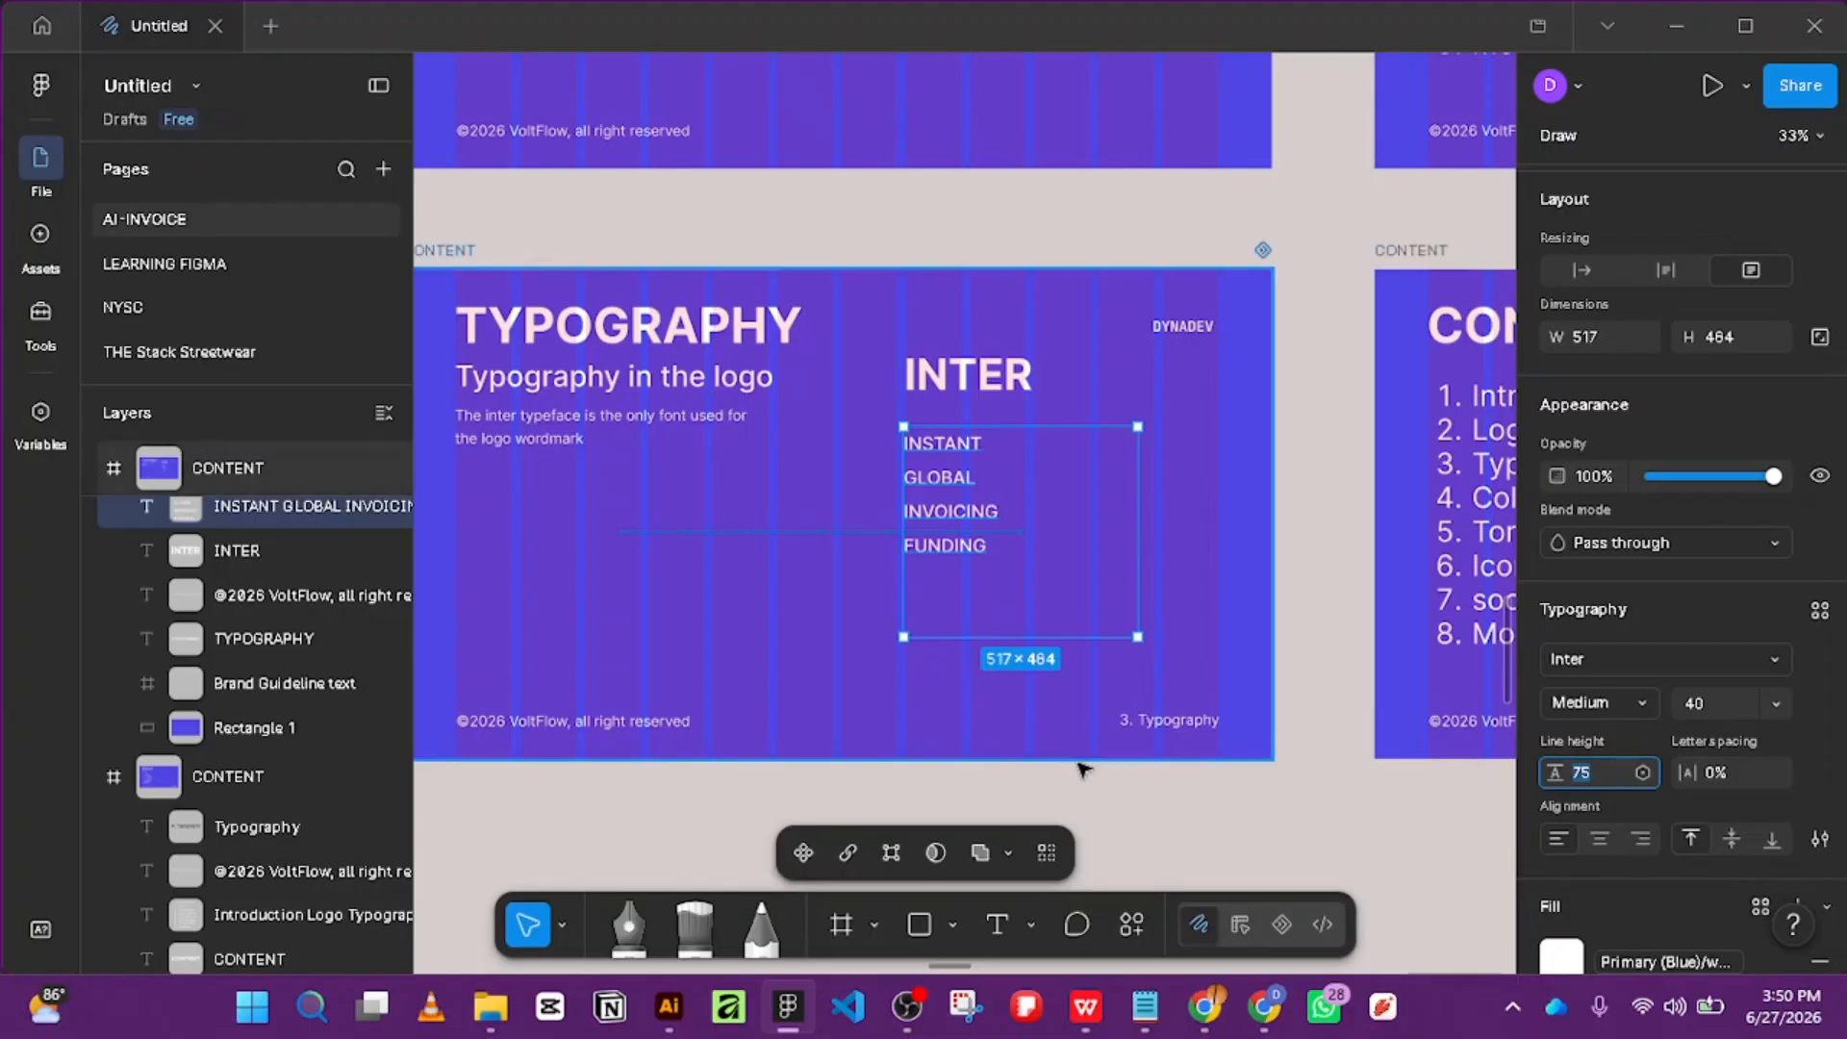
Shrink the "INSTANT GLOBAL INVOICING FUNDING" text box to 216 × 299 and place a copy near the slide's bottom centre.
{"action": "left_click_drag", "start_coordinate": [1010, 649], "coordinate": [1013, 588]}
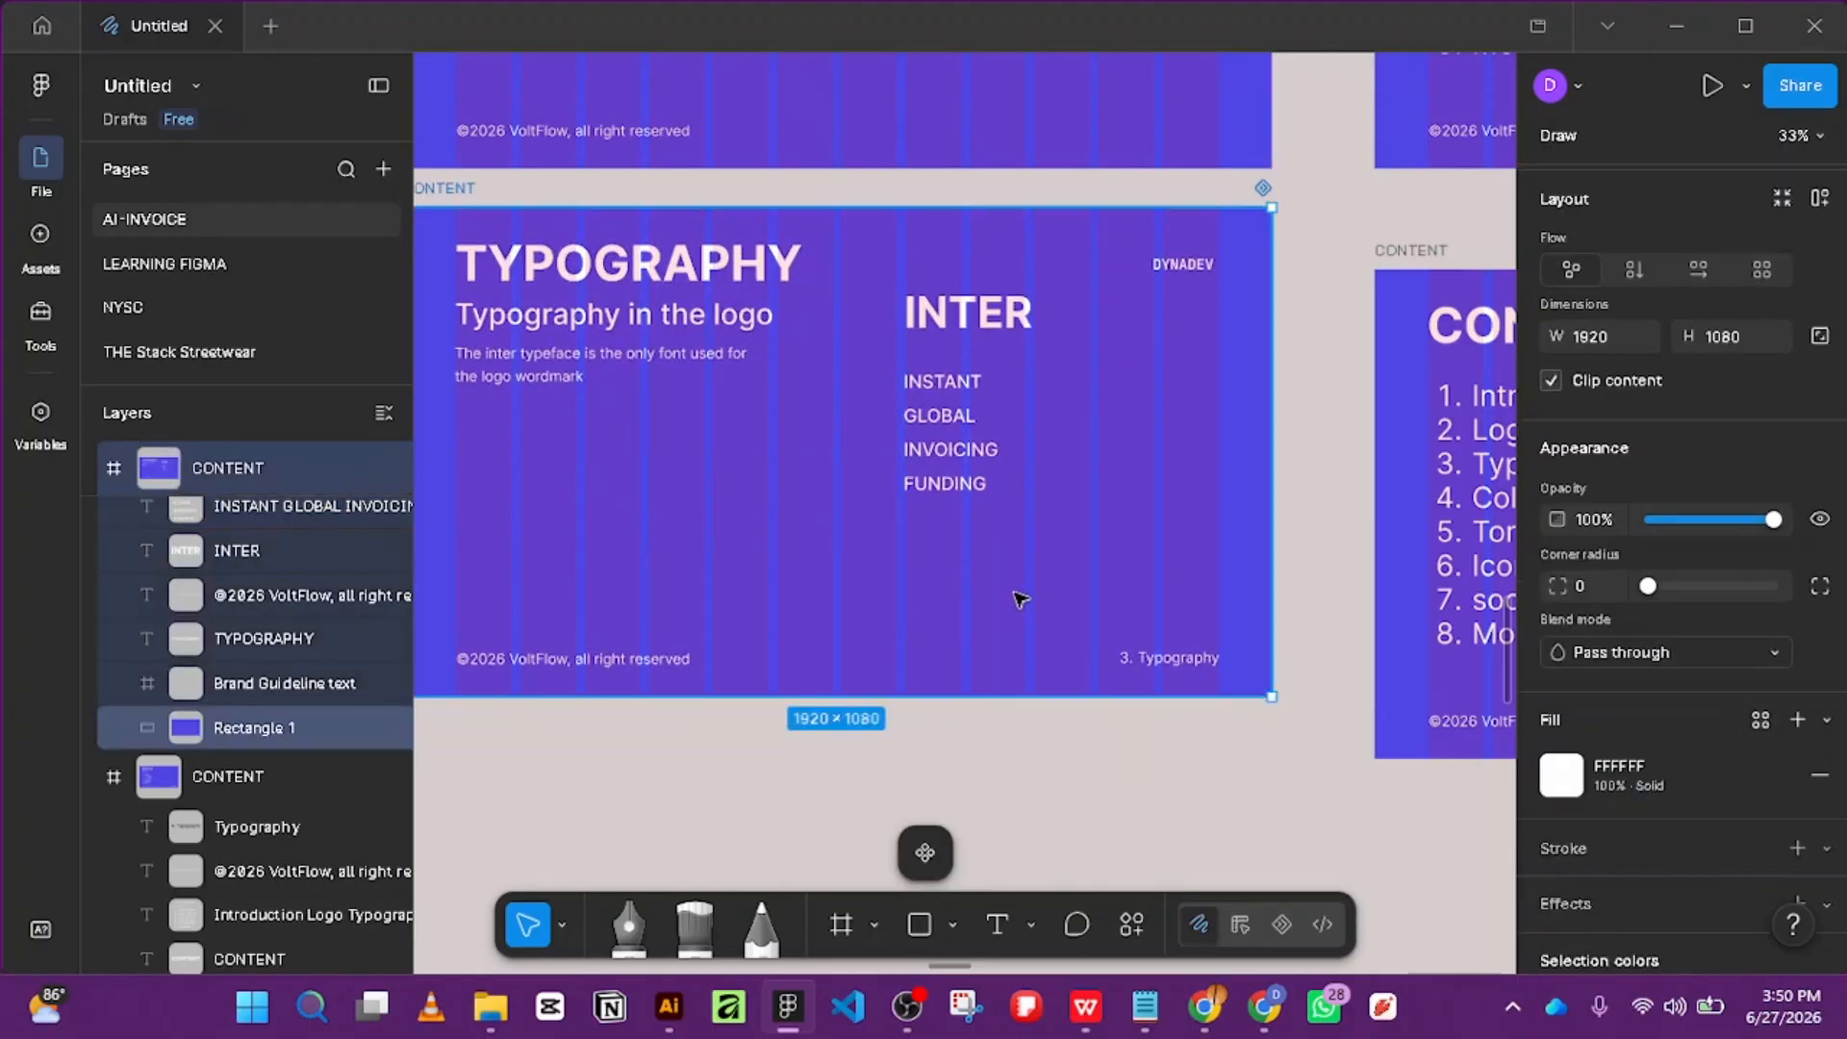
{"action": "key", "text": "ctrl+z"}
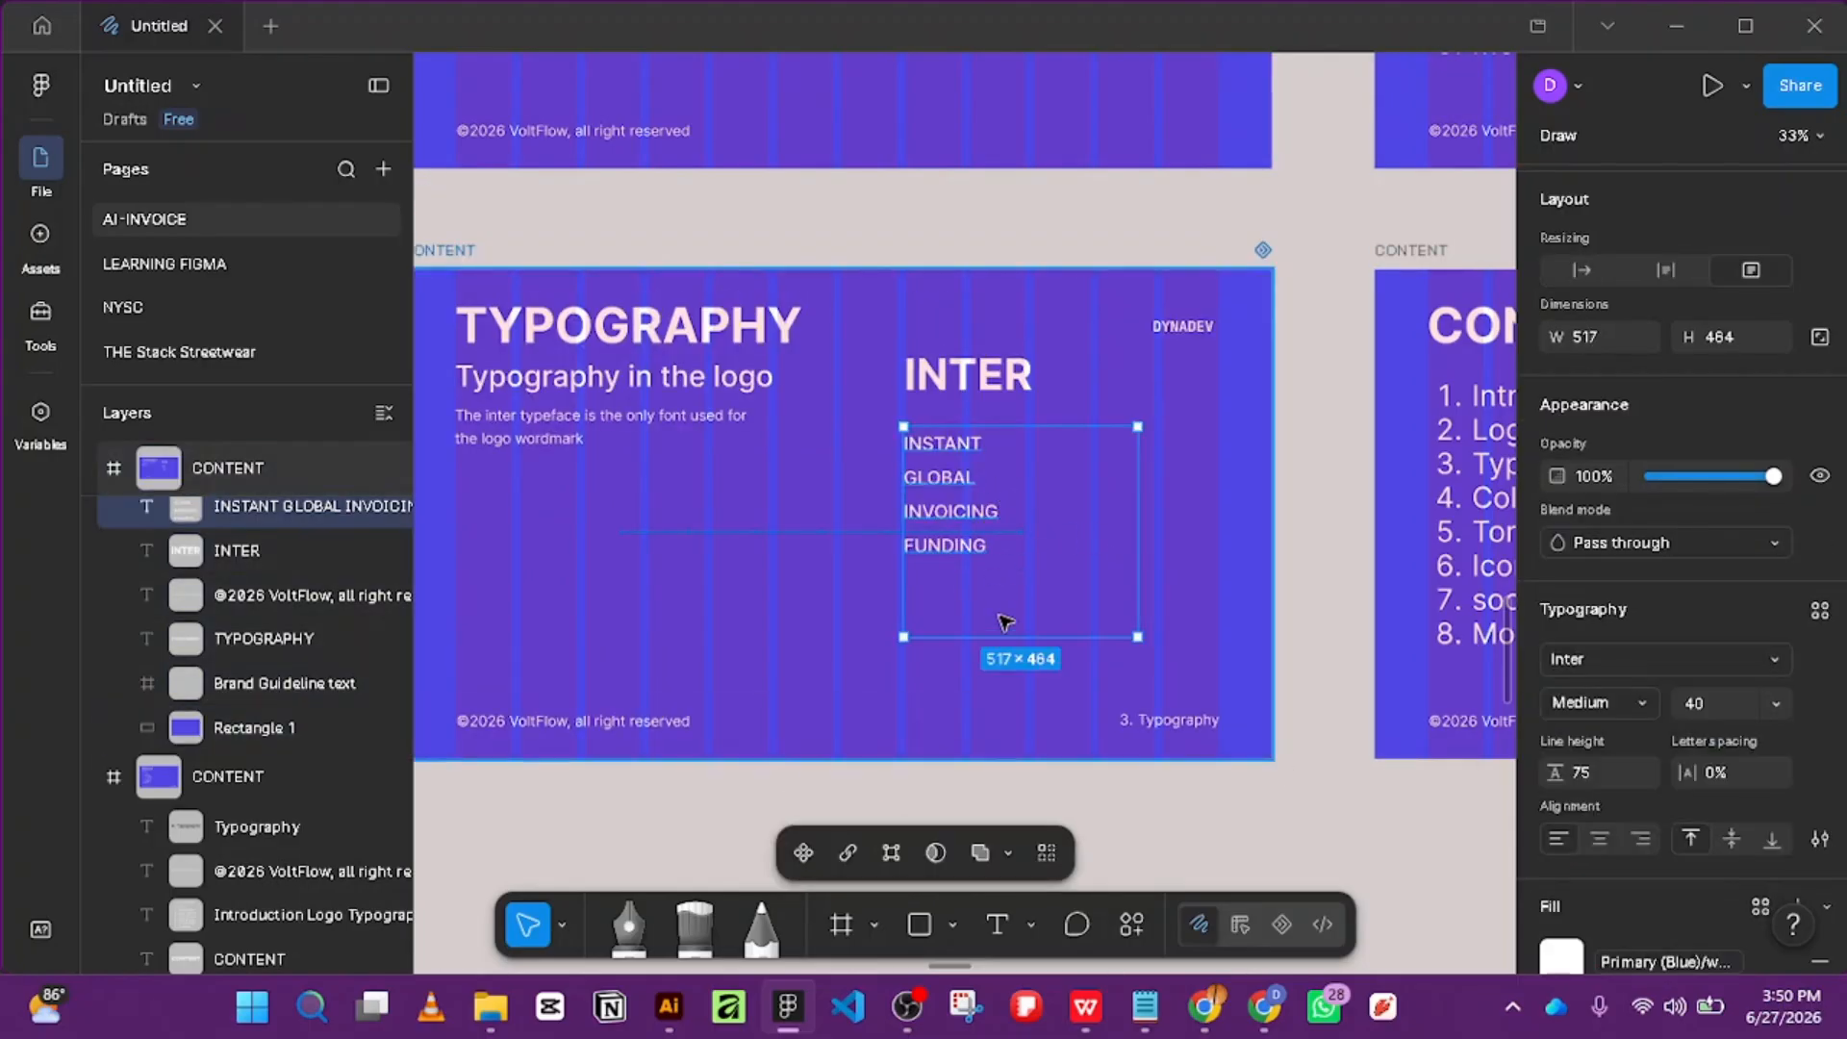
{"action": "left_click_drag", "start_coordinate": [998, 640], "coordinate": [992, 562]}
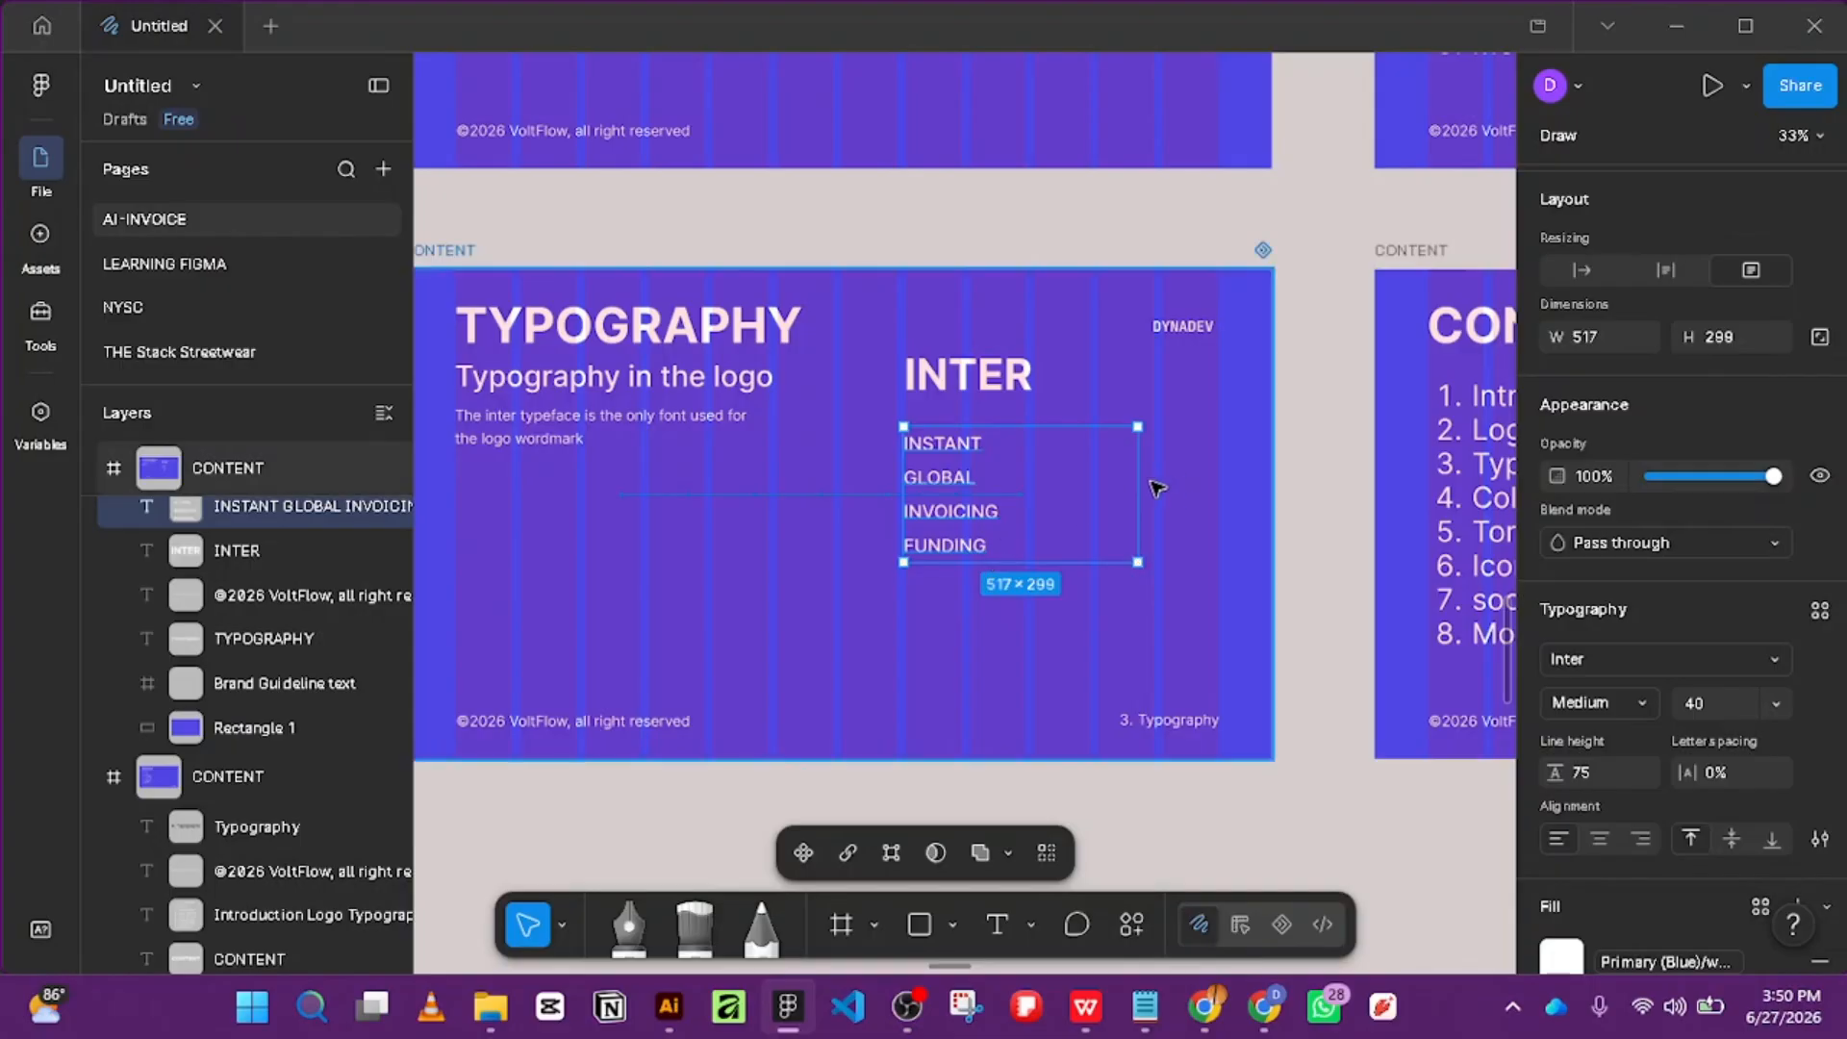
{"action": "left_click_drag", "start_coordinate": [1138, 487], "coordinate": [817, 659]}
Examine the reference brand guideline board beside the VoltFlow slides for its typography layout.
{"action": "scroll", "coordinate": [948, 597], "scroll_direction": "down", "scroll_amount": 5}
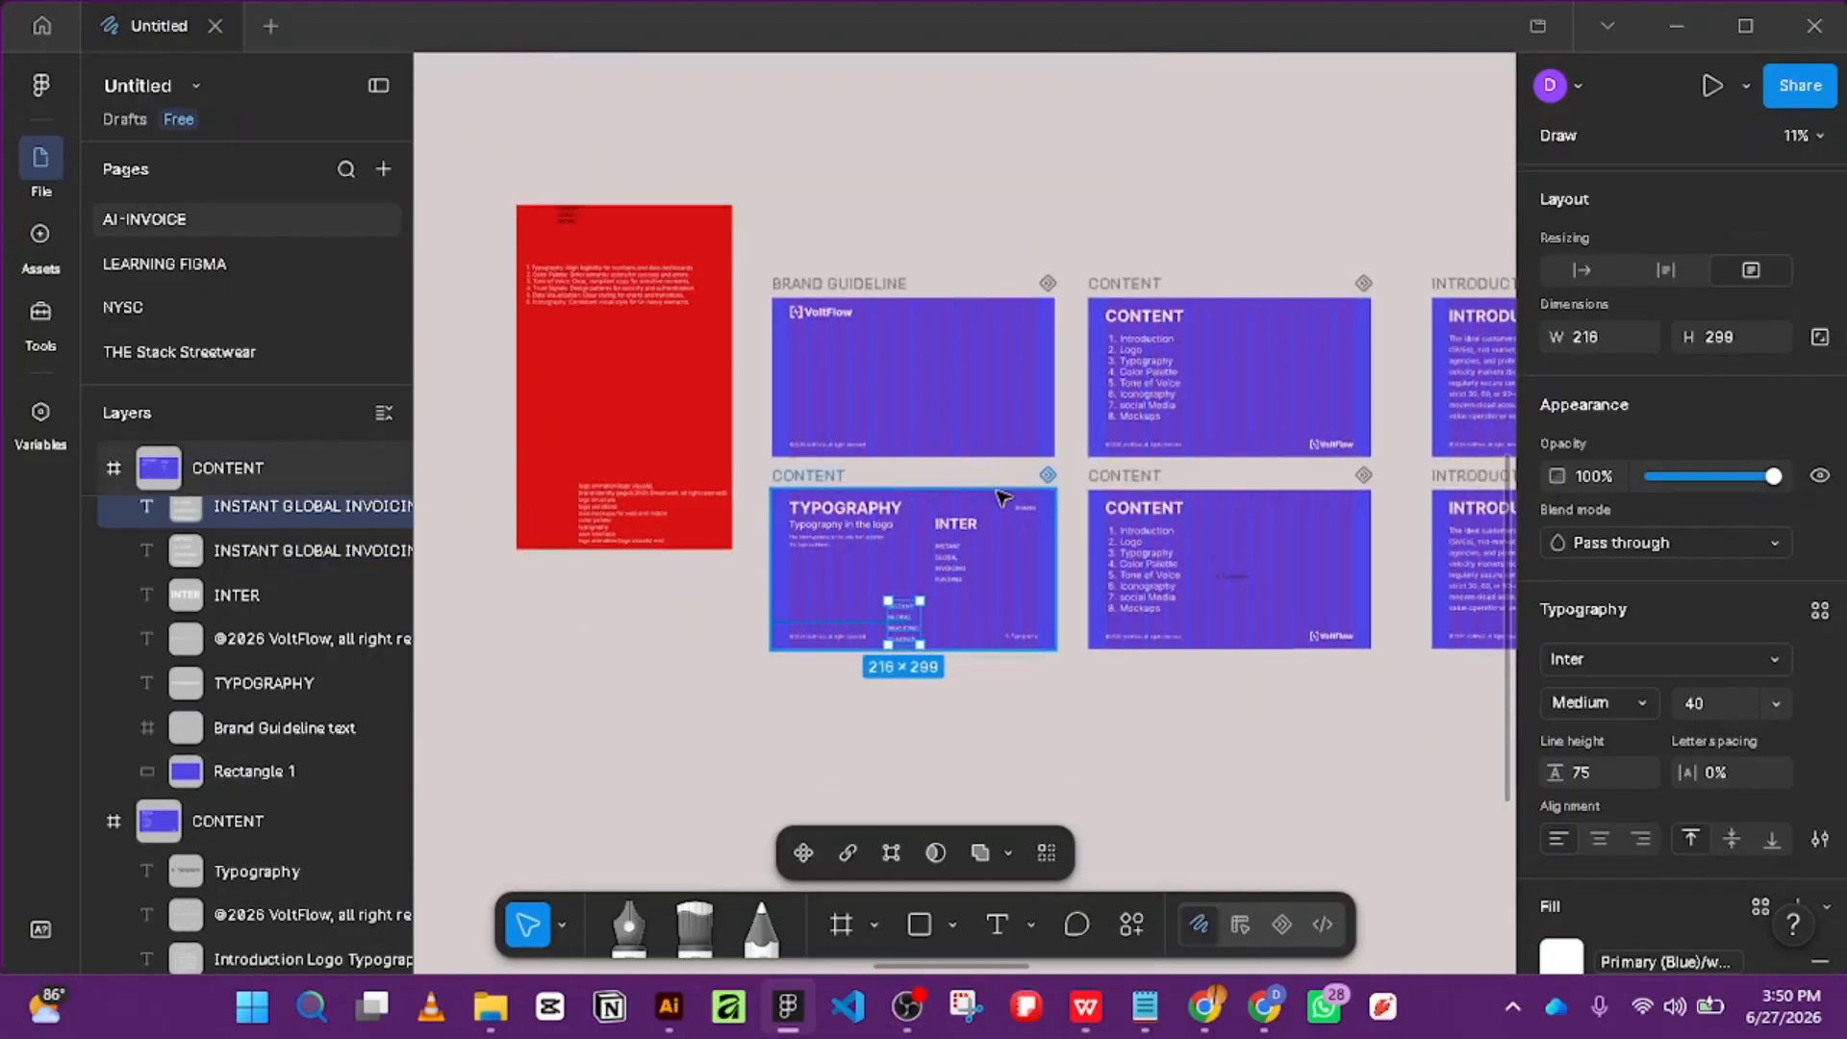
{"action": "scroll", "coordinate": [865, 454], "scroll_direction": "down", "scroll_amount": 5}
{"action": "scroll", "coordinate": [524, 414], "scroll_direction": "down", "scroll_amount": 3}
{"action": "scroll", "coordinate": [493, 433], "scroll_direction": "up", "scroll_amount": 5}
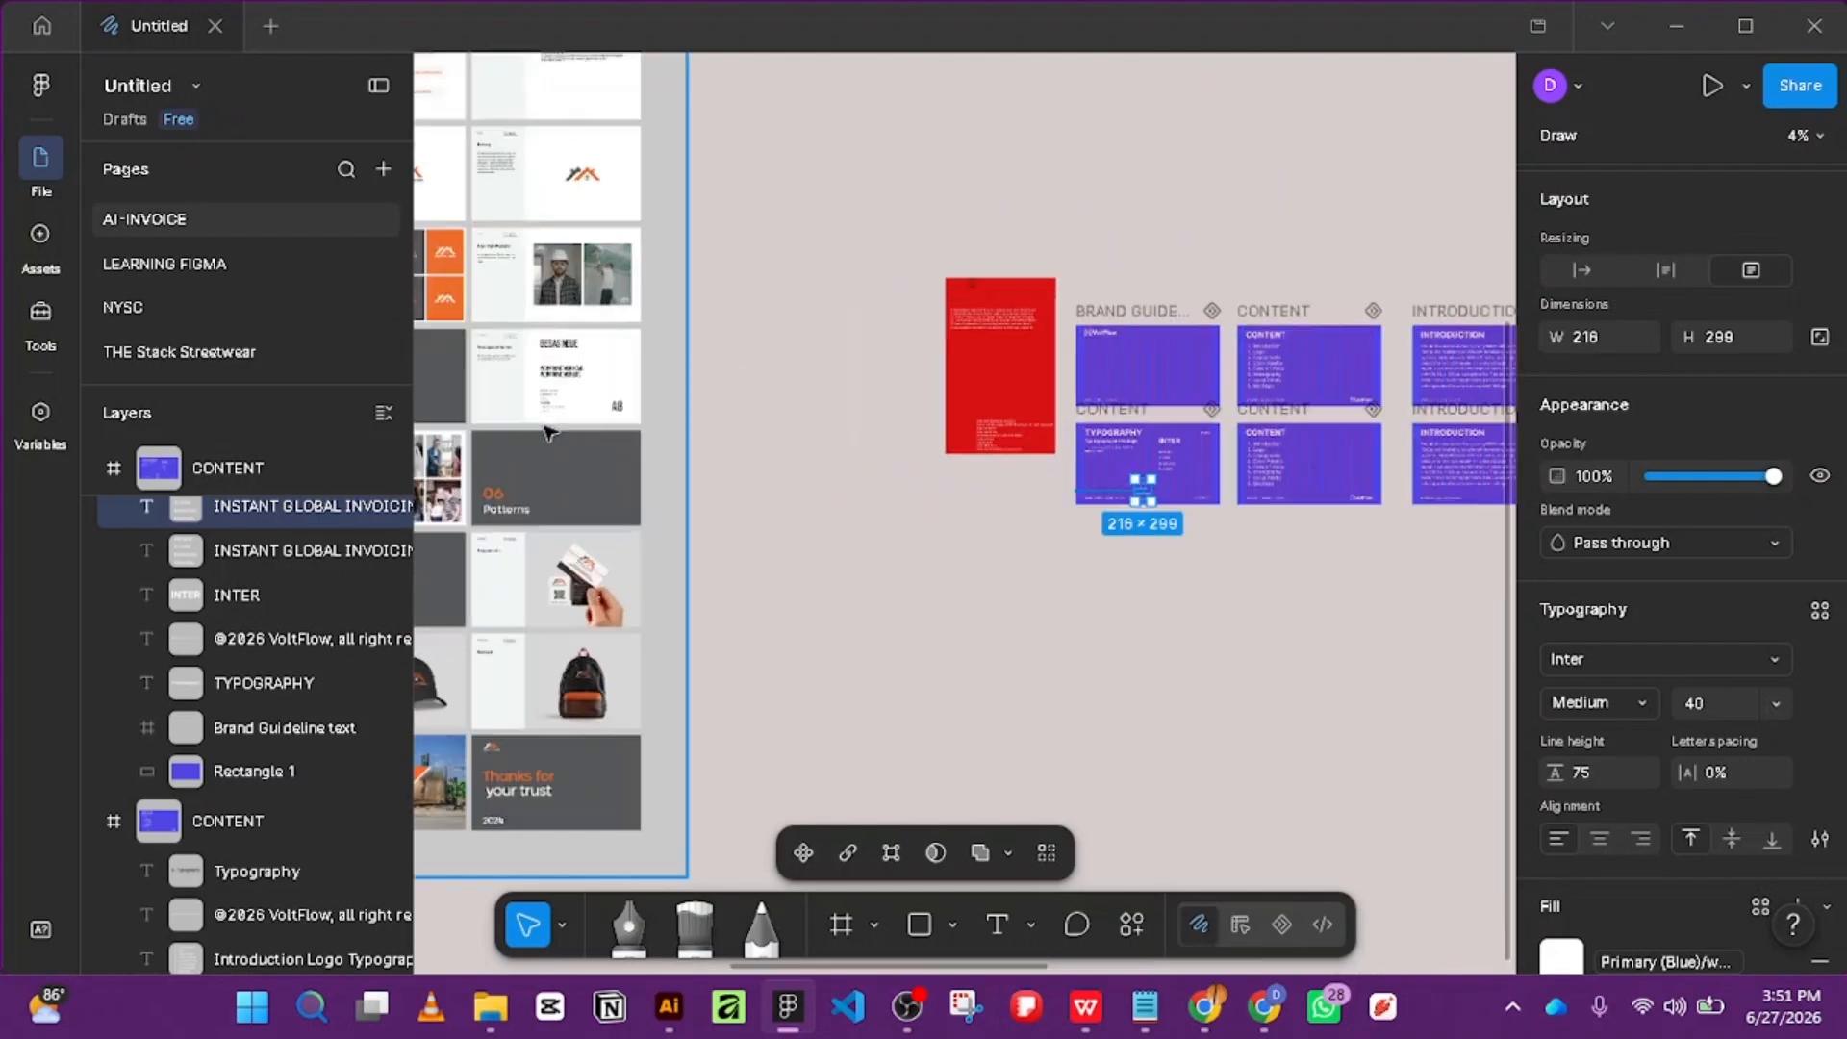
{"action": "scroll", "coordinate": [548, 433], "scroll_direction": "up", "scroll_amount": 2}
{"action": "scroll", "coordinate": [596, 424], "scroll_direction": "down", "scroll_amount": 5}
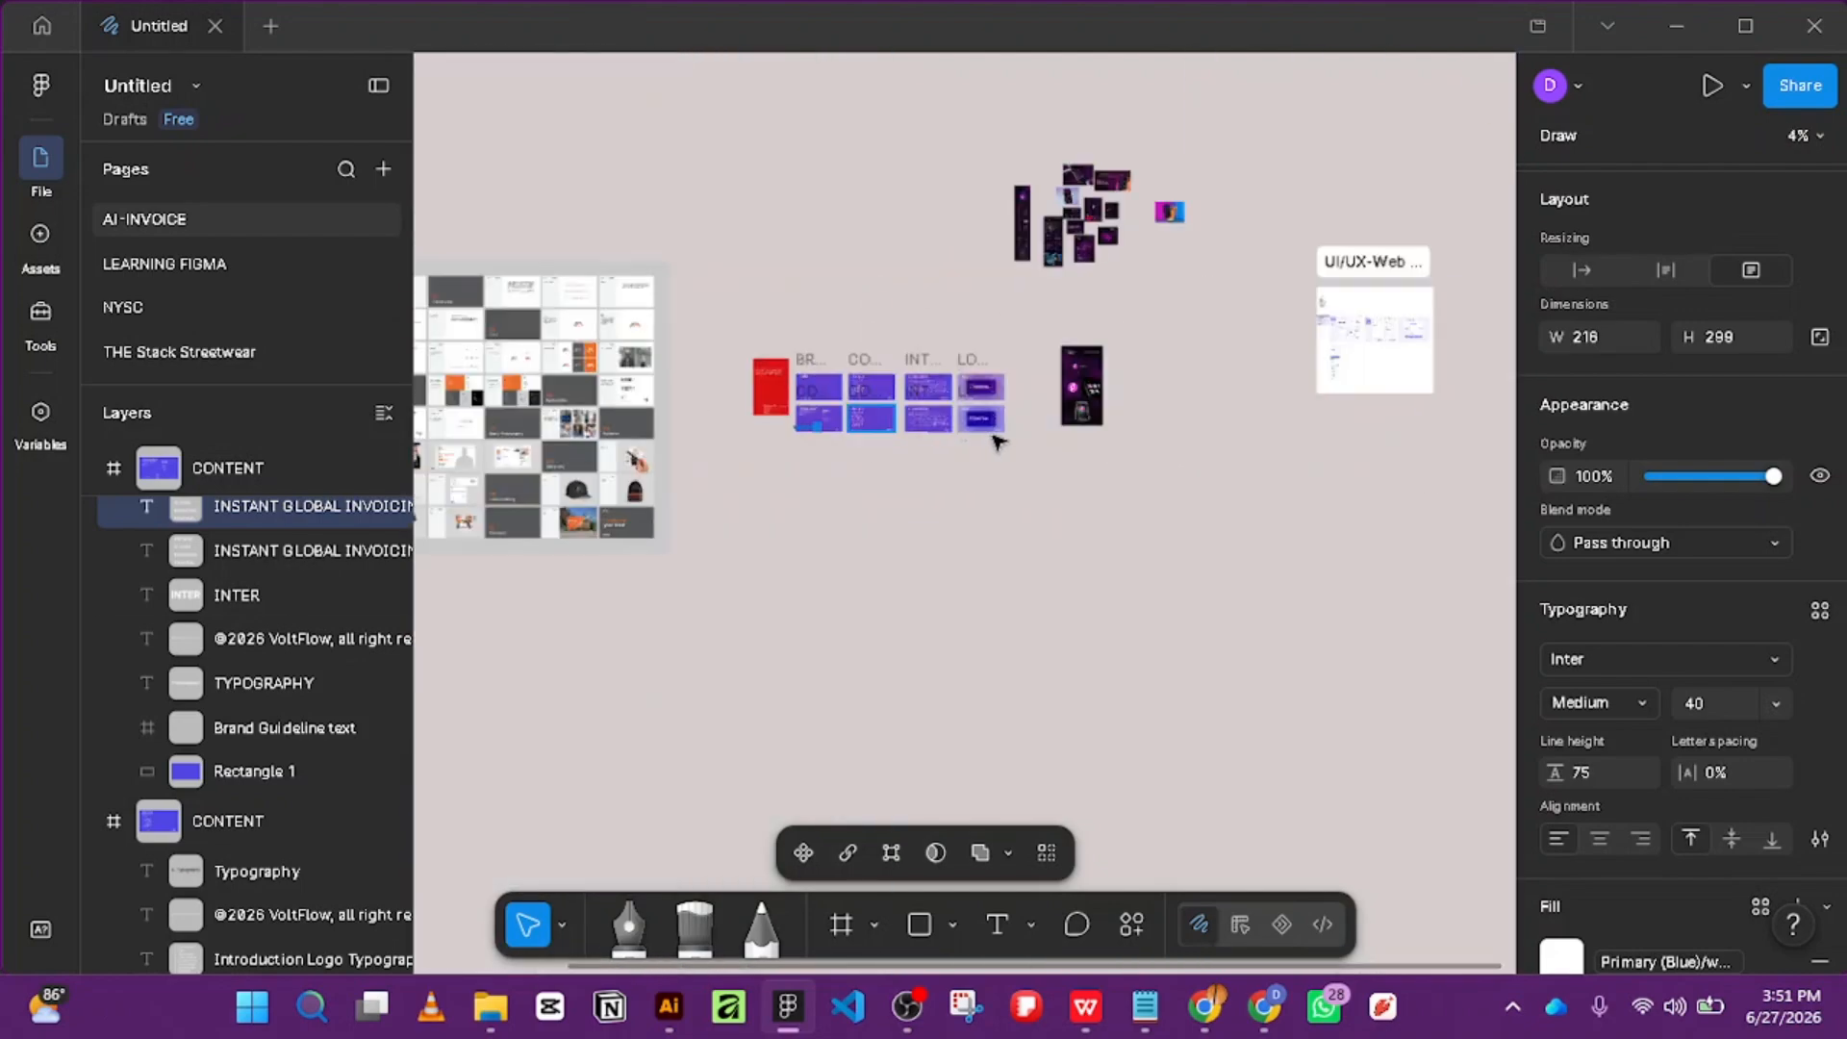
{"action": "scroll", "coordinate": [818, 428], "scroll_direction": "up", "scroll_amount": 6}
{"action": "scroll", "coordinate": [839, 542], "scroll_direction": "left", "scroll_amount": 5}
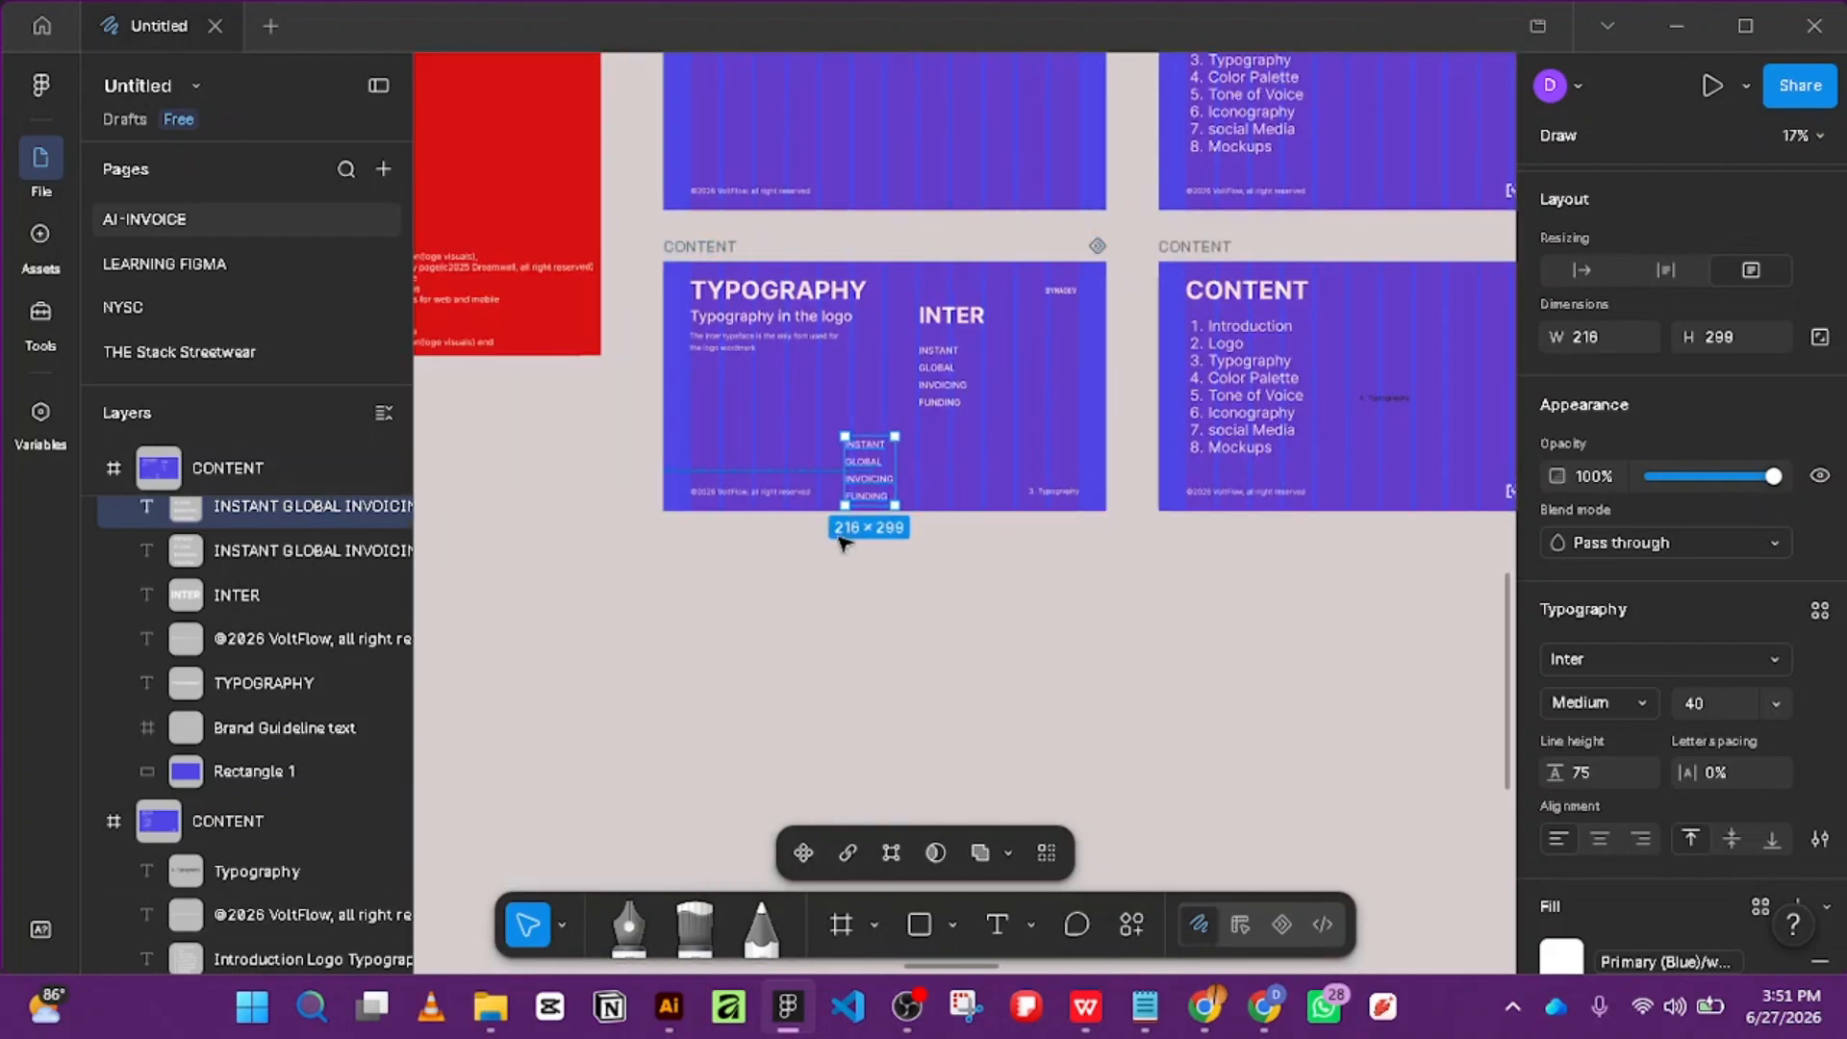
Replace the copied text with a letter and number specimen beginning "ABCDEFGHIJKLMNOPQKRSTUV1243456".
{"action": "scroll", "coordinate": [856, 469], "scroll_direction": "up", "scroll_amount": 4}
{"action": "double_click", "coordinate": [878, 469]}
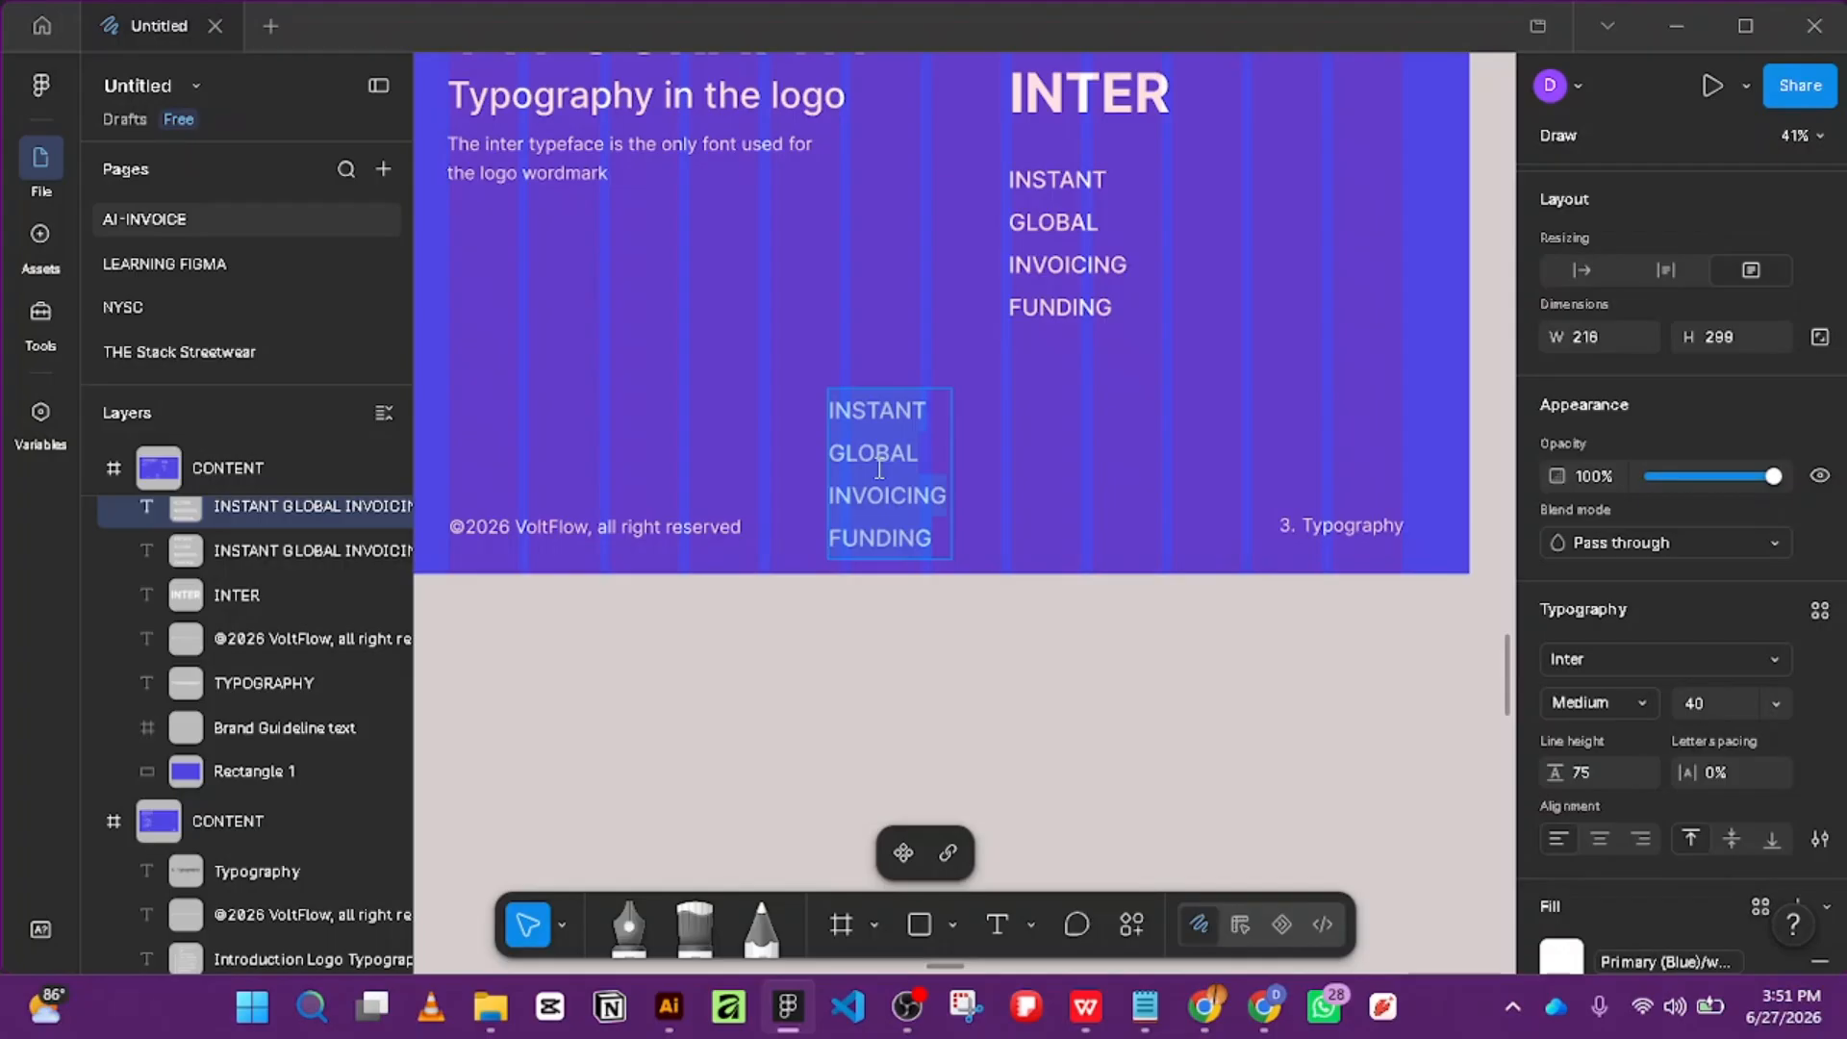
{"action": "type", "text": "ABCD"}
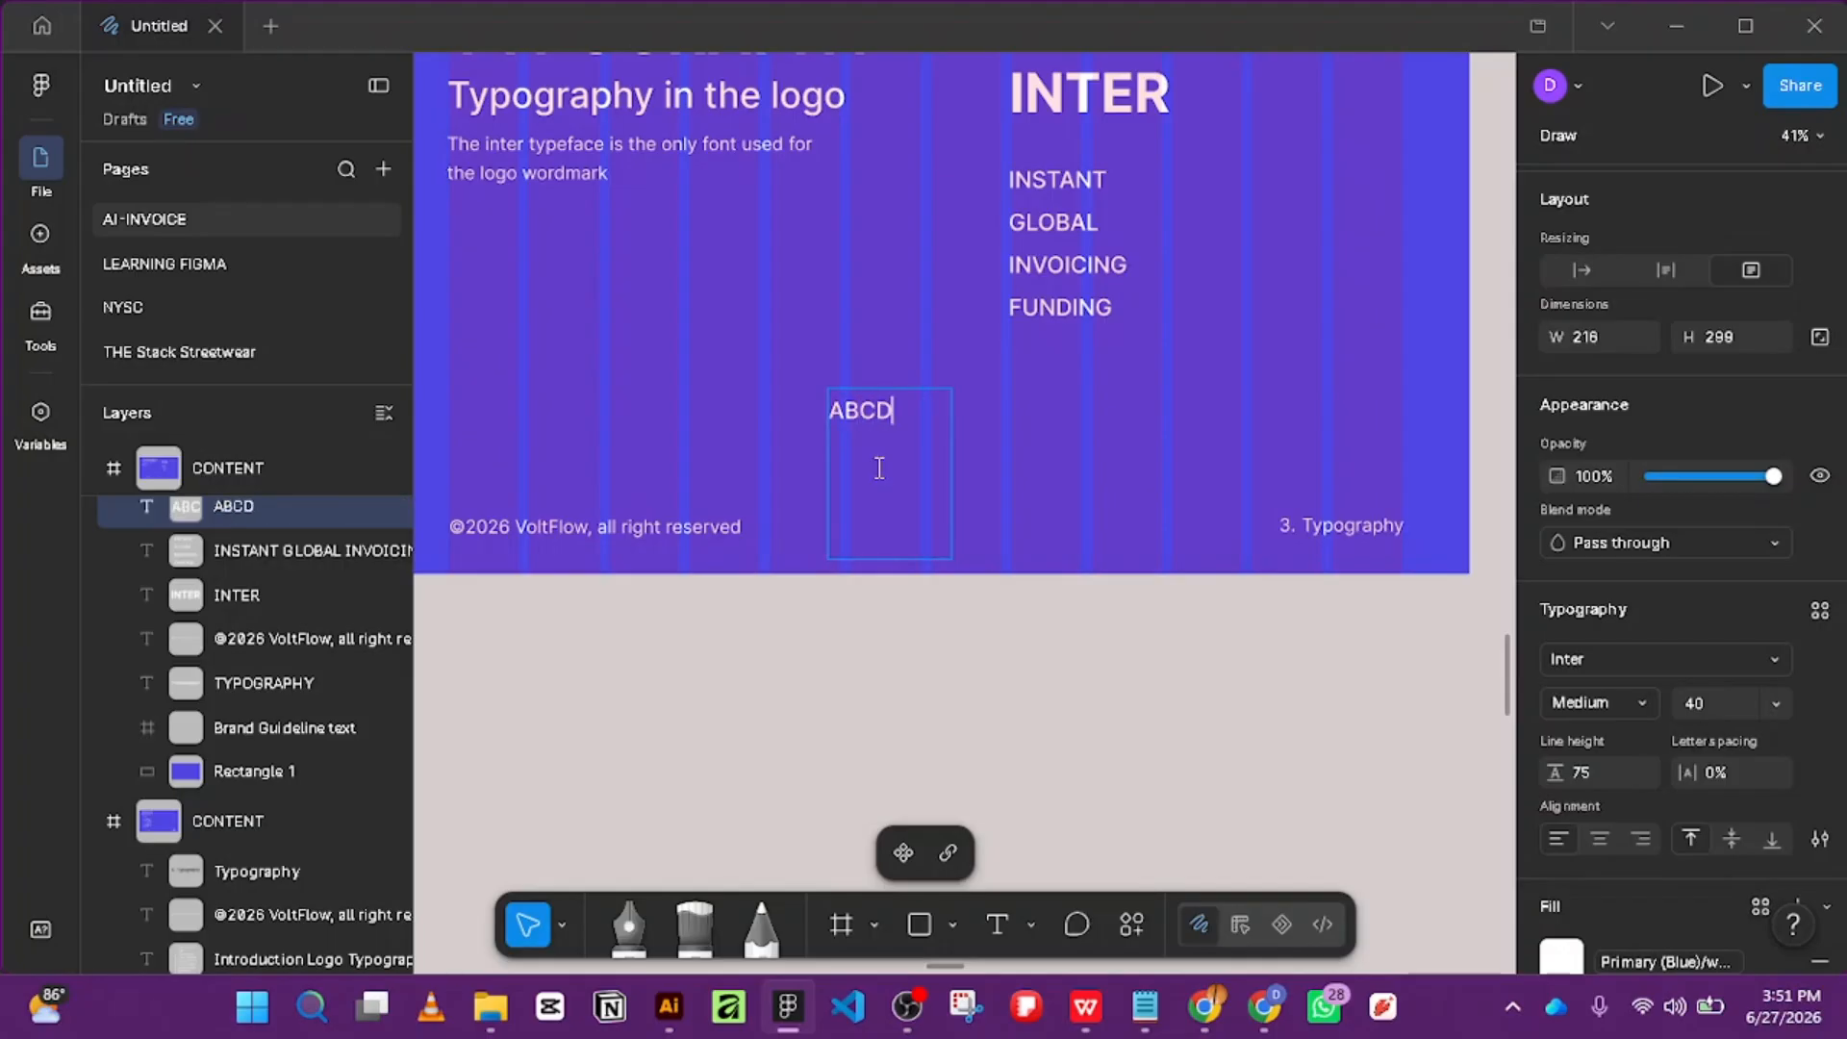
{"action": "type", "text": "EFGHIJKLM"}
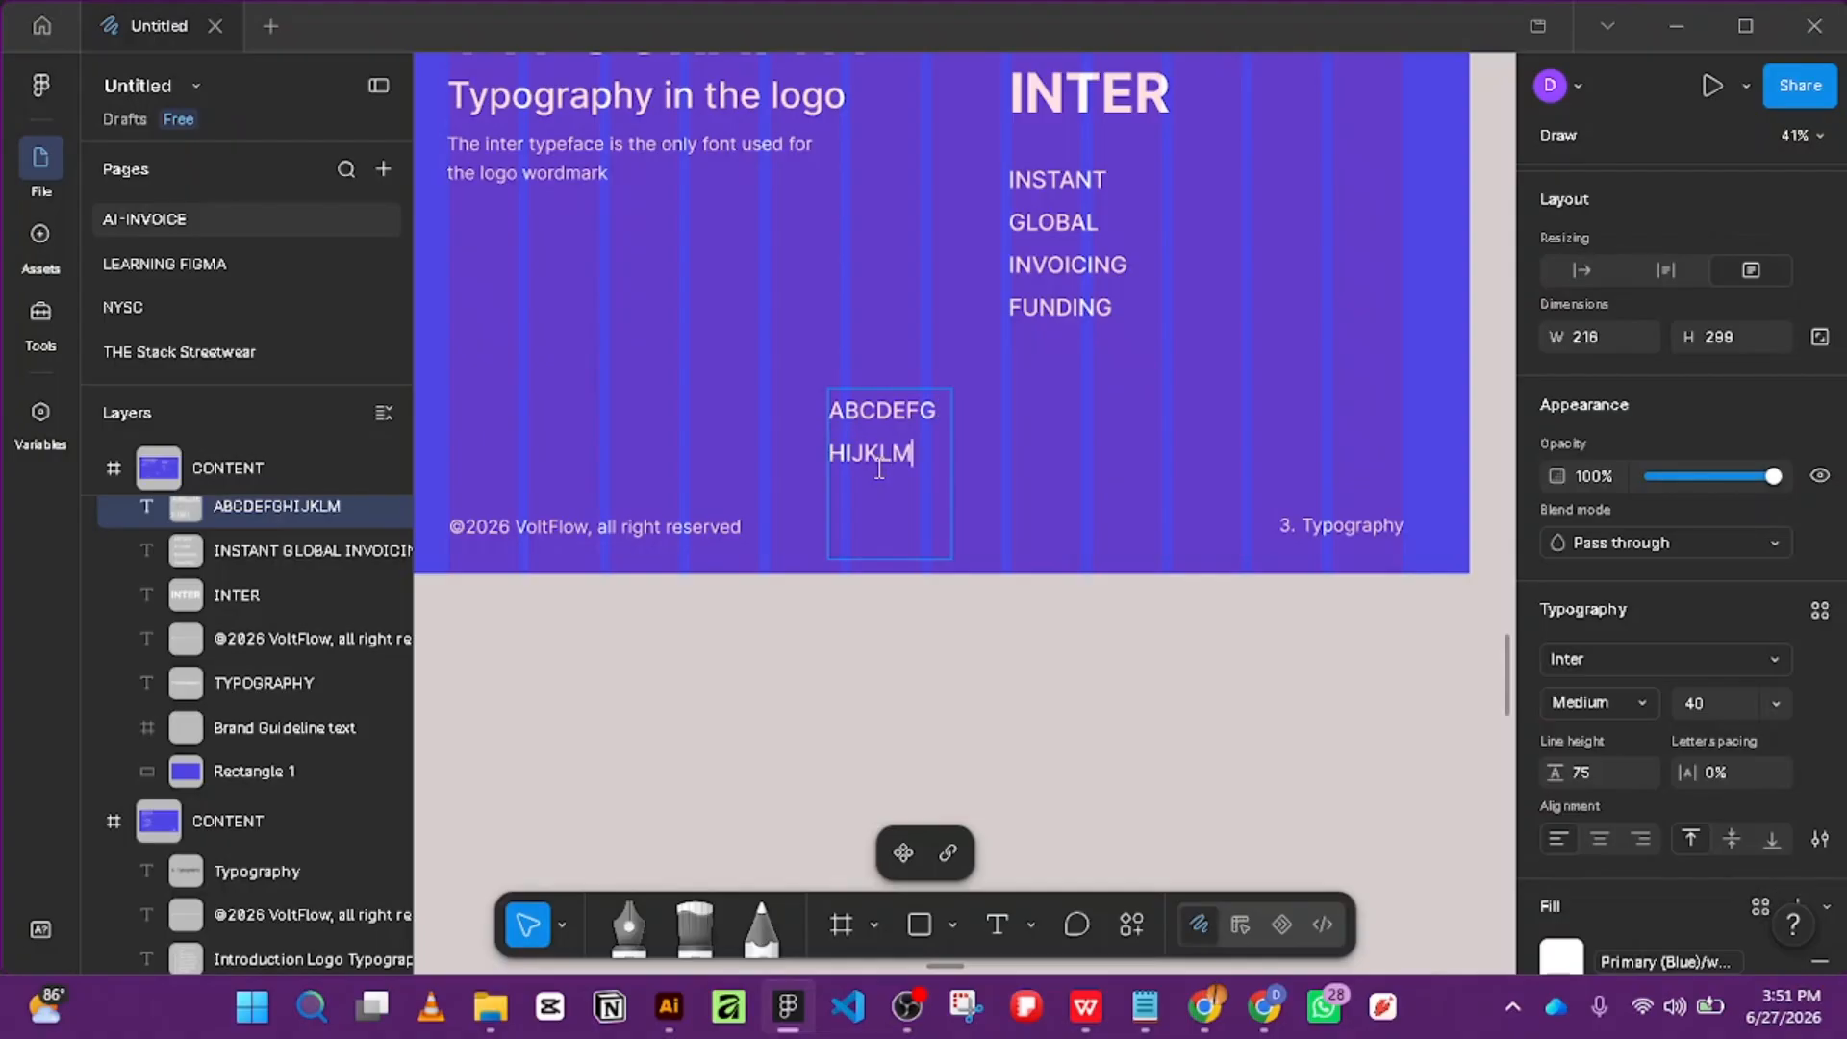
{"action": "type", "text": "NOPQK"}
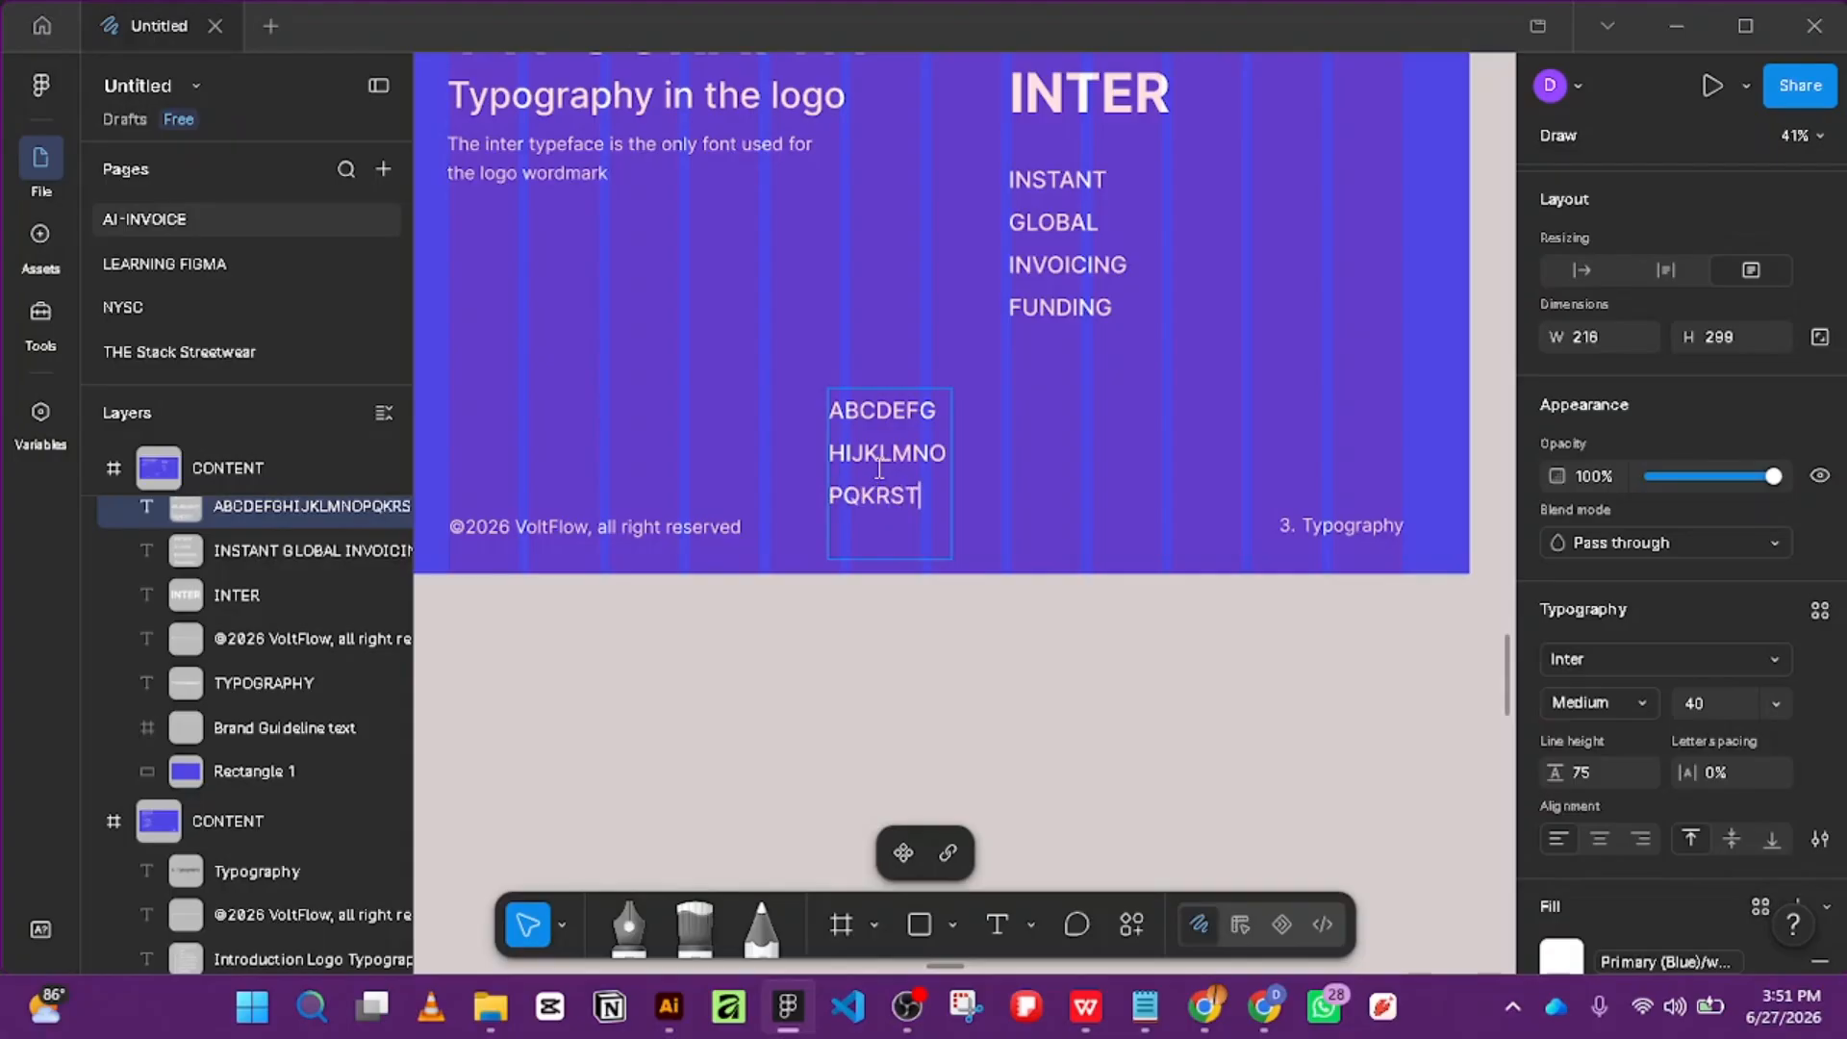
{"action": "type", "text": "RSTUV"}
{"action": "type", "text": "1"}
{"action": "key", "text": "BackSpace"}
{"action": "type", "text": "1243456"}
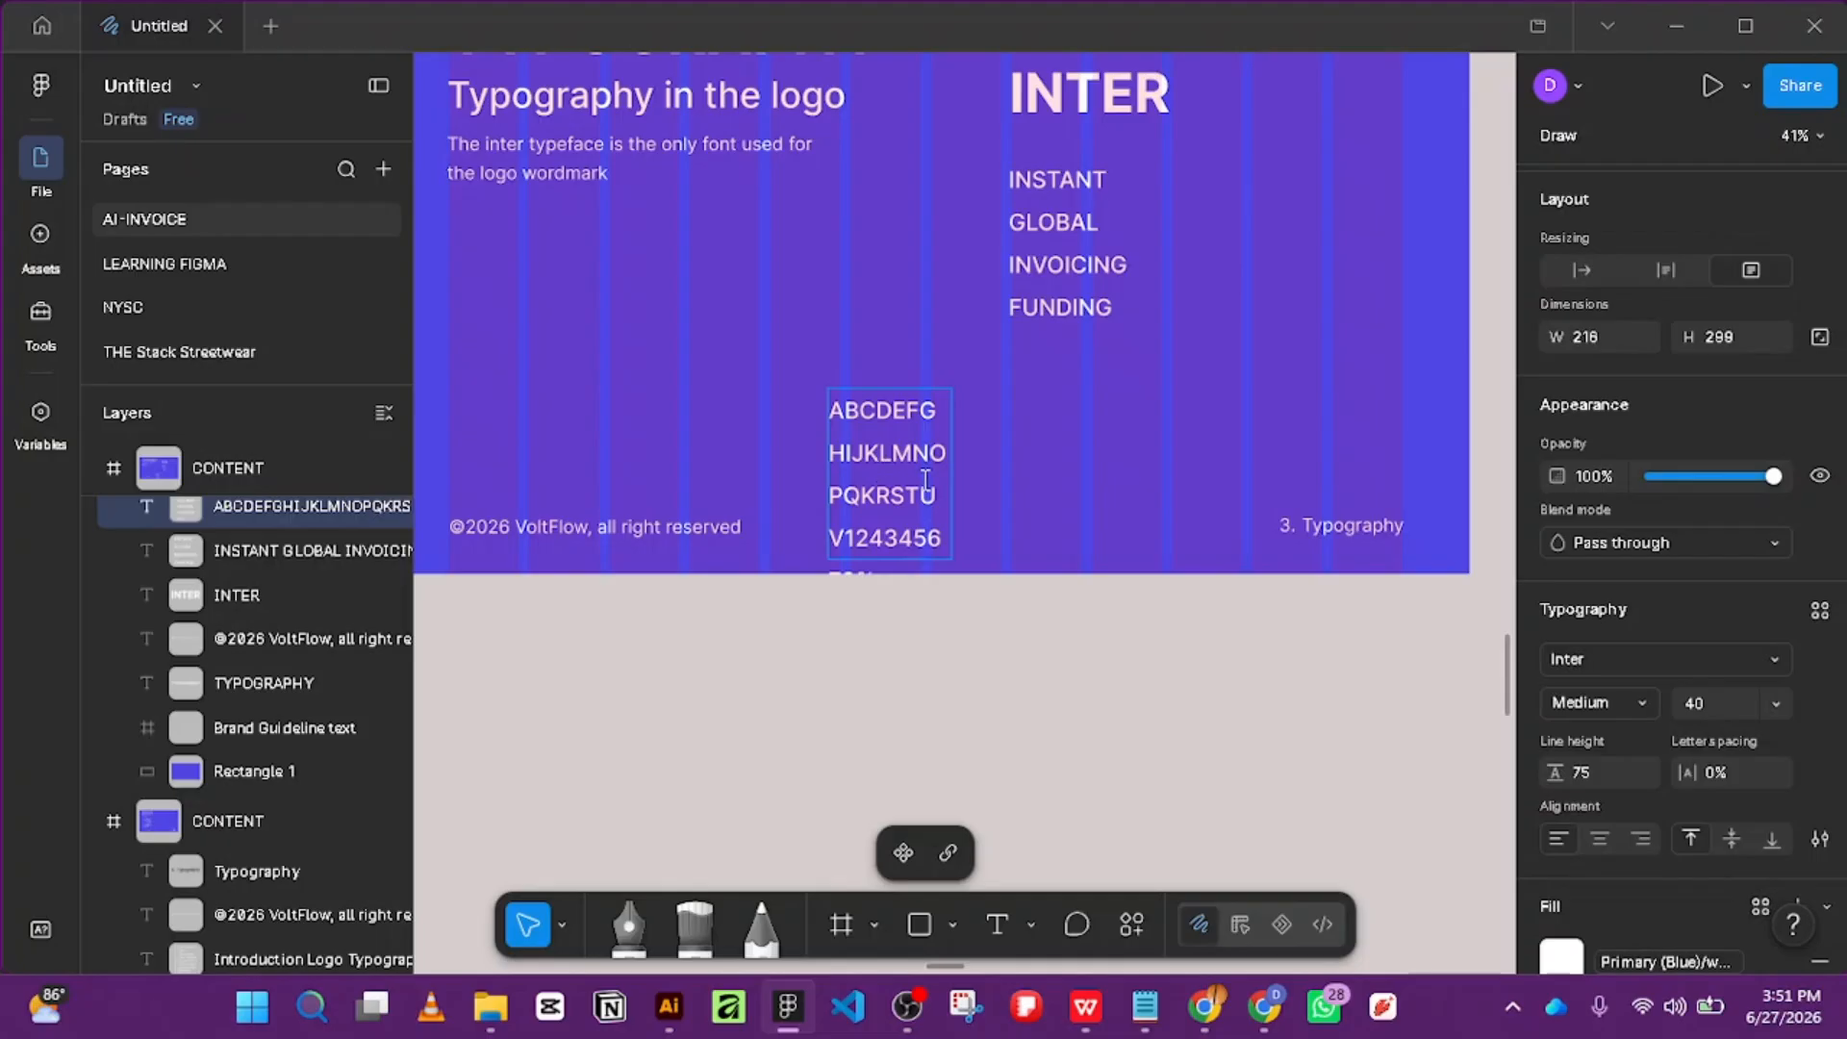
Set the whole alphabet specimen text to font size 40 with 33% letter spacing.
{"action": "key", "text": "ctrl+a"}
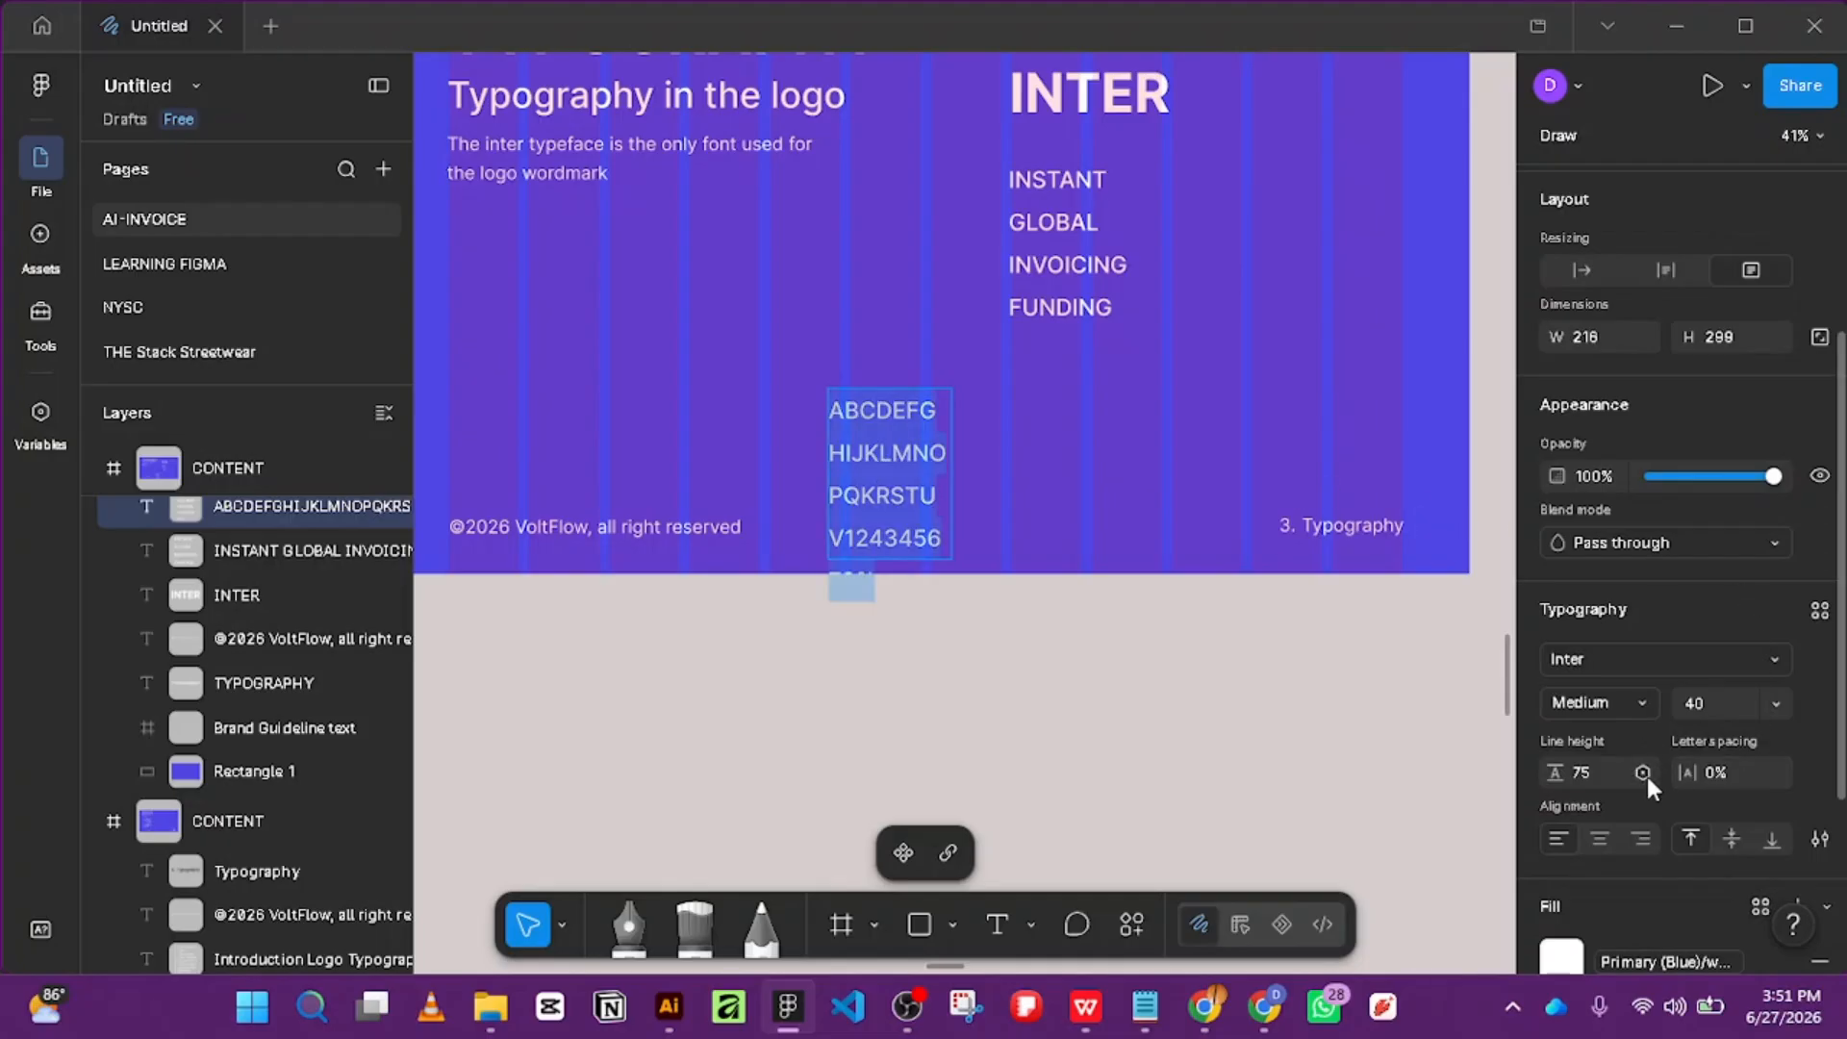
{"action": "left_click", "coordinate": [1770, 708]}
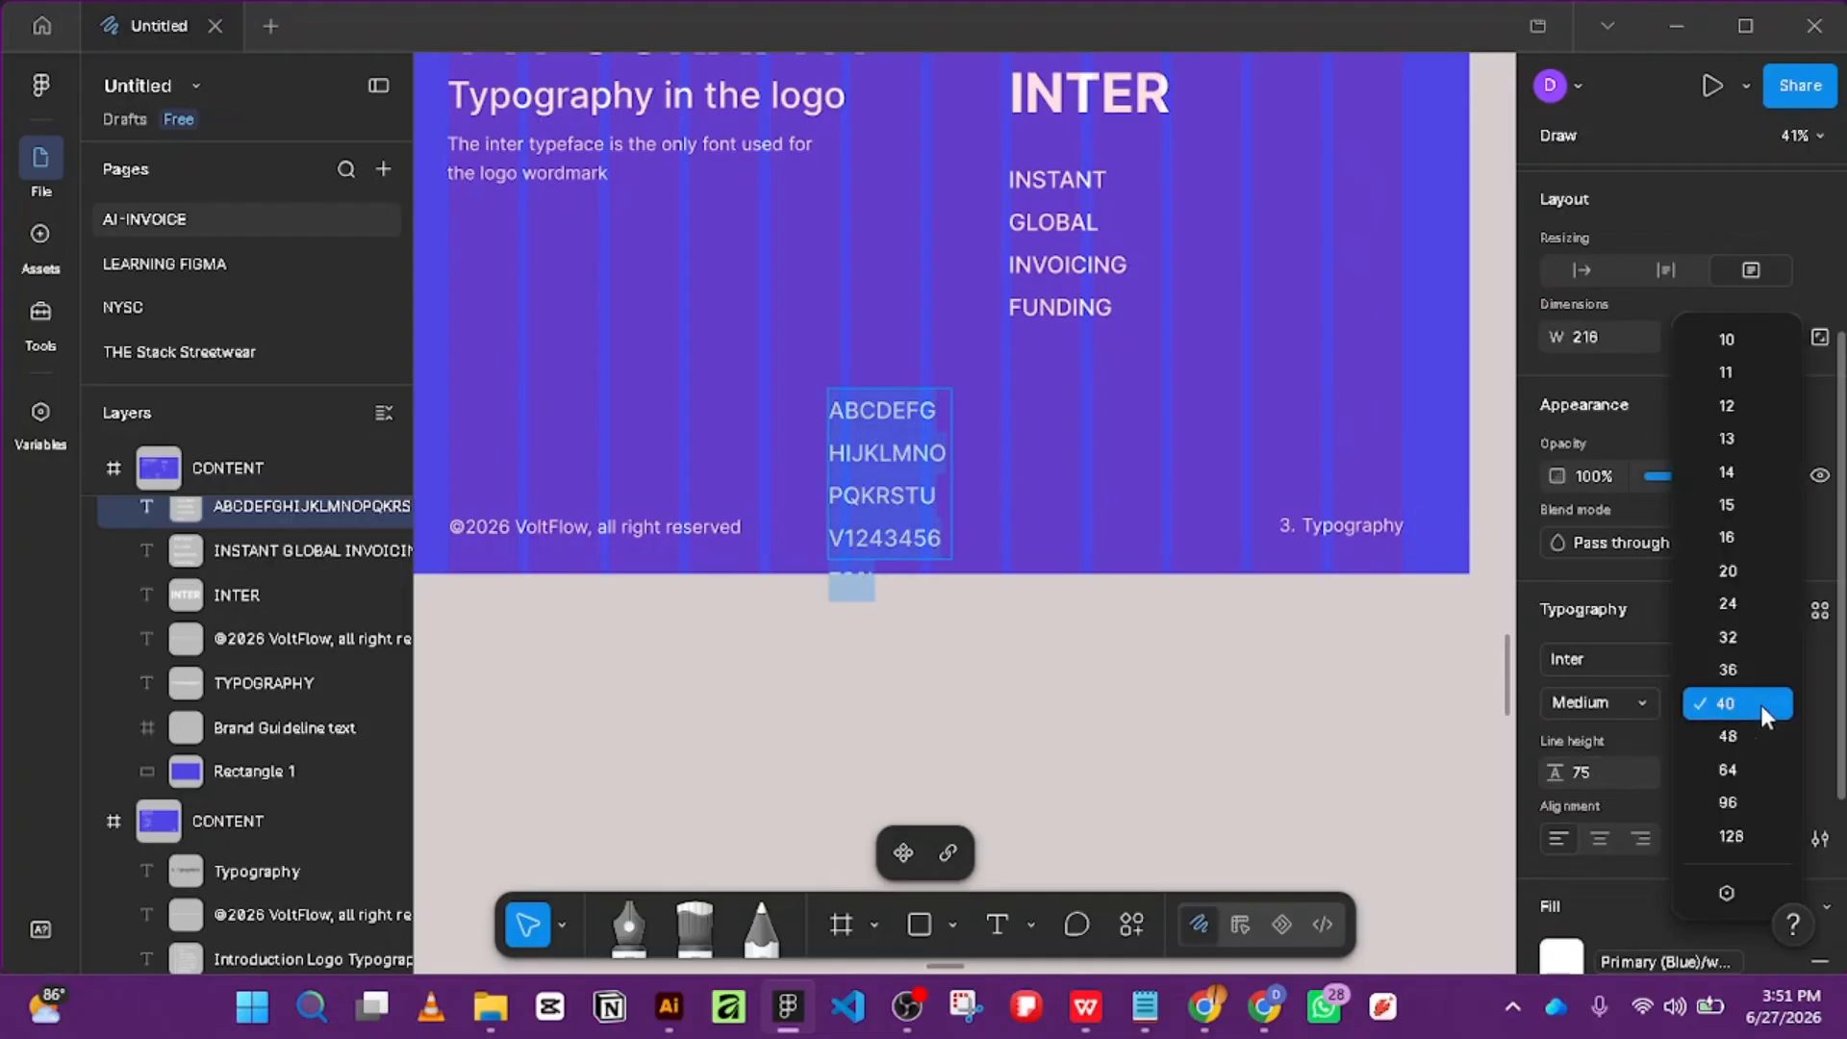
{"action": "left_click", "coordinate": [1739, 697]}
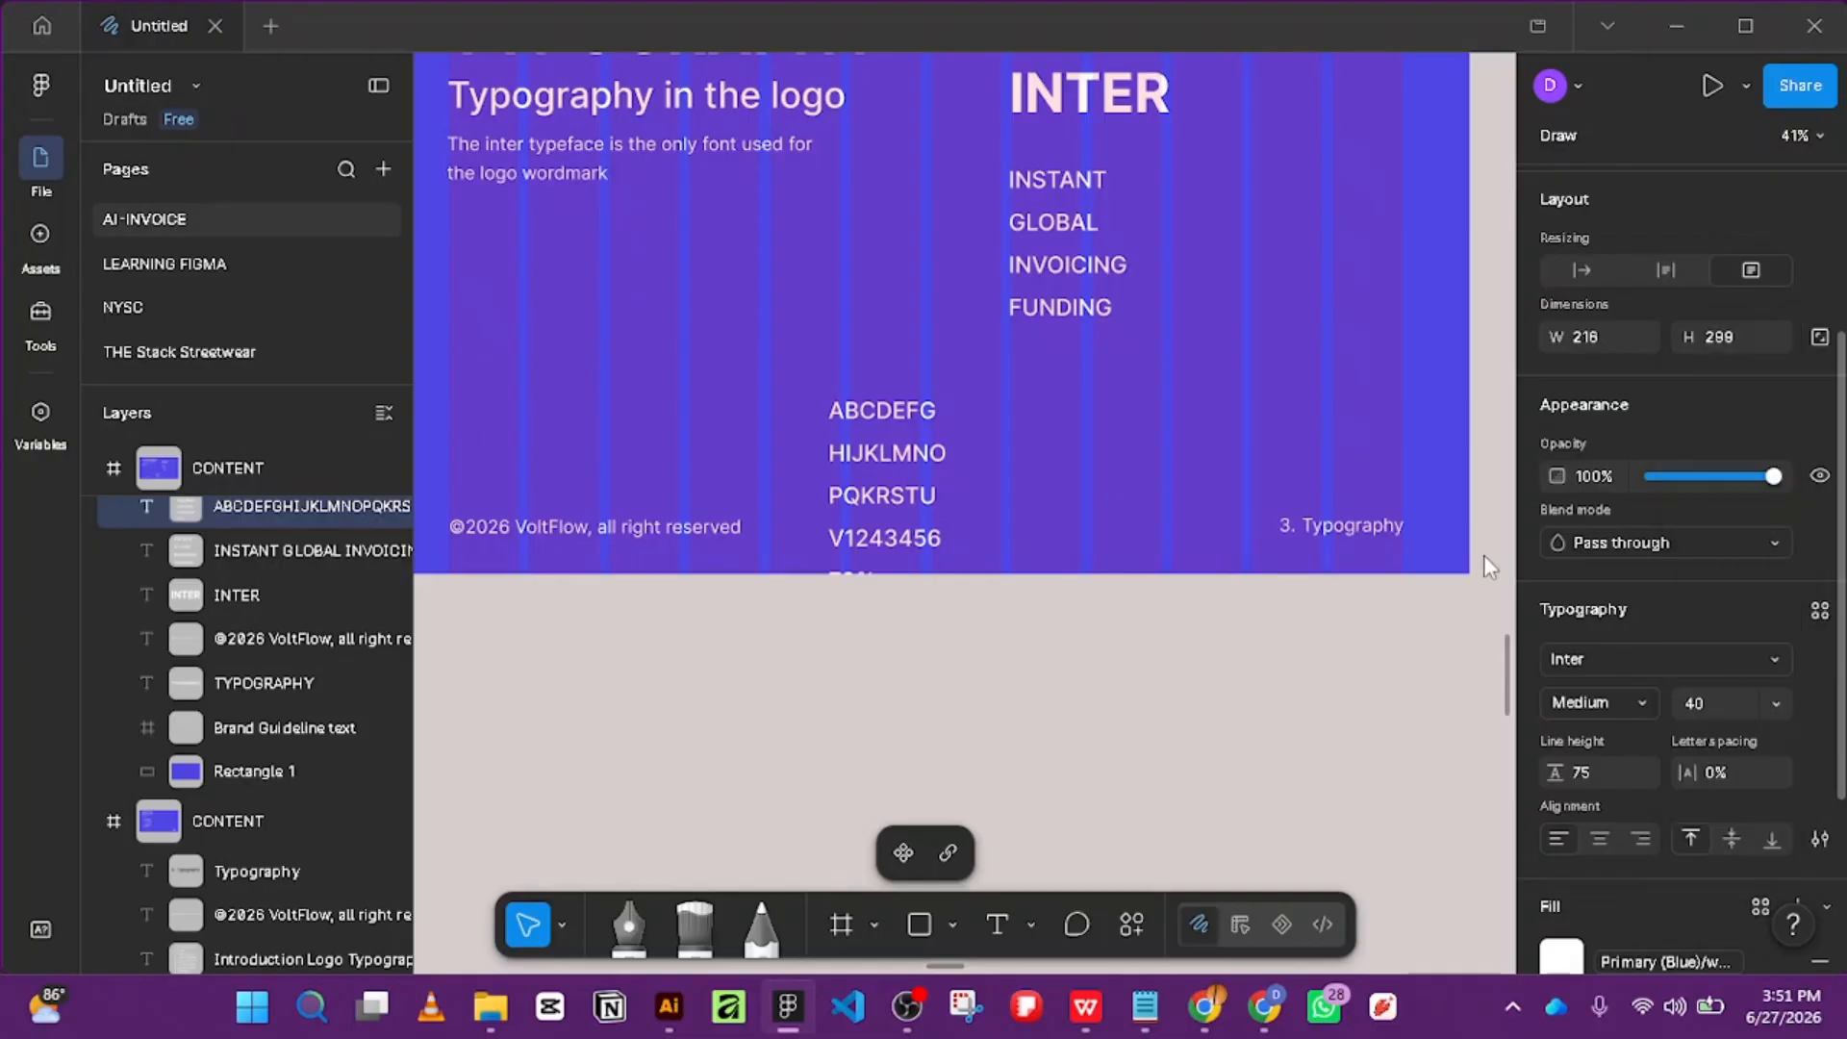
{"action": "left_click", "coordinate": [1729, 770]}
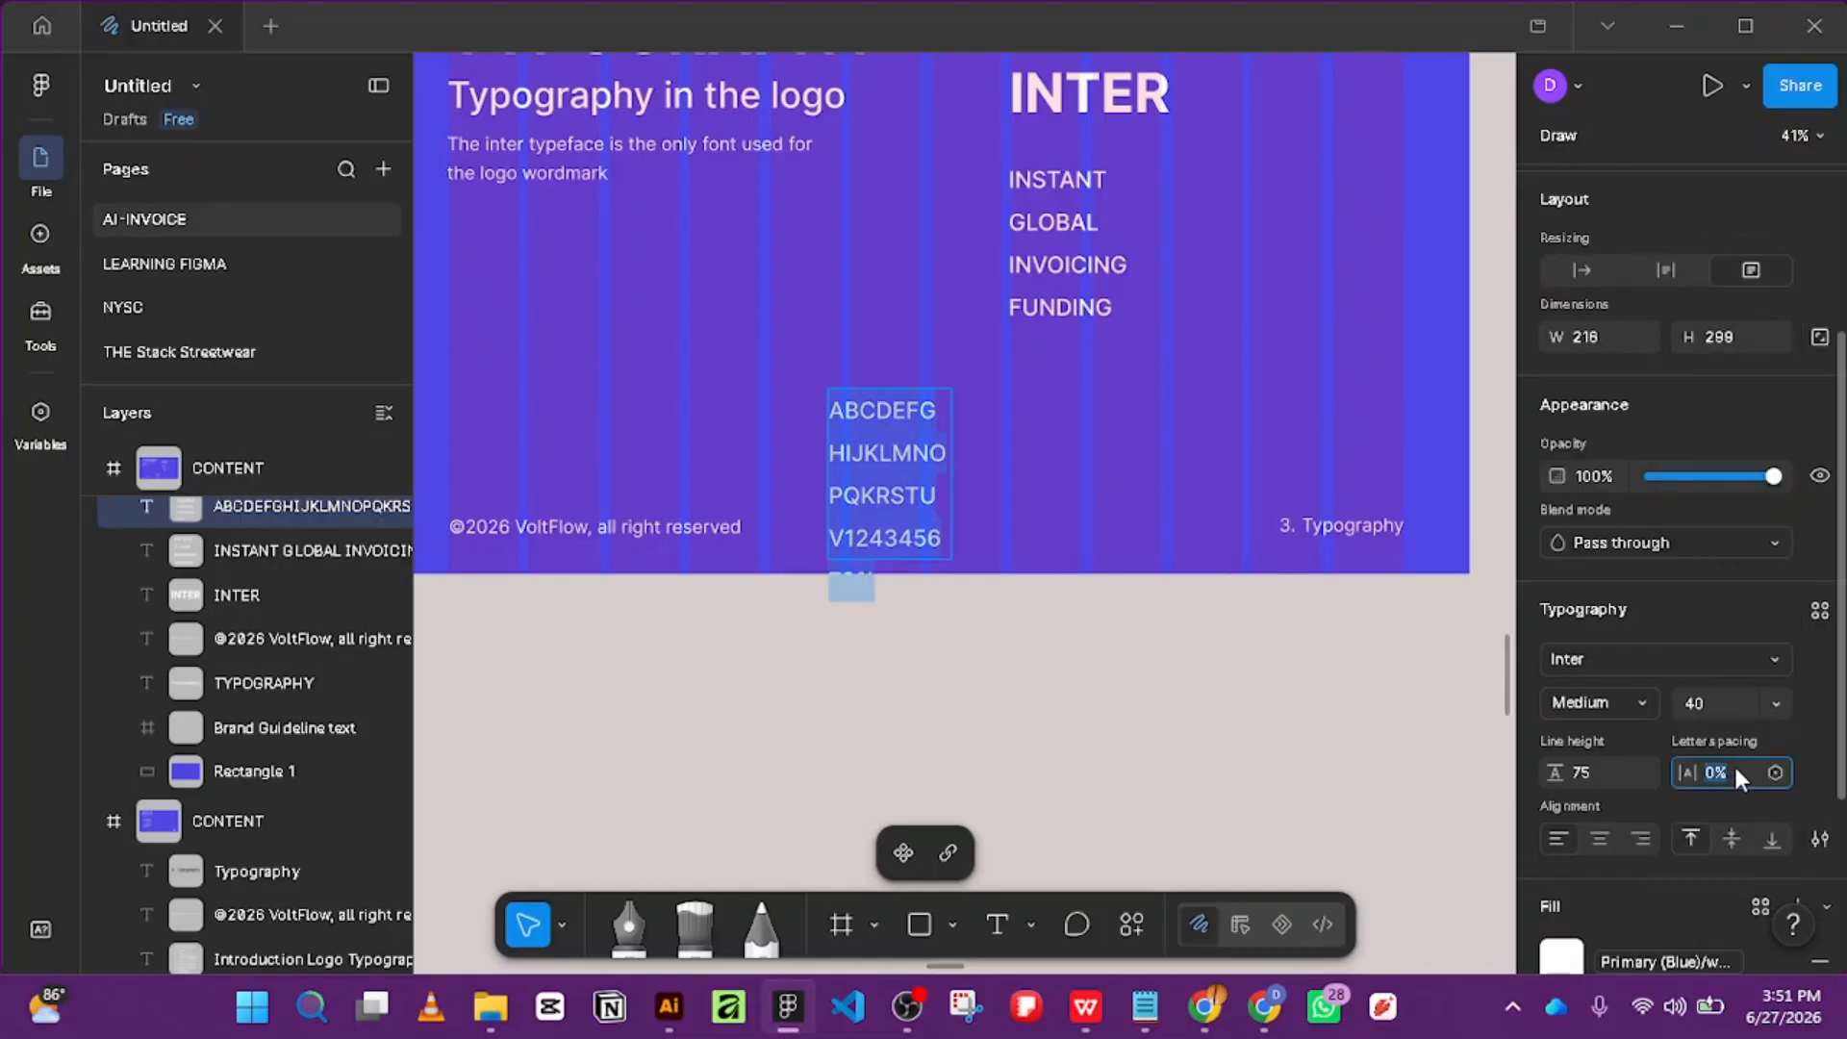
{"action": "key", "text": "Up"}
{"action": "key", "text": "Up"}
{"action": "key", "text": "Up"}
{"action": "key", "text": "Up"}
{"action": "key", "text": "Up"}
{"action": "key", "text": "Up"}
{"action": "key", "text": "Up"}
{"action": "key", "text": "Up"}
{"action": "key", "text": "Up"}
{"action": "key", "text": "Up"}
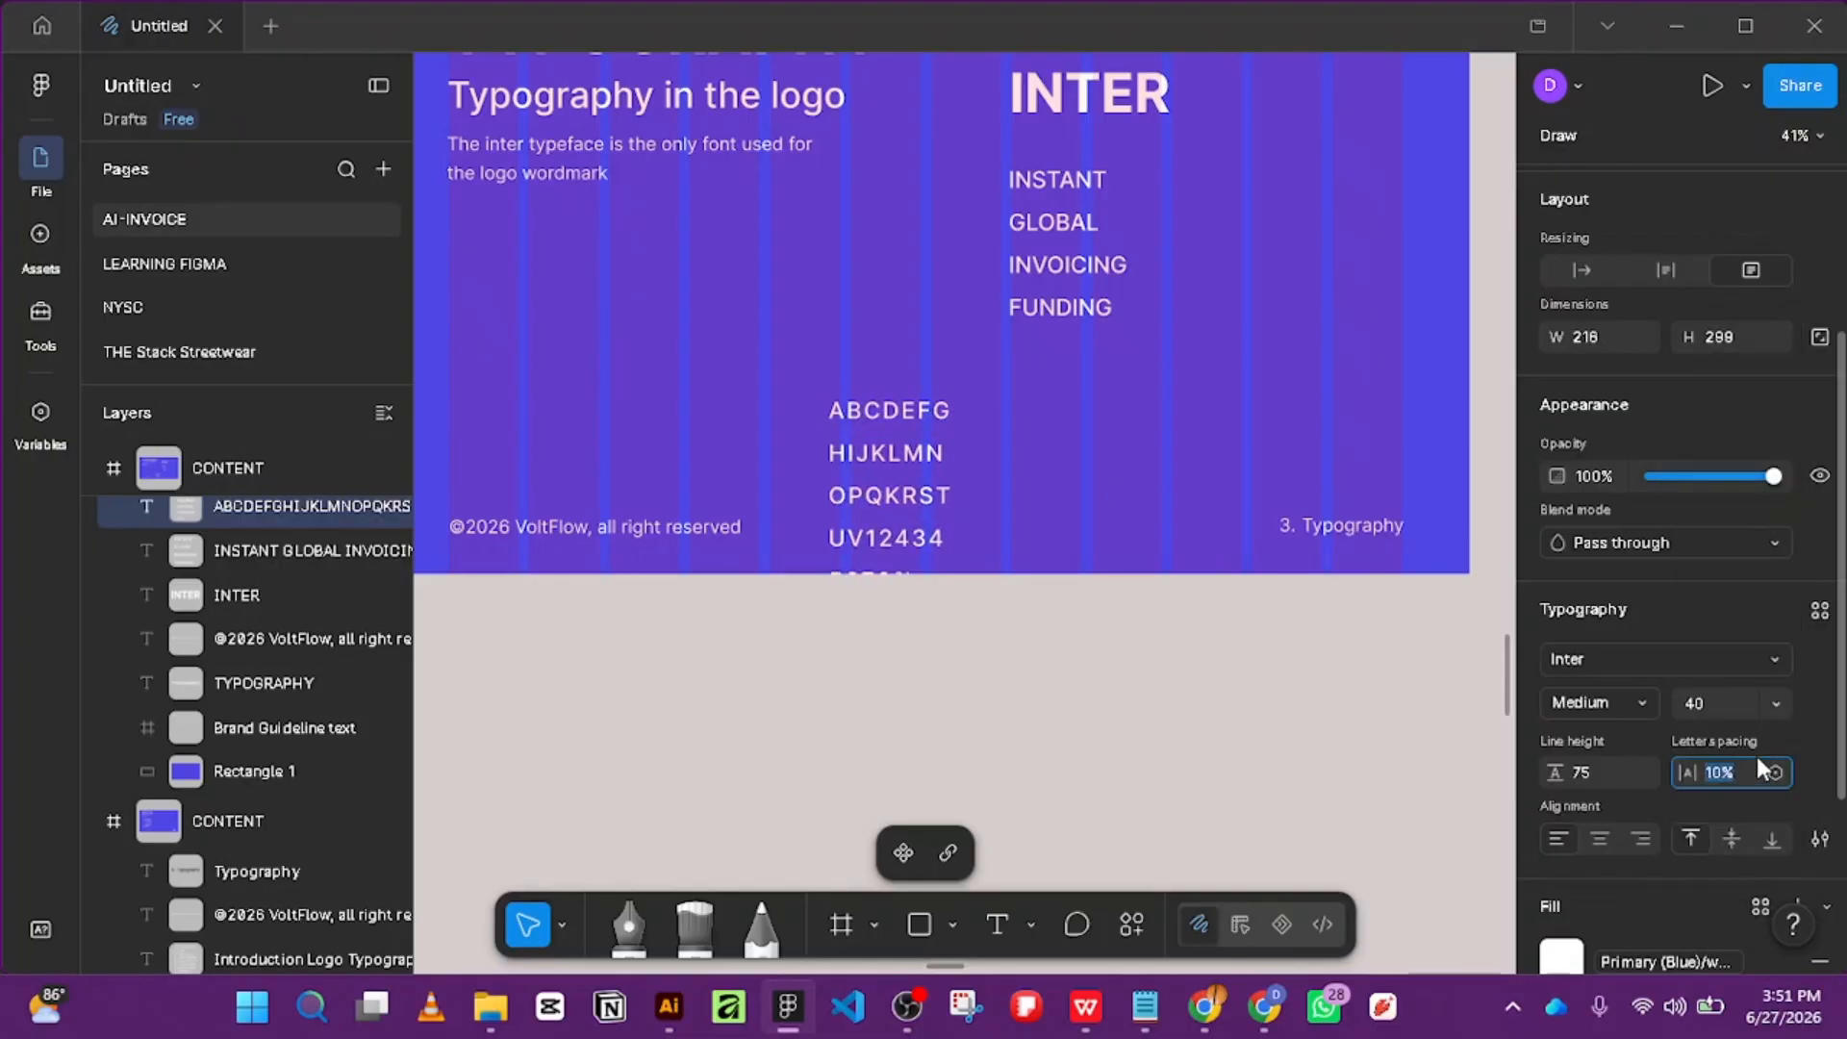
{"action": "key", "text": "Up"}
{"action": "key", "text": "Up"}
{"action": "key", "text": "Up"}
{"action": "key", "text": "Up"}
{"action": "key", "text": "Up"}
{"action": "key", "text": "Up"}
{"action": "key", "text": "Up"}
{"action": "key", "text": "Up"}
{"action": "key", "text": "Up"}
{"action": "key", "text": "Up"}
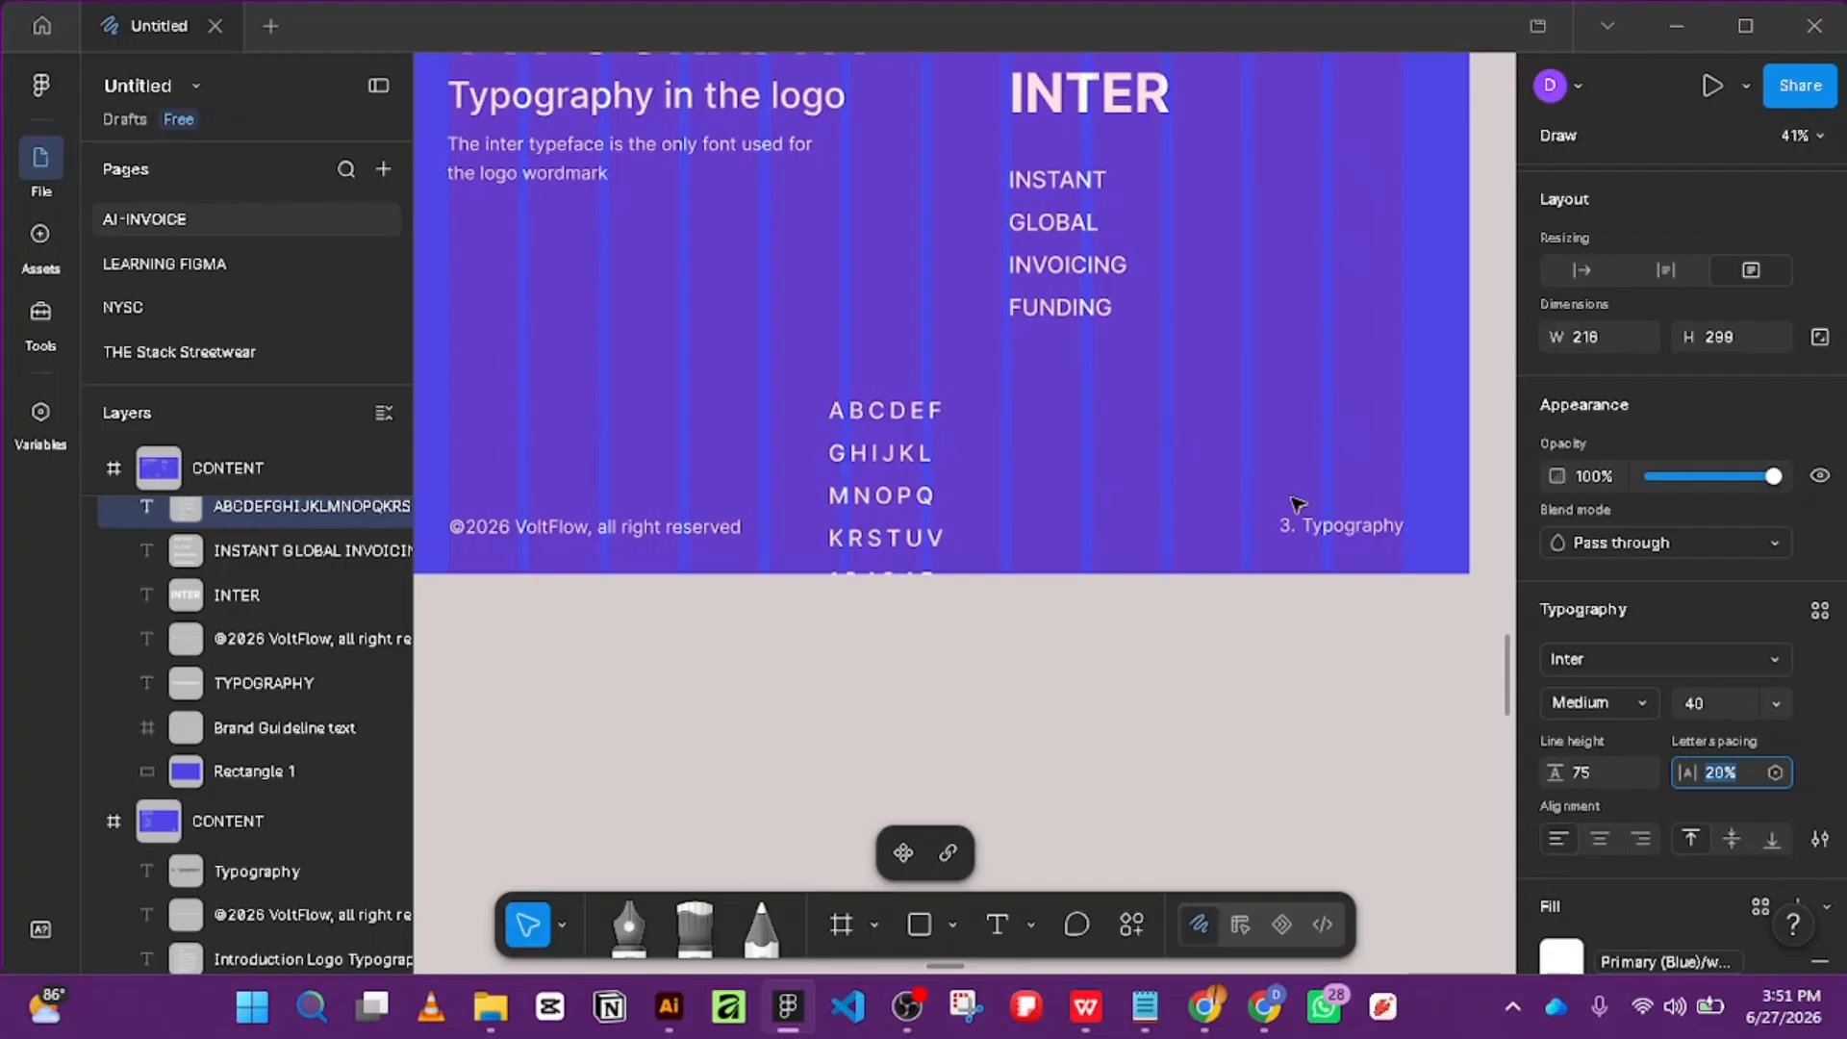
{"action": "key", "text": "Up"}
{"action": "key", "text": "Up"}
{"action": "key", "text": "Up"}
{"action": "key", "text": "Up"}
{"action": "key", "text": "Up"}
{"action": "key", "text": "Up"}
{"action": "key", "text": "Up"}
{"action": "key", "text": "Up"}
{"action": "key", "text": "Up"}
{"action": "key", "text": "Up"}
{"action": "key", "text": "Up"}
{"action": "key", "text": "Up"}
{"action": "key", "text": "Up"}
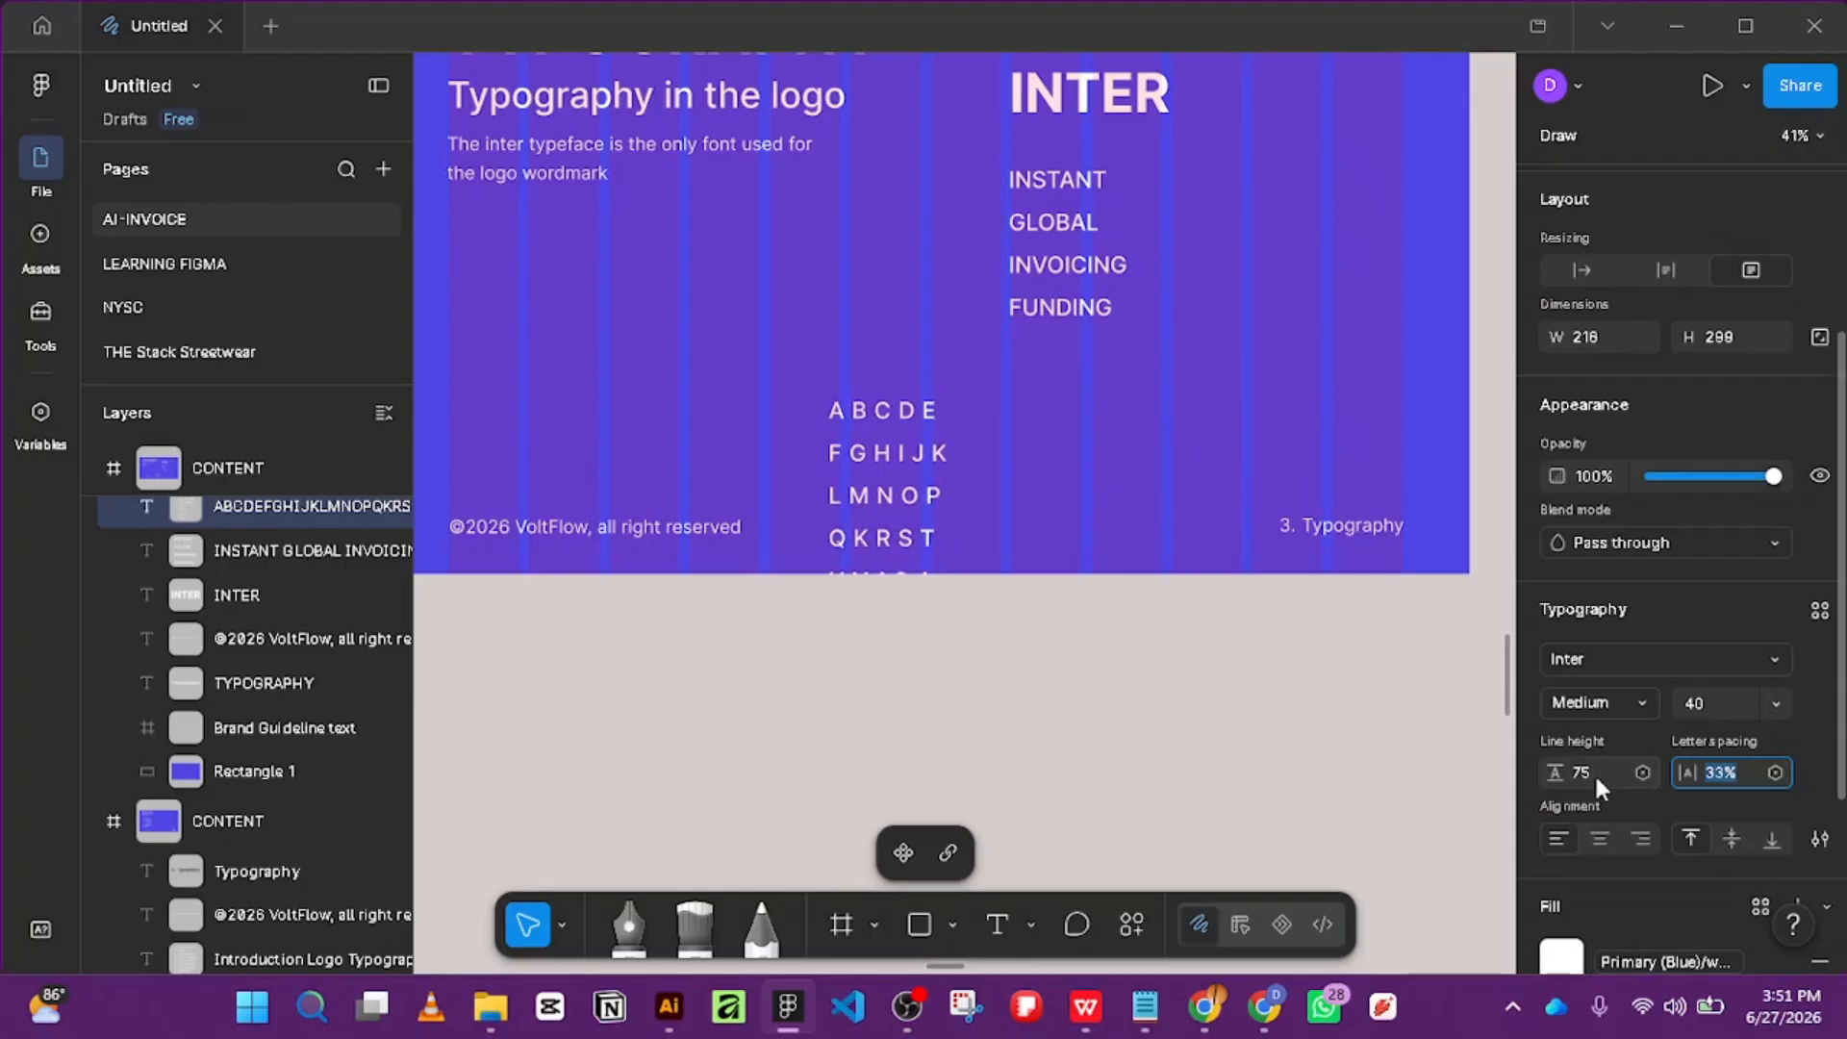
{"action": "left_click", "coordinate": [1594, 771]}
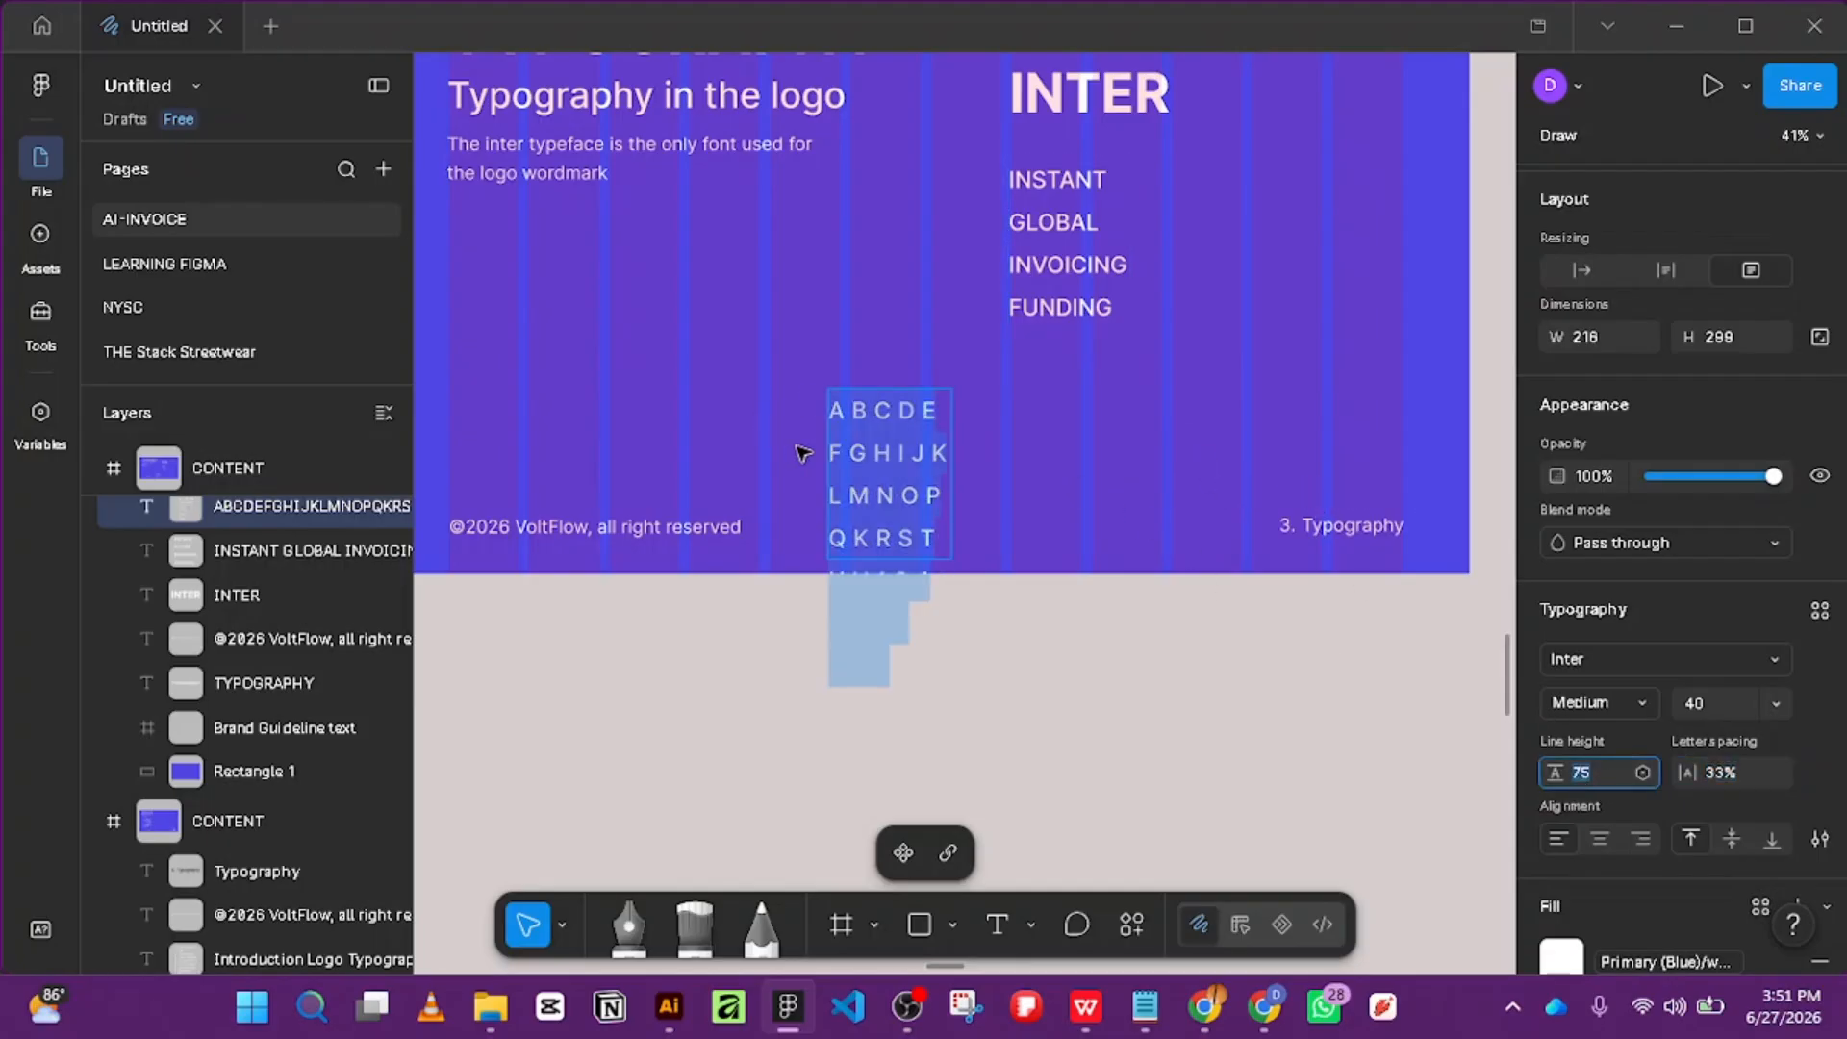
{"action": "key", "text": "Escape"}
{"action": "key", "text": "Escape"}
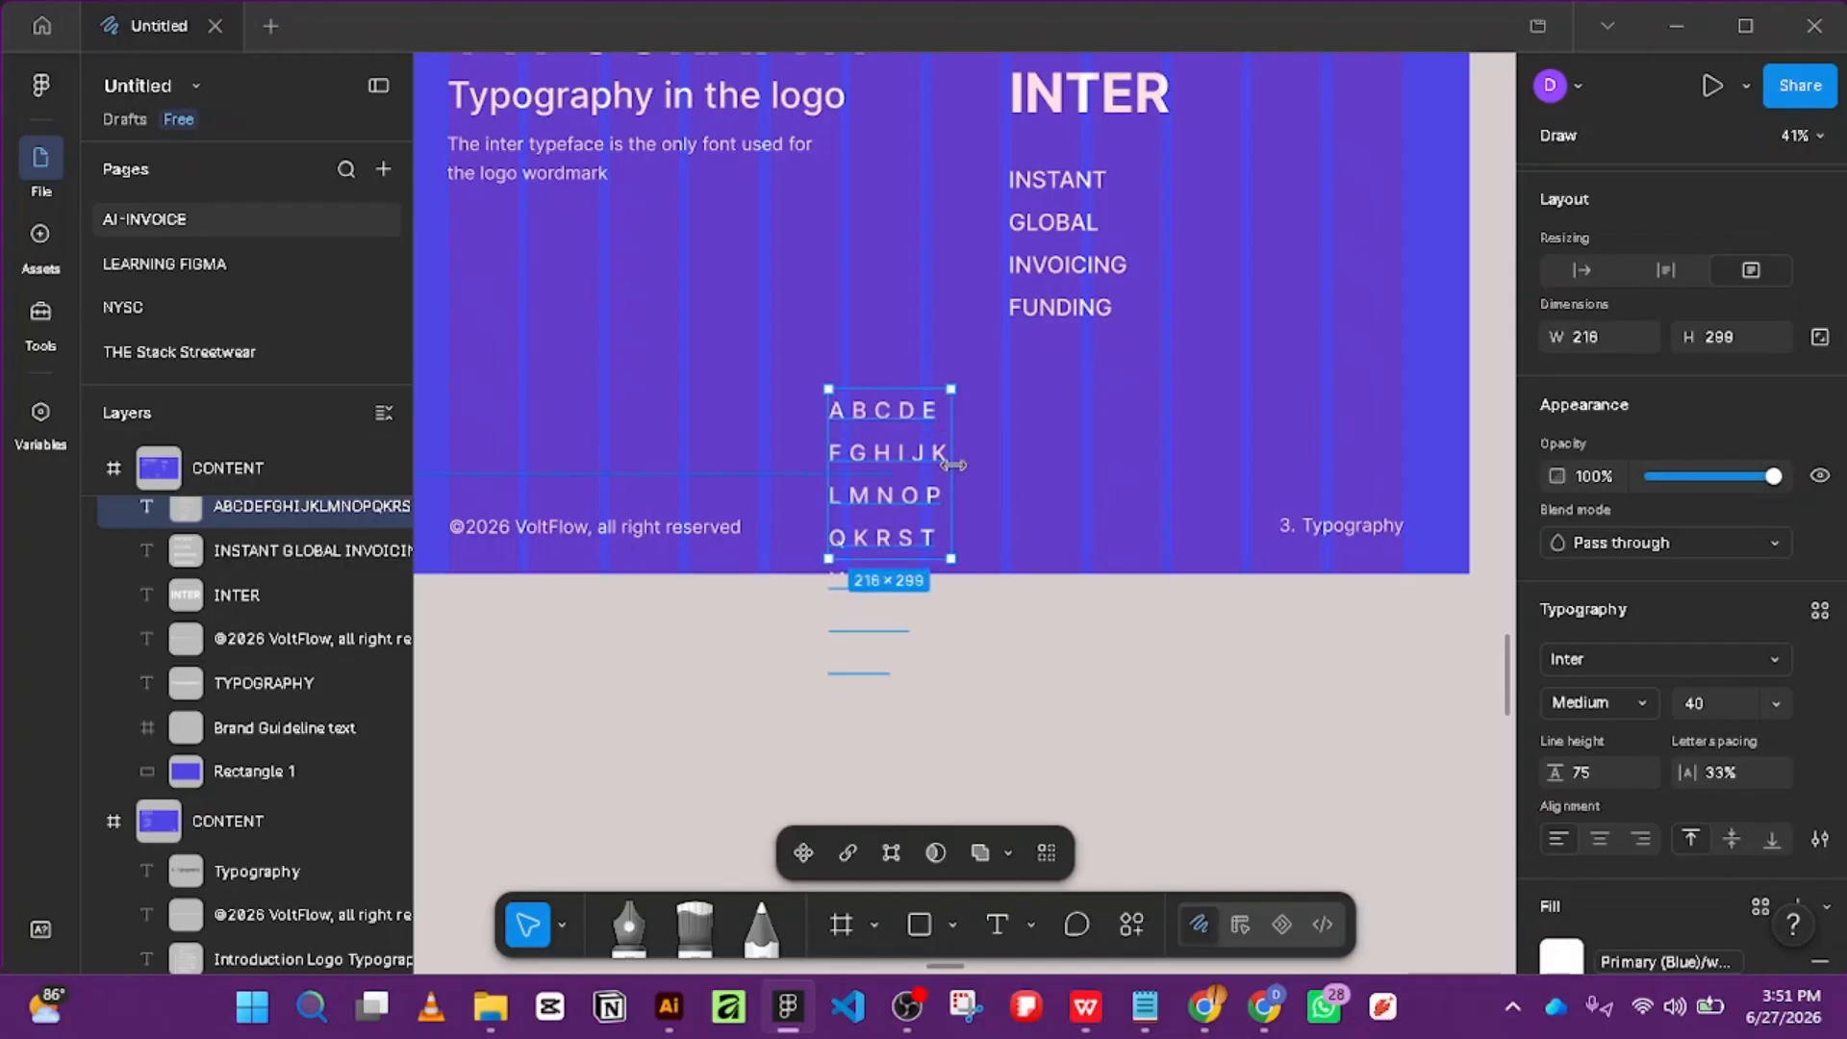
Resize the alphabet specimen's text box to about 551 × 236 and place it below the INSTANT GLOBAL INVOICING FUNDING text.
{"action": "left_click_drag", "start_coordinate": [953, 464], "coordinate": [1165, 415]}
{"action": "scroll", "coordinate": [1097, 421], "scroll_direction": "up", "scroll_amount": 4}
{"action": "left_click_drag", "start_coordinate": [1017, 445], "coordinate": [1055, 435]}
{"action": "scroll", "coordinate": [1055, 435], "scroll_direction": "down", "scroll_amount": 5}
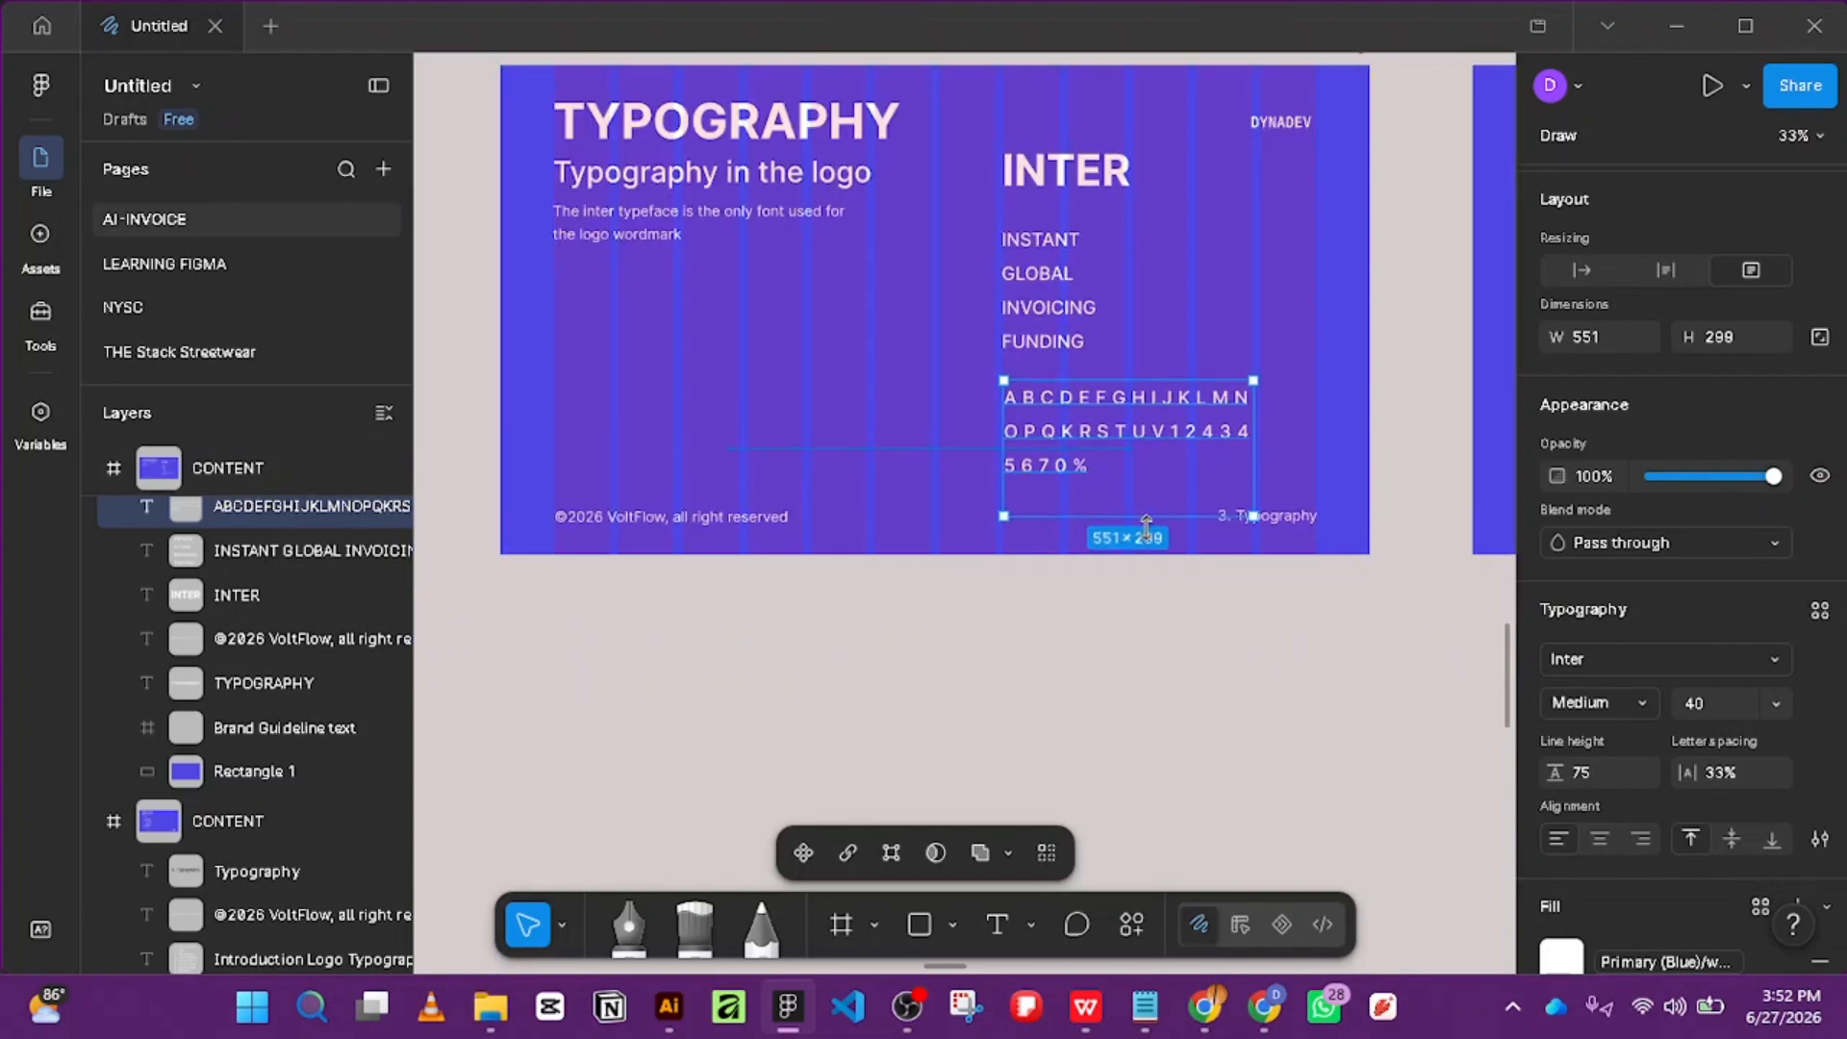
{"action": "left_click_drag", "start_coordinate": [1146, 522], "coordinate": [1134, 488]}
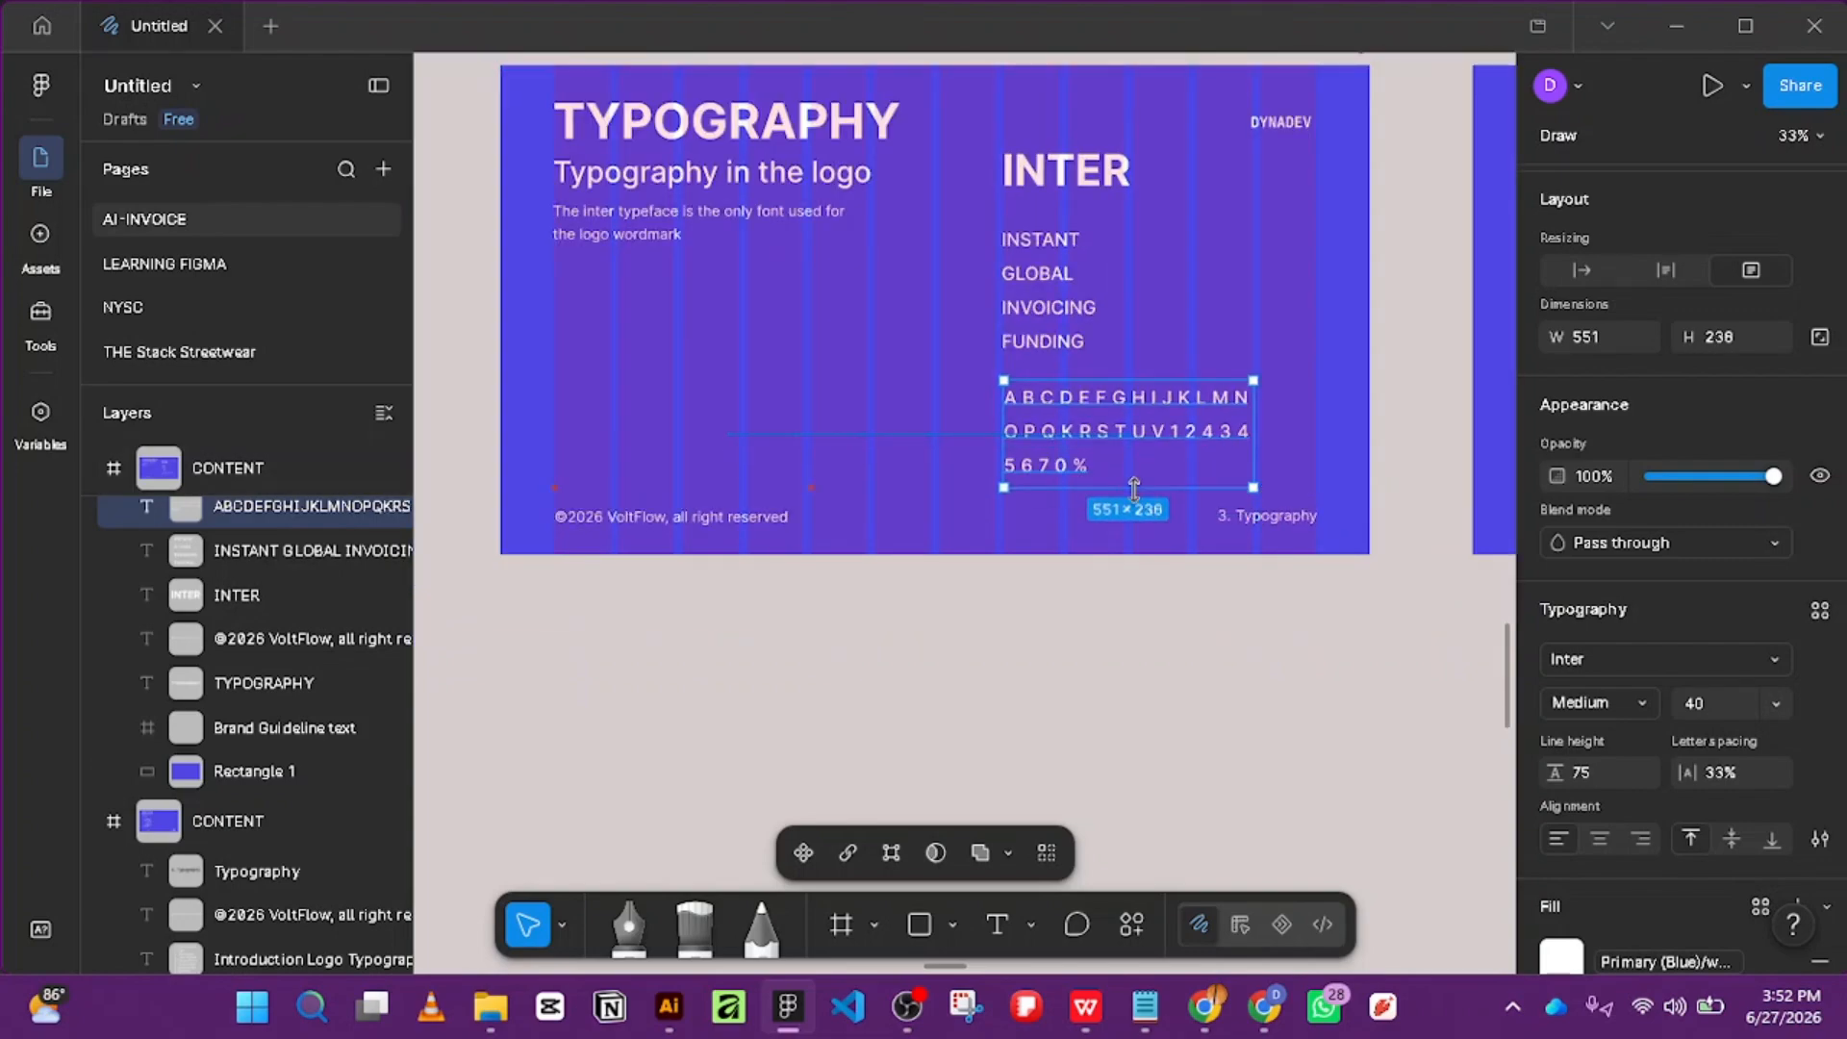
{"action": "left_click", "coordinate": [1197, 676]}
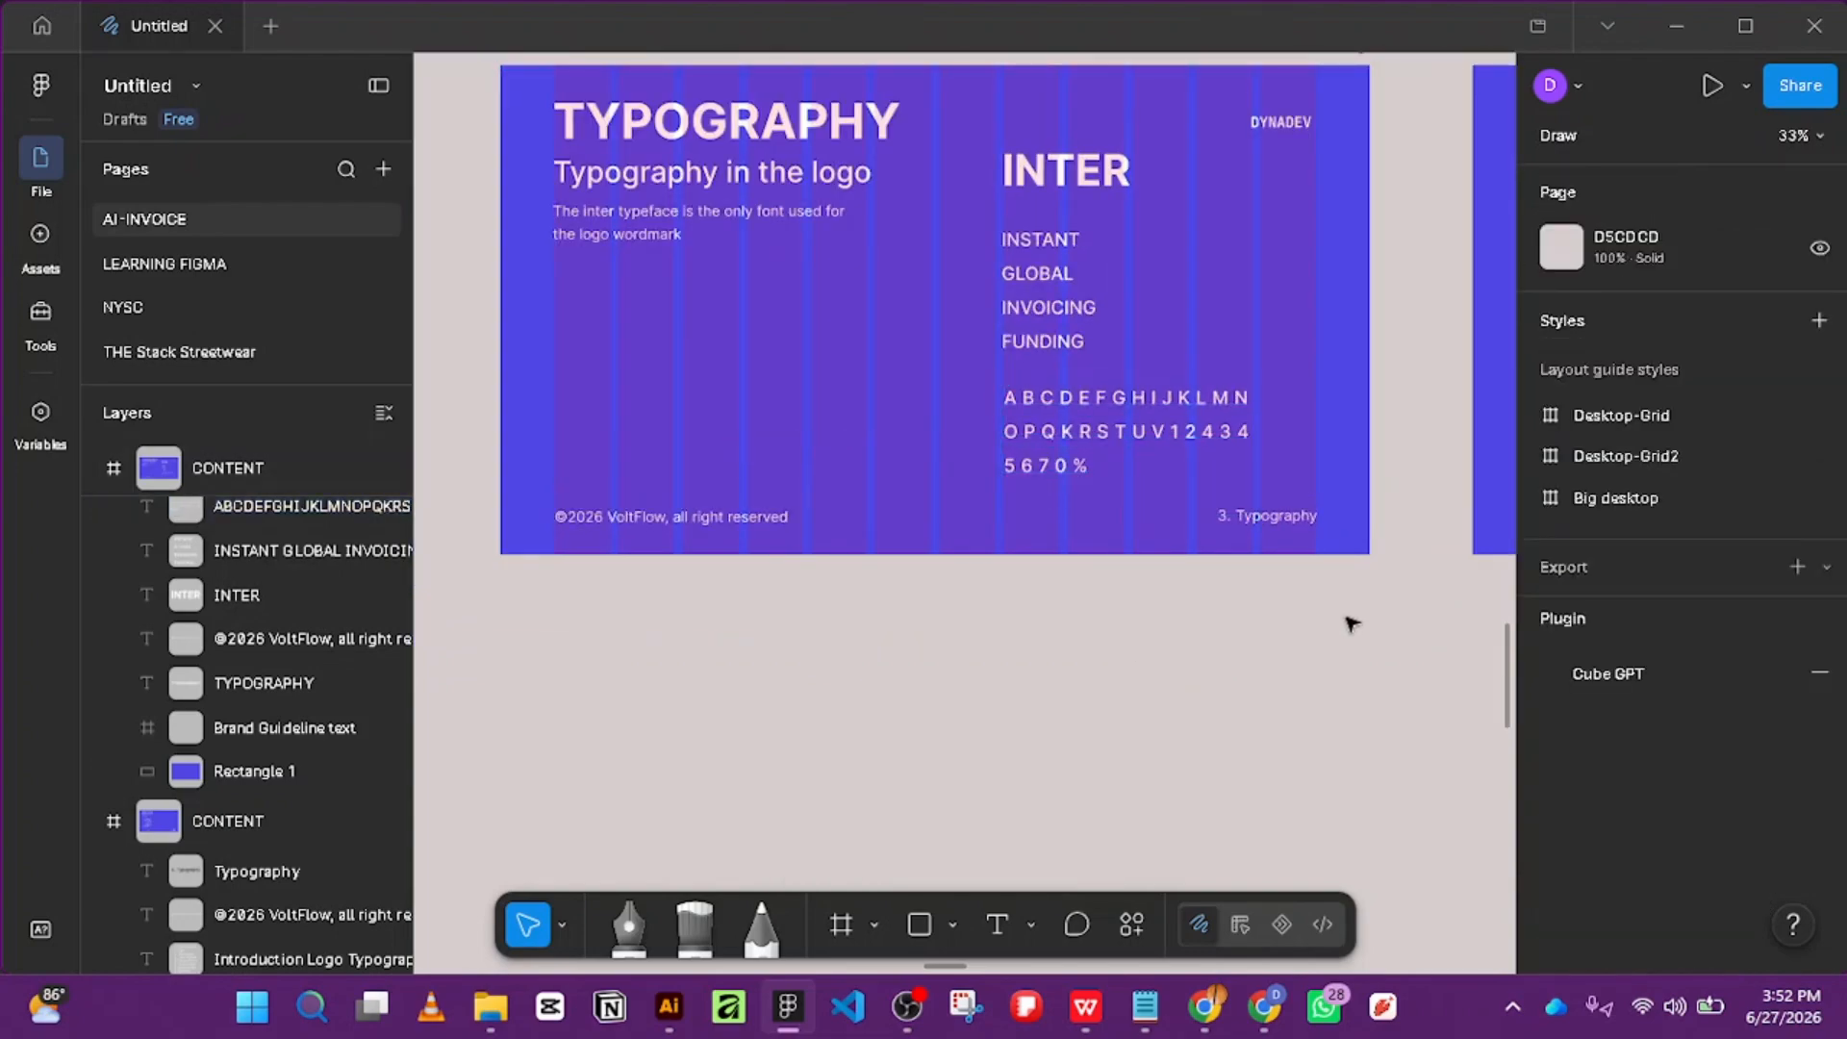
Move the INSTANT GLOBAL INVOICING FUNDING text to X 1112, Y 333 and the alphabet specimen to X 1106, Y 664.
{"action": "left_click", "coordinate": [1048, 265]}
{"action": "left_click_drag", "start_coordinate": [1041, 284], "coordinate": [1045, 257]}
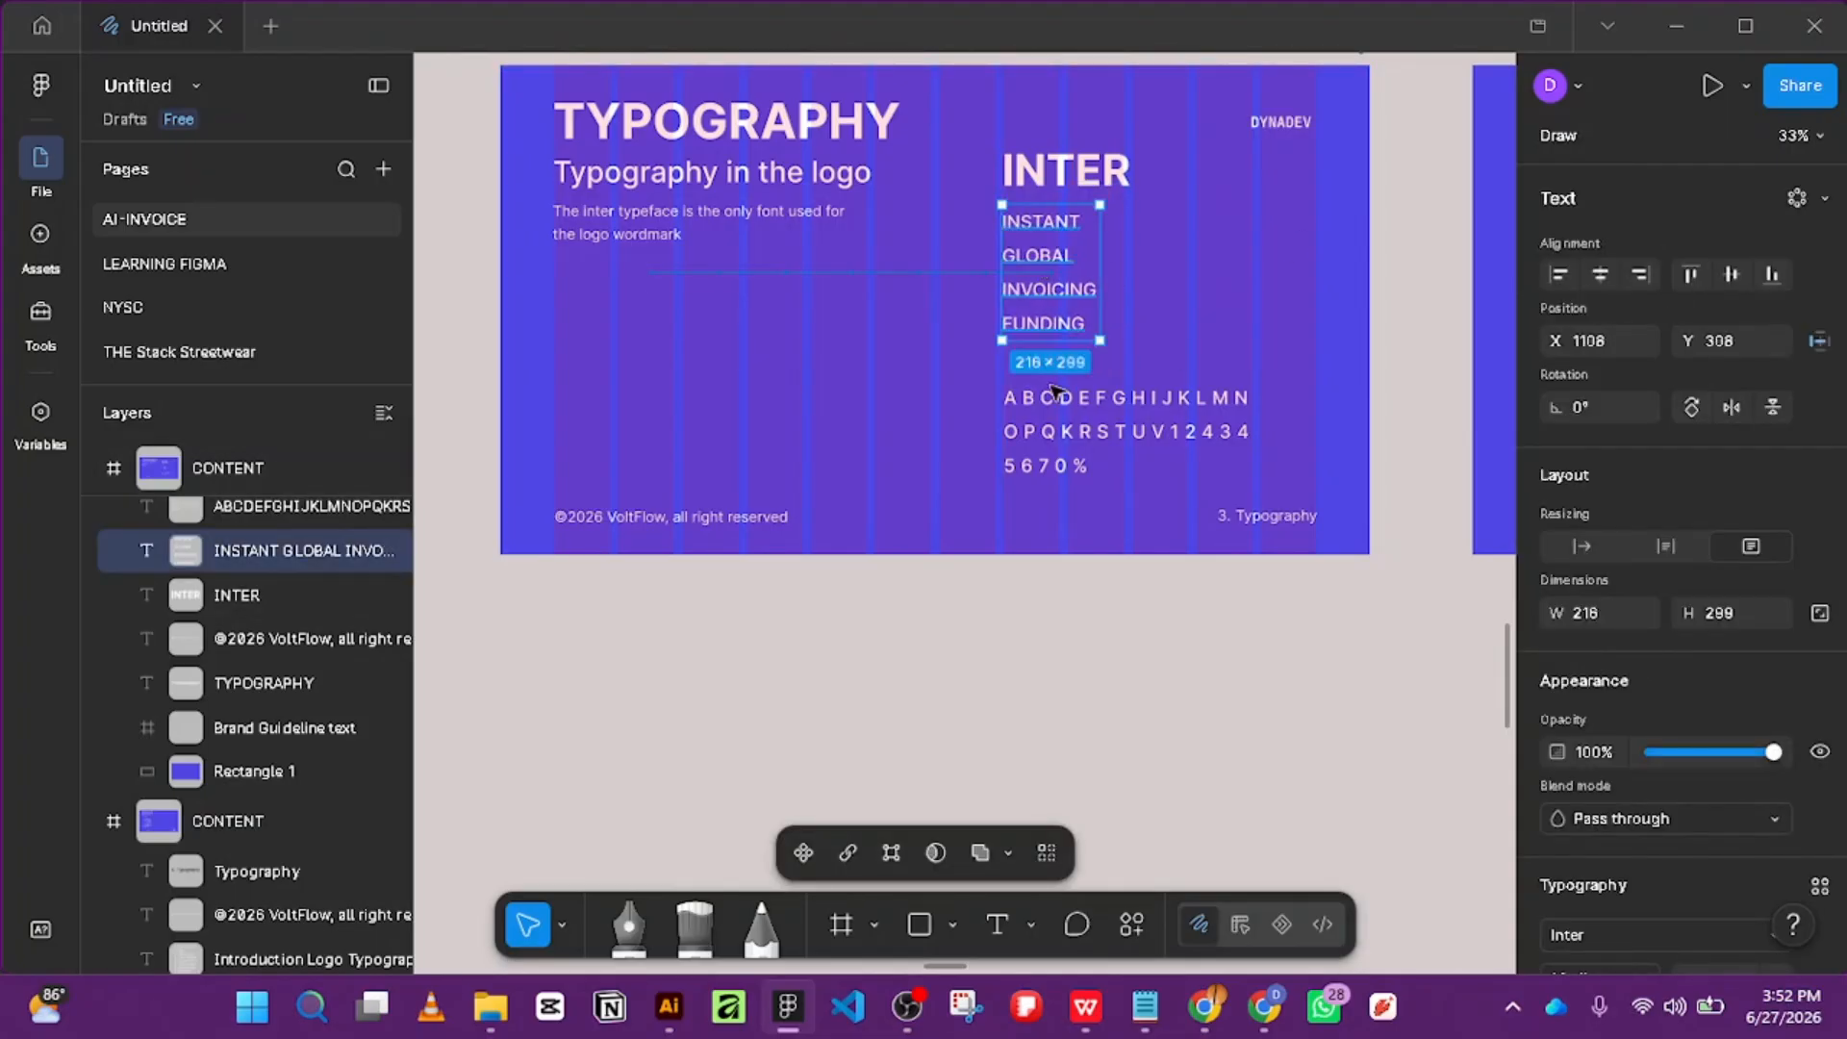
{"action": "left_click_drag", "start_coordinate": [1069, 450], "coordinate": [1065, 432]}
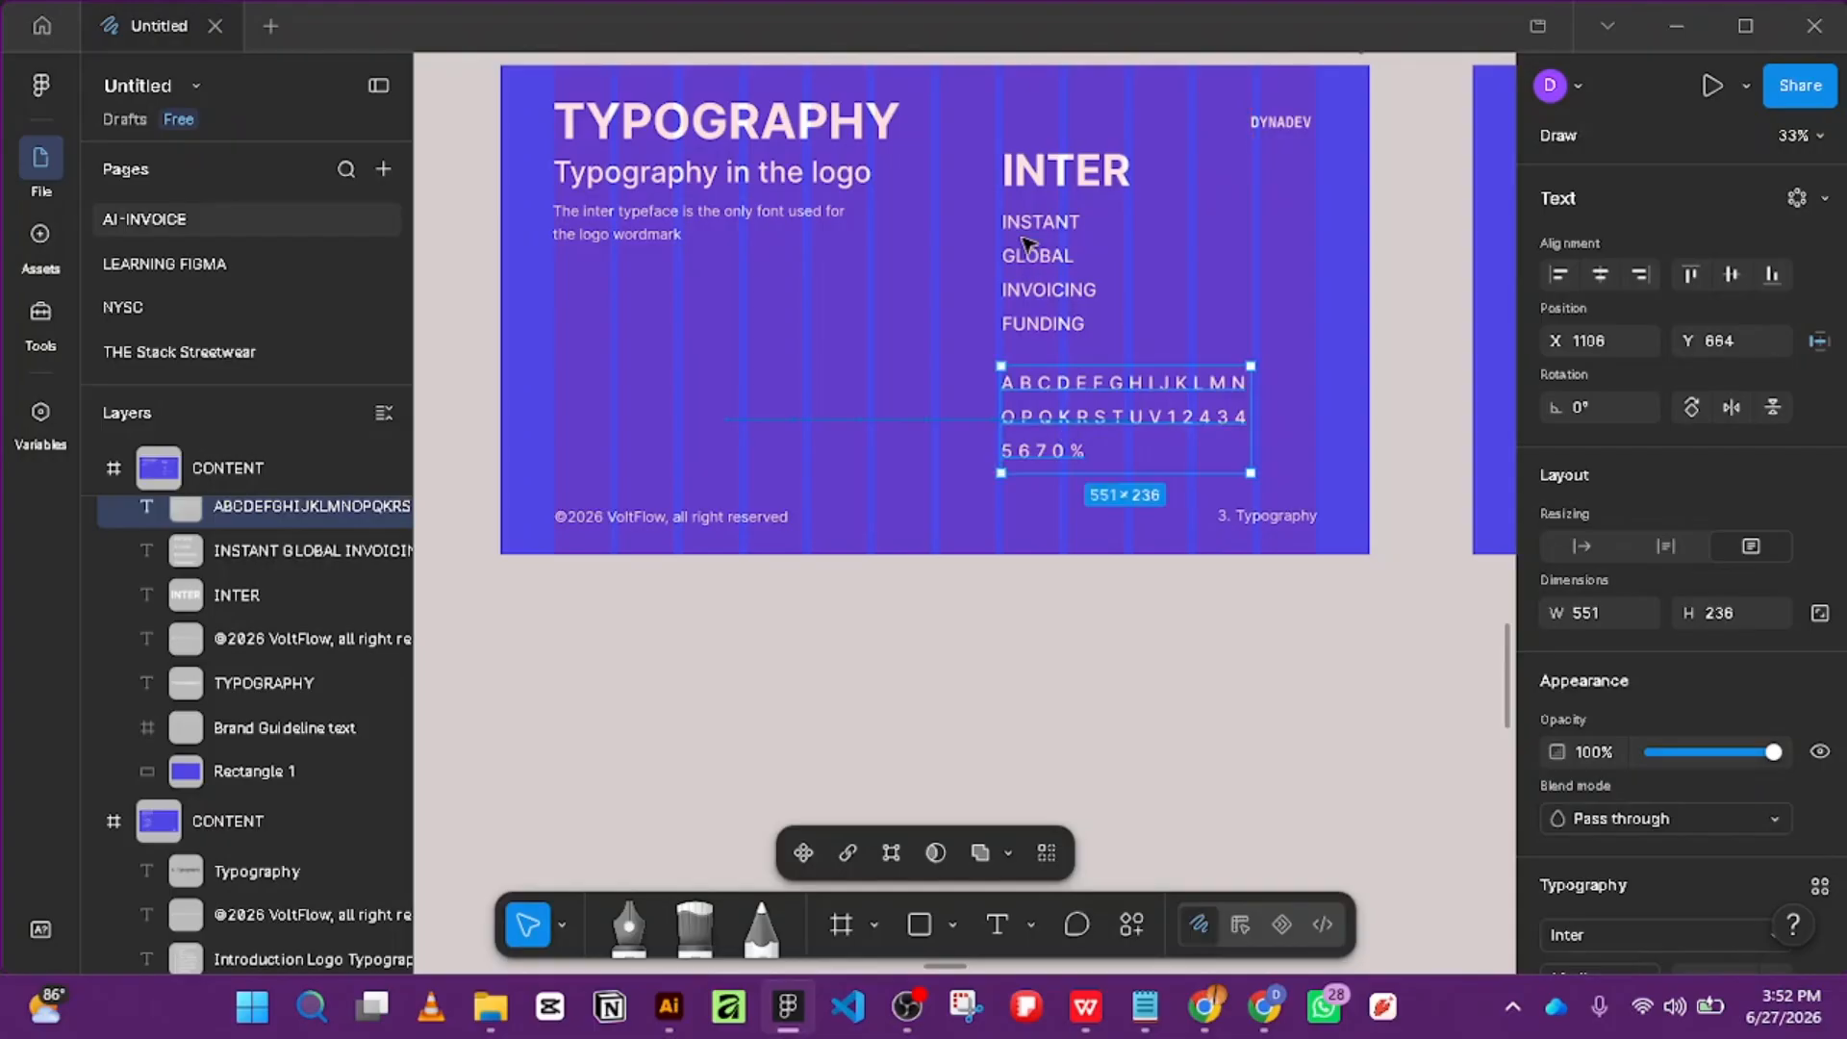
{"action": "left_click_drag", "start_coordinate": [1026, 249], "coordinate": [1025, 256]}
Copy the DYNADEV label from the TYPOGRAPHY slide to the BRAND GUIDELINE slide at X 1627, Y 64, level with the logo.
{"action": "scroll", "coordinate": [1058, 316], "scroll_direction": "down", "scroll_amount": 5}
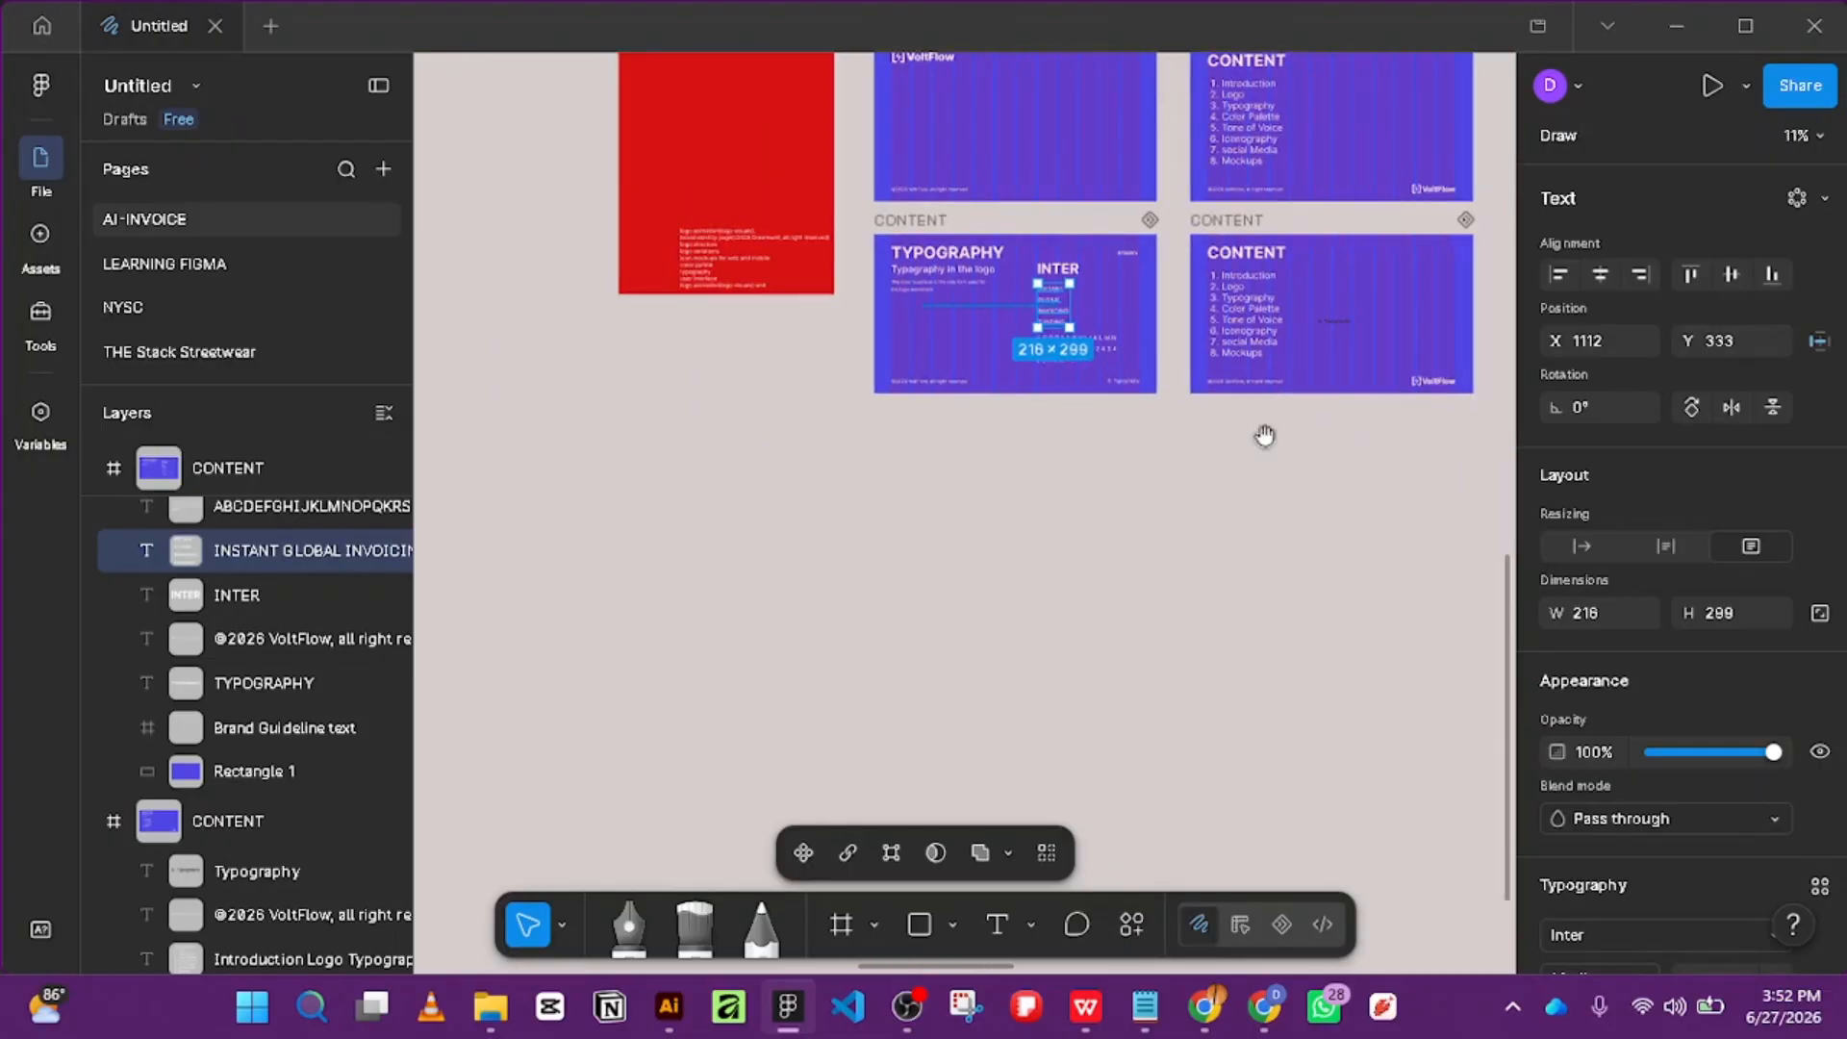
{"action": "left_click_drag", "start_coordinate": [1265, 432], "coordinate": [667, 433]}
{"action": "scroll", "coordinate": [685, 274], "scroll_direction": "up", "scroll_amount": 2}
{"action": "left_click_drag", "start_coordinate": [611, 248], "coordinate": [1201, 664]}
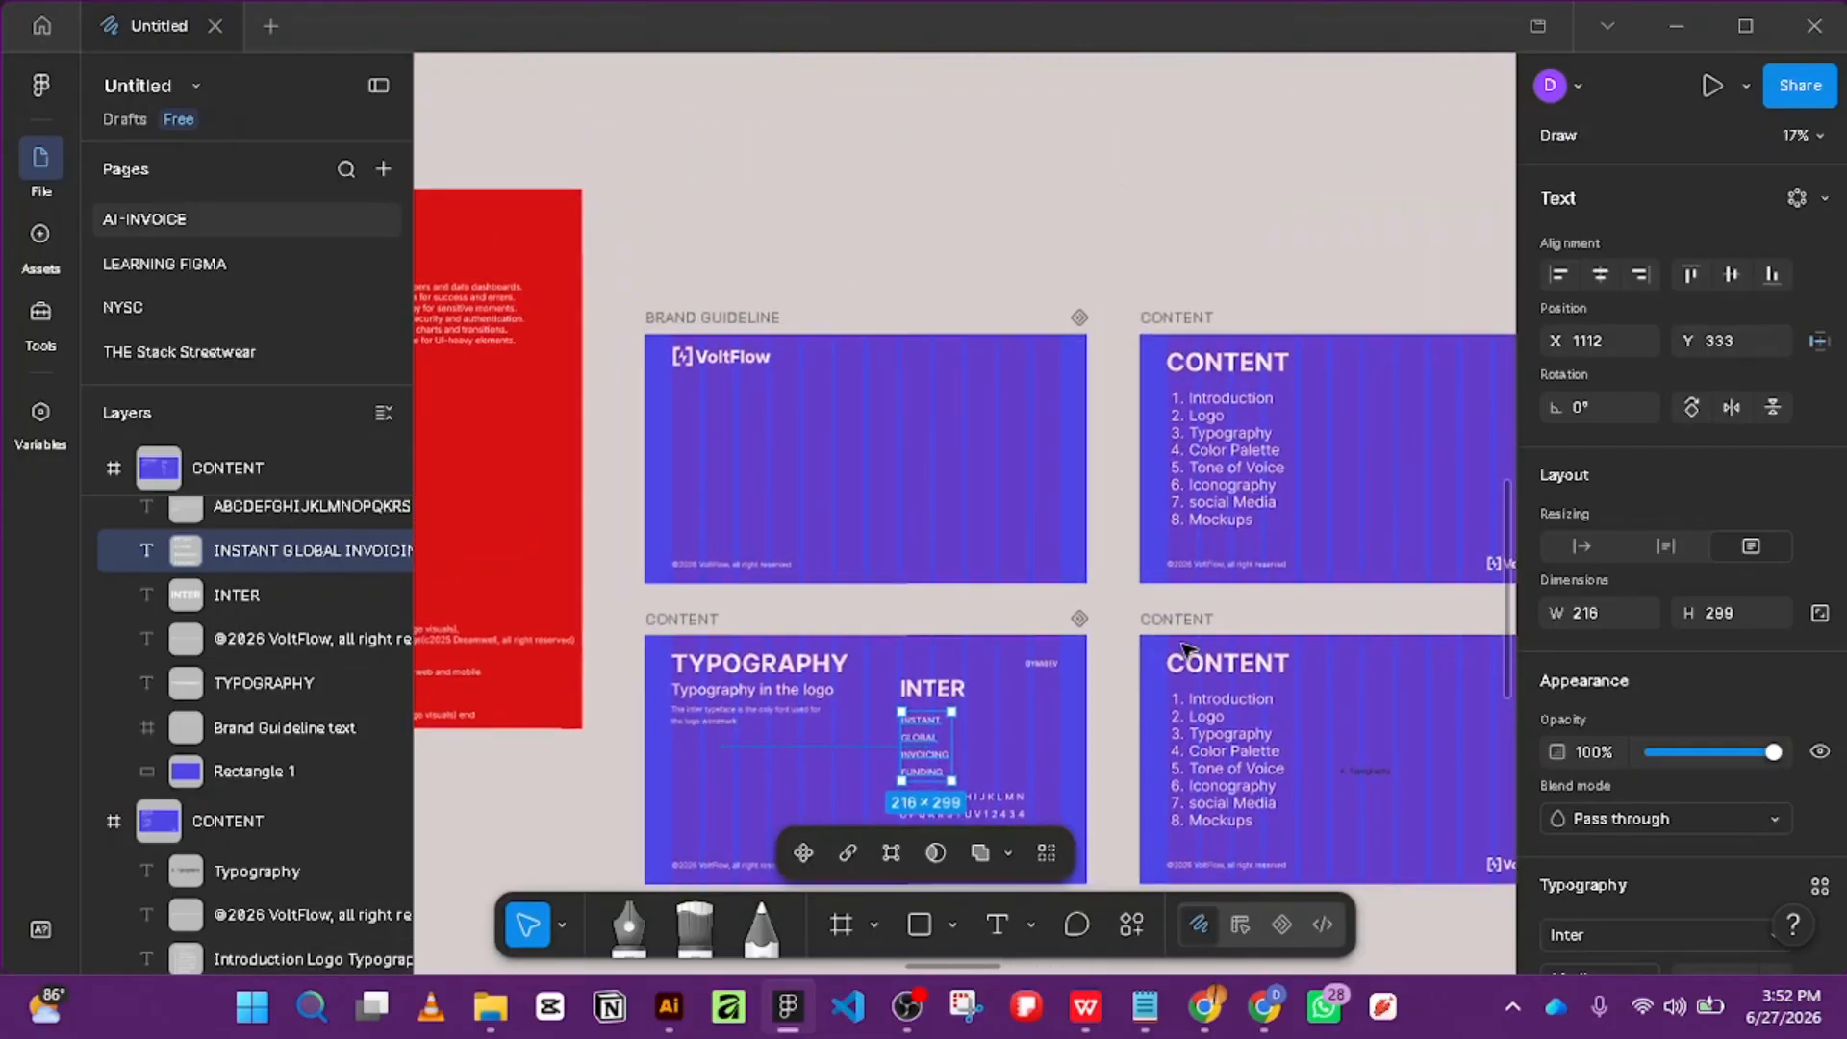
{"action": "left_click_drag", "start_coordinate": [1049, 665], "coordinate": [1047, 363]}
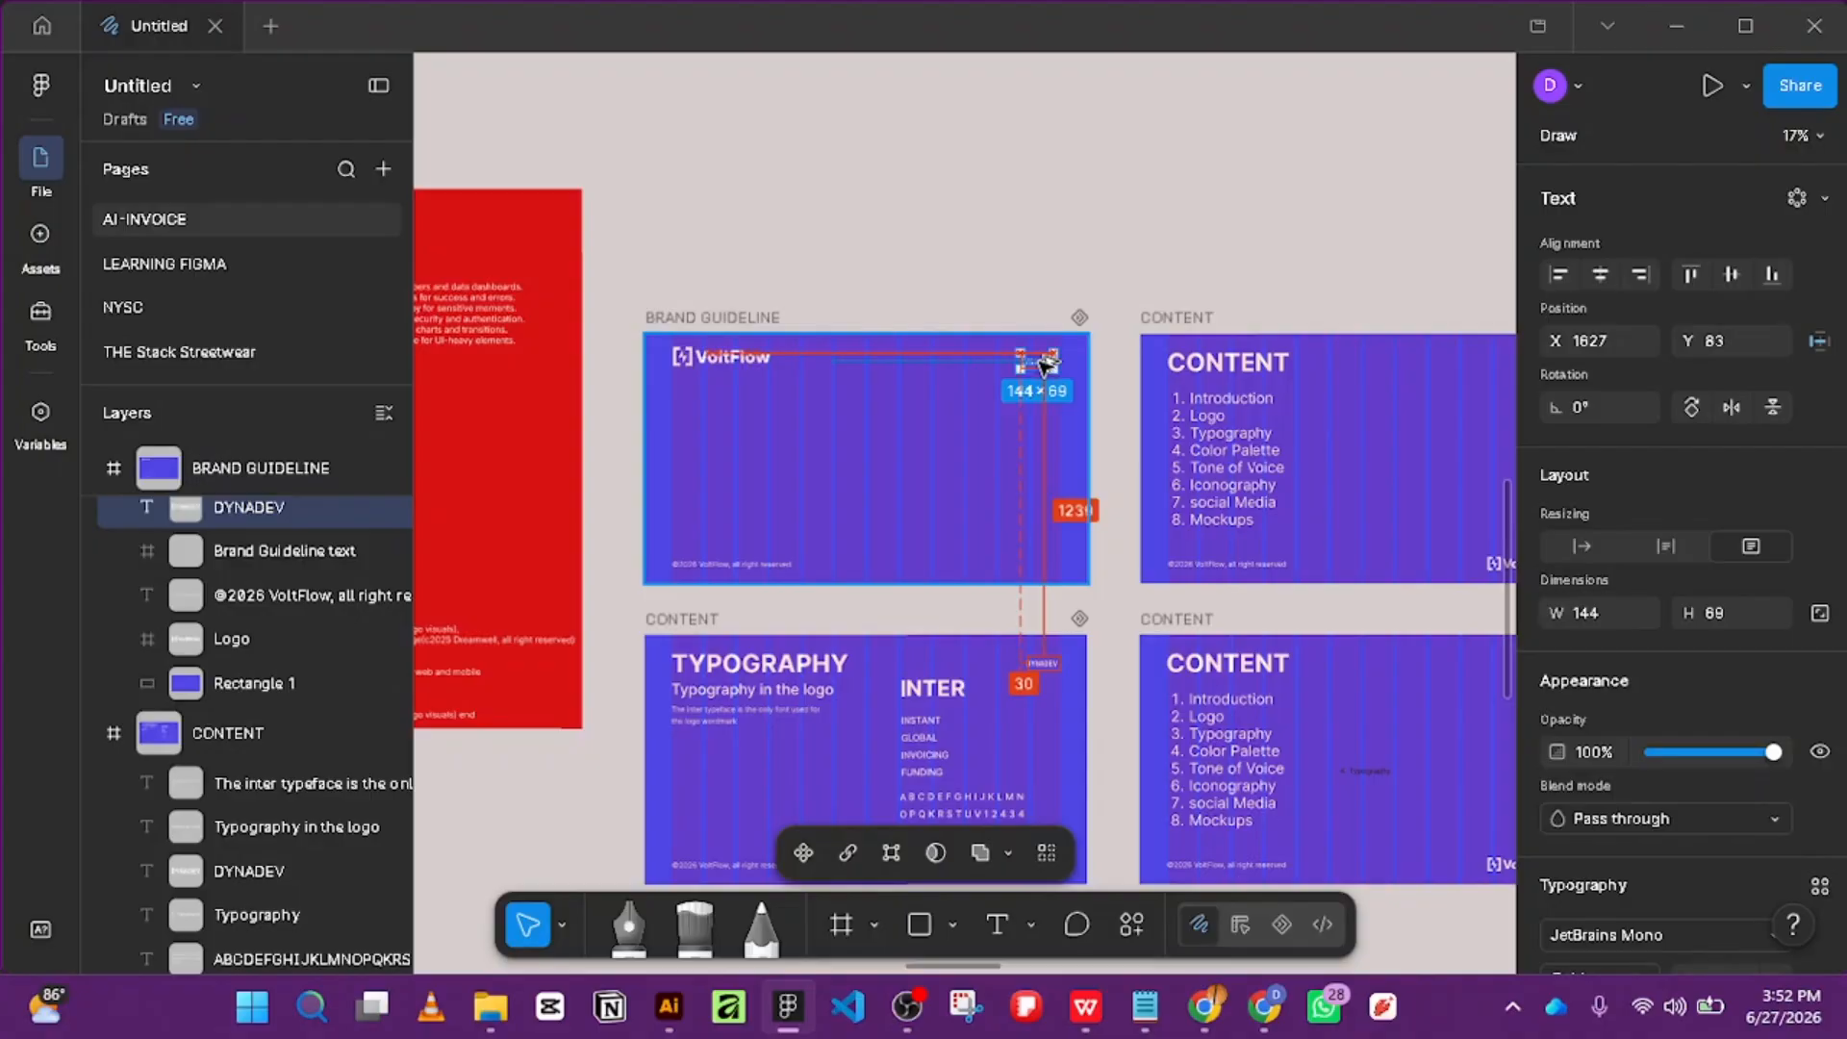
{"action": "scroll", "coordinate": [1047, 364], "scroll_direction": "up", "scroll_amount": 3}
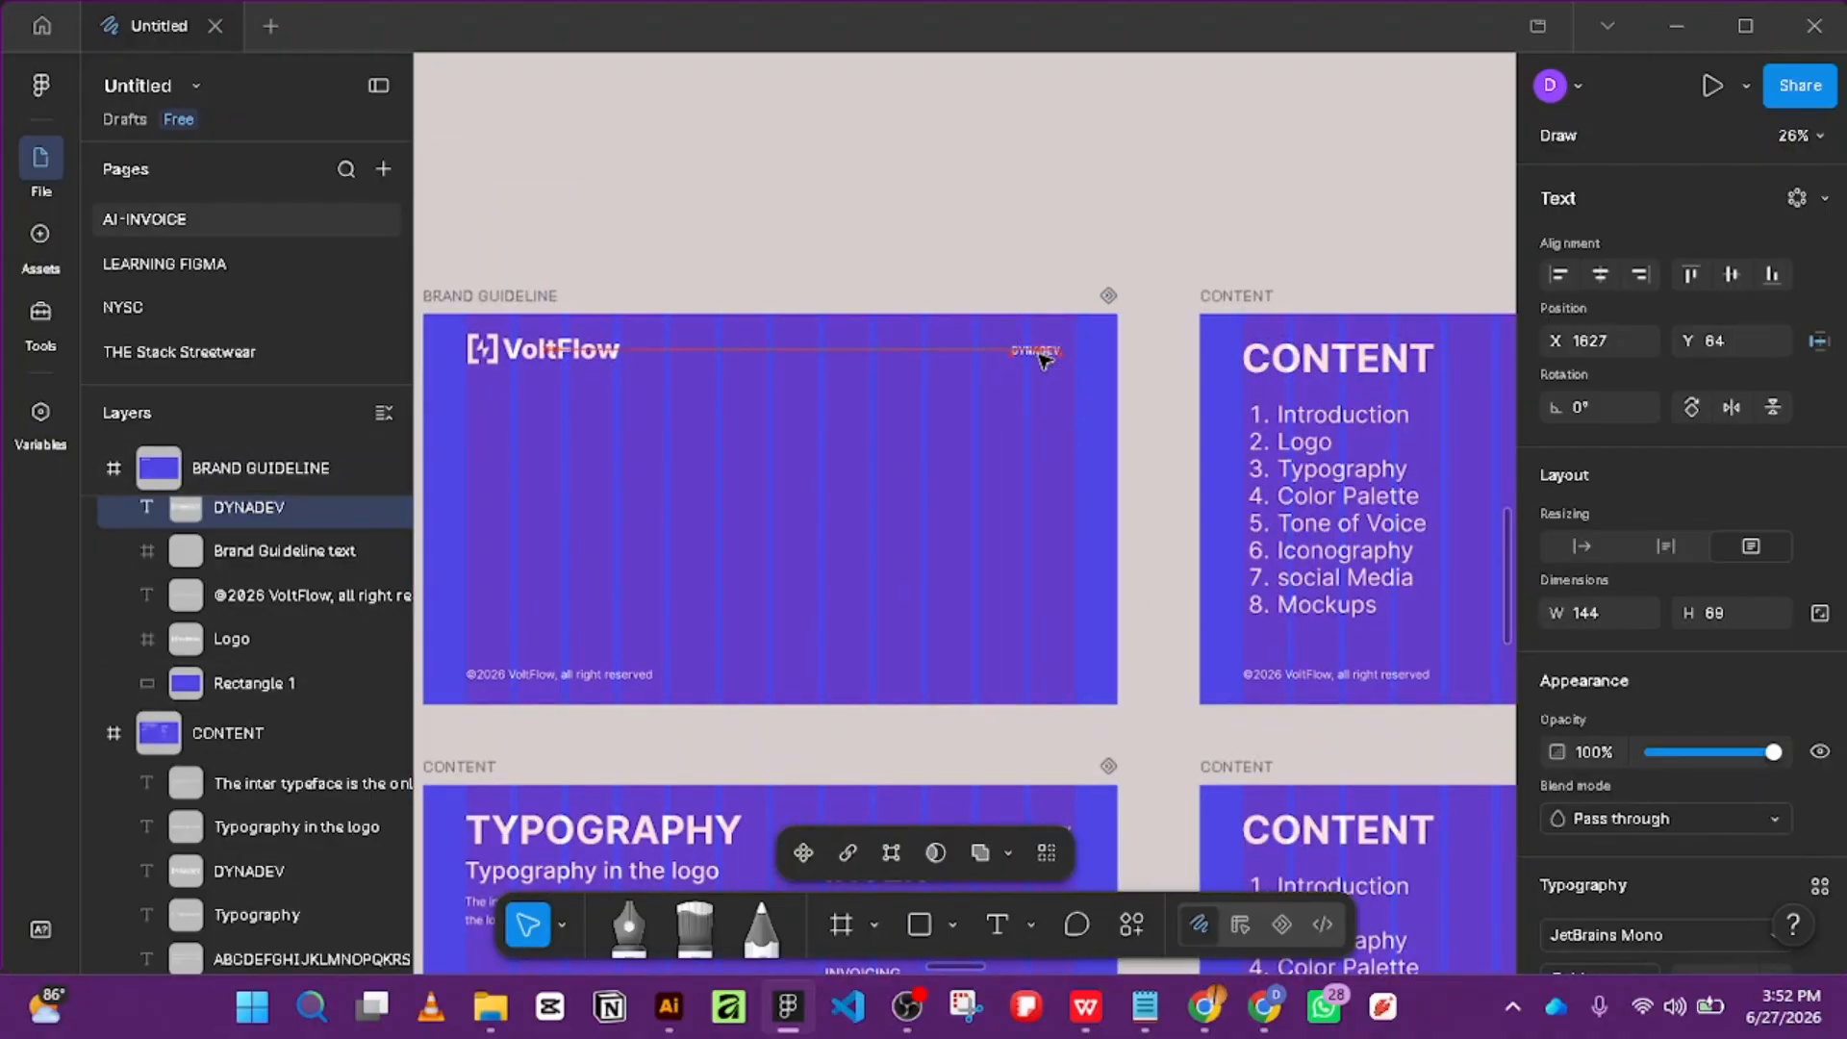
{"action": "scroll", "coordinate": [1046, 363], "scroll_direction": "down", "scroll_amount": 3}
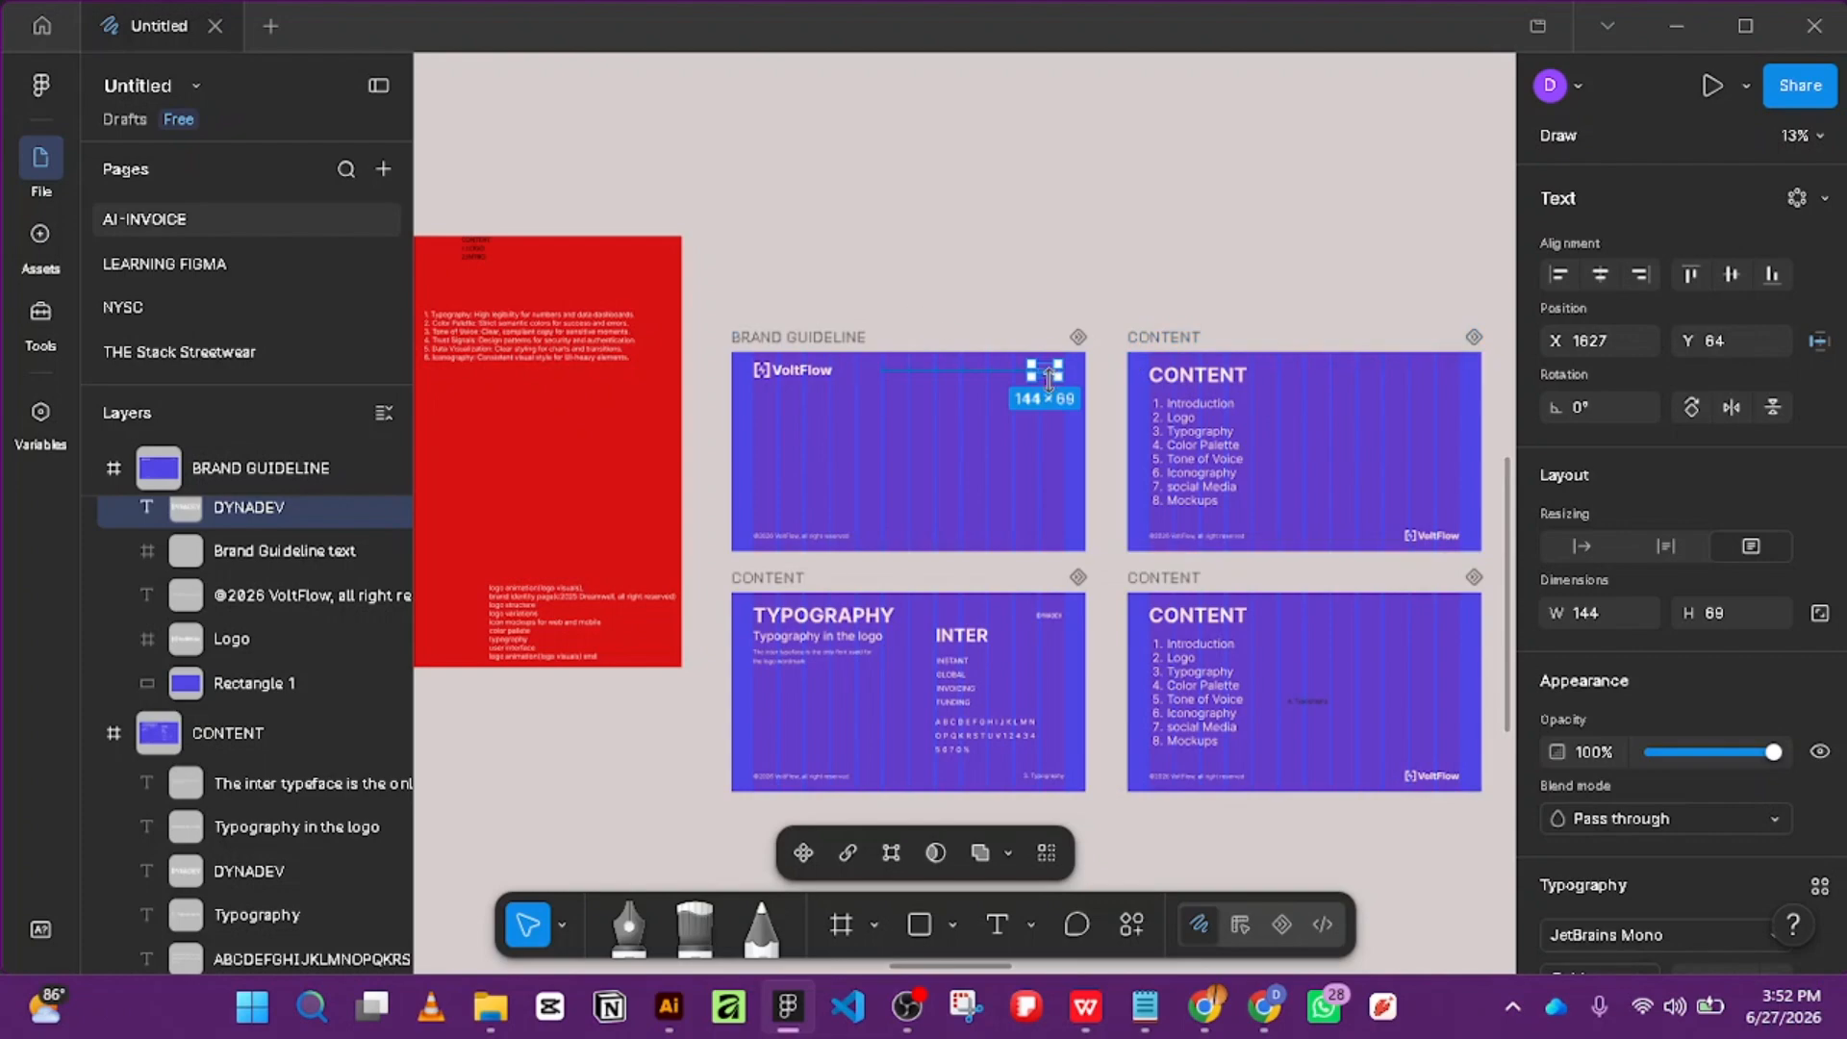
Copy the DYNADEV label to the upper CONTENT slide and place it near the upper-right corner at X 1666, Y 77.
{"action": "left_click_drag", "start_coordinate": [1050, 371], "coordinate": [1401, 372]}
{"action": "scroll", "coordinate": [1124, 400], "scroll_direction": "right", "scroll_amount": 4}
{"action": "scroll", "coordinate": [1039, 360], "scroll_direction": "up", "scroll_amount": 5}
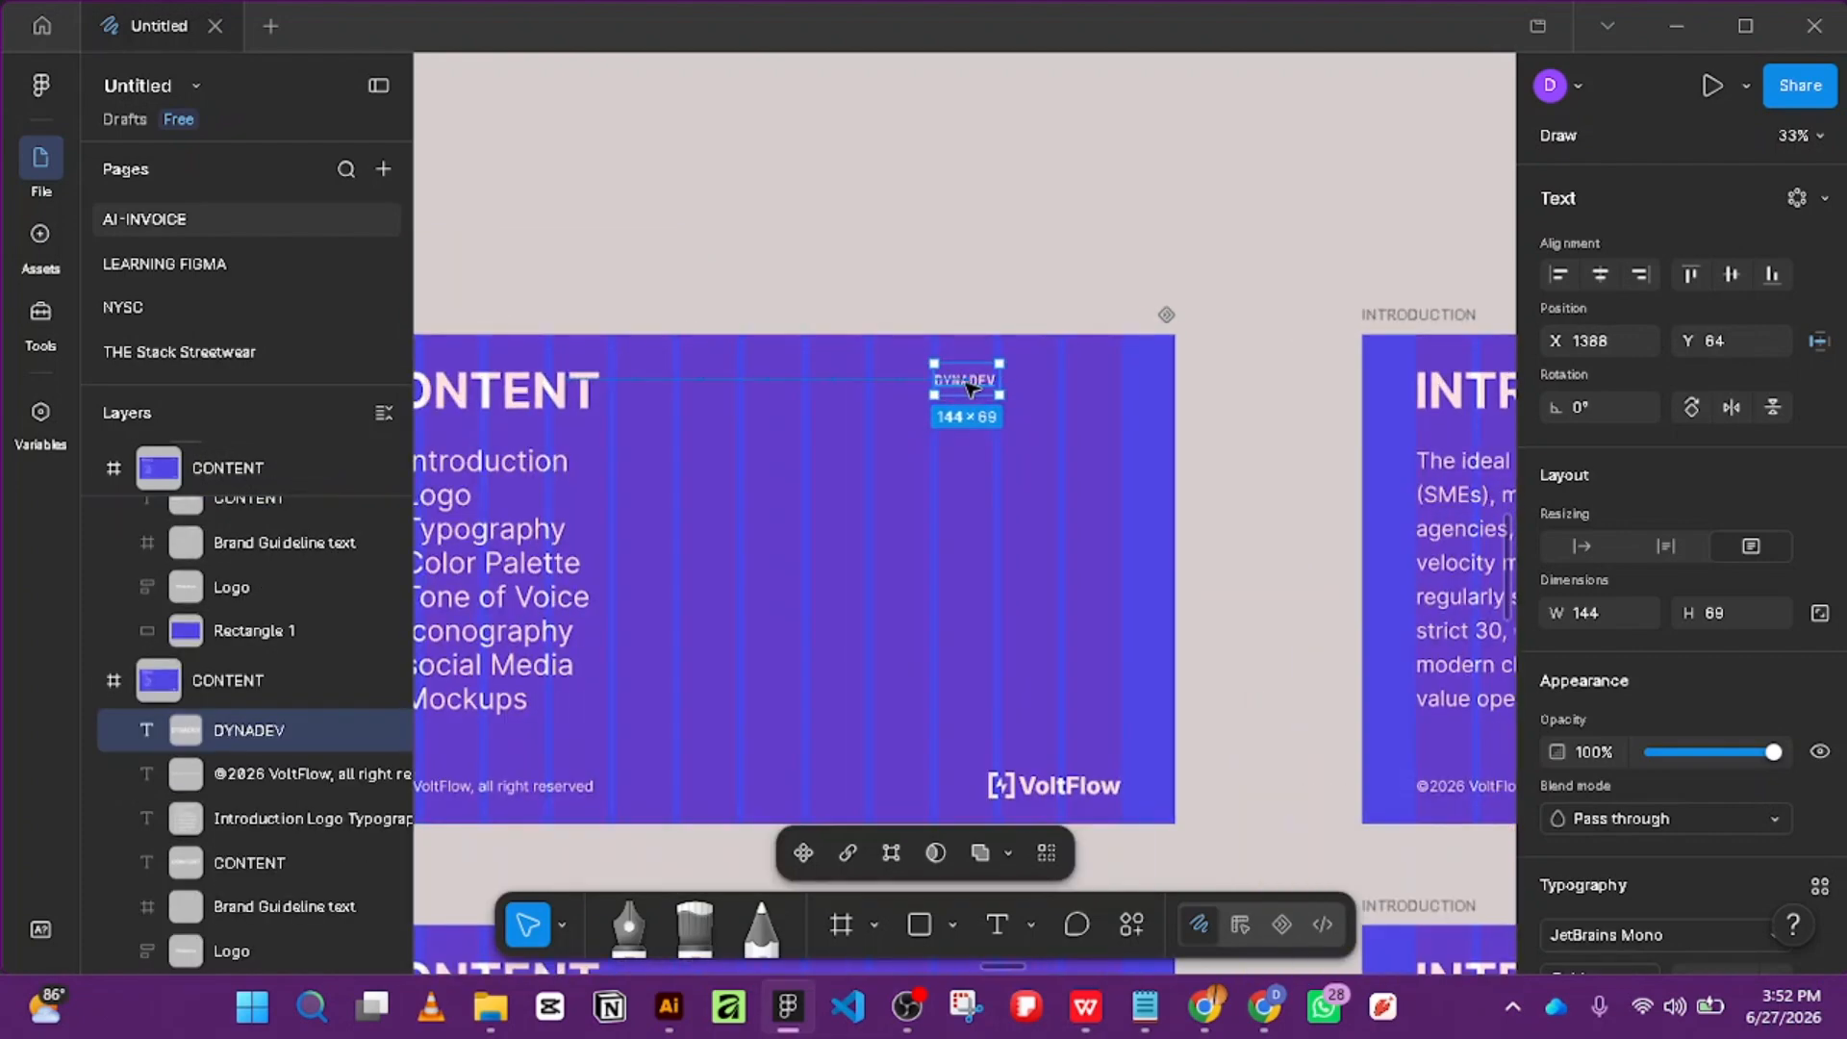
{"action": "left_click_drag", "start_coordinate": [973, 391], "coordinate": [1098, 395]}
{"action": "scroll", "coordinate": [1108, 413], "scroll_direction": "down", "scroll_amount": 4}
{"action": "scroll", "coordinate": [1115, 423], "scroll_direction": "down", "scroll_amount": 3}
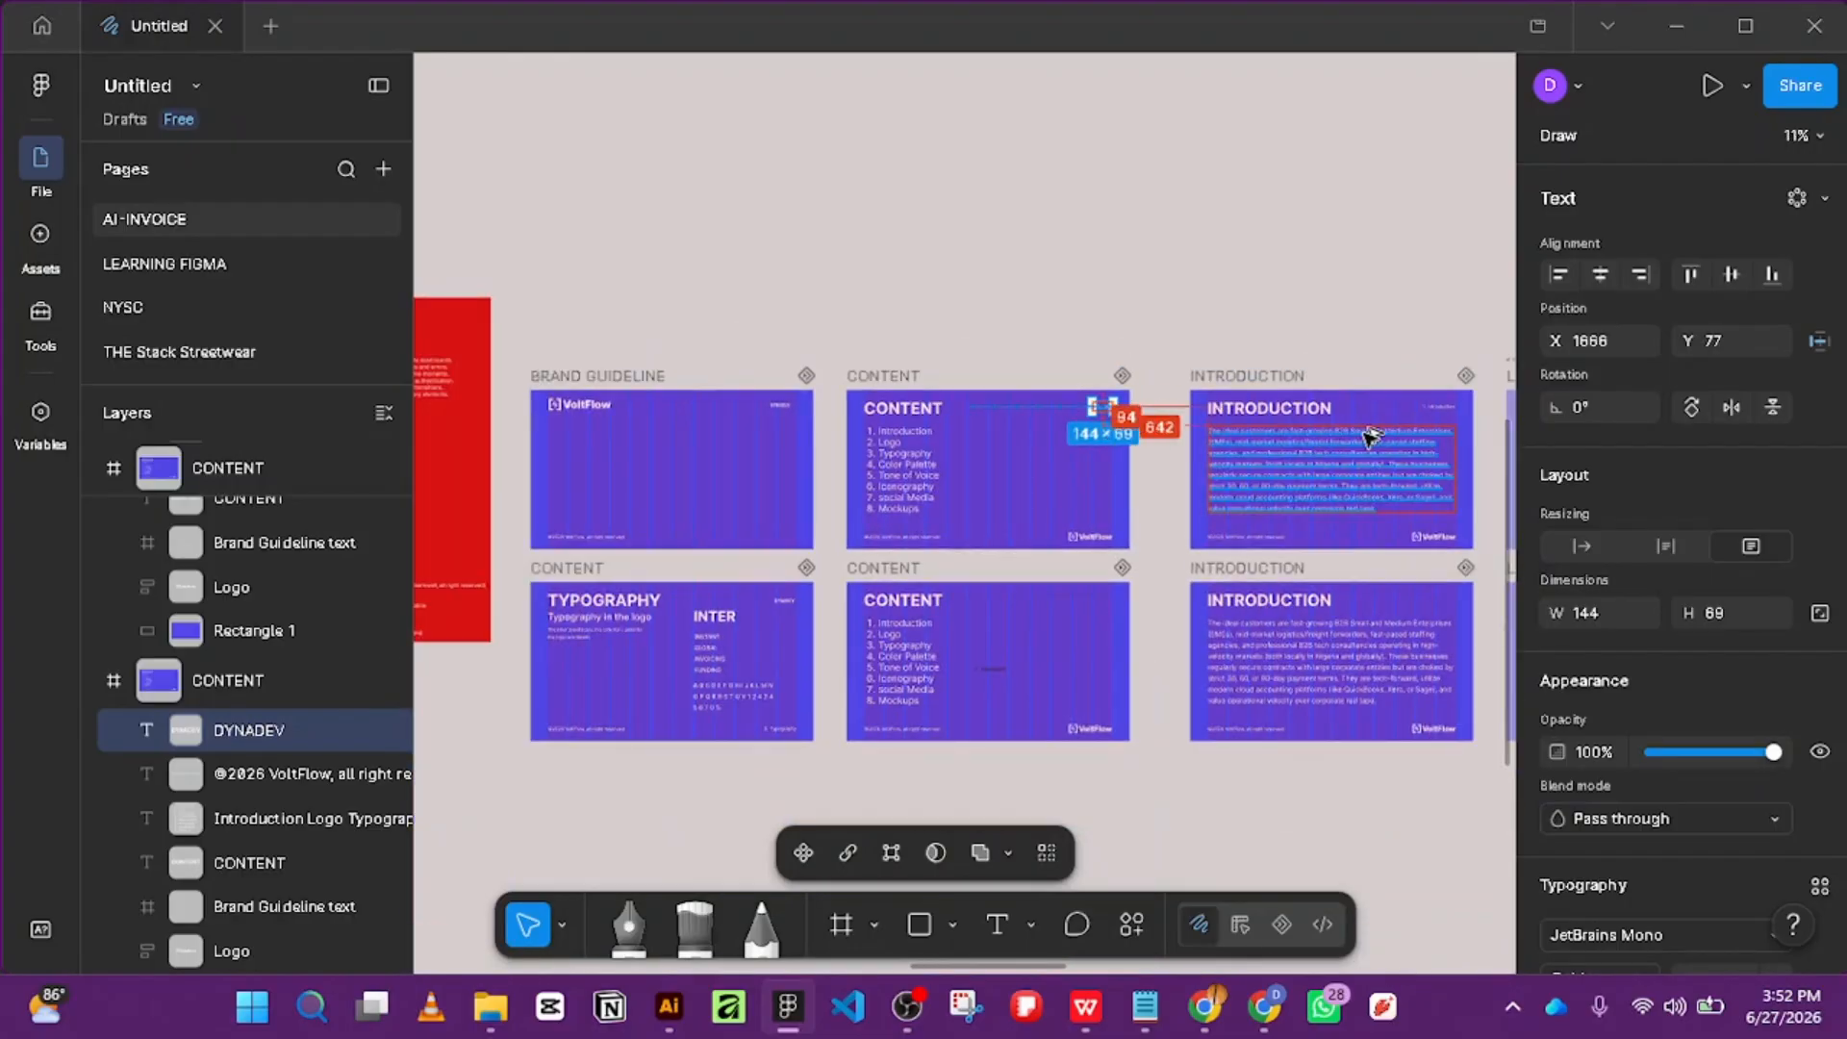
Look over the INTRODUCTION slides and the lower CONTENT slide to compare their layouts.
{"action": "scroll", "coordinate": [1216, 431], "scroll_direction": "up", "scroll_amount": 4}
{"action": "scroll", "coordinate": [1366, 765], "scroll_direction": "down", "scroll_amount": 3}
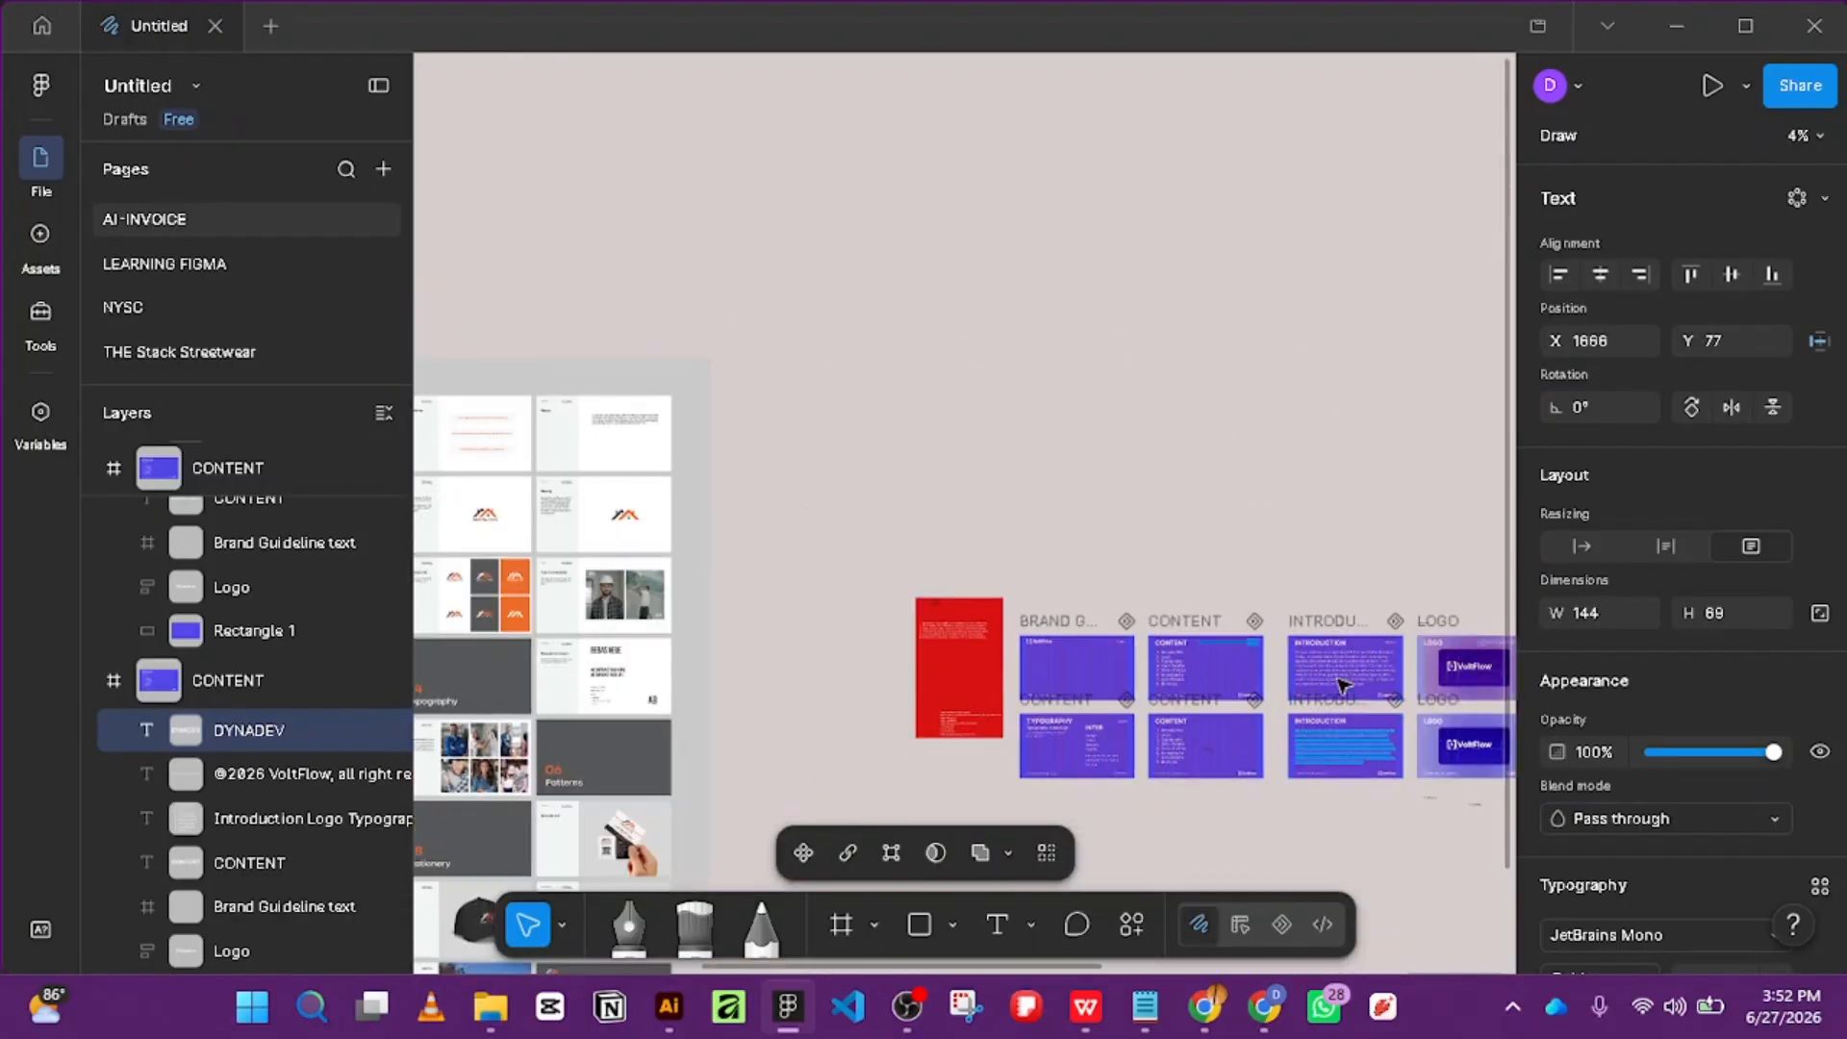
{"action": "scroll", "coordinate": [1265, 491], "scroll_direction": "up", "scroll_amount": 5}
{"action": "left_click_drag", "start_coordinate": [1265, 456], "coordinate": [944, 346]}
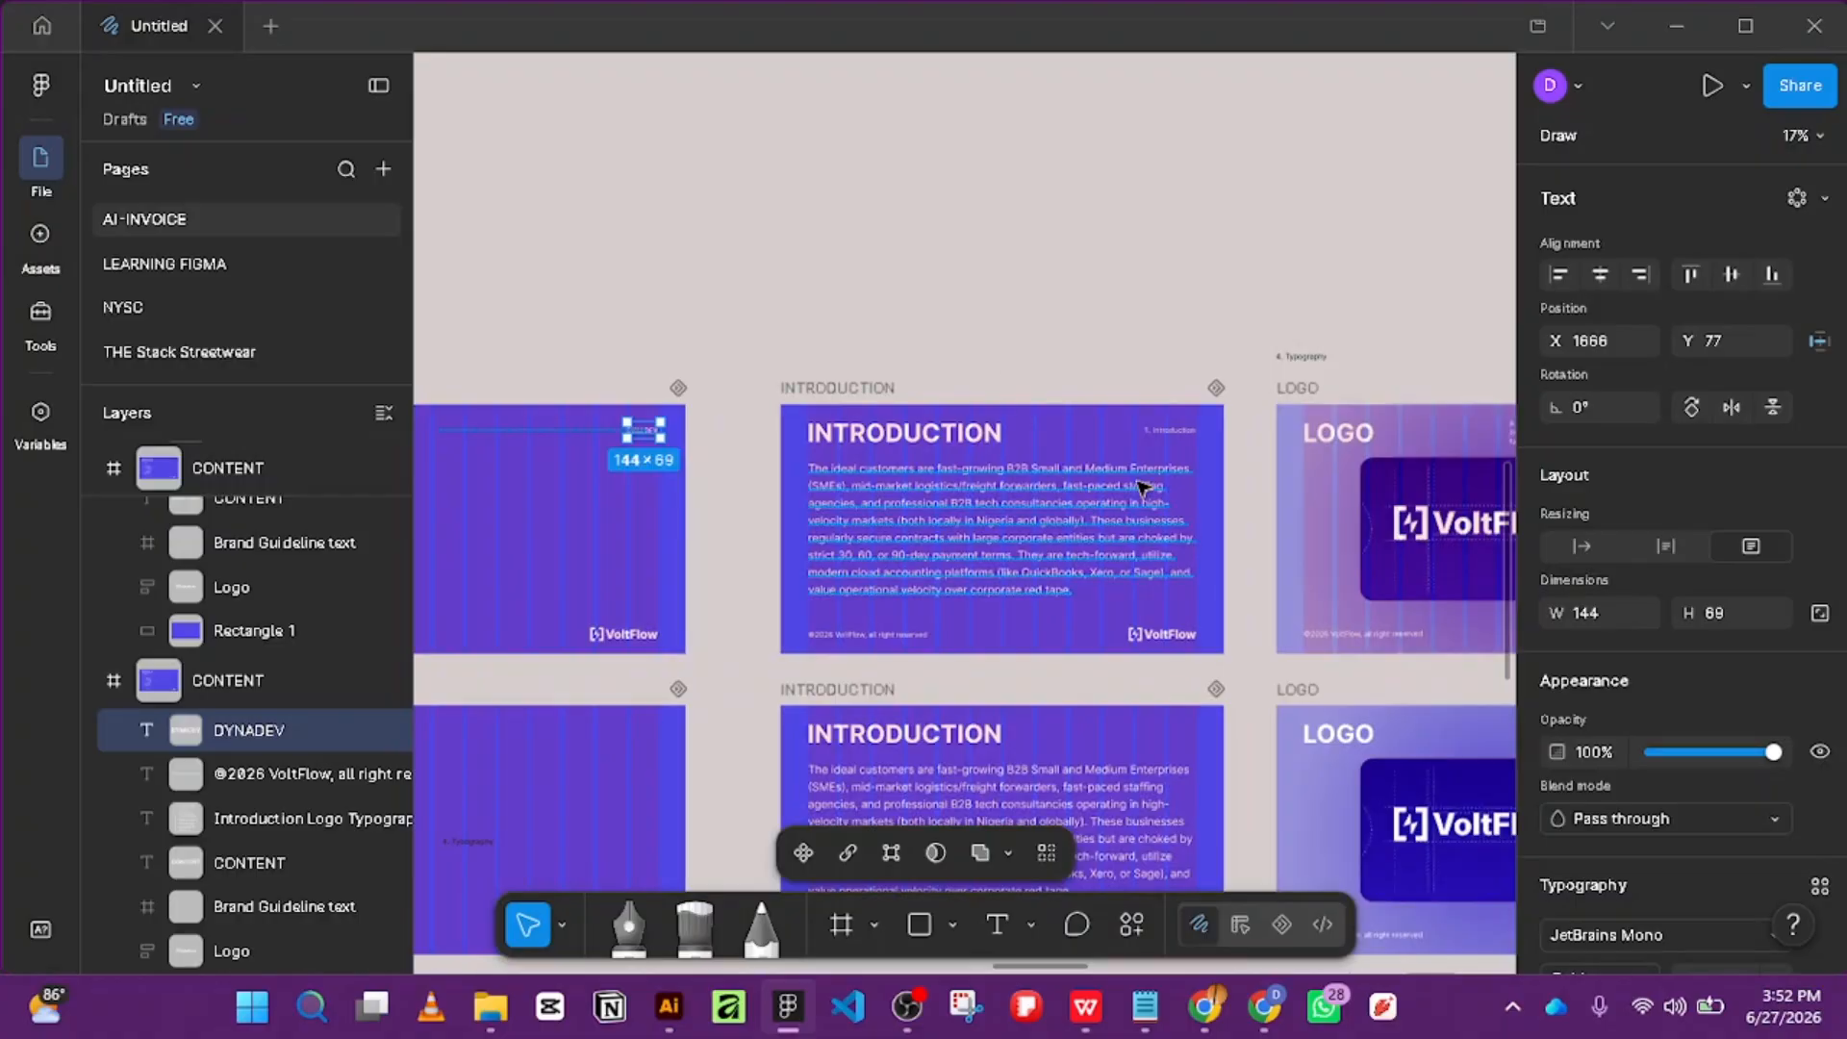
{"action": "scroll", "coordinate": [1143, 495], "scroll_direction": "down", "scroll_amount": 3}
{"action": "scroll", "coordinate": [688, 712], "scroll_direction": "up", "scroll_amount": 3}
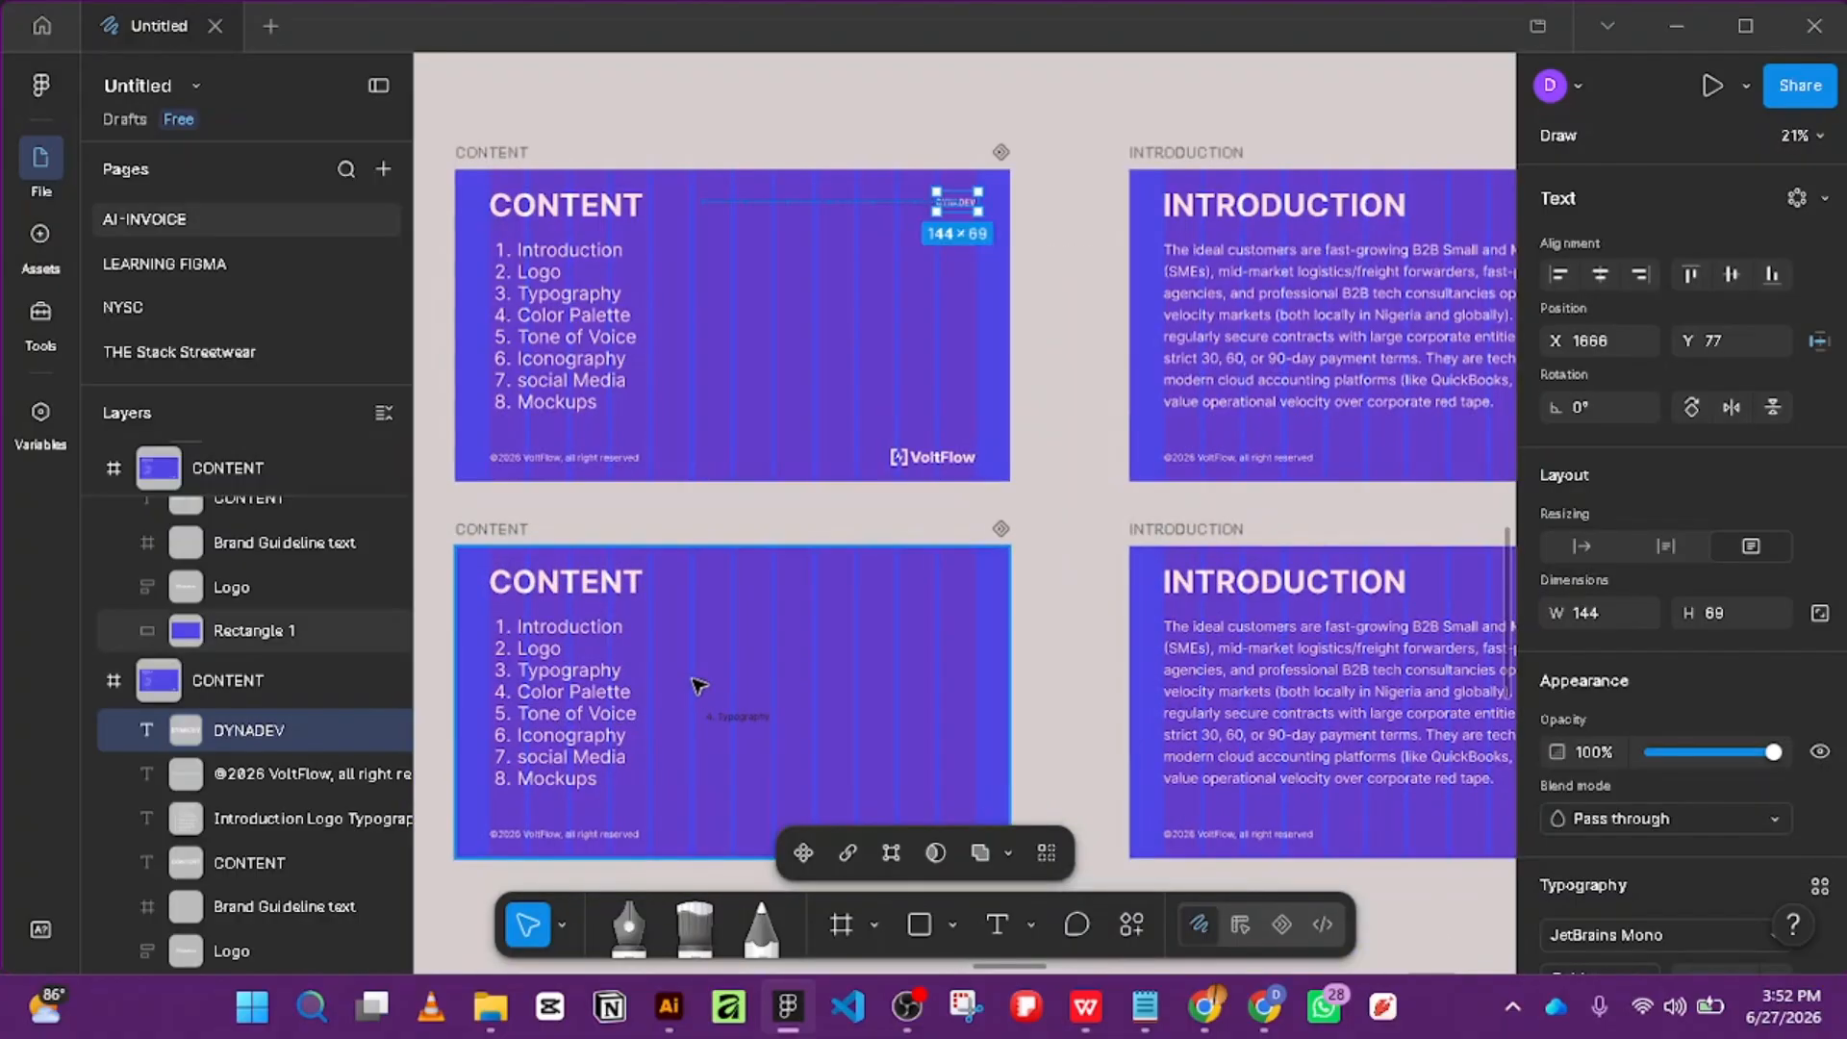
{"action": "scroll", "coordinate": [1073, 502], "scroll_direction": "up", "scroll_amount": 3}
{"action": "left_click_drag", "start_coordinate": [1073, 505], "coordinate": [965, 447]}
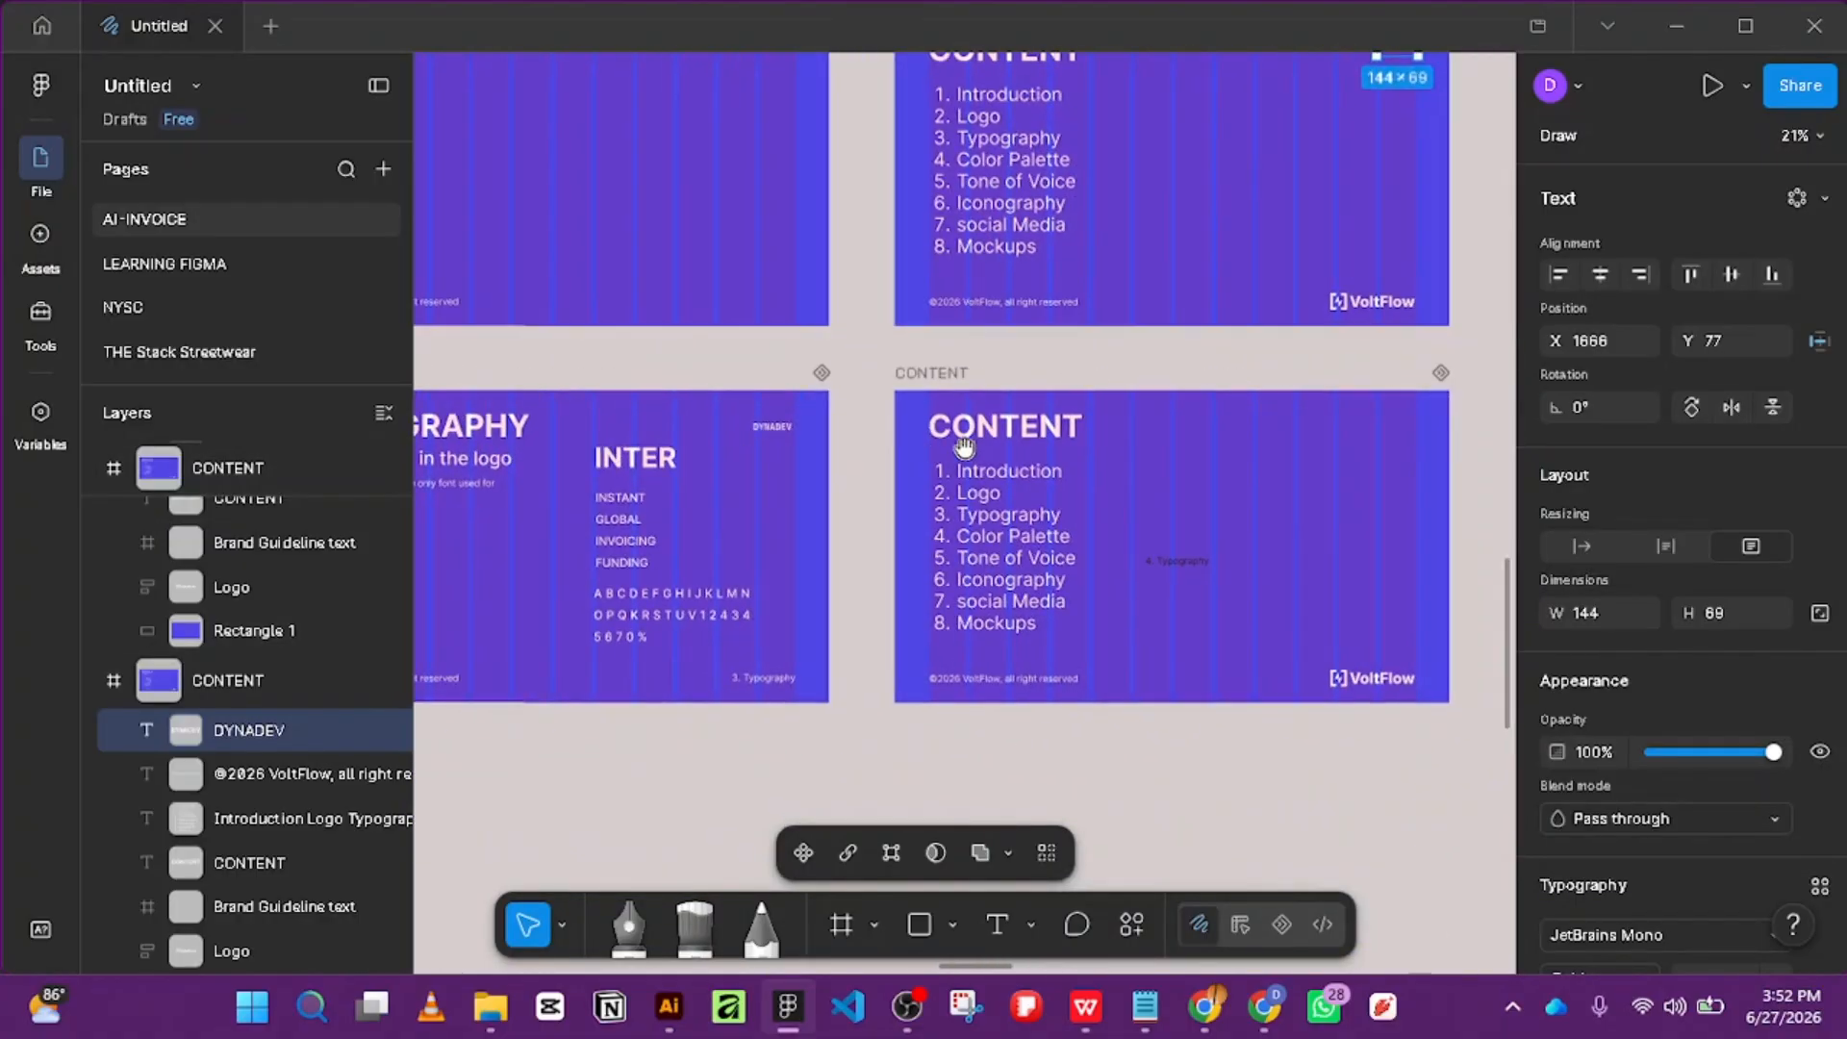
{"action": "scroll", "coordinate": [986, 541], "scroll_direction": "up", "scroll_amount": 3}
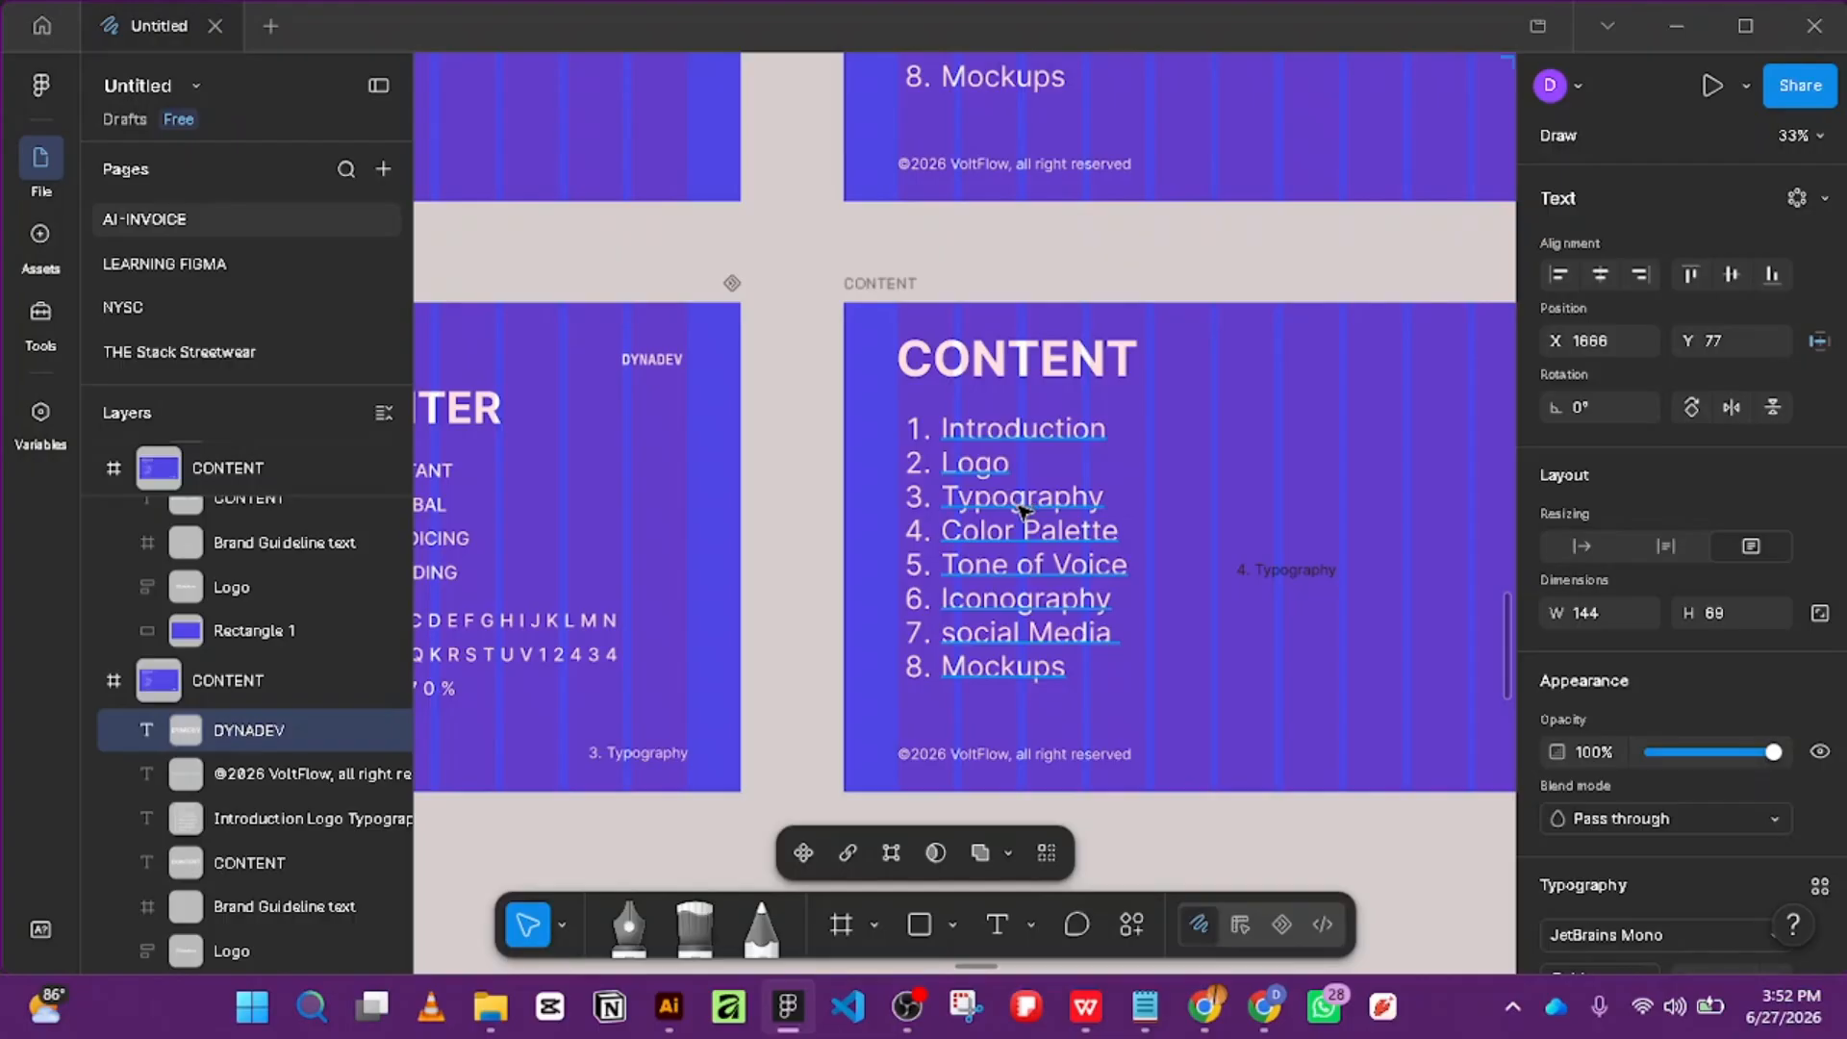
Delete the numbered topic list from the lower CONTENT slide.
{"action": "double_click", "coordinate": [1022, 508]}
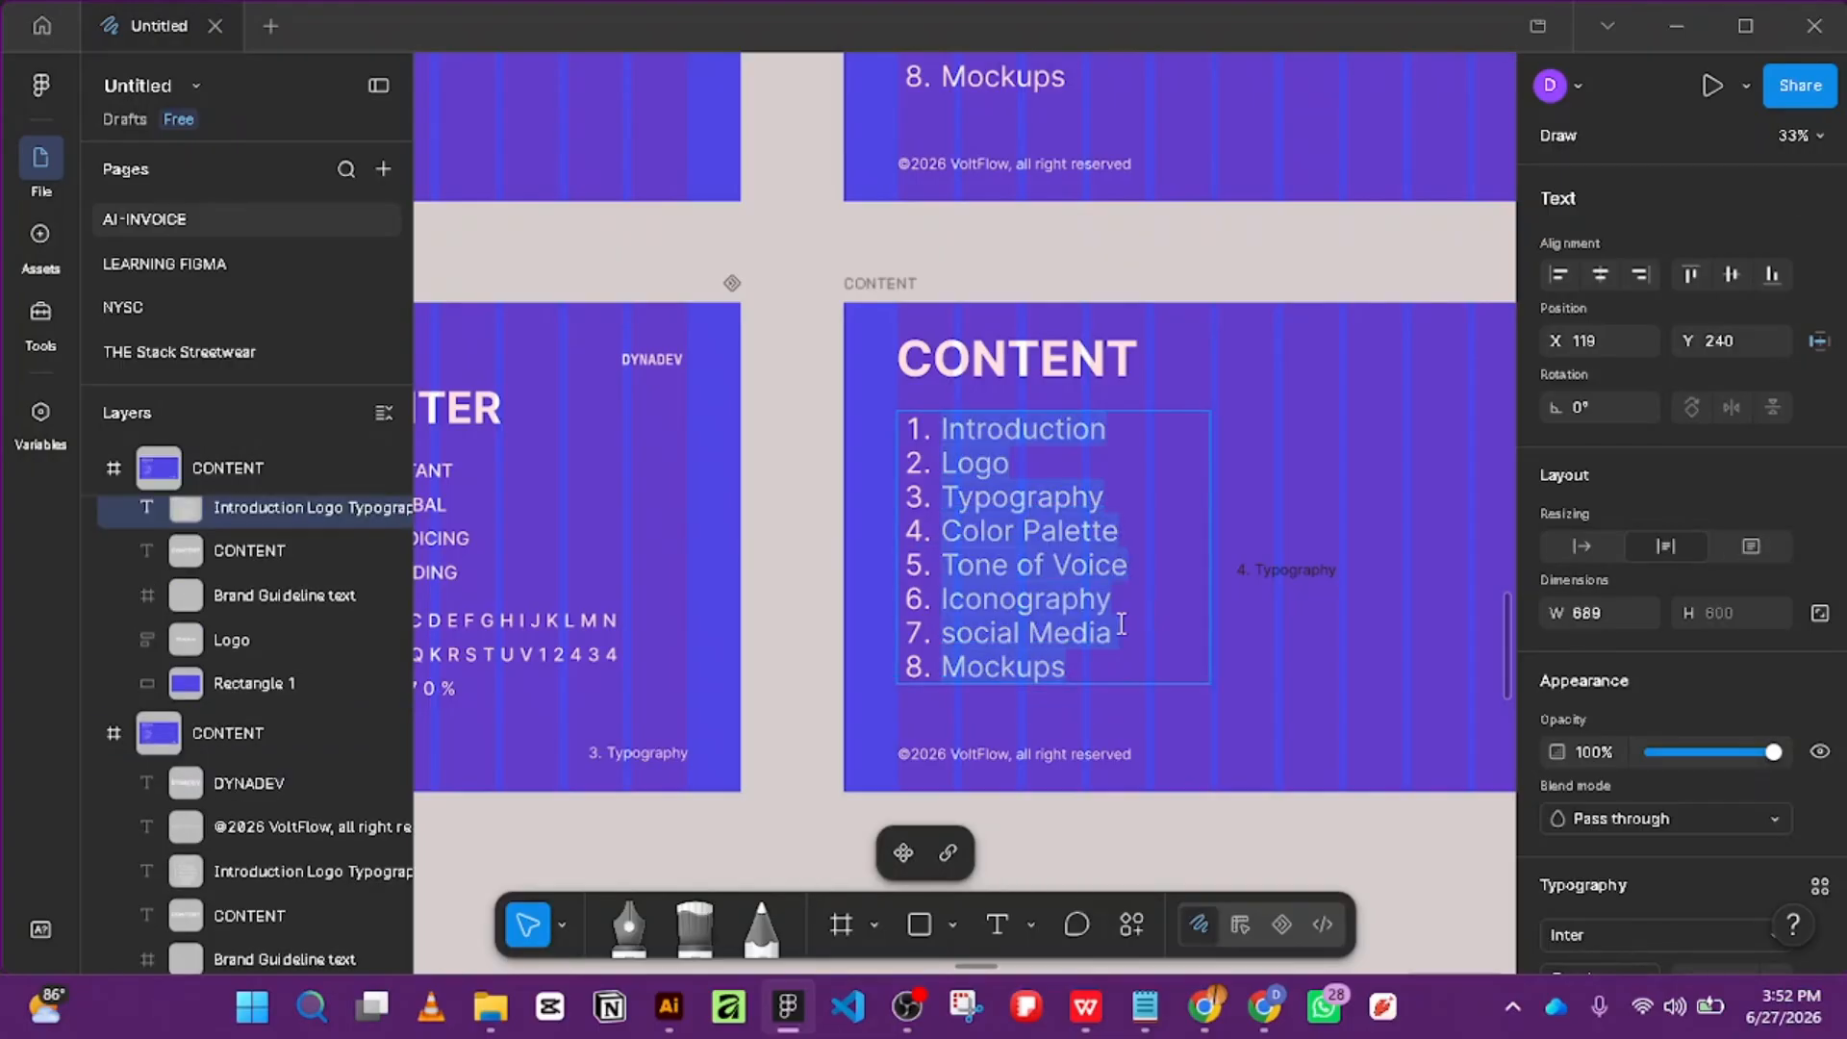
{"action": "key", "text": "Escape"}
{"action": "key", "text": "Delete"}
{"action": "scroll", "coordinate": [796, 529], "scroll_direction": "down", "scroll_amount": 2}
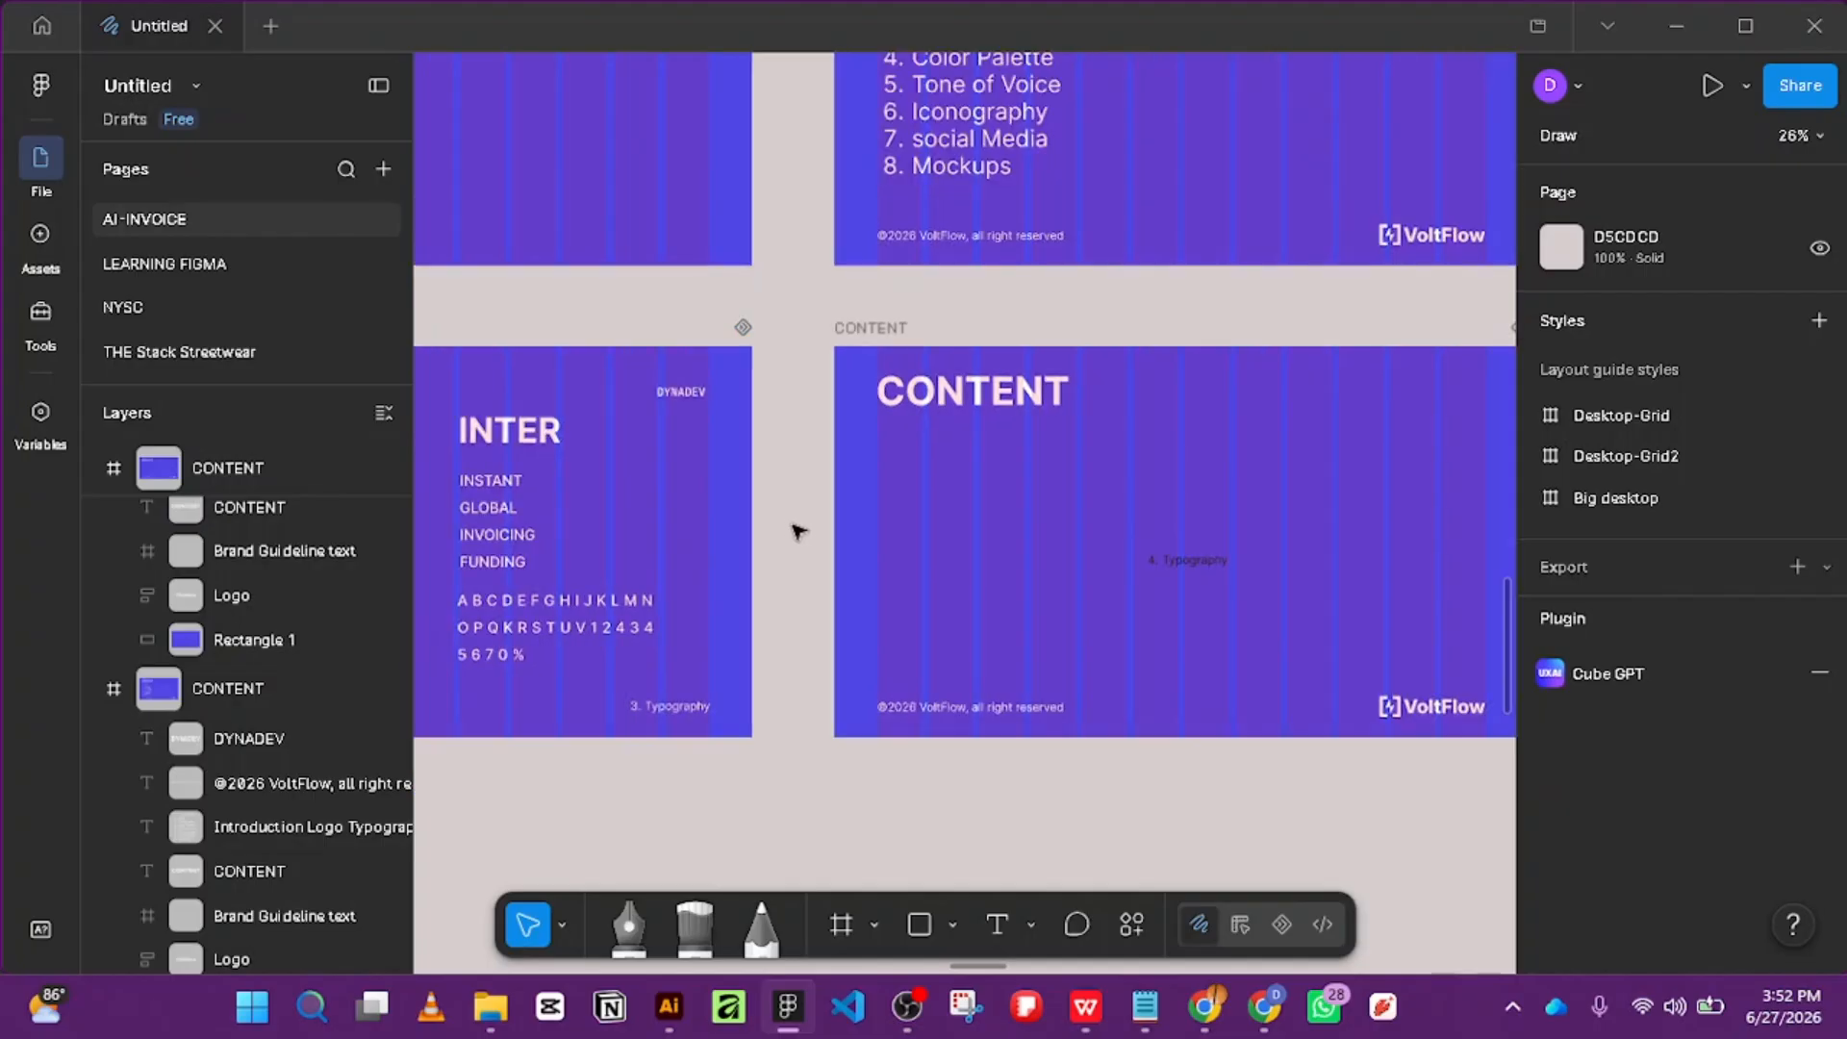
Paste the numbered topic list back into the lower CONTENT slide and remove it again.
{"action": "left_click_drag", "start_coordinate": [561, 453], "coordinate": [706, 462]}
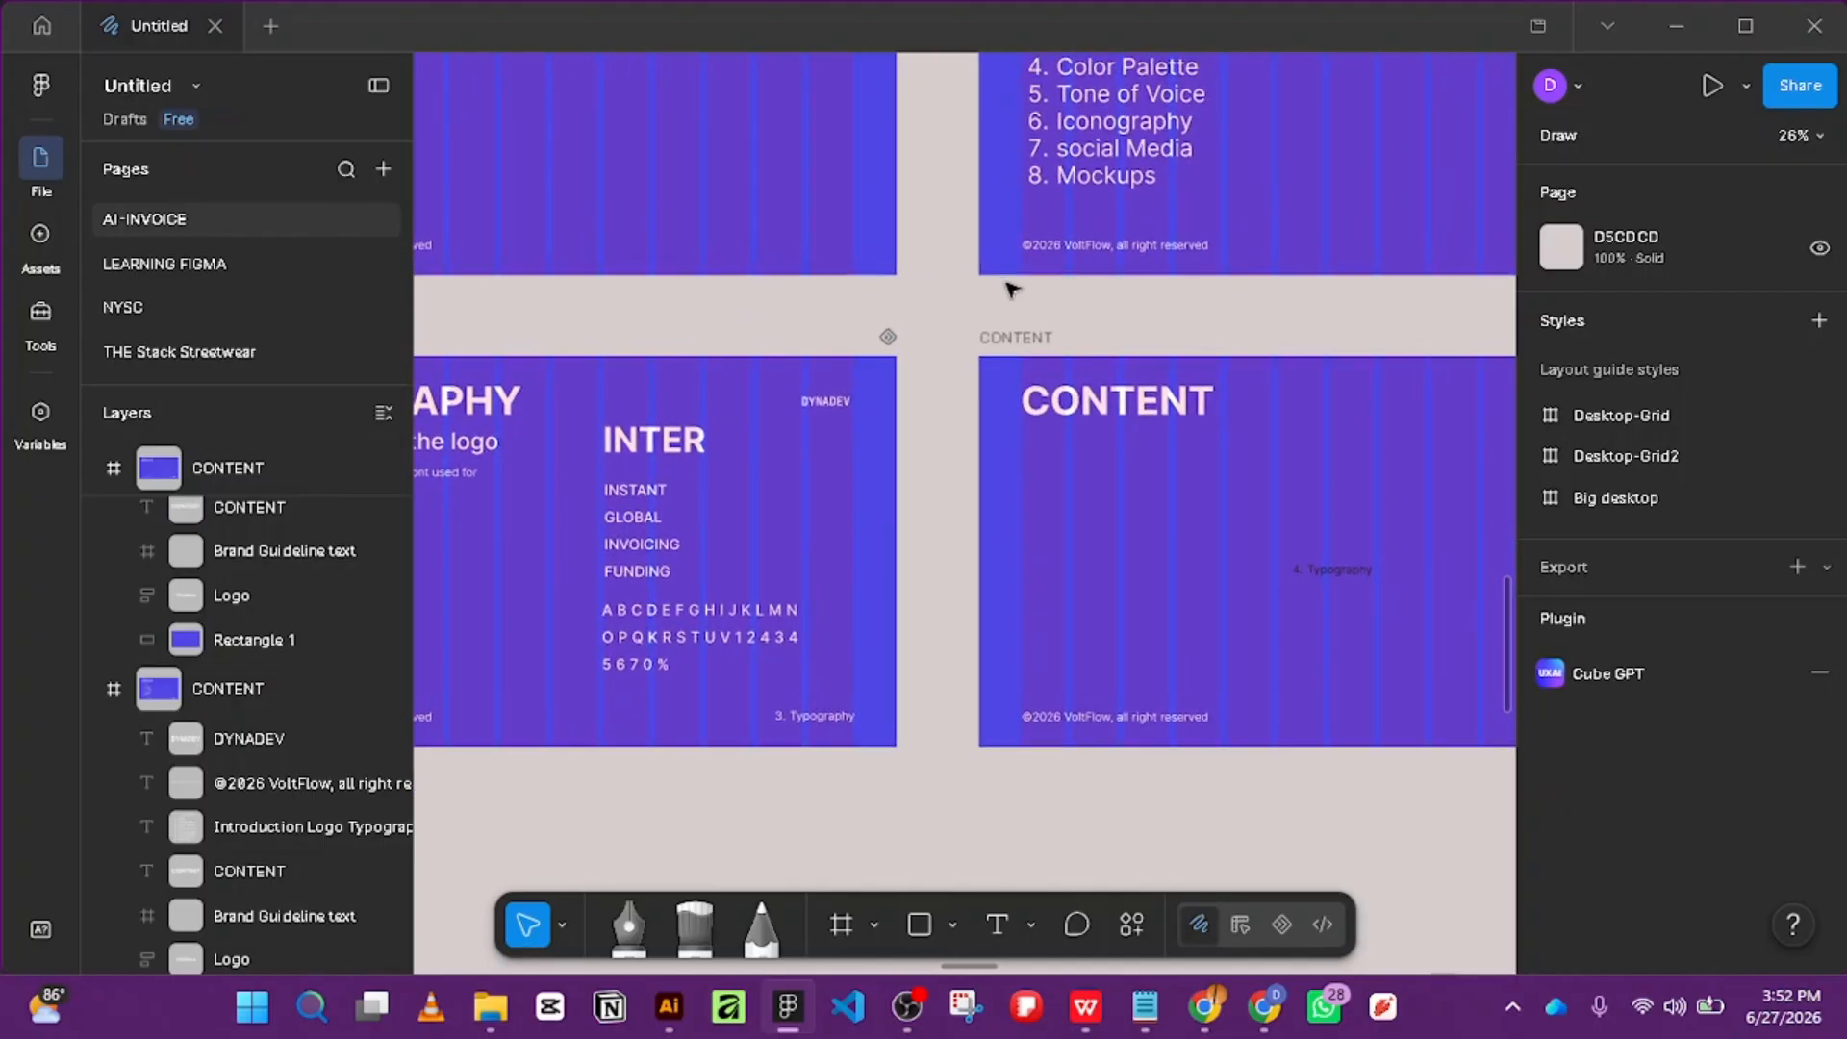
{"action": "key", "text": "ctrl+v"}
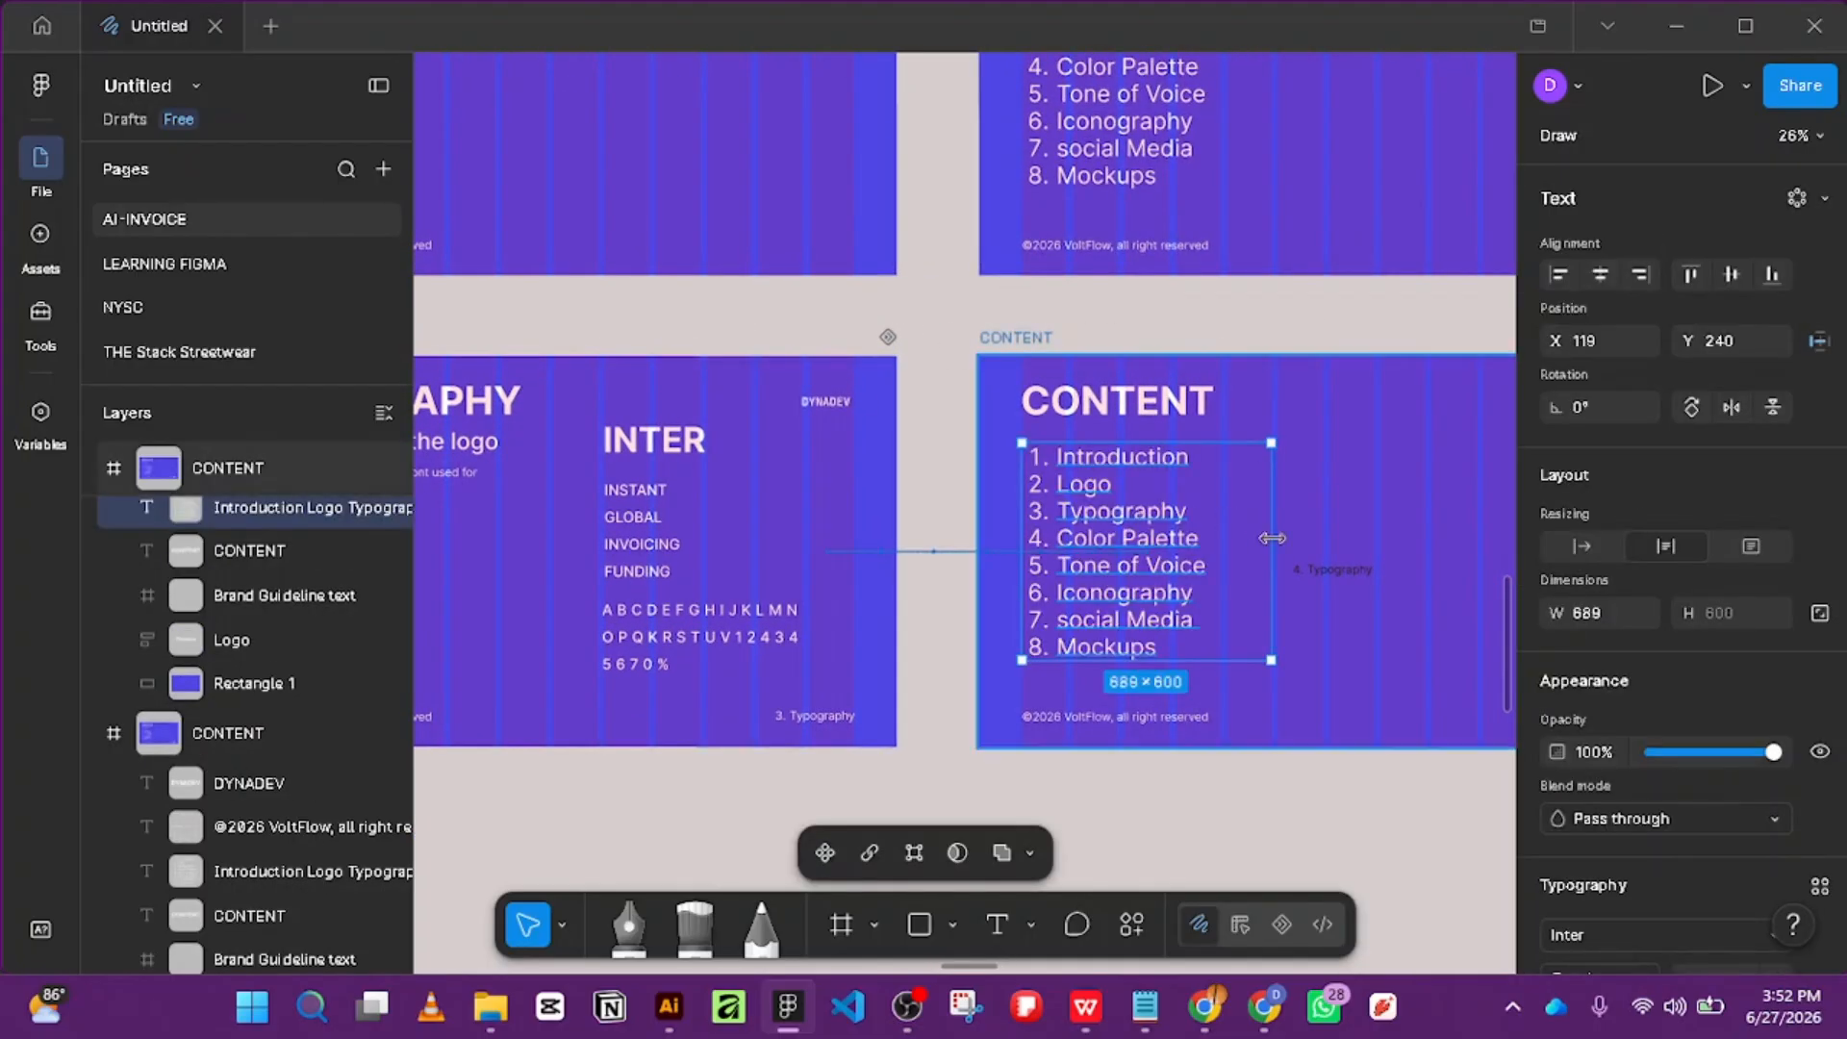
{"action": "scroll", "coordinate": [1272, 537], "scroll_direction": "down", "scroll_amount": 3}
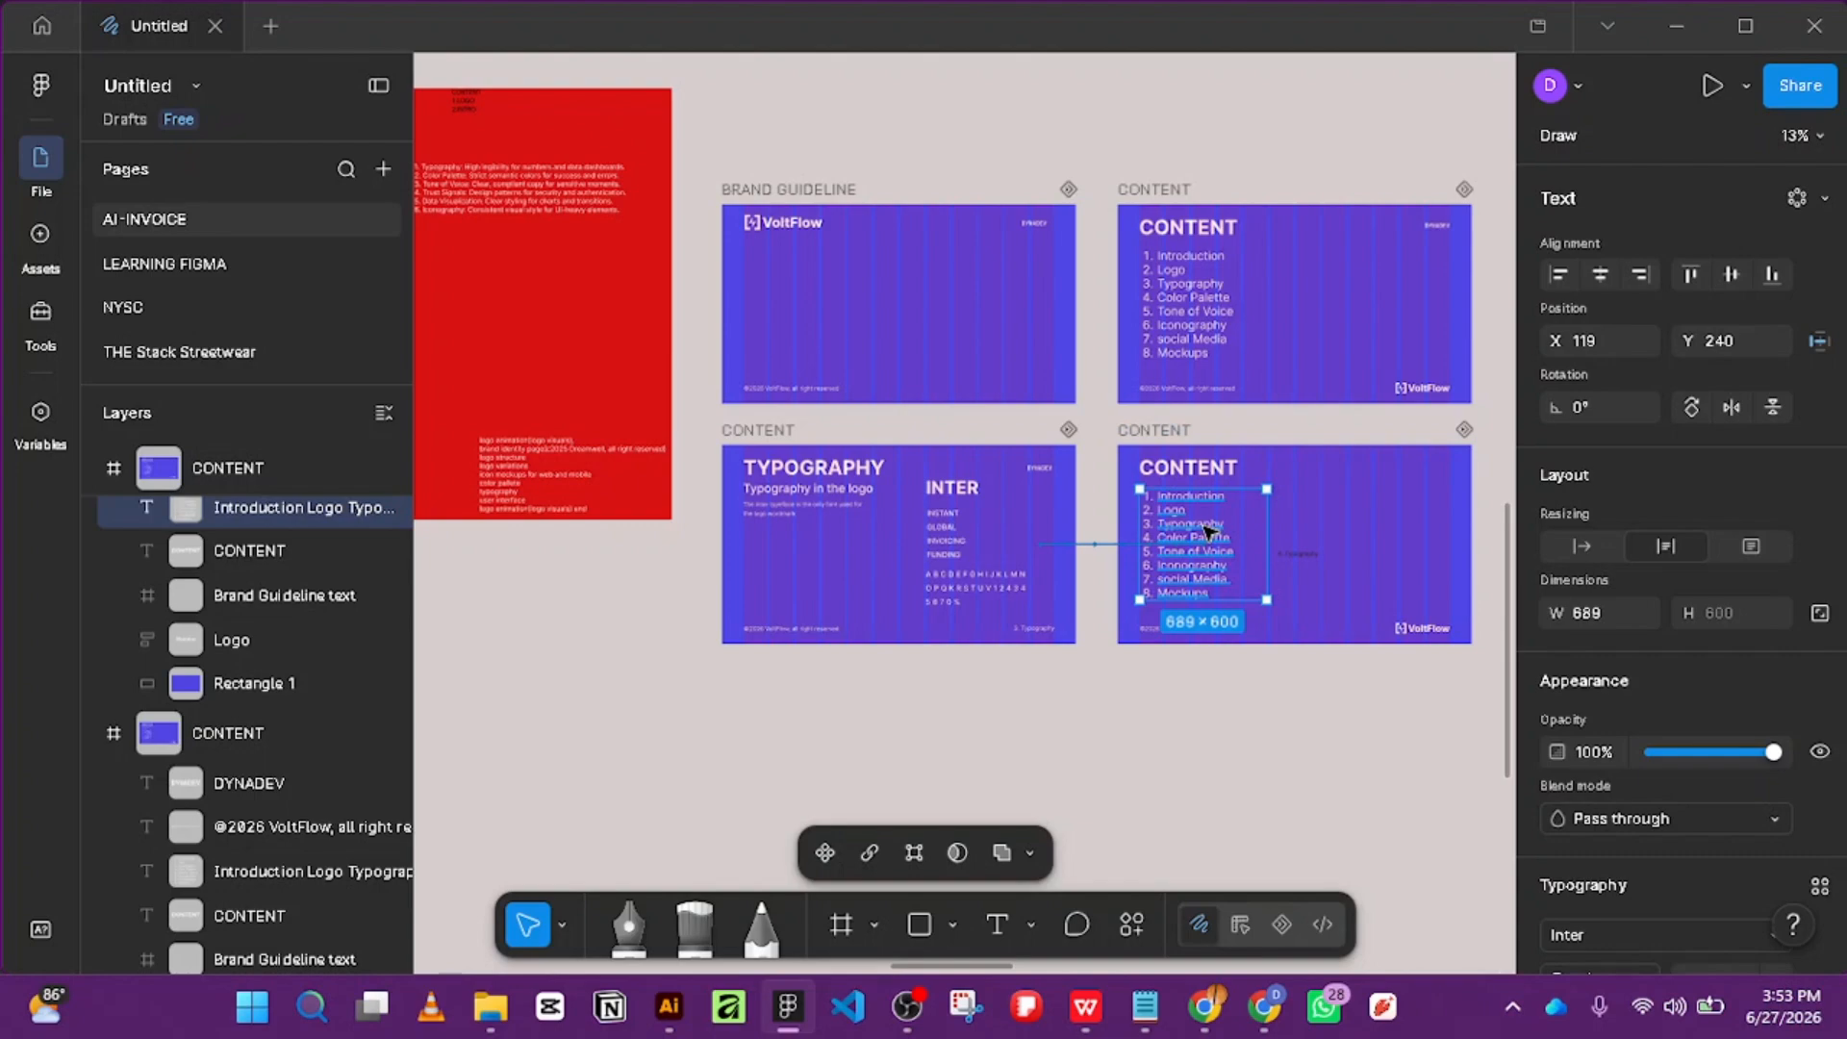
{"action": "key", "text": "Escape"}
Examine the color section of the reference brand guideline board, including the digital and printed version palettes.
{"action": "scroll", "coordinate": [1145, 519], "scroll_direction": "down", "scroll_amount": 5}
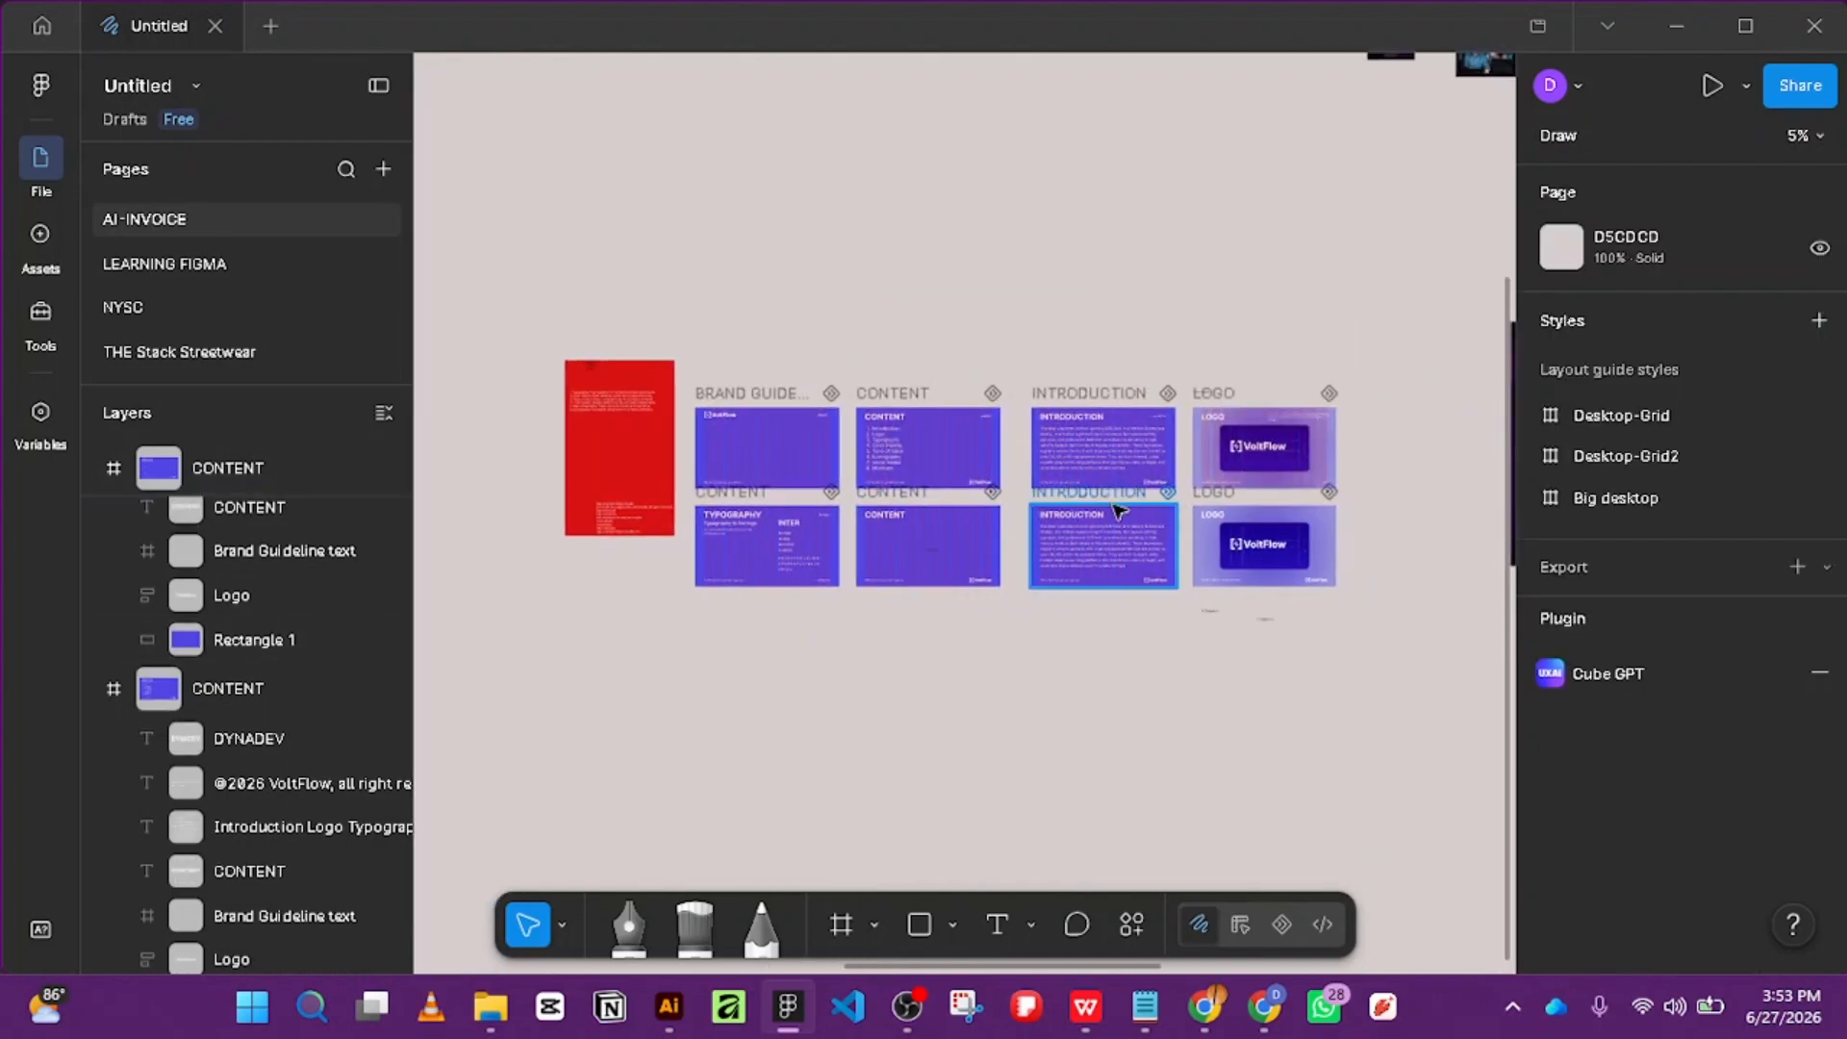
{"action": "scroll", "coordinate": [1118, 510], "scroll_direction": "down", "scroll_amount": 5}
{"action": "scroll", "coordinate": [1022, 467], "scroll_direction": "left", "scroll_amount": 5}
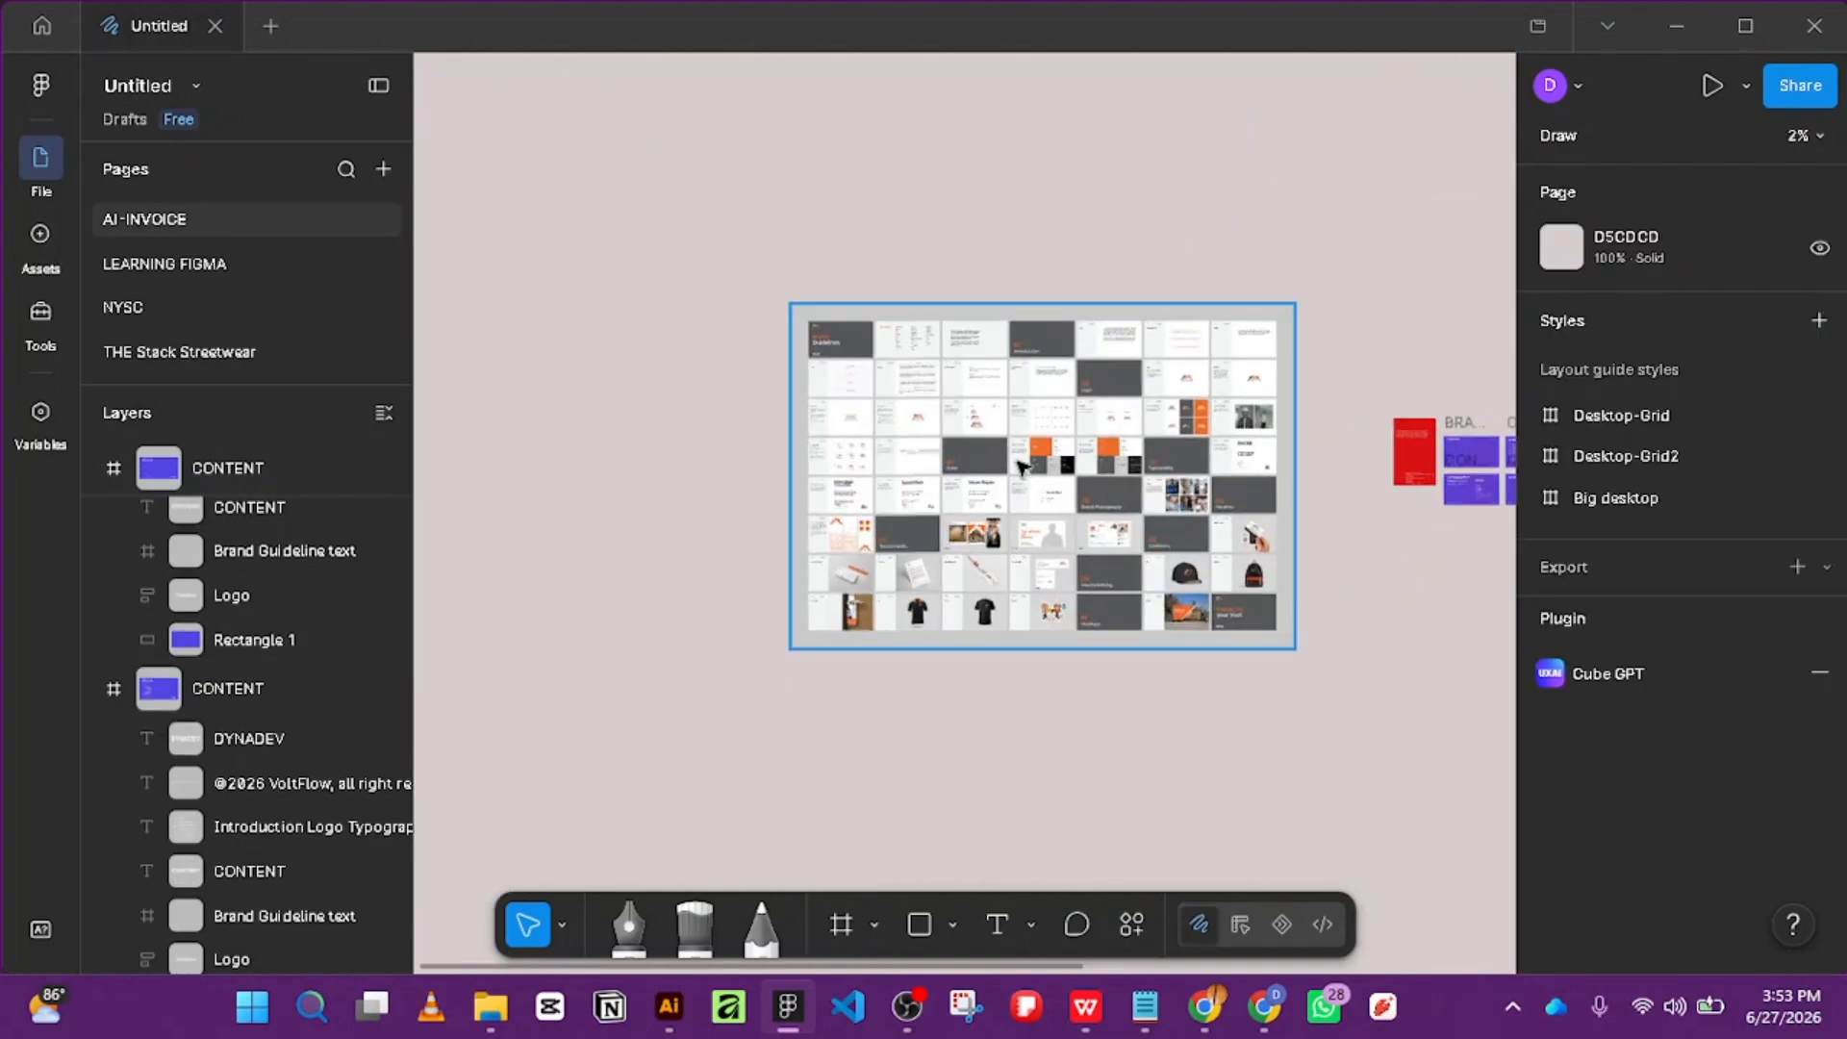
{"action": "scroll", "coordinate": [1021, 468], "scroll_direction": "up", "scroll_amount": 3}
{"action": "scroll", "coordinate": [841, 359], "scroll_direction": "up", "scroll_amount": 3}
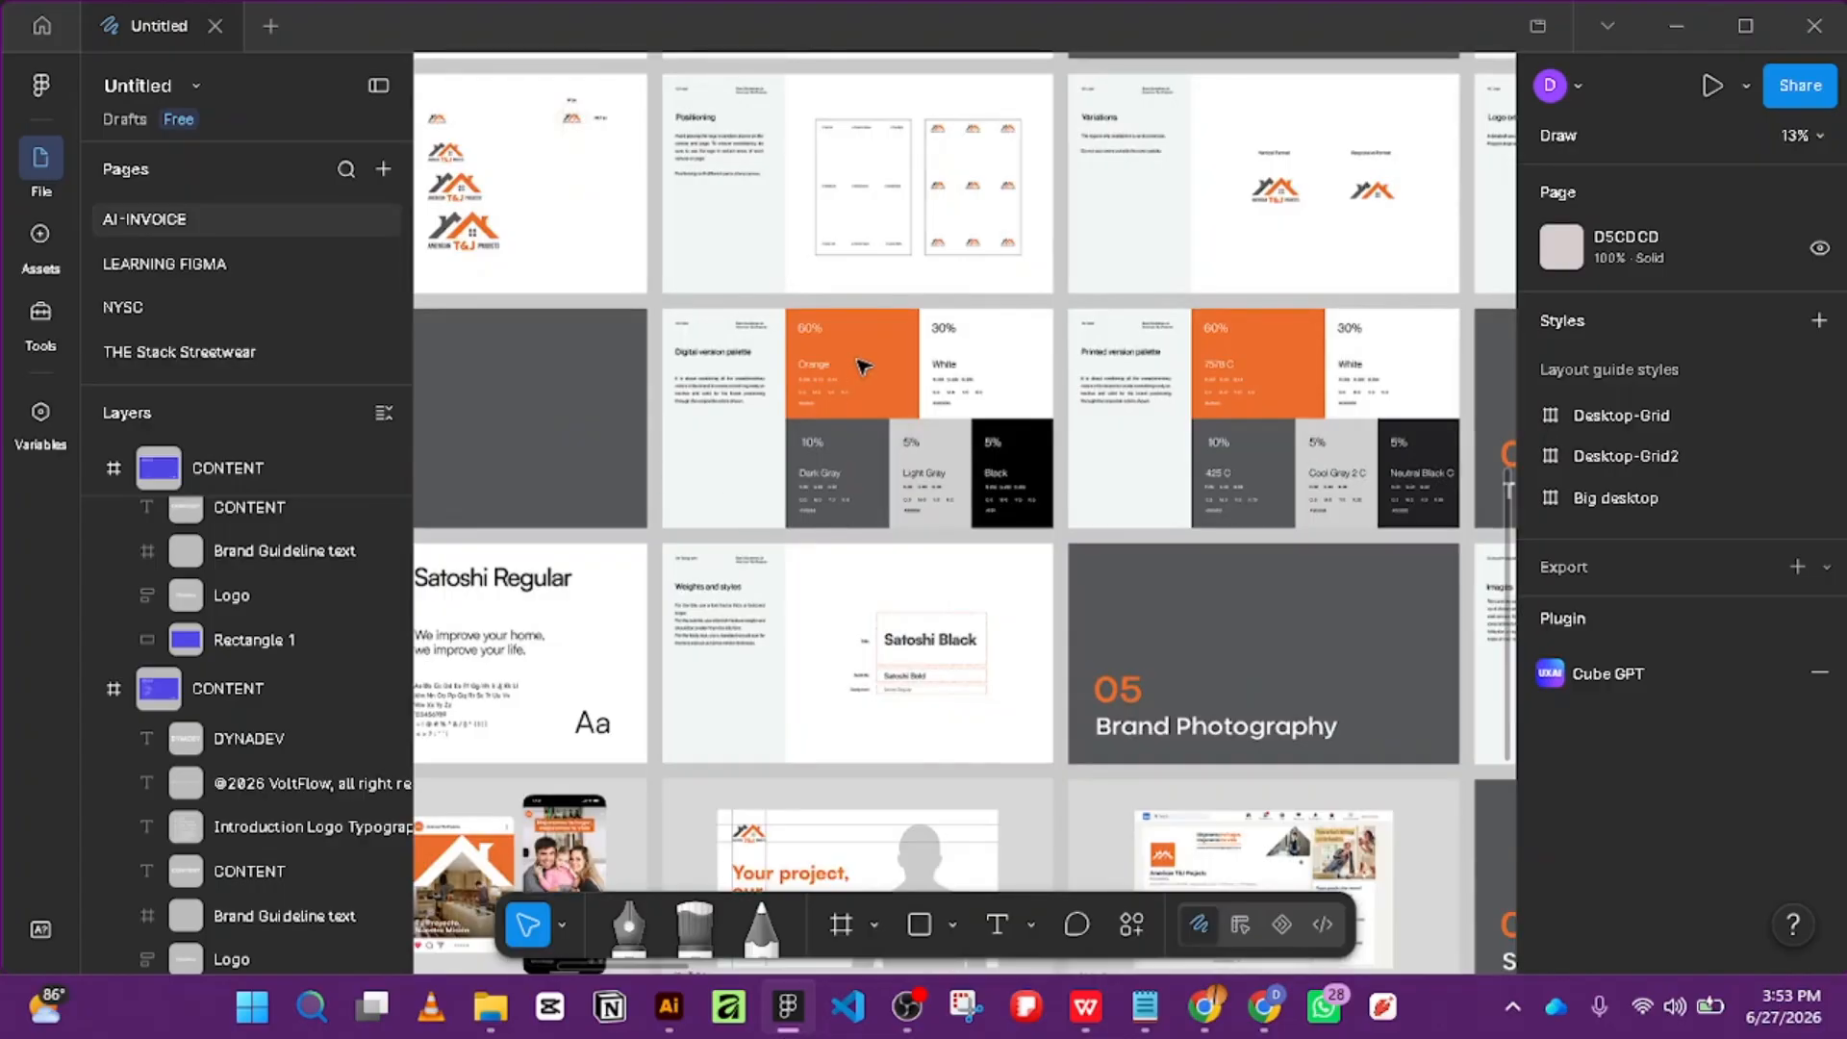
{"action": "scroll", "coordinate": [866, 370], "scroll_direction": "up", "scroll_amount": 2}
{"action": "scroll", "coordinate": [881, 414], "scroll_direction": "down", "scroll_amount": 3}
{"action": "scroll", "coordinate": [650, 449], "scroll_direction": "up", "scroll_amount": 3}
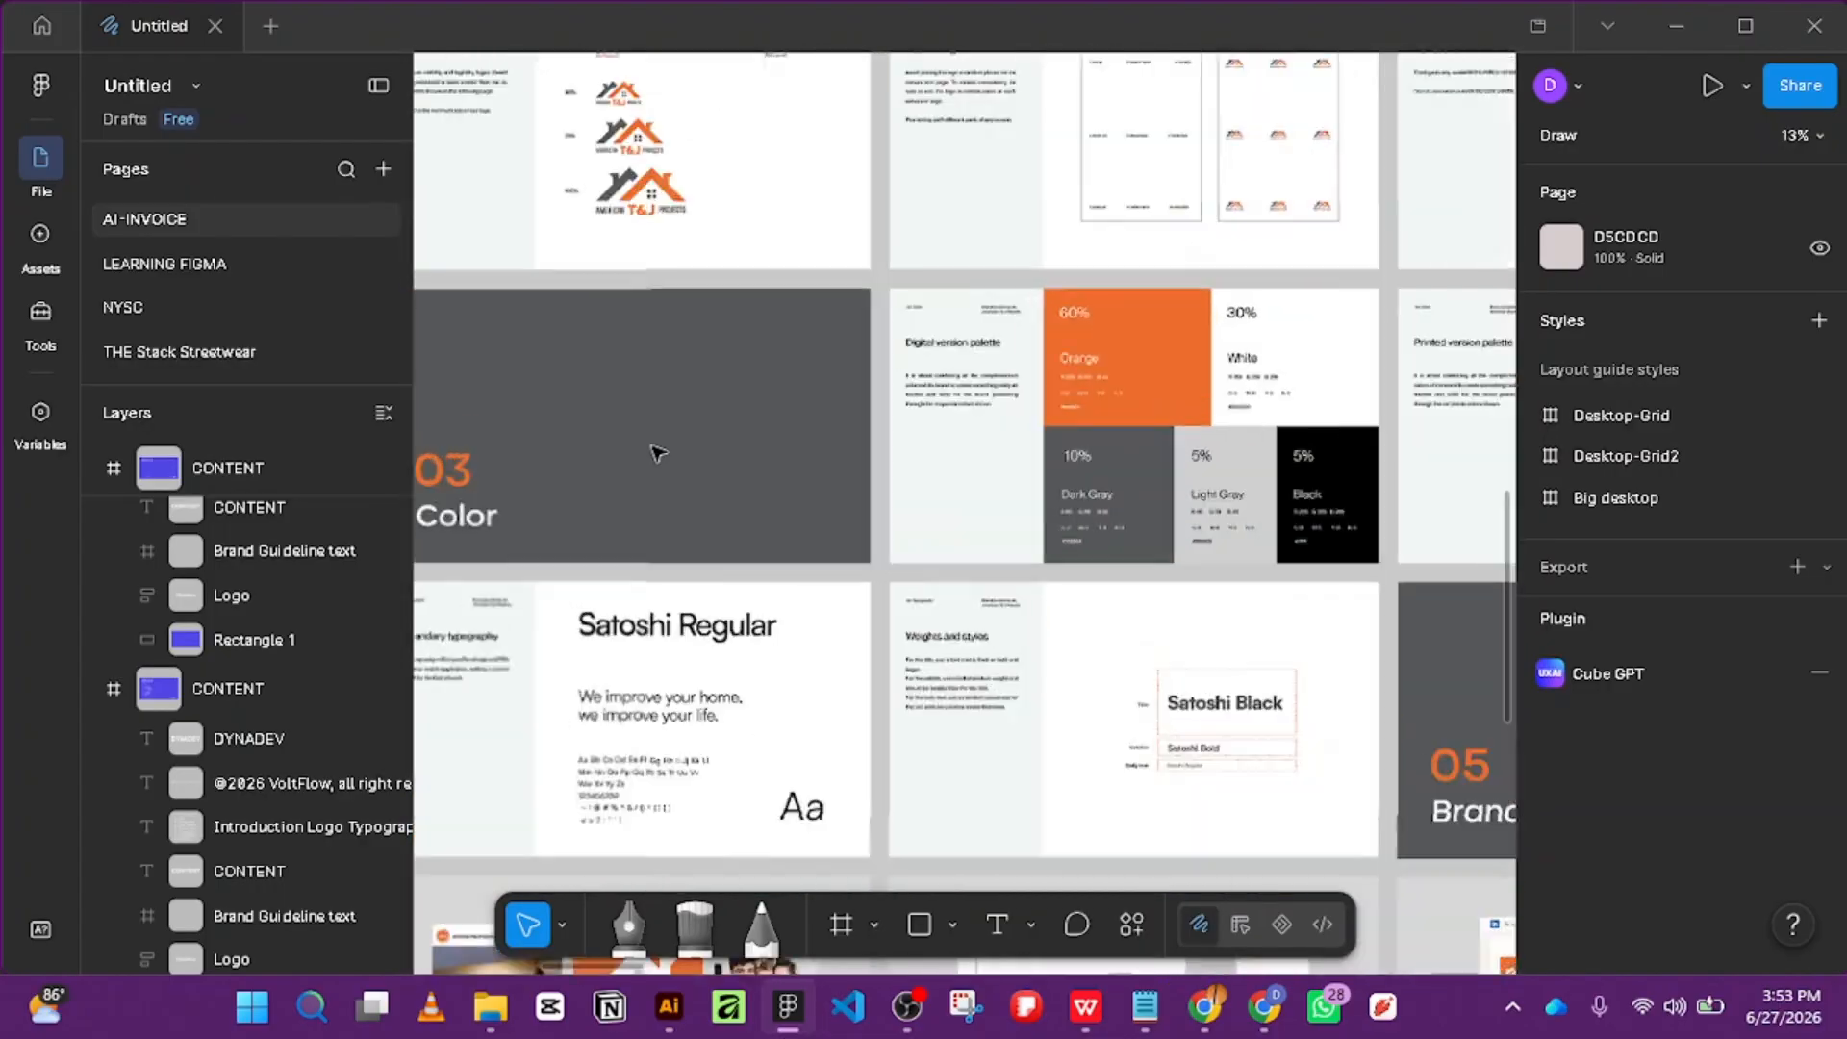
{"action": "scroll", "coordinate": [1154, 455], "scroll_direction": "down", "scroll_amount": 3}
{"action": "scroll", "coordinate": [1155, 455], "scroll_direction": "right", "scroll_amount": 5}
{"action": "scroll", "coordinate": [863, 468], "scroll_direction": "up", "scroll_amount": 3}
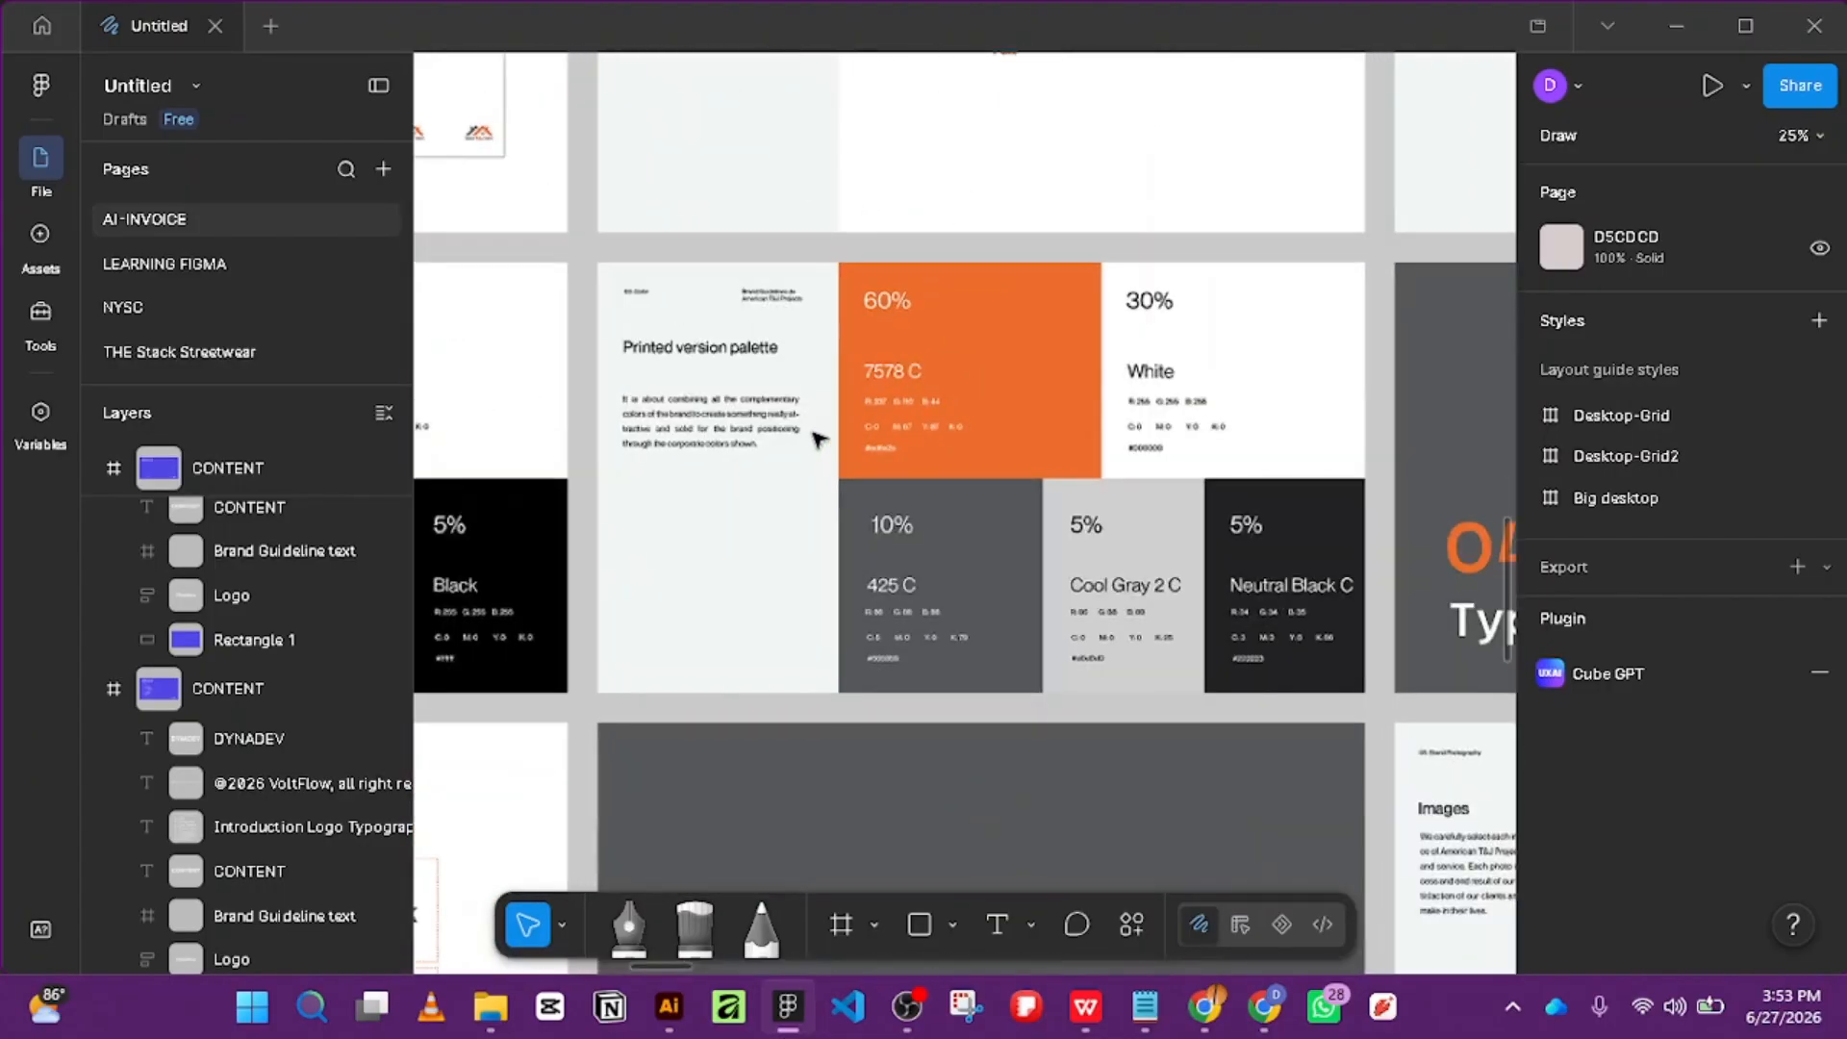
{"action": "scroll", "coordinate": [863, 468], "scroll_direction": "down", "scroll_amount": 5}
{"action": "scroll", "coordinate": [863, 469], "scroll_direction": "down", "scroll_amount": 2}
{"action": "scroll", "coordinate": [1174, 589], "scroll_direction": "up", "scroll_amount": 3}
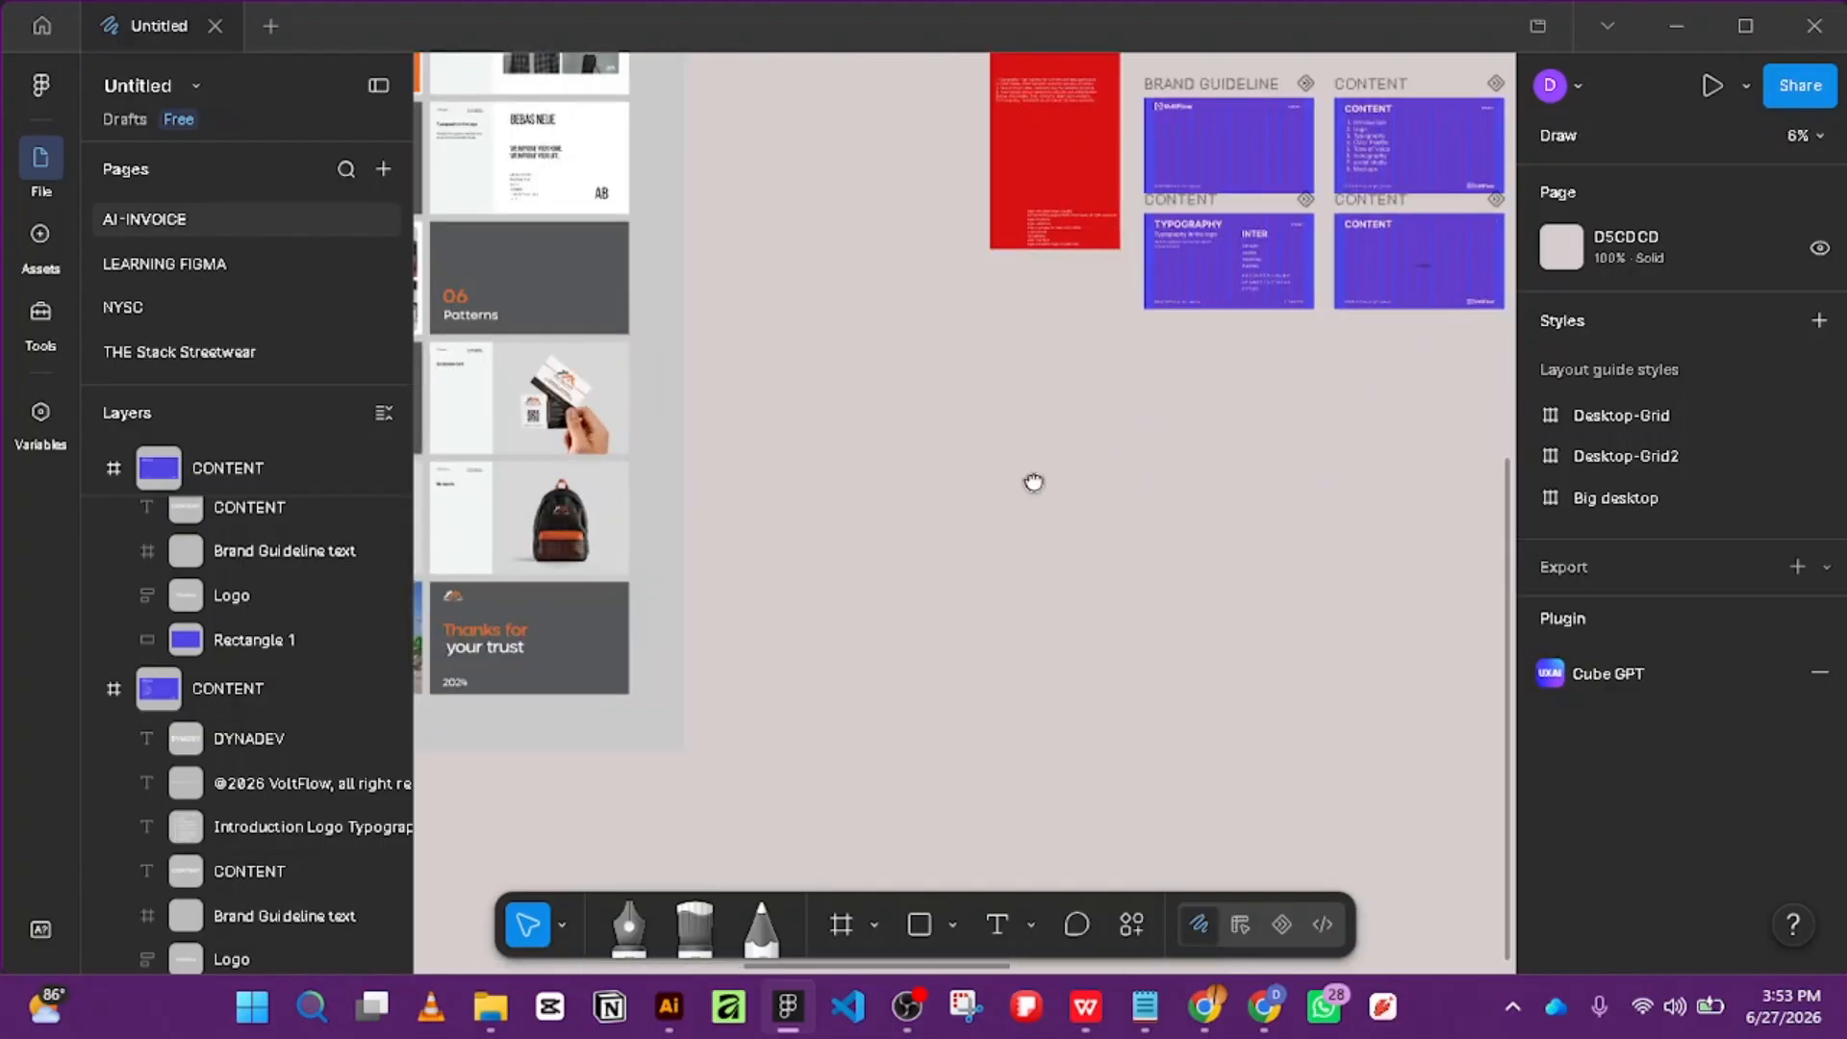
Examine the purple app presentation reference images above the VoltFlow slides.
{"action": "left_click_drag", "start_coordinate": [1034, 482], "coordinate": [486, 747]}
{"action": "scroll", "coordinate": [1065, 608], "scroll_direction": "down", "scroll_amount": 3}
{"action": "scroll", "coordinate": [1254, 375], "scroll_direction": "up", "scroll_amount": 5}
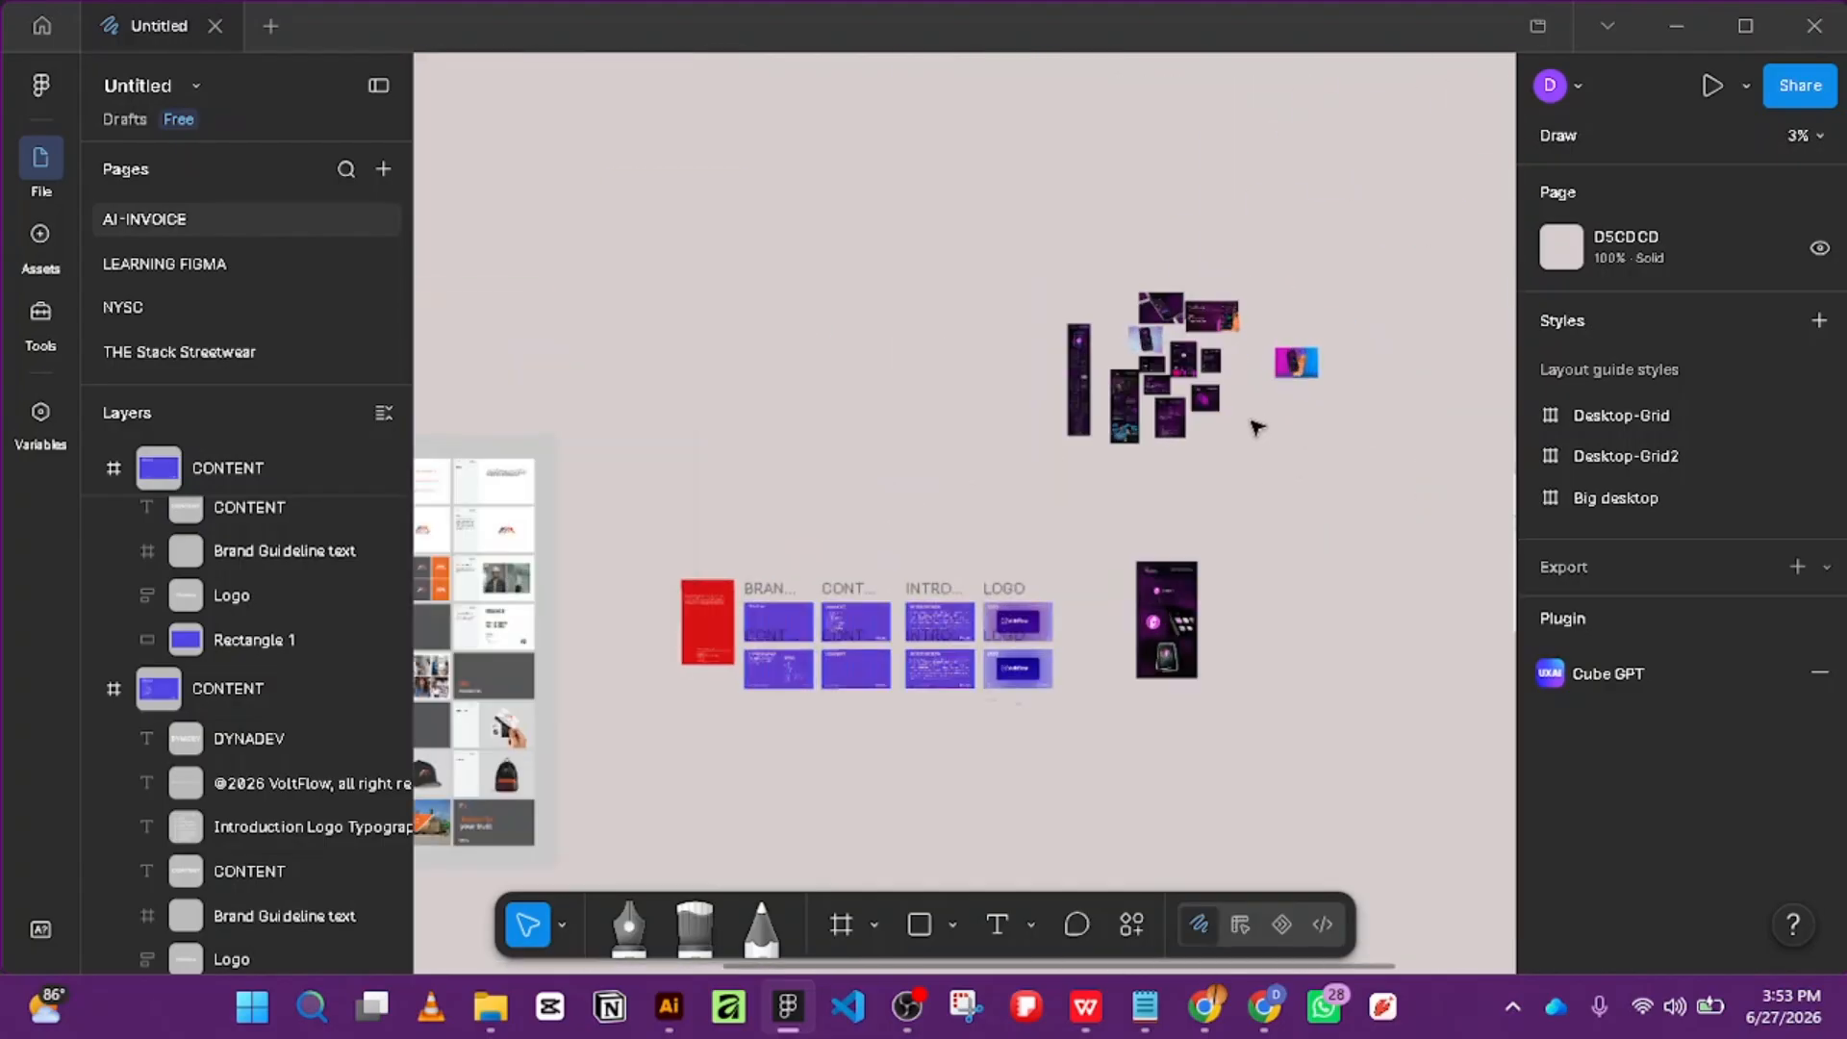
{"action": "scroll", "coordinate": [879, 373], "scroll_direction": "up", "scroll_amount": 2}
{"action": "scroll", "coordinate": [878, 375], "scroll_direction": "down", "scroll_amount": 2}
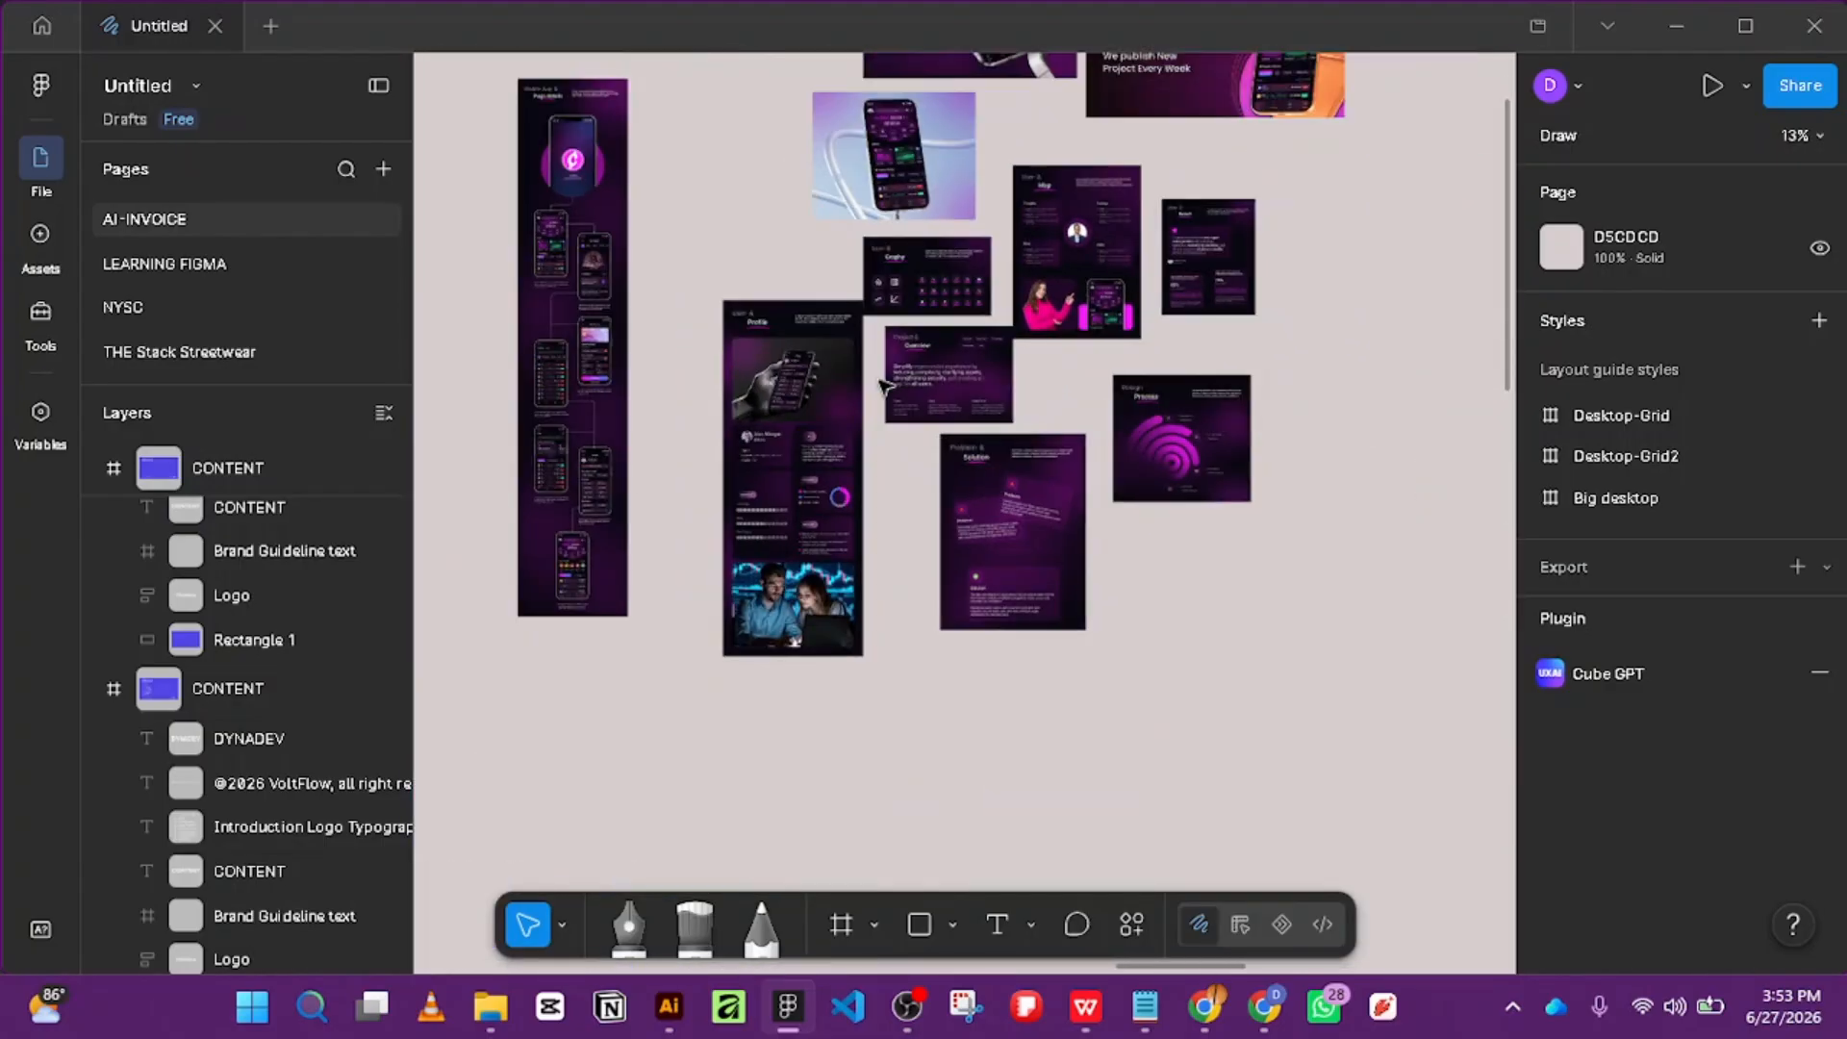
{"action": "scroll", "coordinate": [865, 375], "scroll_direction": "up", "scroll_amount": 5}
{"action": "scroll", "coordinate": [852, 373], "scroll_direction": "down", "scroll_amount": 5}
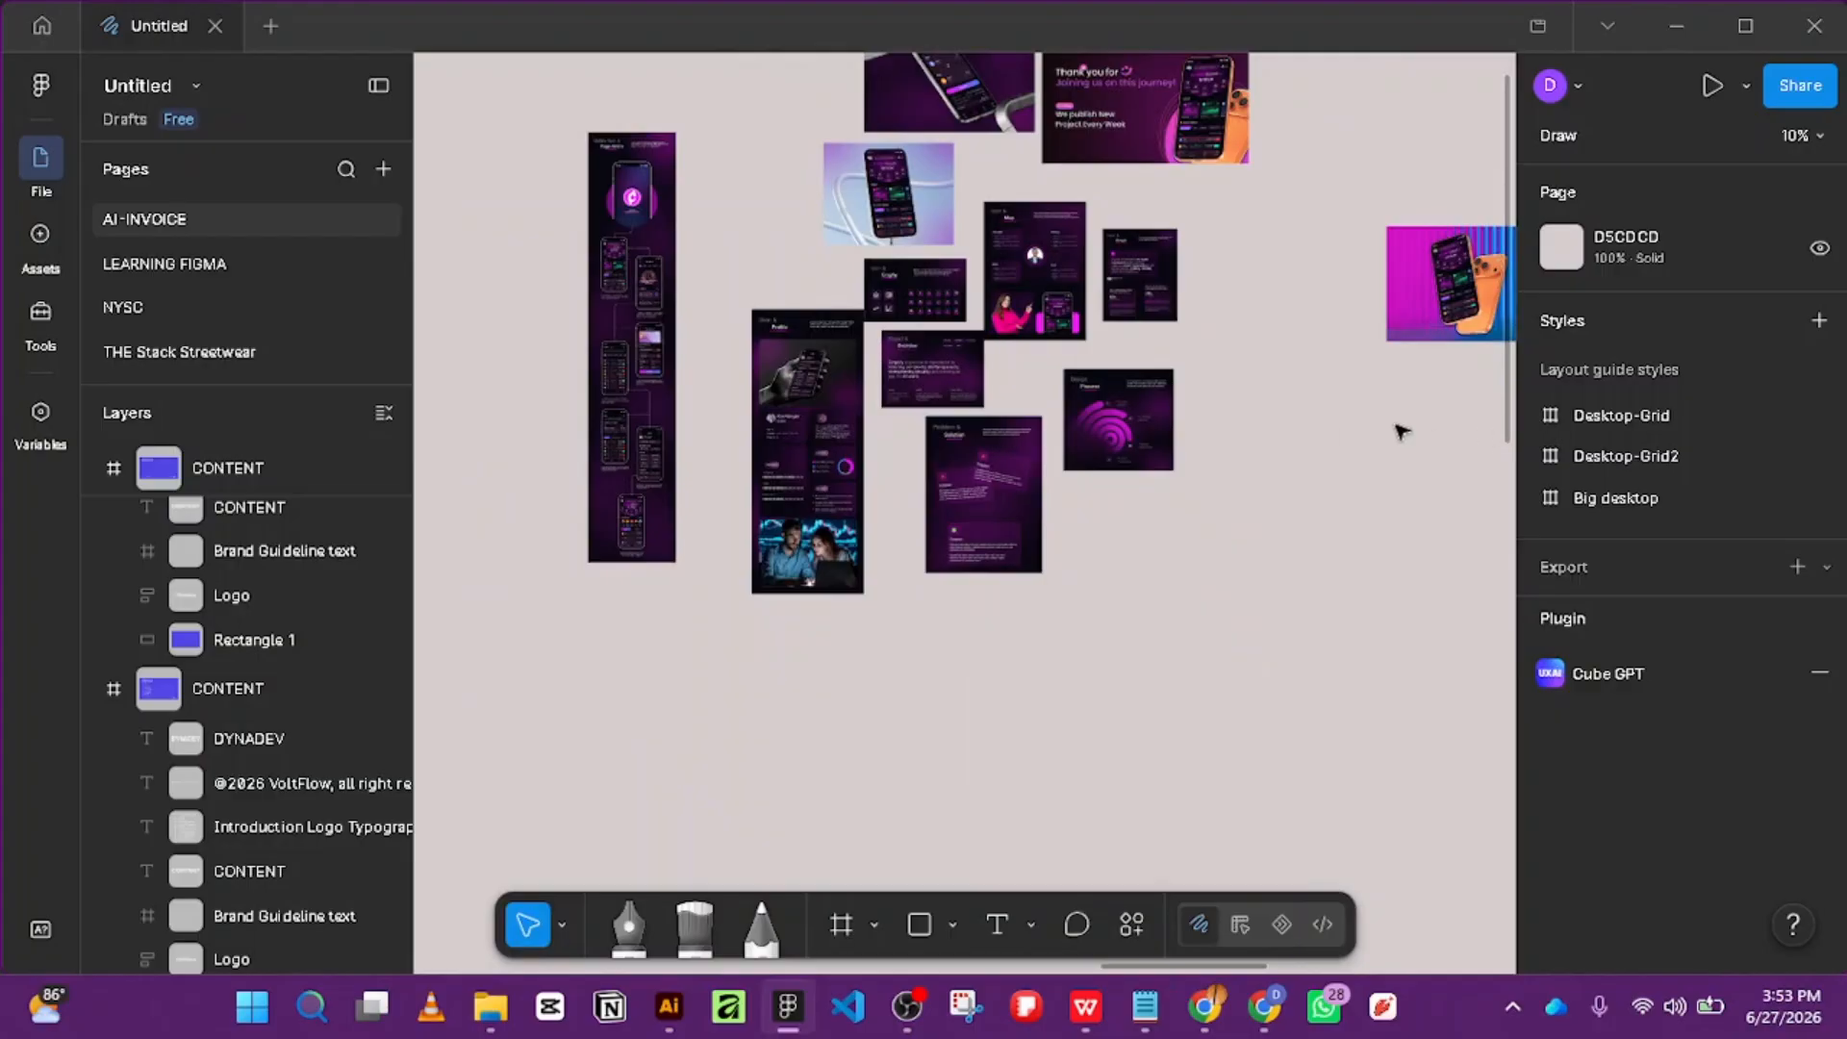
Move the tall dark branding reference image up to sit just below the group of purple reference images.
{"action": "scroll", "coordinate": [1327, 412], "scroll_direction": "down", "scroll_amount": 4}
{"action": "scroll", "coordinate": [1251, 693], "scroll_direction": "up", "scroll_amount": 2}
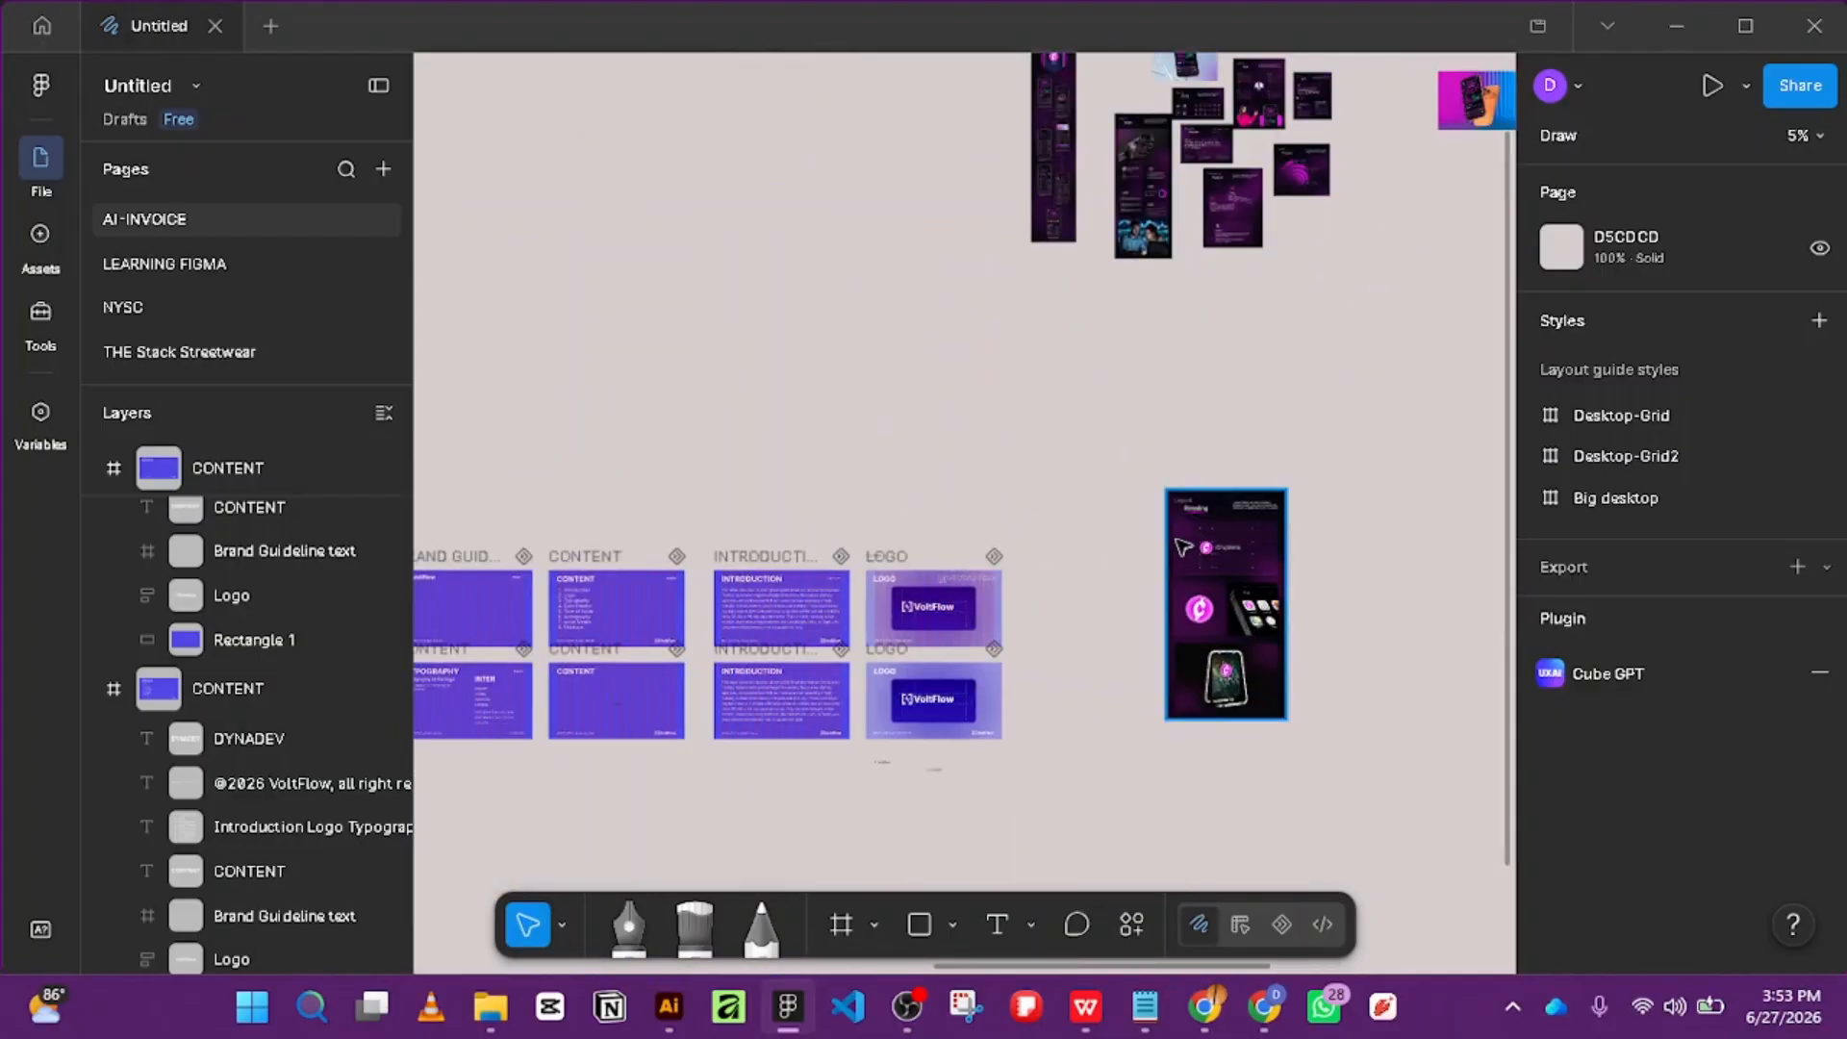
{"action": "left_click_drag", "start_coordinate": [1253, 664], "coordinate": [1153, 439]}
{"action": "left_click", "coordinate": [847, 456]}
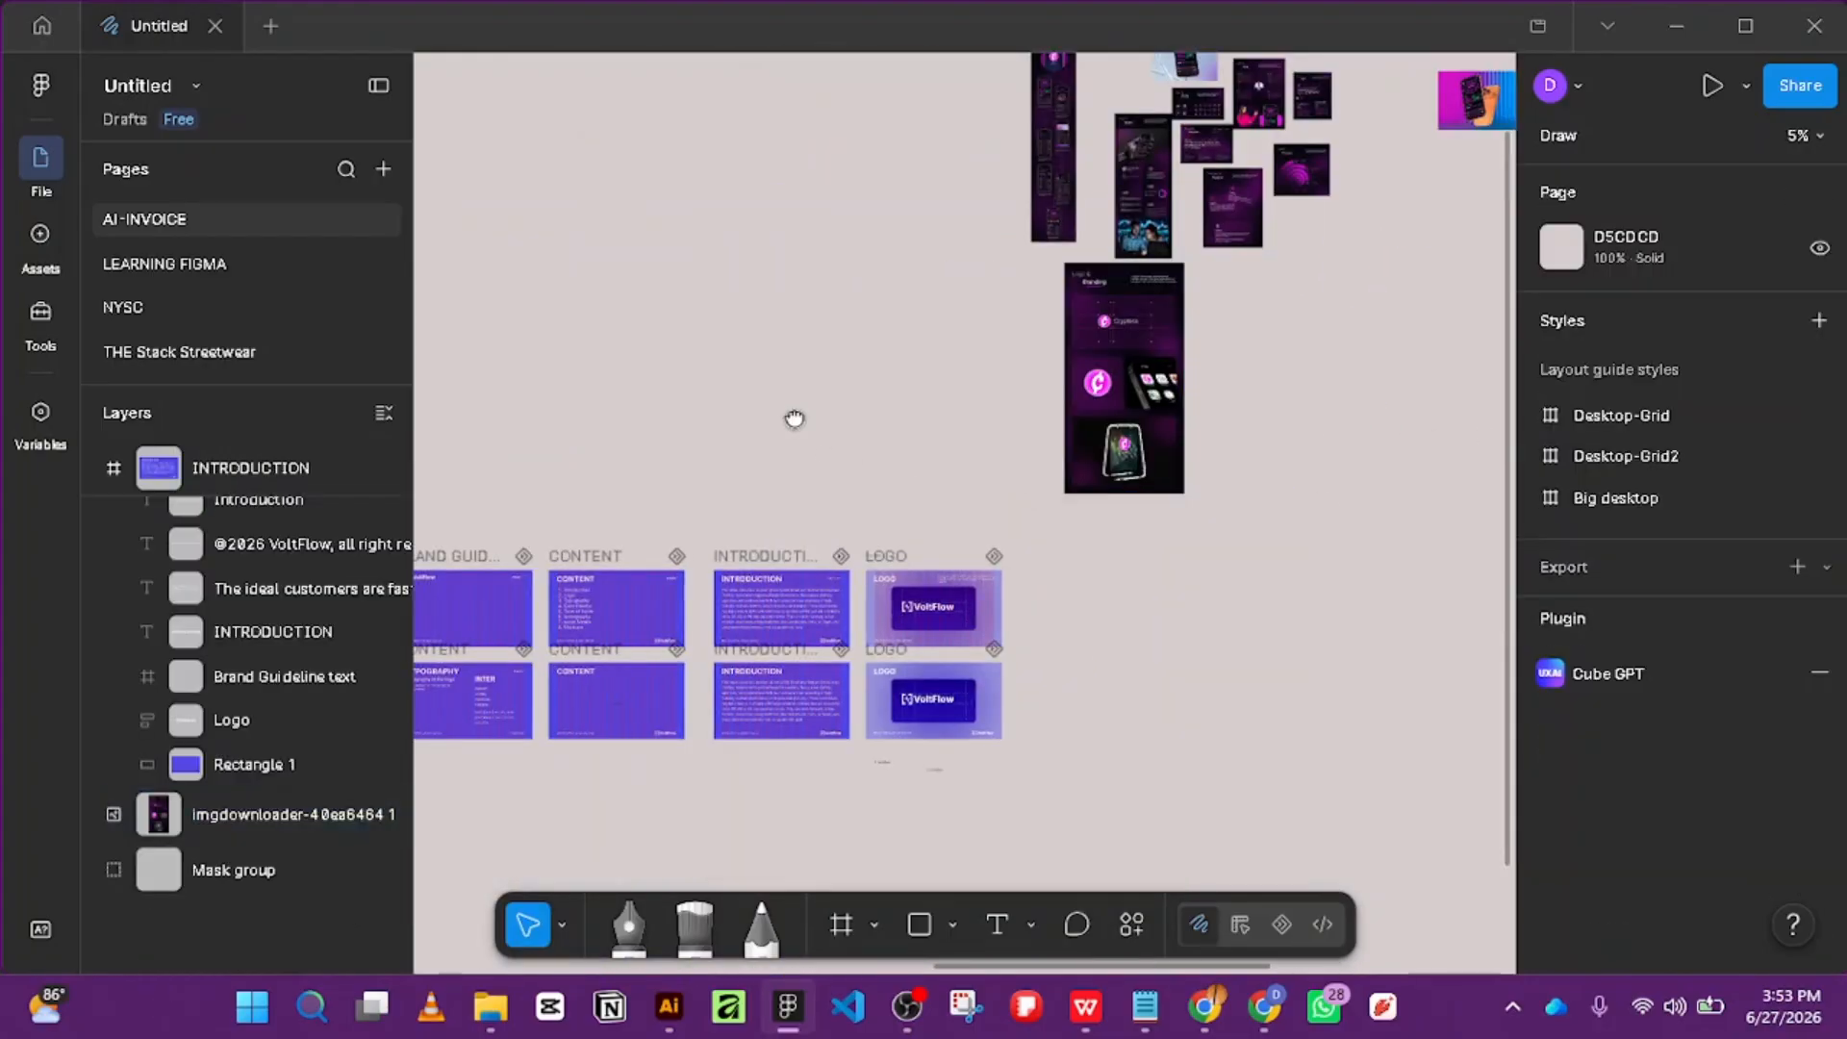
Return to the VoltFlow slides and examine the lower CONTENT slide beside the TYPOGRAPHY slide.
{"action": "left_click_drag", "start_coordinate": [796, 417], "coordinate": [928, 335]}
{"action": "scroll", "coordinate": [721, 420], "scroll_direction": "up", "scroll_amount": 3}
{"action": "scroll", "coordinate": [731, 452], "scroll_direction": "down", "scroll_amount": 3}
{"action": "scroll", "coordinate": [754, 536], "scroll_direction": "up", "scroll_amount": 4}
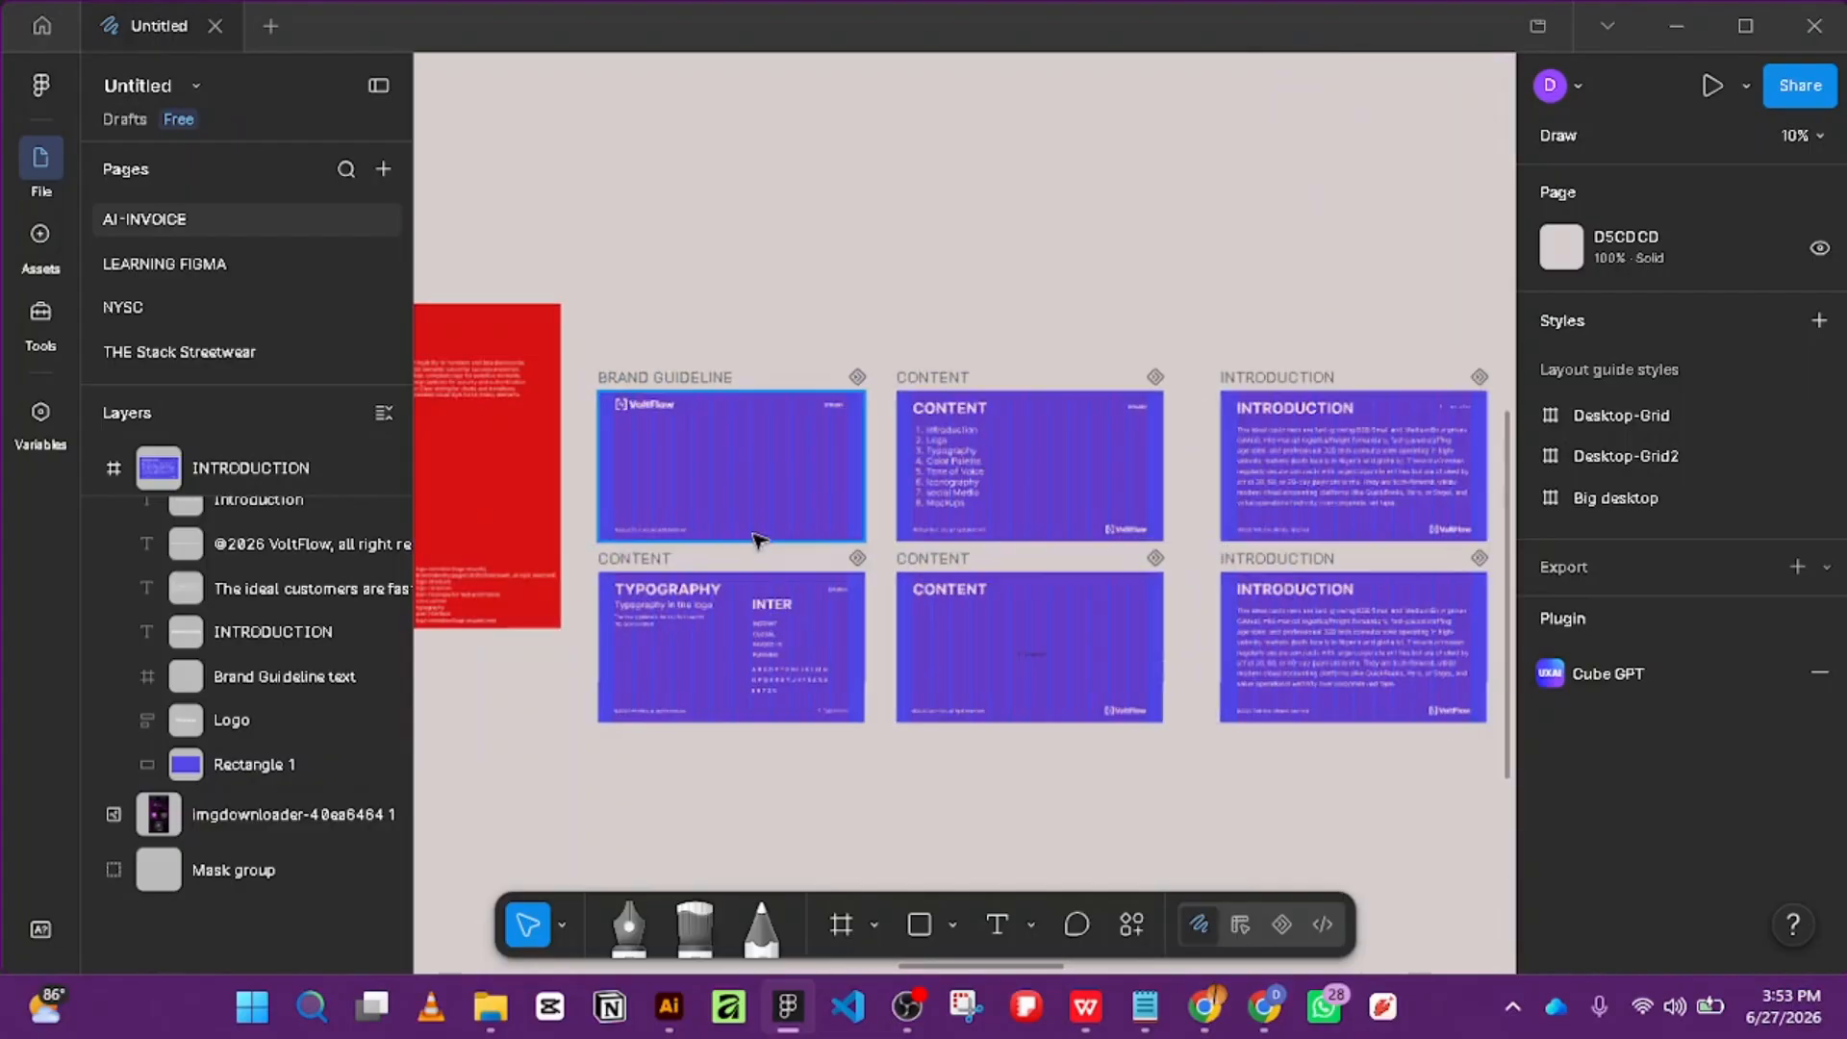
{"action": "scroll", "coordinate": [808, 639], "scroll_direction": "up", "scroll_amount": 2}
{"action": "scroll", "coordinate": [747, 701], "scroll_direction": "down", "scroll_amount": 3}
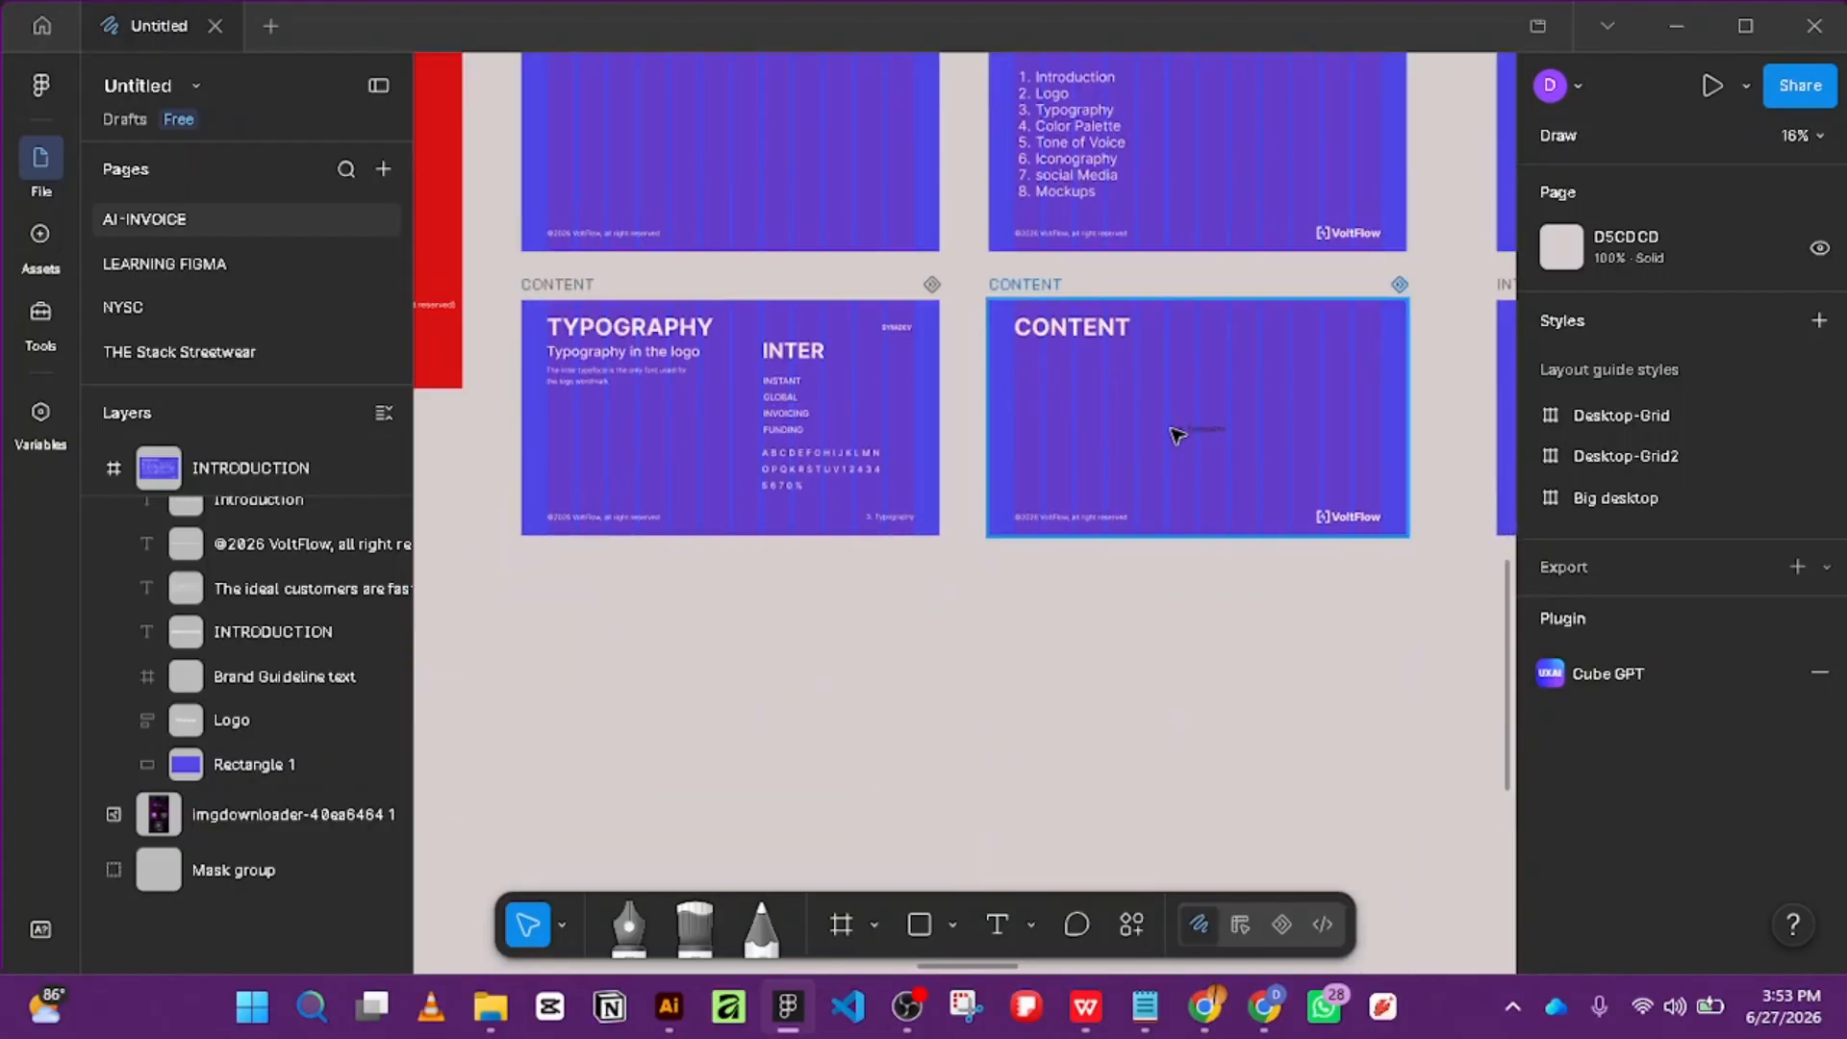
Change the small Typography label on the lower CONTENT slide to "4. Color" and give it the library's white fill.
{"action": "left_click", "coordinate": [1201, 437]}
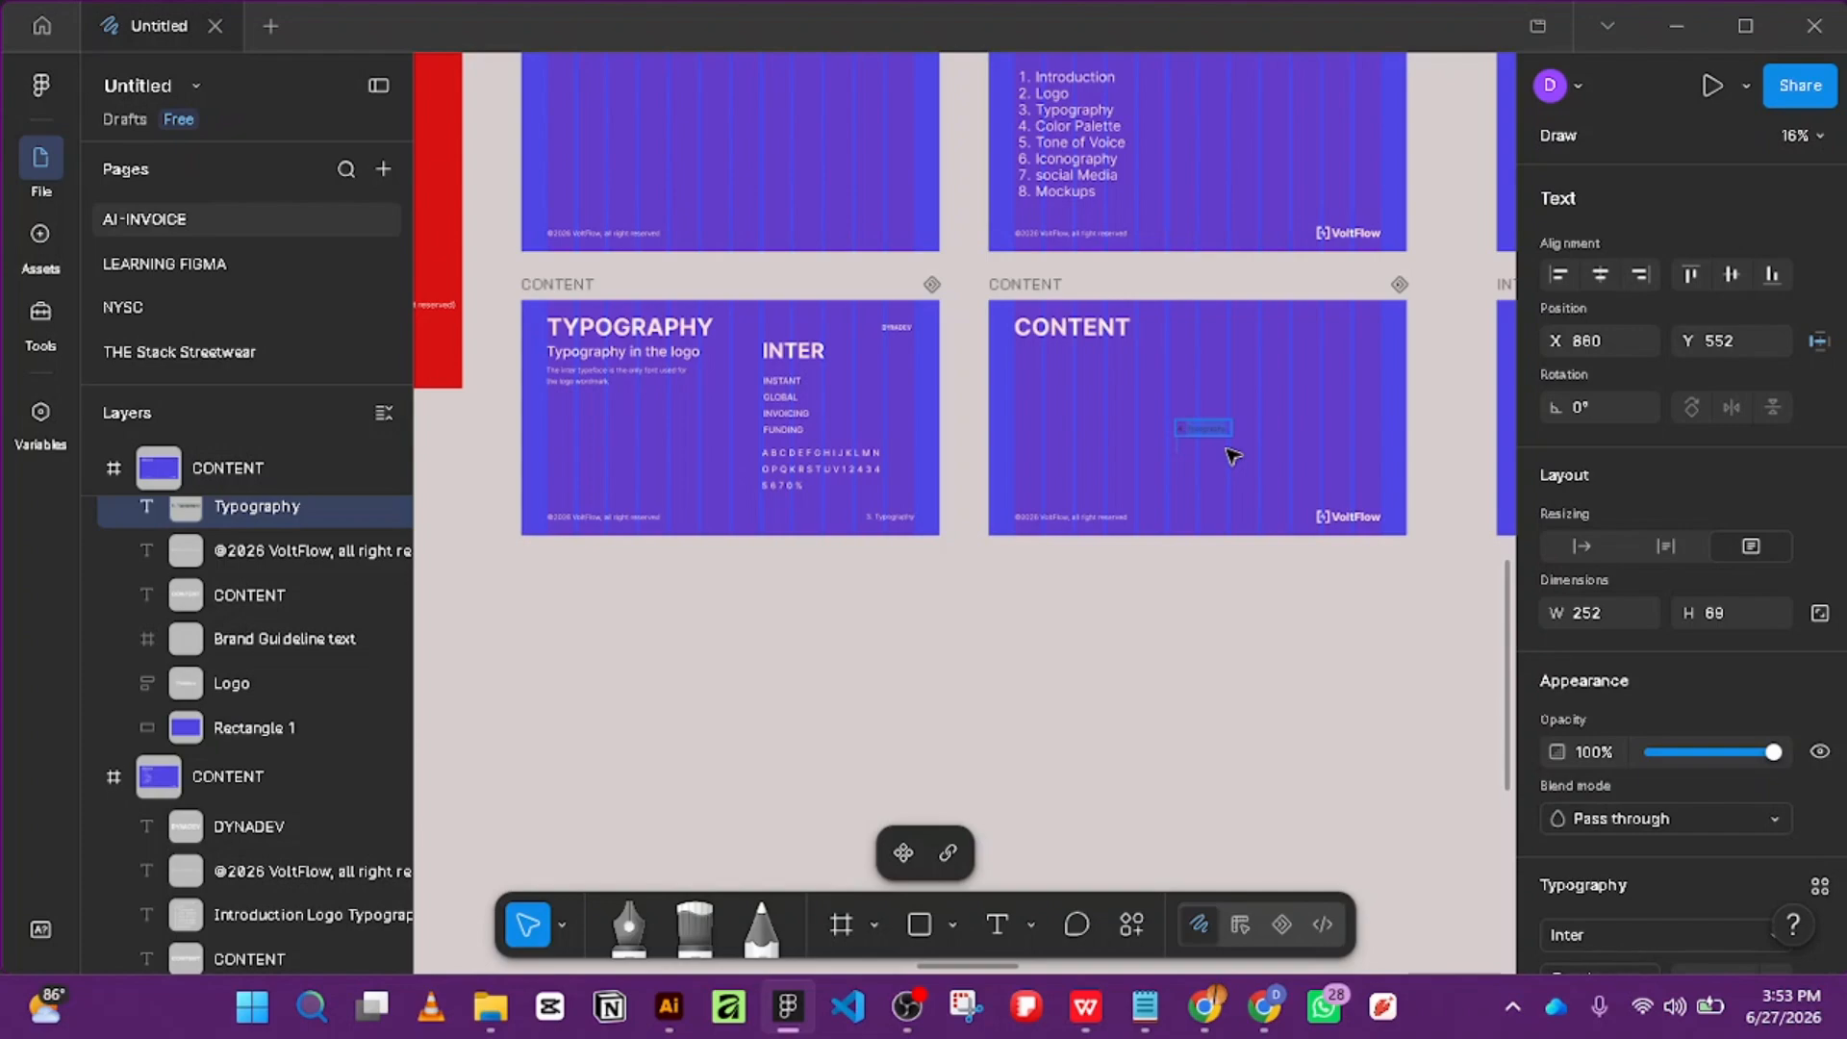
{"action": "type", "text": "Color"}
{"action": "scroll", "coordinate": [1660, 780], "scroll_direction": "down", "scroll_amount": 5}
{"action": "left_click", "coordinate": [1577, 817]}
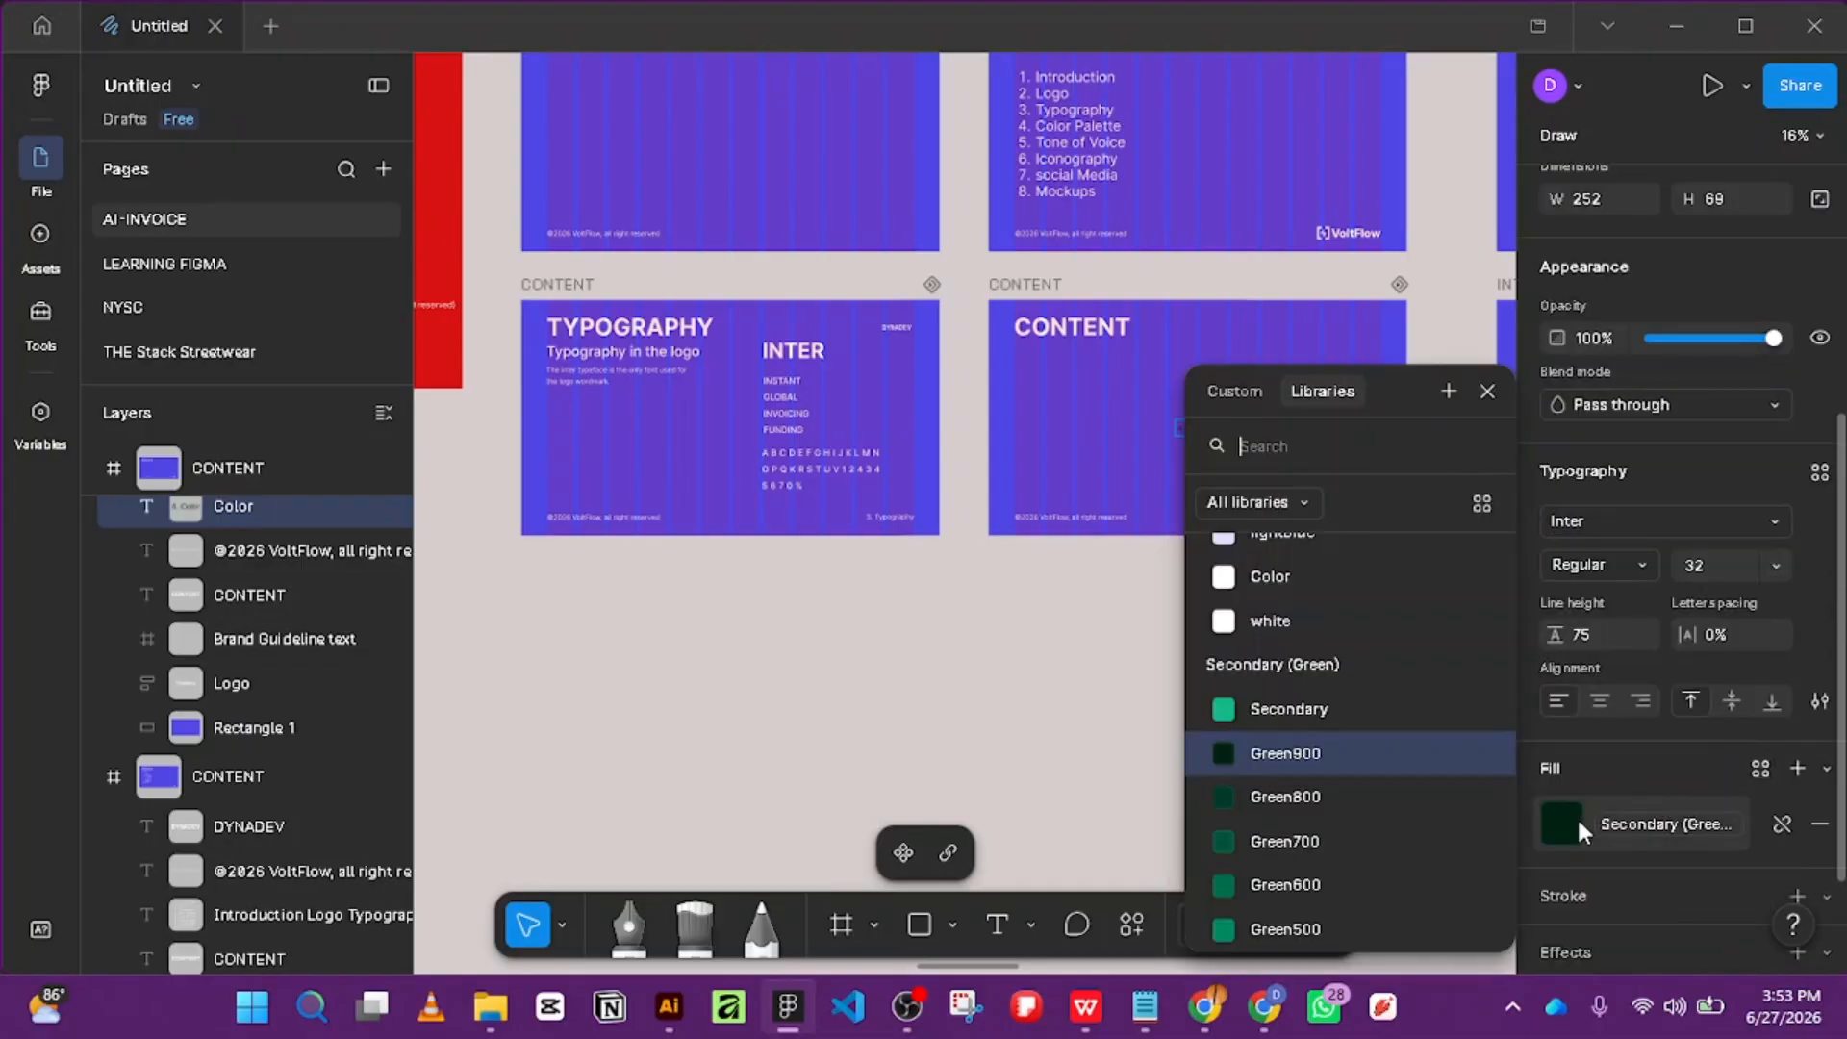
{"action": "left_click", "coordinate": [1267, 621]}
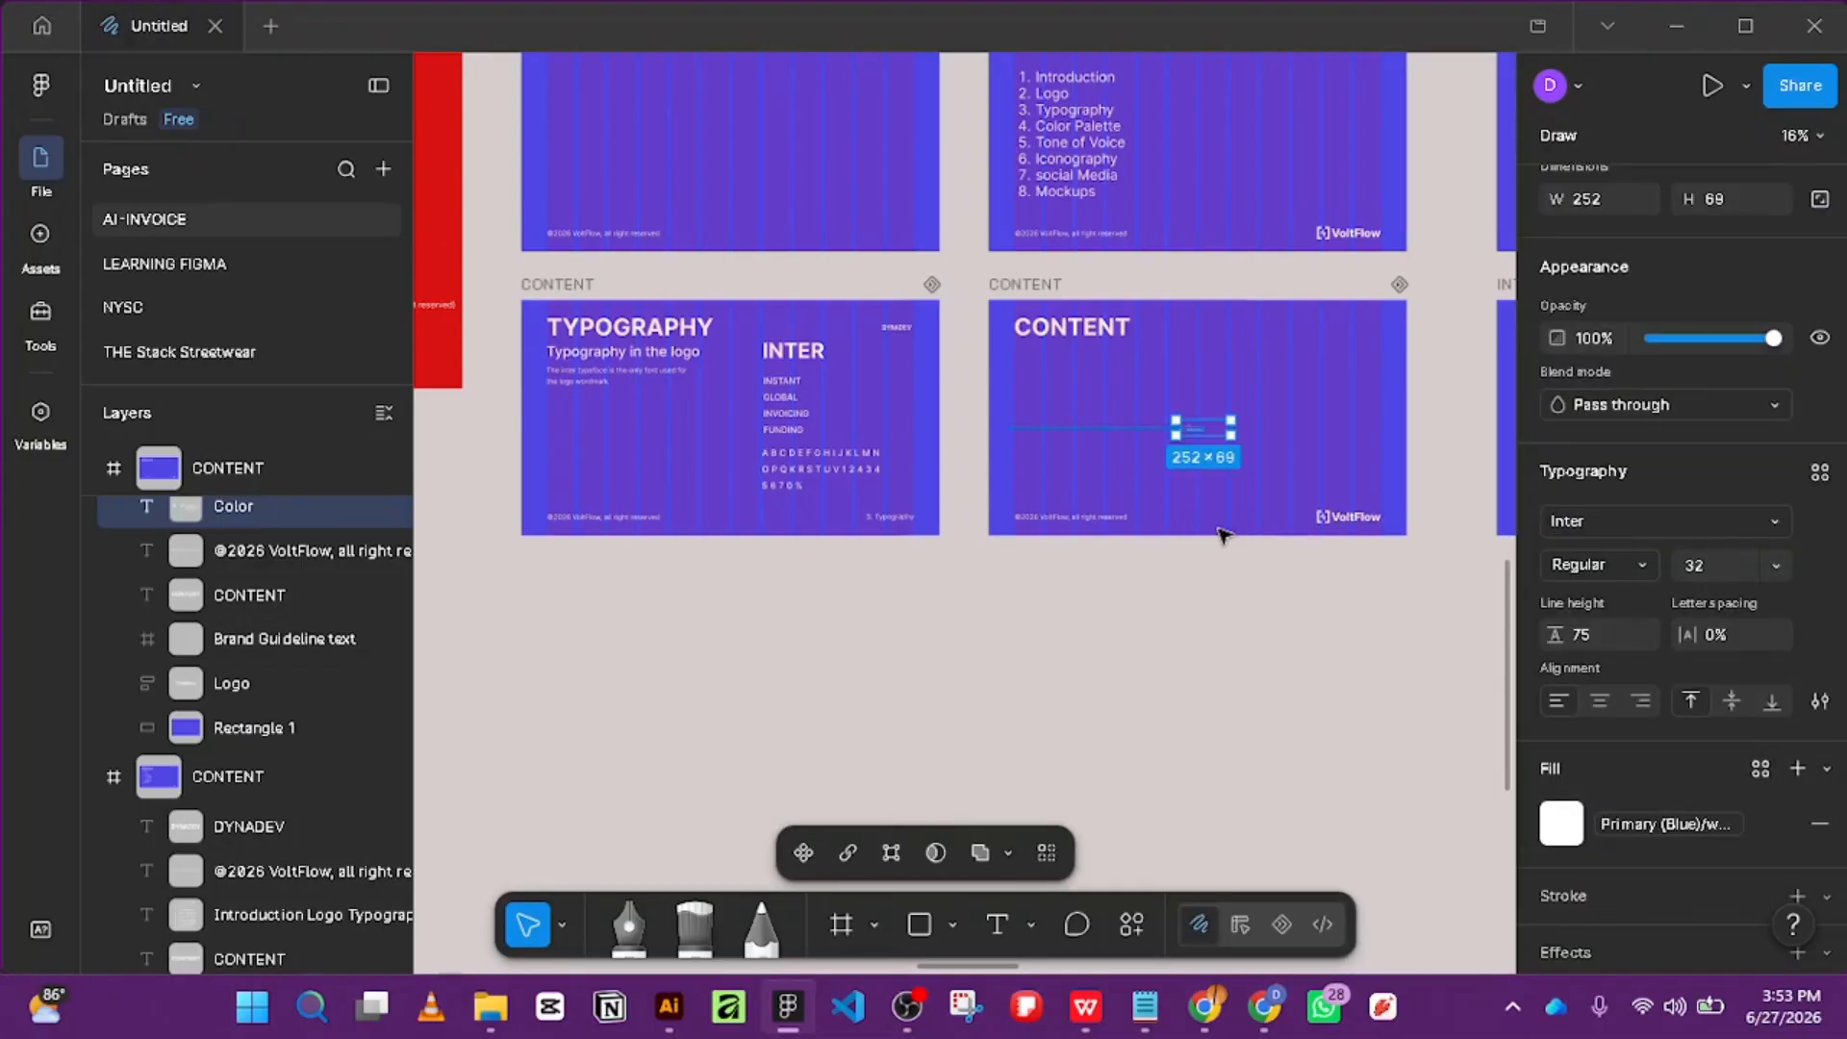
Place the "4. Color" label in the slide's upper-right corner, level with the heading, and narrow its text box to 133 wide.
{"action": "scroll", "coordinate": [1202, 428], "scroll_direction": "up", "scroll_amount": 3}
{"action": "left_click_drag", "start_coordinate": [1214, 445], "coordinate": [1340, 294]}
{"action": "scroll", "coordinate": [1251, 307], "scroll_direction": "right", "scroll_amount": 5}
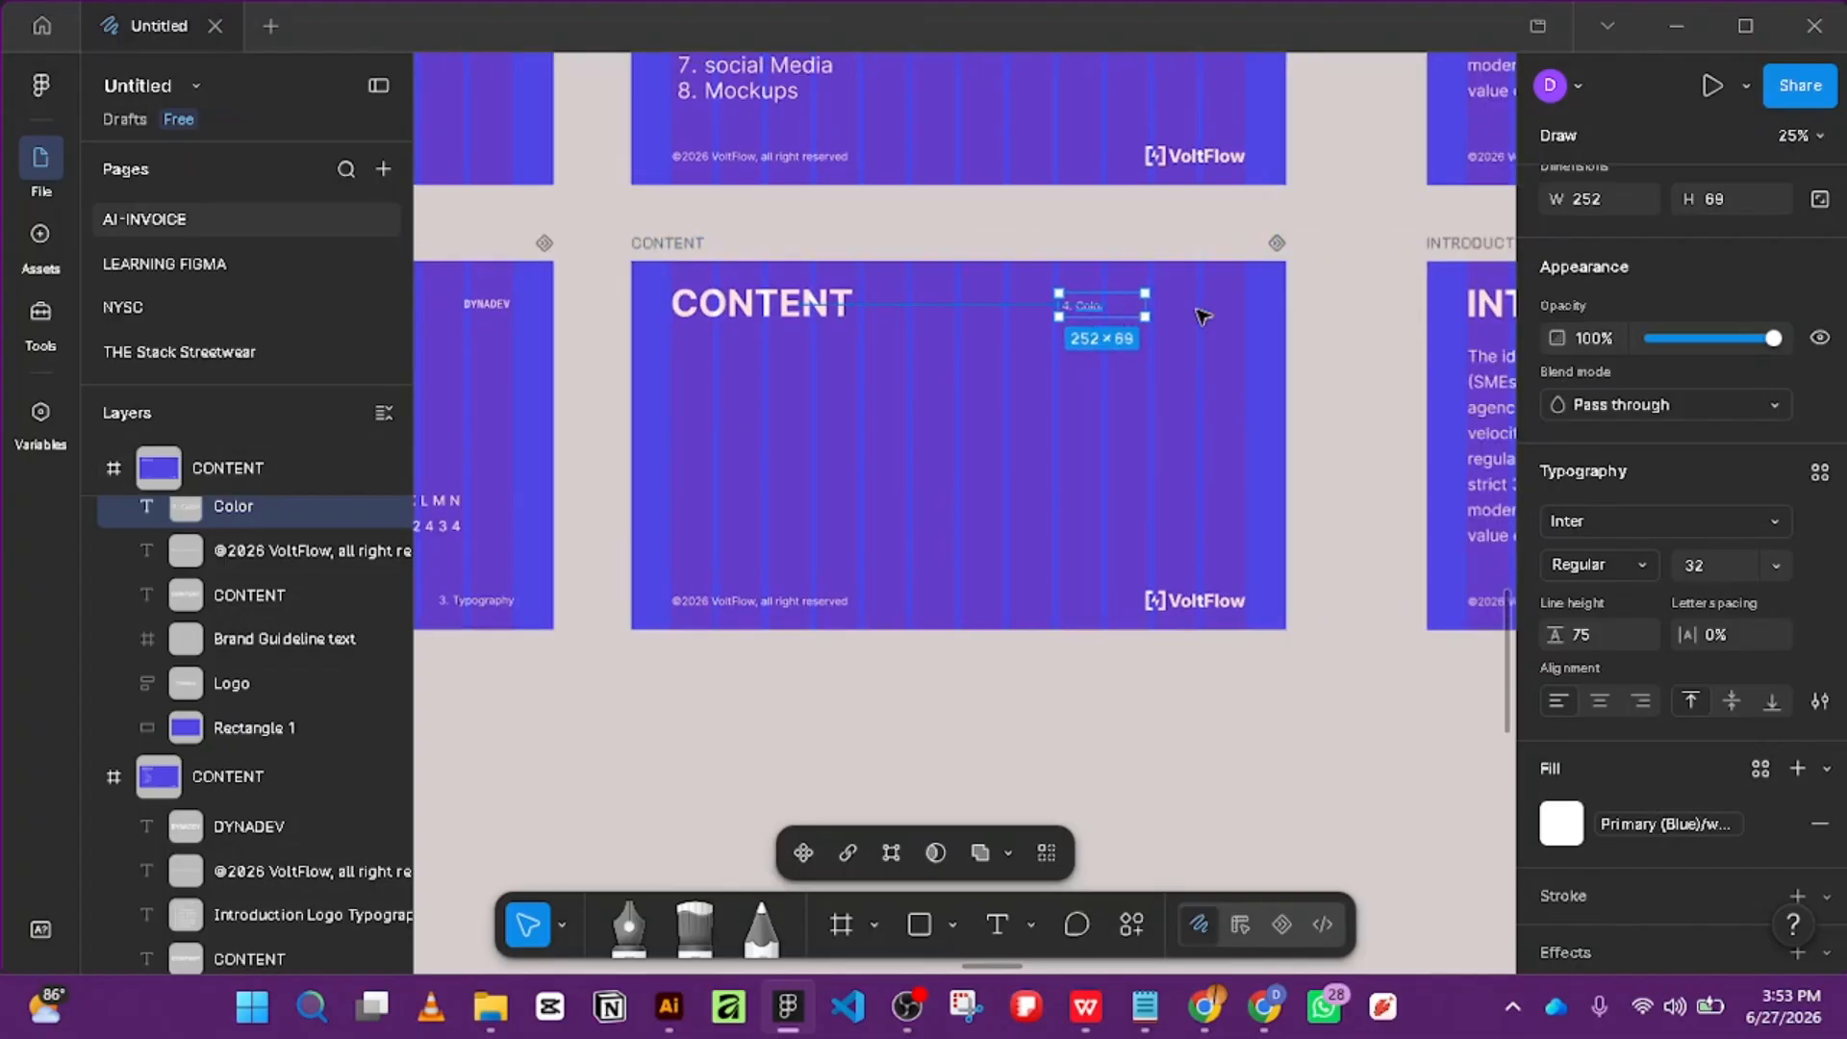
{"action": "left_click_drag", "start_coordinate": [1203, 315], "coordinate": [1217, 293]}
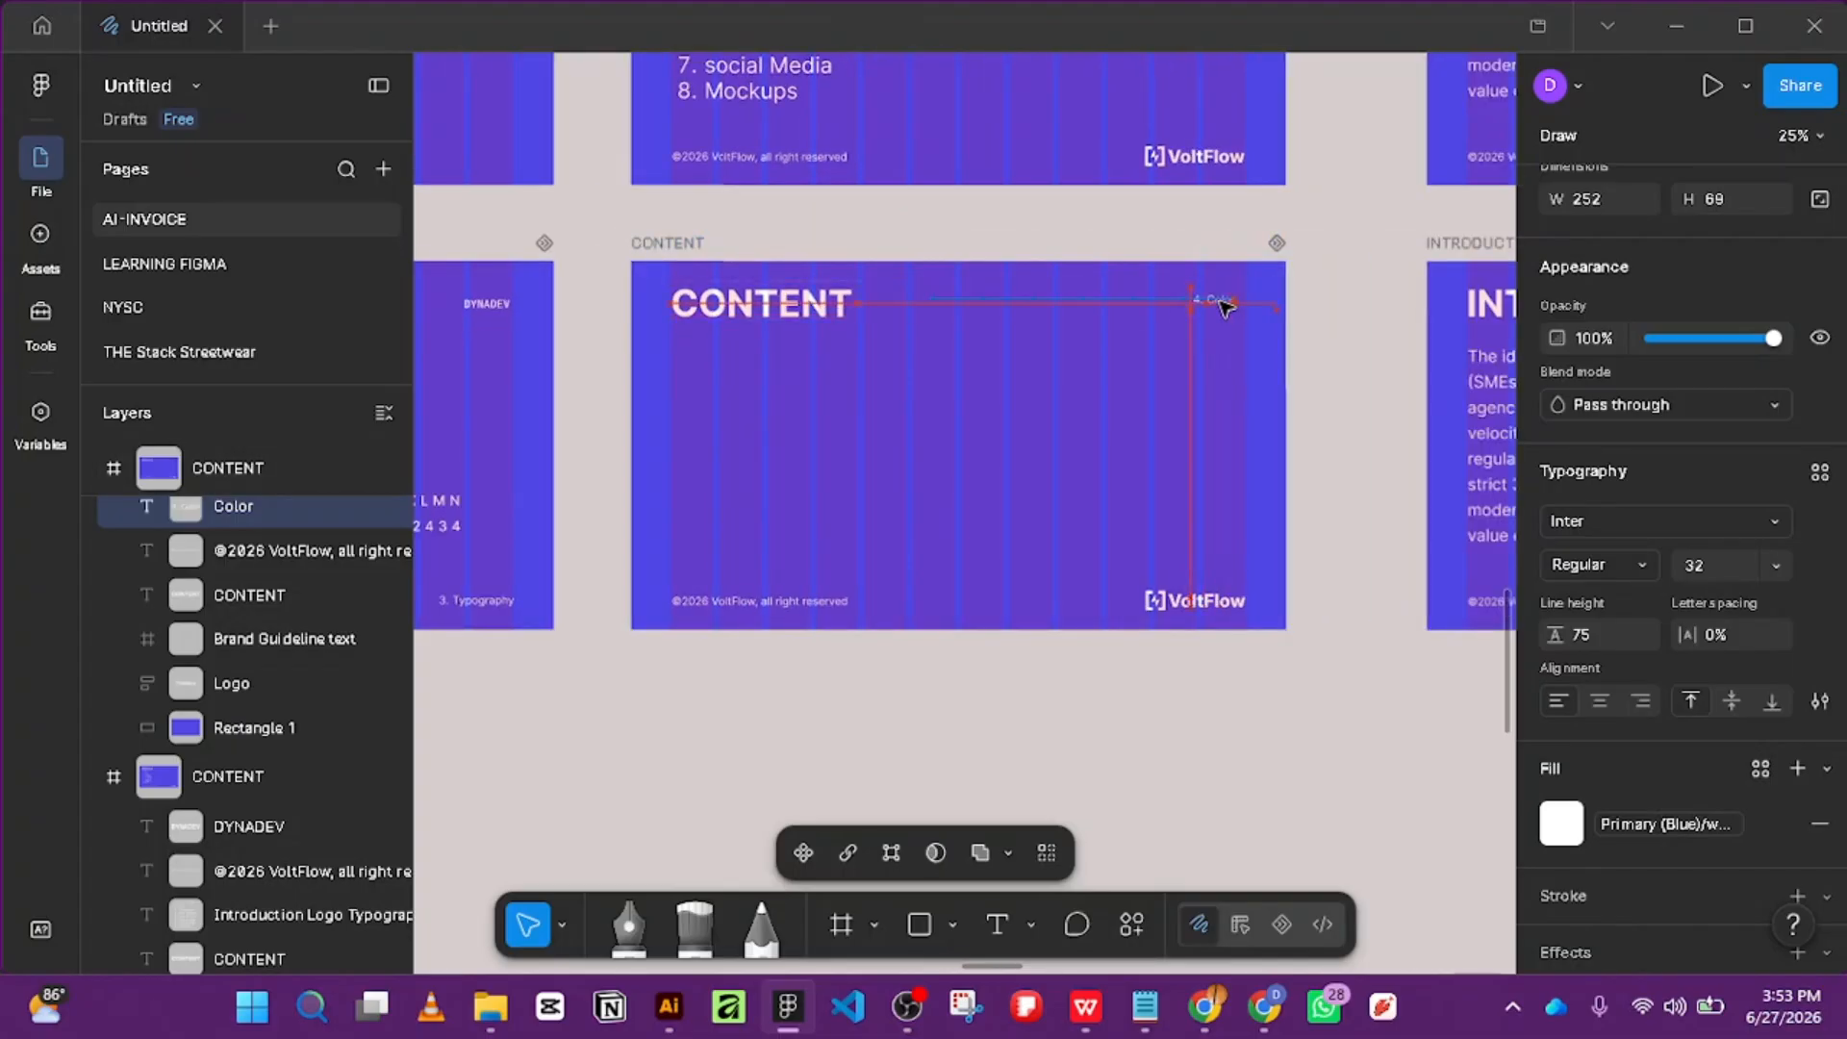
{"action": "scroll", "coordinate": [1231, 305], "scroll_direction": "up", "scroll_amount": 5}
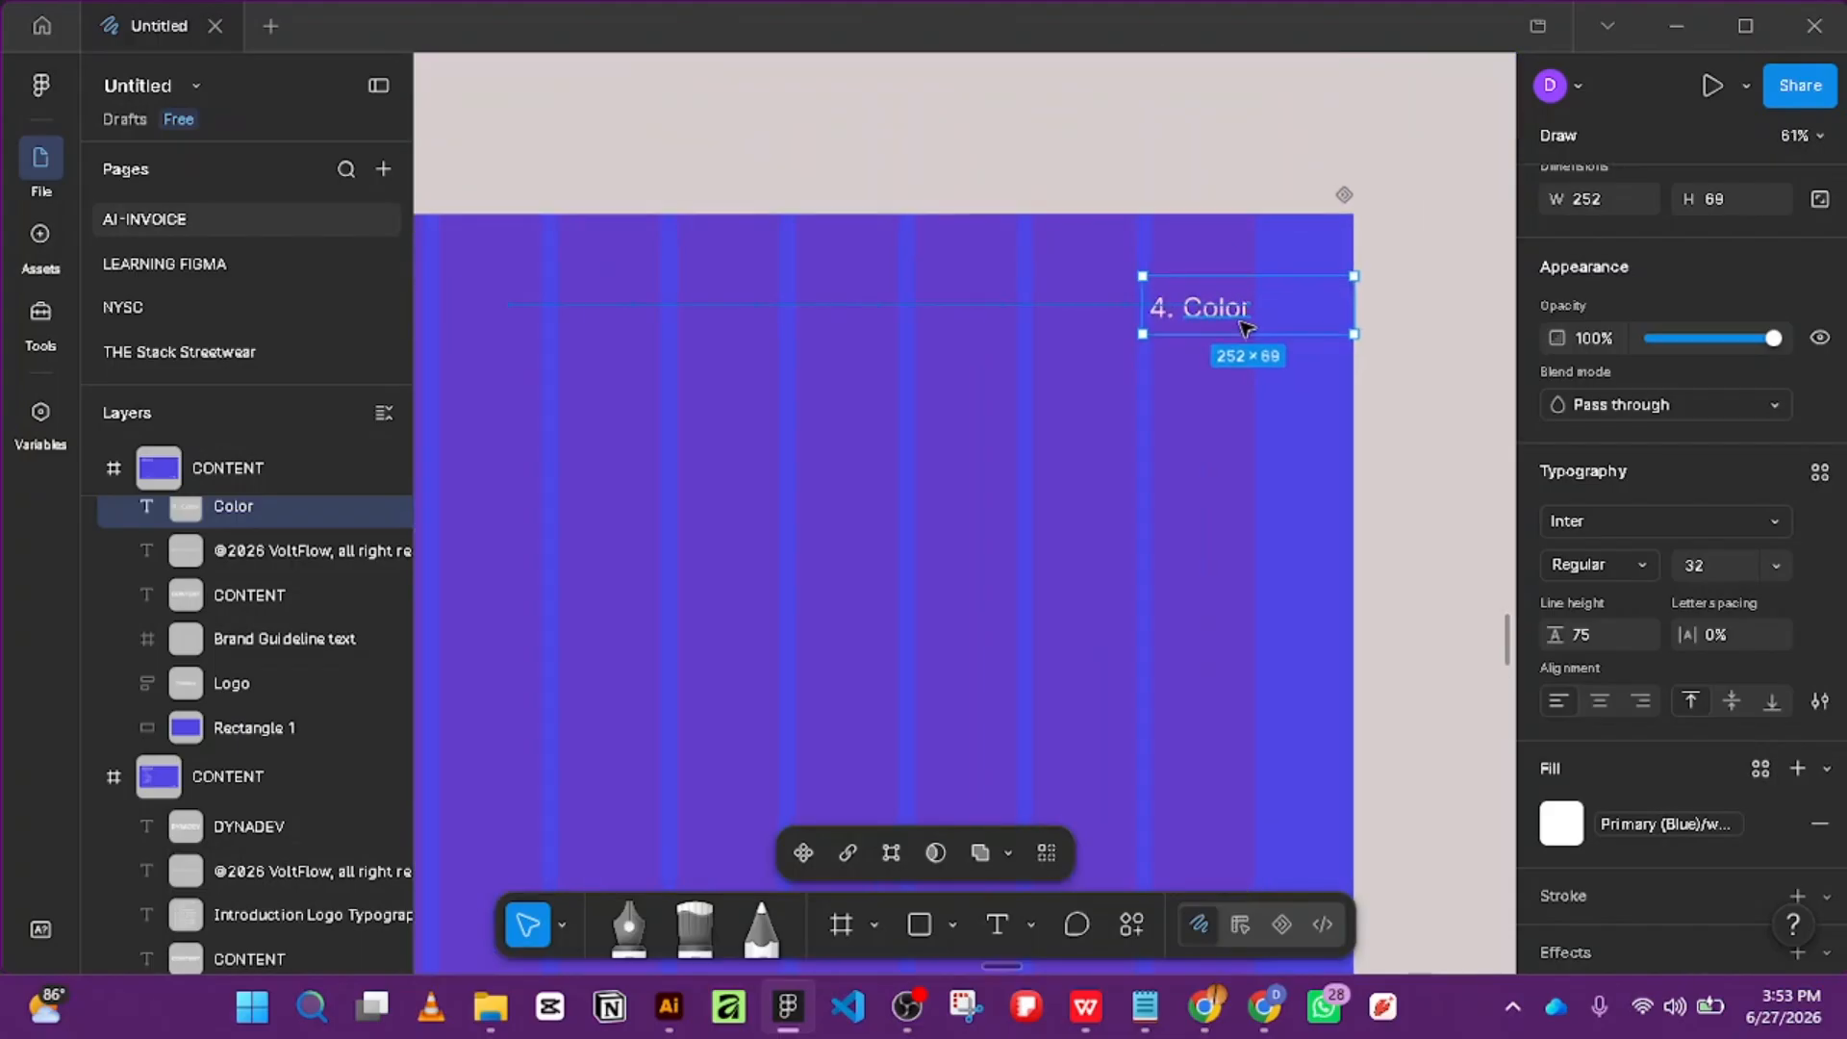
{"action": "mouse_move", "coordinate": [1241, 320]}
{"action": "left_mouse_down"}
{"action": "mouse_move", "coordinate": [1261, 314]}
{"action": "mouse_move", "coordinate": [1232, 324]}
{"action": "left_mouse_up"}
{"action": "scroll", "coordinate": [1236, 324], "scroll_direction": "down", "scroll_amount": 2}
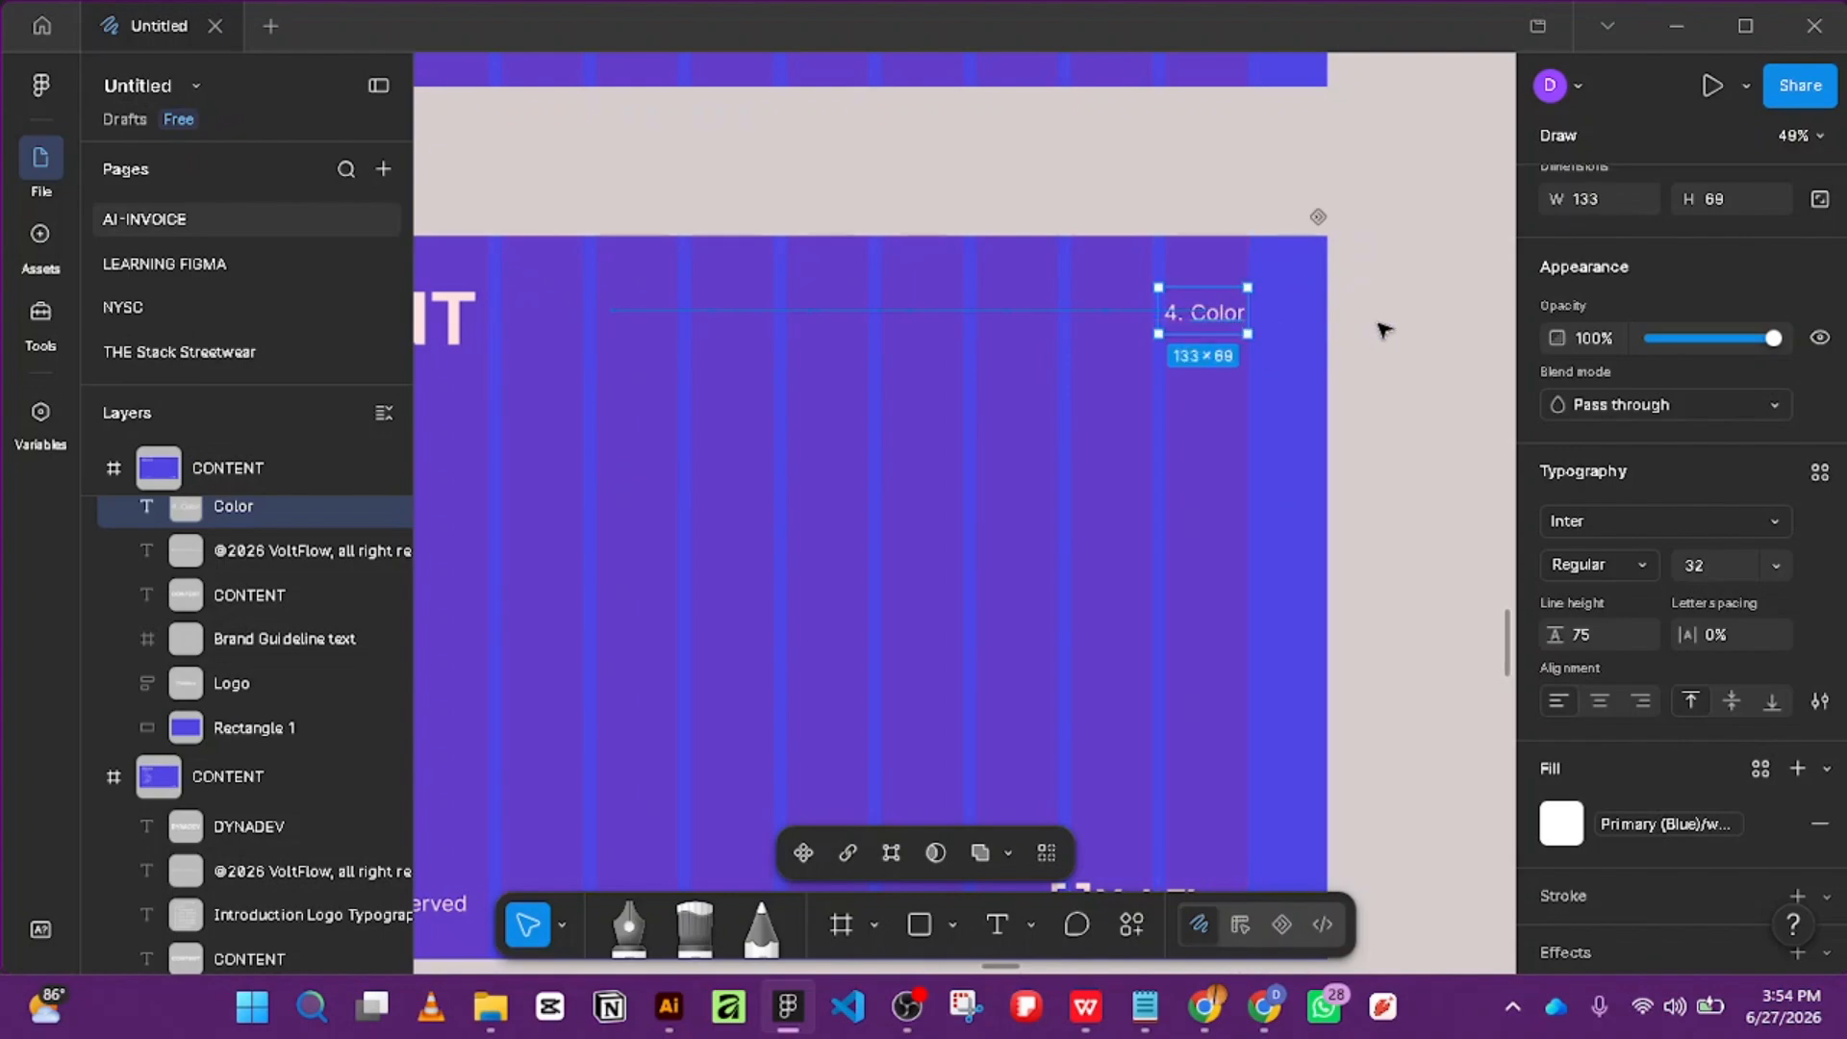
{"action": "left_click", "coordinate": [1382, 330]}
Retitle the lower CONTENT slide's heading as "COLOR PALETTE" and widen its text box to about 904 to fit one line.
{"action": "scroll", "coordinate": [1382, 330], "scroll_direction": "down", "scroll_amount": 5}
{"action": "scroll", "coordinate": [1025, 510], "scroll_direction": "up", "scroll_amount": 3}
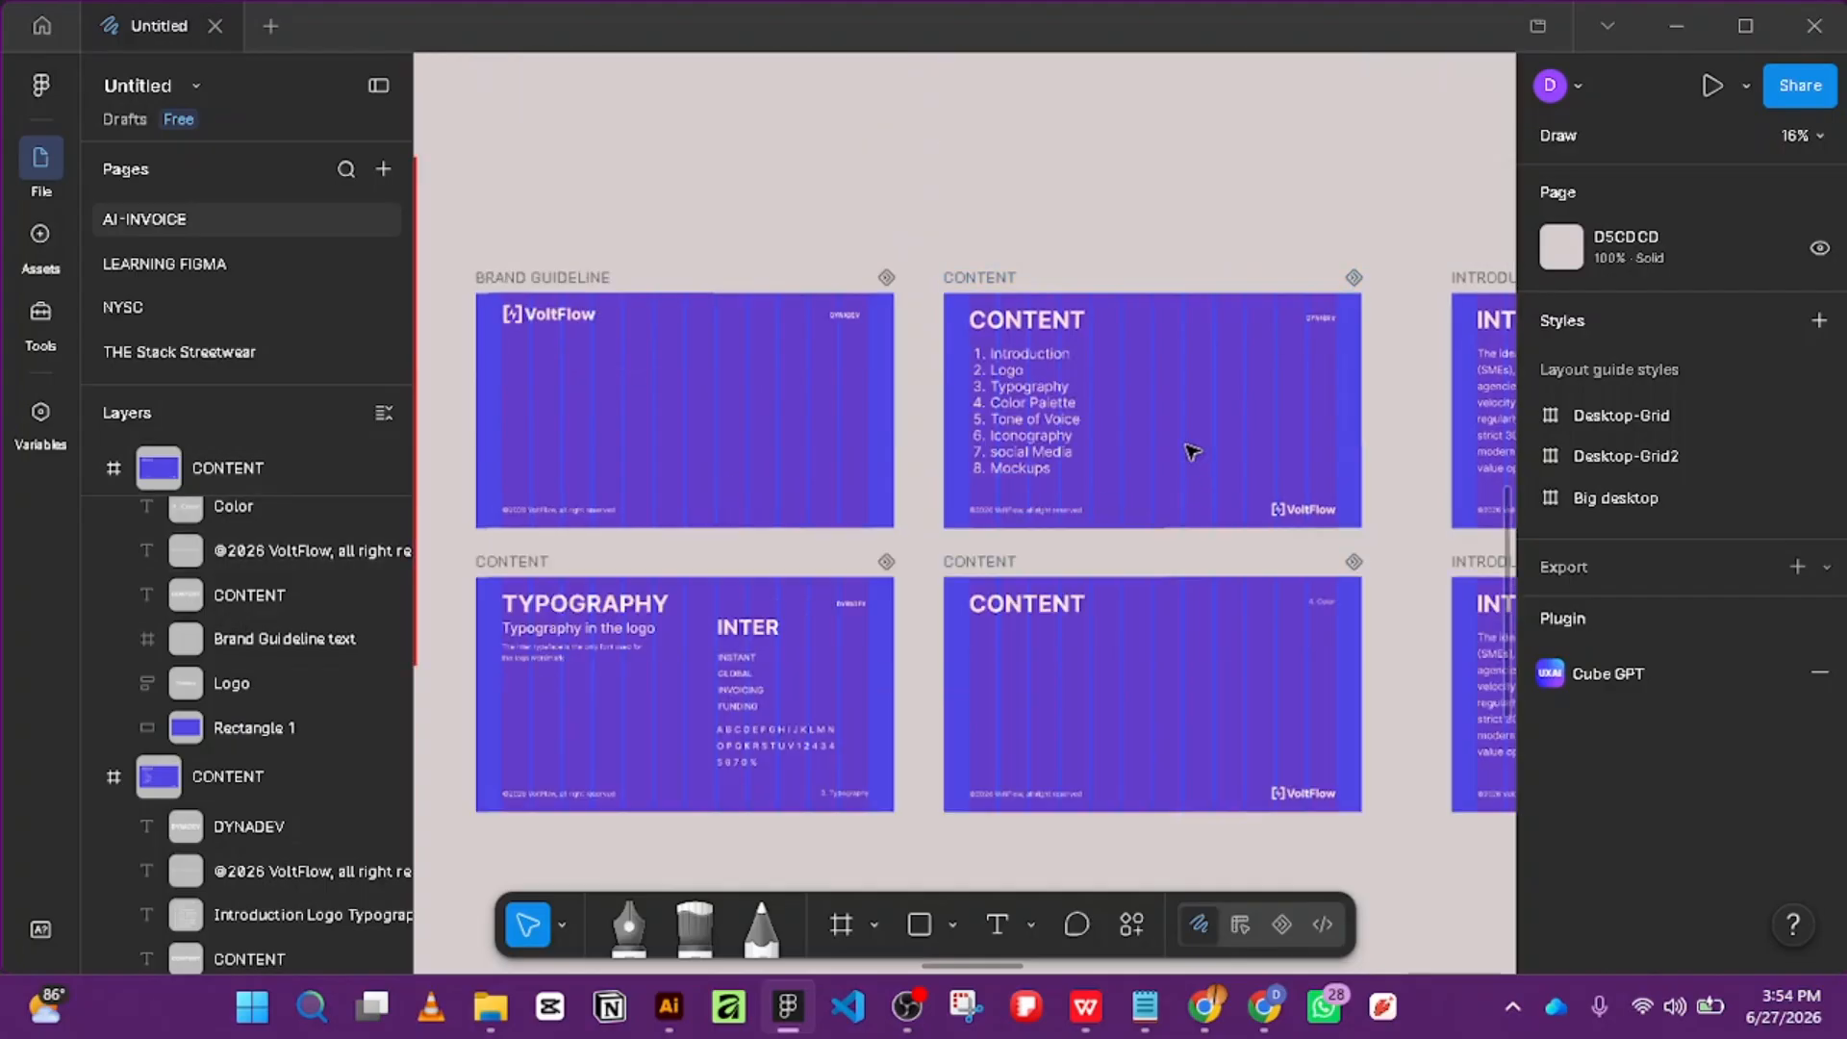
{"action": "scroll", "coordinate": [1092, 472], "scroll_direction": "down", "scroll_amount": 4}
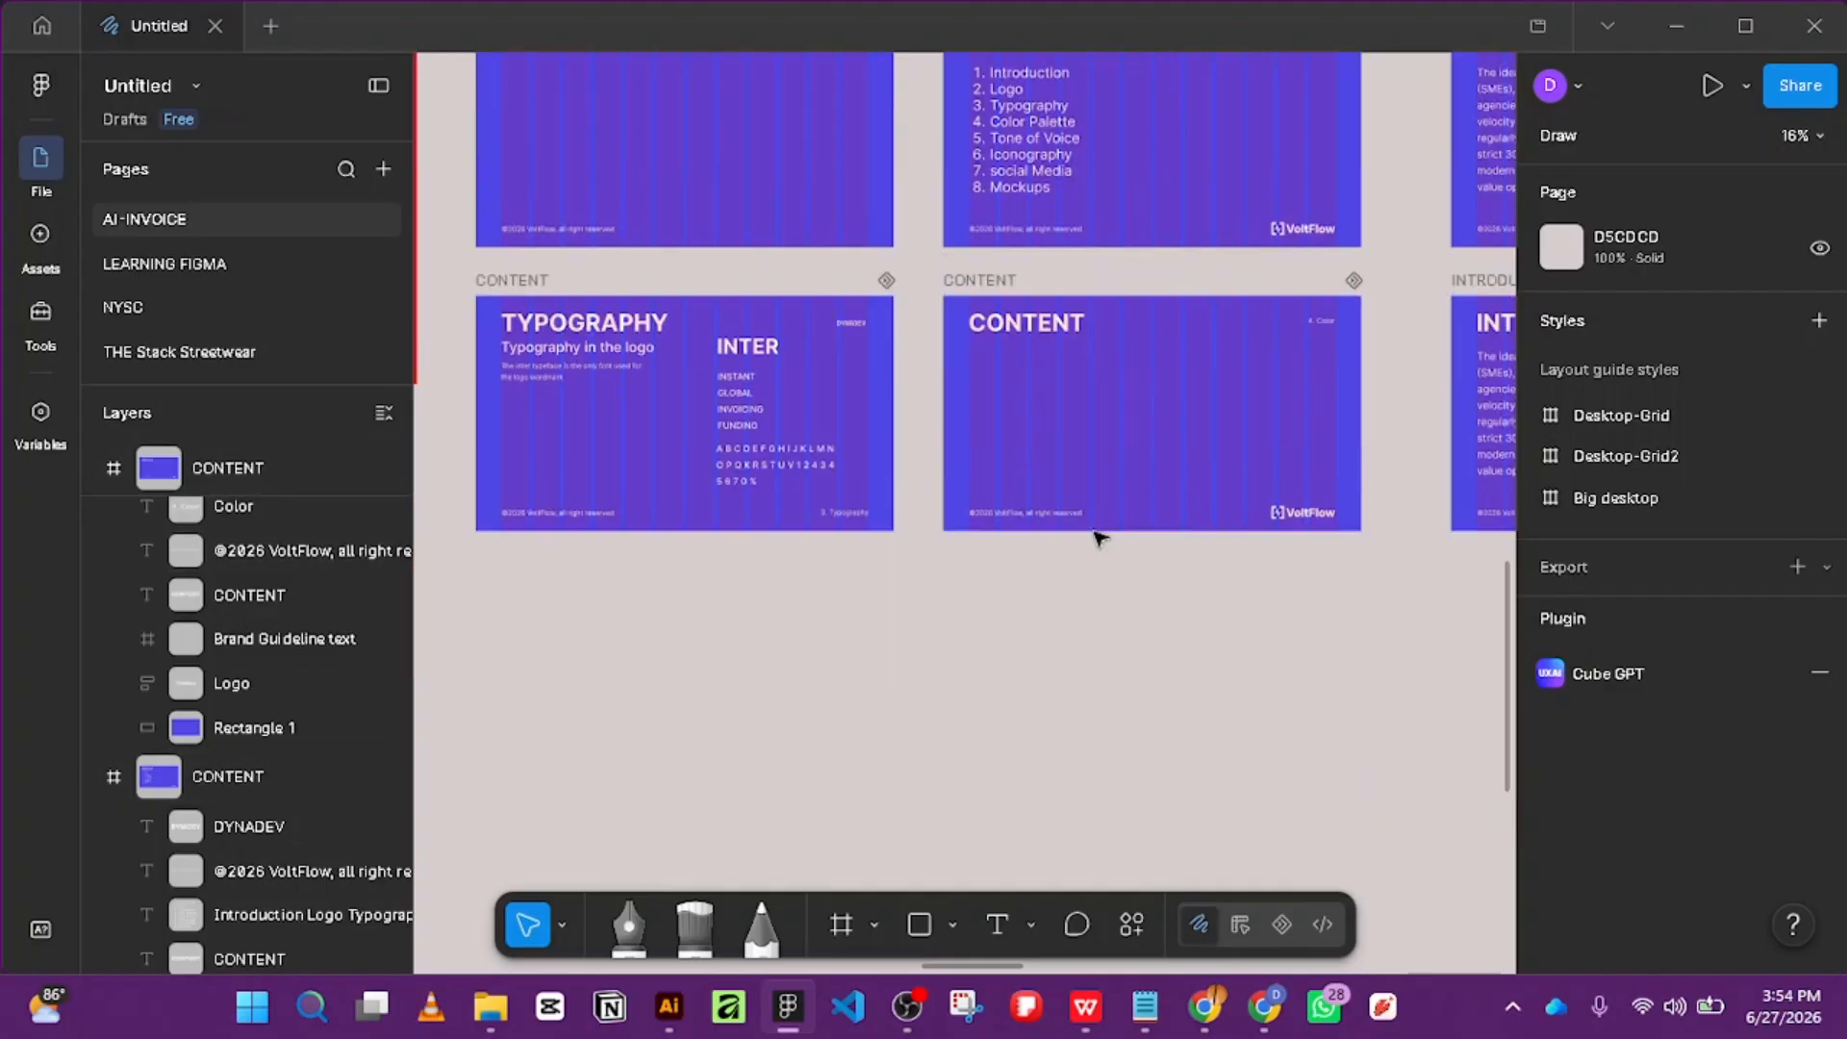
{"action": "scroll", "coordinate": [1237, 432], "scroll_direction": "up", "scroll_amount": 3}
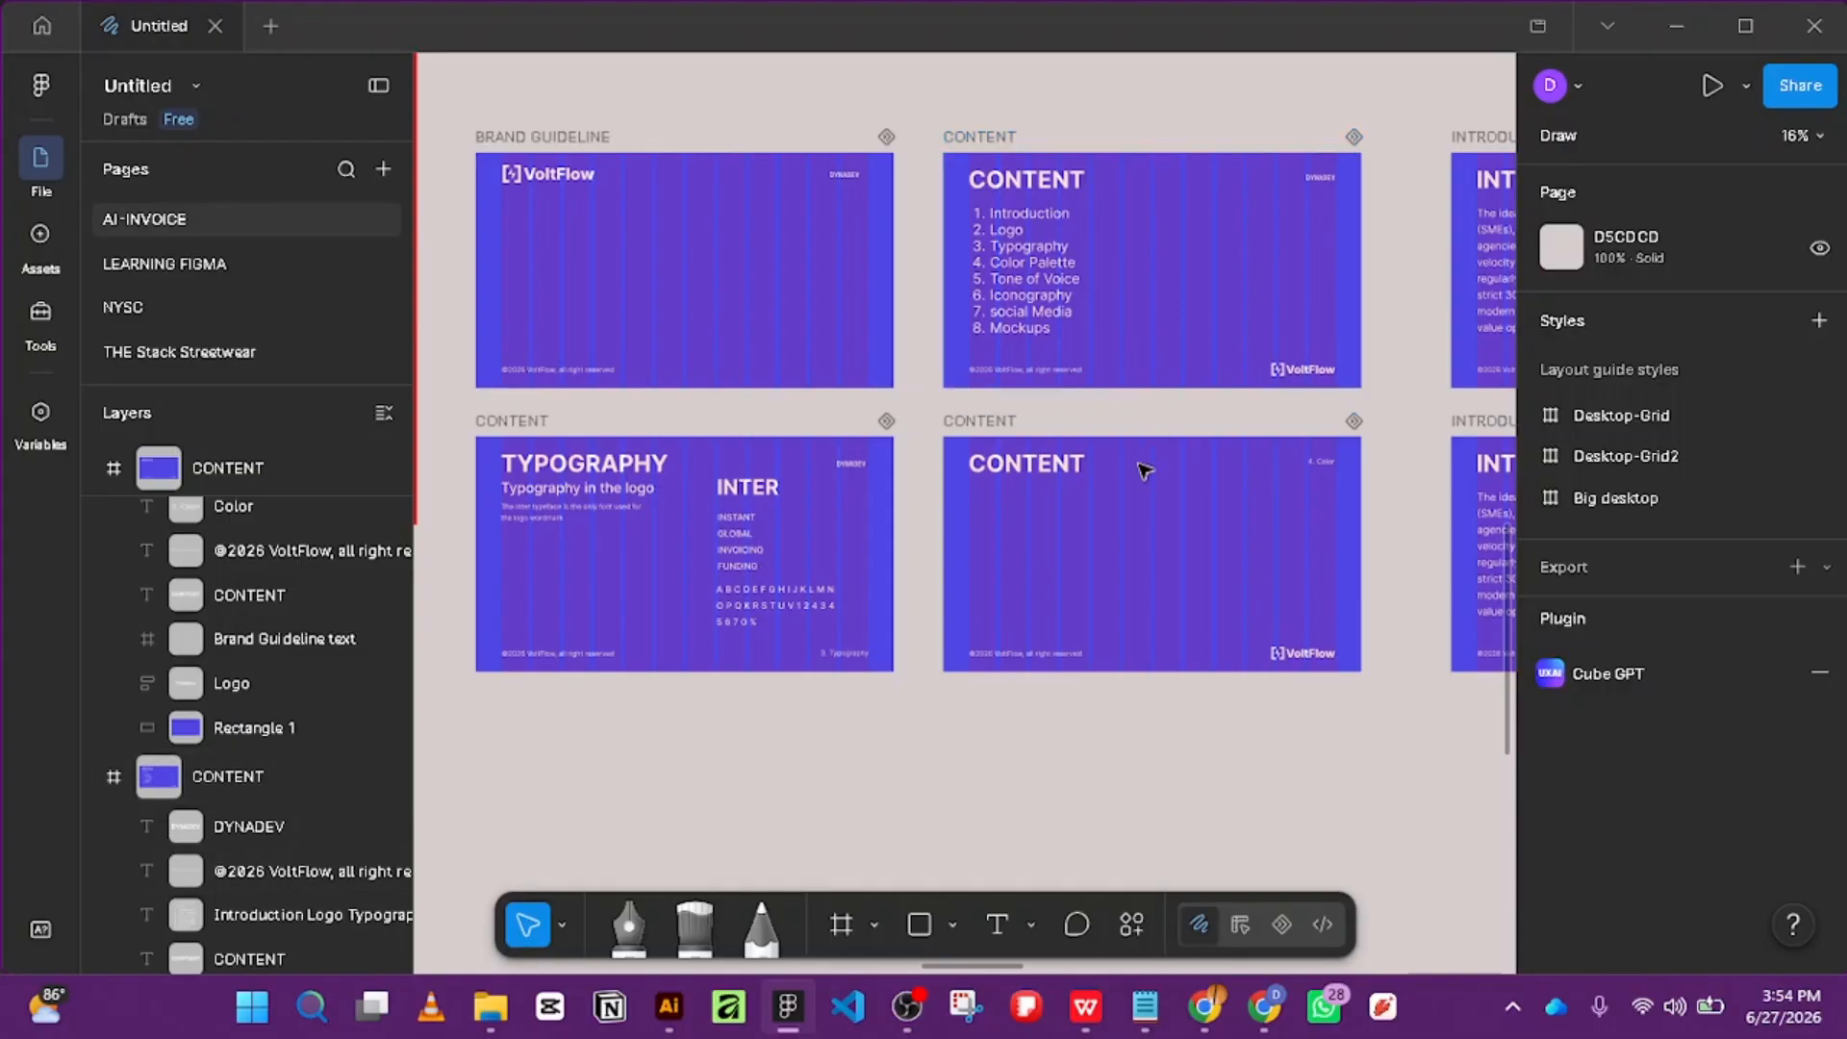
{"action": "left_click", "coordinate": [1020, 469]}
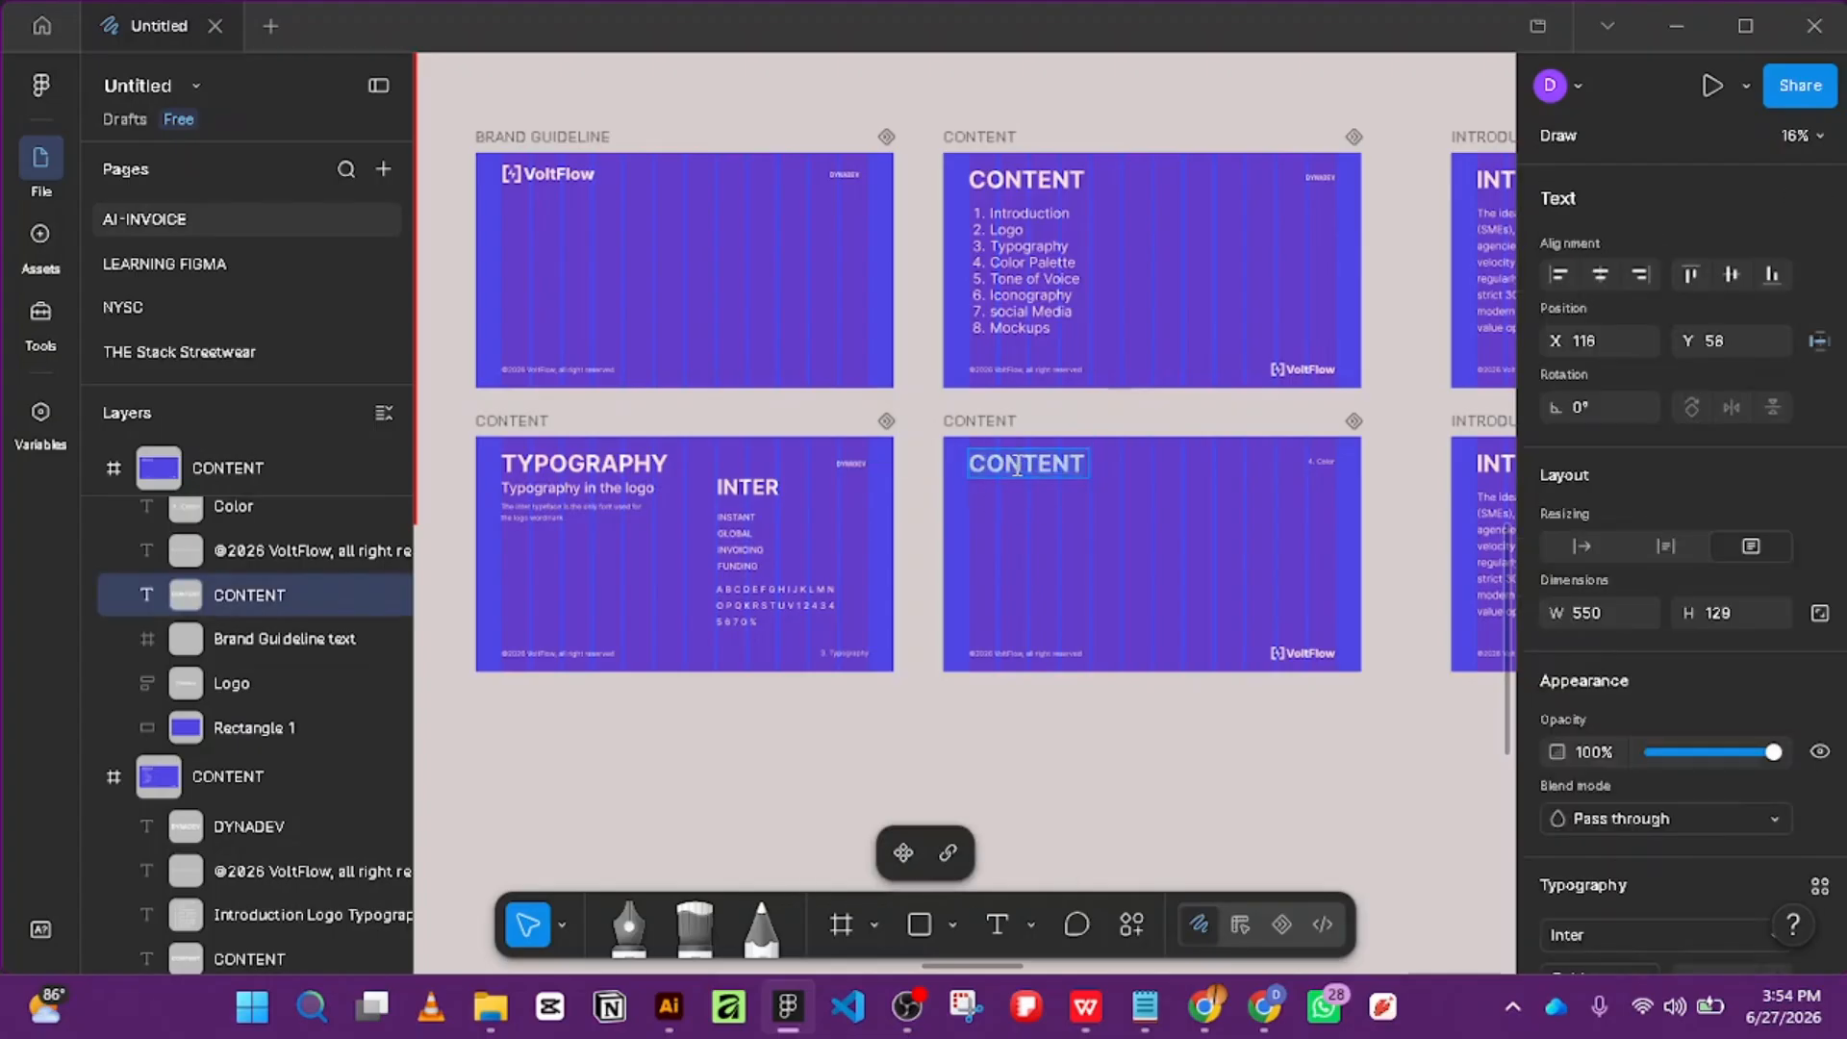
{"action": "type", "text": "COLOR"}
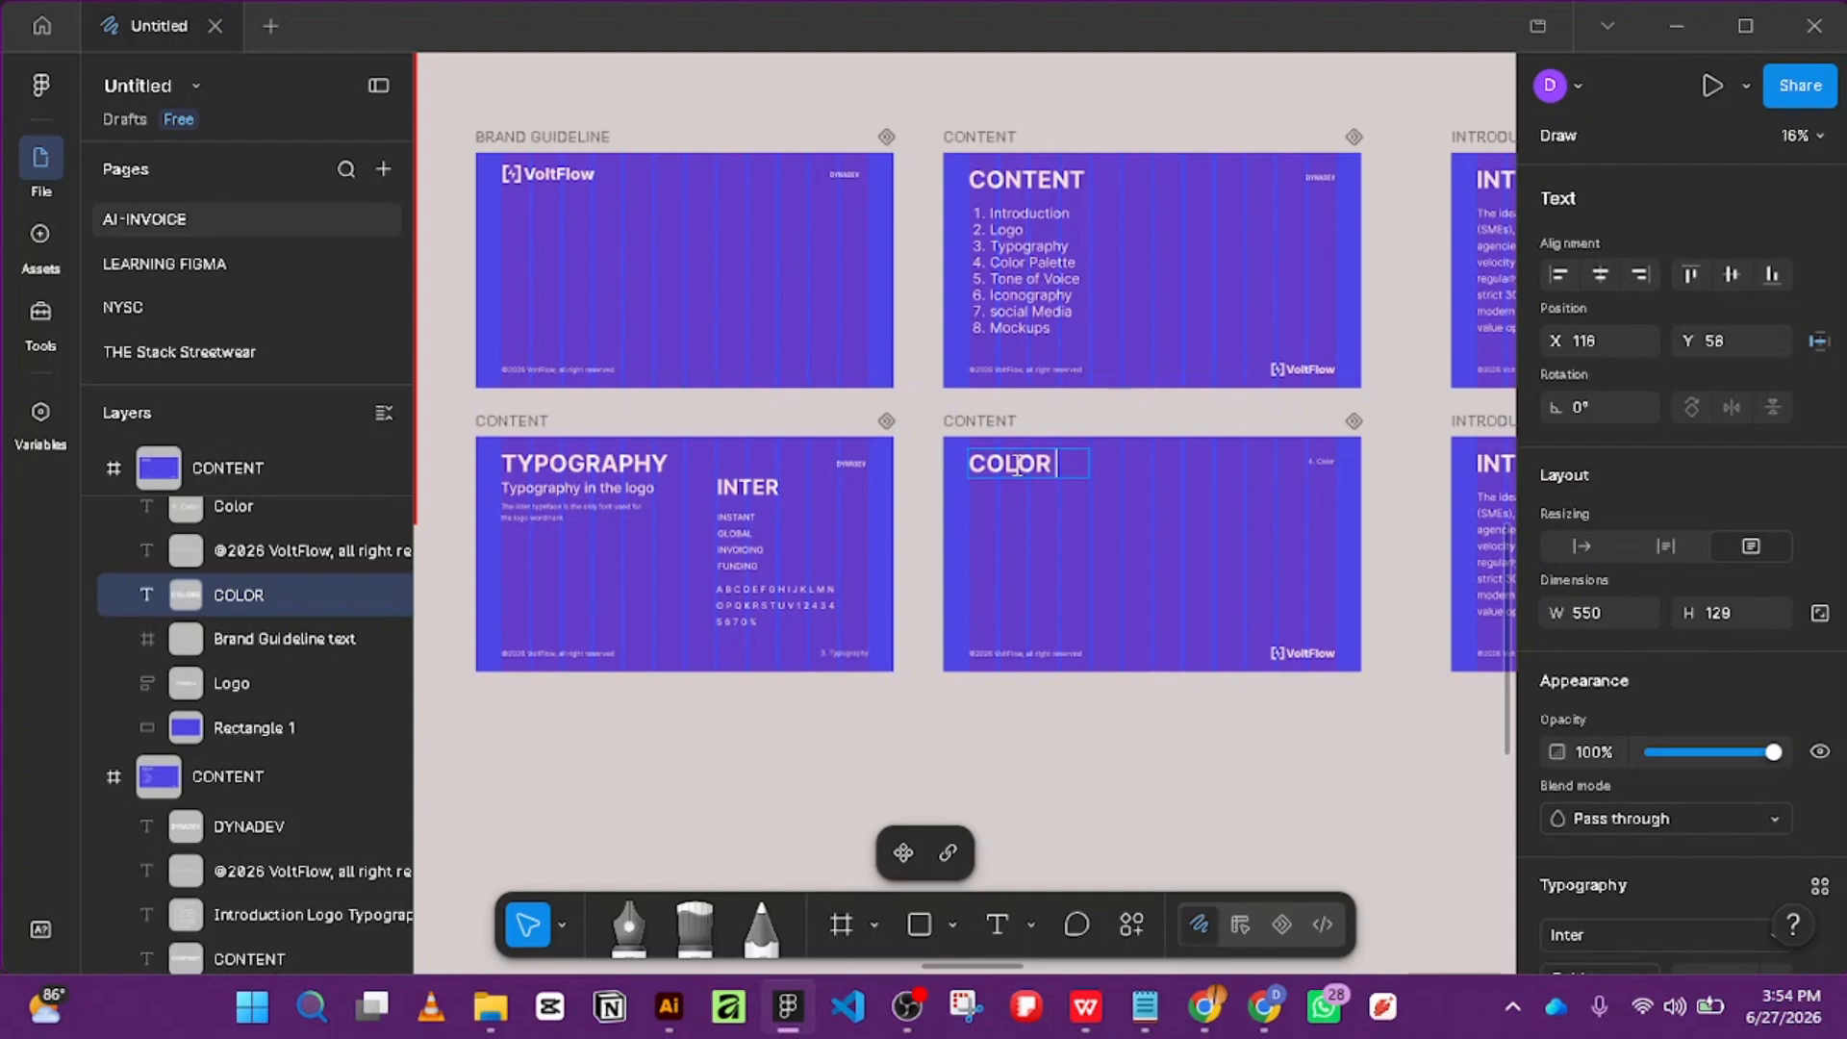
{"action": "type", "text": " PALL"}
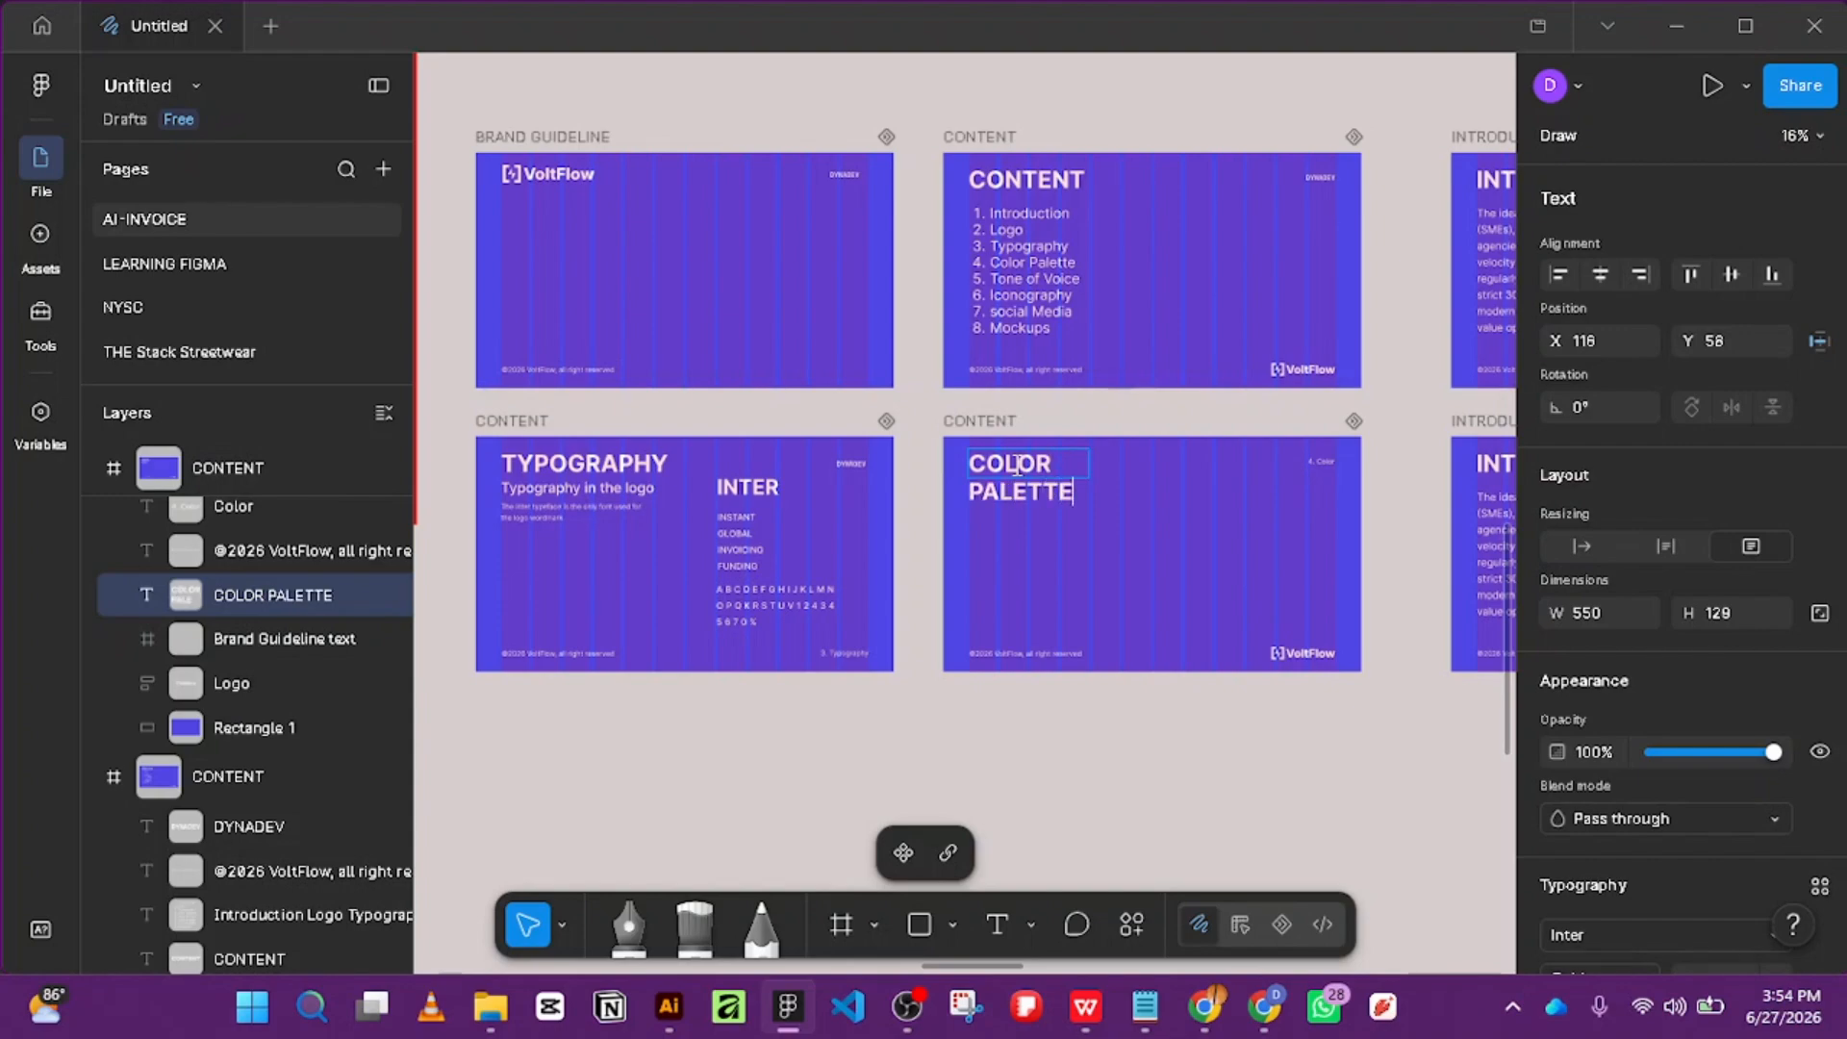
{"action": "key", "text": "Escape"}
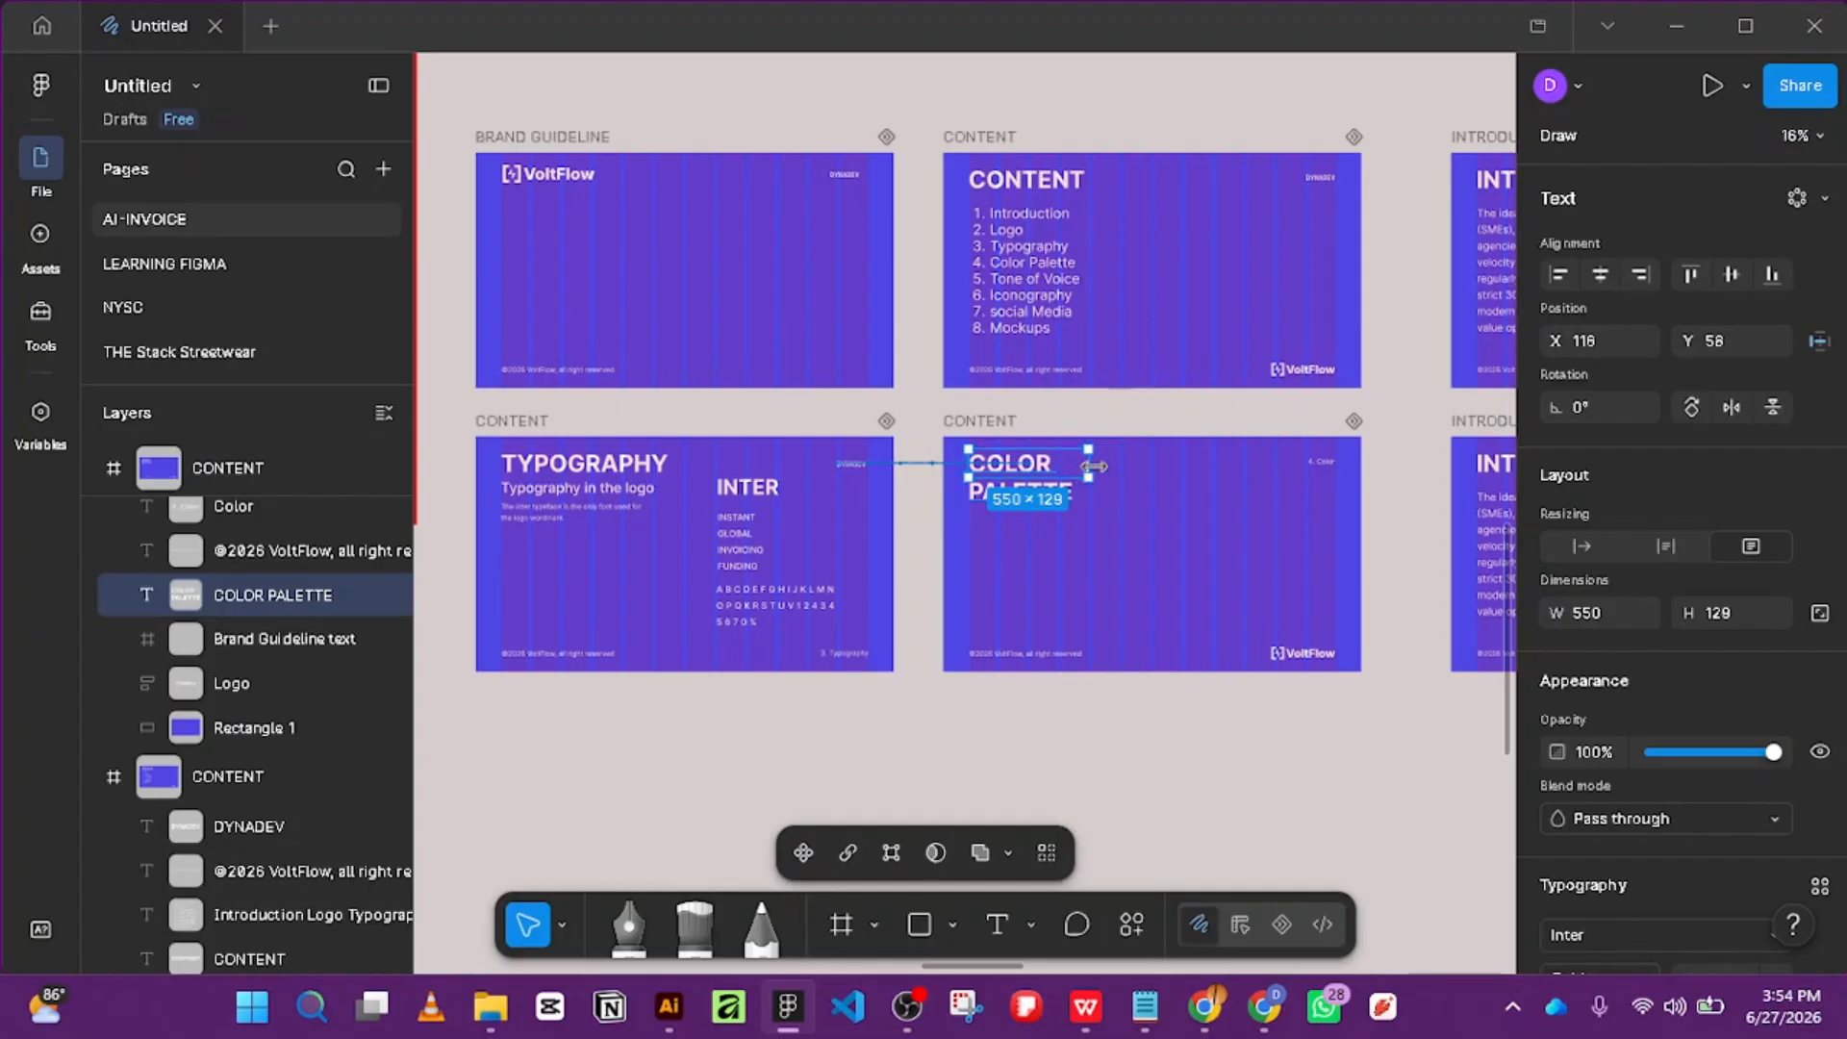
{"action": "left_click_drag", "start_coordinate": [1133, 468], "coordinate": [1165, 509]}
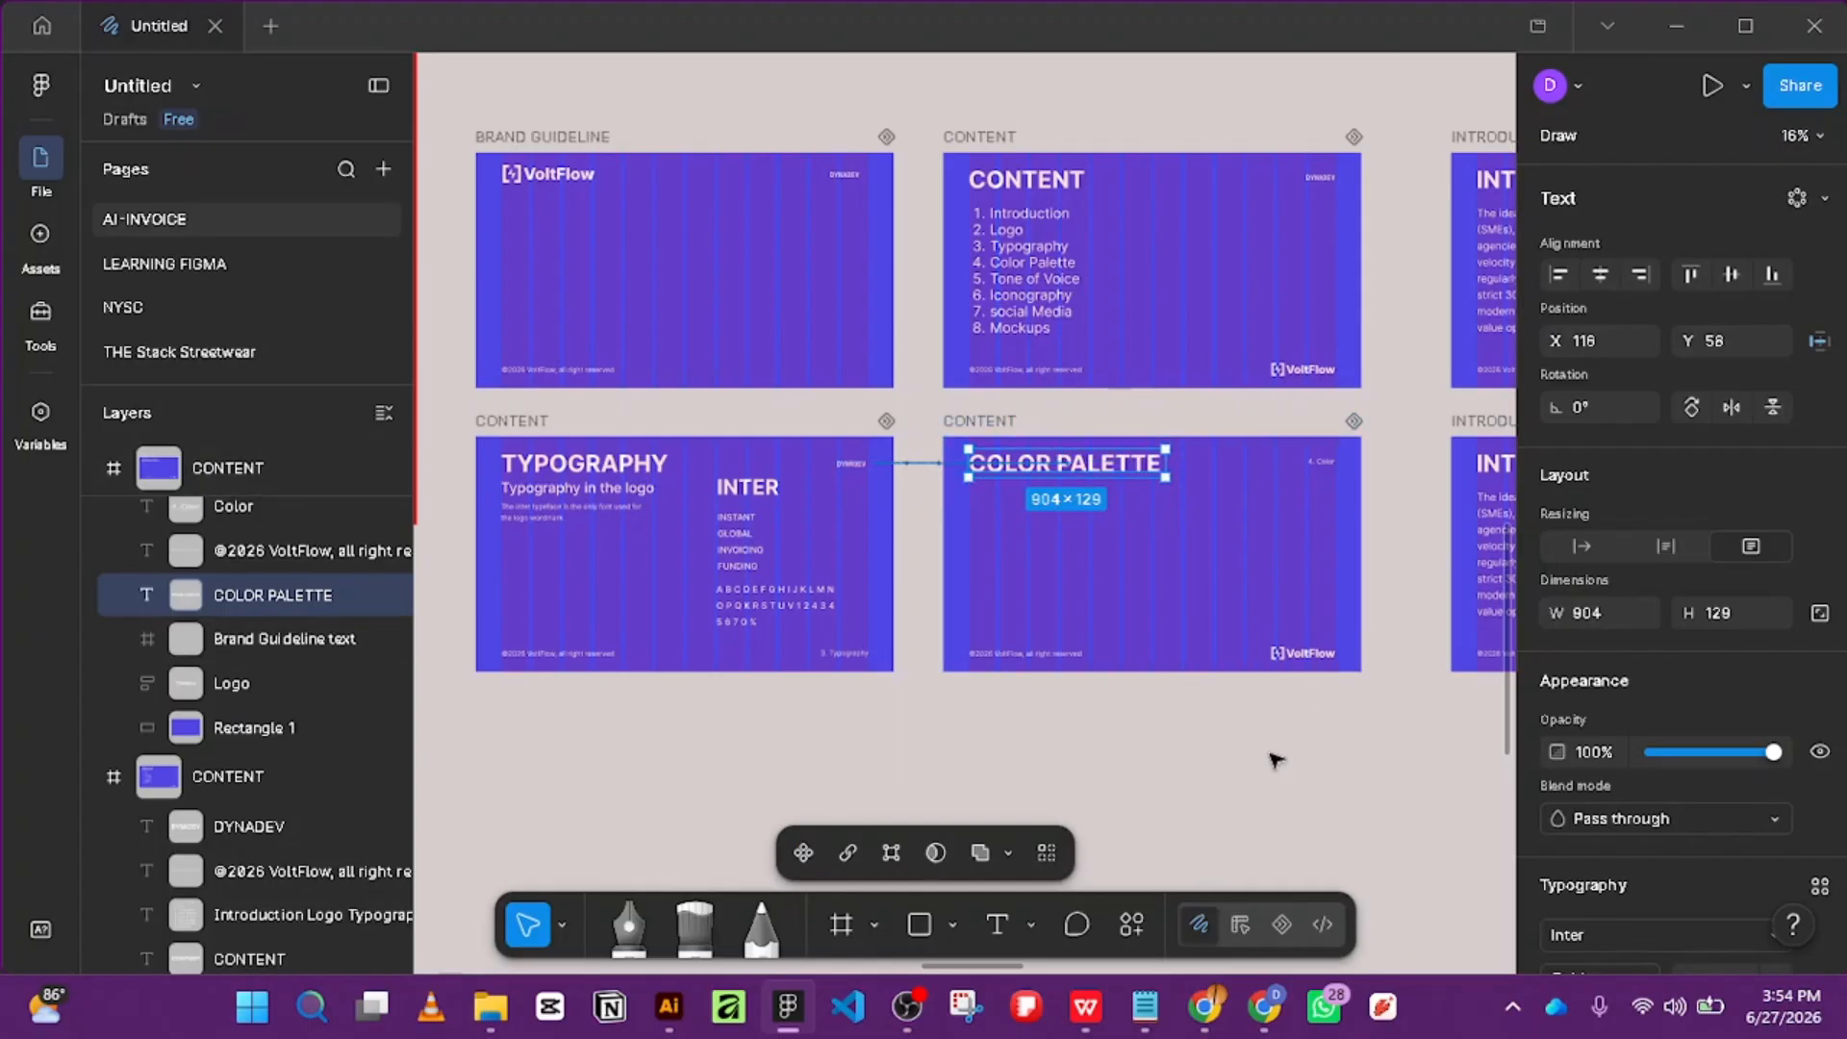
{"action": "left_click", "coordinate": [1292, 725]}
Delete the VoltFlow logo from the COLOR PALETTE slide and move the "4. Color" label into its lower-right corner place.
{"action": "scroll", "coordinate": [1395, 666], "scroll_direction": "up", "scroll_amount": 3}
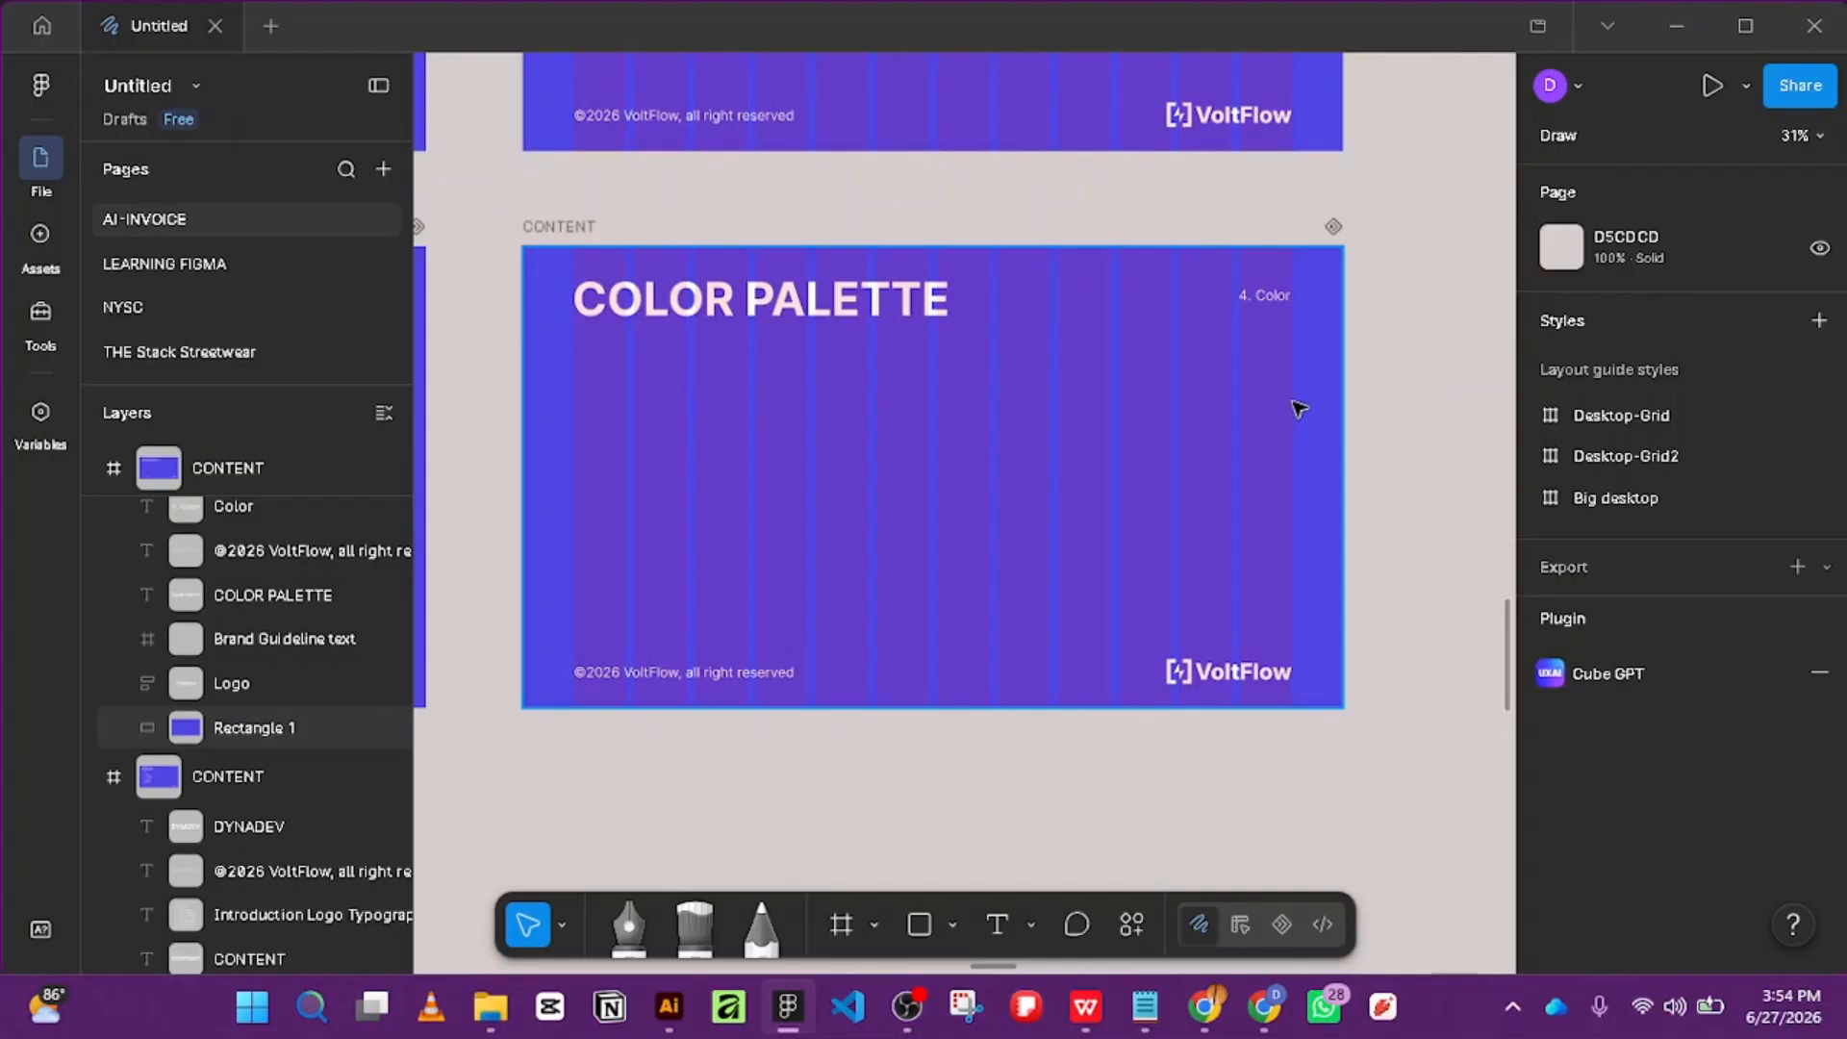
{"action": "scroll", "coordinate": [1395, 520], "scroll_direction": "down", "scroll_amount": 1}
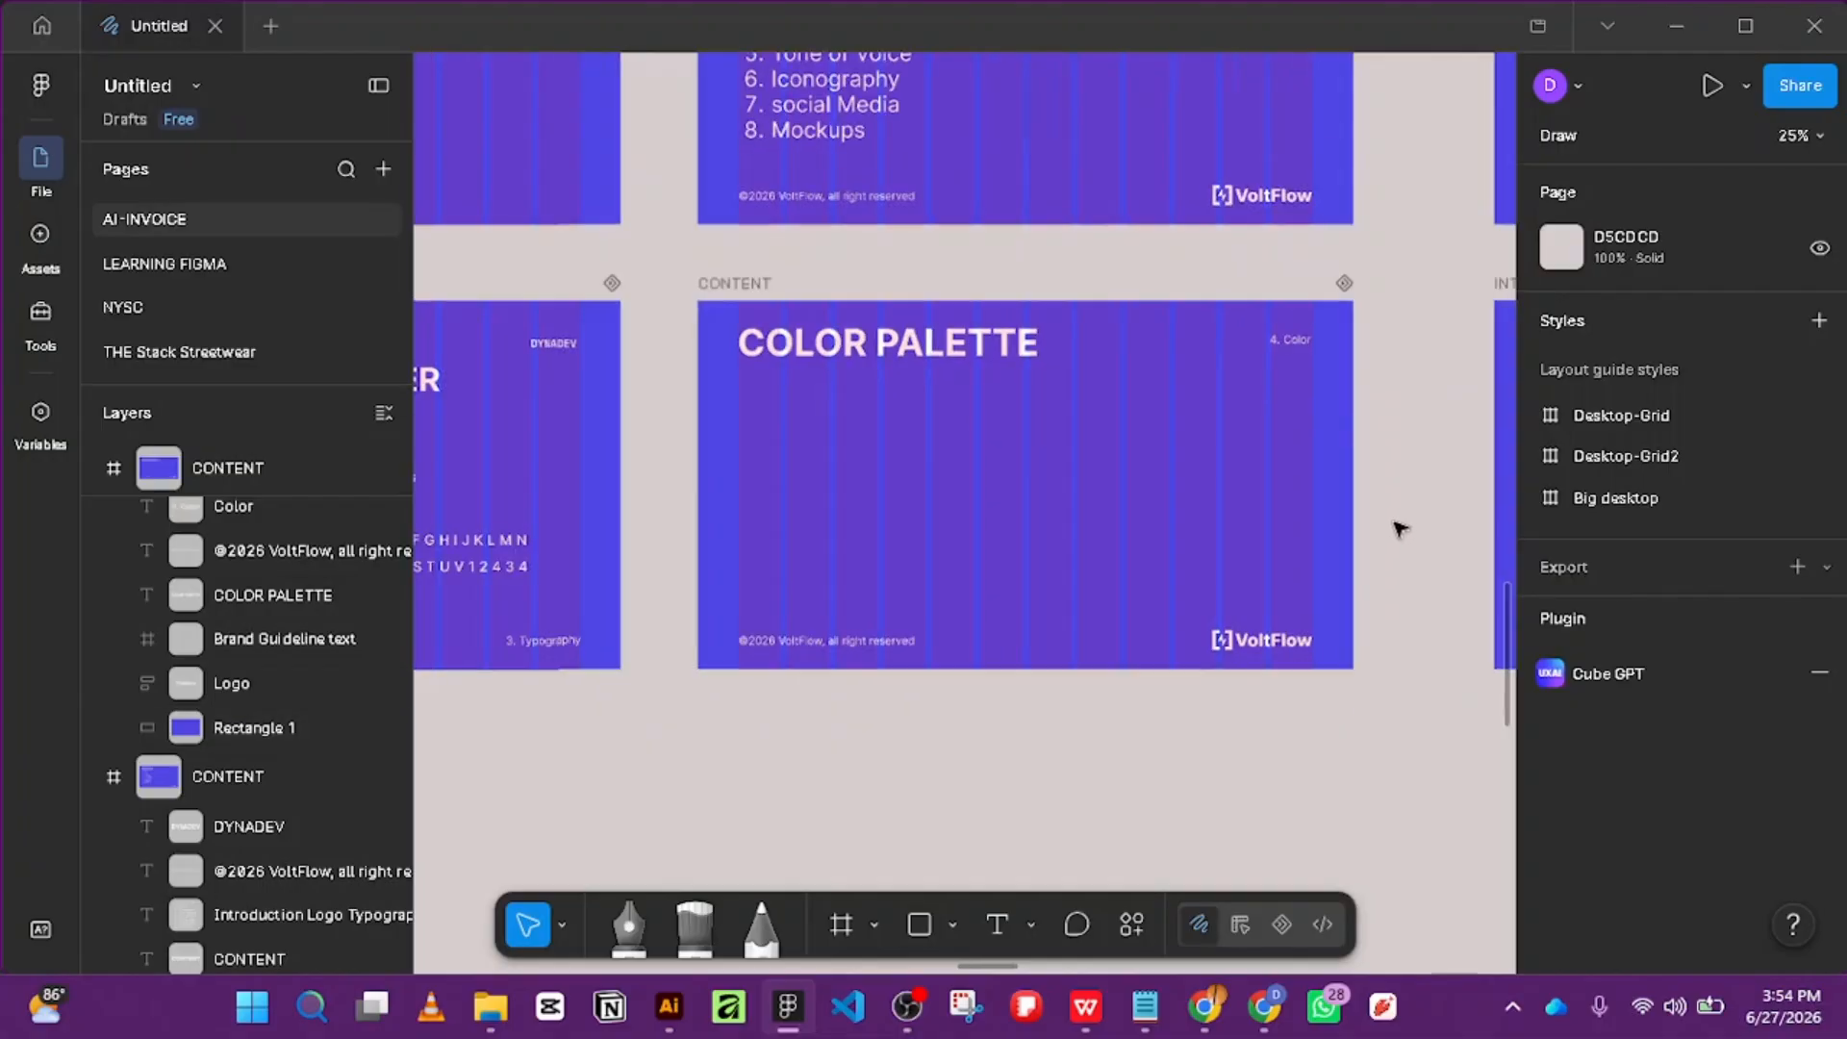
{"action": "scroll", "coordinate": [1318, 657], "scroll_direction": "down", "scroll_amount": 1}
{"action": "left_click", "coordinate": [1299, 648]}
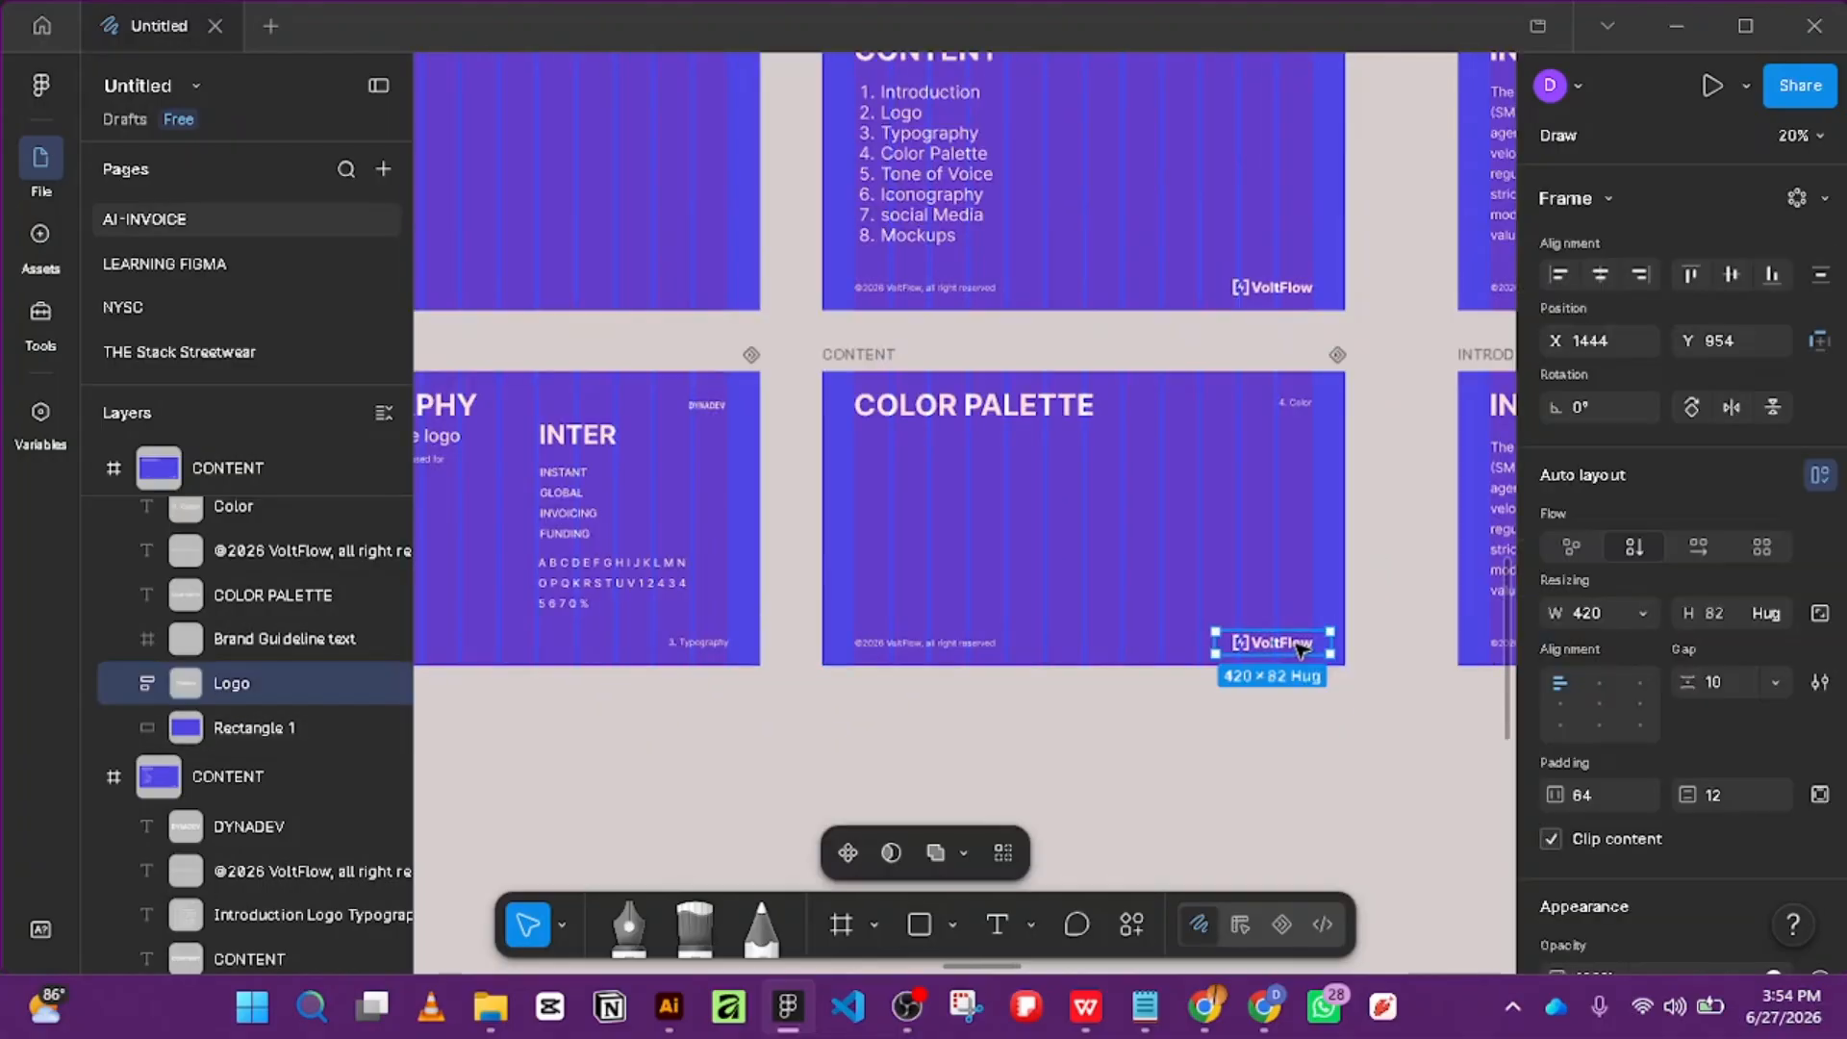
{"action": "key", "text": "Delete"}
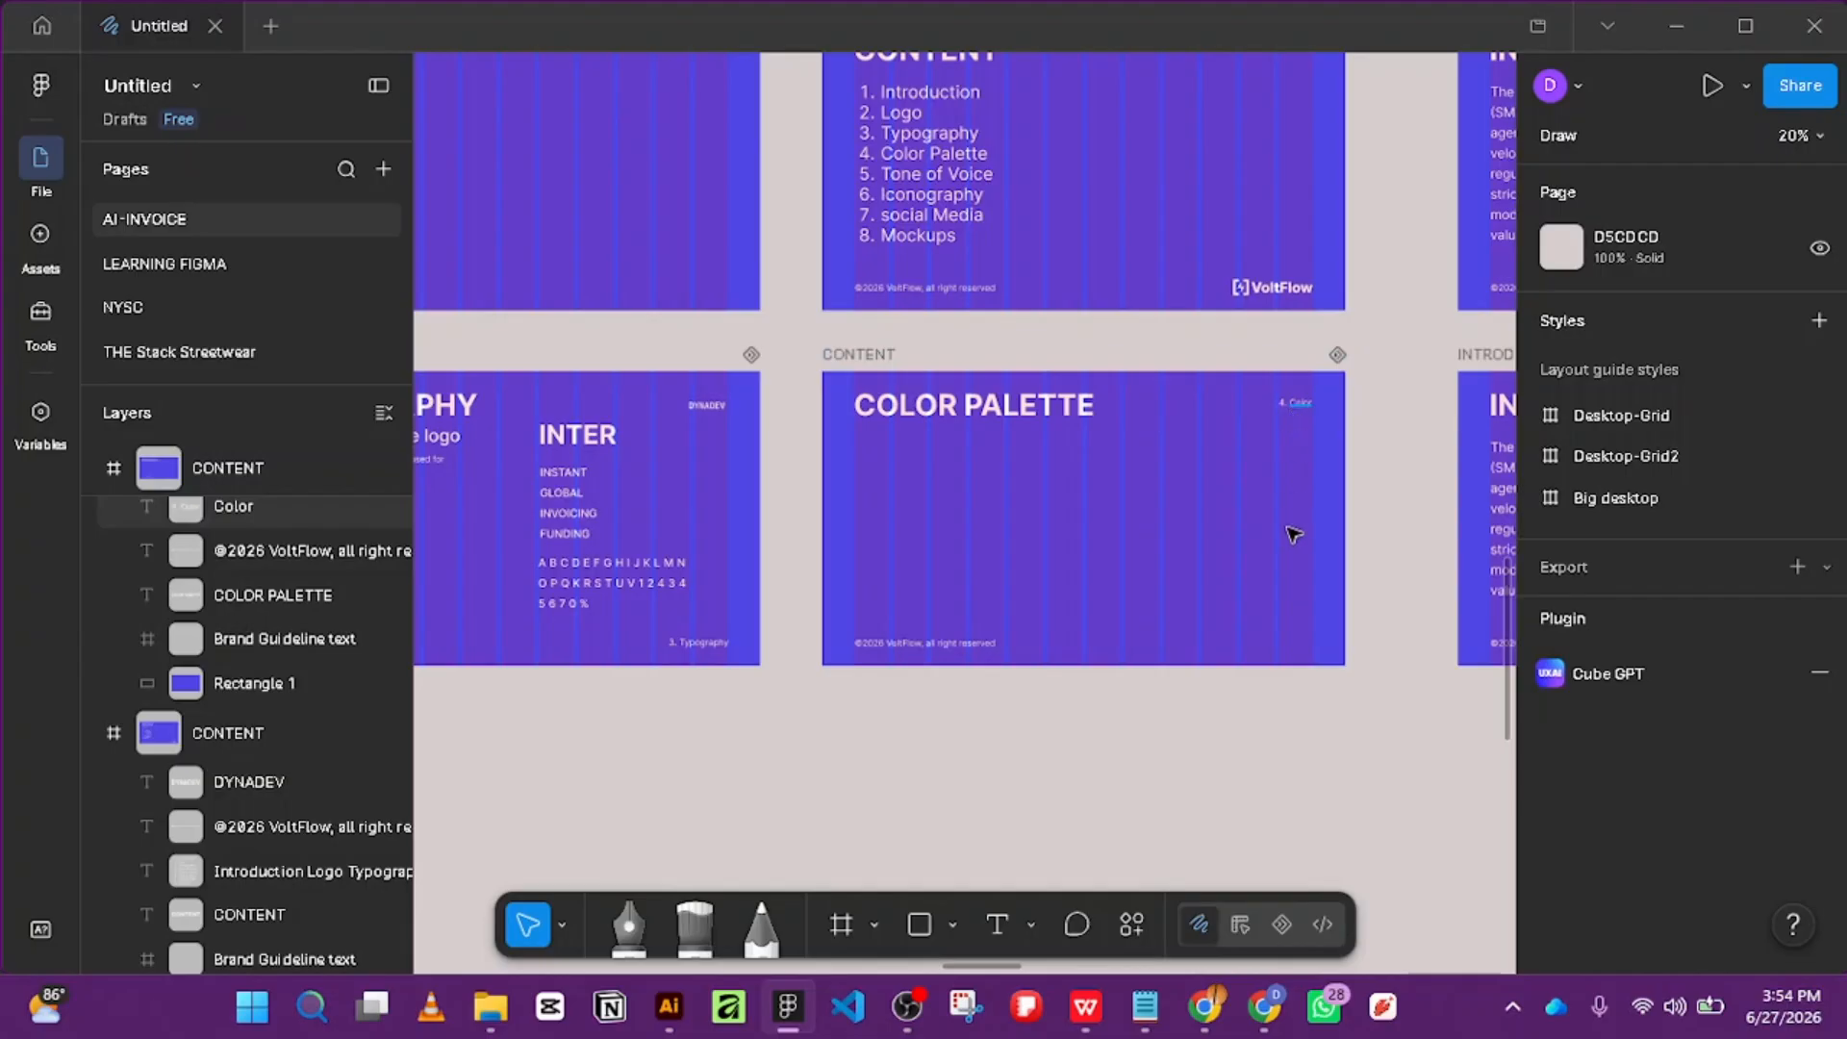
{"action": "left_click_drag", "start_coordinate": [1296, 404], "coordinate": [1299, 654]}
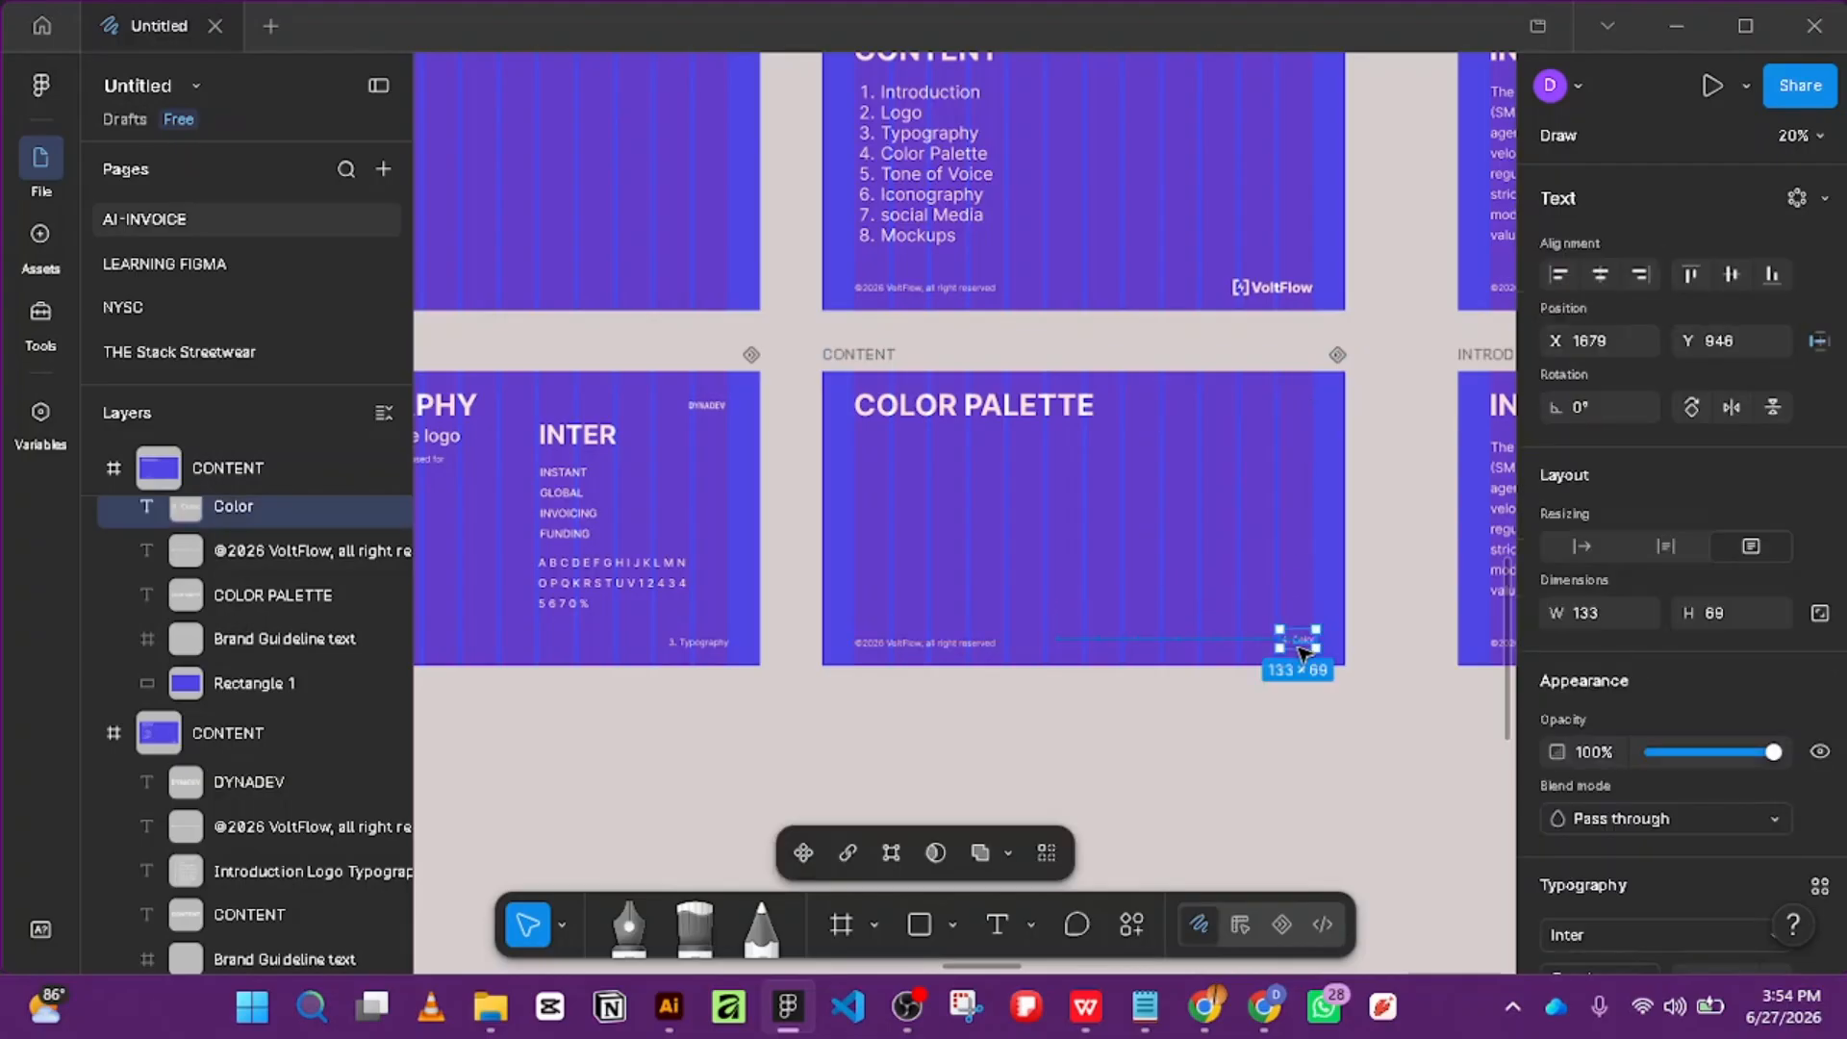
{"action": "scroll", "coordinate": [1375, 654], "scroll_direction": "up", "scroll_amount": 3}
{"action": "scroll", "coordinate": [1366, 597], "scroll_direction": "down", "scroll_amount": 3}
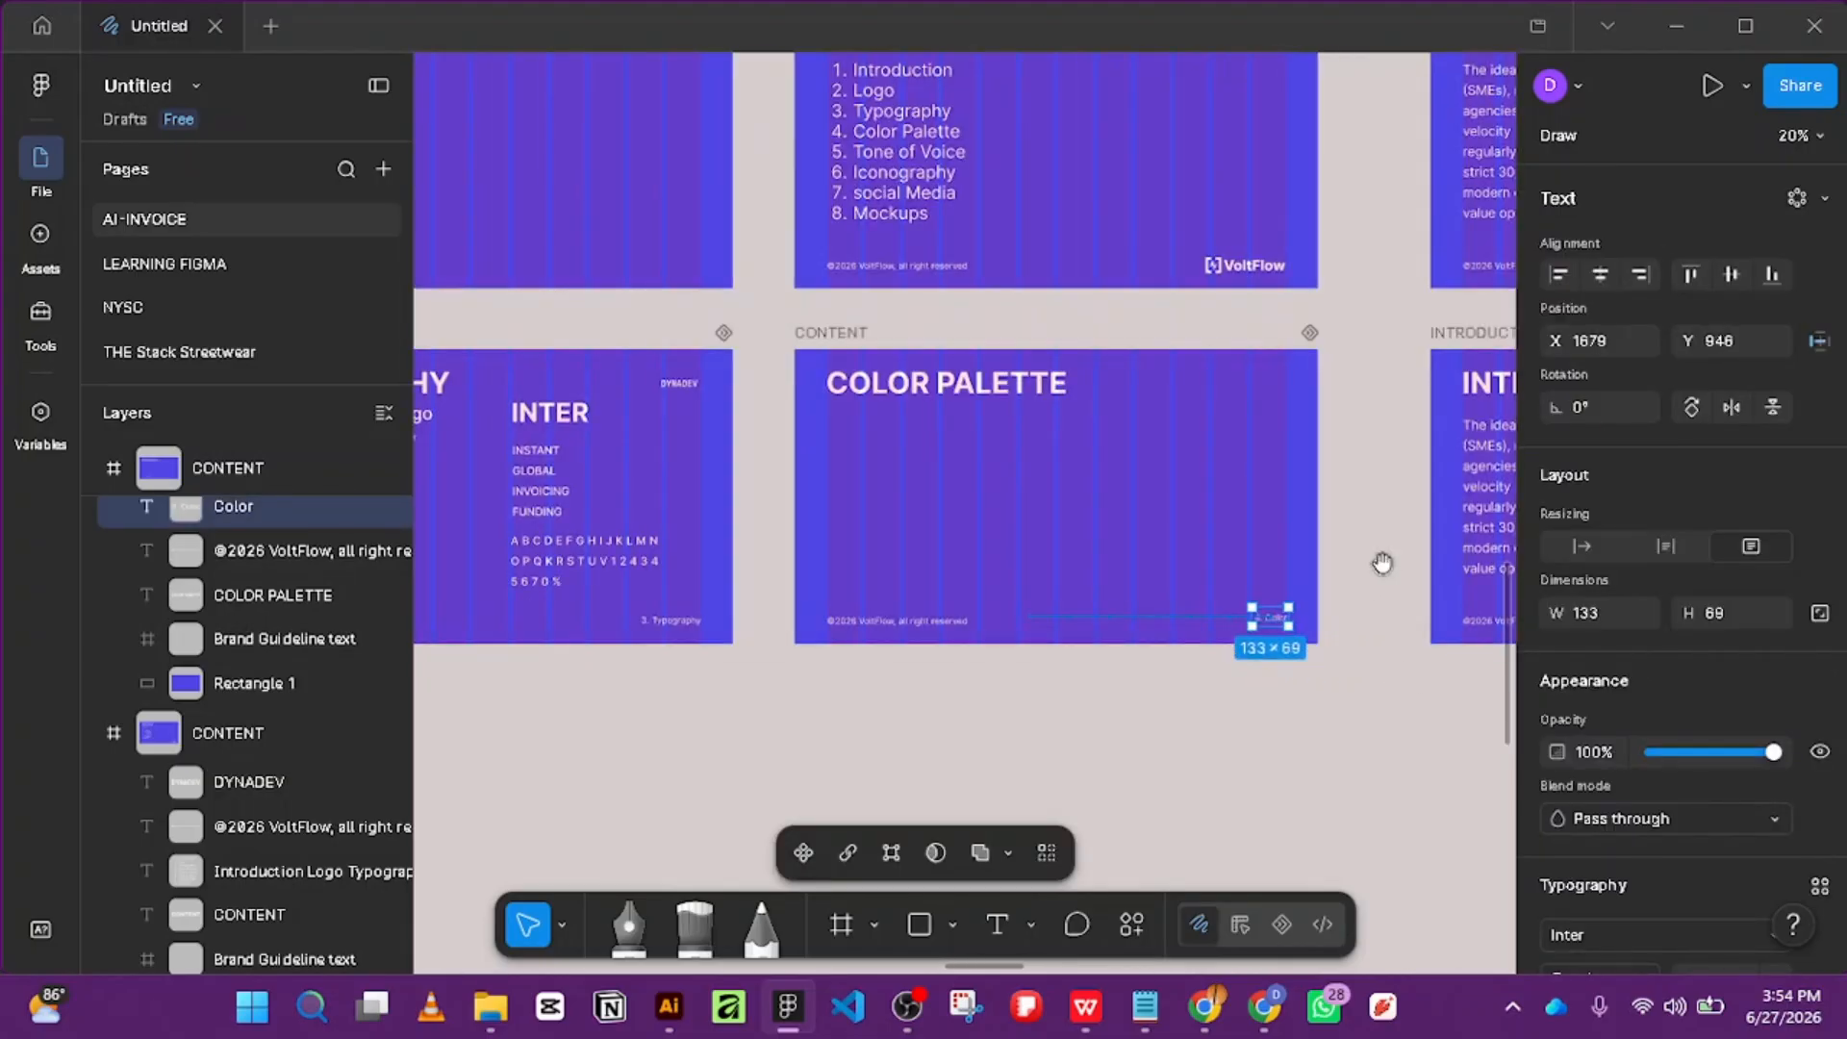
Examine the lower INTRODUCTION slide's logo and the overall arrangement of the VoltFlow slides and reference boards.
{"action": "scroll", "coordinate": [1251, 597], "scroll_direction": "right", "scroll_amount": 5}
{"action": "left_click", "coordinate": [1210, 599]}
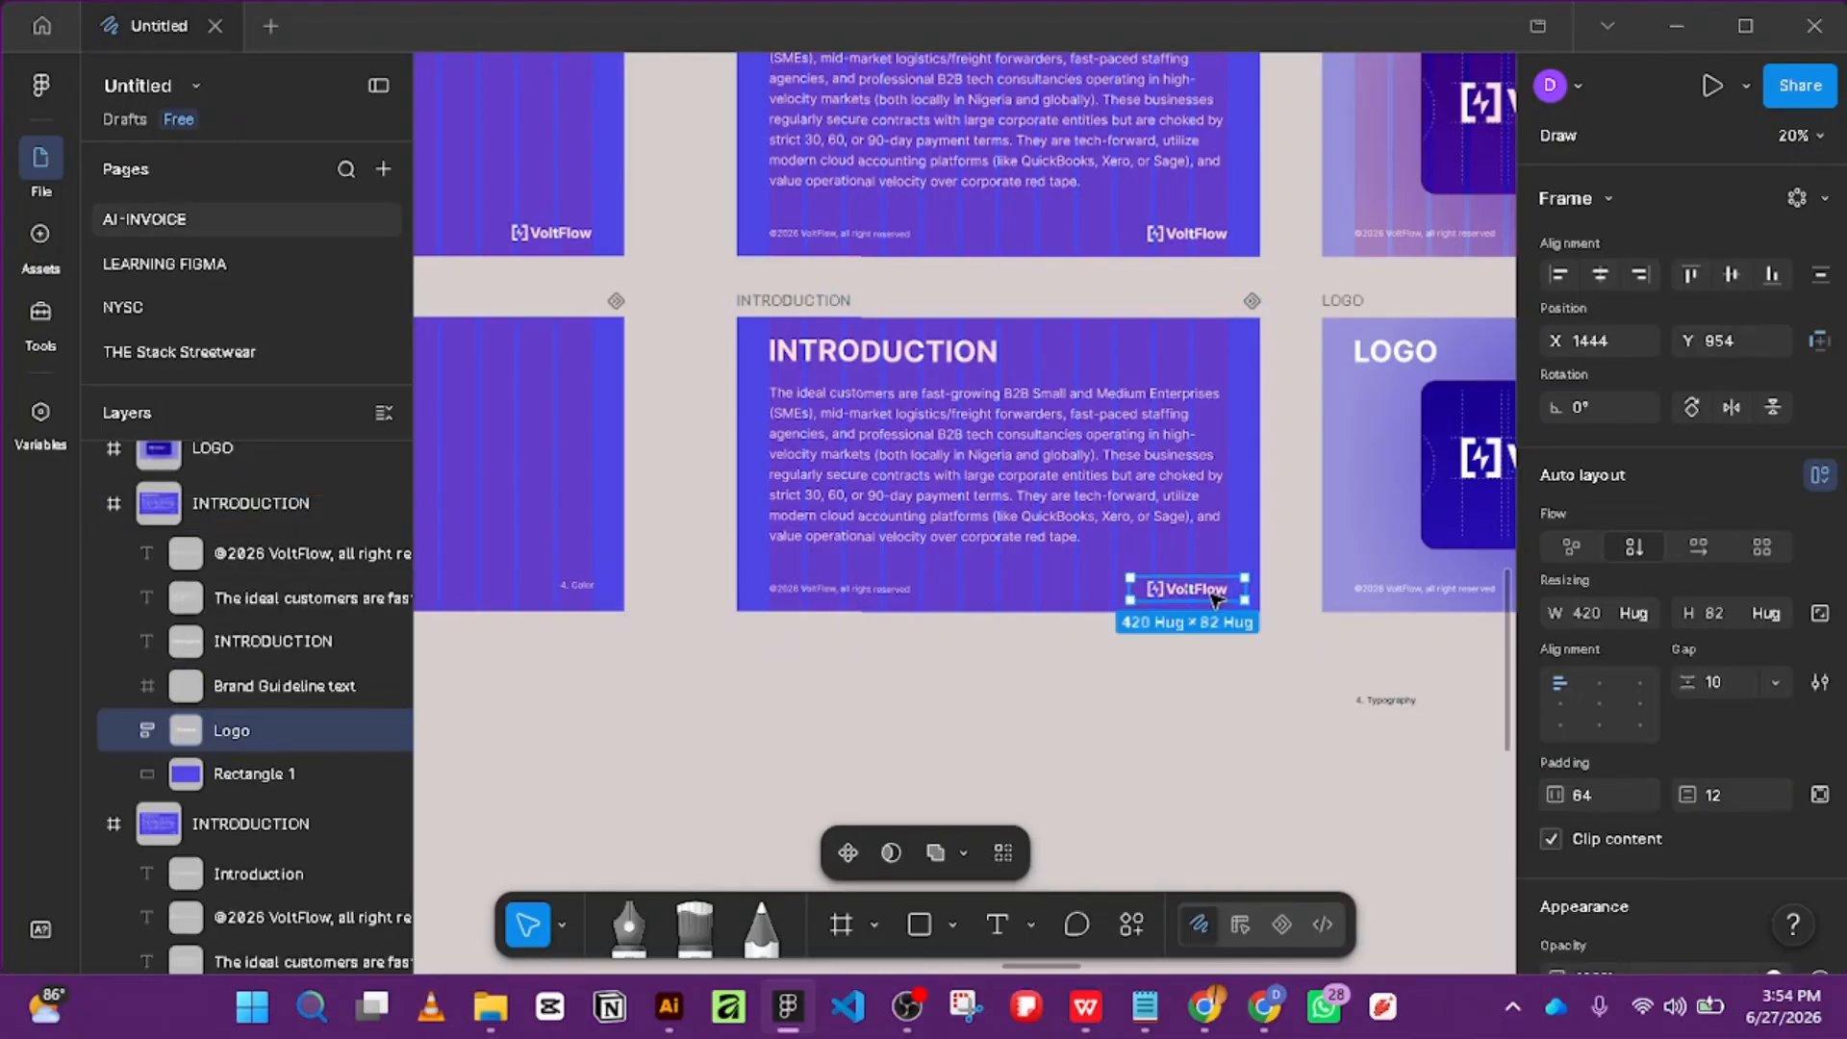
{"action": "scroll", "coordinate": [850, 659], "scroll_direction": "down", "scroll_amount": 5}
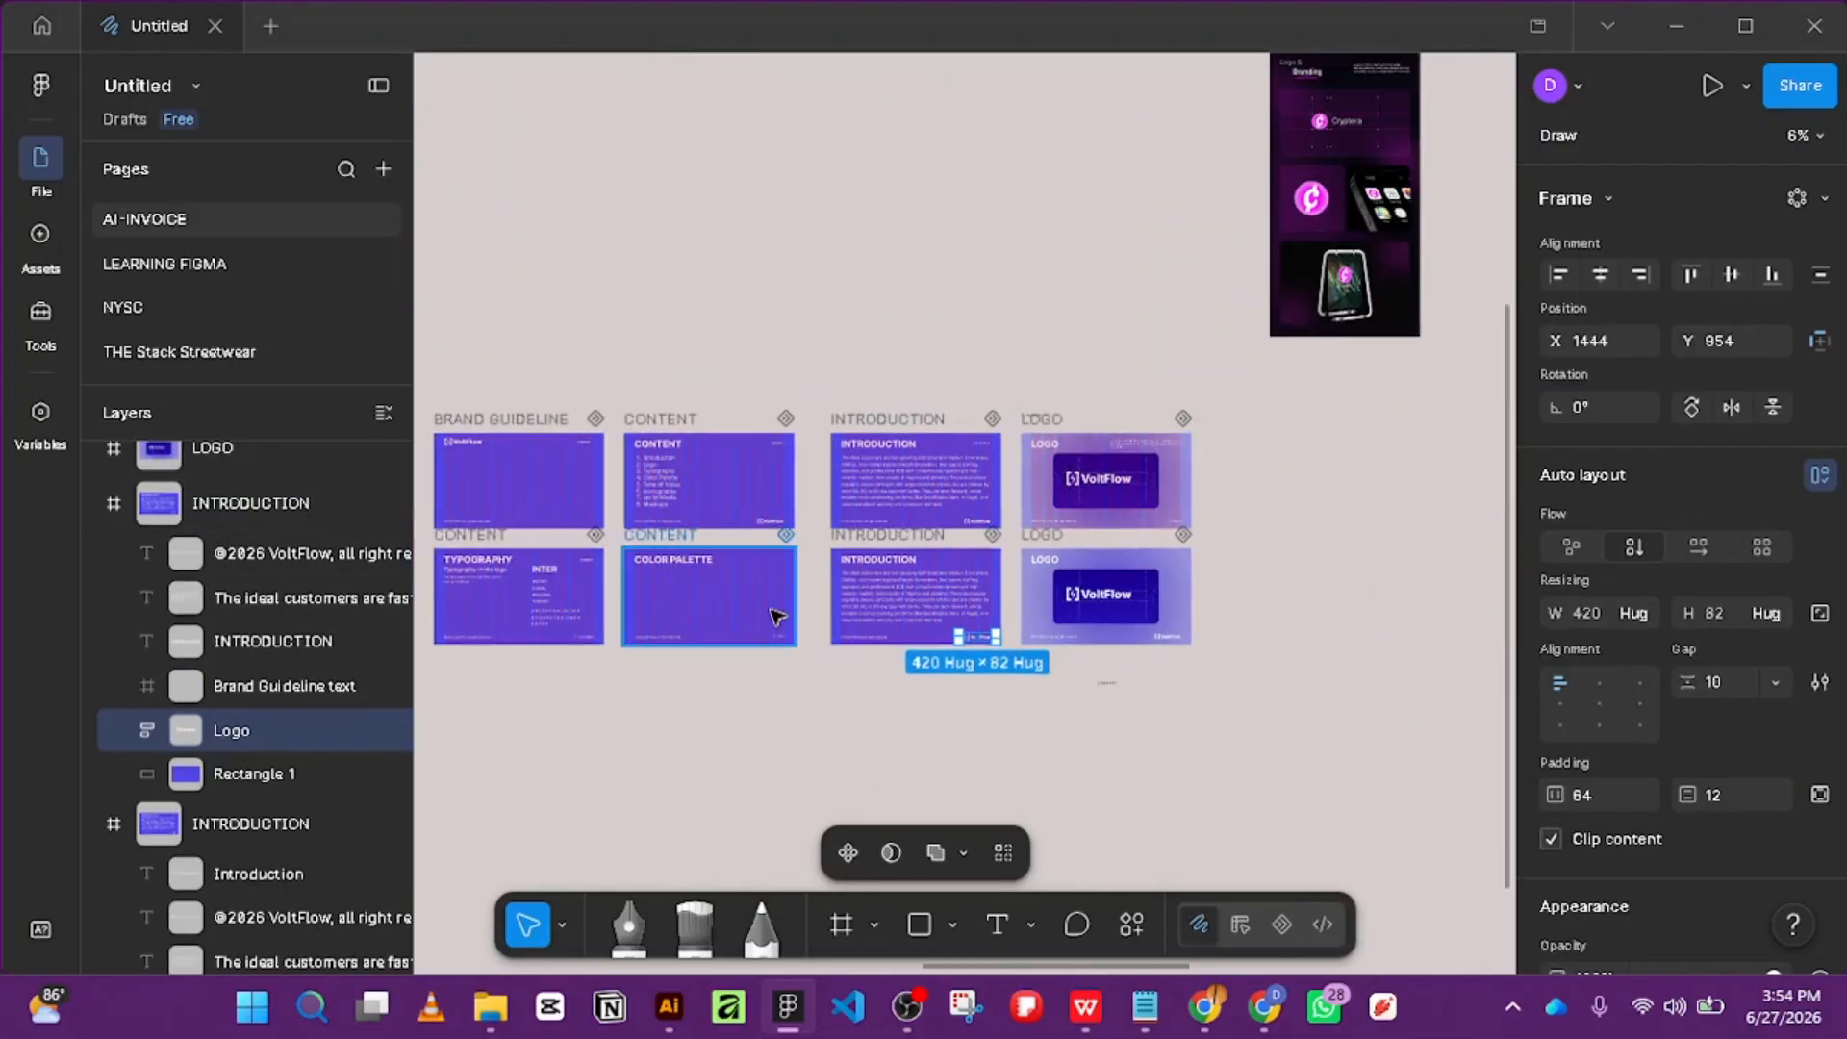
{"action": "left_click_drag", "start_coordinate": [773, 615], "coordinate": [1106, 615]}
{"action": "scroll", "coordinate": [1119, 612], "scroll_direction": "up", "scroll_amount": 3}
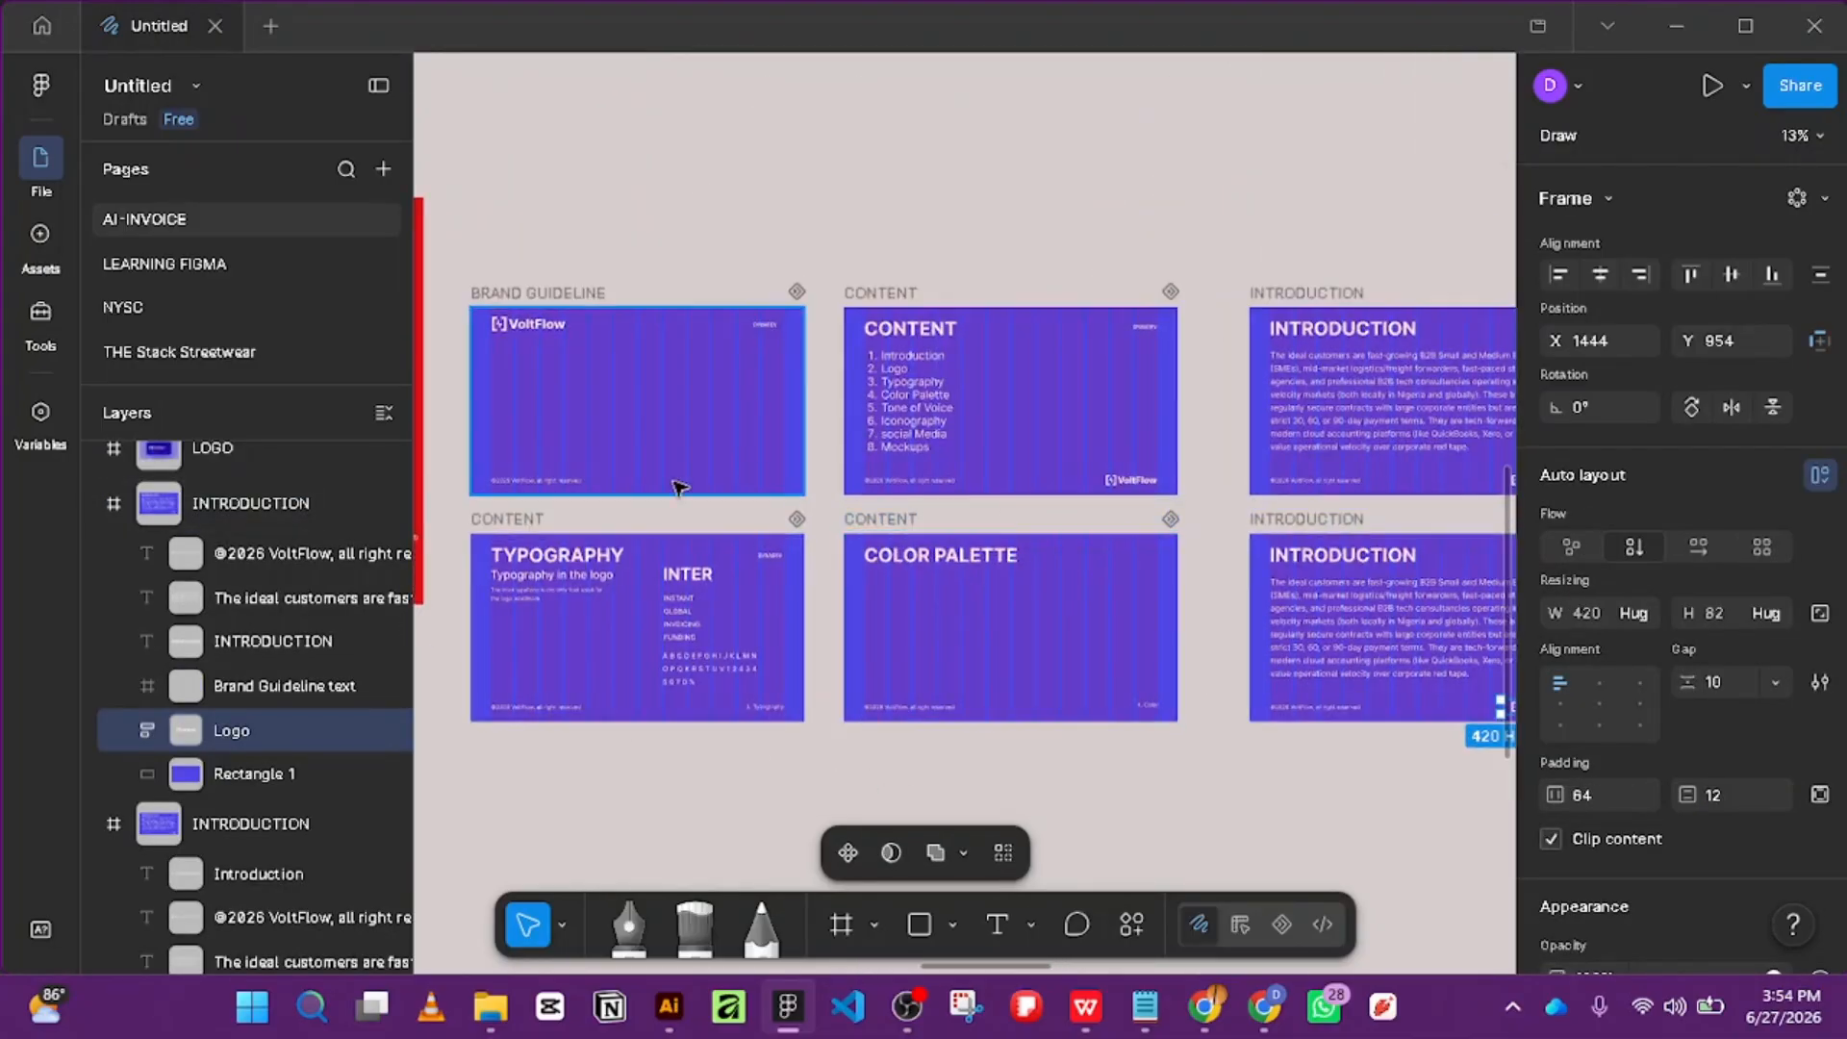
{"action": "scroll", "coordinate": [1014, 643], "scroll_direction": "down", "scroll_amount": 3}
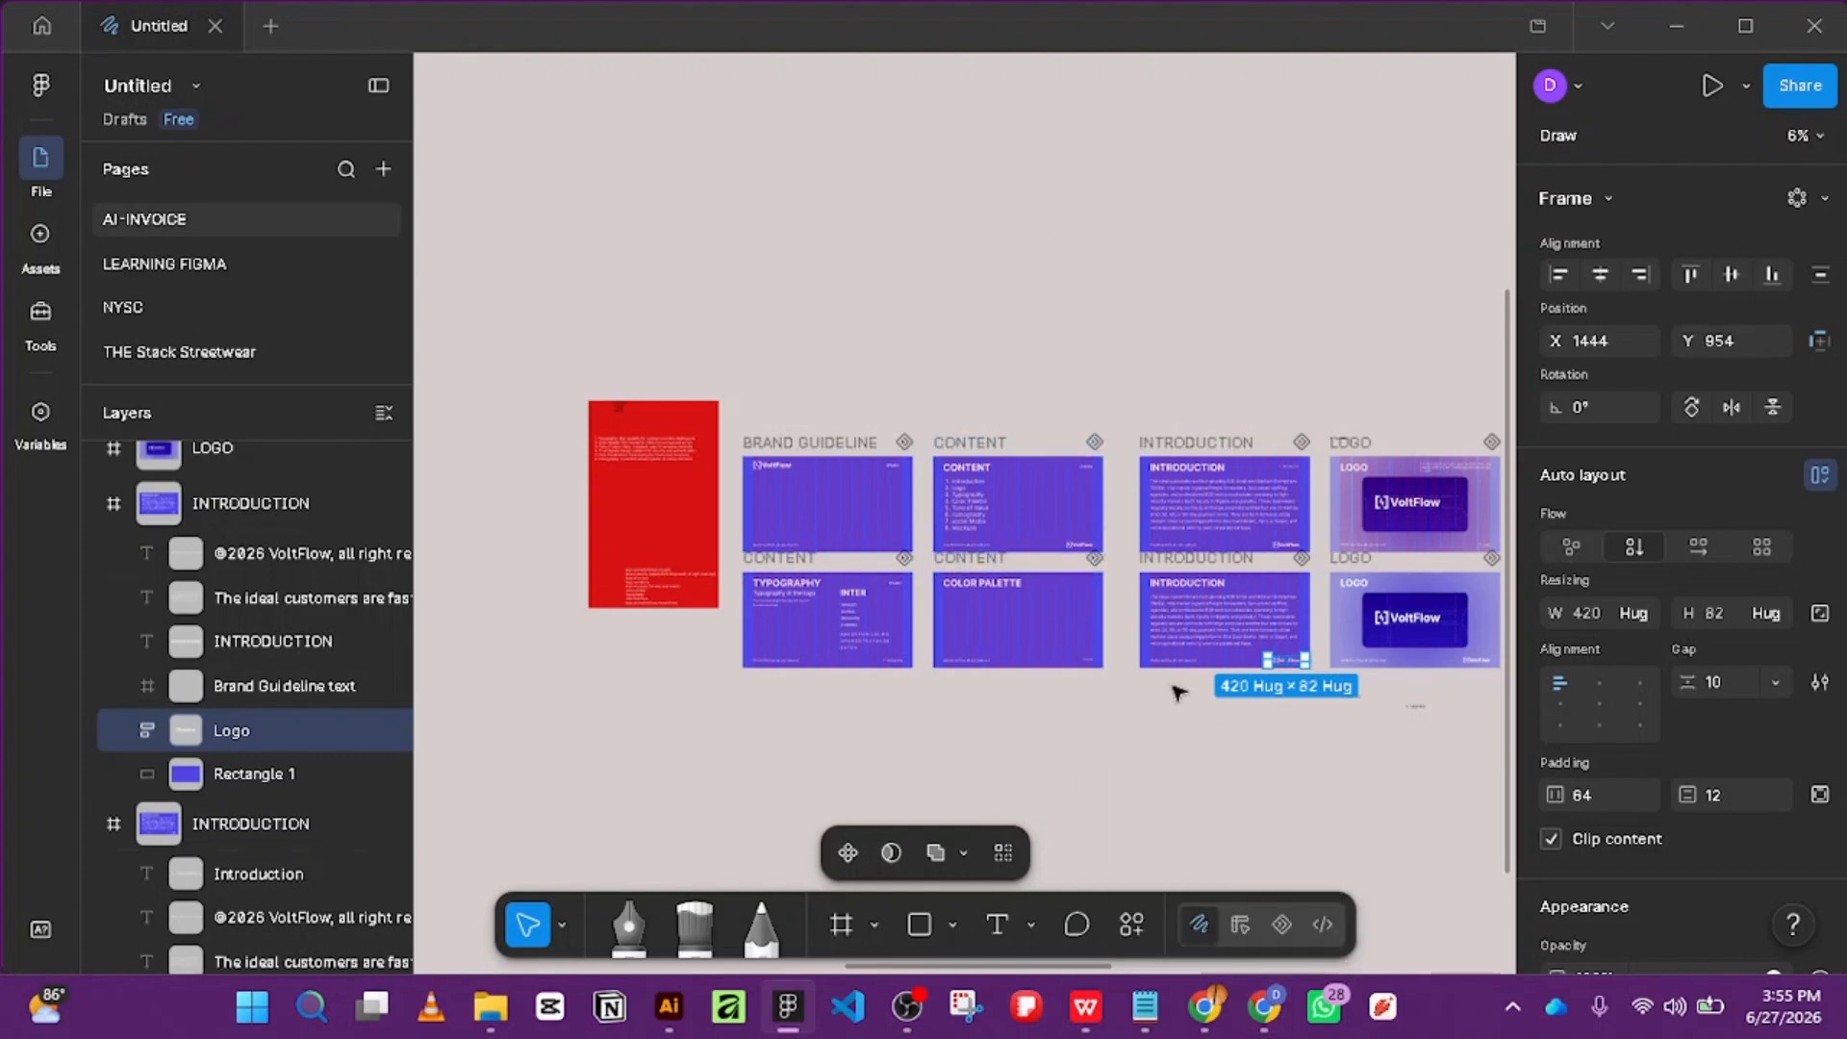
{"action": "scroll", "coordinate": [1126, 623], "scroll_direction": "down", "scroll_amount": 2}
{"action": "scroll", "coordinate": [1125, 623], "scroll_direction": "down", "scroll_amount": 3}
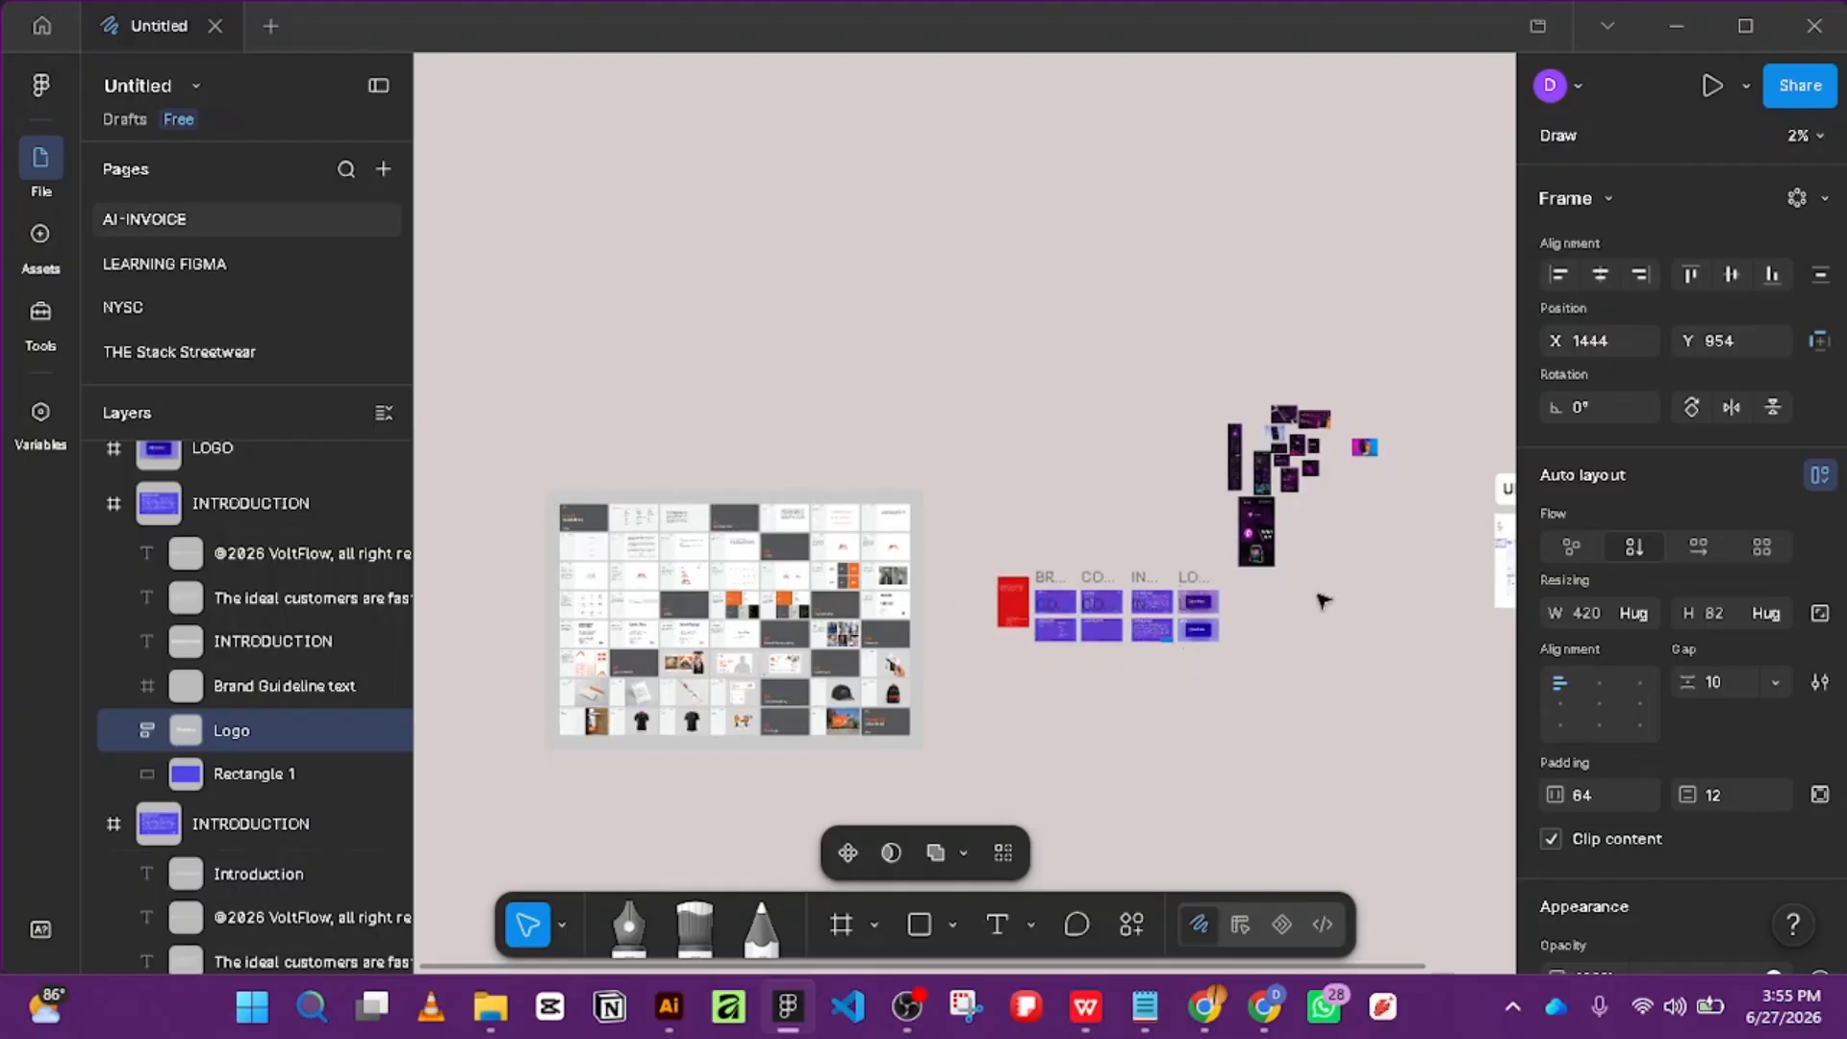
Create a row of three evenly spaced rectangles, each about 2588 × 2880, on the empty canvas above the slides.
{"action": "left_click", "coordinate": [918, 922]}
{"action": "left_click_drag", "start_coordinate": [978, 278], "coordinate": [1177, 317]}
{"action": "left_click", "coordinate": [1167, 399]}
{"action": "left_click_drag", "start_coordinate": [955, 290], "coordinate": [1144, 327]}
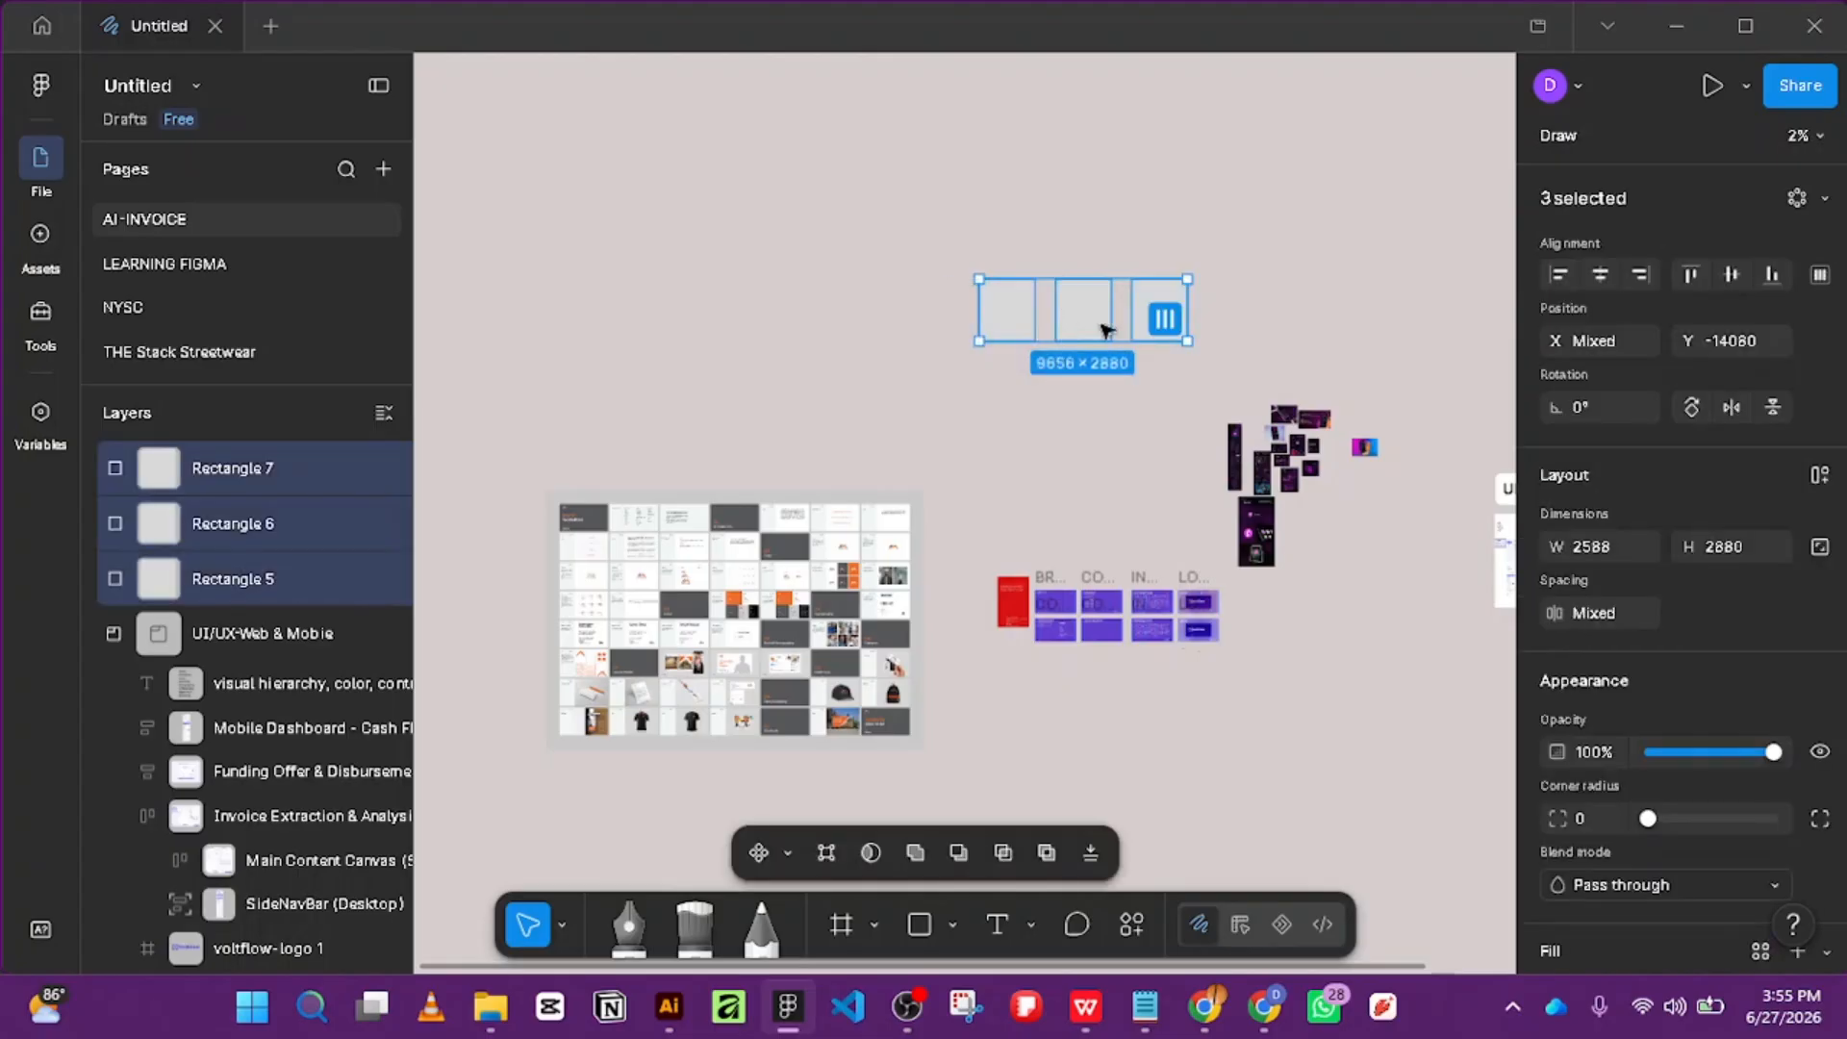
{"action": "scroll", "coordinate": [1141, 326], "scroll_direction": "up", "scroll_amount": 3}
{"action": "scroll", "coordinate": [1144, 327], "scroll_direction": "down", "scroll_amount": 5}
{"action": "scroll", "coordinate": [1159, 161], "scroll_direction": "up", "scroll_amount": 3}
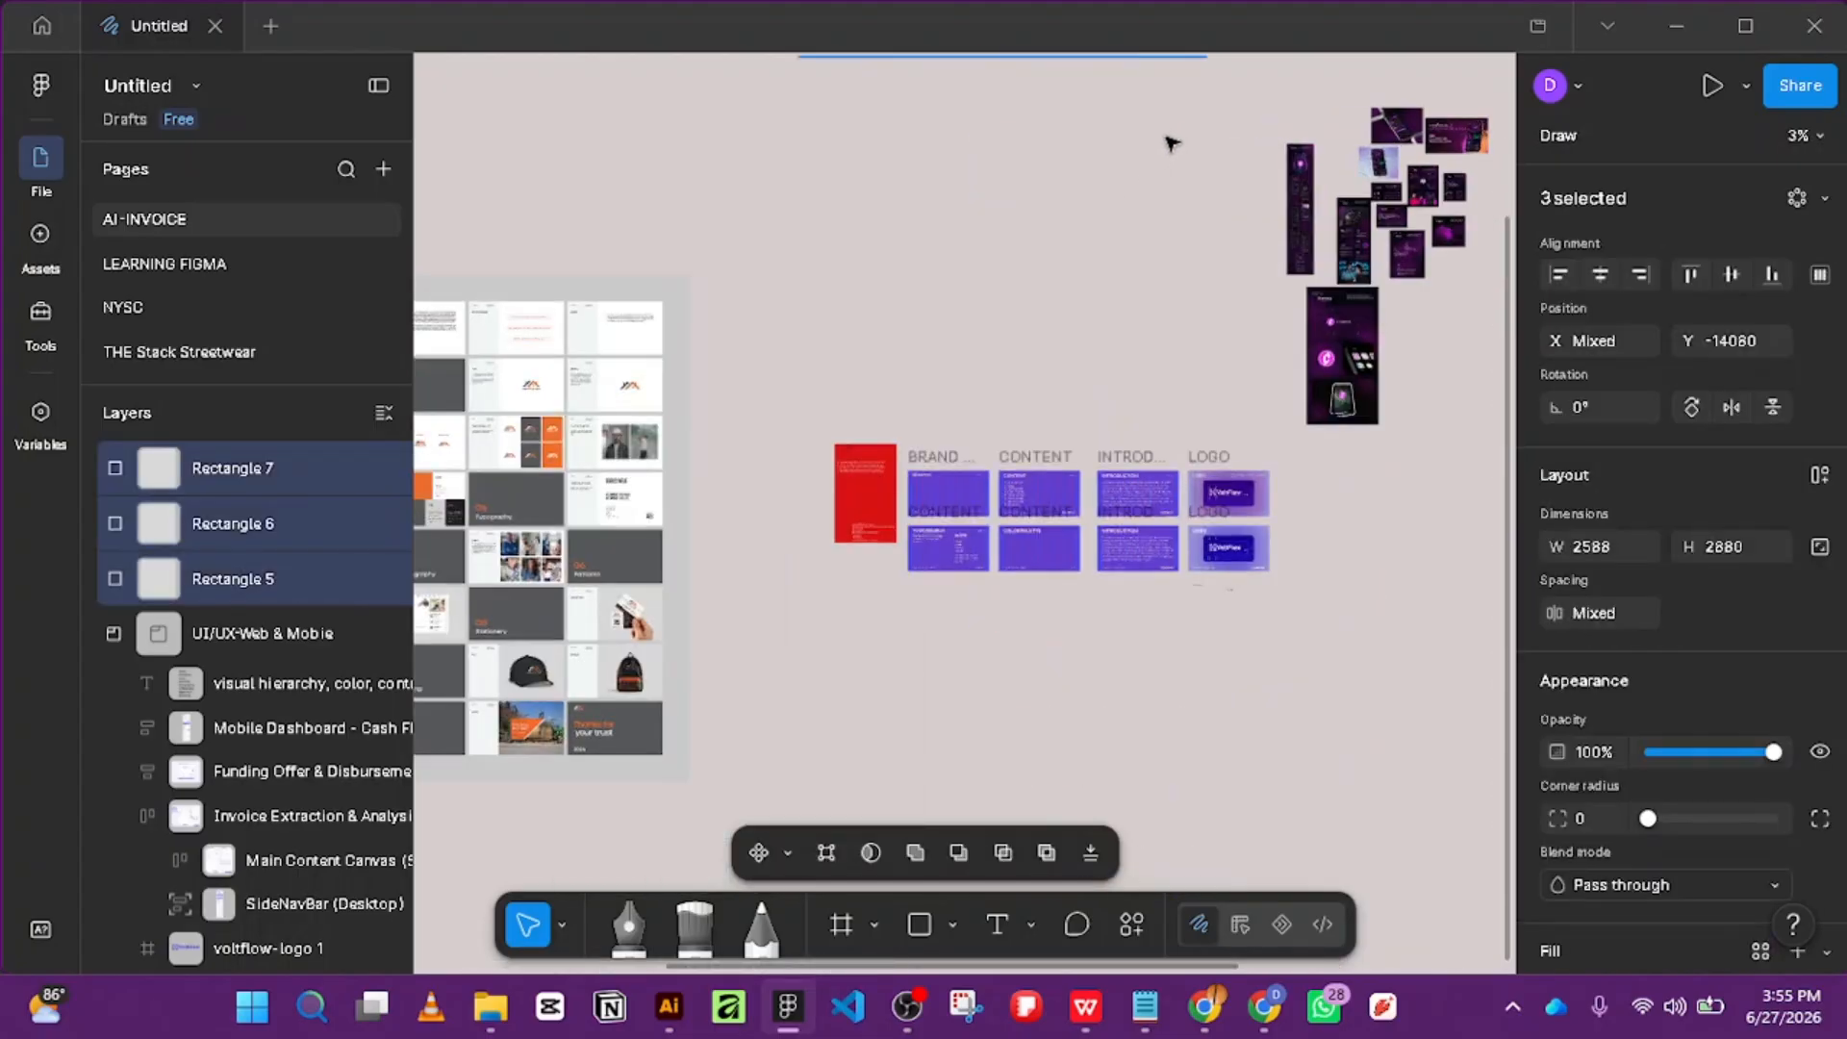
{"action": "scroll", "coordinate": [1167, 144], "scroll_direction": "up", "scroll_amount": 5}
{"action": "left_click", "coordinate": [995, 285]}
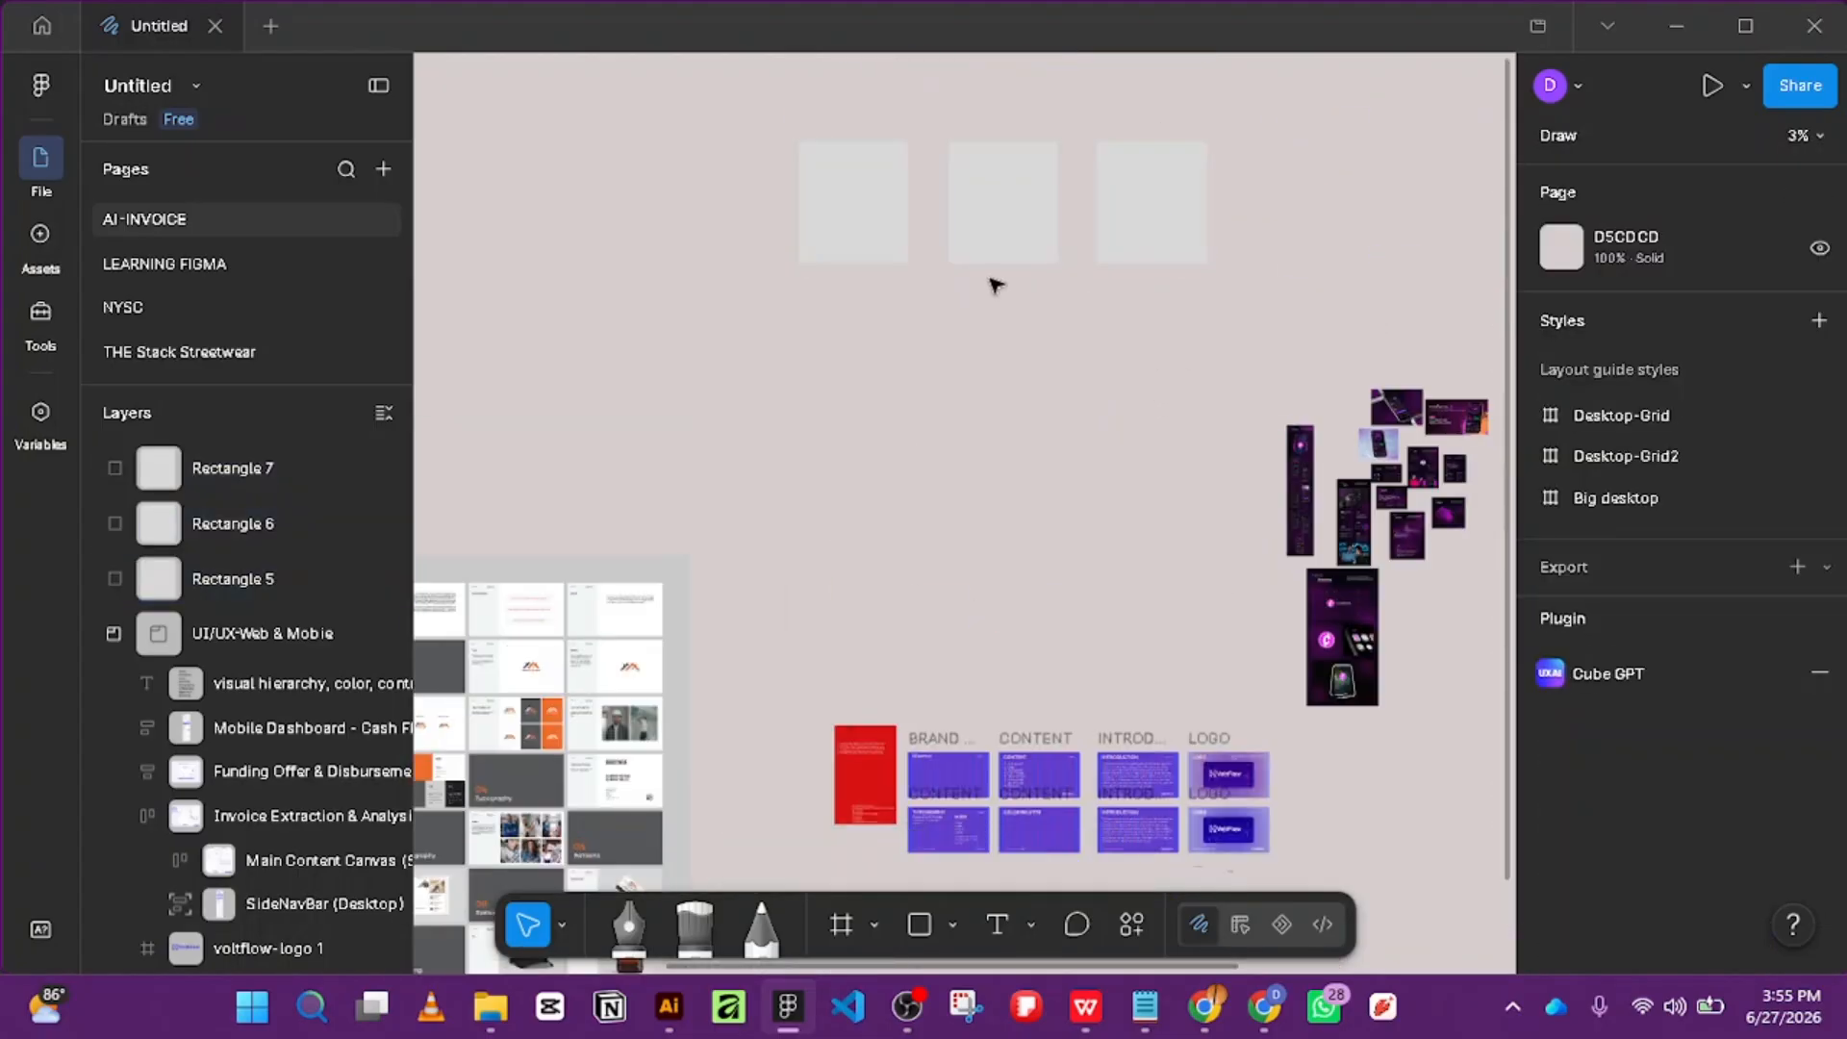
Fill the first rectangle of the row with the Primary Color style from the AI-INVOICE-COLOR library.
{"action": "left_click", "coordinate": [886, 250]}
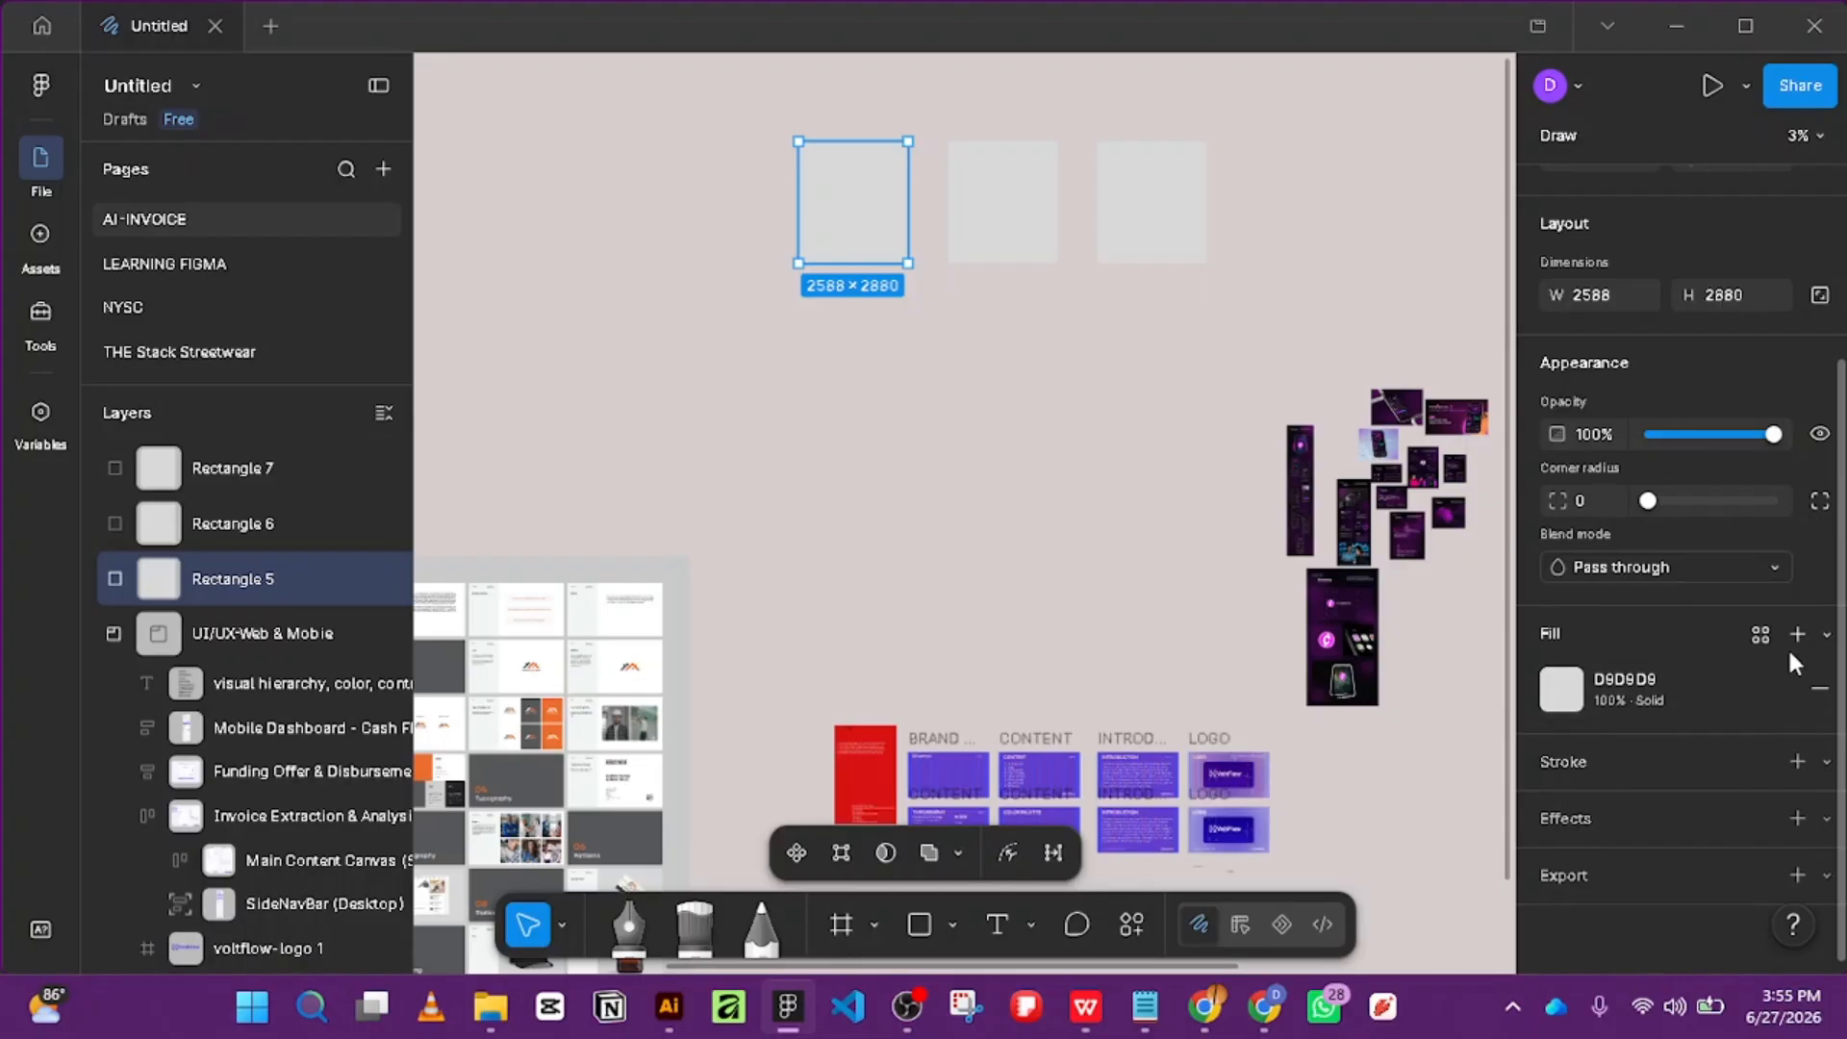
{"action": "left_click", "coordinate": [1760, 633]}
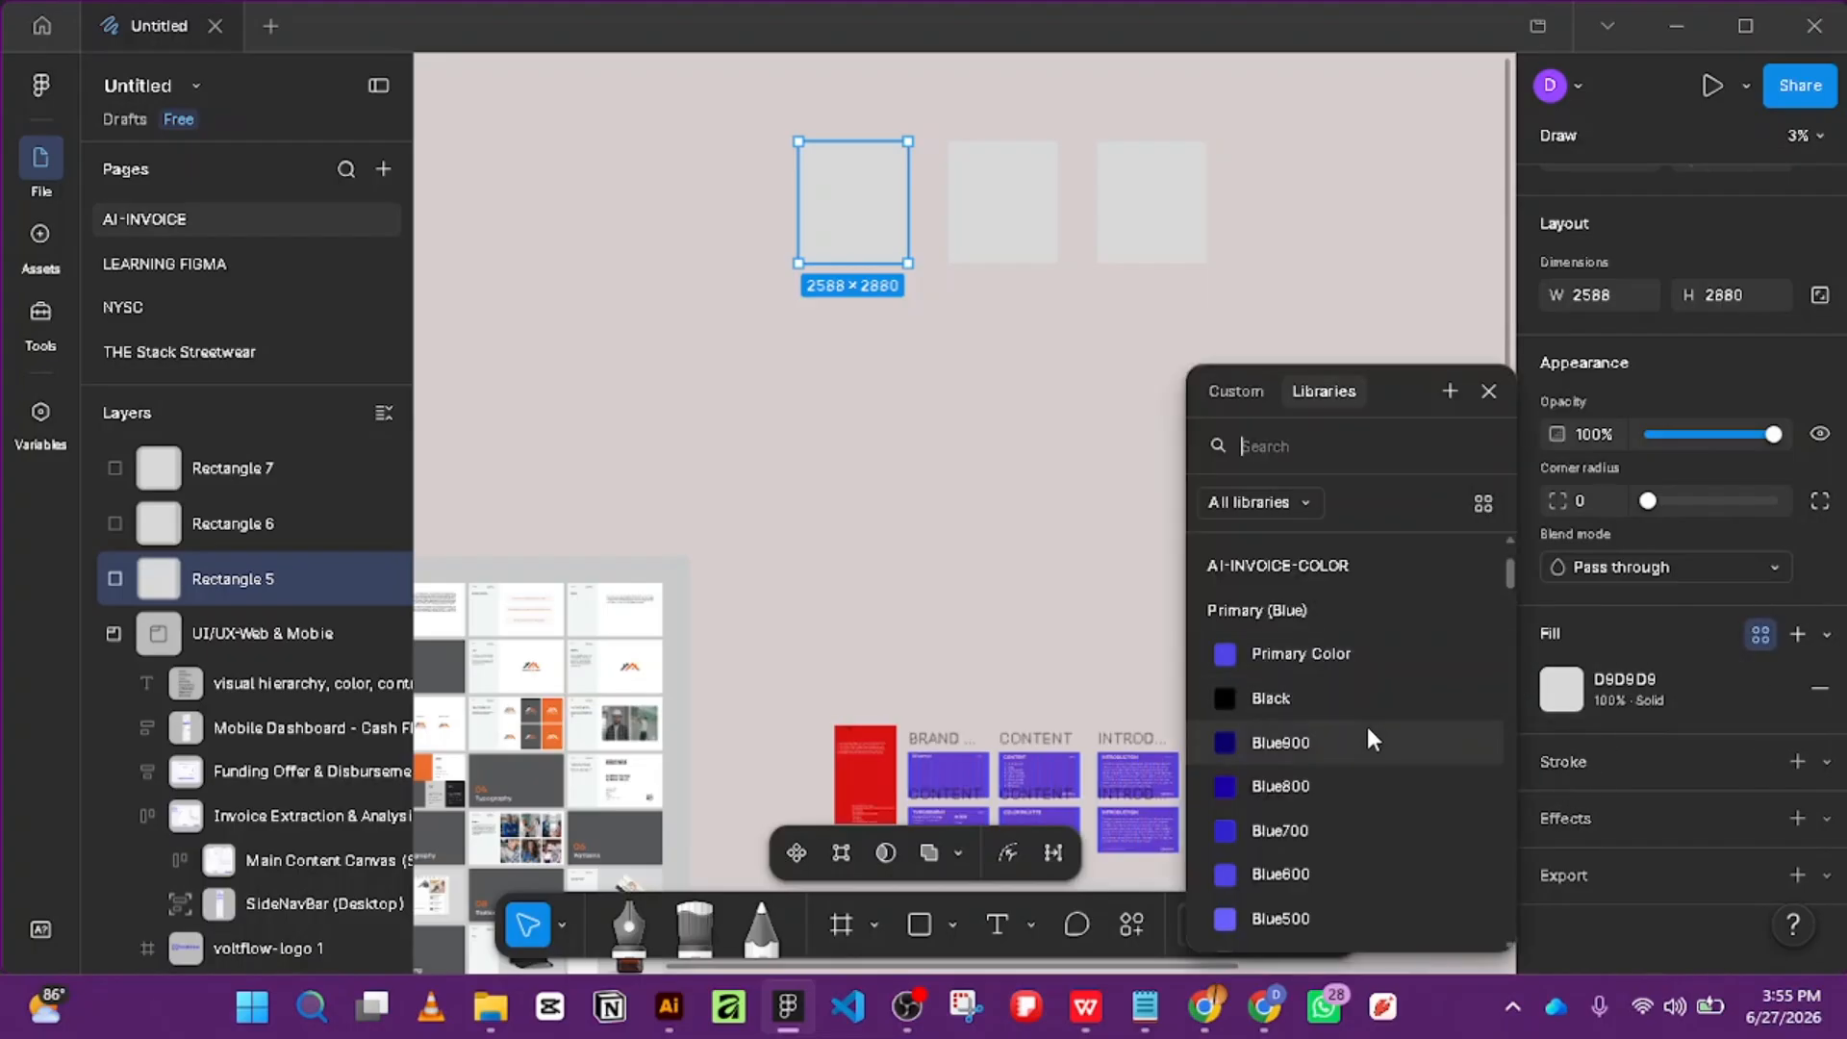
{"action": "left_click", "coordinate": [1341, 646]}
Fill the middle rectangle with the Secondary style from the library's Secondary (Green) group.
{"action": "left_click", "coordinate": [1015, 197]}
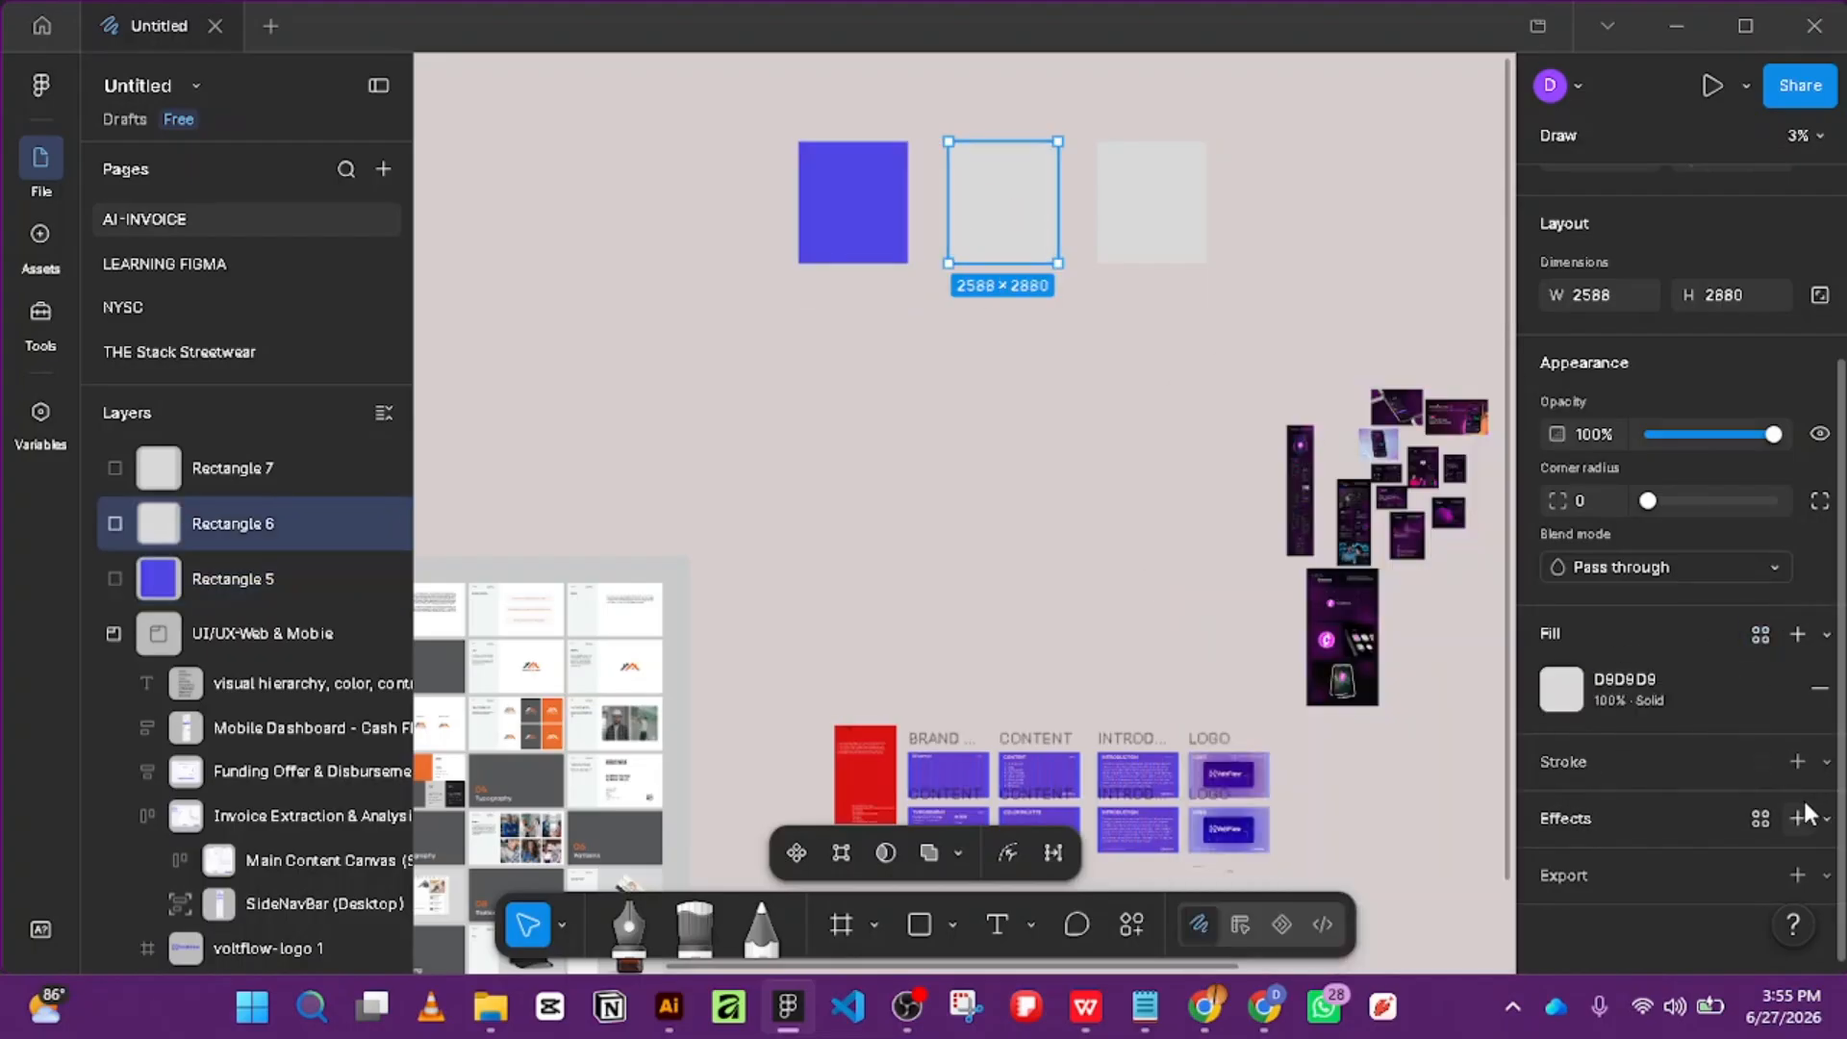
{"action": "left_click", "coordinate": [1760, 634]}
{"action": "scroll", "coordinate": [1412, 750], "scroll_direction": "down", "scroll_amount": 4}
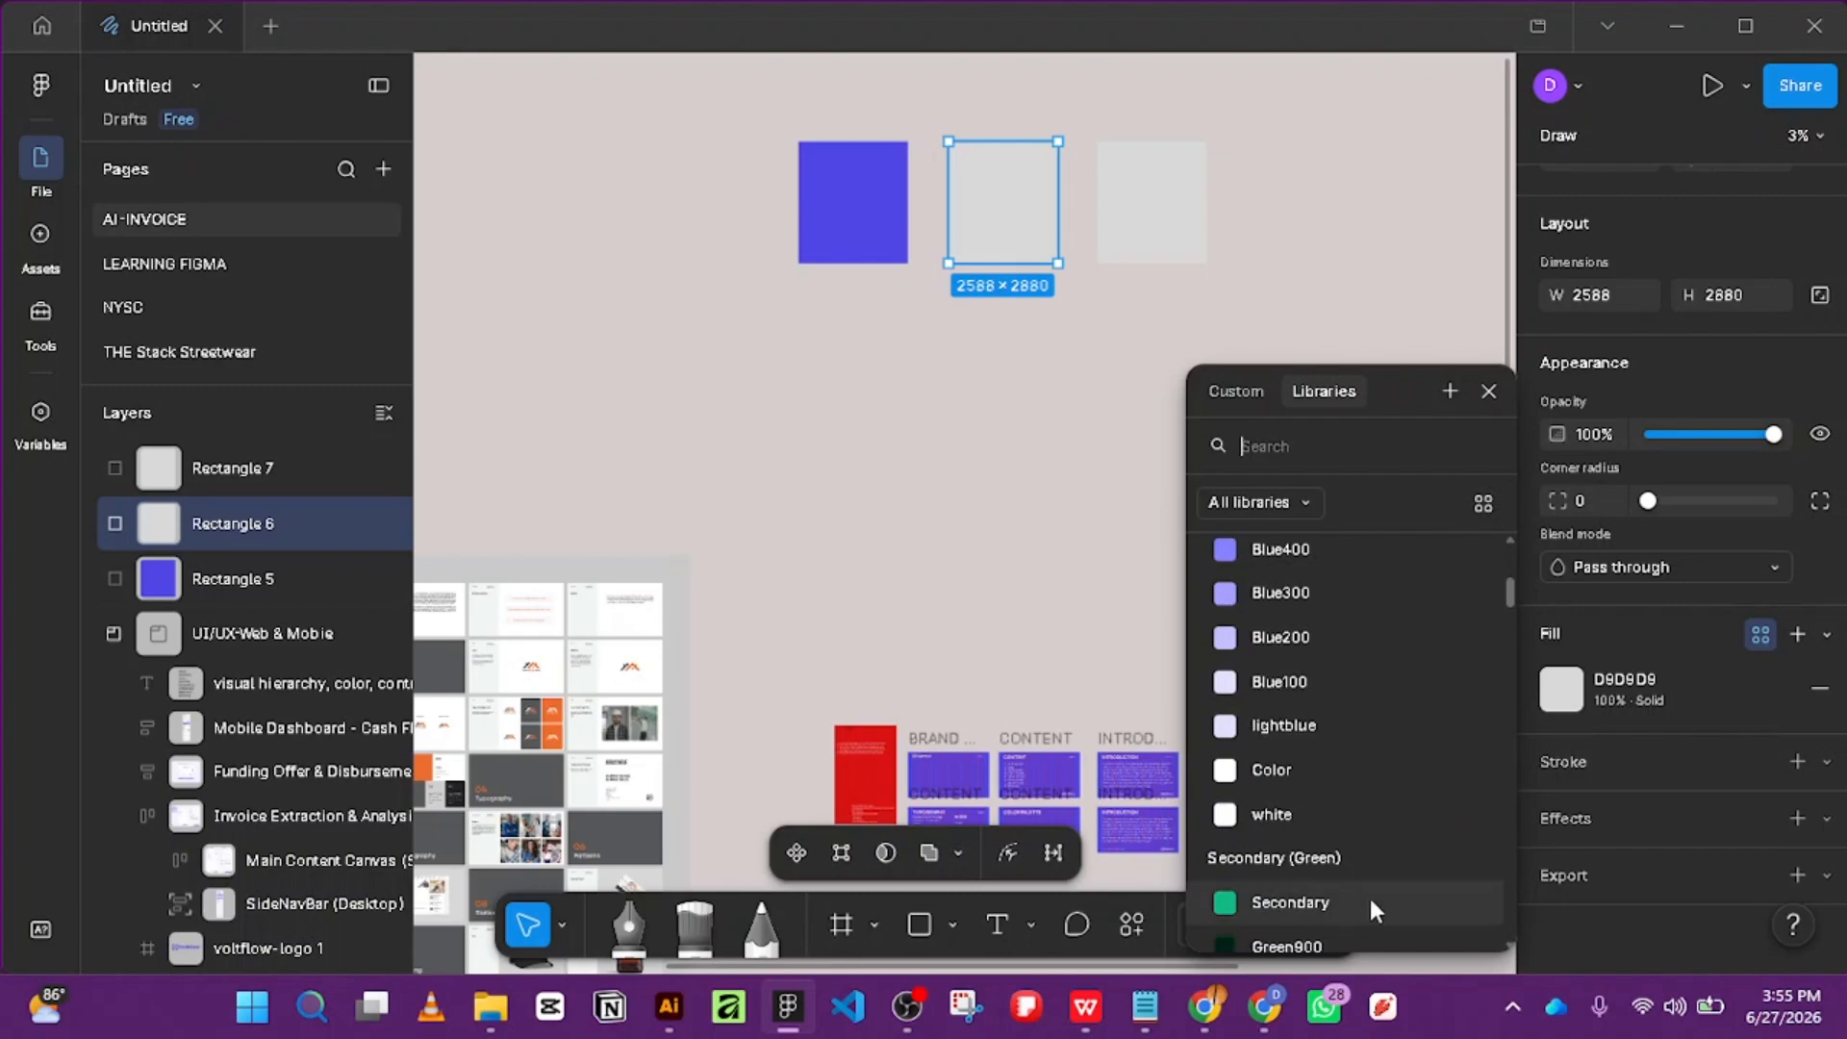
{"action": "left_click", "coordinate": [1287, 903]}
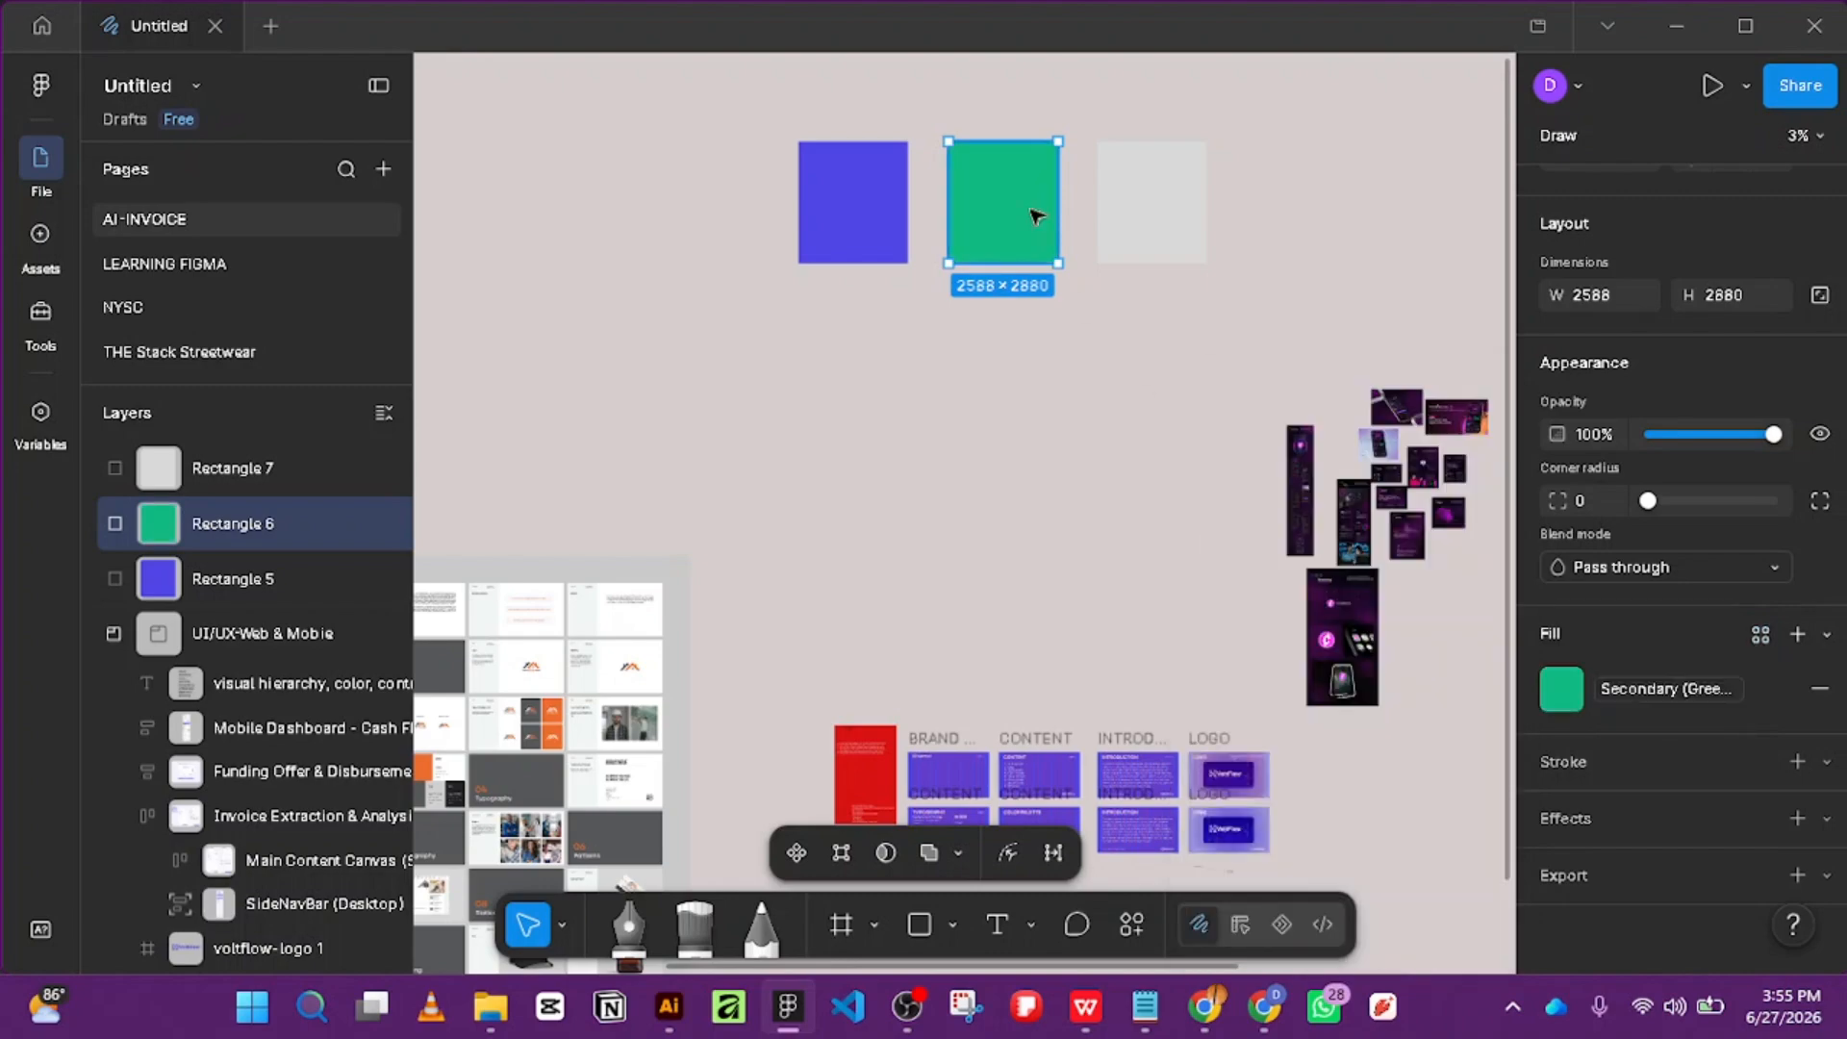
Fill the third rectangle of the row with the Brown style from the library's Tertiary (Brown) group.
{"action": "left_click", "coordinate": [1759, 635]}
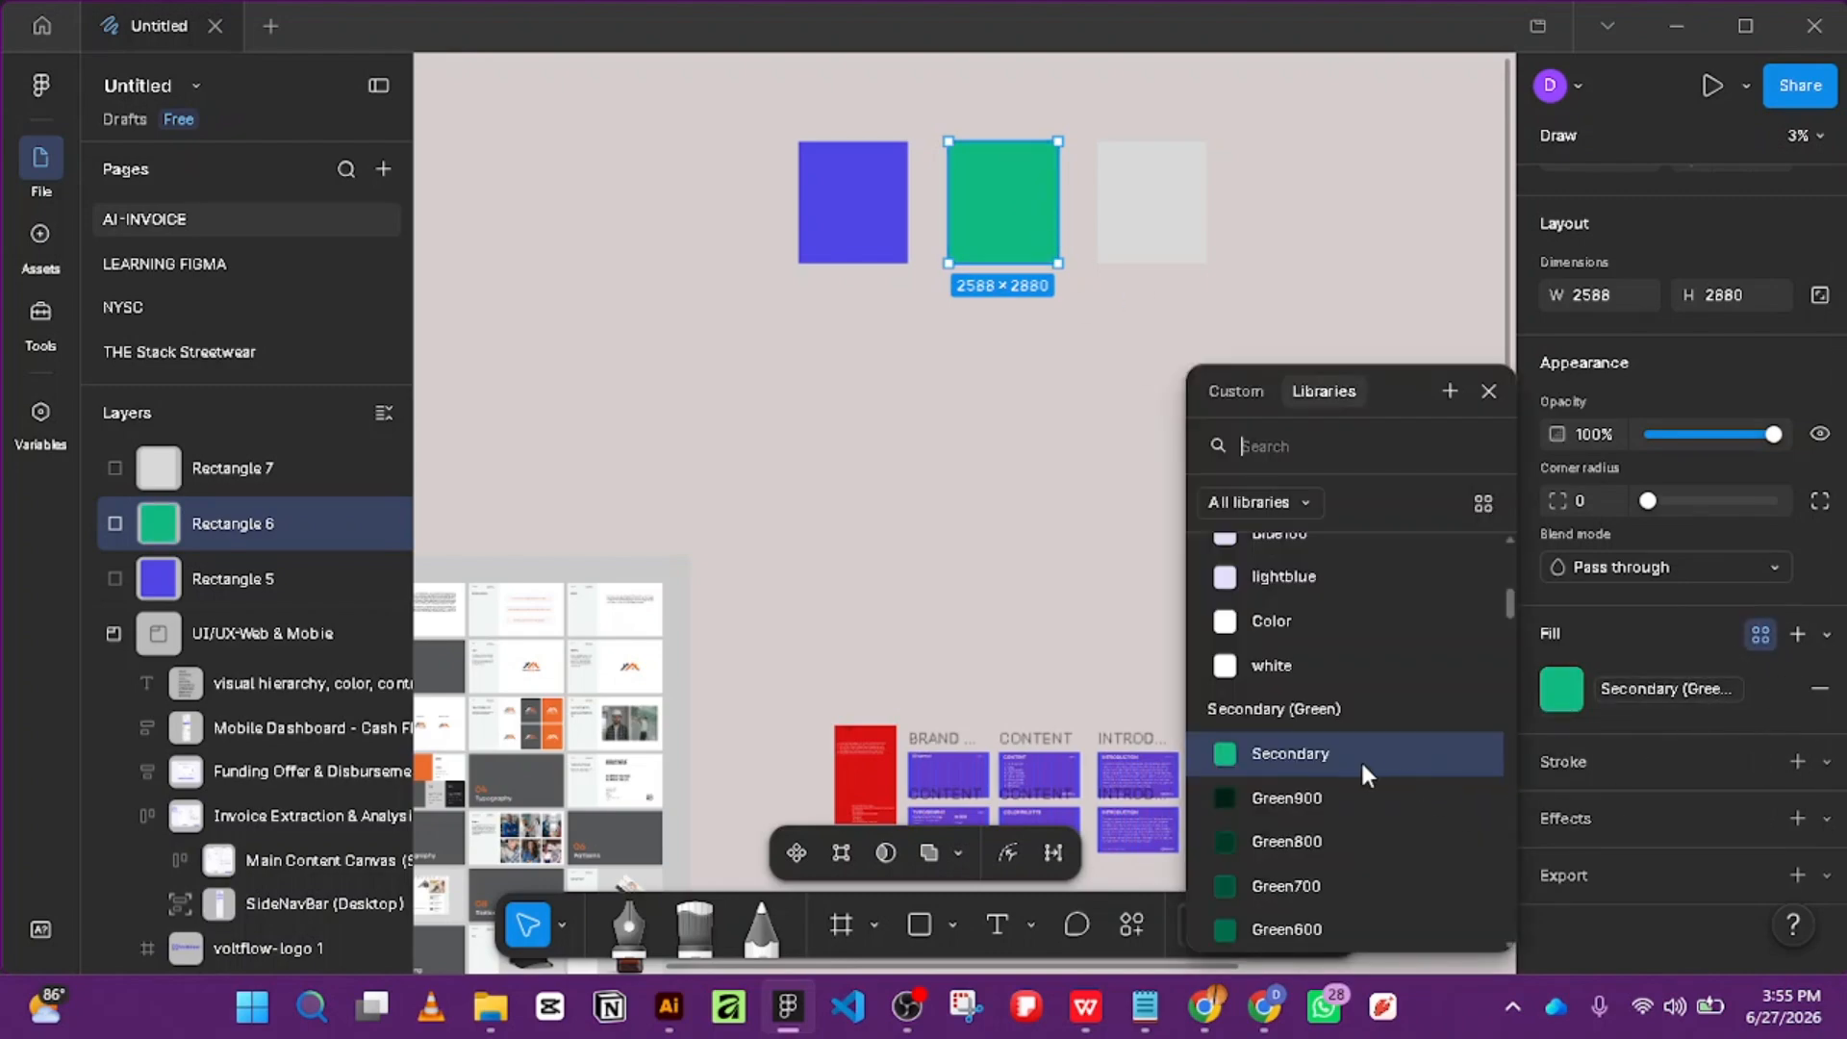
{"action": "left_click", "coordinate": [885, 308]}
{"action": "left_click", "coordinate": [1170, 158]}
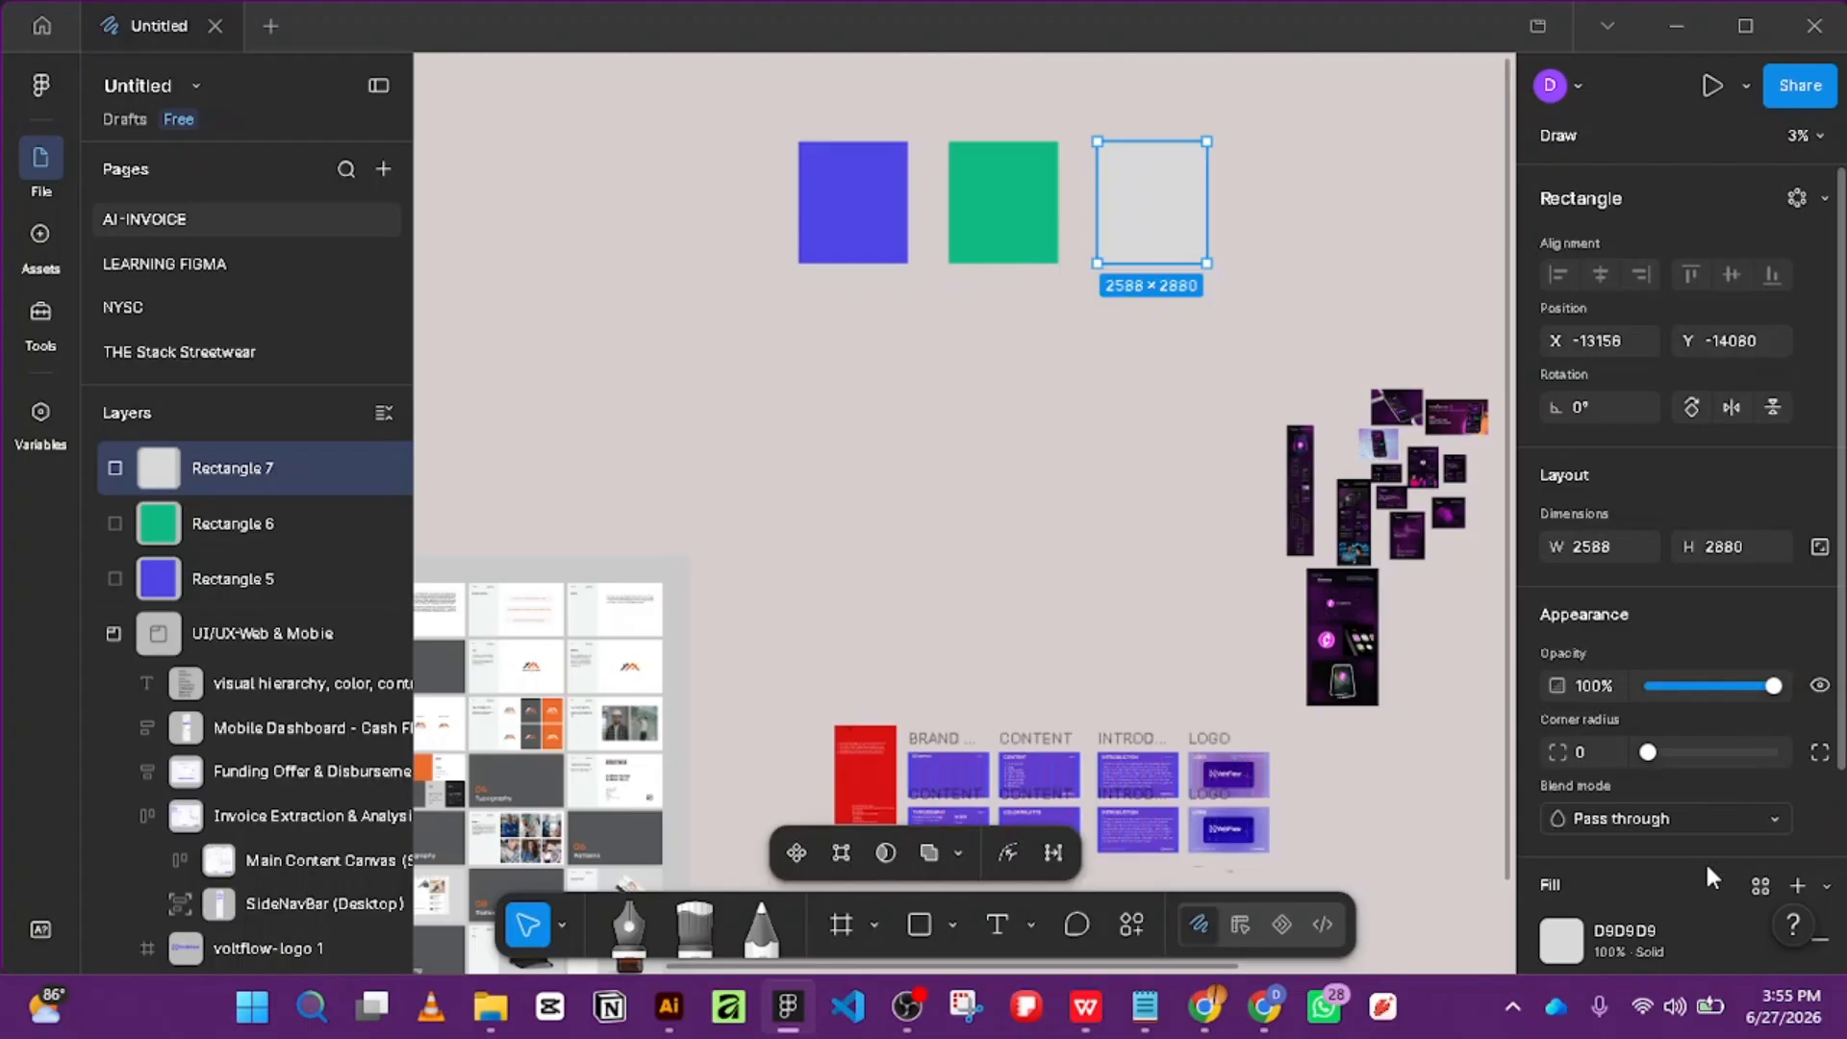
{"action": "scroll", "coordinate": [1705, 860], "scroll_direction": "down", "scroll_amount": 3}
{"action": "left_click", "coordinate": [1560, 688]}
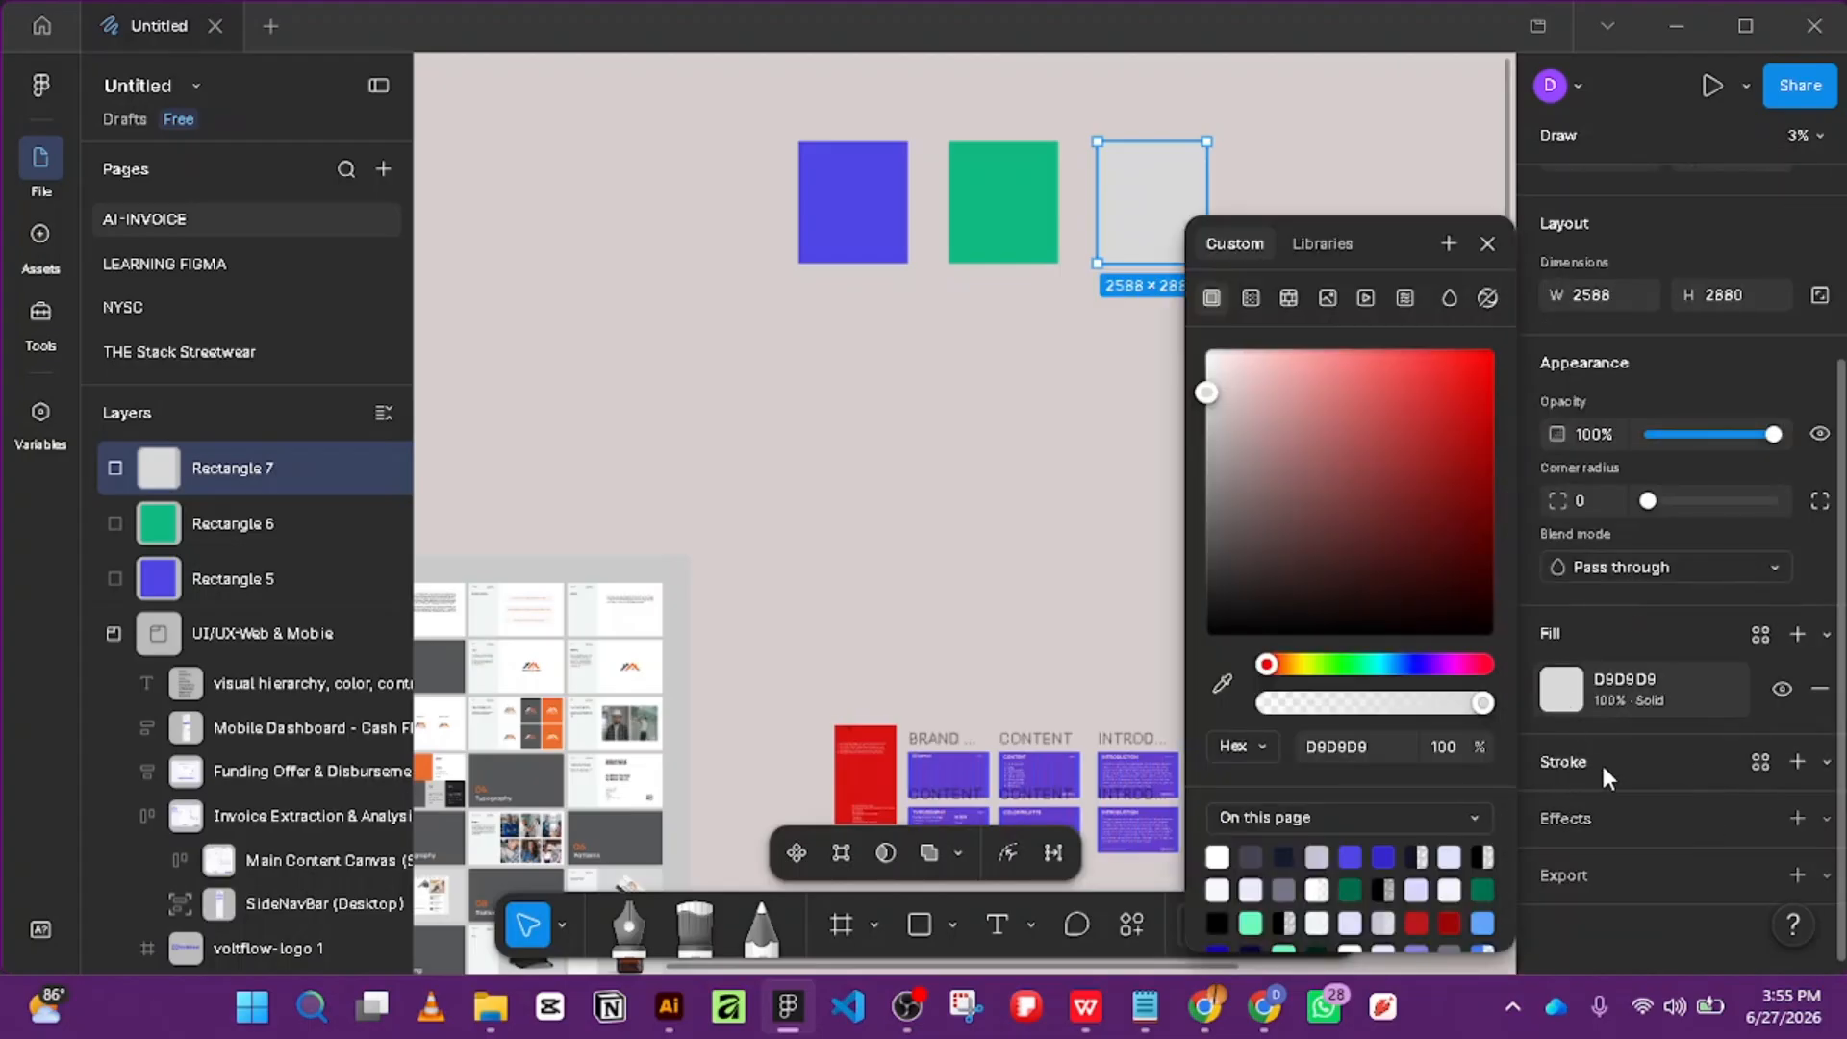
{"action": "left_click", "coordinate": [1759, 636]}
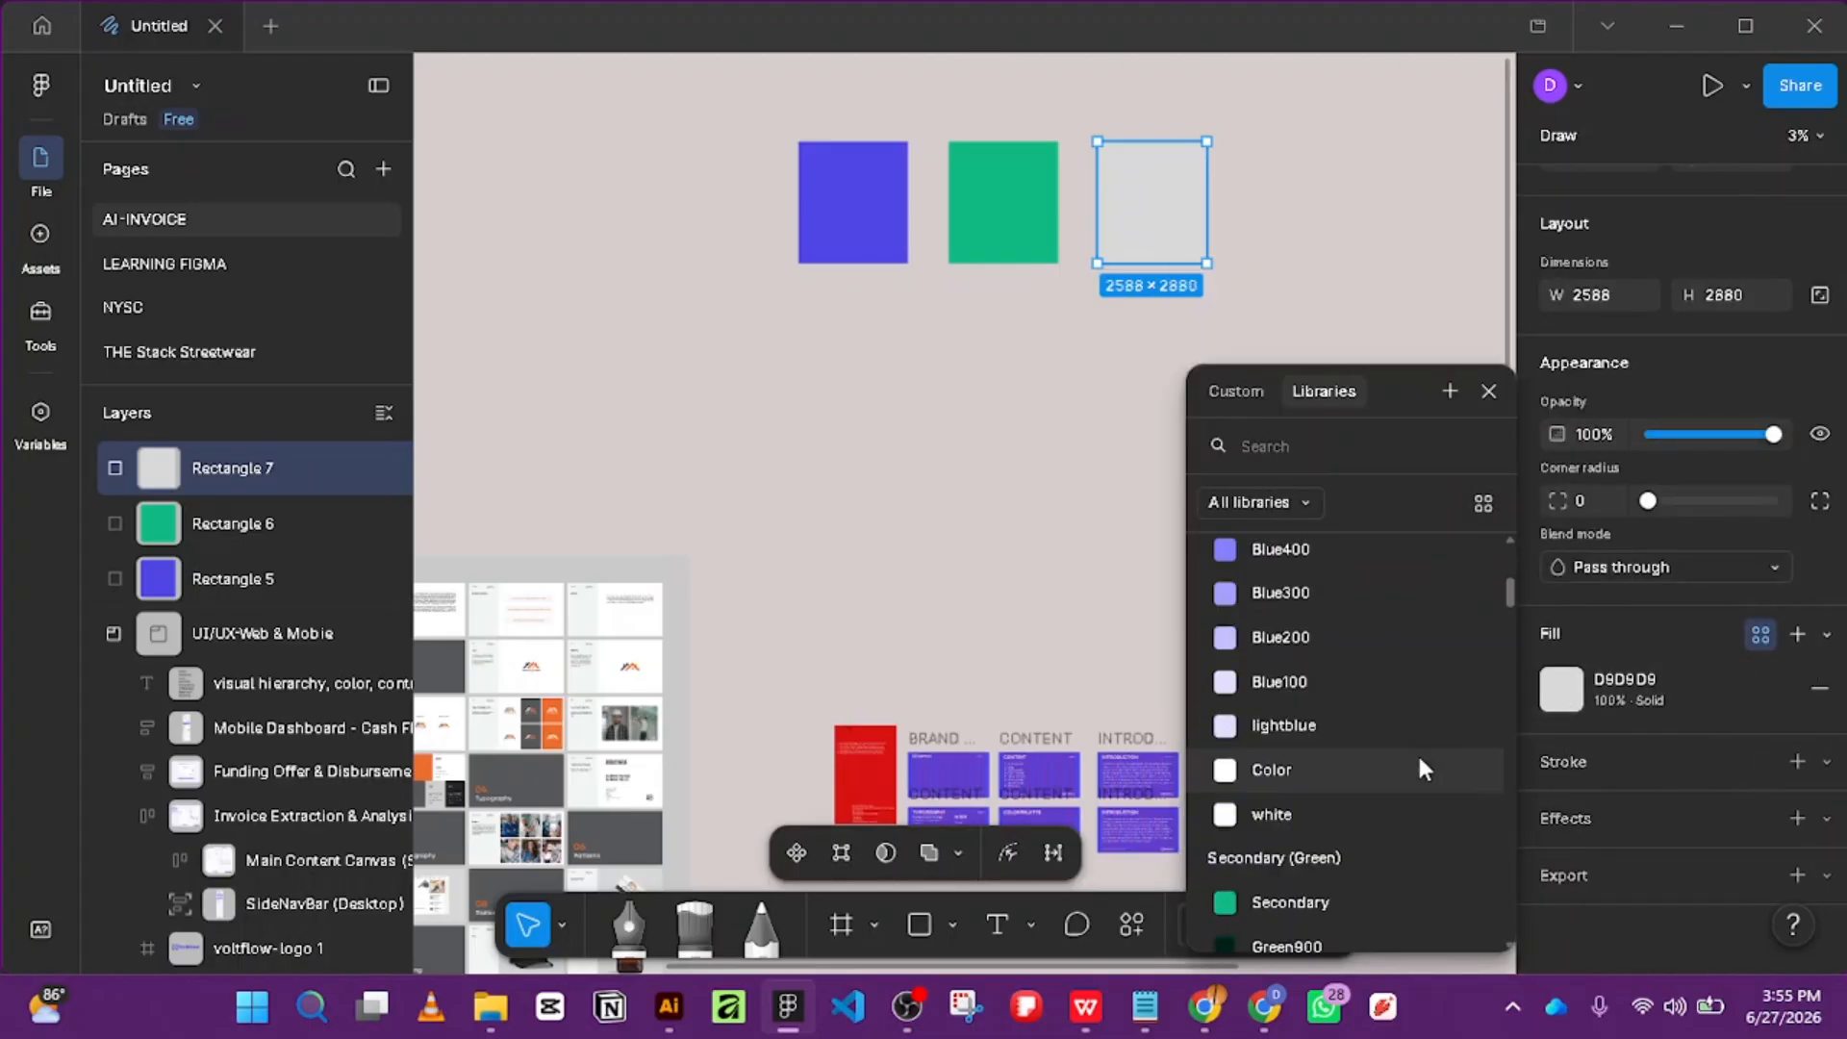
{"action": "scroll", "coordinate": [1357, 842], "scroll_direction": "down", "scroll_amount": 8}
{"action": "scroll", "coordinate": [1337, 798], "scroll_direction": "up", "scroll_amount": 2}
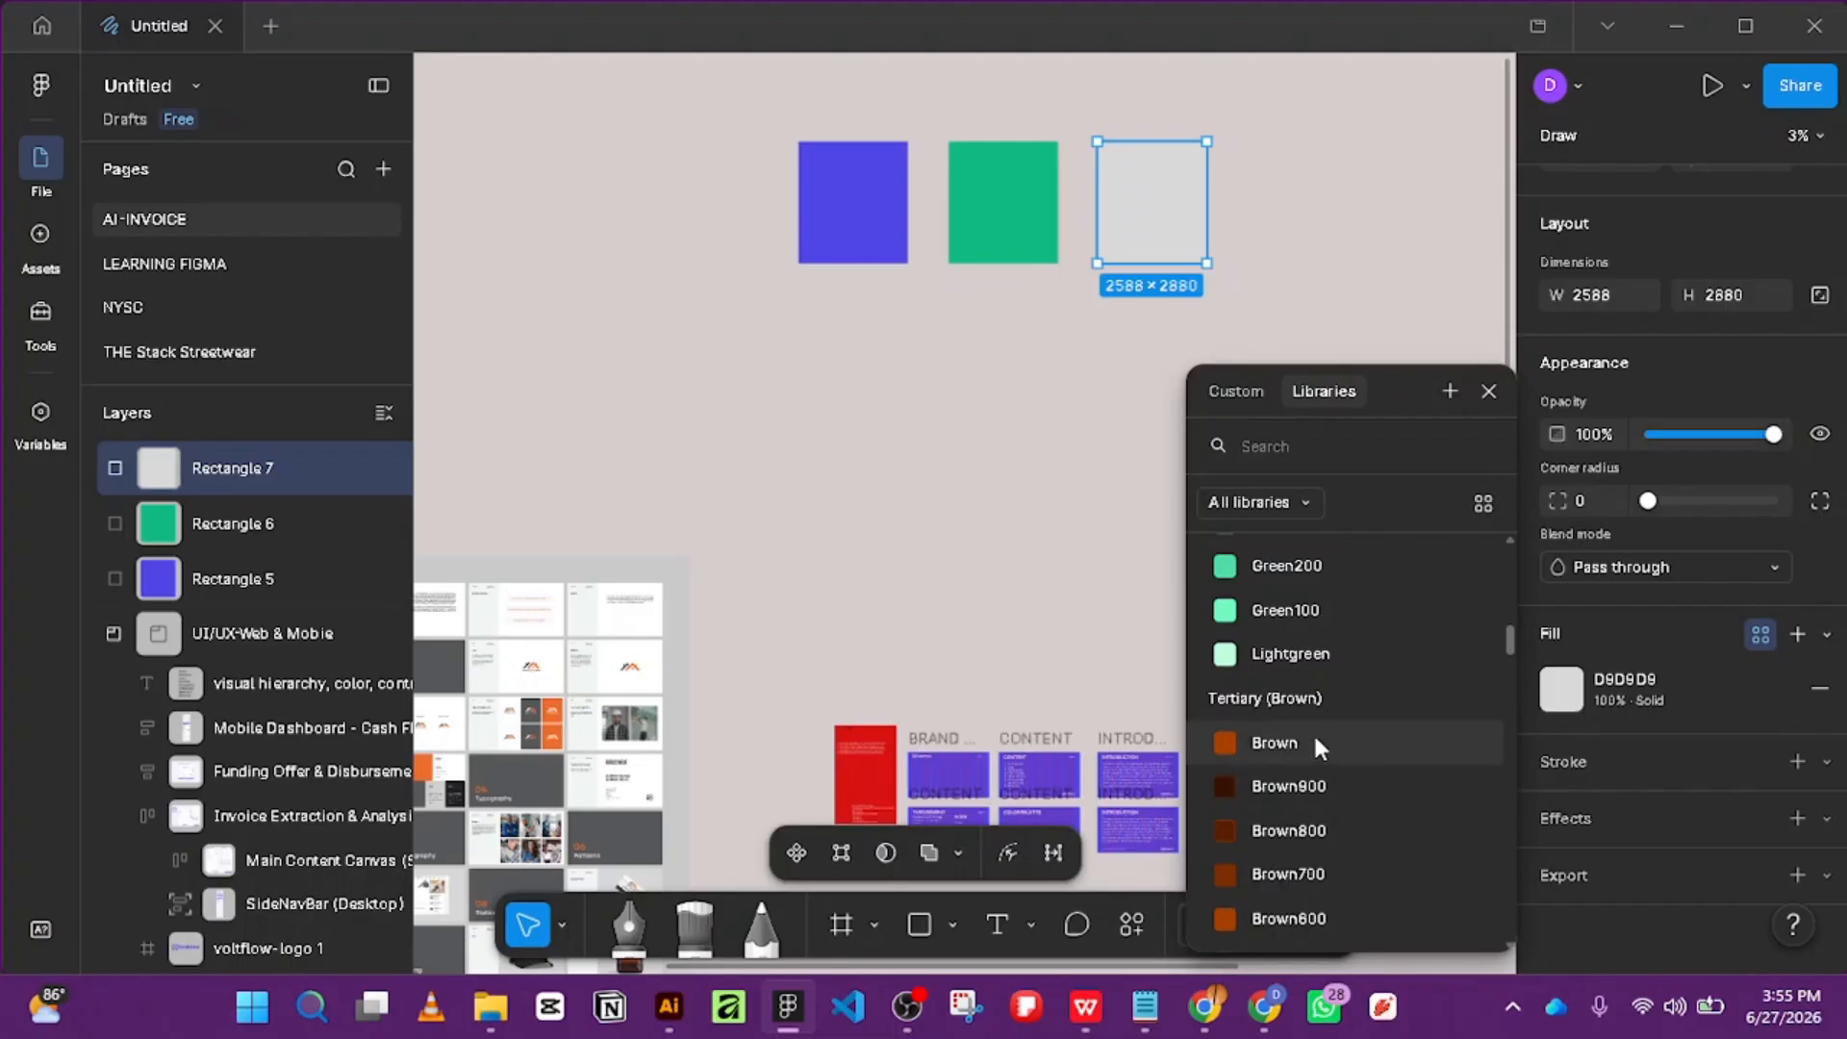
{"action": "left_click", "coordinate": [1313, 743]}
Duplicate the brown rectangle as a fourth swatch beside it and fill the copy with DarkBlue from the Neutral (Dark-Blue) group.
{"action": "left_click_drag", "start_coordinate": [1179, 215], "coordinate": [1334, 242], "text": "alt"}
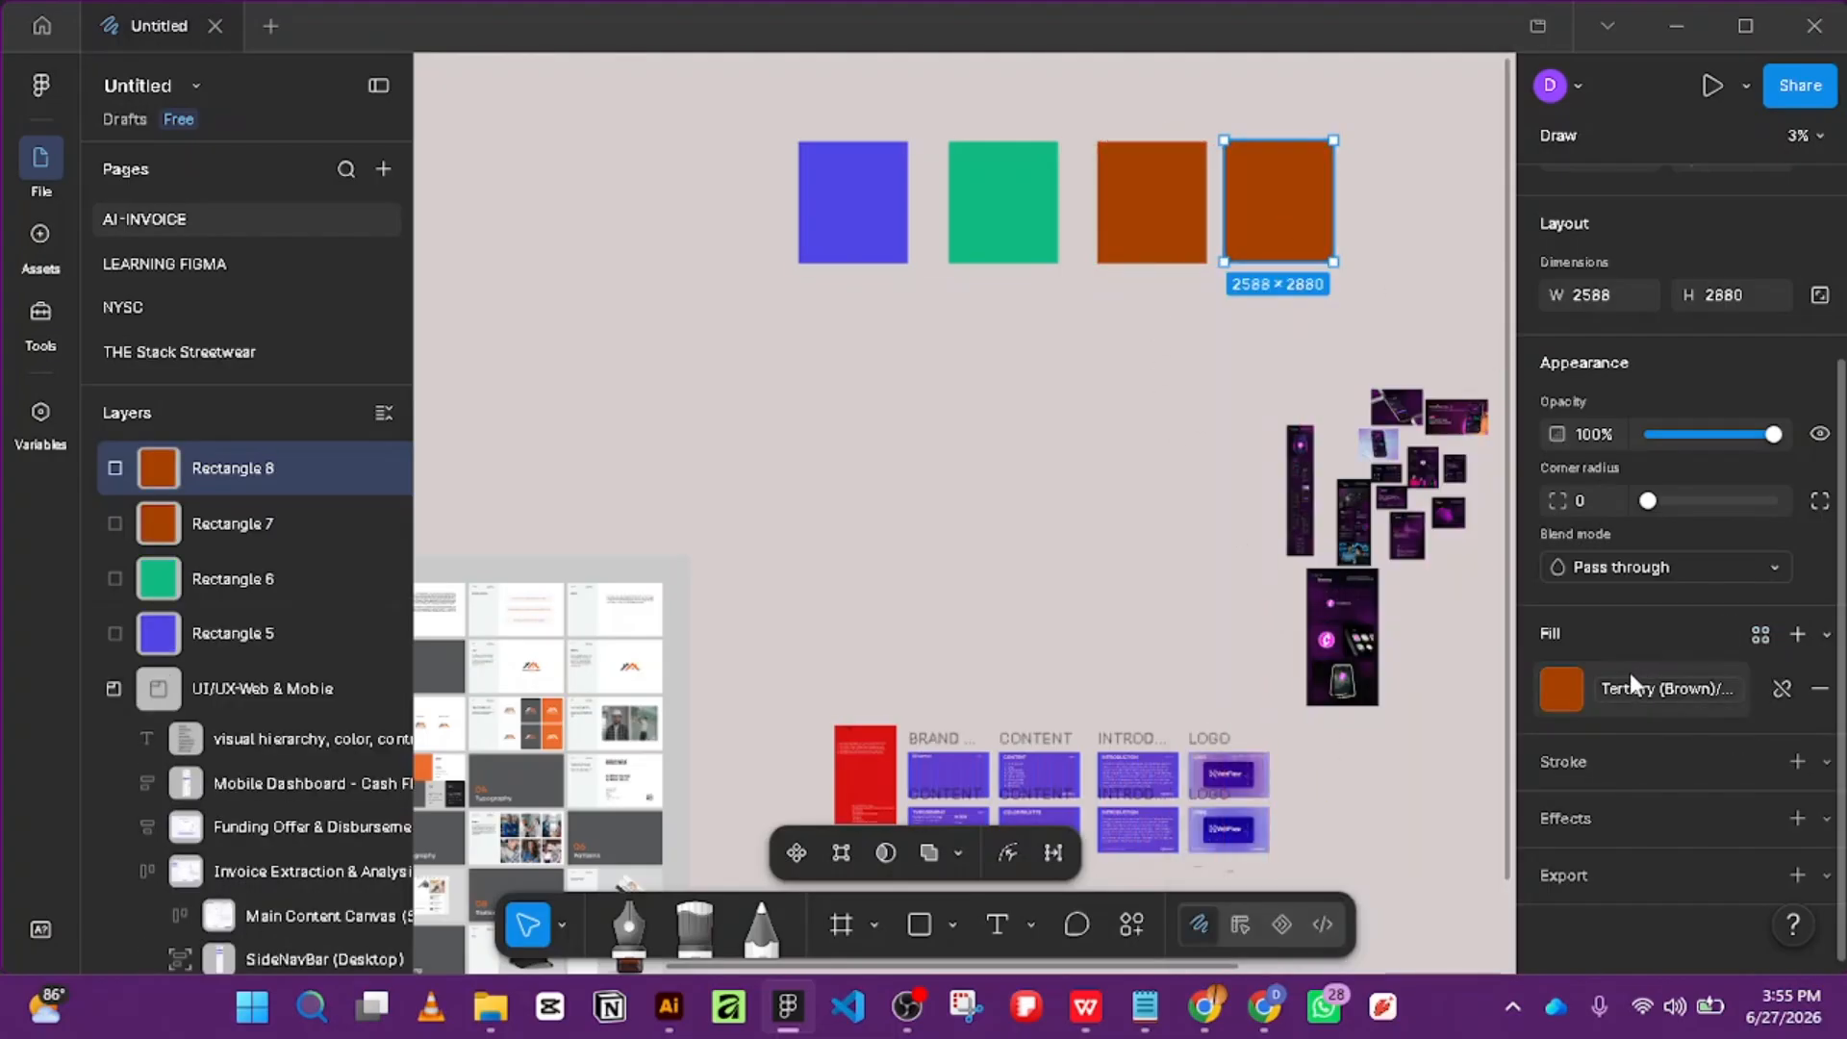
{"action": "left_click", "coordinate": [1559, 685]}
{"action": "scroll", "coordinate": [1383, 779], "scroll_direction": "down", "scroll_amount": 5}
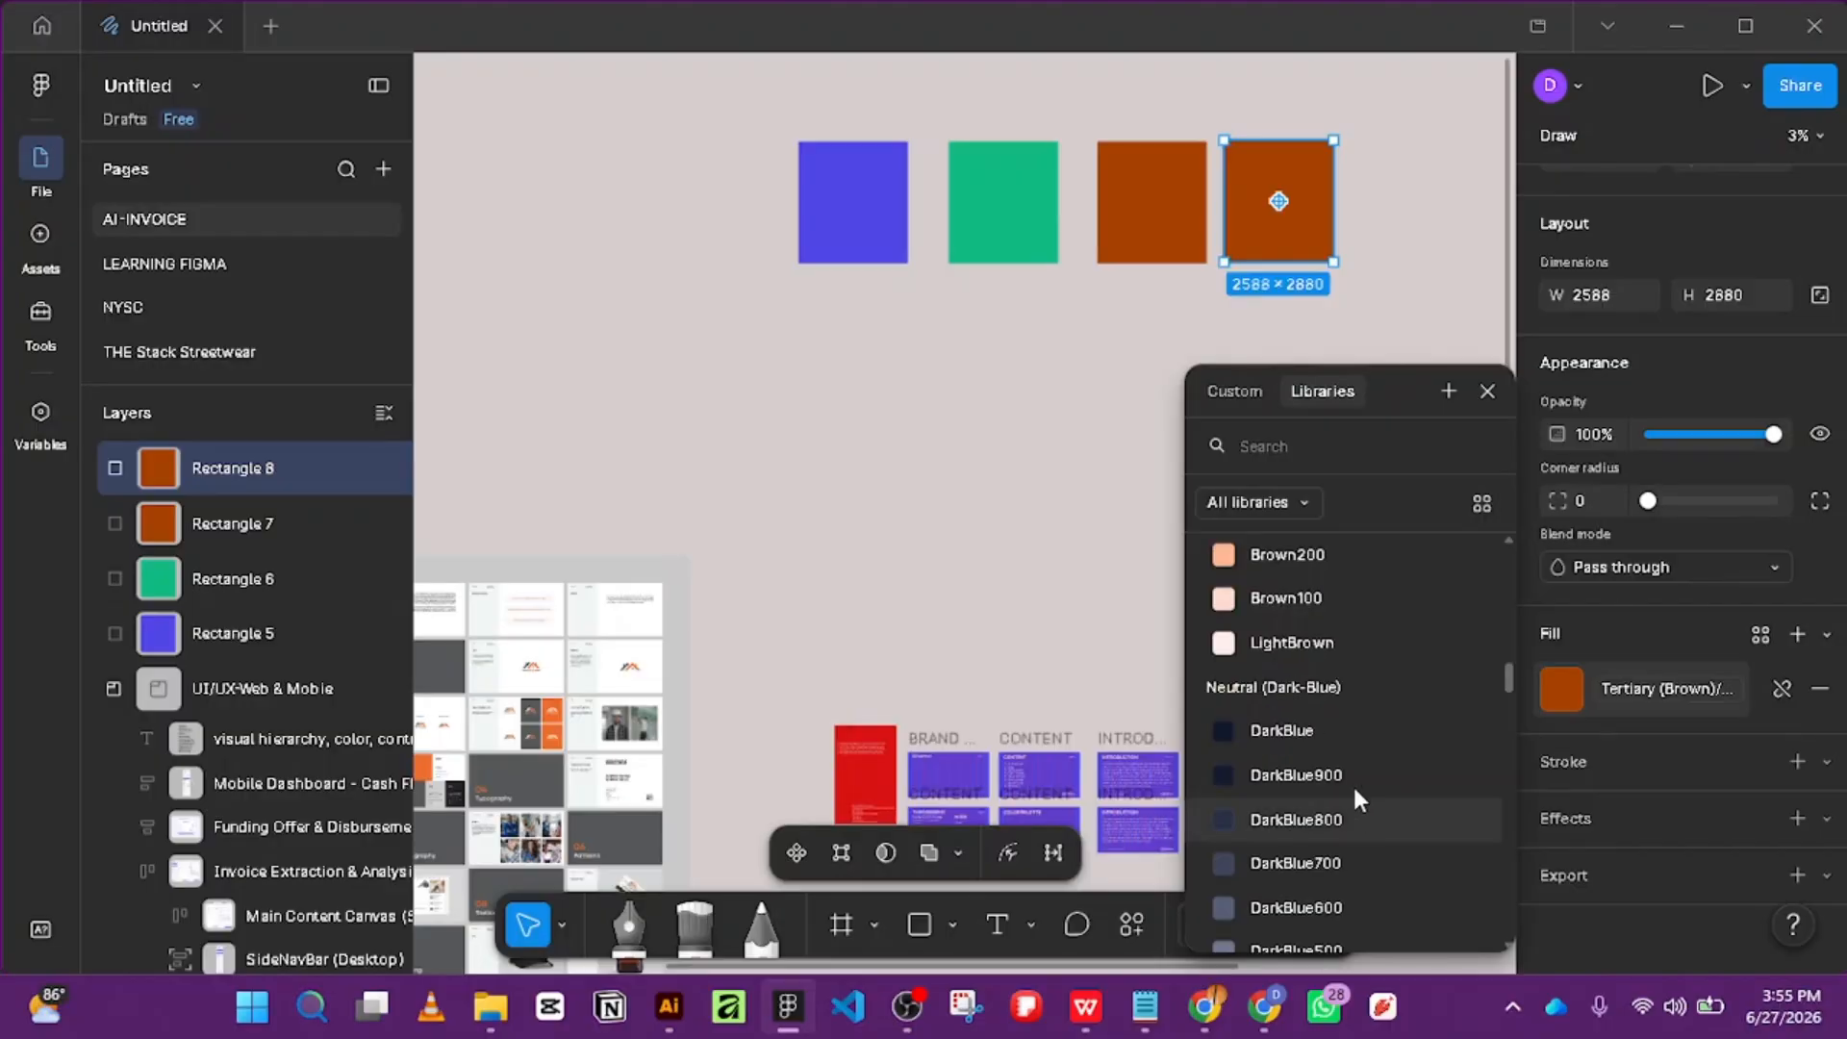
{"action": "left_click", "coordinate": [1314, 713]}
{"action": "left_click", "coordinate": [1052, 378]}
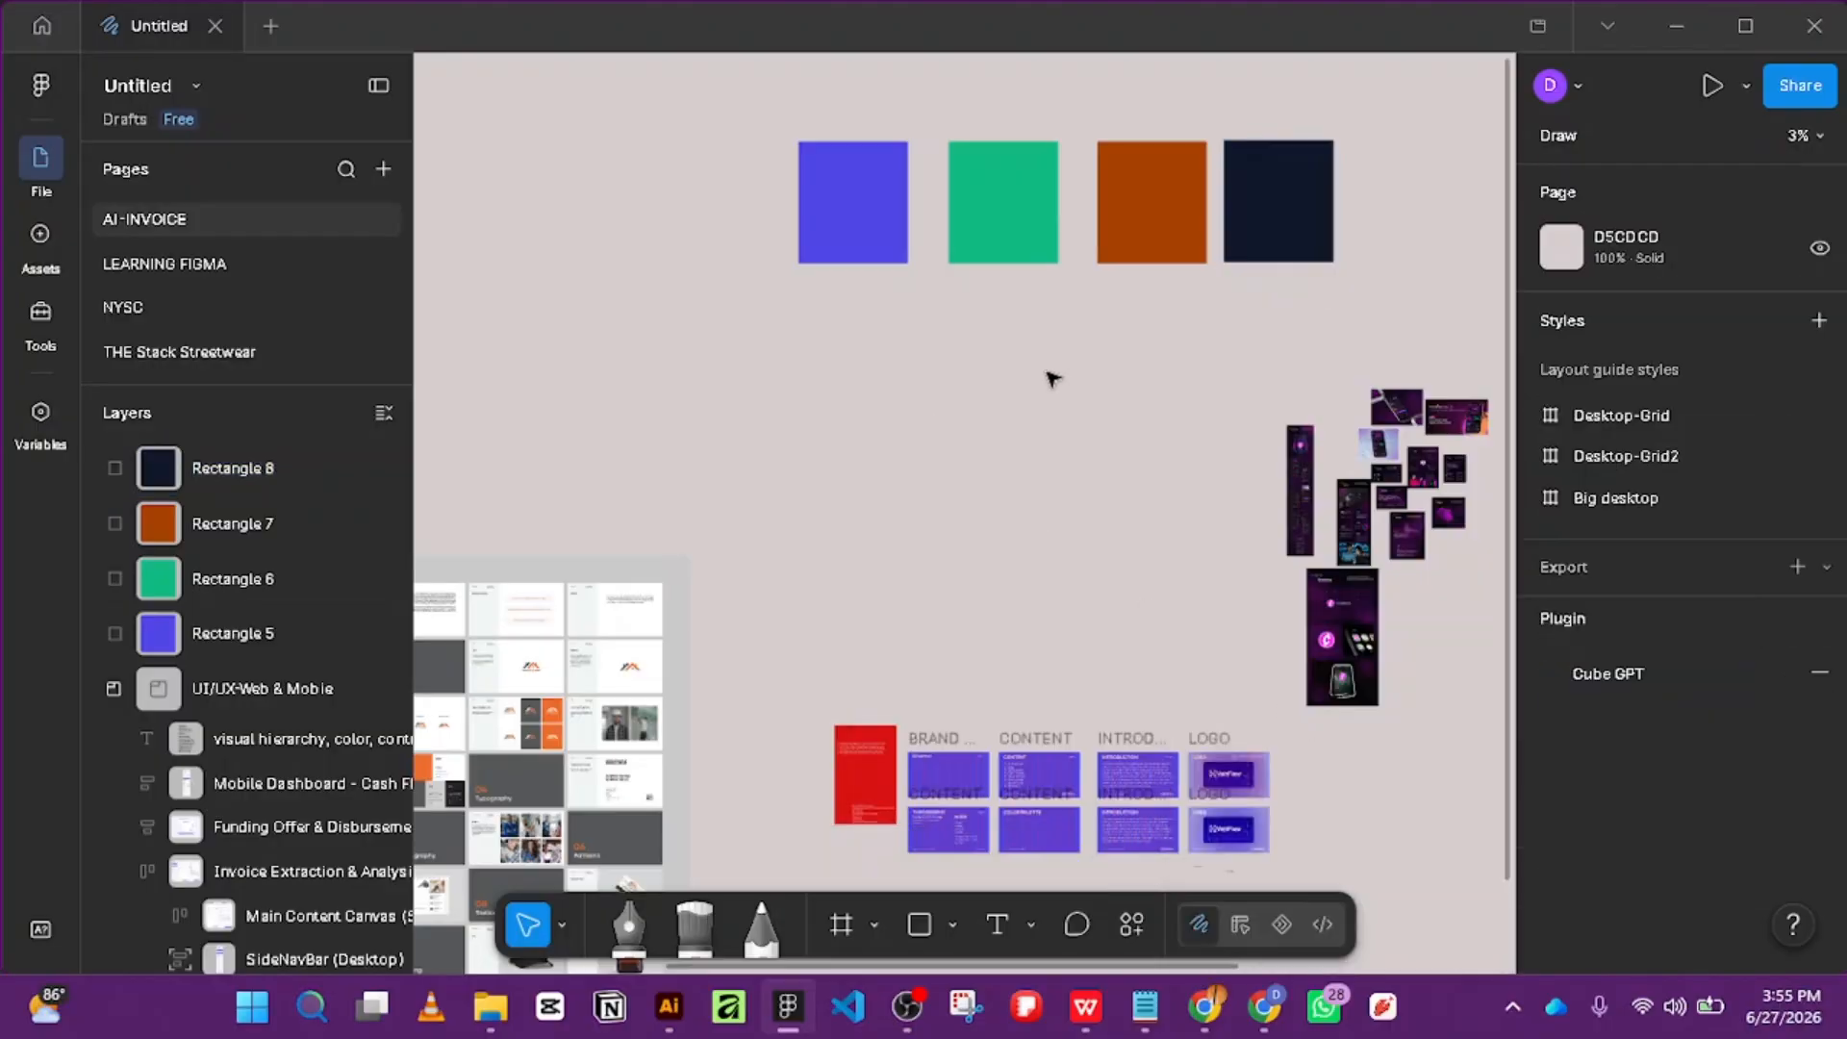
Scale the four swatches down together to about 923 × 1027 each and place them on the empty canvas below the slides.
{"action": "left_click_drag", "start_coordinate": [1366, 300], "coordinate": [766, 116]}
{"action": "left_click_drag", "start_coordinate": [935, 193], "coordinate": [975, 540]}
{"action": "scroll", "coordinate": [967, 475], "scroll_direction": "down", "scroll_amount": 5}
{"action": "scroll", "coordinate": [1015, 352], "scroll_direction": "up", "scroll_amount": 4}
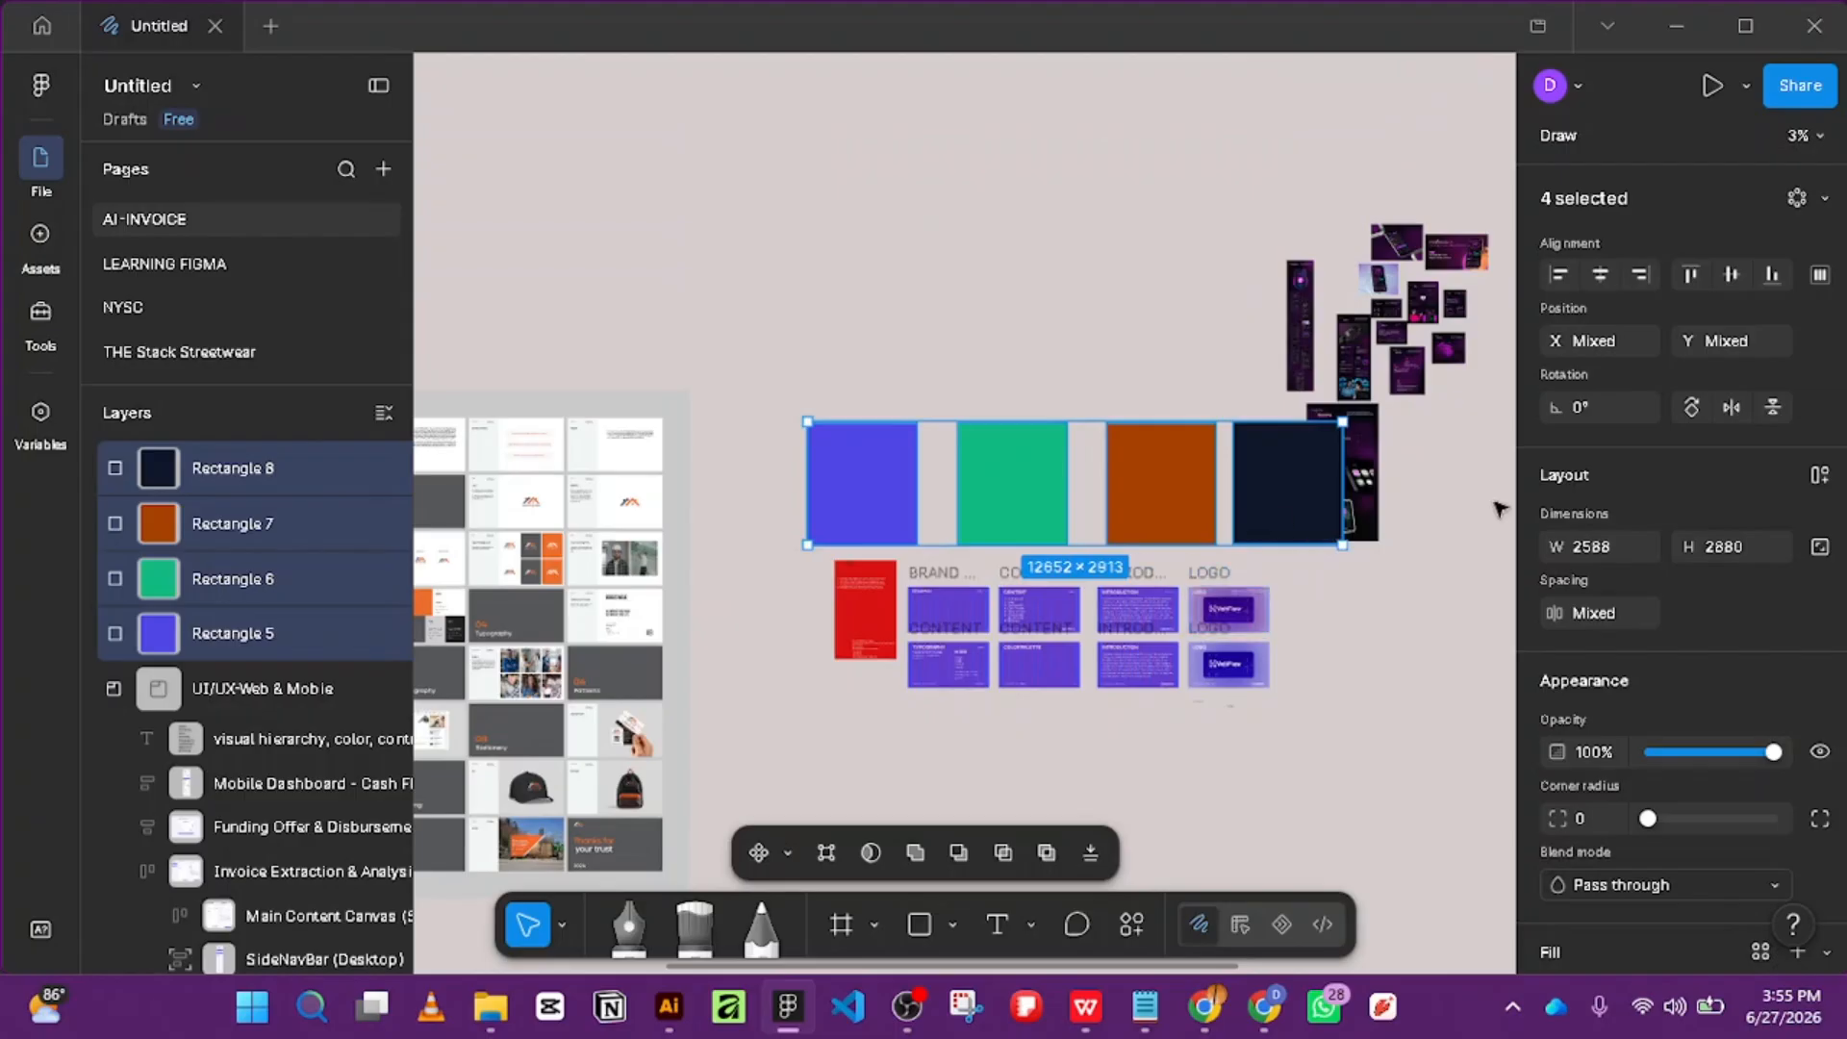
{"action": "left_click_drag", "start_coordinate": [1356, 543], "coordinate": [1094, 507]}
{"action": "key", "text": "ctrl+z"}
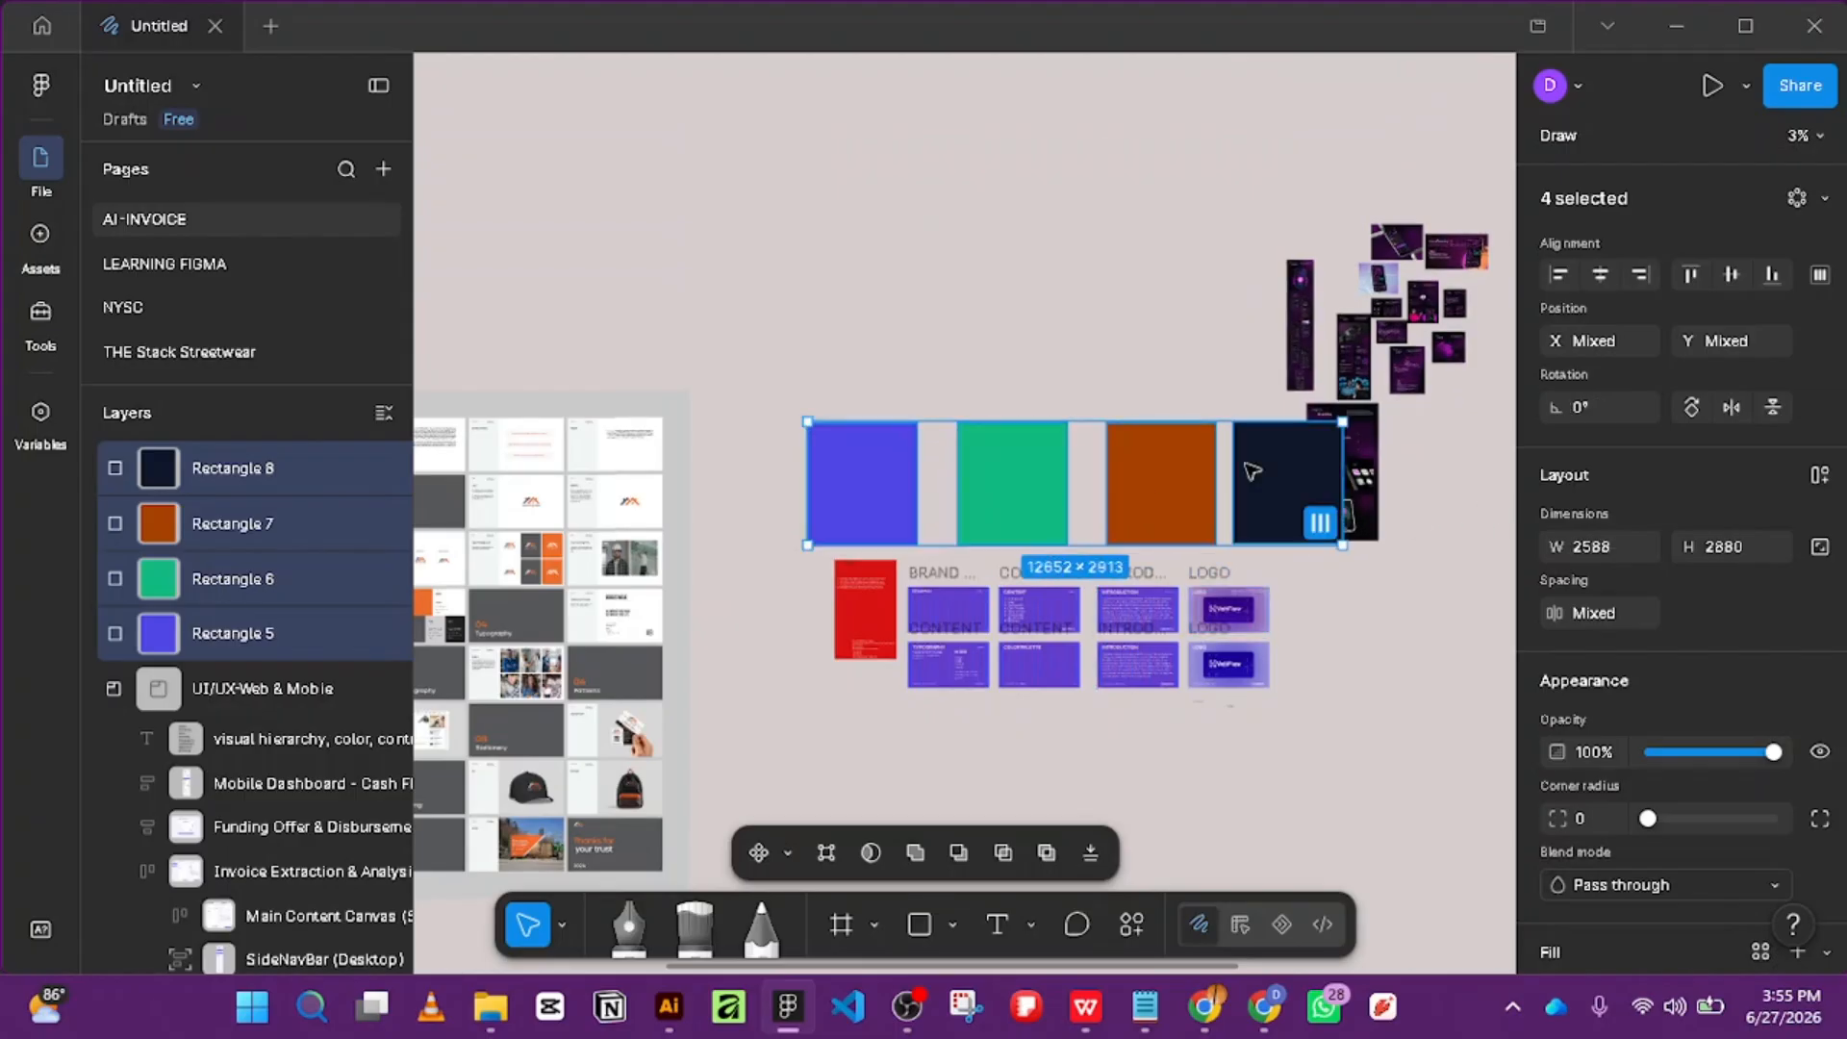
{"action": "left_click_drag", "start_coordinate": [1346, 551], "coordinate": [989, 796]}
{"action": "scroll", "coordinate": [996, 765], "scroll_direction": "up", "scroll_amount": 5}
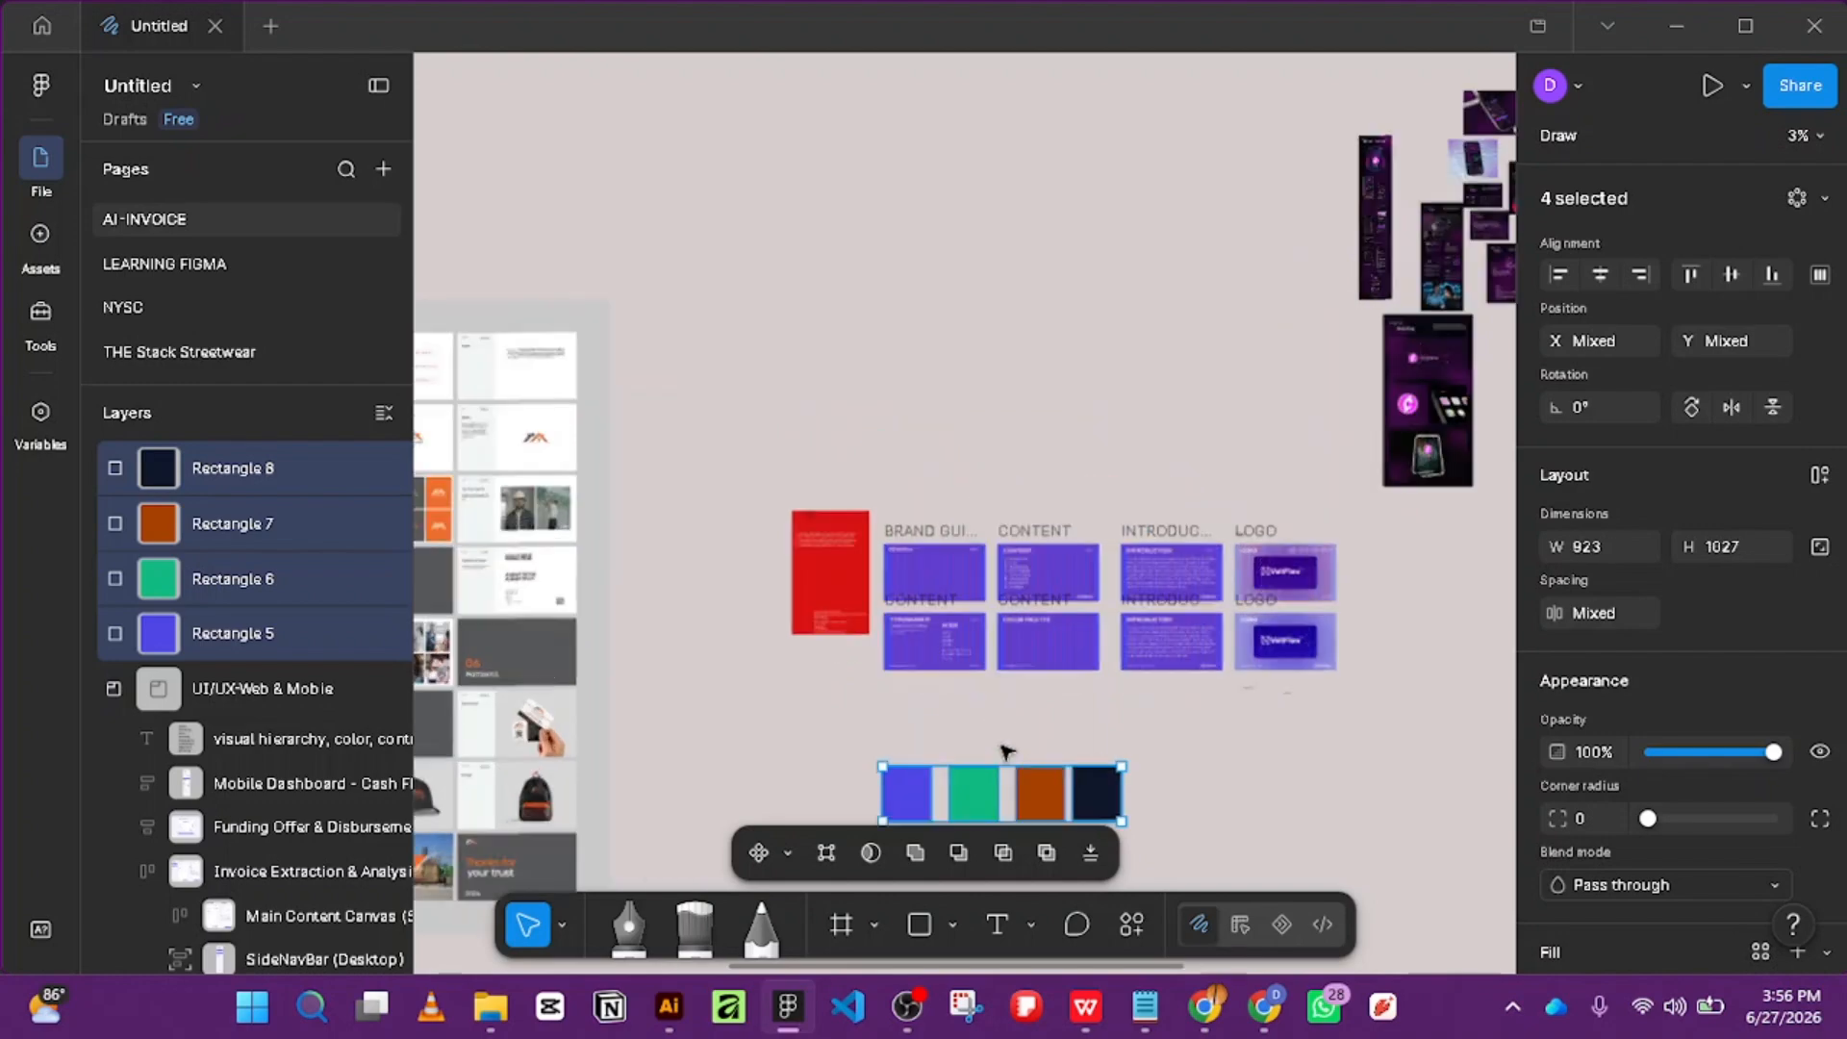
Move the four swatches onto the COLOR PALETTE slide and shrink the row to about 1456 × 335.
{"action": "scroll", "coordinate": [1154, 567], "scroll_direction": "down", "scroll_amount": 4}
{"action": "left_click_drag", "start_coordinate": [1189, 440], "coordinate": [1106, 193]}
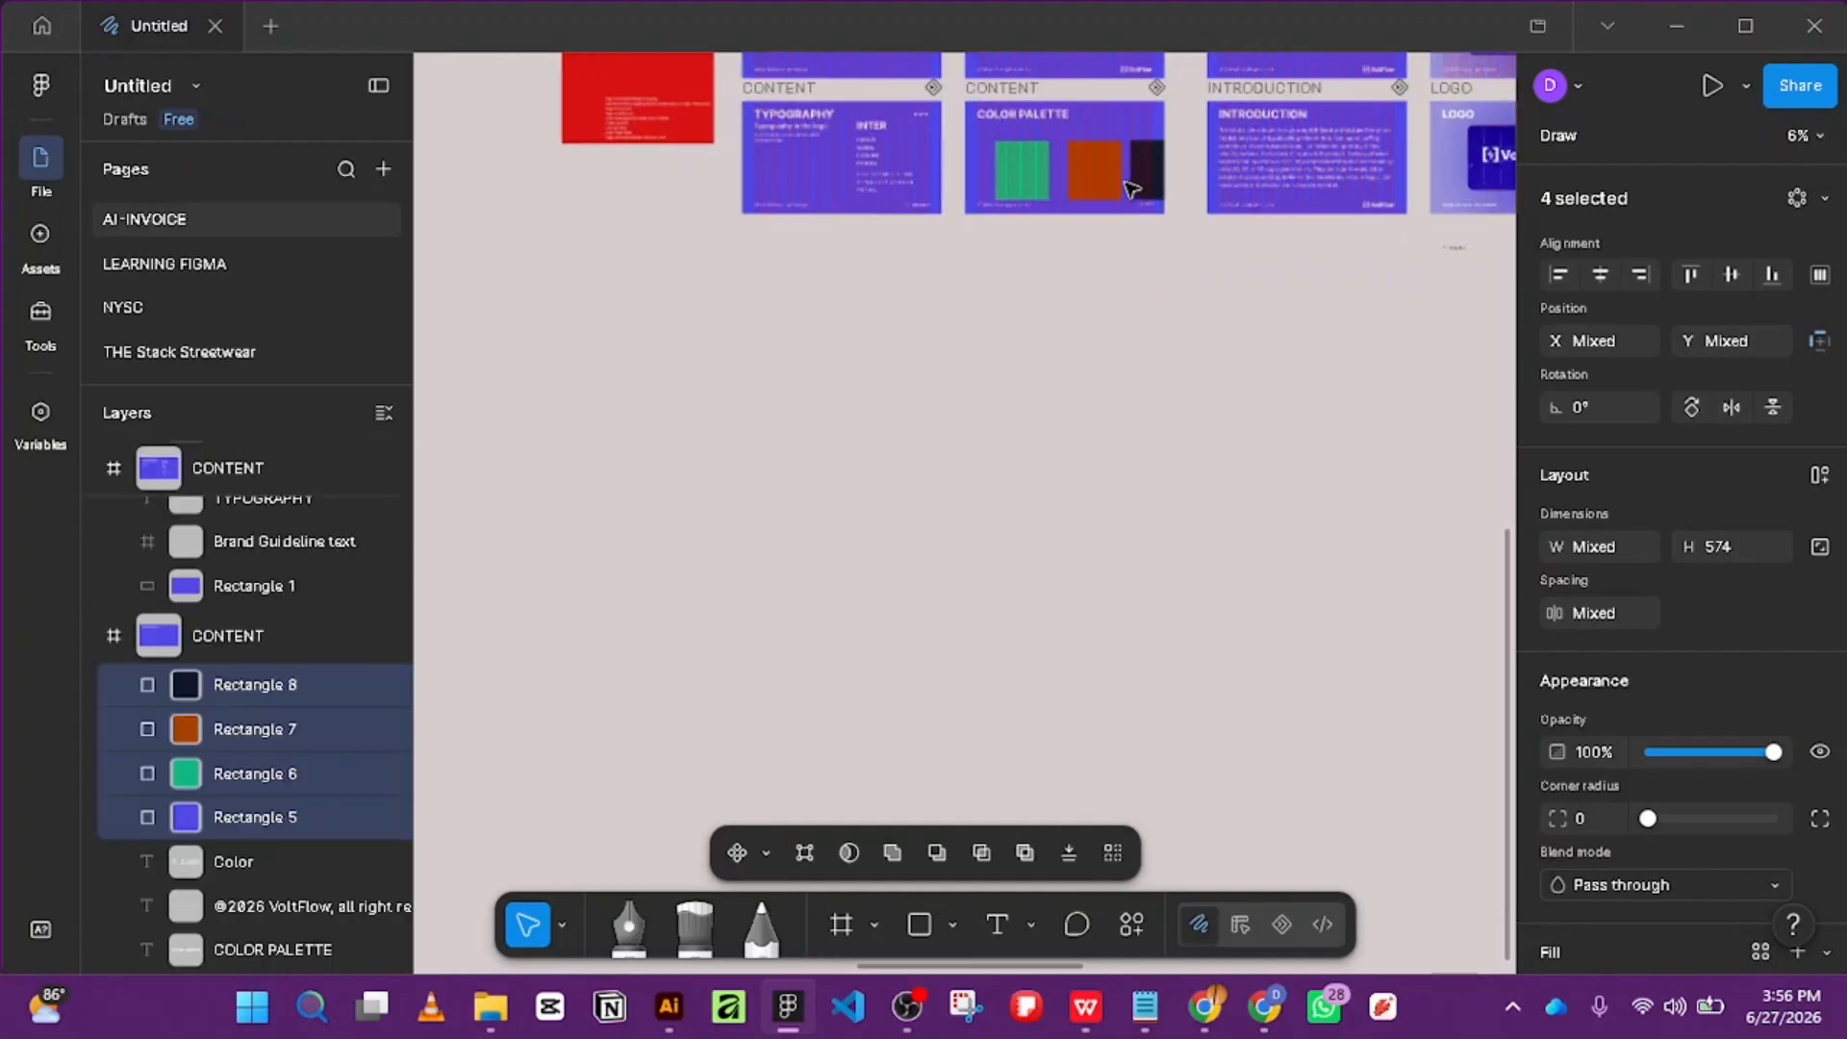
{"action": "scroll", "coordinate": [1115, 190], "scroll_direction": "up", "scroll_amount": 5}
{"action": "left_click_drag", "start_coordinate": [1274, 230], "coordinate": [1131, 190]}
{"action": "scroll", "coordinate": [1154, 288], "scroll_direction": "up", "scroll_amount": 3}
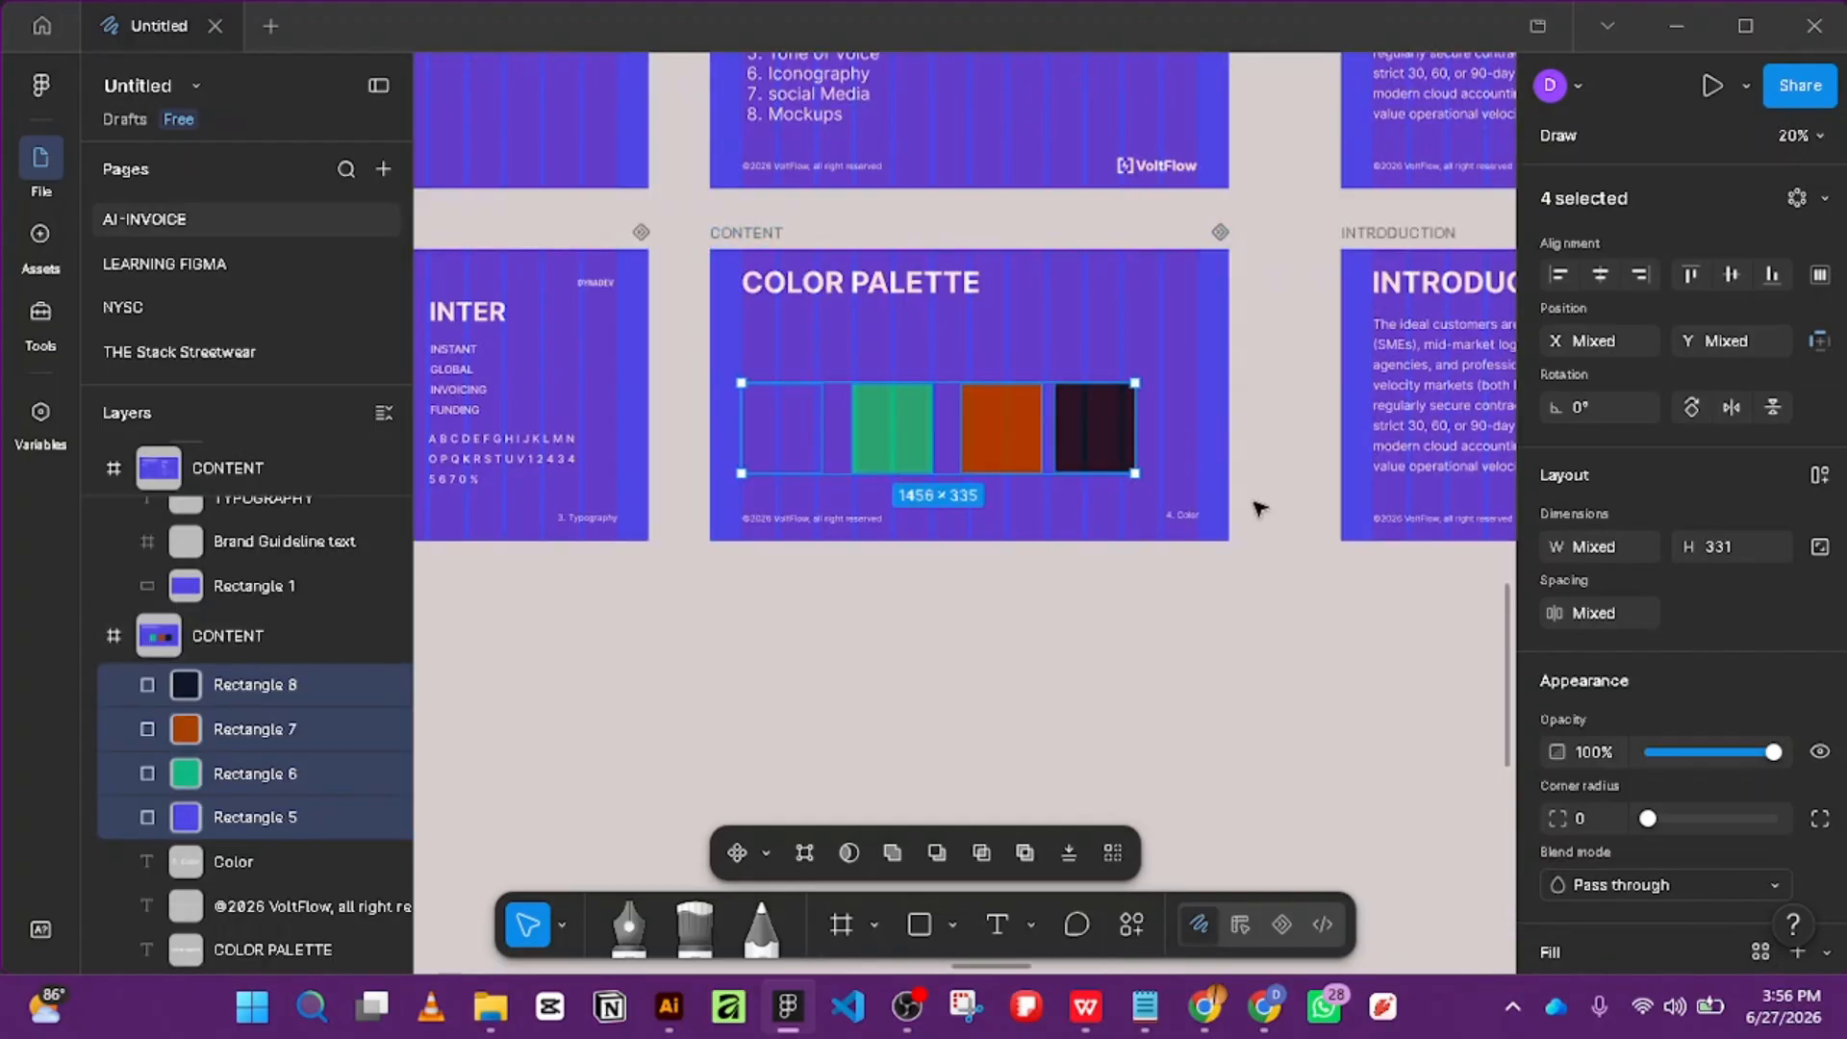
Remove the Desktop-Grid layout guide from the COLOR PALETTE slide frame.
{"action": "scroll", "coordinate": [1789, 818], "scroll_direction": "down", "scroll_amount": 4}
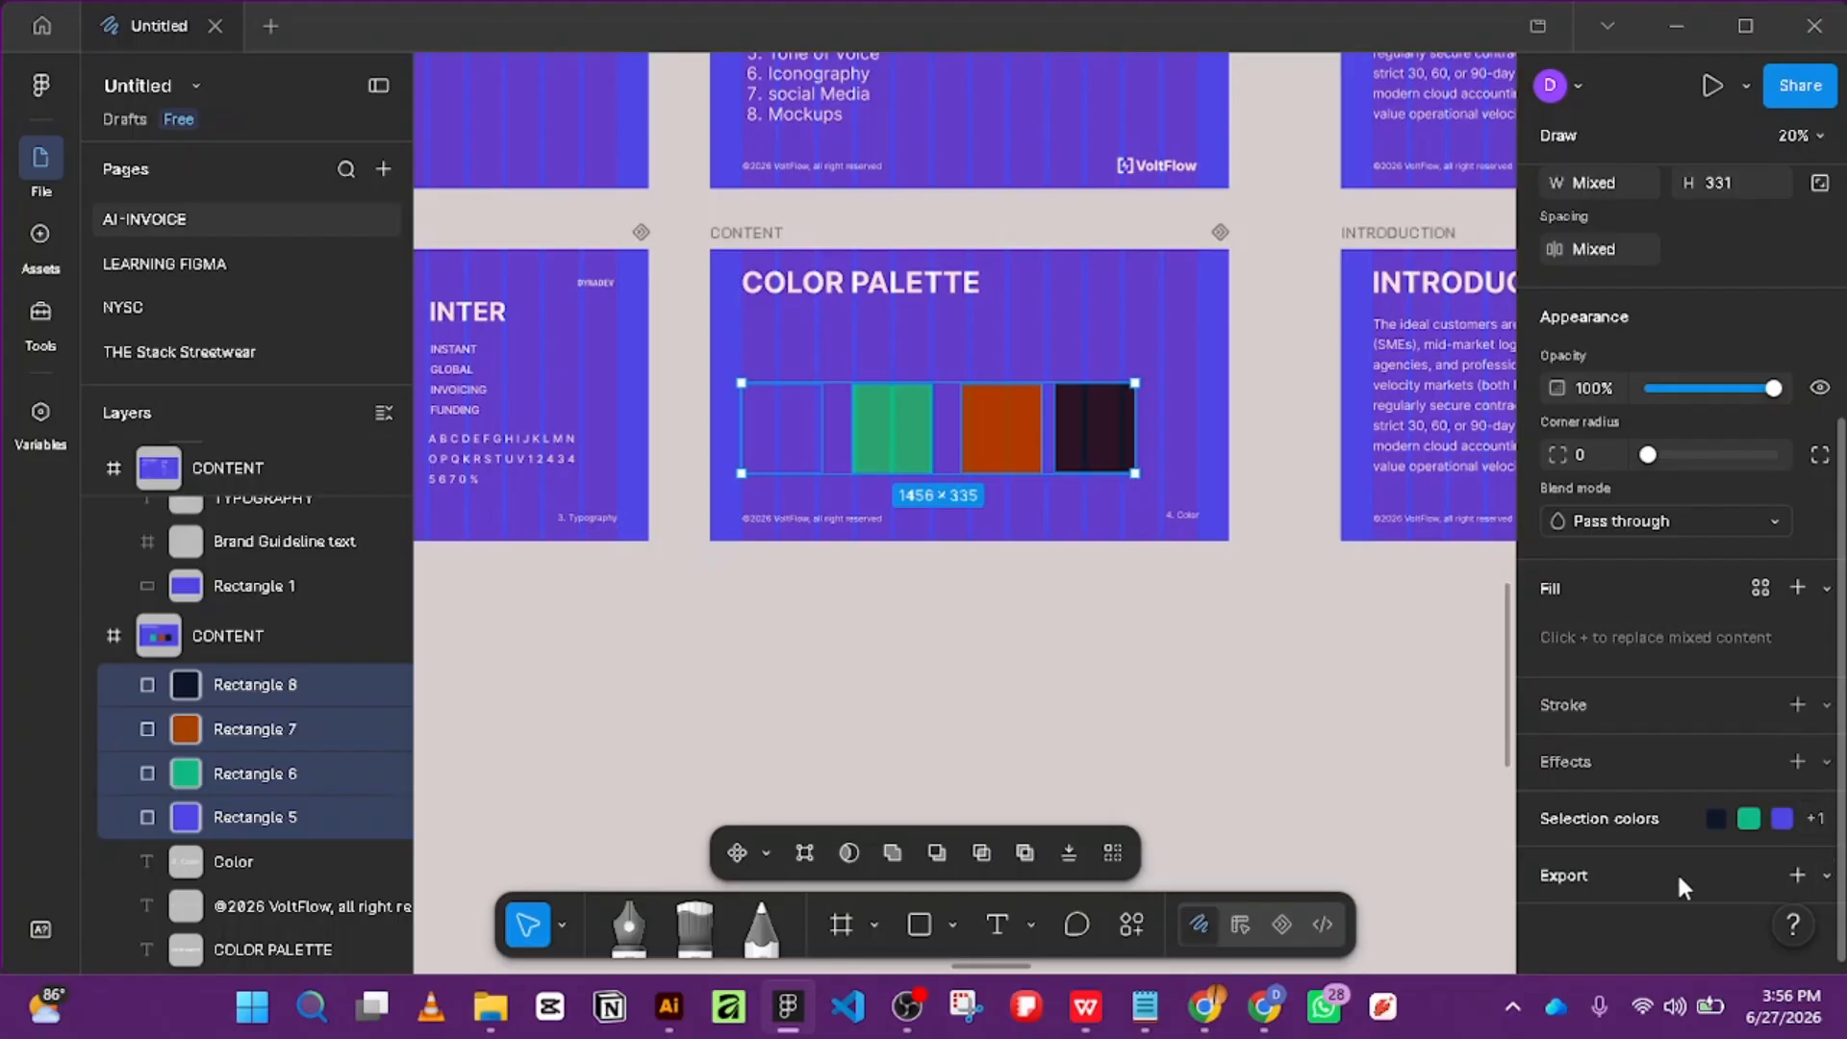
{"action": "key", "text": "Escape"}
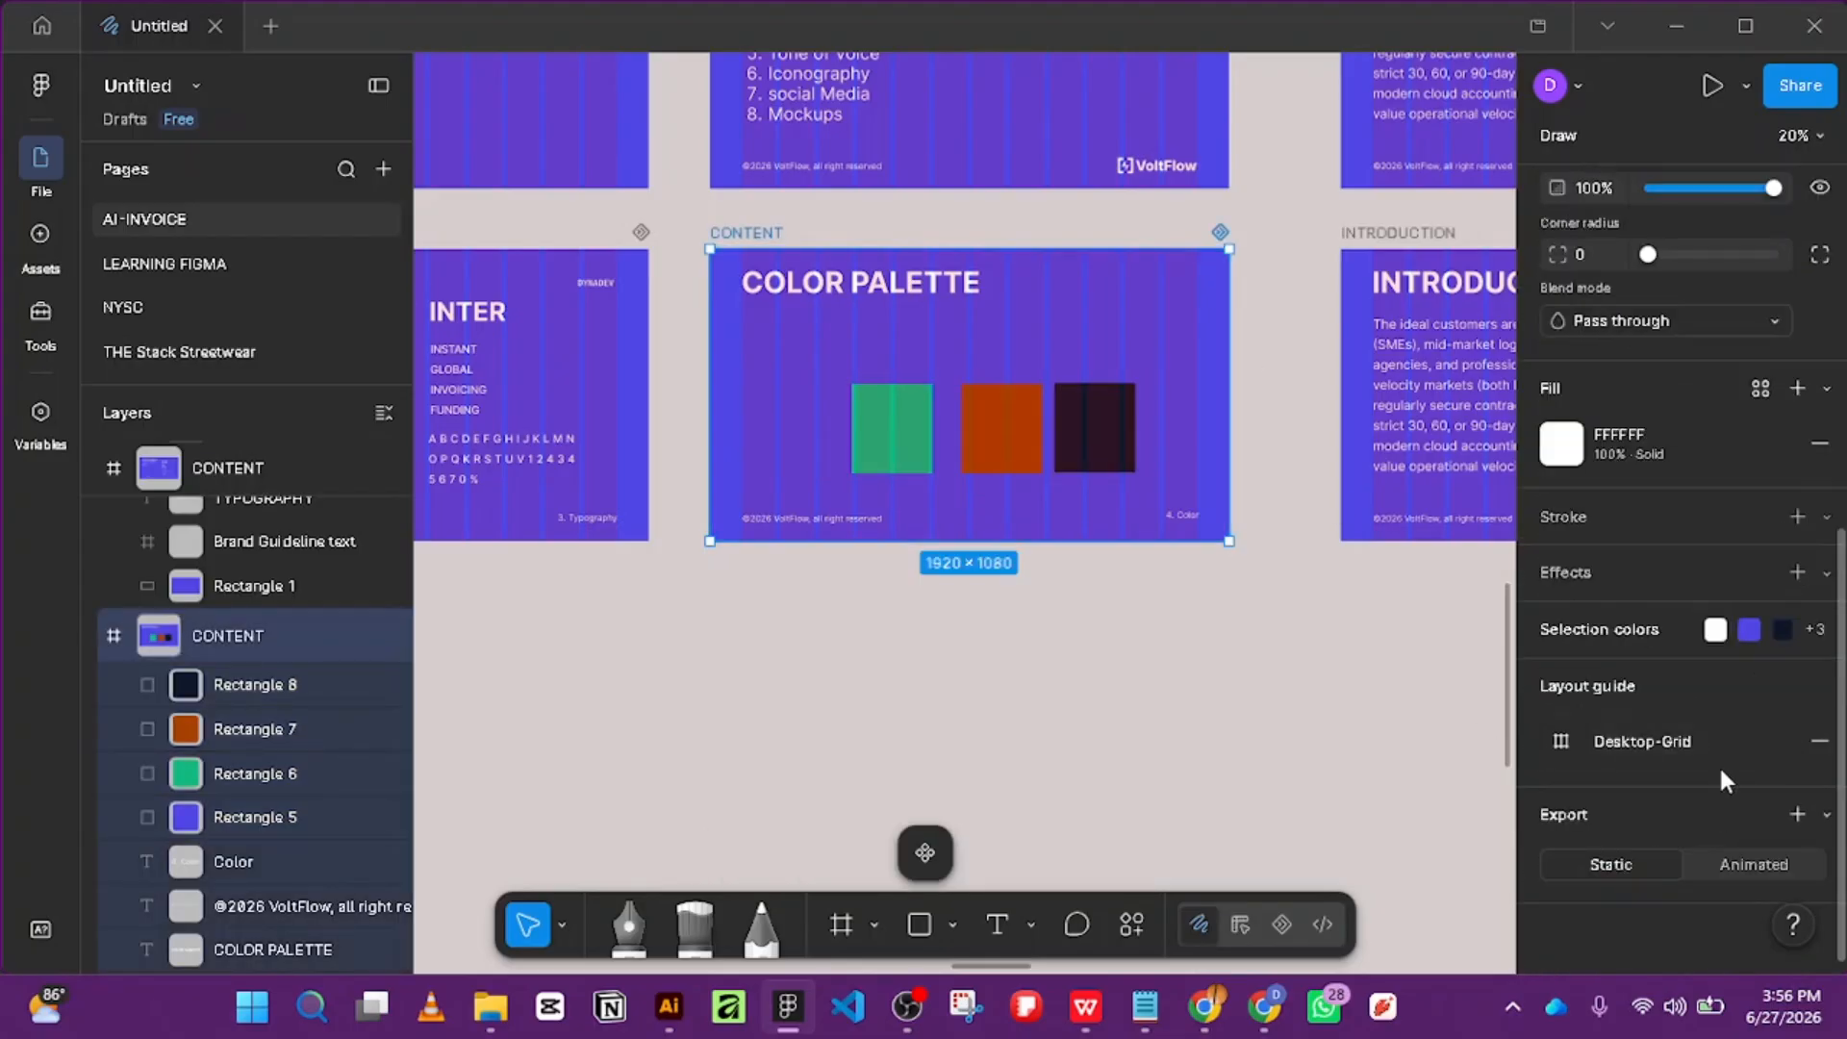
{"action": "left_click", "coordinate": [1819, 747]}
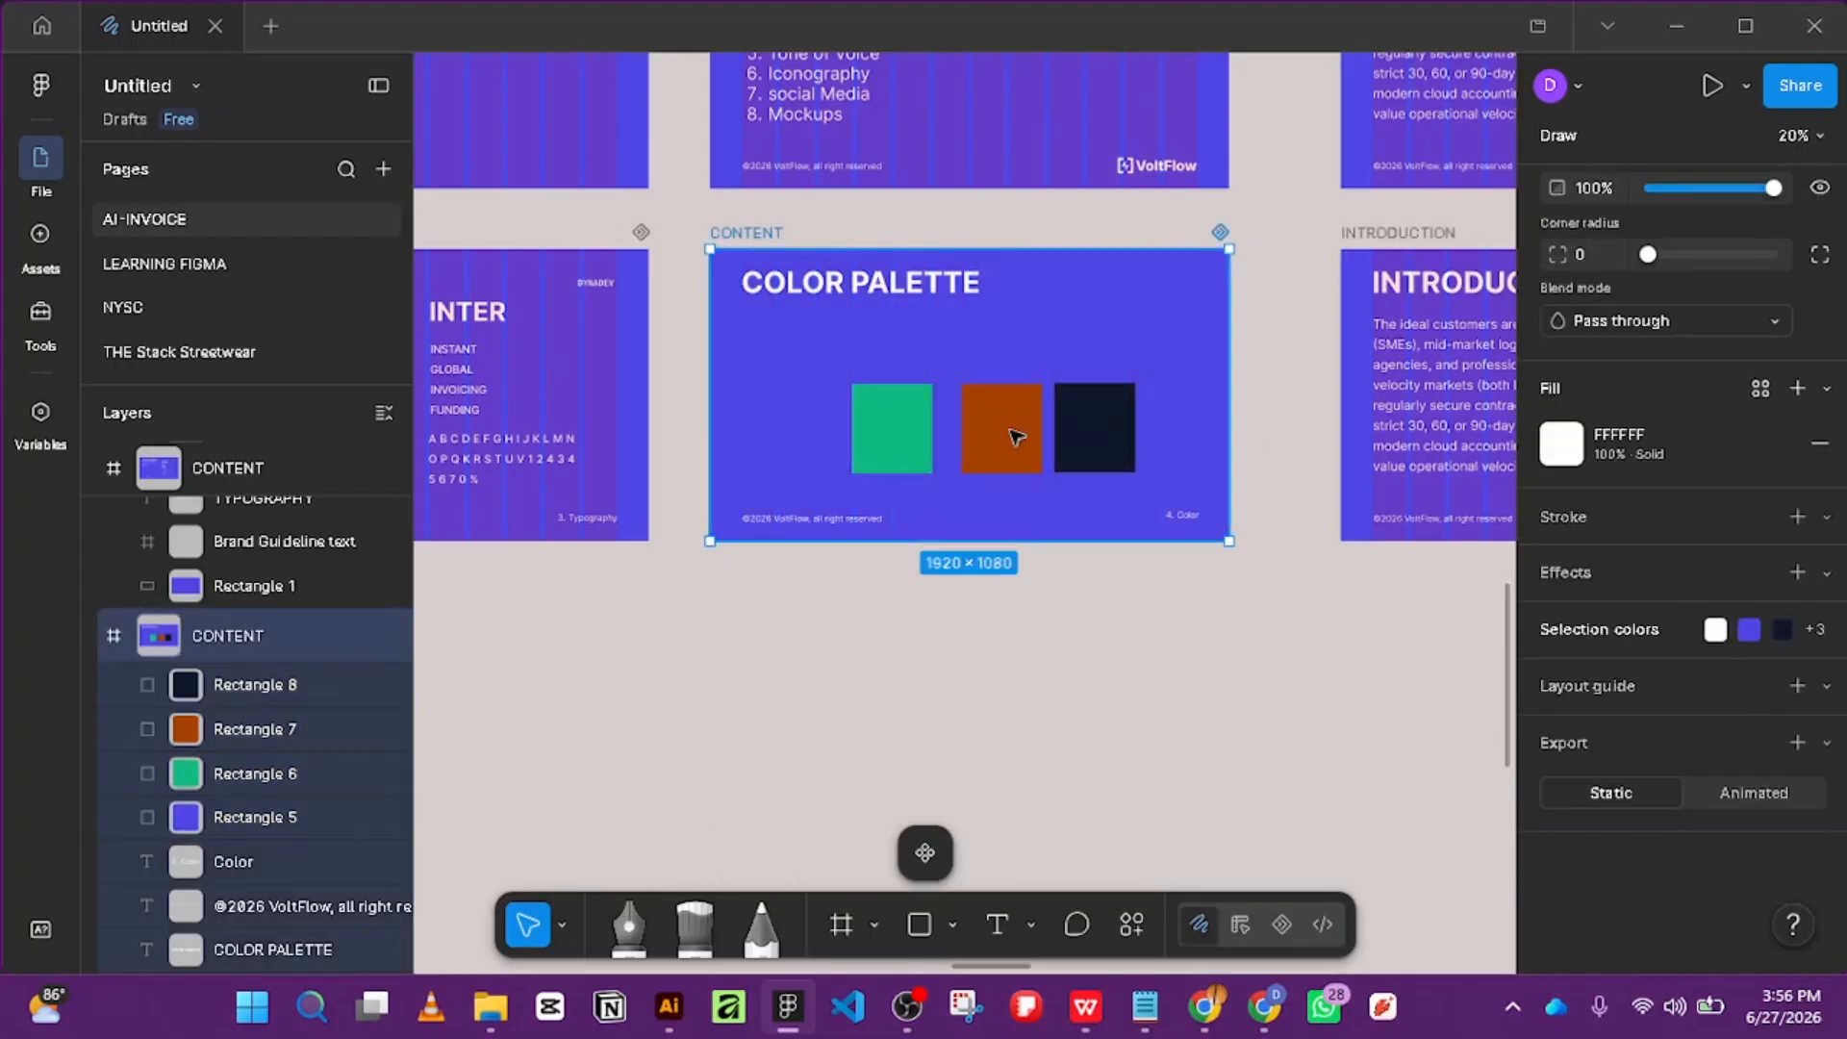
Change the first swatch's fill to Blue700 from the Primary (Blue) styles.
{"action": "left_click", "coordinate": [813, 440]}
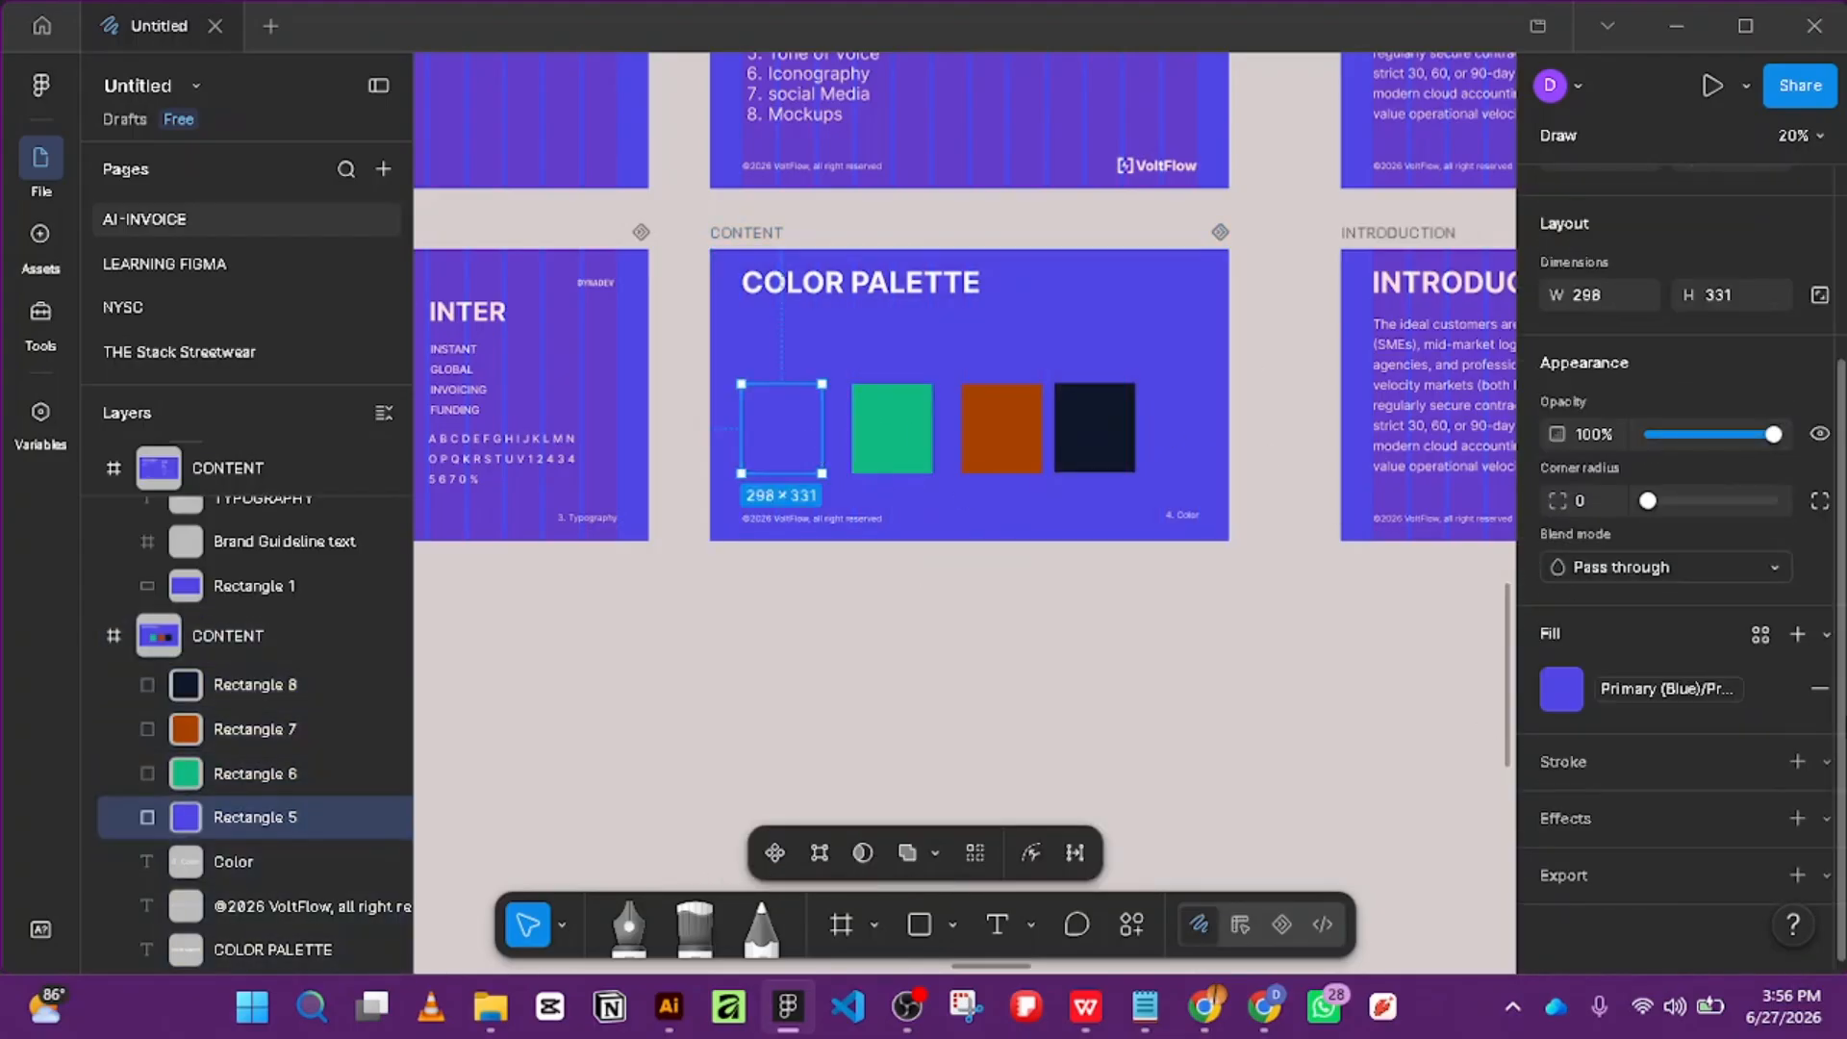
{"action": "left_click", "coordinate": [1555, 686]}
{"action": "scroll", "coordinate": [1310, 800], "scroll_direction": "down", "scroll_amount": 2}
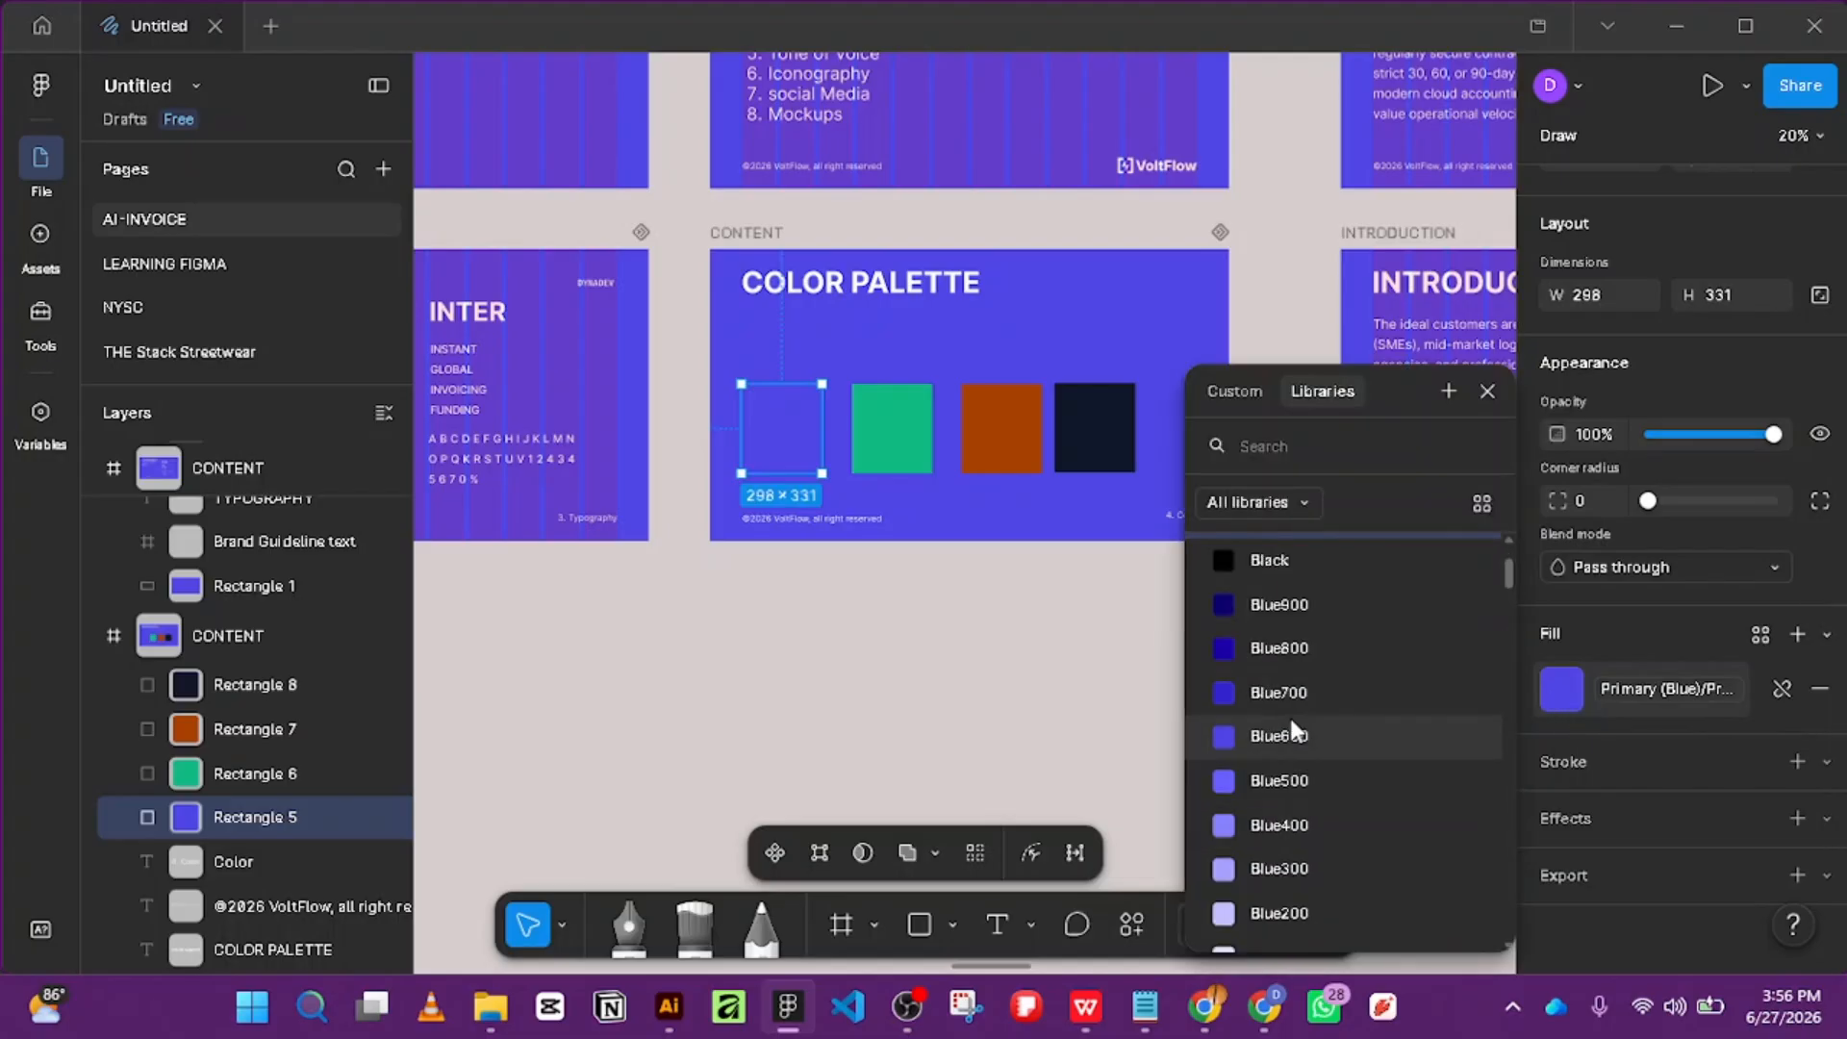
{"action": "left_click", "coordinate": [1289, 700]}
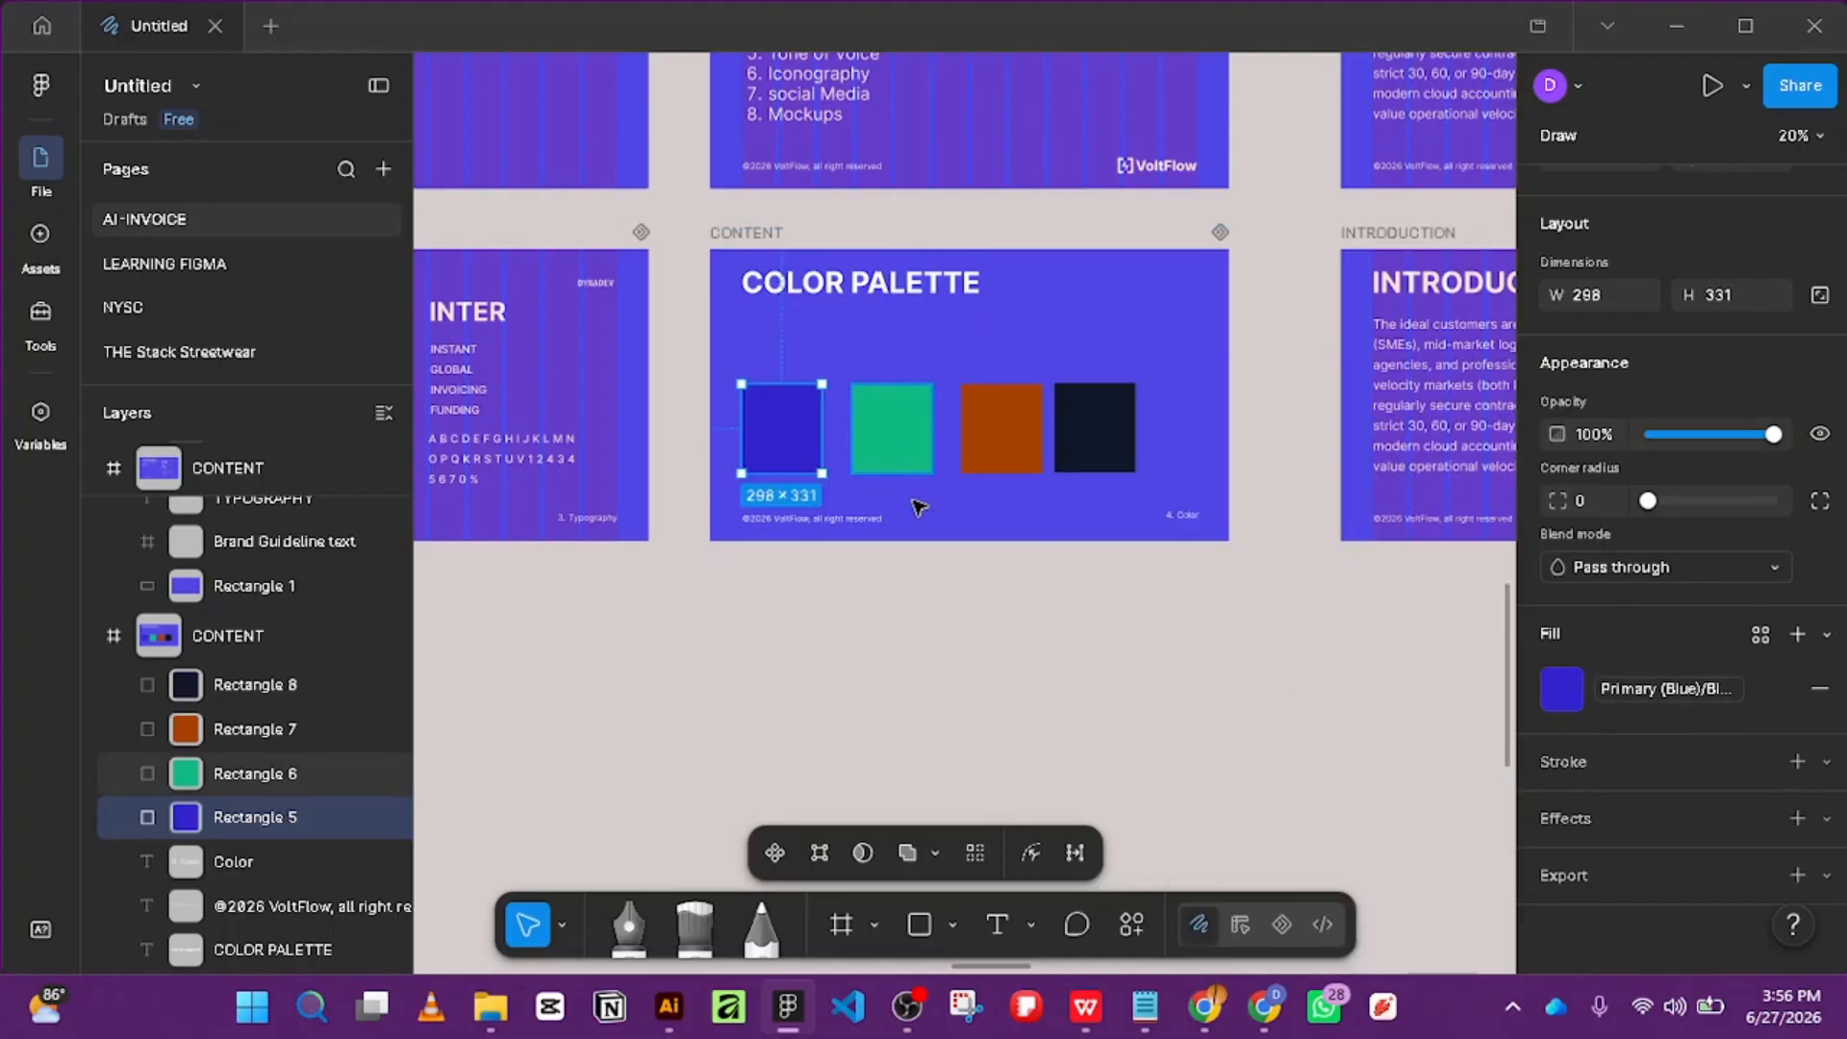
{"action": "left_click", "coordinate": [909, 582]}
Select all four swatches on the COLOR PALETTE slide and move the row slightly up toward the slide's centre.
{"action": "scroll", "coordinate": [876, 439], "scroll_direction": "up", "scroll_amount": 3}
{"action": "left_click", "coordinate": [765, 433]}
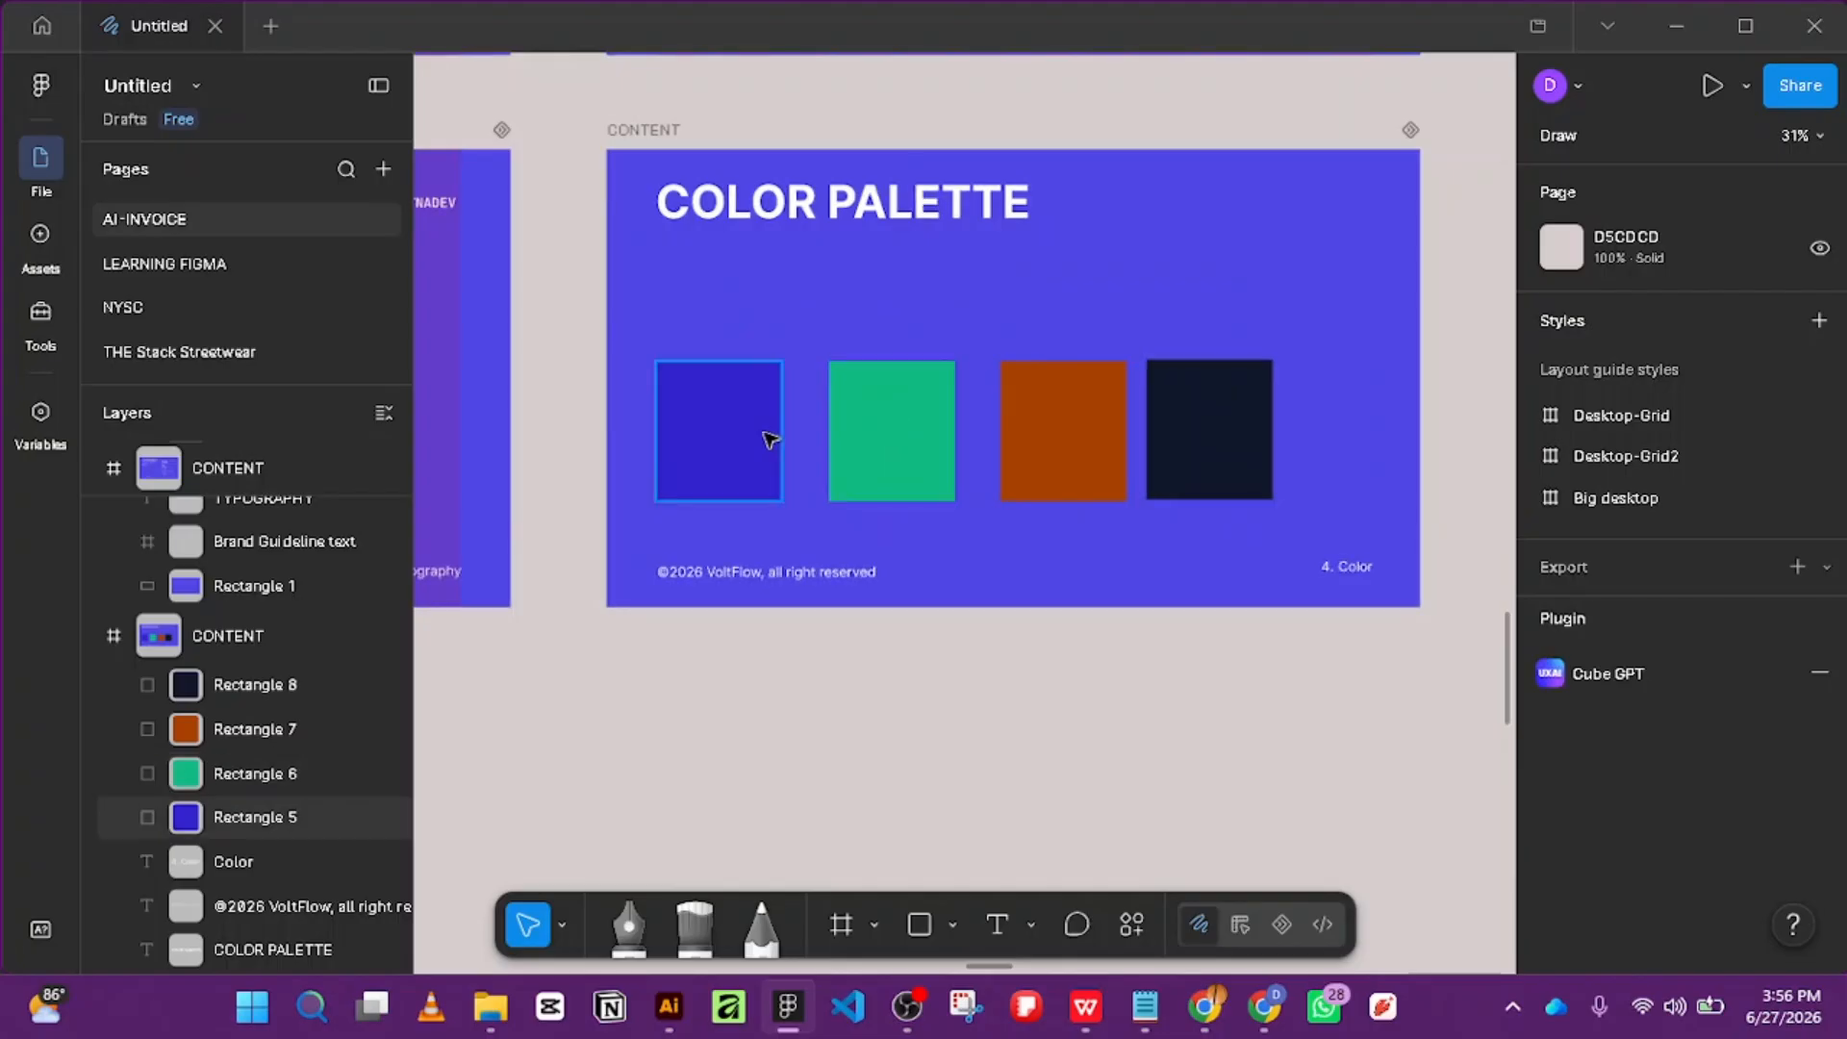
{"action": "left_click", "coordinate": [921, 436]}
{"action": "scroll", "coordinate": [923, 461], "scroll_direction": "down", "scroll_amount": 5}
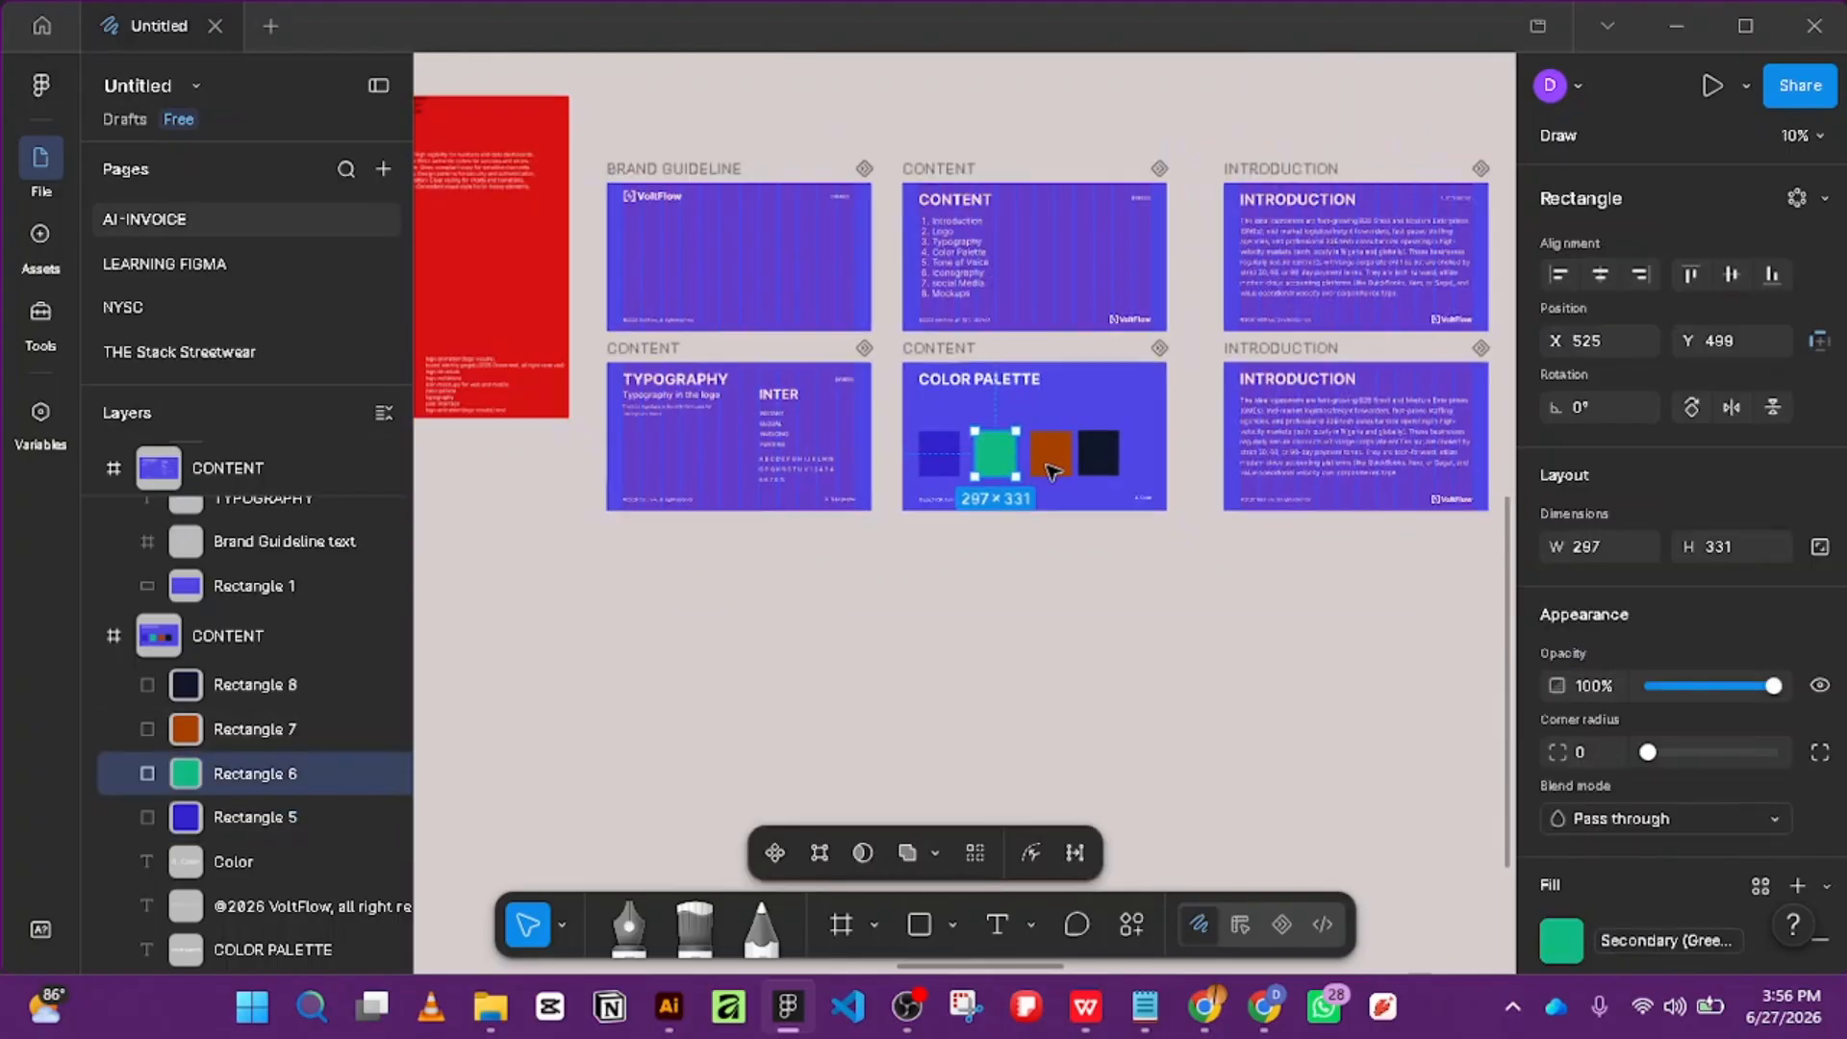
{"action": "scroll", "coordinate": [846, 359], "scroll_direction": "up", "scroll_amount": 3}
{"action": "scroll", "coordinate": [962, 404], "scroll_direction": "down", "scroll_amount": 3}
{"action": "scroll", "coordinate": [1077, 519], "scroll_direction": "up", "scroll_amount": 3}
{"action": "scroll", "coordinate": [1079, 589], "scroll_direction": "up", "scroll_amount": 3}
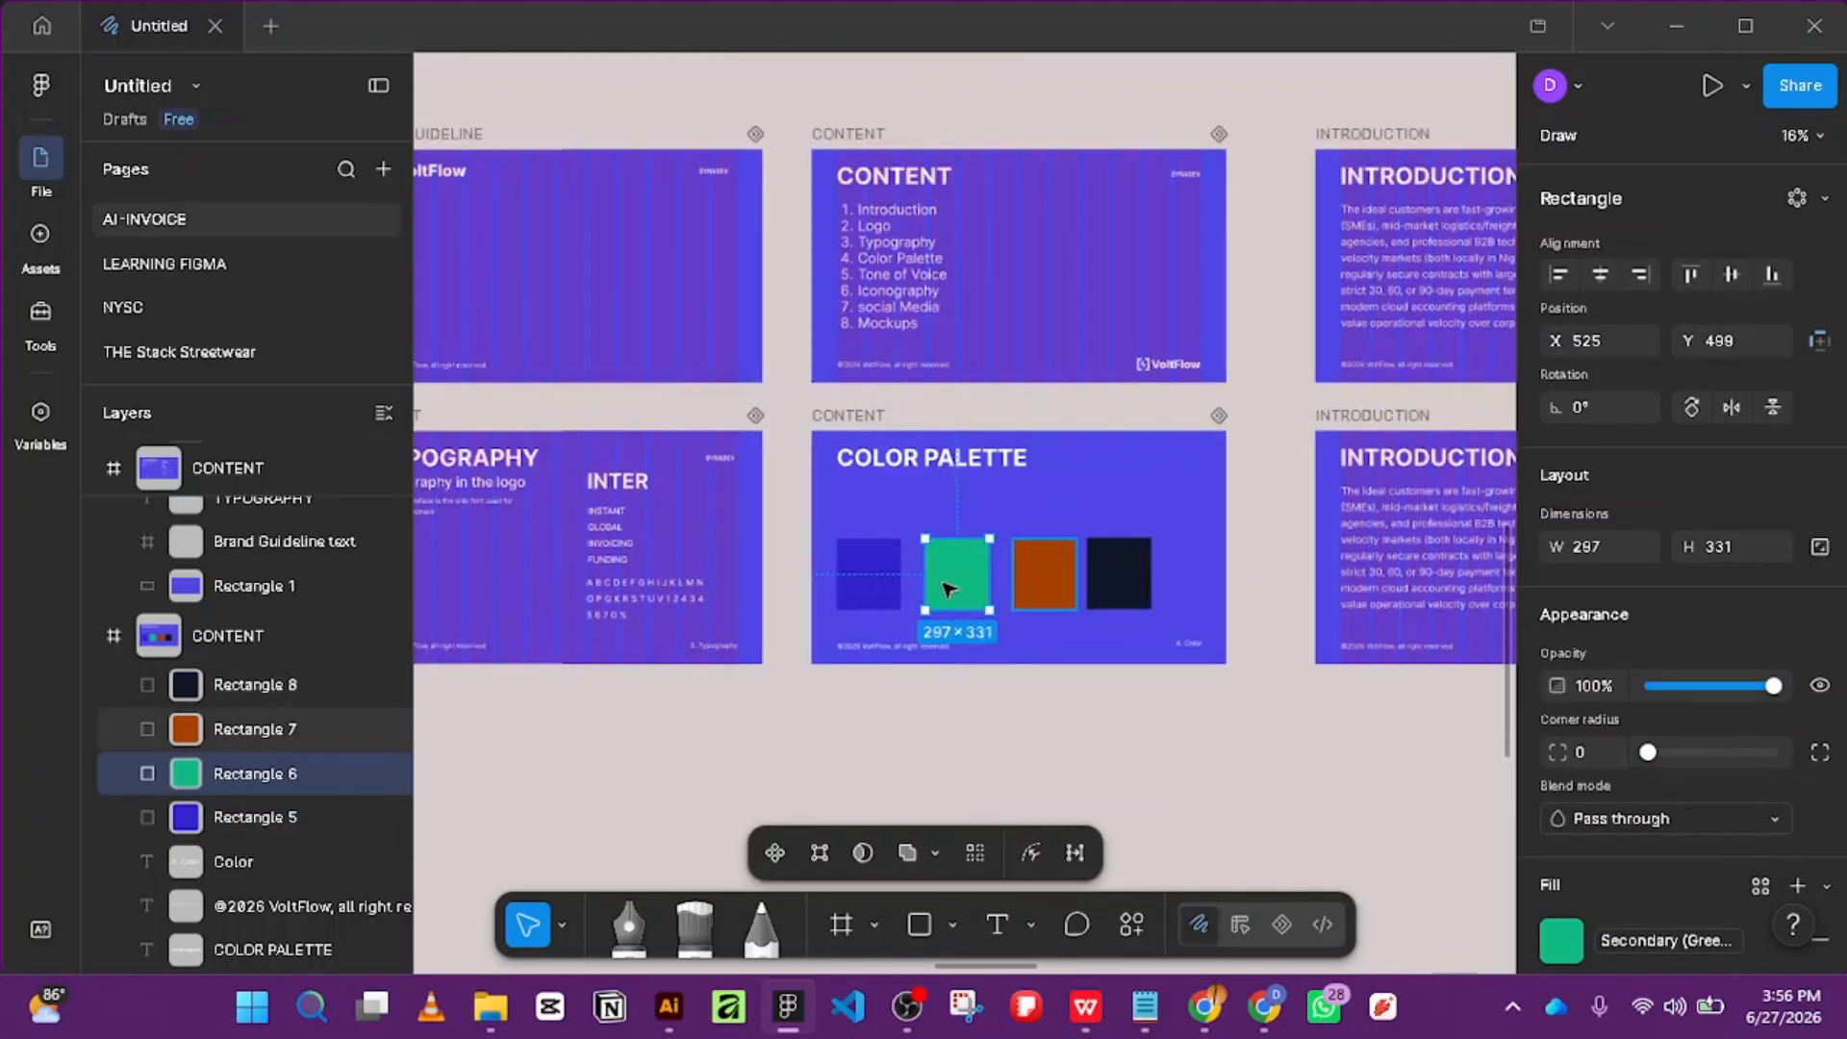
{"action": "left_click", "coordinate": [868, 588], "text": "shift"}
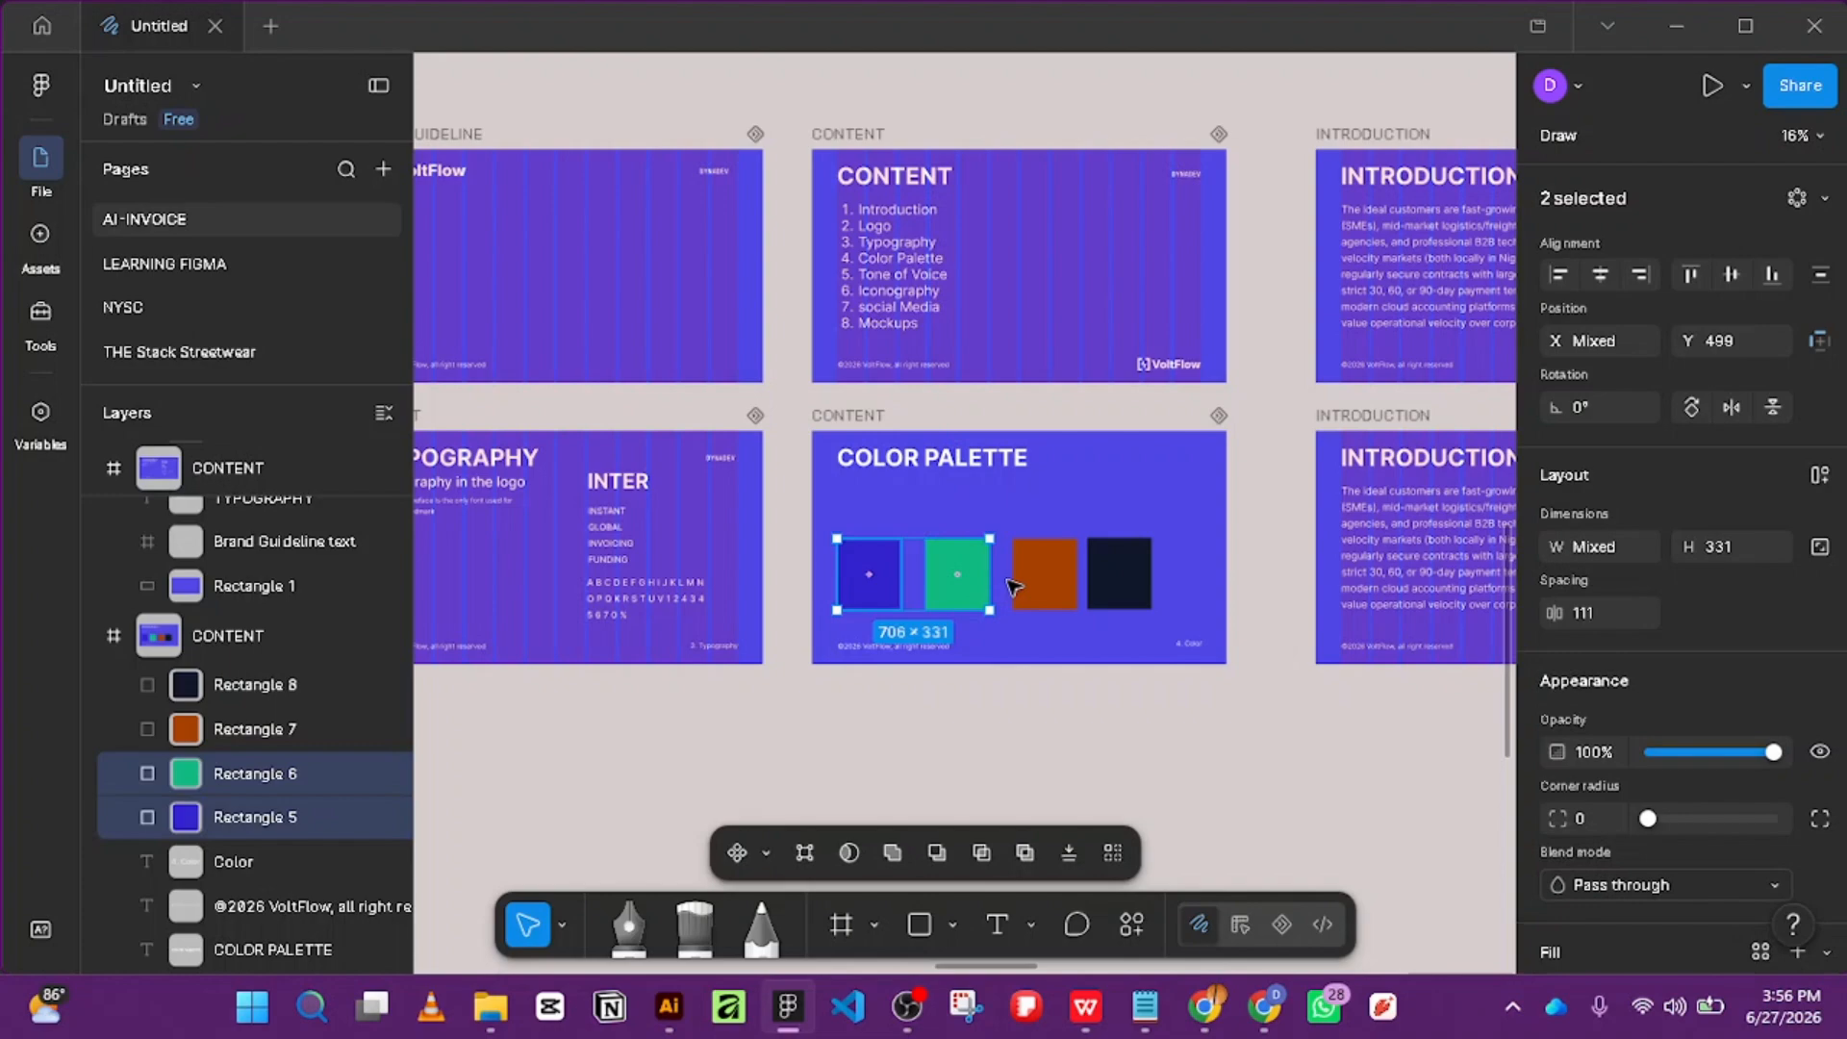
{"action": "left_click", "coordinate": [1064, 581], "text": "shift"}
{"action": "left_click", "coordinate": [1115, 582], "text": "shift"}
{"action": "scroll", "coordinate": [1779, 663], "scroll_direction": "down", "scroll_amount": 5}
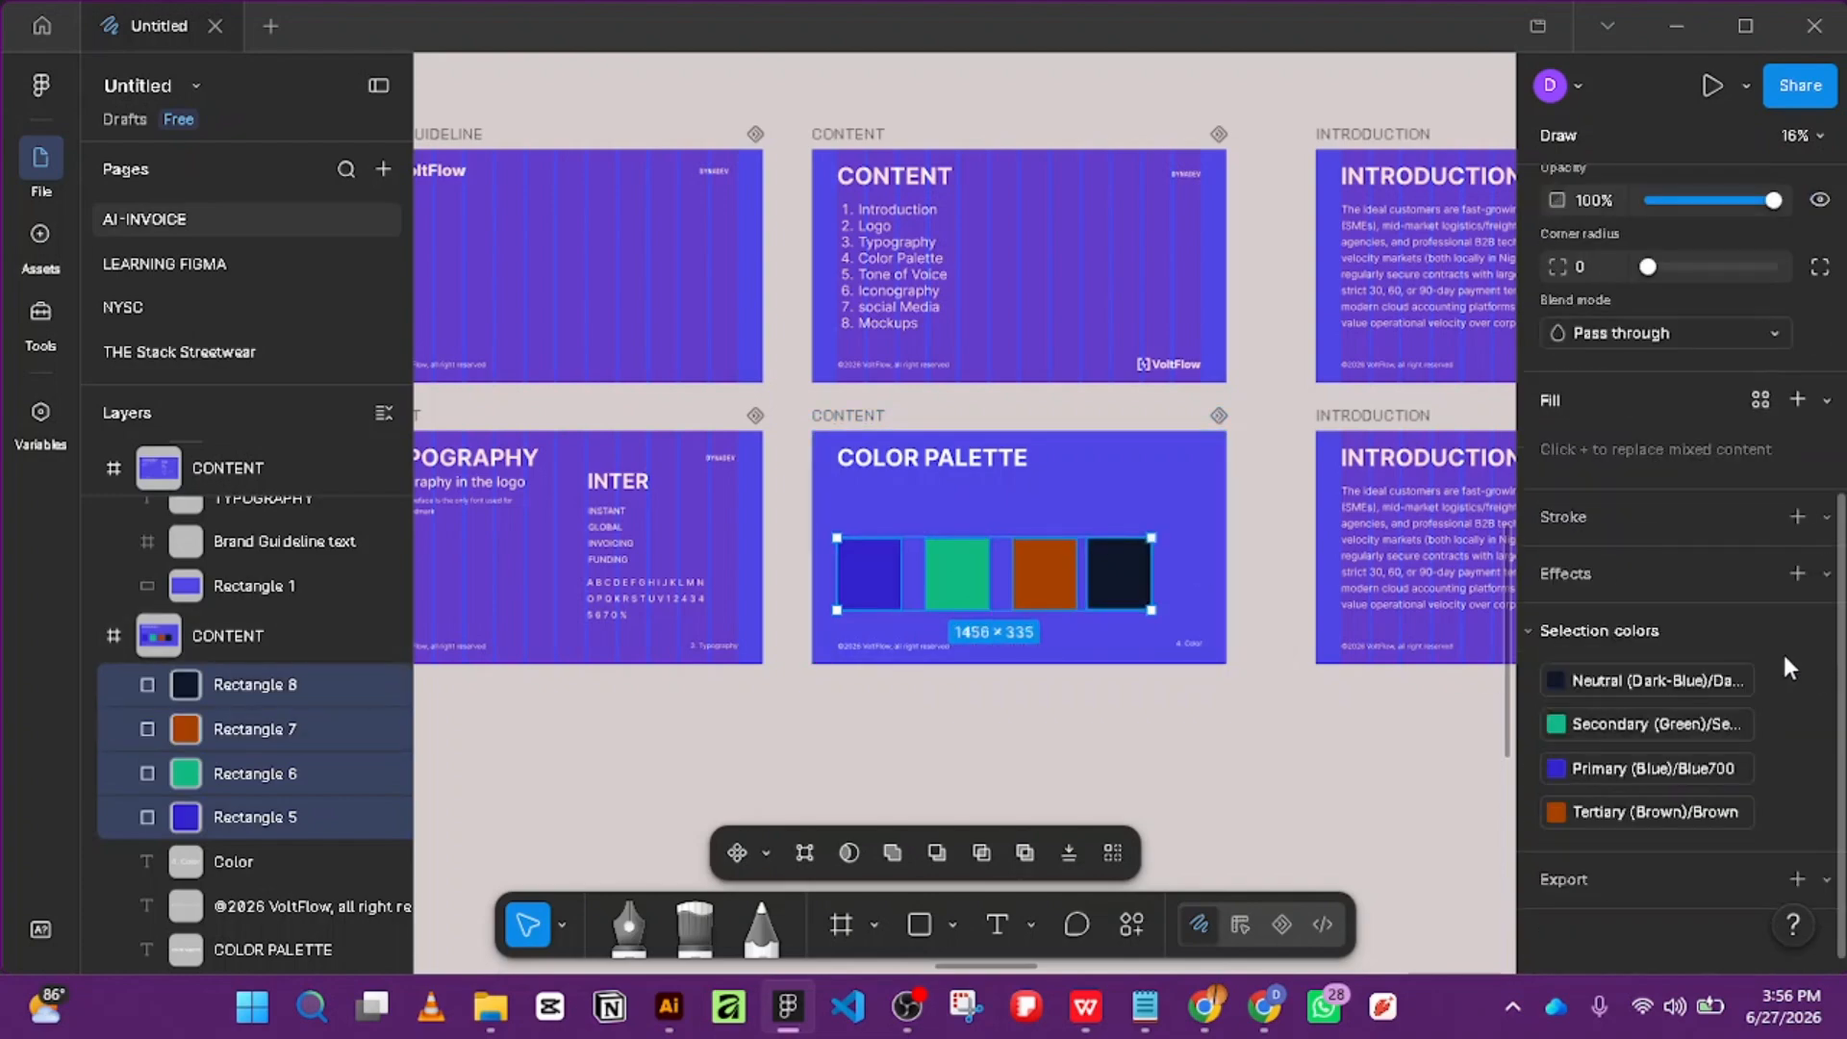
{"action": "mouse_move", "coordinate": [1108, 589]}
{"action": "left_mouse_down"}
{"action": "mouse_move", "coordinate": [1142, 552]}
{"action": "mouse_move", "coordinate": [1121, 568]}
{"action": "mouse_move", "coordinate": [1137, 574]}
{"action": "left_mouse_up"}
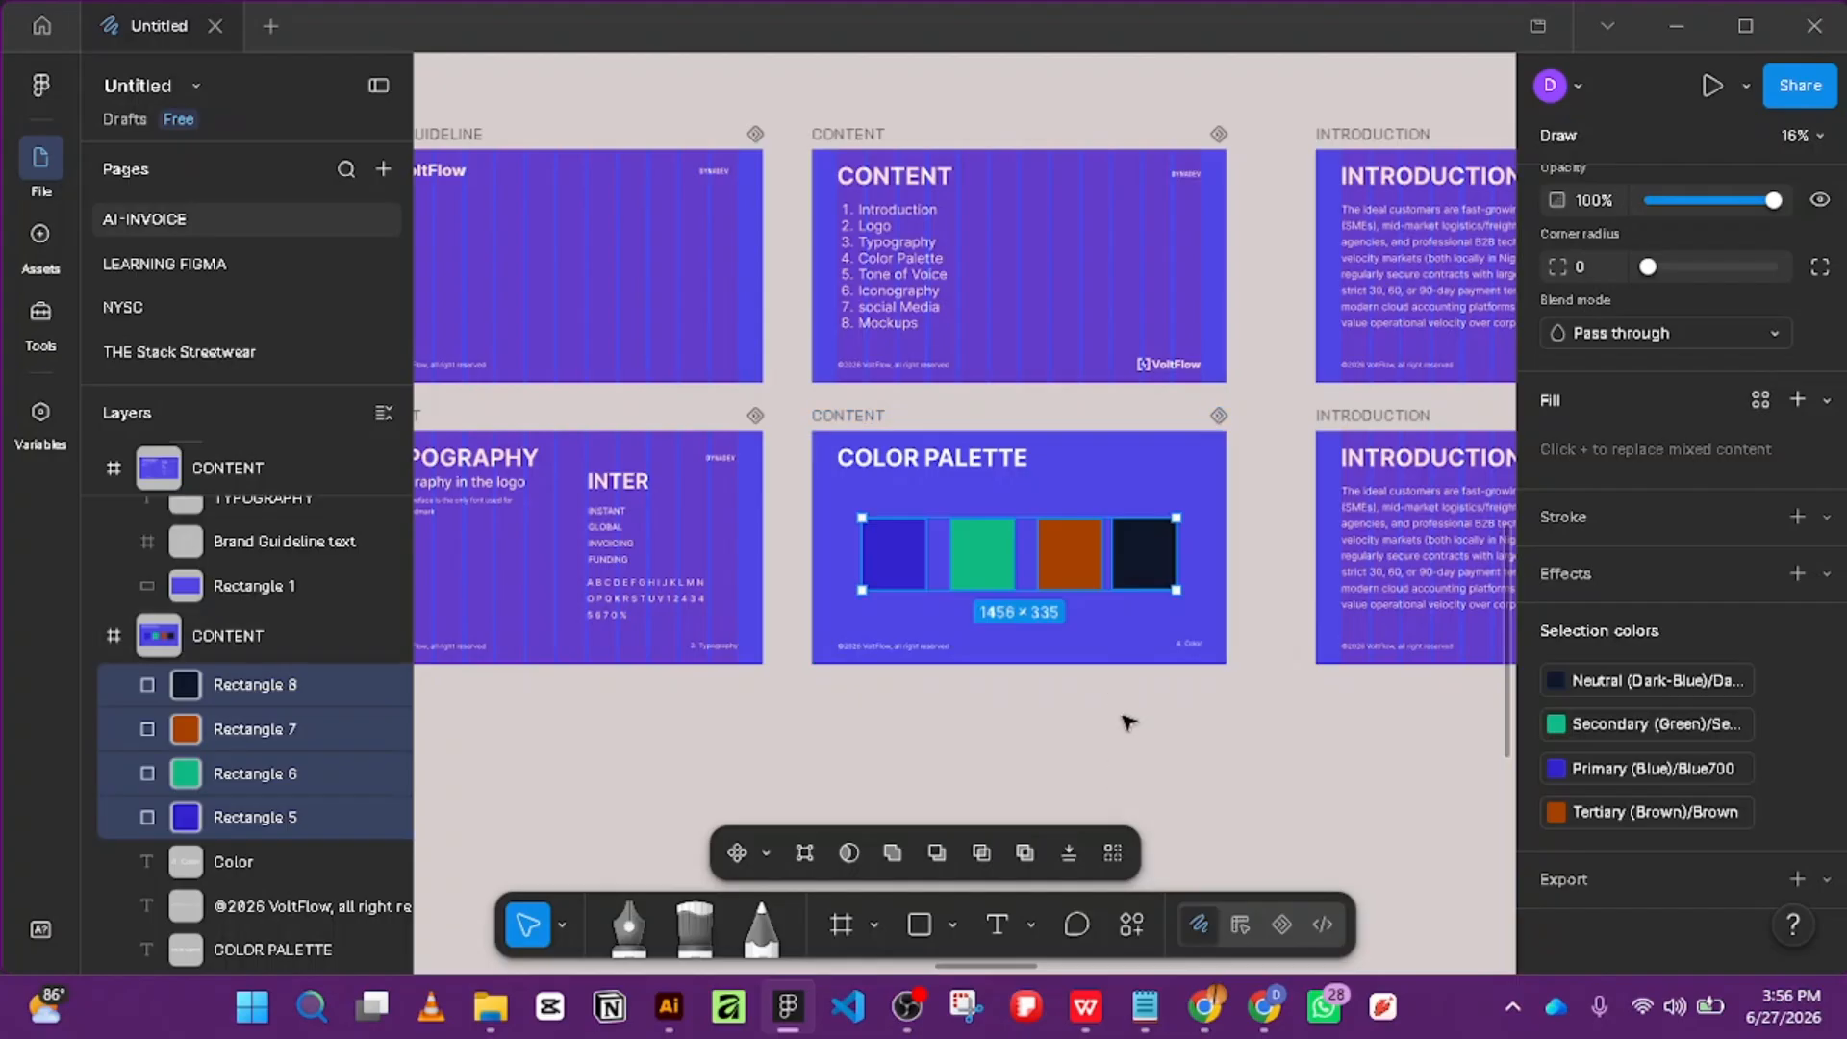
Distribute the horizontal spacing evenly between the four color swatches.
{"action": "left_click", "coordinate": [1106, 686]}
{"action": "left_click", "coordinate": [1143, 565]}
{"action": "left_click", "coordinate": [1085, 563], "text": "shift"}
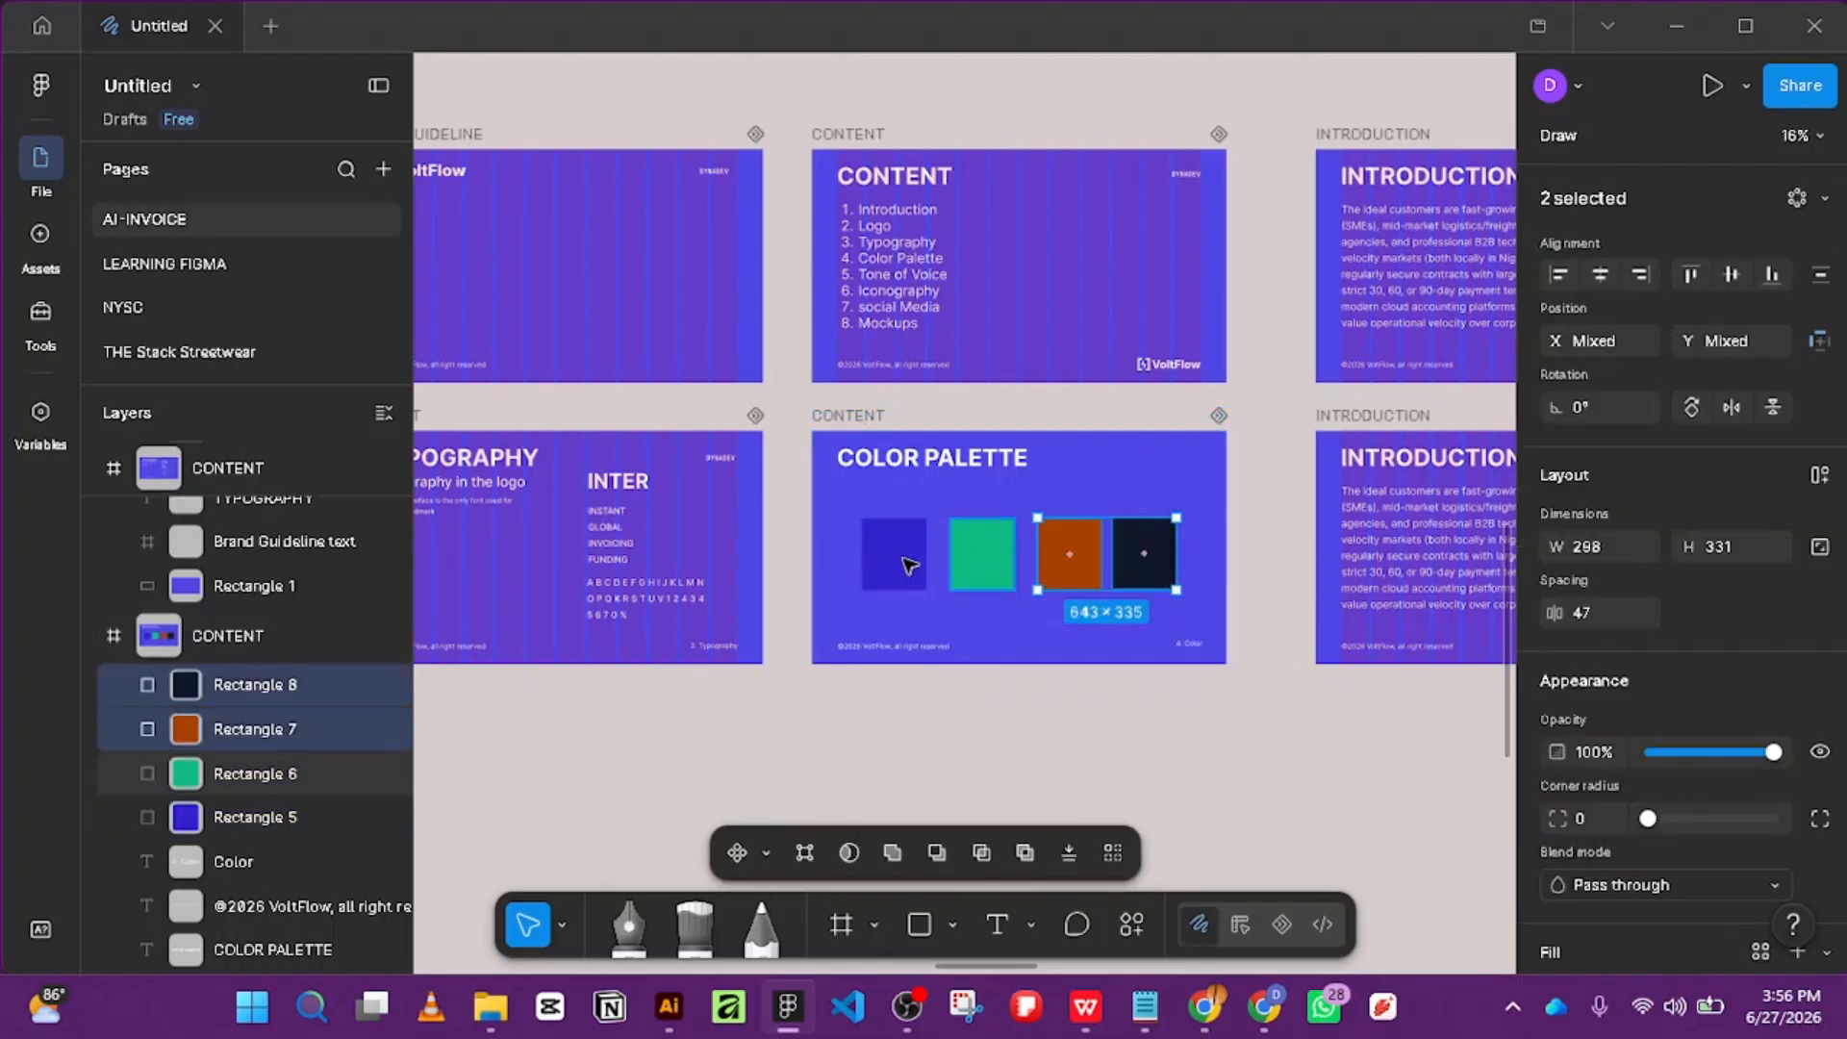
{"action": "left_click", "coordinate": [981, 564], "text": "shift"}
{"action": "left_click", "coordinate": [904, 563], "text": "shift"}
{"action": "scroll", "coordinate": [1694, 673], "scroll_direction": "down", "scroll_amount": 3}
{"action": "scroll", "coordinate": [1694, 673], "scroll_direction": "up", "scroll_amount": 3}
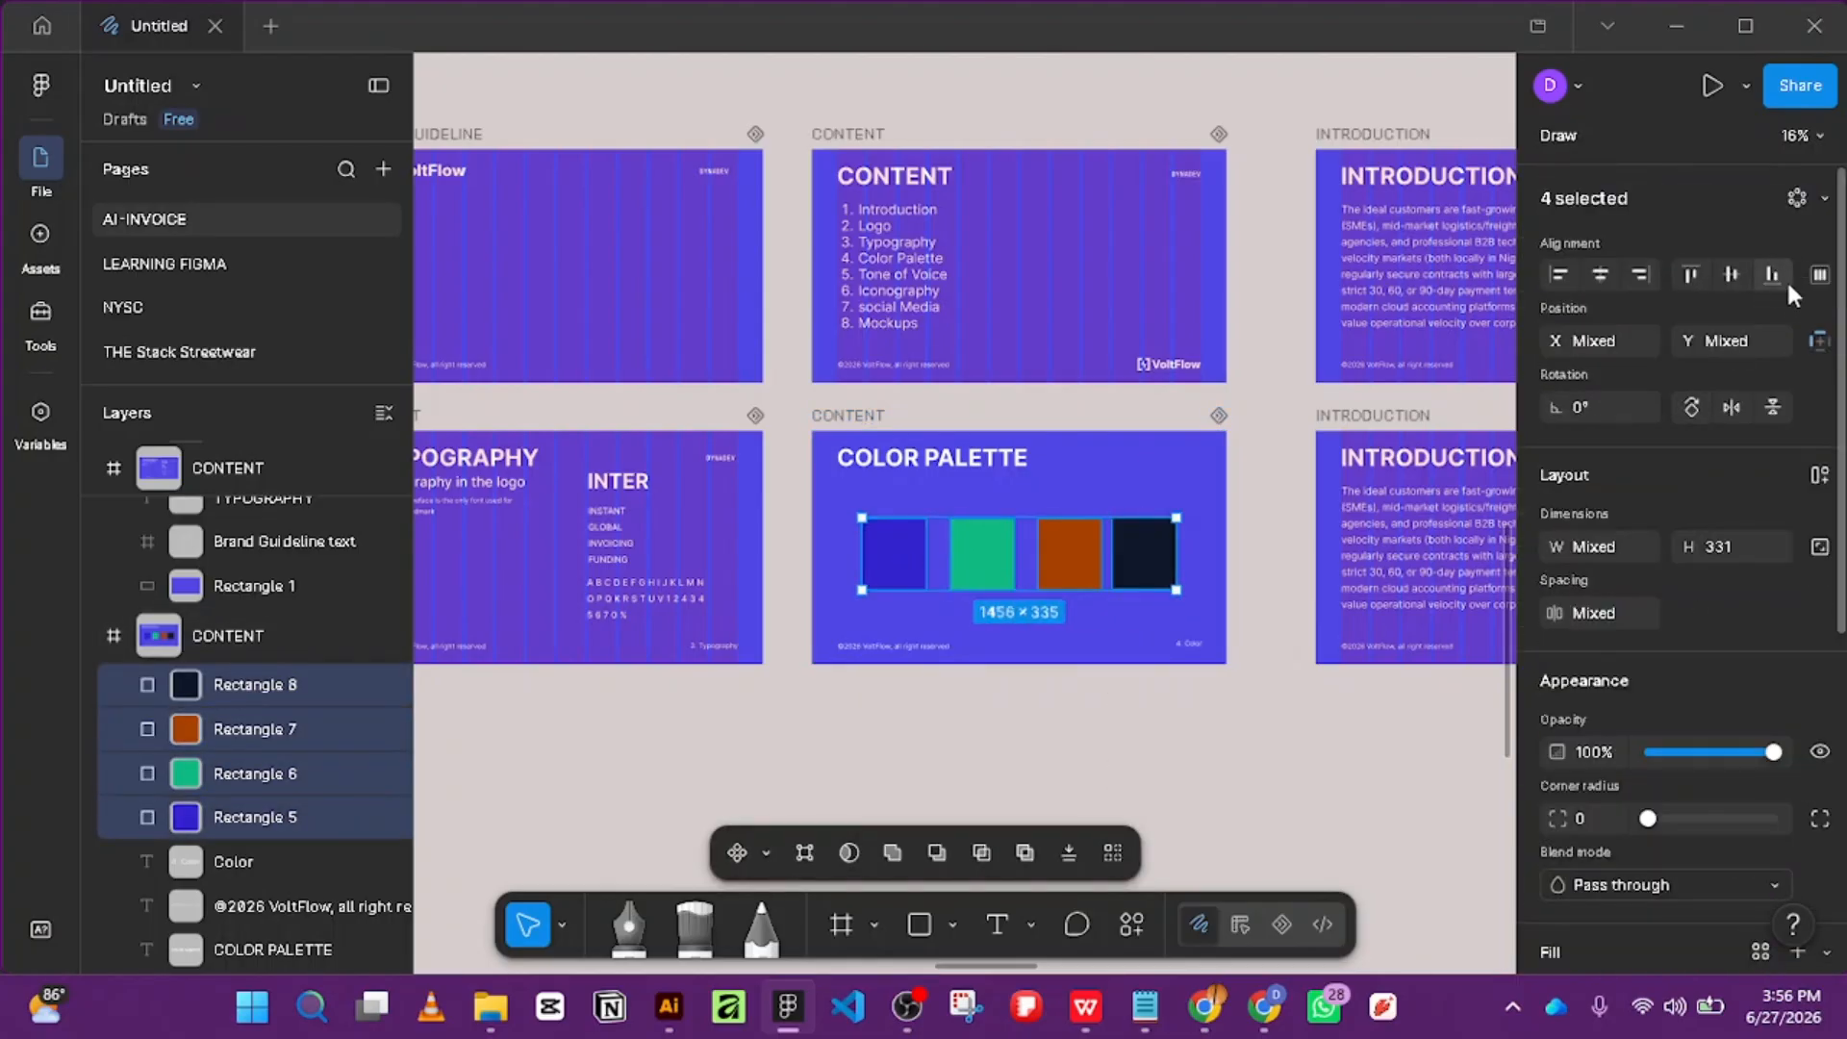
{"action": "left_click", "coordinate": [1817, 277]}
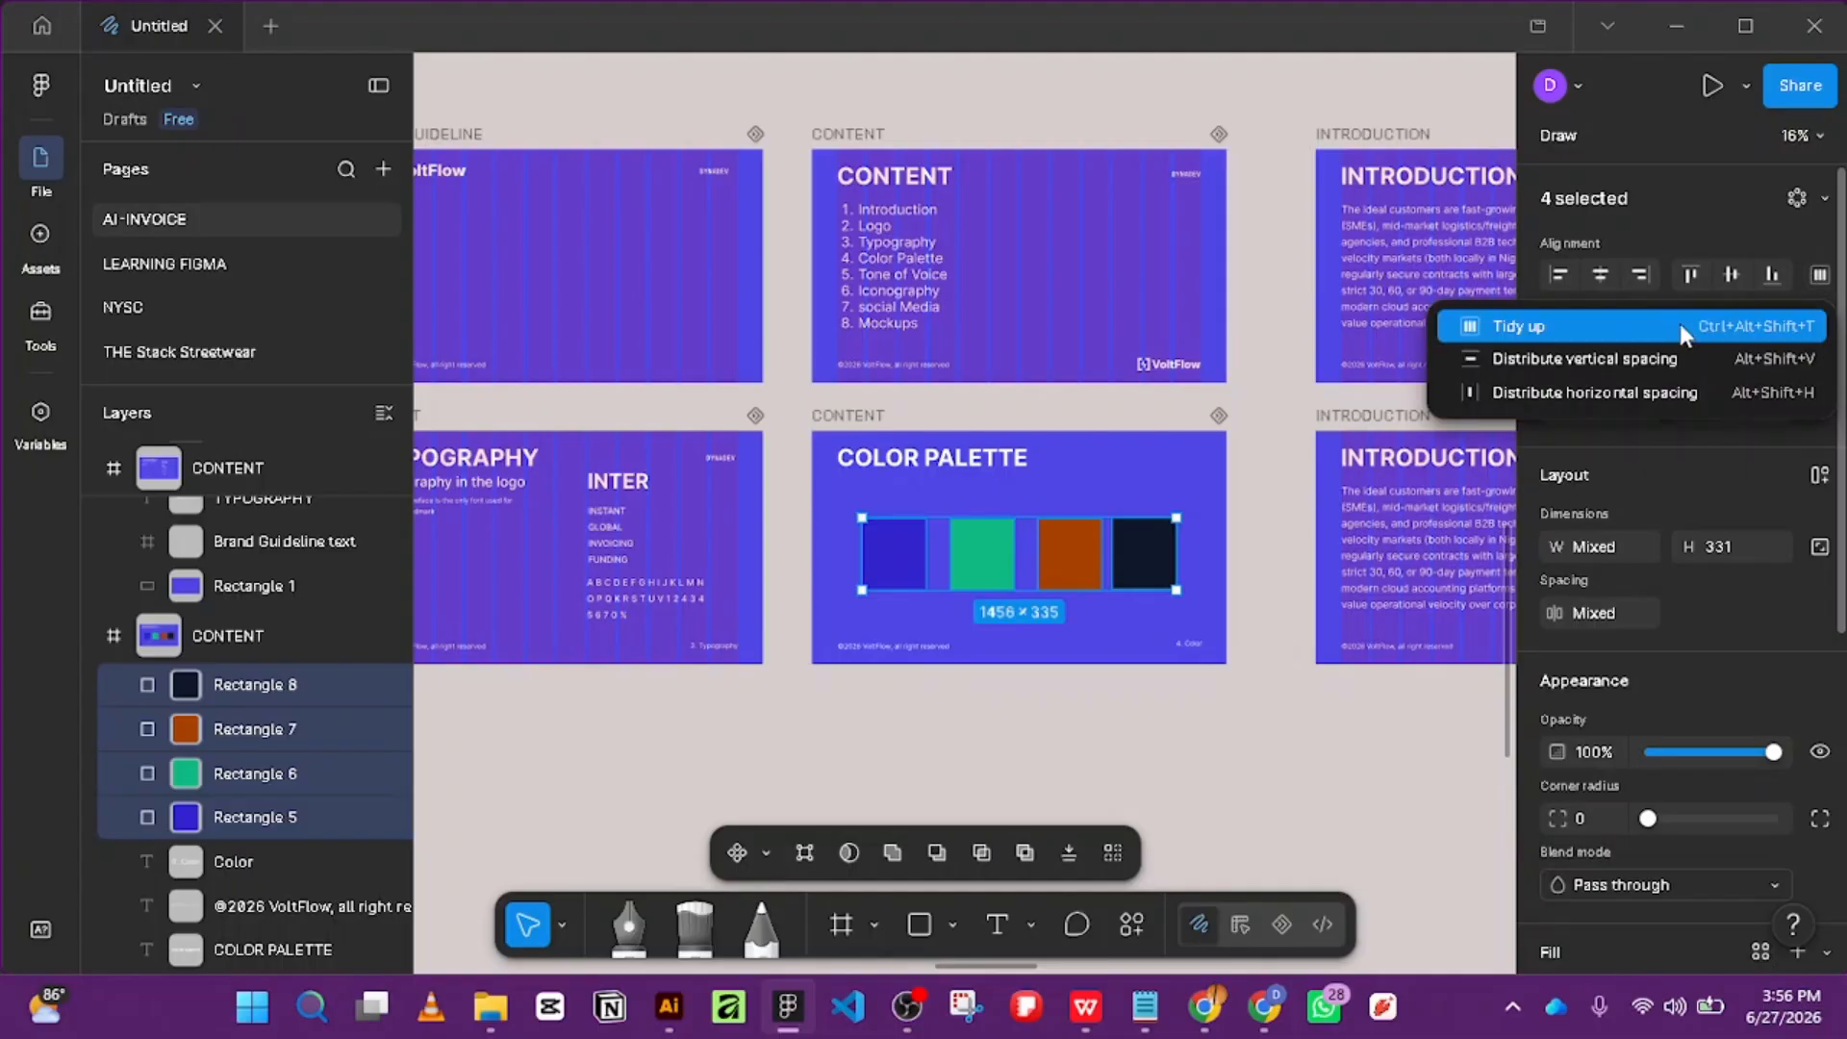
{"action": "left_click", "coordinate": [1669, 390]}
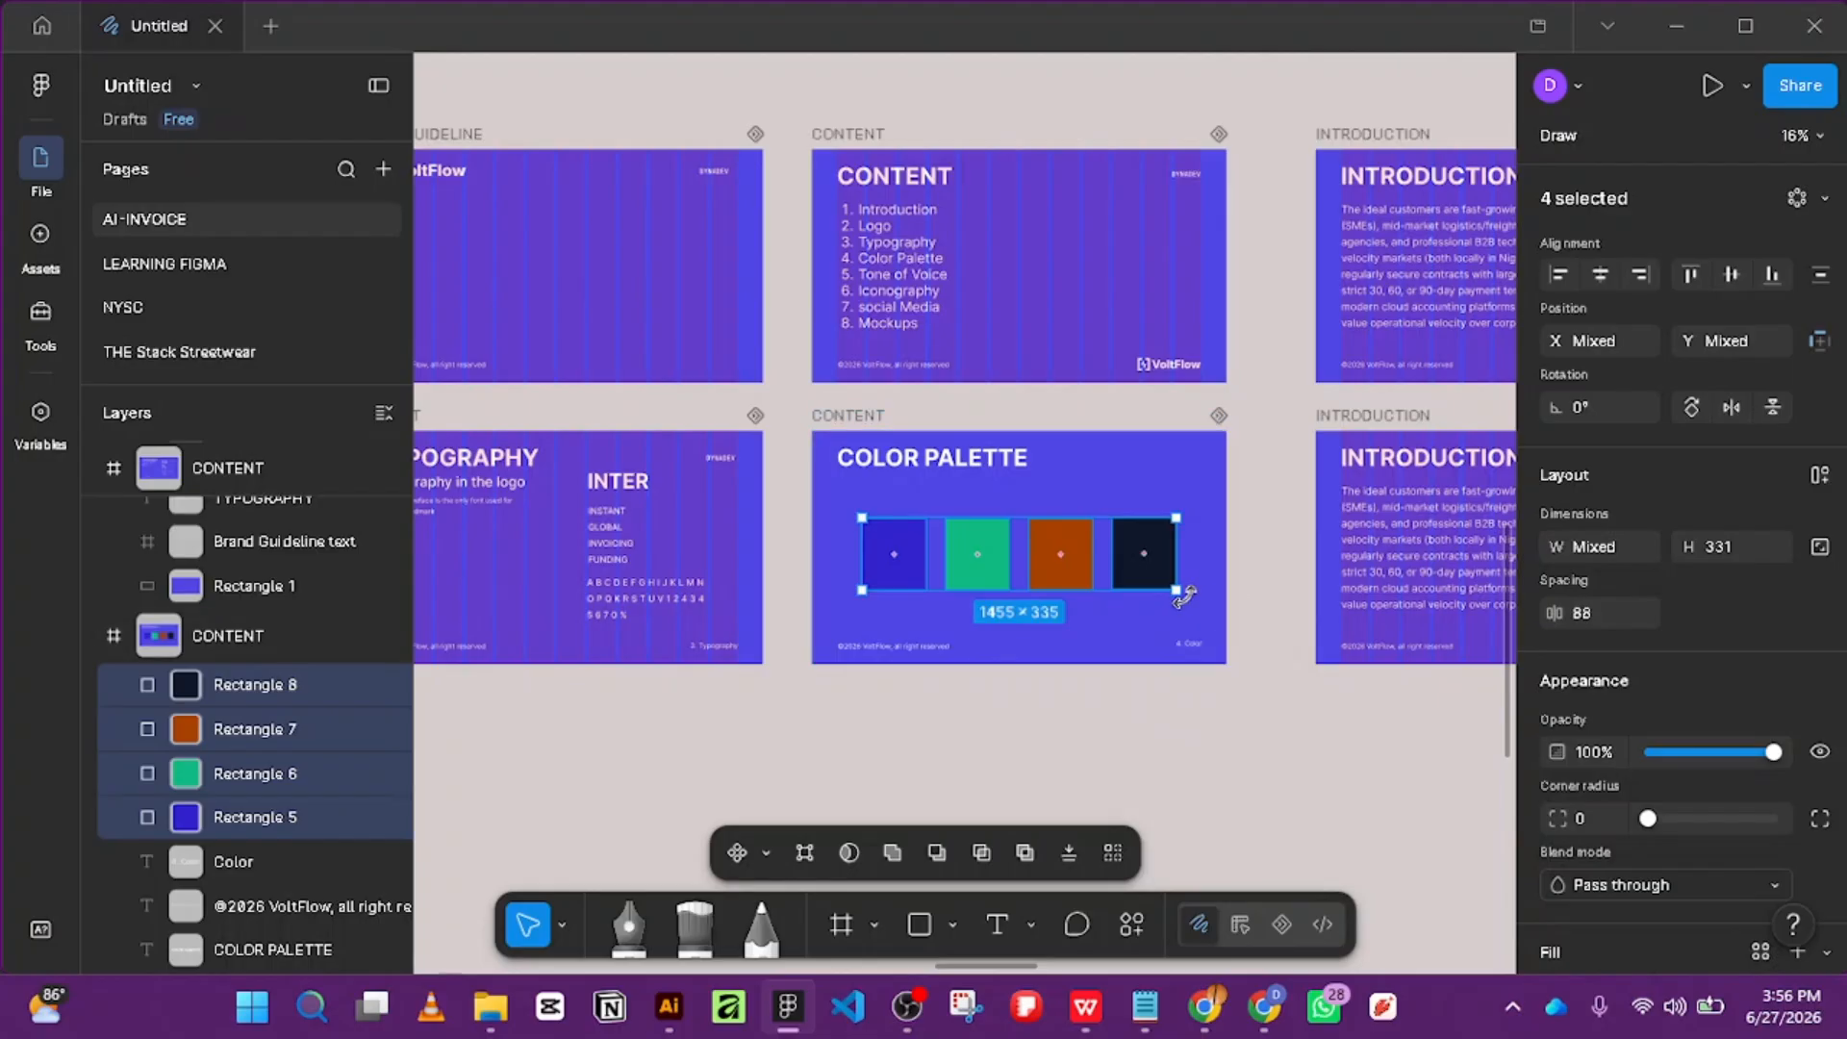
Group the four swatches and centre the group on the COLOR PALETTE slide.
{"action": "key", "text": "ctrl+g"}
{"action": "scroll", "coordinate": [1700, 615], "scroll_direction": "down", "scroll_amount": 5}
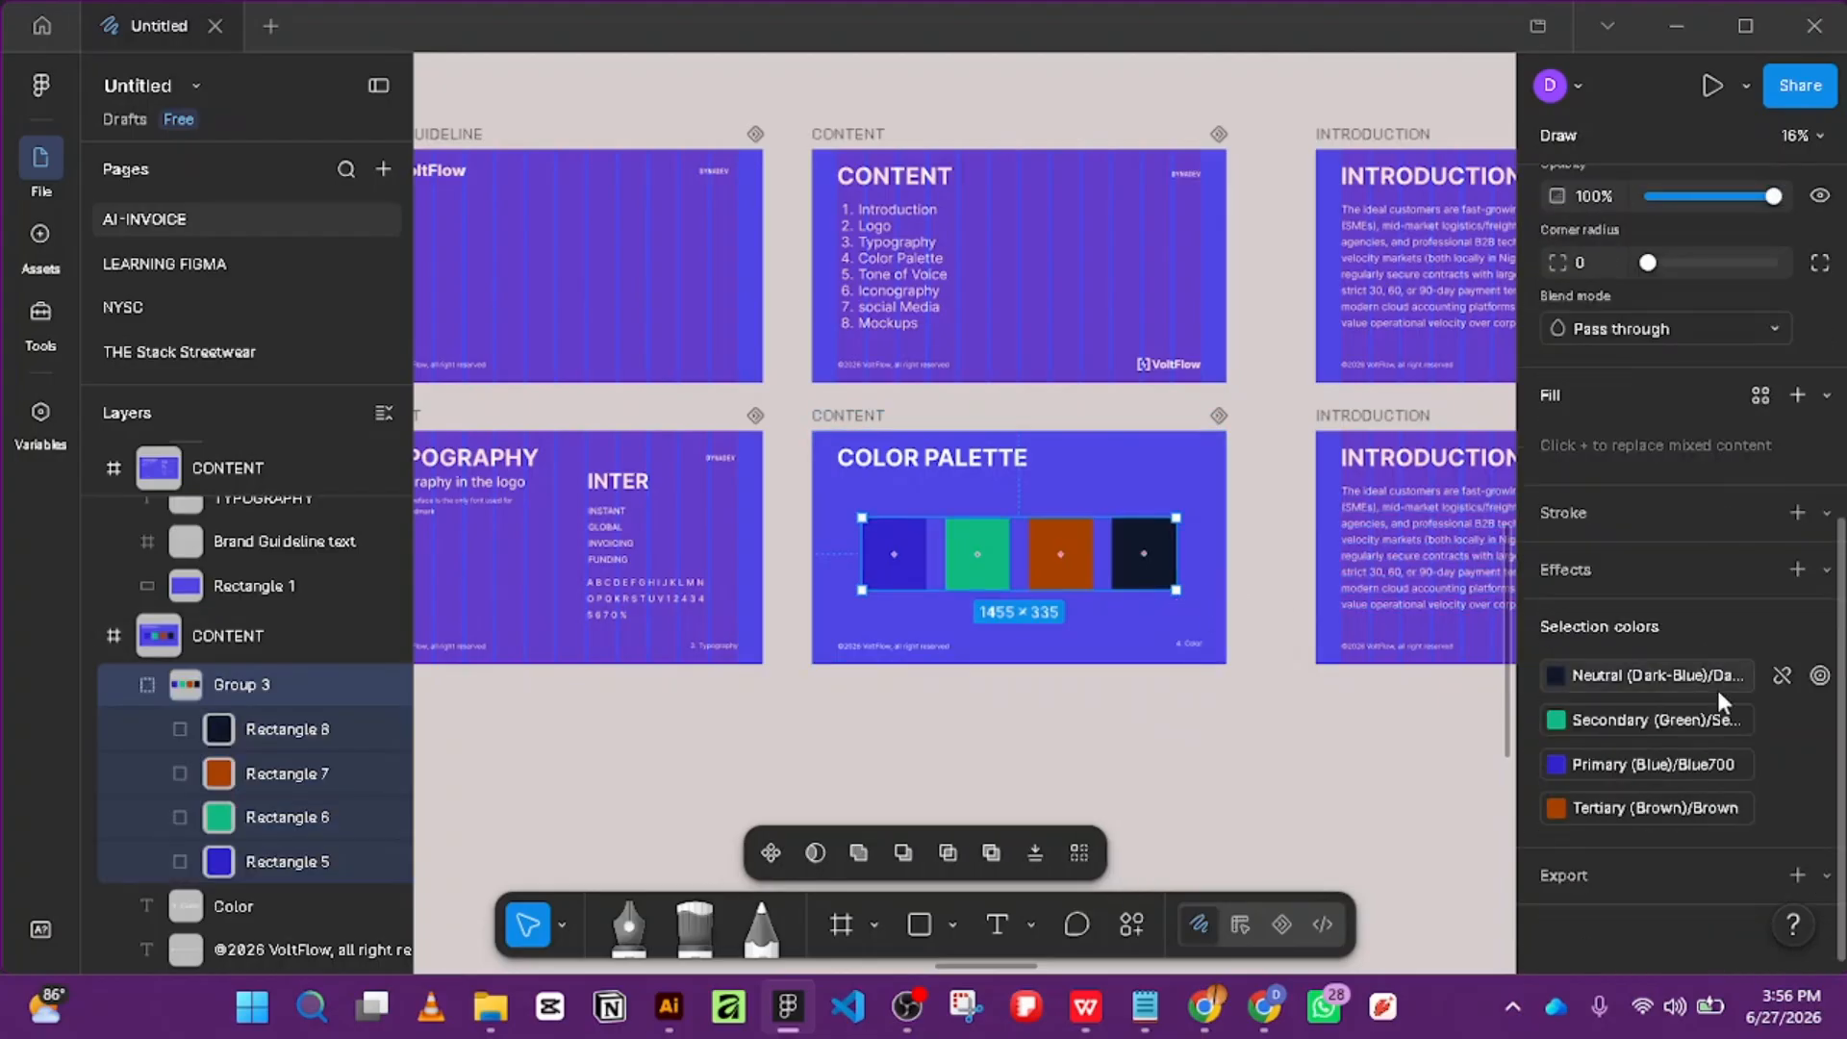
{"action": "scroll", "coordinate": [1716, 615], "scroll_direction": "up", "scroll_amount": 5}
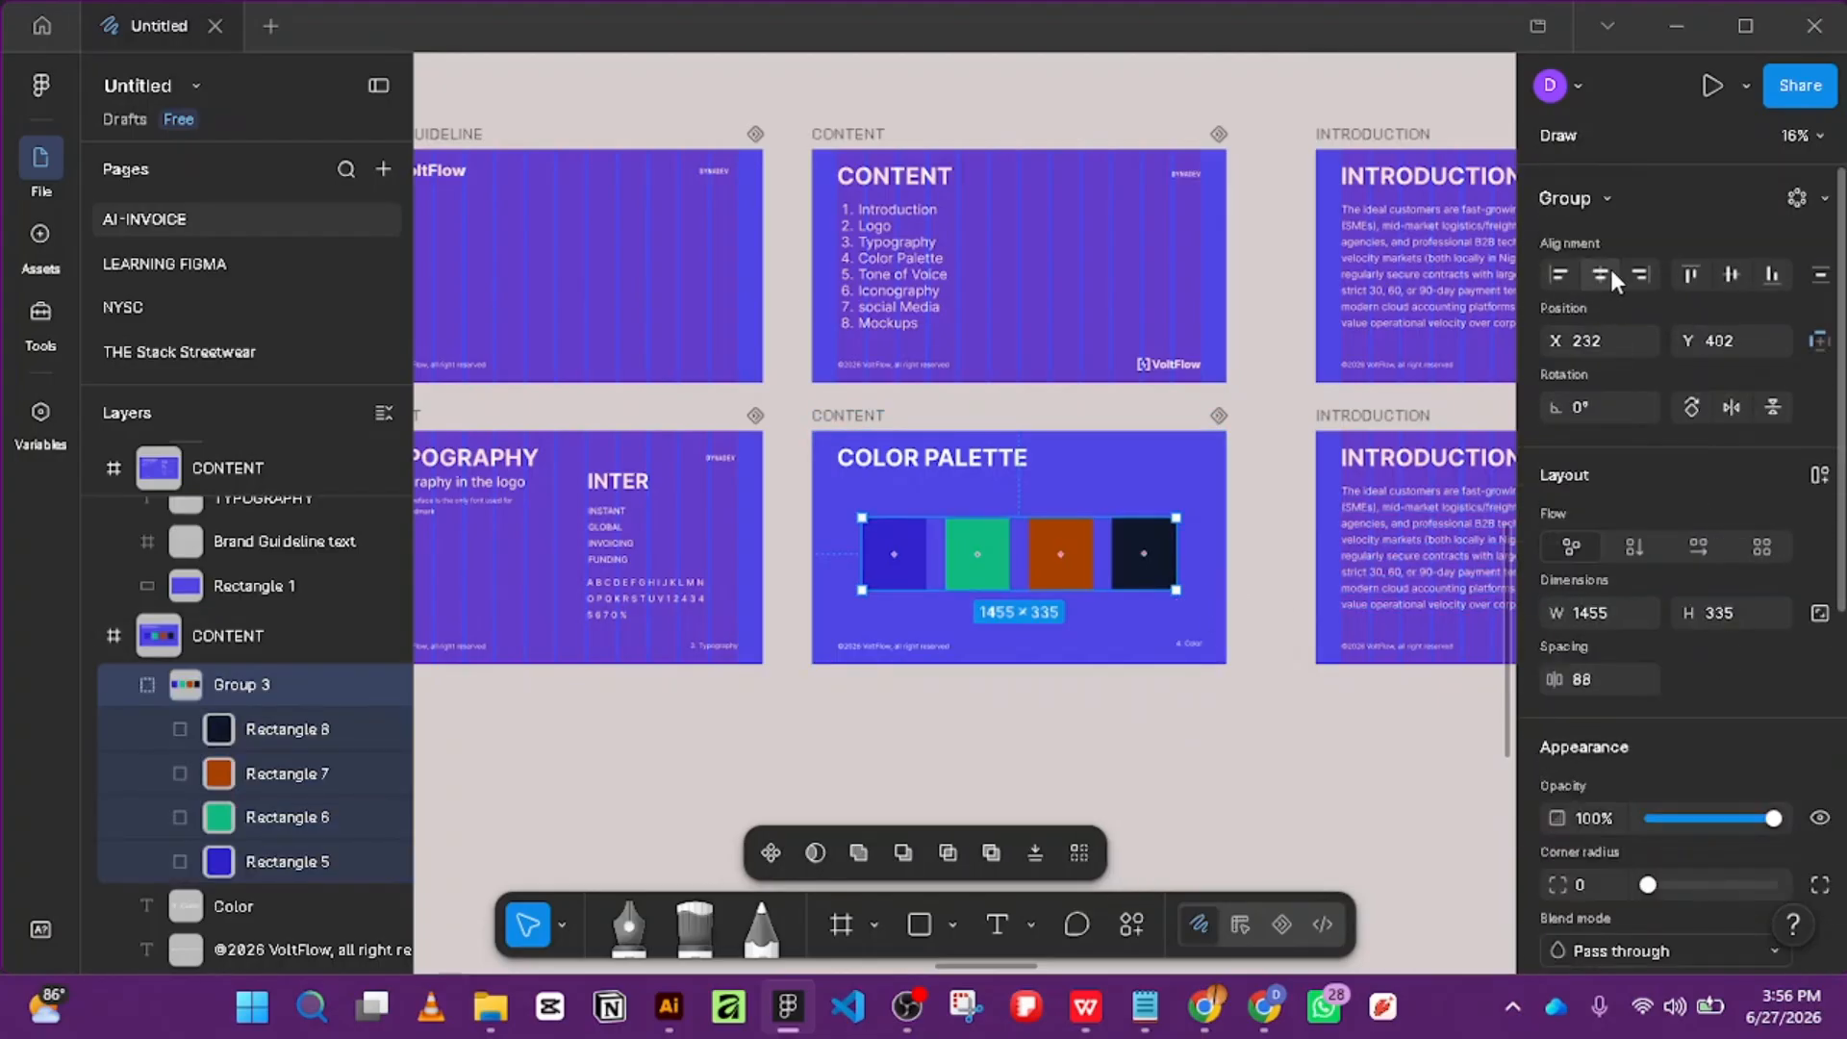
{"action": "left_click", "coordinate": [1149, 781]}
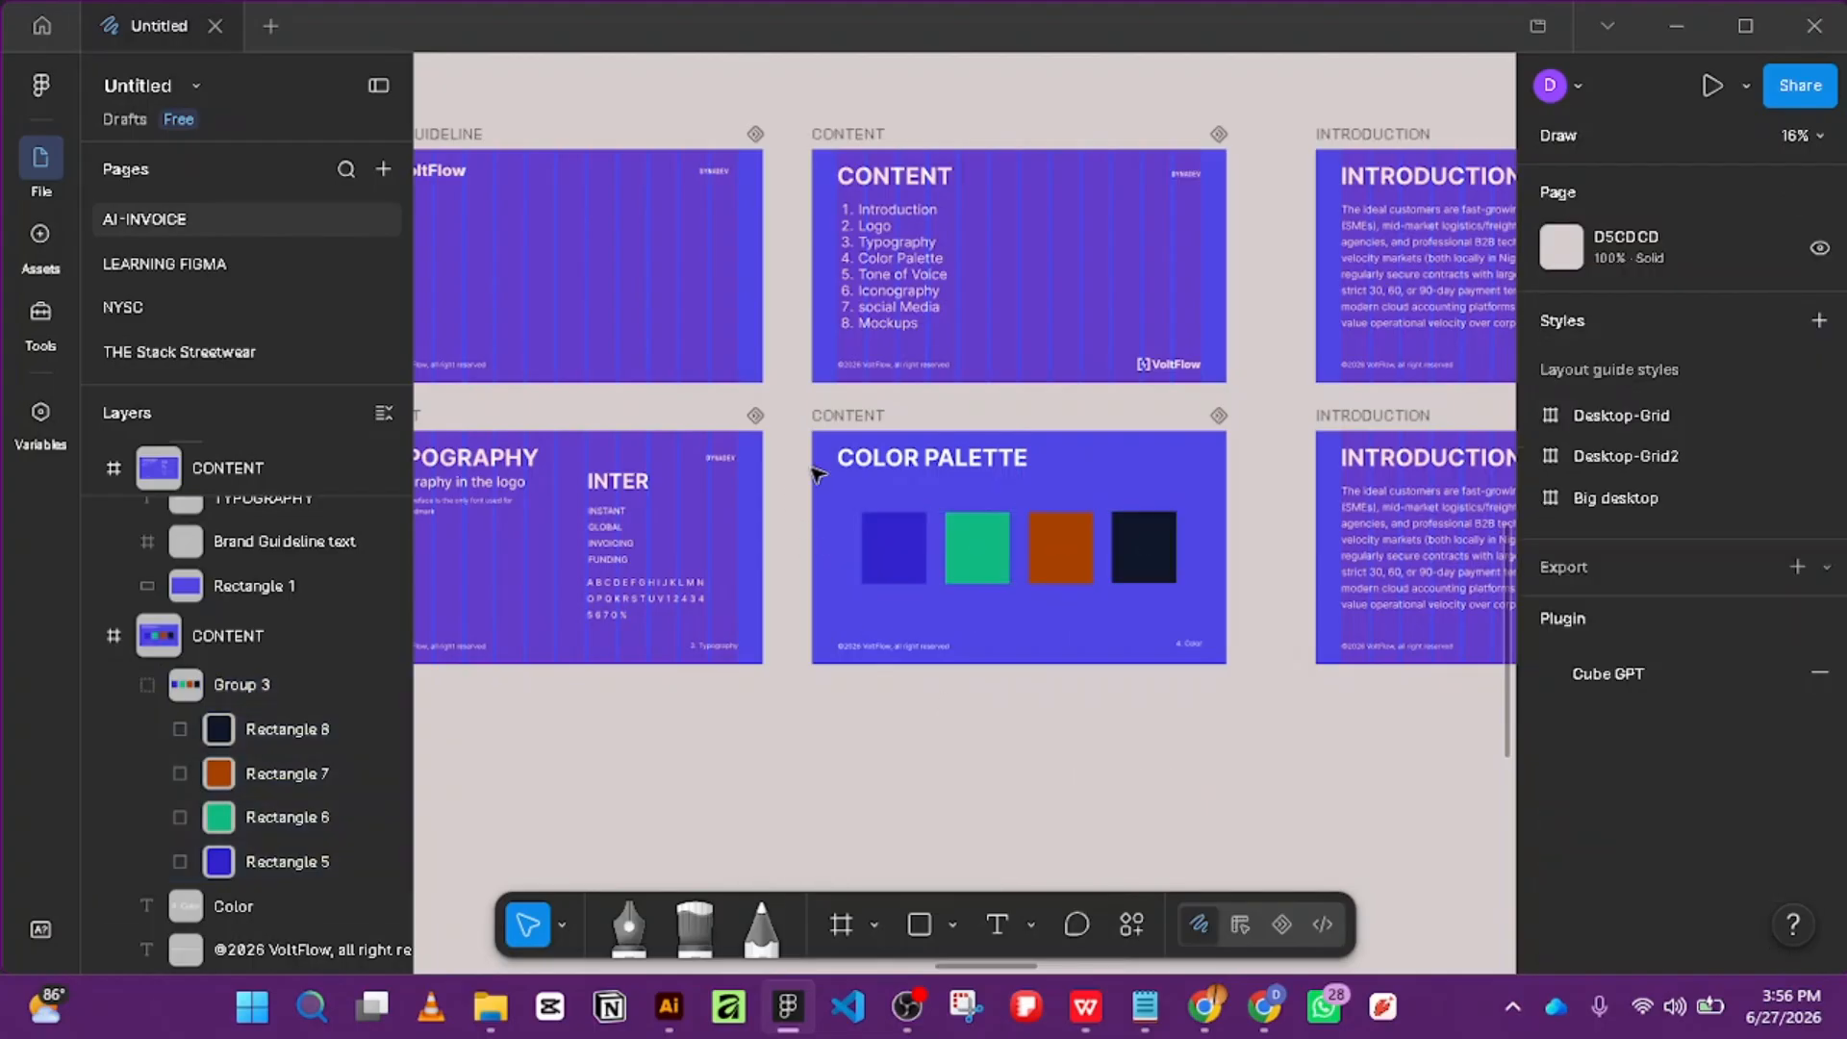
Apply the Desktop-Grid layout guide style to the COLOR PALETTE frame.
{"action": "scroll", "coordinate": [977, 293], "scroll_direction": "down", "scroll_amount": 5}
{"action": "scroll", "coordinate": [972, 275], "scroll_direction": "up", "scroll_amount": 2}
{"action": "scroll", "coordinate": [1035, 524], "scroll_direction": "up", "scroll_amount": 4}
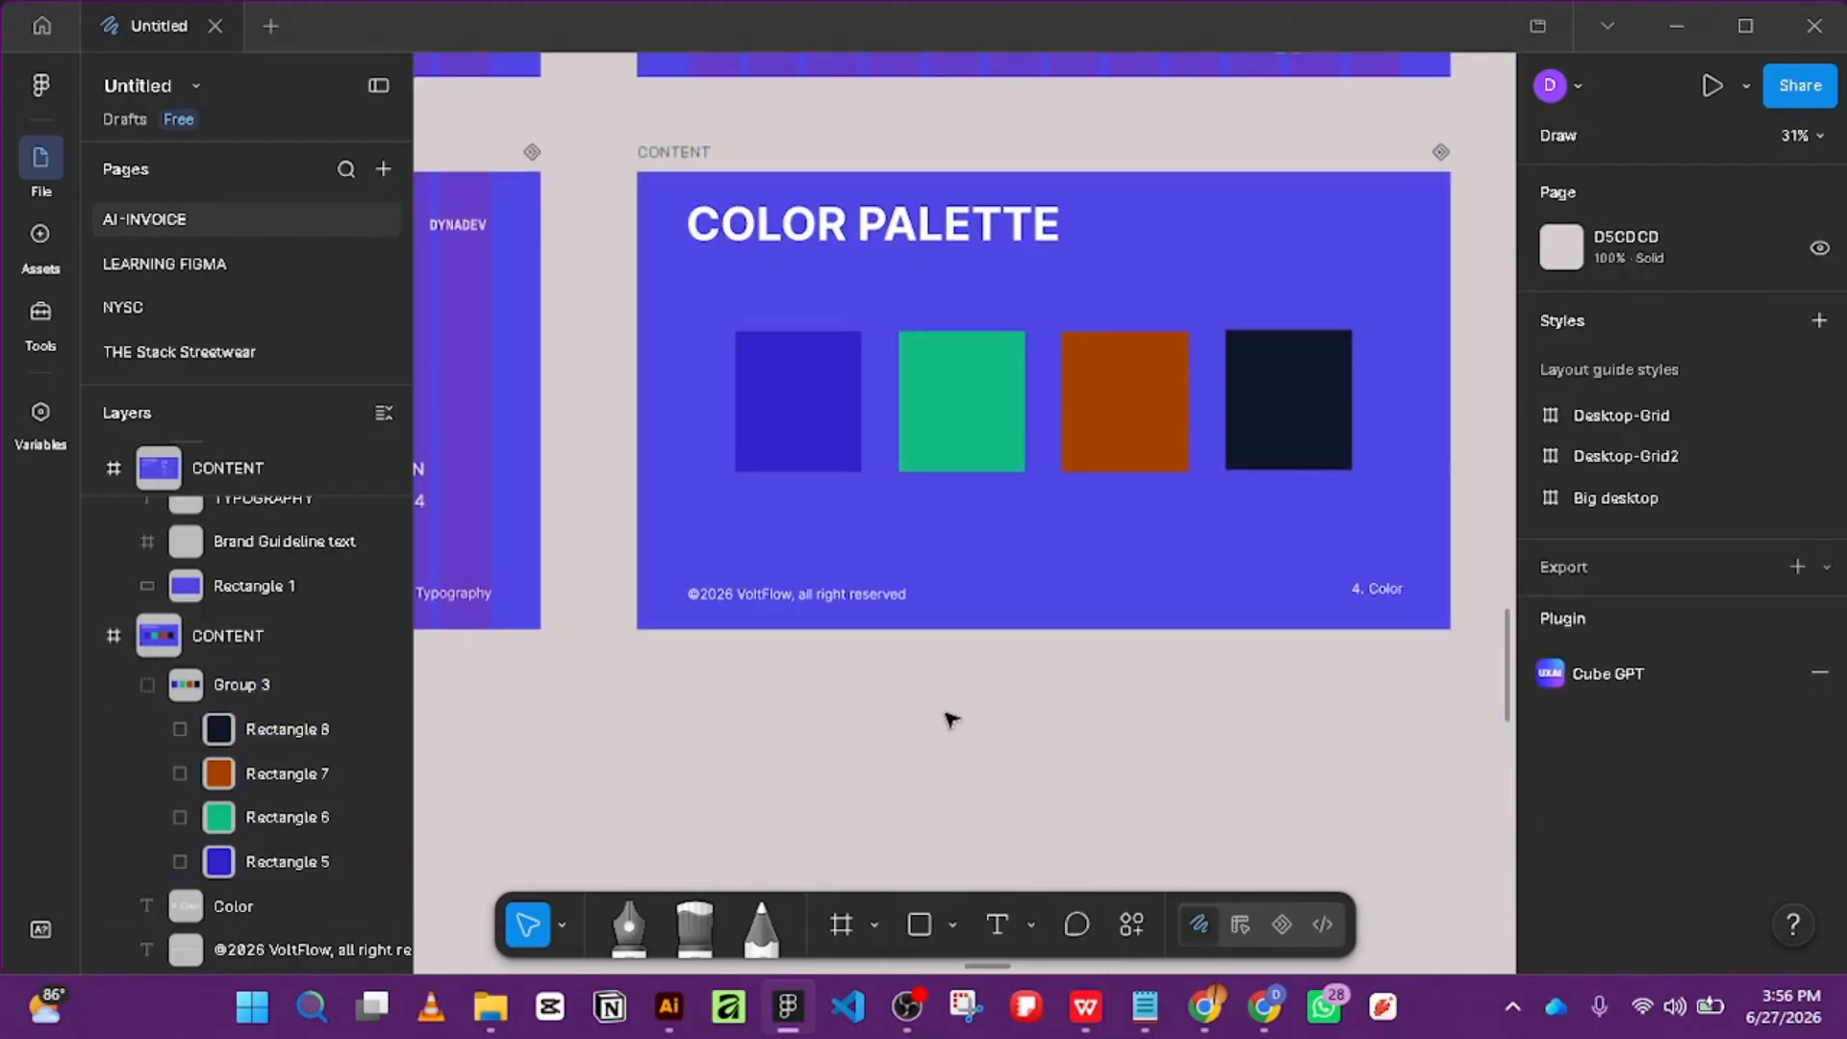
{"action": "left_click", "coordinate": [1077, 548]}
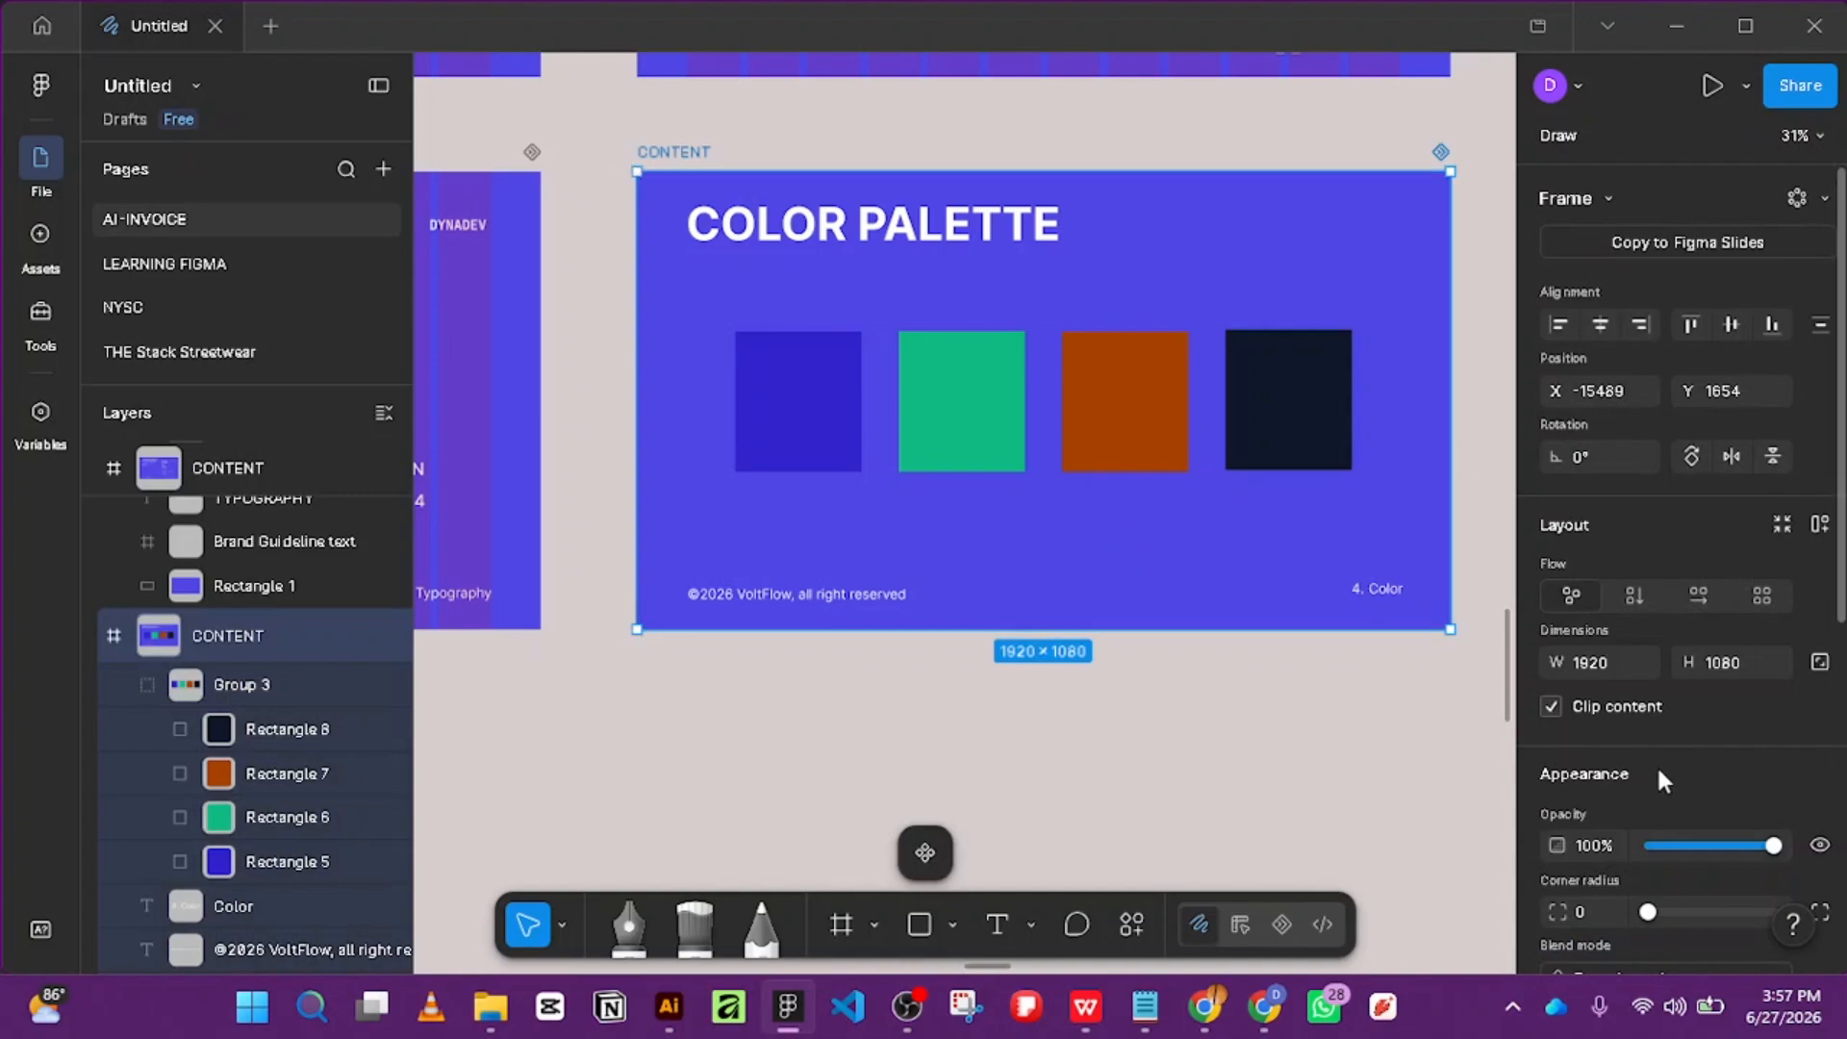
{"action": "scroll", "coordinate": [1673, 788], "scroll_direction": "down", "scroll_amount": 6}
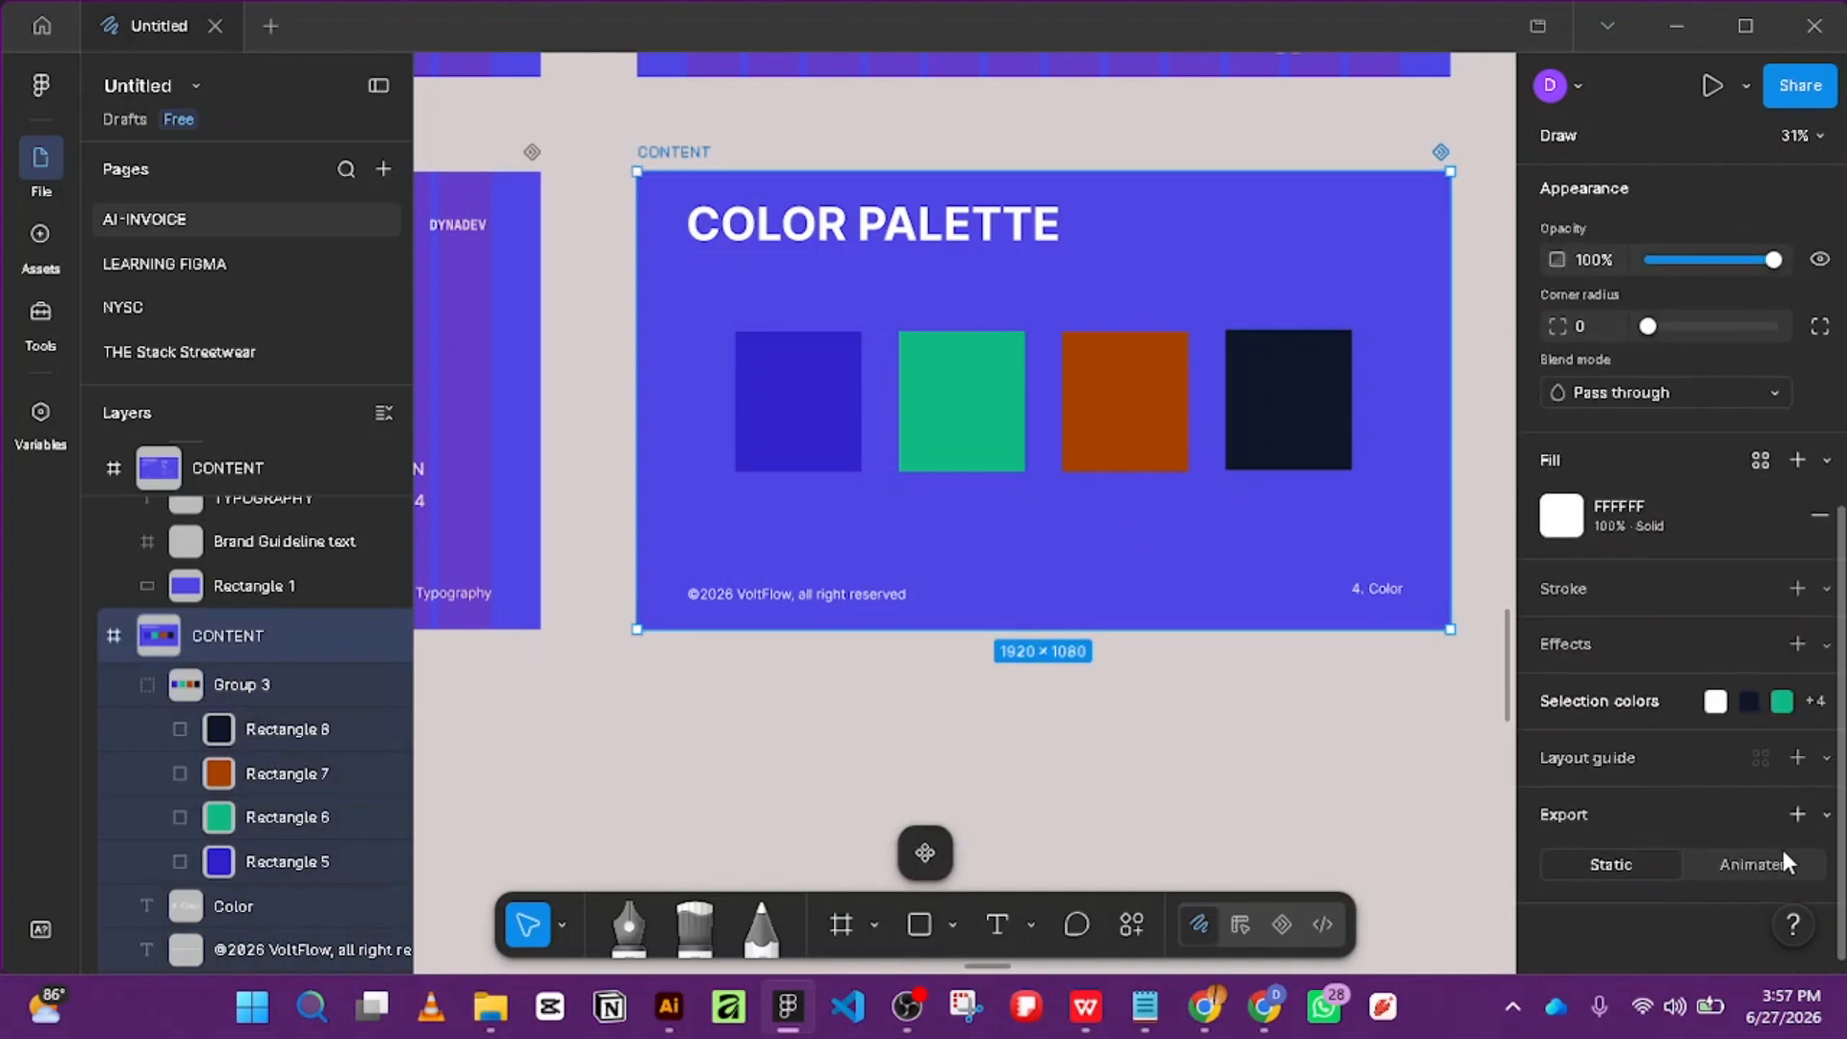
{"action": "left_click", "coordinate": [1794, 811]}
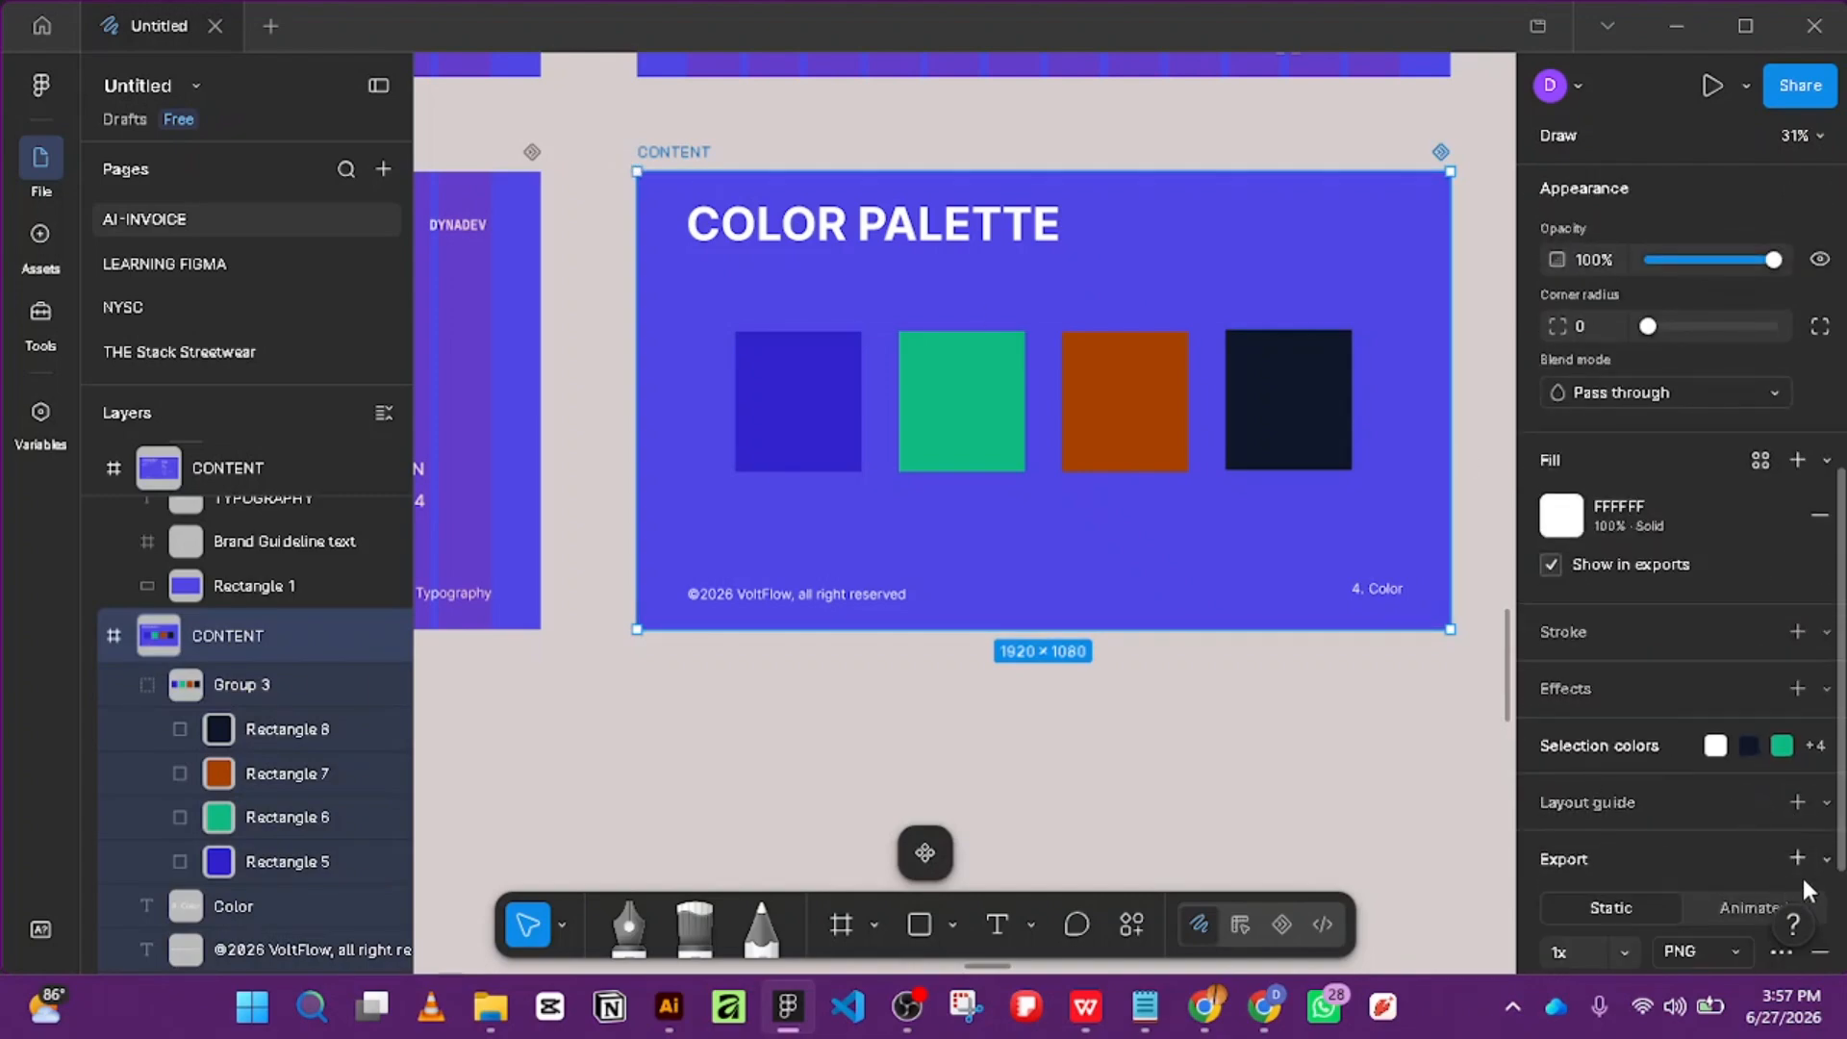
{"action": "scroll", "coordinate": [1752, 870], "scroll_direction": "down", "scroll_amount": 2}
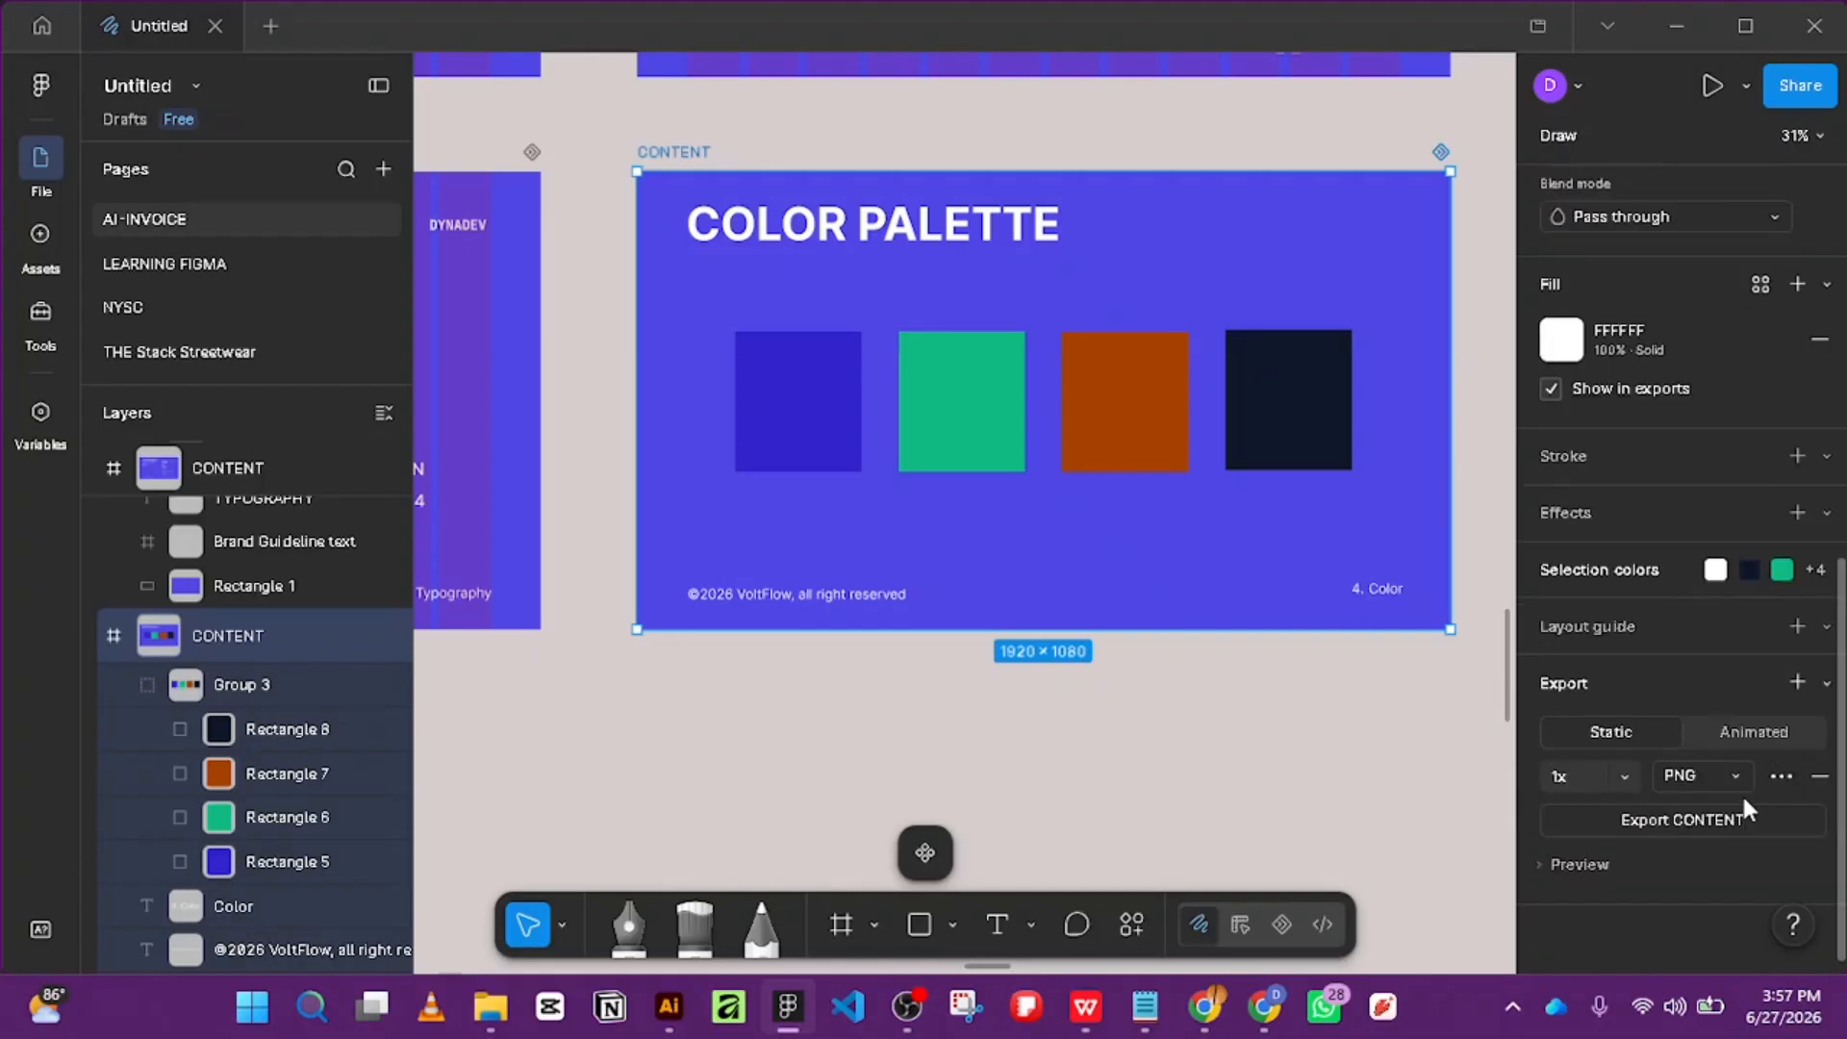
{"action": "left_click", "coordinate": [1815, 775]}
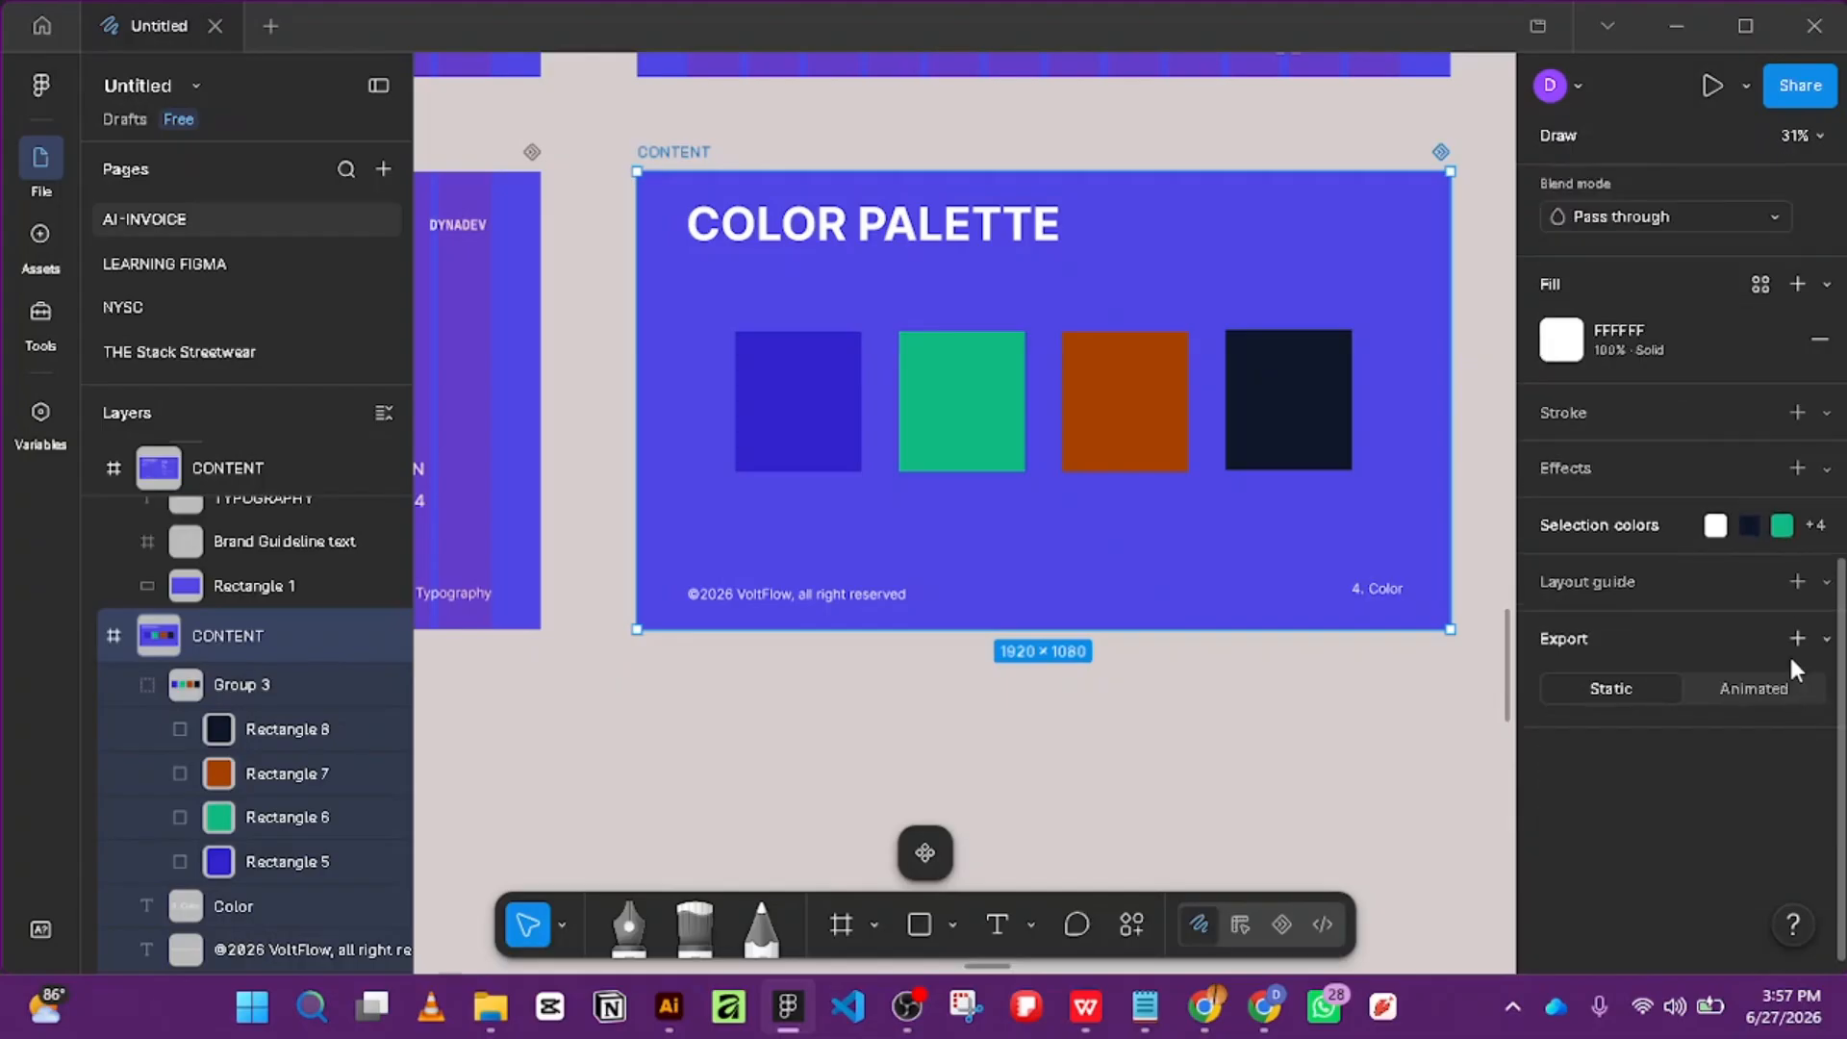
{"action": "left_click", "coordinate": [1795, 583]}
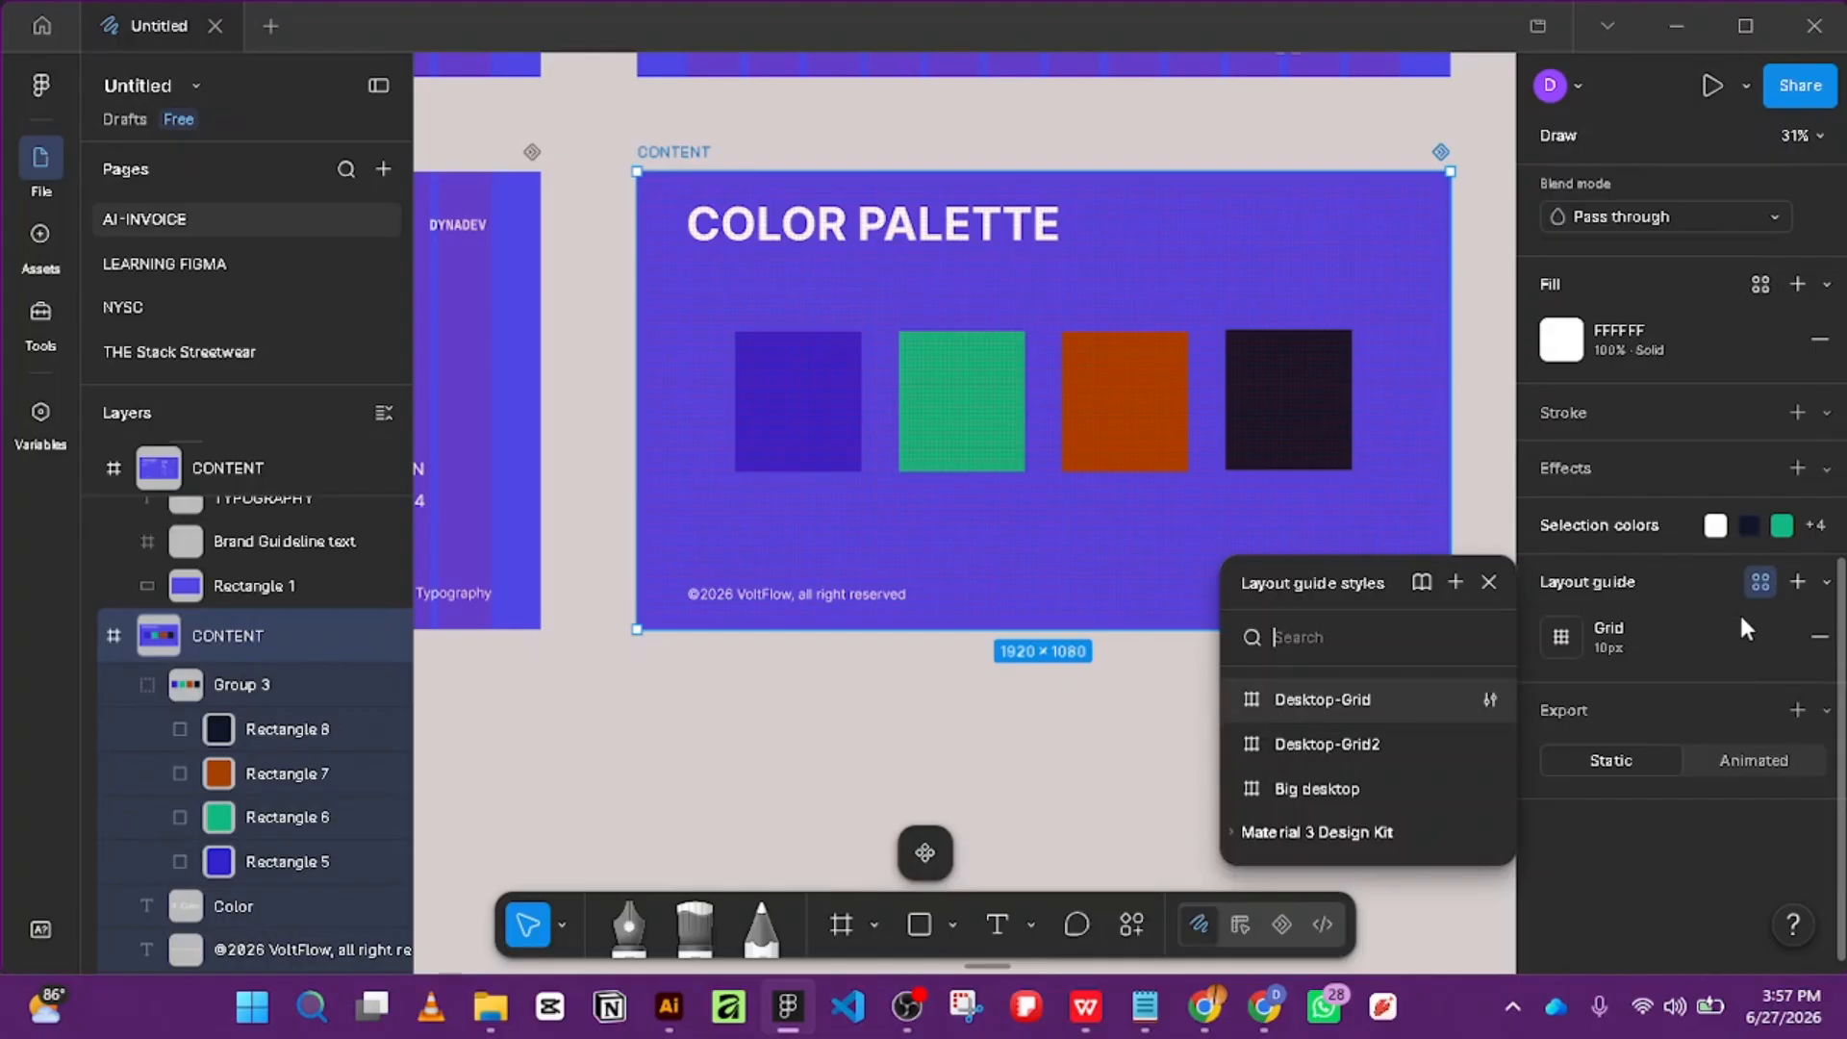
{"action": "left_click", "coordinate": [1331, 738]}
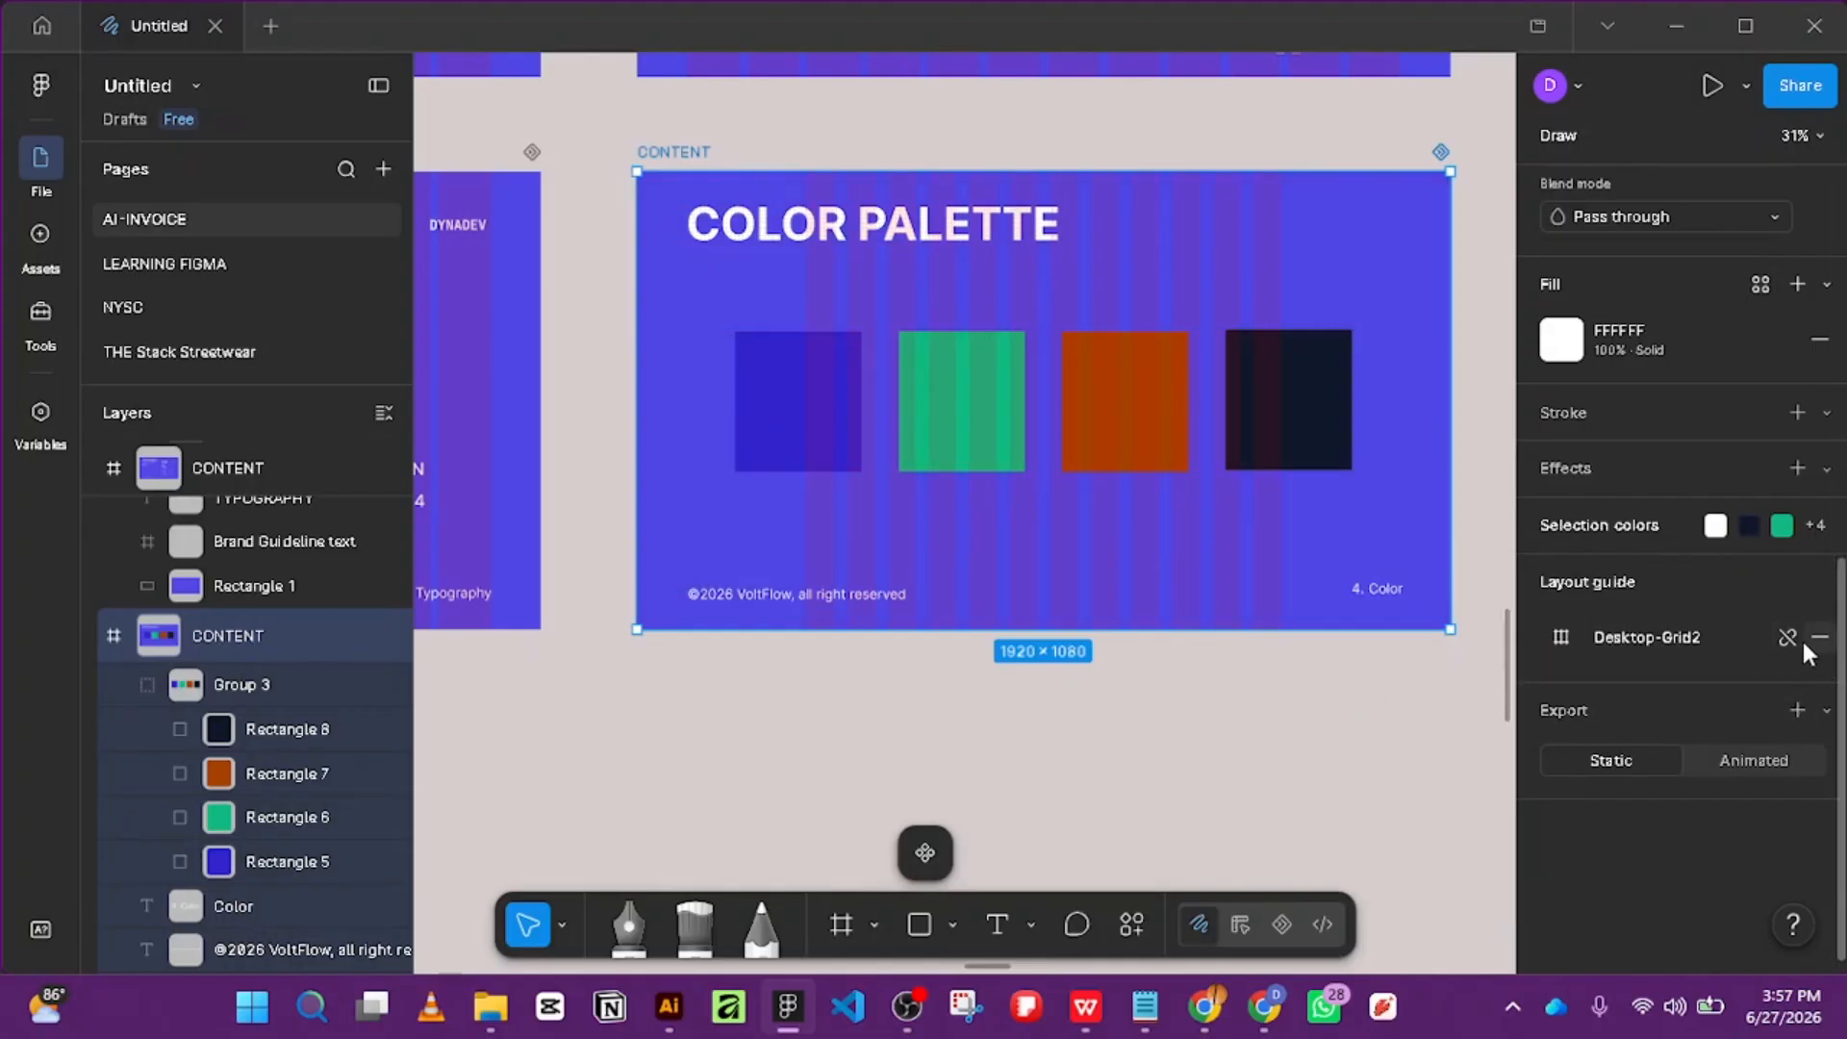
{"action": "left_click", "coordinate": [1618, 637]}
{"action": "left_click", "coordinate": [1333, 754]}
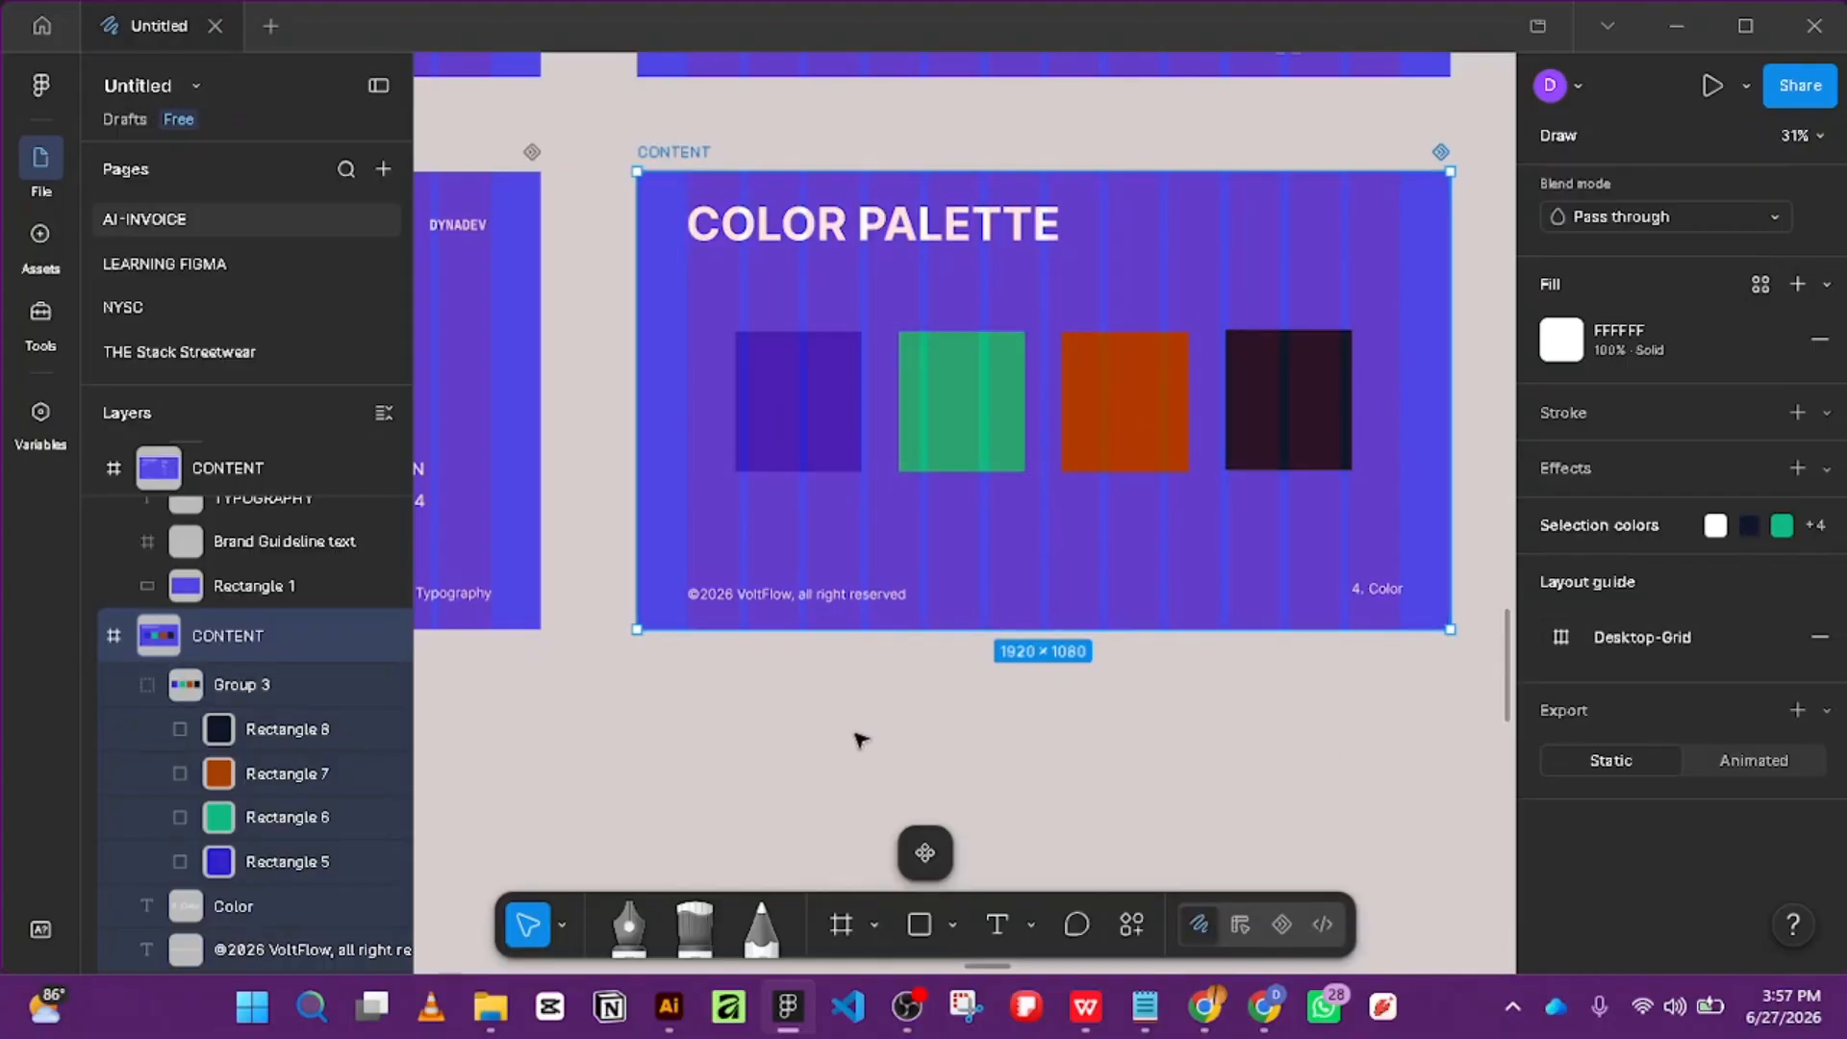
Duplicate the copyright text to just below the first swatch and replace the copy's text with "primary".
{"action": "left_click", "coordinate": [997, 924]}
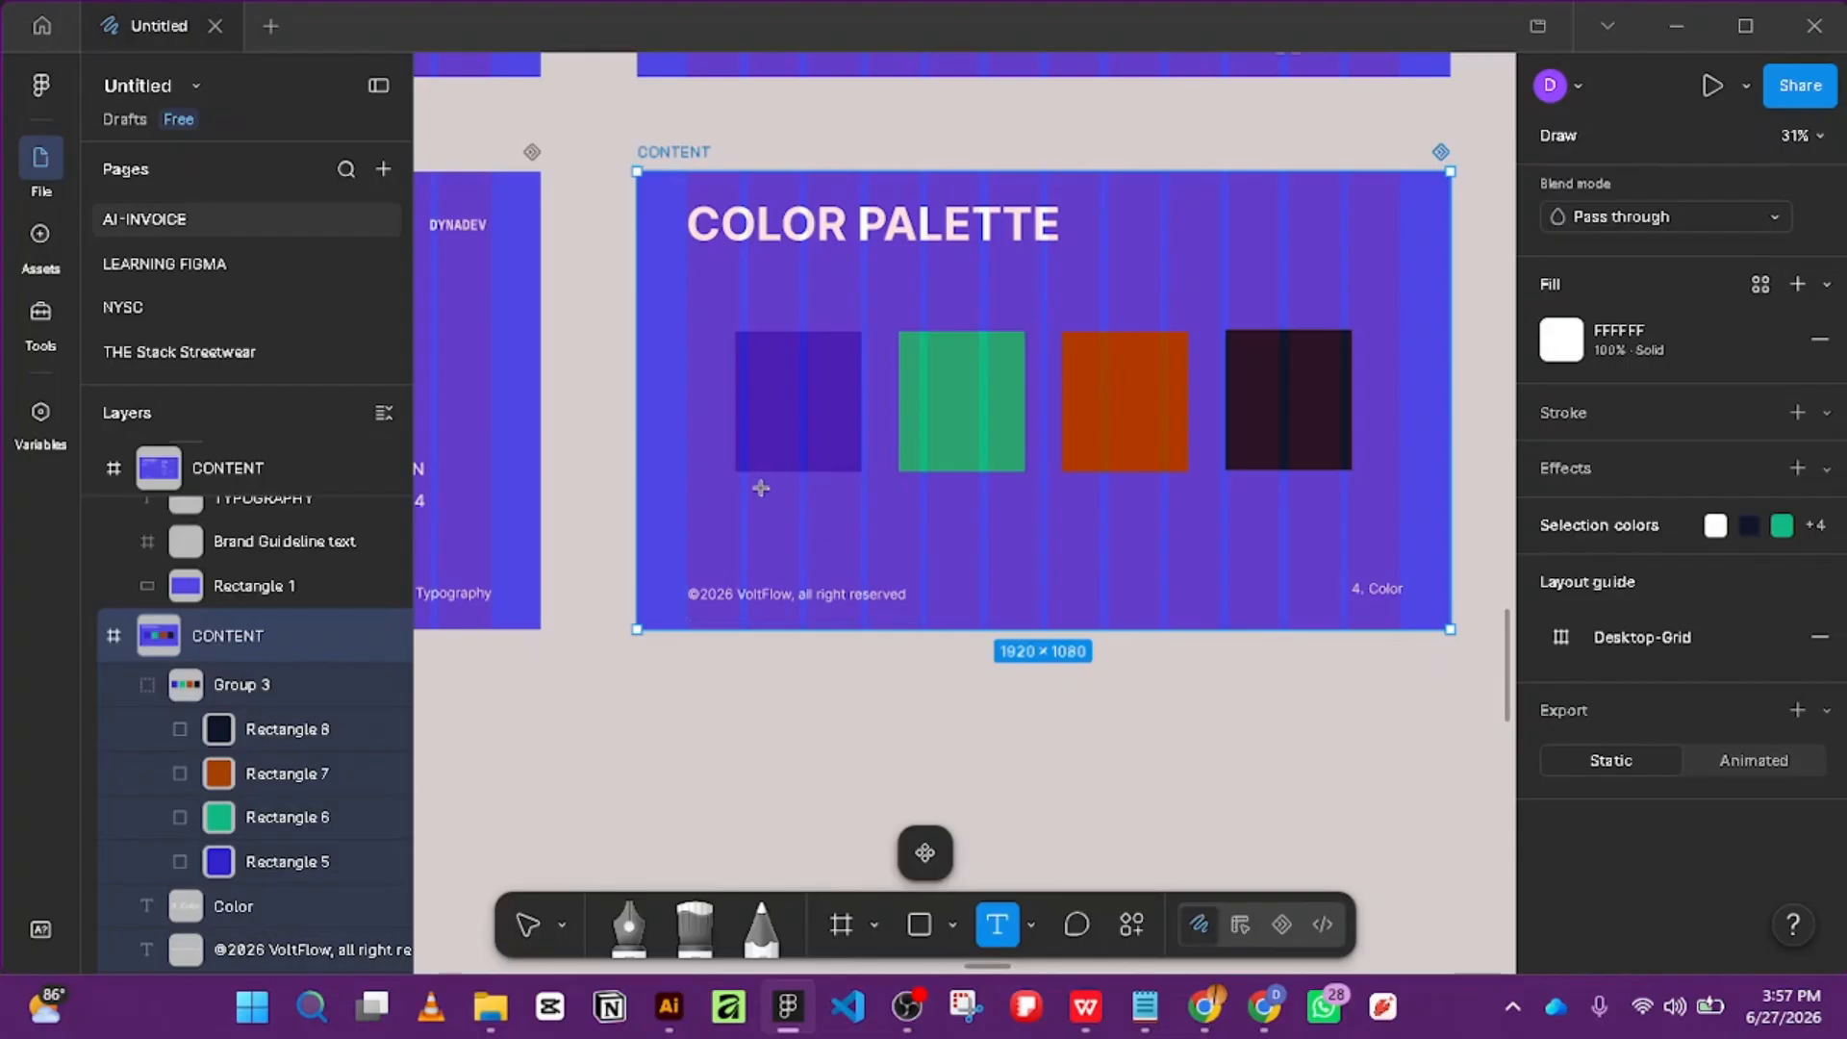
{"action": "key", "text": "v"}
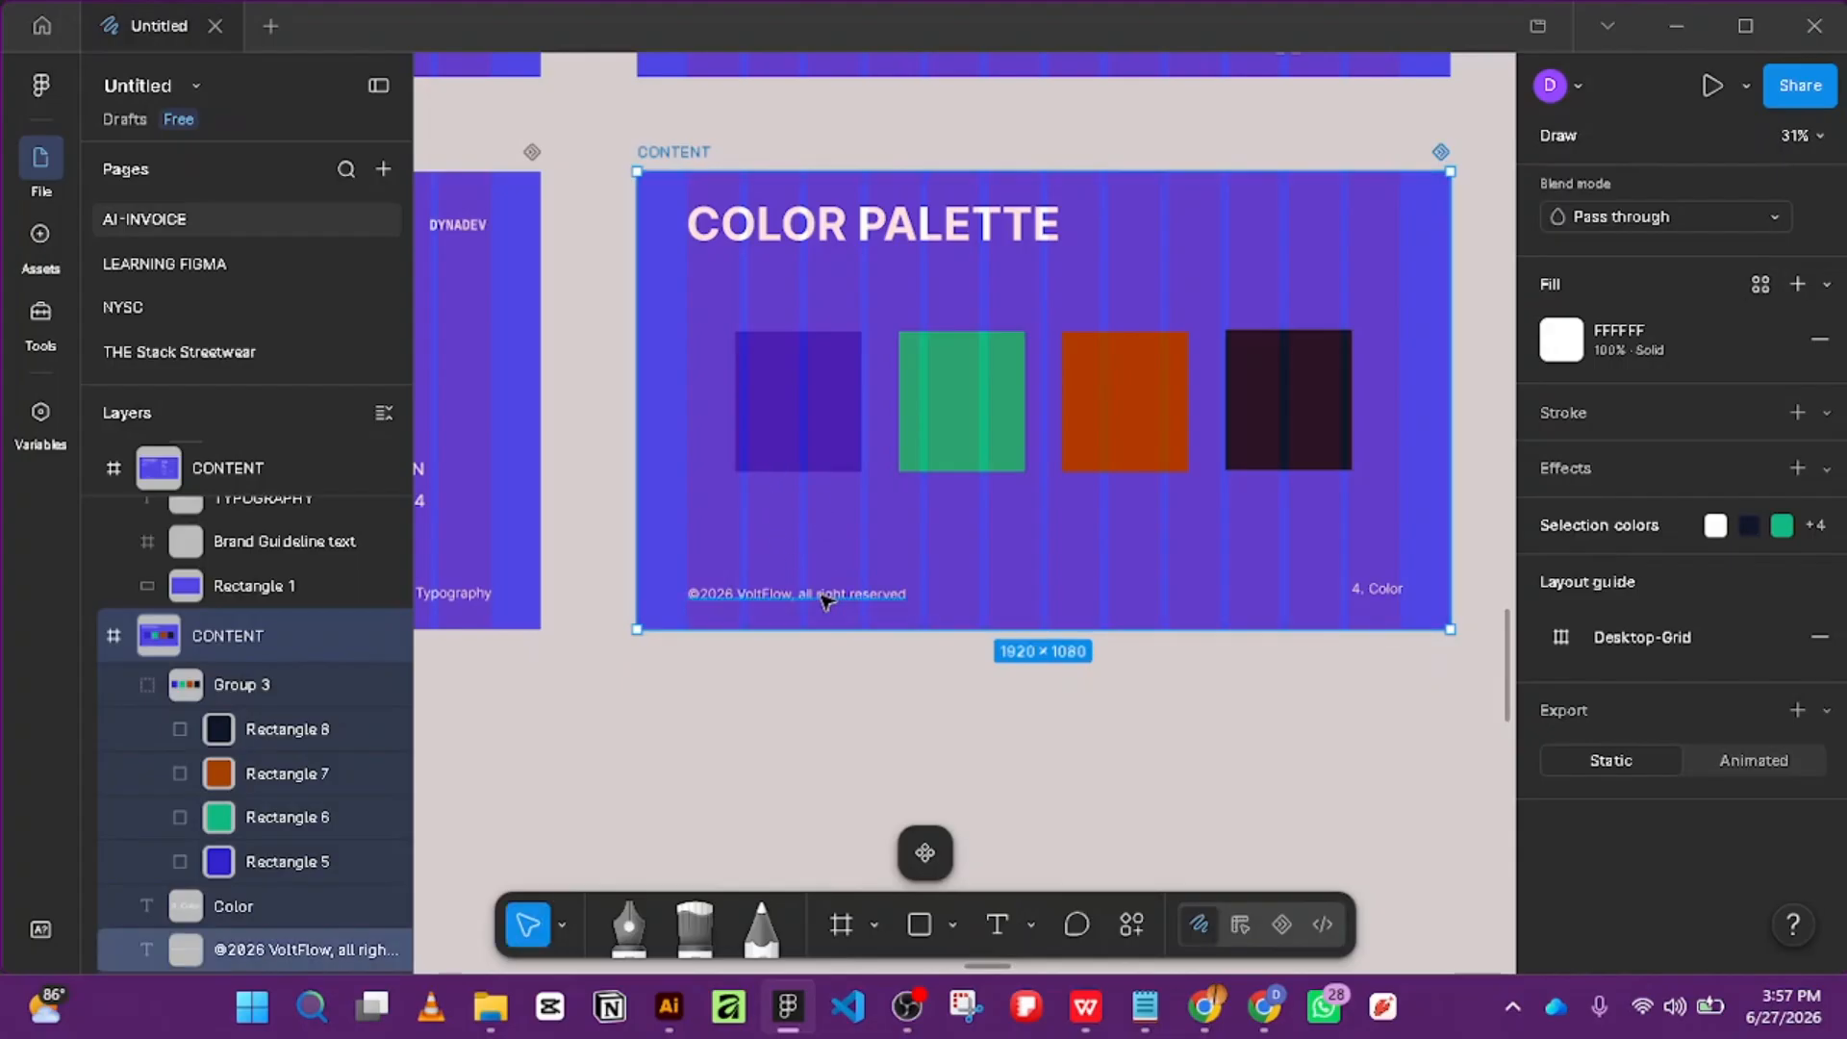
{"action": "left_click", "coordinate": [825, 601]}
{"action": "left_click_drag", "start_coordinate": [827, 600], "coordinate": [839, 507], "text": "alt"}
{"action": "scroll", "coordinate": [750, 495], "scroll_direction": "up", "scroll_amount": 3}
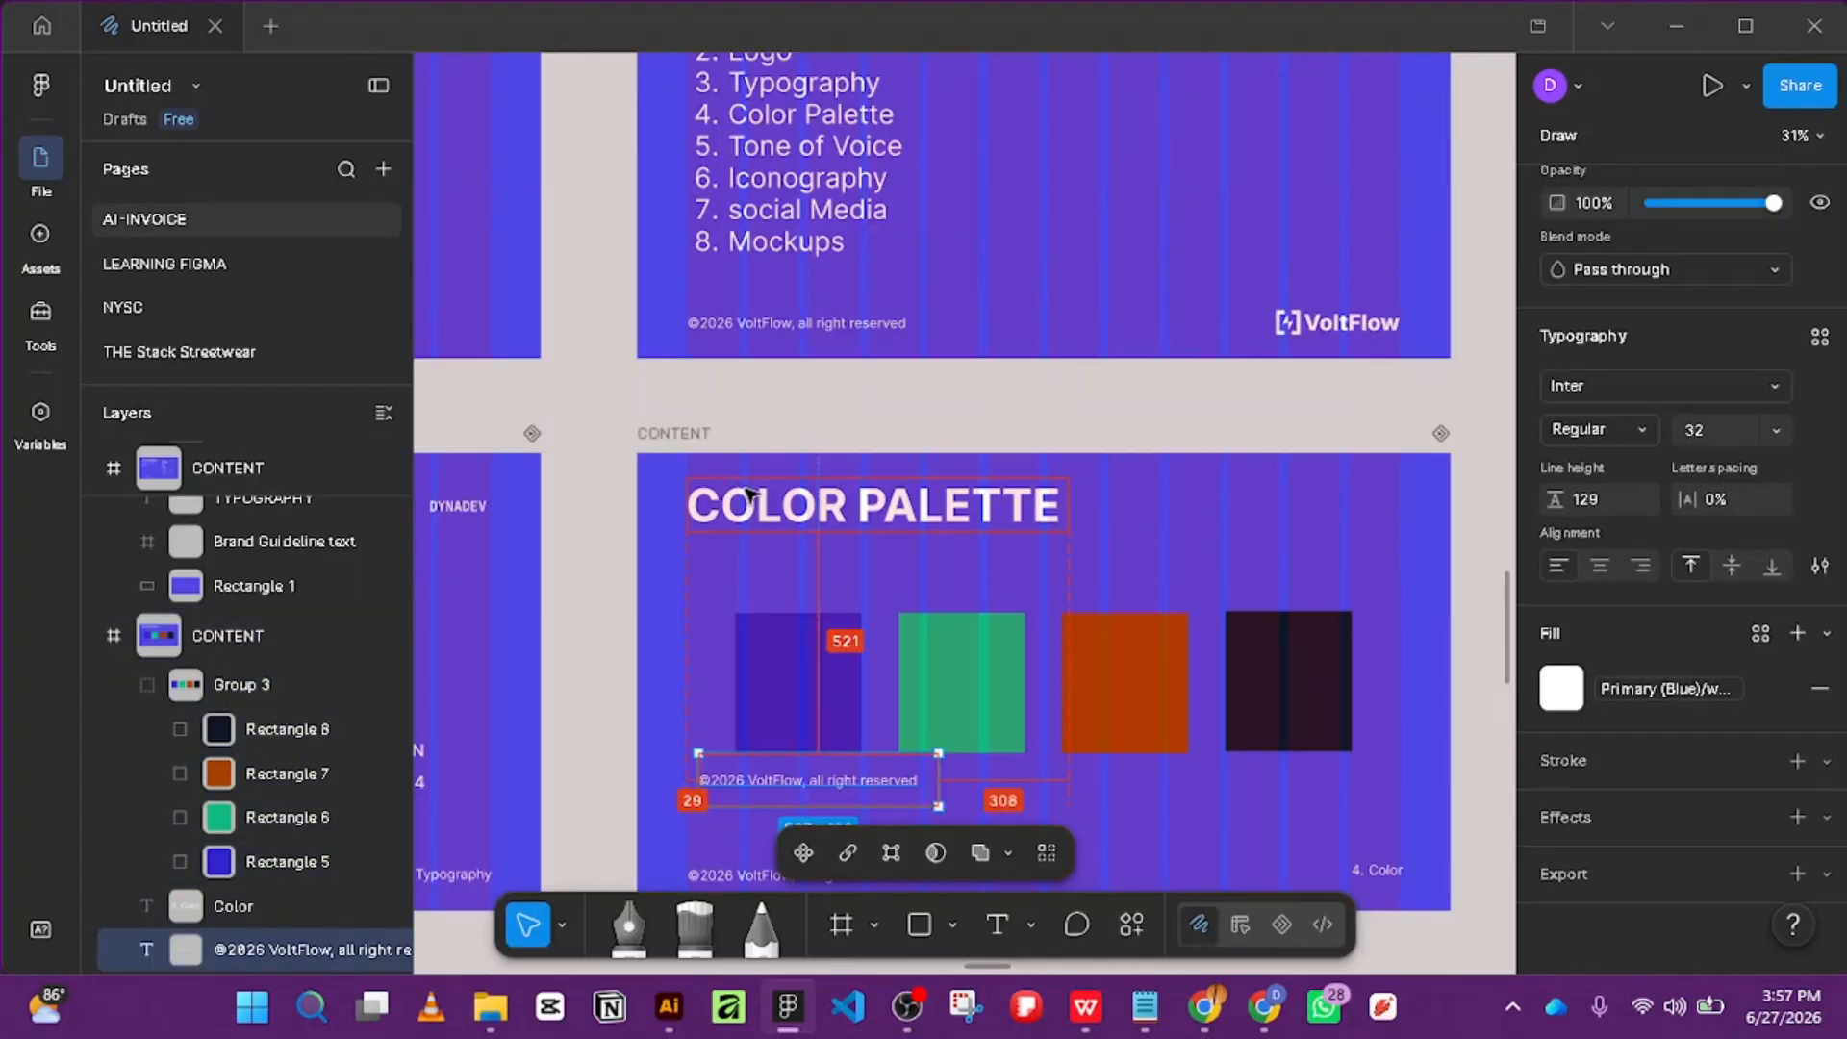
{"action": "scroll", "coordinate": [853, 679], "scroll_direction": "up", "scroll_amount": 5, "text": "ctrl"}
{"action": "scroll", "coordinate": [799, 577], "scroll_direction": "down", "scroll_amount": 5}
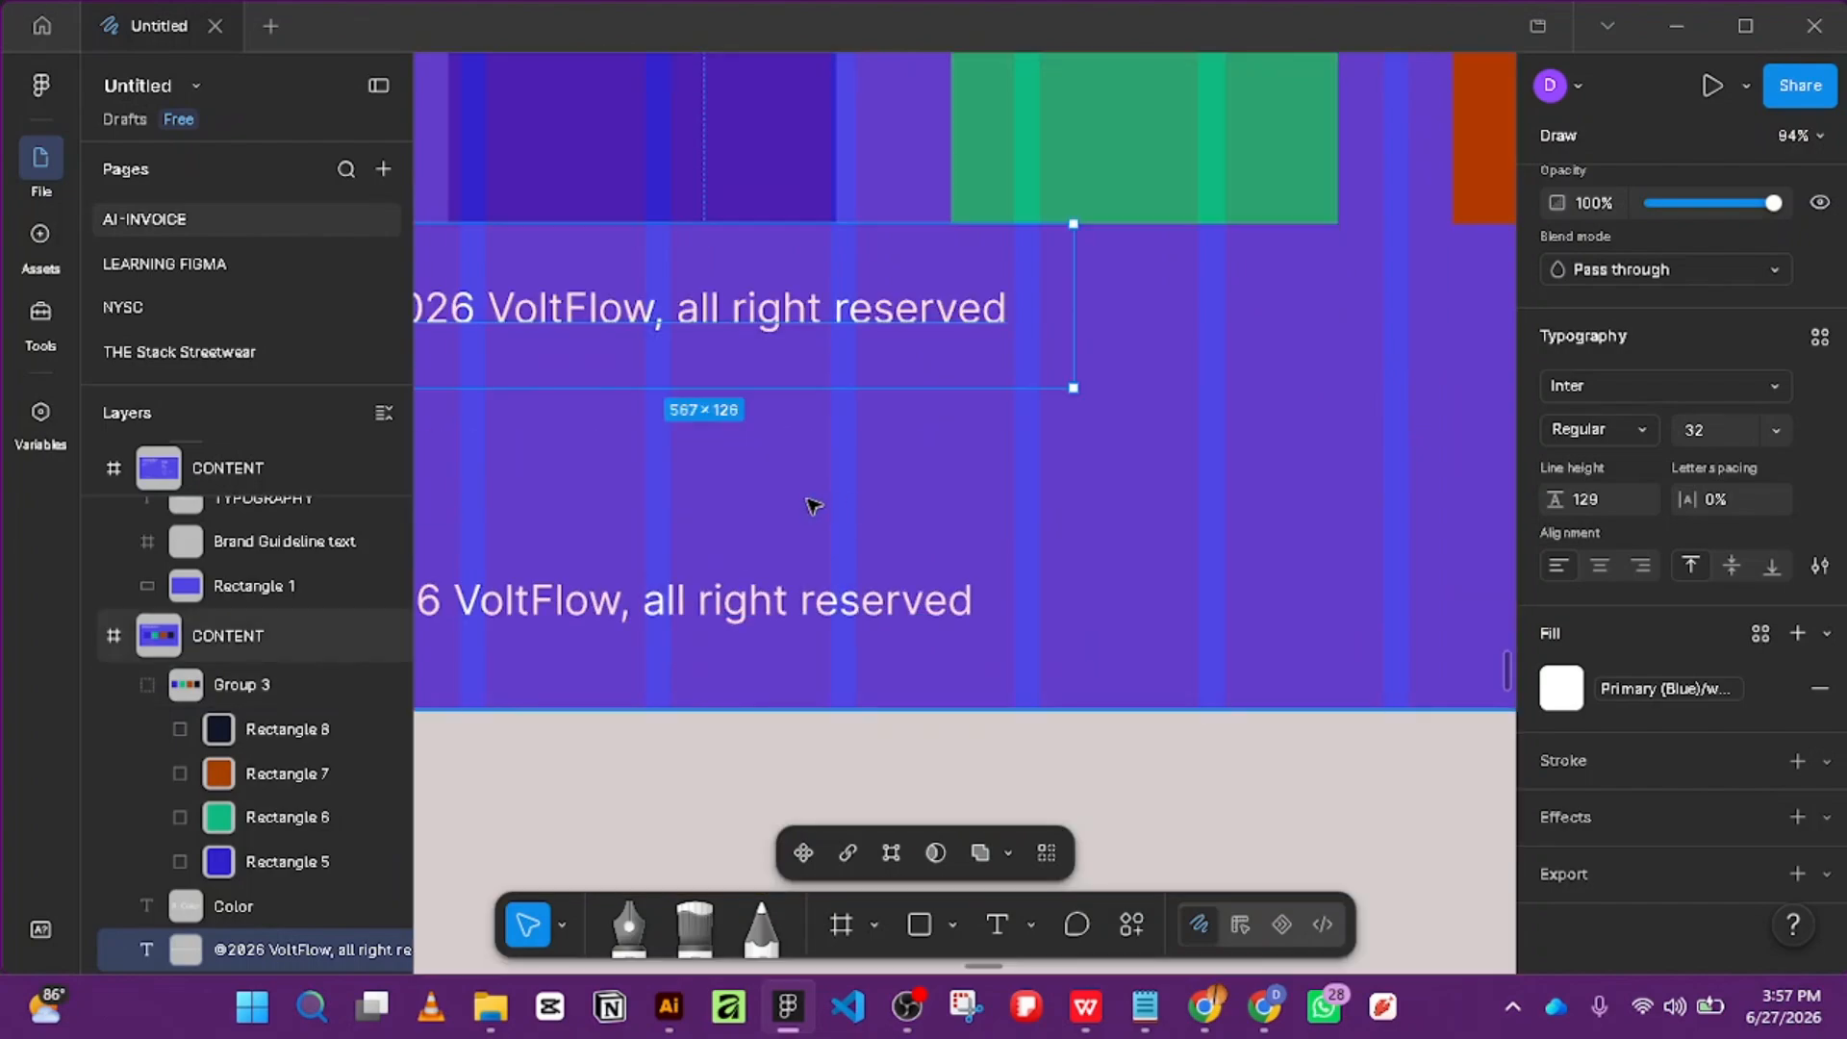
{"action": "double_click", "coordinate": [769, 356]}
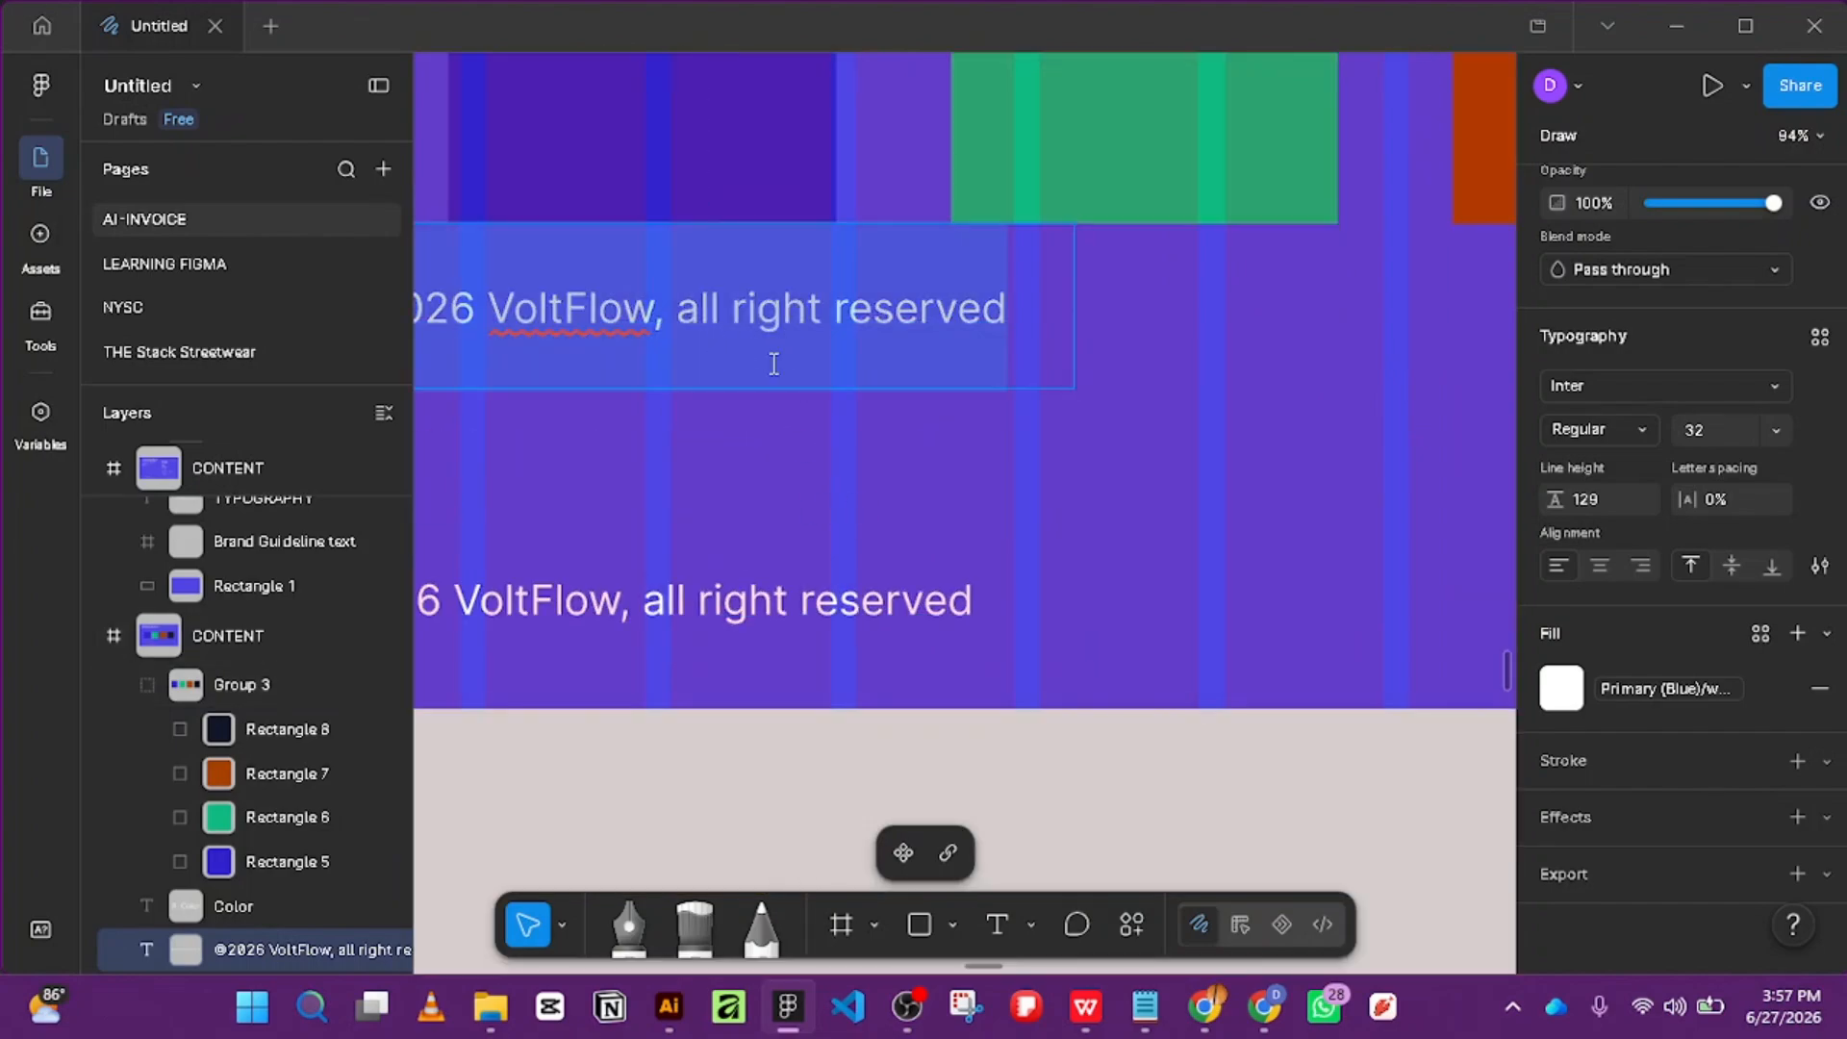
{"action": "type", "text": "pRIMARY"}
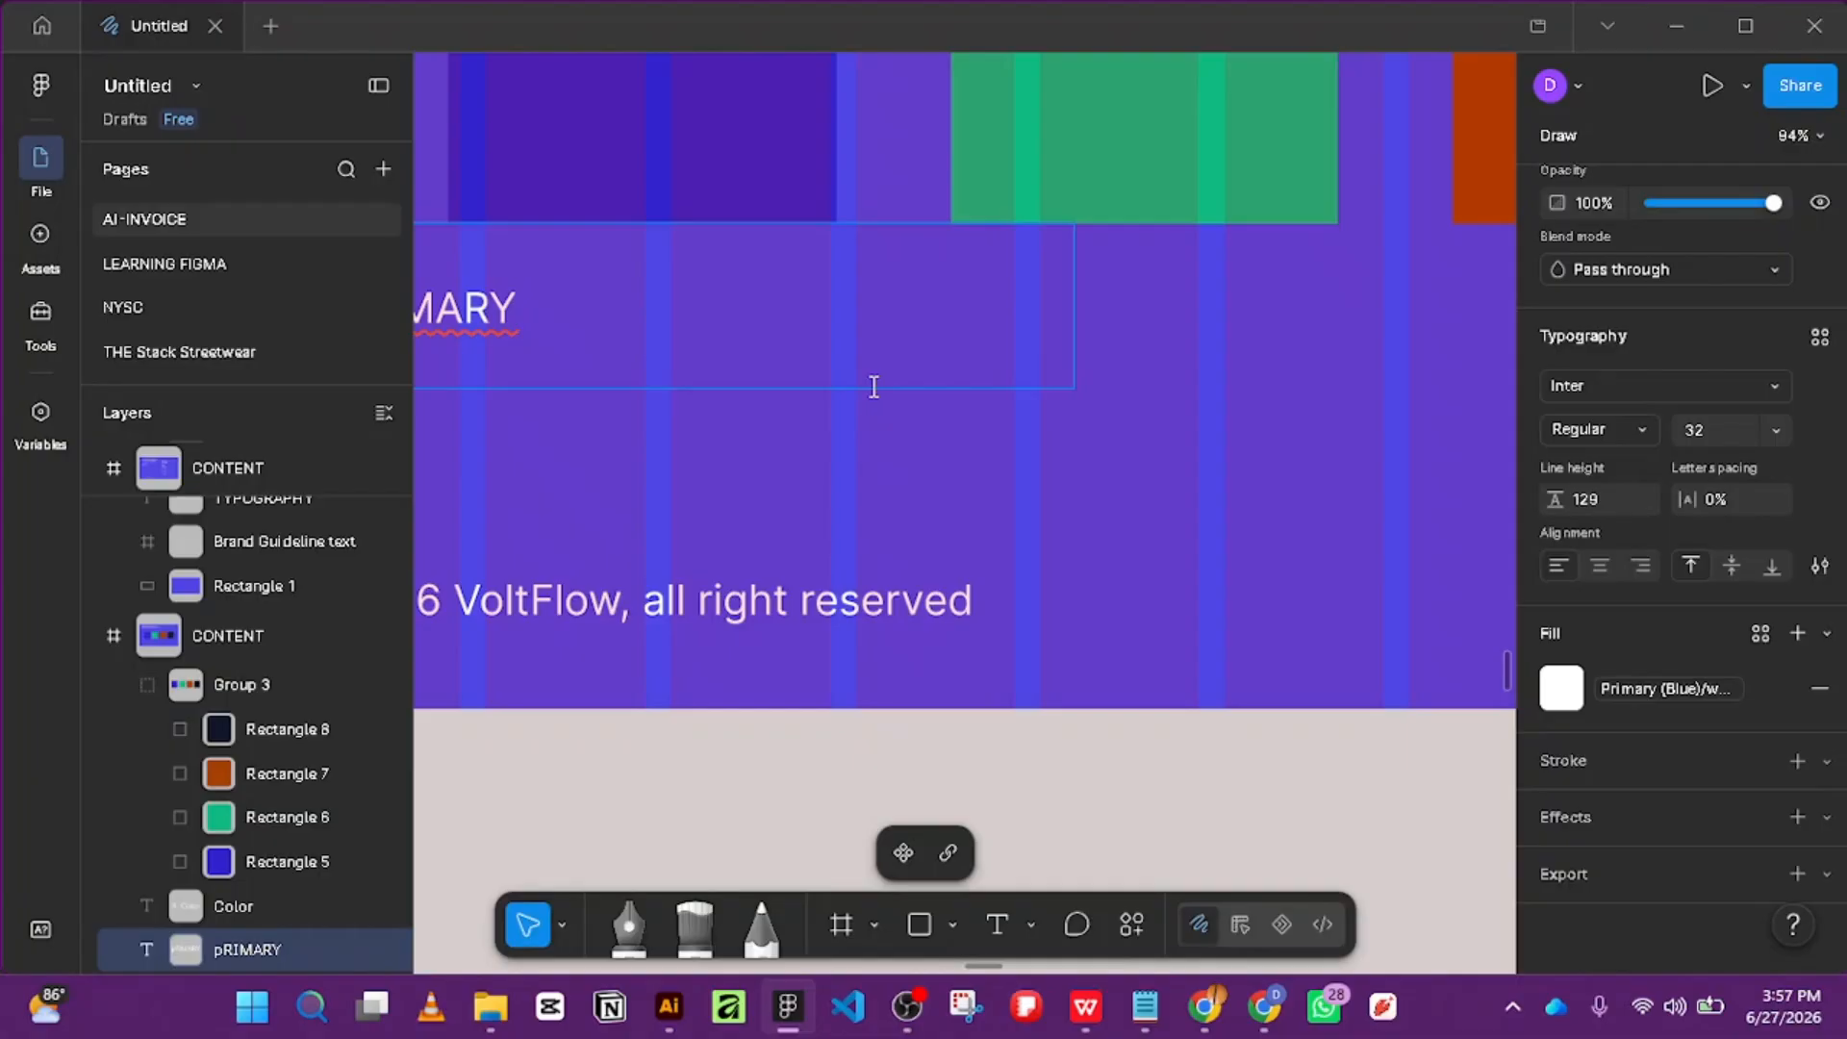
{"action": "key", "text": "Tab"}
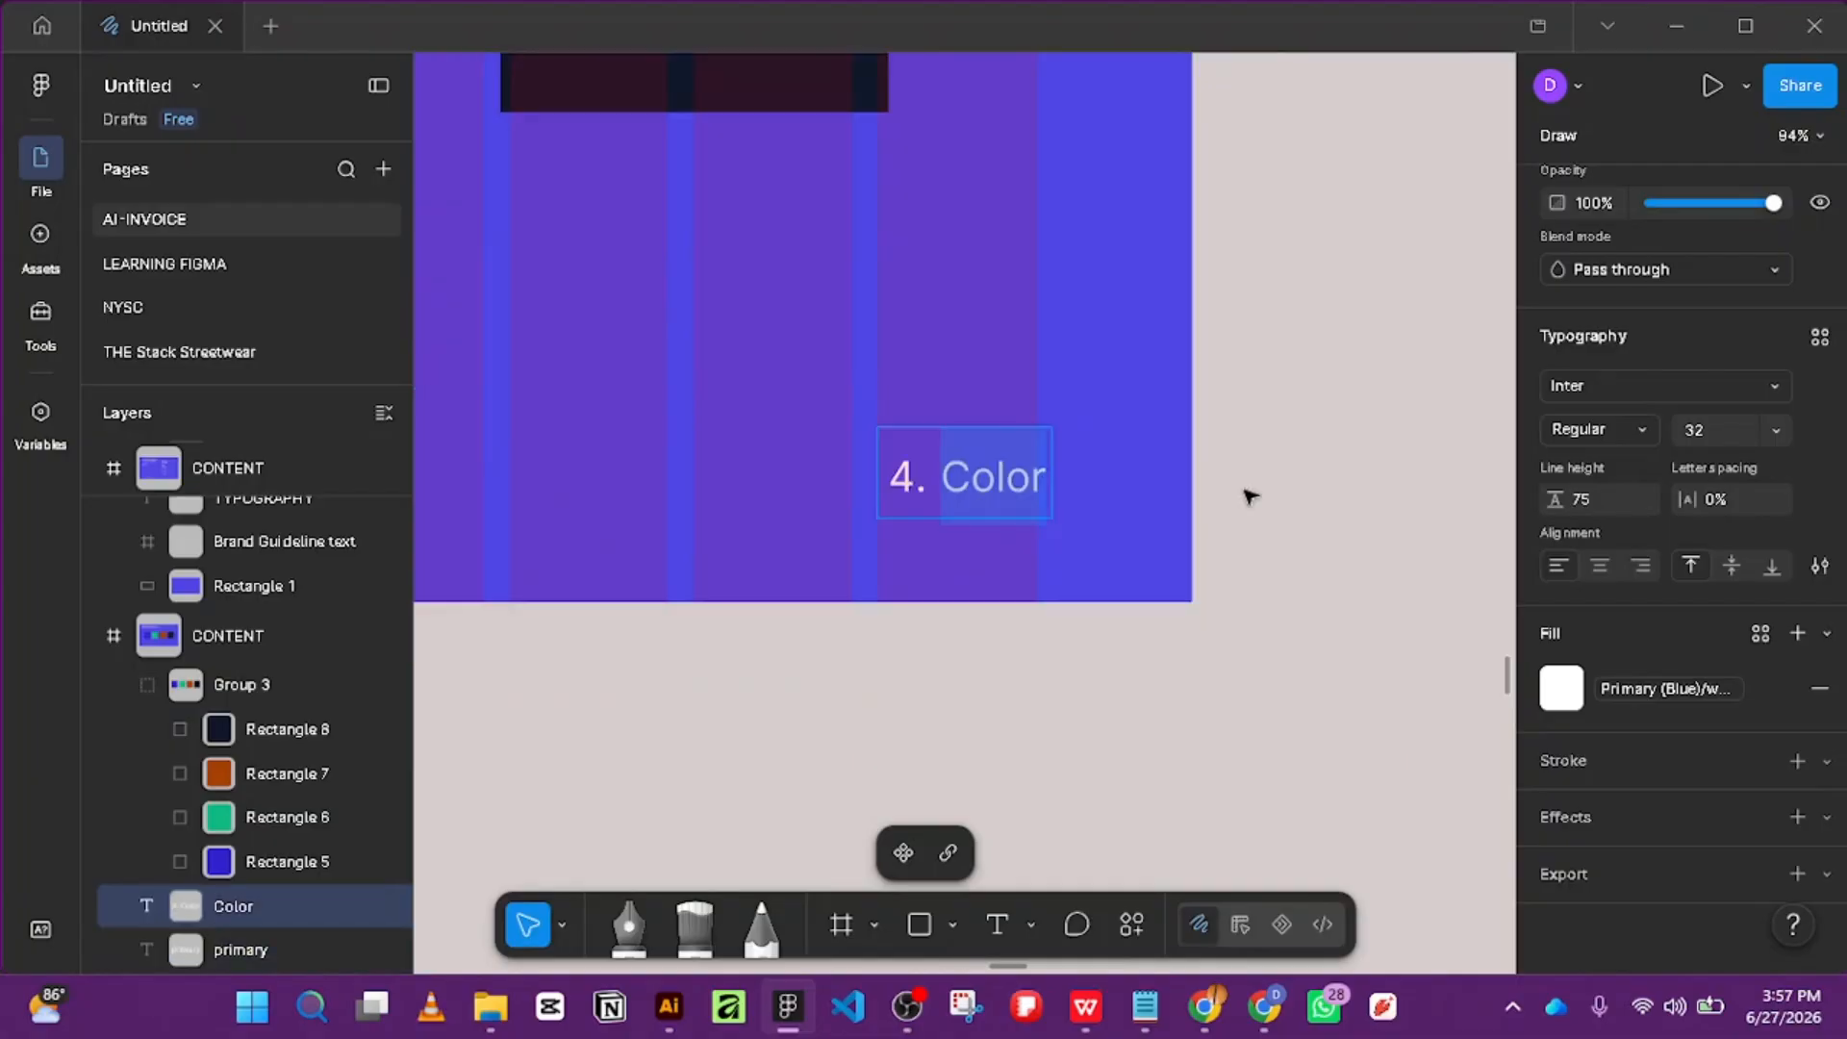
Delete the word "Color" from the "4. Color" footer label on the COLOR PALETTE slide.
{"action": "scroll", "coordinate": [1250, 497], "scroll_direction": "down", "scroll_amount": 5}
{"action": "scroll", "coordinate": [774, 450], "scroll_direction": "up", "scroll_amount": 2}
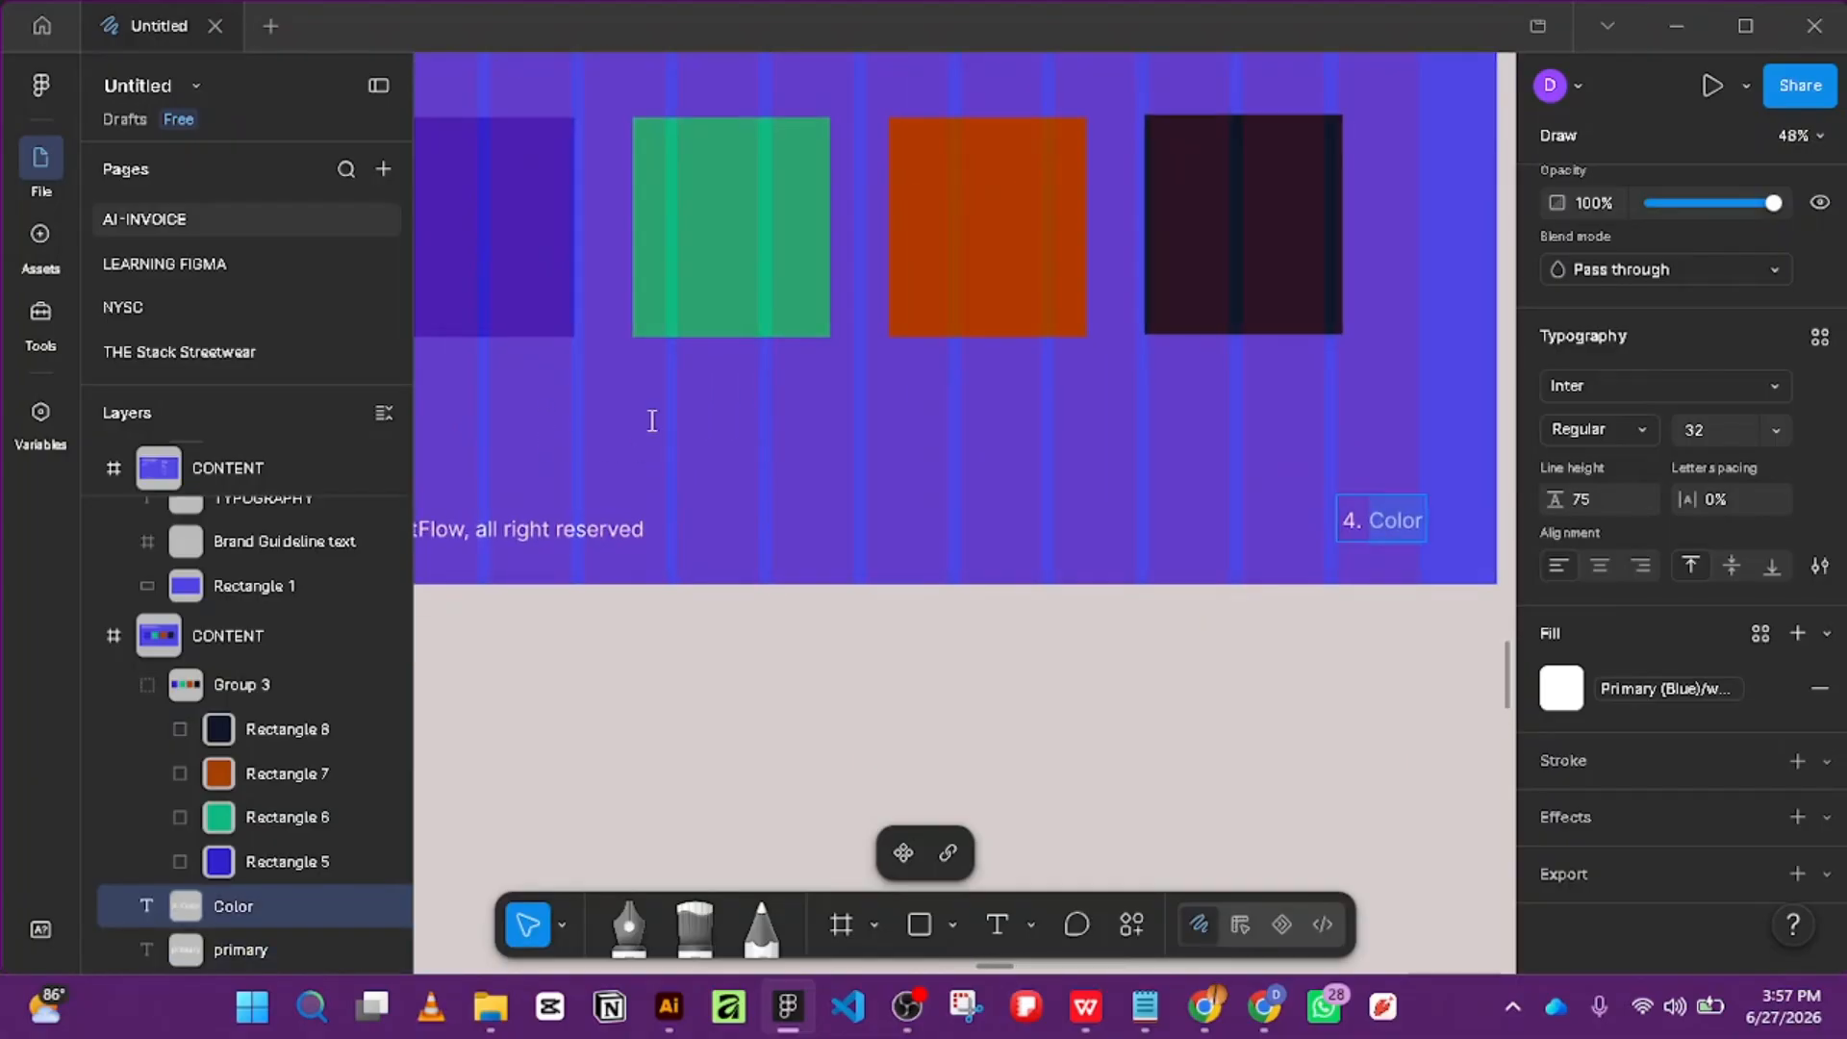
{"action": "key", "text": "BackSpace"}
{"action": "left_click", "coordinate": [651, 418]}
{"action": "key", "text": "Escape"}
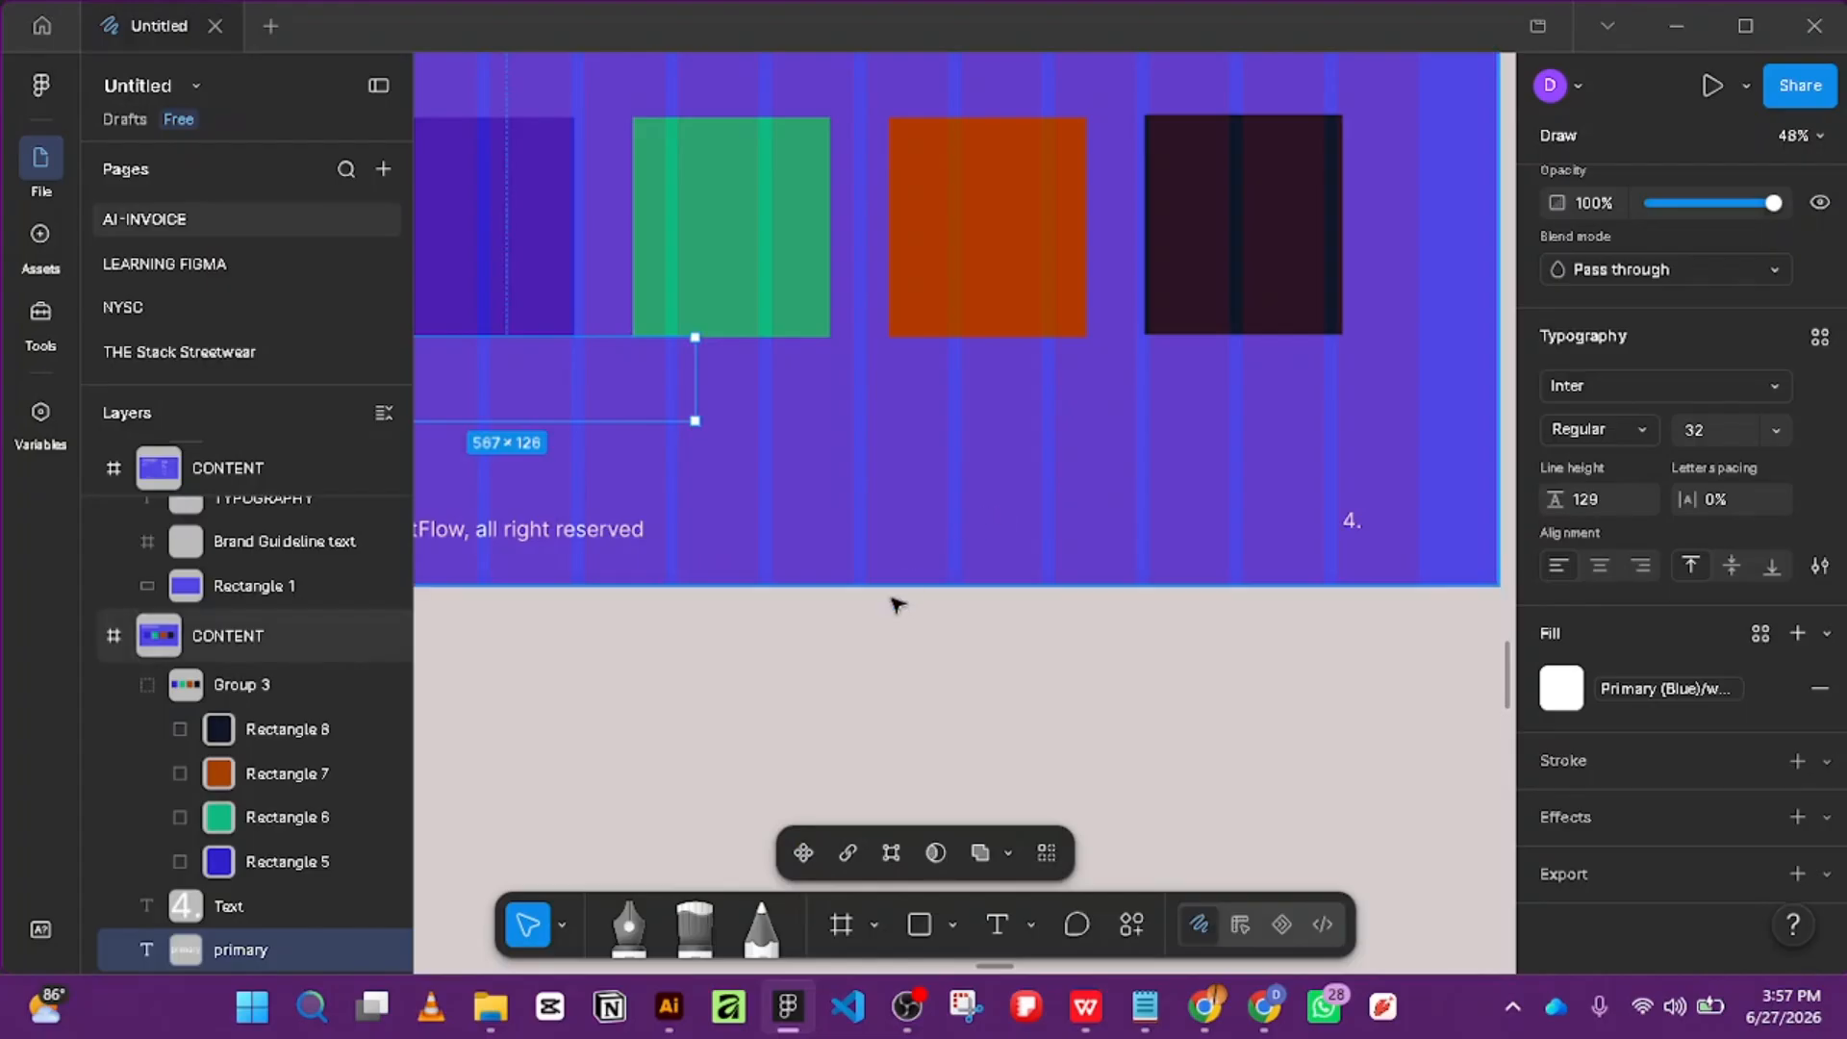
Retype the label below the first swatch with a capital initial as "Primary".
{"action": "left_click", "coordinate": [856, 674]}
{"action": "scroll", "coordinate": [856, 673], "scroll_direction": "down", "scroll_amount": 6}
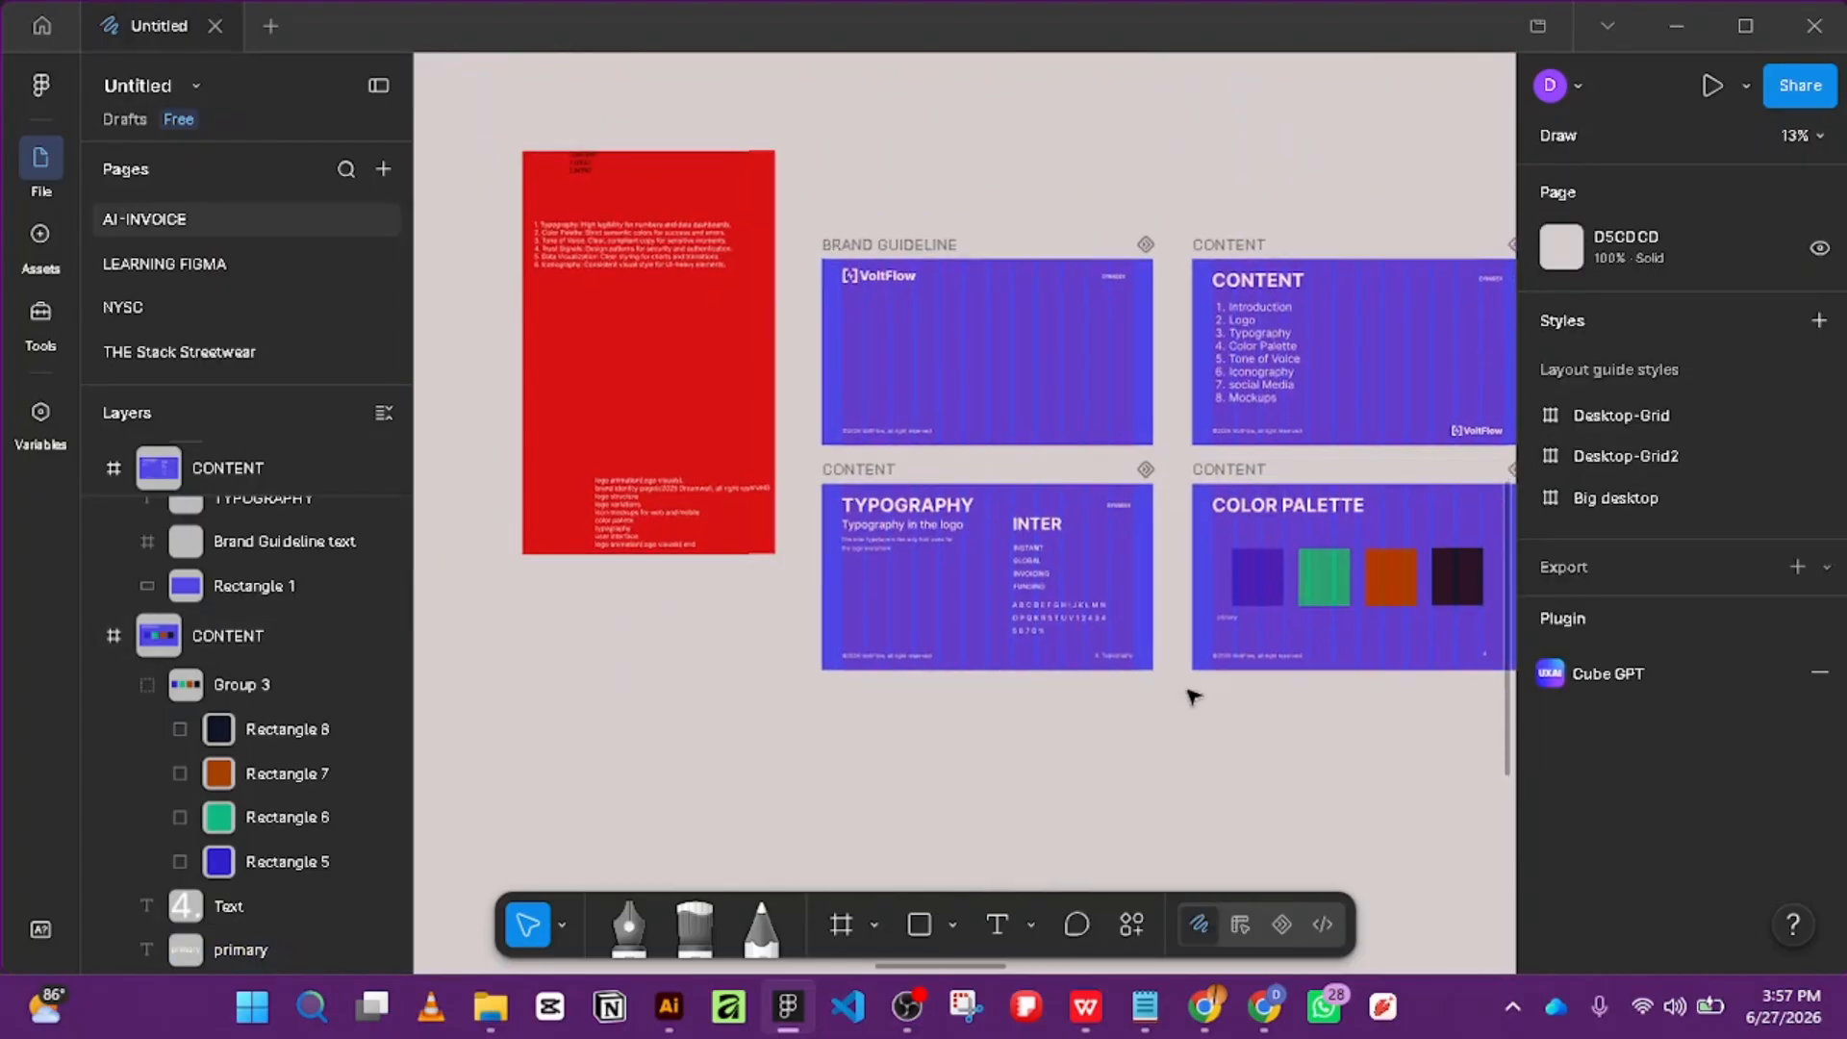
{"action": "scroll", "coordinate": [1196, 693], "scroll_direction": "up", "scroll_amount": 5}
{"action": "scroll", "coordinate": [1147, 565], "scroll_direction": "up", "scroll_amount": 5}
{"action": "left_click", "coordinate": [1154, 574]}
{"action": "left_click", "coordinate": [1154, 574]}
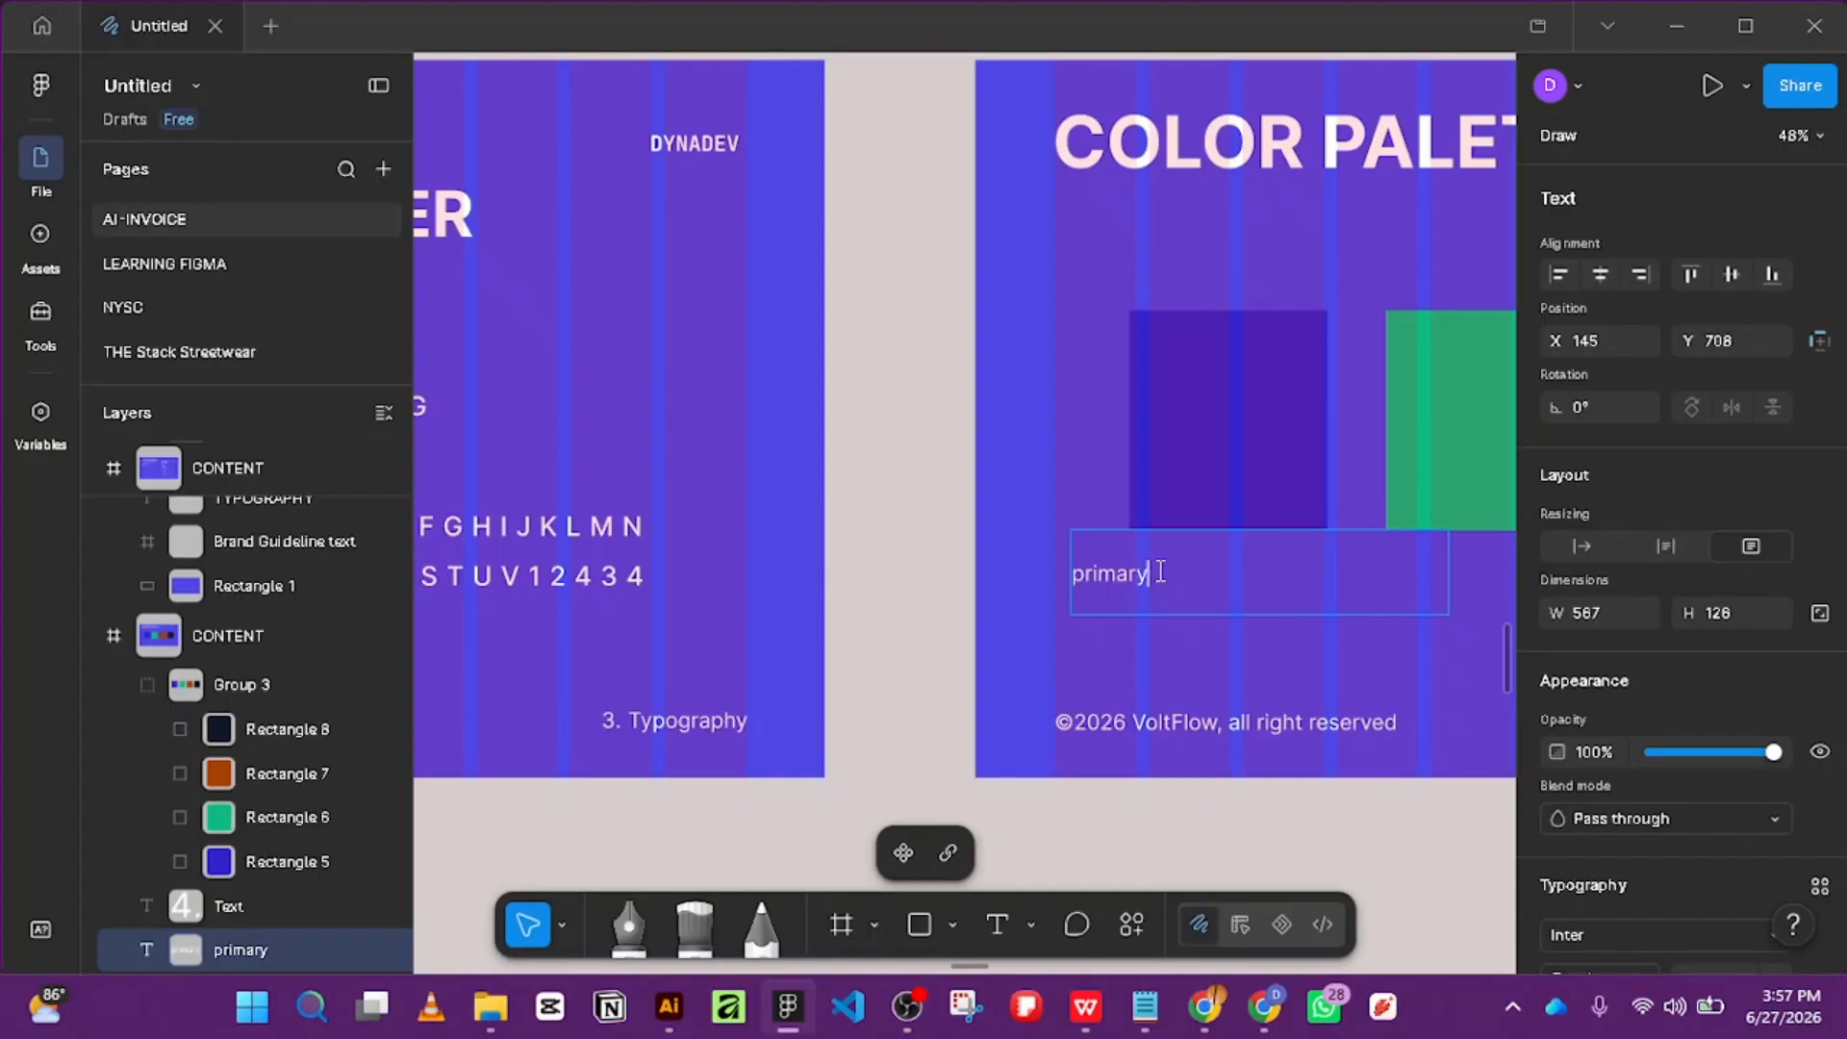
{"action": "double_click", "coordinate": [1160, 571]}
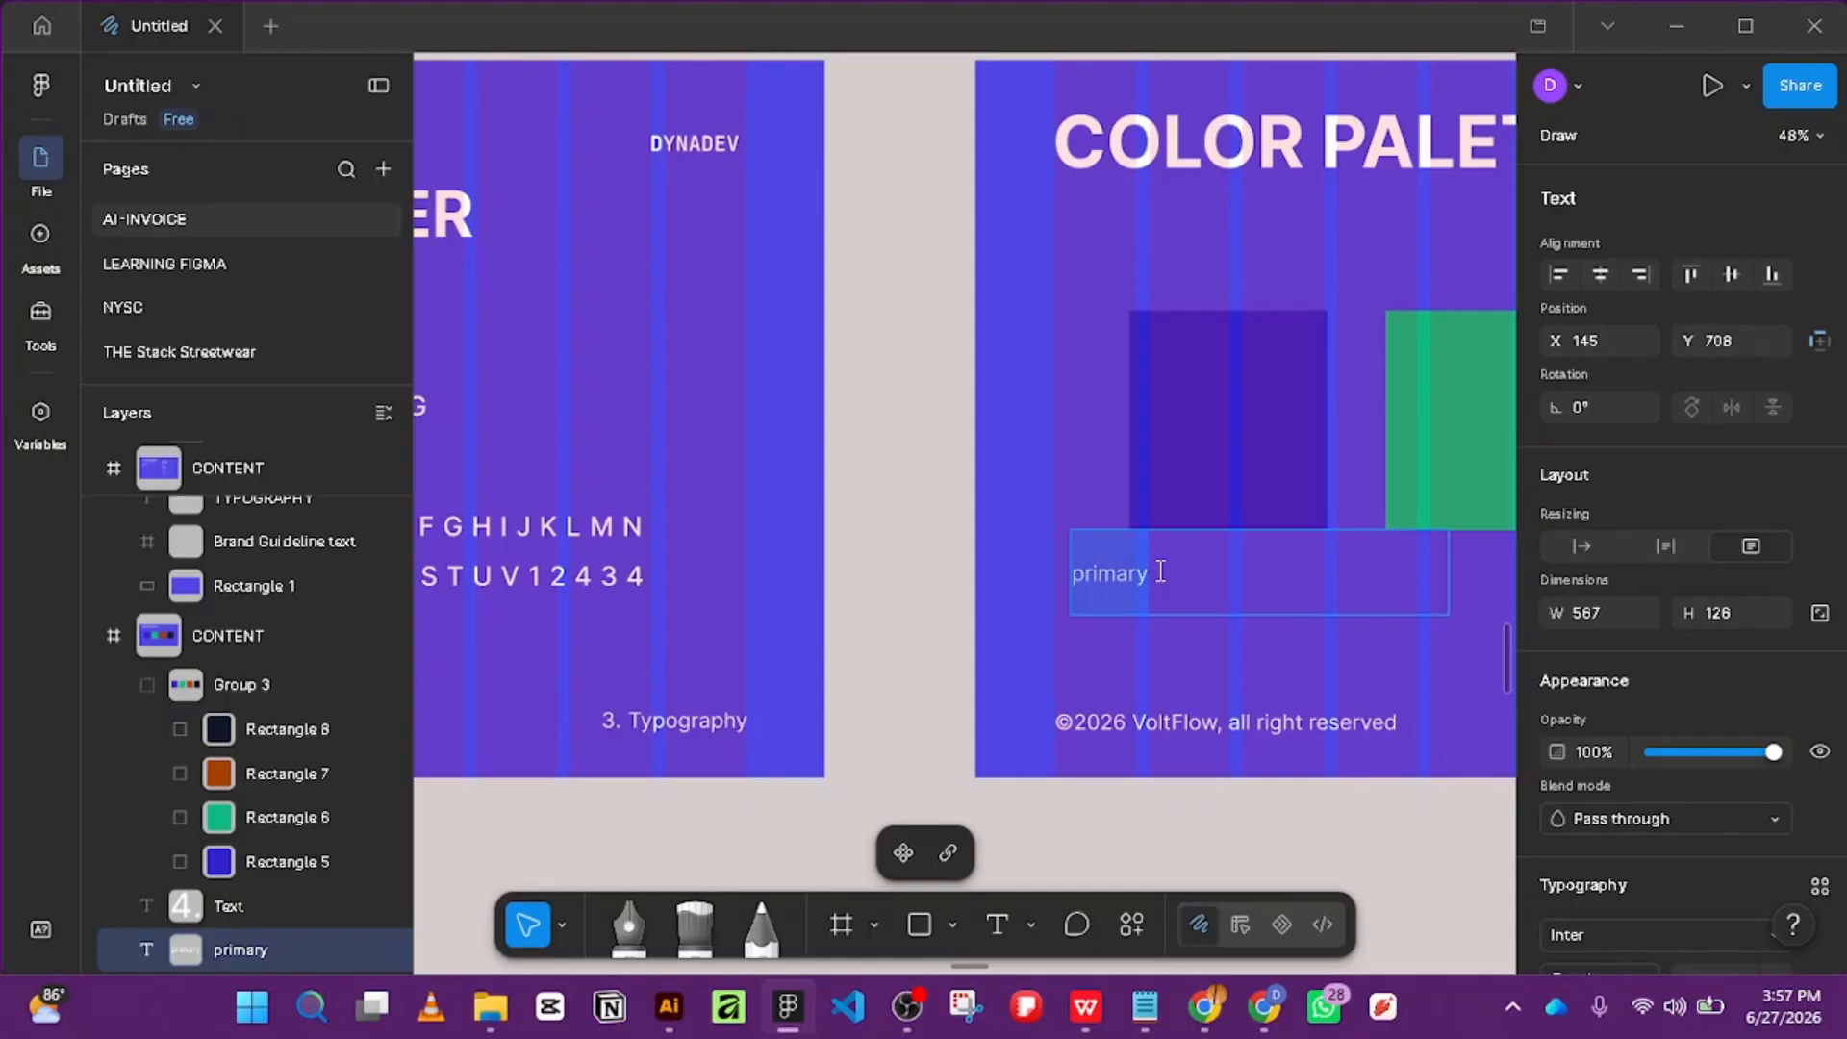
{"action": "type", "text": "pR"}
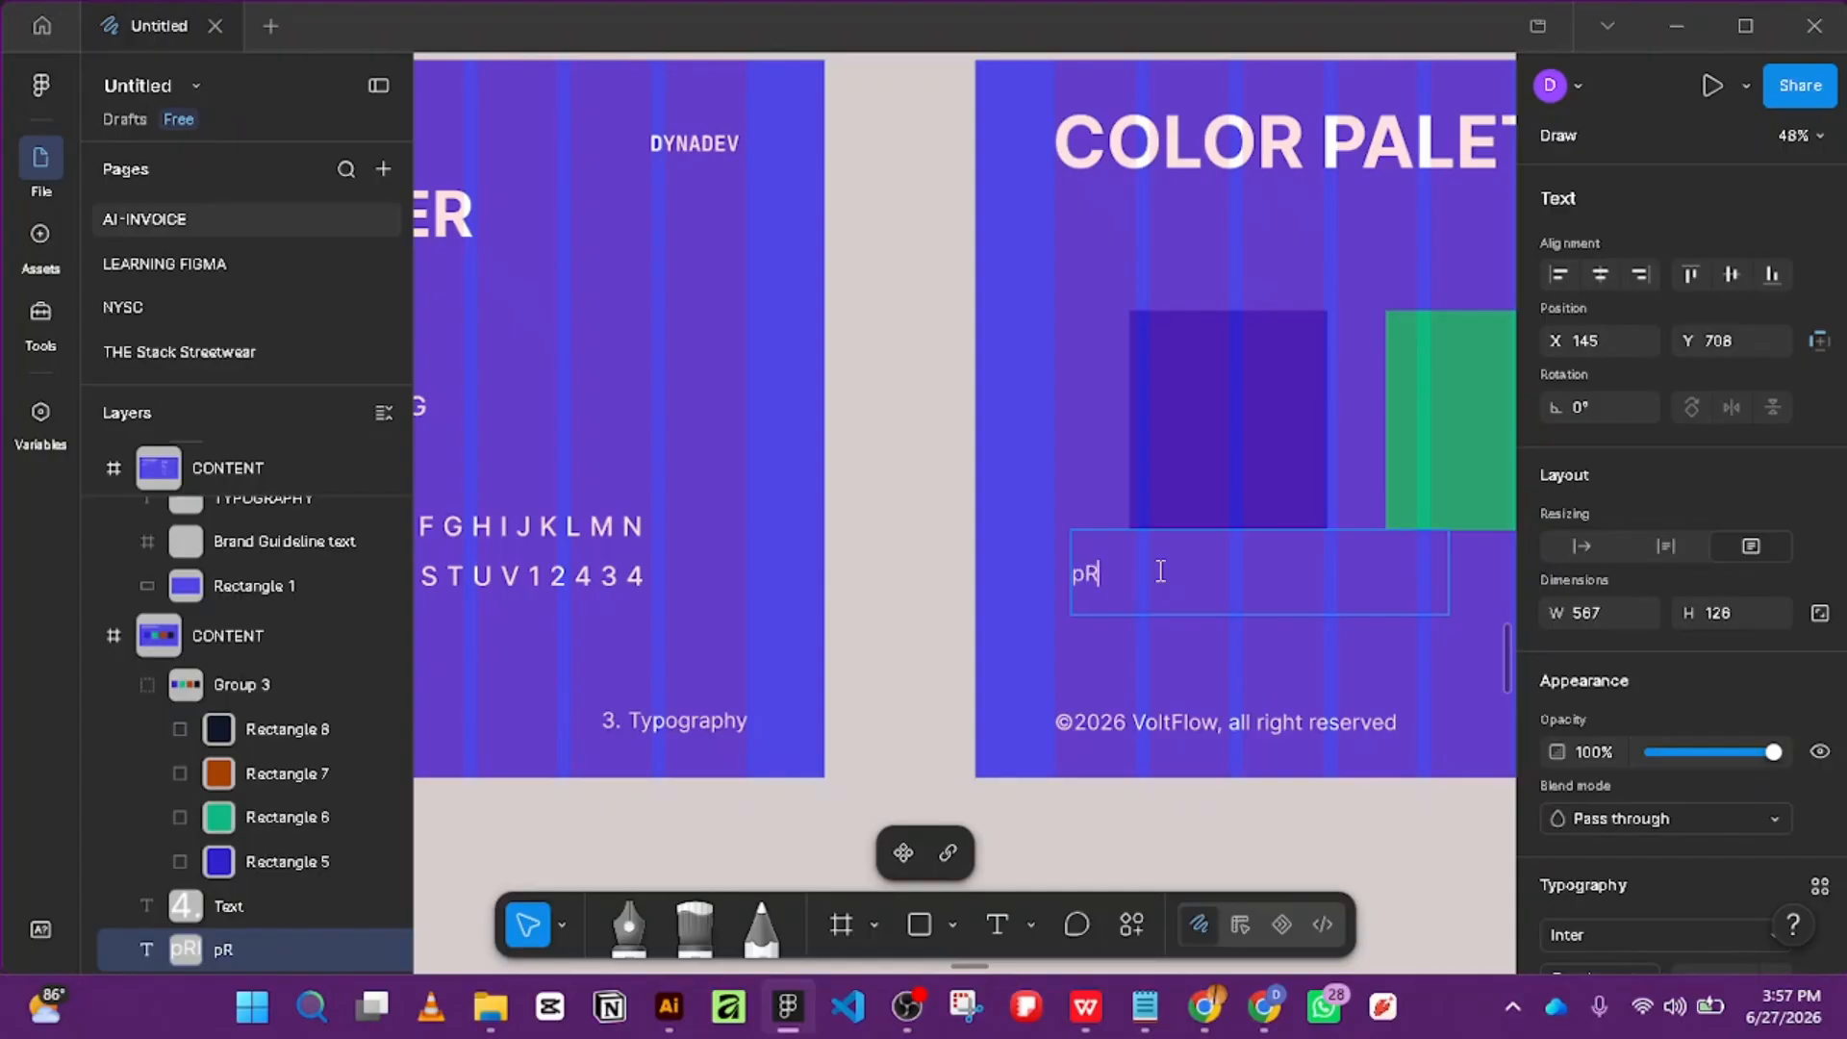
{"action": "key", "text": "BackSpace"}
{"action": "key", "text": "BackSpace"}
{"action": "type", "text": "Primary"}
{"action": "key", "text": "Escape"}
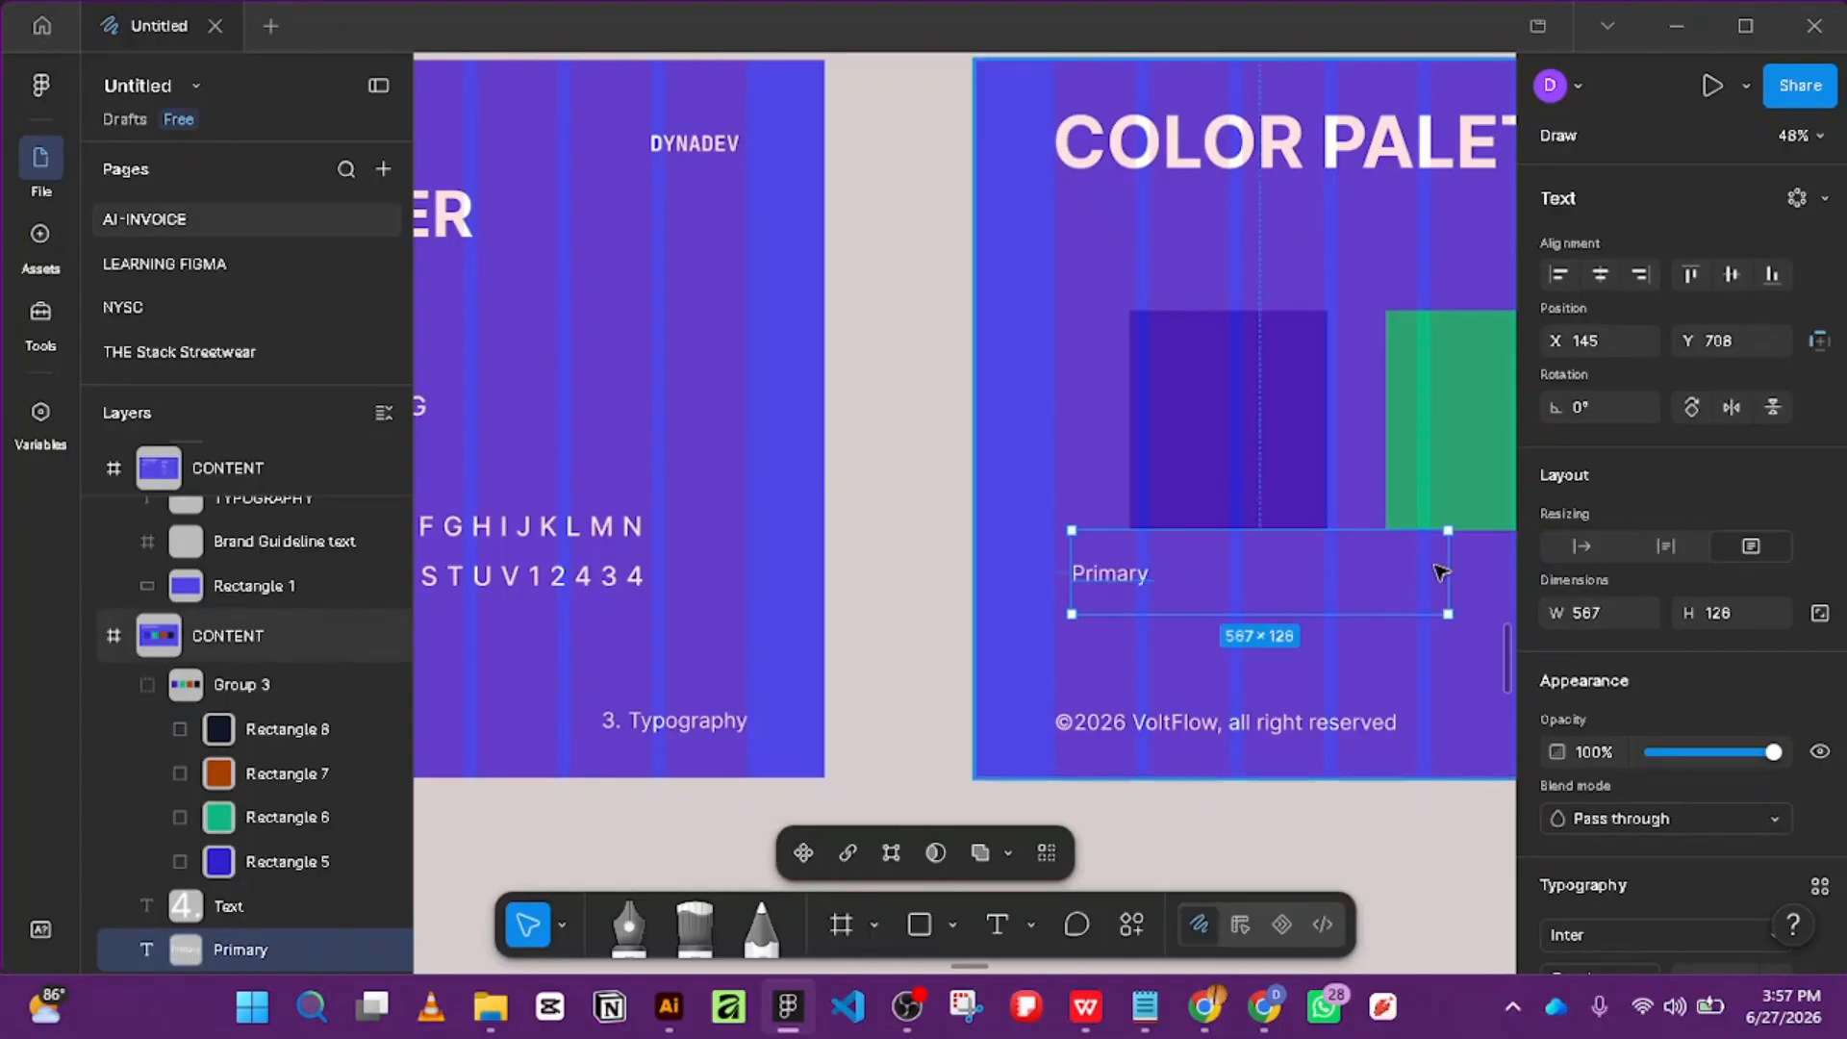
Shrink the Primary label's text box to about 116 wide around its text and align the text vertically to the middle.
{"action": "left_click_drag", "start_coordinate": [1440, 572], "coordinate": [1120, 525]}
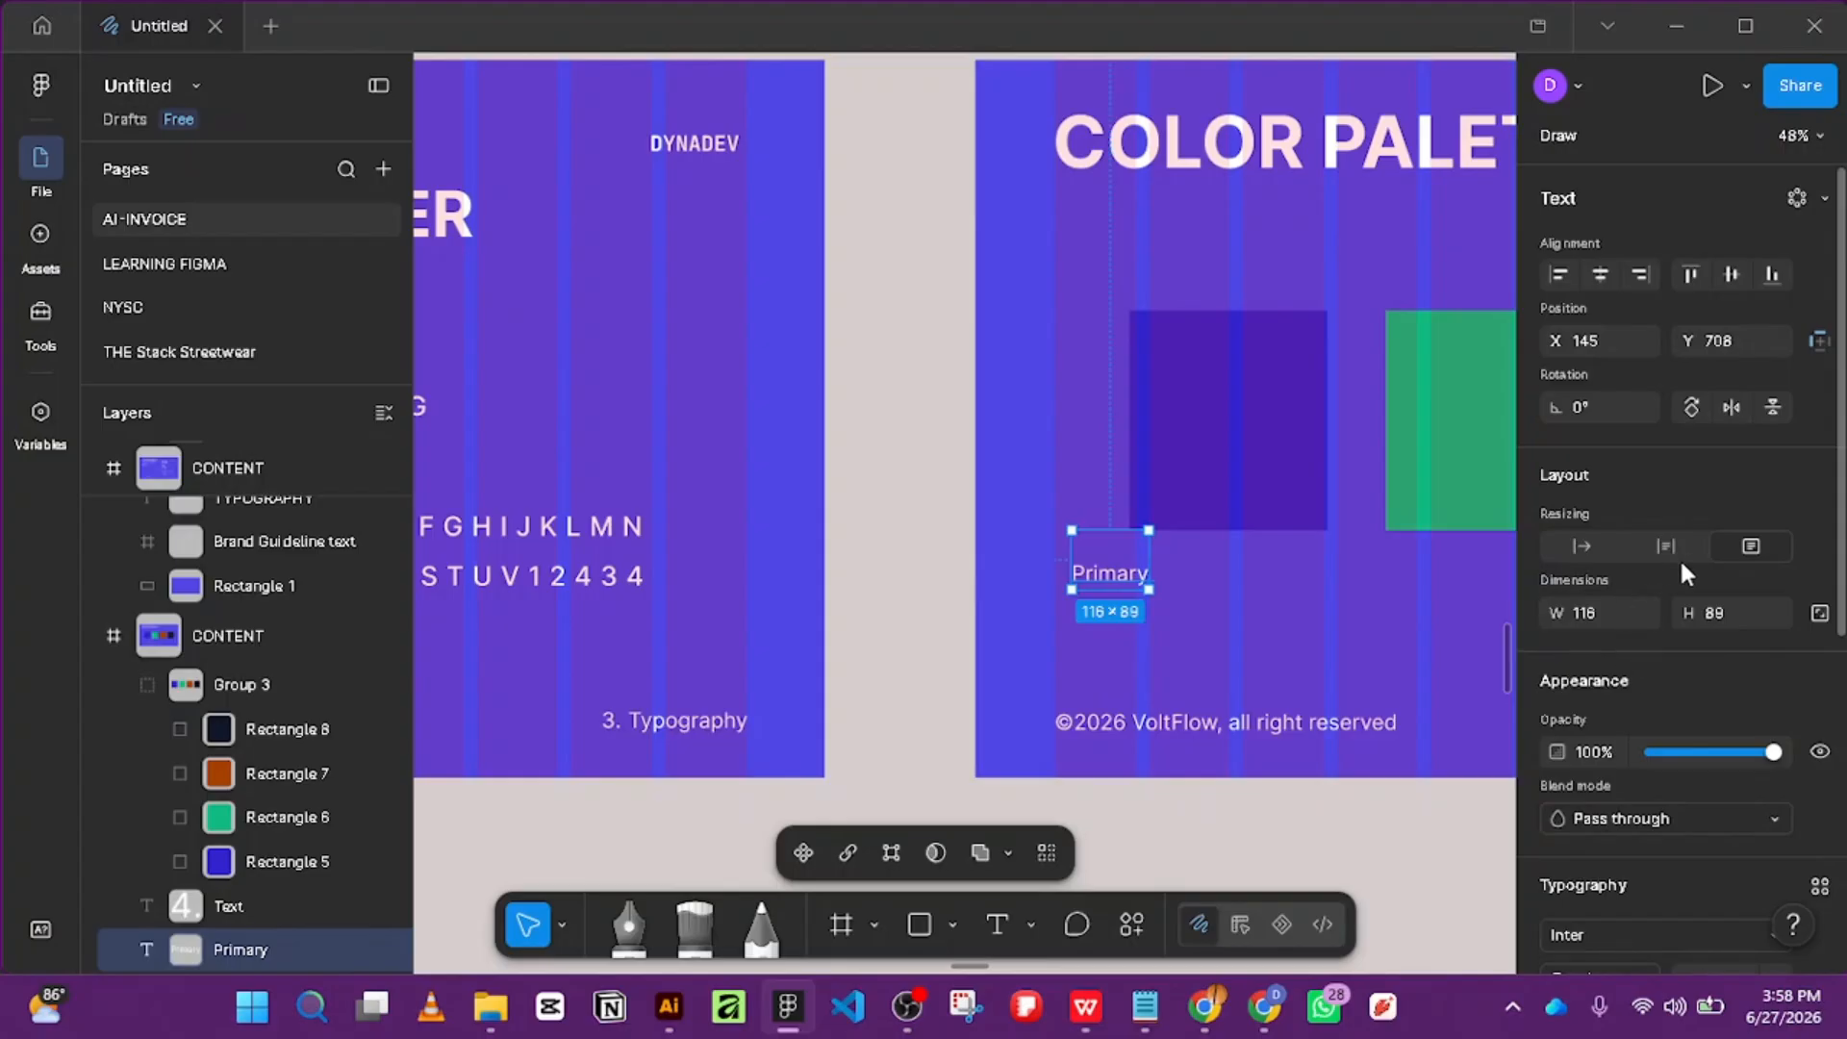
{"action": "scroll", "coordinate": [1682, 565], "scroll_direction": "down", "scroll_amount": 3}
{"action": "left_click", "coordinate": [1732, 838]}
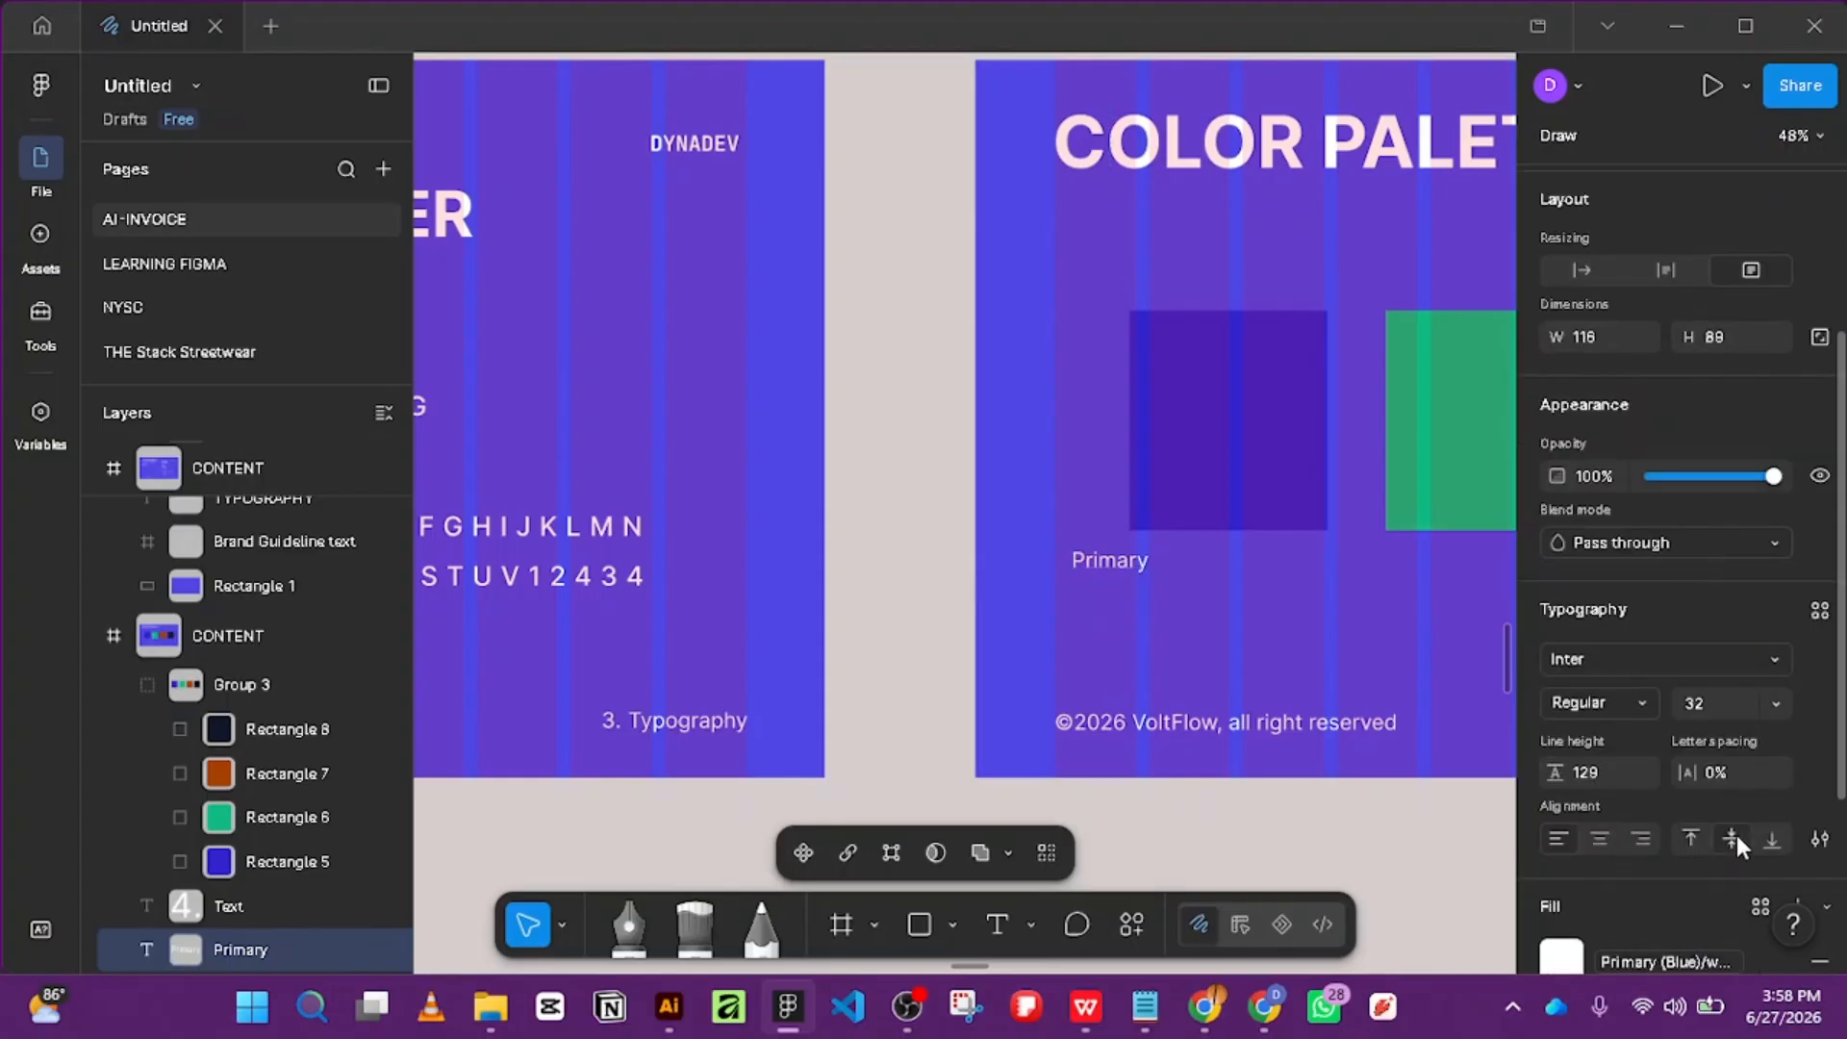
Duplicate the Primary label beside the original and change the copy's text to "Secondary".
{"action": "left_click_drag", "start_coordinate": [1107, 578], "coordinate": [1282, 572]}
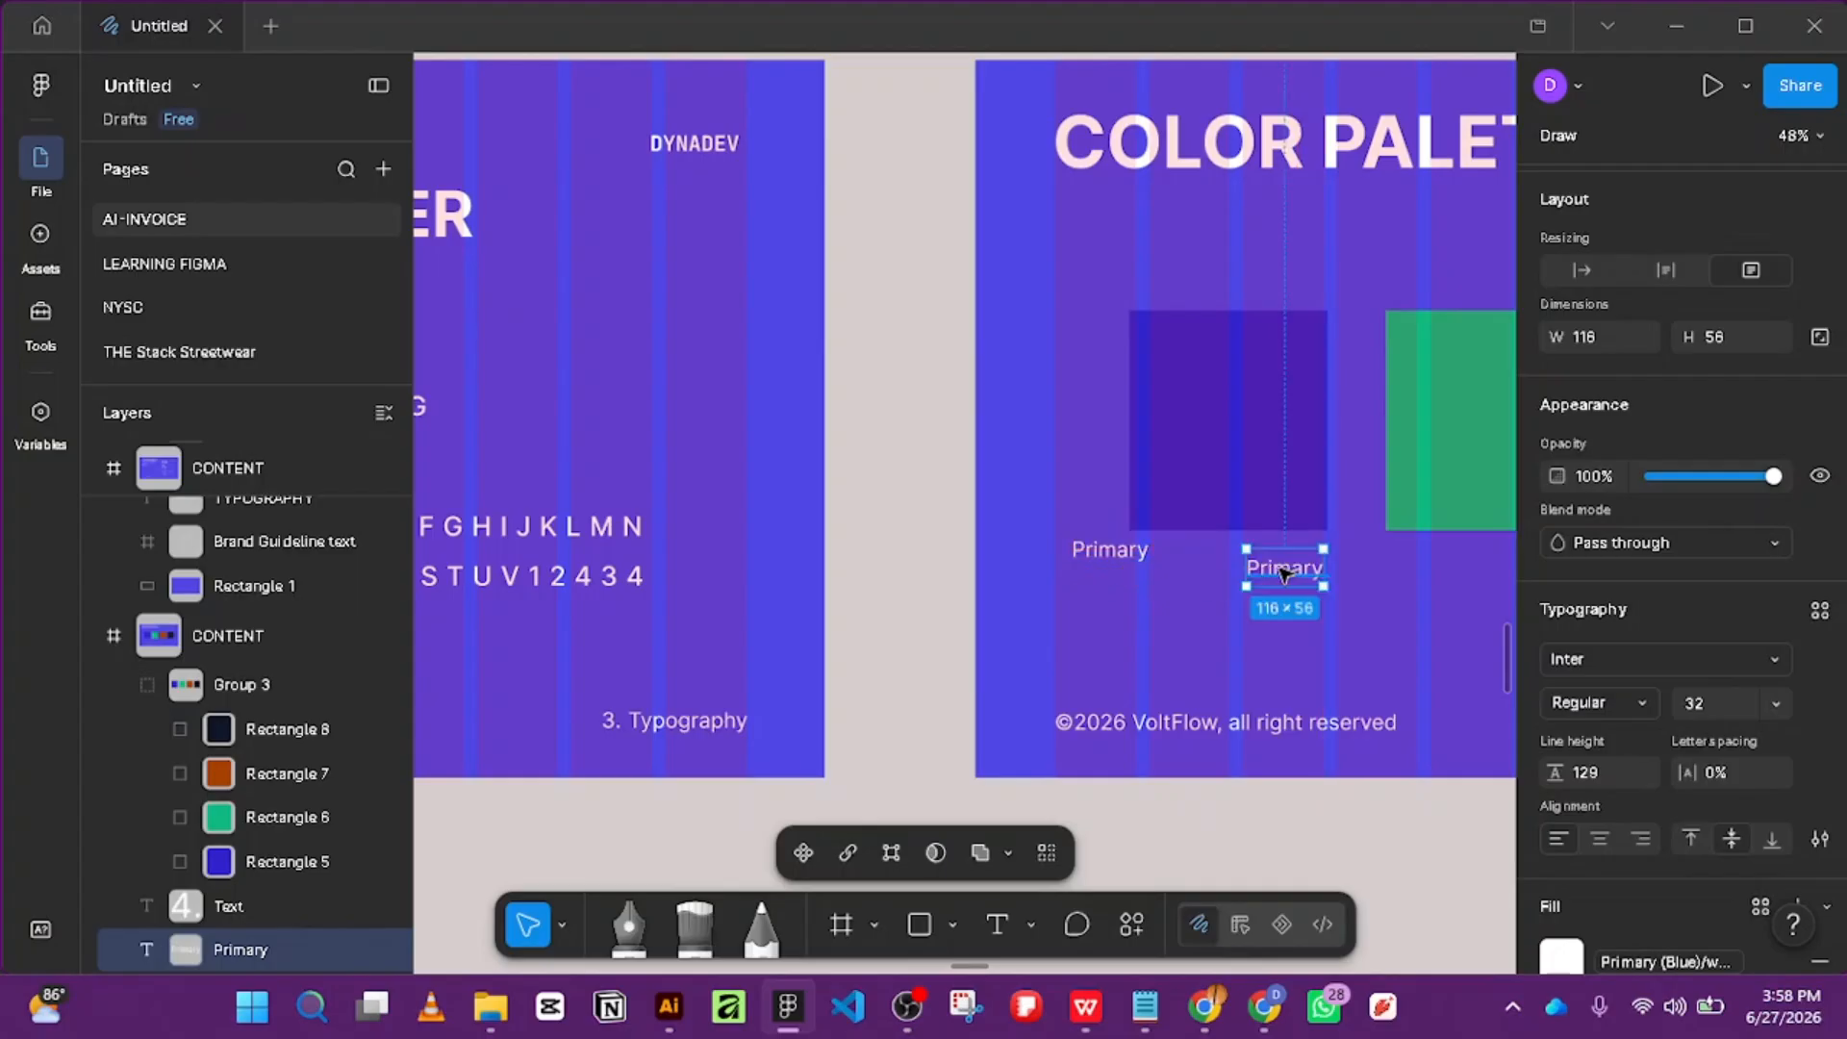
{"action": "type", "text": "Se"}
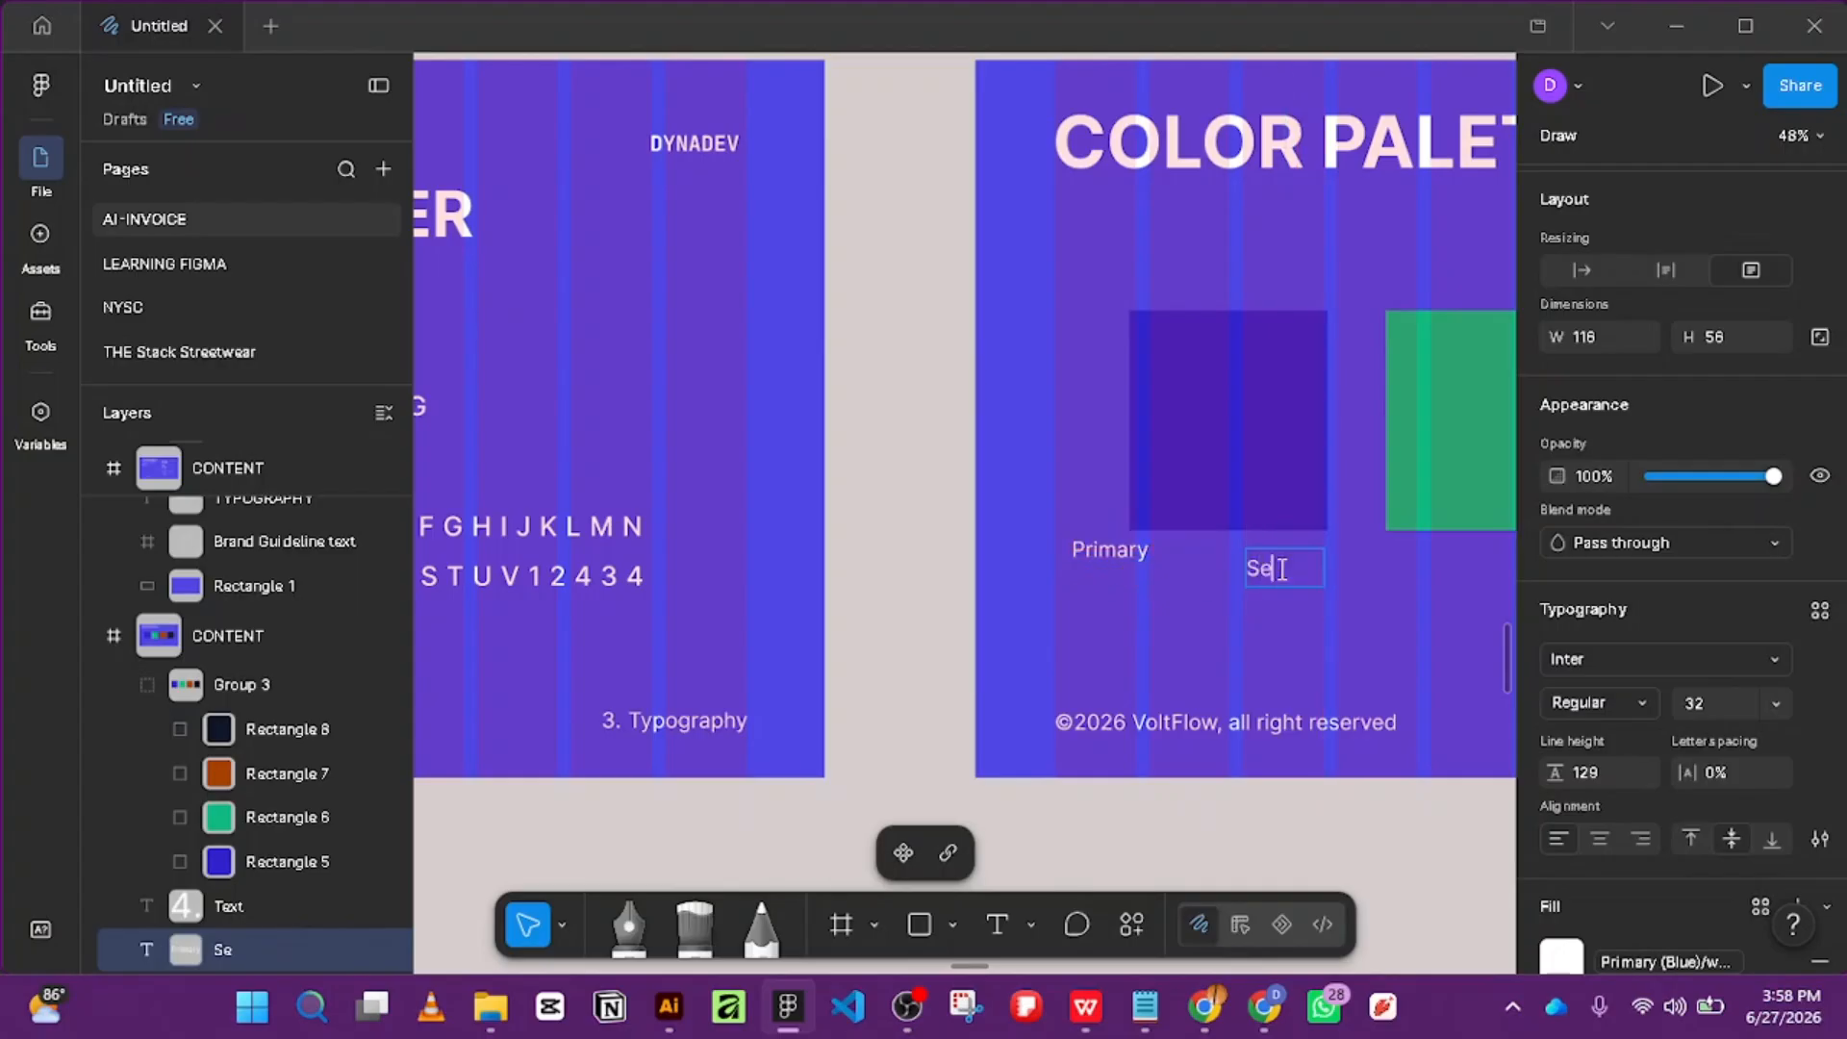
{"action": "type", "text": "cond"}
{"action": "key", "text": "Return"}
{"action": "type", "text": "ARY\\"}
{"action": "key", "text": "BackSpace"}
{"action": "key", "text": "BackSpace"}
{"action": "key", "text": "BackSpace"}
{"action": "key", "text": "BackSpace"}
{"action": "key", "text": "BackSpace"}
{"action": "type", "text": "ary"}
{"action": "key", "text": "Escape"}
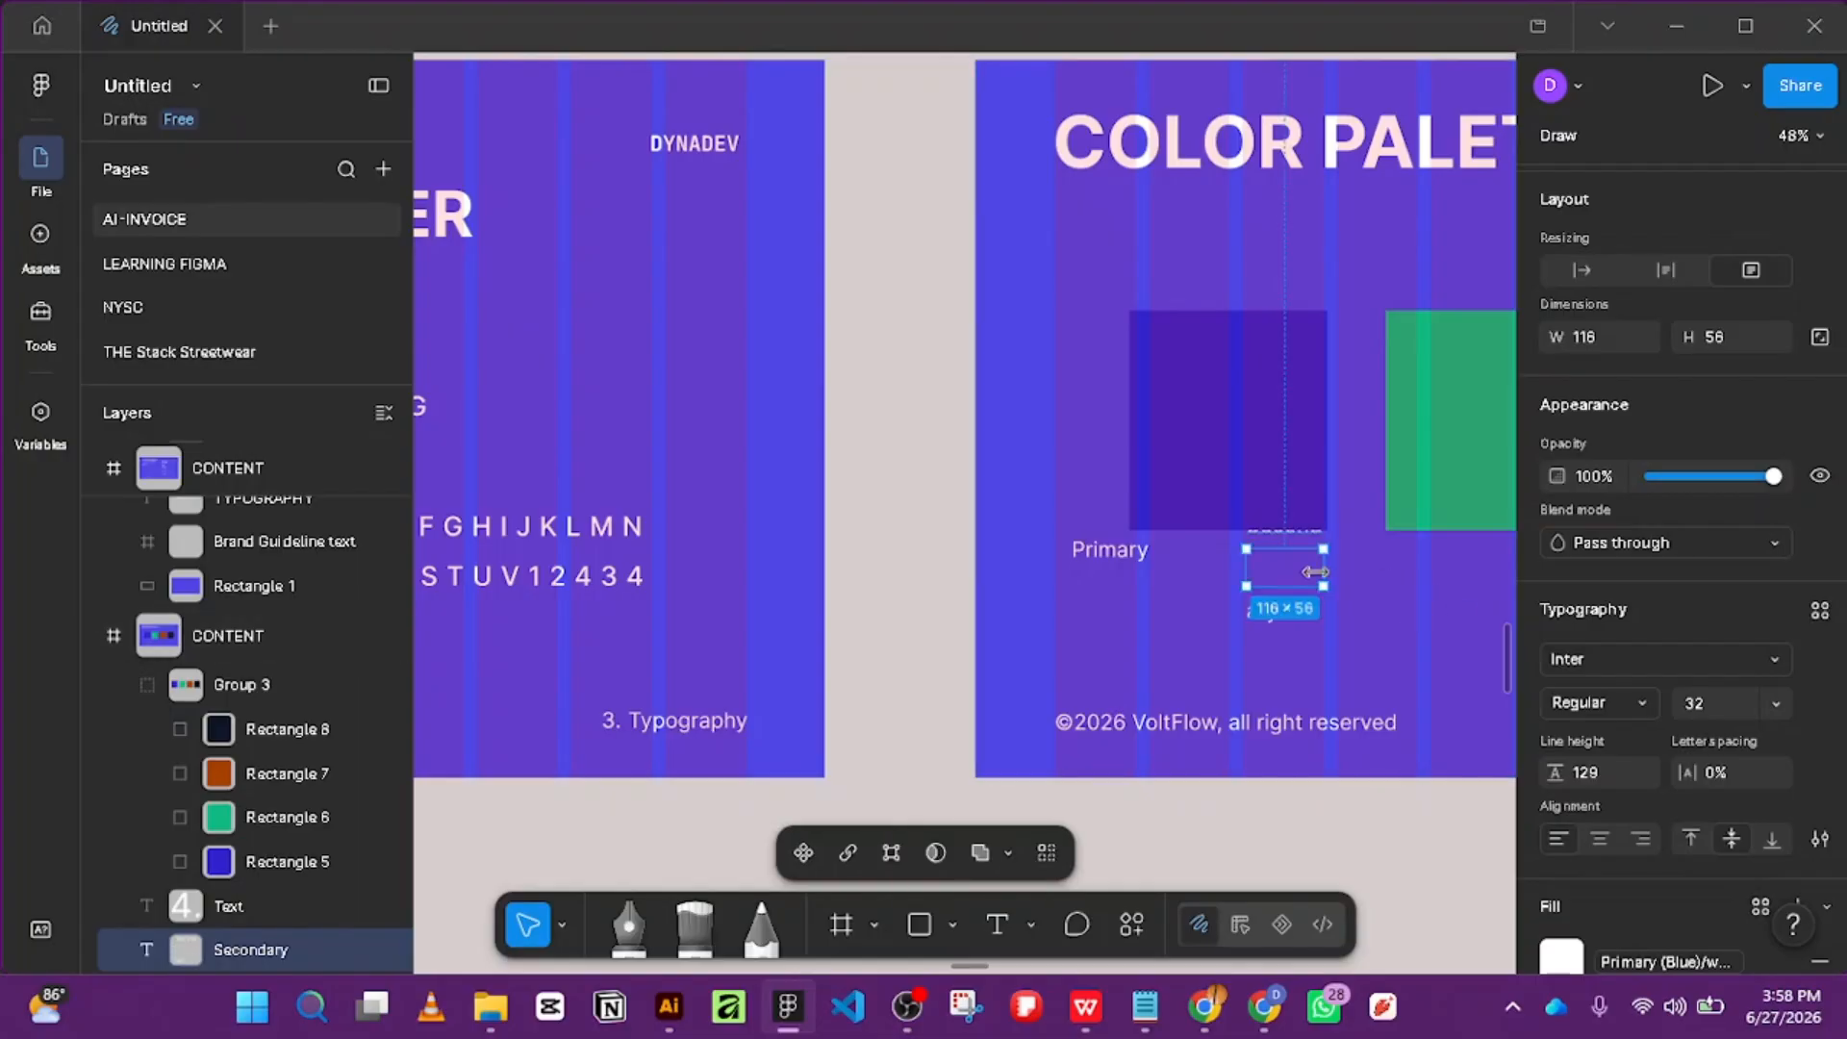
Enlarge the Secondary label's box to about 171 × 57 and place the Primary and Secondary labels centred under the first two swatches.
{"action": "mouse_move", "coordinate": [1335, 574]}
{"action": "left_mouse_down"}
{"action": "mouse_move", "coordinate": [1410, 619]}
{"action": "mouse_move", "coordinate": [1360, 586]}
{"action": "left_mouse_up"}
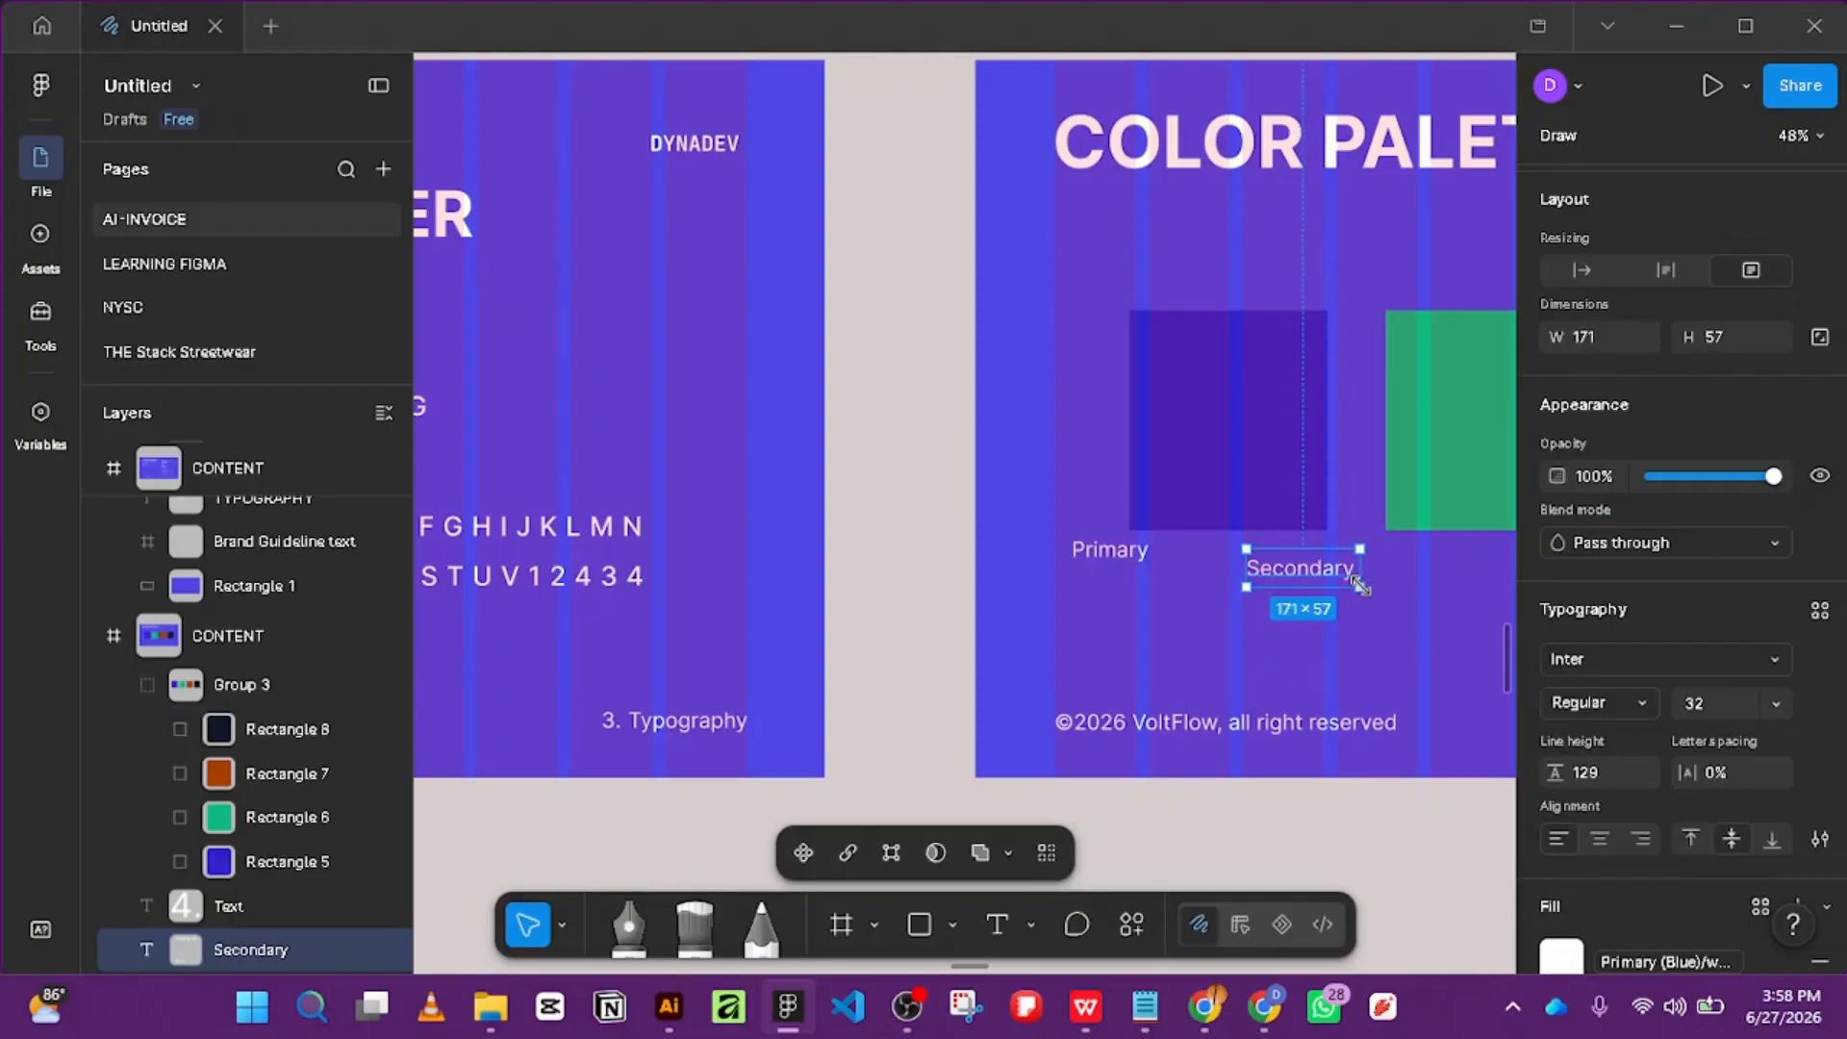
{"action": "left_click_drag", "start_coordinate": [1139, 550], "coordinate": [1467, 580]}
Duplicate the Secondary label below the orange swatch and change the copy's text to "Tertiary".
{"action": "left_click_drag", "start_coordinate": [1494, 570], "coordinate": [1145, 549]}
{"action": "double_click", "coordinate": [1153, 556]}
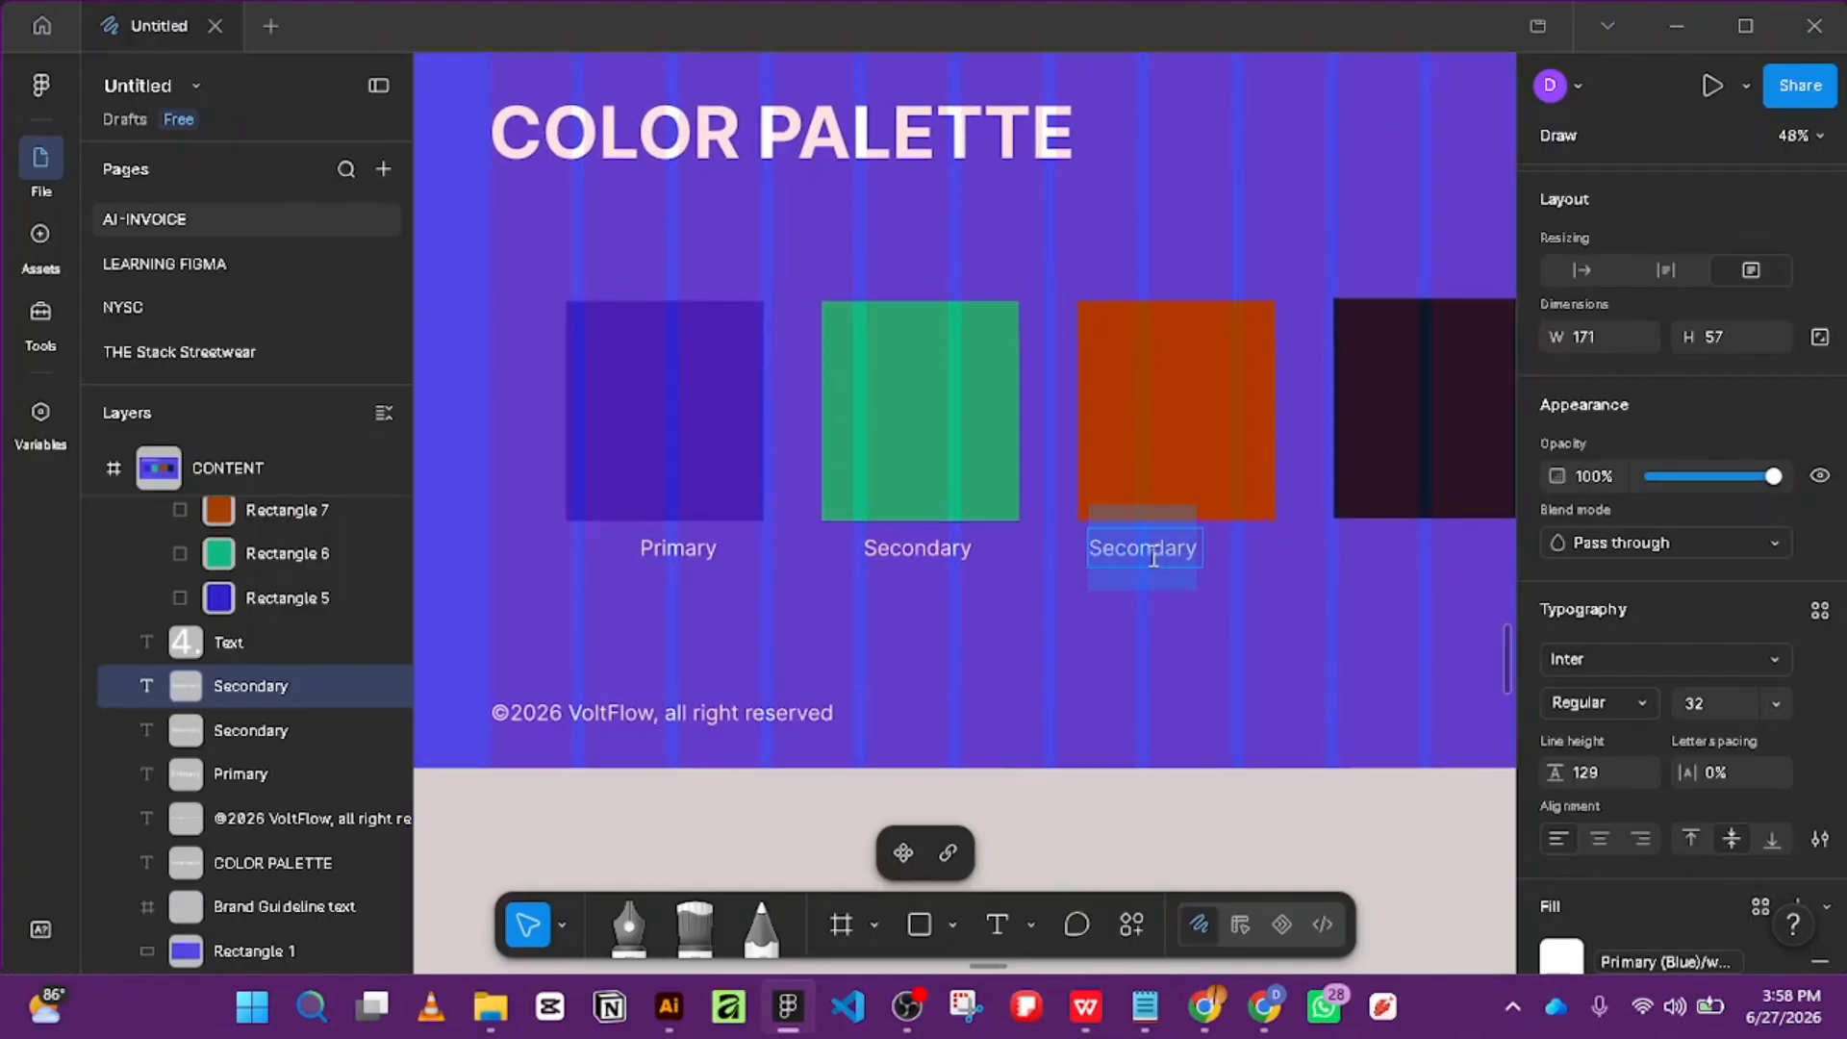
{"action": "type", "text": "Tert"}
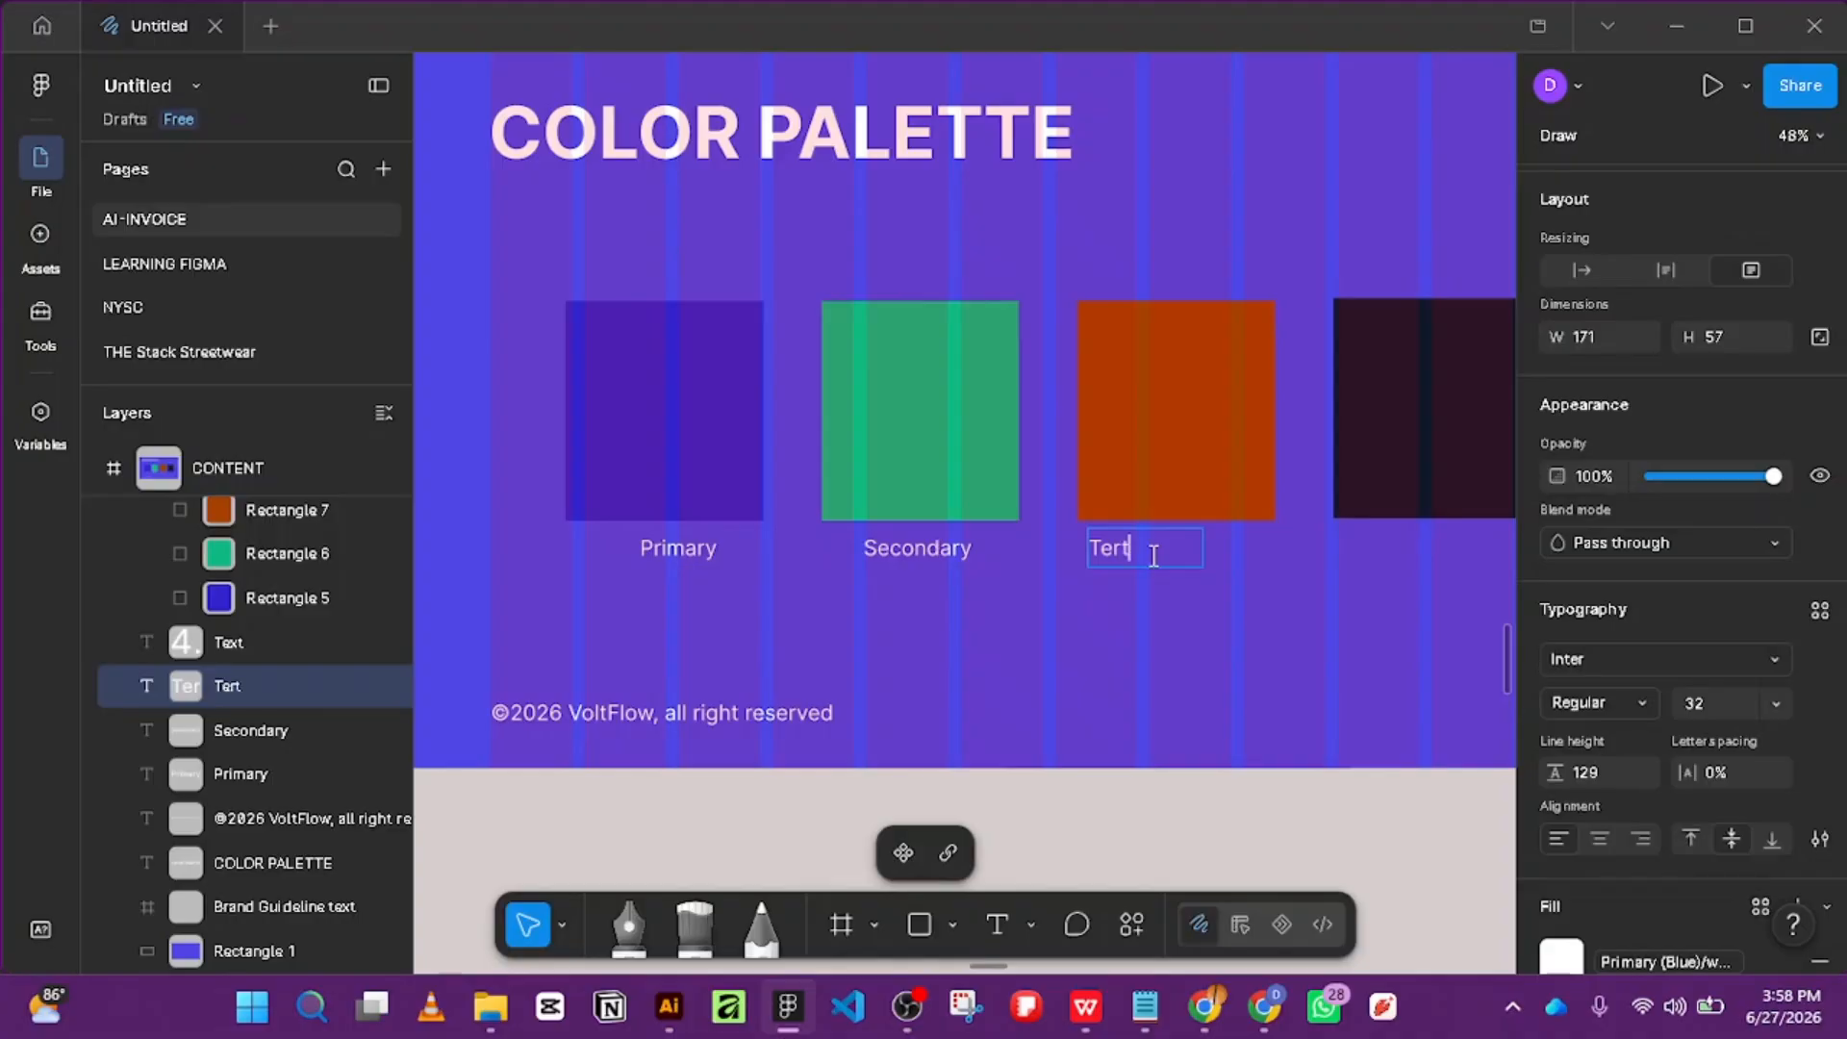
{"action": "type", "text": "iary"}
{"action": "key", "text": "Escape"}
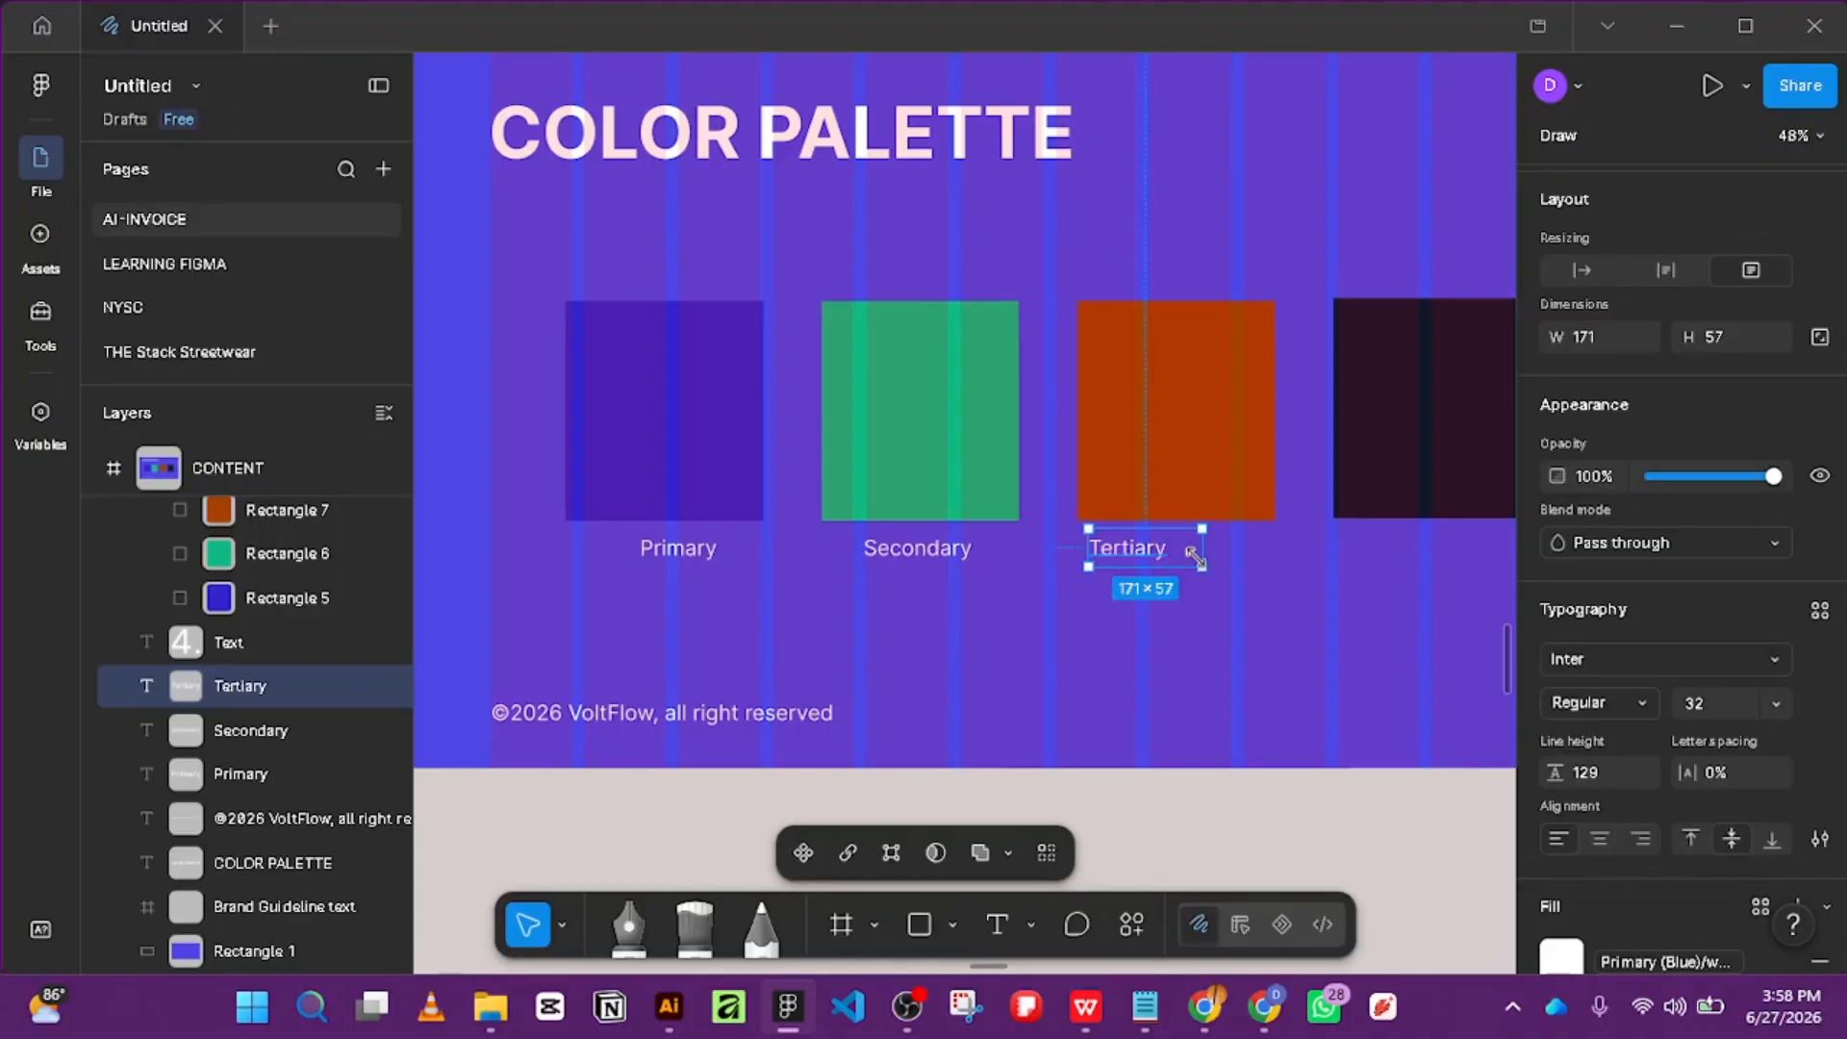
Narrow the Tertiary label's box to about 128 × 57 and duplicate it below the dark fourth swatch with the text "Neutral".
{"action": "mouse_move", "coordinate": [1181, 547]}
{"action": "left_mouse_down"}
{"action": "mouse_move", "coordinate": [1402, 567]}
{"action": "mouse_move", "coordinate": [1182, 538]}
{"action": "left_mouse_up"}
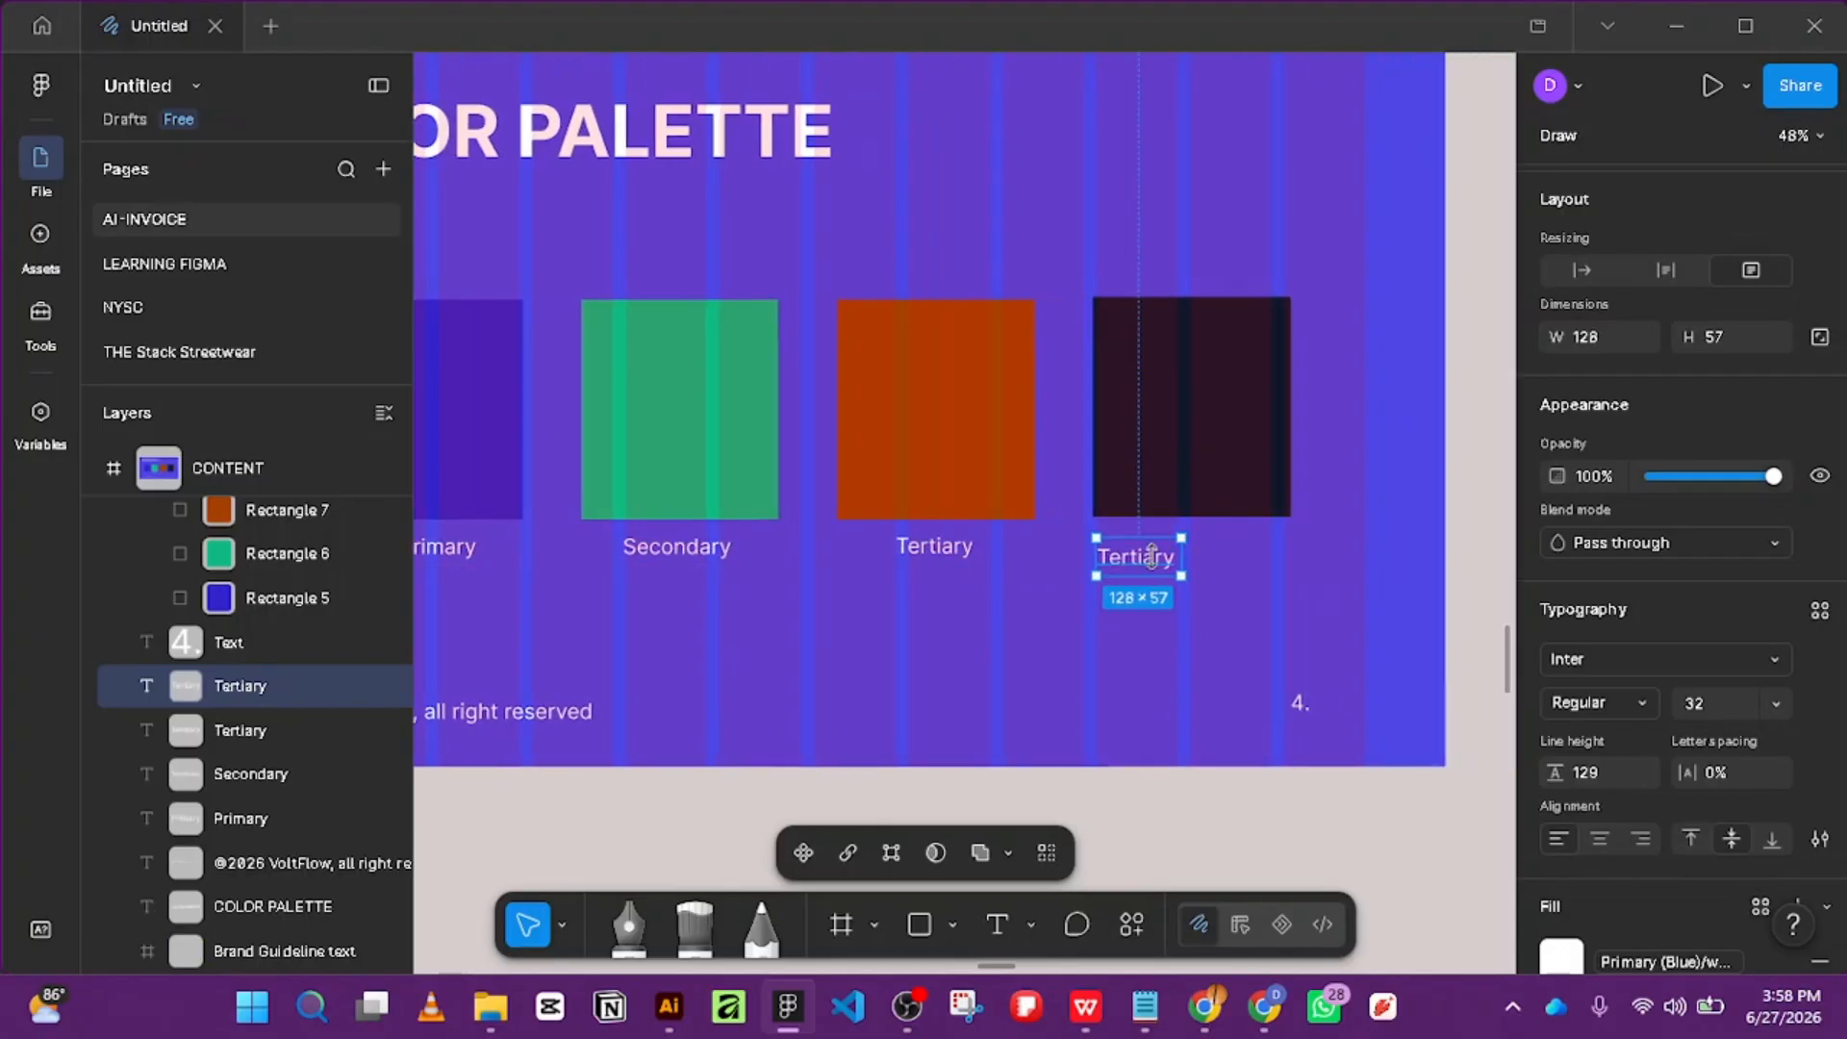
{"action": "double_click", "coordinate": [1159, 557]}
{"action": "type", "text": "Neu"}
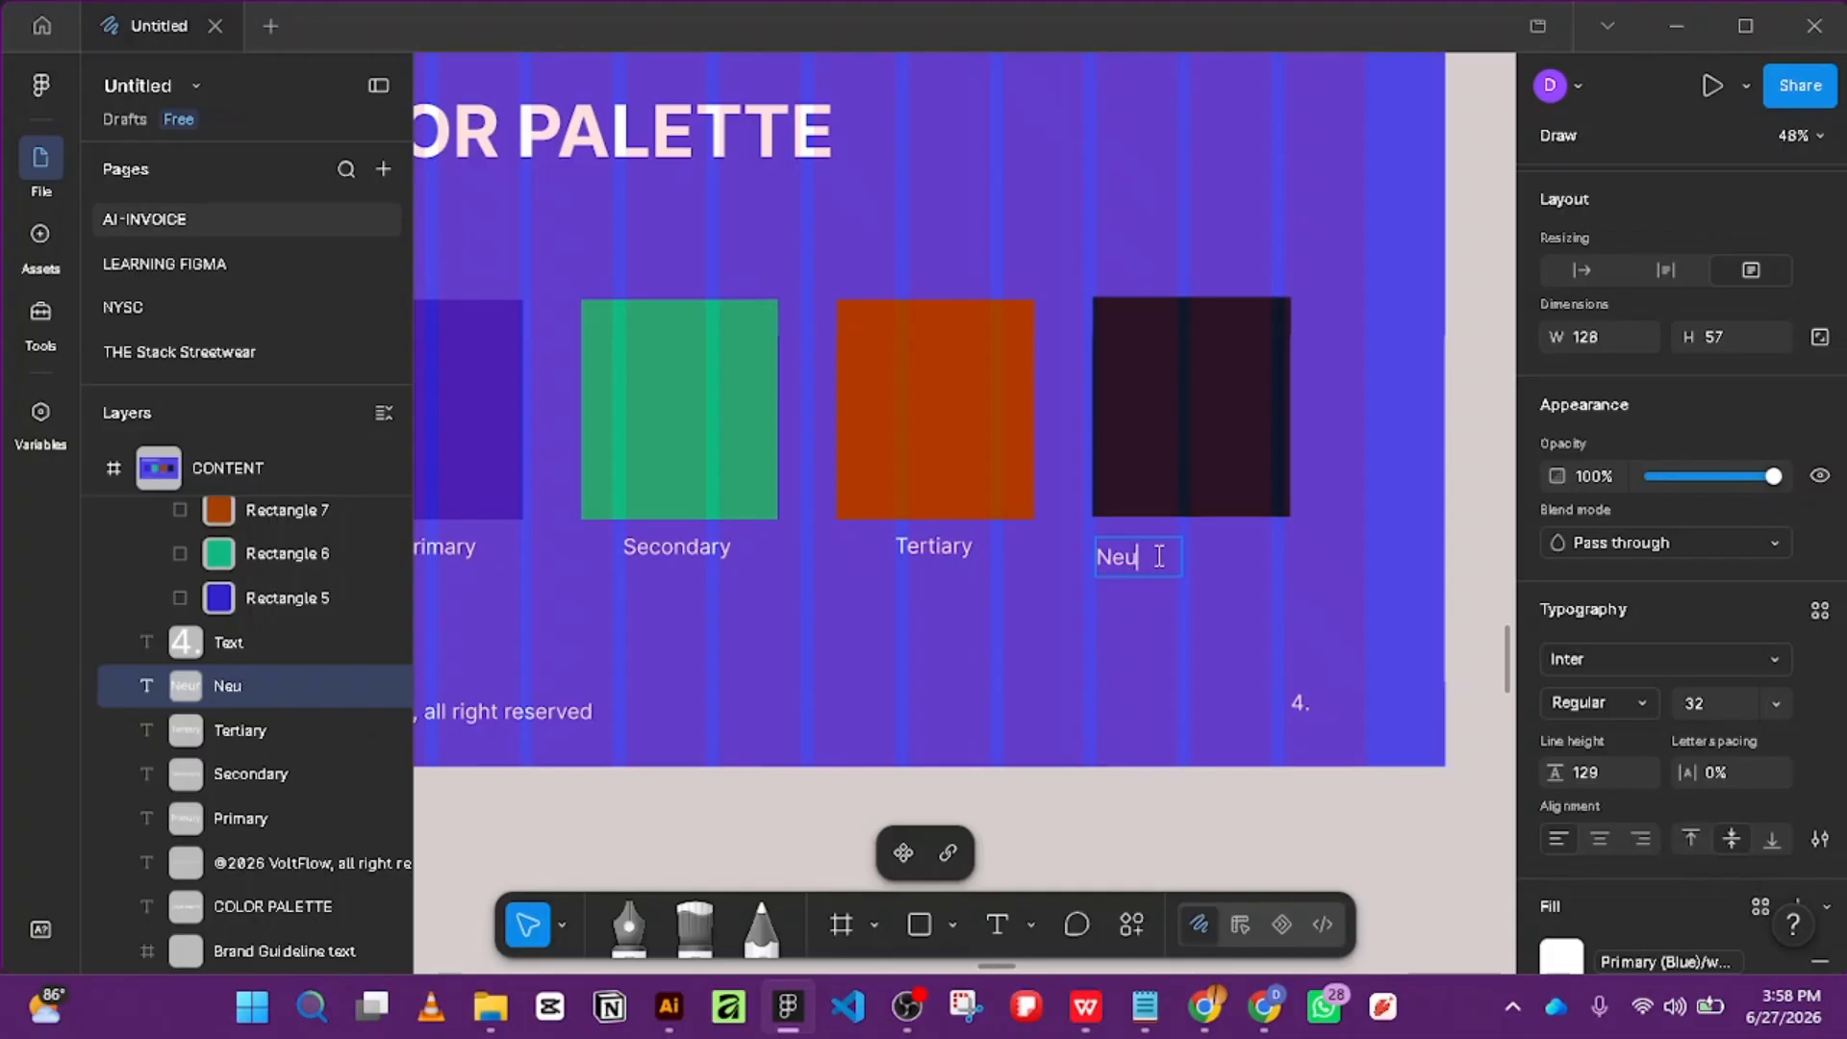
{"action": "type", "text": "tral"}
{"action": "key", "text": "Escape"}
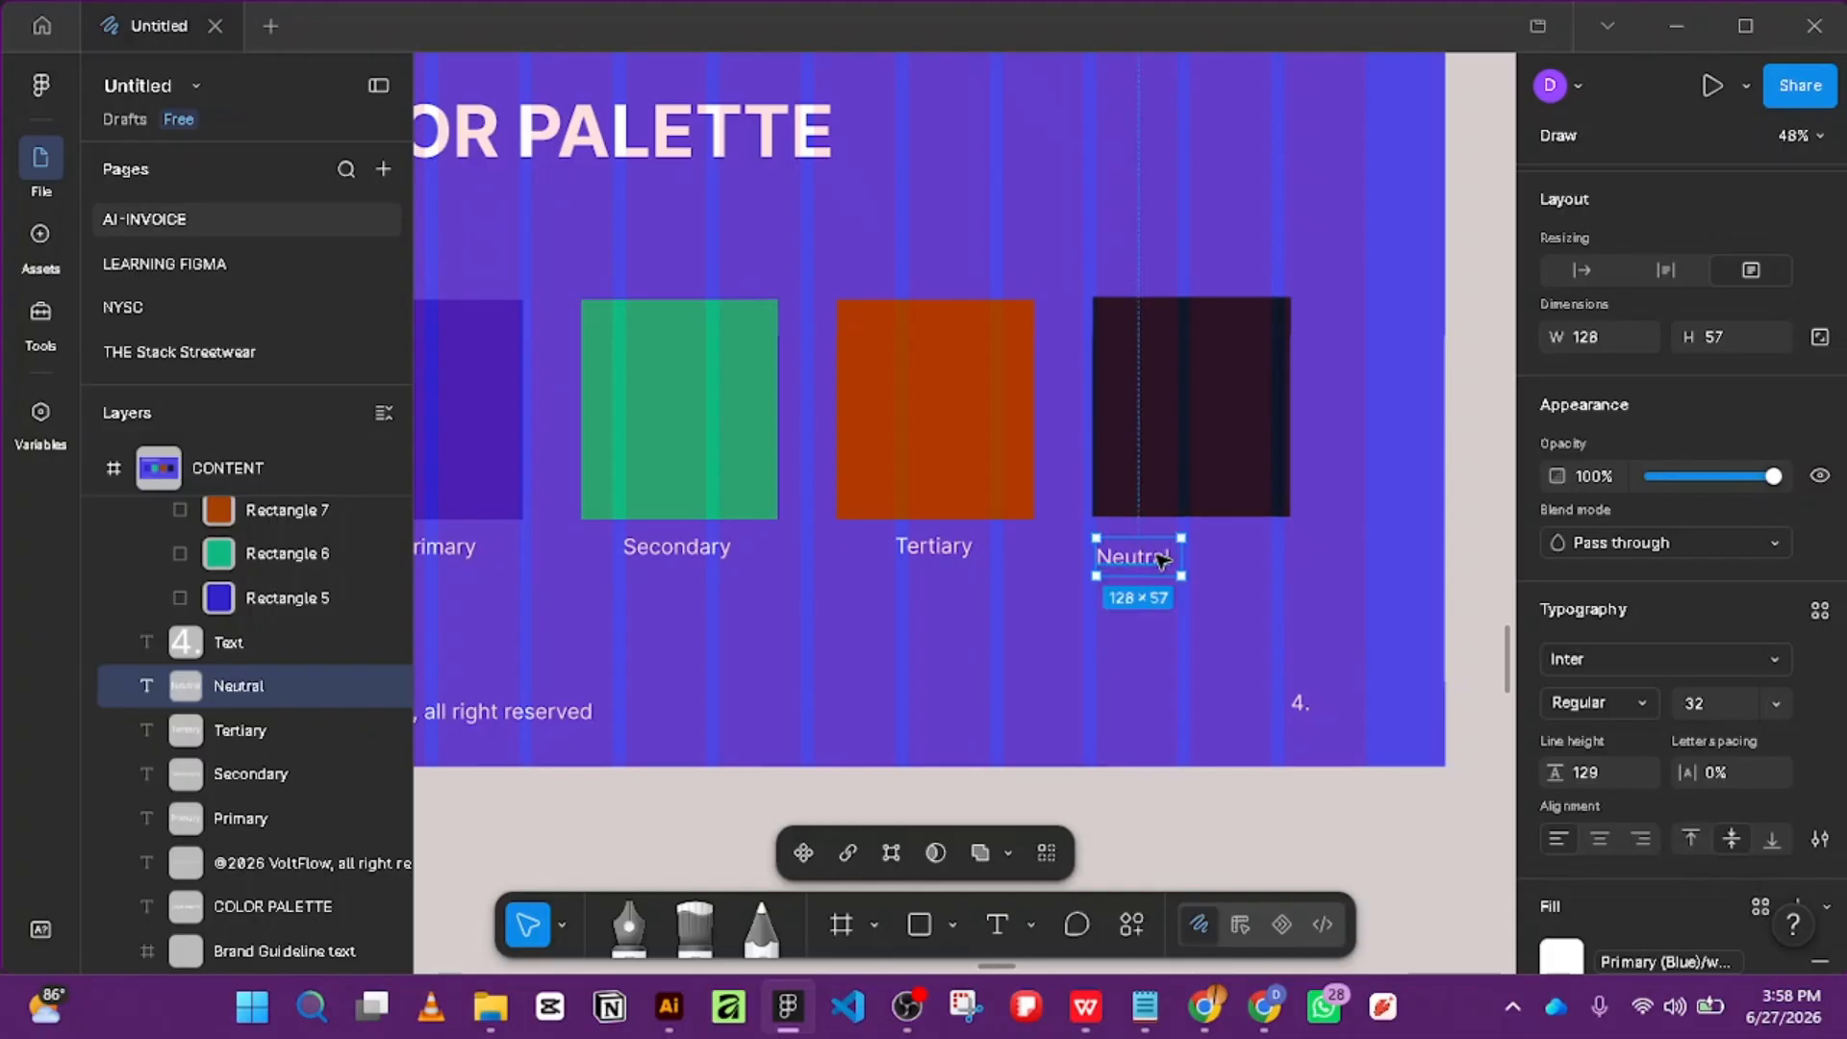
Centre the Neutral label under the dark swatch and align all four swatch labels on their vertical centres.
{"action": "left_click_drag", "start_coordinate": [1137, 567], "coordinate": [1192, 565]}
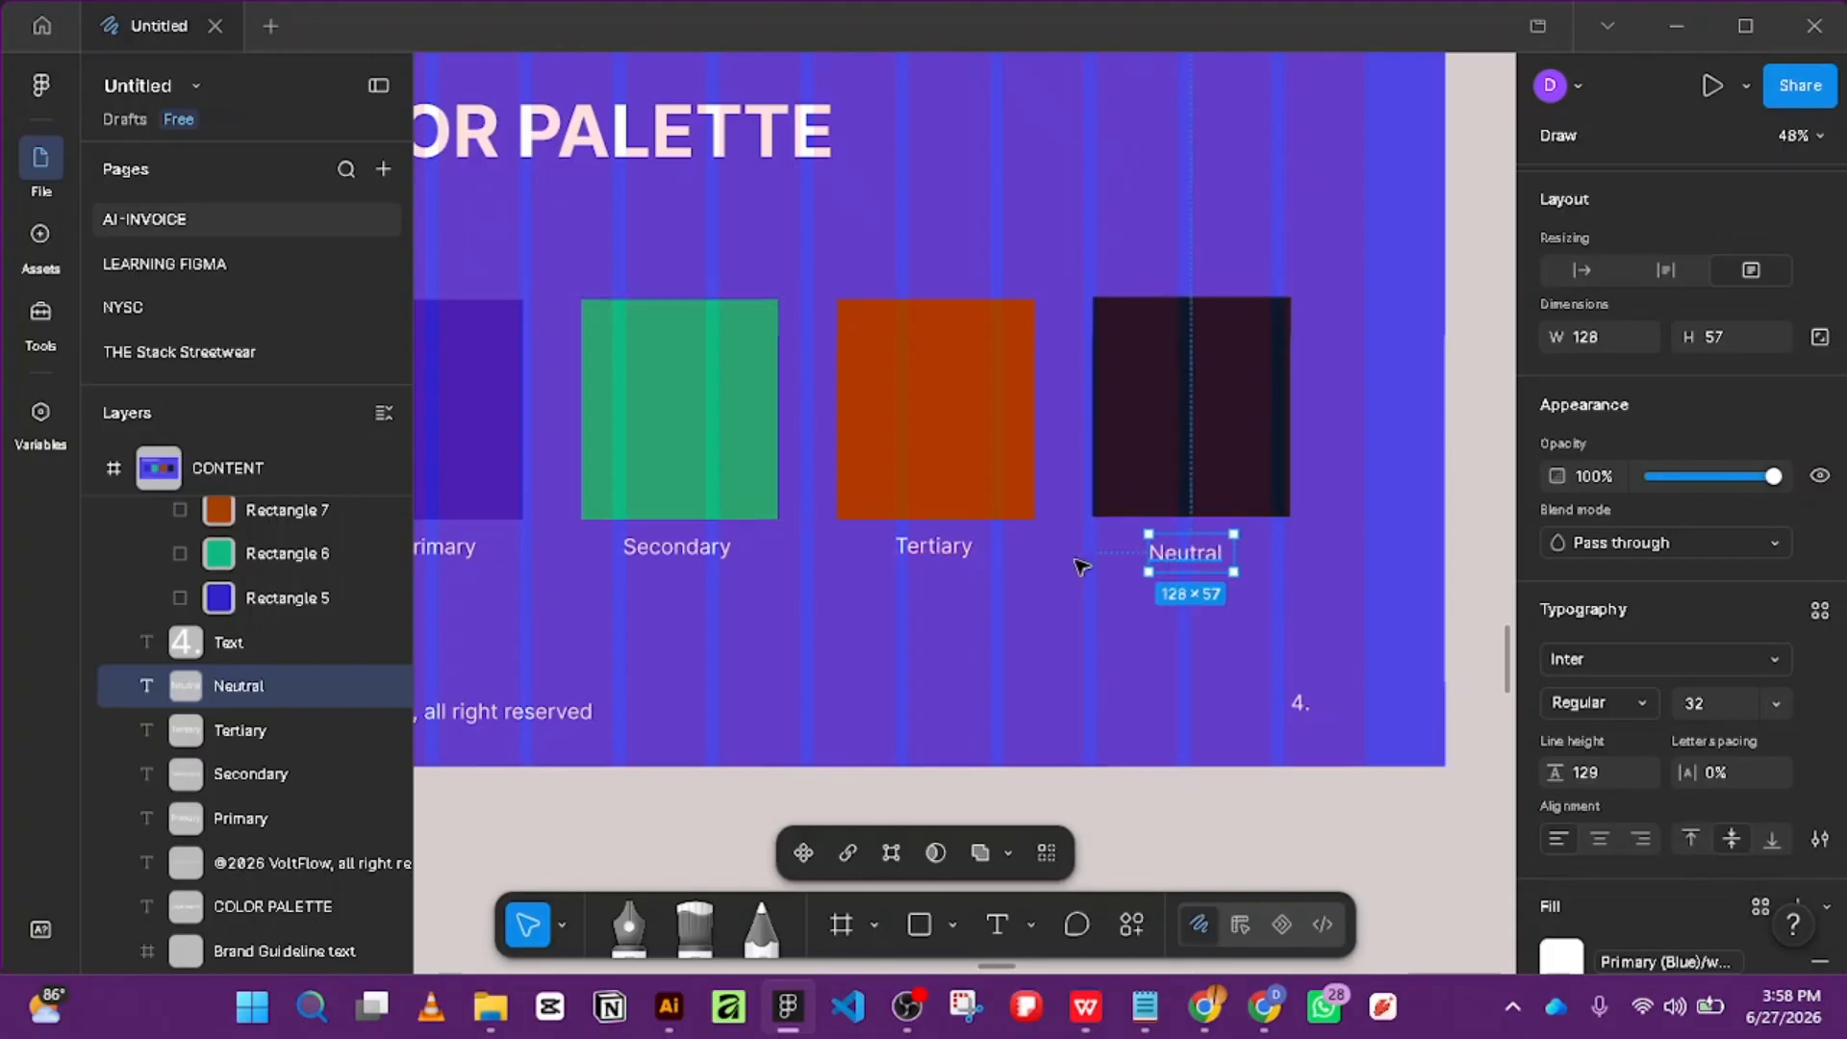
{"action": "left_click", "coordinate": [957, 549], "text": "shift"}
{"action": "left_click", "coordinate": [664, 549], "text": "shift"}
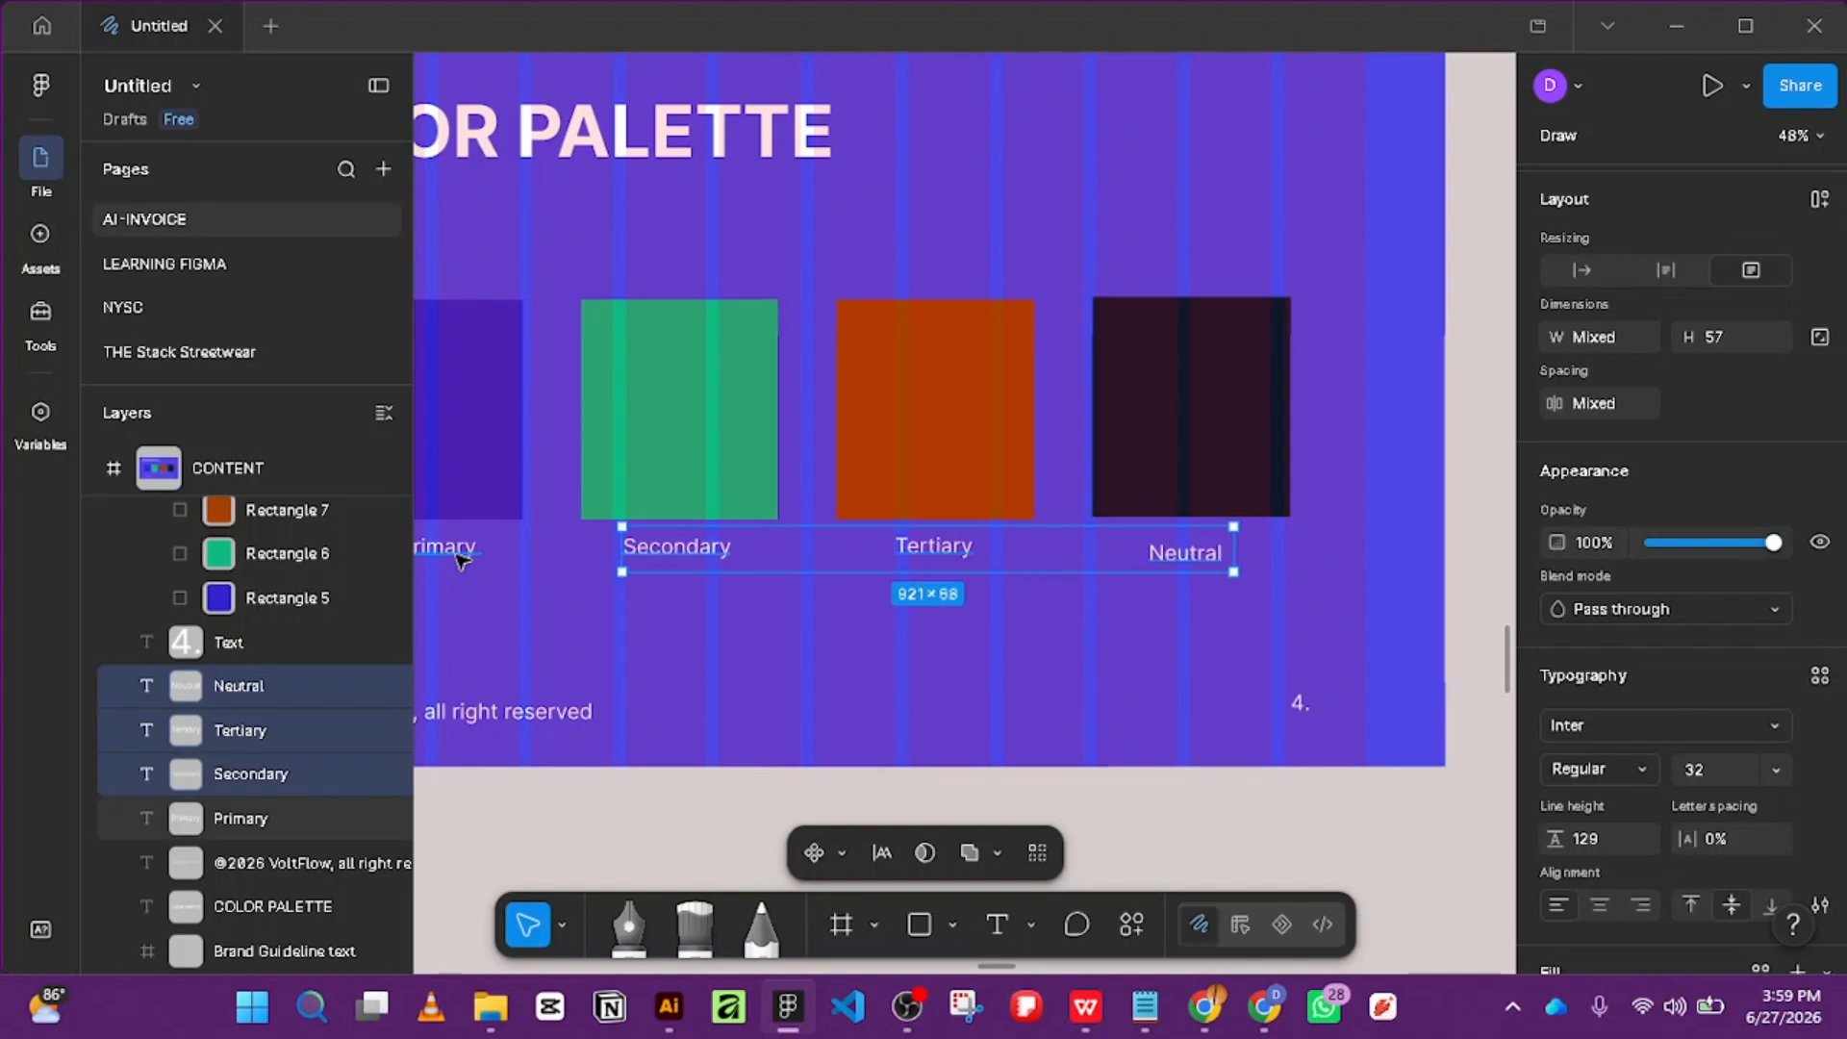
{"action": "left_click", "coordinate": [462, 553], "text": "shift"}
{"action": "scroll", "coordinate": [1683, 717], "scroll_direction": "down", "scroll_amount": 4}
{"action": "scroll", "coordinate": [1724, 565], "scroll_direction": "up", "scroll_amount": 5}
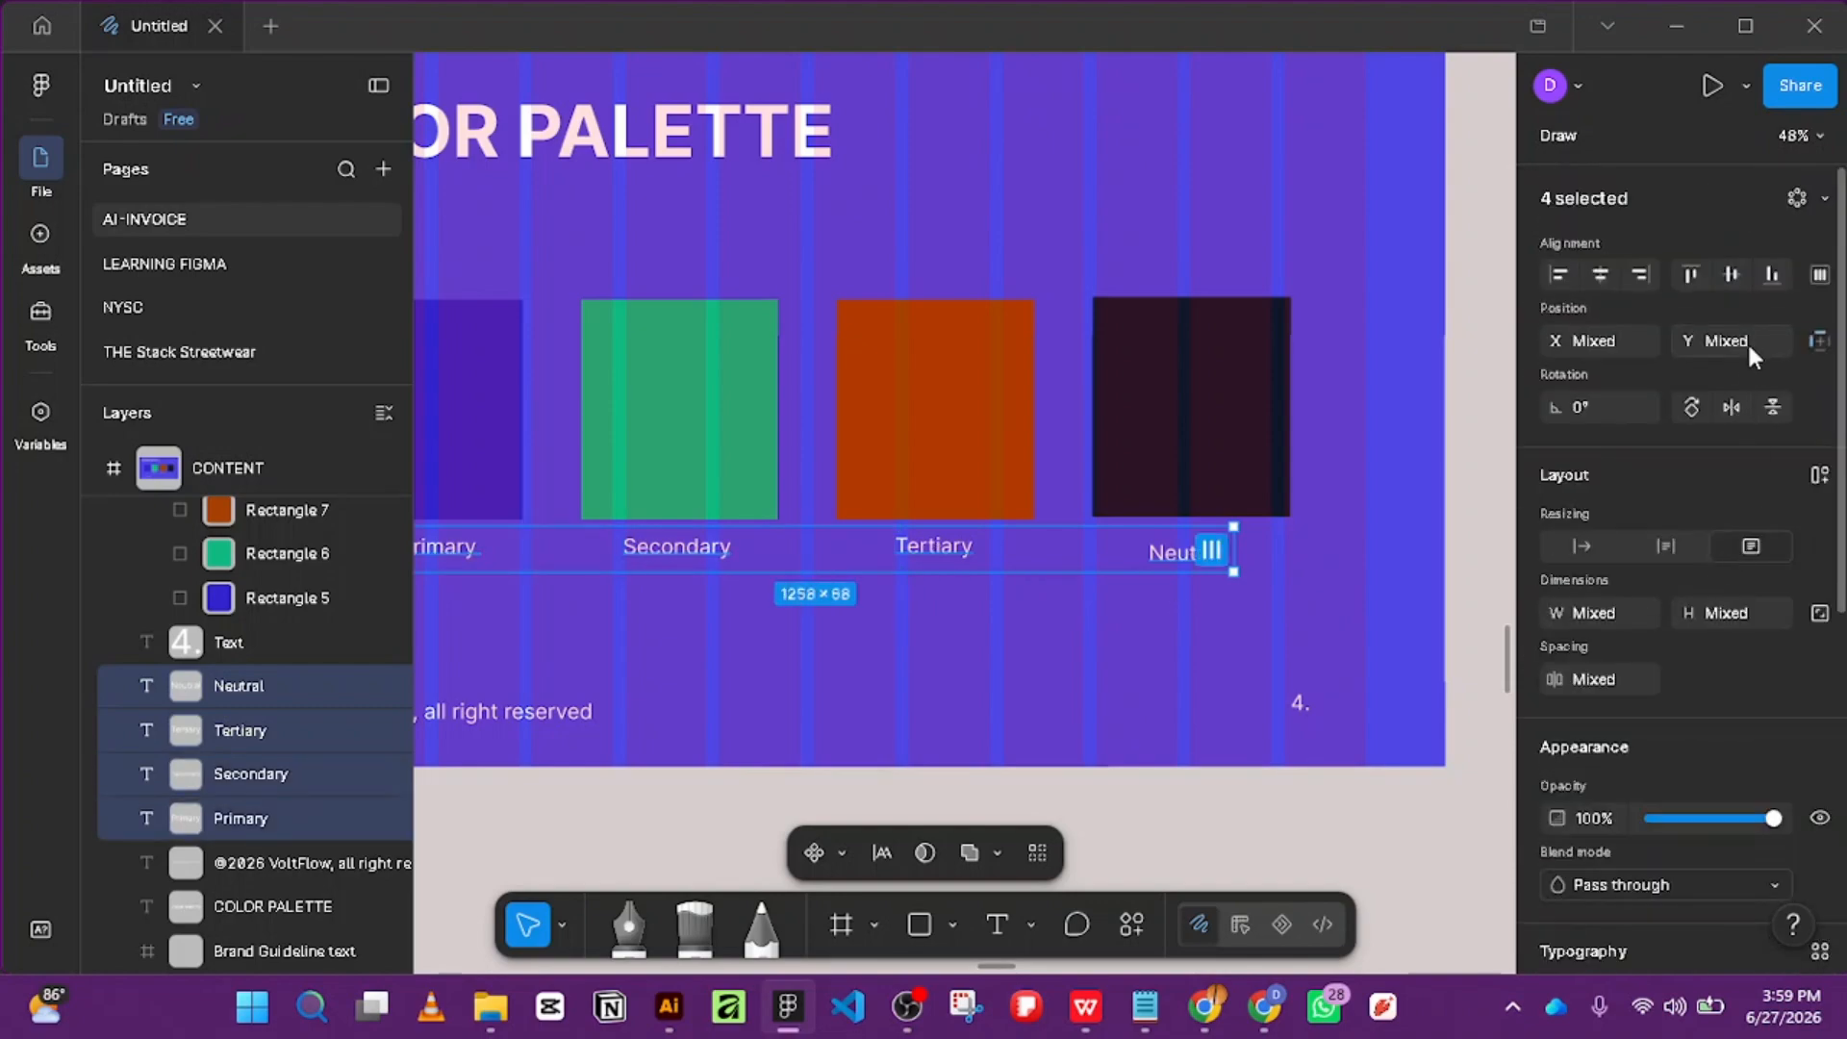
{"action": "left_click", "coordinate": [1730, 277]}
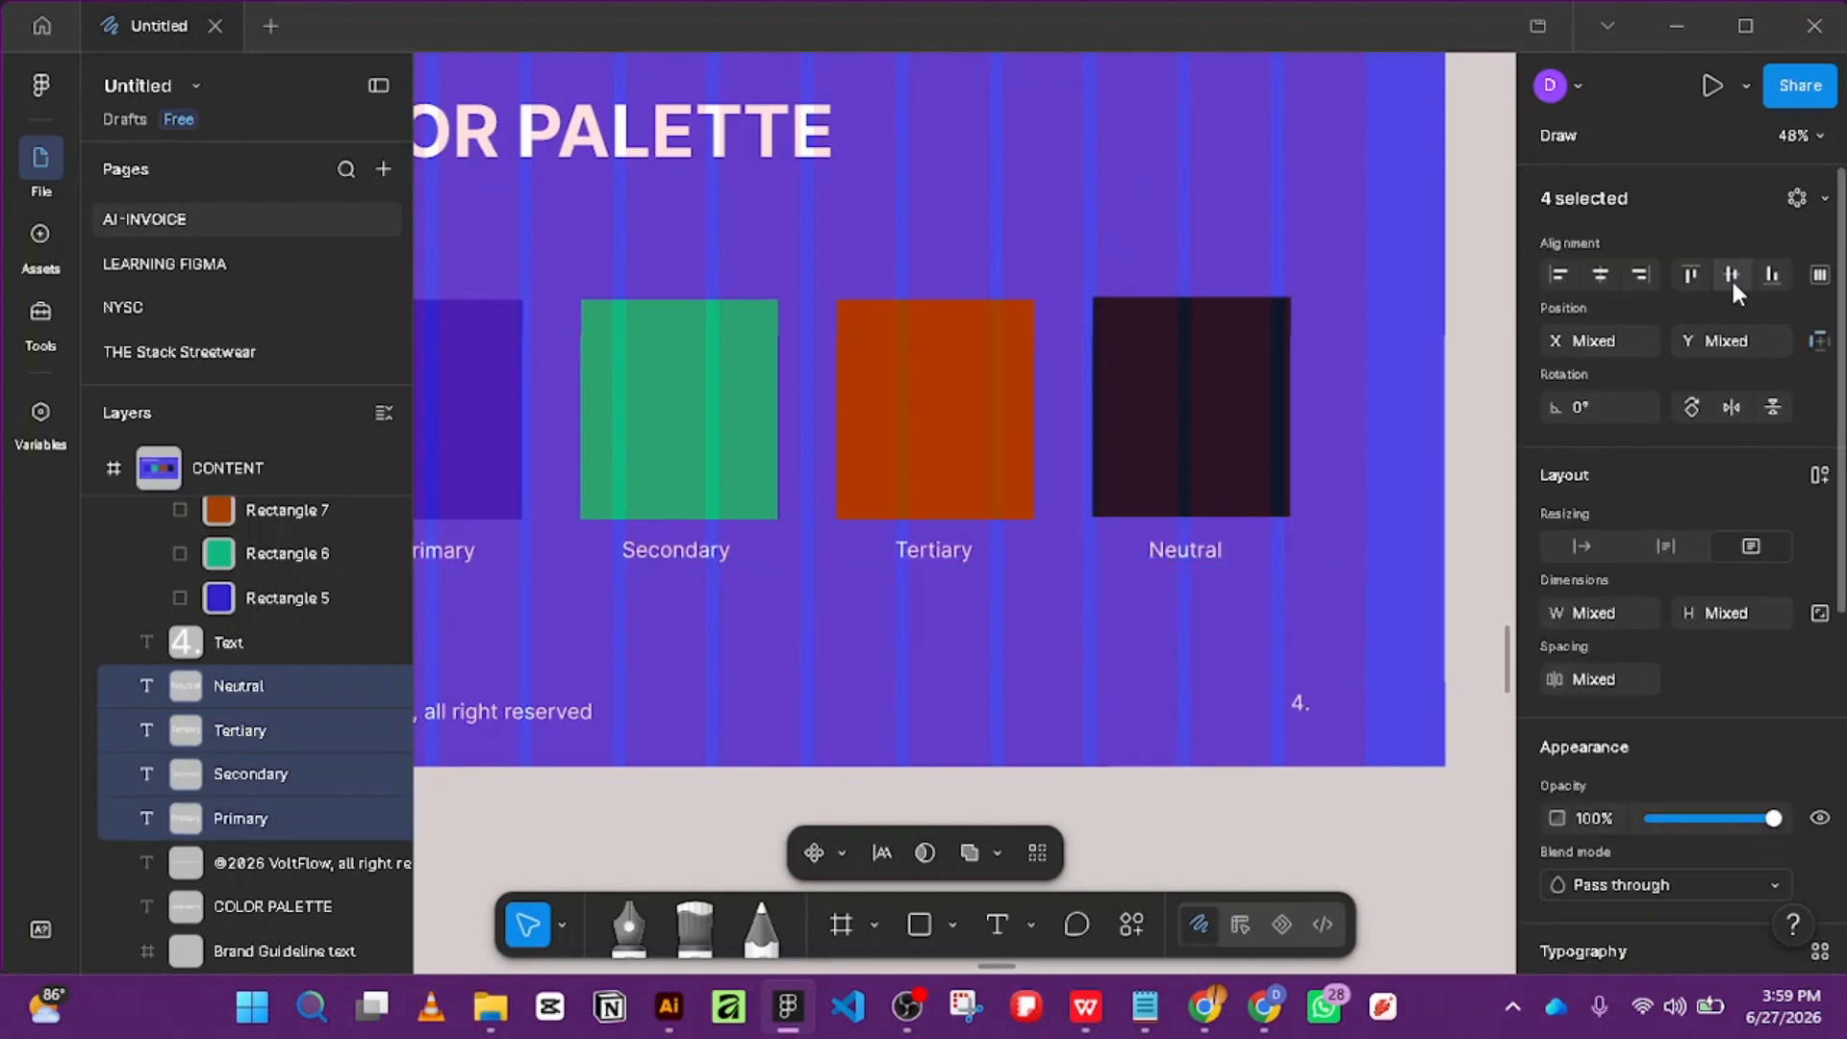
{"action": "scroll", "coordinate": [1779, 404], "scroll_direction": "down", "scroll_amount": 5}
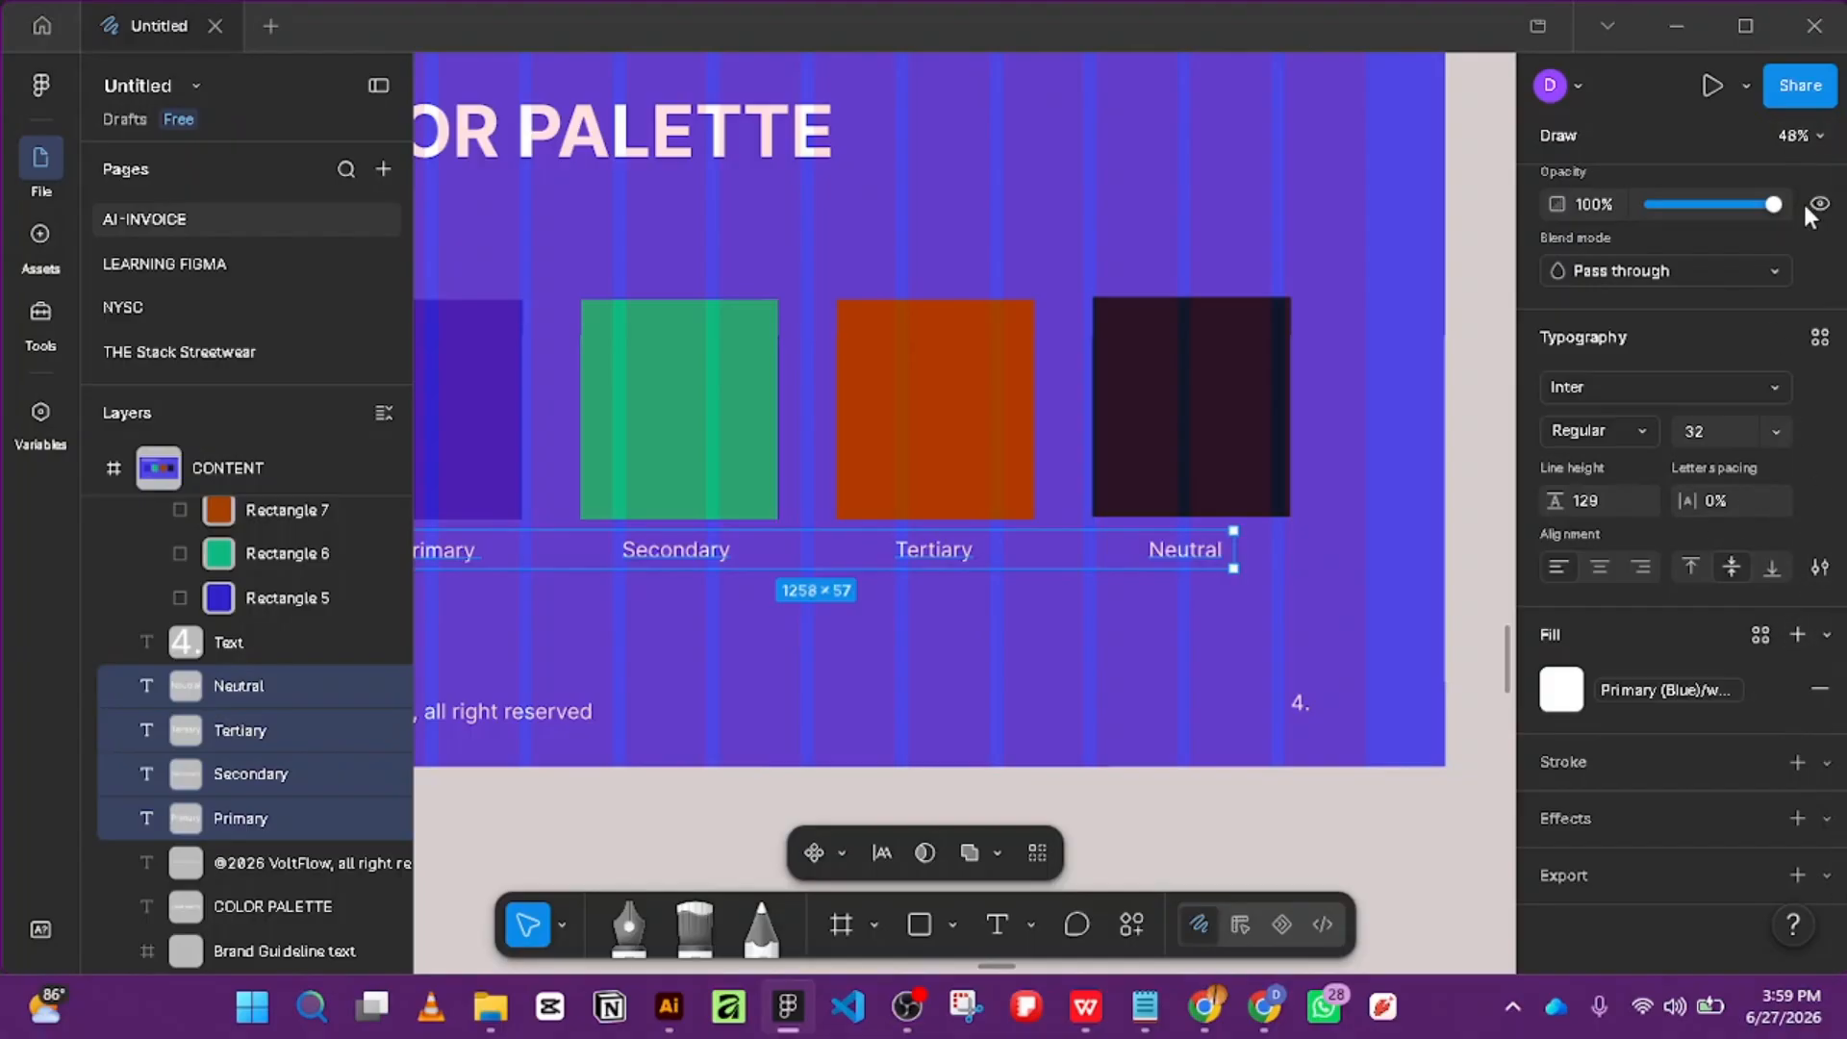
{"action": "scroll", "coordinate": [1809, 197], "scroll_direction": "up", "scroll_amount": 5}
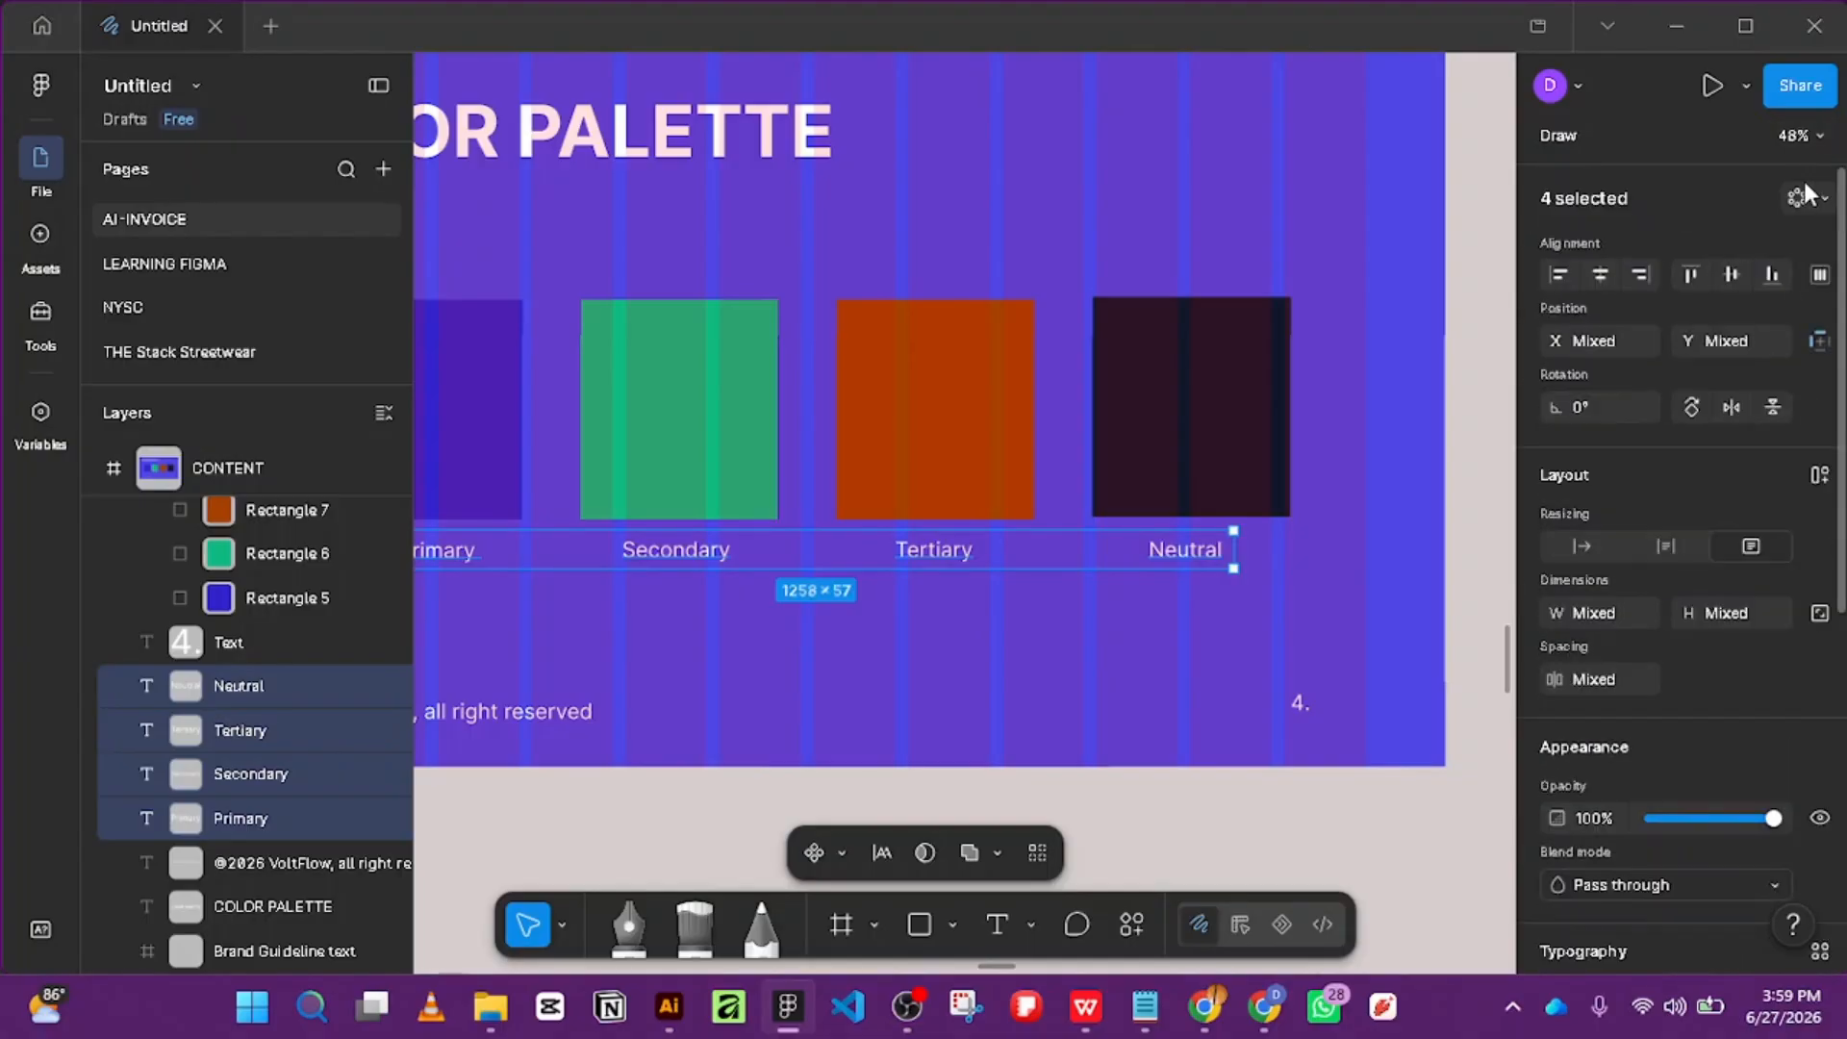
{"action": "left_click", "coordinate": [1819, 276]}
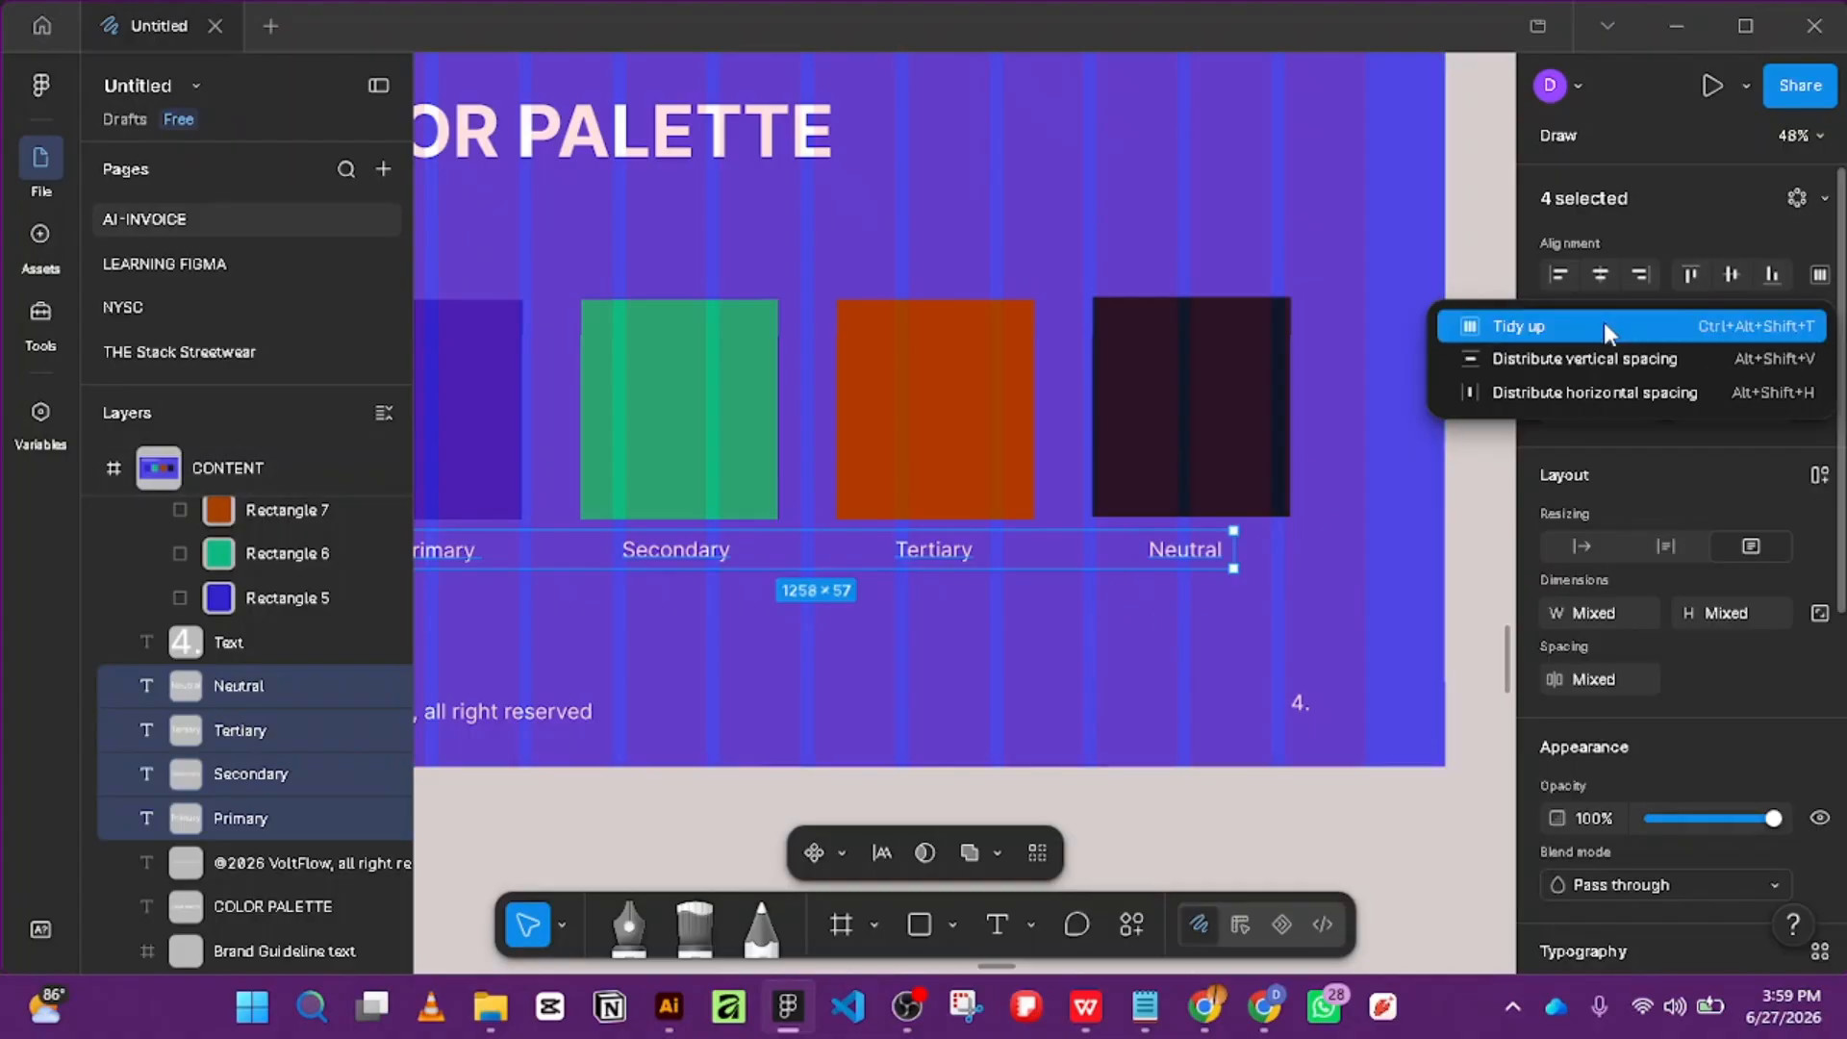
{"action": "left_click", "coordinate": [1719, 458]}
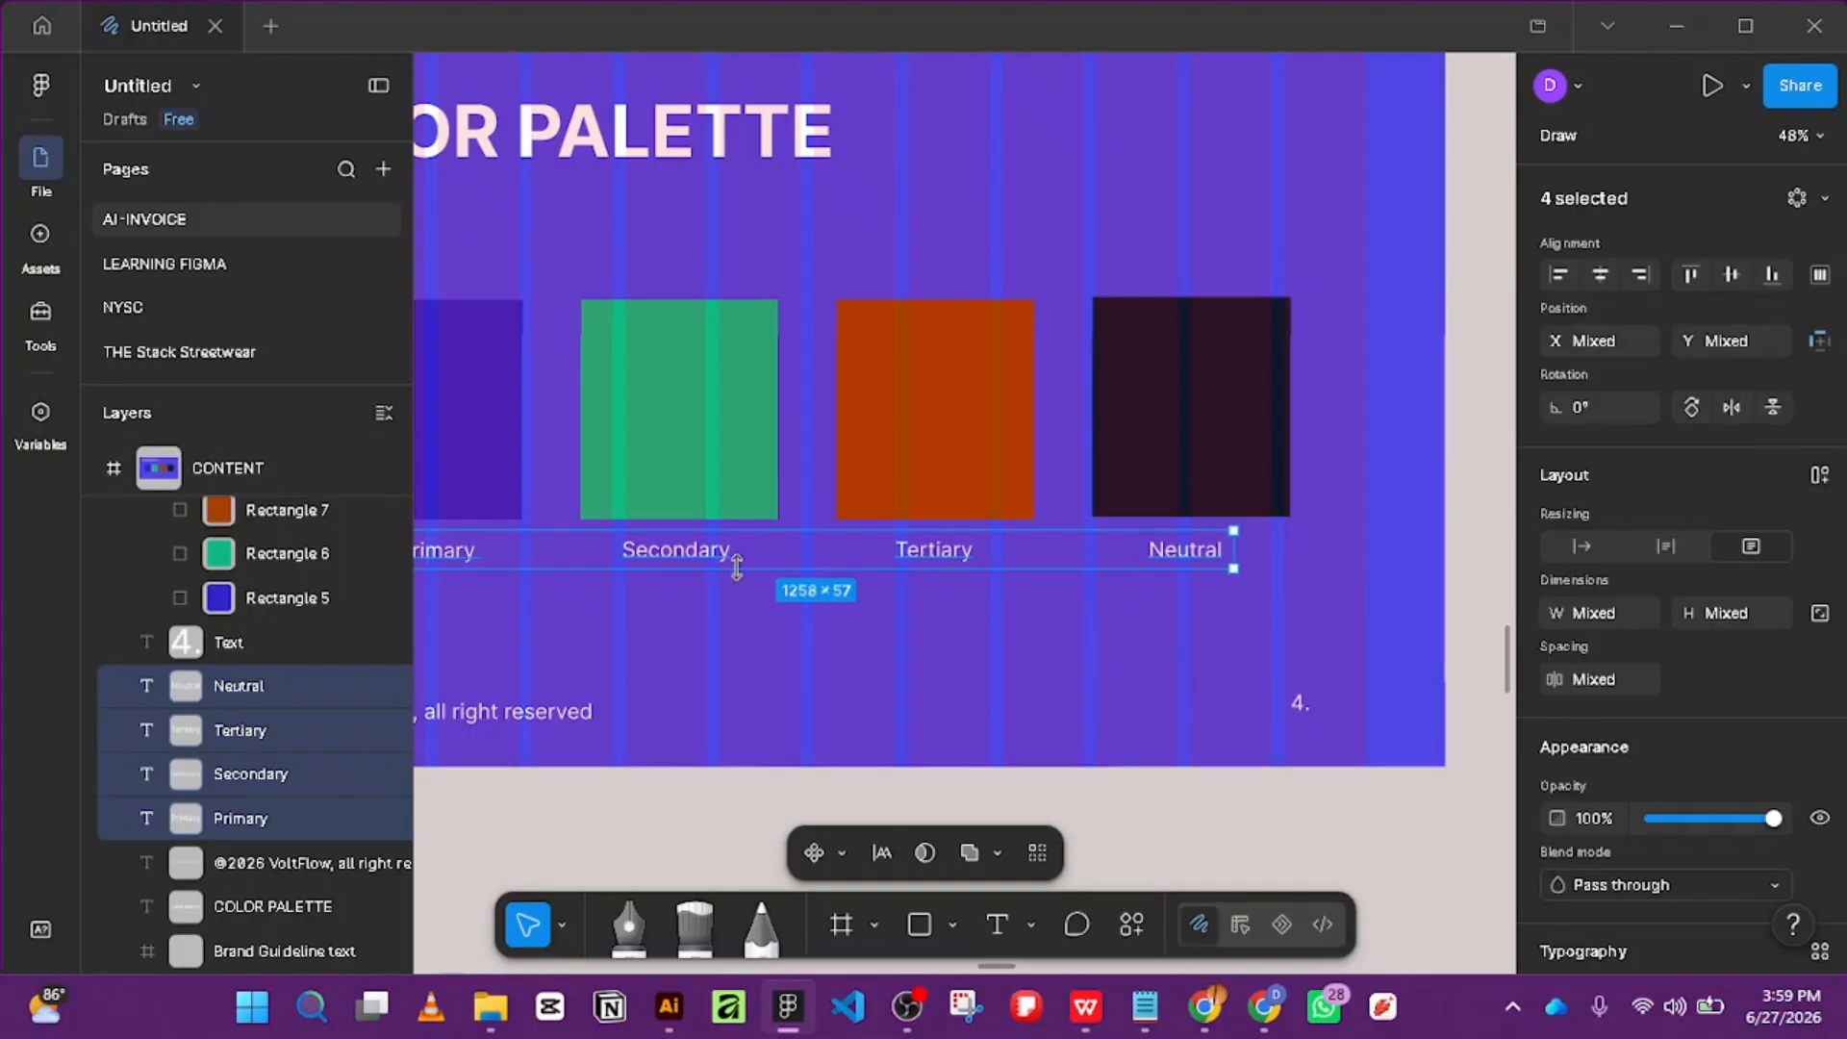
Move the four swatch labels together slightly farther below the swatches.
{"action": "mouse_move", "coordinate": [942, 548]}
{"action": "left_mouse_down"}
{"action": "mouse_move", "coordinate": [938, 573]}
{"action": "mouse_move", "coordinate": [956, 562]}
{"action": "left_mouse_up"}
{"action": "scroll", "coordinate": [957, 563], "scroll_direction": "down", "scroll_amount": 2}
{"action": "scroll", "coordinate": [1693, 621], "scroll_direction": "down", "scroll_amount": 3}
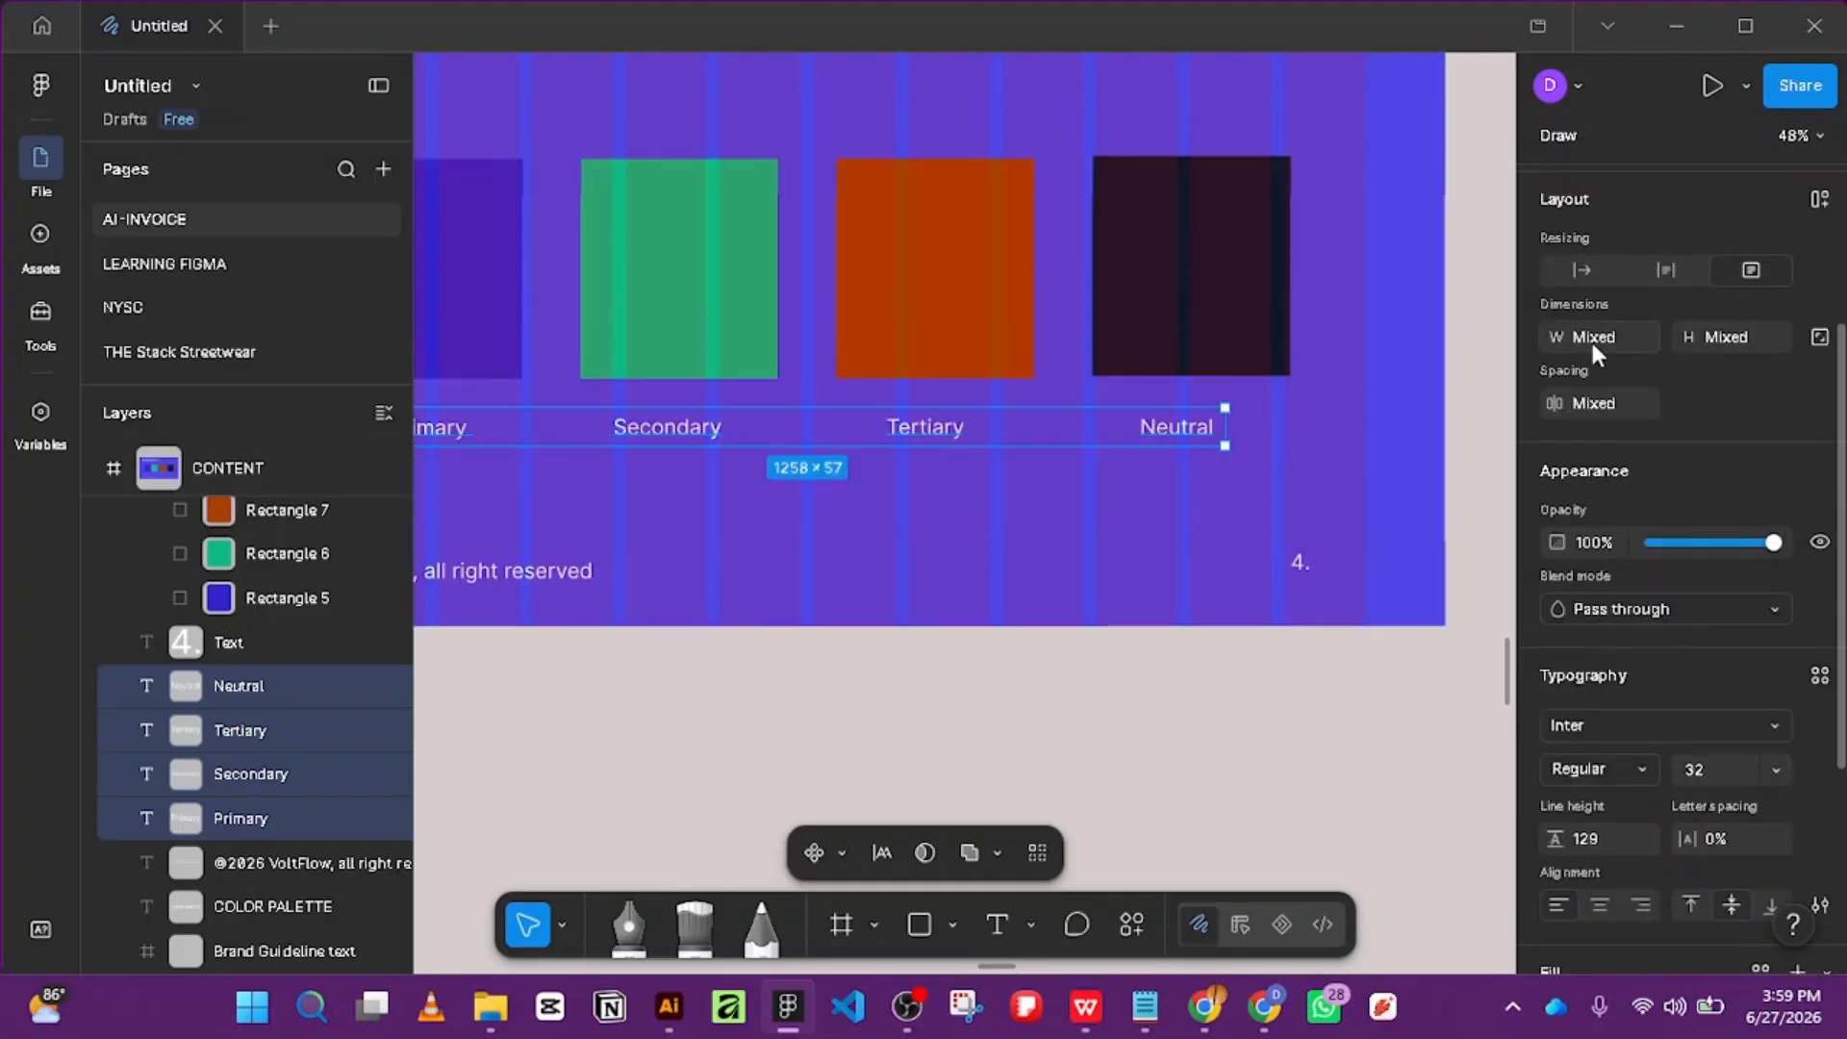
Try setting the letter case of the four swatch labels to uppercase.
{"action": "left_click", "coordinate": [1647, 769]}
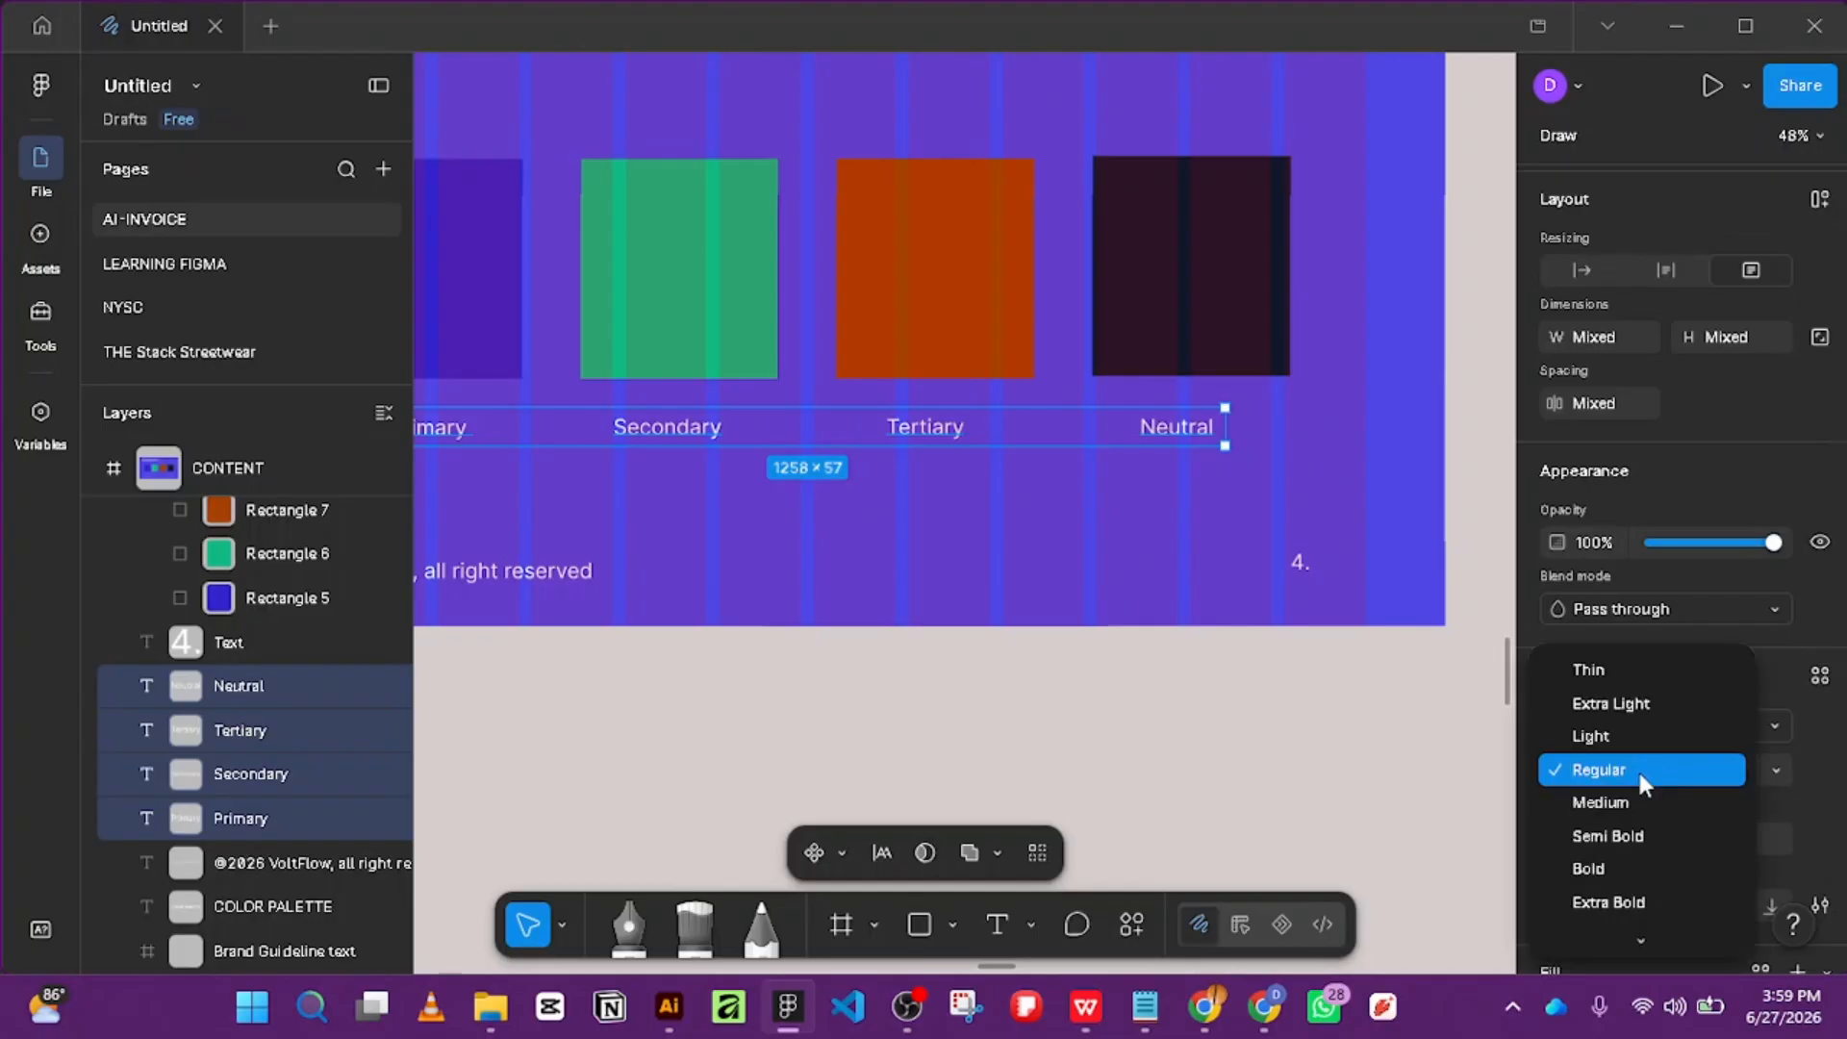
{"action": "left_click", "coordinate": [1727, 630]}
{"action": "scroll", "coordinate": [1773, 754], "scroll_direction": "down", "scroll_amount": 3}
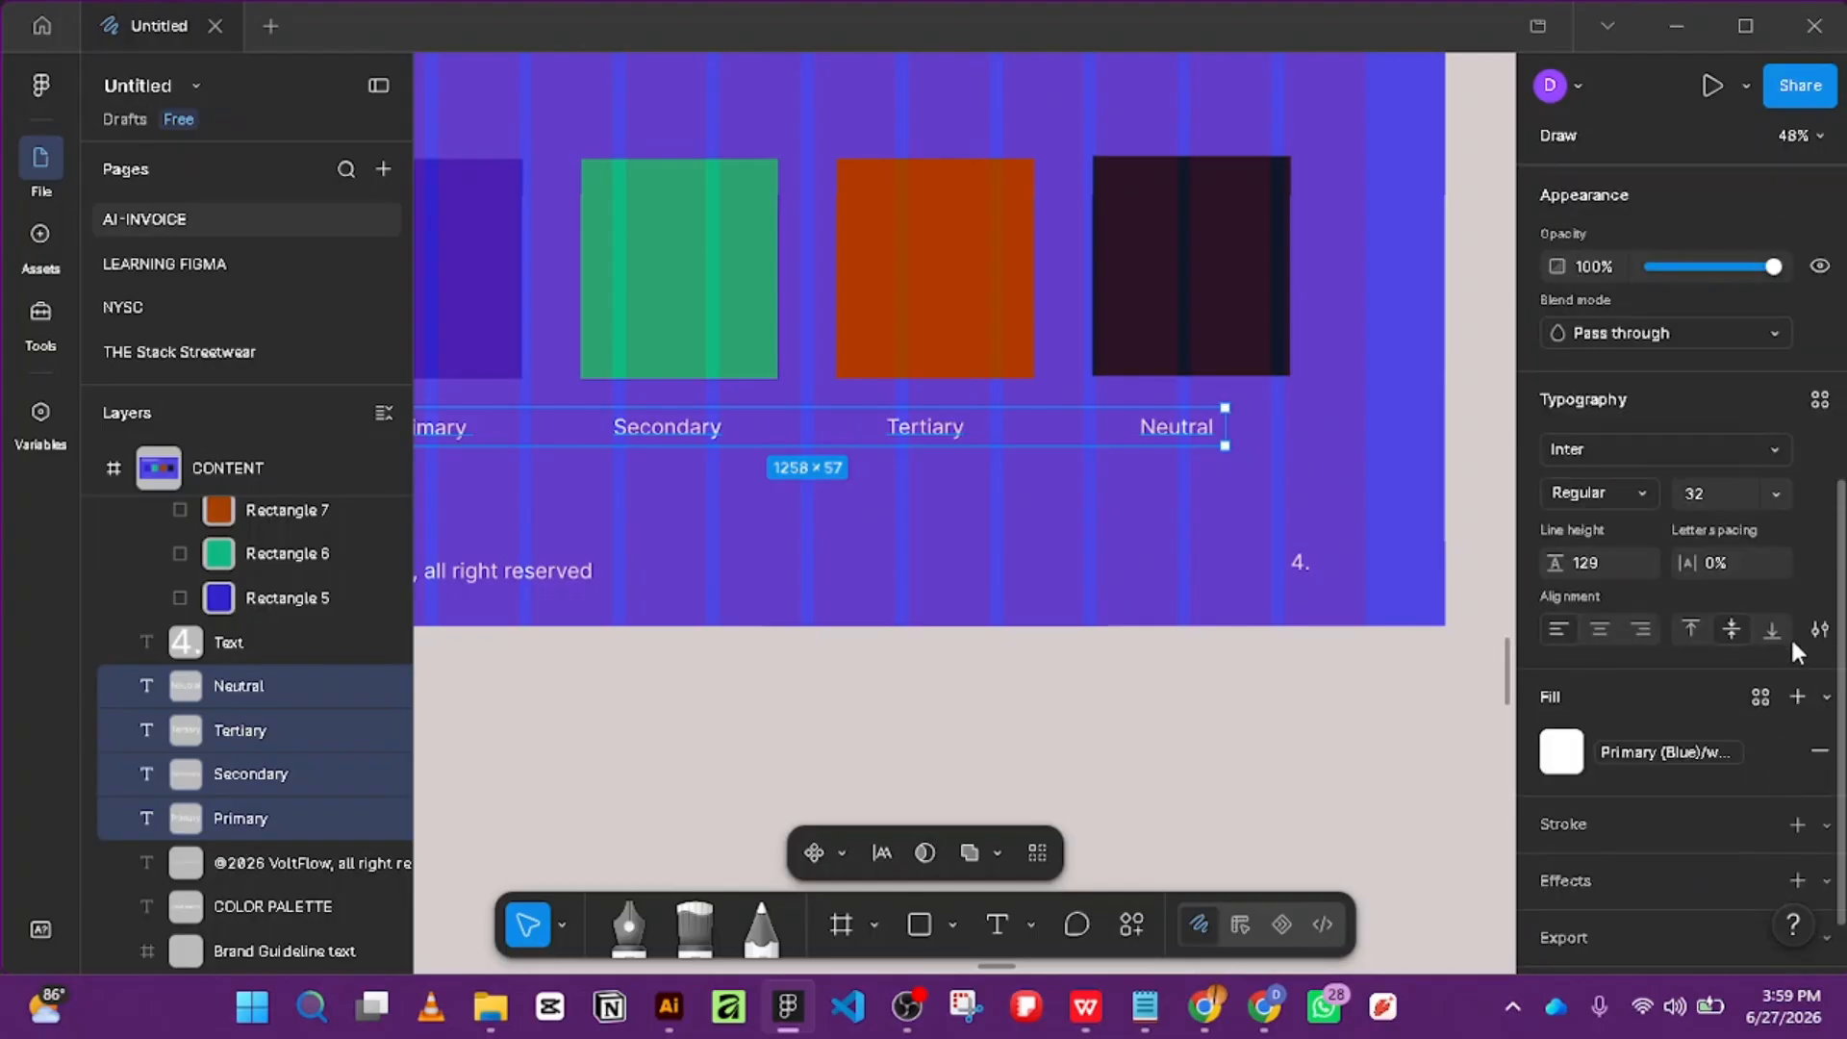
{"action": "scroll", "coordinate": [1832, 736], "scroll_direction": "up", "scroll_amount": 1}
{"action": "left_click", "coordinate": [1819, 757]}
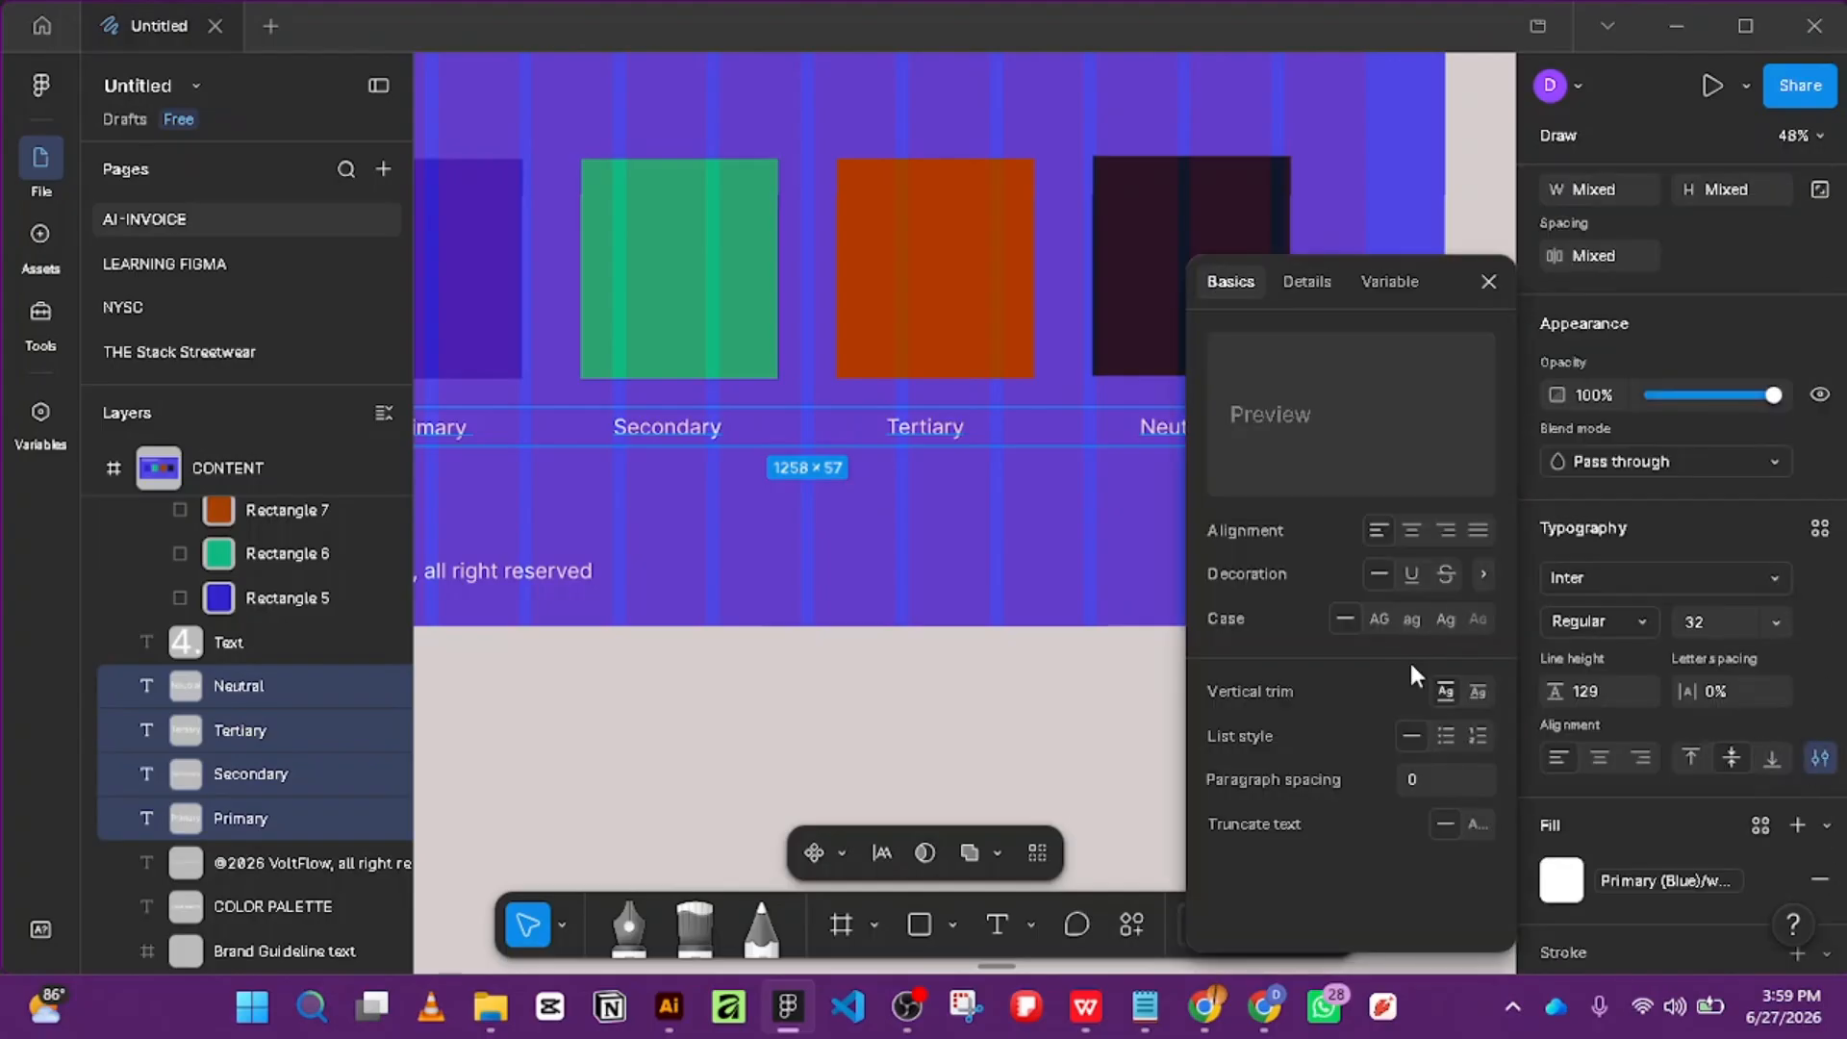
{"action": "left_click", "coordinate": [1411, 620]}
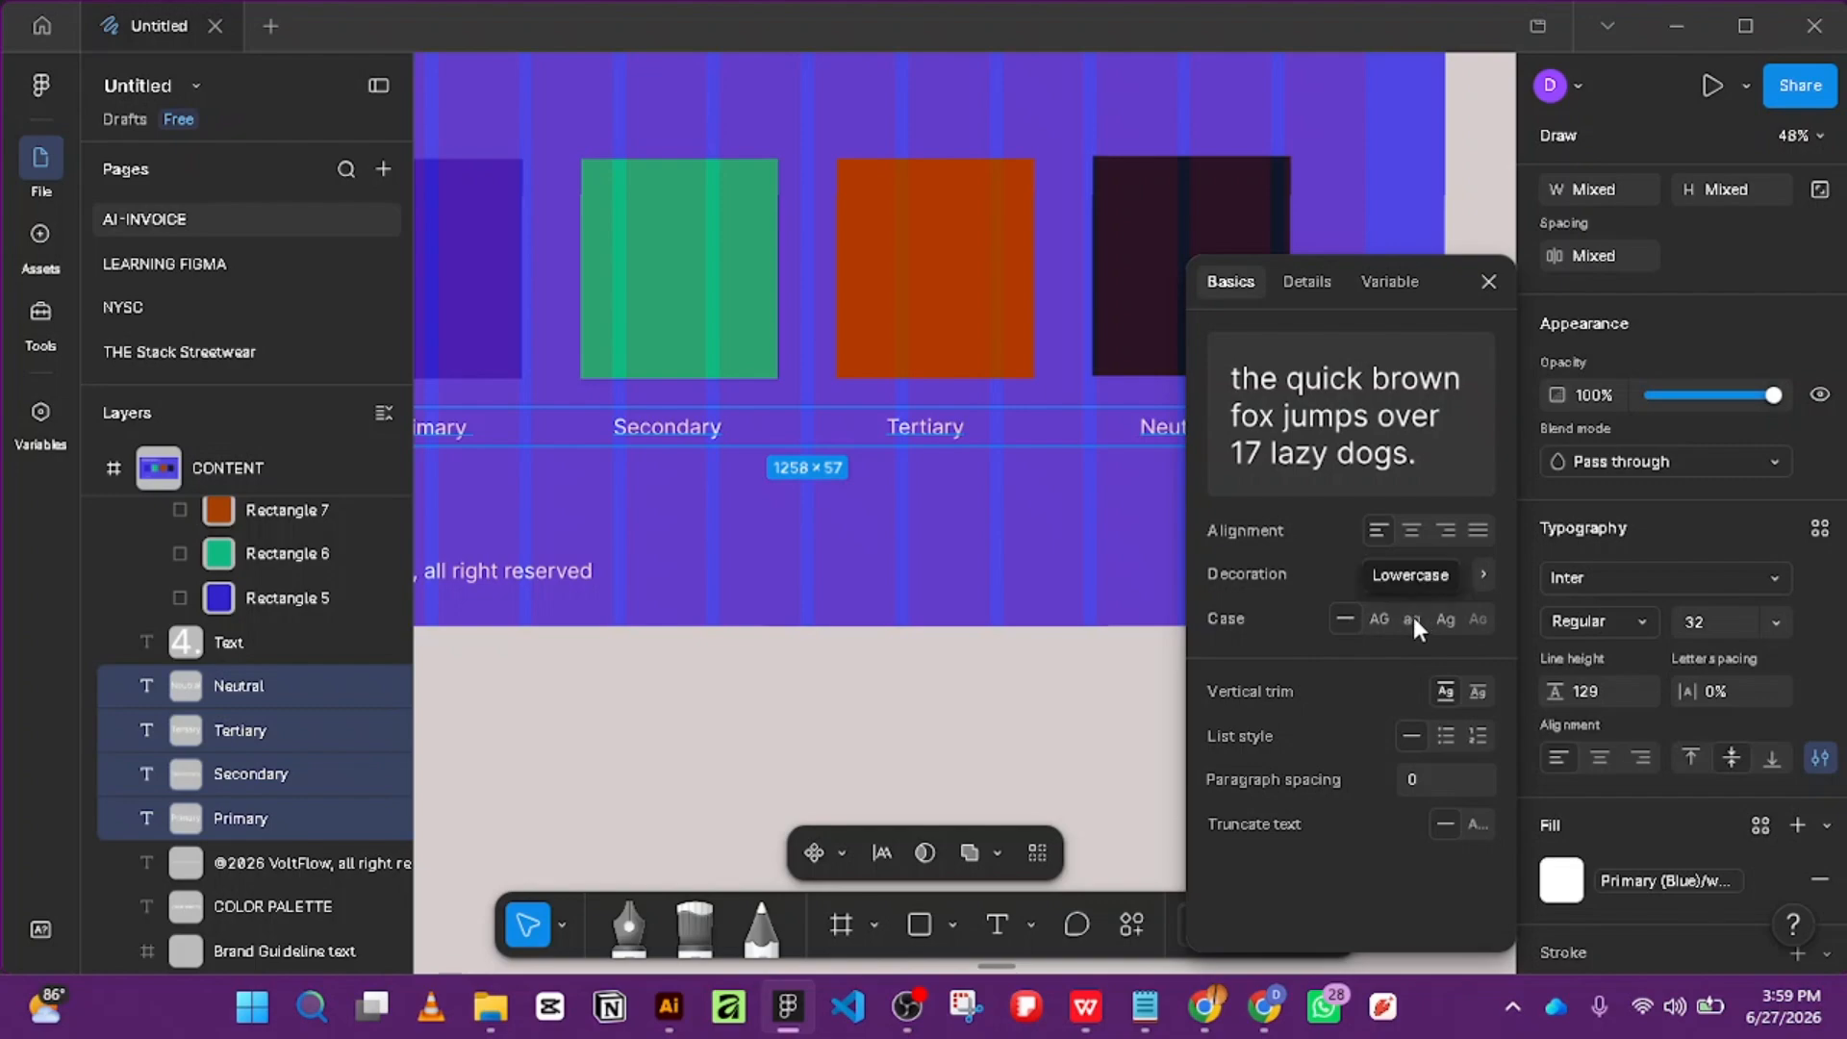
{"action": "left_click", "coordinate": [1379, 617]}
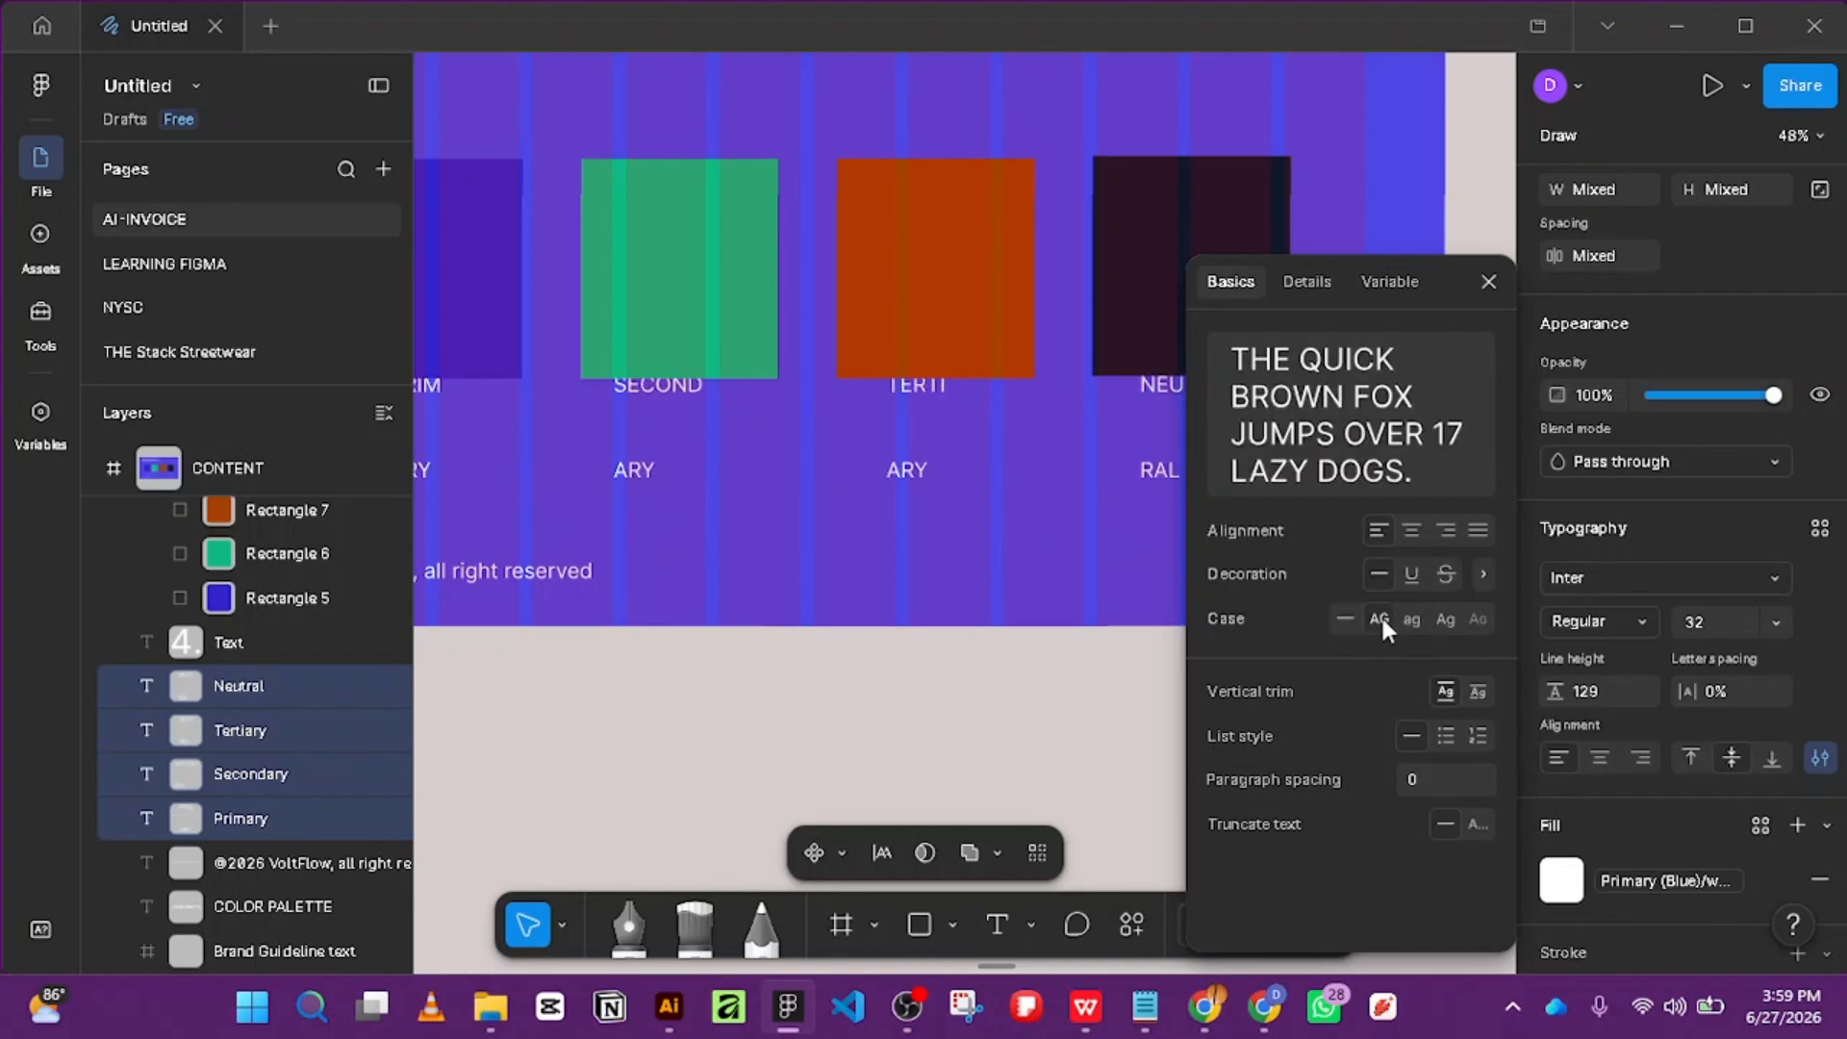
{"action": "left_click", "coordinate": [1488, 280]}
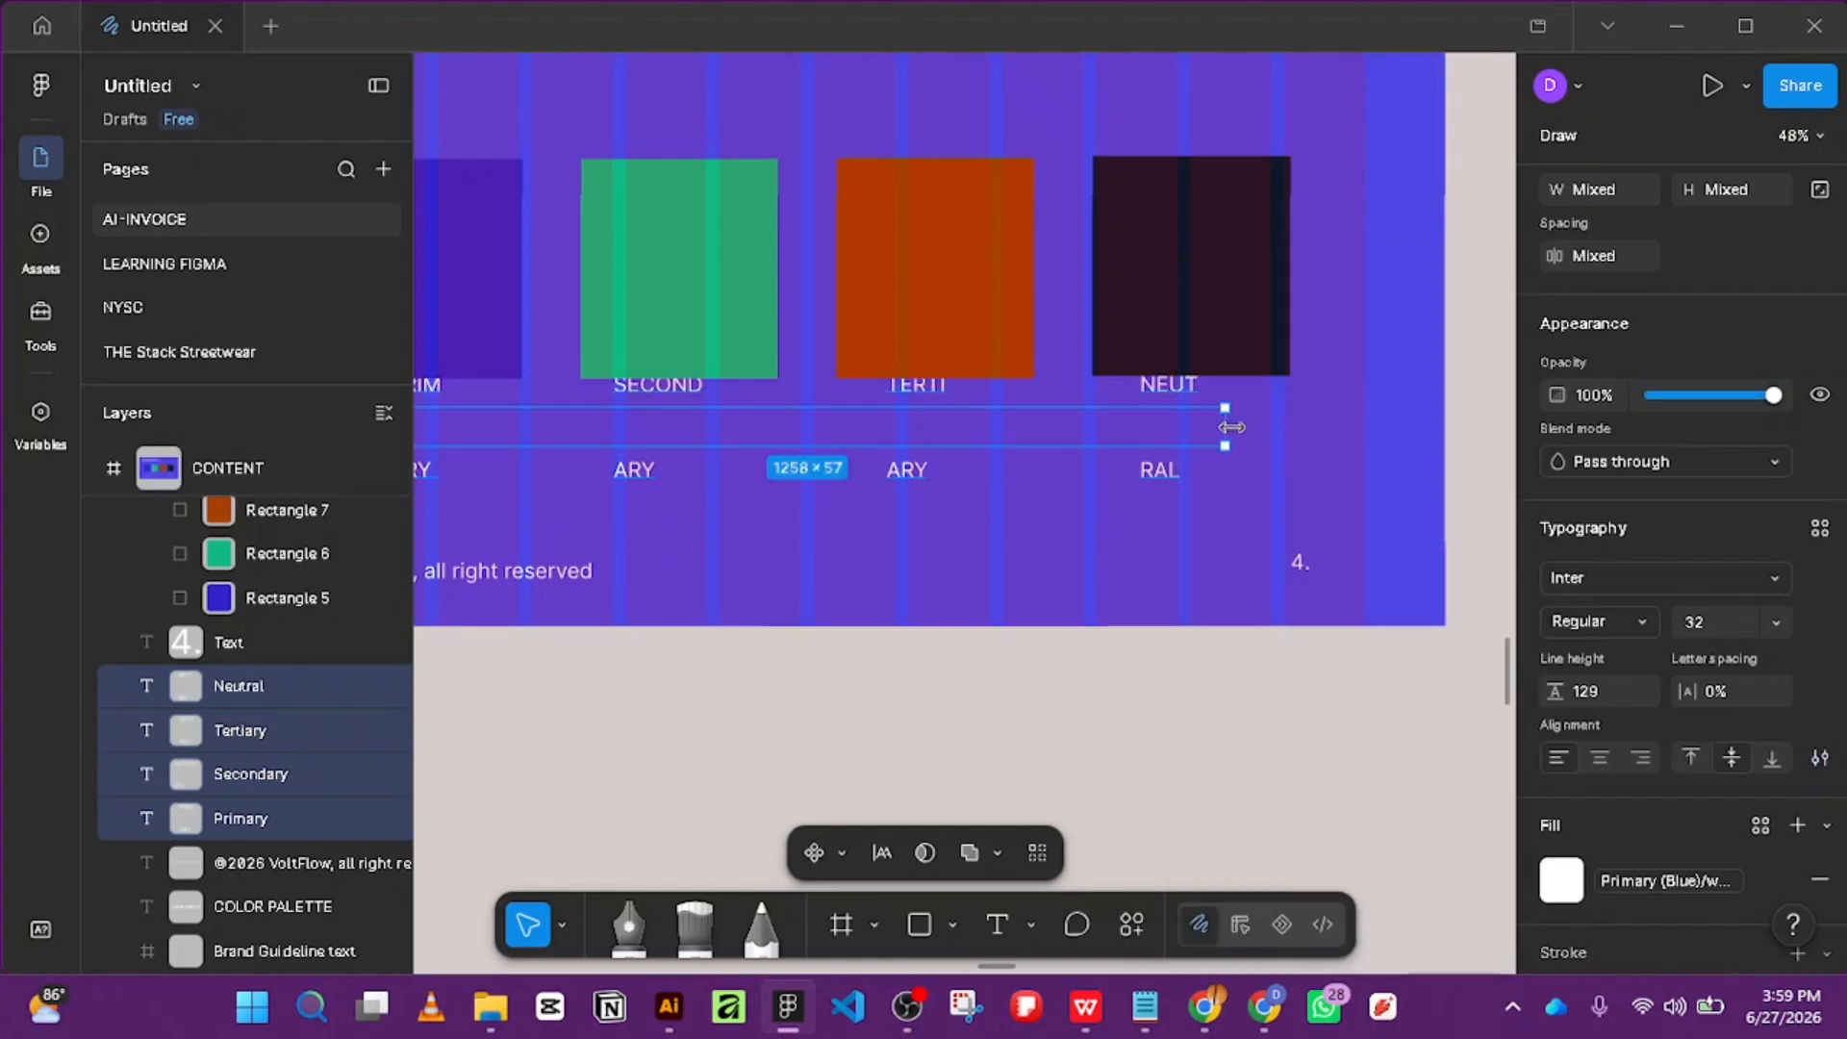
Try widening the four selected labels to 1481 × 57 overall, and undo both the widening and the uppercase change.
{"action": "left_click_drag", "start_coordinate": [1232, 427], "coordinate": [1374, 506]}
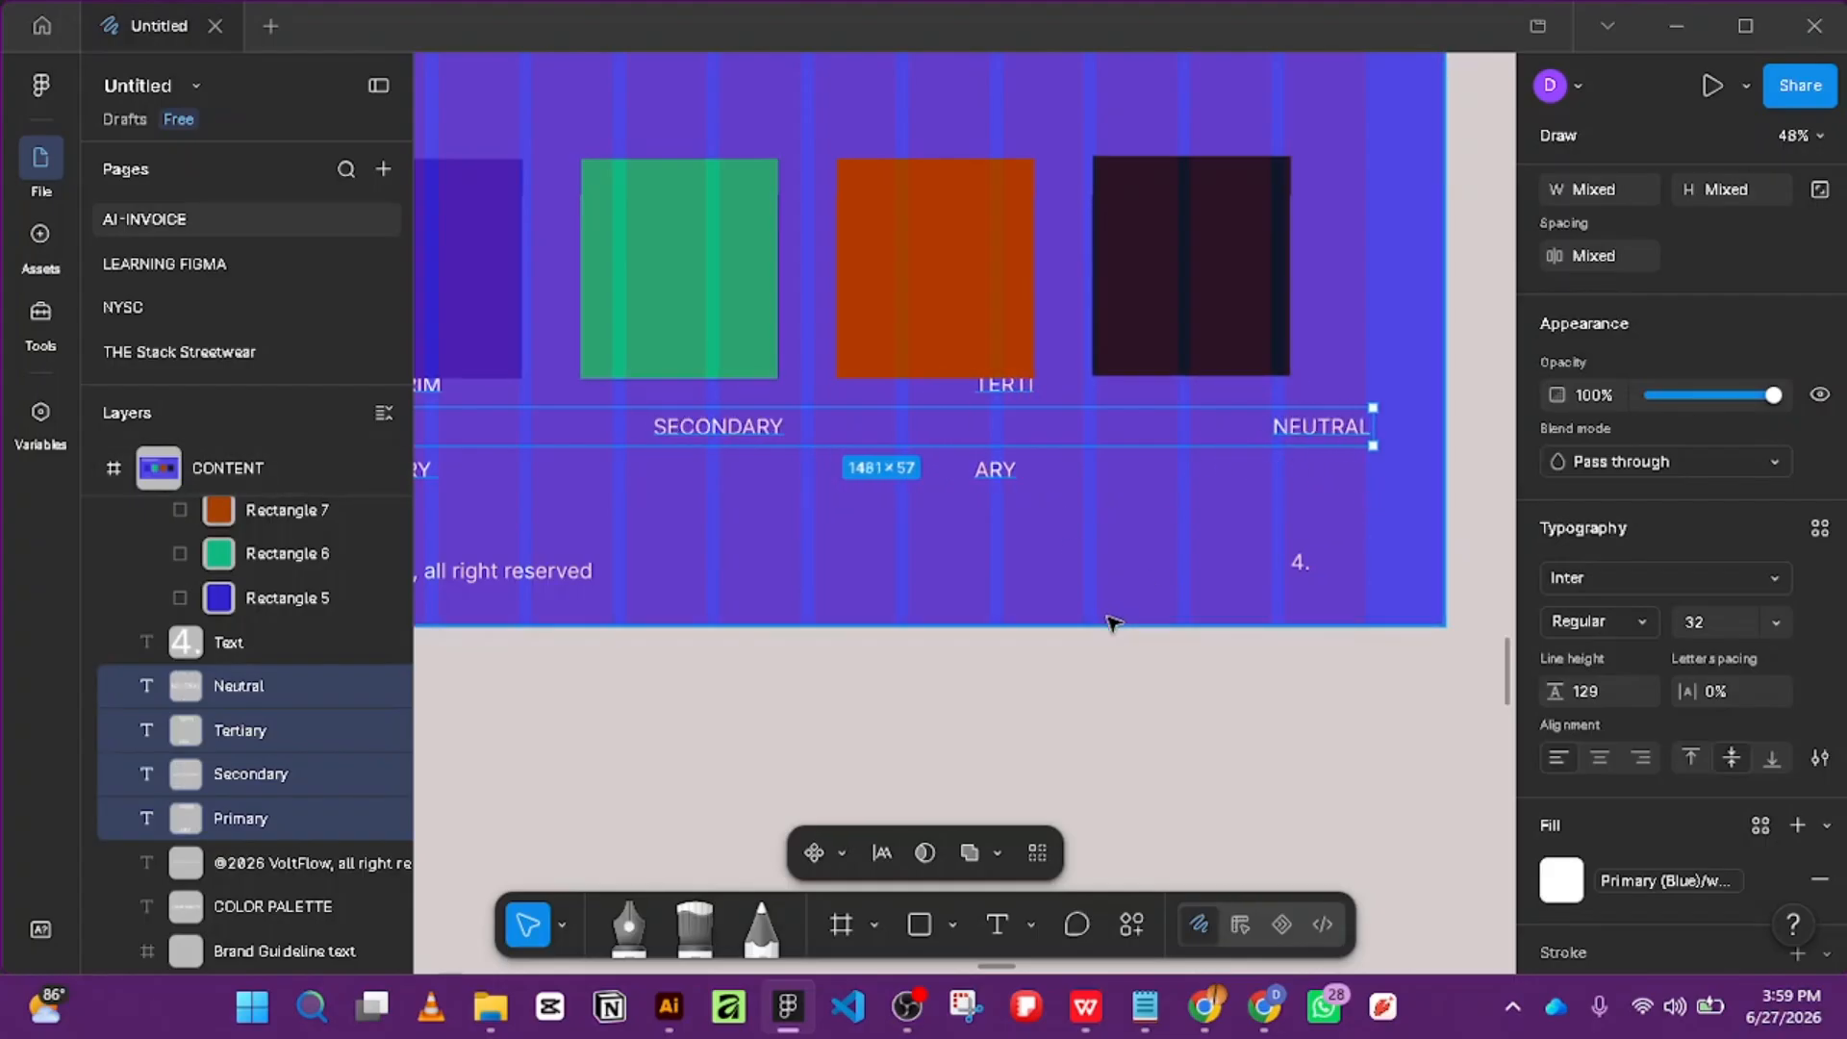
{"action": "key", "text": "ctrl+z"}
{"action": "key", "text": "ctrl+z"}
{"action": "left_click", "coordinate": [1019, 701]}
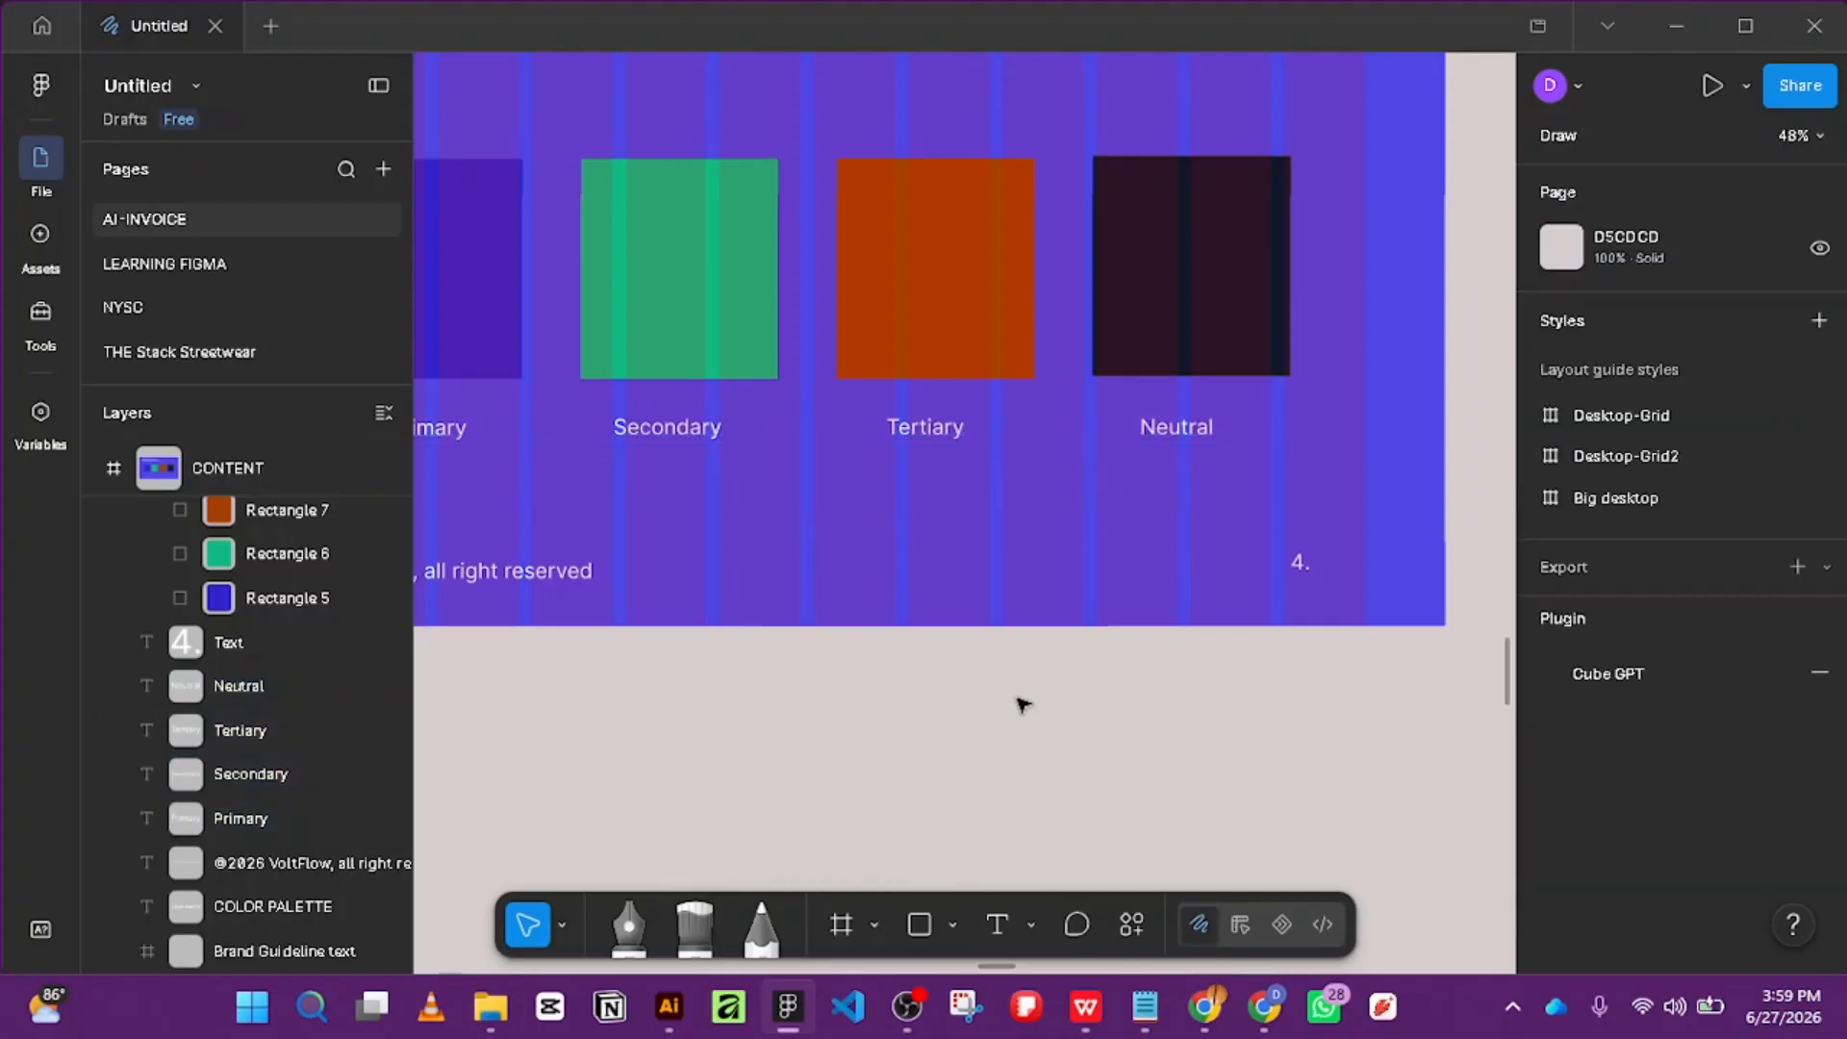
Set the font weight of the Primary, Secondary, Tertiary and Neutral labels to Bold.
{"action": "left_click", "coordinate": [1166, 431]}
{"action": "left_click", "coordinate": [924, 438], "text": "shift"}
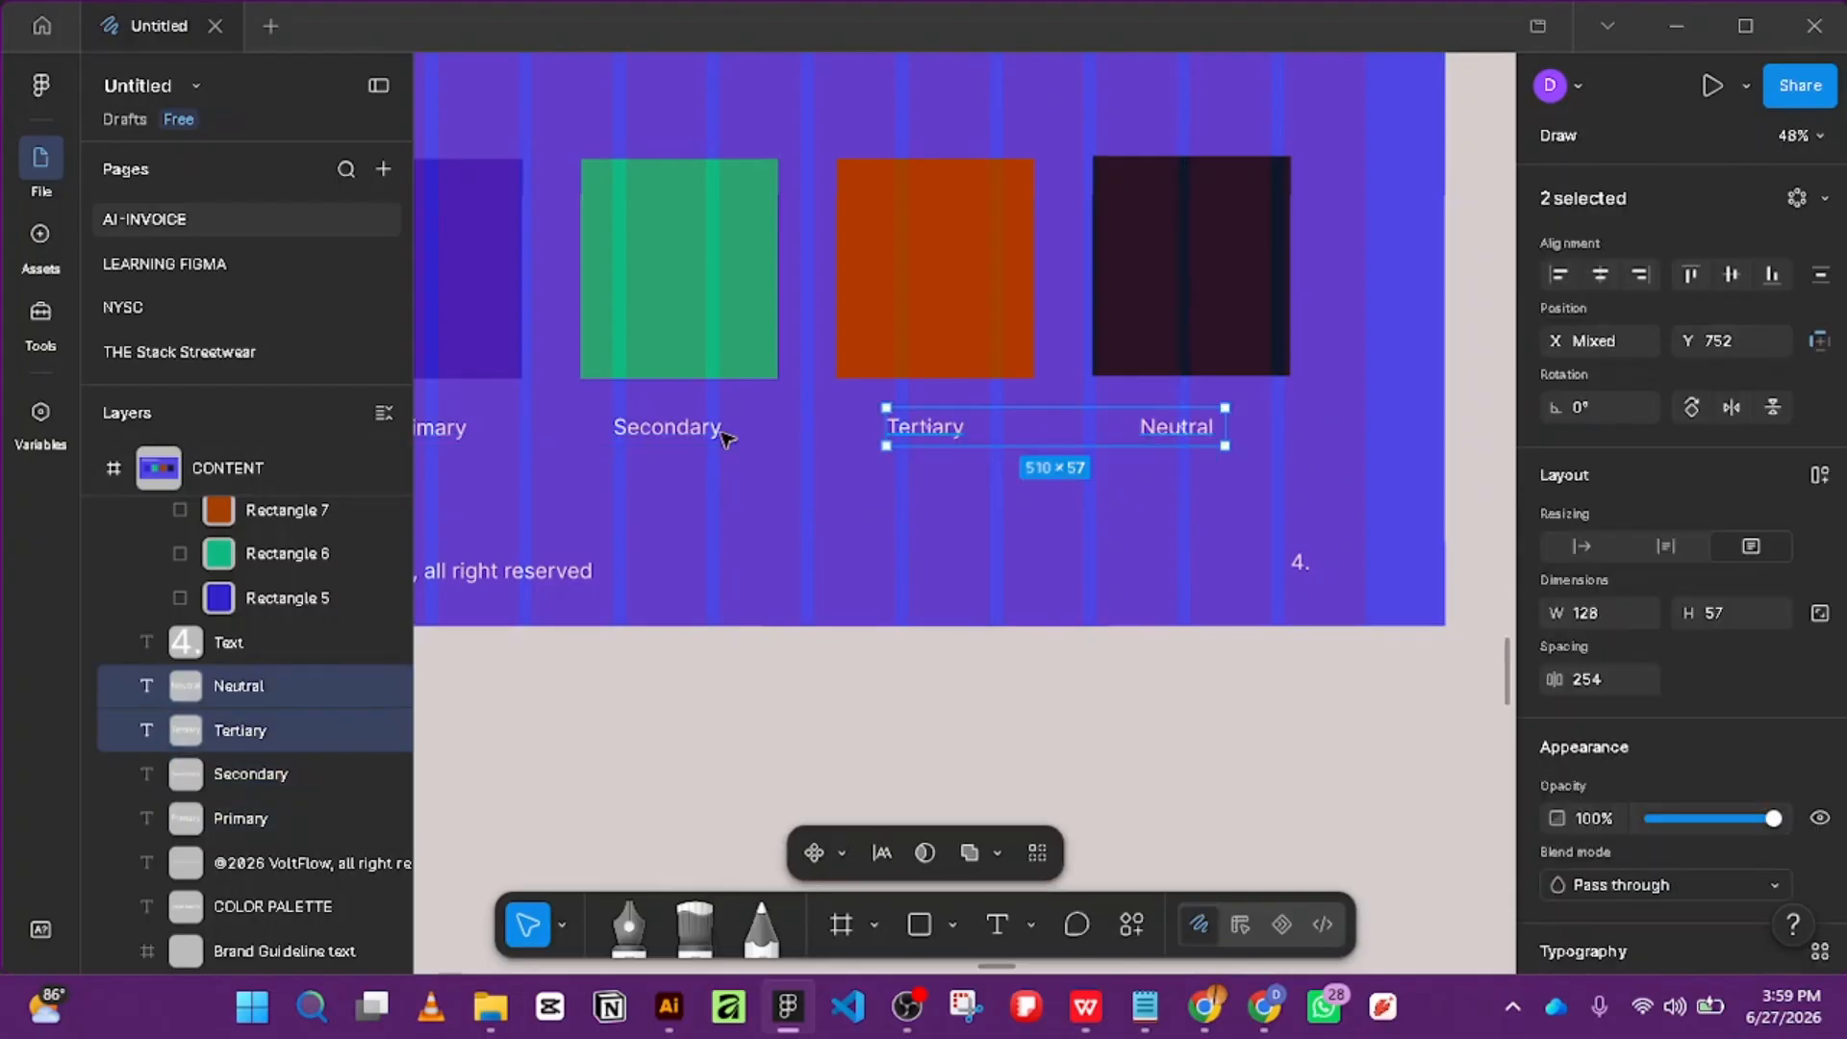
{"action": "left_click", "coordinate": [709, 429], "text": "shift"}
{"action": "scroll", "coordinate": [709, 429], "scroll_direction": "left", "scroll_amount": 5}
{"action": "left_click", "coordinate": [885, 470], "text": "shift"}
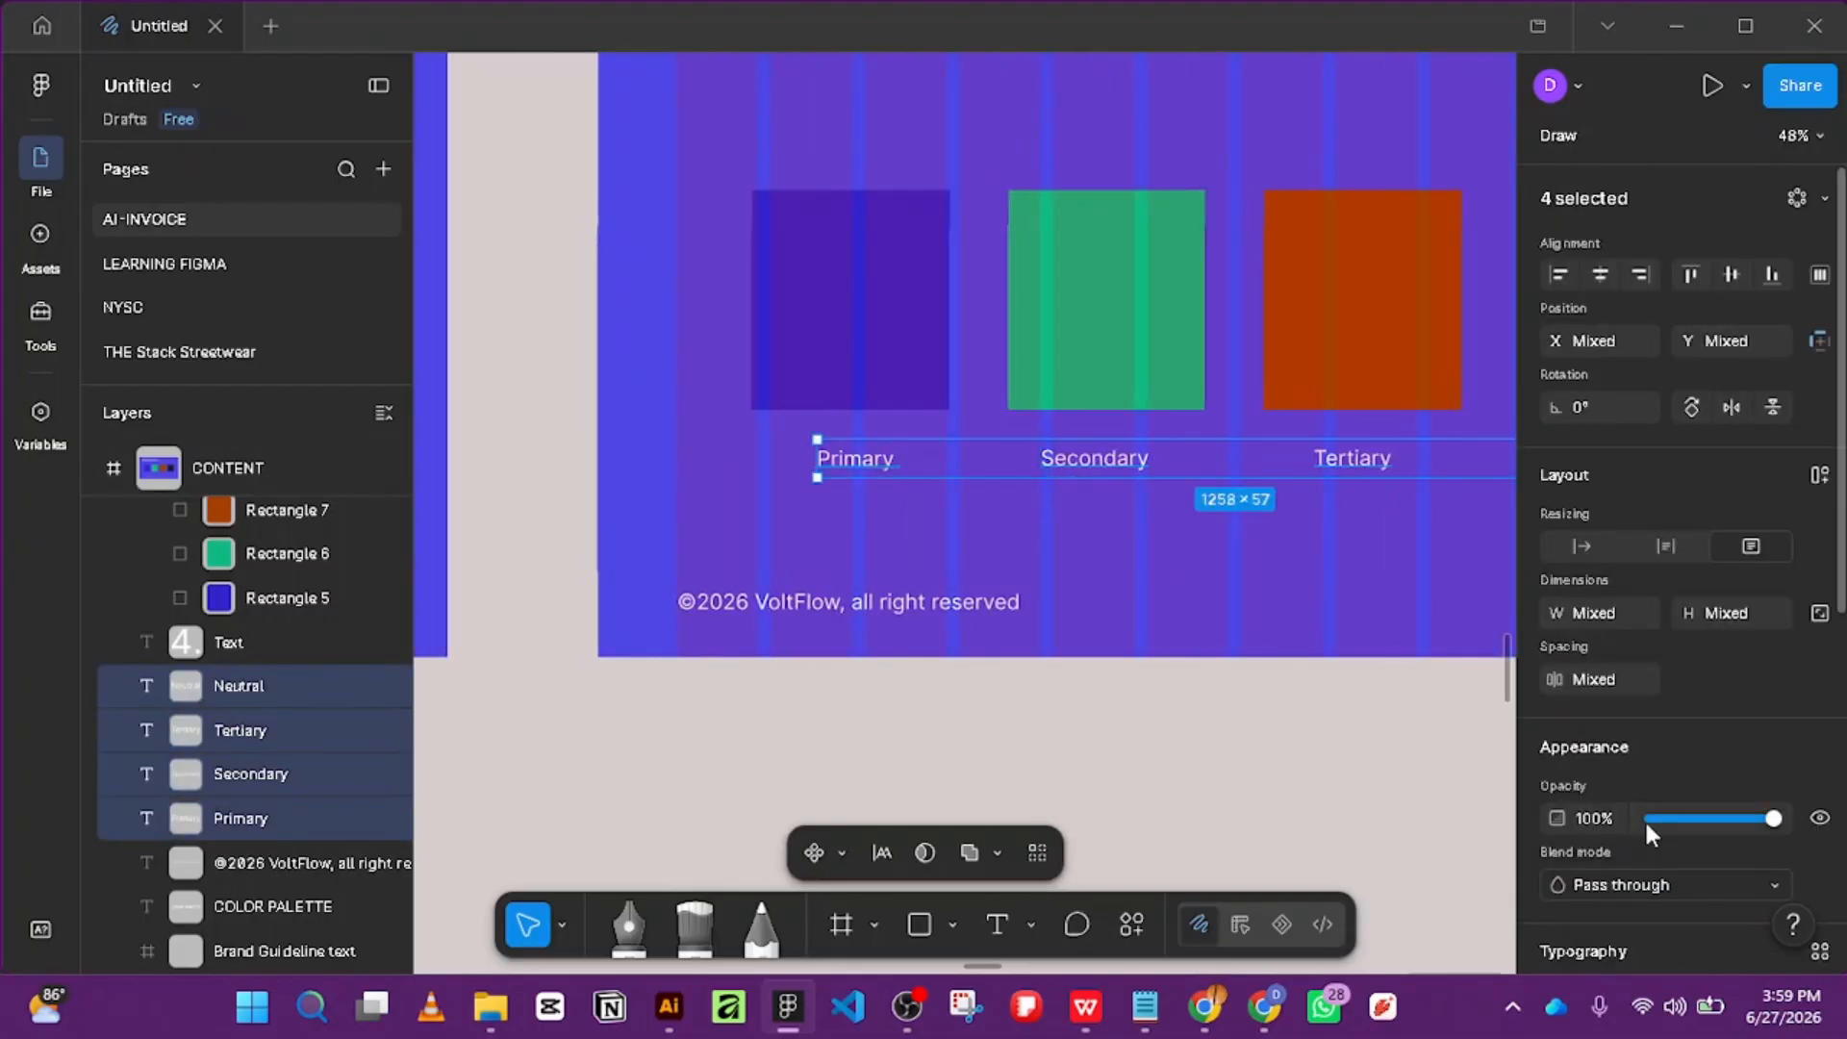
{"action": "scroll", "coordinate": [1635, 769], "scroll_direction": "down", "scroll_amount": 5}
{"action": "left_click", "coordinate": [1643, 499]}
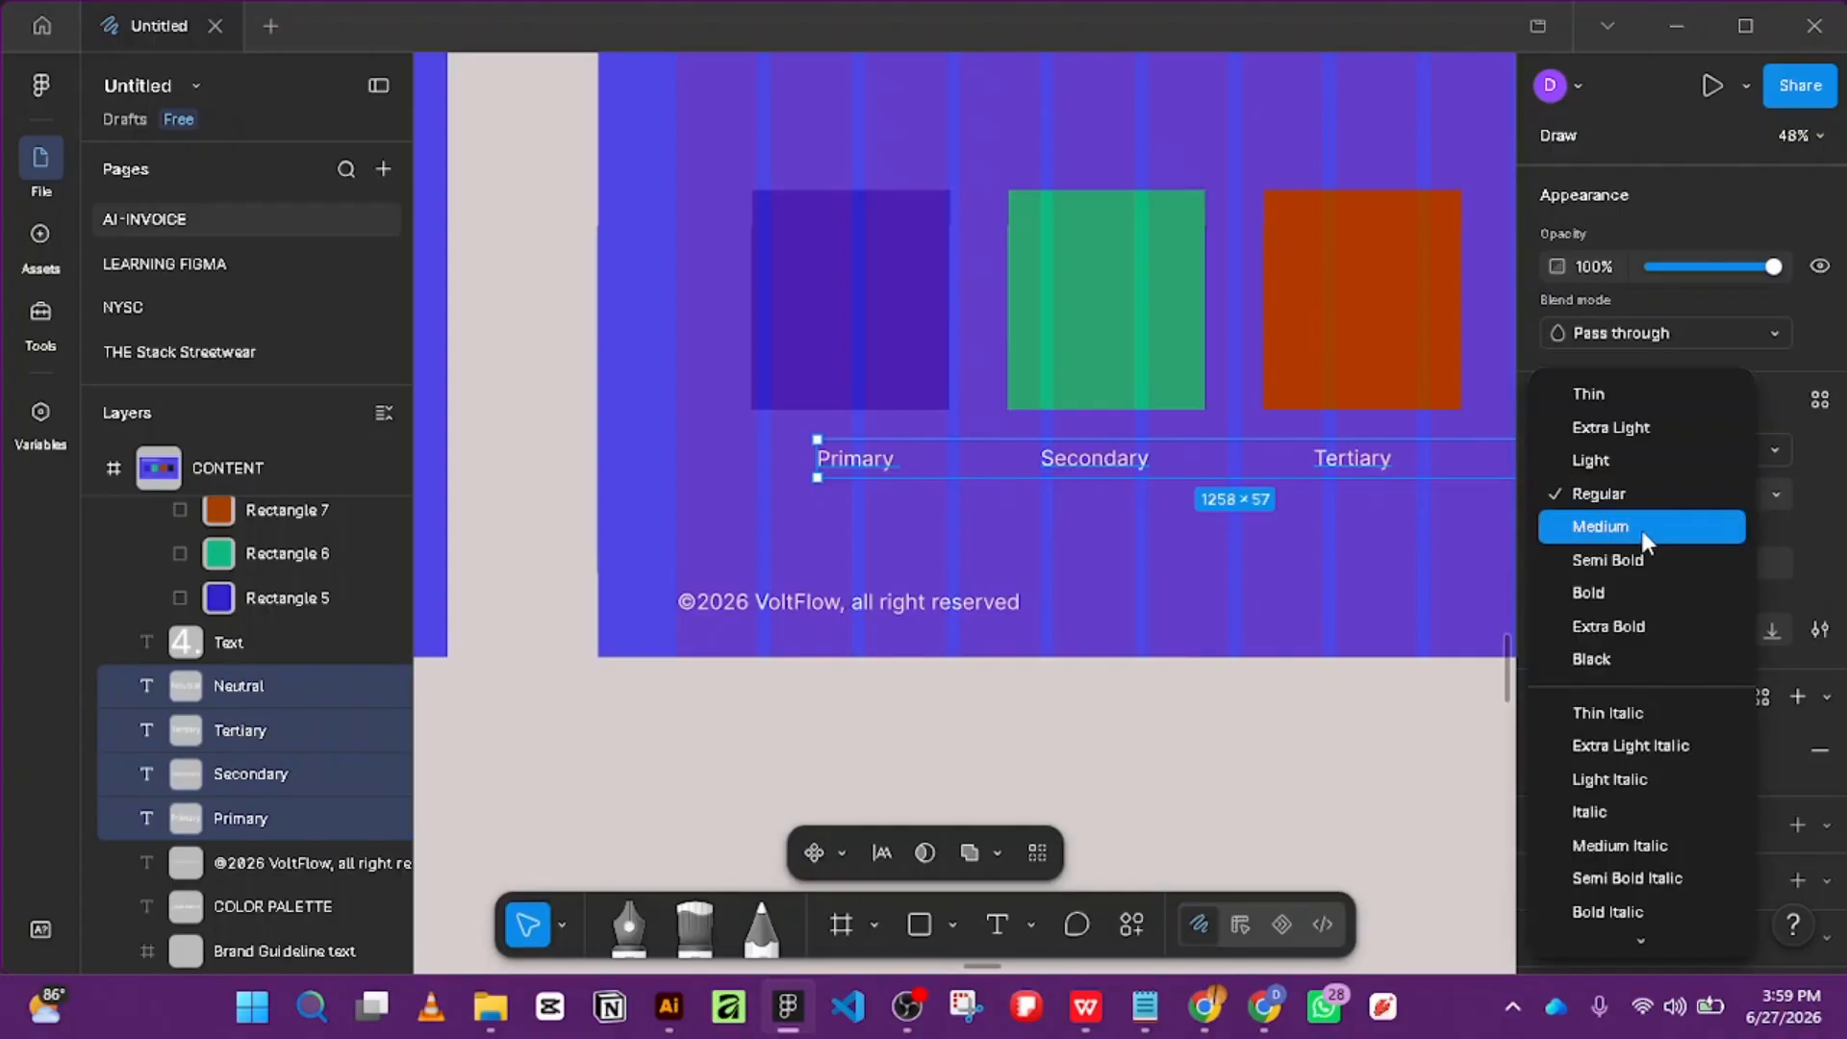
{"action": "left_click", "coordinate": [1631, 604]}
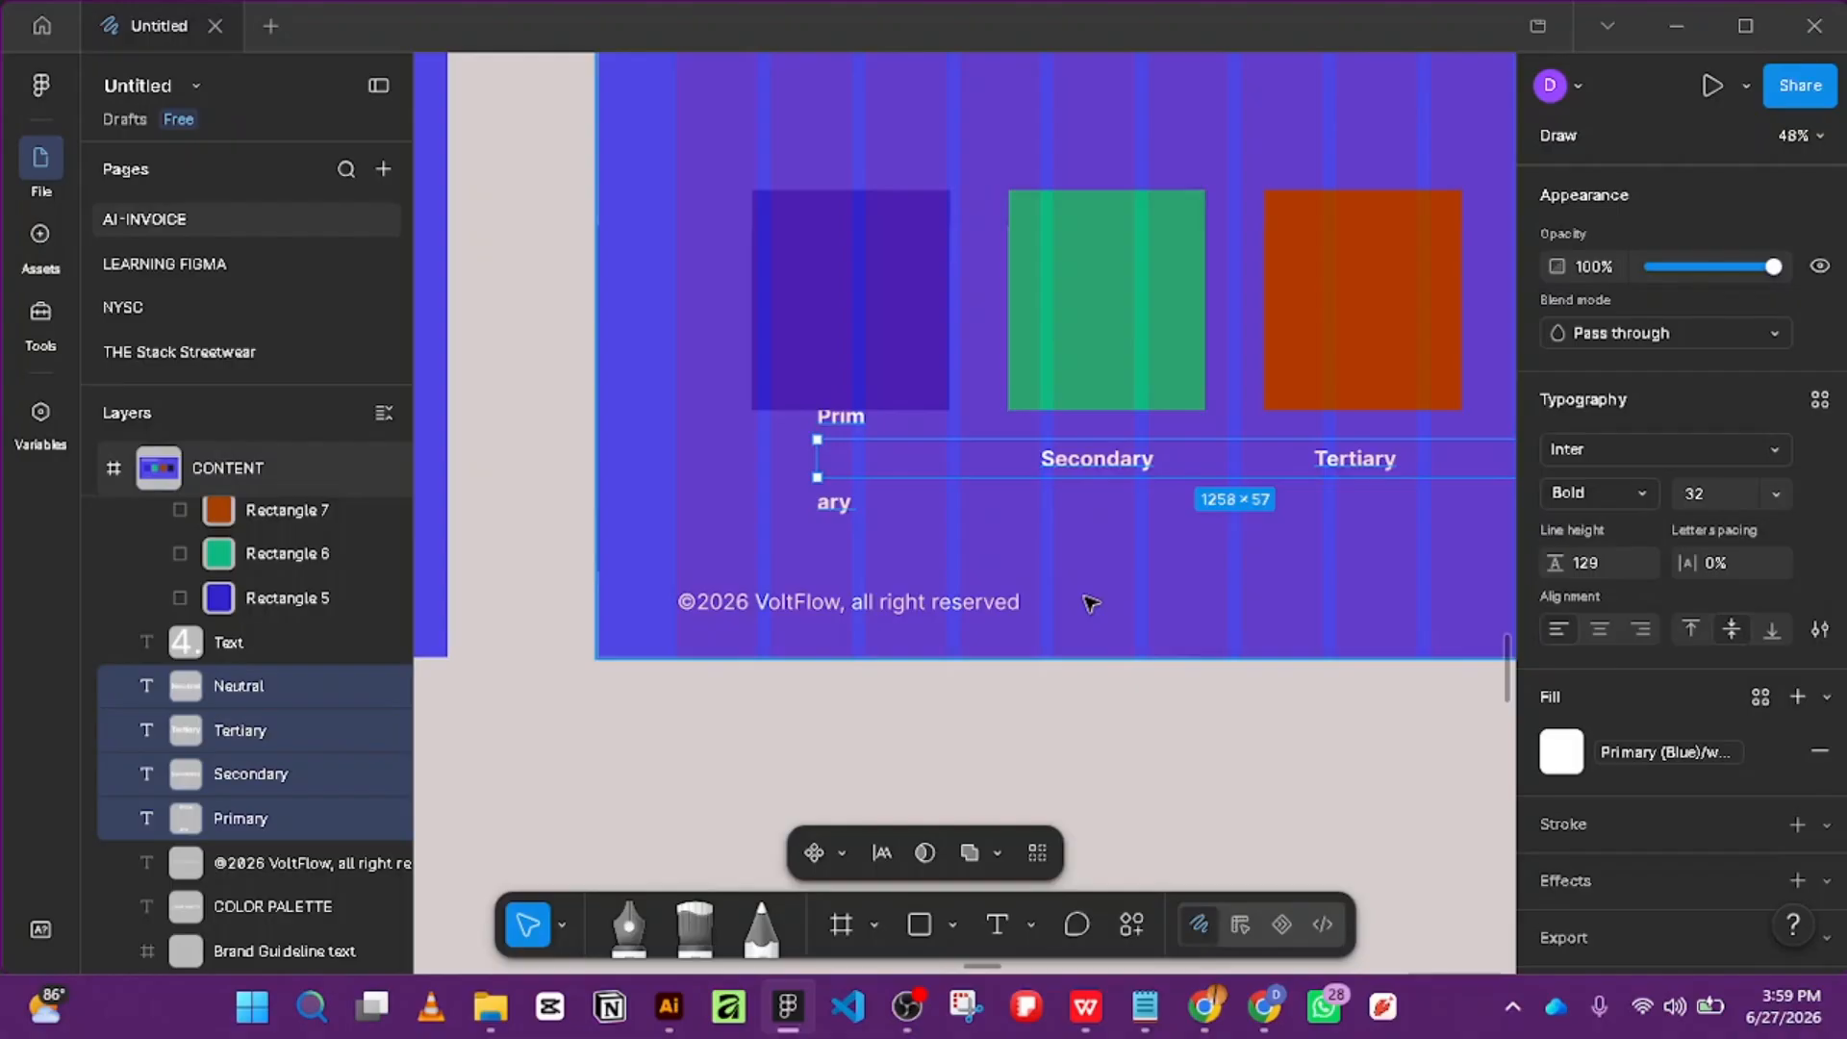
Widen the Primary label's box to 138 × 56 so its text fits on one line.
{"action": "left_click", "coordinate": [843, 689]}
{"action": "left_click", "coordinate": [840, 435]}
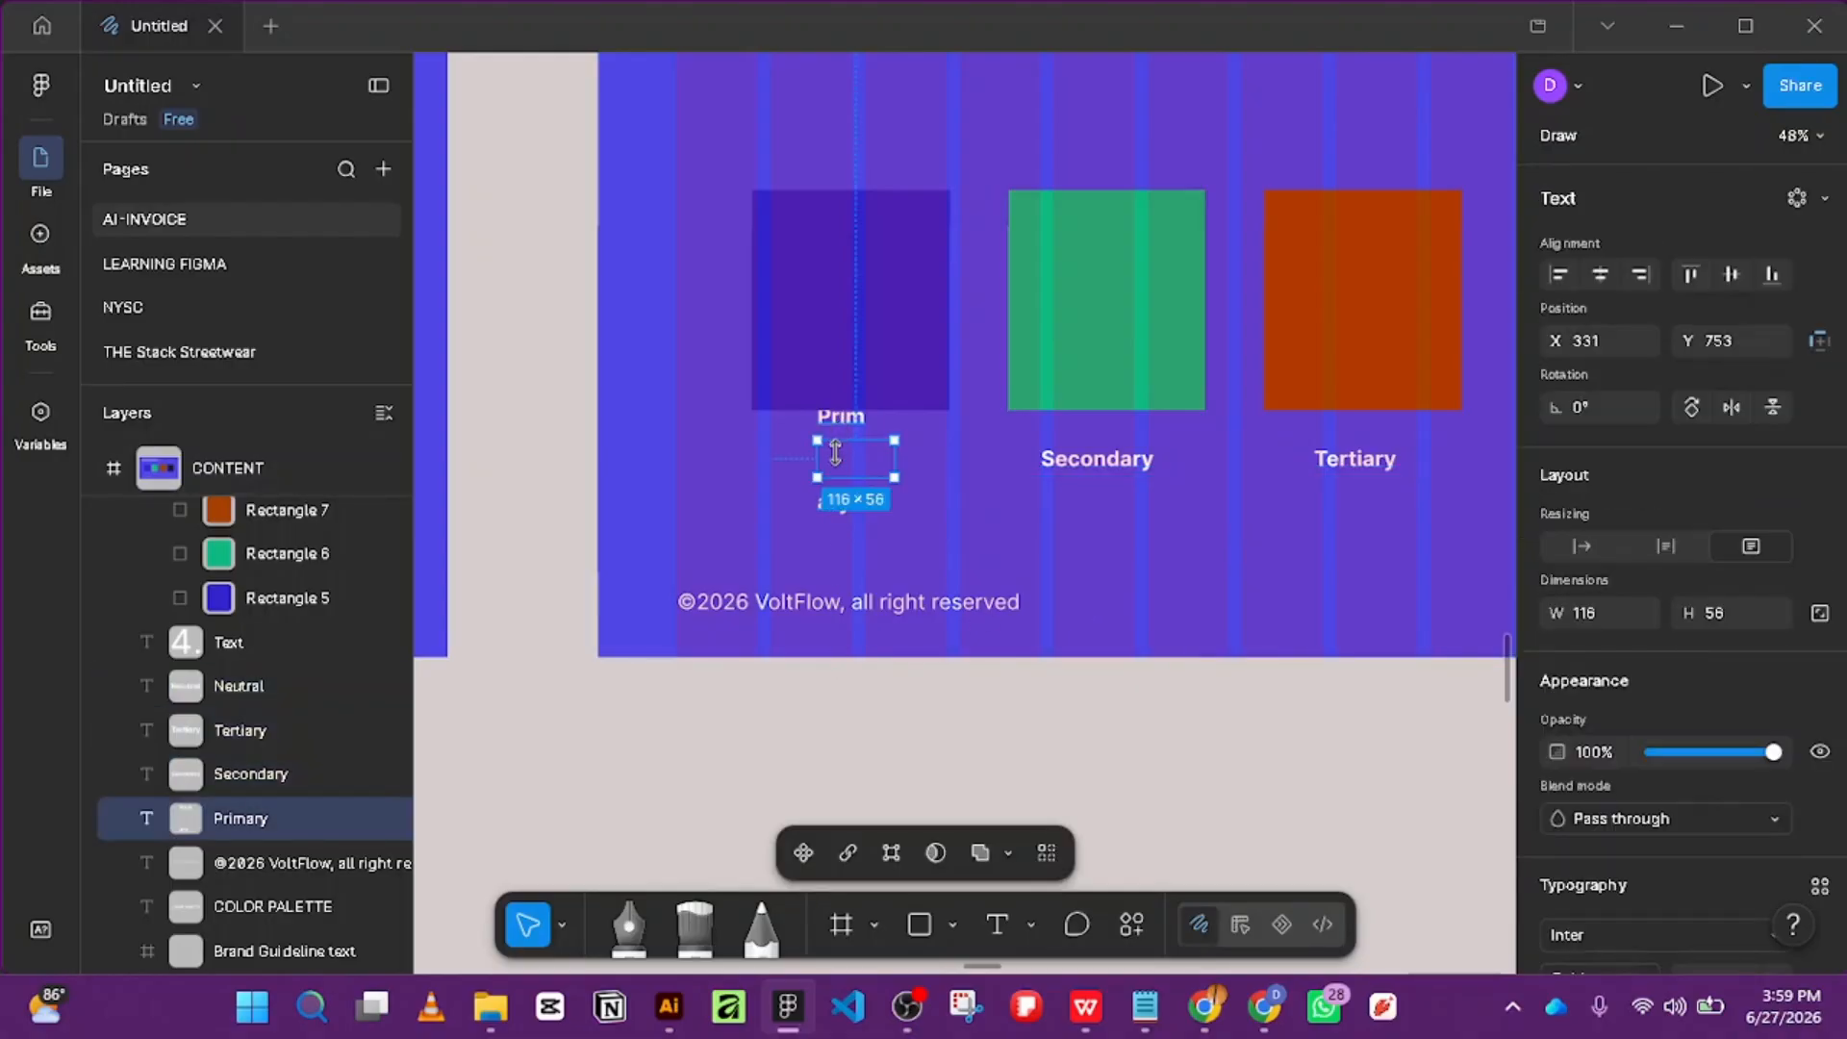
{"action": "left_click_drag", "start_coordinate": [806, 453], "coordinate": [791, 452]}
{"action": "scroll", "coordinate": [564, 462], "scroll_direction": "right", "scroll_amount": 5}
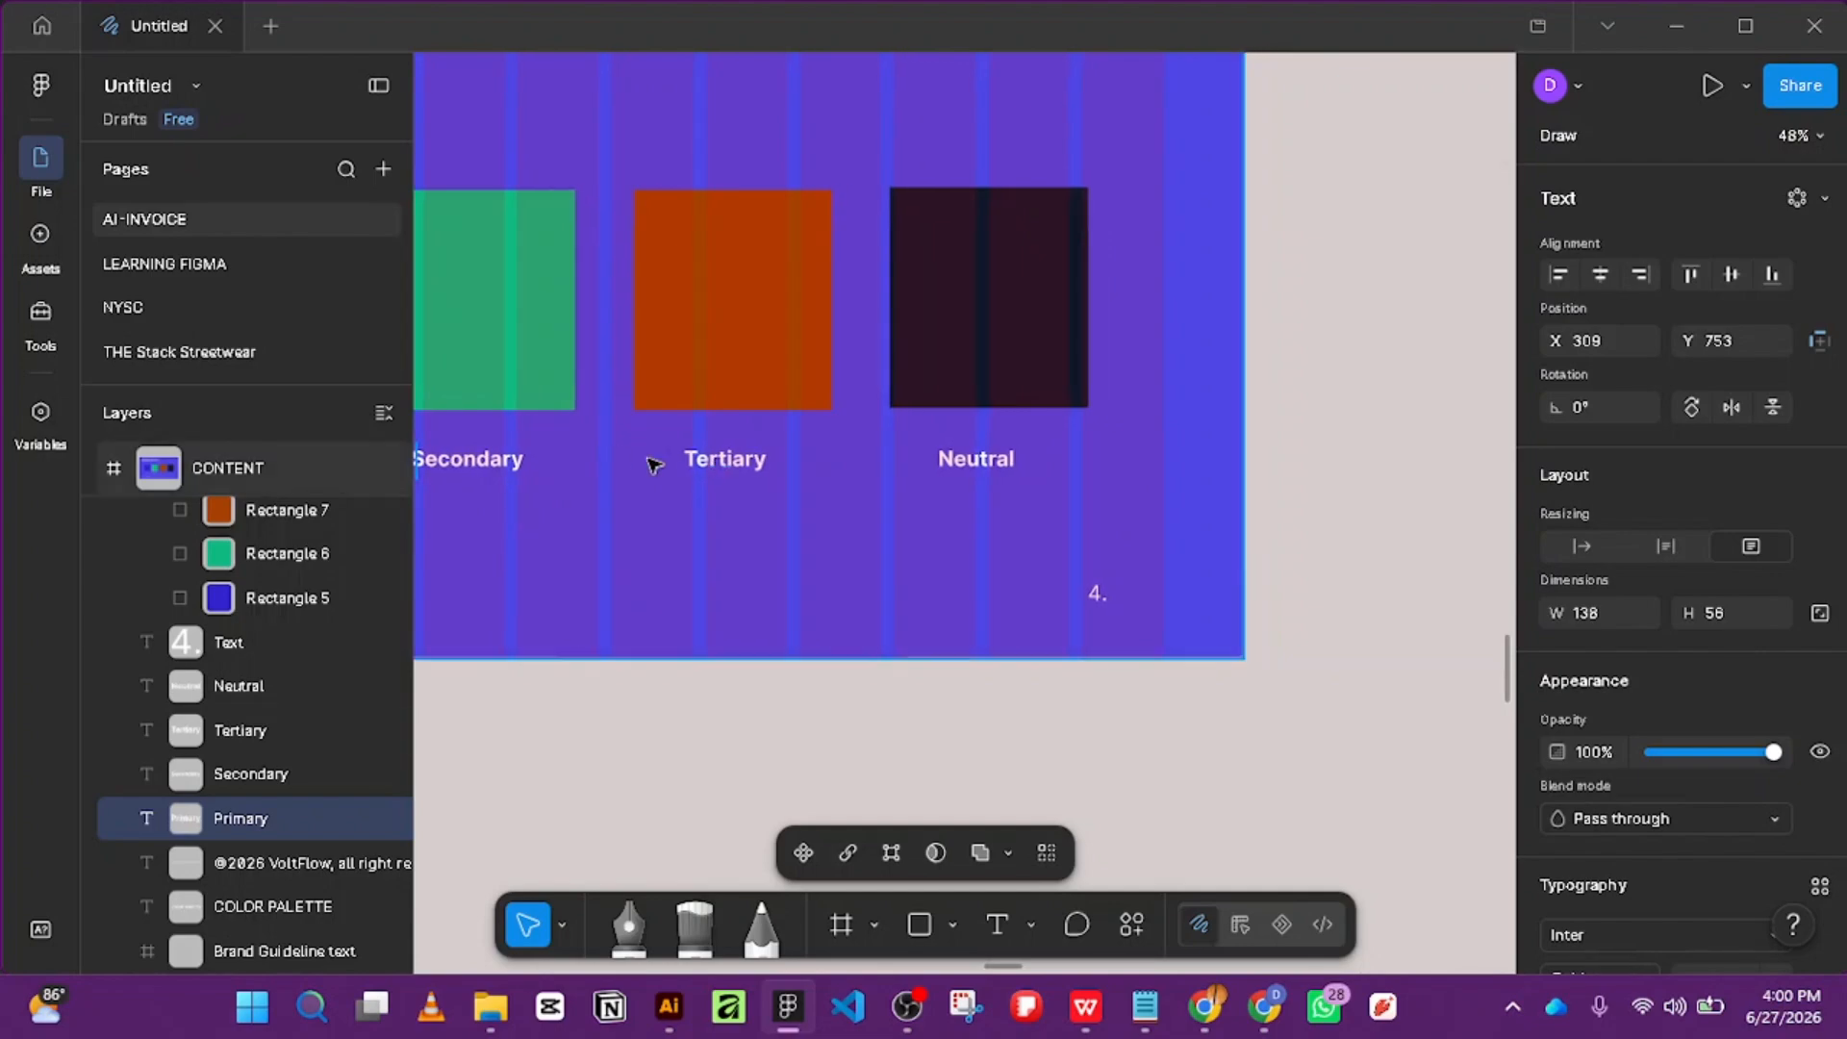
{"action": "left_click", "coordinate": [710, 466]}
{"action": "scroll", "coordinate": [1311, 660], "scroll_direction": "down", "scroll_amount": 3}
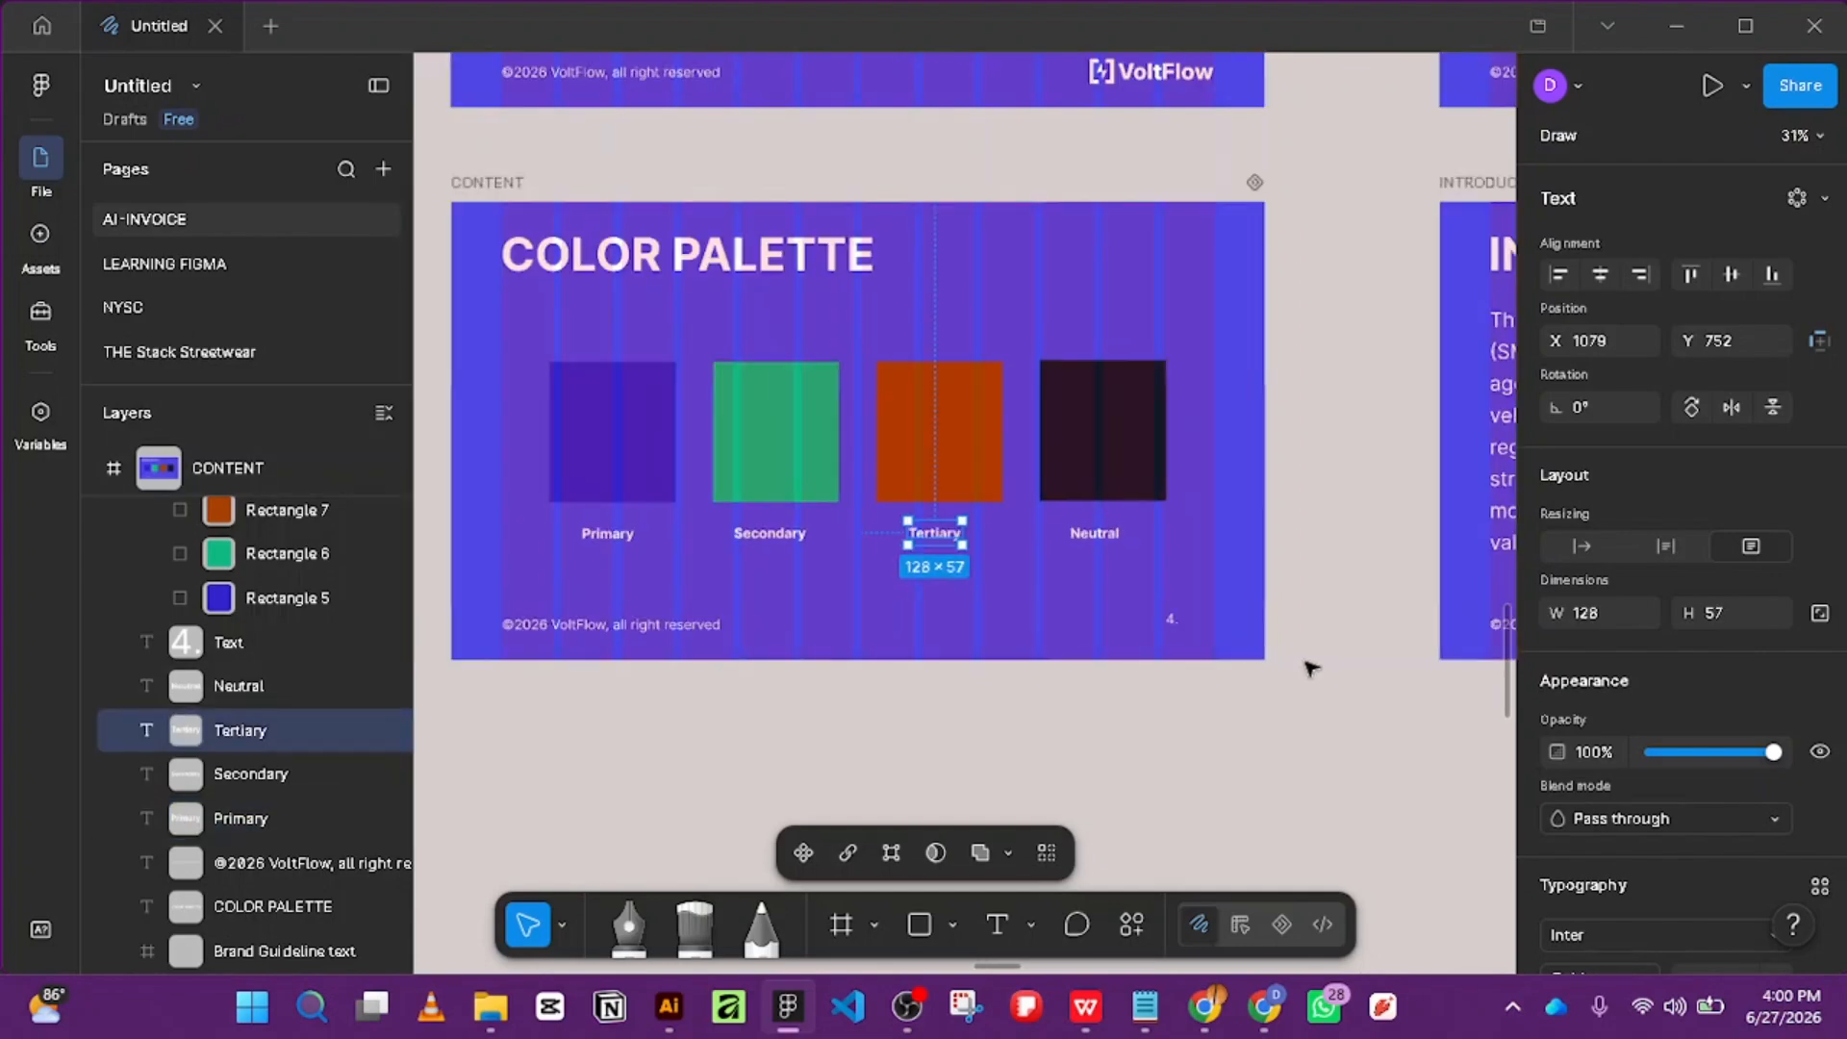
{"action": "key", "text": "Escape"}
Try to open the page number "4." on the COLOR PALETTE slide for editing.
{"action": "scroll", "coordinate": [1163, 623], "scroll_direction": "up", "scroll_amount": 3}
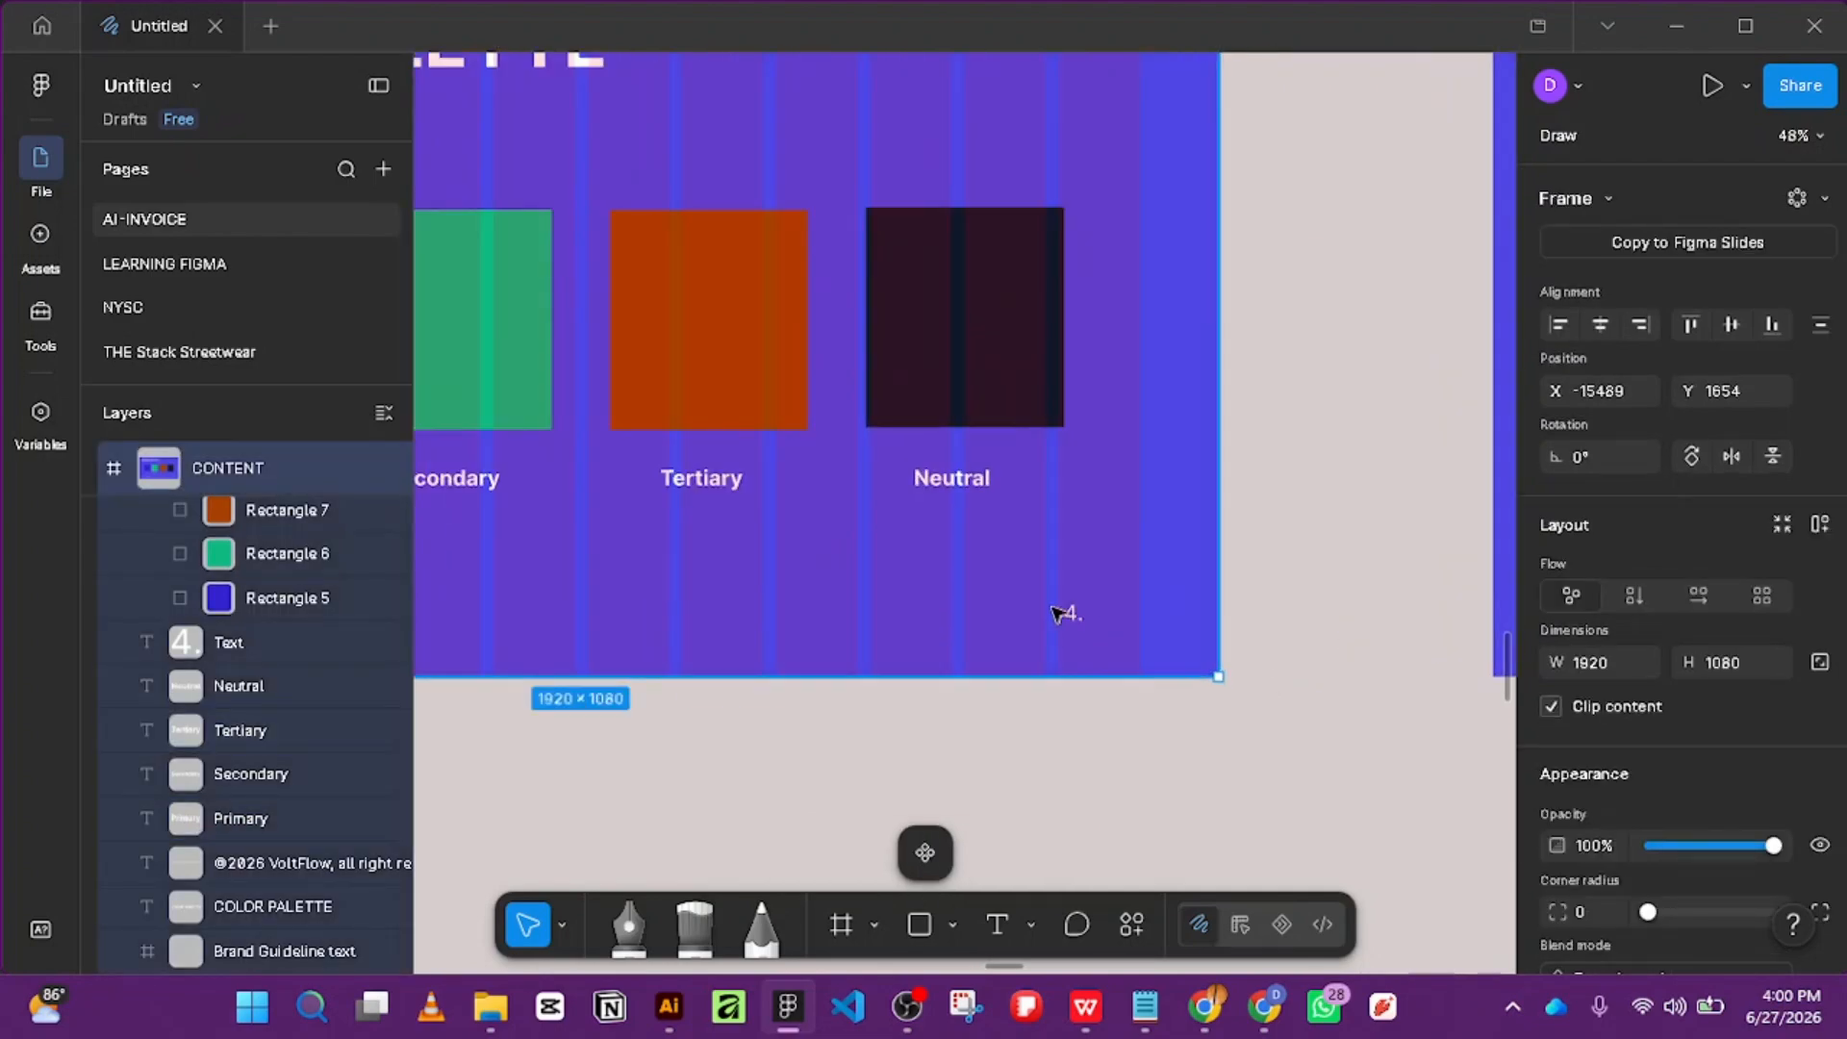
{"action": "double_click", "coordinate": [1072, 622]}
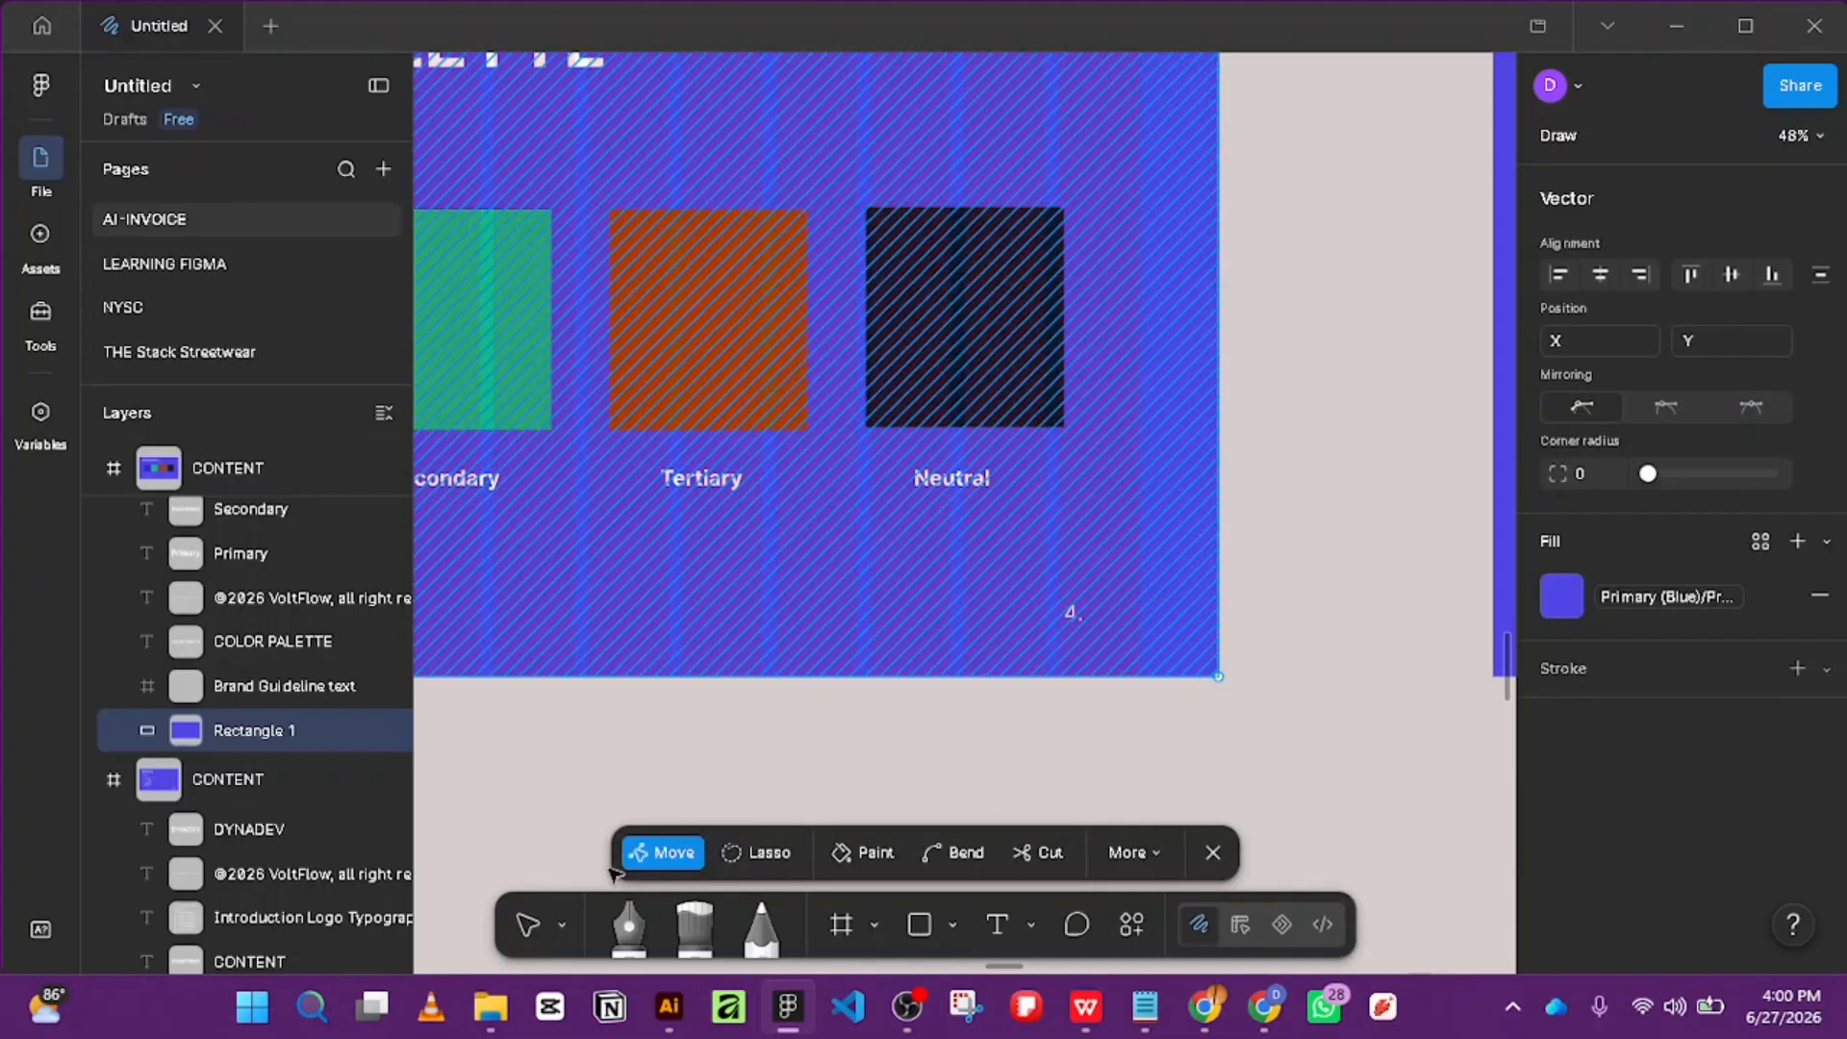
{"action": "left_click", "coordinate": [511, 928]}
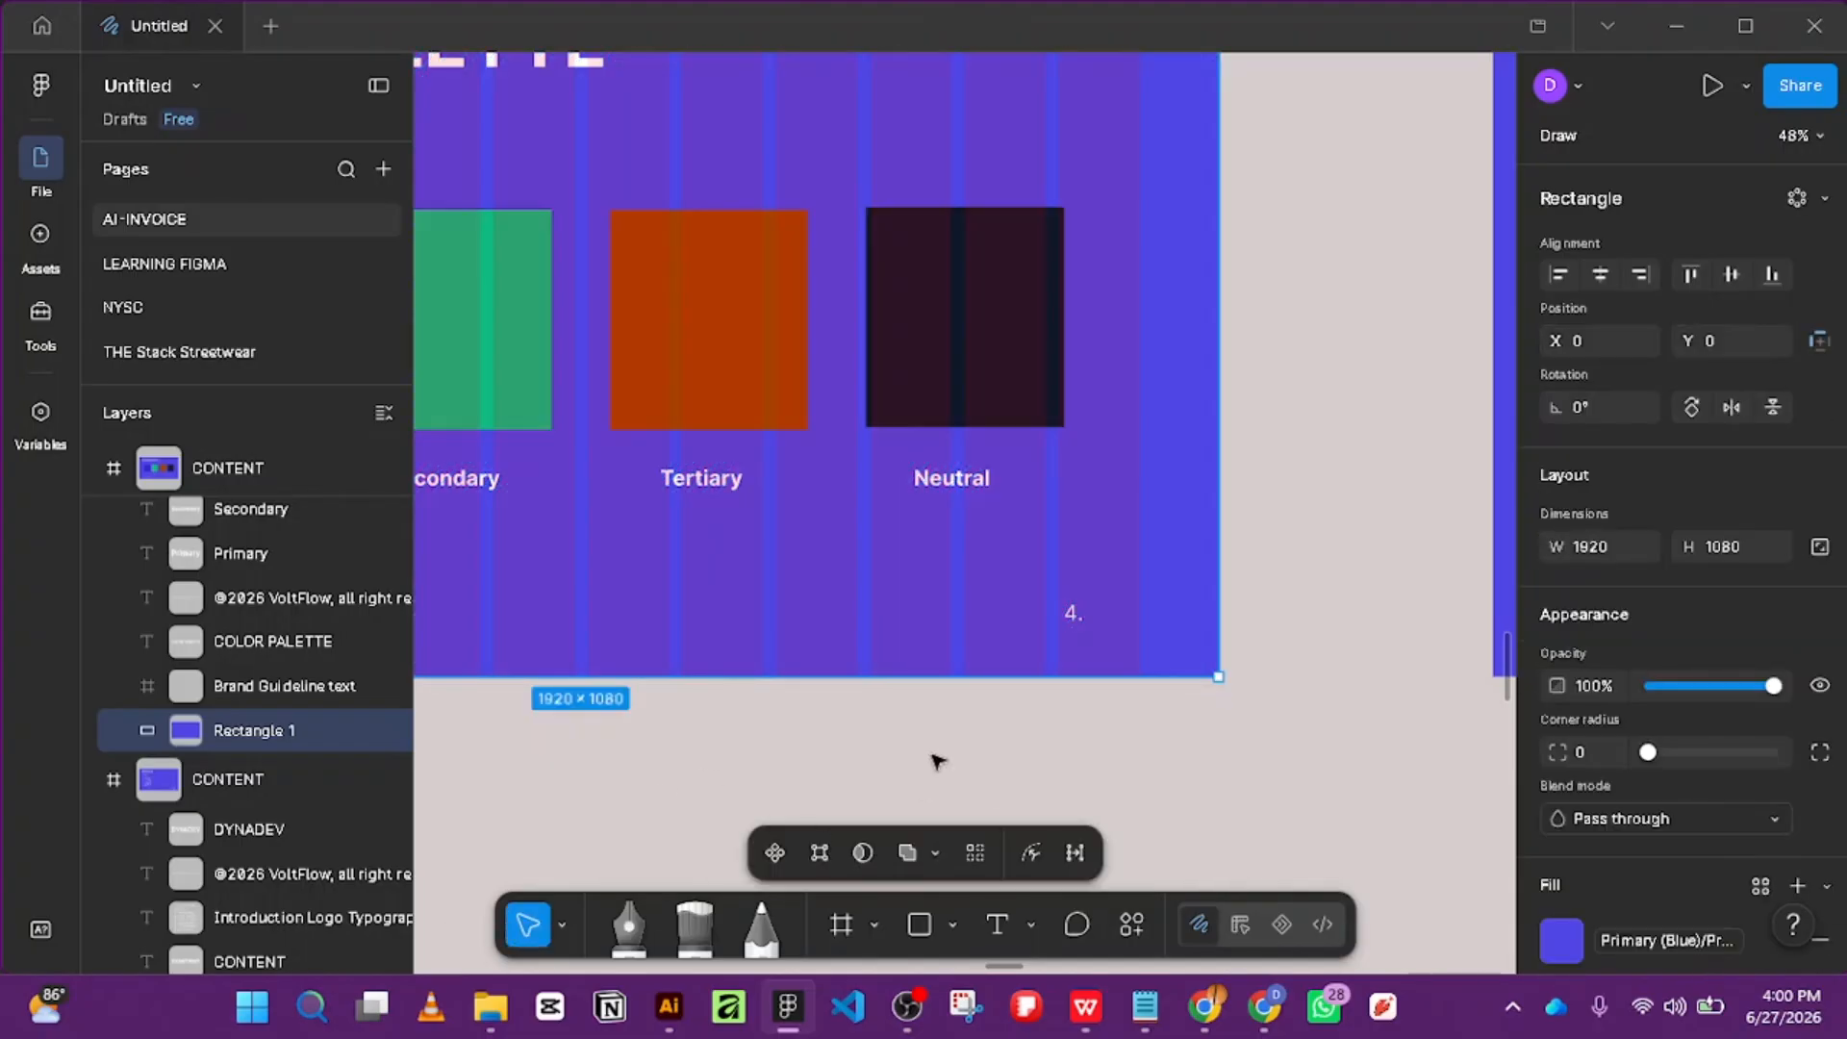
{"action": "scroll", "coordinate": [1029, 702], "scroll_direction": "down", "scroll_amount": 5}
{"action": "key", "text": "Escape"}
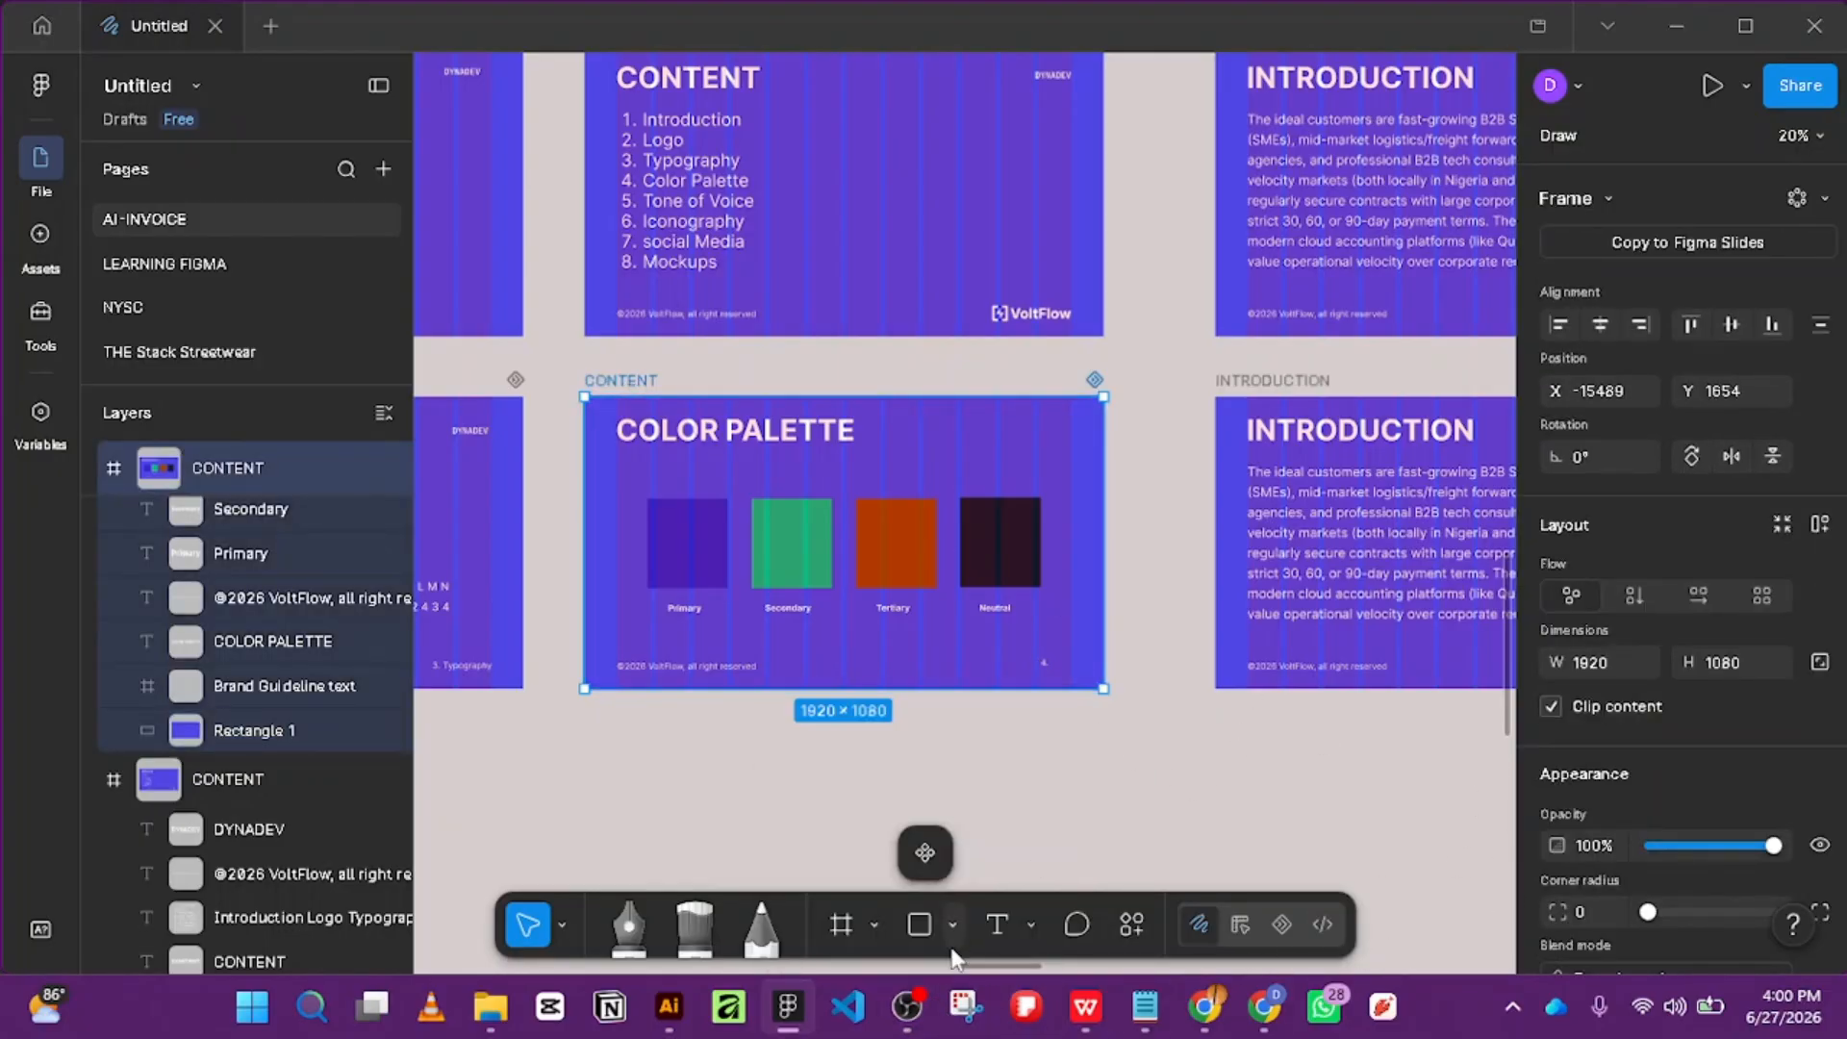
{"action": "left_click", "coordinate": [906, 1006]}
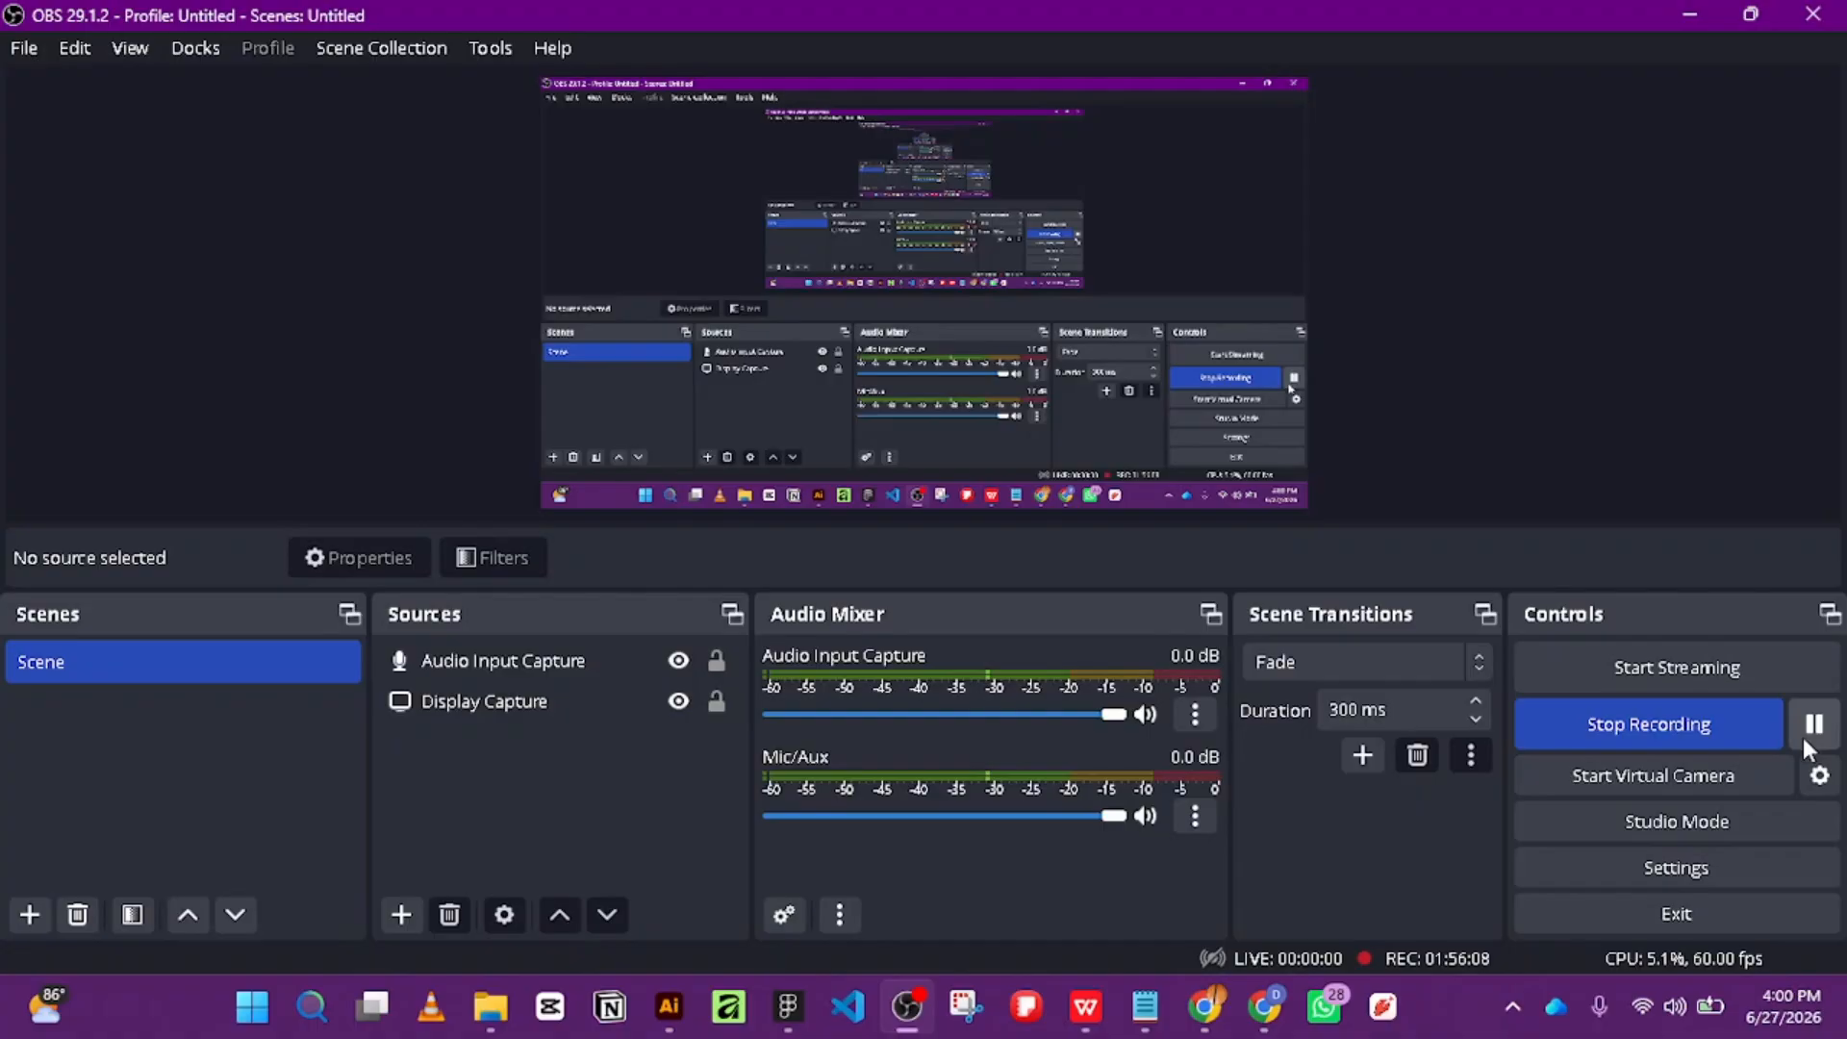
{"action": "left_click", "coordinate": [1814, 726]}
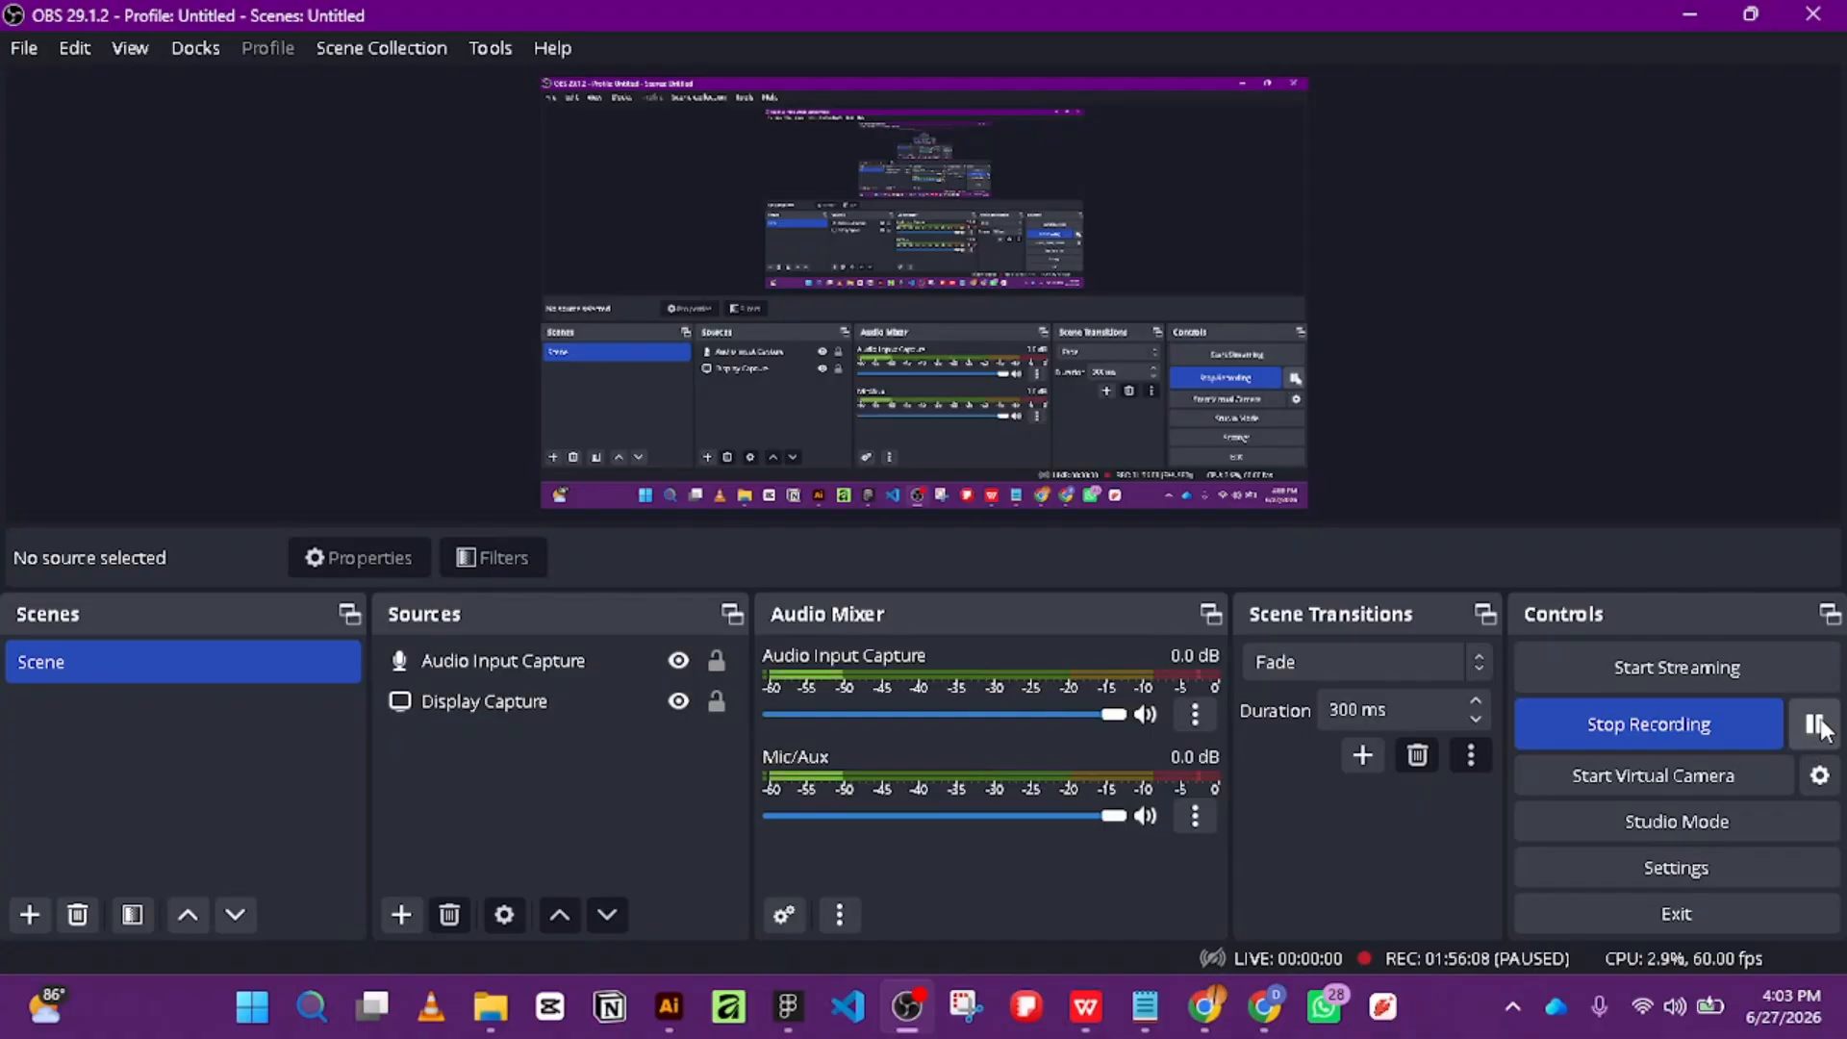
{"action": "left_click", "coordinate": [1689, 14]}
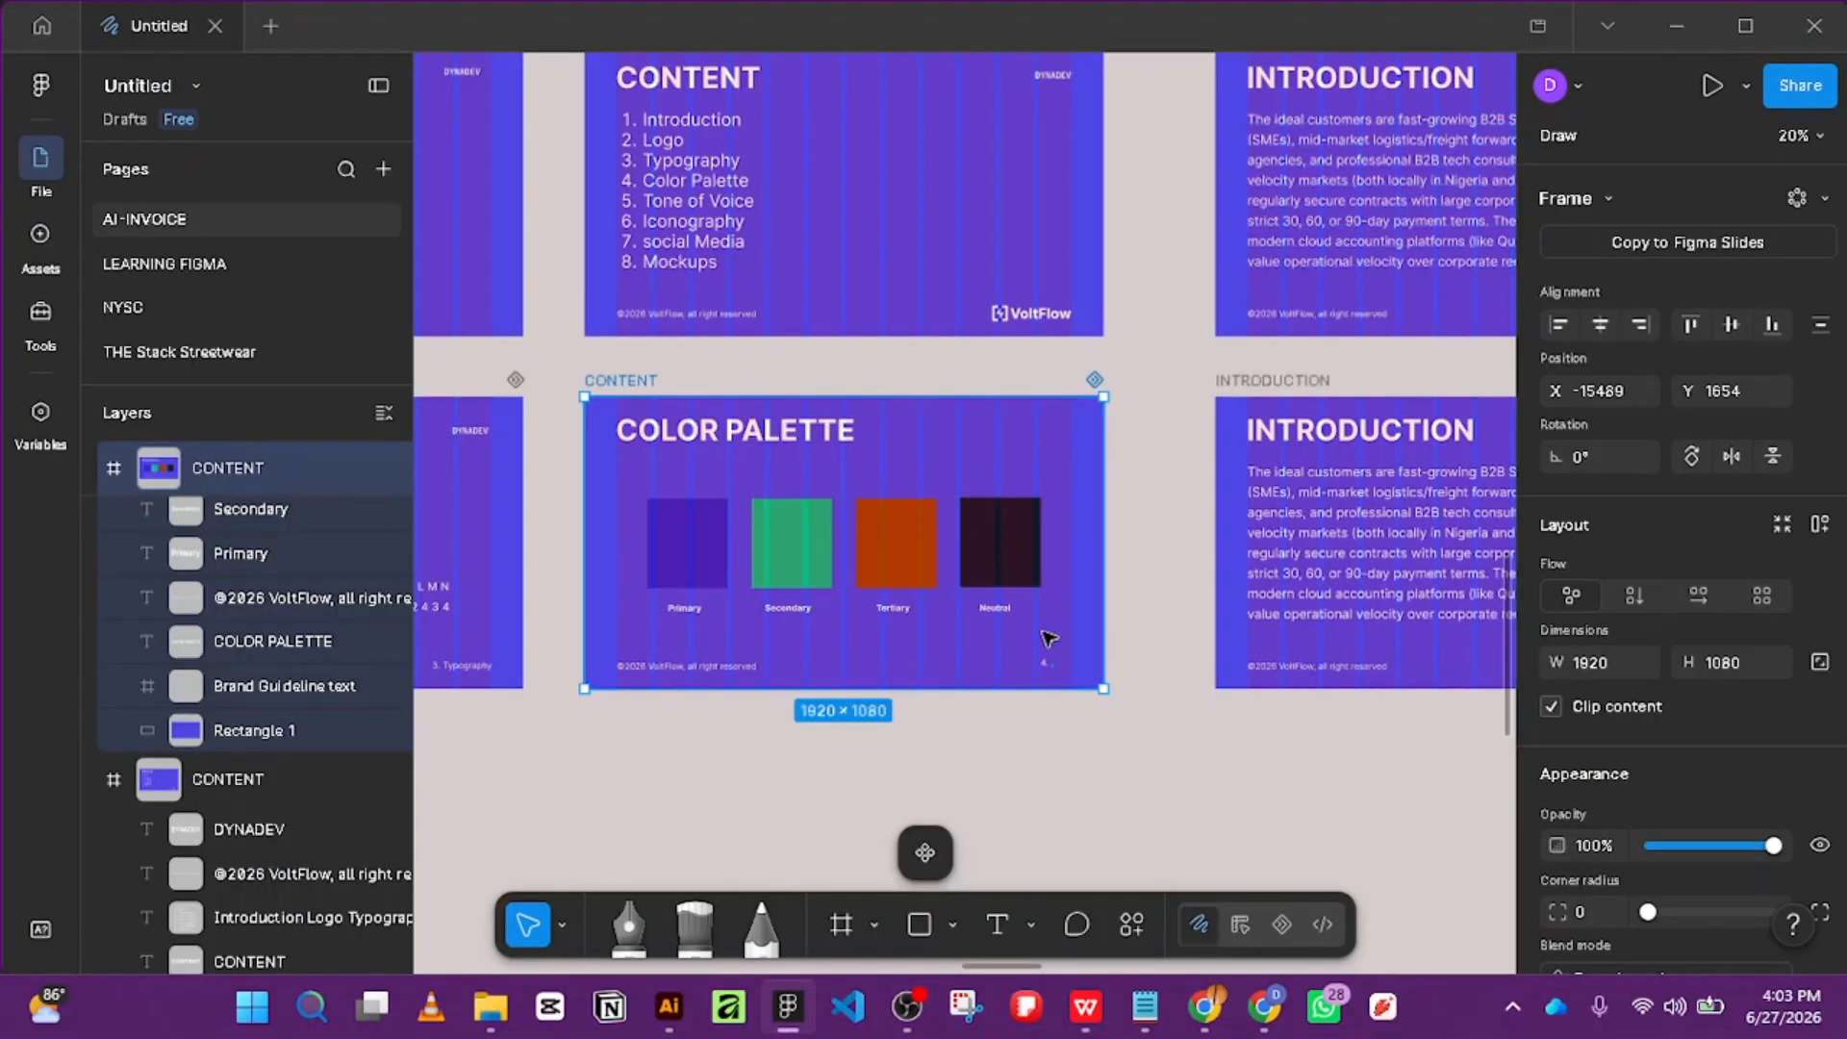
Try once more to edit the COLOR PALETTE slide's page number, and leave the background rectangle's vector editing.
{"action": "scroll", "coordinate": [1035, 651], "scroll_direction": "up", "scroll_amount": 5}
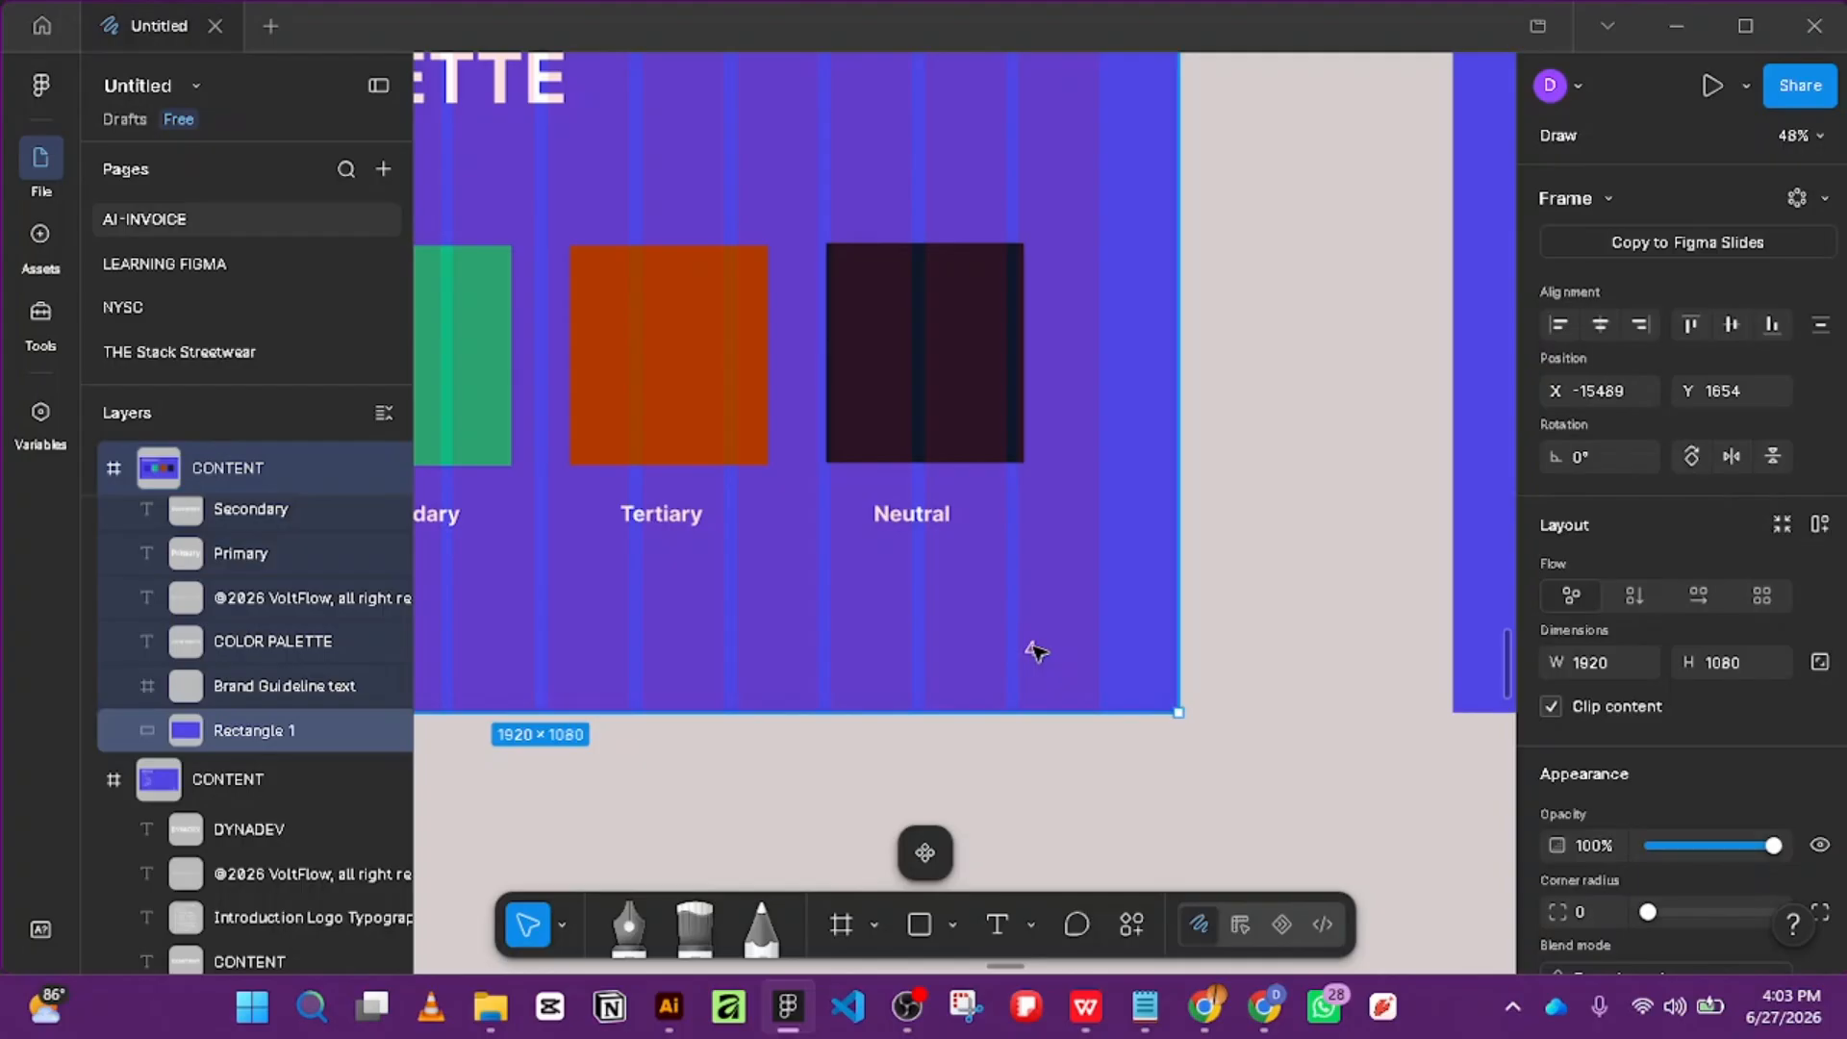
{"action": "double_click", "coordinate": [1035, 652]}
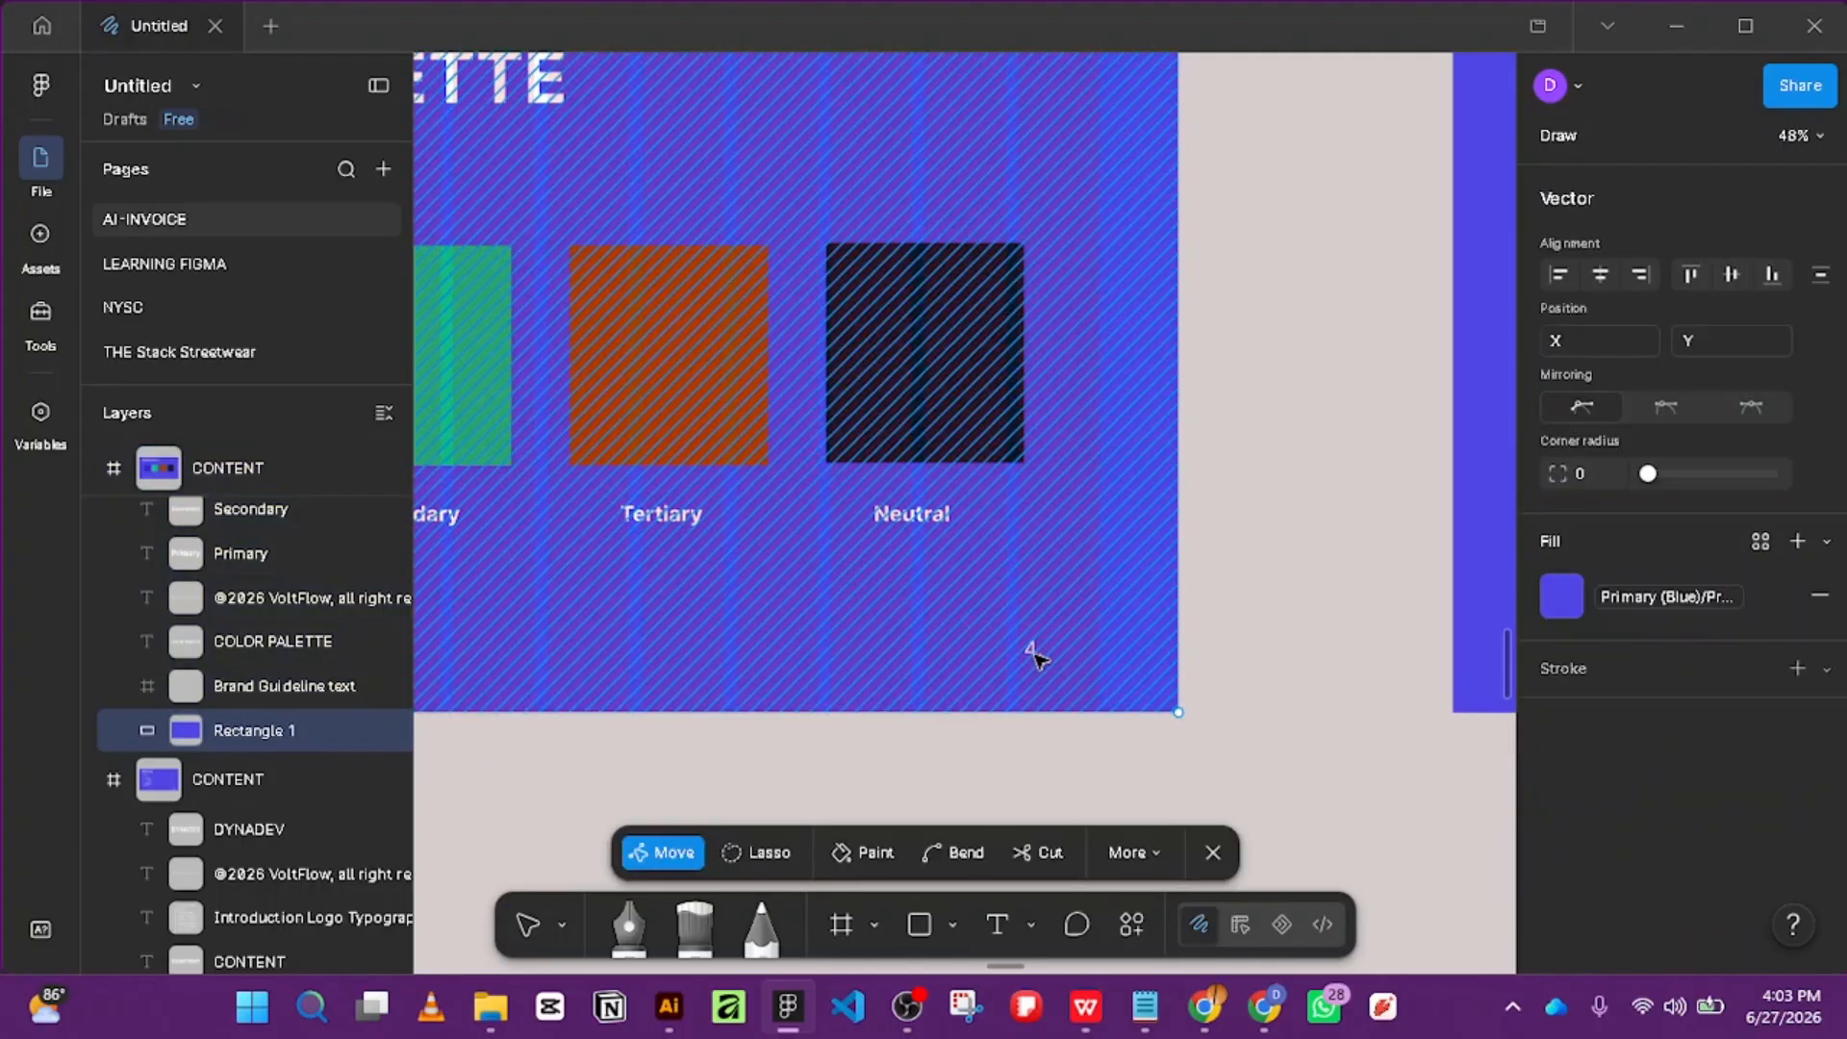
{"action": "left_click", "coordinate": [1213, 850]}
{"action": "scroll", "coordinate": [1044, 643], "scroll_direction": "down", "scroll_amount": 5}
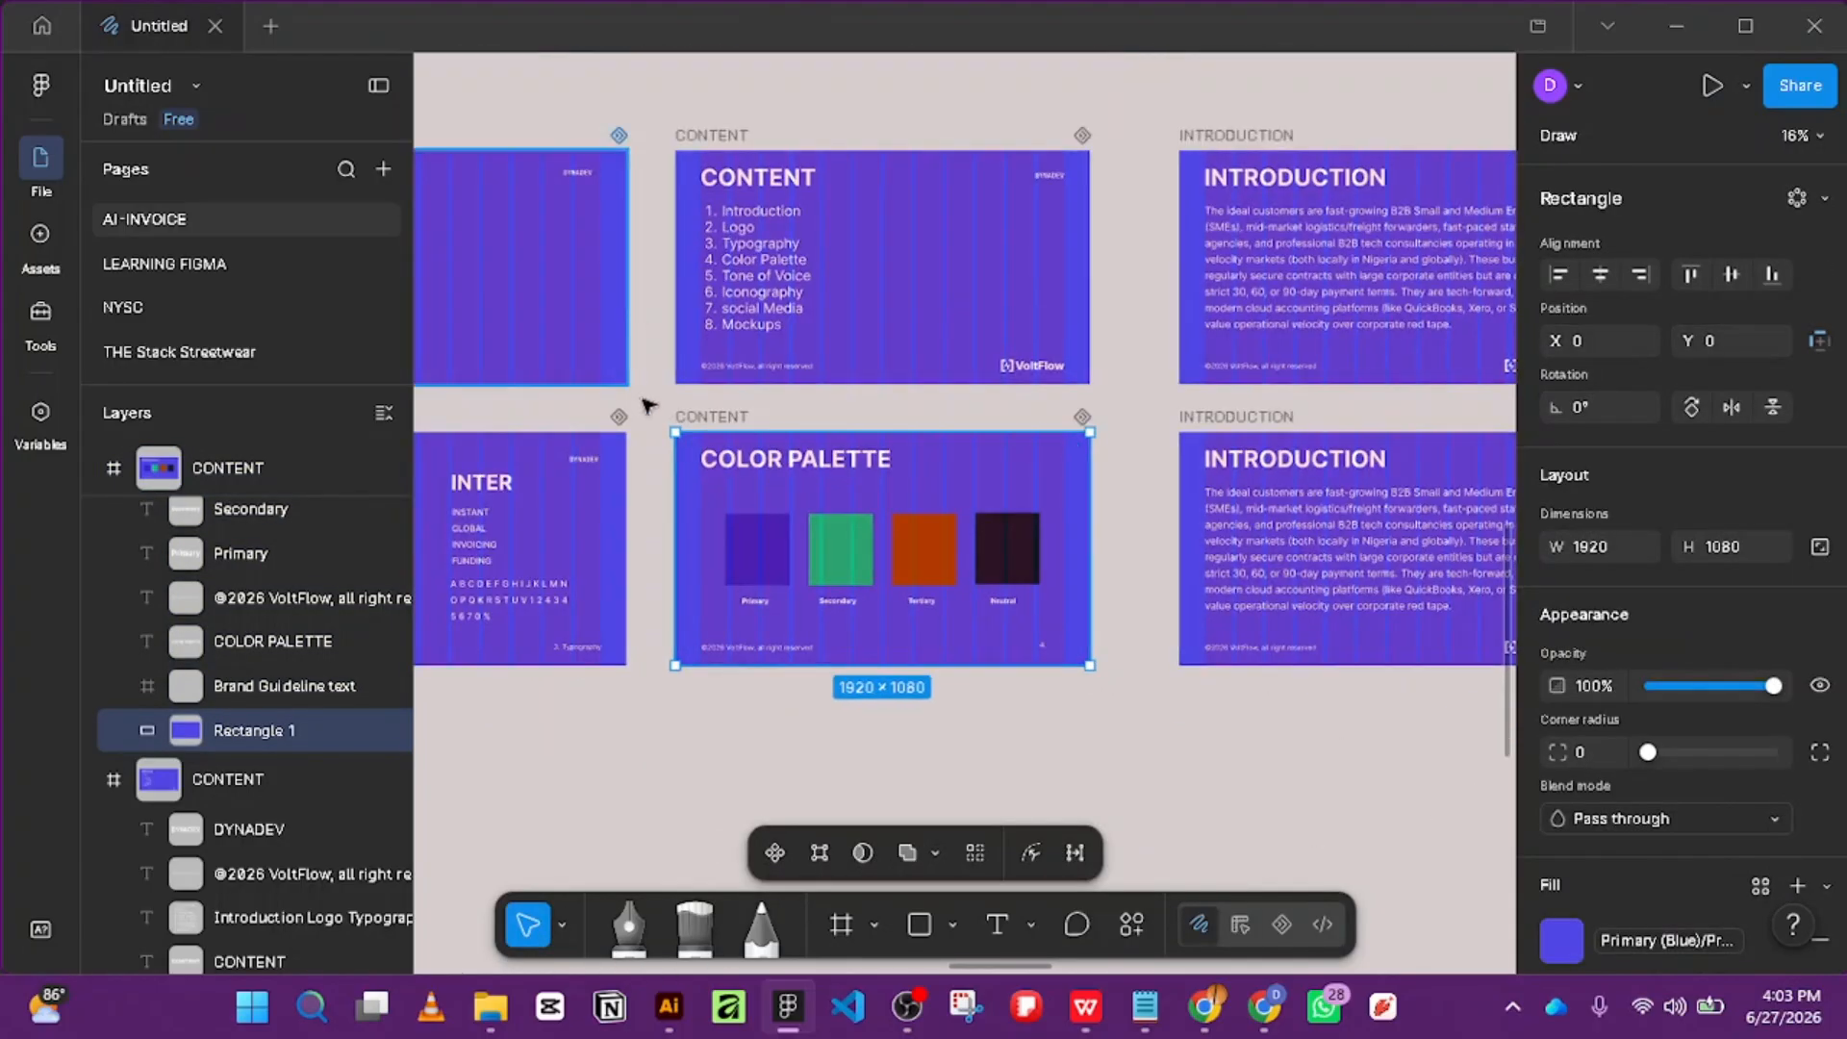
Remove the Desktop-Grid layout guide from the COLOR PALETTE slide's frame.
{"action": "left_click", "coordinate": [707, 416]}
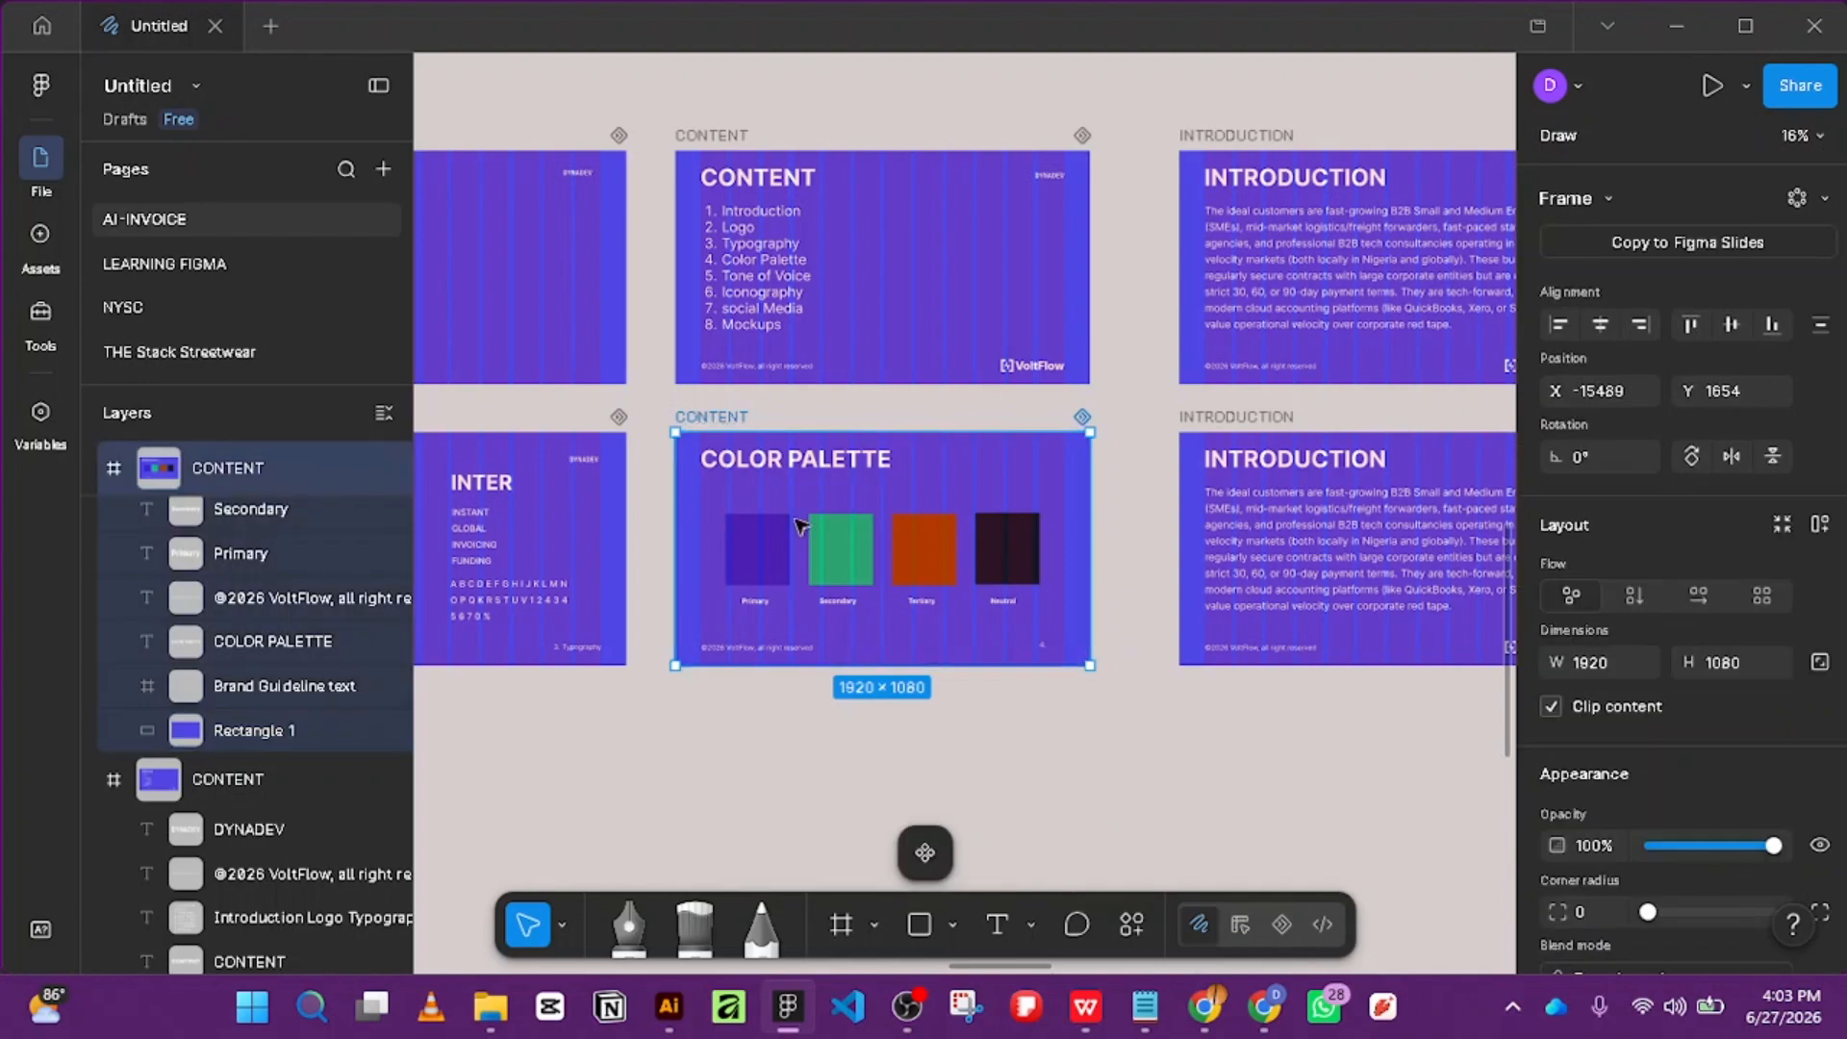
{"action": "scroll", "coordinate": [1693, 760], "scroll_direction": "down", "scroll_amount": 6}
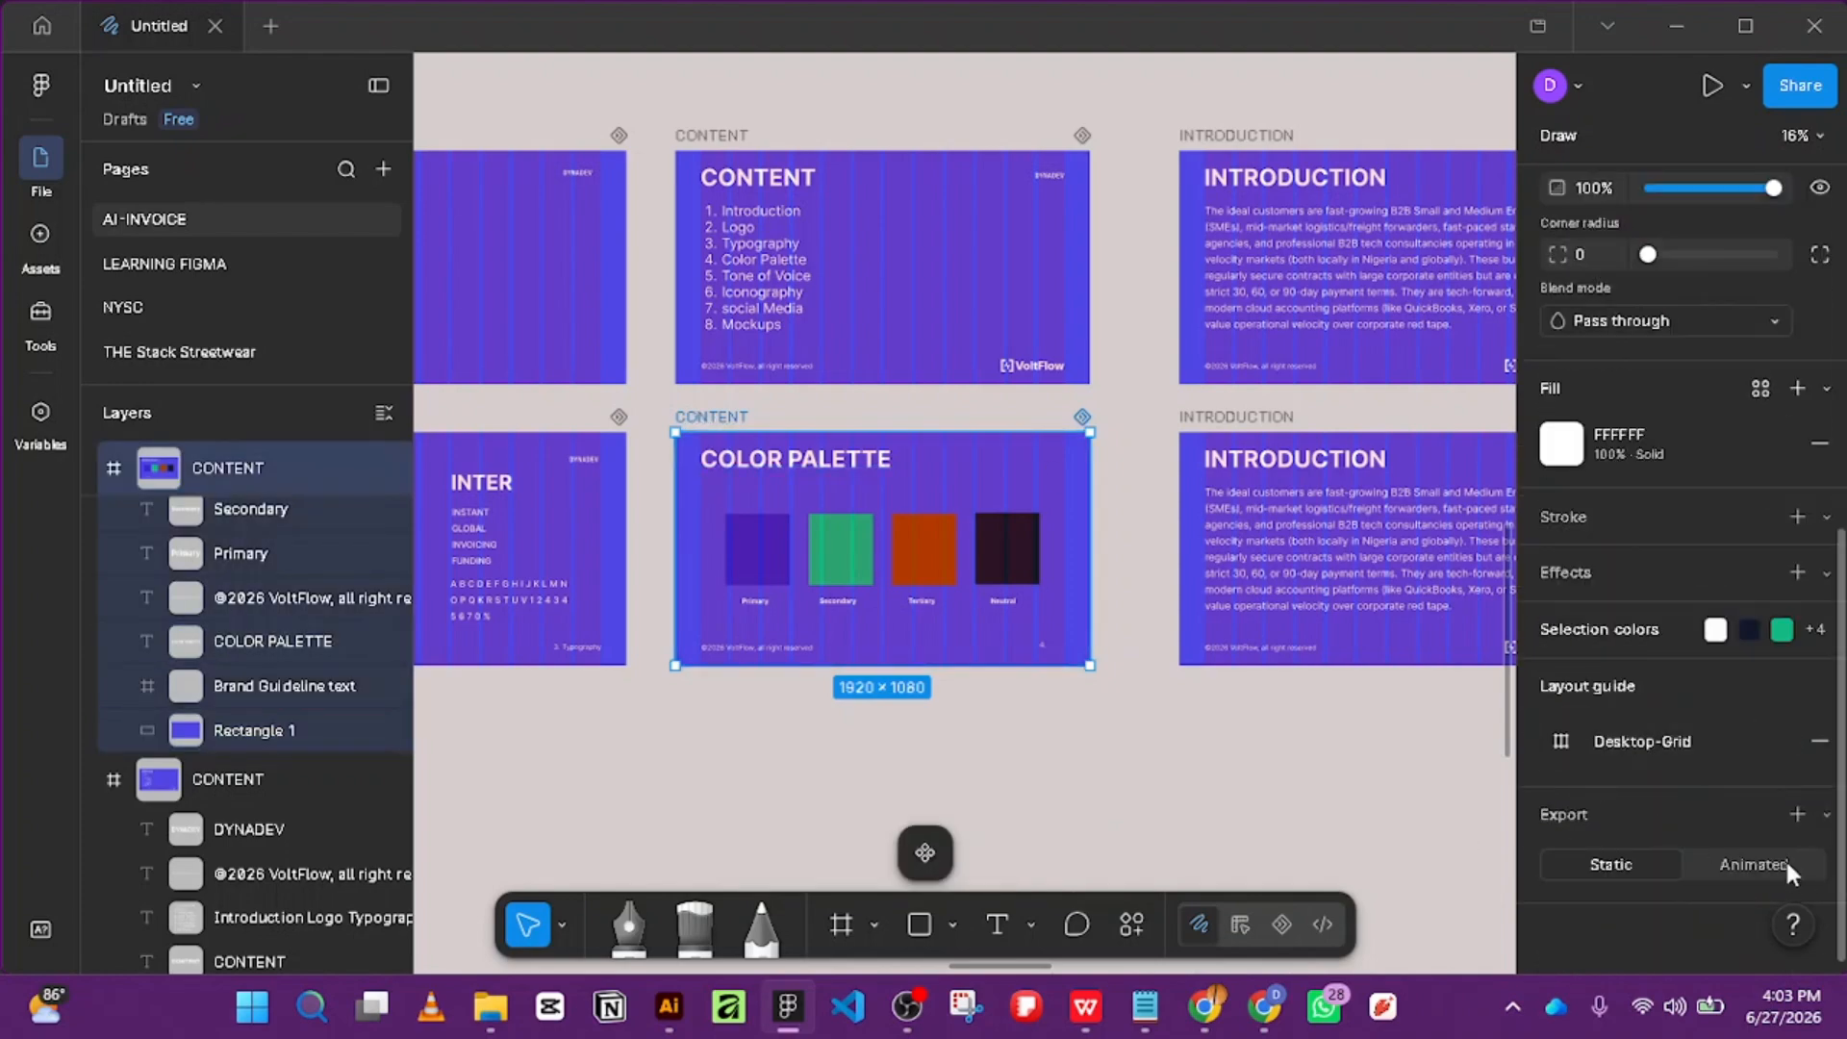
{"action": "left_click", "coordinate": [1819, 741]}
Try removing the fill of the COLOR PALETTE slide's background rectangle, undo that, and leave vector editing.
{"action": "scroll", "coordinate": [1197, 514], "scroll_direction": "up", "scroll_amount": 4, "text": "ctrl"}
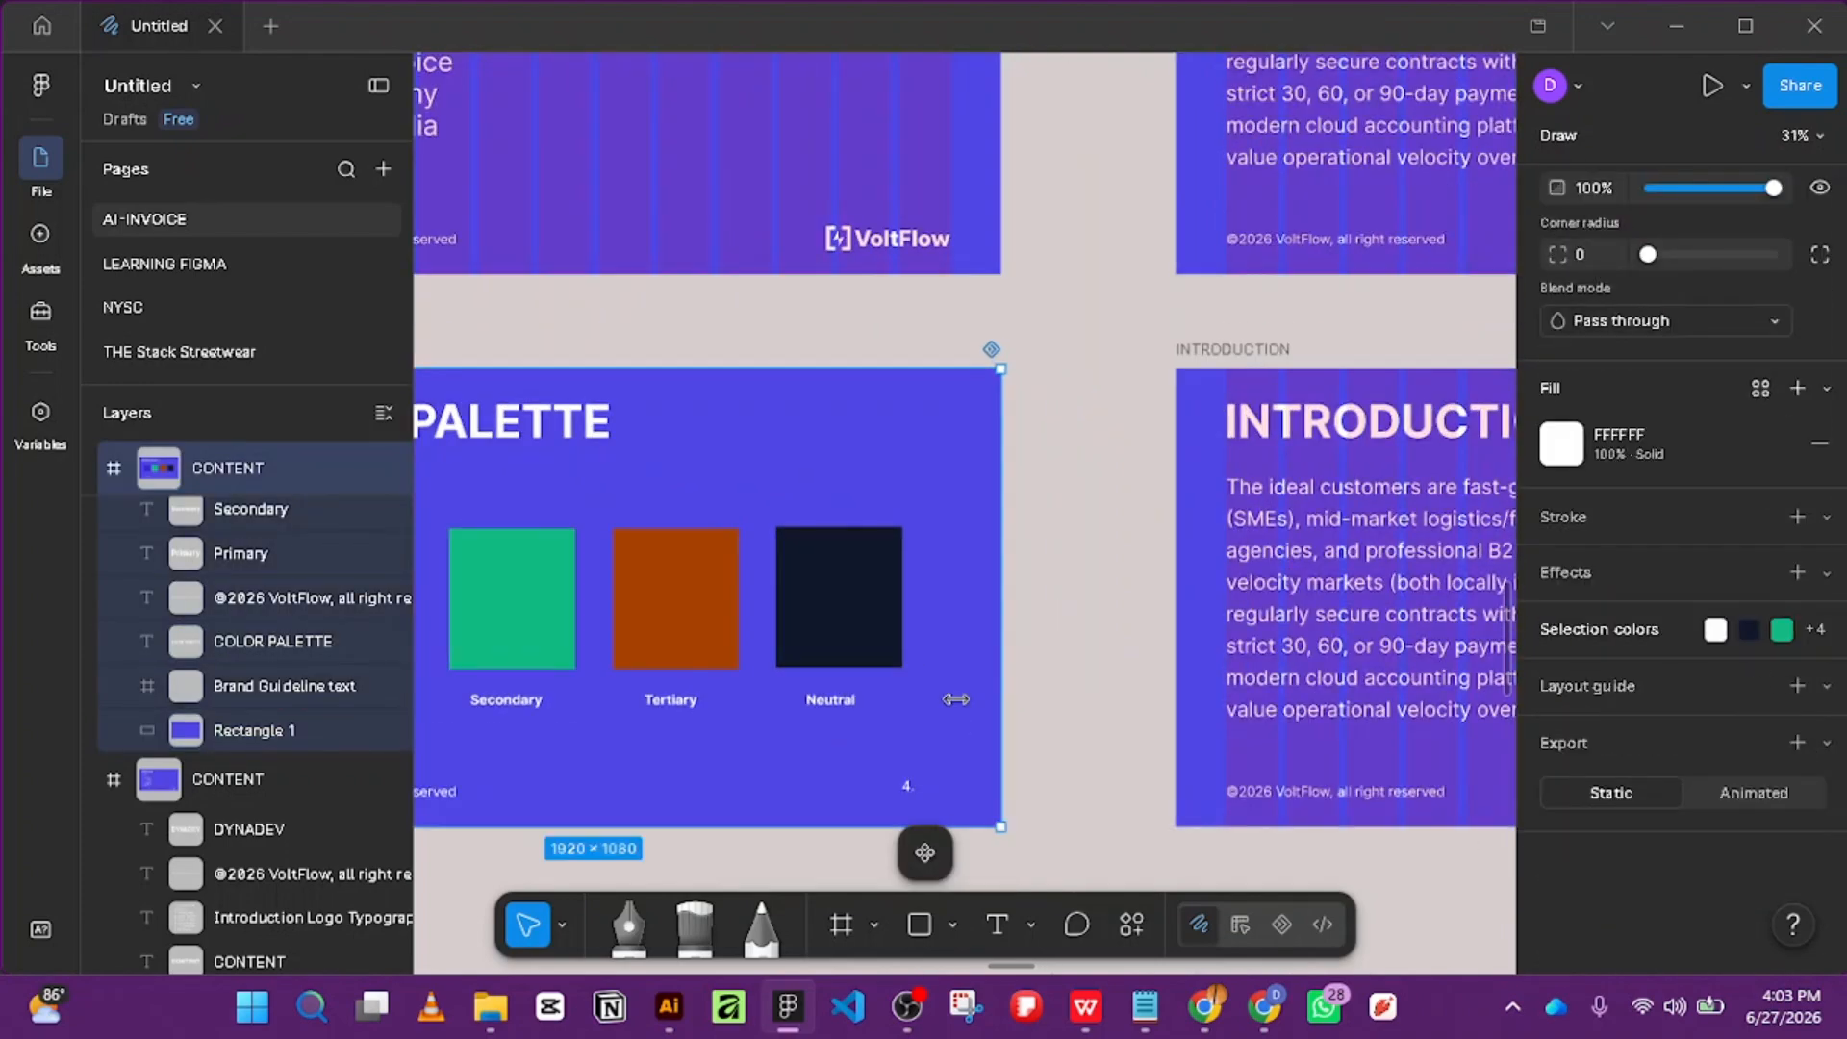
{"action": "double_click", "coordinate": [910, 792]}
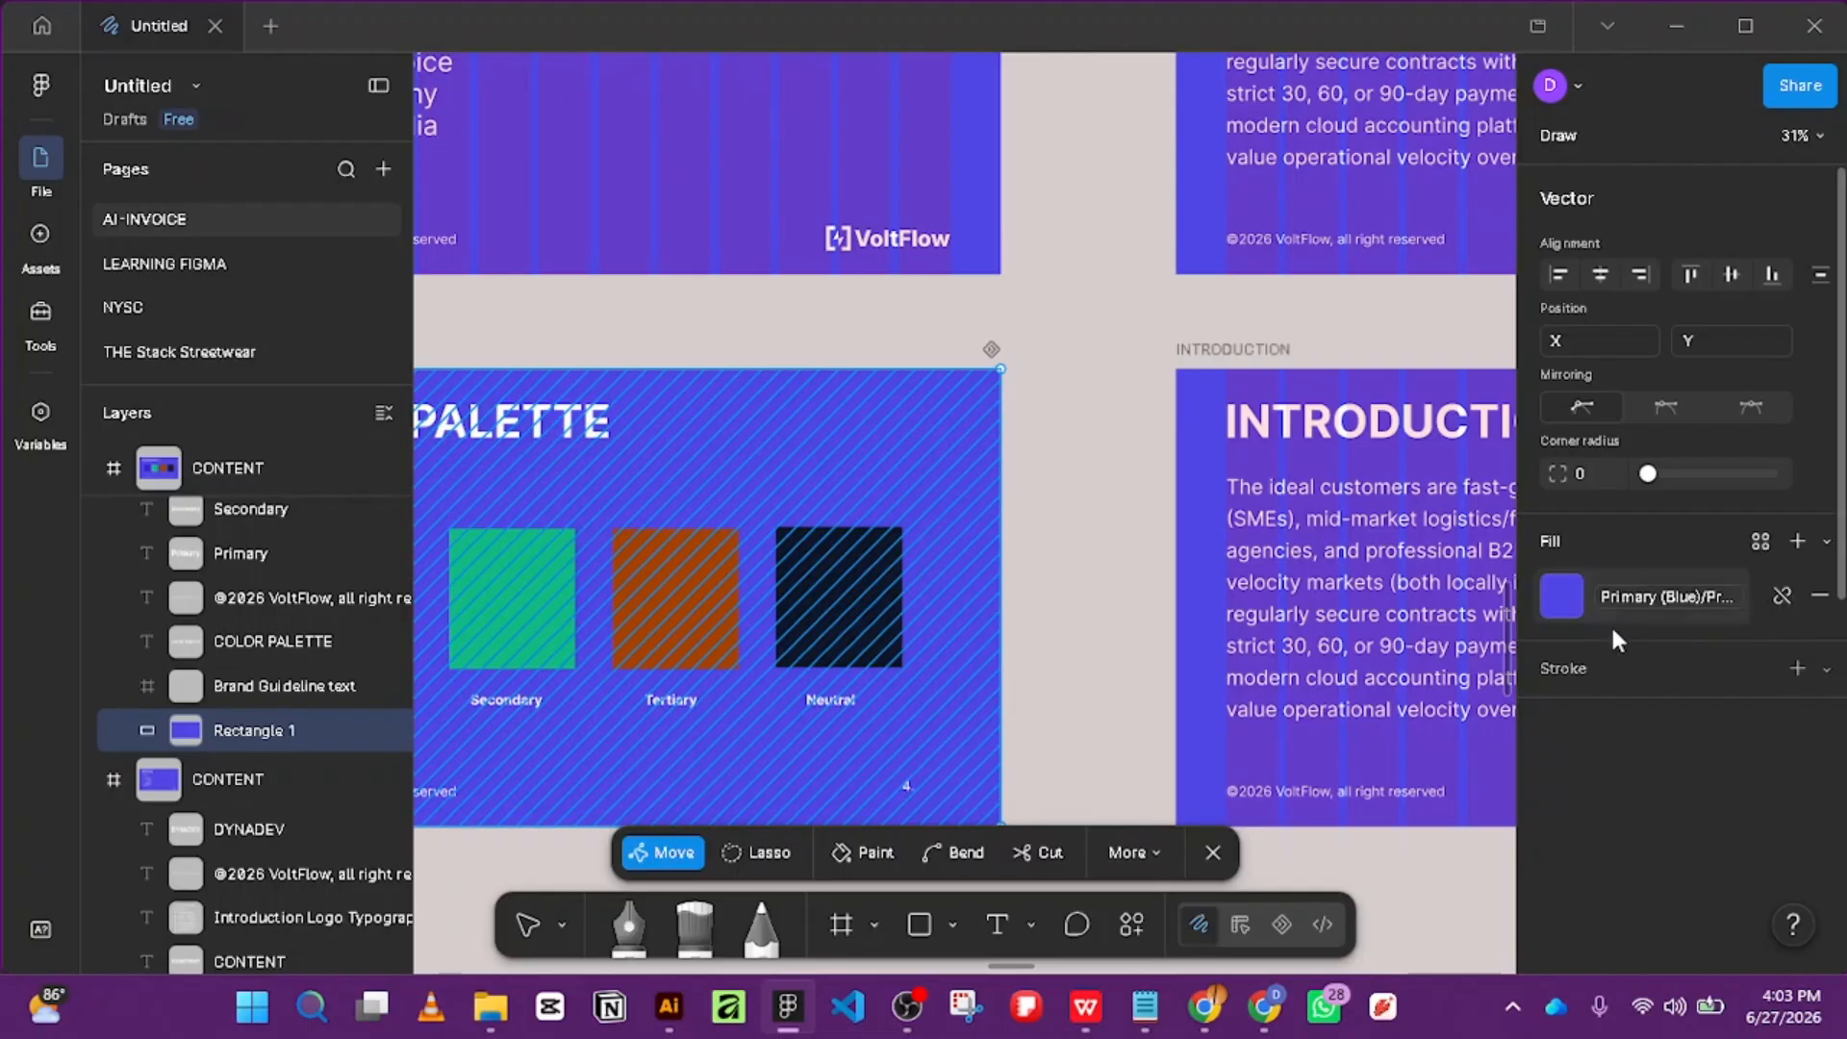
{"action": "left_click", "coordinate": [1808, 598]}
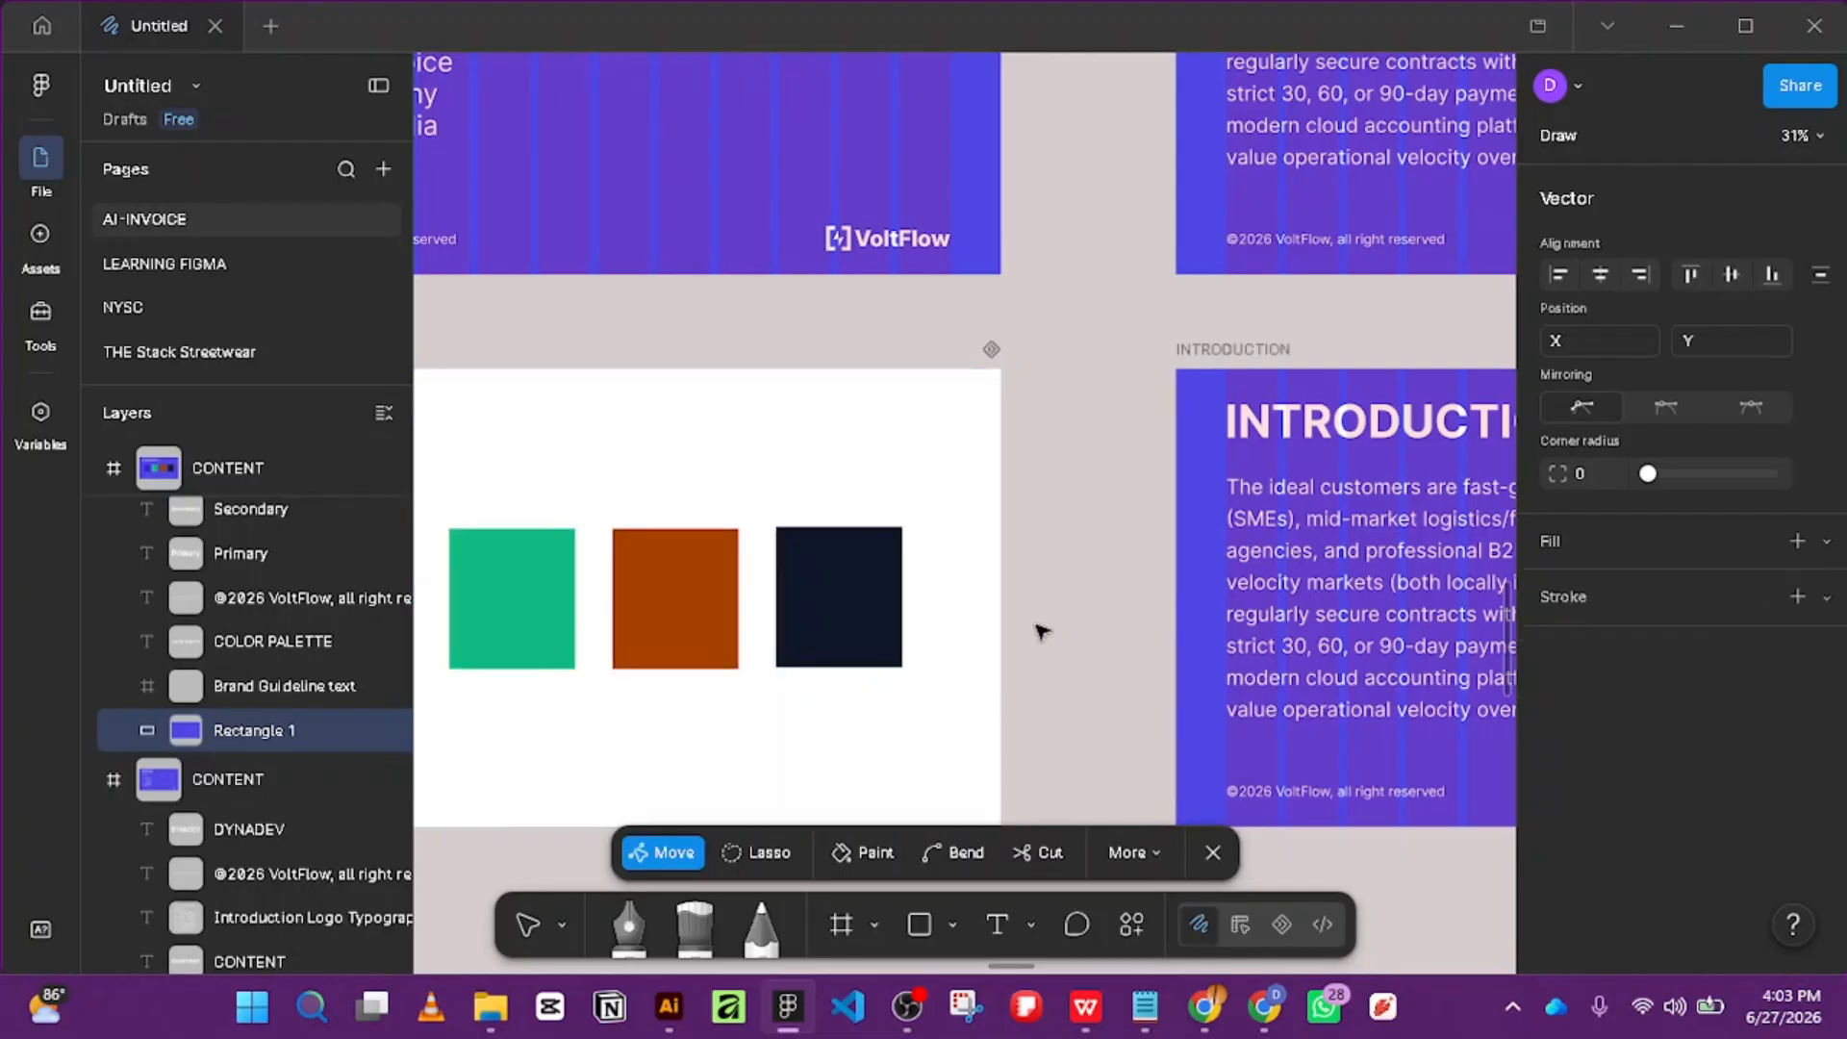
{"action": "key", "text": "ctrl+z"}
{"action": "left_click_drag", "start_coordinate": [870, 524], "coordinate": [1108, 480]}
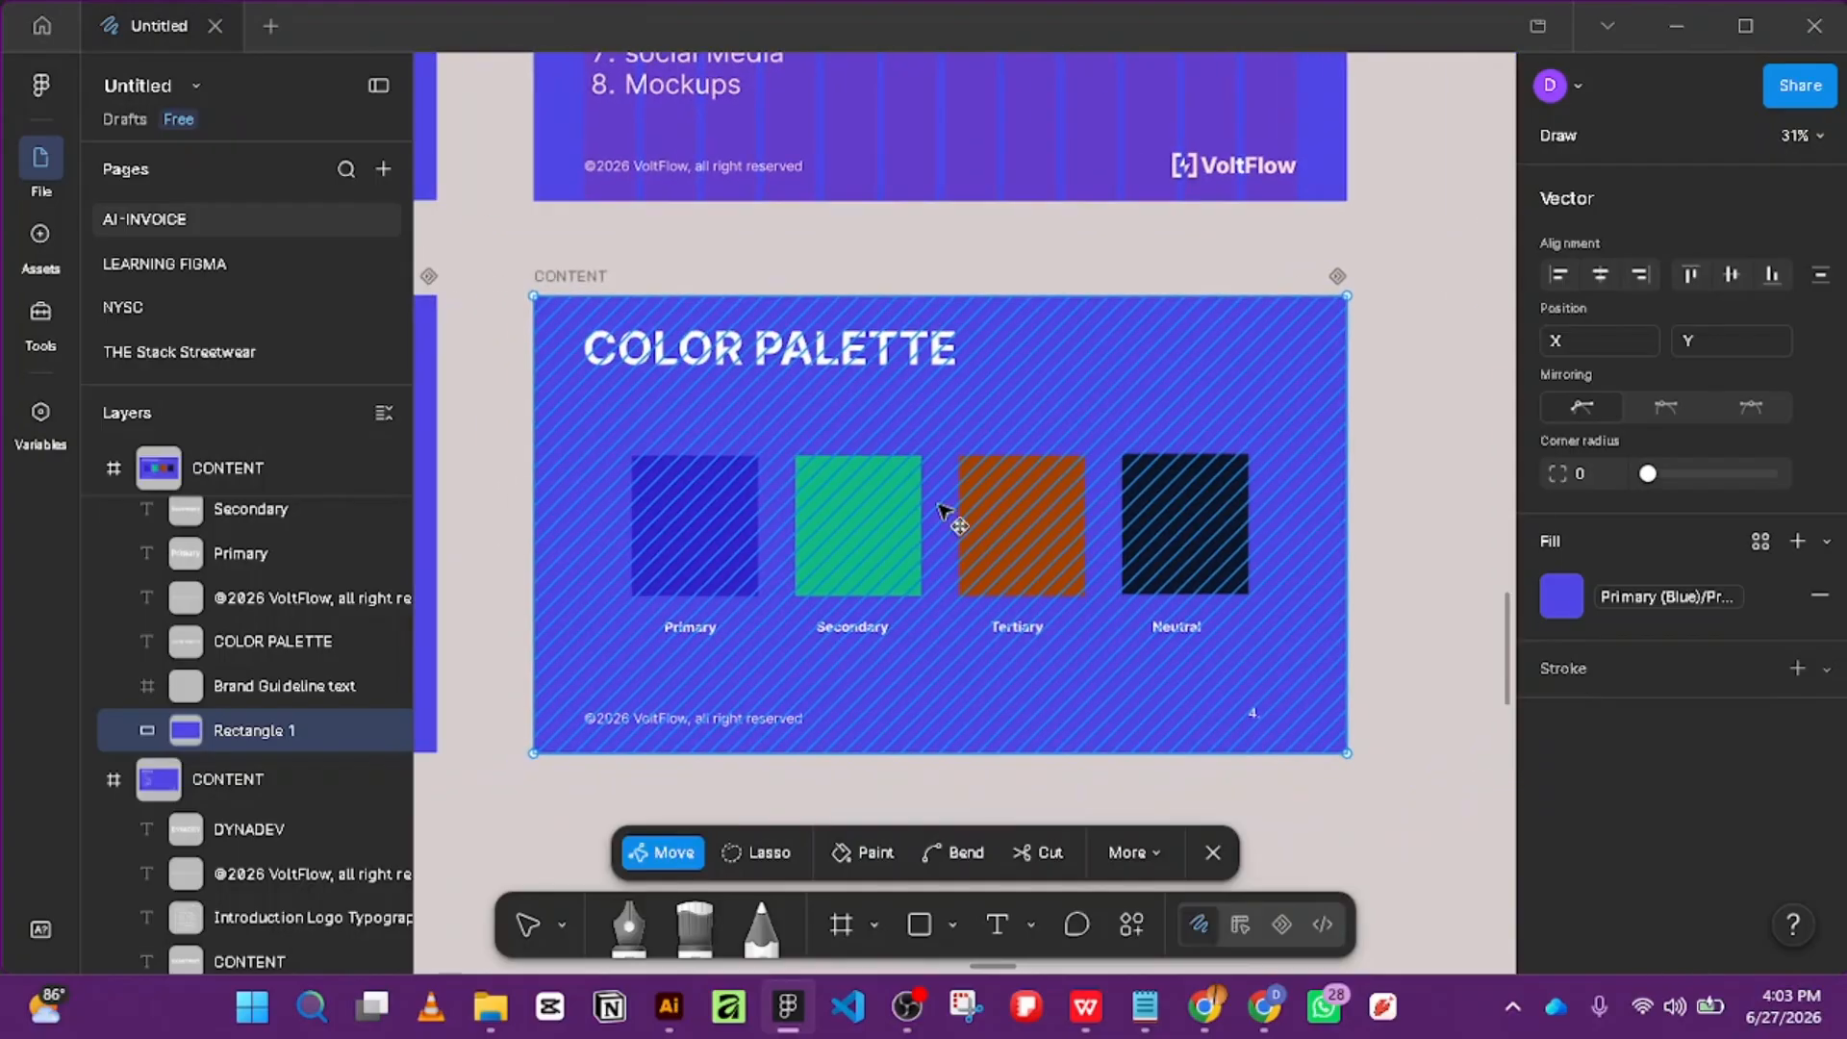
{"action": "left_click", "coordinate": [528, 925]}
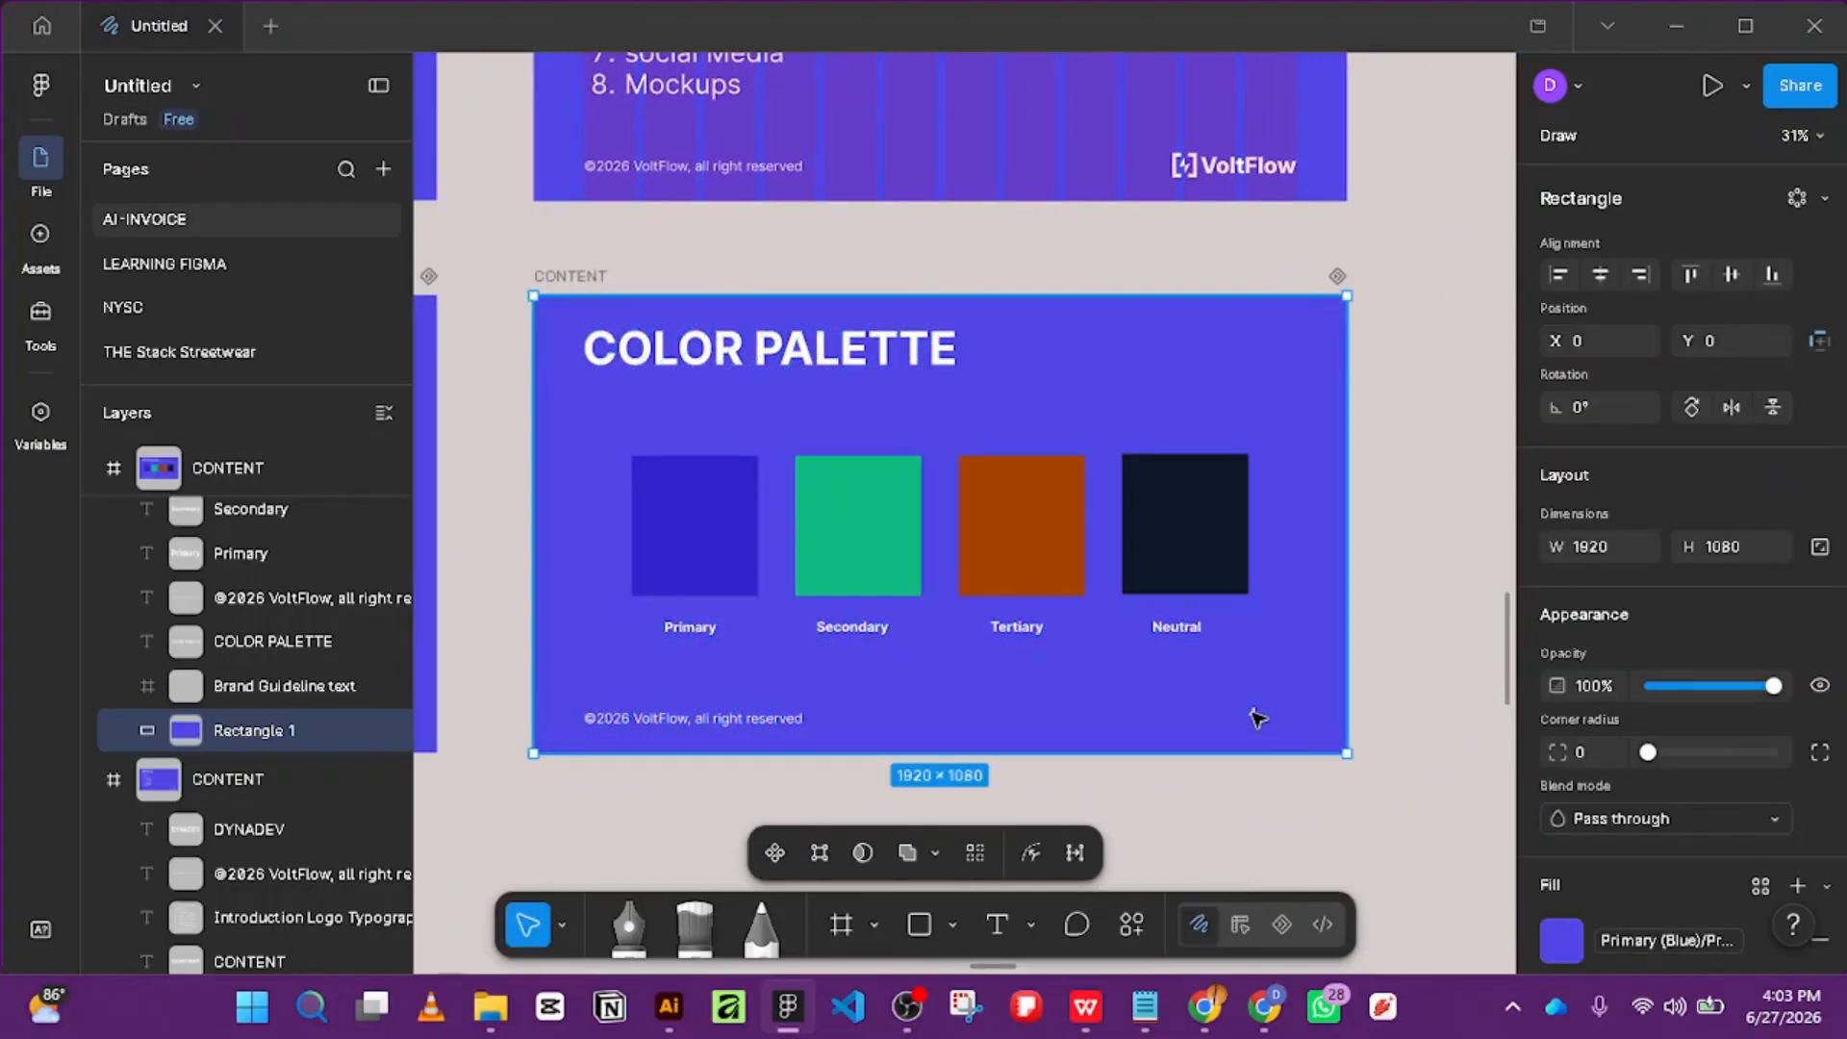
{"action": "right_click", "coordinate": [1253, 710]}
{"action": "left_click", "coordinate": [562, 249]}
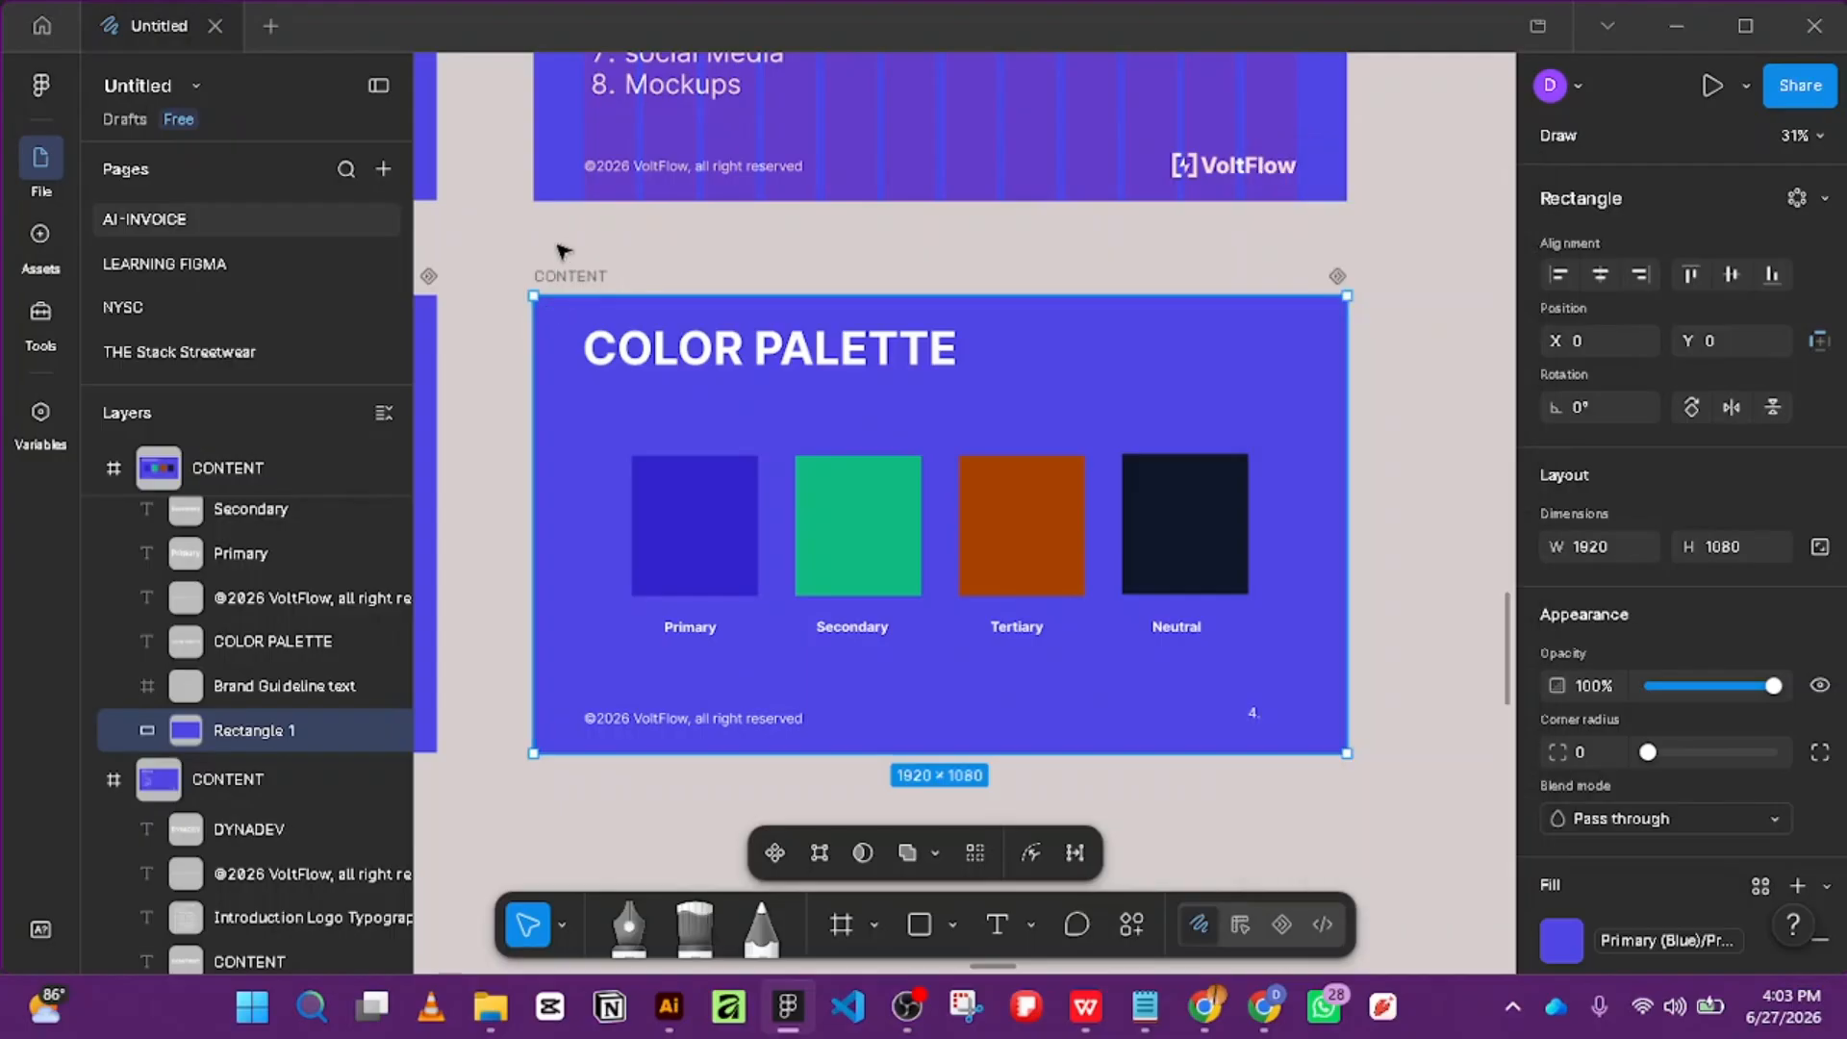
{"action": "mouse_move", "coordinate": [1327, 738]}
{"action": "left_click", "coordinate": [1367, 708]}
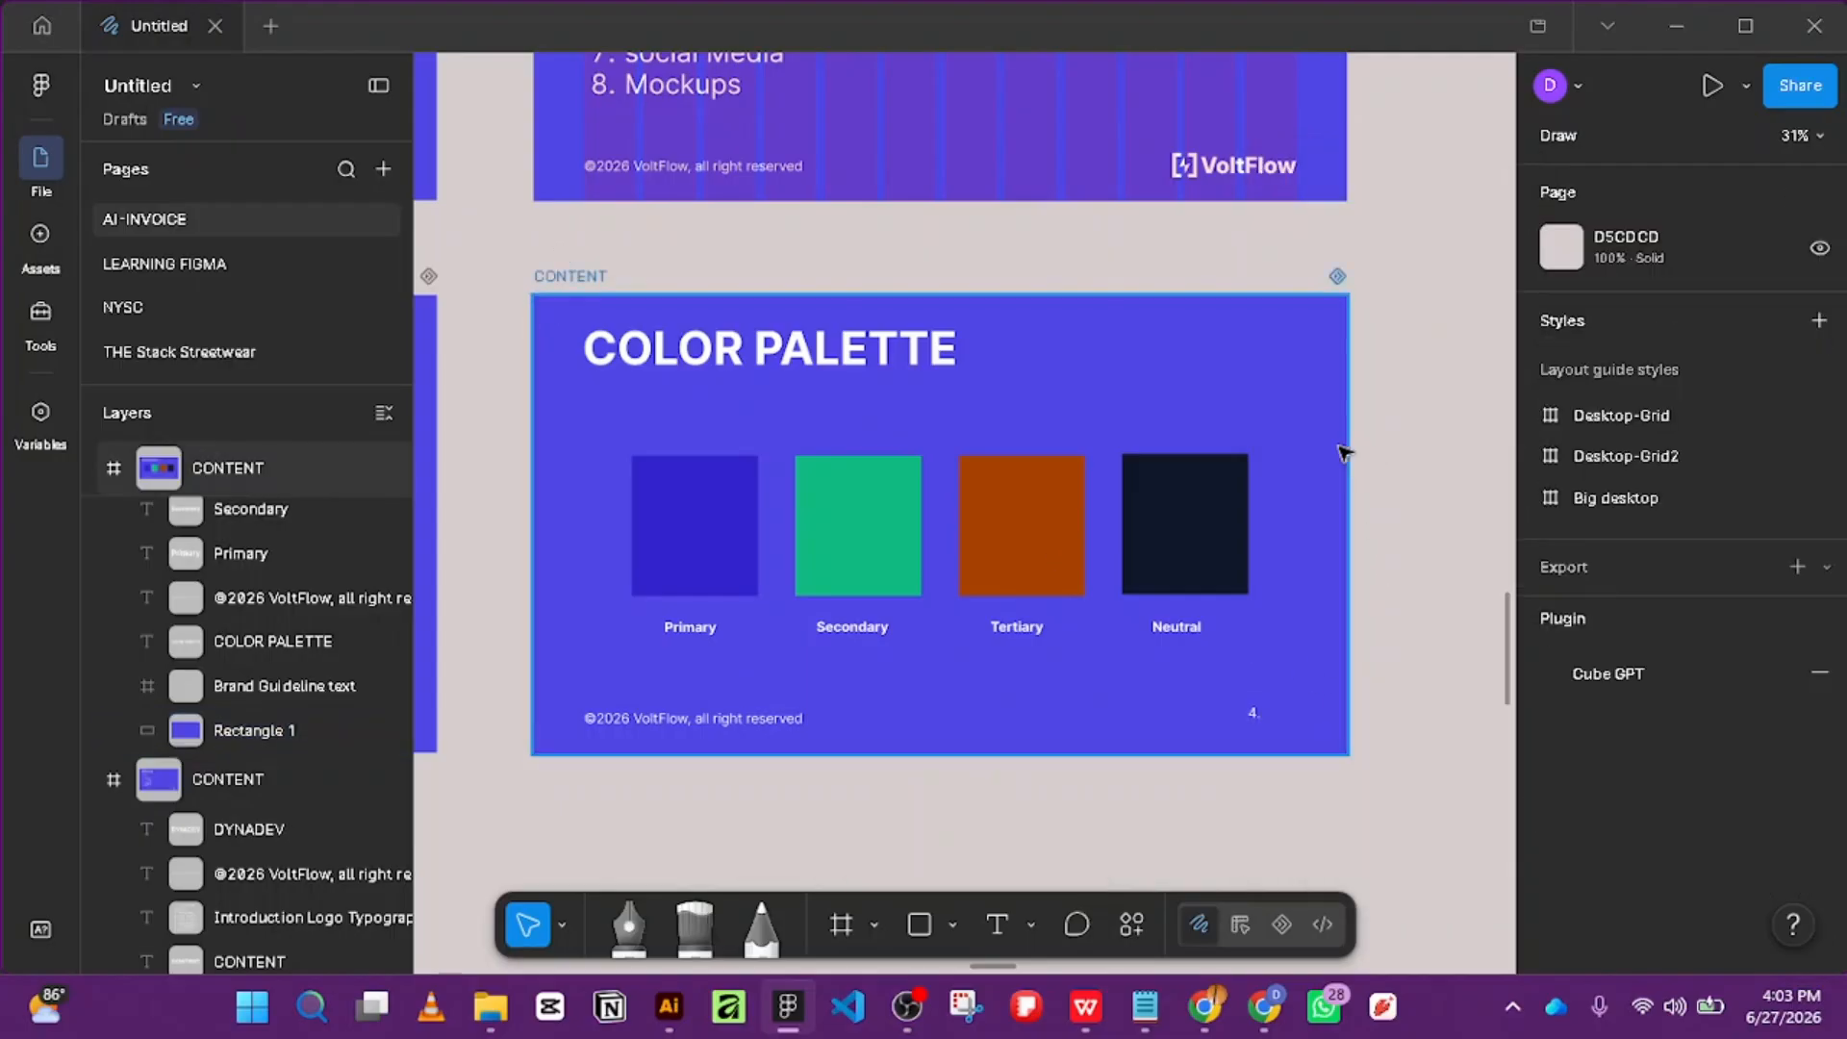
{"action": "left_click", "coordinate": [1256, 717]}
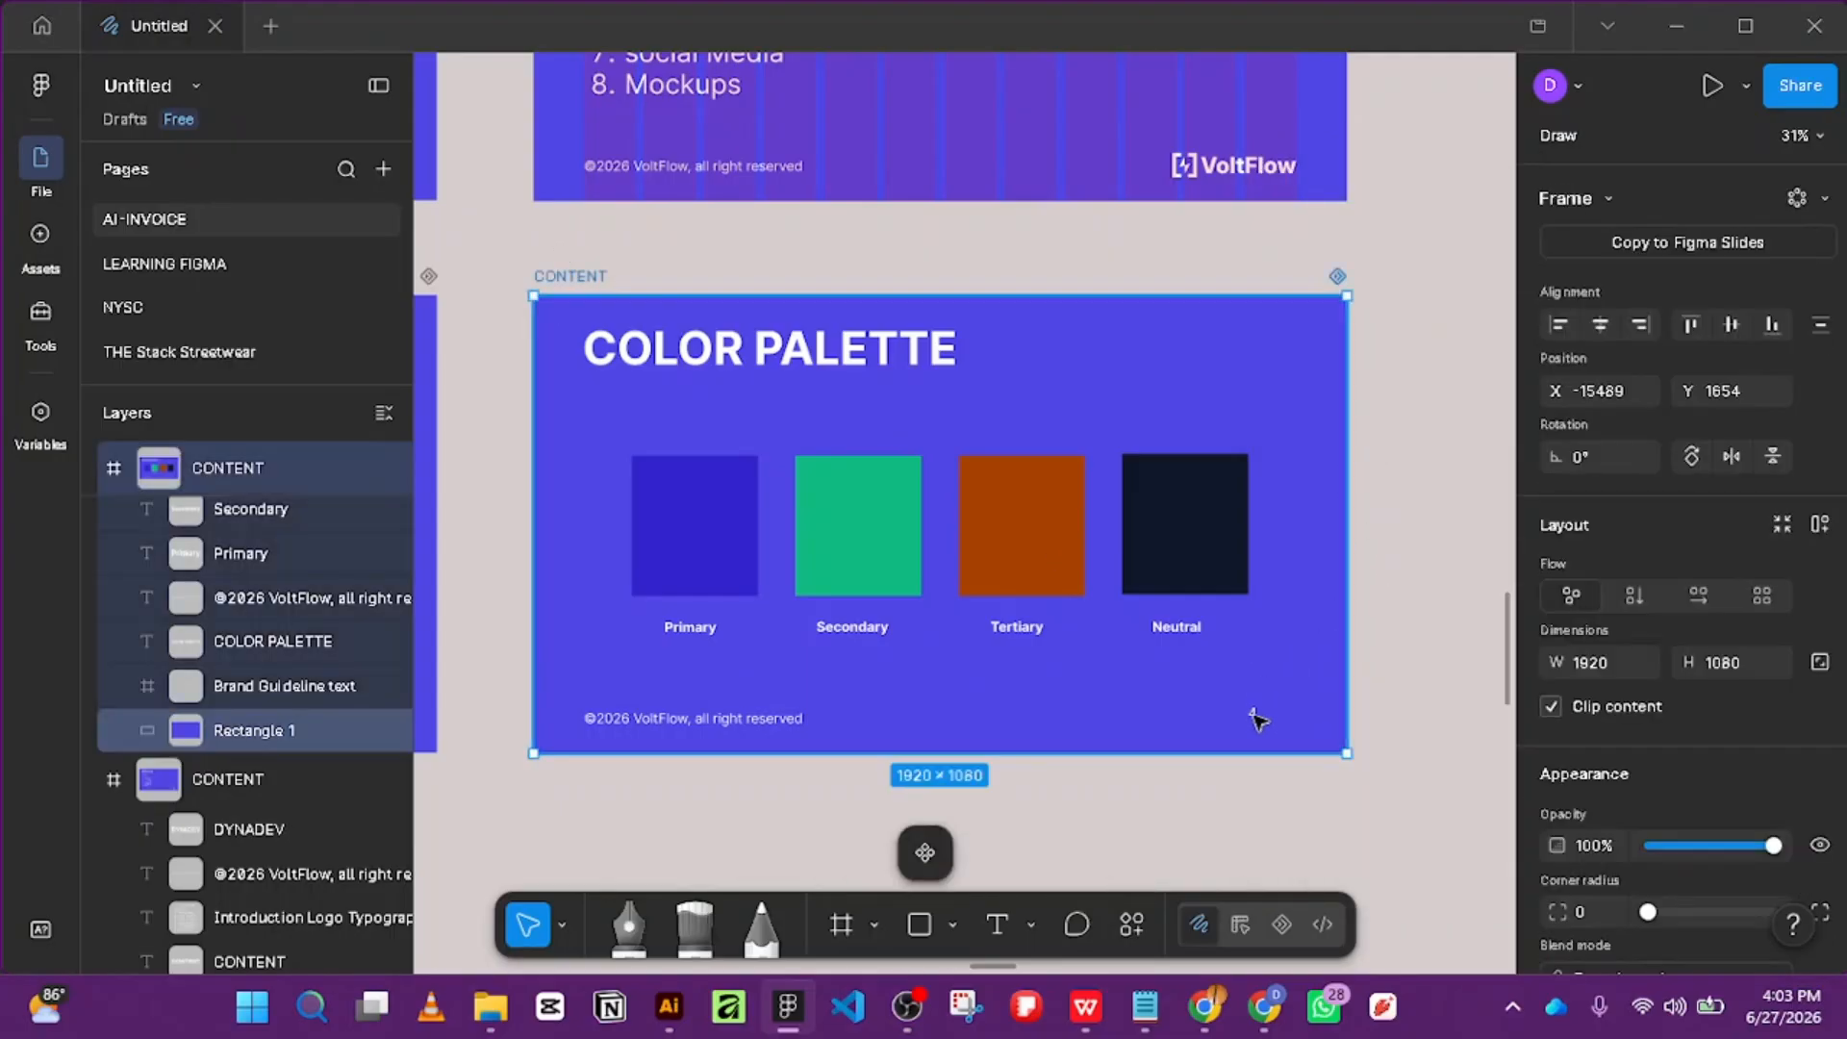
Extend the COLOR PALETTE slide's page number text to "4. Color".
{"action": "scroll", "coordinate": [221, 688], "scroll_direction": "up", "scroll_amount": 4}
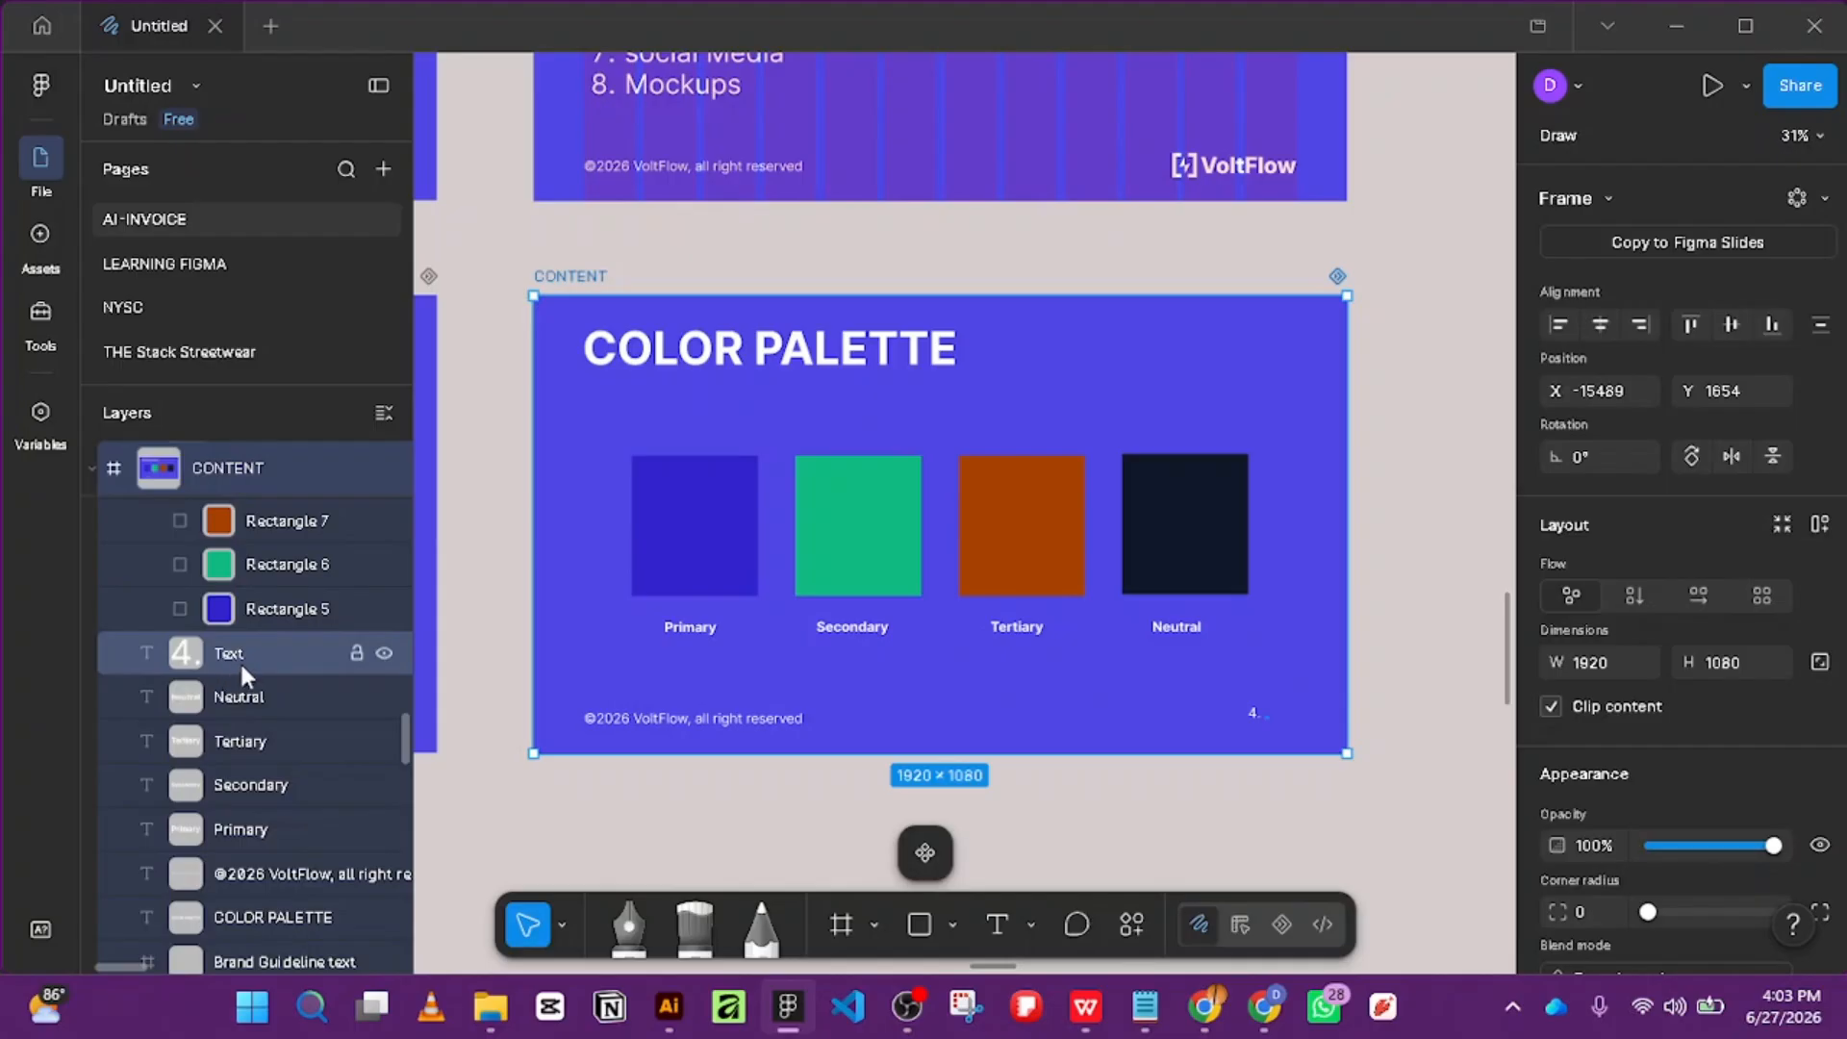
{"action": "left_click", "coordinate": [256, 661]}
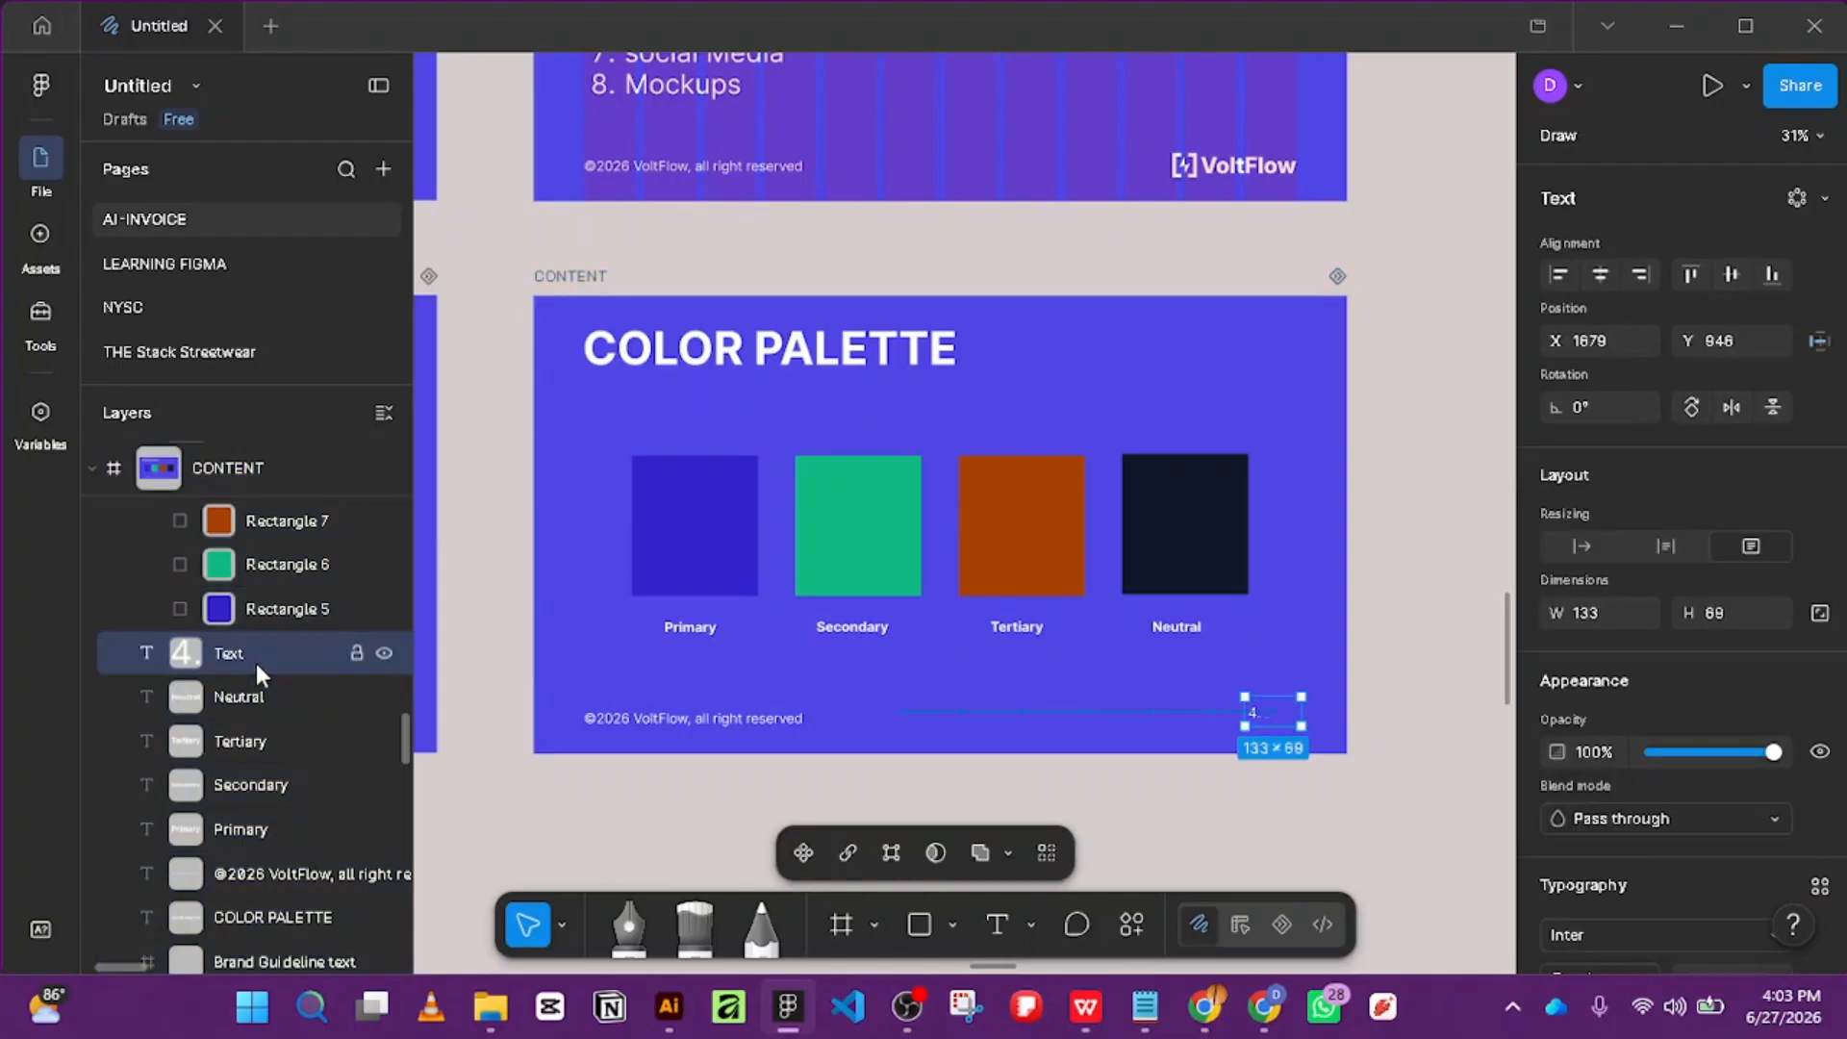
{"action": "double_click", "coordinate": [1268, 719]}
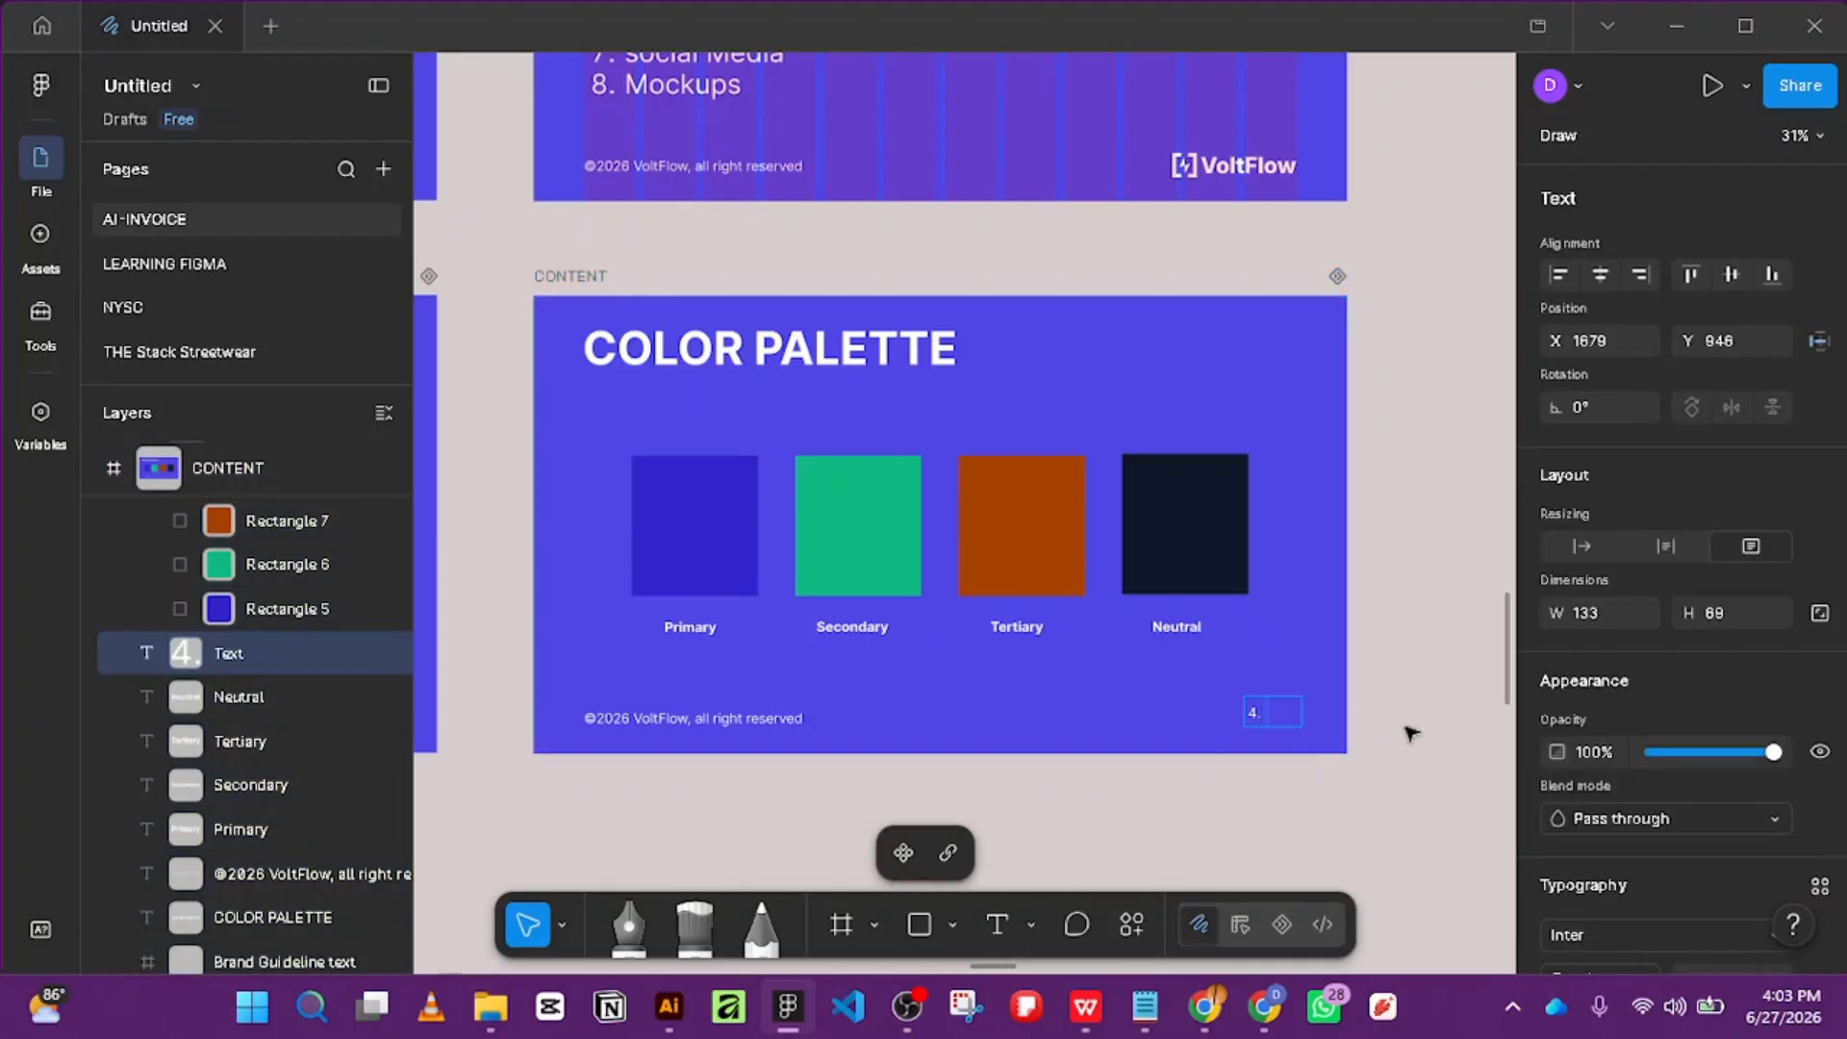
{"action": "type", "text": "Color"}
{"action": "left_click", "coordinate": [1387, 681]}
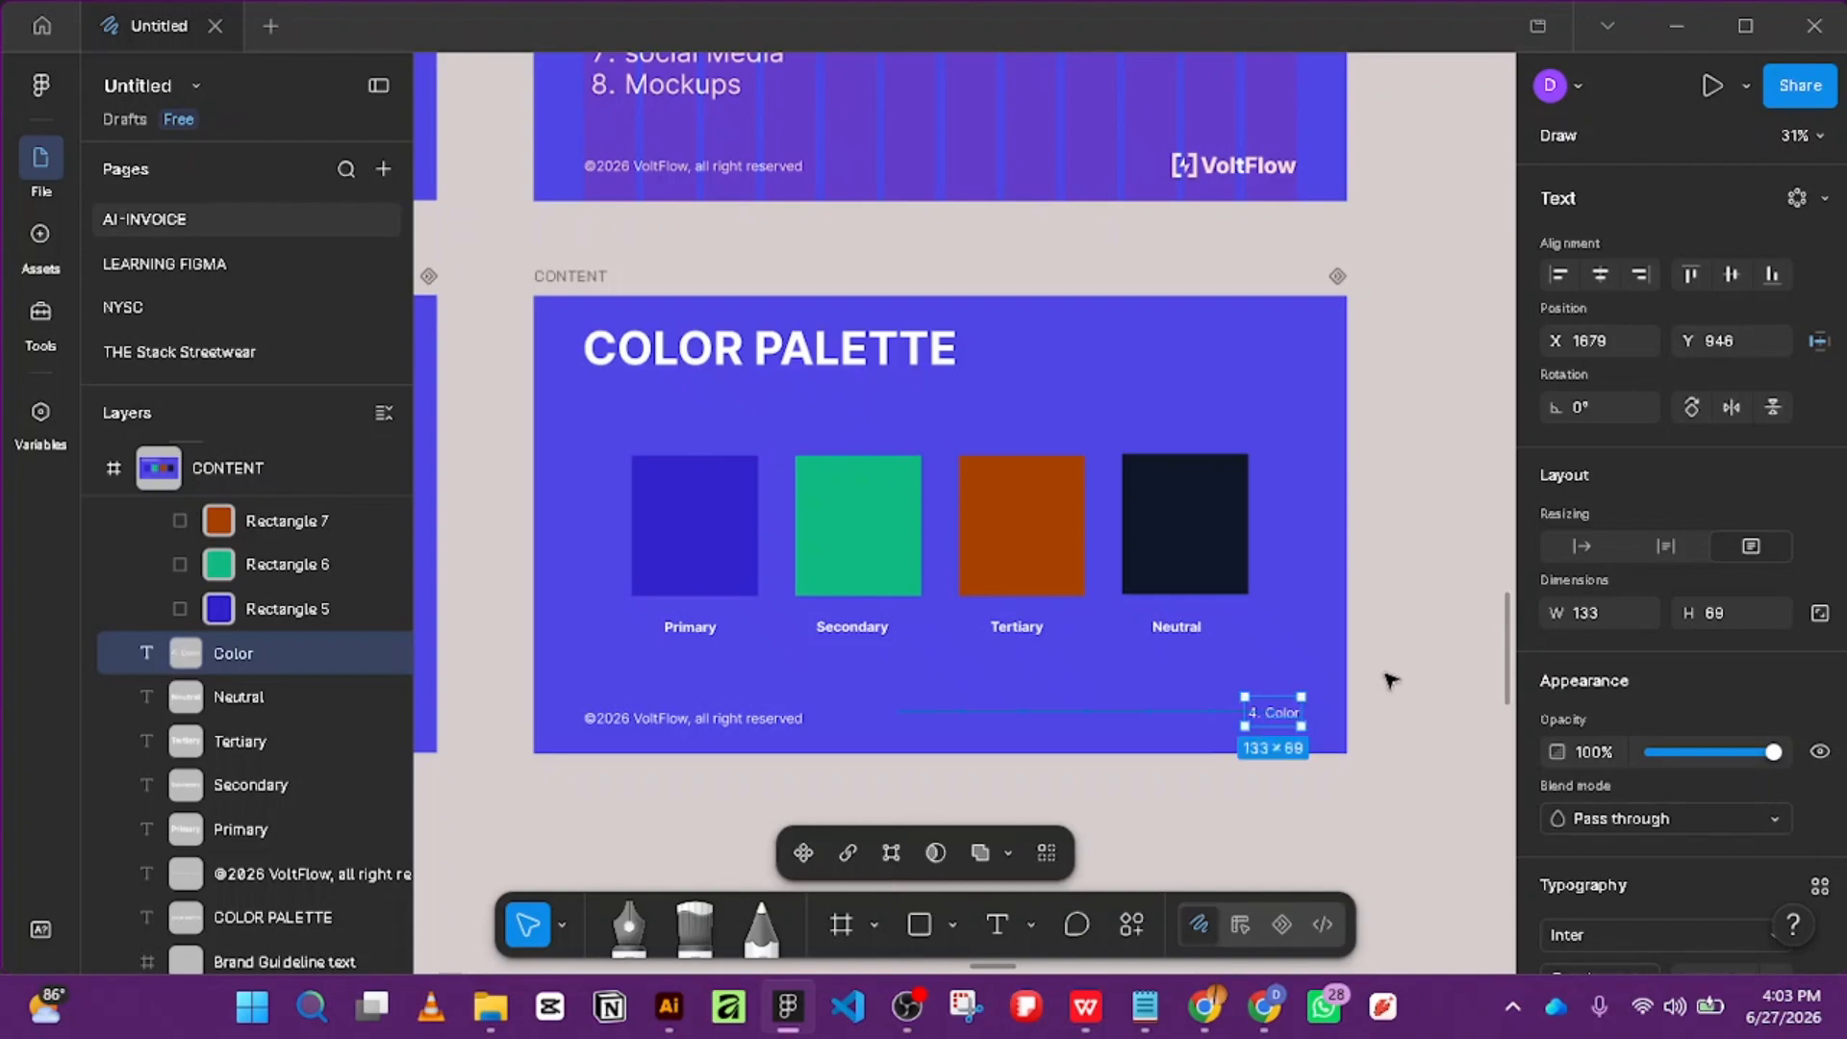
{"action": "left_click", "coordinate": [1446, 649]}
Replace the title of the INTRODUCTION slide beside COLOR PALETTE with "TONE OF VOICE".
{"action": "scroll", "coordinate": [1445, 646], "scroll_direction": "down", "scroll_amount": 3}
{"action": "left_click_drag", "start_coordinate": [1395, 545], "coordinate": [908, 456]}
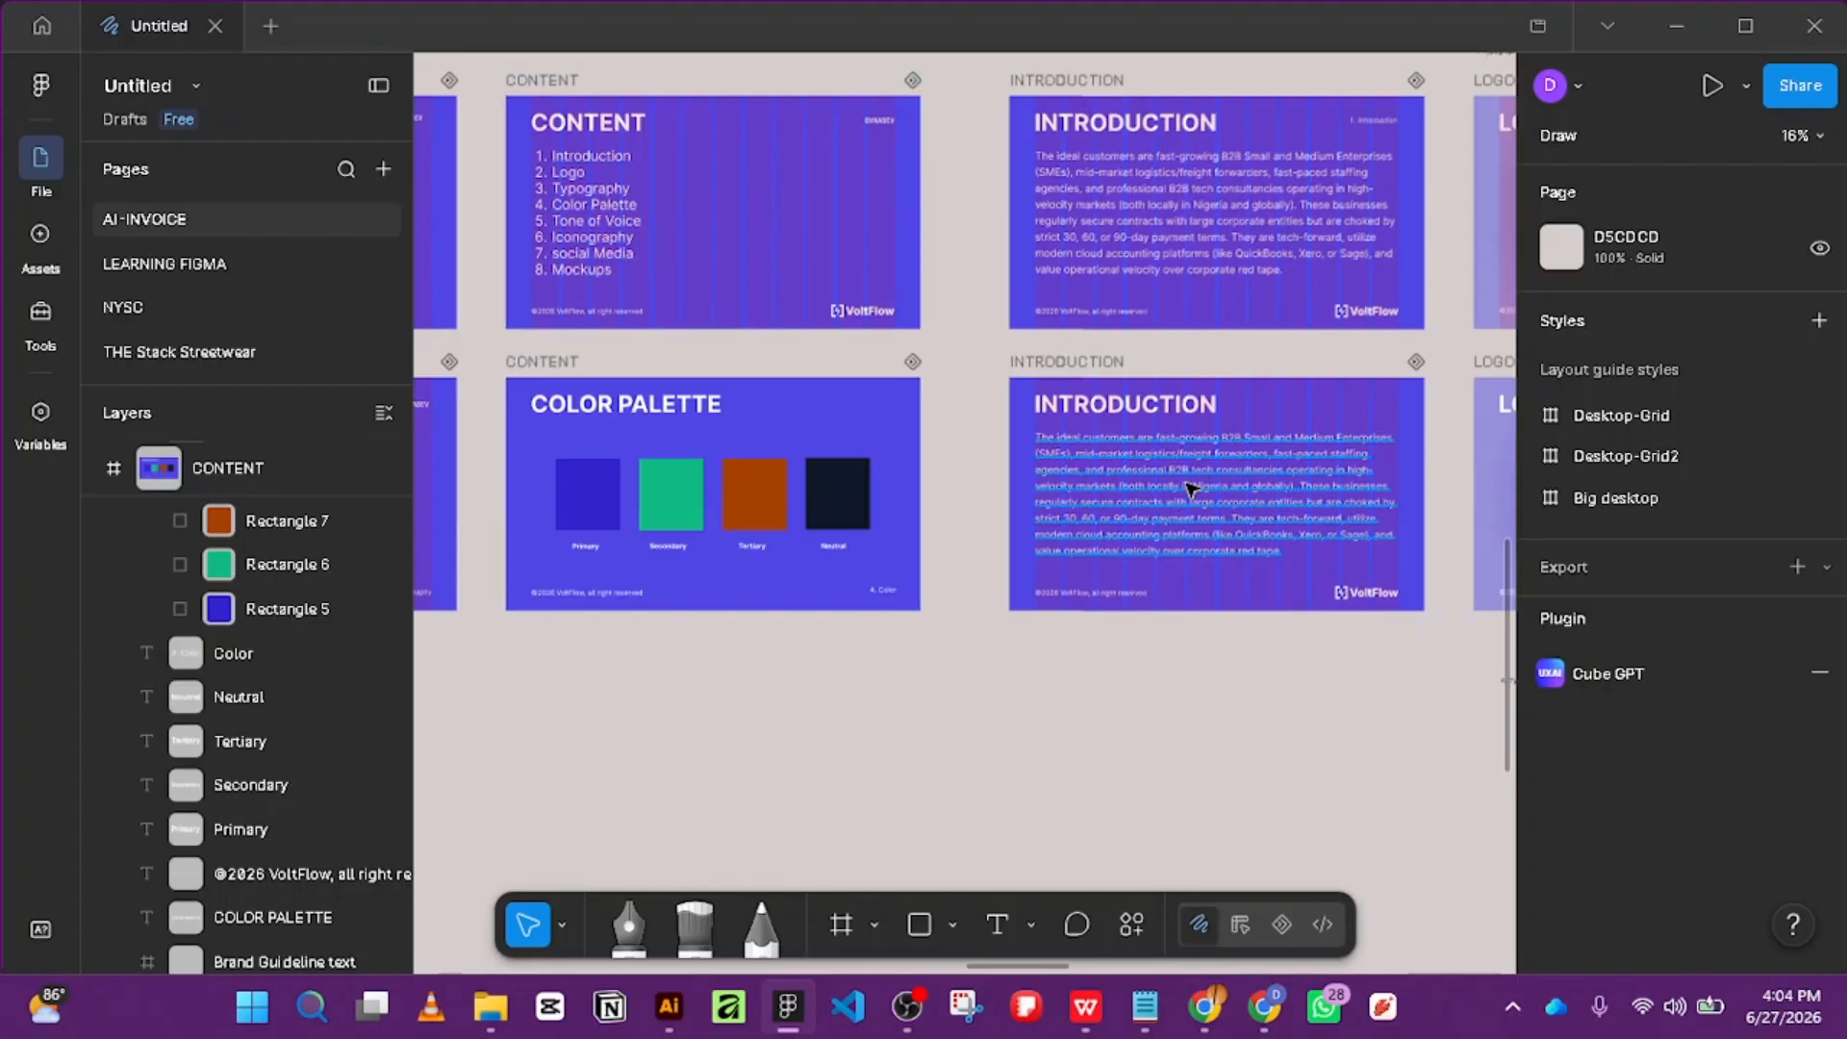
{"action": "left_click", "coordinate": [1172, 407]}
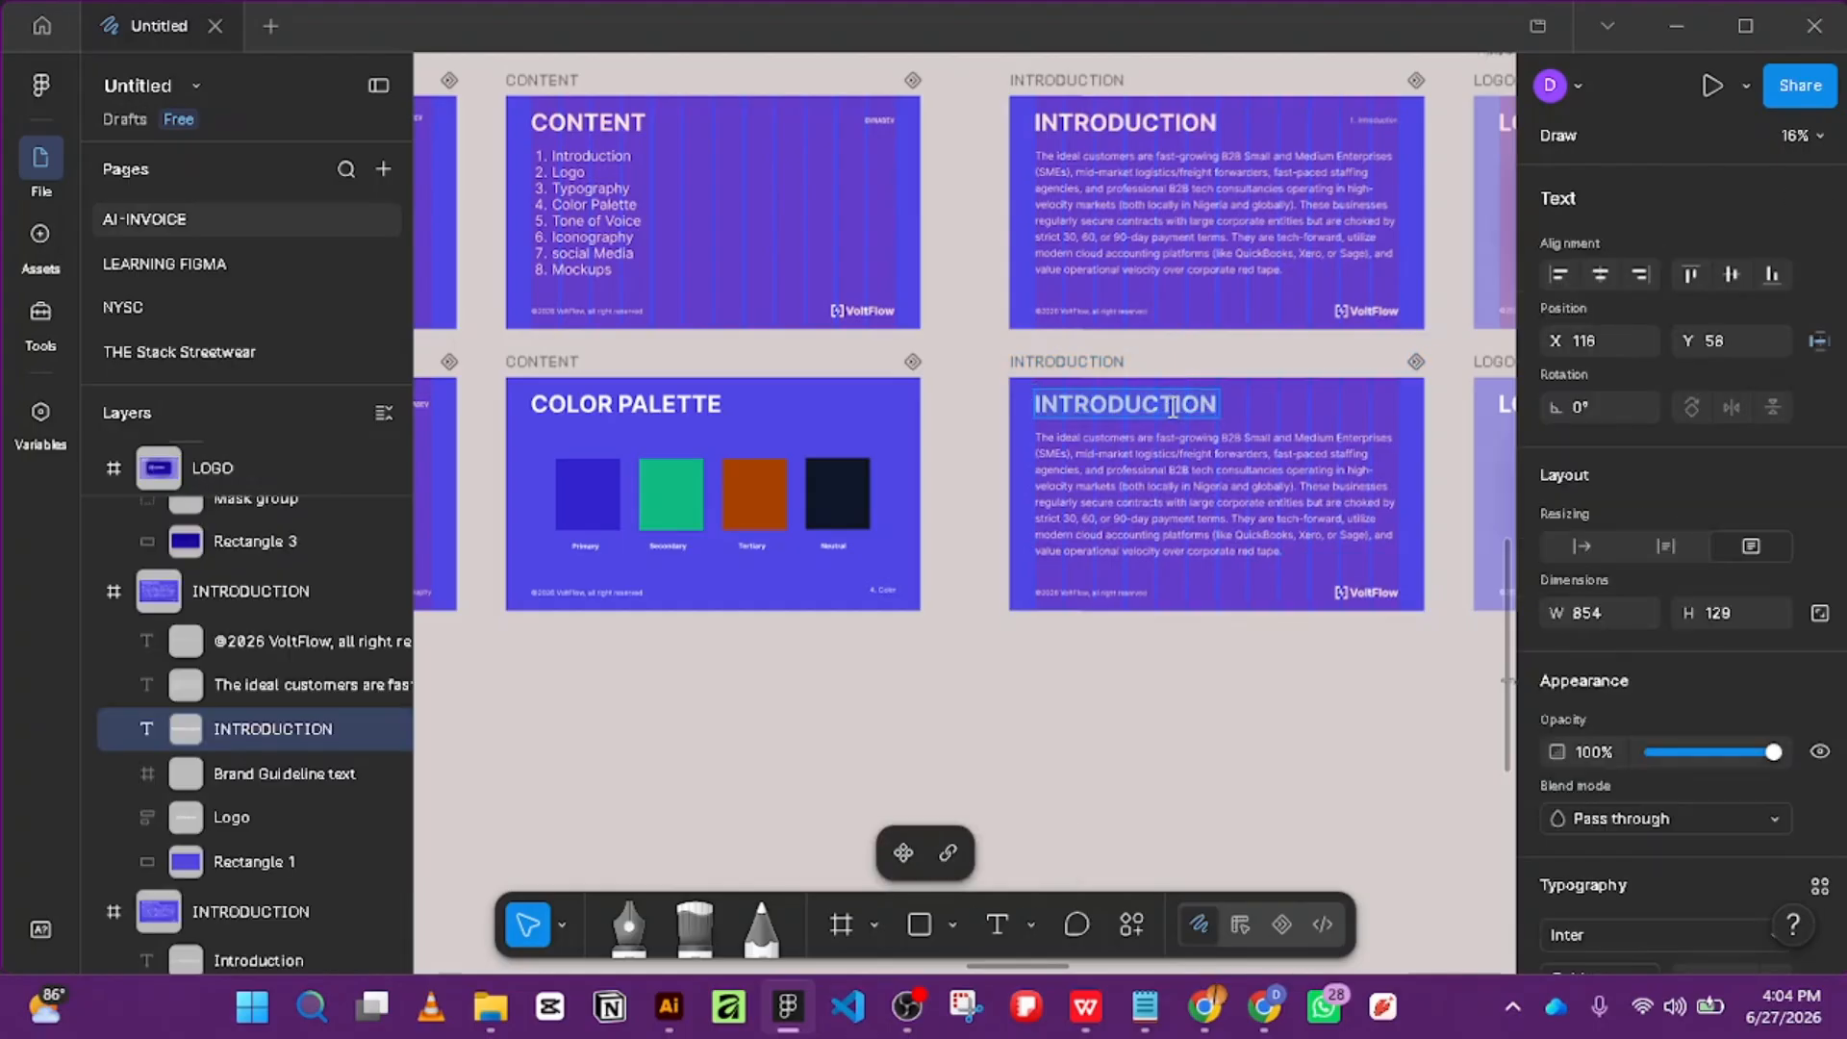
{"action": "type", "text": "TONE "}
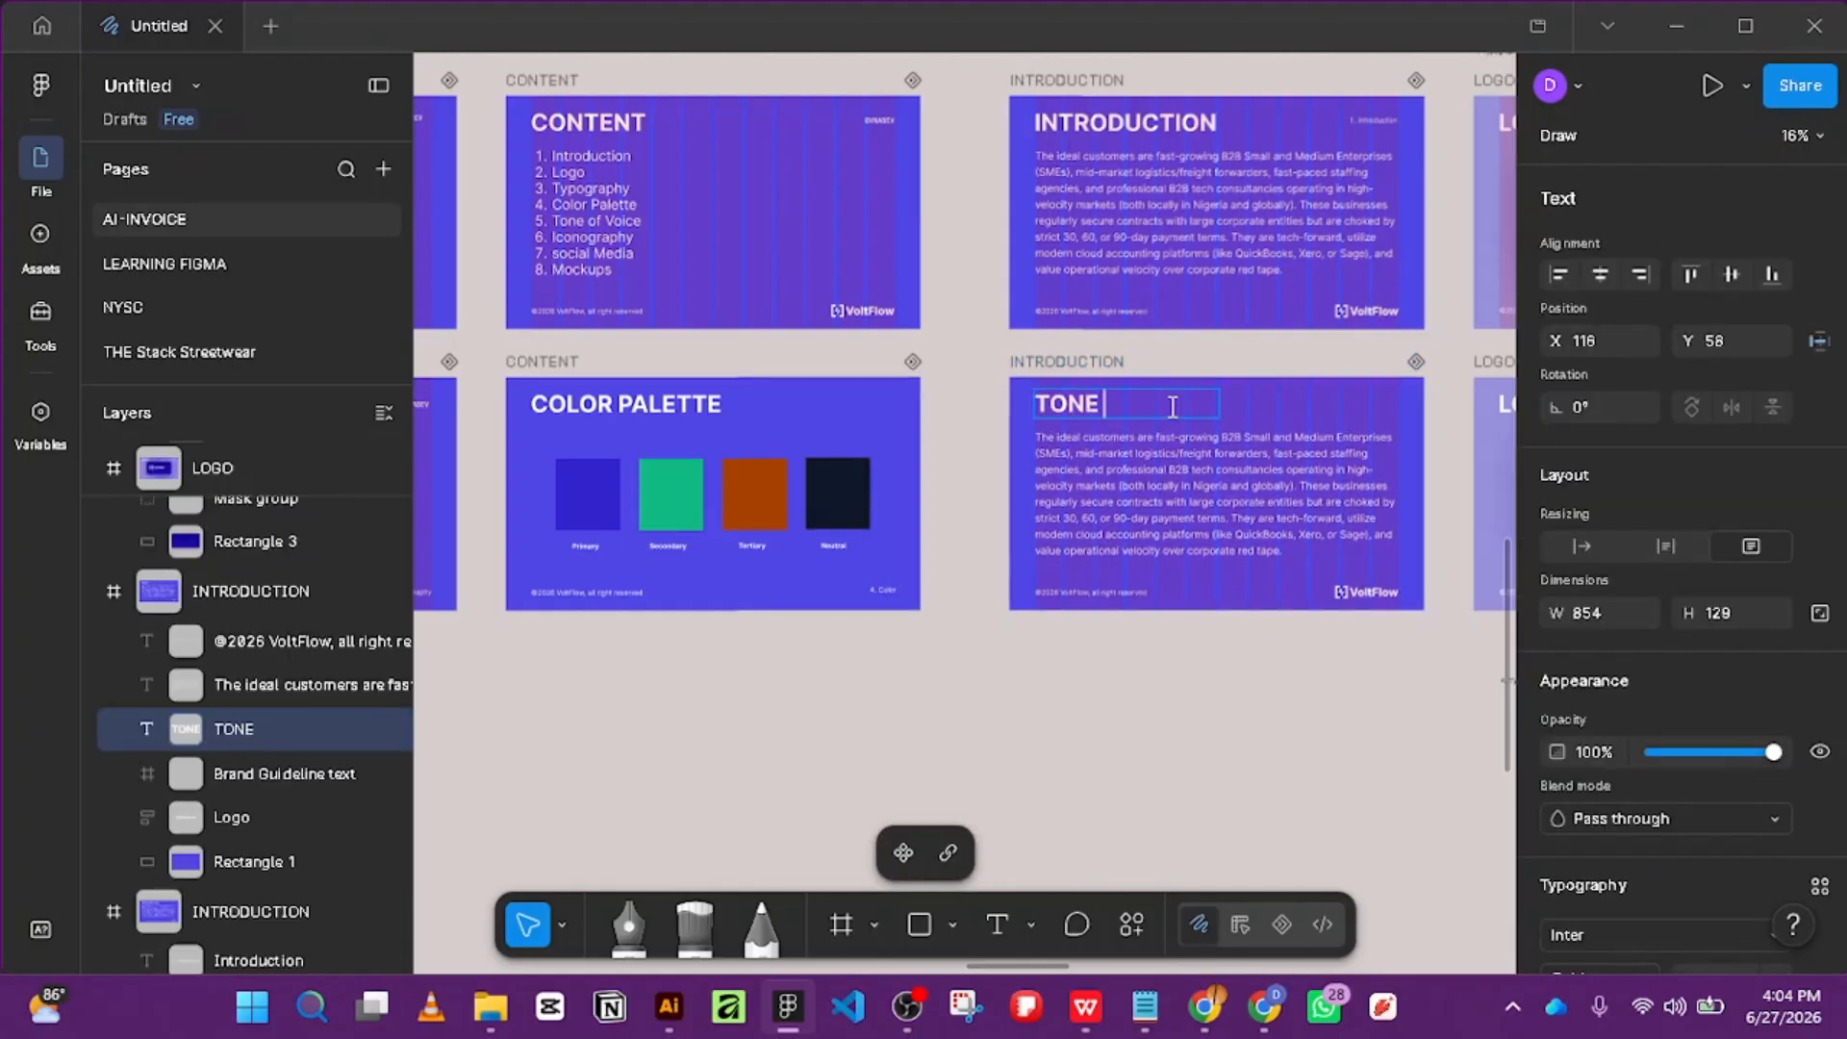
{"action": "type", "text": "OF VOI"}
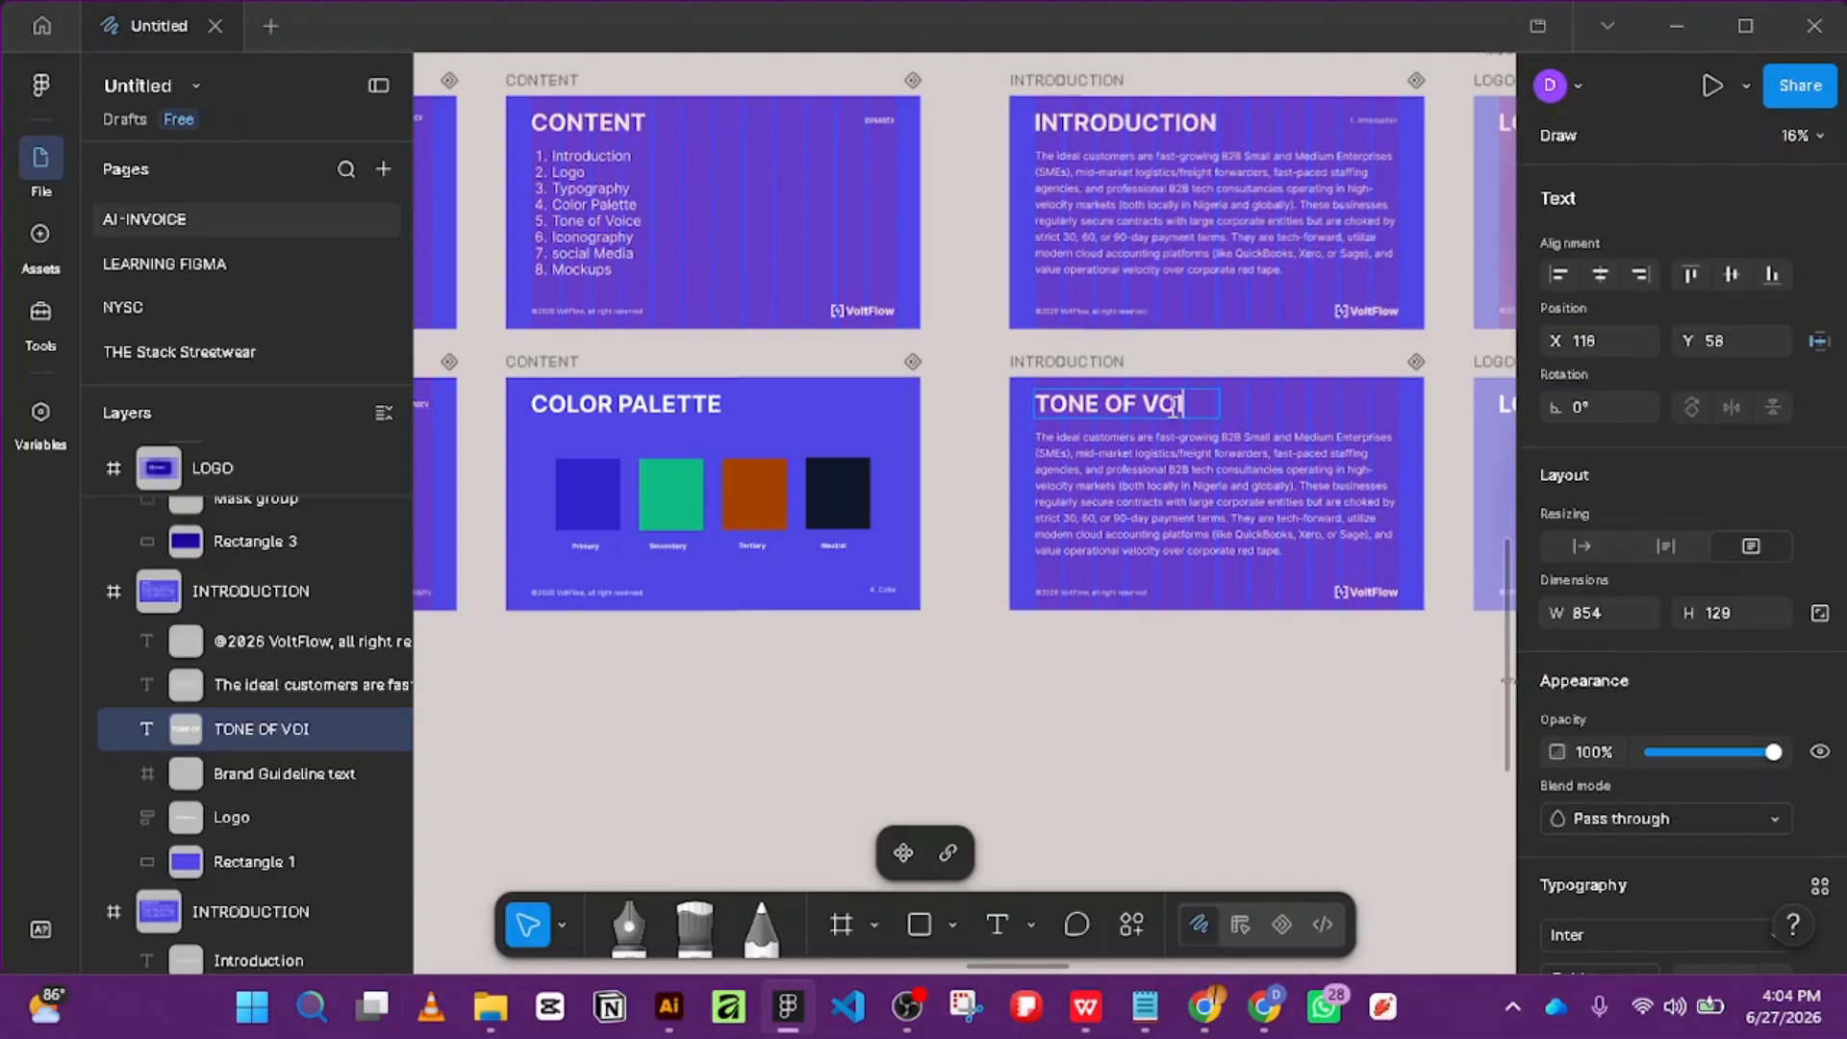
{"action": "type", "text": "CE"}
{"action": "key", "text": "Escape"}
Delete the VoltFlow logo from the TONE OF VOICE slide and place a copy of the "4. Color" label in its corner.
{"action": "left_click", "coordinate": [1397, 593]}
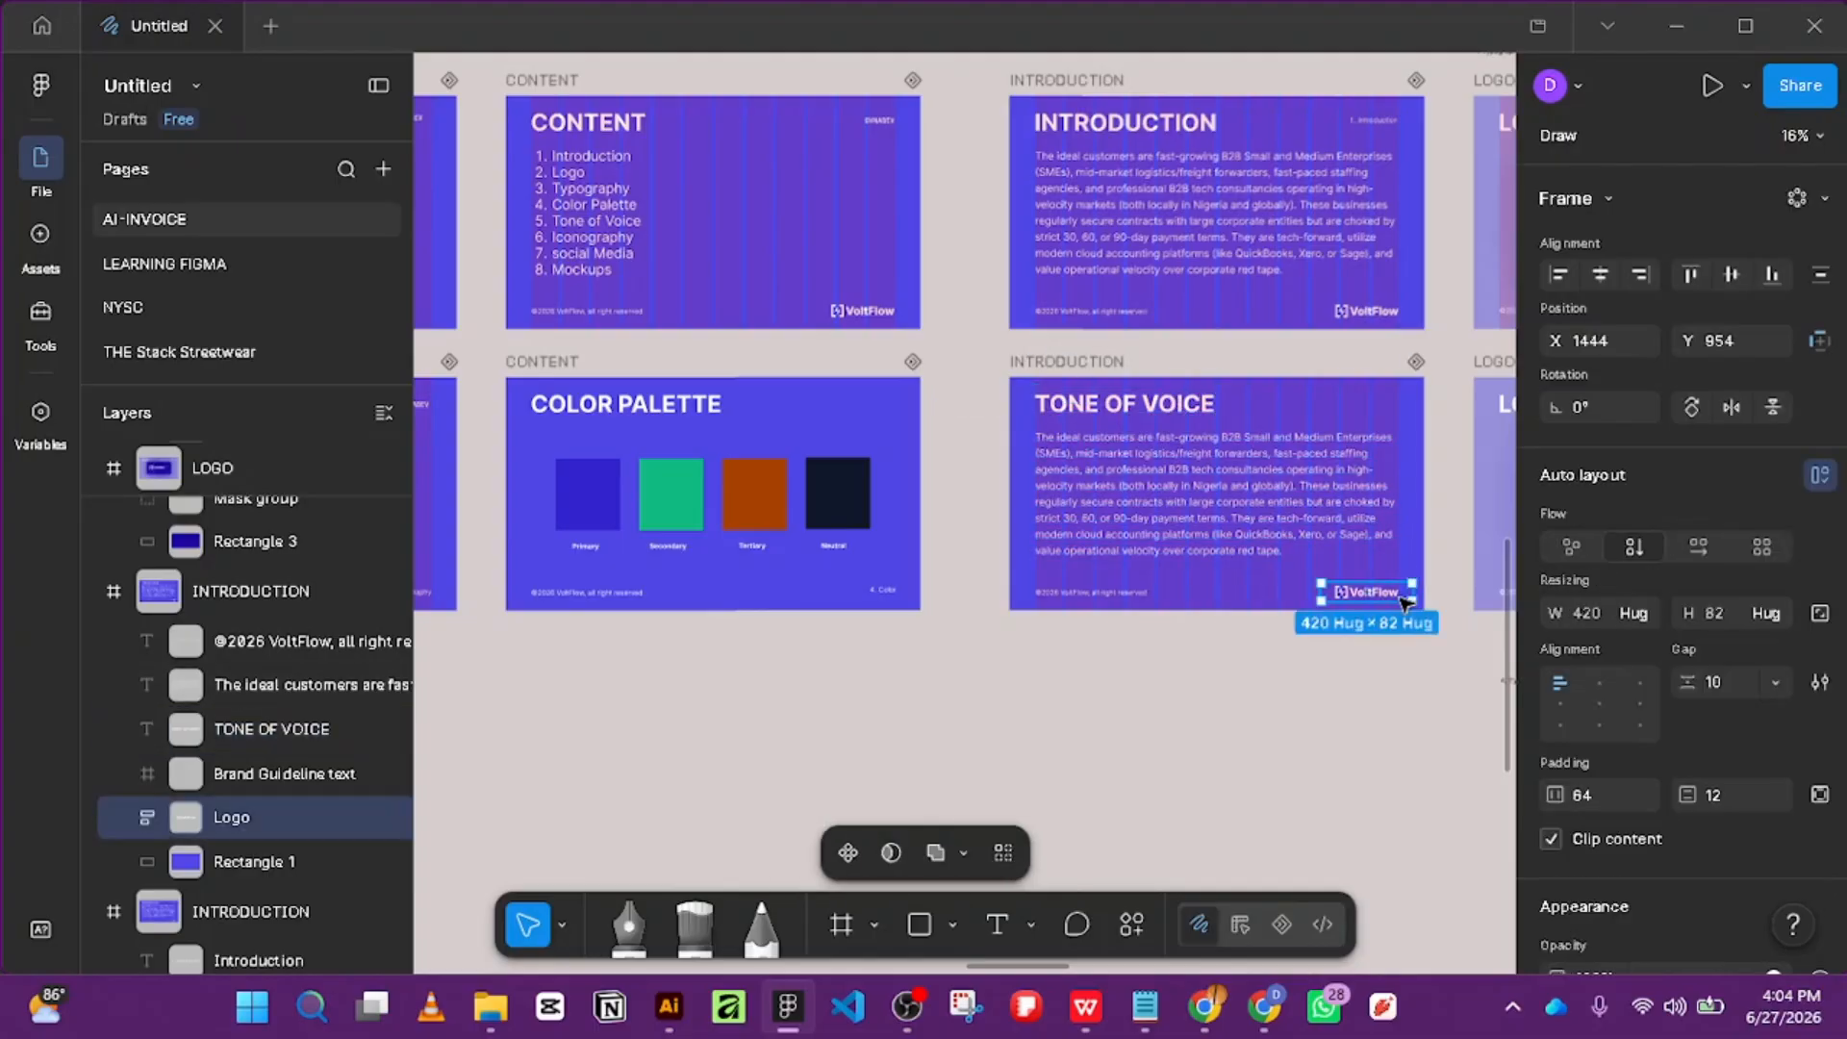
{"action": "key", "text": "Delete"}
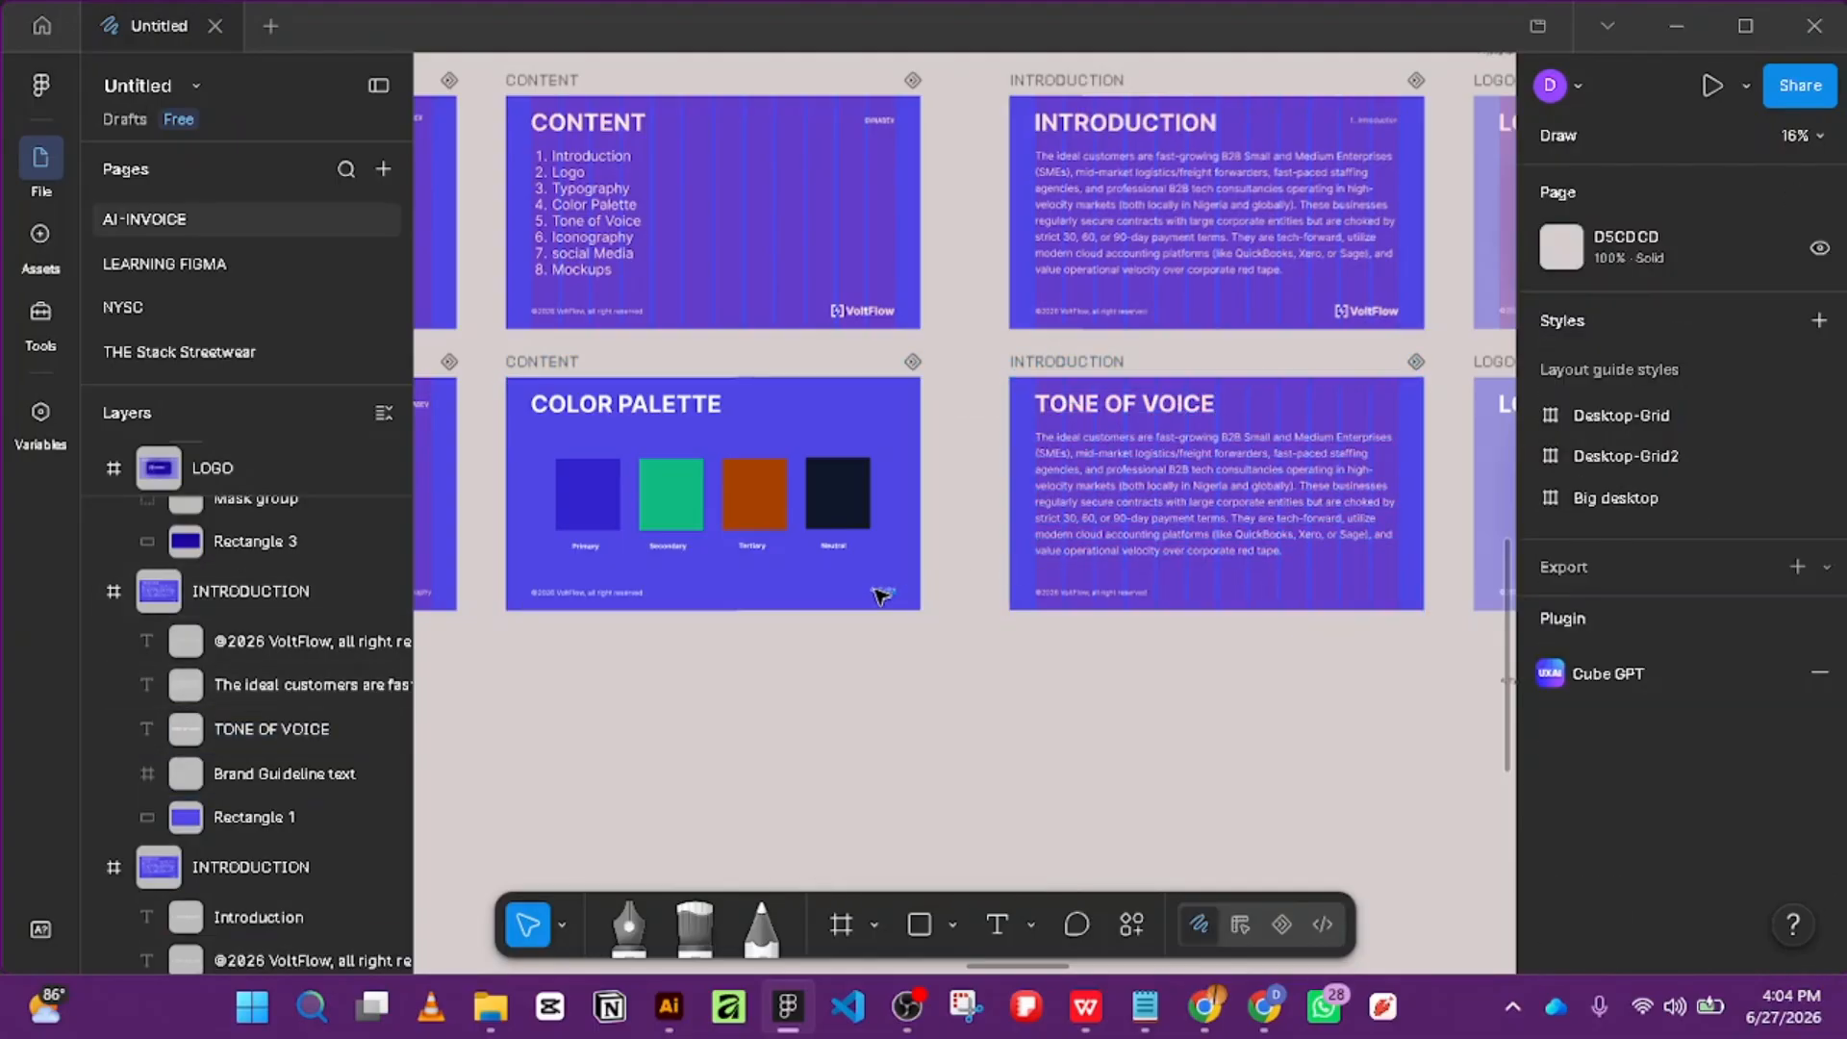
{"action": "left_click", "coordinate": [880, 593]}
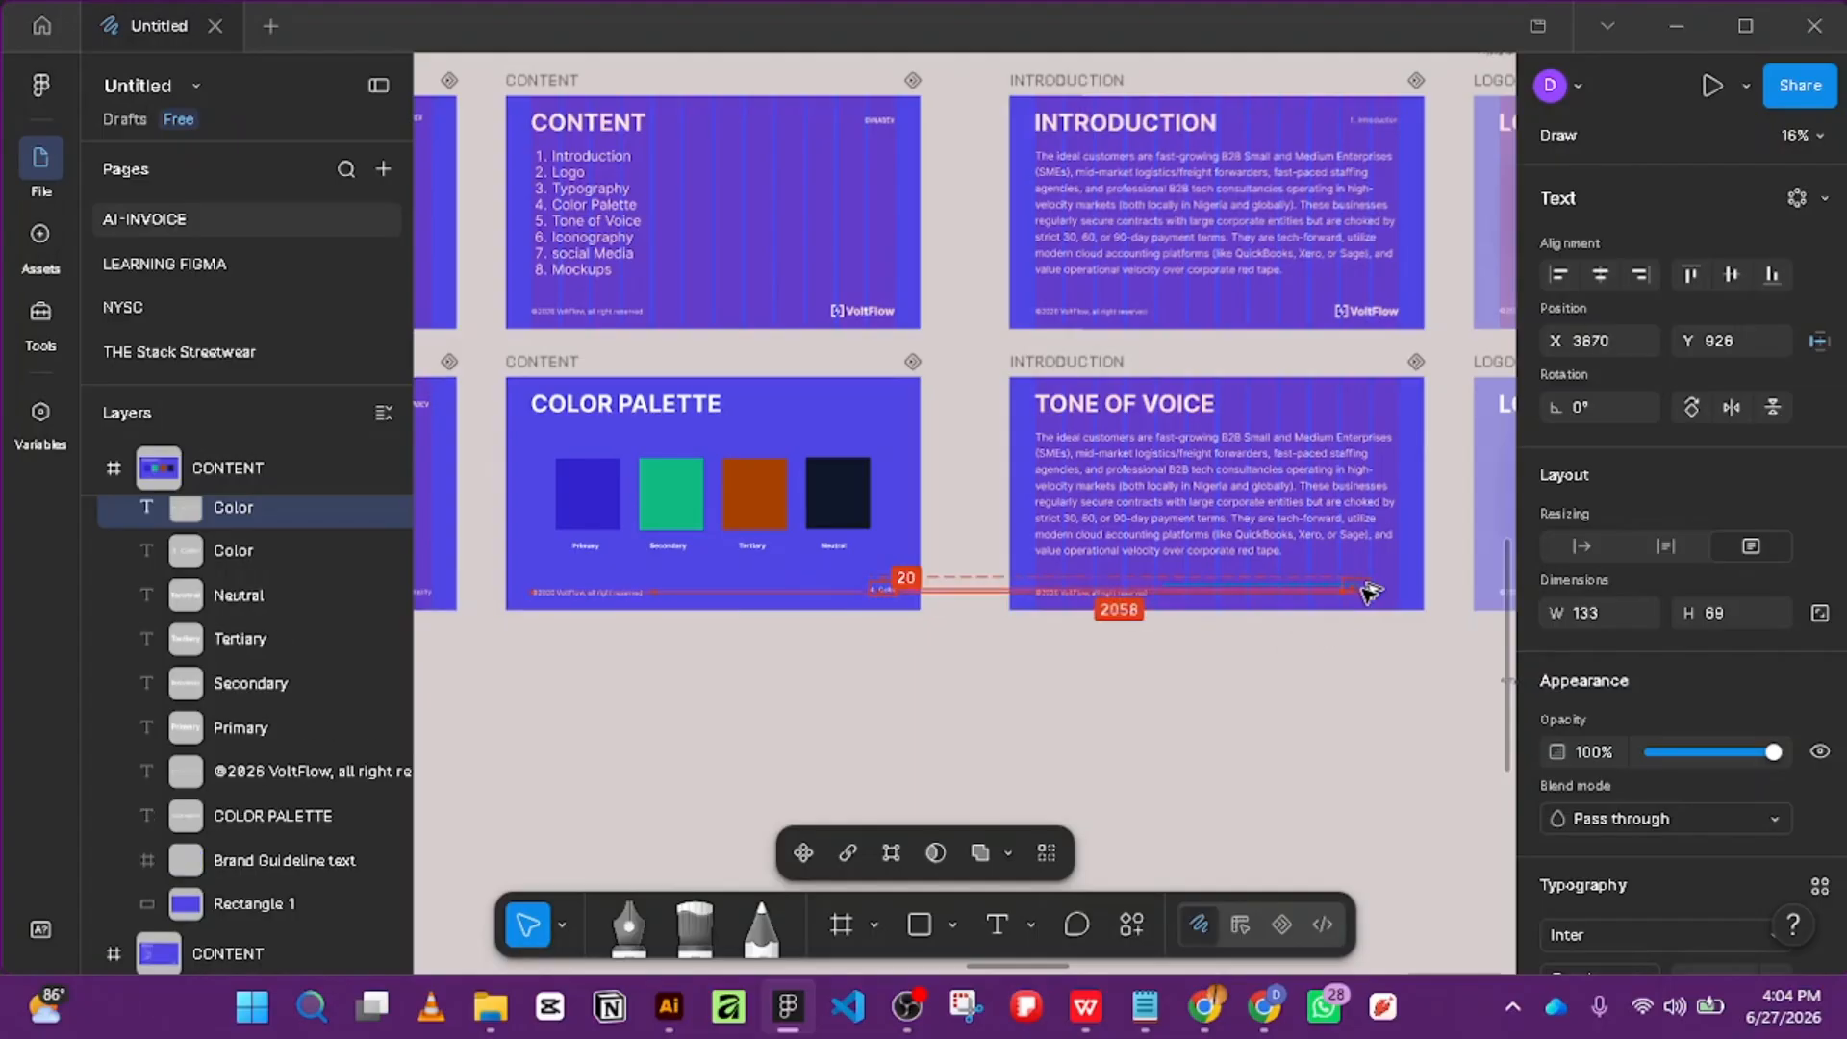
{"action": "left_click_drag", "start_coordinate": [1368, 590], "coordinate": [1370, 588]}
{"action": "scroll", "coordinate": [1365, 606], "scroll_direction": "up", "scroll_amount": 4}
{"action": "scroll", "coordinate": [1373, 626], "scroll_direction": "down", "scroll_amount": 4}
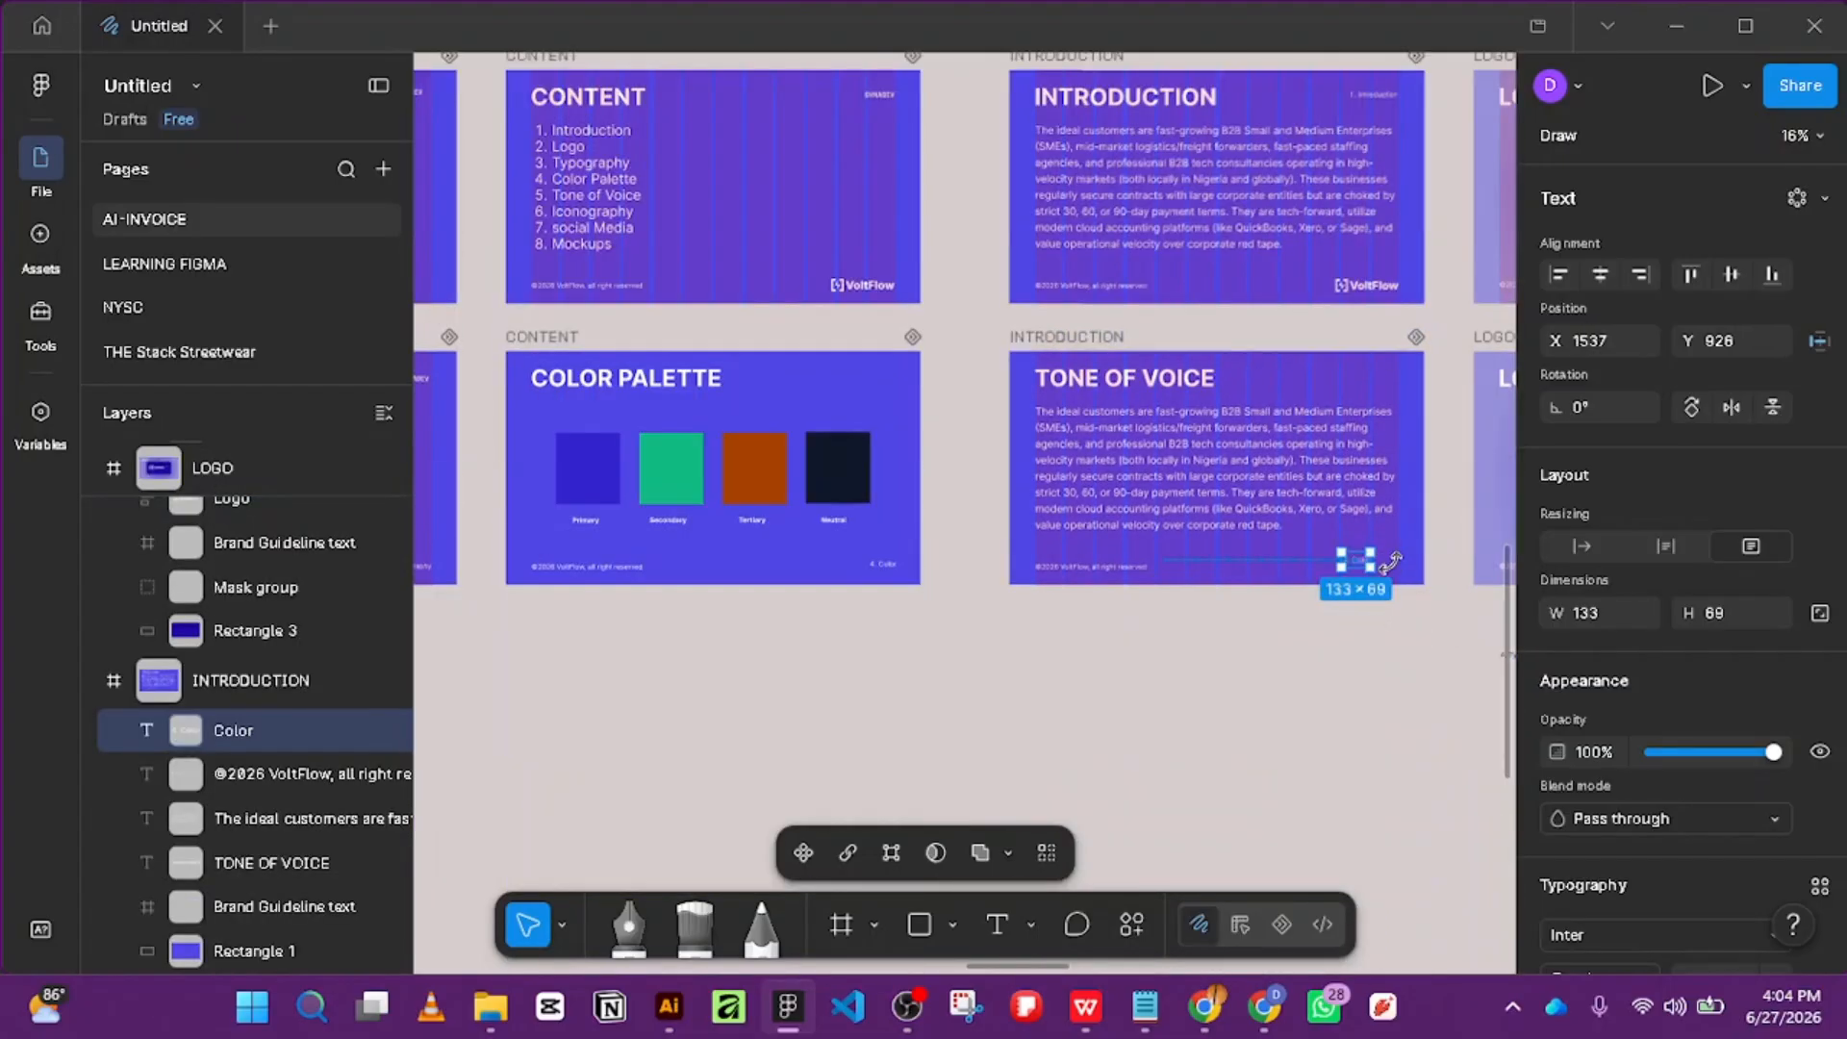
{"action": "scroll", "coordinate": [1390, 561], "scroll_direction": "up", "scroll_amount": 5}
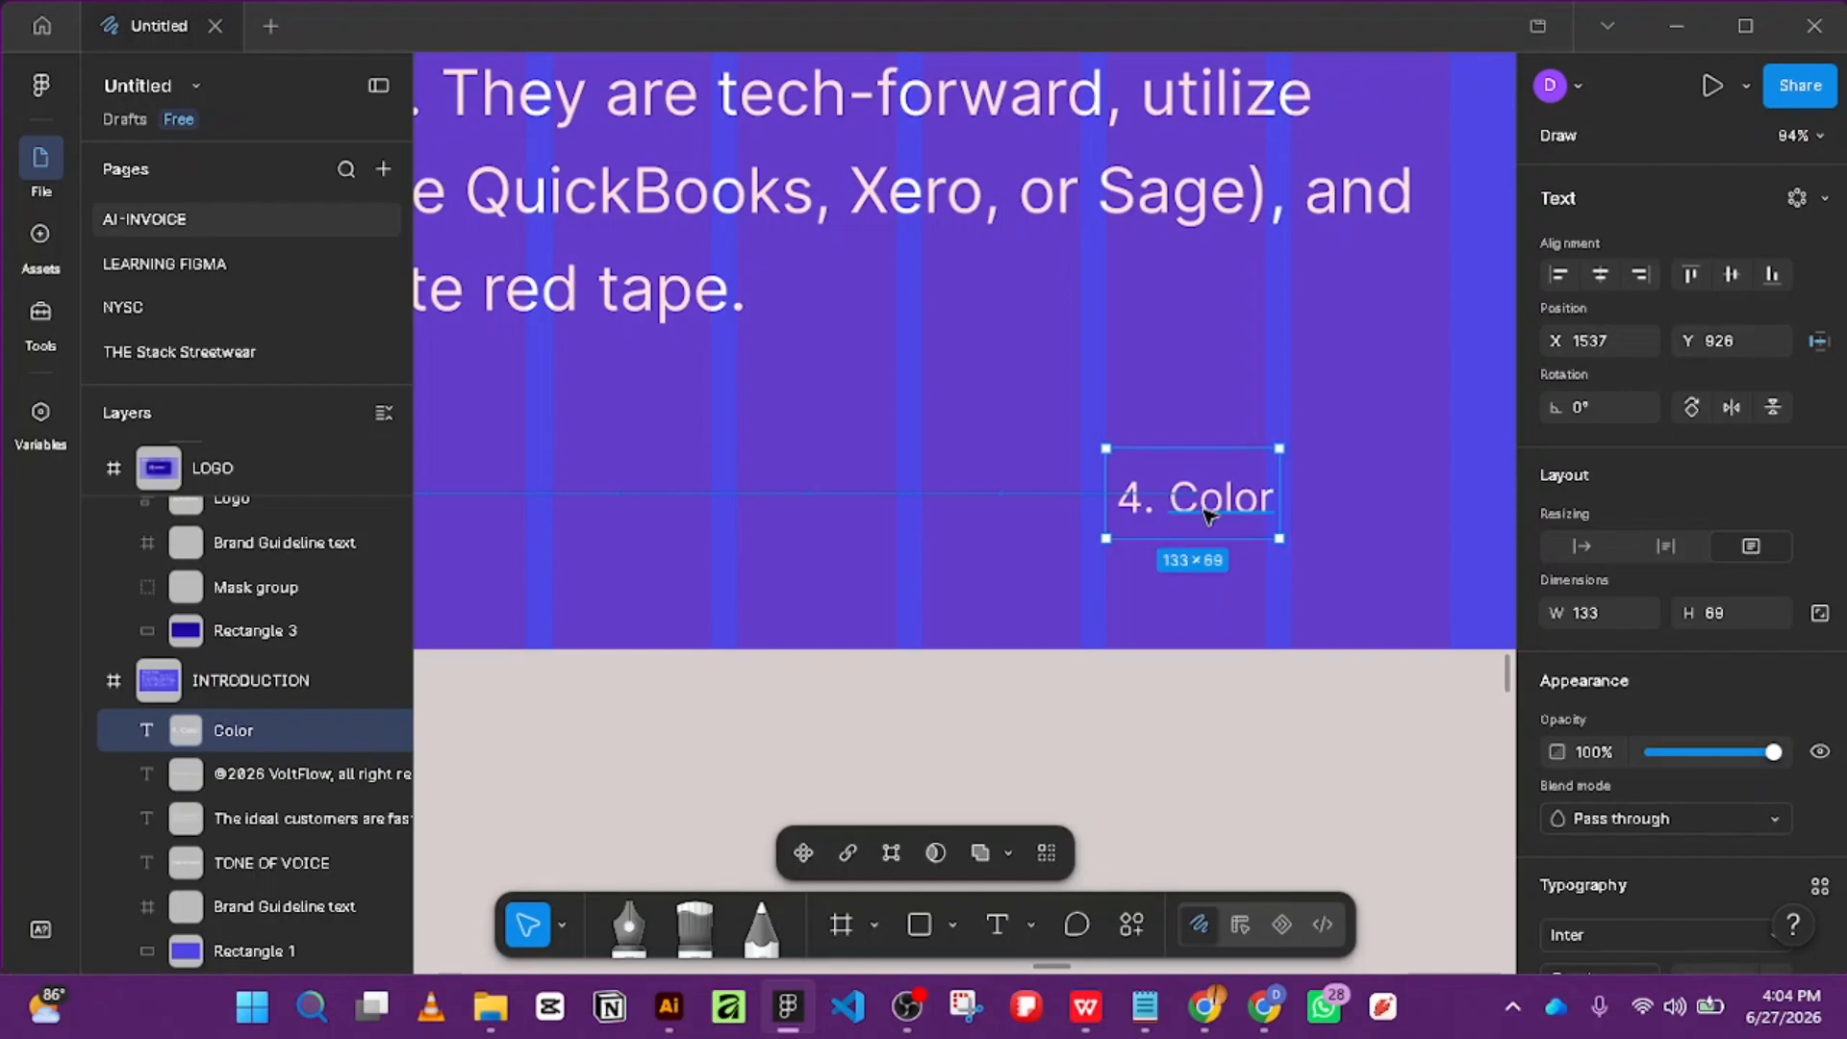
{"action": "left_click_drag", "start_coordinate": [1204, 524], "coordinate": [1357, 598]}
Change the word Color in the copied label to "Tone of Voice".
{"action": "double_click", "coordinate": [1357, 591]}
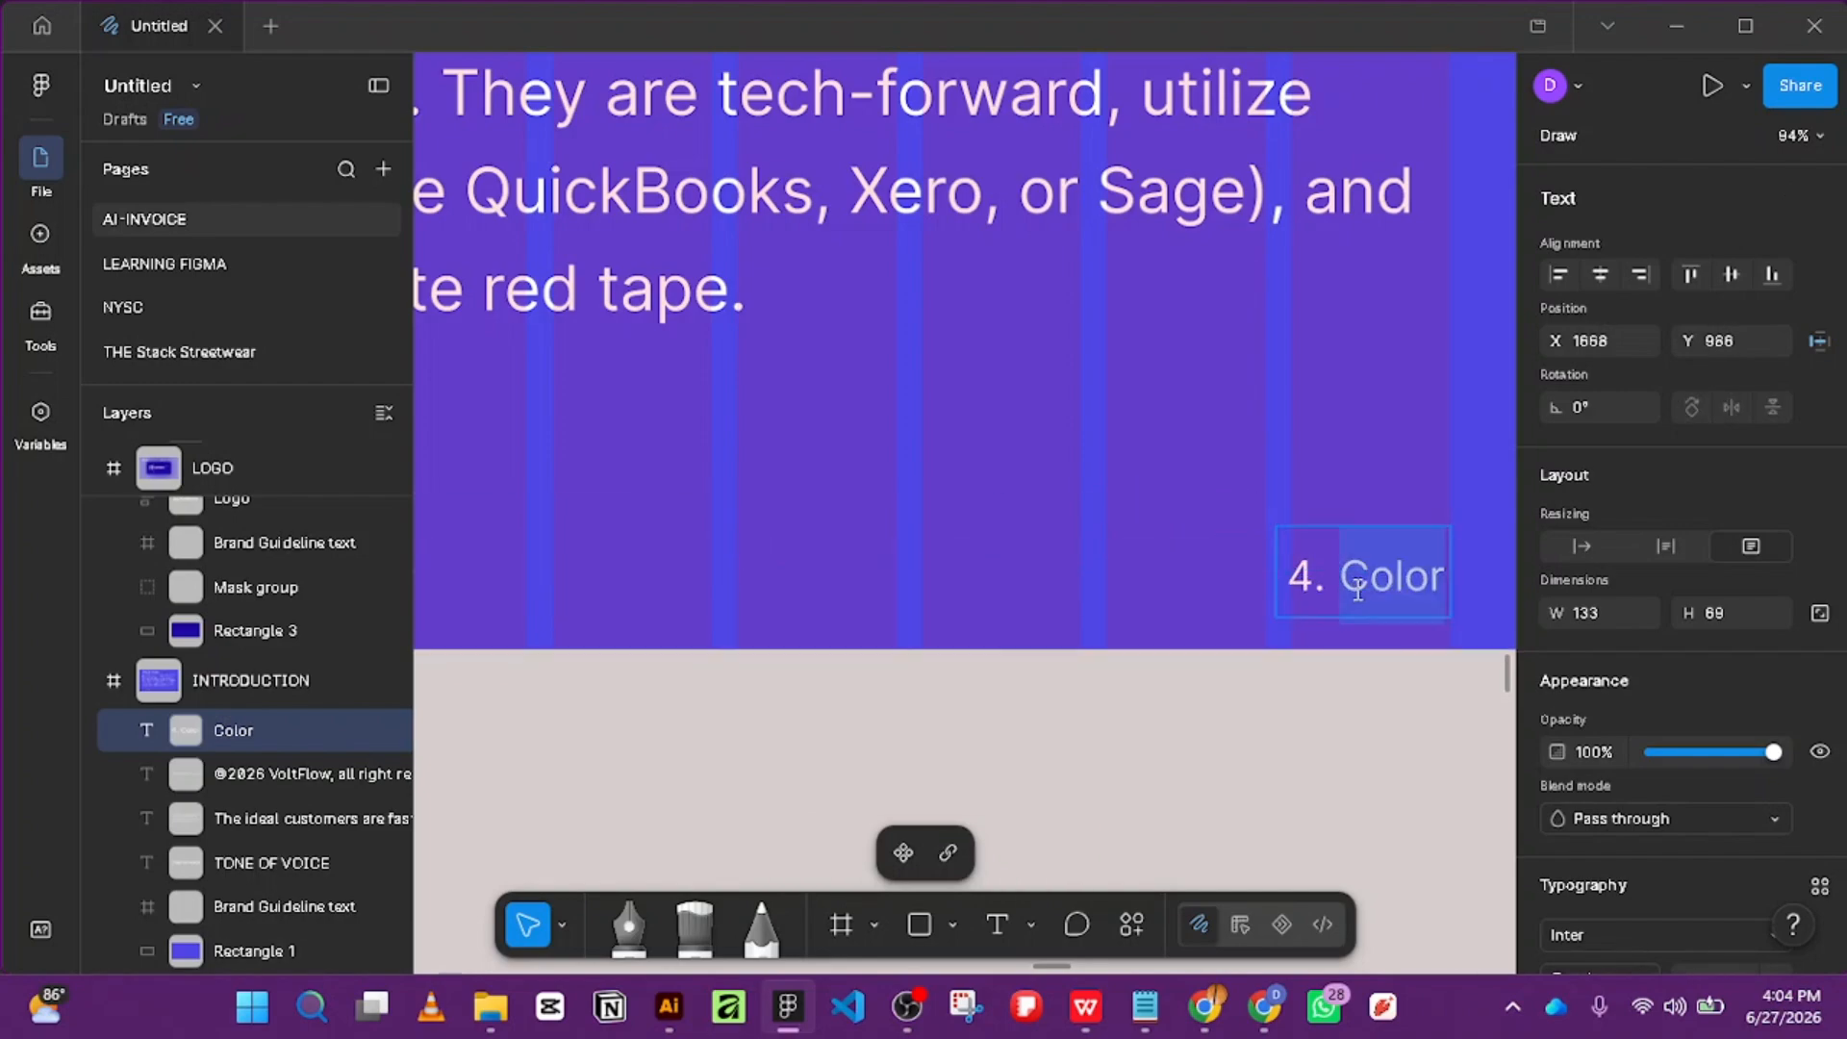
{"action": "type", "text": "Tone"}
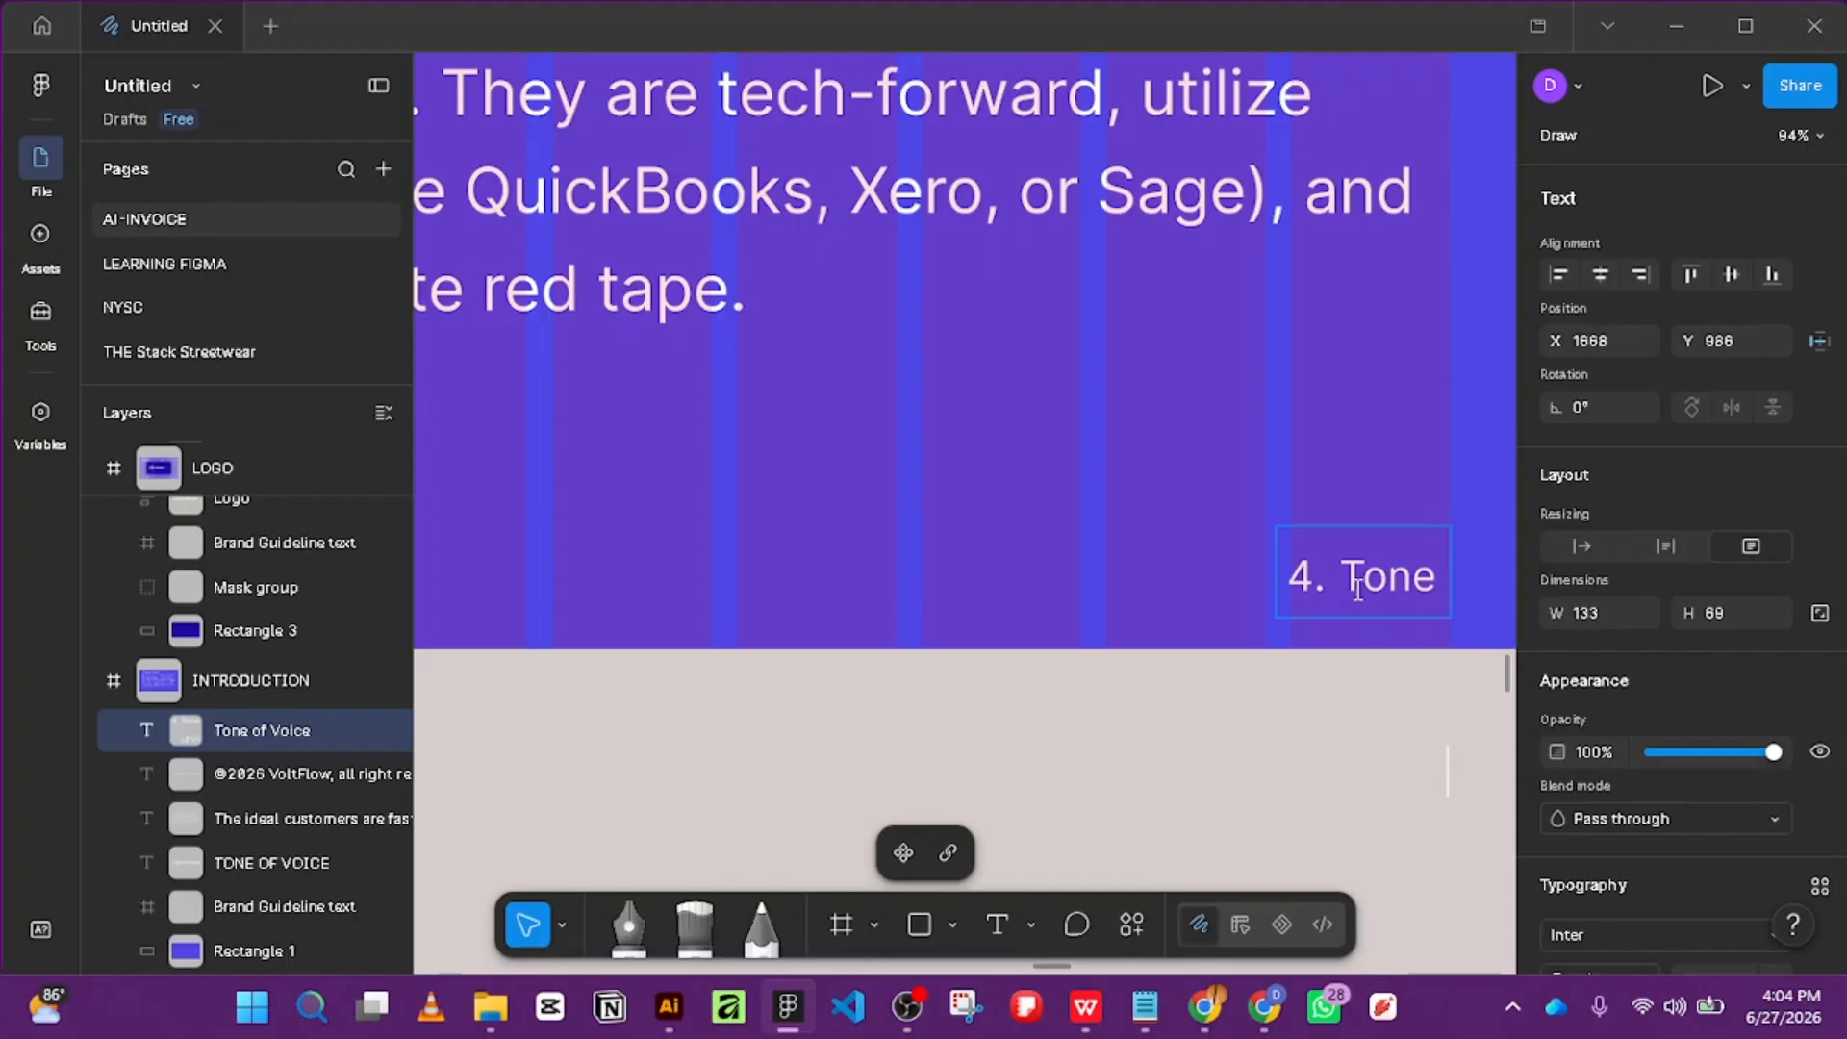
{"action": "key", "text": "Escape"}
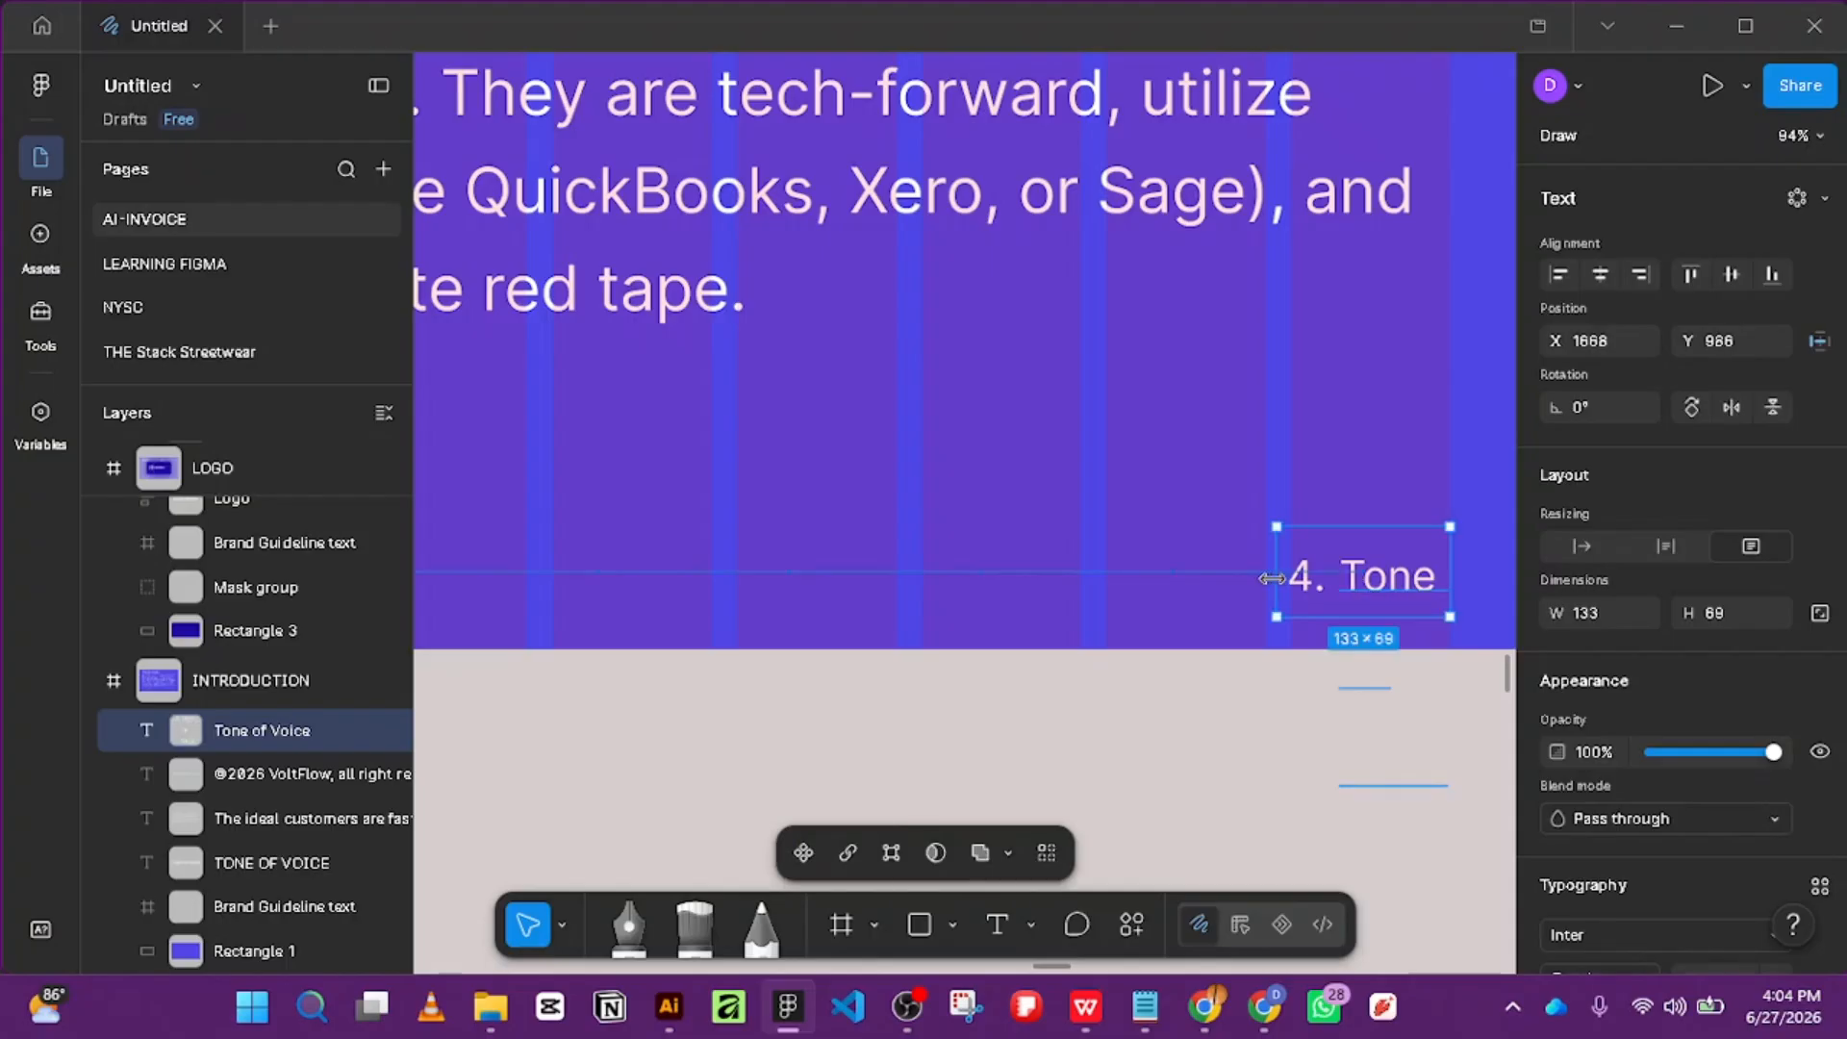
Widen the "4. Tone of Voice" label to 256 × 69 and move it in line with the slide's copyright text.
{"action": "left_click_drag", "start_coordinate": [1276, 577], "coordinate": [1115, 588]}
{"action": "scroll", "coordinate": [1263, 589], "scroll_direction": "down", "scroll_amount": 6, "text": "ctrl"}
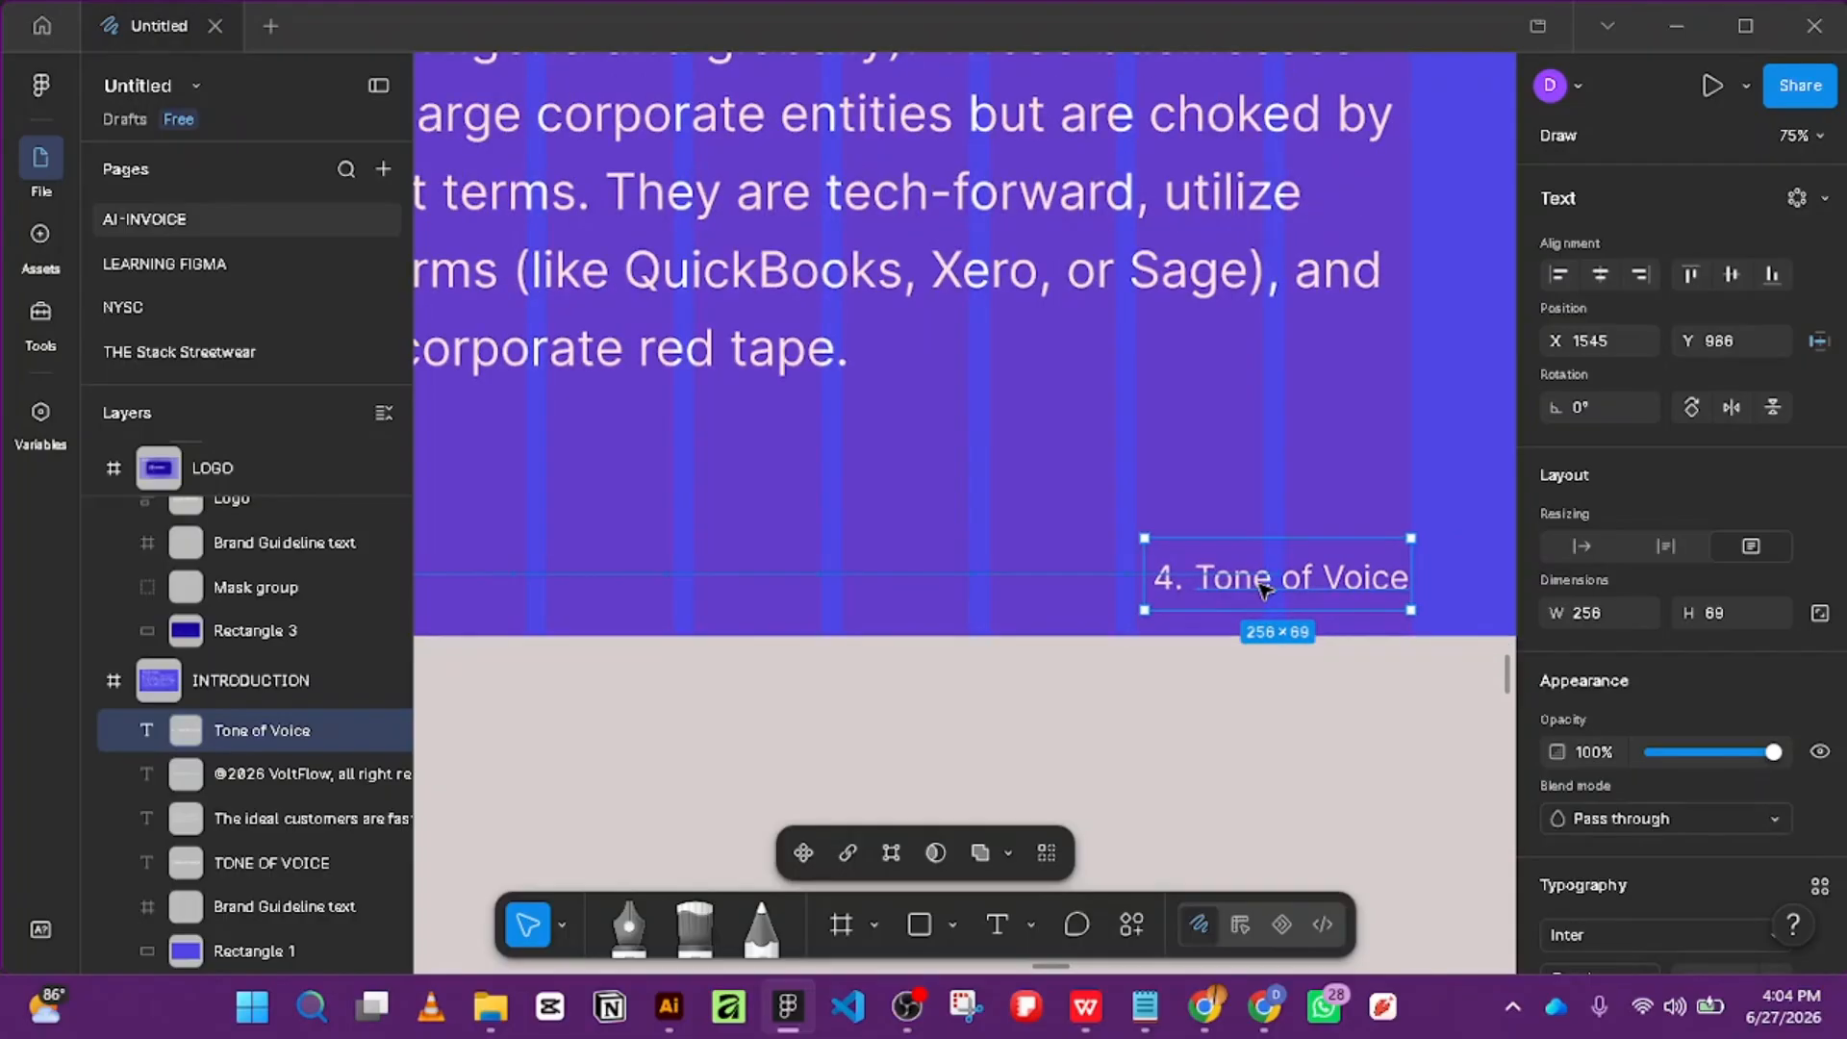
{"action": "left_click_drag", "start_coordinate": [1277, 587], "coordinate": [1278, 574]}
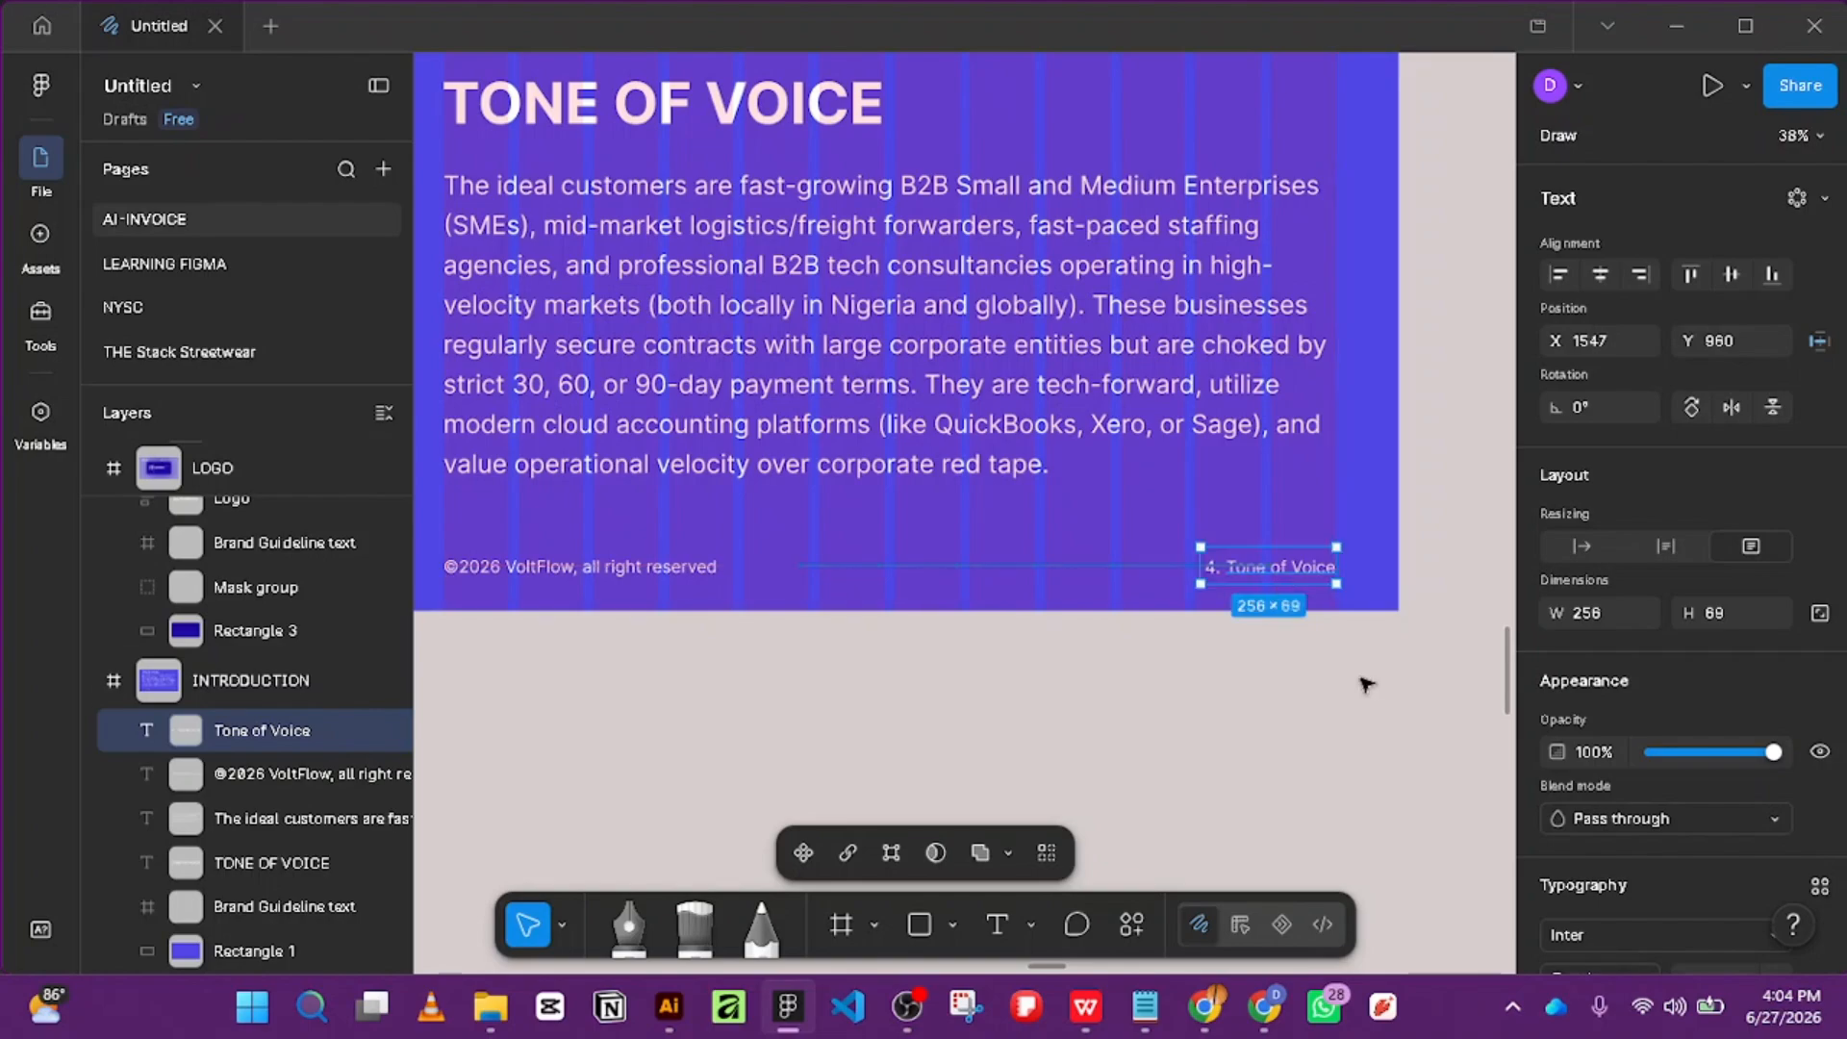
{"action": "scroll", "coordinate": [1359, 679], "scroll_direction": "down", "scroll_amount": 3}
{"action": "left_click", "coordinate": [1360, 656]}
Switch to the COPYWRITING document in WPS Office and find its "06 | Brand Voice & Communication" section.
{"action": "left_click", "coordinate": [1174, 528]}
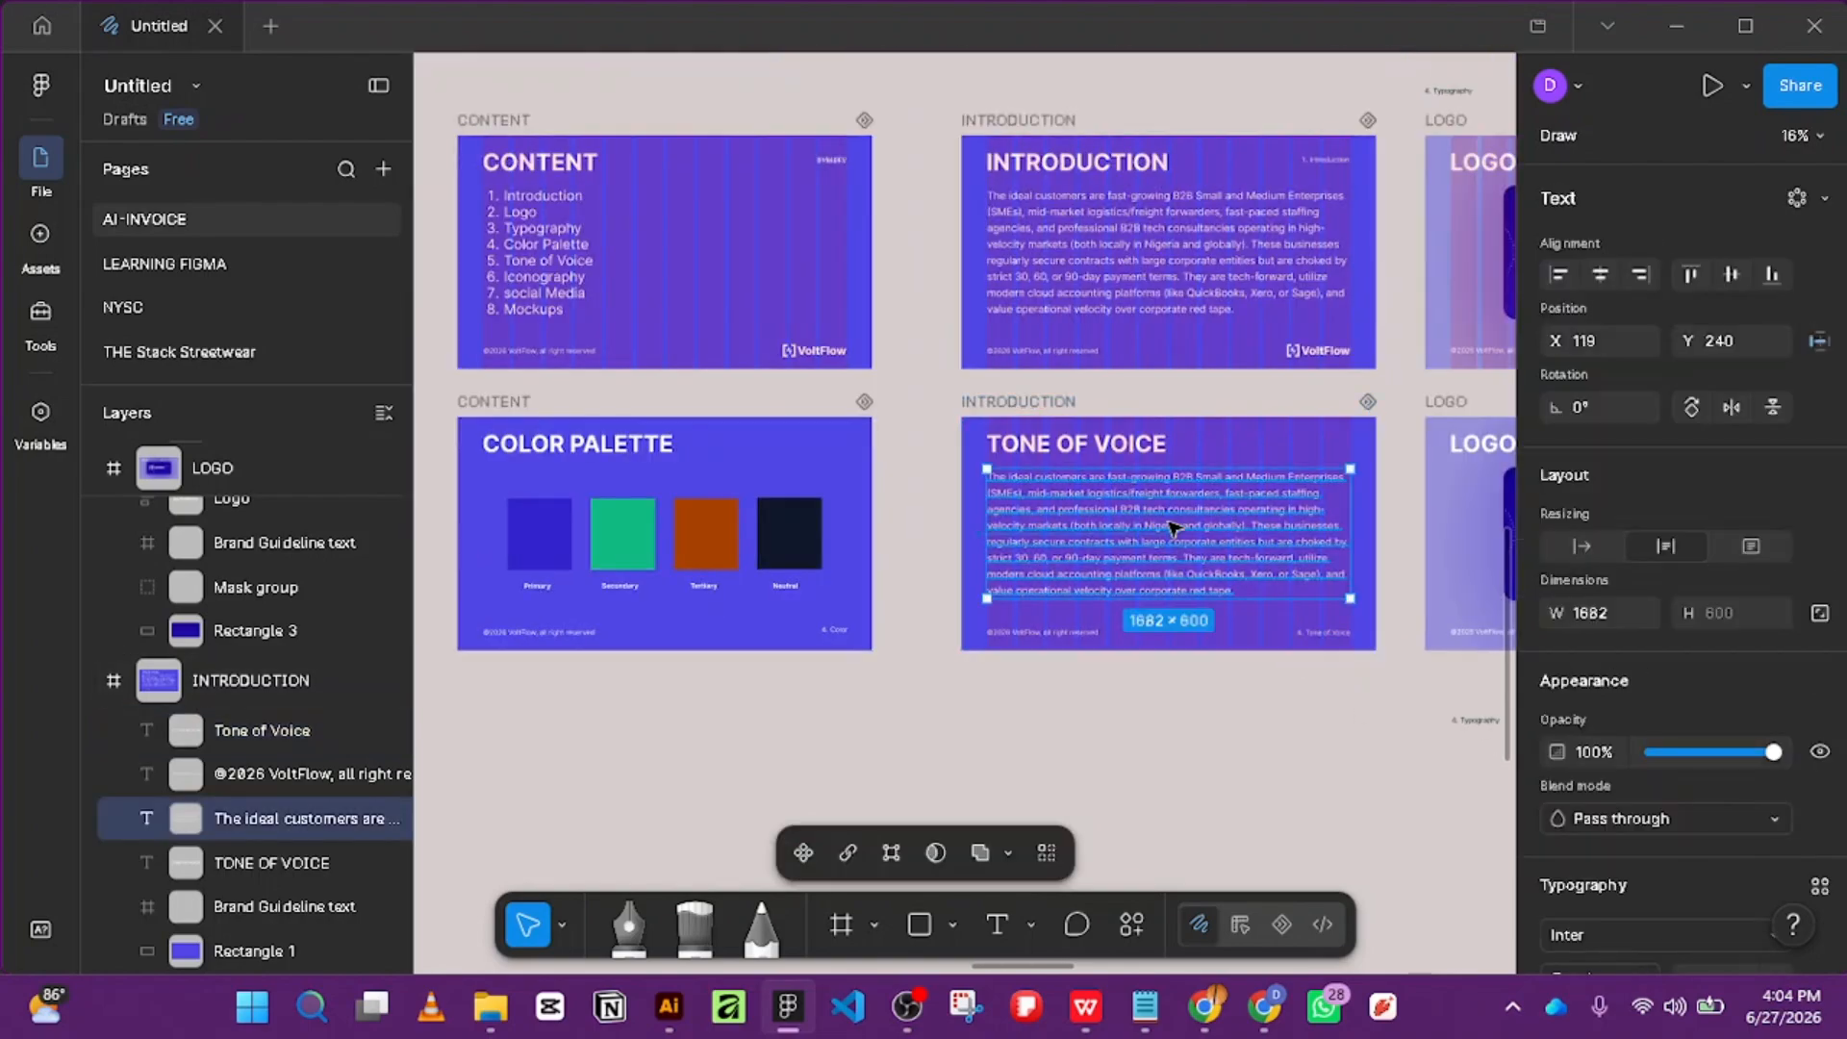
{"action": "scroll", "coordinate": [1163, 529], "scroll_direction": "up", "scroll_amount": 2}
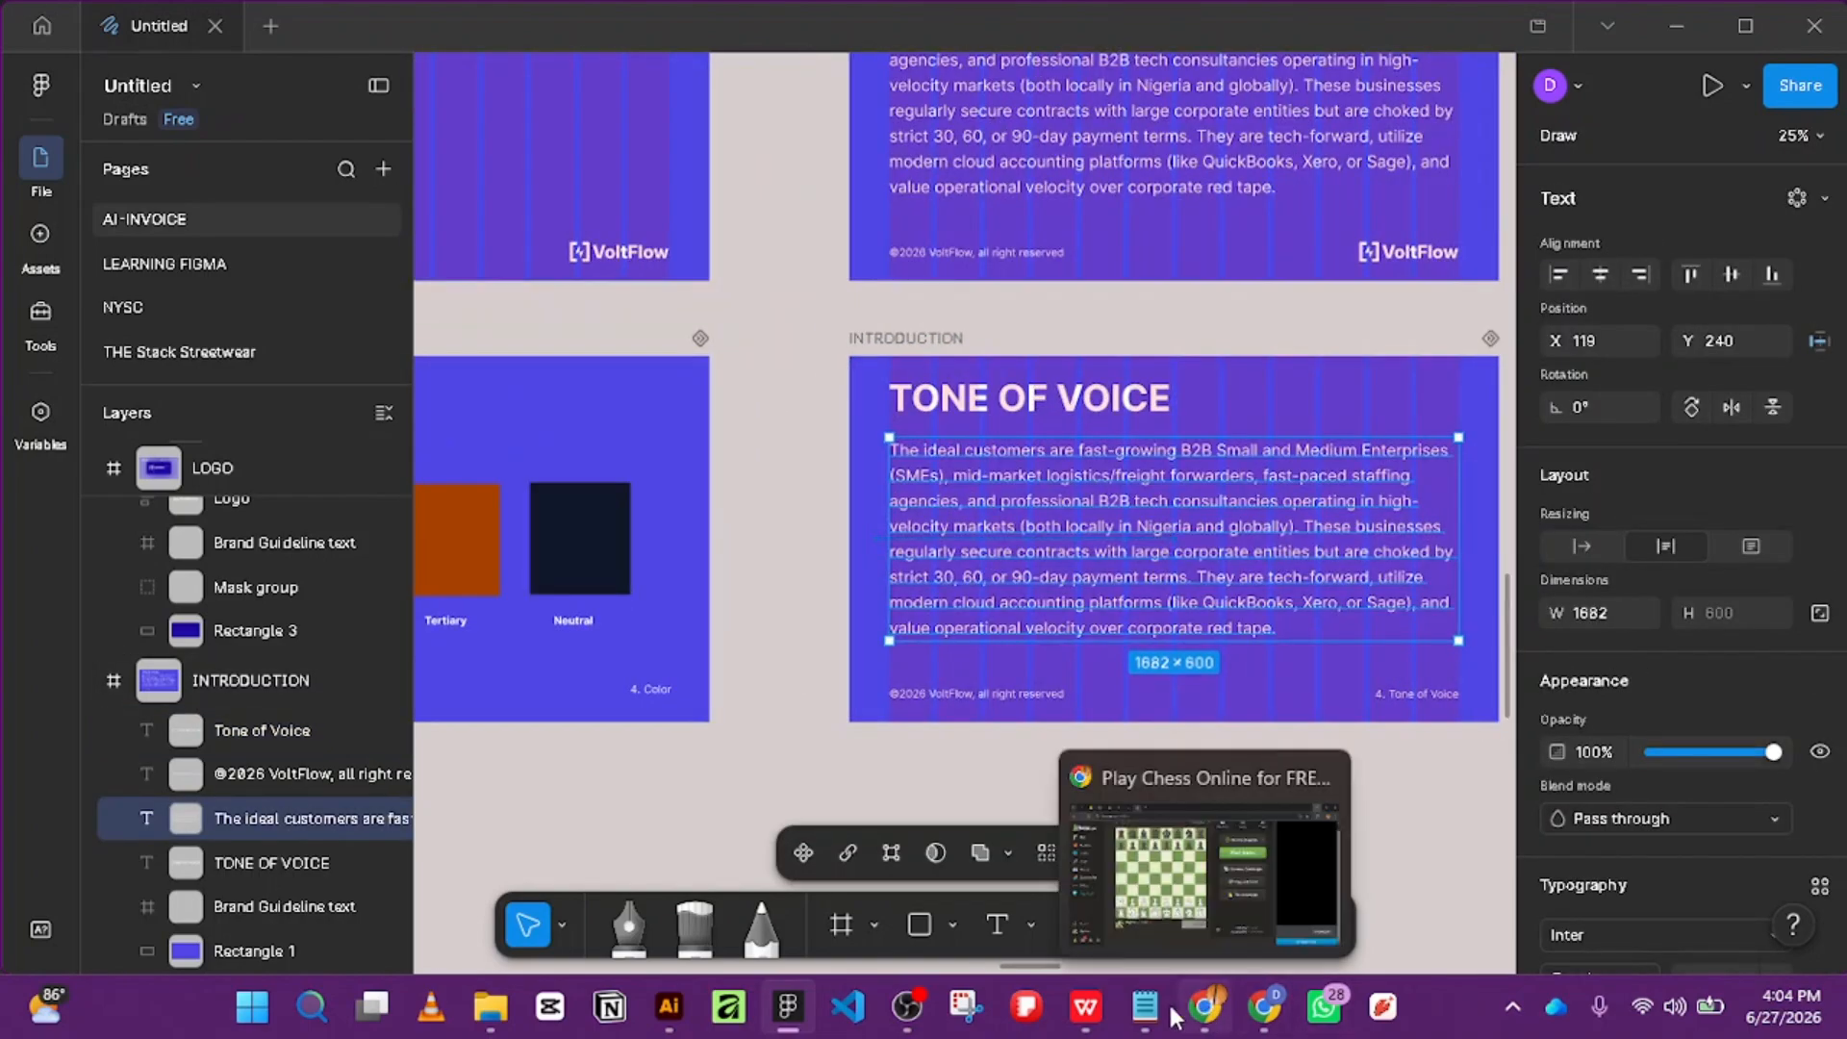
{"action": "left_click", "coordinate": [1087, 1006]}
{"action": "scroll", "coordinate": [1093, 647], "scroll_direction": "down", "scroll_amount": 3}
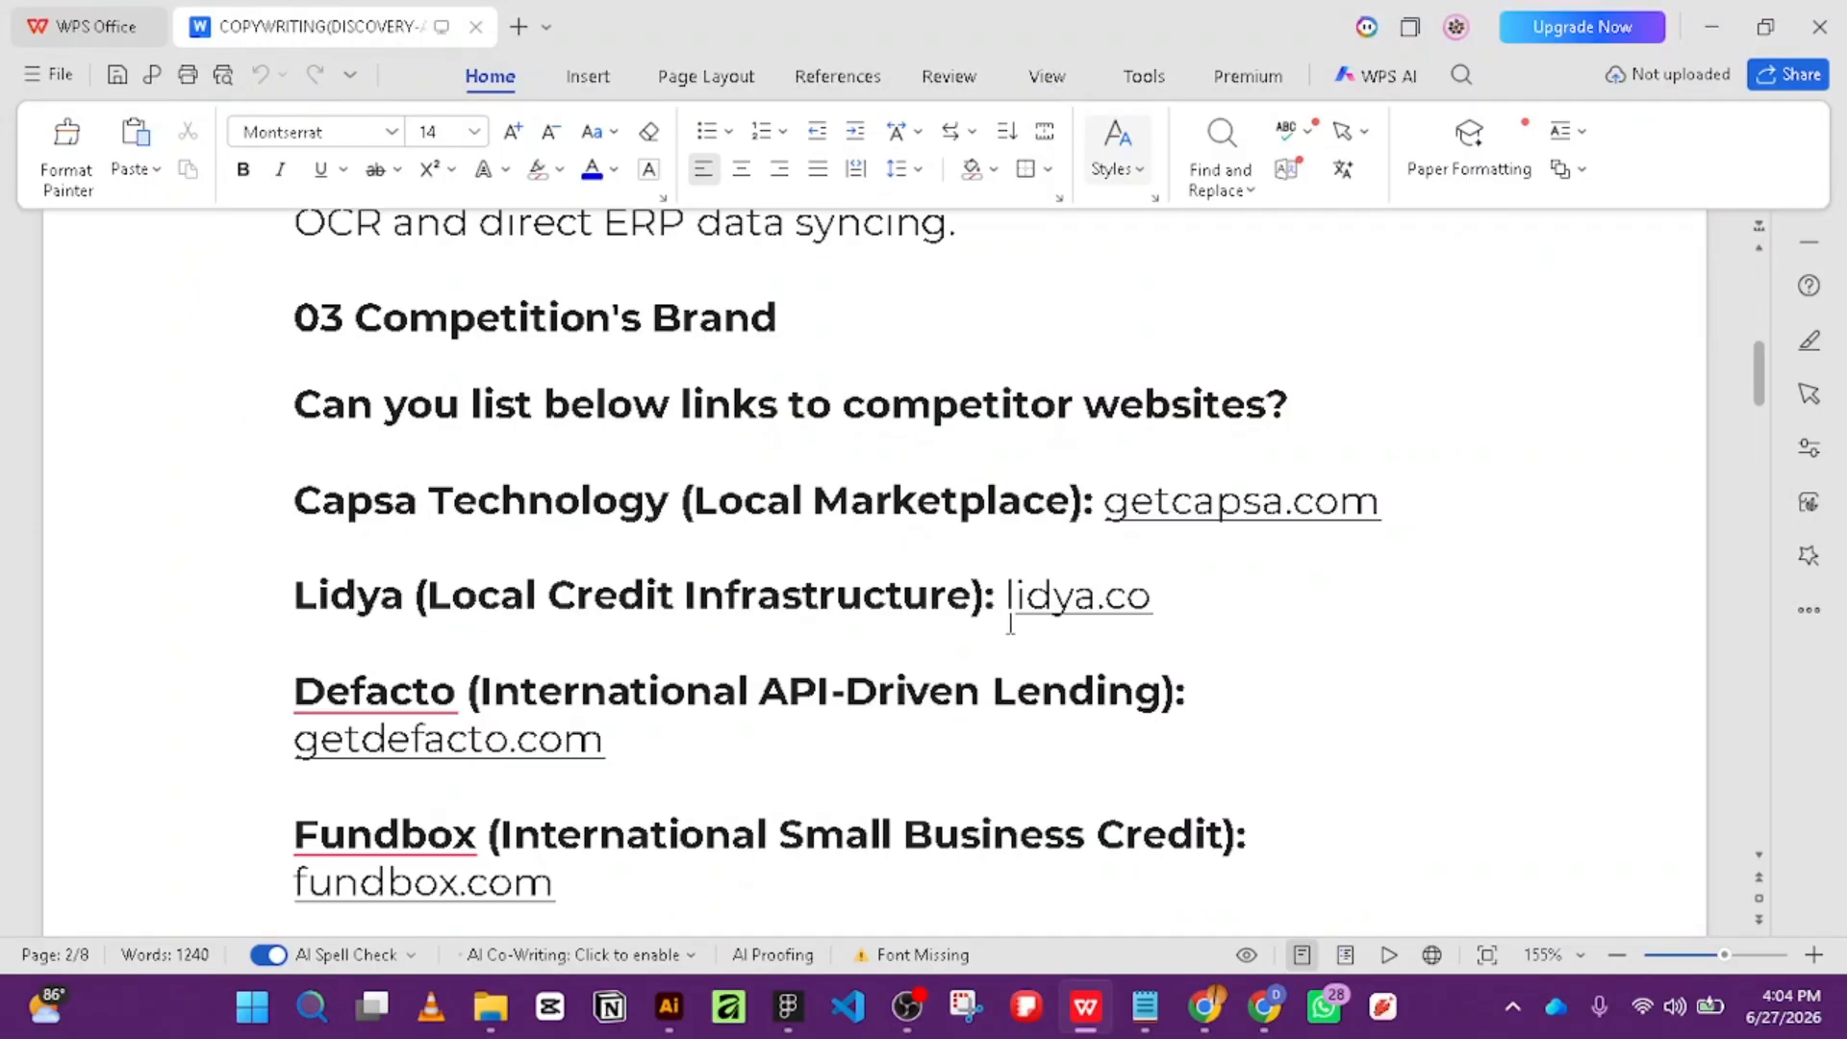
{"action": "scroll", "coordinate": [1109, 606], "scroll_direction": "up", "scroll_amount": 3}
{"action": "scroll", "coordinate": [1262, 652], "scroll_direction": "down", "scroll_amount": 4}
{"action": "scroll", "coordinate": [1262, 652], "scroll_direction": "down", "scroll_amount": 10}
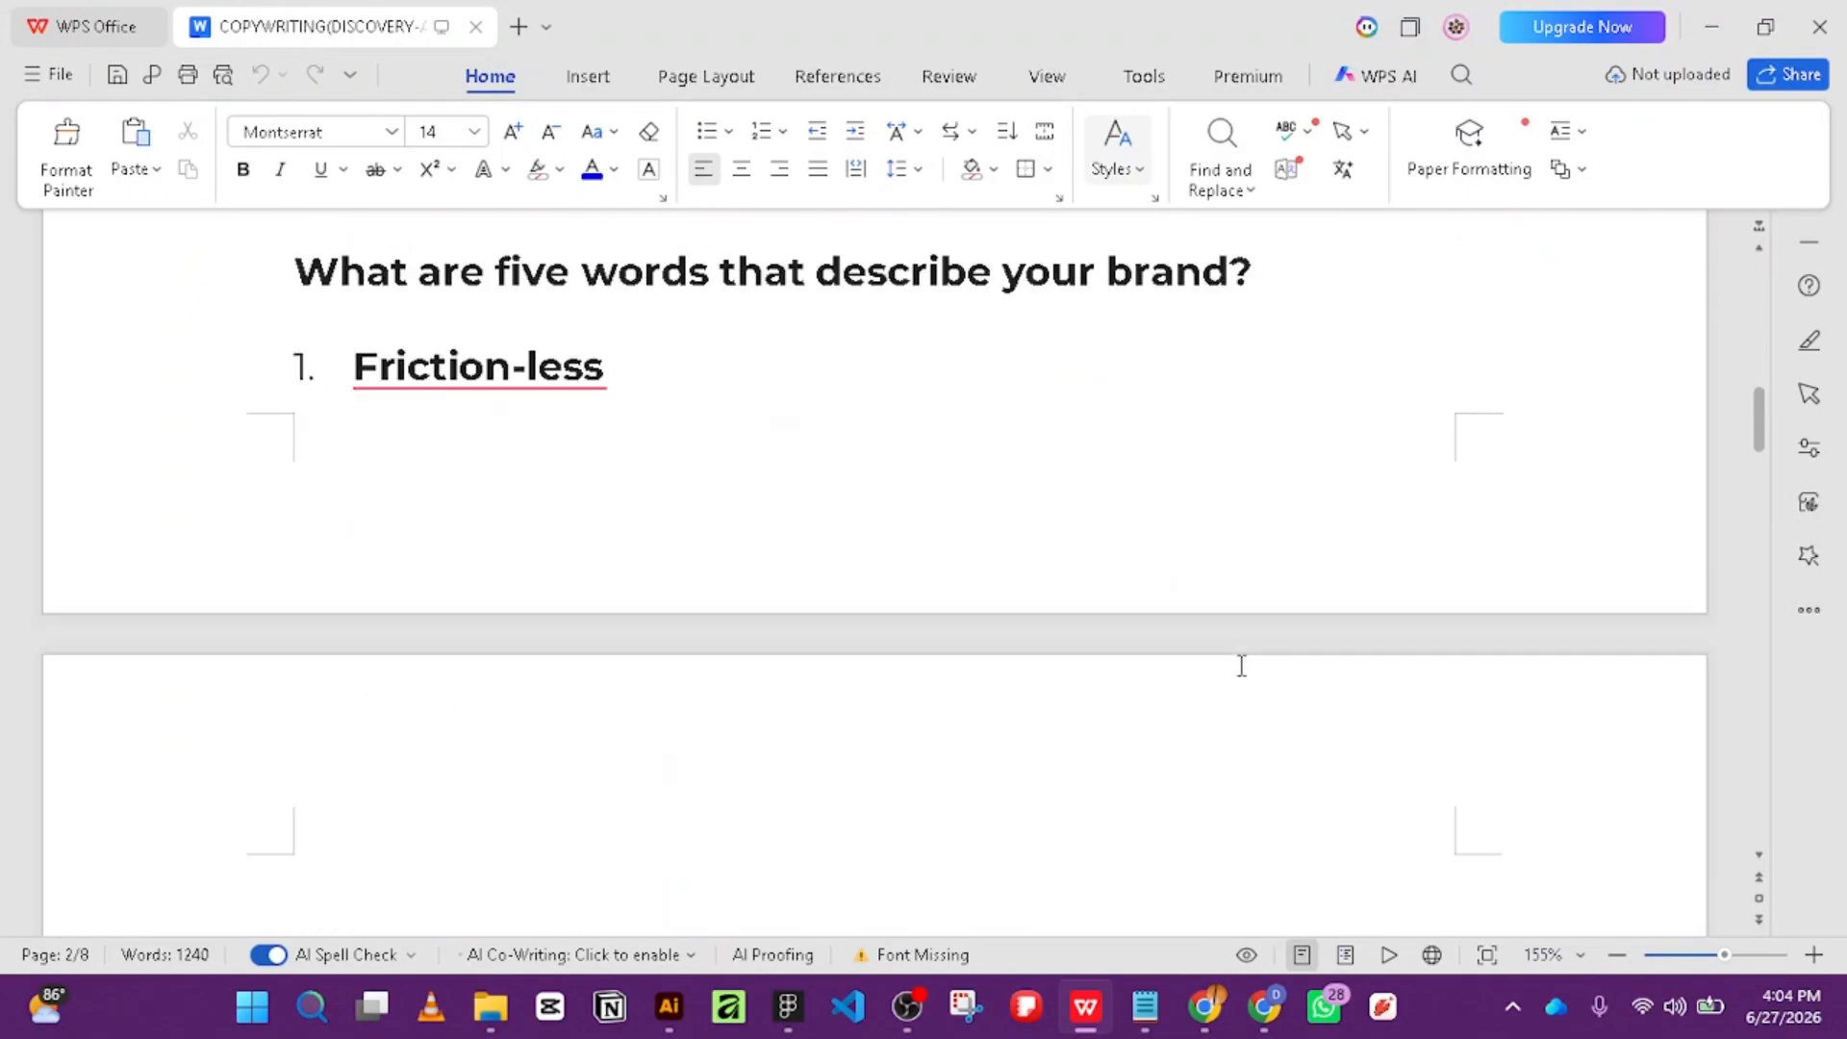
{"action": "left_click_drag", "start_coordinate": [1764, 452], "coordinate": [1802, 713]}
{"action": "scroll", "coordinate": [981, 712], "scroll_direction": "down", "scroll_amount": 1}
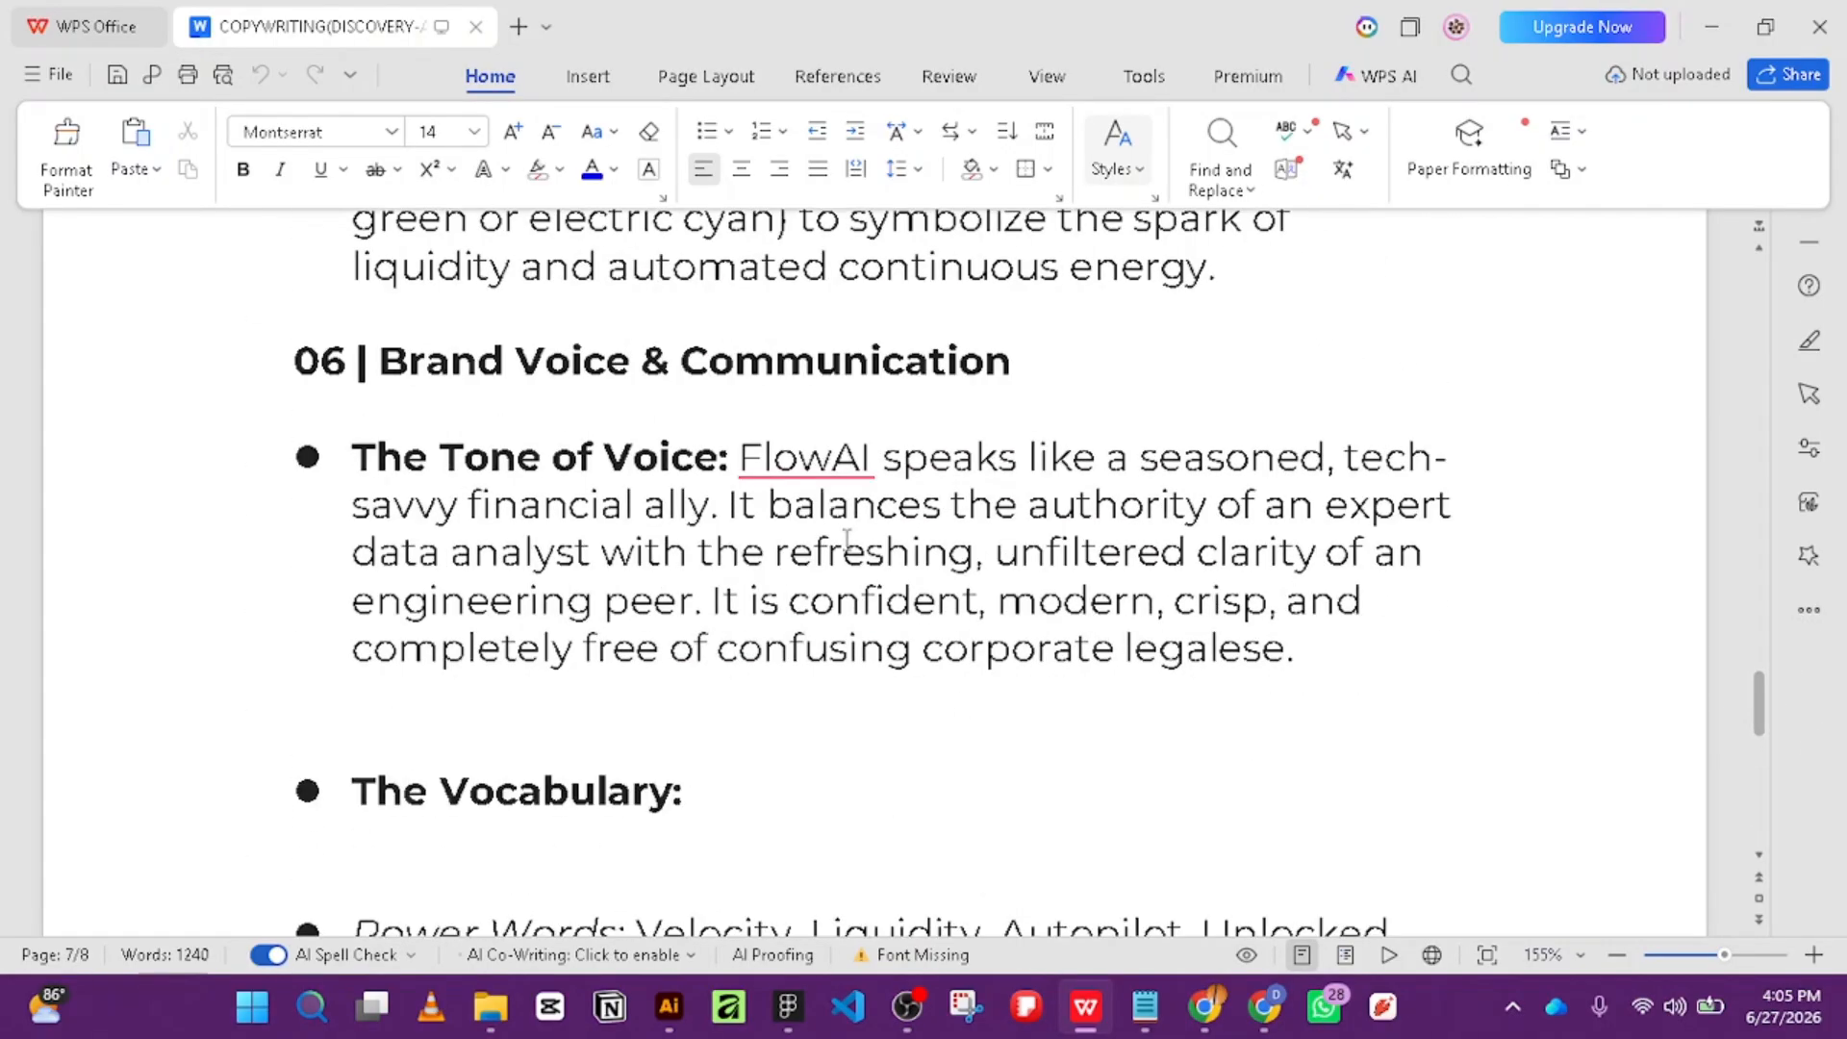
Copy the Tone of Voice description, from "FlowAI speaks like a seasoned" through "corporate legalese.".
{"action": "scroll", "coordinate": [808, 510], "scroll_direction": "down", "scroll_amount": 3}
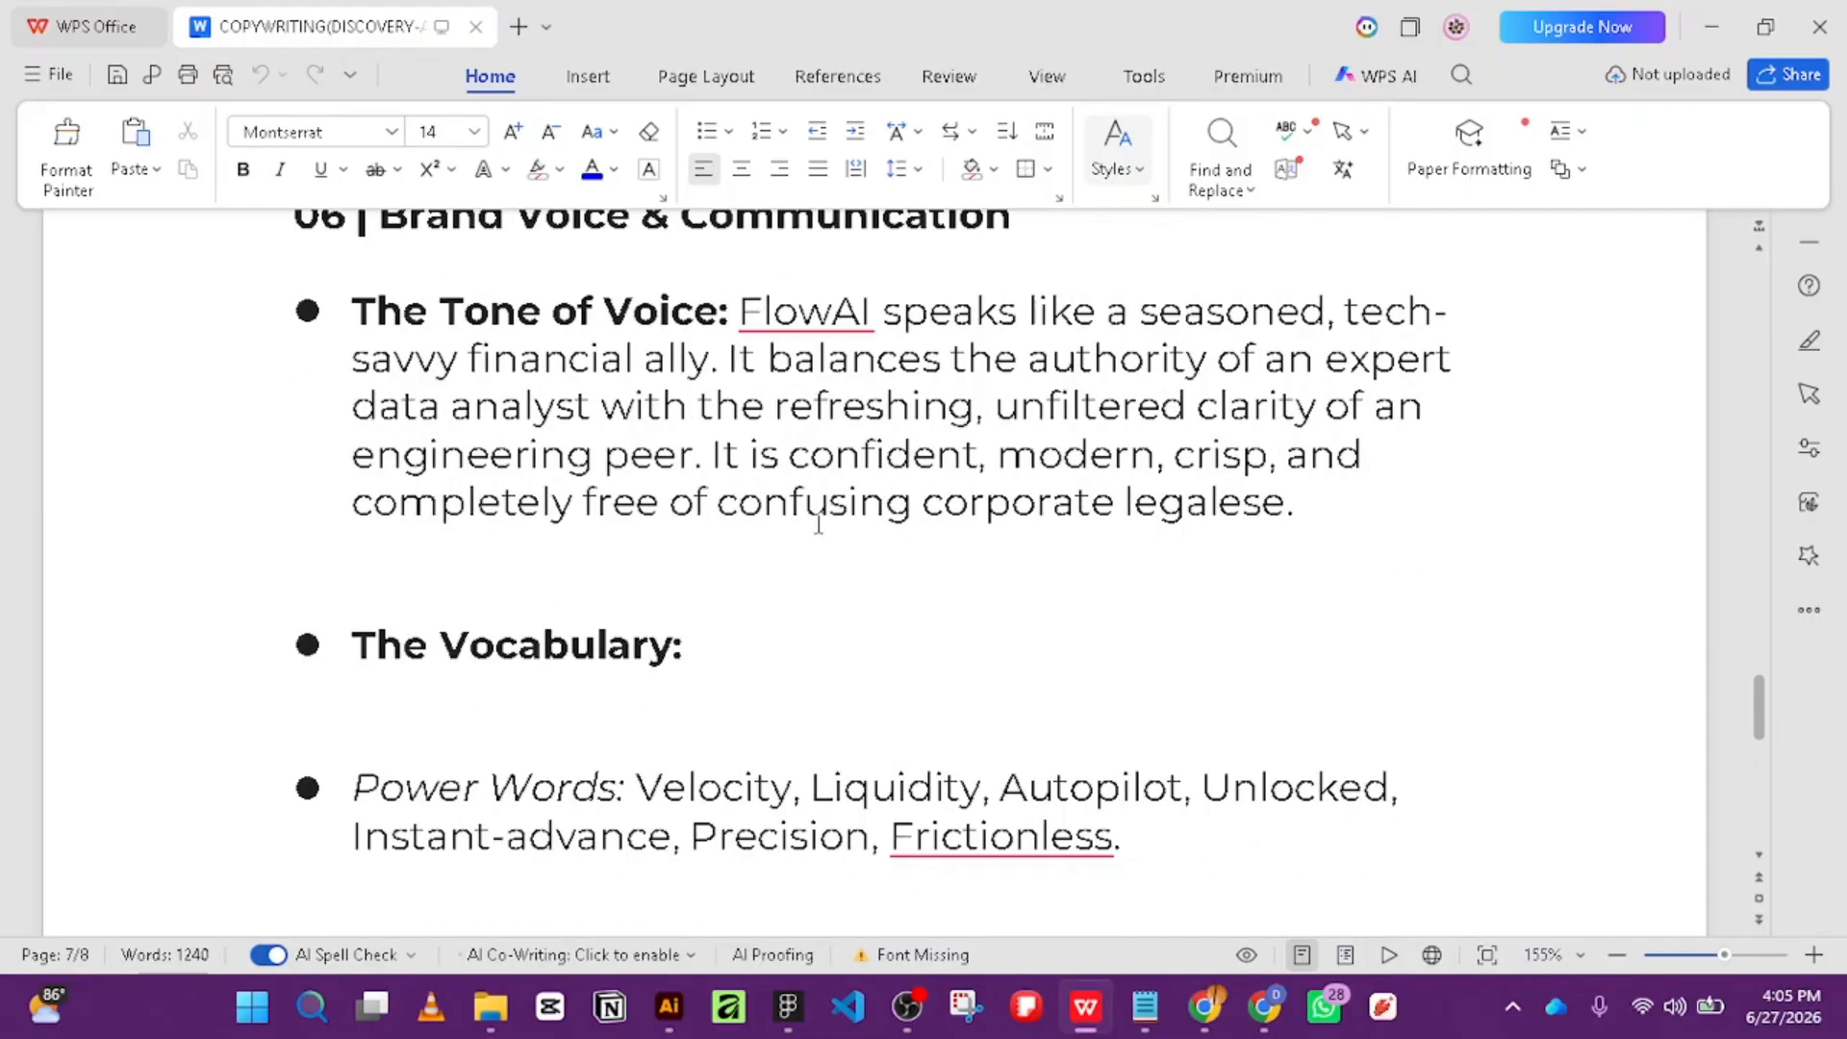
{"action": "scroll", "coordinate": [781, 481], "scroll_direction": "up", "scroll_amount": 2}
{"action": "left_click_drag", "start_coordinate": [738, 383], "coordinate": [1297, 565]}
{"action": "key", "text": "ctrl+c"}
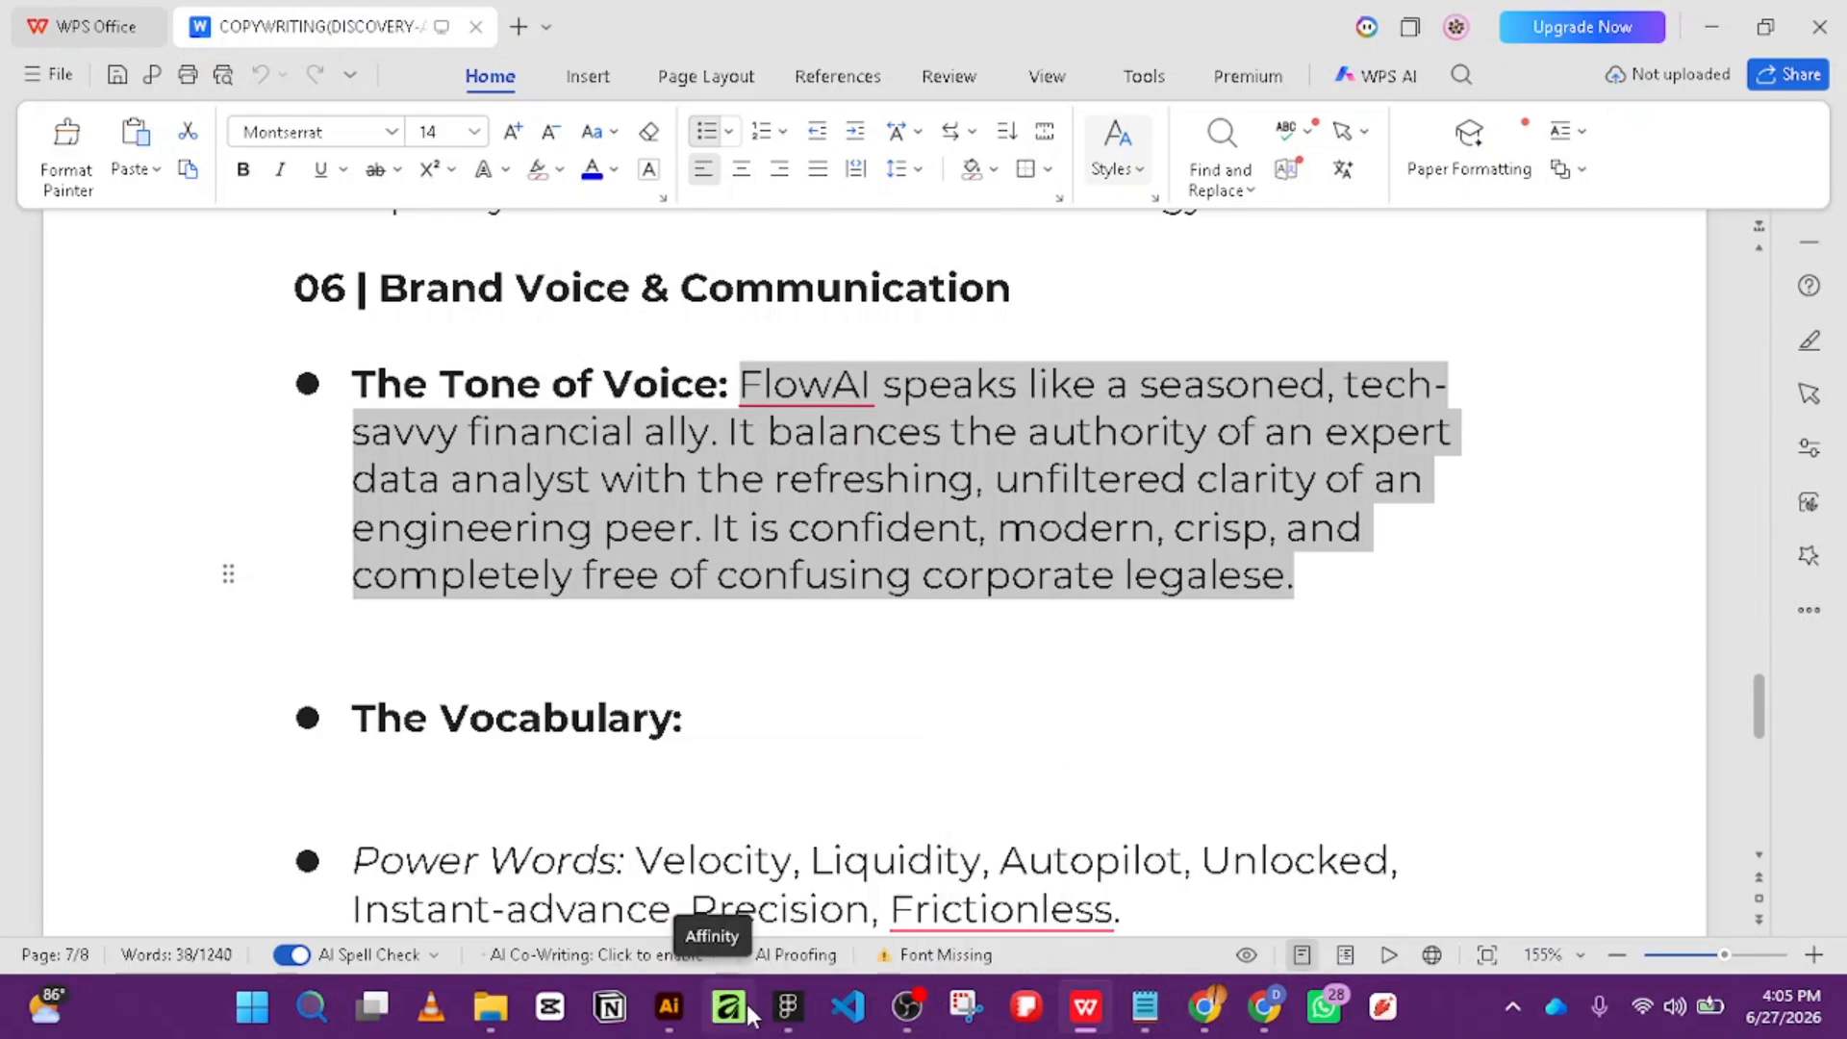
Switch to Figma and replace the TONE OF VOICE slide's body paragraph with the copied description starting "FlowAI speaks like a seasoned".
{"action": "left_click", "coordinate": [784, 1007]}
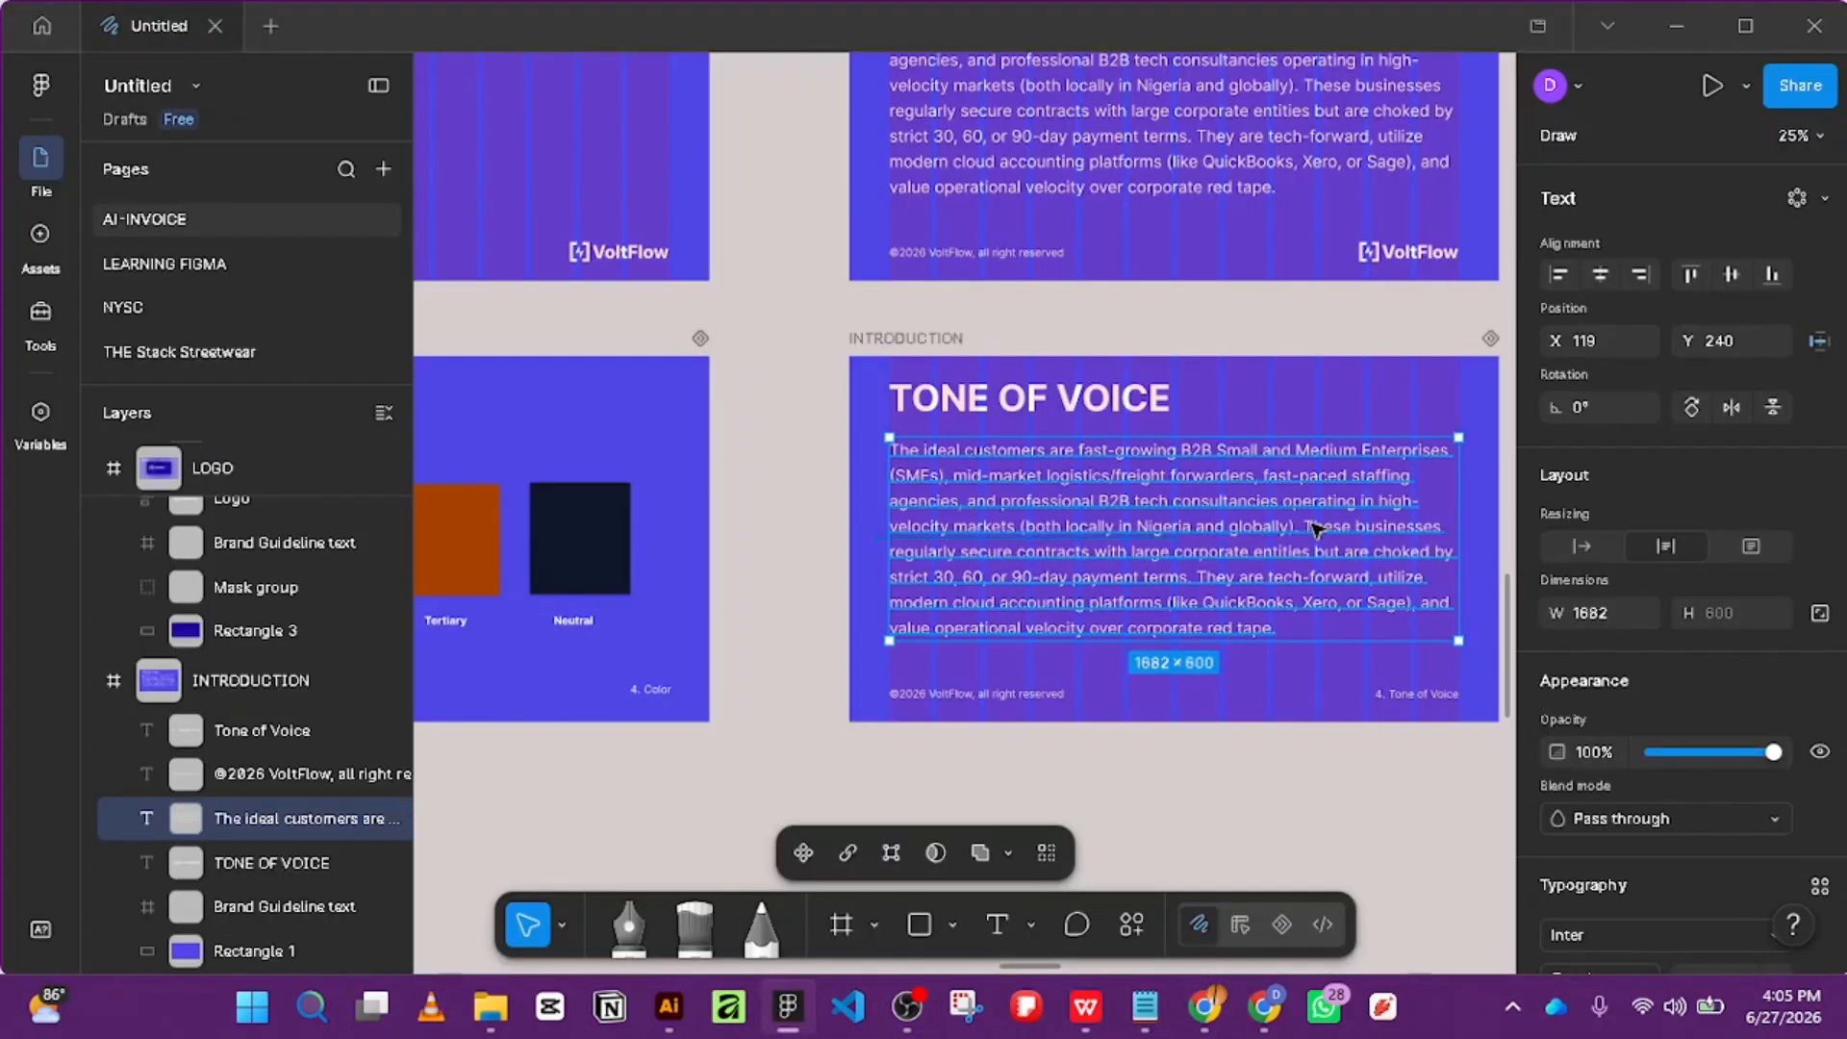
{"action": "double_click", "coordinate": [1244, 525]}
{"action": "key", "text": "ctrl+v"}
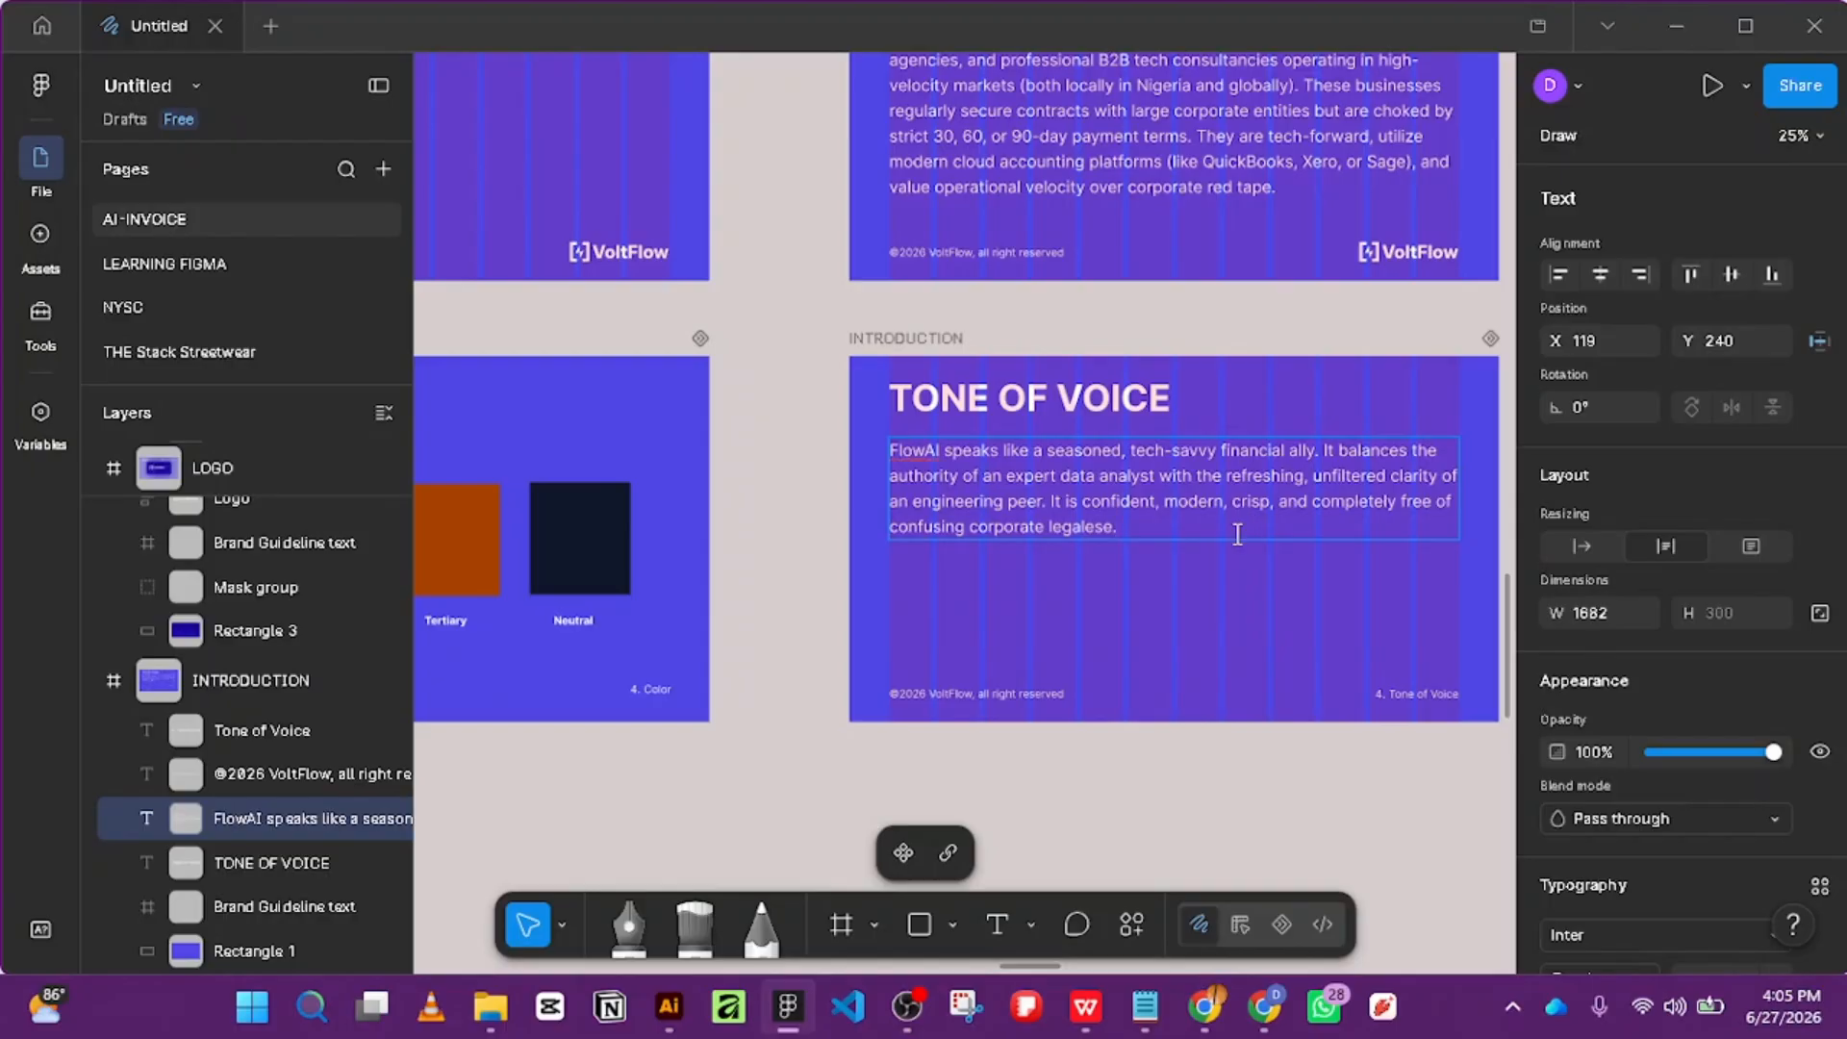
{"action": "key", "text": "Escape"}
Fetch the Power Words, Off-Limits Words and Call to Action copy from the WPS document and paste it over a duplicate of the description placed below.
{"action": "mouse_move", "coordinate": [1251, 1016]}
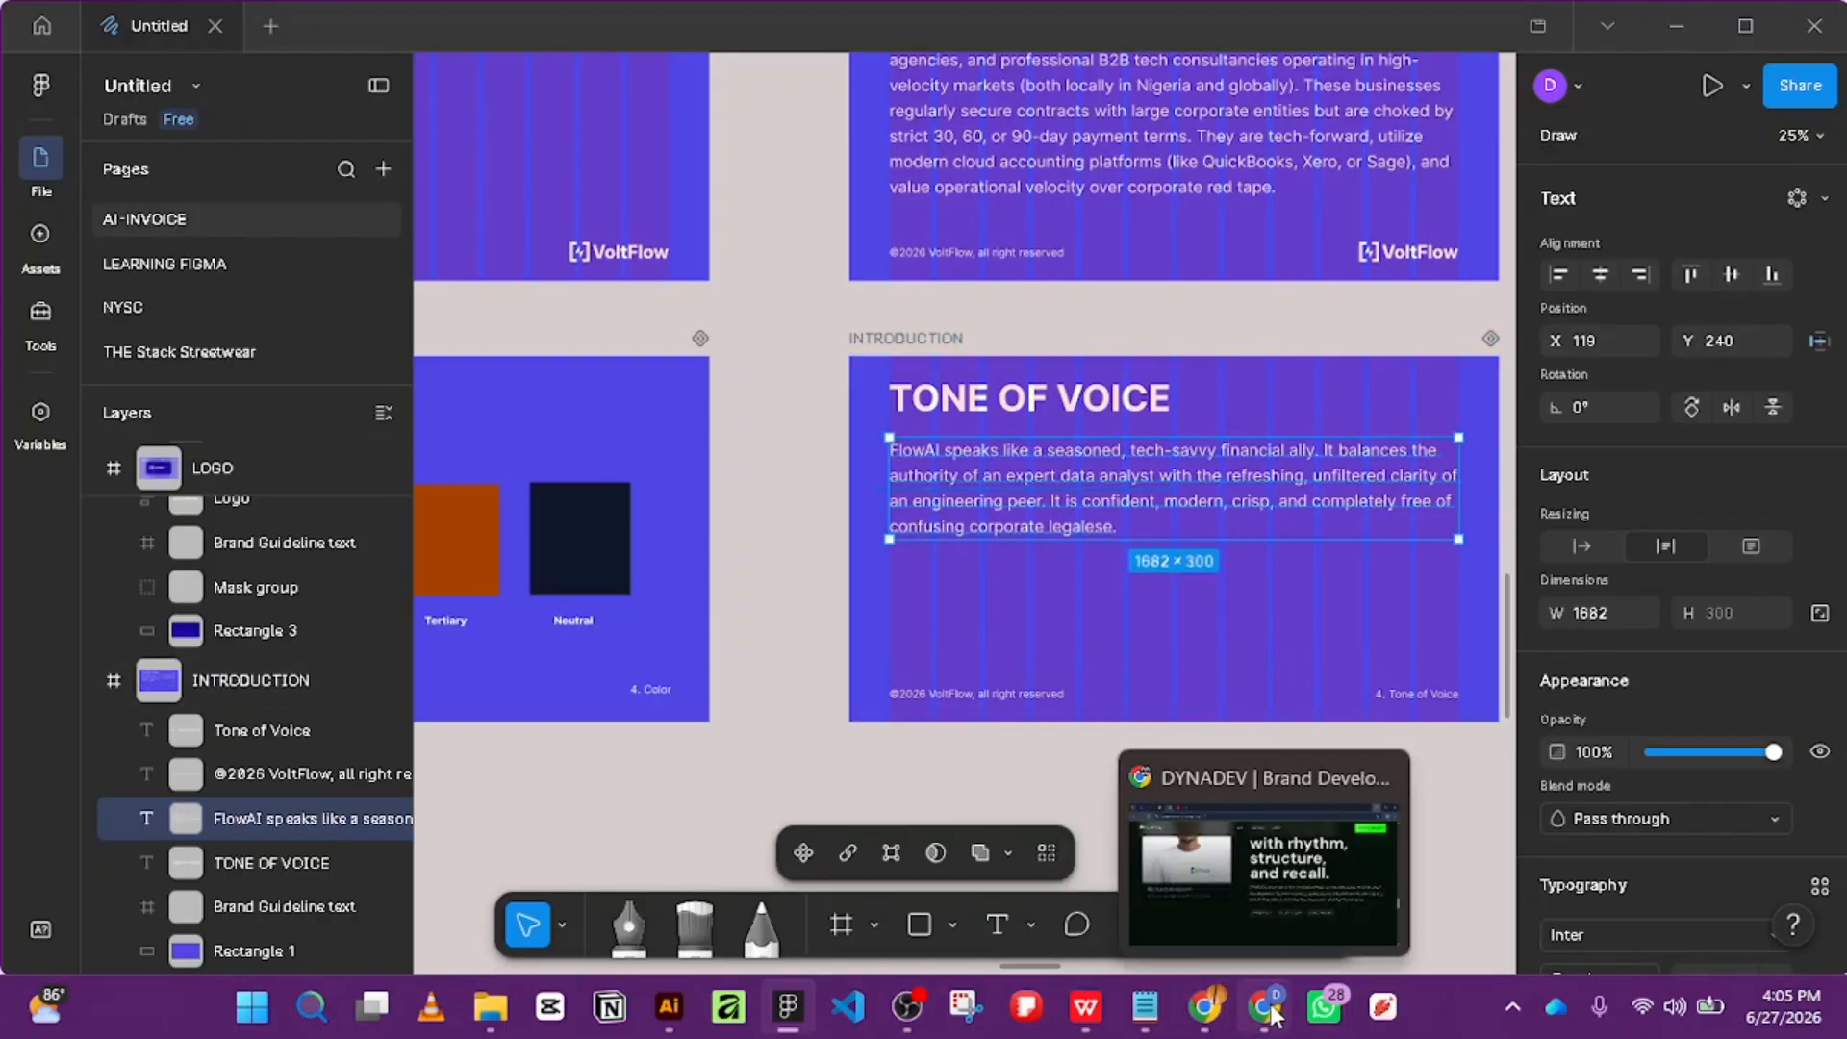
{"action": "left_click", "coordinate": [1085, 1006]}
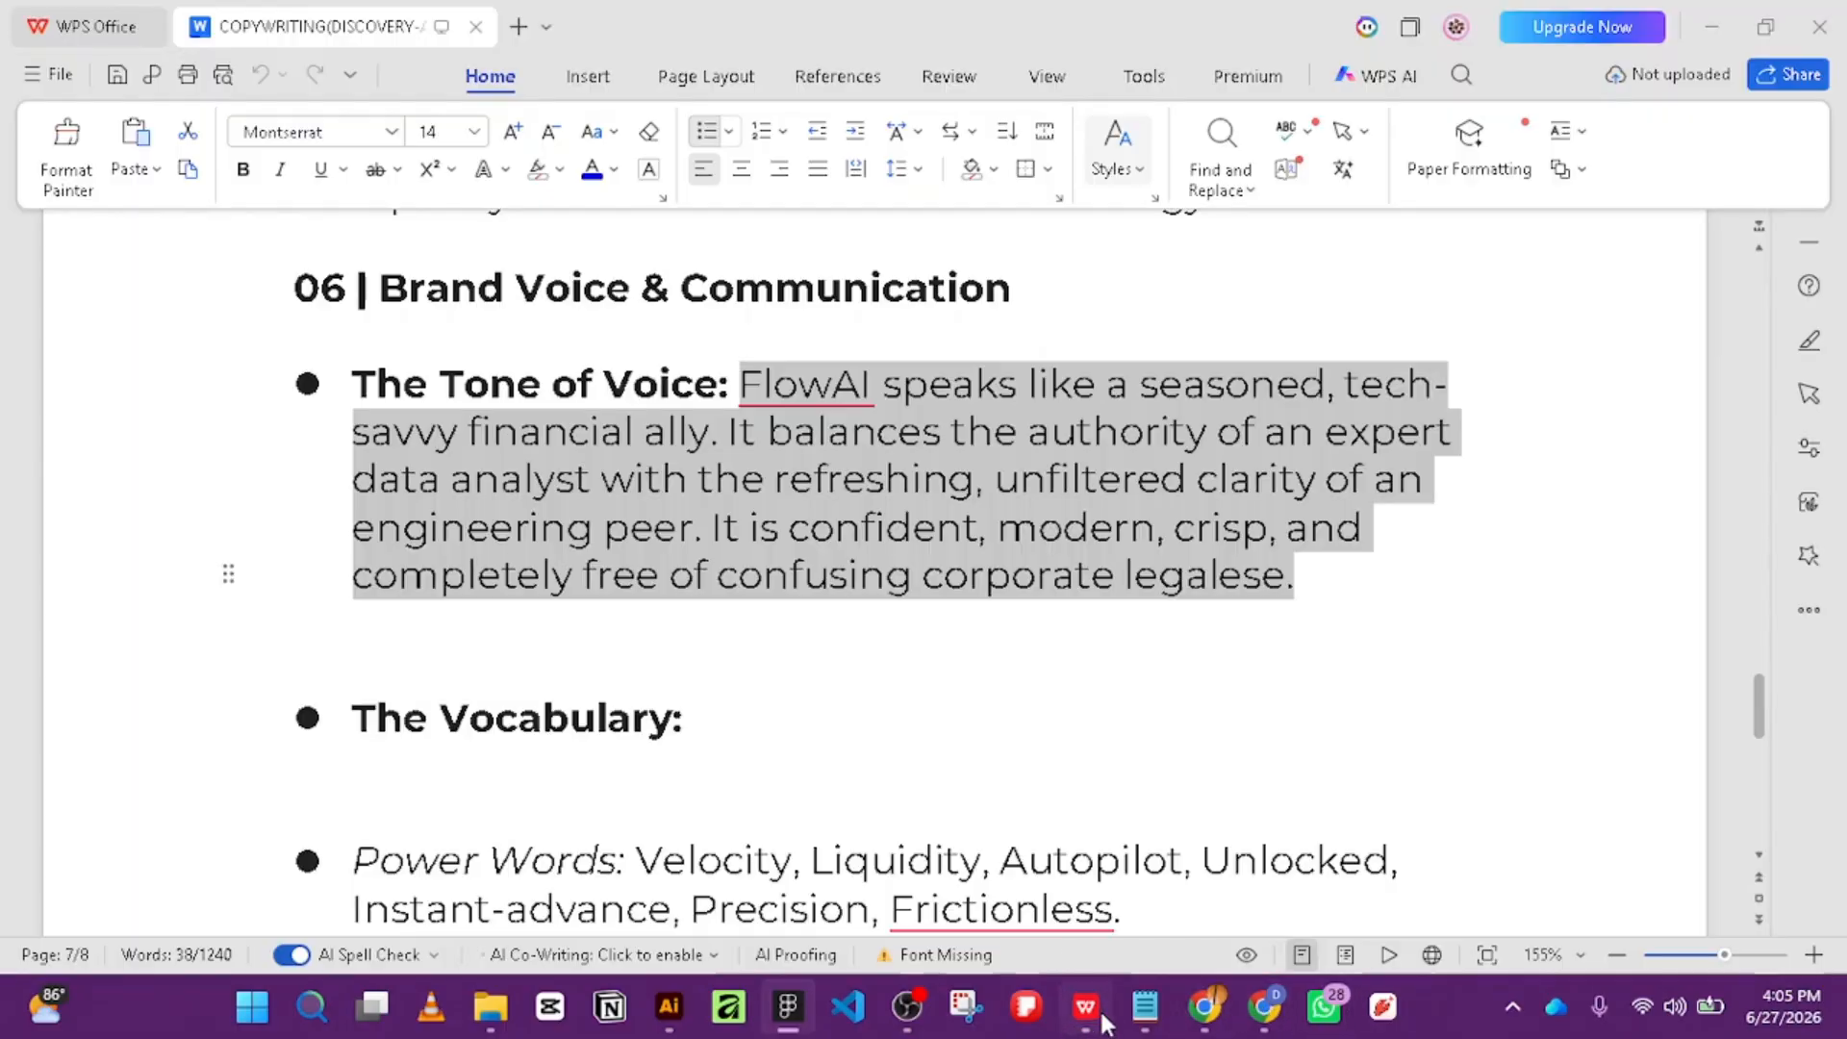
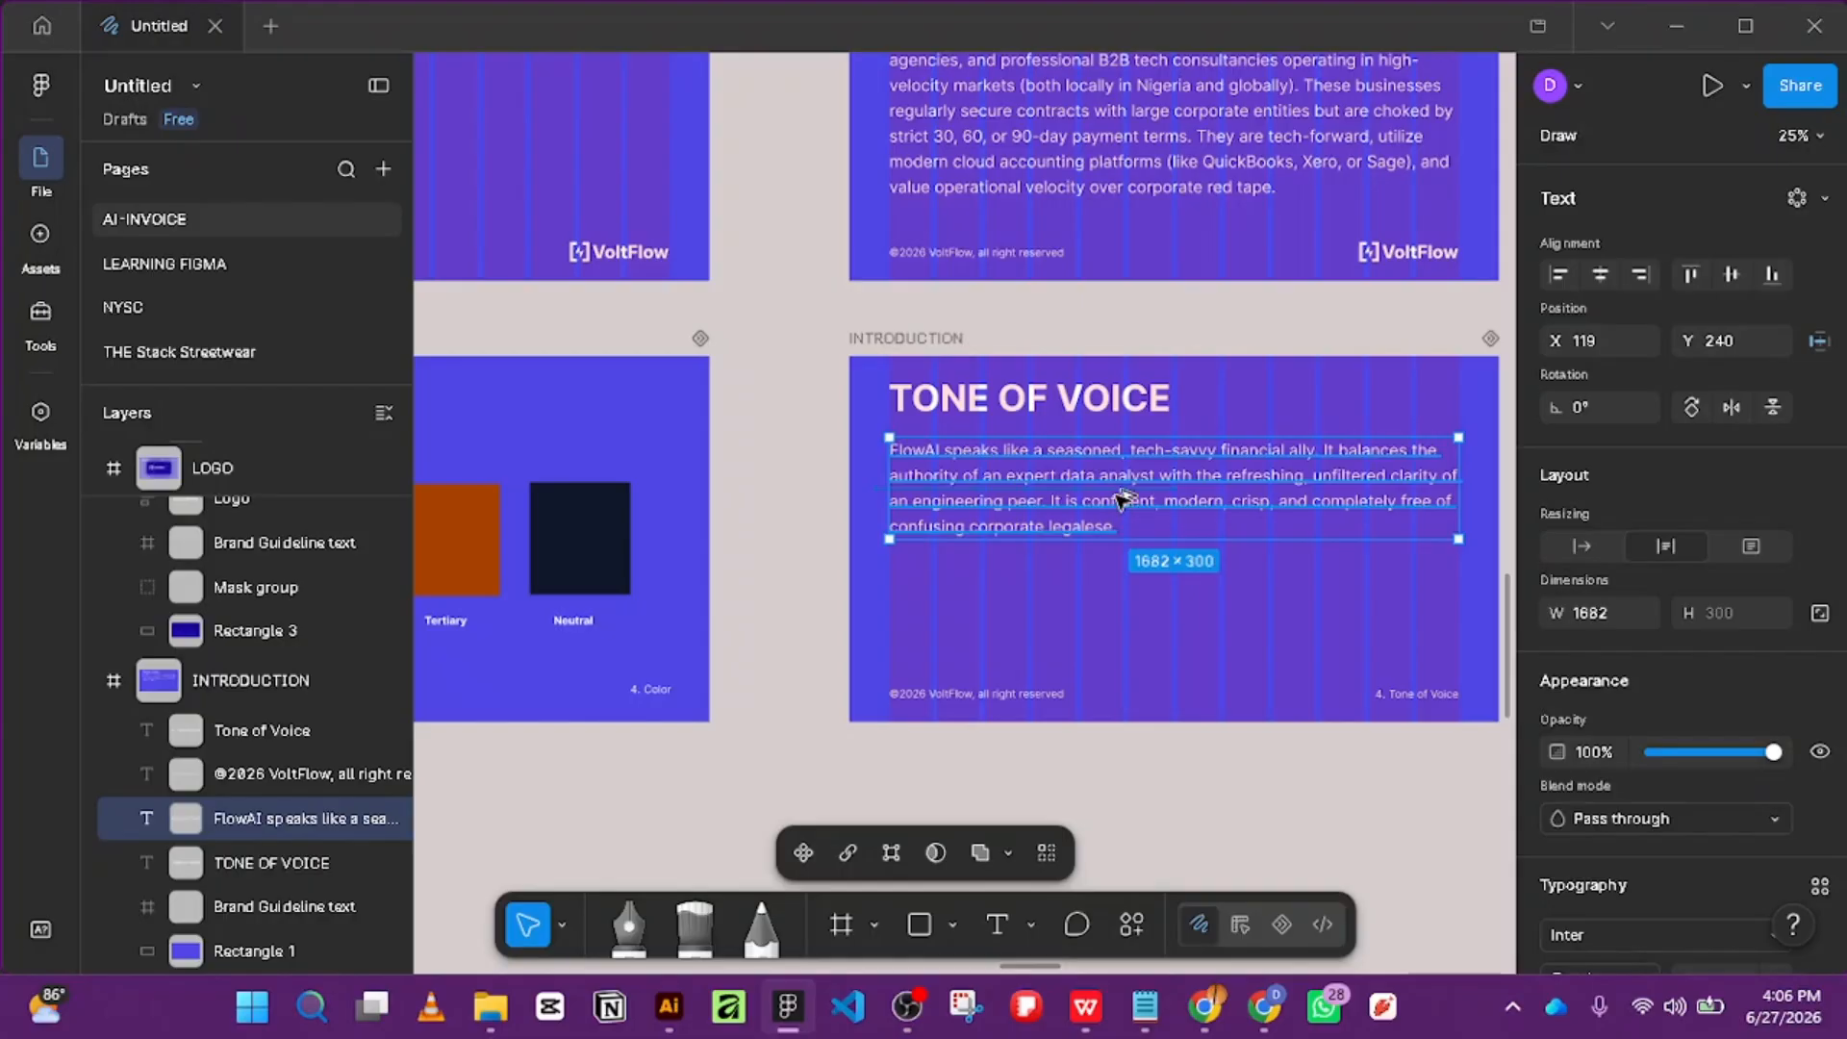
{"action": "left_click_drag", "start_coordinate": [1123, 497], "coordinate": [1096, 642]}
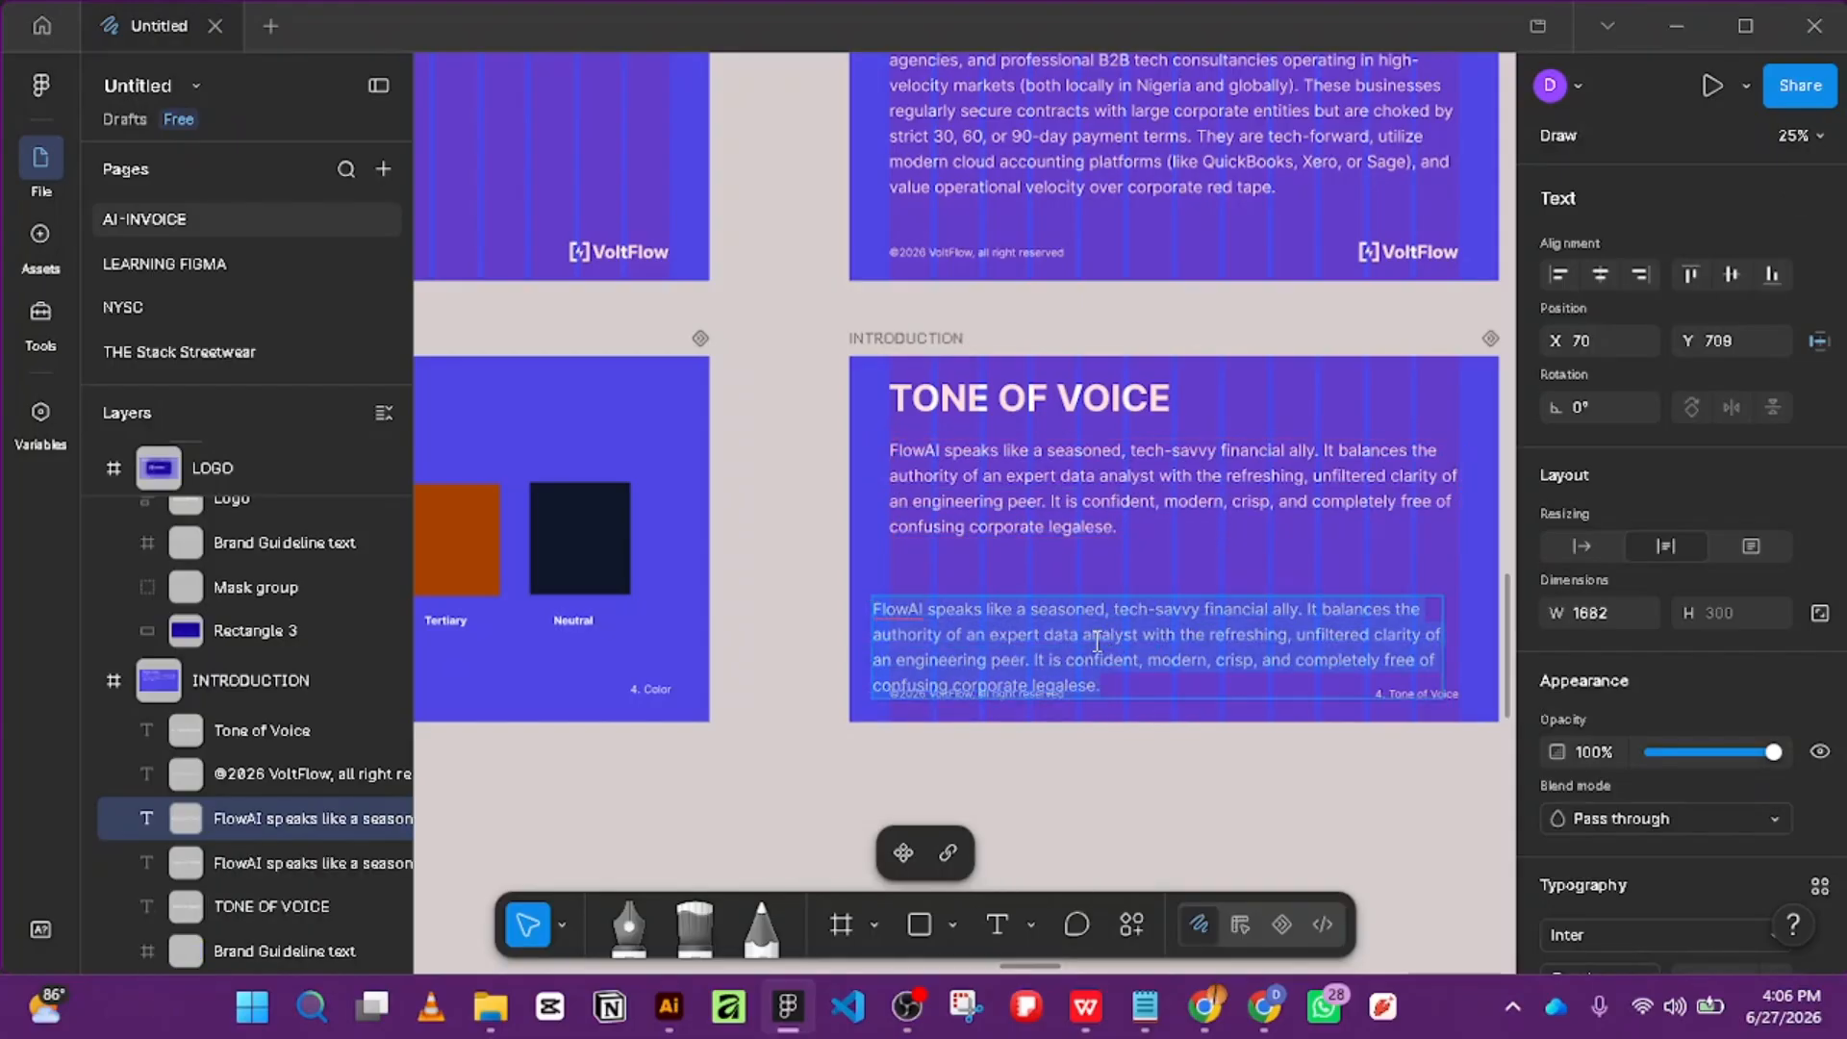
{"action": "key", "text": "ctrl+v"}
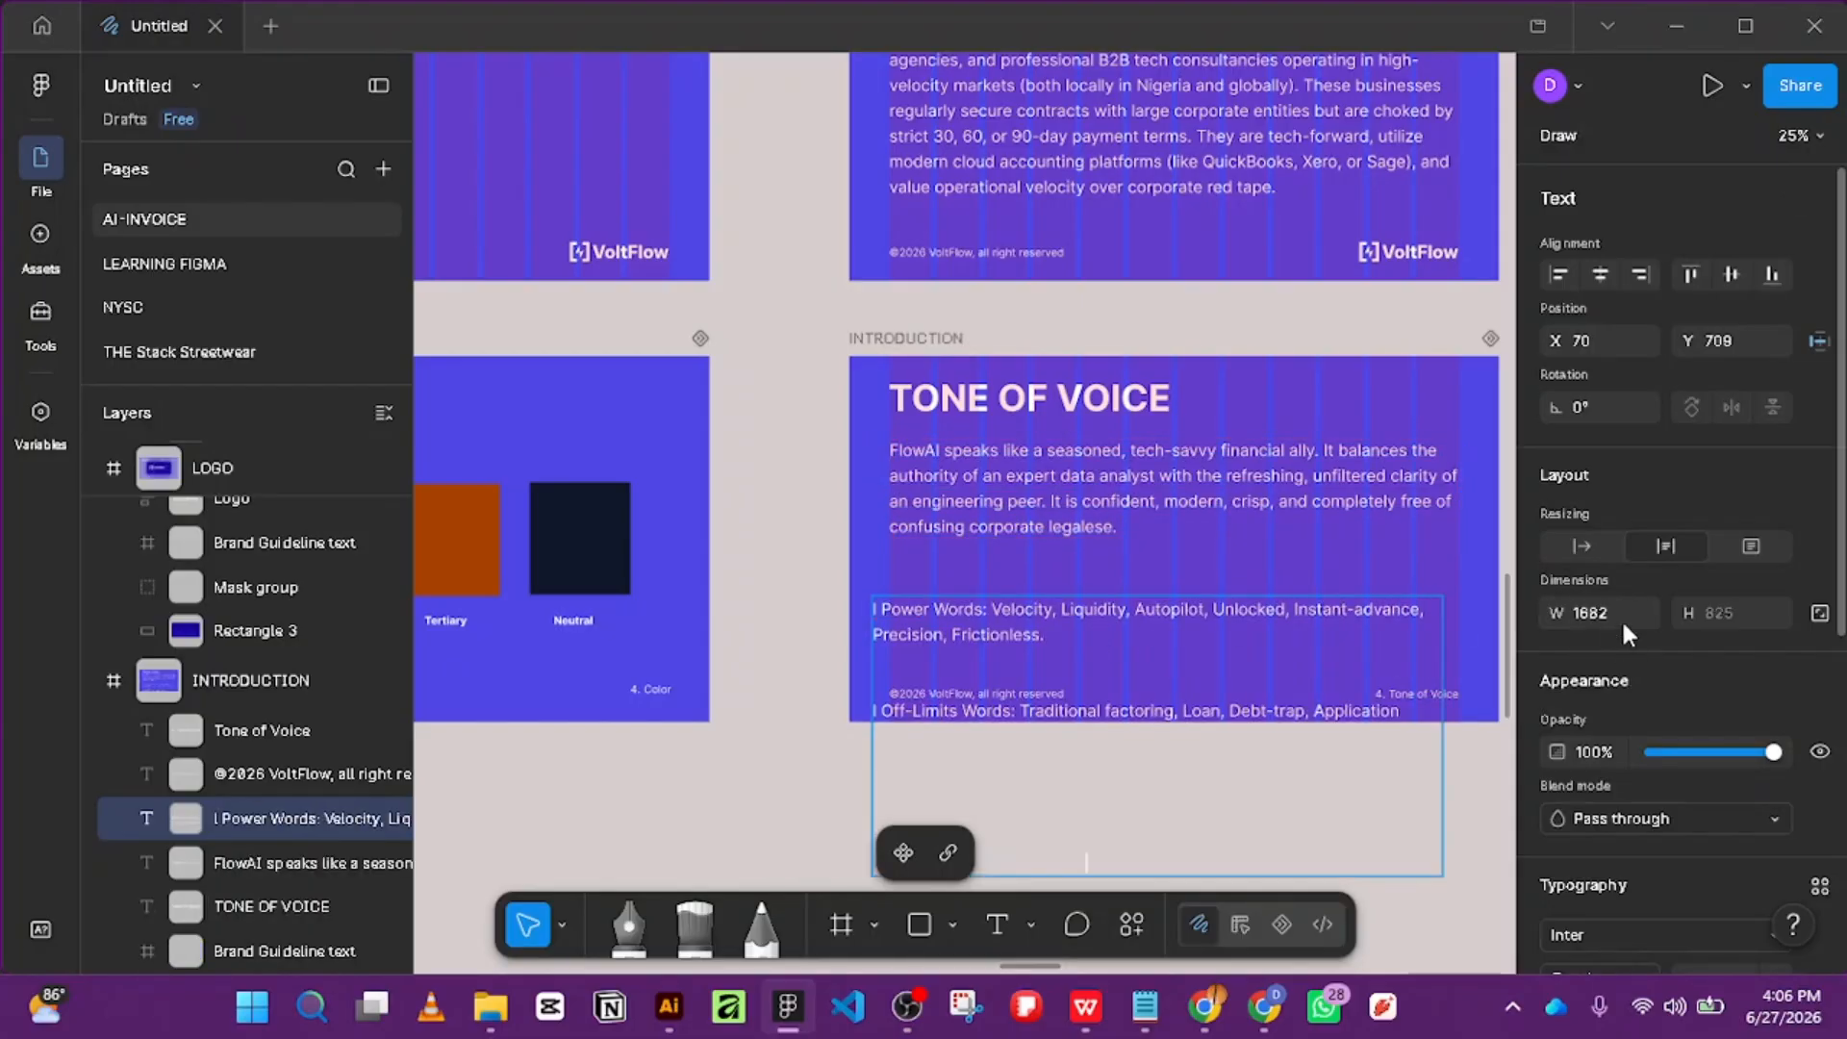
Set the line height of all the text in the pasted vocabulary block to 25.
{"action": "key", "text": "ctrl+a"}
{"action": "scroll", "coordinate": [1612, 690], "scroll_direction": "down", "scroll_amount": 5}
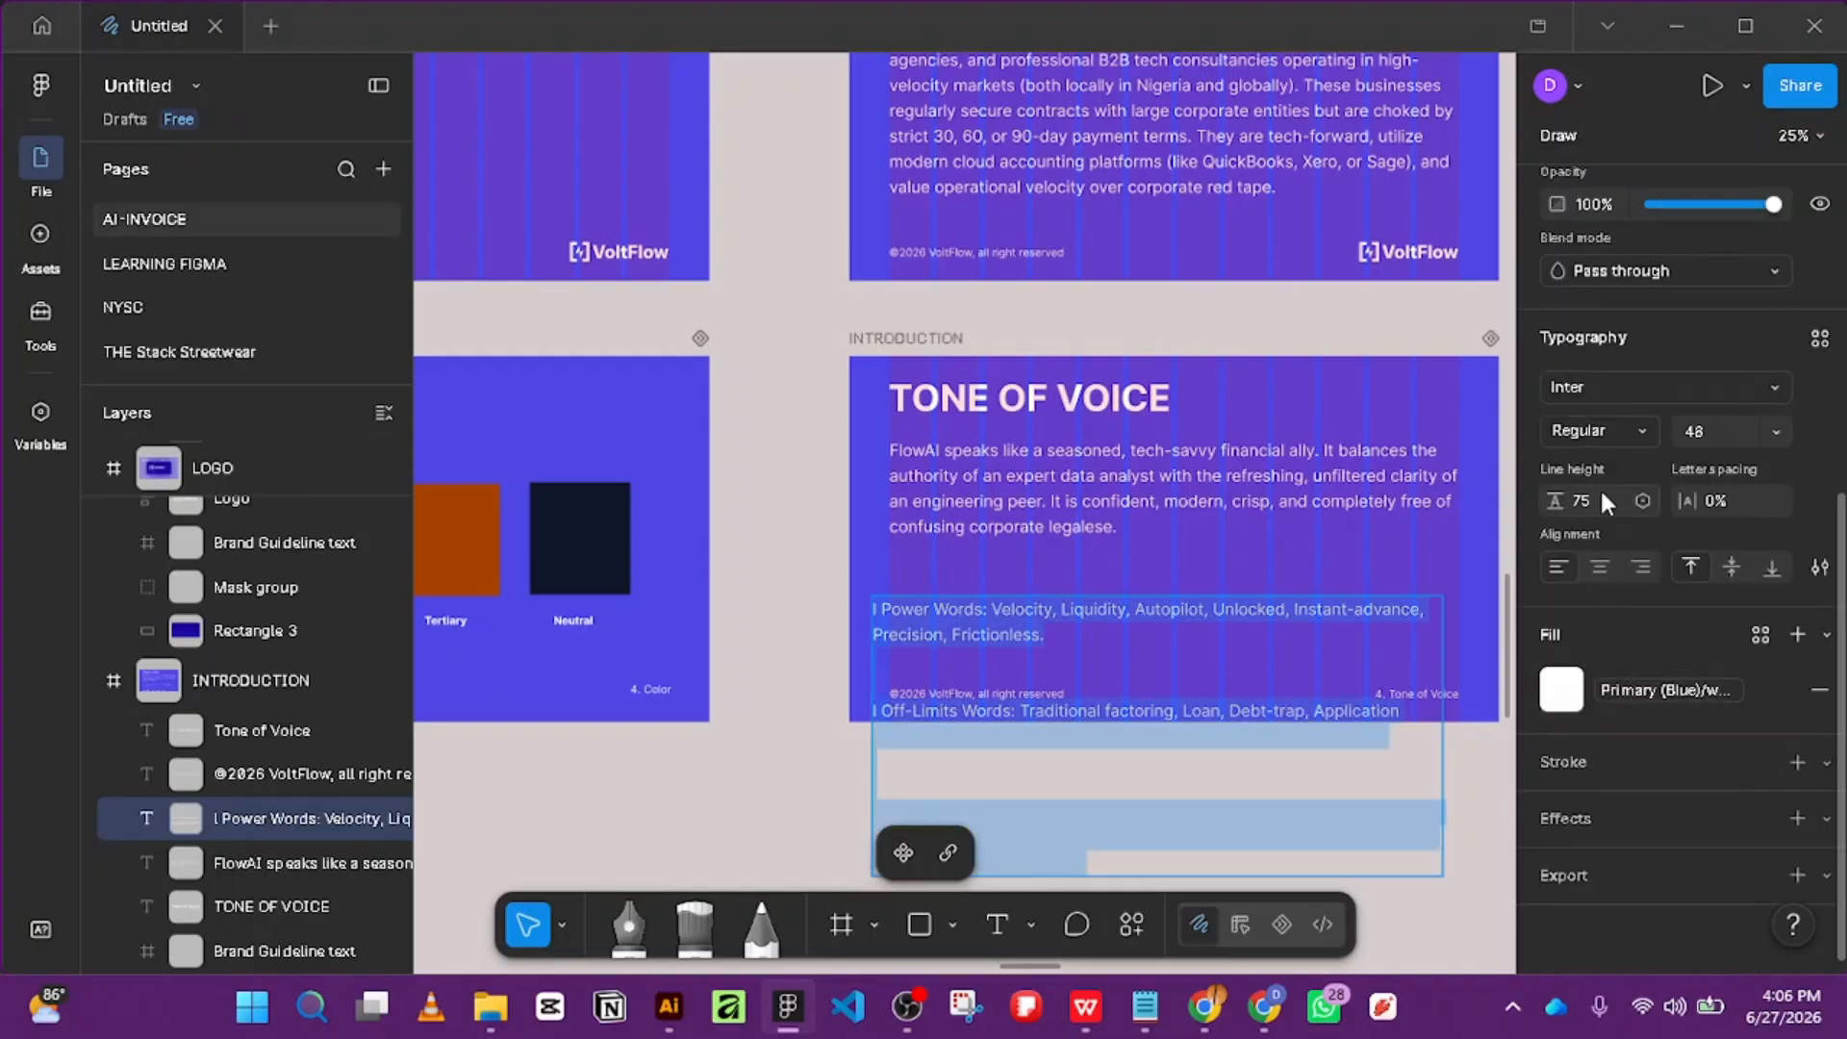
{"action": "left_click", "coordinate": [1600, 491]}
{"action": "type", "text": "25"}
{"action": "key", "text": "Return"}
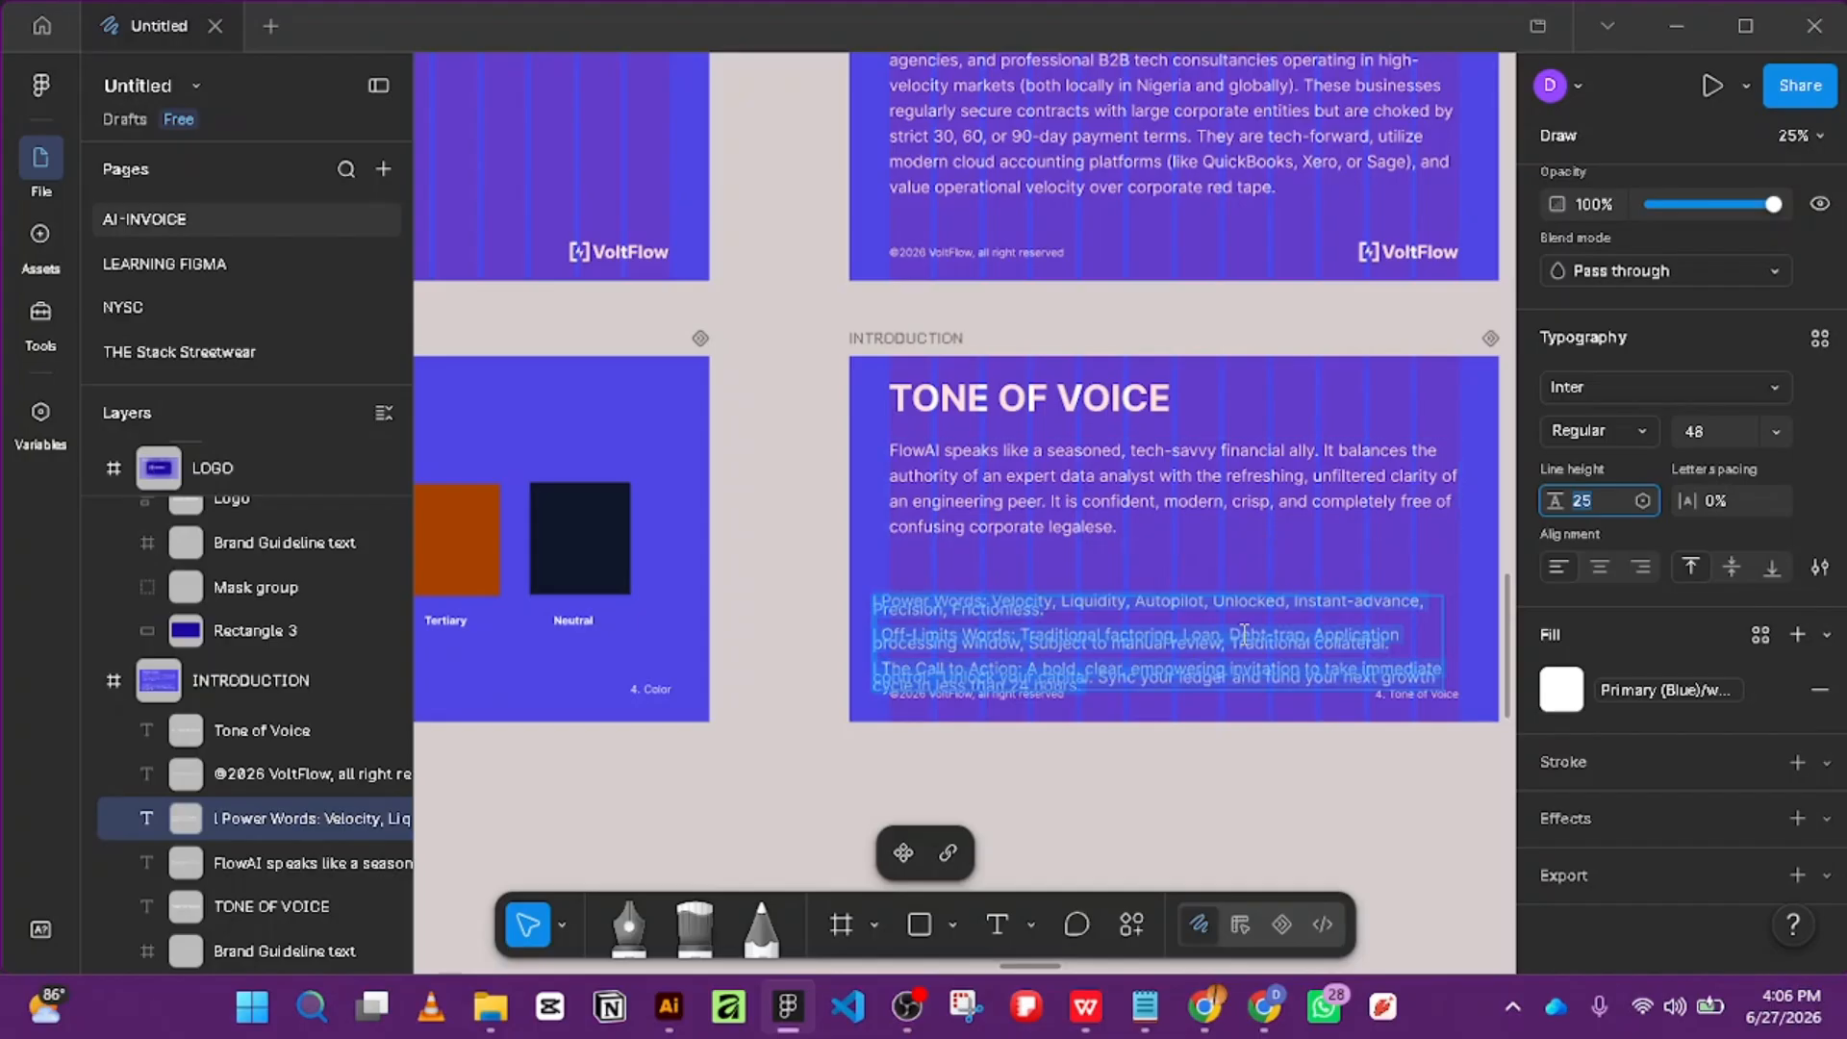
Increase the vocabulary block's line height to 45 and move it directly beneath the description, aligned with the description's left edge.
{"action": "key", "text": "Escape"}
{"action": "left_click_drag", "start_coordinate": [954, 625], "coordinate": [983, 575]}
{"action": "scroll", "coordinate": [983, 575], "scroll_direction": "up", "scroll_amount": 2}
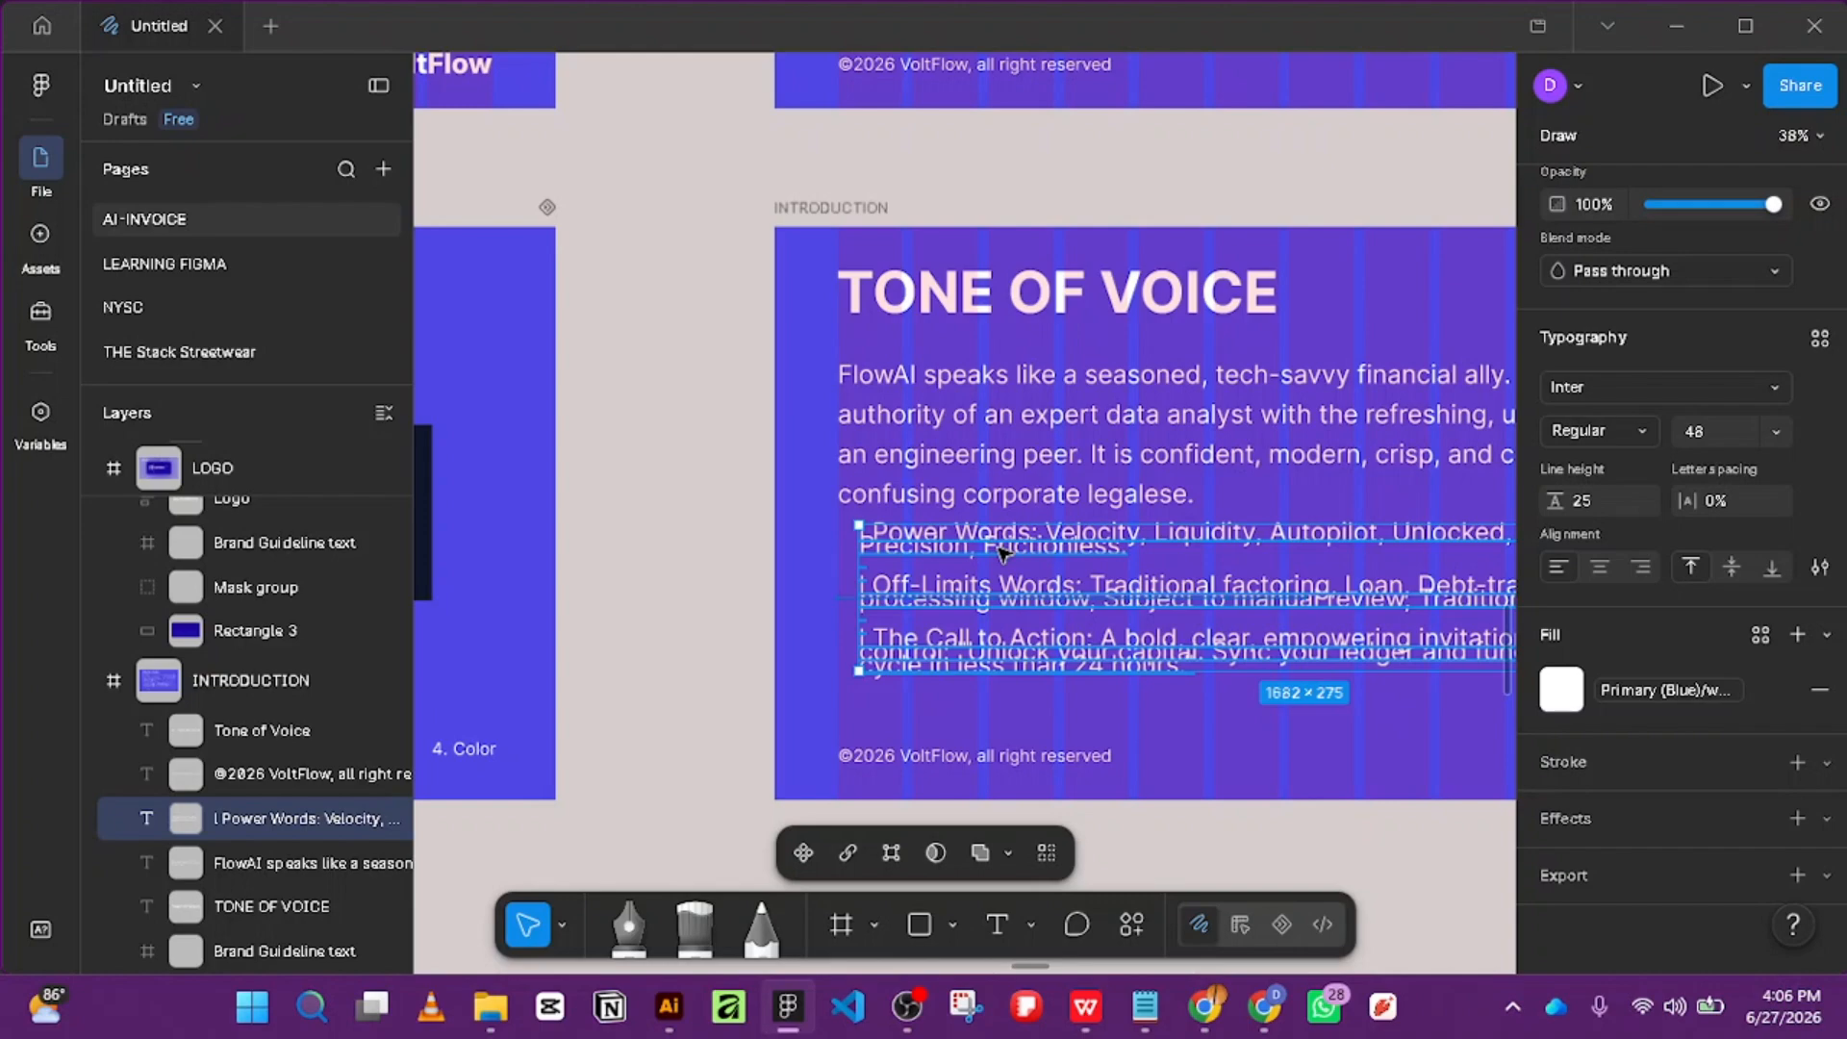
{"action": "left_click", "coordinate": [1585, 500]}
{"action": "key", "text": "shift+Up"}
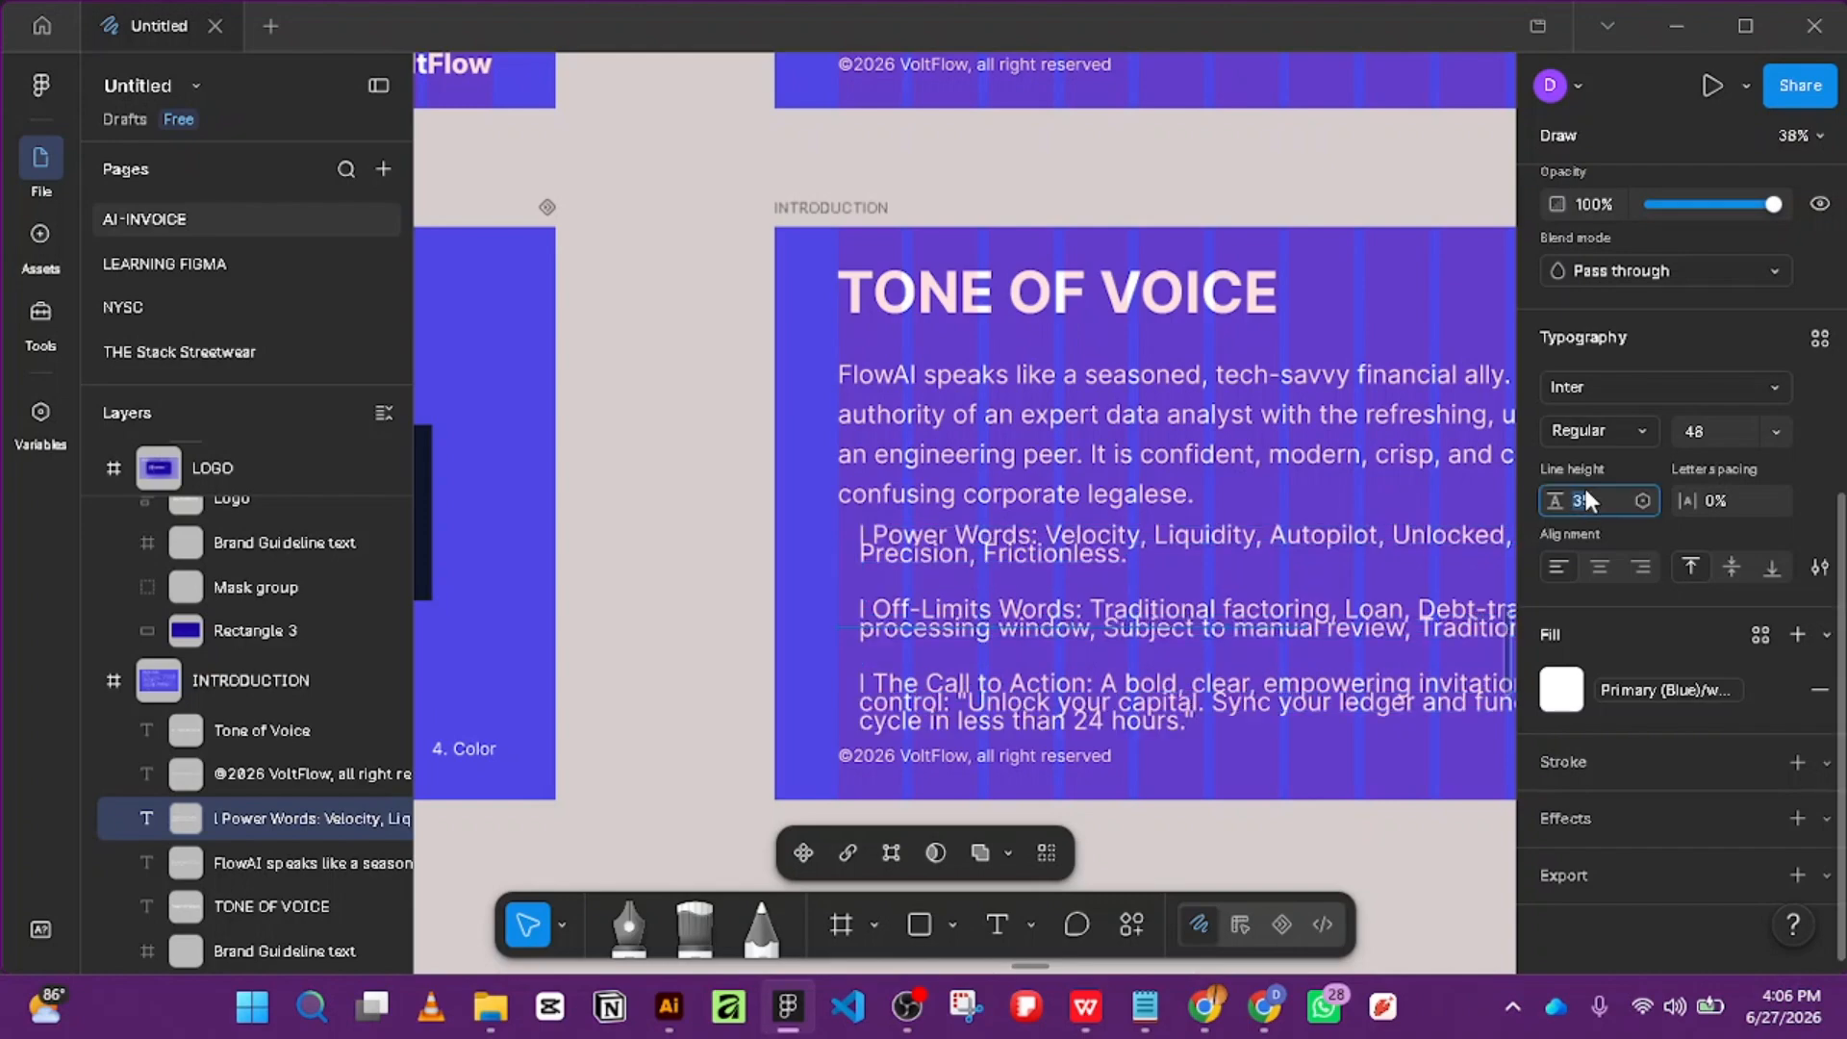
{"action": "key", "text": "shift+Up"}
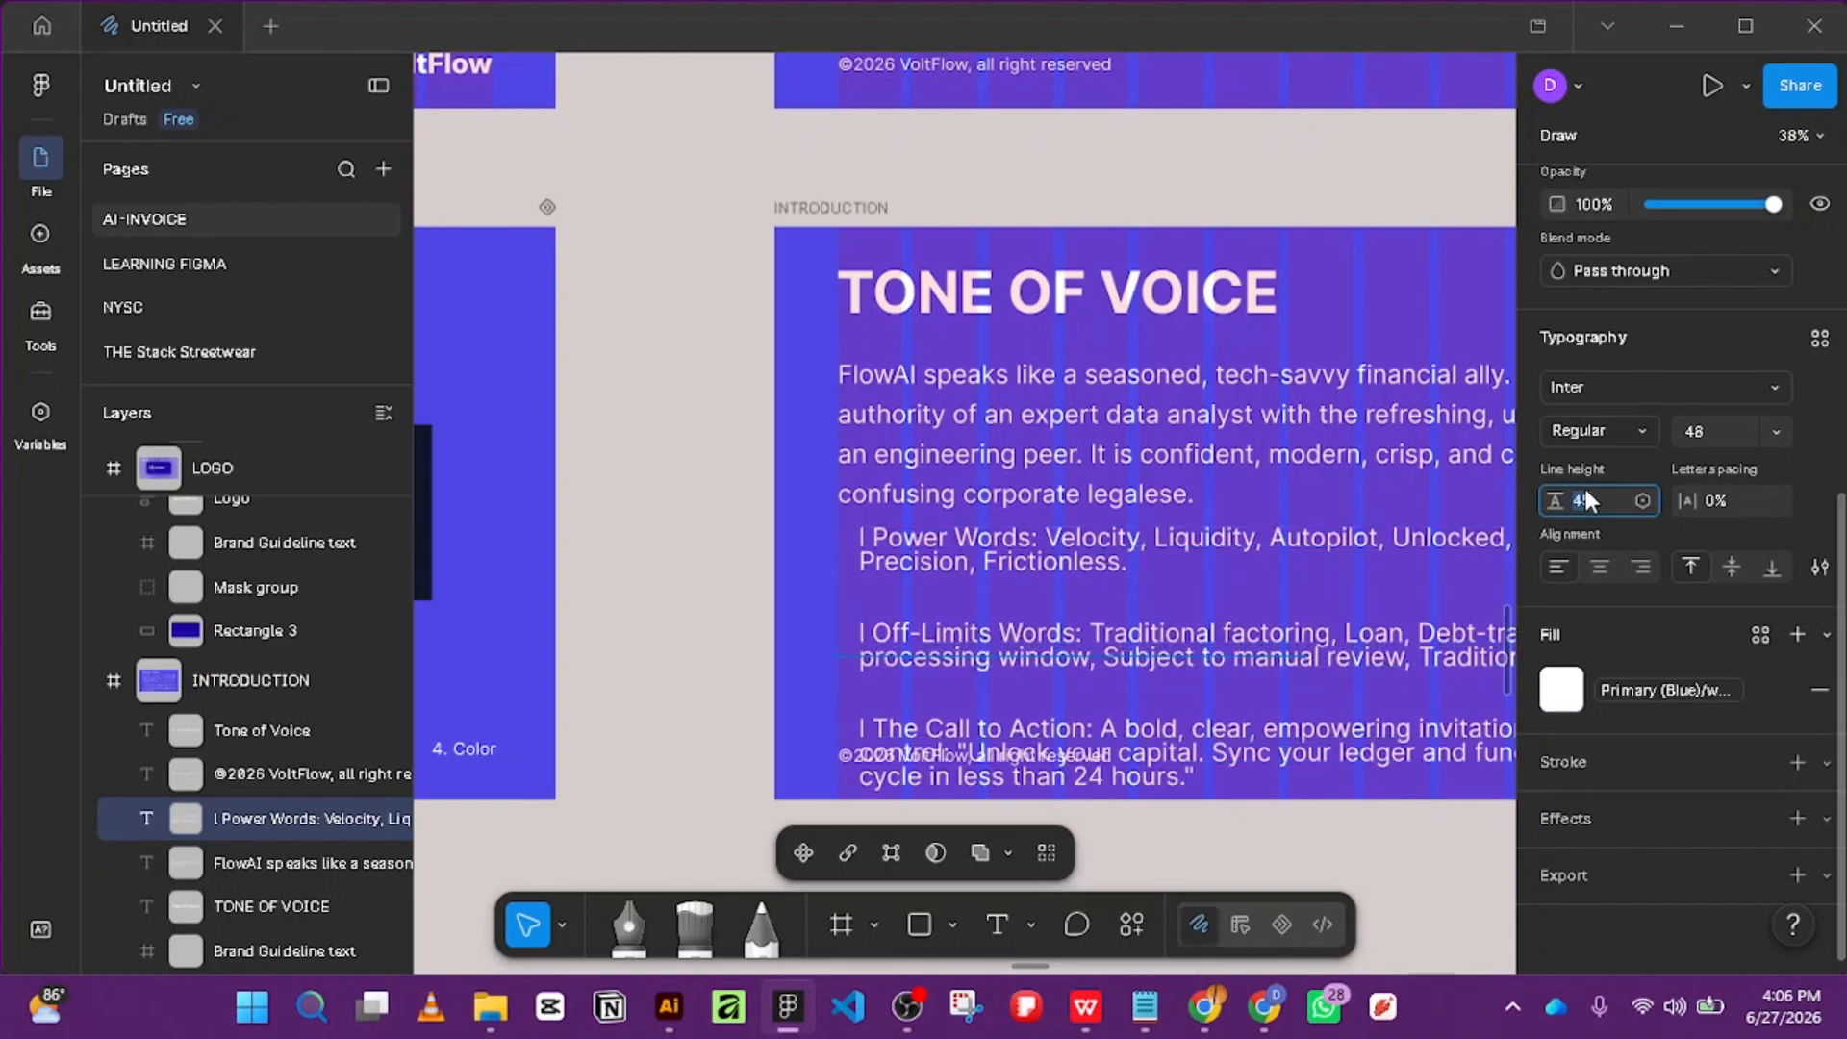
{"action": "key", "text": "Return"}
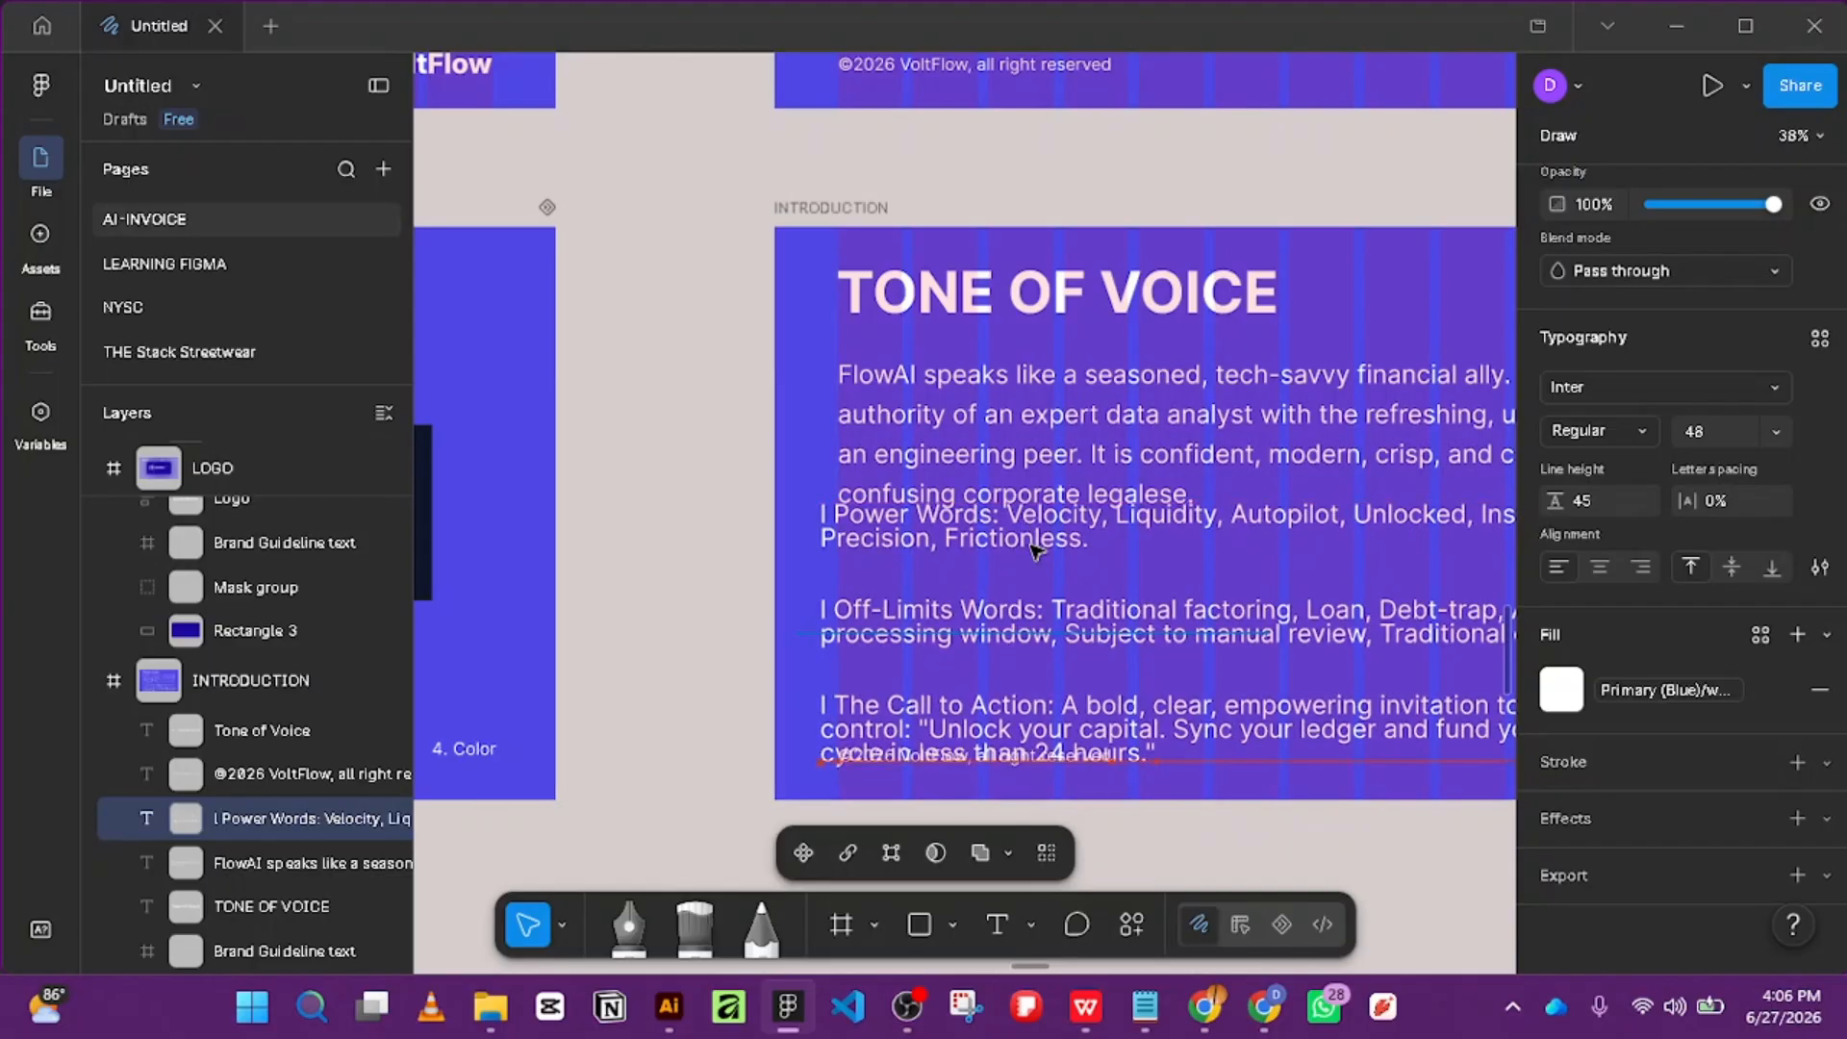
{"action": "scroll", "coordinate": [1183, 560], "scroll_direction": "up", "scroll_amount": 3, "text": "ctrl"}
{"action": "scroll", "coordinate": [1029, 520], "scroll_direction": "down", "scroll_amount": 3, "text": "ctrl"}
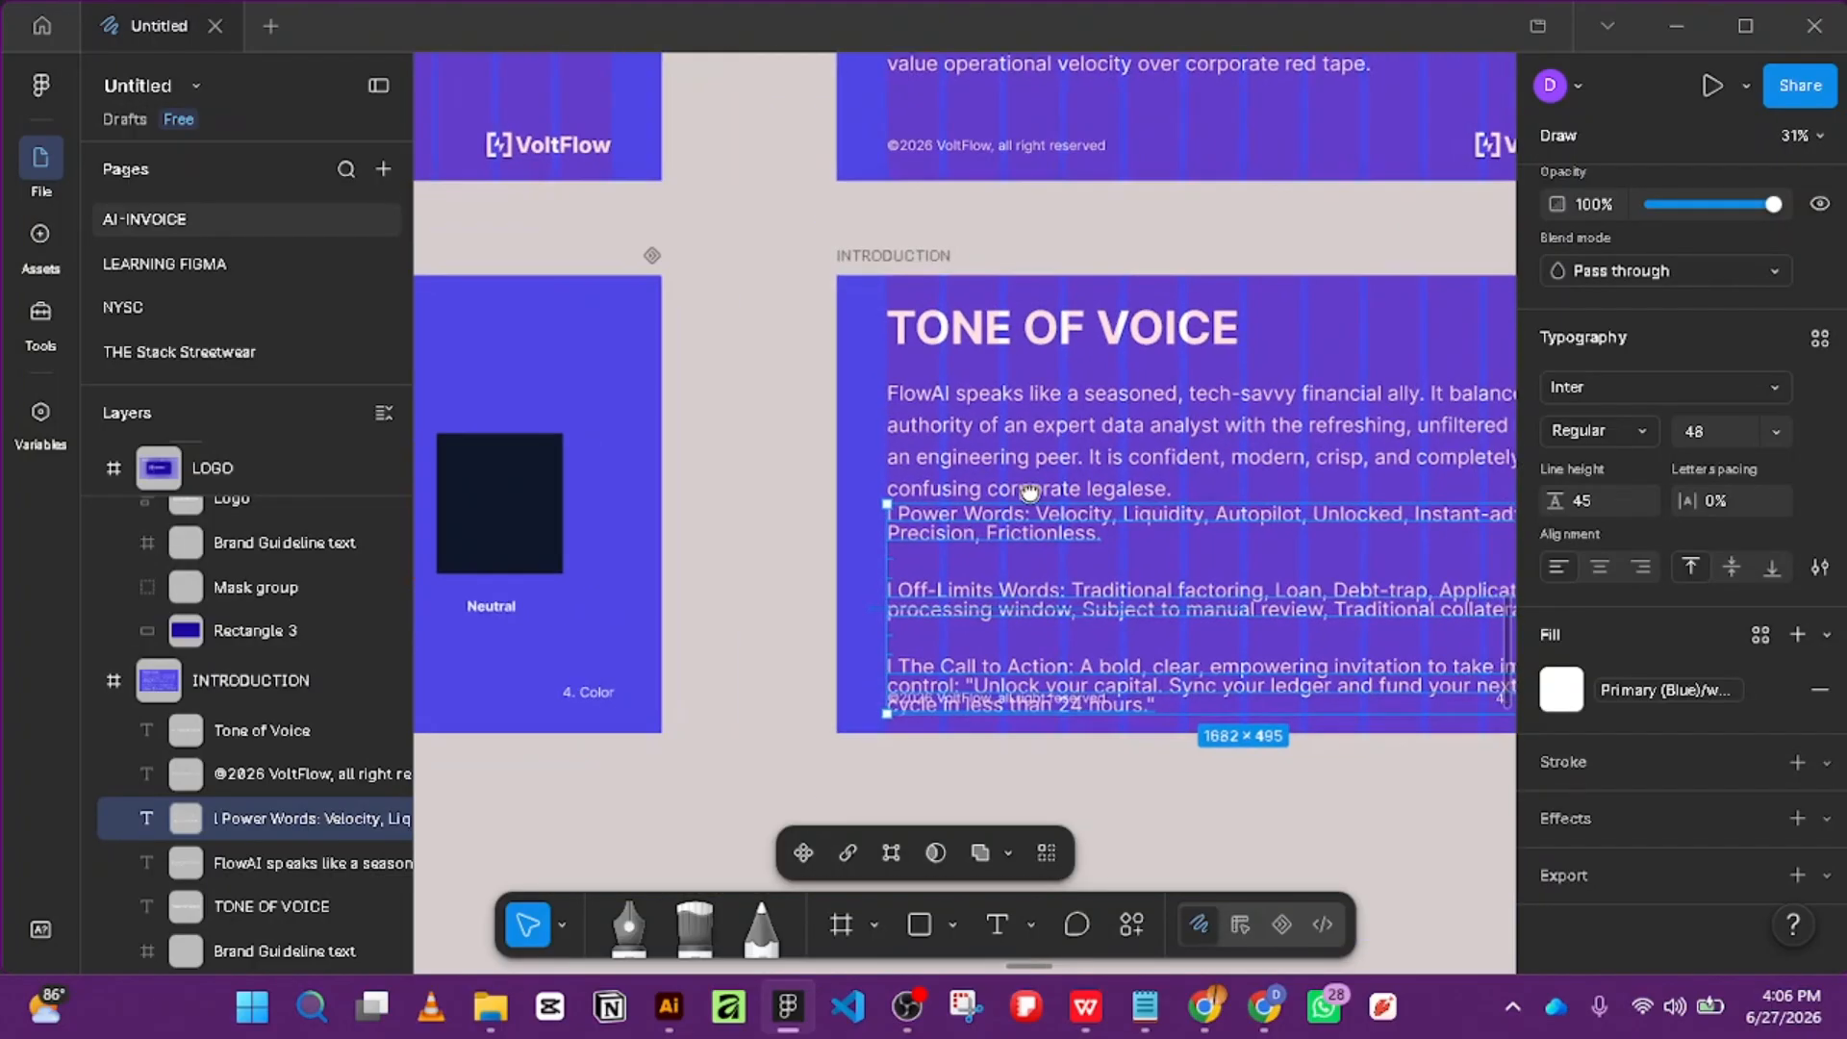
Remove an extra blank line above the Off-Limits Words paragraph and set that paragraph's line height to 54.
{"action": "double_click", "coordinate": [751, 539]}
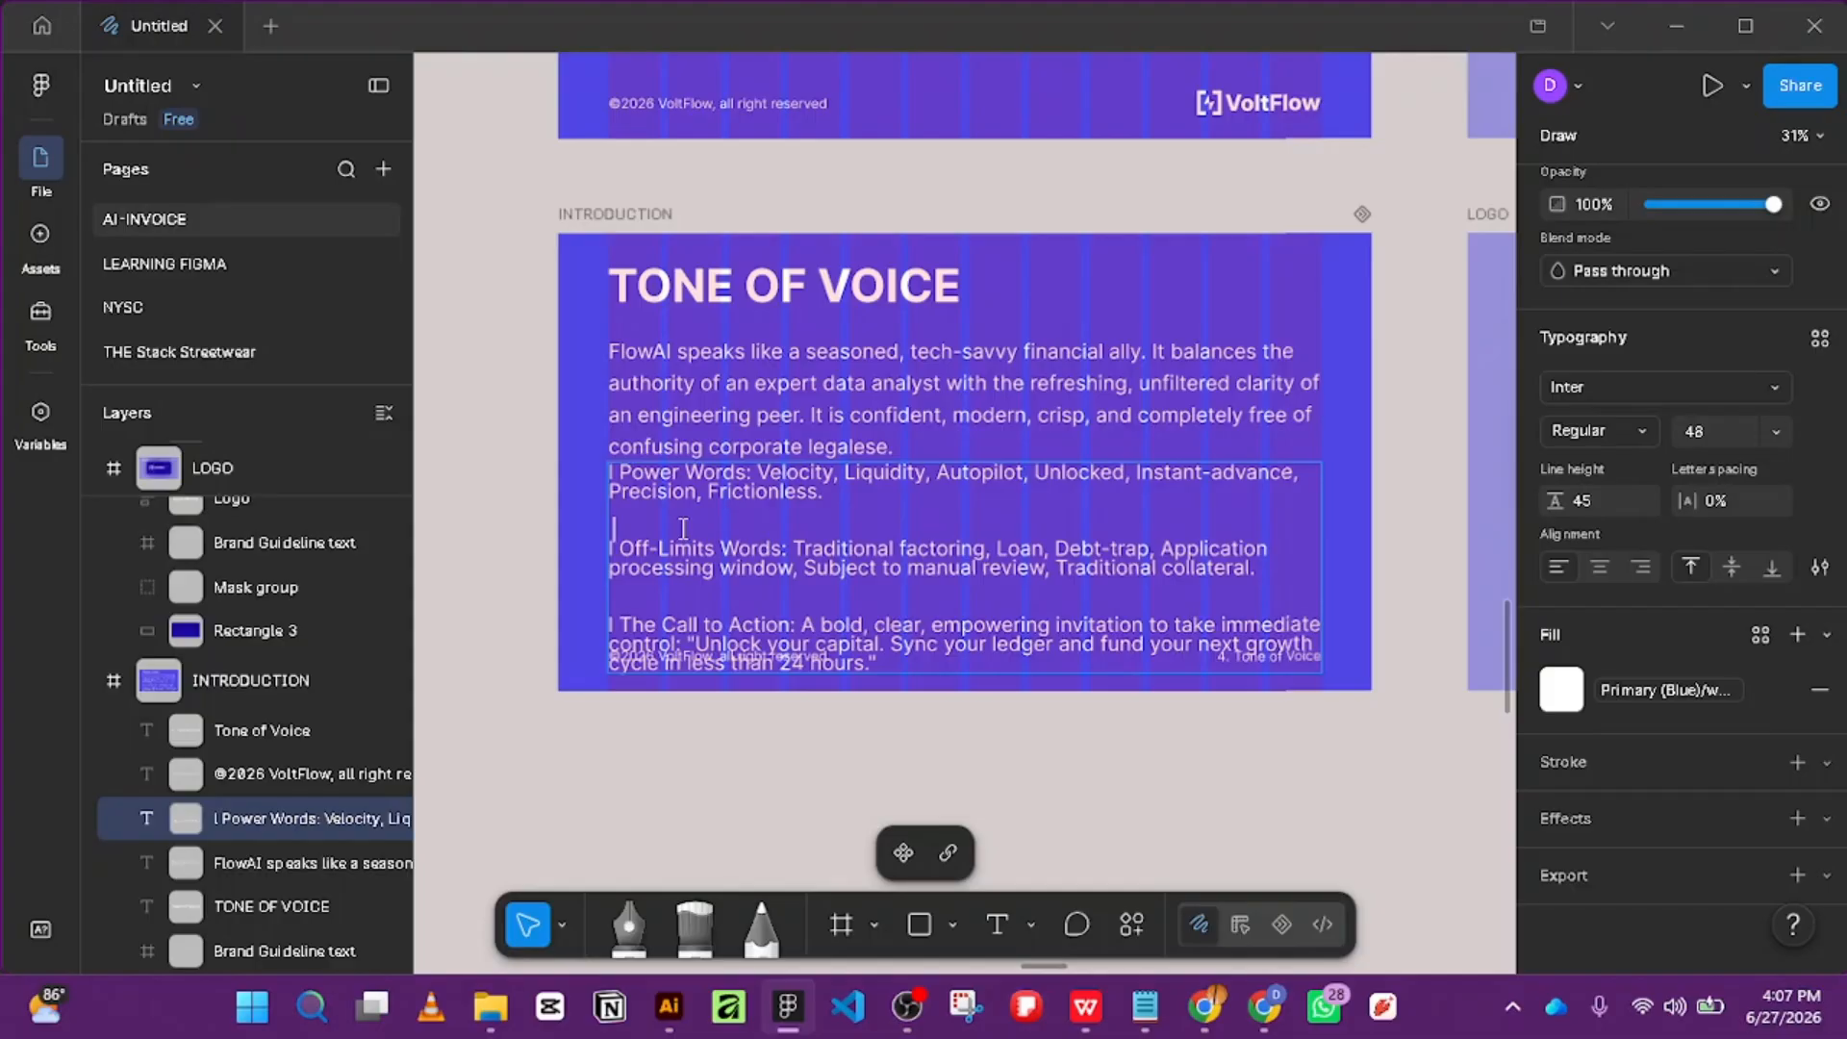
{"action": "key", "text": "BackSpace"}
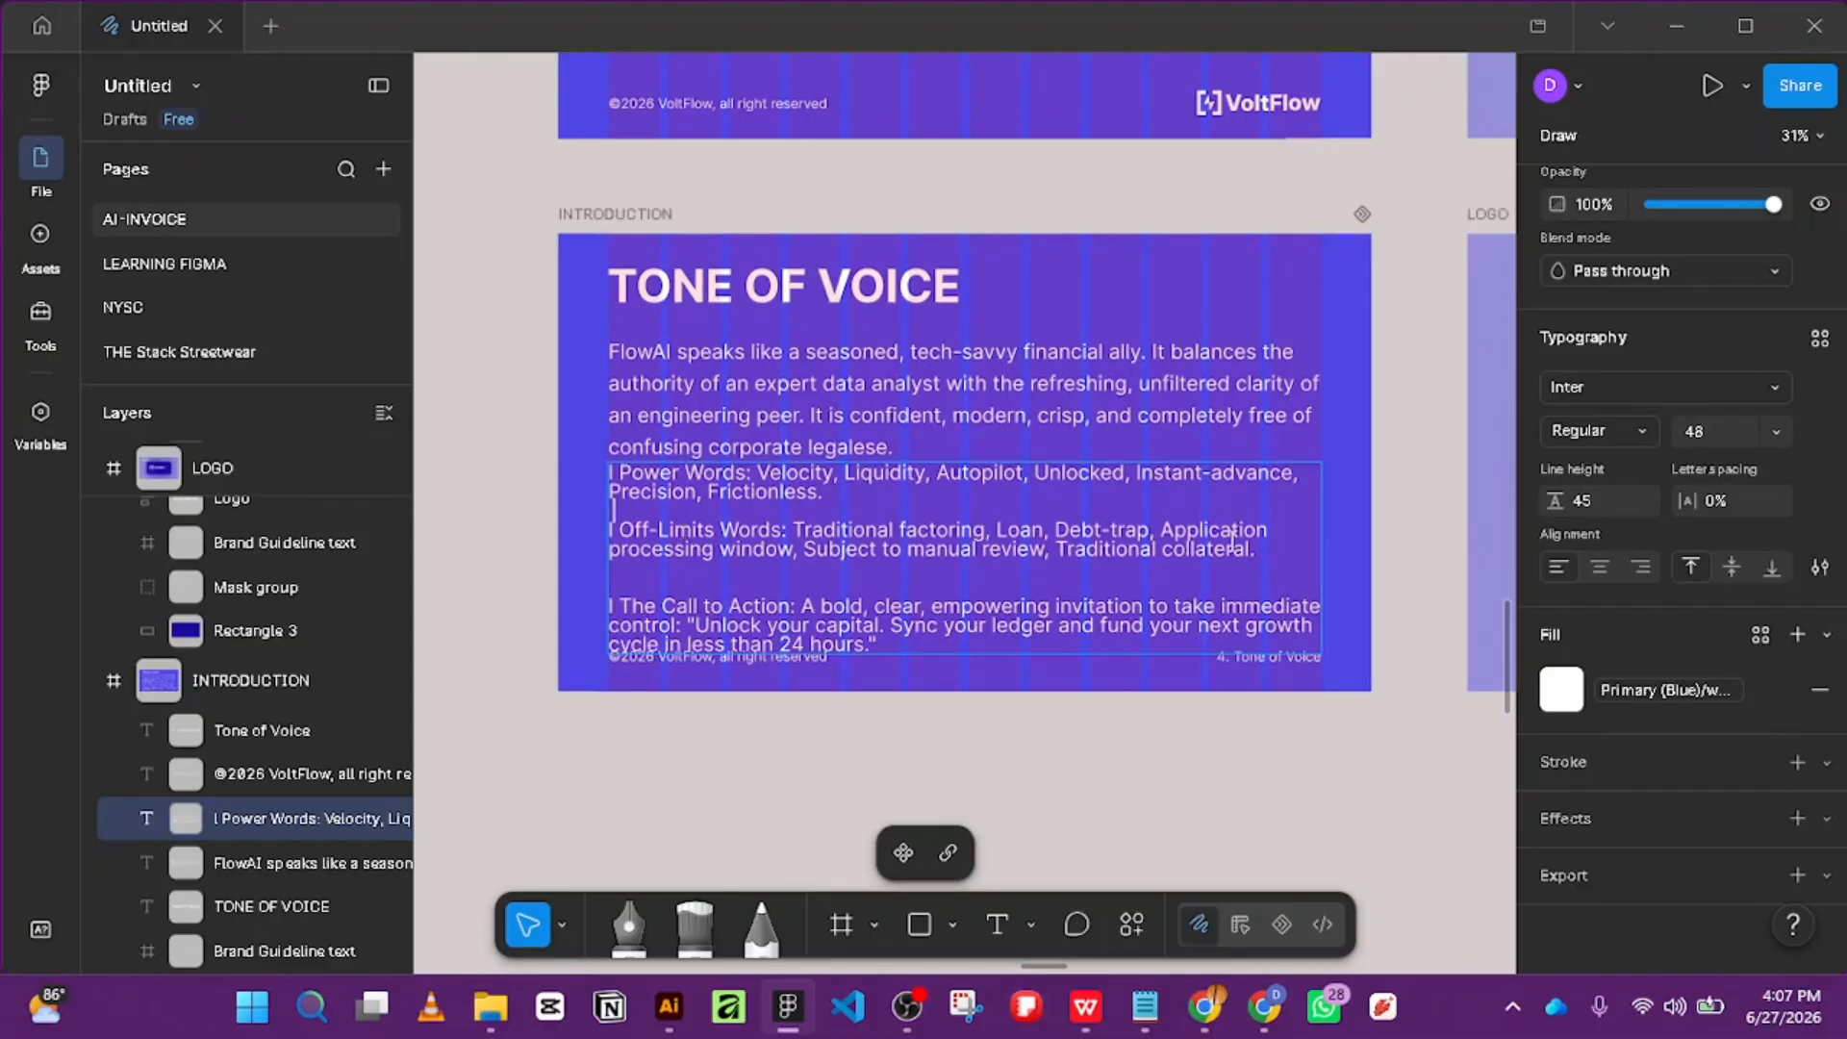
{"action": "left_click_drag", "start_coordinate": [1260, 554], "coordinate": [500, 524]}
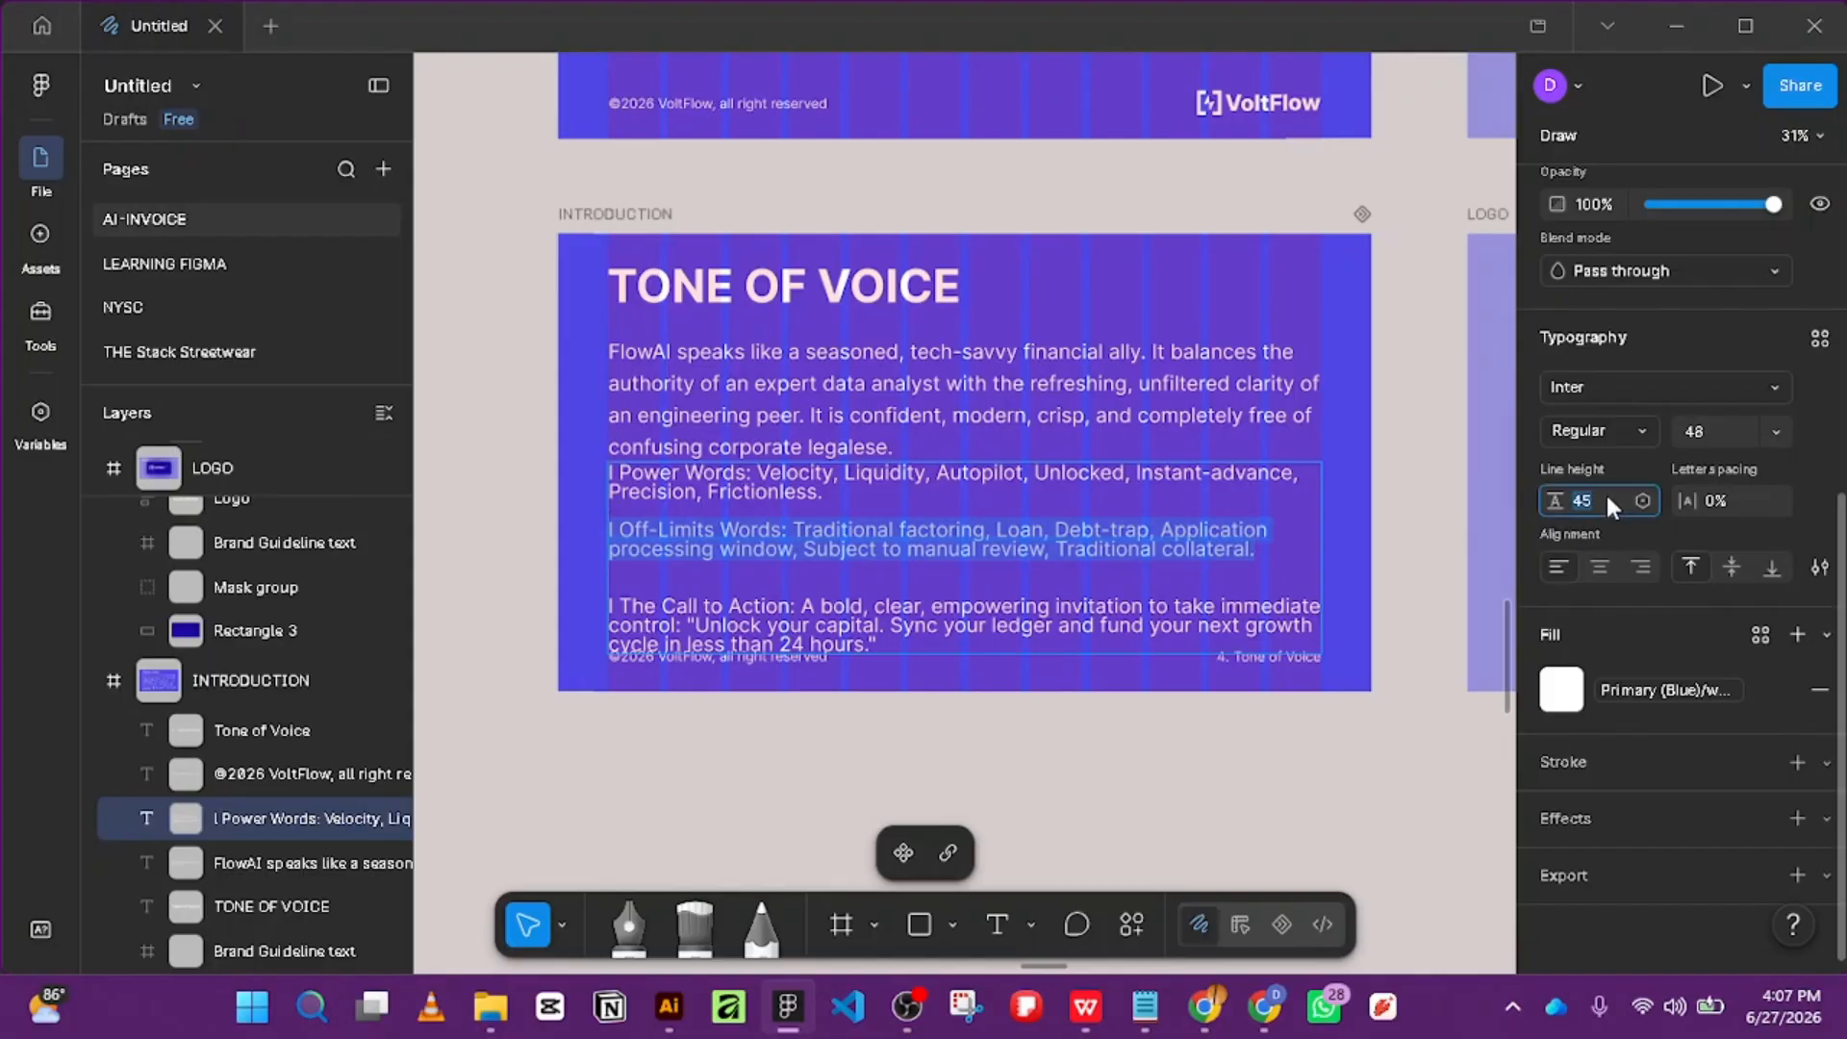
{"action": "key", "text": "Up"}
{"action": "key", "text": "Up"}
{"action": "key", "text": "Up"}
{"action": "key", "text": "Up"}
{"action": "key", "text": "Up"}
{"action": "key", "text": "Up"}
{"action": "key", "text": "Up"}
{"action": "key", "text": "Up"}
{"action": "key", "text": "Up"}
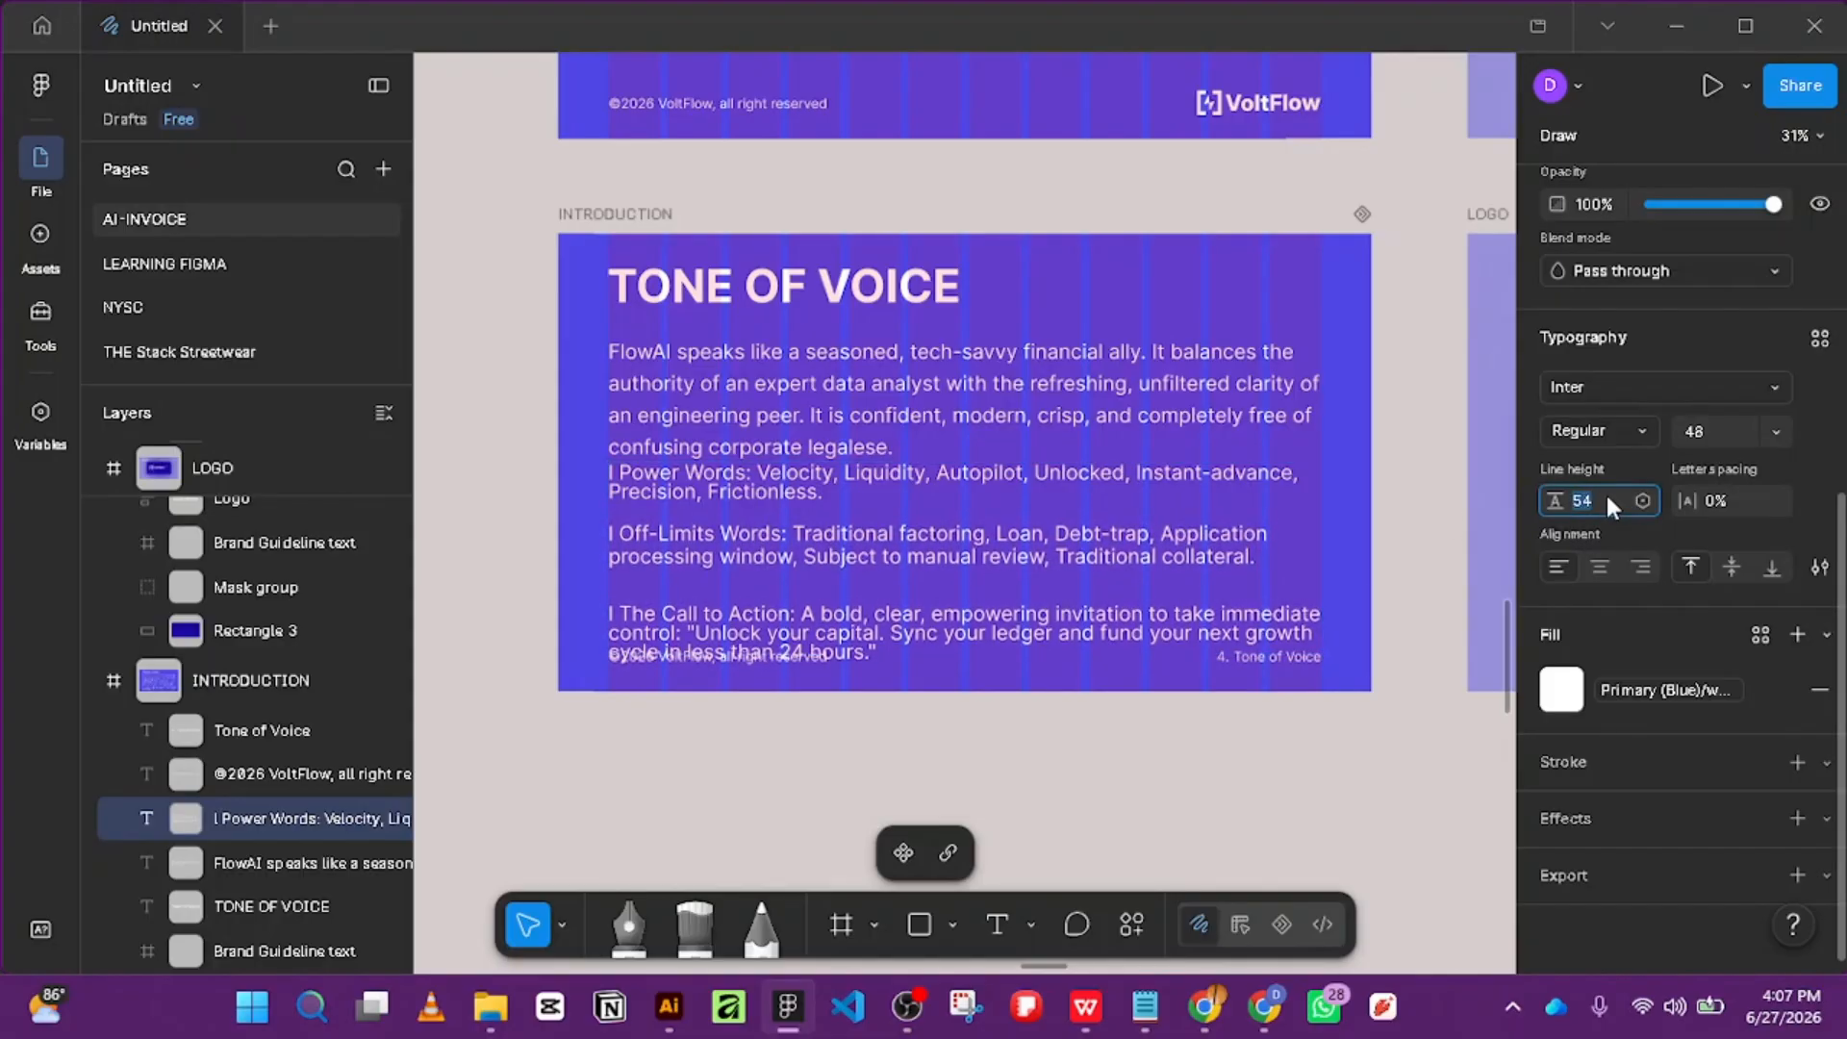
Remove an extra blank line above the Call to Action paragraph and set that paragraph's line height to 48.
{"action": "left_click", "coordinate": [620, 596]}
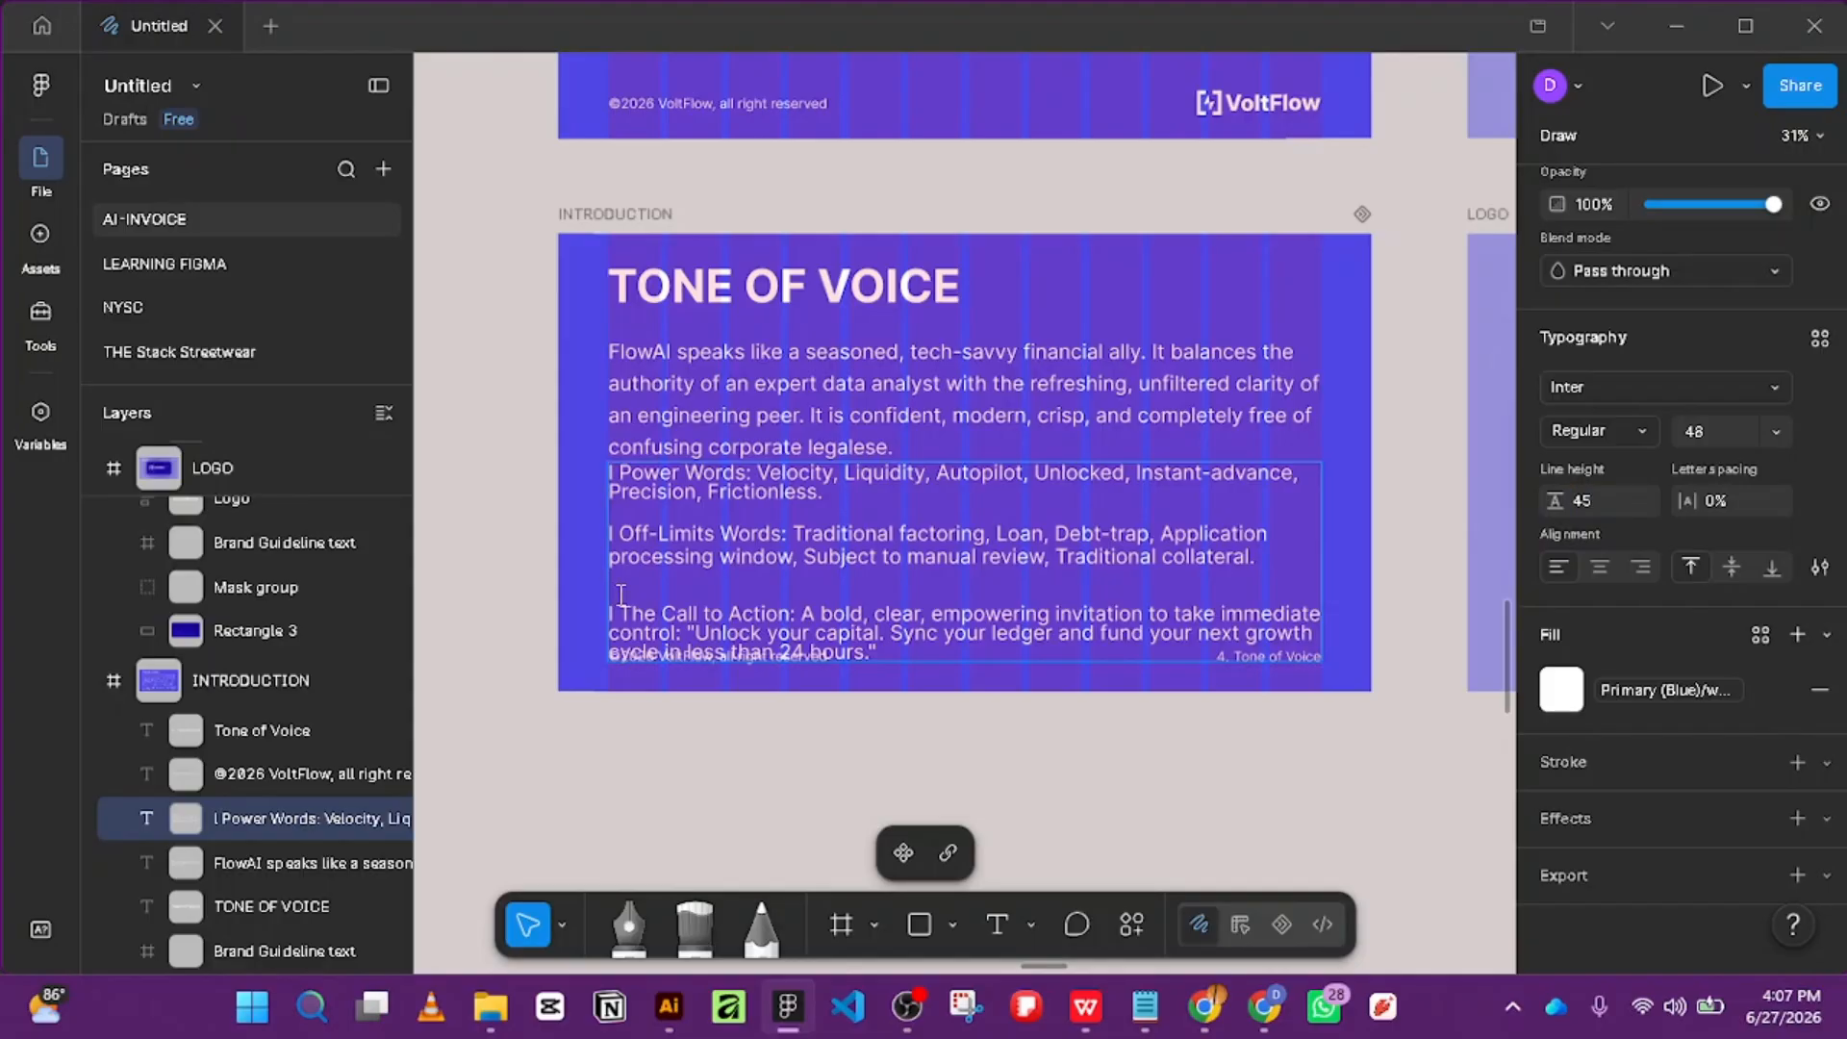
{"action": "key", "text": "BackSpace"}
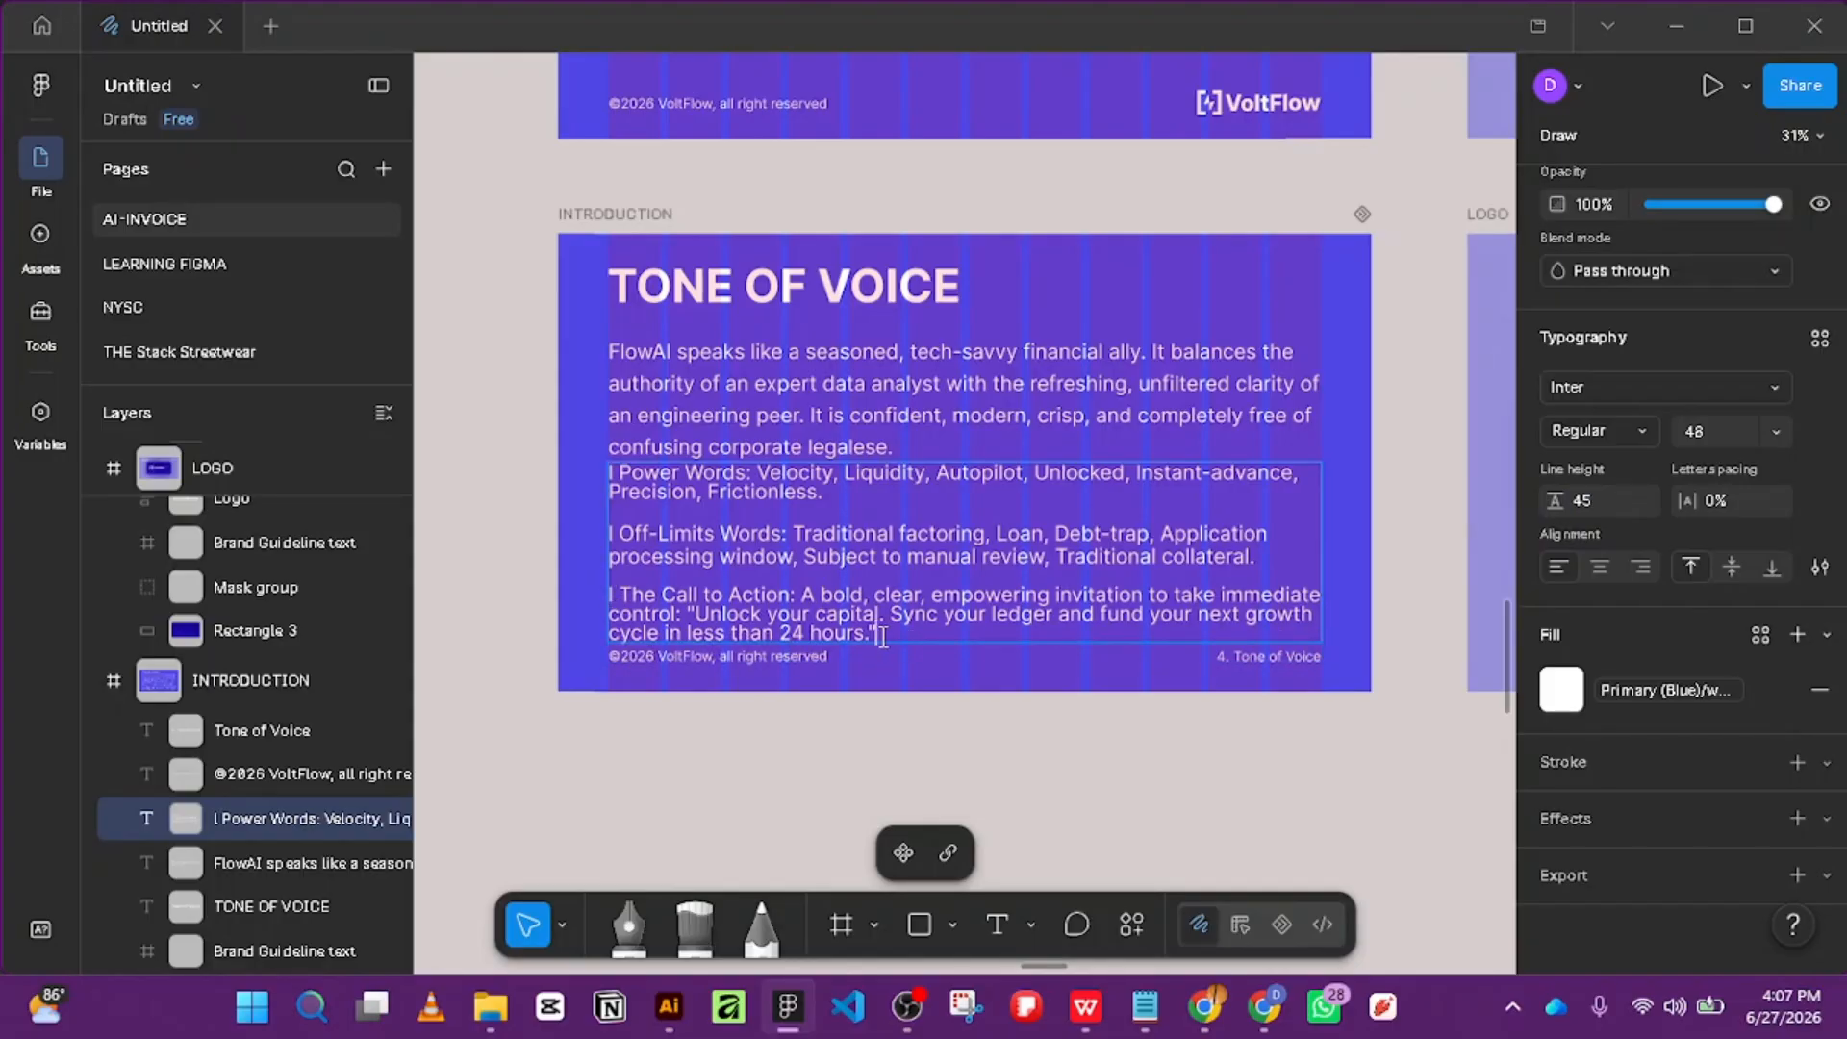
{"action": "left_click_drag", "start_coordinate": [881, 635], "coordinate": [610, 594]}
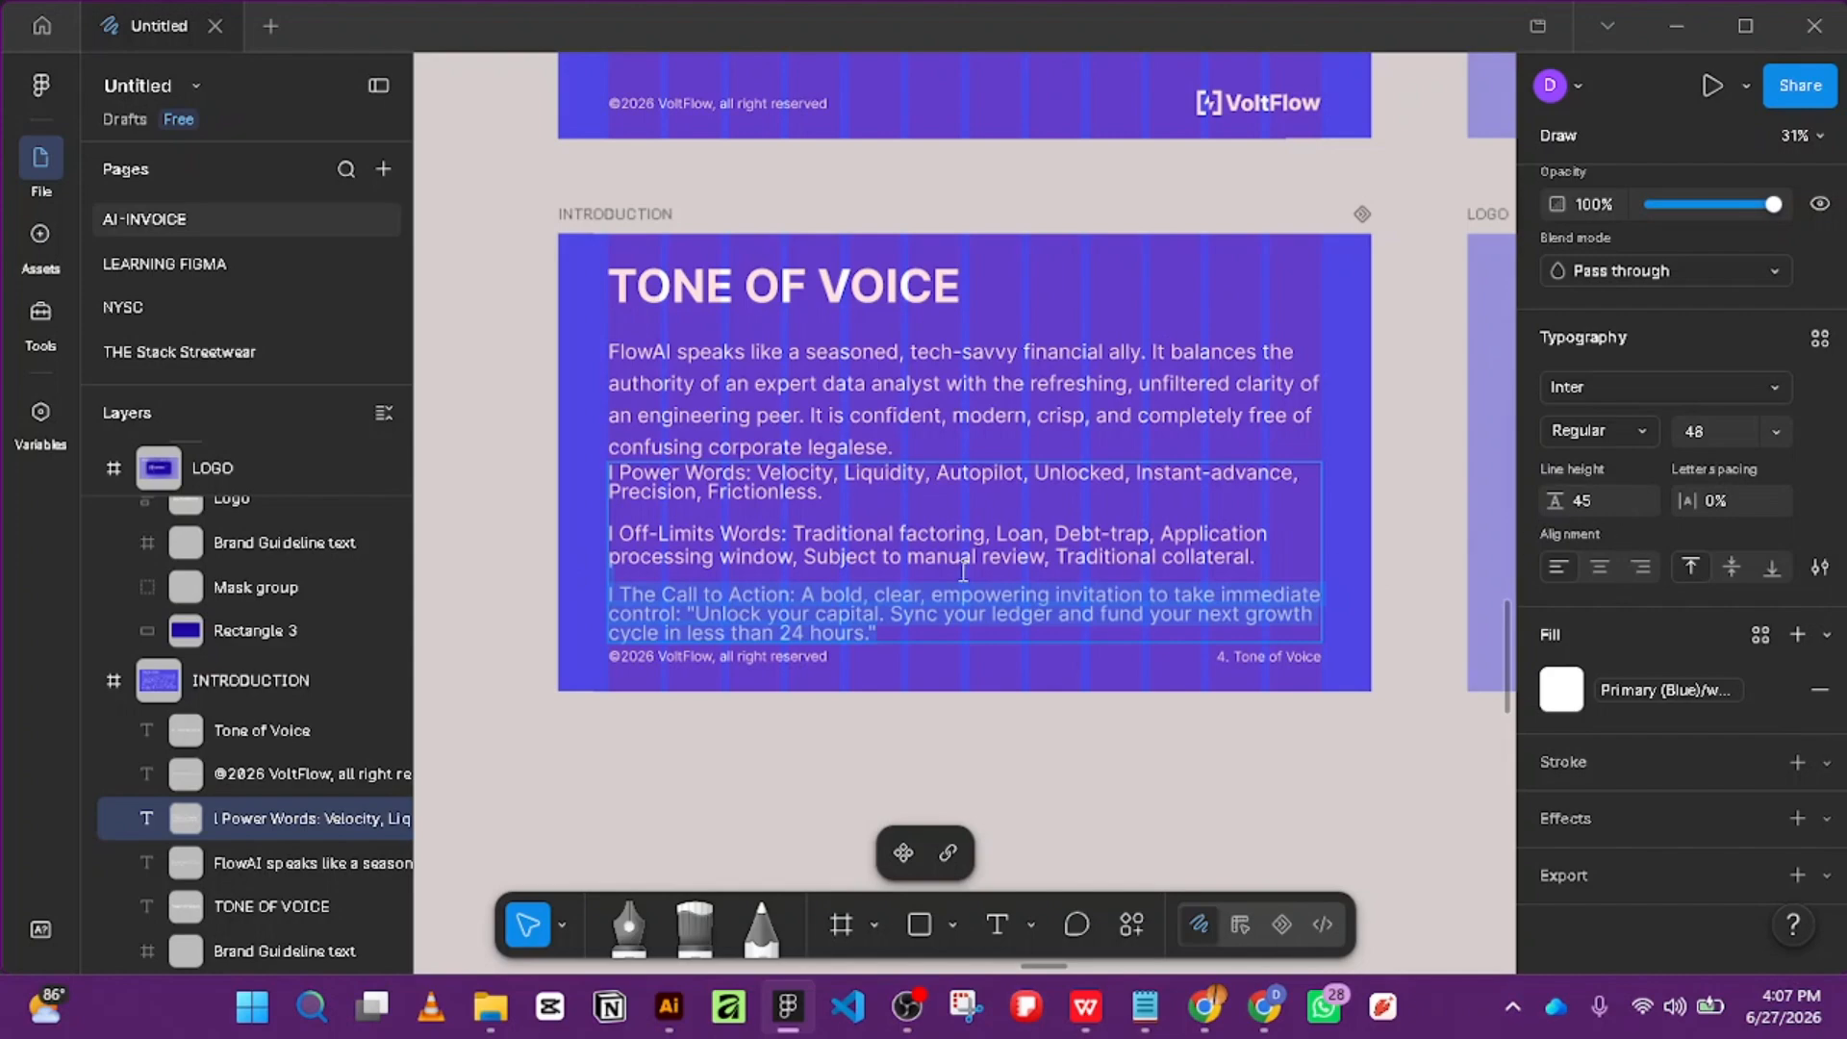
{"action": "left_click", "coordinate": [1591, 506]}
{"action": "type", "text": "48"}
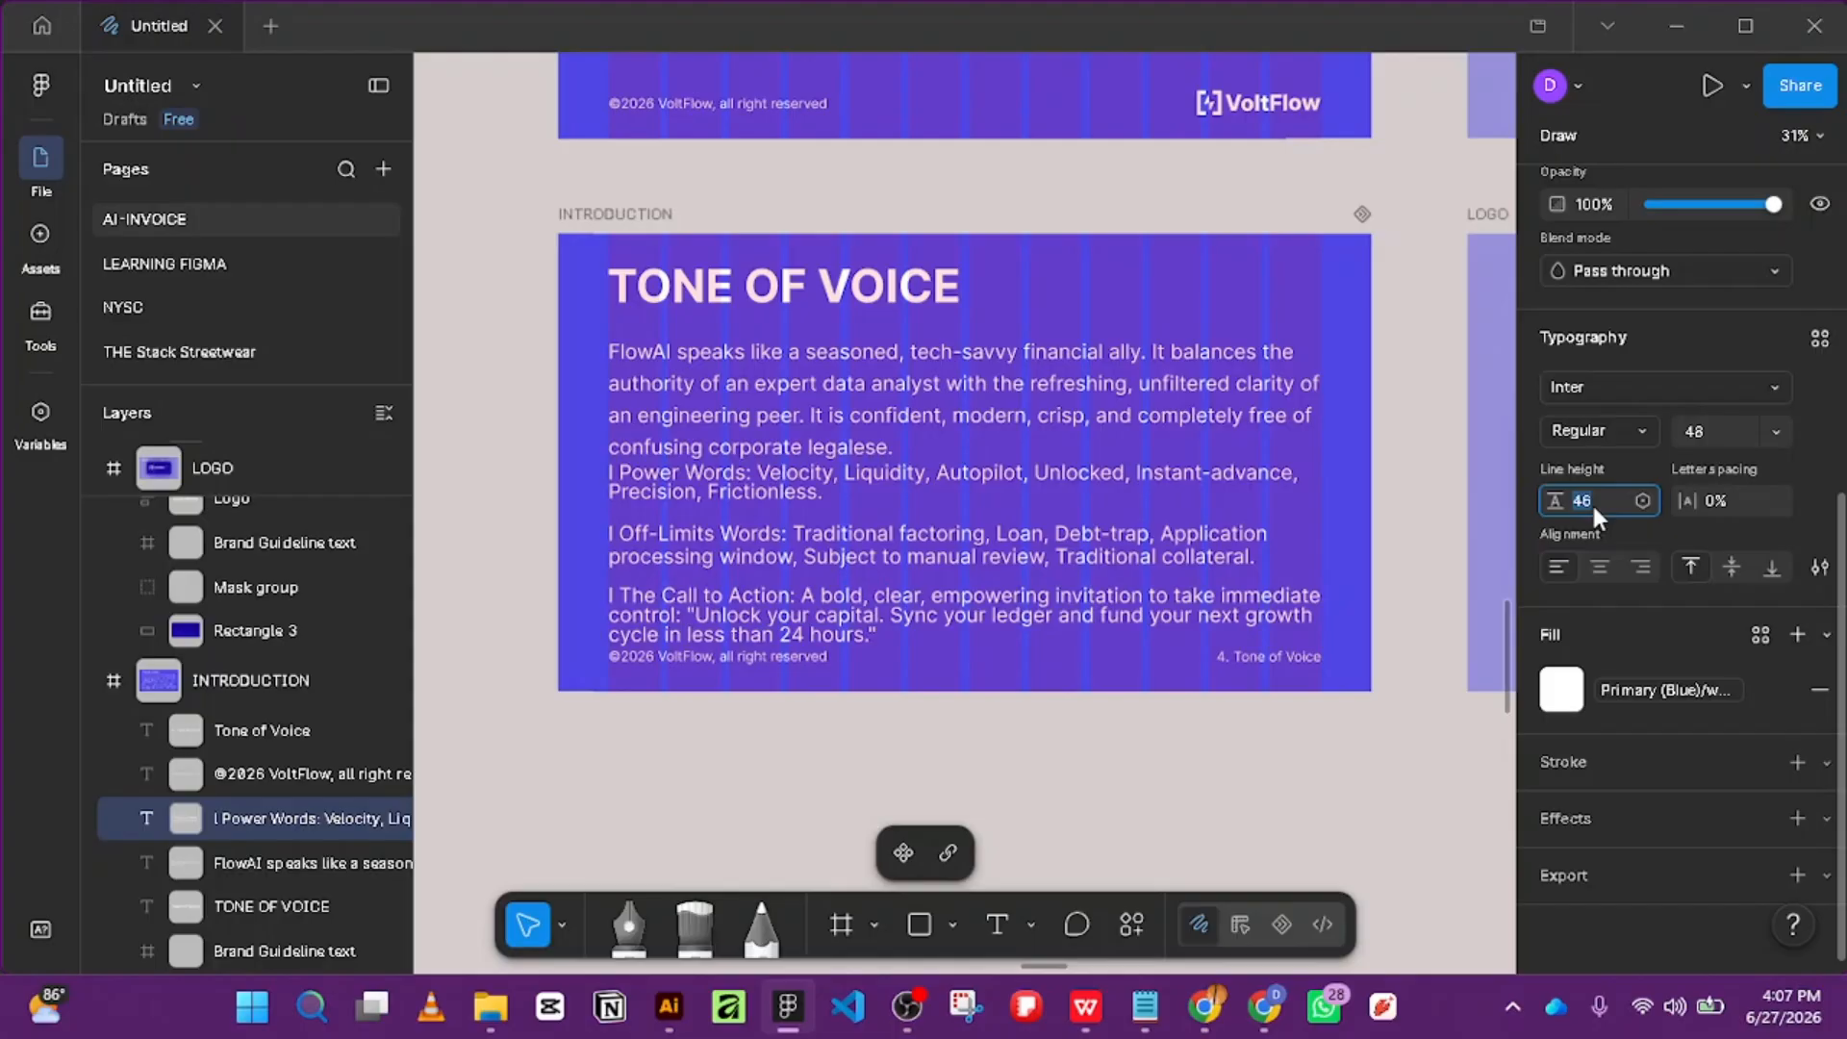
{"action": "key", "text": "Return"}
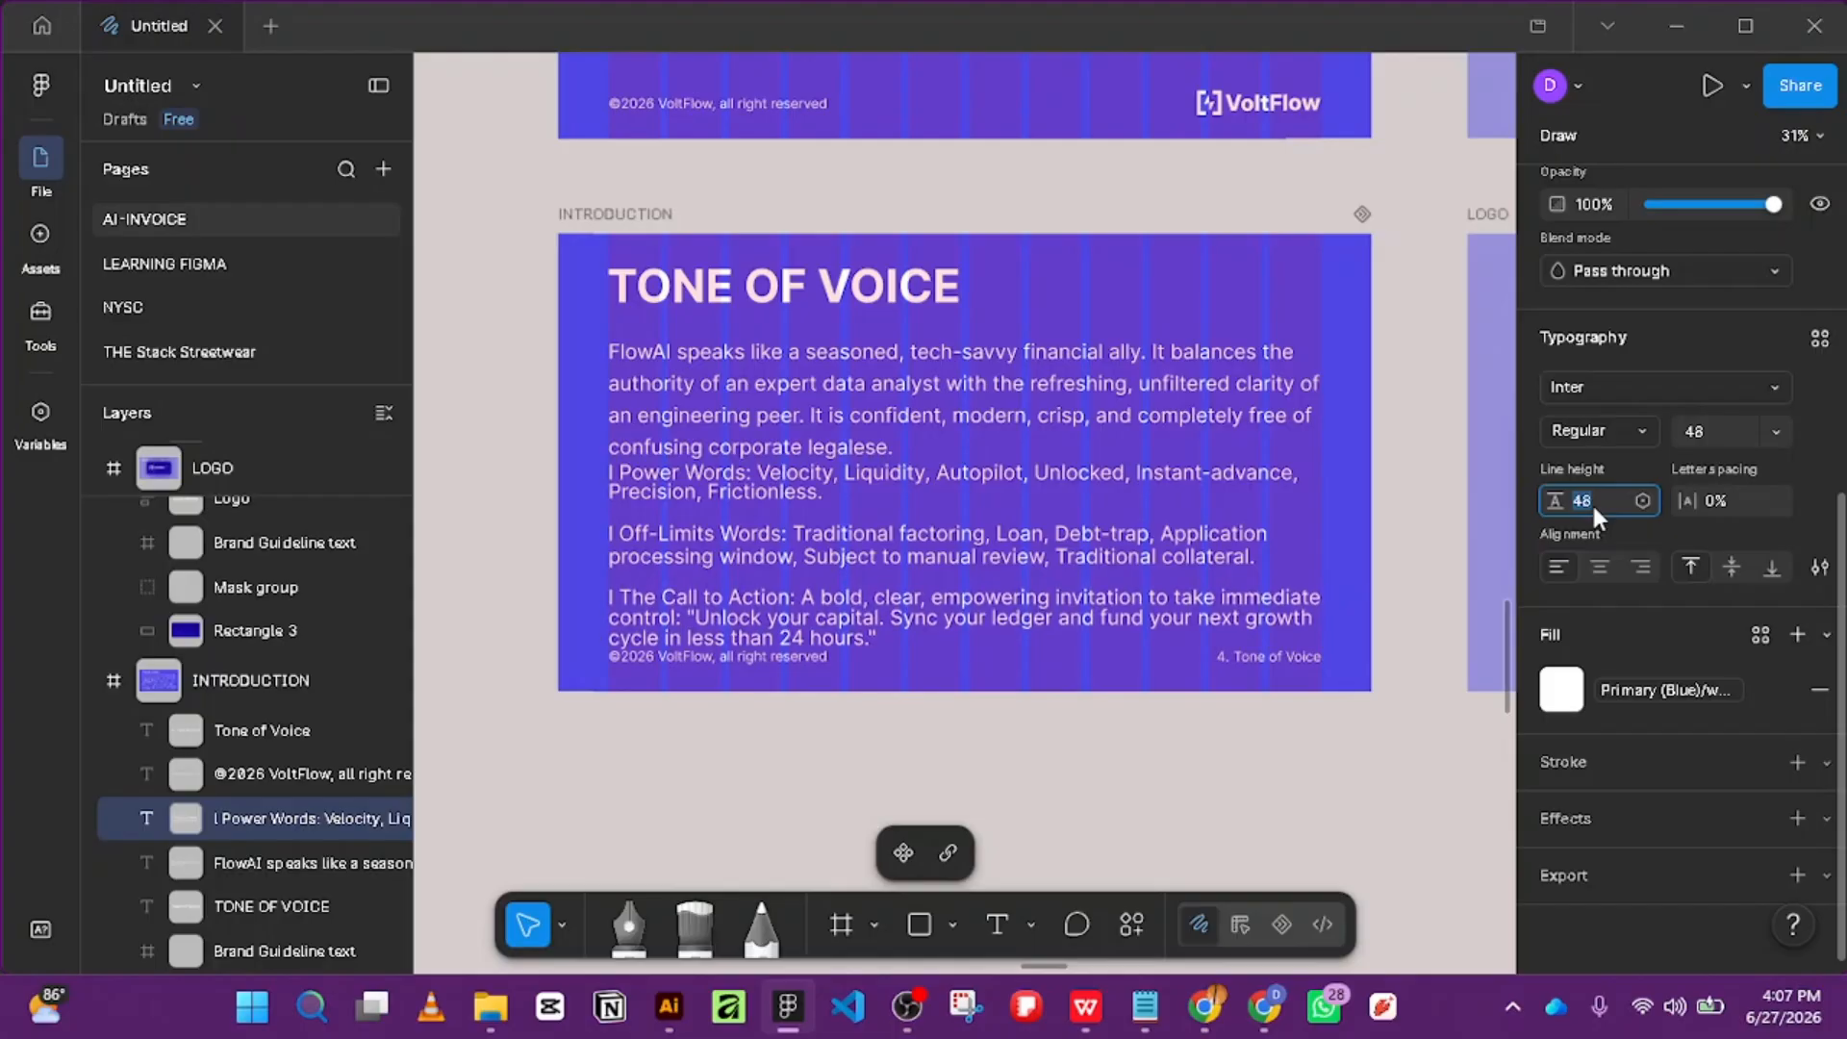
Raise the line height of the Power Words paragraph to 51.
{"action": "left_click", "coordinate": [829, 481]}
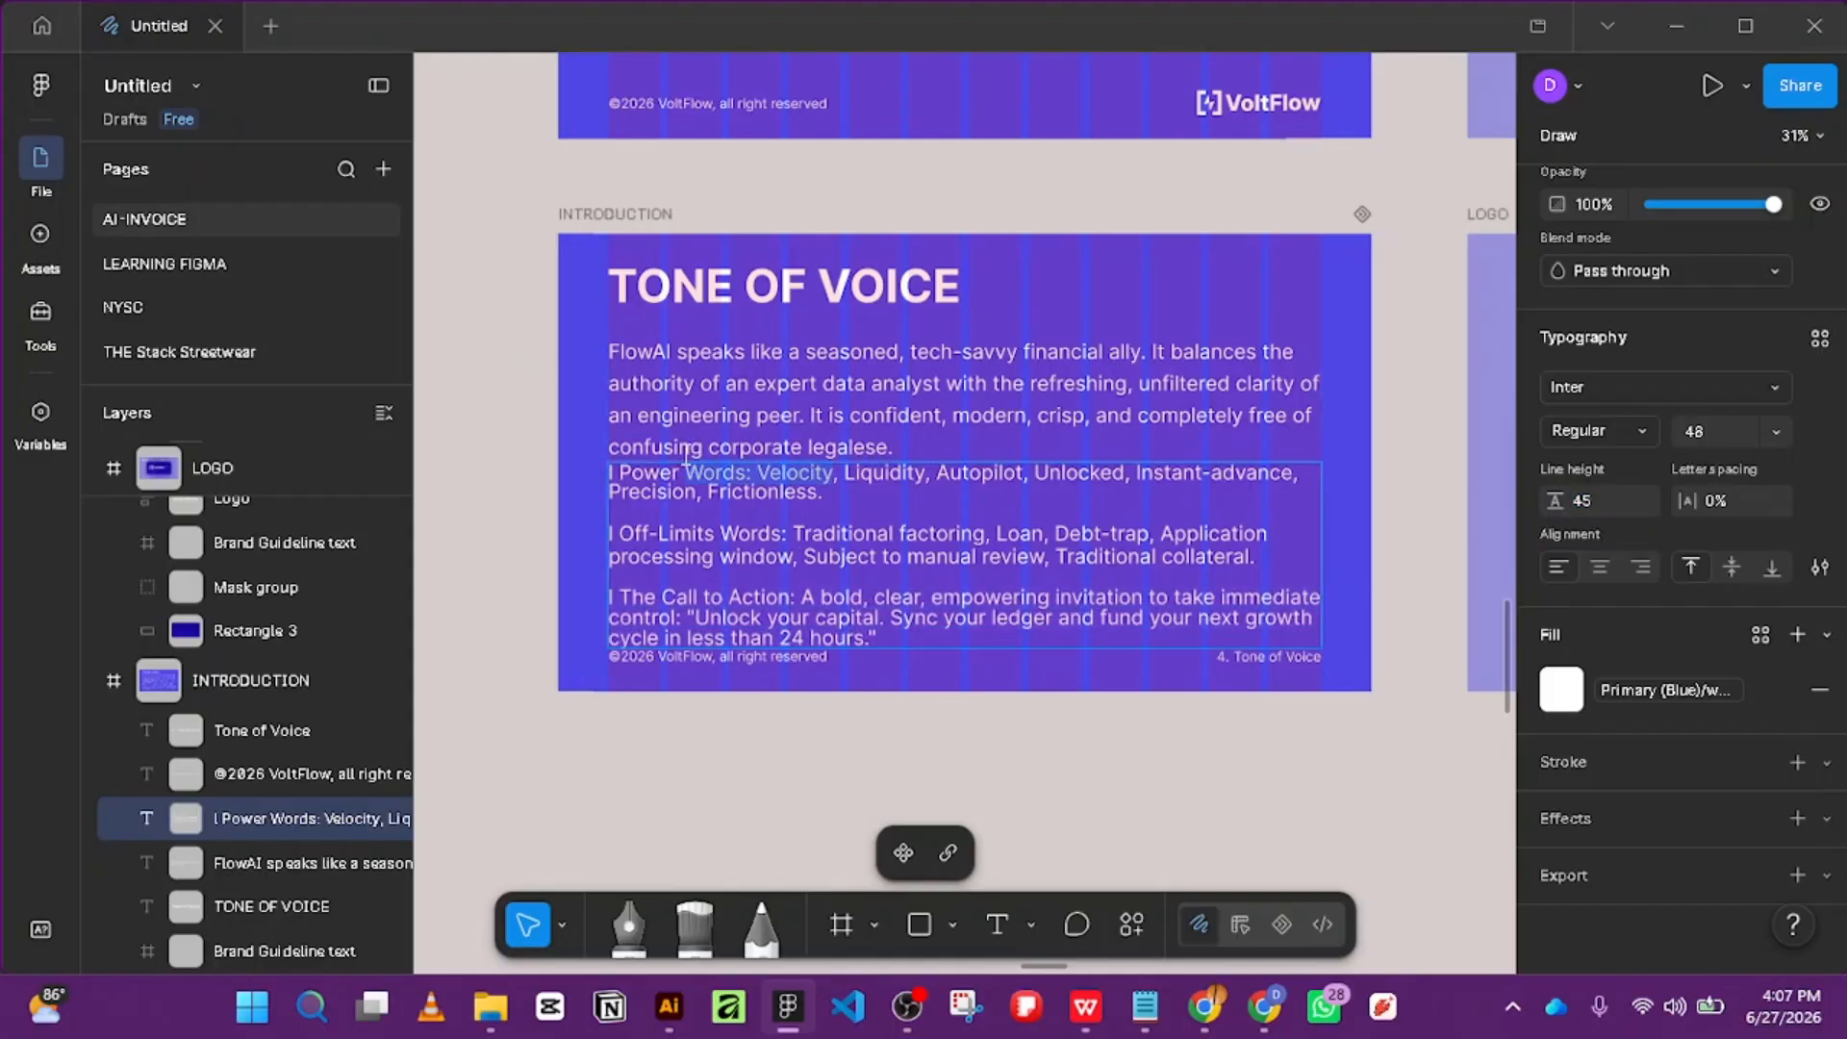
{"action": "left_click_drag", "start_coordinate": [827, 491], "coordinate": [551, 436]}
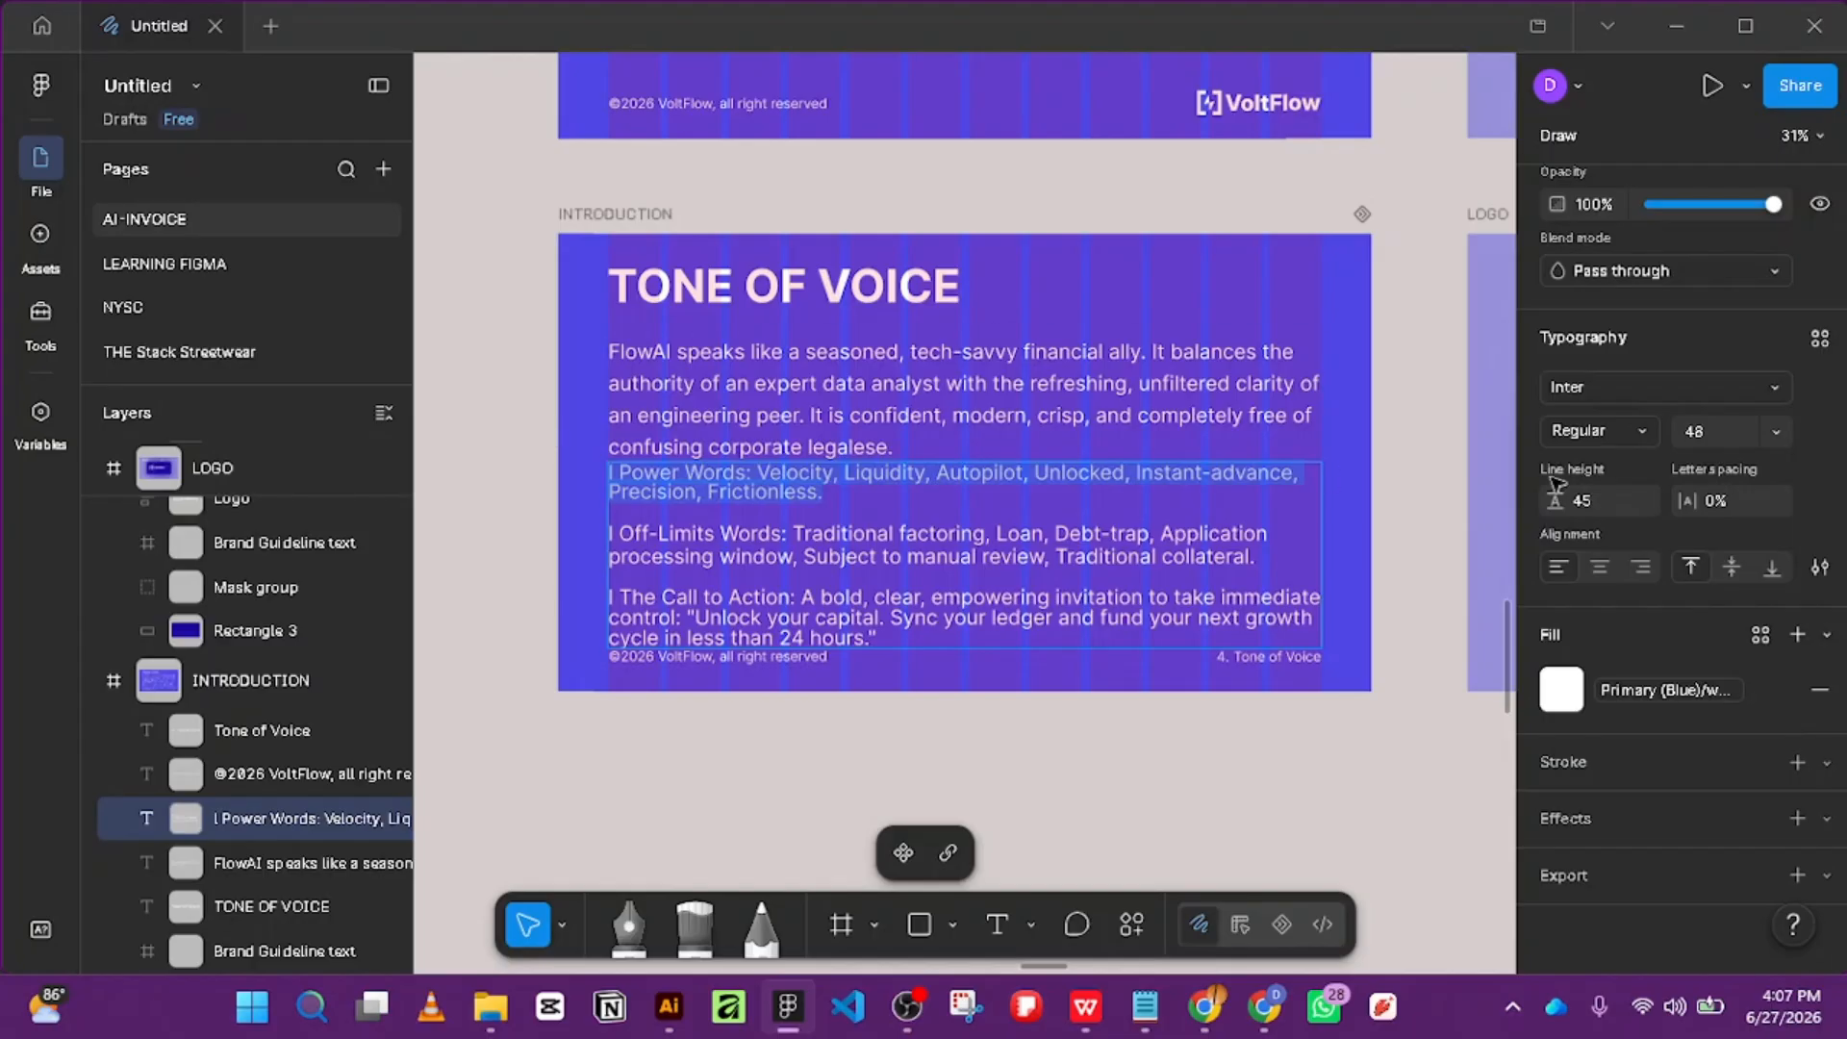
{"action": "key", "text": "Up"}
{"action": "key", "text": "Up"}
{"action": "key", "text": "Up"}
{"action": "key", "text": "Up"}
{"action": "key", "text": "Up"}
{"action": "key", "text": "Up"}
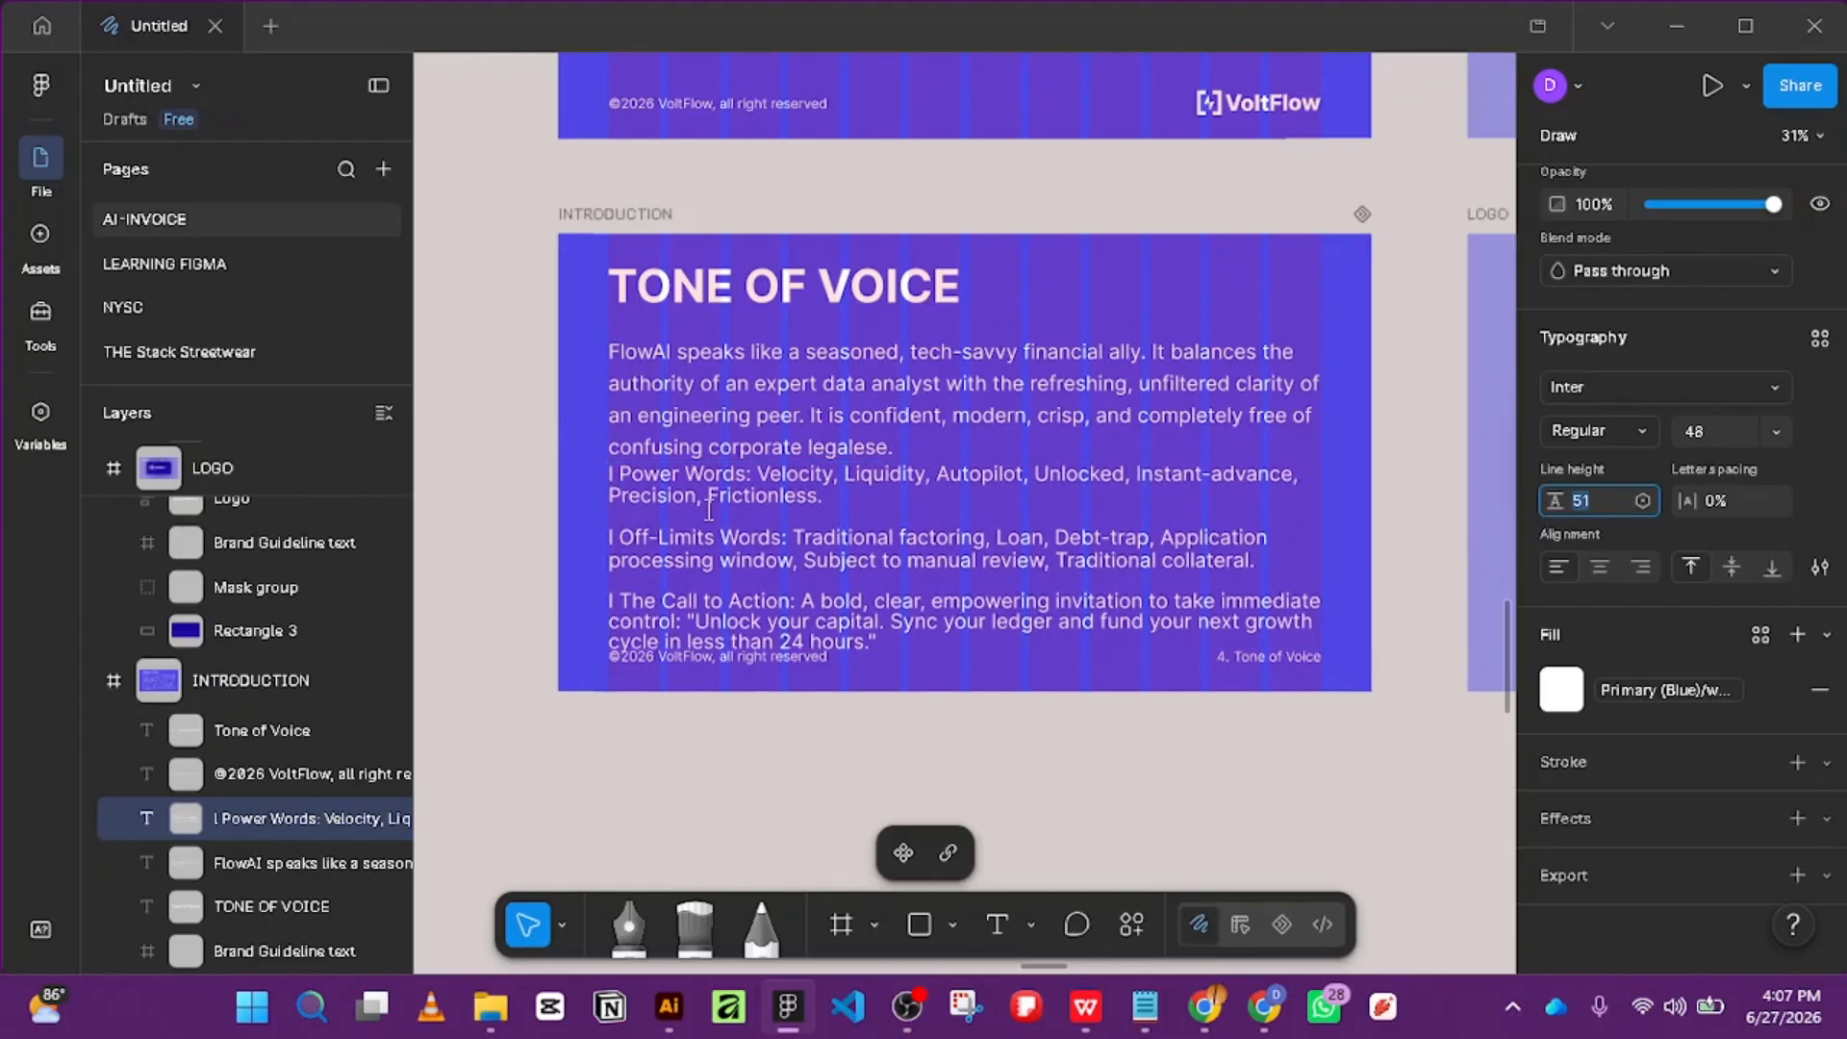
Delete the stray bullet characters and spaces at the start of the Power Words, Off-Limits Words and Call to Action paragraphs.
{"action": "left_click", "coordinate": [627, 489]}
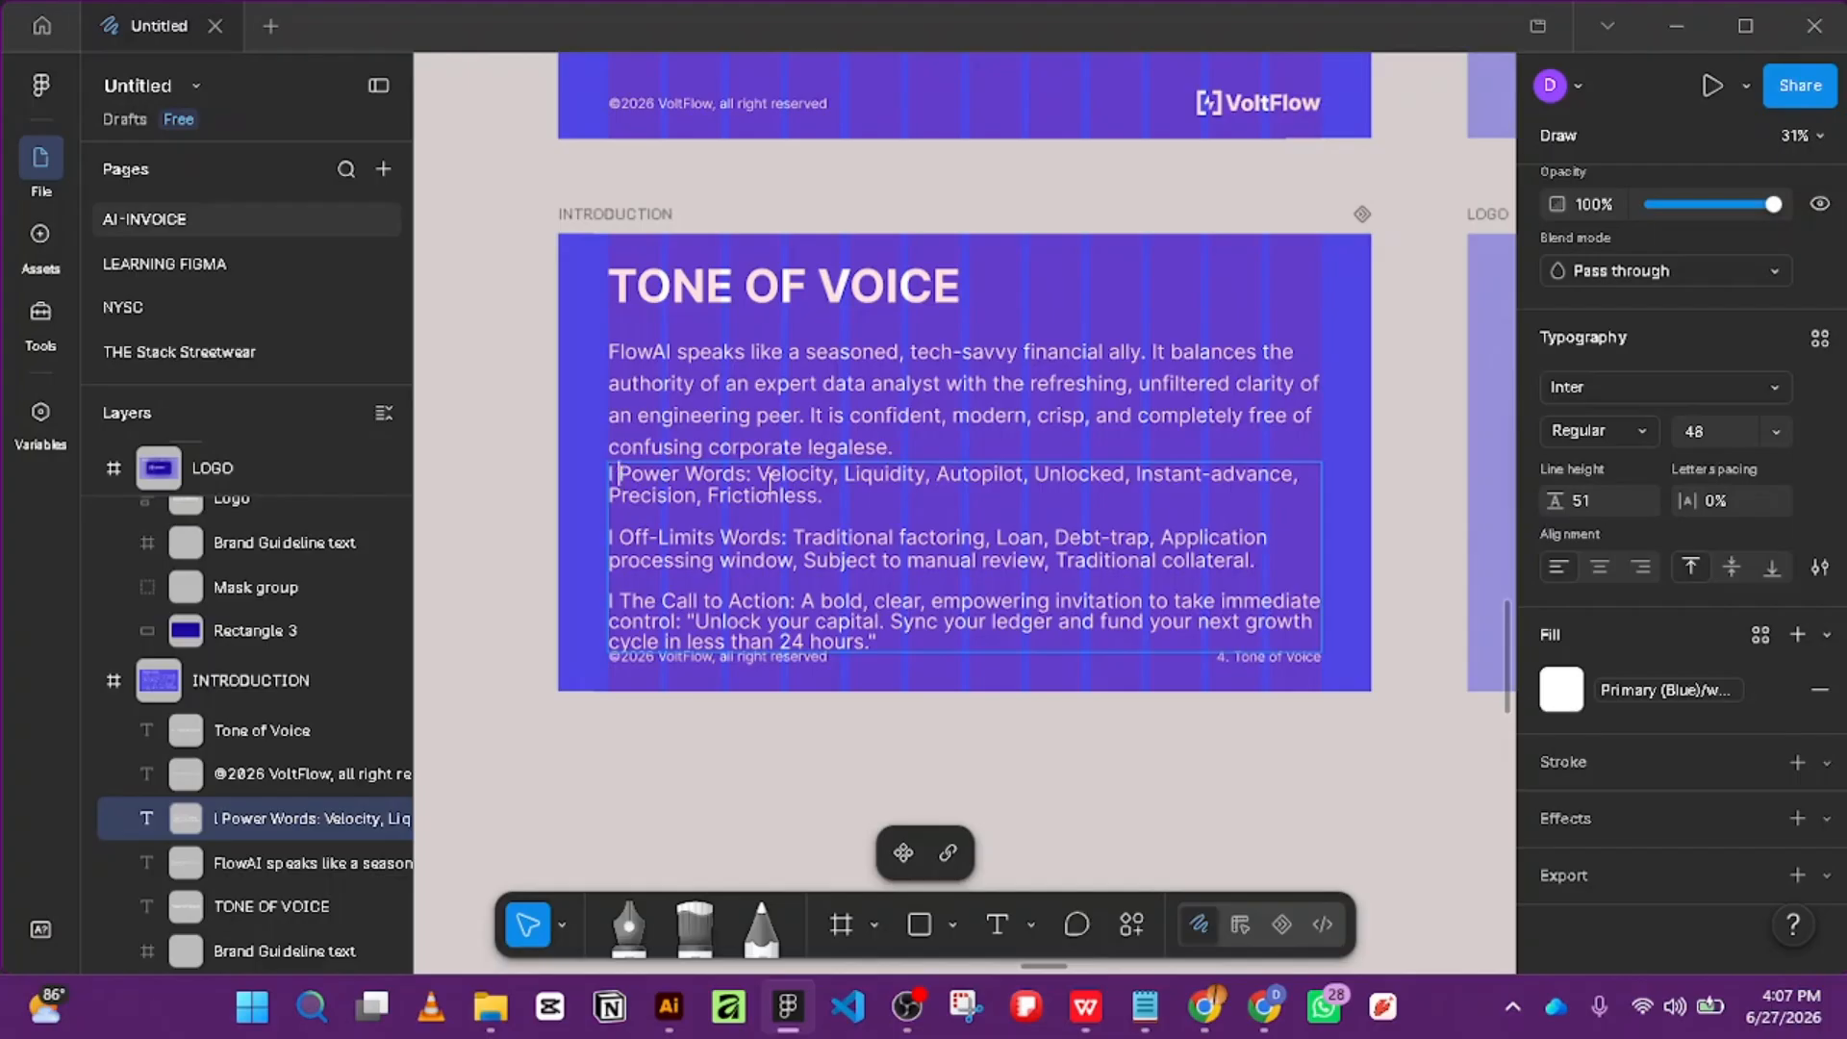
{"action": "key", "text": "Delete"}
{"action": "key", "text": "Delete"}
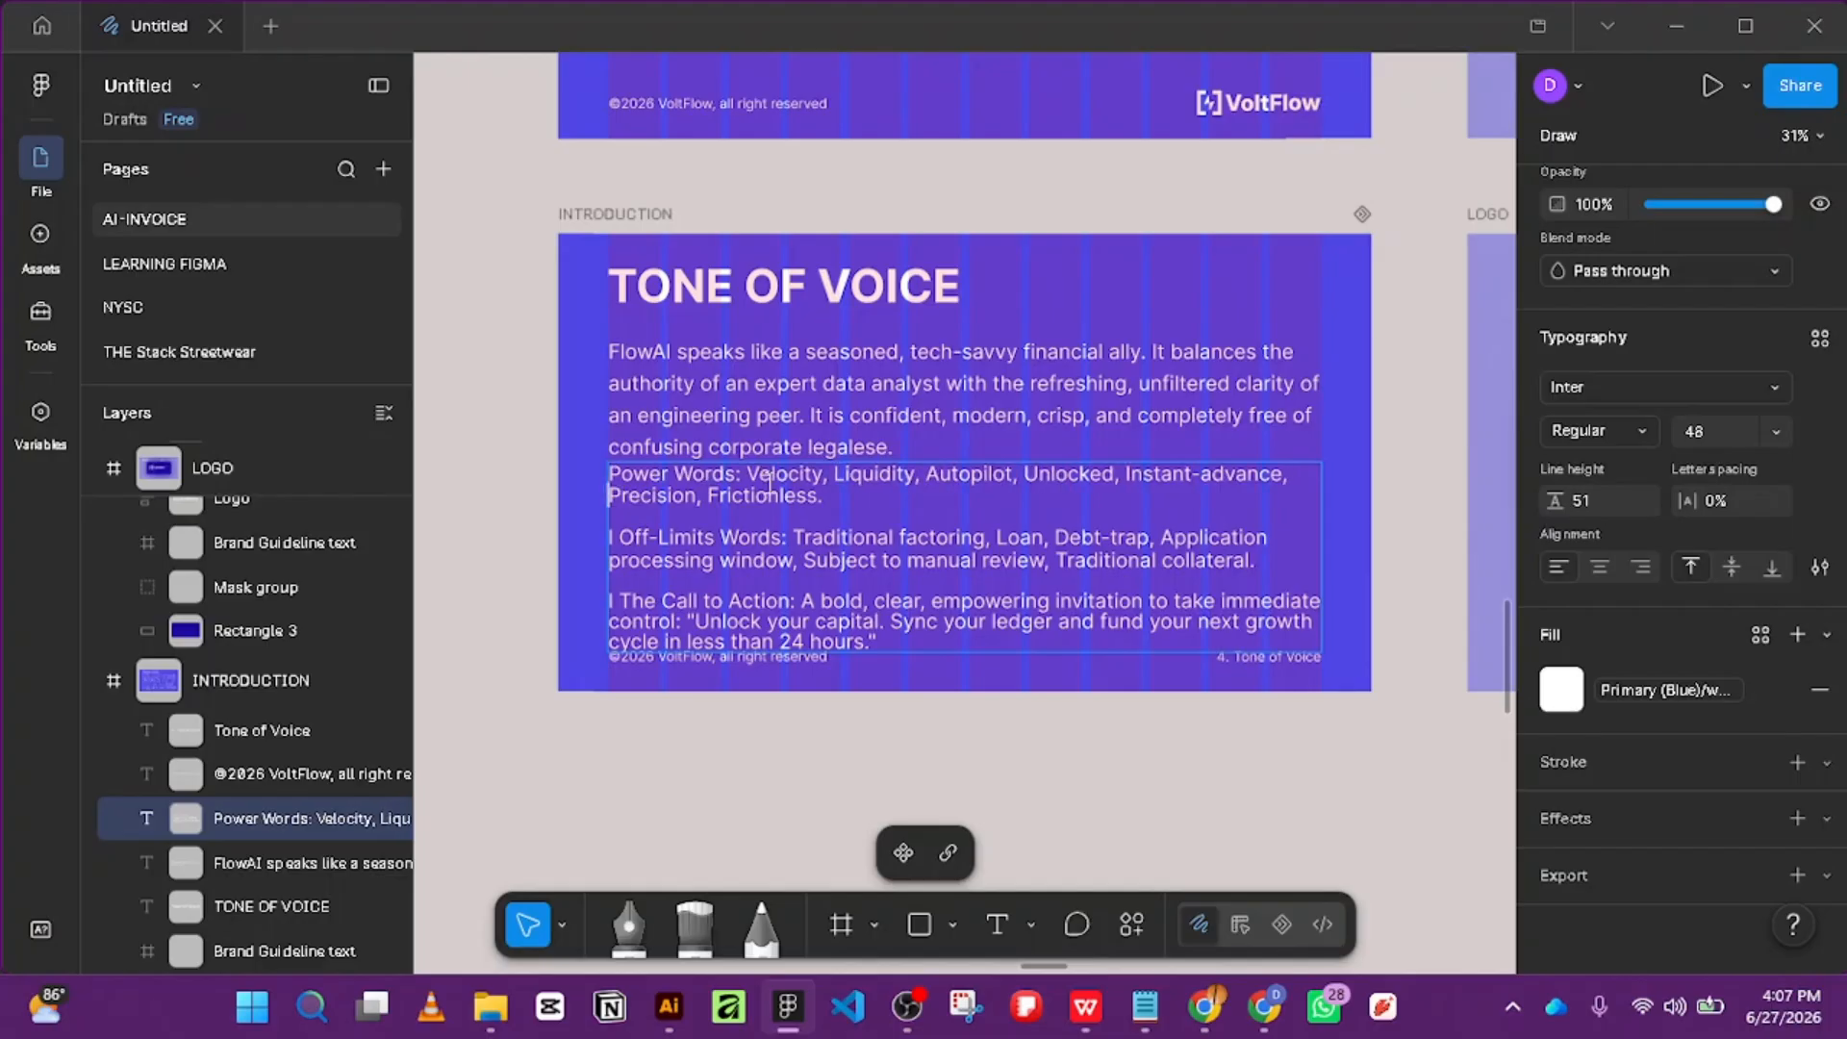
{"action": "key", "text": "Down"}
{"action": "key", "text": "Down"}
{"action": "key", "text": "Delete"}
{"action": "key", "text": "Delete"}
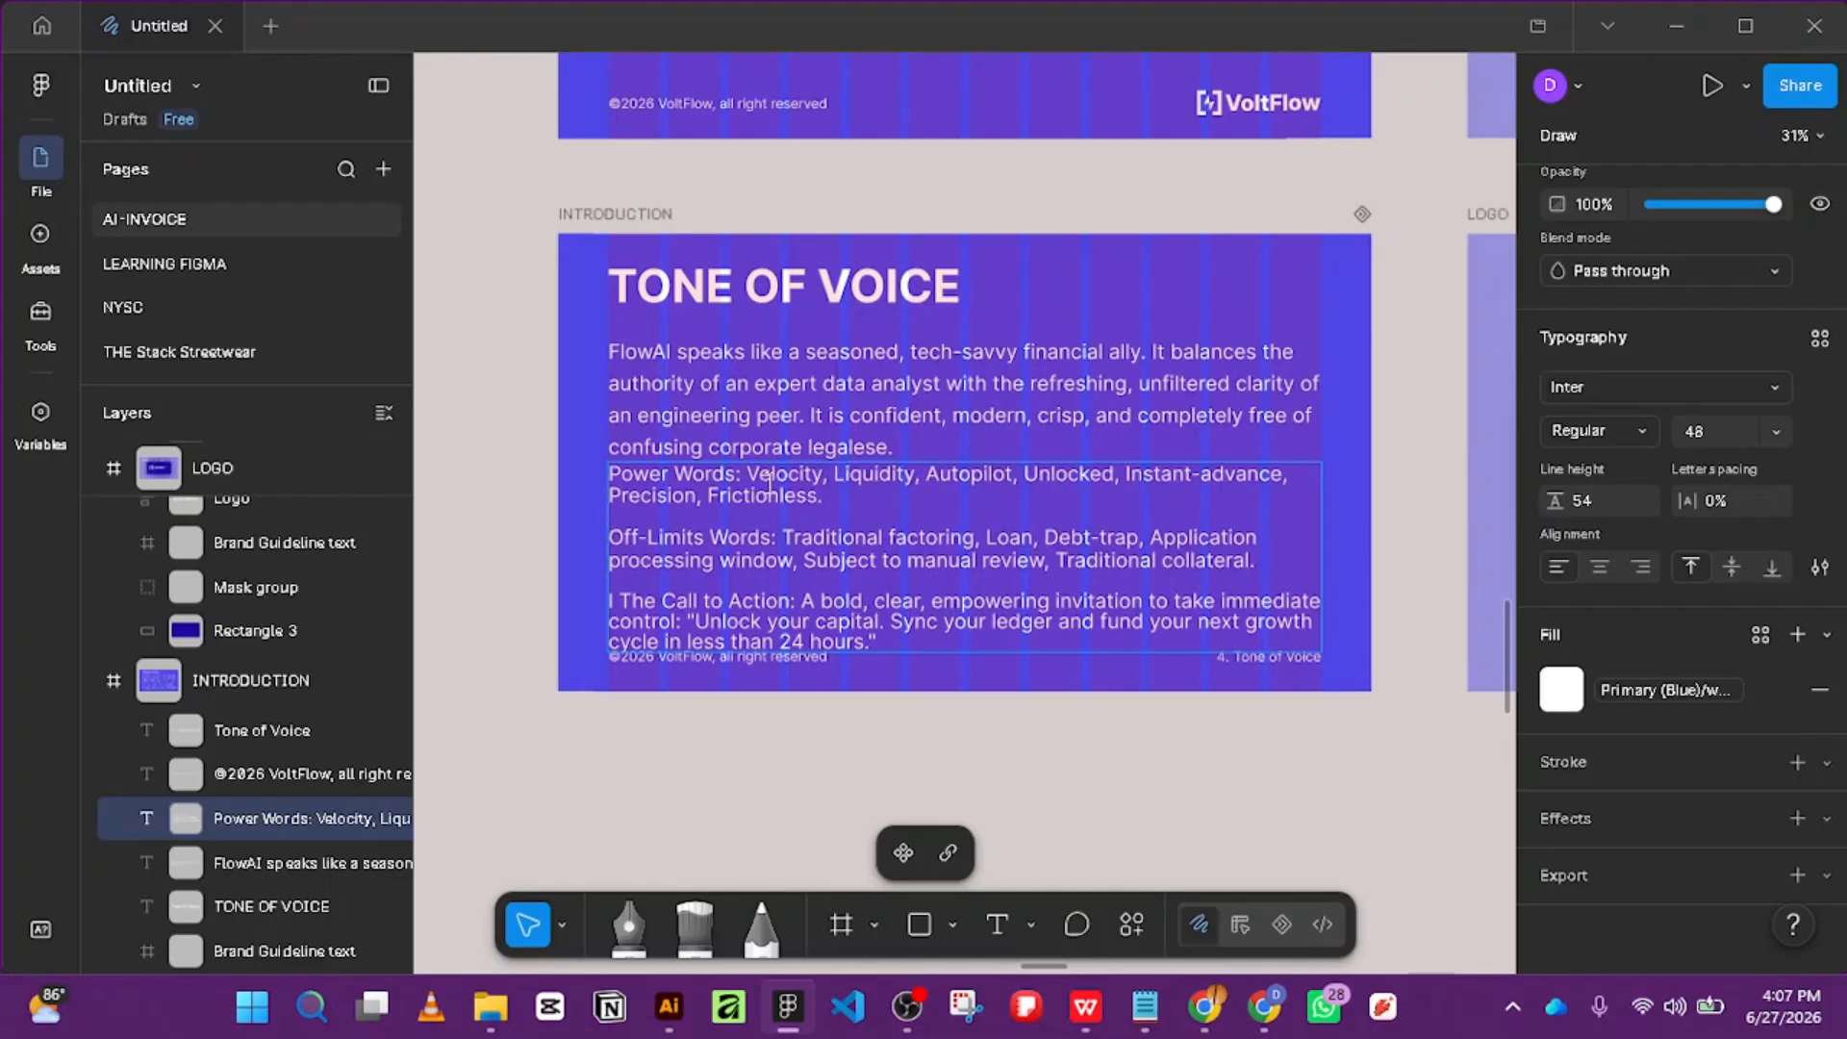
{"action": "key", "text": "Down"}
{"action": "key", "text": "Down"}
{"action": "key", "text": "Delete"}
{"action": "key", "text": "Delete"}
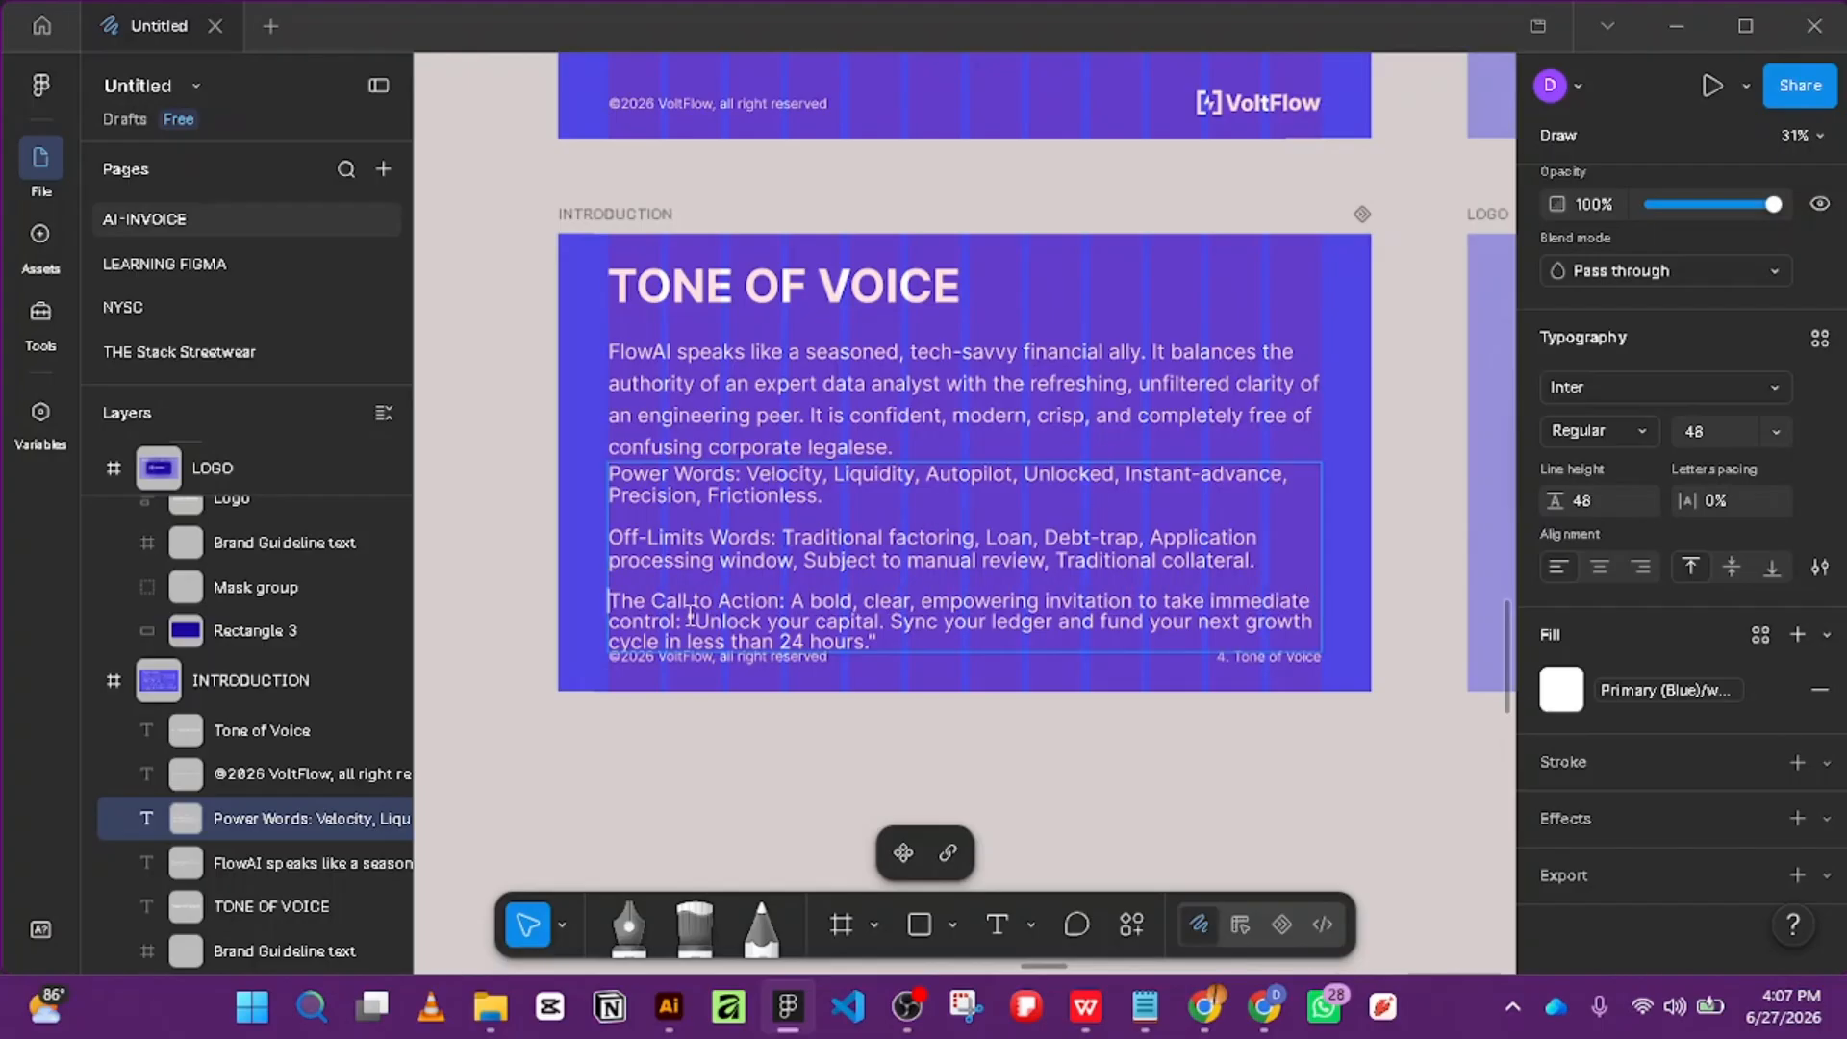
Set the quoted sentence from "Unlock your capital" through "24 hours." in the Call to Action paragraph to Light Italic.
{"action": "left_click_drag", "start_coordinate": [691, 620], "coordinate": [880, 644]}
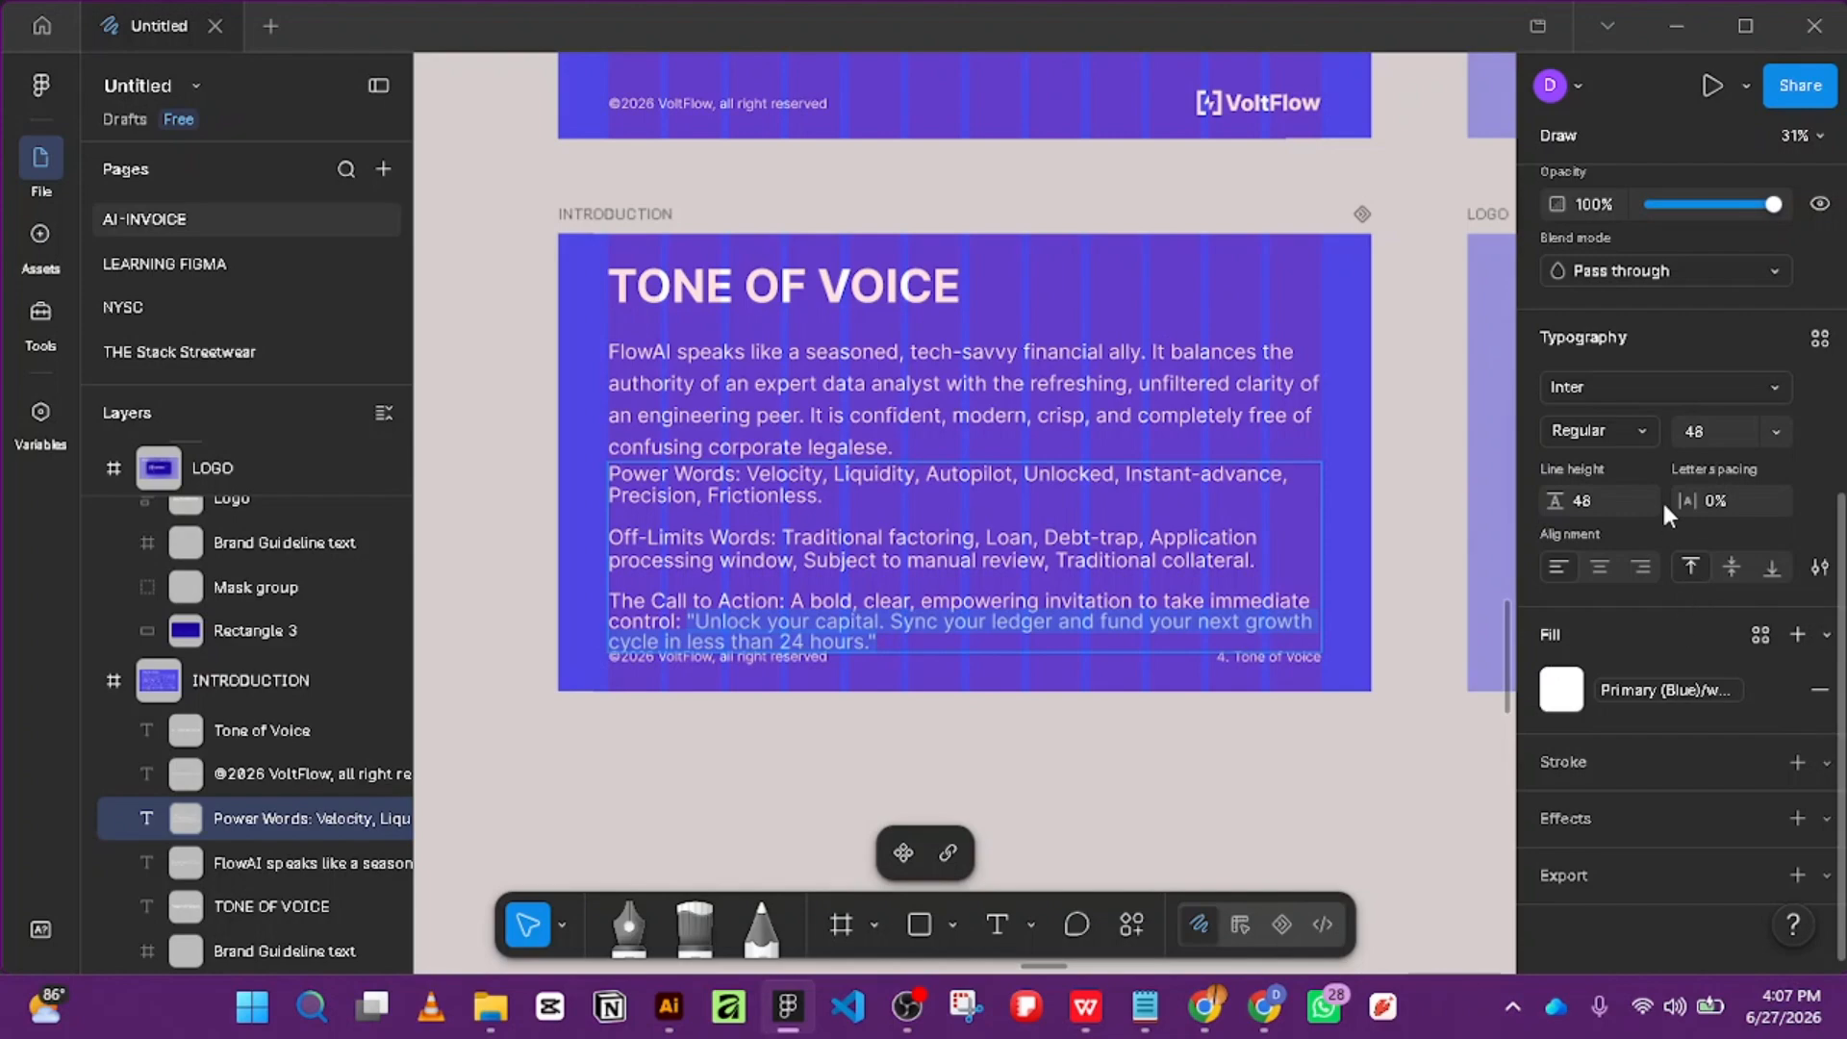
{"action": "scroll", "coordinate": [1757, 431], "scroll_direction": "up", "scroll_amount": 3}
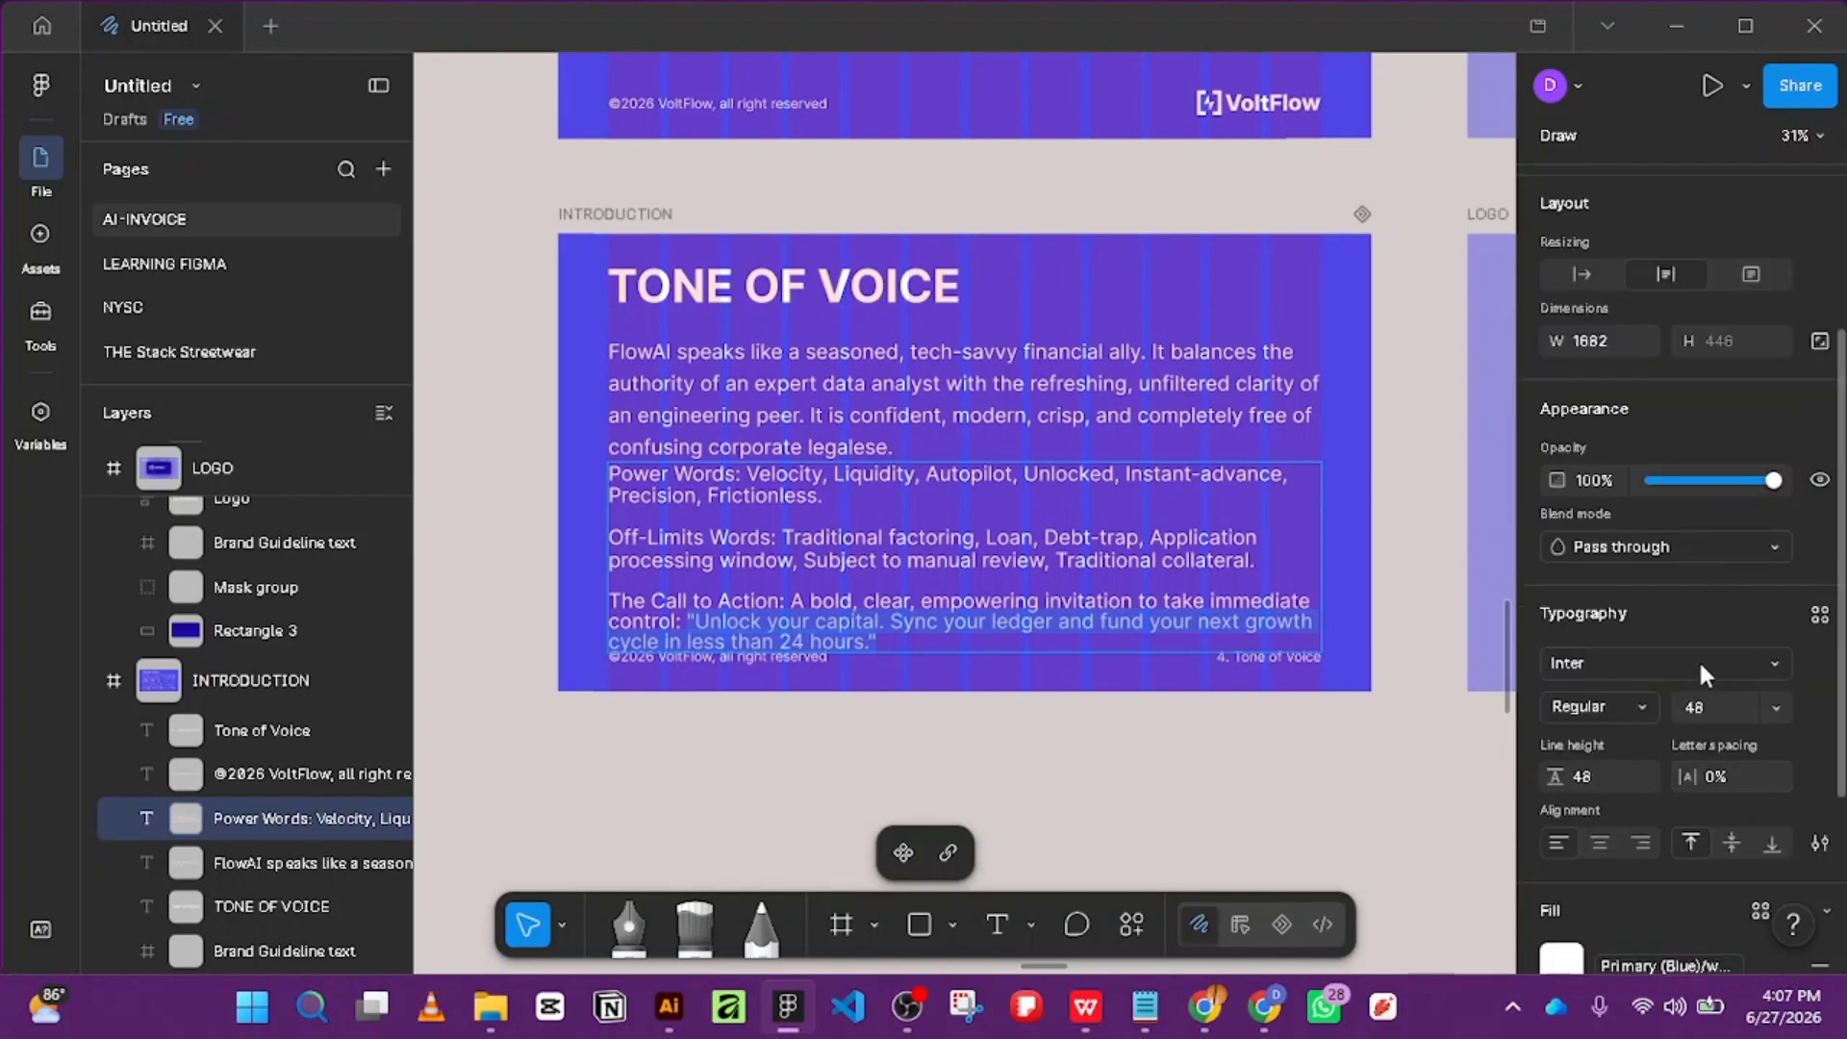
{"action": "left_click", "coordinate": [1651, 708]}
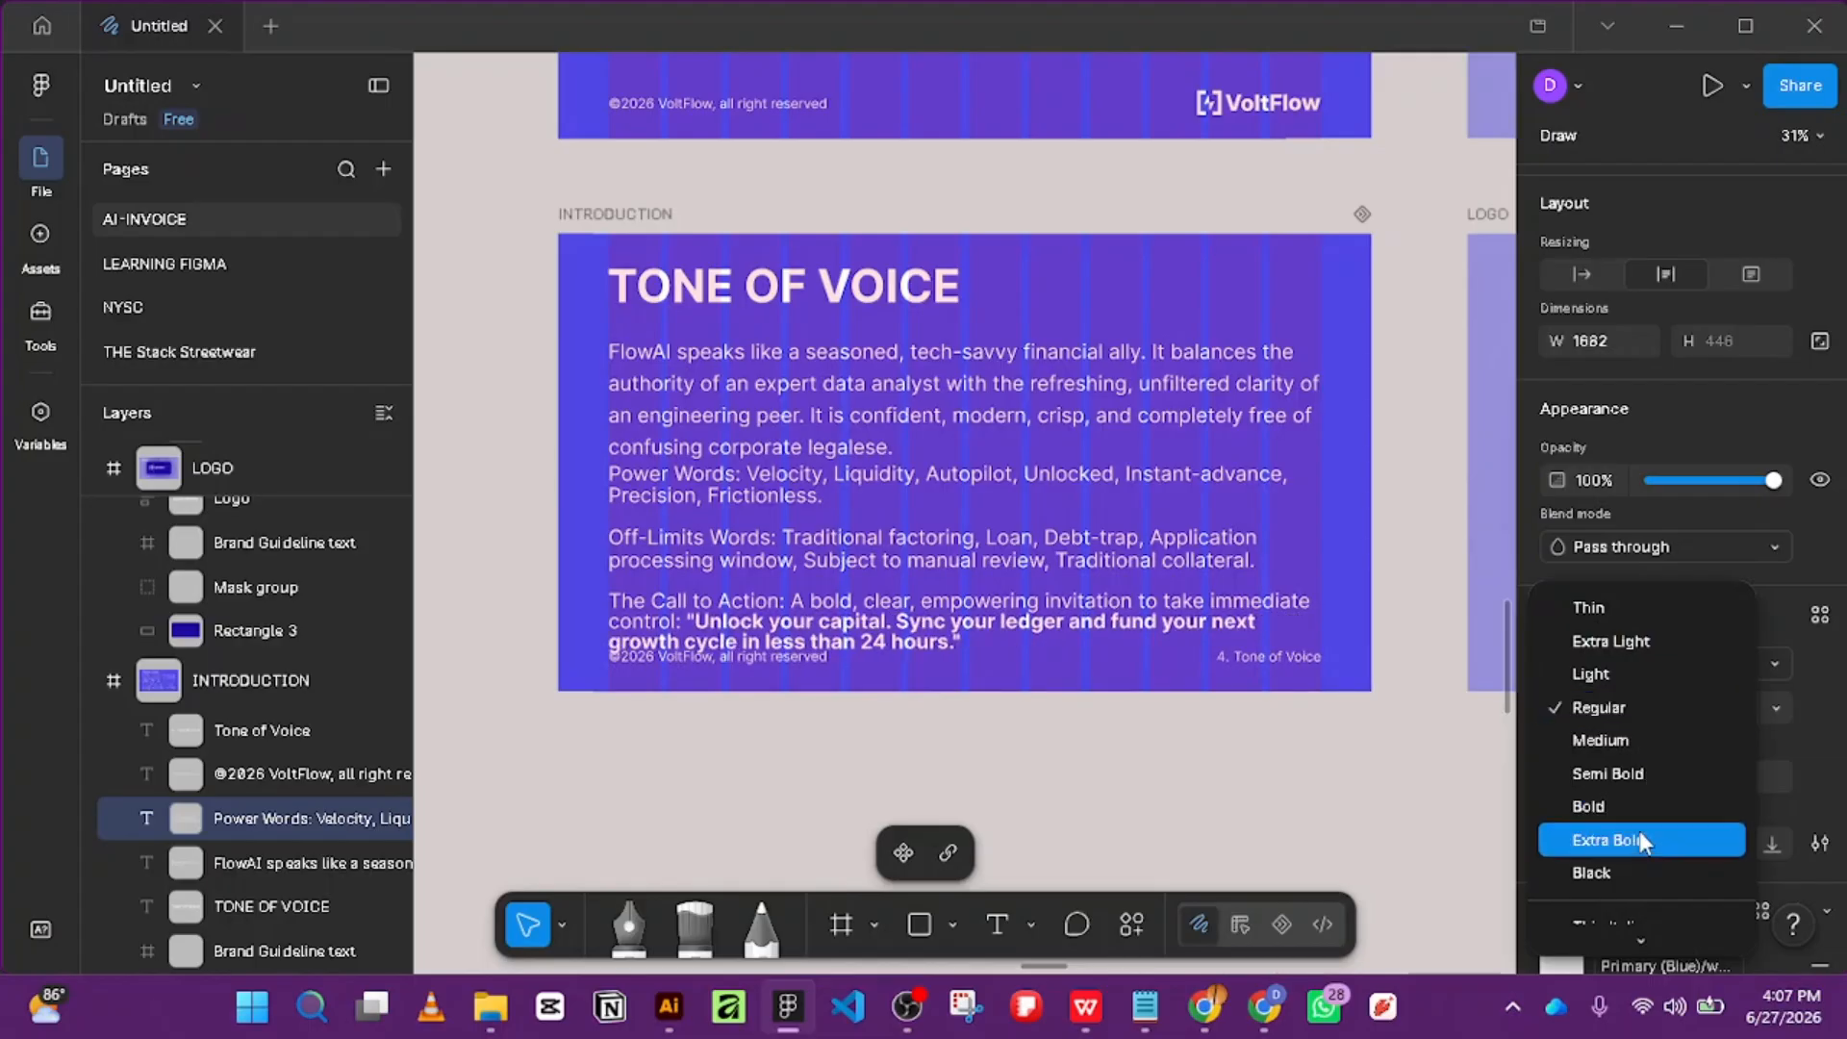
{"action": "mouse_move", "coordinate": [1635, 938]}
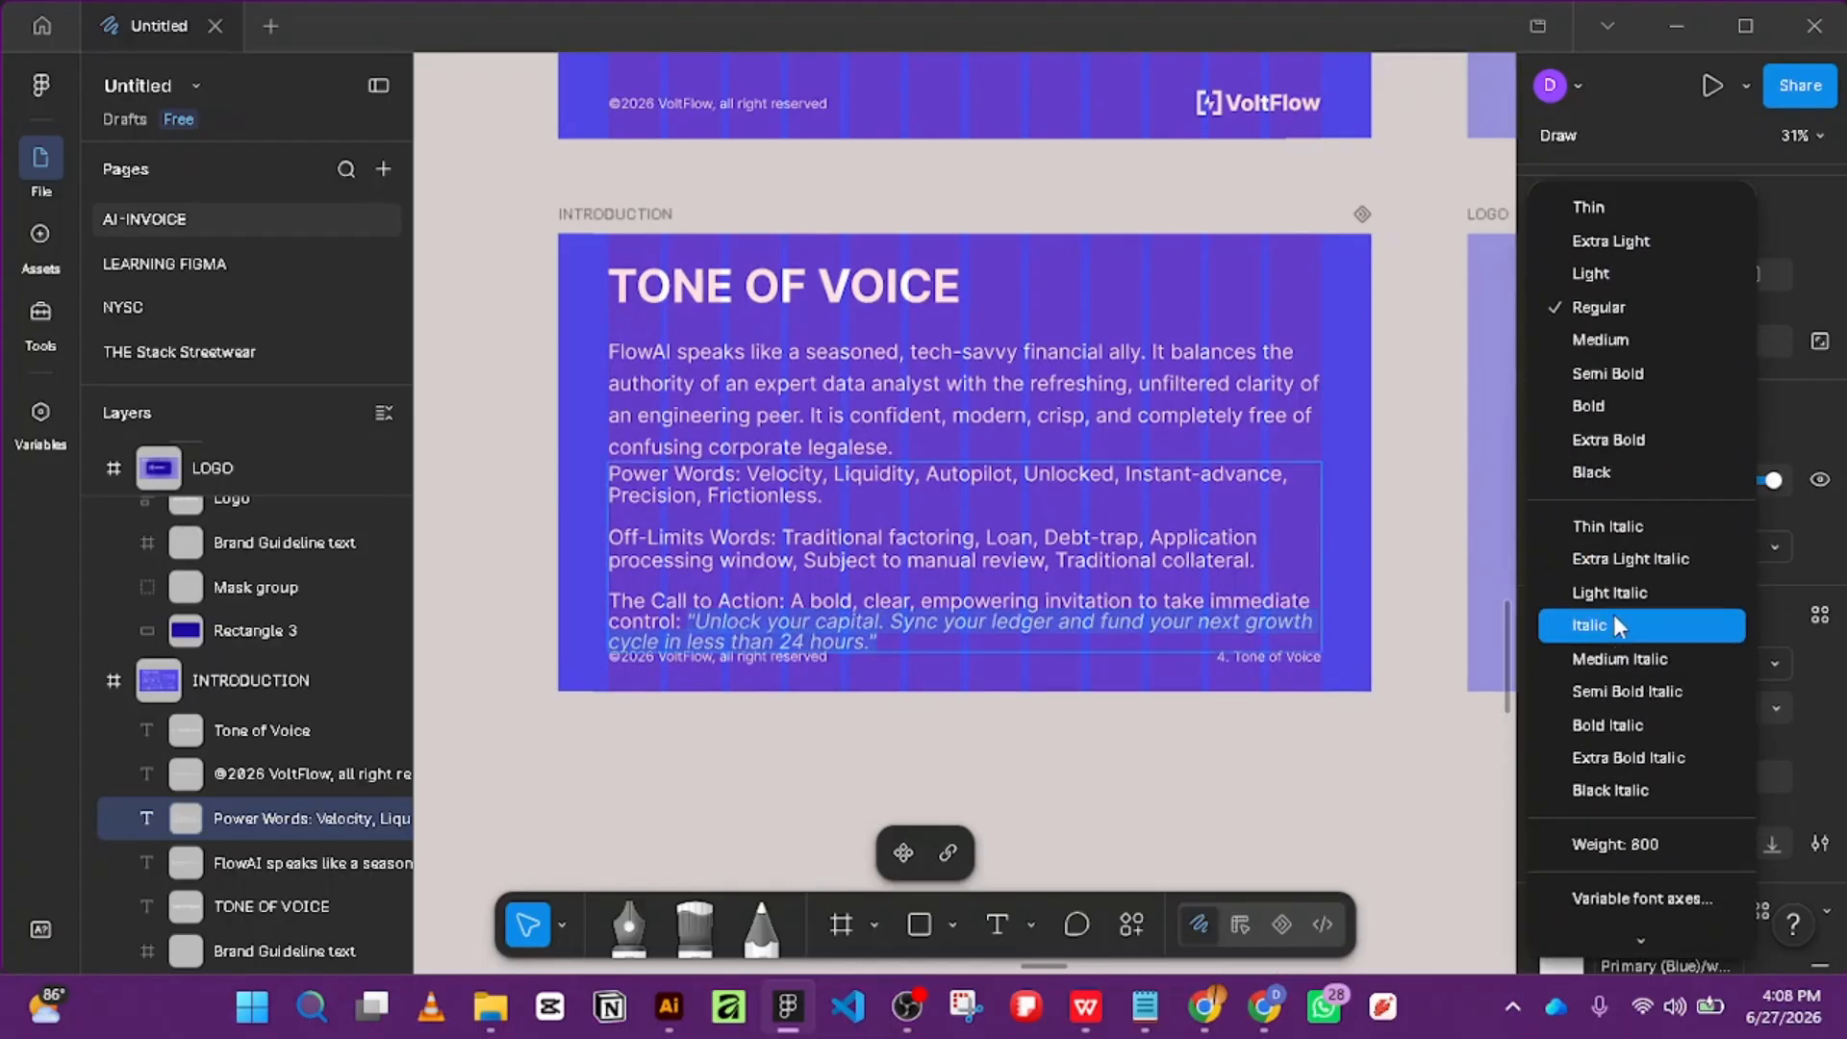
{"action": "left_click", "coordinate": [1622, 594]}
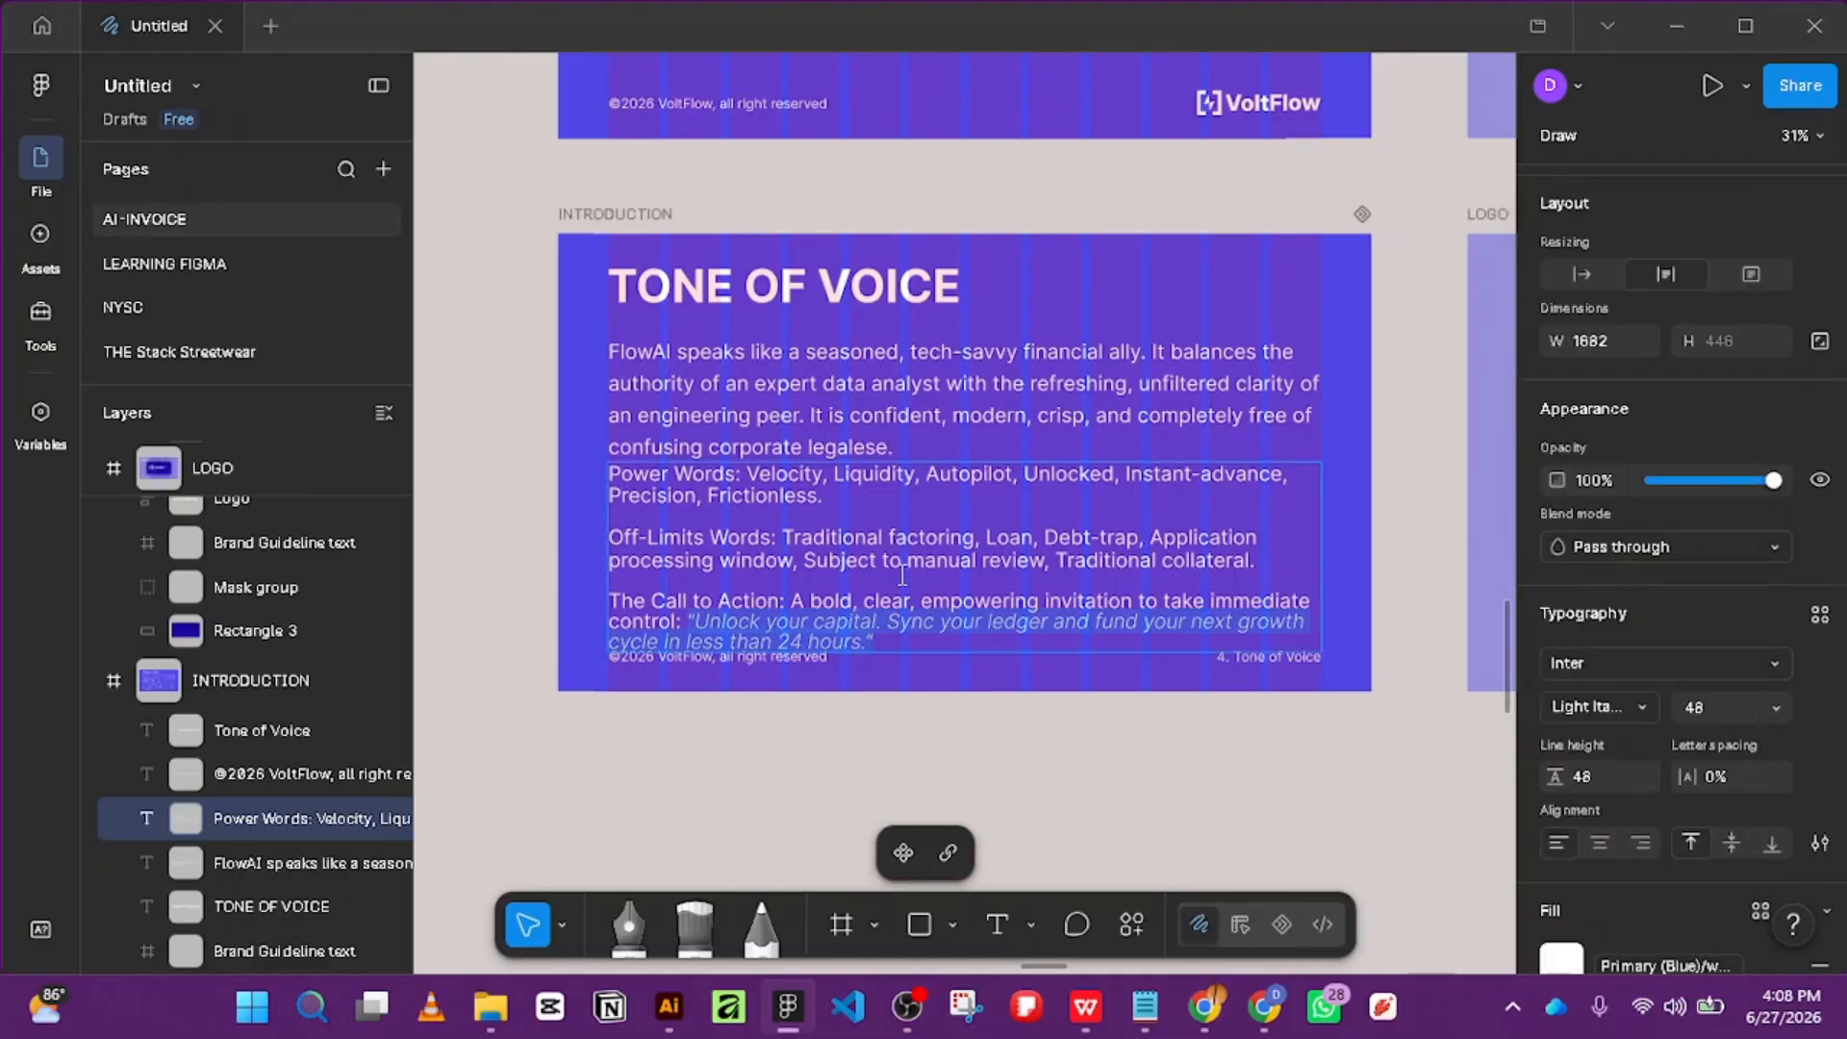
Set the word "bold" in the Call to Action paragraph to Bold.
{"action": "key", "text": "ctrl+z"}
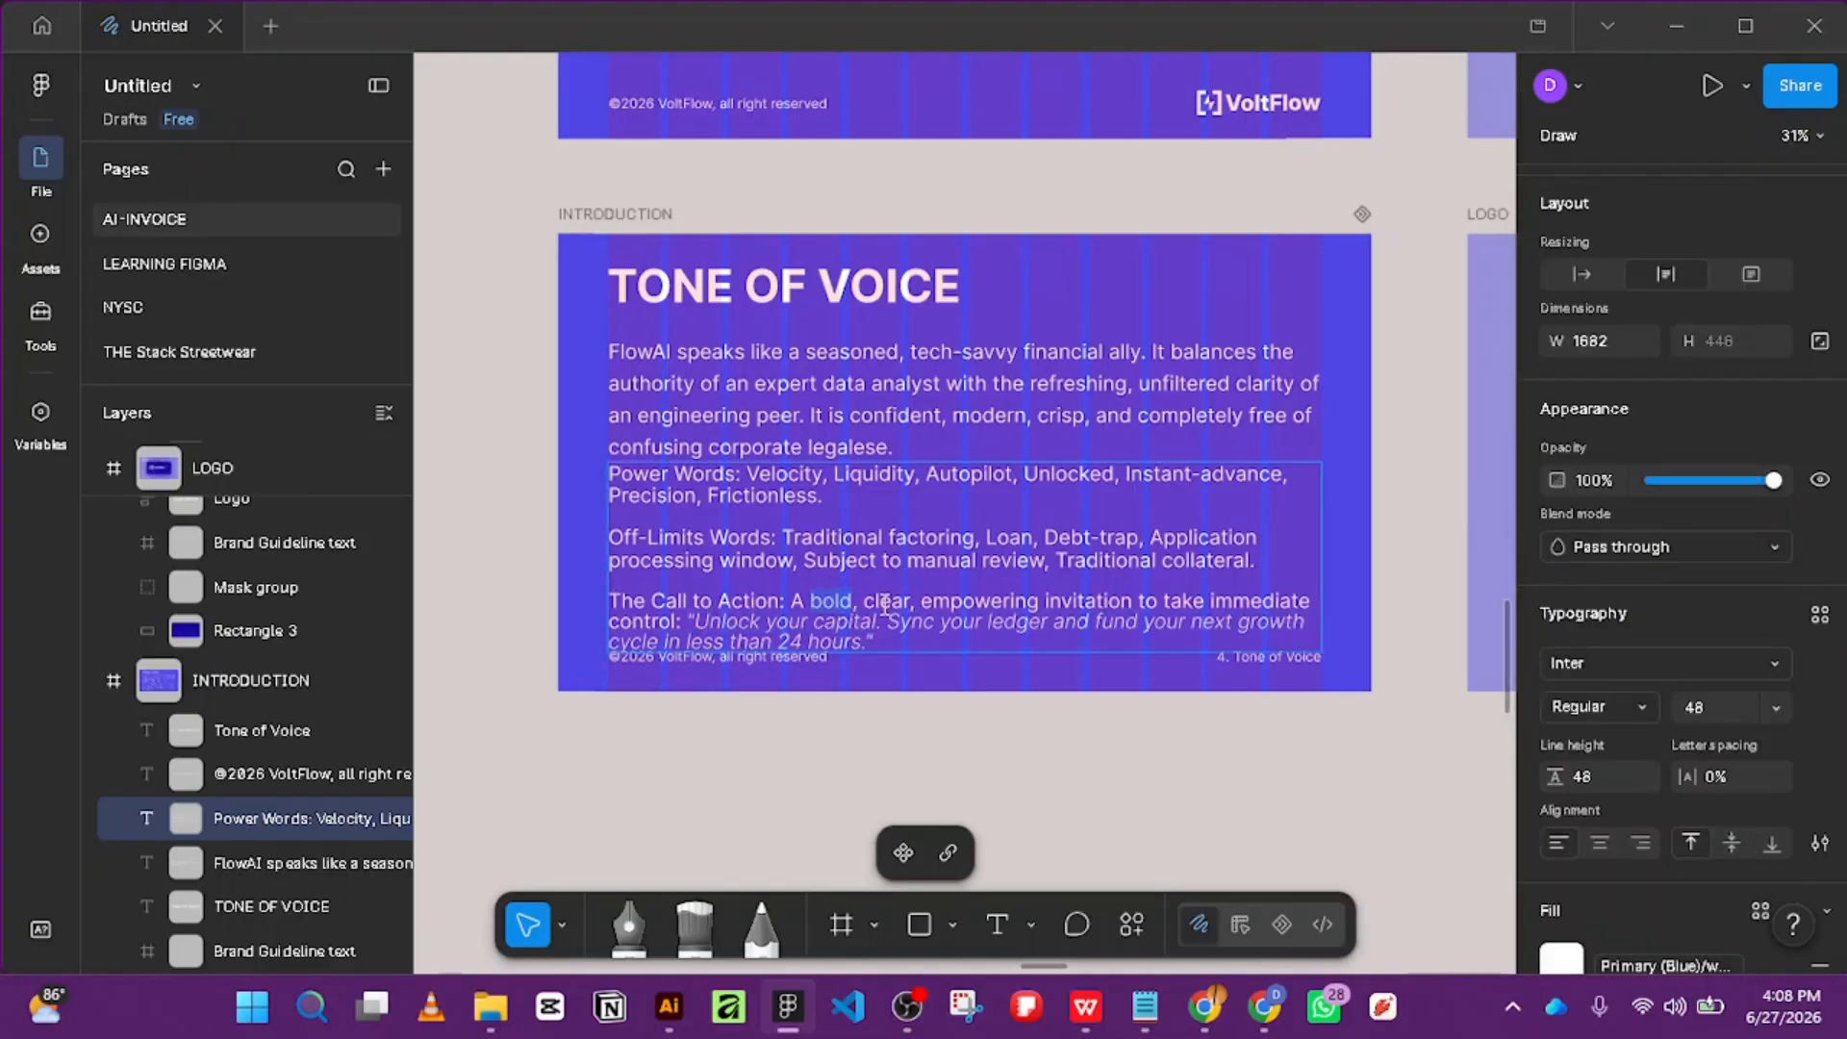
{"action": "left_click", "coordinate": [1598, 708]}
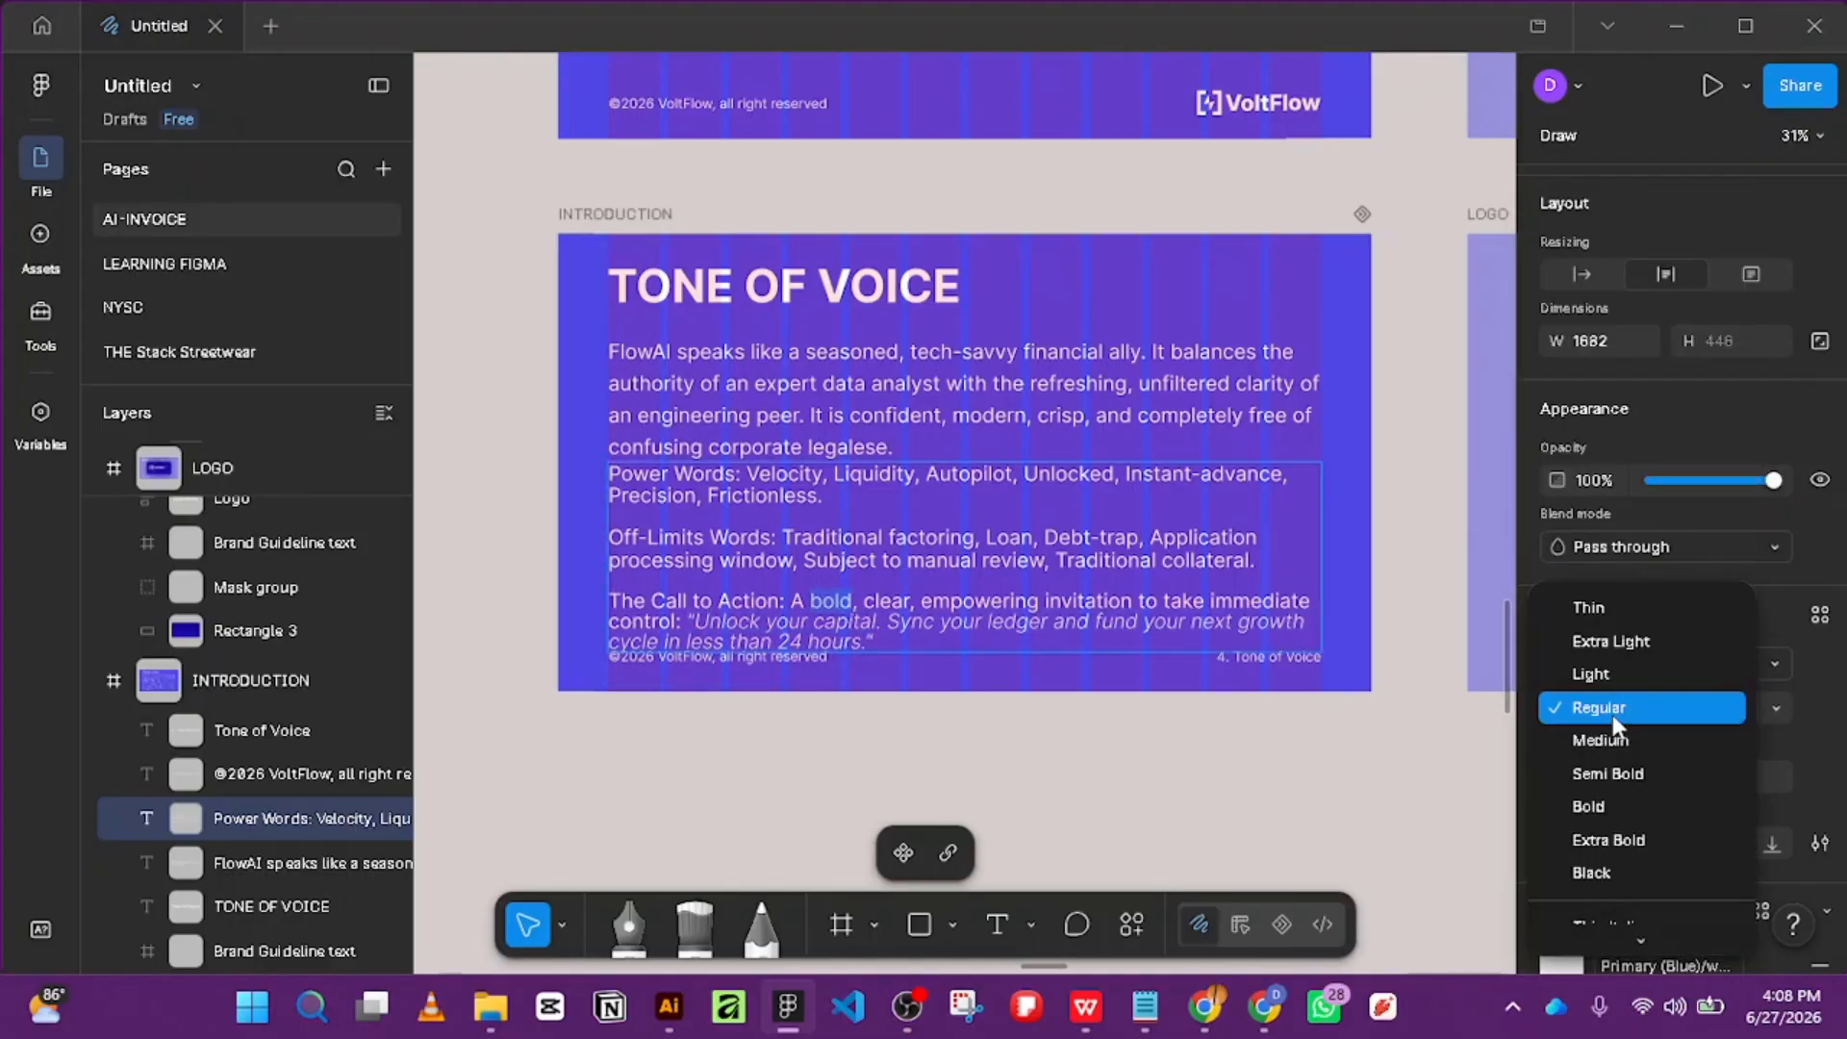
{"action": "left_click", "coordinate": [1602, 810]}
{"action": "left_click", "coordinate": [895, 597]}
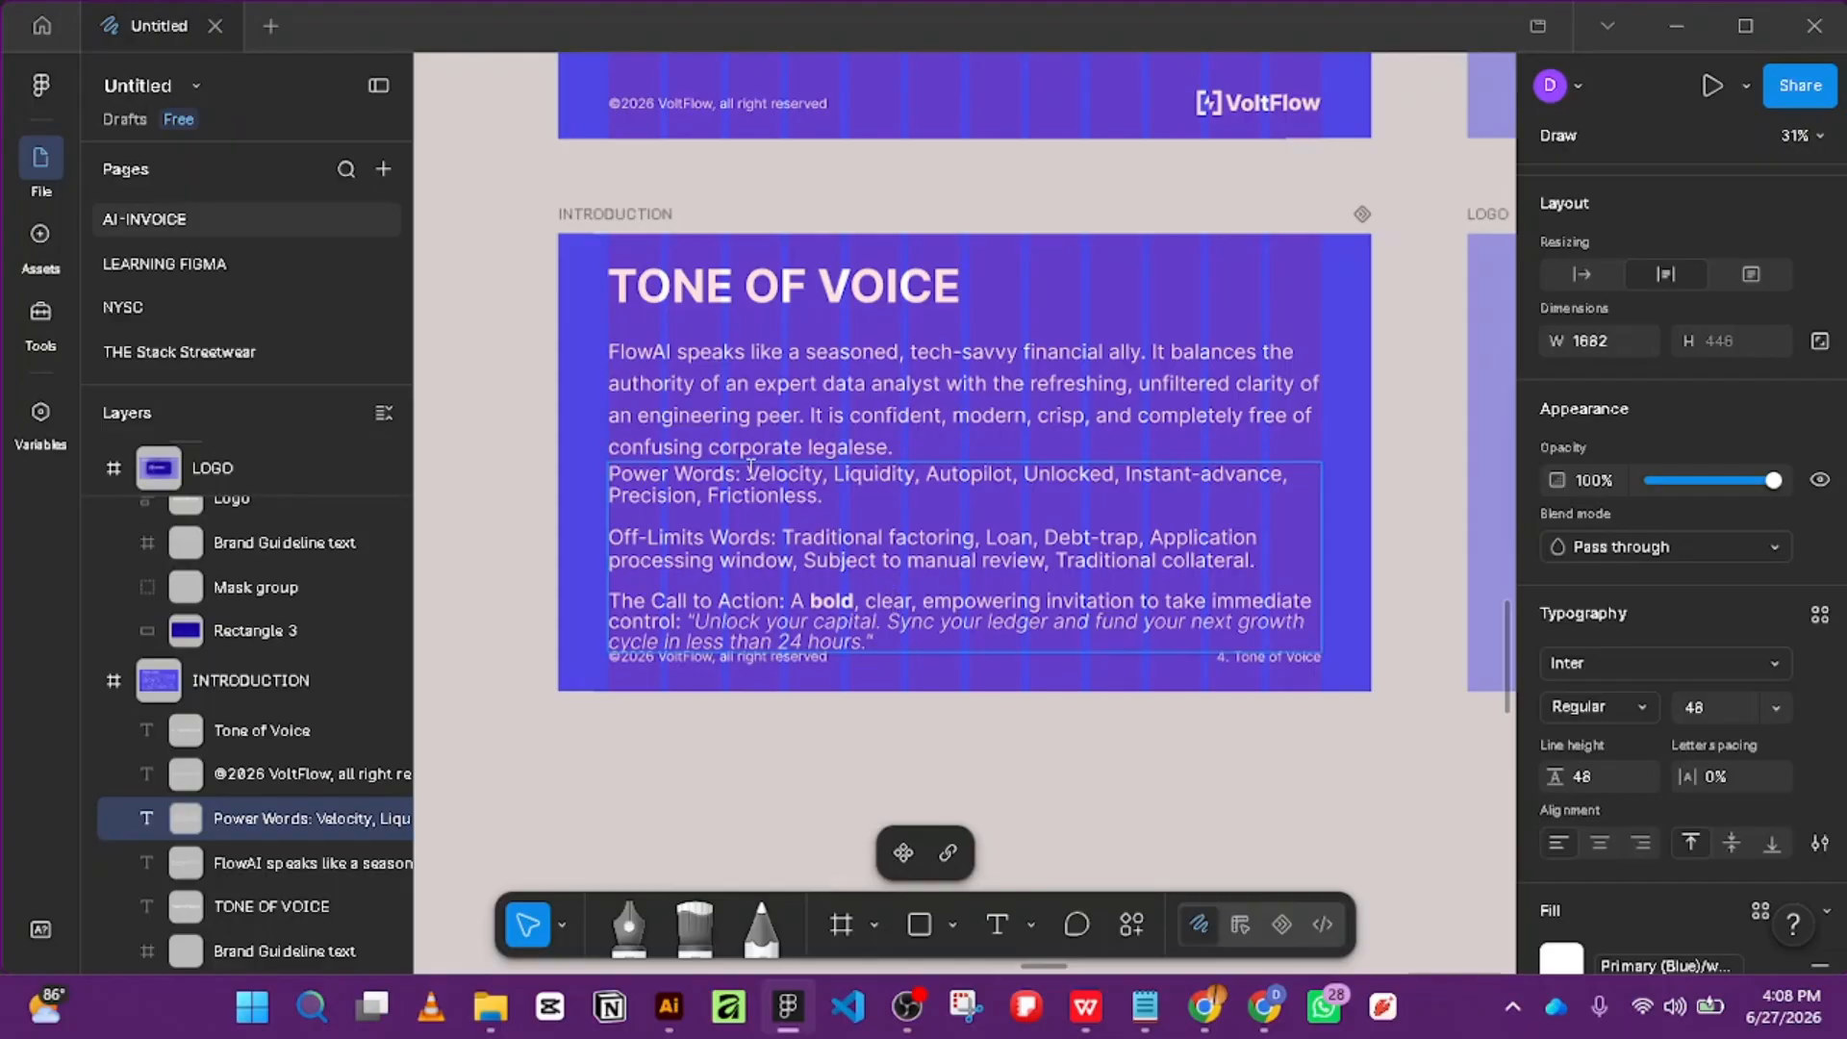
Set the list of power words from "Velocity" through "Frictionless" to Bold and finish editing the text.
{"action": "left_click_drag", "start_coordinate": [747, 471], "coordinate": [819, 503]}
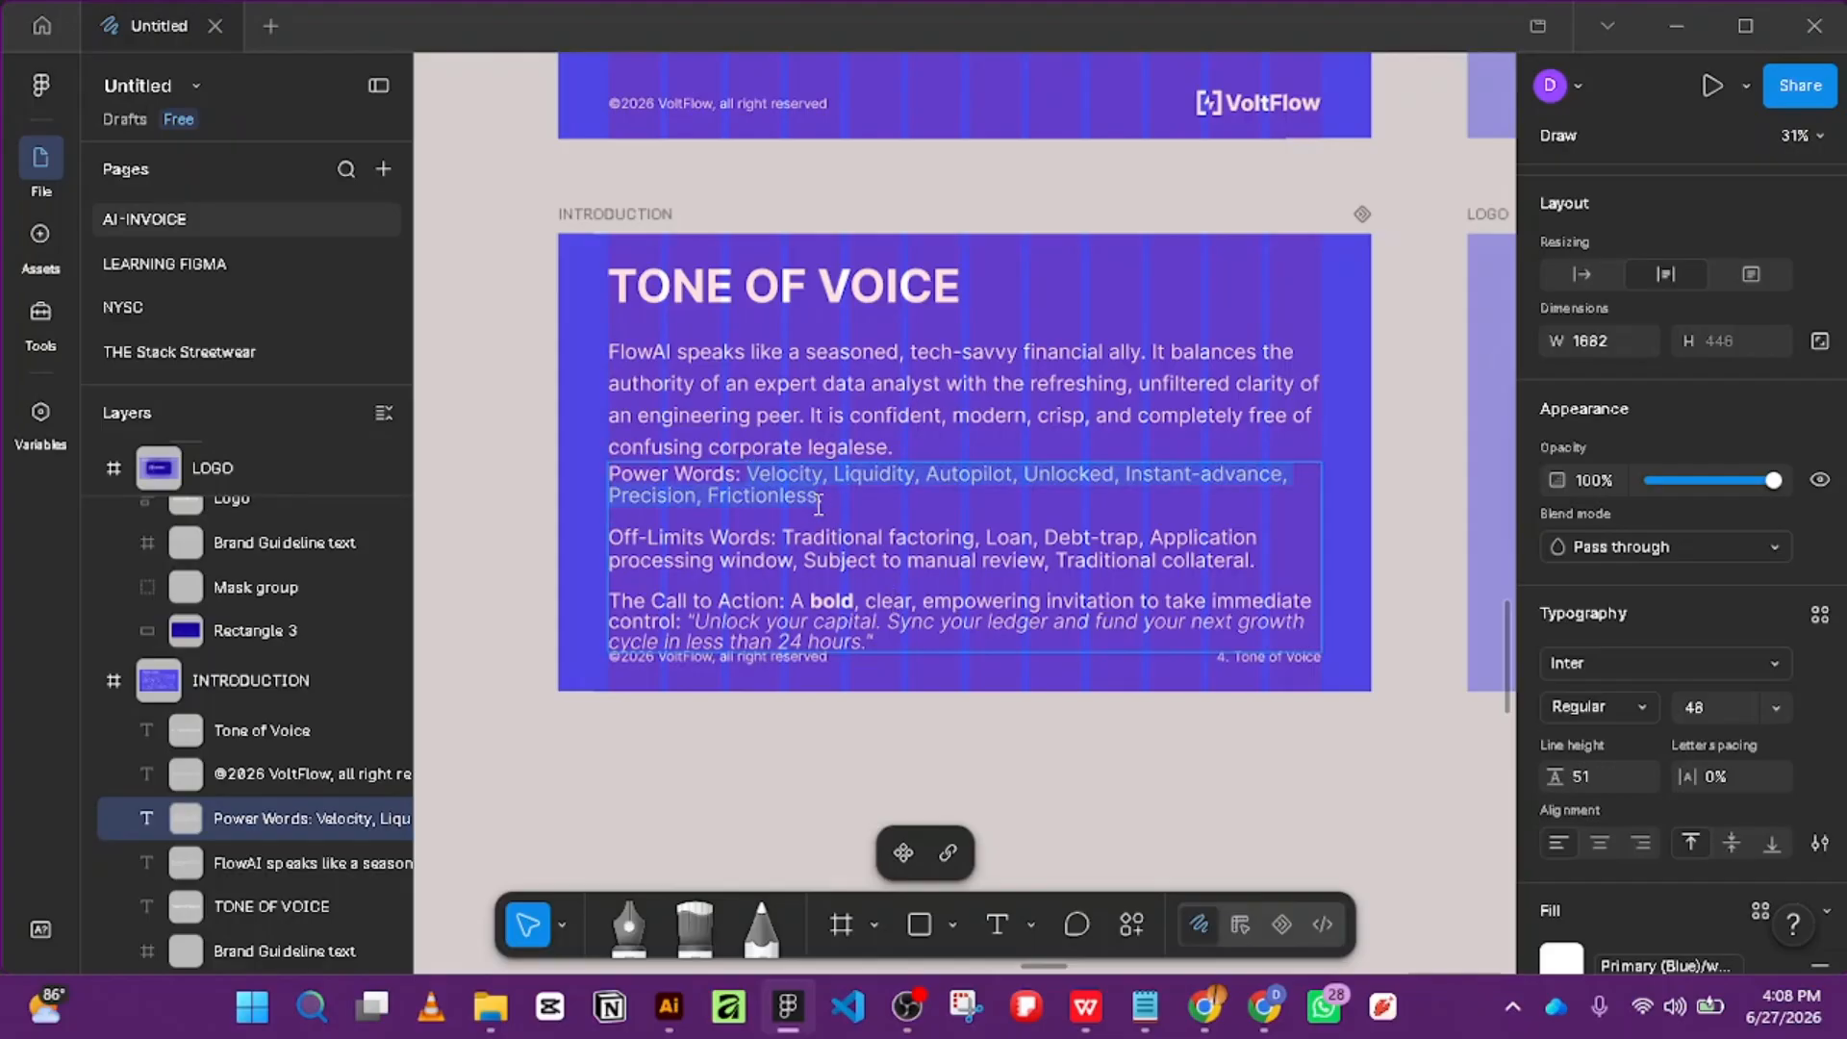
{"action": "left_click", "coordinate": [1605, 707]}
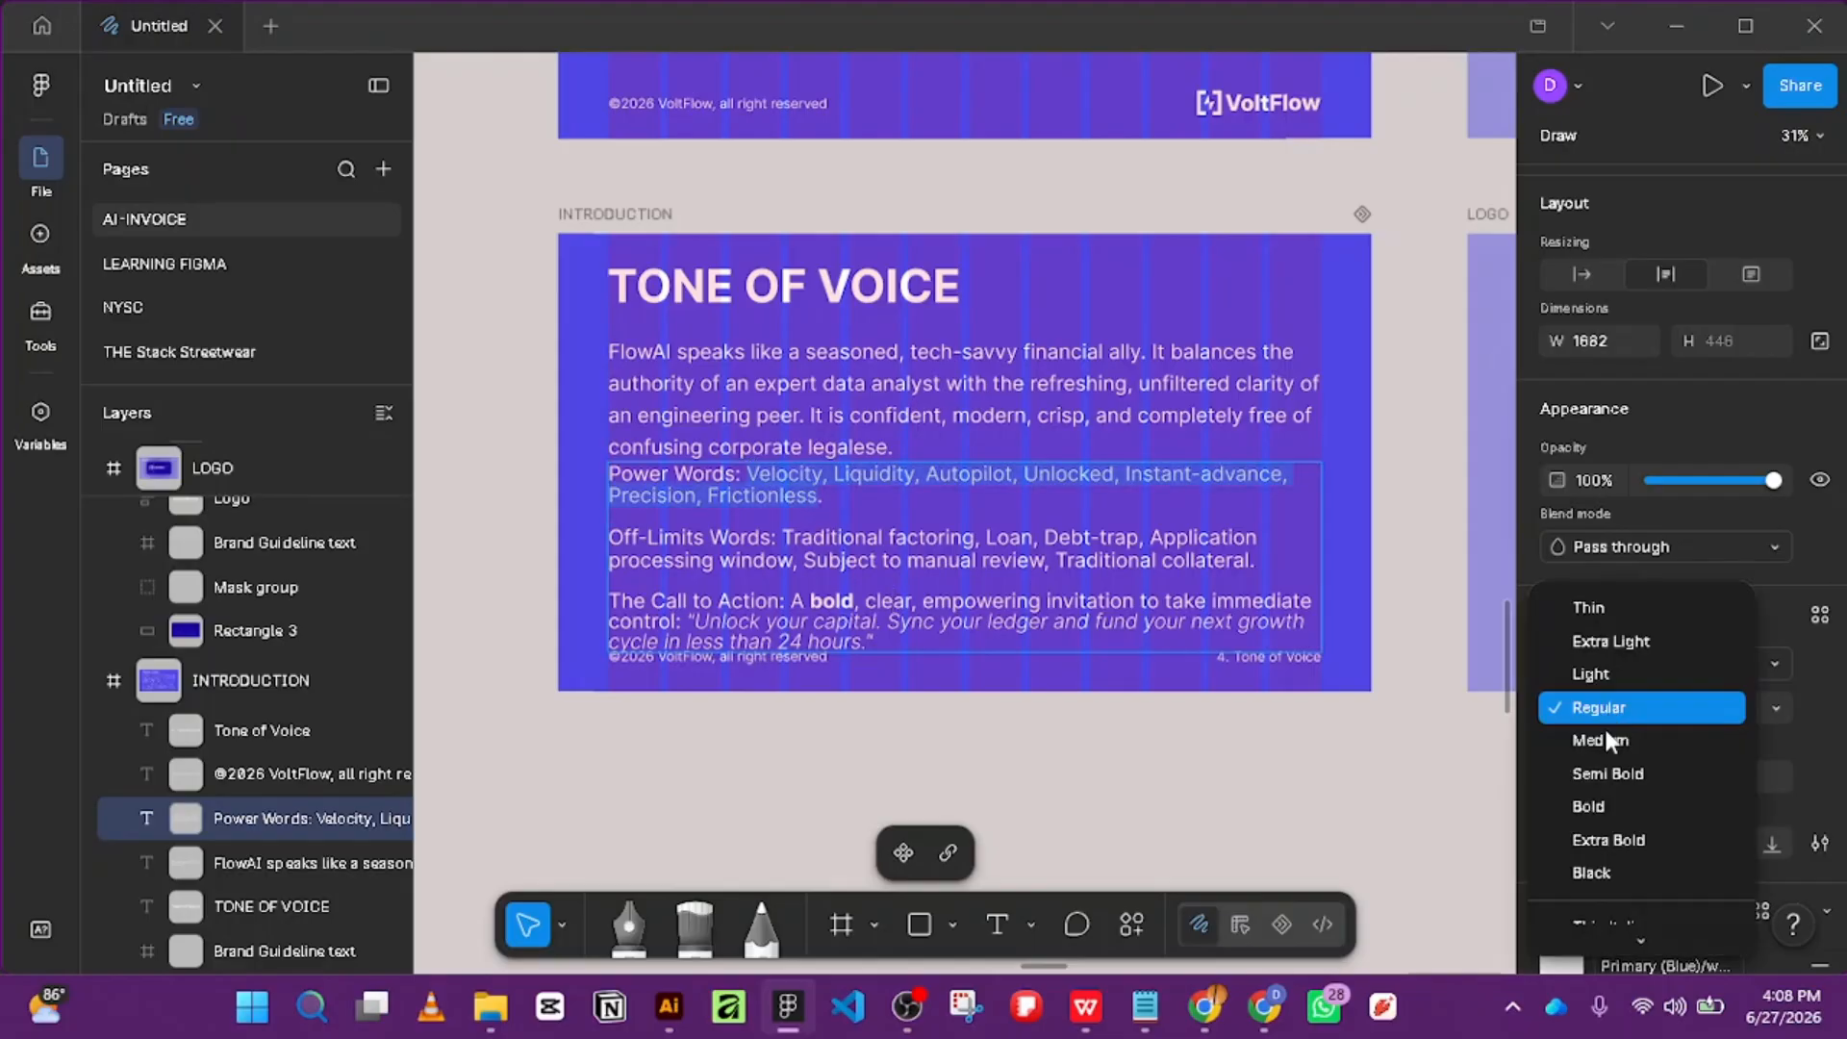
{"action": "left_click", "coordinate": [1608, 802]}
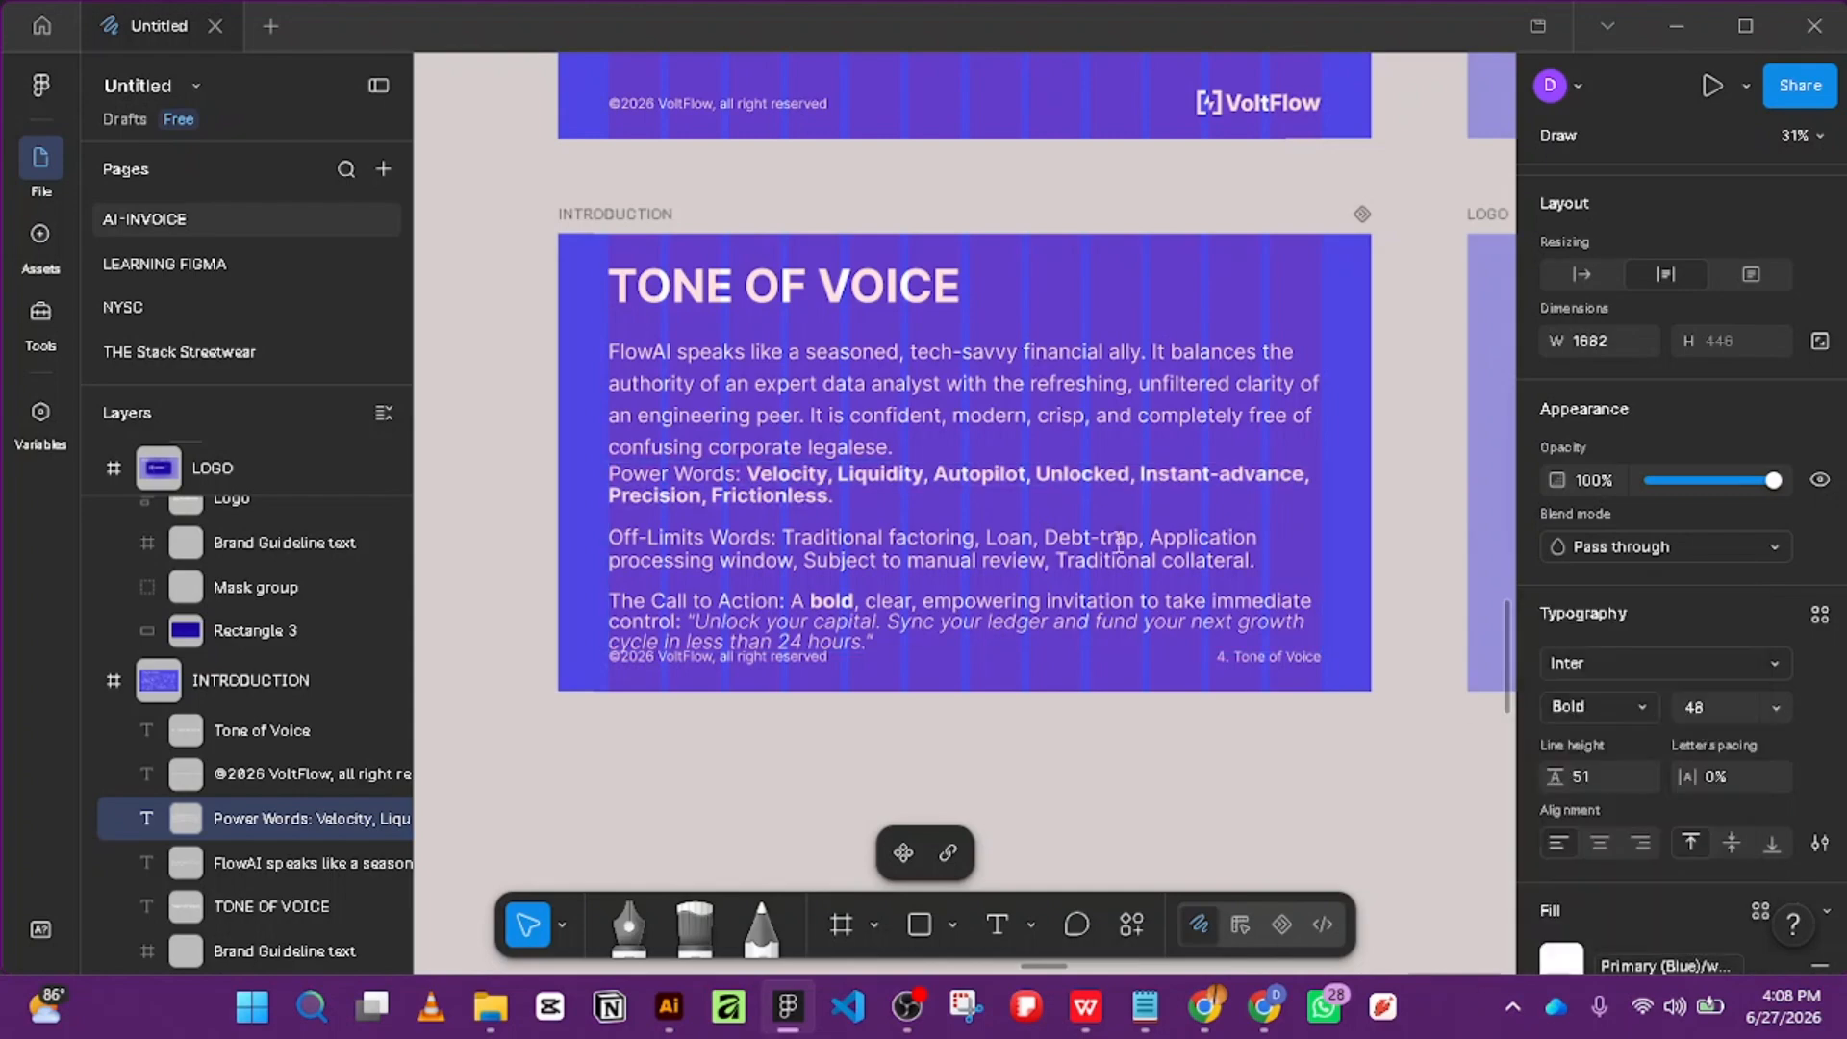
{"action": "left_click", "coordinate": [1099, 536]}
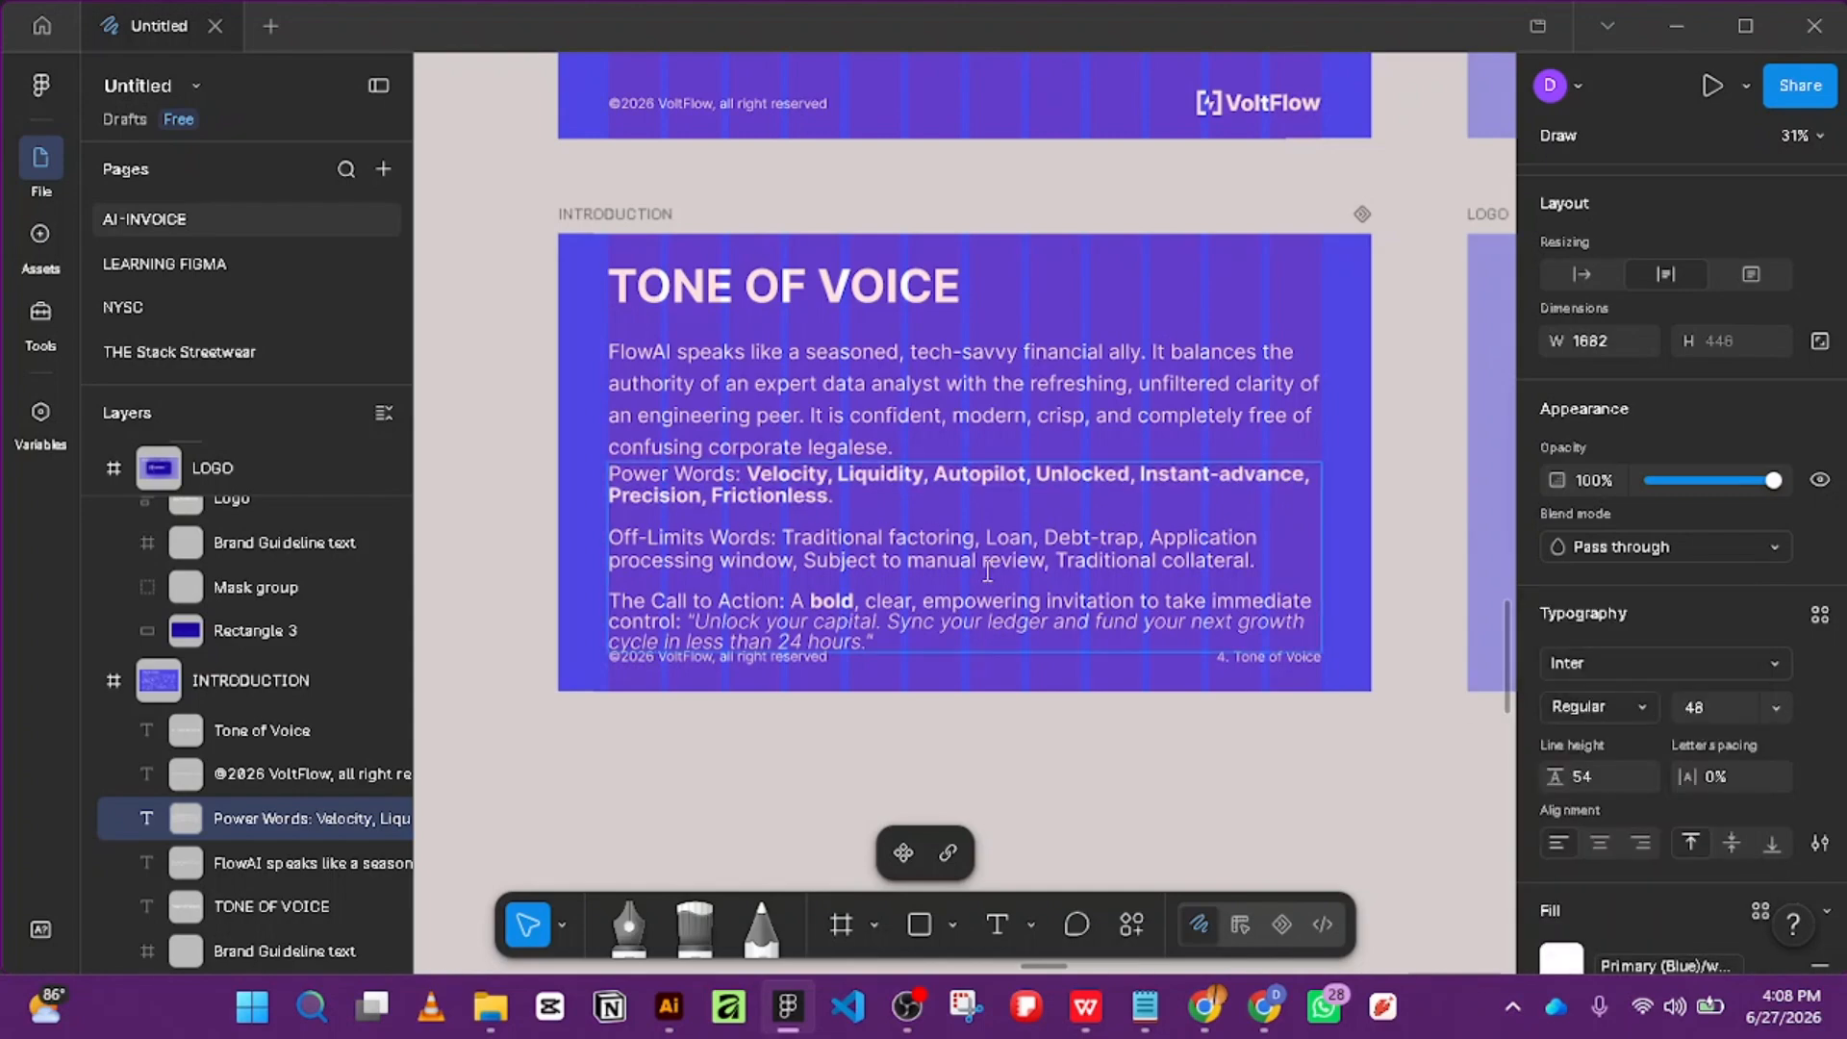
{"action": "key", "text": "Escape"}
Set the FlowAI description to font size 40 and line height 55, and move the vocabulary text block up beneath it, aligned with its left edge.
{"action": "mouse_move", "coordinate": [892, 492]}
{"action": "left_mouse_down"}
{"action": "mouse_move", "coordinate": [904, 512]}
{"action": "mouse_move", "coordinate": [895, 492]}
{"action": "left_mouse_up"}
{"action": "left_click", "coordinate": [903, 398]}
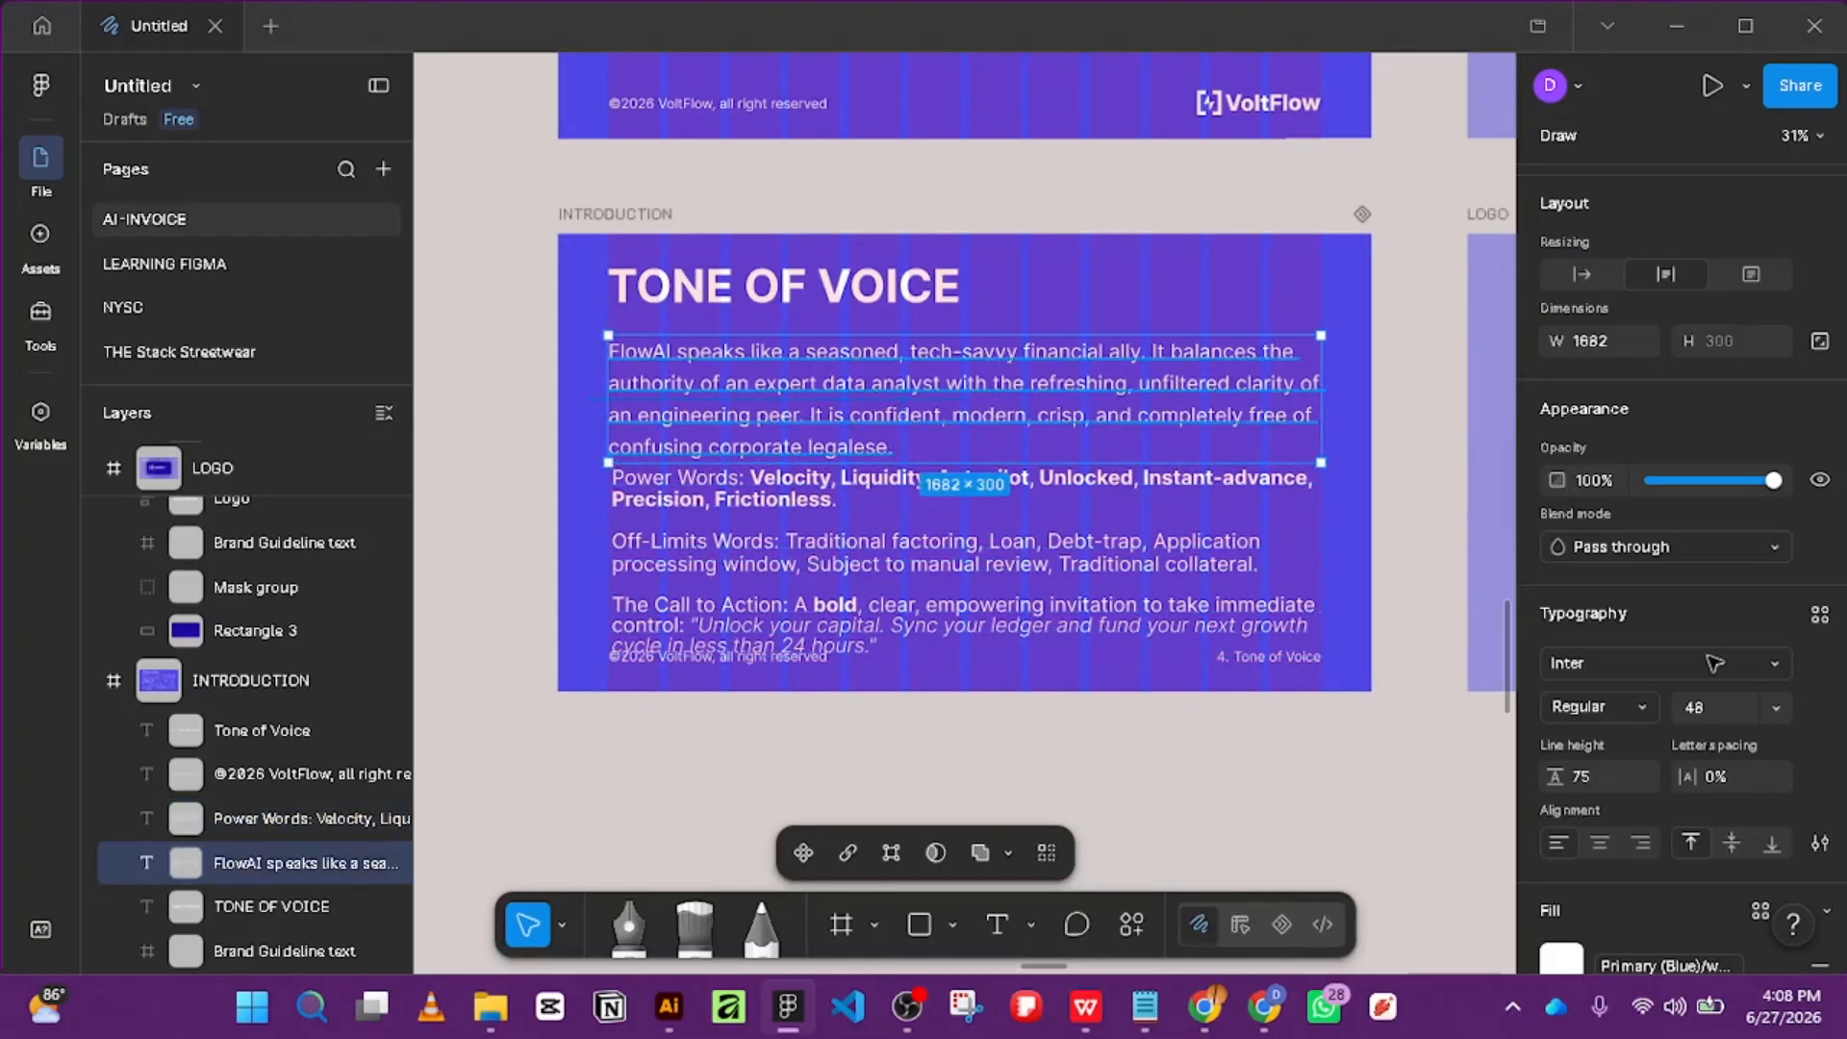
{"action": "left_click", "coordinate": [1787, 707]}
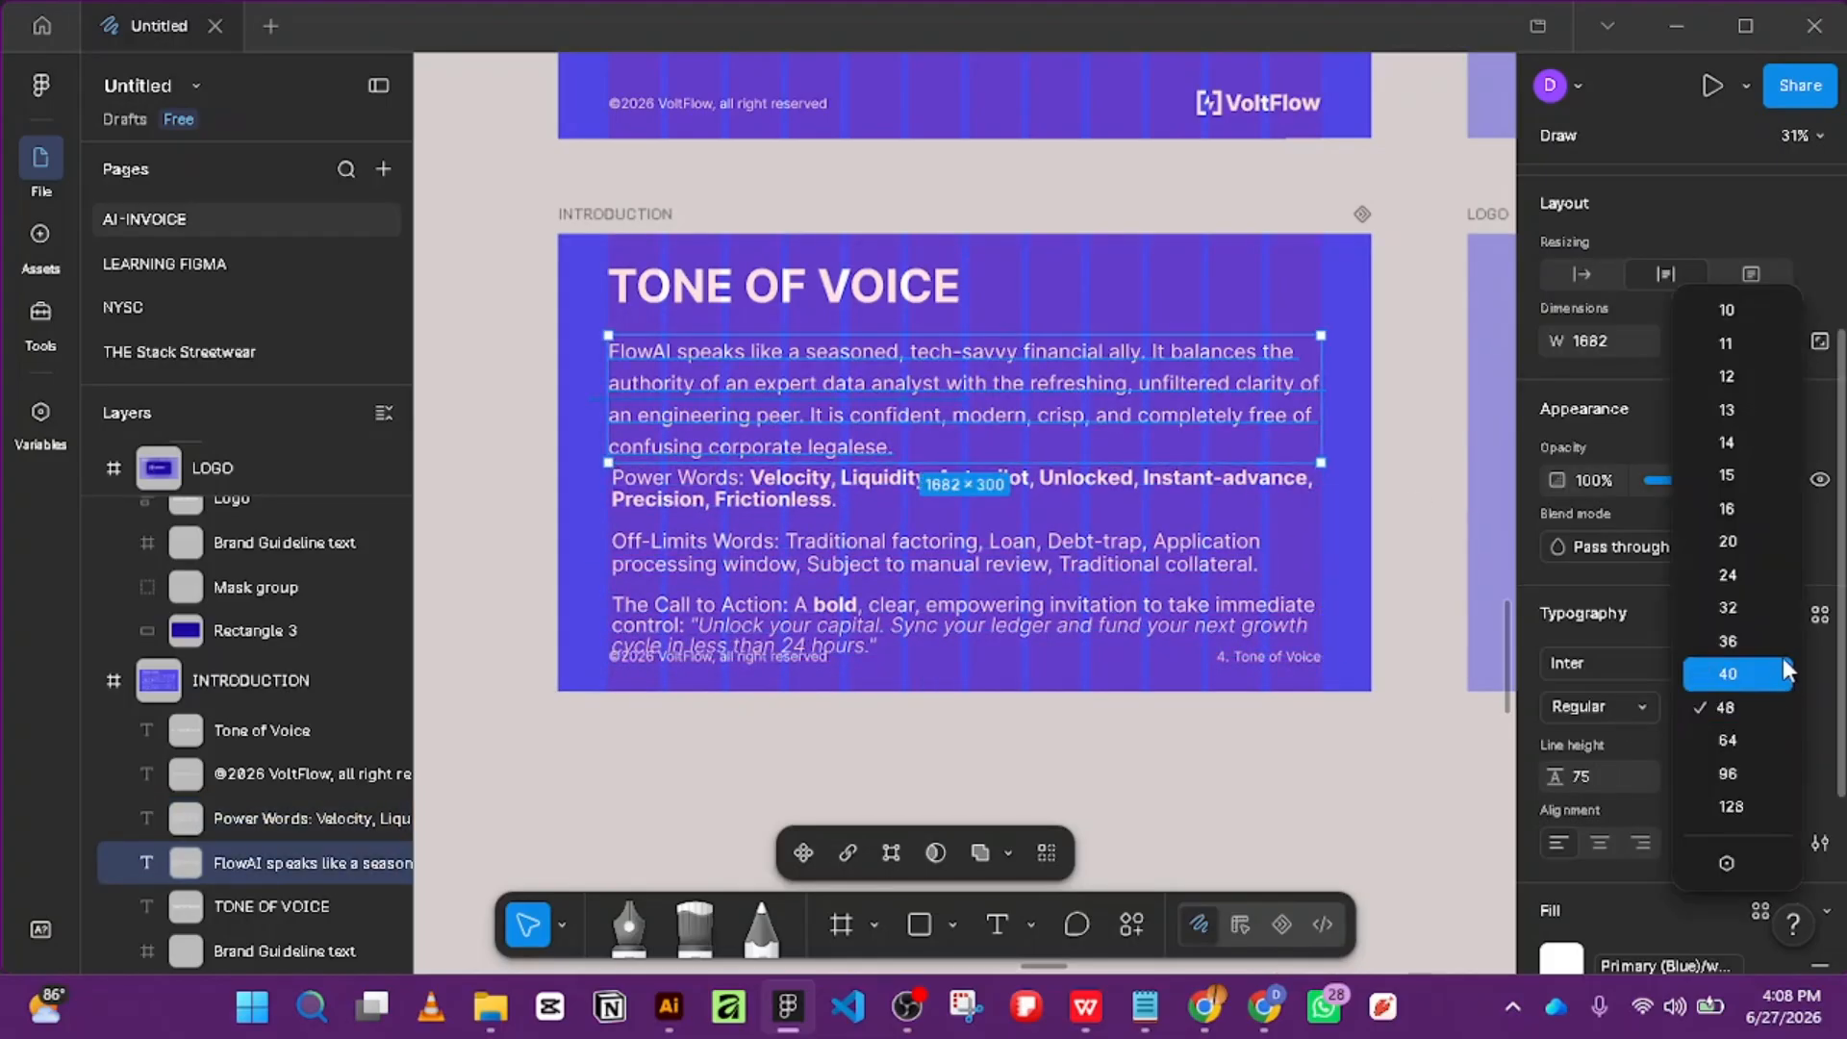
{"action": "left_click", "coordinate": [1782, 665]}
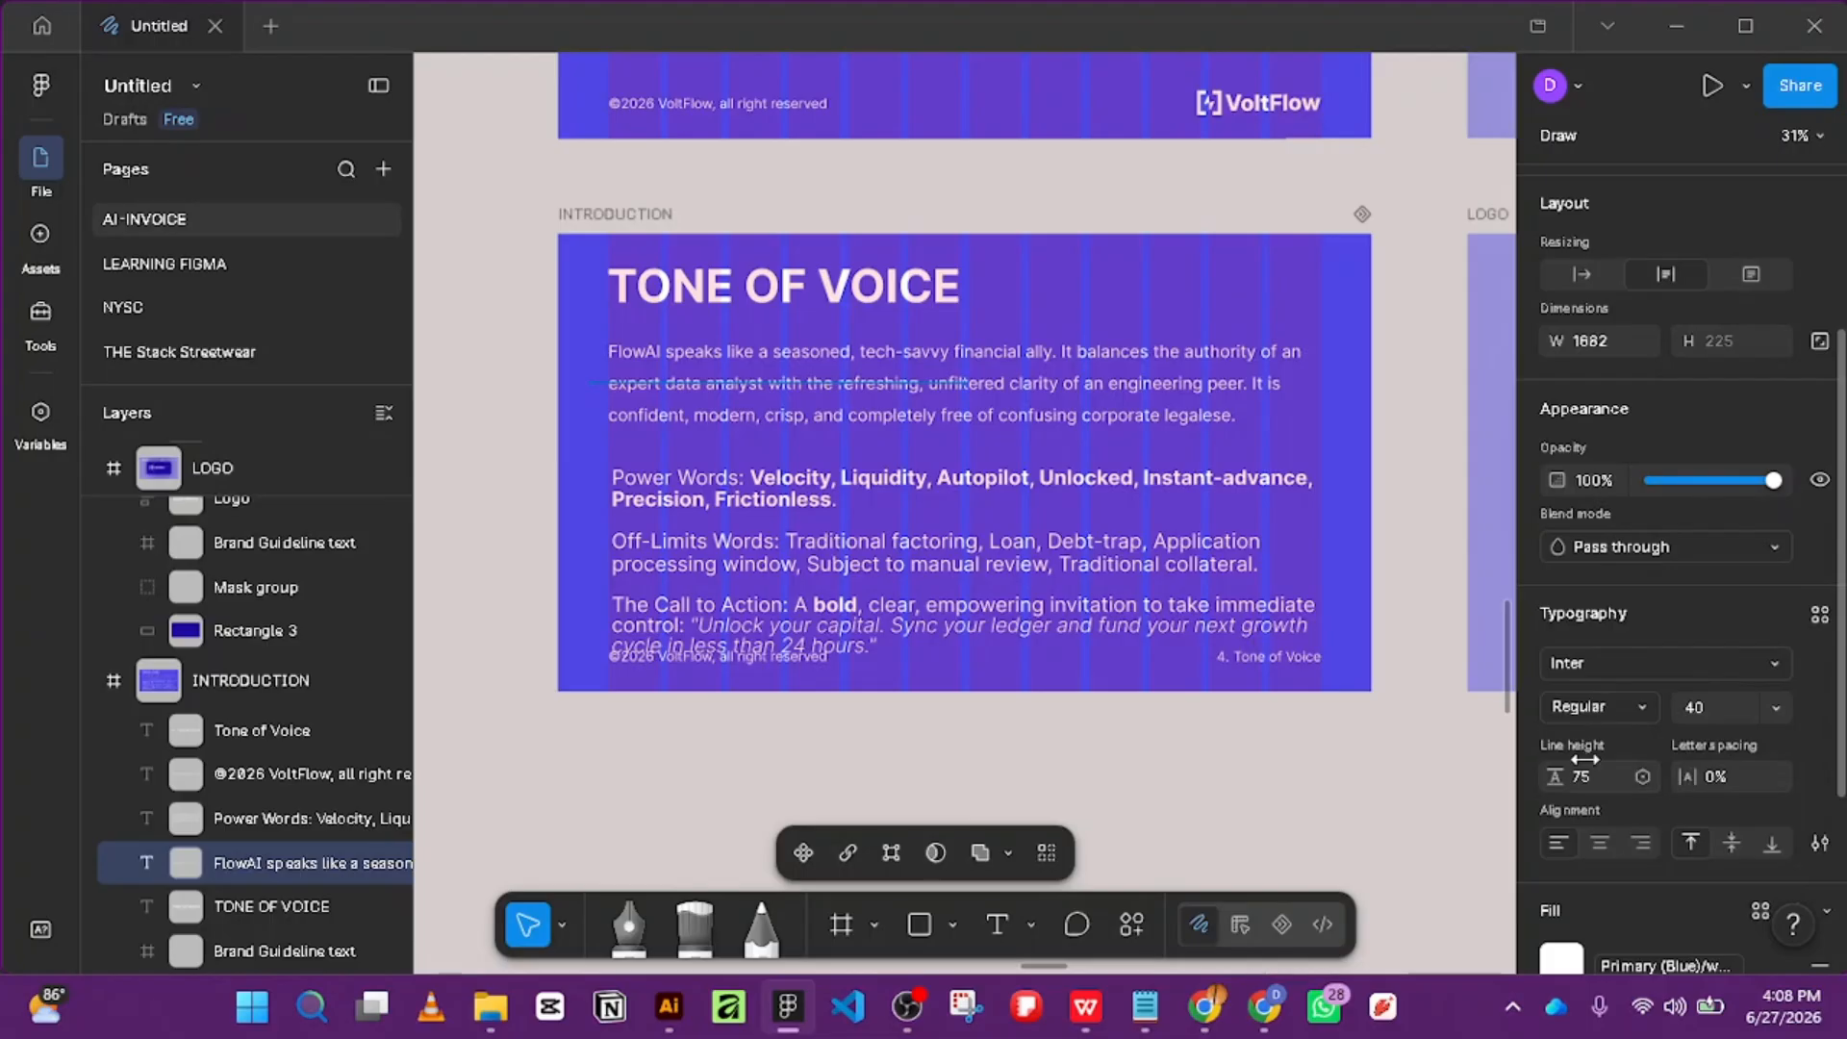
{"action": "key", "text": "shift+Down"}
{"action": "key", "text": "shift+Down"}
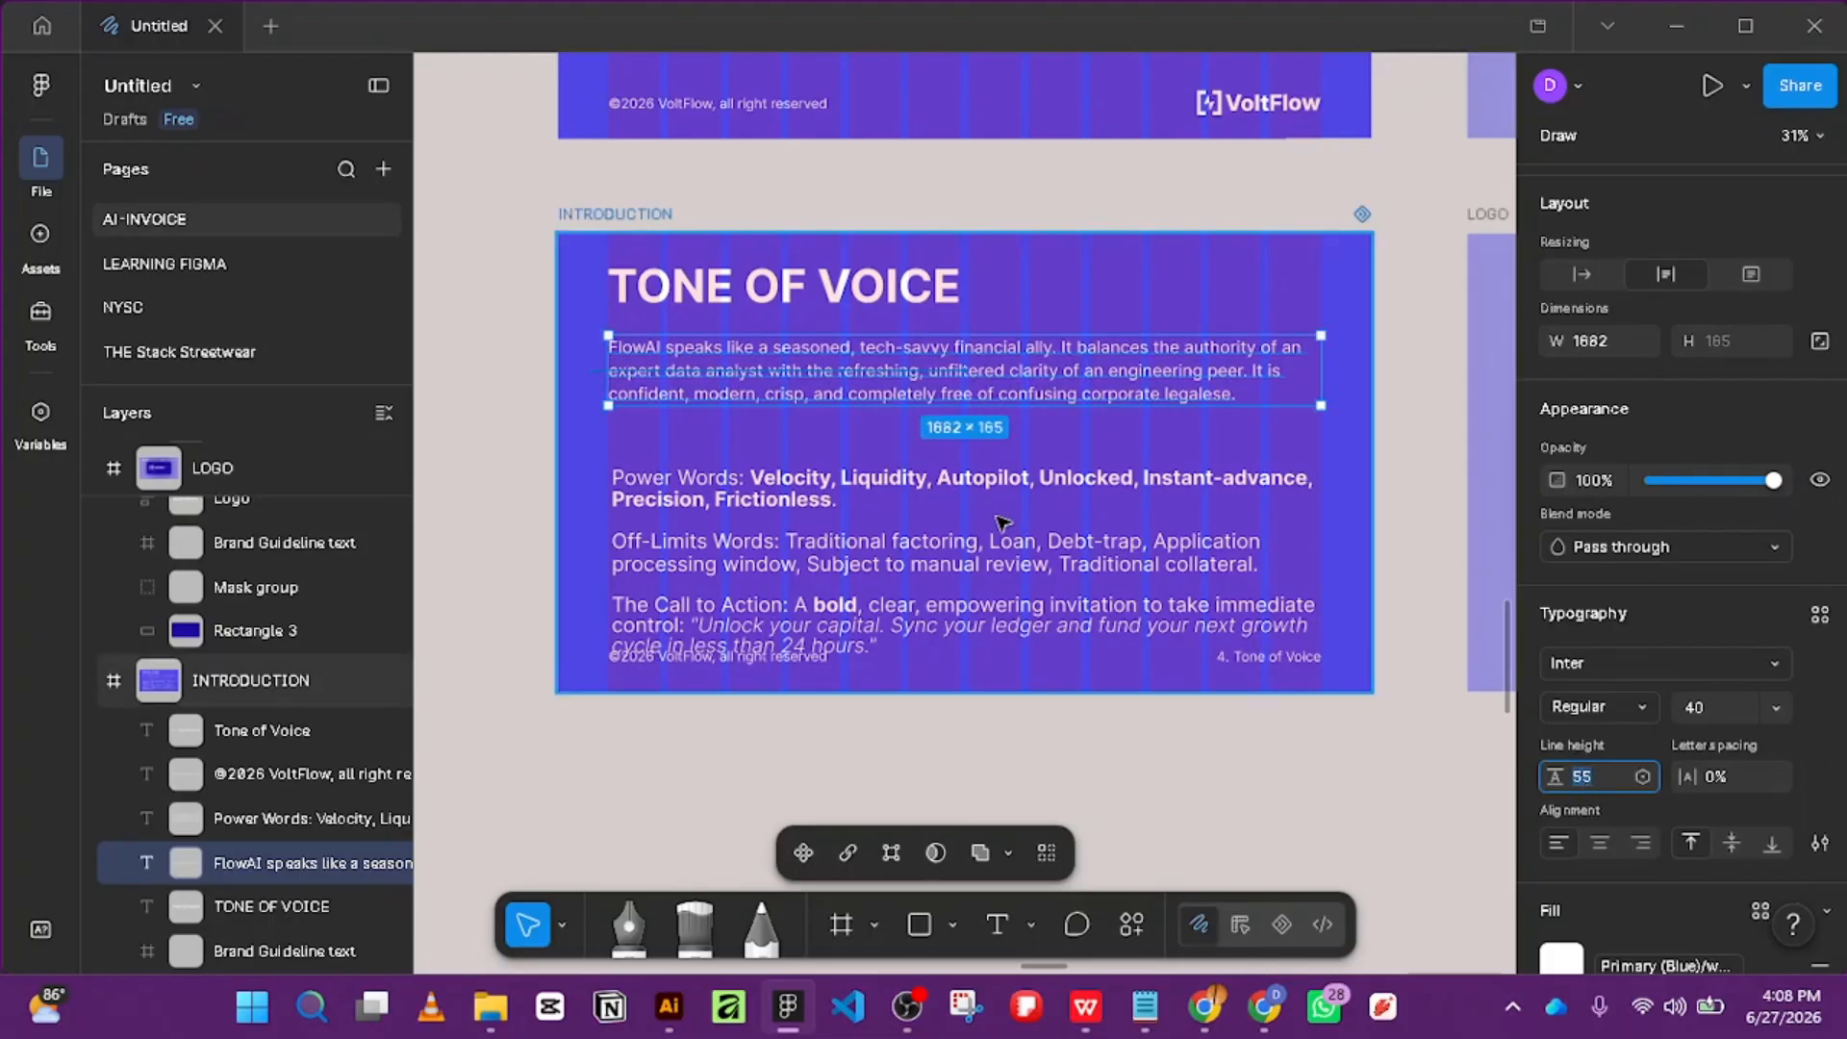
{"action": "left_click_drag", "start_coordinate": [973, 491], "coordinate": [974, 452]}
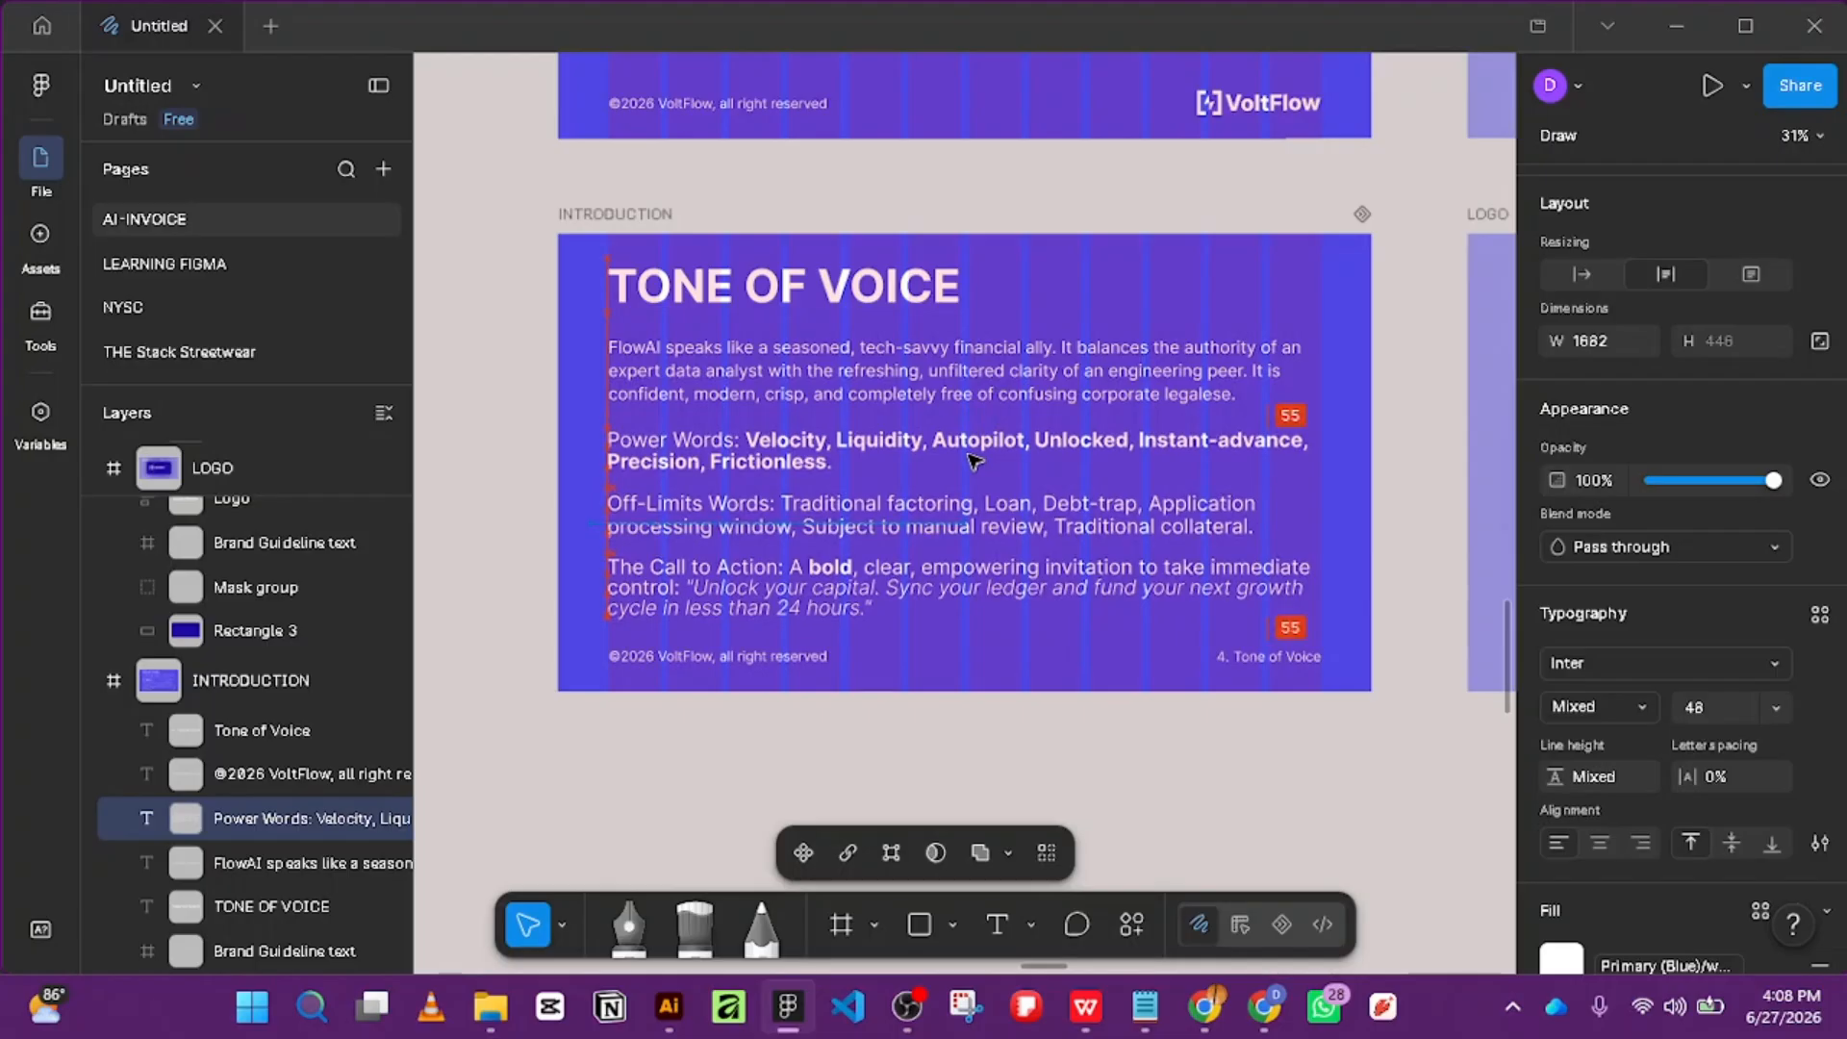
{"action": "left_click", "coordinate": [1043, 721]}
Capitalize the first letter of "social Media" in item 7 of the list on the CONTENT slide.
{"action": "scroll", "coordinate": [1045, 723], "scroll_direction": "down", "scroll_amount": 3}
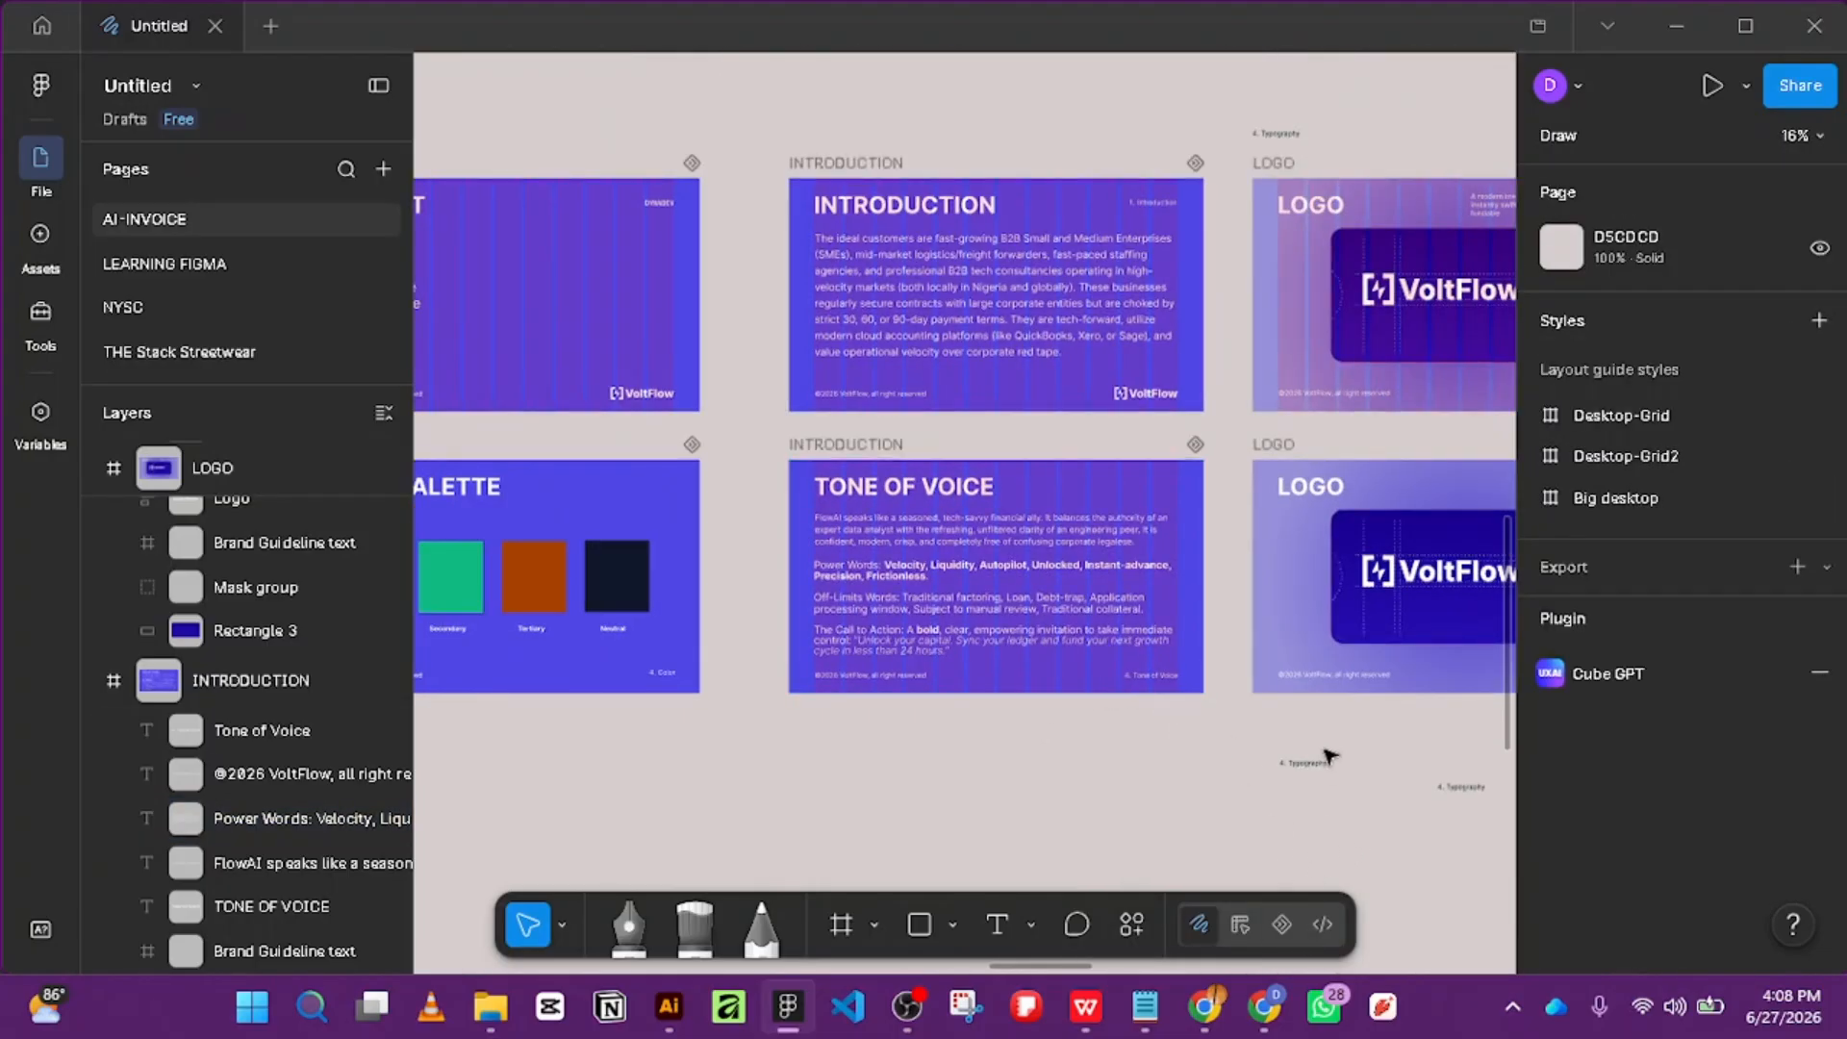
{"action": "mouse_move", "coordinate": [1260, 1006]}
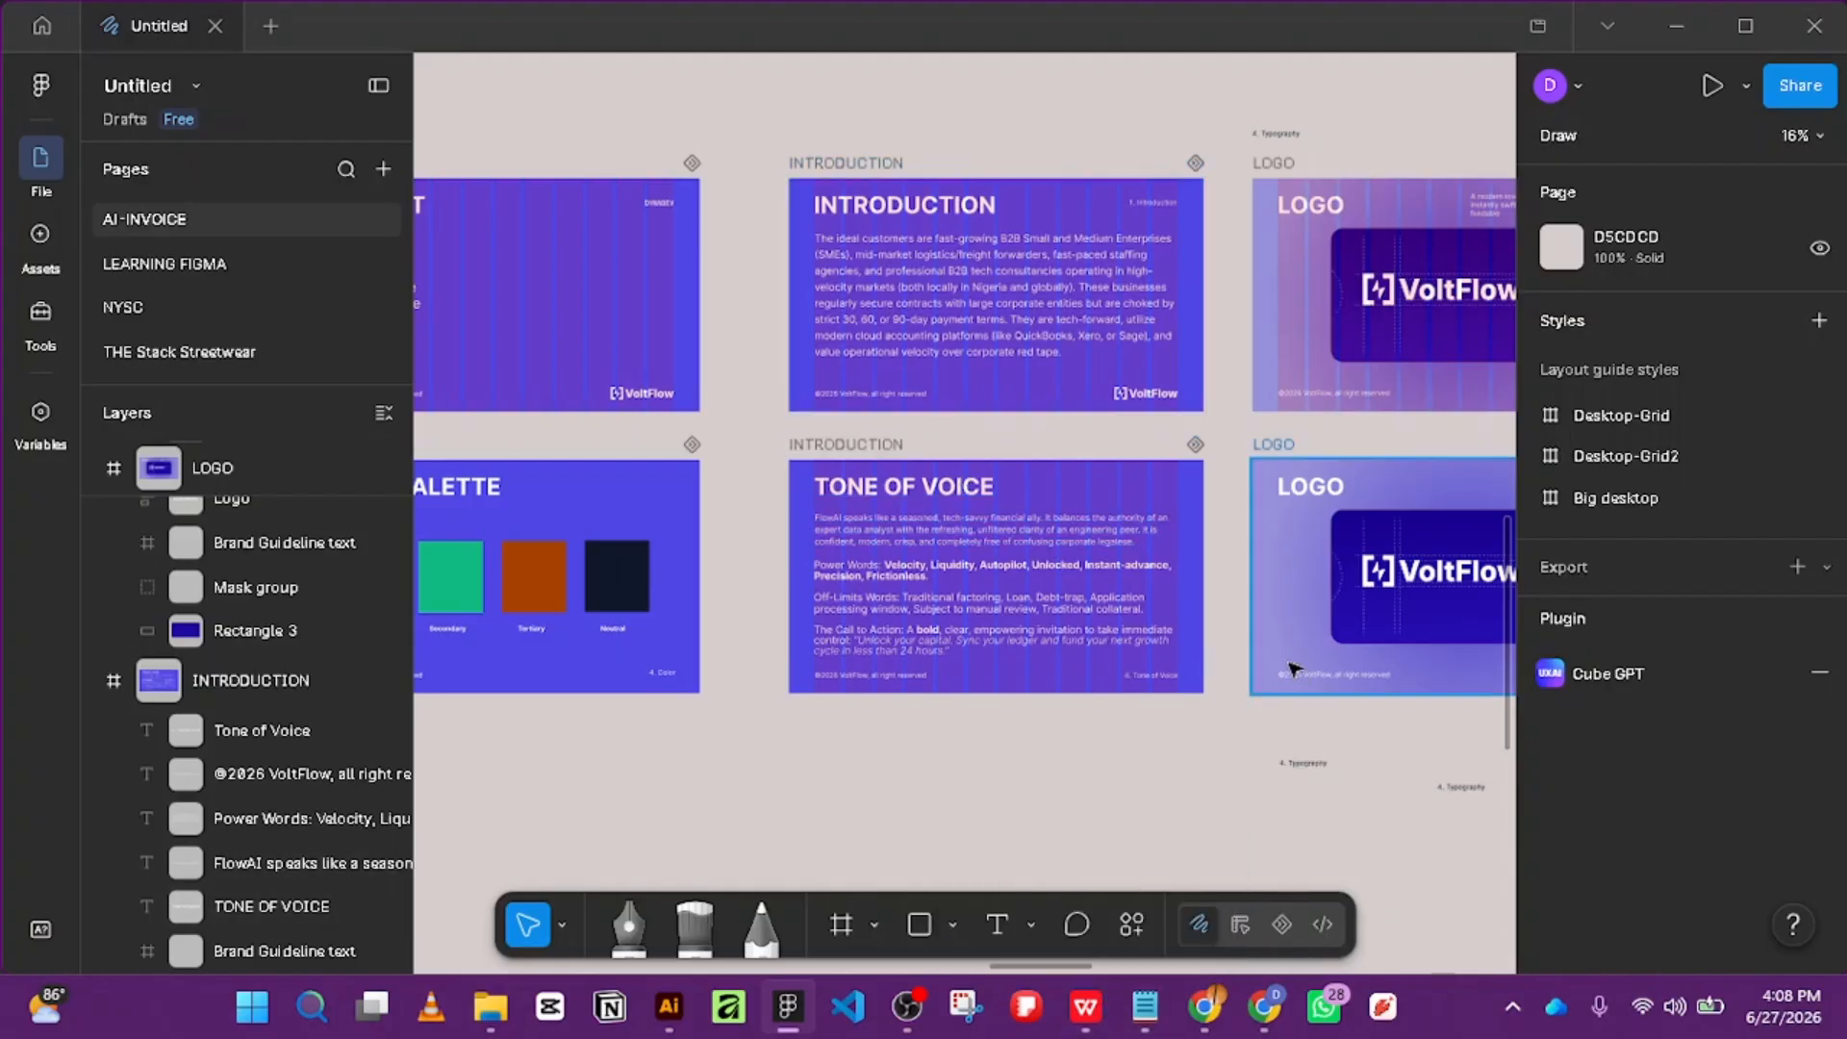
{"action": "scroll", "coordinate": [1231, 685], "scroll_direction": "up", "scroll_amount": 2}
{"action": "scroll", "coordinate": [1231, 685], "scroll_direction": "down", "scroll_amount": 4}
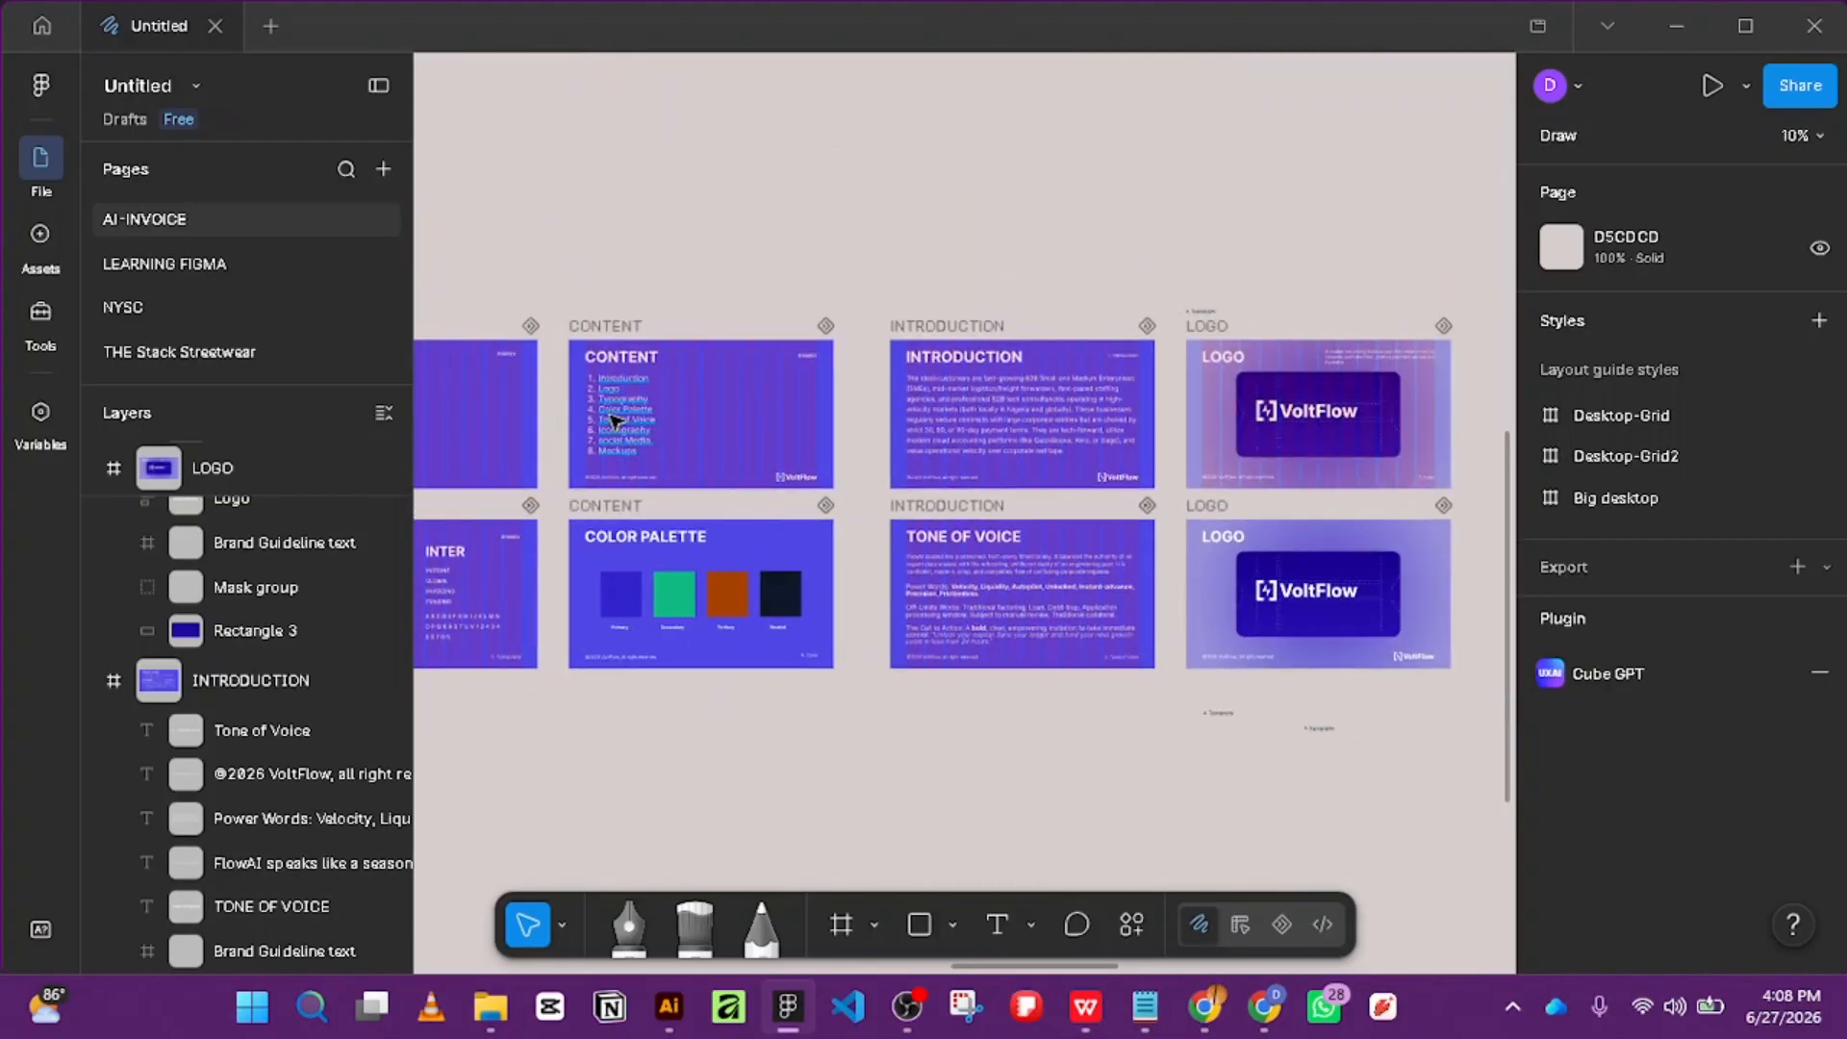
{"action": "scroll", "coordinate": [613, 413], "scroll_direction": "up", "scroll_amount": 3}
{"action": "scroll", "coordinate": [770, 450], "scroll_direction": "down", "scroll_amount": 3}
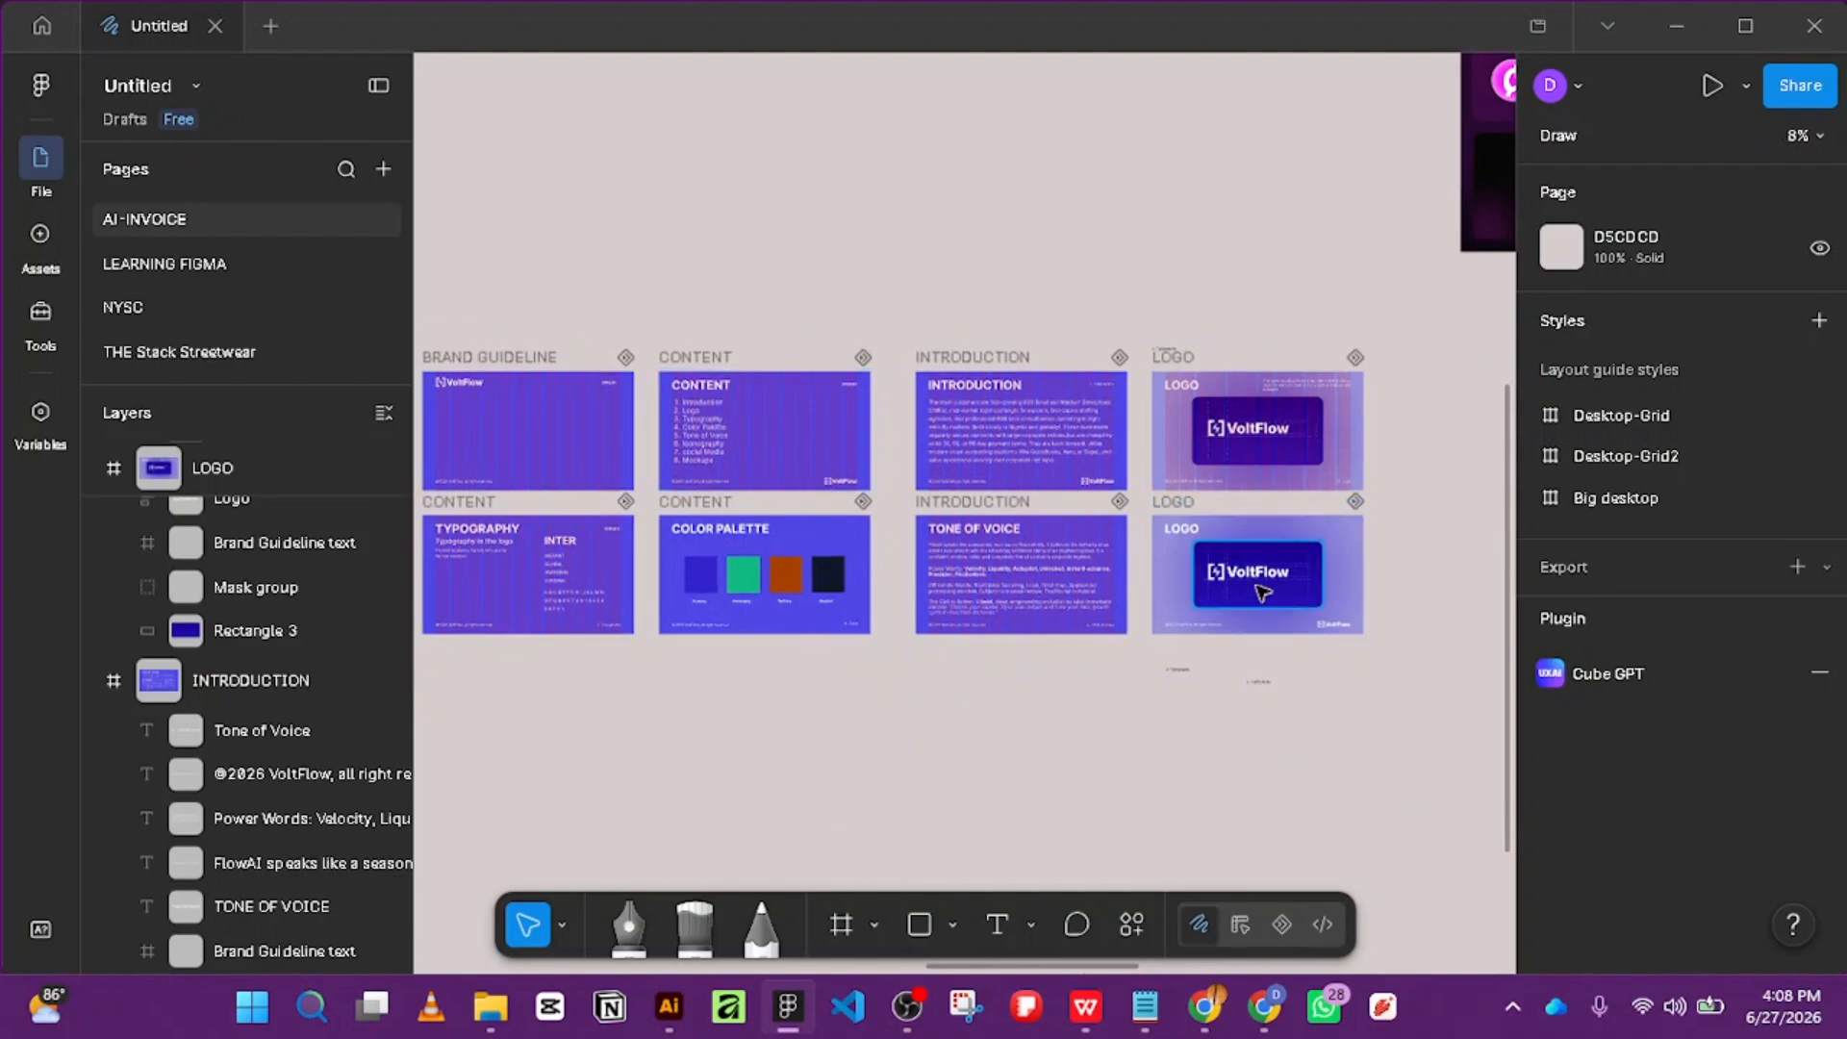
{"action": "scroll", "coordinate": [919, 432], "scroll_direction": "up", "scroll_amount": 2}
{"action": "scroll", "coordinate": [1113, 424], "scroll_direction": "right", "scroll_amount": 2}
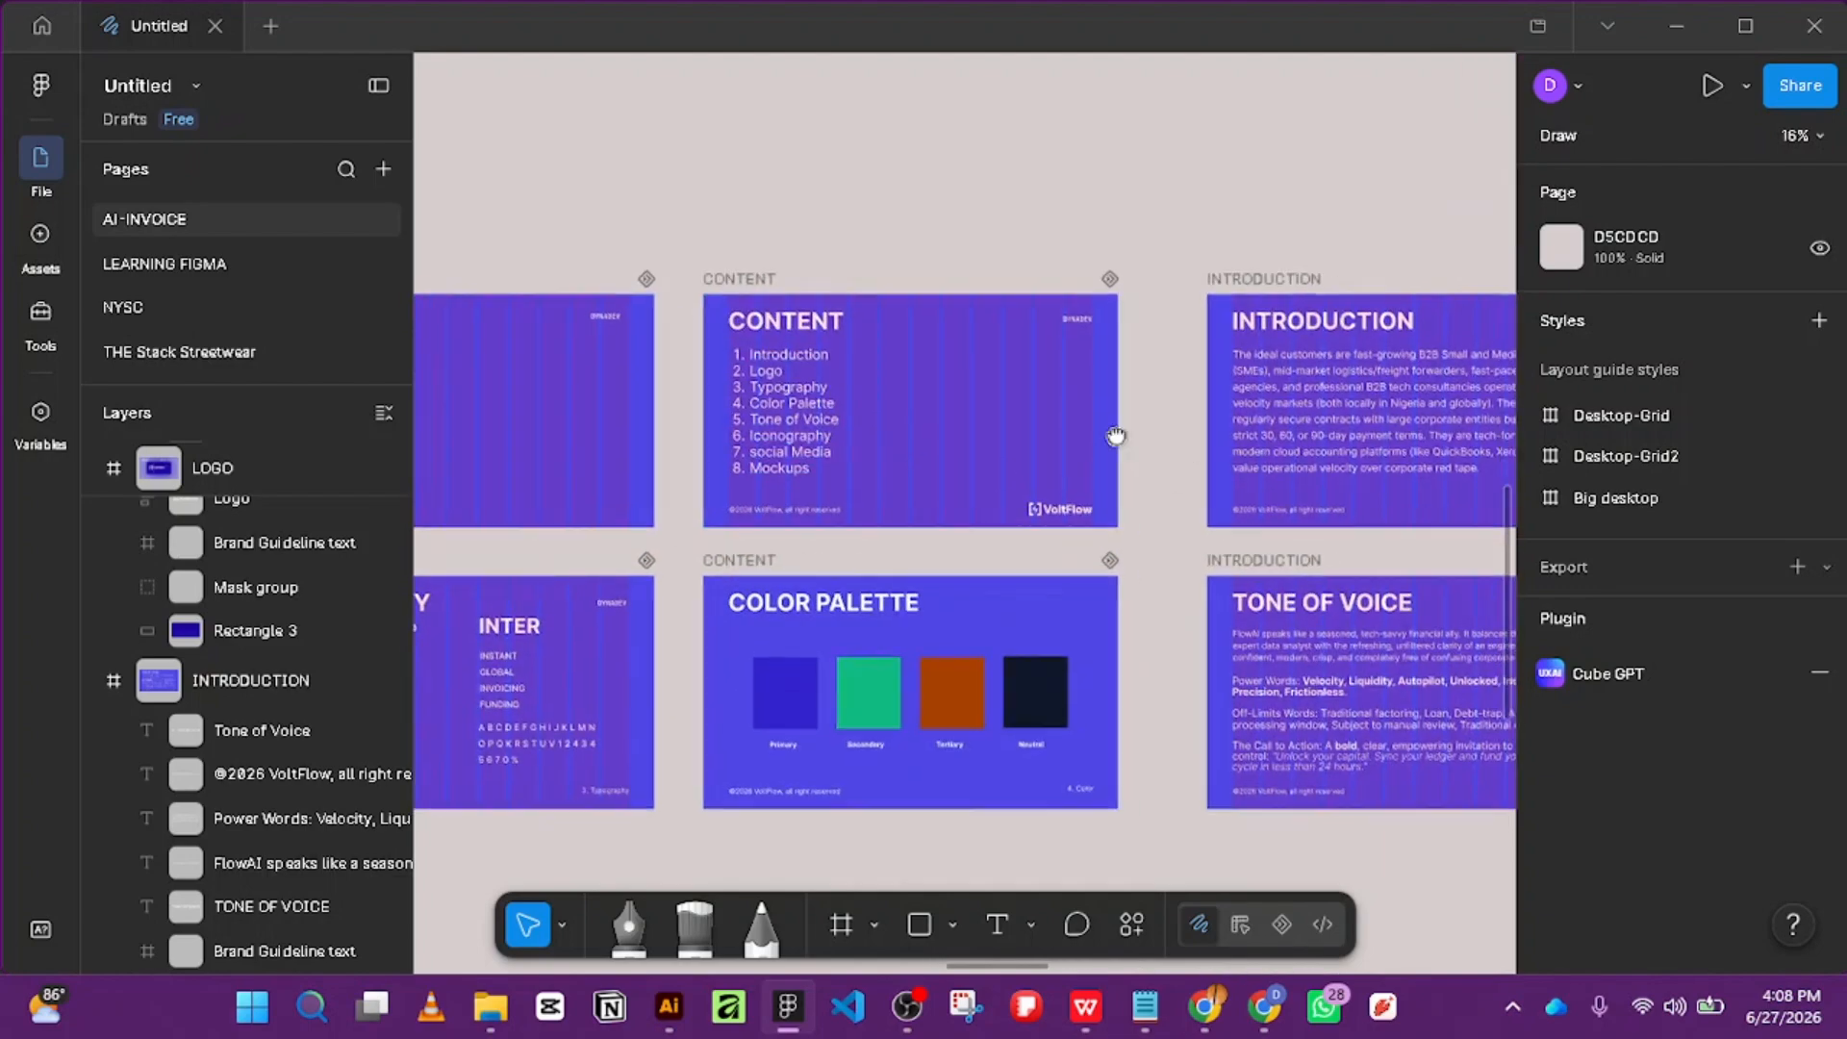
{"action": "scroll", "coordinate": [612, 421], "scroll_direction": "up", "scroll_amount": 4}
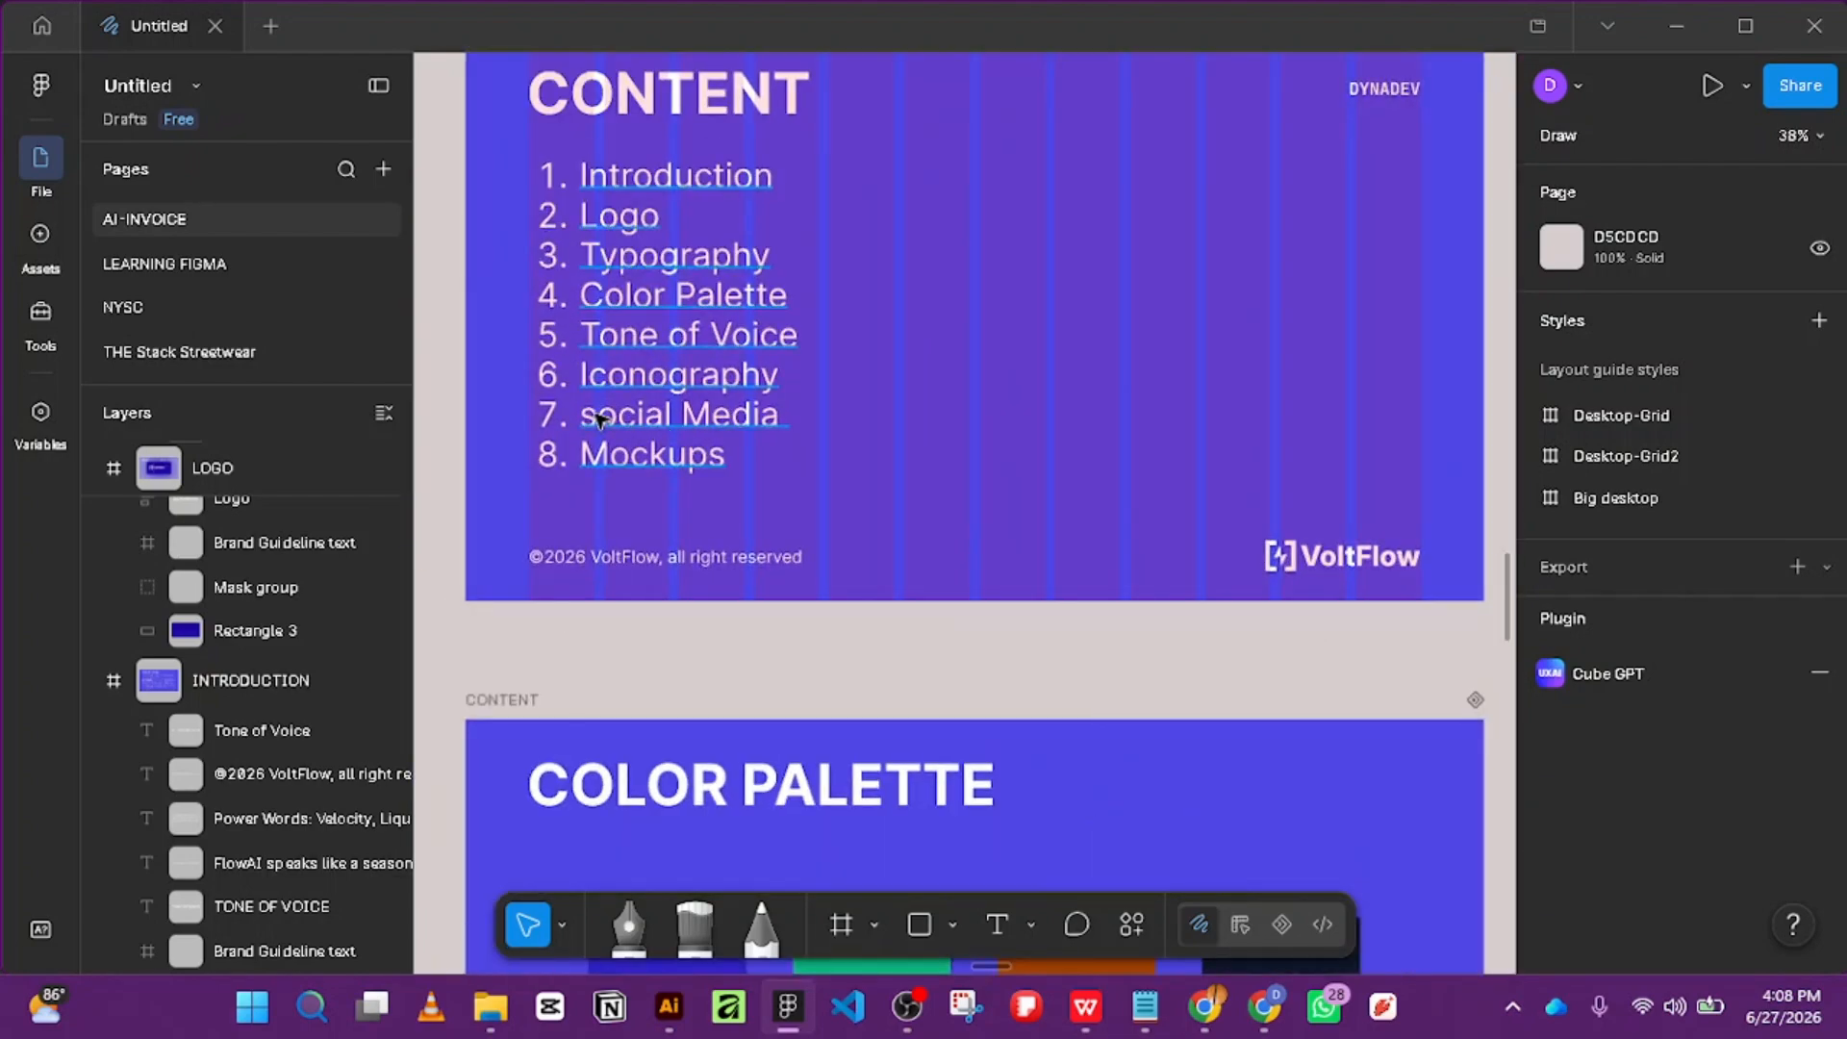
{"action": "left_click", "coordinate": [612, 421]}
{"action": "double_click", "coordinate": [597, 414]}
{"action": "key", "text": "BackSpace"}
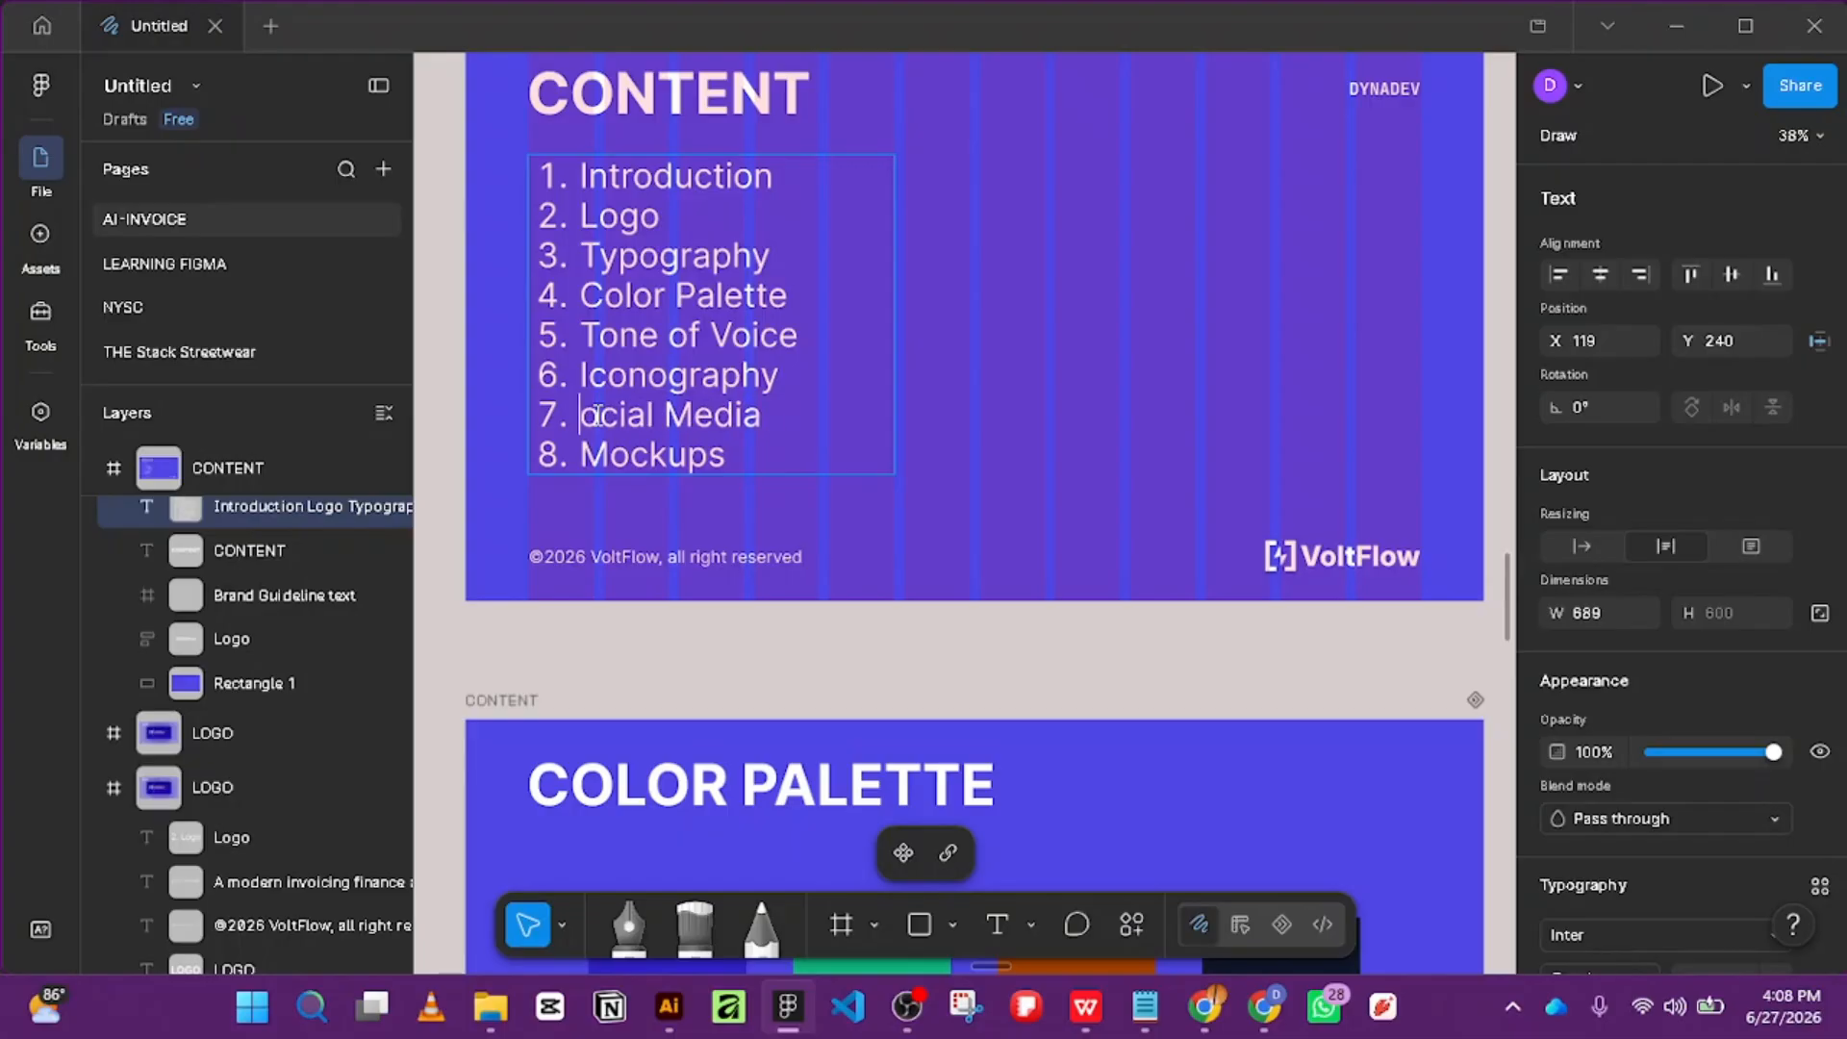
{"action": "type", "text": "S"}
{"action": "left_click", "coordinate": [871, 650]}
Delete the duplicate LOGO slide beside the TONE OF VOICE slide.
{"action": "scroll", "coordinate": [869, 648], "scroll_direction": "down", "scroll_amount": 5}
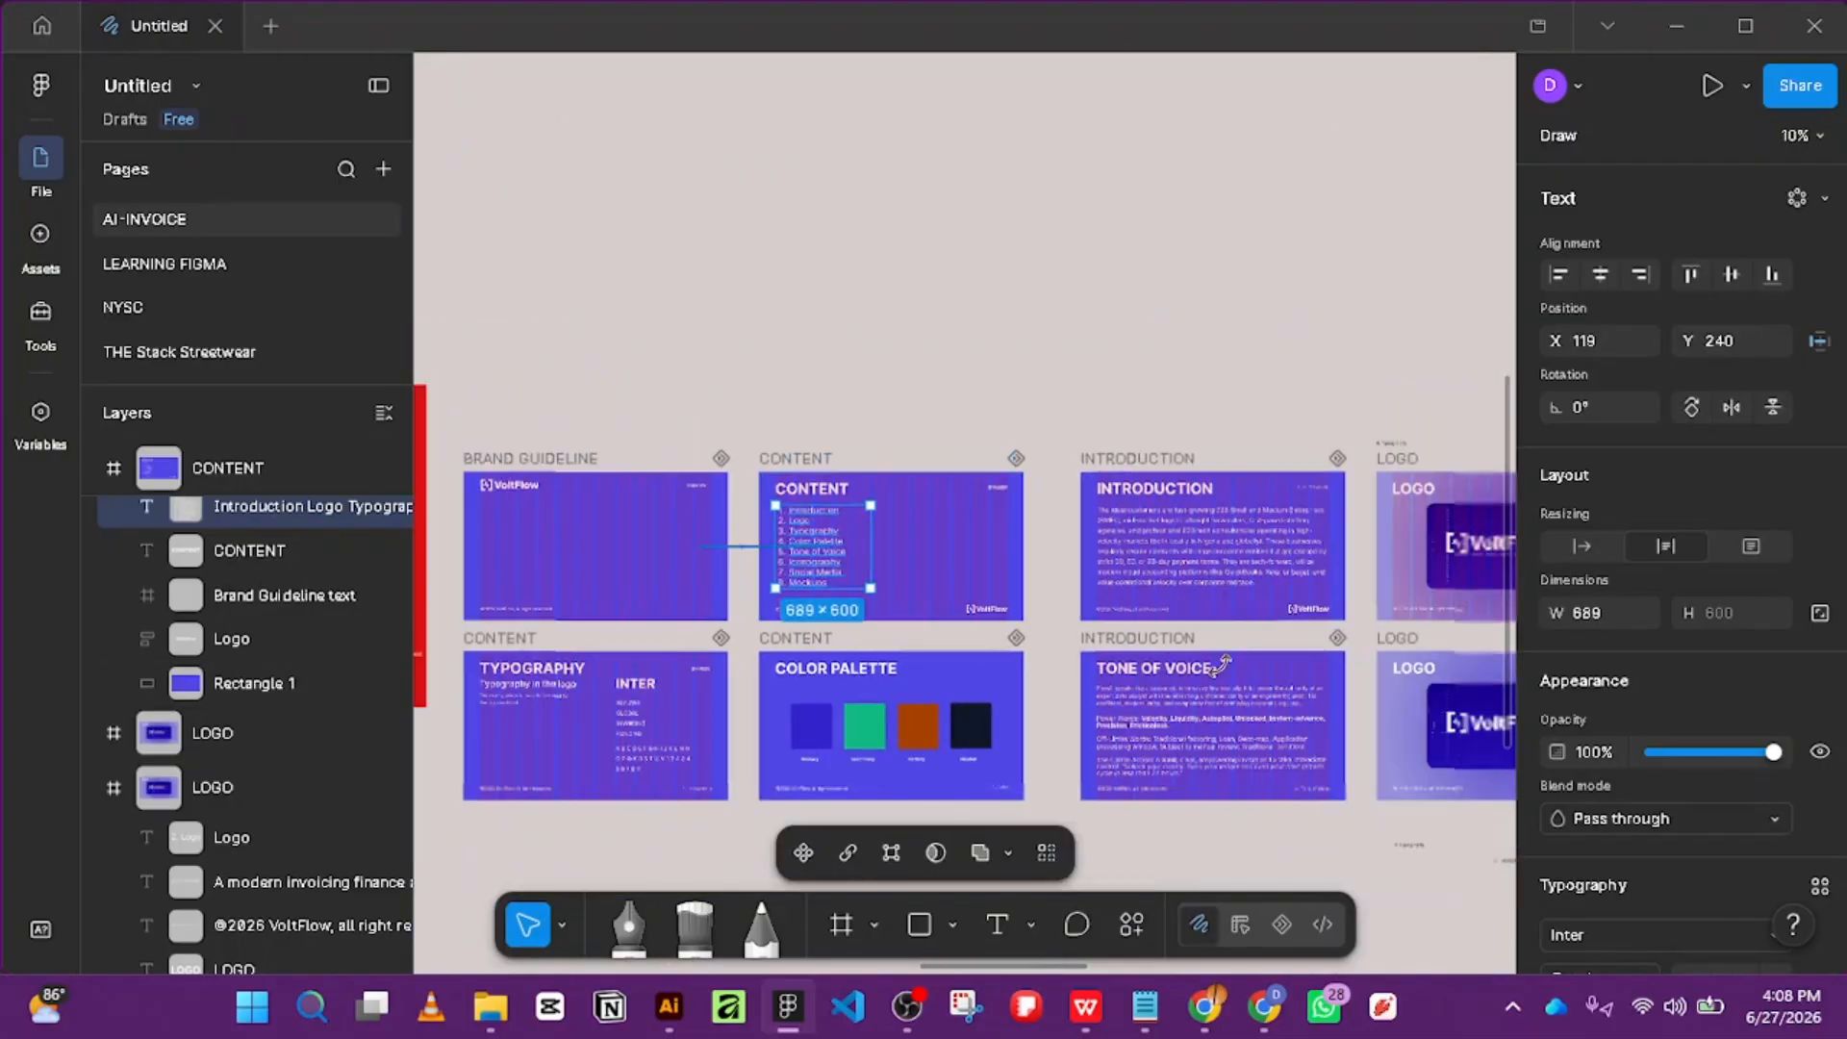
{"action": "left_click_drag", "start_coordinate": [1241, 661], "coordinate": [741, 396]}
{"action": "scroll", "coordinate": [1046, 419], "scroll_direction": "up", "scroll_amount": 3}
{"action": "scroll", "coordinate": [1026, 435], "scroll_direction": "down", "scroll_amount": 3}
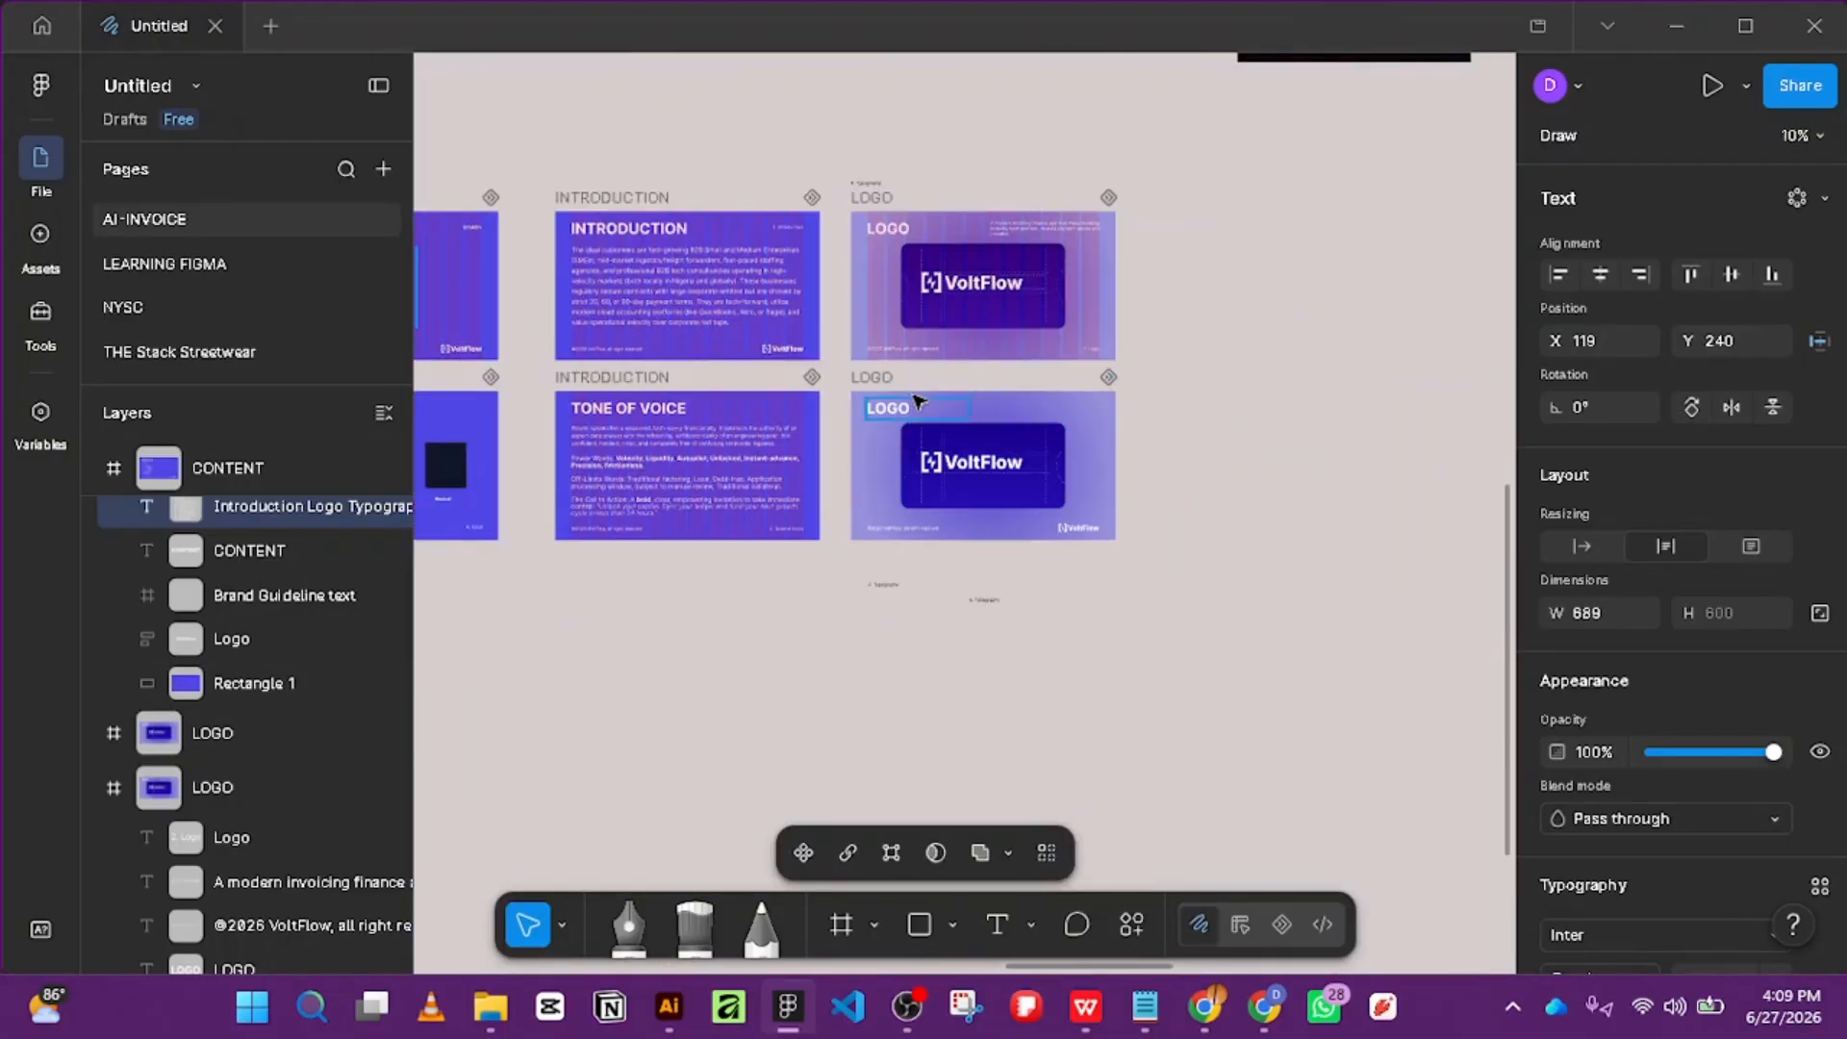
{"action": "left_click", "coordinate": [877, 378]}
{"action": "key", "text": "Delete"}
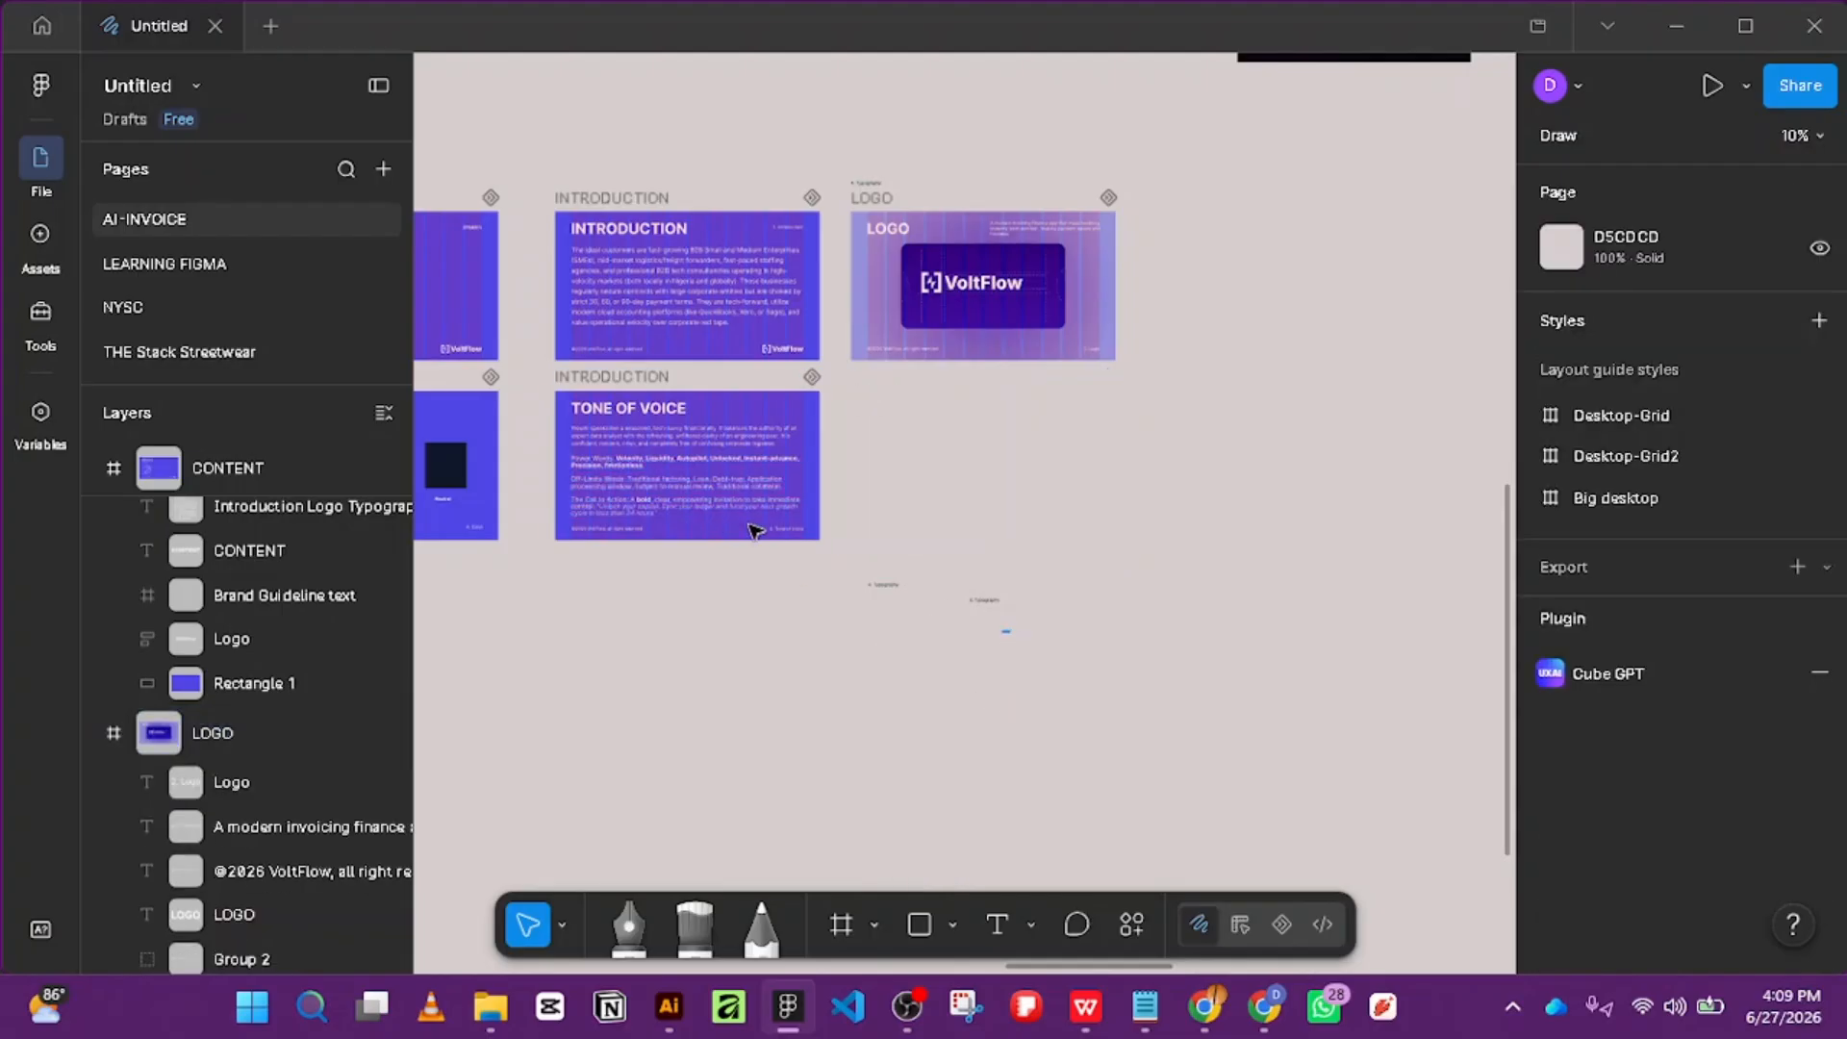
Duplicate the TONE OF VOICE slide into the empty space below the LOGO slide.
{"action": "left_click_drag", "start_coordinate": [1012, 634], "coordinate": [787, 552]}
{"action": "left_click_drag", "start_coordinate": [968, 685], "coordinate": [960, 552]}
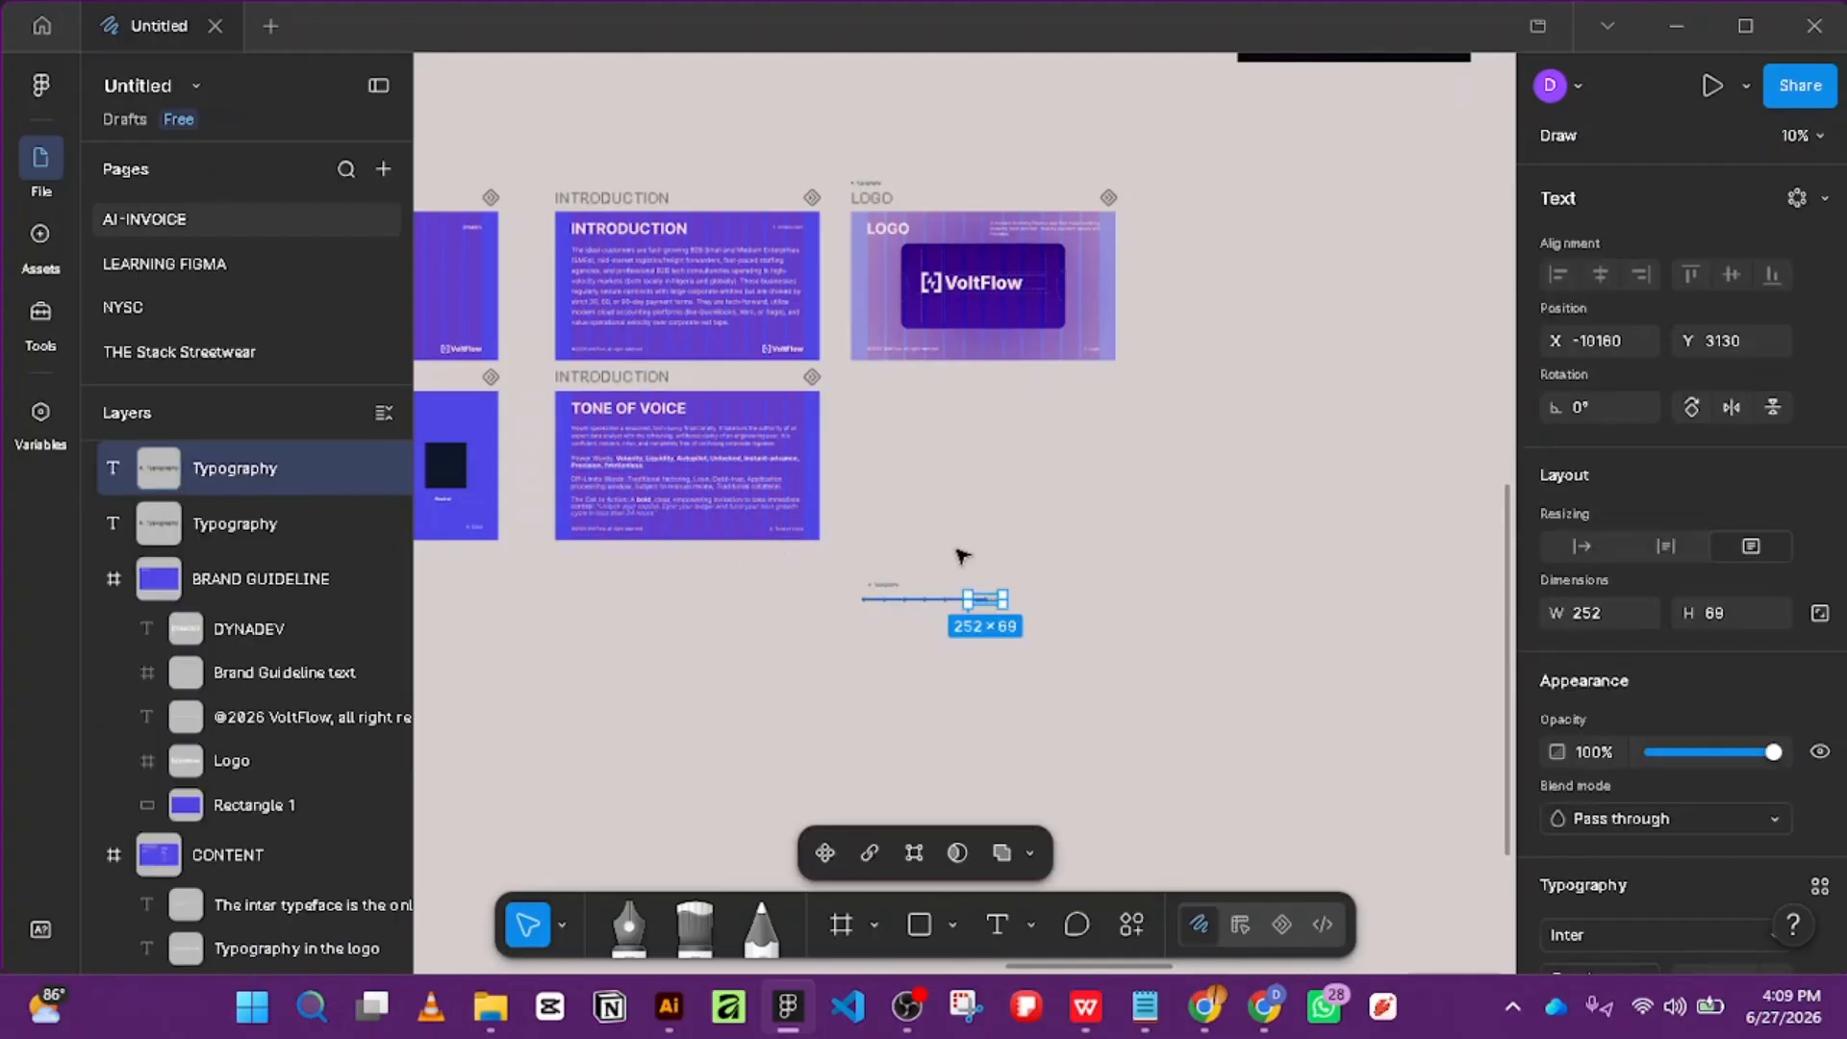
{"action": "left_click", "coordinate": [625, 377]}
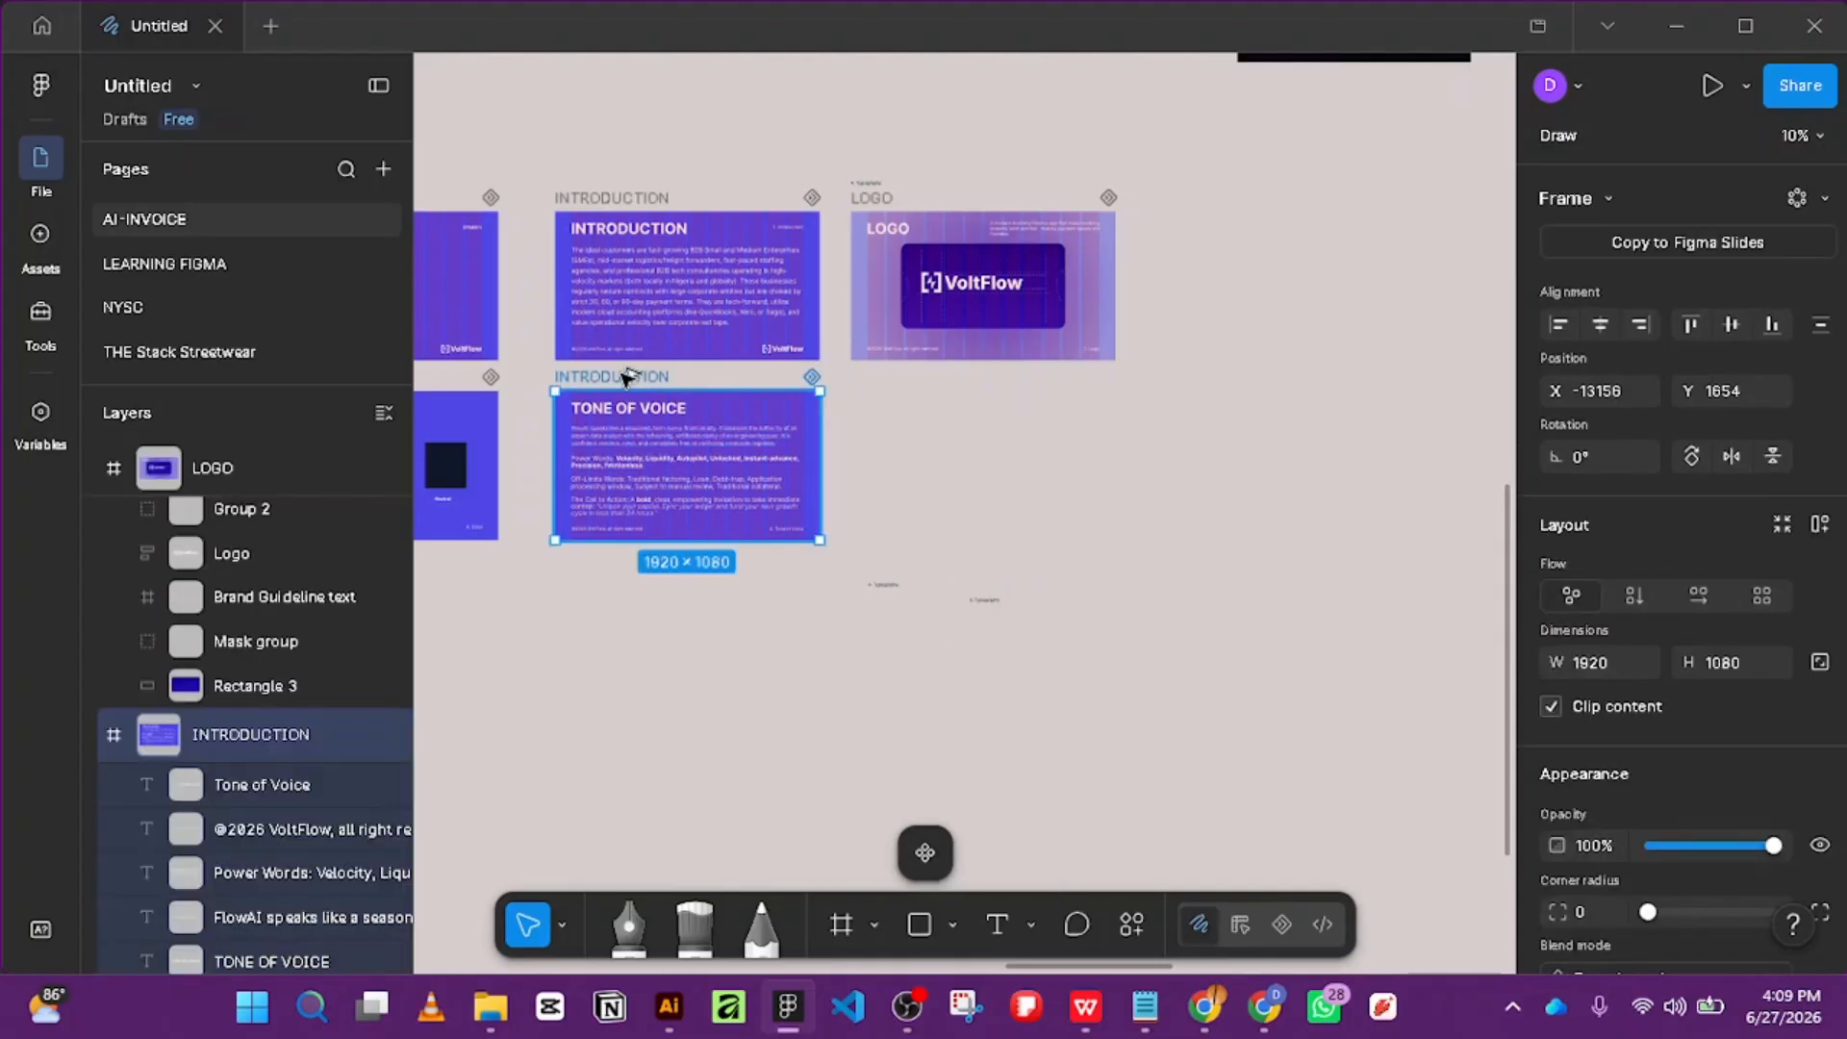
{"action": "left_click_drag", "start_coordinate": [626, 377], "coordinate": [923, 378]}
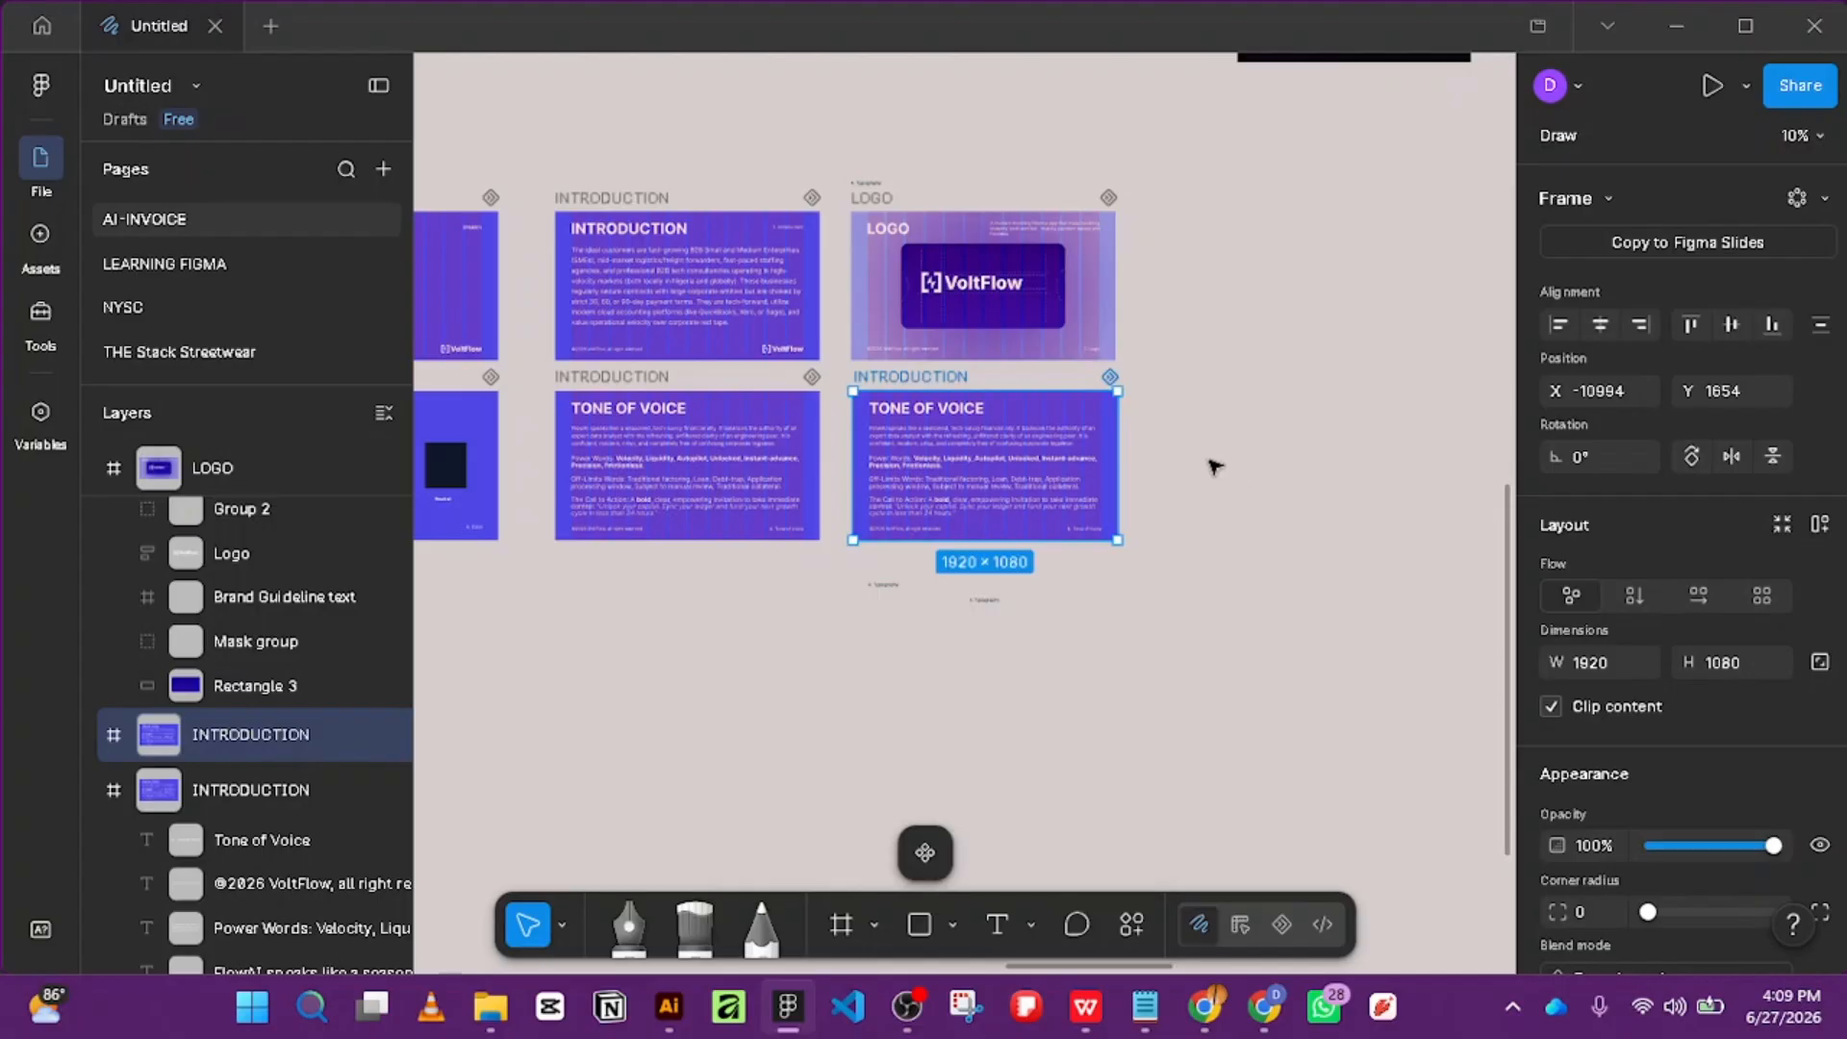
{"action": "left_click", "coordinate": [1189, 445]}
Replace the title of the duplicated TONE OF VOICE slide with "ICONOGRAPY".
{"action": "scroll", "coordinate": [1183, 428], "scroll_direction": "up", "scroll_amount": 3}
{"action": "scroll", "coordinate": [694, 442], "scroll_direction": "up", "scroll_amount": 3}
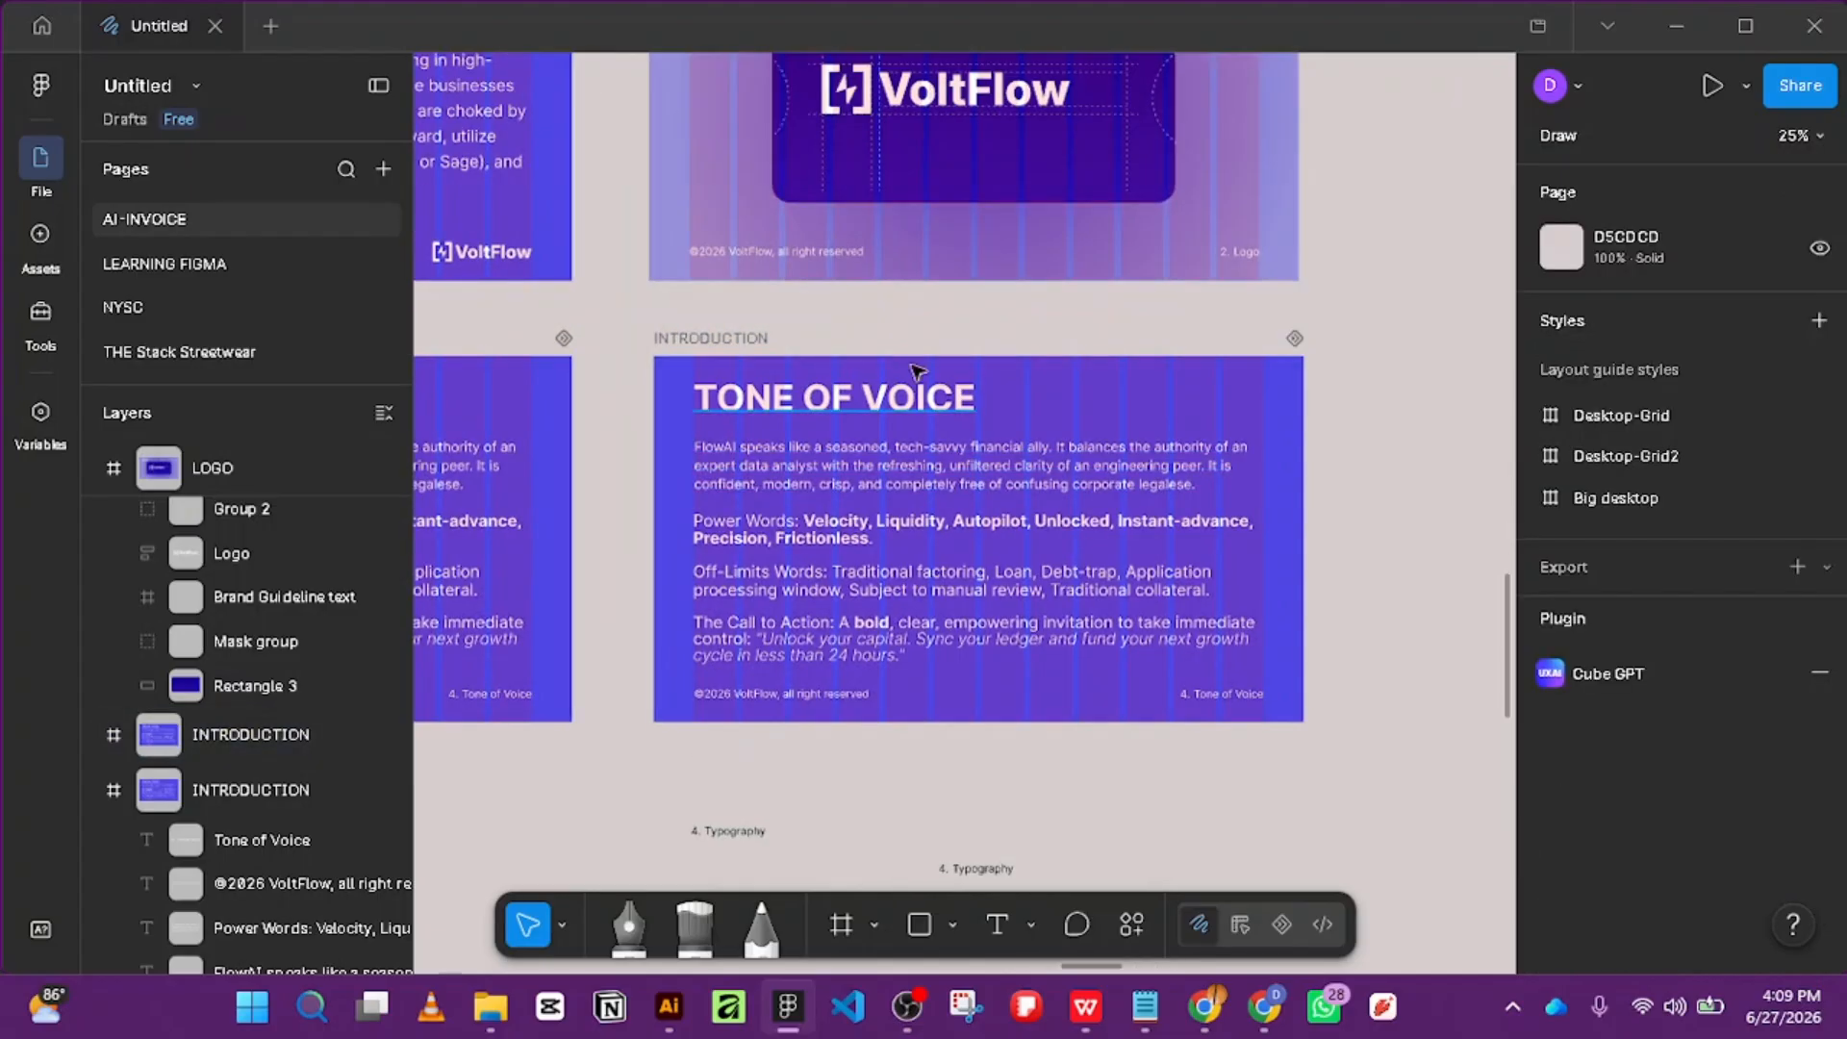
{"action": "scroll", "coordinate": [941, 413], "scroll_direction": "down", "scroll_amount": 3}
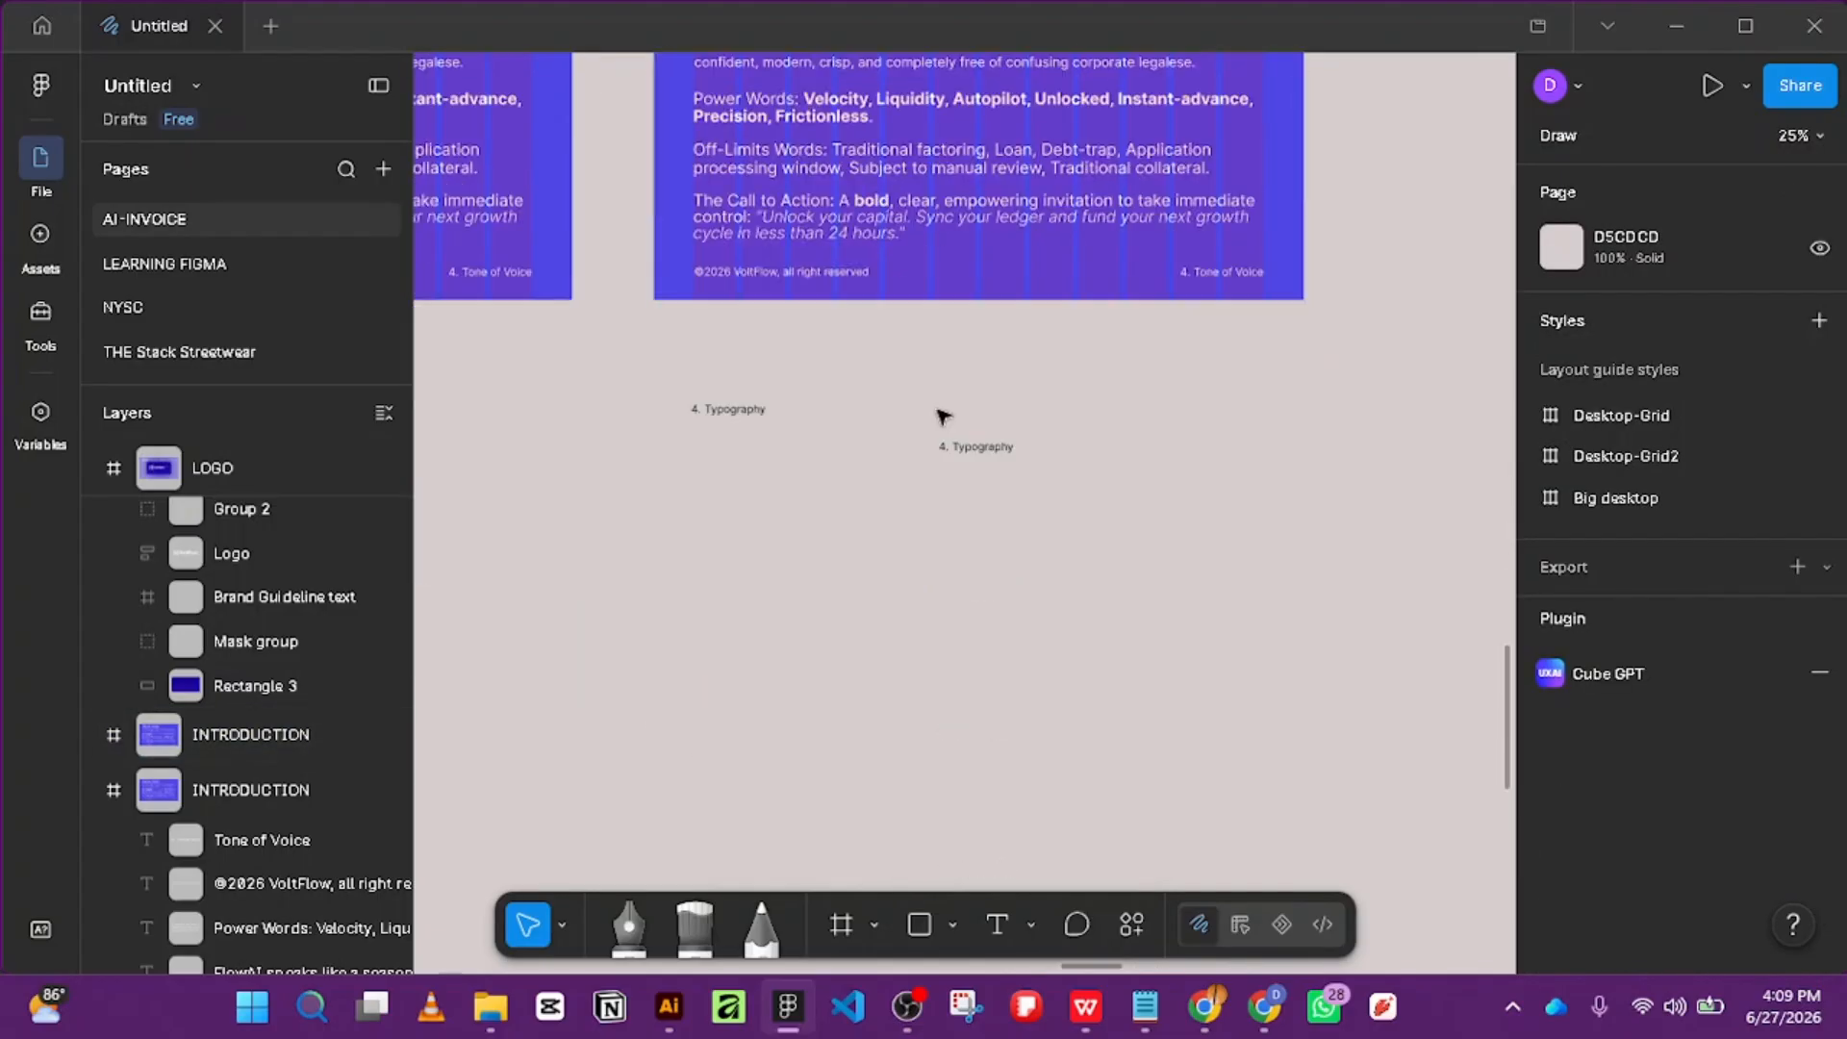
{"action": "scroll", "coordinate": [957, 409], "scroll_direction": "up", "scroll_amount": 2}
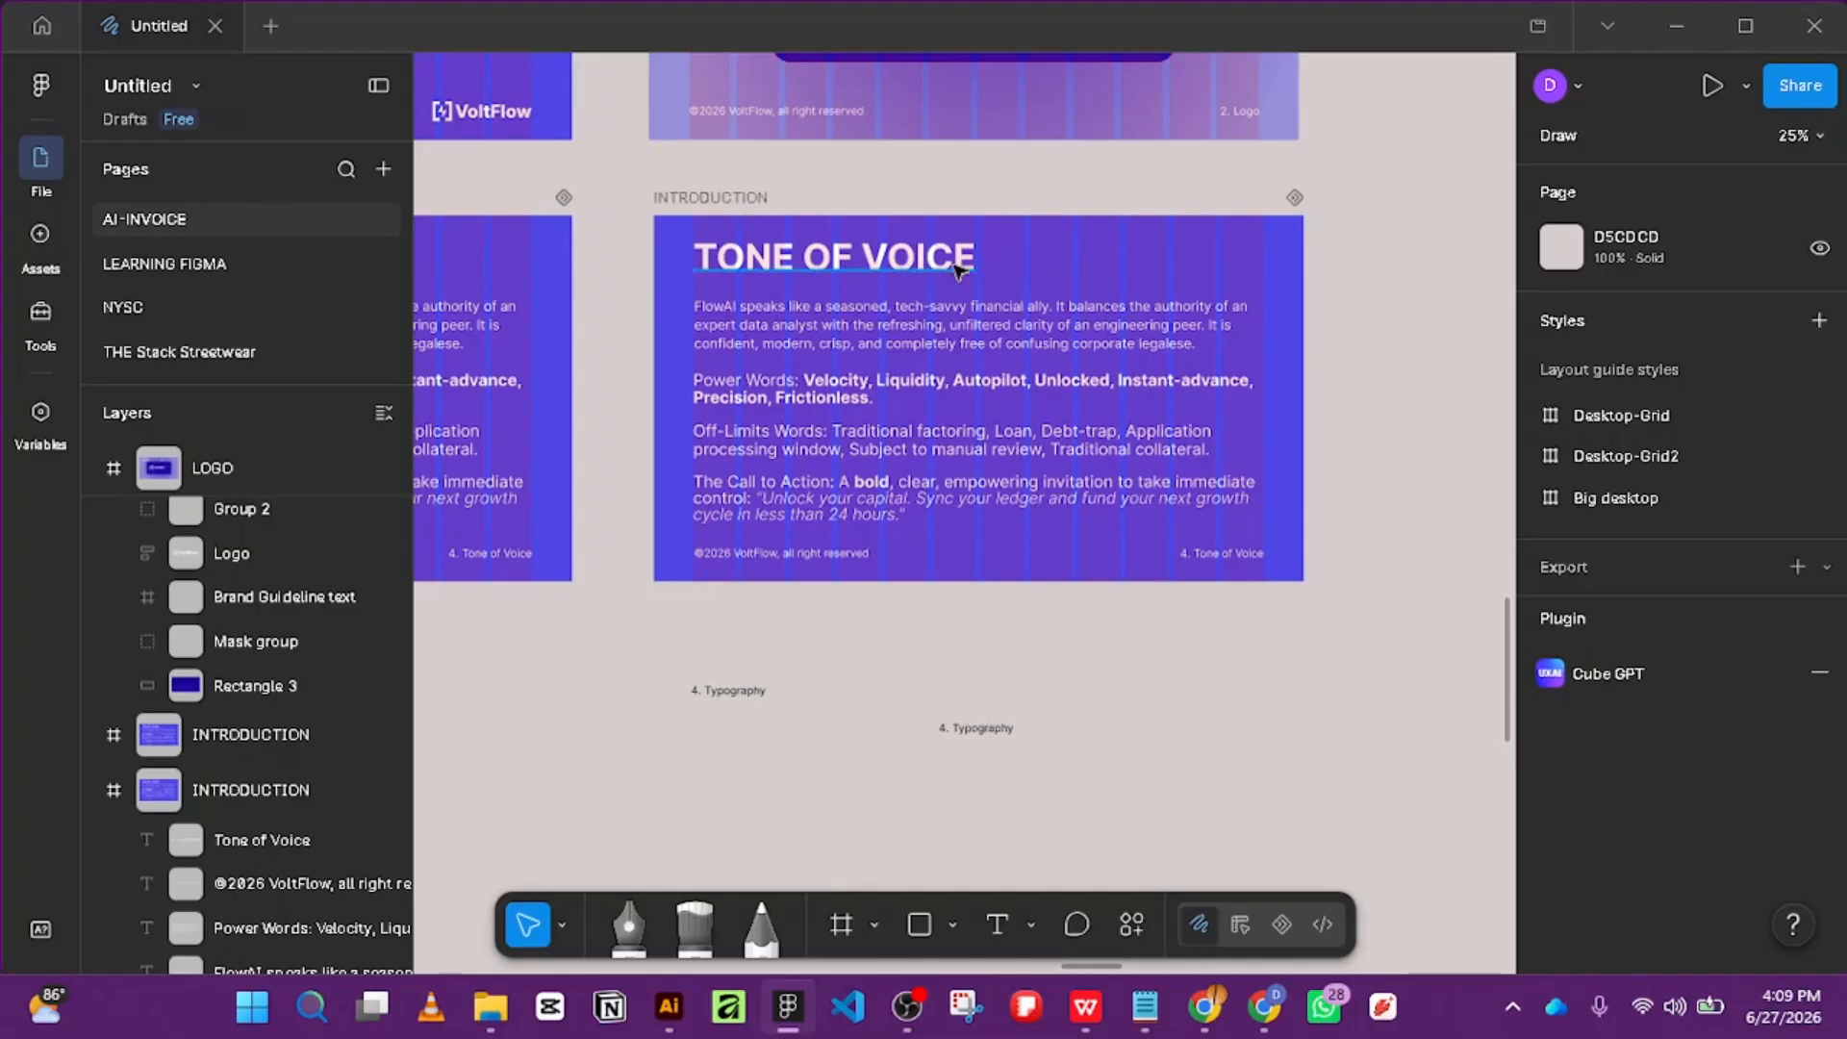
{"action": "left_click", "coordinate": [868, 273]}
{"action": "scroll", "coordinate": [1029, 321], "scroll_direction": "down", "scroll_amount": 5}
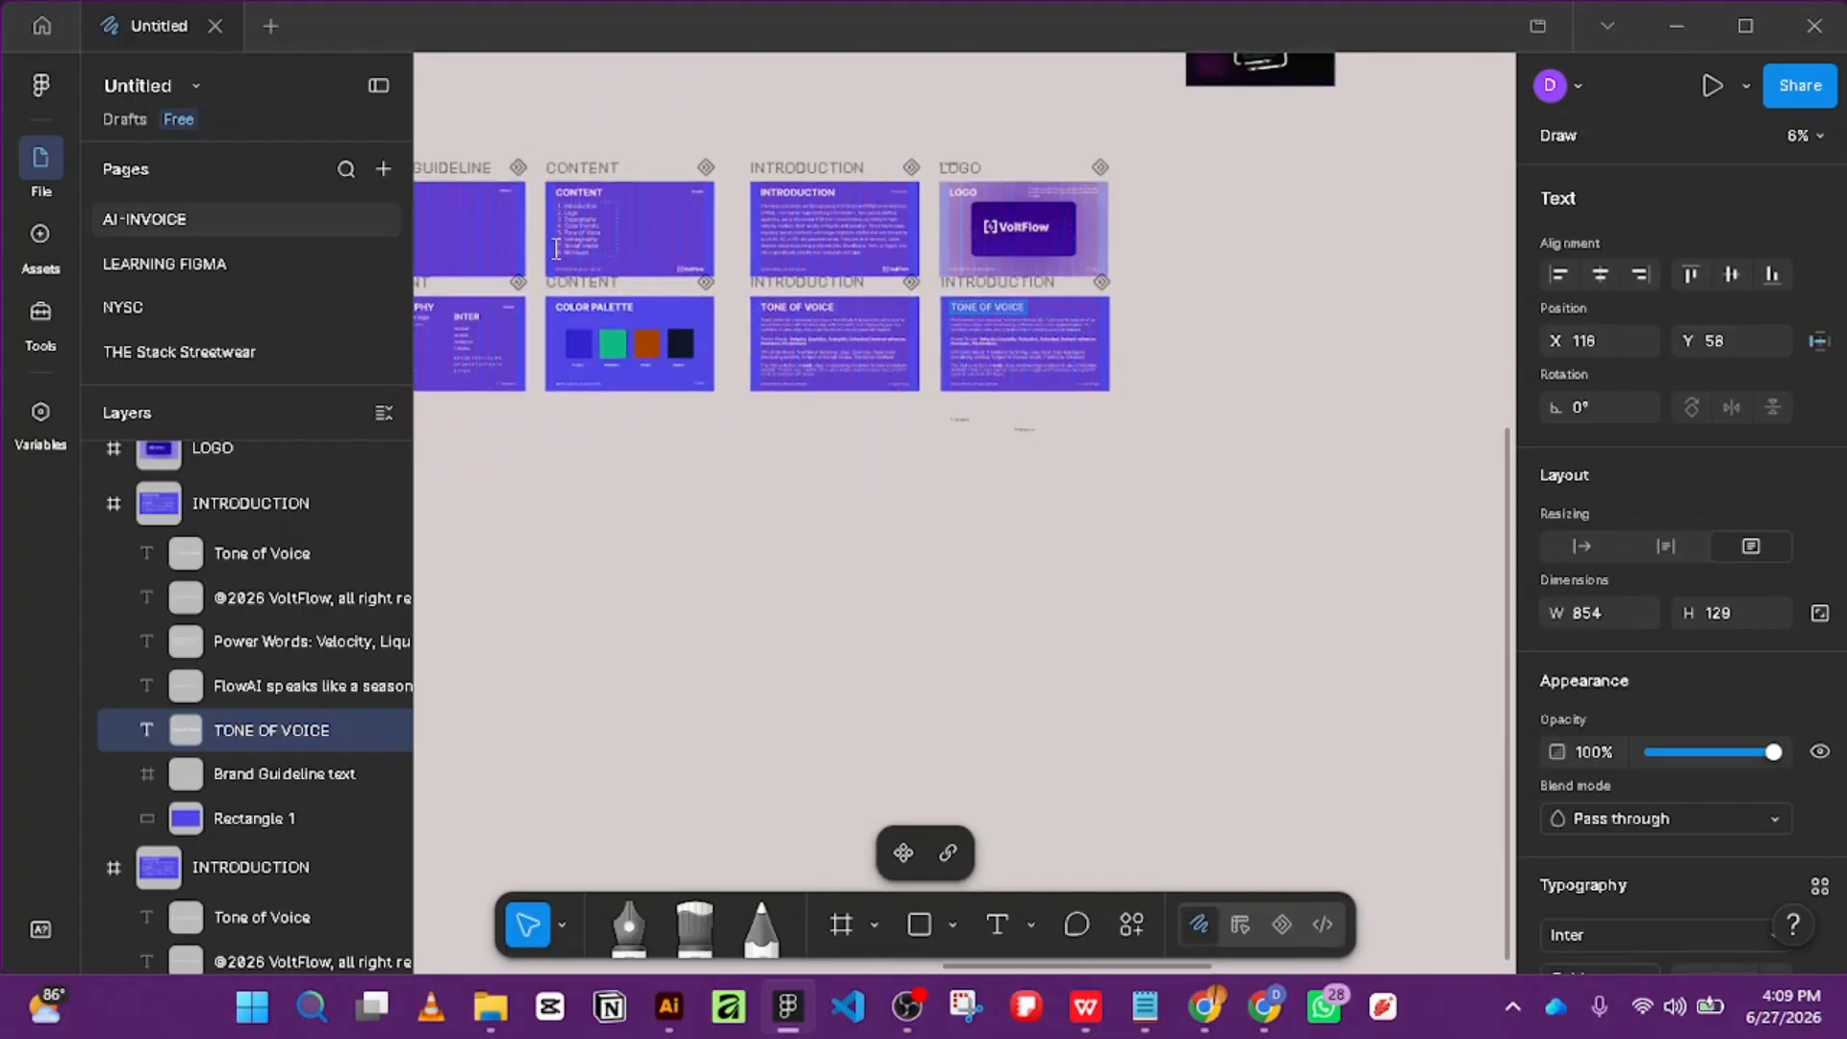
{"action": "scroll", "coordinate": [556, 248], "scroll_direction": "up", "scroll_amount": 5}
{"action": "scroll", "coordinate": [577, 235], "scroll_direction": "down", "scroll_amount": 4}
{"action": "scroll", "coordinate": [1433, 341], "scroll_direction": "up", "scroll_amount": 3}
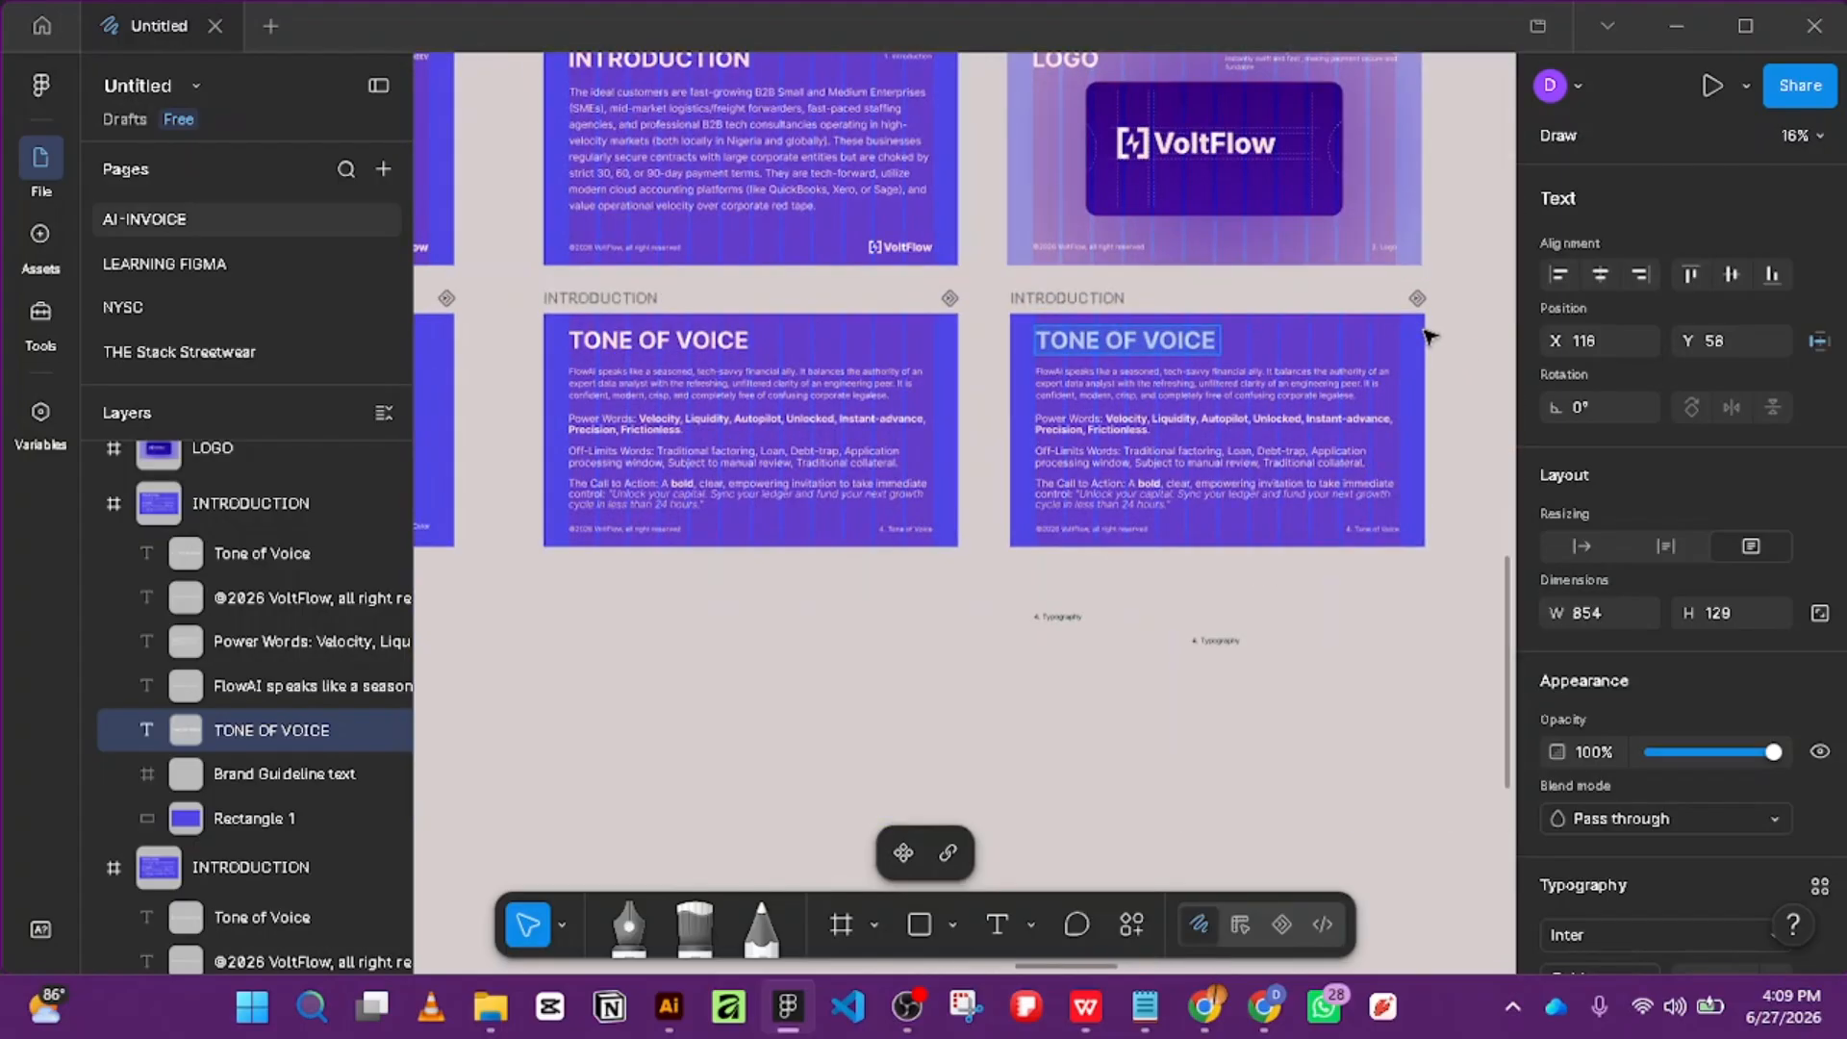
{"action": "type", "text": "I"}
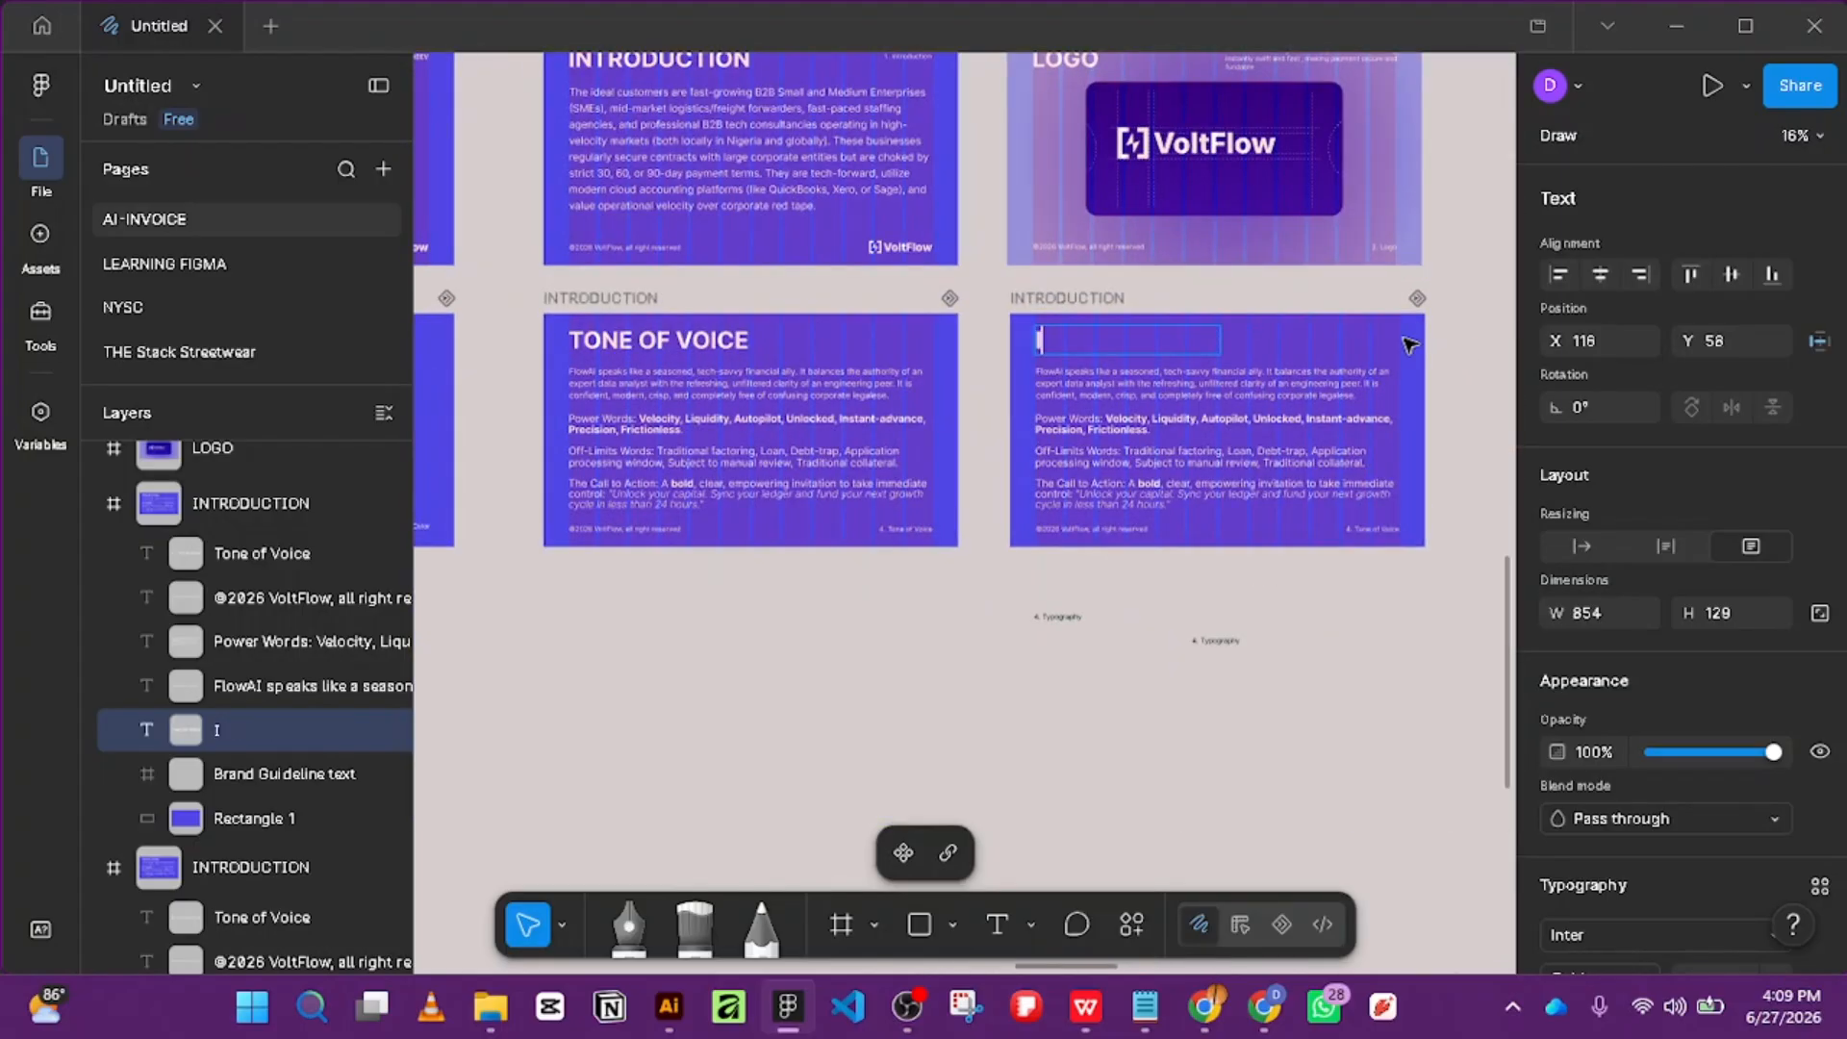
{"action": "type", "text": "con"}
{"action": "key", "text": "BackSpace"}
{"action": "key", "text": "BackSpace"}
{"action": "key", "text": "BackSpace"}
{"action": "key", "text": "BackSpace"}
{"action": "type", "text": "NO"}
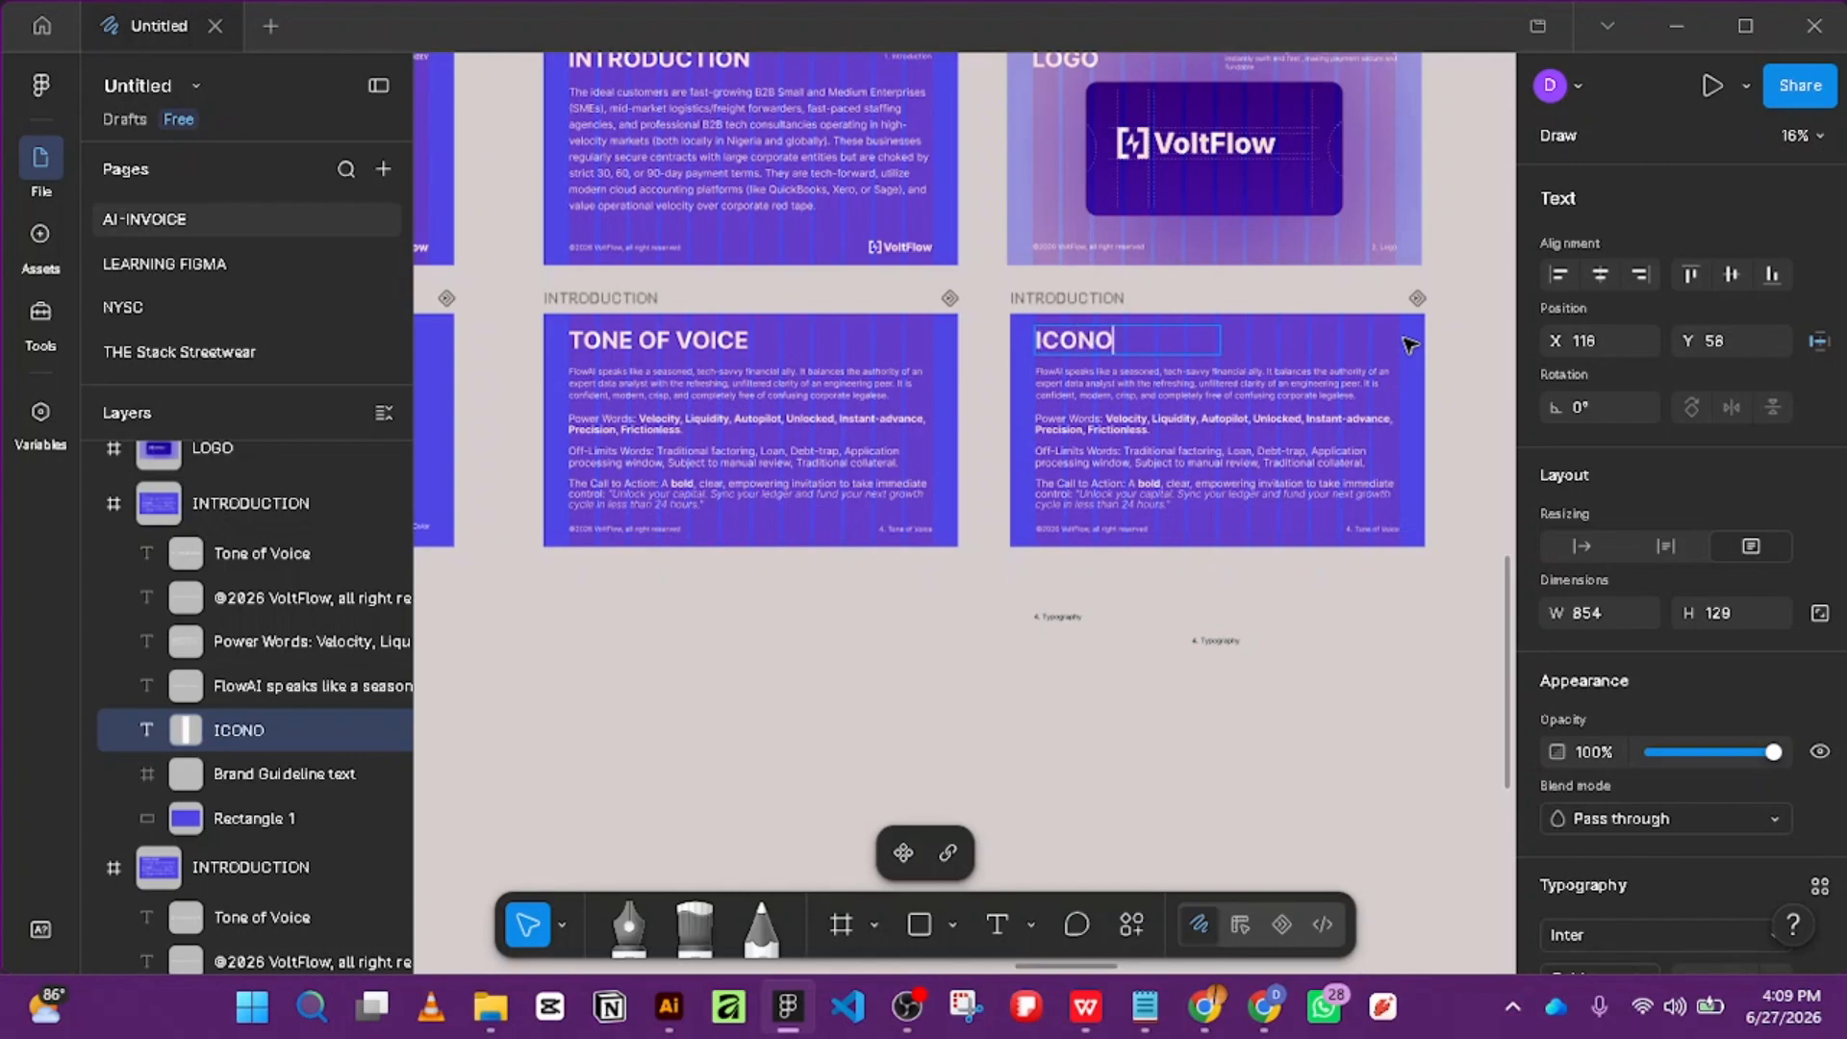
{"action": "type", "text": "GRPHY"}
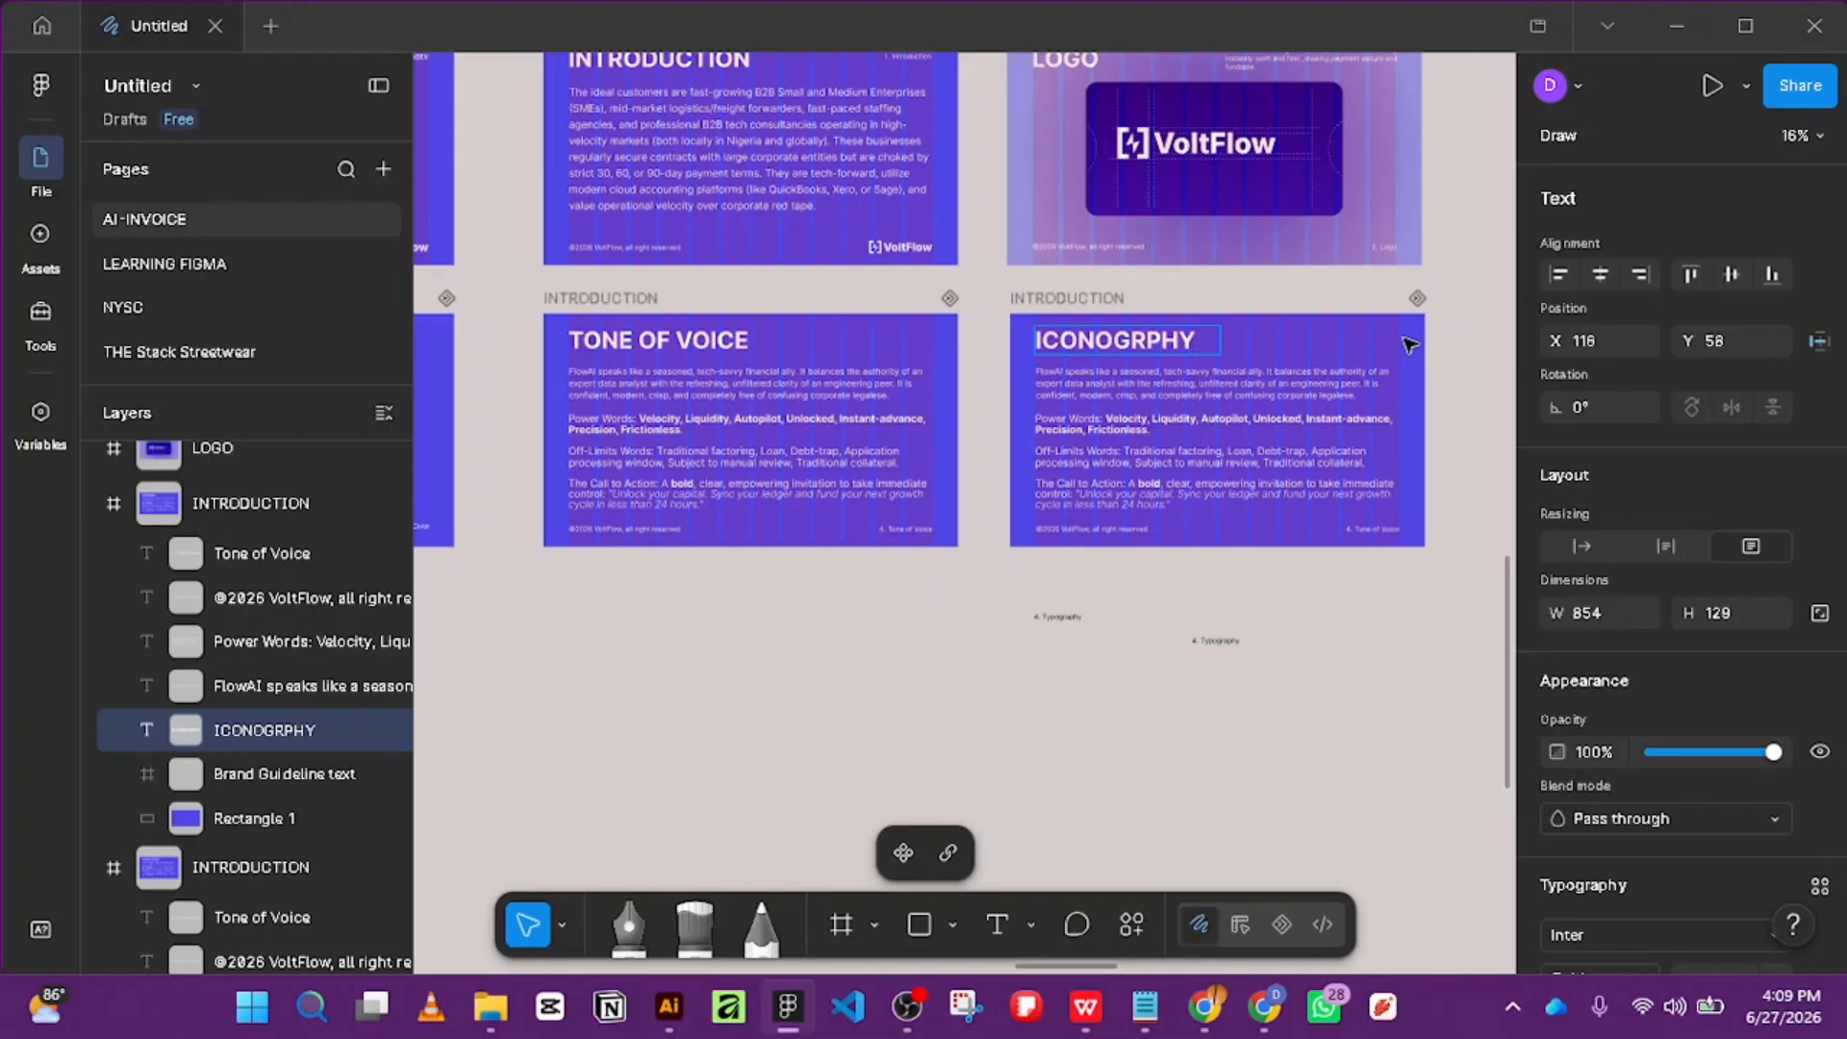
{"action": "key", "text": "BackSpace"}
{"action": "key", "text": "BackSpace"}
{"action": "type", "text": "APY"}
{"action": "key", "text": "Escape"}
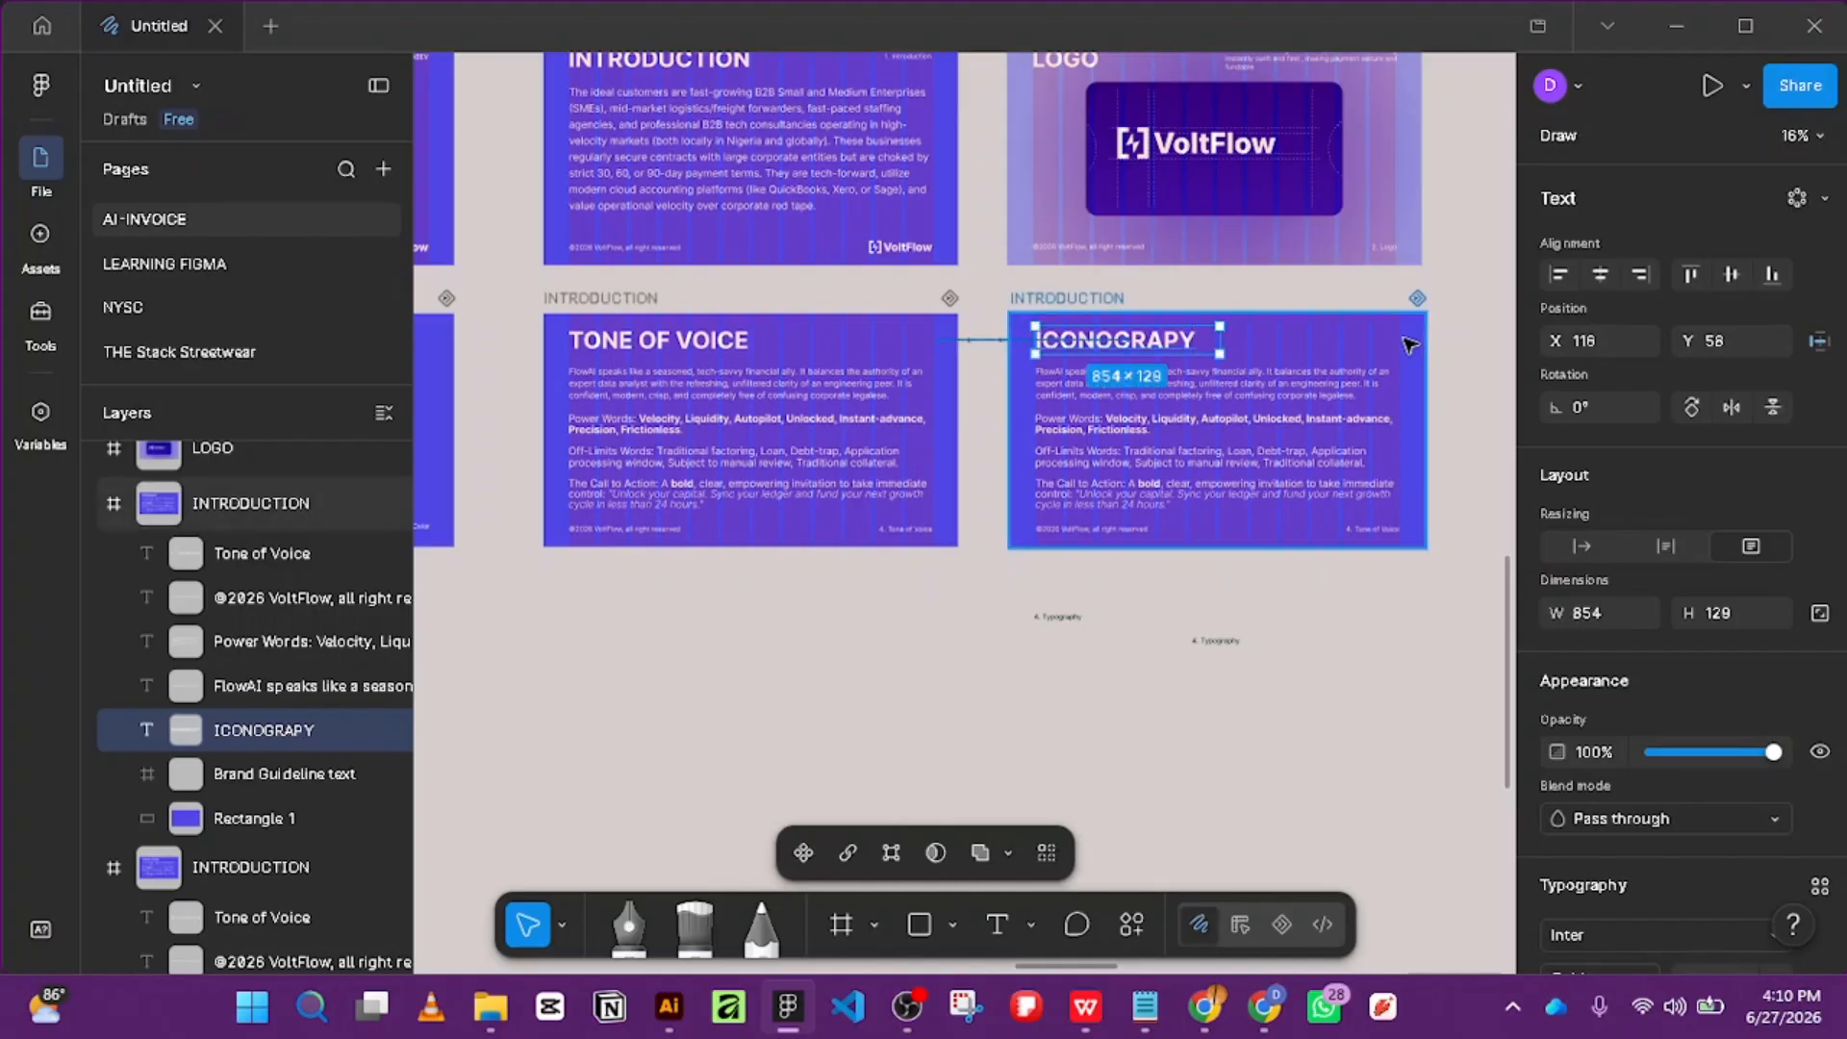
Narrow the new title's text box to a width of 768.
{"action": "left_click_drag", "start_coordinate": [1214, 344], "coordinate": [1210, 338]}
{"action": "key", "text": "ctrl+z"}
{"action": "scroll", "coordinate": [1318, 500], "scroll_direction": "down", "scroll_amount": 5}
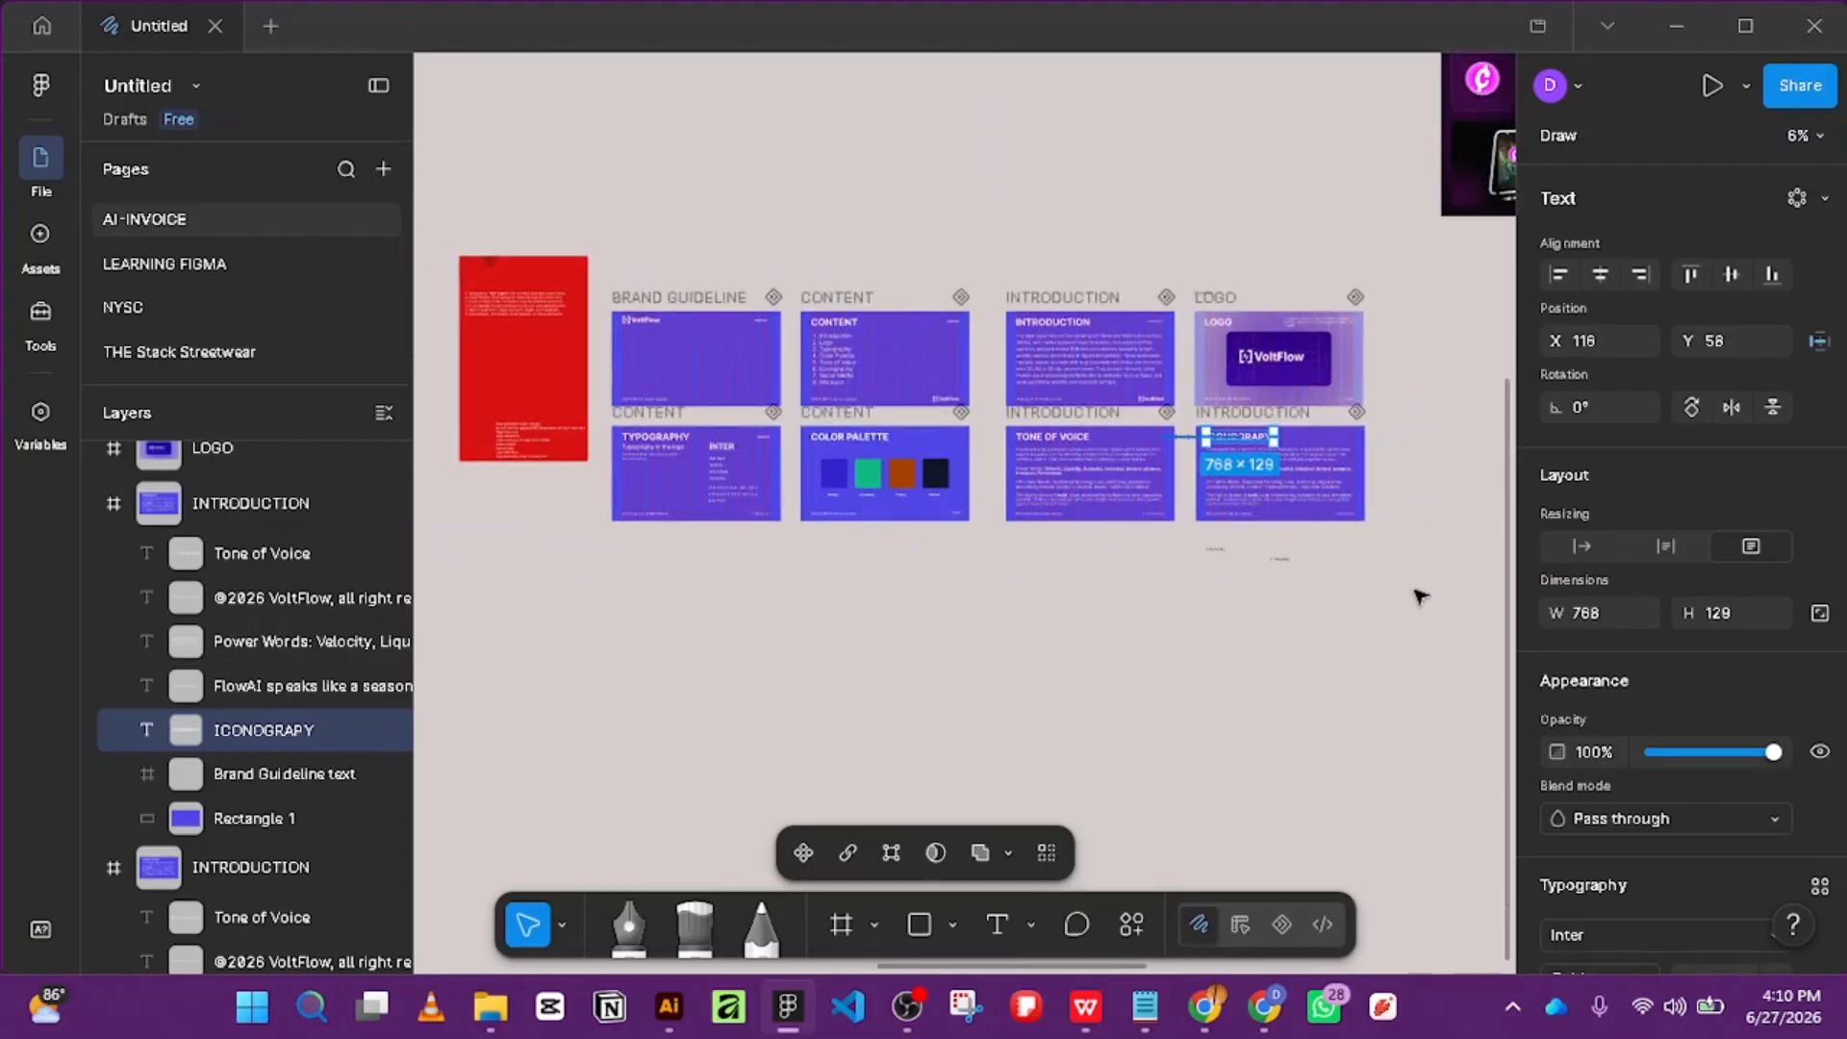
Duplicate the small style-guide image from the UI/UX-Web & Mobie section onto the empty canvas beside it.
{"action": "left_click", "coordinate": [1420, 594]}
{"action": "scroll", "coordinate": [1410, 515], "scroll_direction": "down", "scroll_amount": 3}
{"action": "scroll", "coordinate": [1298, 502], "scroll_direction": "right", "scroll_amount": 6}
{"action": "scroll", "coordinate": [1305, 327], "scroll_direction": "up", "scroll_amount": 4}
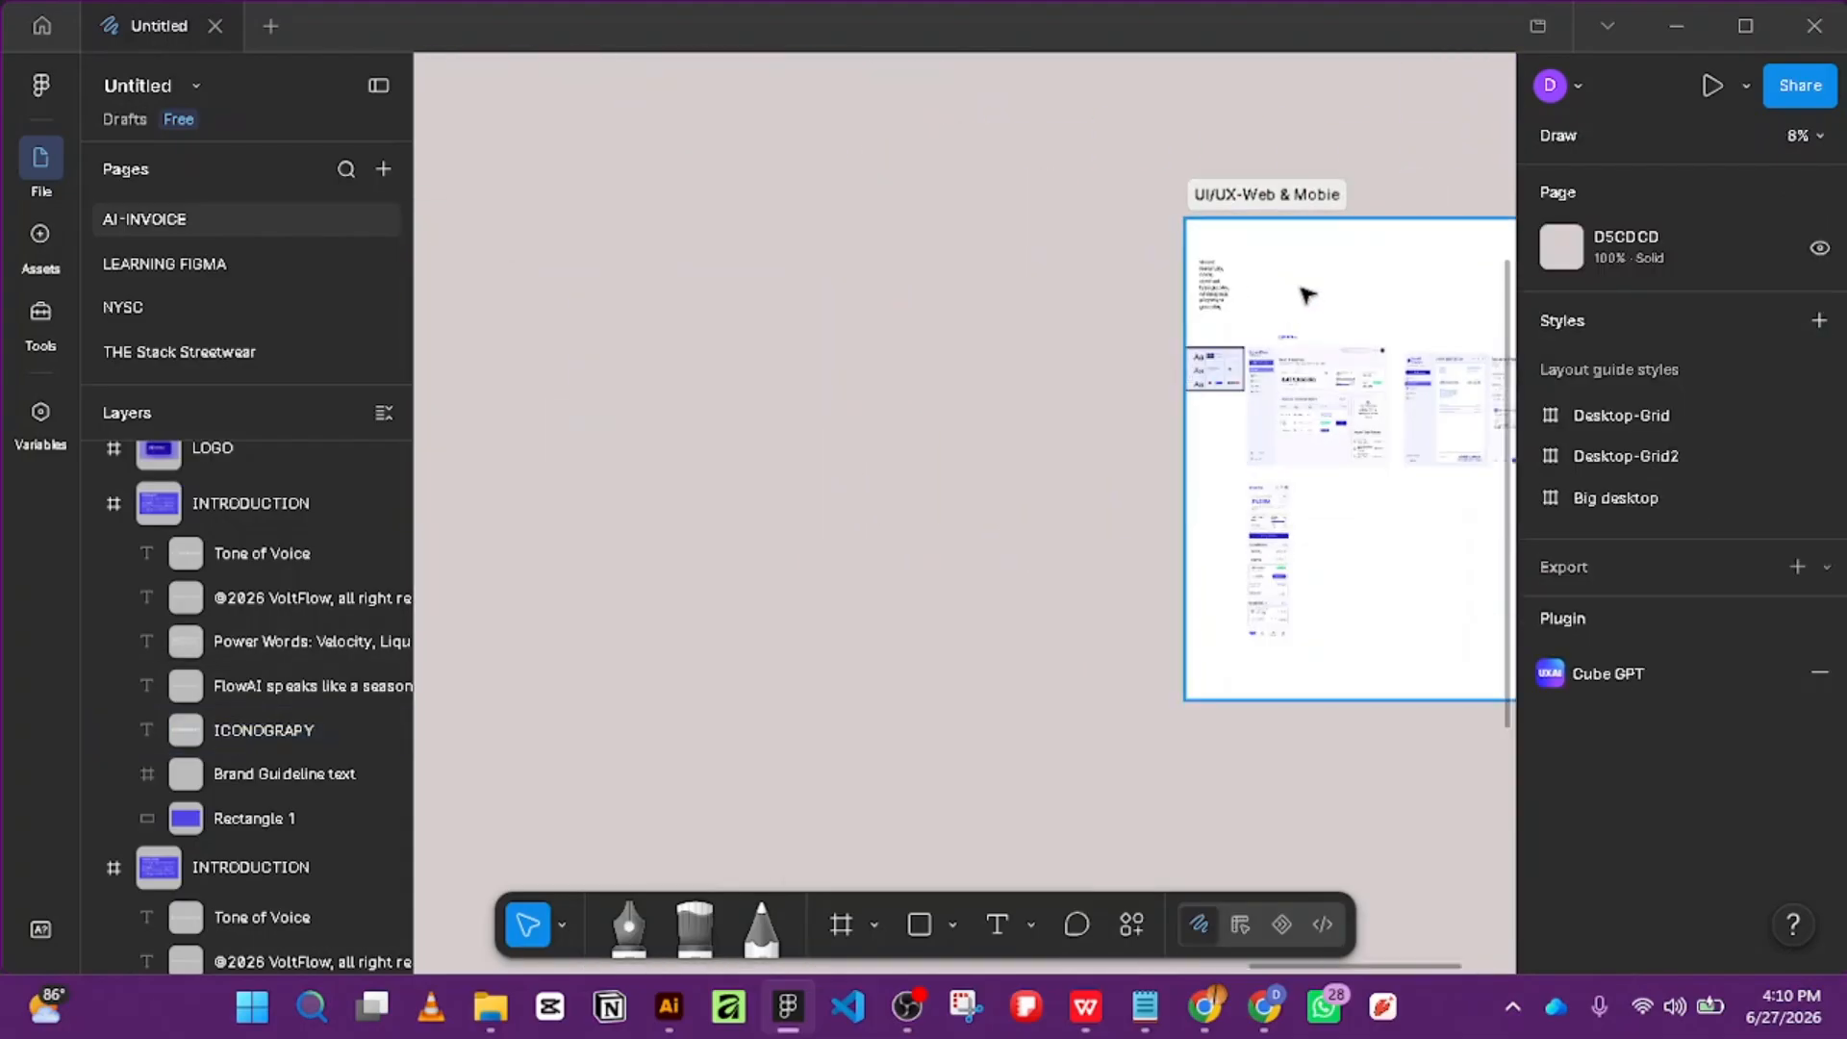
{"action": "scroll", "coordinate": [1305, 293], "scroll_direction": "up", "scroll_amount": 5}
{"action": "left_click", "coordinate": [1243, 593]}
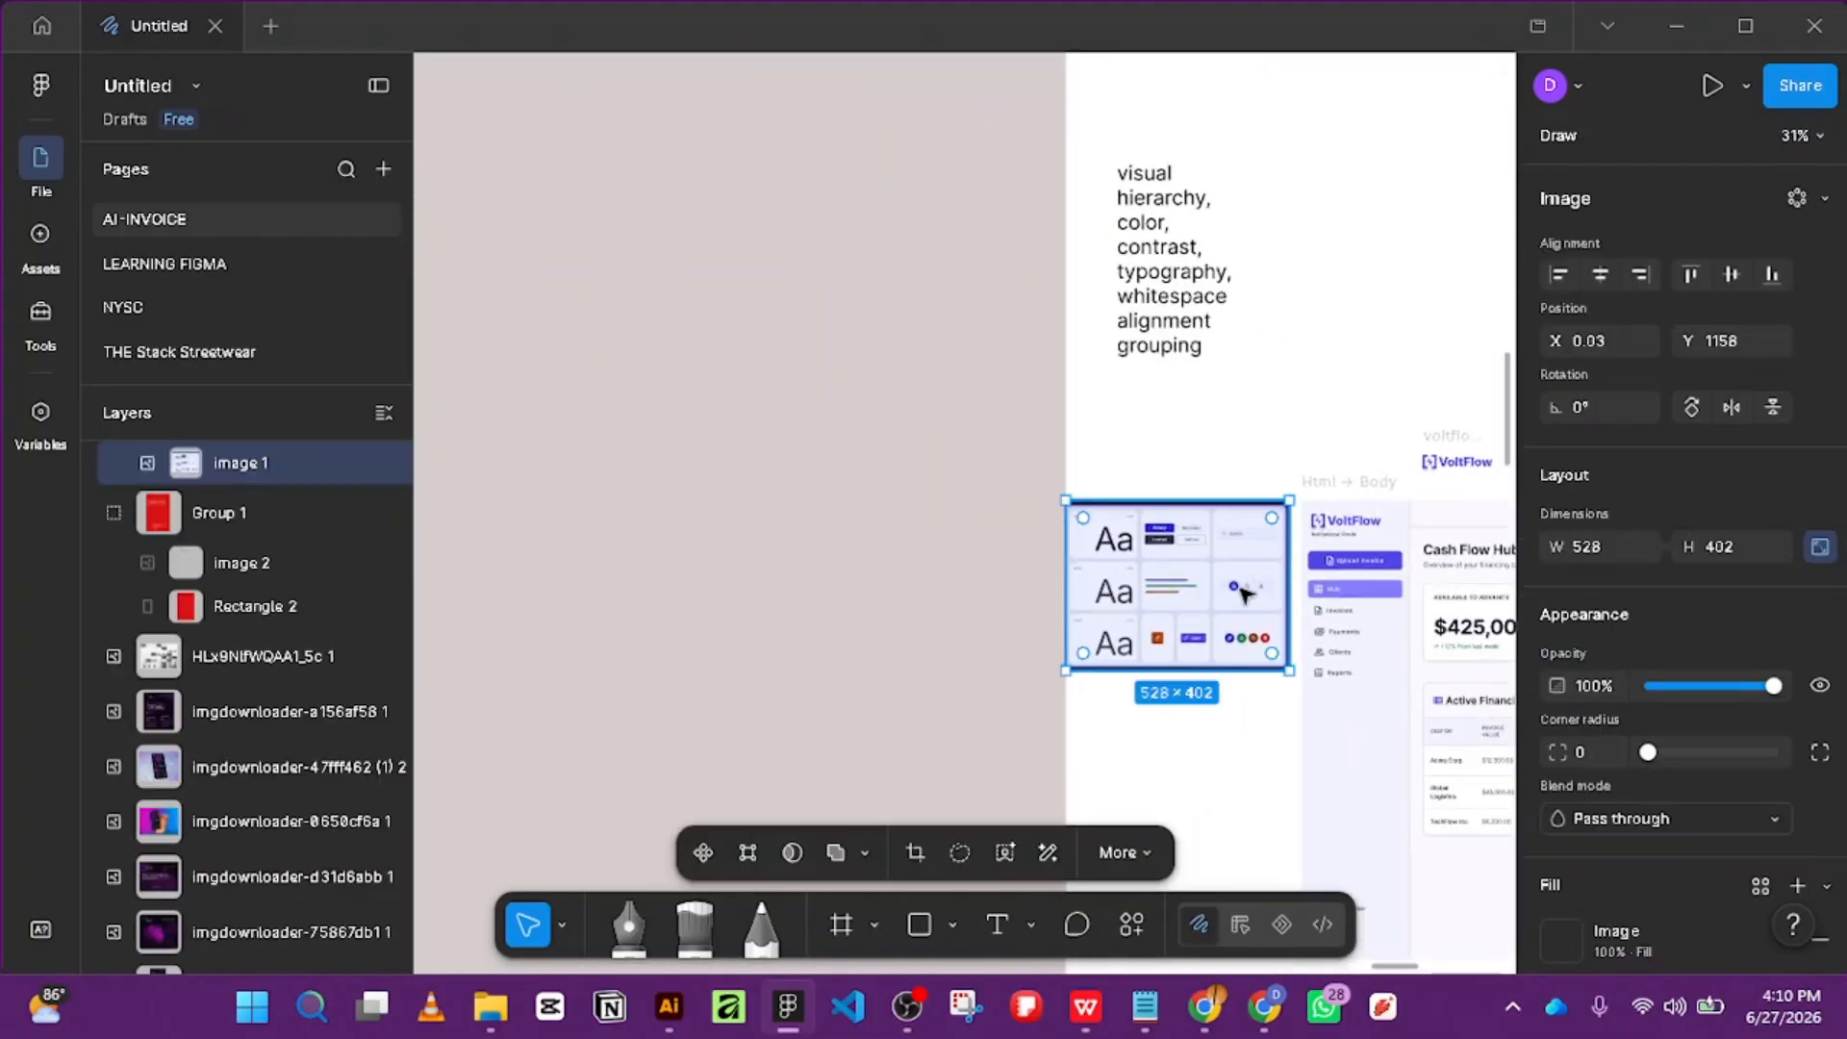
{"action": "left_click_drag", "start_coordinate": [1243, 594], "coordinate": [658, 579]}
Move the copied style-guide image across the canvas onto the lower edge of the ICONOGRAPY slide.
{"action": "scroll", "coordinate": [765, 575], "scroll_direction": "down", "scroll_amount": 6}
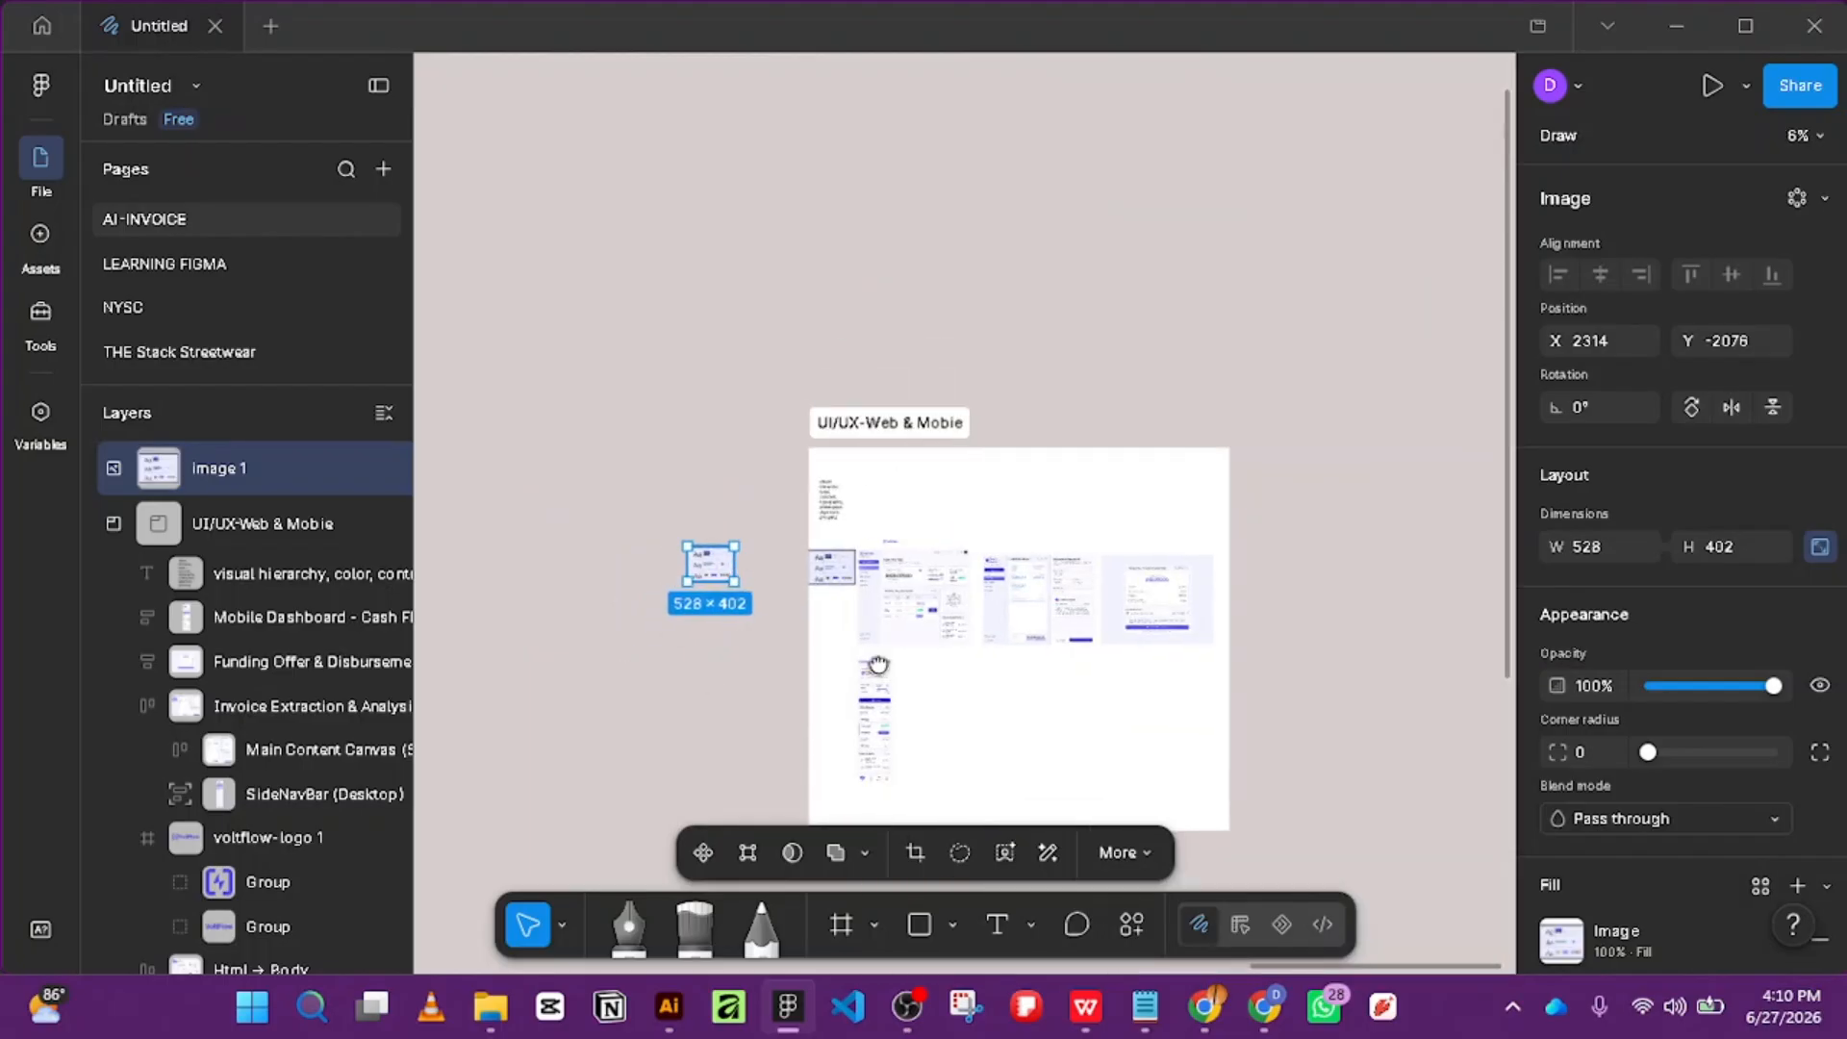
{"action": "left_click_drag", "start_coordinate": [878, 664], "coordinate": [1425, 597]}
{"action": "left_click_drag", "start_coordinate": [1258, 499], "coordinate": [751, 735]}
{"action": "scroll", "coordinate": [642, 557], "scroll_direction": "down", "scroll_amount": 4}
{"action": "left_click_drag", "start_coordinate": [643, 558], "coordinate": [685, 563]}
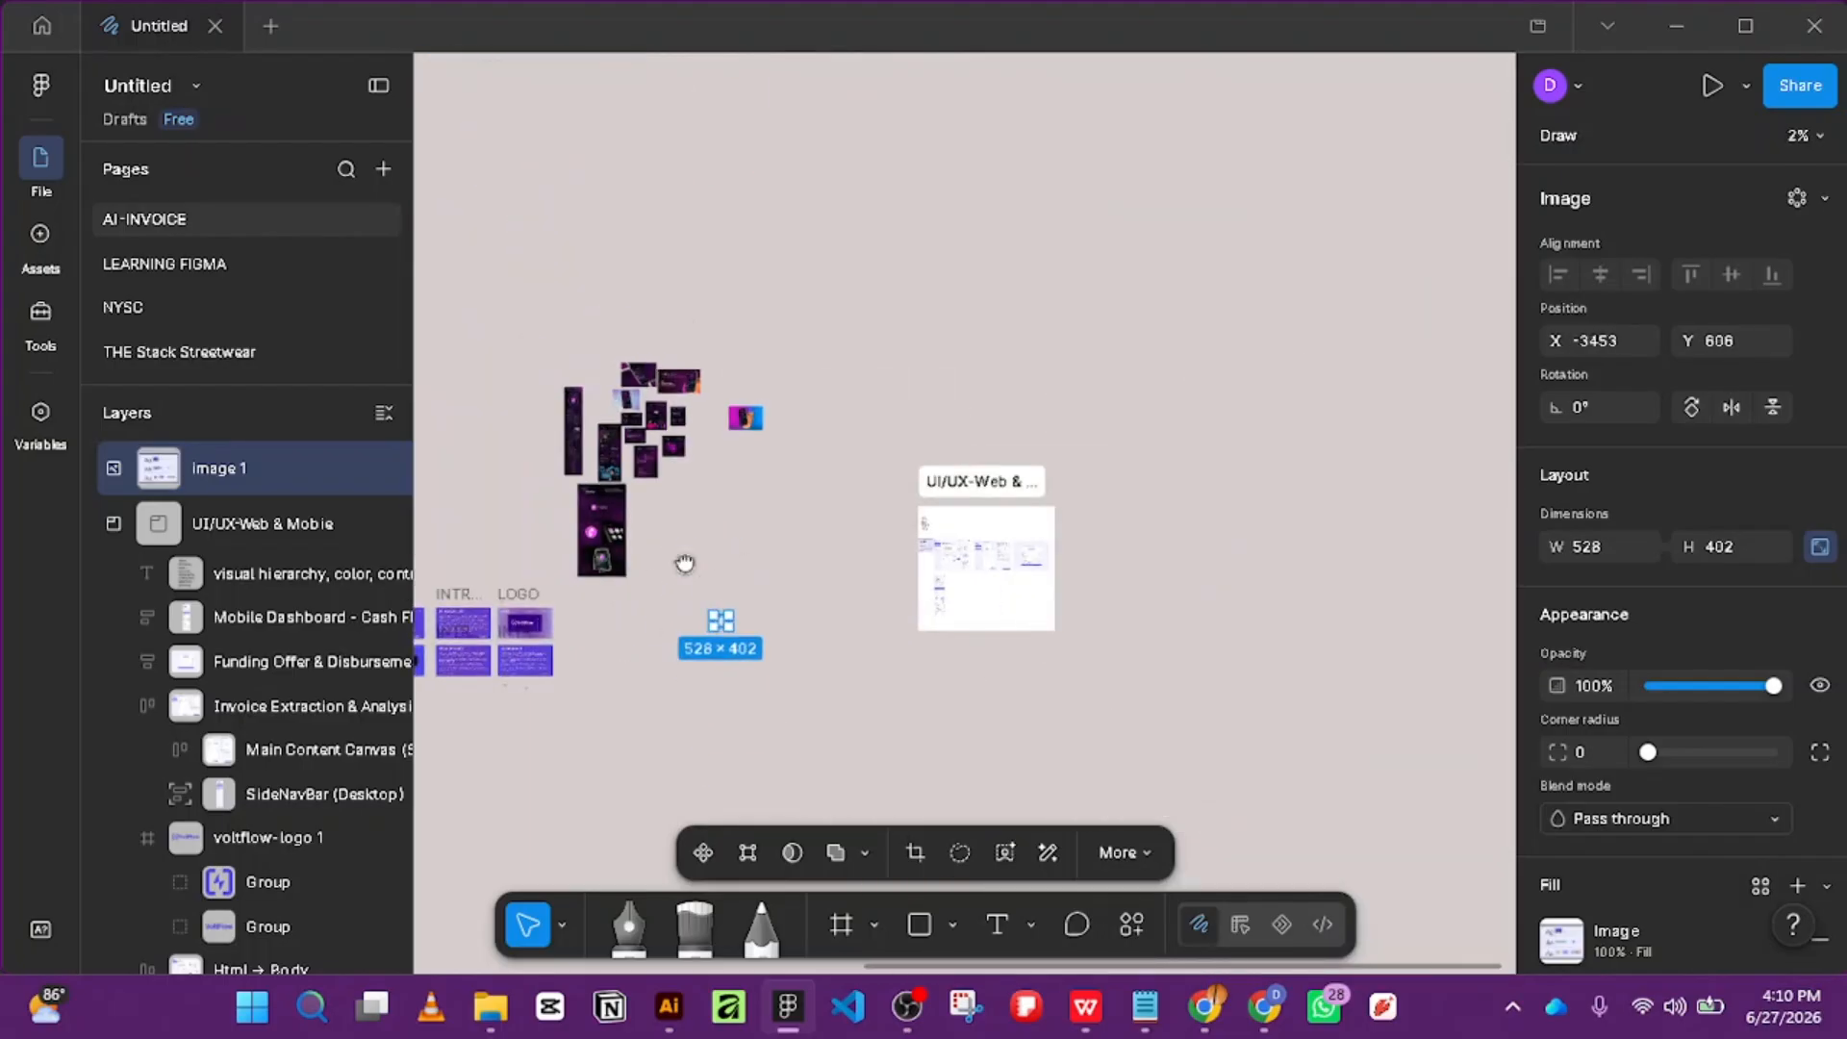
{"action": "scroll", "coordinate": [981, 510], "scroll_direction": "up", "scroll_amount": 4}
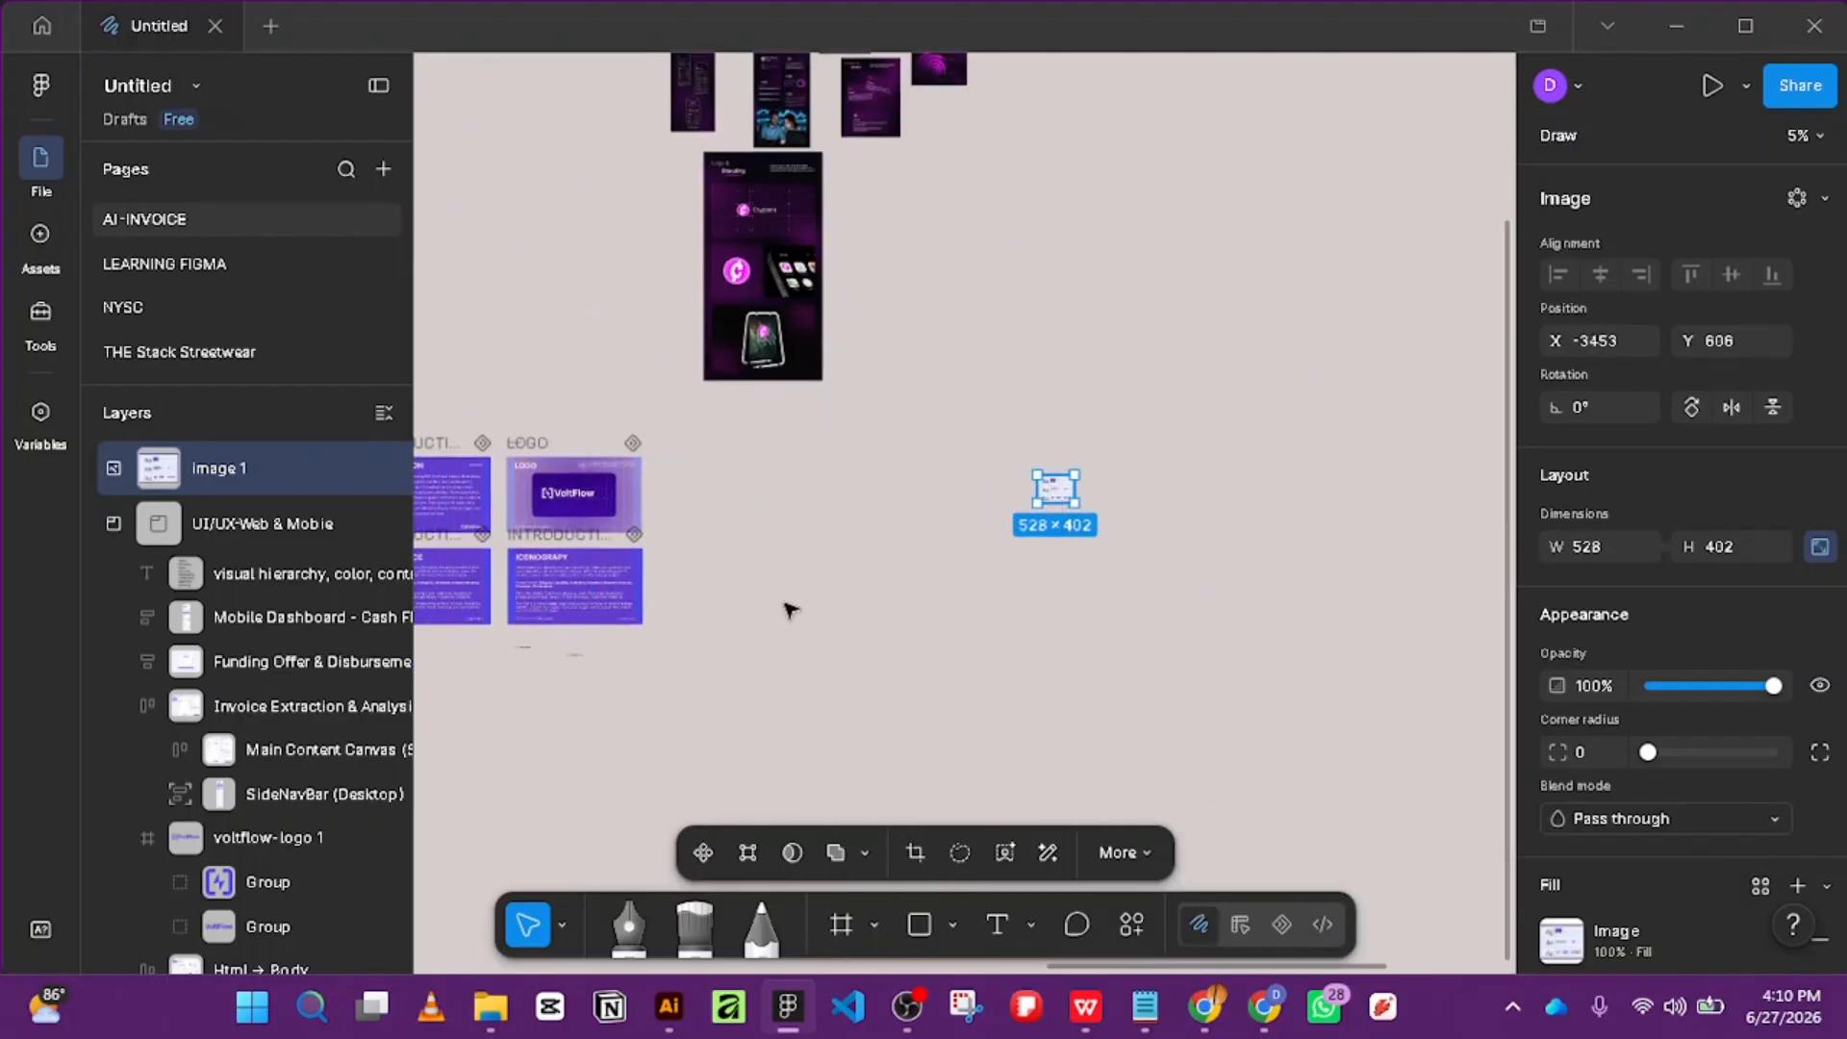
{"action": "left_click_drag", "start_coordinate": [1055, 489], "coordinate": [662, 642]}
{"action": "scroll", "coordinate": [721, 579], "scroll_direction": "up", "scroll_amount": 4}
{"action": "left_click_drag", "start_coordinate": [721, 579], "coordinate": [1399, 290]}
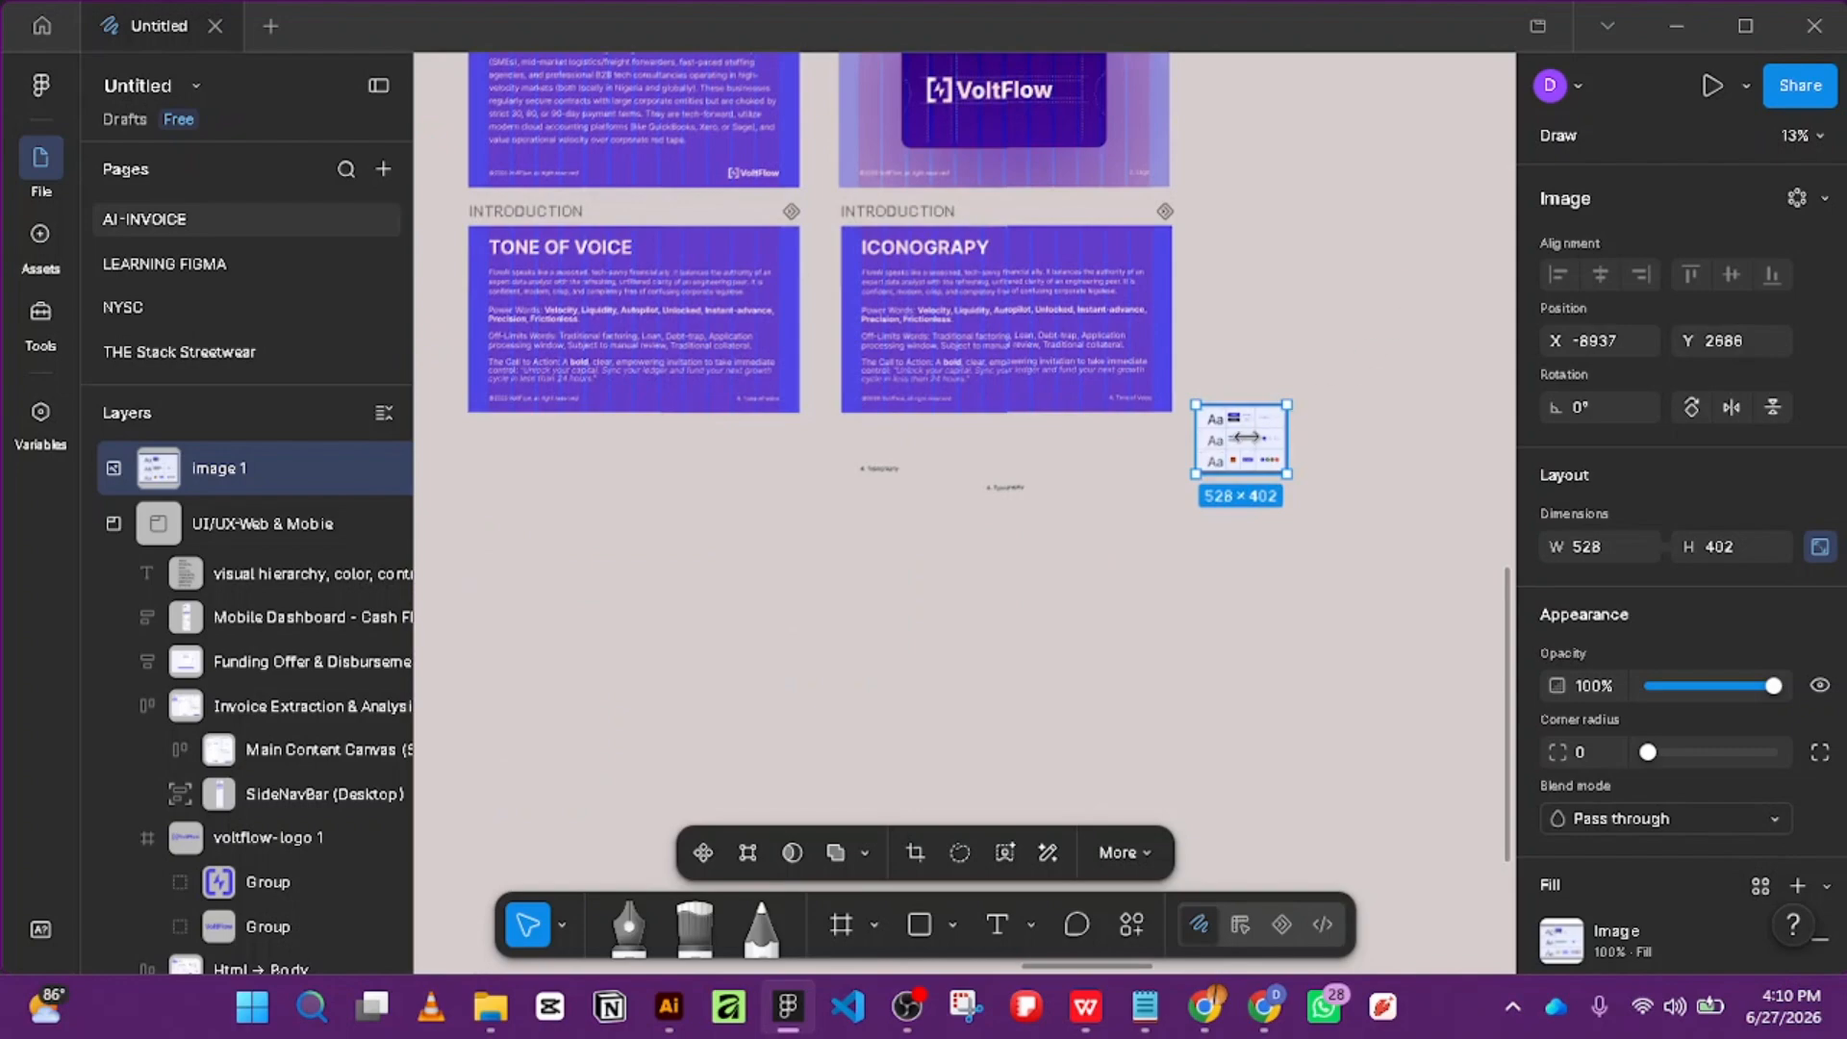
{"action": "left_click_drag", "start_coordinate": [1246, 436], "coordinate": [919, 410]}
Delete the two body text blocks below the title of the ICONOGRAPY slide.
{"action": "left_click", "coordinate": [1031, 289]}
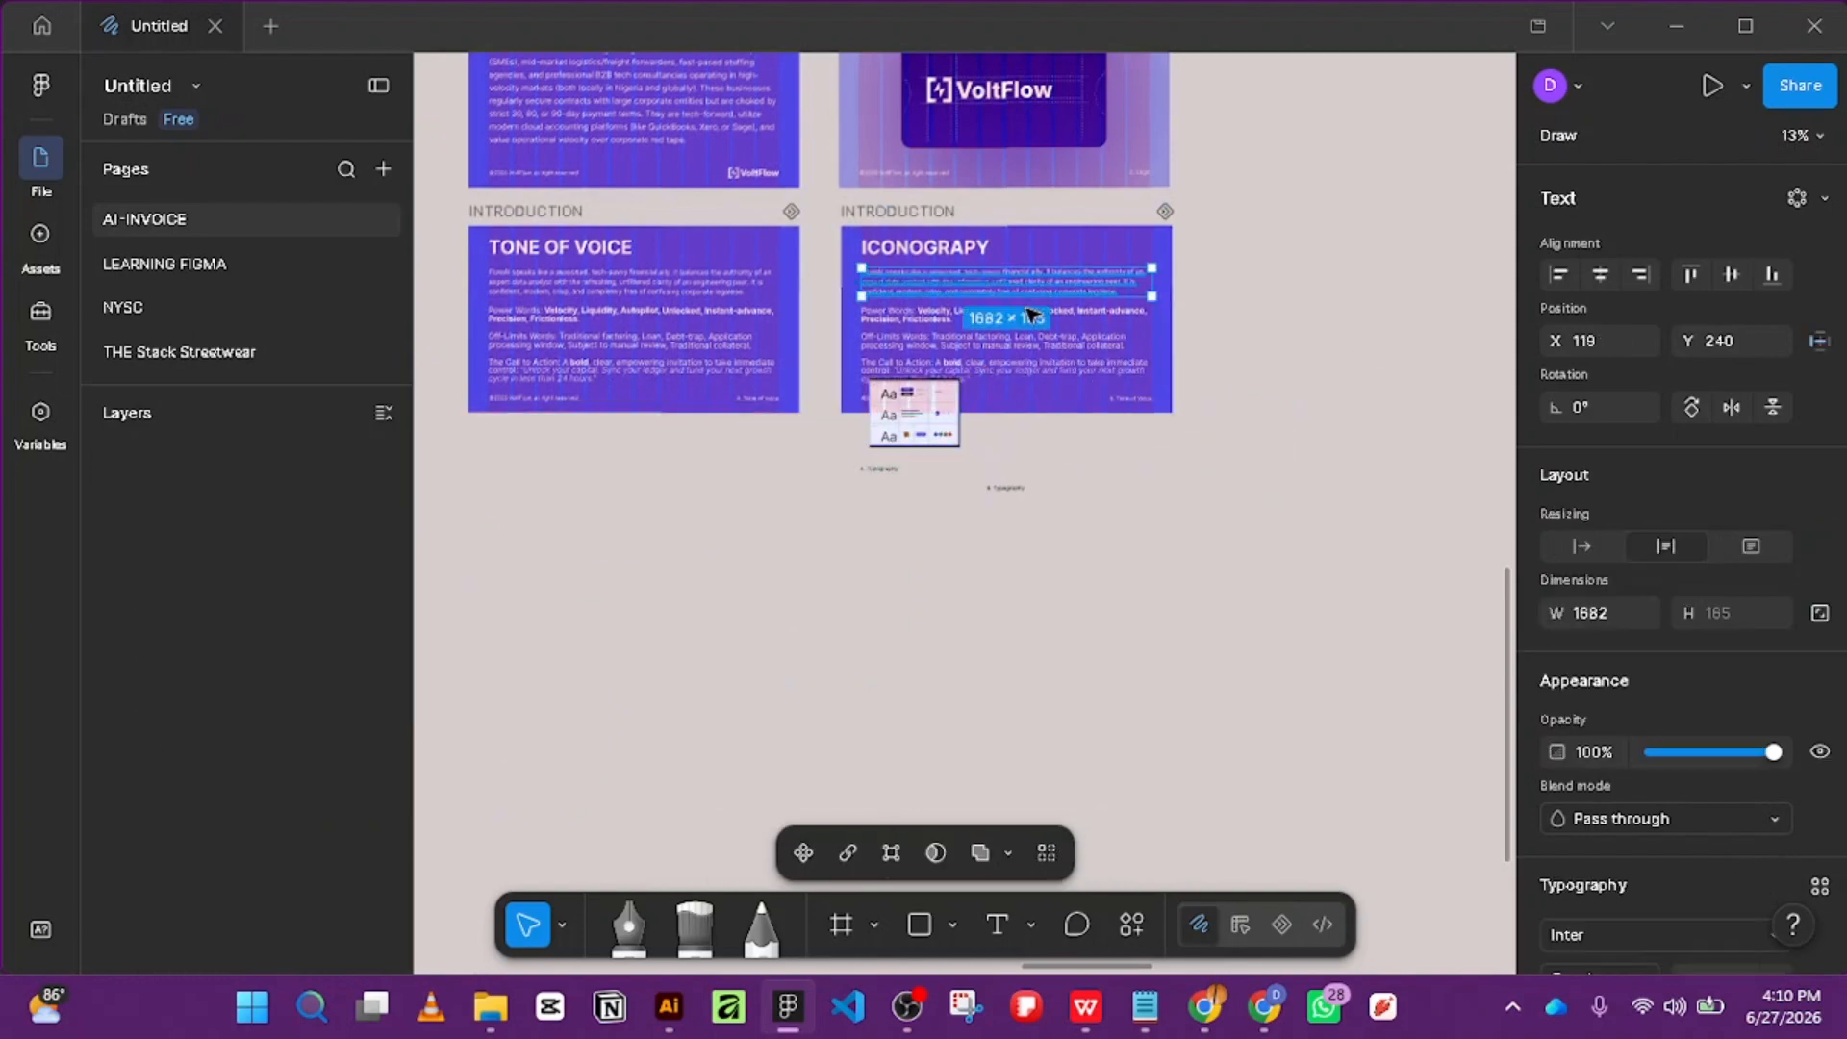
{"action": "key", "text": "Escape"}
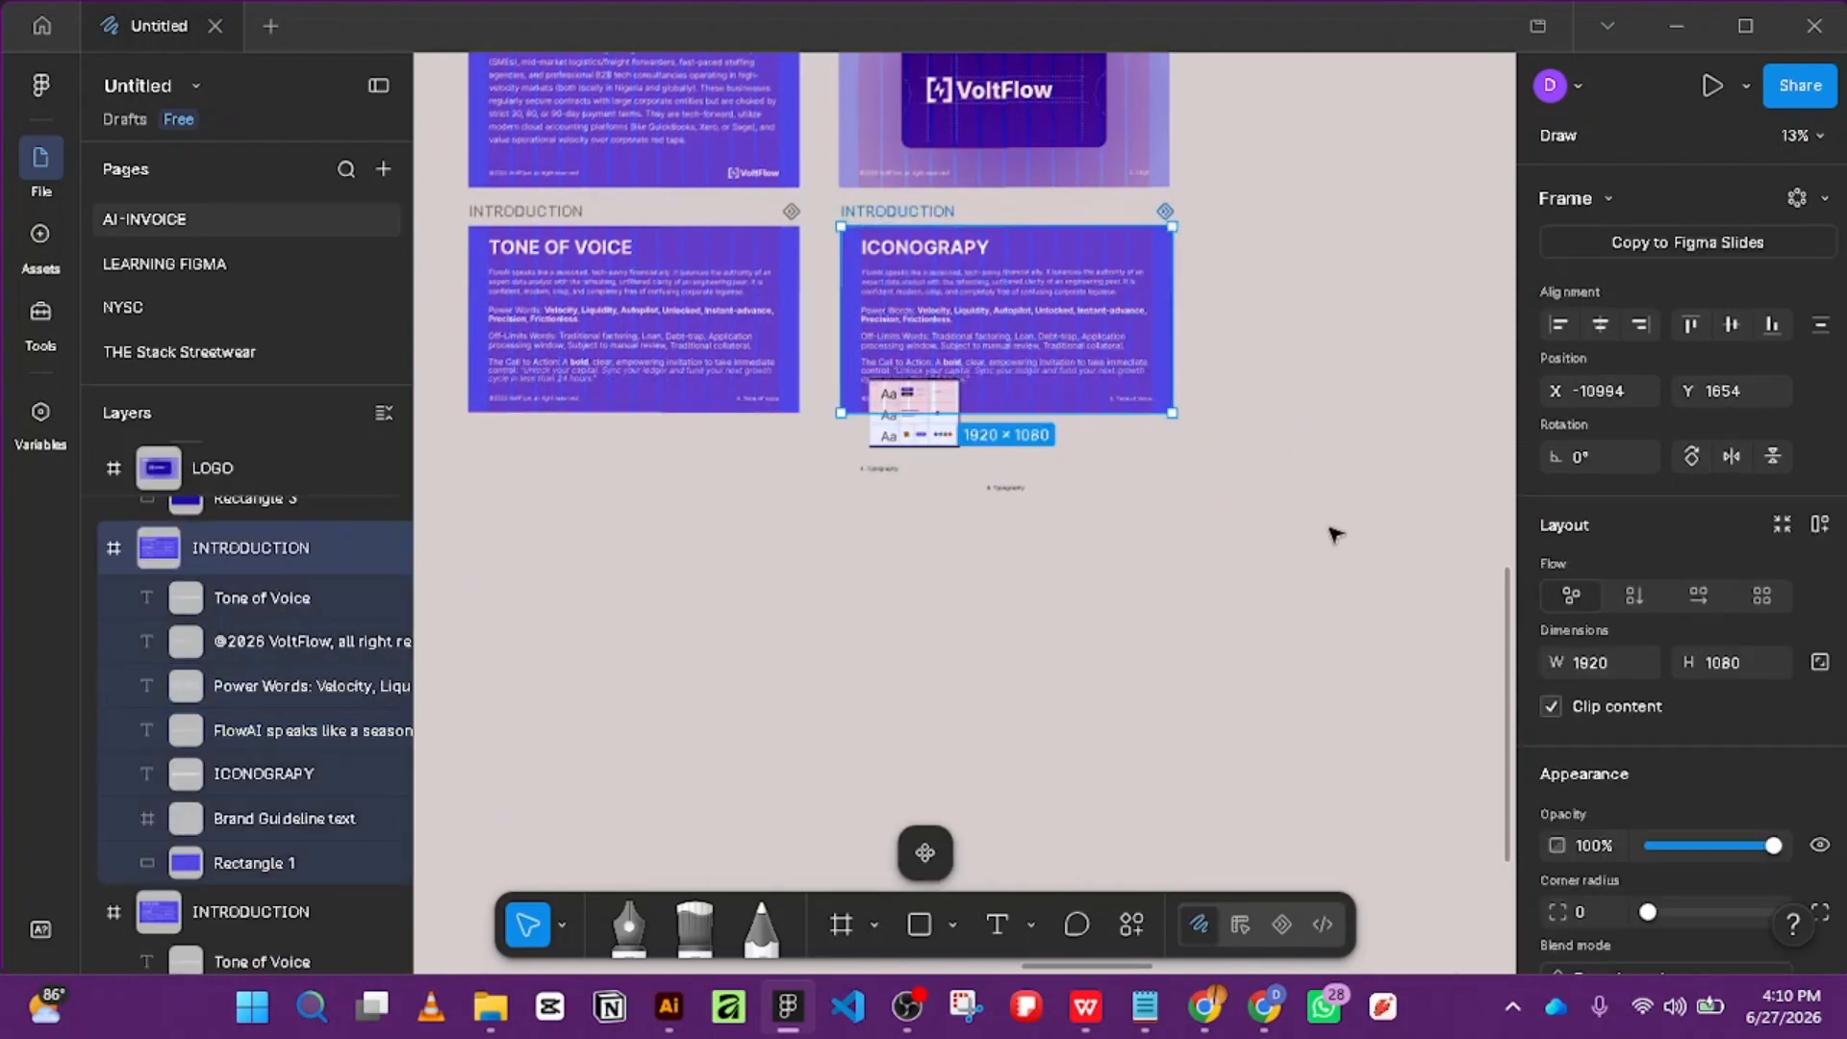
{"action": "key", "text": "Escape"}
{"action": "left_click", "coordinate": [975, 263]}
{"action": "left_click", "coordinate": [960, 277], "text": "shift"}
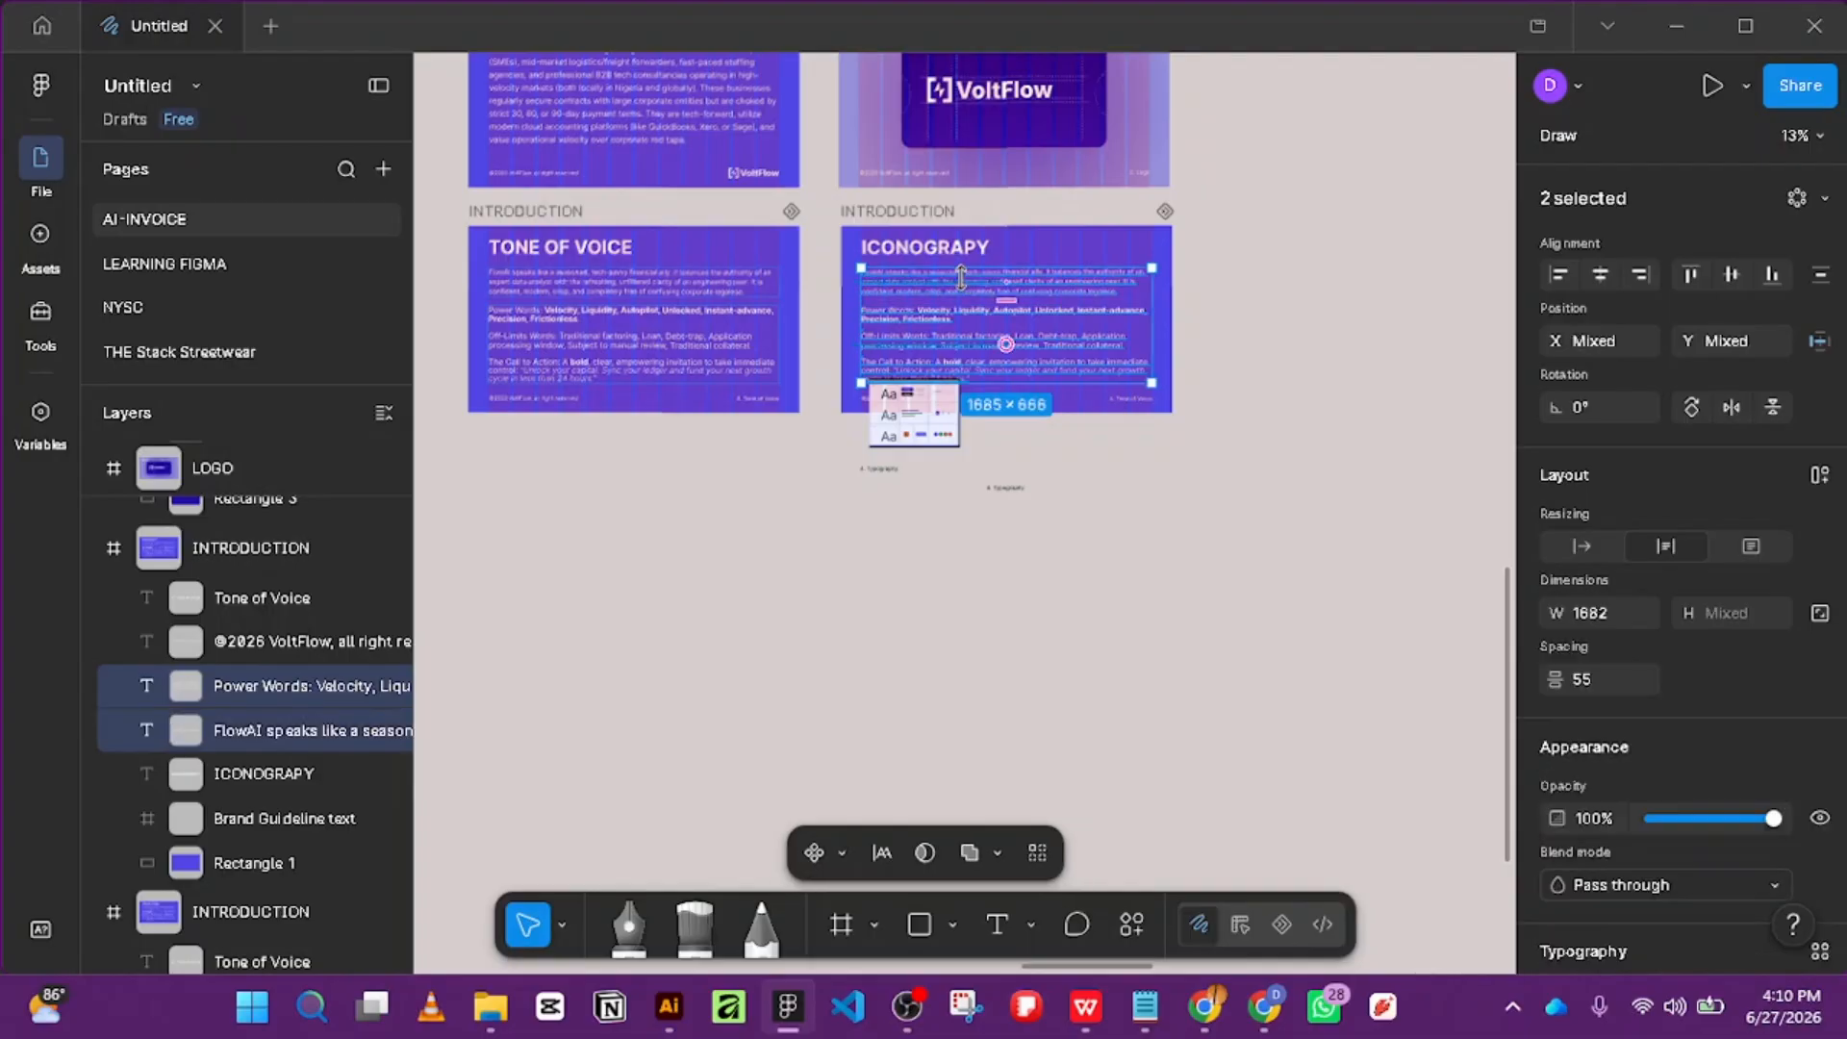
{"action": "key", "text": "Delete"}
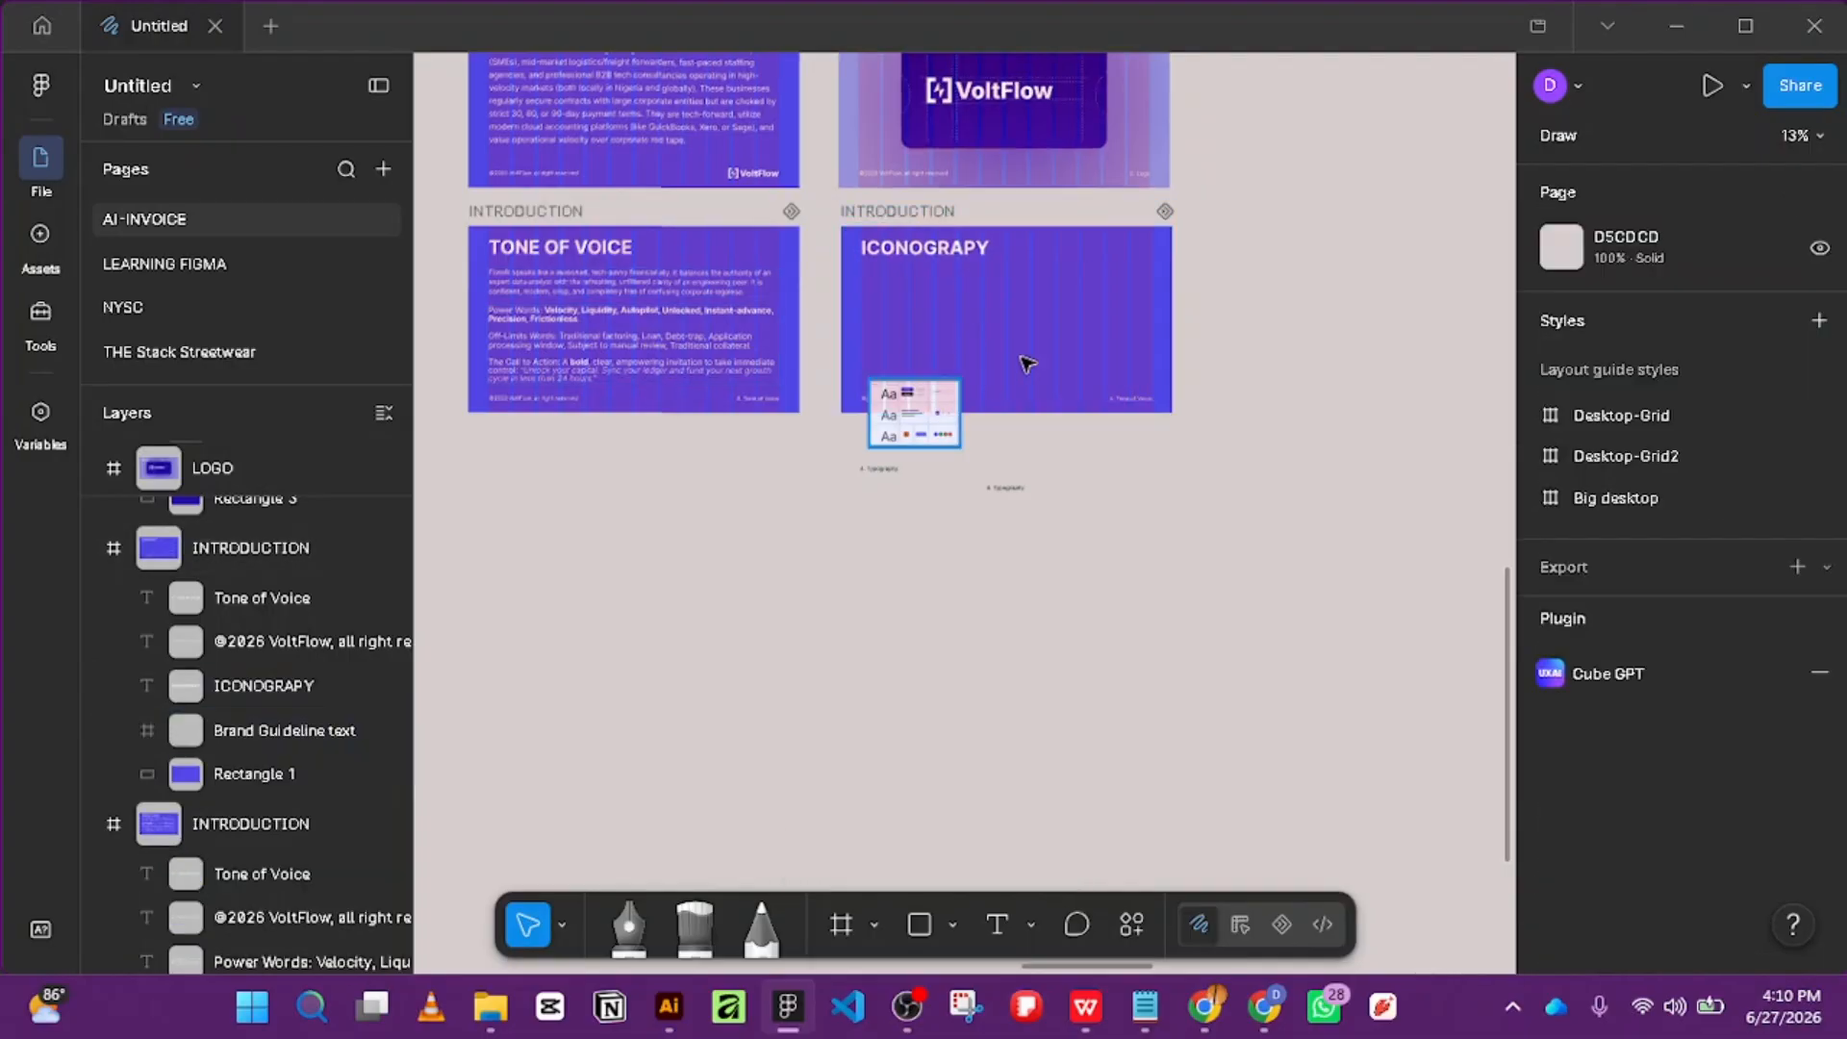
Place the style-guide image in the middle of the ICONOGRAPY slide and enlarge it to about 764 × 582.
{"action": "left_click_drag", "start_coordinate": [929, 404], "coordinate": [979, 305]}
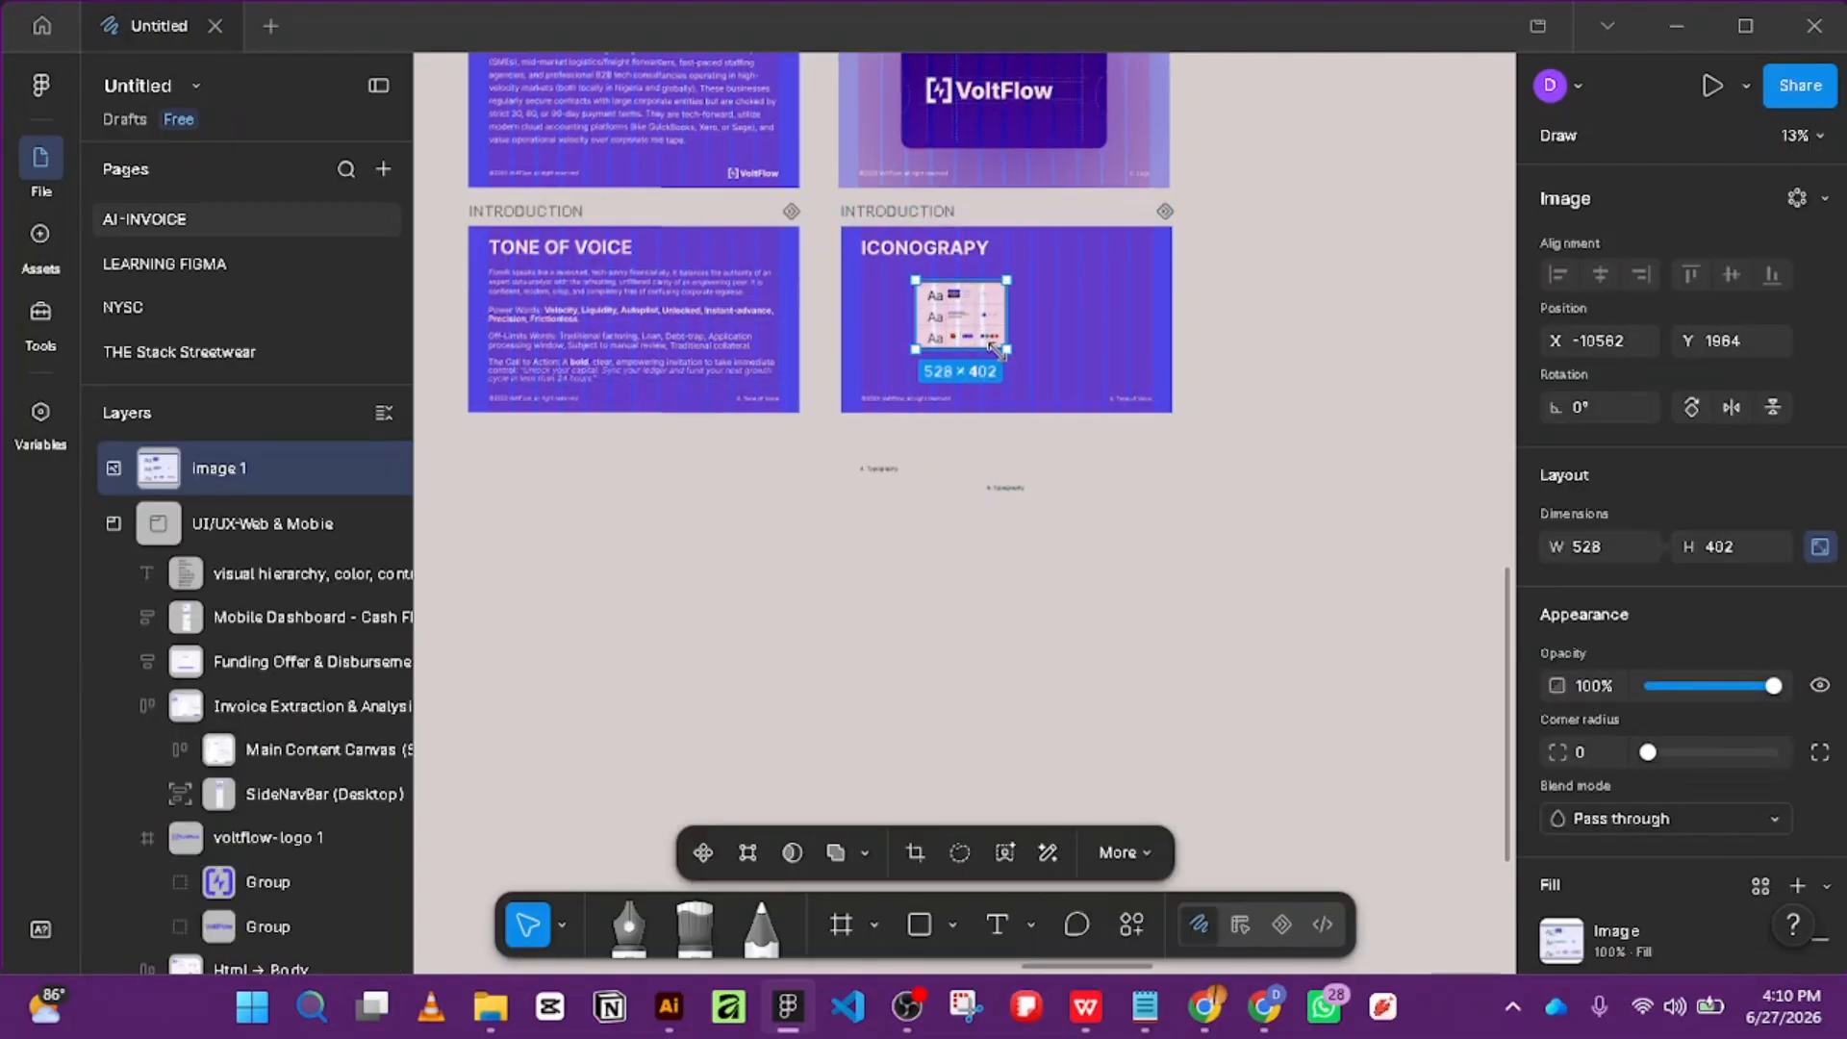
{"action": "mouse_move", "coordinate": [1048, 368]}
{"action": "left_mouse_down"}
{"action": "mouse_move", "coordinate": [1093, 400]}
{"action": "mouse_move", "coordinate": [1050, 395]}
{"action": "mouse_move", "coordinate": [1034, 366]}
{"action": "left_mouse_up"}
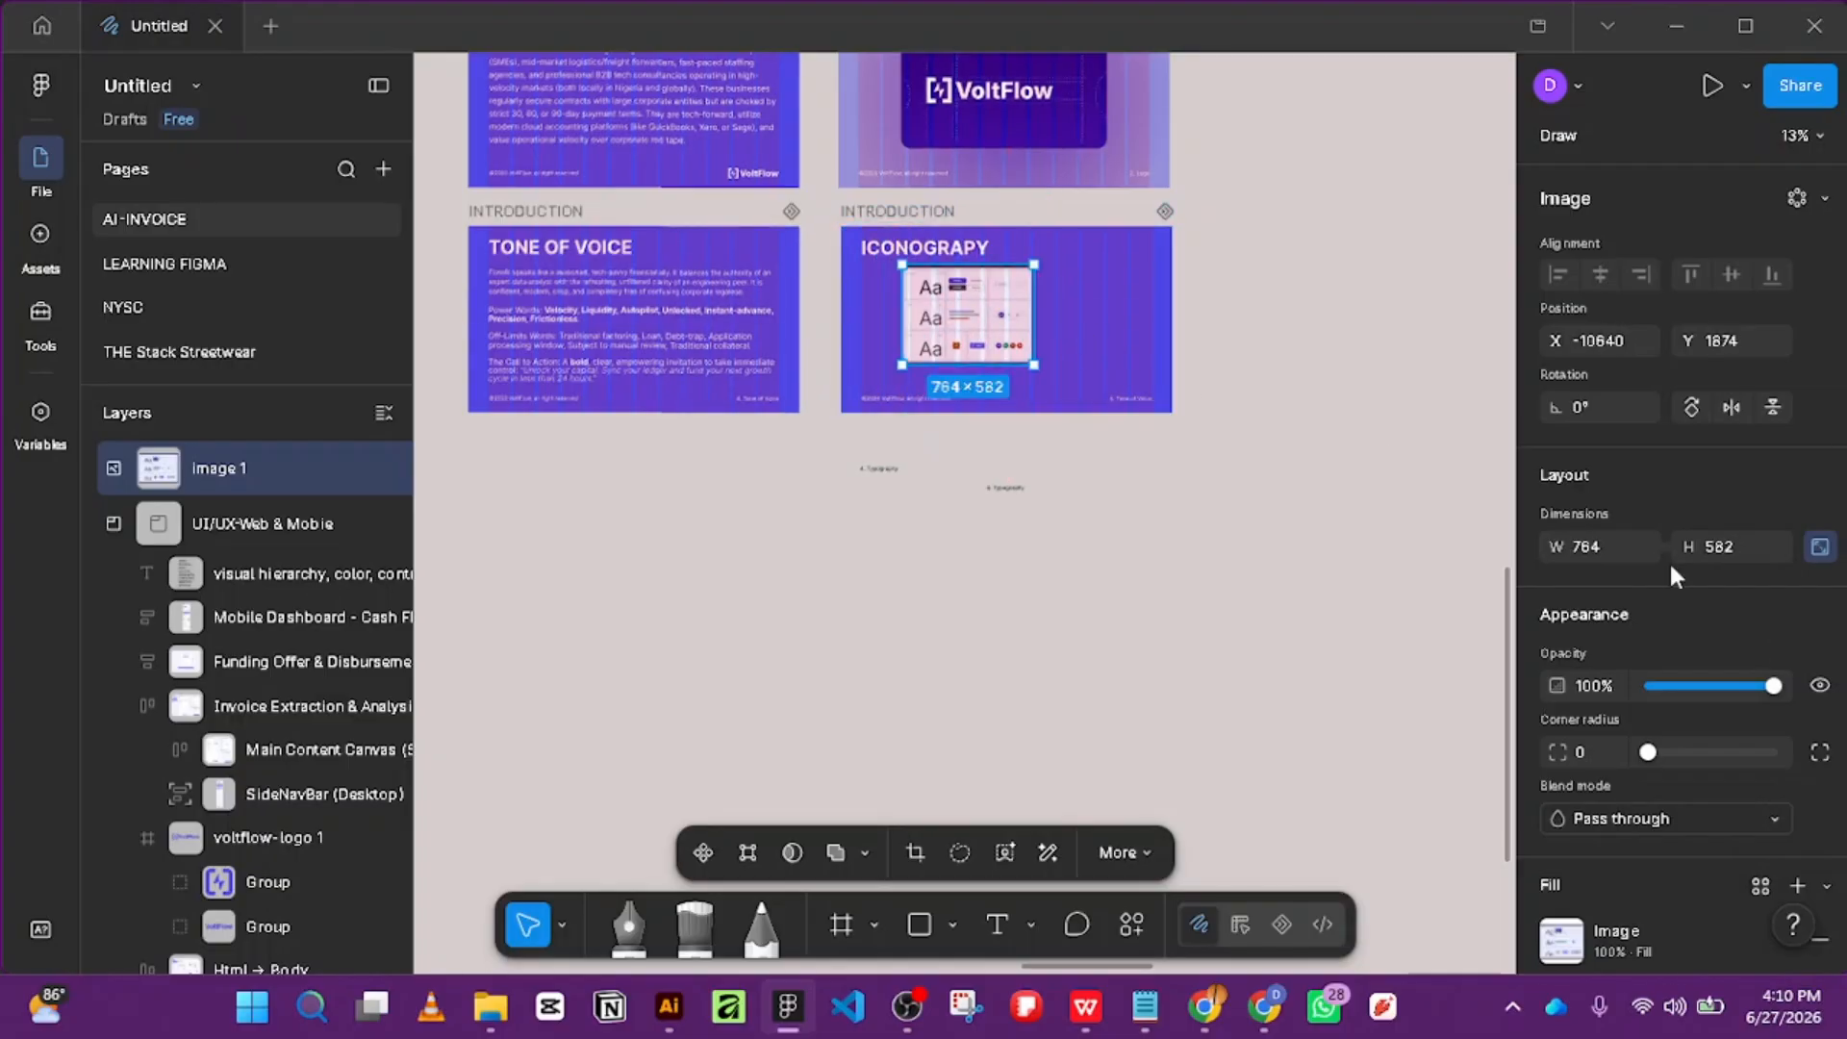
{"action": "scroll", "coordinate": [1058, 307], "scroll_direction": "up", "scroll_amount": 3}
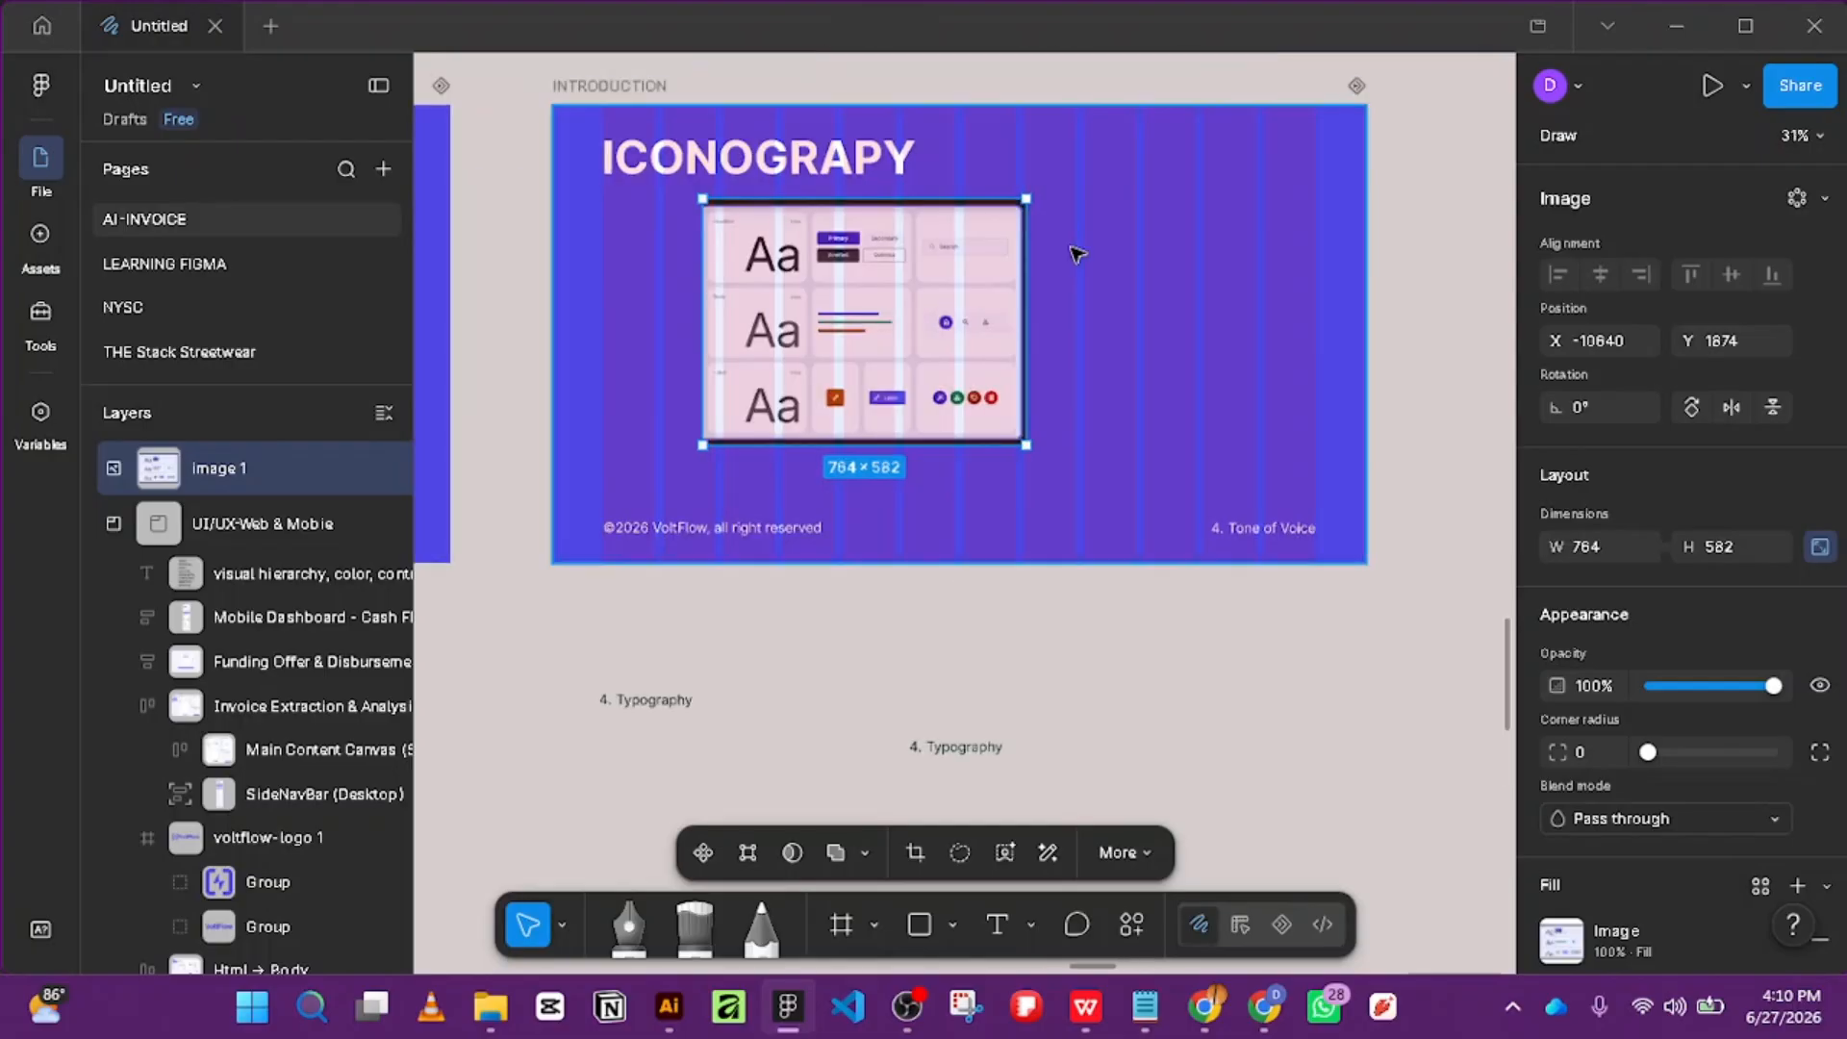
{"action": "left_click_drag", "start_coordinate": [1020, 397], "coordinate": [1104, 421]}
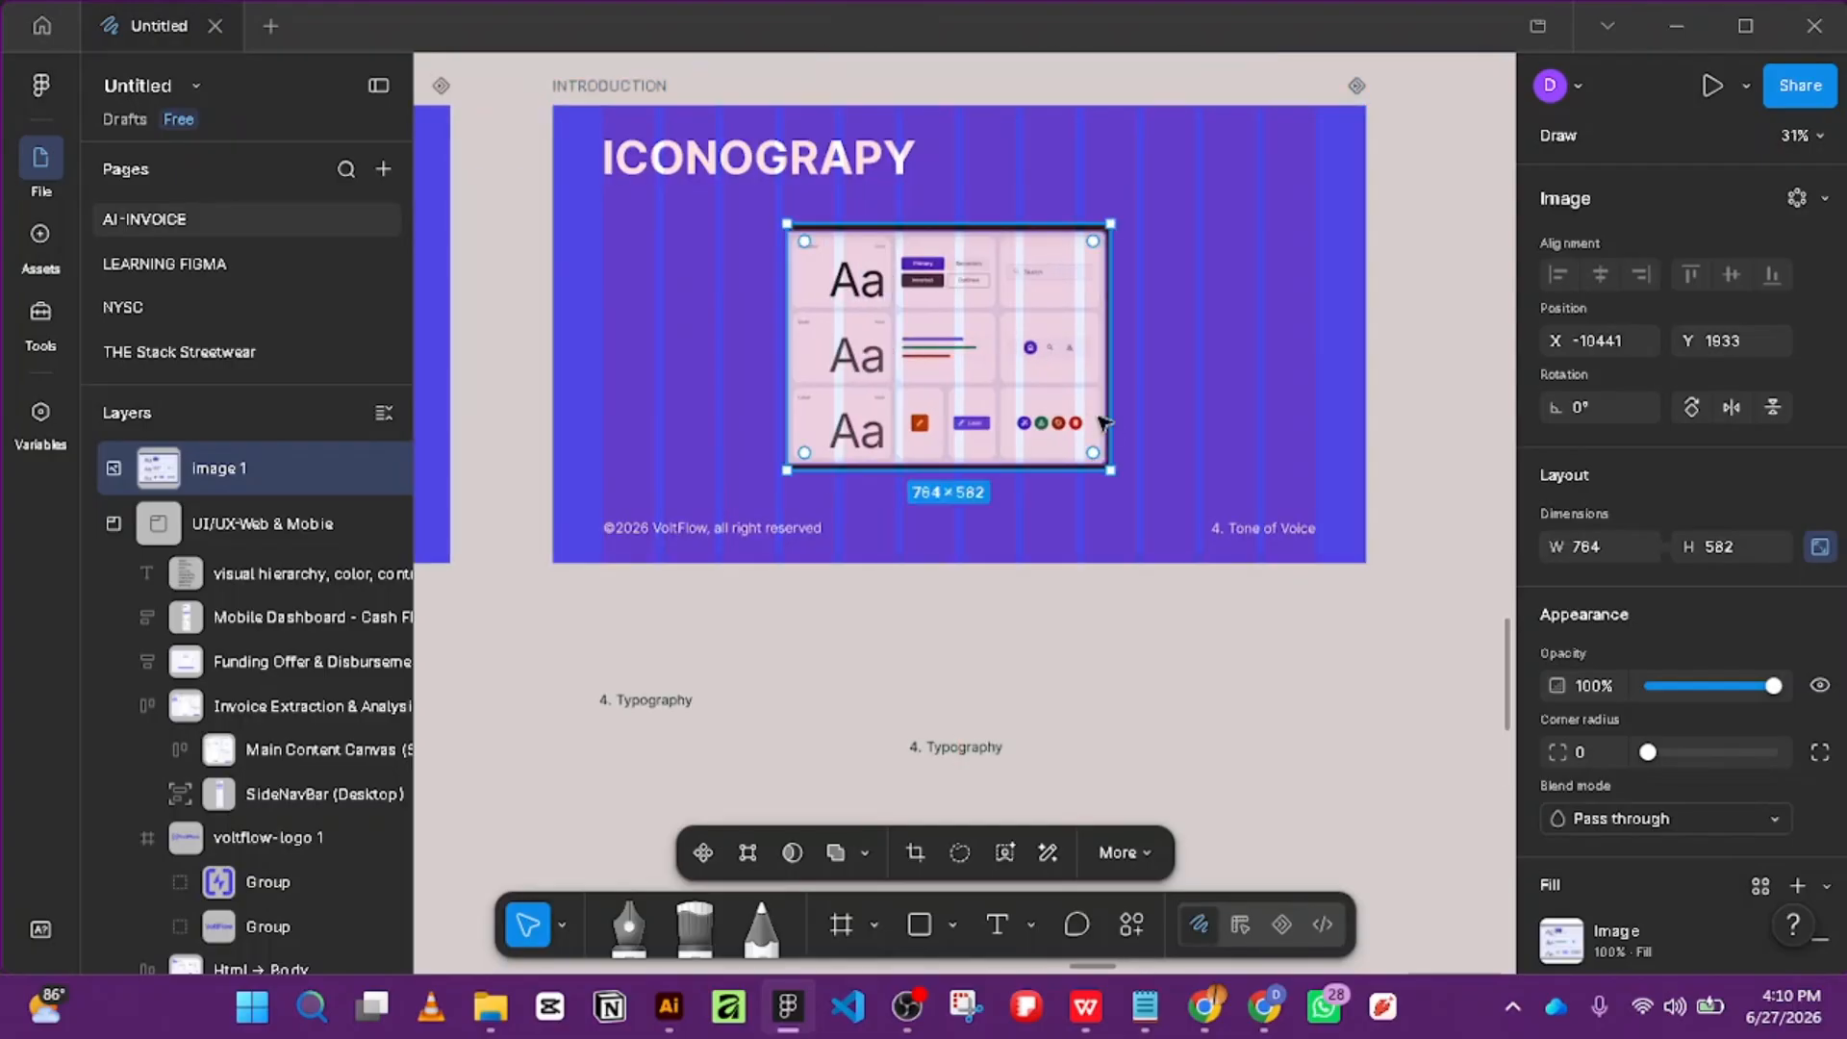
Draw a rectangle over the image's two icon cells, the lower two in its last column.
{"action": "scroll", "coordinate": [1034, 395], "scroll_direction": "up", "scroll_amount": 3}
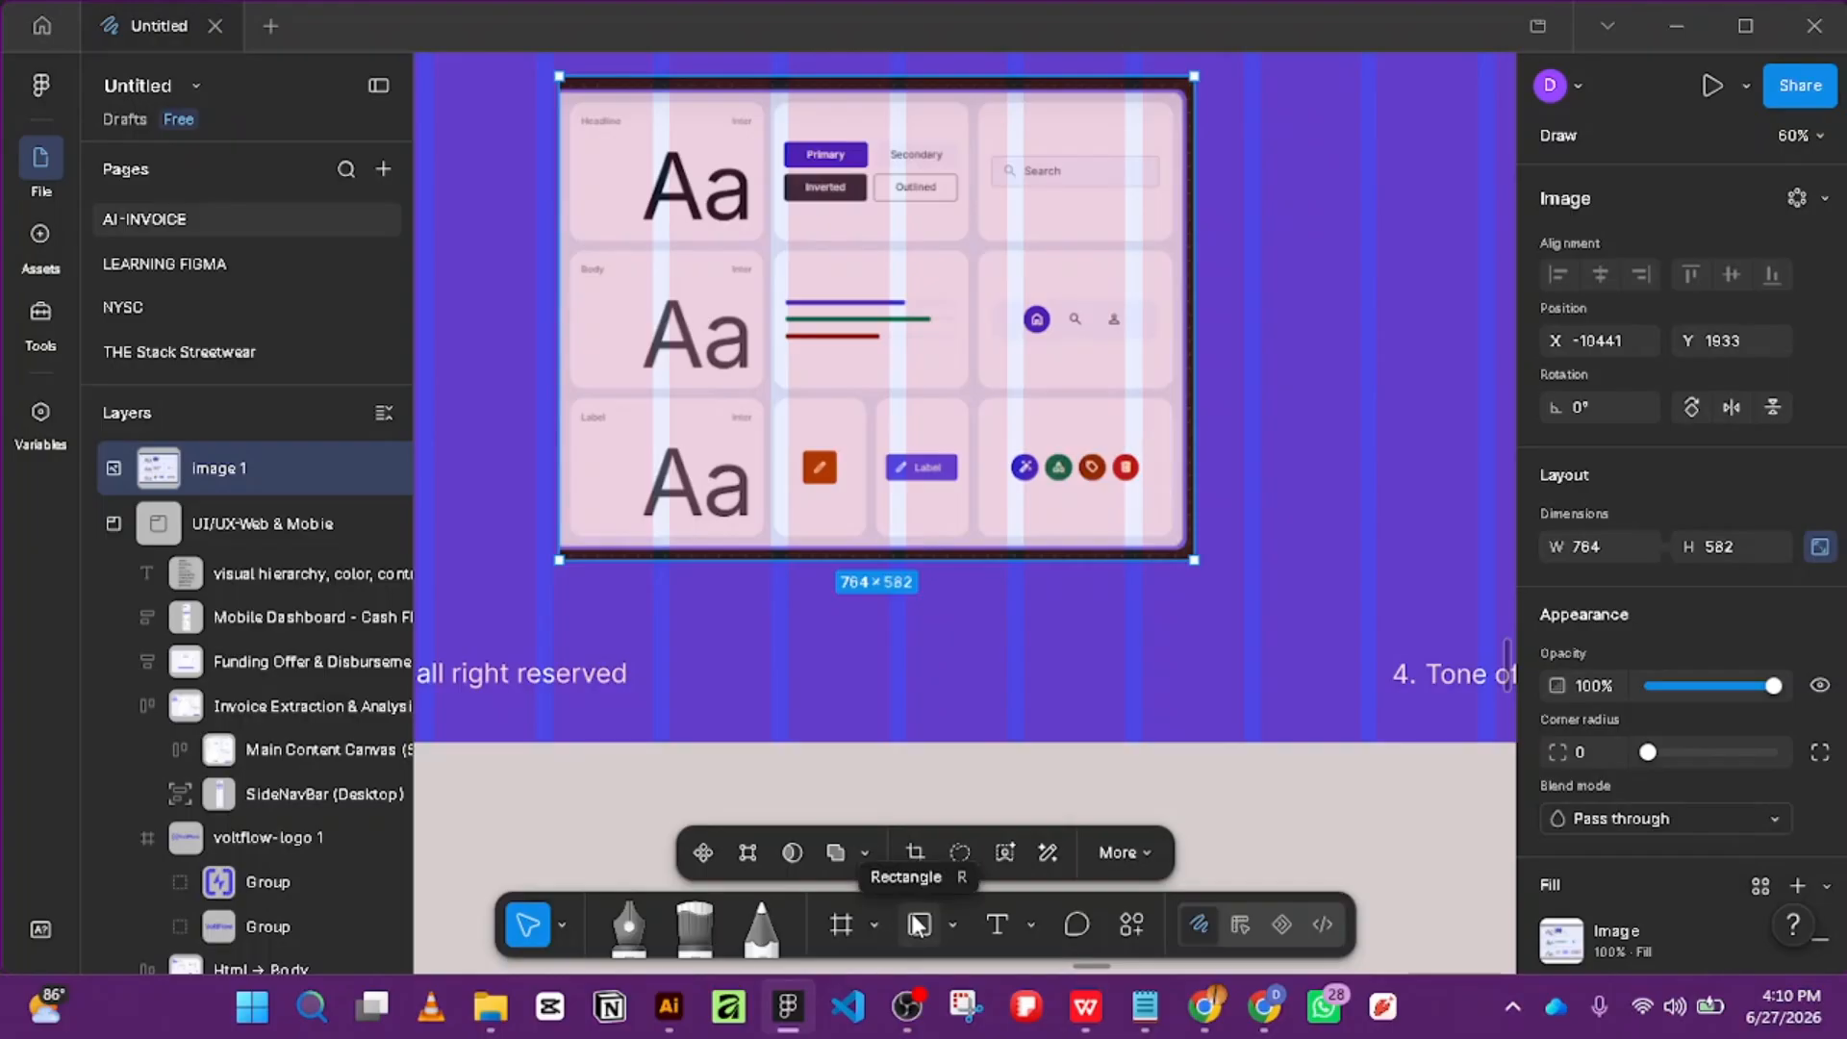
{"action": "key", "text": "r"}
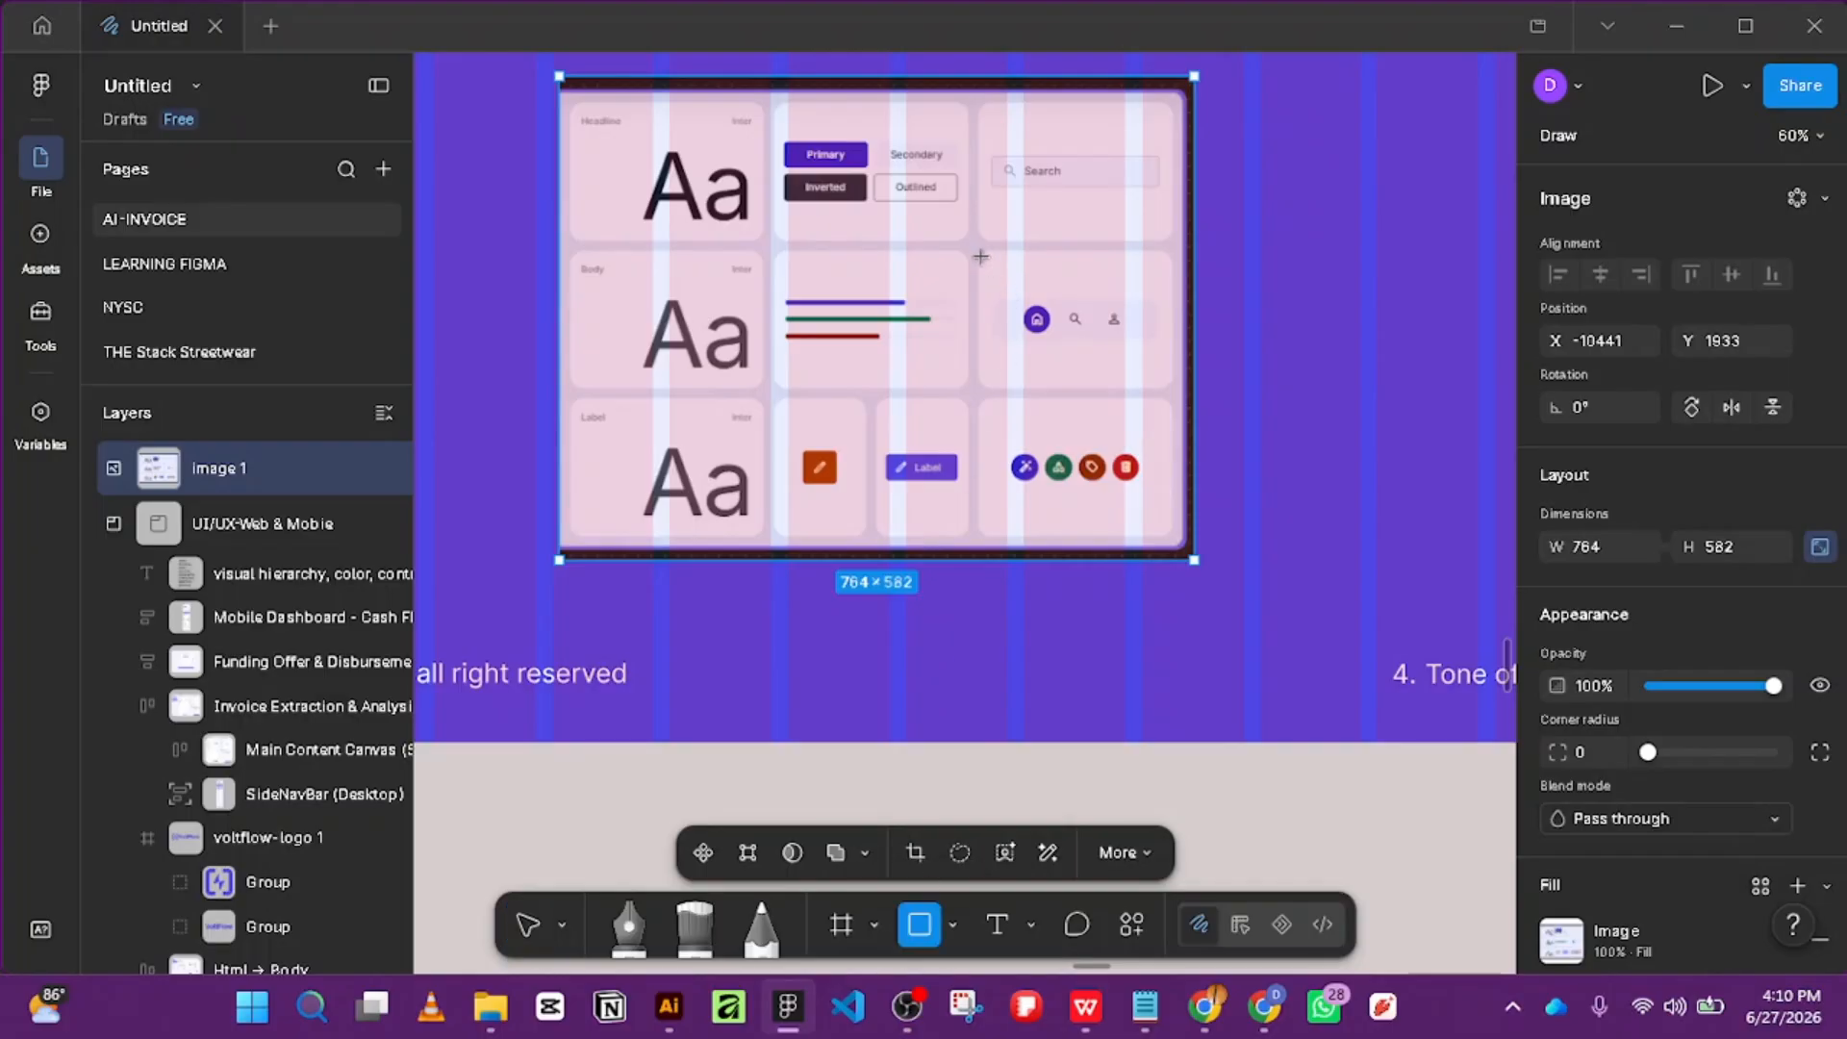
{"action": "mouse_move", "coordinate": [981, 256]}
{"action": "left_mouse_down"}
{"action": "mouse_move", "coordinate": [1194, 401]}
{"action": "mouse_move", "coordinate": [1172, 540]}
{"action": "left_mouse_up"}
{"action": "left_click_drag", "start_coordinate": [981, 336], "coordinate": [979, 335]}
{"action": "left_click_drag", "start_coordinate": [1081, 248], "coordinate": [1081, 245]}
Try to mask the style-guide image together with the new rectangle, and undo the mask.
{"action": "left_click", "coordinate": [868, 239], "text": "shift"}
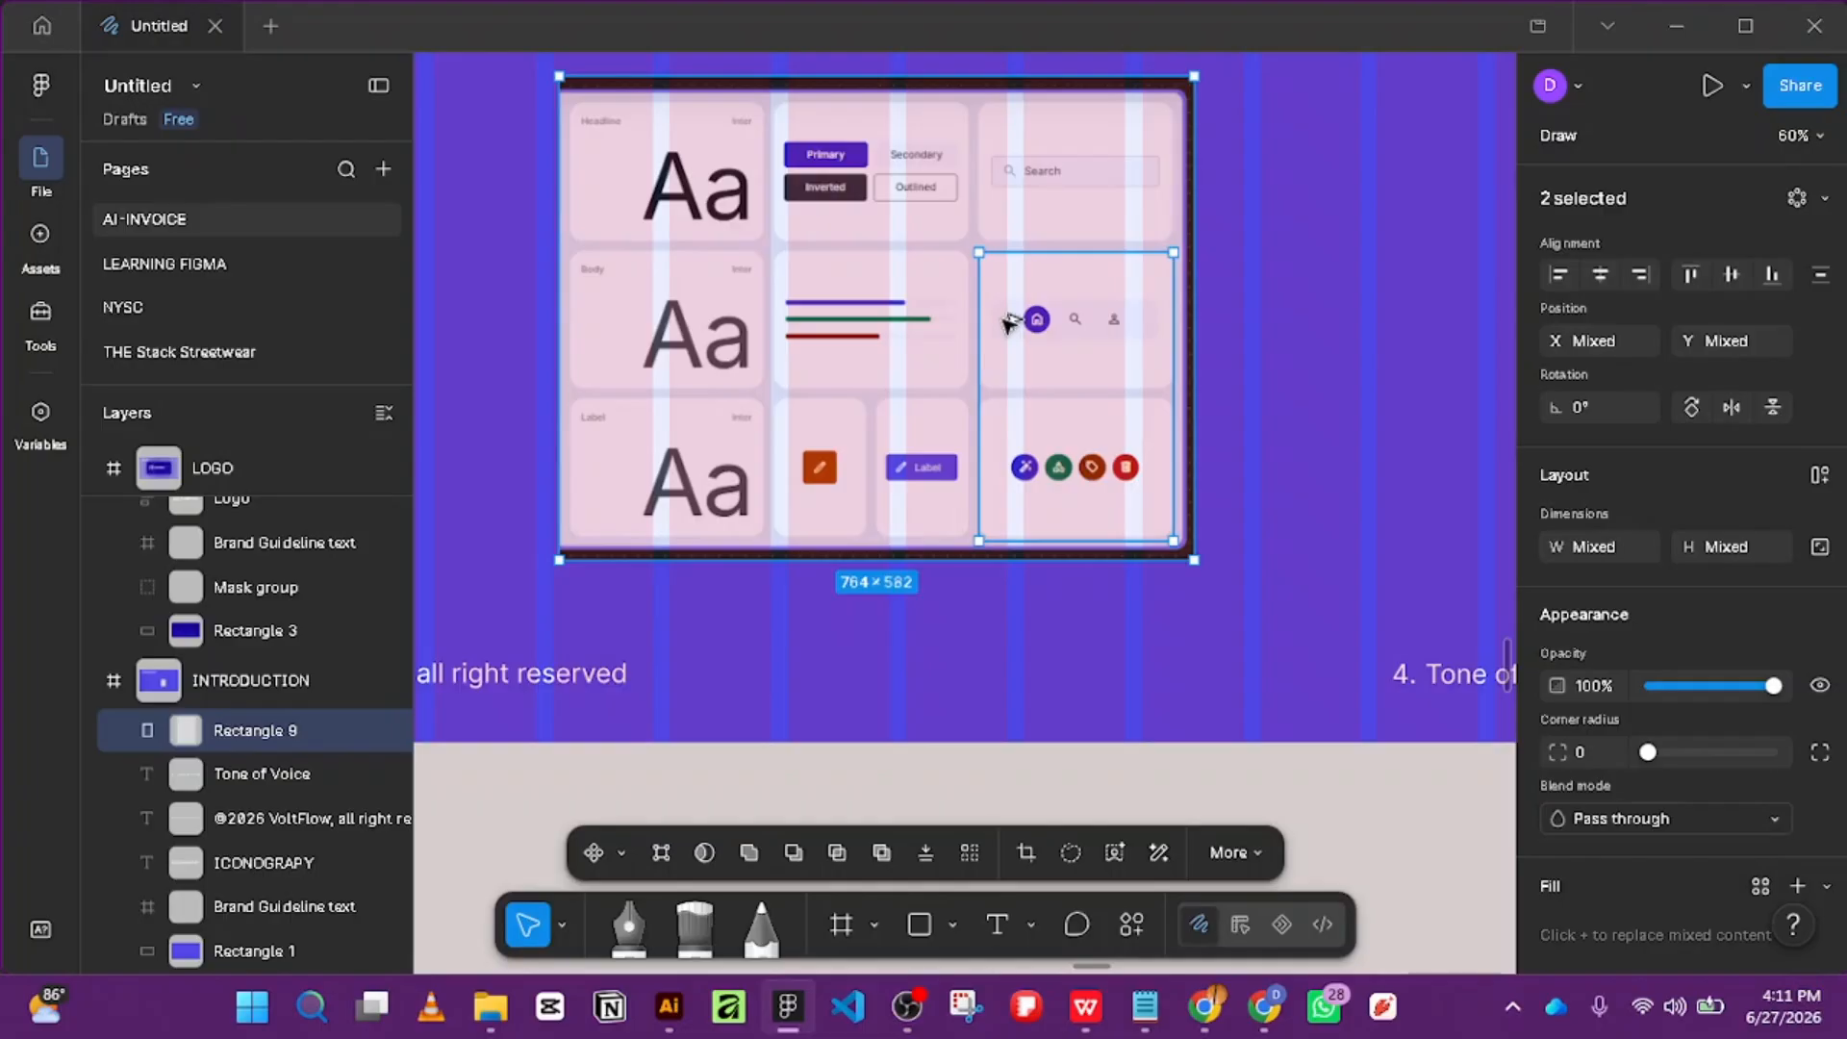
{"action": "key", "text": "ctrl+alt+m"}
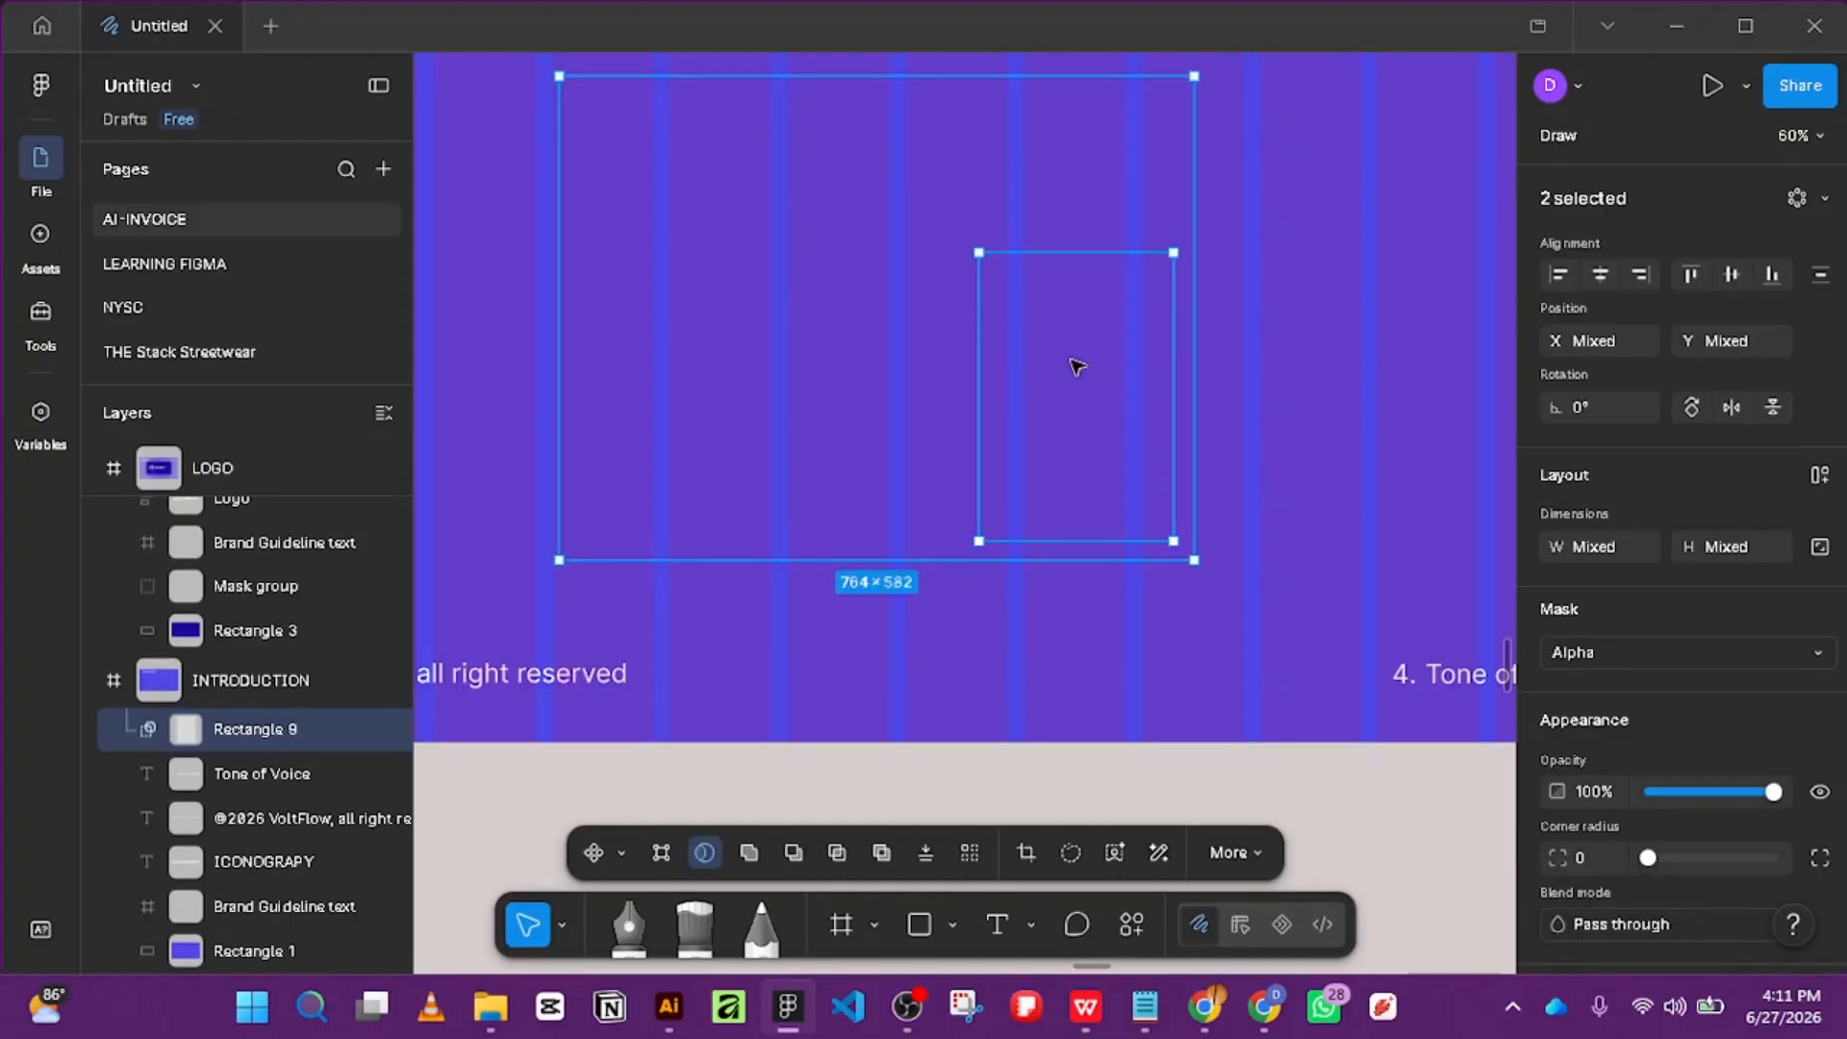
{"action": "key", "text": "ctrl+z"}
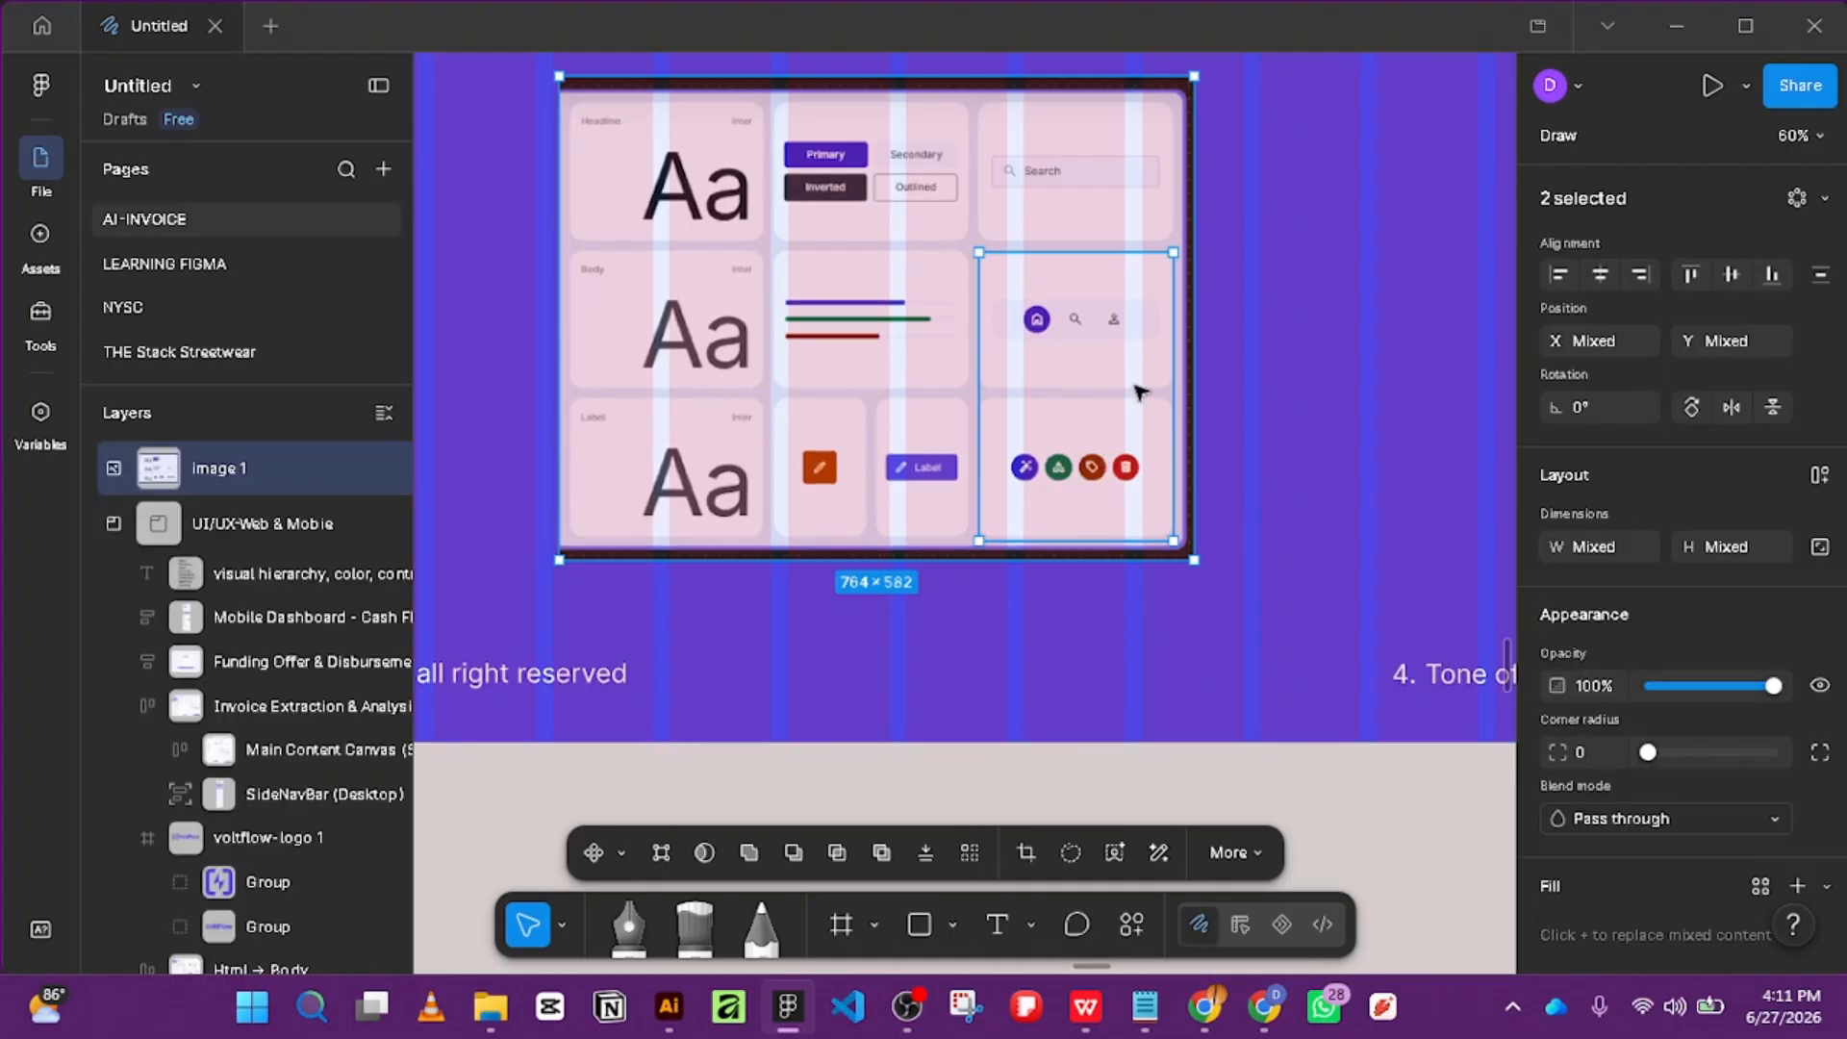
{"action": "left_click", "coordinate": [1058, 241]}
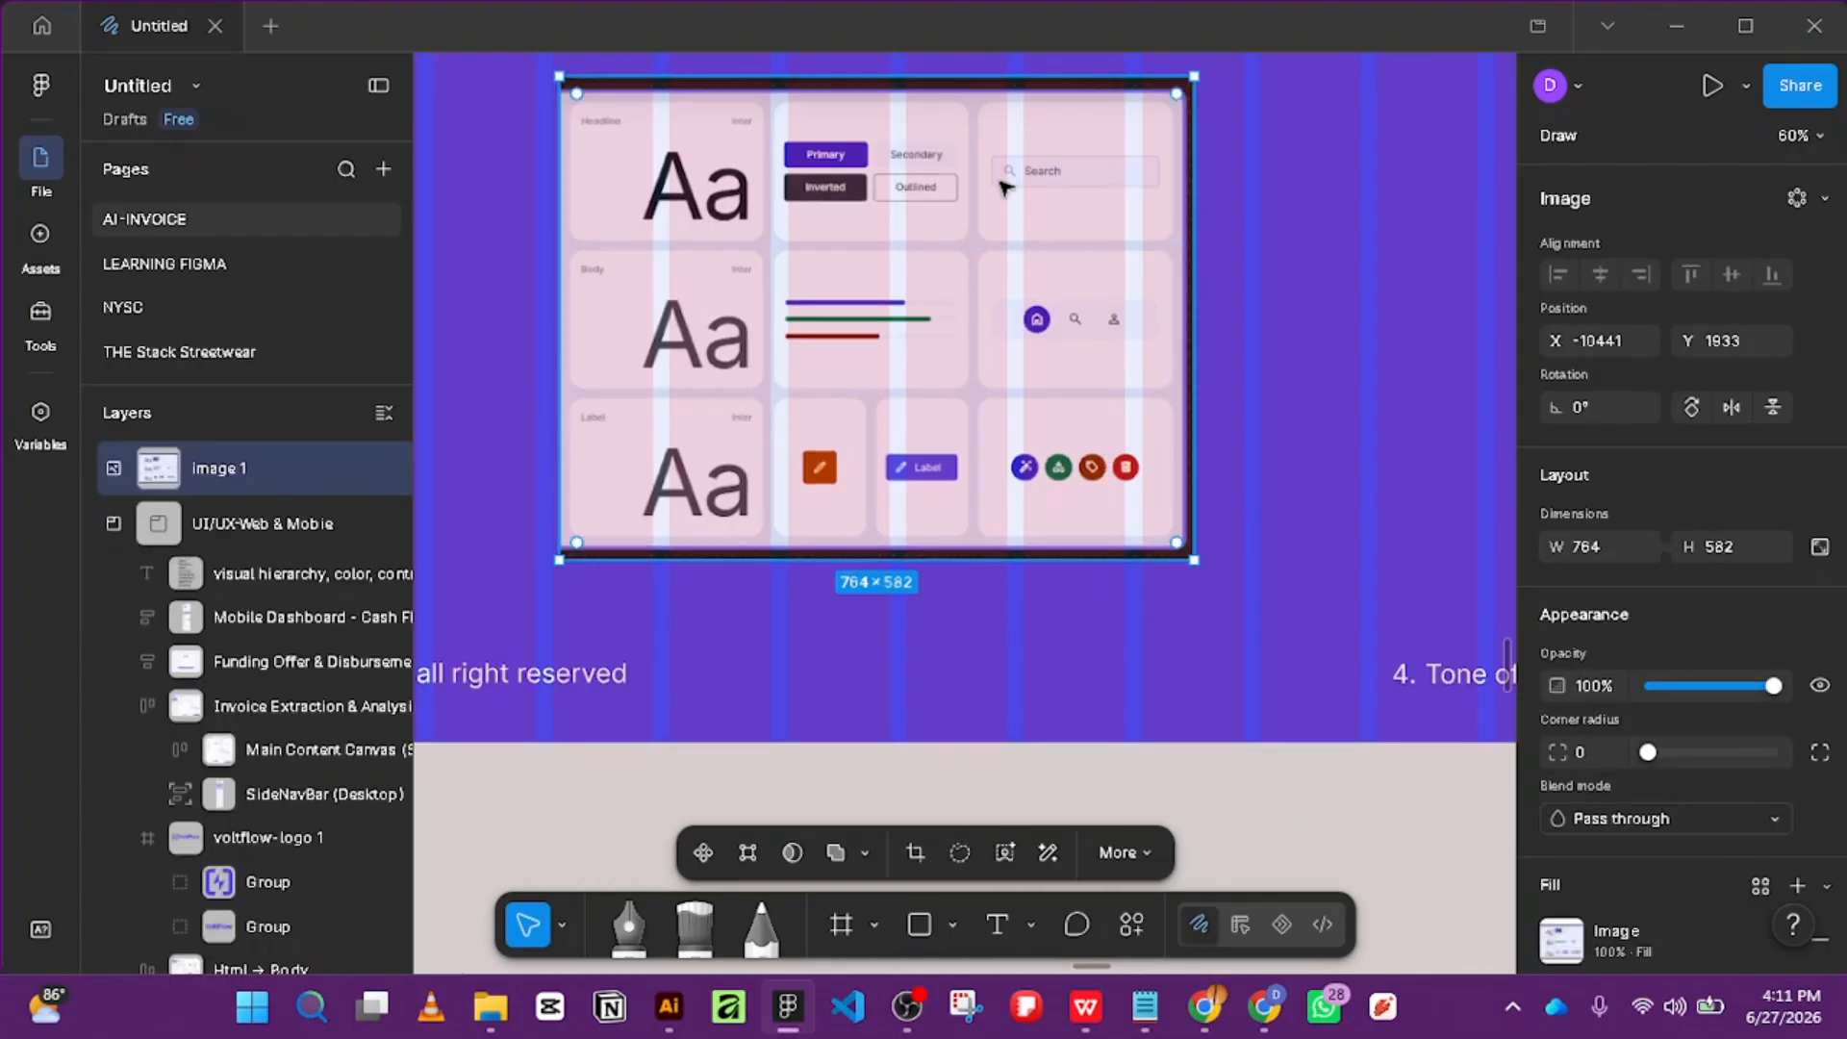
{"action": "left_click_drag", "start_coordinate": [1003, 182], "coordinate": [1080, 279]}
{"action": "key", "text": "ctrl+z"}
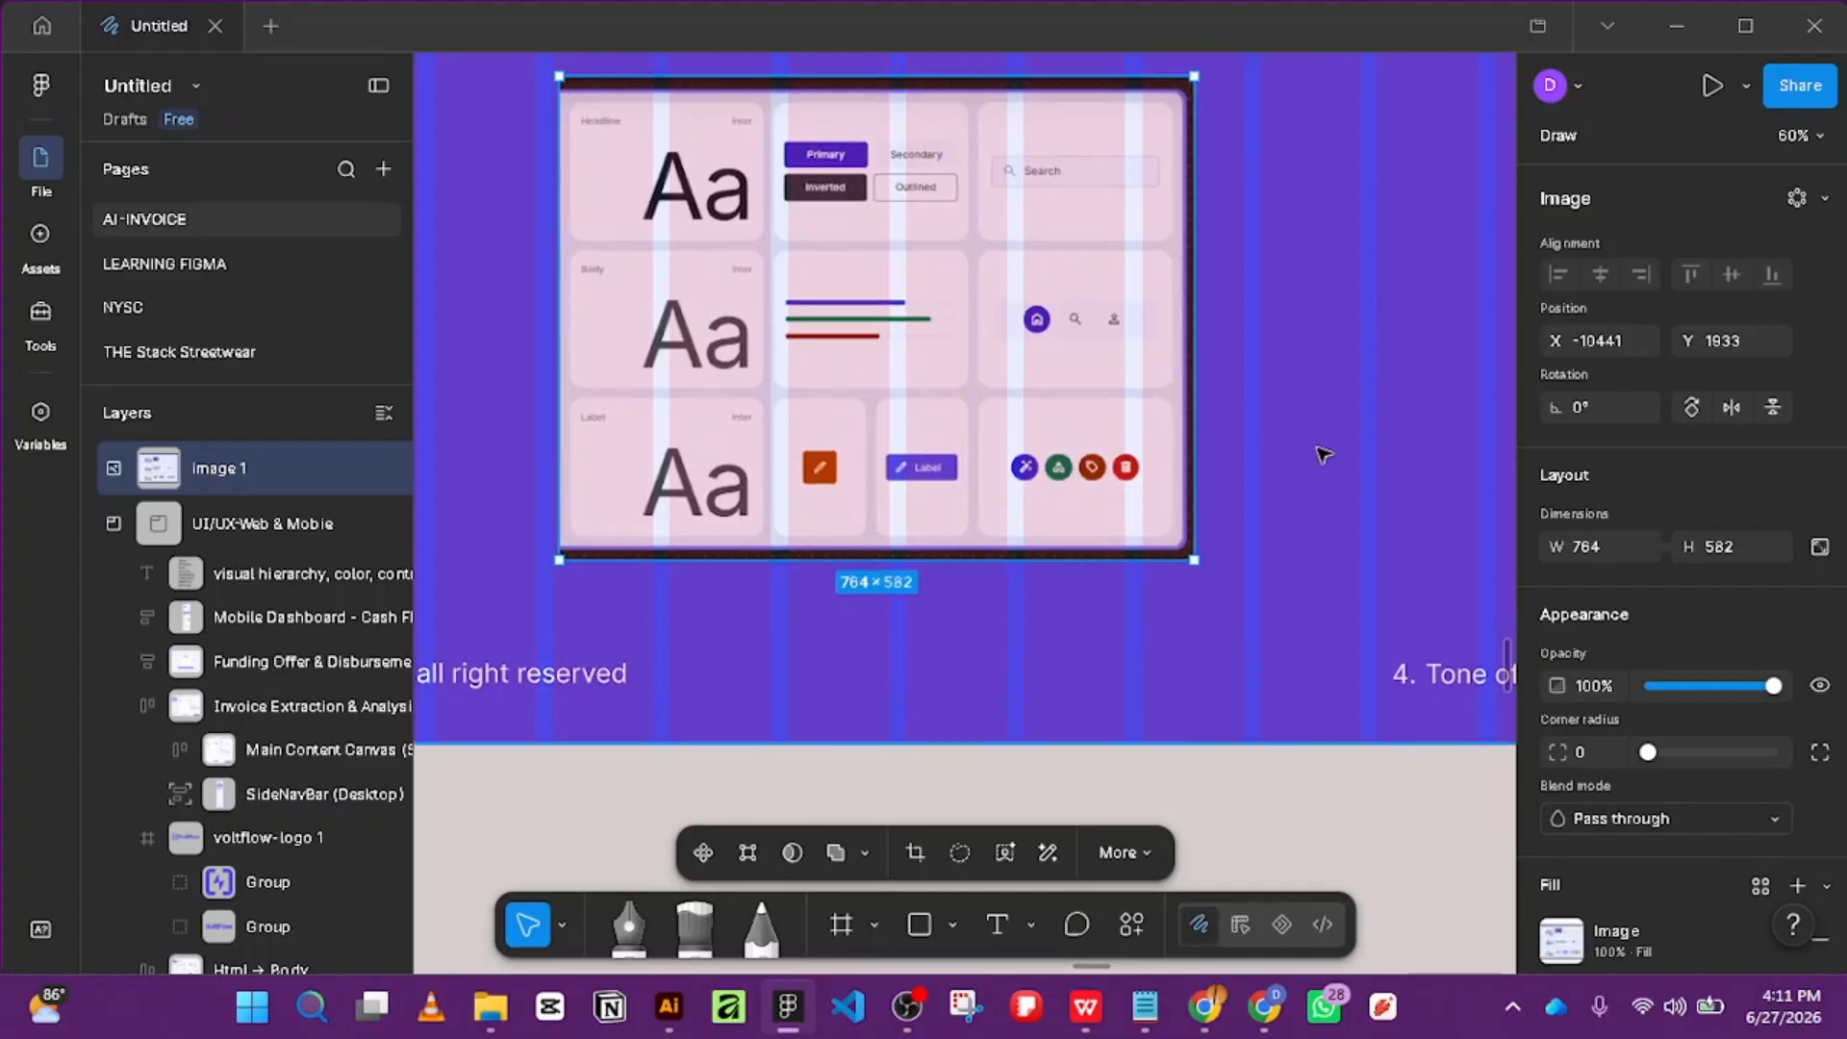
{"action": "left_click_drag", "start_coordinate": [1167, 636], "coordinate": [1004, 263]}
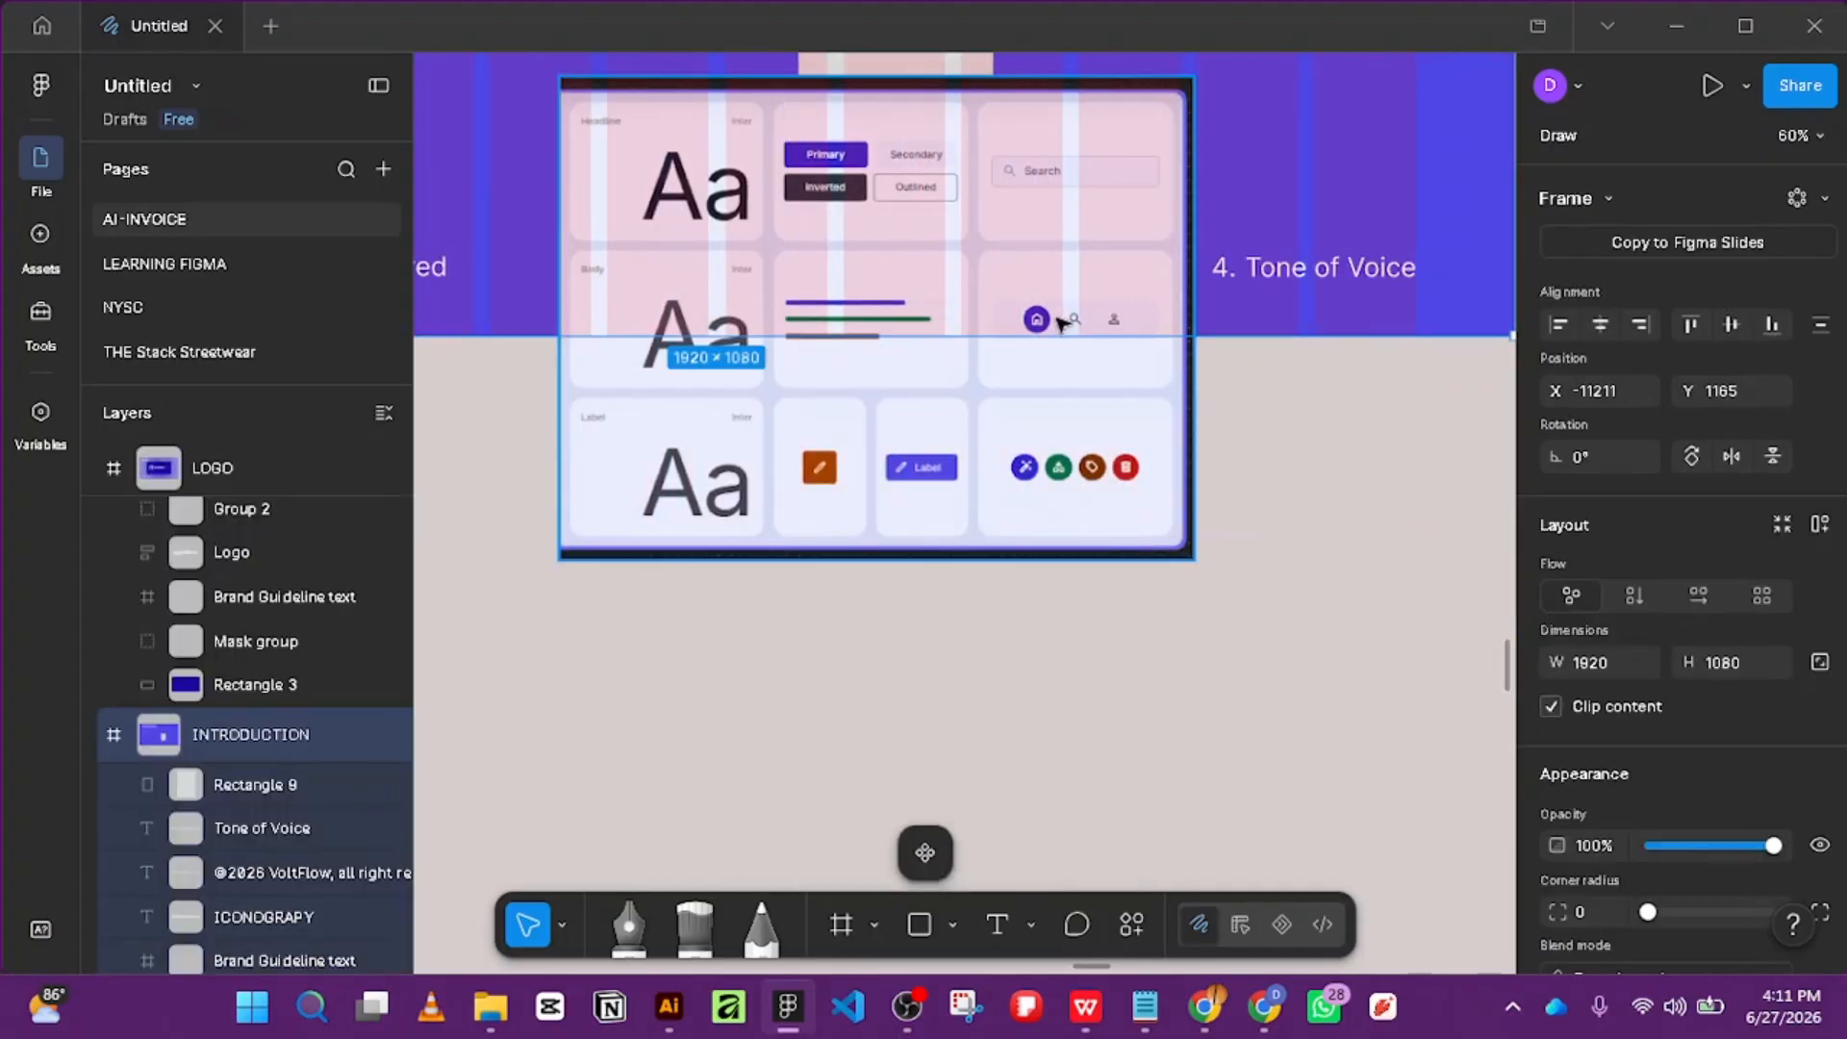
{"action": "key", "text": "ctrl+z"}
Lock the ICONOGRAPY slide's frame so that only the style-guide image above it can be selected.
{"action": "left_click", "coordinate": [1305, 637]}
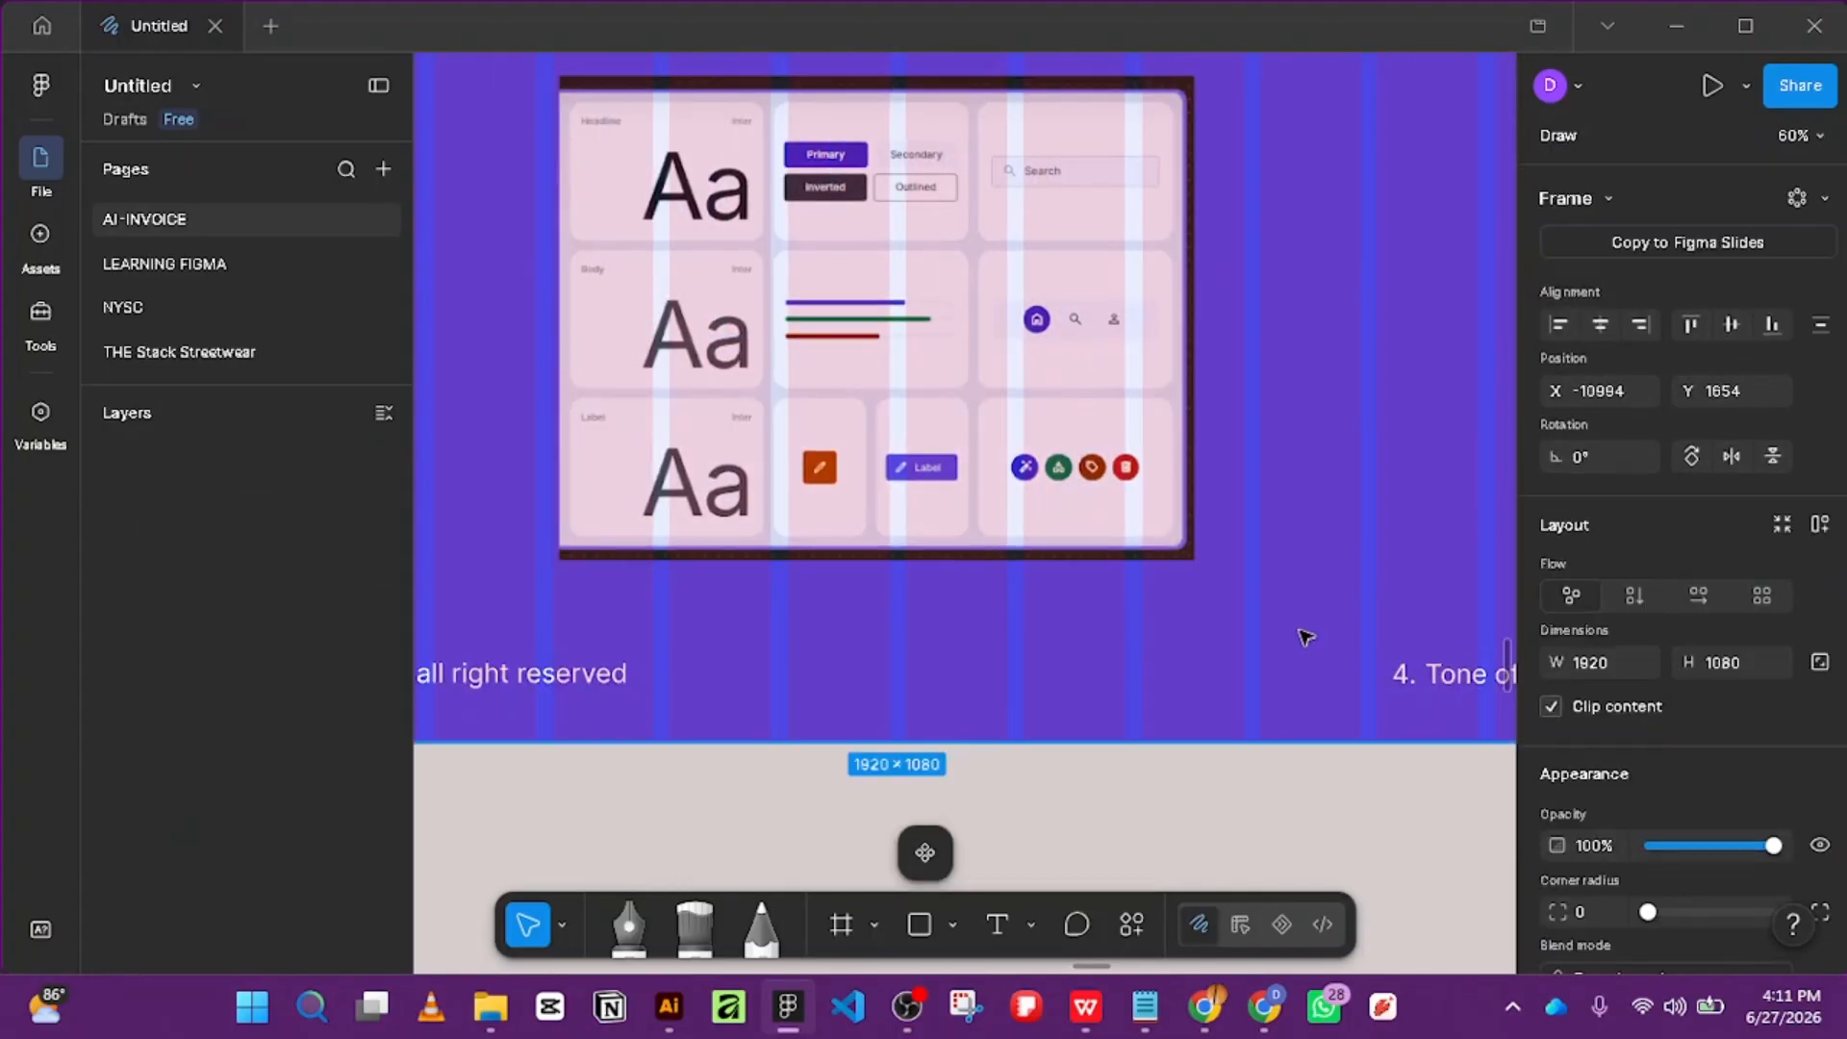
{"action": "key", "text": "ctrl+shift+l"}
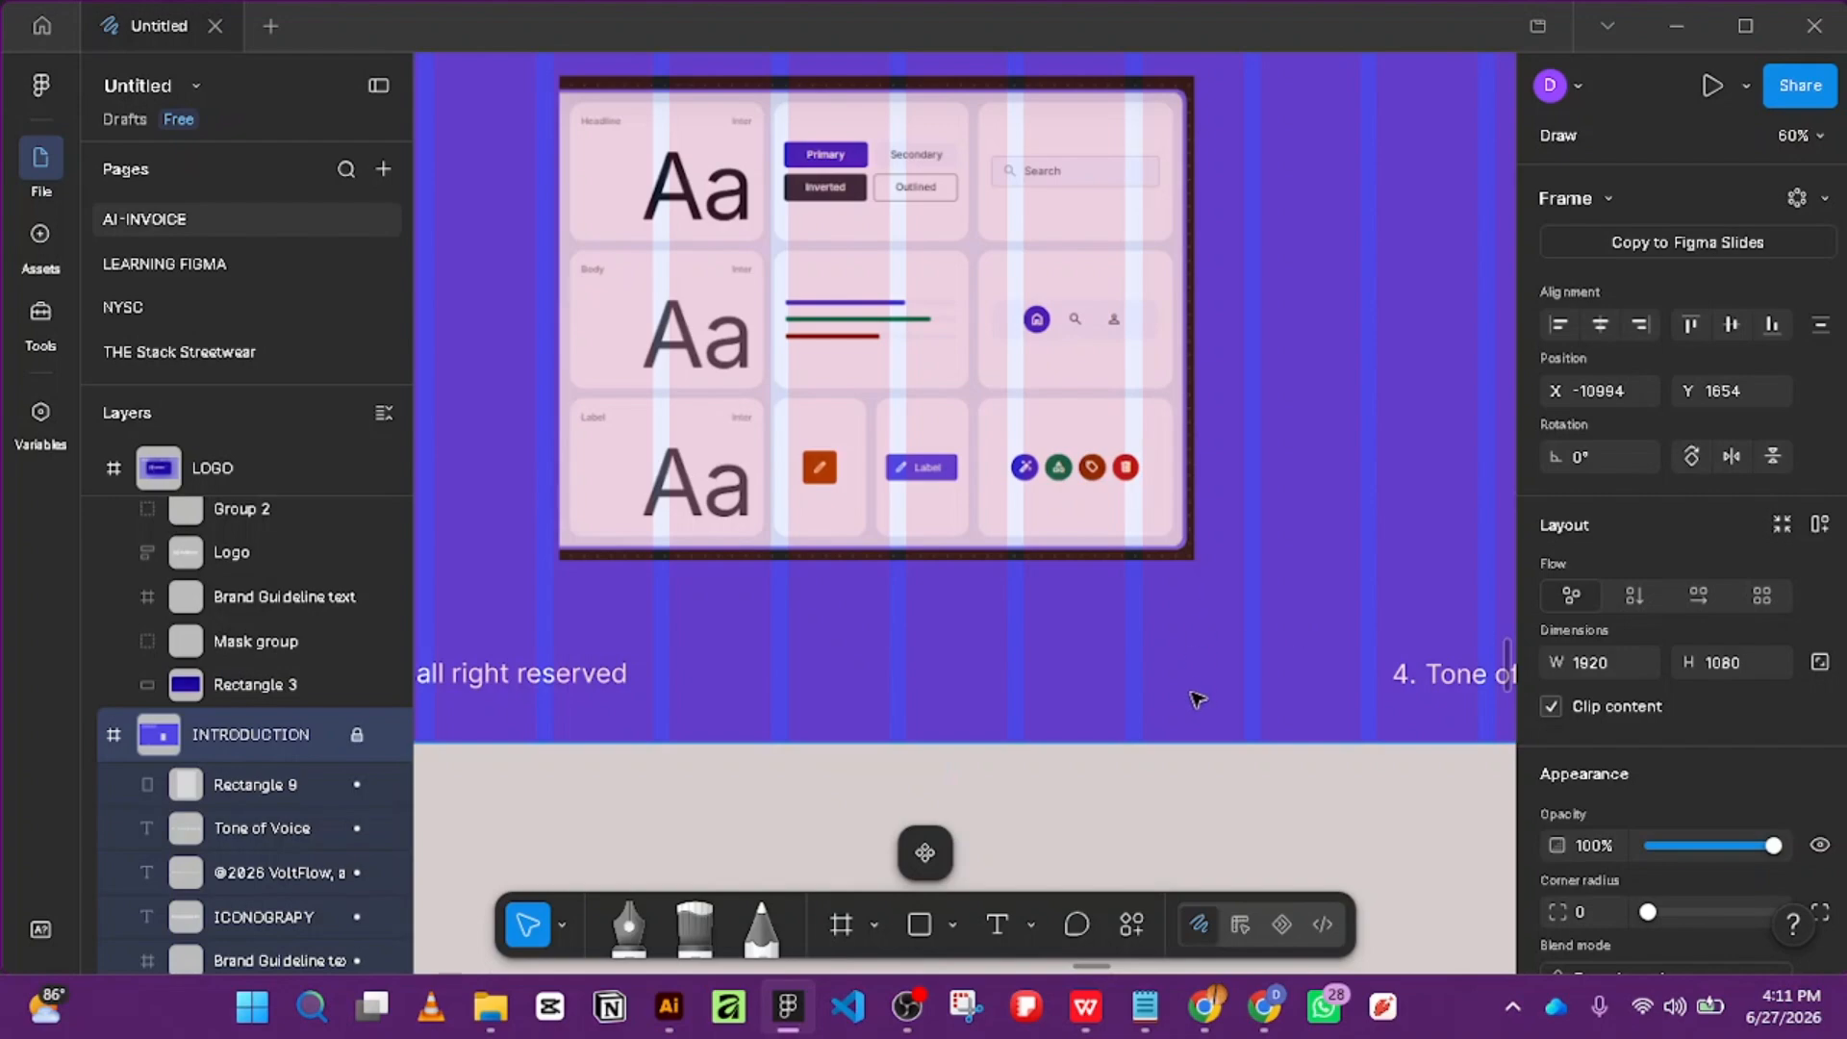
{"action": "left_click_drag", "start_coordinate": [1190, 691], "coordinate": [734, 127]}
{"action": "left_click_drag", "start_coordinate": [1173, 636], "coordinate": [927, 271]}
{"action": "left_click_drag", "start_coordinate": [1225, 507], "coordinate": [1002, 305]}
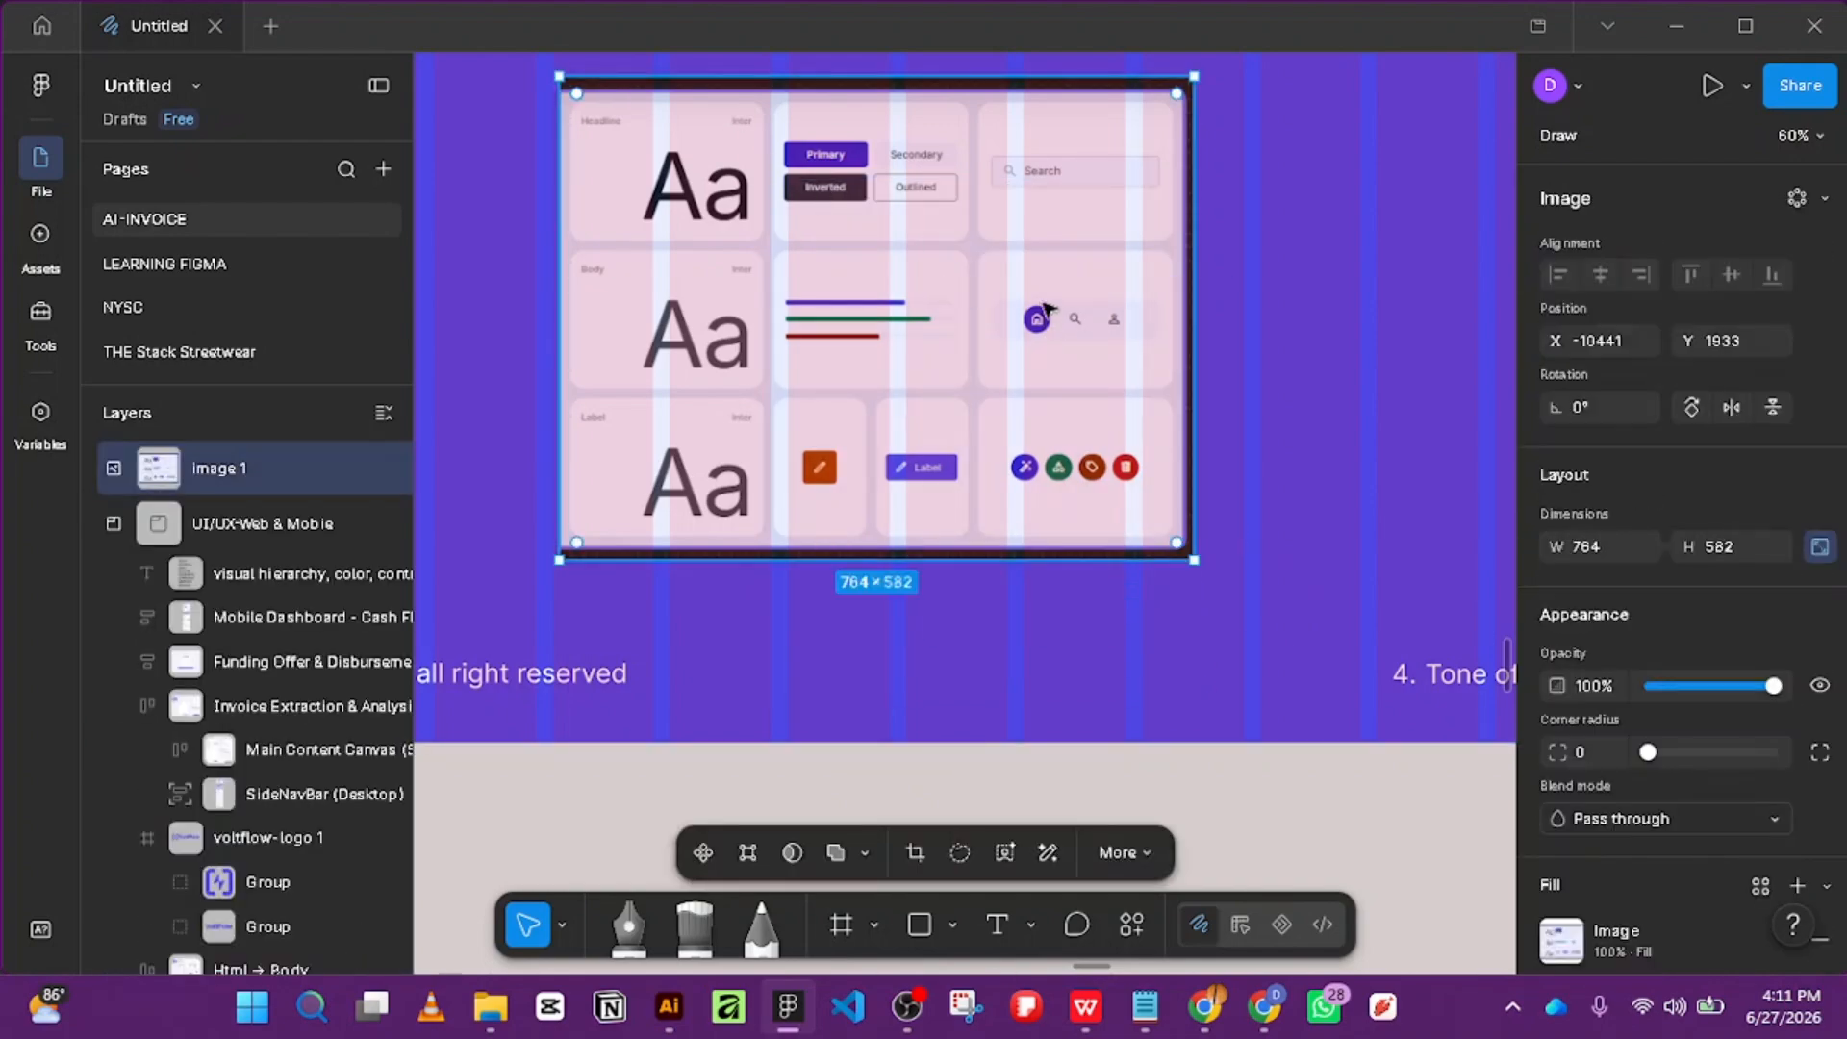
Try to apply a mask with only the style-guide image selected.
{"action": "left_click_drag", "start_coordinate": [1233, 416], "coordinate": [965, 258]}
{"action": "key", "text": "ctrl+alt+m"}
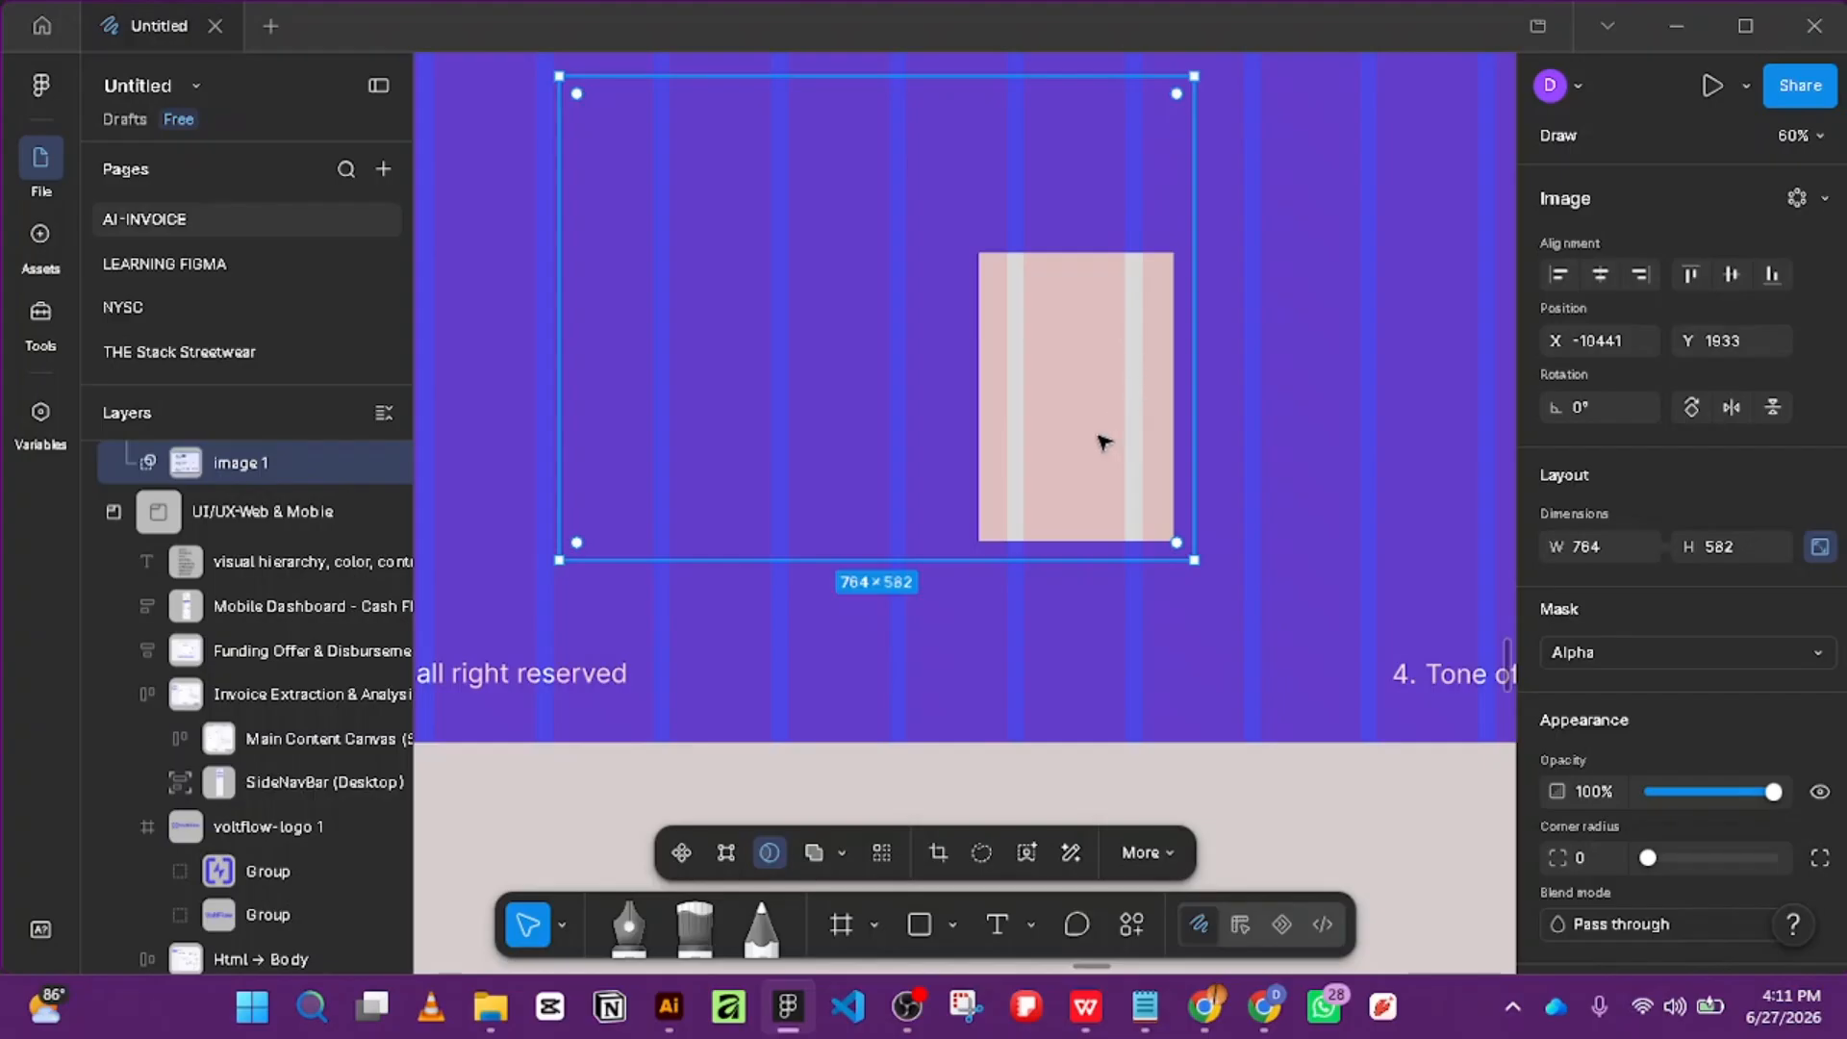
{"action": "left_click_drag", "start_coordinate": [1101, 441], "coordinate": [975, 477]}
{"action": "key", "text": "ctrl+z"}
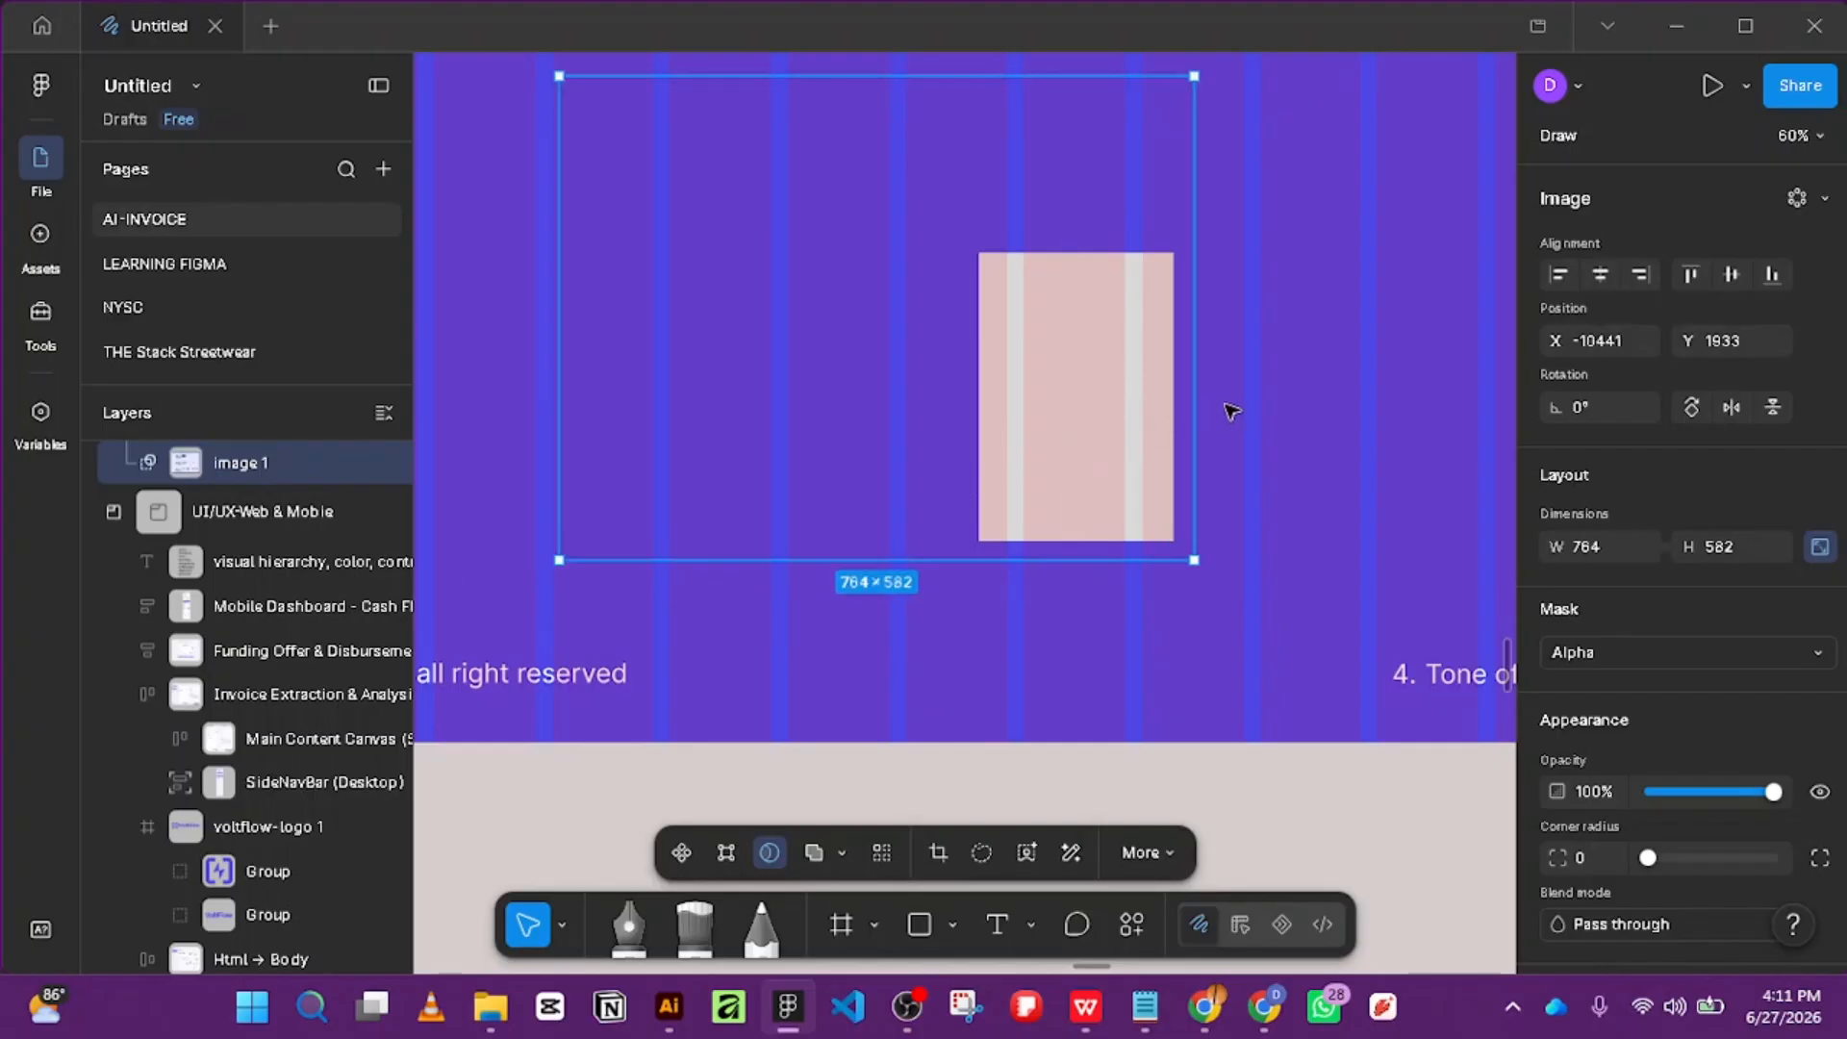
Try removing the image fill from the masked style-guide image, and undo the removal and the mask.
{"action": "scroll", "coordinate": [1732, 751], "scroll_direction": "down", "scroll_amount": 3}
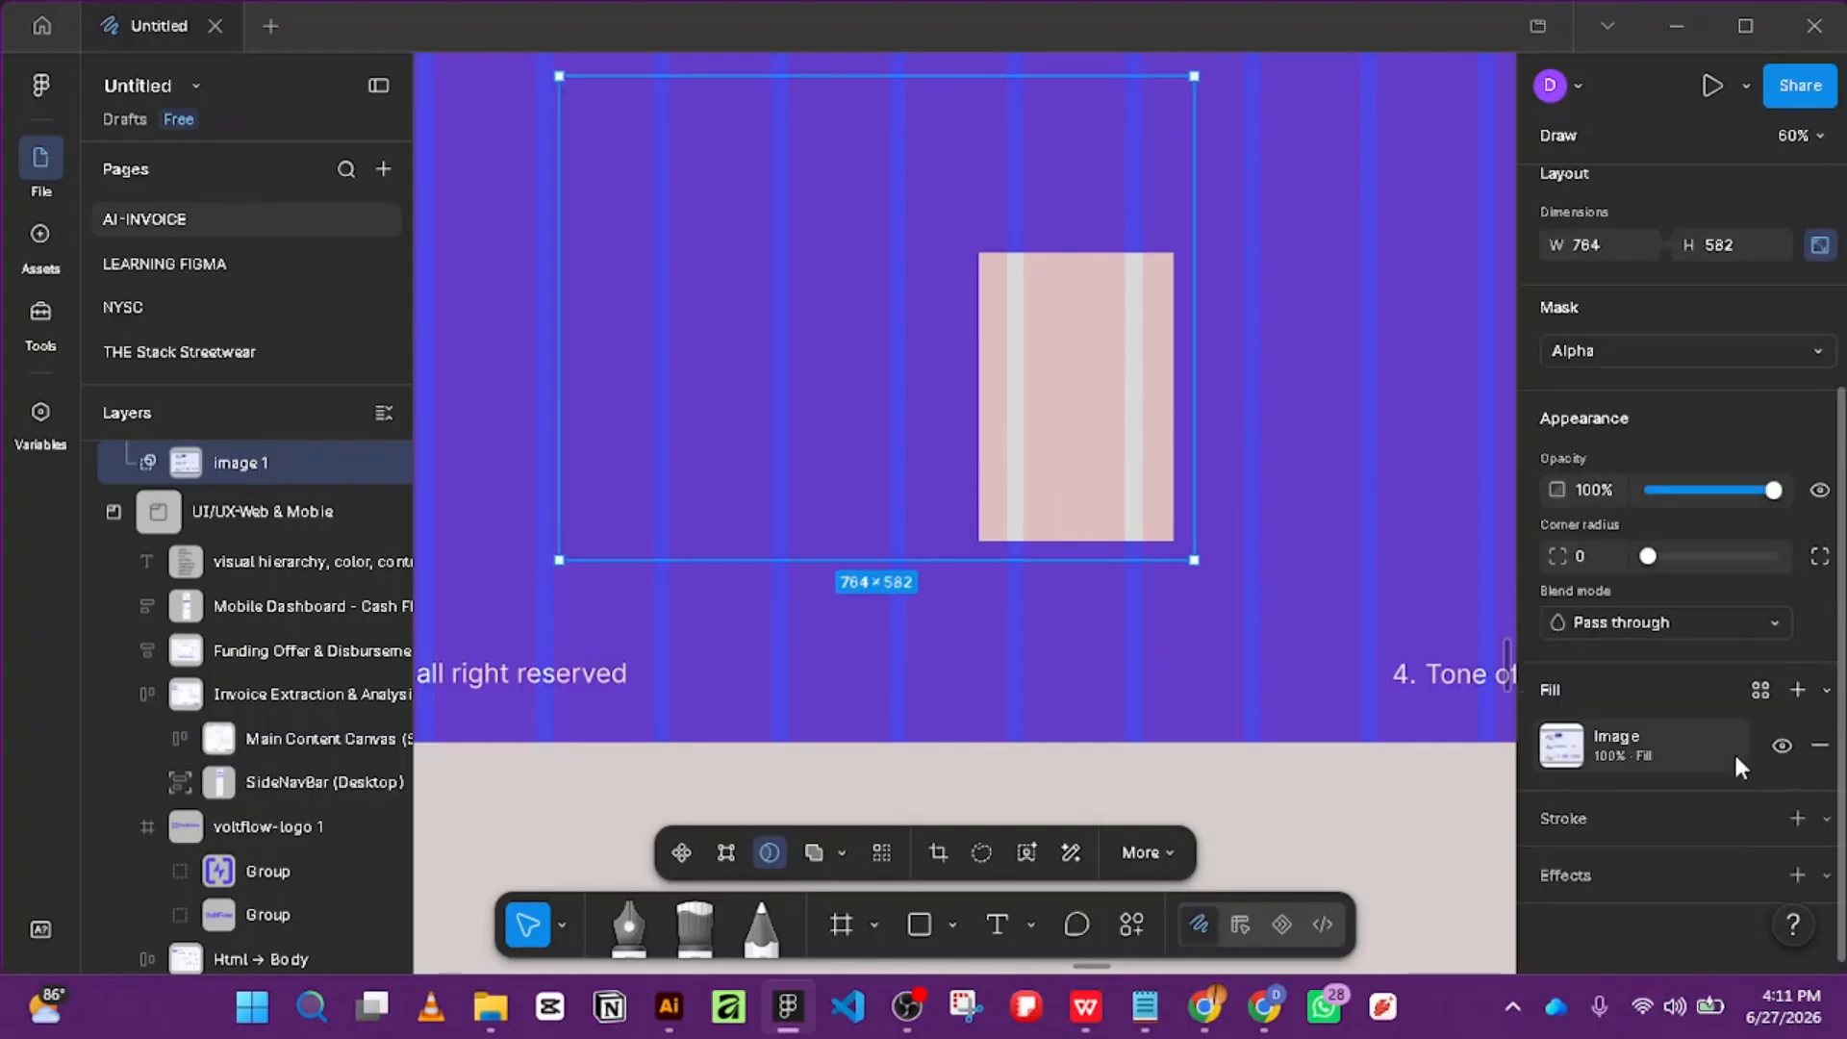
{"action": "left_click", "coordinate": [1819, 745]}
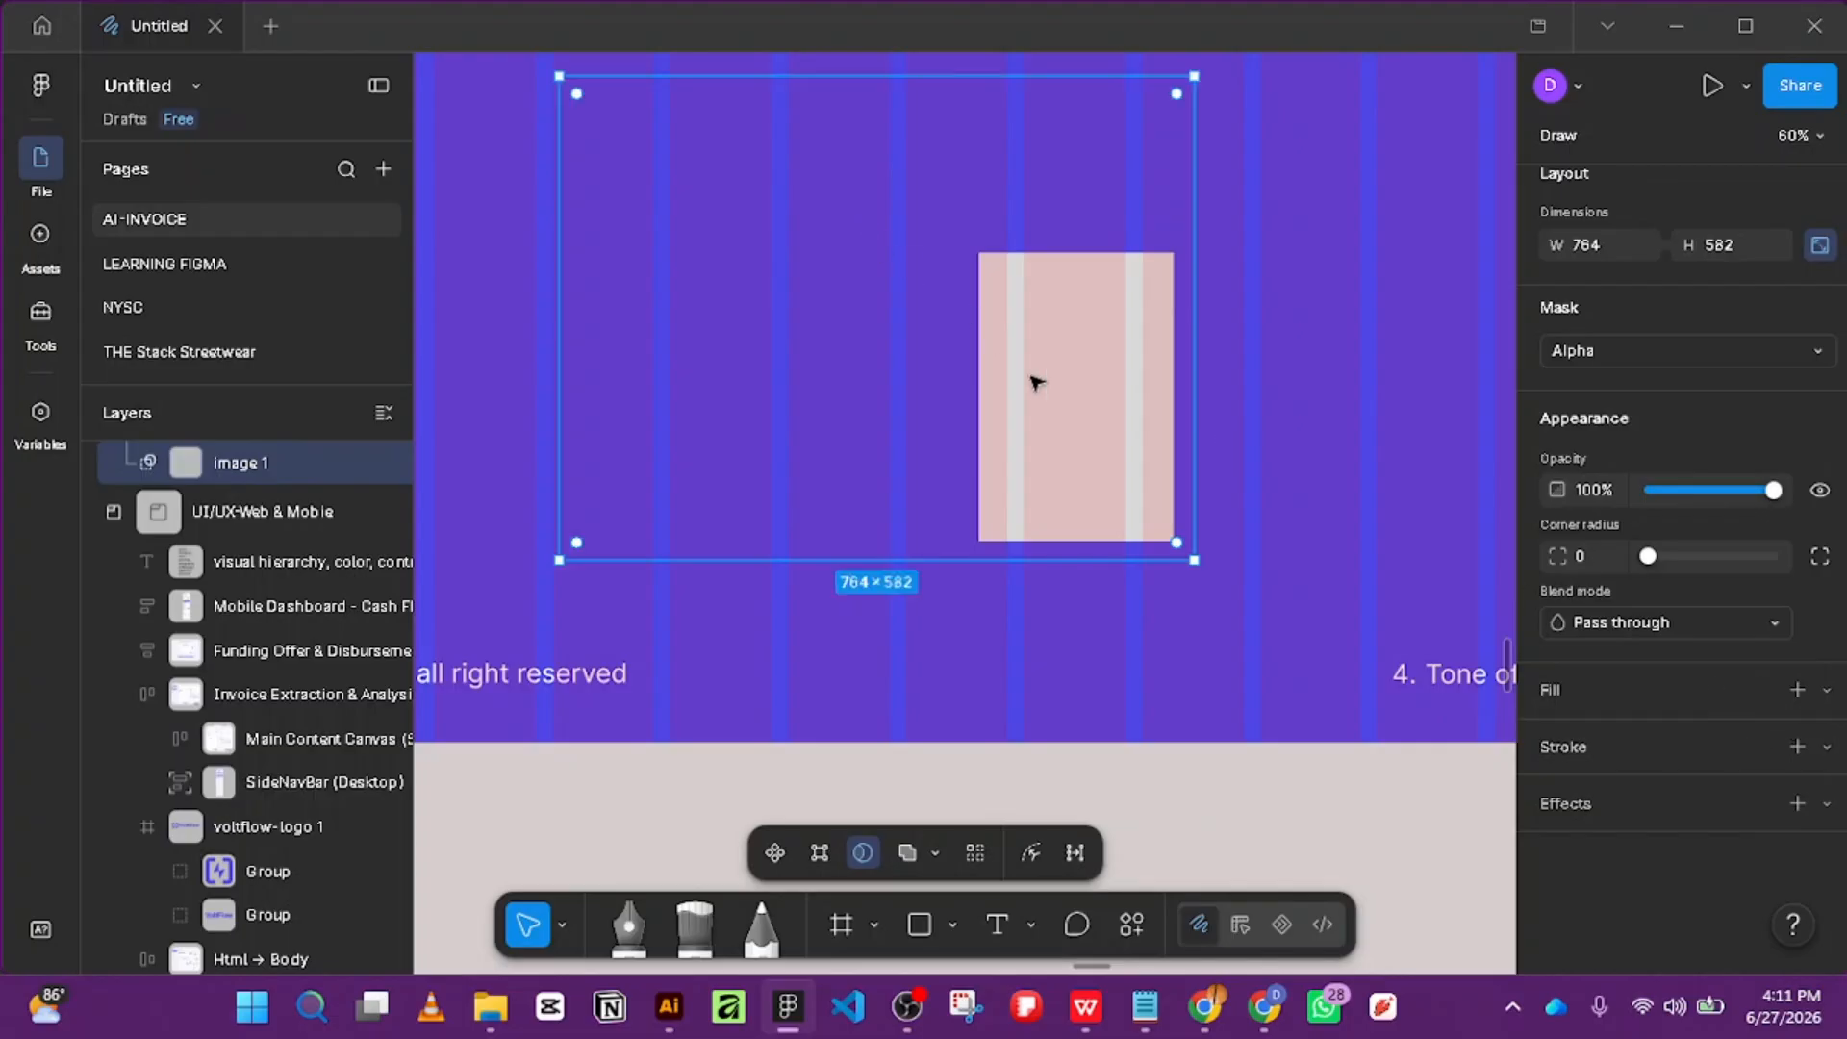
{"action": "left_click", "coordinate": [1076, 355]}
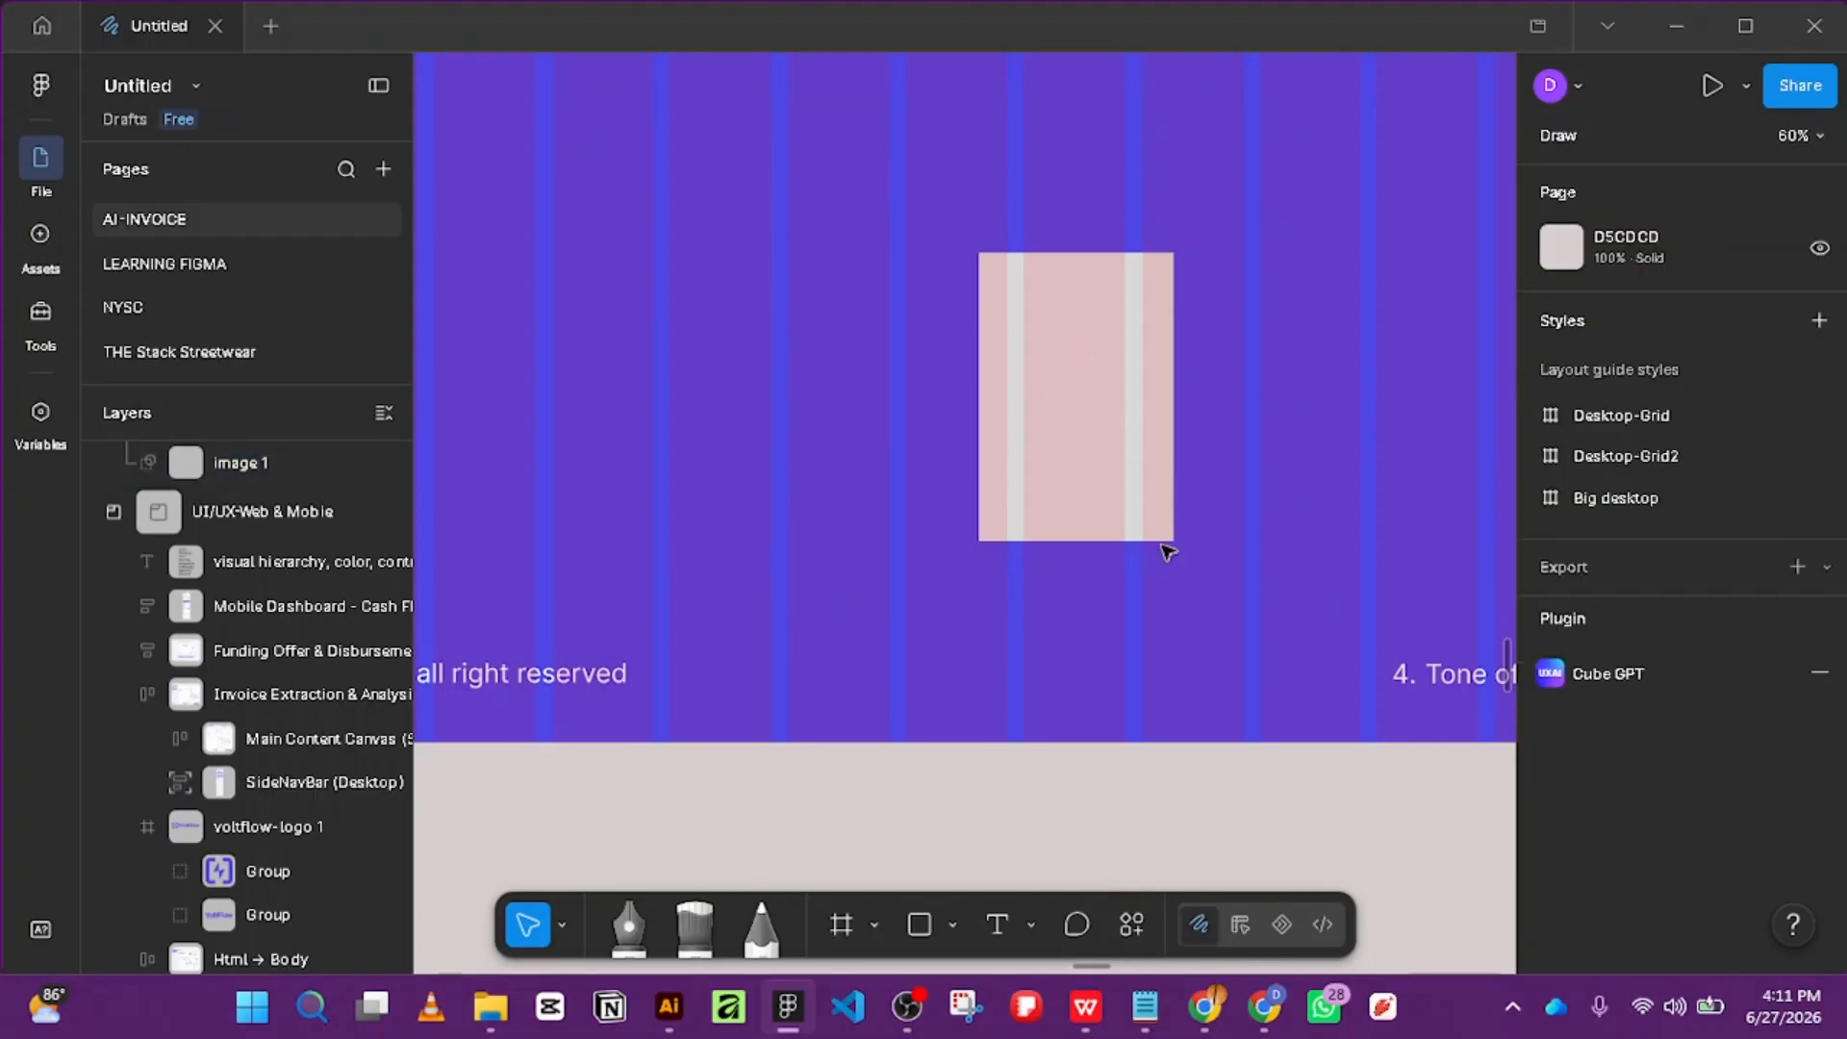
{"action": "left_click", "coordinate": [1081, 496]}
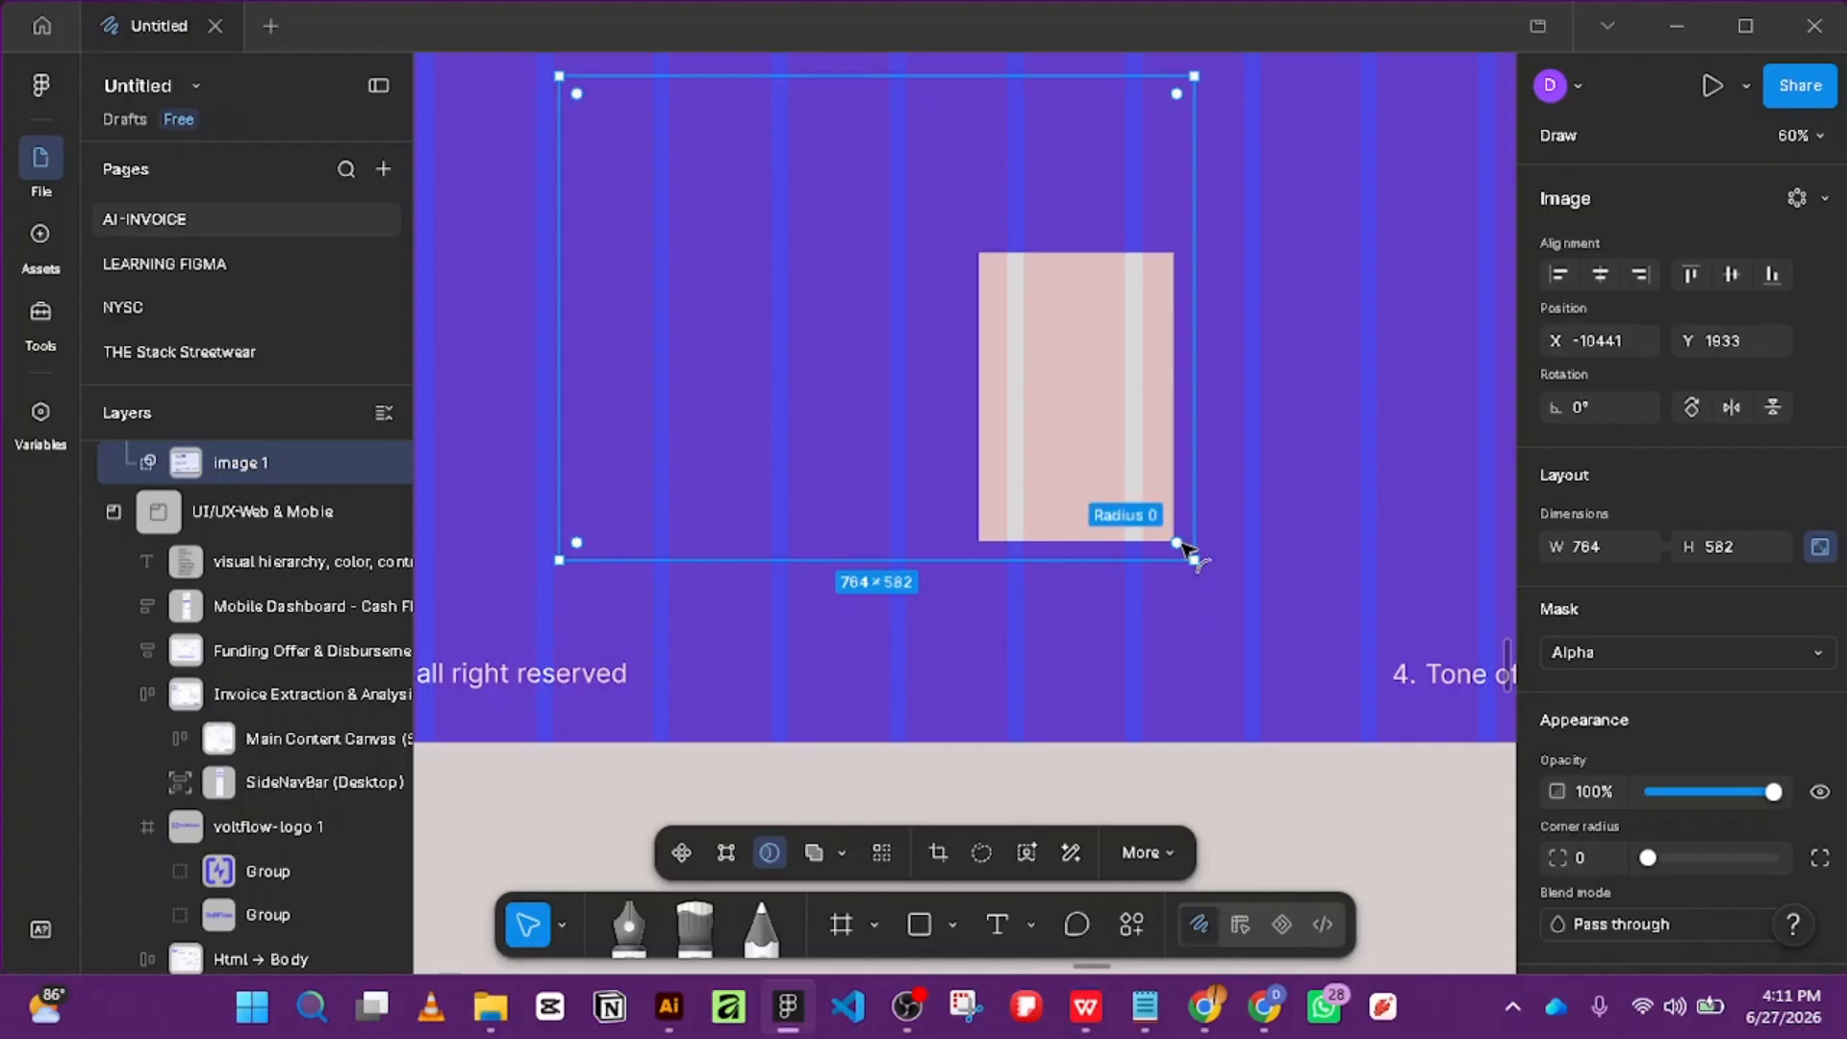
{"action": "key", "text": "ctrl+z"}
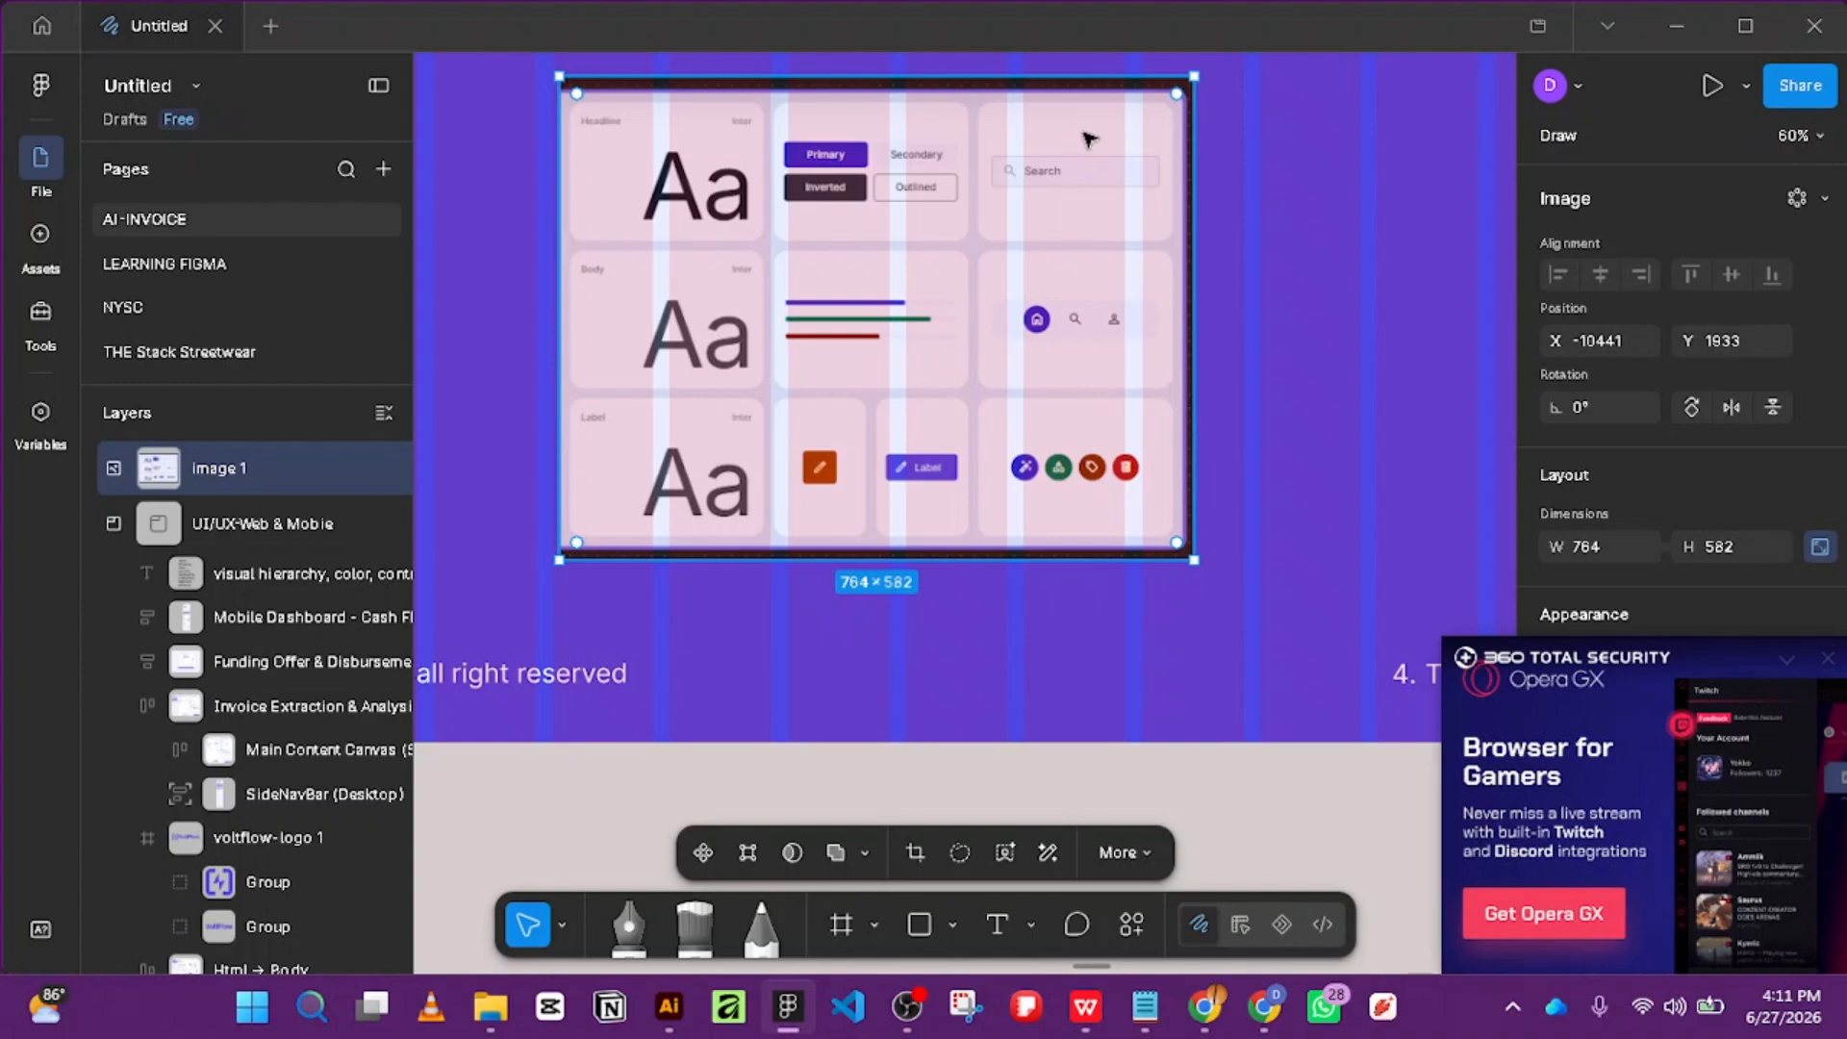
Enlarge the style-guide image to about 774 × 589.3, turn it into a mask, and dismiss the advertisement pop-up.
{"action": "left_click_drag", "start_coordinate": [1194, 558], "coordinate": [1202, 564]}
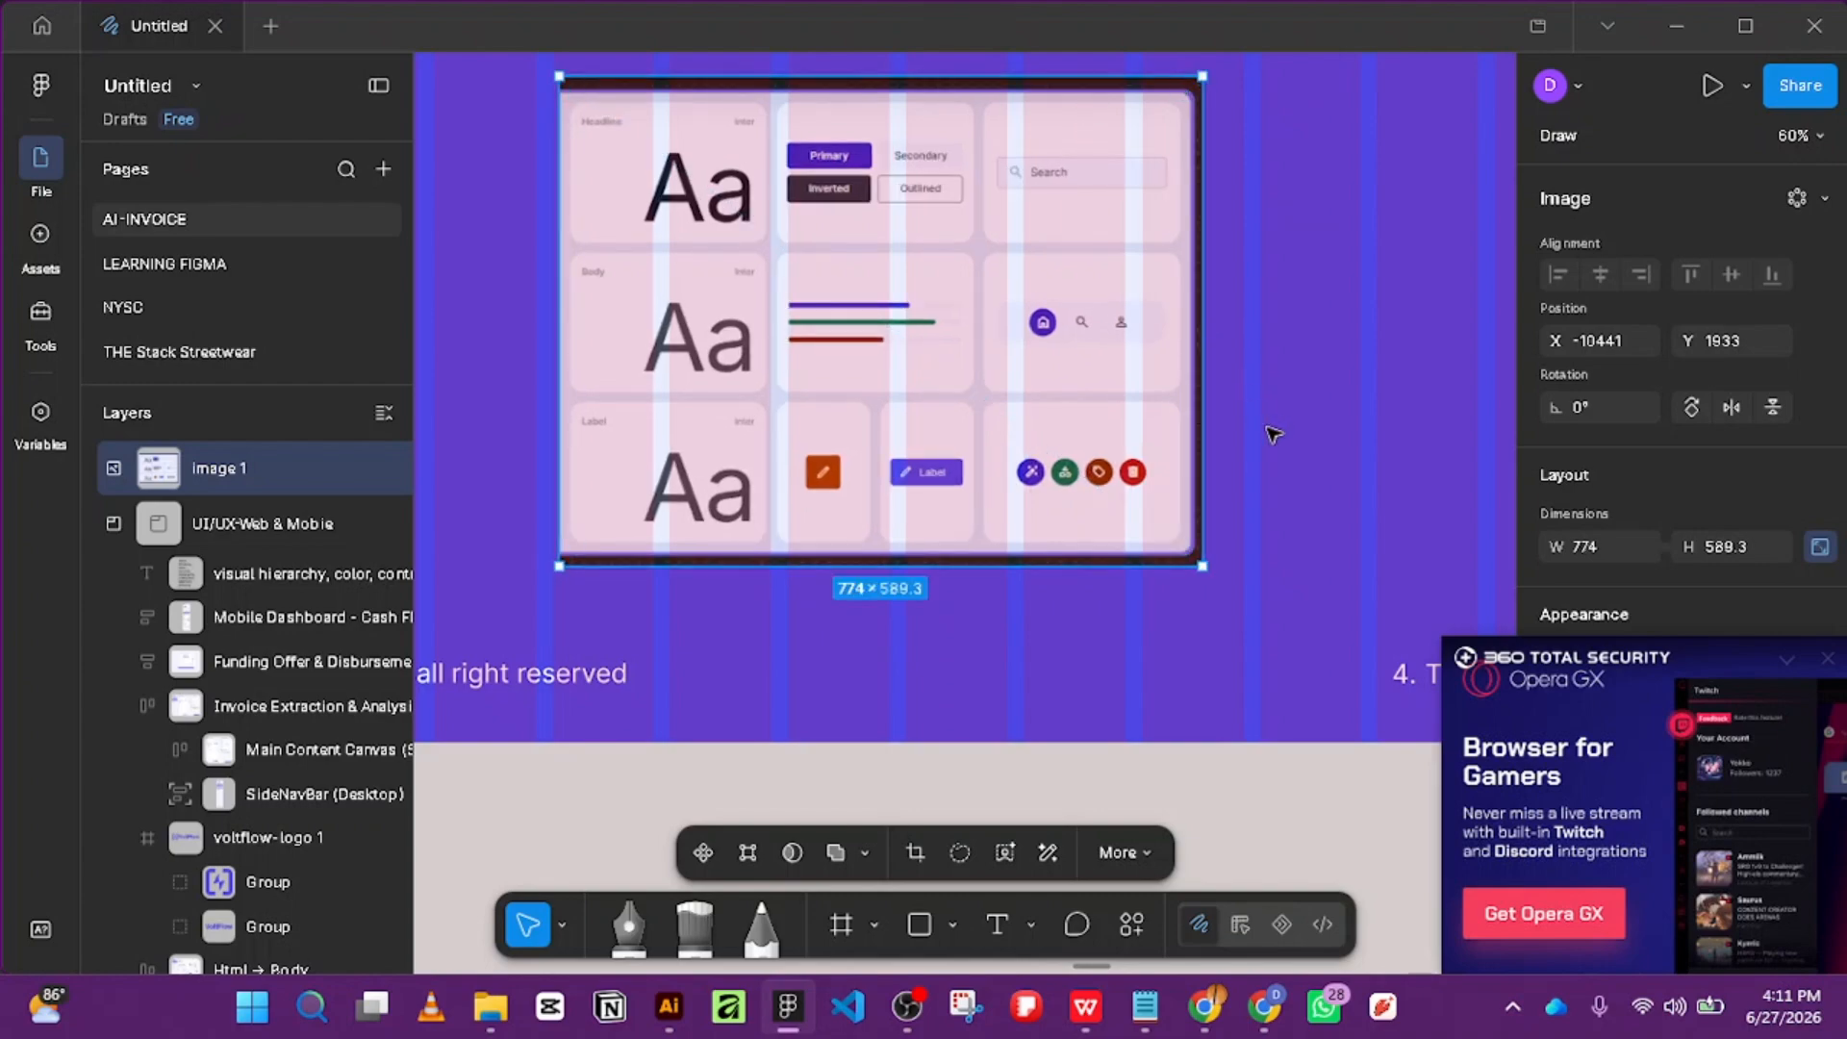
{"action": "left_click", "coordinate": [1255, 509]}
{"action": "left_click", "coordinate": [995, 280]}
{"action": "key", "text": "ctrl+alt+m"}
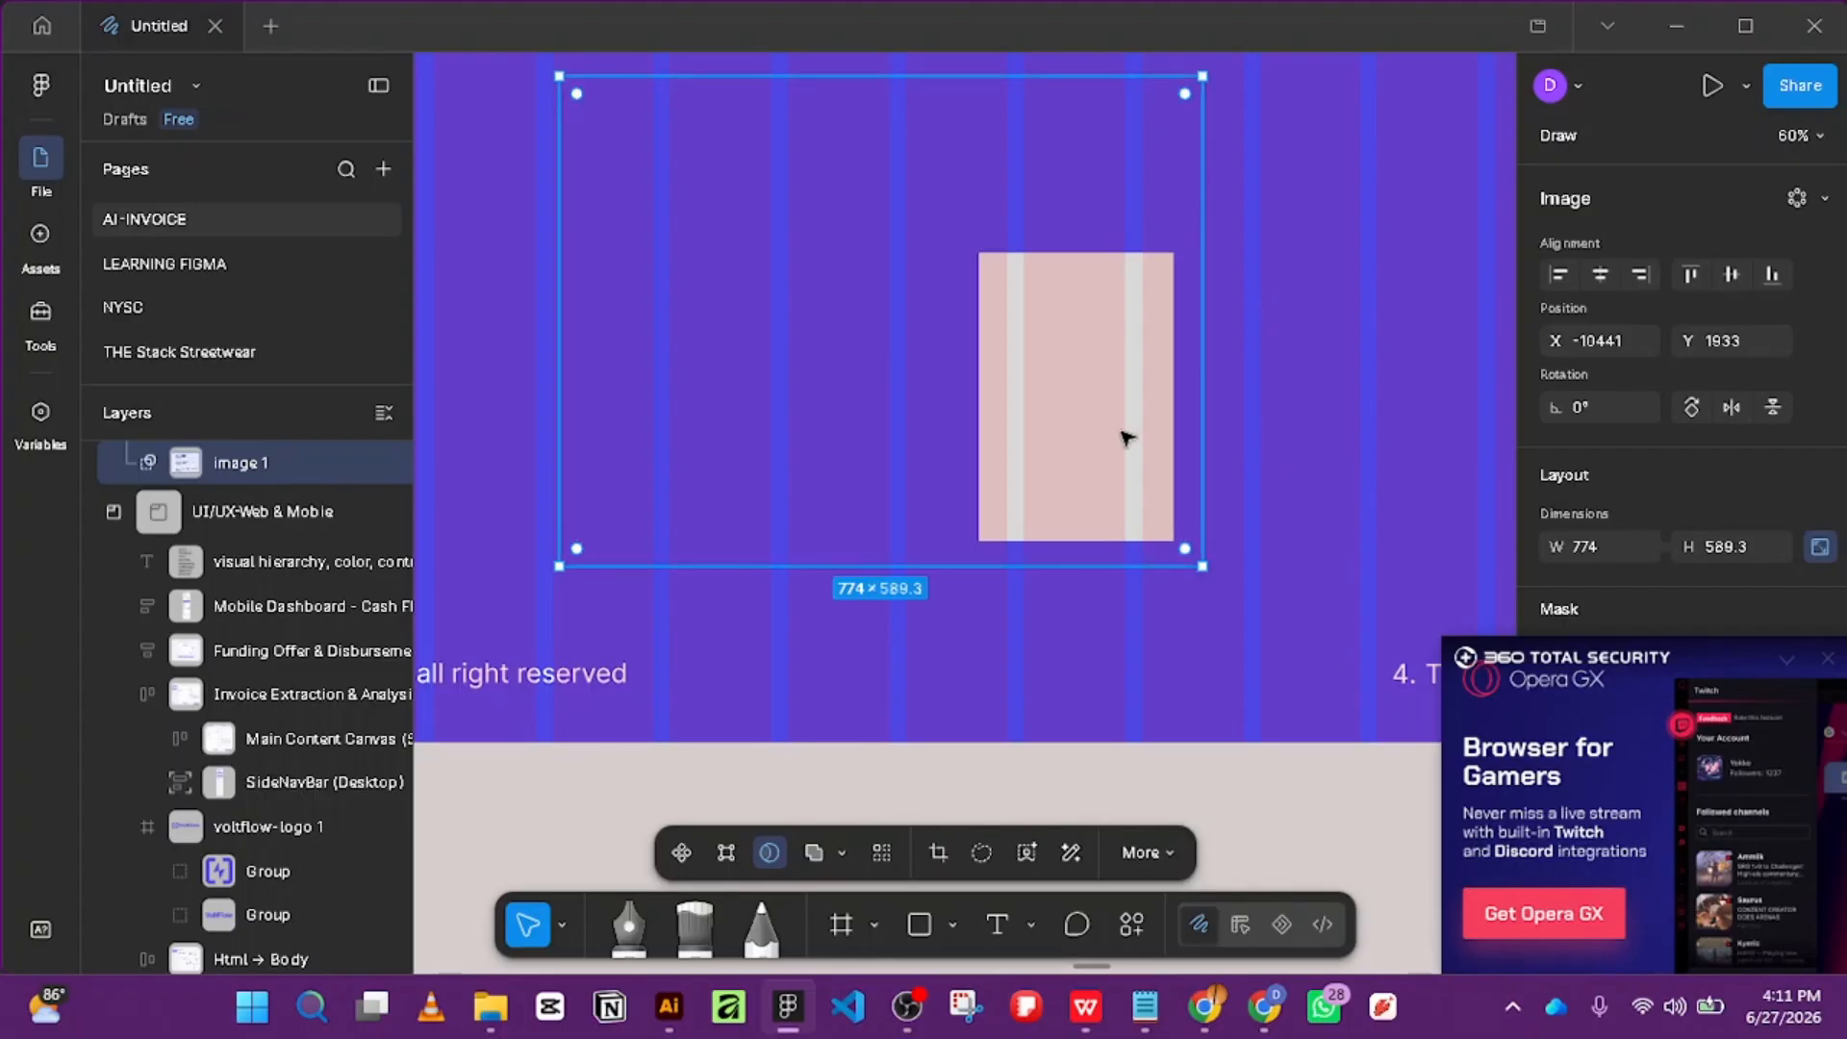
{"action": "left_click", "coordinate": [1830, 661]}
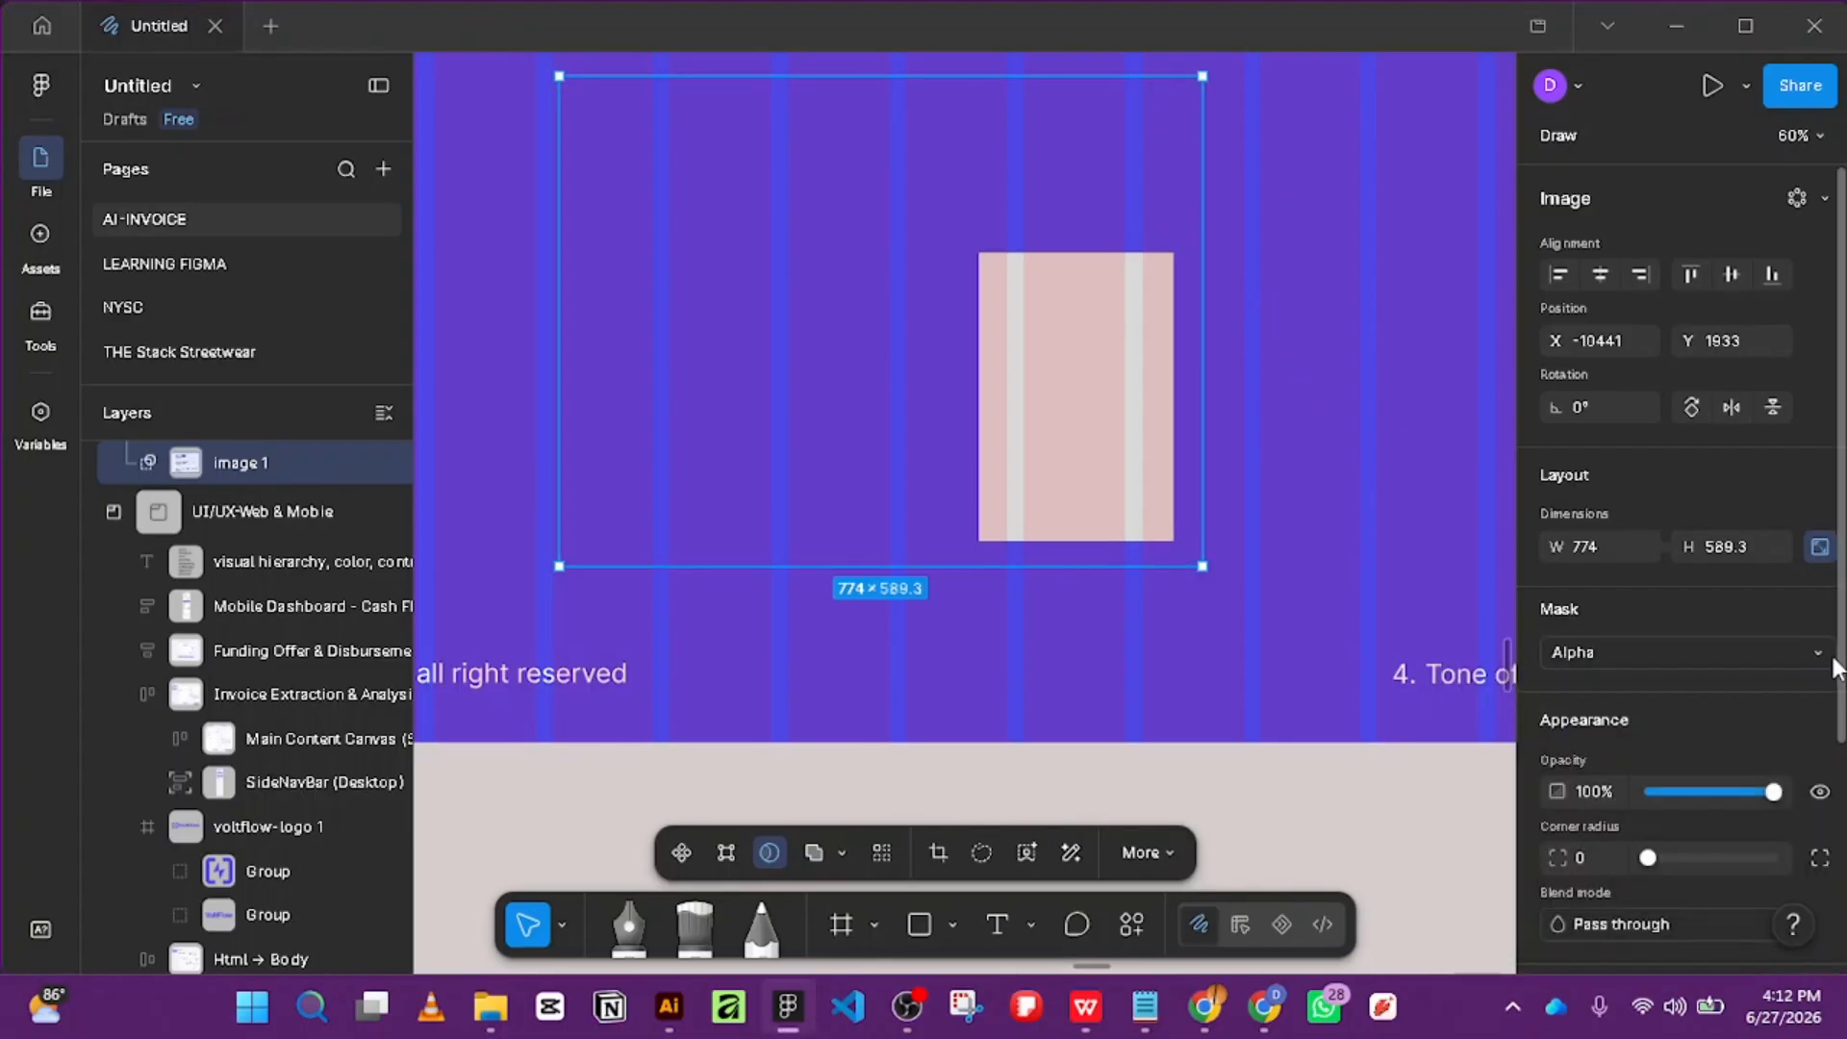
Undo the mask on image 1 over the ICONOGRAPY slide.
{"action": "scroll", "coordinate": [1675, 713], "scroll_direction": "down", "scroll_amount": 3}
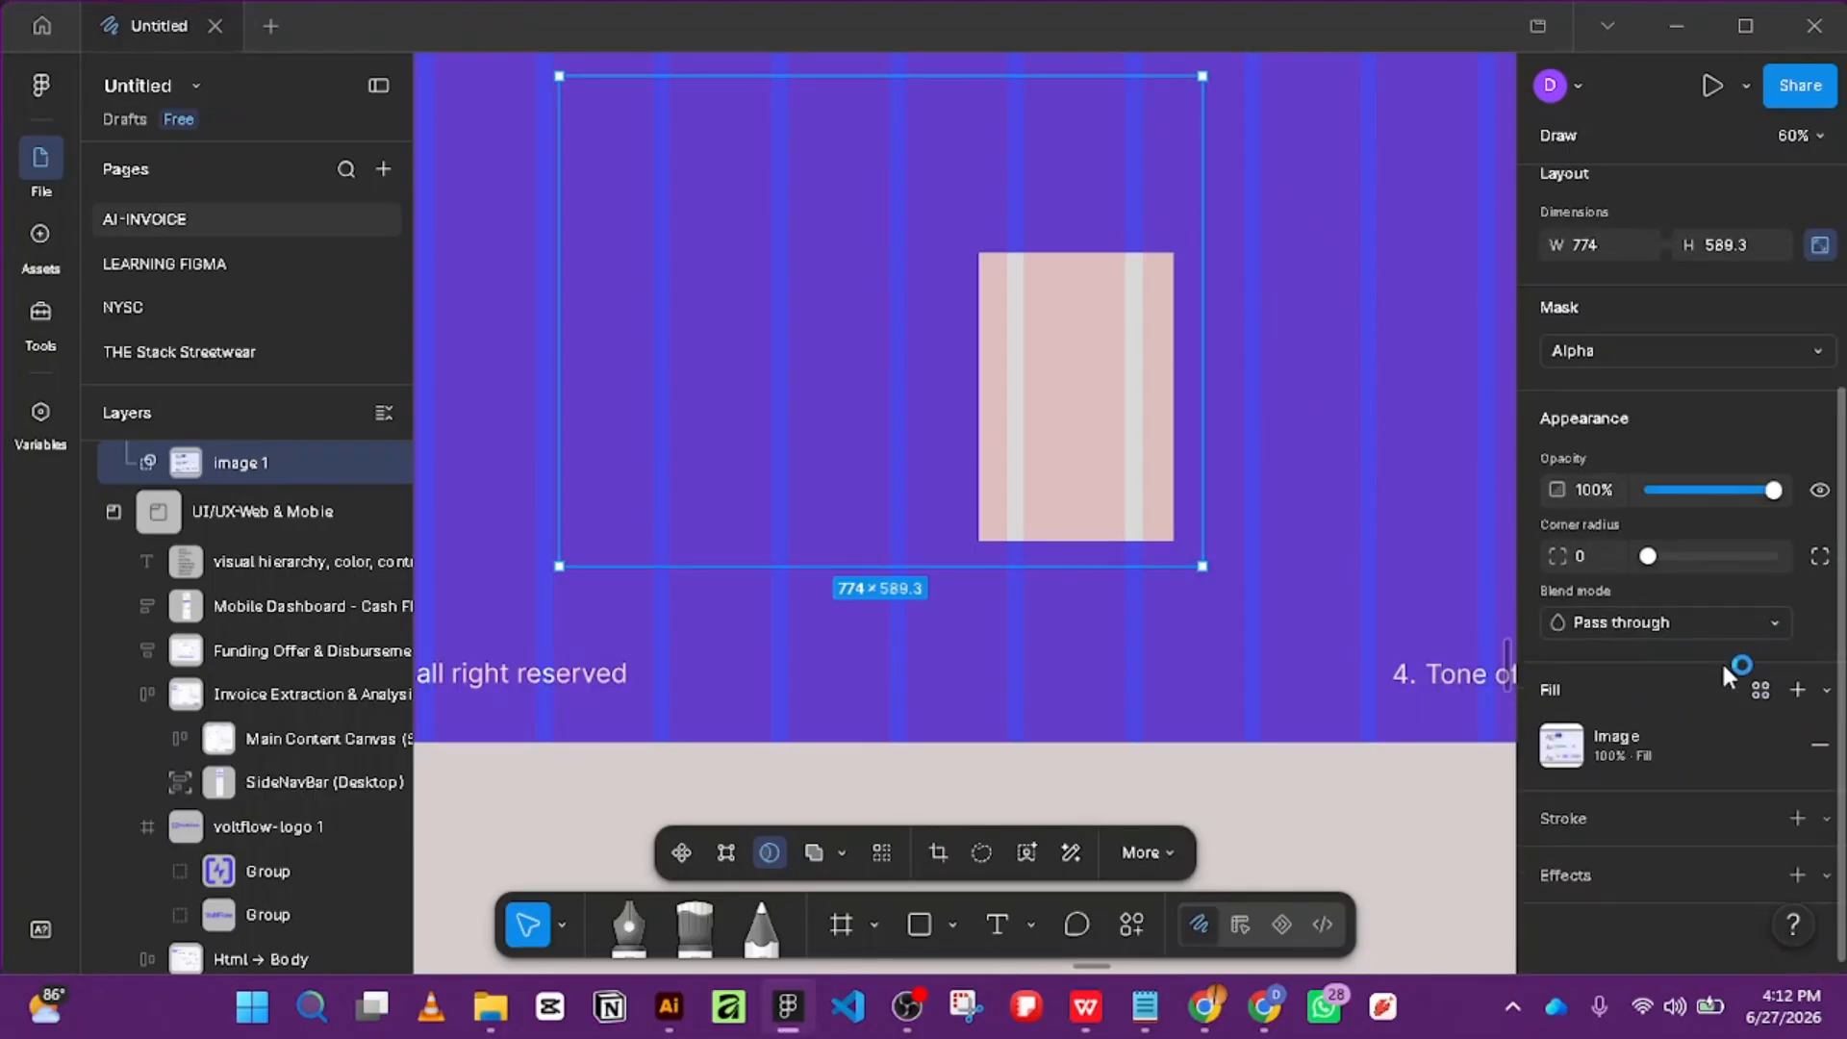
{"action": "left_click", "coordinate": [1559, 749]}
{"action": "left_click", "coordinate": [1555, 764]}
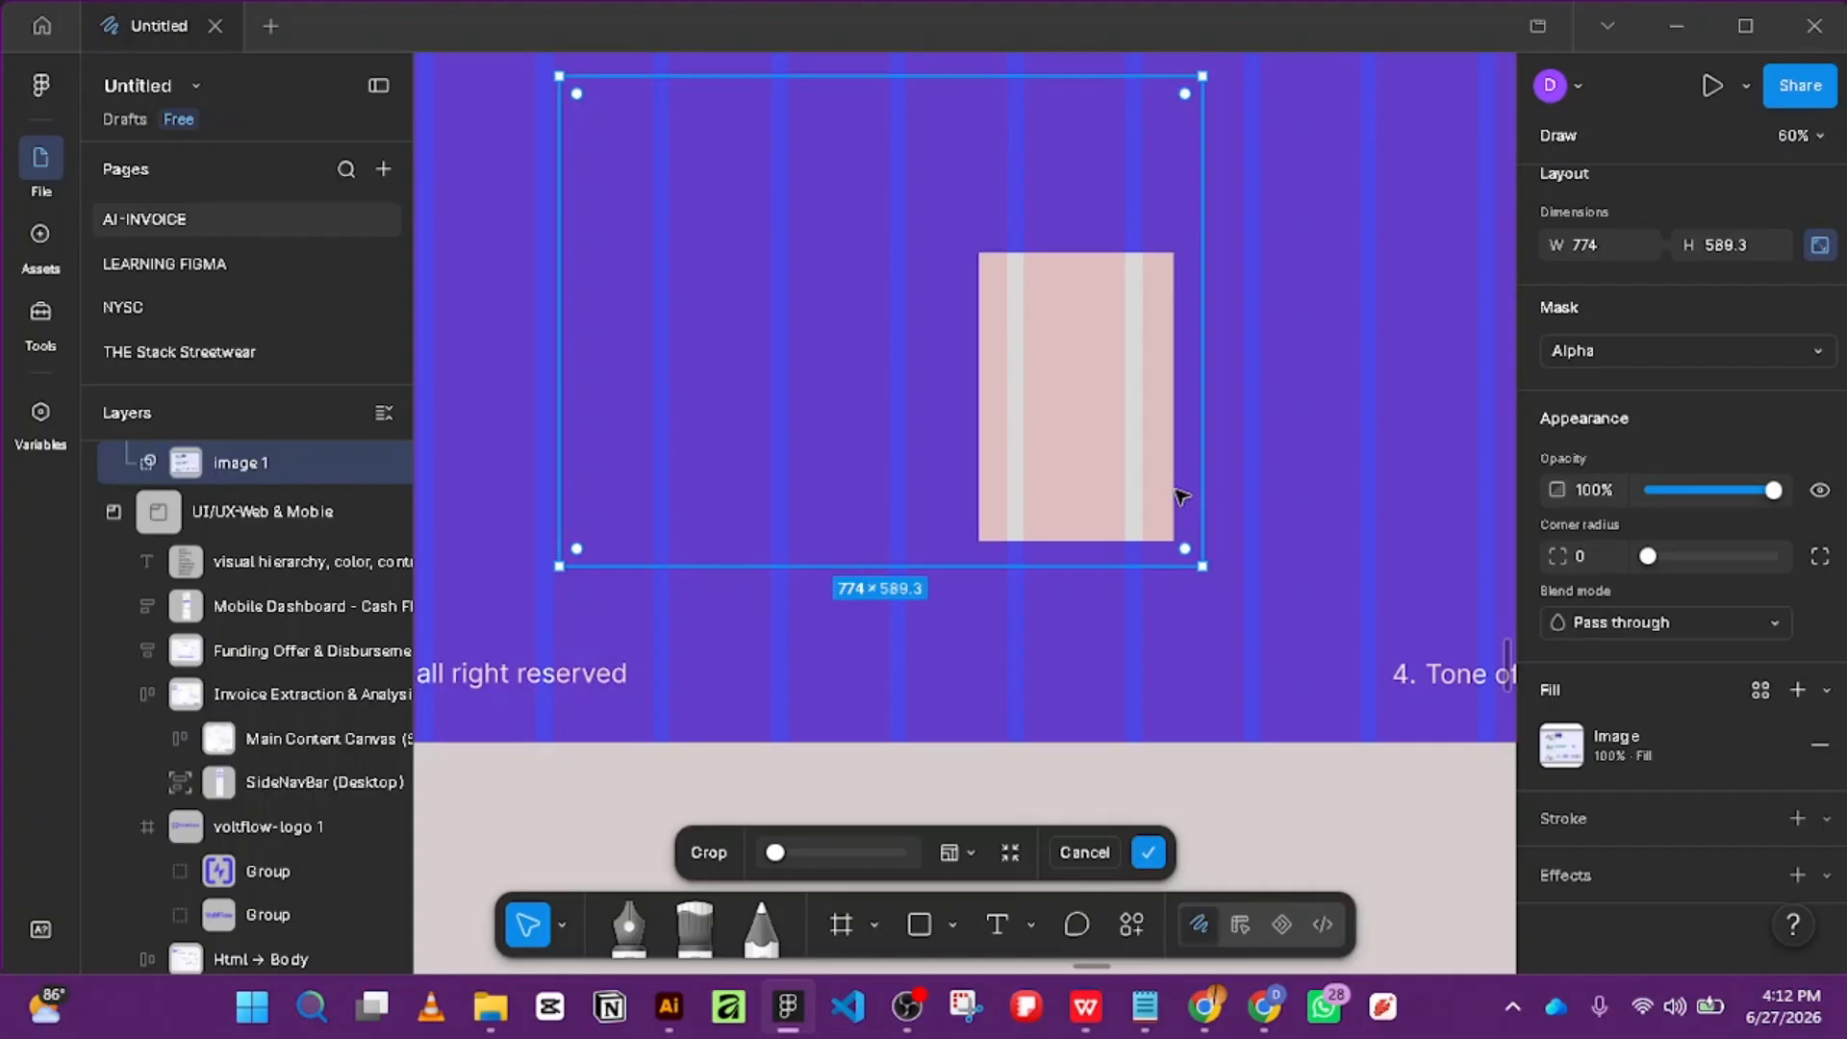
{"action": "key", "text": "ctrl+z"}
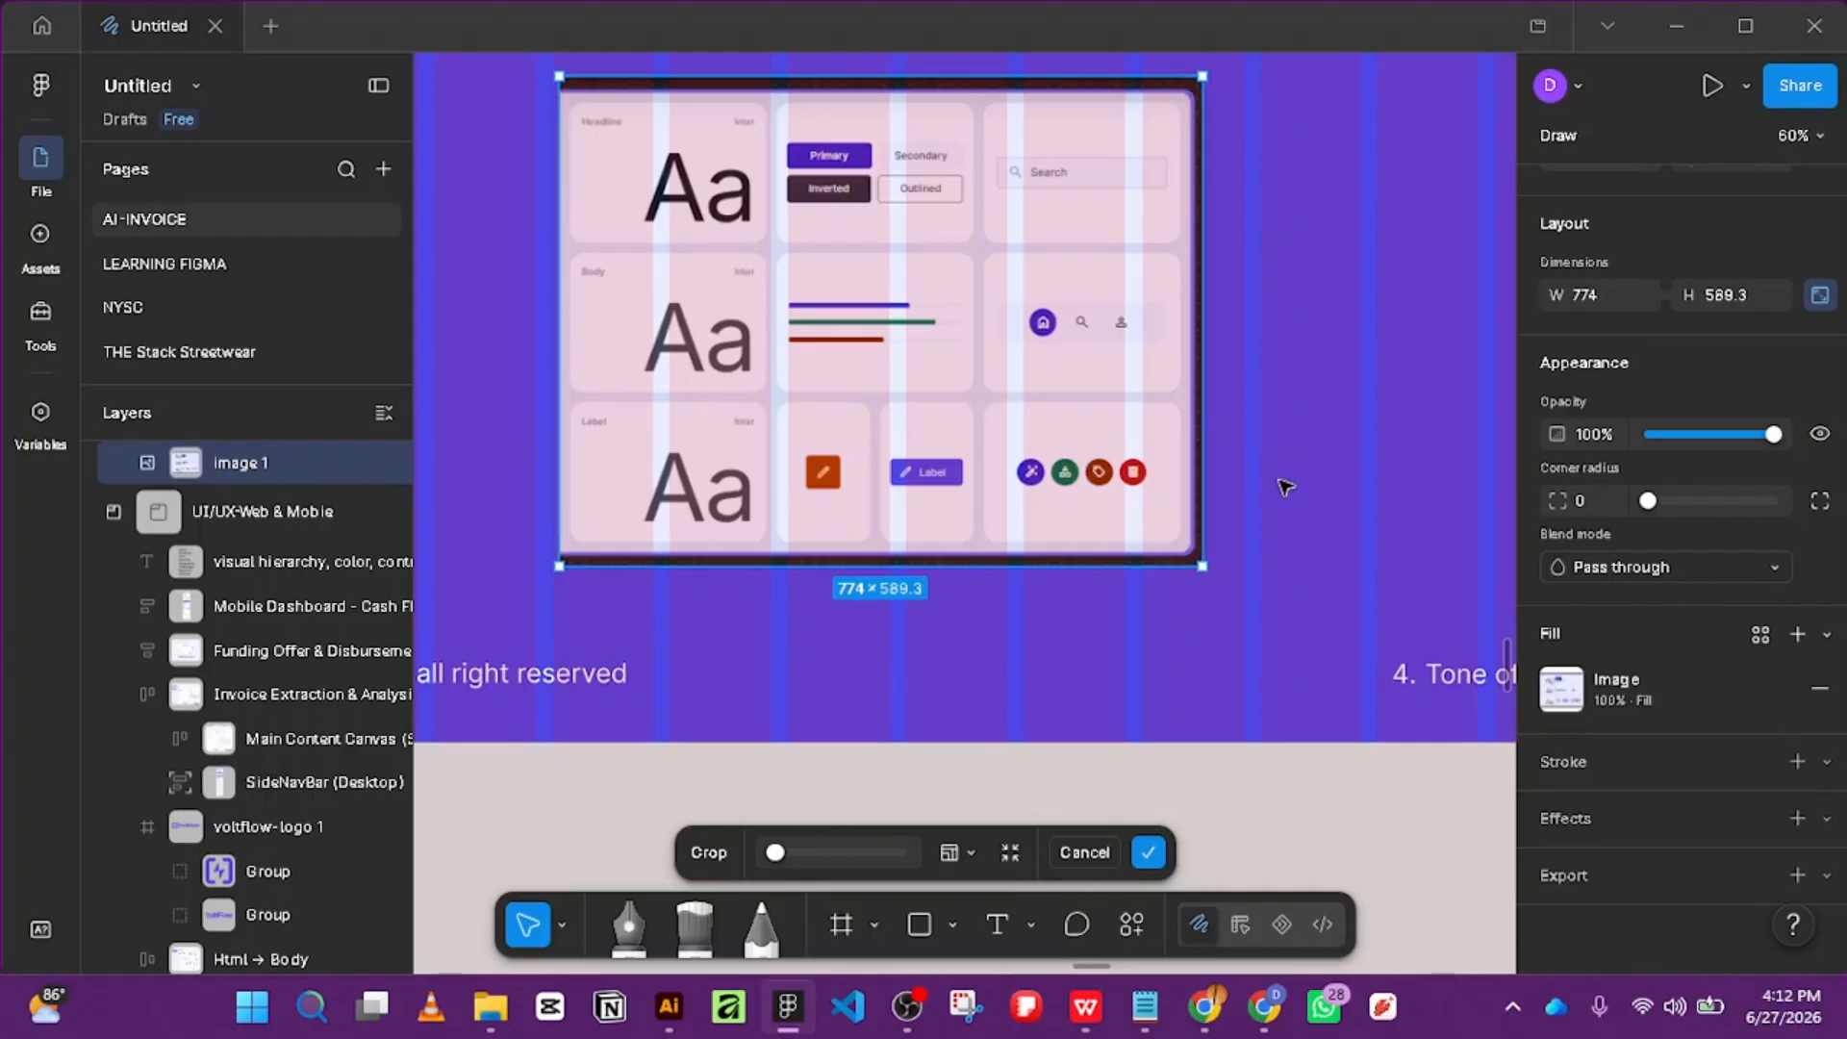
{"action": "left_click", "coordinate": [914, 309]}
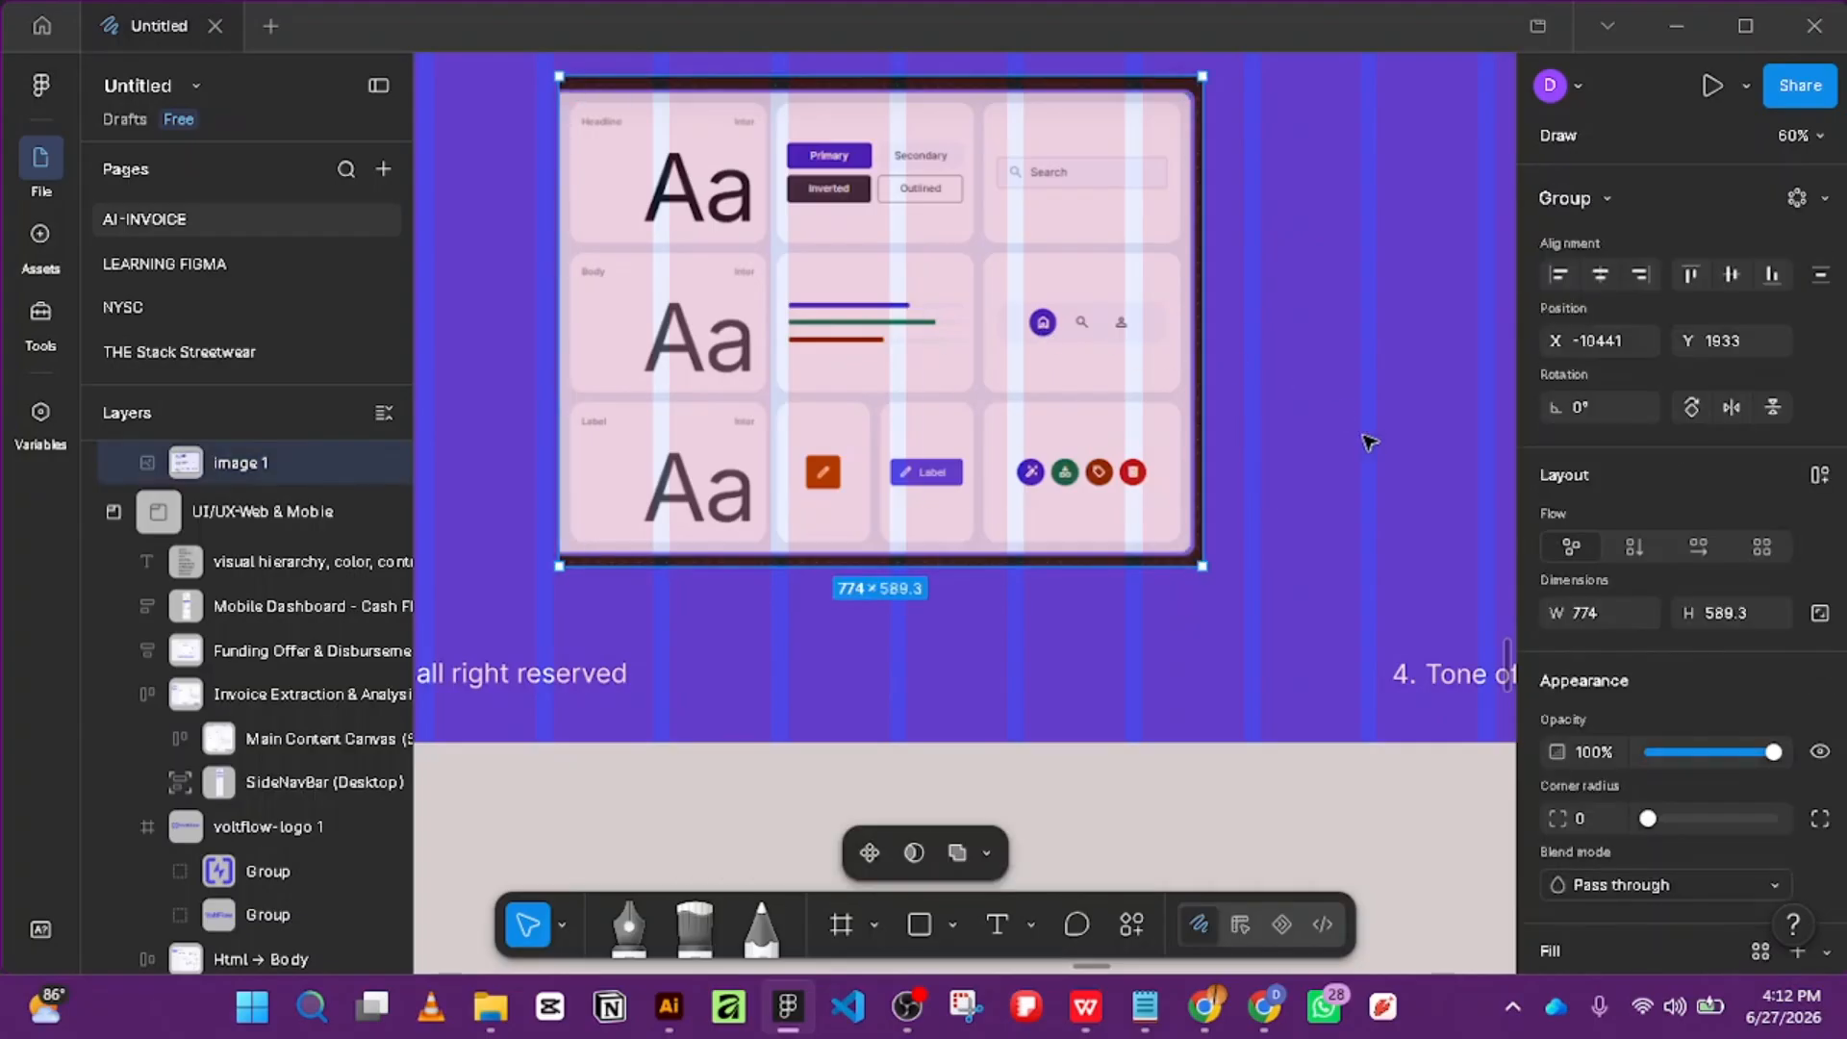
Use the image group as a mask and move it down over the slide's lower edge.
{"action": "left_click_drag", "start_coordinate": [1292, 467], "coordinate": [817, 197]}
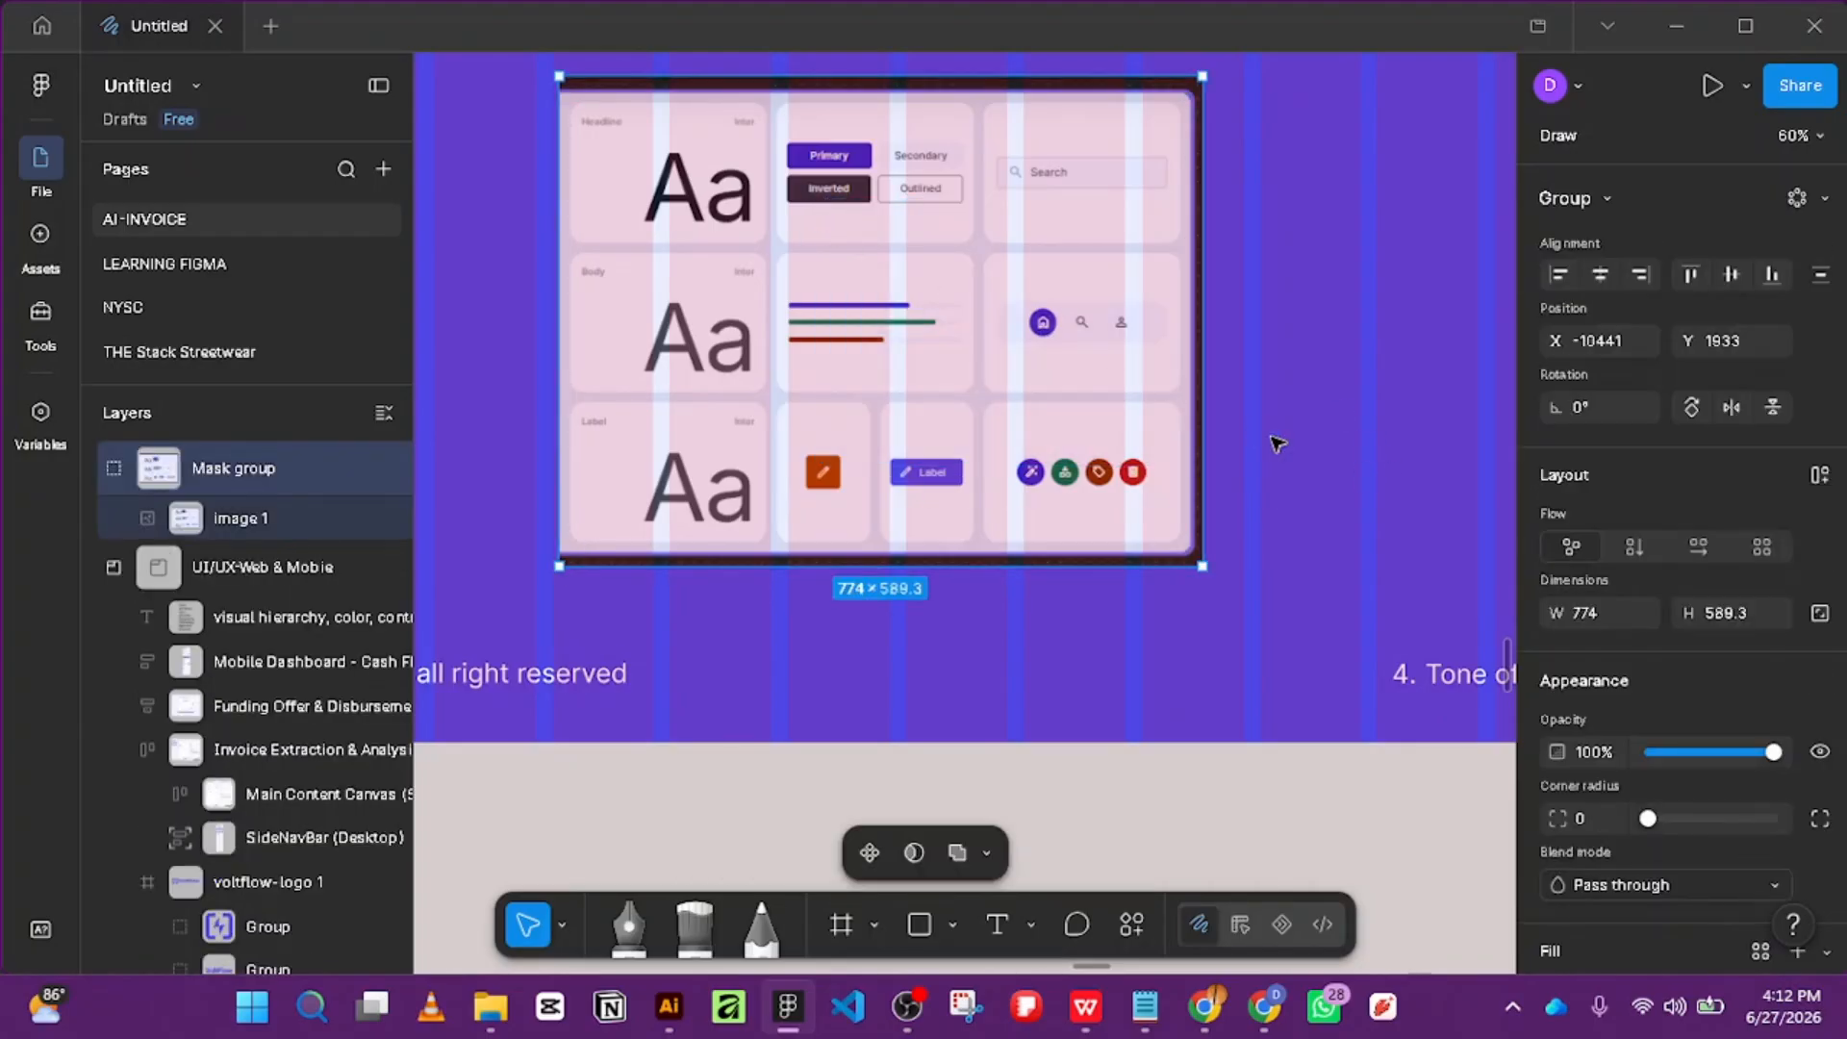
{"action": "key", "text": "ctrl+alt+m"}
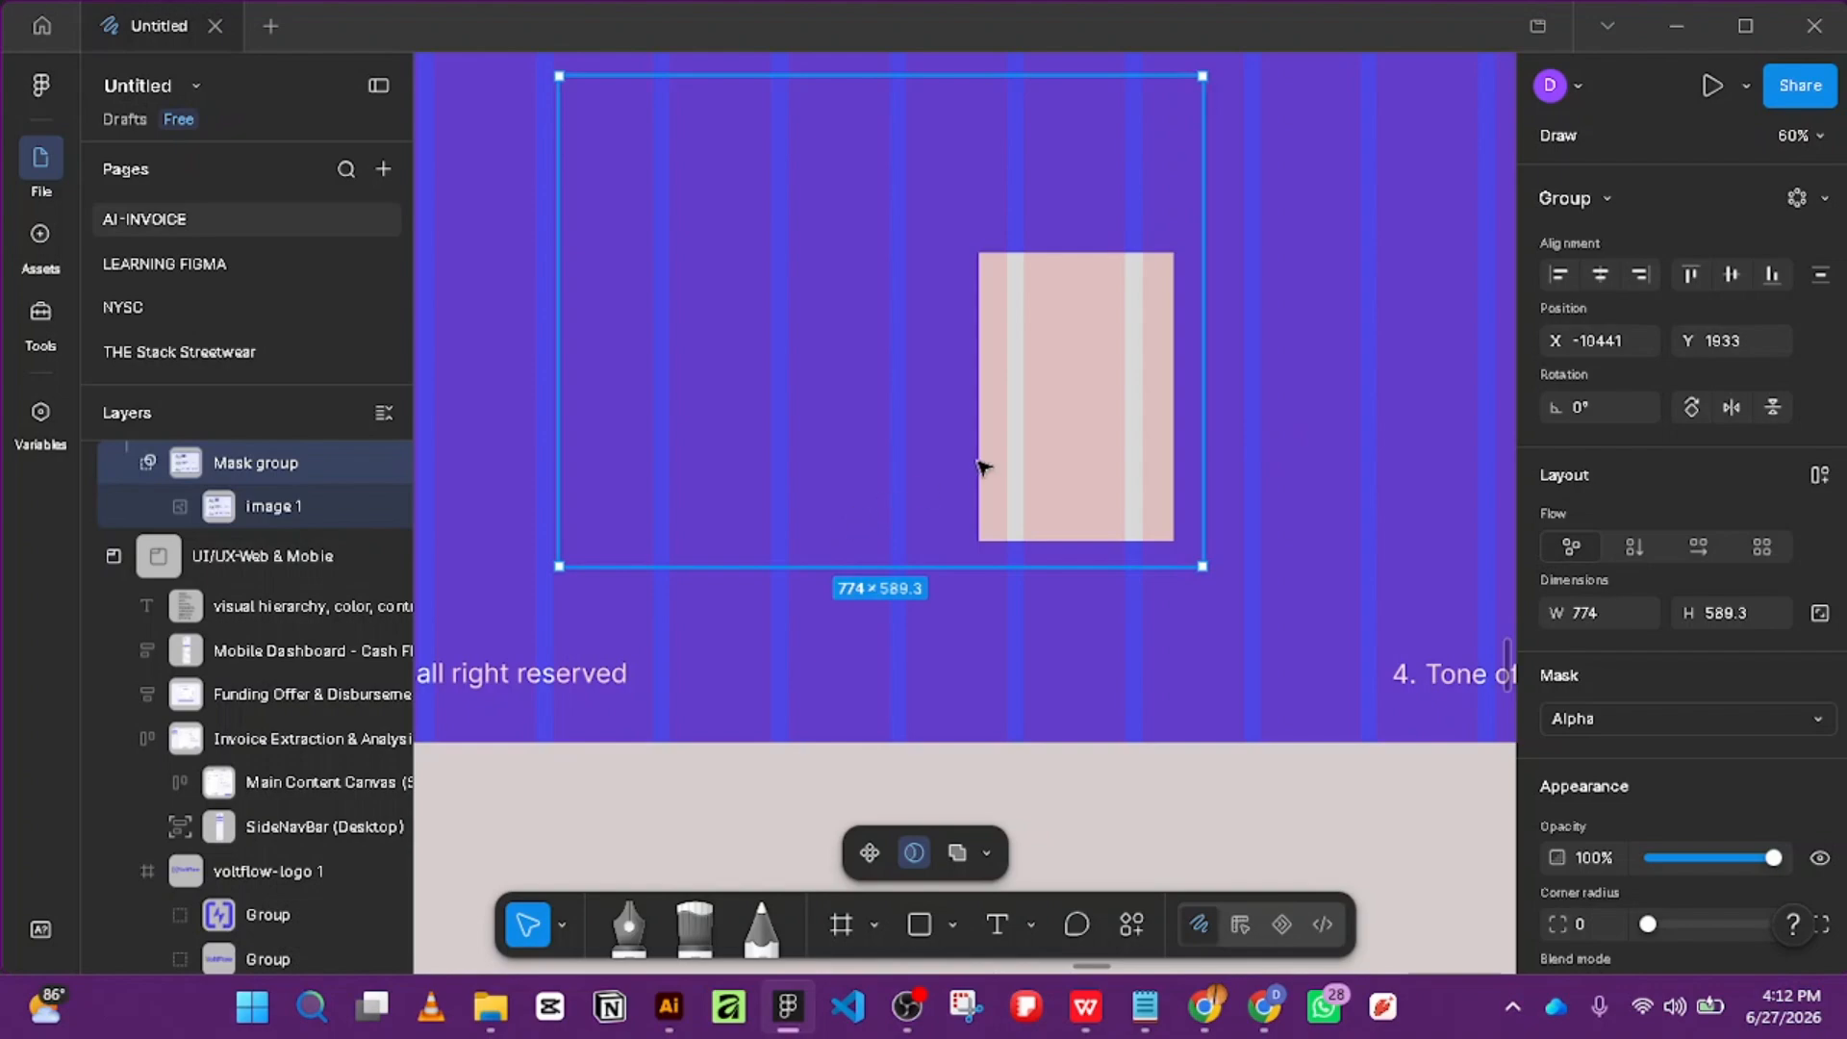
{"action": "left_click_drag", "start_coordinate": [981, 466], "coordinate": [1039, 770]}
{"action": "left_click_drag", "start_coordinate": [1047, 482], "coordinate": [1054, 727]}
Enlarge the mask group to about 1183 × 901 and delete it.
{"action": "scroll", "coordinate": [1046, 489], "scroll_direction": "down", "scroll_amount": 2}
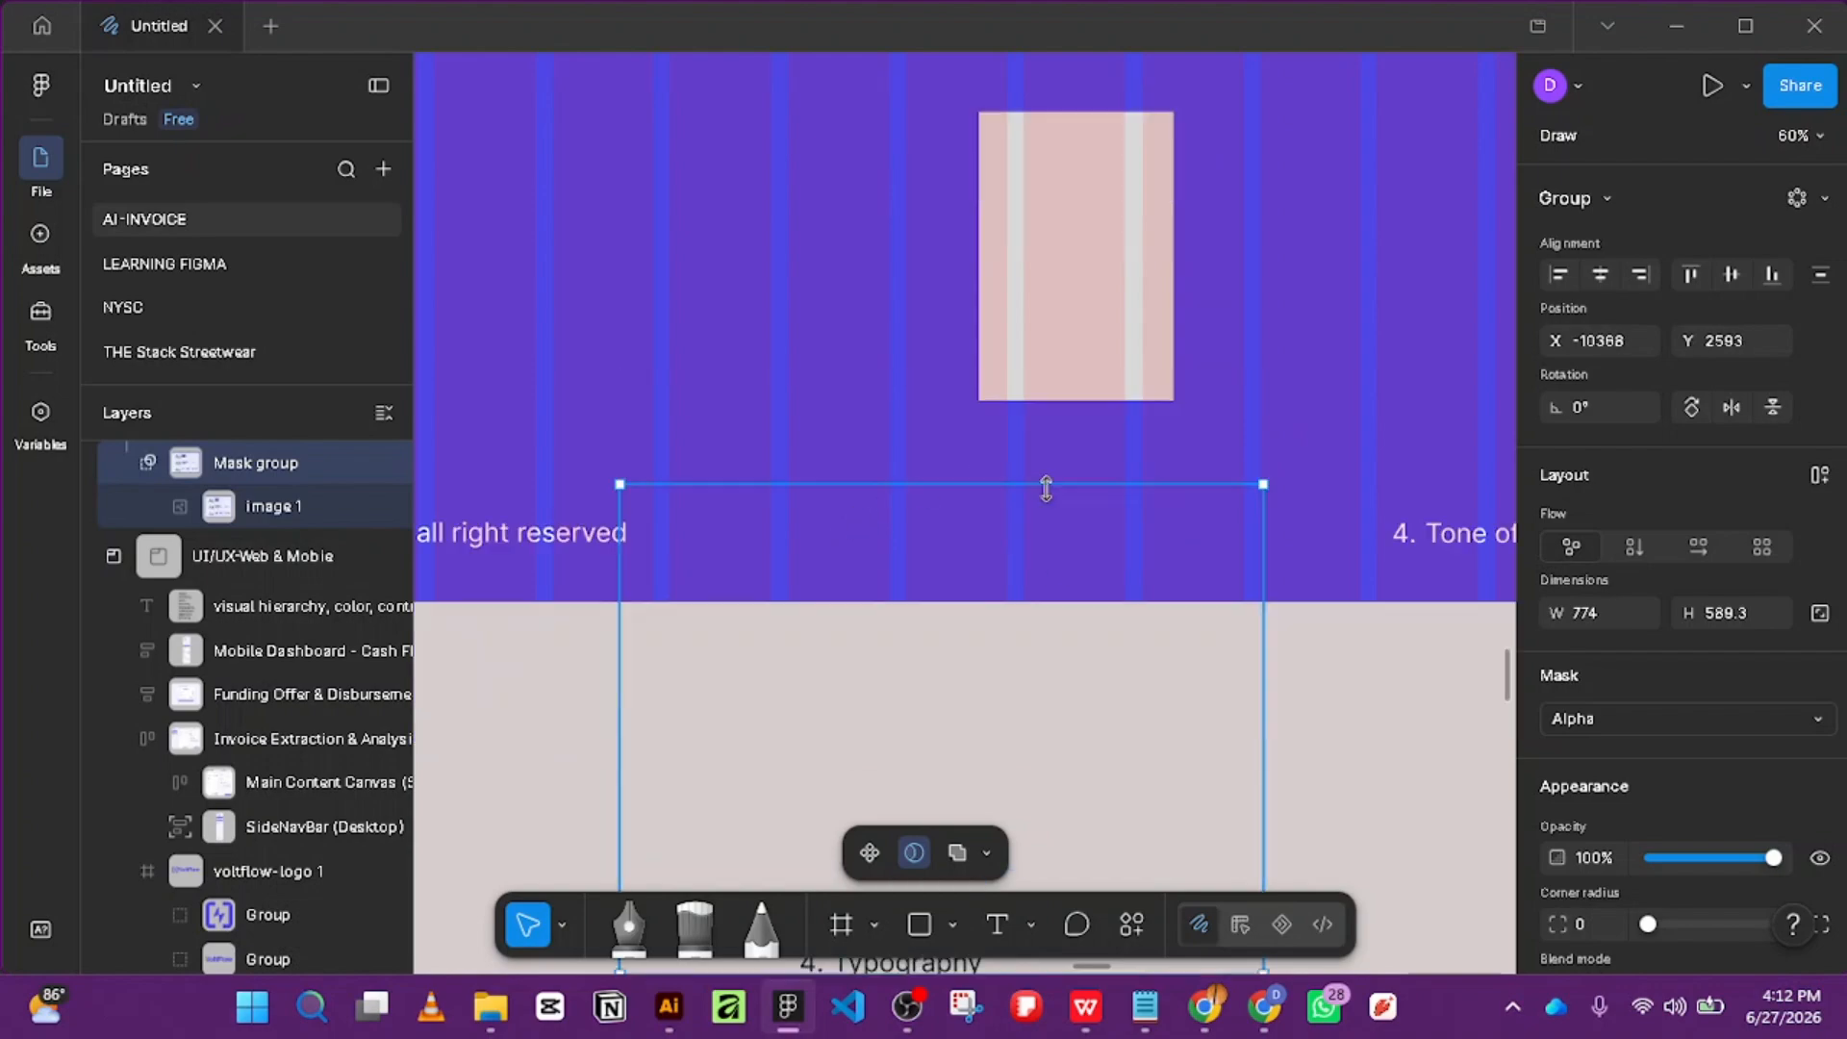
{"action": "scroll", "coordinate": [1047, 488], "scroll_direction": "down", "scroll_amount": 8}
{"action": "left_click_drag", "start_coordinate": [1035, 410], "coordinate": [1022, 642]}
{"action": "scroll", "coordinate": [1022, 645], "scroll_direction": "down", "scroll_amount": 5}
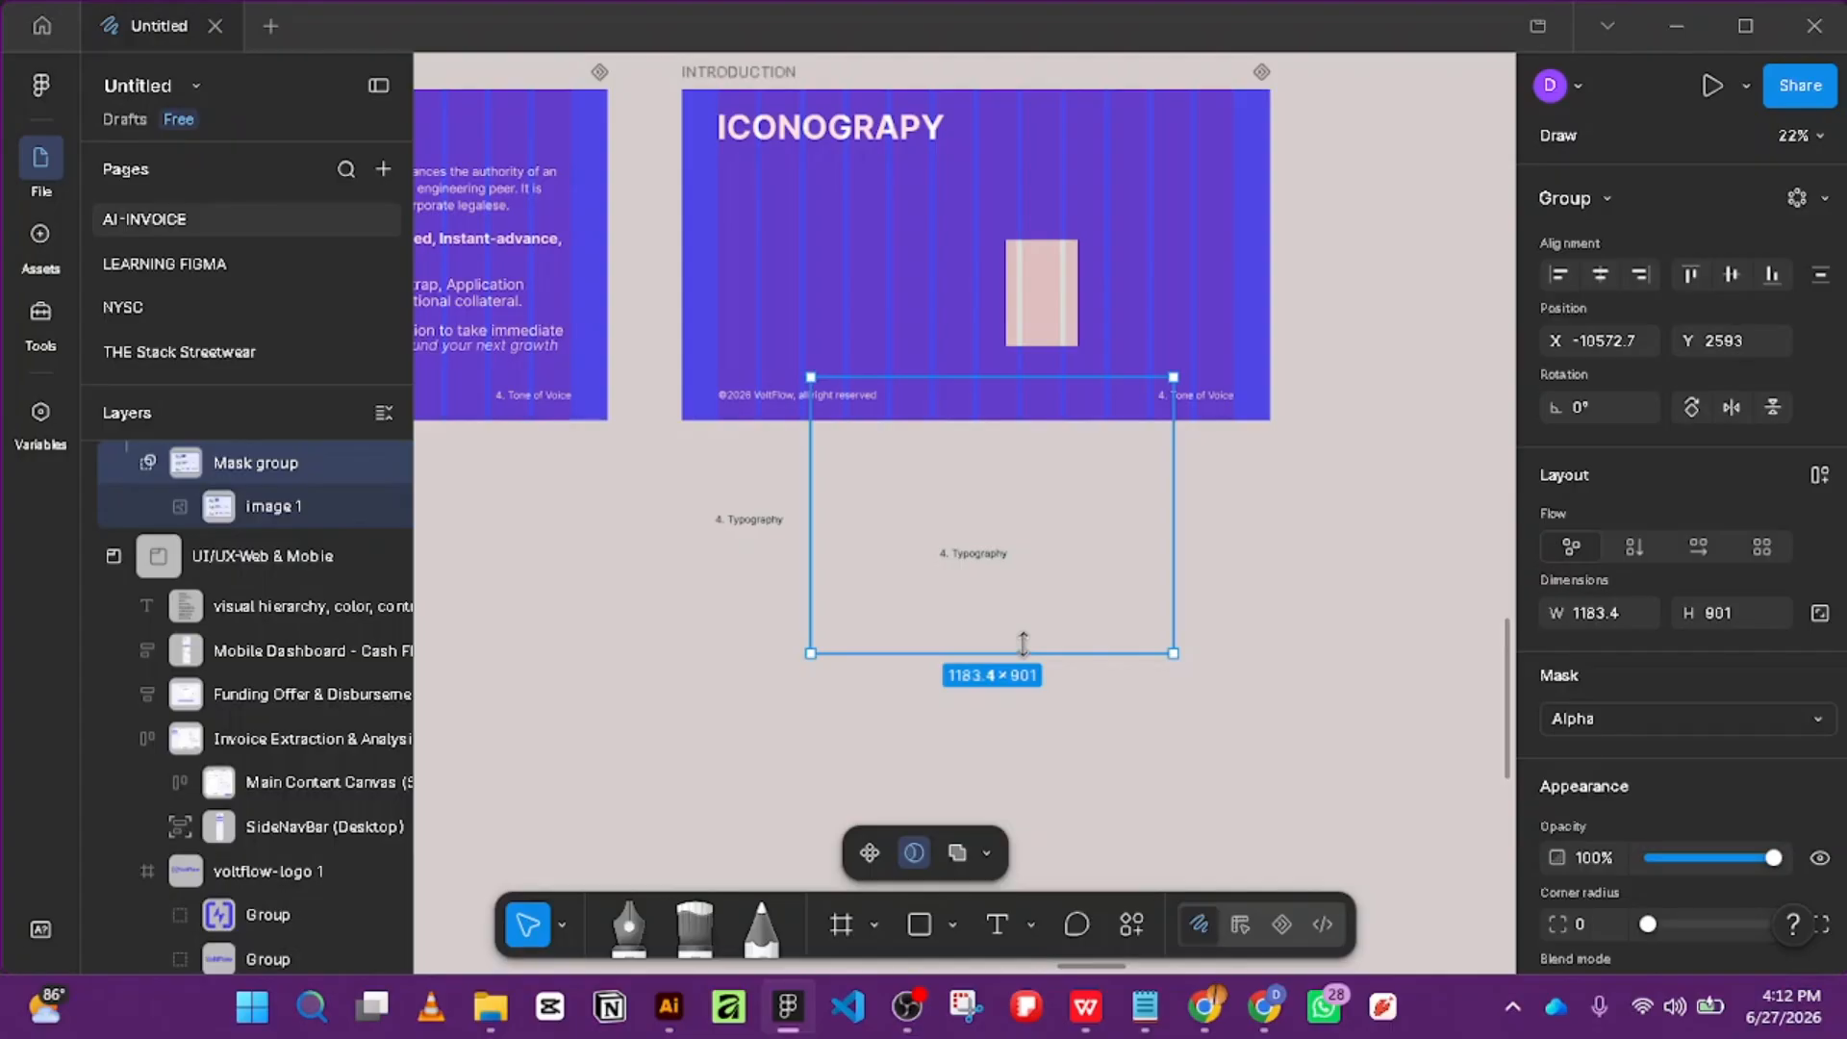
{"action": "key", "text": "Delete"}
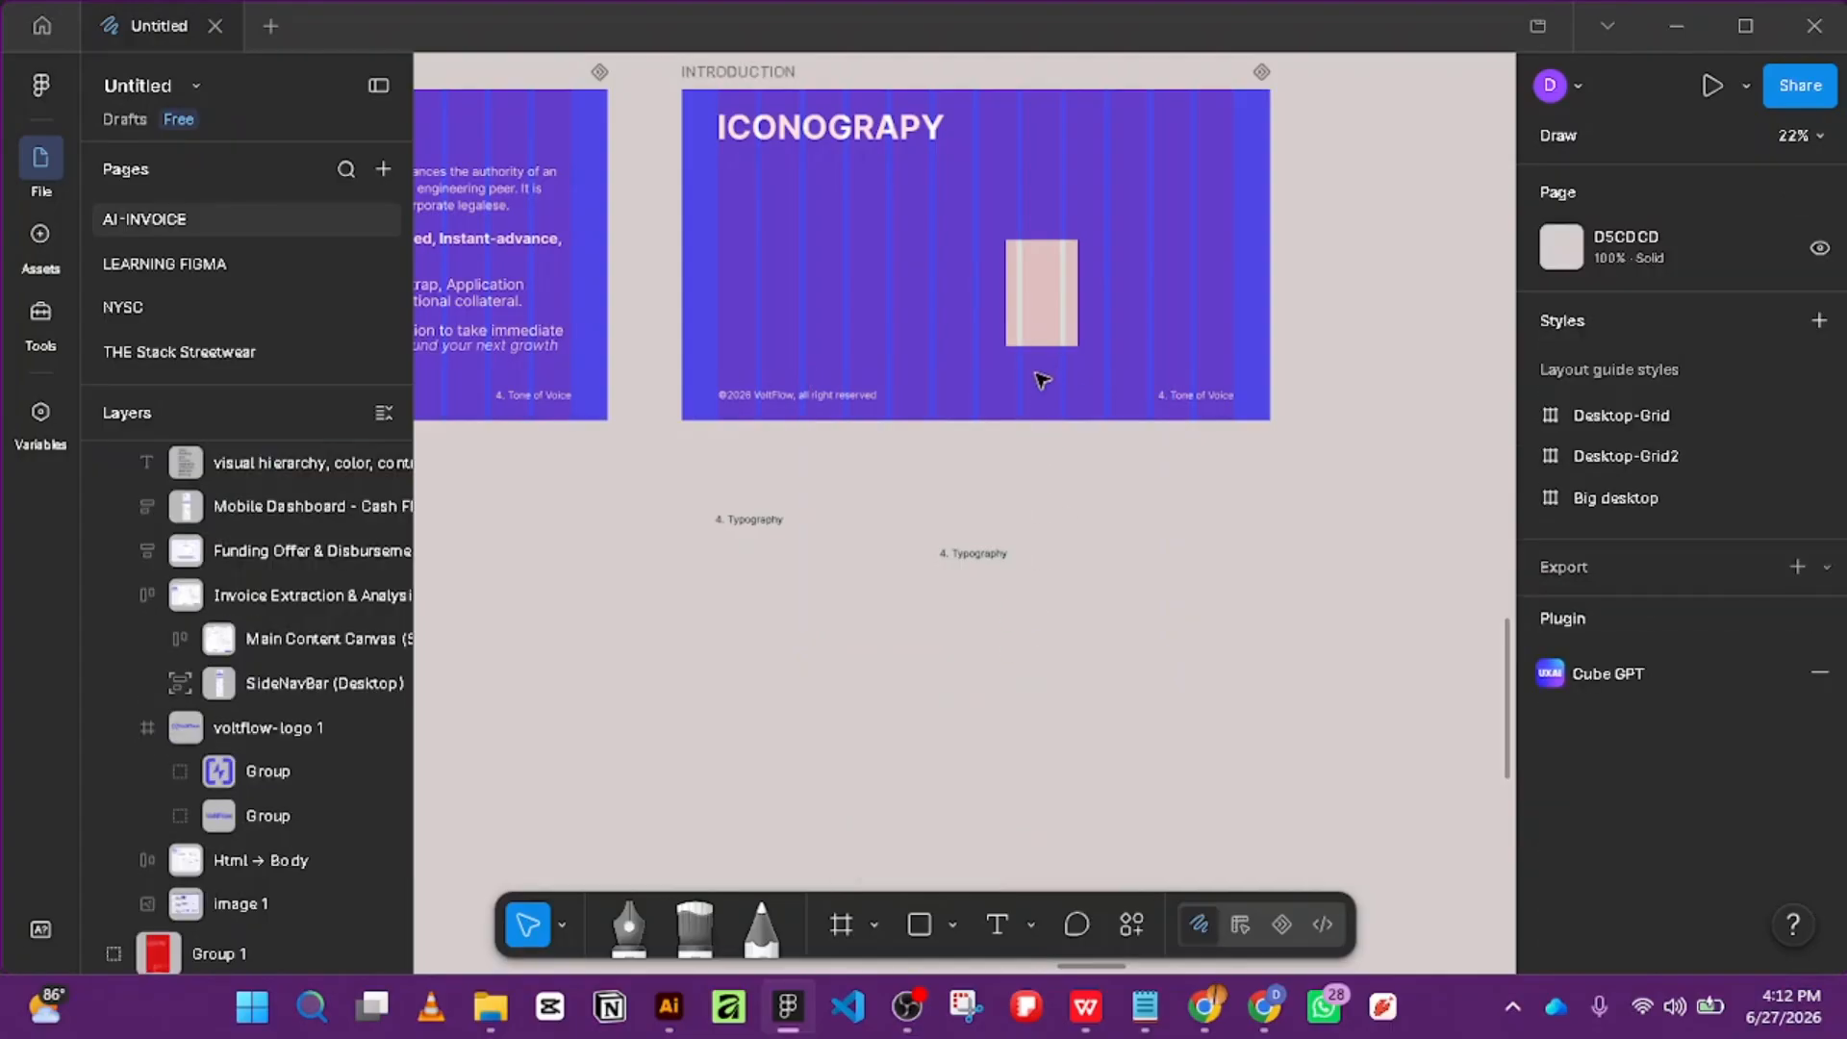
{"action": "right_click", "coordinate": [1044, 289]}
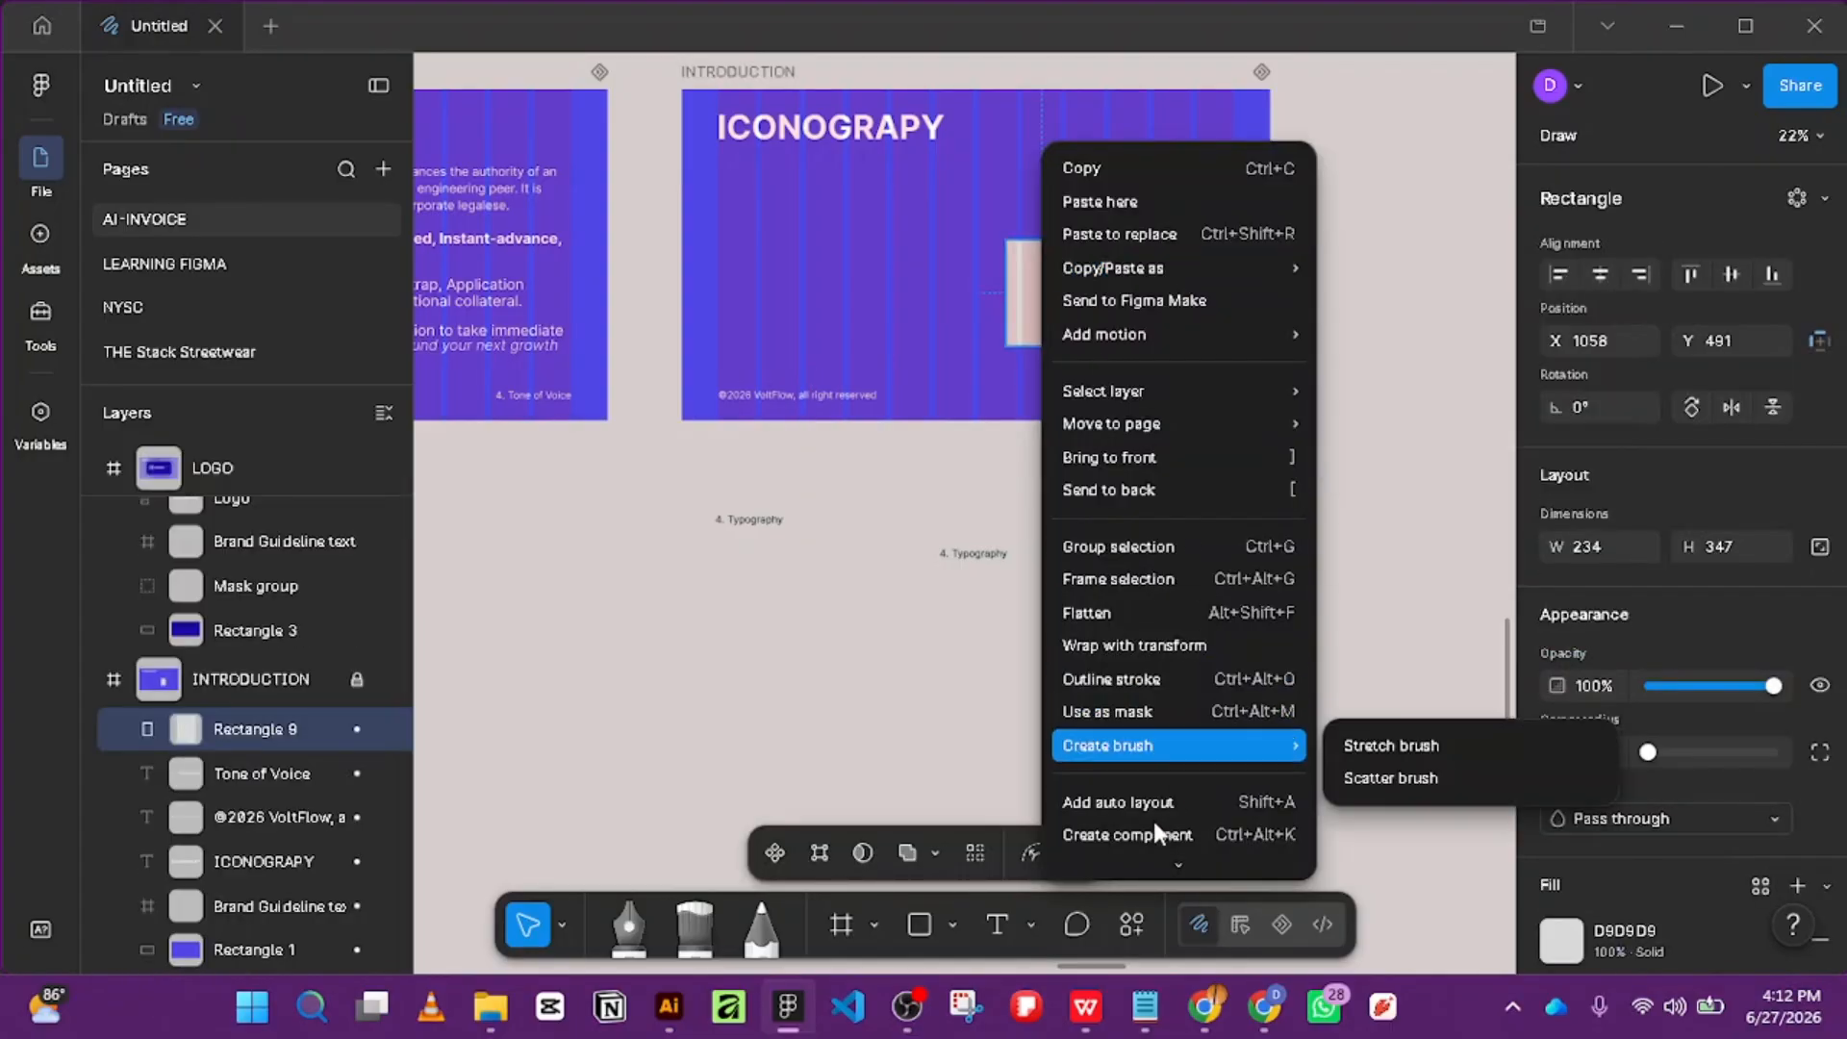
{"action": "scroll", "coordinate": [1150, 819], "scroll_direction": "down", "scroll_amount": 2}
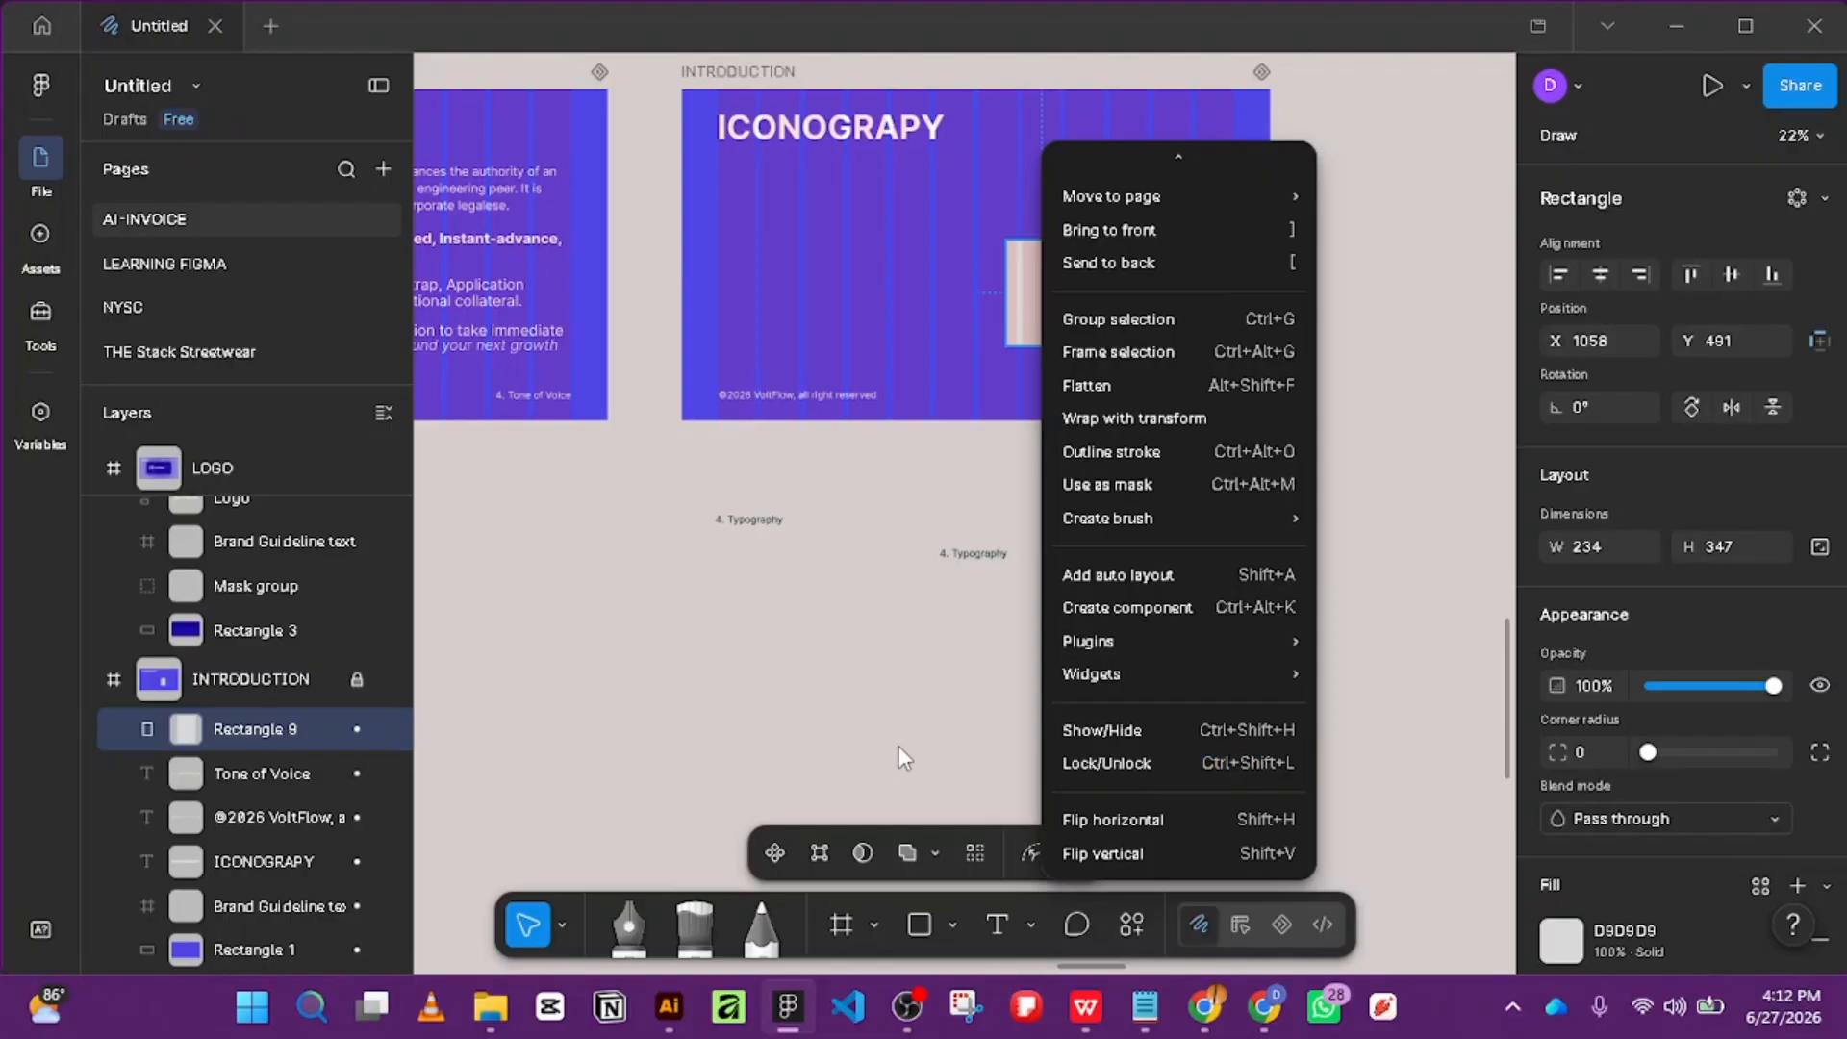
{"action": "left_click", "coordinate": [892, 675]}
{"action": "left_click_drag", "start_coordinate": [1025, 307], "coordinate": [1007, 539]}
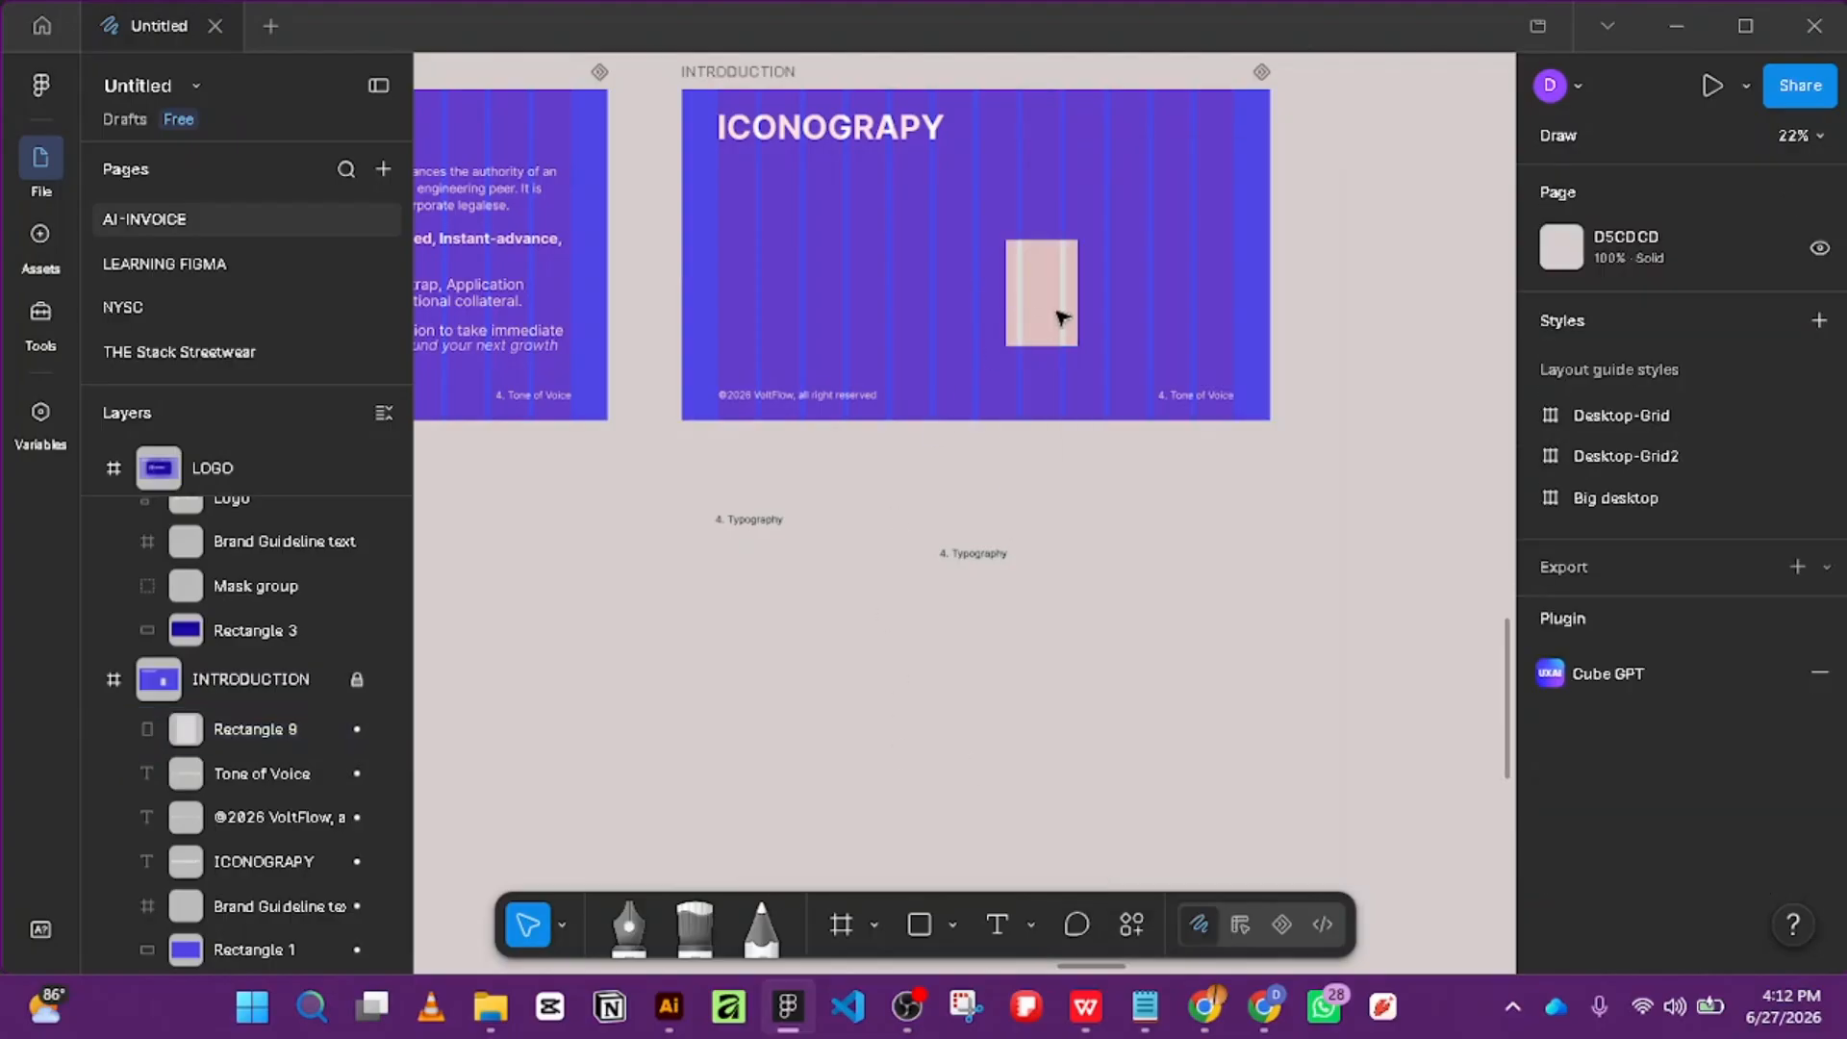
{"action": "right_click", "coordinate": [1059, 310]}
{"action": "left_click", "coordinate": [797, 731]}
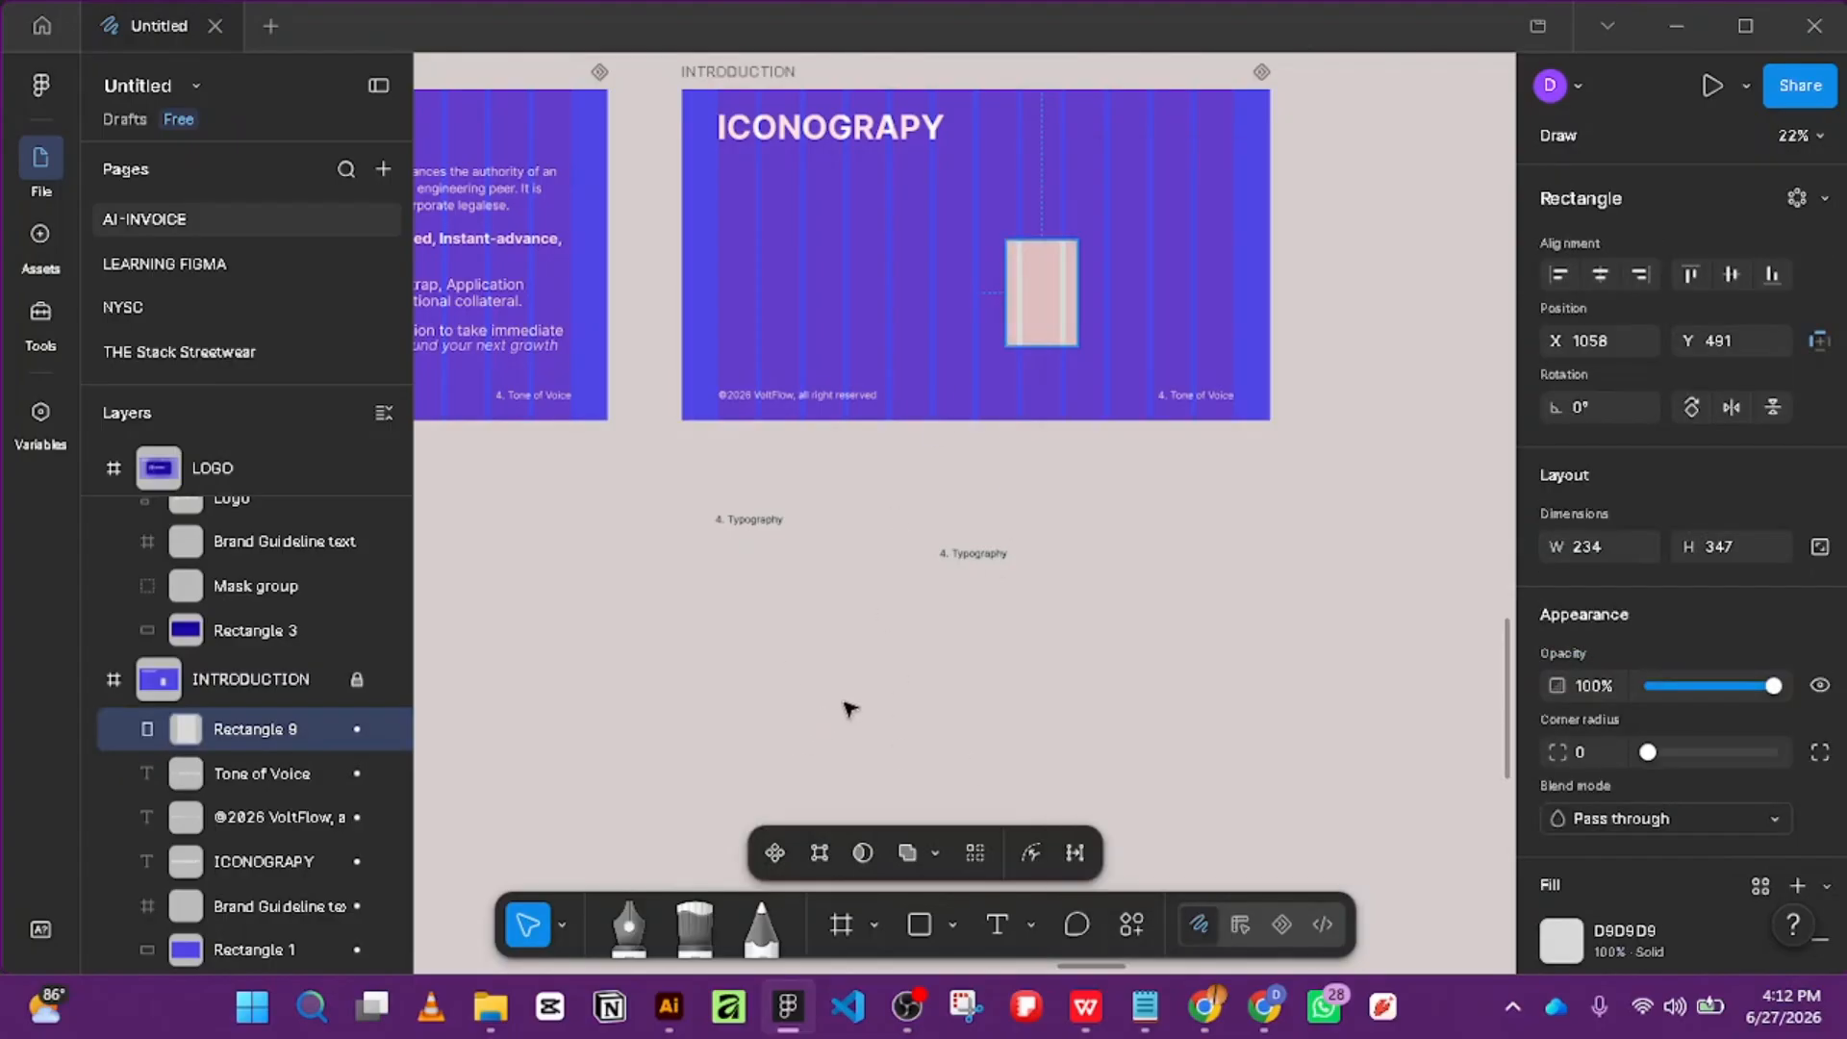
{"action": "left_click", "coordinate": [959, 424]}
Undo the deletion, enlargement and move of the mask group.
{"action": "key", "text": "ctrl+z"}
{"action": "key", "text": "ctrl+z"}
{"action": "key", "text": "ctrl+z"}
{"action": "key", "text": "ctrl+z"}
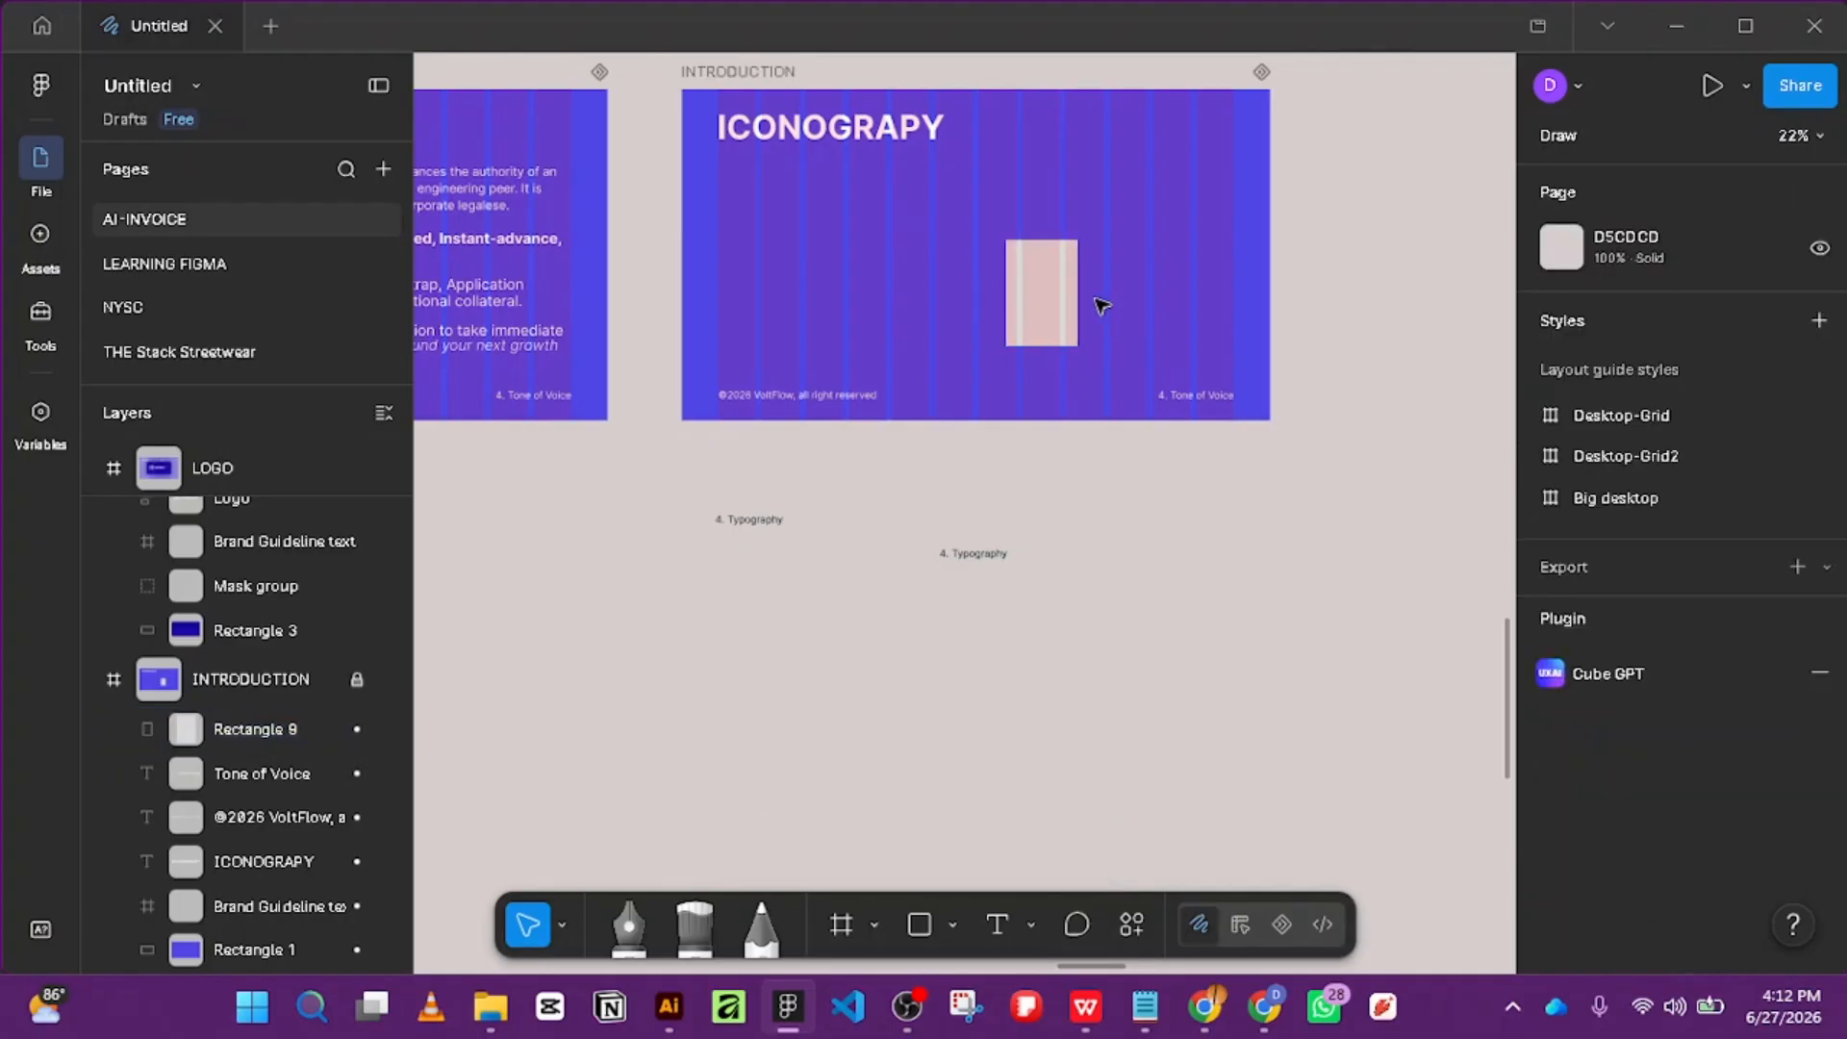
{"action": "key", "text": "ctrl+z"}
{"action": "key", "text": "ctrl+z"}
{"action": "key", "text": "ctrl+z"}
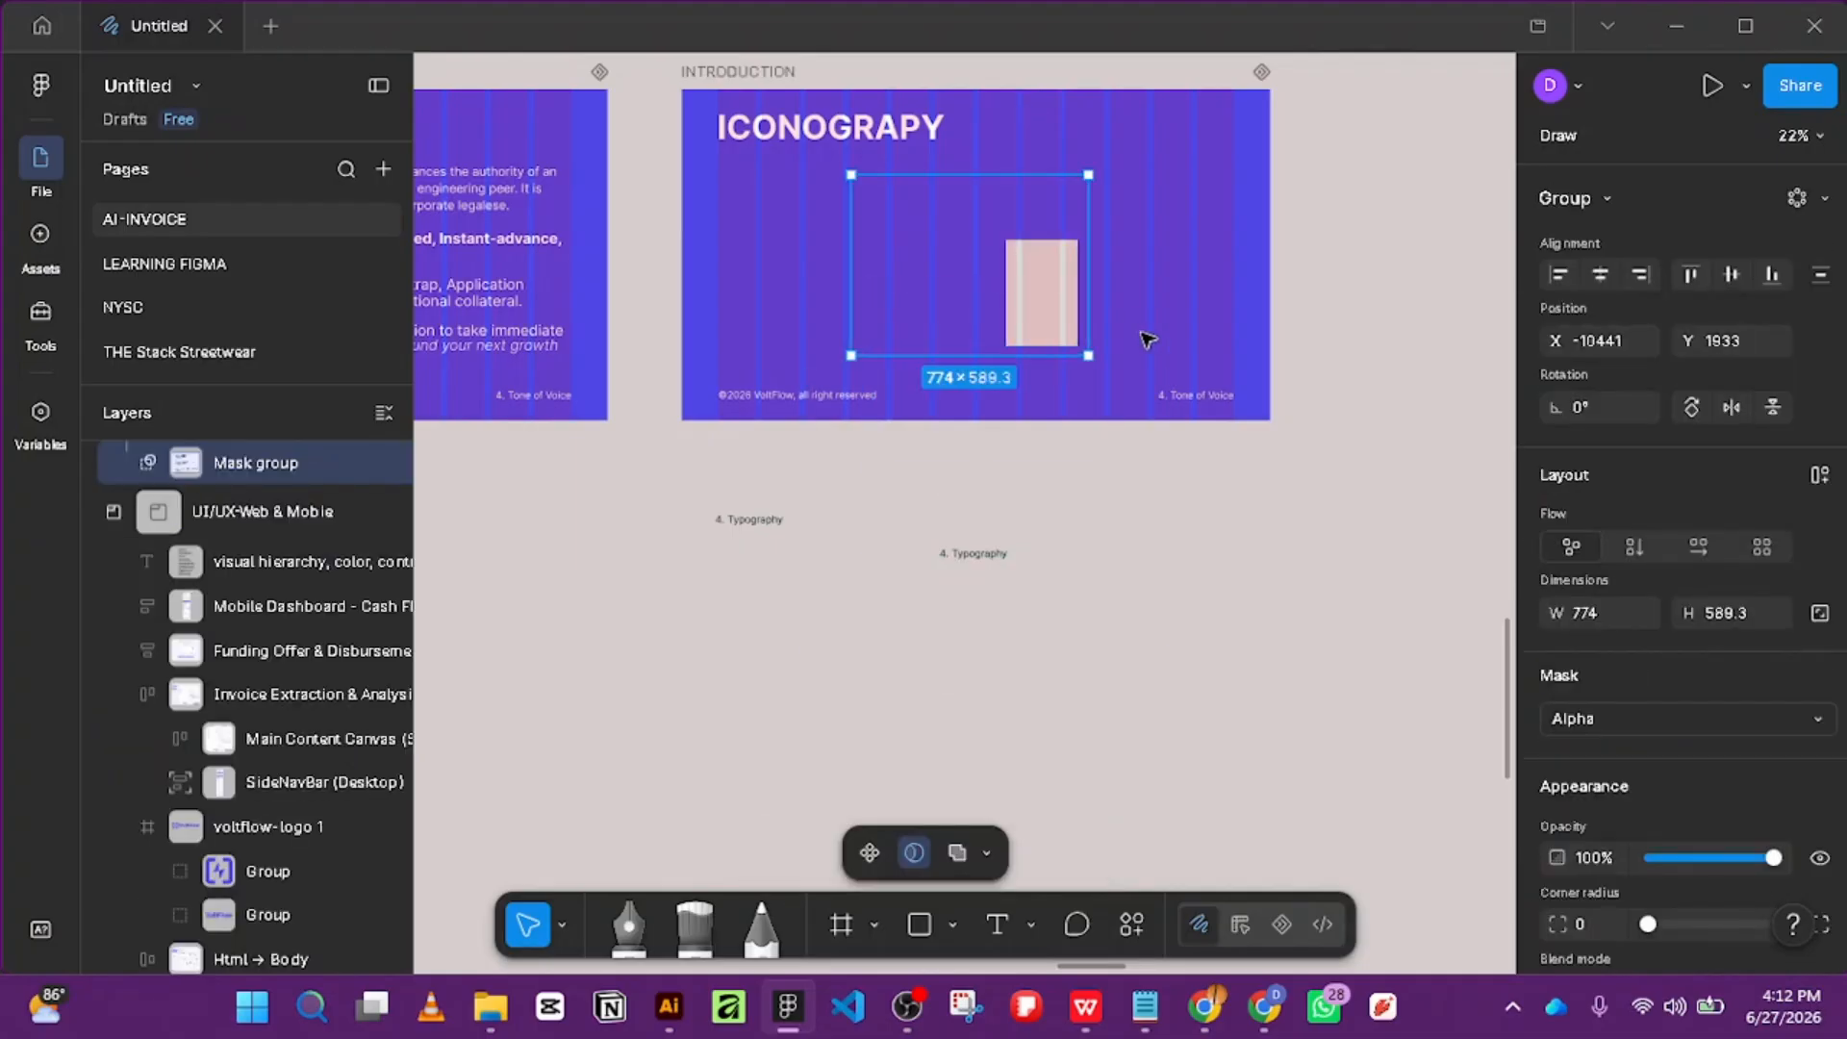
Move the image group off the ICONOGRAPY slide onto the empty canvas beneath it, at about X -9932, Y 3019.
{"action": "left_click_drag", "start_coordinate": [1066, 312], "coordinate": [1222, 648]}
{"action": "key", "text": "Escape"}
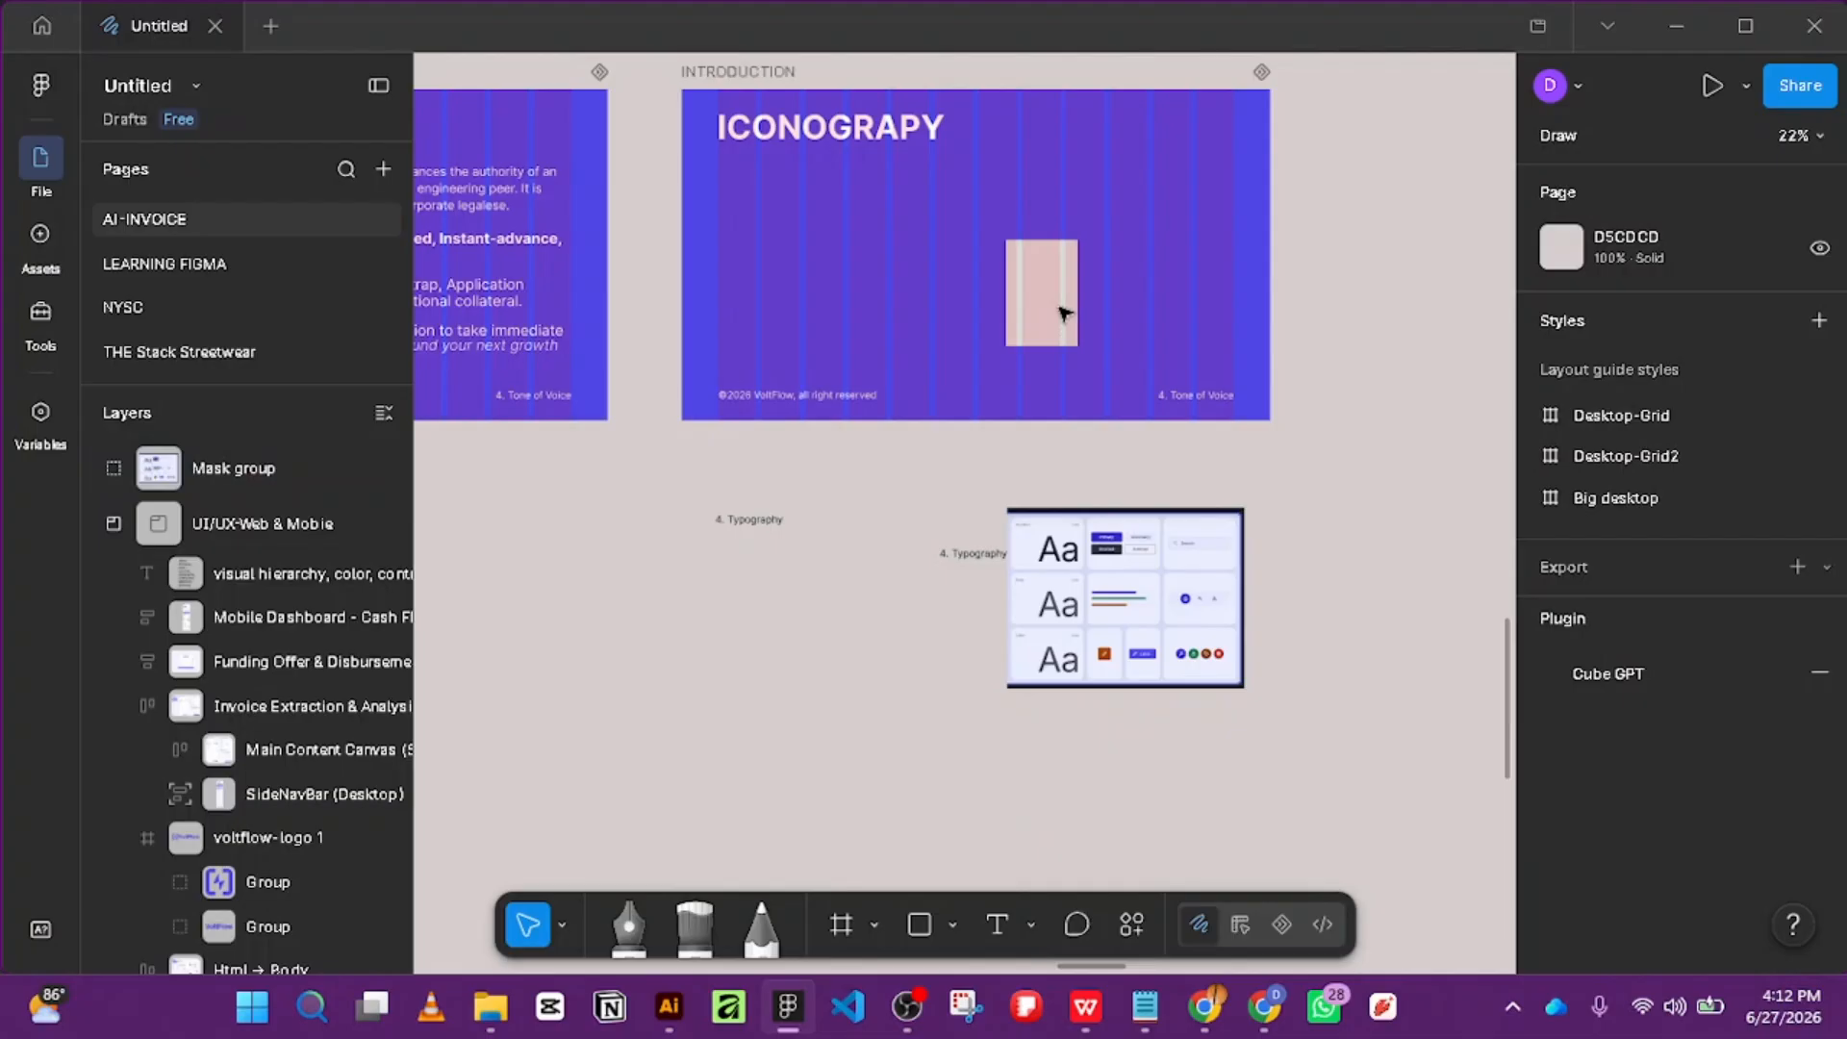
Lock the pale rectangle on the ICONOGRAPY slide.
{"action": "right_click", "coordinate": [1064, 312]}
{"action": "scroll", "coordinate": [1204, 656], "scroll_direction": "down", "scroll_amount": 3}
{"action": "mouse_move", "coordinate": [1203, 655]}
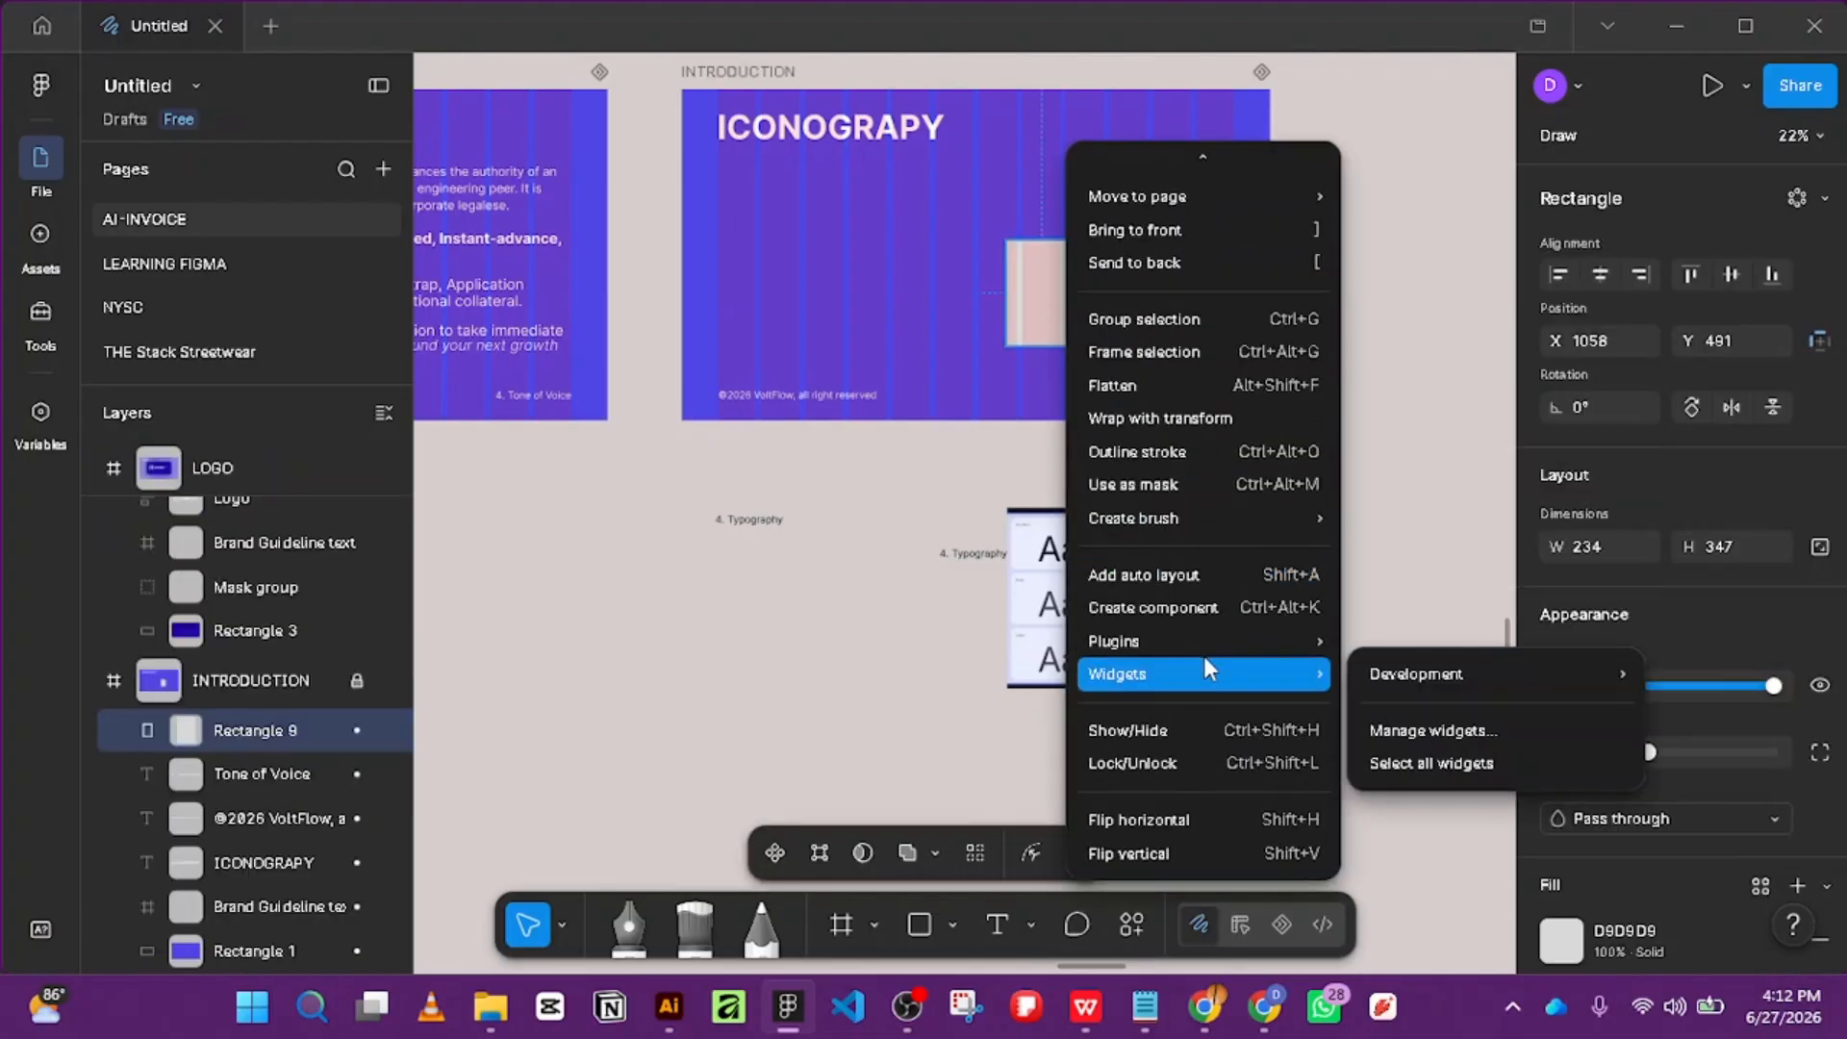
{"action": "left_click", "coordinate": [1191, 760]}
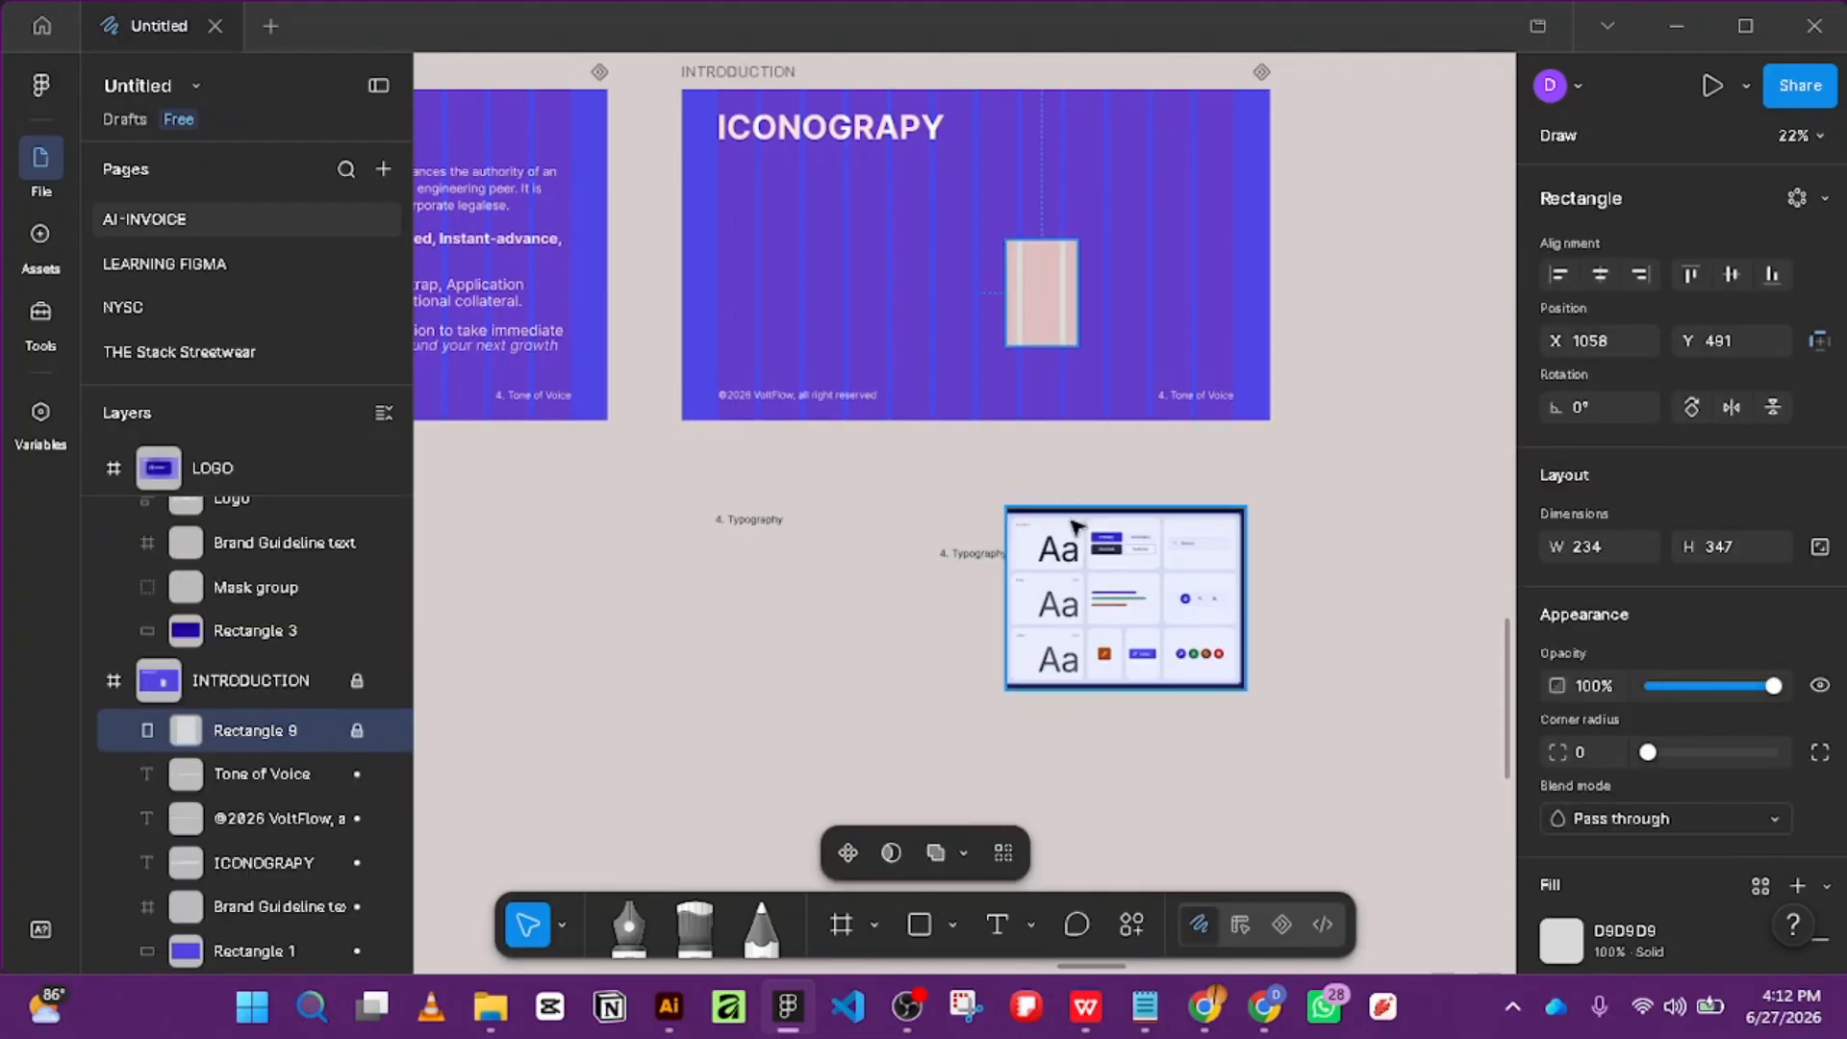
Unlock the pale rectangle on the ICONOGRAPY slide.
{"action": "left_click_drag", "start_coordinate": [871, 507], "coordinate": [968, 392]}
{"action": "right_click", "coordinate": [1041, 289]}
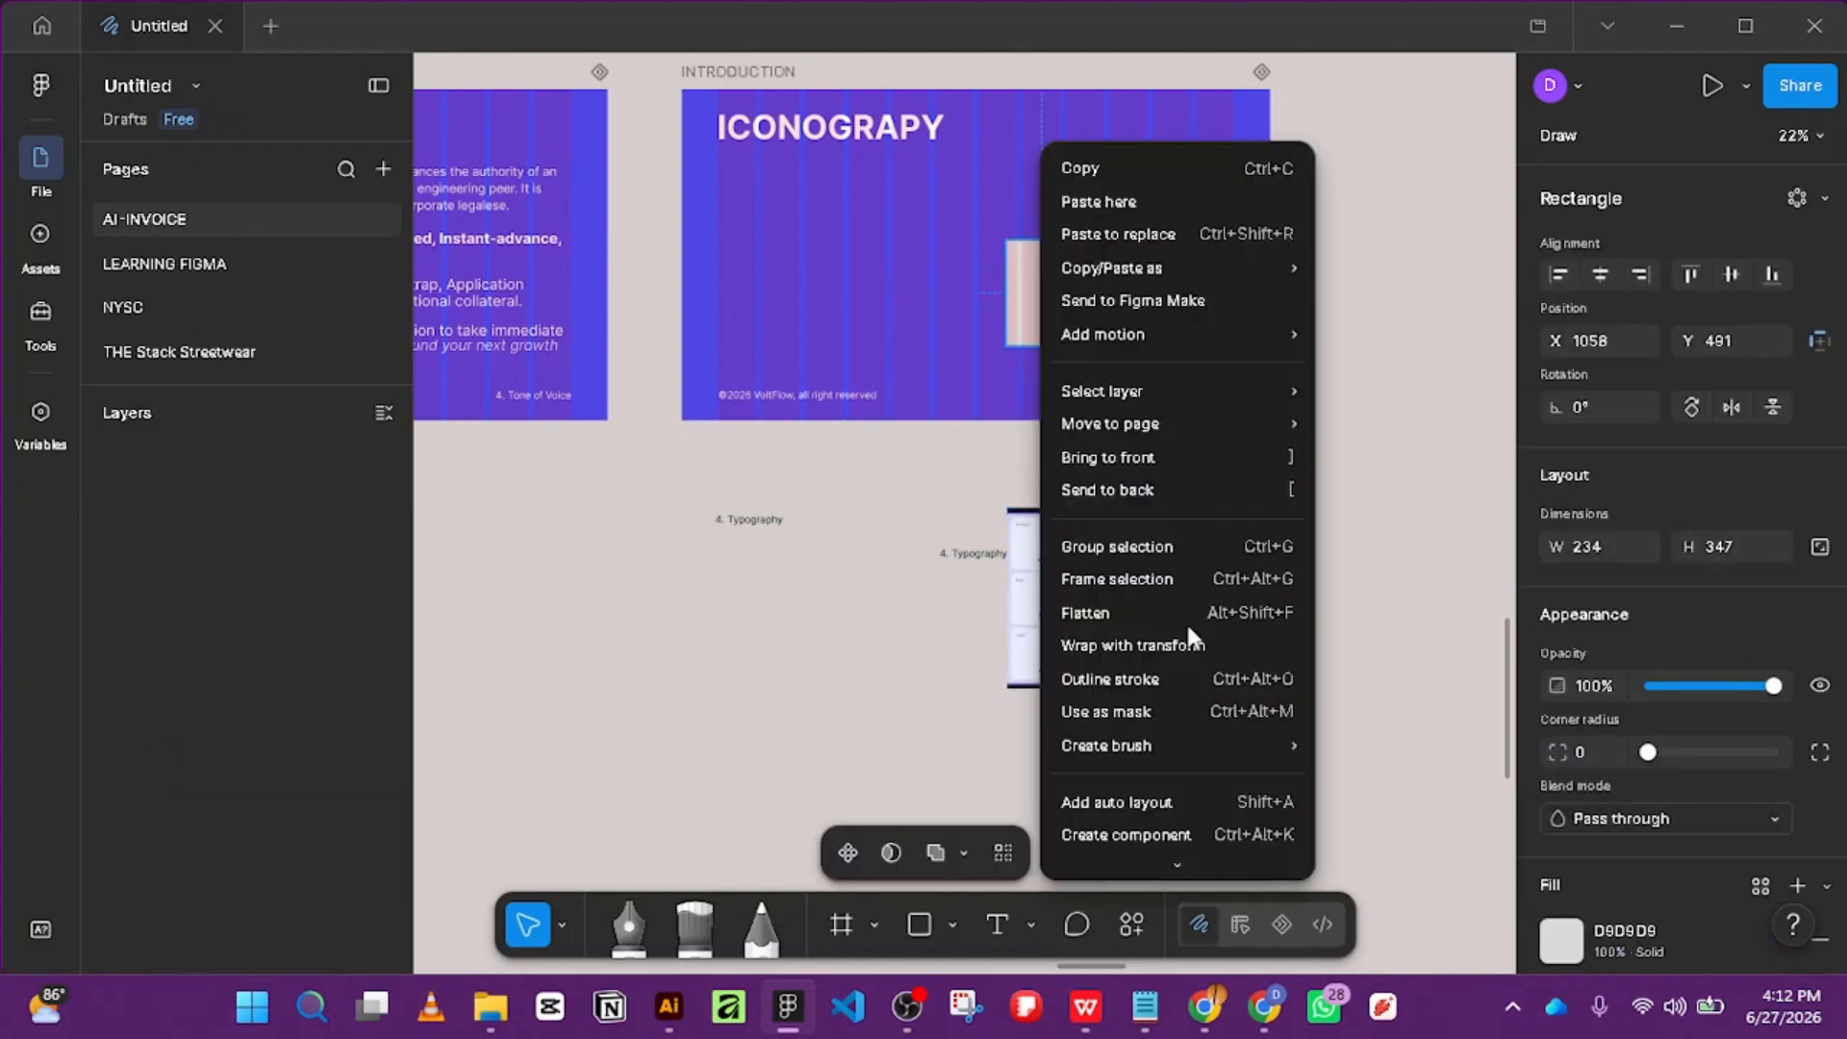
{"action": "scroll", "coordinate": [1193, 690], "scroll_direction": "down", "scroll_amount": 3}
{"action": "left_click", "coordinate": [1179, 764]}
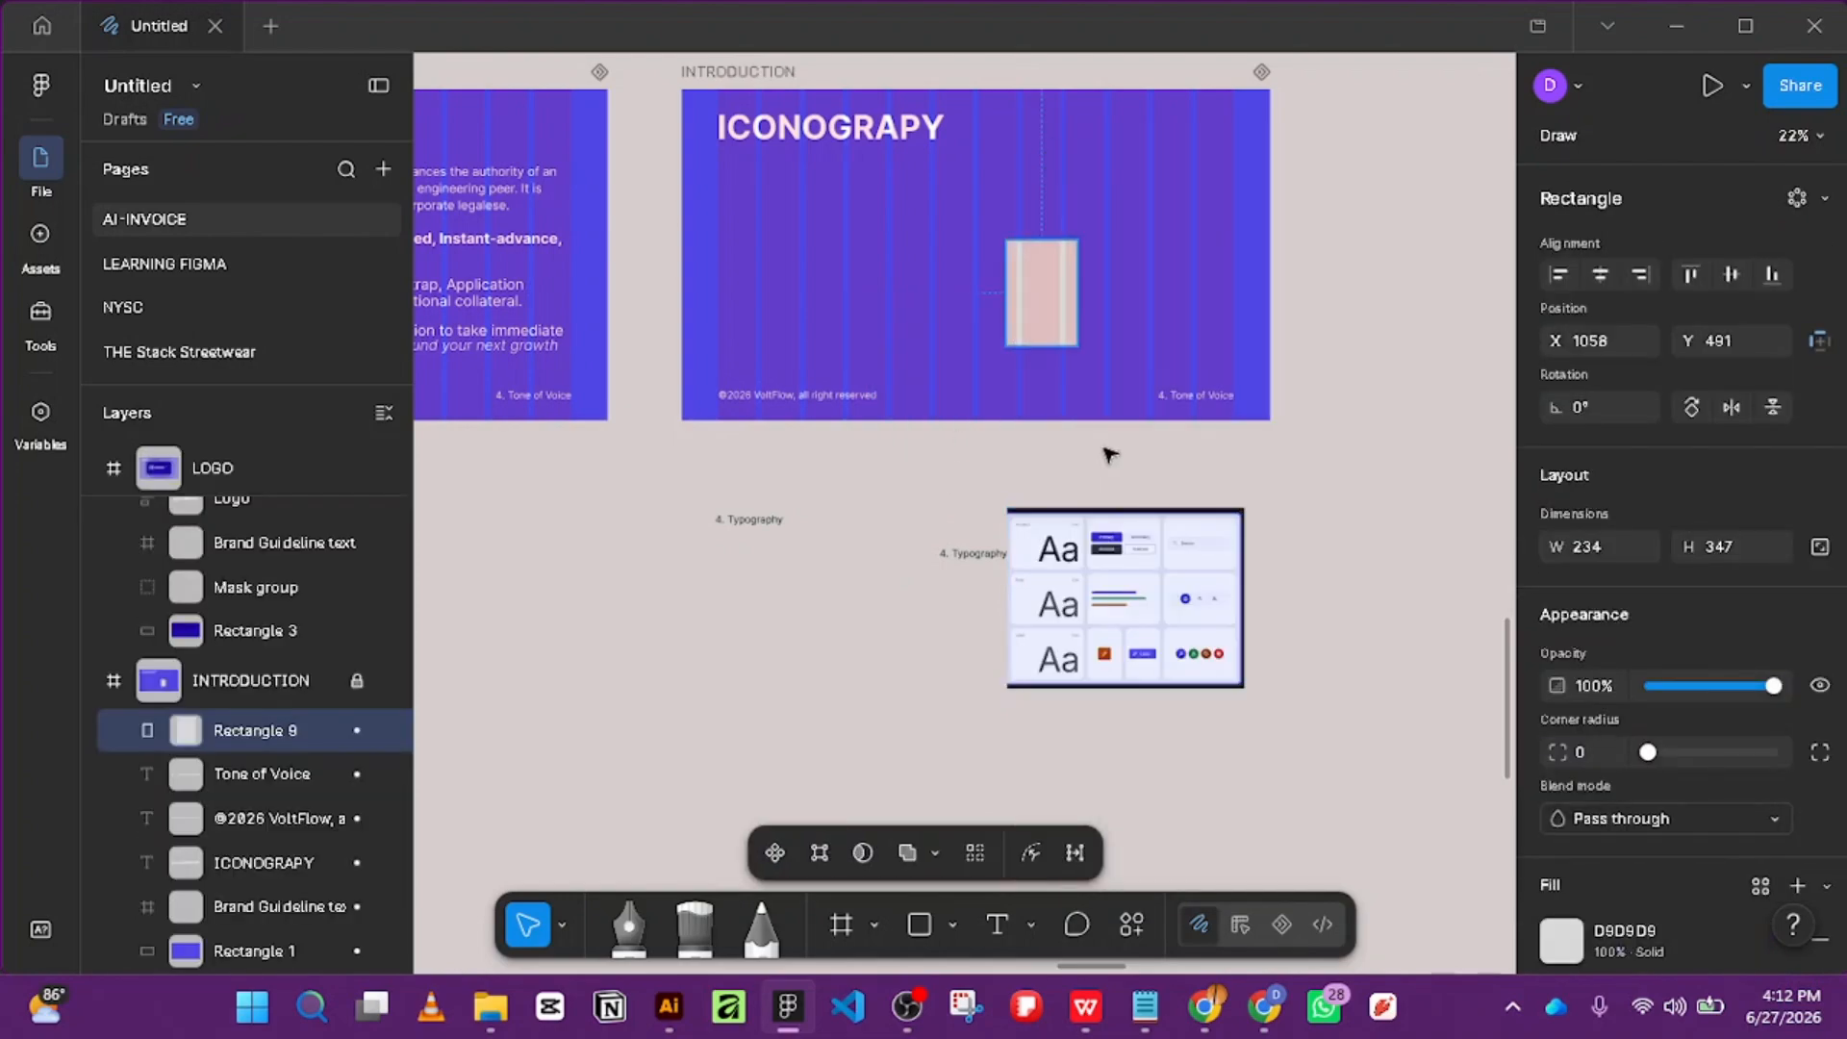
Select the pale rectangle's layer in the INTRODUCTION frame, hide it and show it again.
{"action": "left_click_drag", "start_coordinate": [955, 534], "coordinate": [1043, 297]}
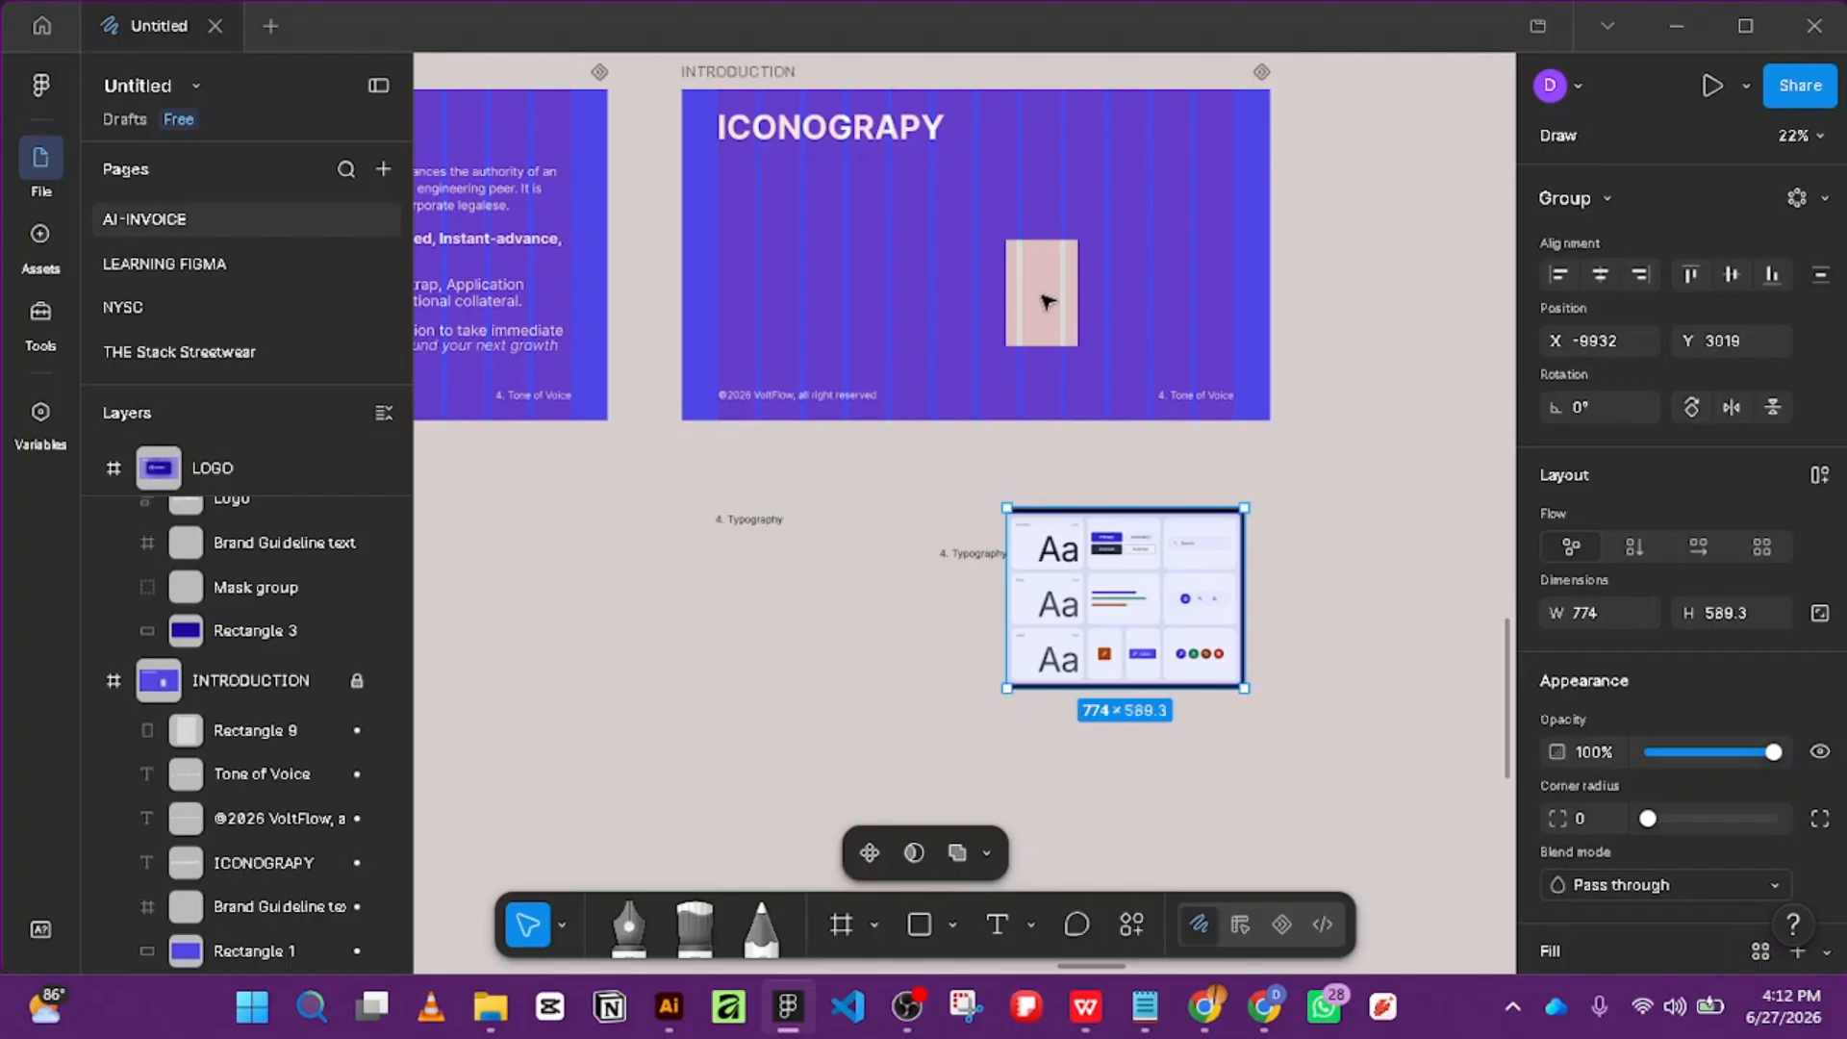
{"action": "key", "text": "Escape"}
{"action": "right_click", "coordinate": [1070, 308]}
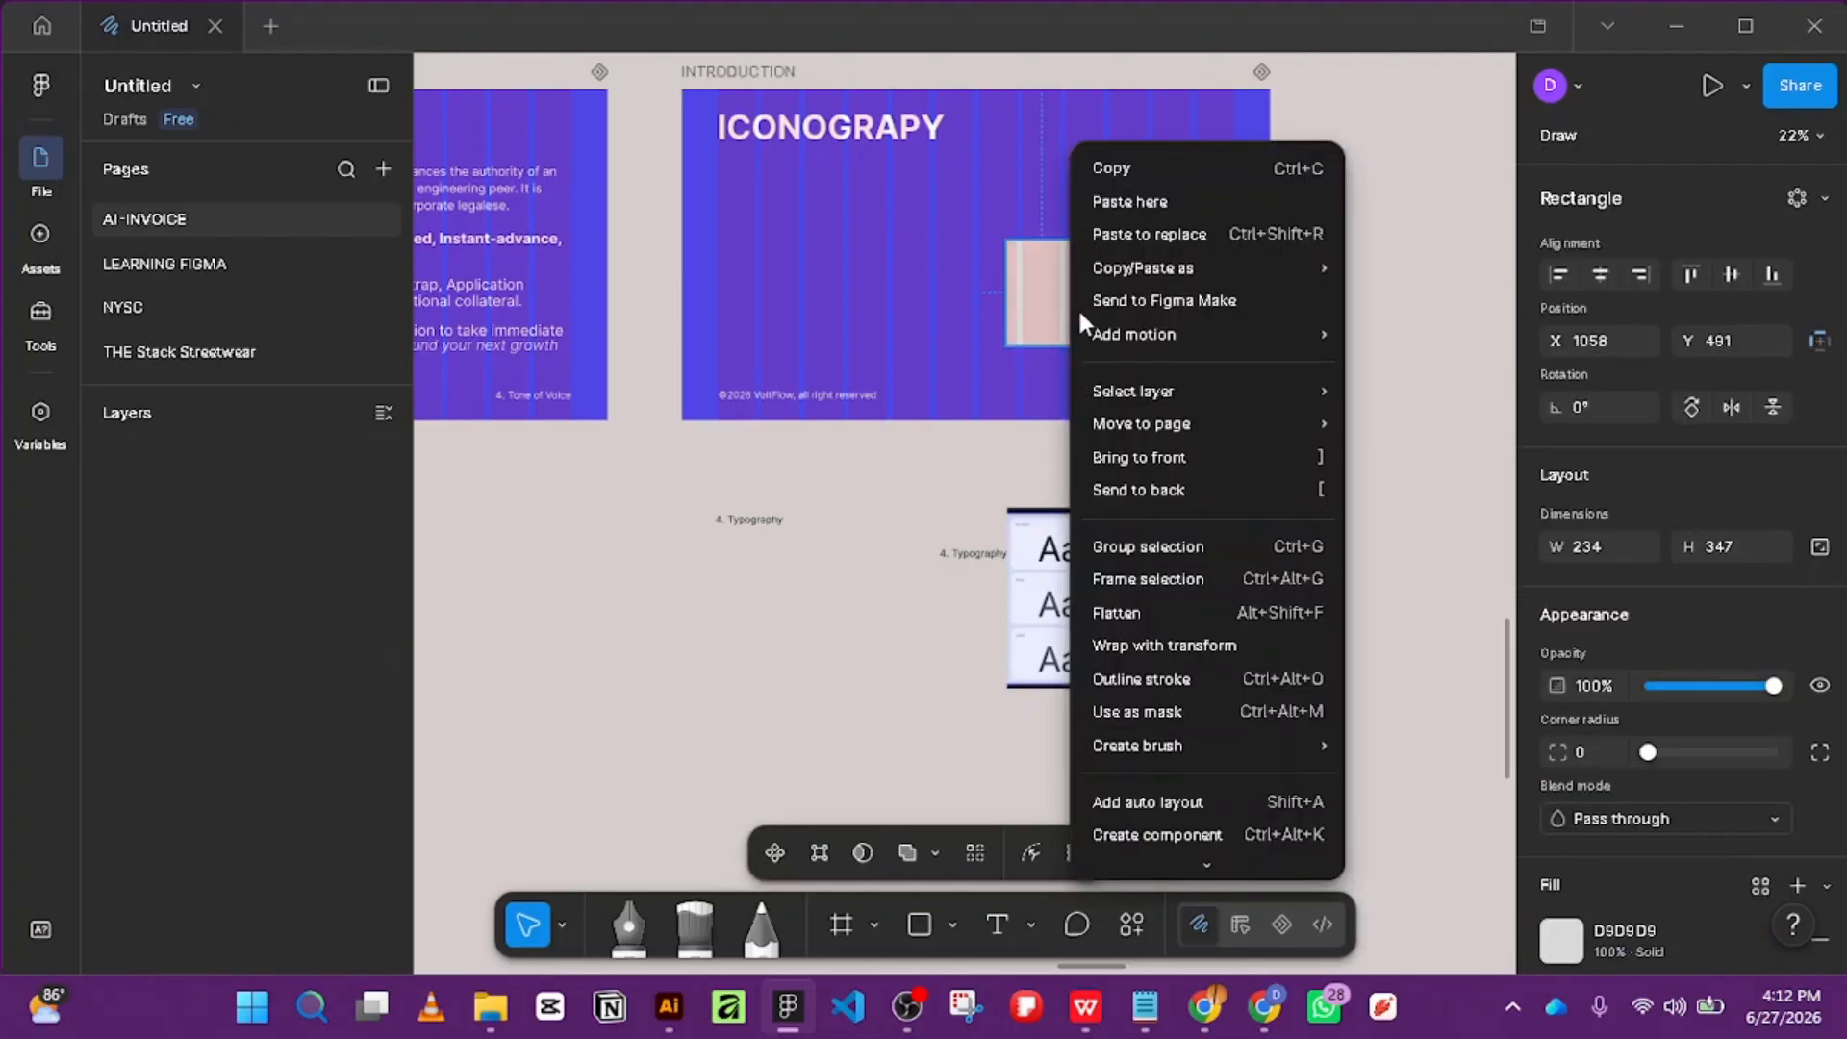
{"action": "left_click", "coordinate": [235, 731]}
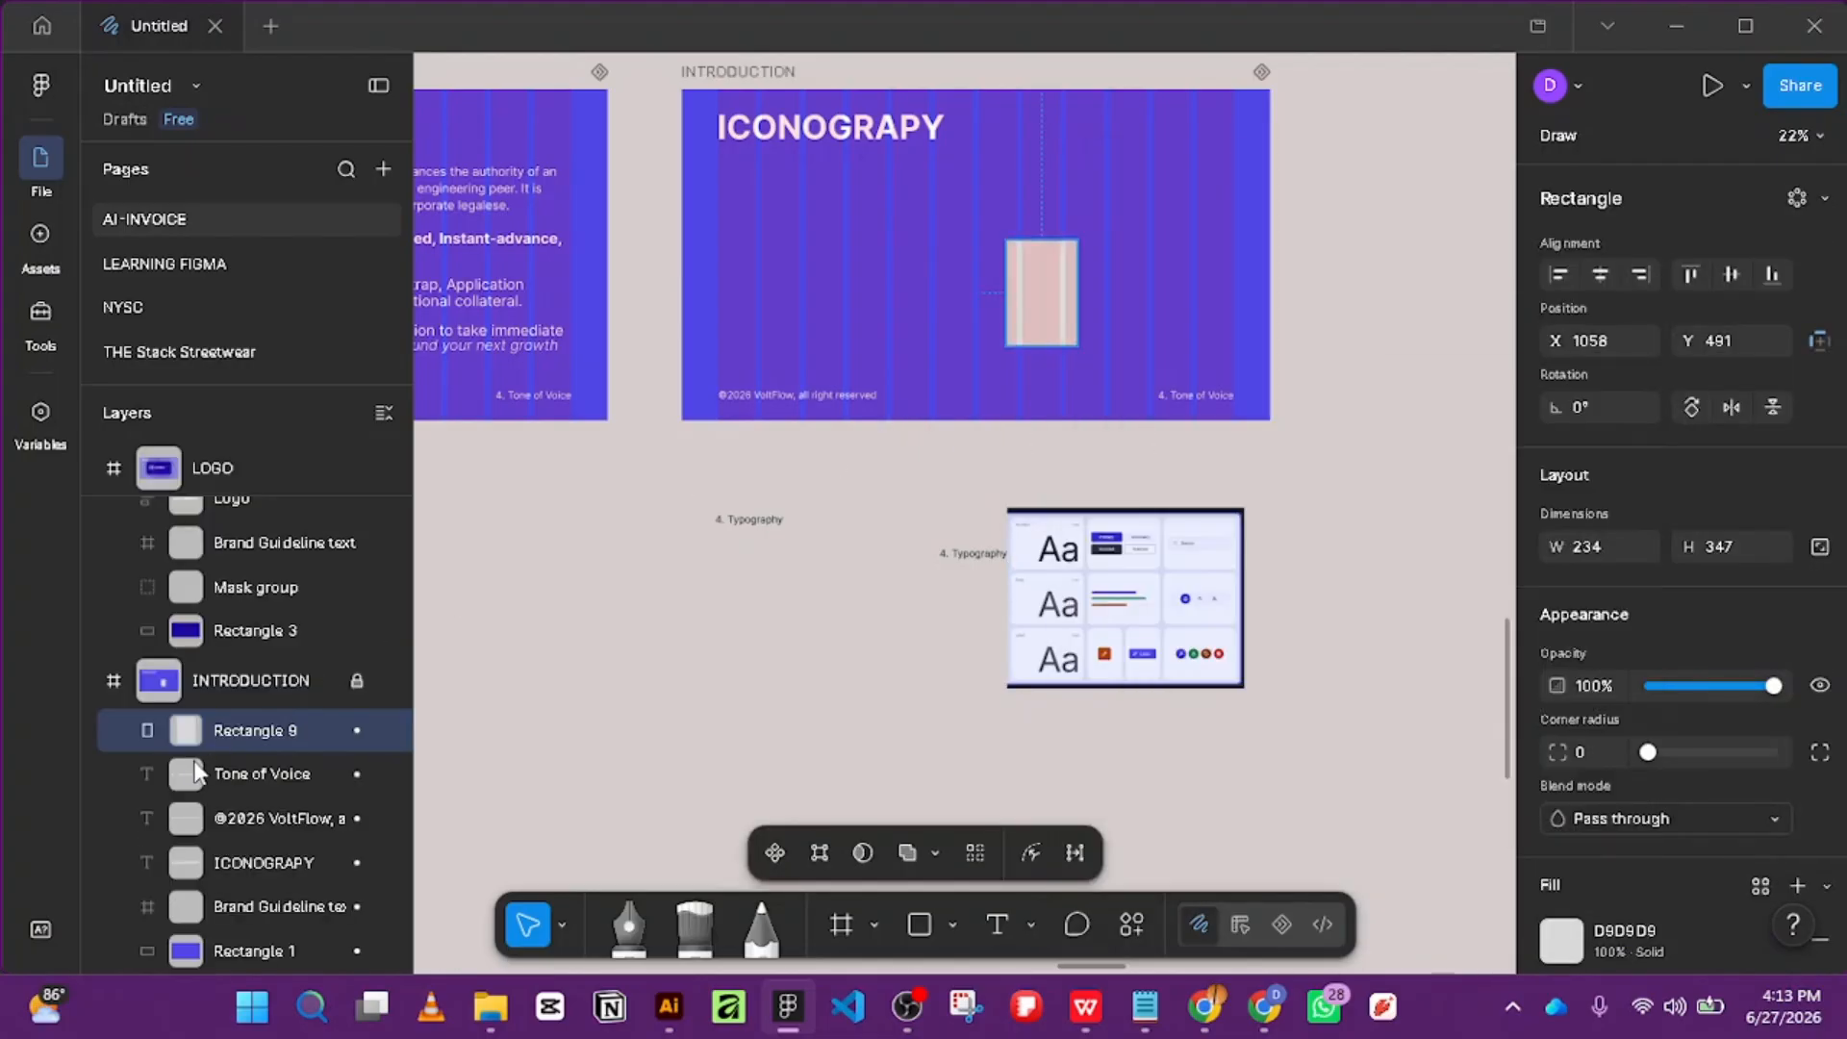
{"action": "left_click", "coordinate": [205, 767]}
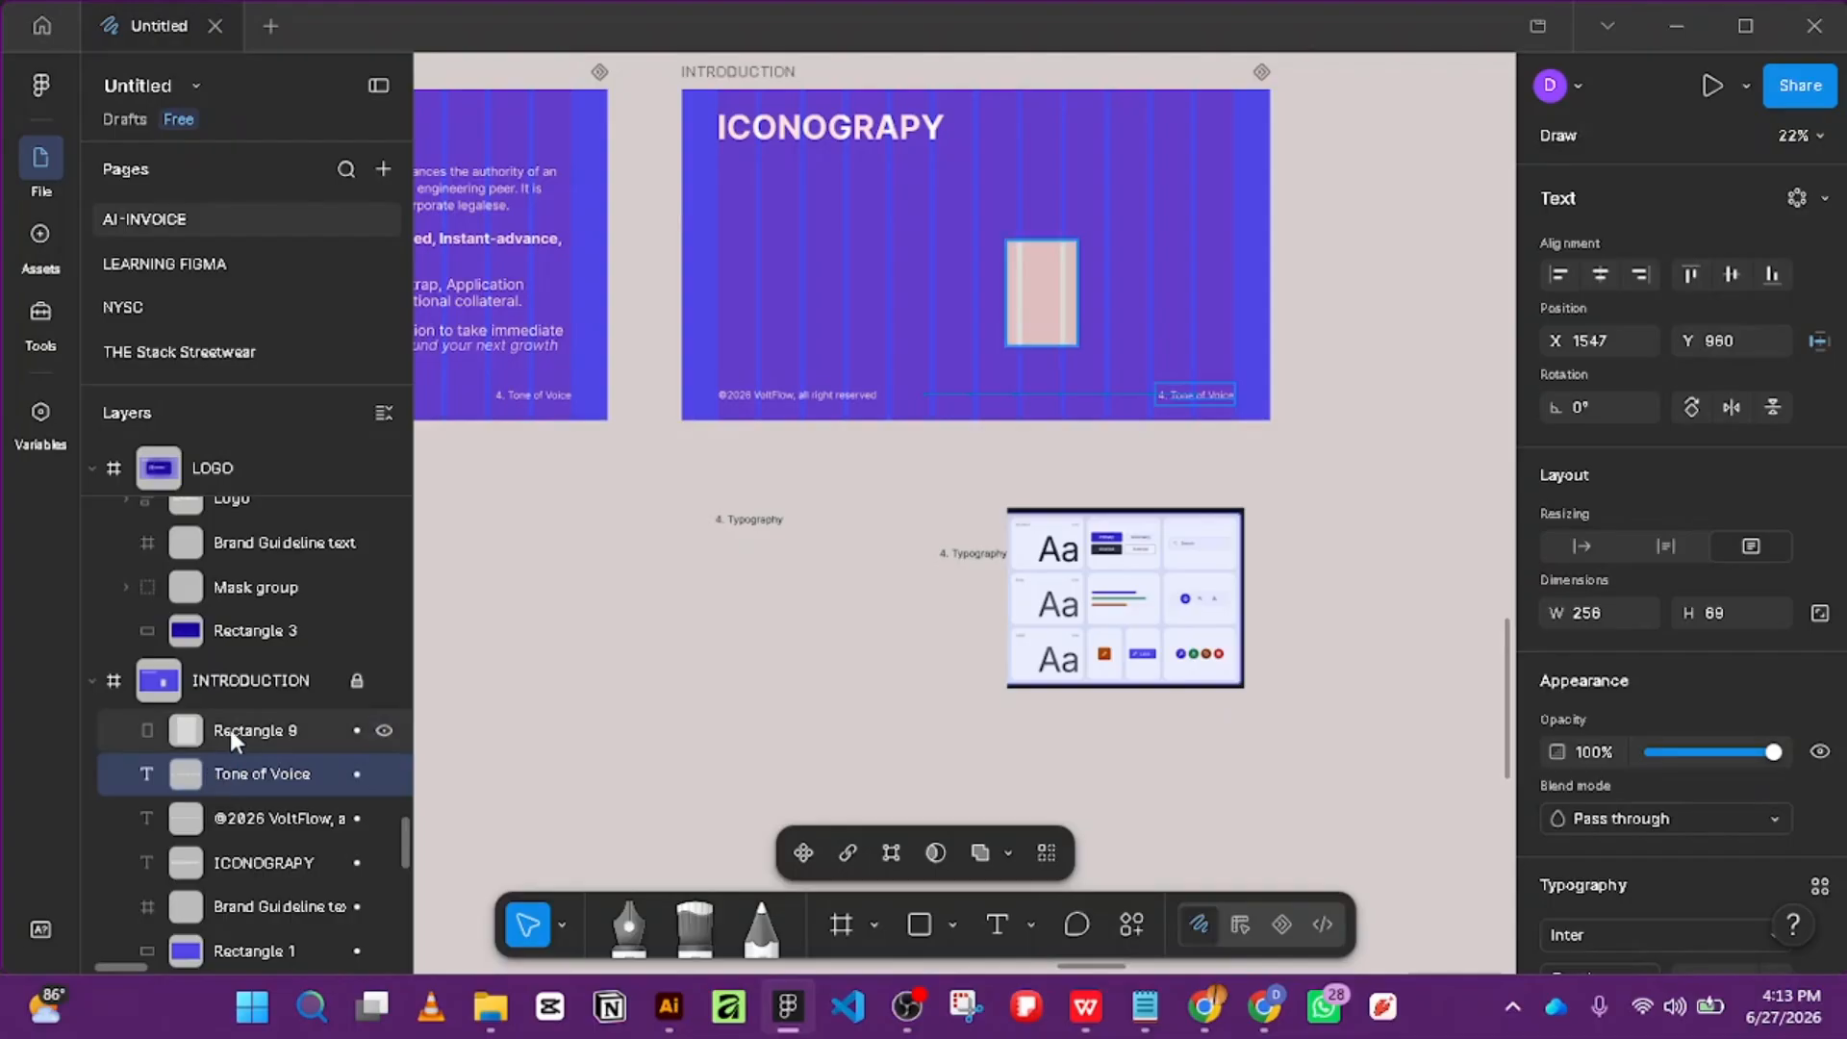
{"action": "left_click", "coordinate": [231, 733]}
{"action": "left_click", "coordinate": [370, 726]}
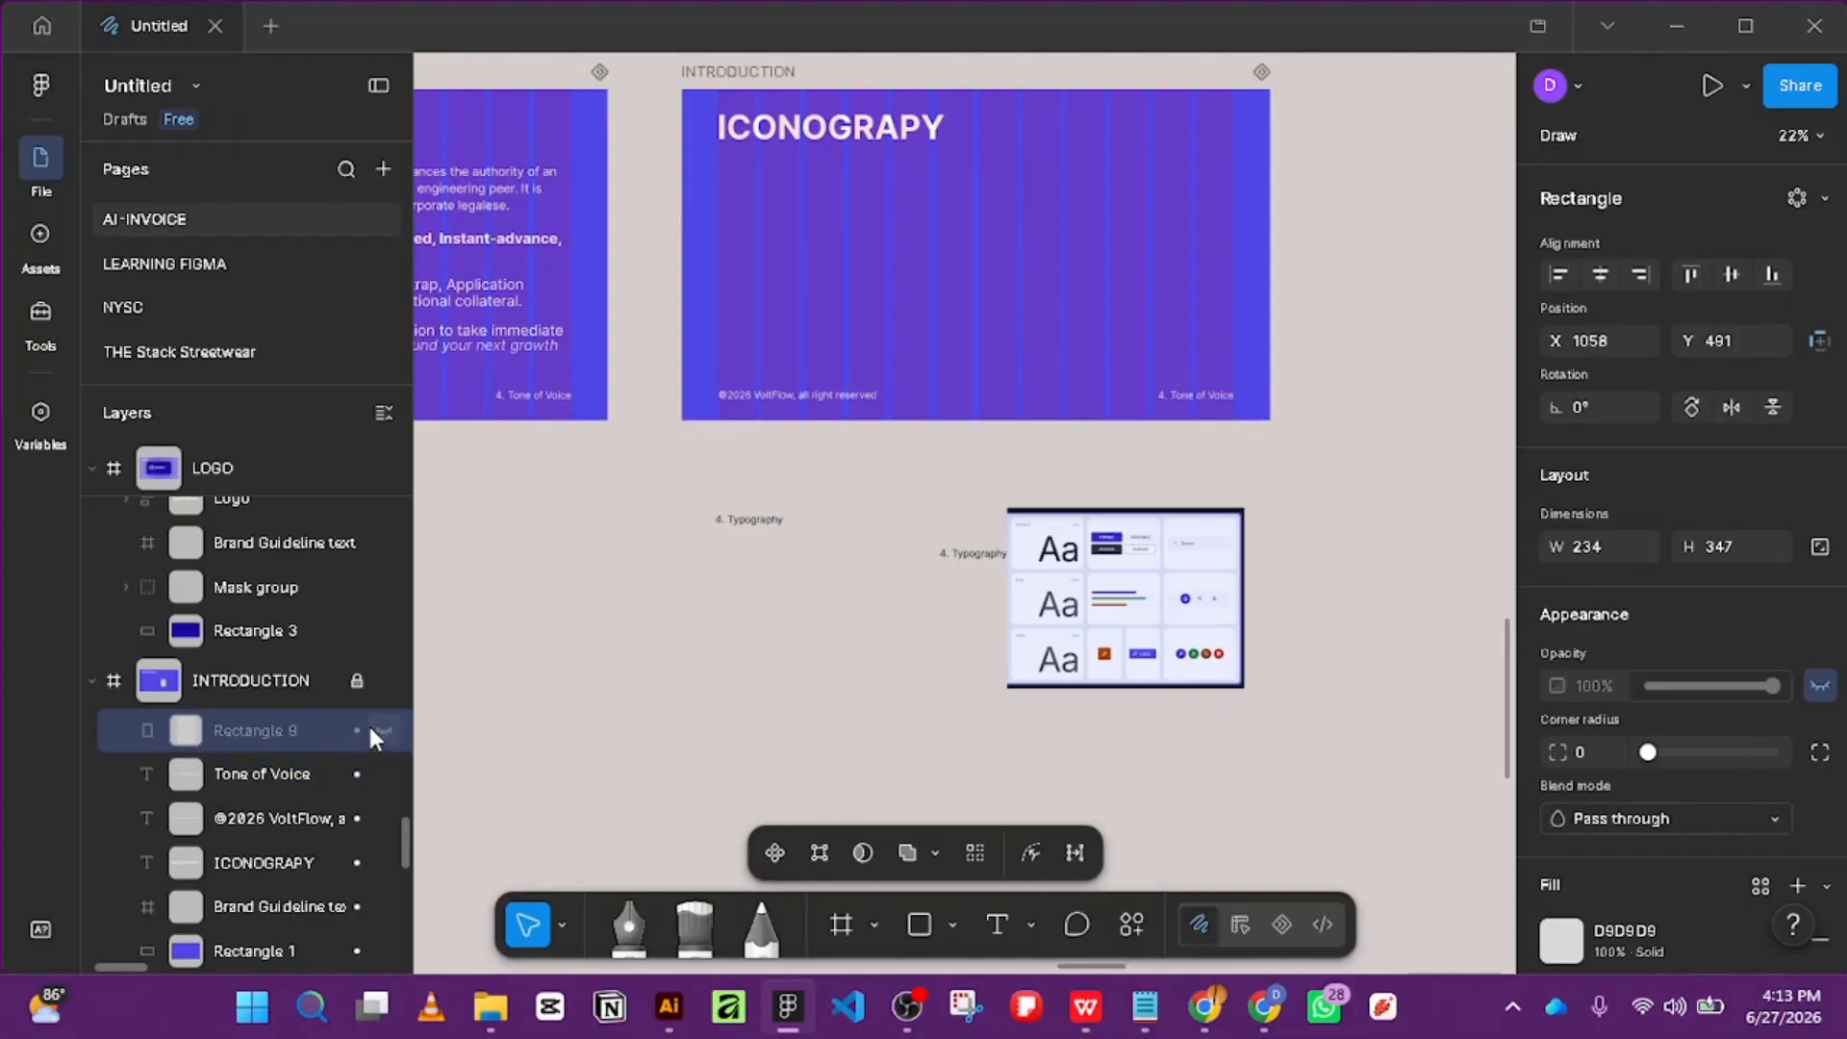
{"action": "left_click", "coordinate": [370, 726]}
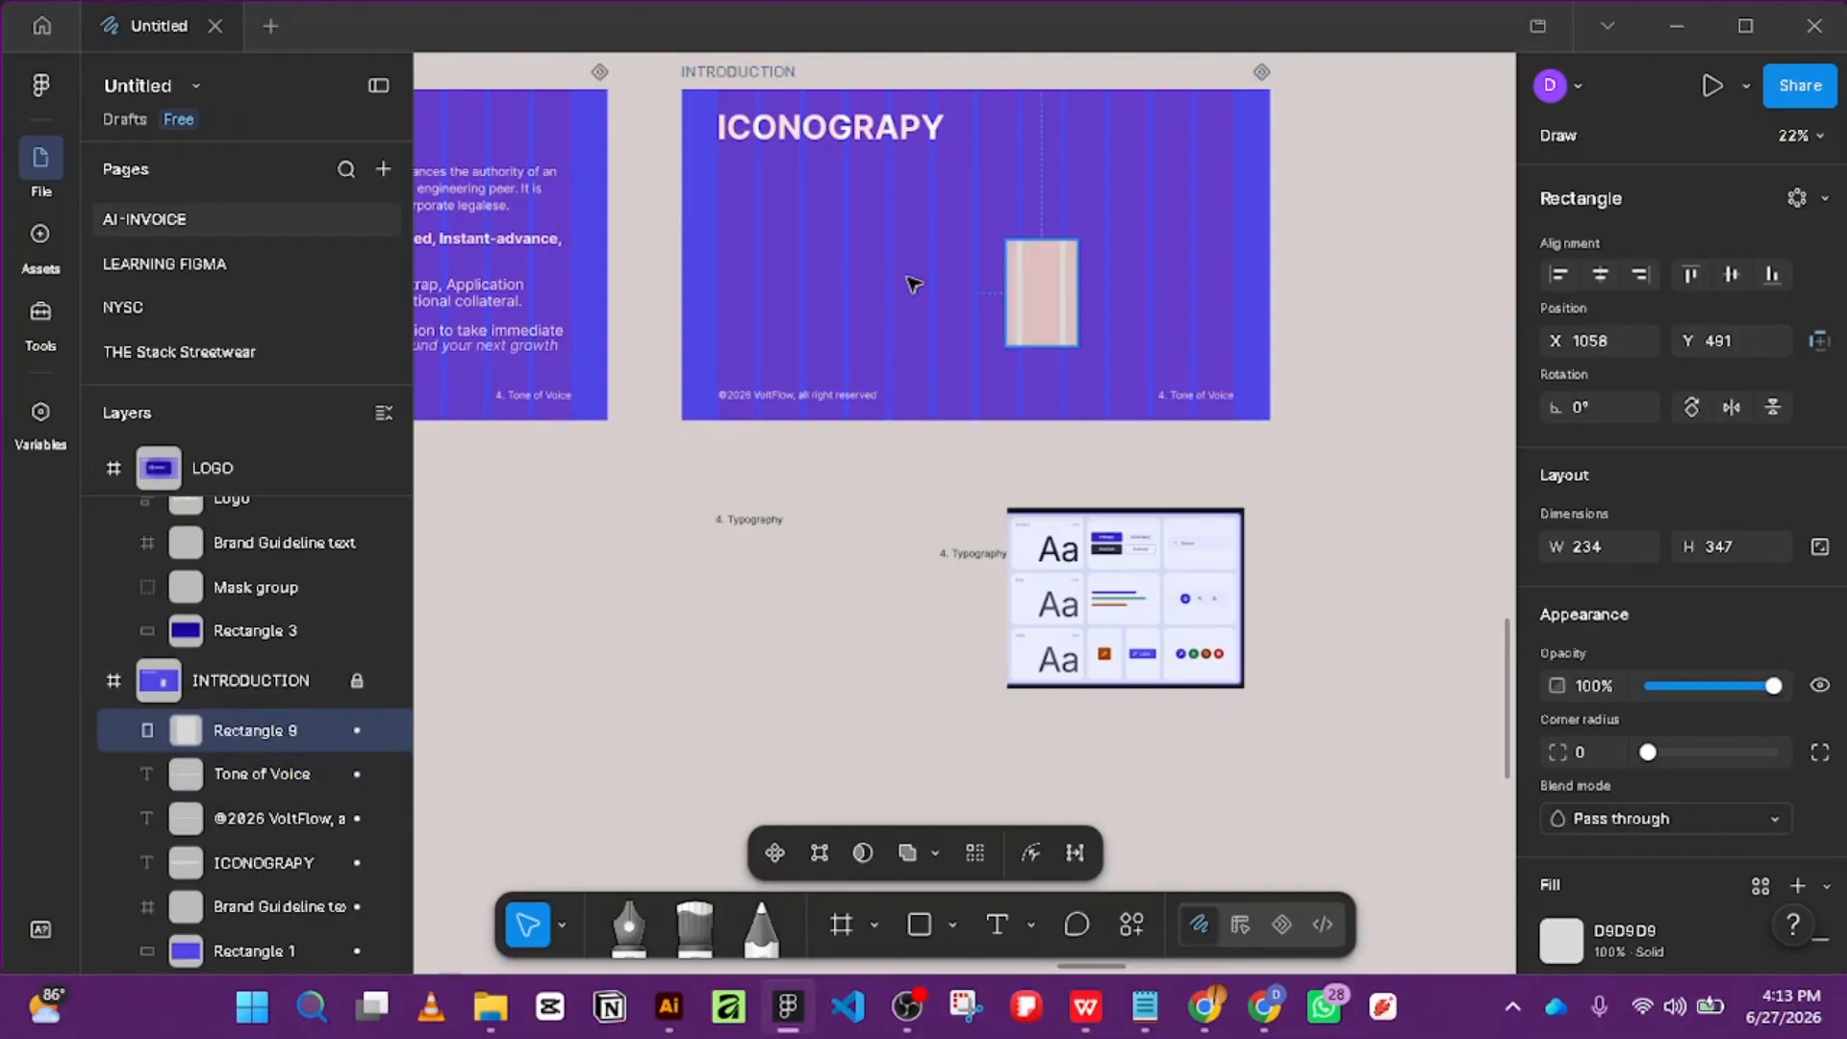
Try to move the pale rectangle off the ICONOGRAPY slide.
{"action": "left_click_drag", "start_coordinate": [1053, 292], "coordinate": [1000, 538]}
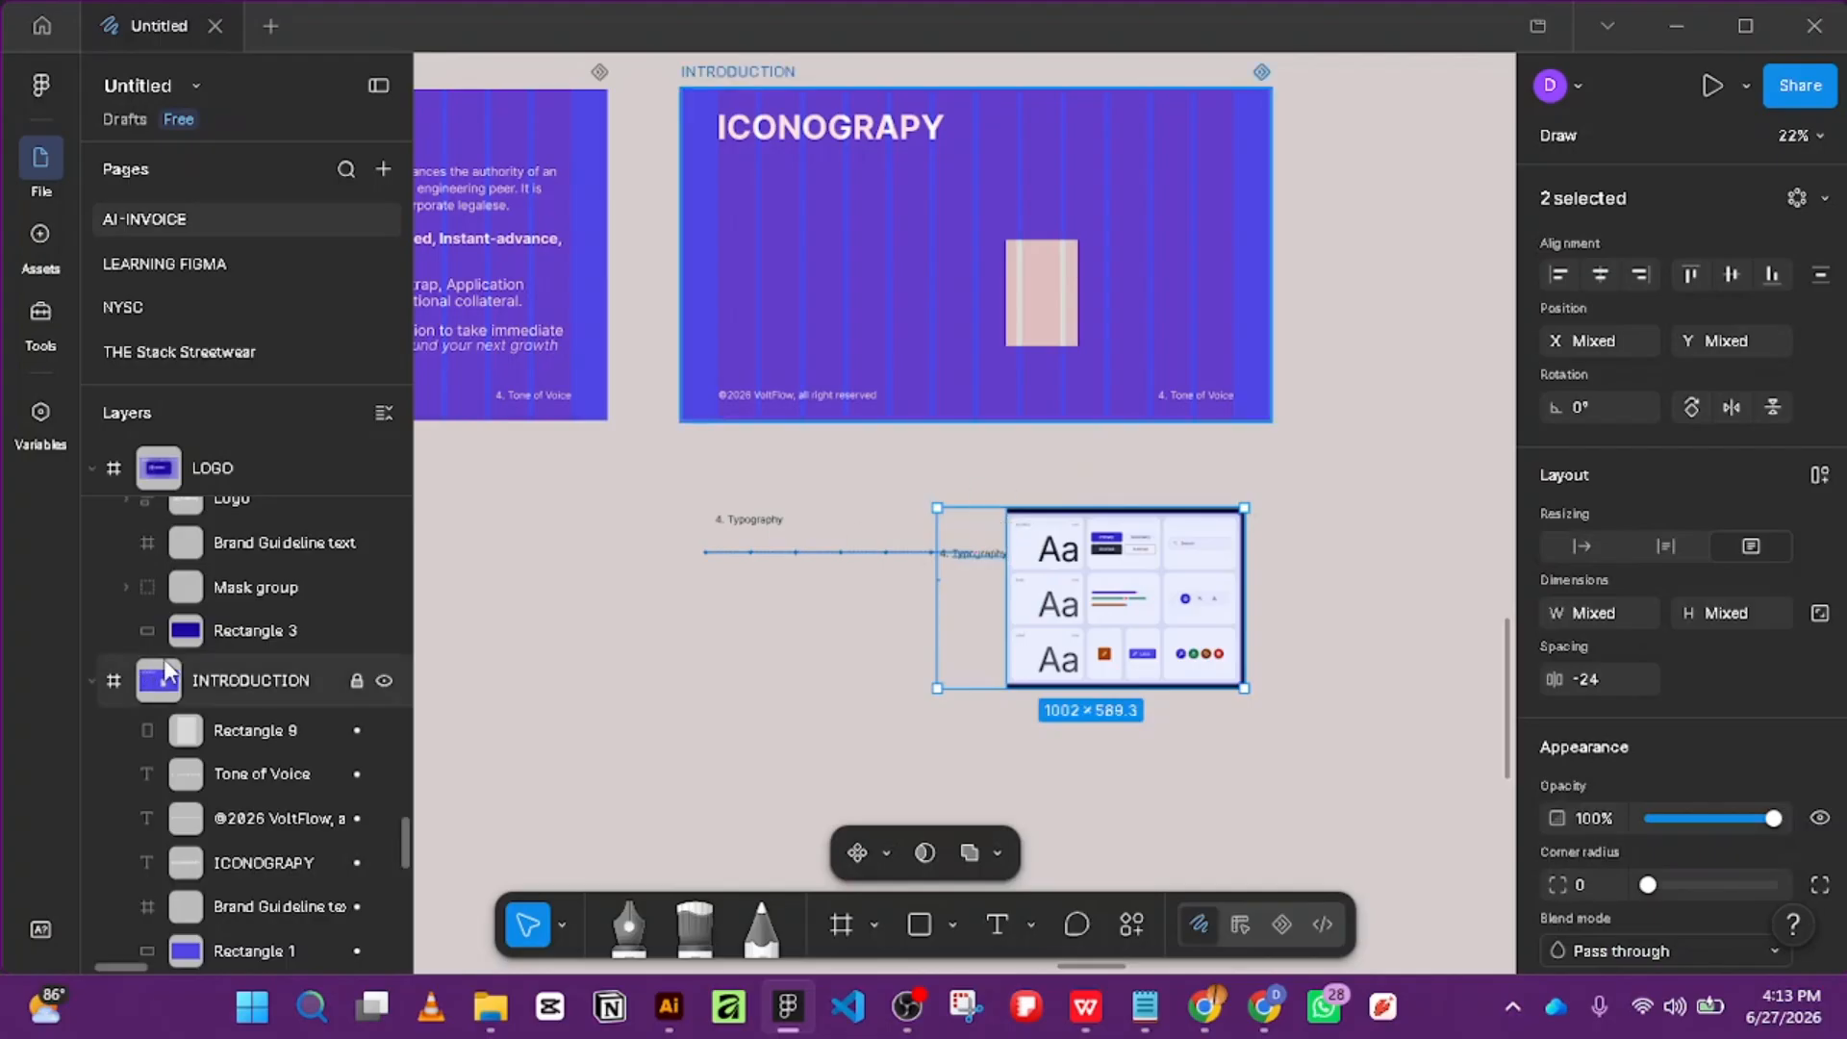
{"action": "left_click", "coordinate": [239, 730]}
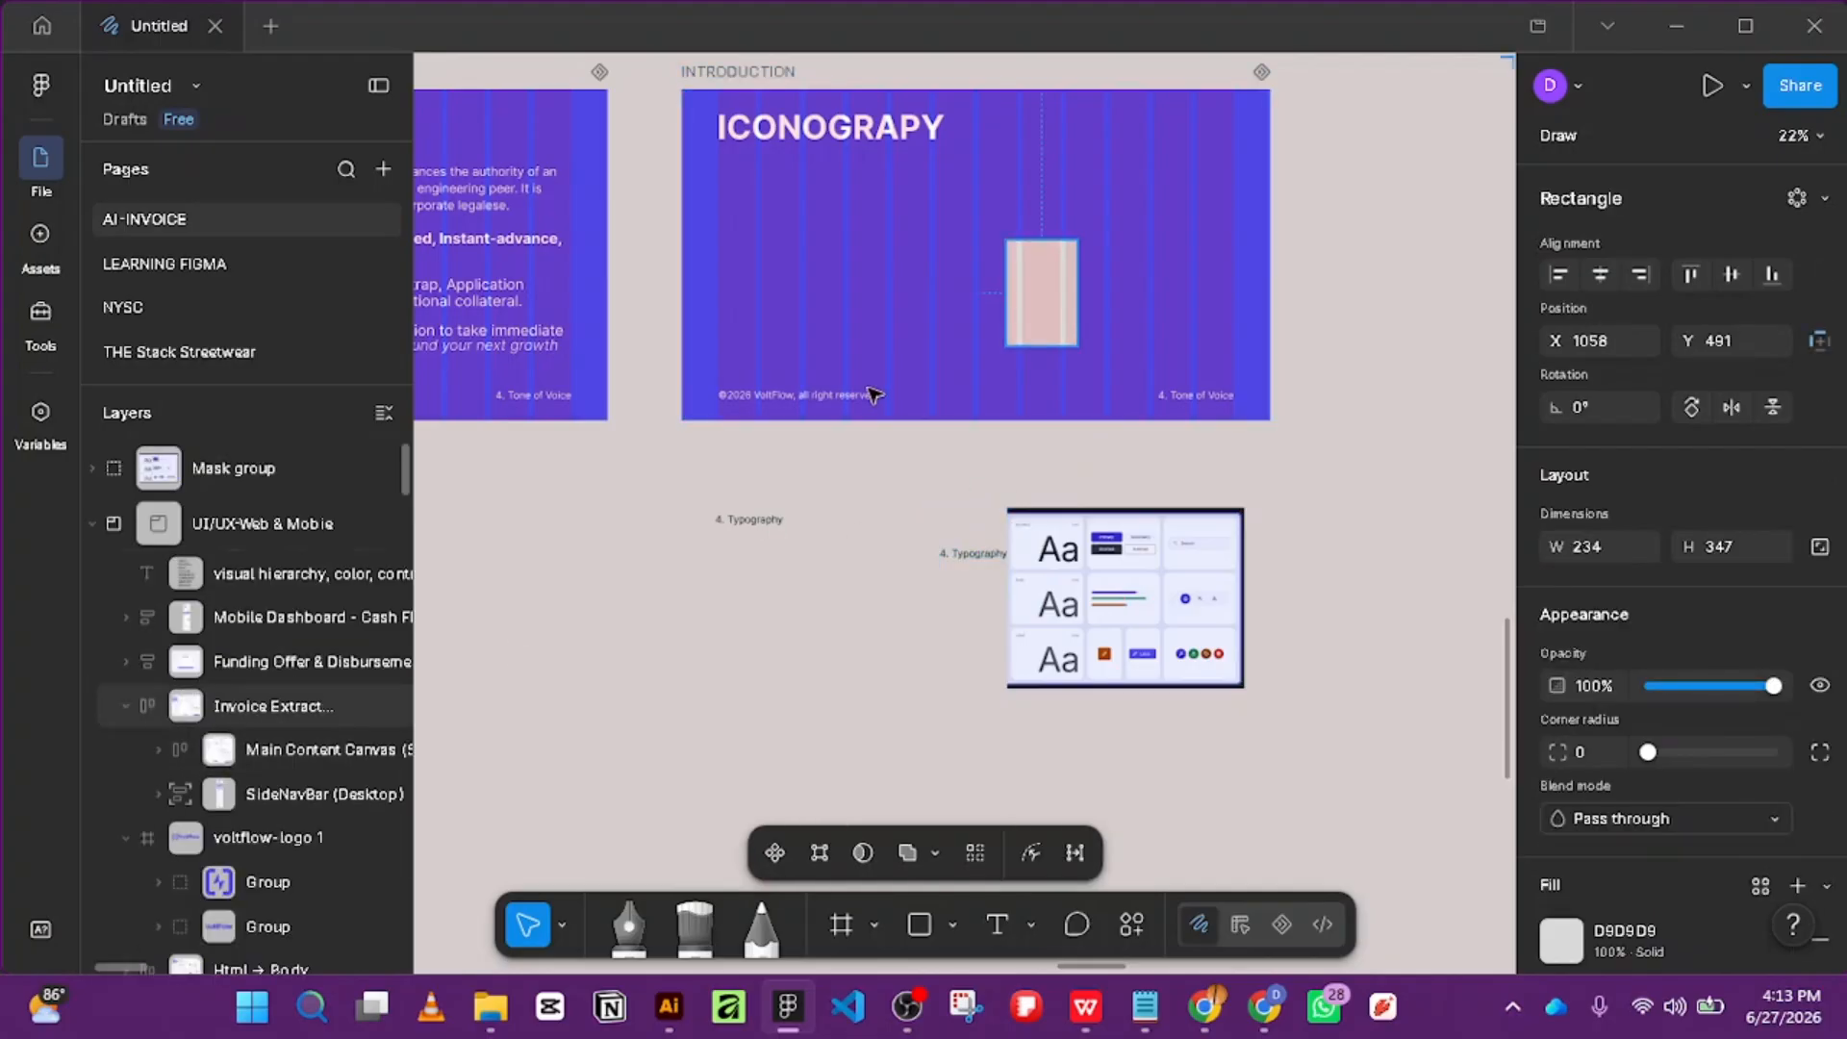
{"action": "left_click", "coordinate": [1085, 635]}
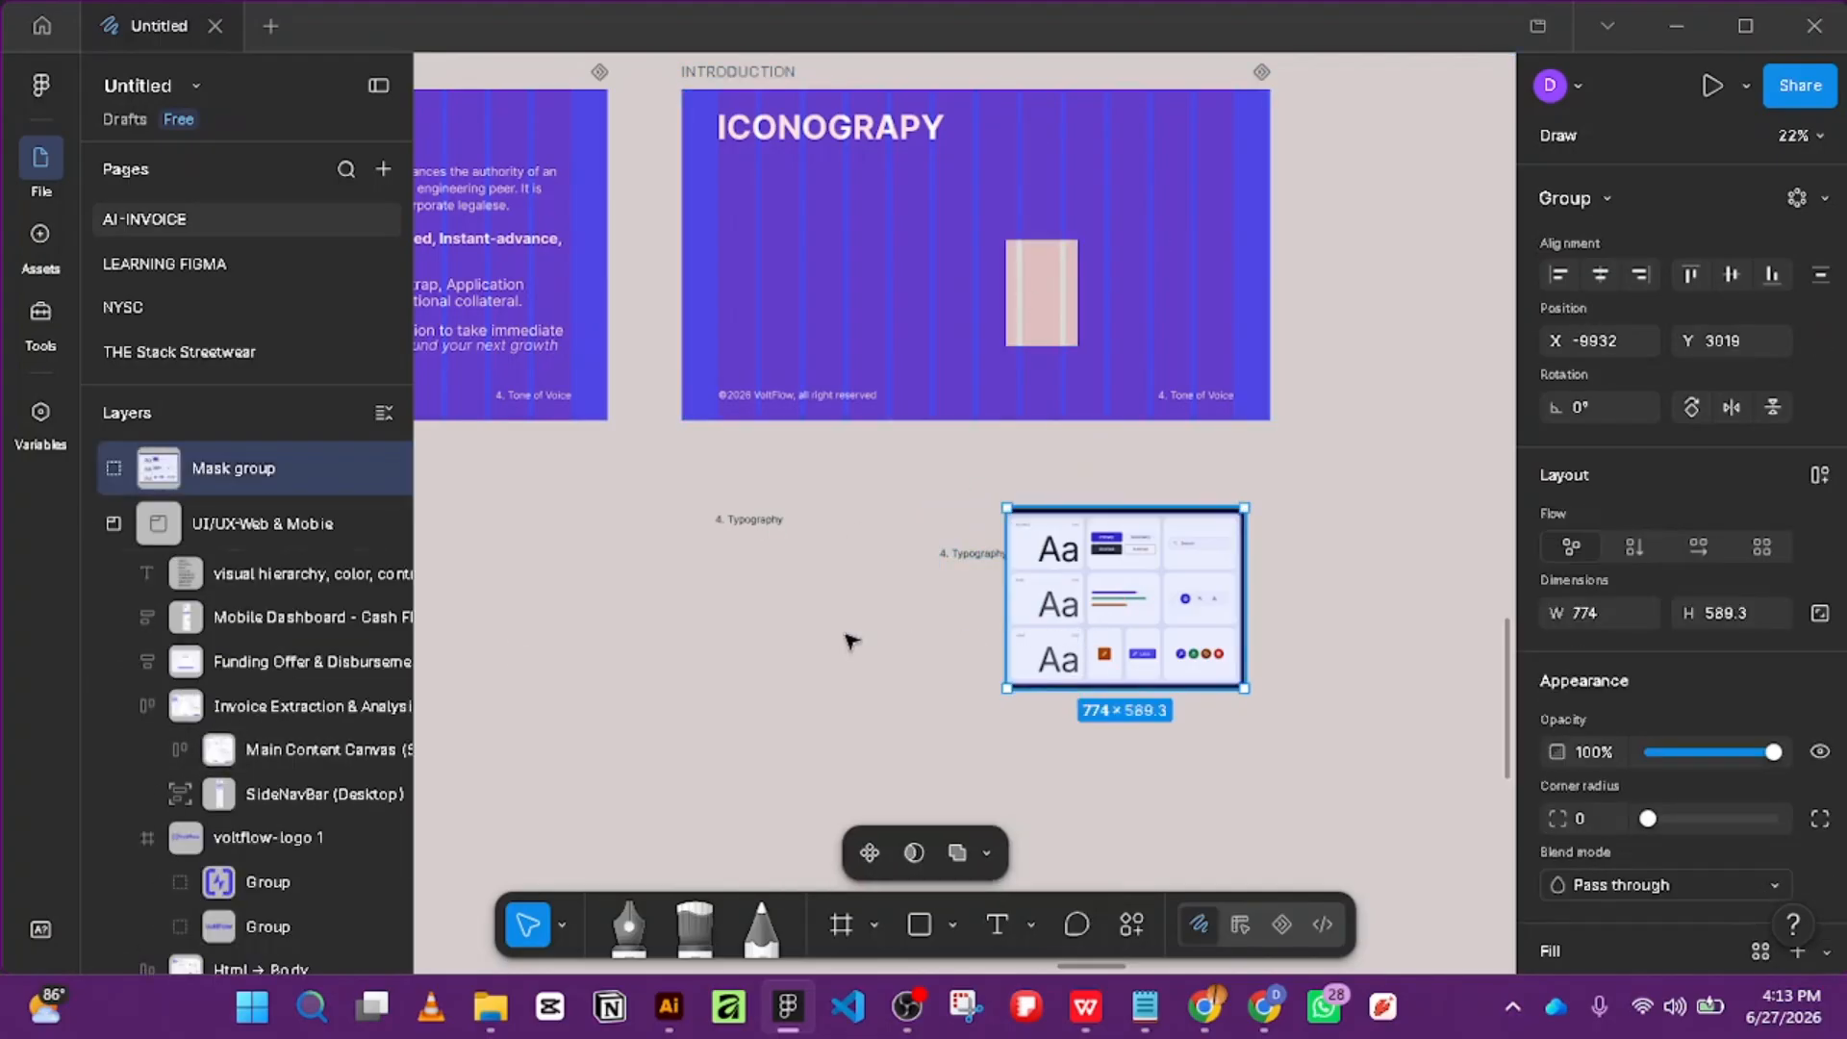
{"action": "left_click", "coordinate": [1026, 308]}
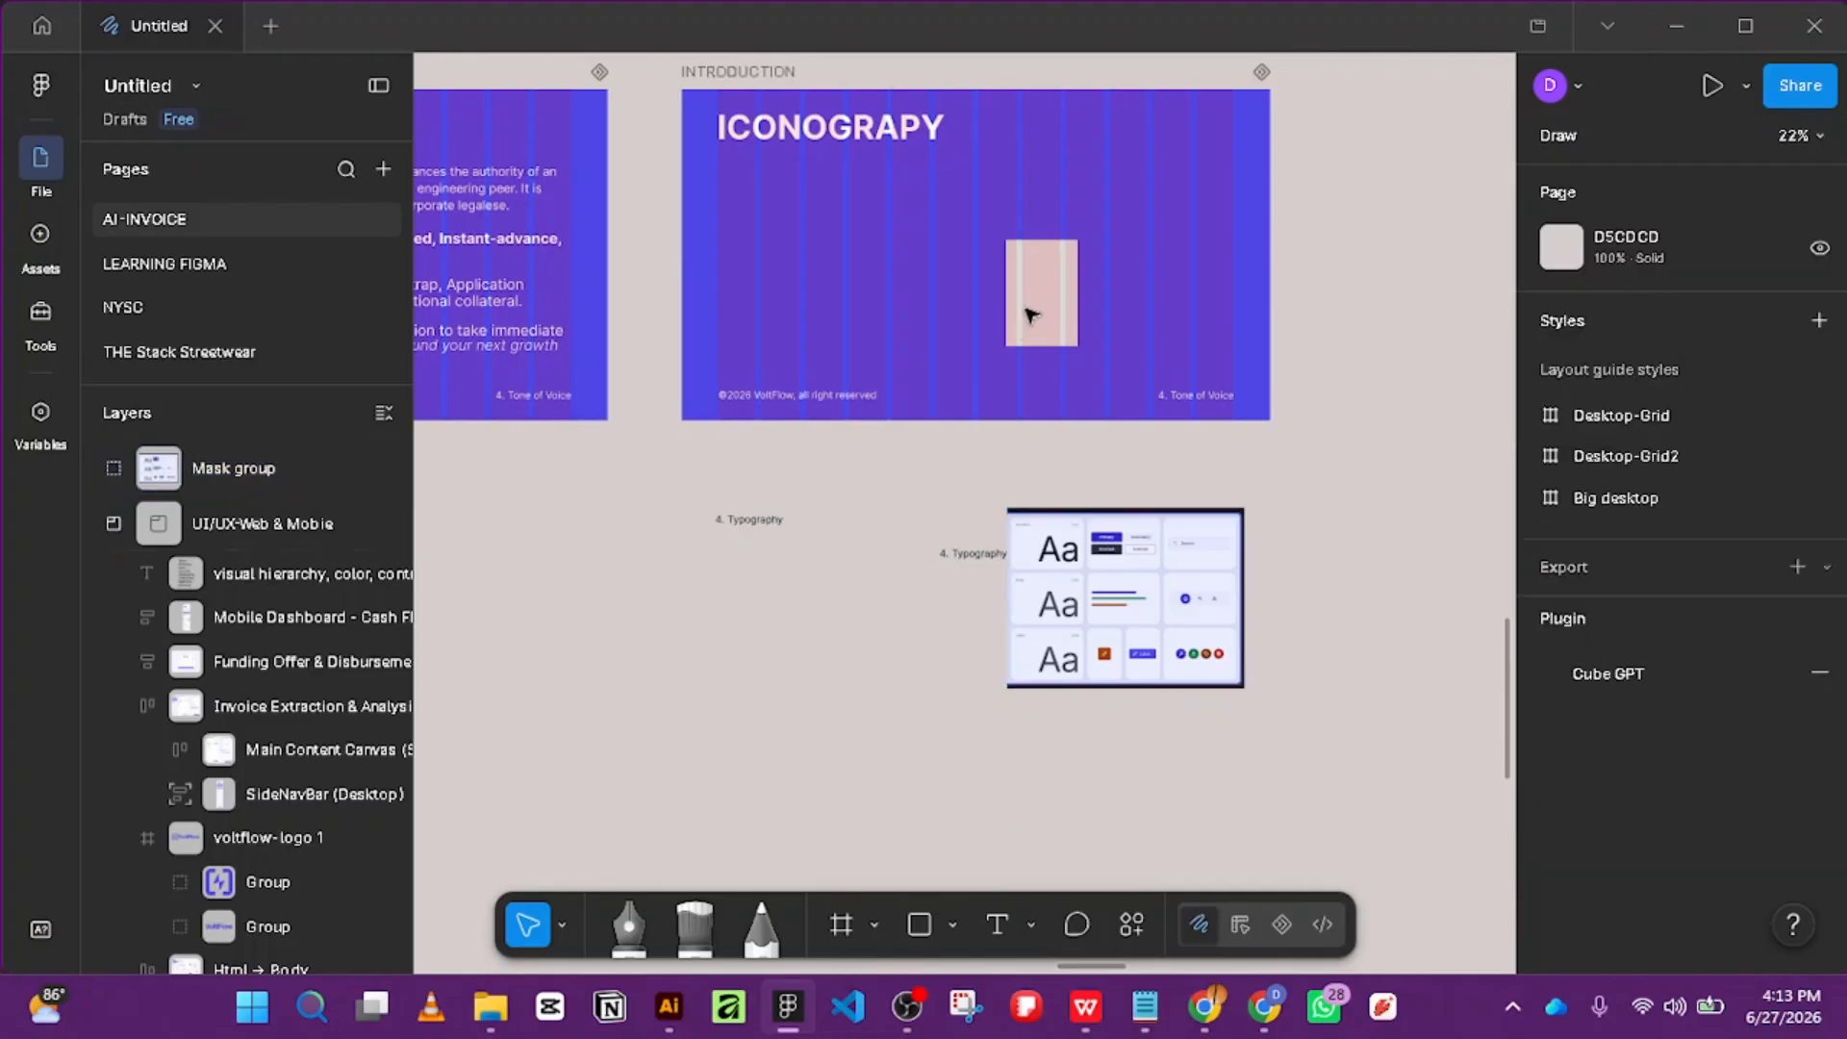
Expand the Mask group below the slide and set the whole group to be used as a mask.
{"action": "left_click", "coordinate": [1108, 616]}
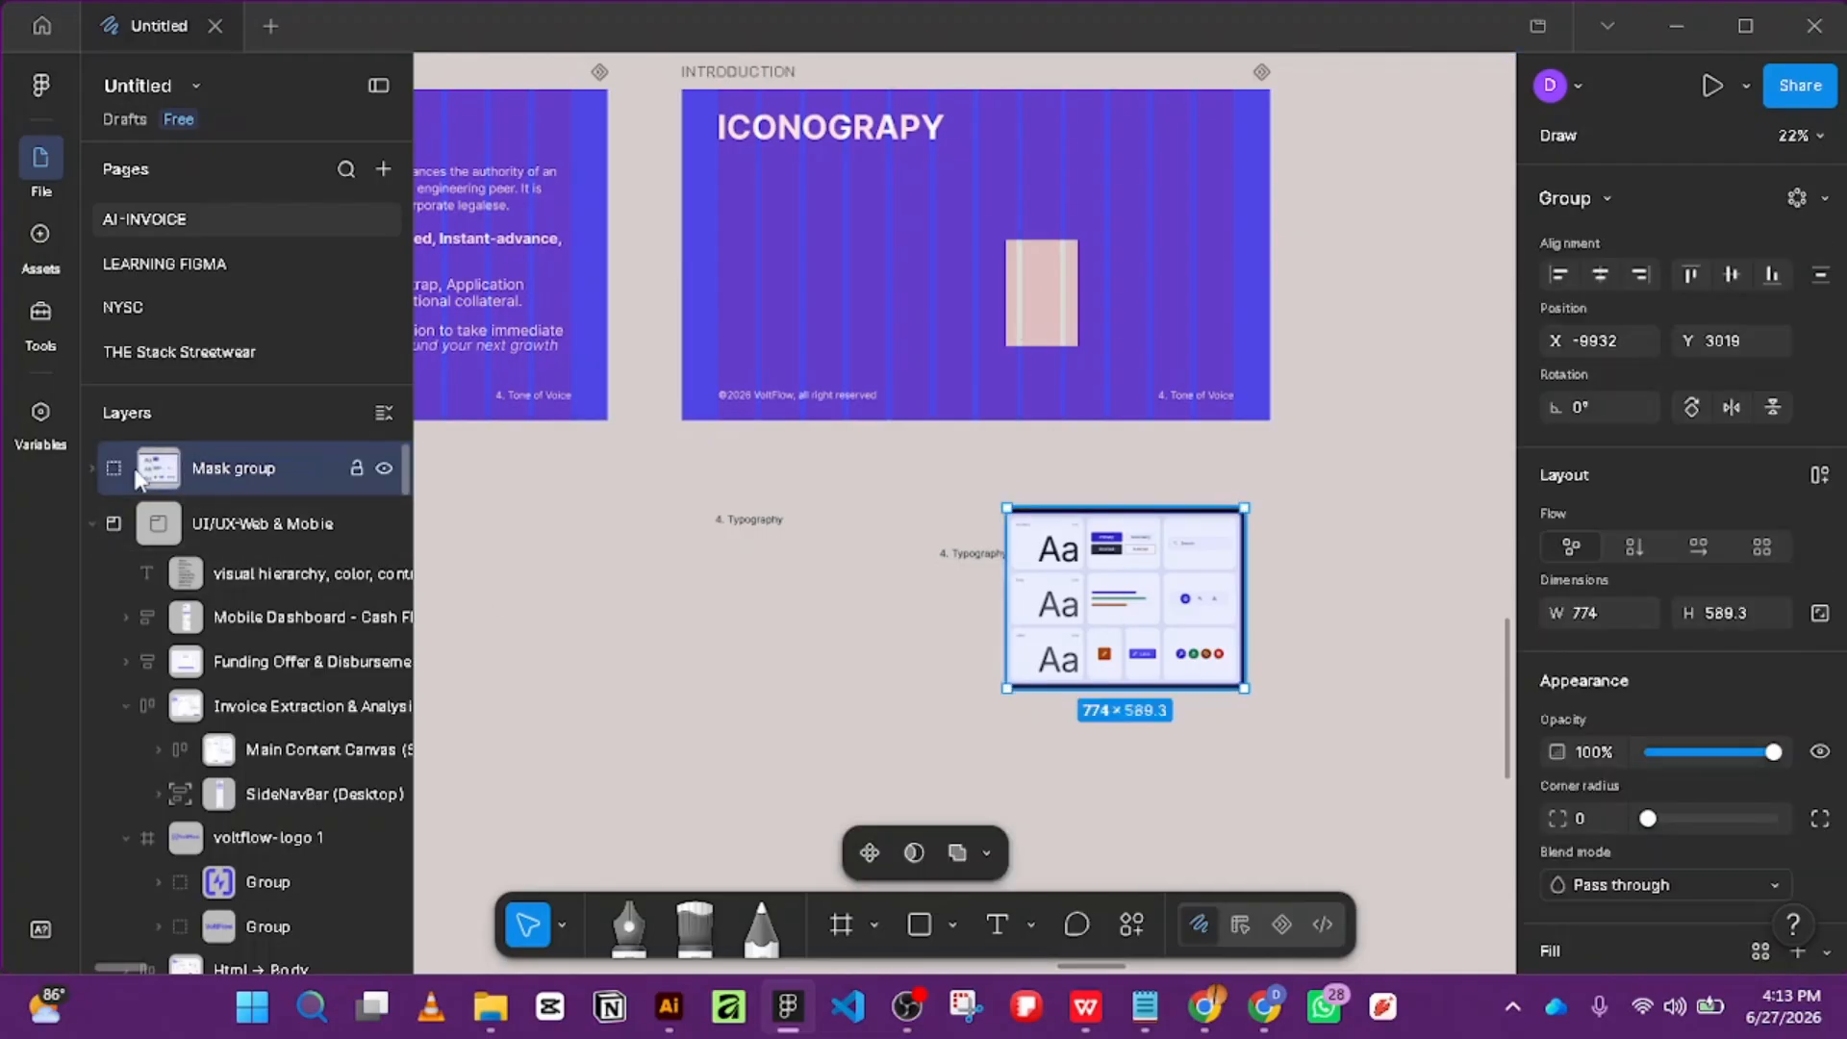
{"action": "left_click", "coordinate": [87, 470]}
{"action": "left_click", "coordinate": [227, 517]}
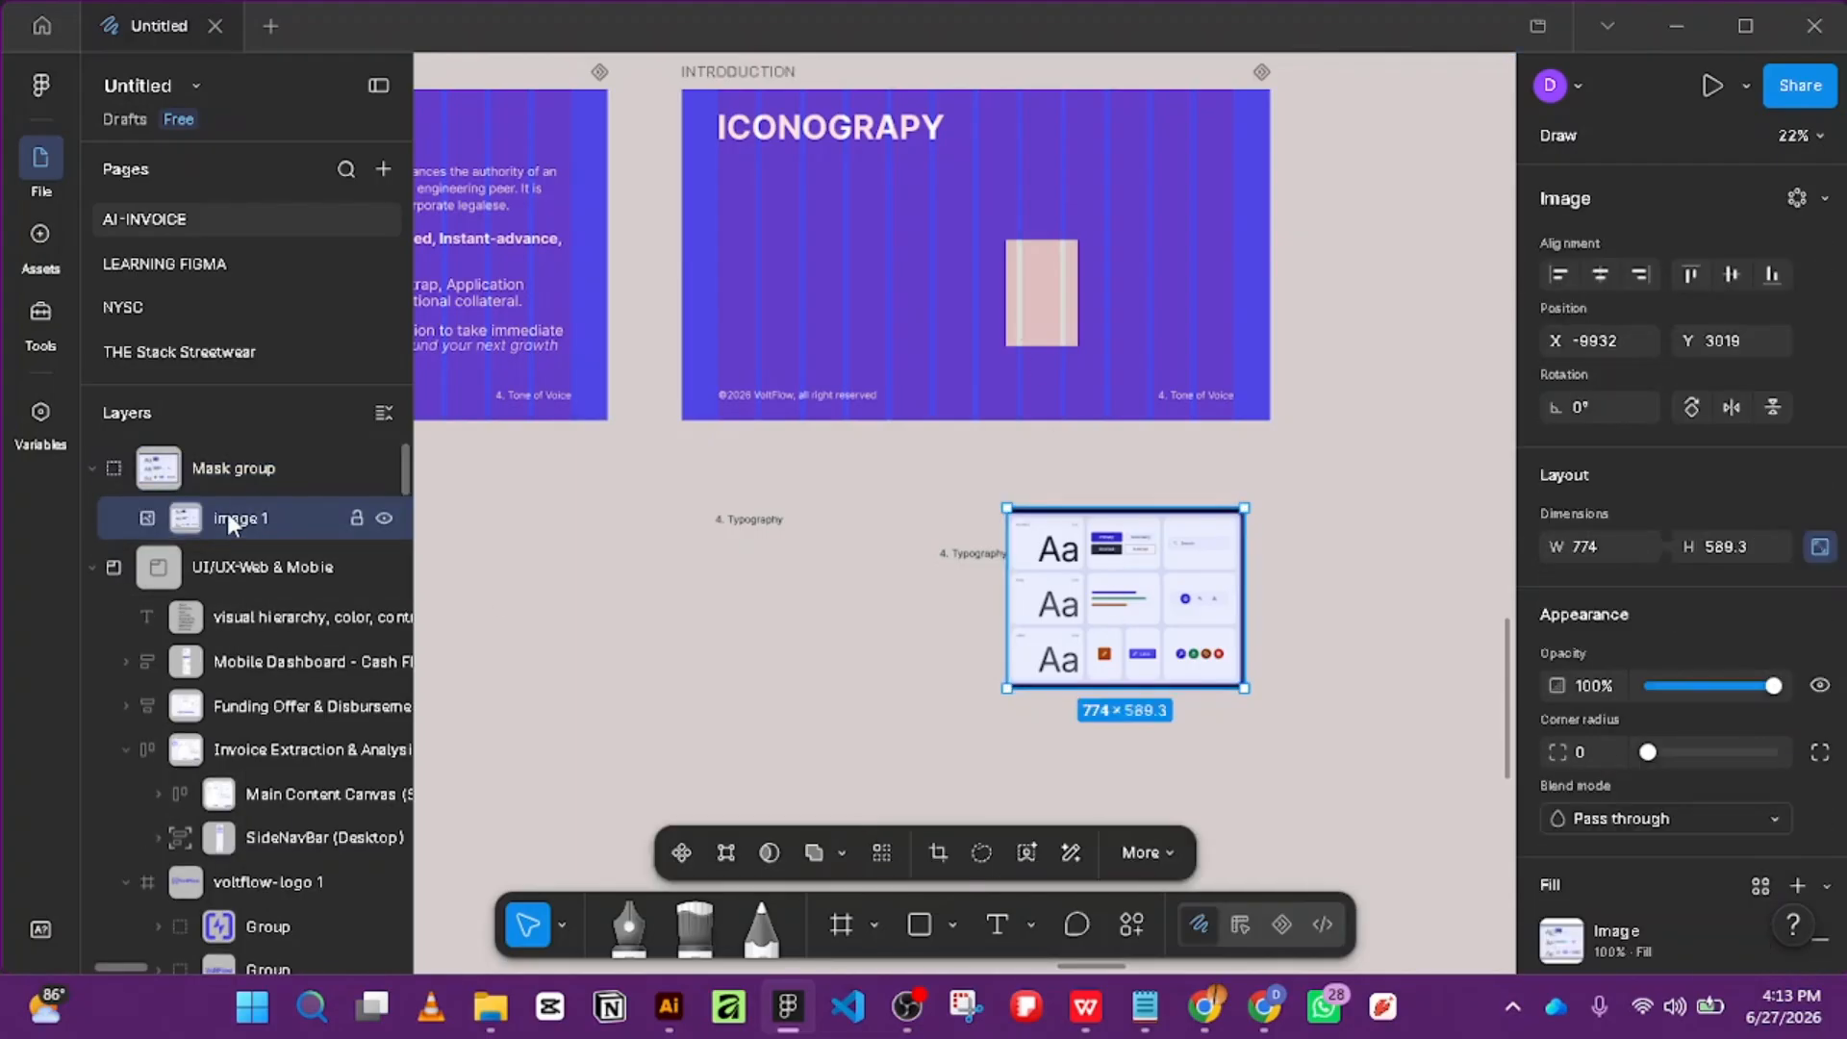
{"action": "left_click", "coordinate": [244, 469]}
{"action": "right_click", "coordinate": [245, 469]}
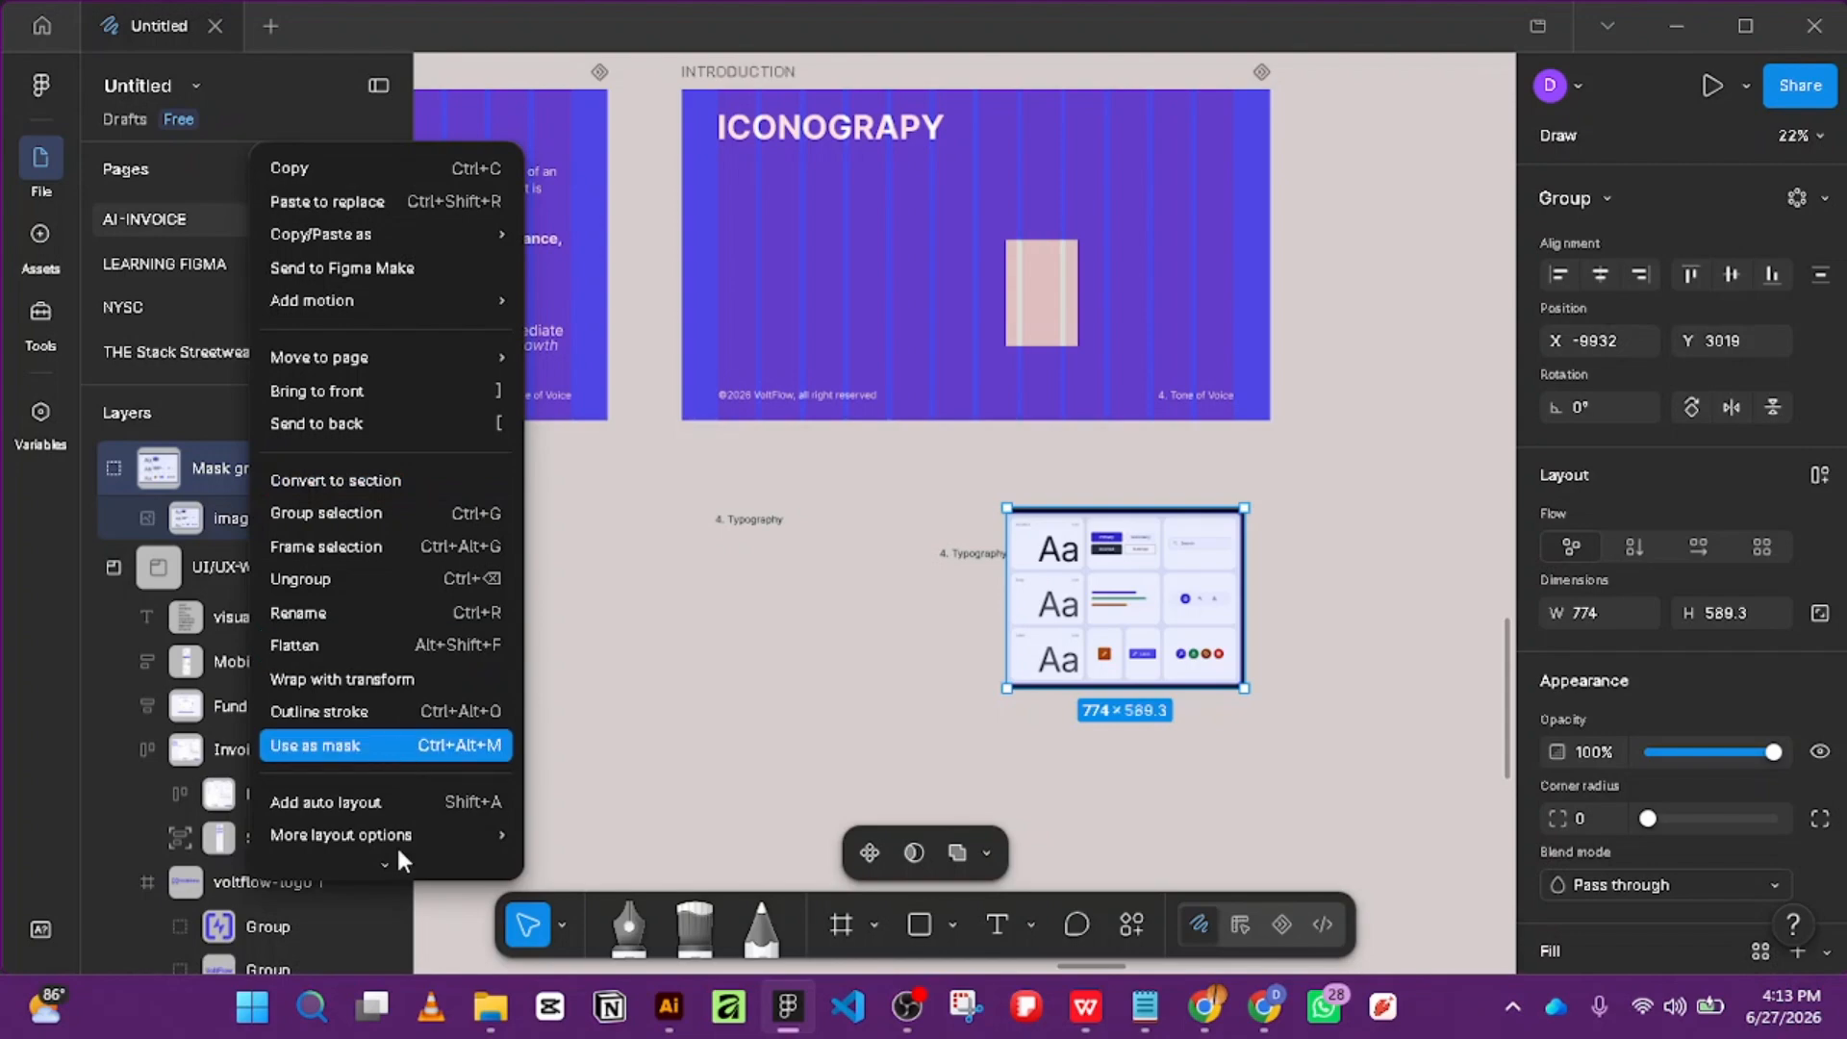
{"action": "mouse_move", "coordinate": [390, 804]}
{"action": "mouse_move", "coordinate": [384, 871]}
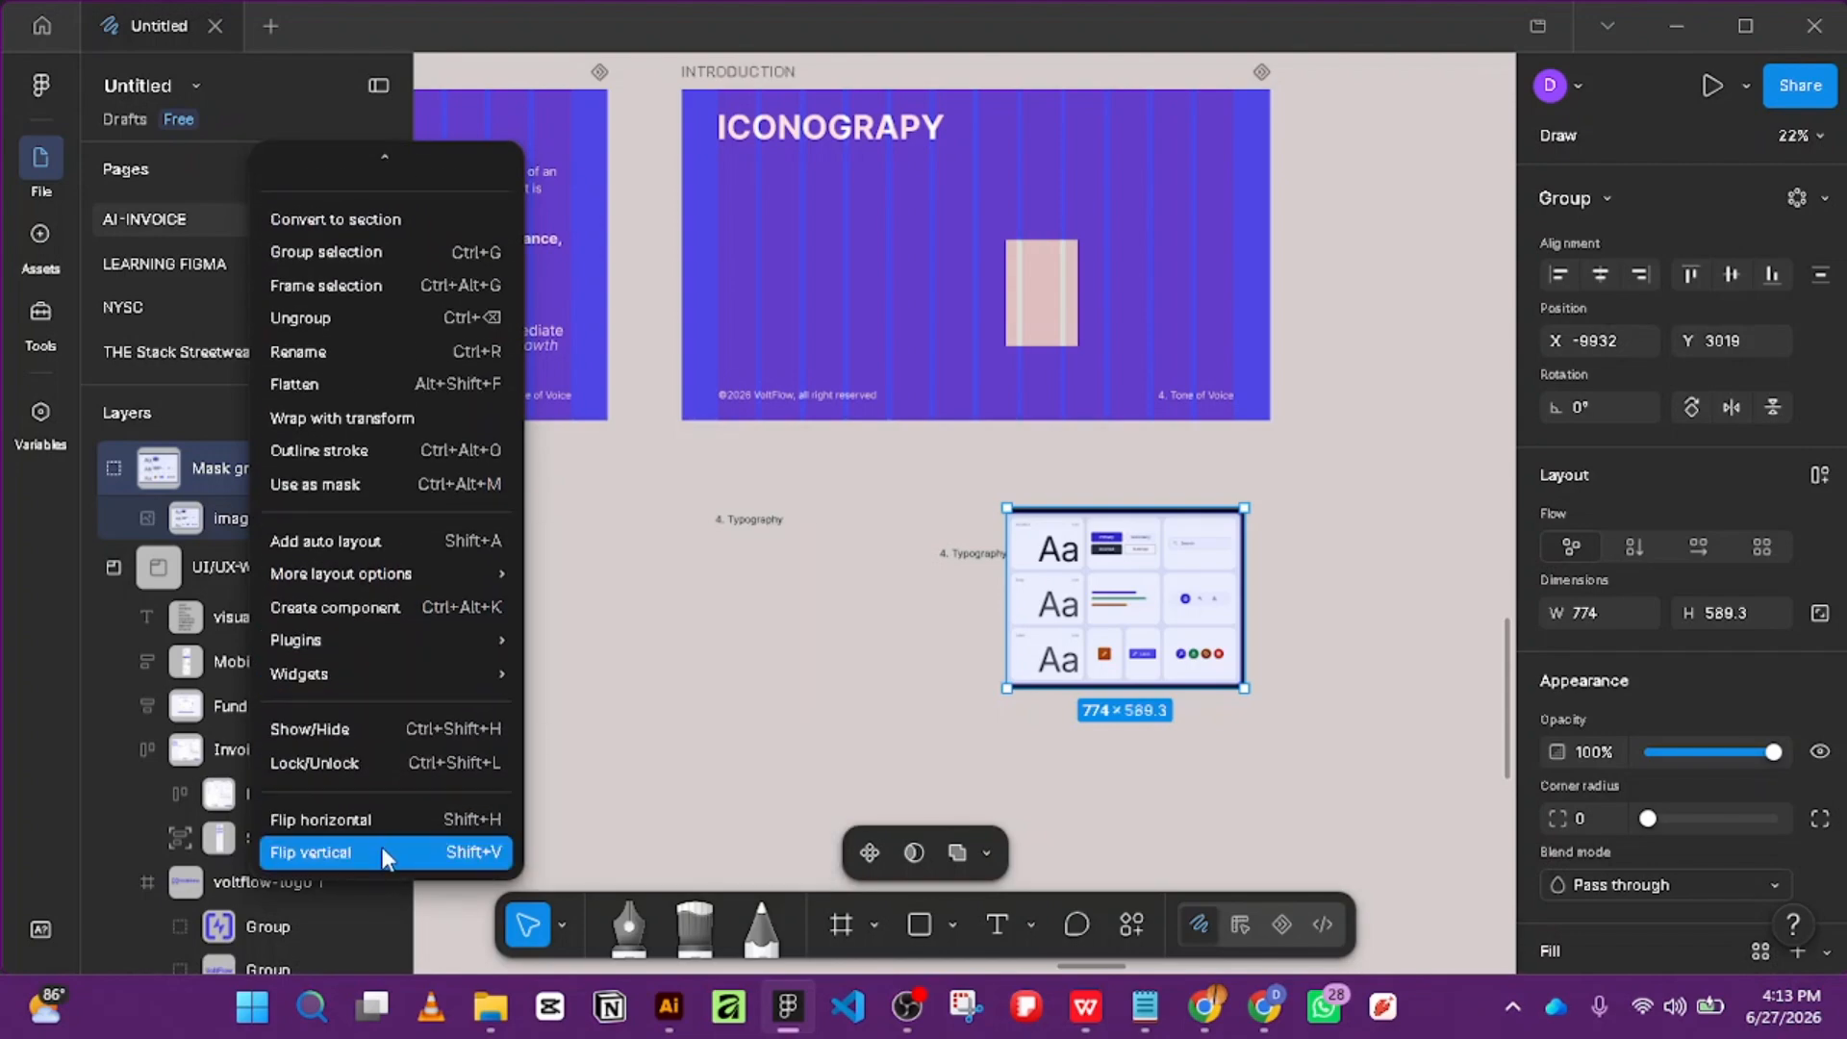
{"action": "left_click", "coordinate": [372, 483]}
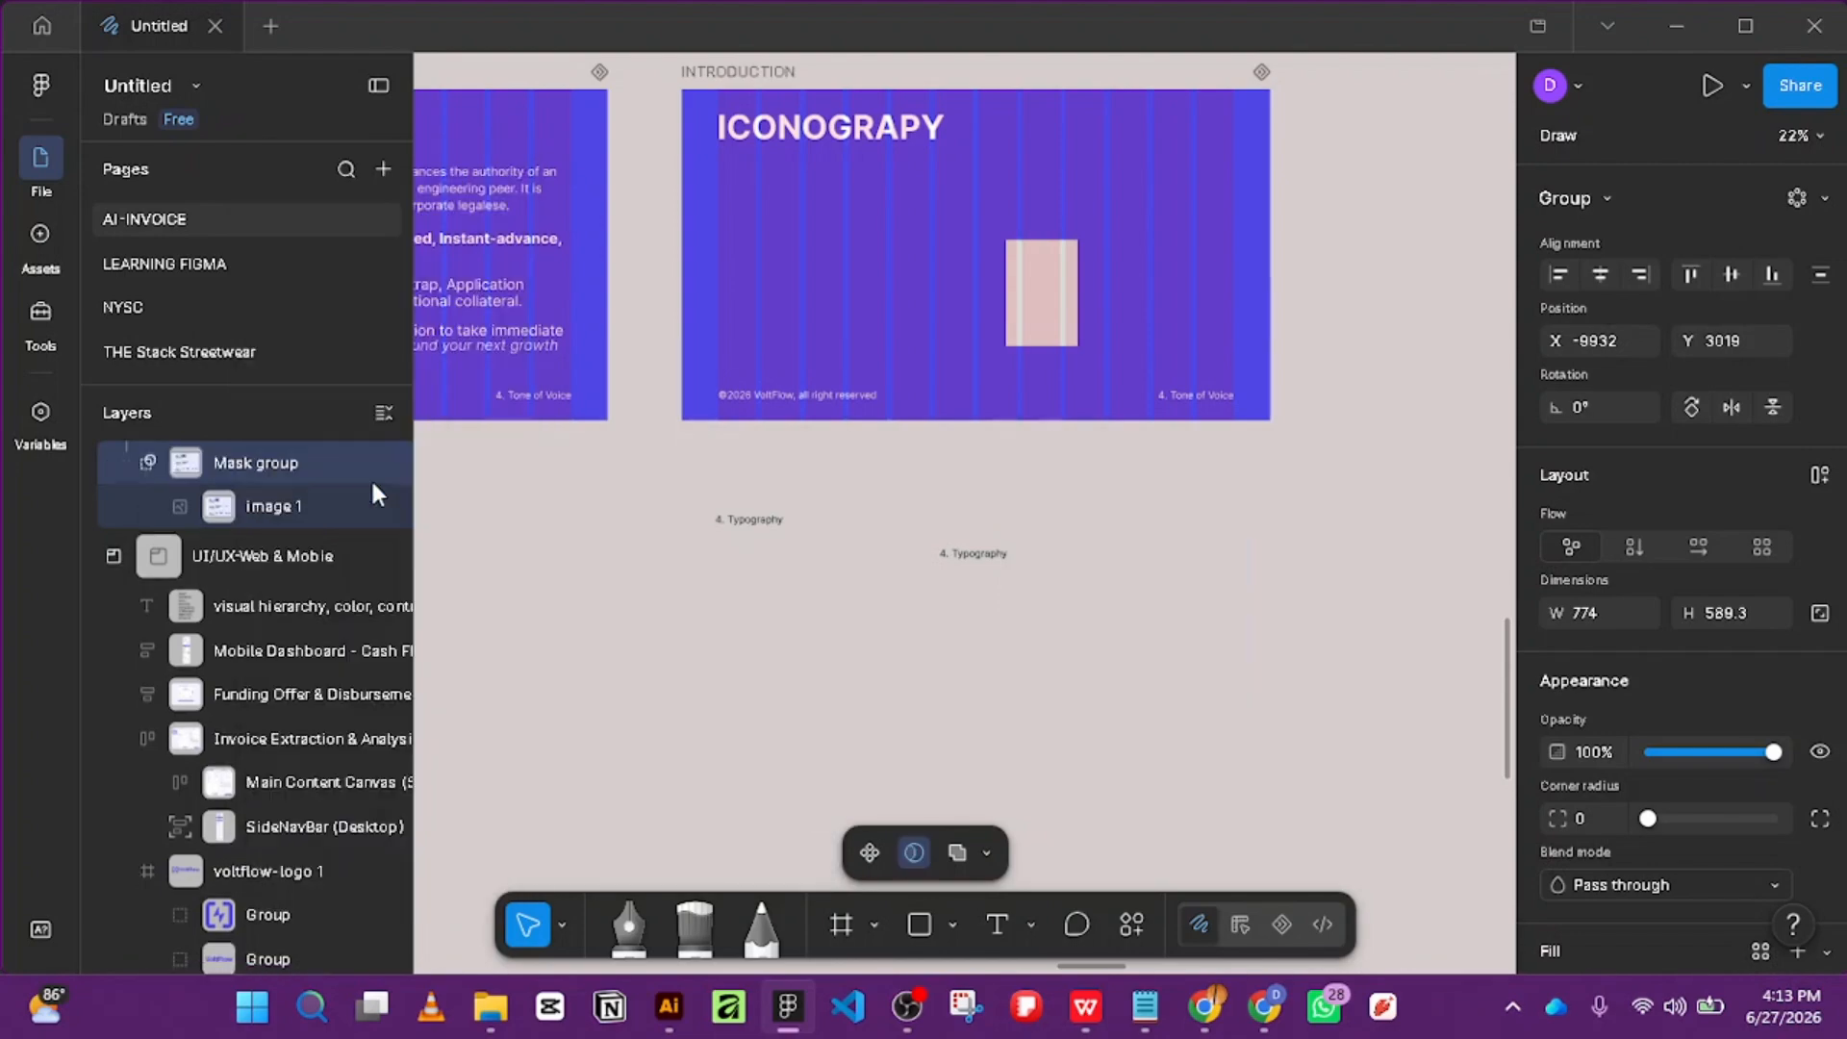
Remove the mask from the Mask group below the ICONOGRAPY slide and ungroup it, leaving image 1 on its own.
{"action": "right_click", "coordinate": [252, 464]}
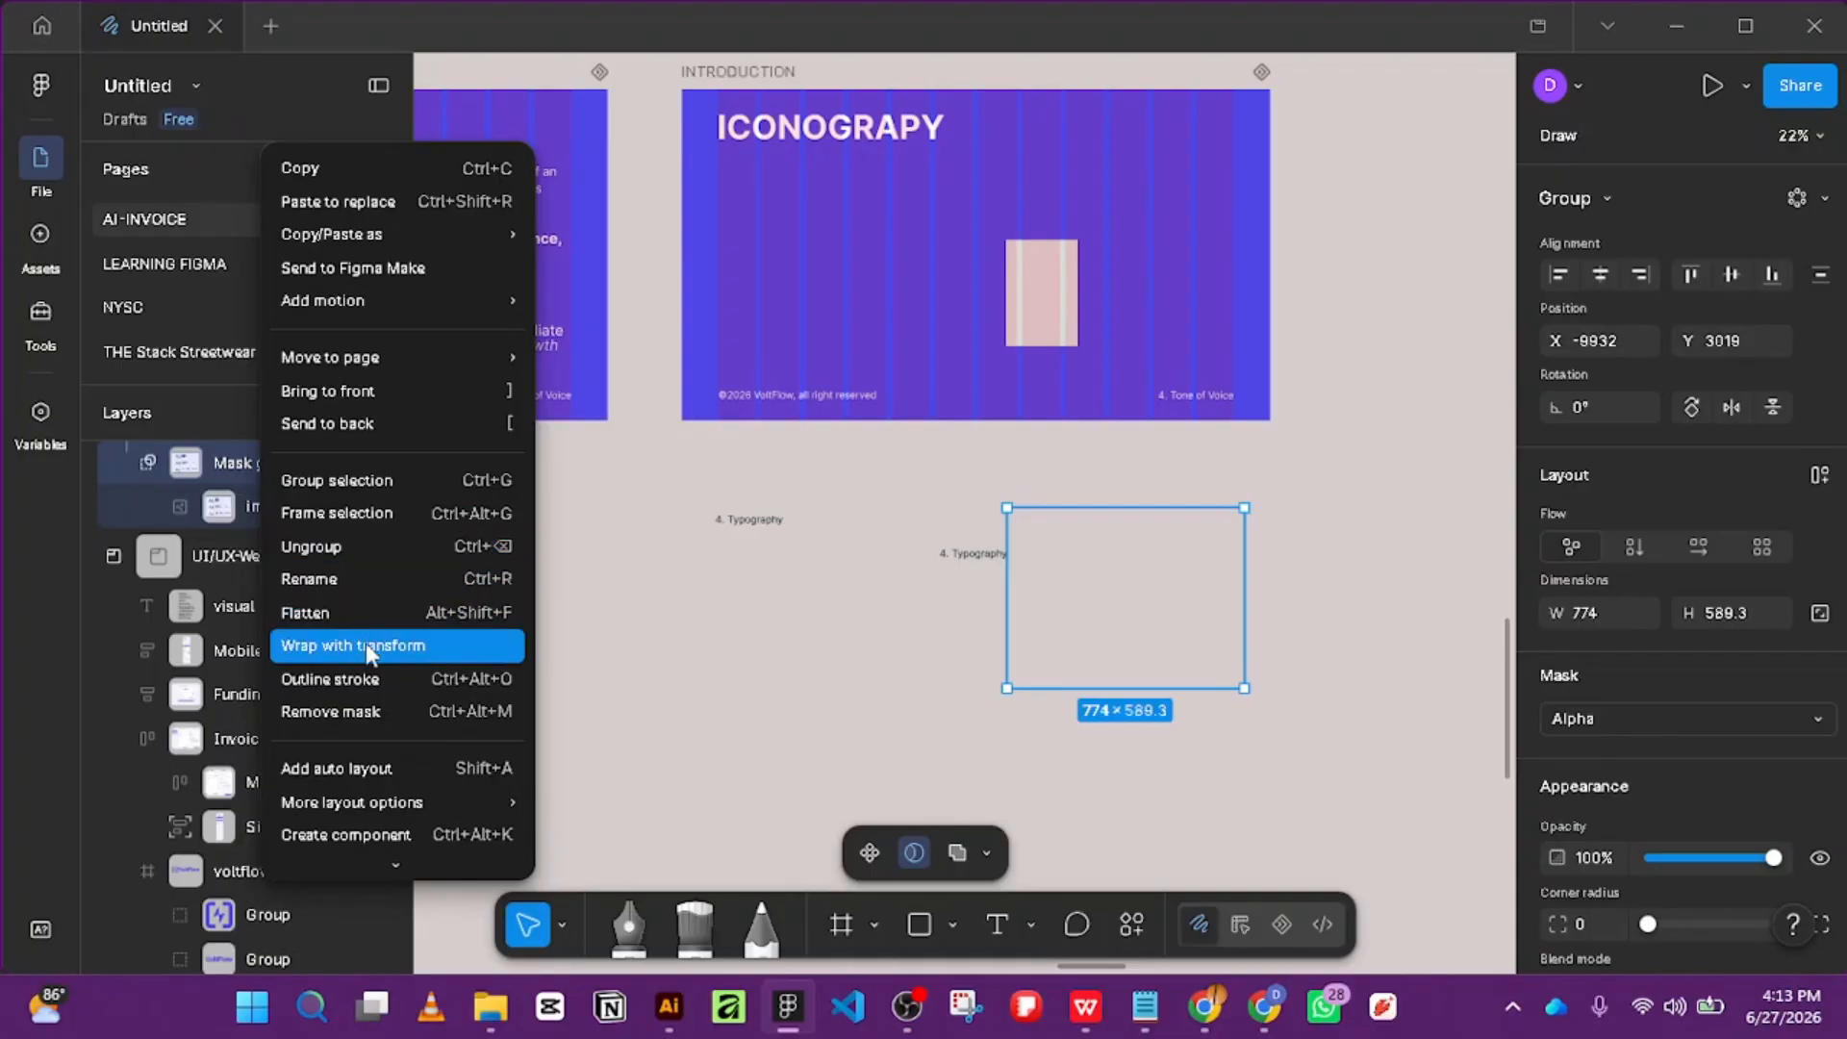
{"action": "left_click", "coordinate": [379, 712]}
{"action": "right_click", "coordinate": [215, 459]}
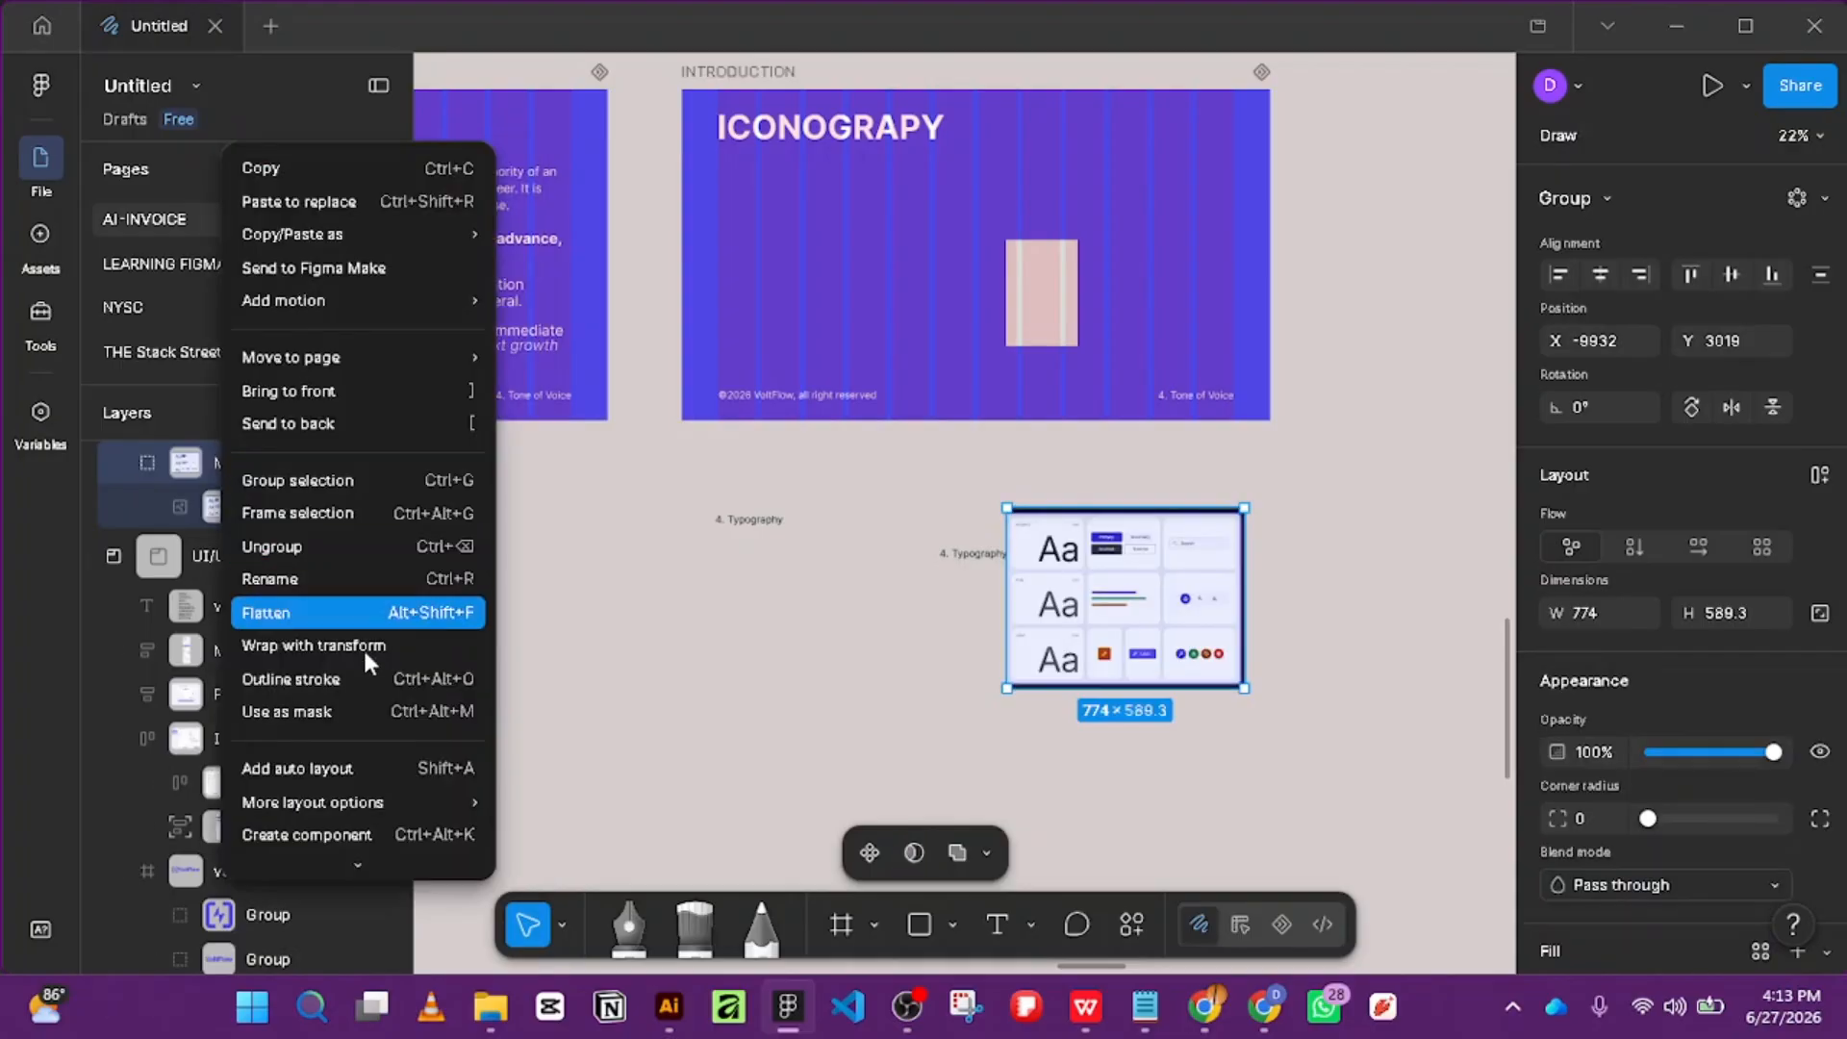
{"action": "left_click", "coordinate": [175, 466]}
{"action": "right_click", "coordinate": [173, 460]}
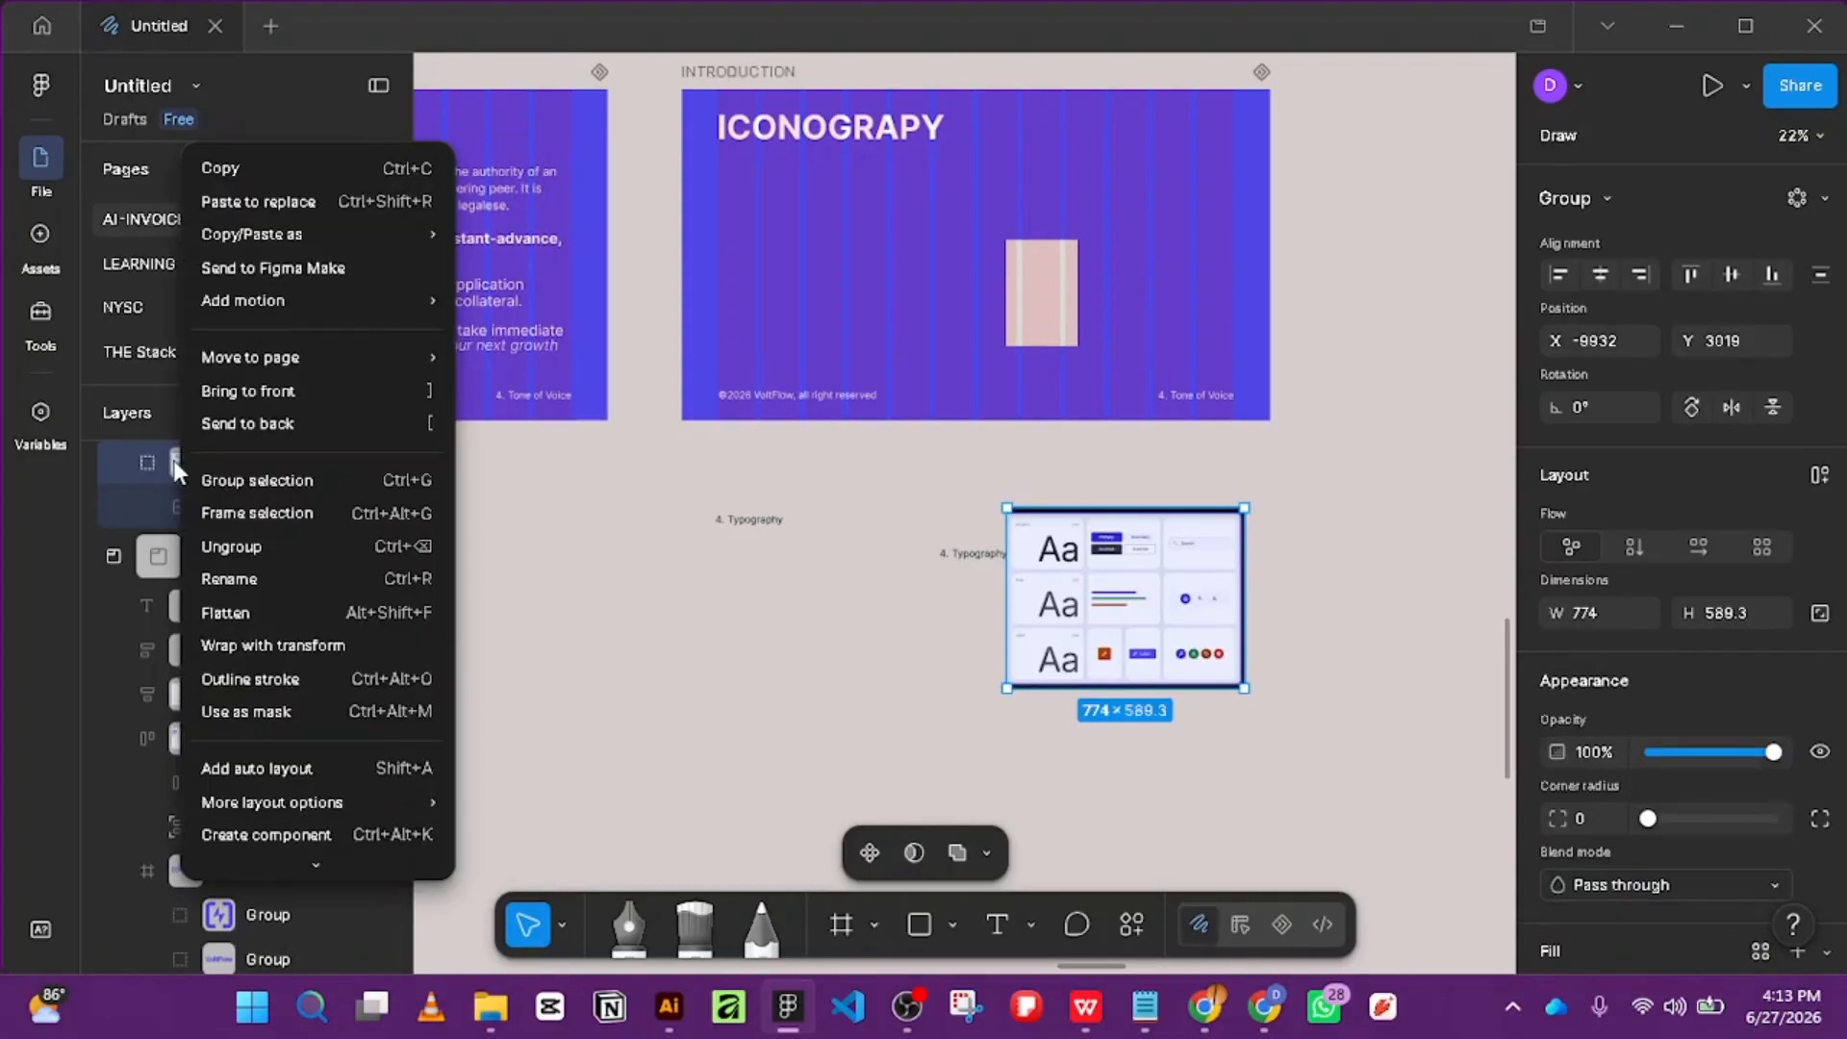
{"action": "left_click", "coordinate": [260, 547]}
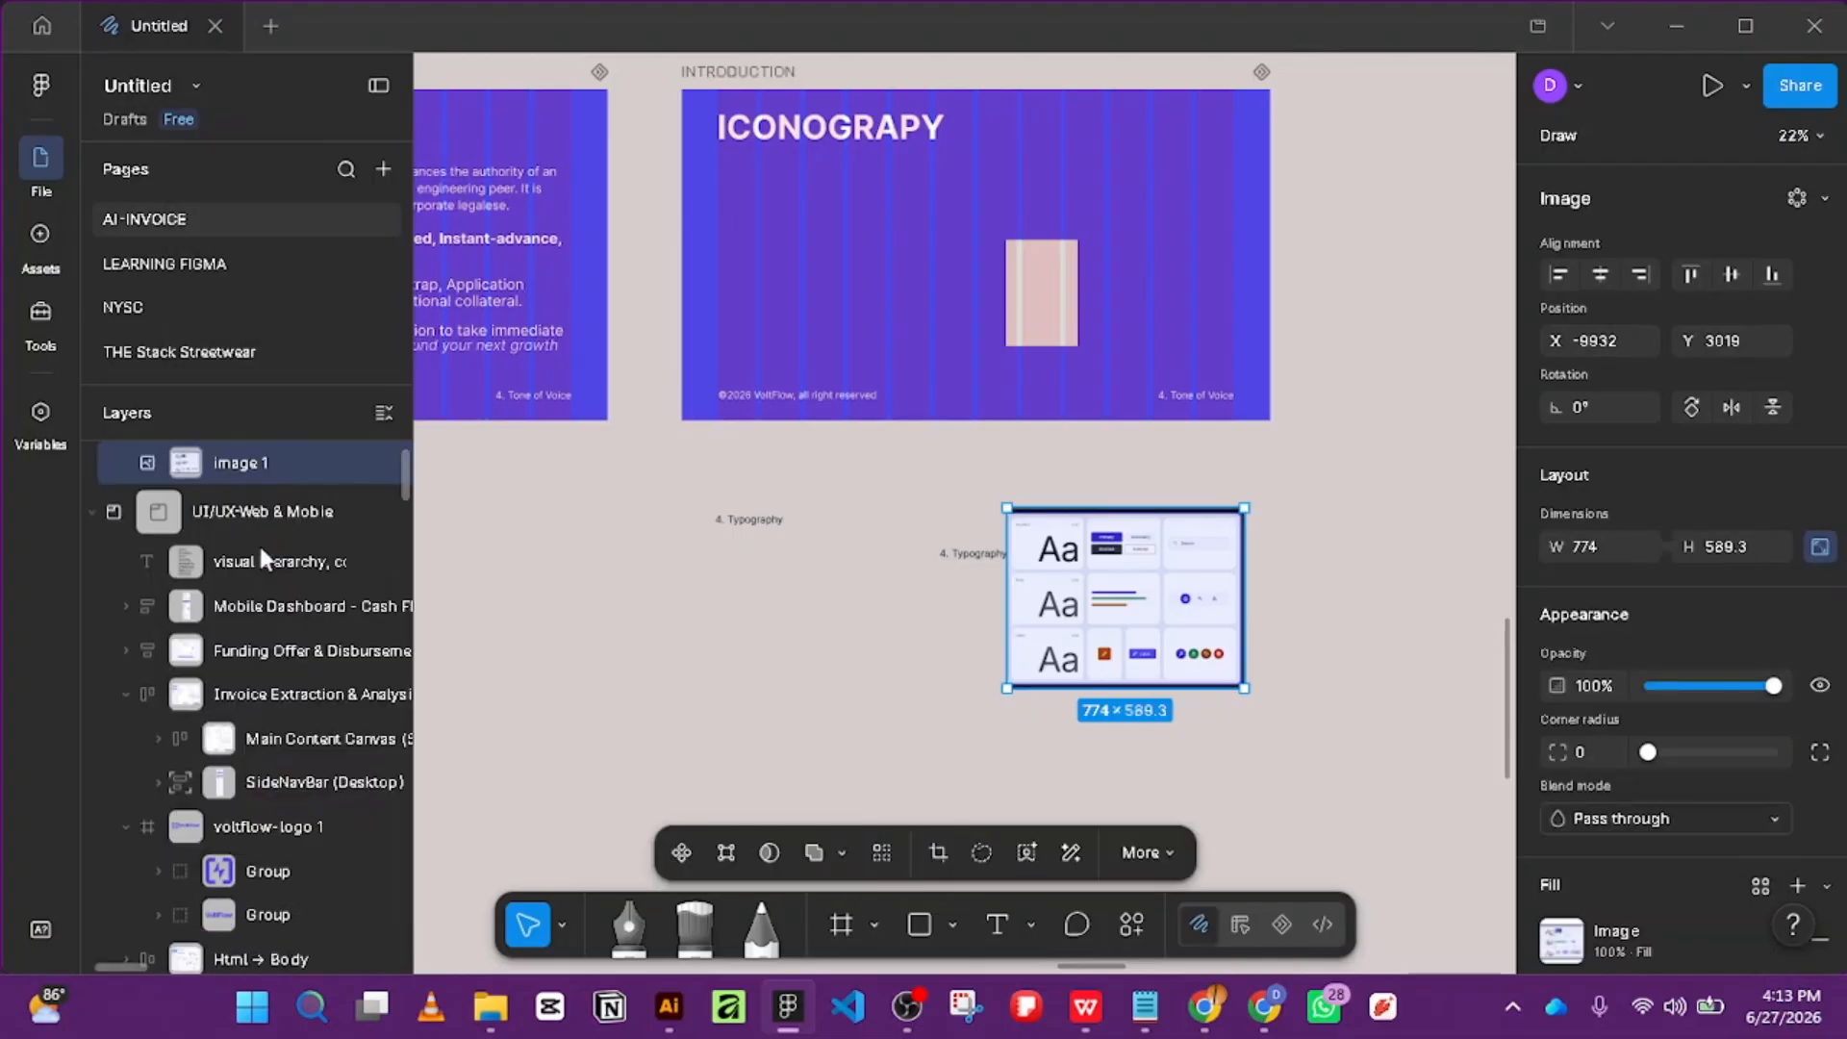
{"action": "left_click", "coordinate": [252, 460]}
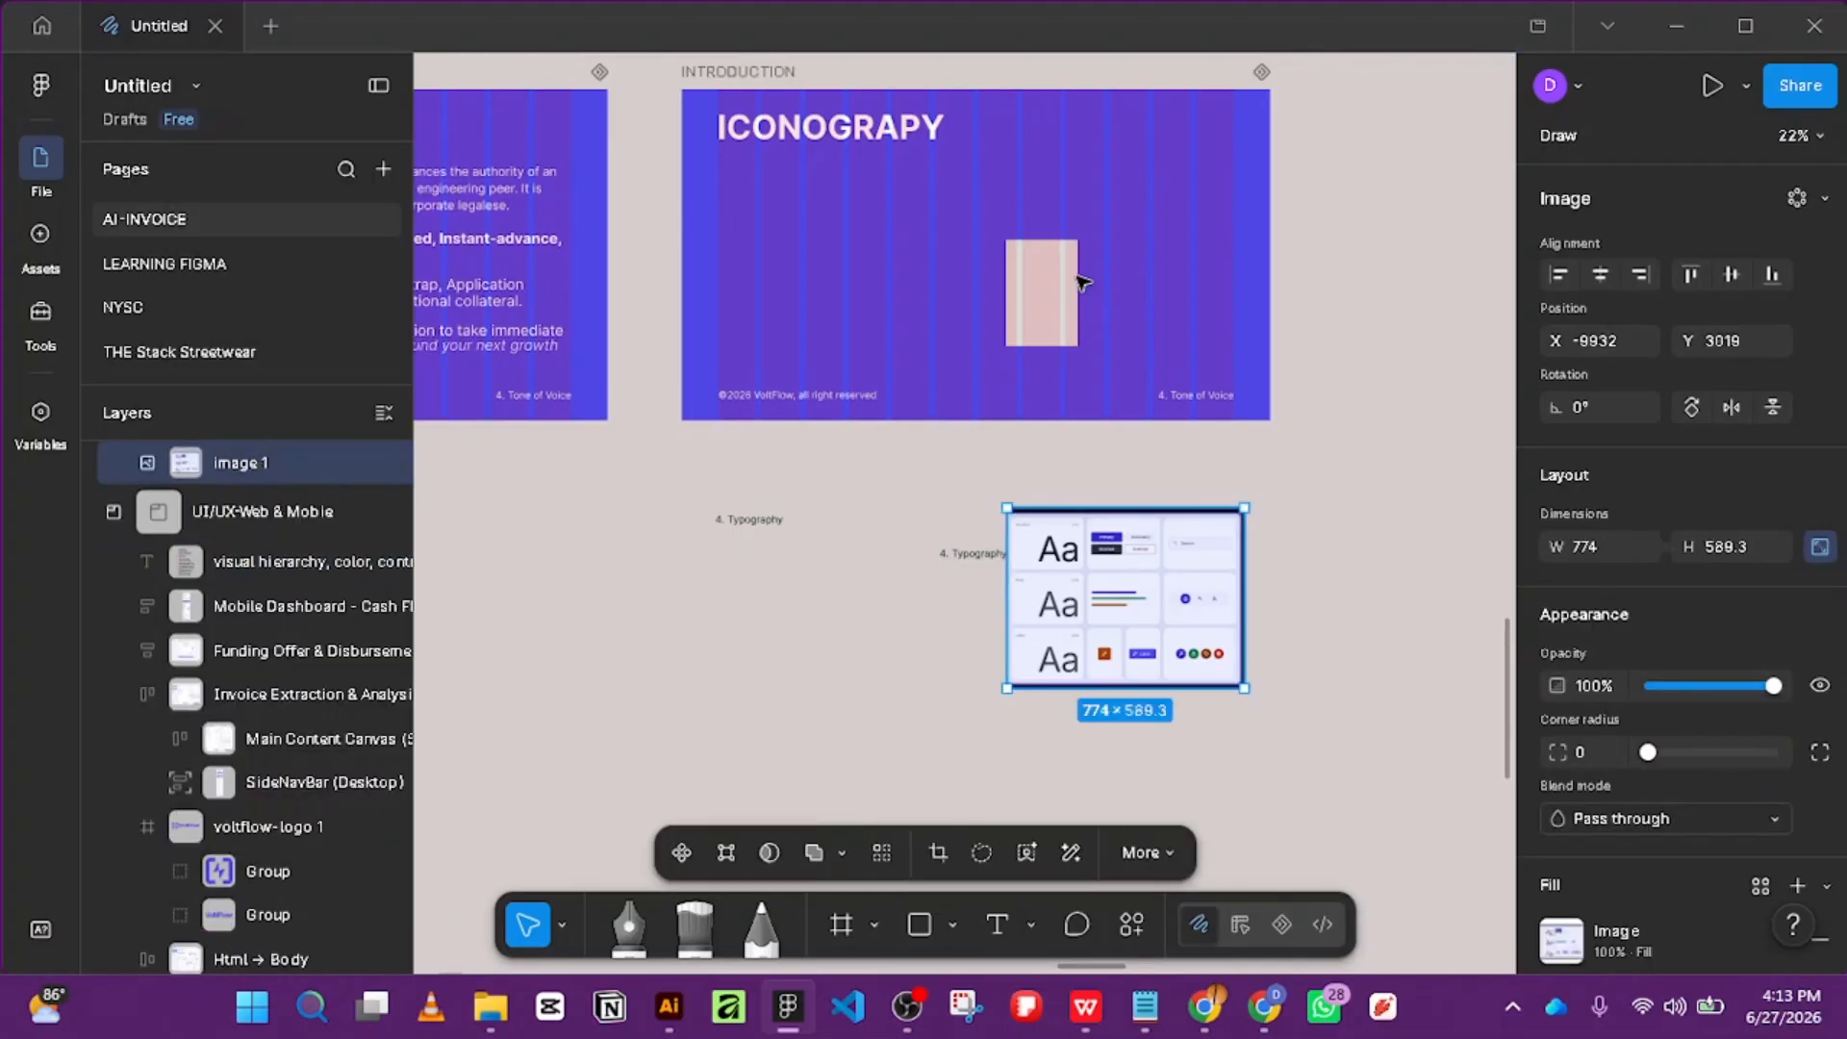
{"action": "key", "text": "Escape"}
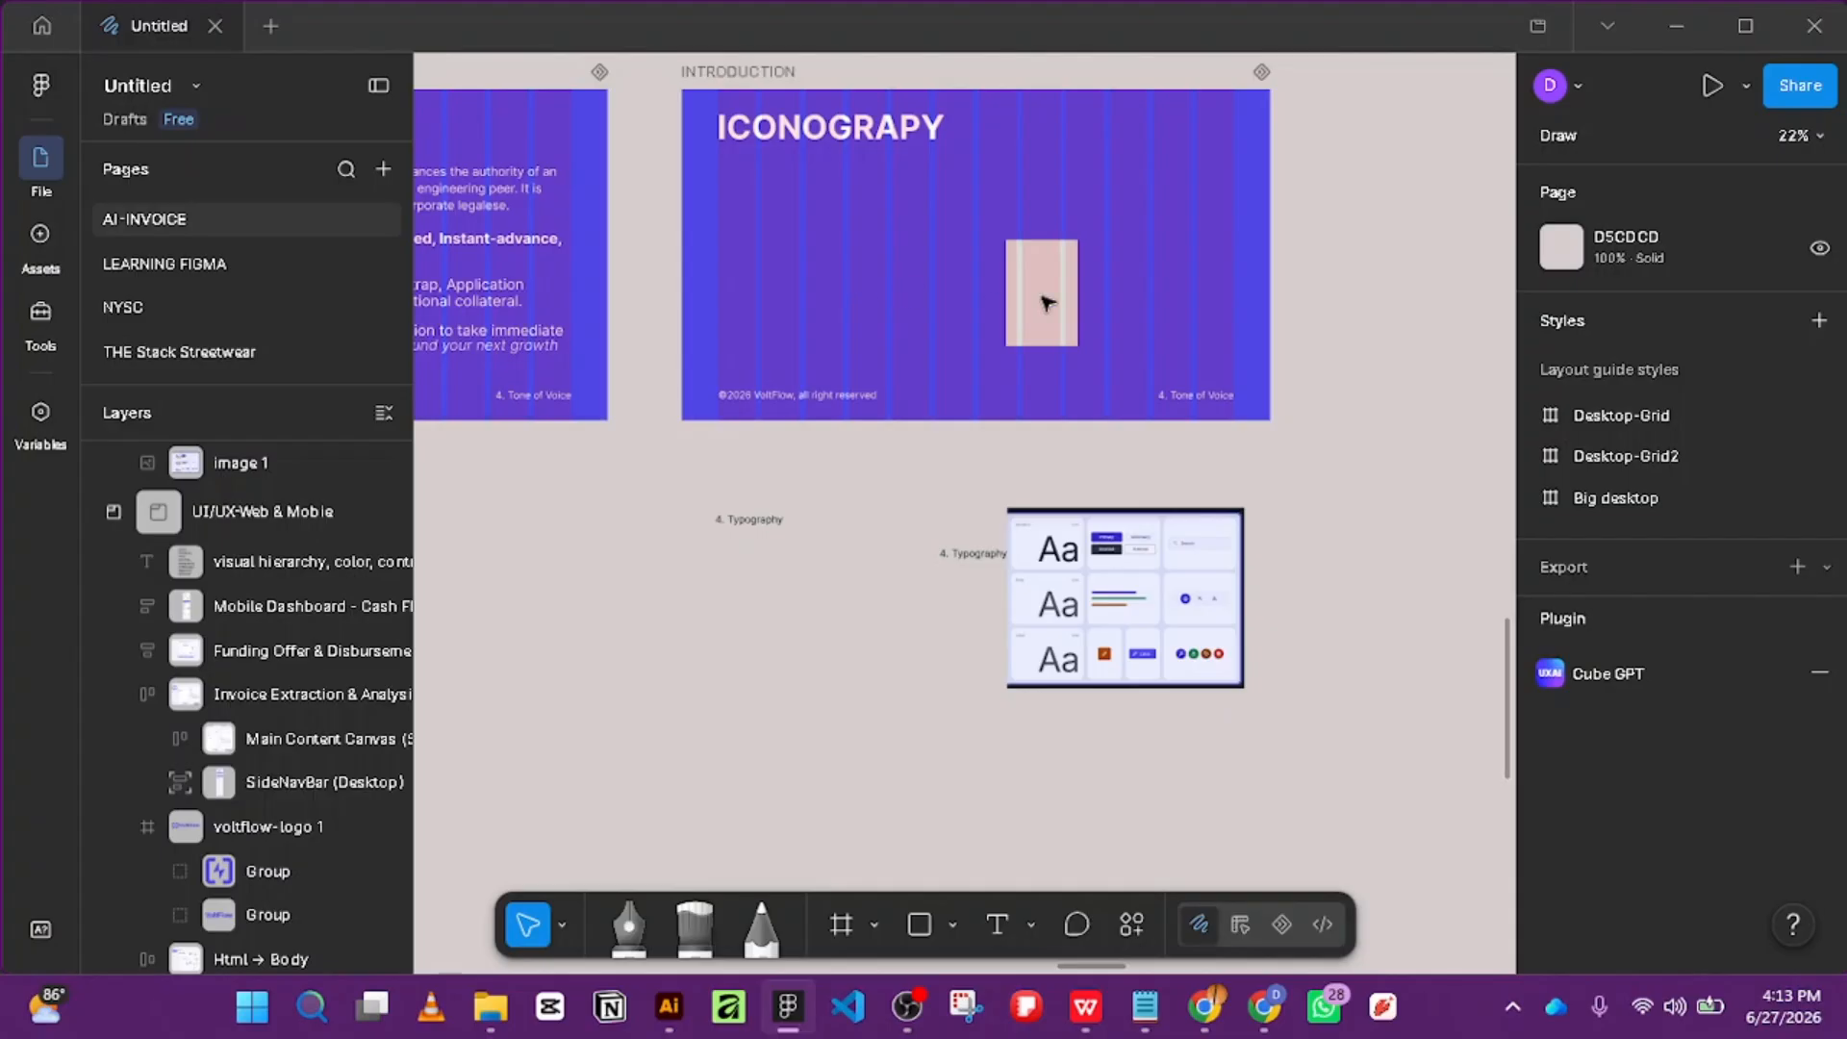
Wrap the ICONOGRAPY slide in a new frame and delete the pale rectangle inside it.
{"action": "scroll", "coordinate": [259, 673], "scroll_direction": "up", "scroll_amount": 10}
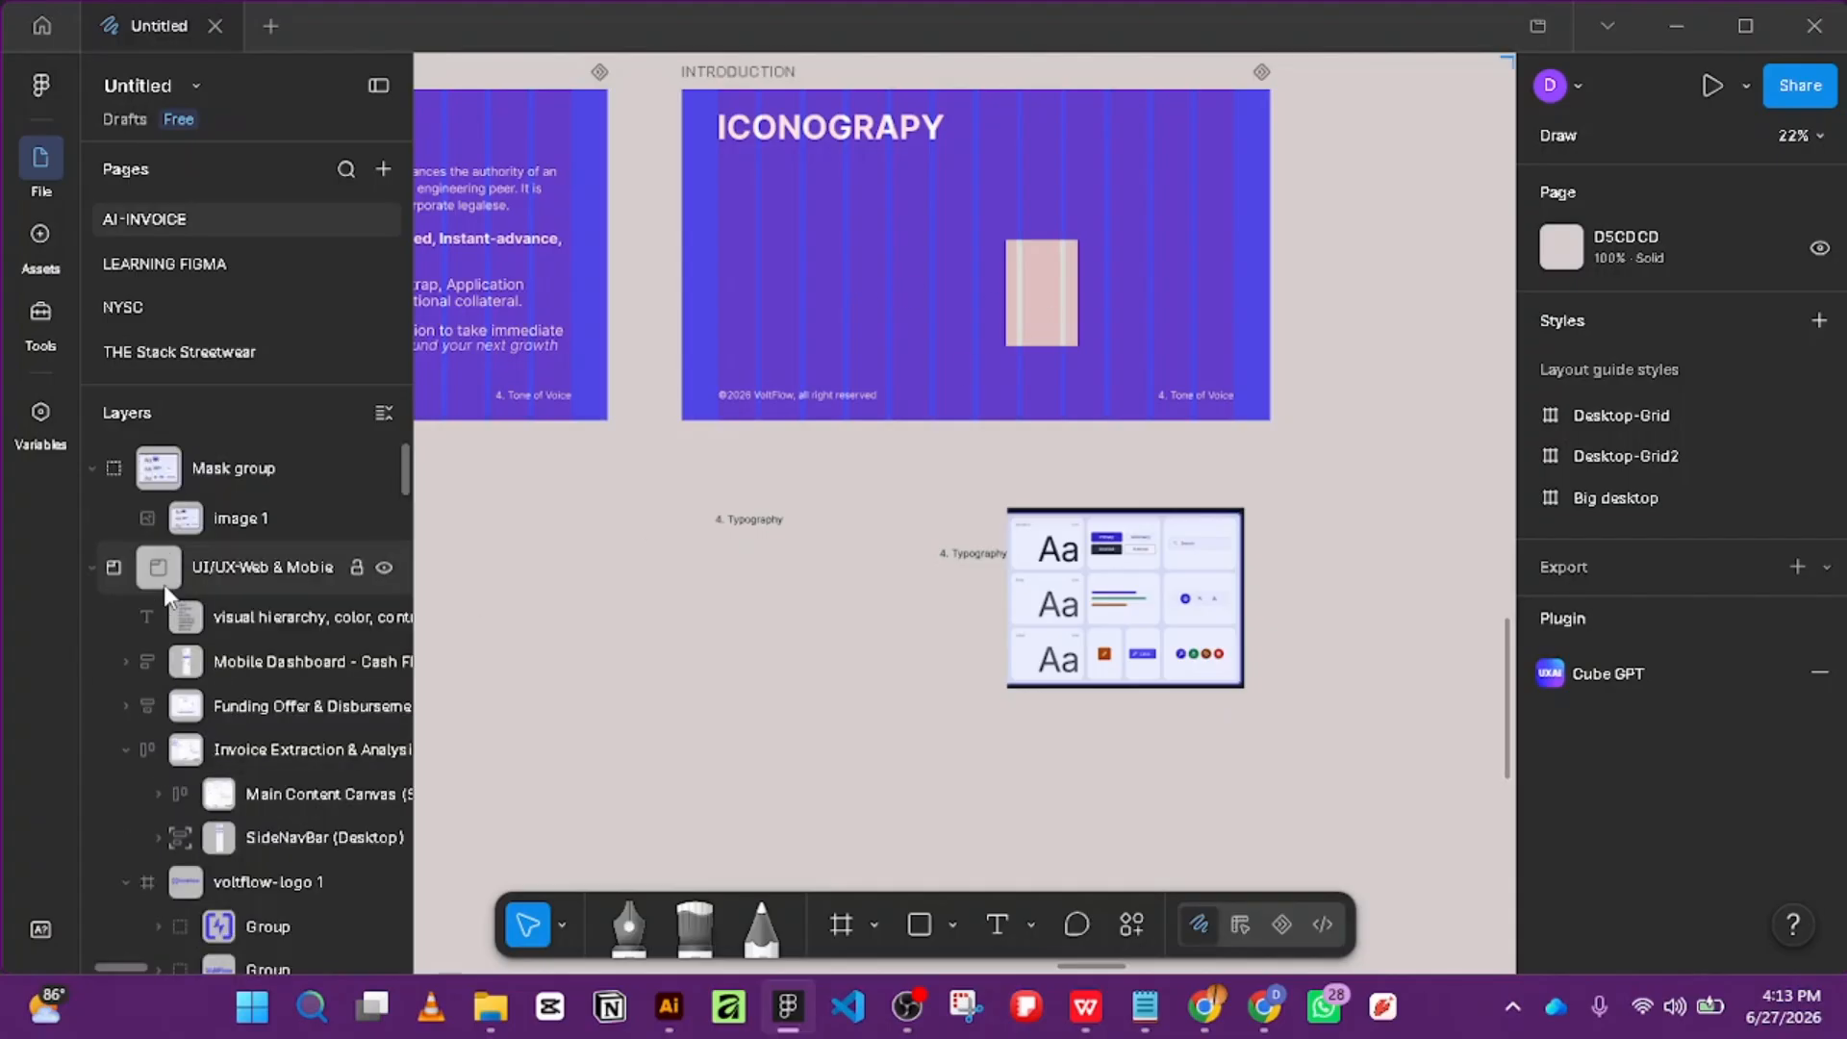
{"action": "scroll", "coordinate": [203, 665], "scroll_direction": "down", "scroll_amount": 3}
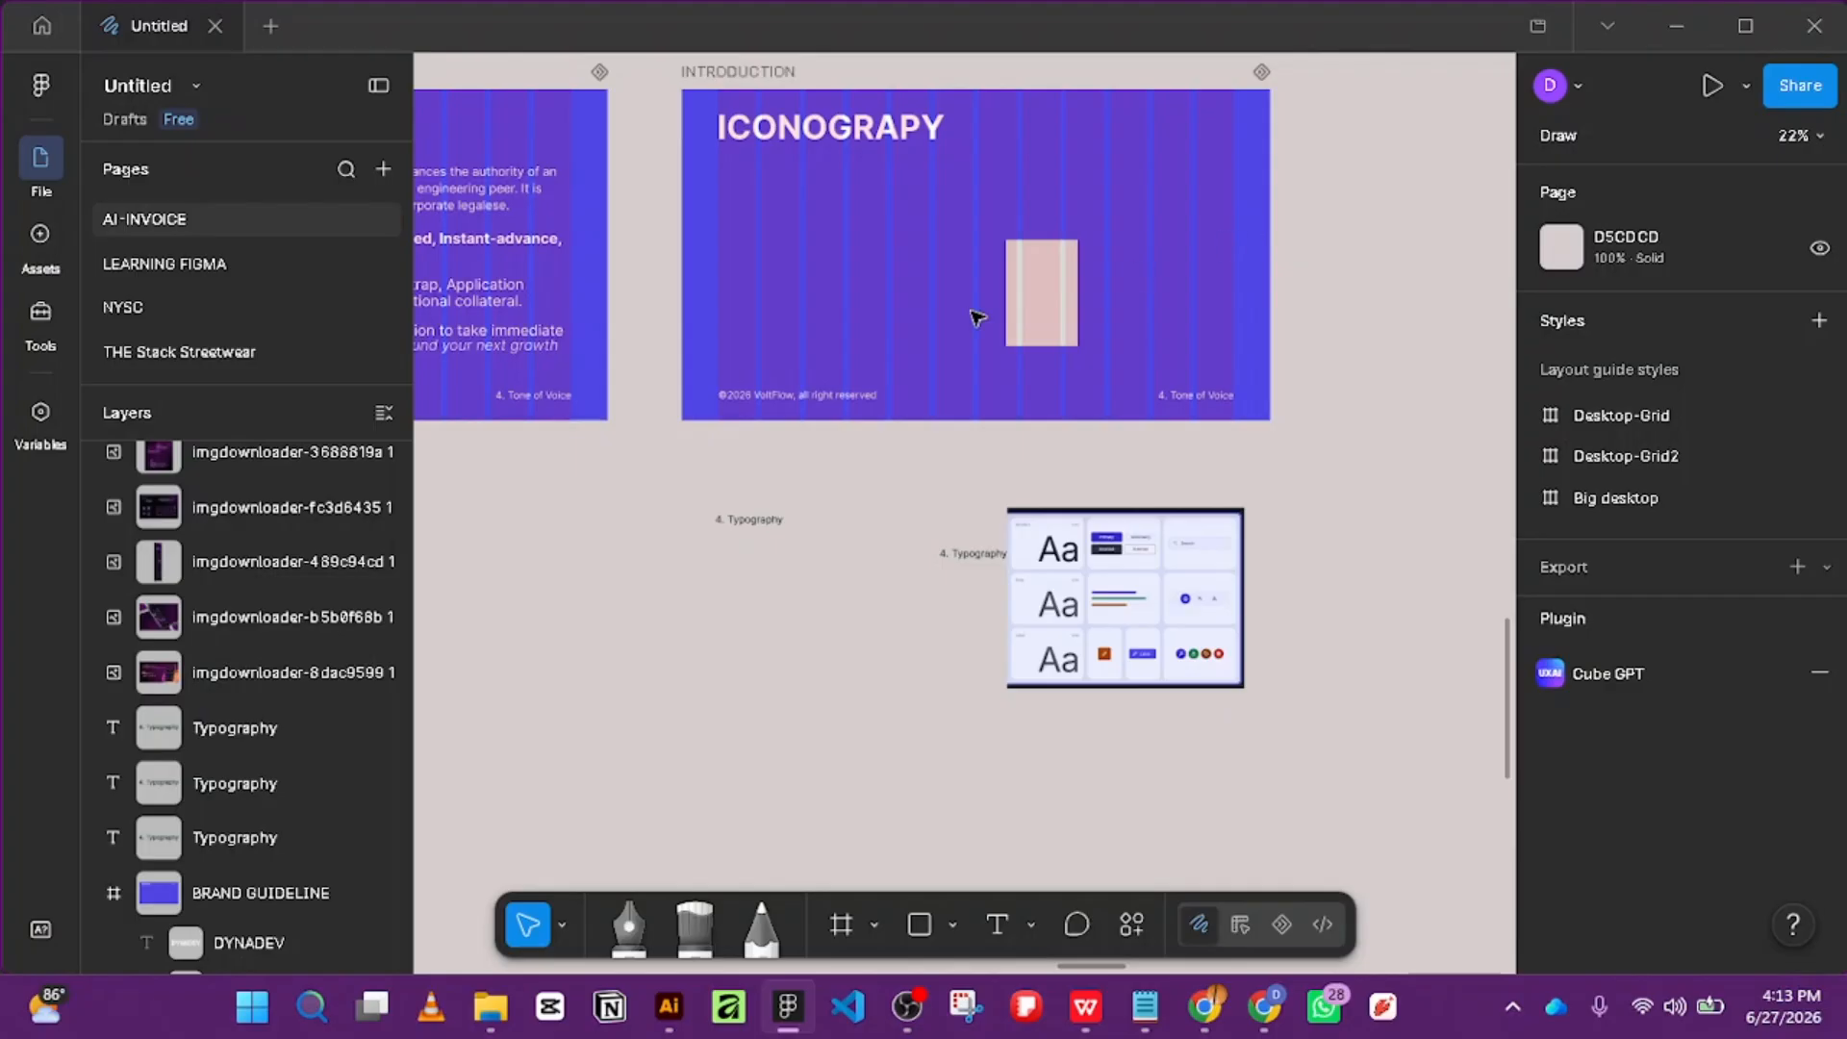
{"action": "scroll", "coordinate": [721, 79], "scroll_direction": "up", "scroll_amount": 5}
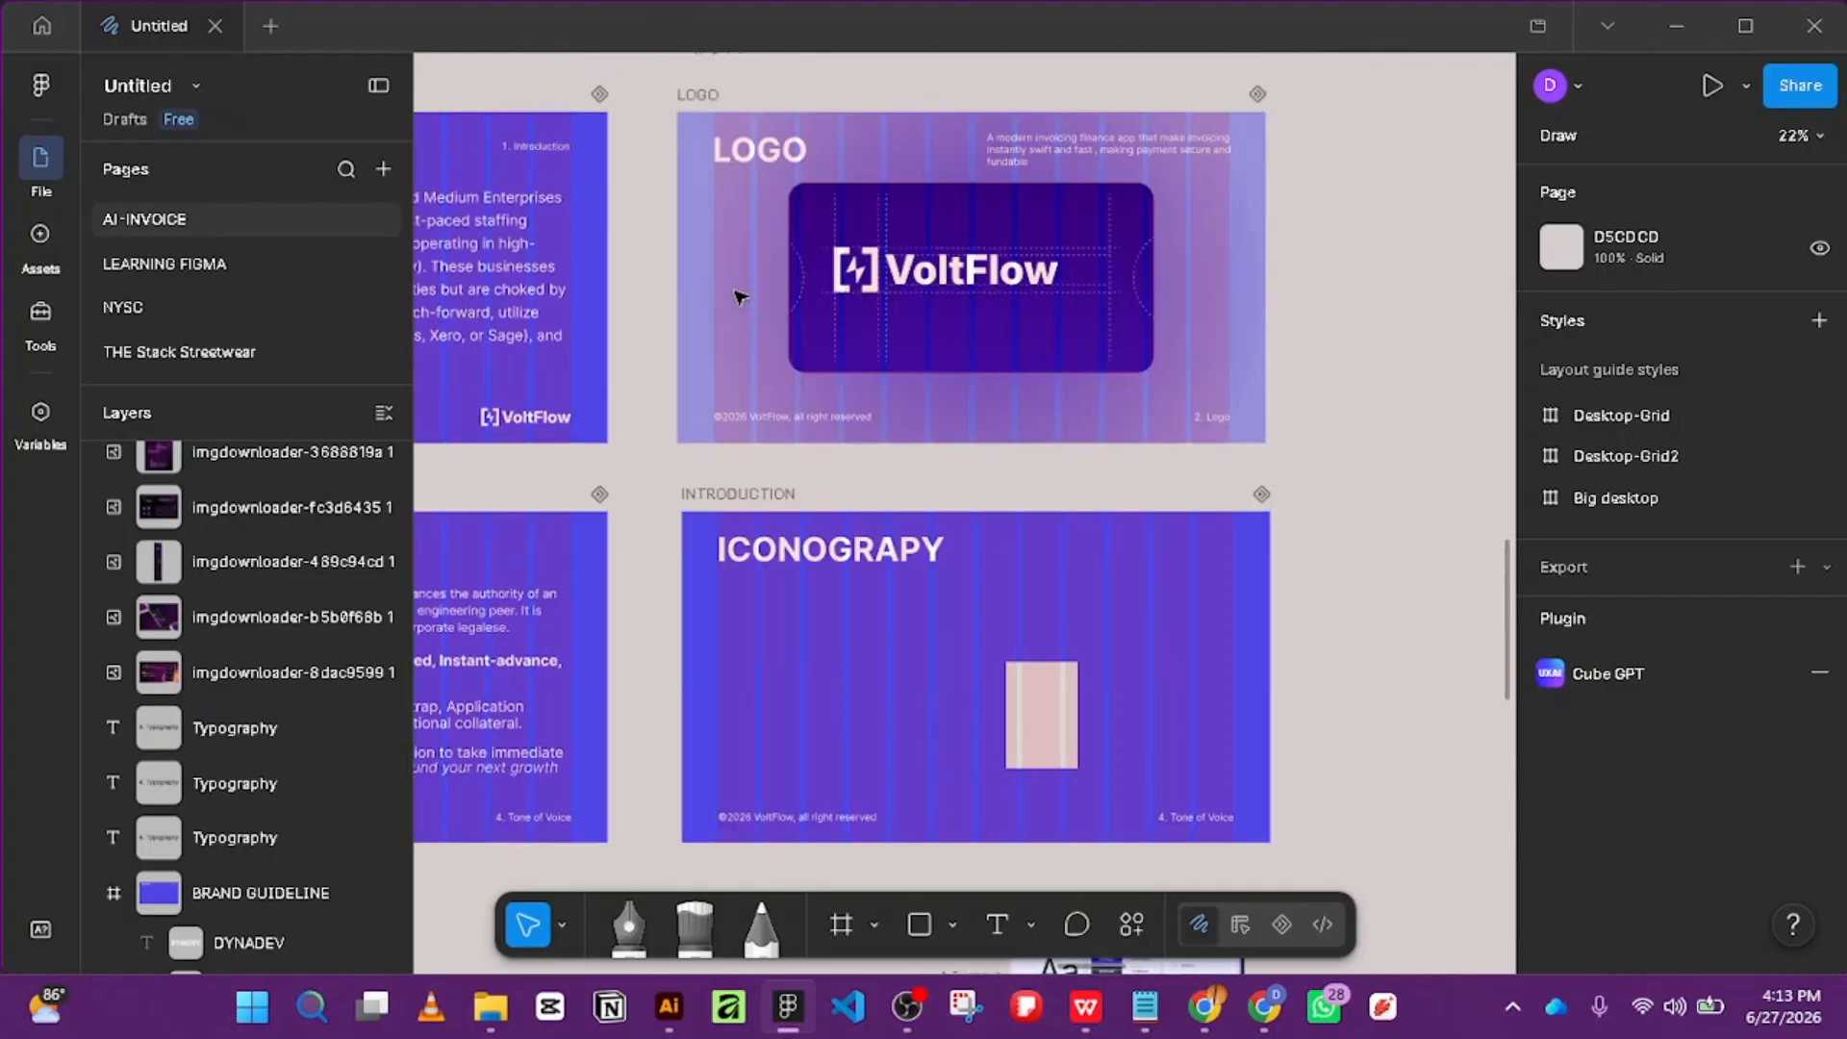
{"action": "right_click", "coordinate": [711, 615]}
{"action": "left_click", "coordinate": [760, 602]}
{"action": "scroll", "coordinate": [779, 690], "scroll_direction": "down", "scroll_amount": 5}
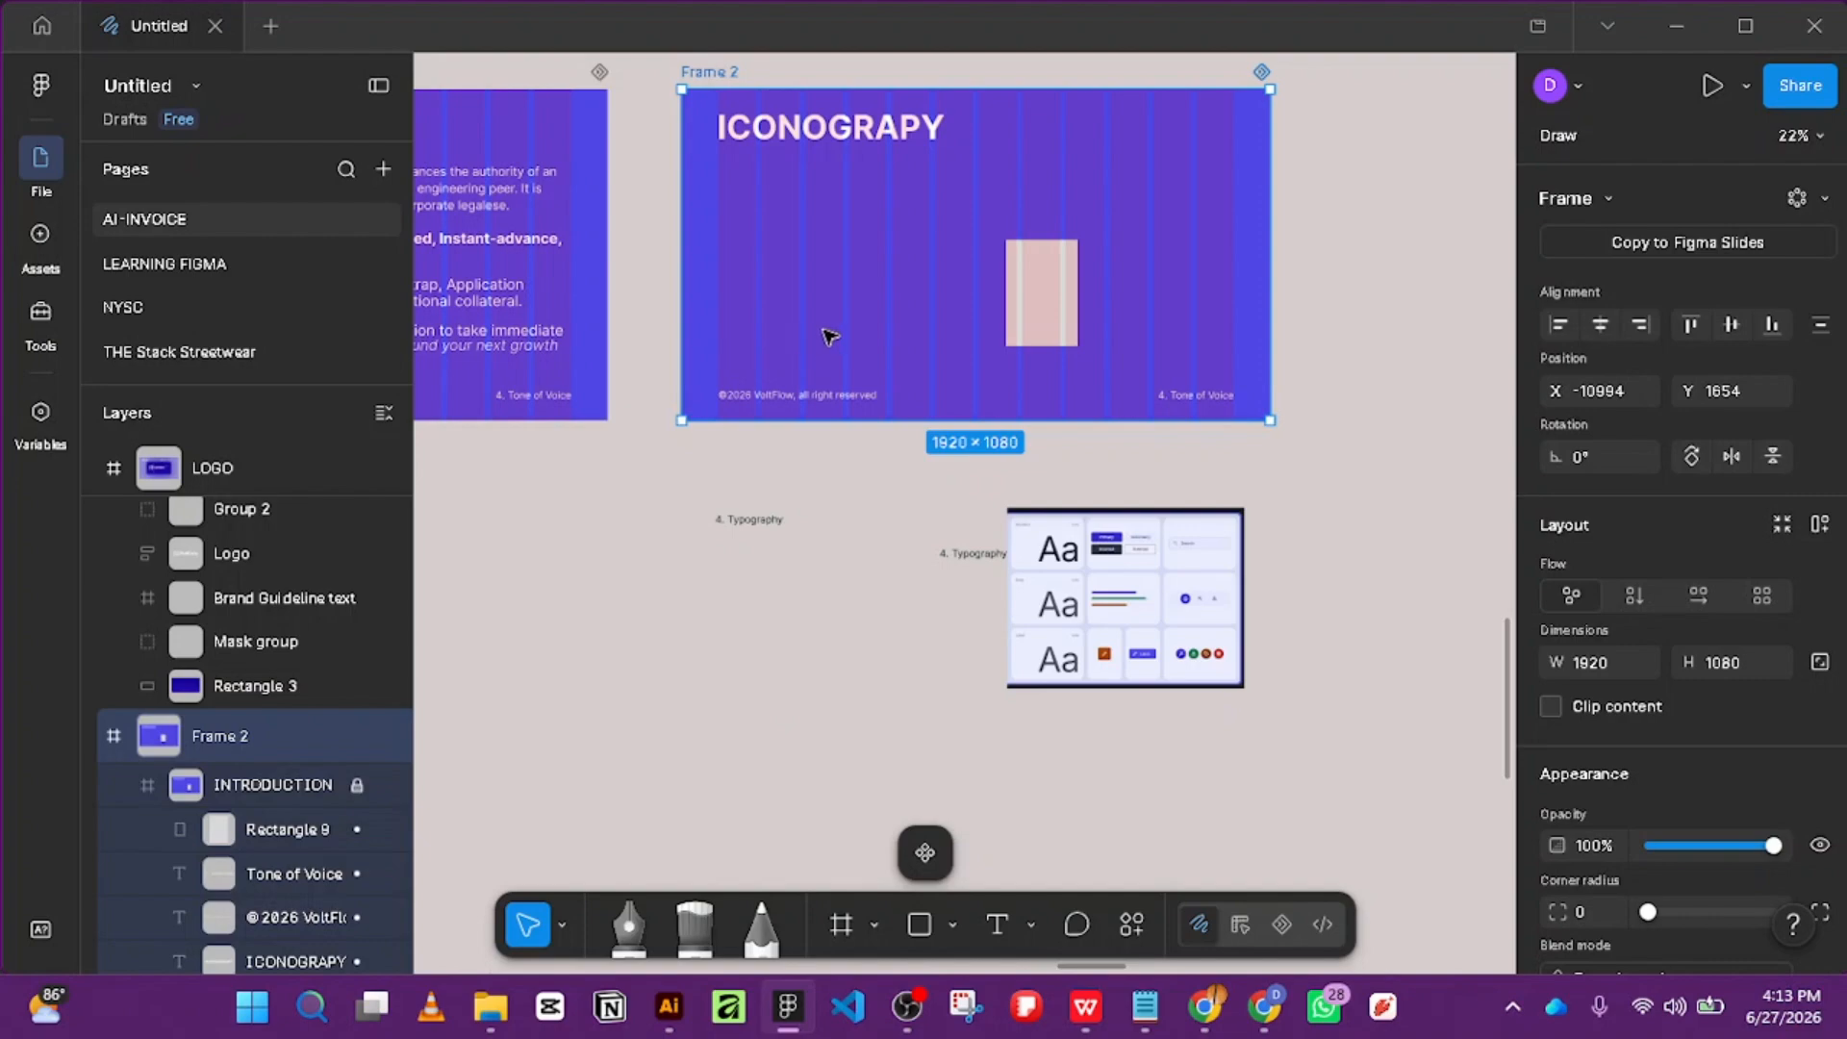
{"action": "scroll", "coordinate": [301, 821], "scroll_direction": "down", "scroll_amount": 3}
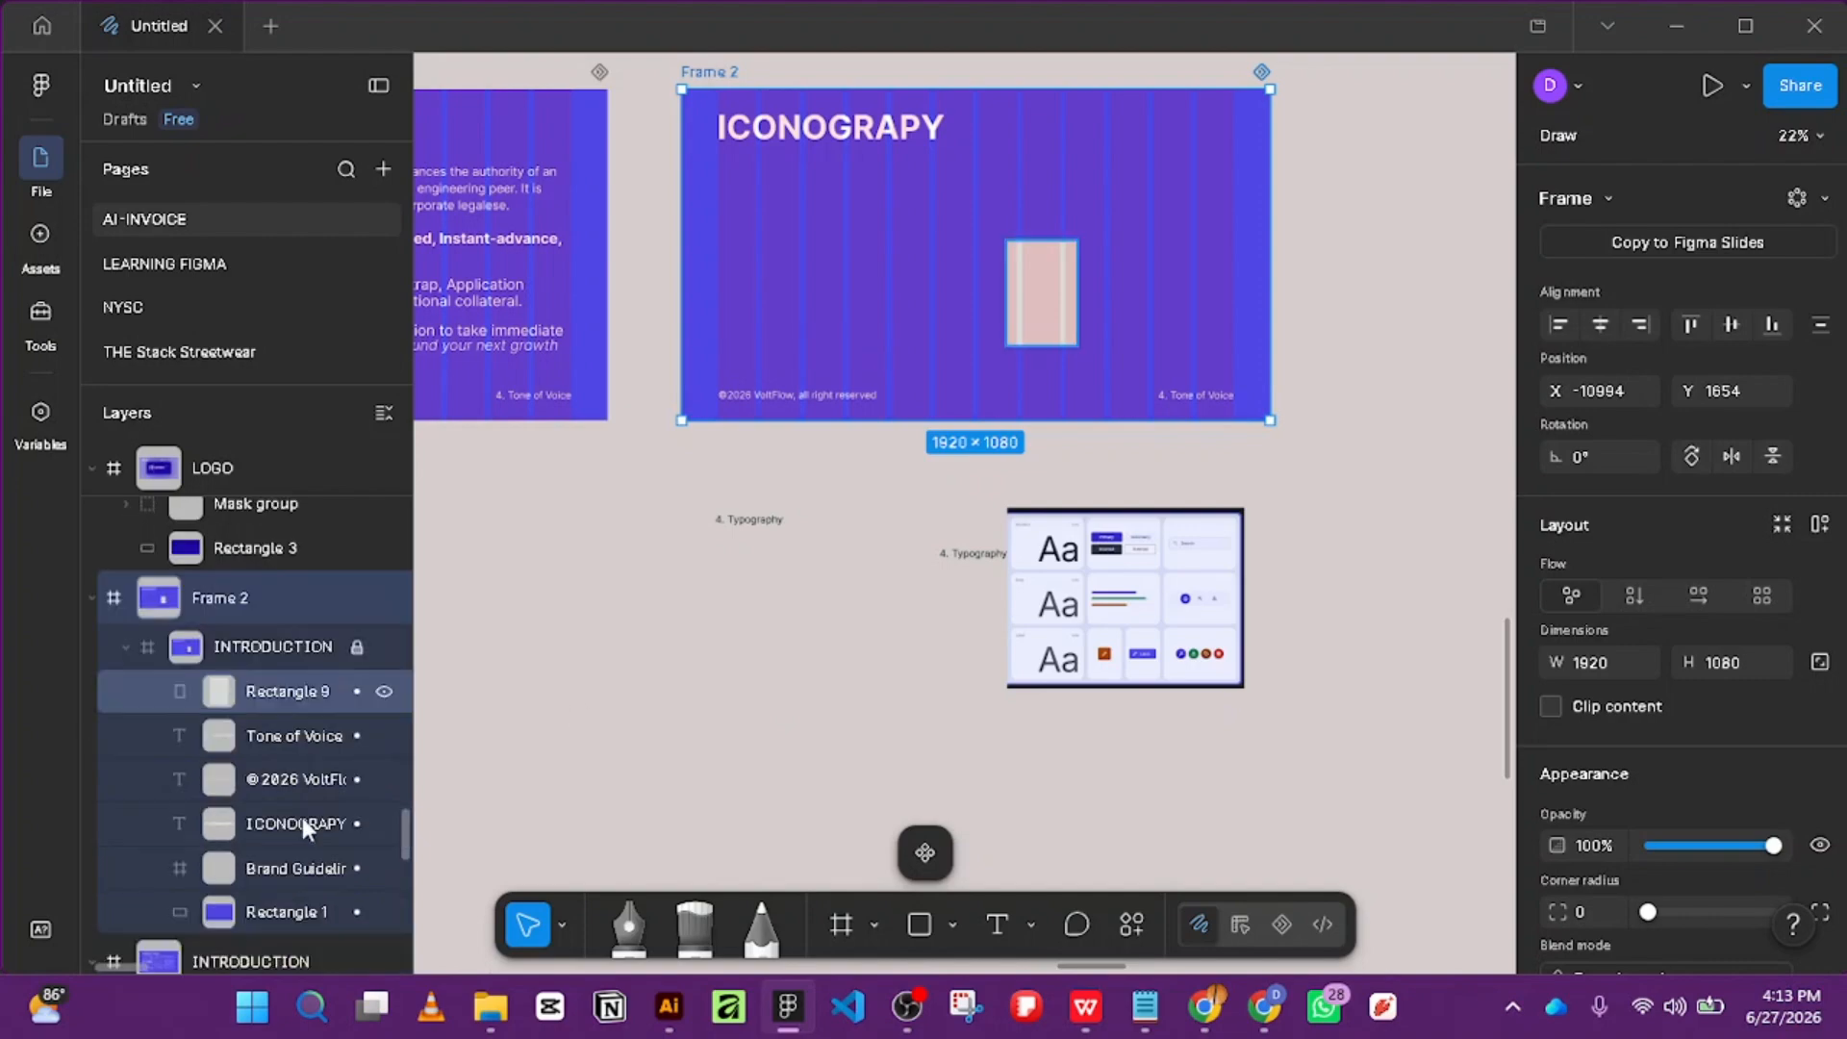
{"action": "left_click", "coordinate": [224, 688]}
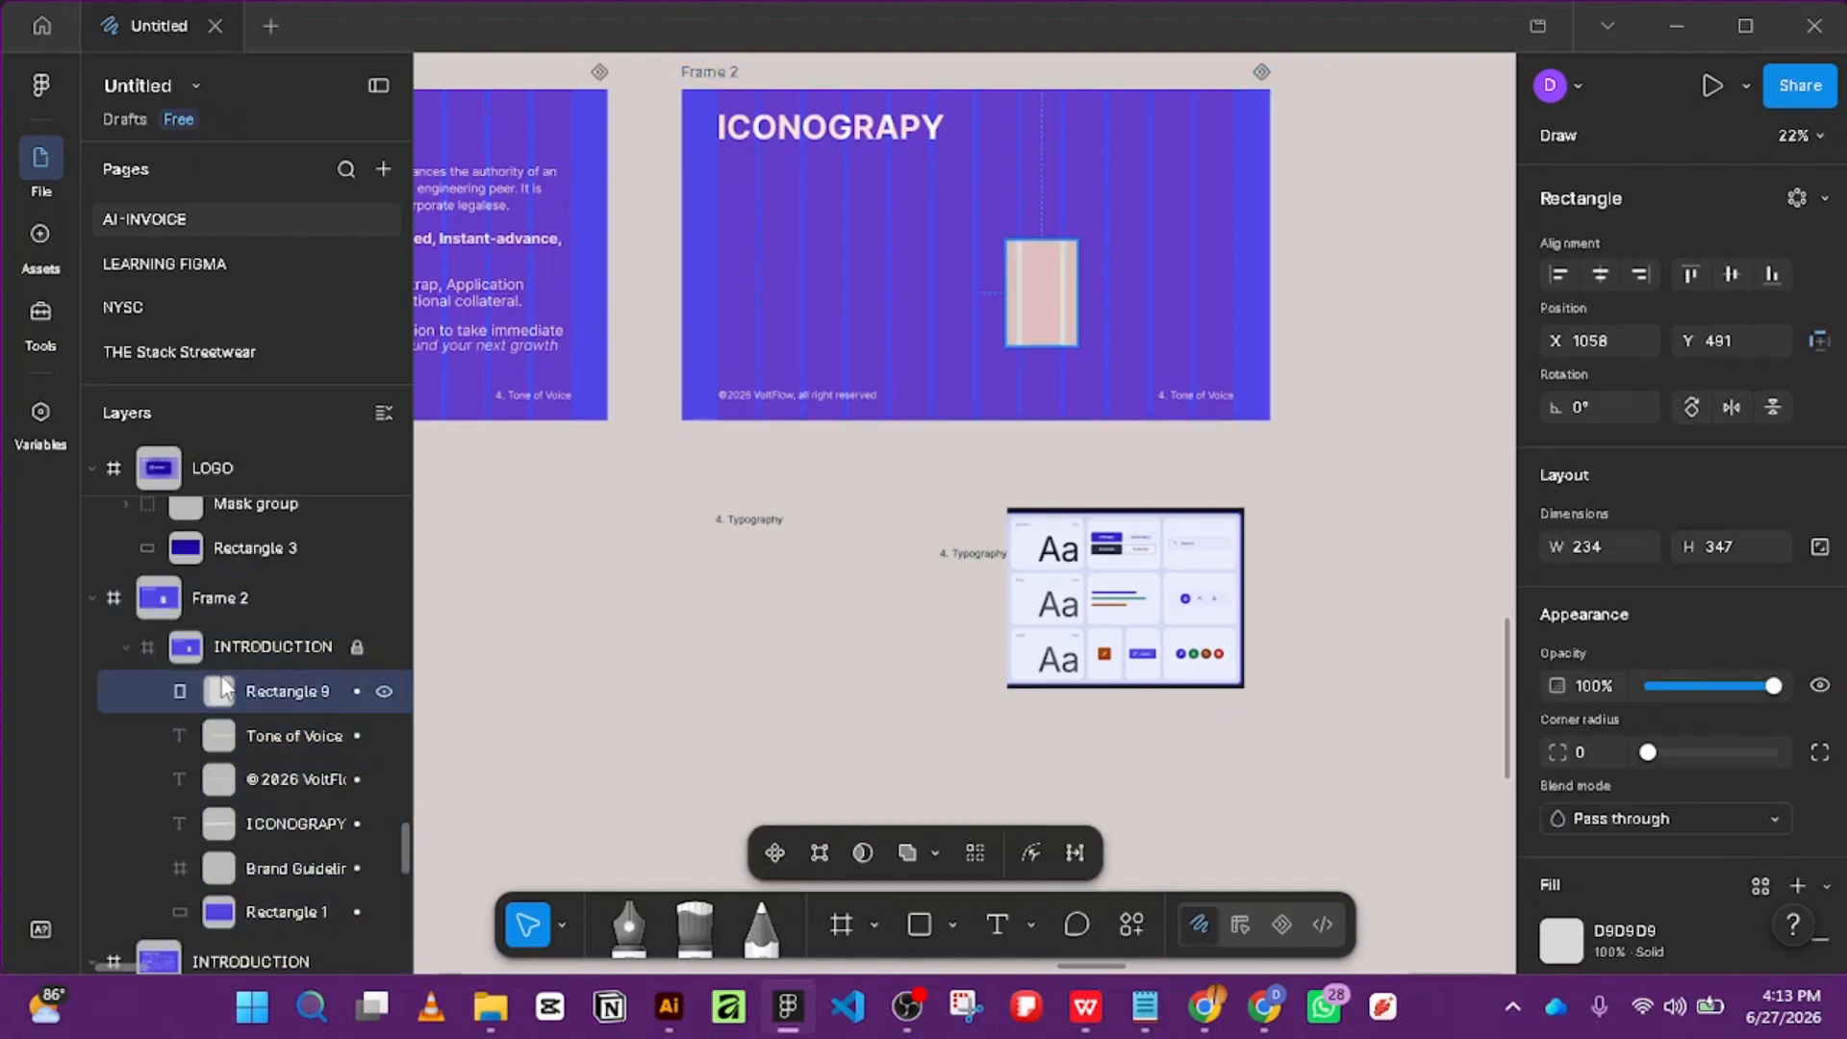
{"action": "key", "text": "Delete"}
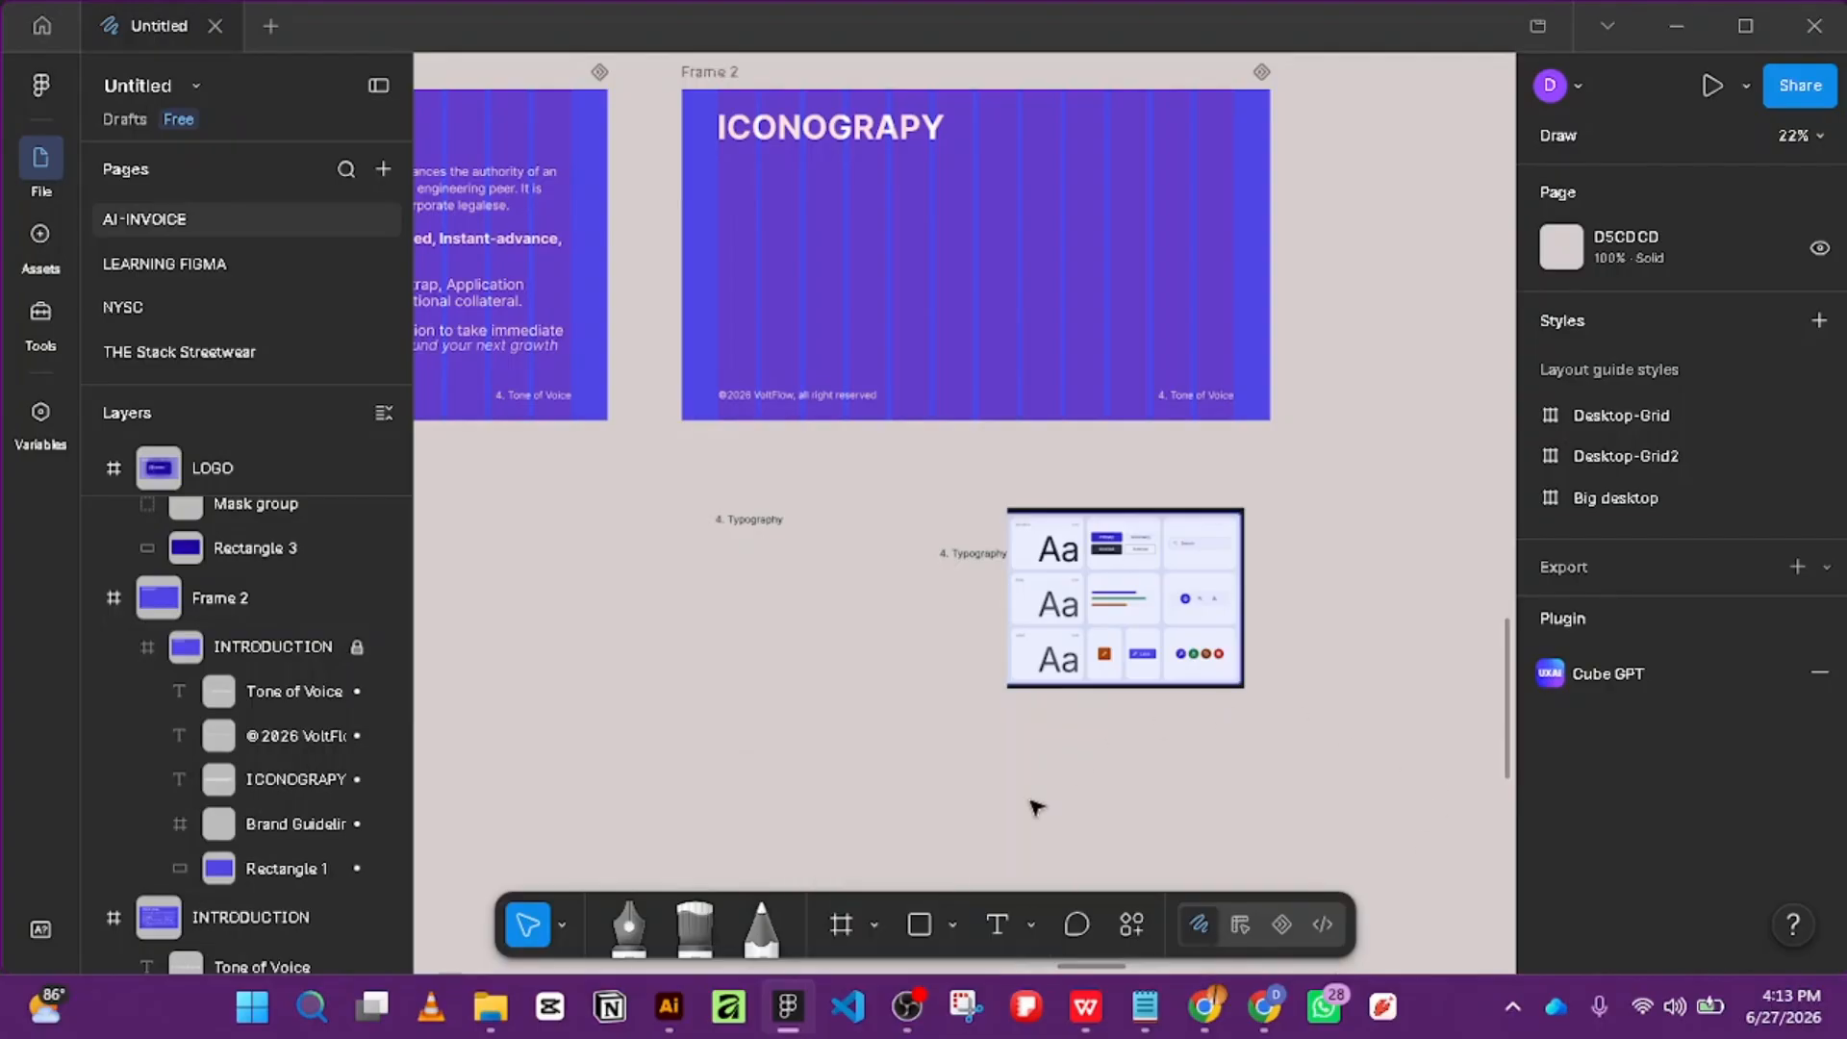
Draw a rectangle about 248 × 356 over the navigation-icon and coloured-icon cards of the design-system image, and remove its fill.
{"action": "key", "text": "r"}
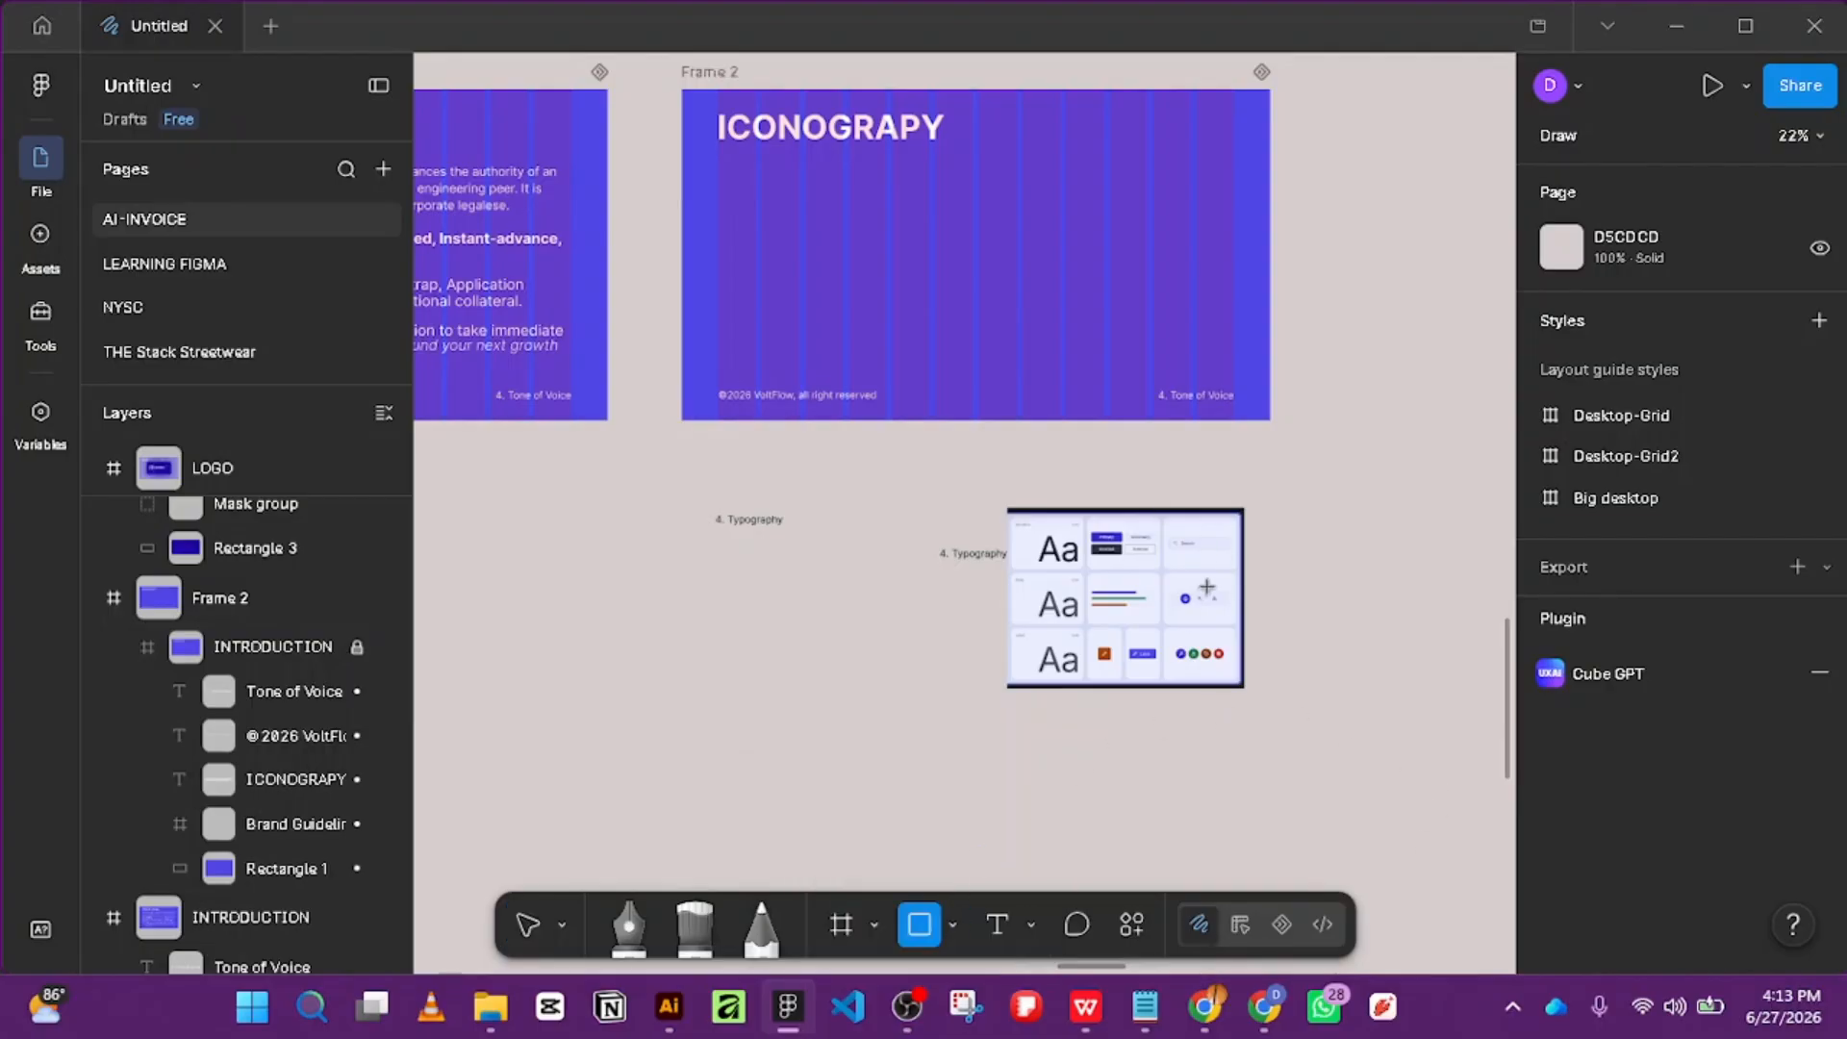
{"action": "scroll", "coordinate": [1209, 596], "scroll_direction": "up", "scroll_amount": 5}
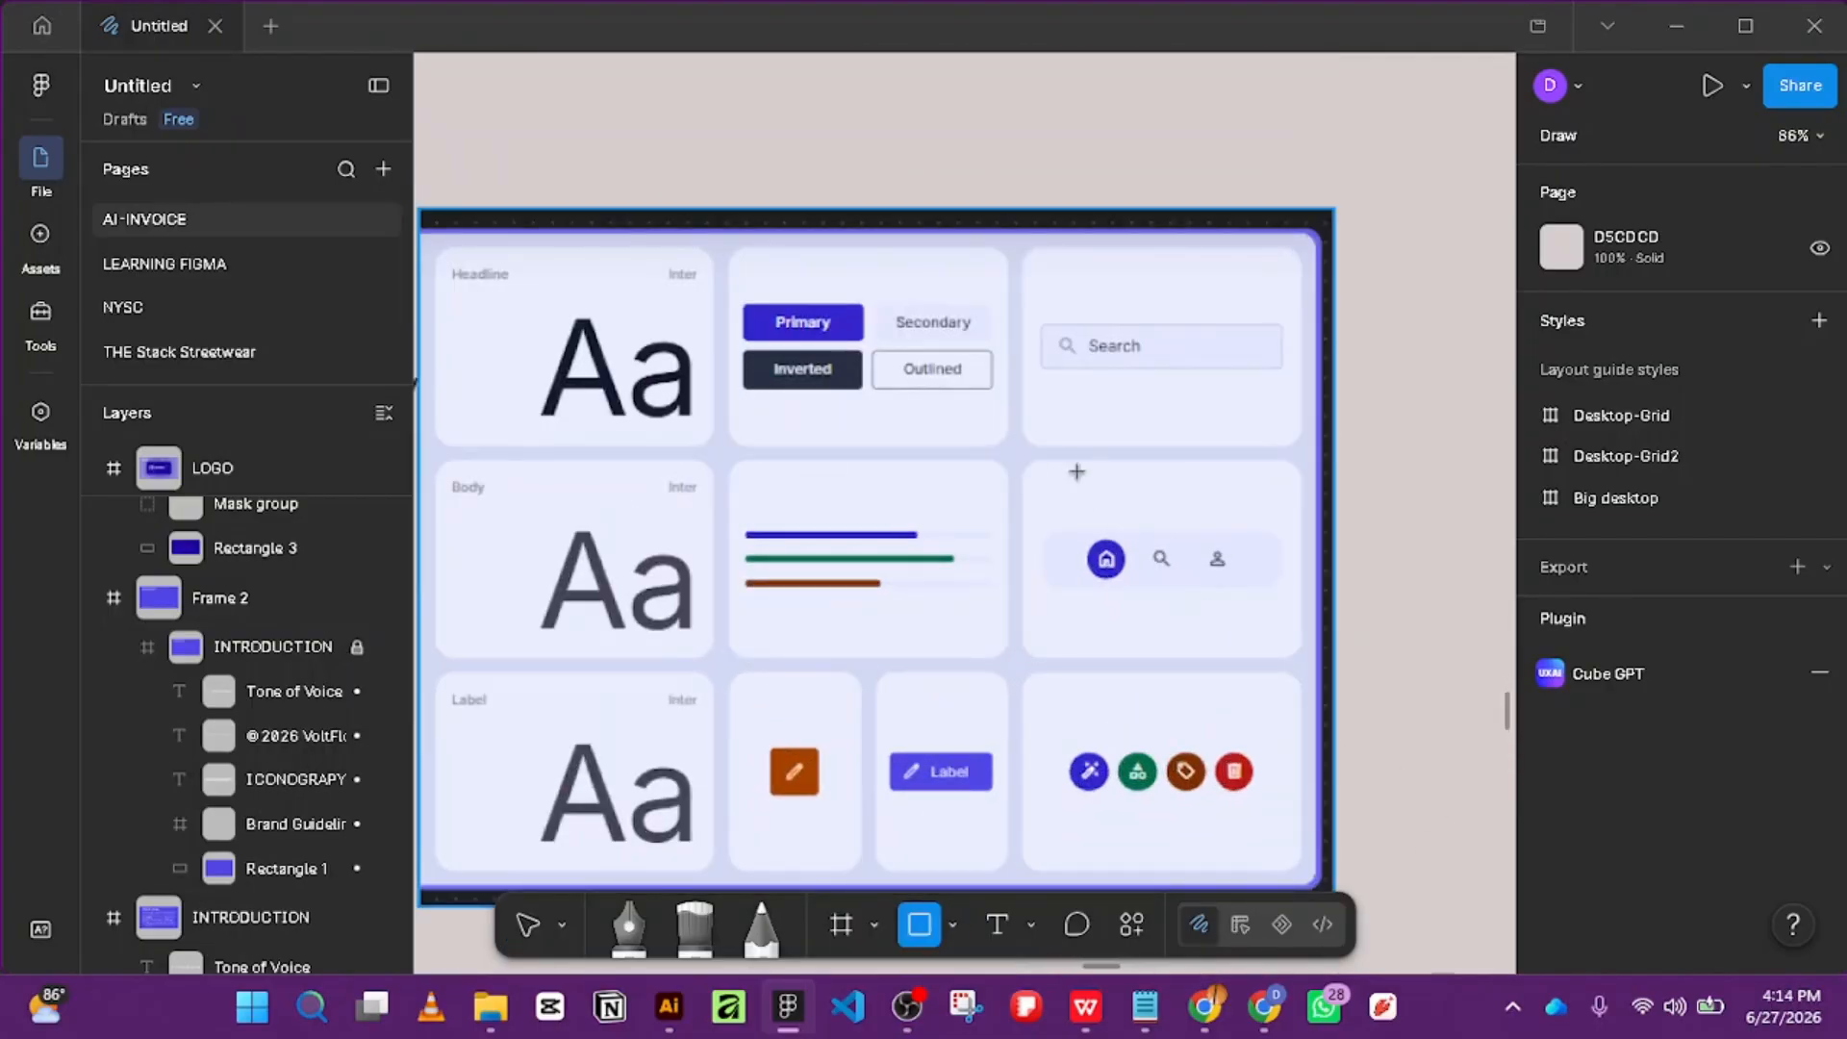
{"action": "mouse_move", "coordinate": [1017, 463]}
{"action": "left_mouse_down"}
{"action": "mouse_move", "coordinate": [1325, 868]}
{"action": "mouse_move", "coordinate": [1308, 883]}
{"action": "left_mouse_up"}
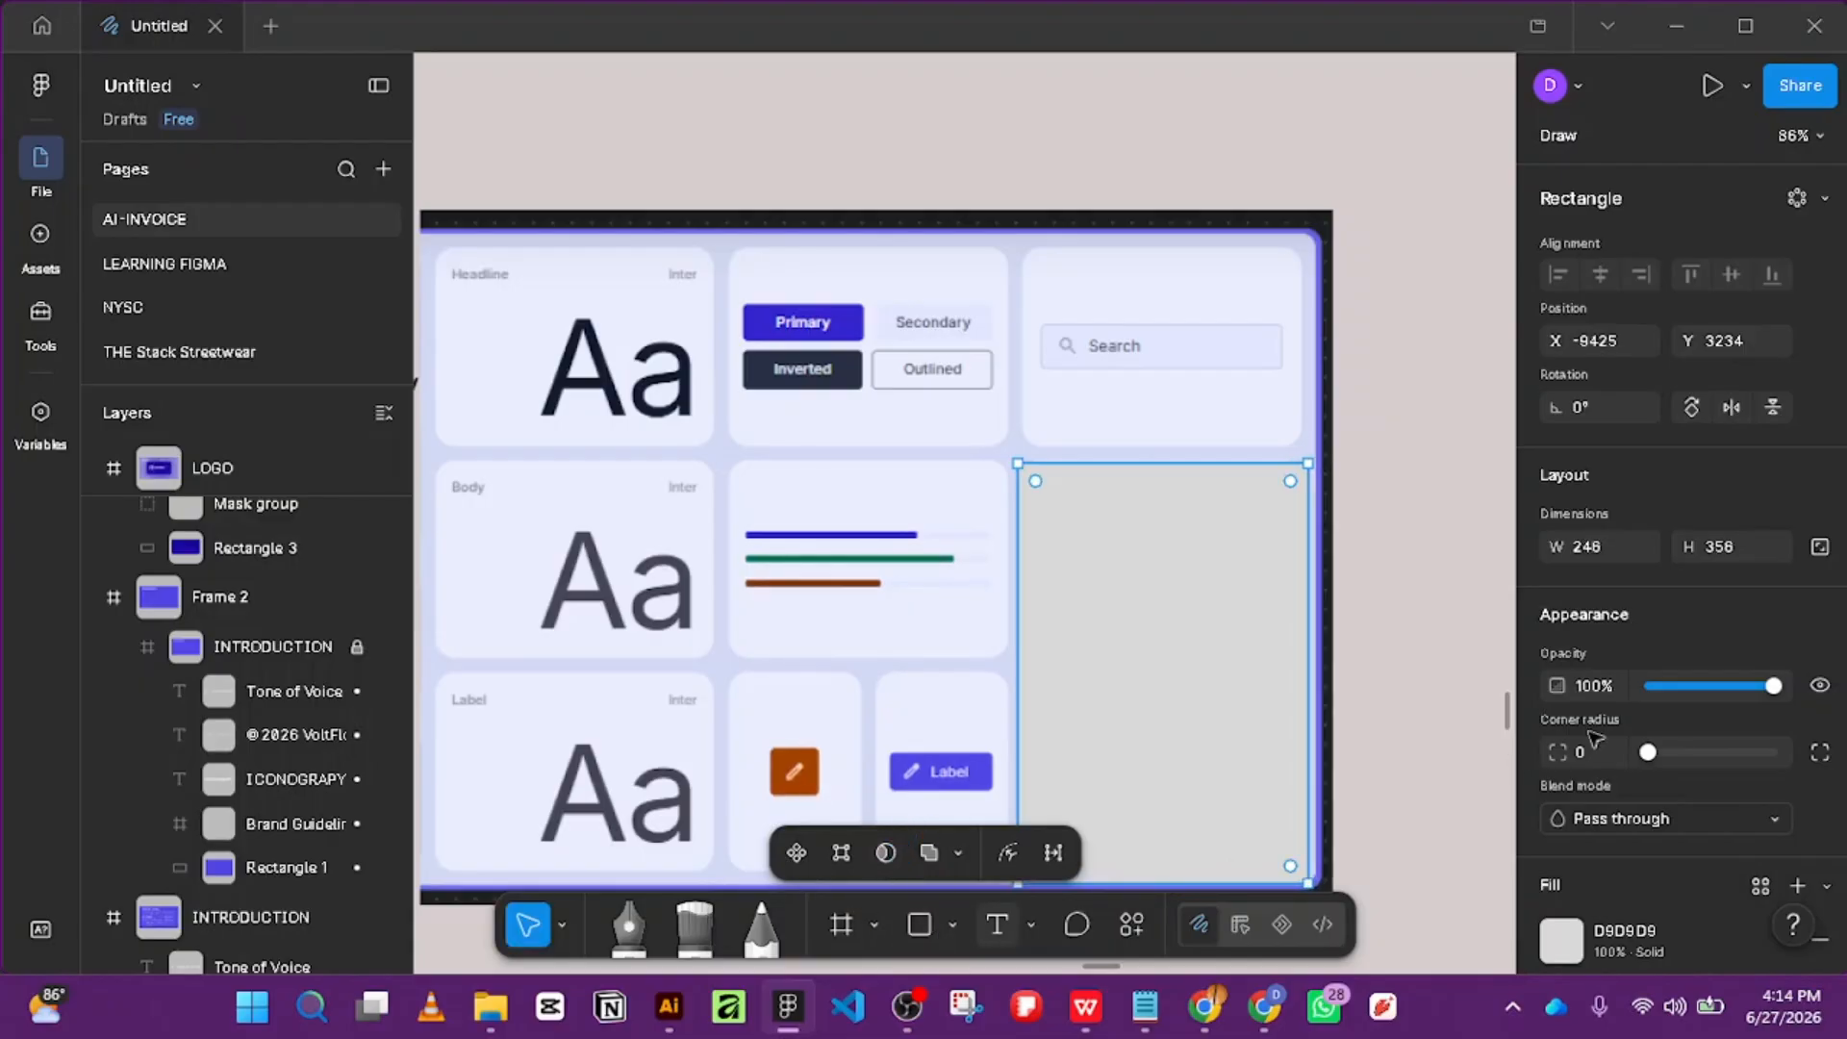
{"action": "scroll", "coordinate": [1590, 732], "scroll_direction": "down", "scroll_amount": 3}
{"action": "left_click", "coordinate": [1823, 685]}
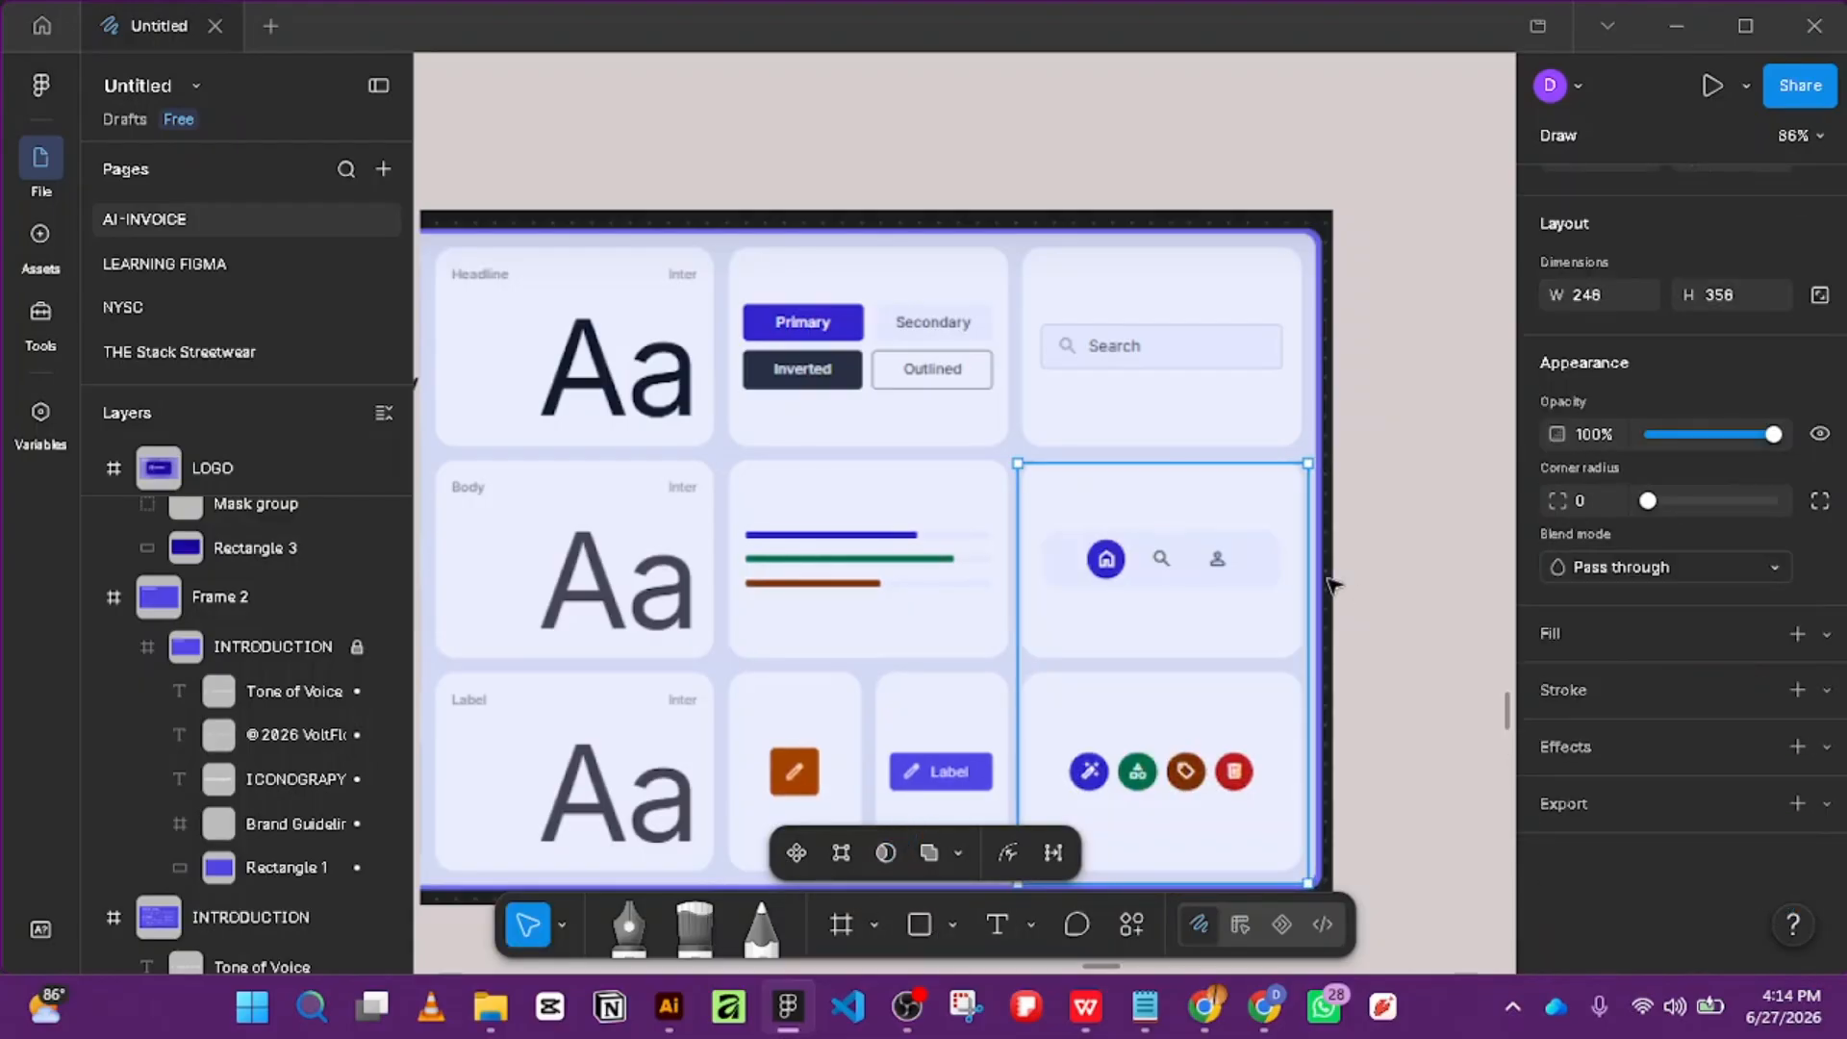
Resize the new rectangle to about 234 × 348 so its edges fit the two icon cards.
{"action": "left_click_drag", "start_coordinate": [1307, 620], "coordinate": [1300, 637]}
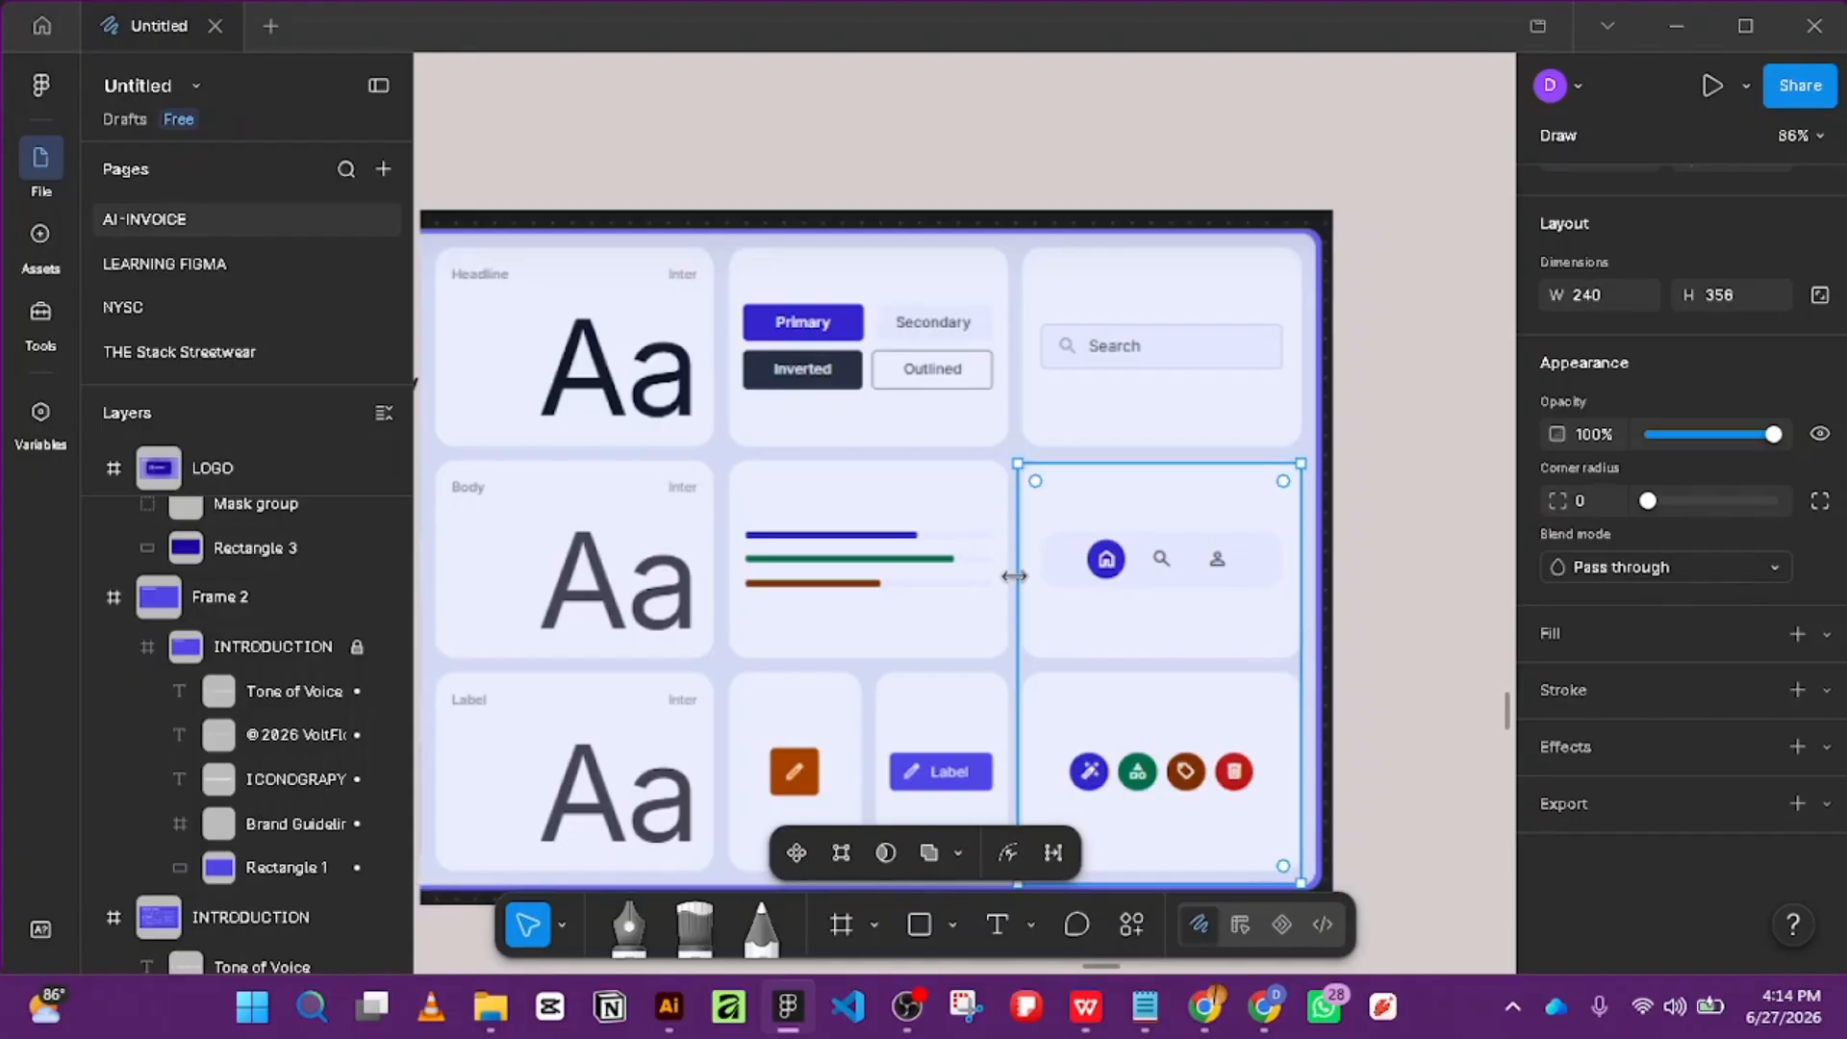
{"action": "left_click_drag", "start_coordinate": [1015, 680], "coordinate": [1022, 680]}
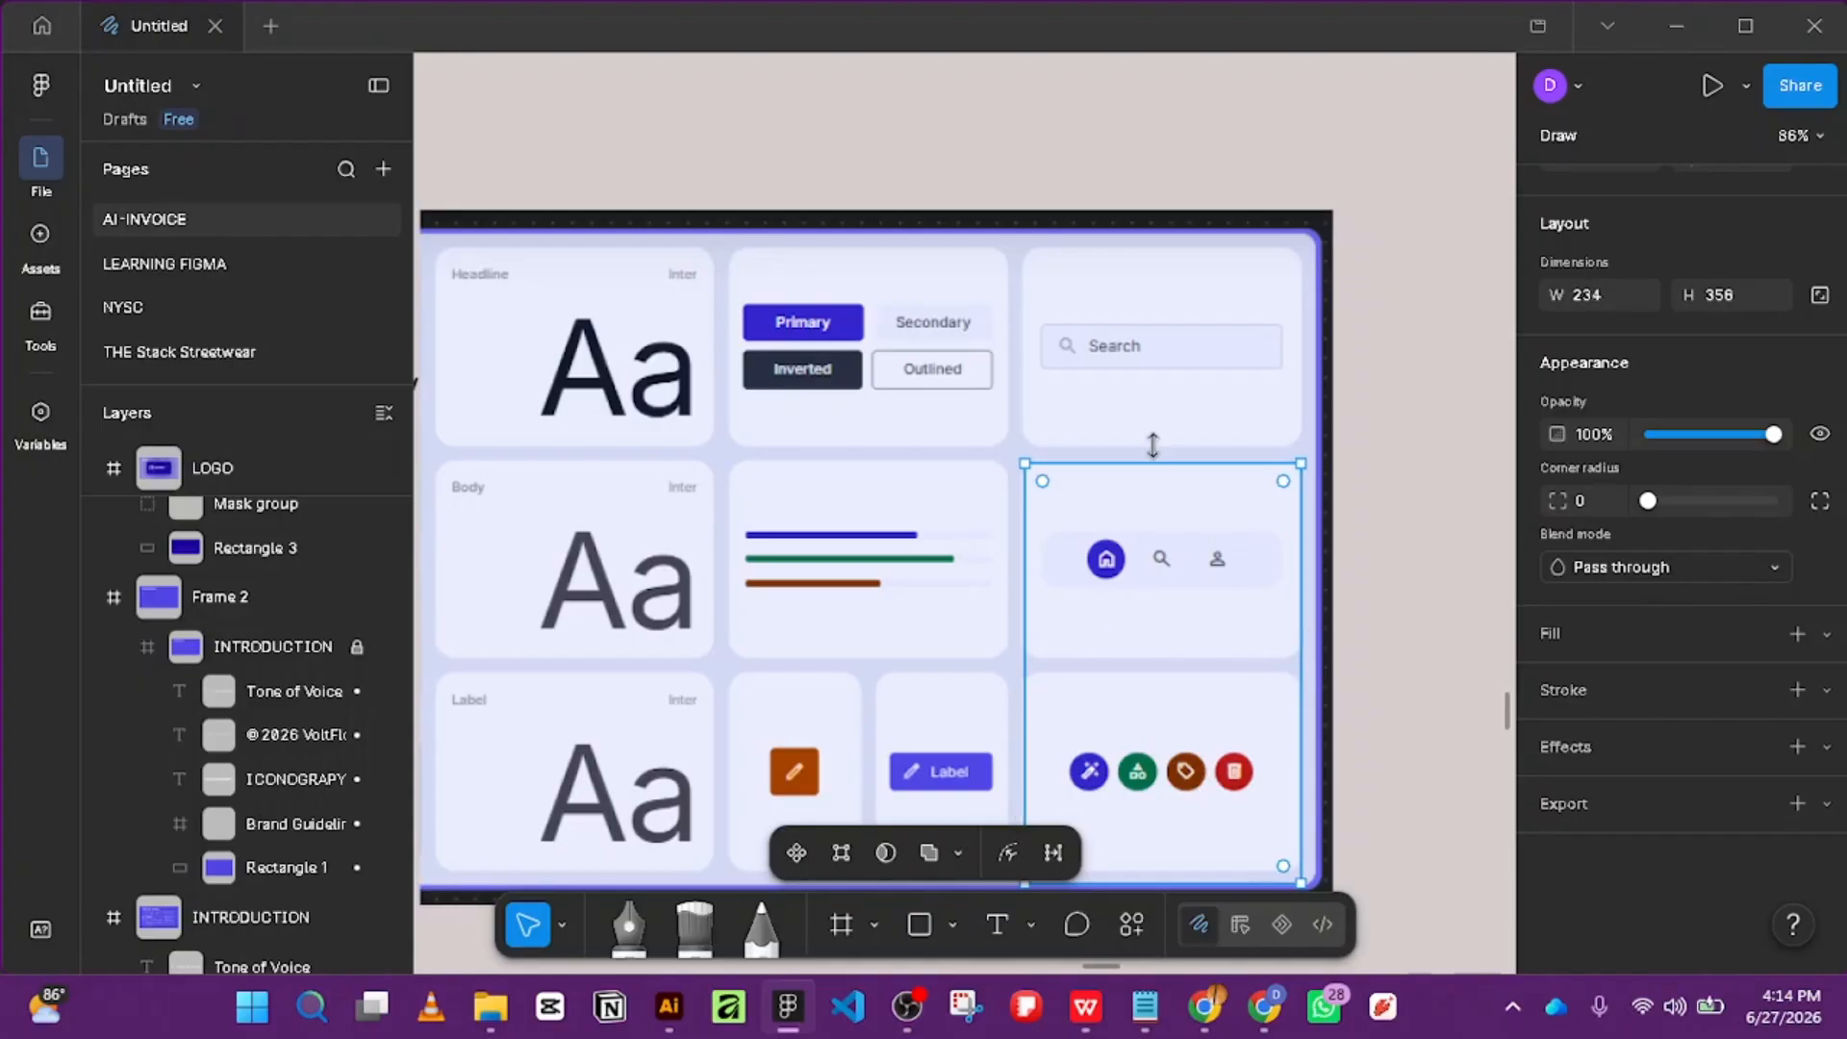
{"action": "scroll", "coordinate": [1183, 539], "scroll_direction": "down", "scroll_amount": 3}
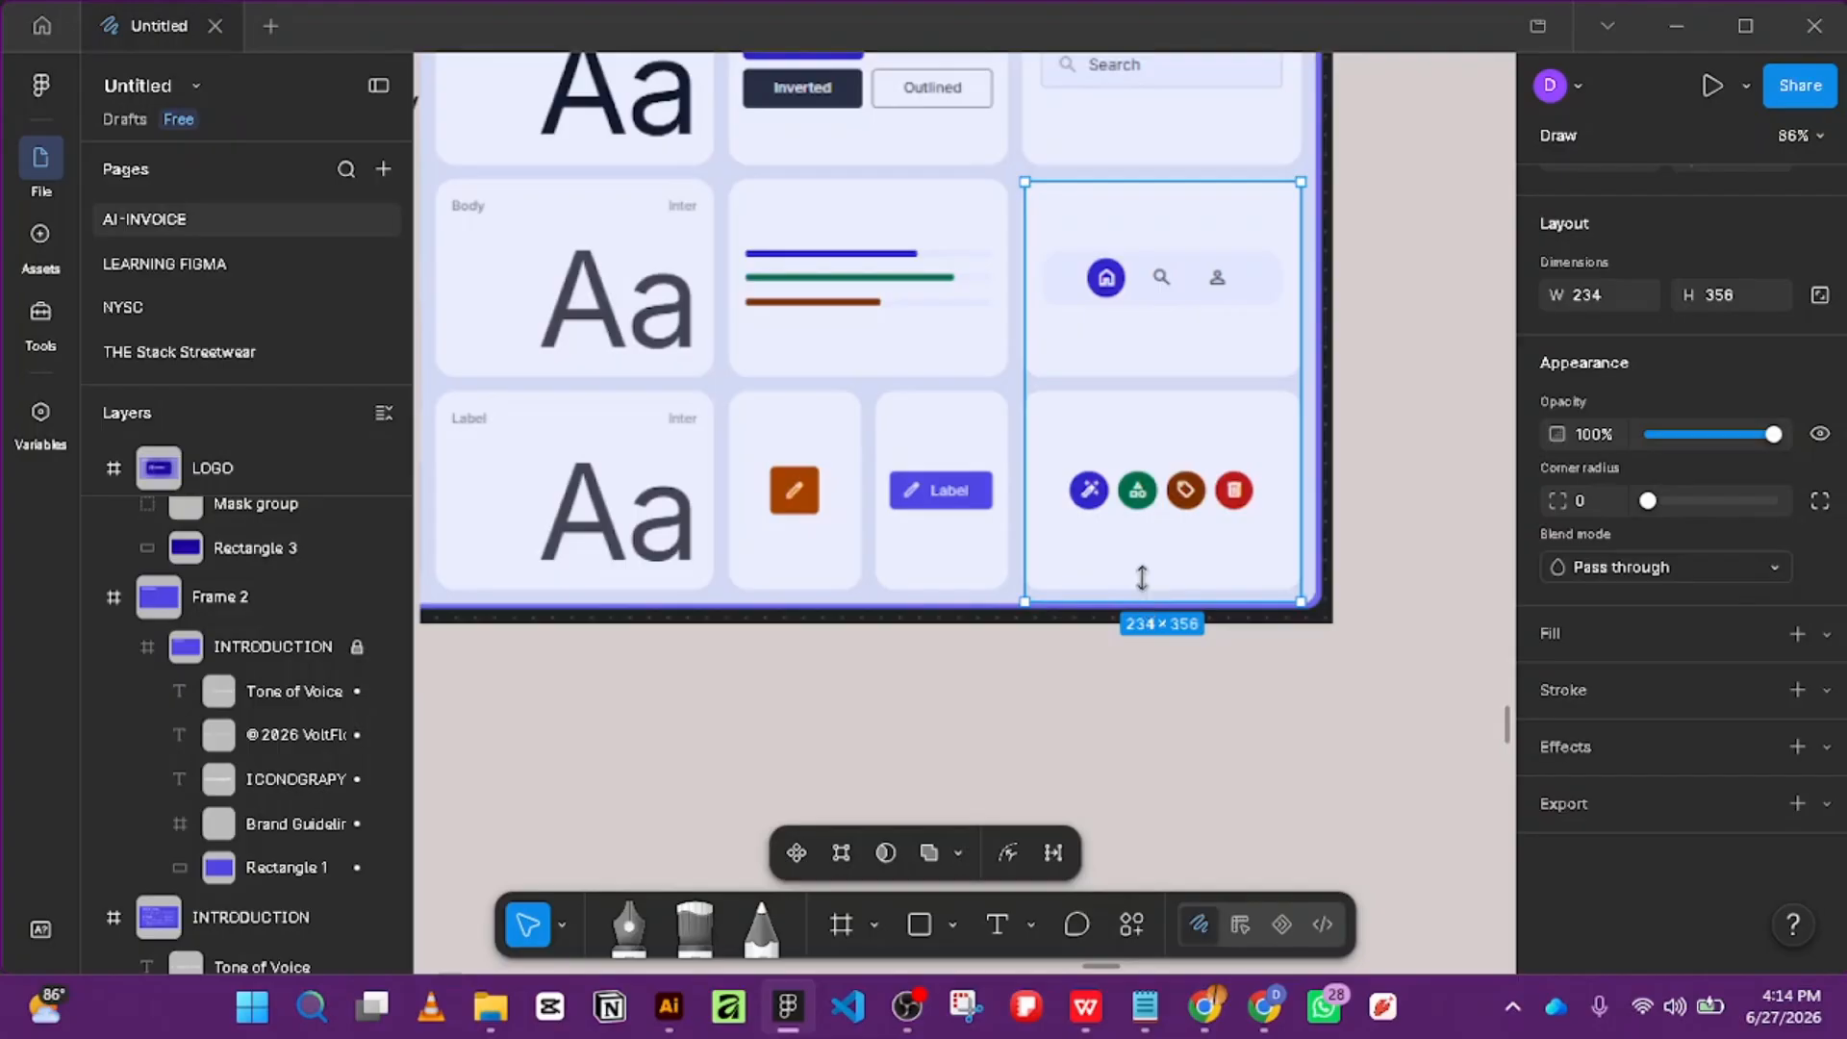
{"action": "left_click_drag", "start_coordinate": [1141, 601], "coordinate": [1140, 591]}
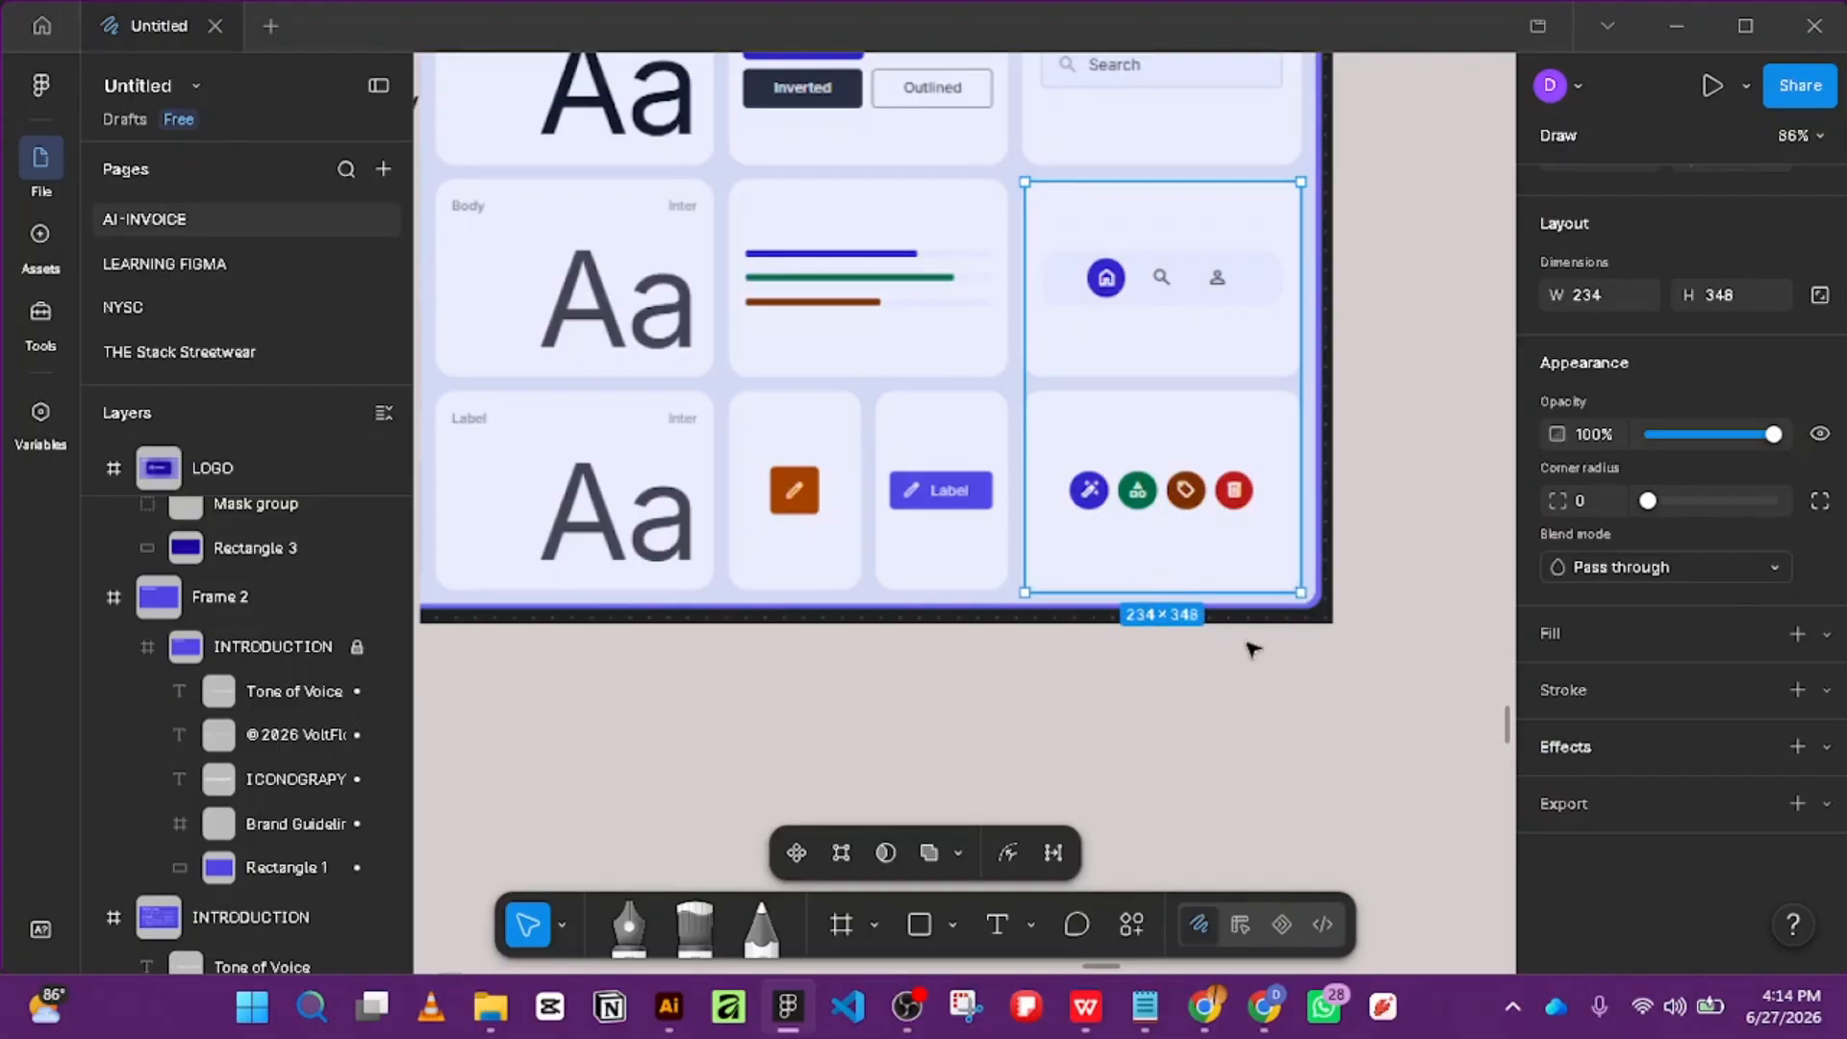
Try to apply a mask to the rectangle and the design-system Mask group together.
{"action": "left_click_drag", "start_coordinate": [1486, 742], "coordinate": [1133, 460]}
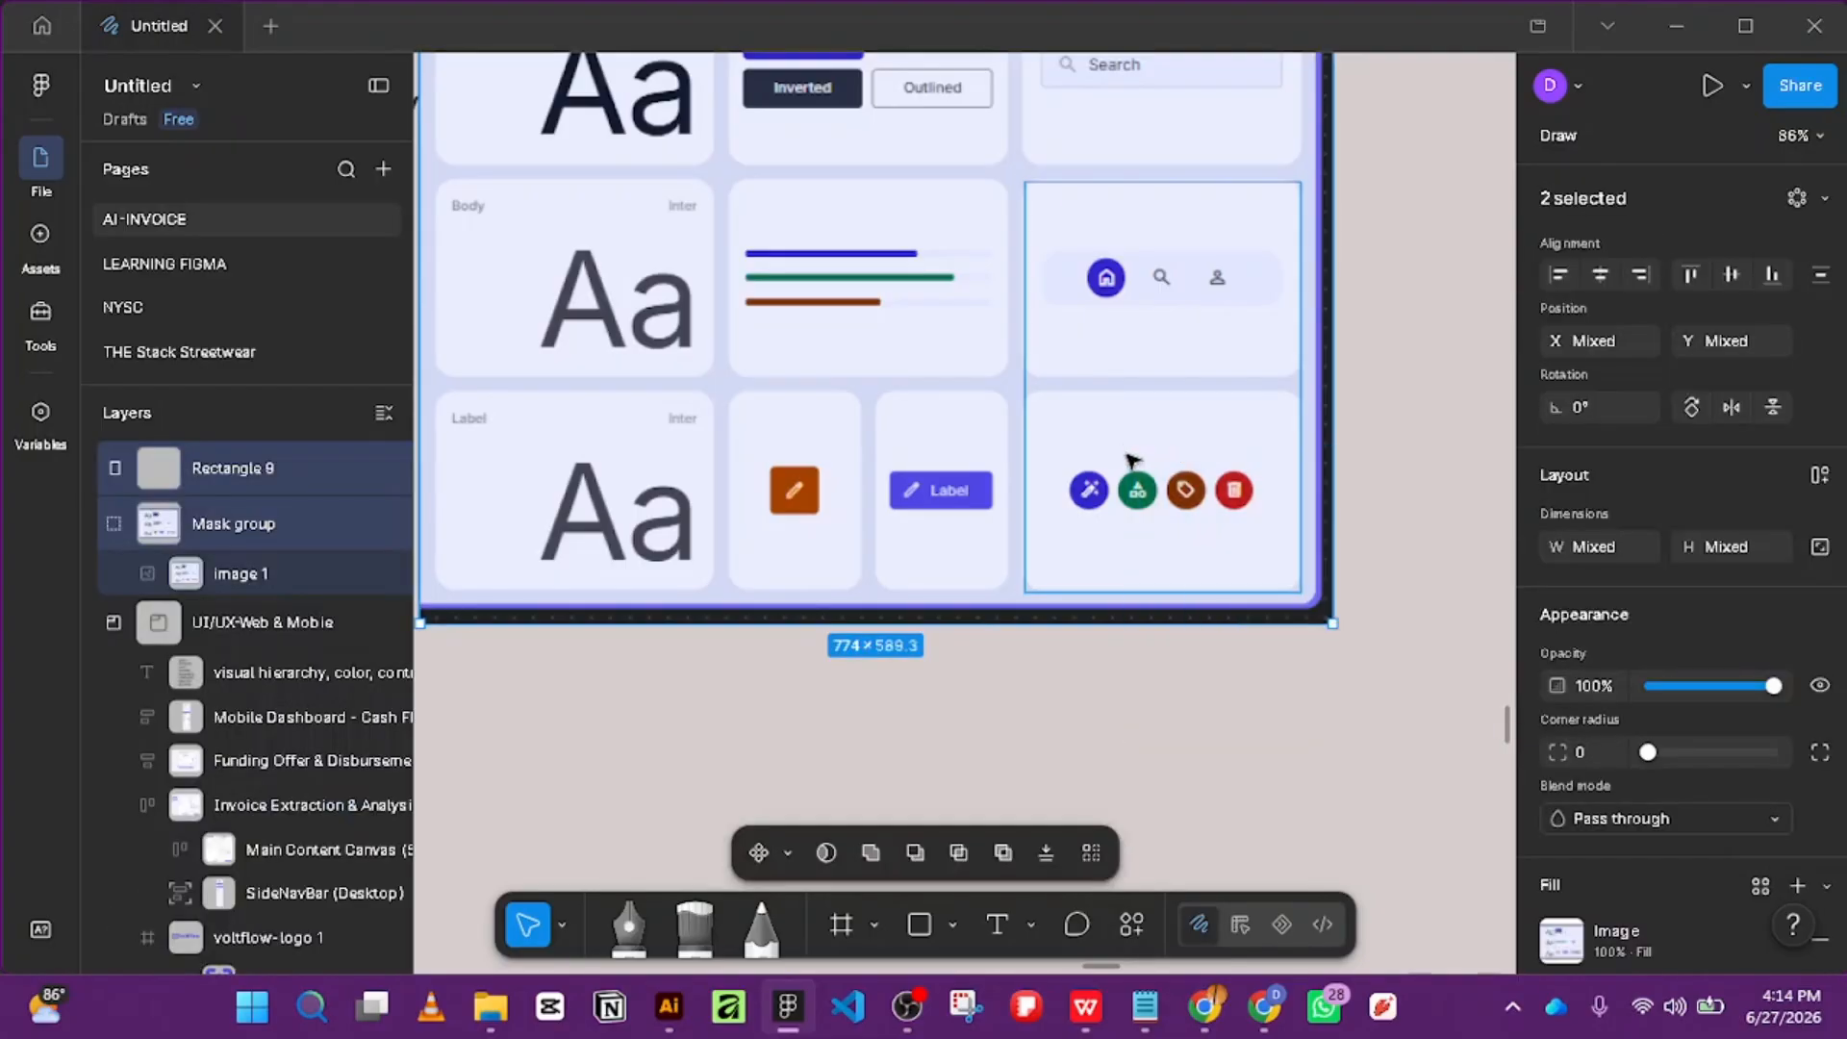
{"action": "key", "text": "ctrl+alt+m"}
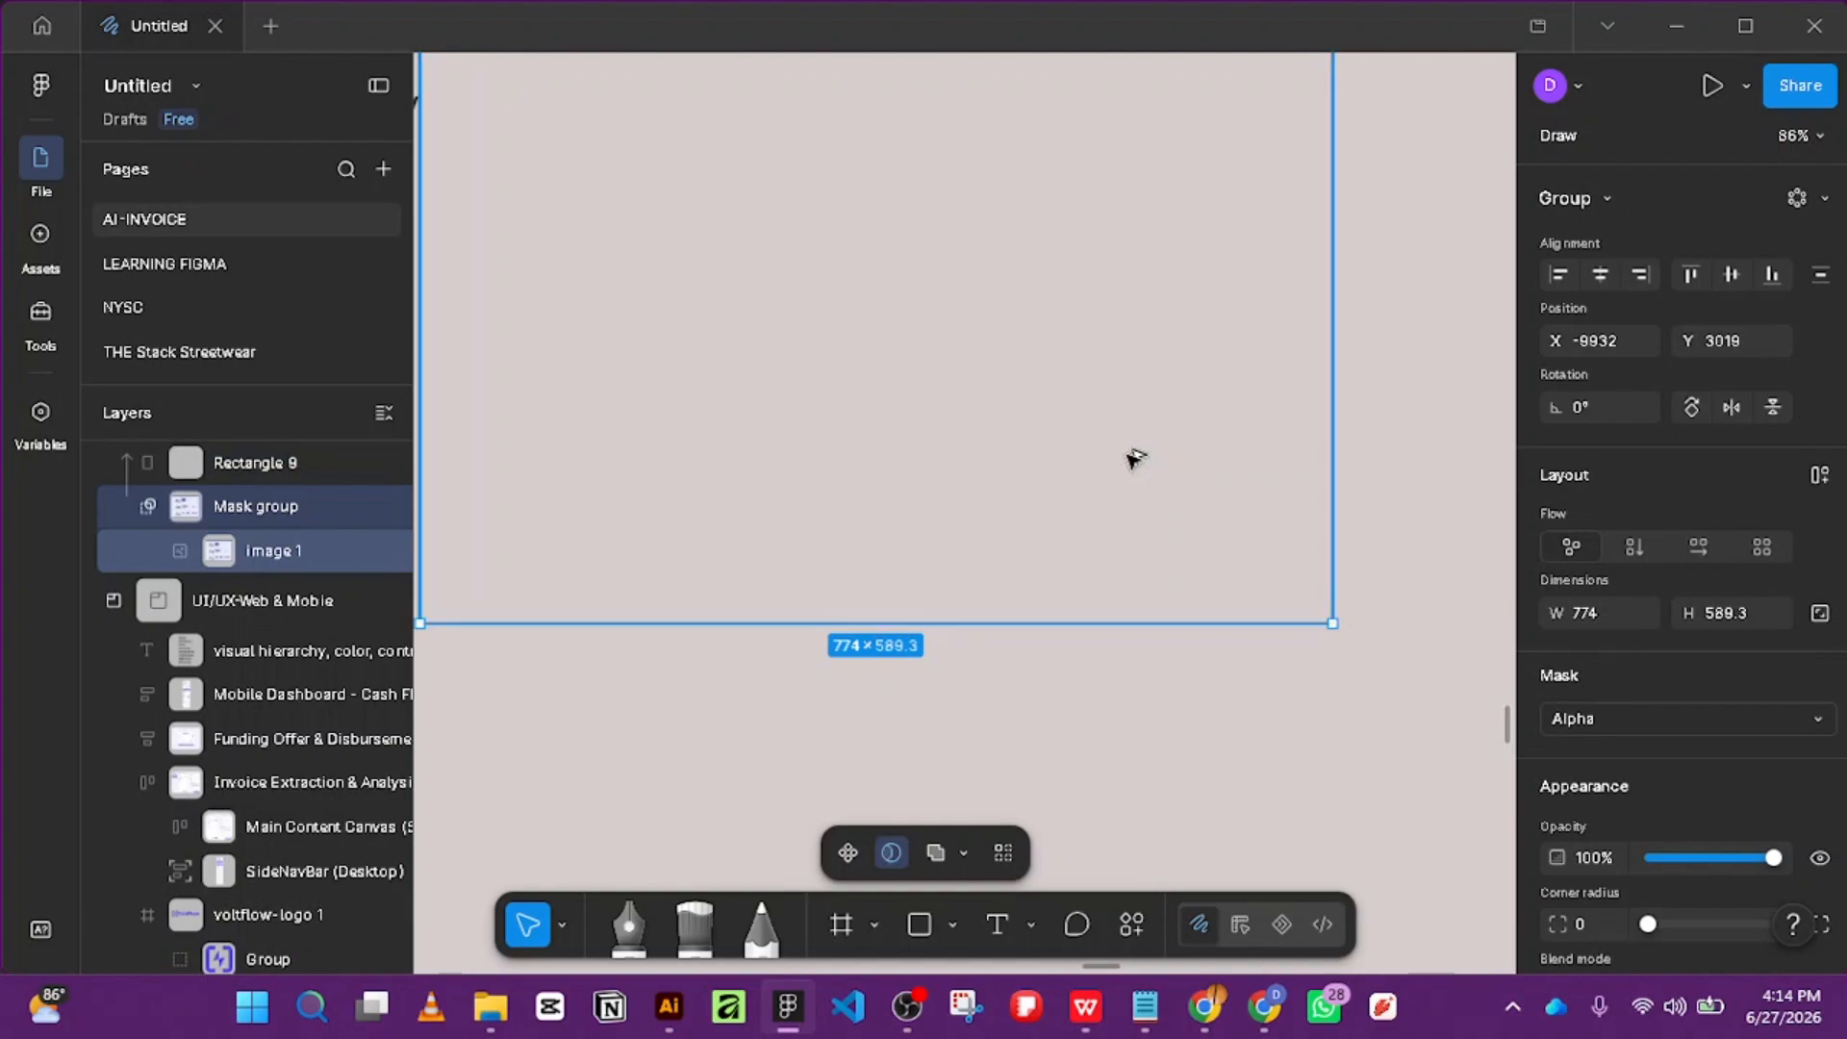
{"action": "key", "text": "ctrl+z"}
{"action": "left_click", "coordinate": [1401, 680]}
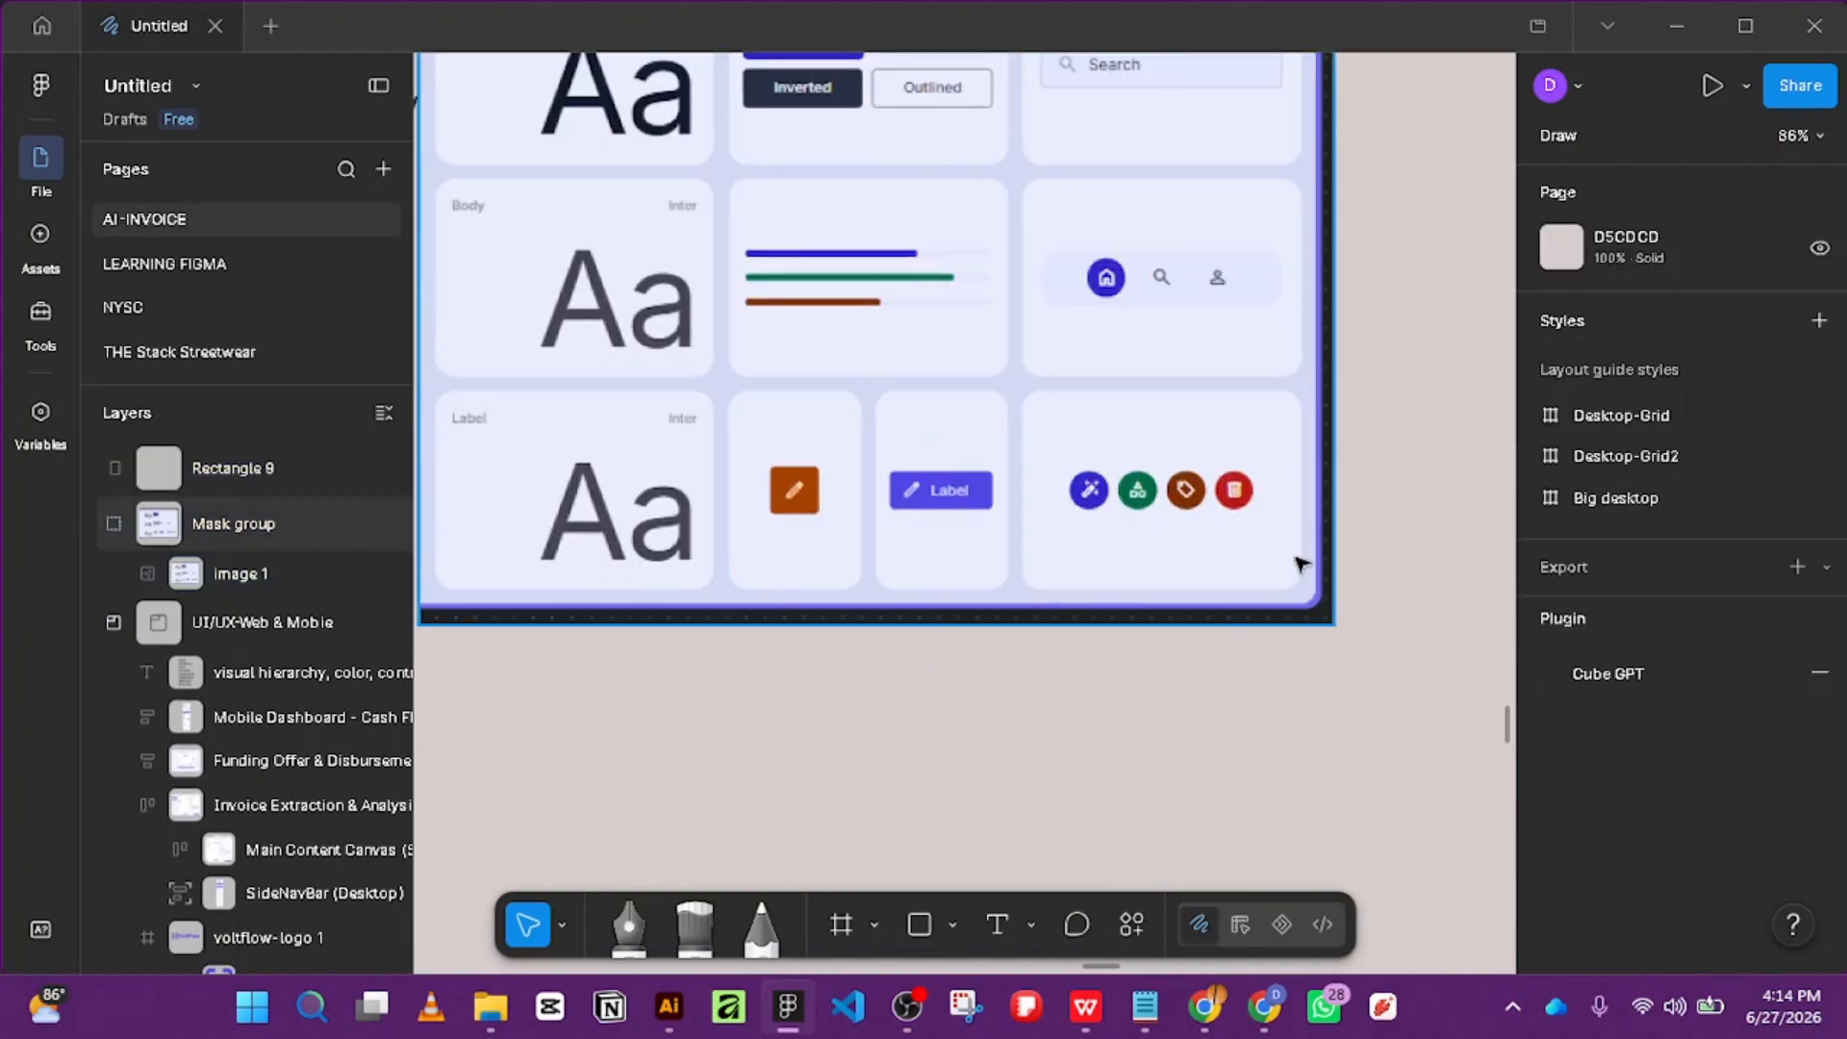
Move the Mask group above the rectangle in the layer order and try masking it with the rectangle.
{"action": "left_click", "coordinate": [1311, 622]}
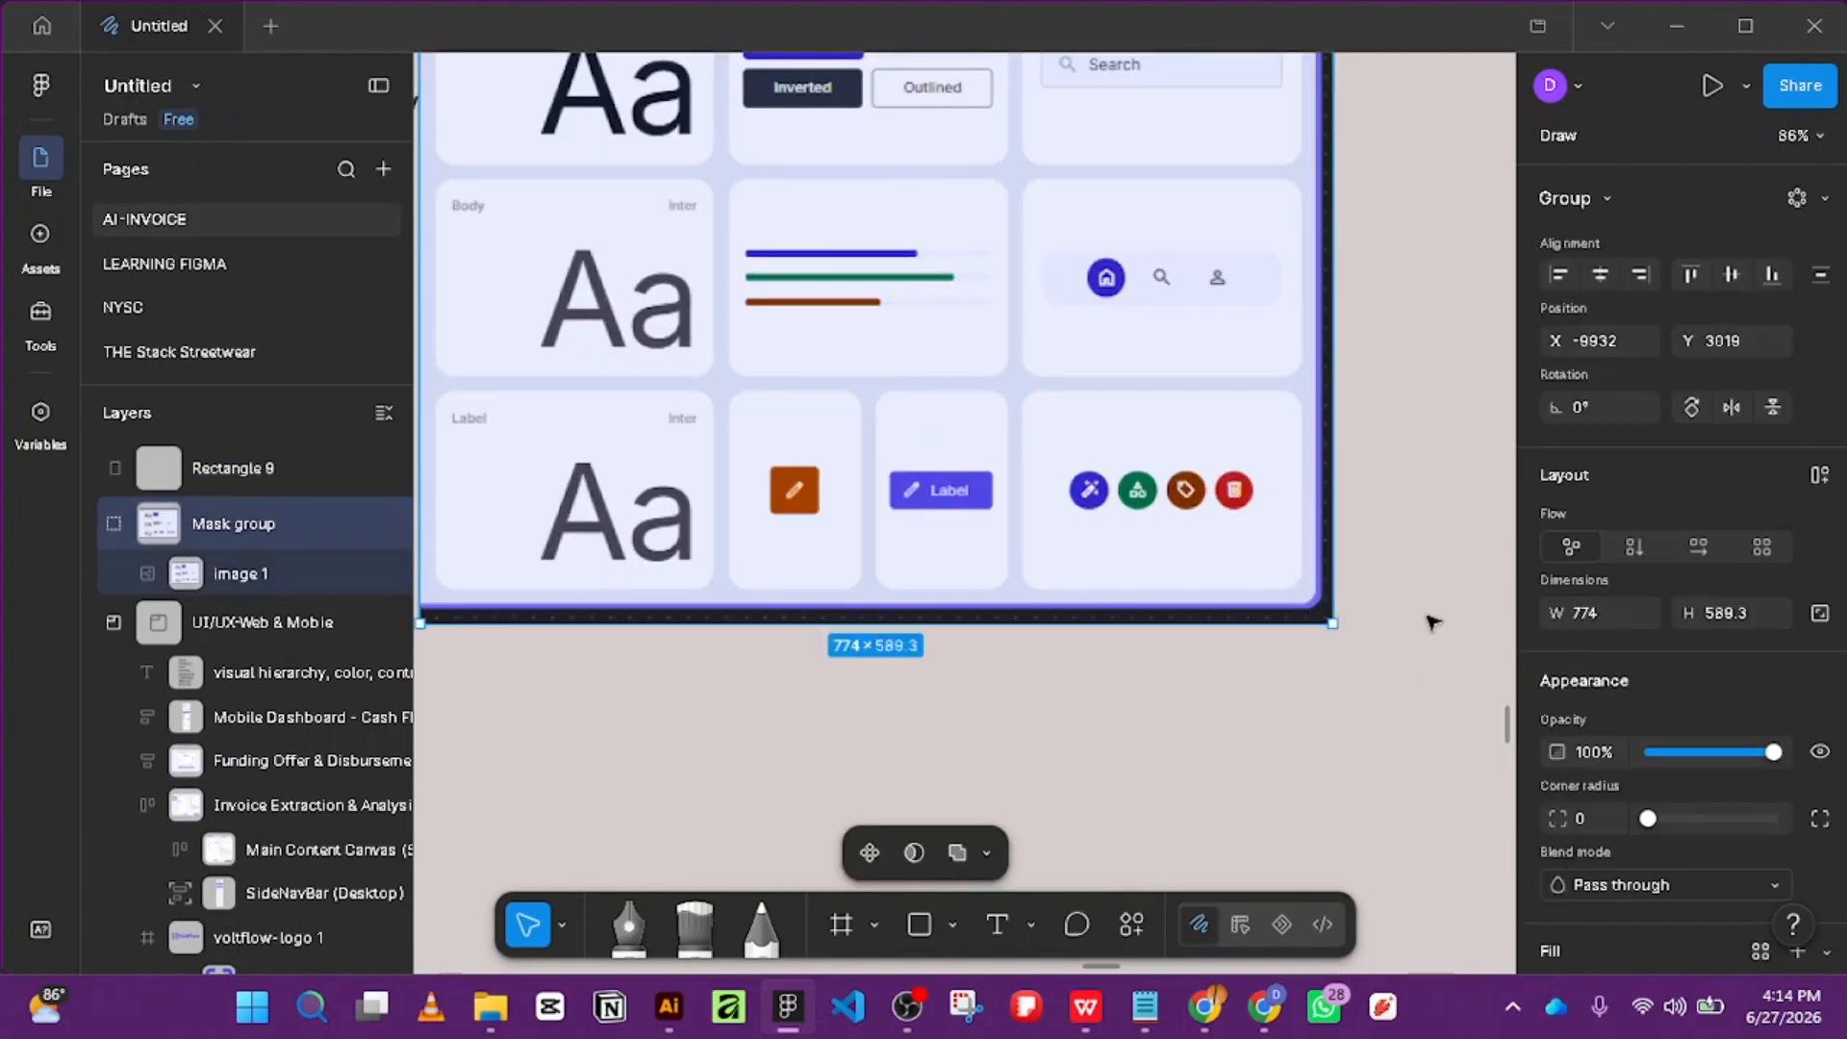
{"action": "key", "text": "ctrl+bracketright"}
{"action": "left_click_drag", "start_coordinate": [1344, 704], "coordinate": [1083, 393]}
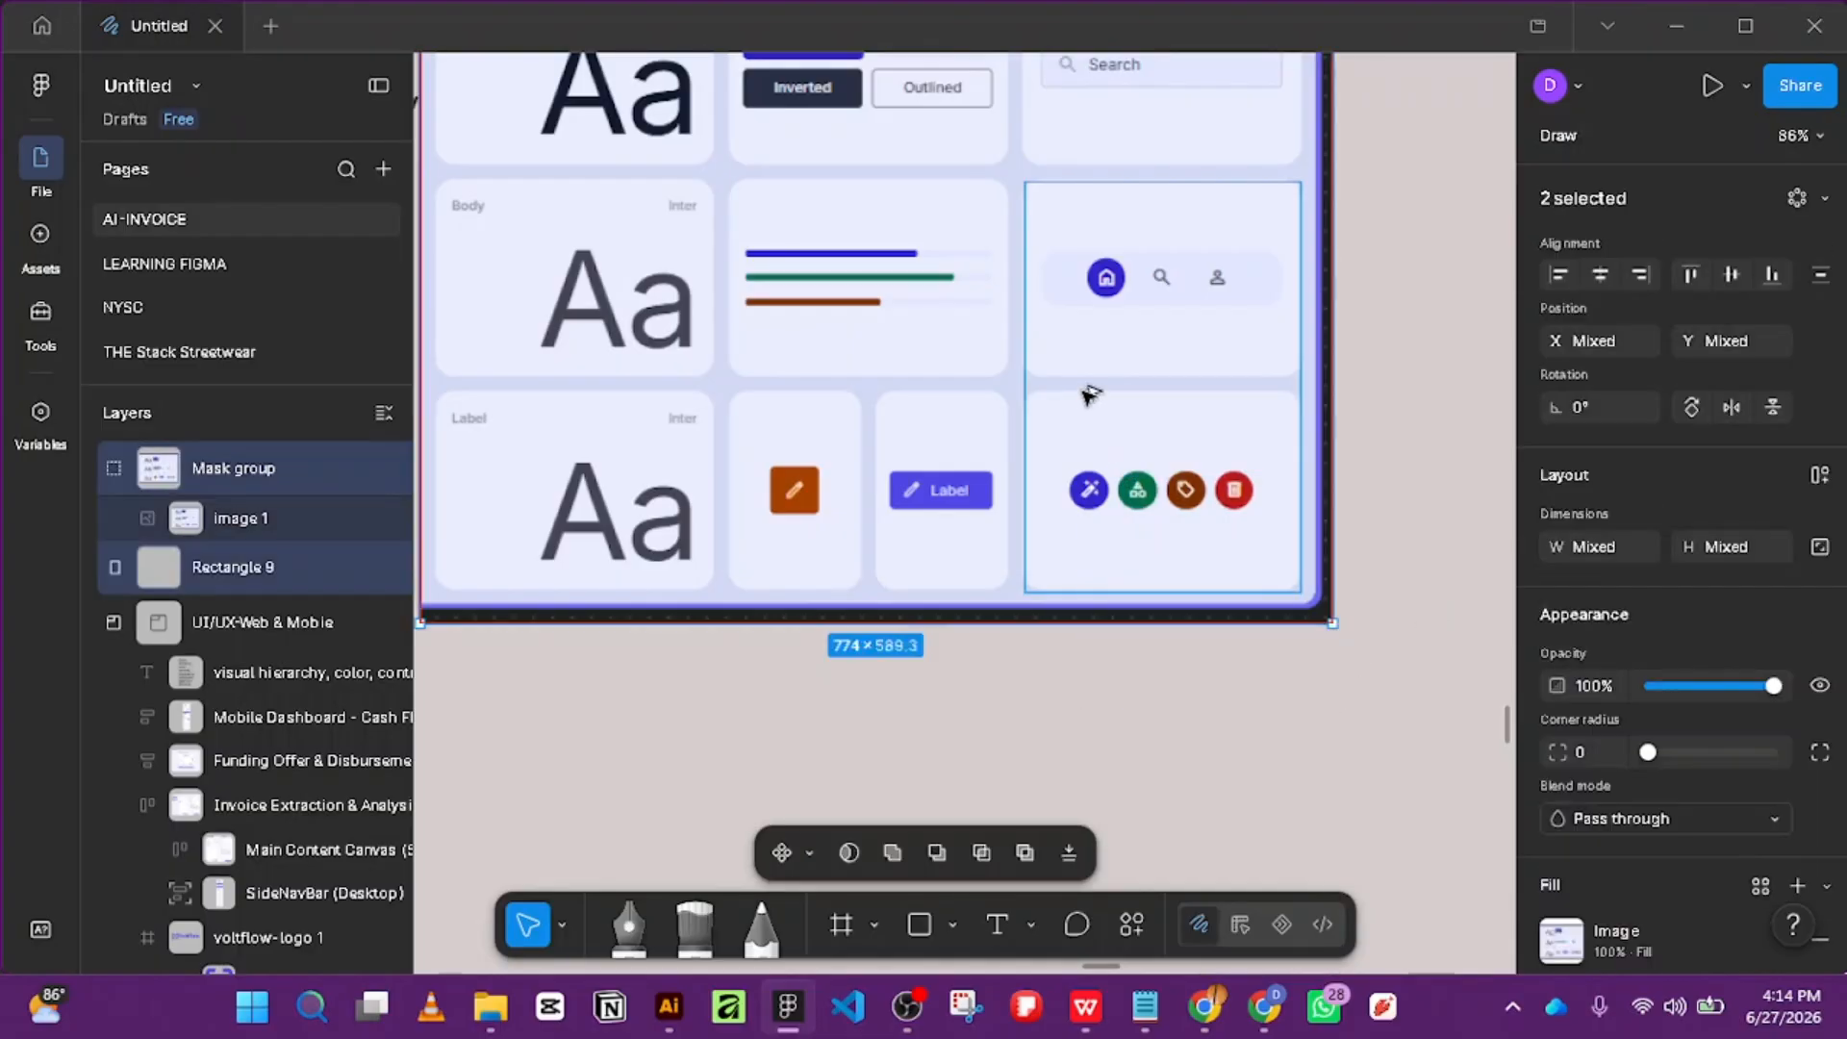
{"action": "key", "text": "ctrl+alt+m"}
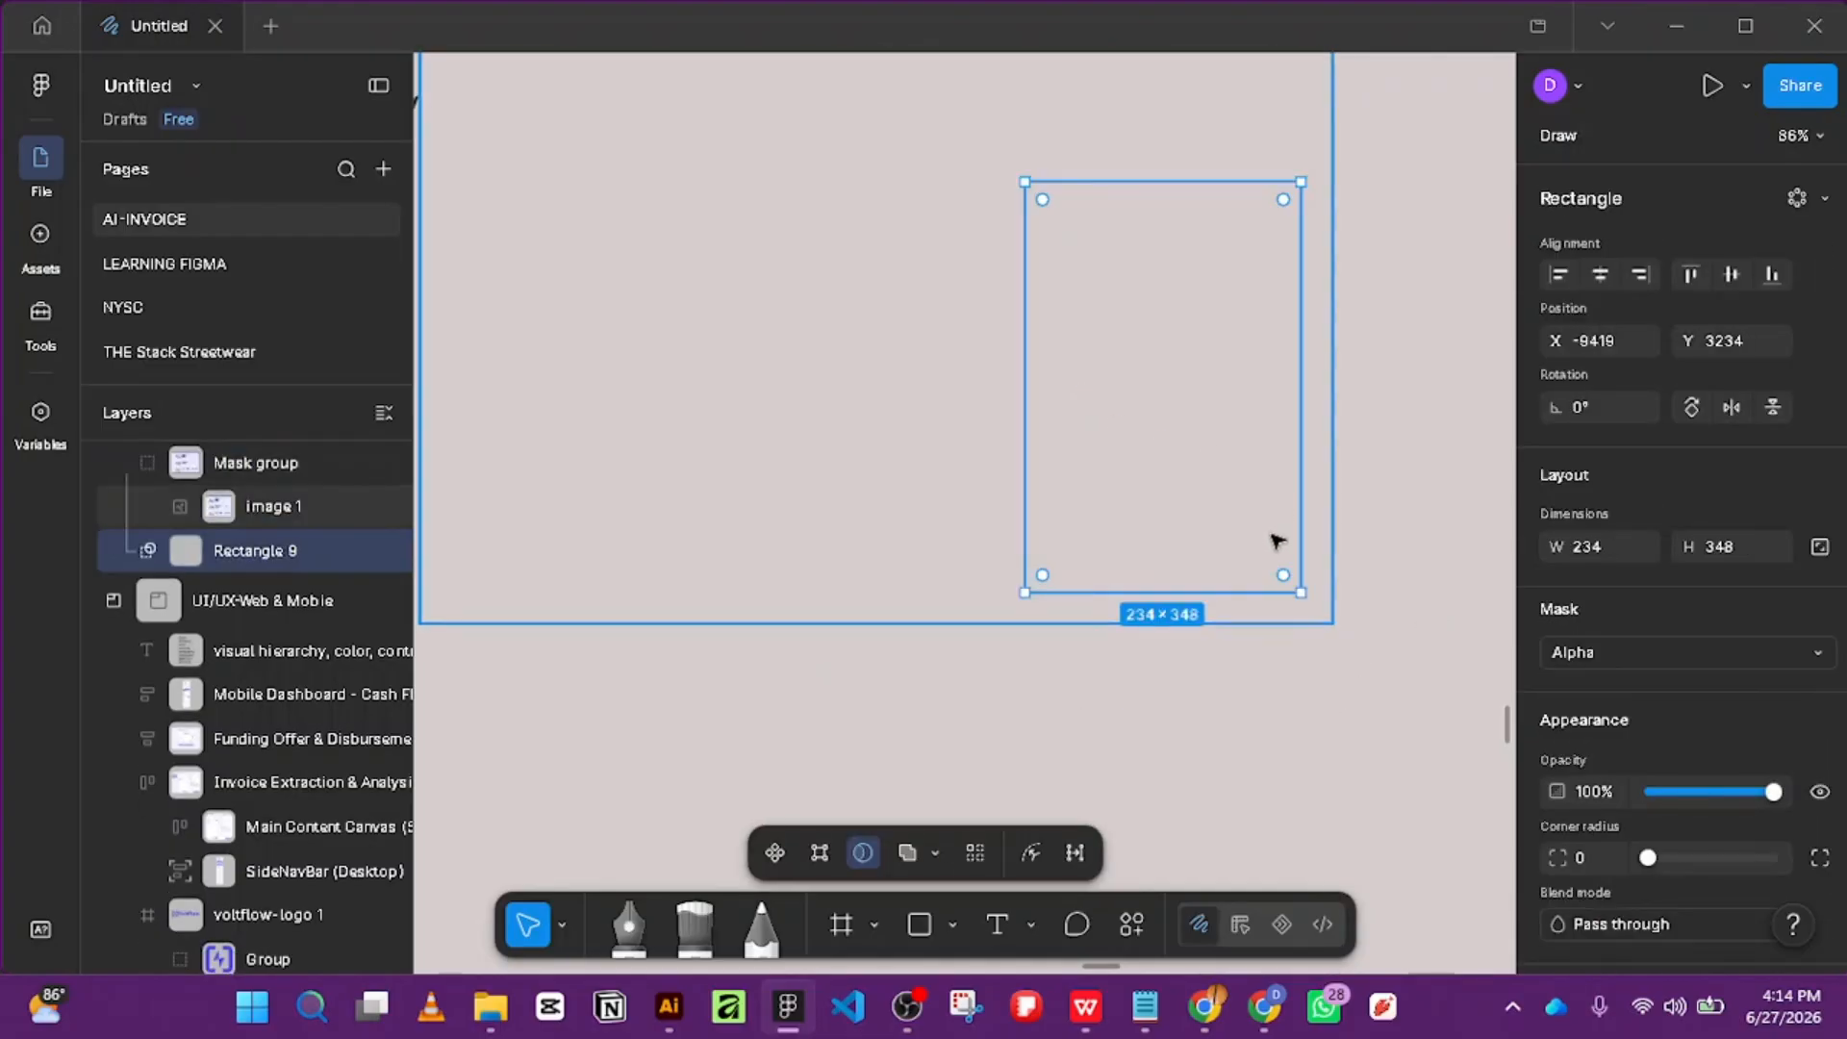
{"action": "key", "text": "ctrl+z"}
{"action": "left_click", "coordinate": [1113, 659]}
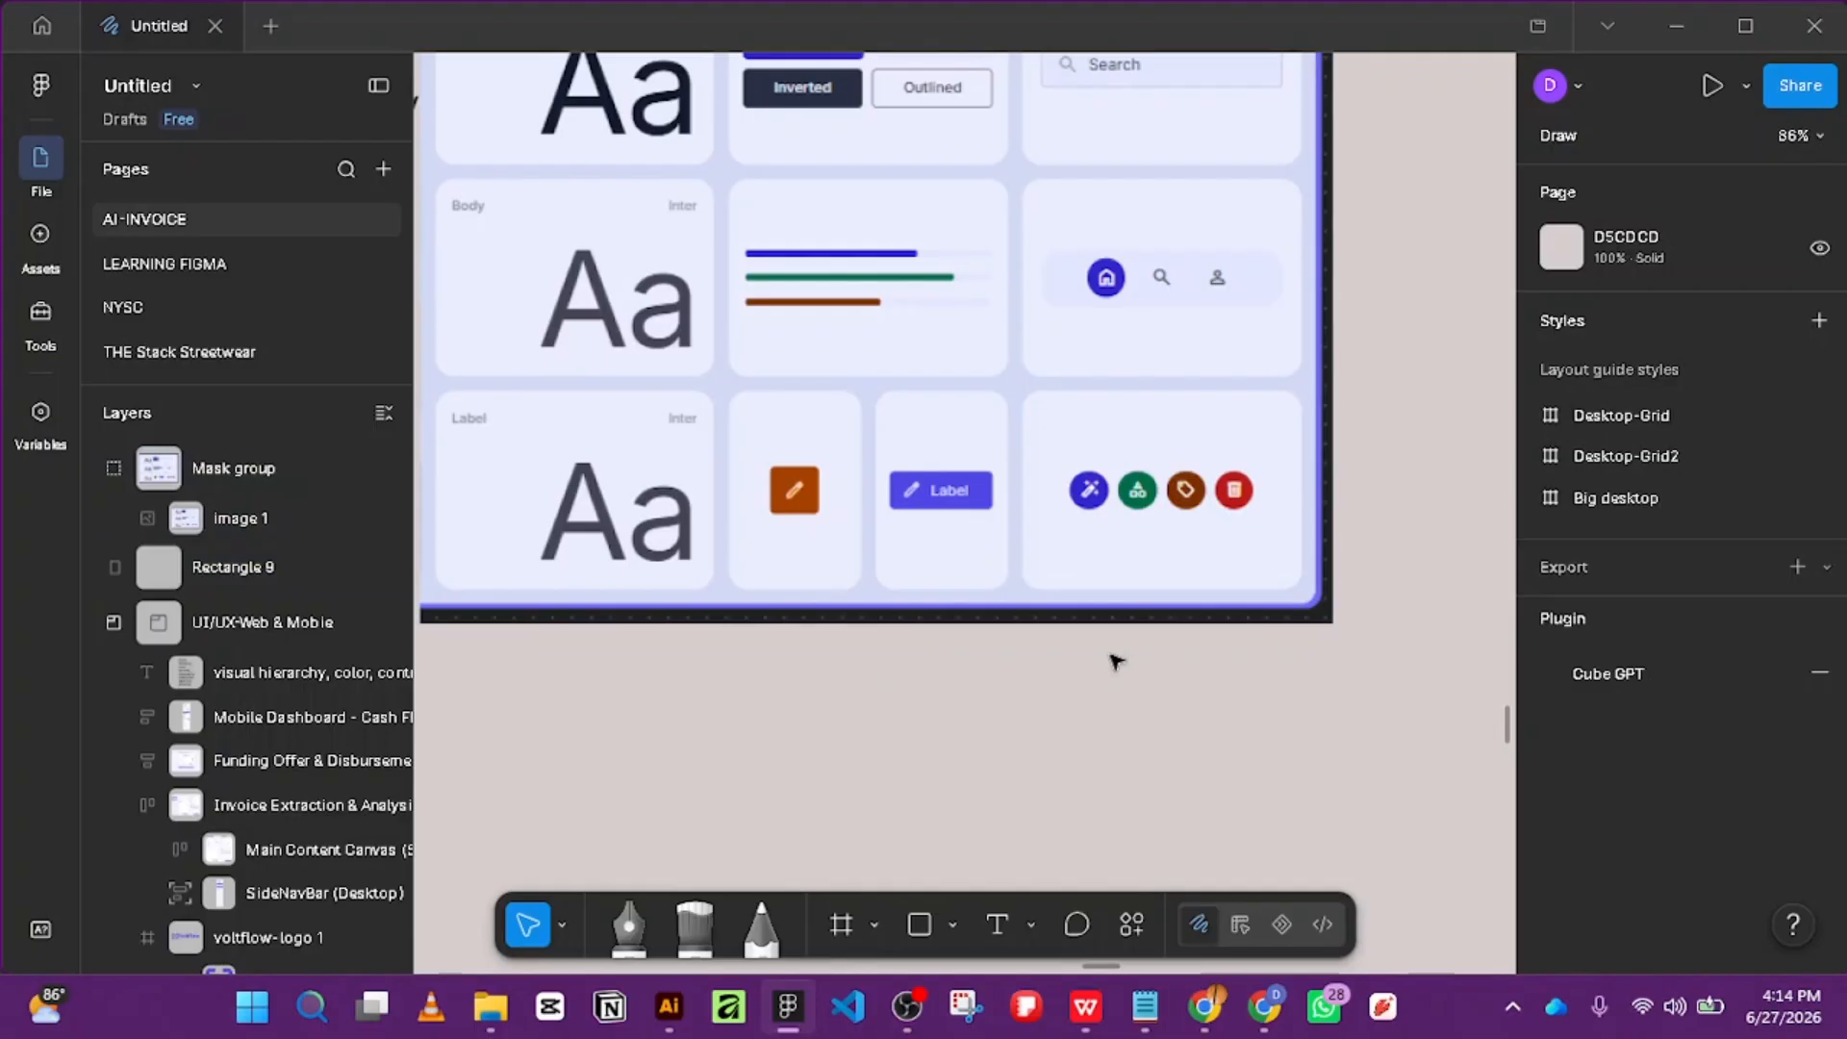
Close the Opera Speed Dial window and return to the Figma design with nothing selected.
{"action": "left_click", "coordinate": [927, 590]}
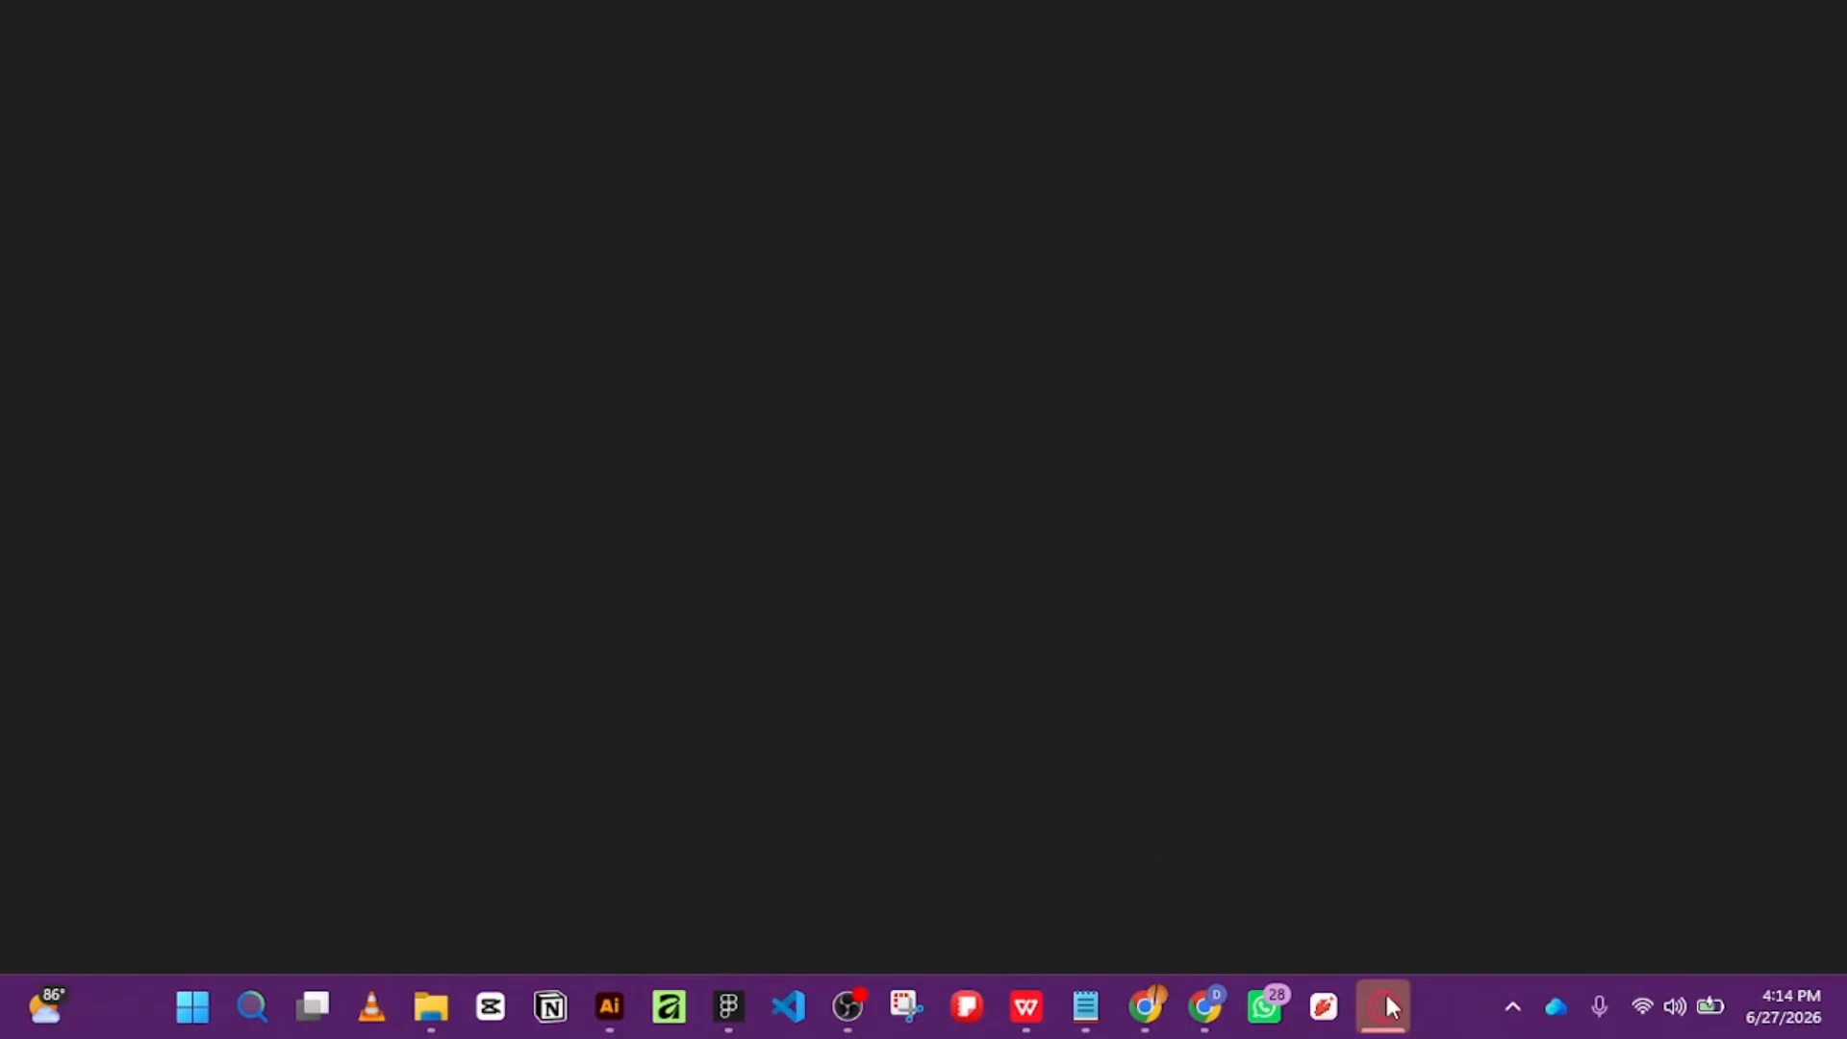
{"action": "mouse_move", "coordinate": [1386, 997]}
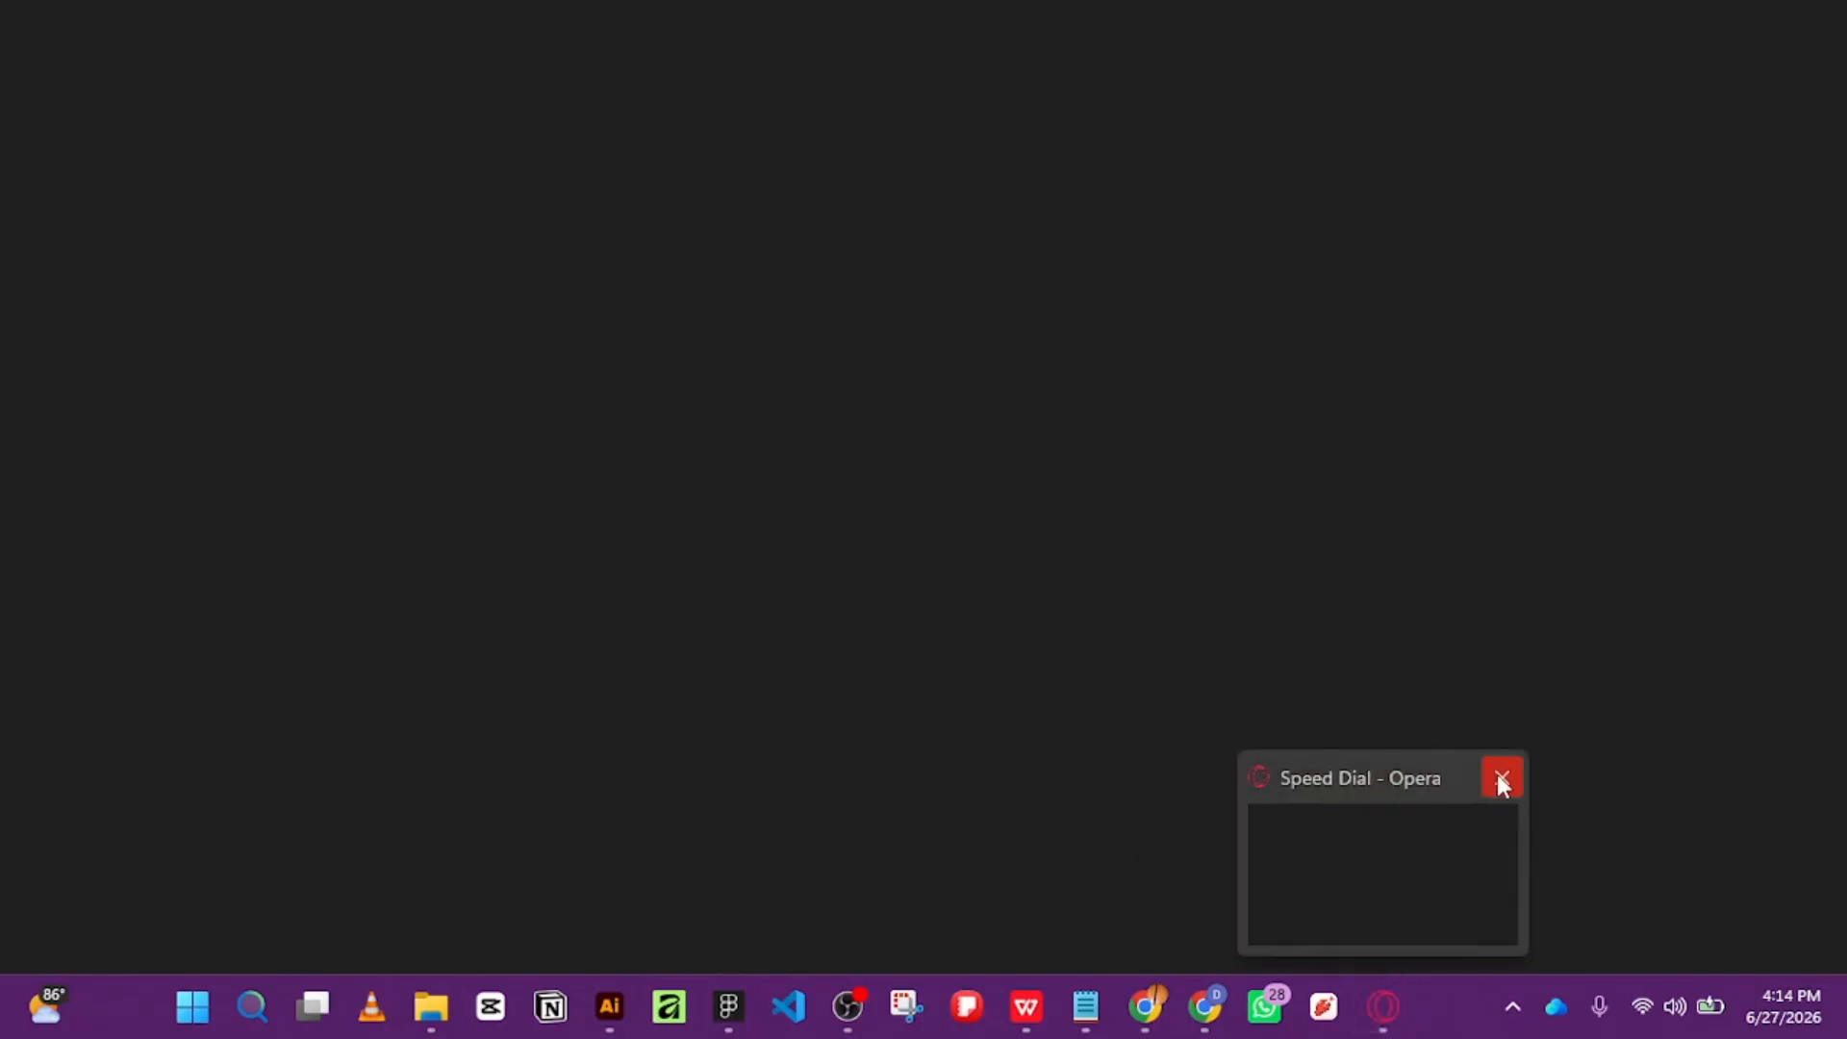
{"action": "left_click", "coordinate": [1498, 776]}
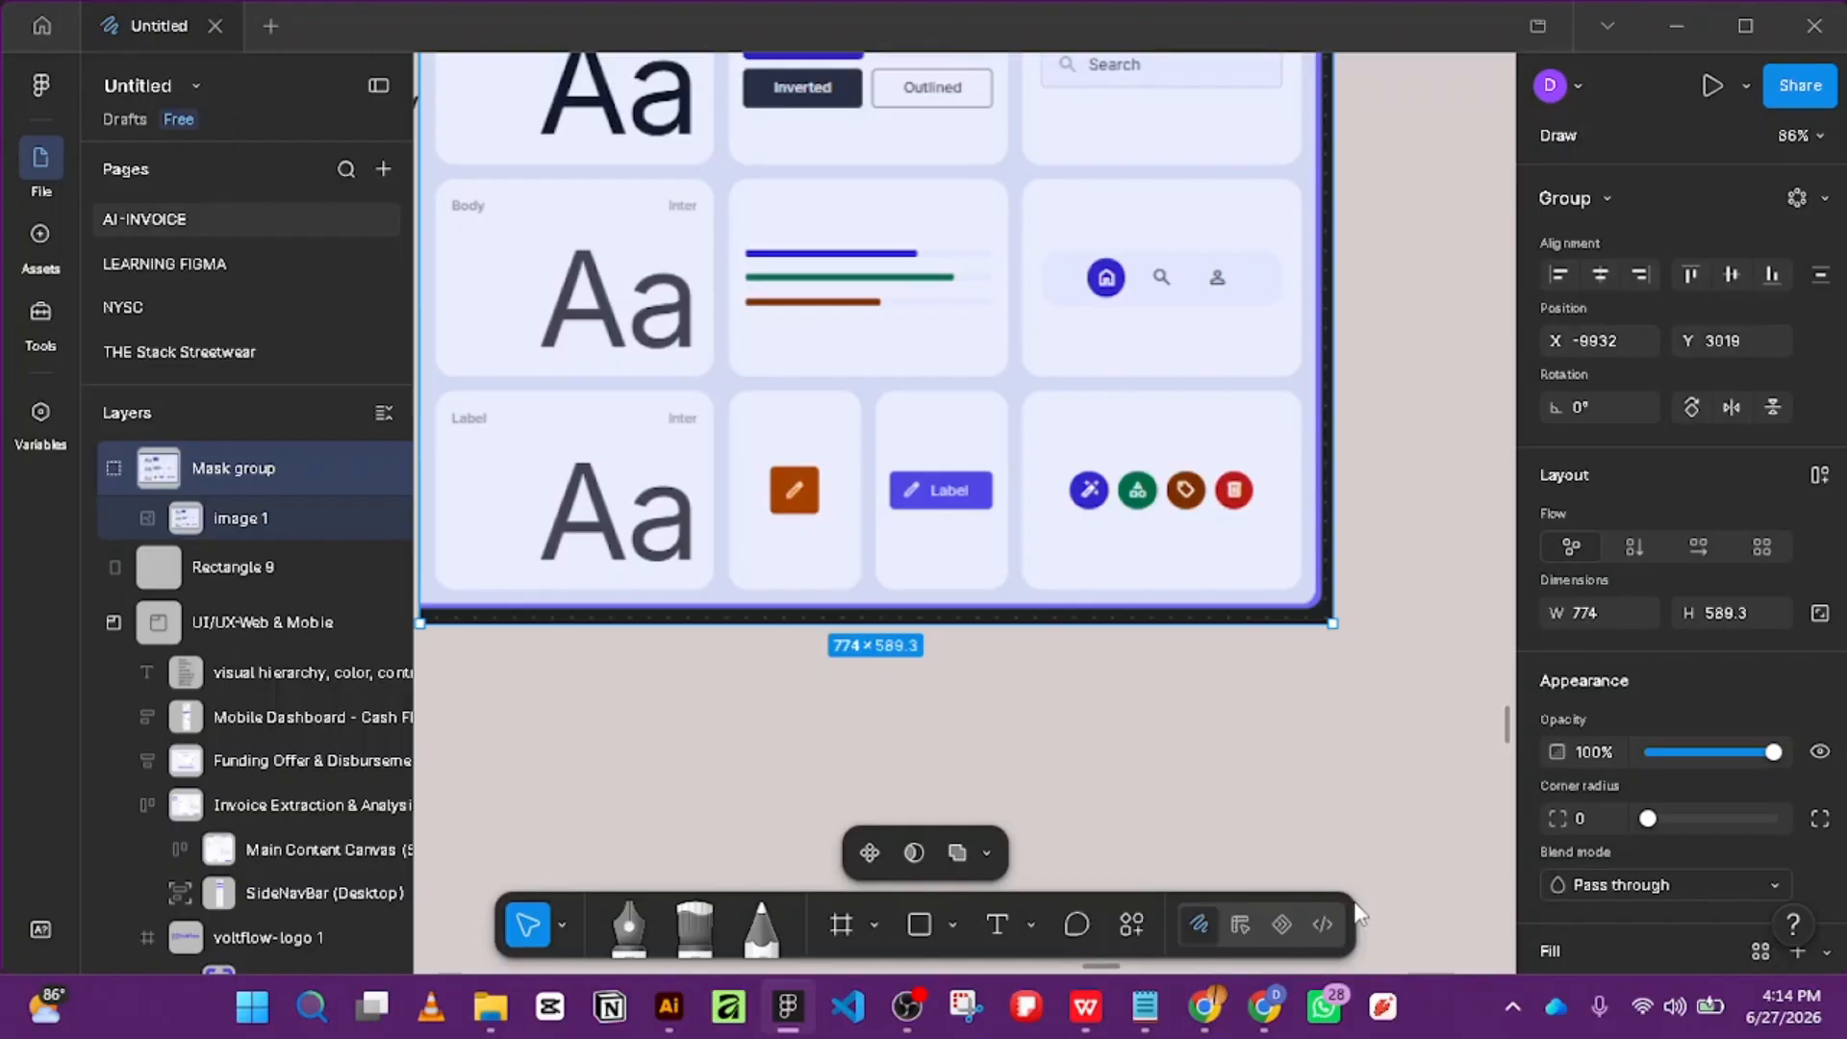
{"action": "left_click", "coordinate": [1384, 805]}
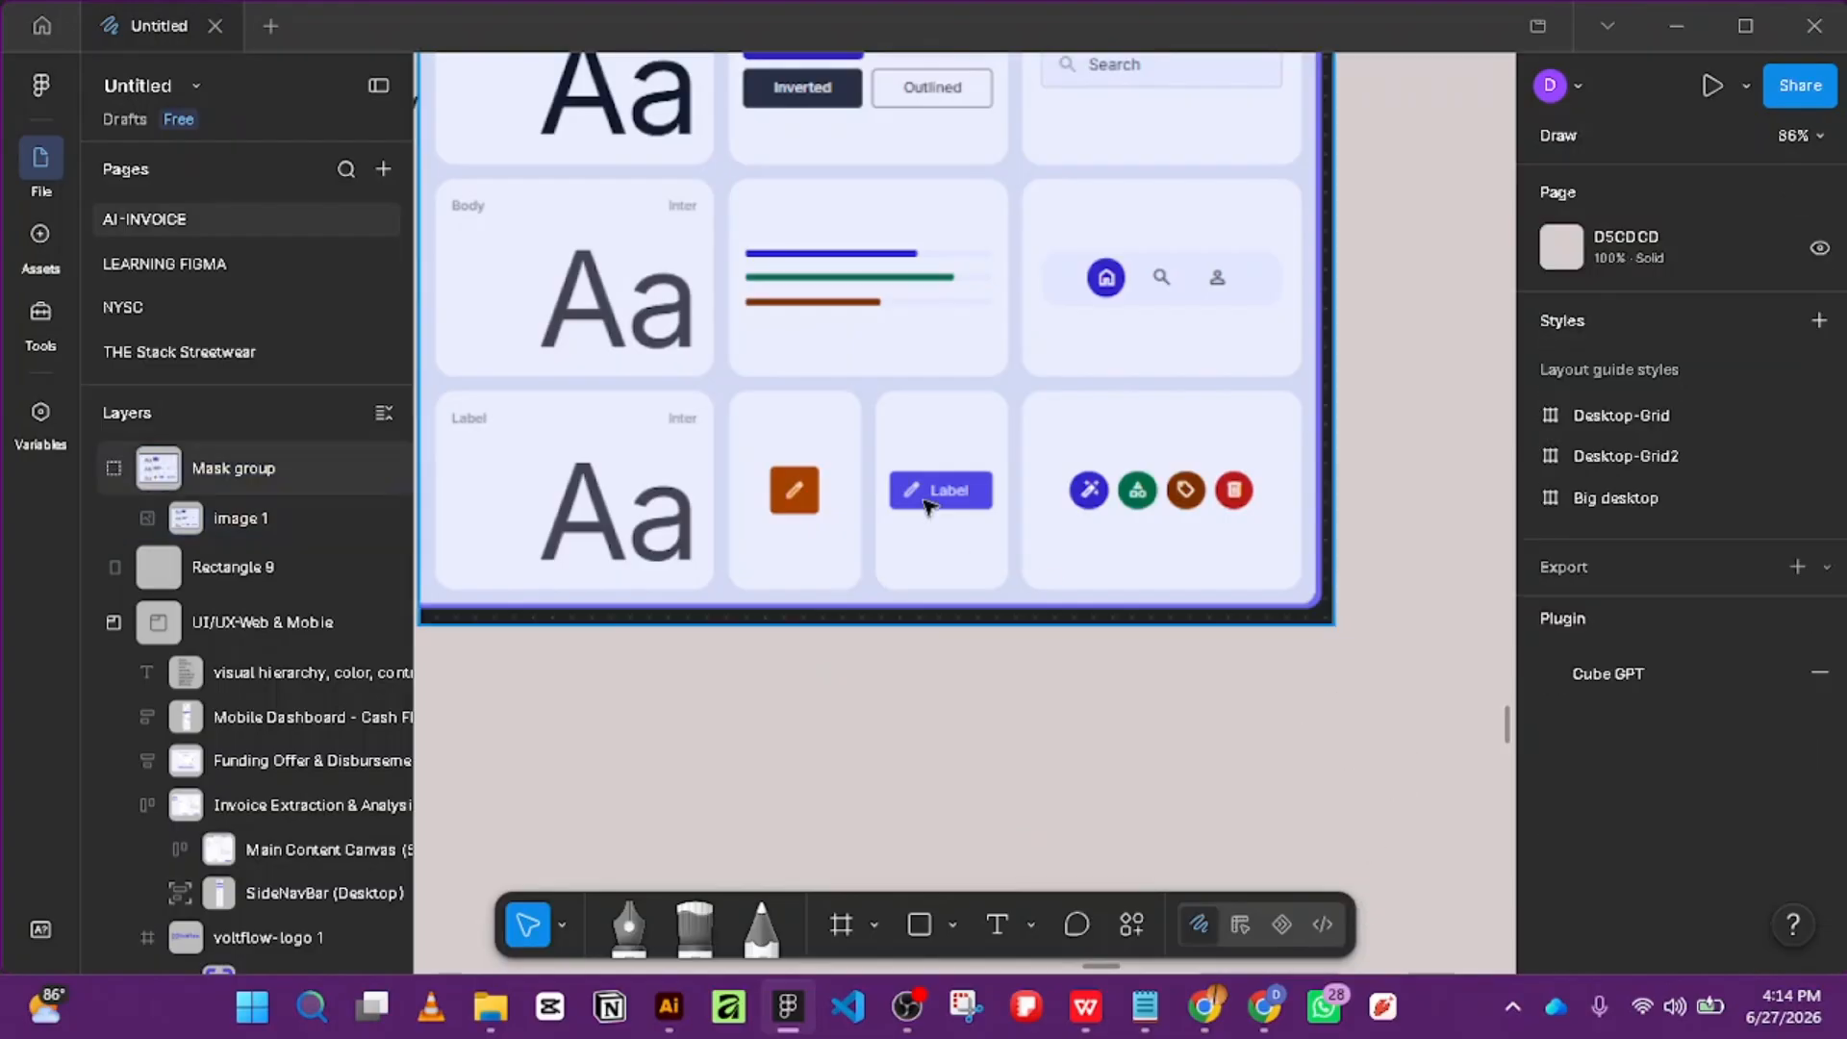
Move the design-system Mask group partly off the rectangle, to about X -10089, Y 3028.
{"action": "left_click", "coordinate": [878, 457]}
{"action": "left_click_drag", "start_coordinate": [877, 460], "coordinate": [691, 470]}
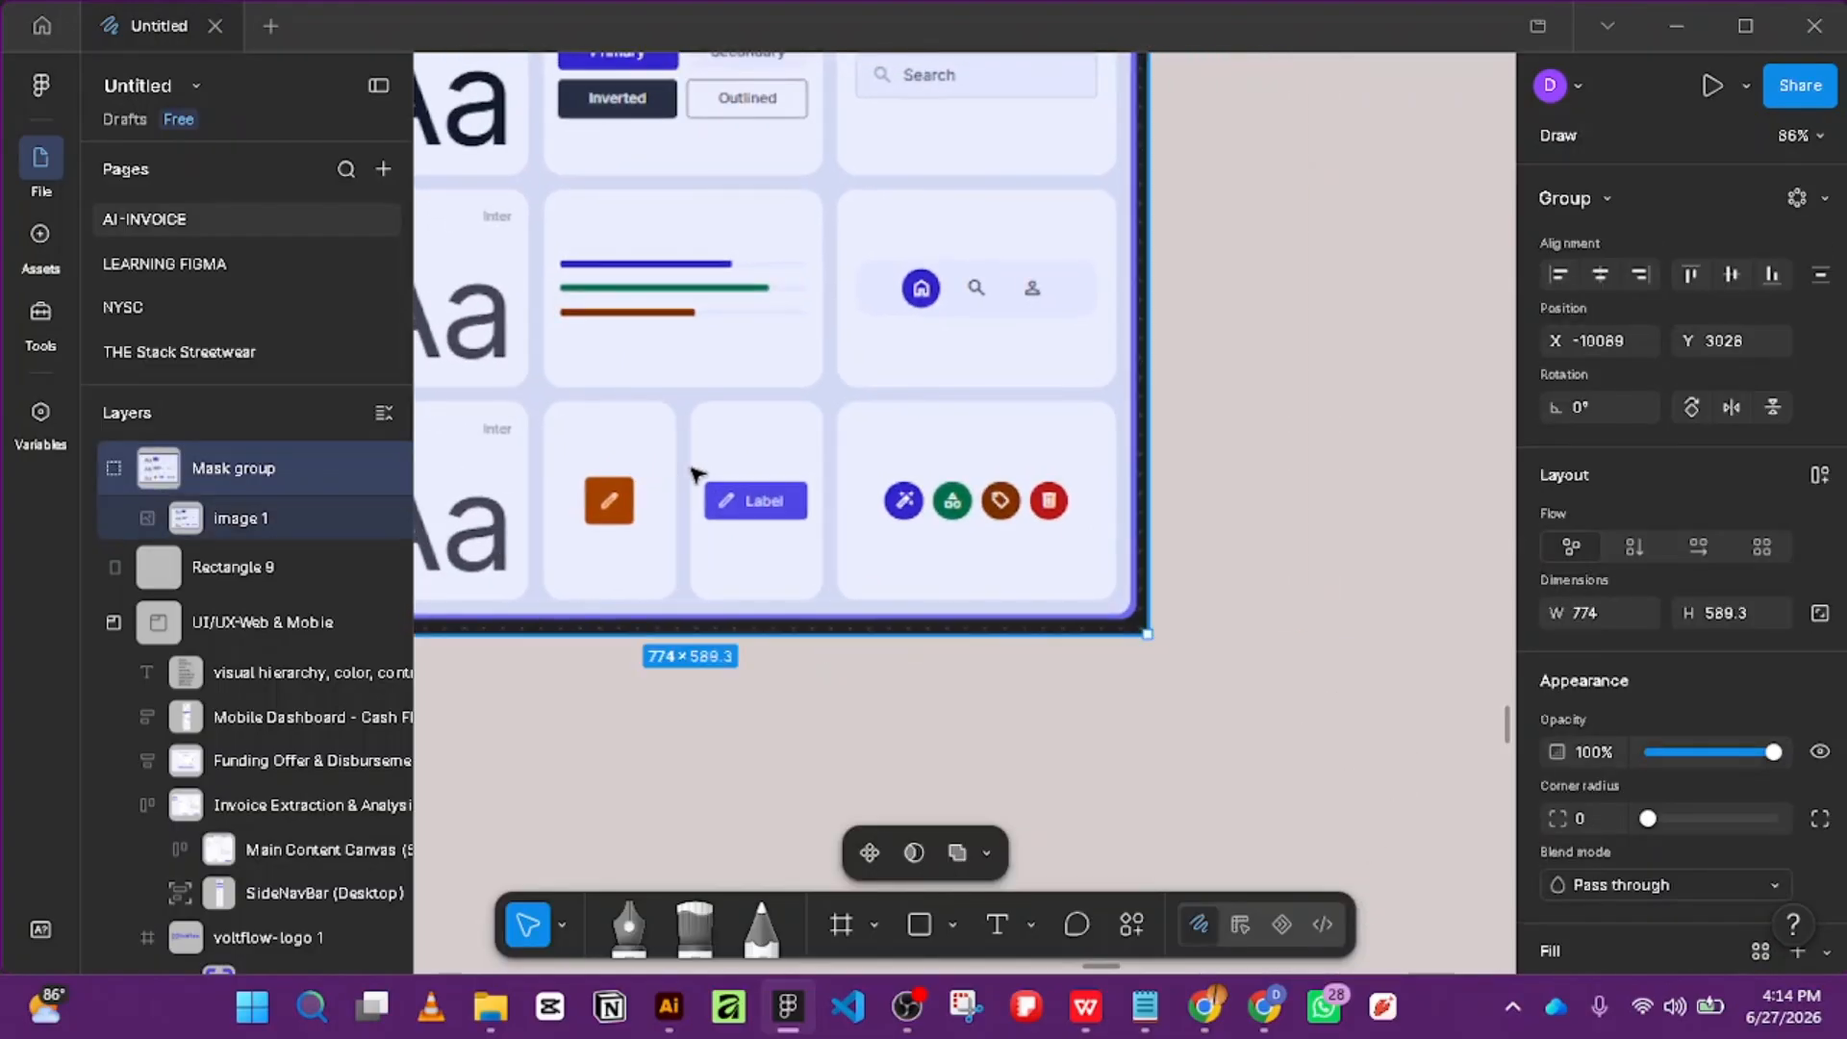
{"action": "left_click", "coordinate": [1319, 760]}
{"action": "left_click_drag", "start_coordinate": [827, 290], "coordinate": [858, 287]}
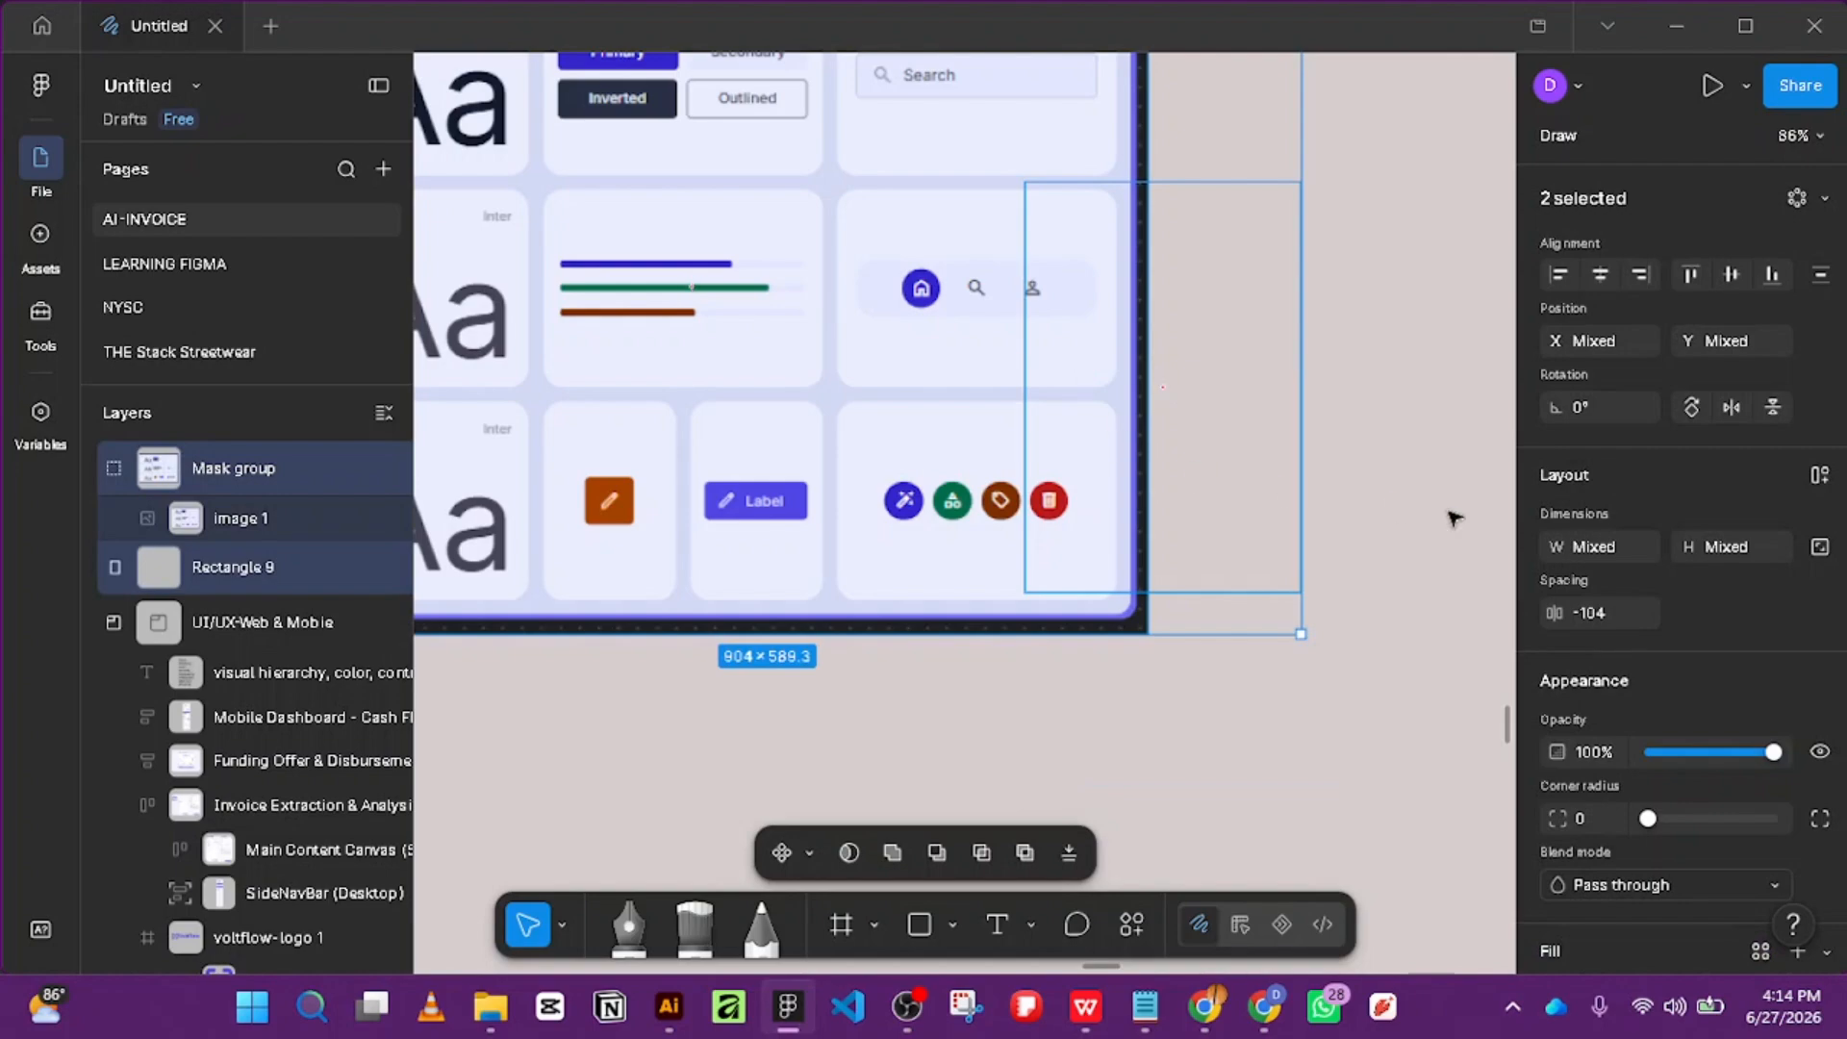
{"action": "key", "text": "ctrl+z"}
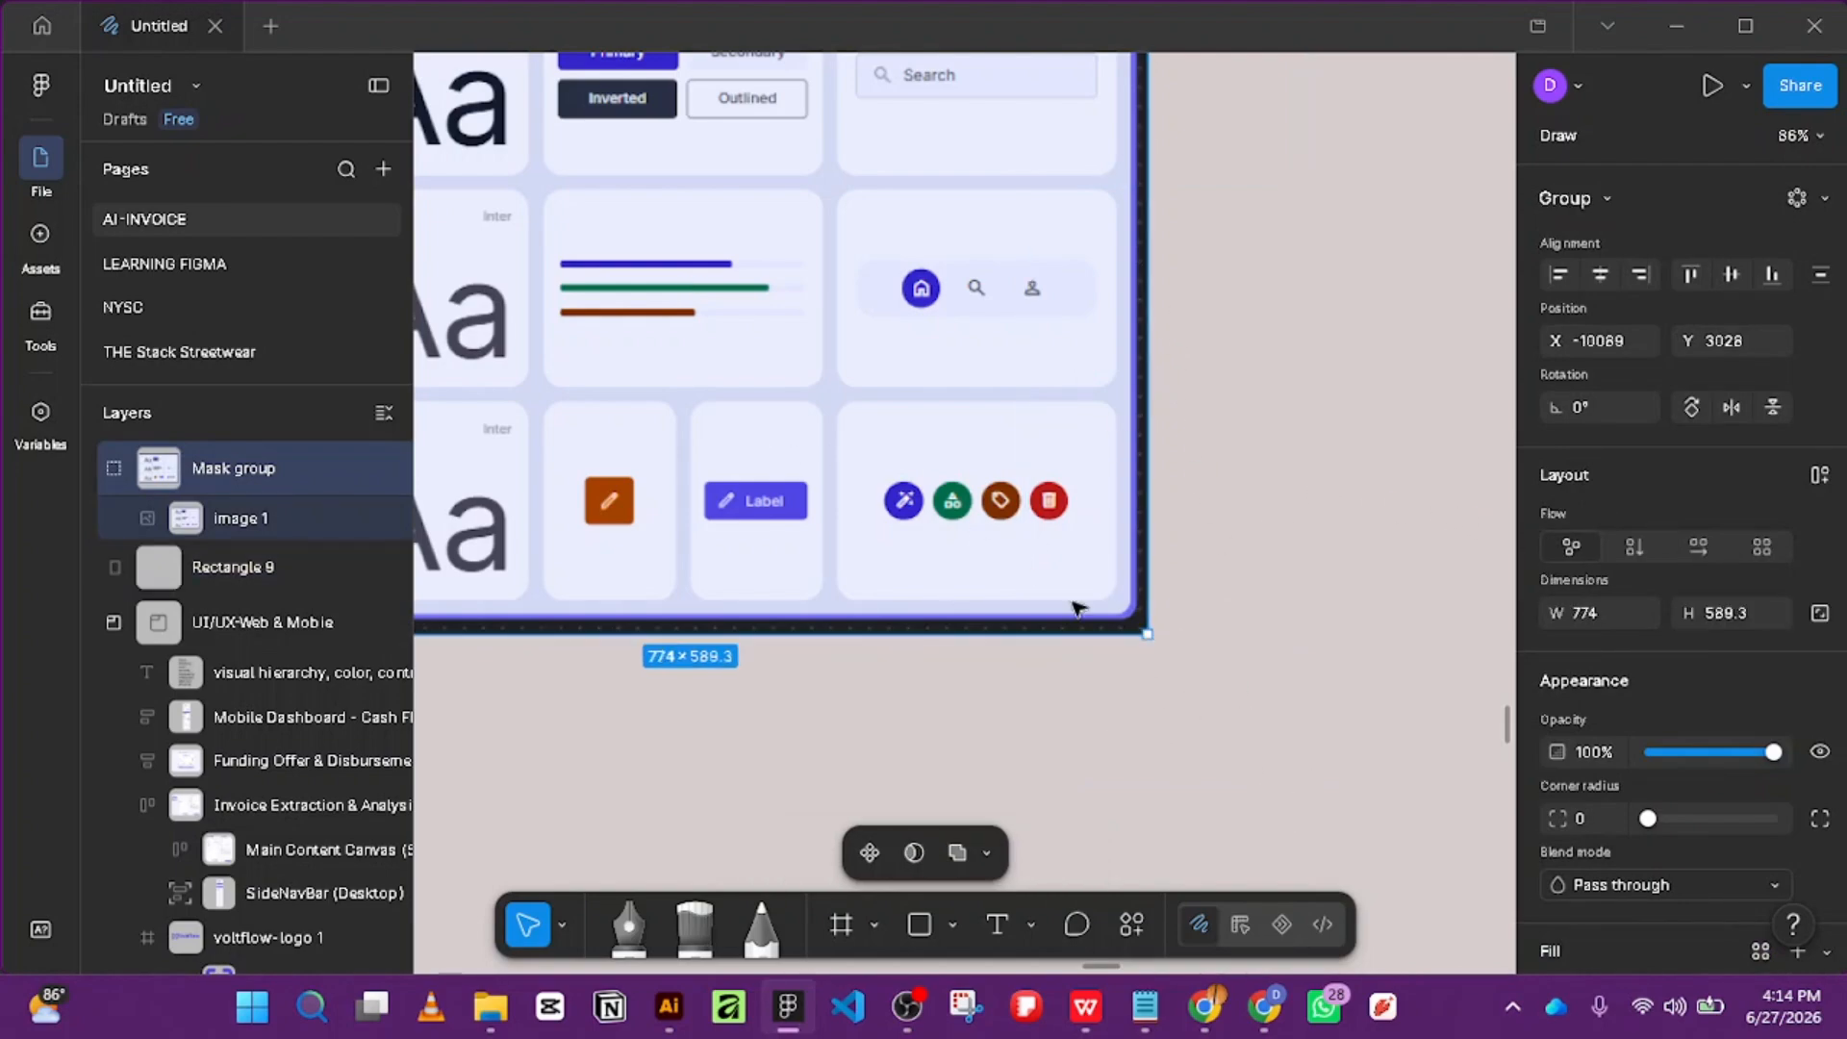
Undo the repositioning of the design-system Mask group.
{"action": "left_click_drag", "start_coordinate": [1075, 608], "coordinate": [806, 327]}
{"action": "key", "text": "ctrl+z"}
{"action": "key", "text": "ctrl+z"}
Try masking the rectangle over the icon cards together with the design-system Mask group, and undo the mask.
{"action": "left_click_drag", "start_coordinate": [1408, 794], "coordinate": [1002, 338]}
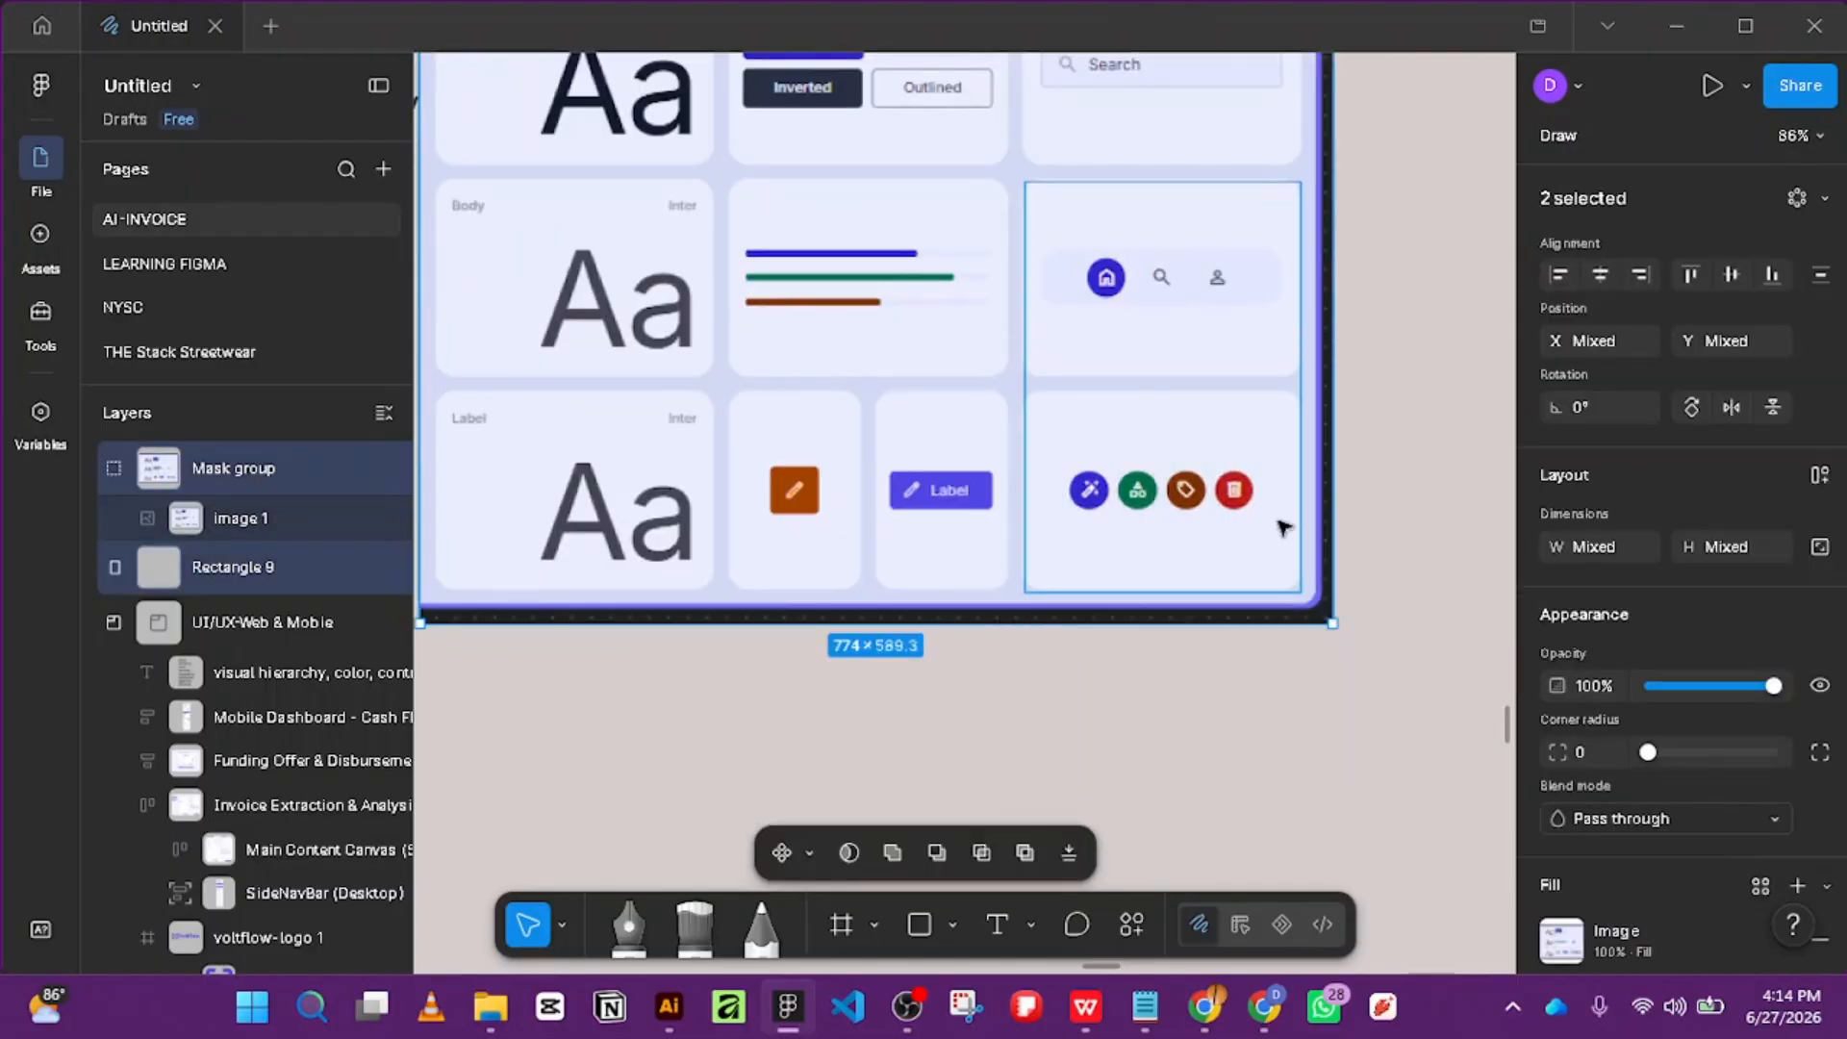
{"action": "left_click", "coordinate": [1346, 717]}
{"action": "left_click", "coordinate": [952, 562]}
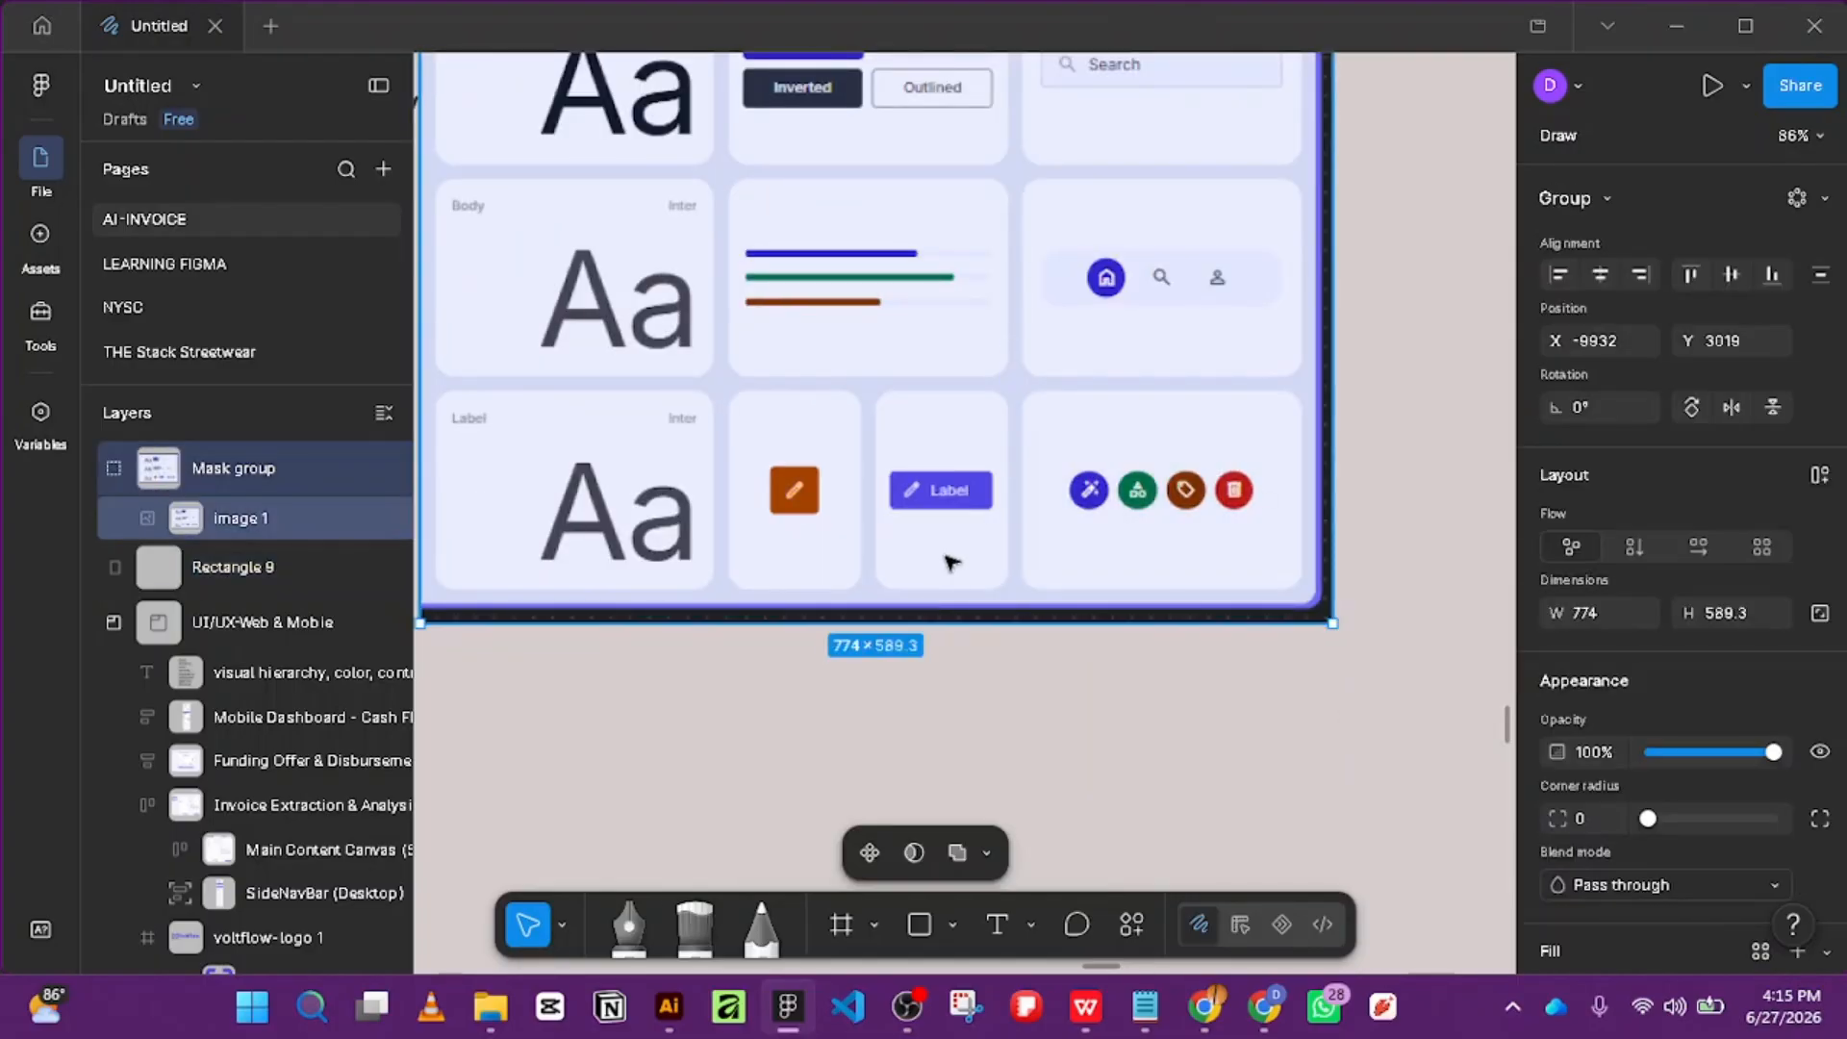
{"action": "left_click_drag", "start_coordinate": [1203, 647], "coordinate": [932, 363]}
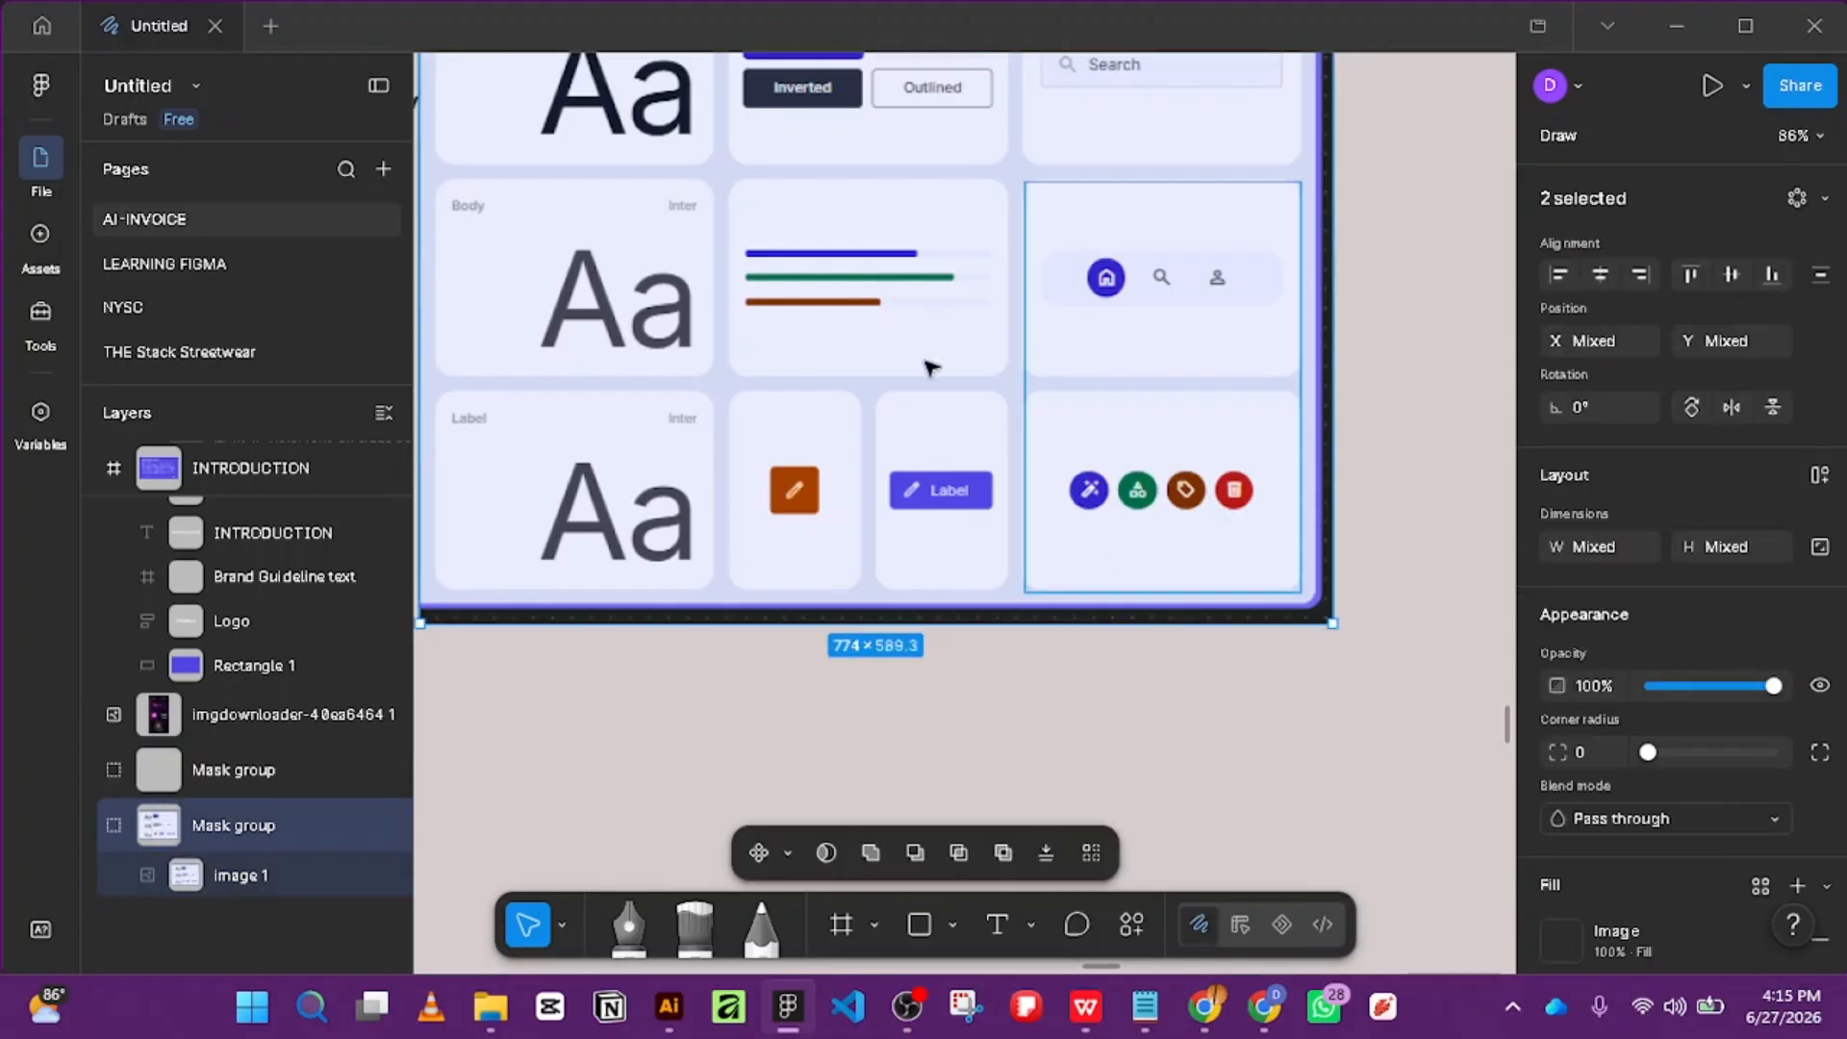
{"action": "key", "text": "ctrl+alt+m"}
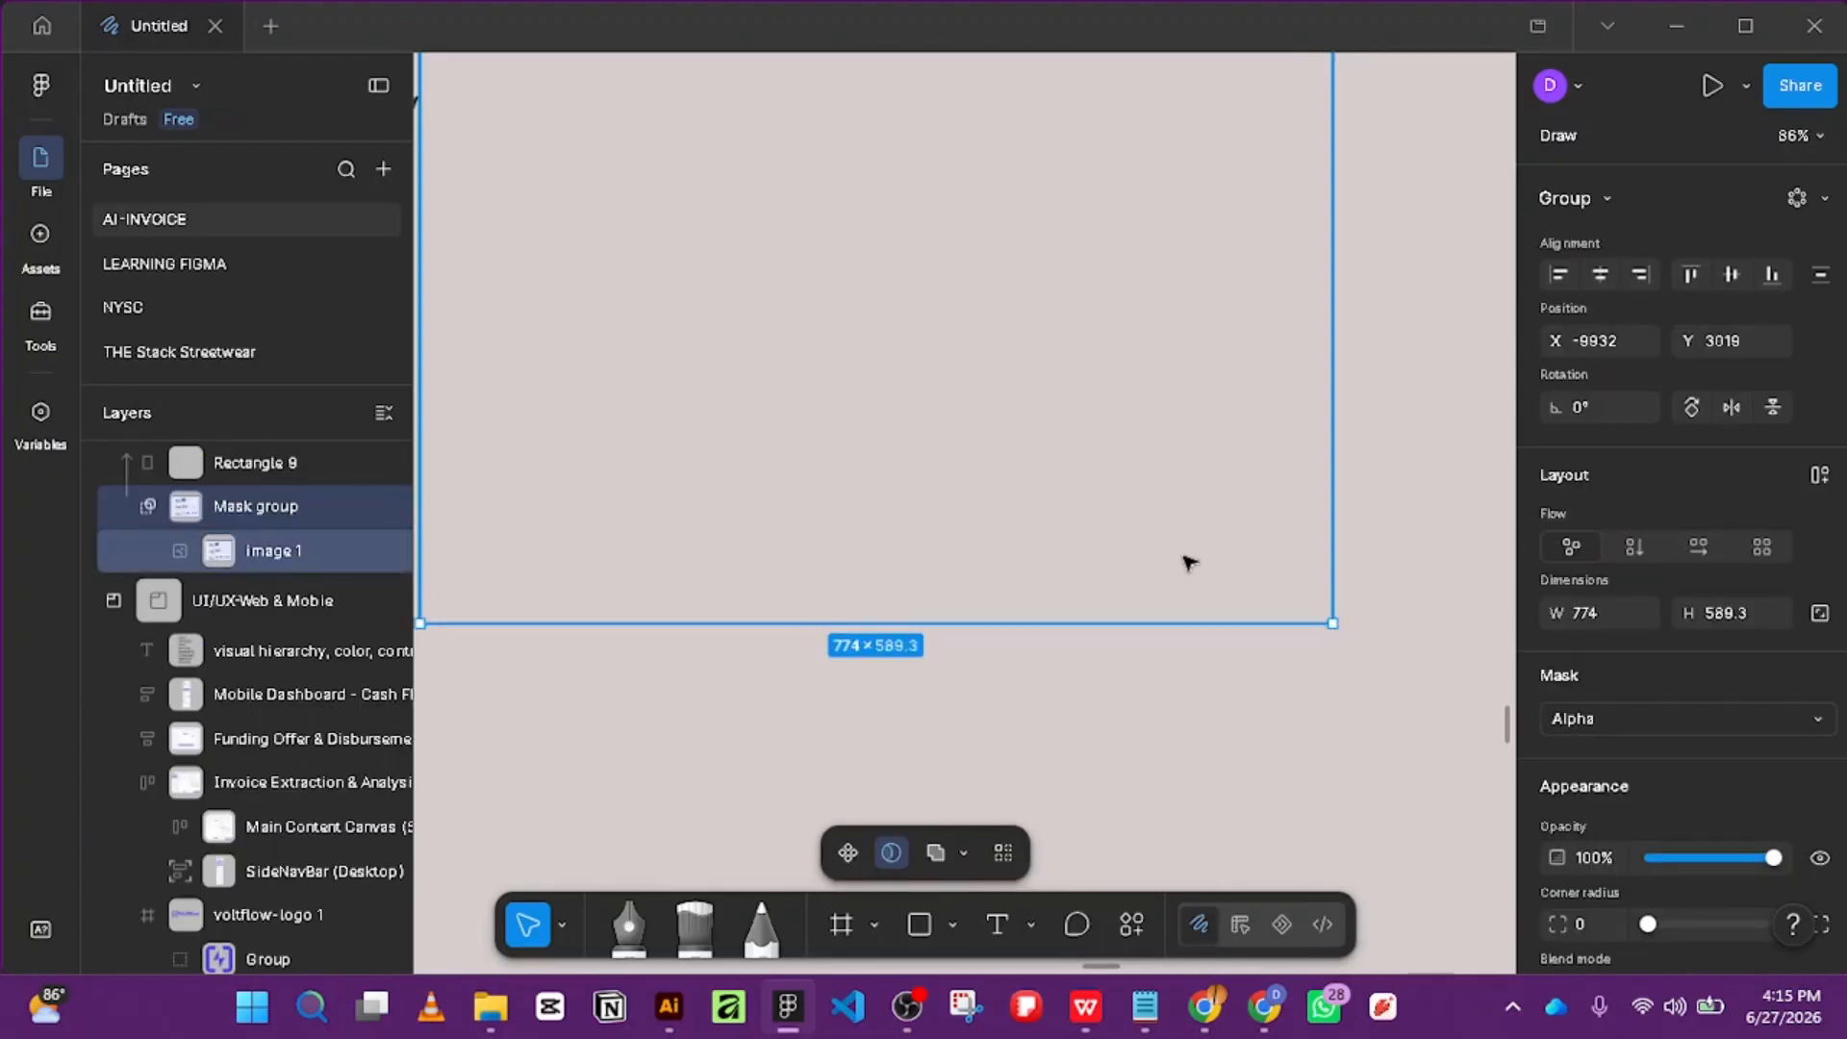
{"action": "key", "text": "ctrl+z"}
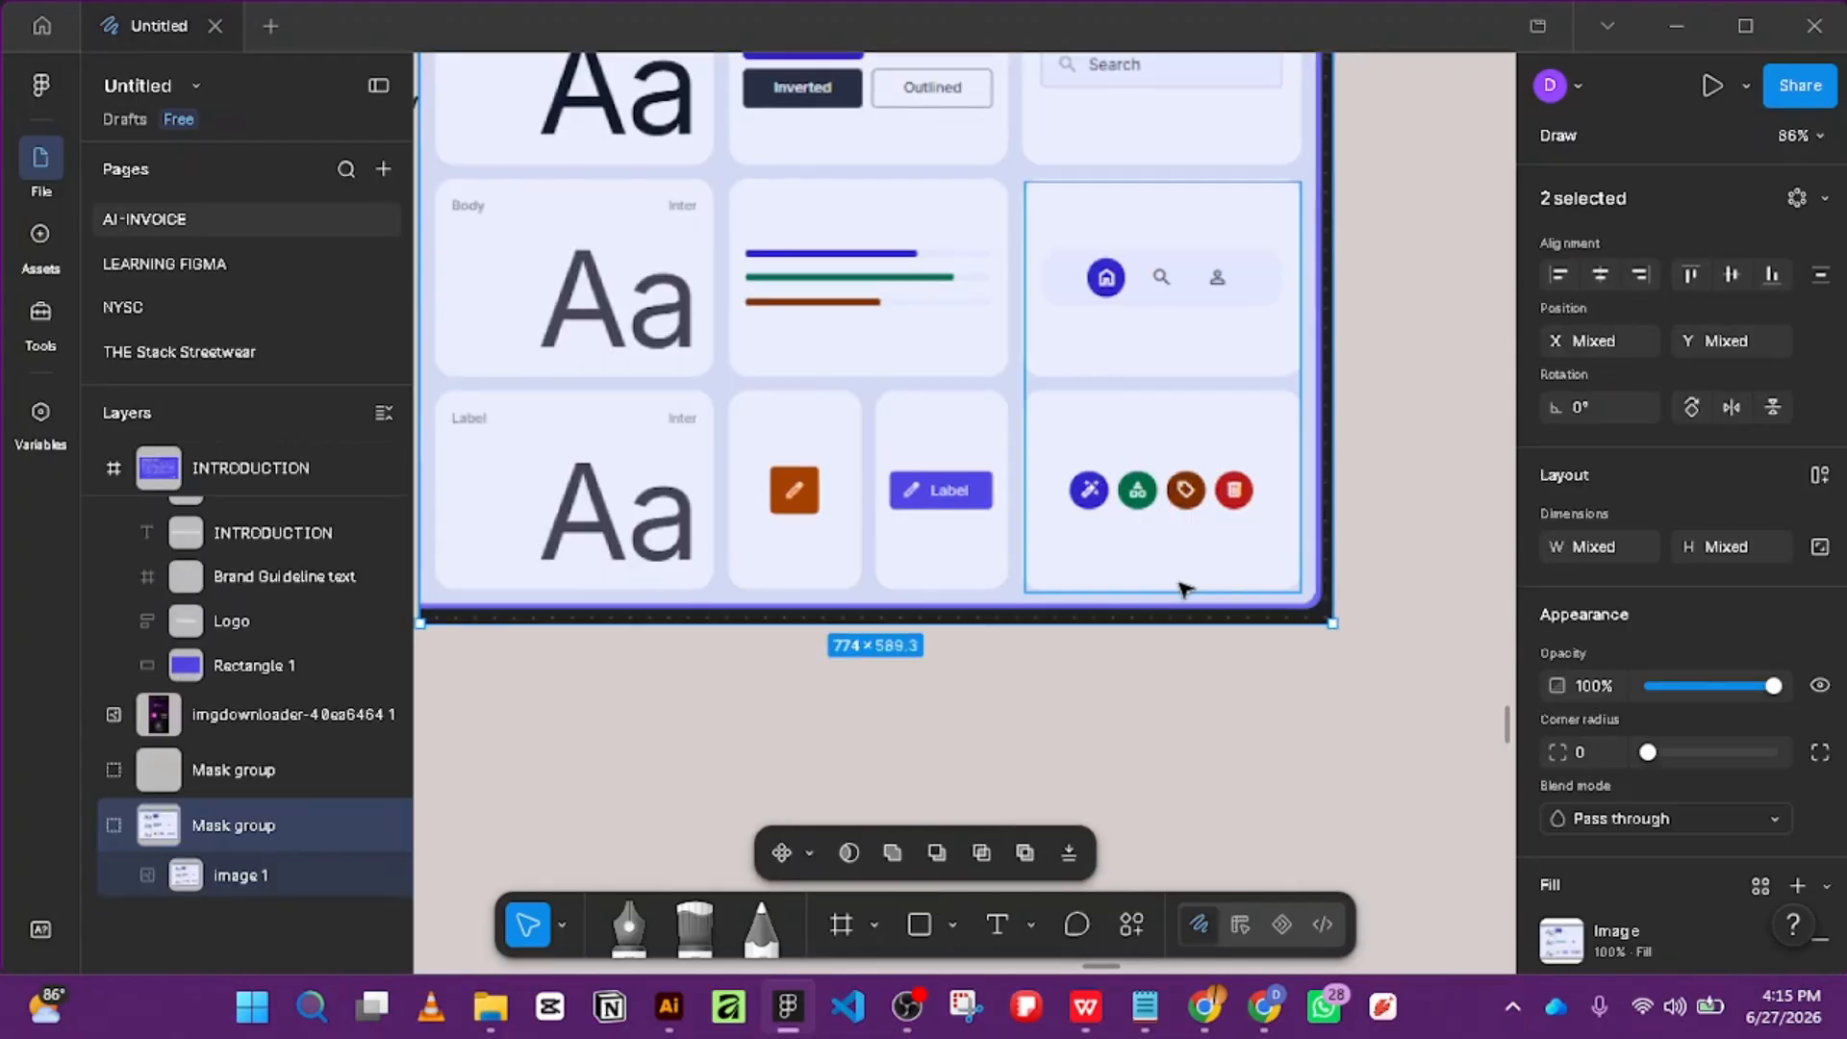
Examine where the rectangle and the design-system Mask group sit in the layer order.
{"action": "left_click", "coordinate": [1236, 743]}
{"action": "left_click", "coordinate": [227, 829]}
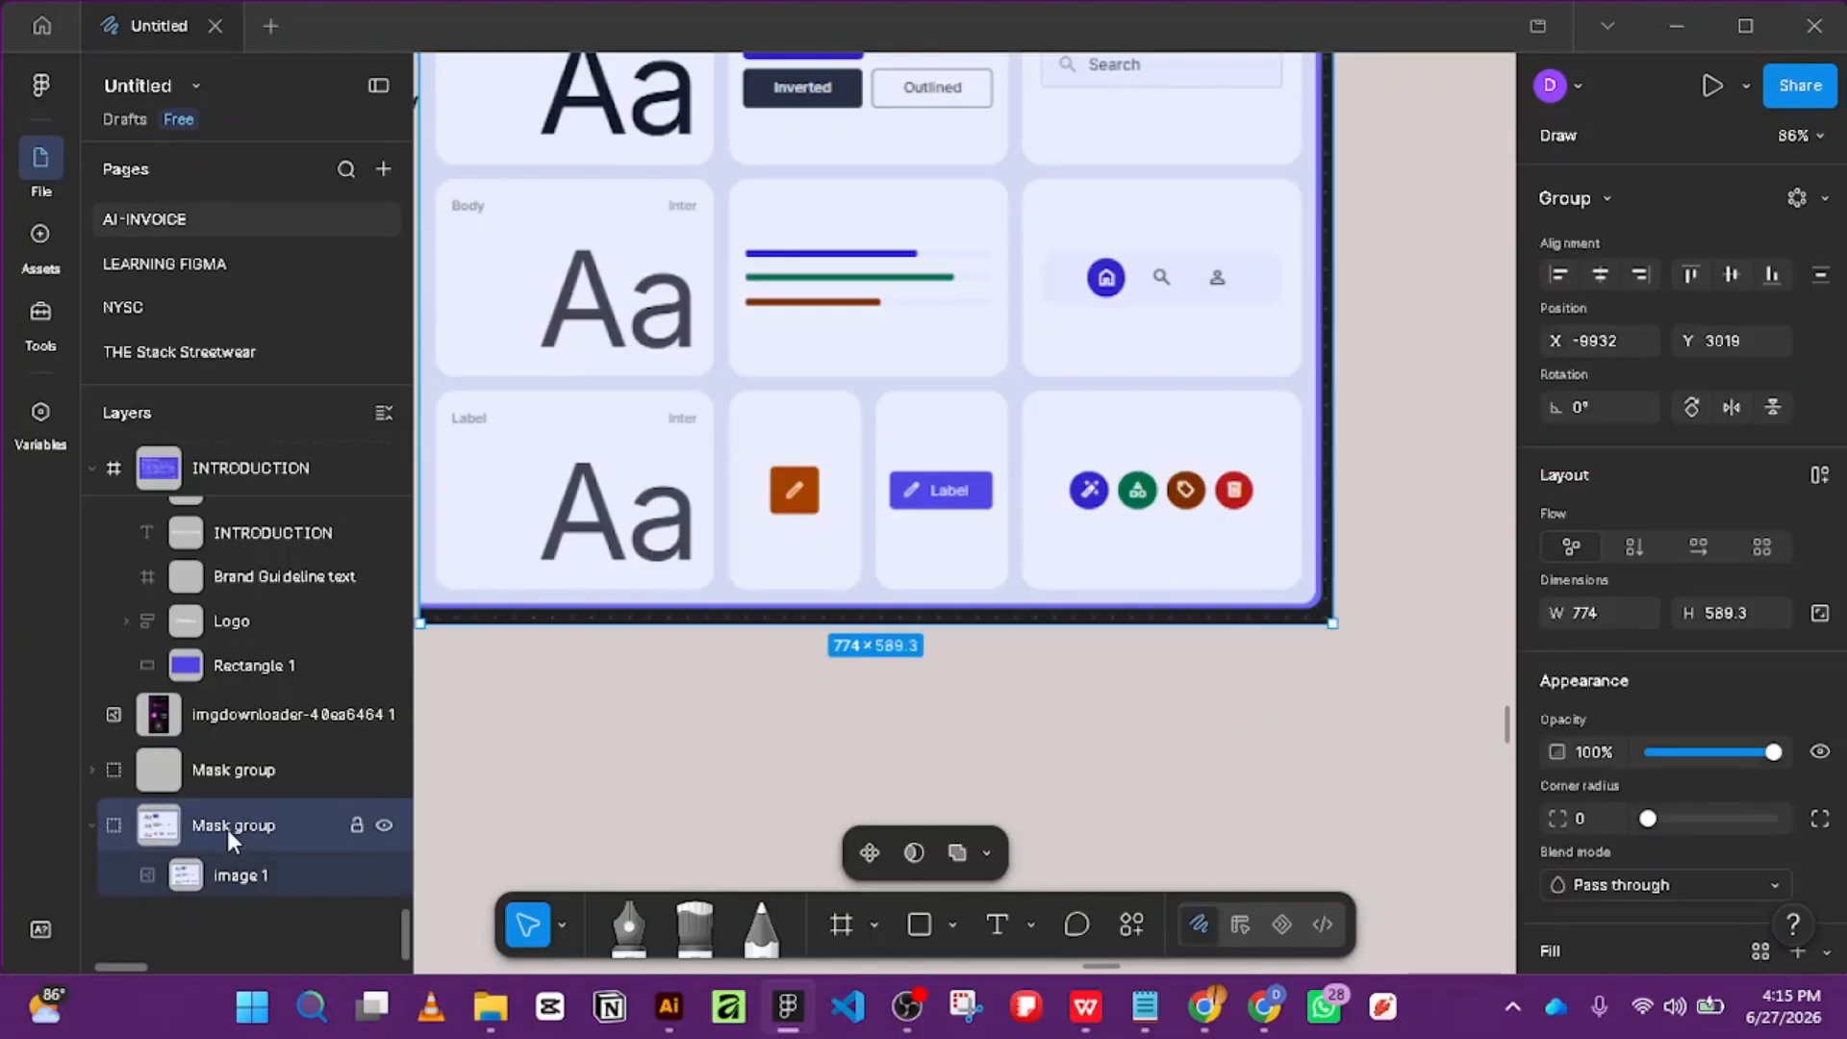
{"action": "left_click", "coordinate": [997, 758]}
{"action": "key", "text": "ctrl+z"}
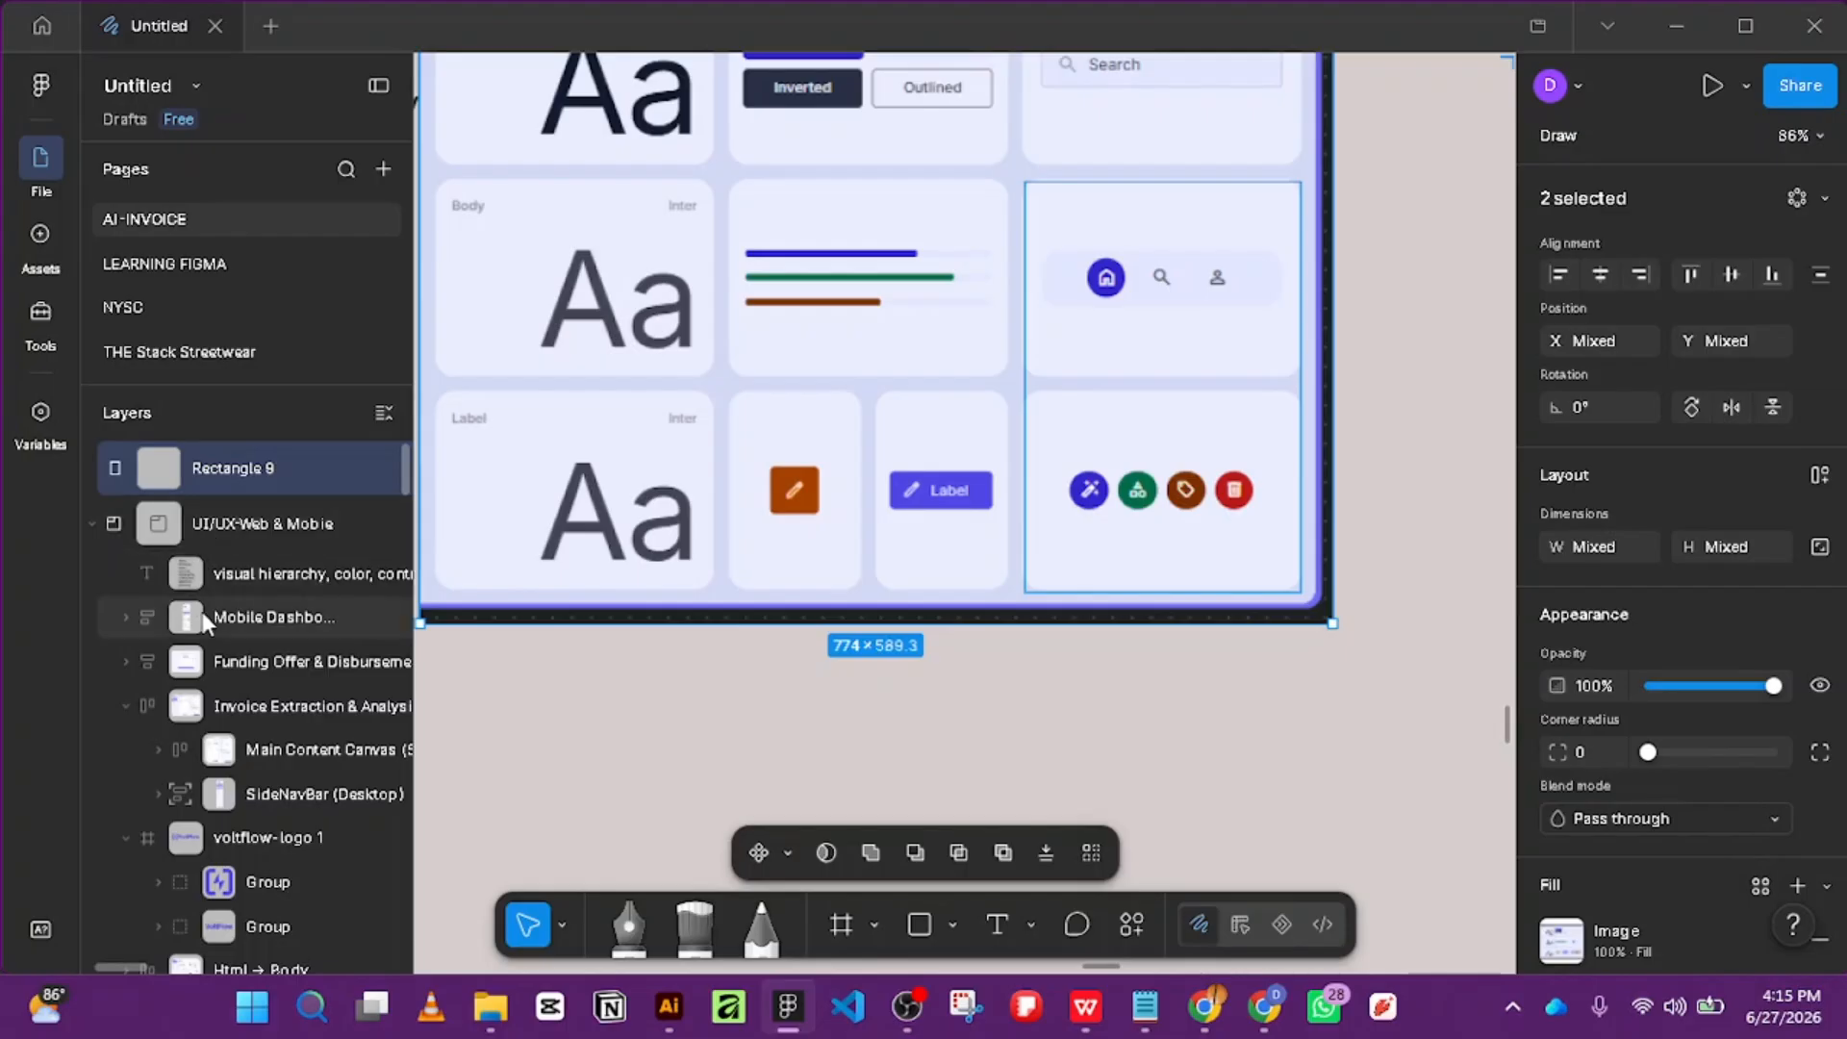
{"action": "left_click", "coordinate": [824, 545]}
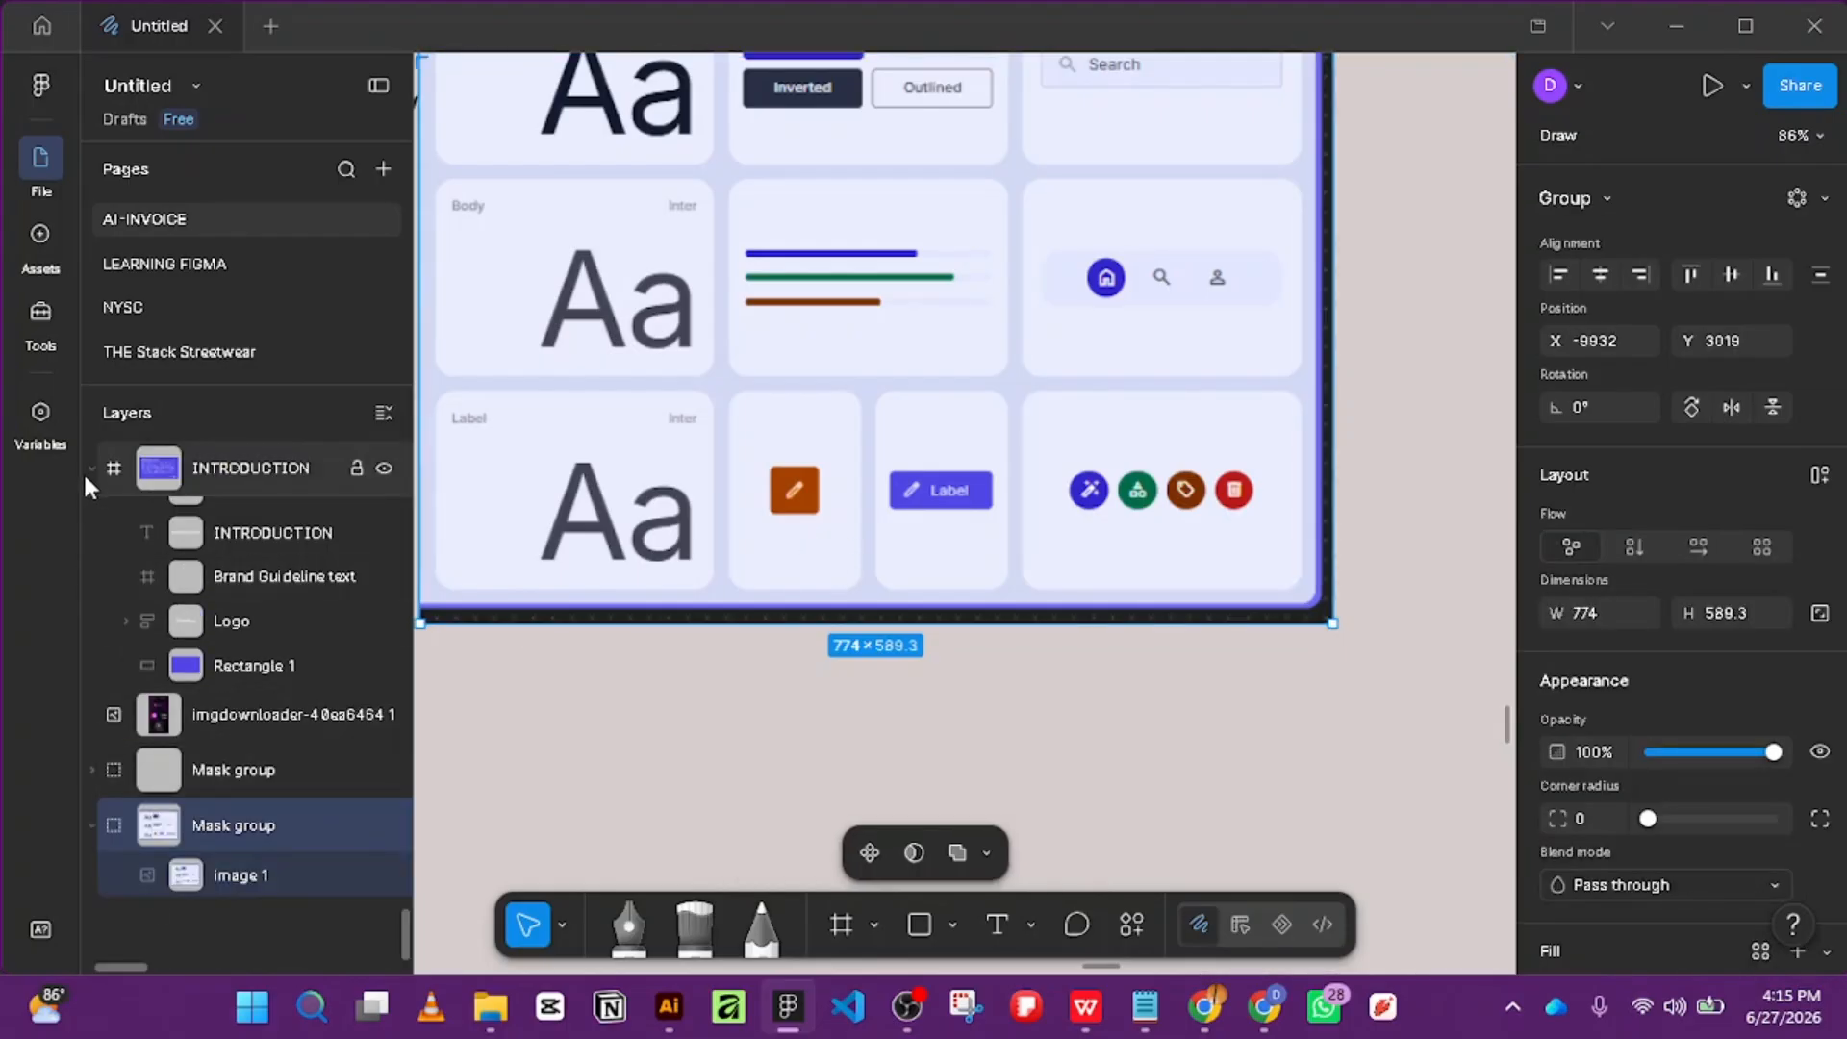
{"action": "left_click", "coordinate": [93, 468]}
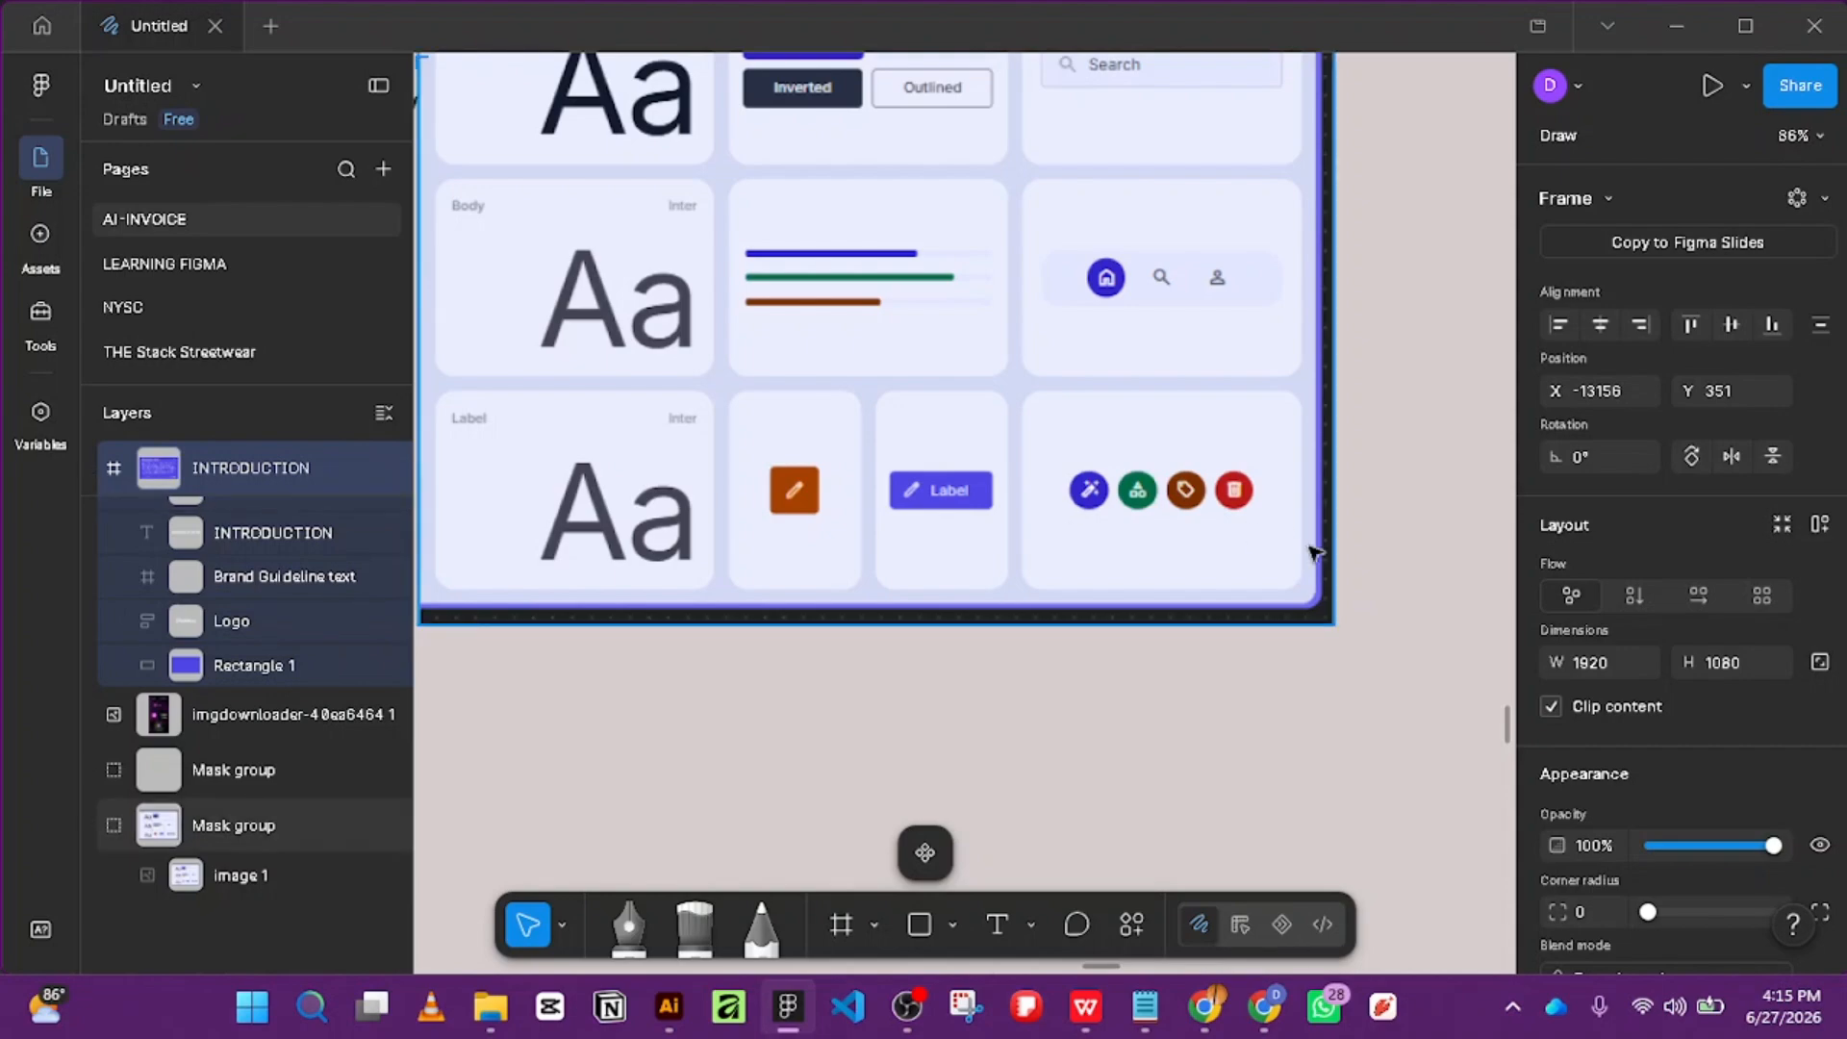
{"action": "scroll", "coordinate": [1308, 572], "scroll_direction": "down", "scroll_amount": 5}
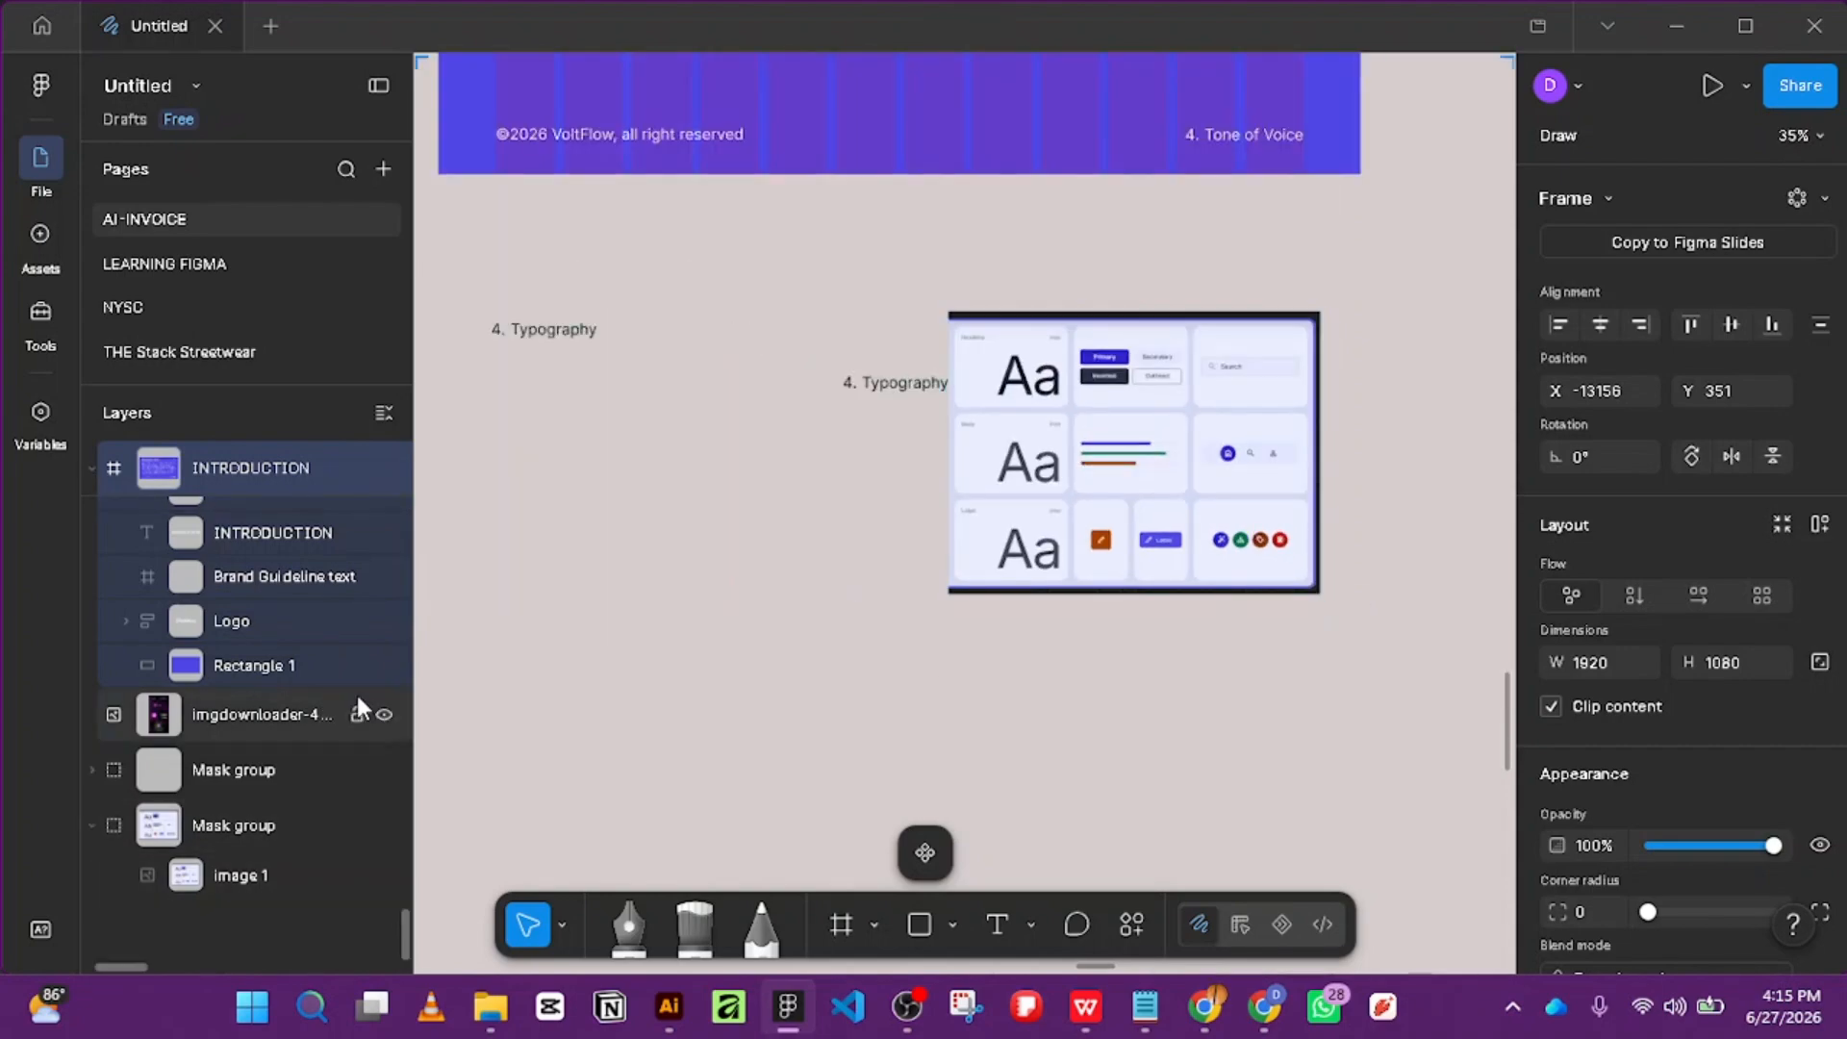
{"action": "scroll", "coordinate": [246, 805], "scroll_direction": "up", "scroll_amount": 5}
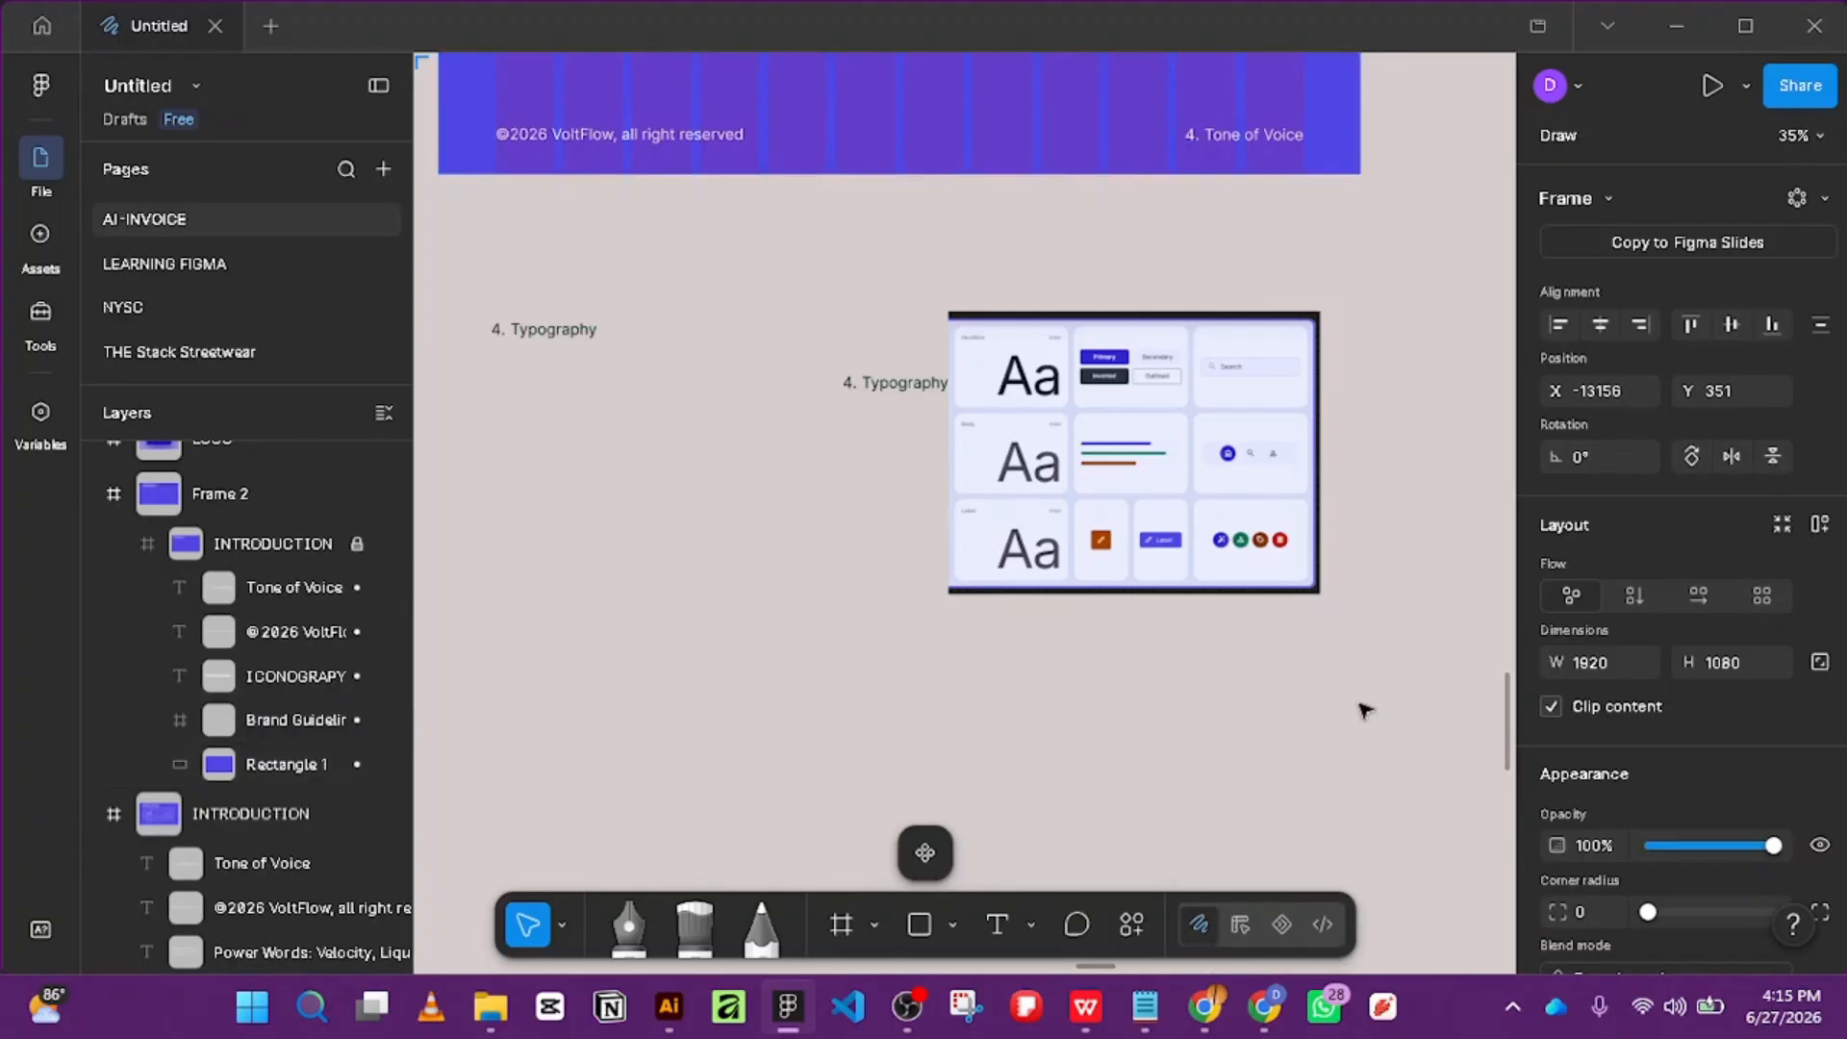
Move the rectangle and the design-system Mask group together onto the ICONOGRAPY slide, with the group at about X 522, Y 317.
{"action": "left_click_drag", "start_coordinate": [1358, 704], "coordinate": [988, 388]}
{"action": "left_click_drag", "start_coordinate": [1224, 508], "coordinate": [961, 75]}
{"action": "scroll", "coordinate": [981, 175], "scroll_direction": "up", "scroll_amount": 2}
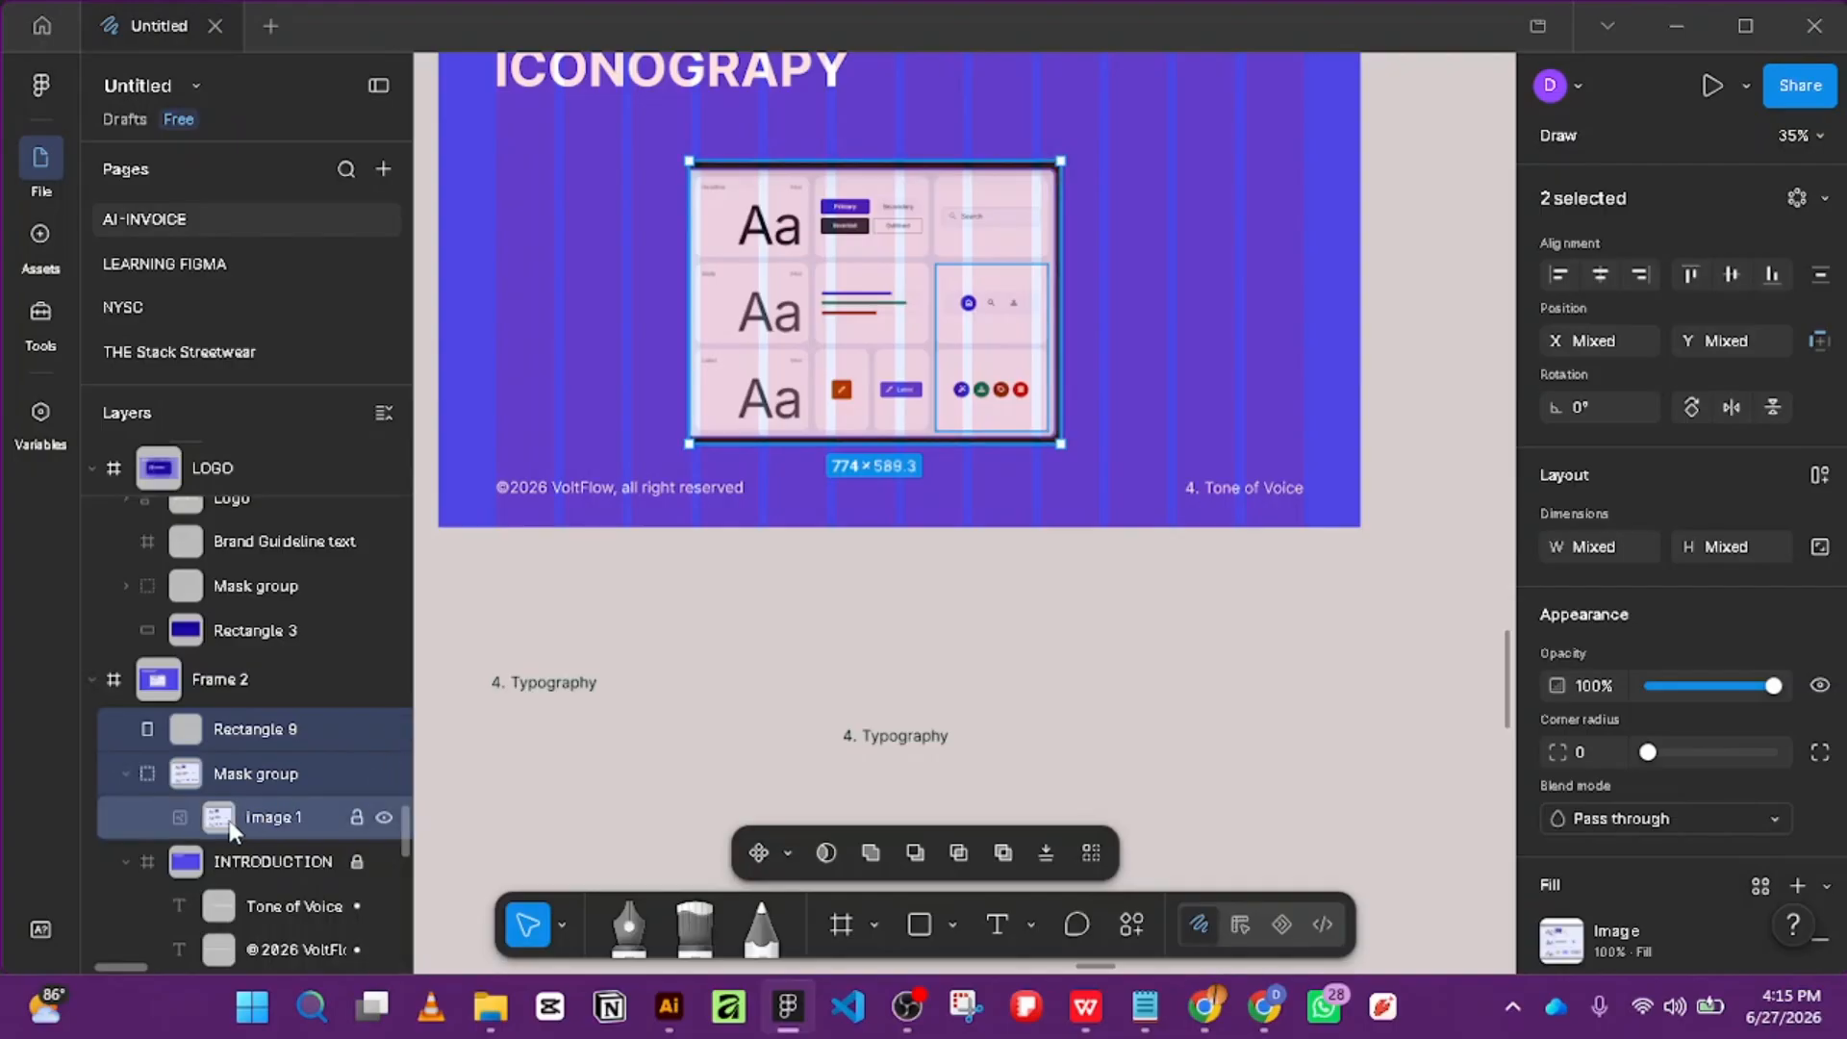
Ungroup the design-system Mask group on the ICONOGRAPY slide so that image 1 sits directly in Frame 2.
{"action": "left_click", "coordinate": [323, 812]}
{"action": "left_click", "coordinate": [281, 779]}
{"action": "right_click", "coordinate": [281, 780]}
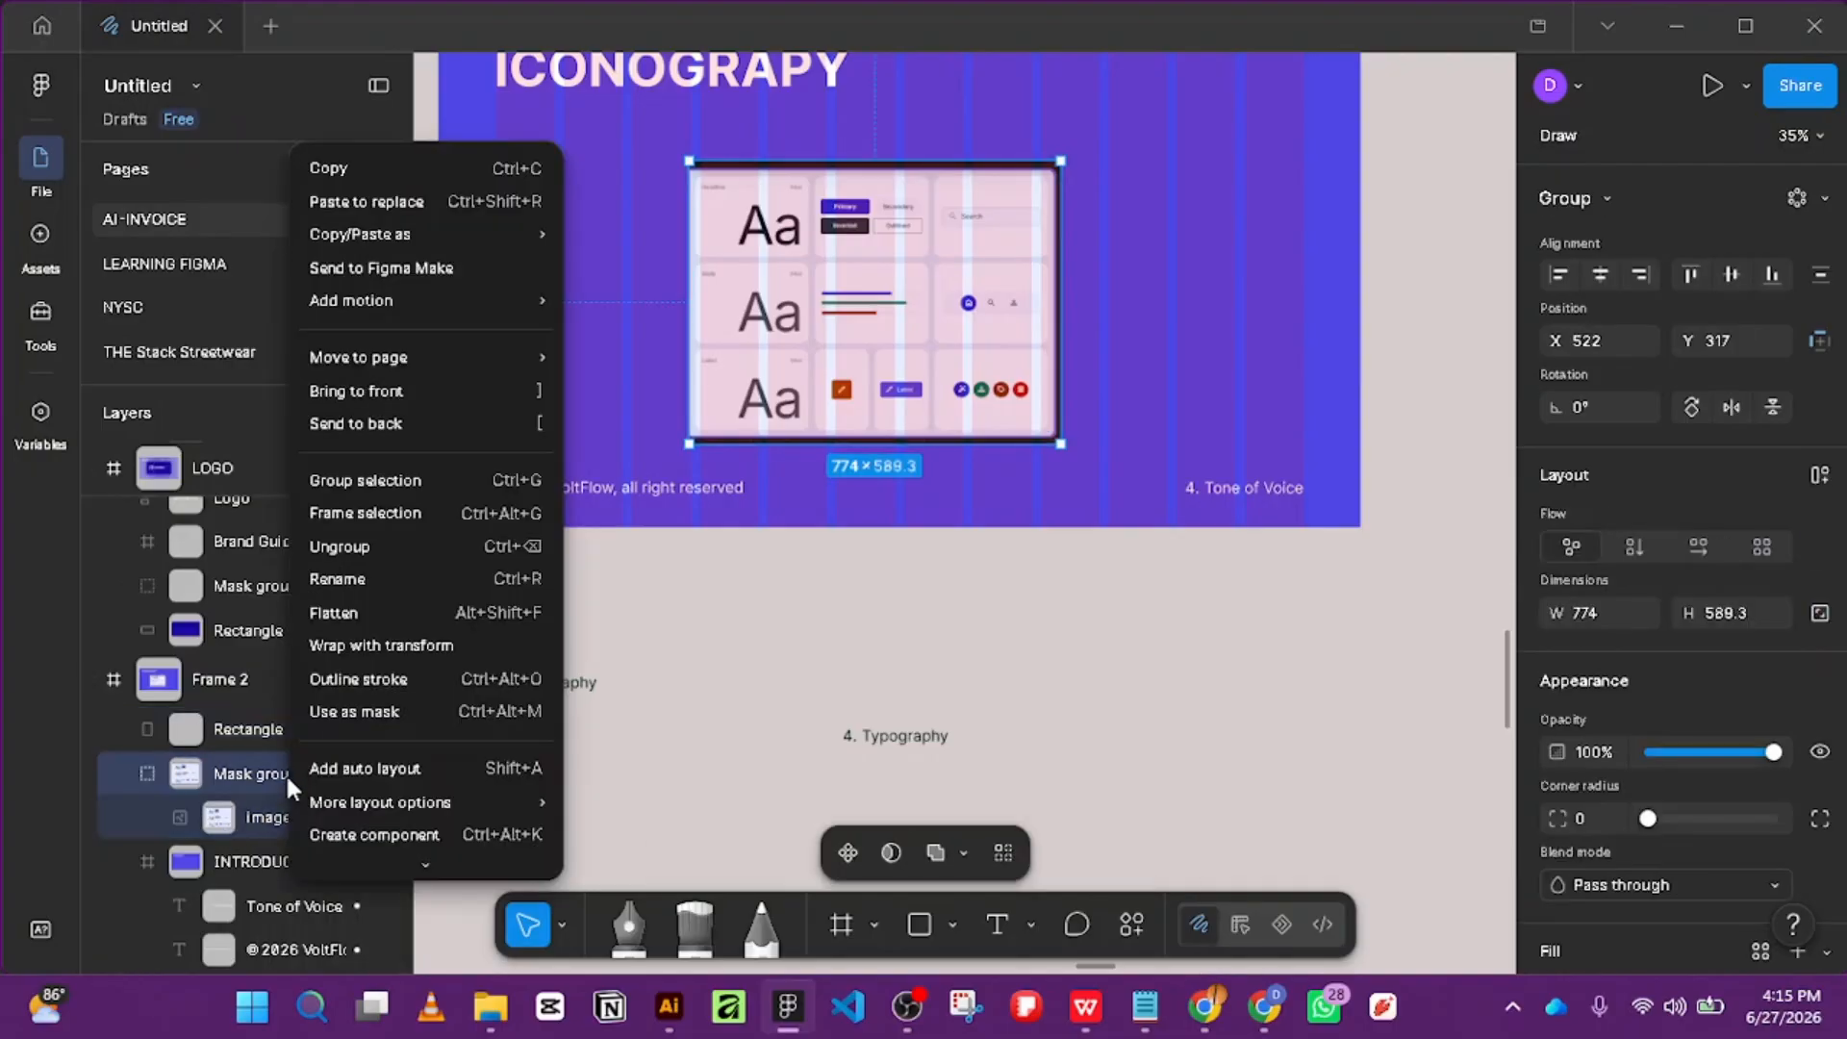
{"action": "key", "text": "ctrl+BackSpace"}
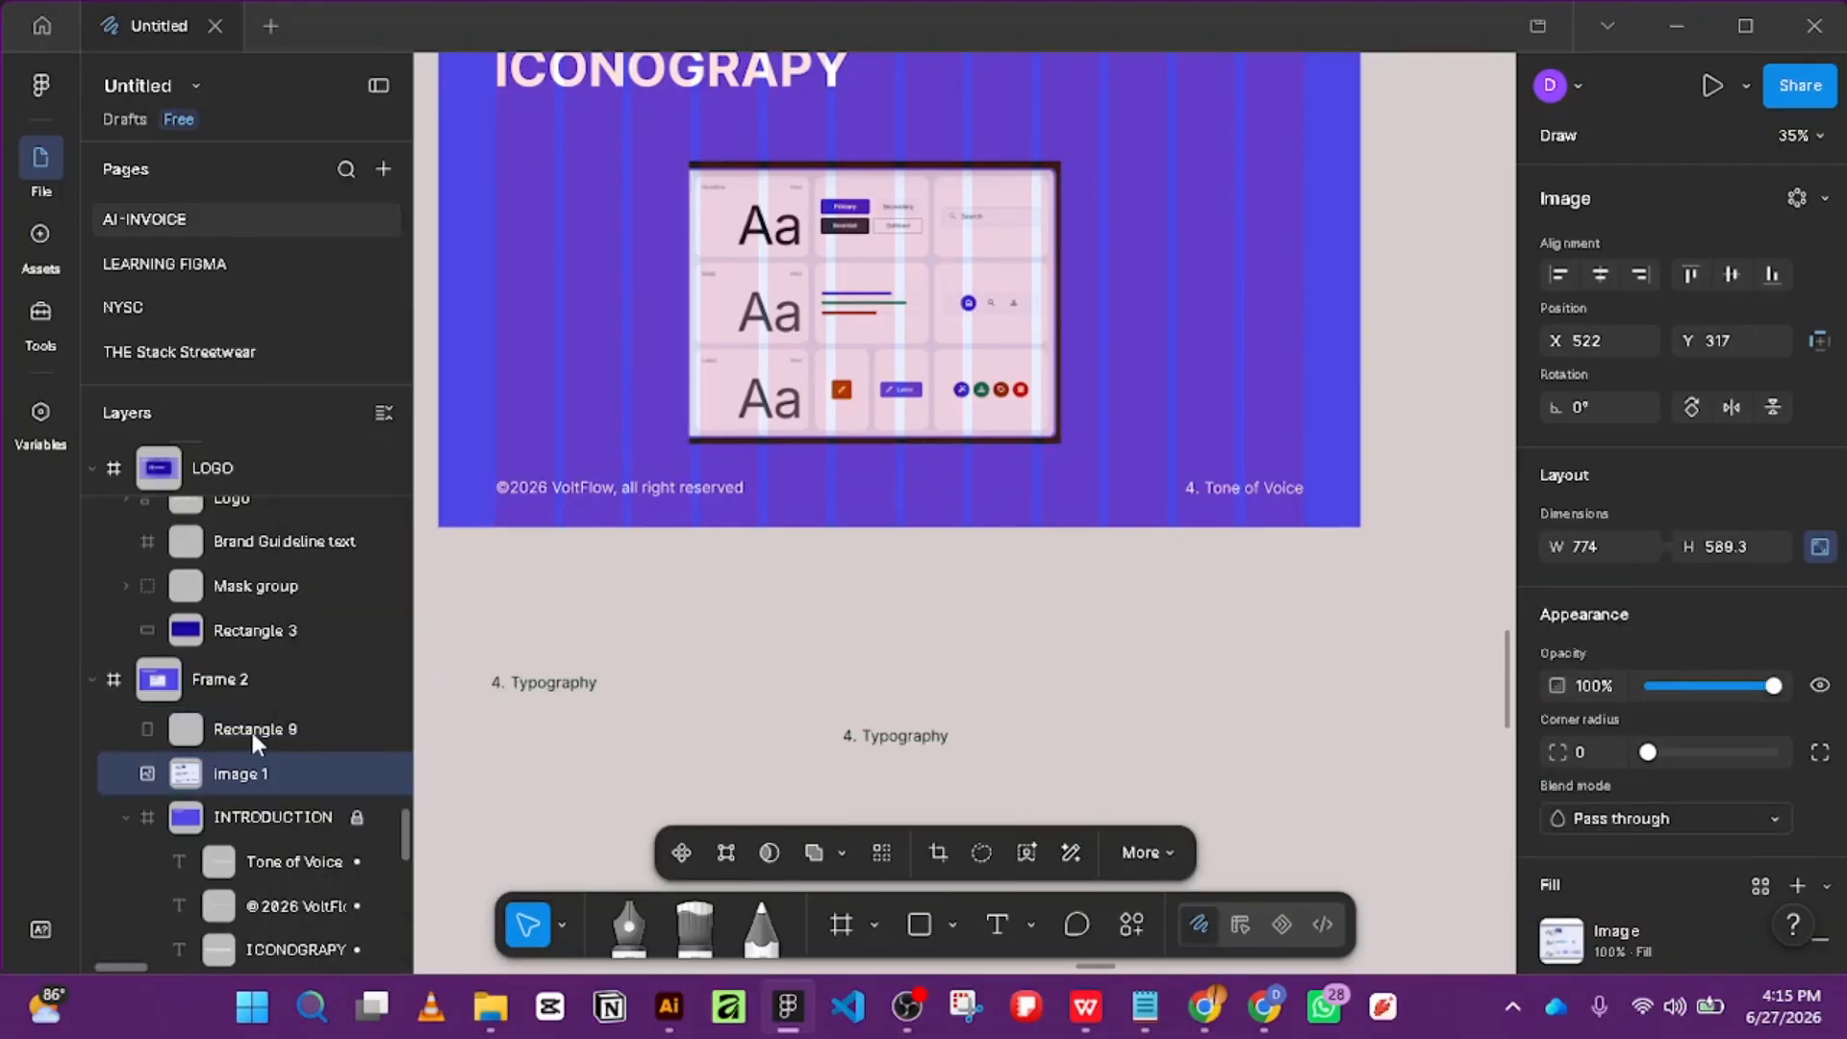
Apply a mask to image 1 and Rectangle 9 together, and bring image 1 above the rectangle in the mask group.
{"action": "left_click", "coordinate": [252, 729], "text": "shift"}
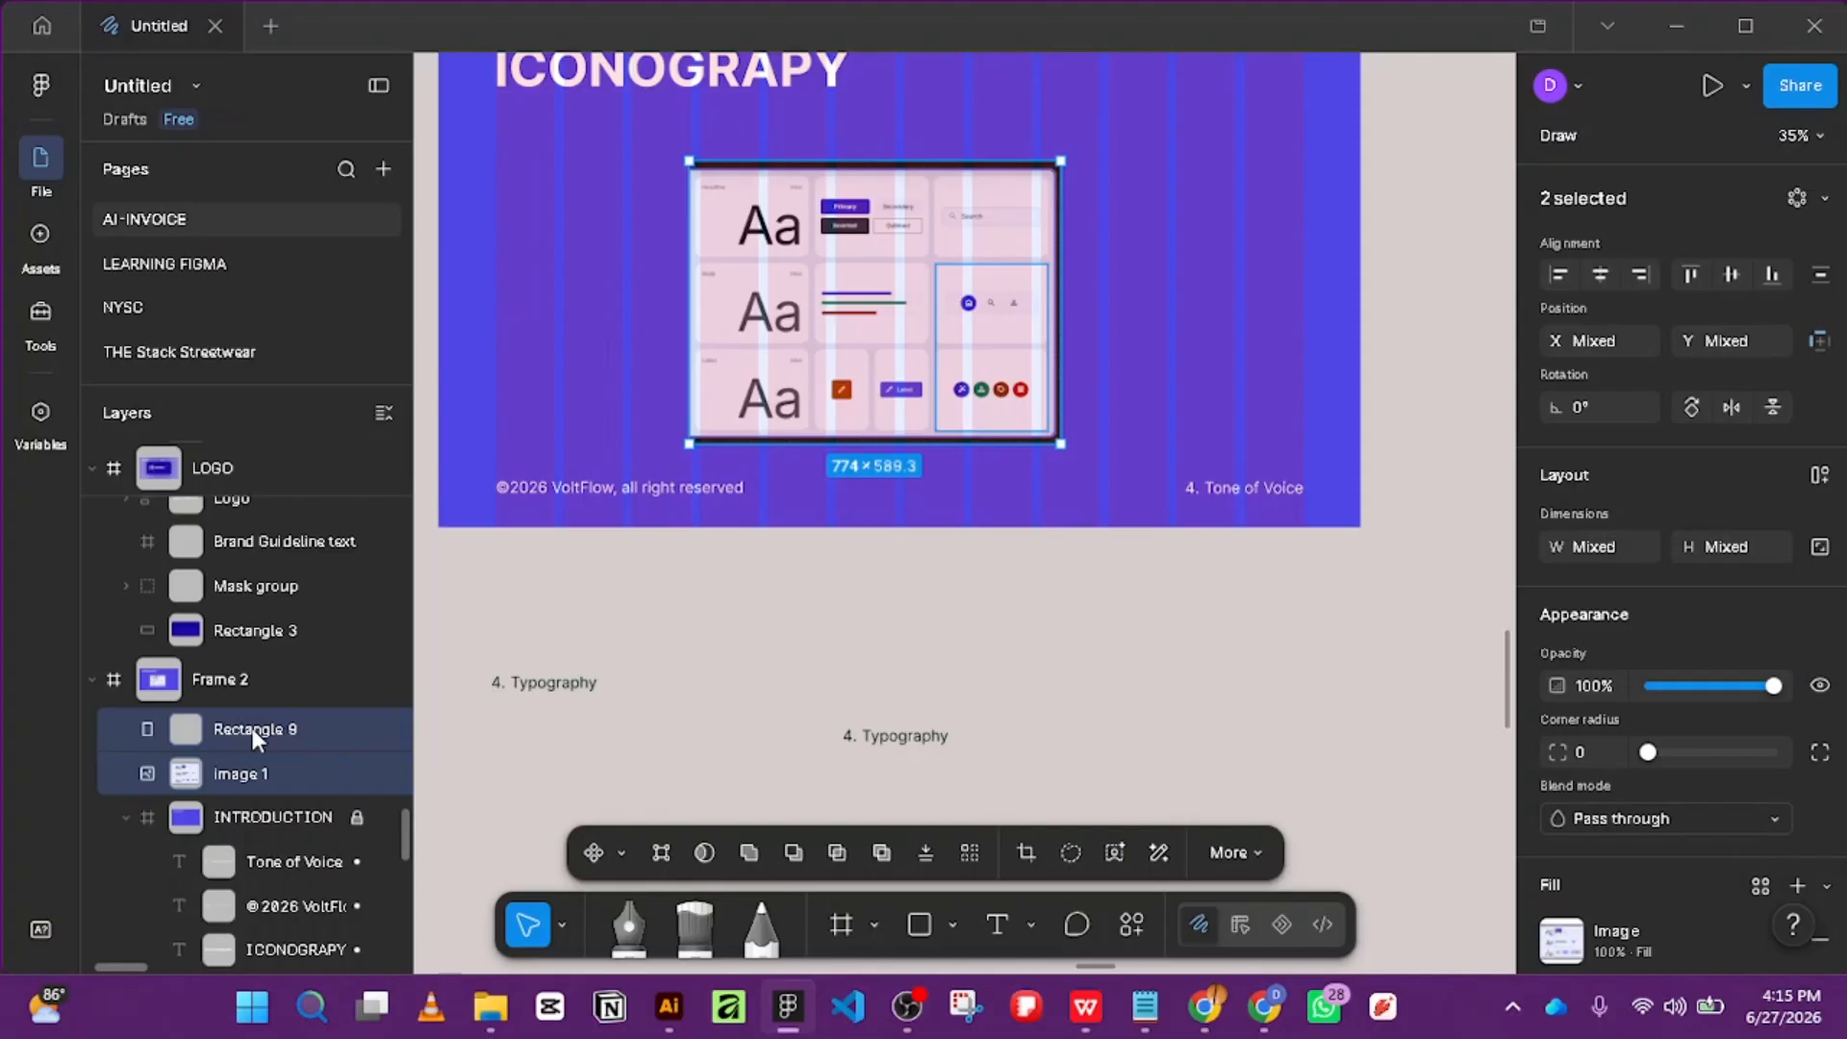
{"action": "key", "text": "ctrl+alt+m"}
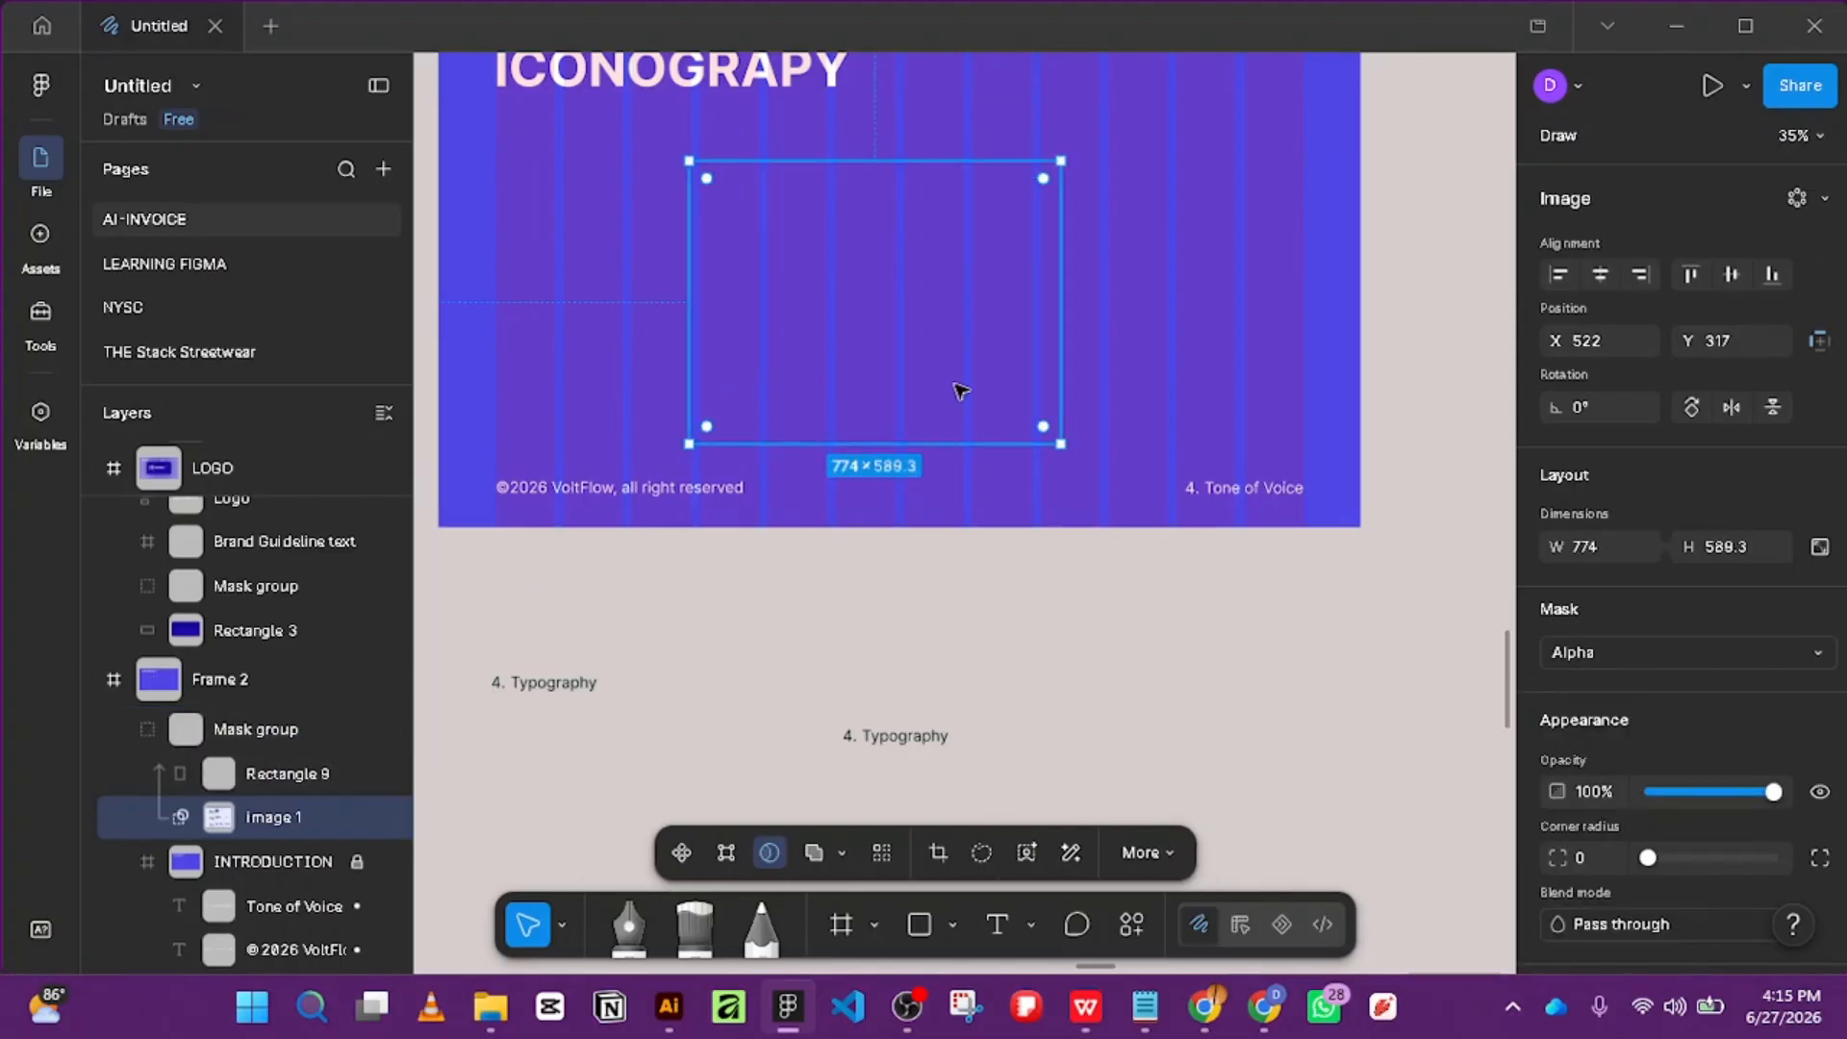
{"action": "key", "text": "ctrl+bracketright"}
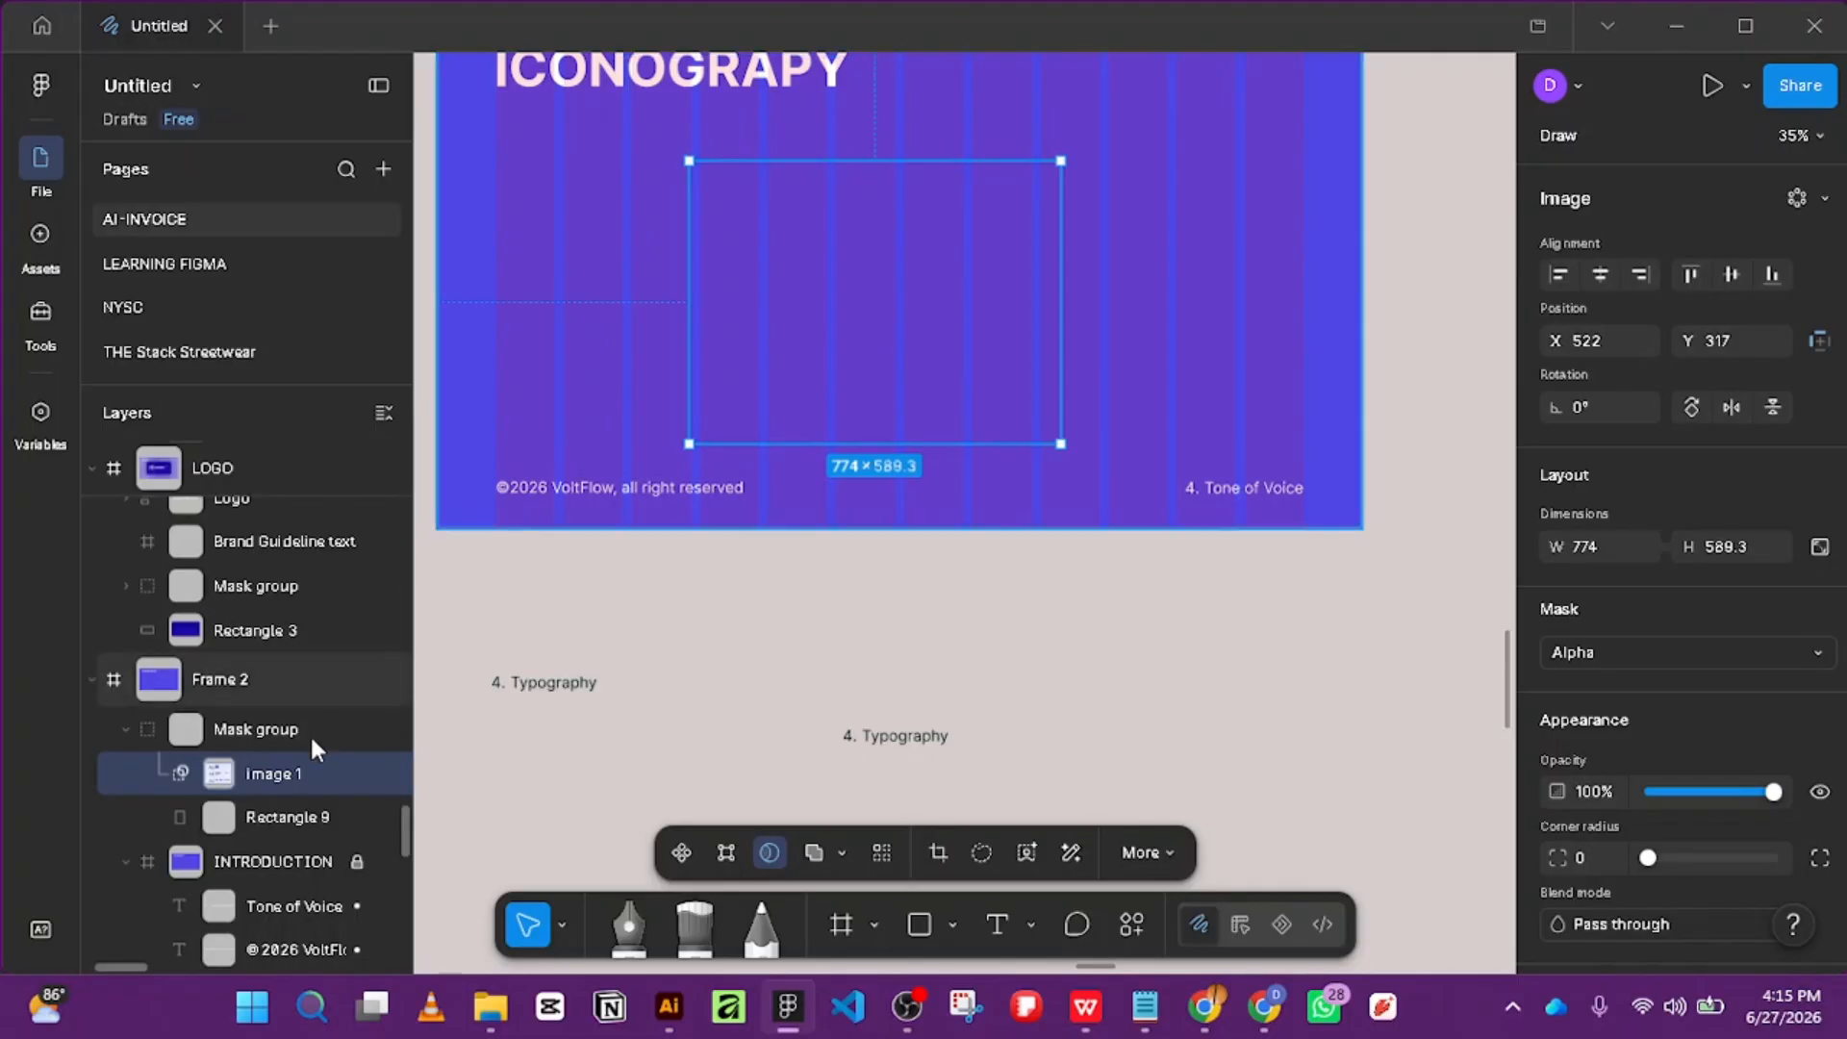
Inspect the ICONOGRAPY slide's mask group, its Rectangle 9 layer and its image fill settings.
{"action": "left_click", "coordinate": [285, 818]}
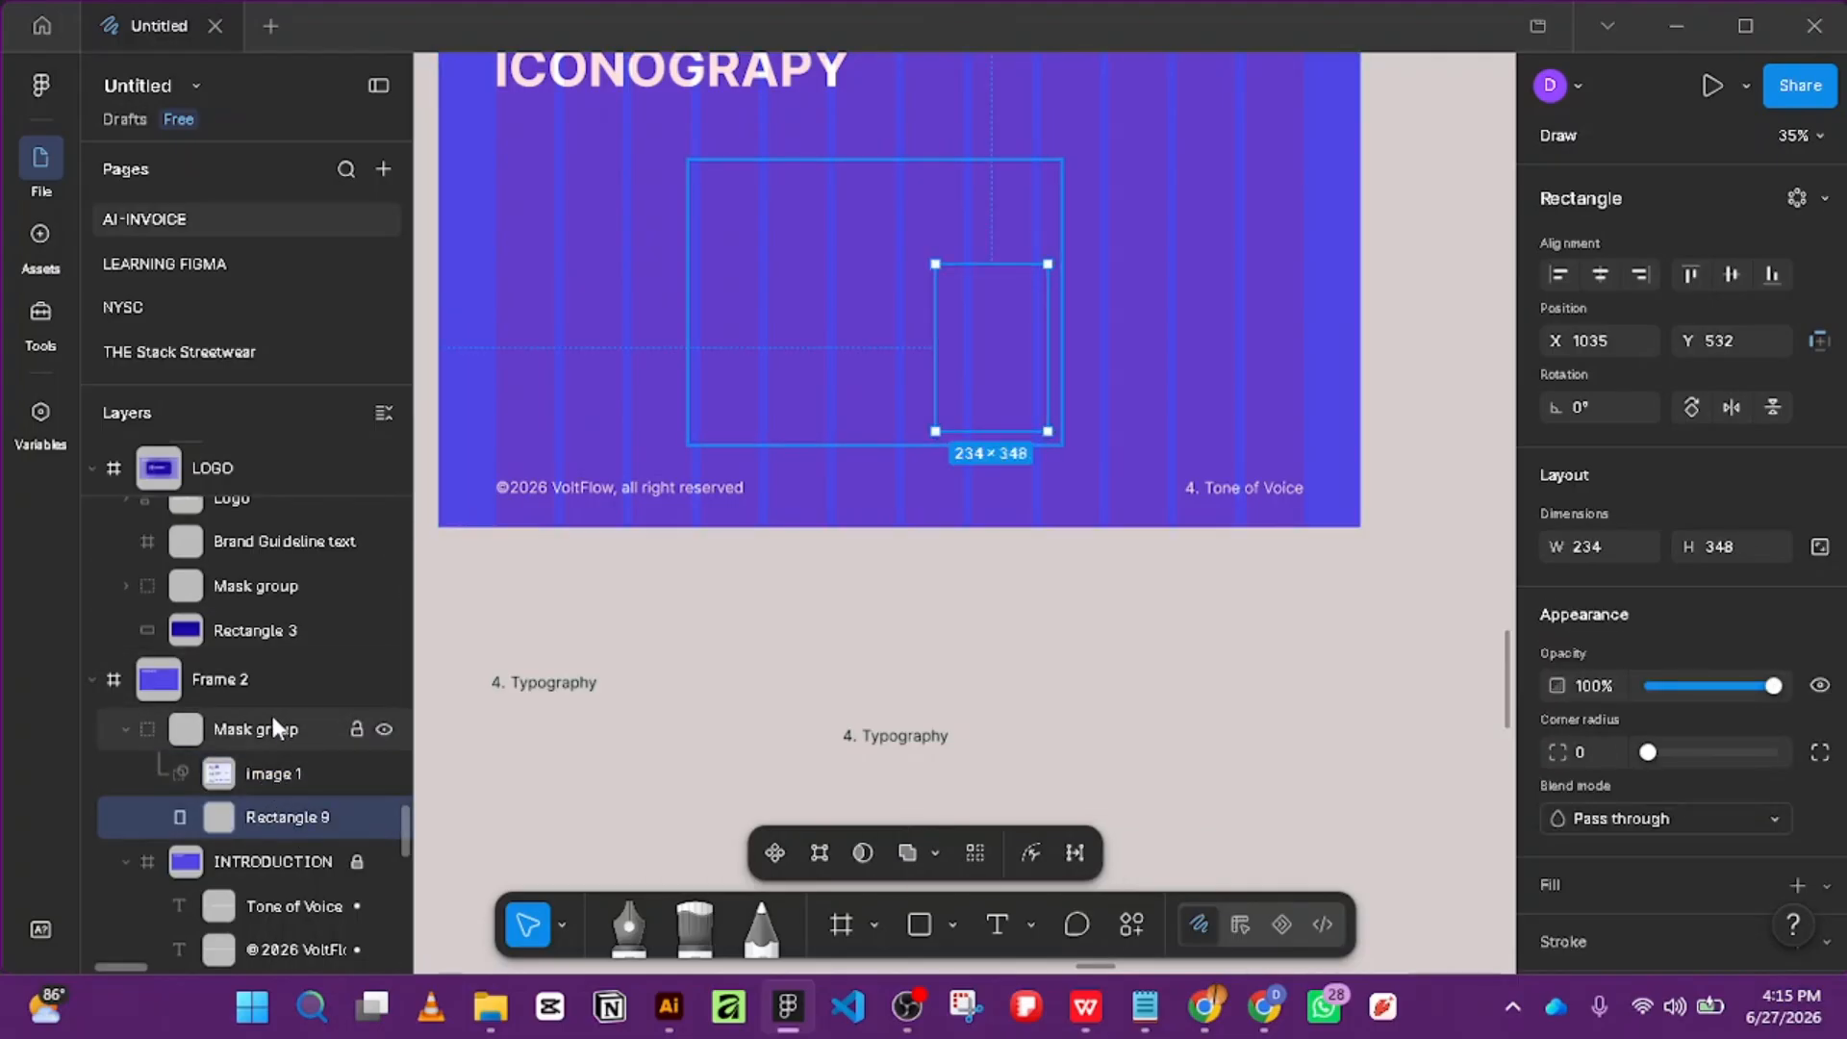
{"action": "left_click", "coordinate": [240, 733]}
{"action": "scroll", "coordinate": [1779, 752], "scroll_direction": "down", "scroll_amount": 5}
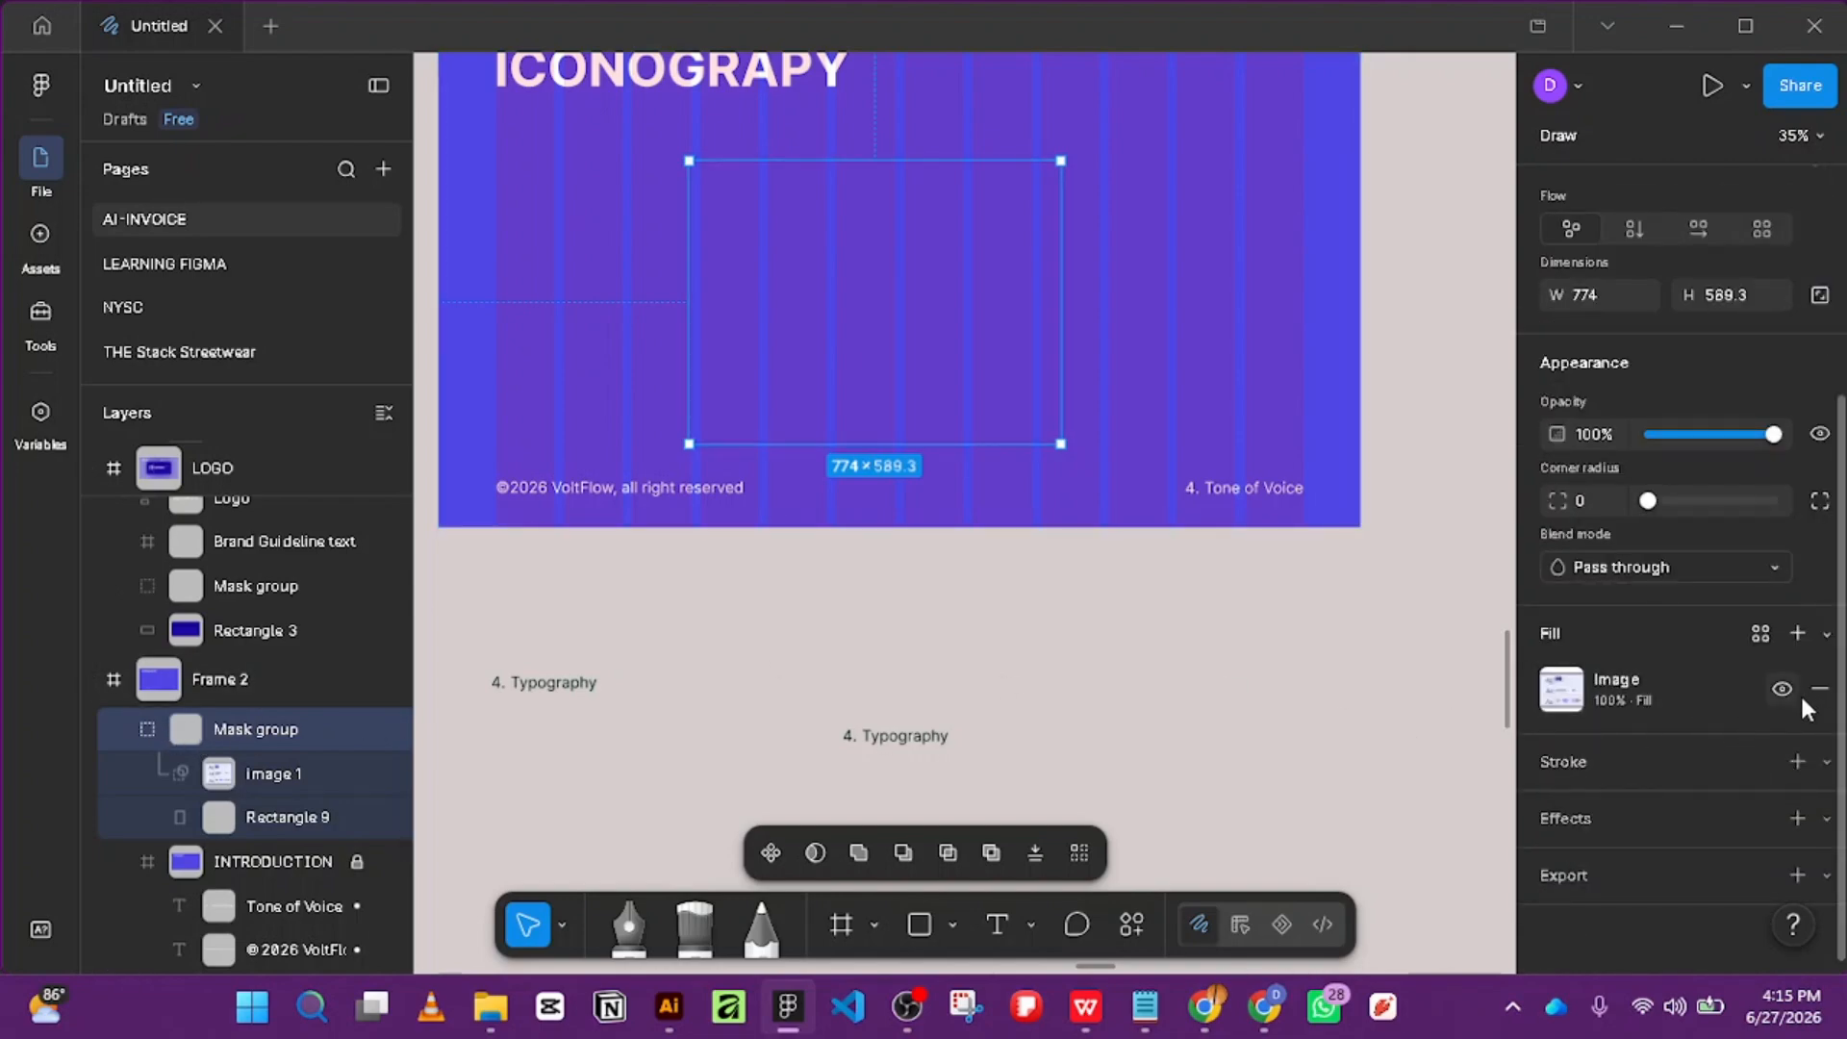
{"action": "left_click", "coordinate": [1568, 699]}
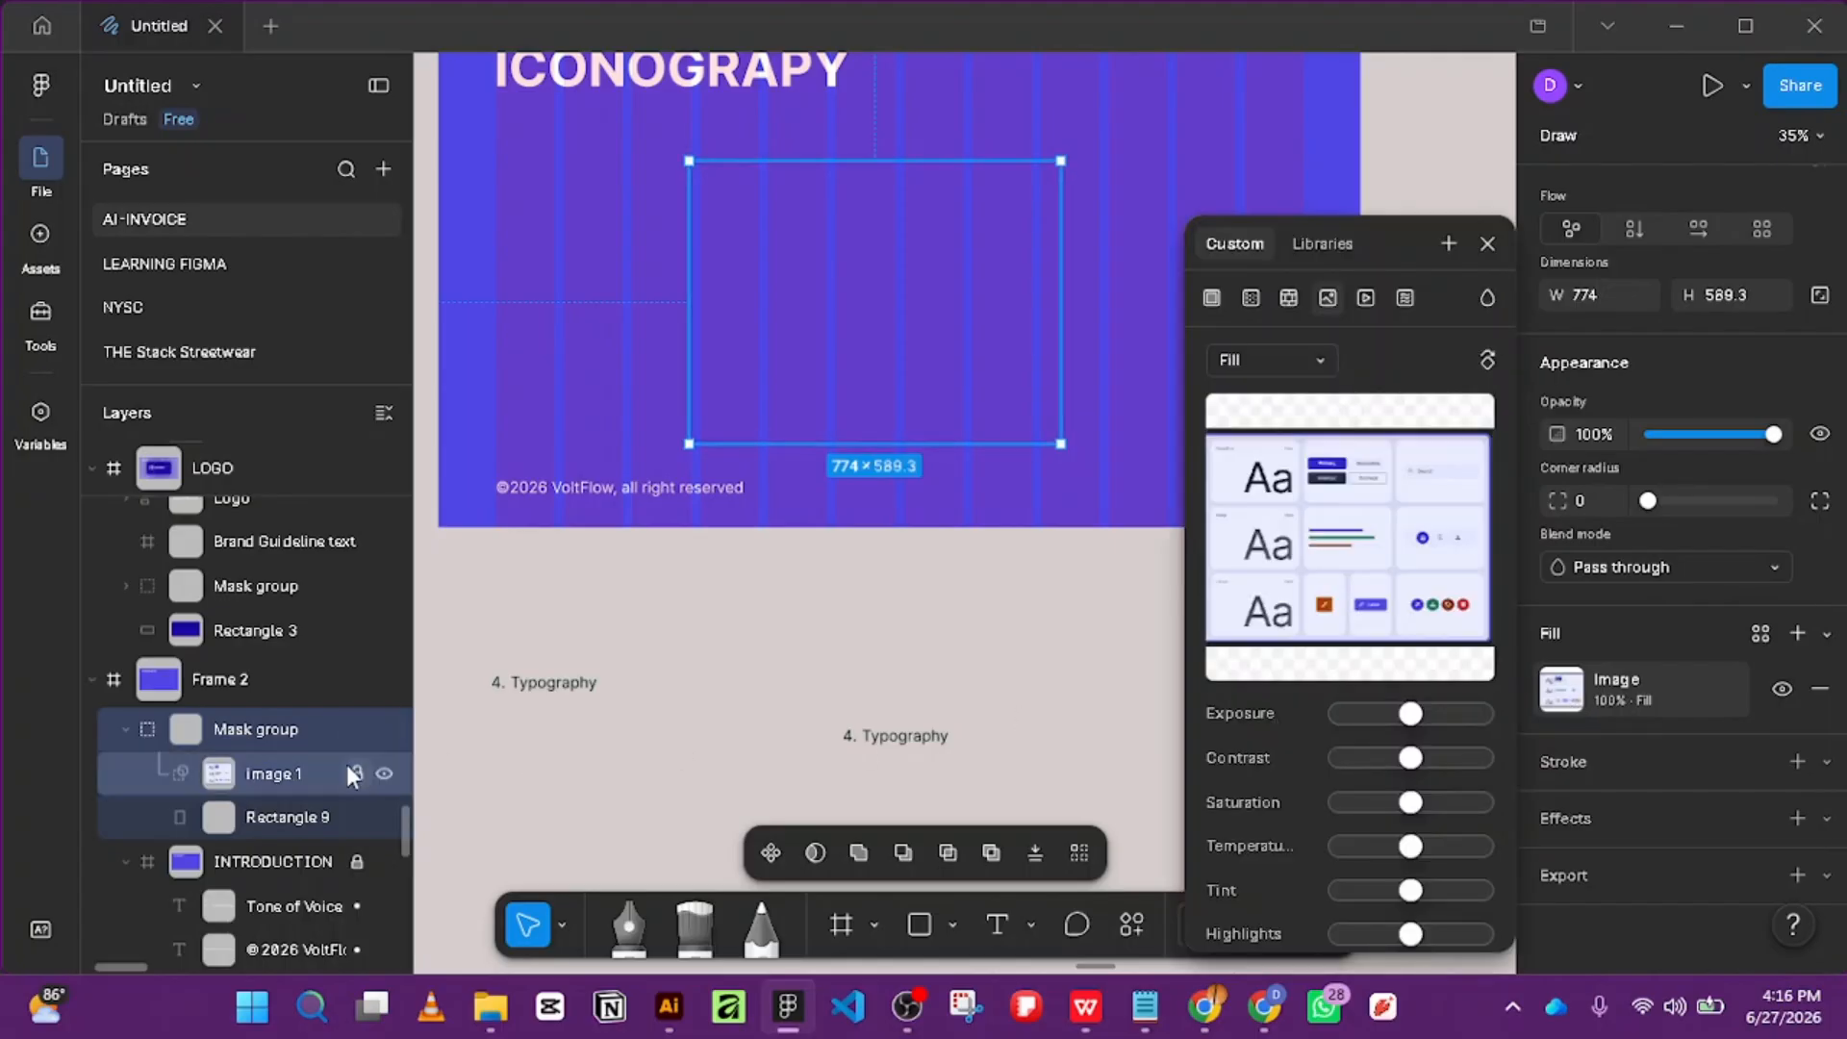
{"action": "left_click", "coordinate": [671, 689]}
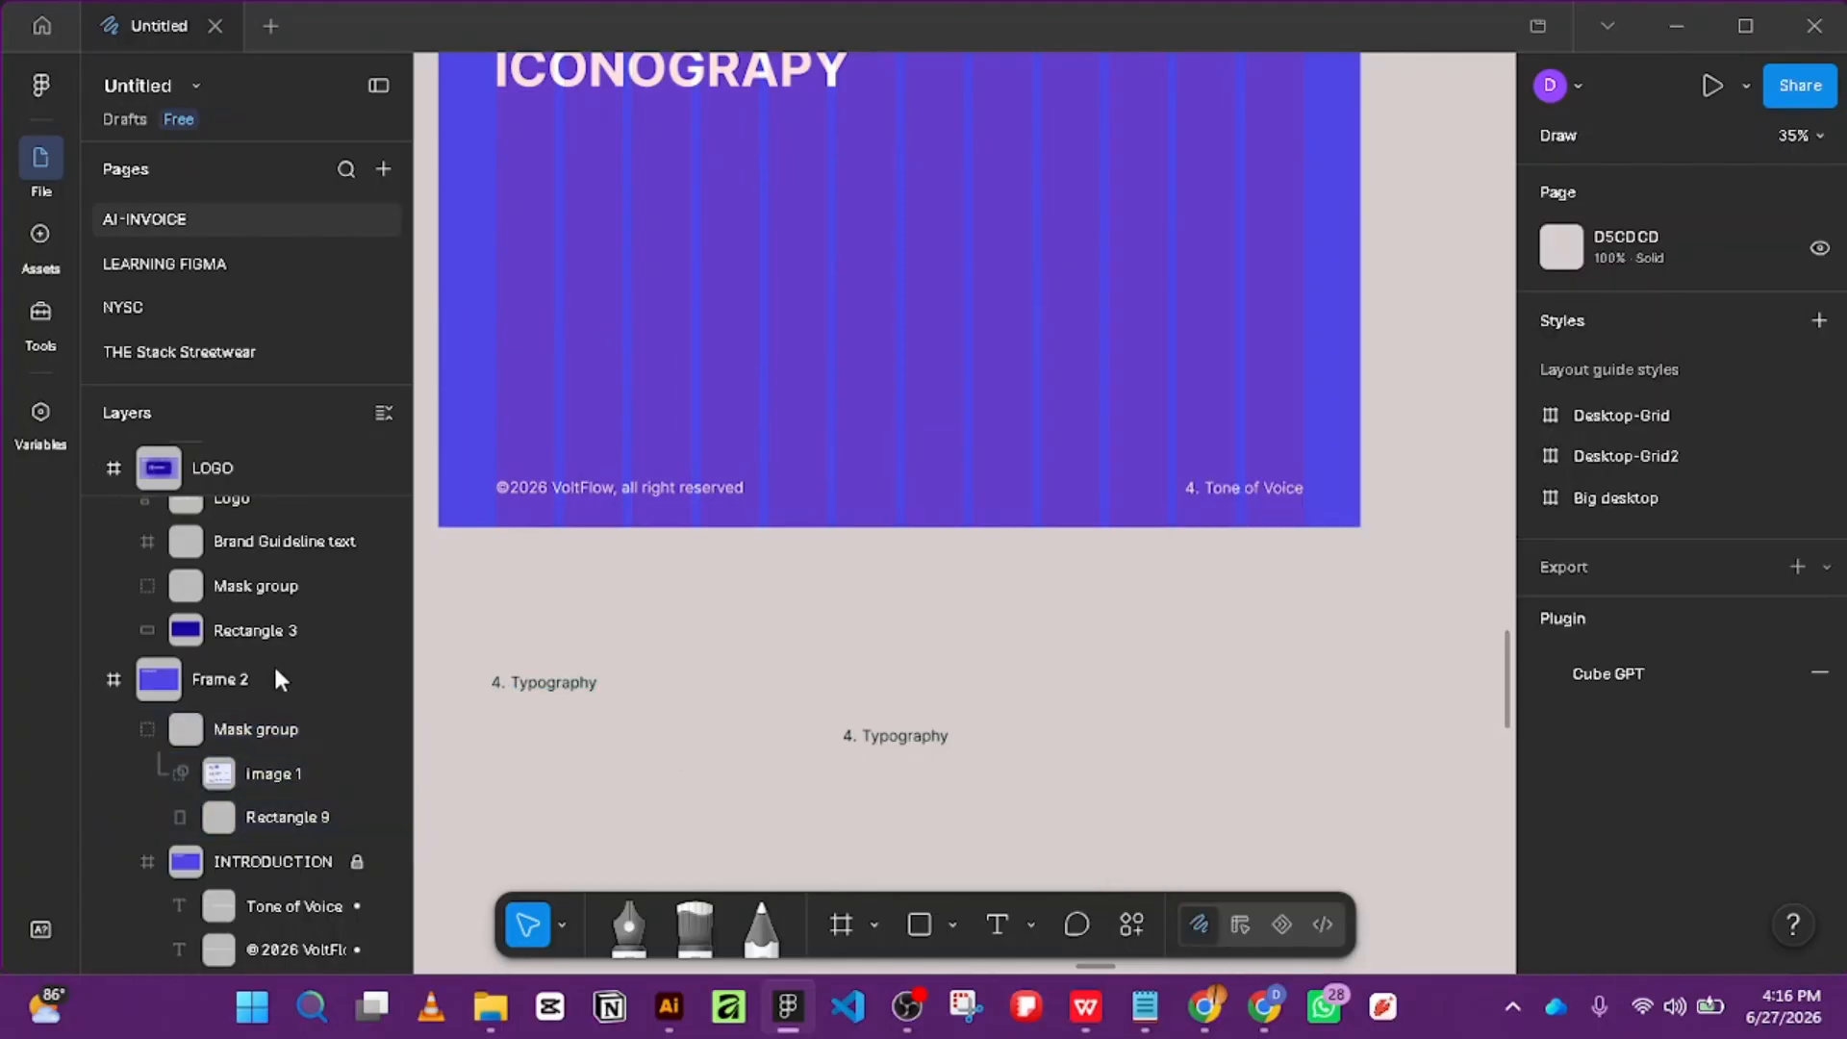
{"action": "left_click", "coordinate": [273, 725]}
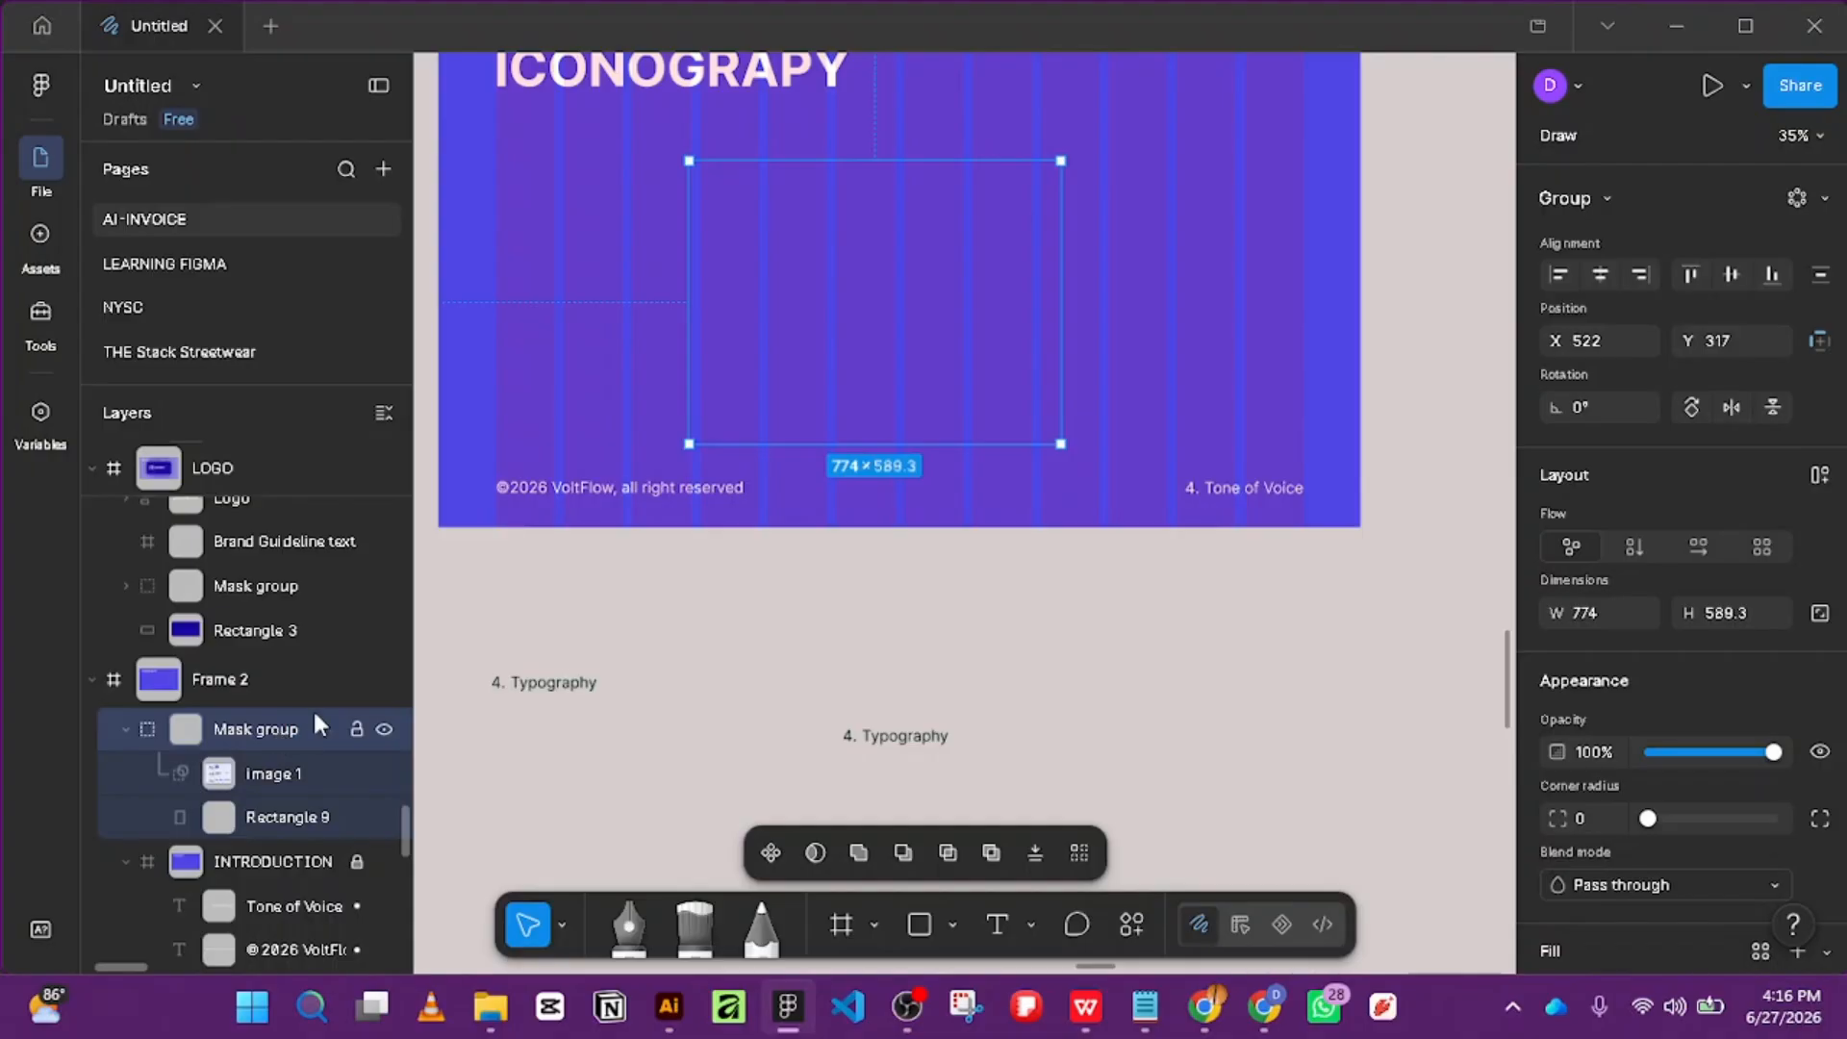
{"action": "scroll", "coordinate": [1337, 341], "scroll_direction": "down", "scroll_amount": 3}
{"action": "scroll", "coordinate": [1309, 327], "scroll_direction": "up", "scroll_amount": 3}
{"action": "key", "text": "Escape"}
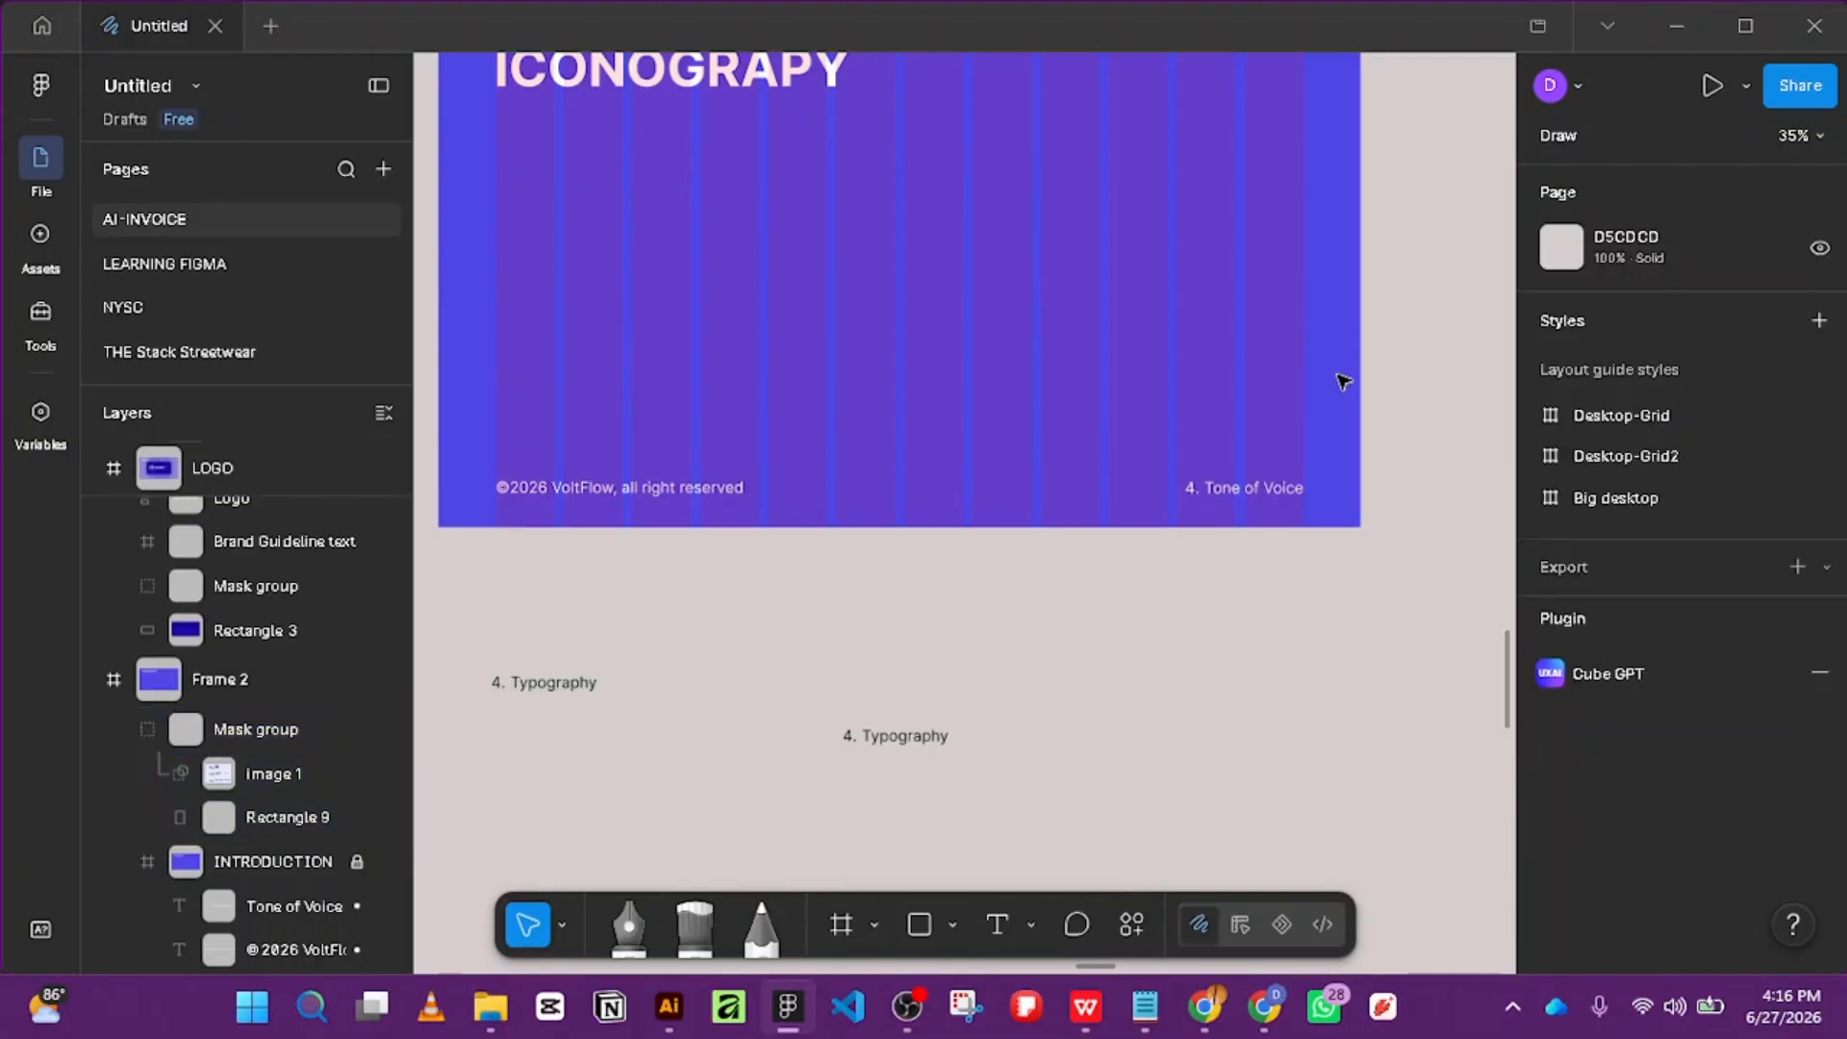
Check the properties and layout guide options of Frame 2, the ICONOGRAPY slide.
{"action": "scroll", "coordinate": [1266, 323], "scroll_direction": "up", "scroll_amount": 4}
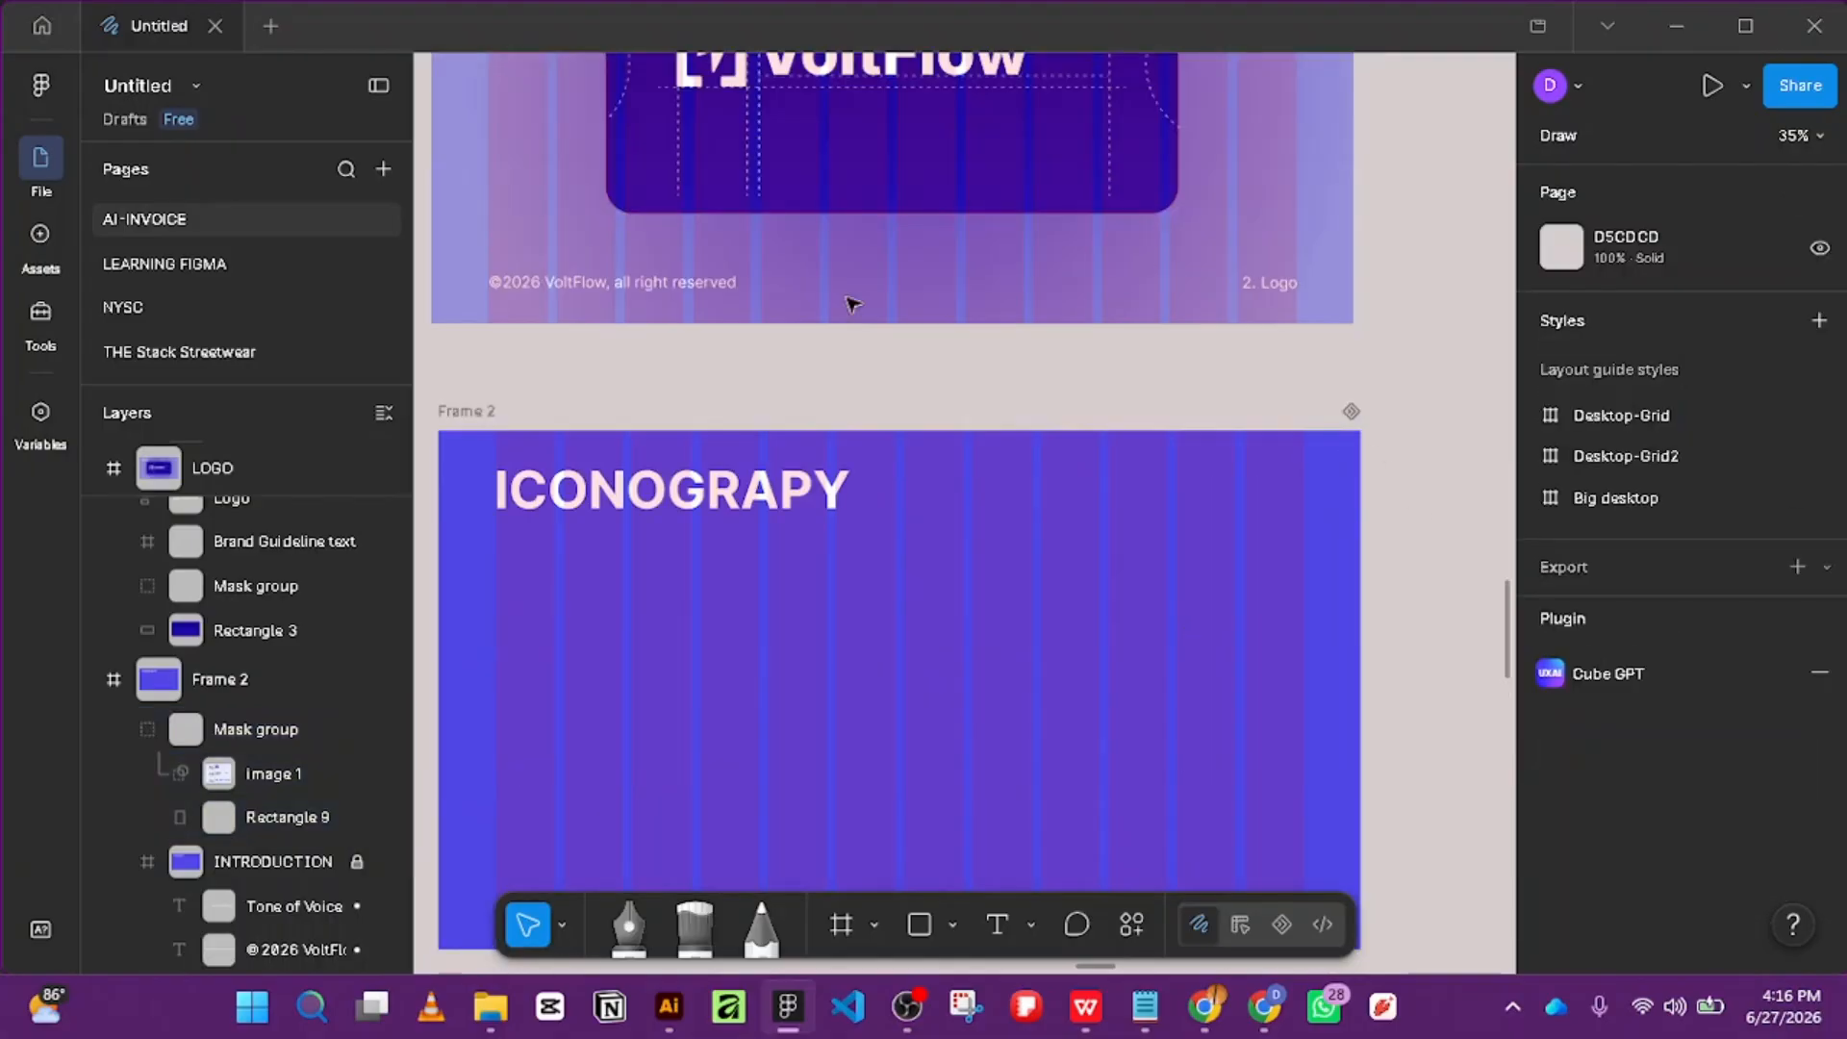
{"action": "left_click", "coordinate": [465, 413]}
{"action": "scroll", "coordinate": [1789, 678], "scroll_direction": "down", "scroll_amount": 6}
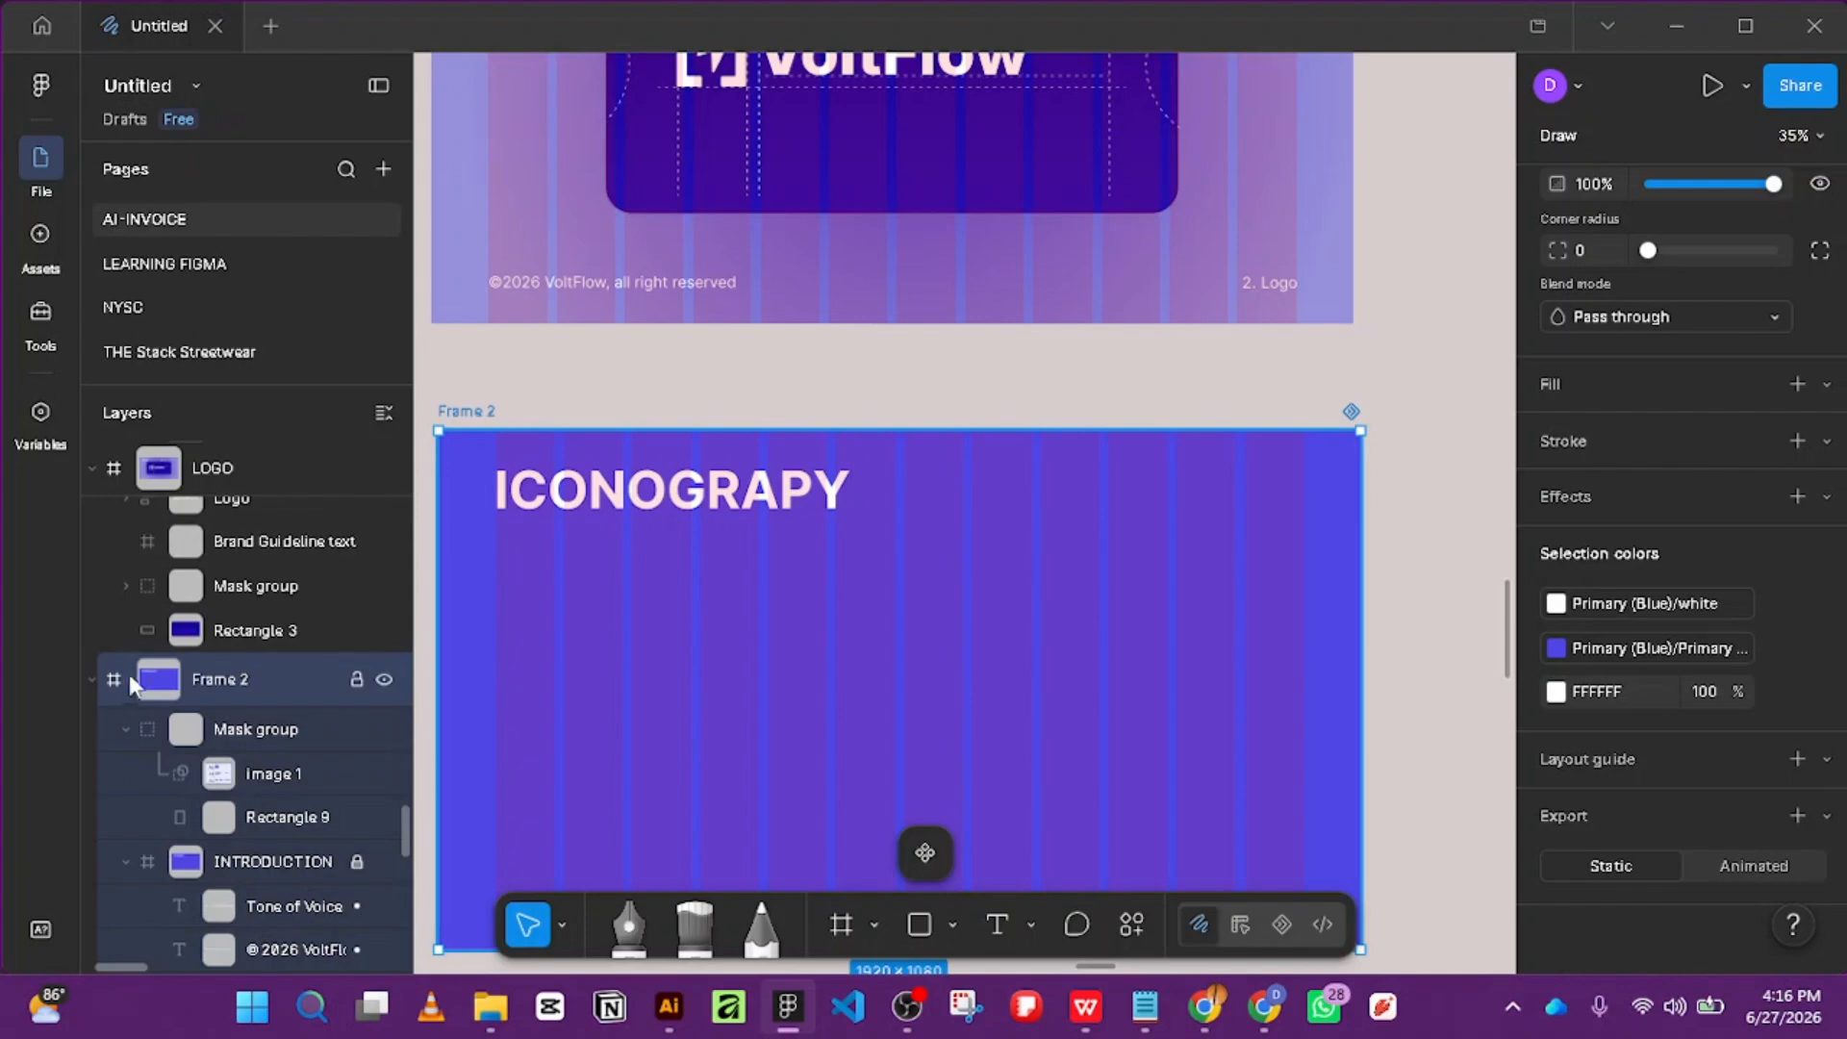
{"action": "scroll", "coordinate": [1472, 692], "scroll_direction": "down", "scroll_amount": 2}
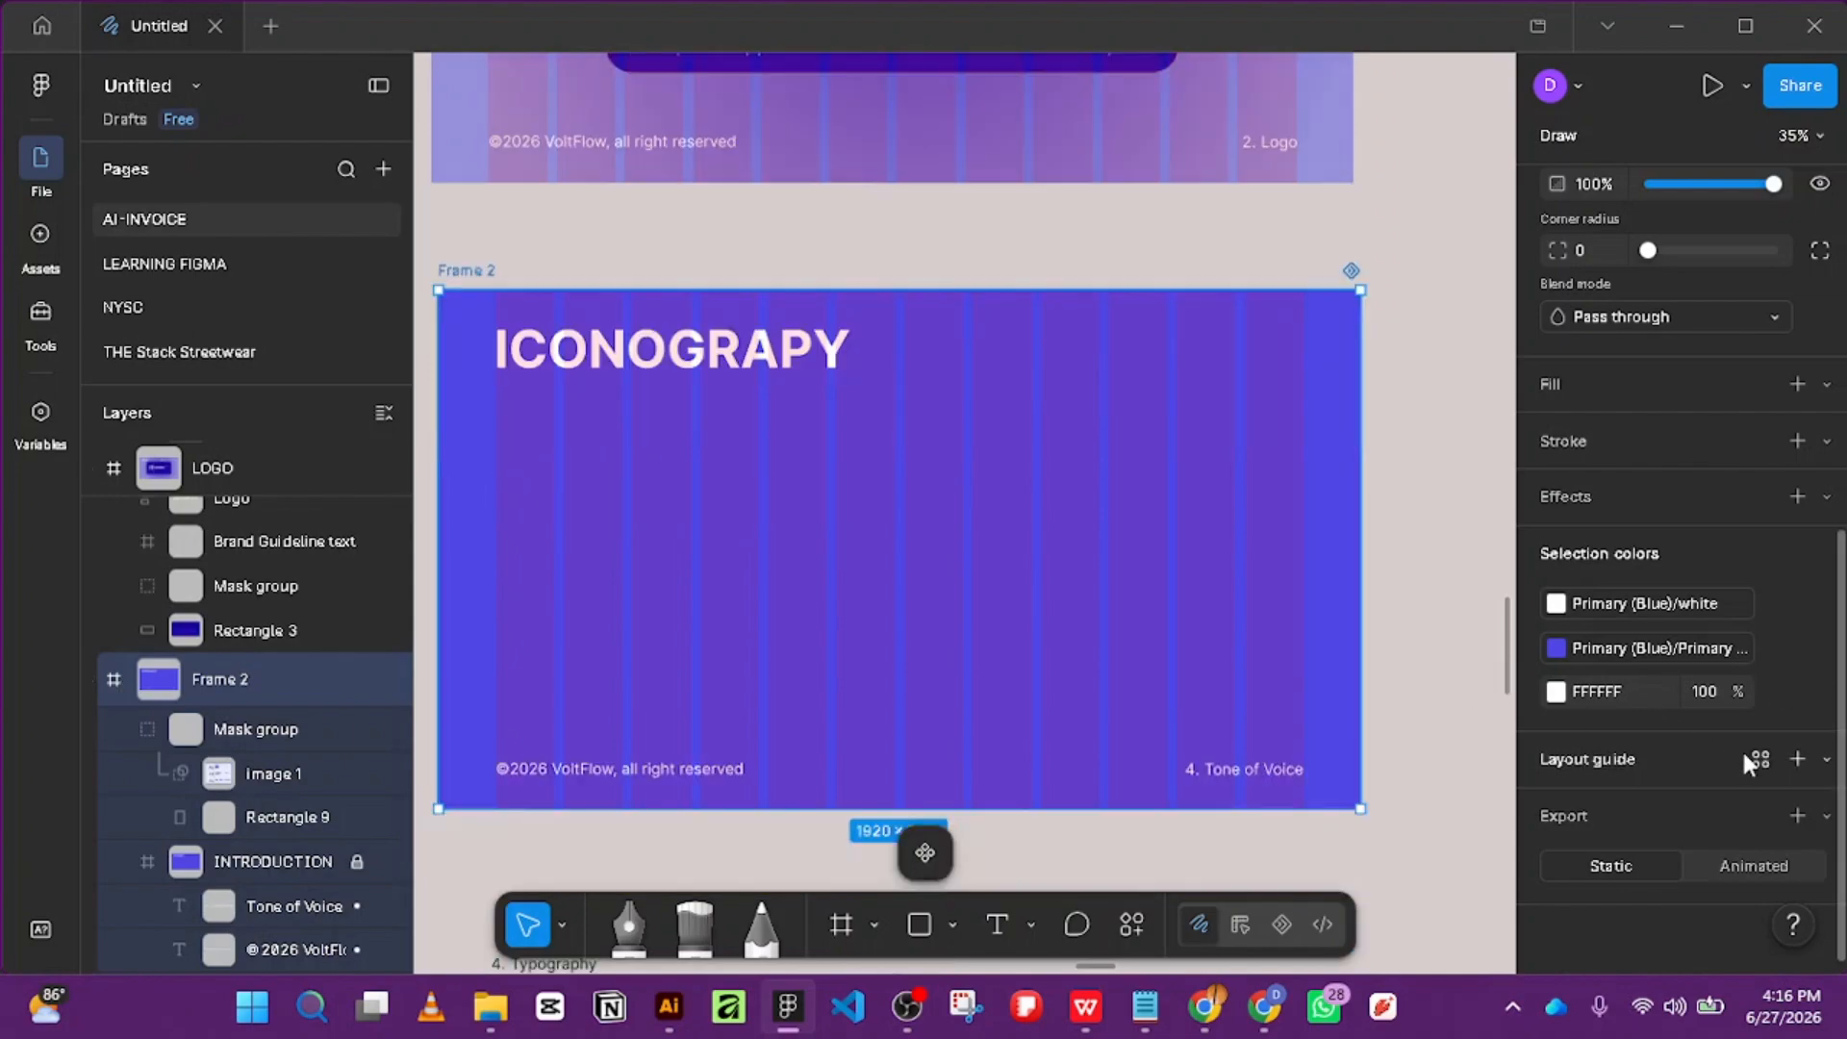
{"action": "left_click", "coordinate": [1821, 757]}
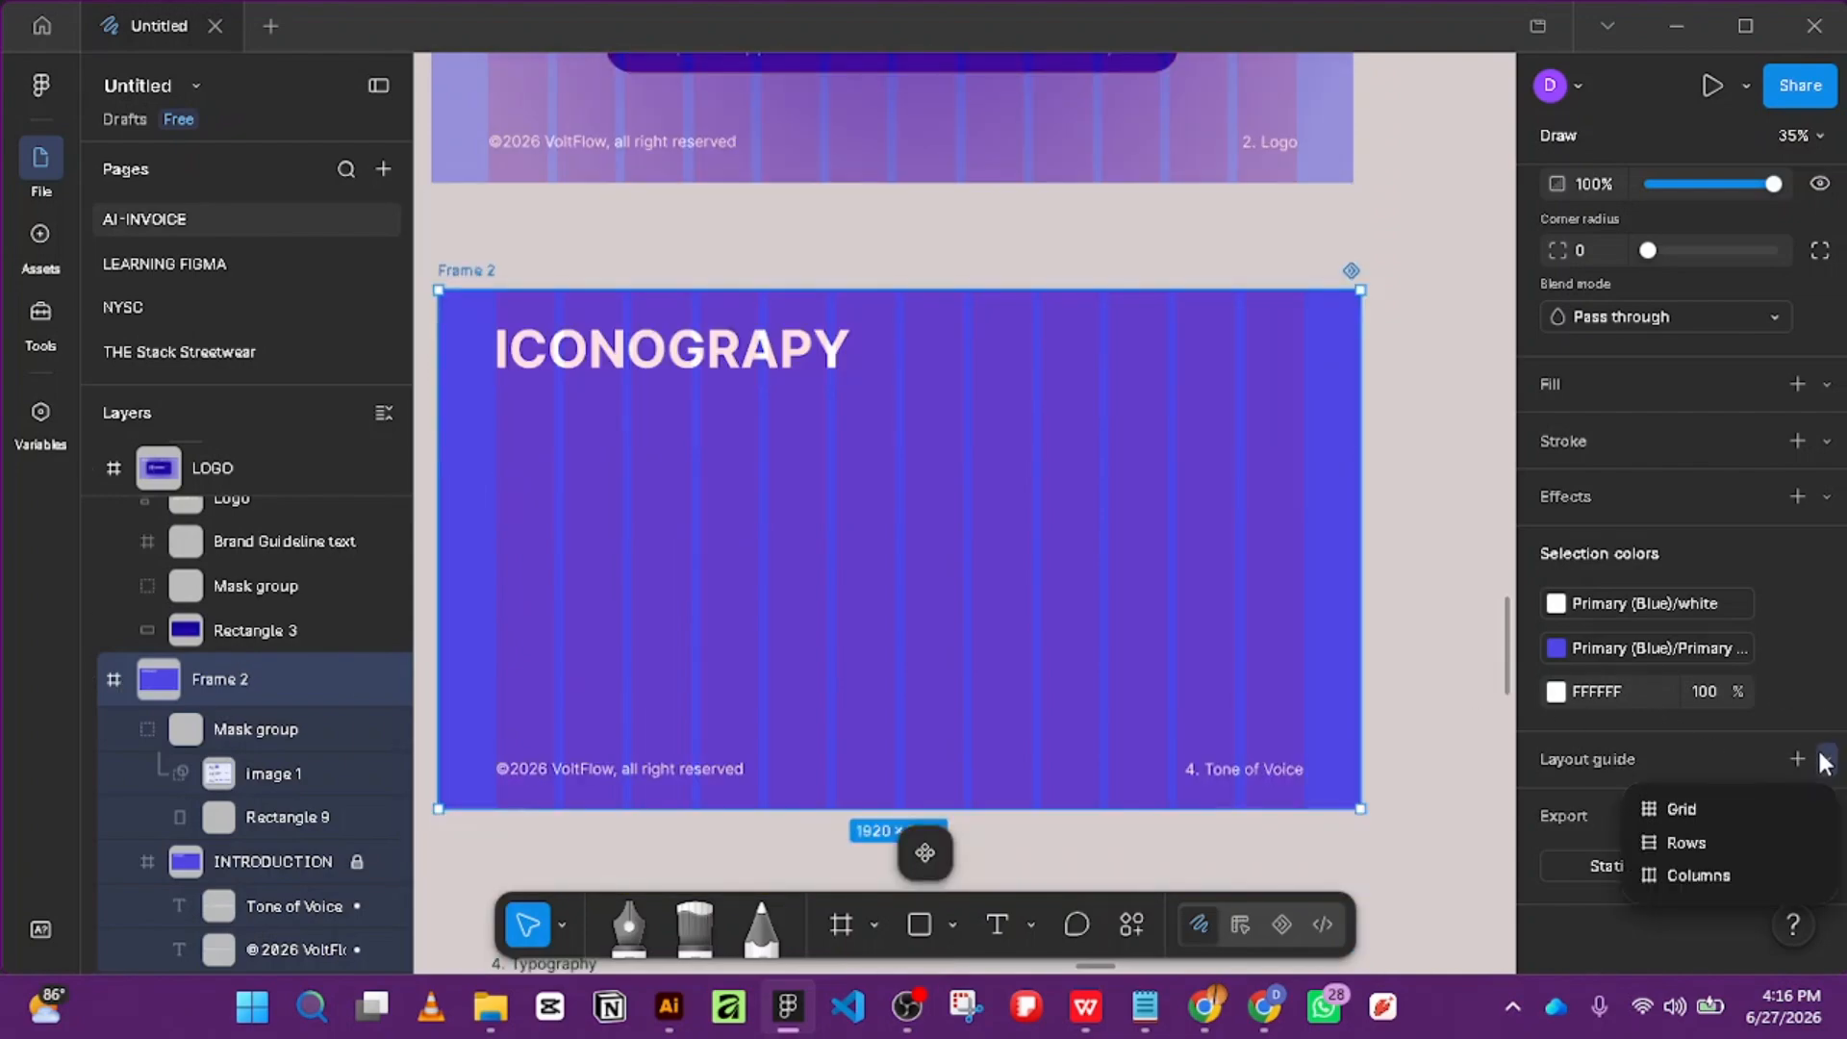
{"action": "left_click", "coordinate": [1820, 702]}
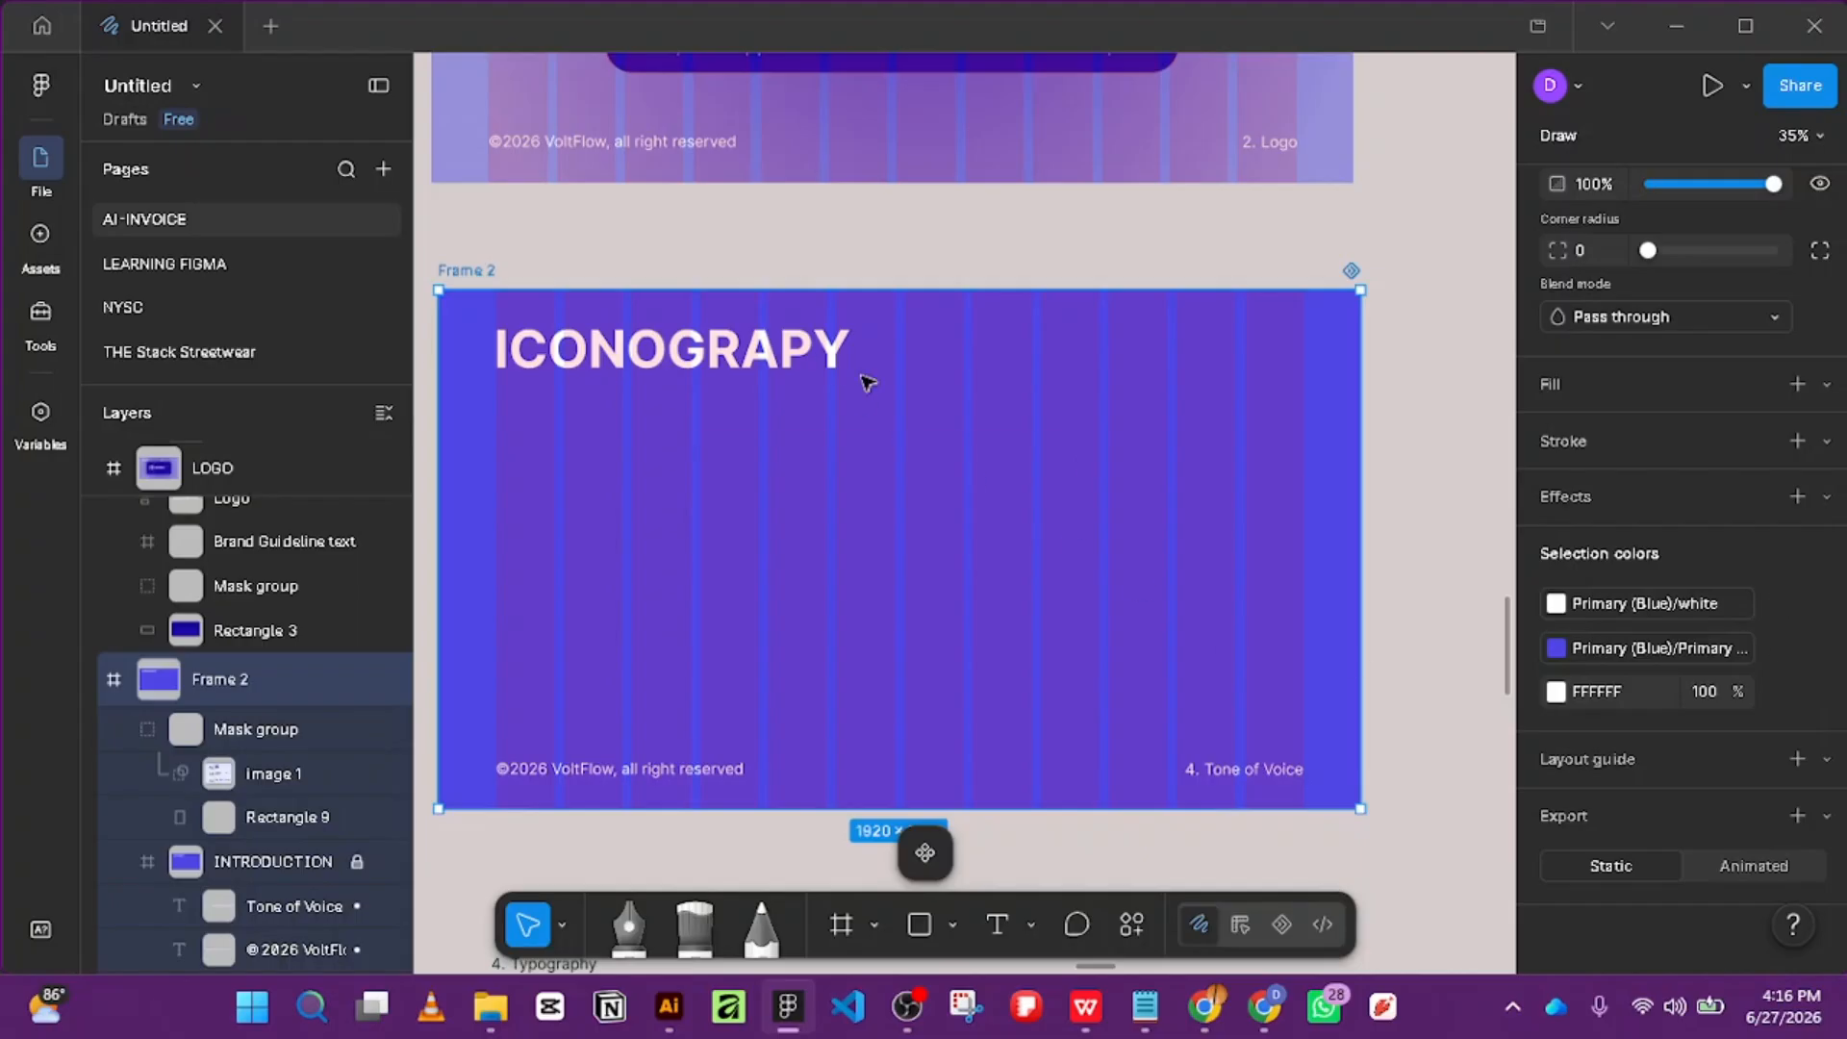
Try to move image 1 below Rectangle 9 inside the ICONOGRAPY slide's mask group.
{"action": "left_click", "coordinate": [979, 501]}
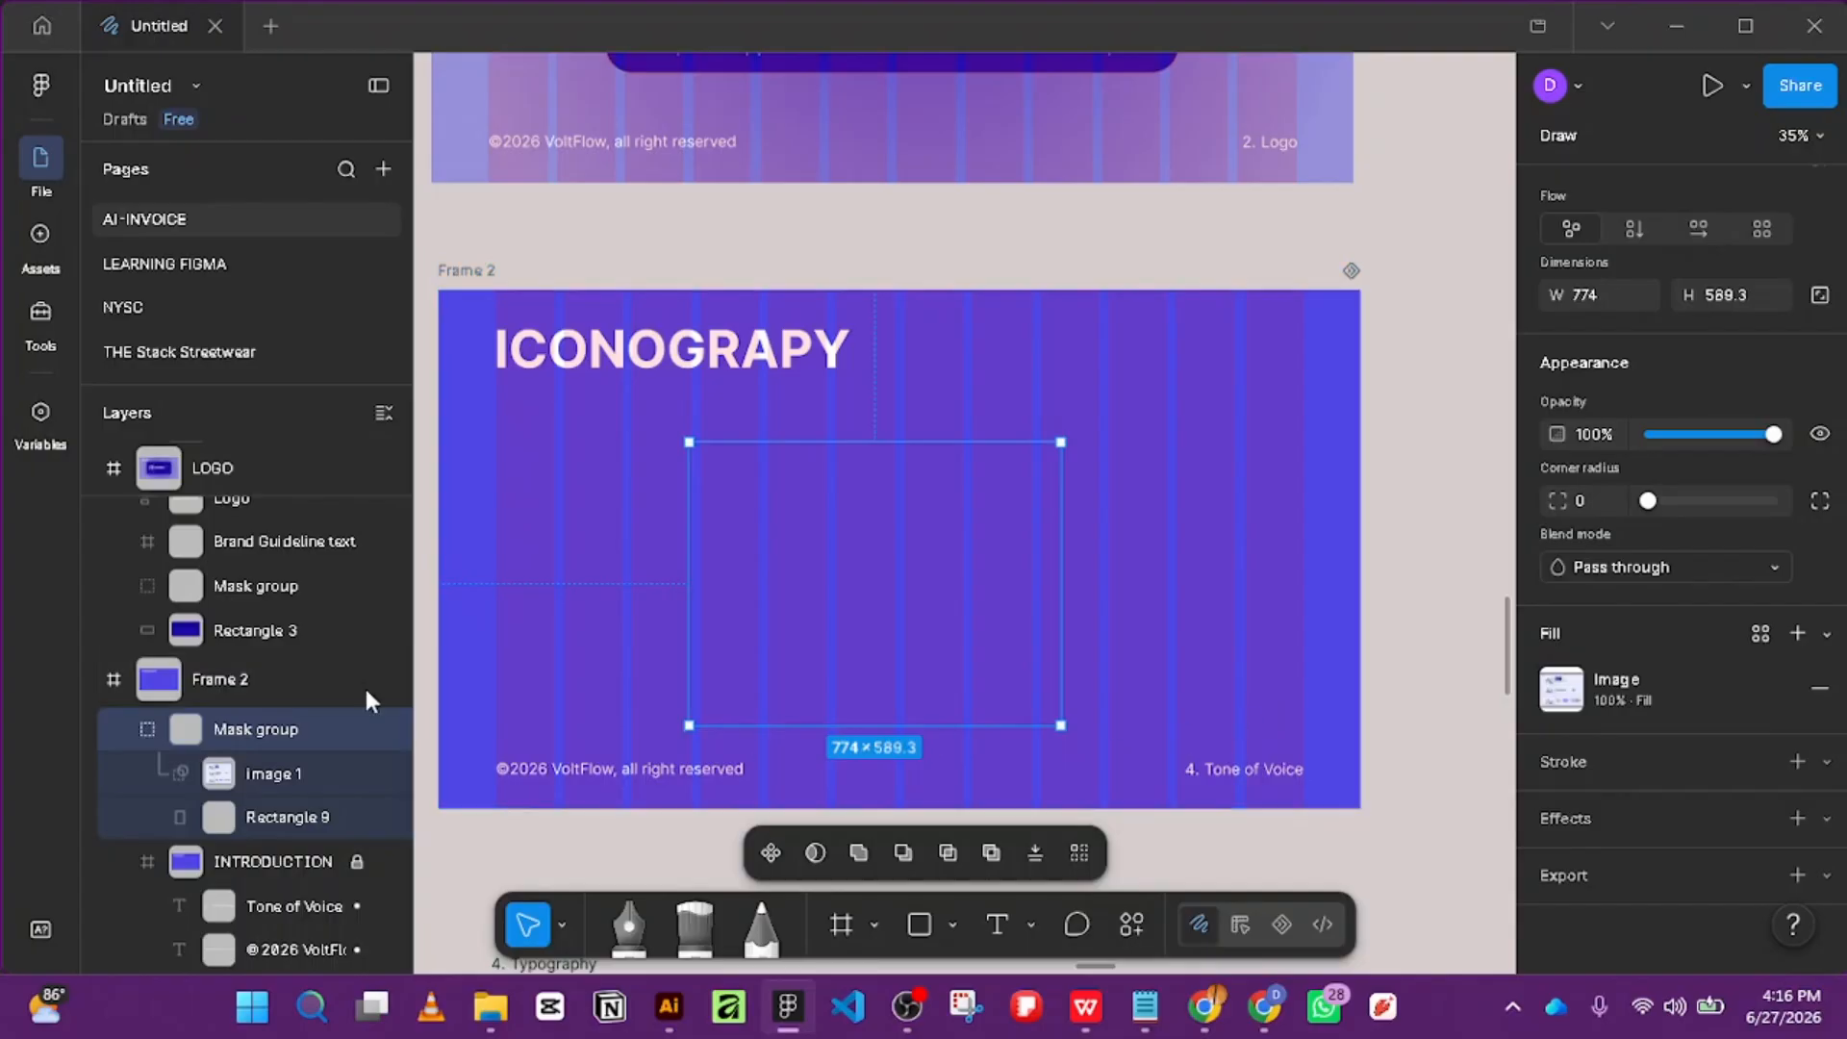
{"action": "left_click", "coordinate": [266, 771]}
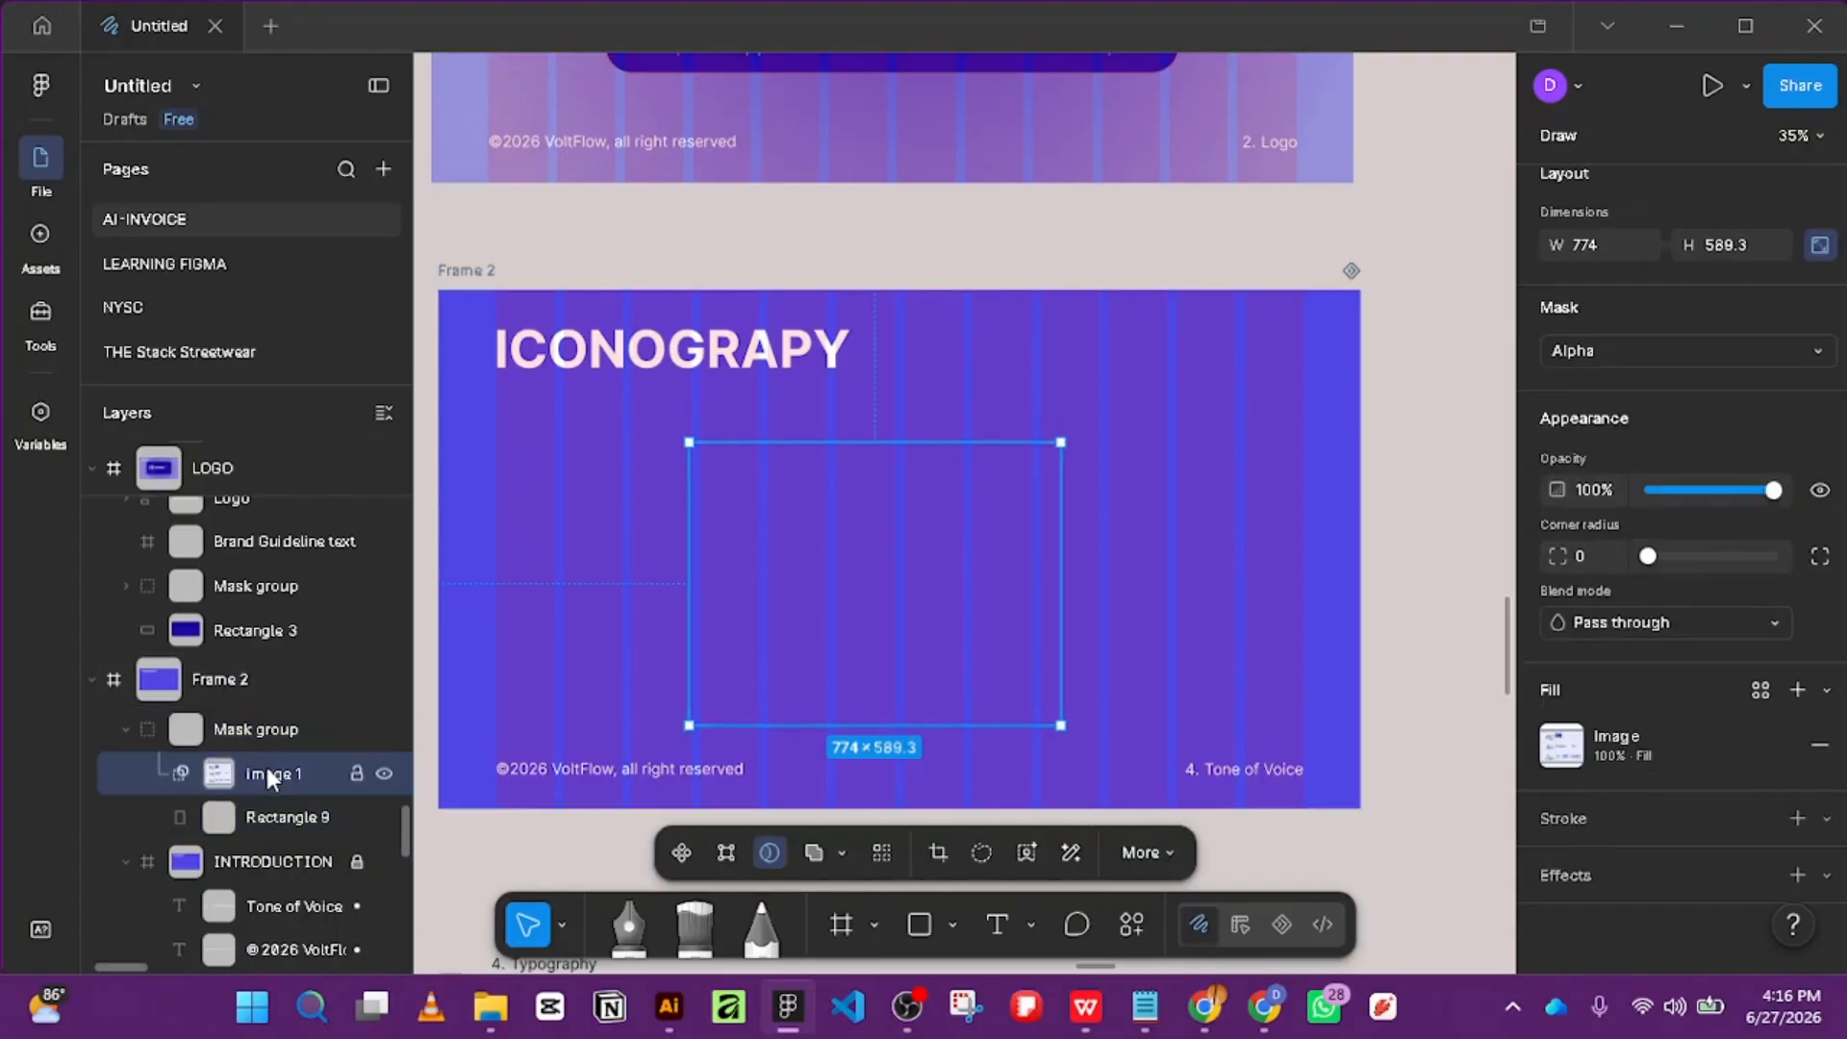
{"action": "mouse_move", "coordinate": [266, 774]}
{"action": "left_mouse_down"}
{"action": "mouse_move", "coordinate": [281, 833]}
{"action": "mouse_move", "coordinate": [281, 808]}
{"action": "left_mouse_up"}
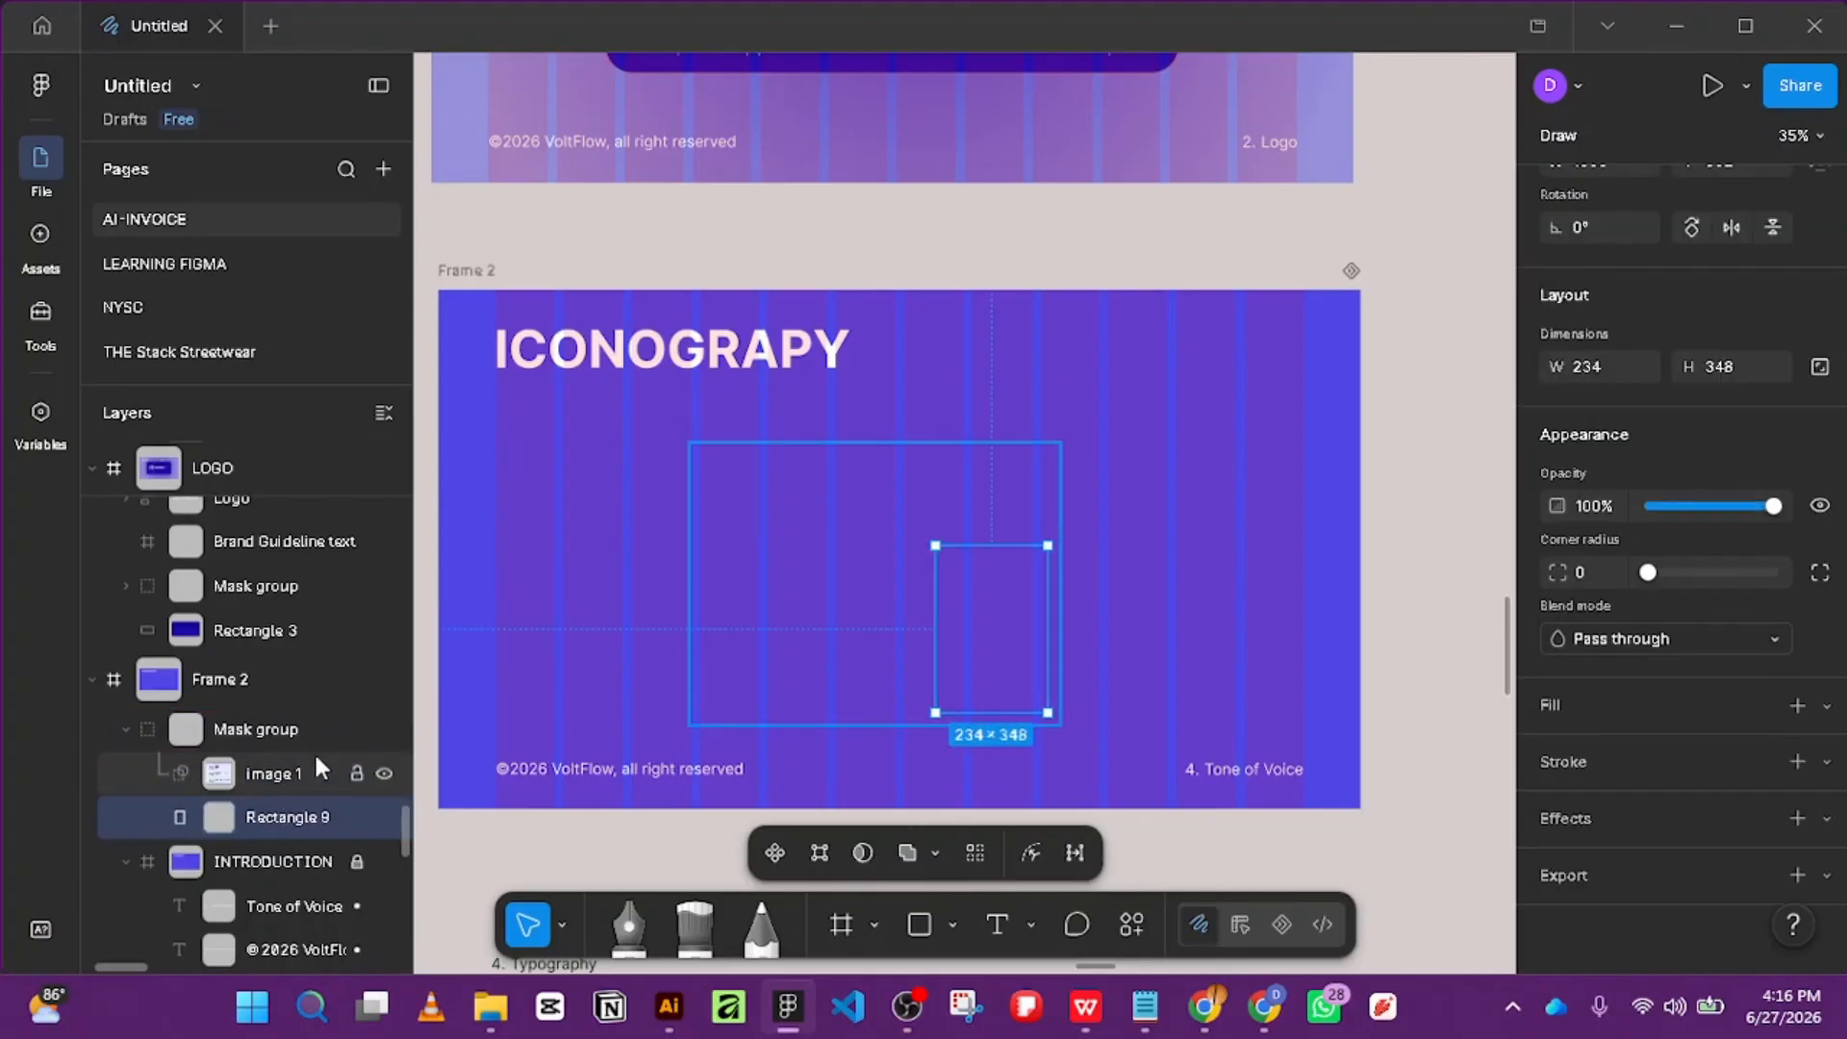
Remove the image fill from the ICONOGRAPY slide's mask group and select its image 1 layer.
{"action": "left_click", "coordinate": [213, 729]}
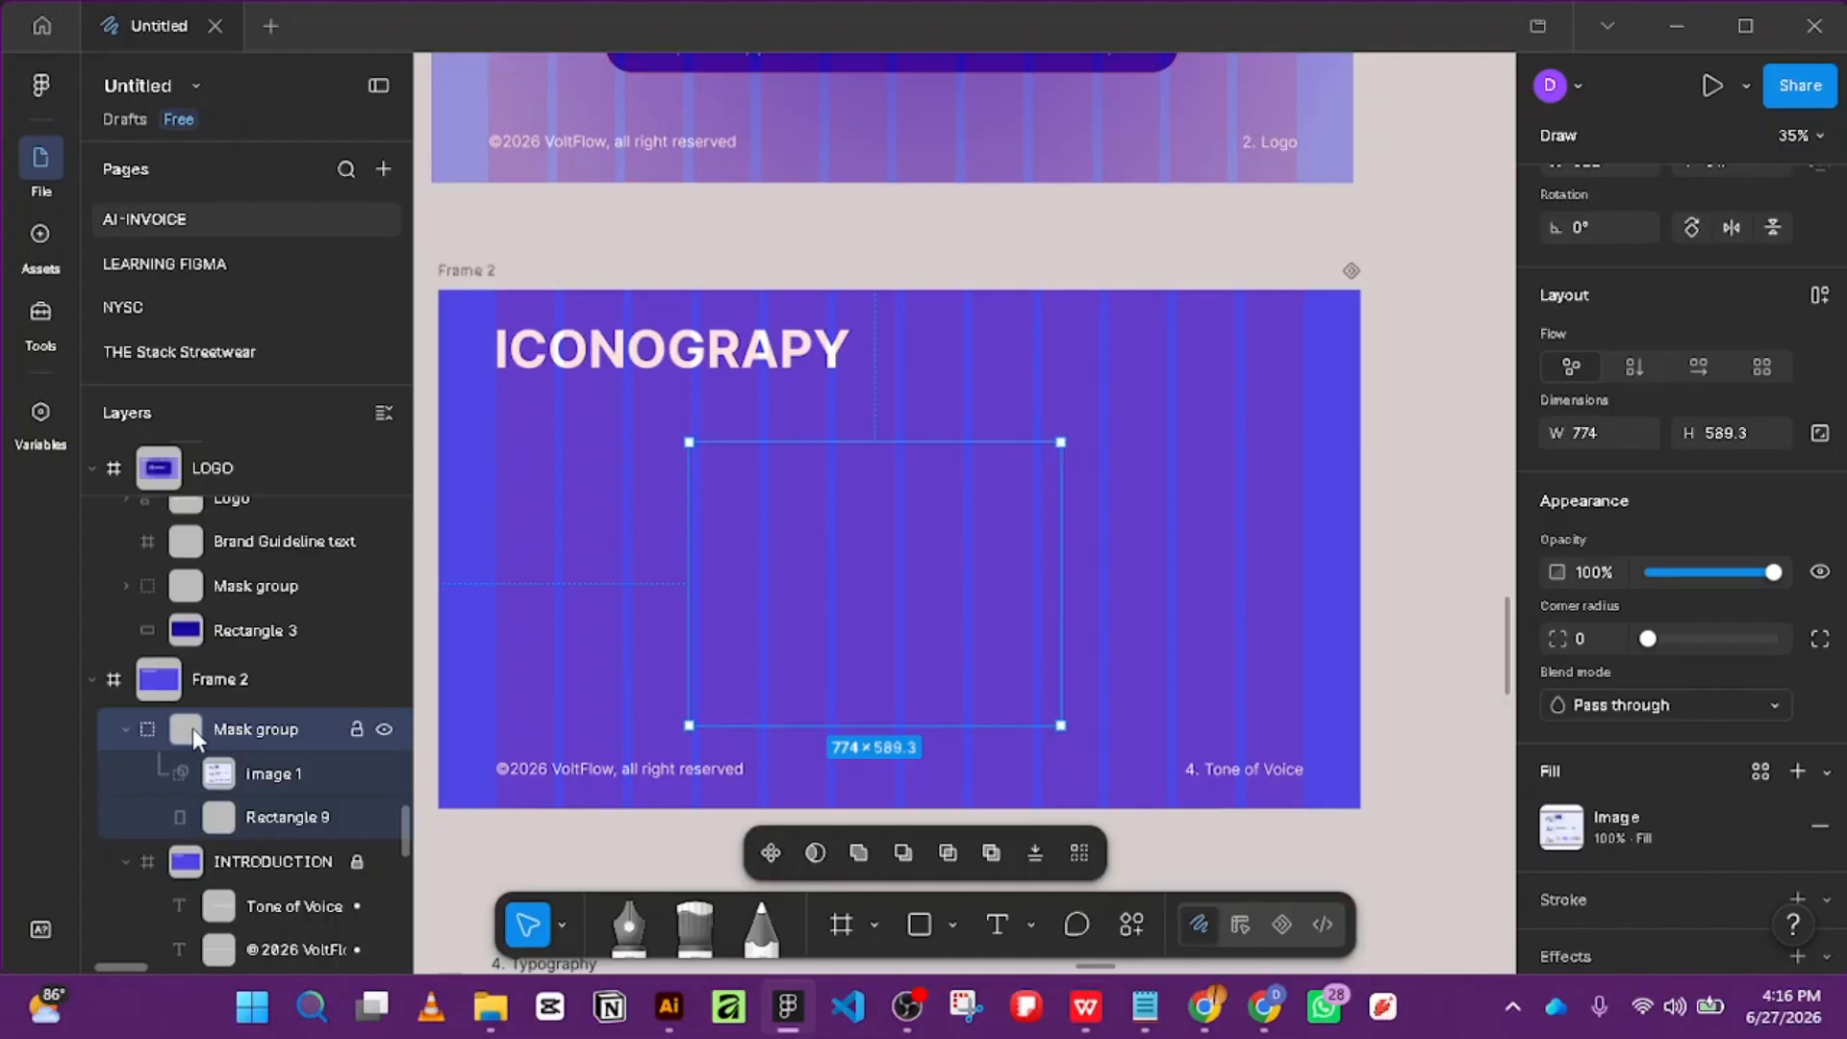
{"action": "left_click", "coordinate": [1819, 825]}
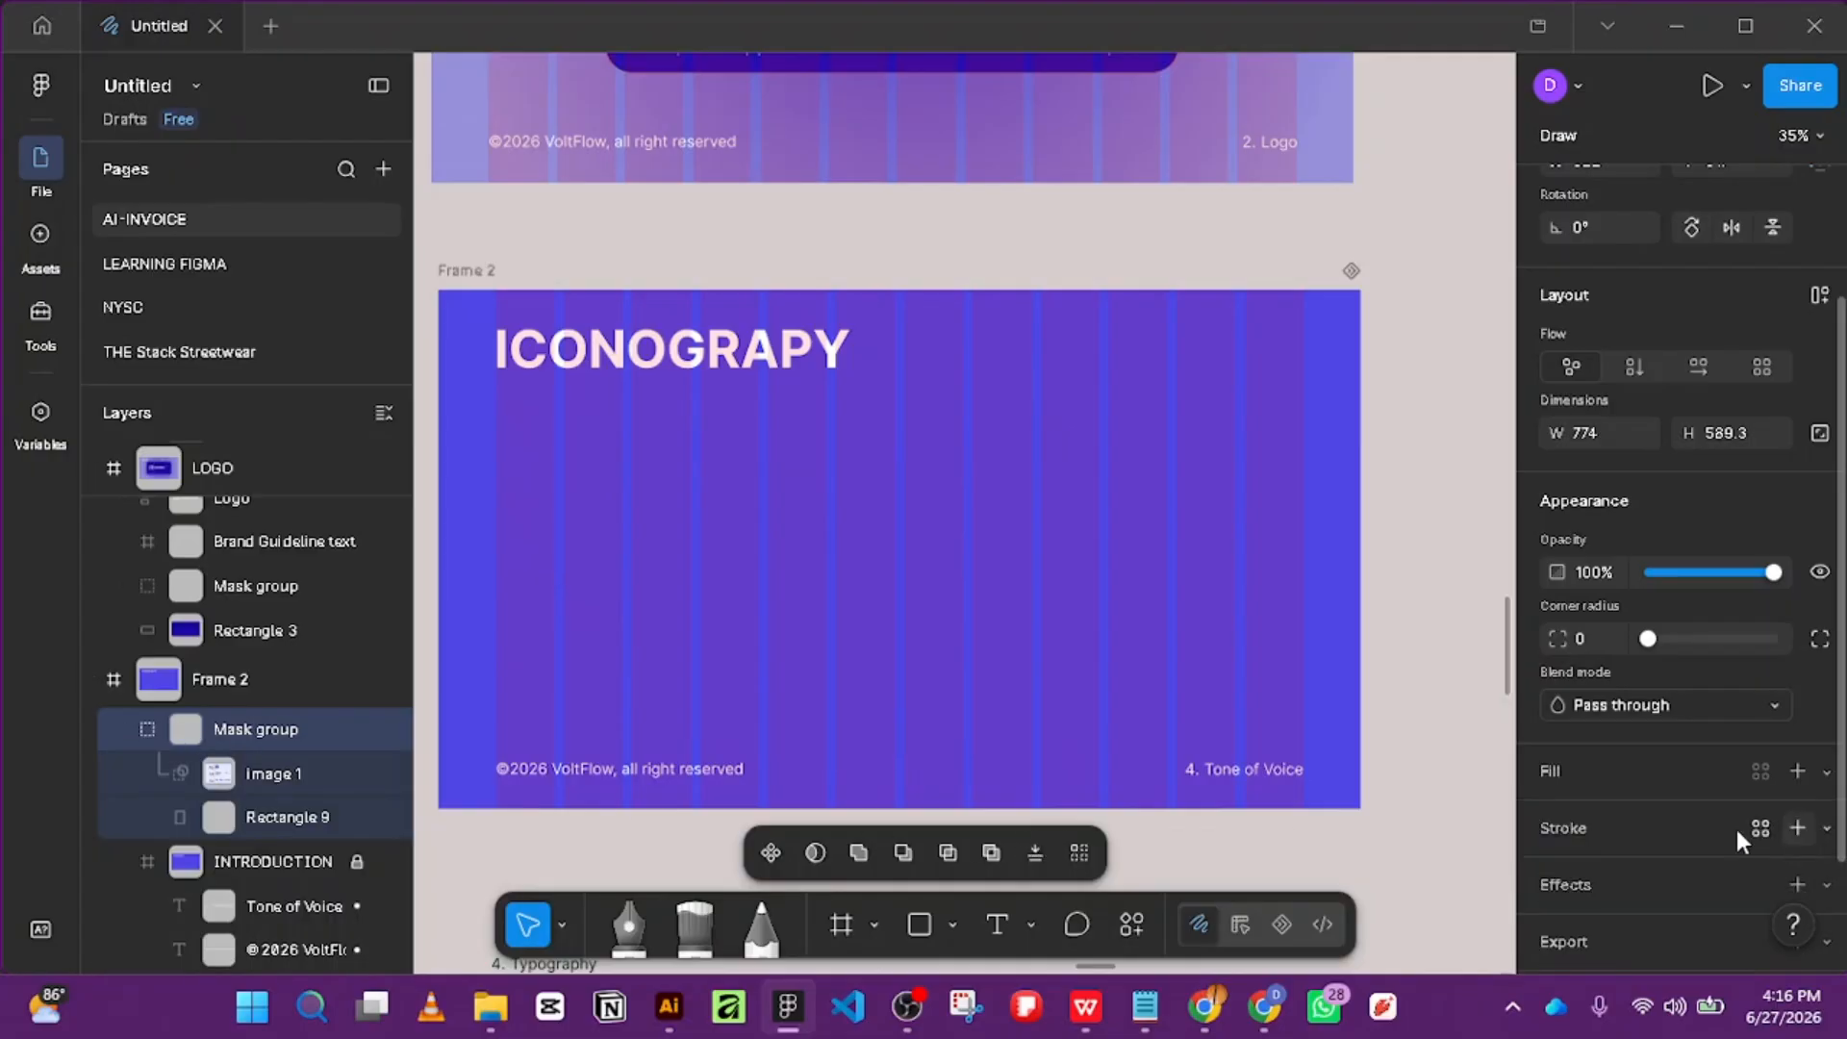
{"action": "left_click", "coordinate": [242, 775]}
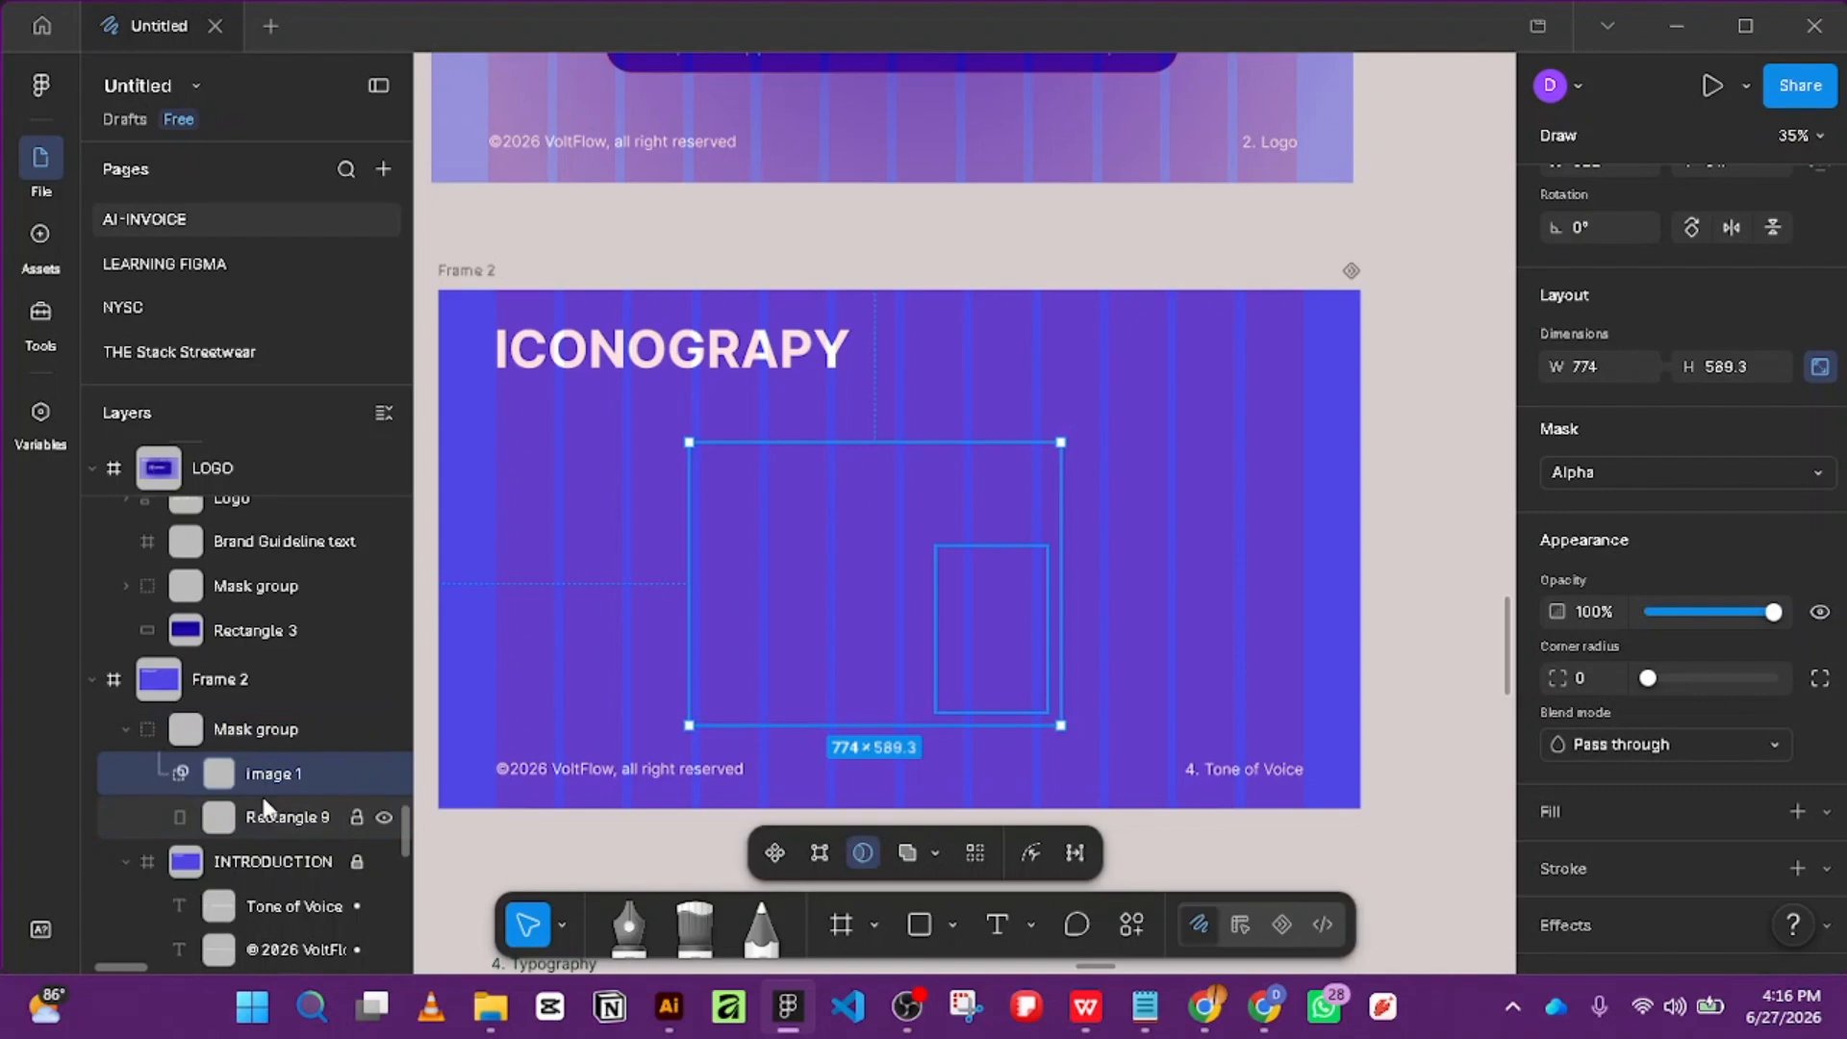
{"action": "left_click", "coordinate": [268, 817]}
{"action": "left_click", "coordinate": [267, 784]}
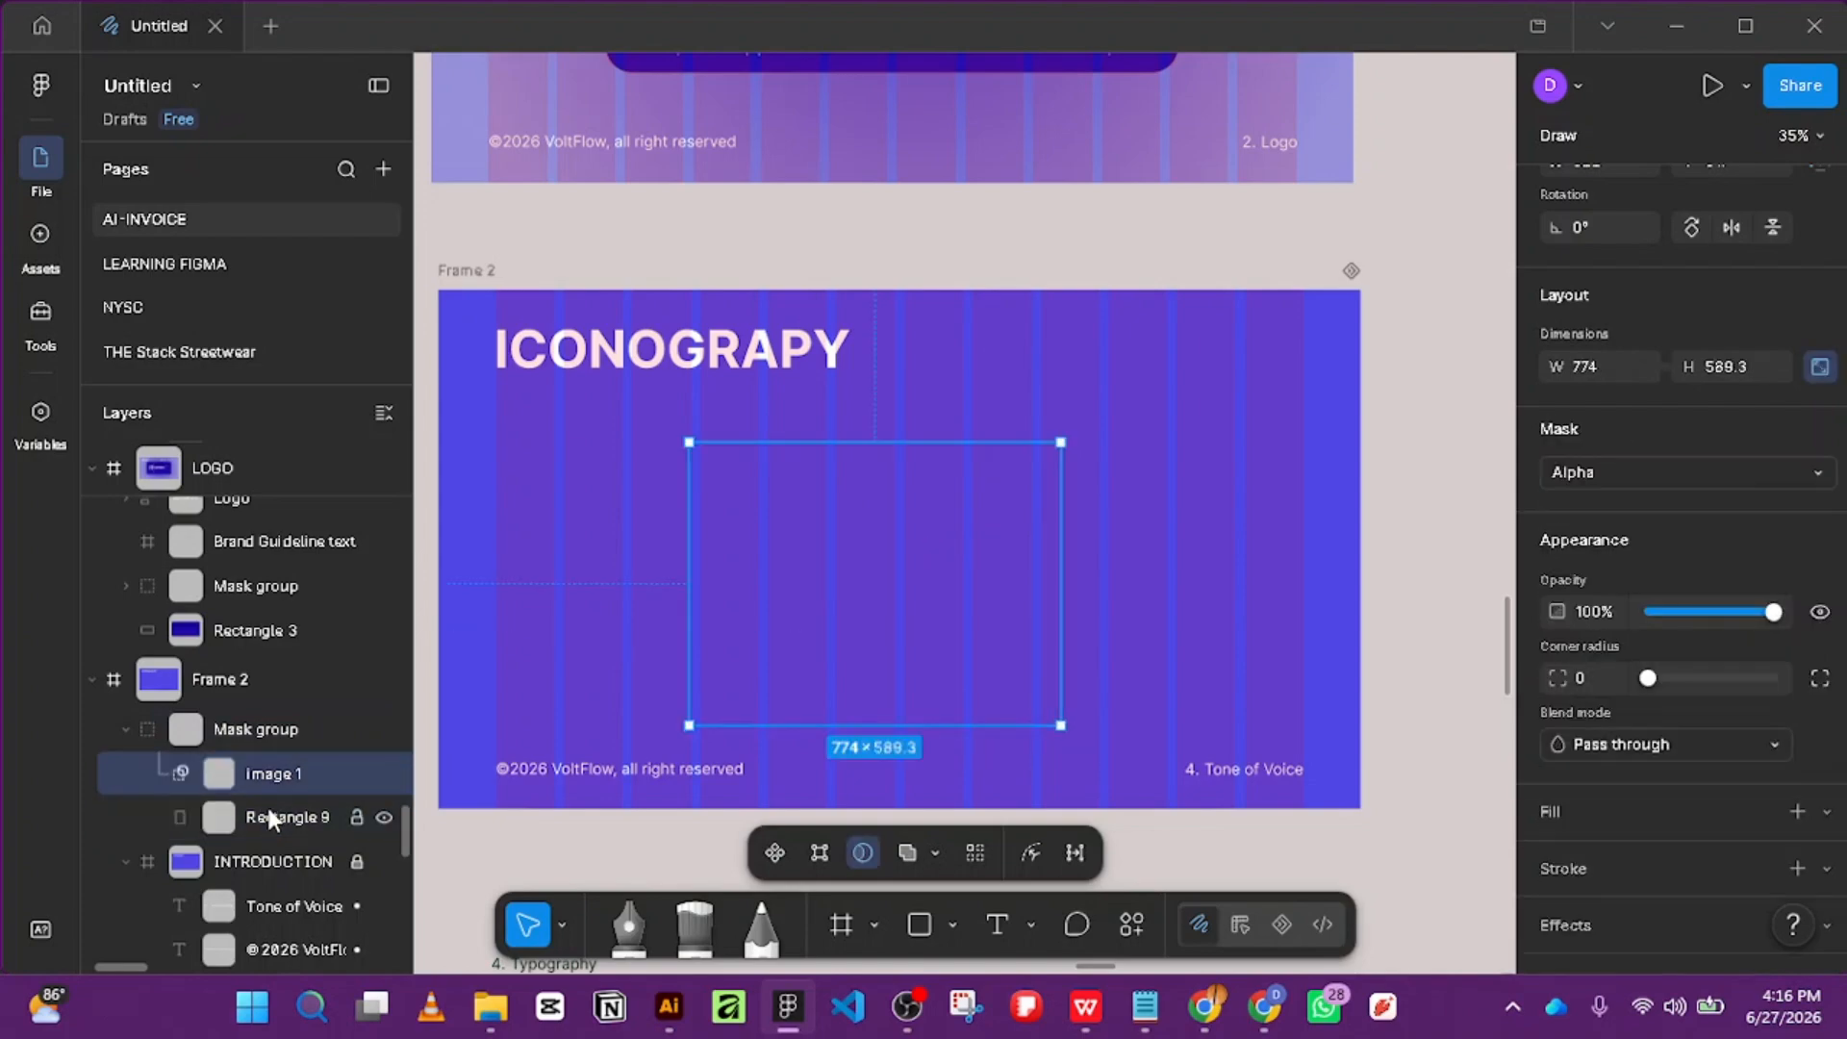
Undo the image fill removal and the layer reordering inside the ICONOGRAPY slide's mask group.
{"action": "left_click", "coordinate": [284, 739]}
{"action": "key", "text": "ctrl+z"}
{"action": "key", "text": "ctrl+z"}
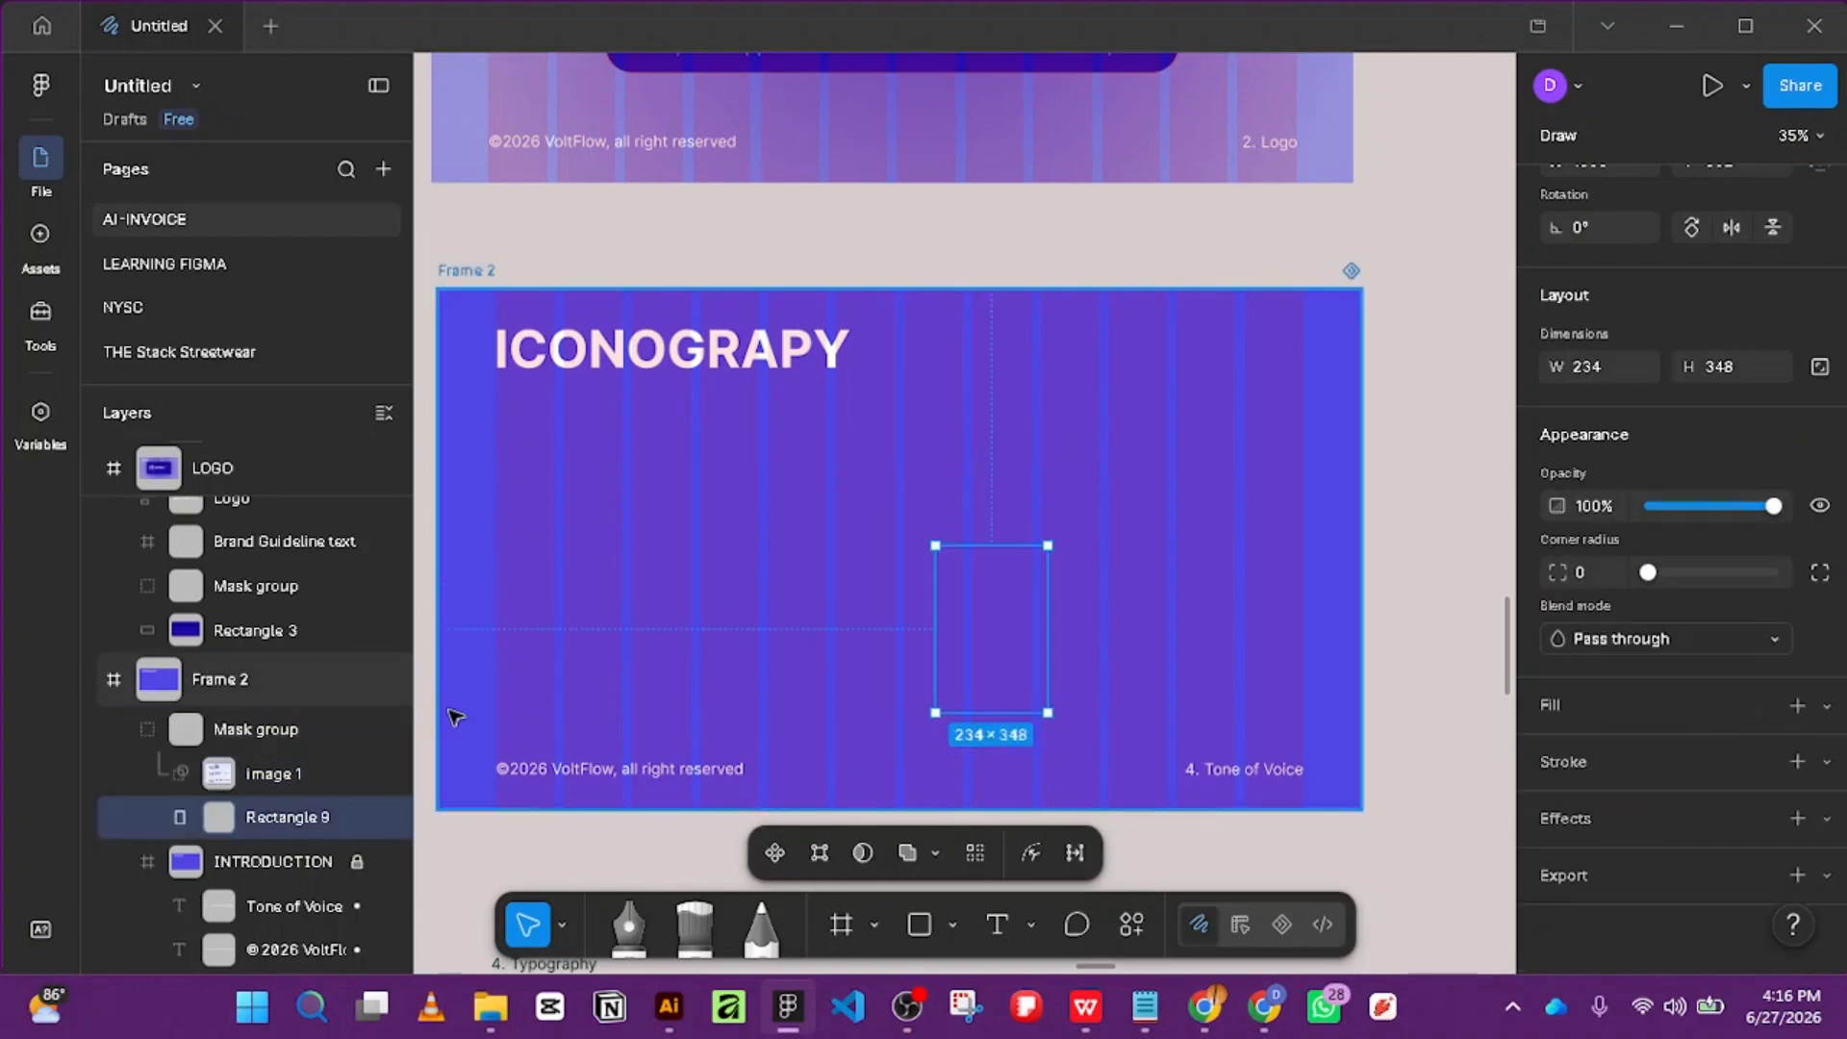
{"action": "key", "text": "ctrl+z"}
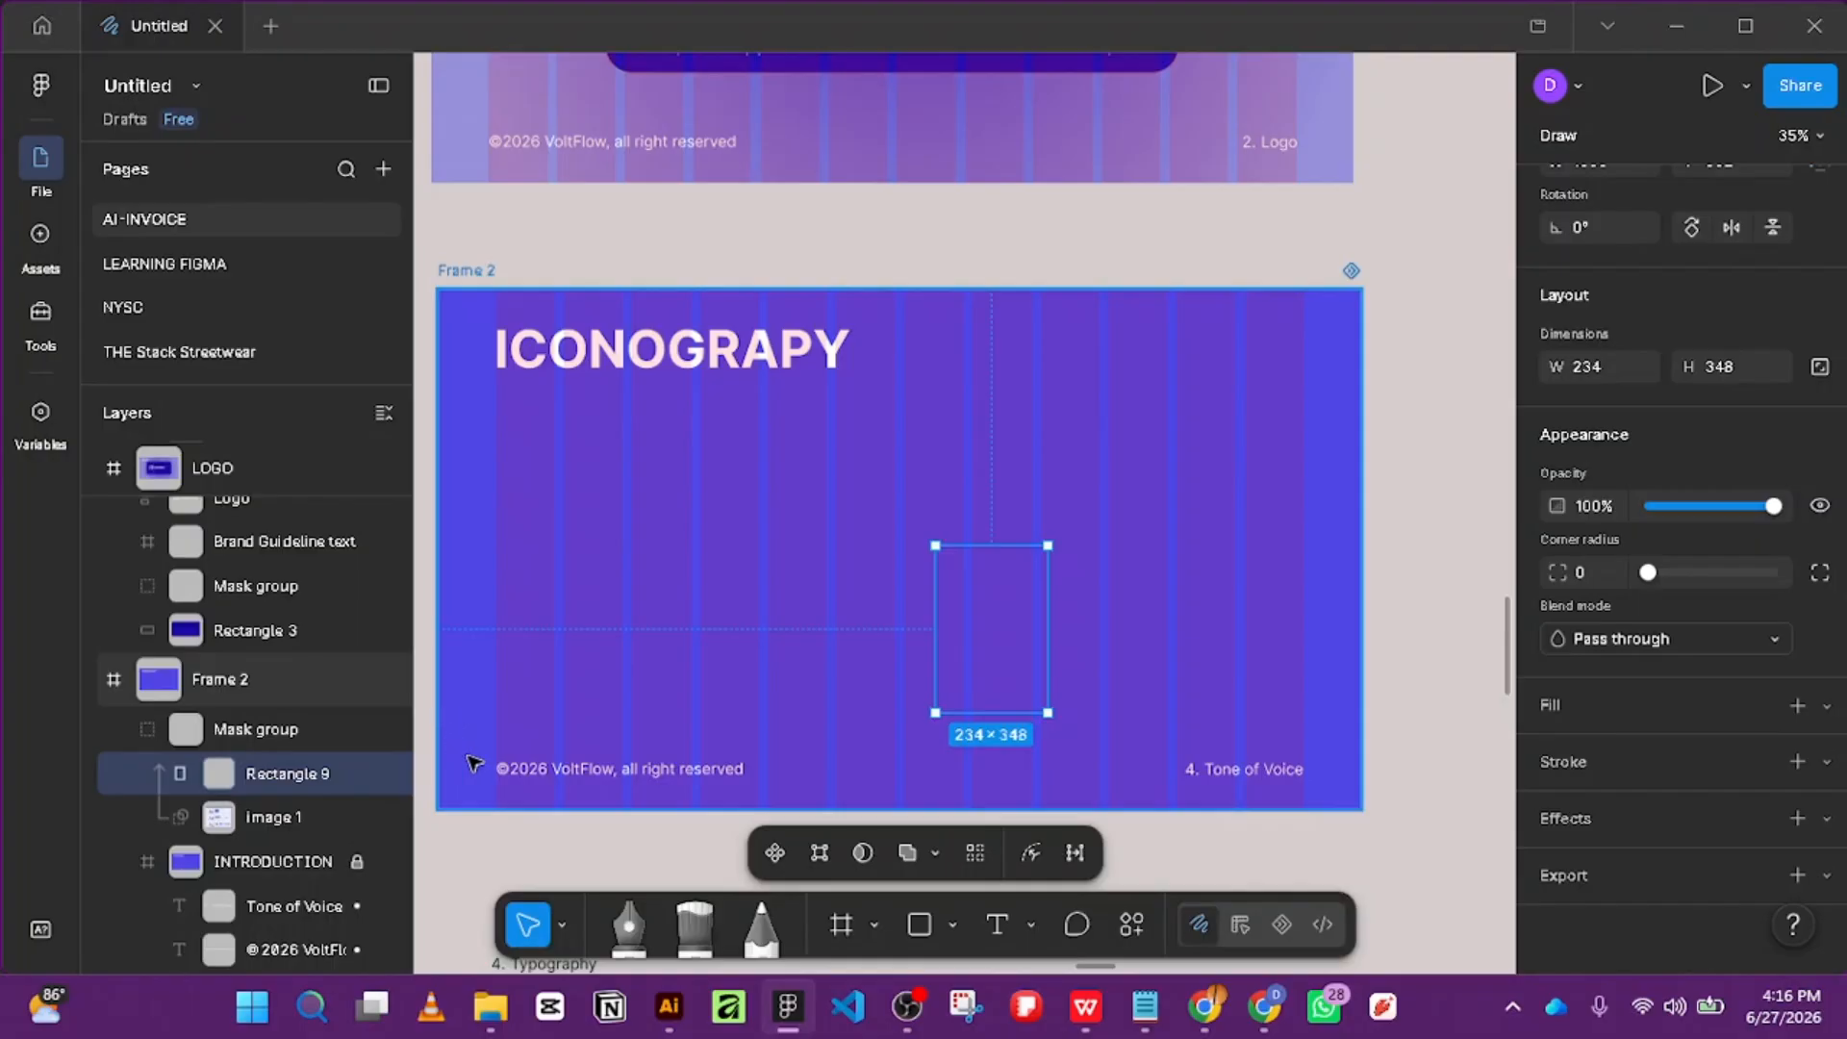
Look over the VoltFlow brand guideline slides, including the contents list and the Color Palette slide.
{"action": "scroll", "coordinate": [932, 763], "scroll_direction": "down", "scroll_amount": 5}
{"action": "scroll", "coordinate": [990, 614], "scroll_direction": "down", "scroll_amount": 3, "text": "ctrl"}
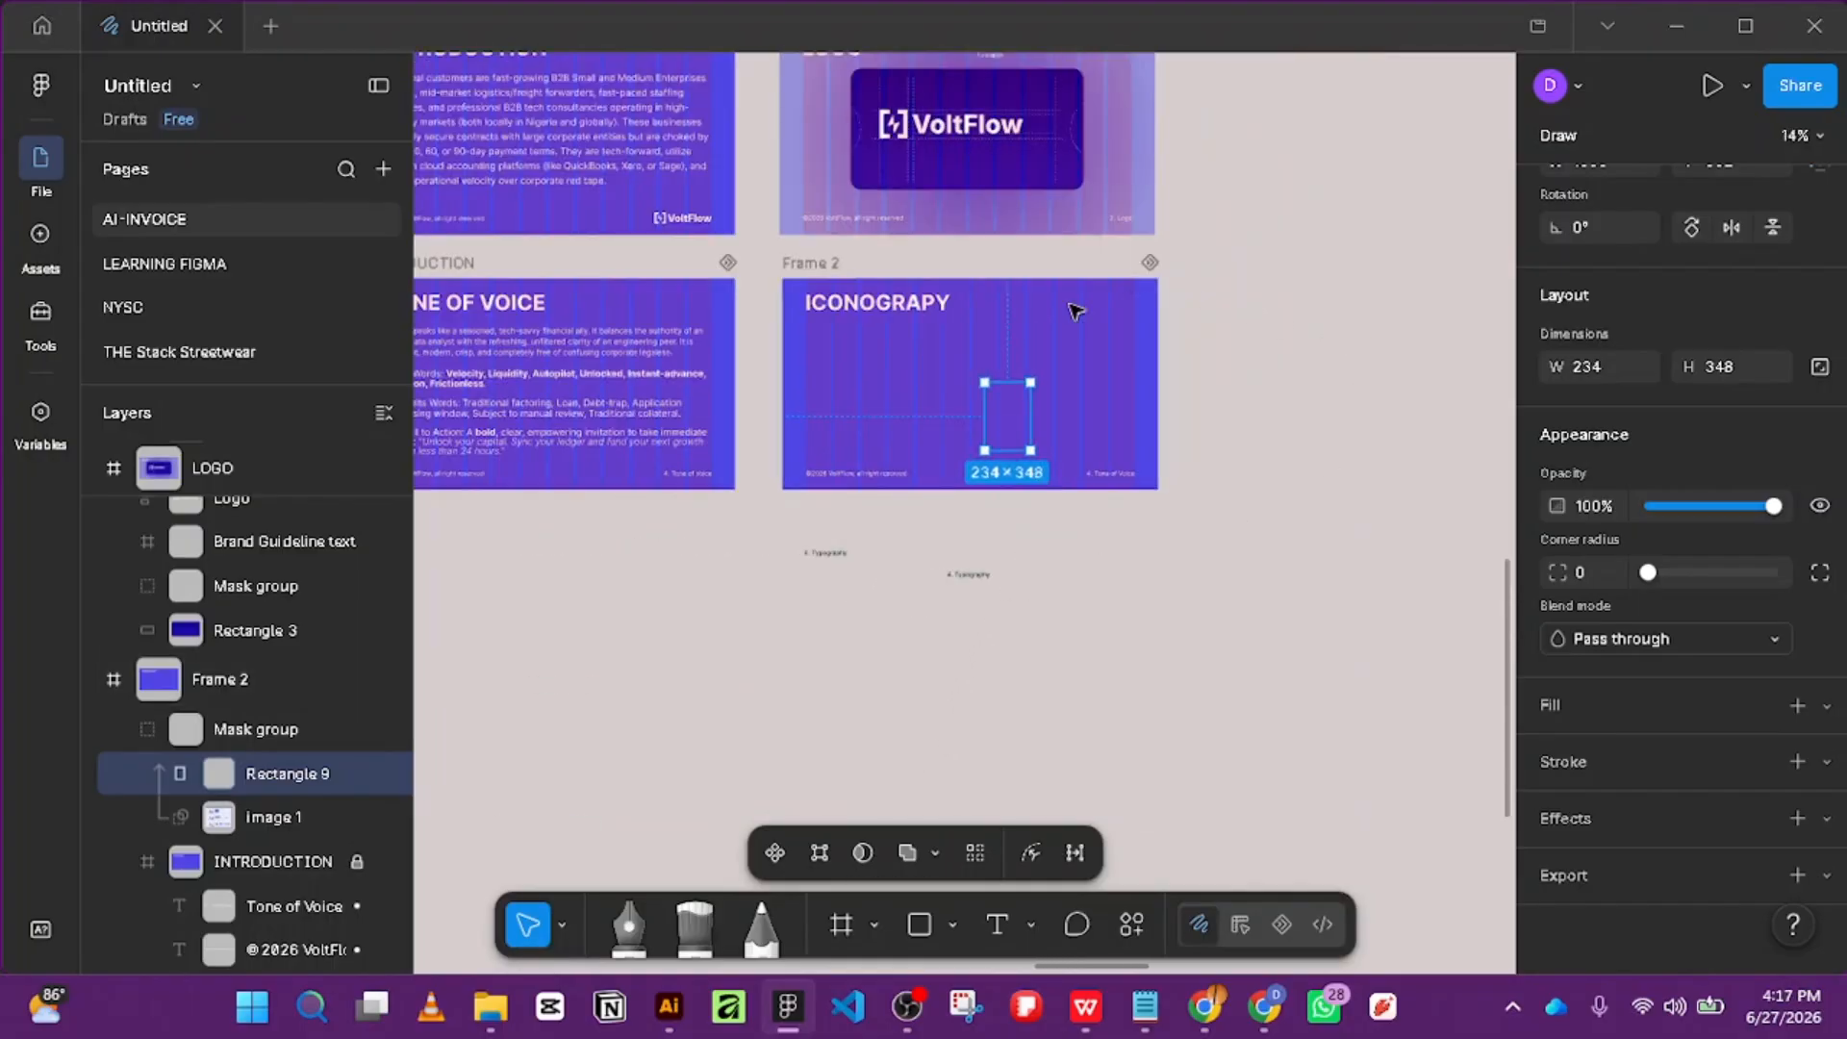
{"action": "scroll", "coordinate": [1075, 310], "scroll_direction": "up", "scroll_amount": 3}
{"action": "scroll", "coordinate": [1052, 524], "scroll_direction": "down", "scroll_amount": 5, "text": "ctrl"}
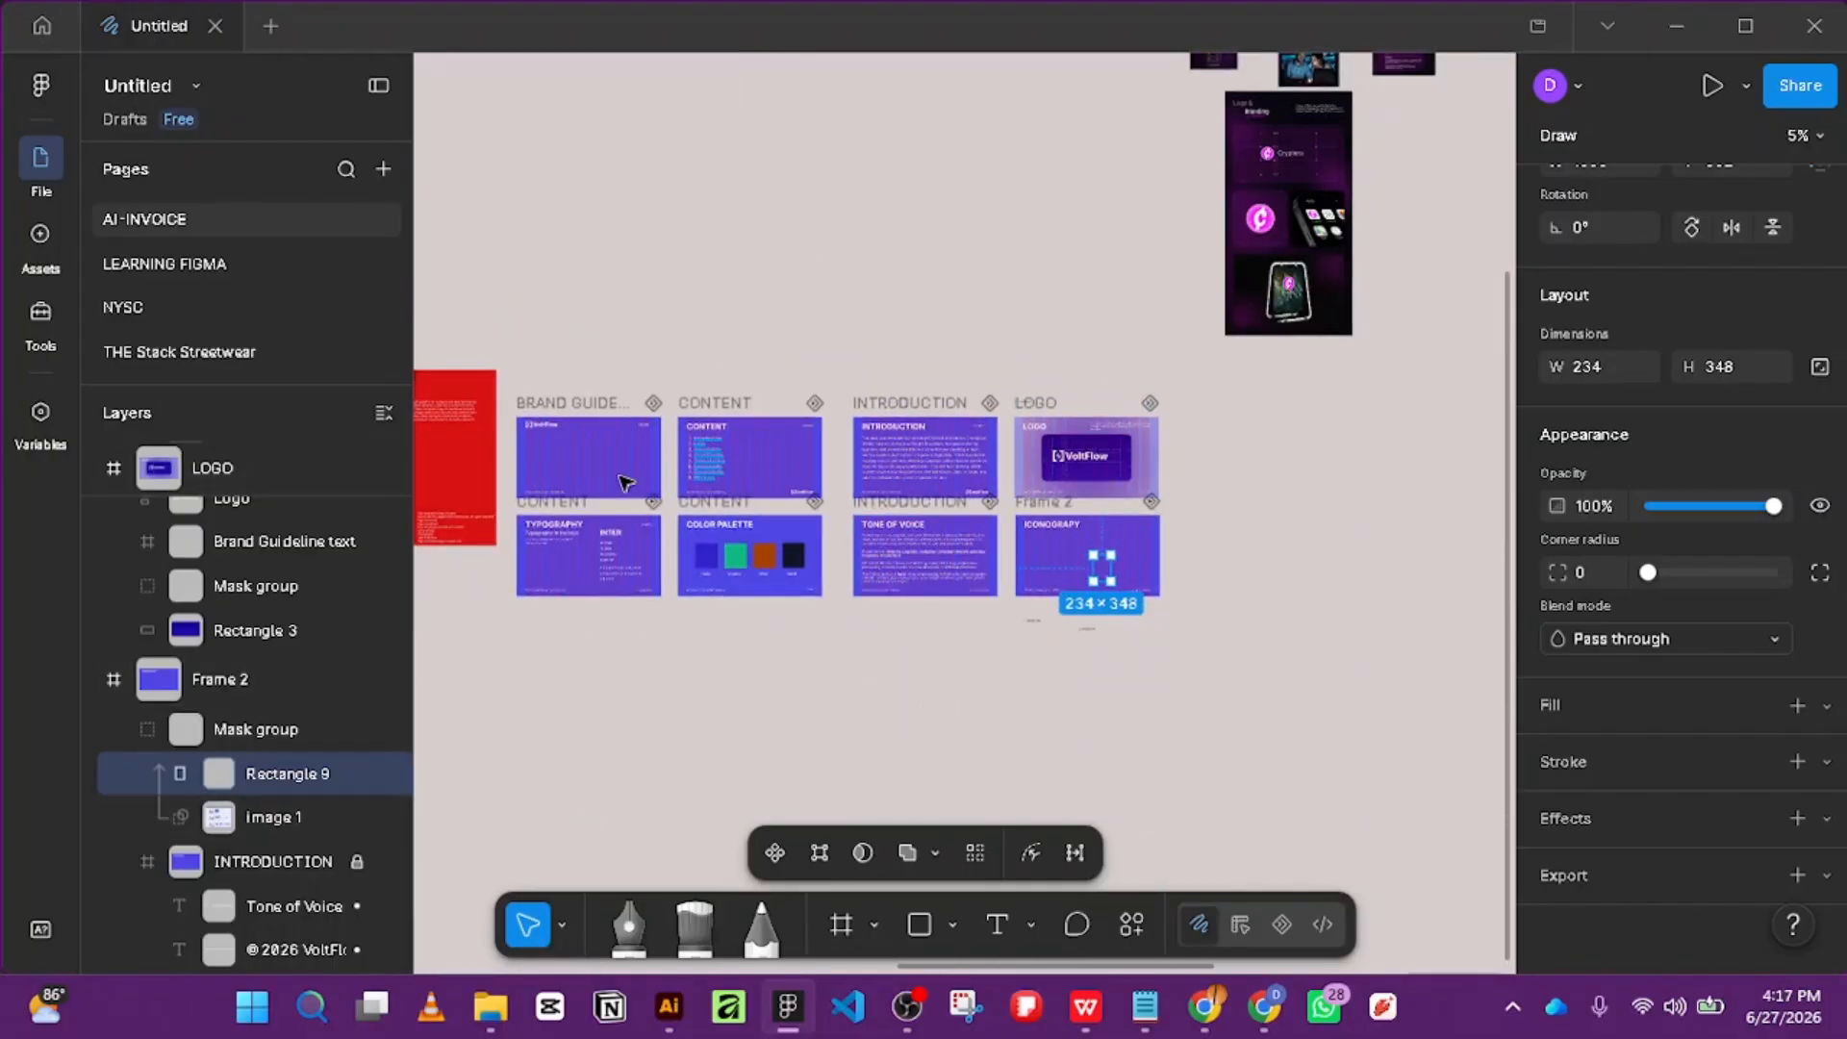
{"action": "scroll", "coordinate": [626, 481], "scroll_direction": "up", "scroll_amount": 5, "text": "ctrl"}
{"action": "scroll", "coordinate": [1001, 466], "scroll_direction": "down", "scroll_amount": 4, "text": "ctrl"}
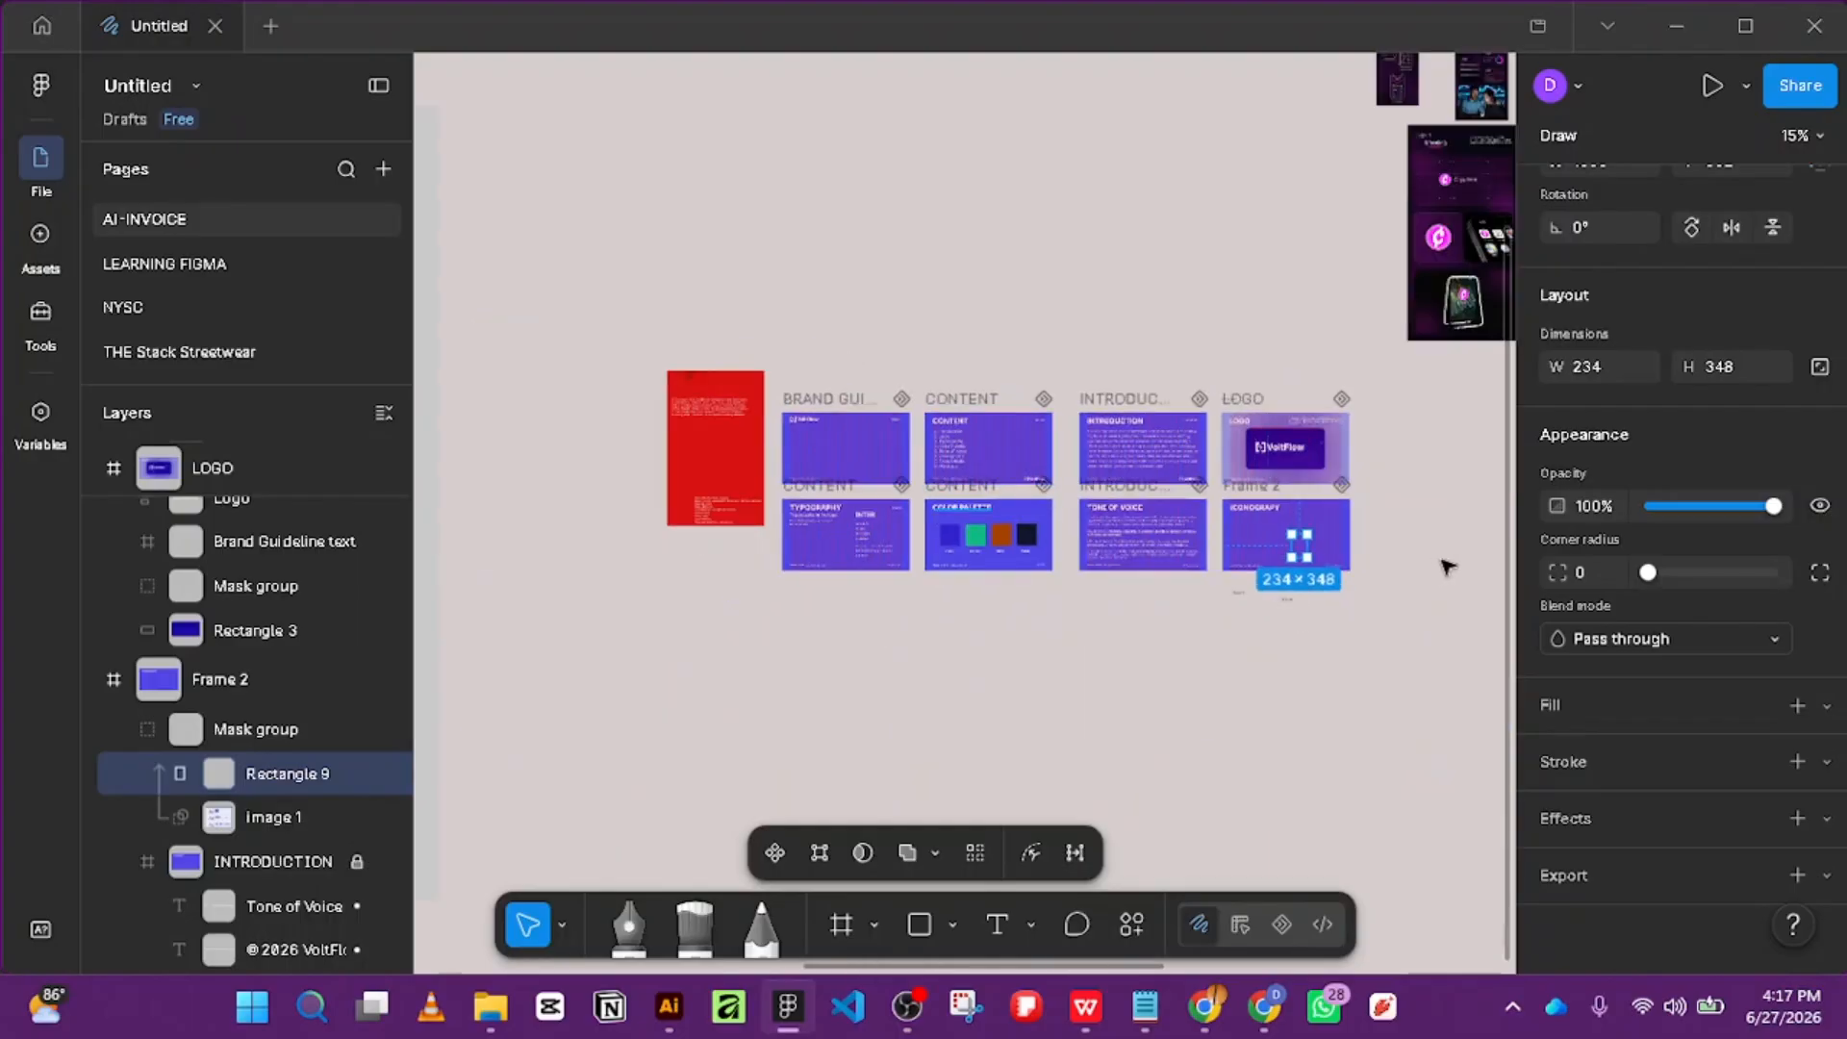
{"action": "scroll", "coordinate": [1265, 520], "scroll_direction": "up", "scroll_amount": 3, "text": "ctrl"}
{"action": "scroll", "coordinate": [616, 471], "scroll_direction": "up", "scroll_amount": 4, "text": "ctrl"}
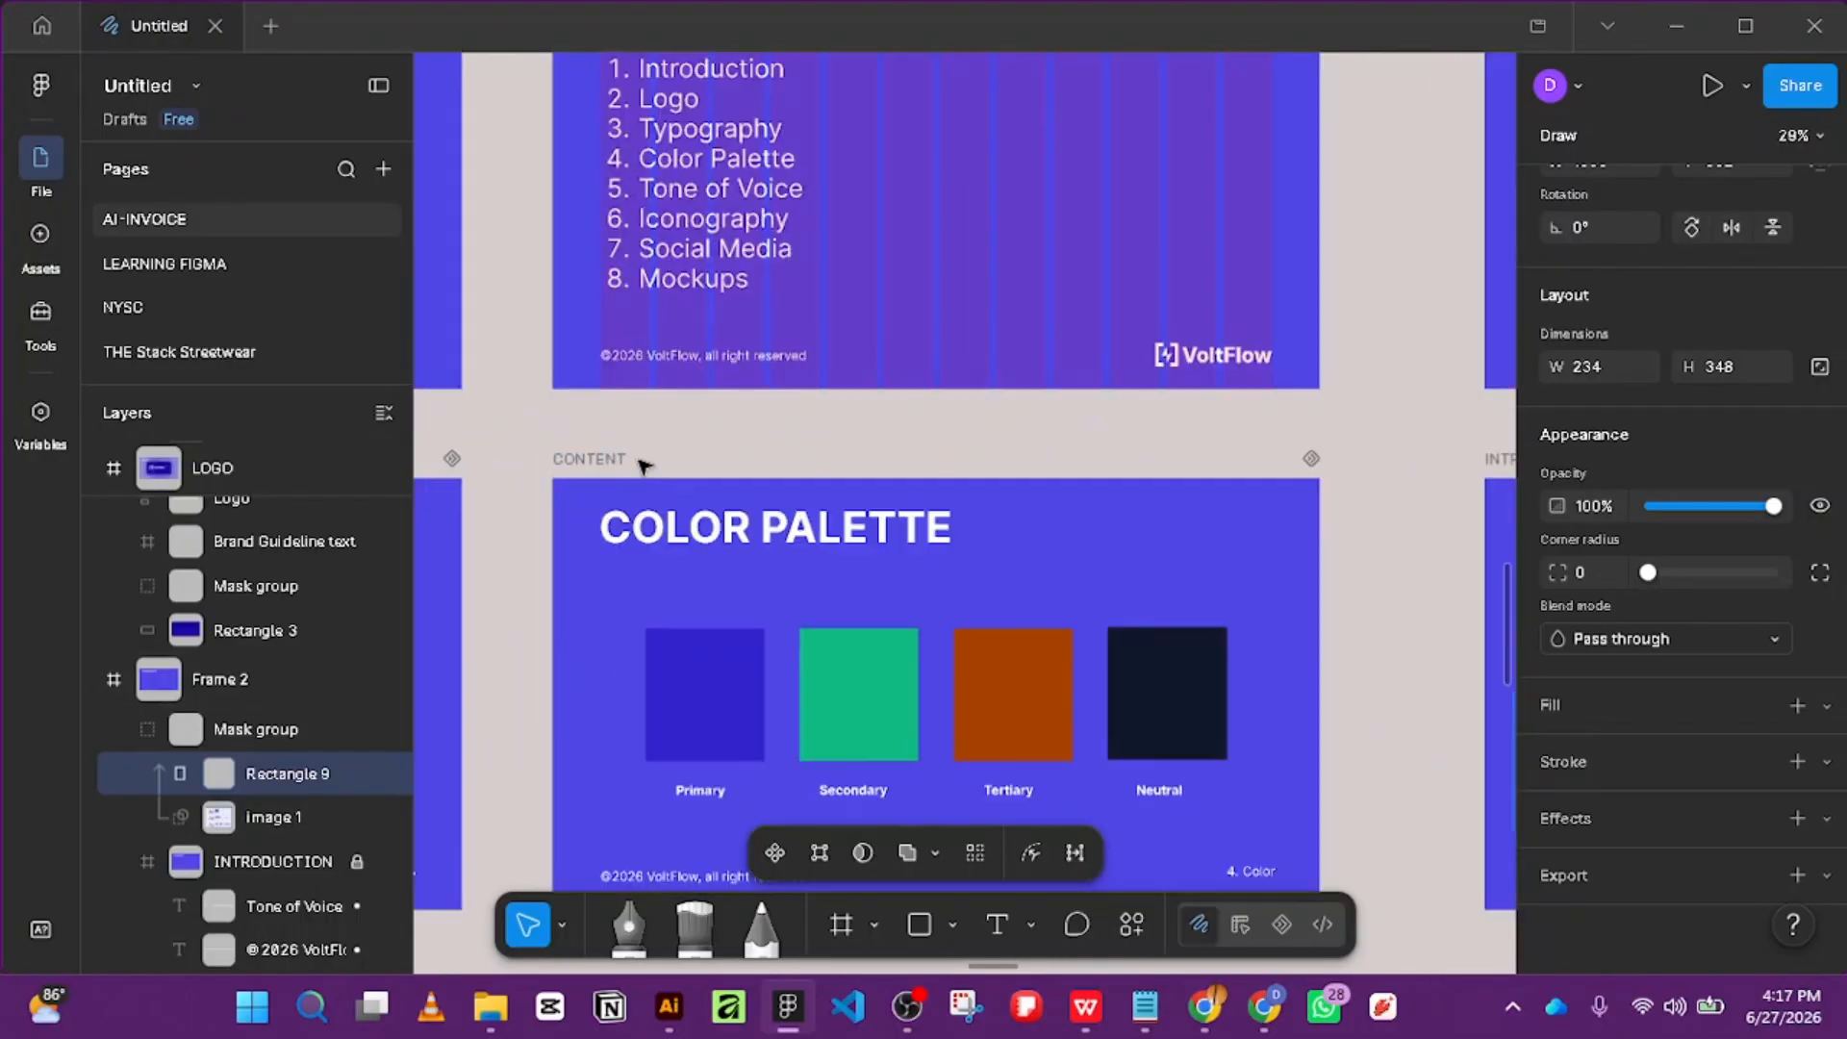
{"action": "scroll", "coordinate": [643, 465], "scroll_direction": "down", "scroll_amount": 4, "text": "ctrl"}
{"action": "scroll", "coordinate": [1111, 471], "scroll_direction": "up", "scroll_amount": 3, "text": "ctrl"}
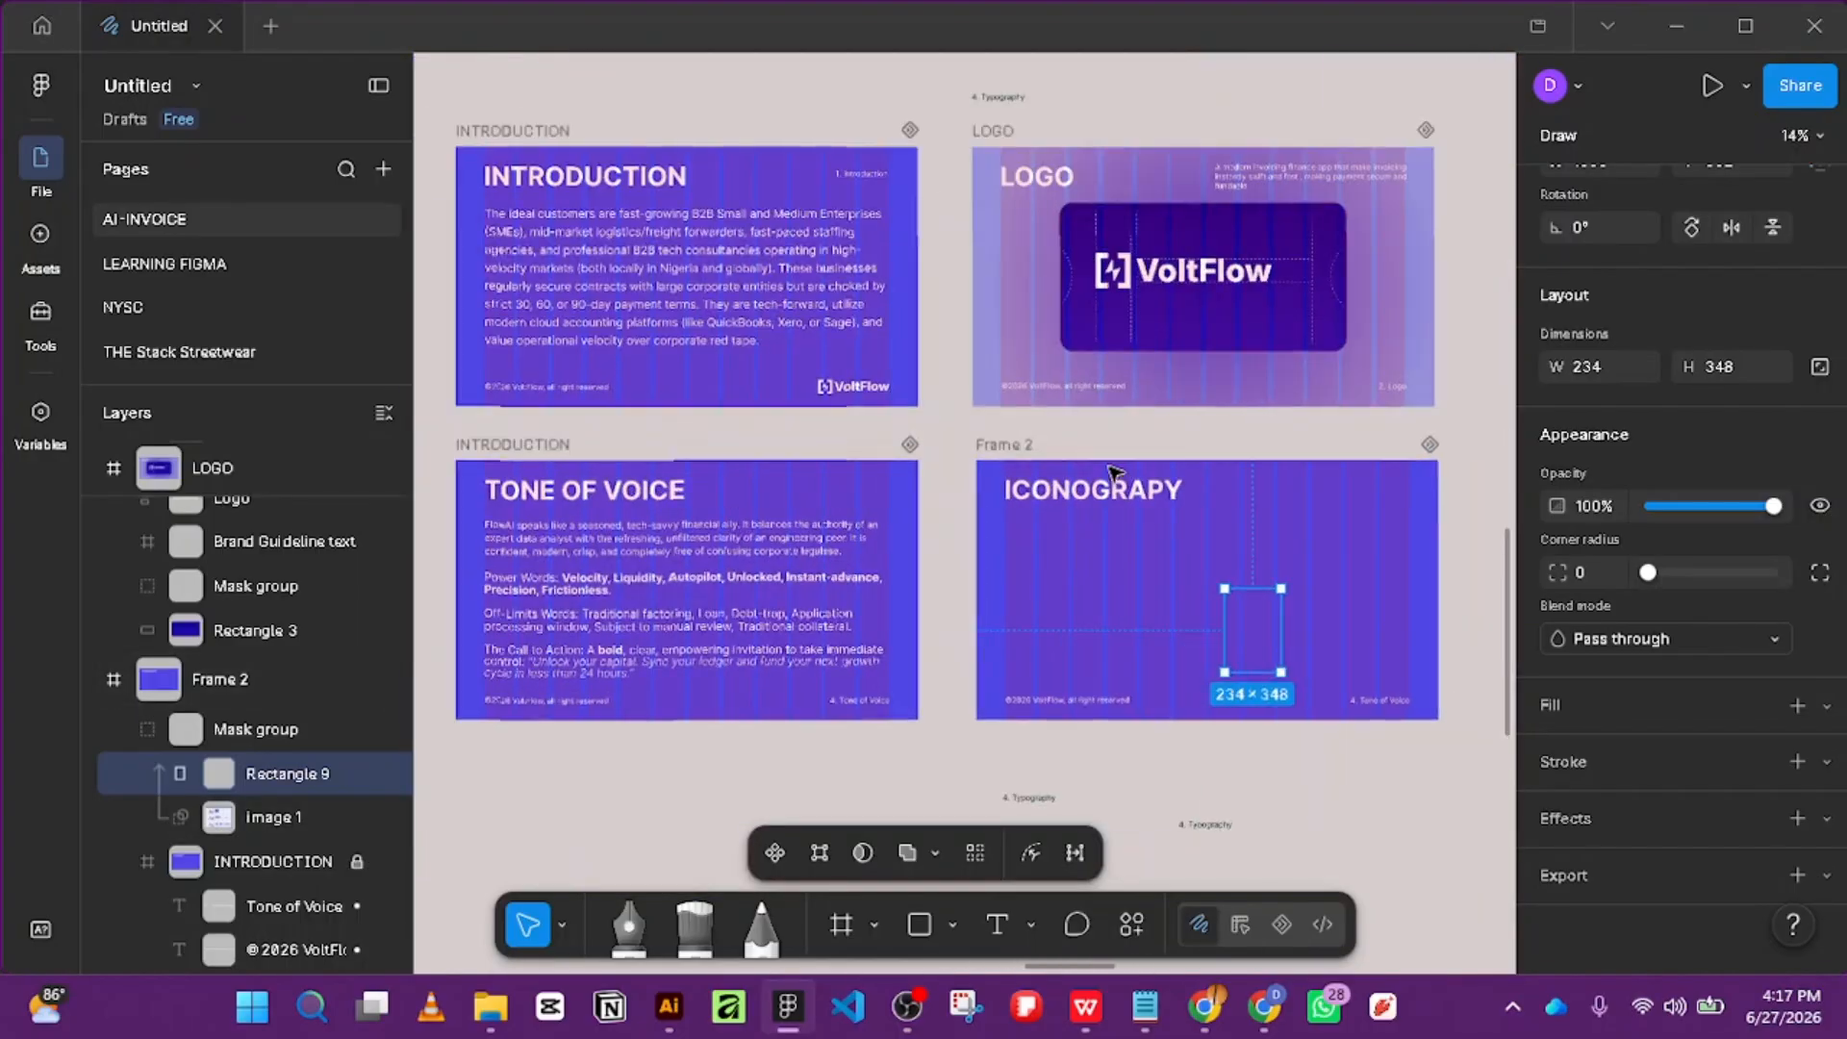
Rename Frame 2, the slide titled ICONOGRAPY, as ICONOGRAPHY.
{"action": "left_click", "coordinate": [1003, 446]}
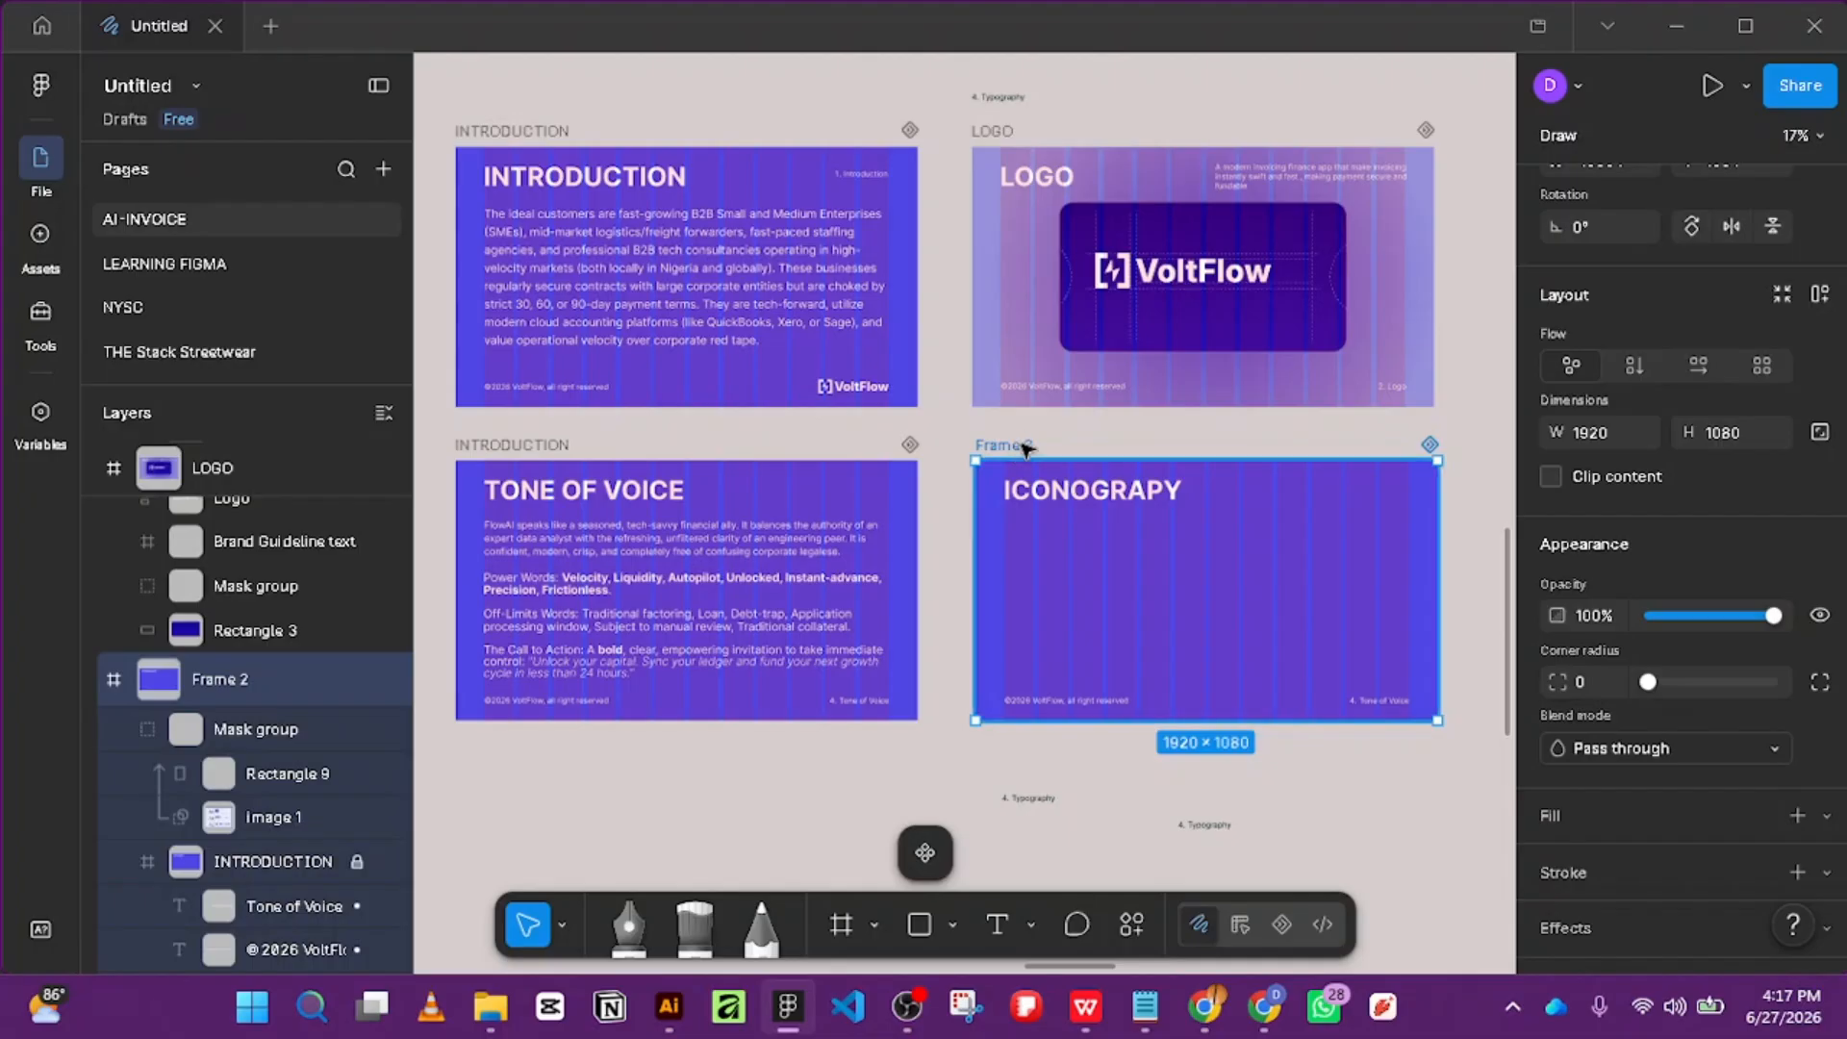
{"action": "double_click", "coordinate": [1024, 444]}
{"action": "key", "text": "BackSpace"}
{"action": "type", "text": "ICONOGRAPHY"}
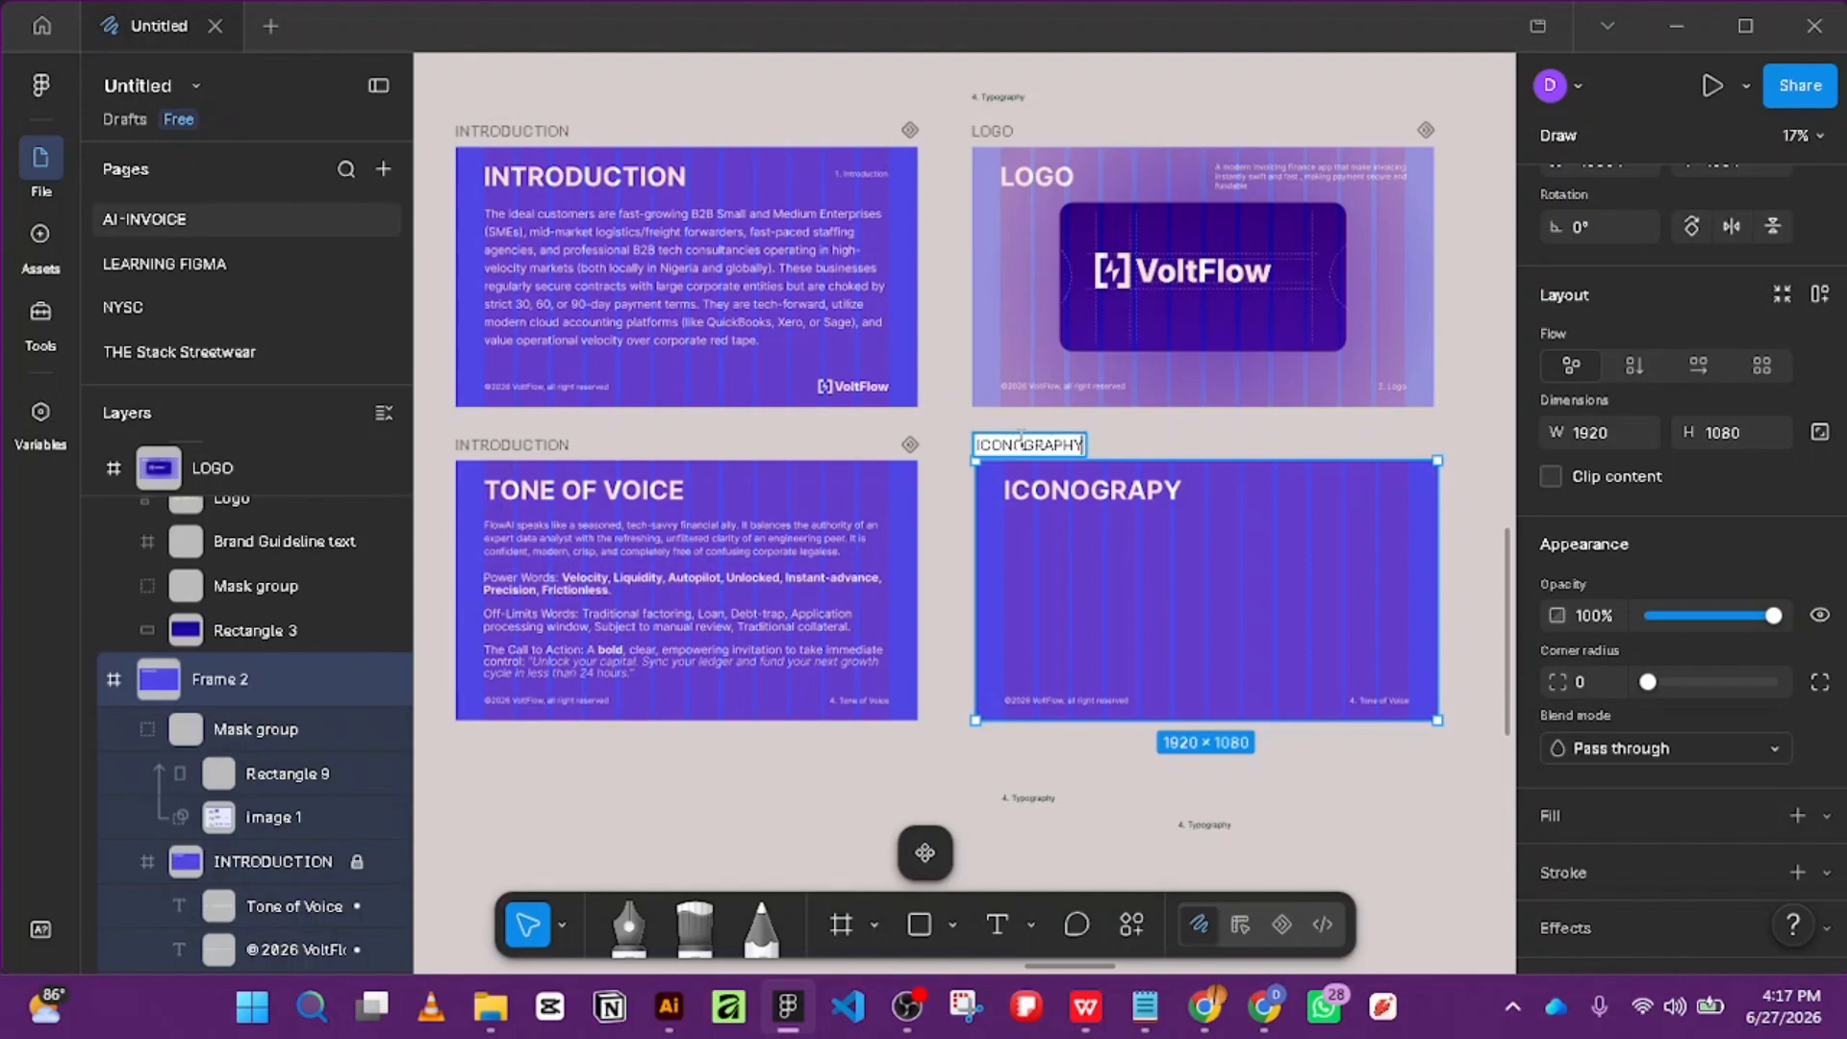
{"action": "key", "text": "Return"}
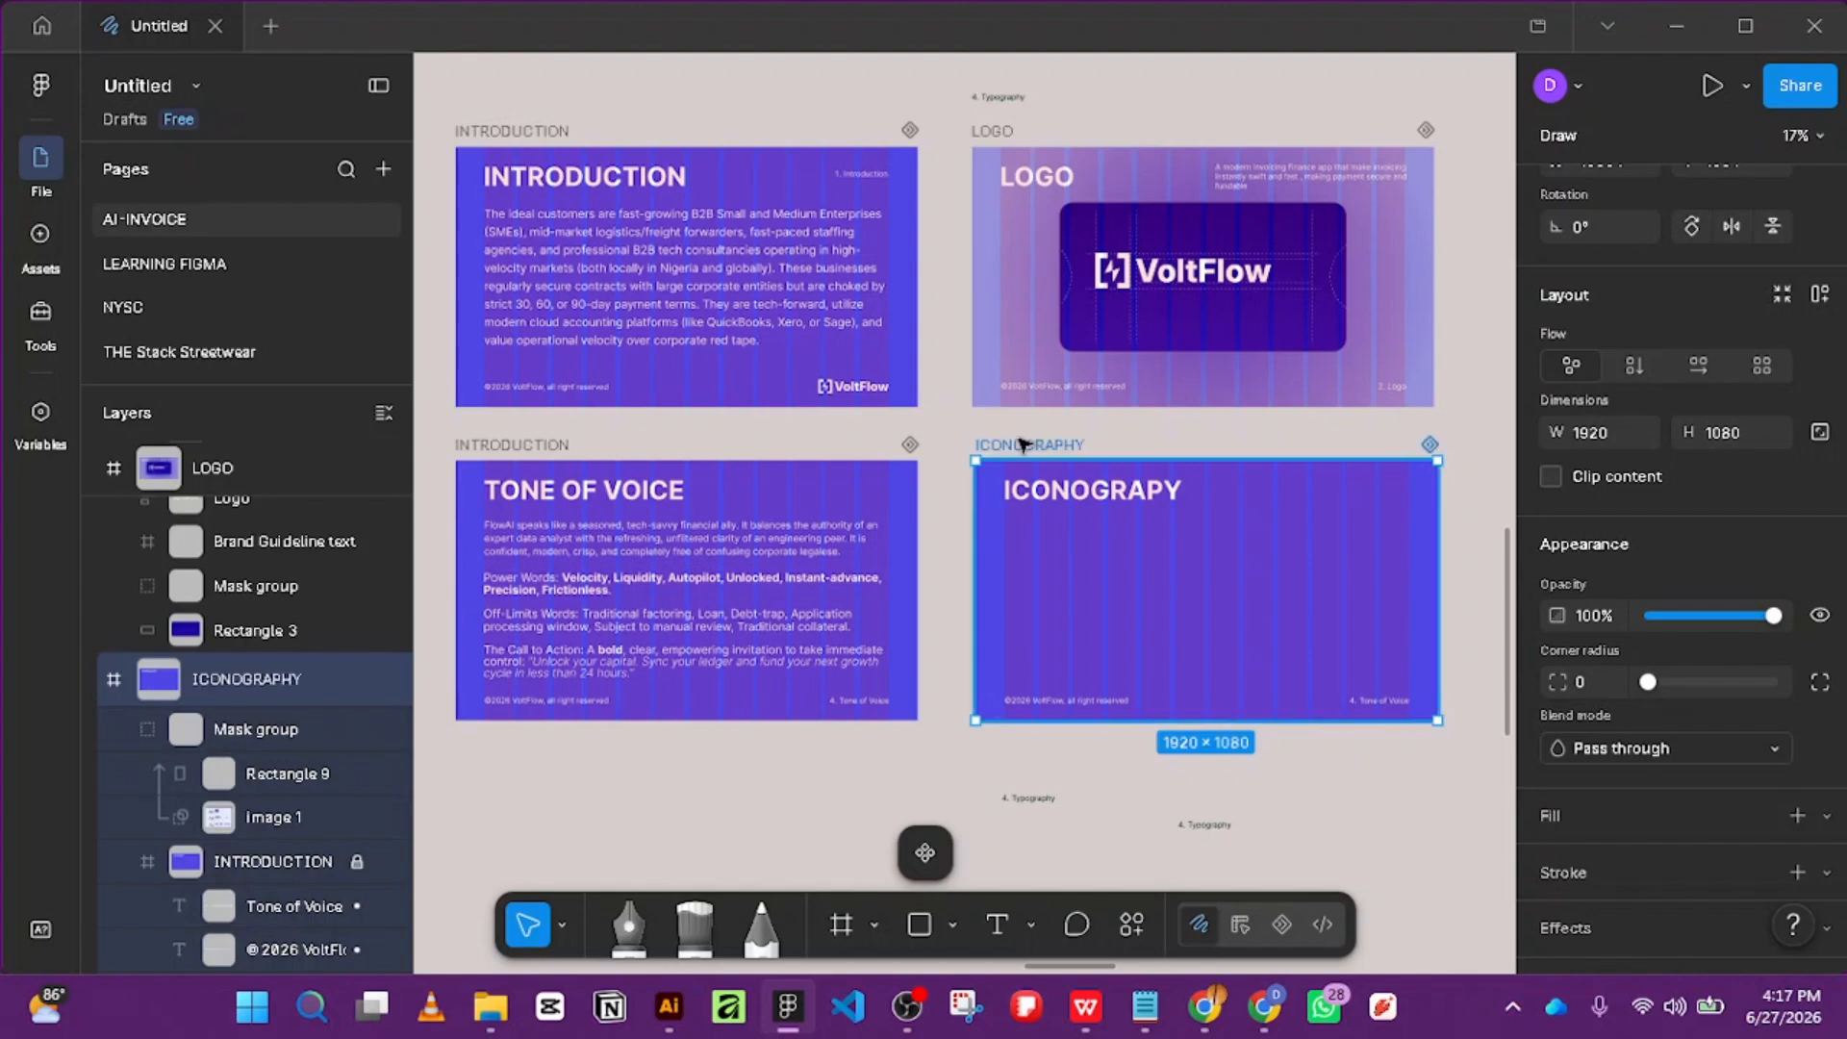
Duplicate the ICONOGRAPHY slide twice, placing the copies in a new row below the Typography and Color Palette slides.
{"action": "scroll", "coordinate": [1190, 406], "scroll_direction": "down", "scroll_amount": 5}
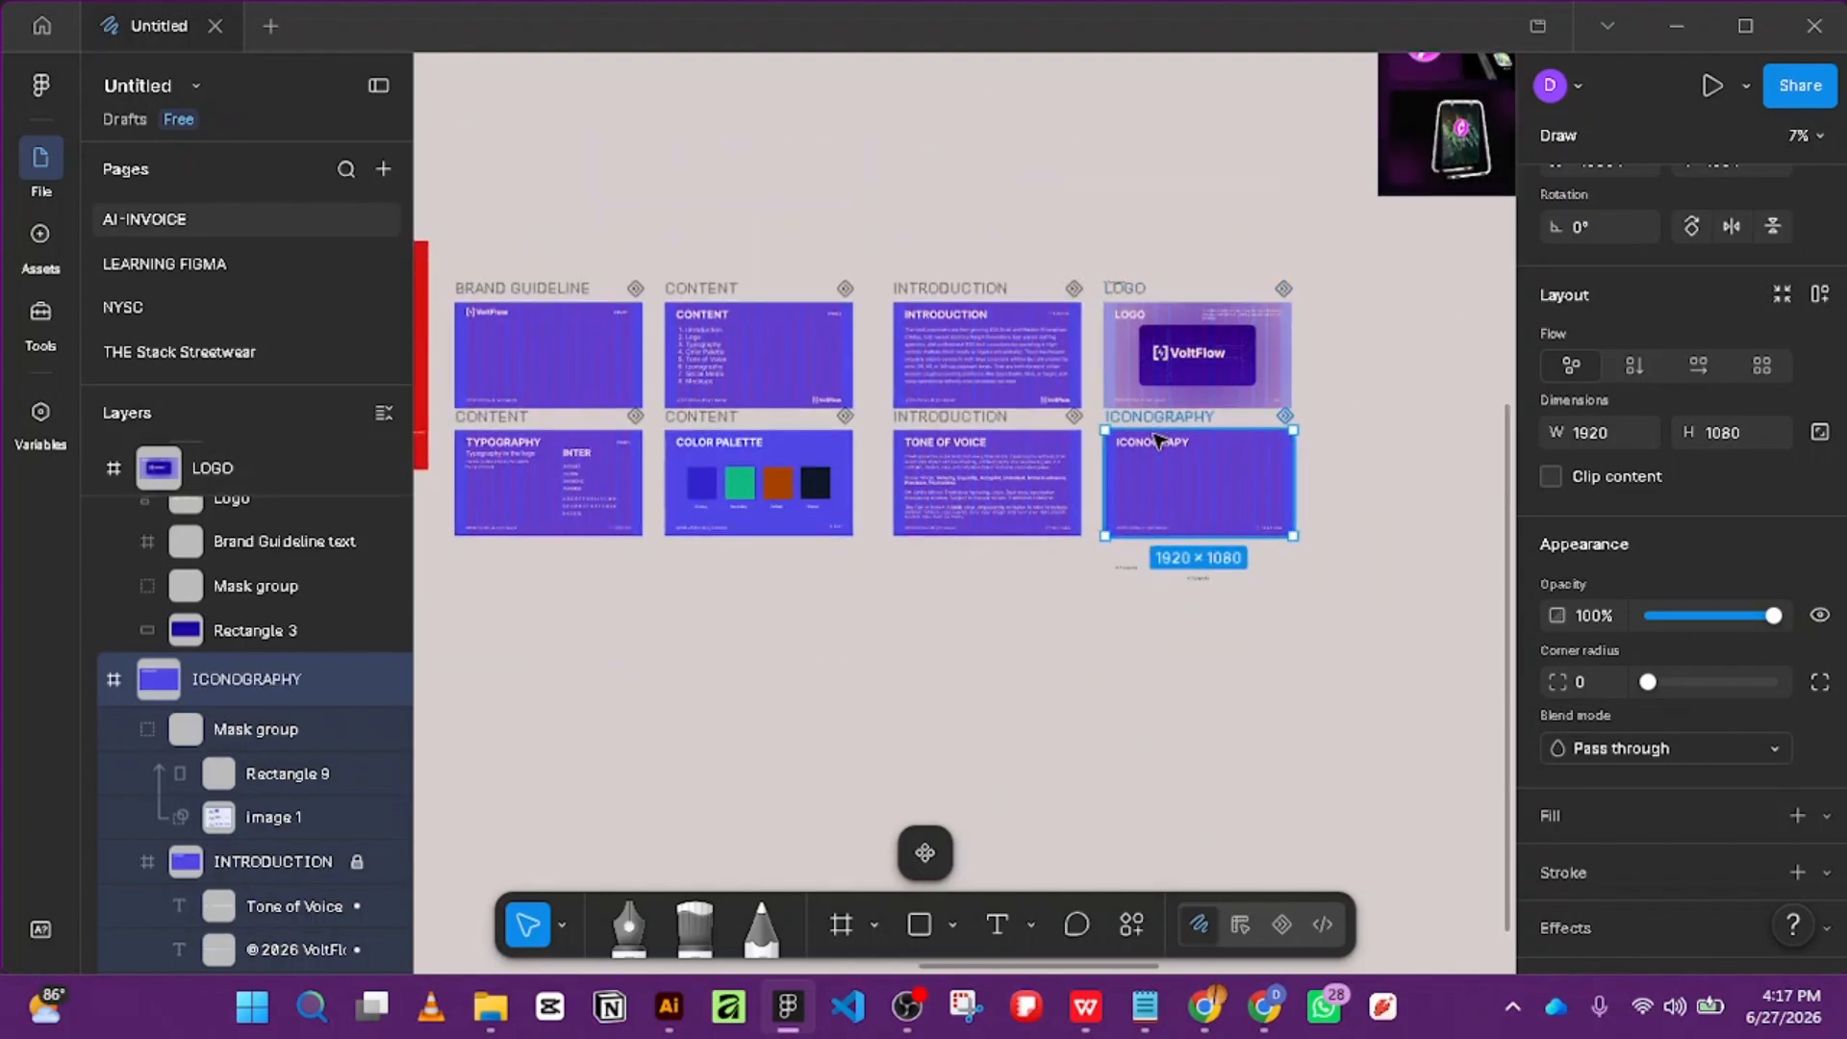
{"action": "left_click_drag", "start_coordinate": [1131, 416], "coordinate": [506, 568]}
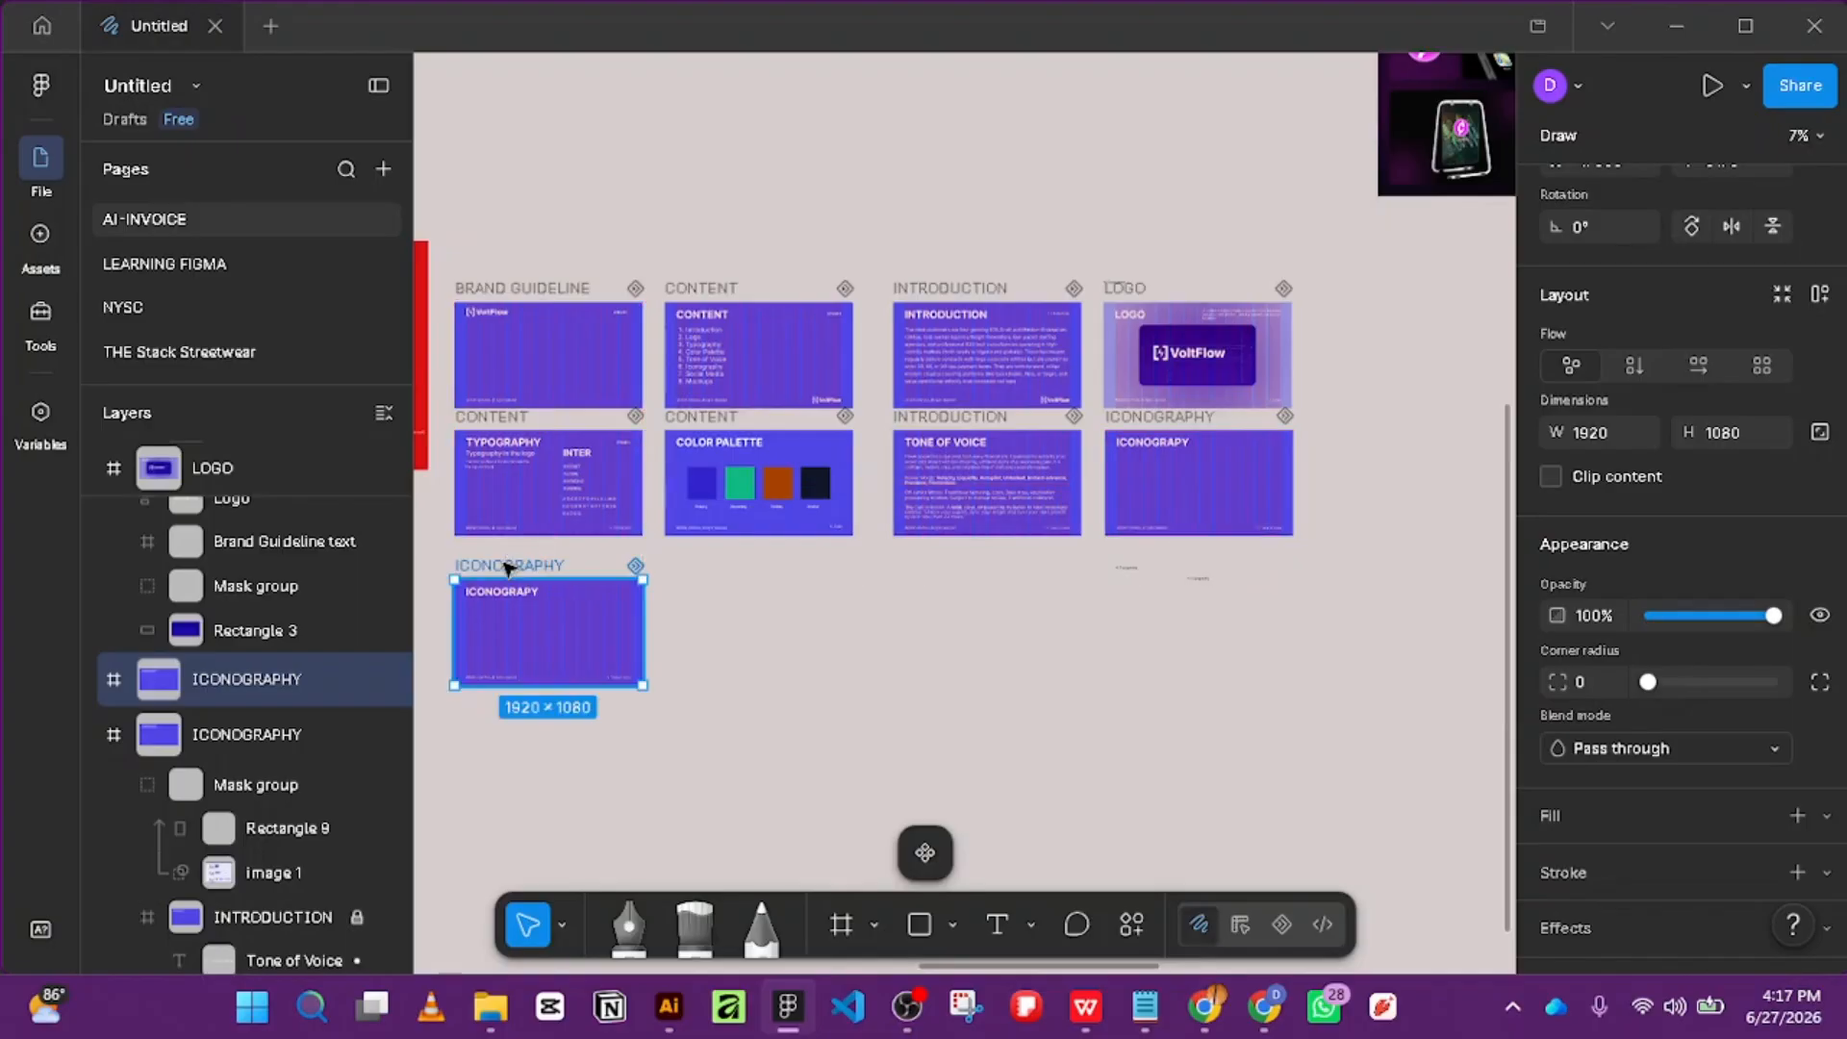
{"action": "left_click_drag", "start_coordinate": [627, 571], "coordinate": [723, 562]}
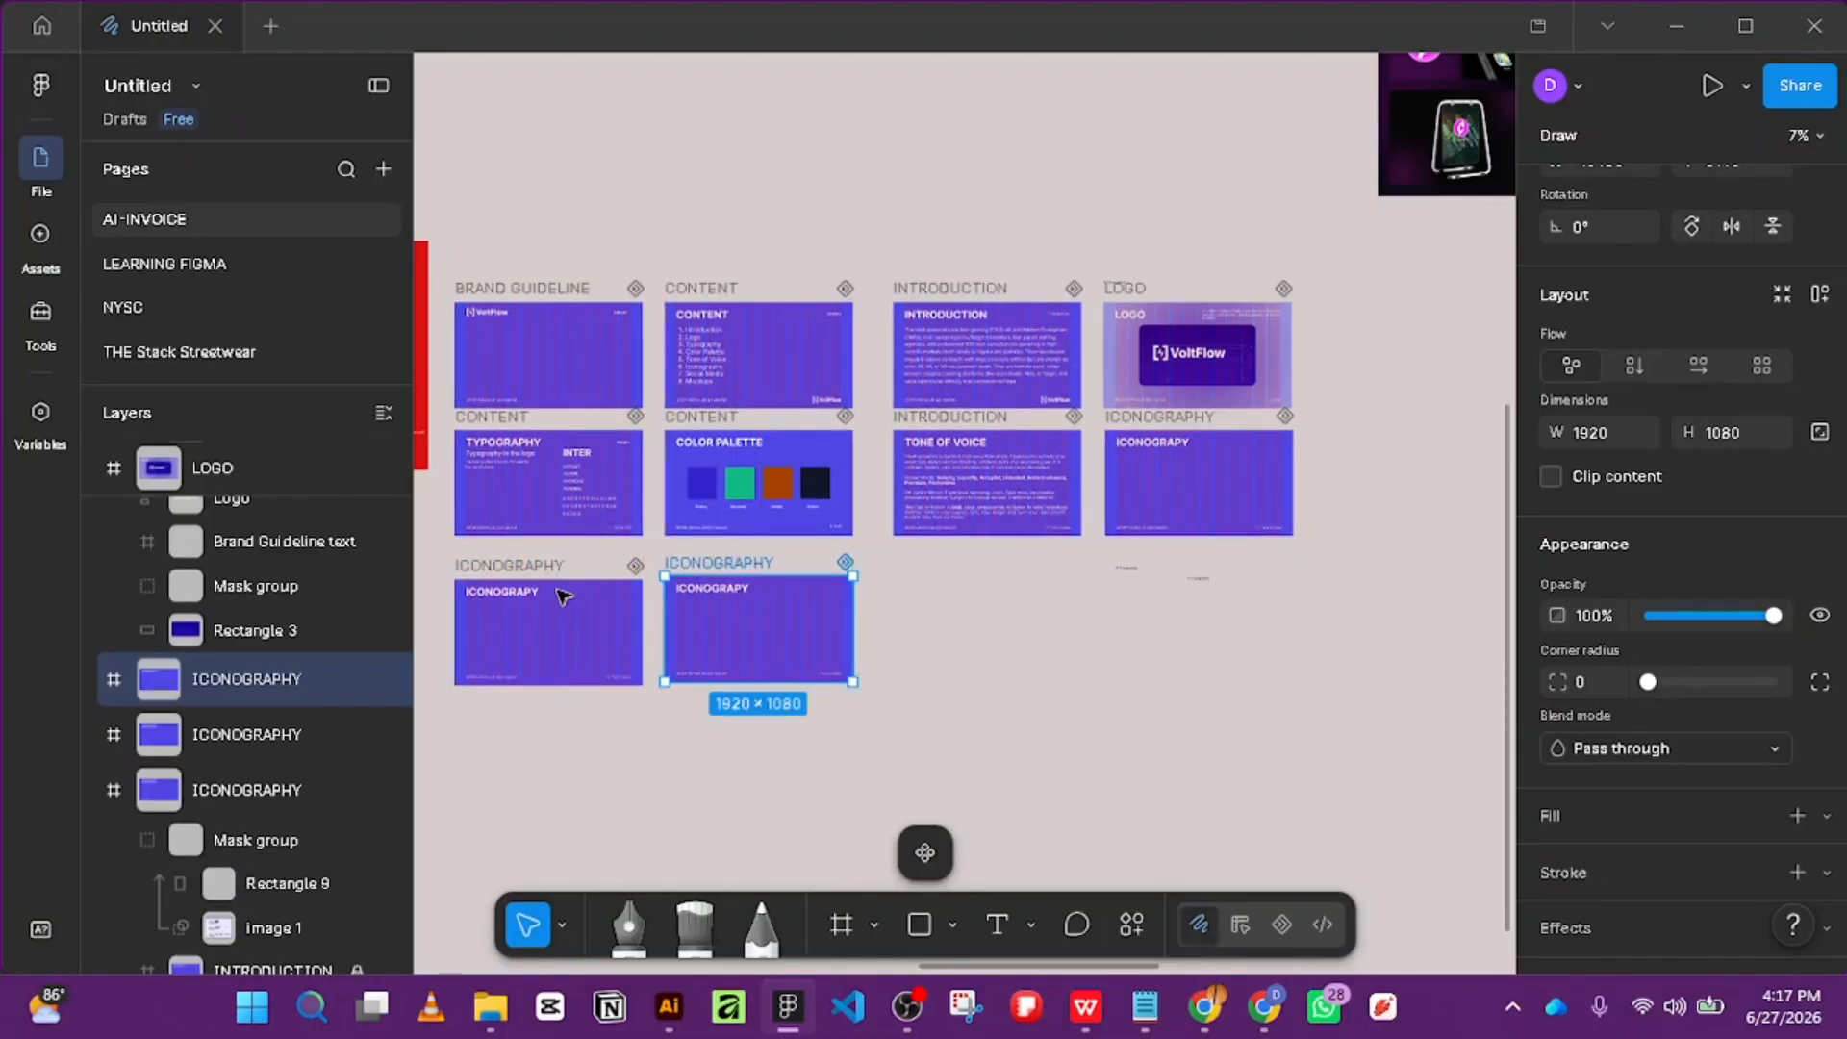
Check the page list in the red notes frame and rename the slide copy below Color Palette as SOCIAL MEDIA.
{"action": "scroll", "coordinate": [827, 520], "scroll_direction": "down", "scroll_amount": 3}
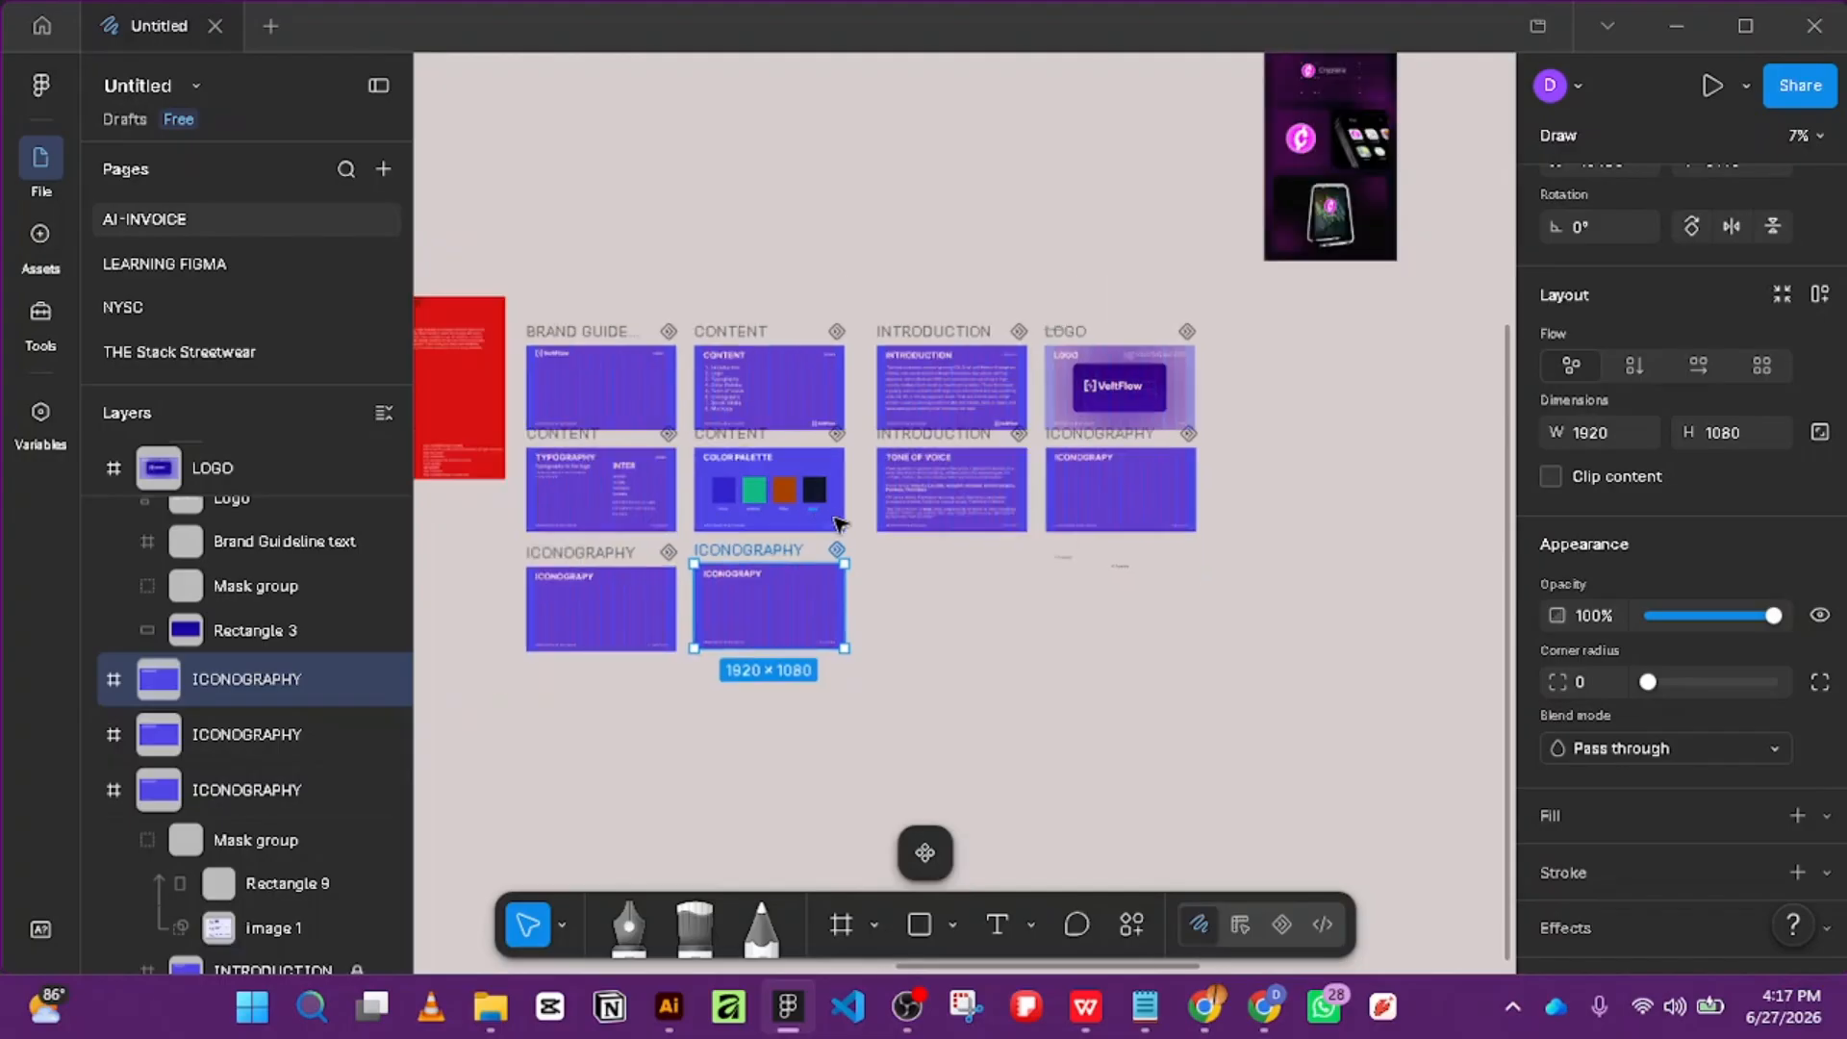
{"action": "scroll", "coordinate": [590, 491], "scroll_direction": "up", "scroll_amount": 4}
{"action": "scroll", "coordinate": [652, 437], "scroll_direction": "up", "scroll_amount": 3}
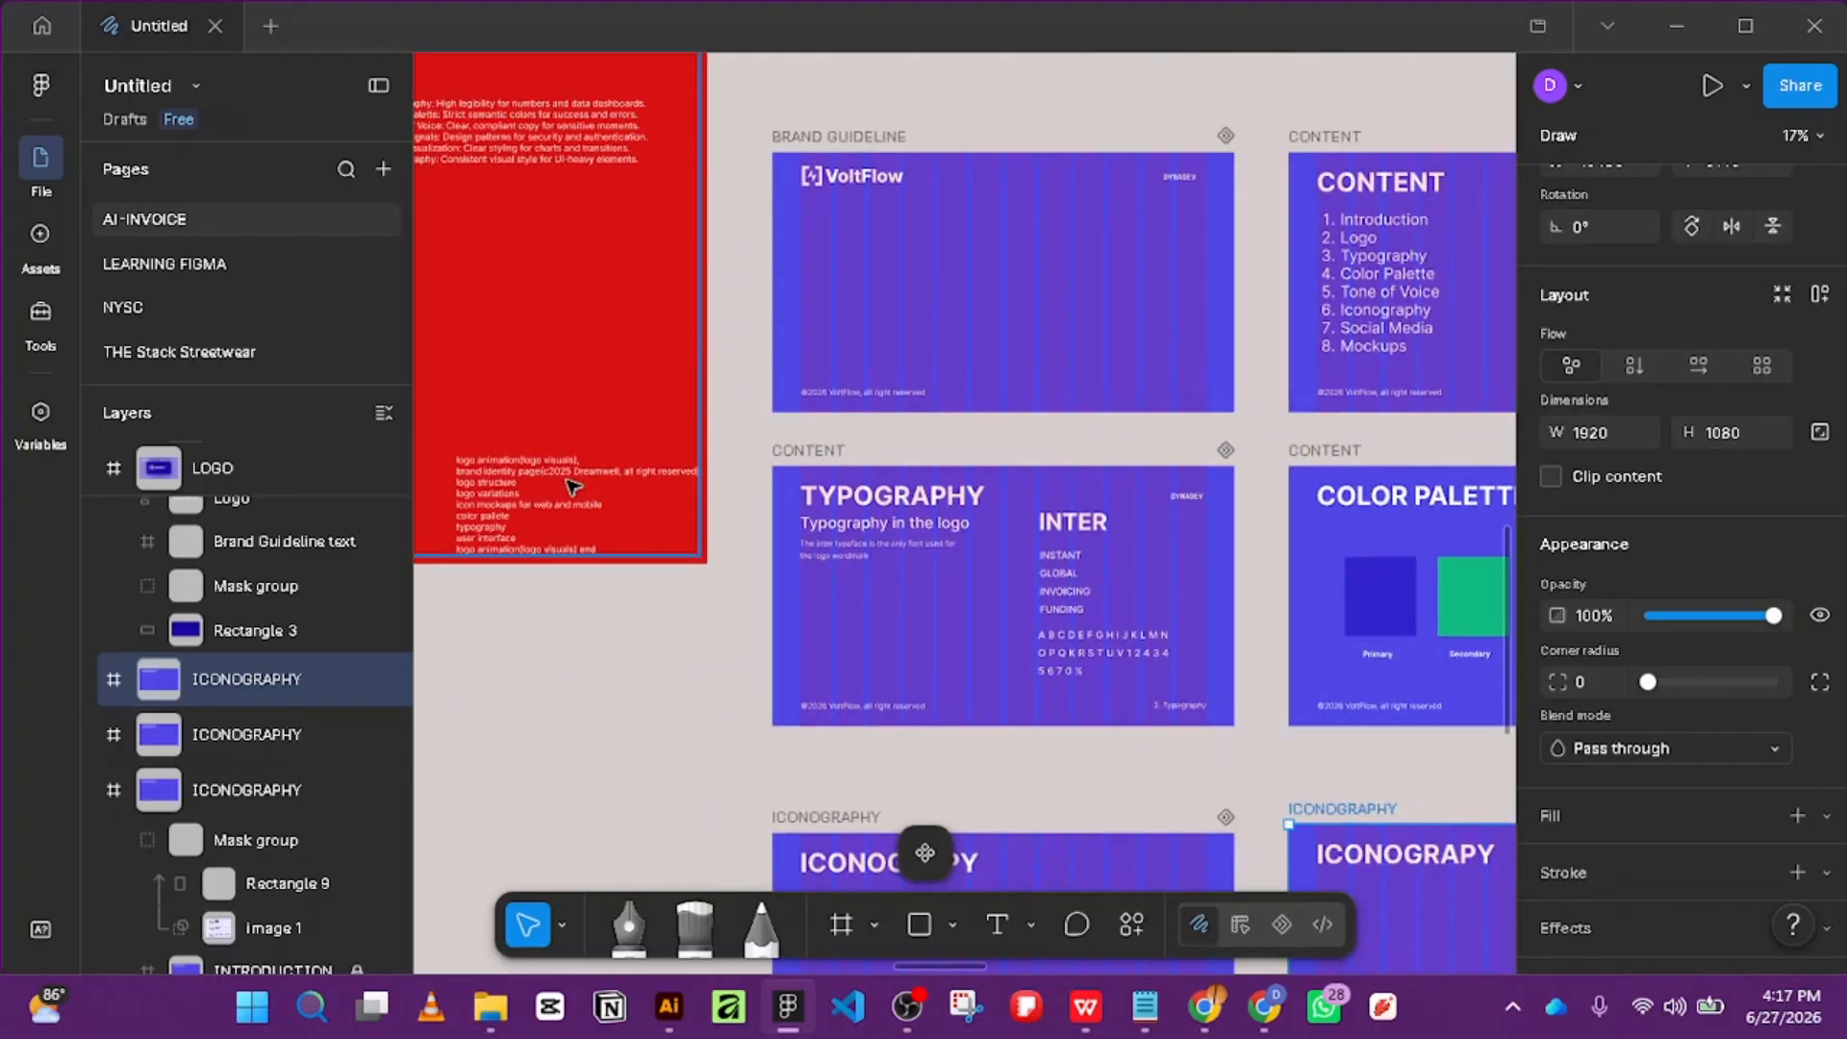
{"action": "scroll", "coordinate": [572, 461], "scroll_direction": "down", "scroll_amount": 3}
{"action": "scroll", "coordinate": [578, 469], "scroll_direction": "up", "scroll_amount": 5}
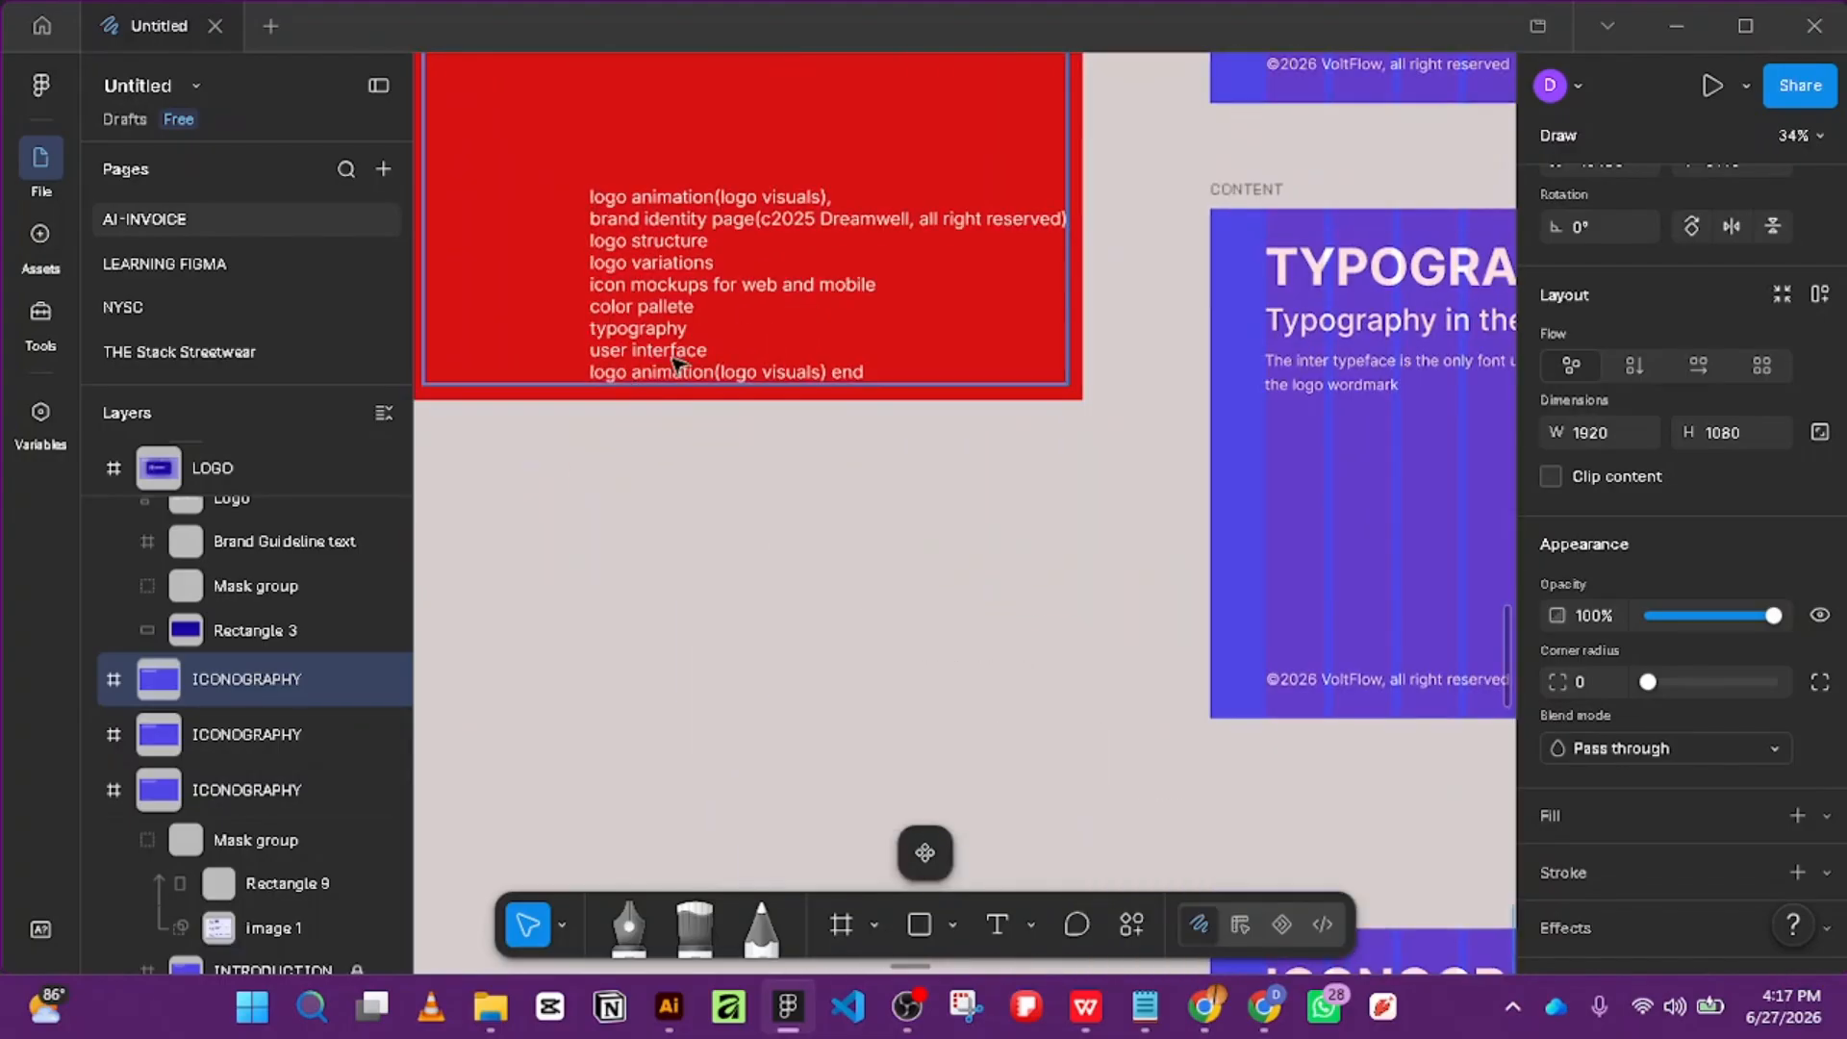
{"action": "scroll", "coordinate": [672, 361], "scroll_direction": "down", "scroll_amount": 5}
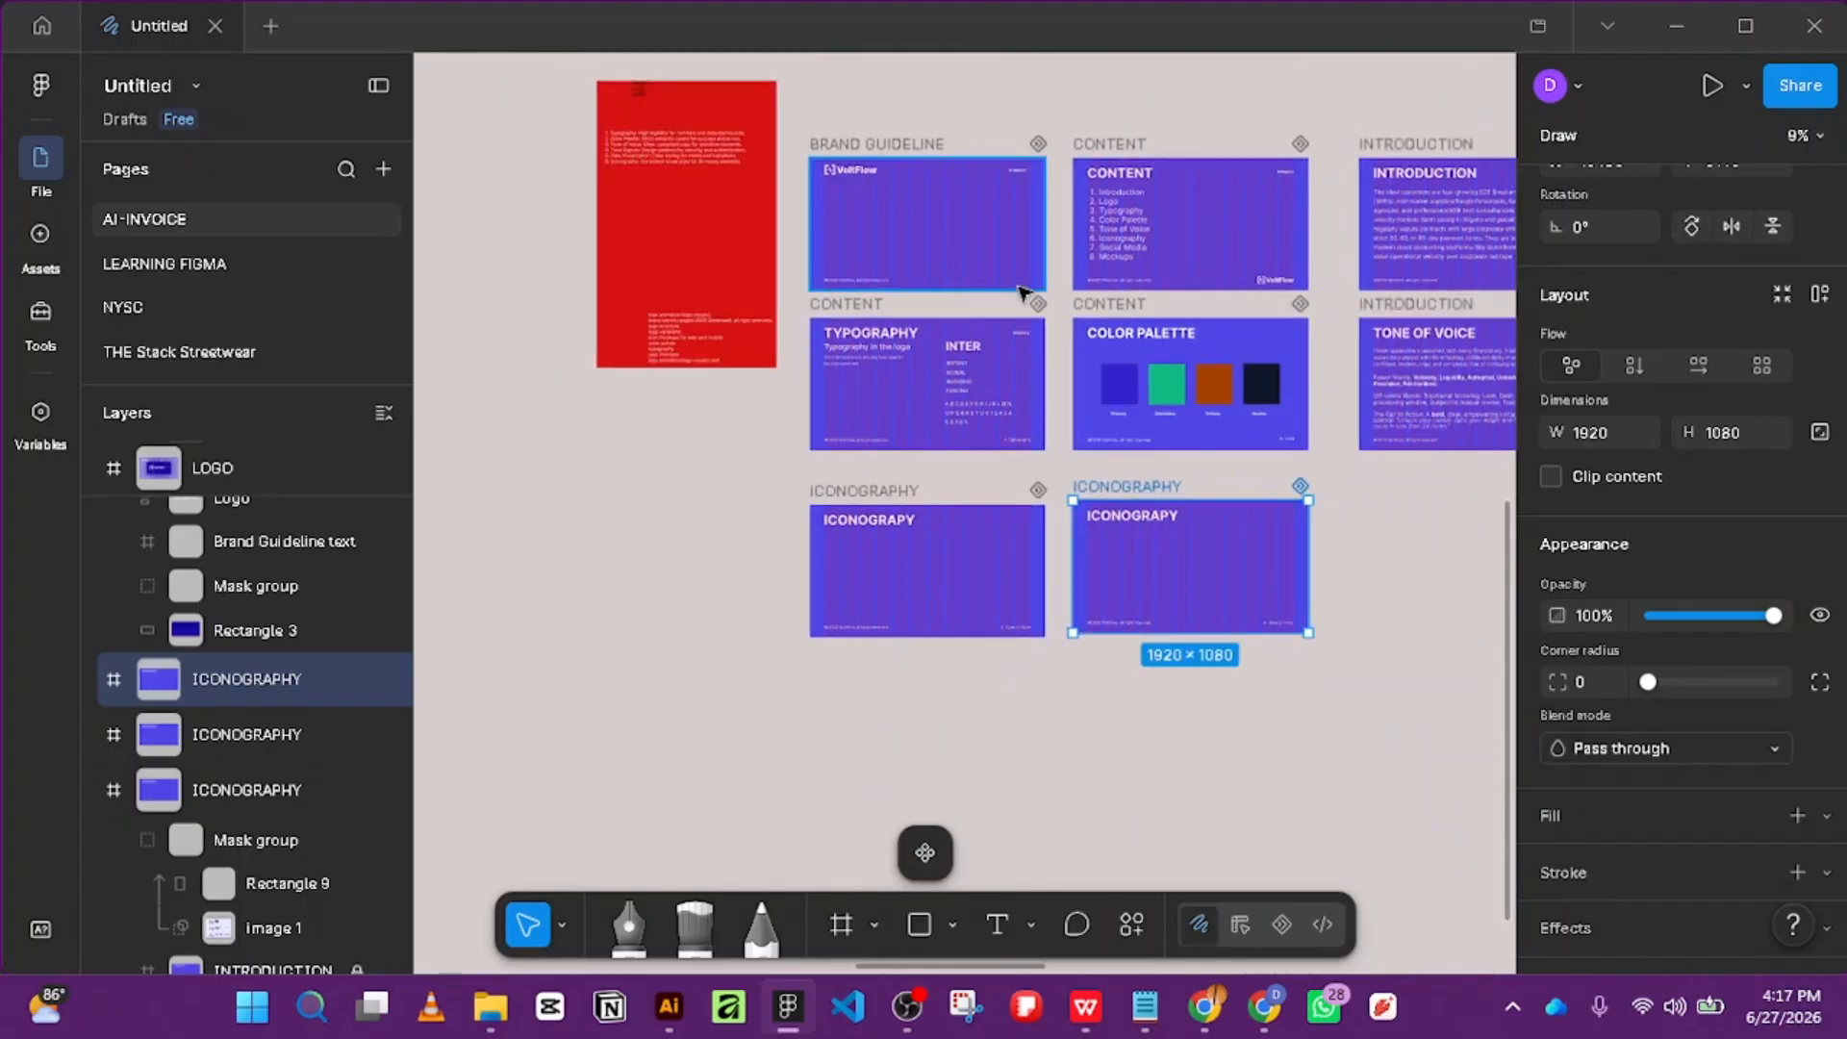
{"action": "scroll", "coordinate": [1210, 255], "scroll_direction": "up", "scroll_amount": 3}
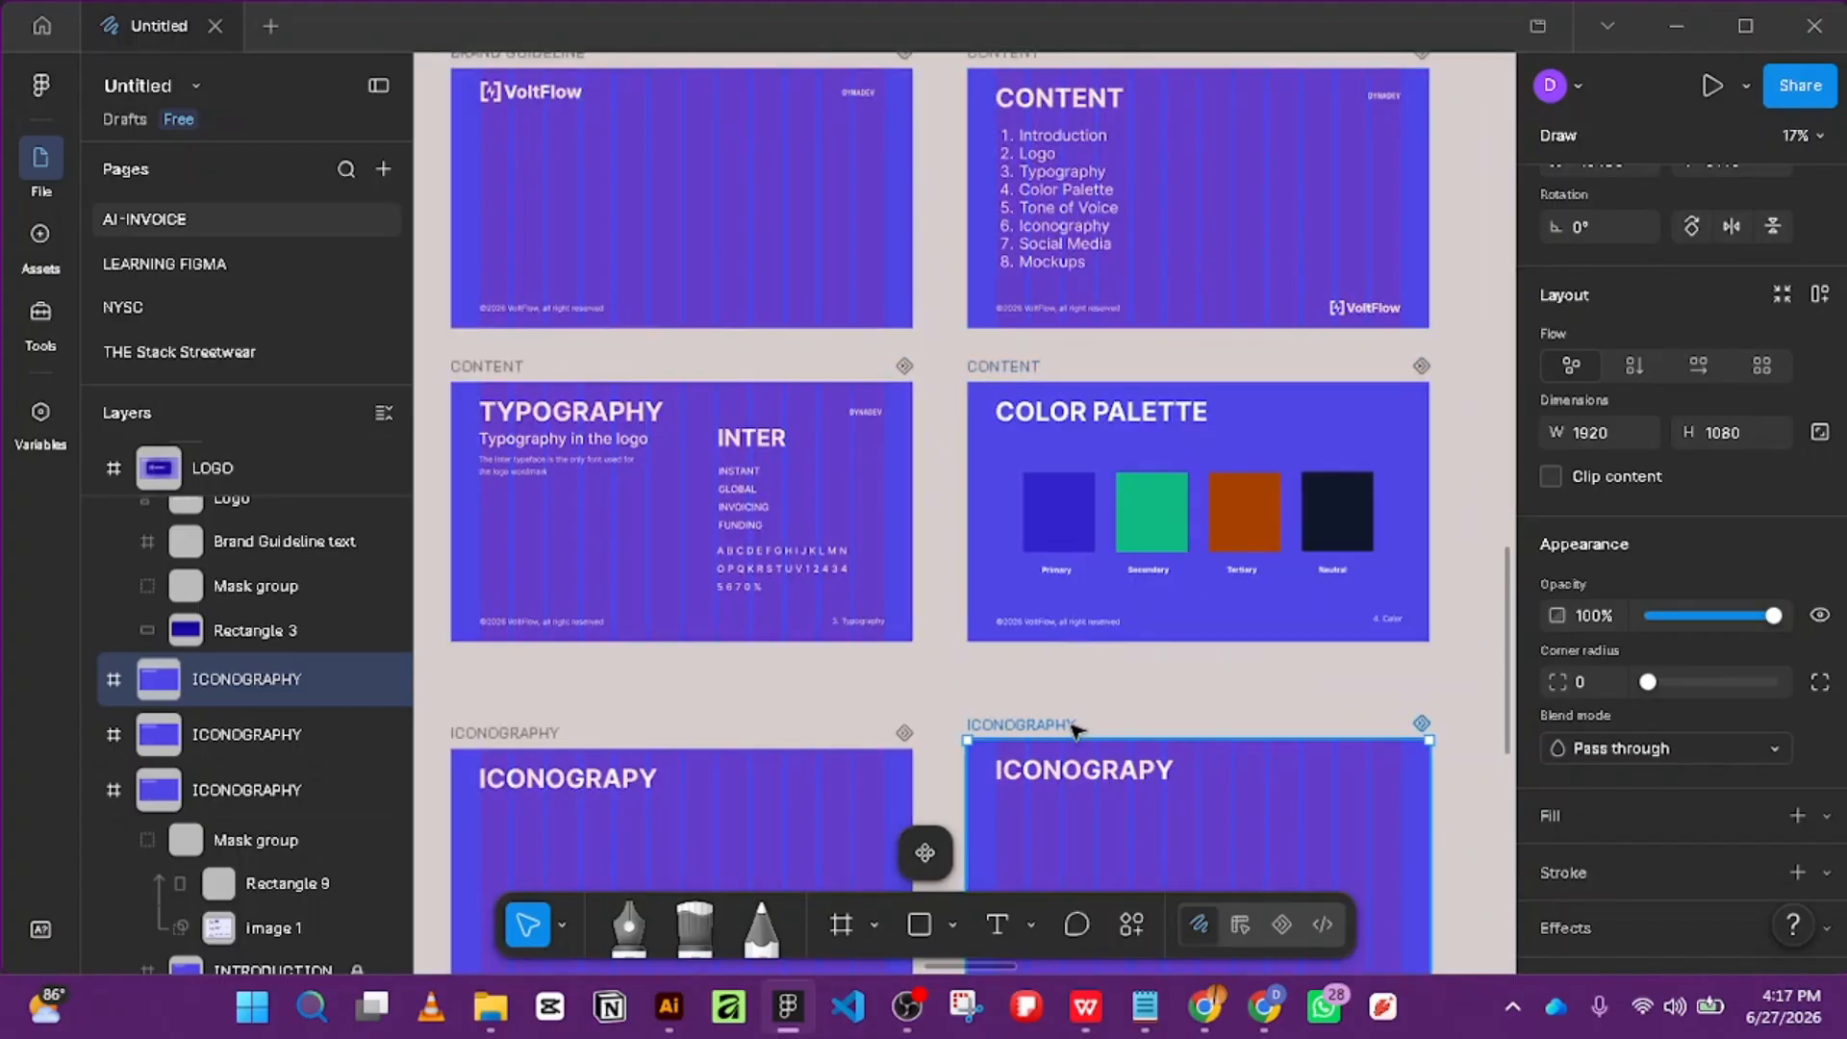
{"action": "double_click", "coordinate": [1042, 727]}
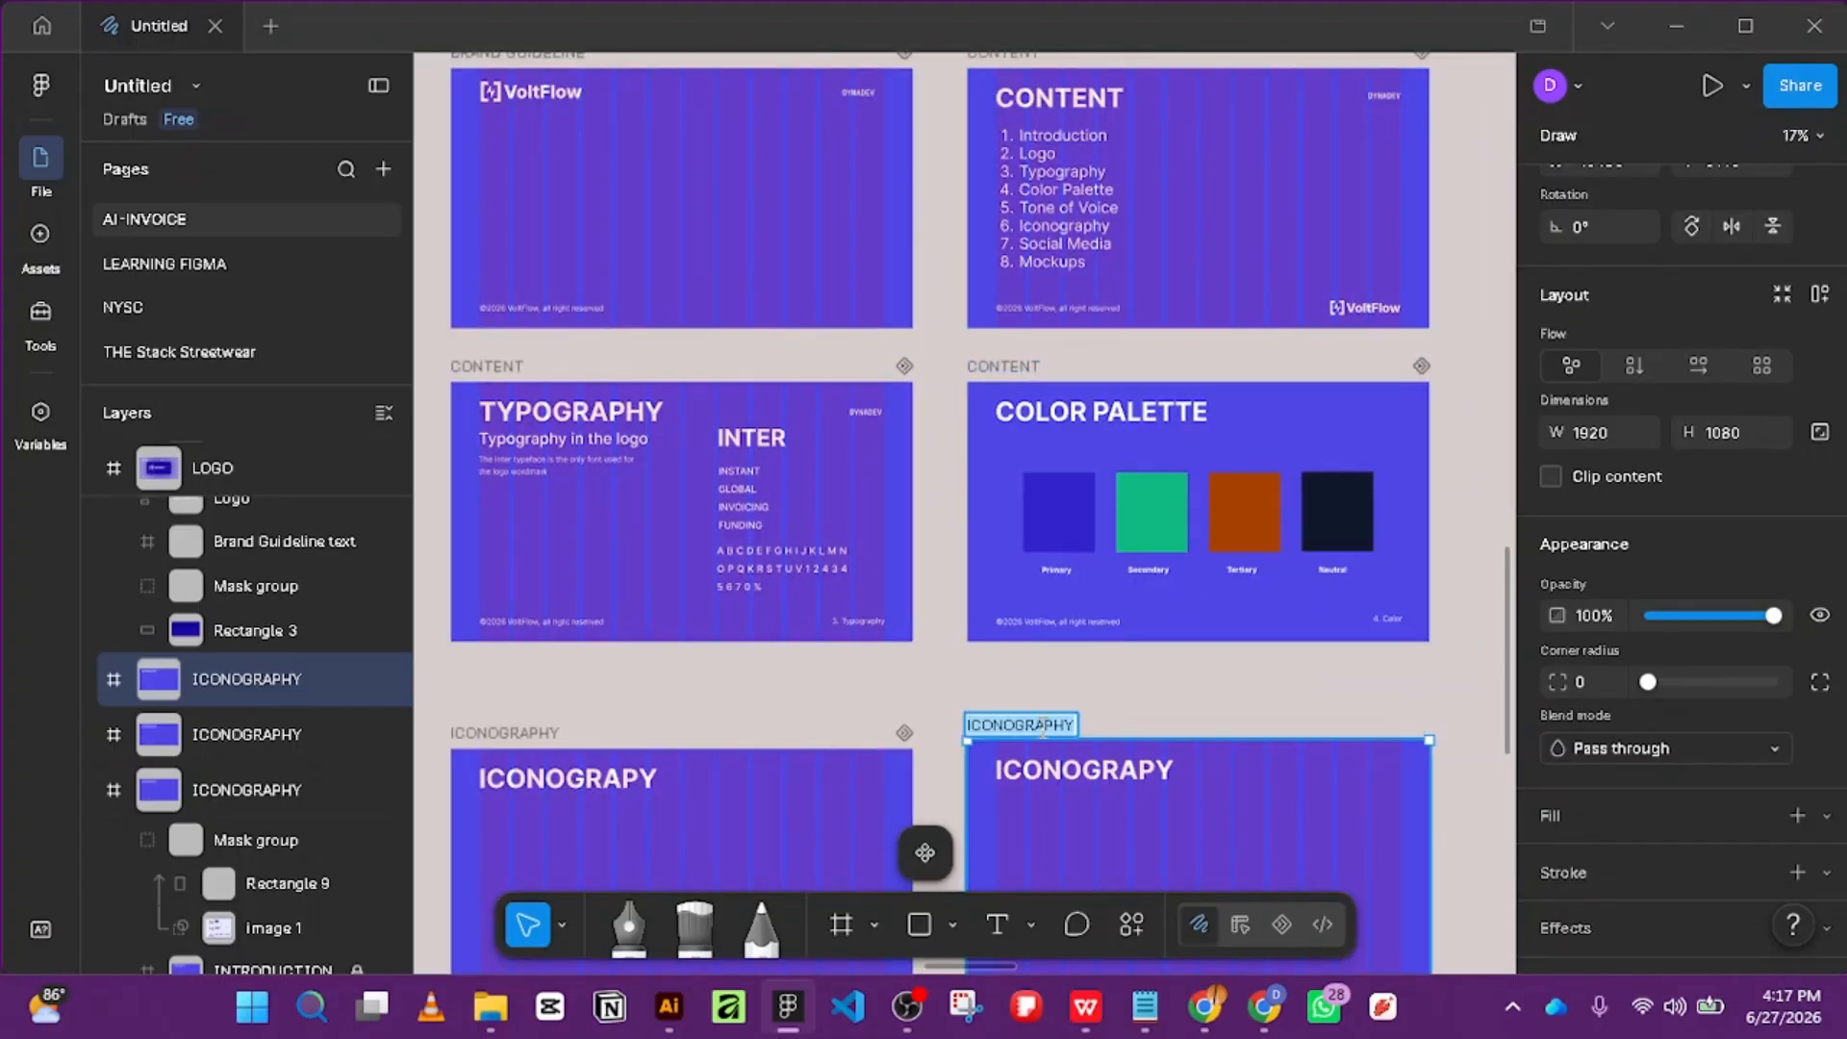
{"action": "type", "text": "S"}
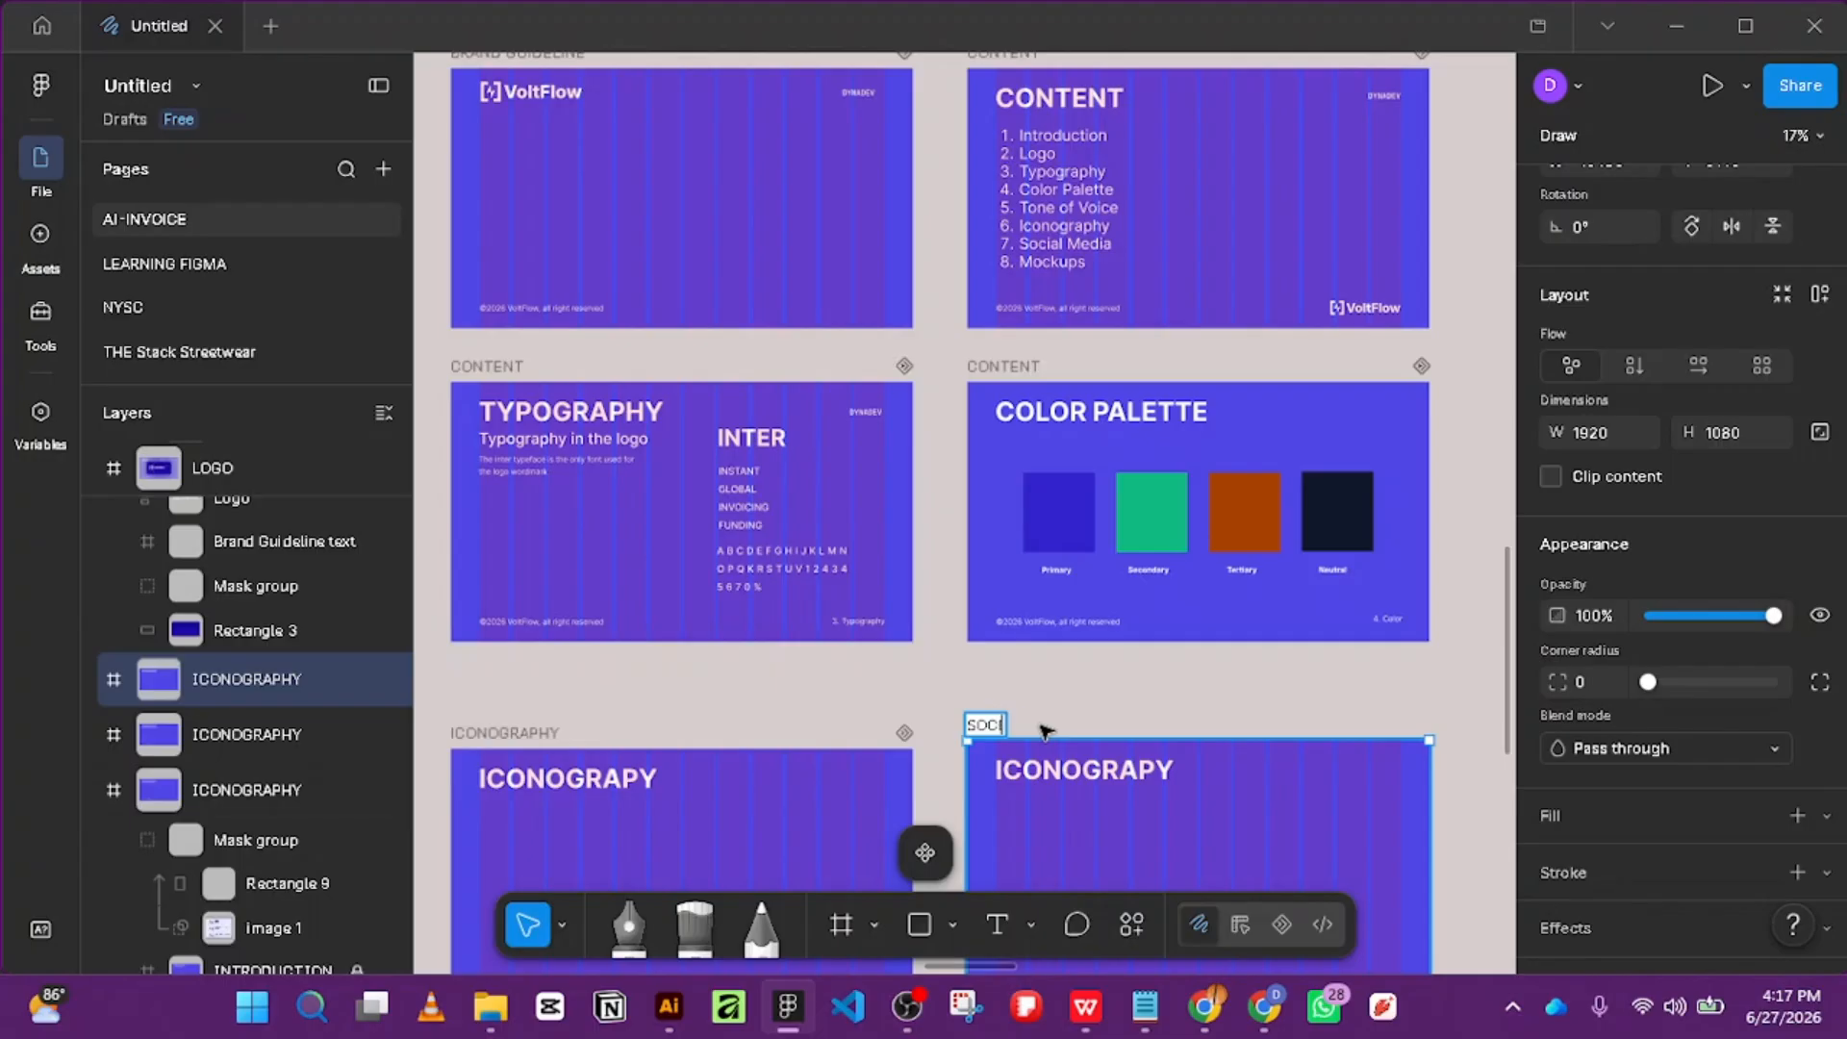
{"action": "type", "text": "OCIAL ME"}
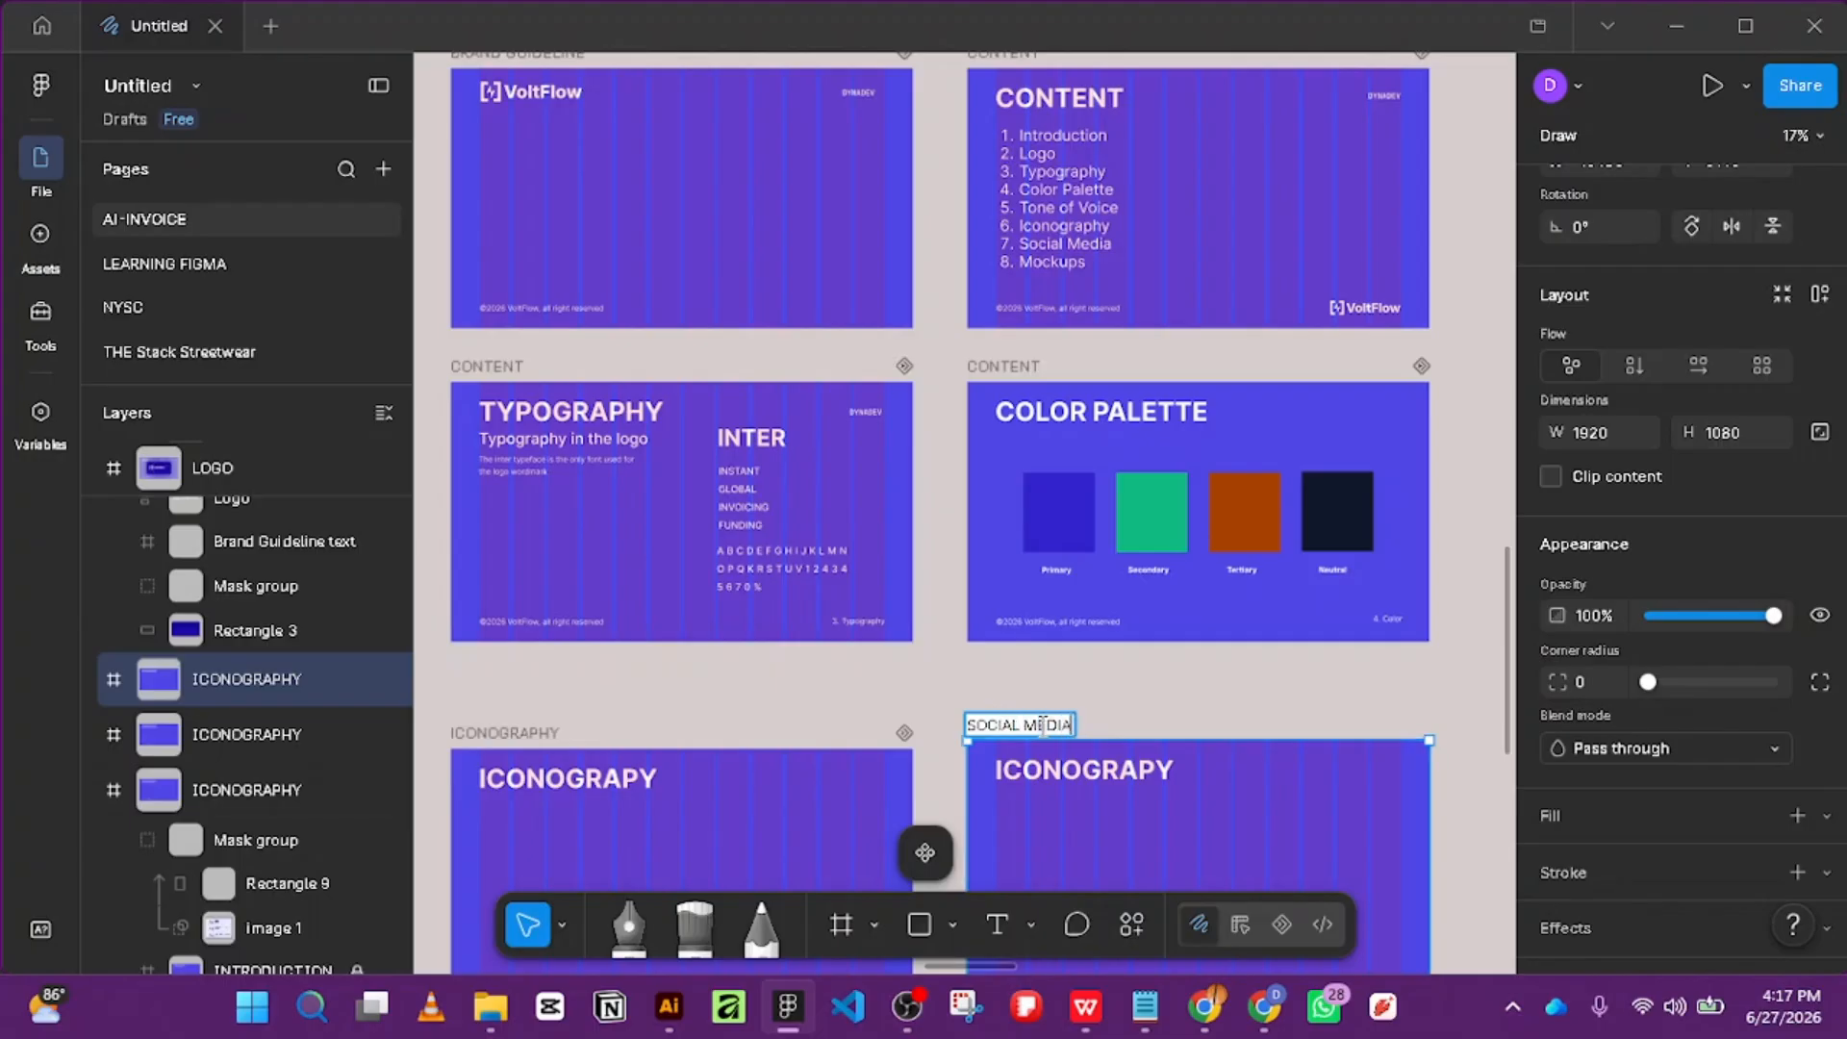
{"action": "type", "text": "DIA"}
{"action": "key", "text": "Return"}
Duplicate the SOCIAL MEDIA slide and place the copy beside it, below the Tone of Voice slide.
{"action": "scroll", "coordinate": [1107, 608], "scroll_direction": "down", "scroll_amount": 5}
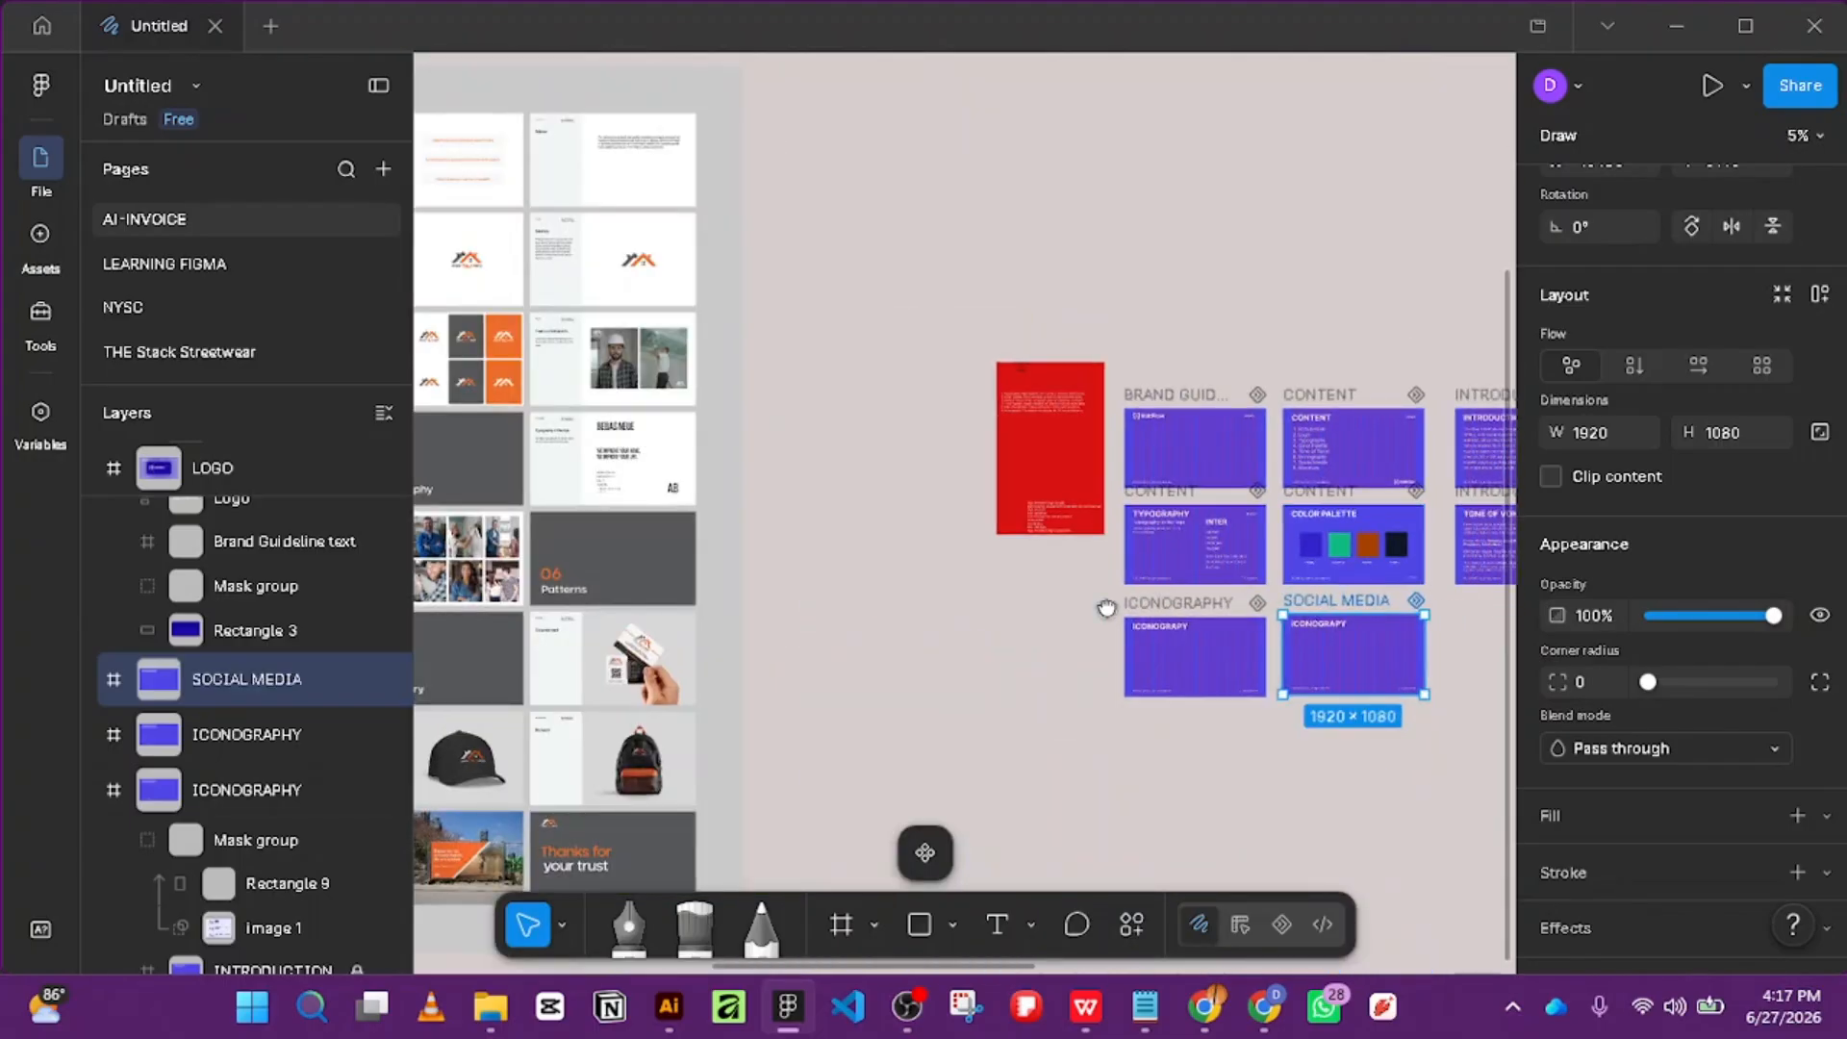
{"action": "scroll", "coordinate": [1106, 608], "scroll_direction": "right", "scroll_amount": 4}
{"action": "scroll", "coordinate": [1096, 606], "scroll_direction": "up", "scroll_amount": 3}
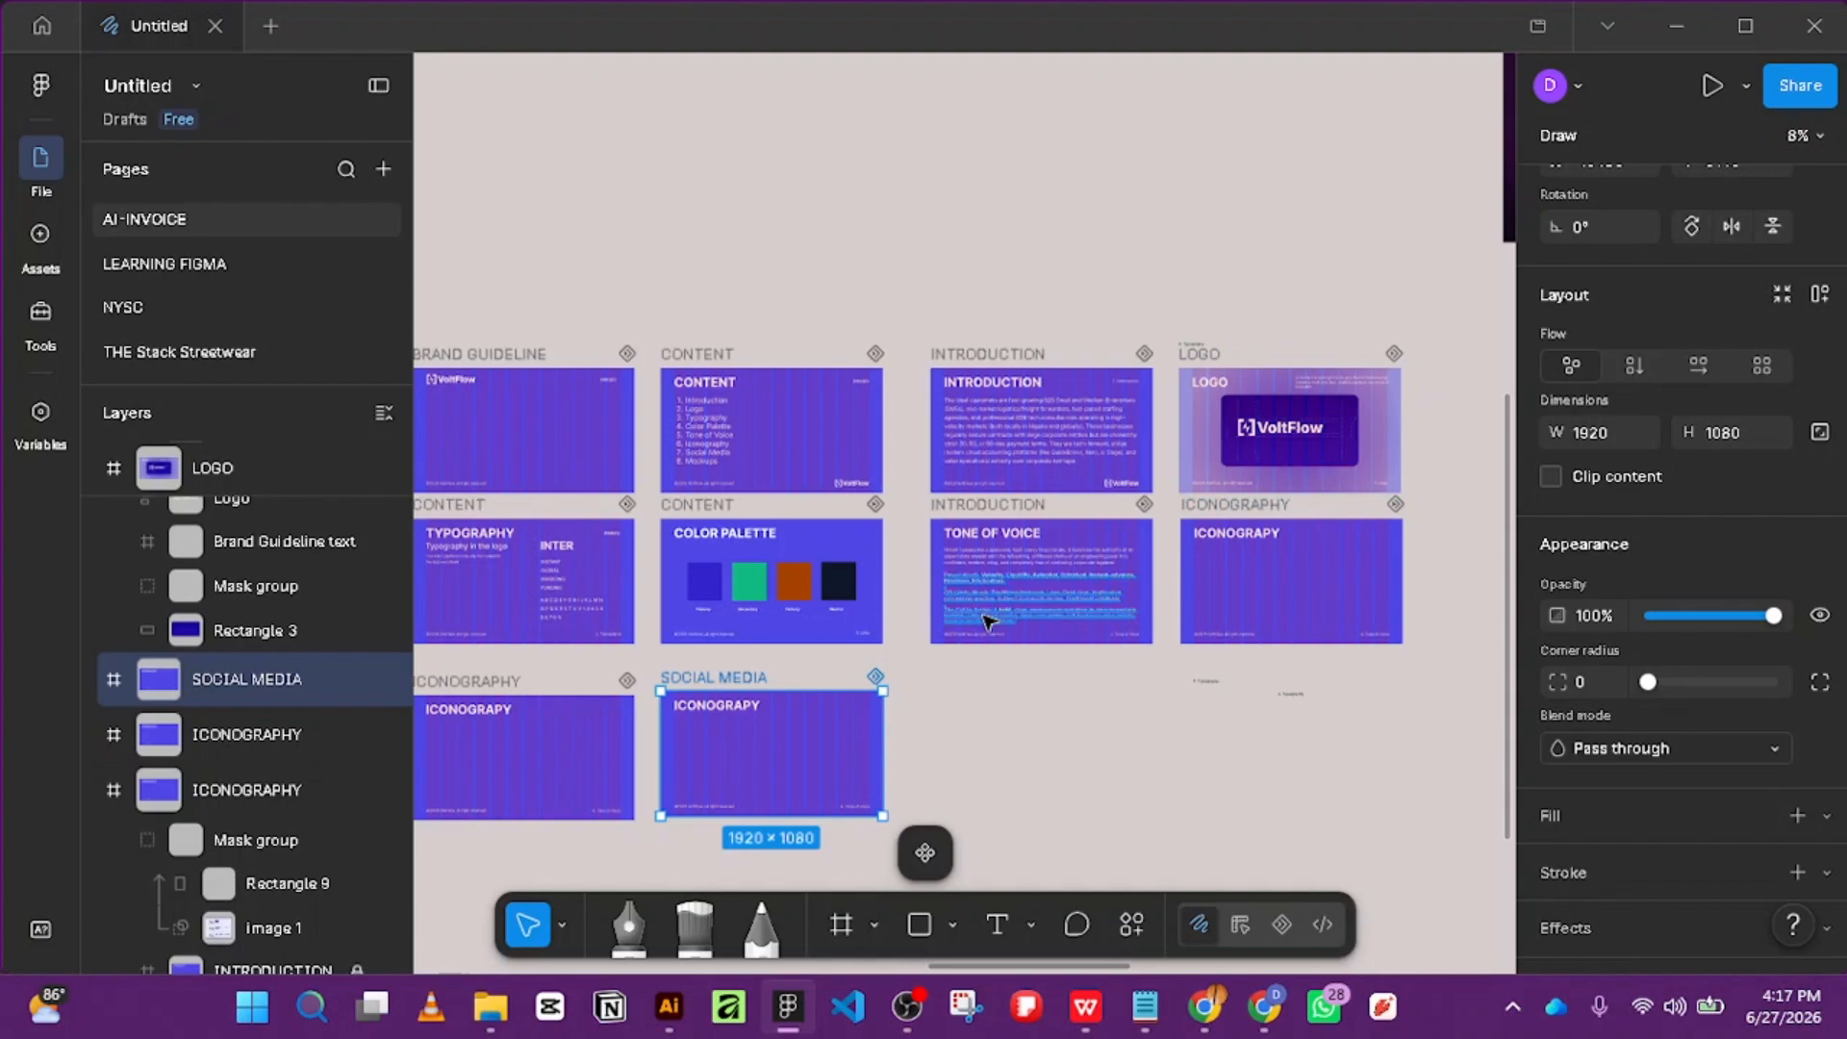
{"action": "scroll", "coordinate": [811, 666], "scroll_direction": "up", "scroll_amount": 2}
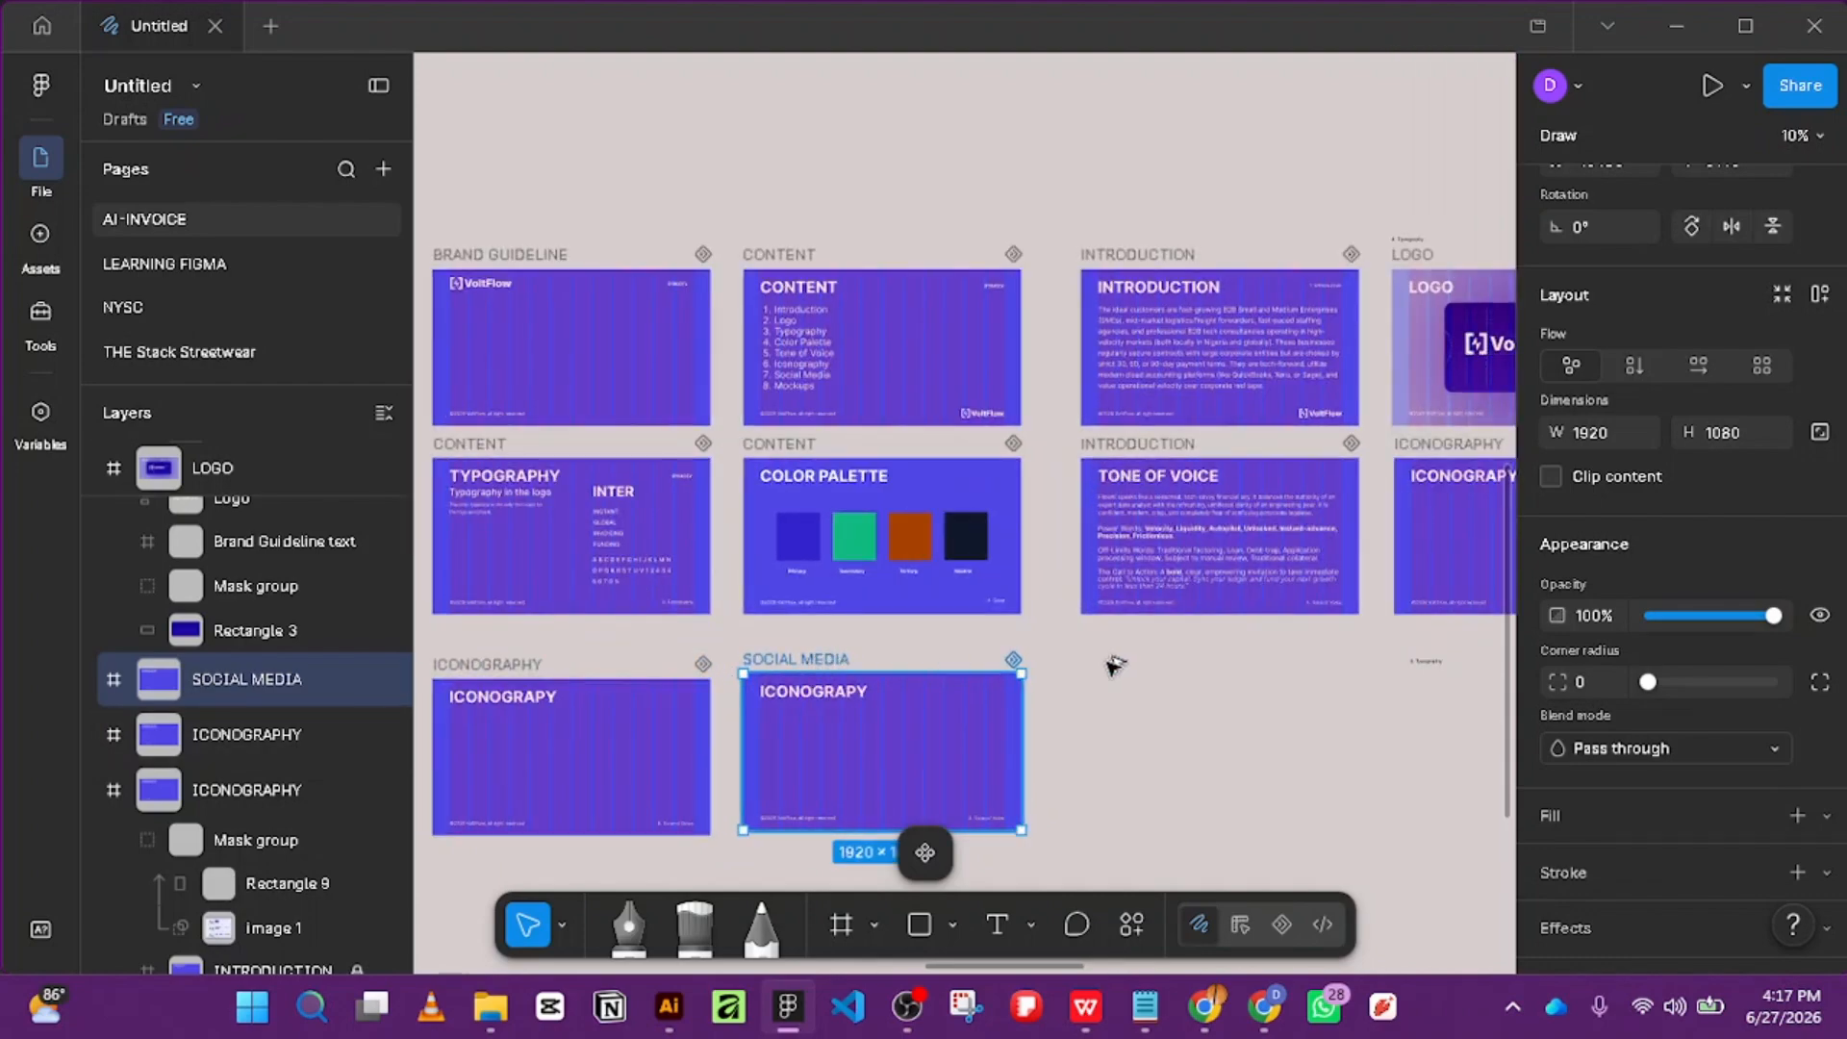
{"action": "left_click_drag", "start_coordinate": [1110, 661], "coordinate": [1170, 658]}
Rename the slide copy below Tone of Voice as MOCKUPS.
{"action": "scroll", "coordinate": [1246, 750], "scroll_direction": "up", "scroll_amount": 2}
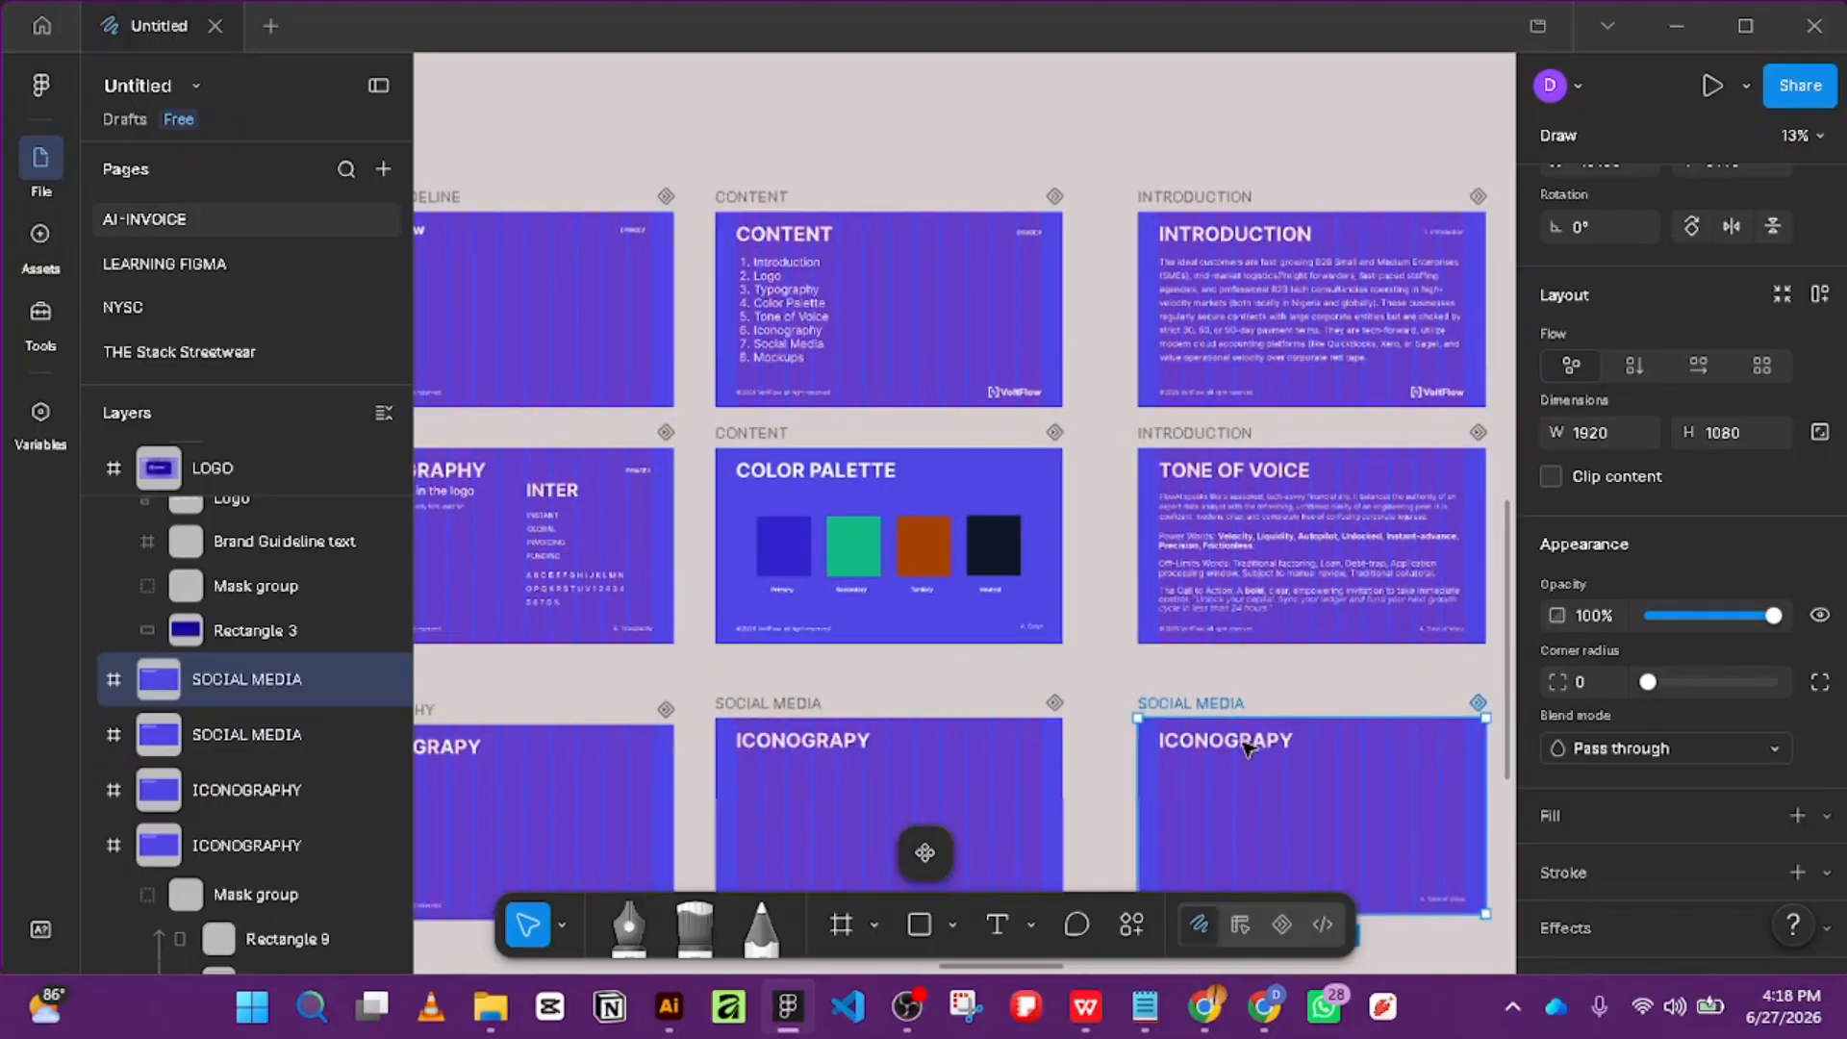
{"action": "double_click", "coordinate": [1197, 703]}
{"action": "type", "text": "MO"}
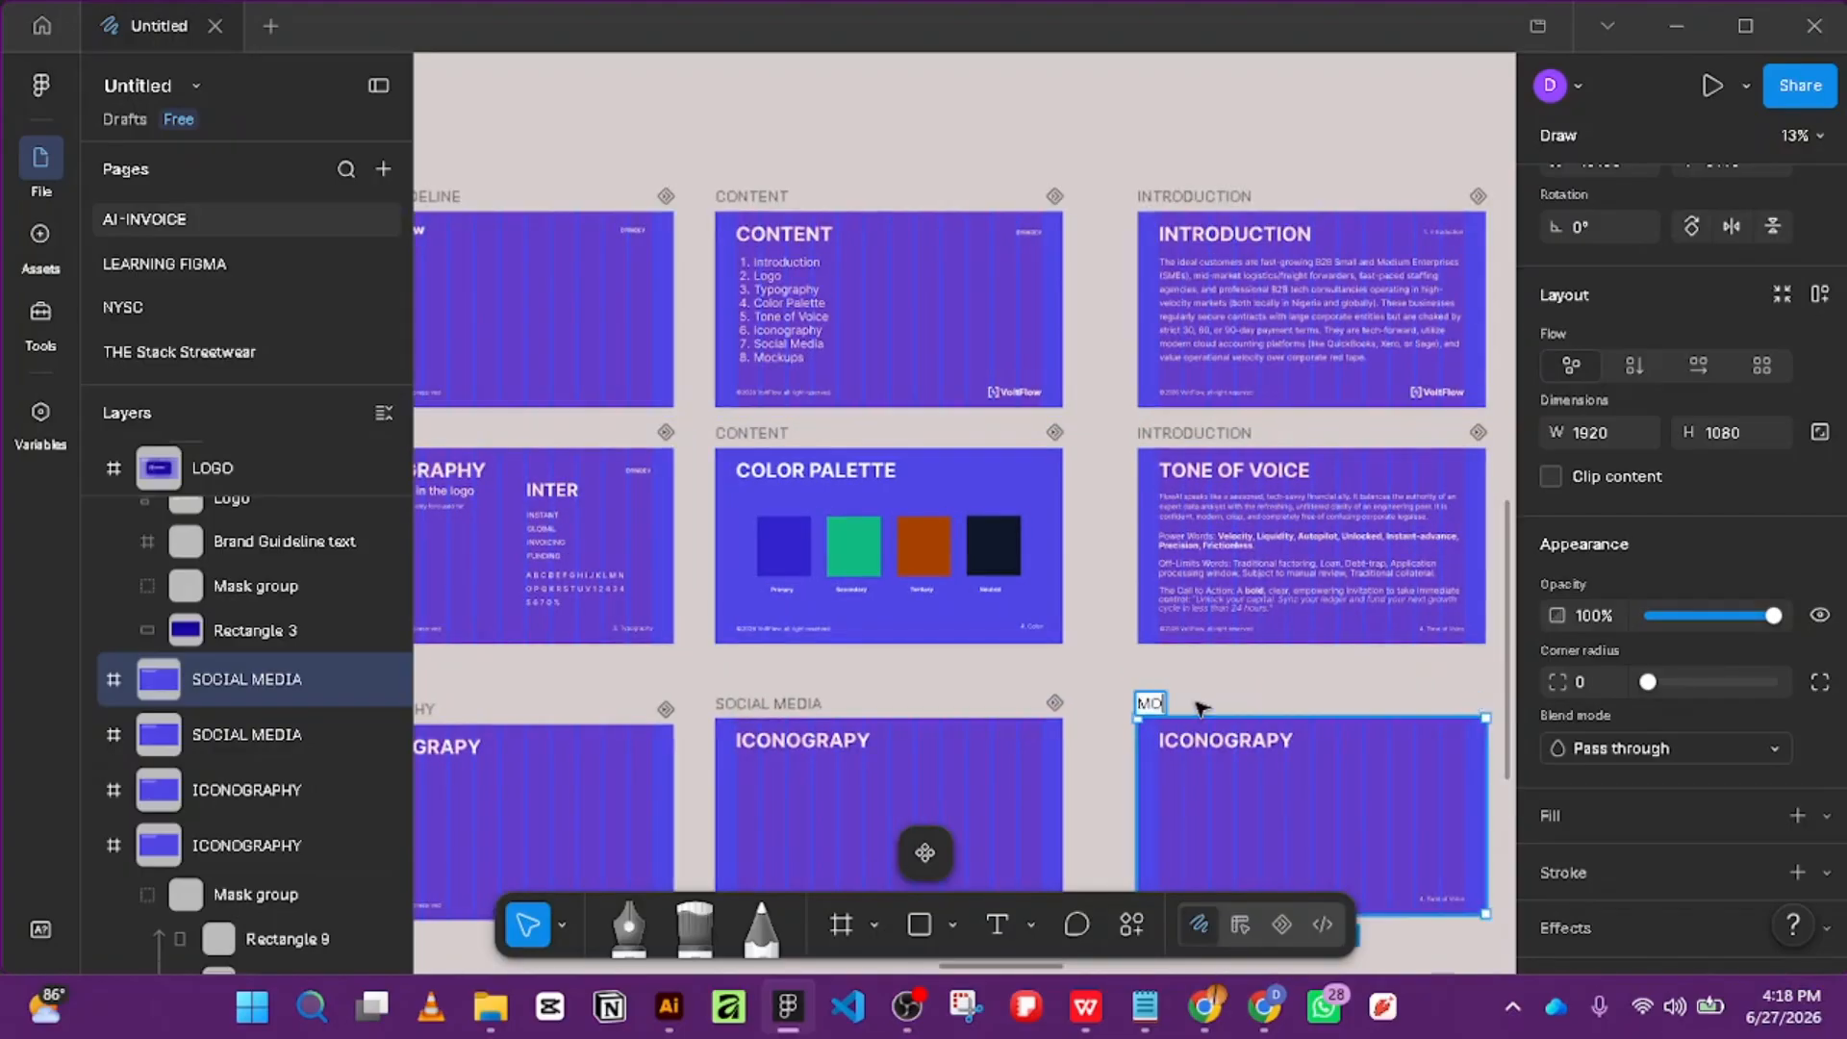
{"action": "type", "text": "CKUPS"}
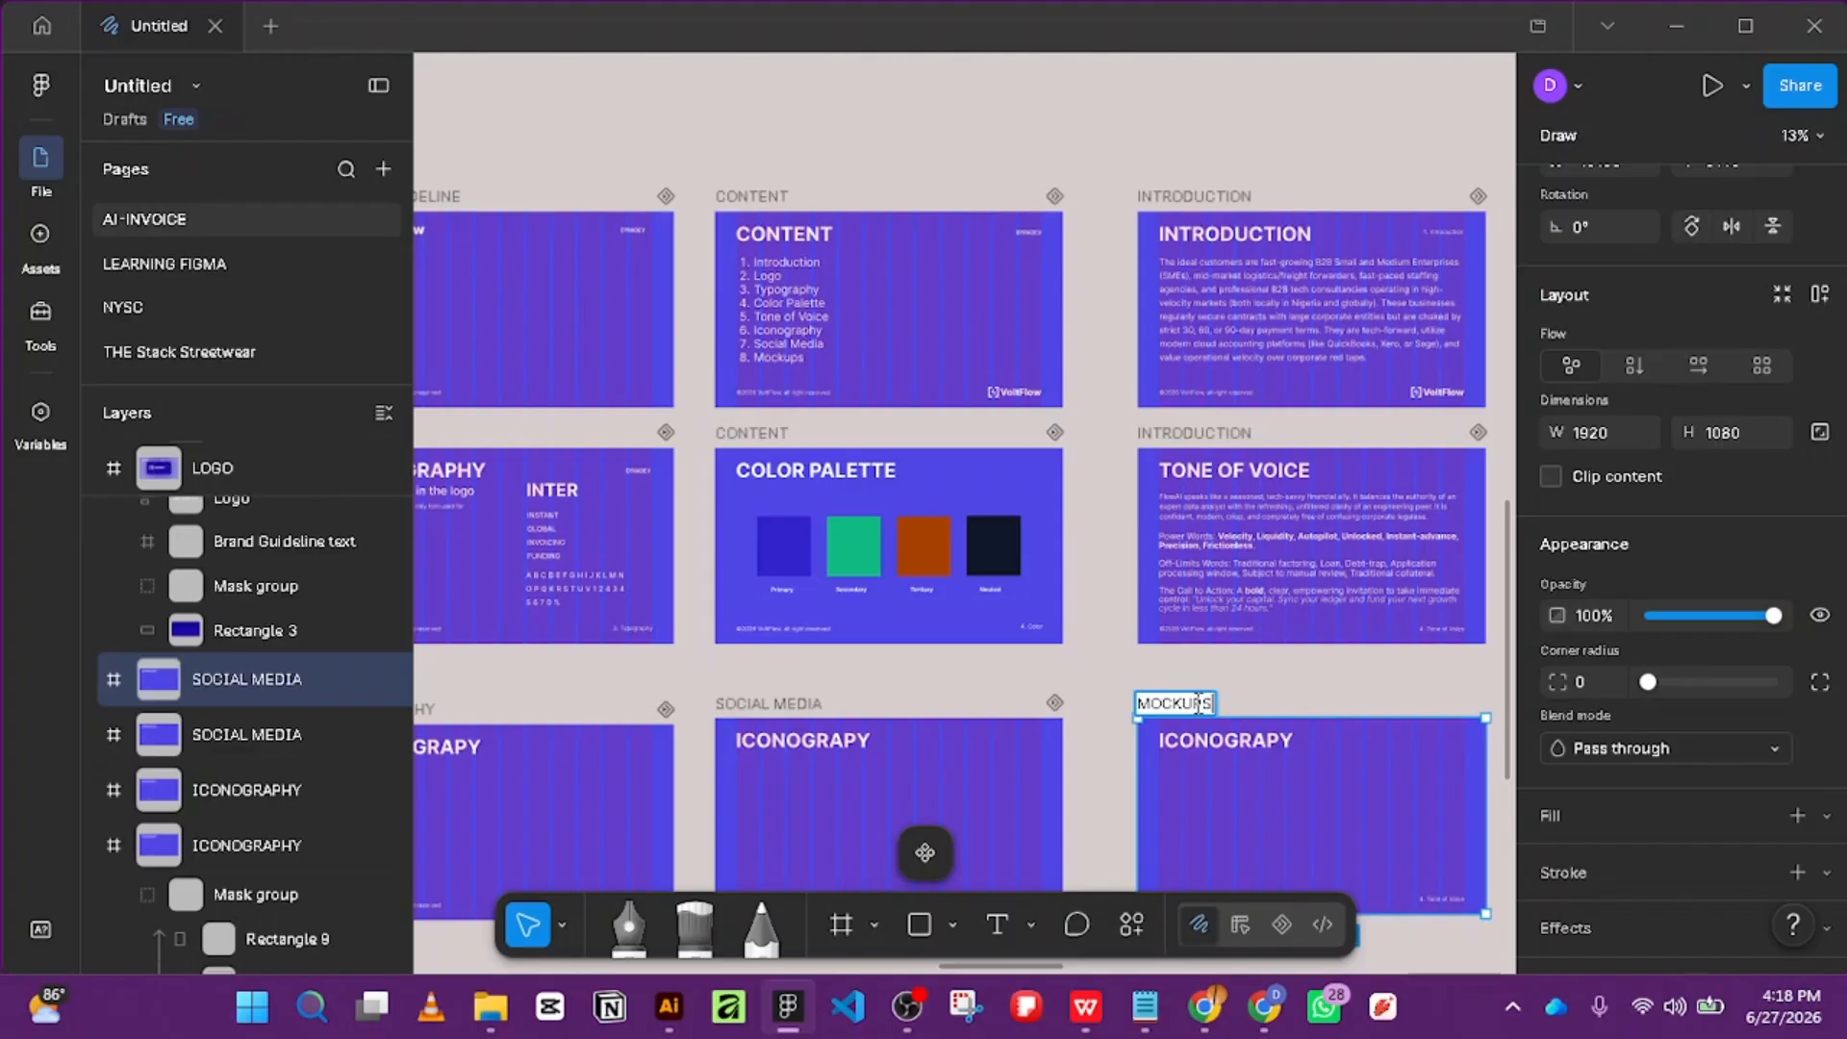
{"action": "key", "text": "Return"}
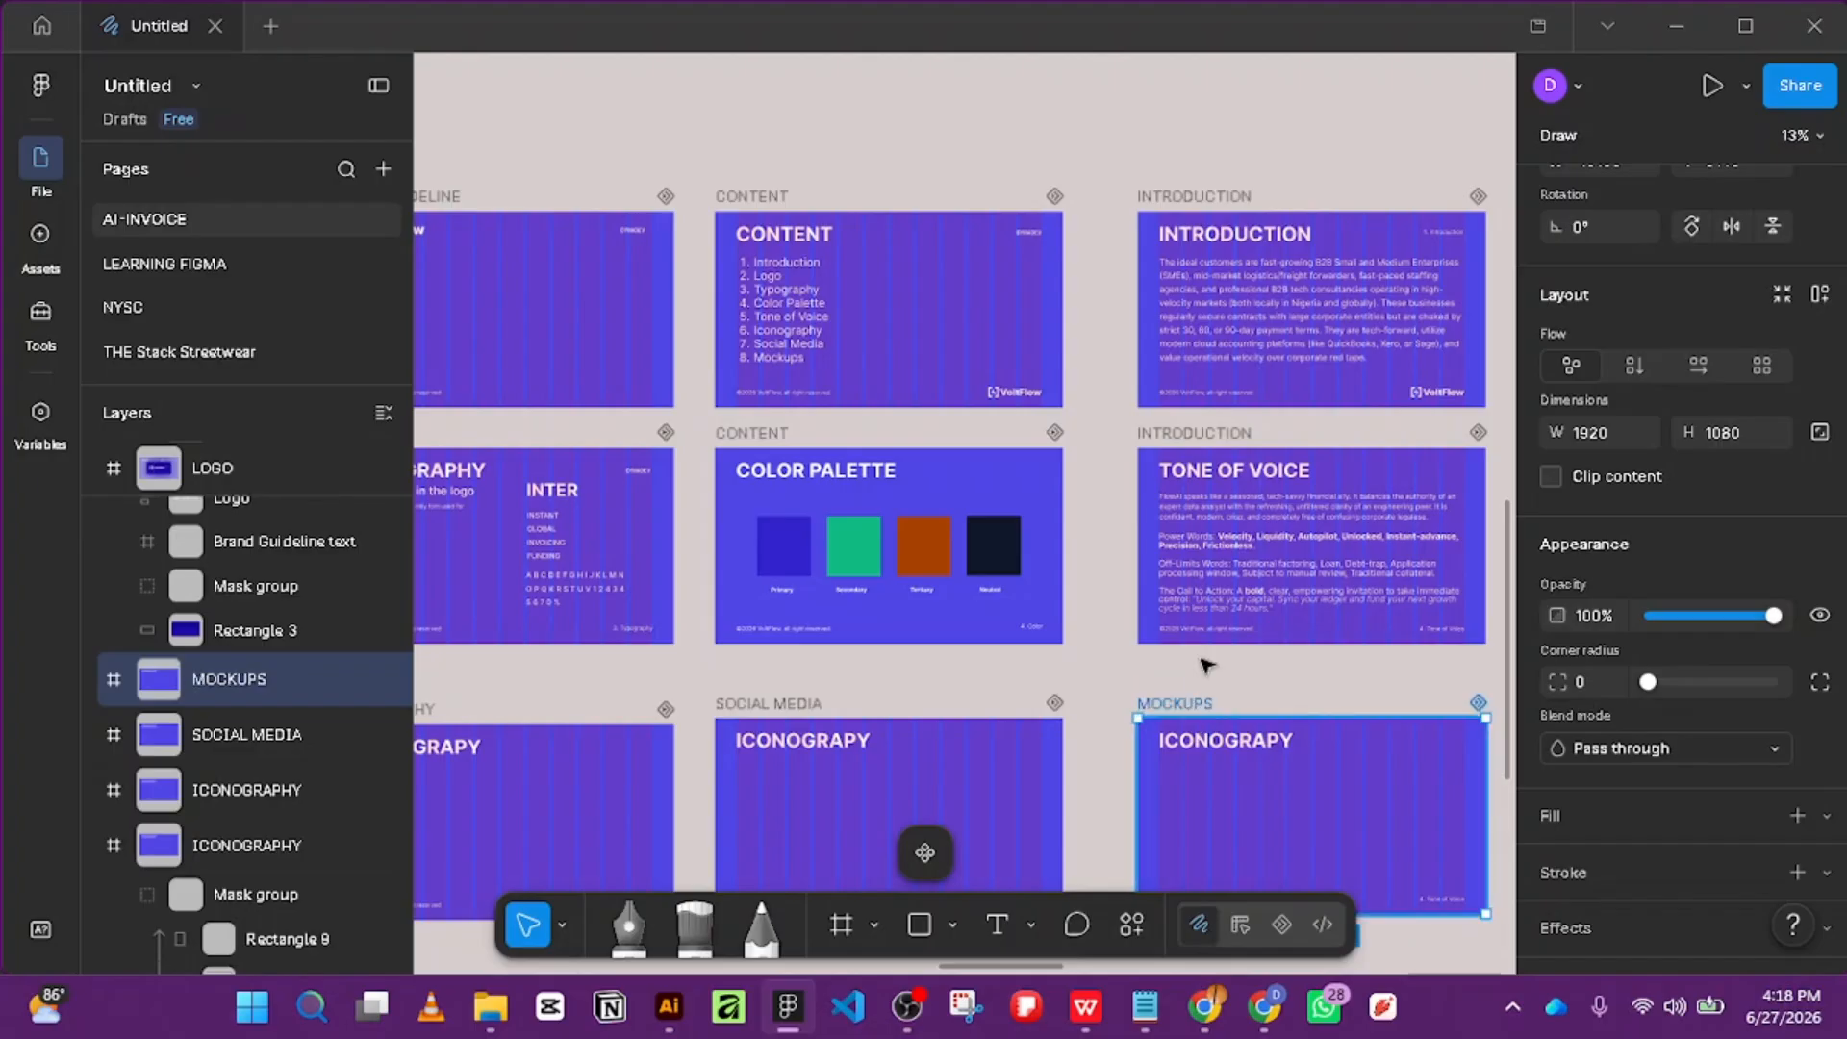
Review the new row of slides and delete the extra ICONOGRAPHY slide below the Typography slide.
{"action": "scroll", "coordinate": [1206, 665], "scroll_direction": "down", "scroll_amount": 3}
{"action": "scroll", "coordinate": [662, 633], "scroll_direction": "up", "scroll_amount": 5}
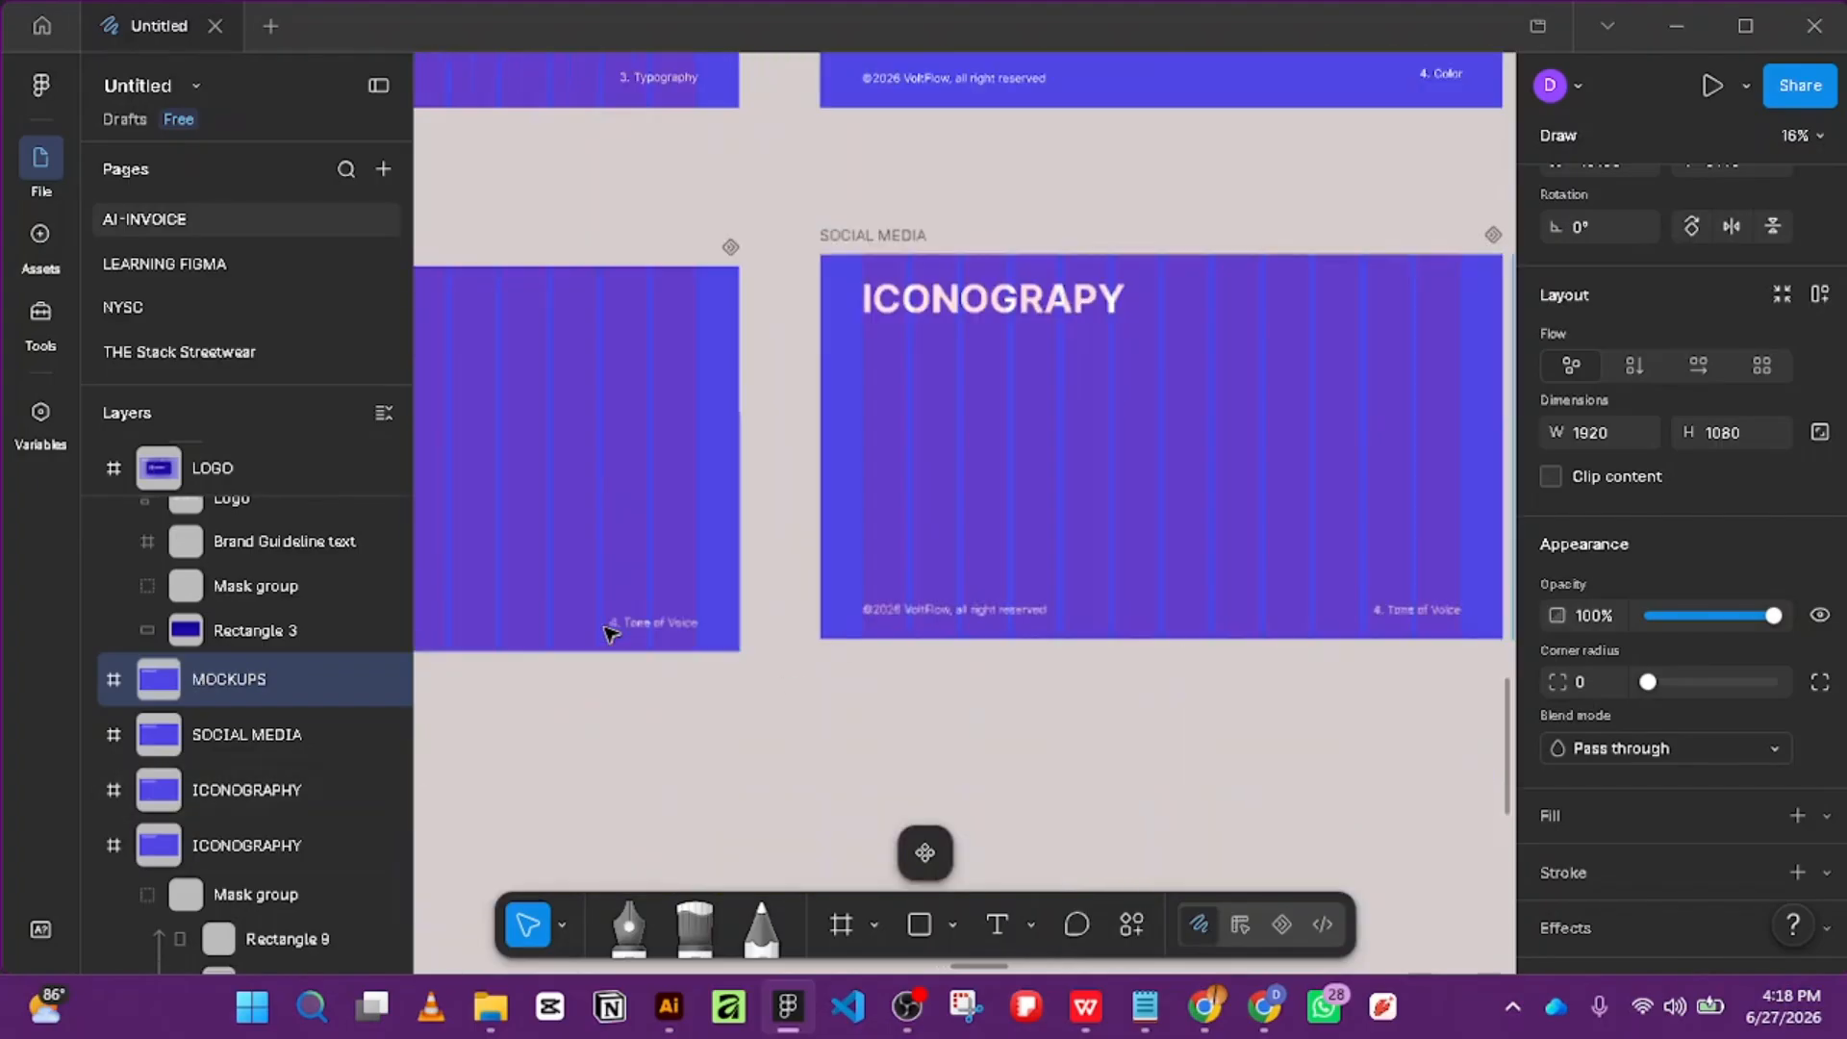
{"action": "key", "text": "Escape"}
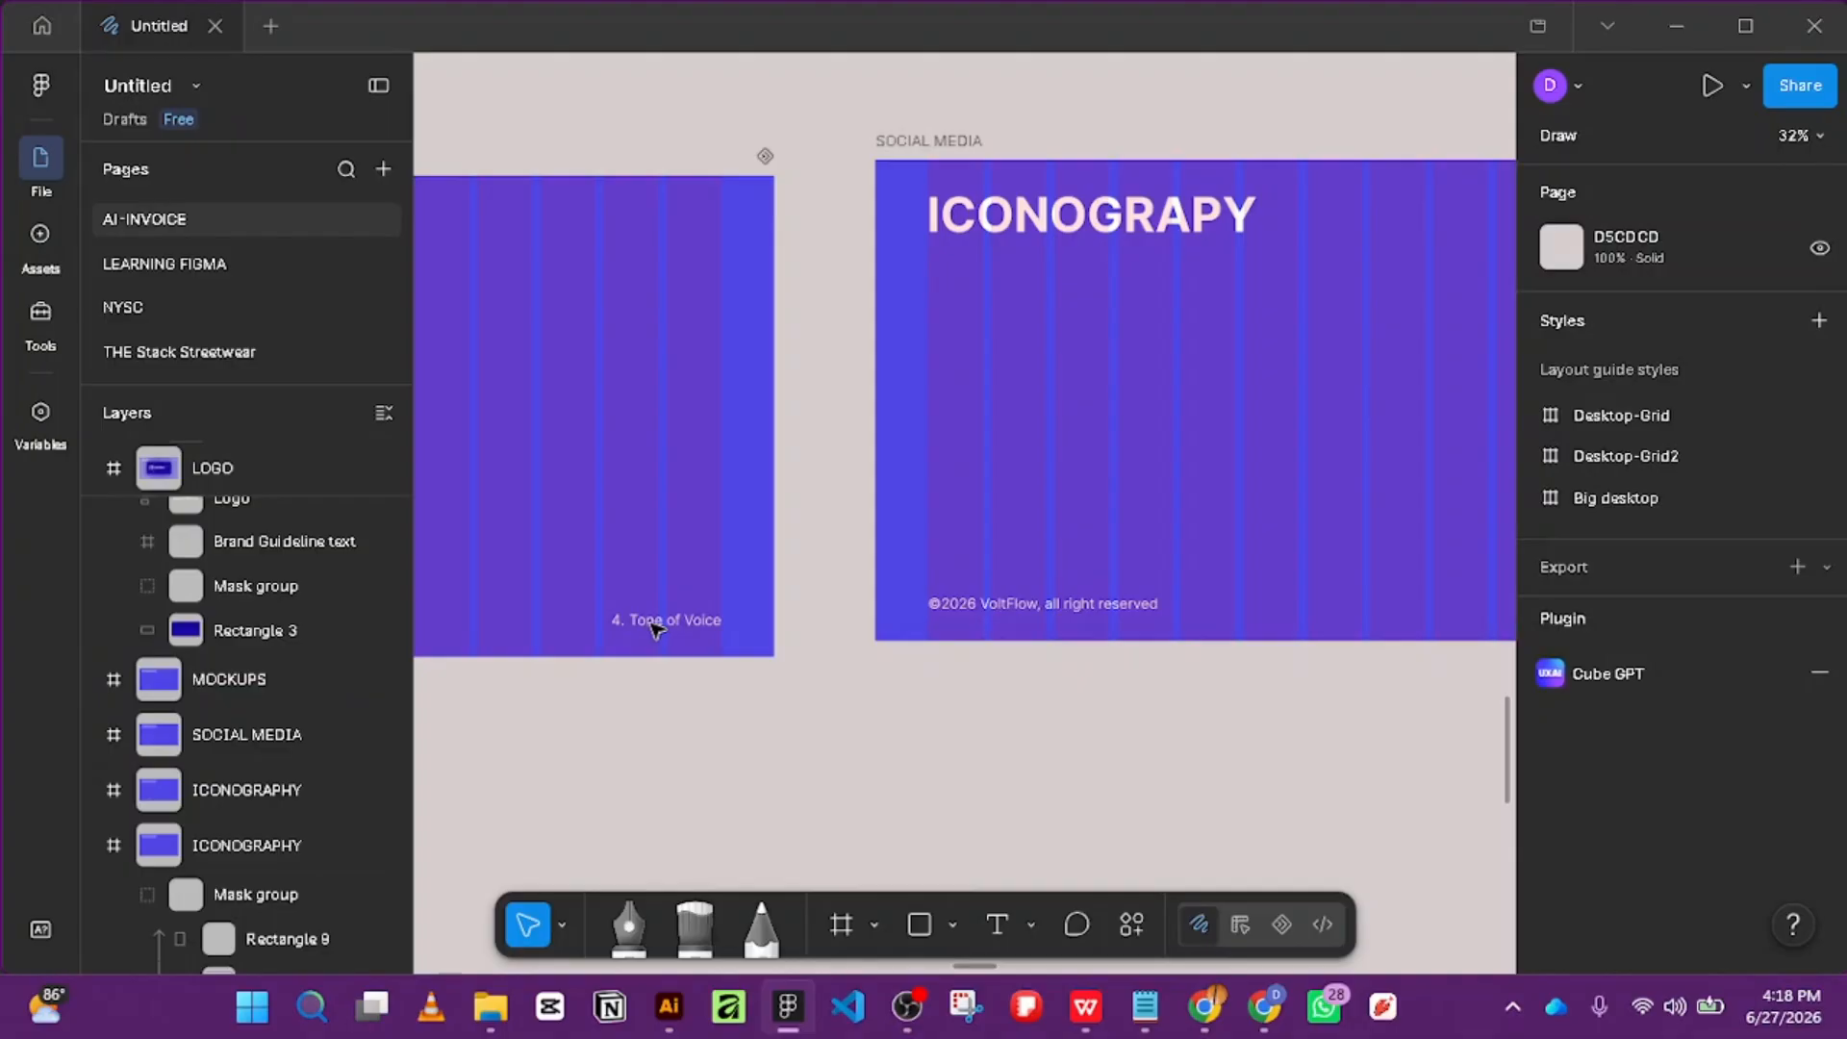
{"action": "scroll", "coordinate": [858, 630], "scroll_direction": "down", "scroll_amount": 7}
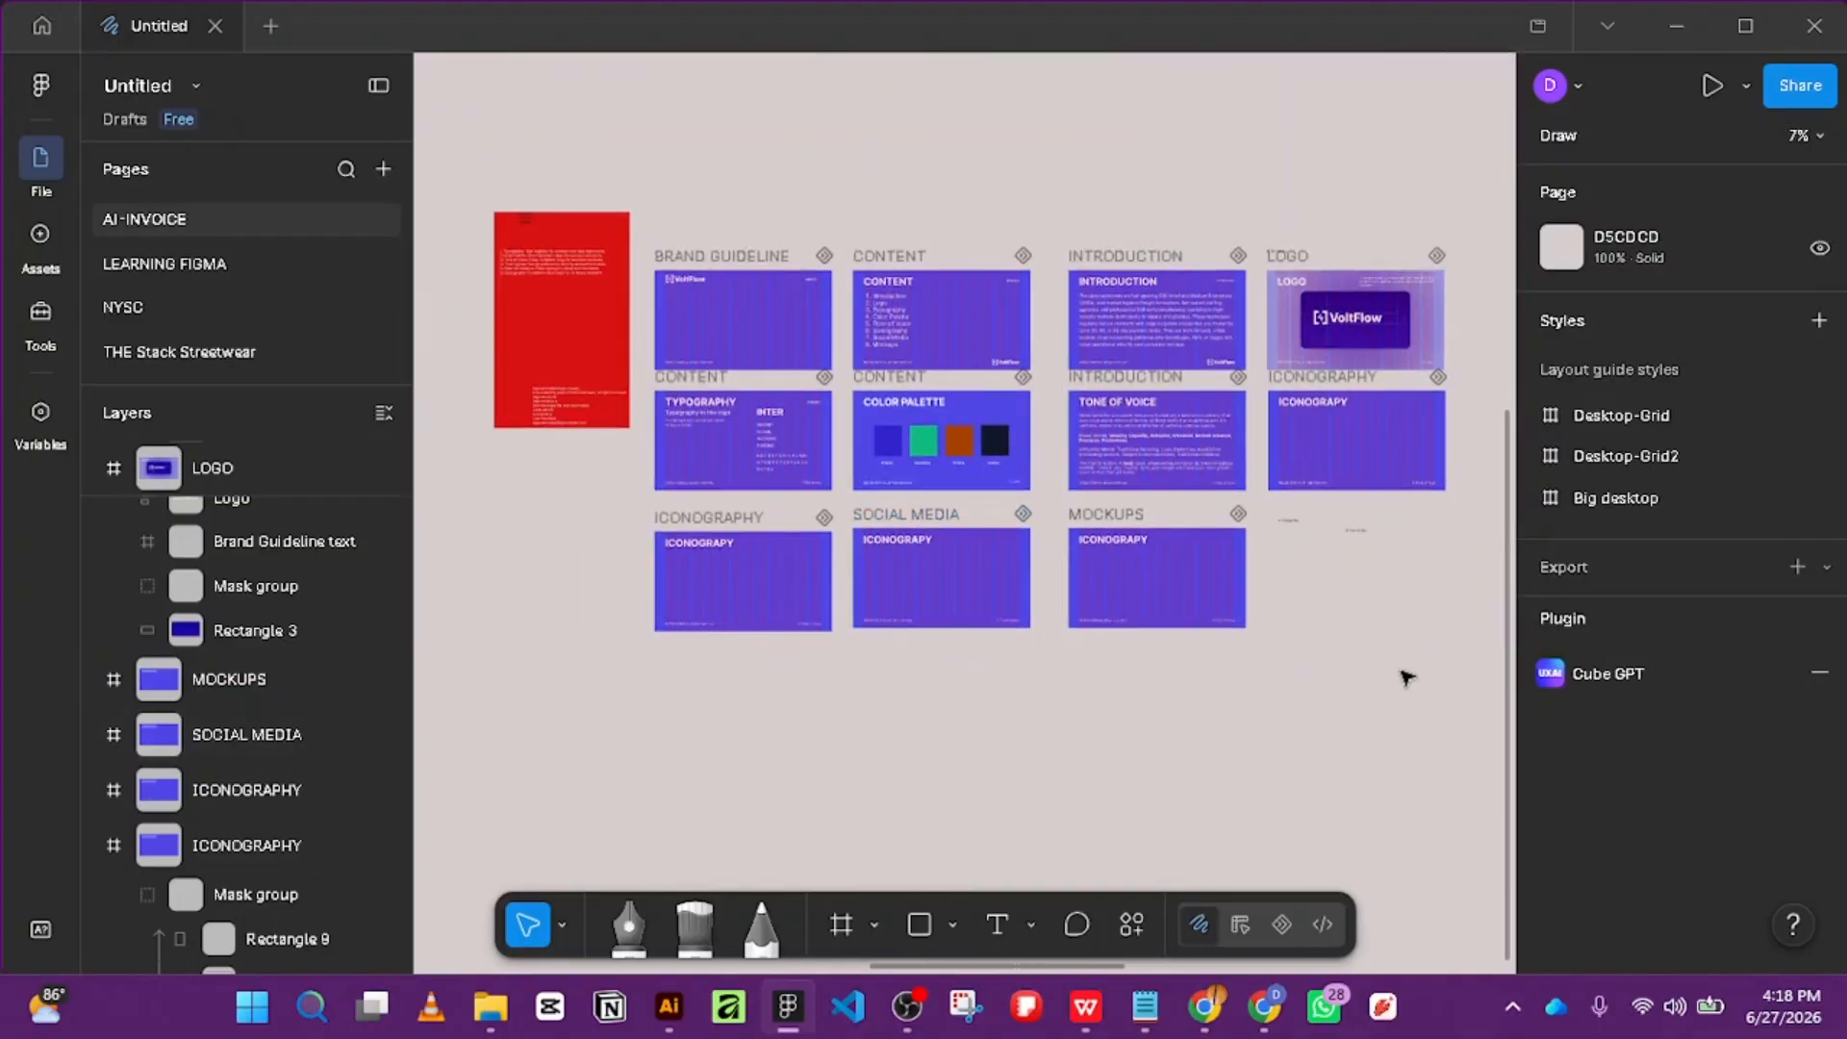
{"action": "scroll", "coordinate": [1384, 577], "scroll_direction": "up", "scroll_amount": 5}
{"action": "scroll", "coordinate": [1383, 575], "scroll_direction": "down", "scroll_amount": 5}
{"action": "scroll", "coordinate": [981, 564], "scroll_direction": "up", "scroll_amount": 4}
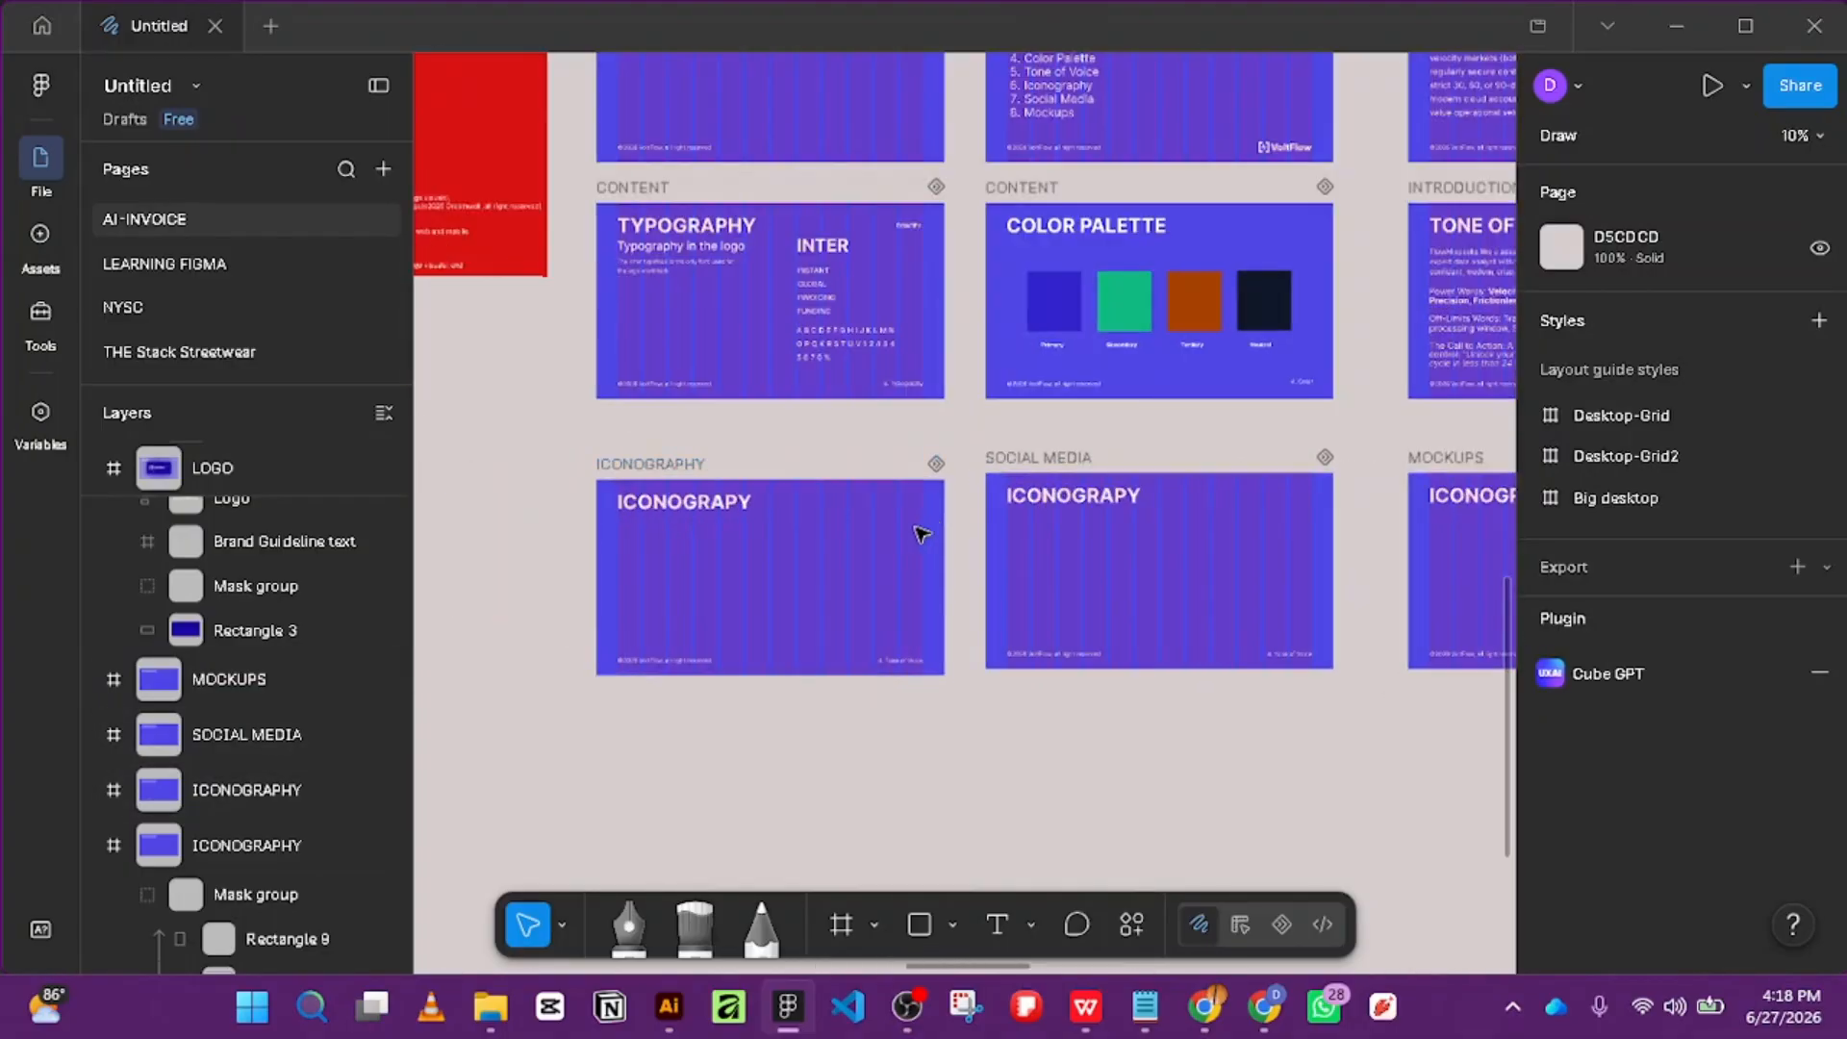
{"action": "scroll", "coordinate": [895, 496], "scroll_direction": "down", "scroll_amount": 3}
{"action": "left_click", "coordinate": [792, 471]}
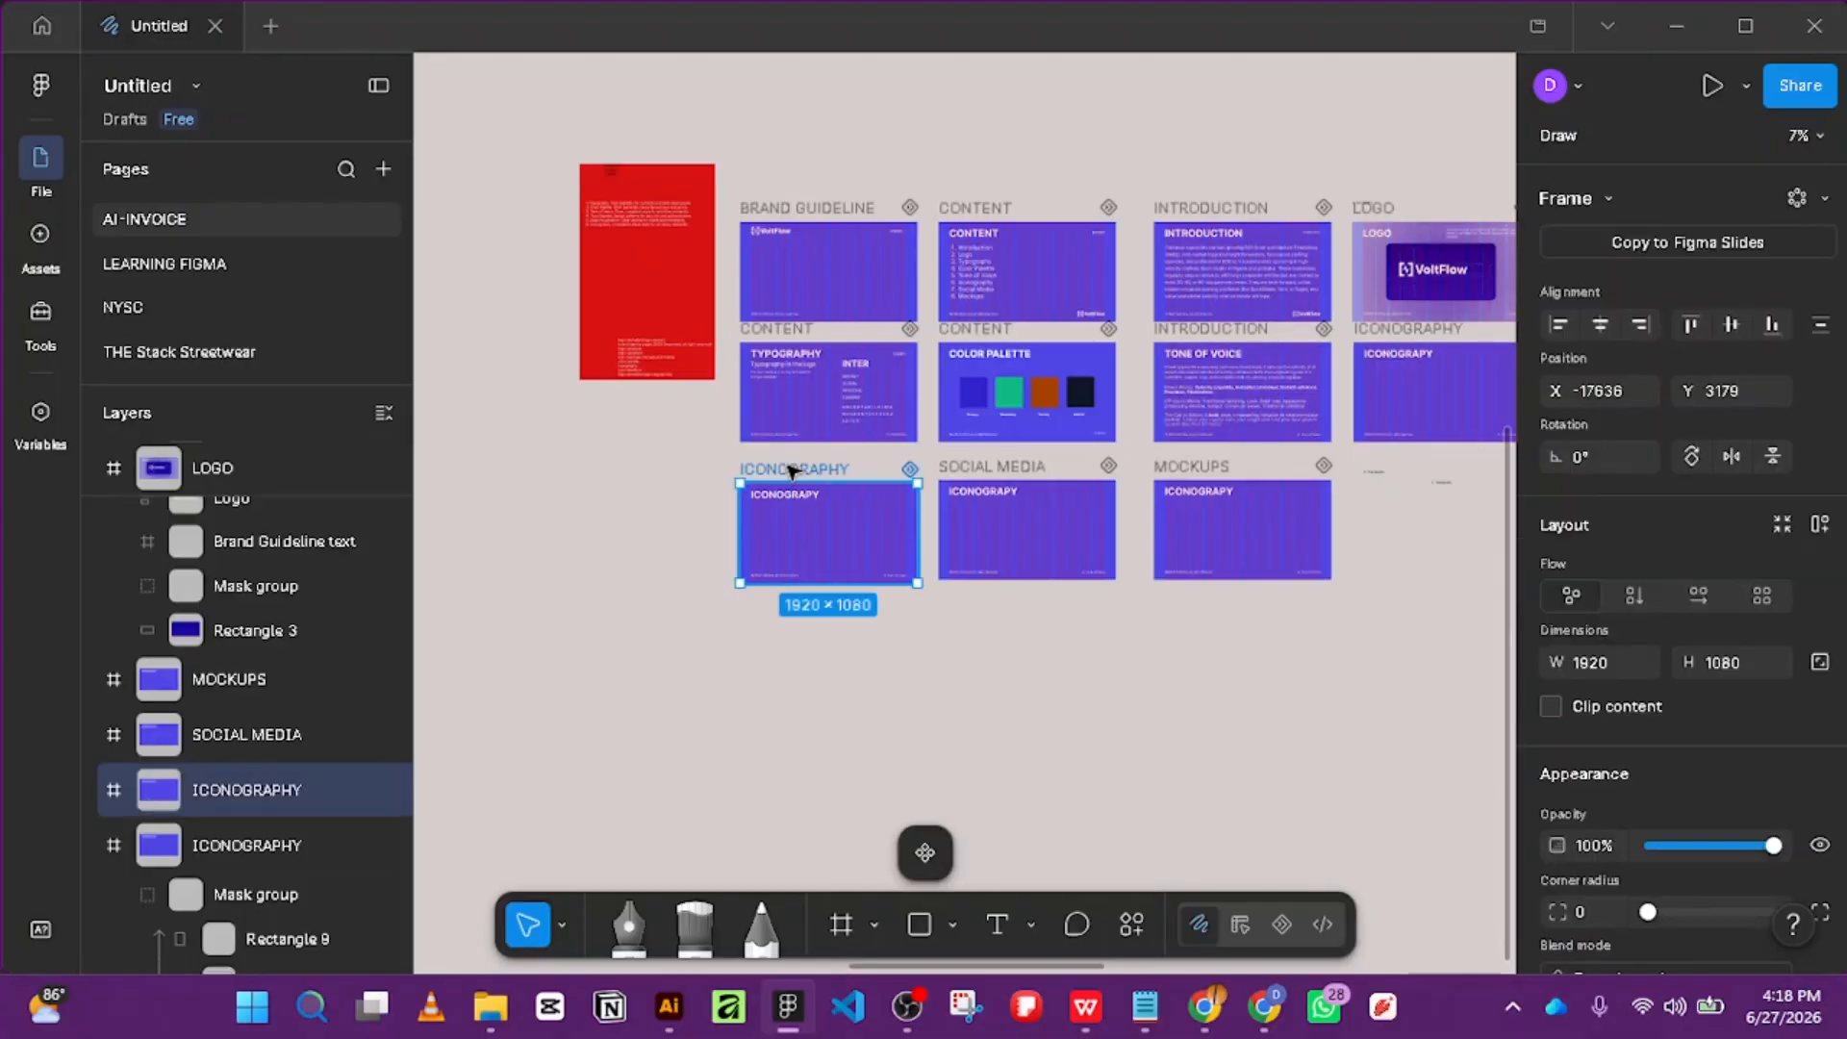
{"action": "scroll", "coordinate": [850, 462], "scroll_direction": "up", "scroll_amount": 3}
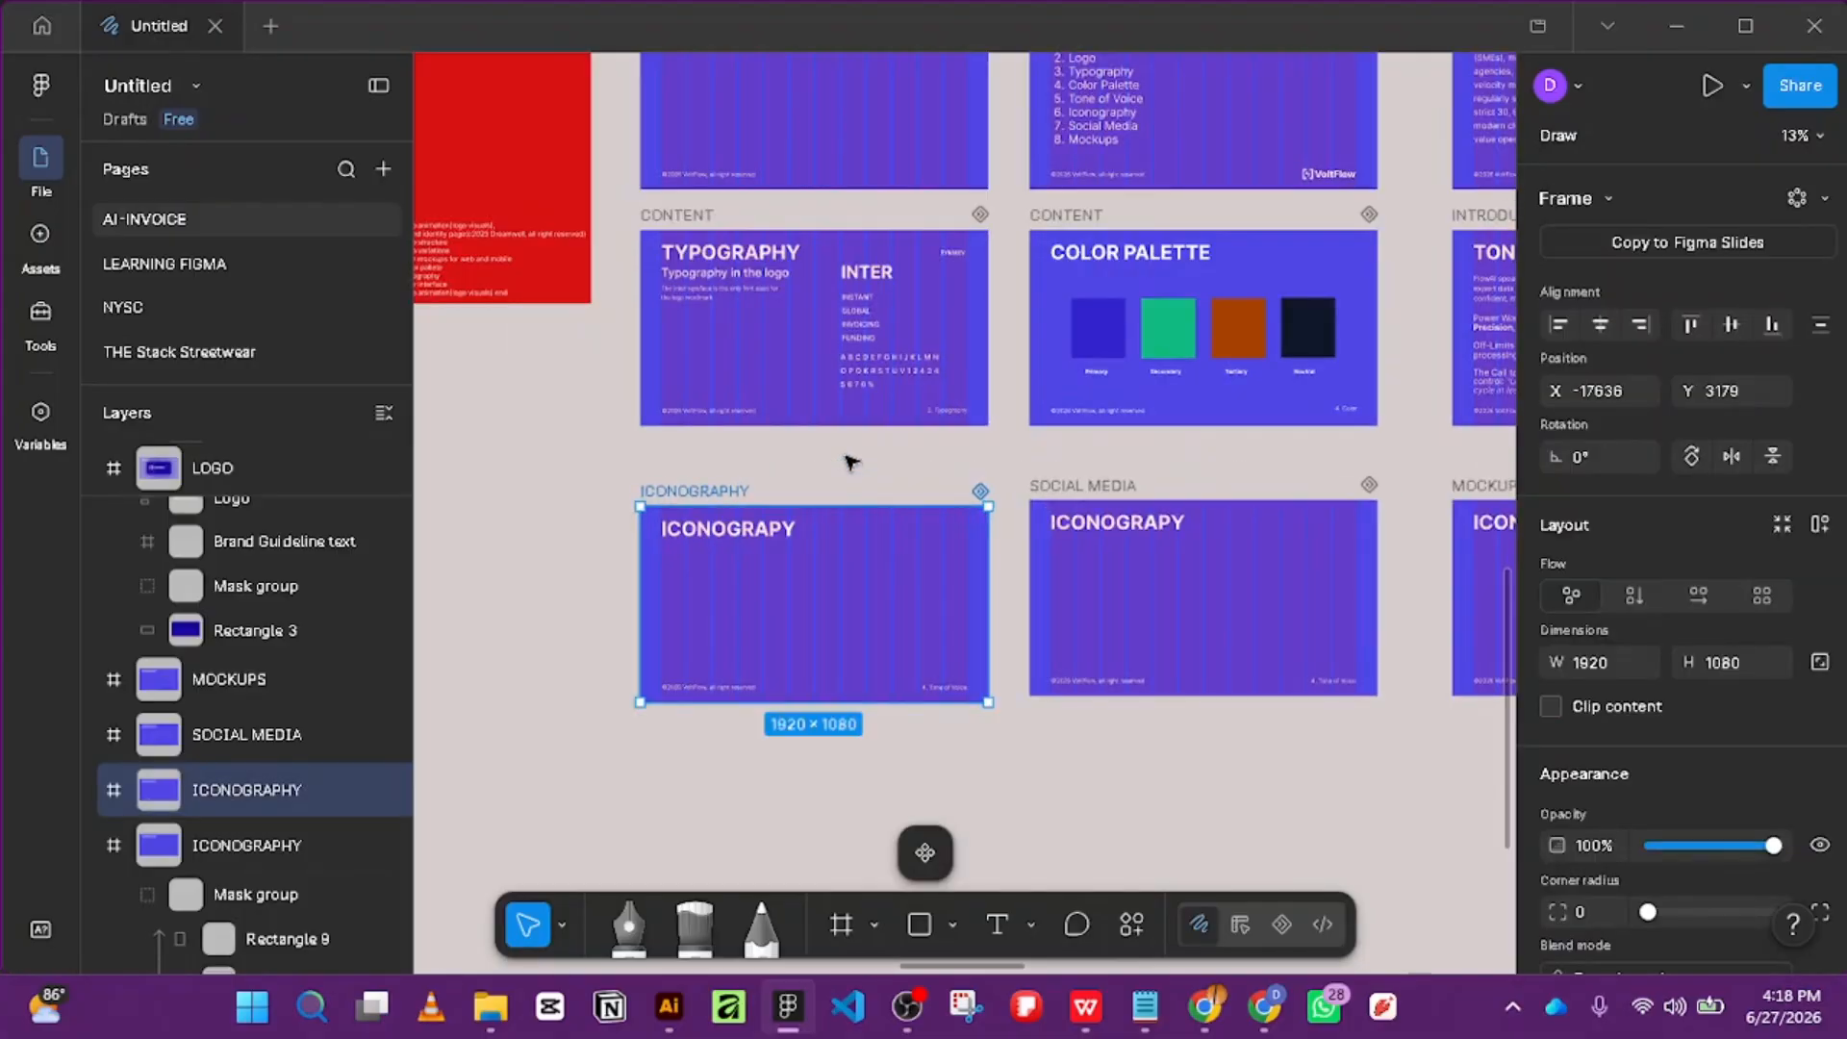
{"action": "key", "text": "Delete"}
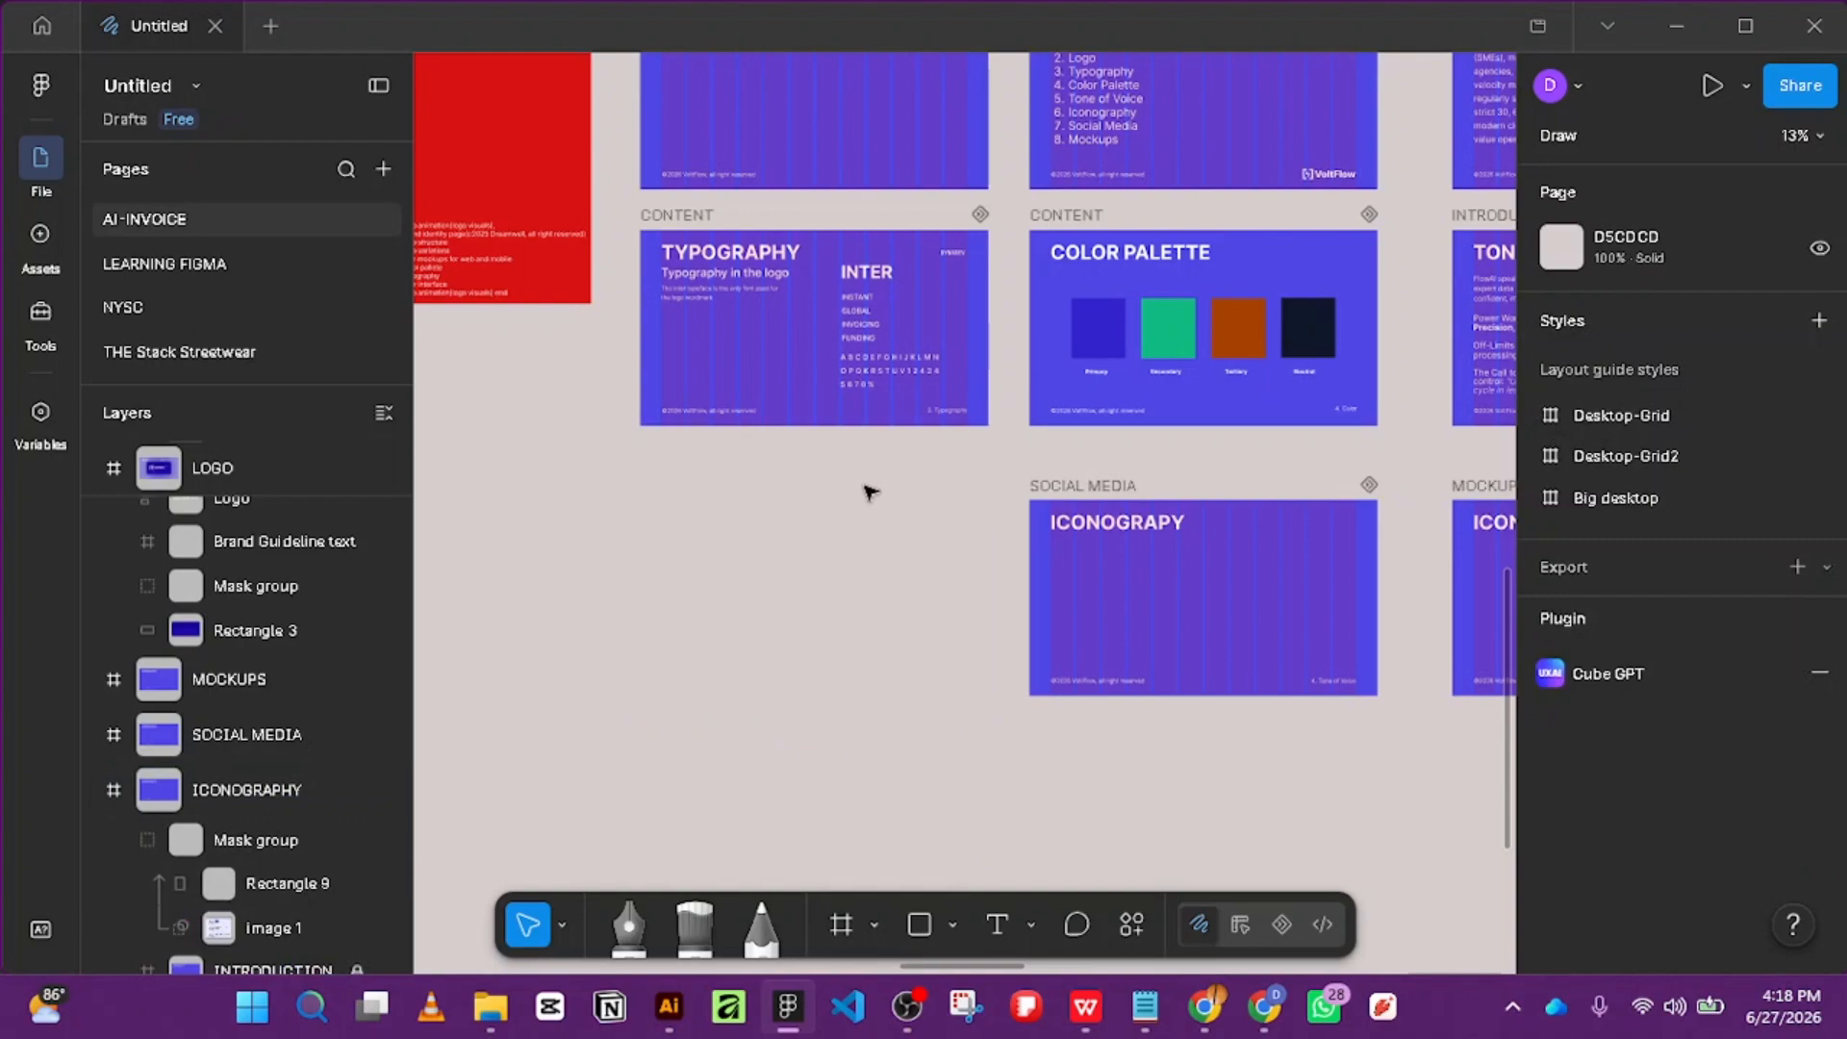
Inspect the ICONOGRAPHY slide's empty mask group and the slide frame's layout guide options.
{"action": "scroll", "coordinate": [868, 488], "scroll_direction": "down", "scroll_amount": 5}
{"action": "scroll", "coordinate": [1248, 435], "scroll_direction": "up", "scroll_amount": 5}
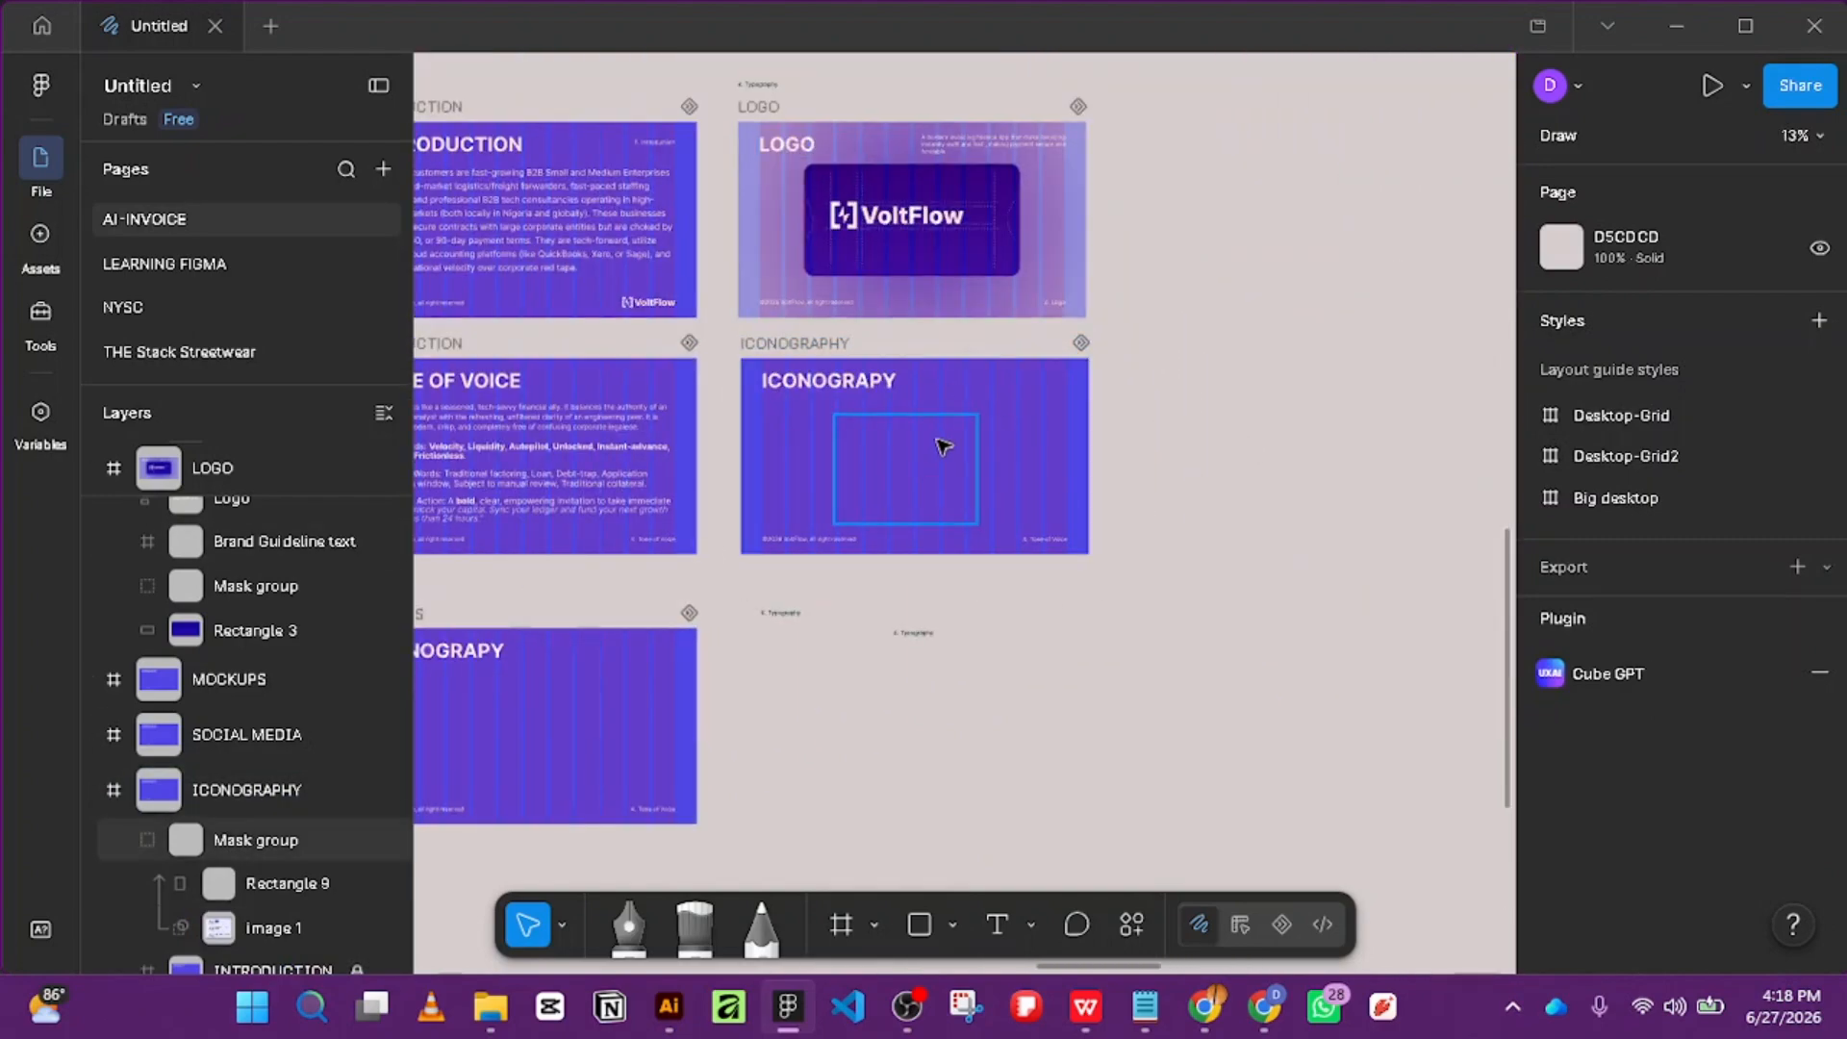
{"action": "scroll", "coordinate": [1158, 487], "scroll_direction": "down", "scroll_amount": 3}
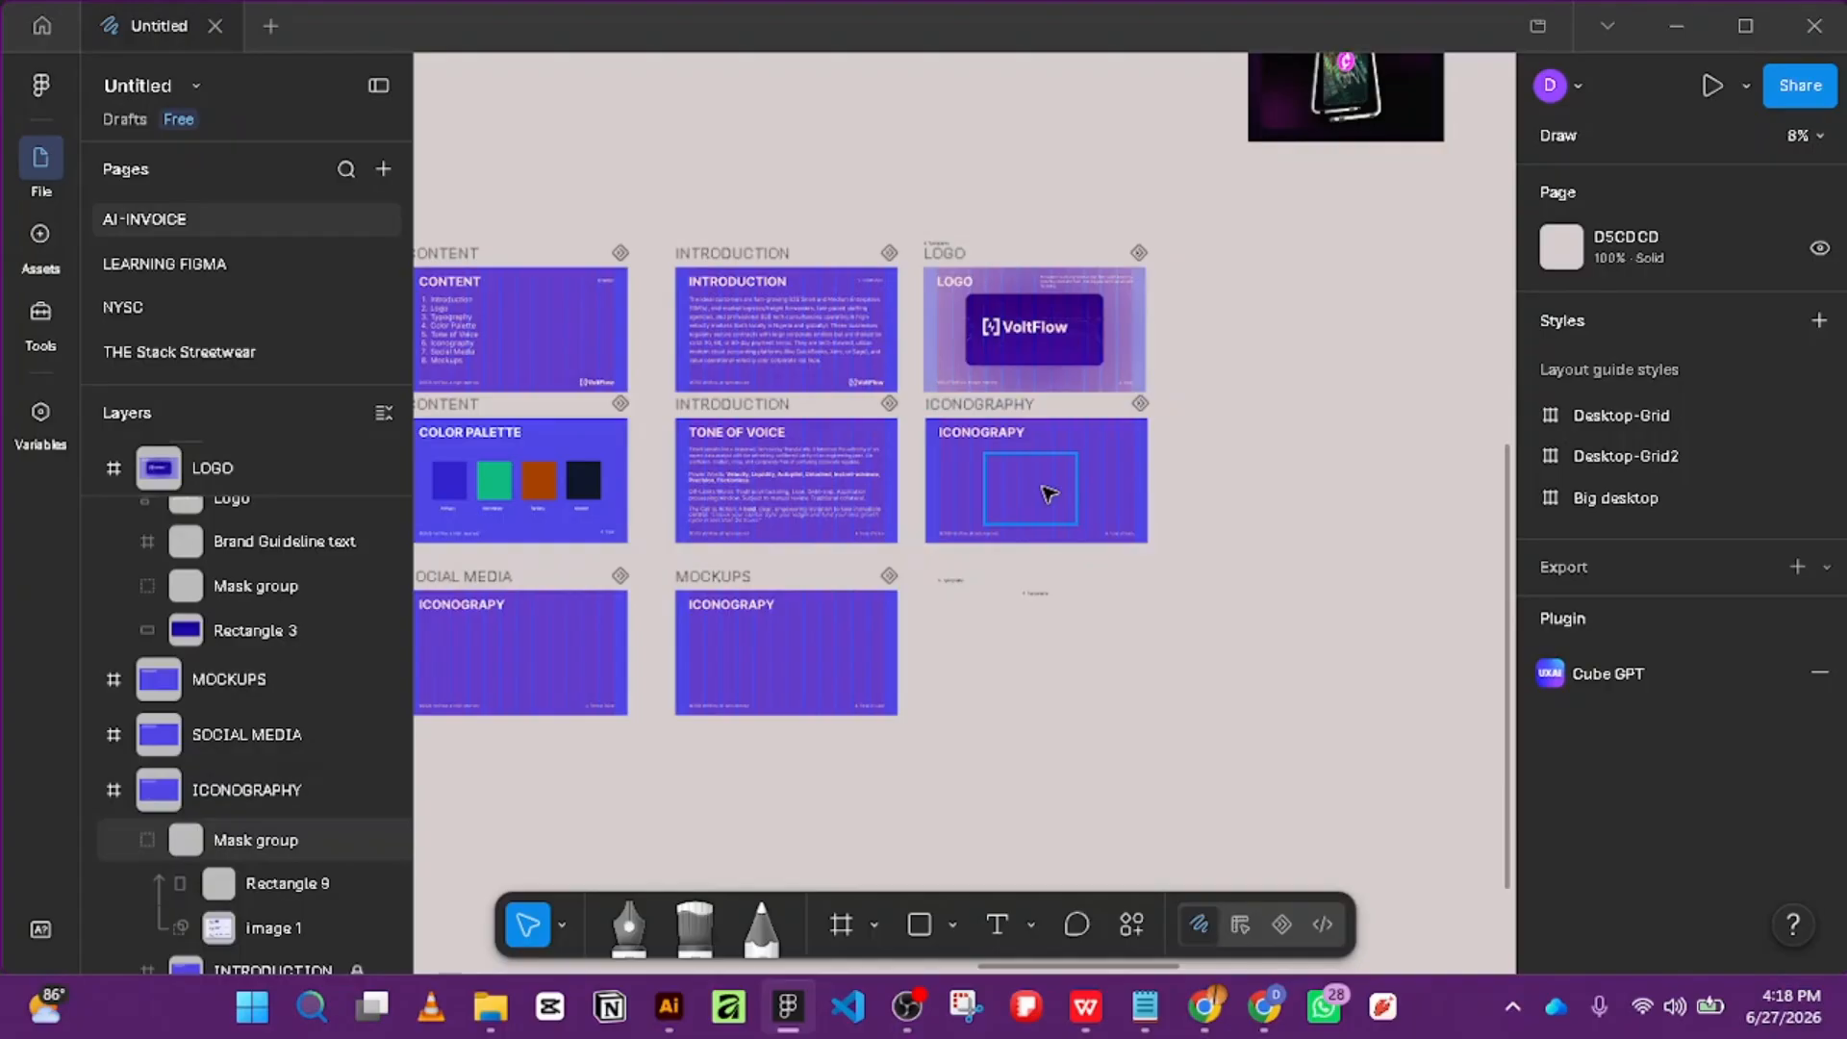
{"action": "left_click", "coordinate": [1048, 492]}
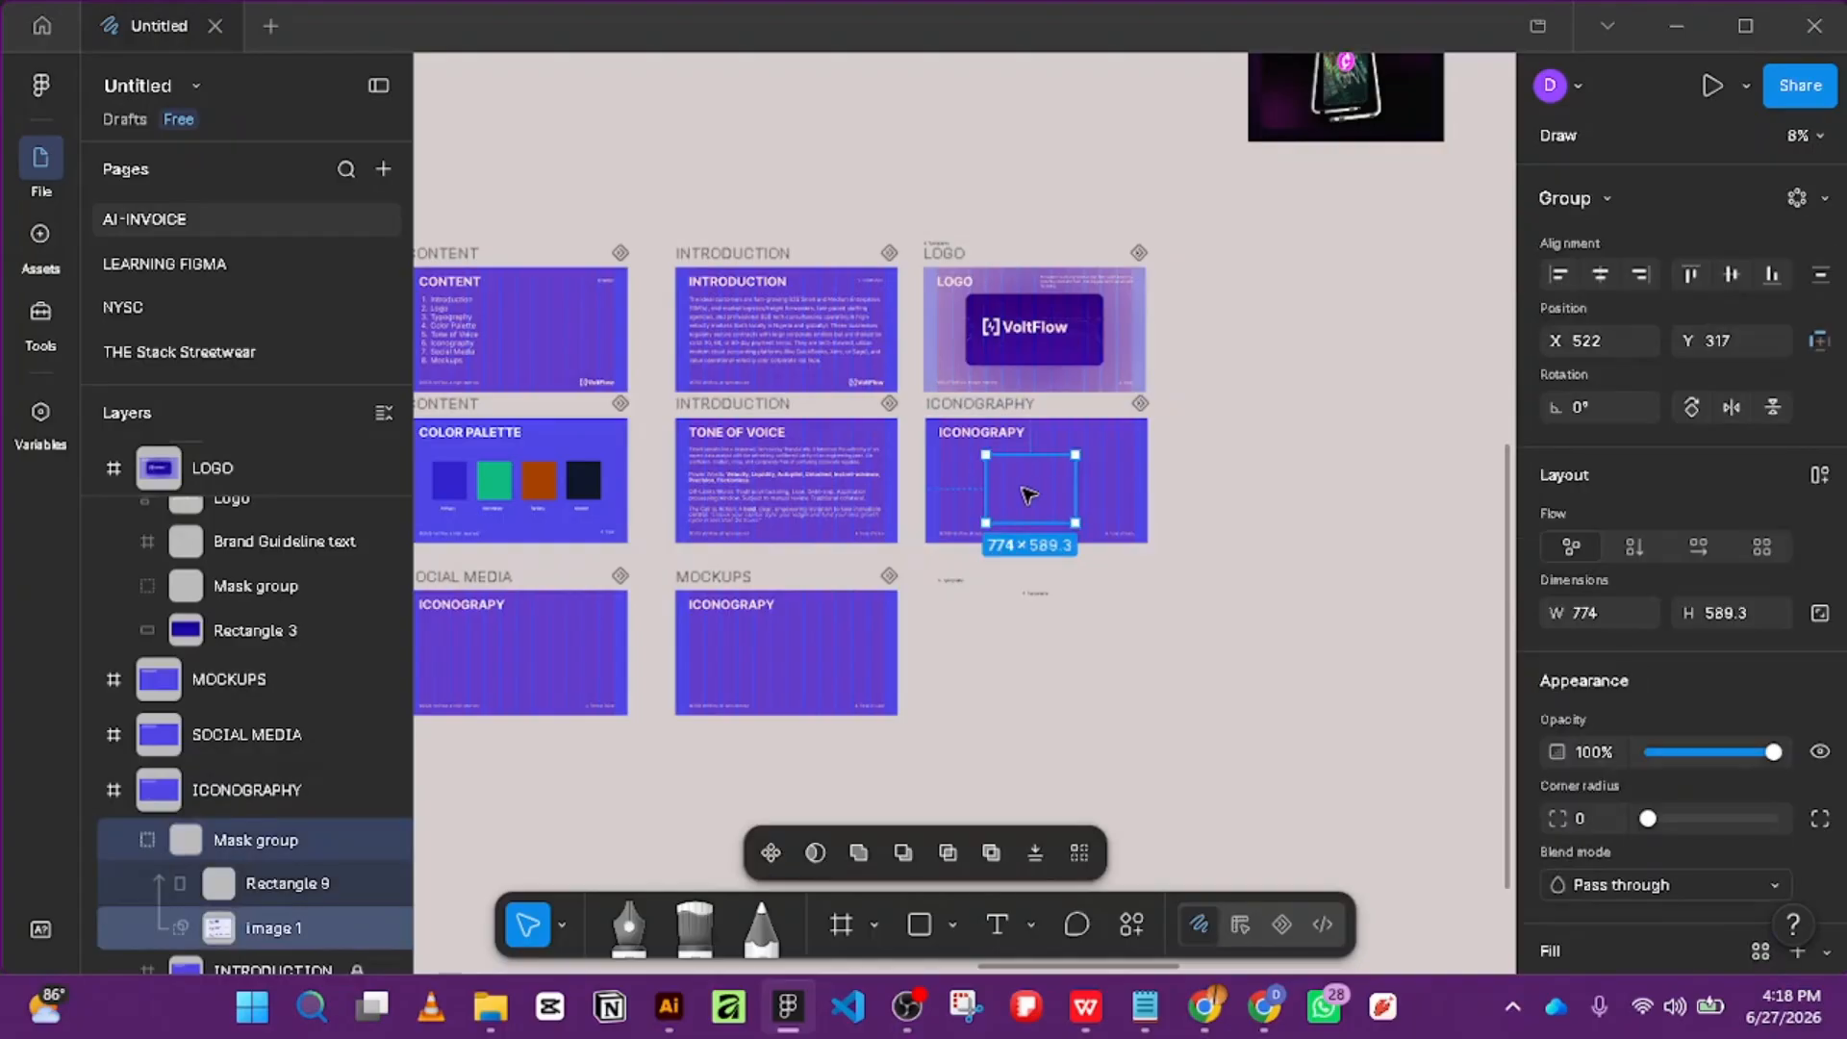
{"action": "scroll", "coordinate": [1044, 487], "scroll_direction": "up", "scroll_amount": 5}
{"action": "scroll", "coordinate": [1781, 817], "scroll_direction": "down", "scroll_amount": 3}
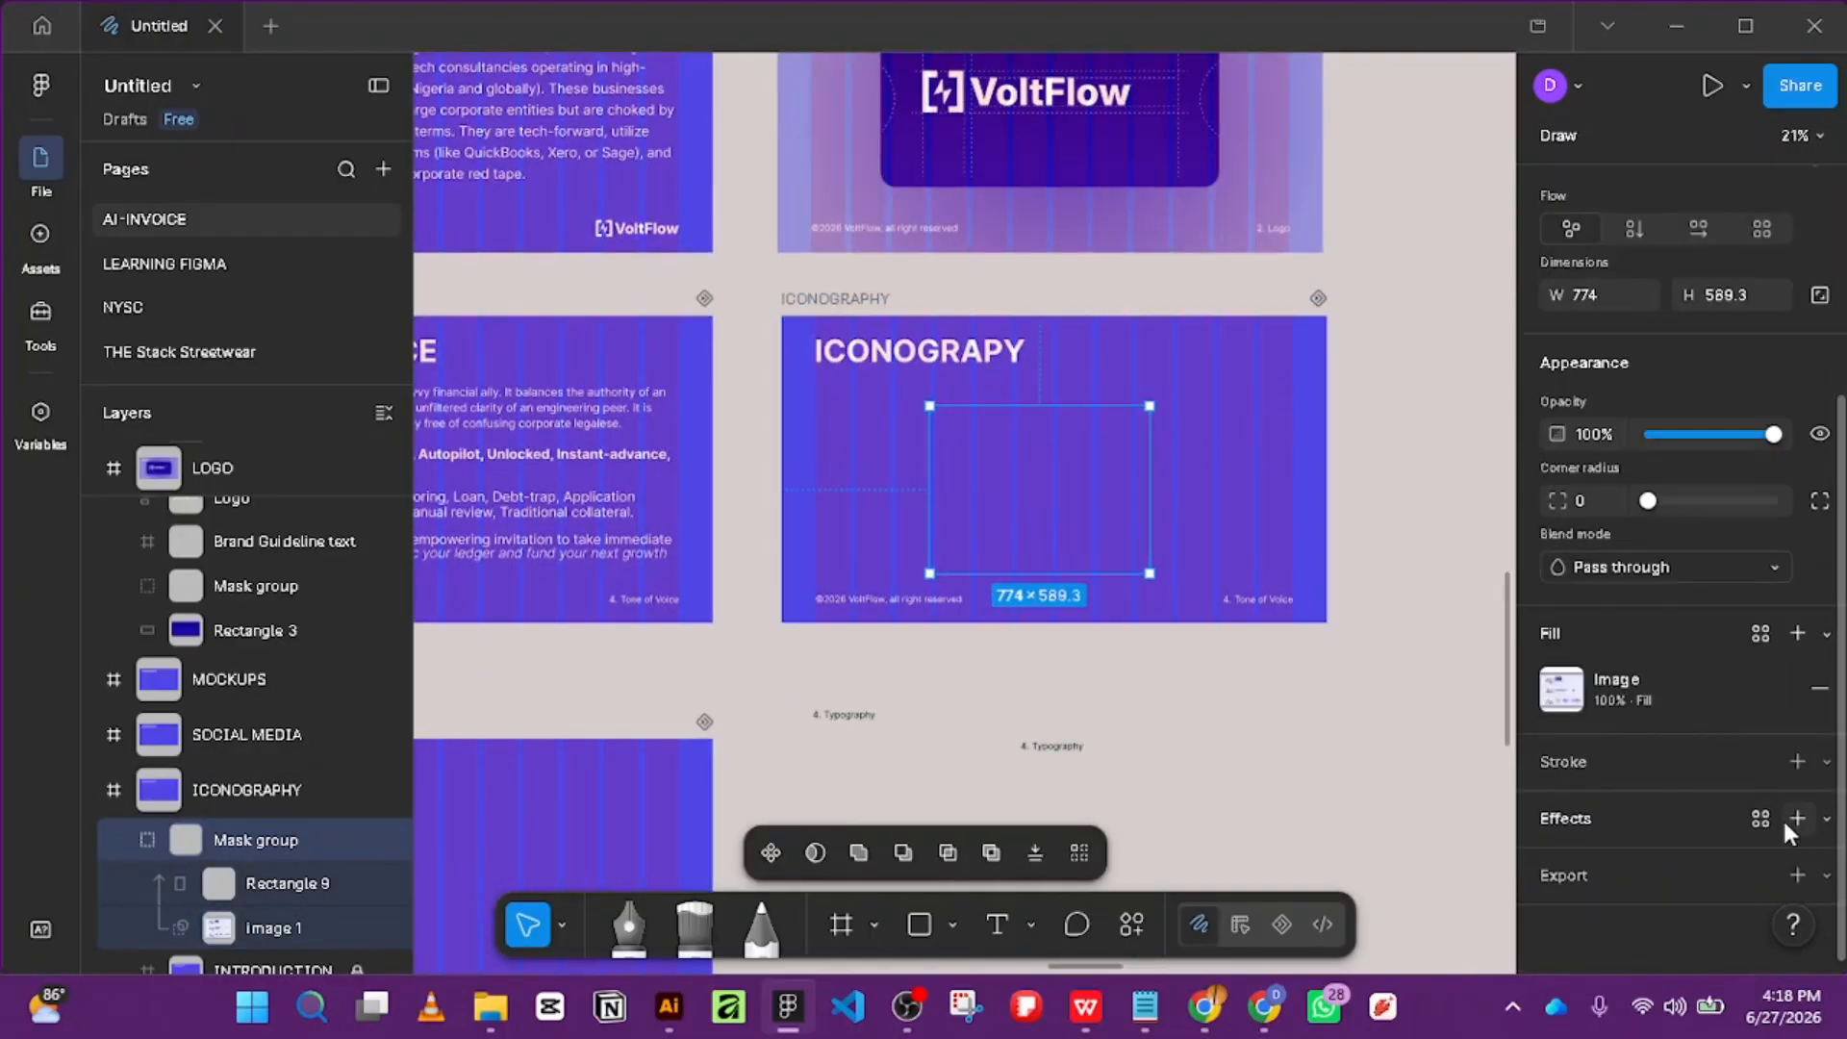
{"action": "left_click", "coordinate": [824, 300]}
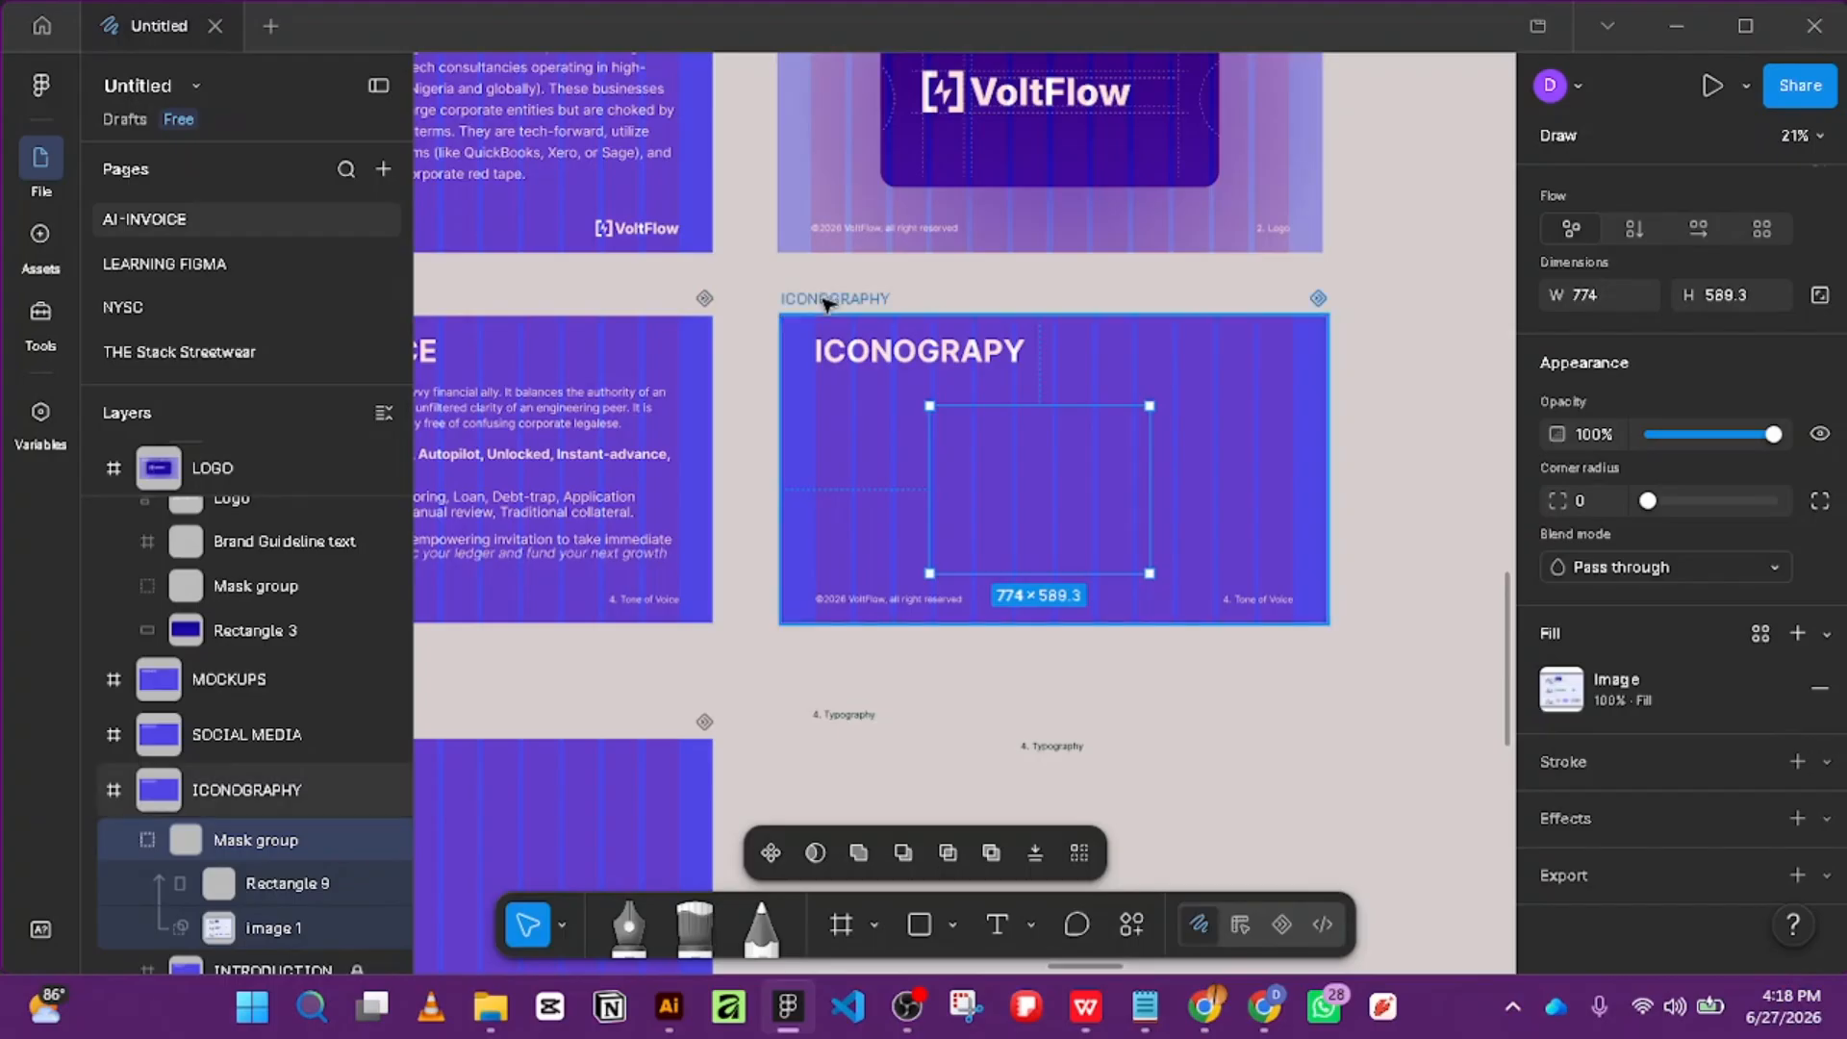
{"action": "scroll", "coordinate": [1690, 769], "scroll_direction": "down", "scroll_amount": 3}
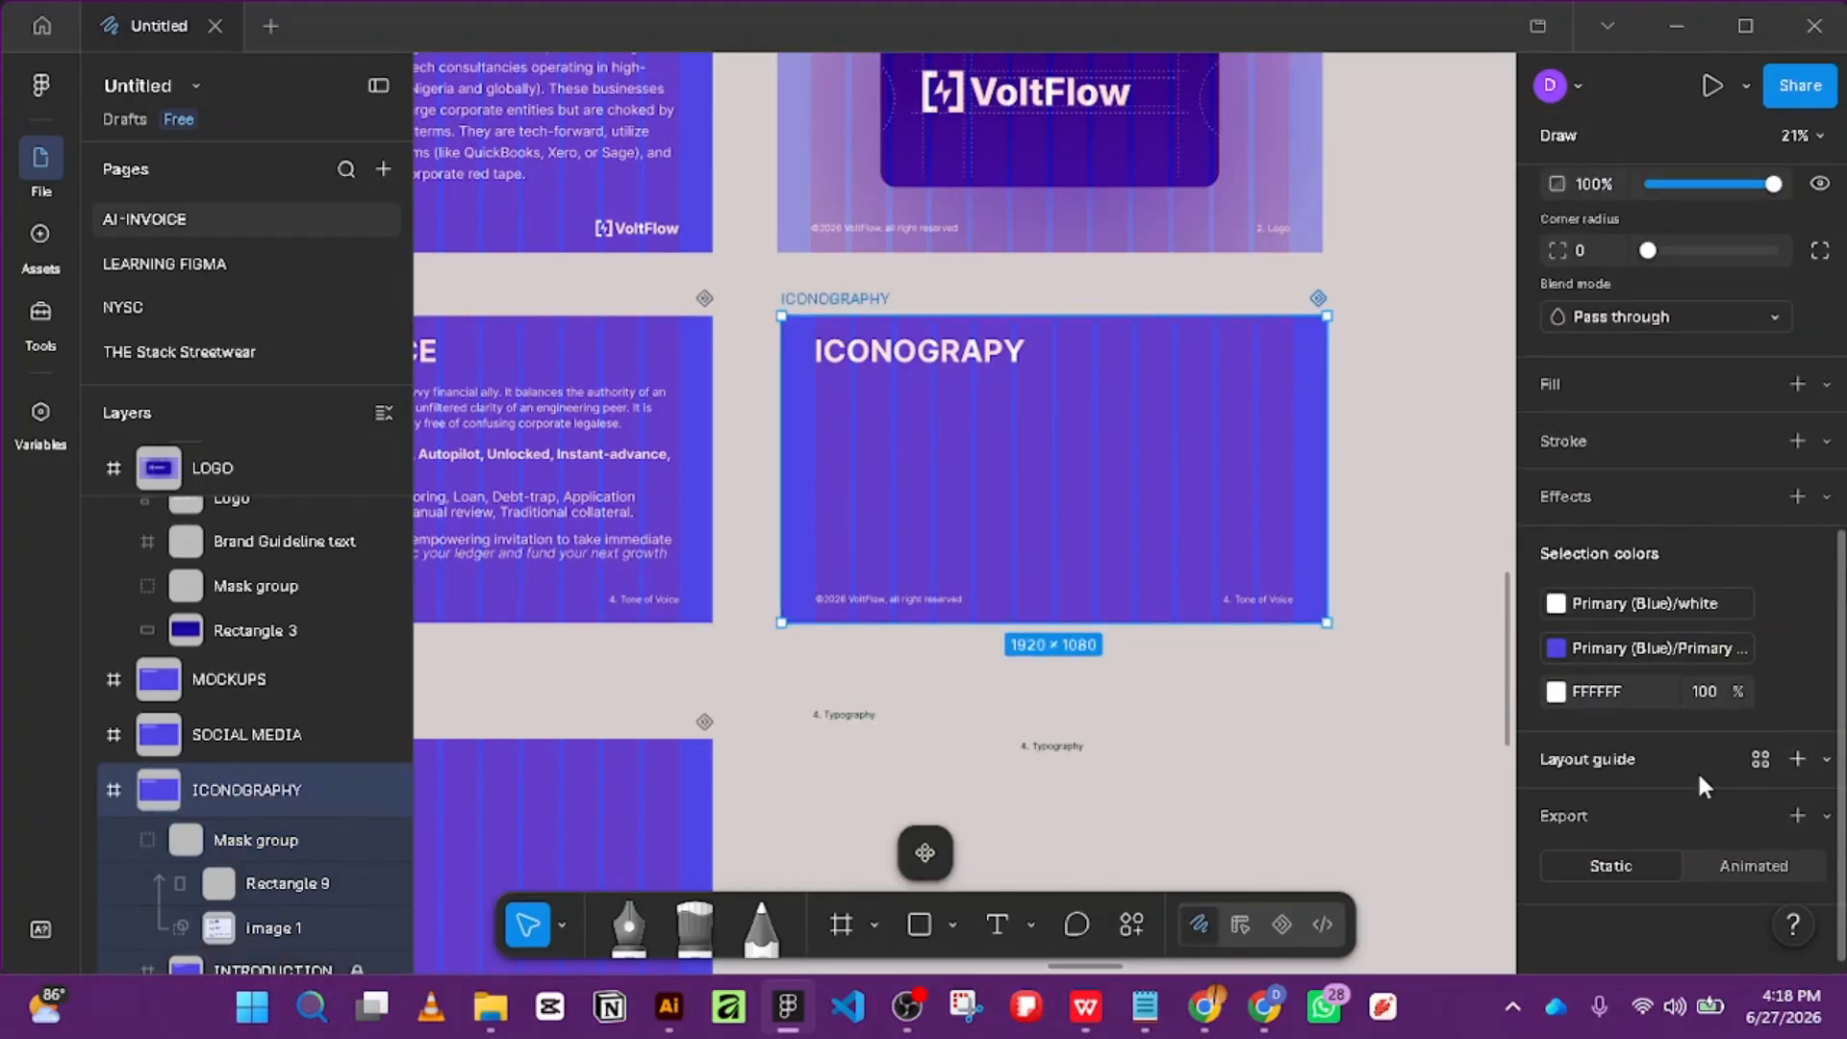
{"action": "left_click", "coordinate": [1824, 759]}
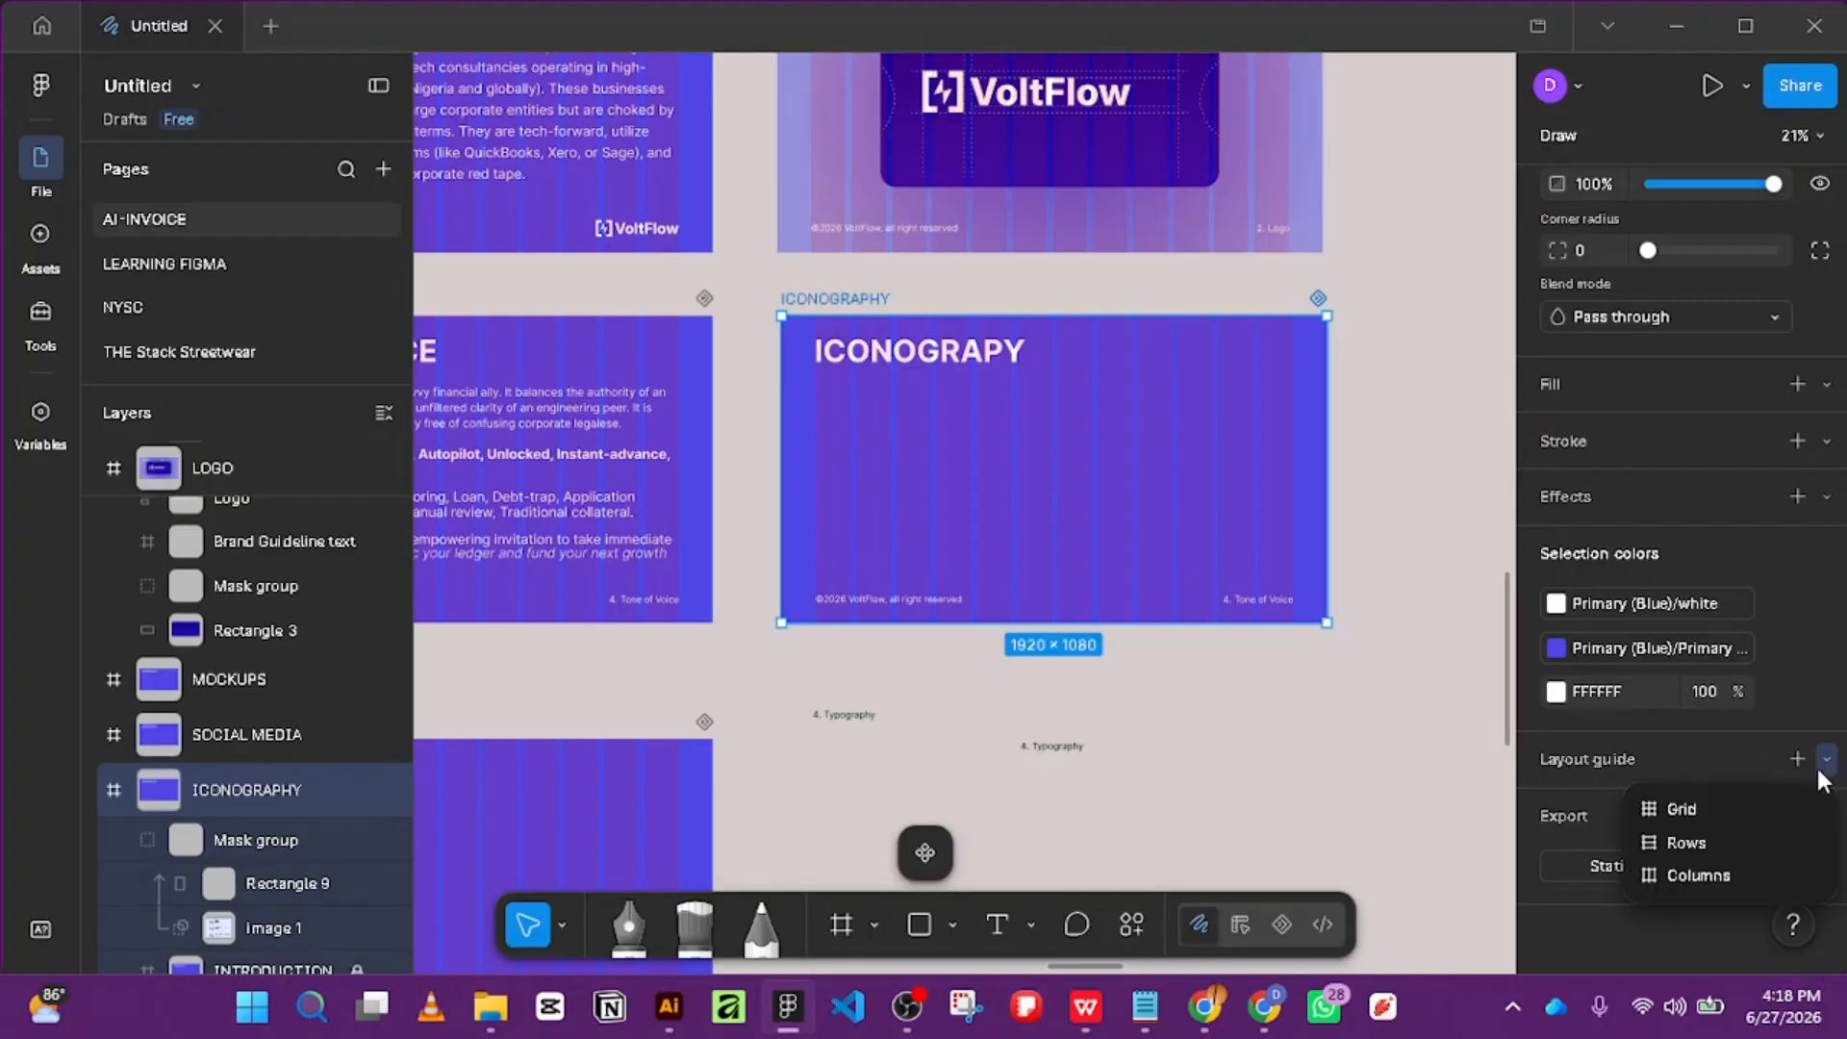
{"action": "left_click", "coordinate": [1318, 686]}
{"action": "scroll", "coordinate": [1318, 672], "scroll_direction": "down", "scroll_amount": 5}
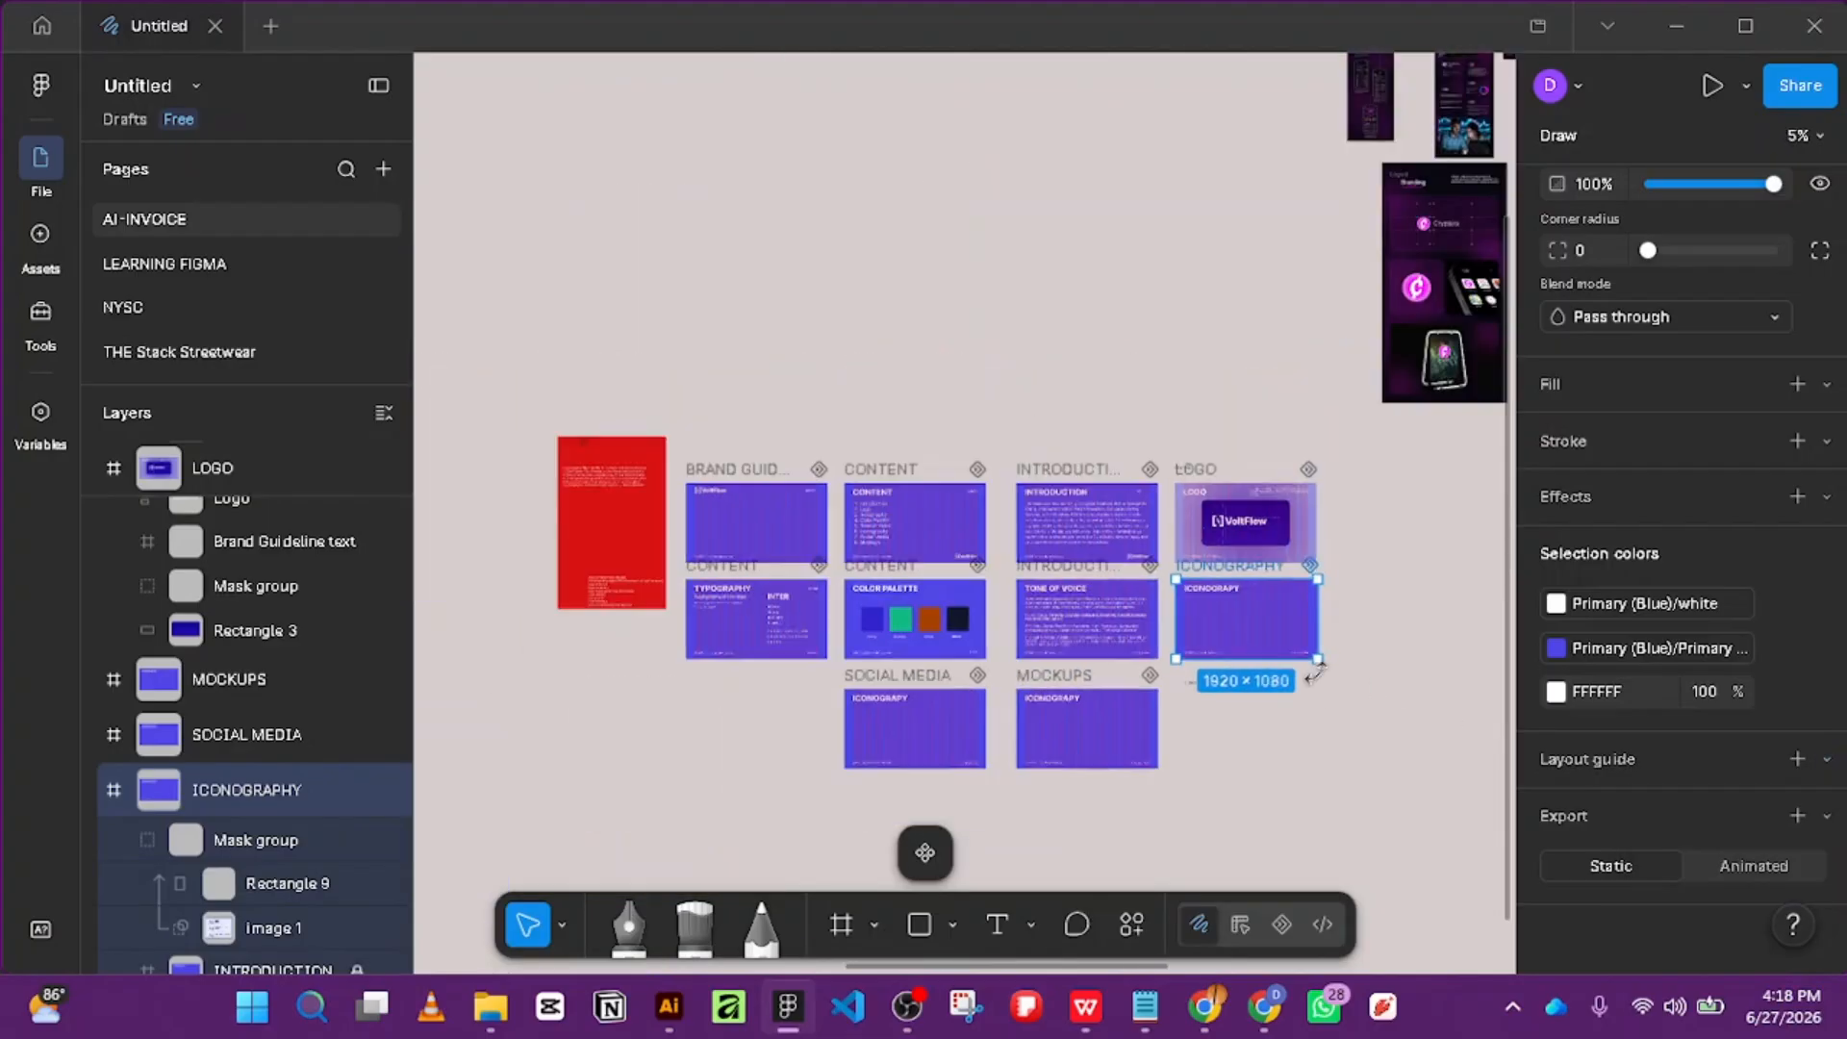
Remove the Desktop-Grid layout guide from the BRAND GUIDELINE, CONTENT, INTRODUCTION and LOGO slides in the first row.
{"action": "left_click", "coordinate": [753, 478]}
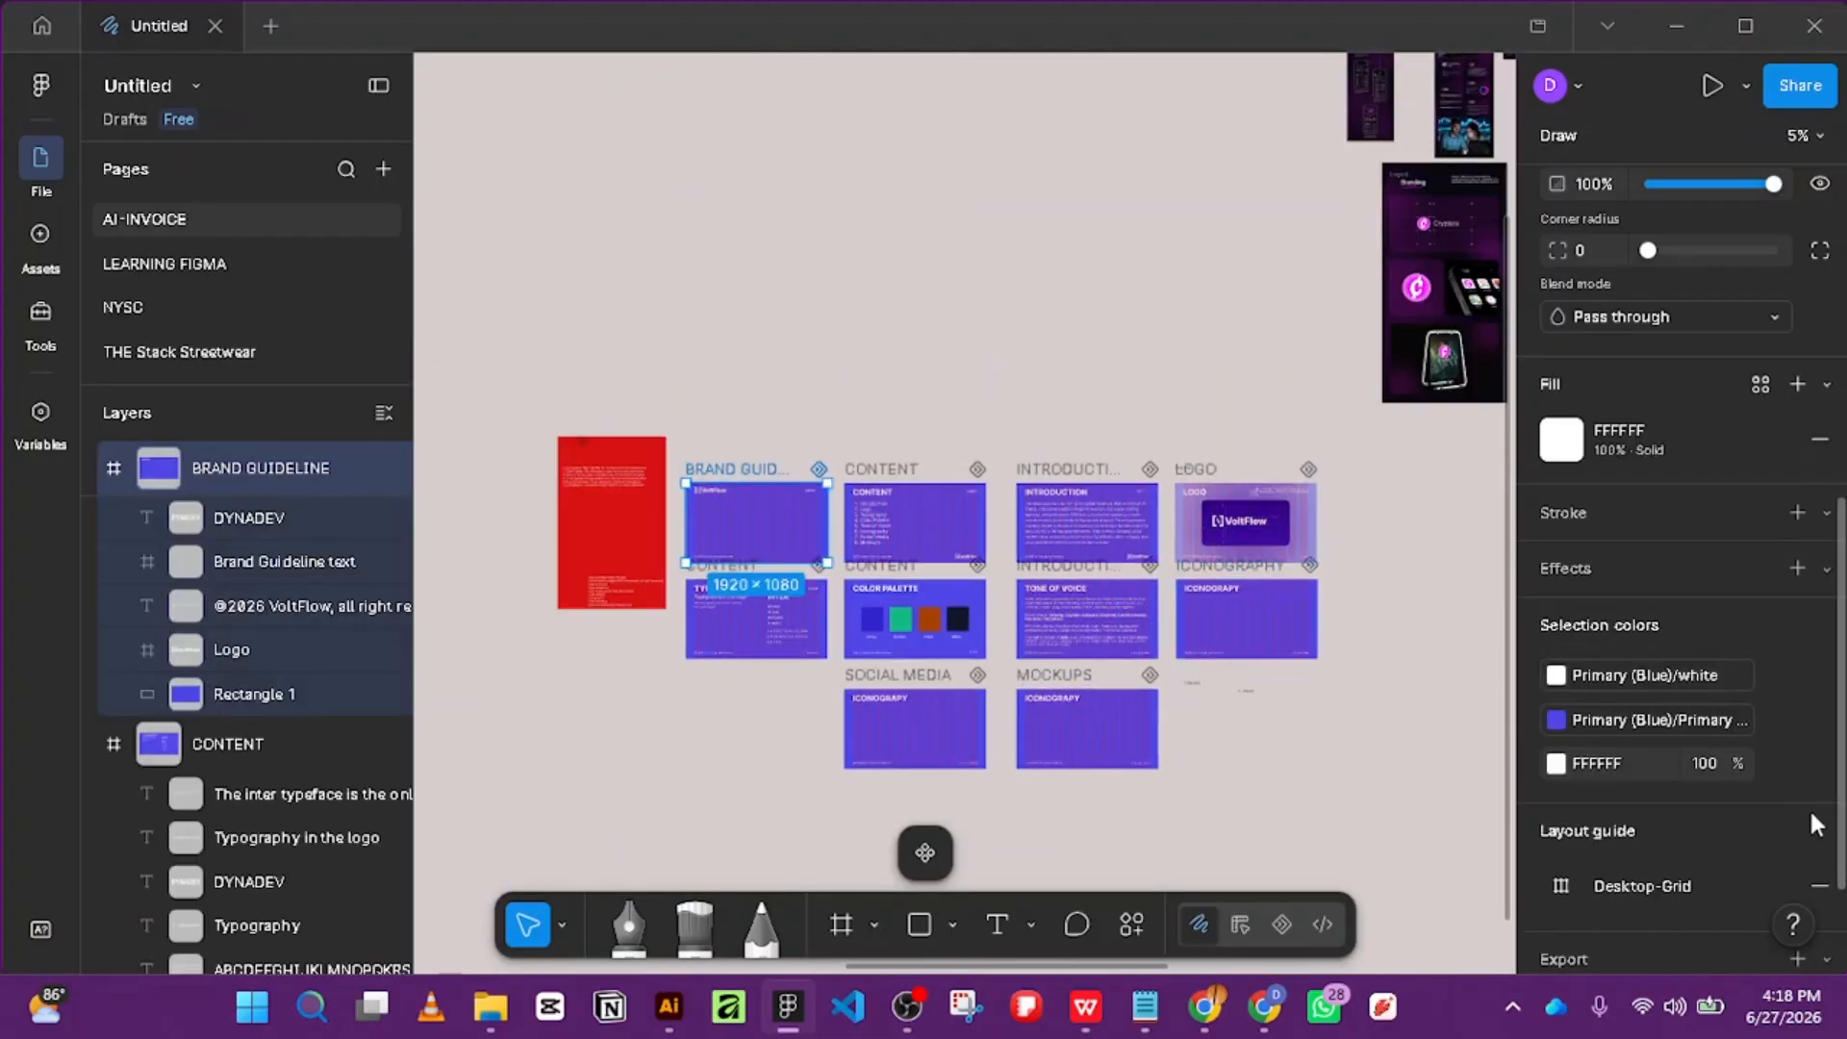
{"action": "left_click", "coordinate": [1819, 886]}
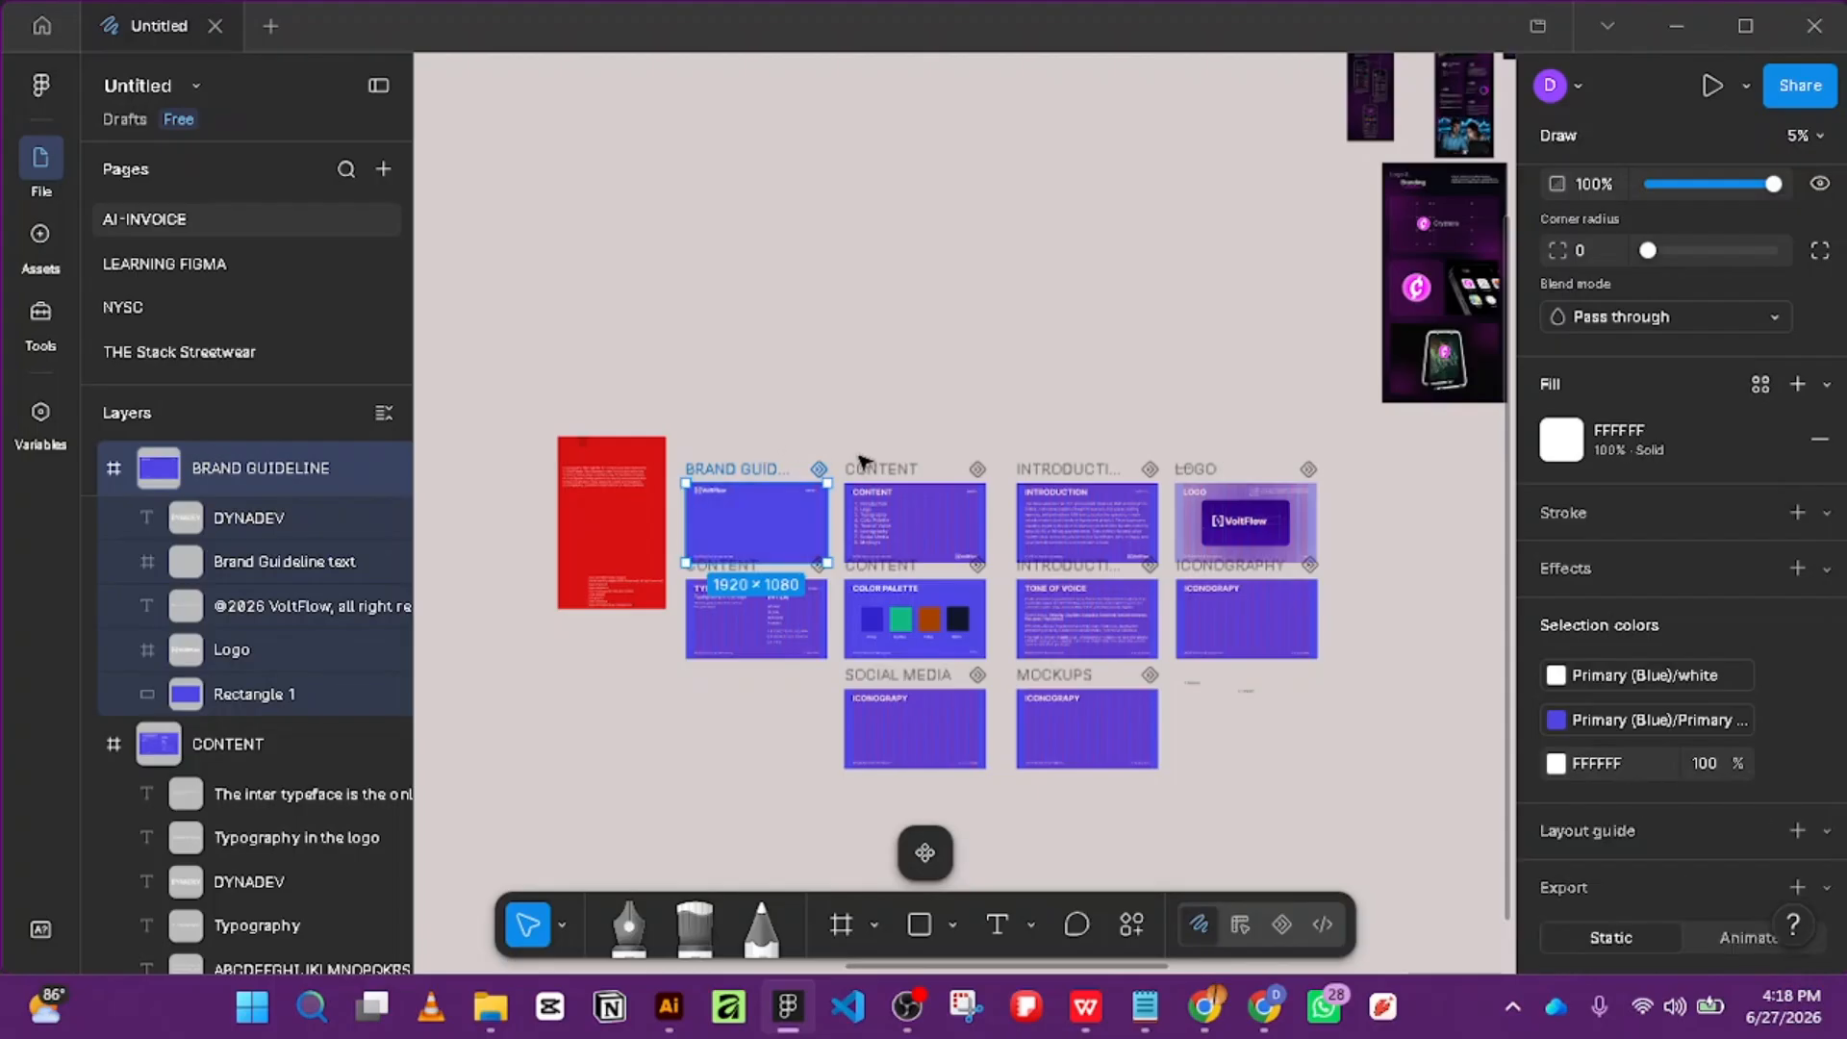
{"action": "left_click", "coordinate": [931, 466]}
{"action": "left_click", "coordinate": [914, 469]}
{"action": "left_click", "coordinate": [1072, 470], "text": "shift"}
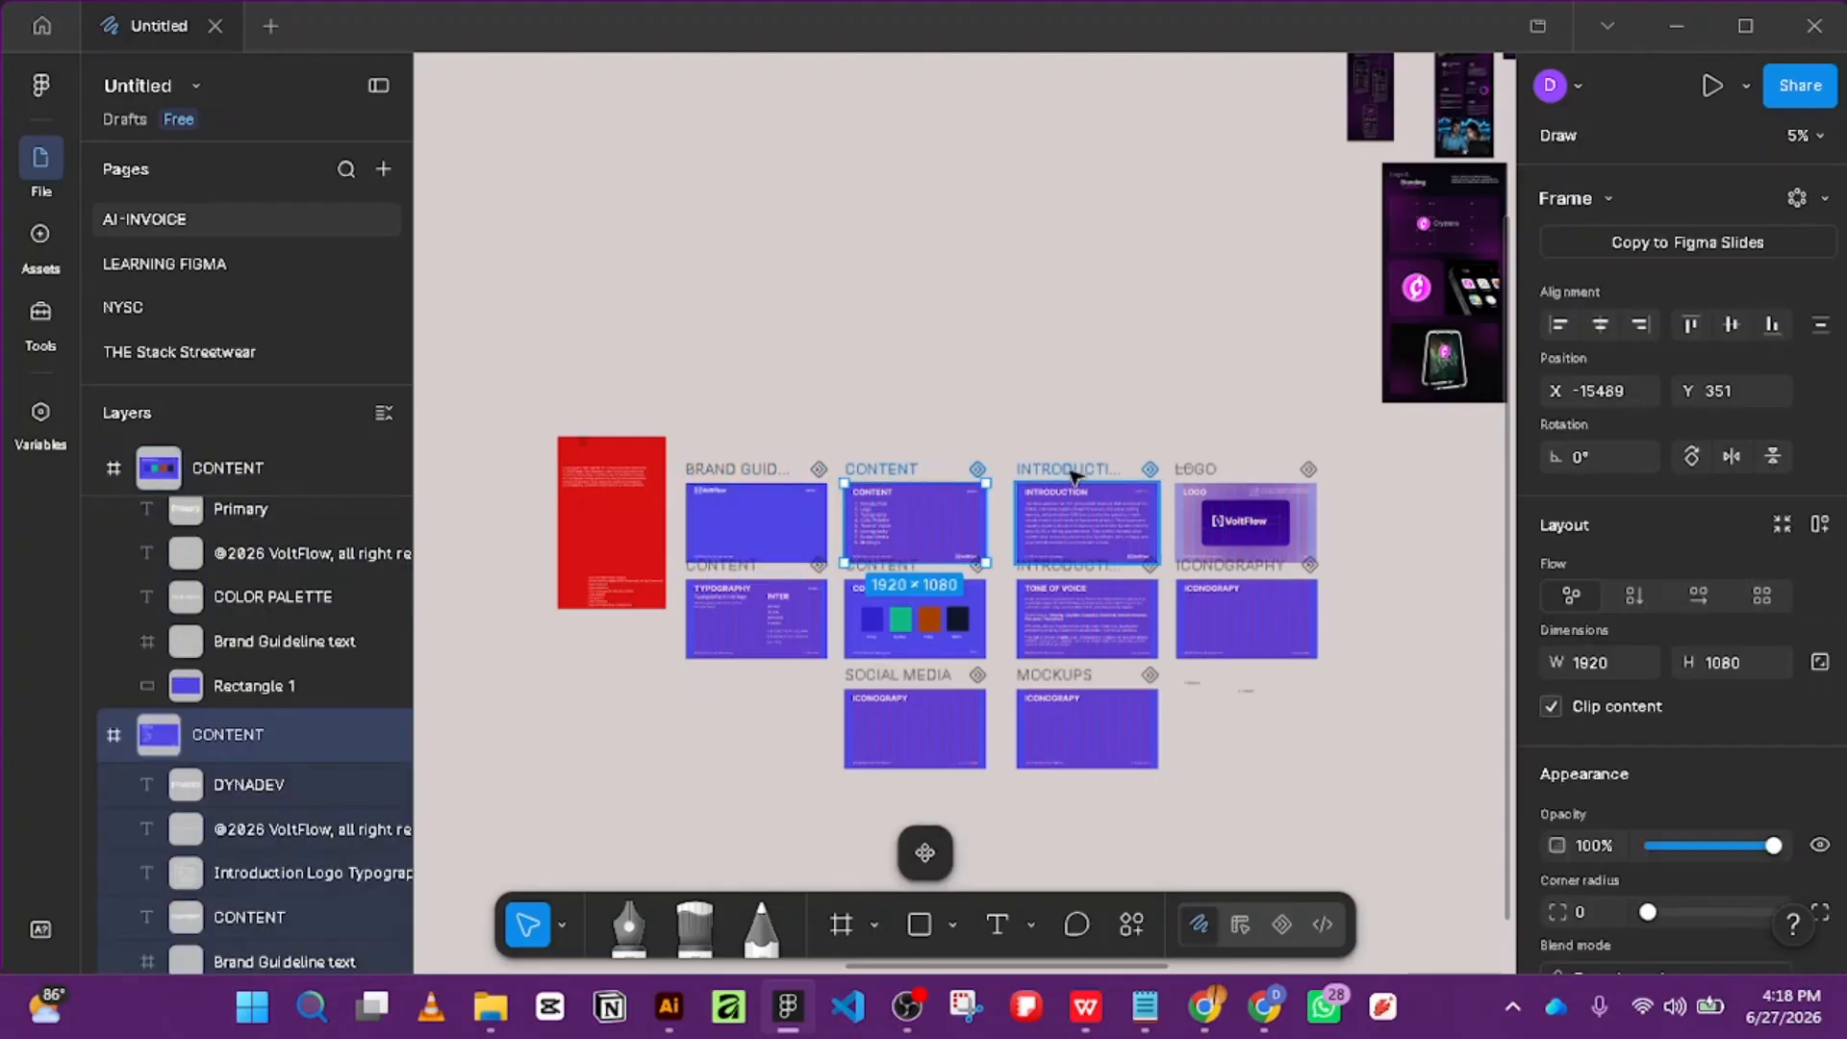
{"action": "left_click", "coordinate": [1221, 481], "text": "shift"}
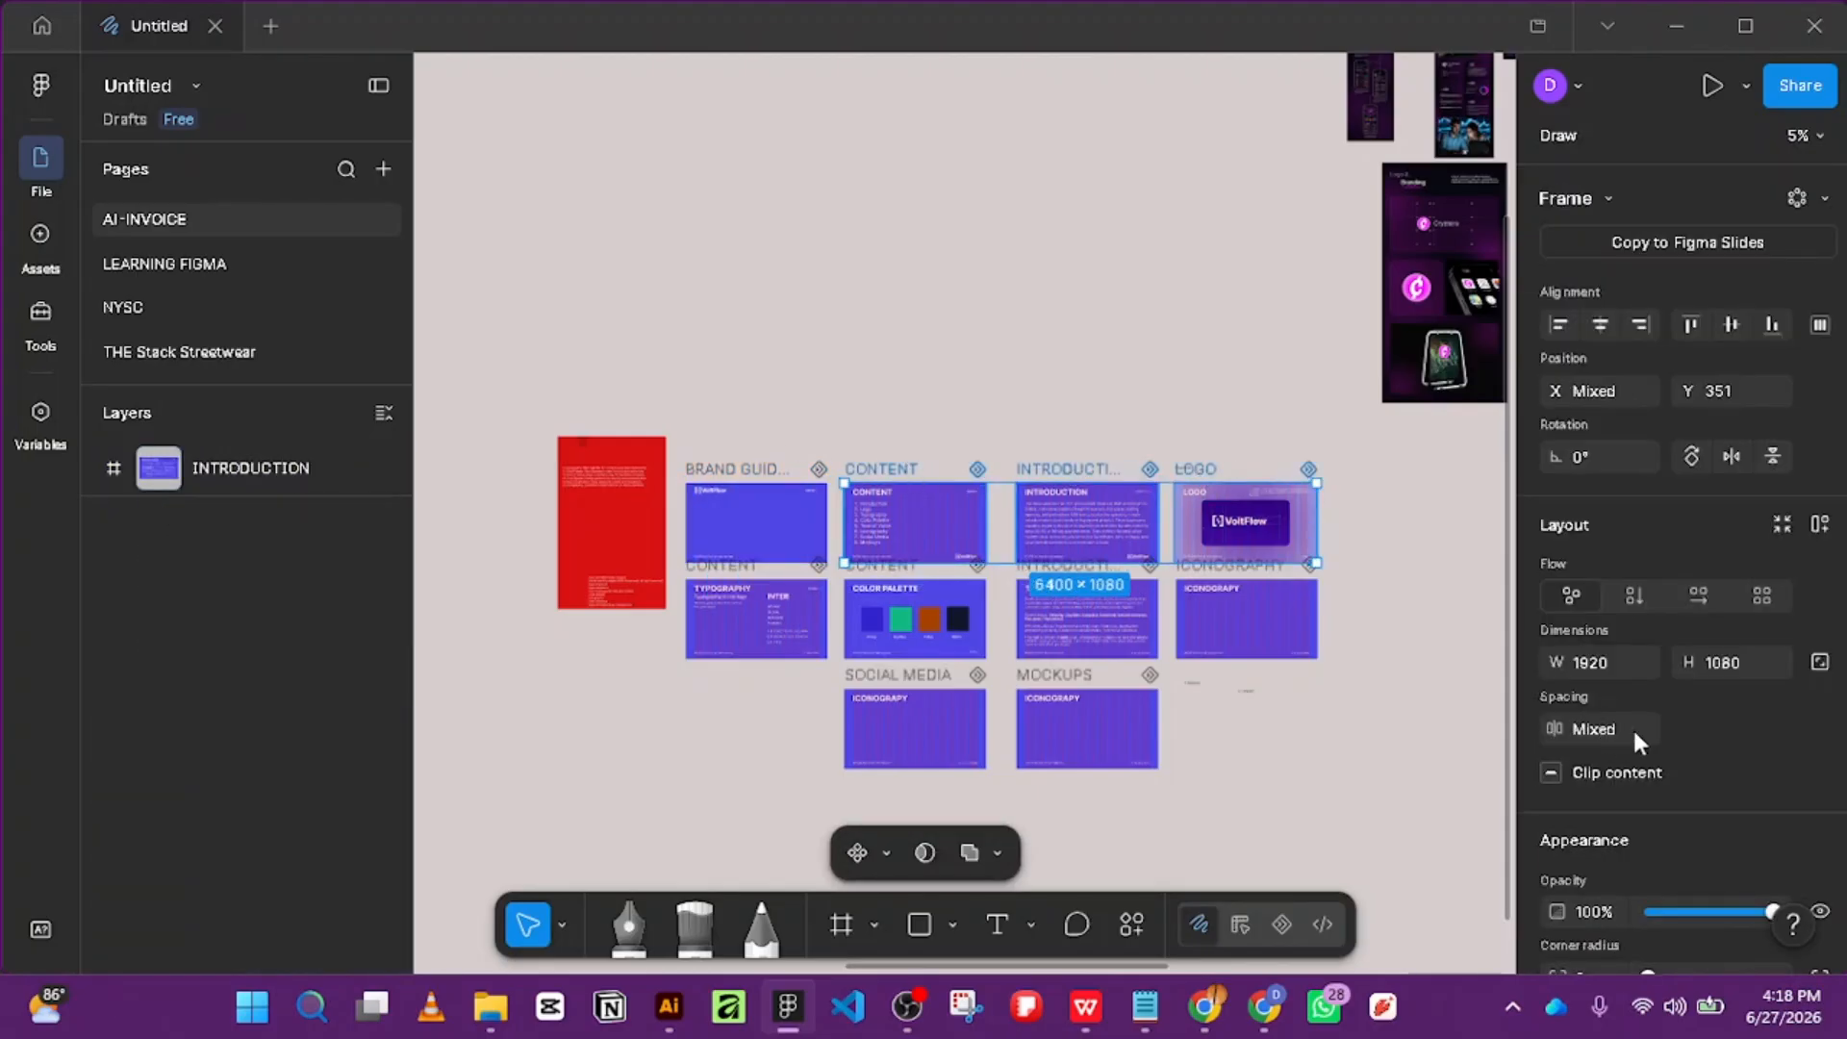
{"action": "scroll", "coordinate": [1631, 726], "scroll_direction": "down", "scroll_amount": 6}
{"action": "scroll", "coordinate": [1705, 813], "scroll_direction": "down", "scroll_amount": 2}
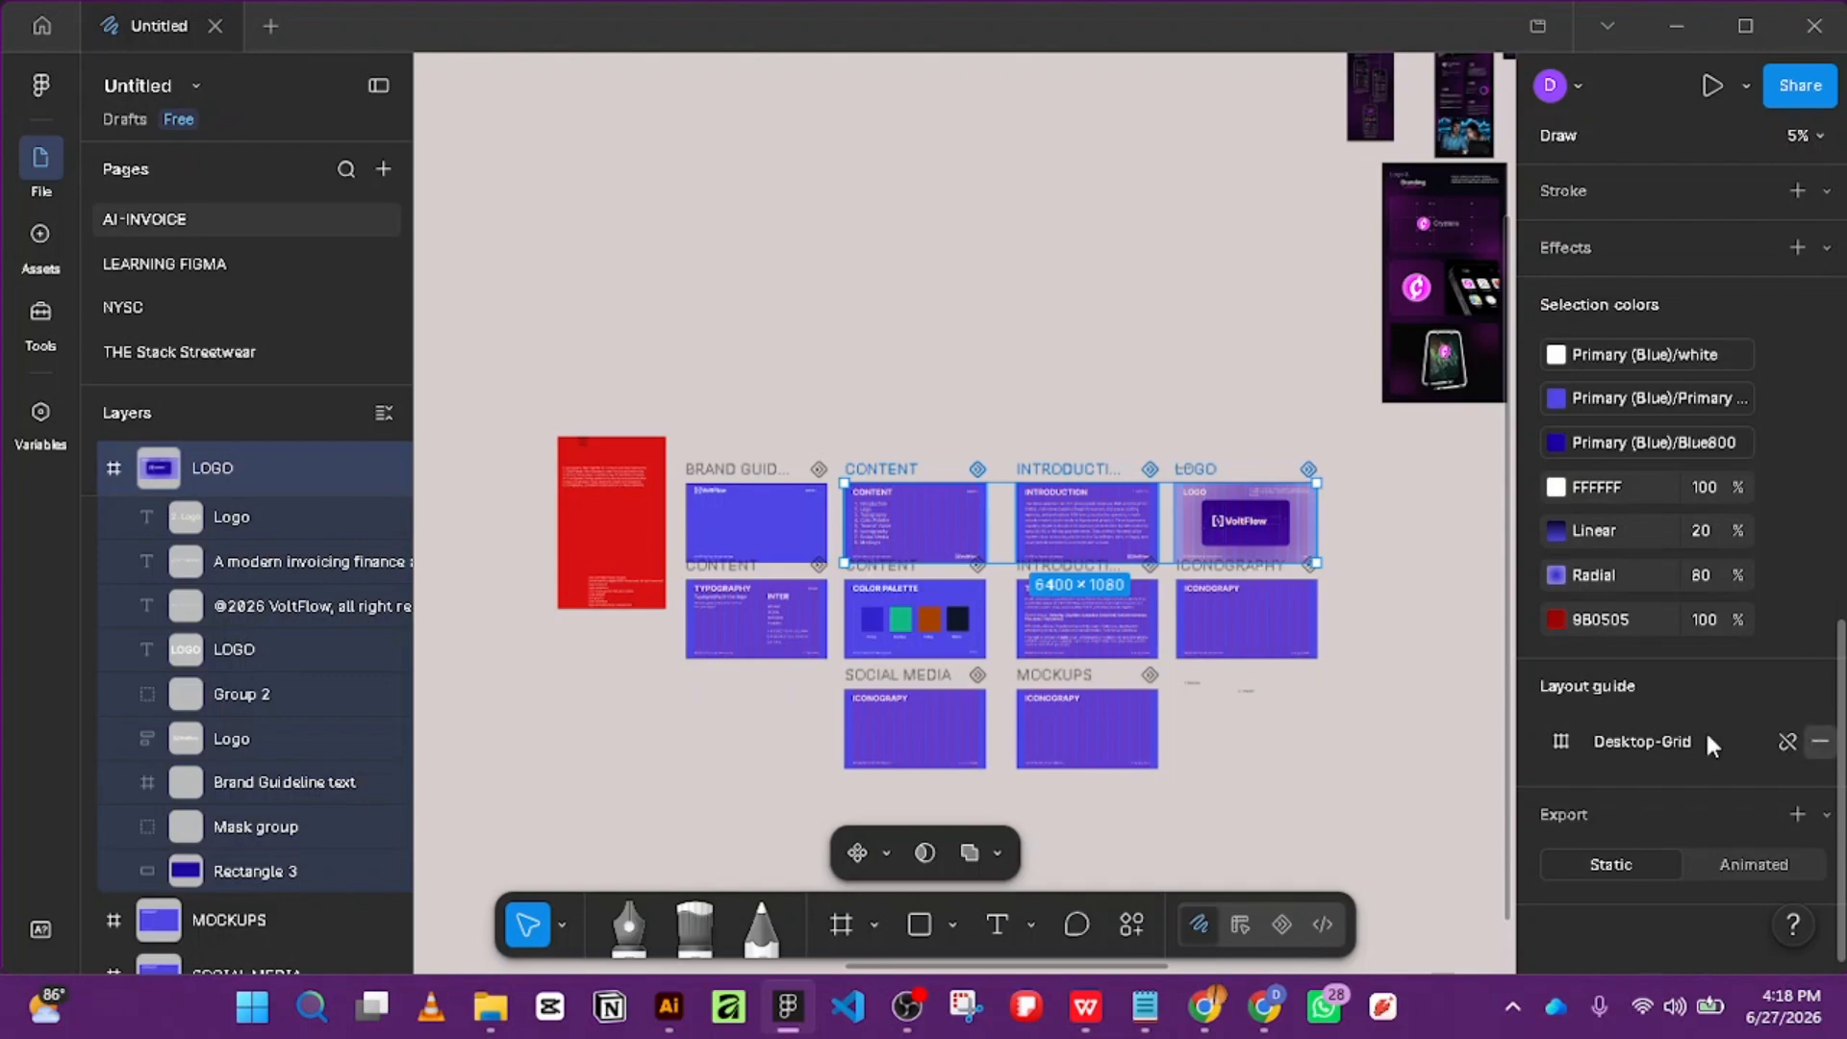
{"action": "left_click", "coordinate": [1819, 742]}
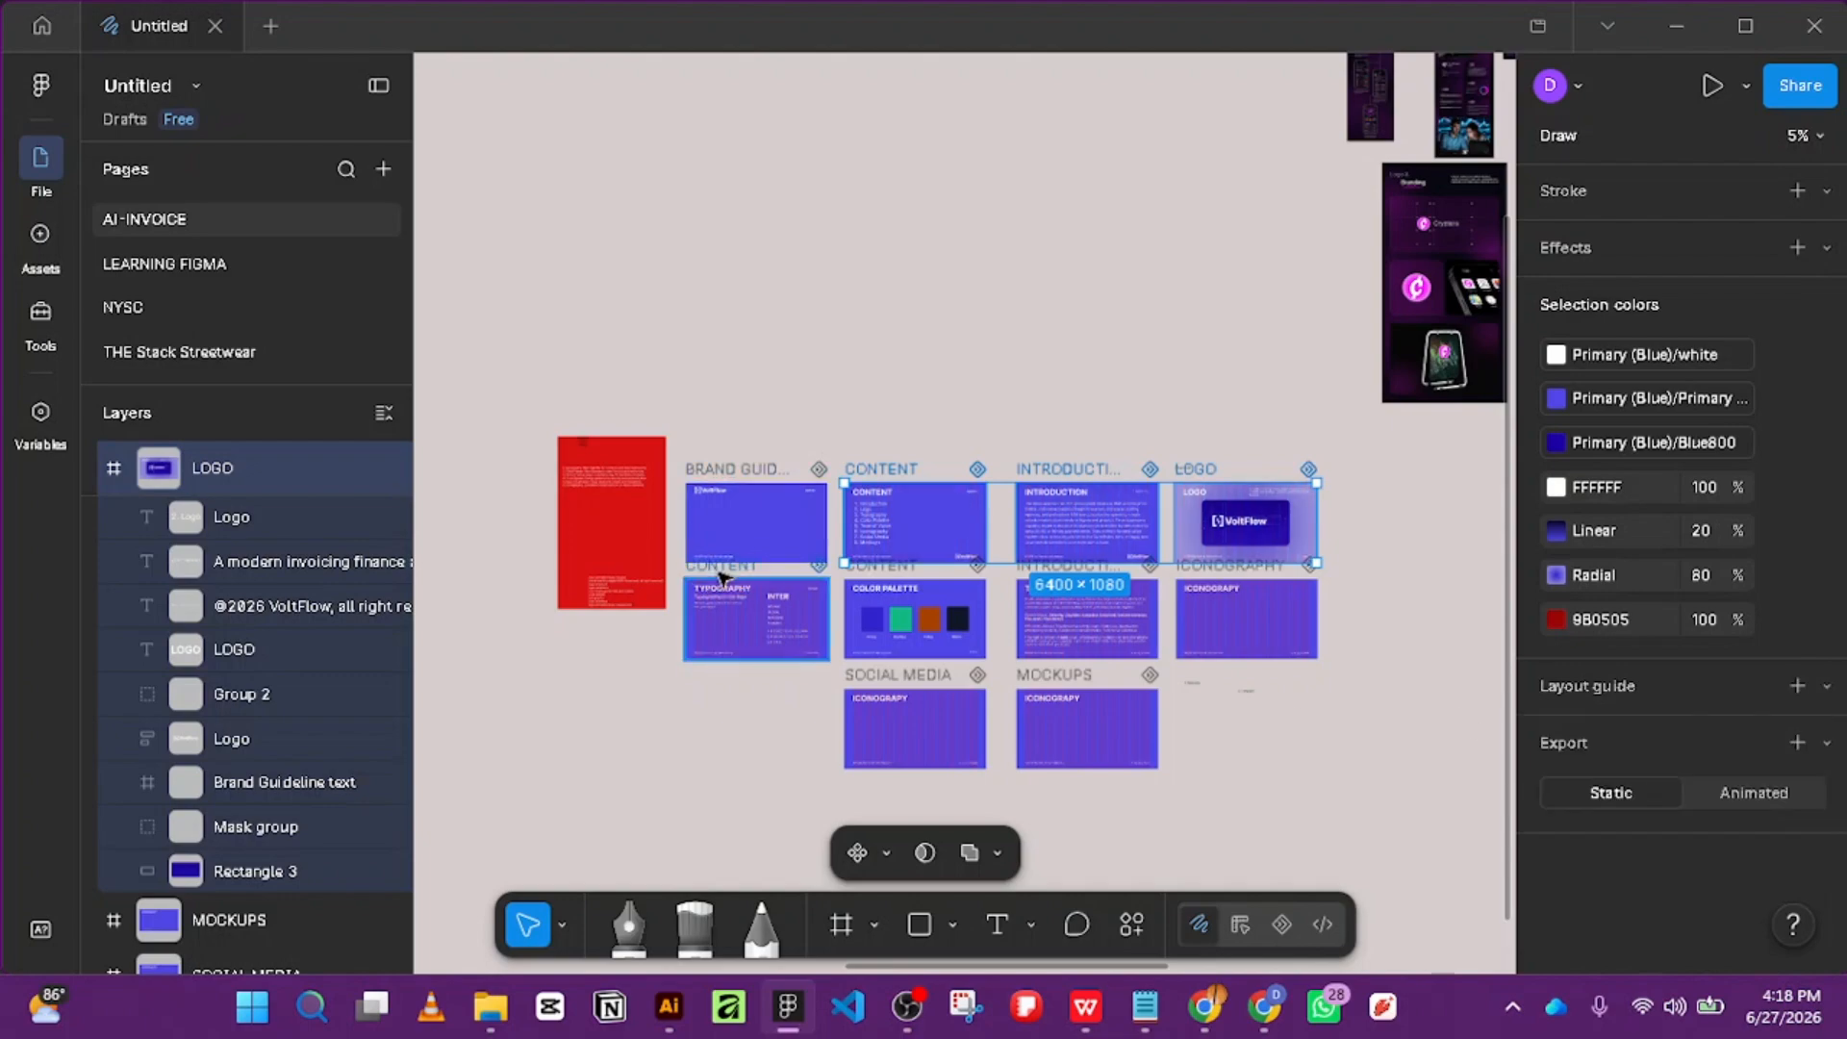
Remove the Desktop-Grid layout guide from the Typography, Tone of Voice and ICONOGRAPHY frames in the second row.
{"action": "left_click", "coordinate": [722, 582], "text": "shift"}
{"action": "left_click", "coordinate": [714, 744]}
{"action": "scroll", "coordinate": [723, 608], "scroll_direction": "up", "scroll_amount": 3}
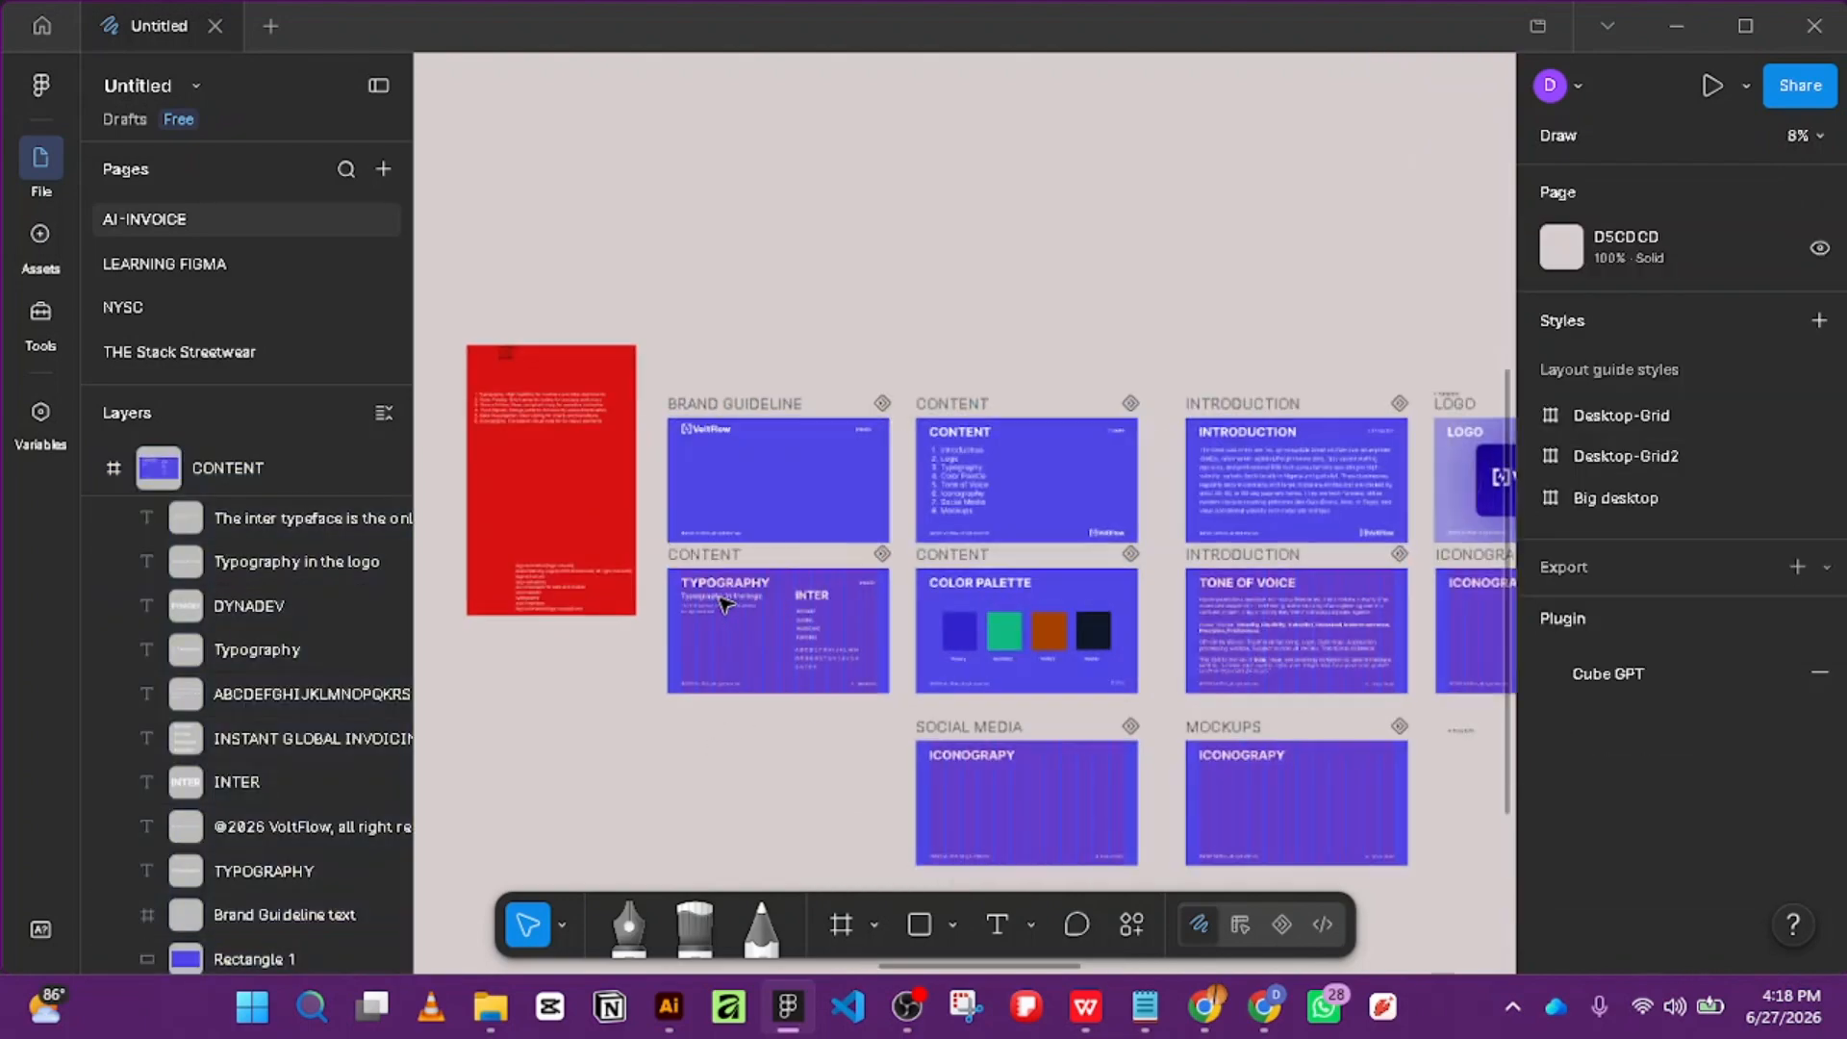
{"action": "left_click", "coordinate": [710, 548]}
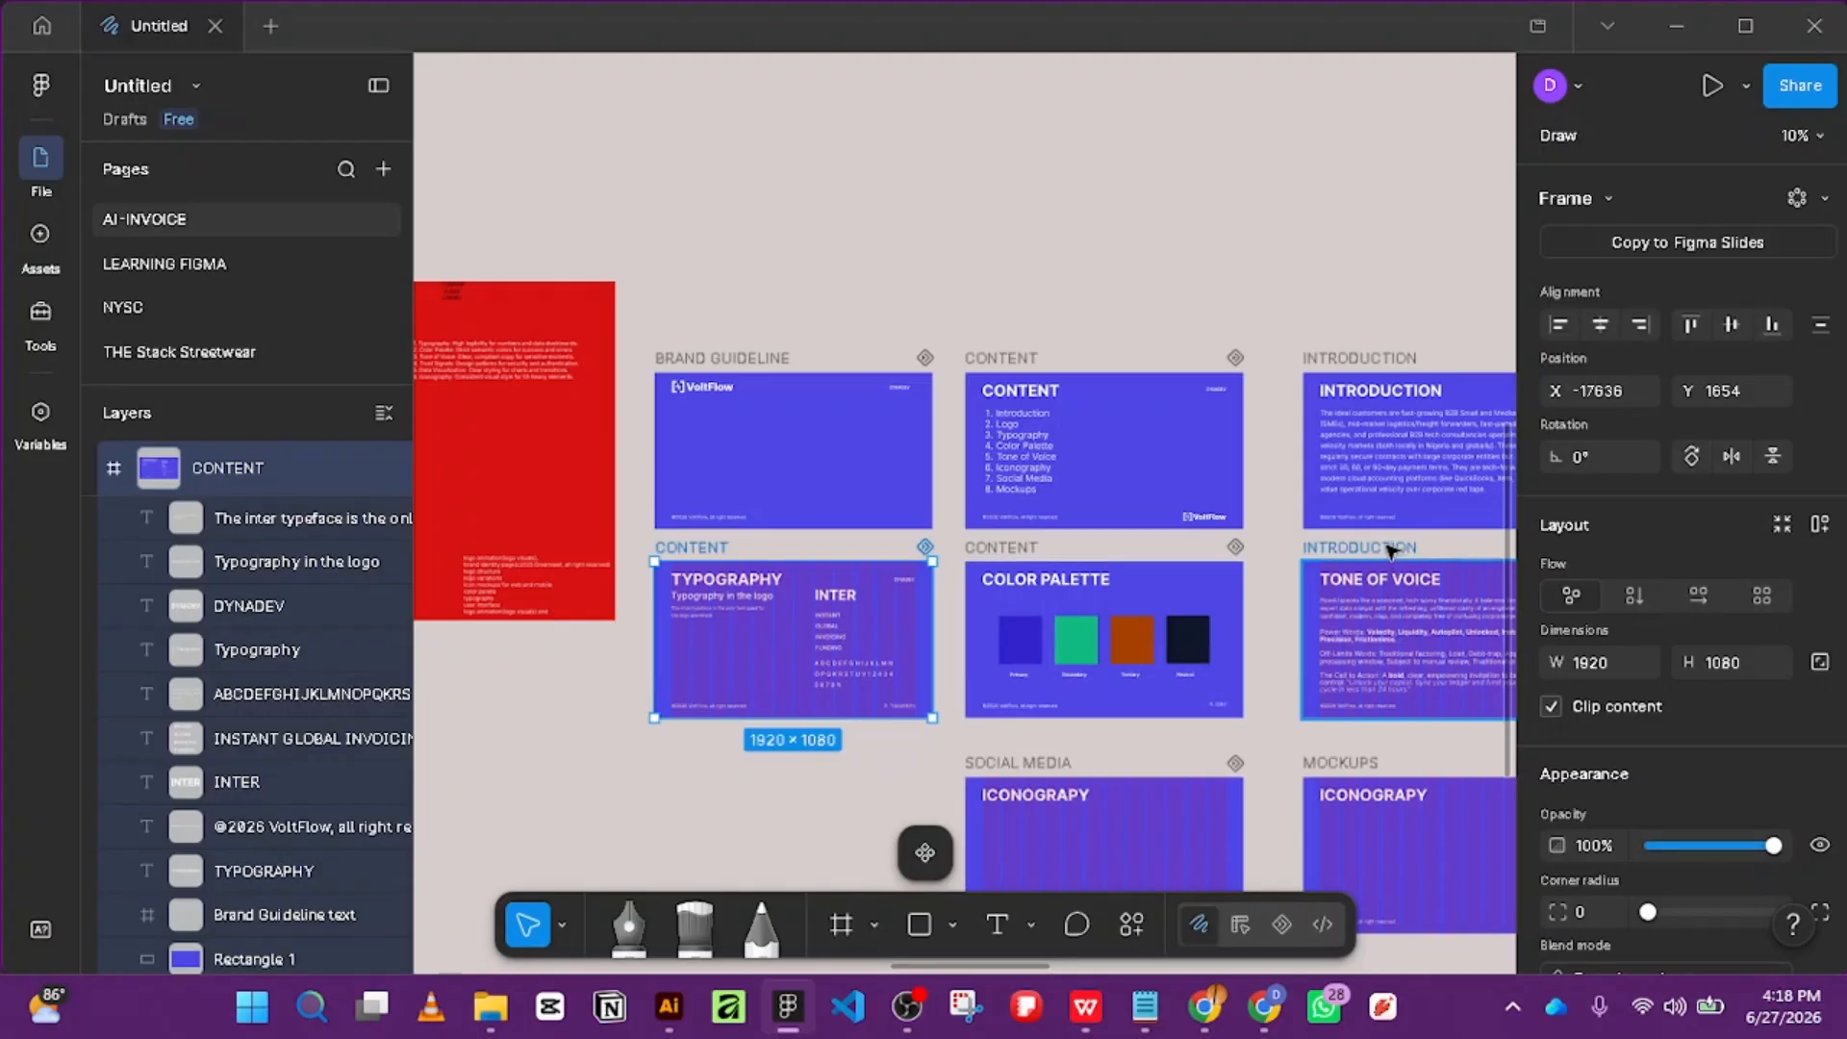
{"action": "left_click", "coordinate": [1390, 550], "text": "shift"}
{"action": "scroll", "coordinate": [1058, 539], "scroll_direction": "right", "scroll_amount": 5}
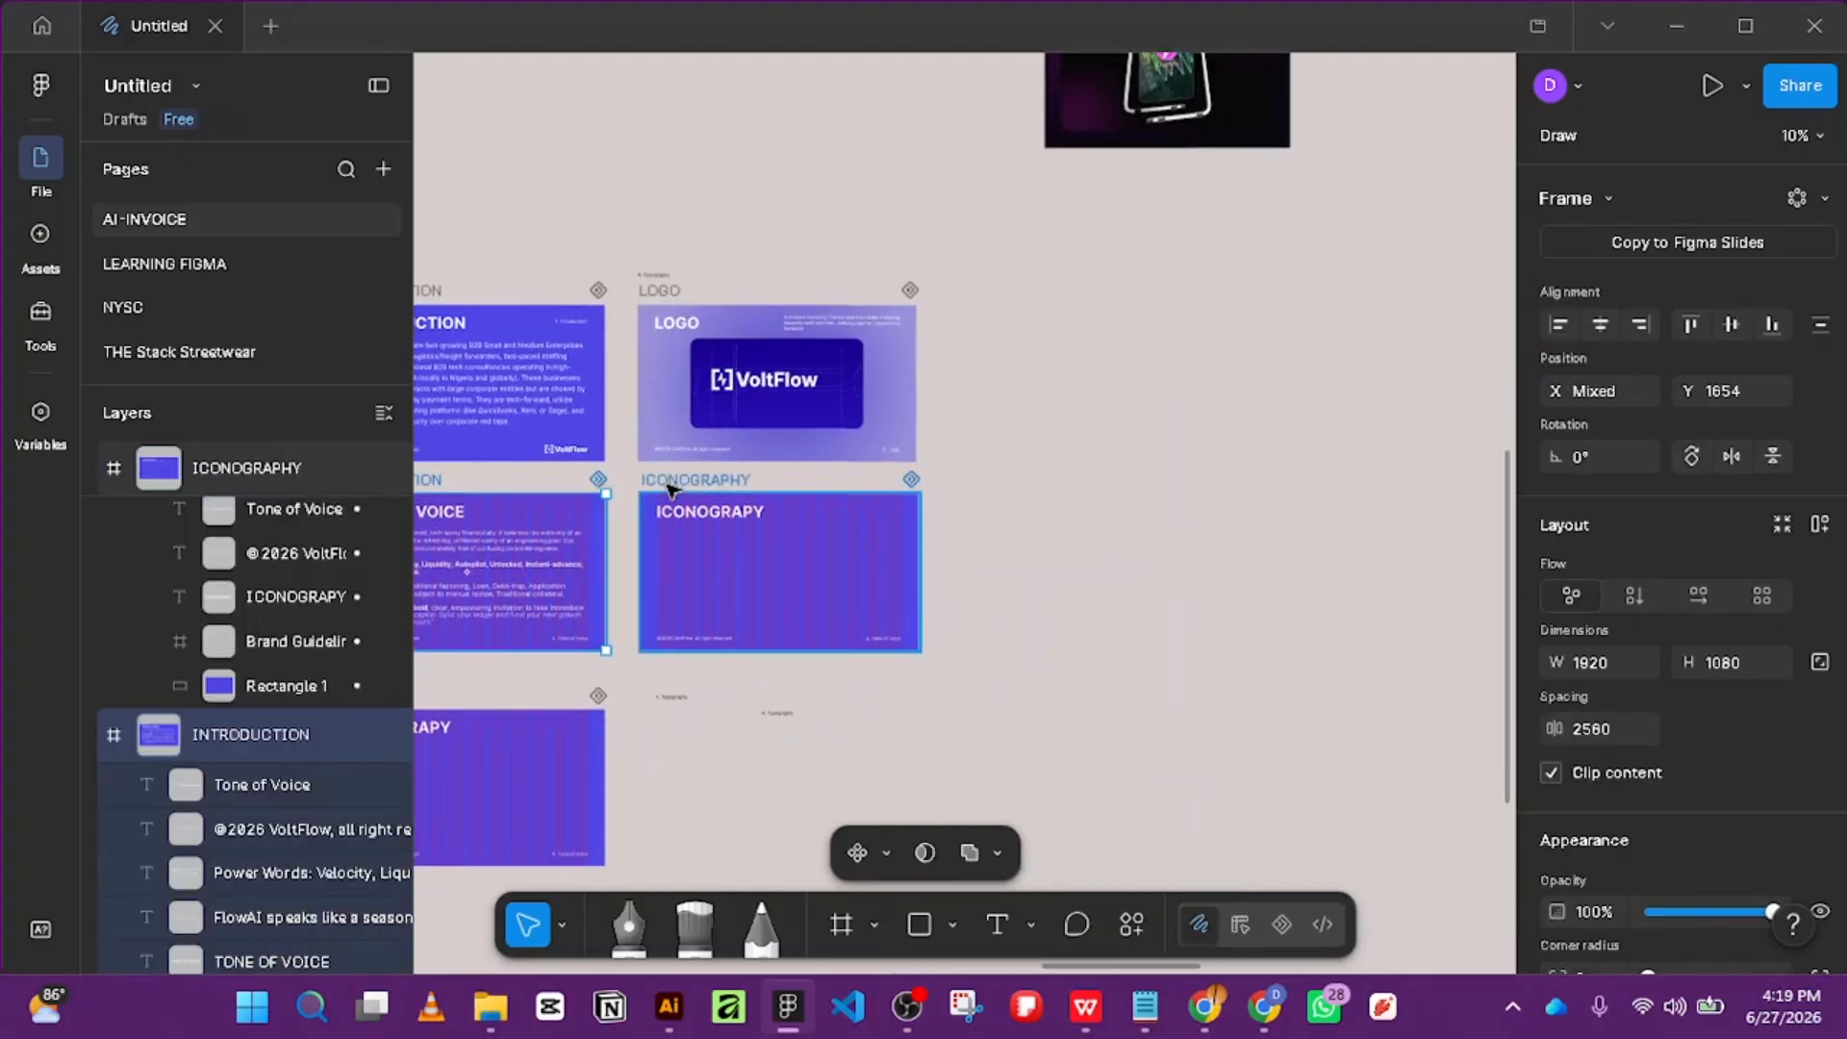
{"action": "left_click", "coordinate": [671, 490], "text": "shift"}
{"action": "scroll", "coordinate": [1809, 625], "scroll_direction": "down", "scroll_amount": 5}
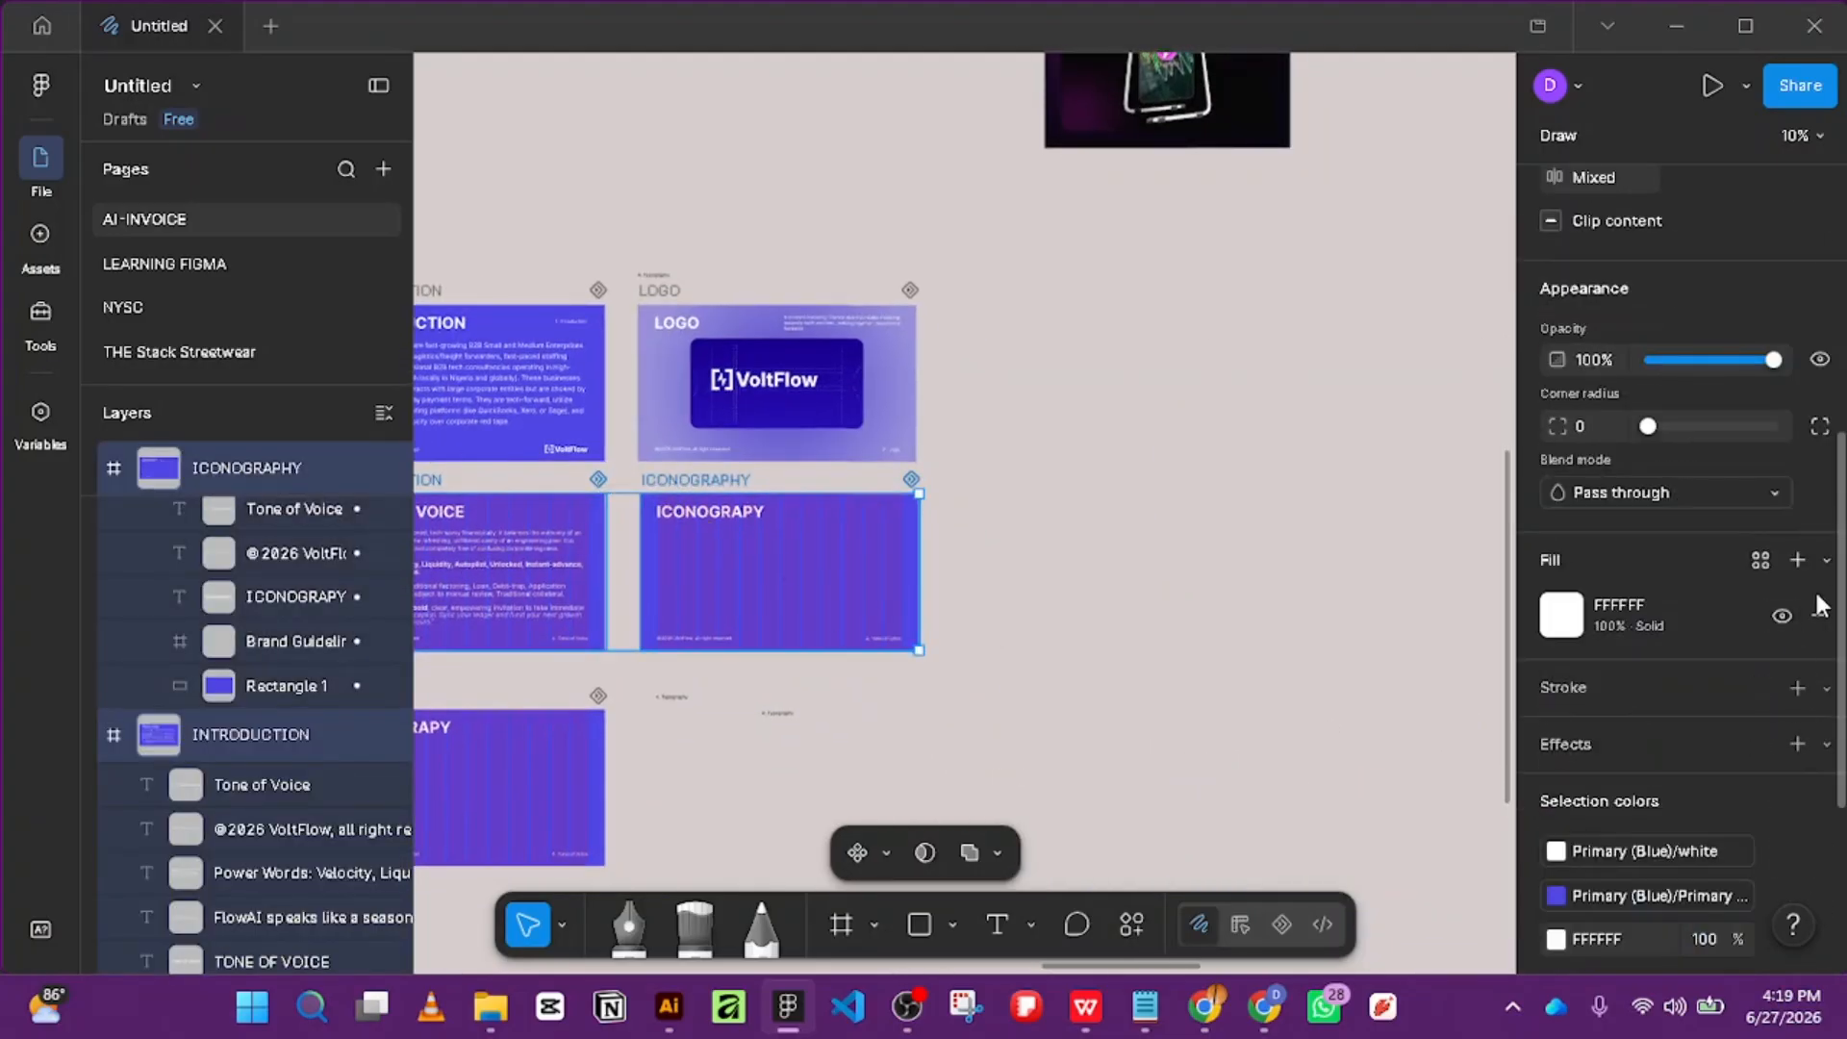
{"action": "scroll", "coordinate": [1820, 903], "scroll_direction": "down", "scroll_amount": 3}
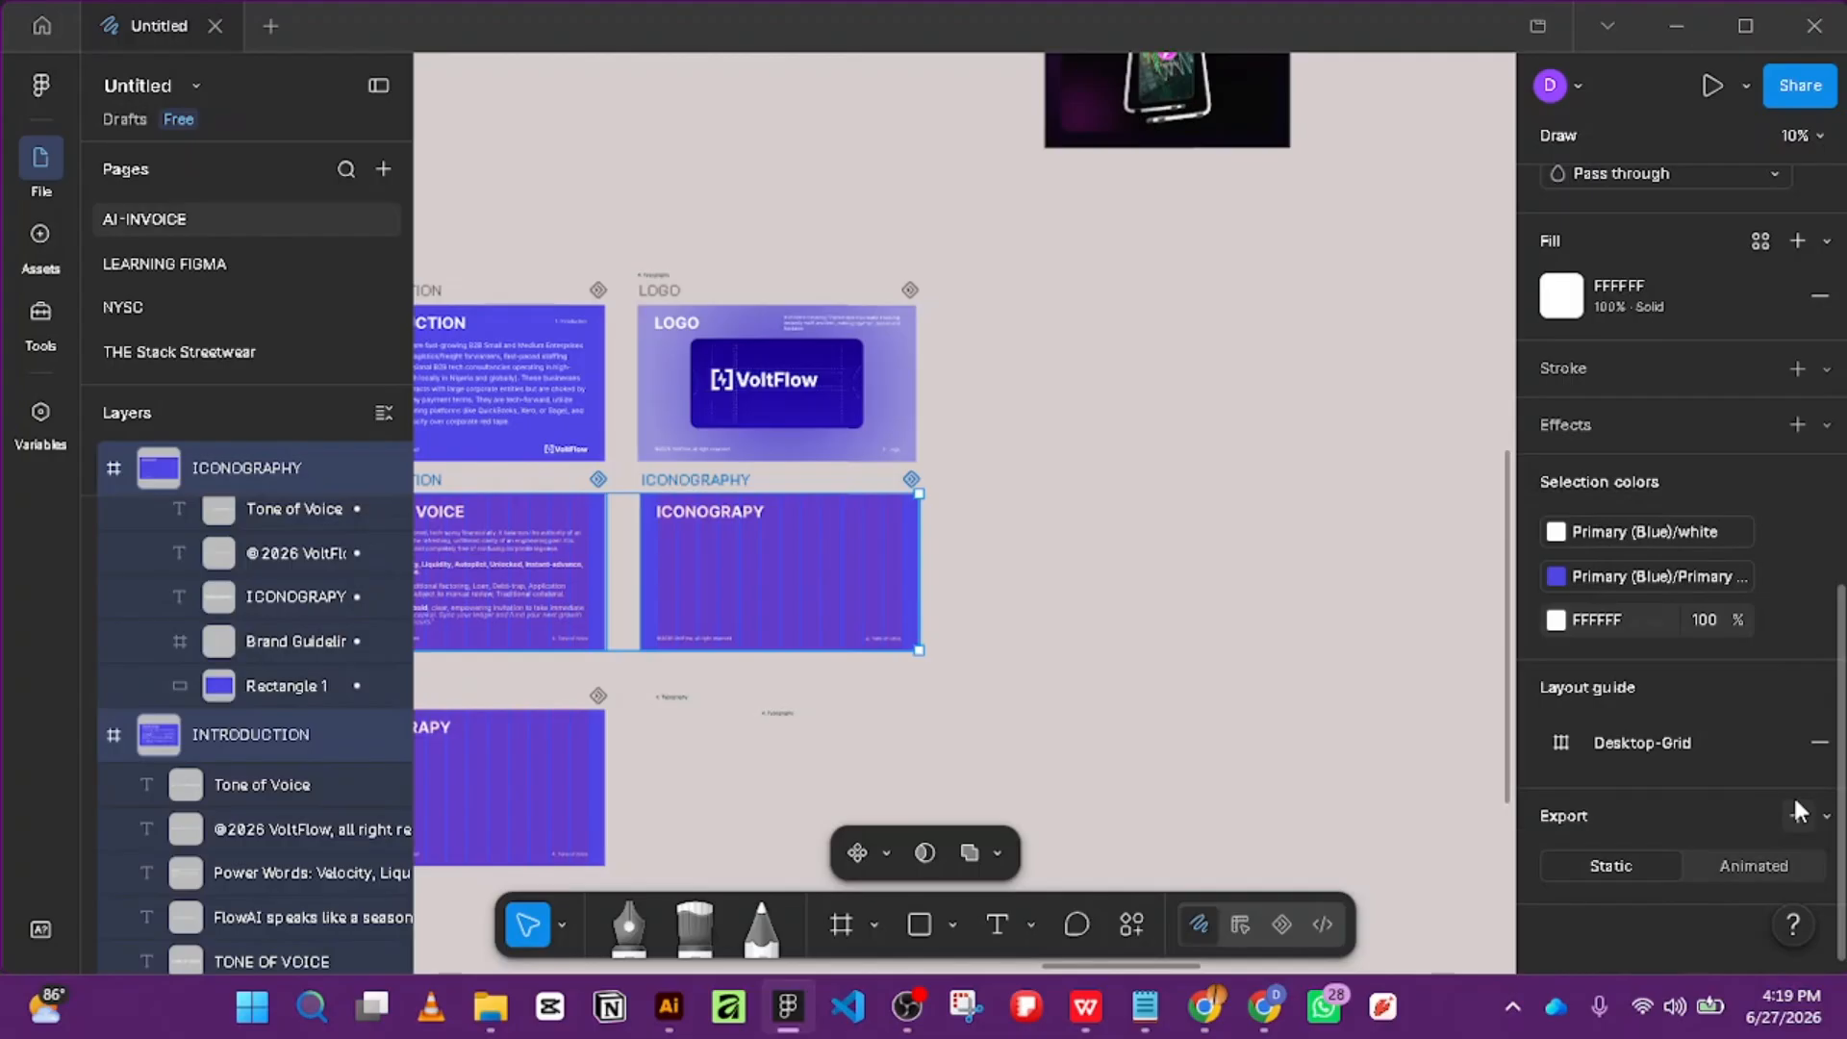
{"action": "left_click", "coordinate": [1819, 742]}
Check the layout guide settings of the MOCKUPS, SOCIAL MEDIA and ICONOGRAPHY slides, together and one by one.
{"action": "scroll", "coordinate": [926, 673], "scroll_direction": "down", "scroll_amount": 5}
{"action": "scroll", "coordinate": [1331, 663], "scroll_direction": "up", "scroll_amount": 3}
{"action": "scroll", "coordinate": [1332, 664], "scroll_direction": "left", "scroll_amount": 2}
{"action": "scroll", "coordinate": [692, 279], "scroll_direction": "left", "scroll_amount": 3}
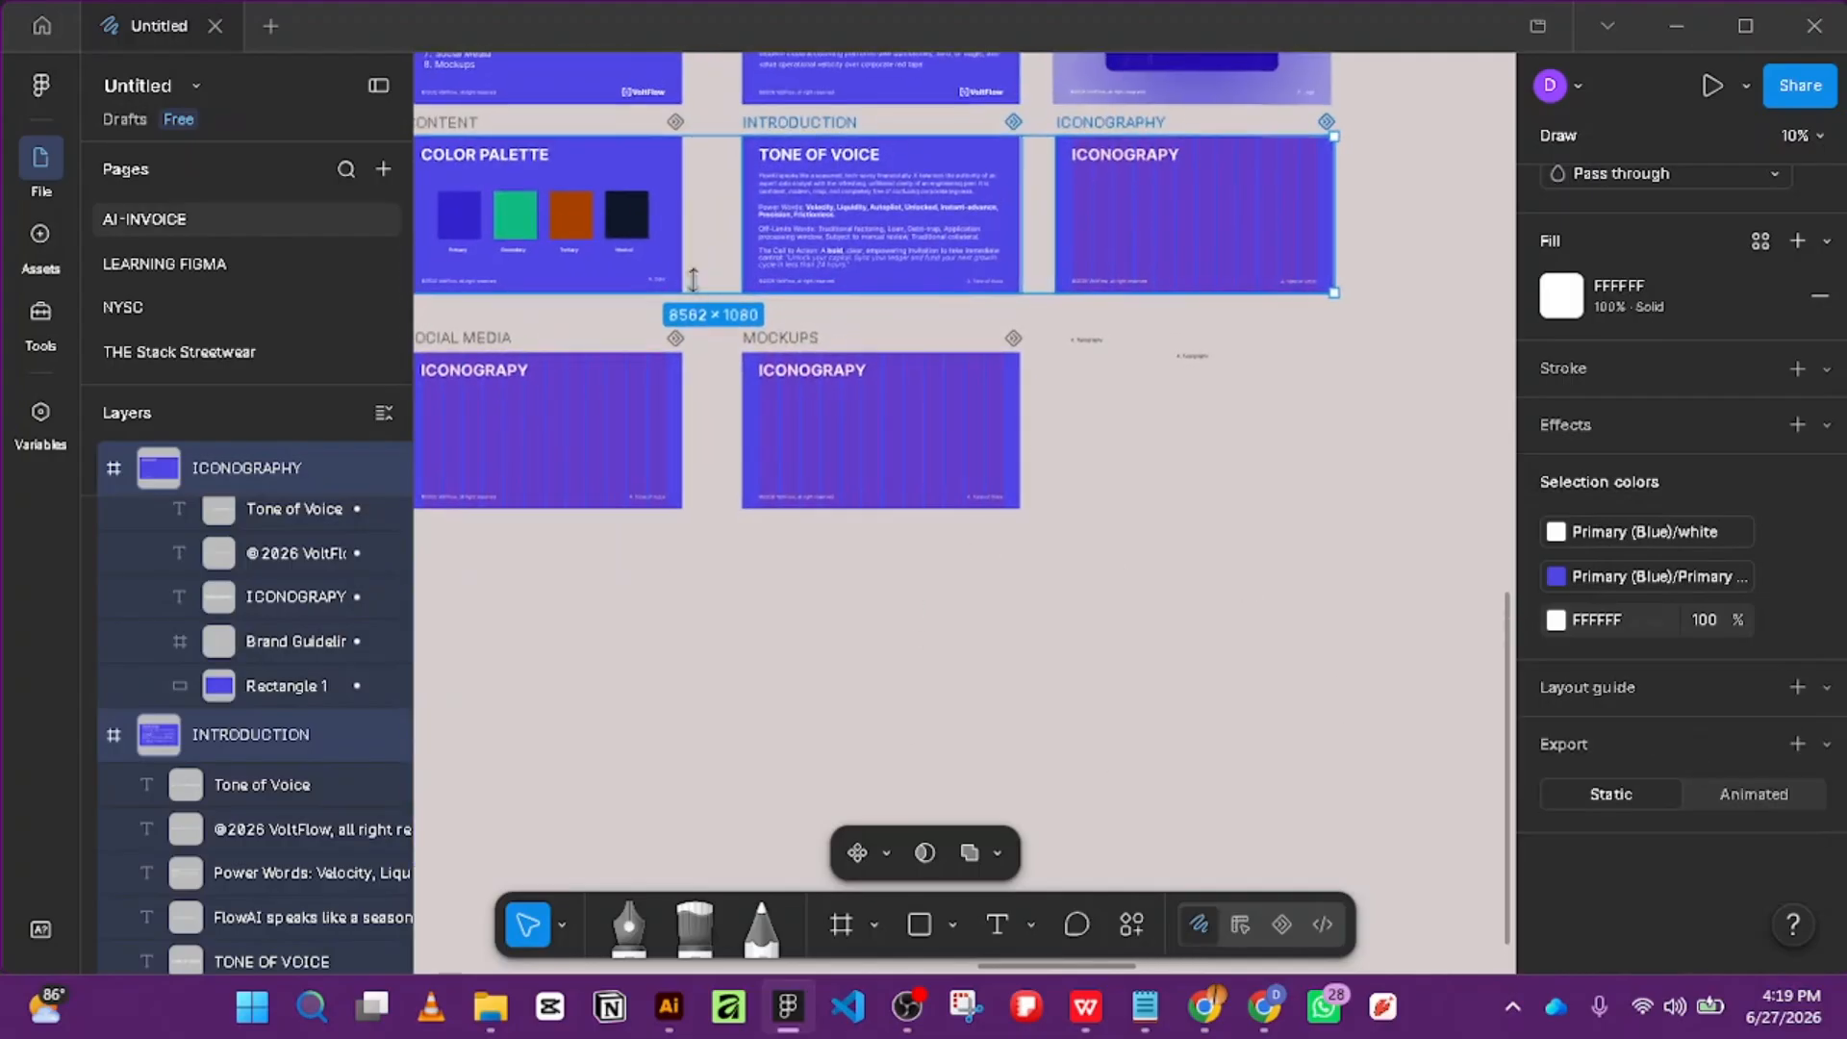
{"action": "left_click", "coordinate": [760, 332]}
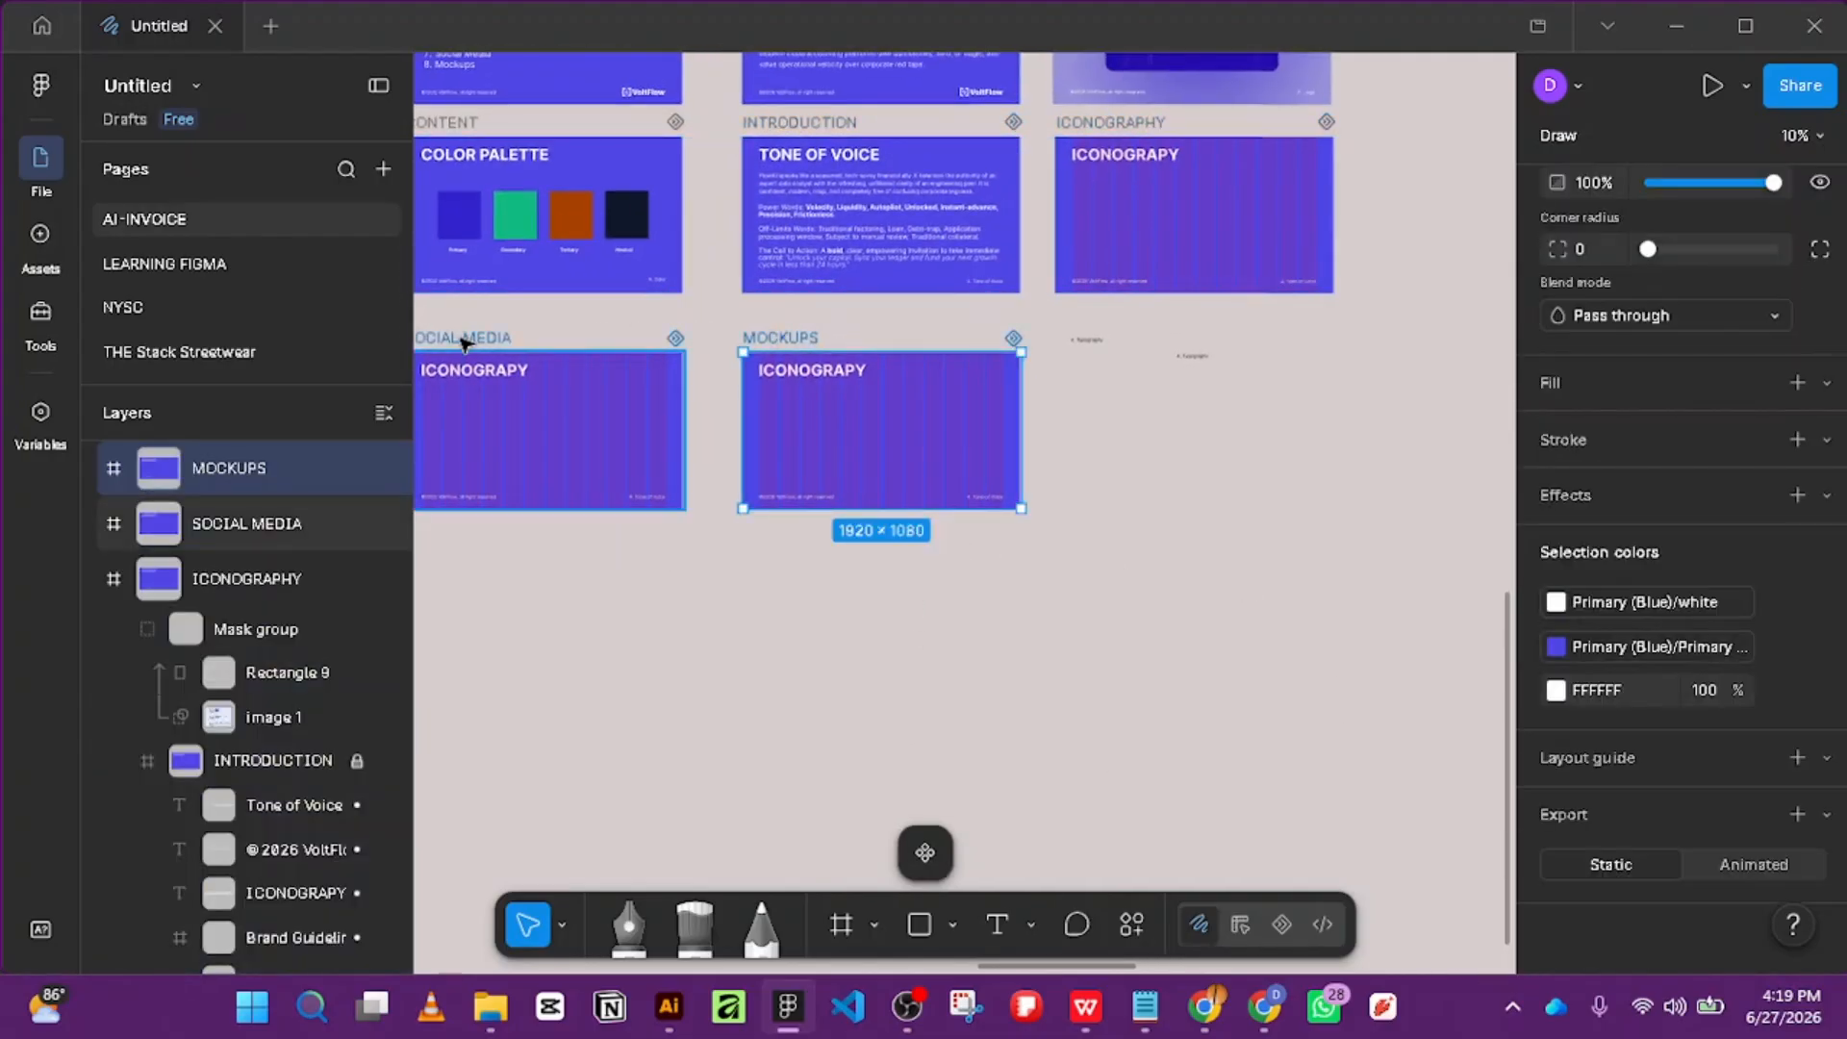
{"action": "left_click", "coordinate": [467, 338], "text": "shift"}
{"action": "left_click", "coordinate": [1109, 123], "text": "shift"}
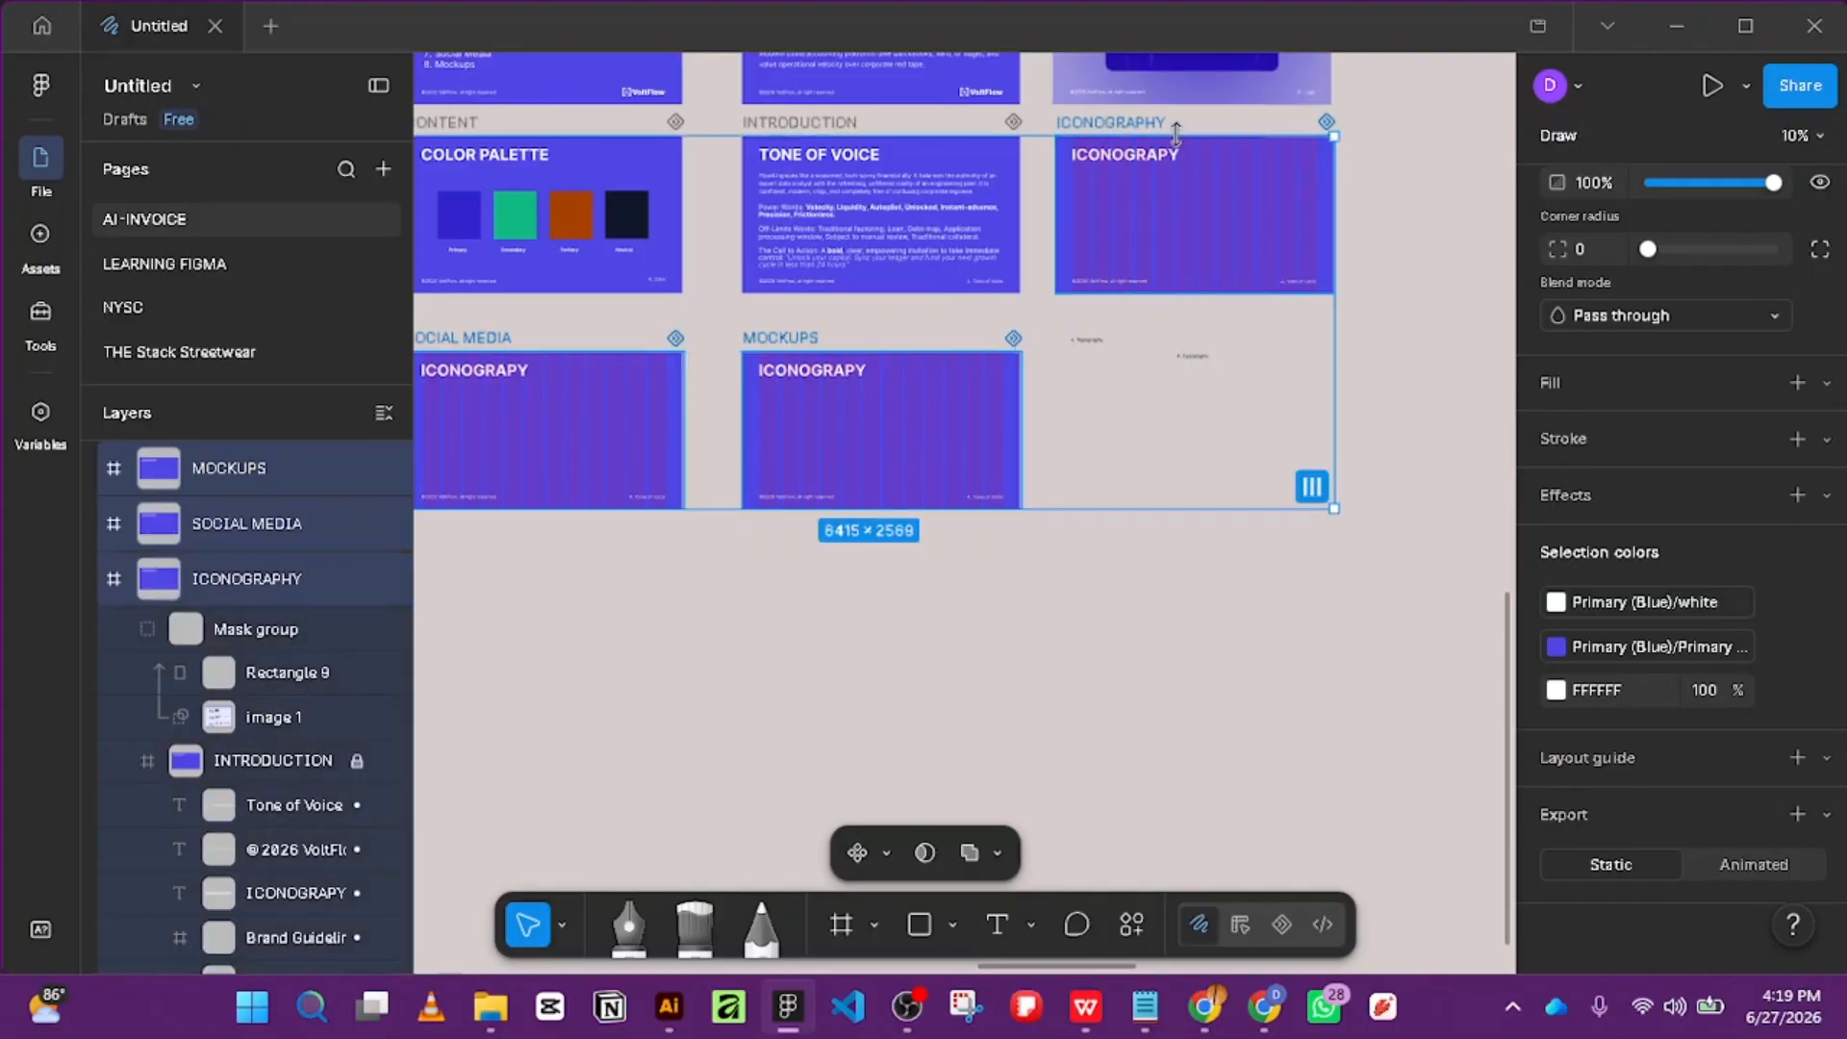
{"action": "left_click", "coordinate": [1121, 123], "text": "shift"}
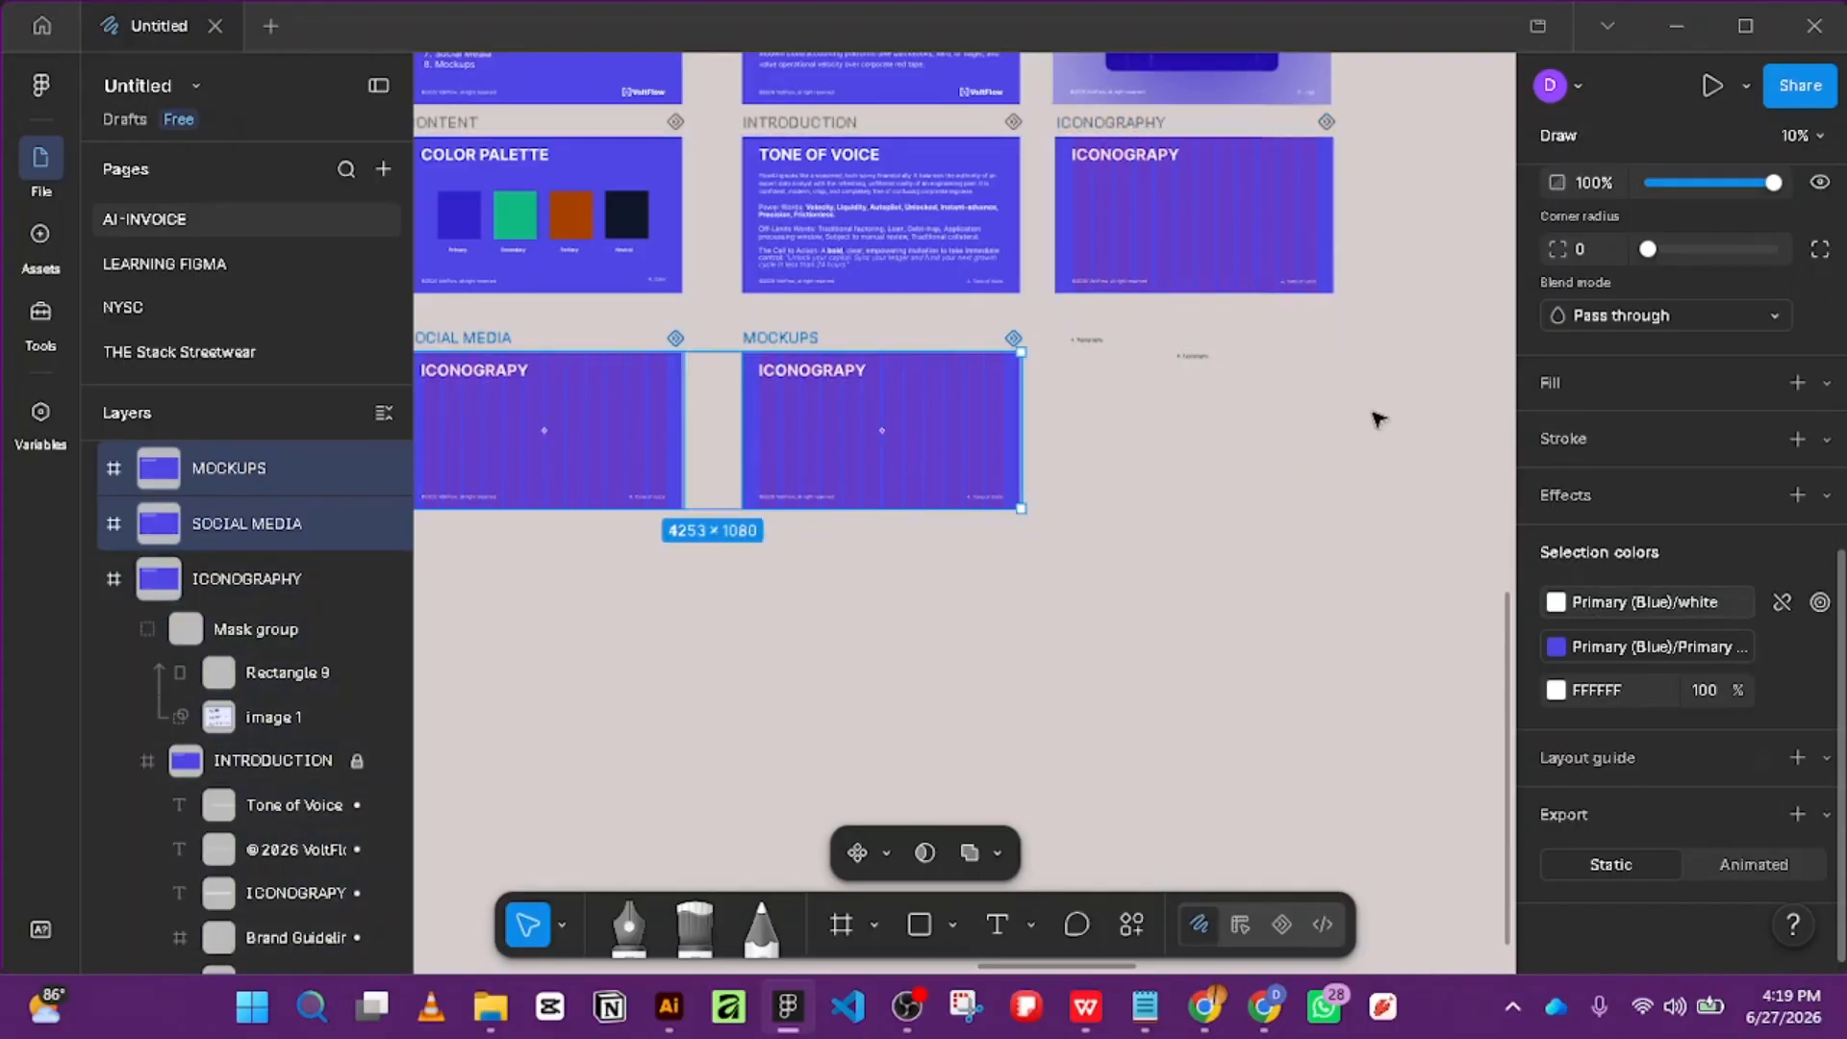
{"action": "key", "text": "Escape"}
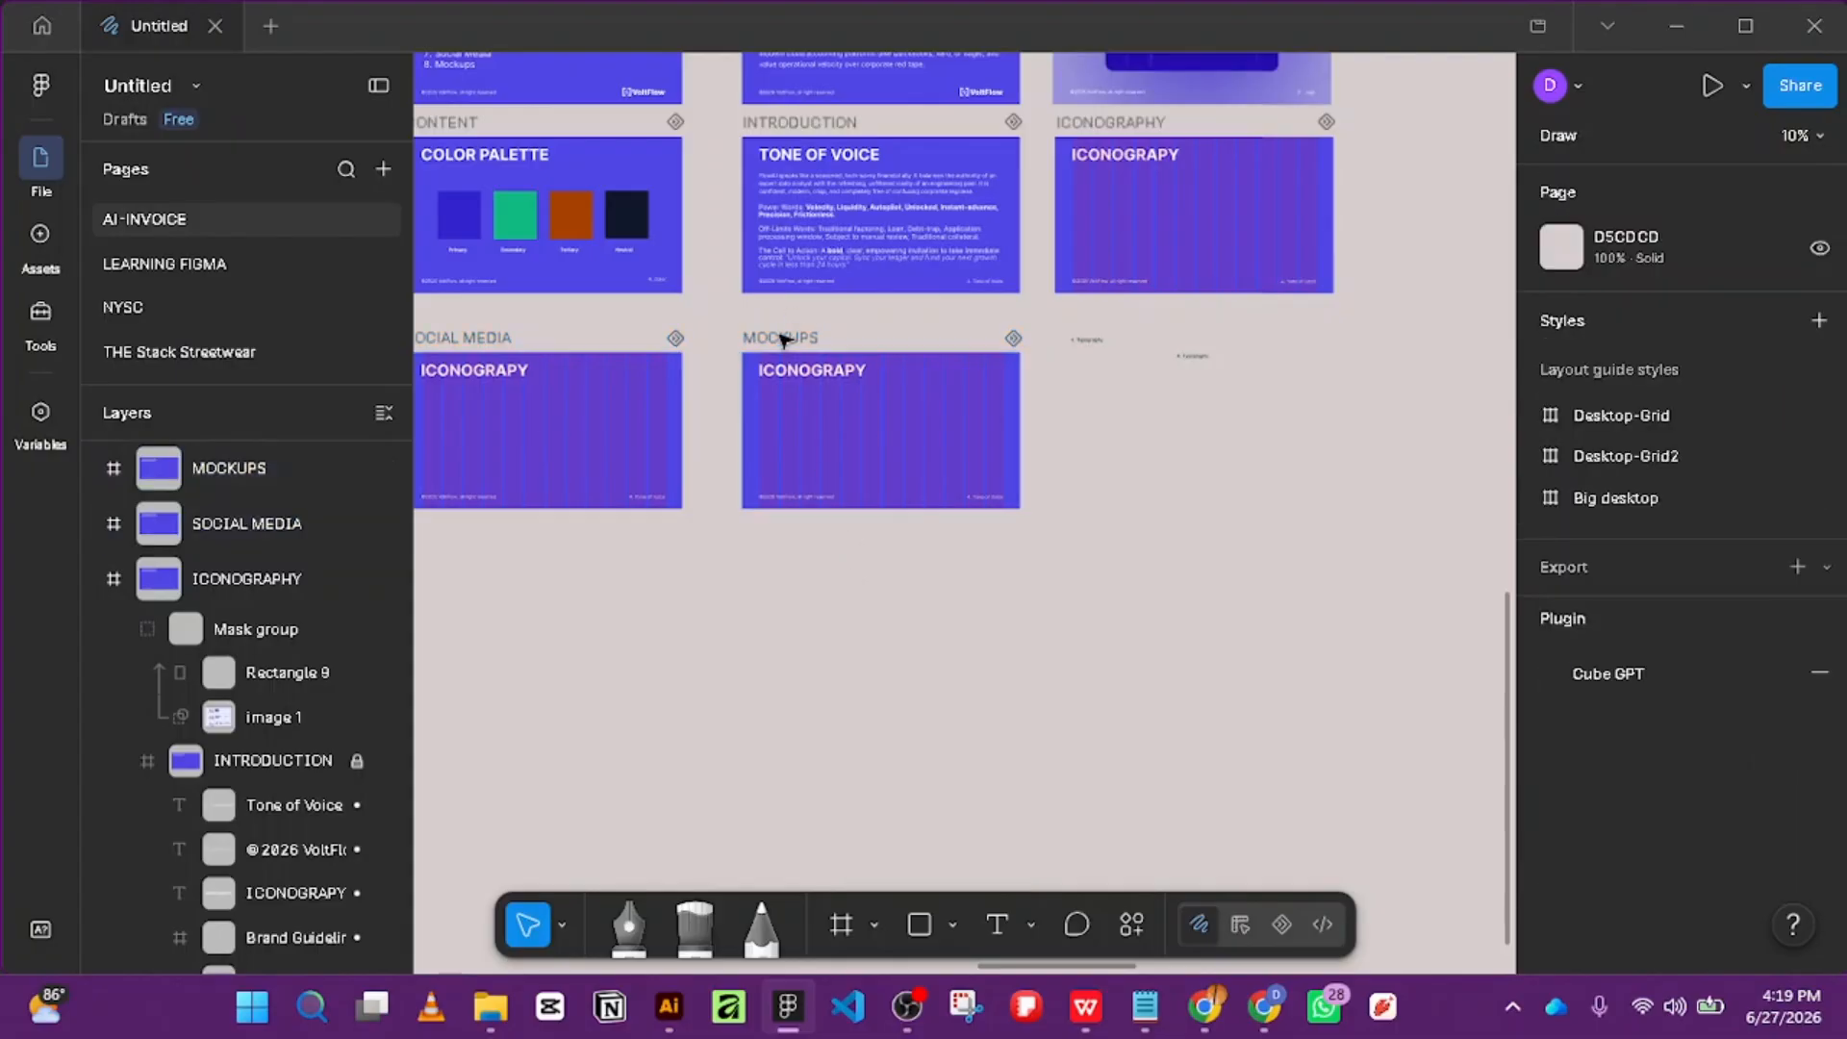
{"action": "left_click", "coordinate": [782, 339]}
{"action": "scroll", "coordinate": [1762, 851], "scroll_direction": "down", "scroll_amount": 5}
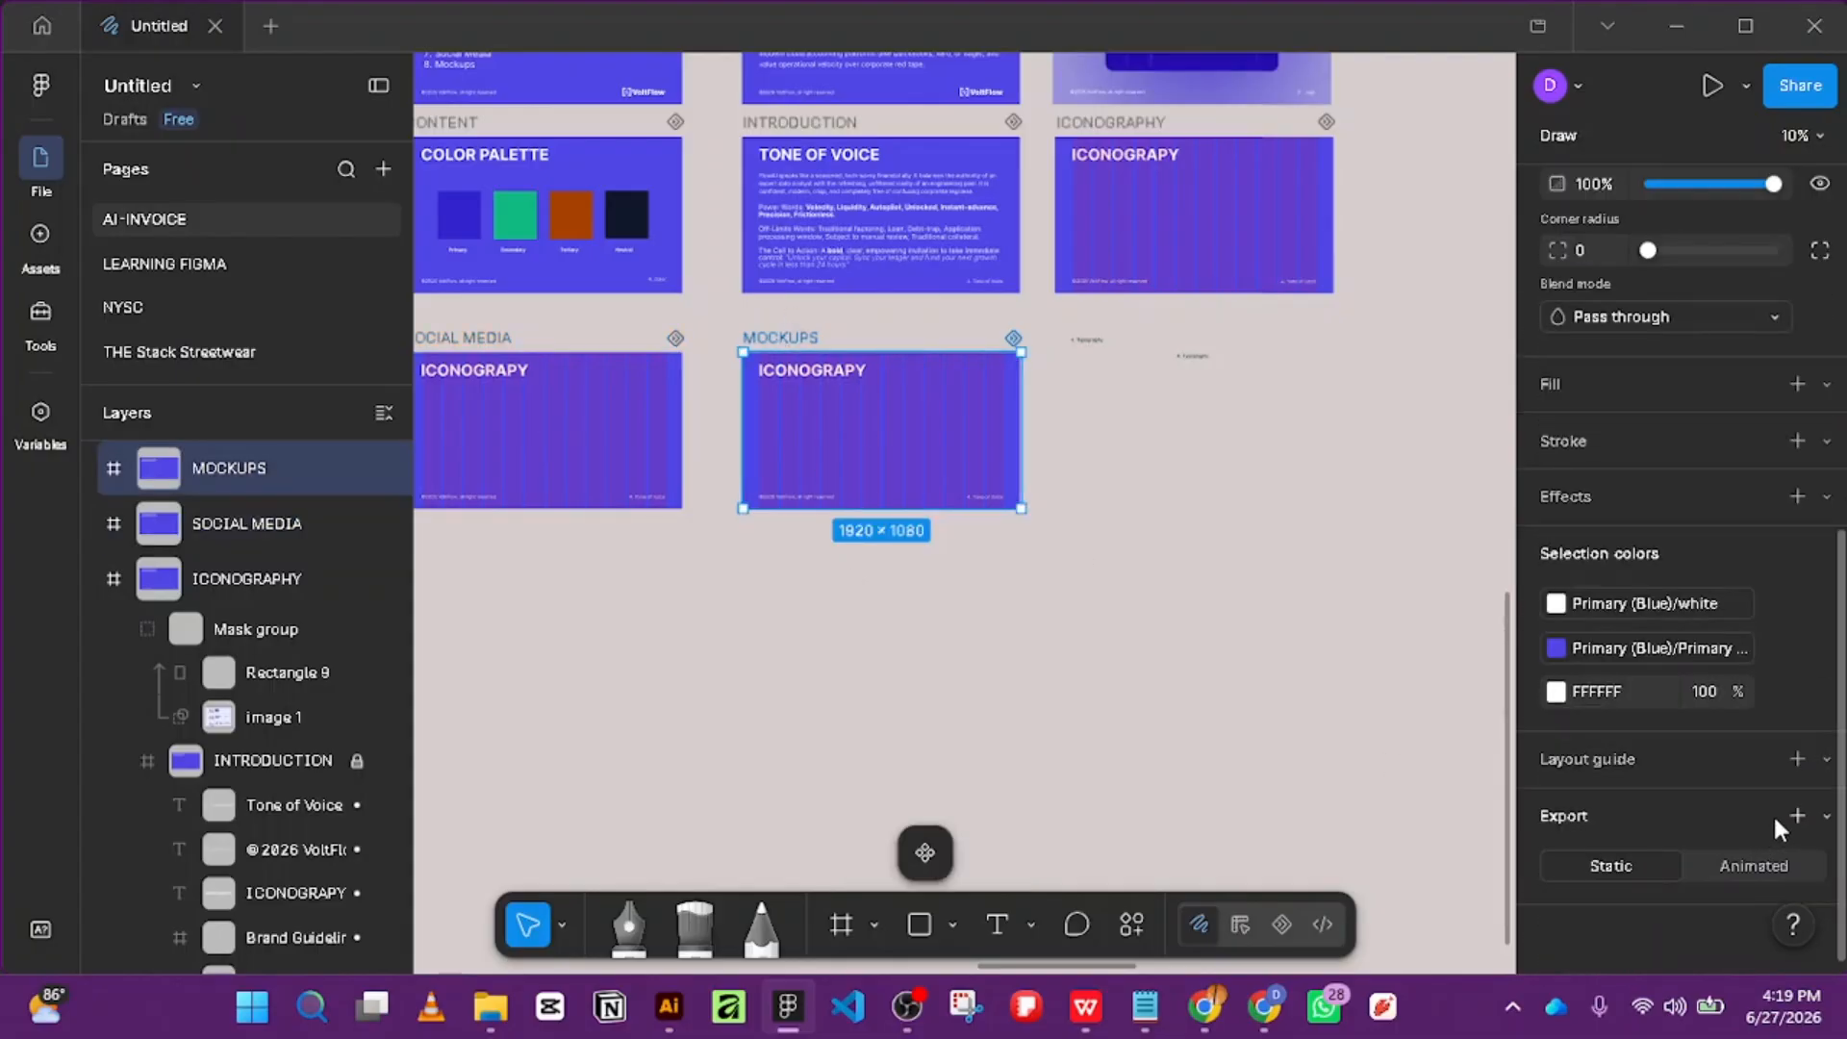
{"action": "left_click", "coordinate": [464, 337]}
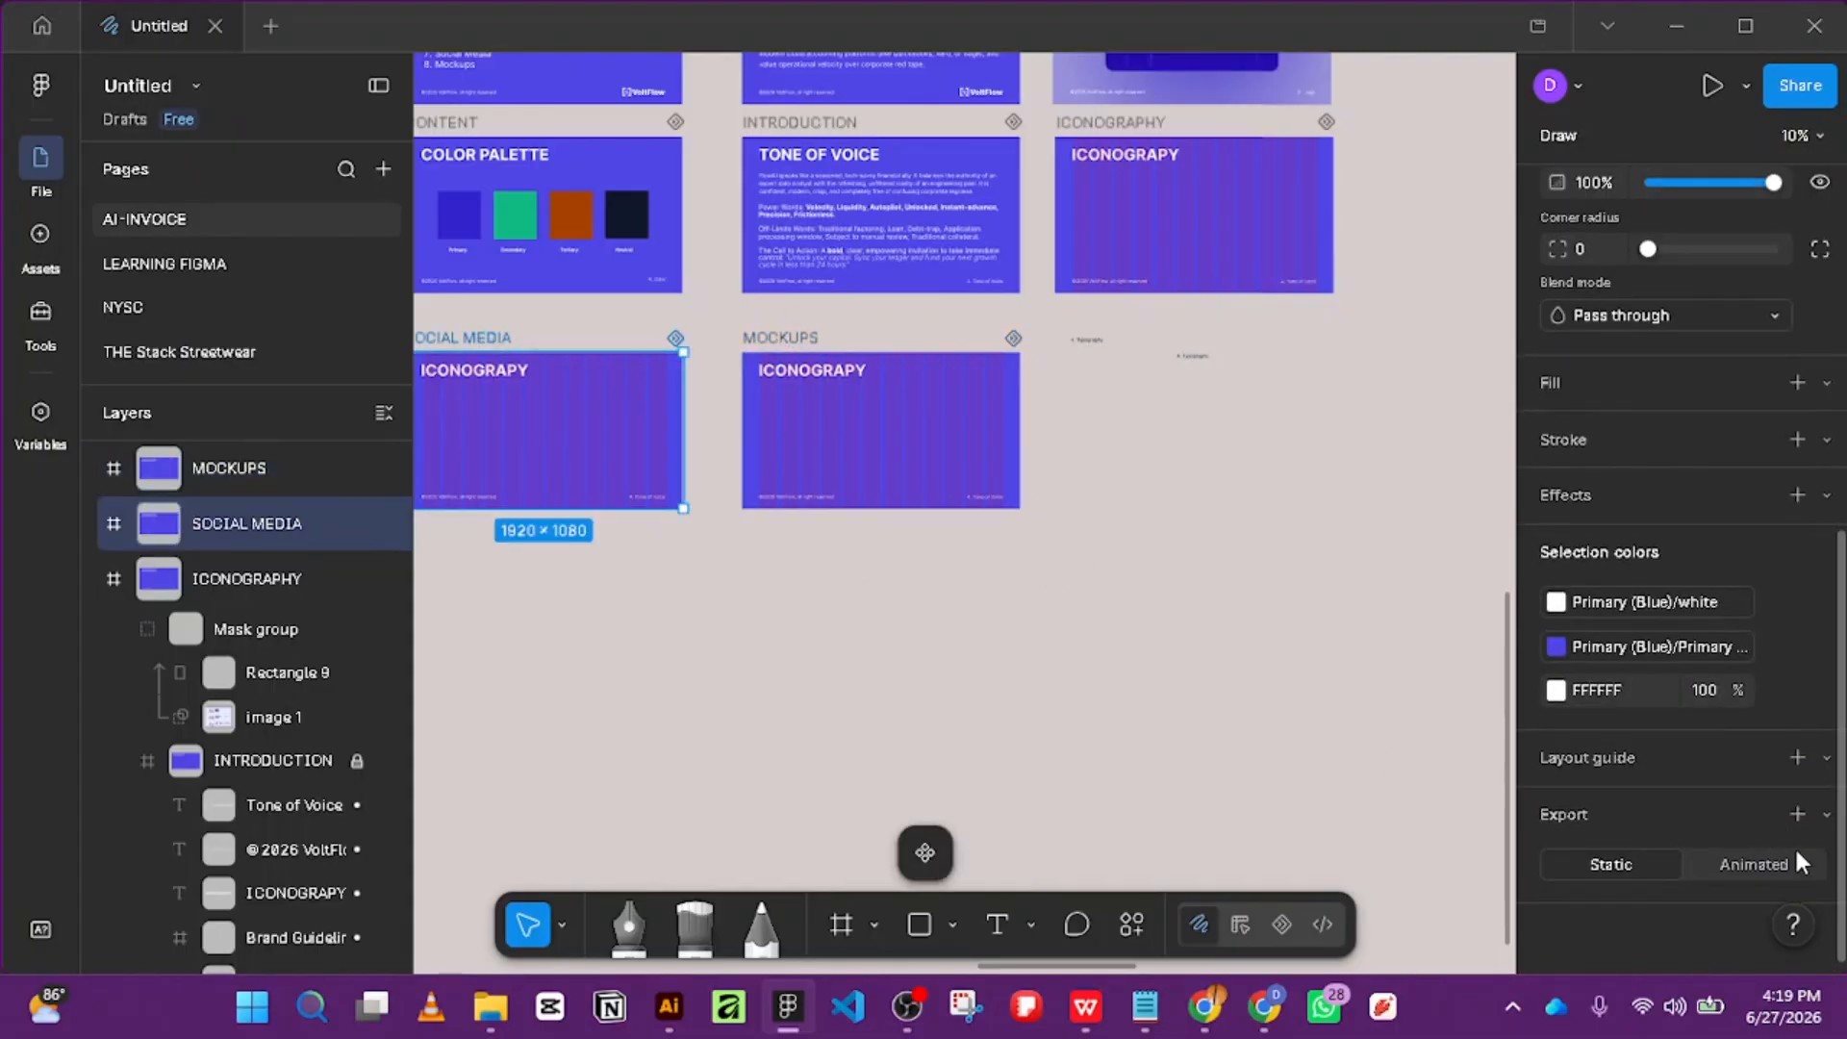
{"action": "left_click", "coordinate": [1163, 129]}
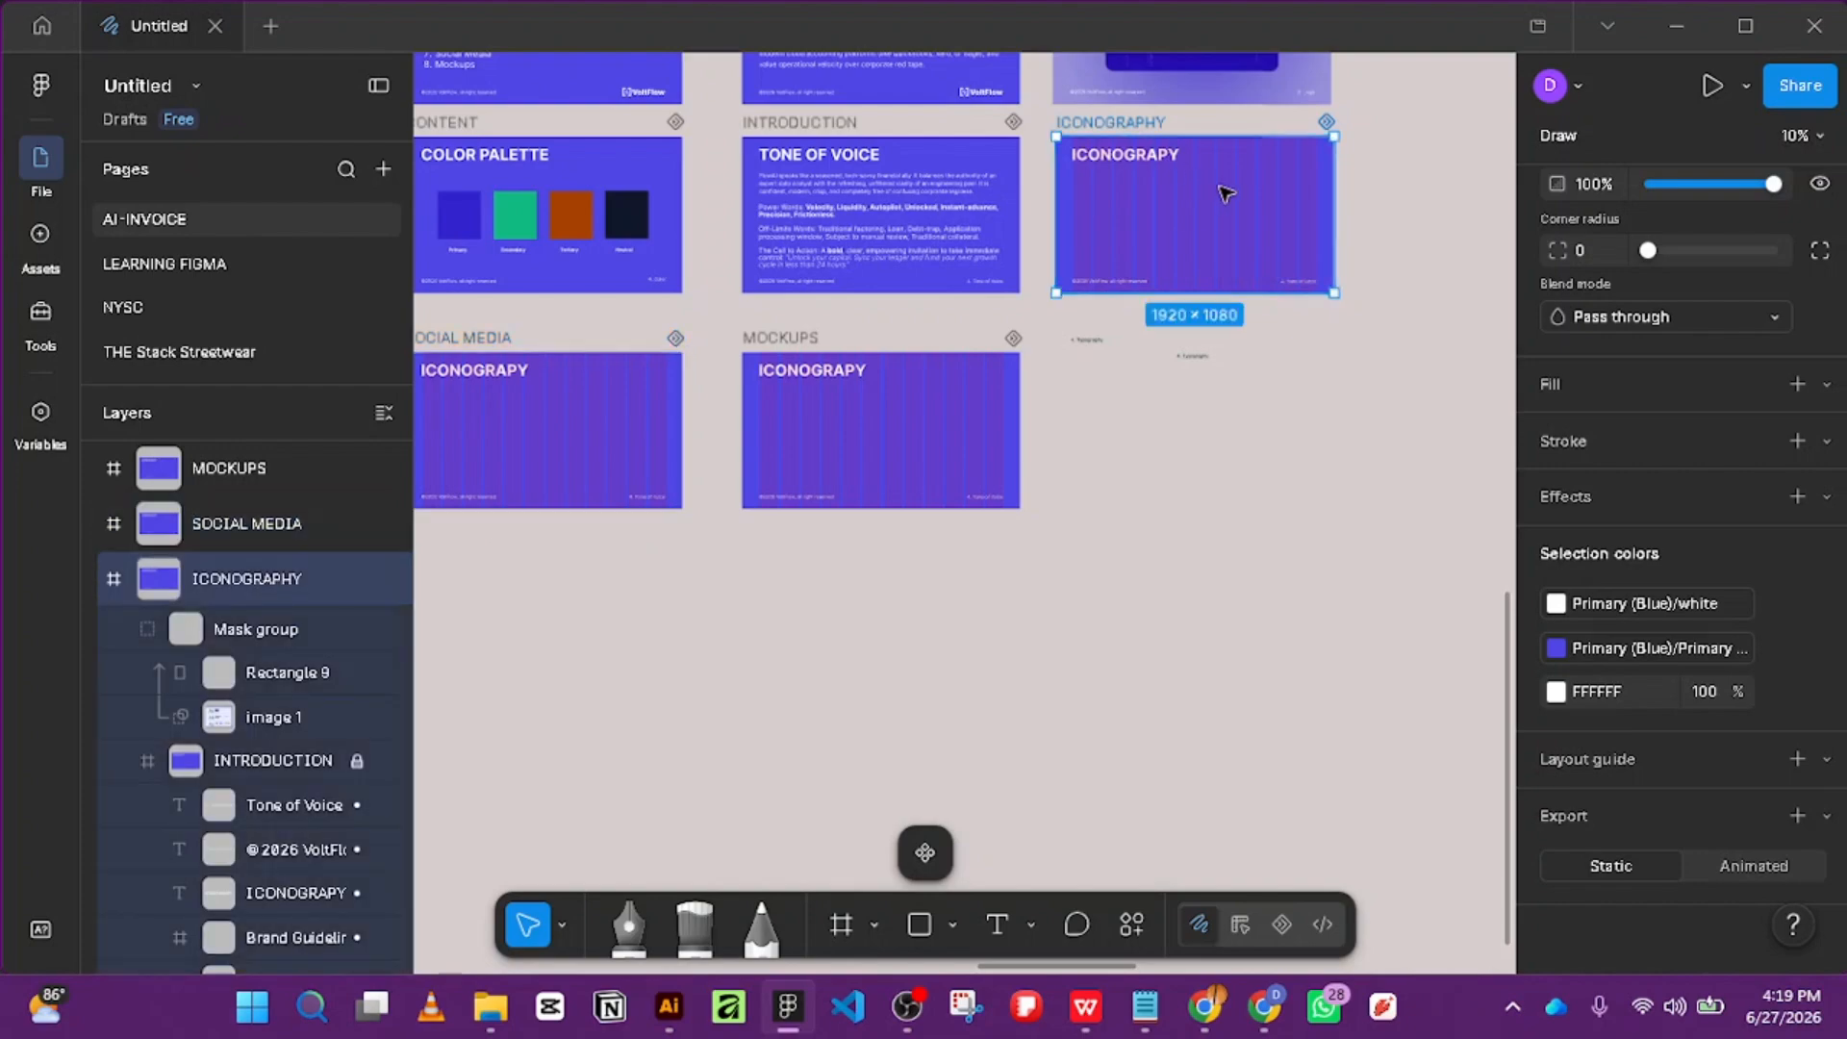
{"action": "left_click", "coordinate": [1198, 436]}
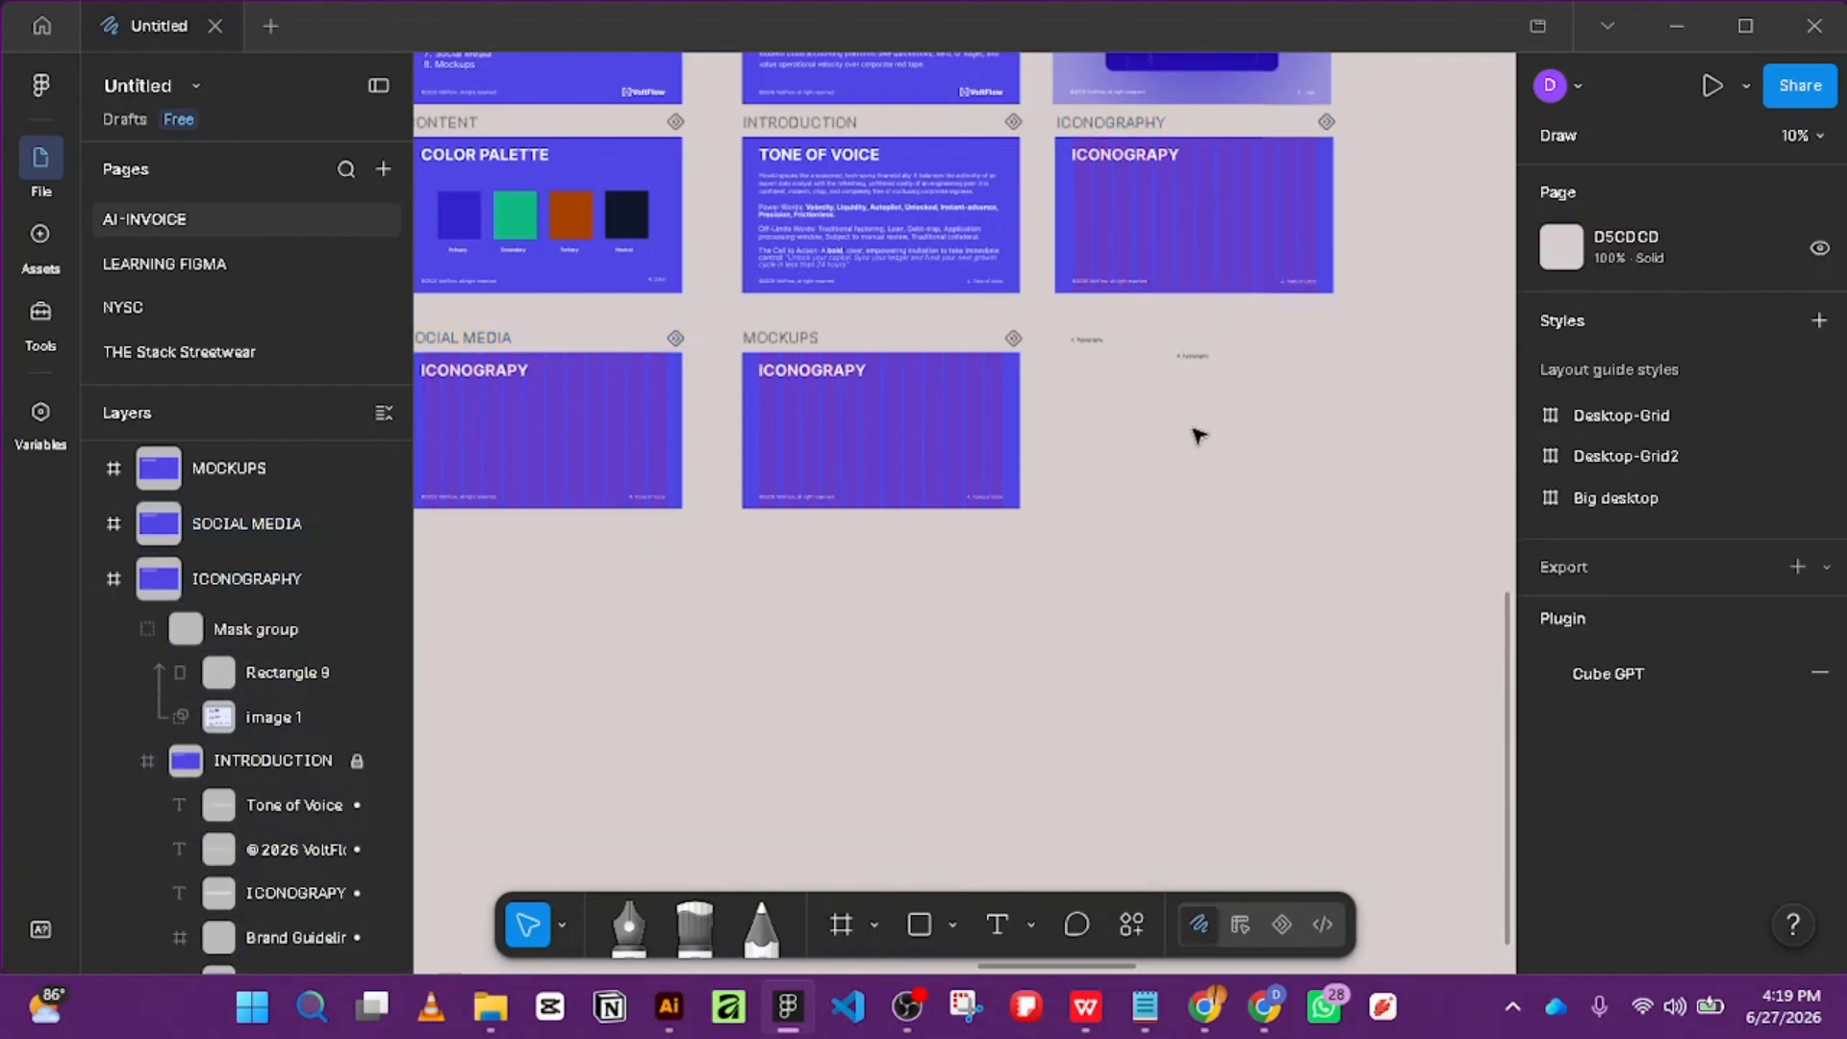
Try a Rows layout guide on the MOCKUPS slide, remove it and check the available layout guide styles.
{"action": "scroll", "coordinate": [1058, 447], "scroll_direction": "down", "scroll_amount": 3}
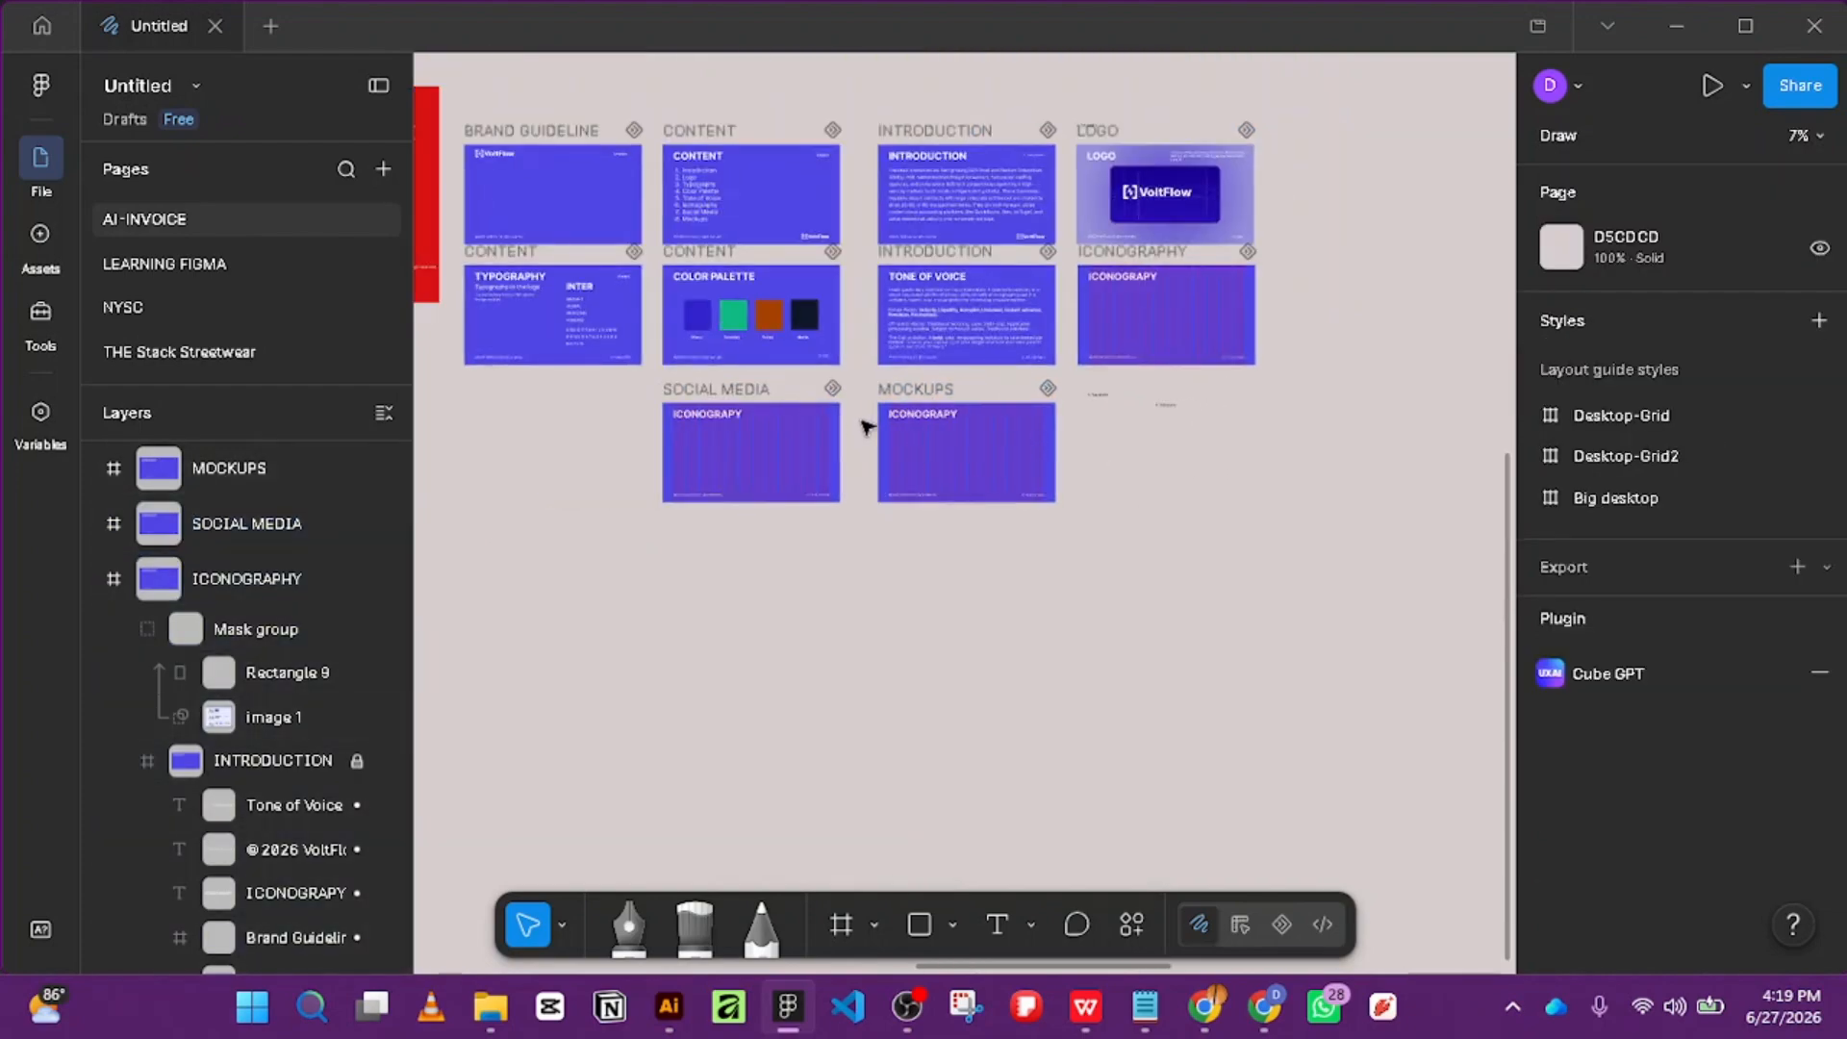
{"action": "left_click", "coordinate": [884, 395]}
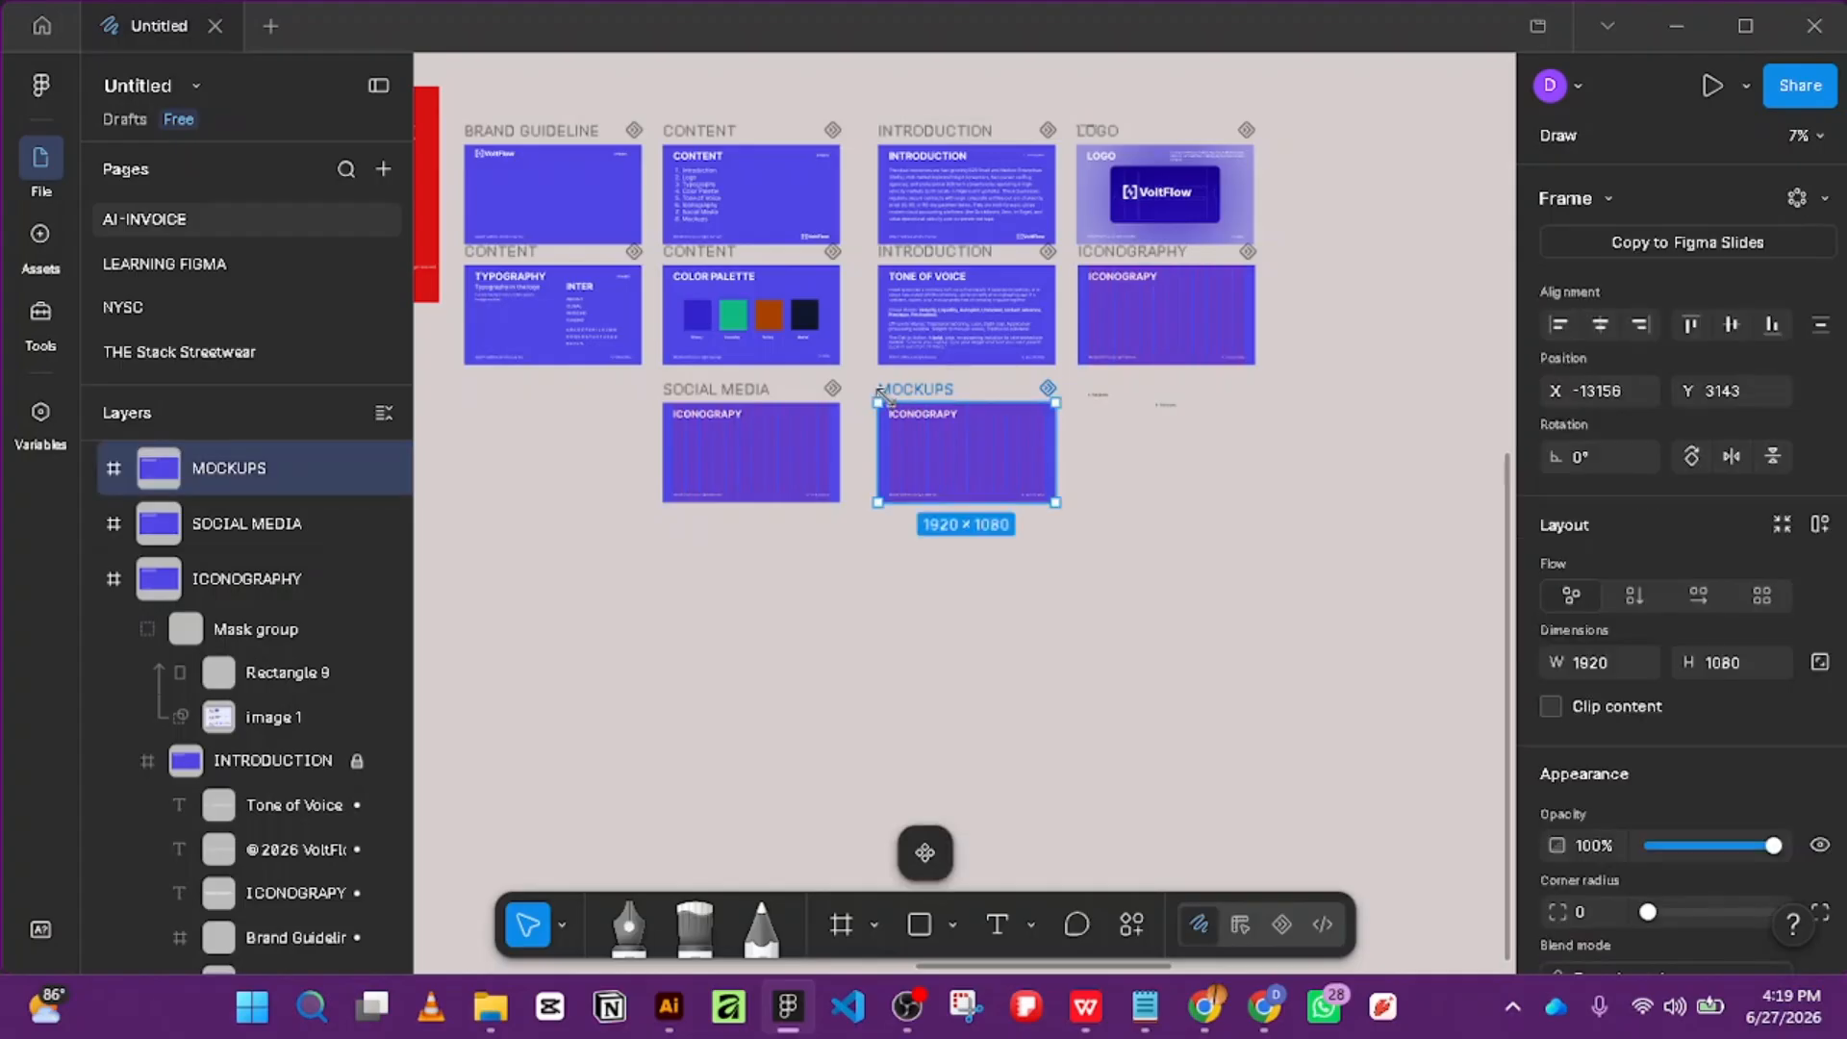
{"action": "scroll", "coordinate": [1787, 664], "scroll_direction": "down", "scroll_amount": 5}
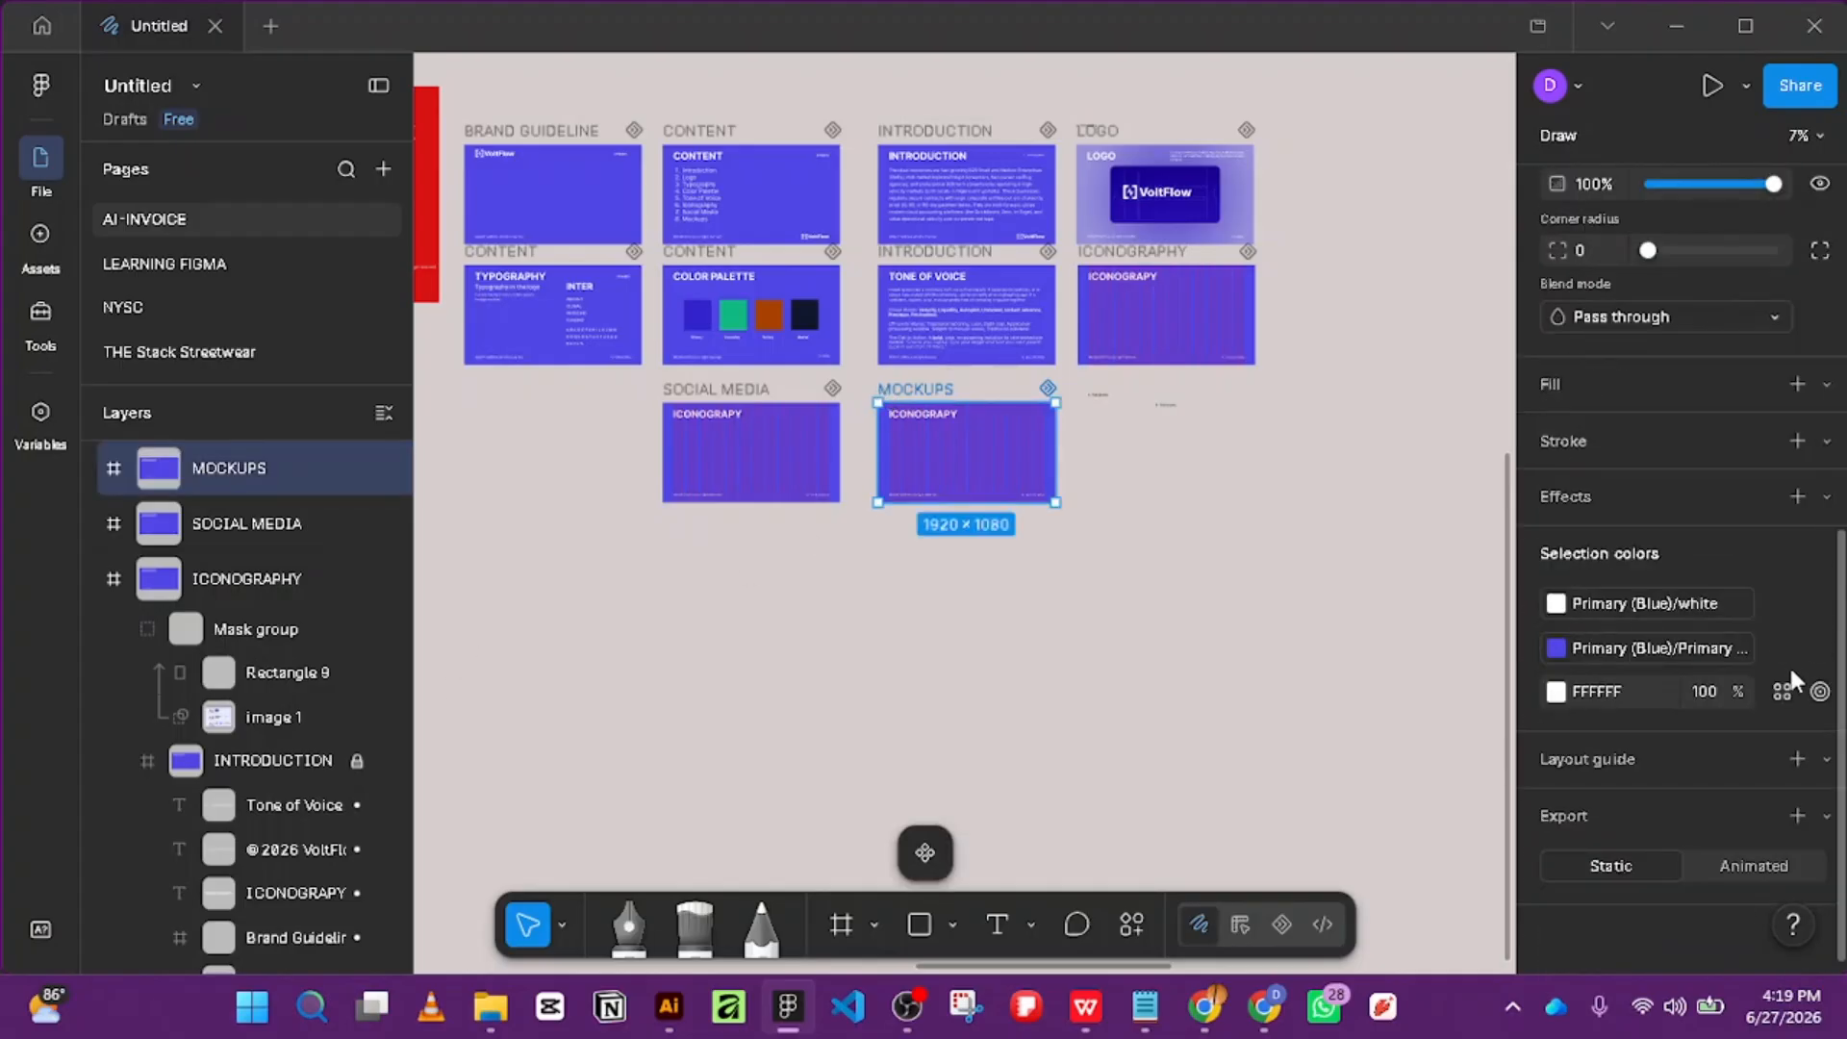
{"action": "left_click", "coordinate": [1826, 760]}
{"action": "left_click", "coordinate": [1661, 843]}
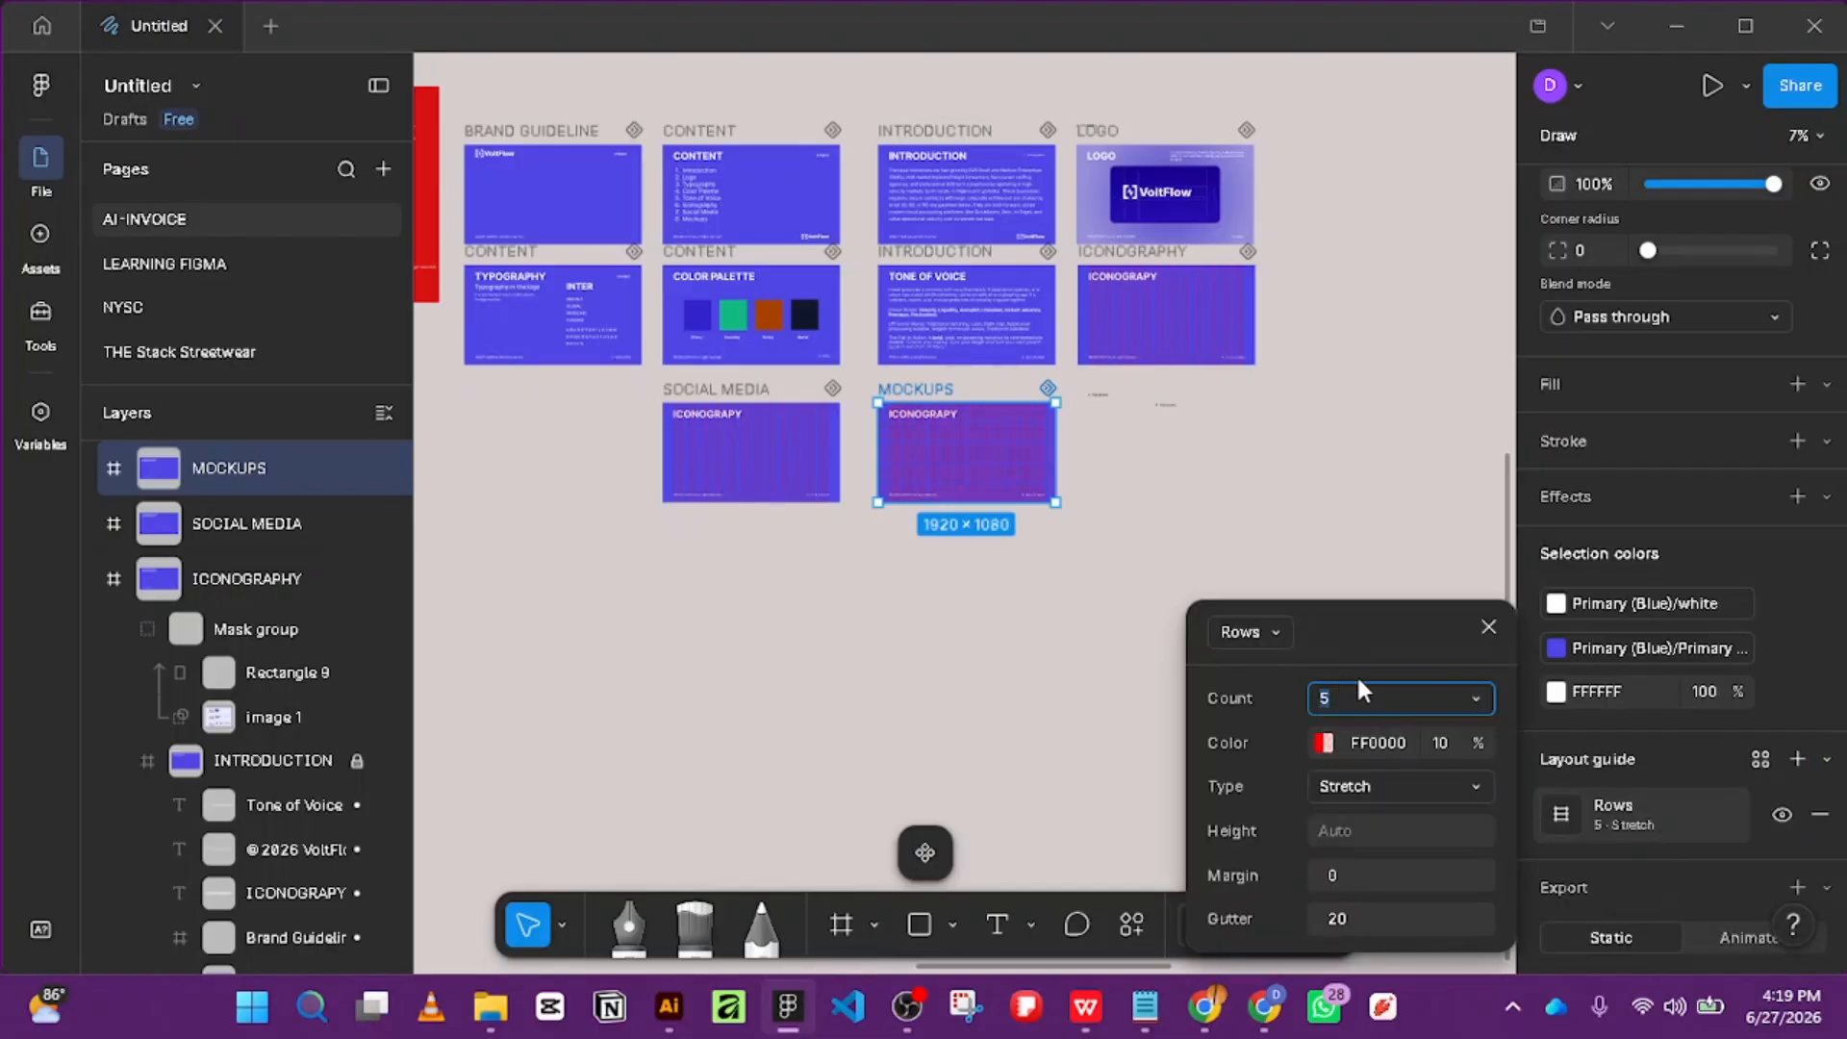
{"action": "left_click", "coordinate": [1819, 813]}
{"action": "left_click", "coordinate": [1766, 762]}
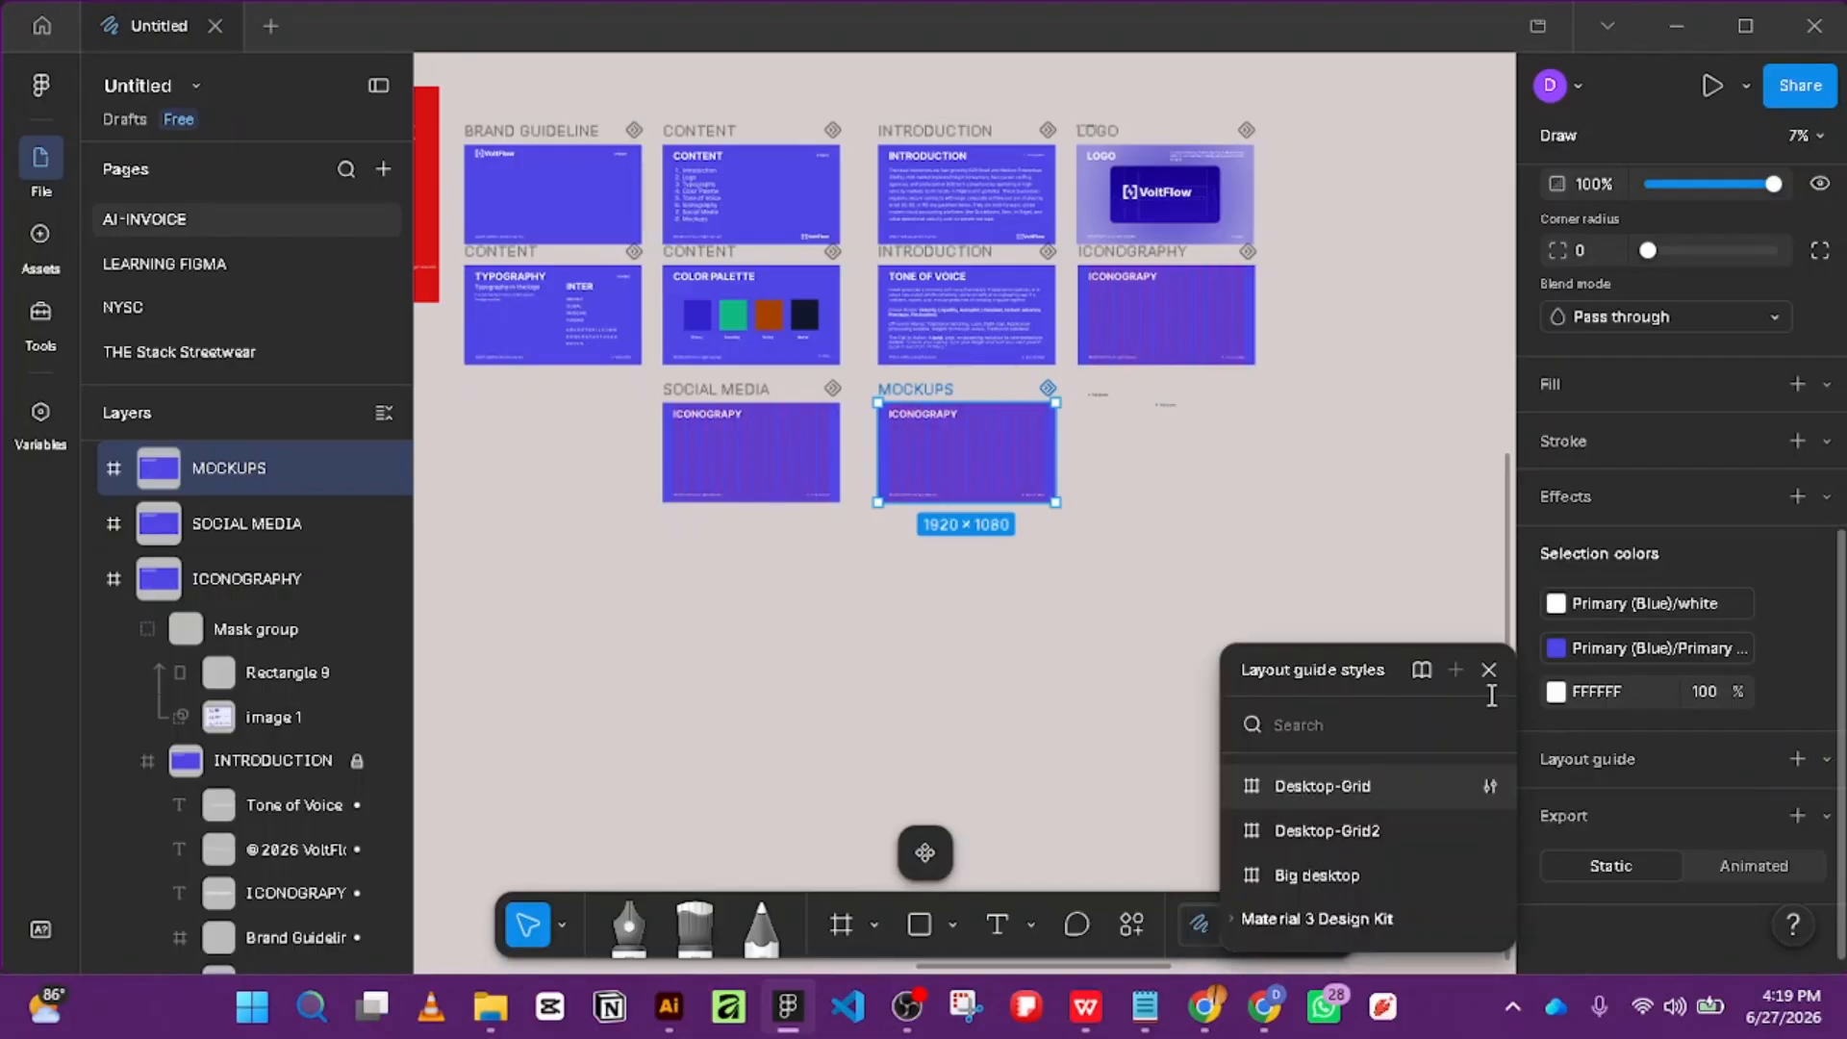
{"action": "left_click", "coordinate": [1489, 666]}
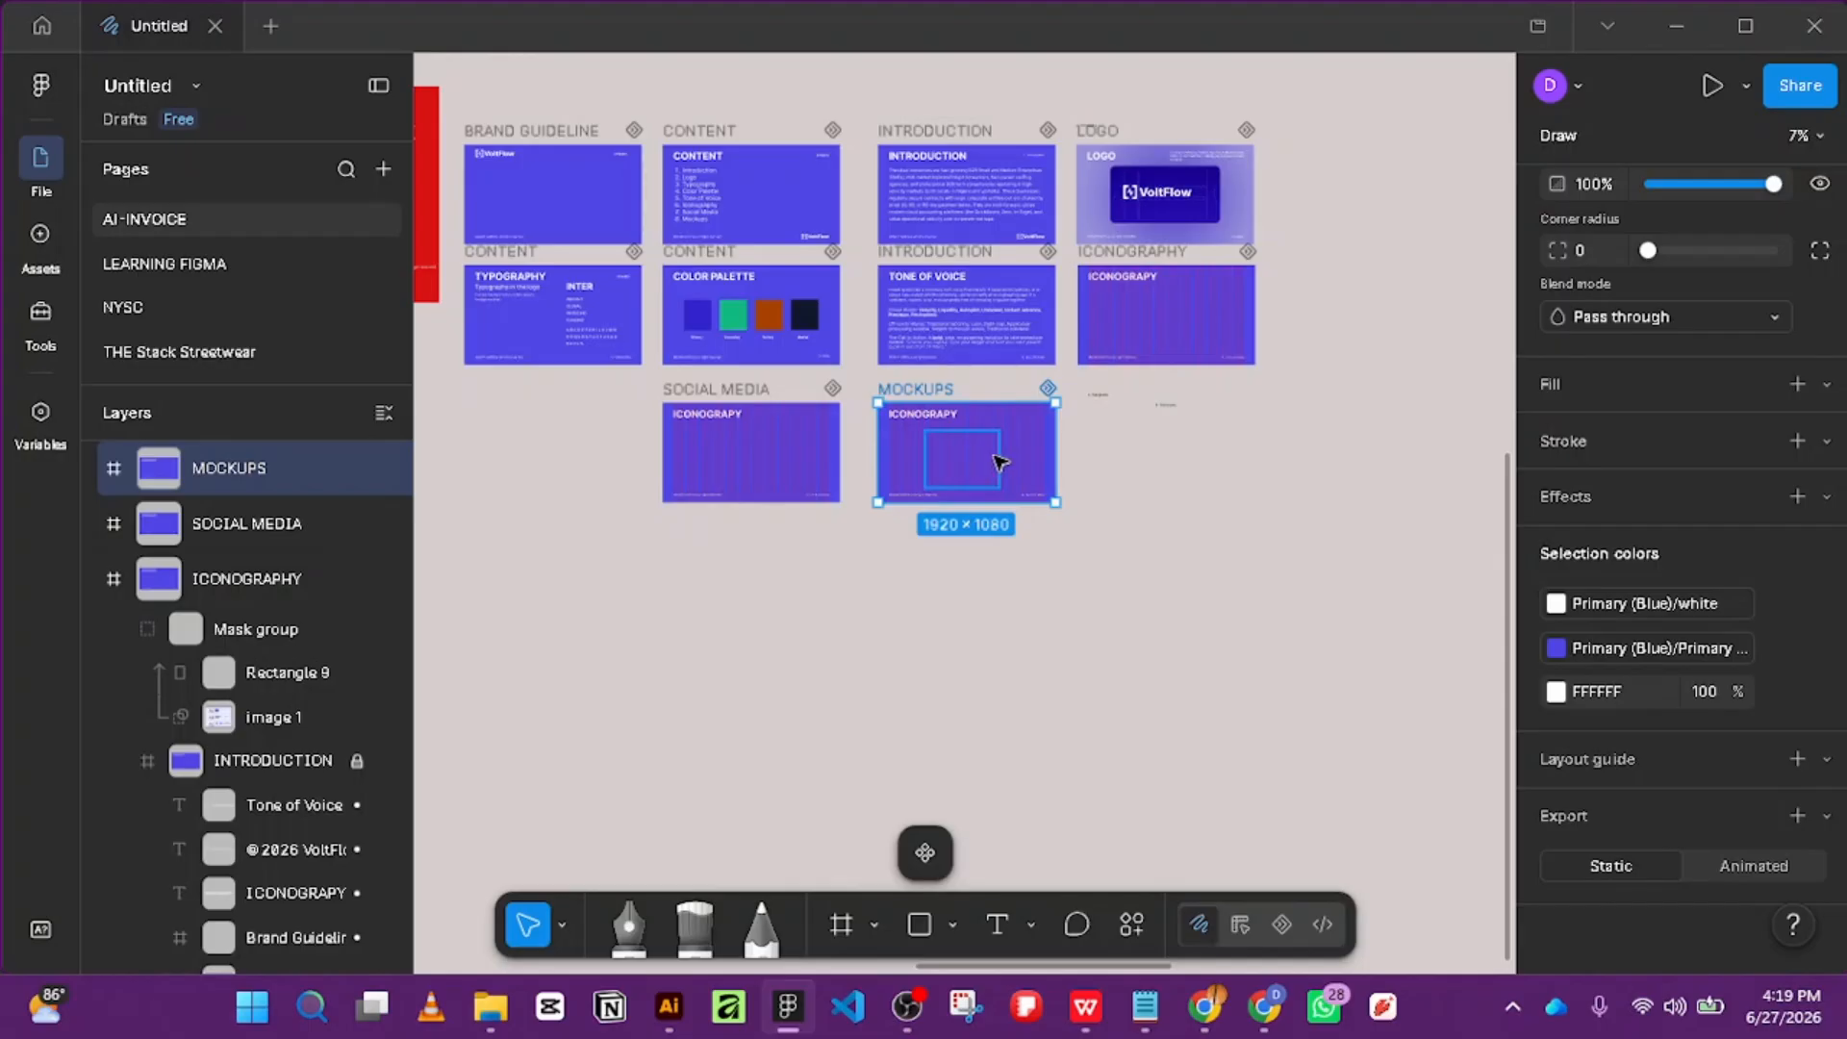
{"action": "scroll", "coordinate": [1010, 452], "scroll_direction": "up", "scroll_amount": 3}
{"action": "key", "text": "Escape"}
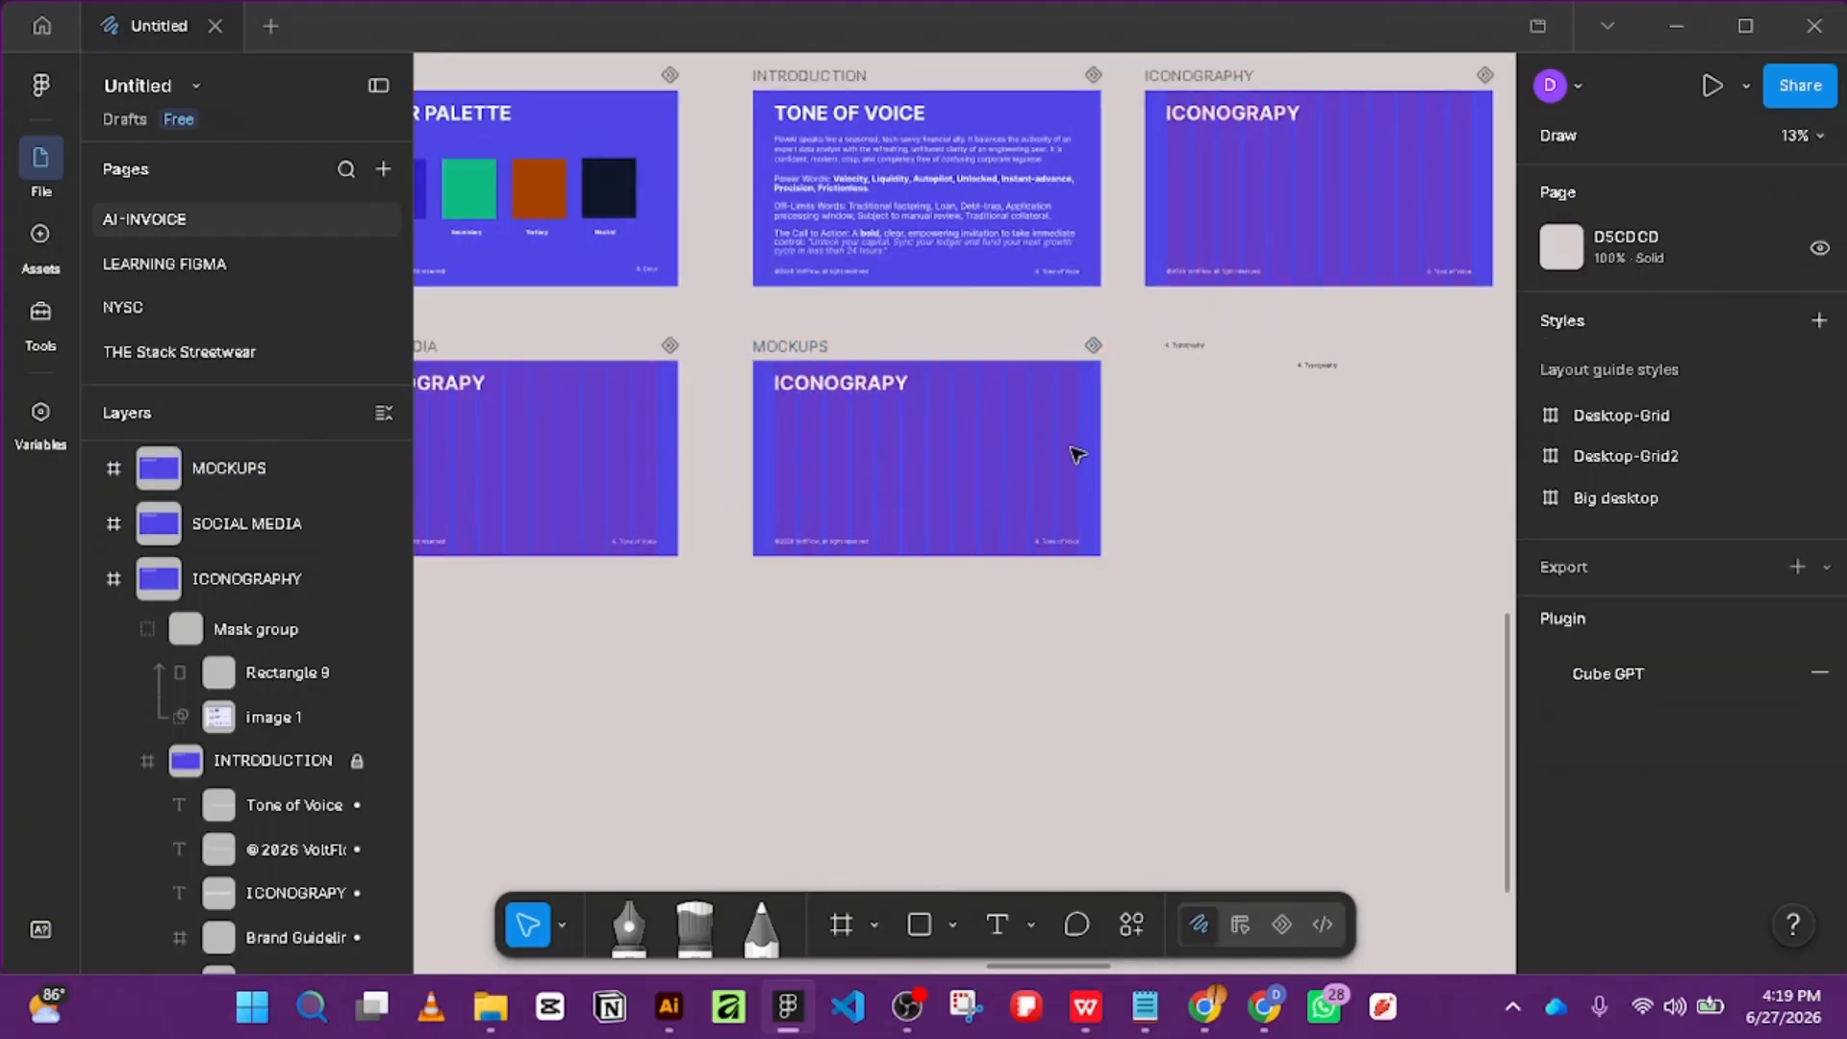
Remove the Cube GPT plugin entry from the page and check the layout guide settings of the MOCKUPS slide.
{"action": "left_click", "coordinate": [1819, 676]}
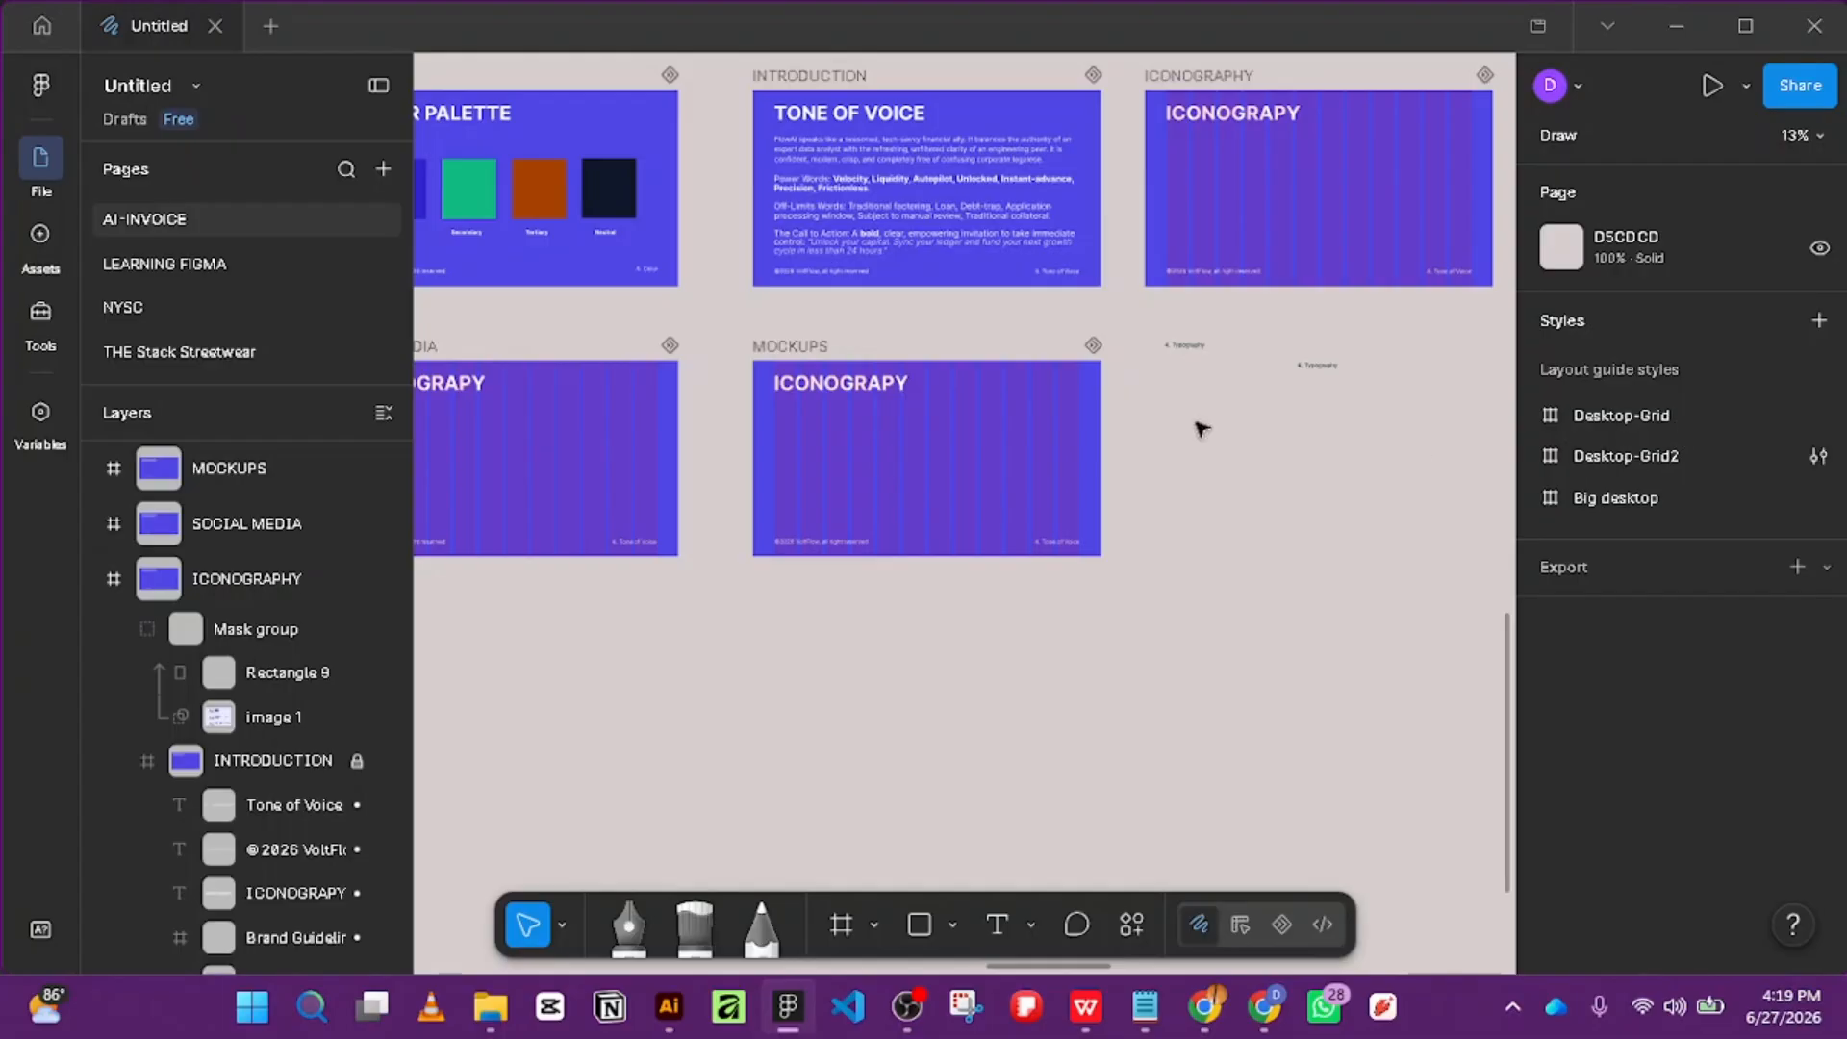
{"action": "left_click", "coordinate": [784, 347]}
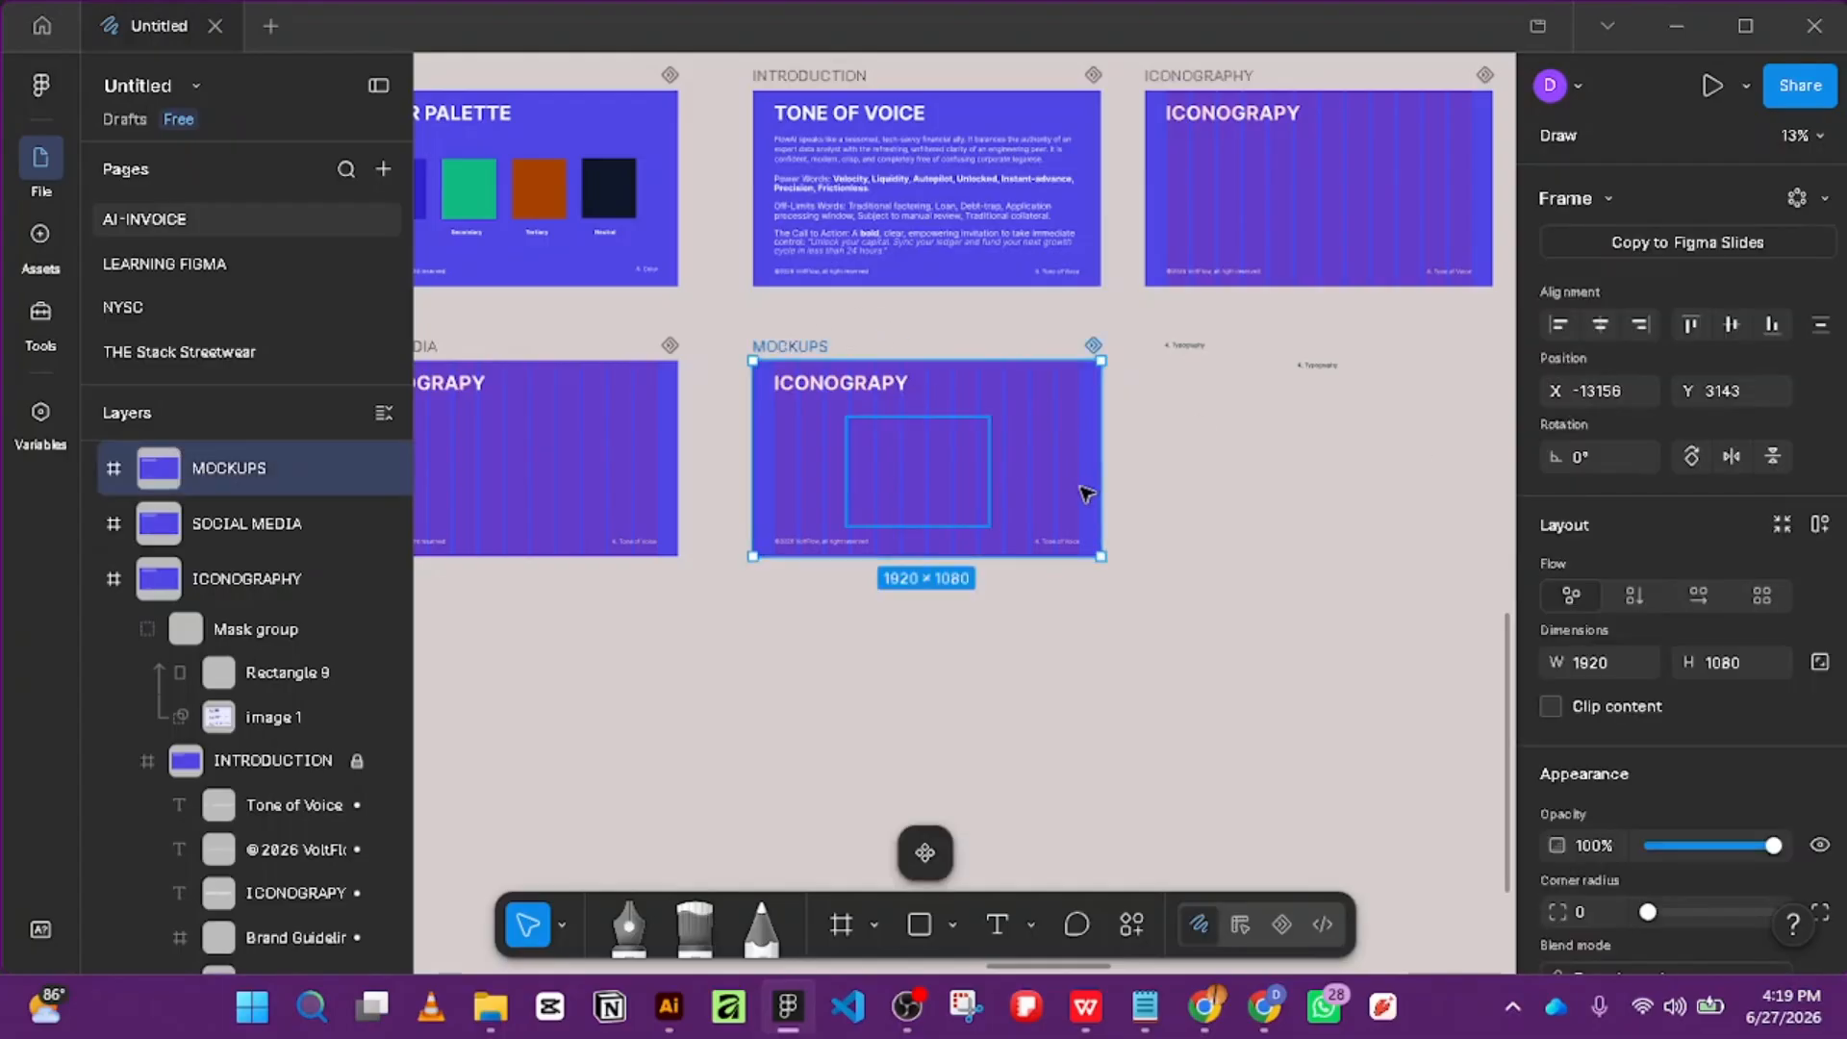
{"action": "scroll", "coordinate": [1342, 588], "scroll_direction": "down", "scroll_amount": 3}
{"action": "scroll", "coordinate": [1740, 614], "scroll_direction": "down", "scroll_amount": 3}
{"action": "scroll", "coordinate": [1739, 614], "scroll_direction": "down", "scroll_amount": 3}
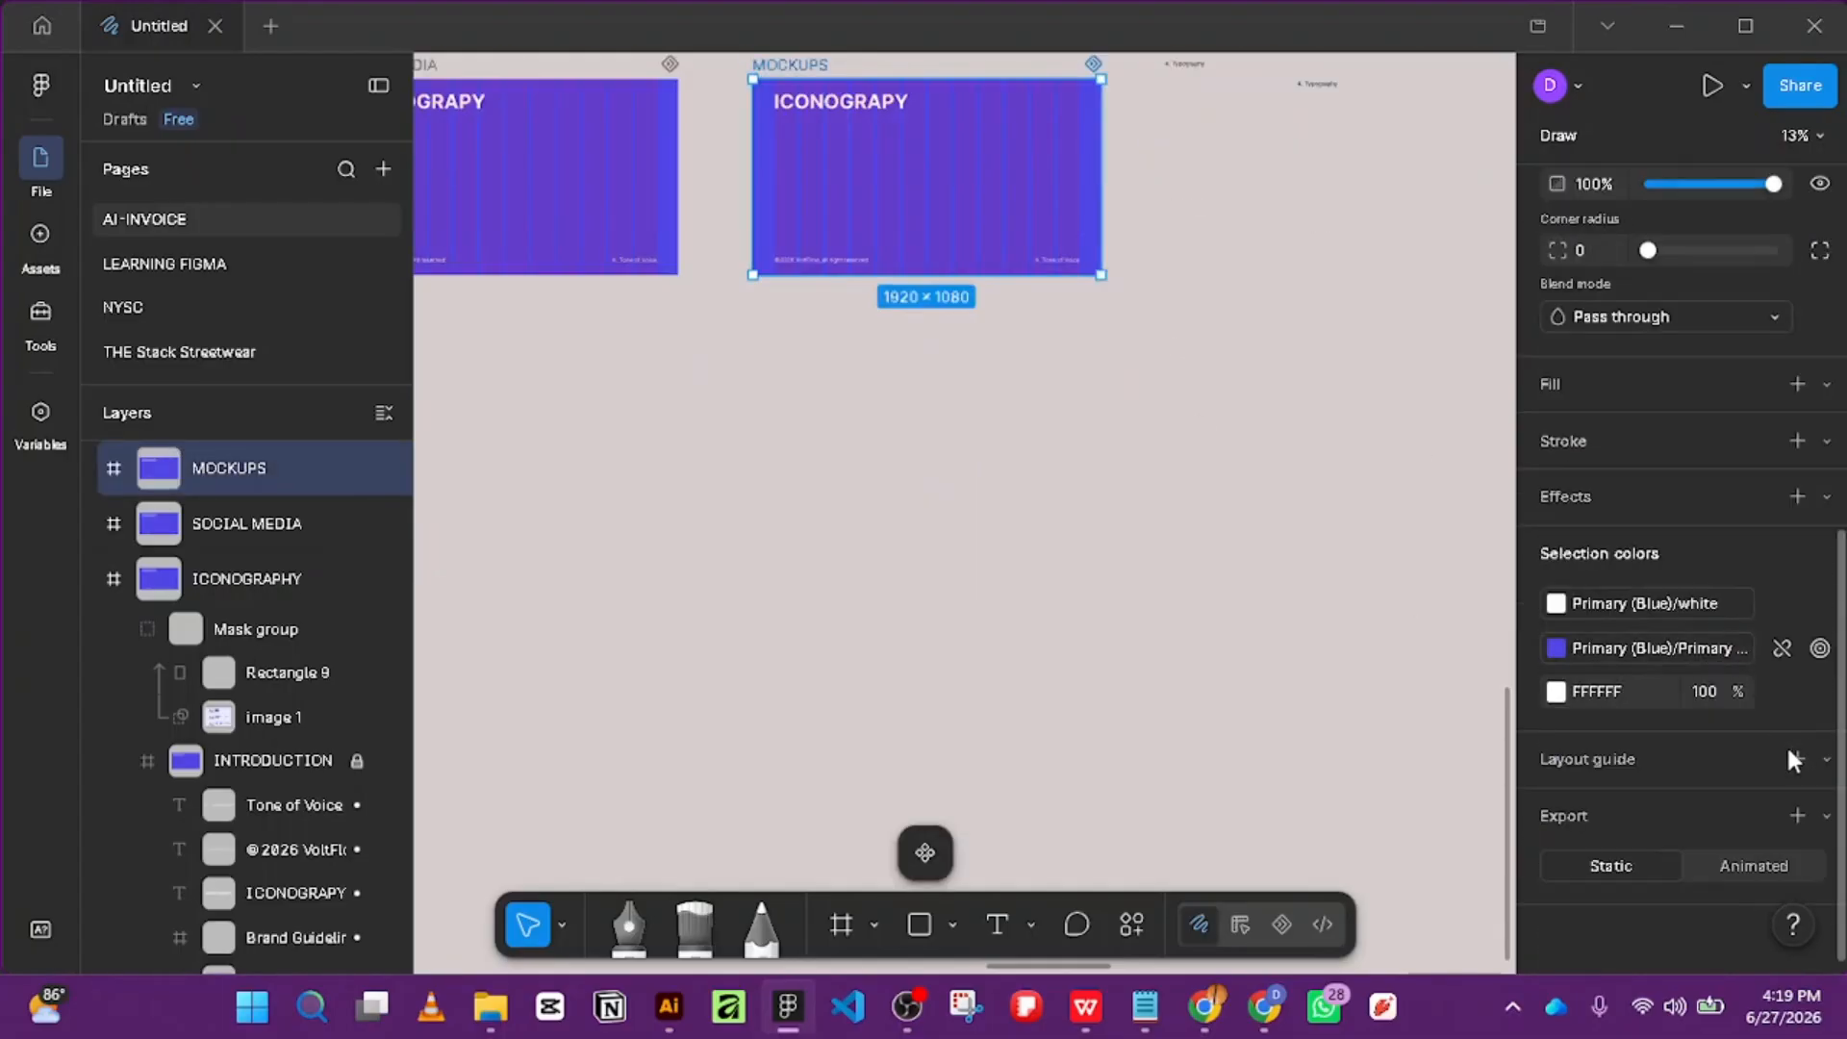
{"action": "scroll", "coordinate": [917, 334], "scroll_direction": "up", "scroll_amount": 5}
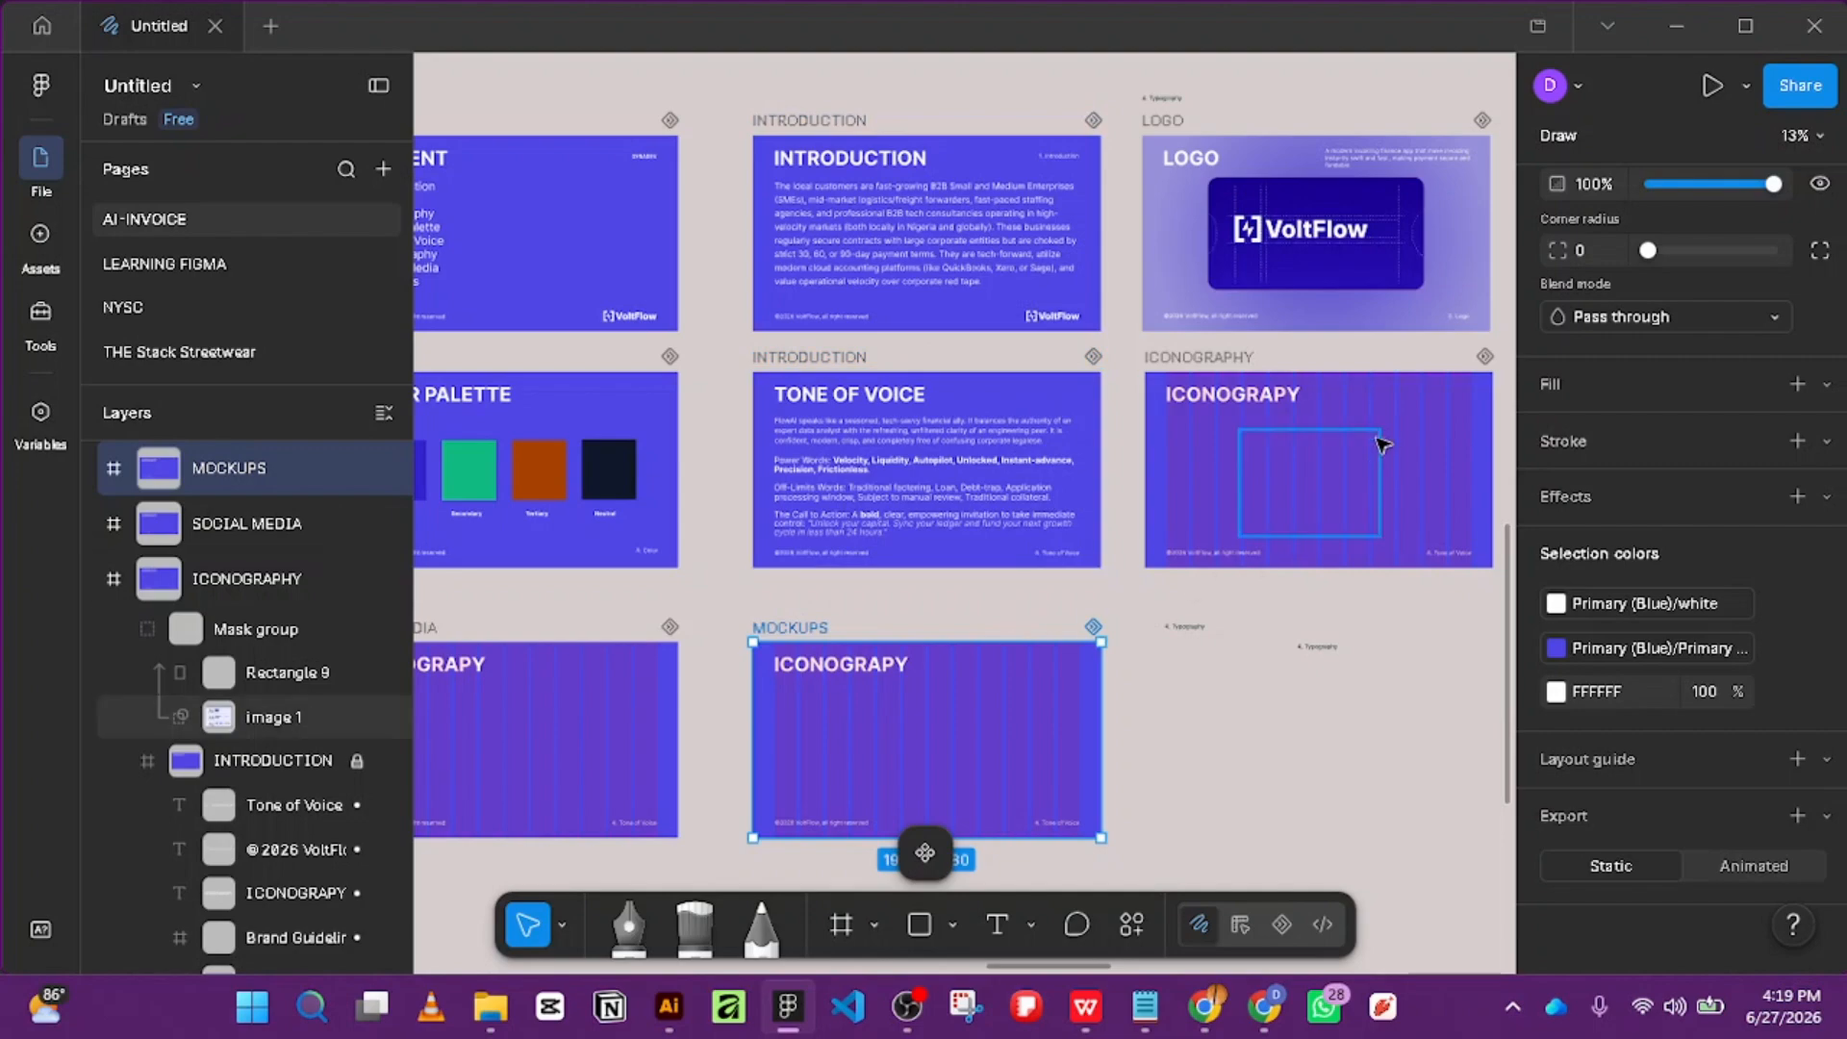
{"action": "left_click", "coordinate": [1357, 505]}
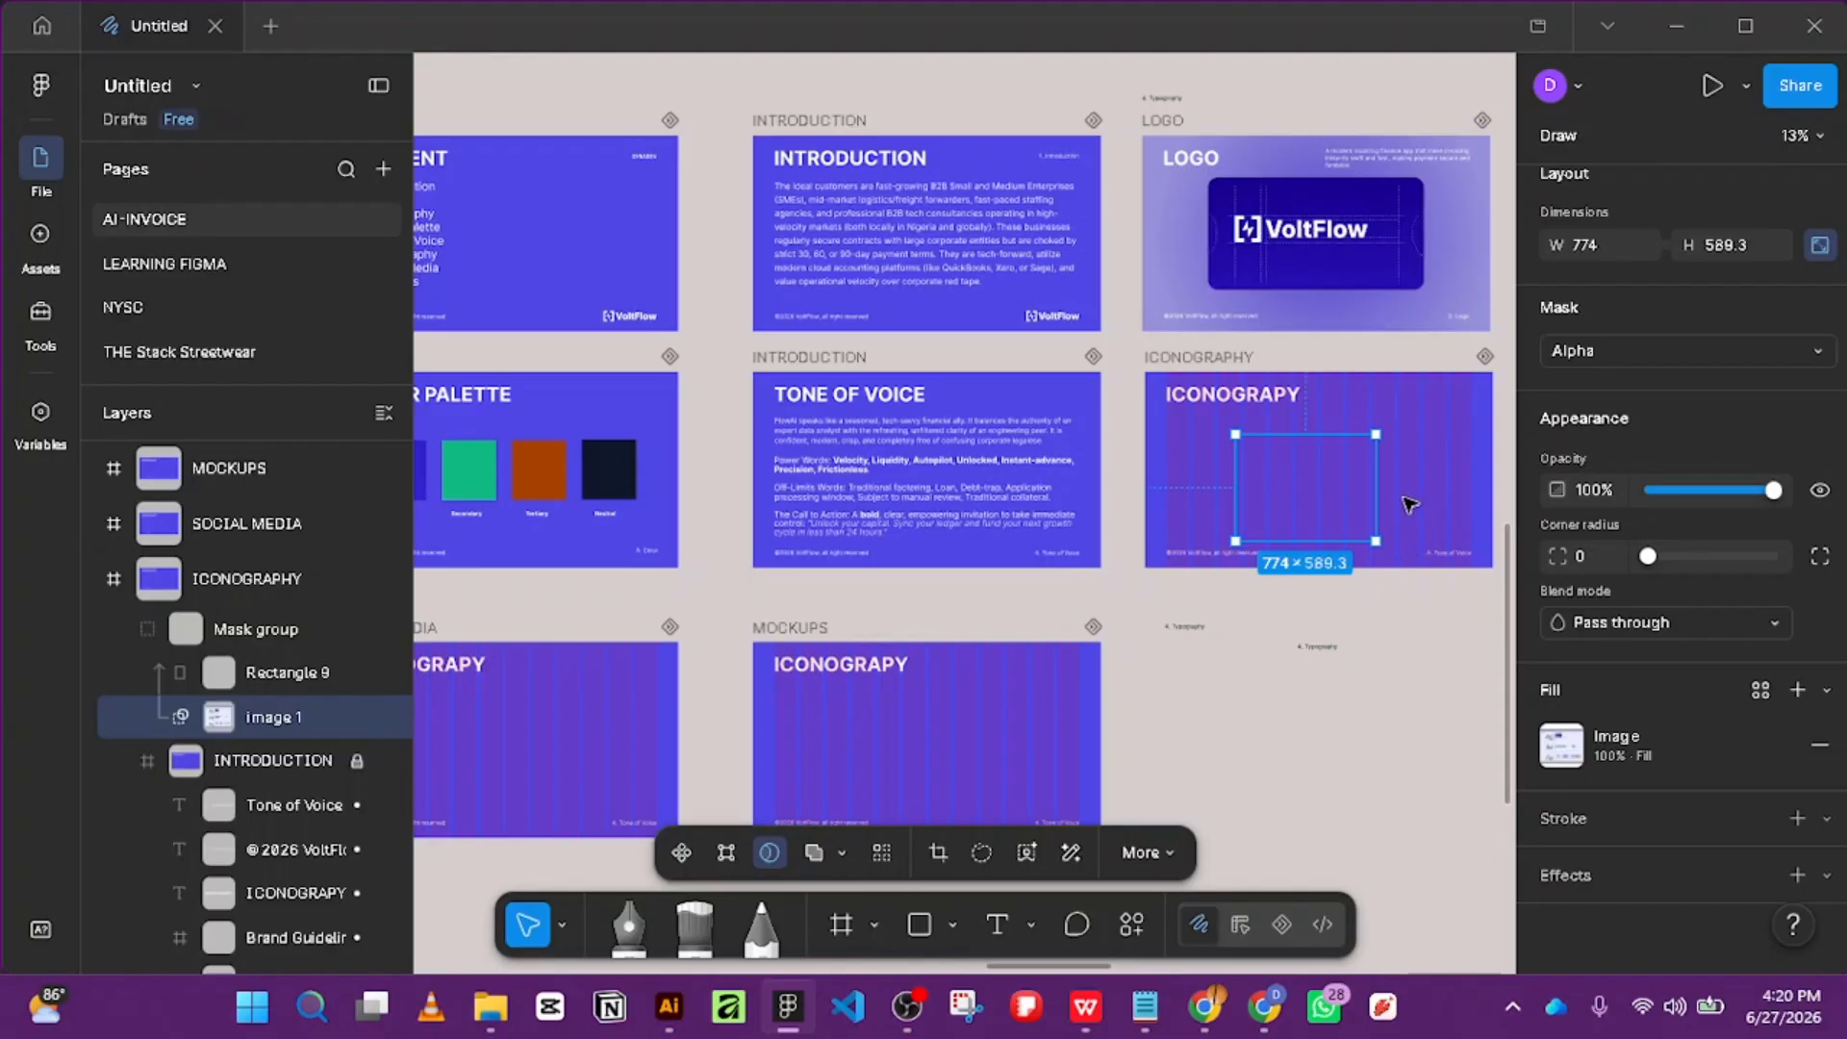
{"action": "scroll", "coordinate": [1366, 529], "scroll_direction": "down", "scroll_amount": 3}
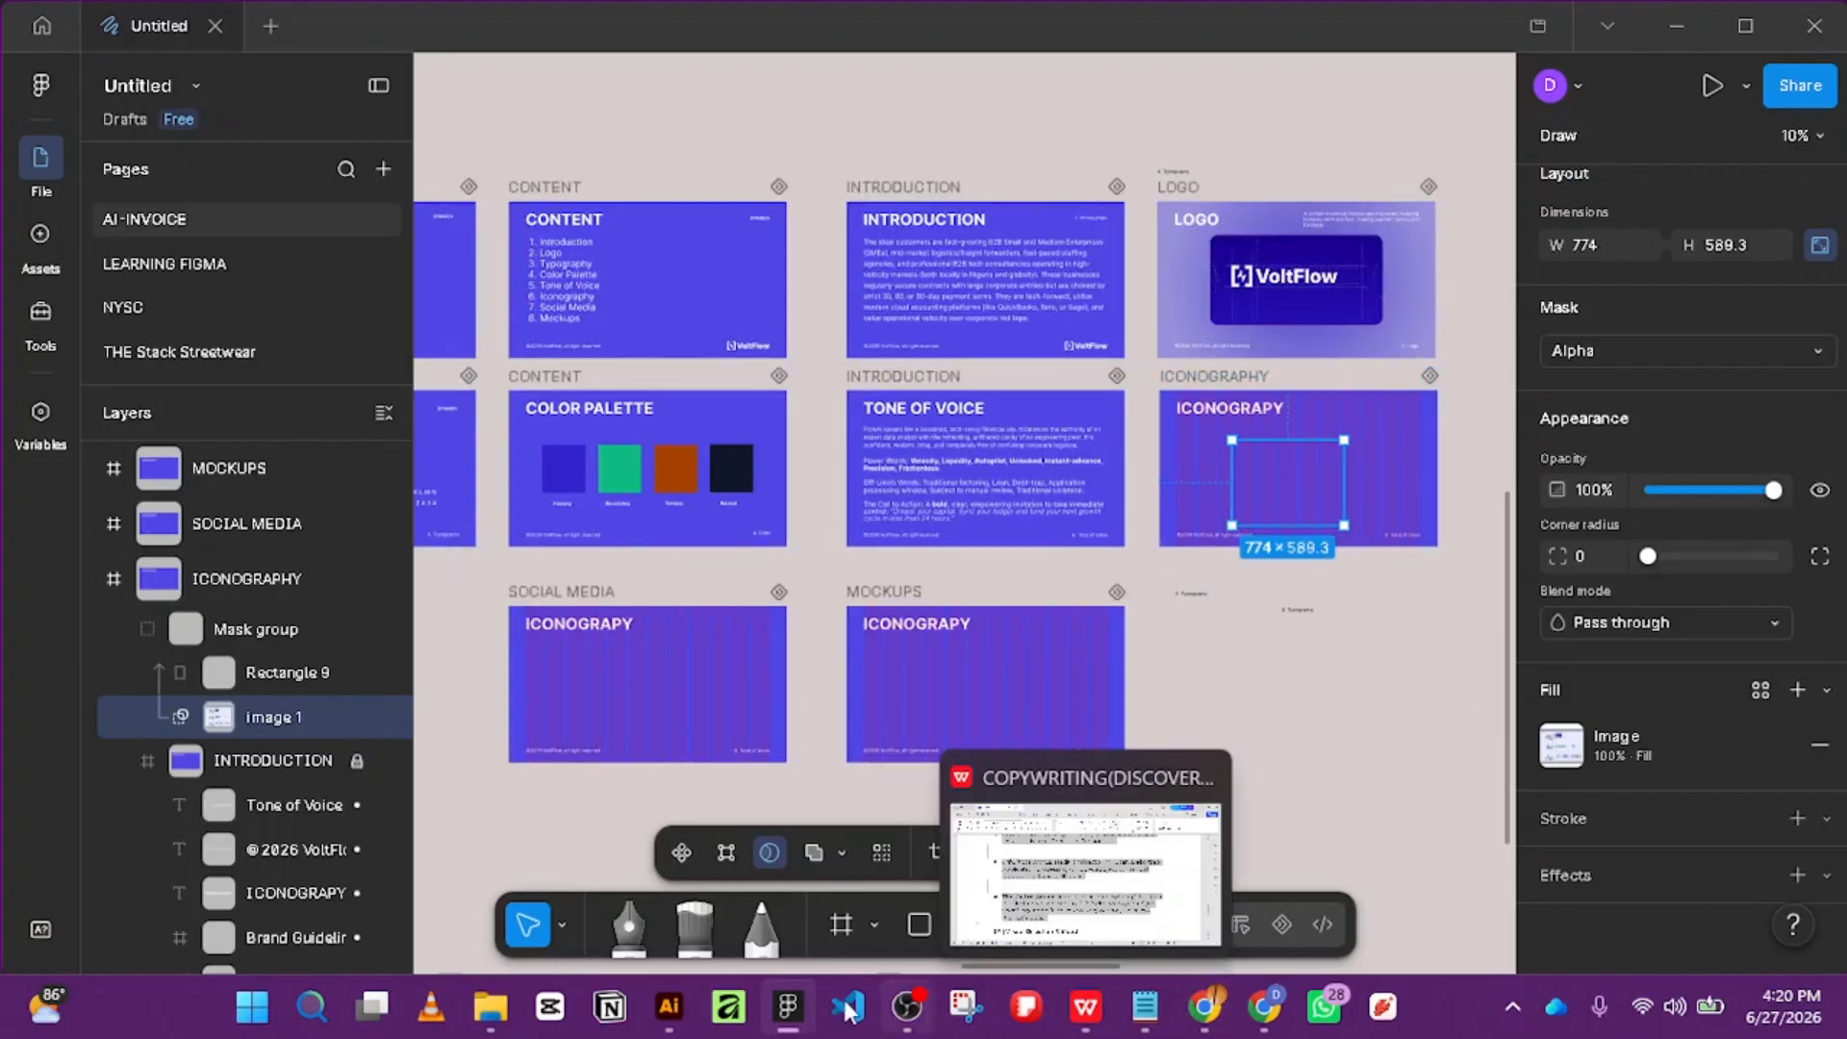
{"action": "left_click", "coordinate": [907, 1006]}
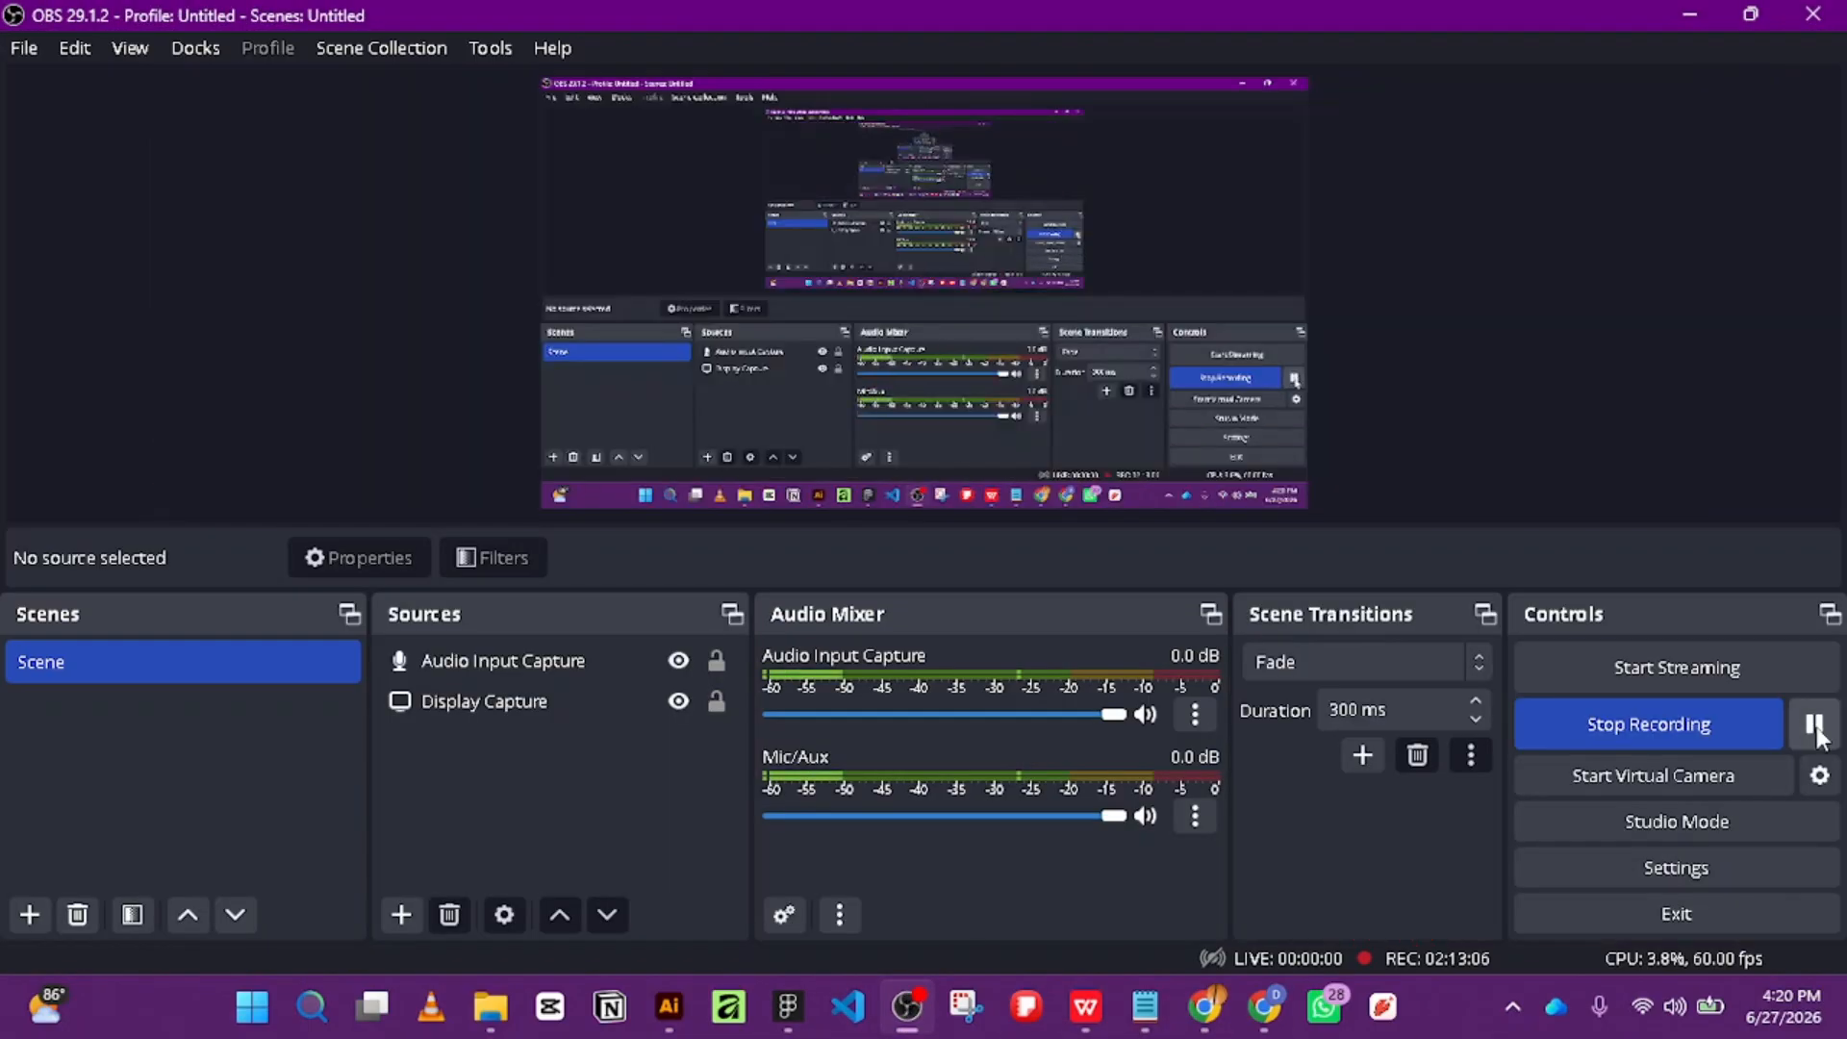
{"action": "left_click", "coordinate": [1814, 723]}
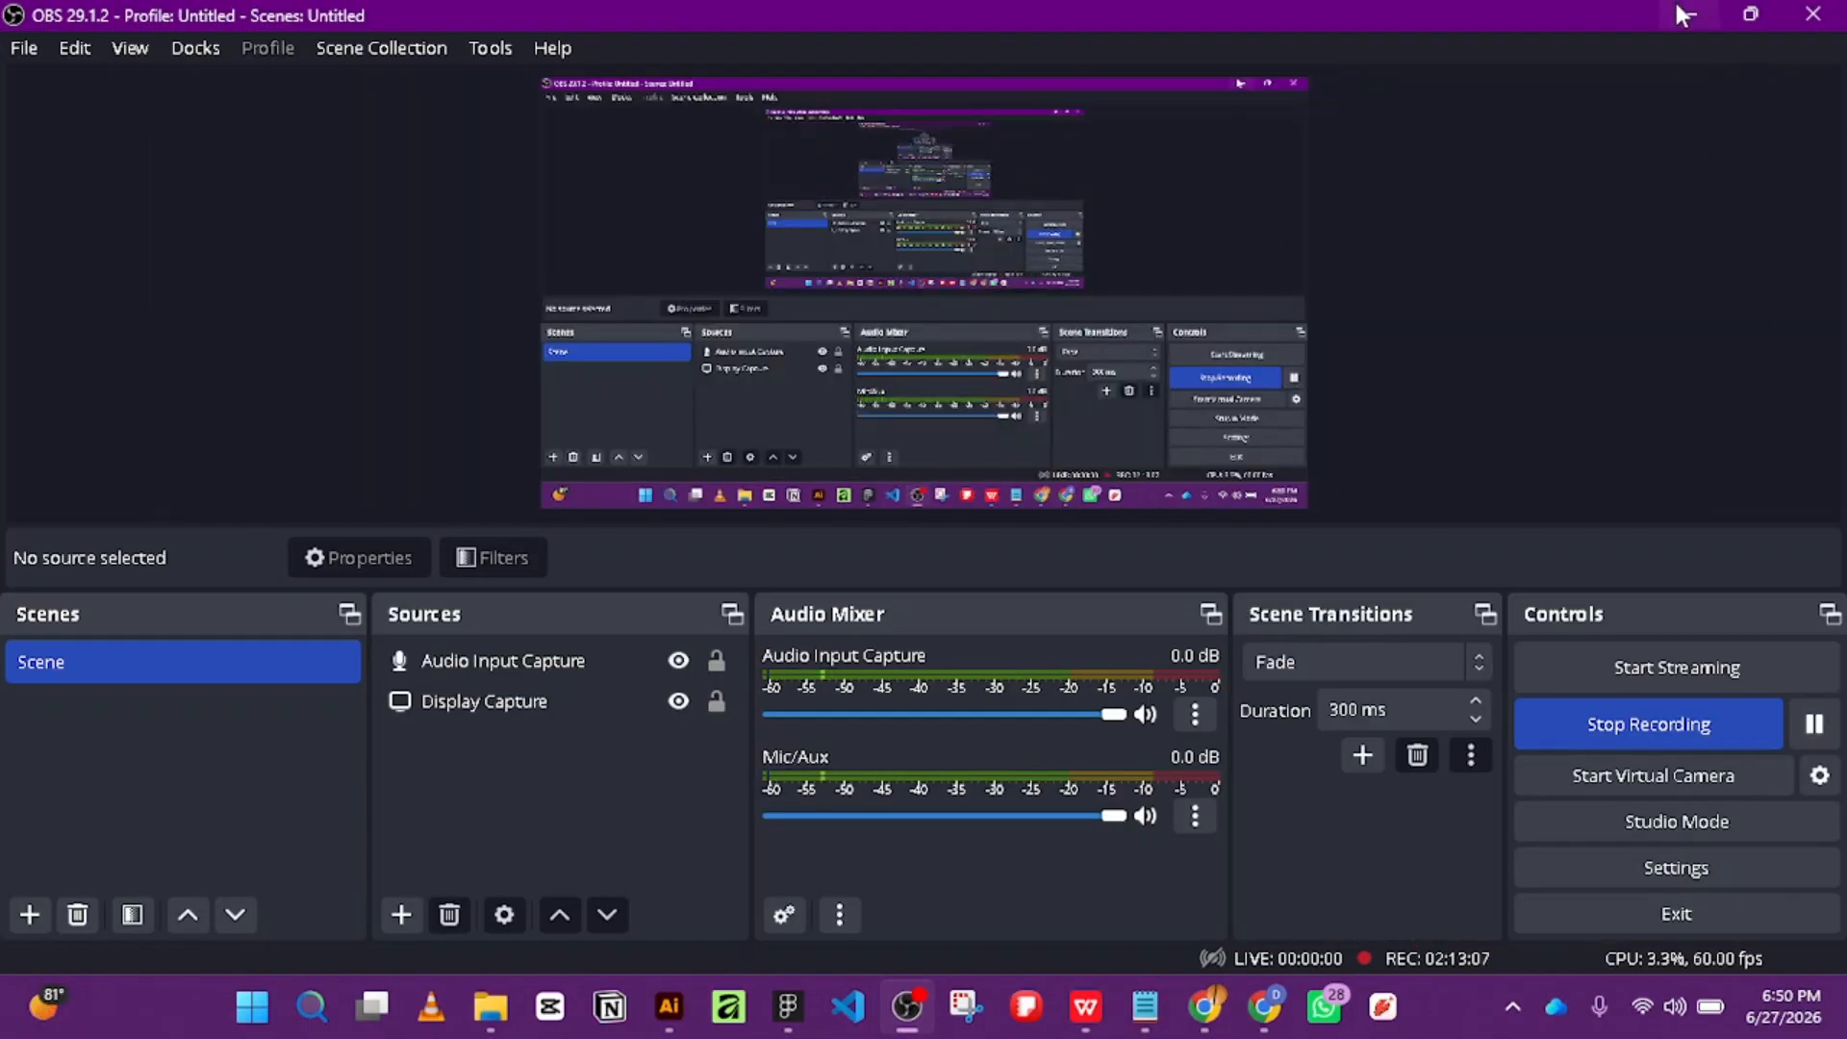
{"action": "left_click", "coordinate": [1682, 15]}
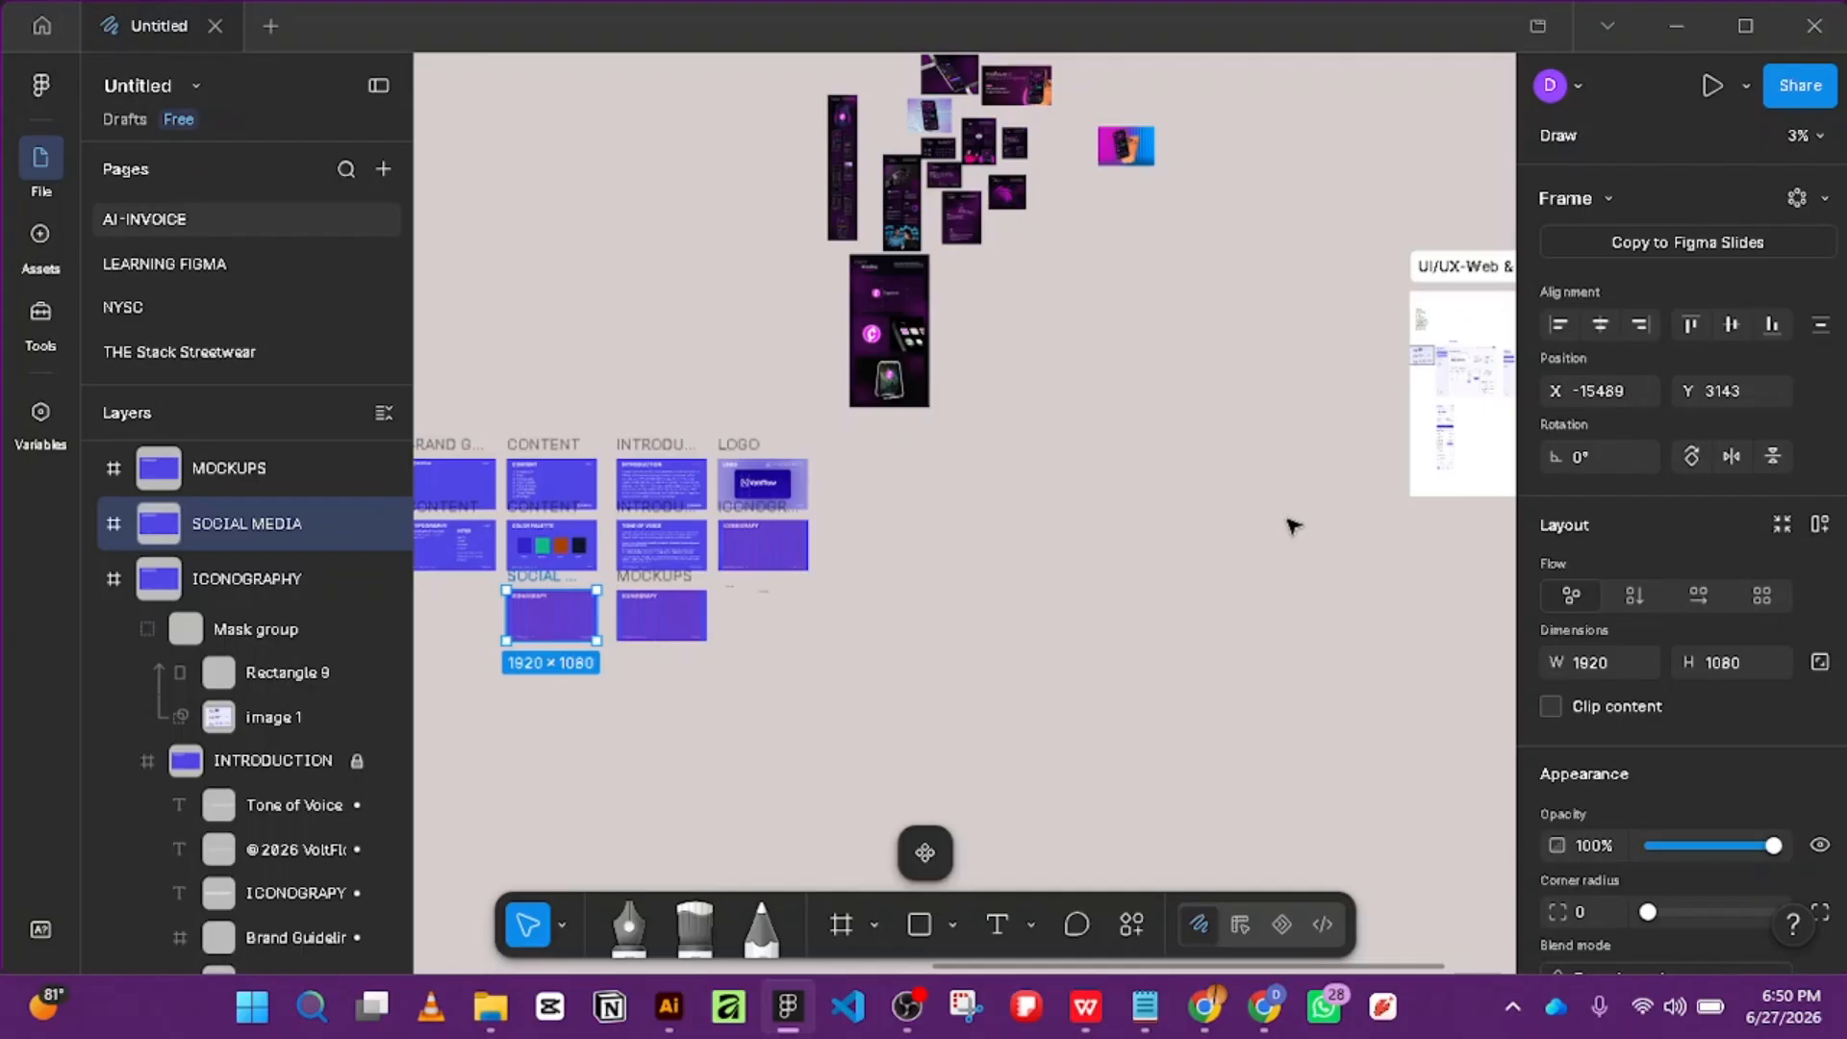
Move the style reference image out of the UI/UX-Web & Mobile section to beside the brand slides and enlarge it to 5348 × 4072.
{"action": "scroll", "coordinate": [1290, 524], "scroll_direction": "down", "scroll_amount": 3}
{"action": "scroll", "coordinate": [1352, 481], "scroll_direction": "up", "scroll_amount": 6}
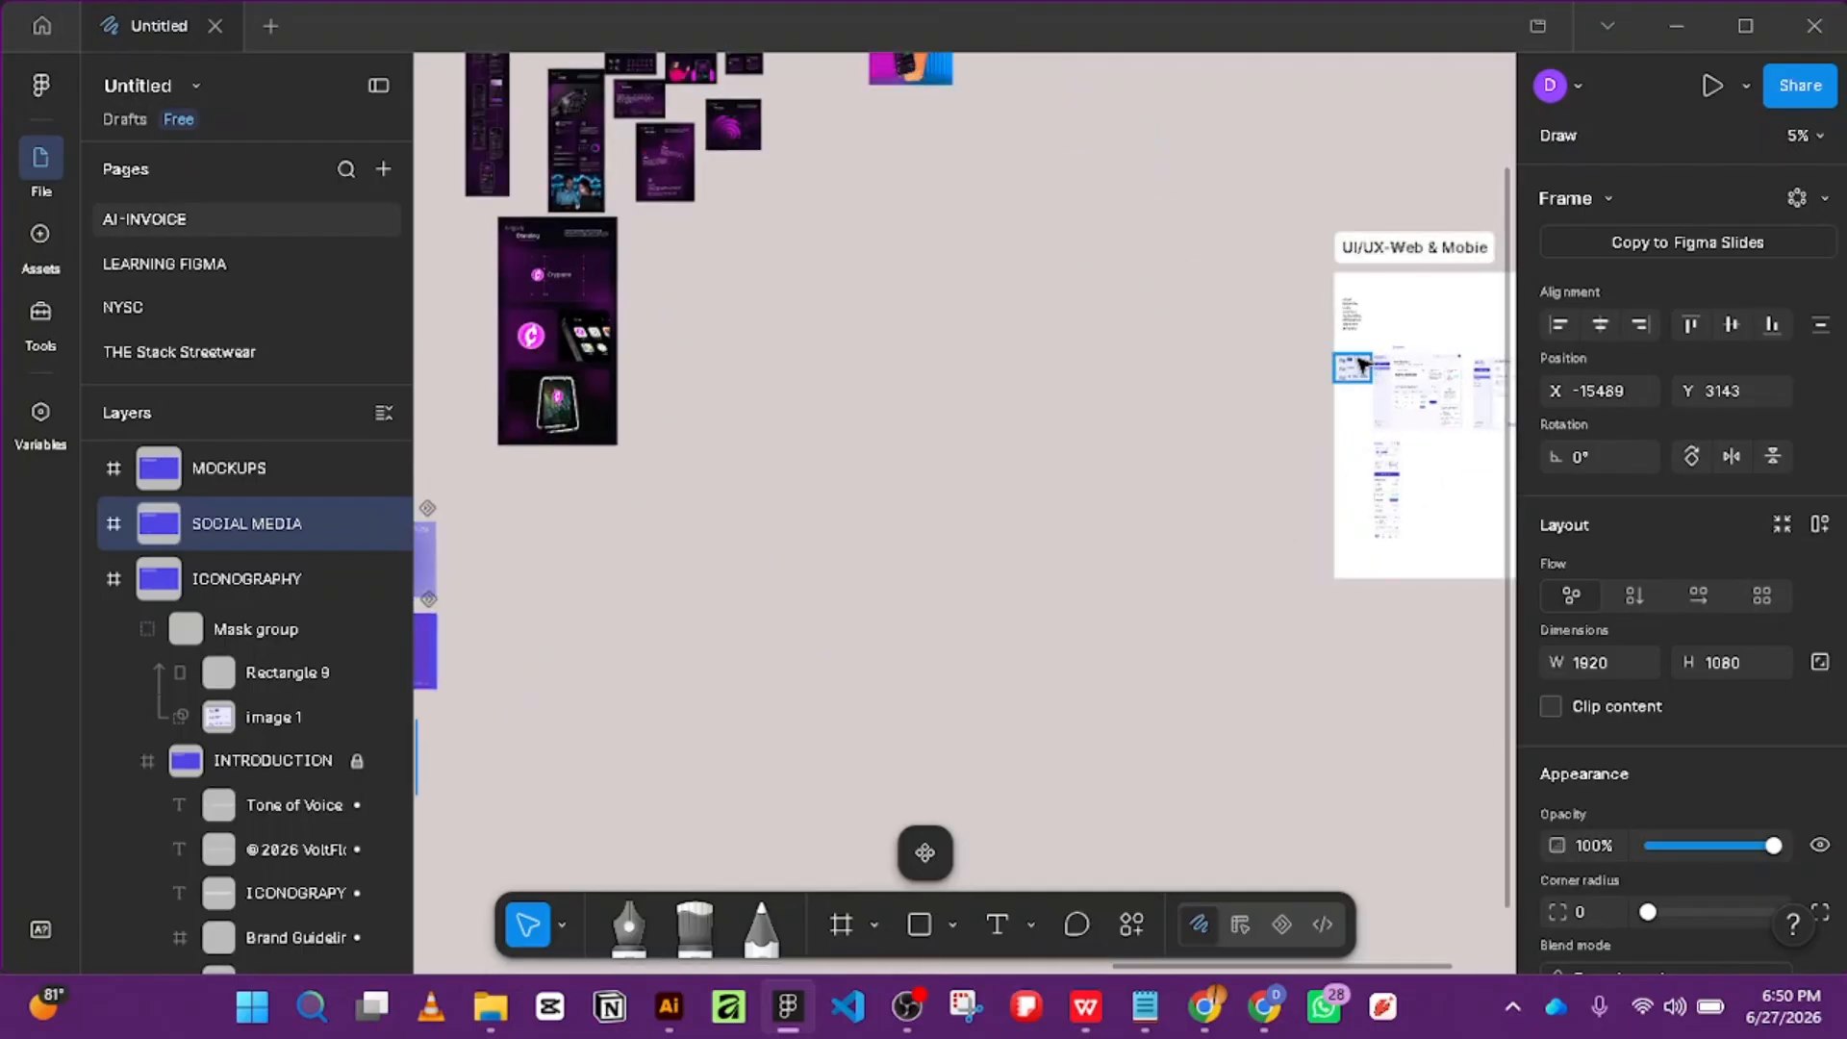
{"action": "left_click", "coordinate": [1358, 366]}
{"action": "left_click_drag", "start_coordinate": [685, 716], "coordinate": [678, 667]}
{"action": "left_click_drag", "start_coordinate": [569, 602], "coordinate": [1079, 604]}
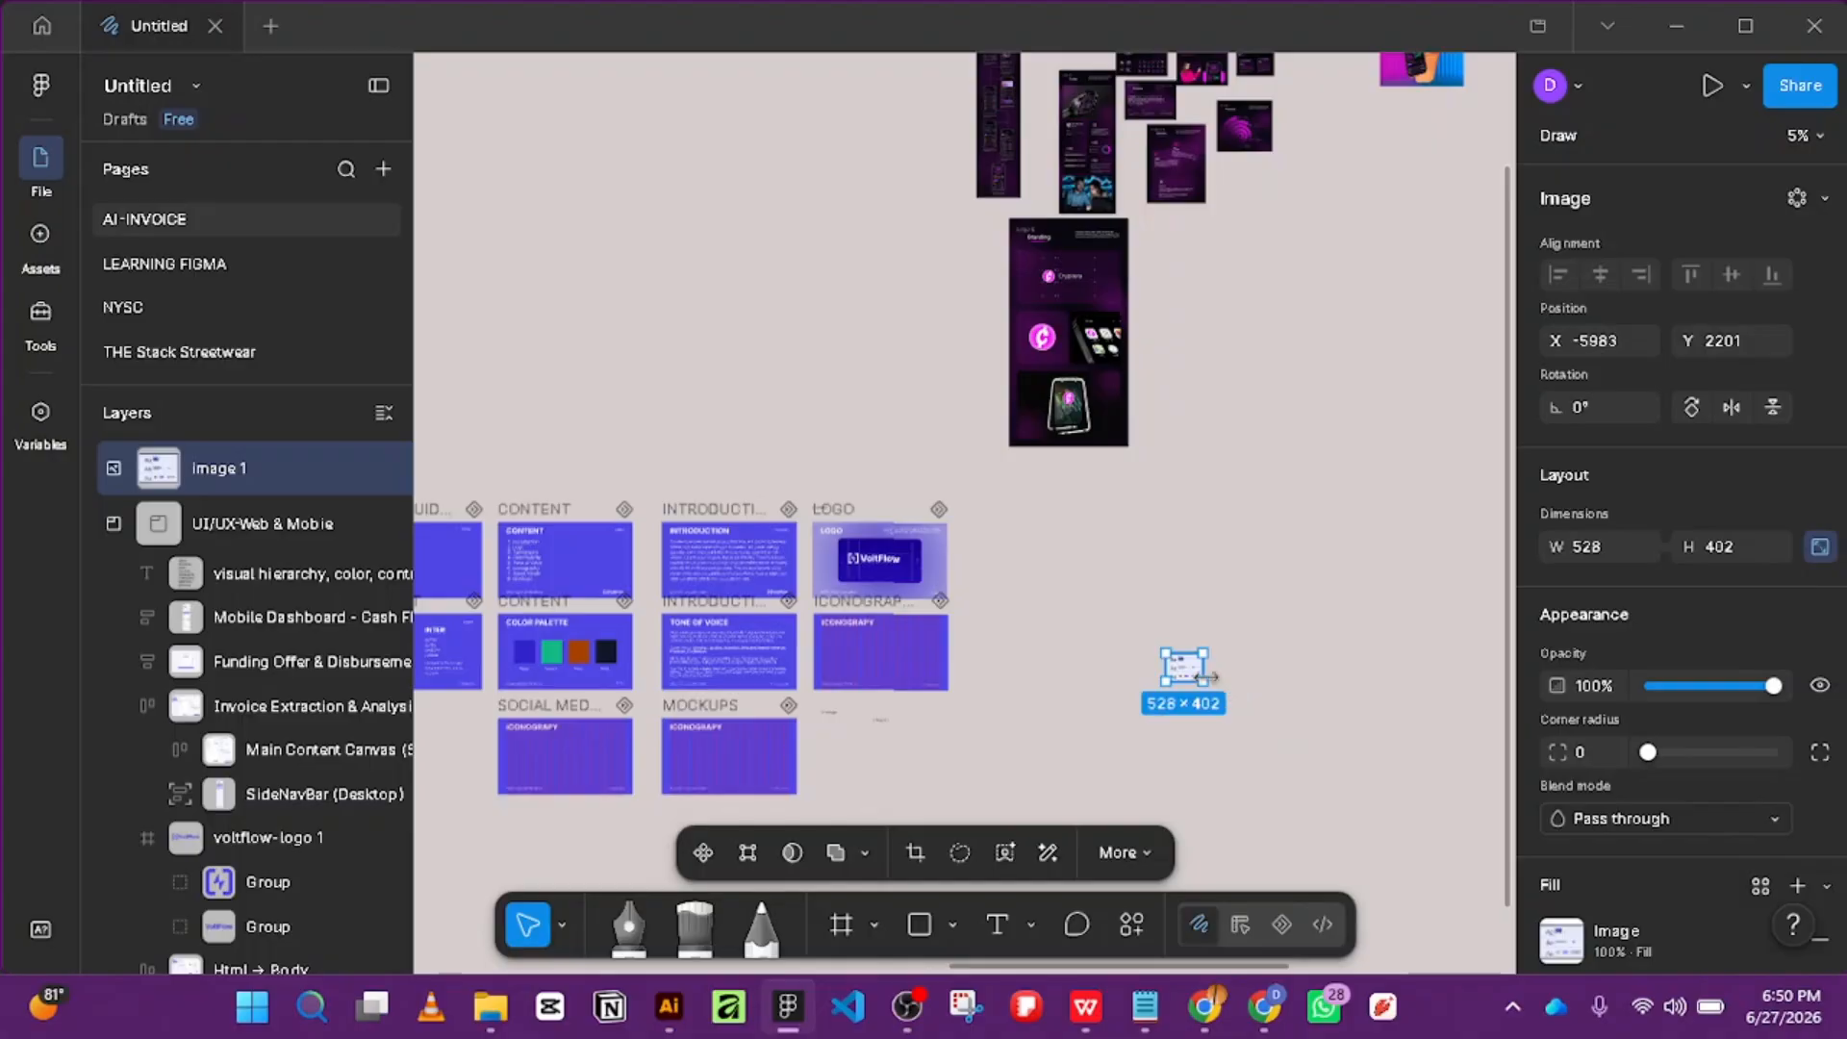
{"action": "left_click_drag", "start_coordinate": [1295, 807], "coordinate": [1293, 811]}
{"action": "scroll", "coordinate": [1401, 667], "scroll_direction": "up", "scroll_amount": 4}
{"action": "scroll", "coordinate": [1399, 665], "scroll_direction": "down", "scroll_amount": 1}
{"action": "scroll", "coordinate": [1399, 666], "scroll_direction": "down", "scroll_amount": 4}
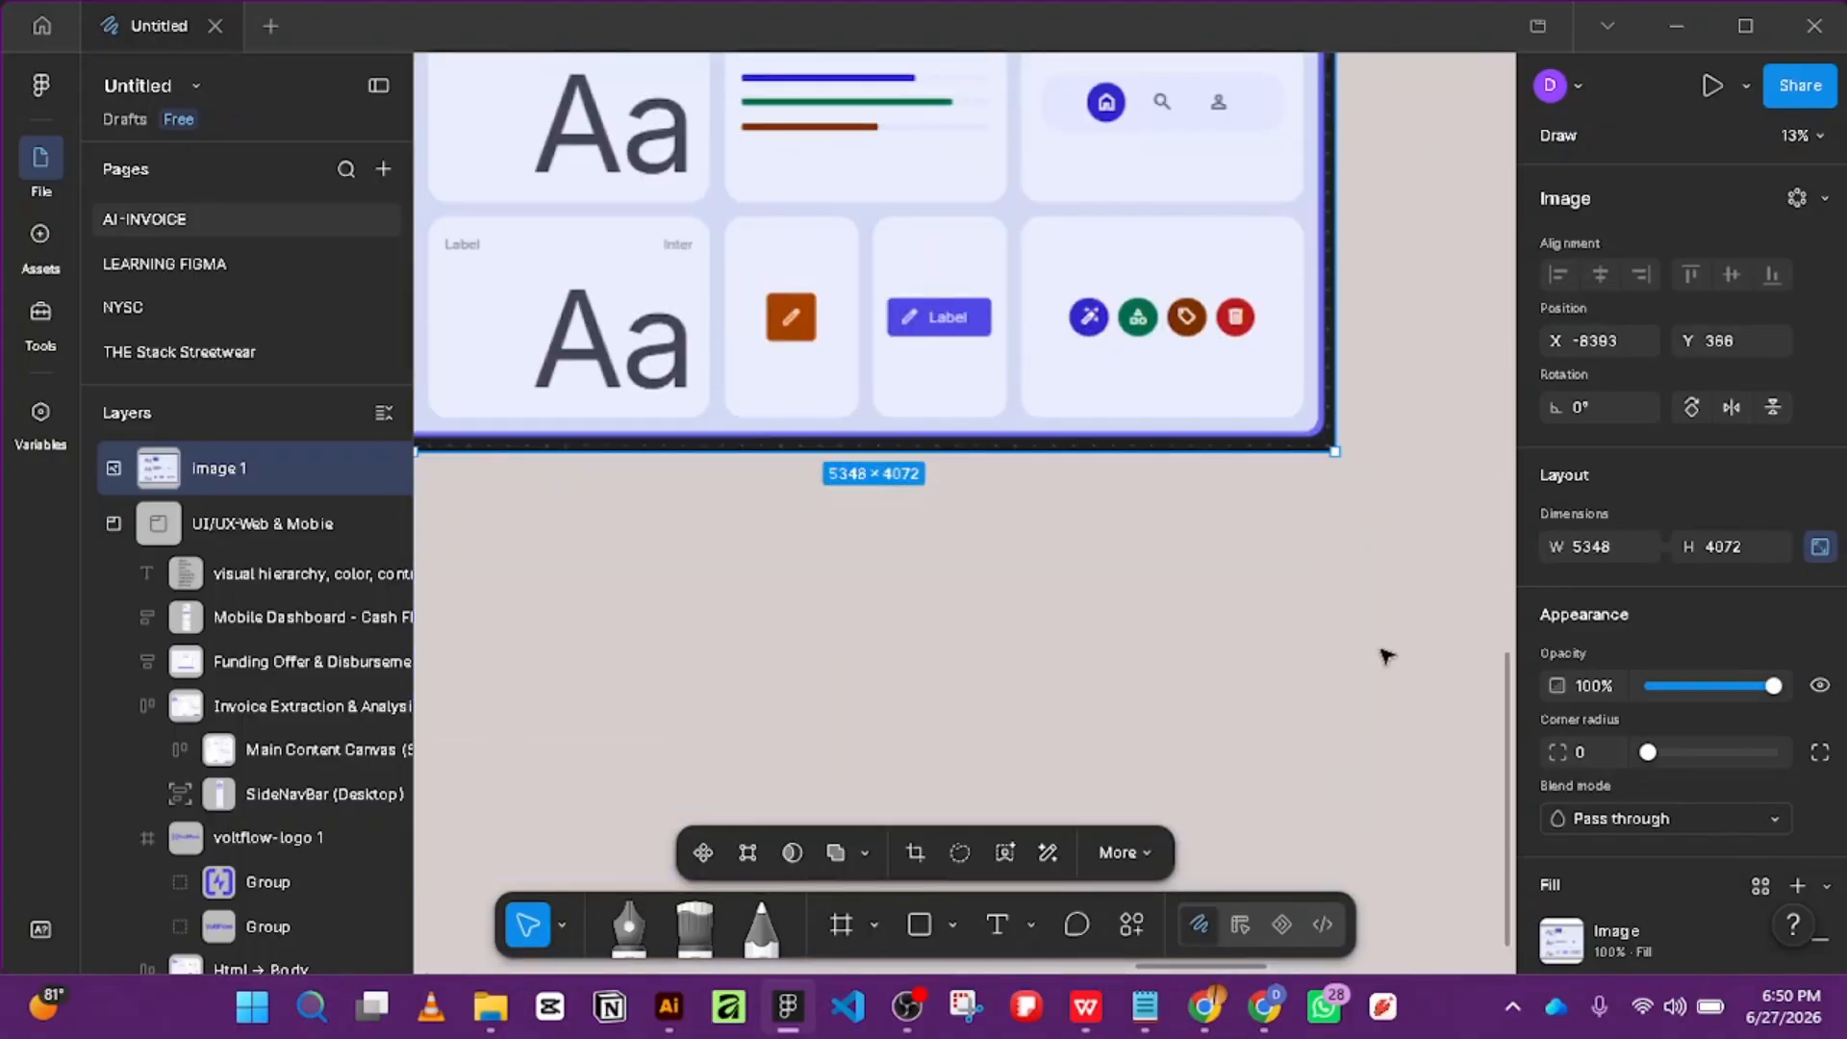
{"action": "left_click", "coordinate": [919, 923]}
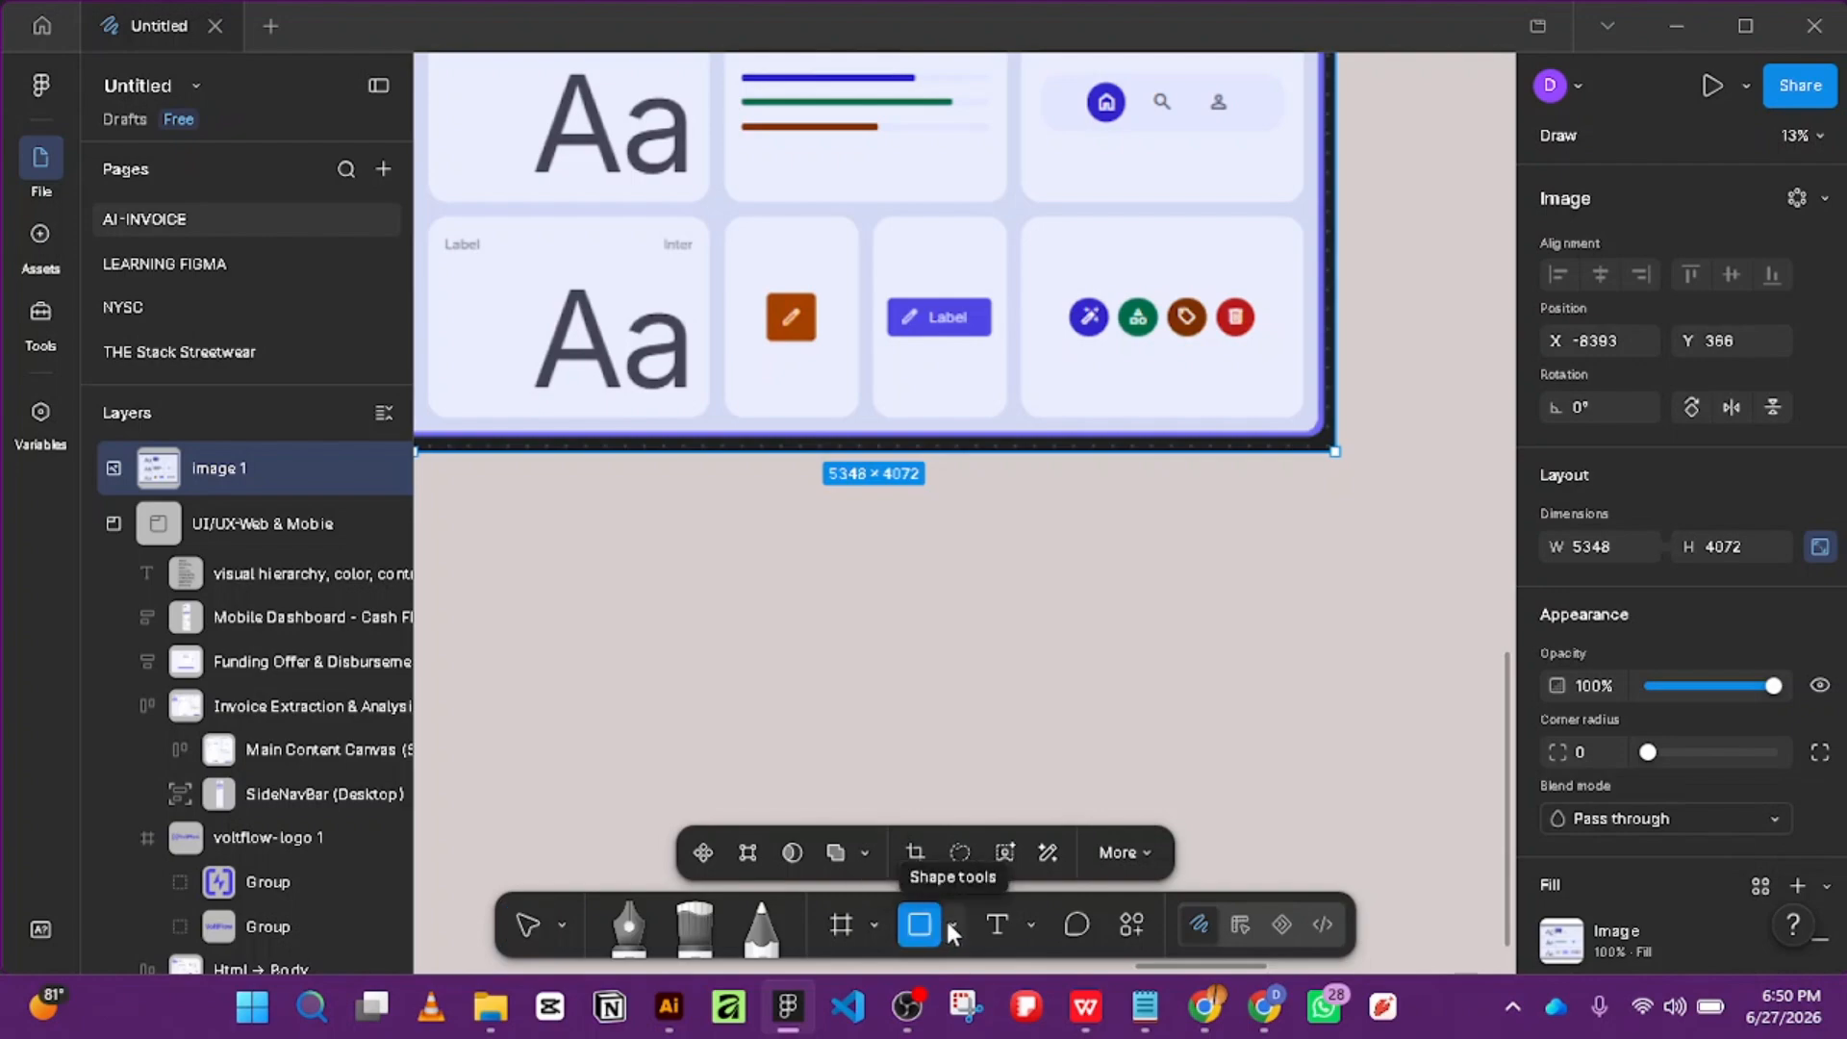
{"action": "left_click", "coordinate": [950, 925]}
{"action": "left_click", "coordinate": [956, 658]}
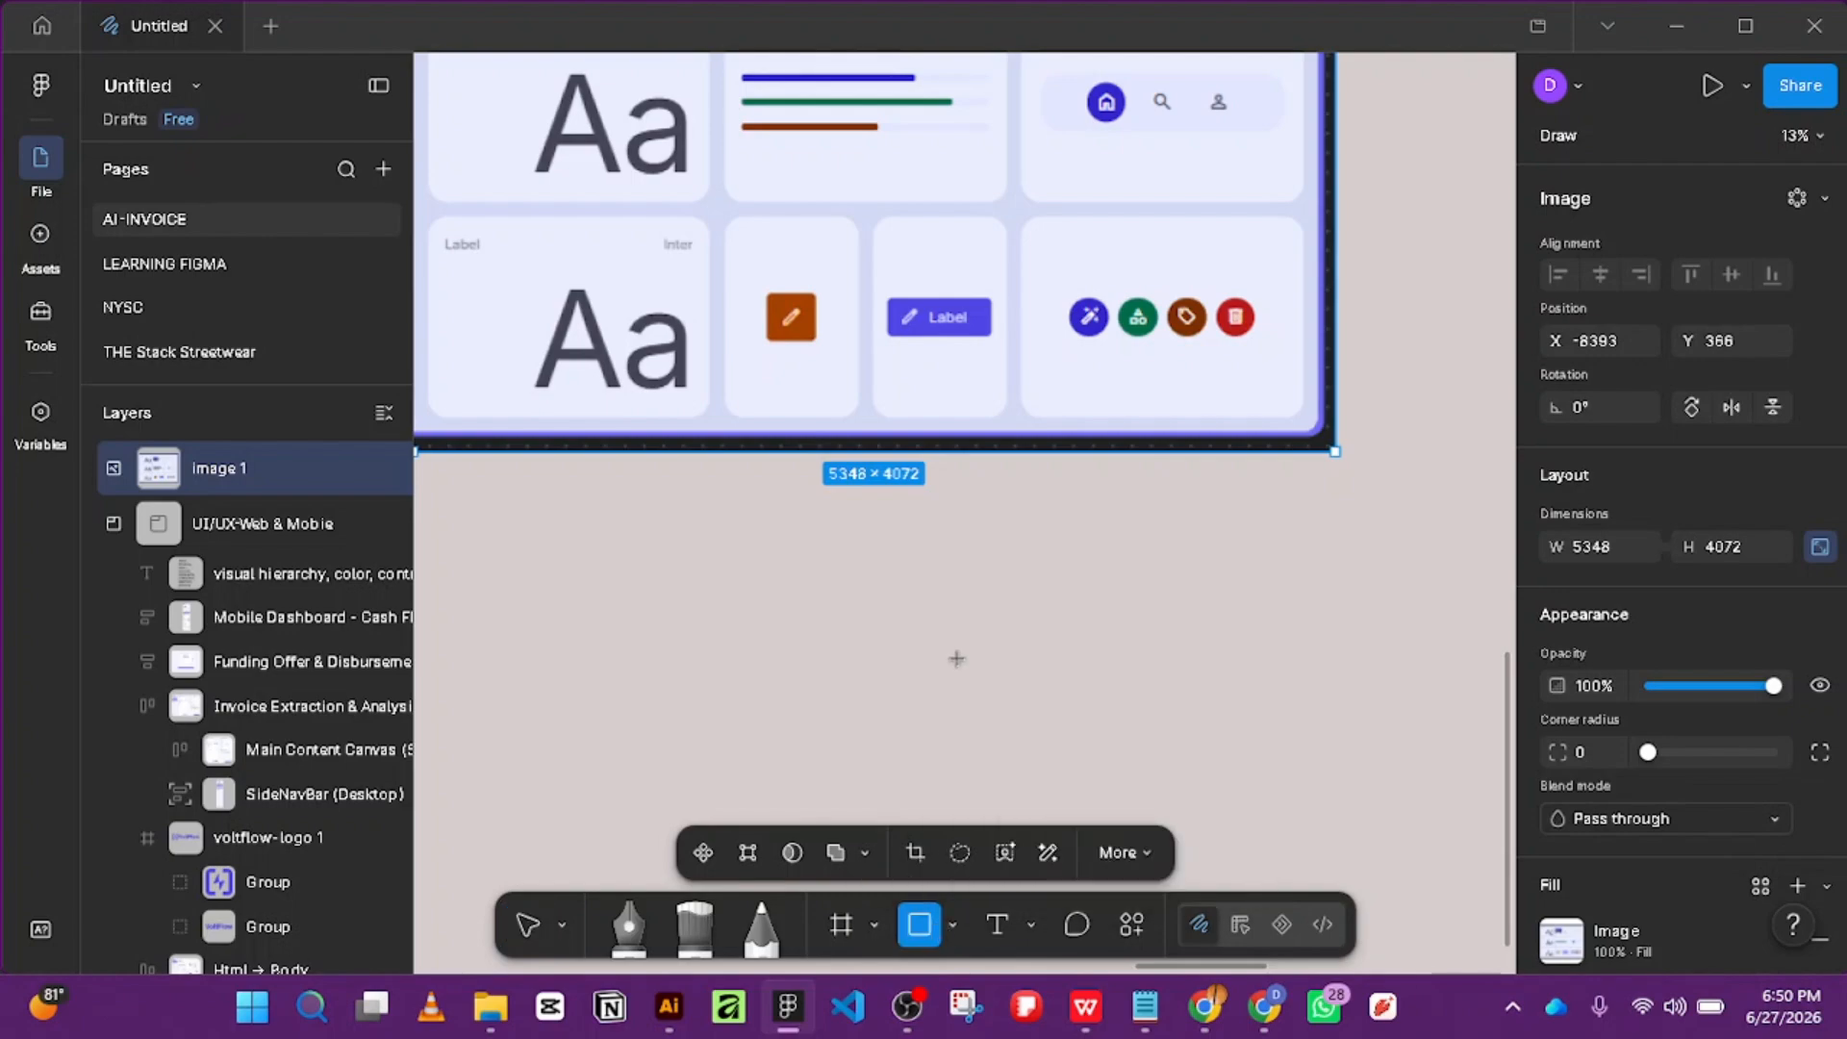
{"action": "scroll", "coordinate": [1126, 634], "scroll_direction": "down", "scroll_amount": 5}
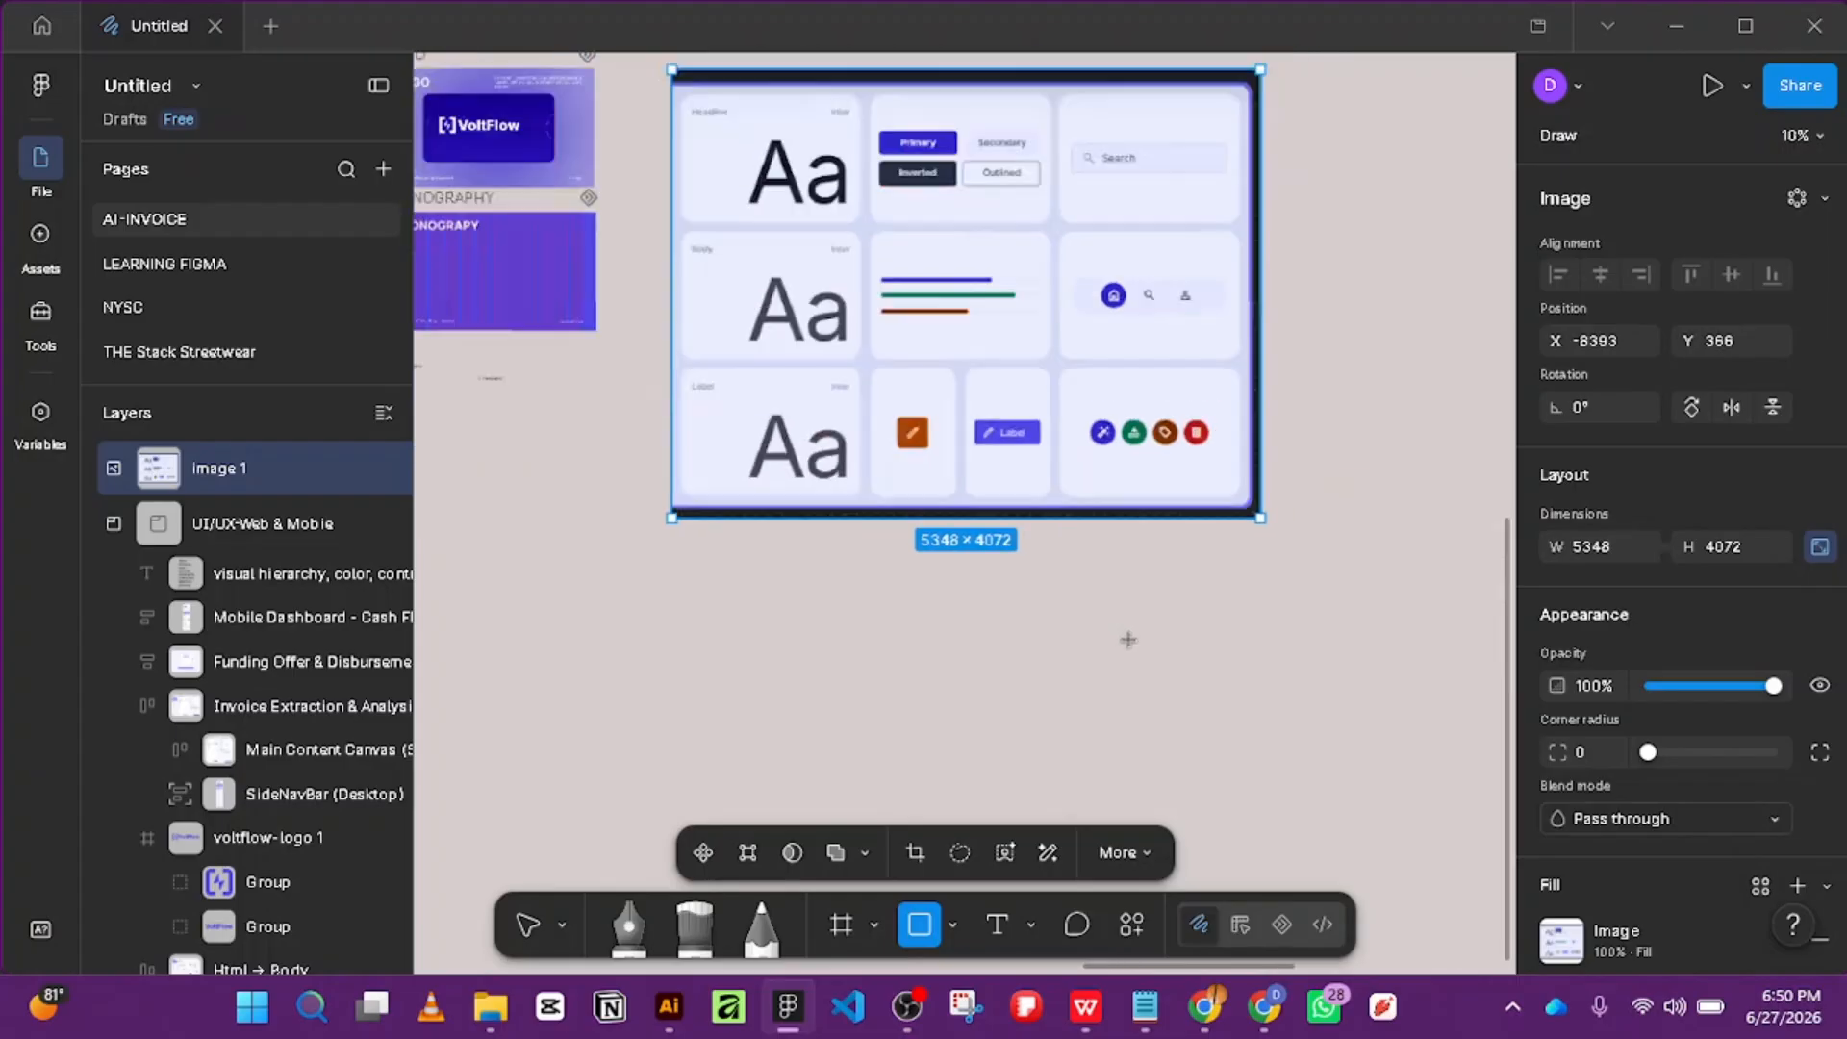
{"action": "scroll", "coordinate": [805, 449], "scroll_direction": "up", "scroll_amount": 8}
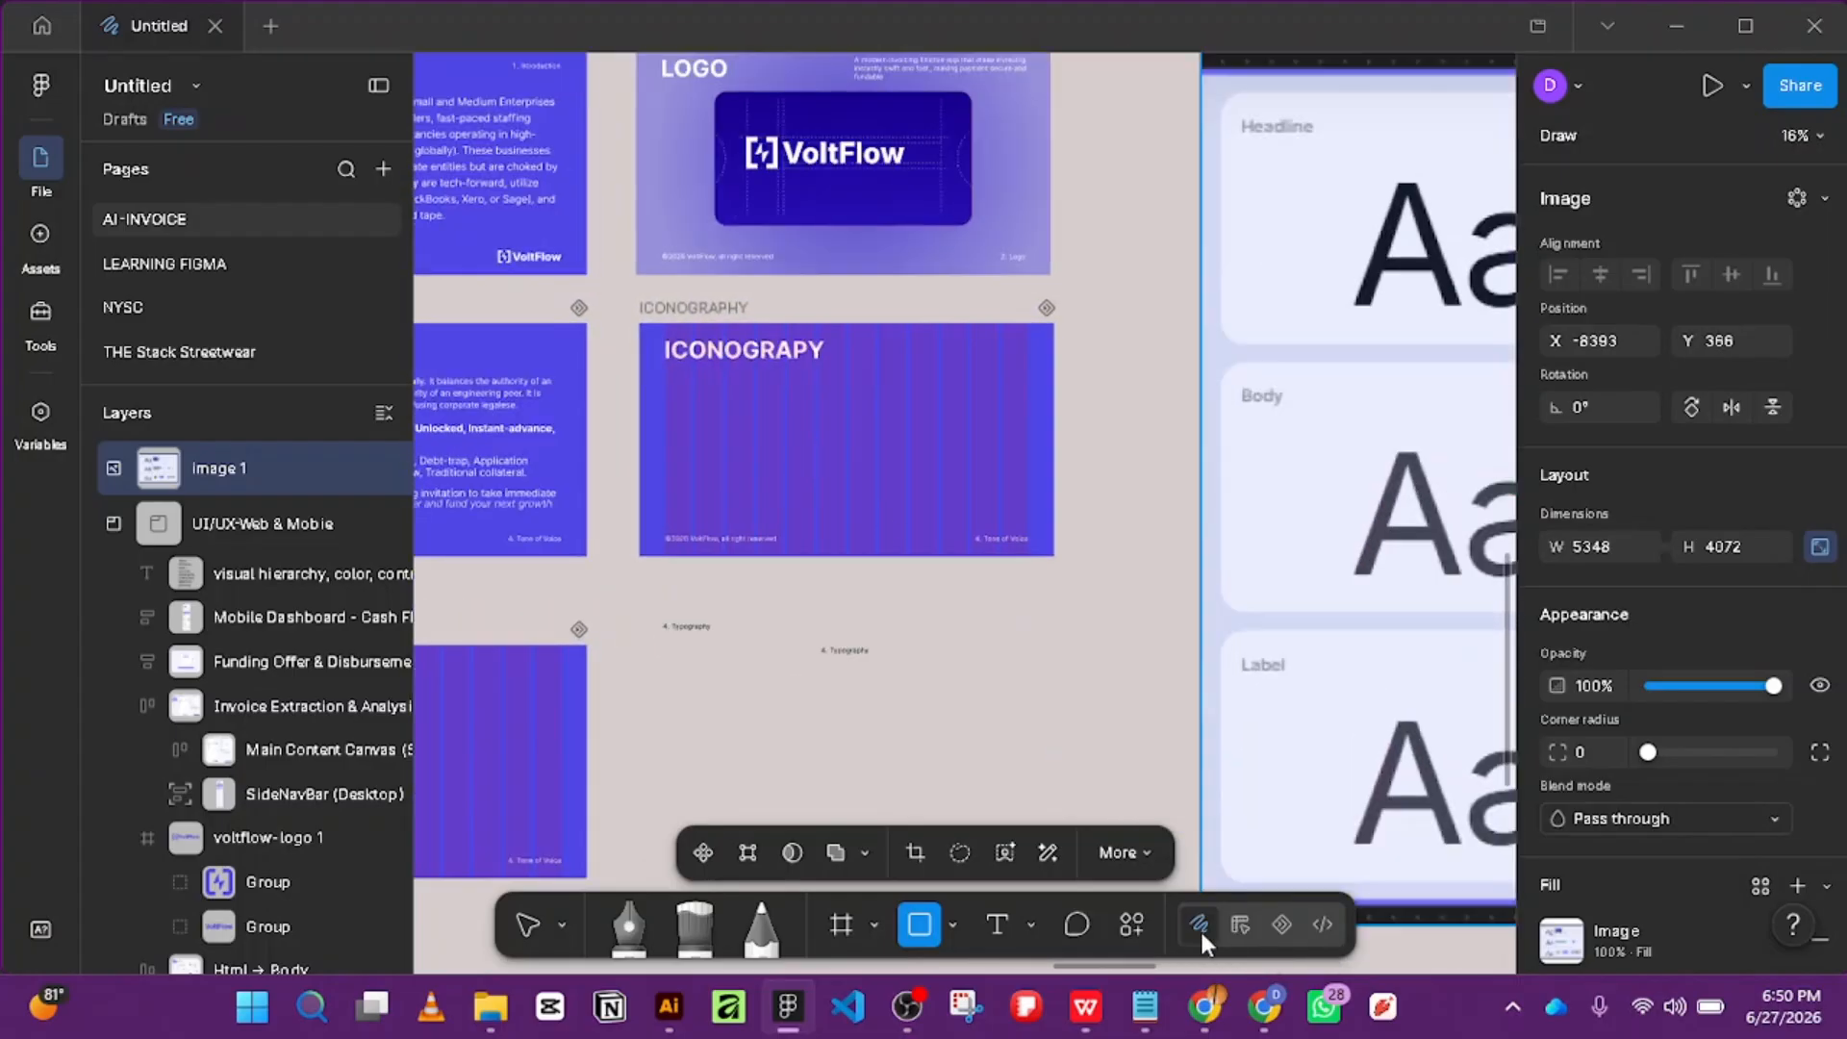
Find and launch the Iconify plugin.
{"action": "left_click", "coordinate": [1133, 919]}
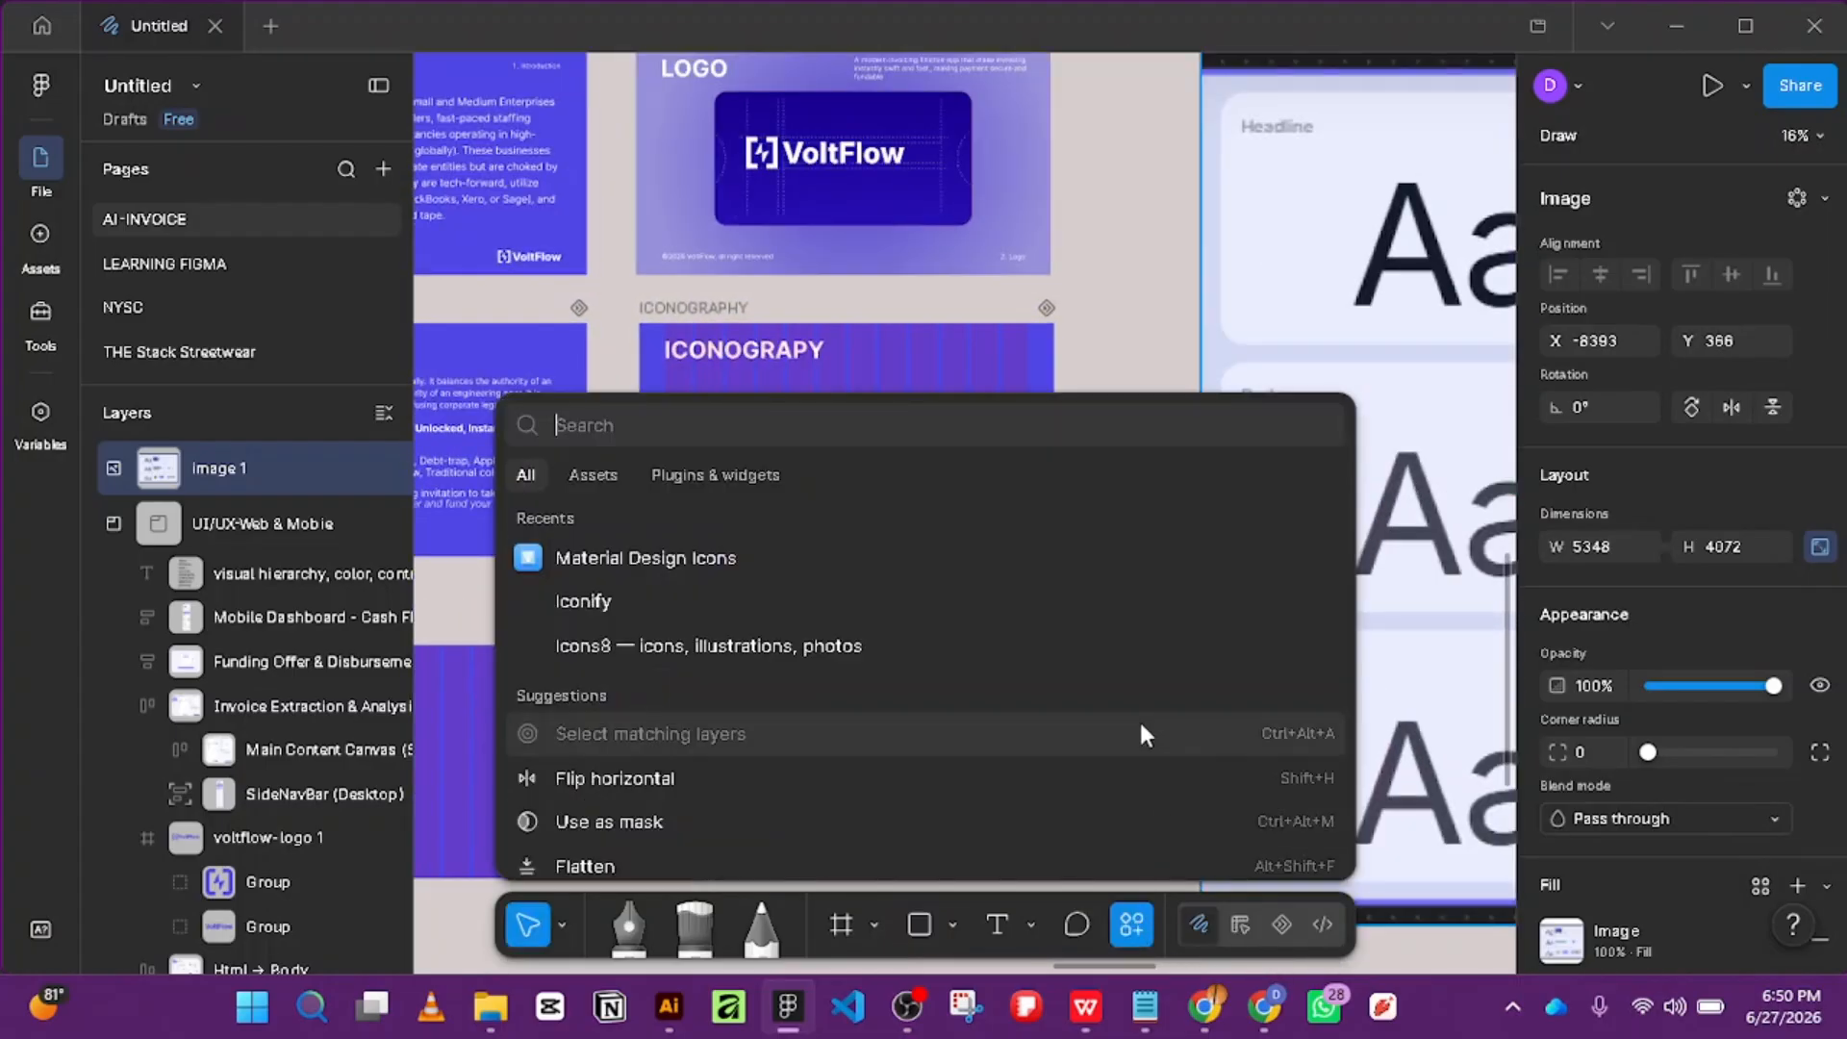
{"action": "type", "text": "PLU"}
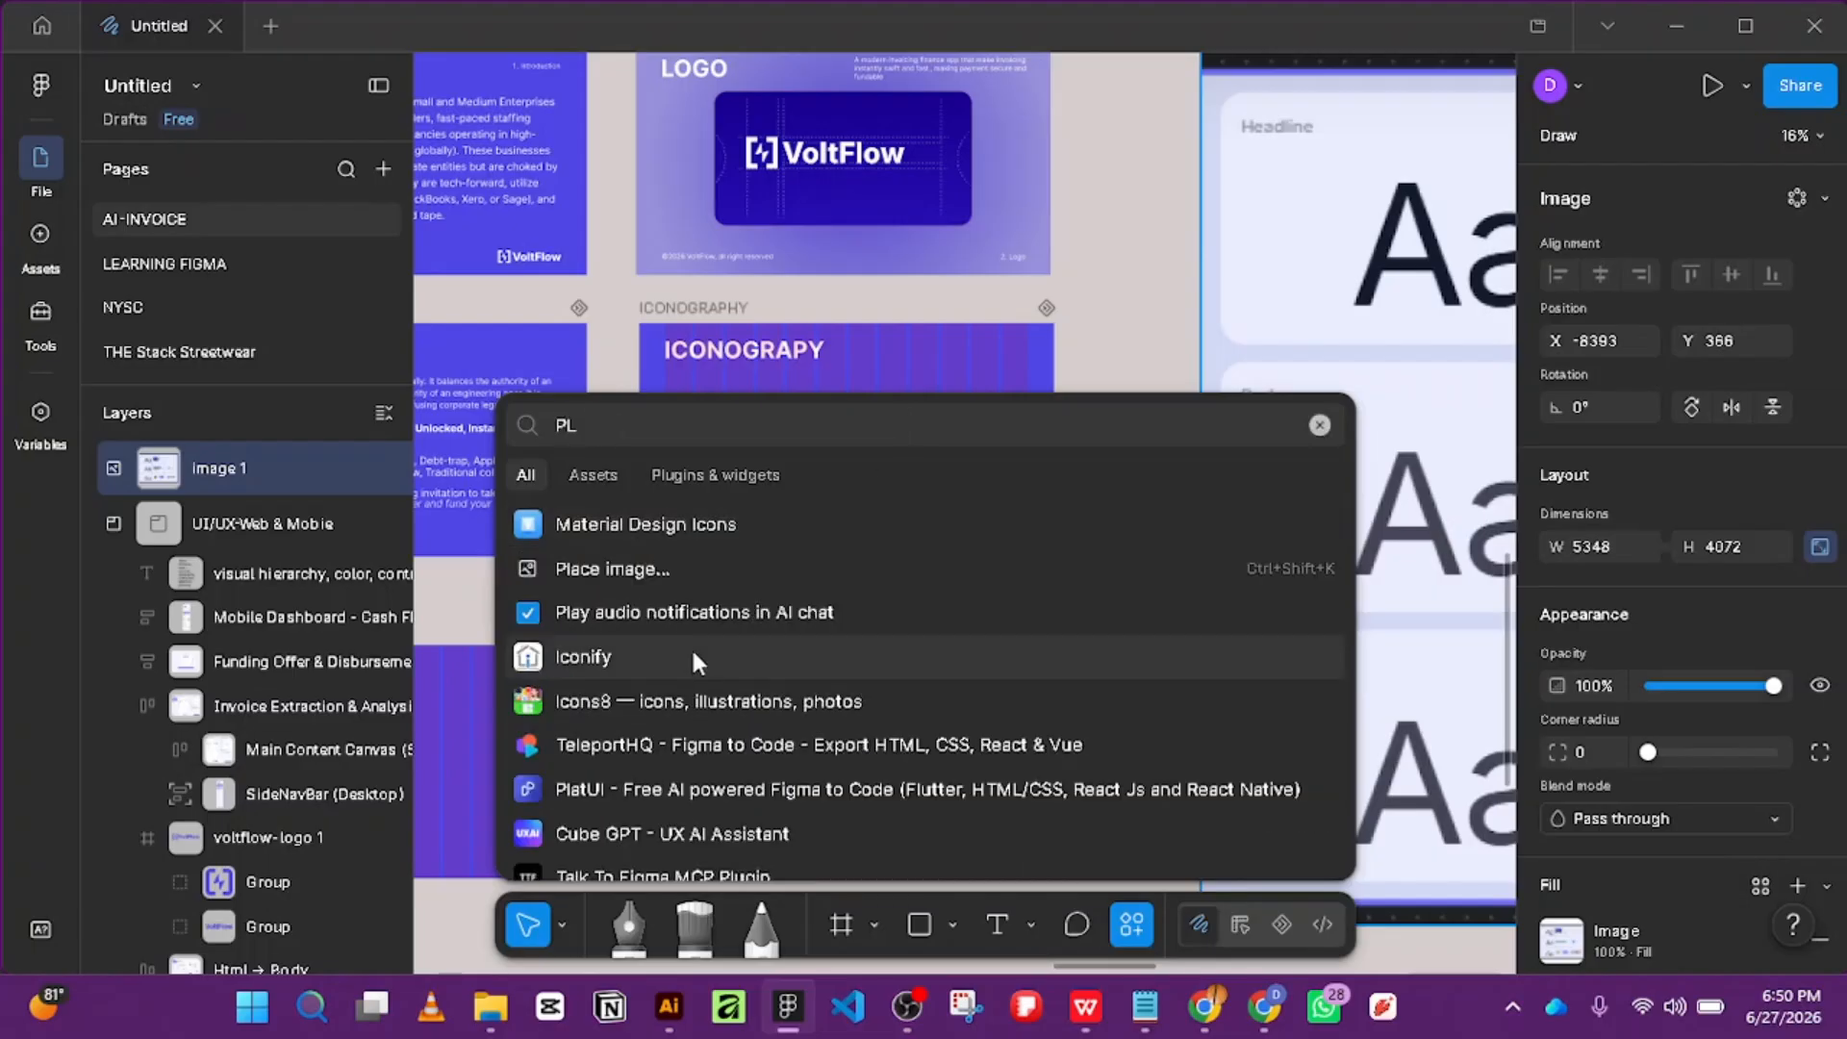
{"action": "key", "text": "Return"}
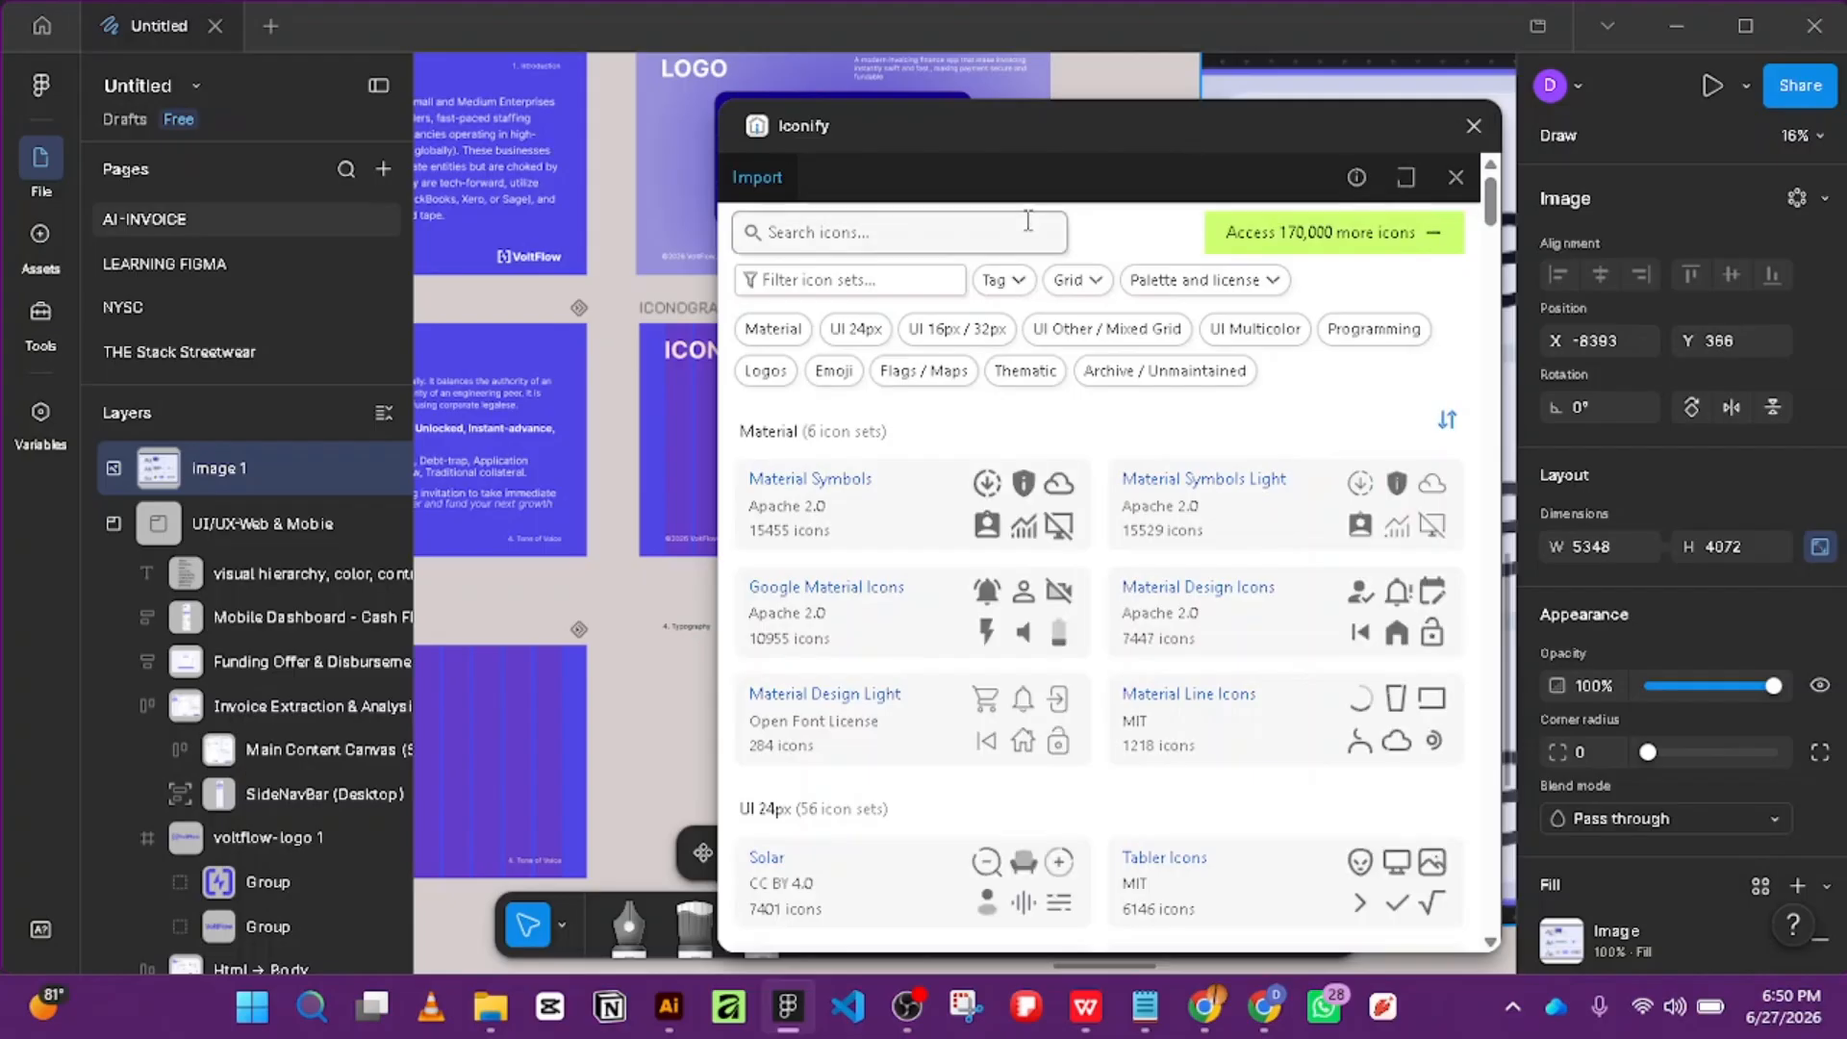
Search Iconify for "home" and import the filled rounded Material Symbols home icon as a 24 px black frame.
{"action": "left_click", "coordinate": [930, 224]}
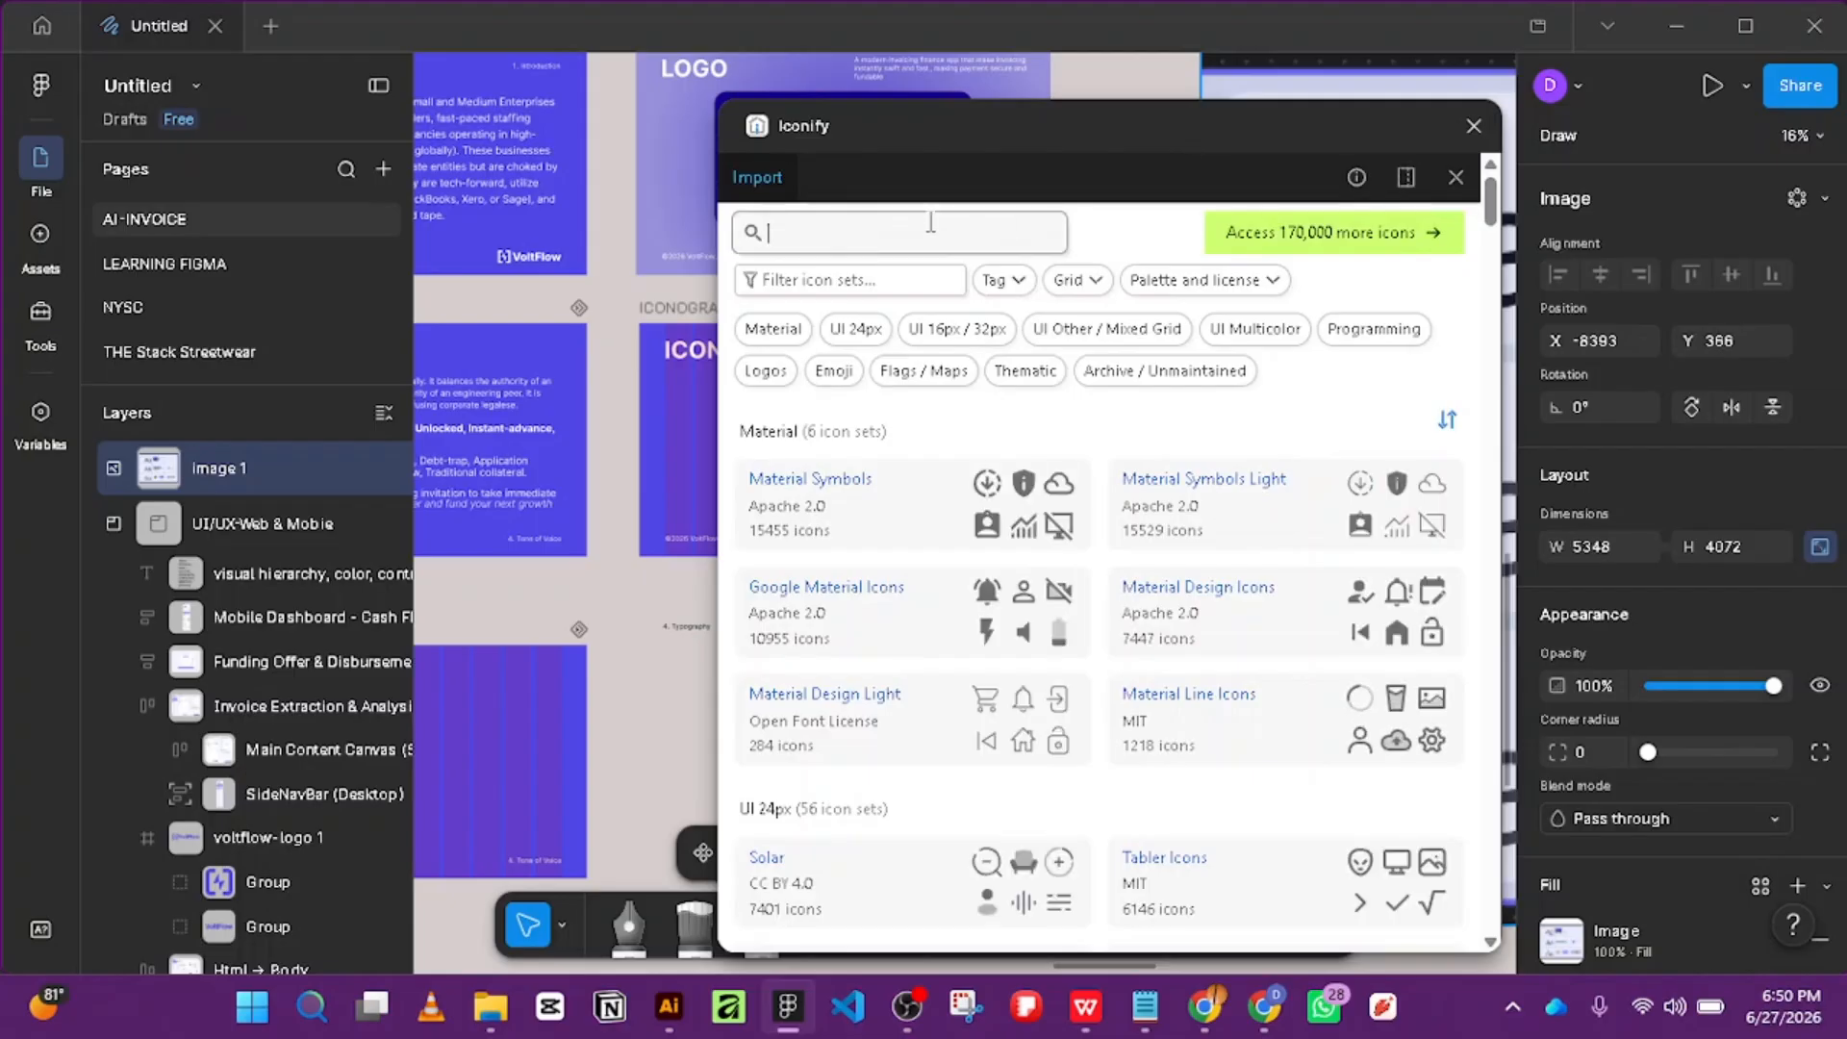
{"action": "type", "text": "l"}
{"action": "key", "text": "BackSpace"}
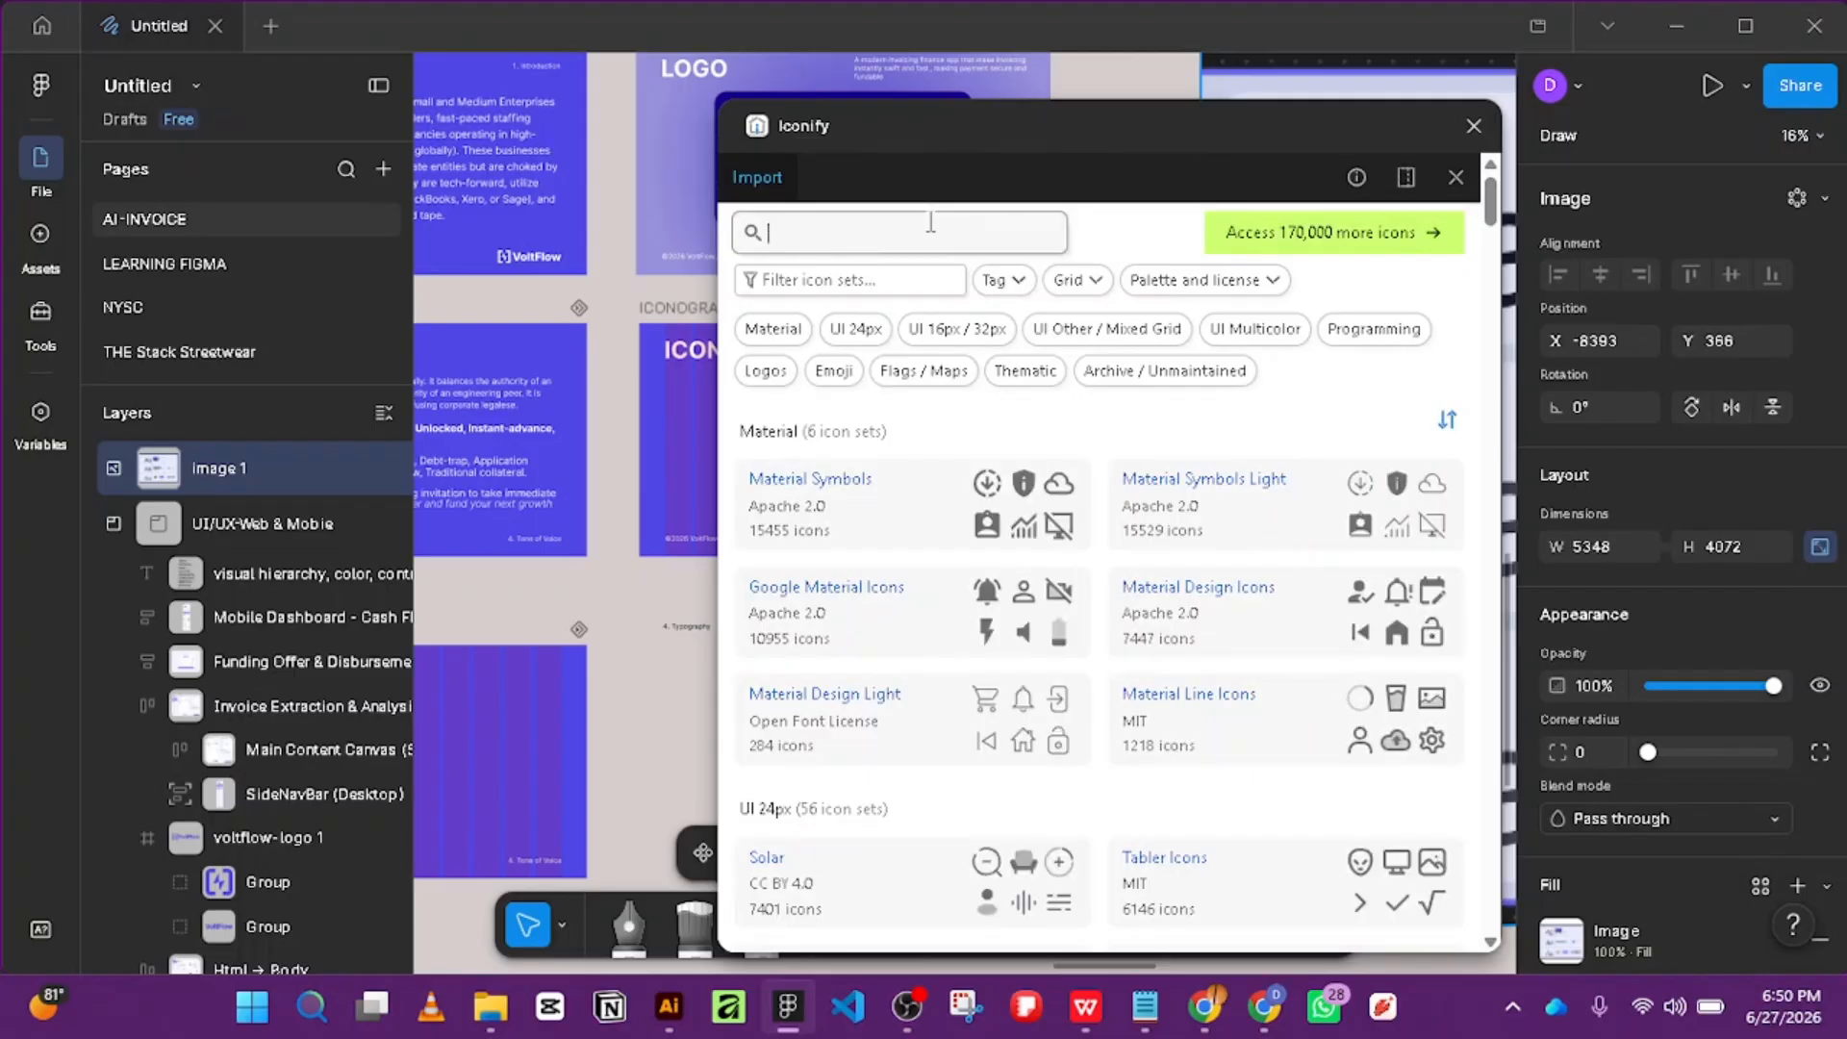
{"action": "type", "text": "home"}
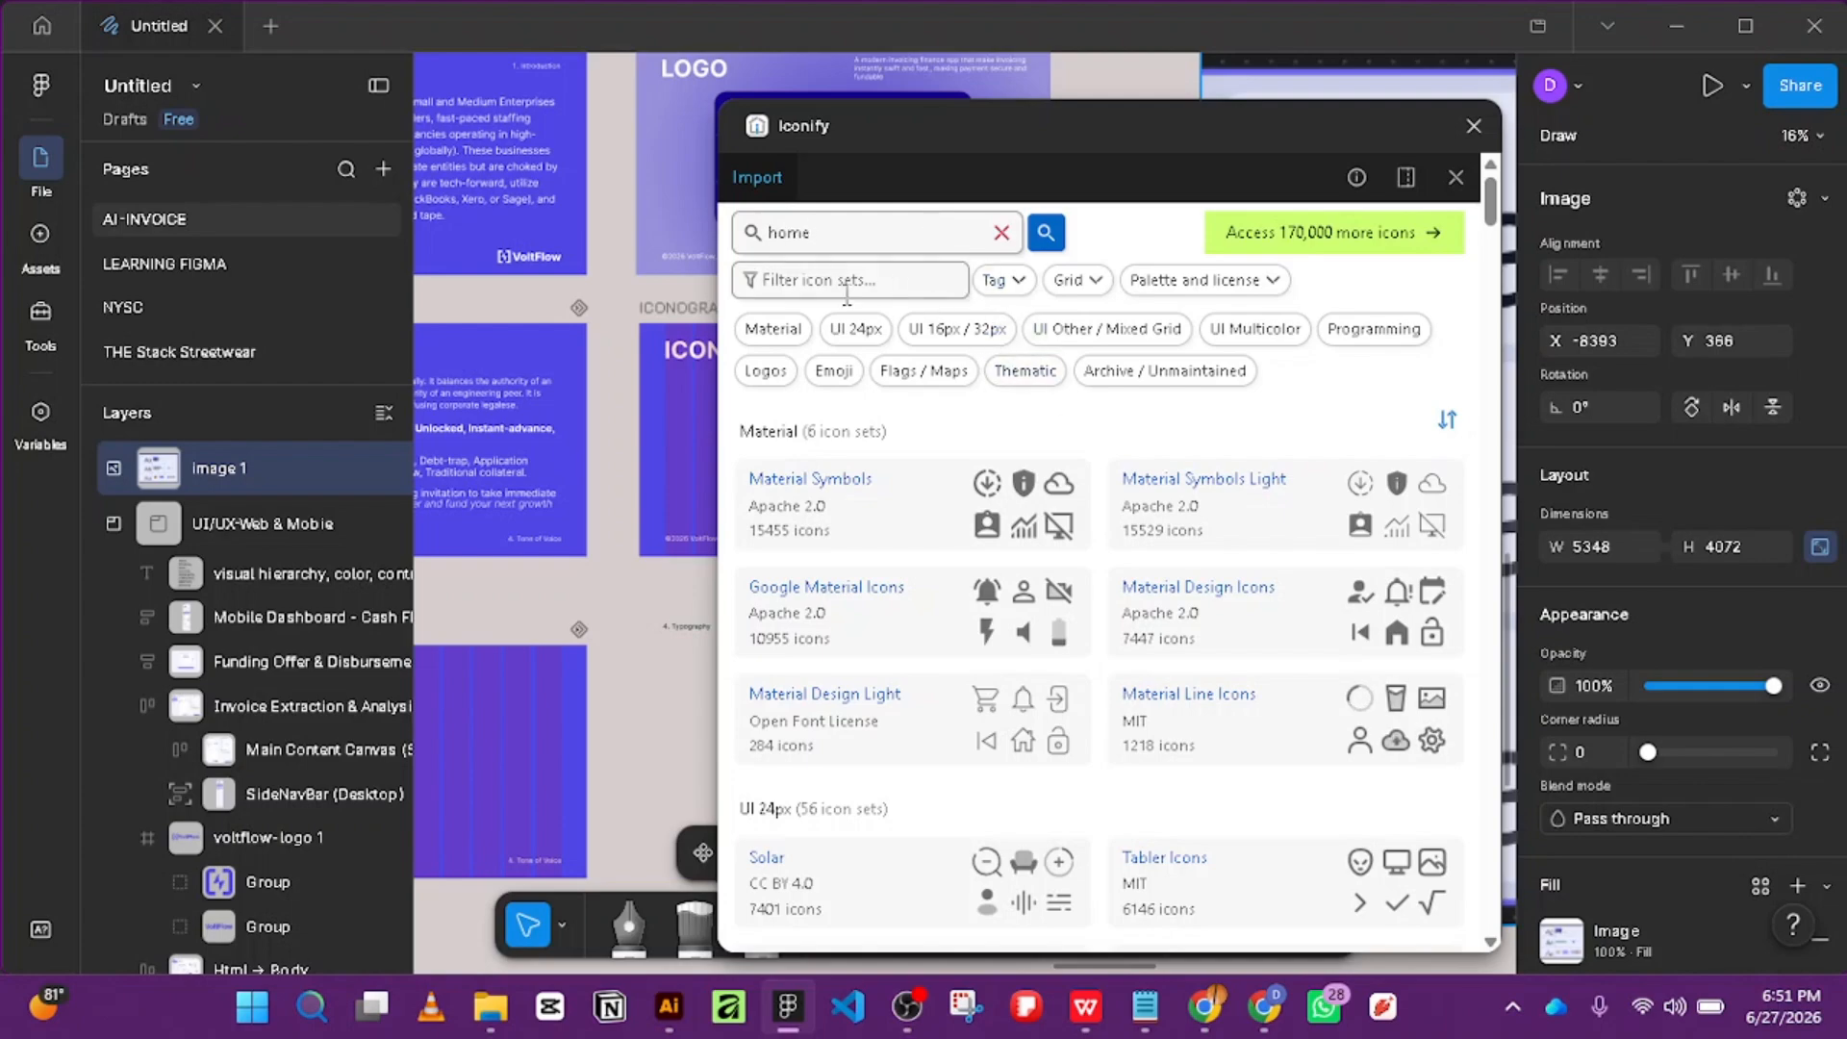
{"action": "key", "text": "Return"}
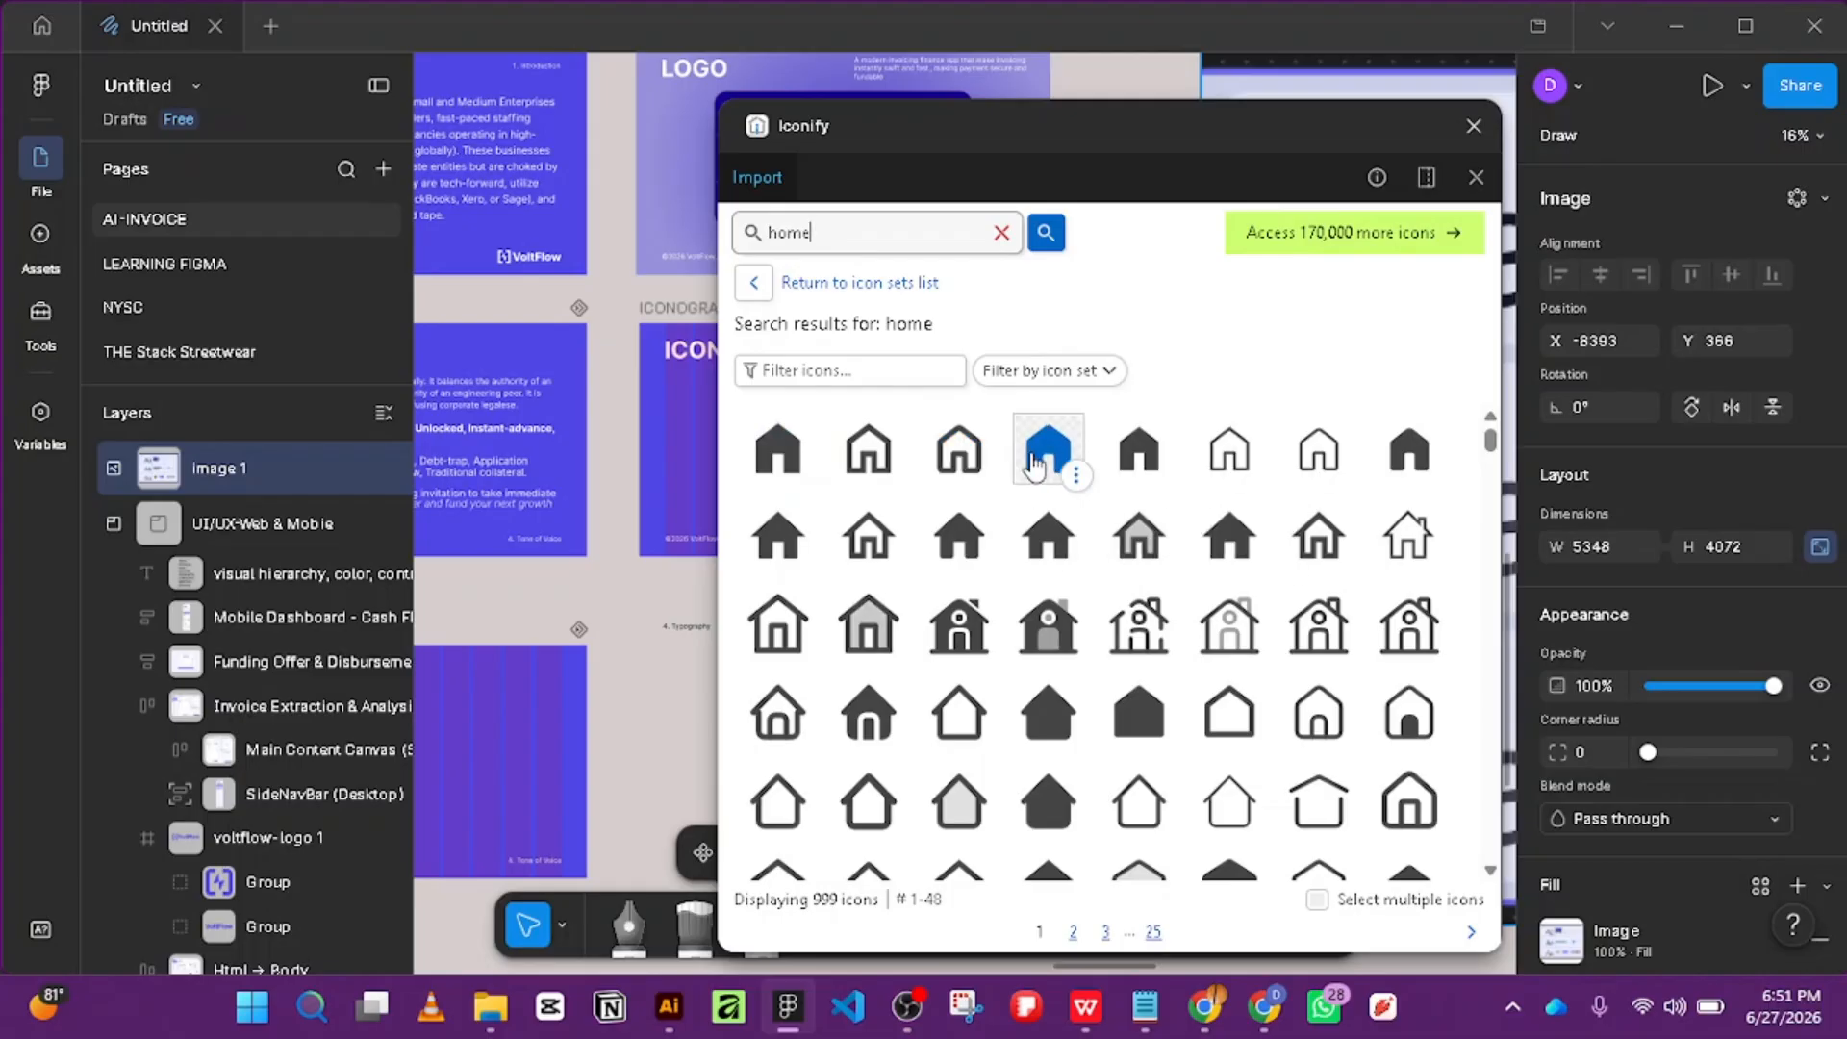
{"action": "left_click", "coordinate": [1034, 465]}
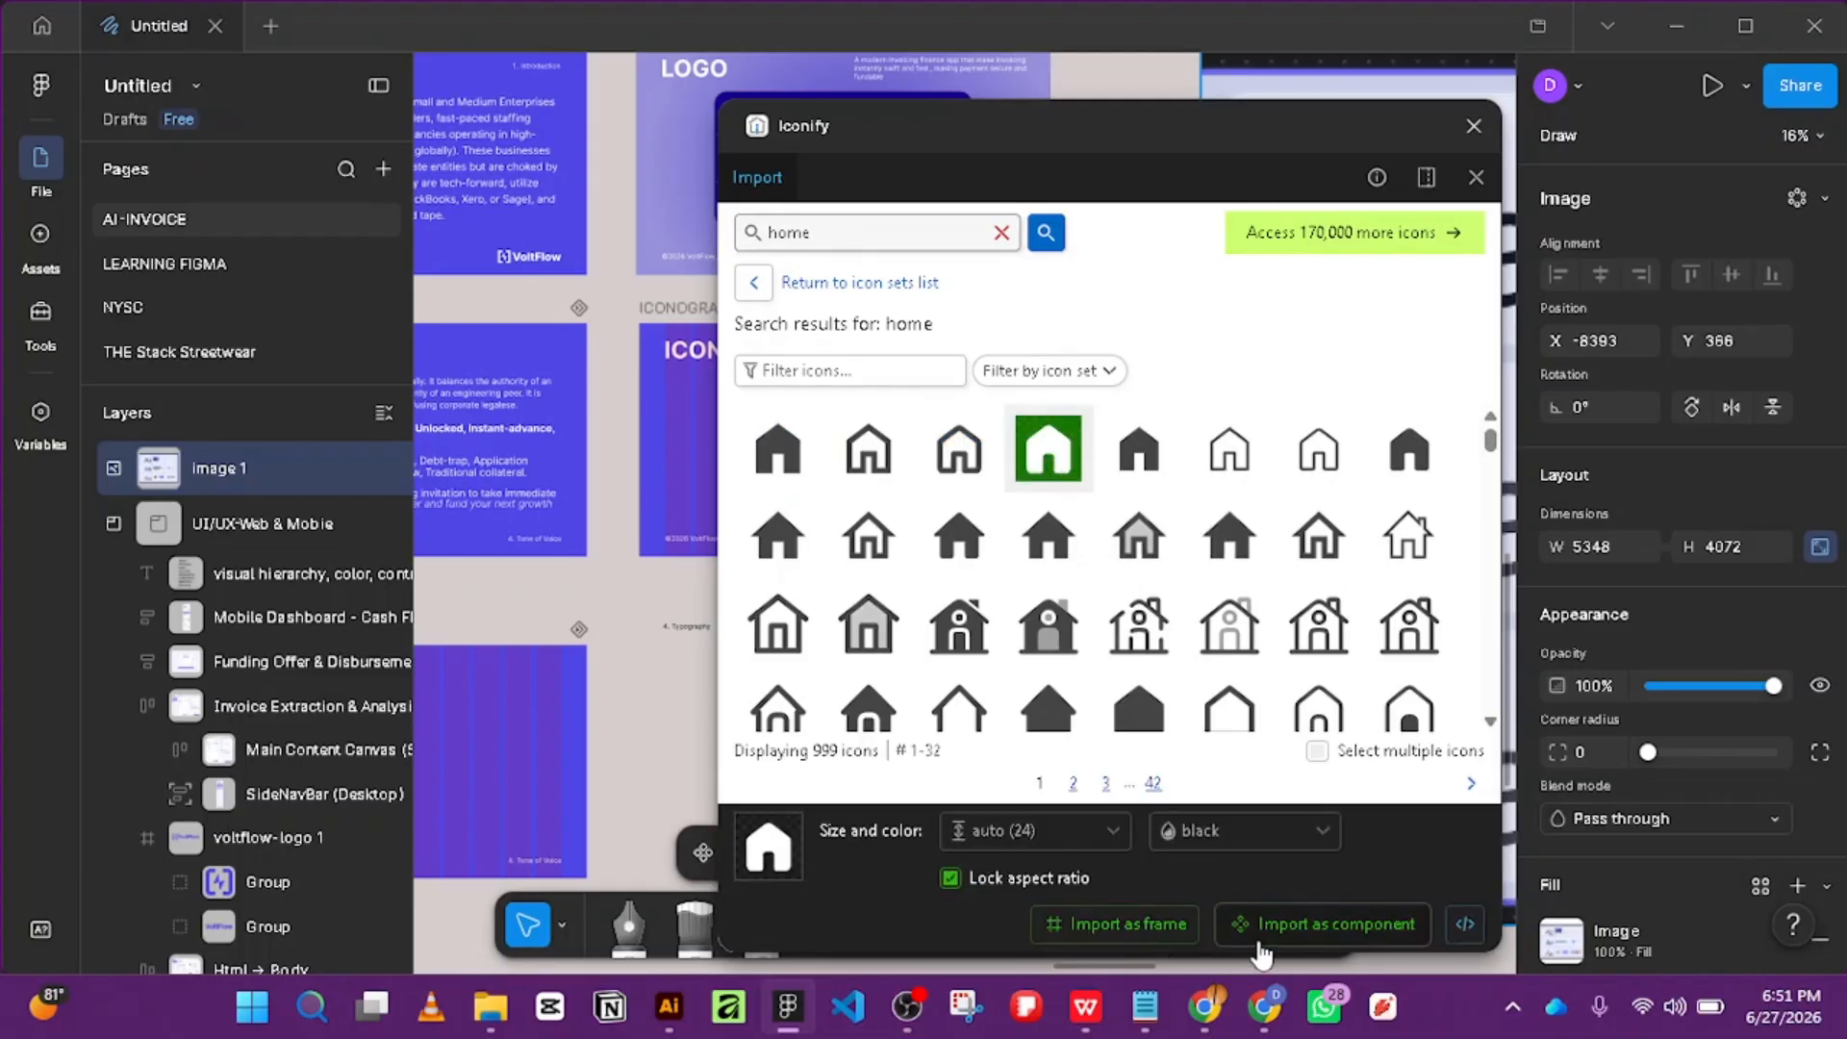
{"action": "left_click", "coordinate": [1181, 928]}
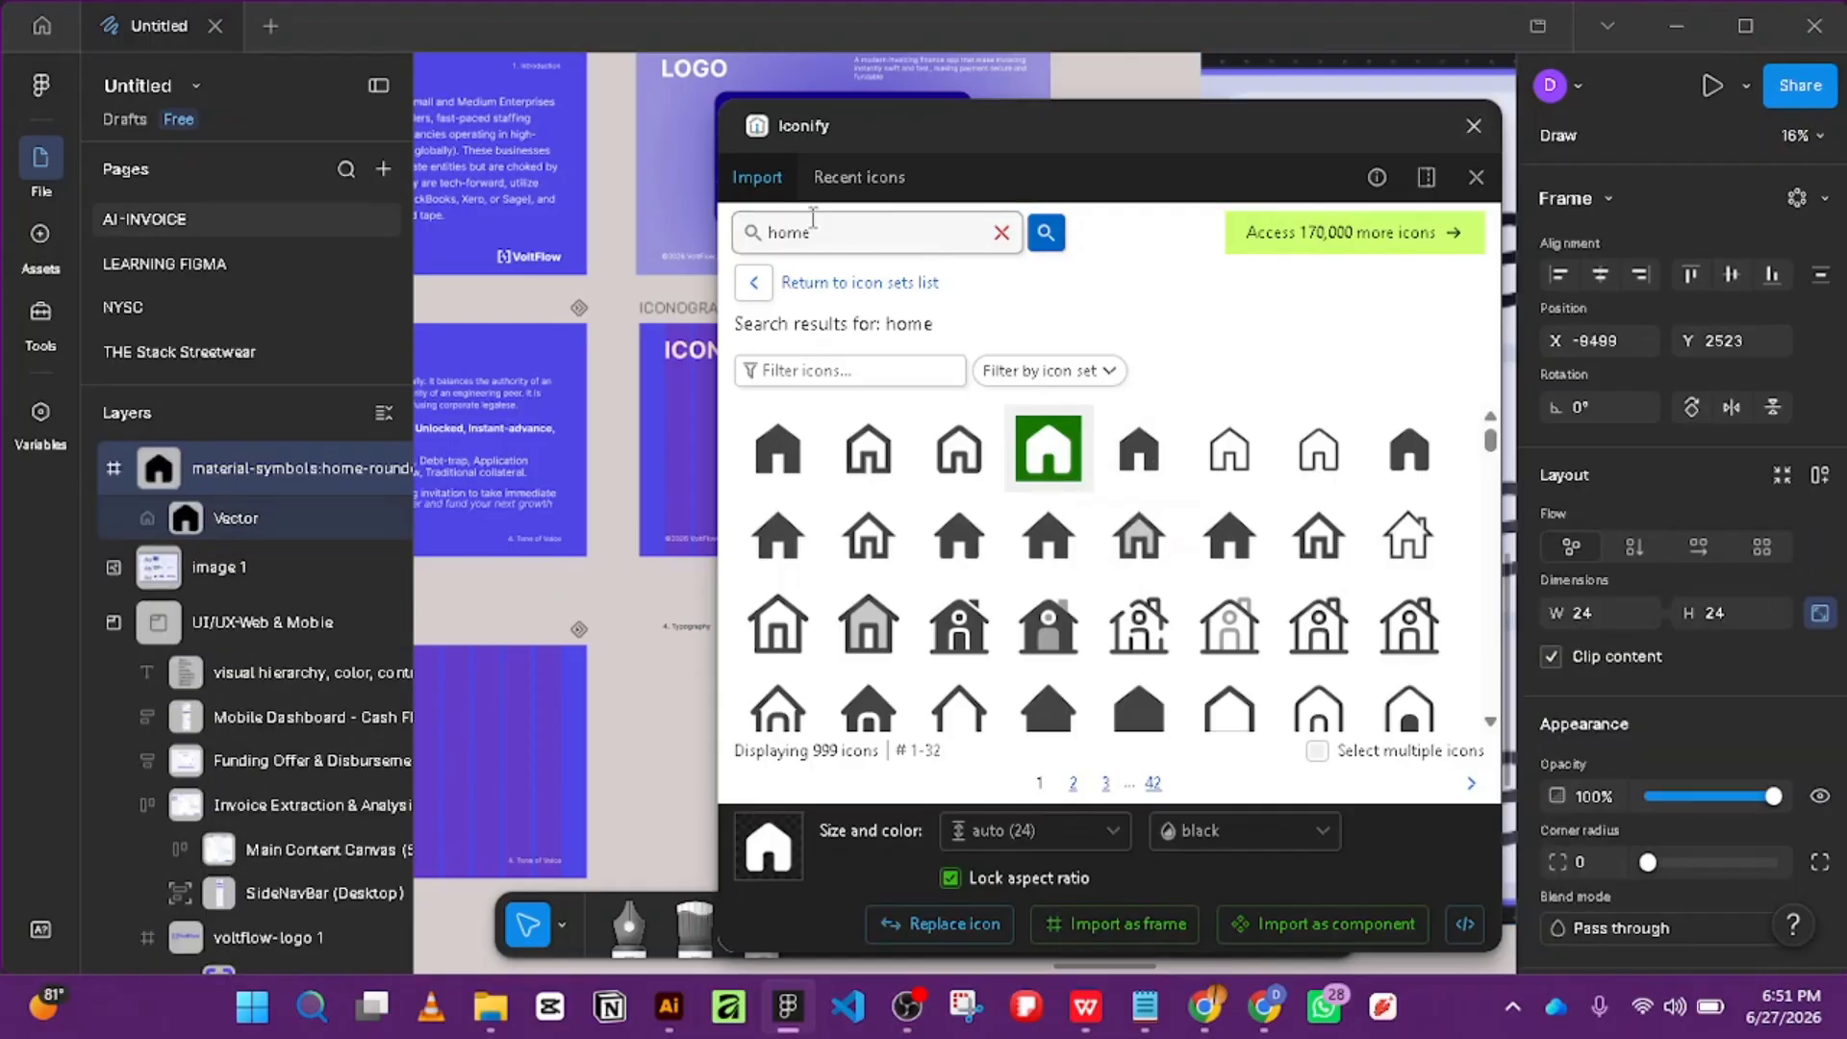
Following the icons in the reference image, search Iconify for "search" and import the tabler:search icon as a frame.
{"action": "left_click_drag", "start_coordinate": [1106, 134], "coordinate": [873, 140]}
{"action": "scroll", "coordinate": [1332, 548], "scroll_direction": "down", "scroll_amount": 5}
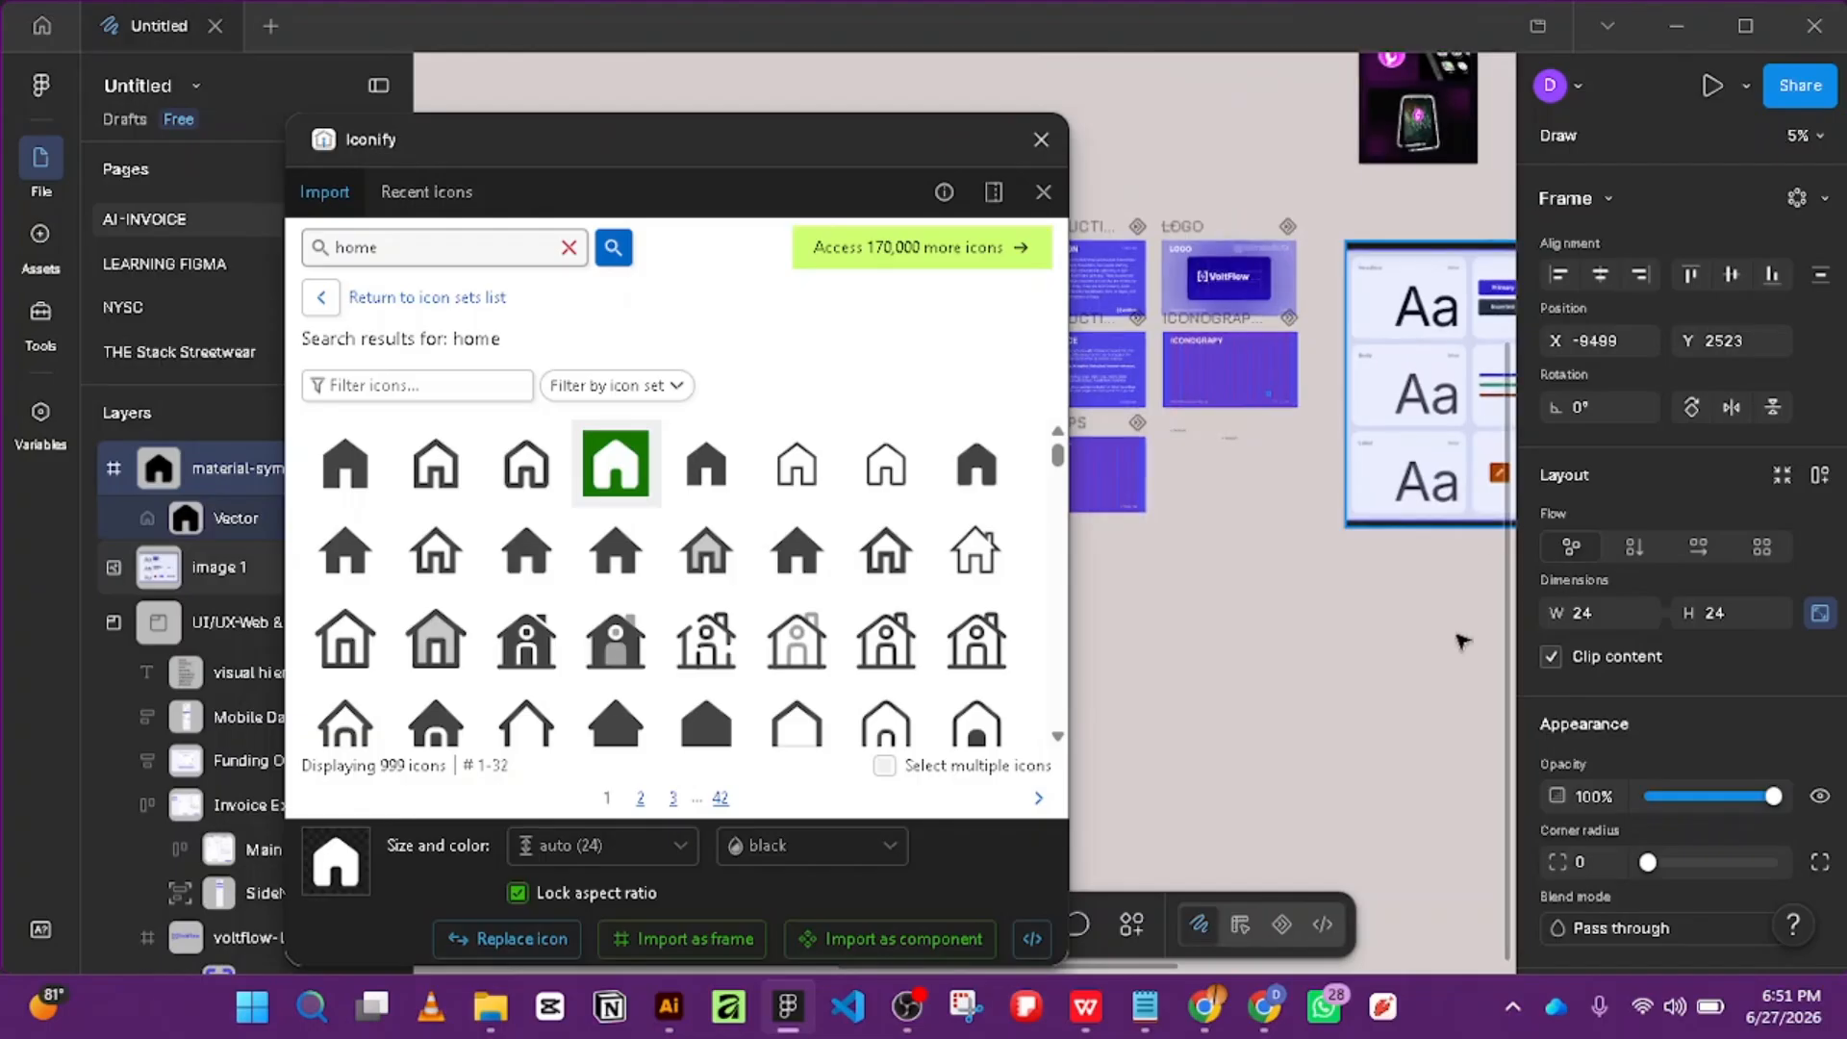
{"action": "scroll", "coordinate": [1332, 549], "scroll_direction": "up", "scroll_amount": 4}
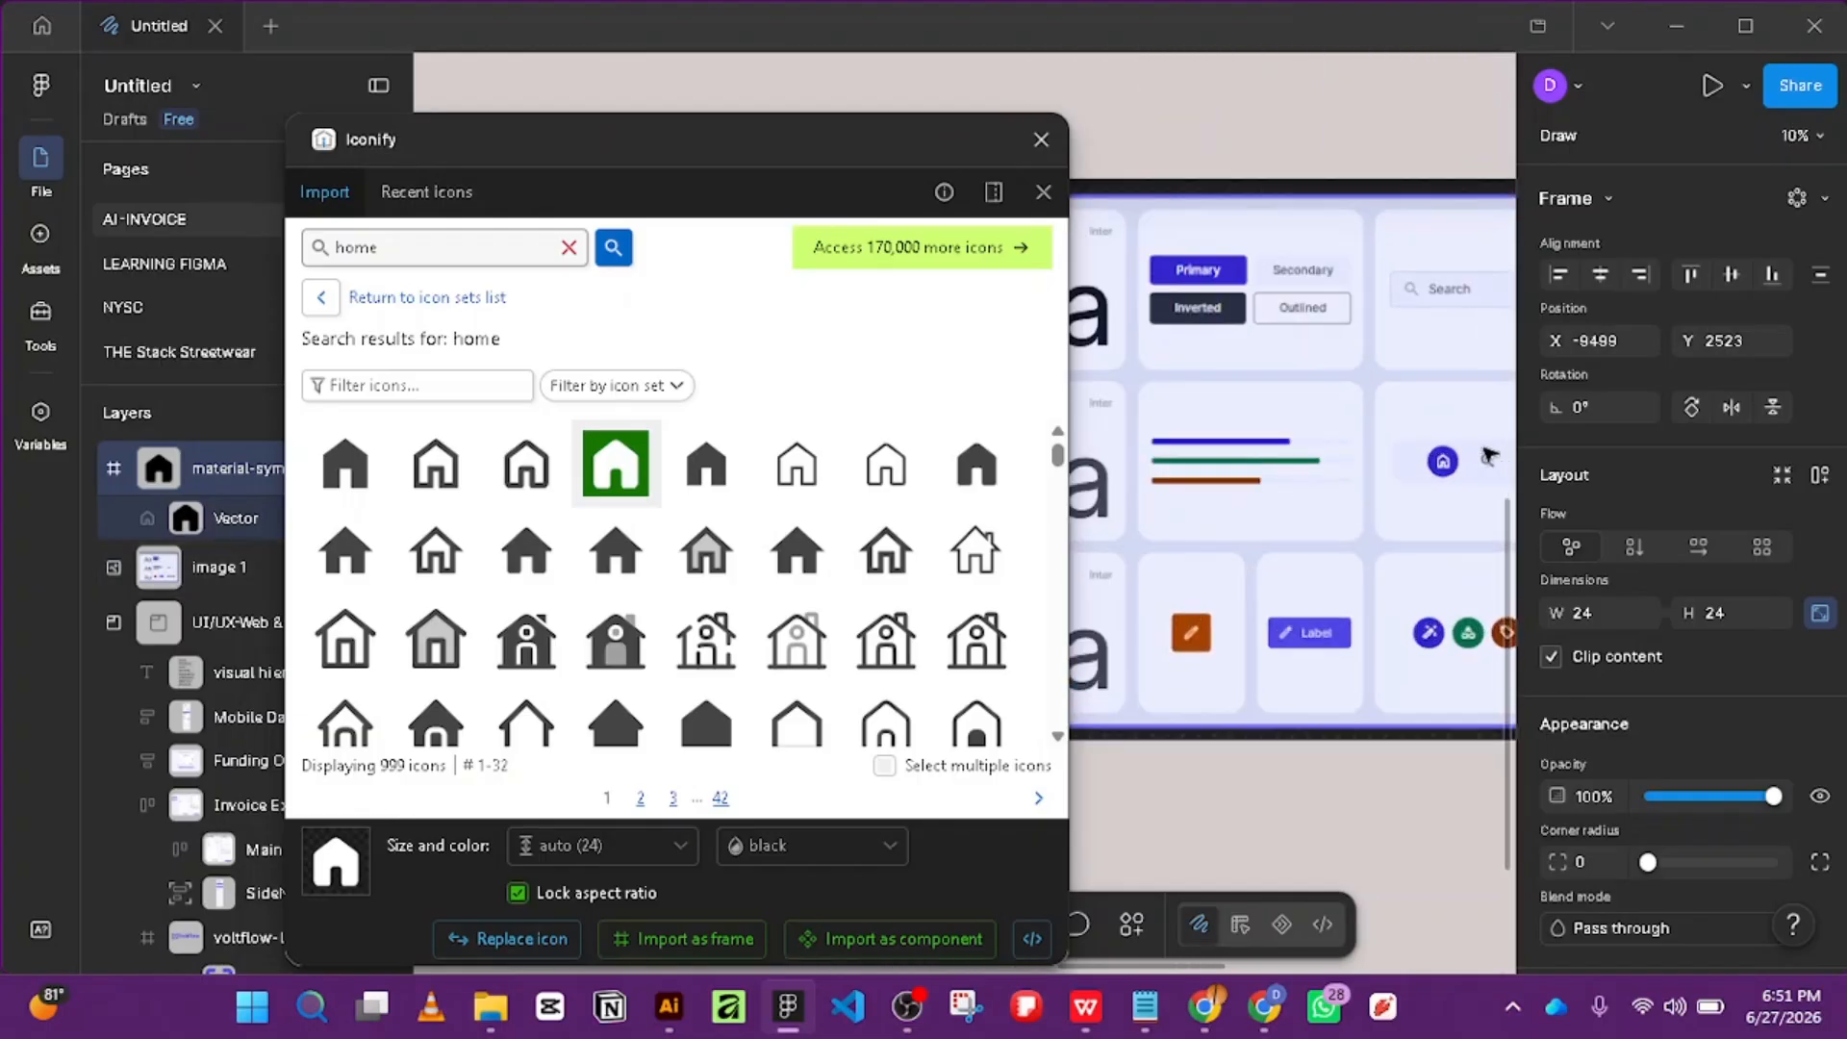
{"action": "double_click", "coordinate": [427, 233]}
{"action": "type", "text": "se"}
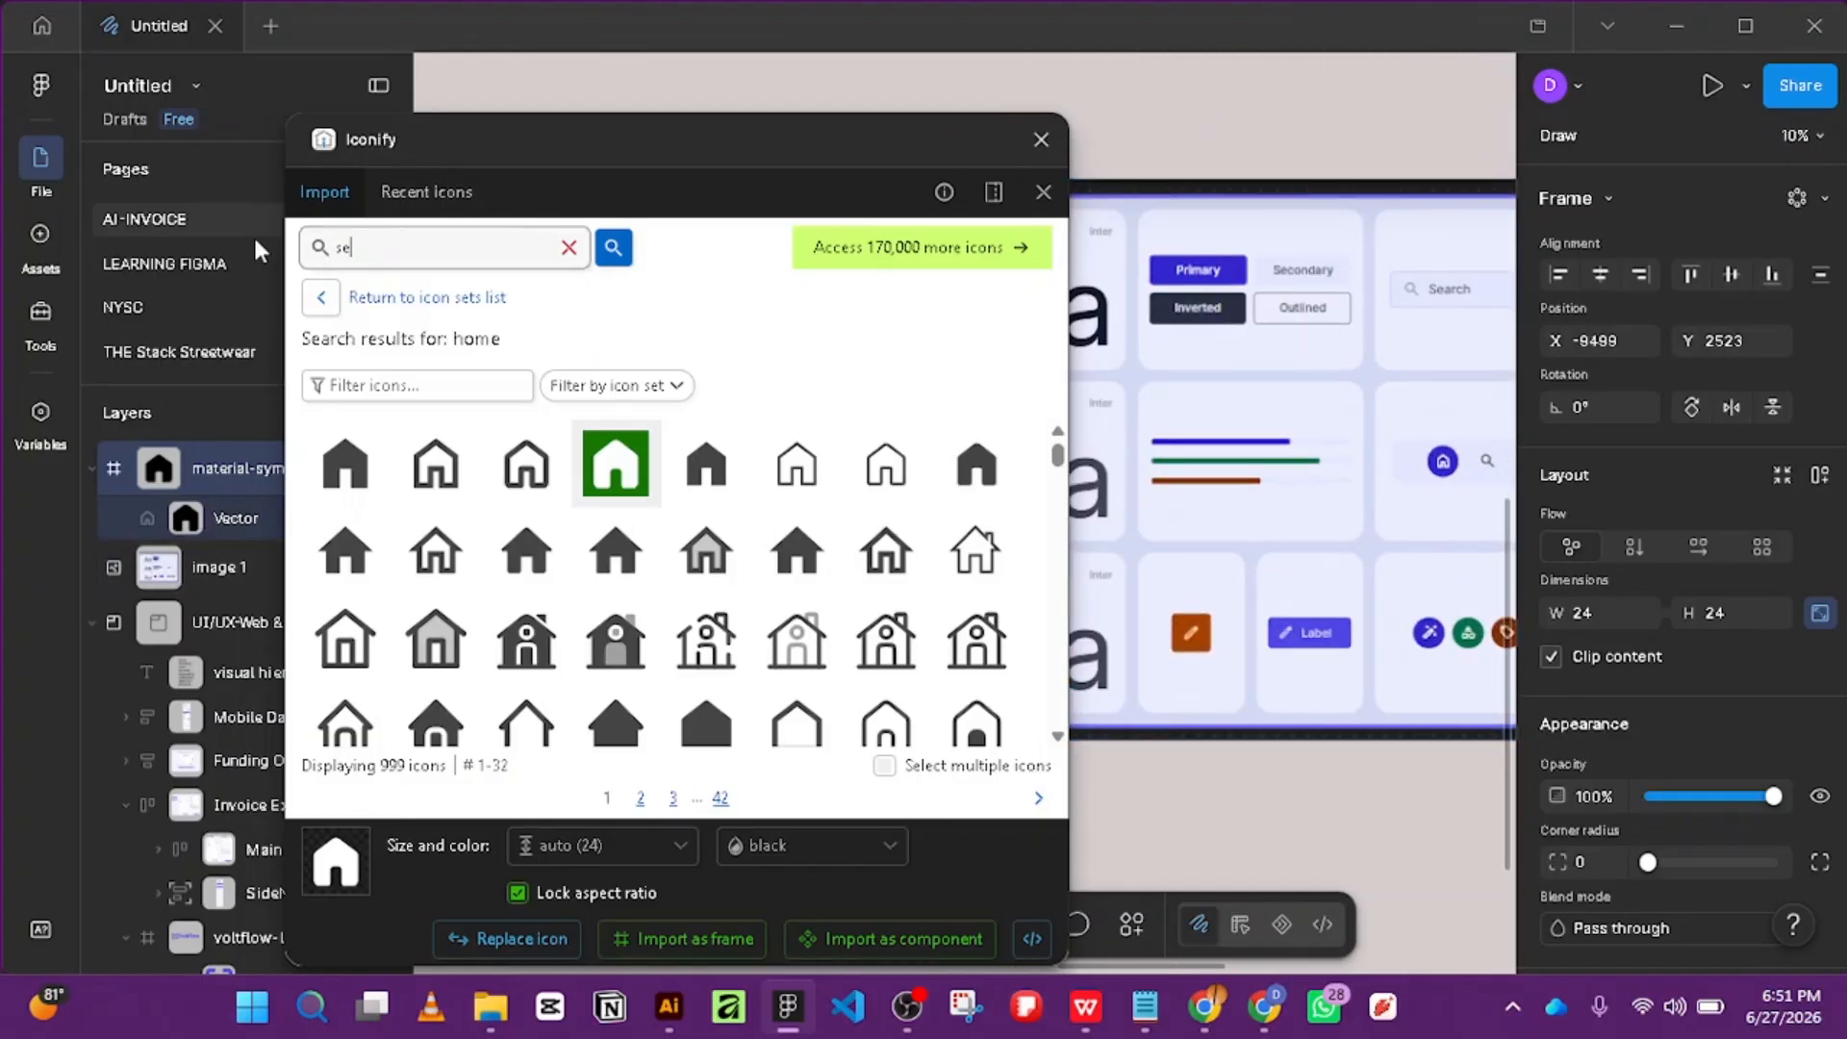
{"action": "type", "text": "arch"}
{"action": "key", "text": "Return"}
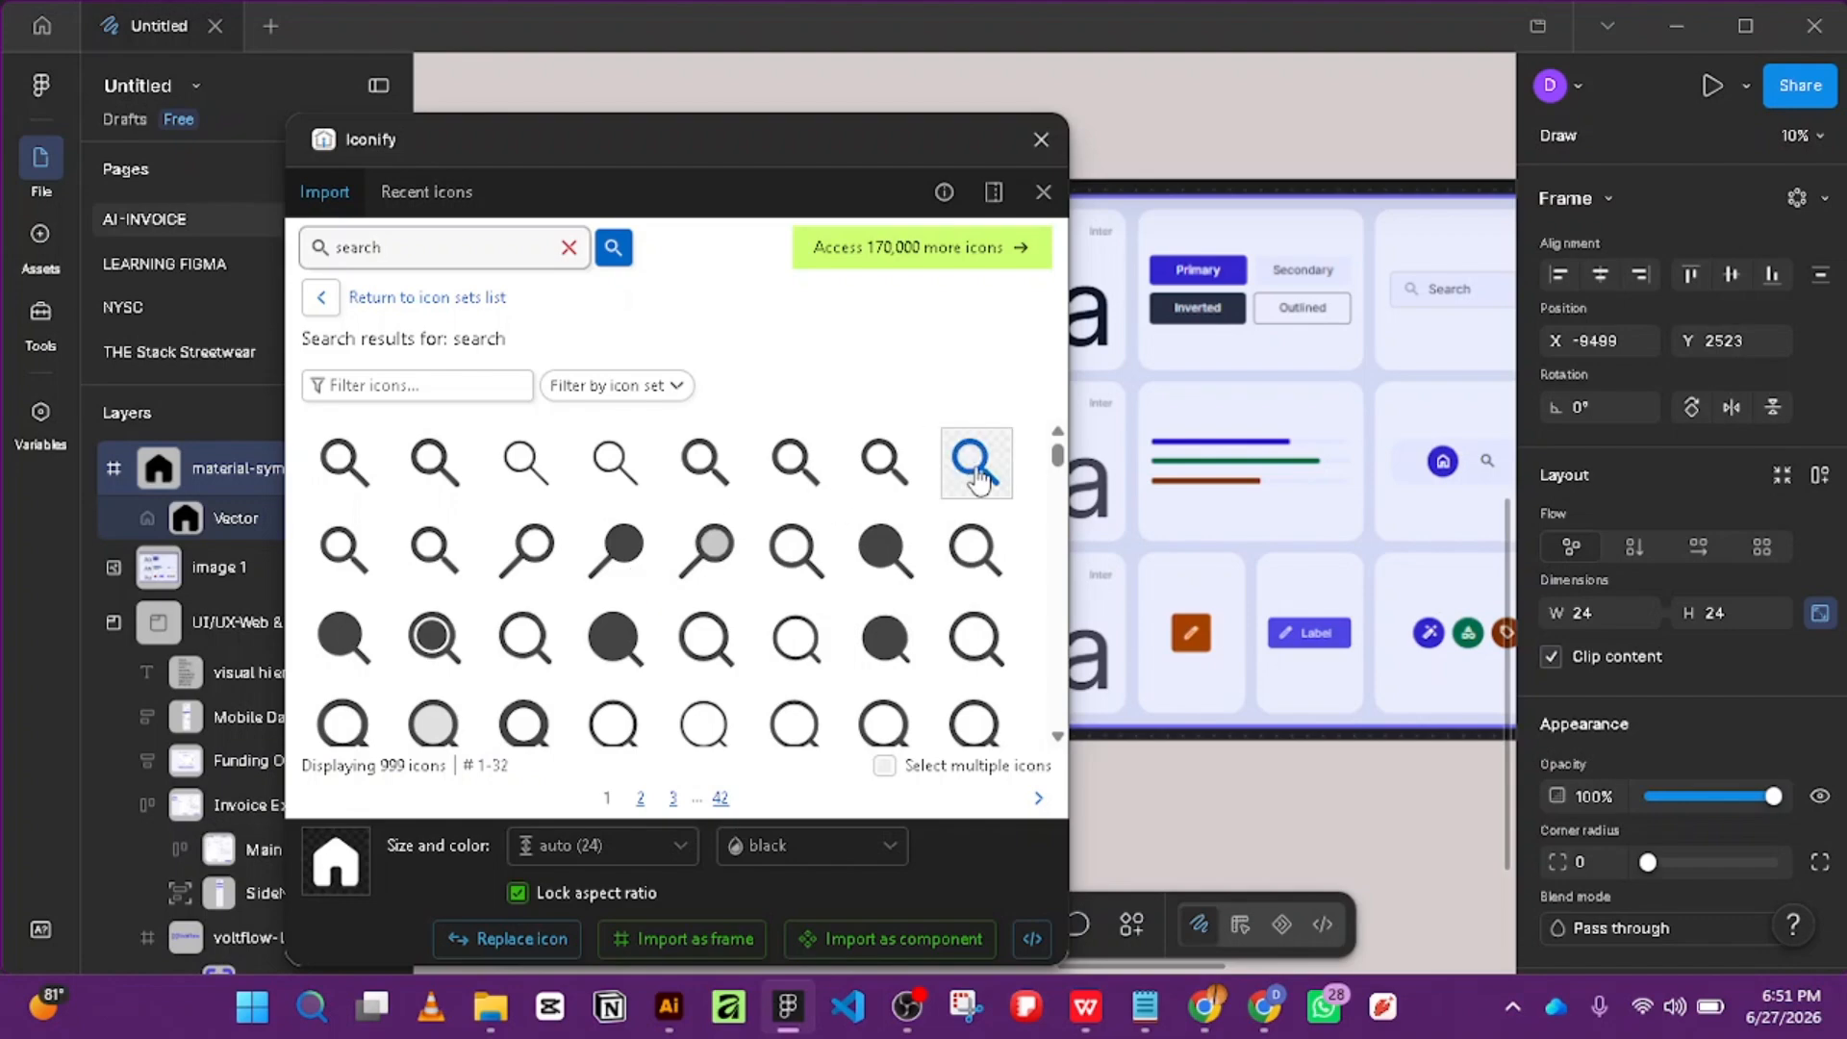
{"action": "left_click", "coordinate": [794, 567]}
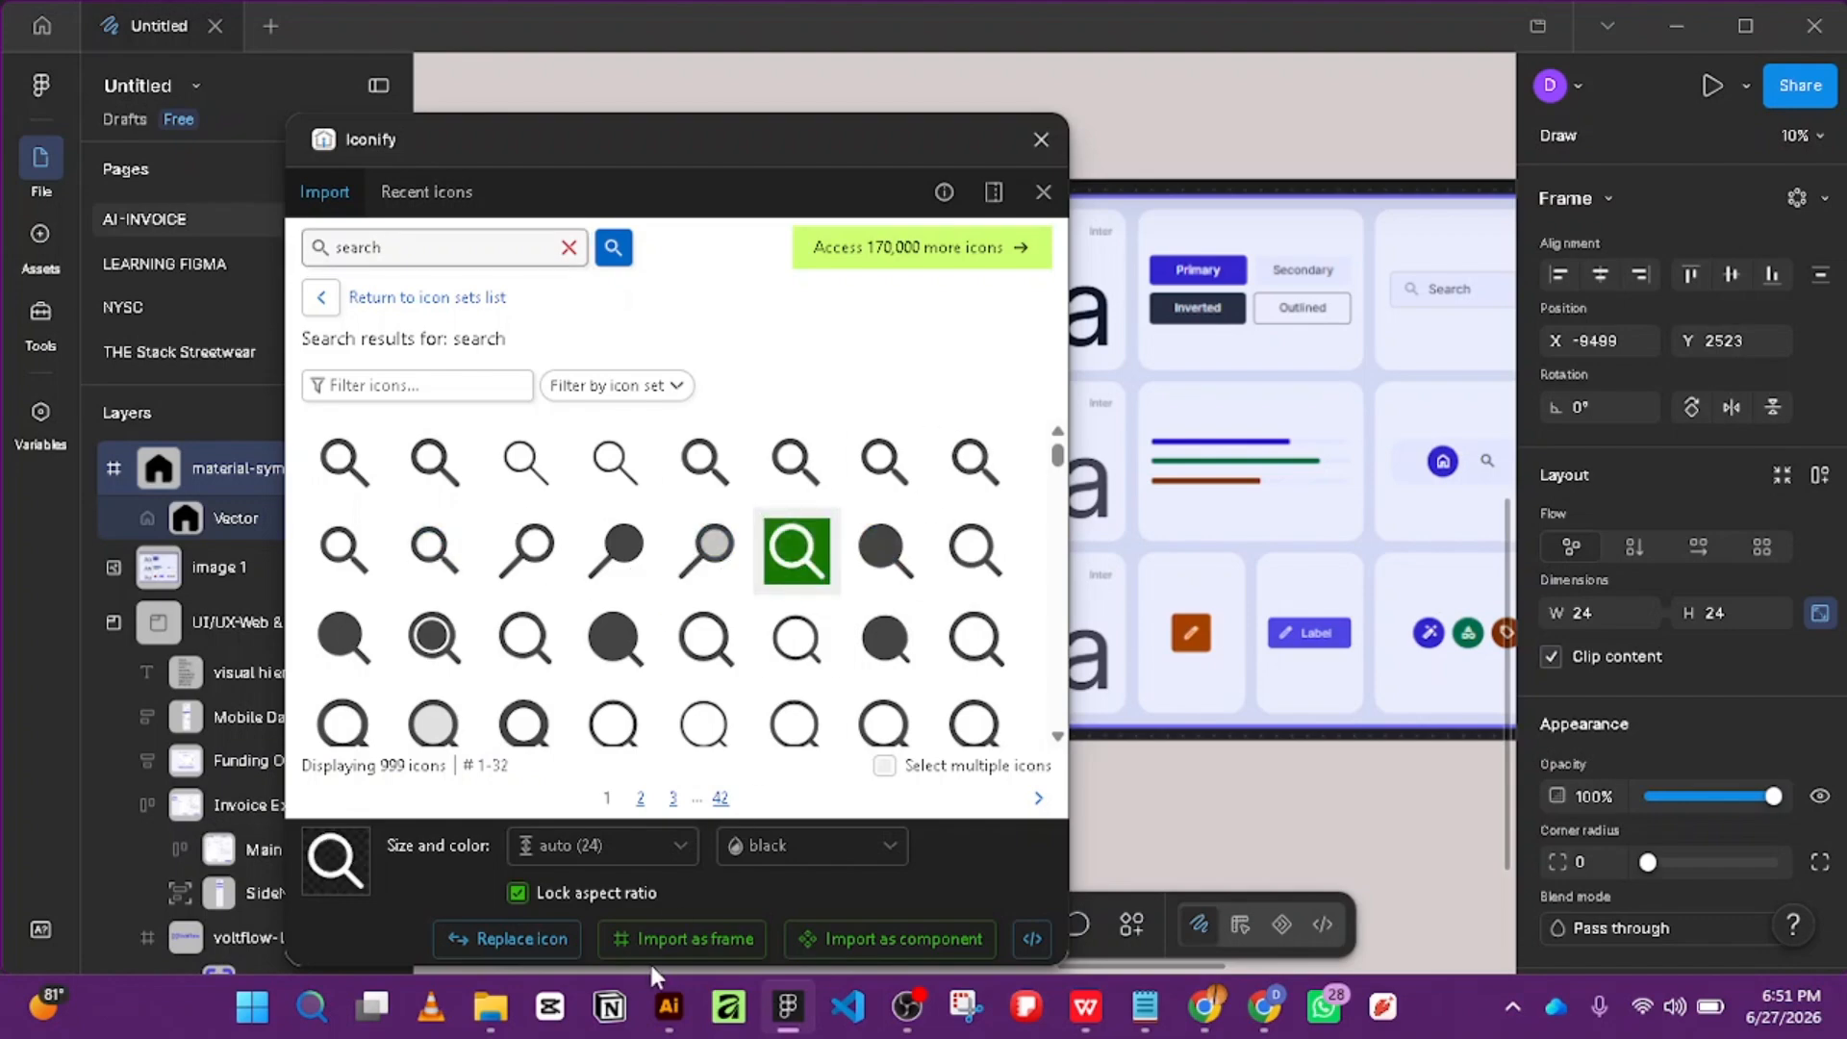
{"action": "left_click", "coordinate": [664, 941]}
Search Iconify for "profile" and import the iconamoon:profile-bold icon as a frame.
{"action": "scroll", "coordinate": [1207, 596], "scroll_direction": "down", "scroll_amount": 2}
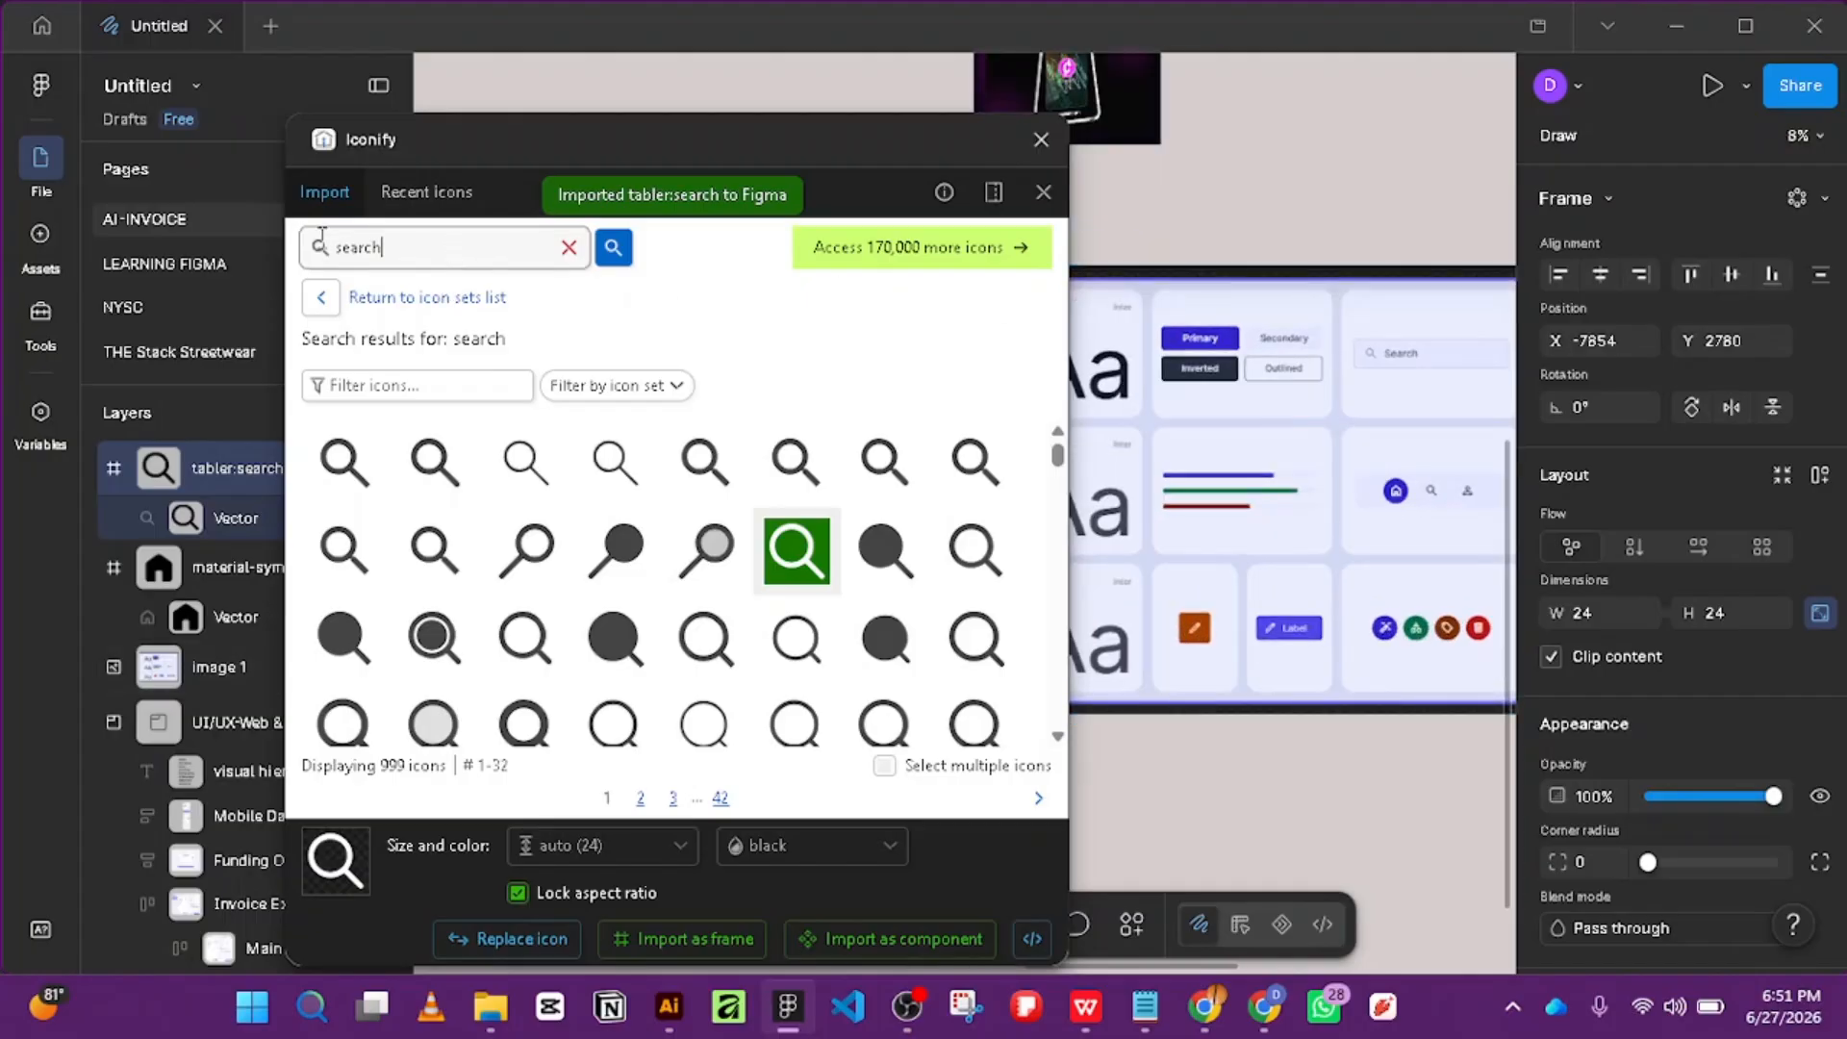
{"action": "key", "text": "ctrl+a"}
{"action": "type", "text": "profi"}
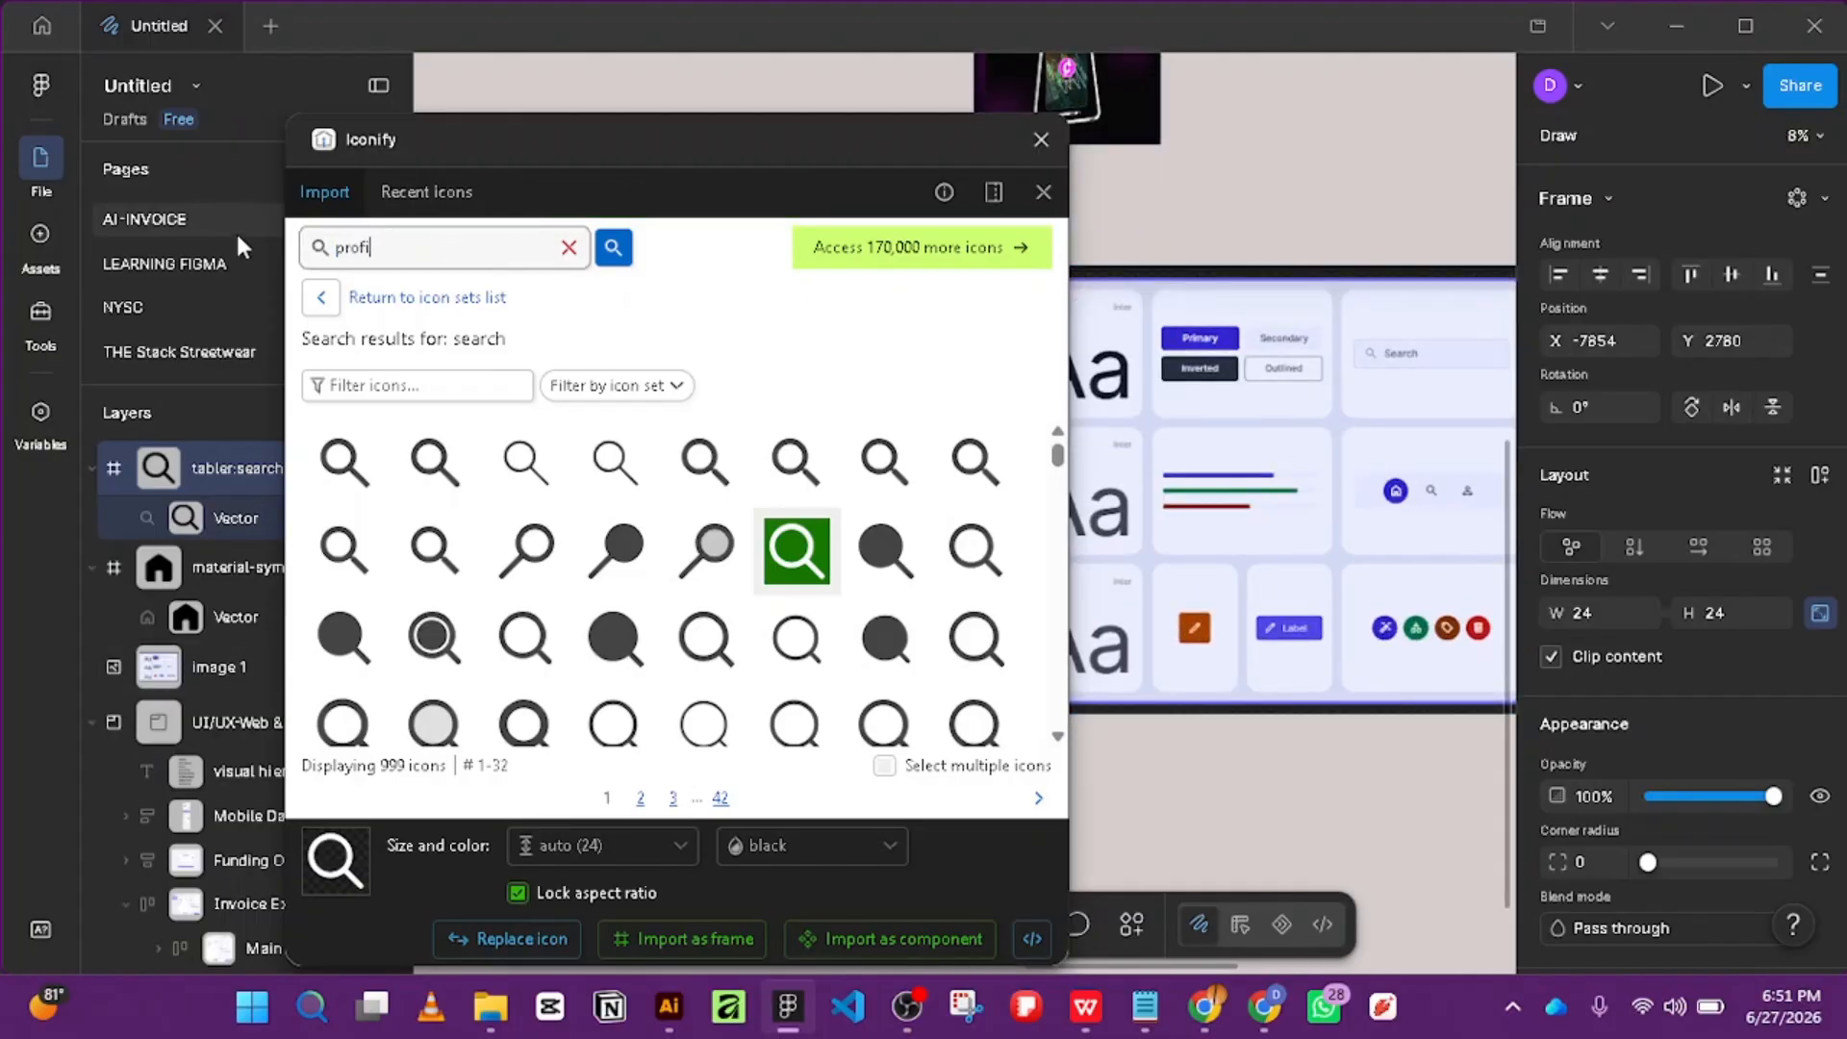
{"action": "type", "text": "le"}
{"action": "left_click", "coordinate": [613, 247]}
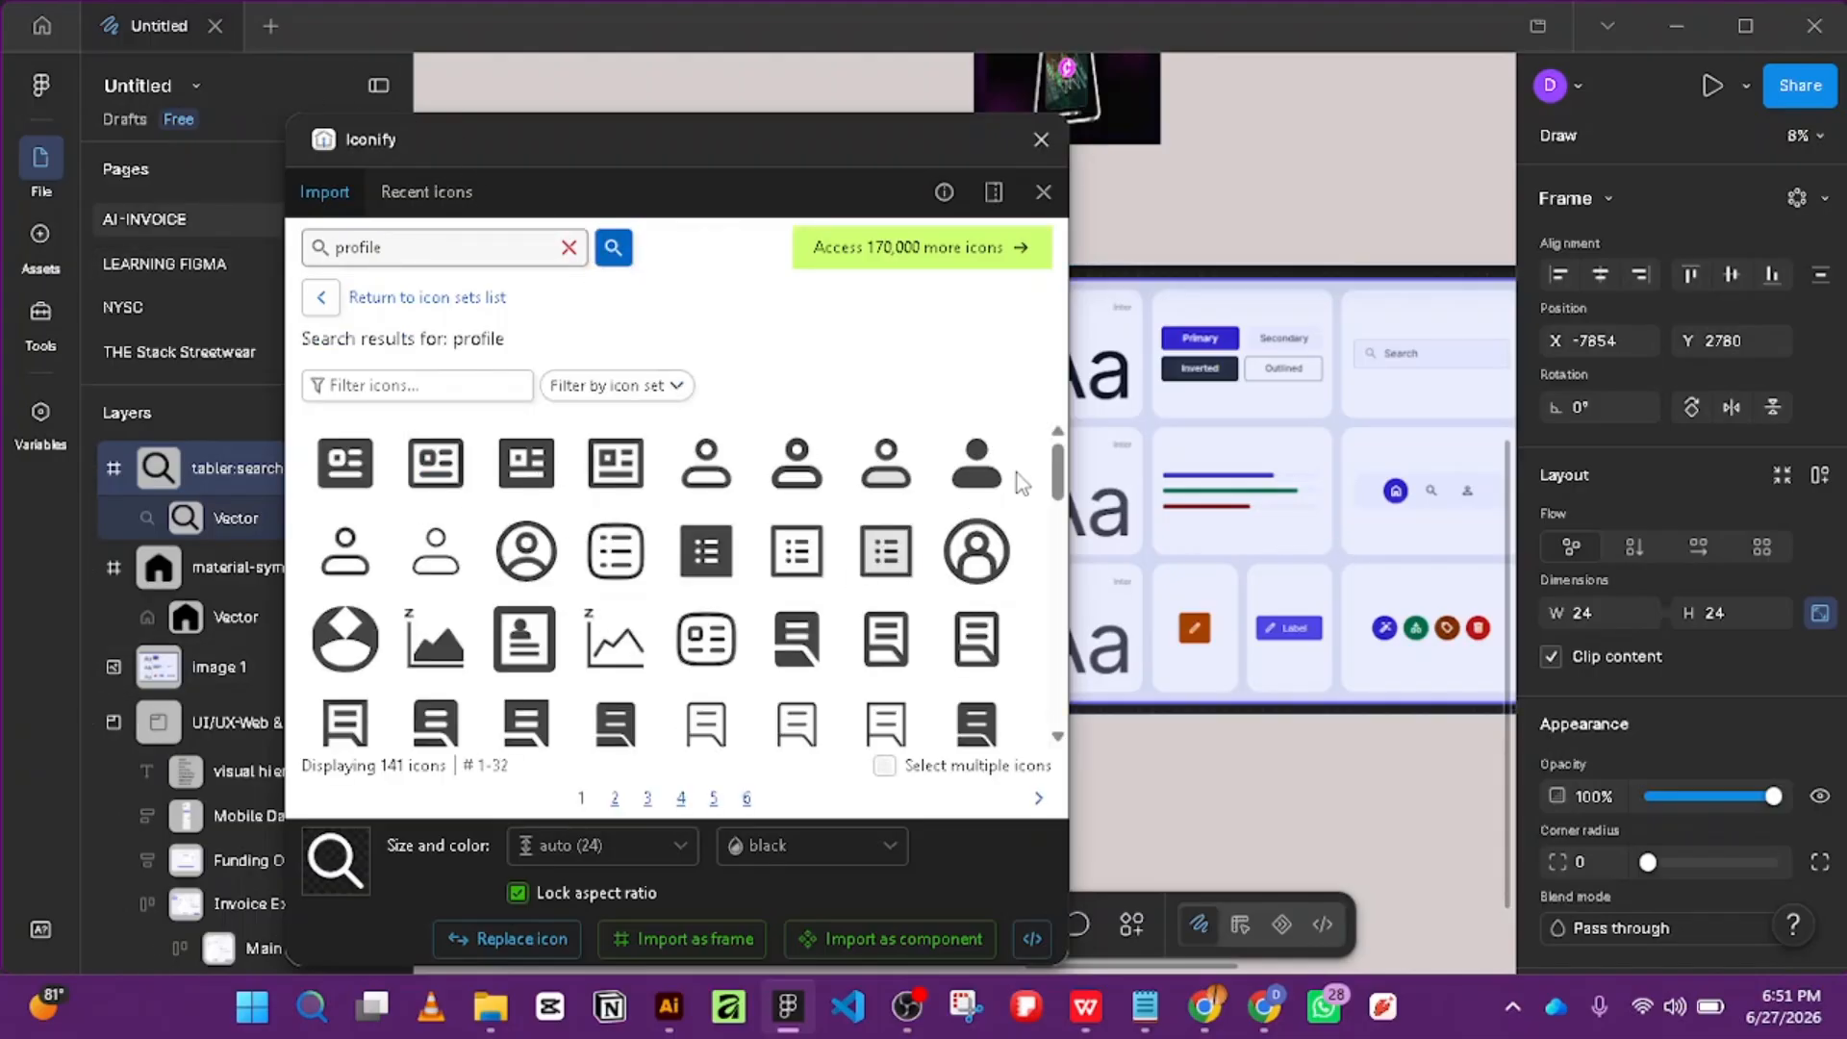
{"action": "left_click", "coordinate": [775, 498]}
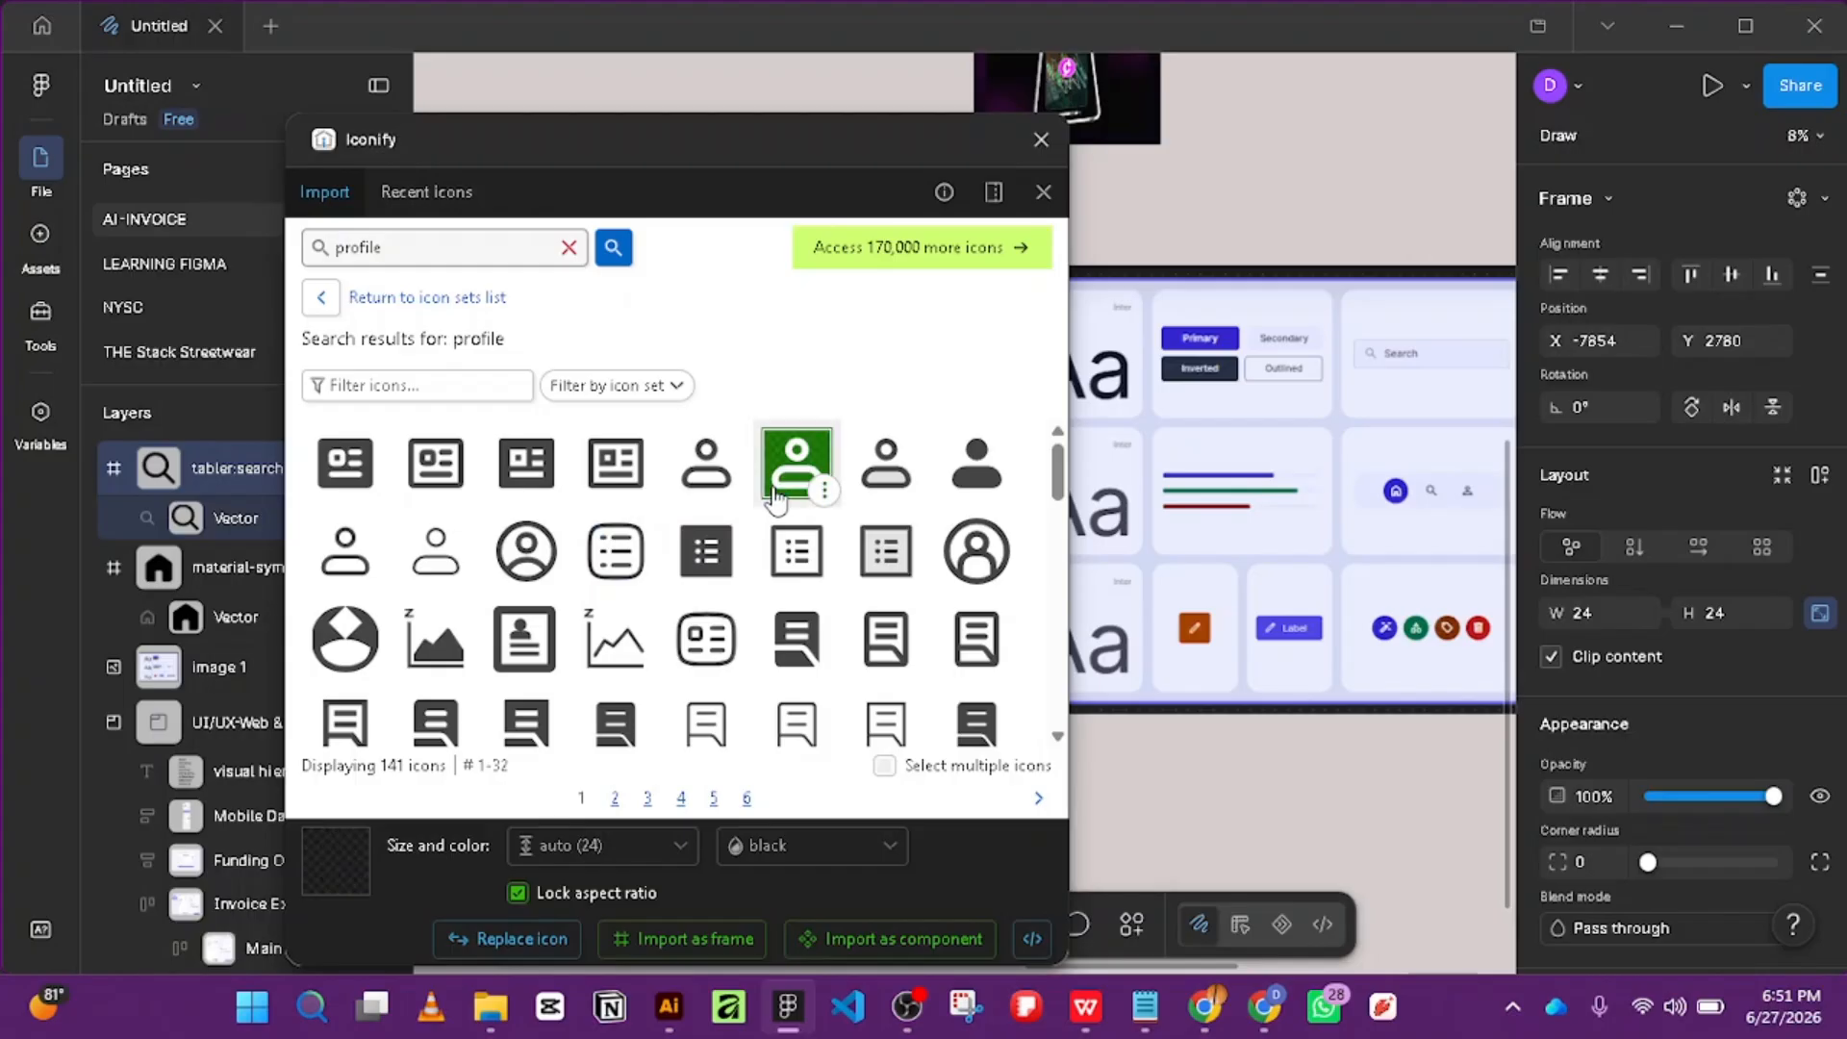
{"action": "left_click", "coordinate": [689, 939]}
{"action": "left_click", "coordinate": [491, 247]}
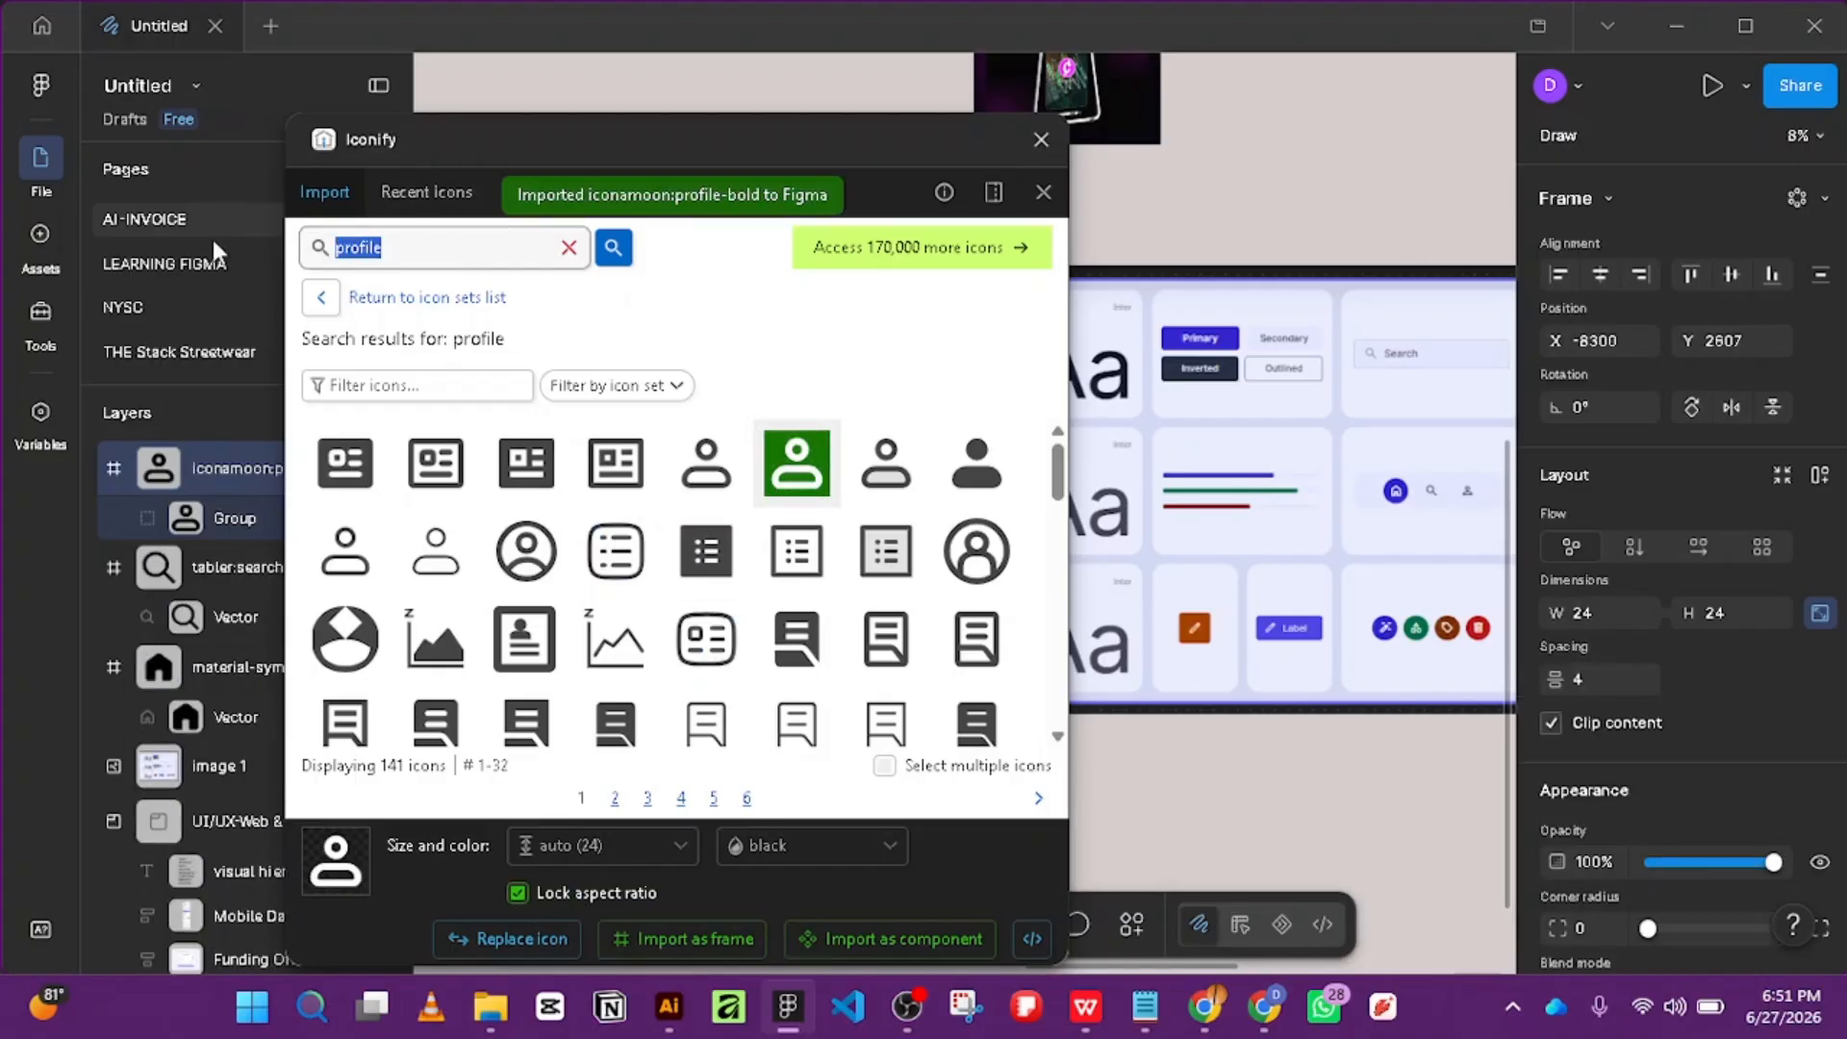
Search Iconify for "wan" and import the tabler:wand icon as a frame.
{"action": "type", "text": "wan"}
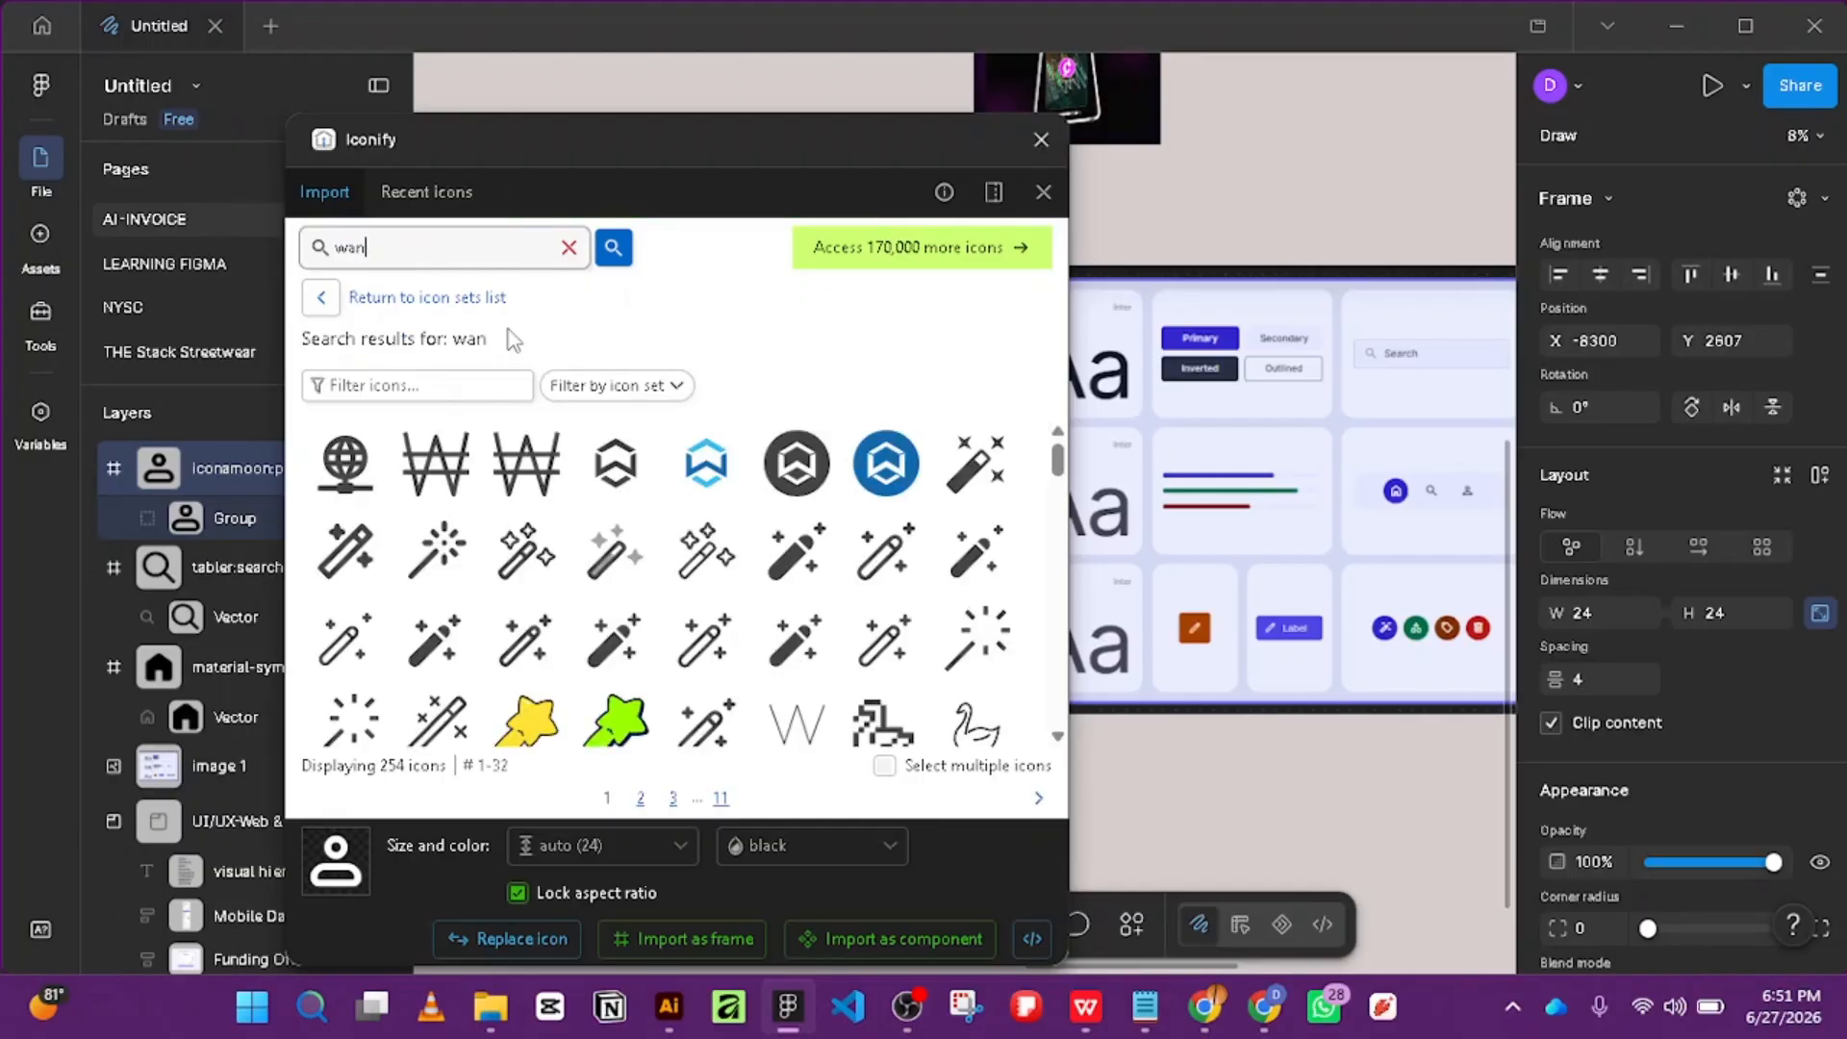
{"action": "left_click", "coordinate": [345, 550]}
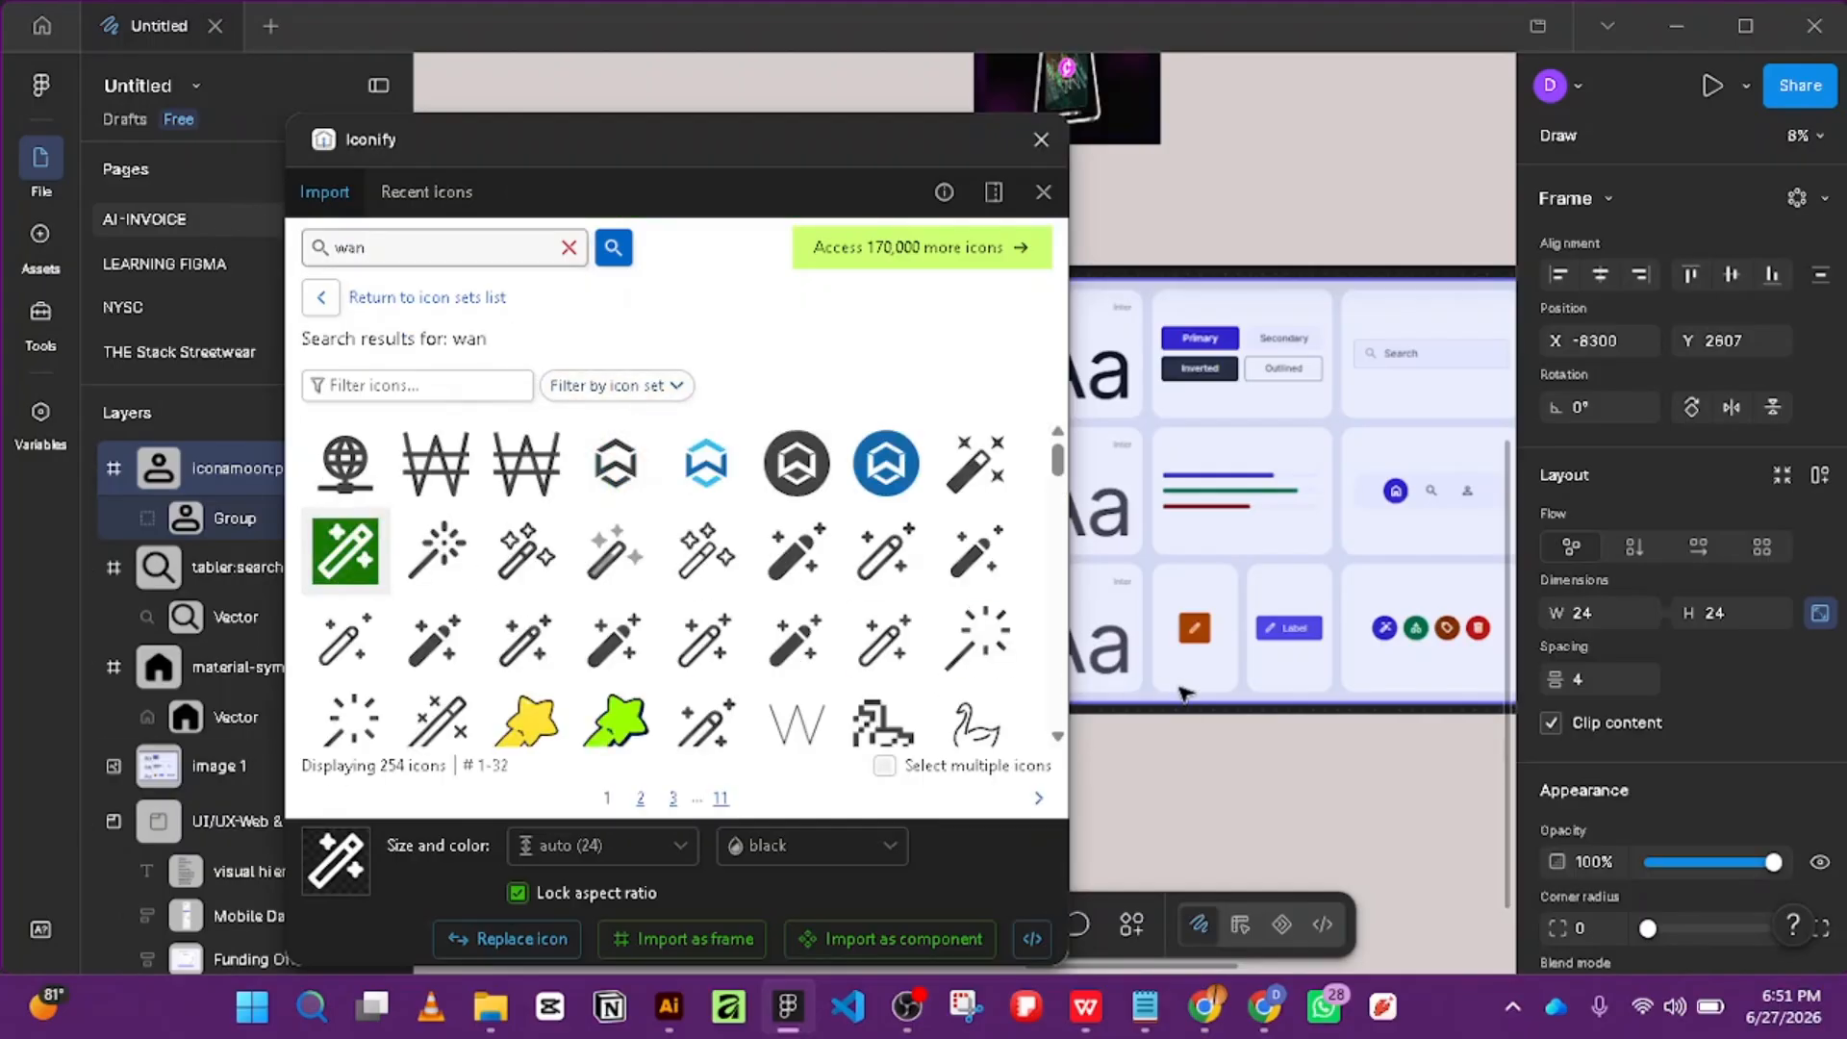
{"action": "left_click", "coordinate": [694, 939]}
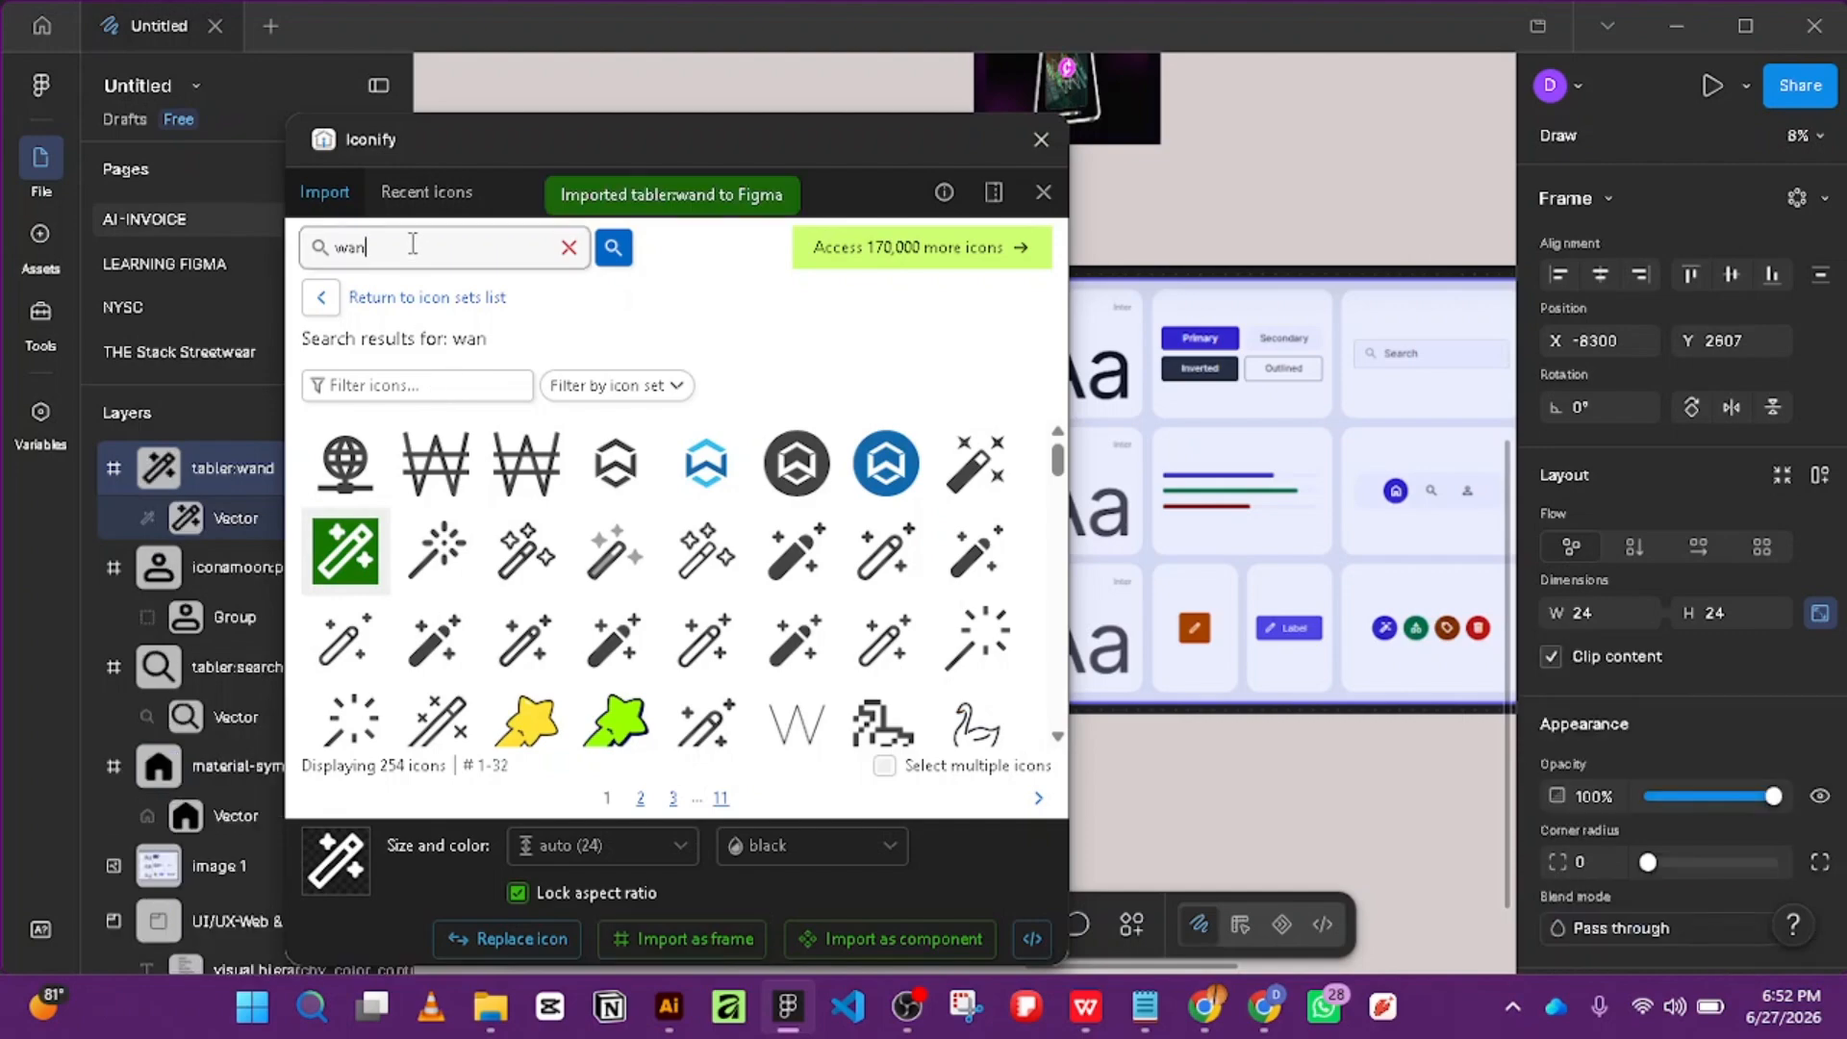
Search Iconify for "category" and import the ic:outline-category icon as a frame.
{"action": "double_click", "coordinate": [348, 247]}
{"action": "type", "text": "category"}
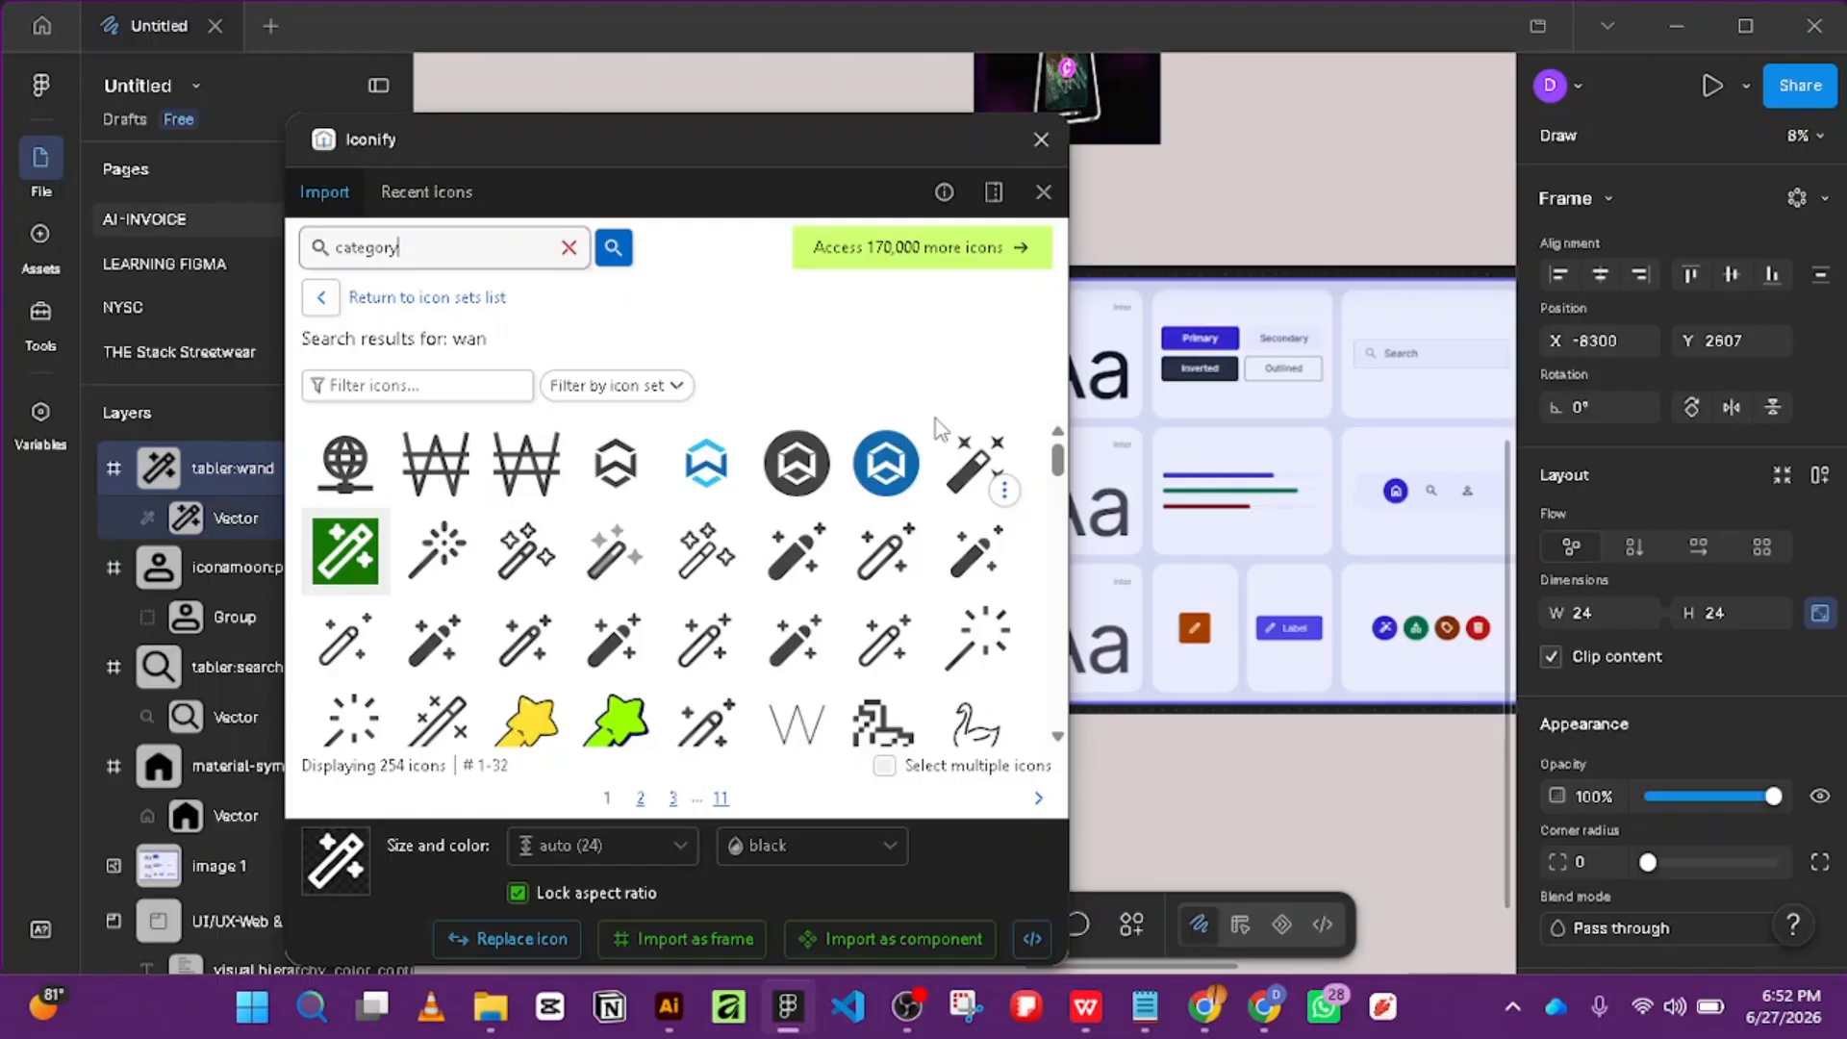
{"action": "key", "text": "Return"}
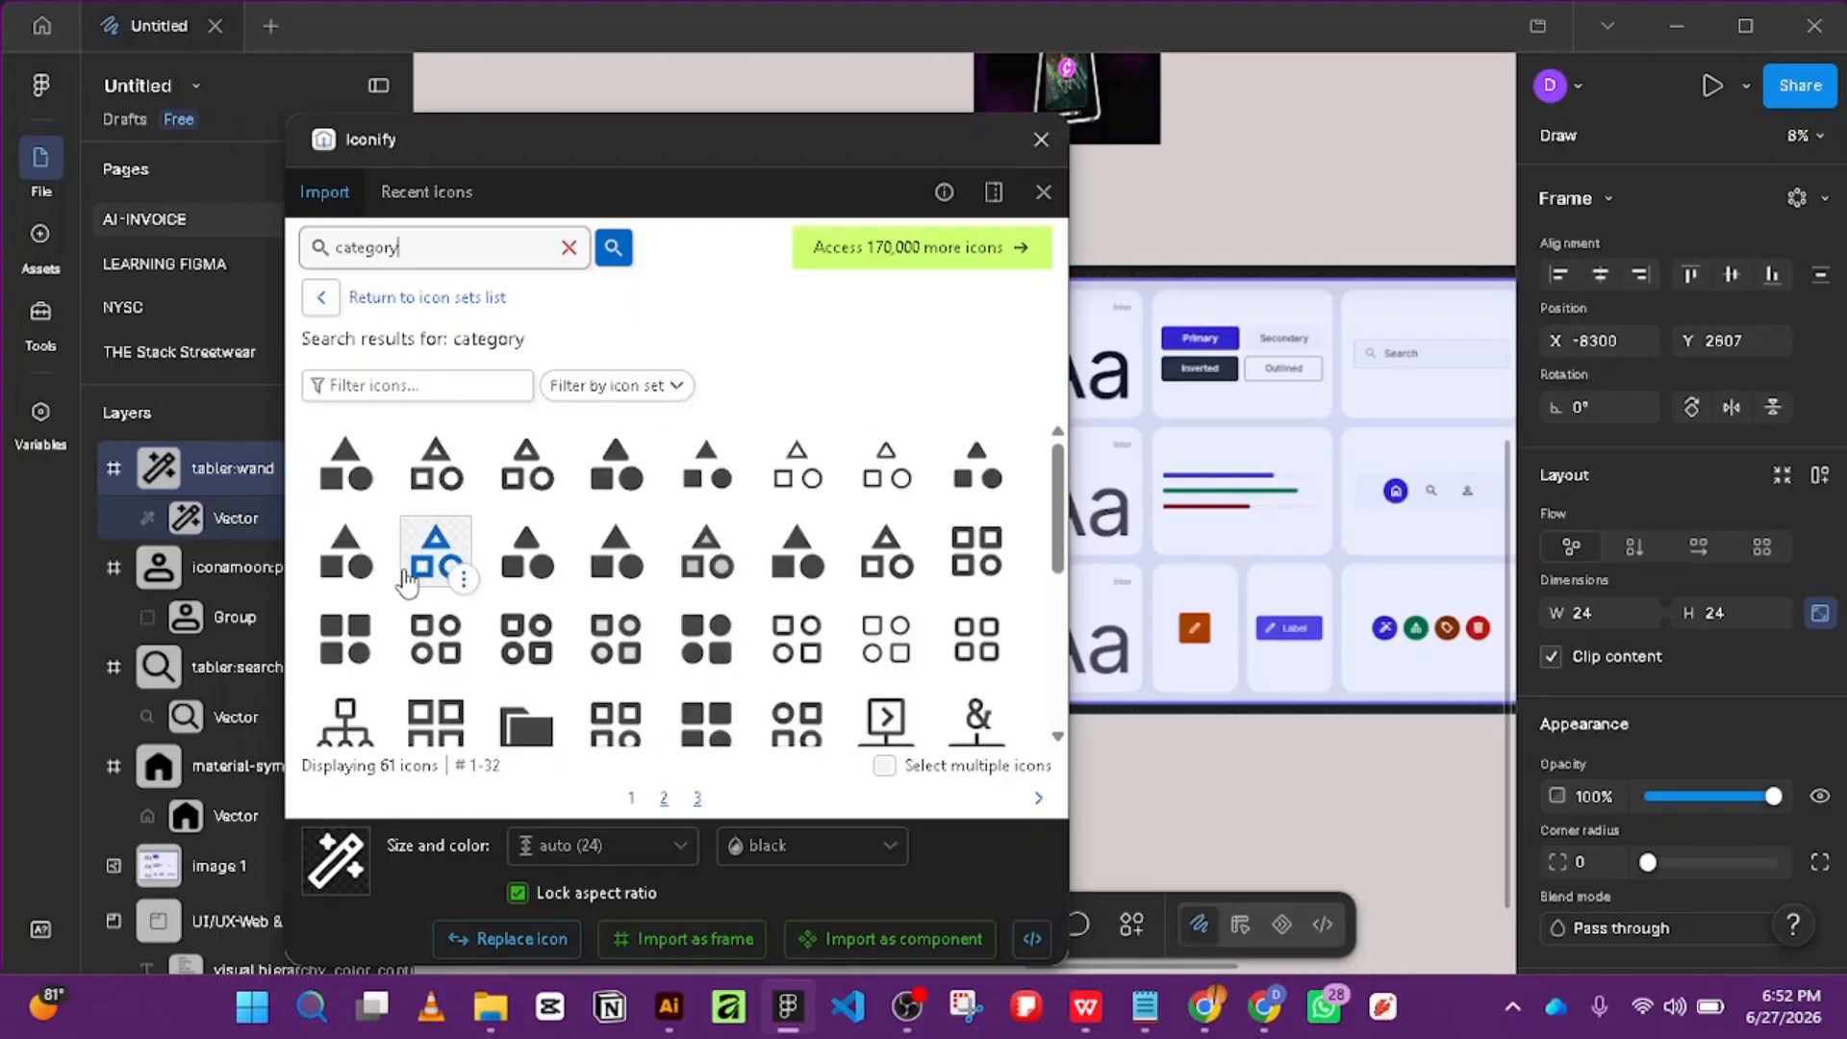
{"action": "left_click", "coordinate": [430, 566]}
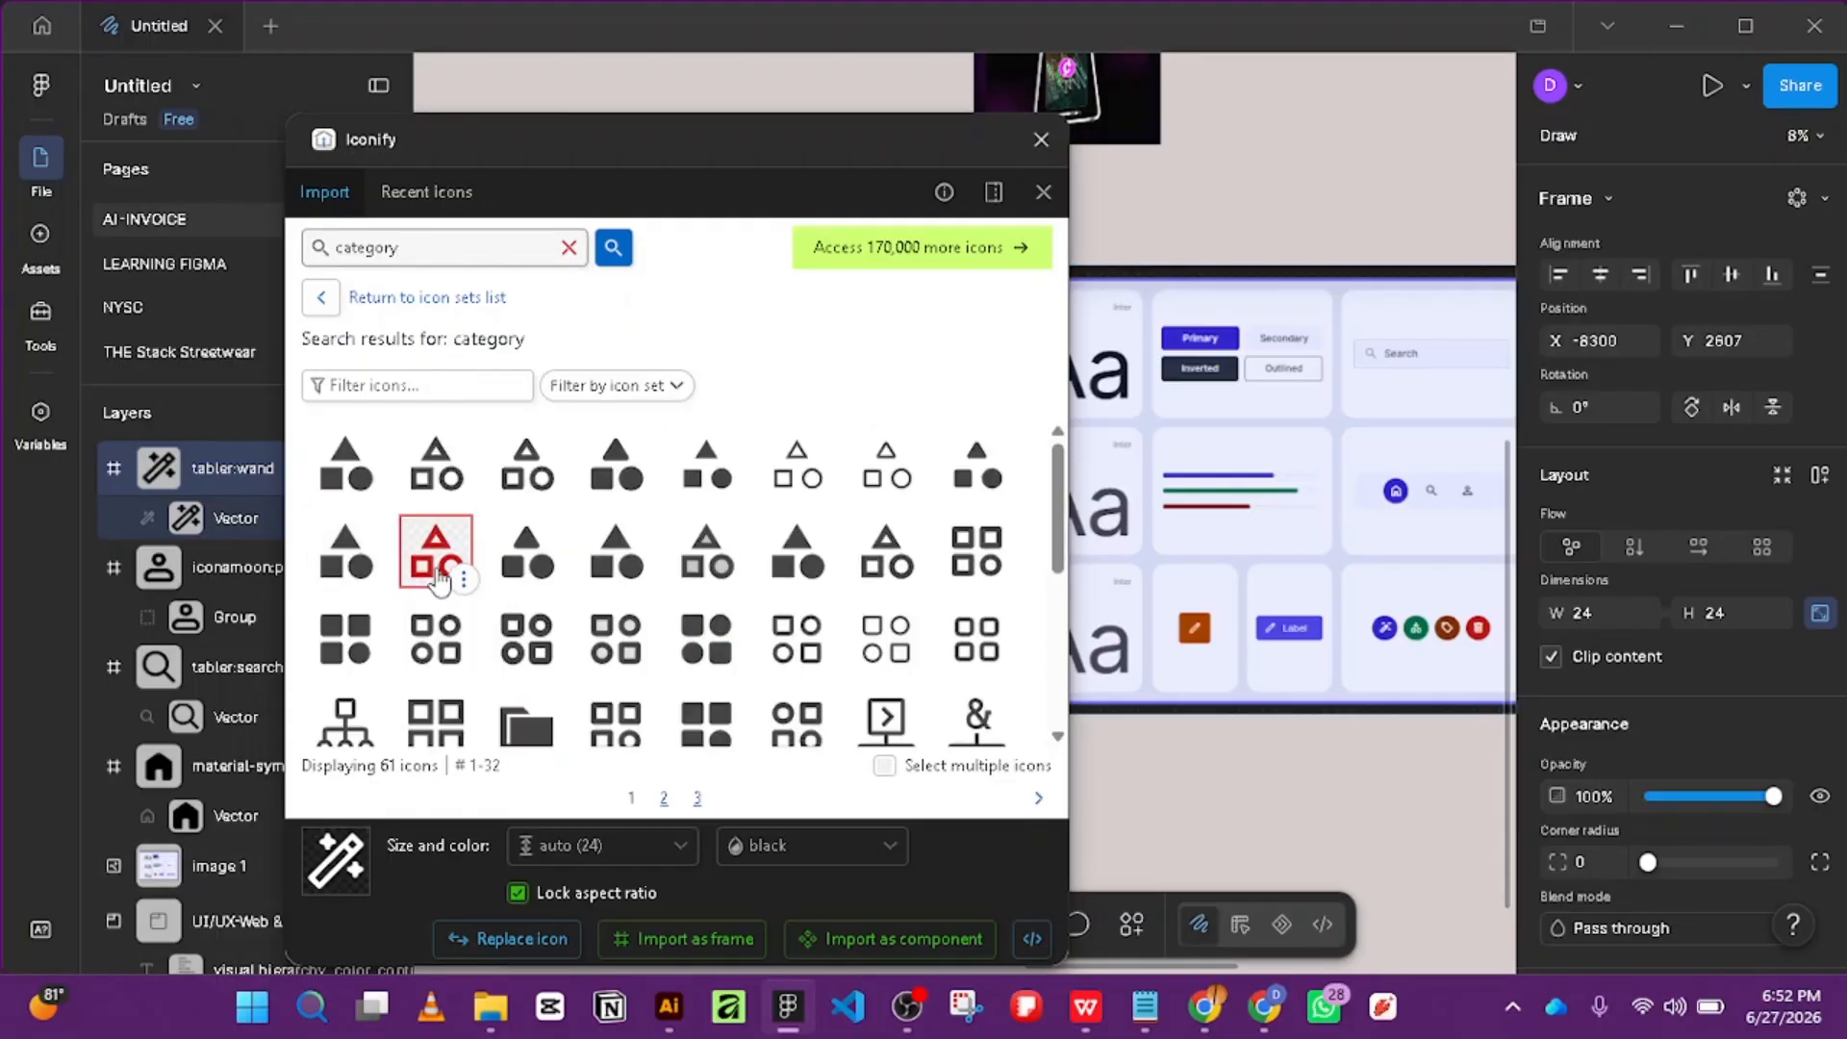
{"action": "left_click", "coordinate": [639, 947]}
Search Iconify for "label" and import the solid tag icon mynaui:label-solid as a frame.
{"action": "left_click_drag", "start_coordinate": [417, 244], "coordinate": [291, 223]}
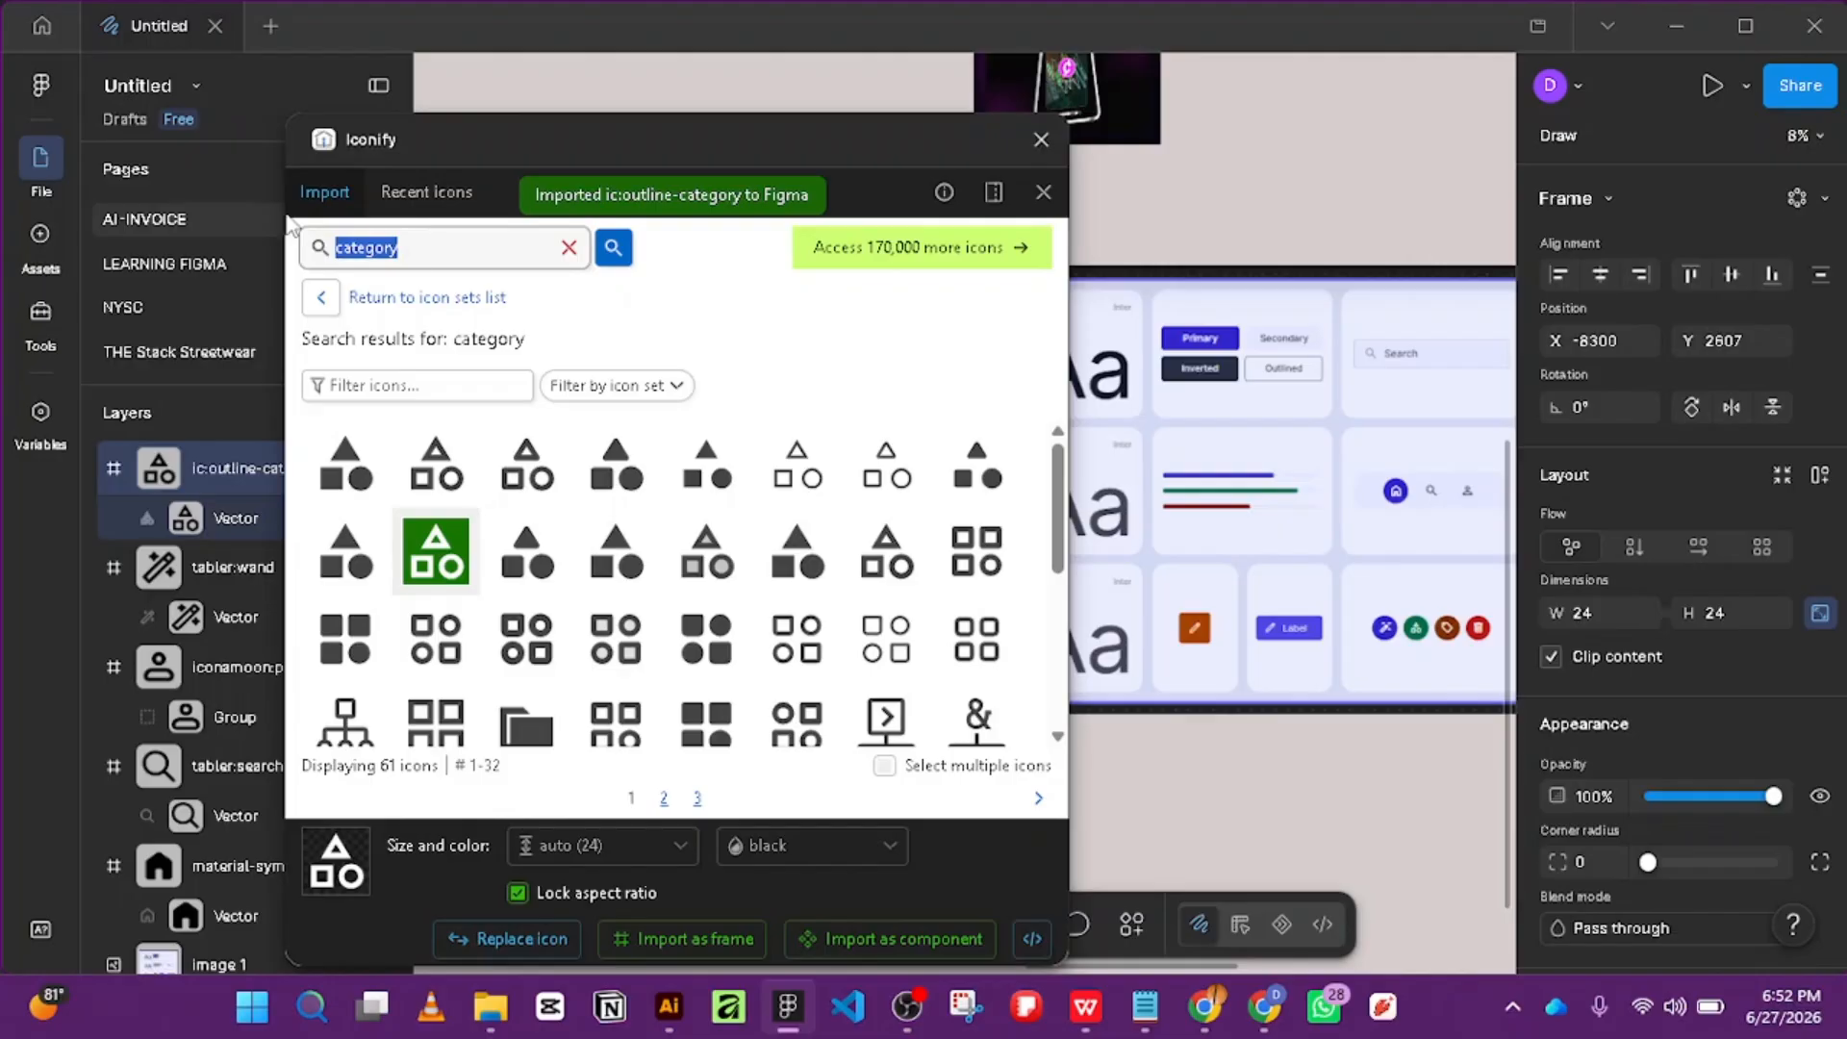
{"action": "key", "text": "BackSpace"}
{"action": "type", "text": "label"}
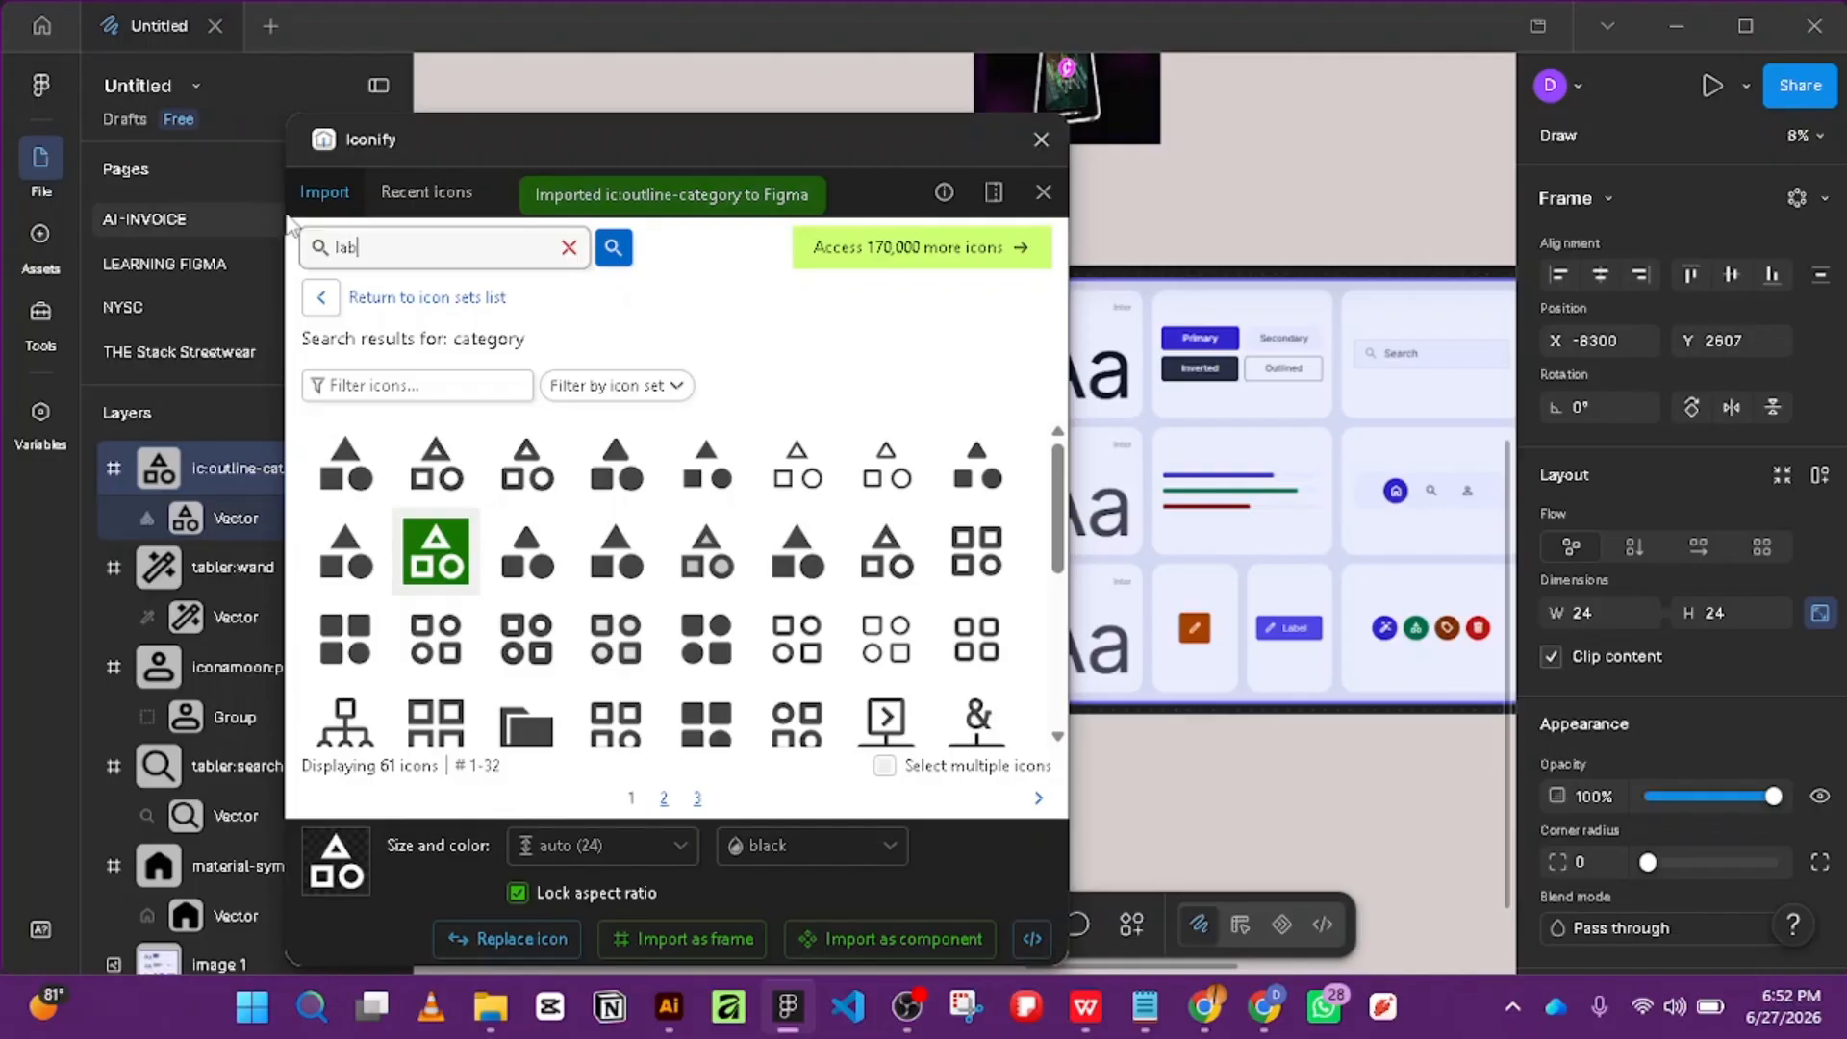
{"action": "key", "text": "Return"}
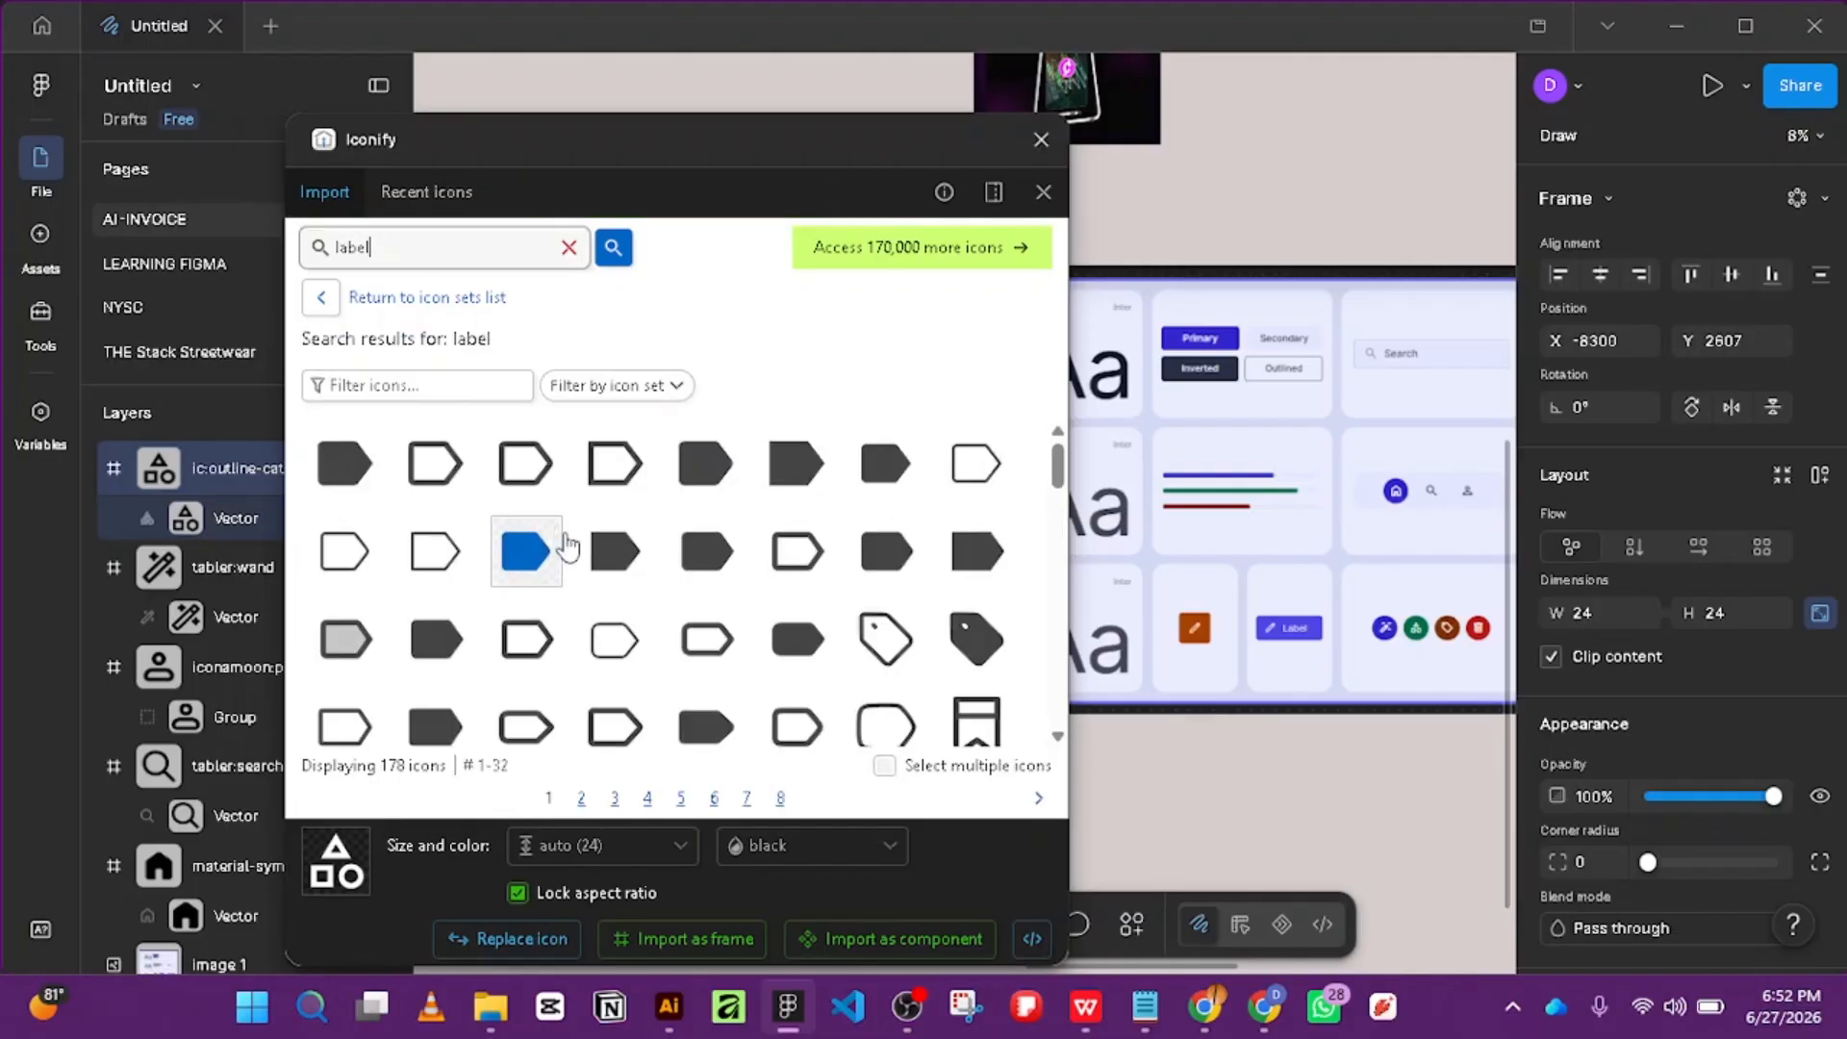
{"action": "left_click", "coordinate": [977, 636]}
{"action": "left_click", "coordinate": [977, 636]}
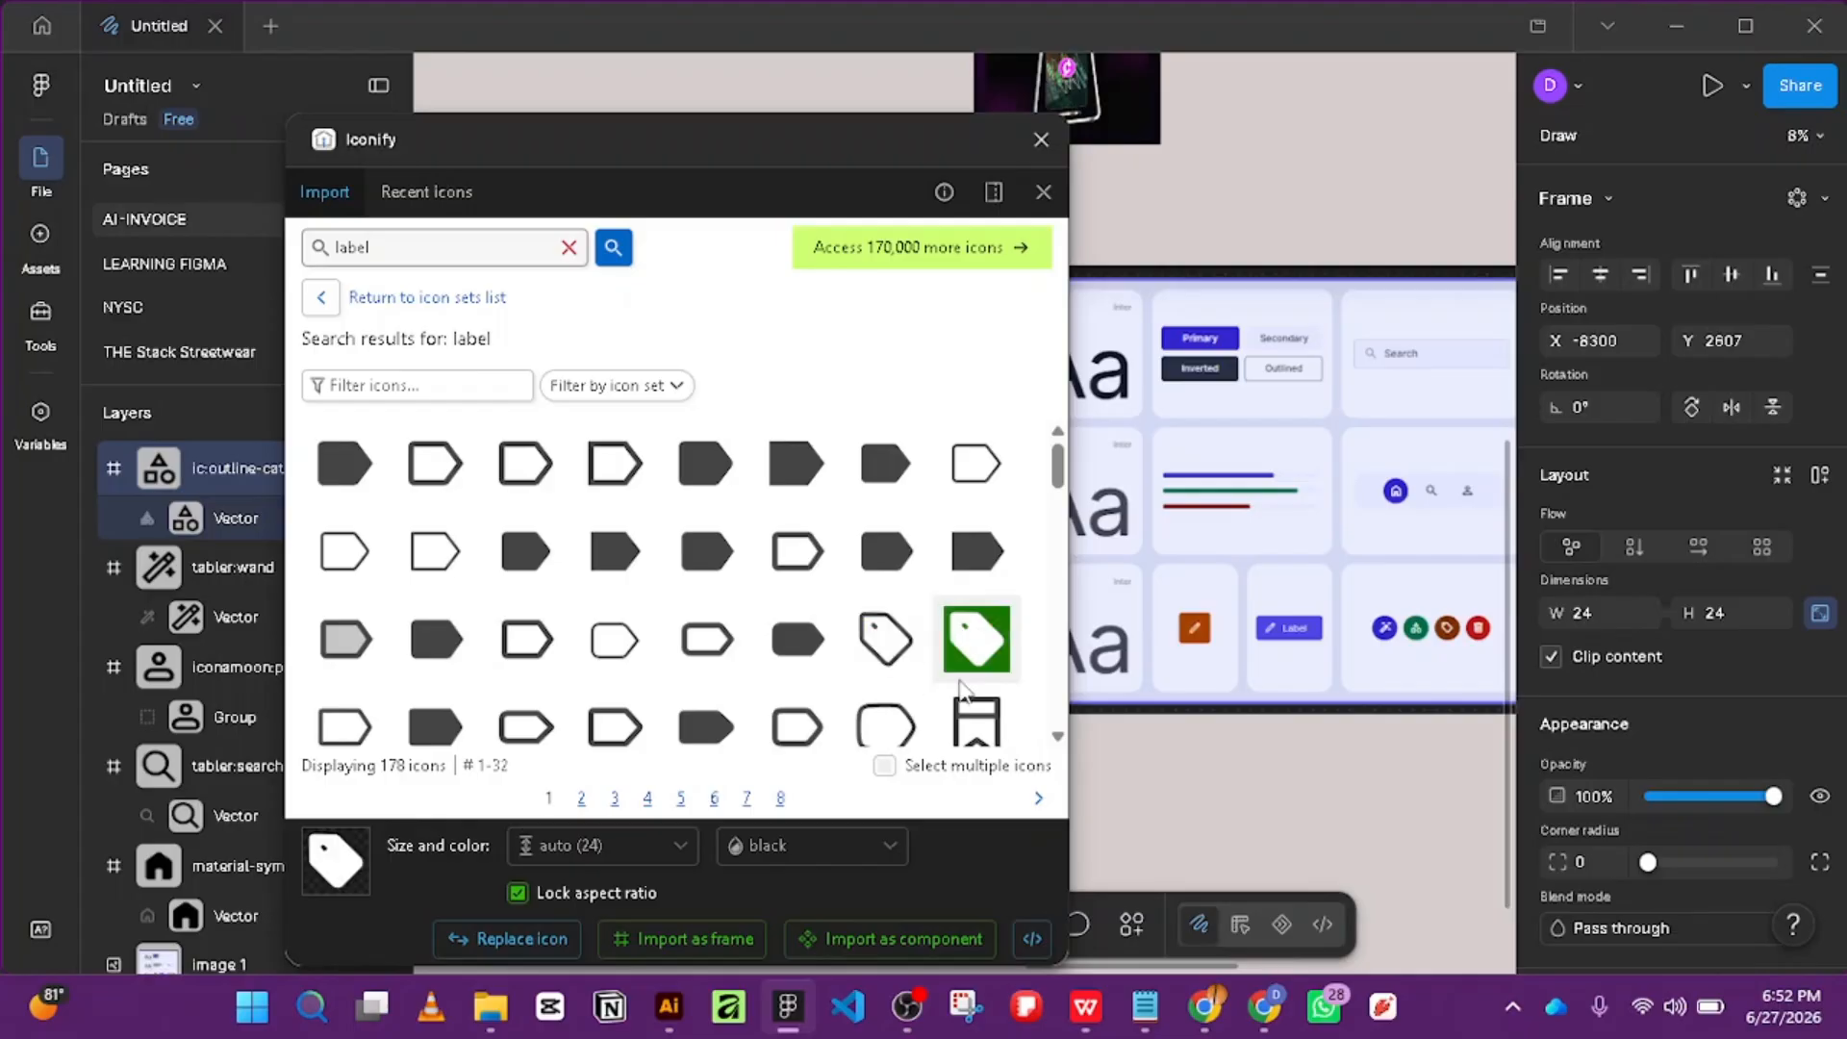
{"action": "left_click", "coordinate": [683, 938]}
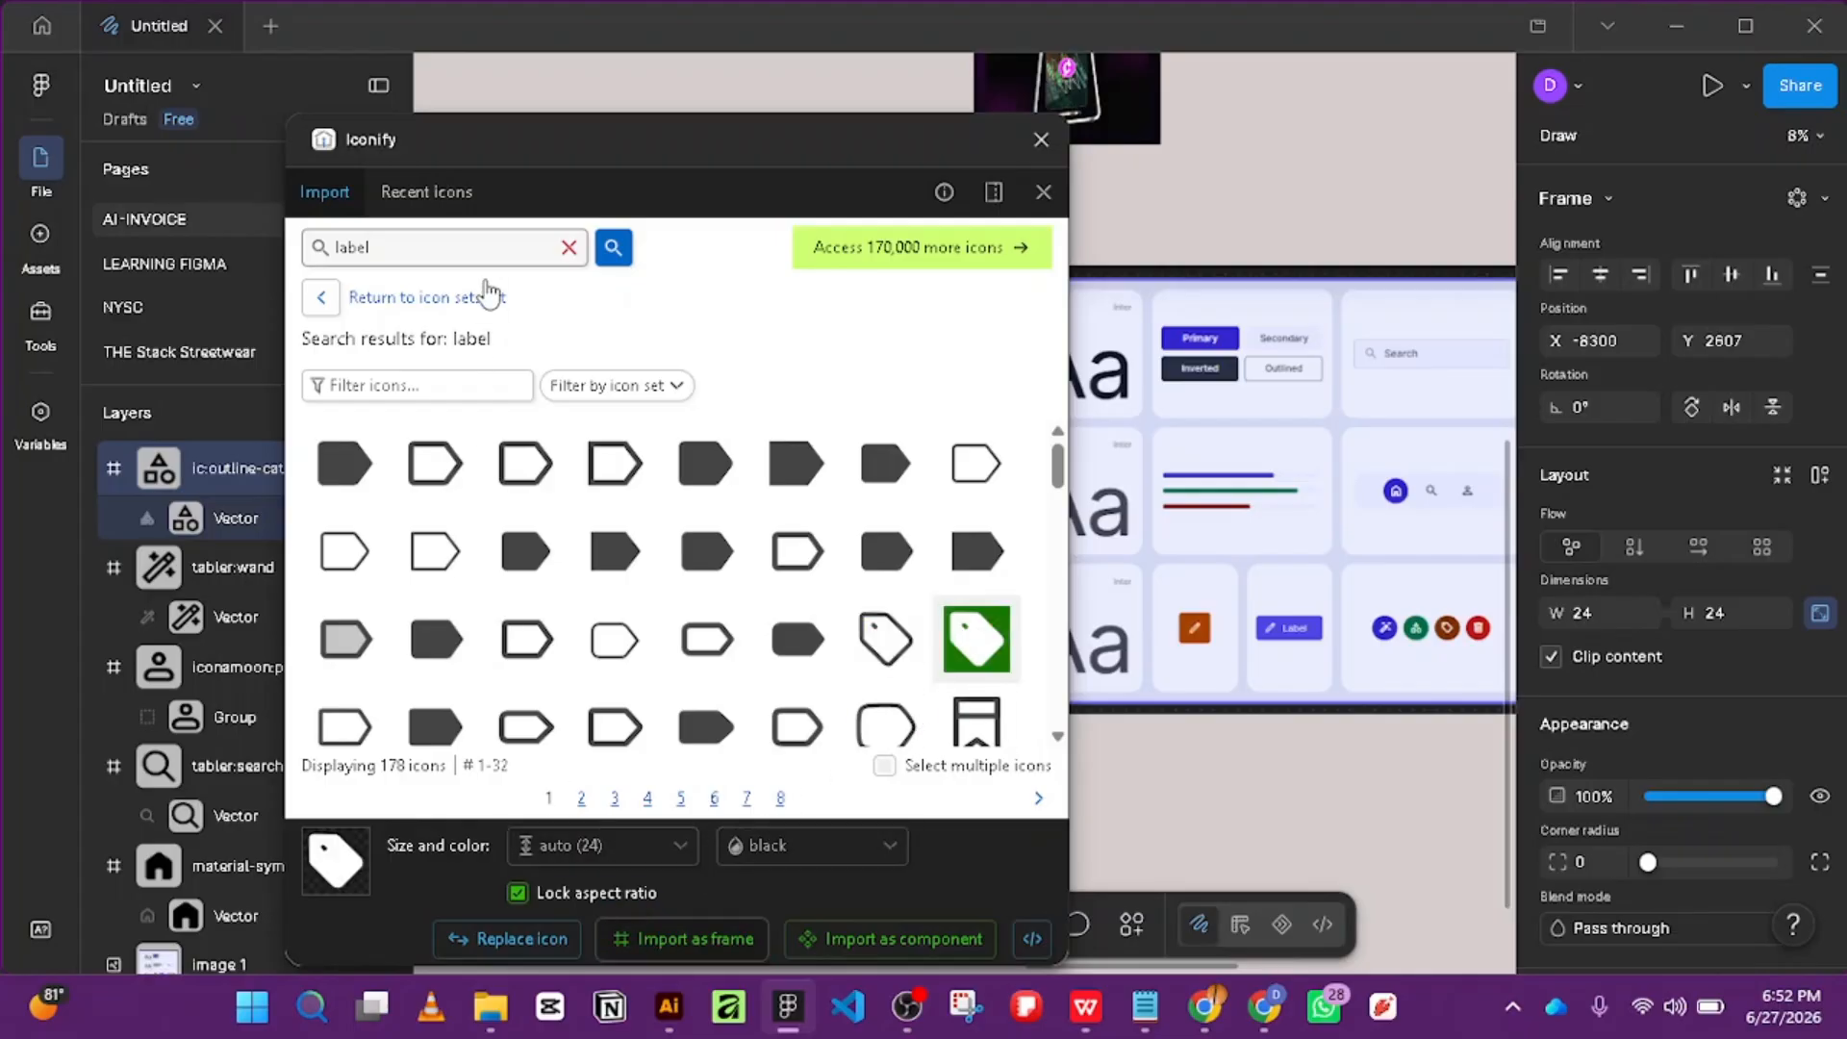
Search Iconify for "delete" and import the outlined Material Symbols trash can icon as a frame.
{"action": "left_click_drag", "start_coordinate": [433, 247], "coordinate": [285, 231]}
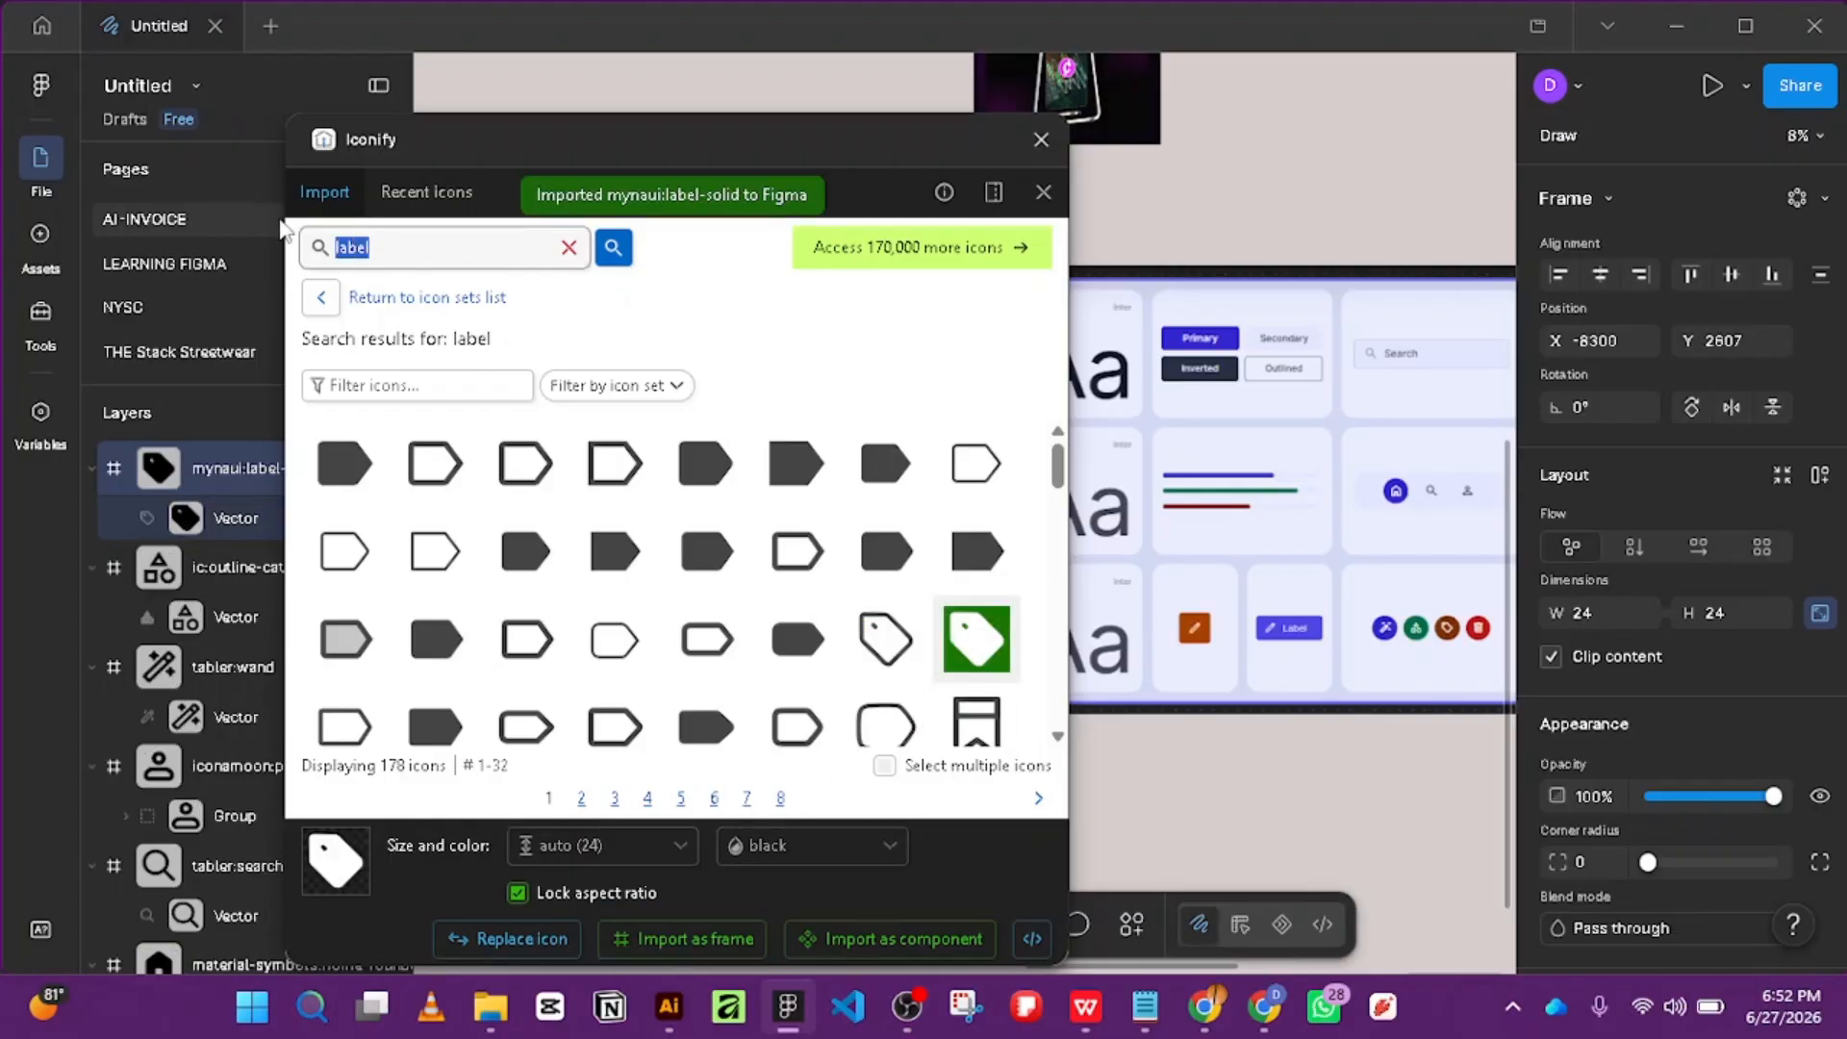
{"action": "type", "text": "dele"}
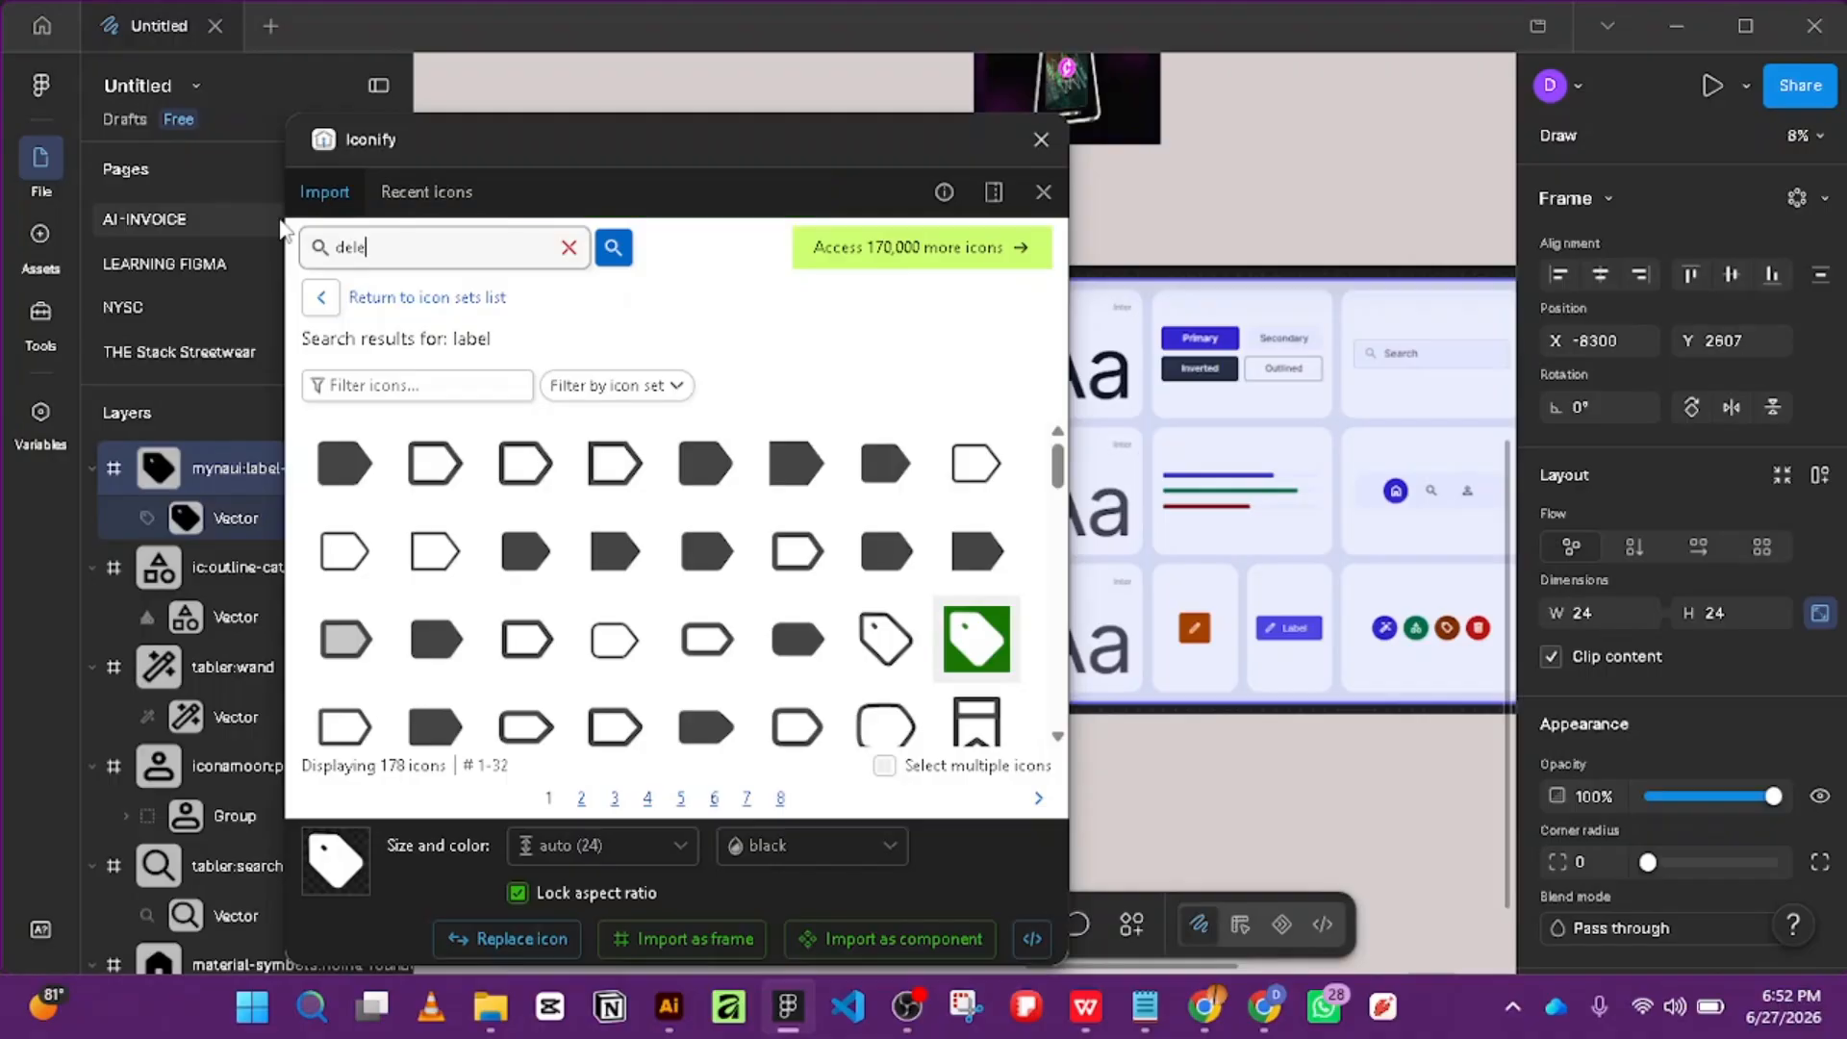
{"action": "type", "text": "te"}
{"action": "key", "text": "Return"}
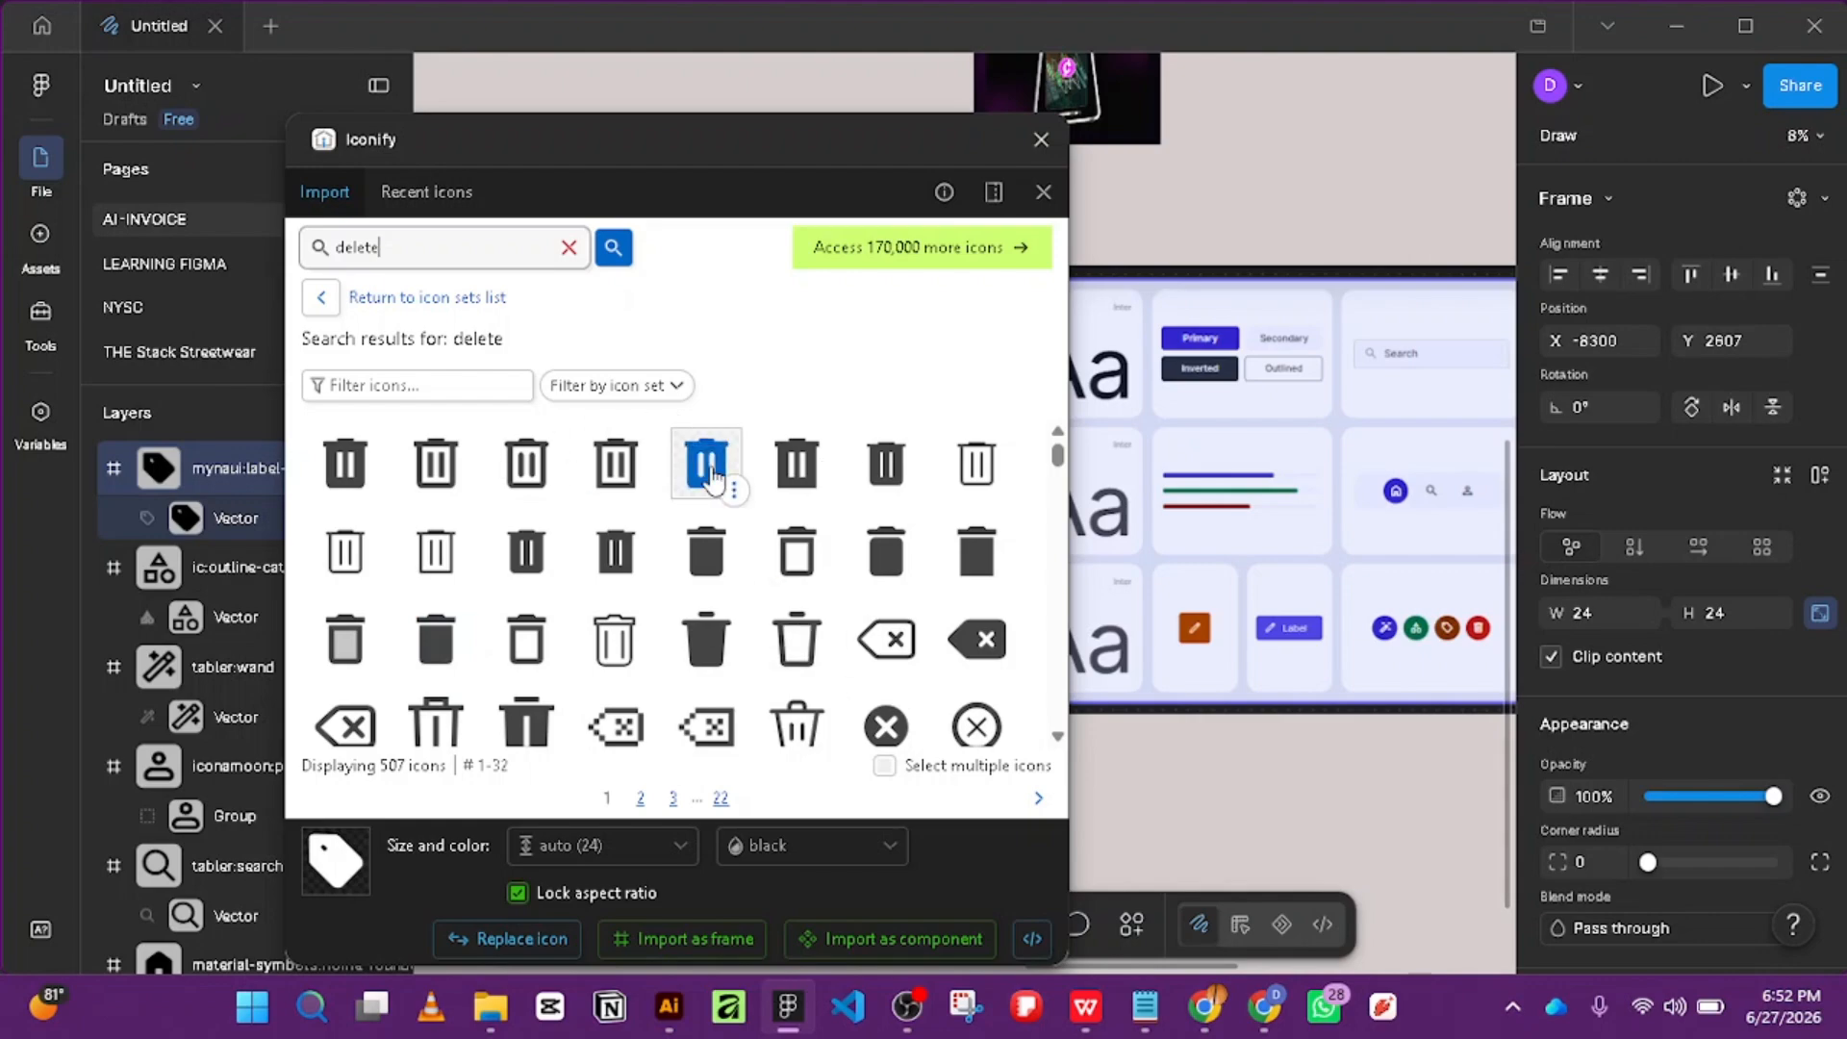
{"action": "left_click", "coordinate": [470, 478]}
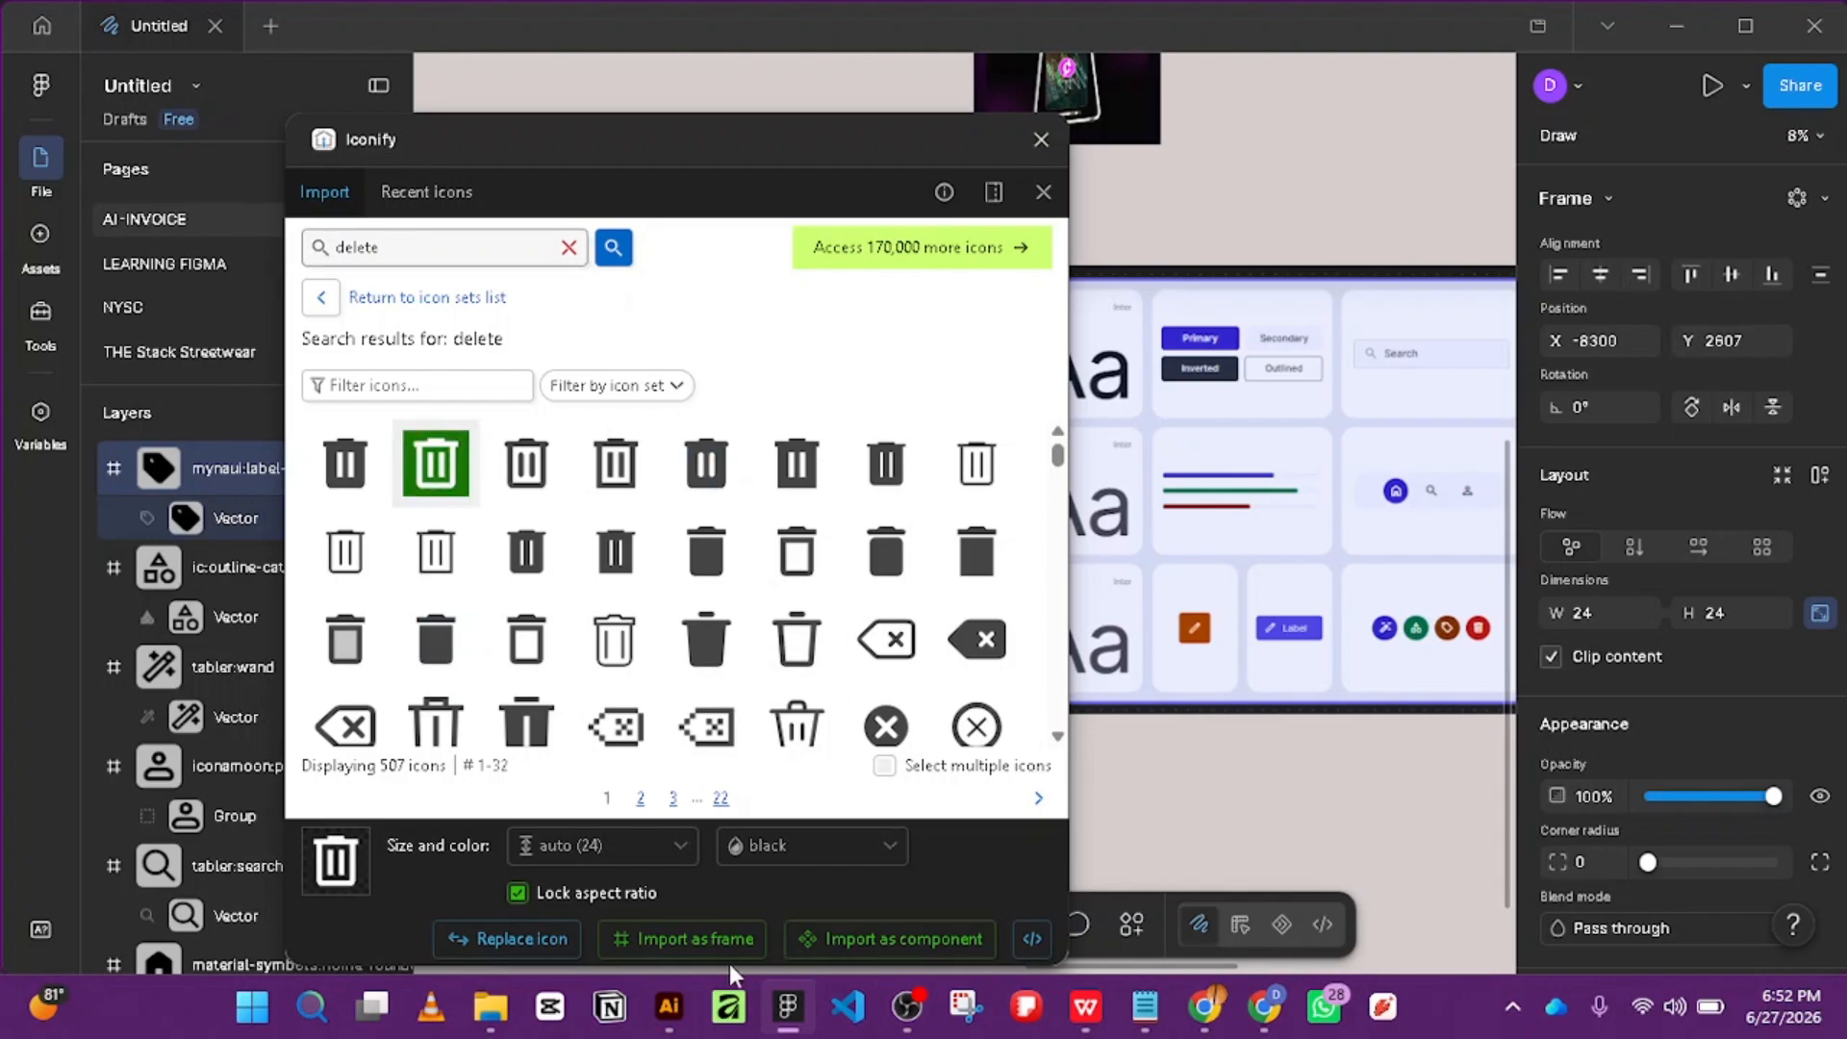
{"action": "left_click", "coordinate": [694, 941]}
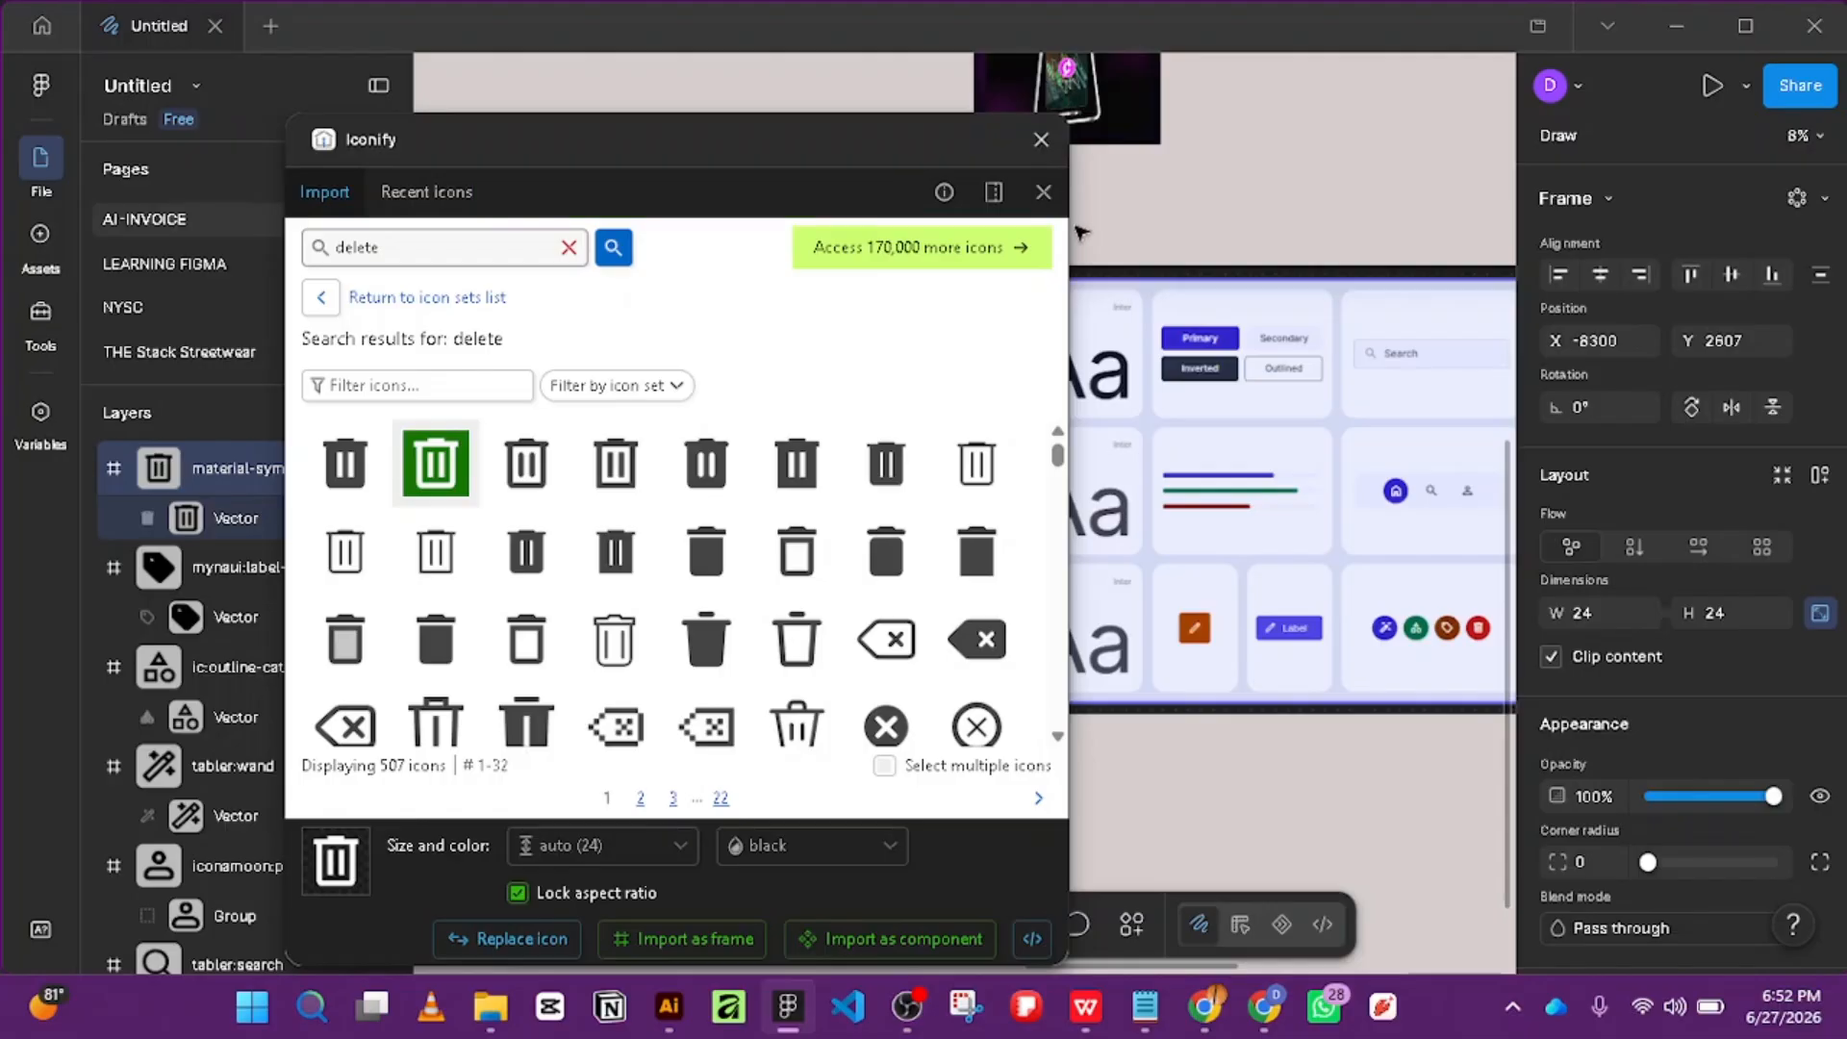
Search Iconify for "label" again, import the outlined Material Symbols label icon as a frame, and close the plugin.
{"action": "left_click", "coordinate": [450, 243]}
{"action": "double_click", "coordinate": [359, 237]}
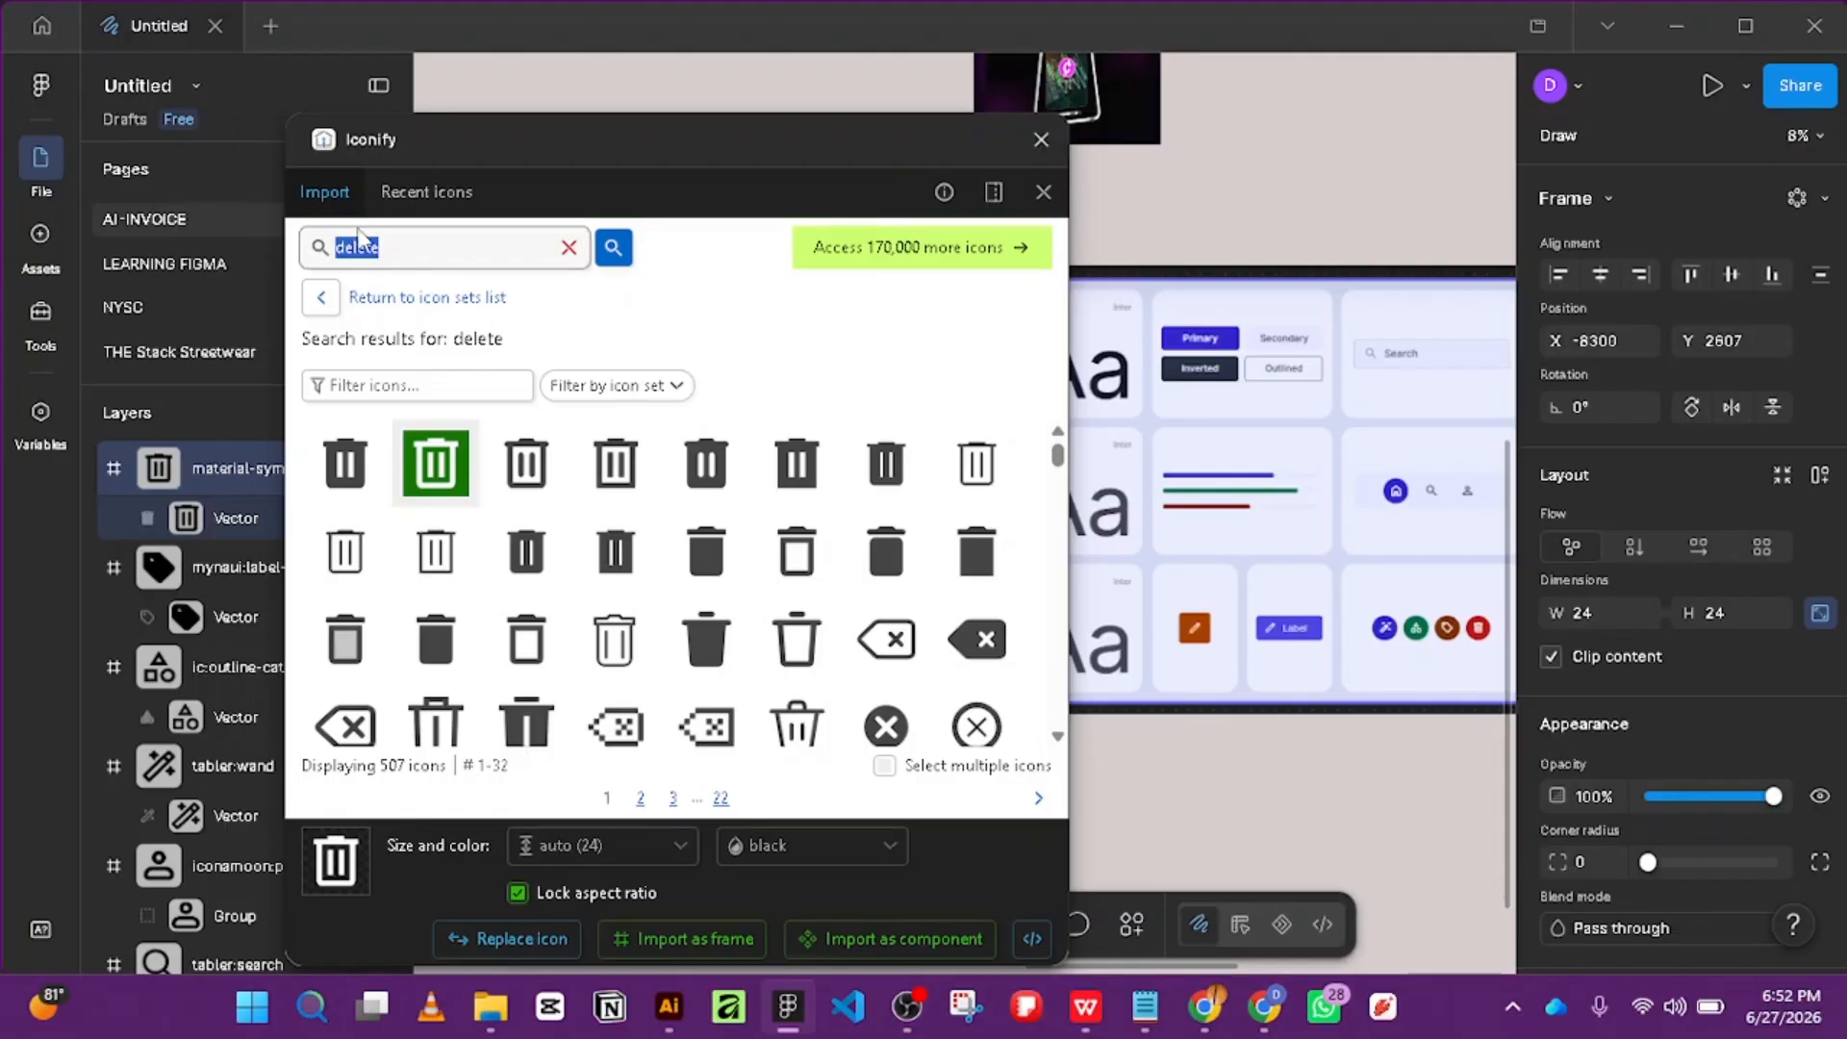
{"action": "type", "text": "label"}
{"action": "key", "text": "Return"}
{"action": "scroll", "coordinate": [915, 580], "scroll_direction": "down", "scroll_amount": 3}
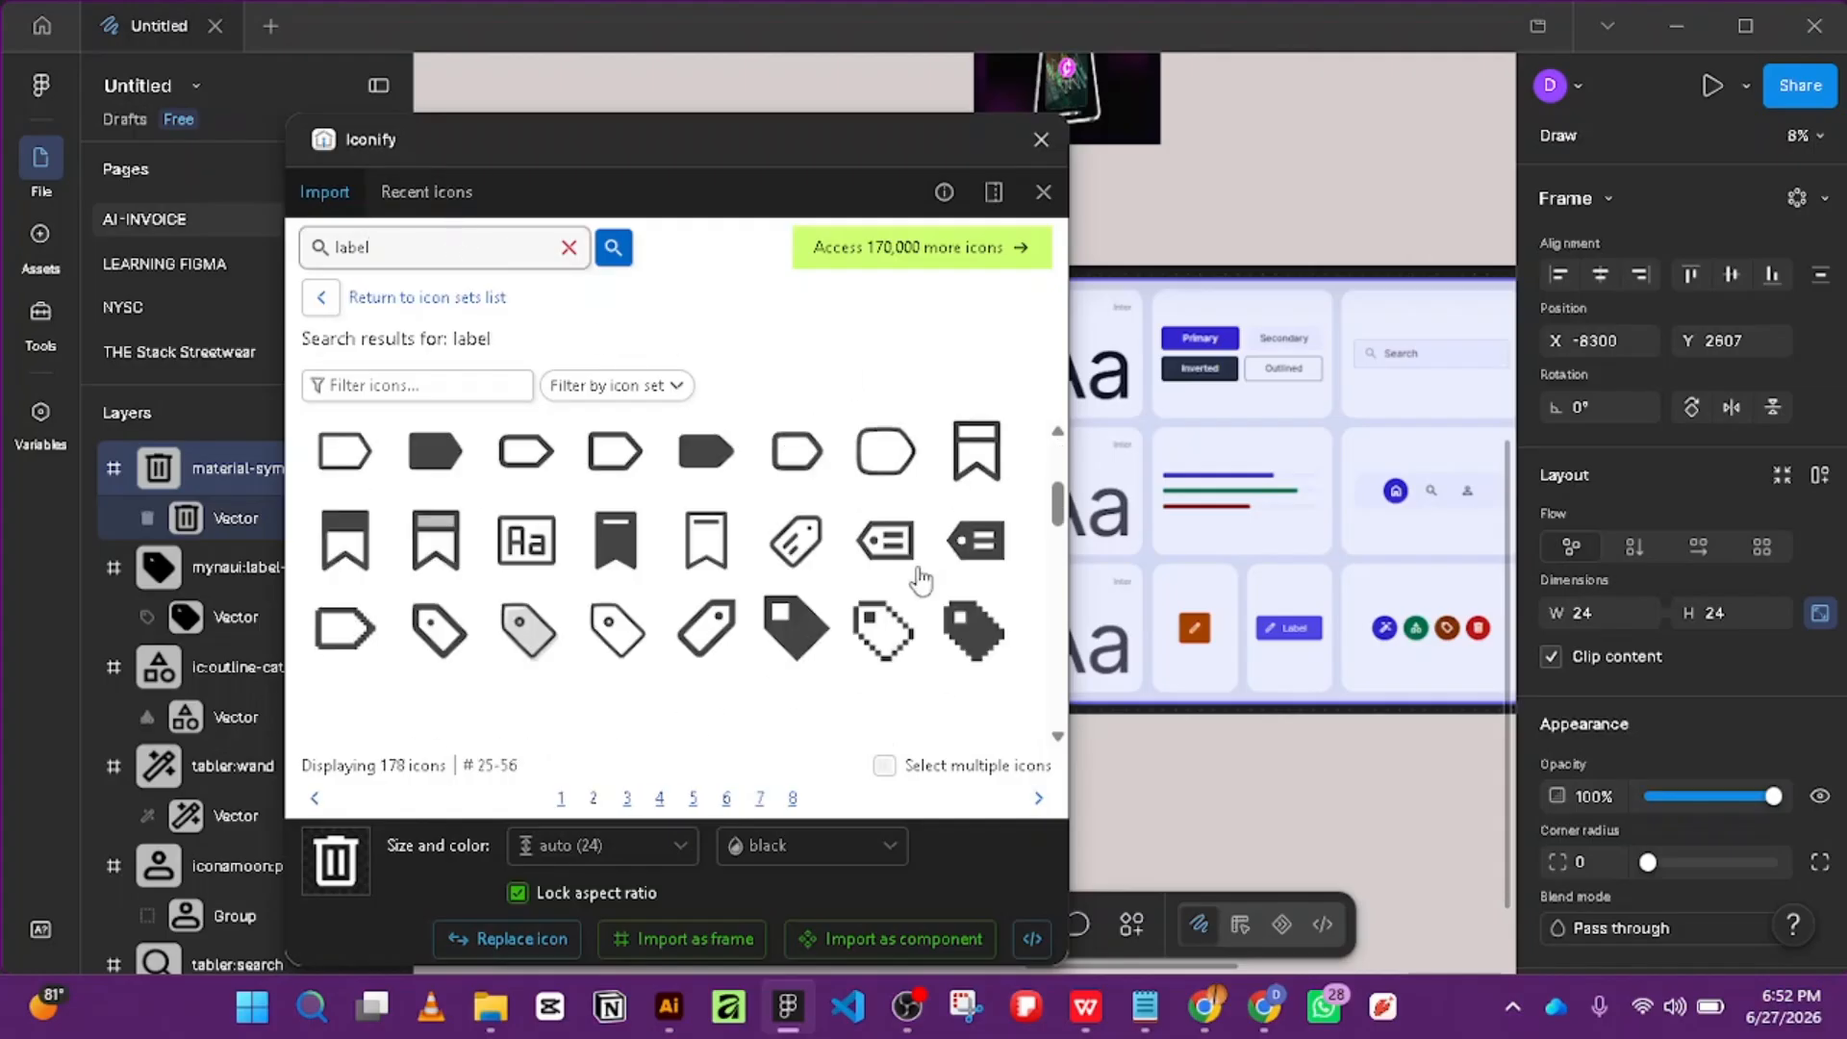
{"action": "scroll", "coordinate": [977, 506], "scroll_direction": "up", "scroll_amount": 3}
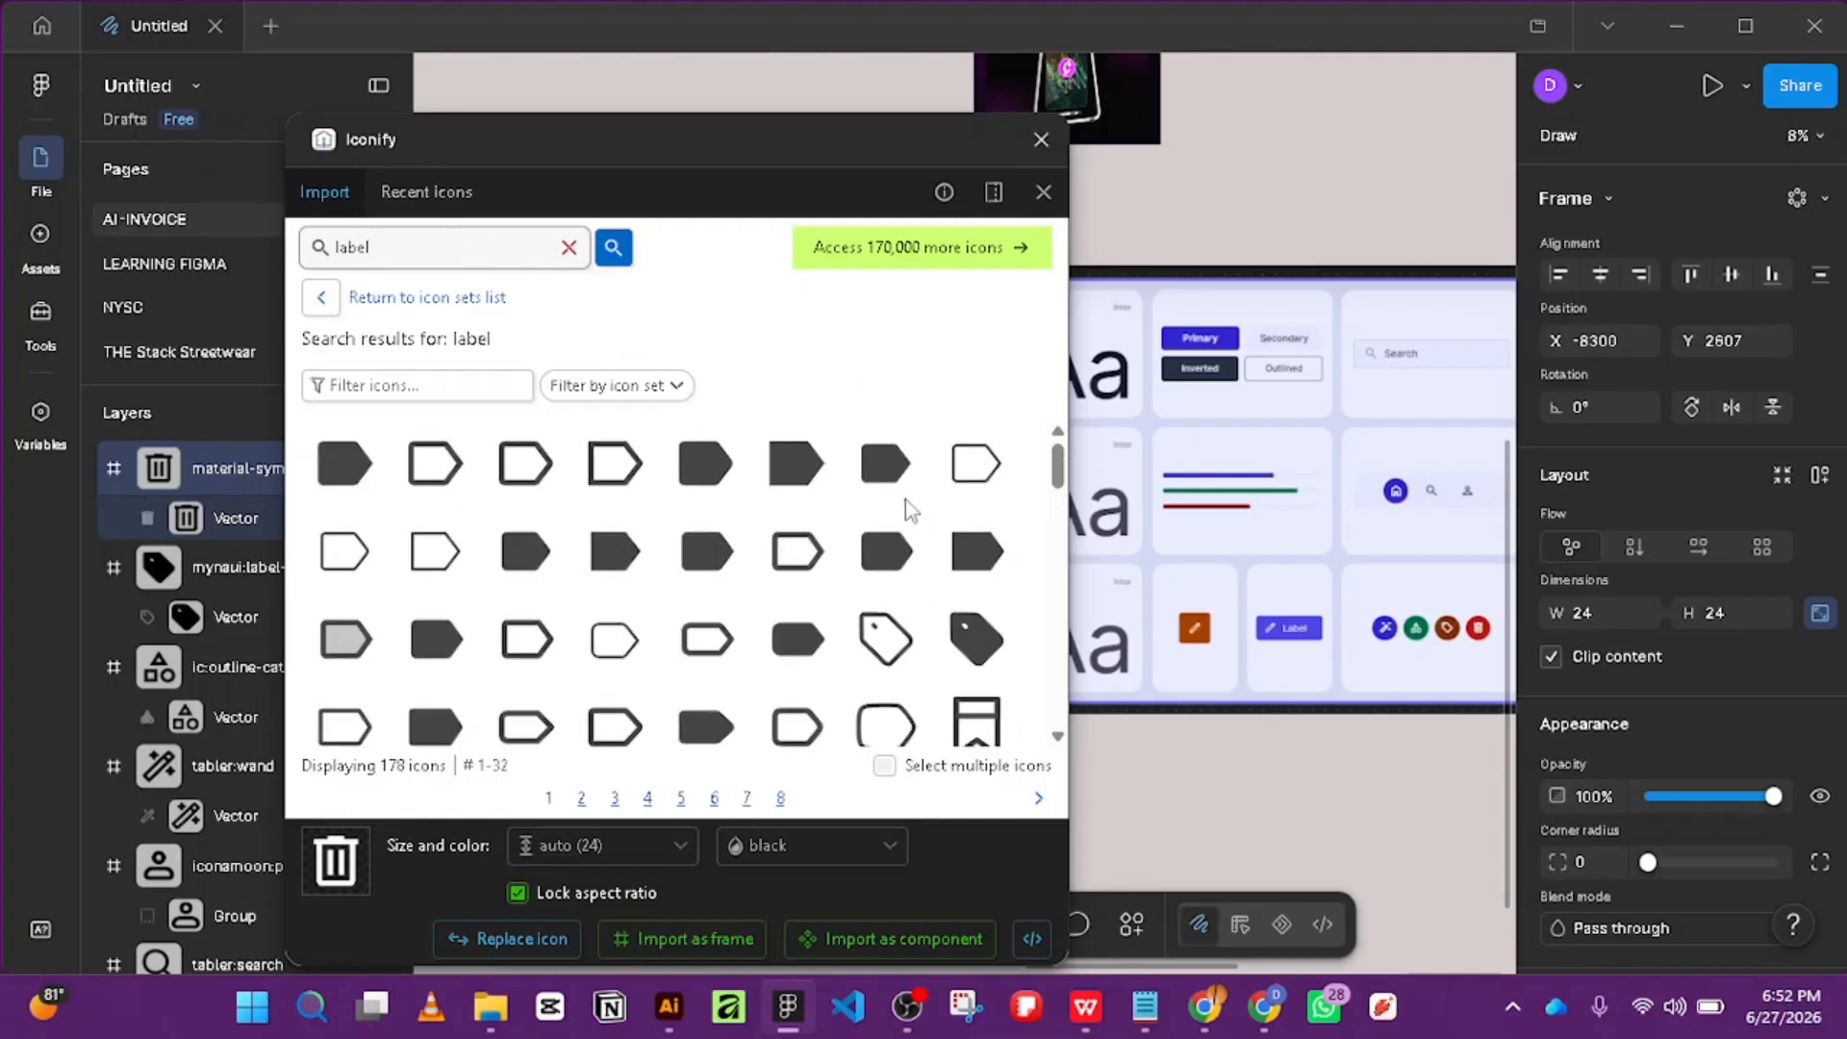
{"action": "left_click", "coordinate": [993, 490]}
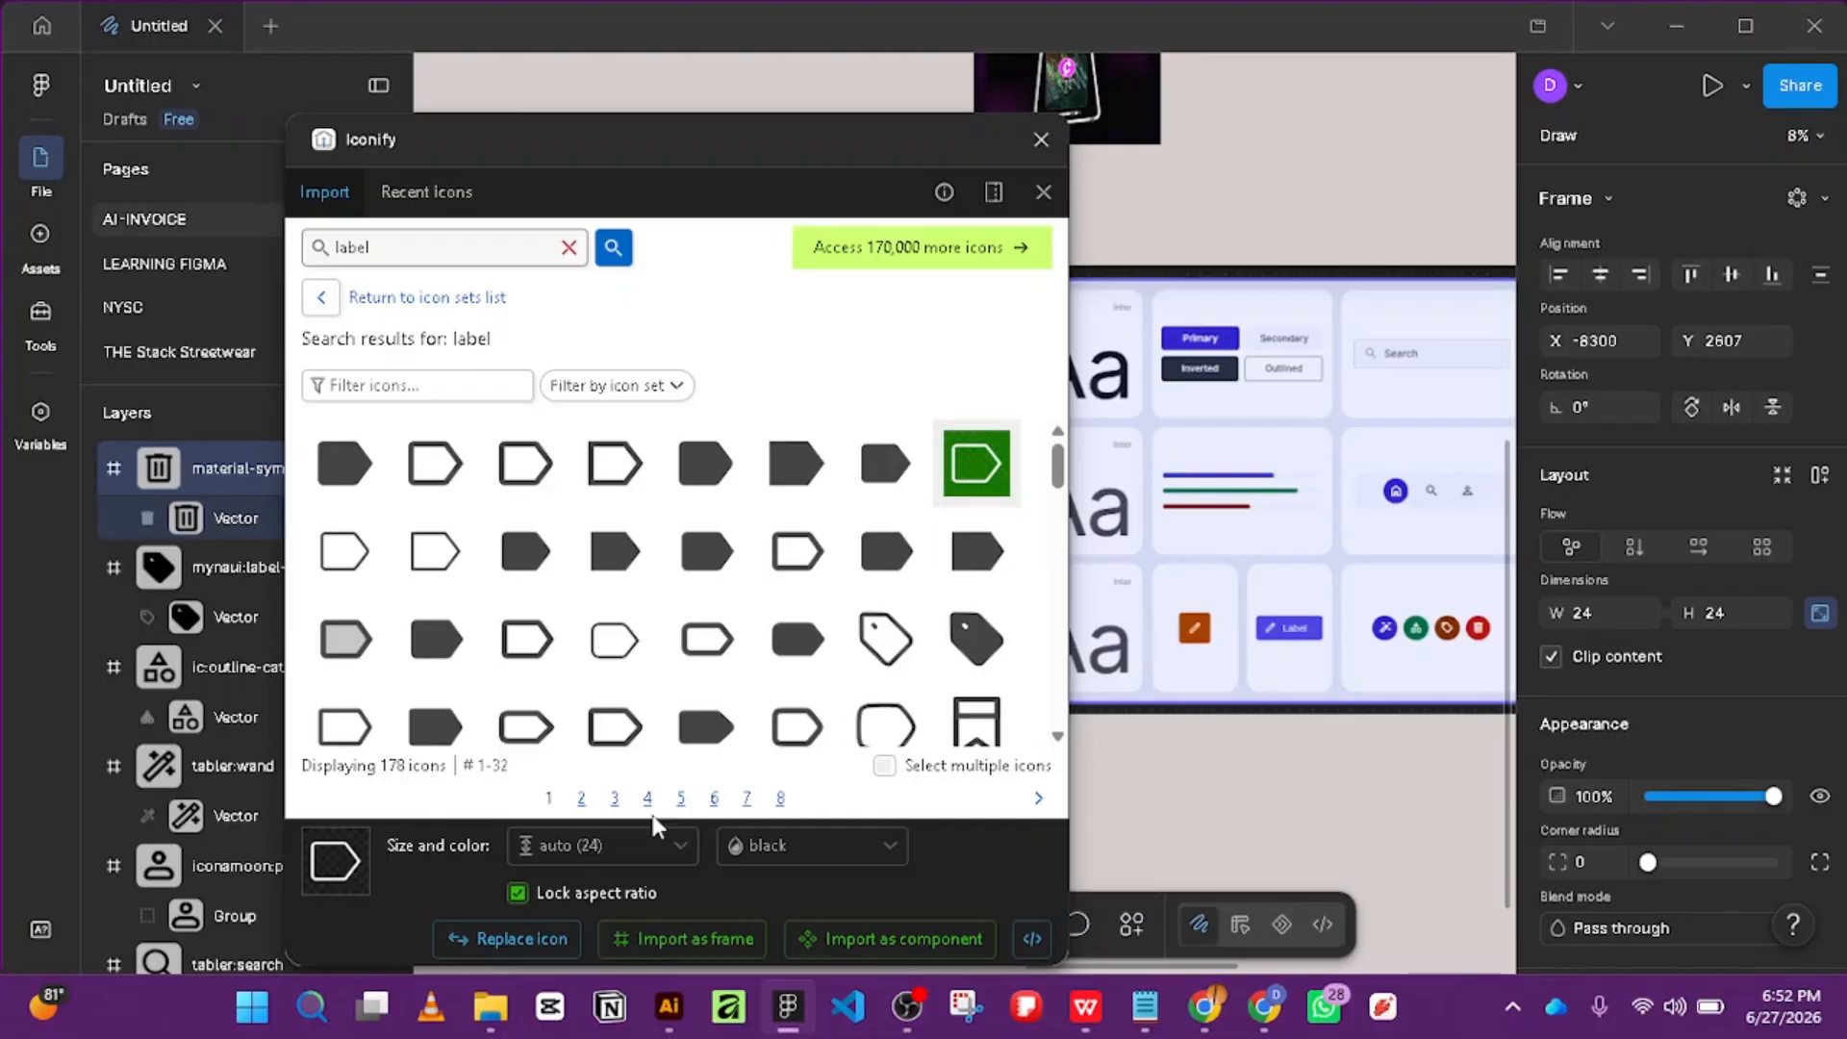
{"action": "left_click", "coordinate": [432, 463]}
{"action": "left_click", "coordinate": [685, 941]}
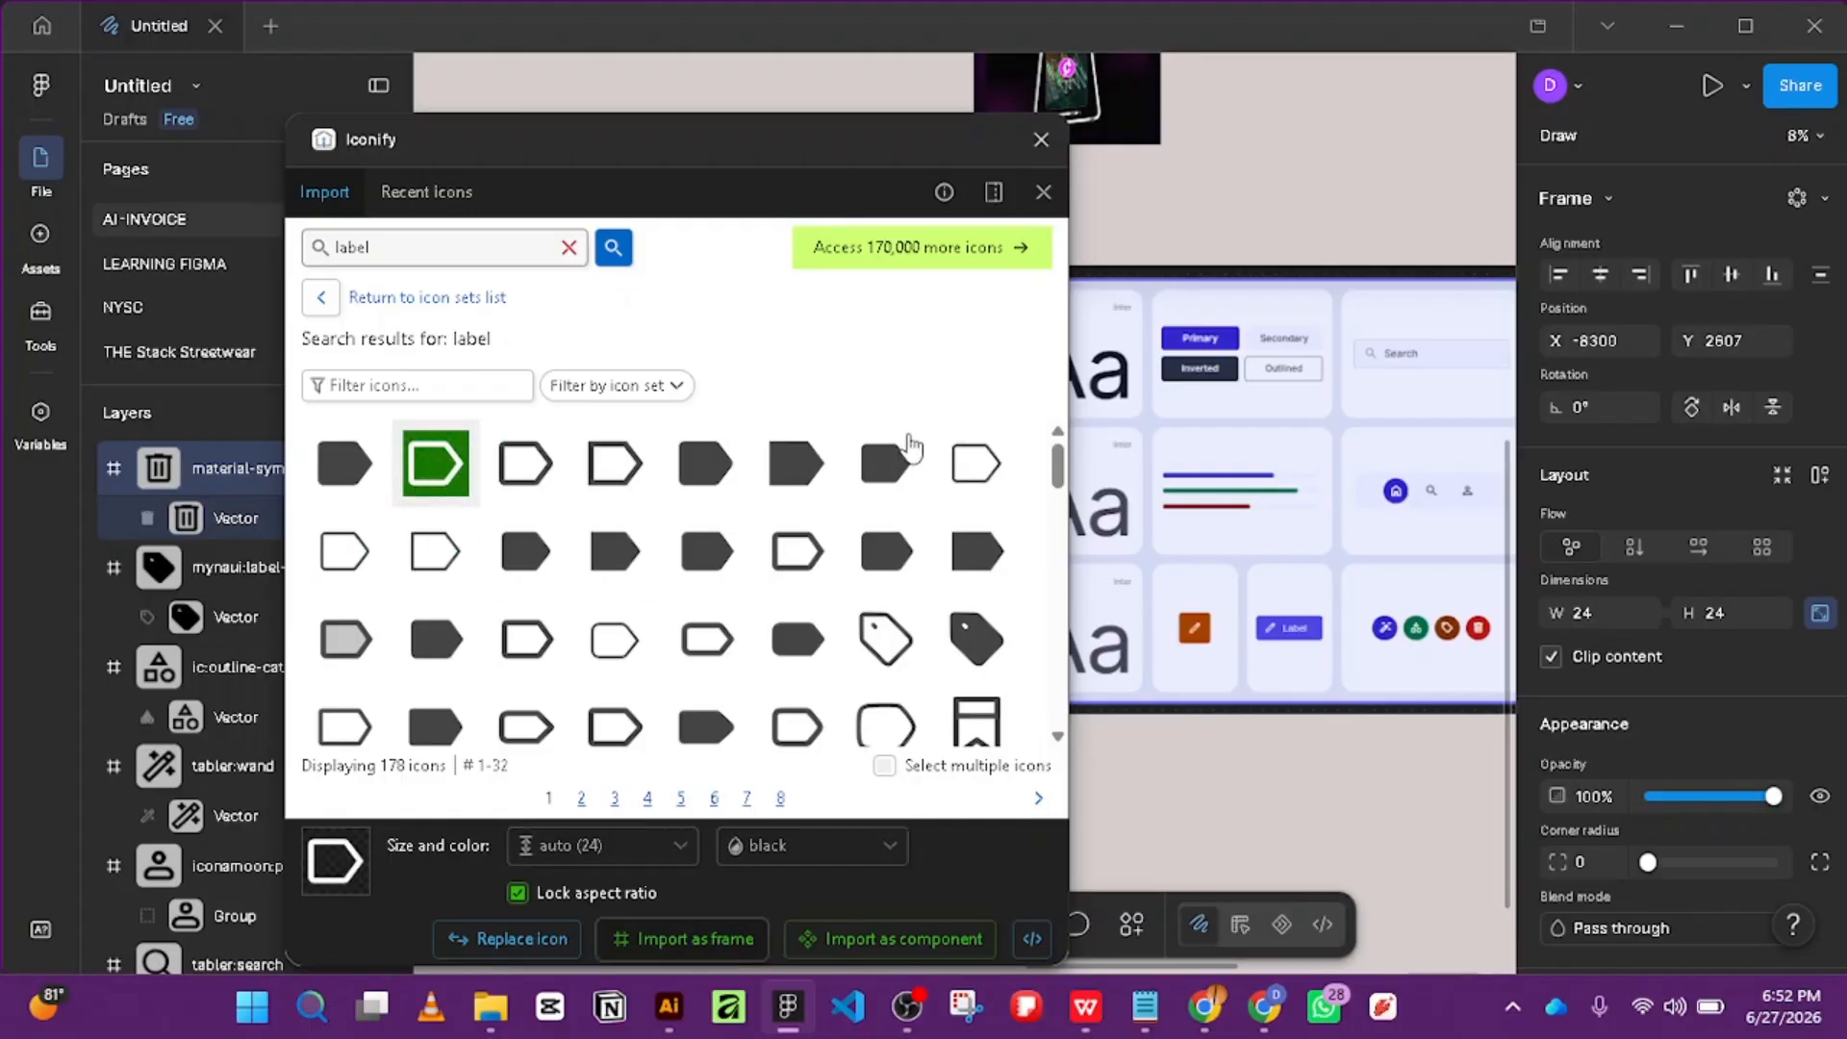
{"action": "left_click", "coordinate": [1047, 190]}
Examine the canvas around the Iconography slide and the style reference image to find where the imported icons landed.
{"action": "scroll", "coordinate": [926, 423], "scroll_direction": "down", "scroll_amount": 4}
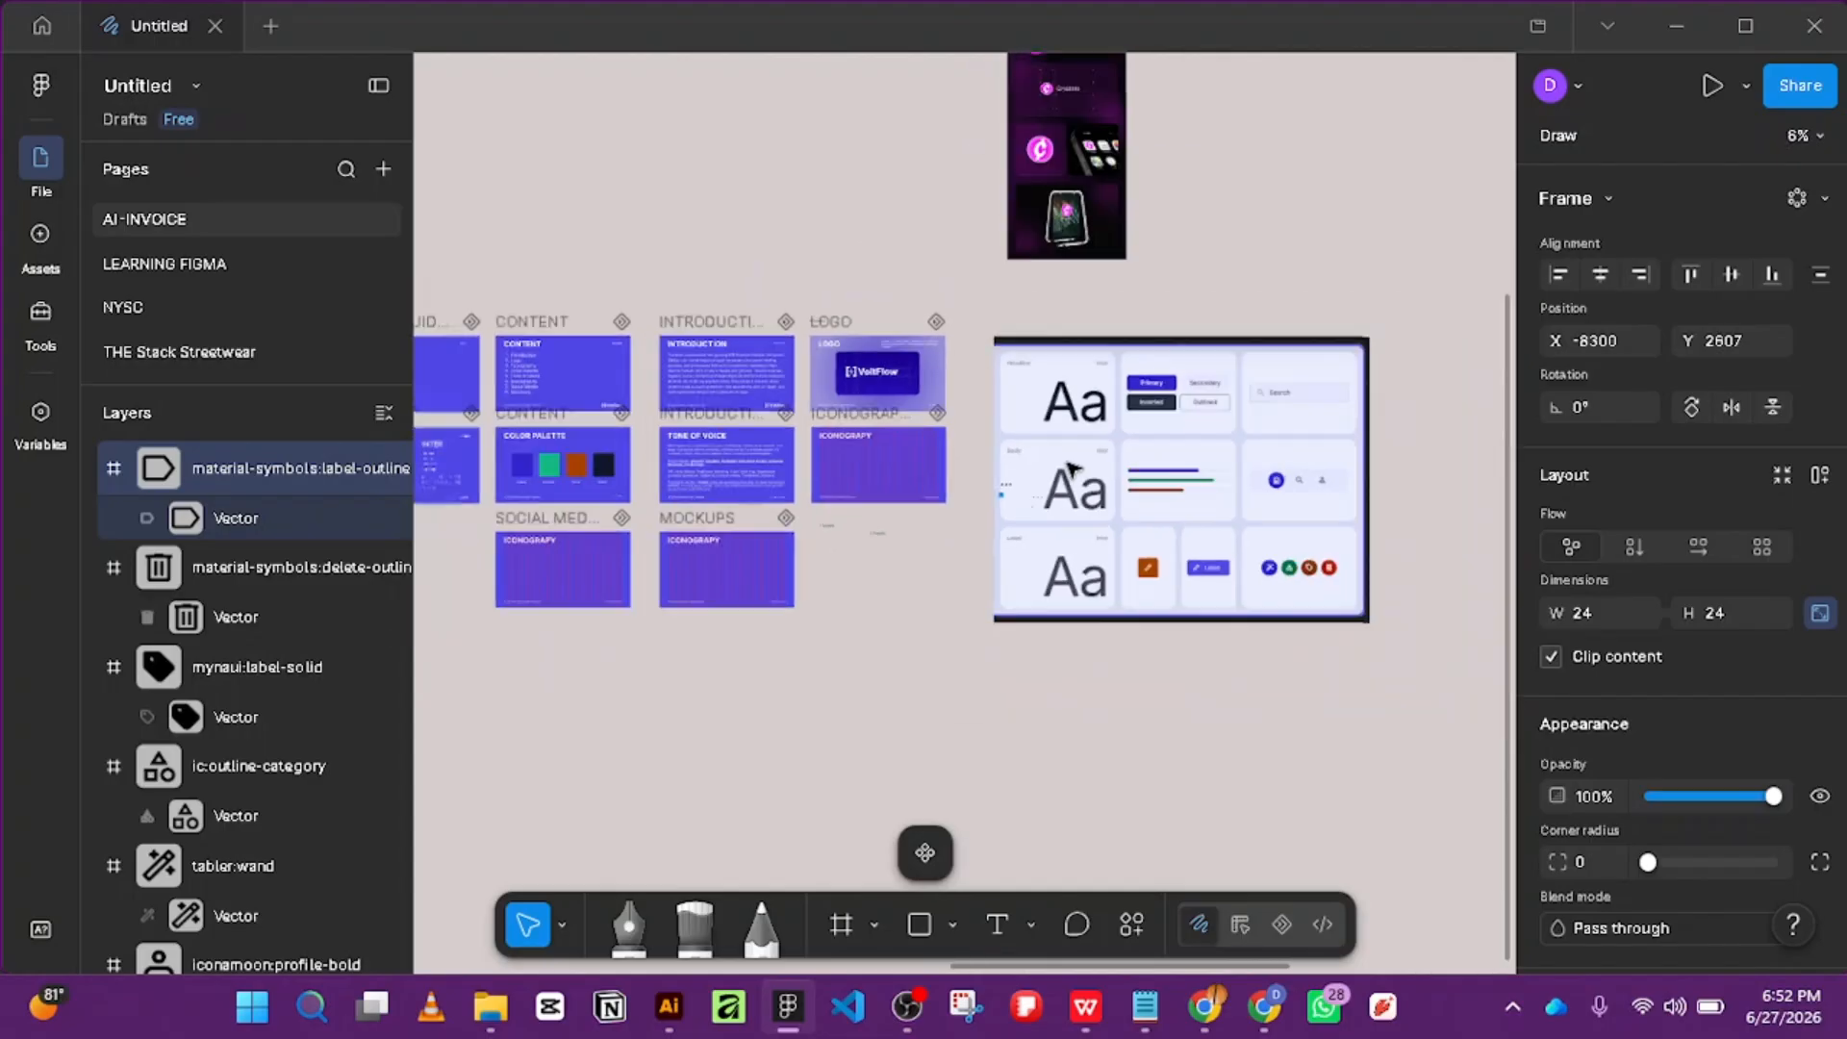
{"action": "scroll", "coordinate": [926, 423], "scroll_direction": "up", "scroll_amount": 5}
{"action": "scroll", "coordinate": [929, 423], "scroll_direction": "down", "scroll_amount": 4}
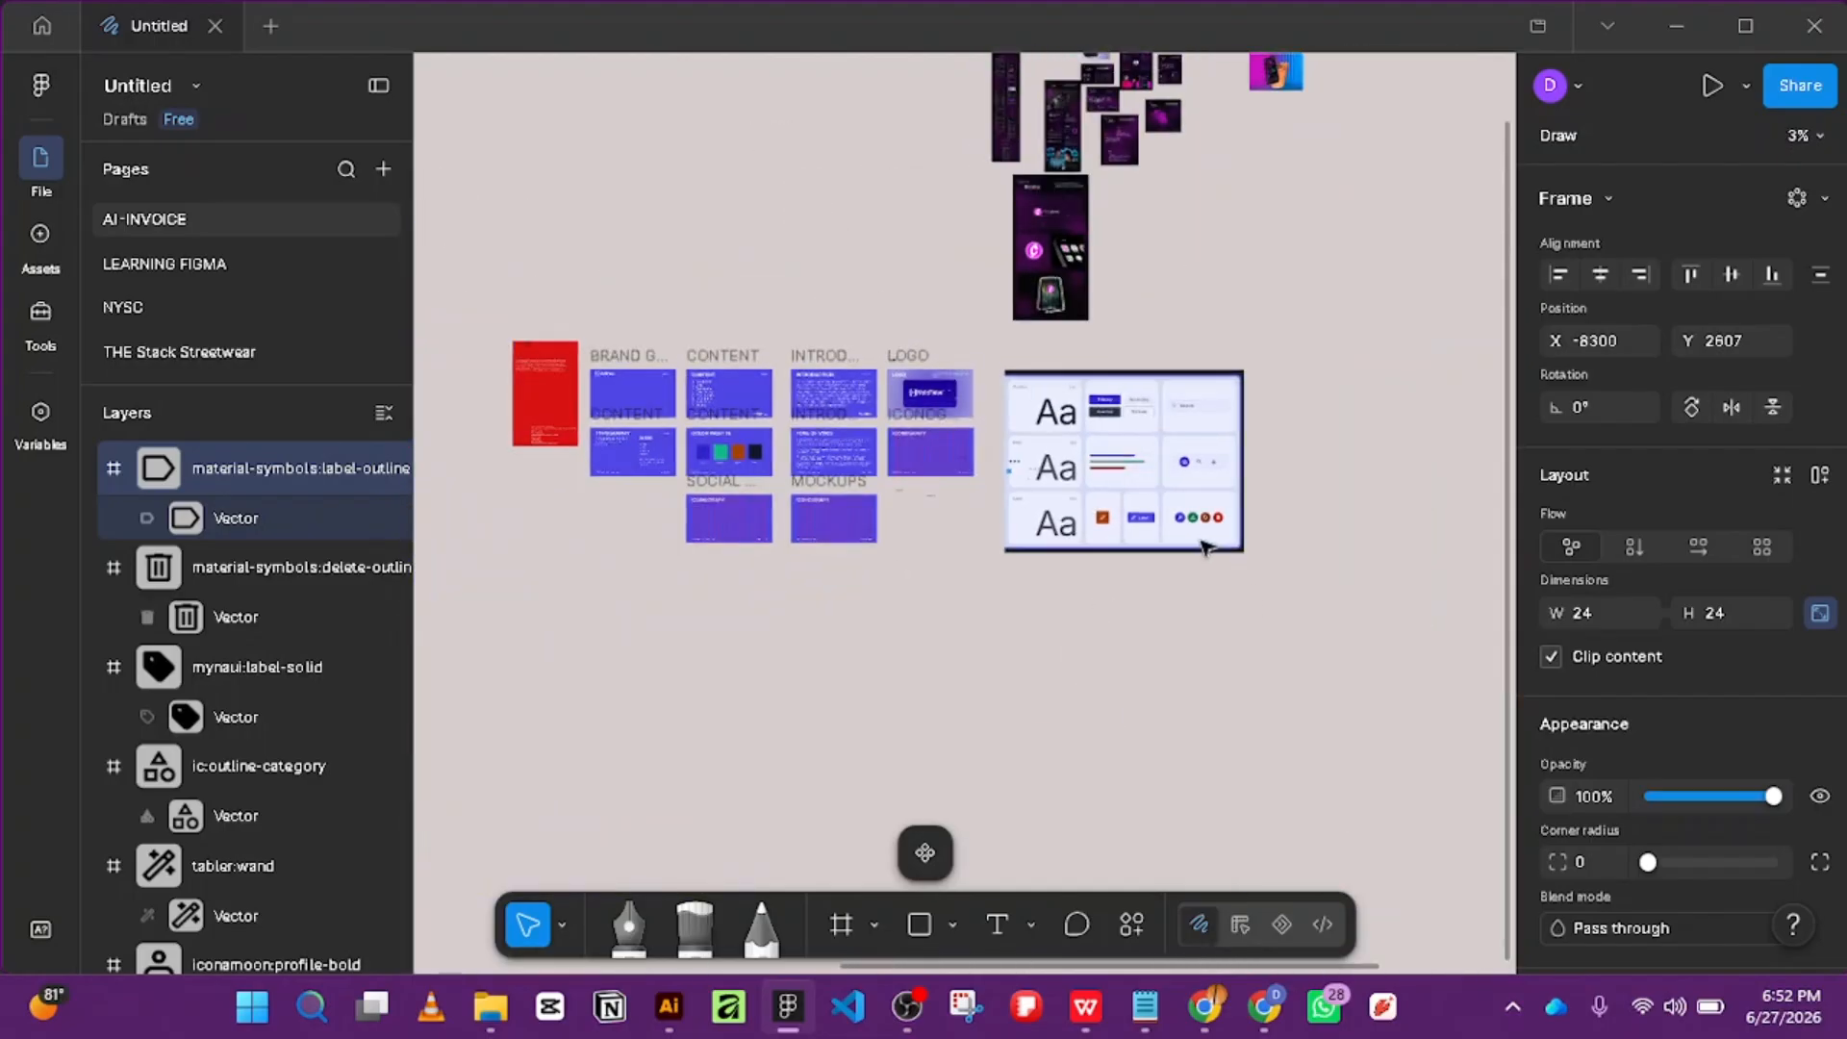
{"action": "scroll", "coordinate": [1087, 414], "scroll_direction": "up", "scroll_amount": 6}
{"action": "scroll", "coordinate": [1077, 428], "scroll_direction": "down", "scroll_amount": 5}
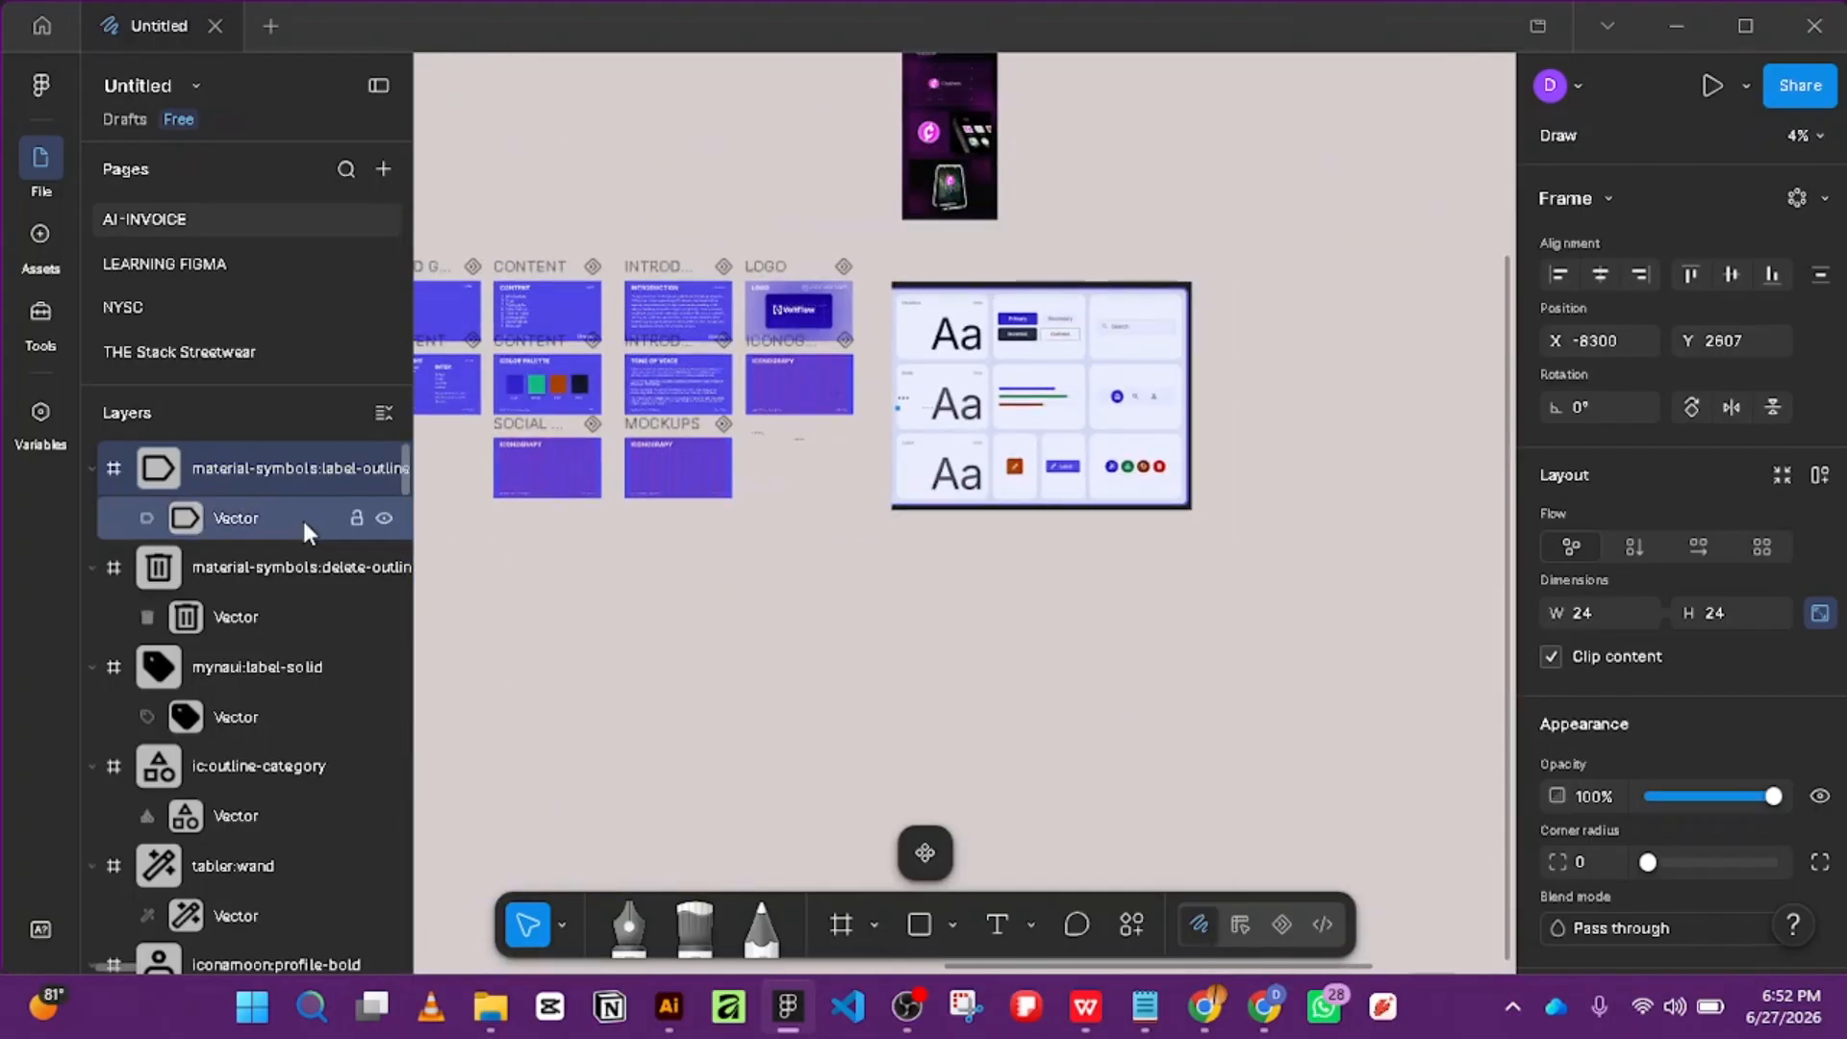
{"action": "left_click", "coordinate": [303, 520]}
{"action": "scroll", "coordinate": [818, 370], "scroll_direction": "up", "scroll_amount": 2}
{"action": "scroll", "coordinate": [825, 375], "scroll_direction": "up", "scroll_amount": 6}
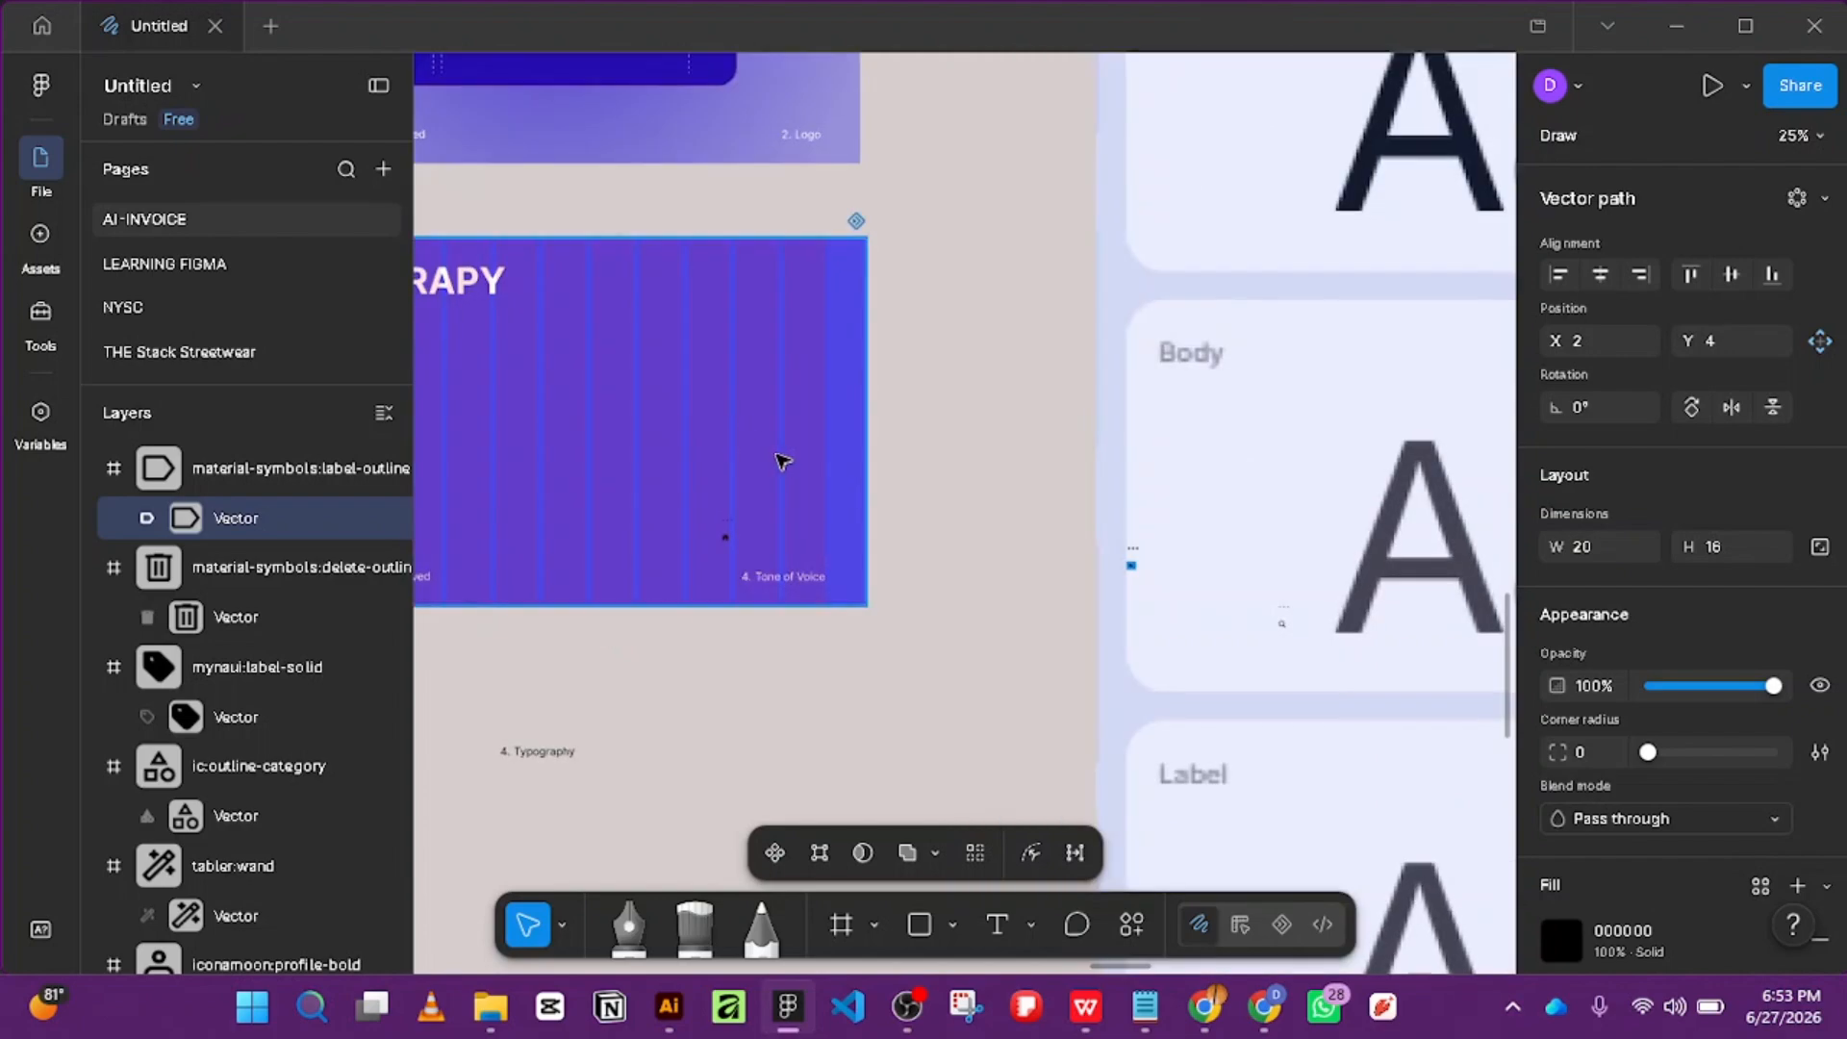
{"action": "scroll", "coordinate": [804, 446], "scroll_direction": "down", "scroll_amount": 2}
{"action": "left_click_drag", "start_coordinate": [903, 449], "coordinate": [1177, 438]}
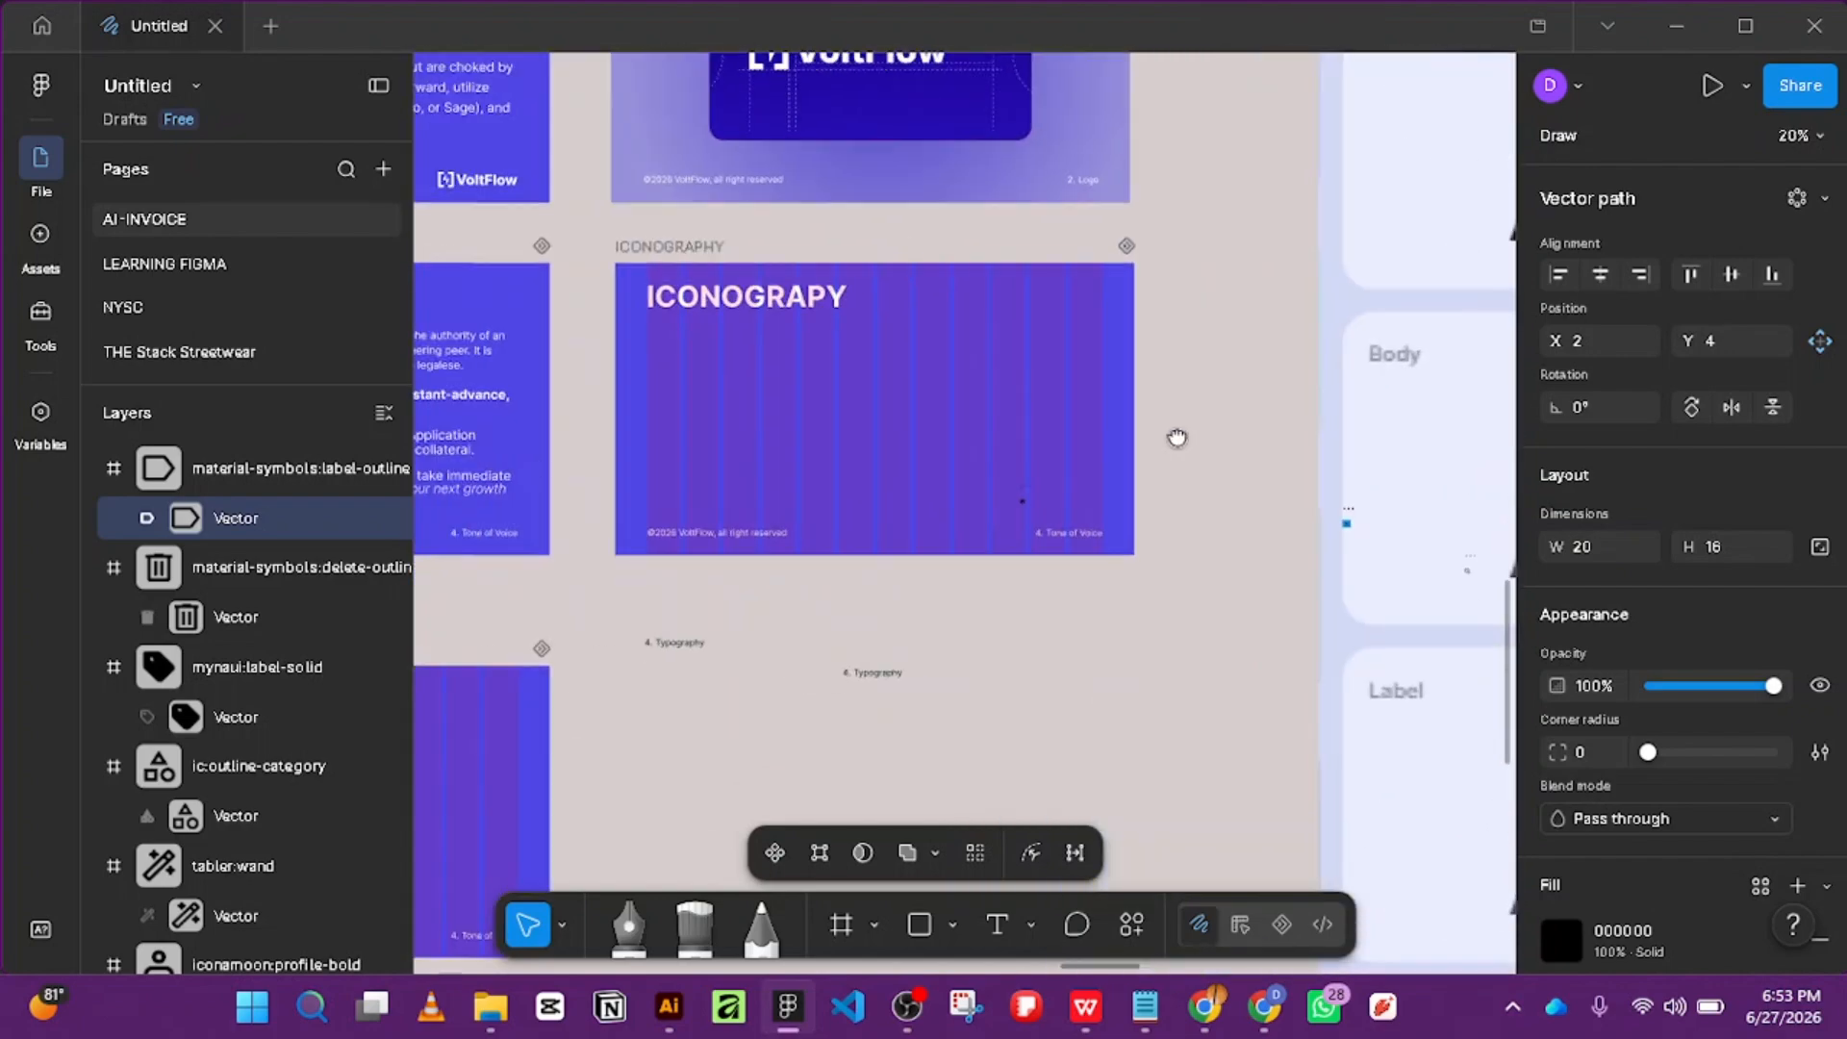
{"action": "left_click", "coordinate": [875, 493]}
{"action": "key", "text": "Delete"}
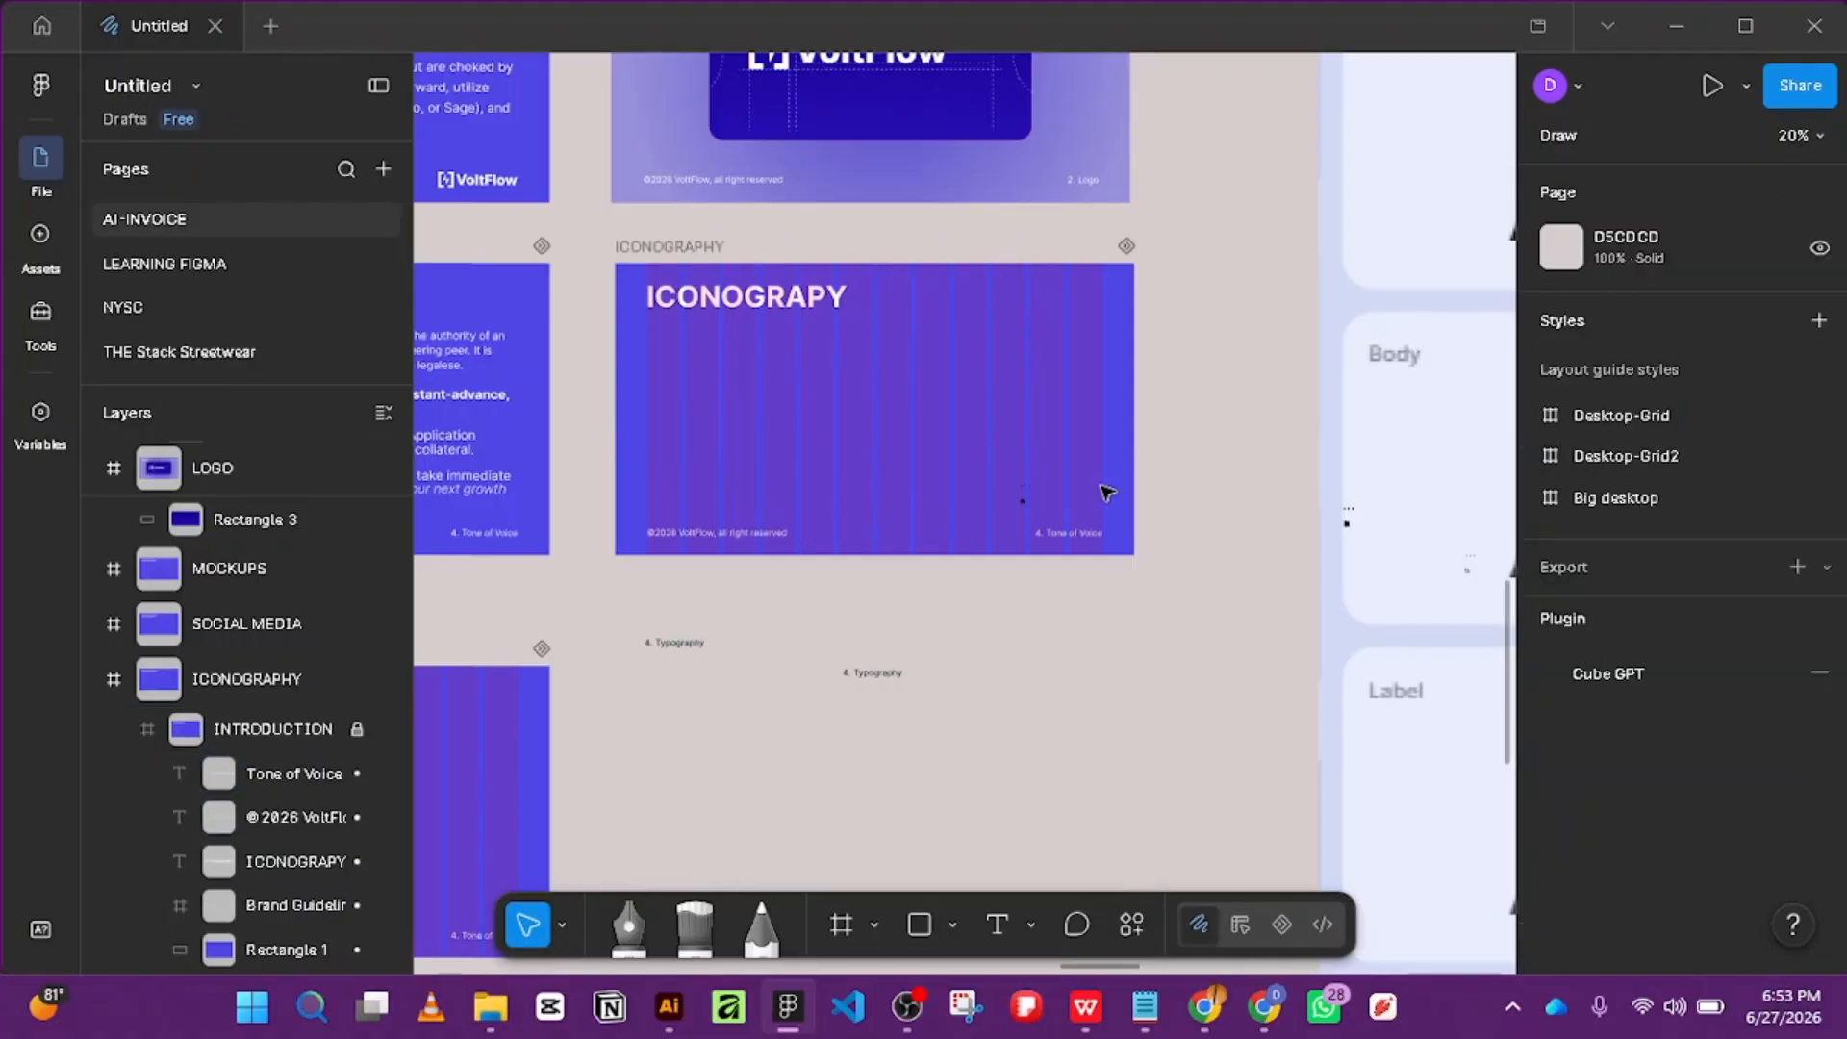
Identify the imported home icon on the Iconography slide and select the tabler:search frame among the layers.
{"action": "left_click", "coordinate": [1022, 502]}
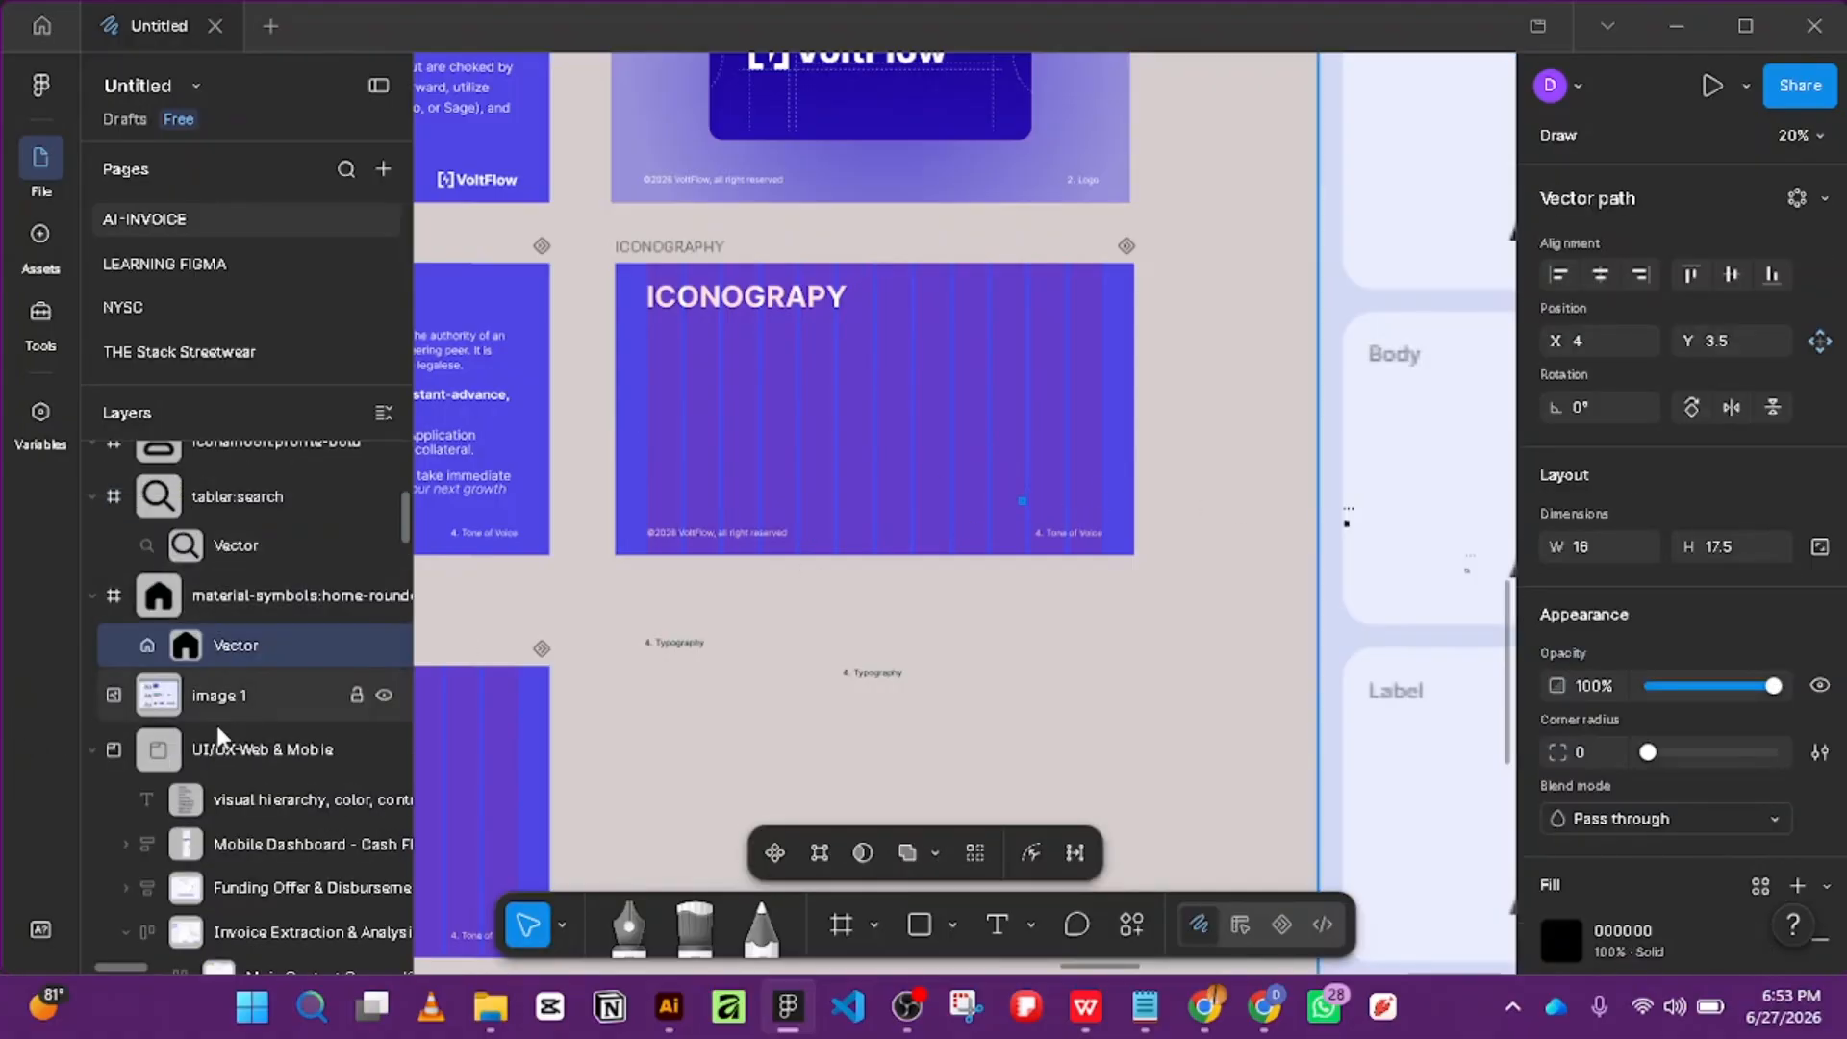
{"action": "left_click", "coordinate": [212, 603]}
{"action": "left_click", "coordinate": [211, 542]}
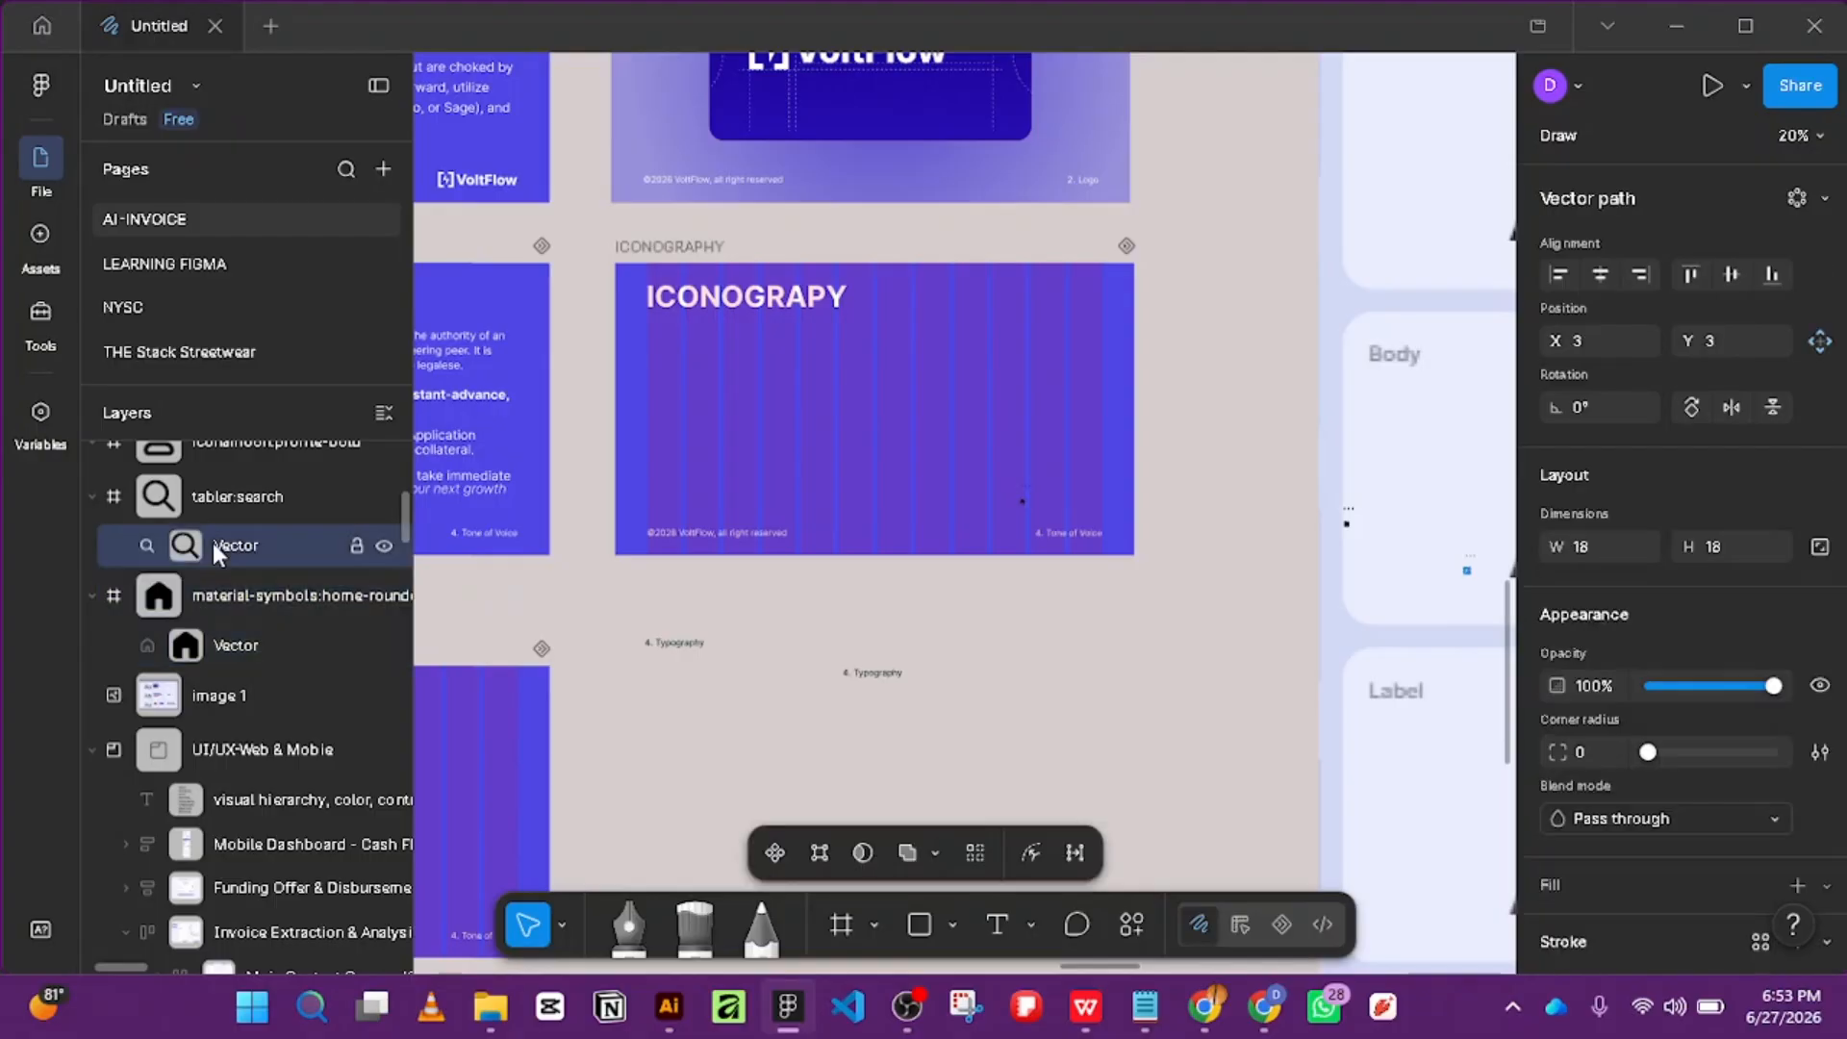
{"action": "left_click", "coordinate": [212, 498]}
Collapse the home, profile, wand and category icon layers along with the UI/UX-Web & Mobile section and Group 1.
{"action": "left_click", "coordinate": [92, 595]}
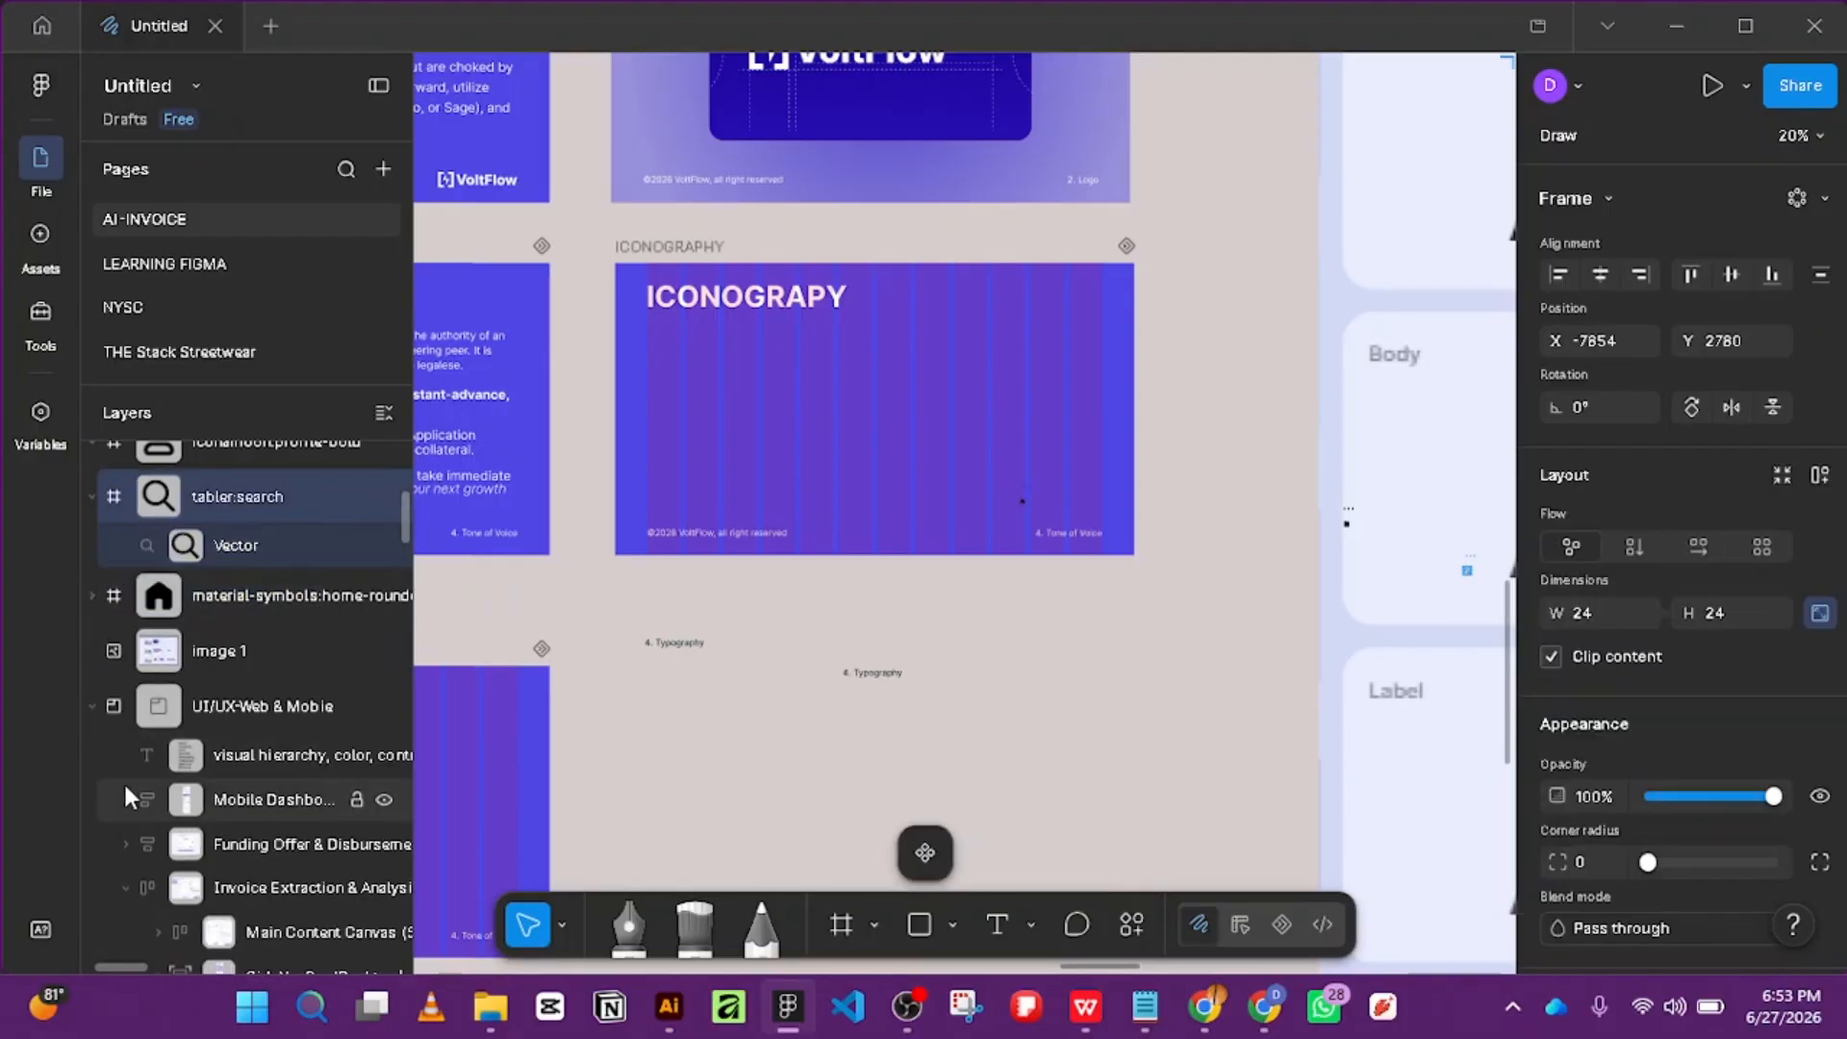
{"action": "left_click", "coordinate": [91, 705]}
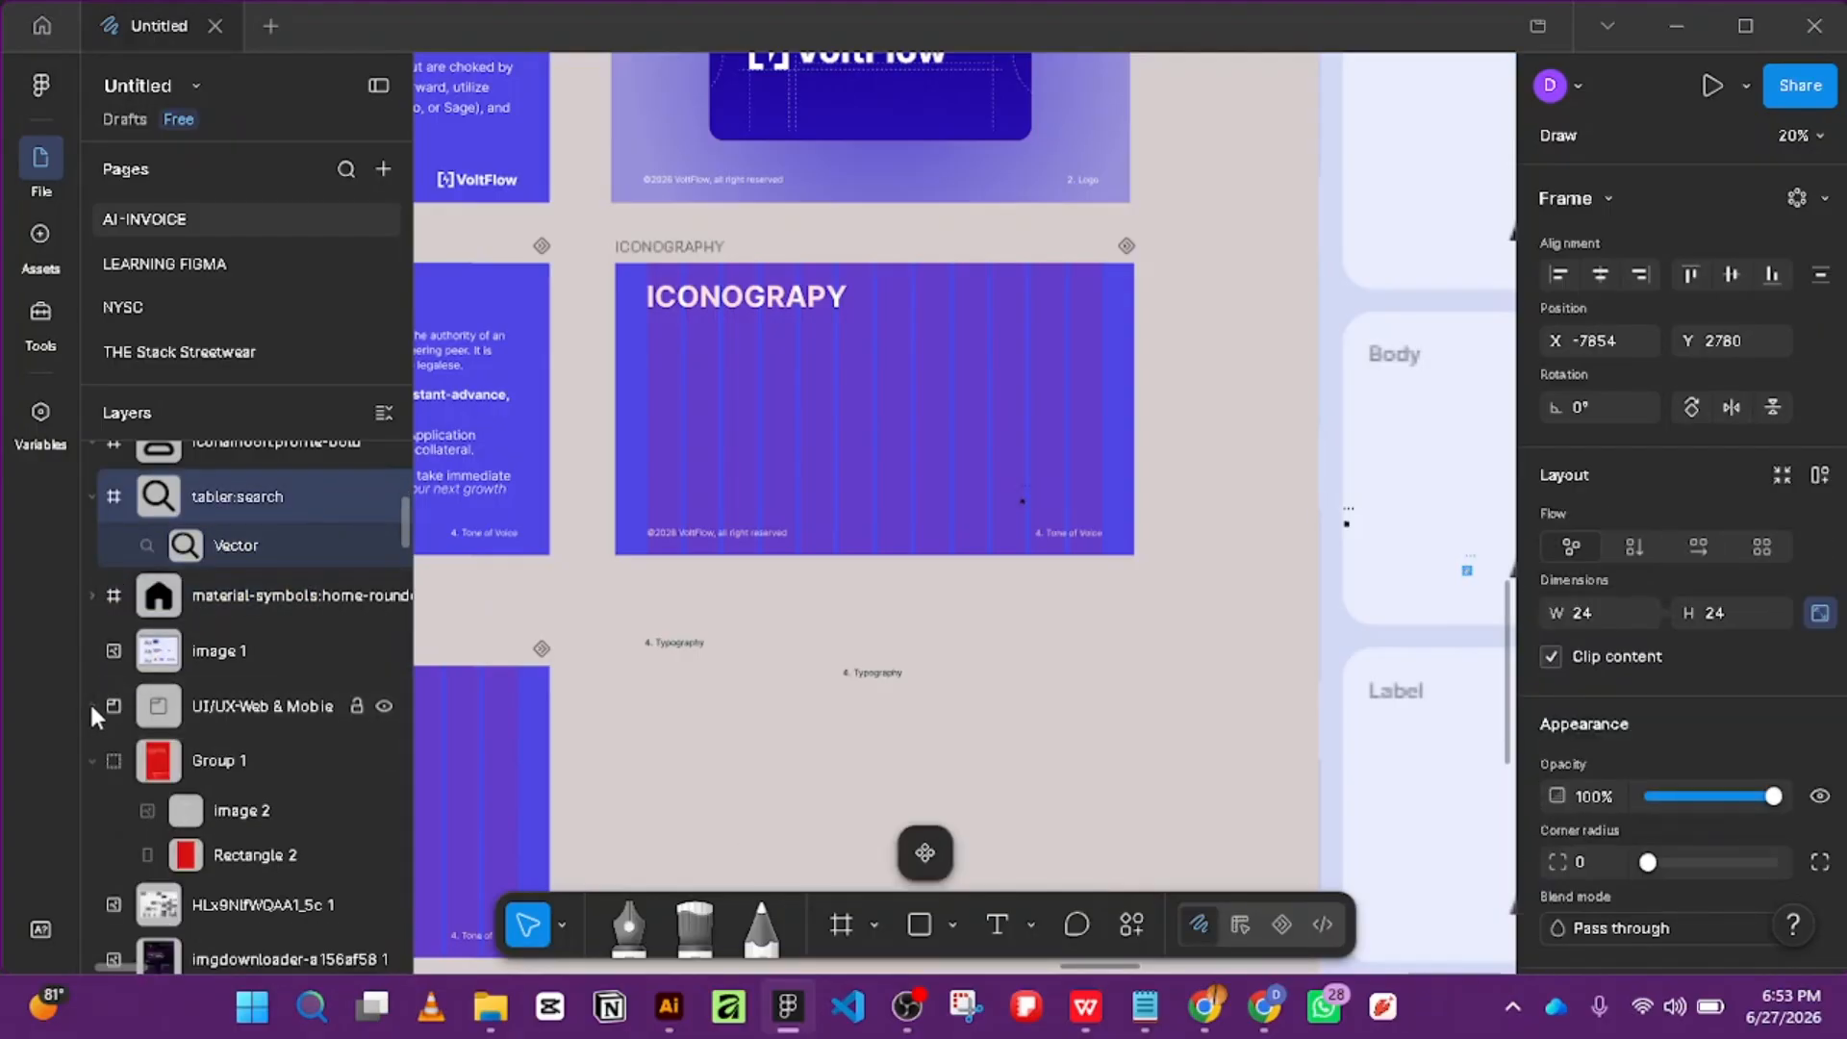
{"action": "left_click", "coordinate": [90, 760]}
{"action": "scroll", "coordinate": [159, 558], "scroll_direction": "up", "scroll_amount": 1}
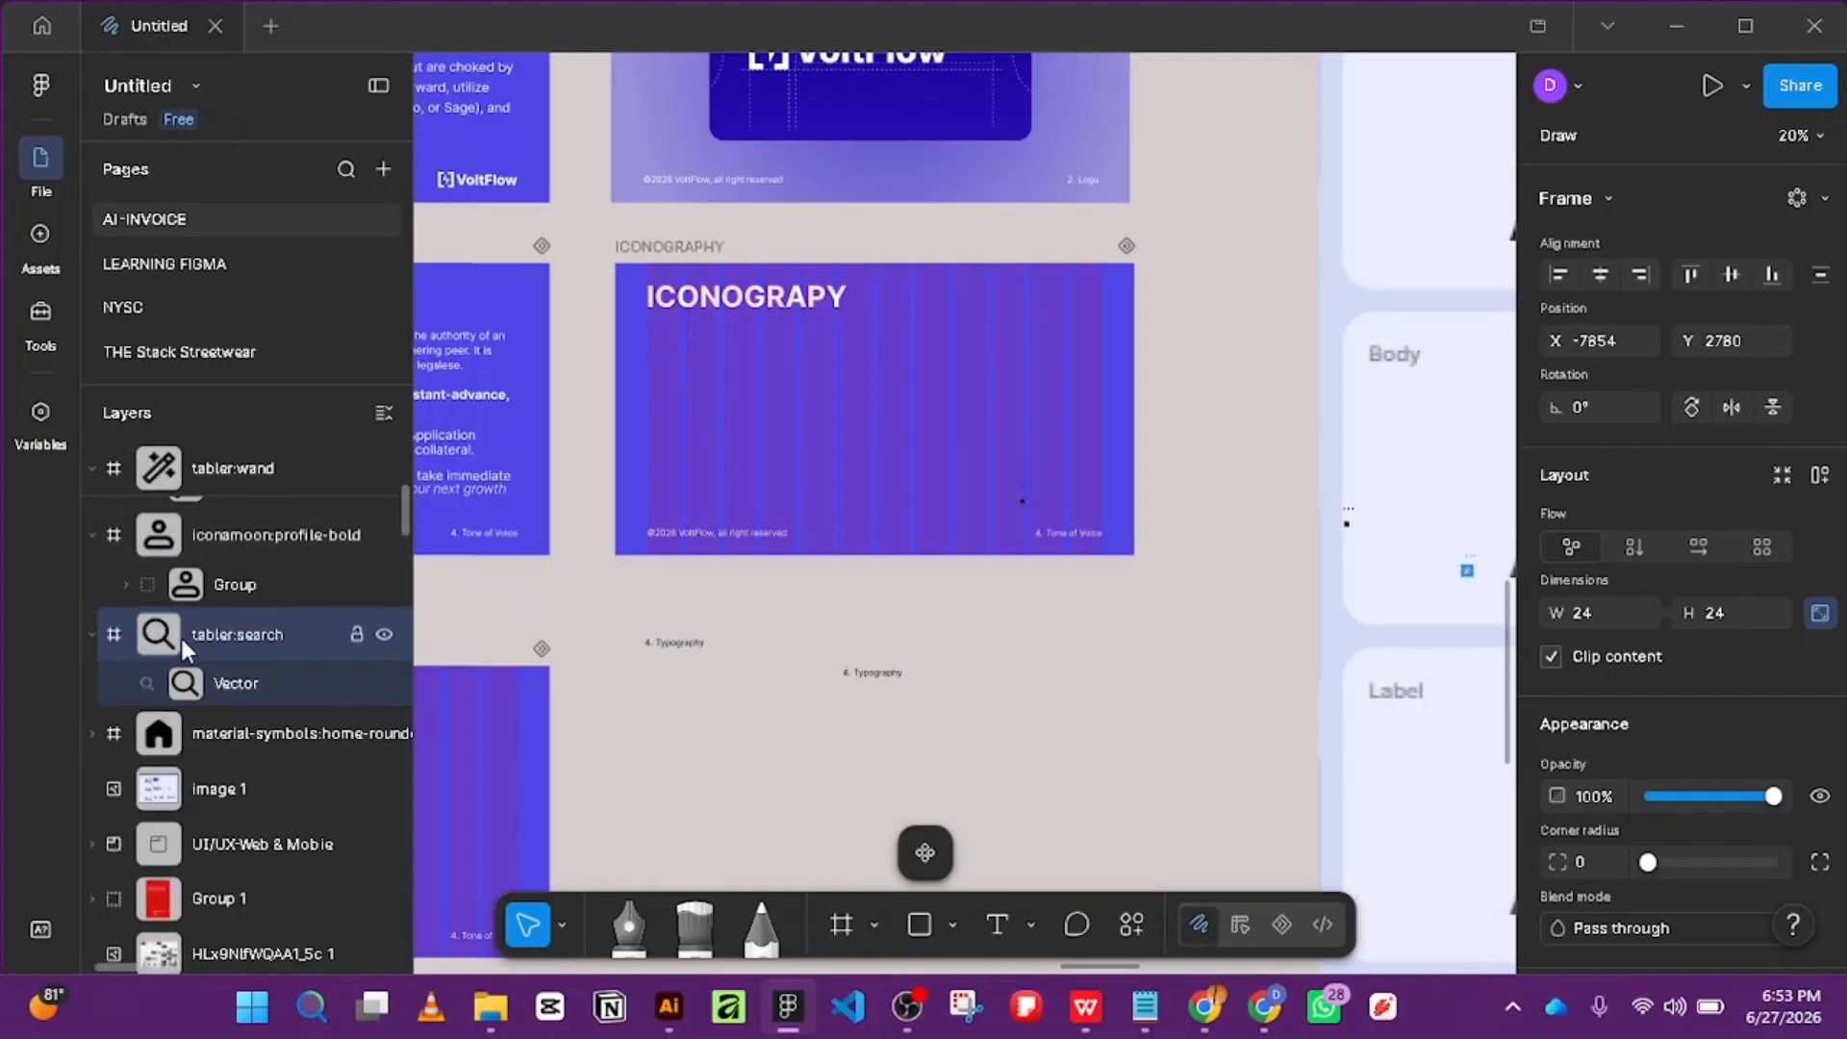
{"action": "left_click", "coordinate": [94, 531]}
{"action": "scroll", "coordinate": [102, 533], "scroll_direction": "up", "scroll_amount": 2}
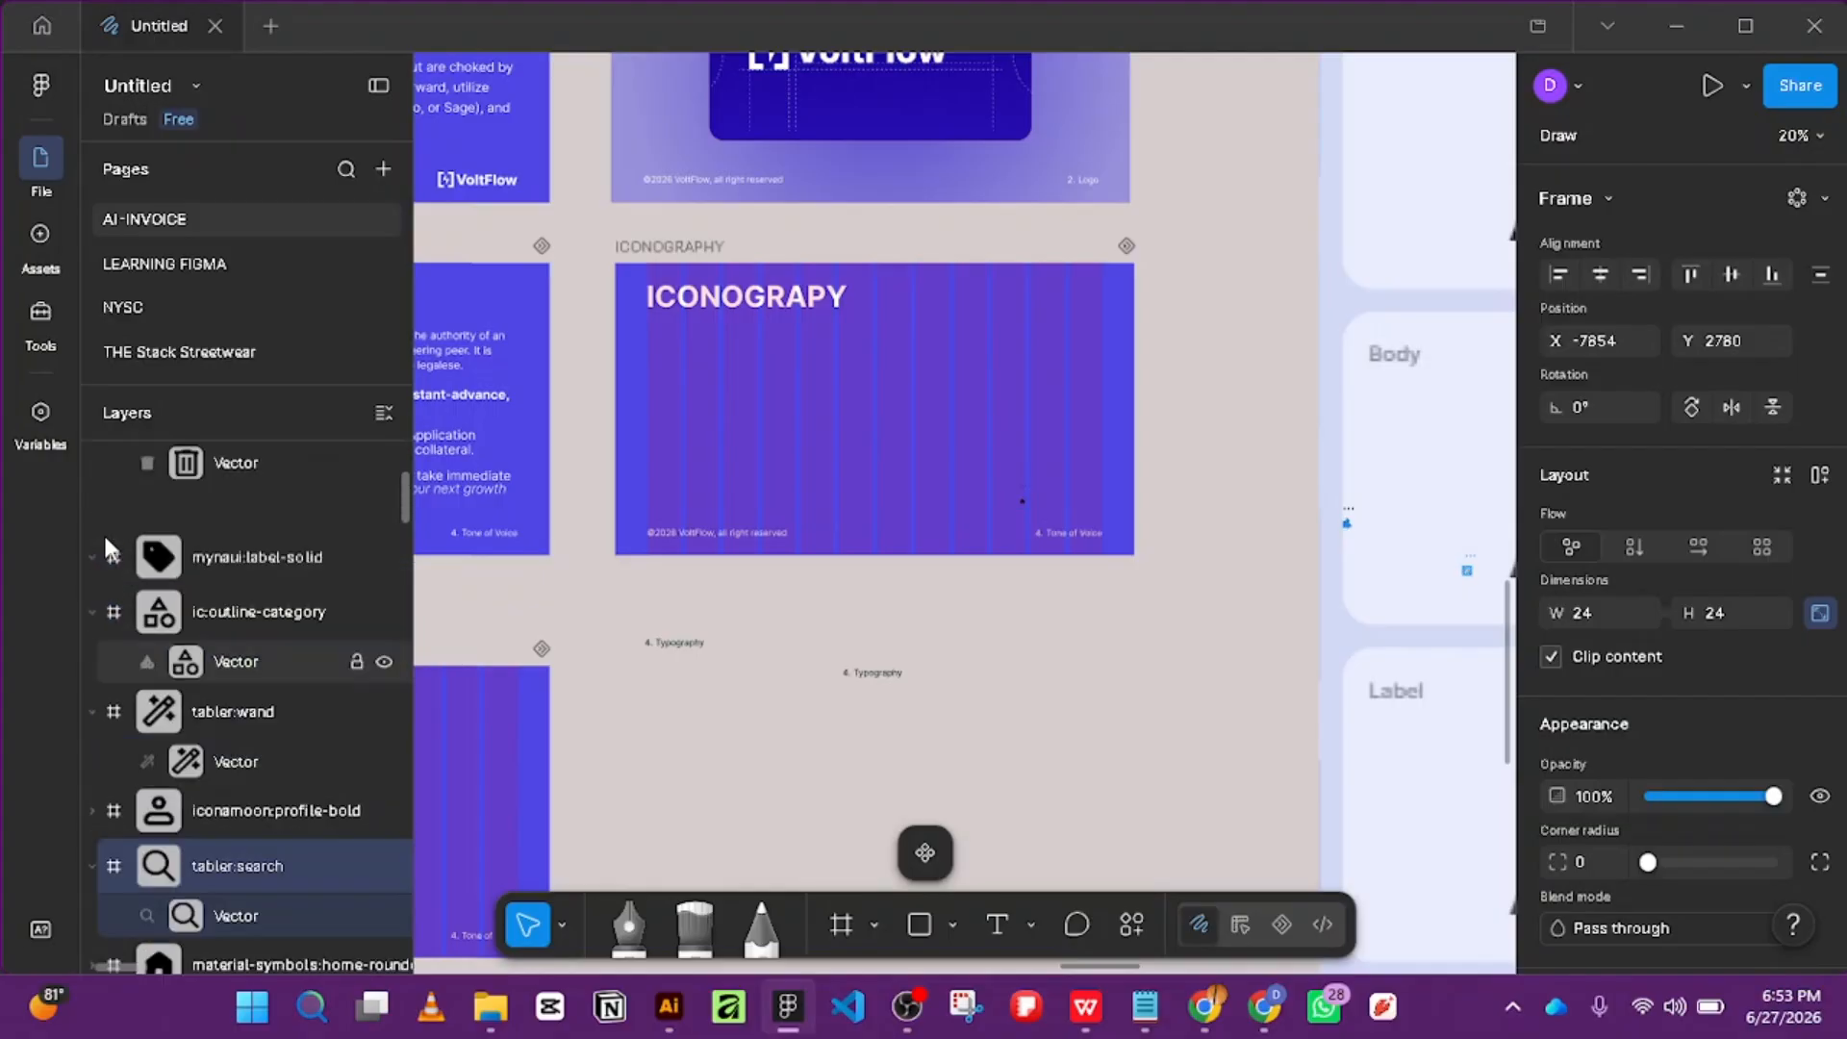
{"action": "left_click", "coordinate": [96, 712]}
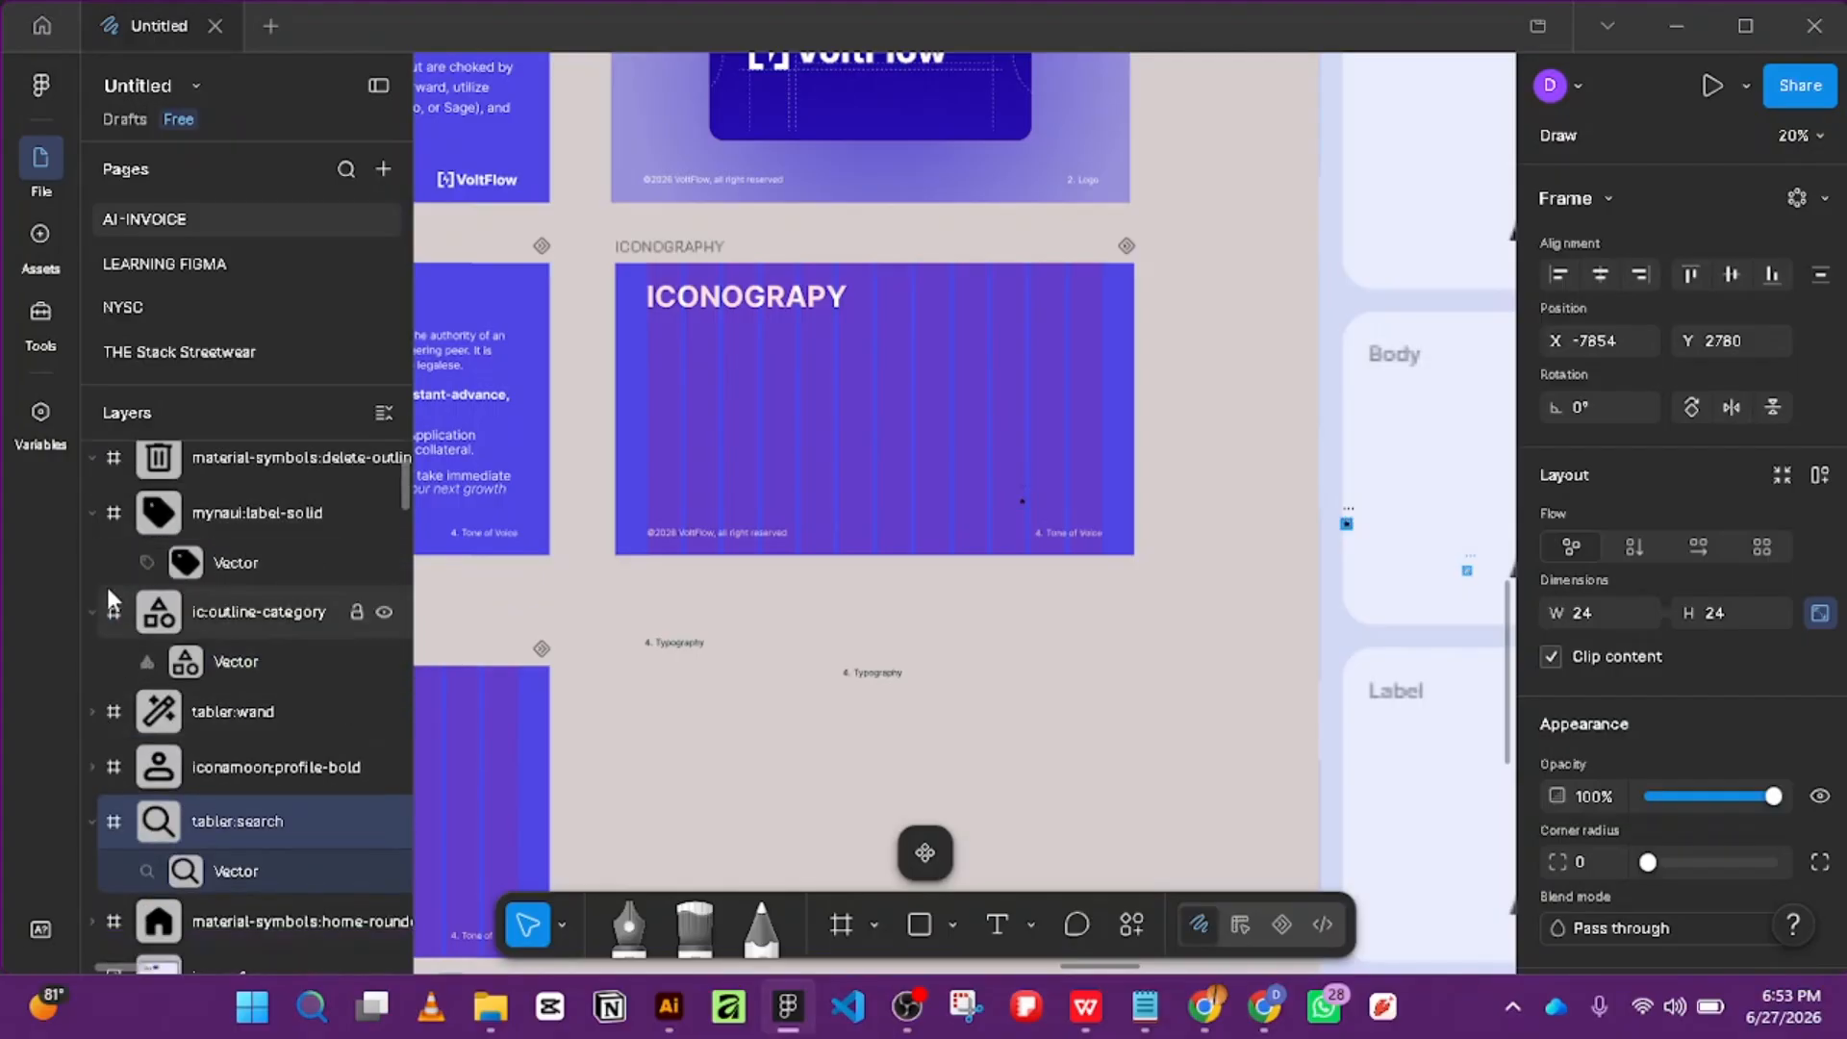
{"action": "left_click", "coordinate": [90, 611]}
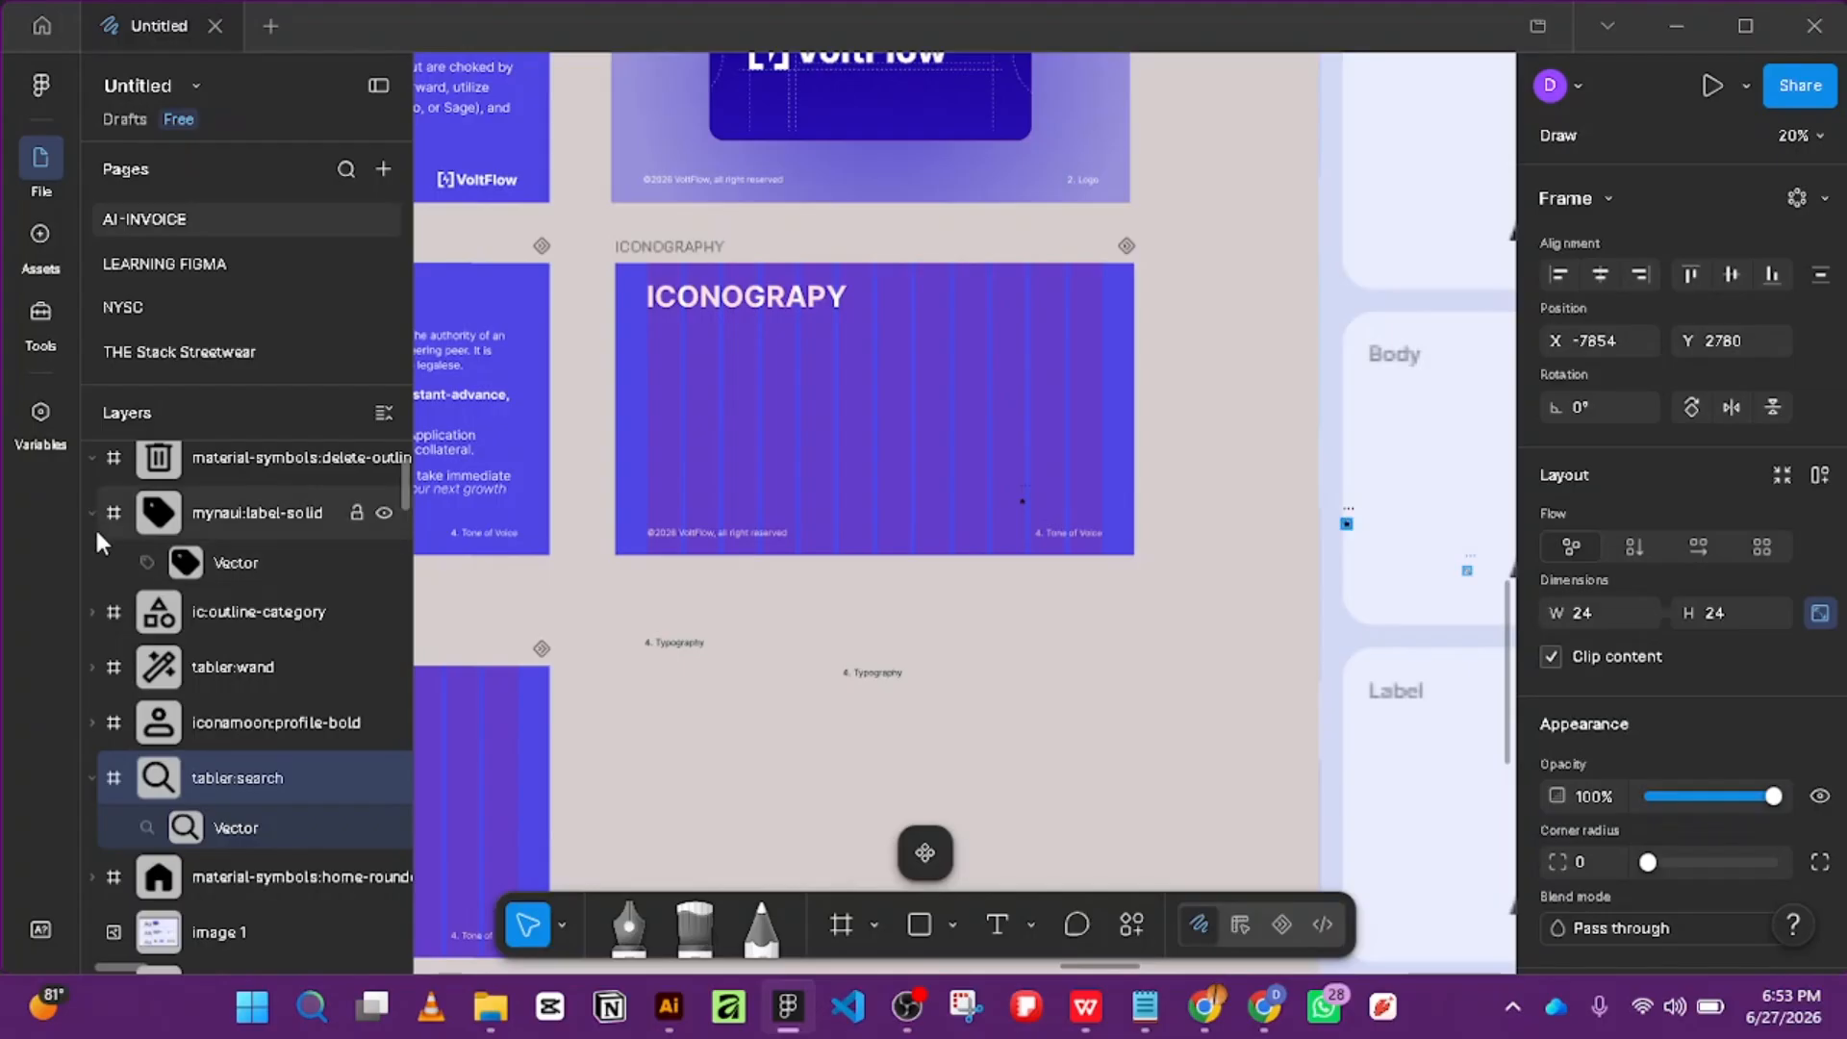
Delete the solid mynaui label icon and collapse the outlined label and trash can layers.
{"action": "left_click", "coordinate": [200, 512]}
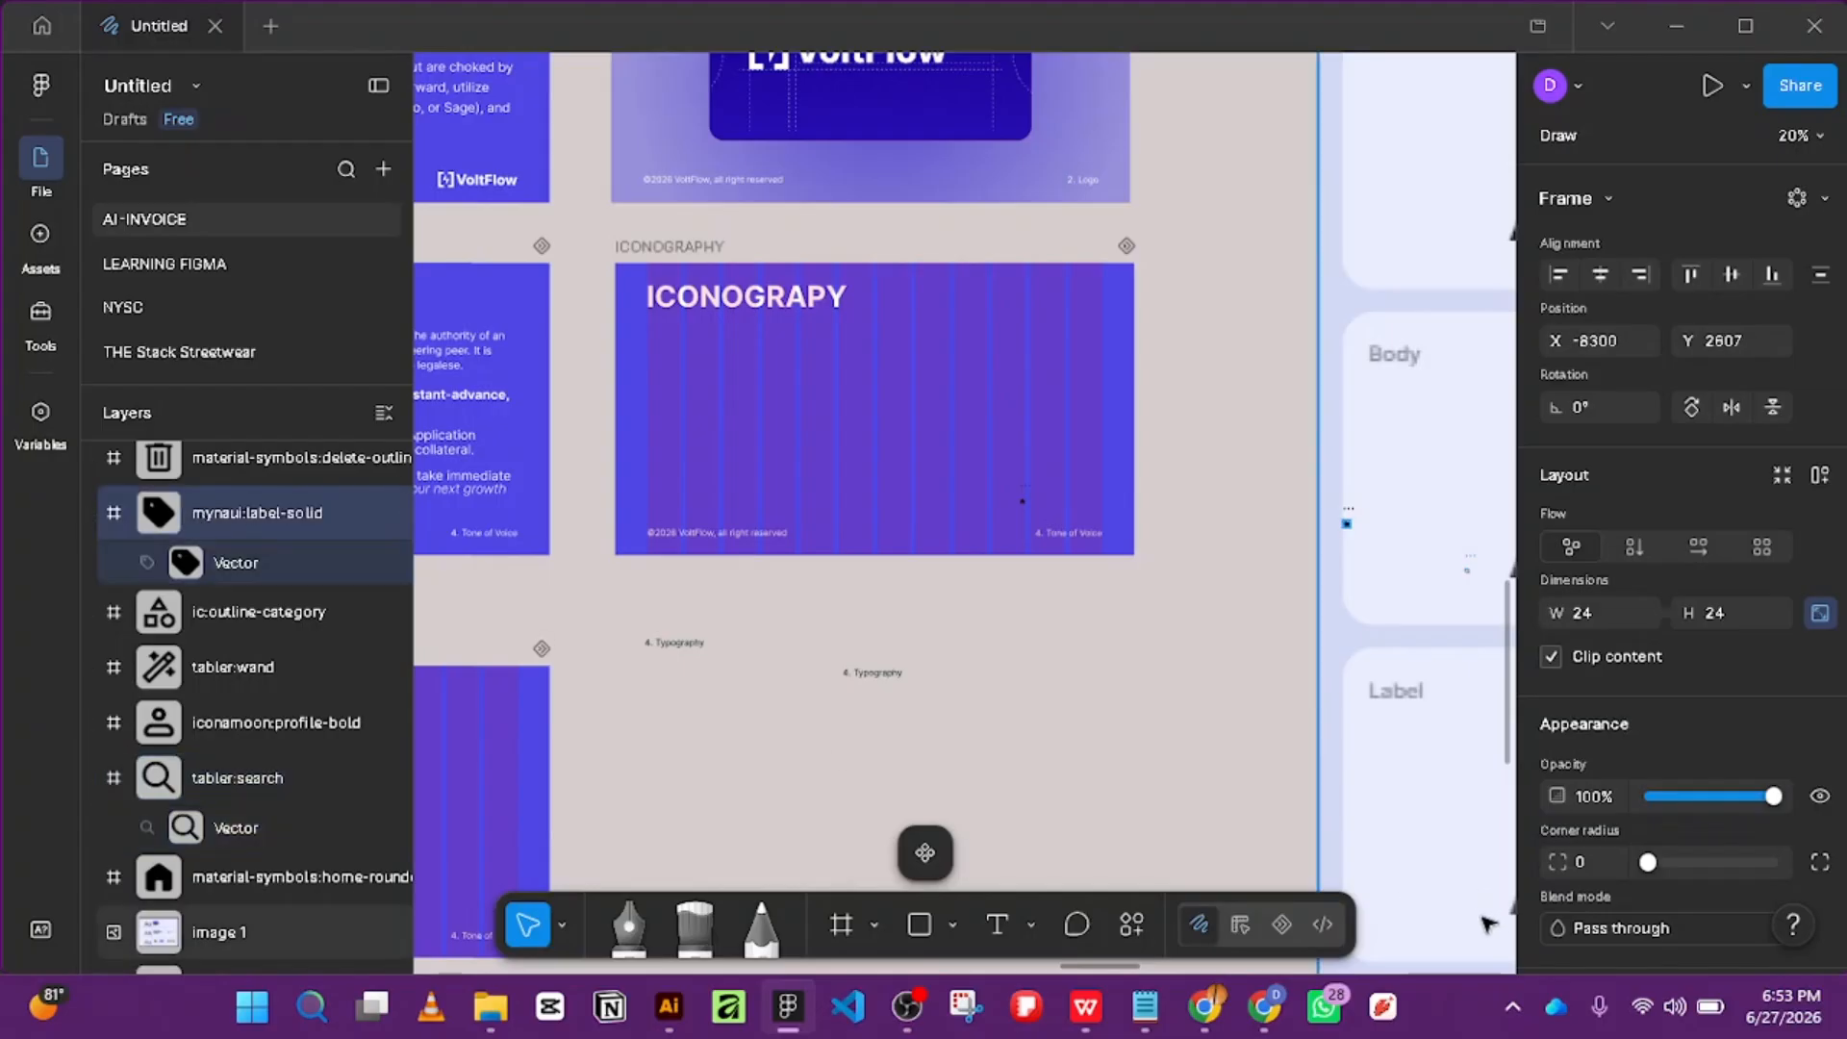
{"action": "key", "text": "Delete"}
{"action": "scroll", "coordinate": [323, 556], "scroll_direction": "up", "scroll_amount": 2}
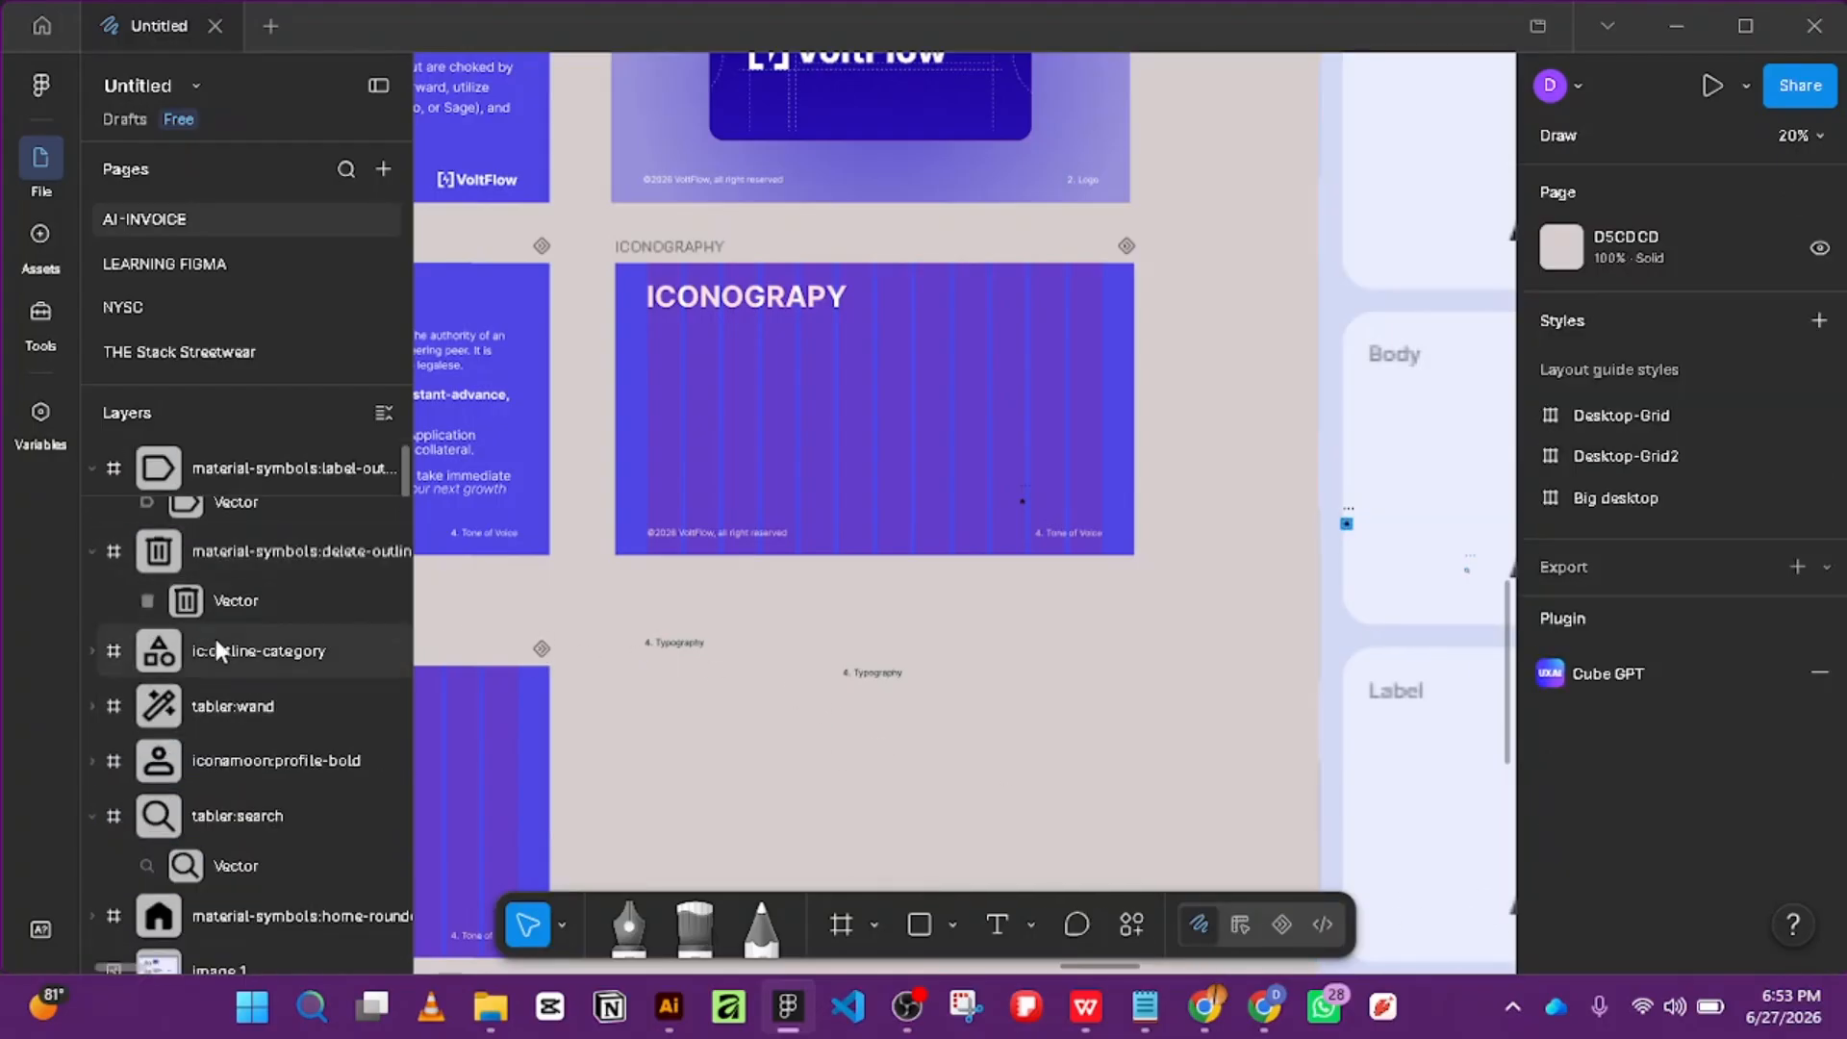
{"action": "left_click", "coordinate": [88, 468]}
{"action": "left_click", "coordinate": [91, 522]}
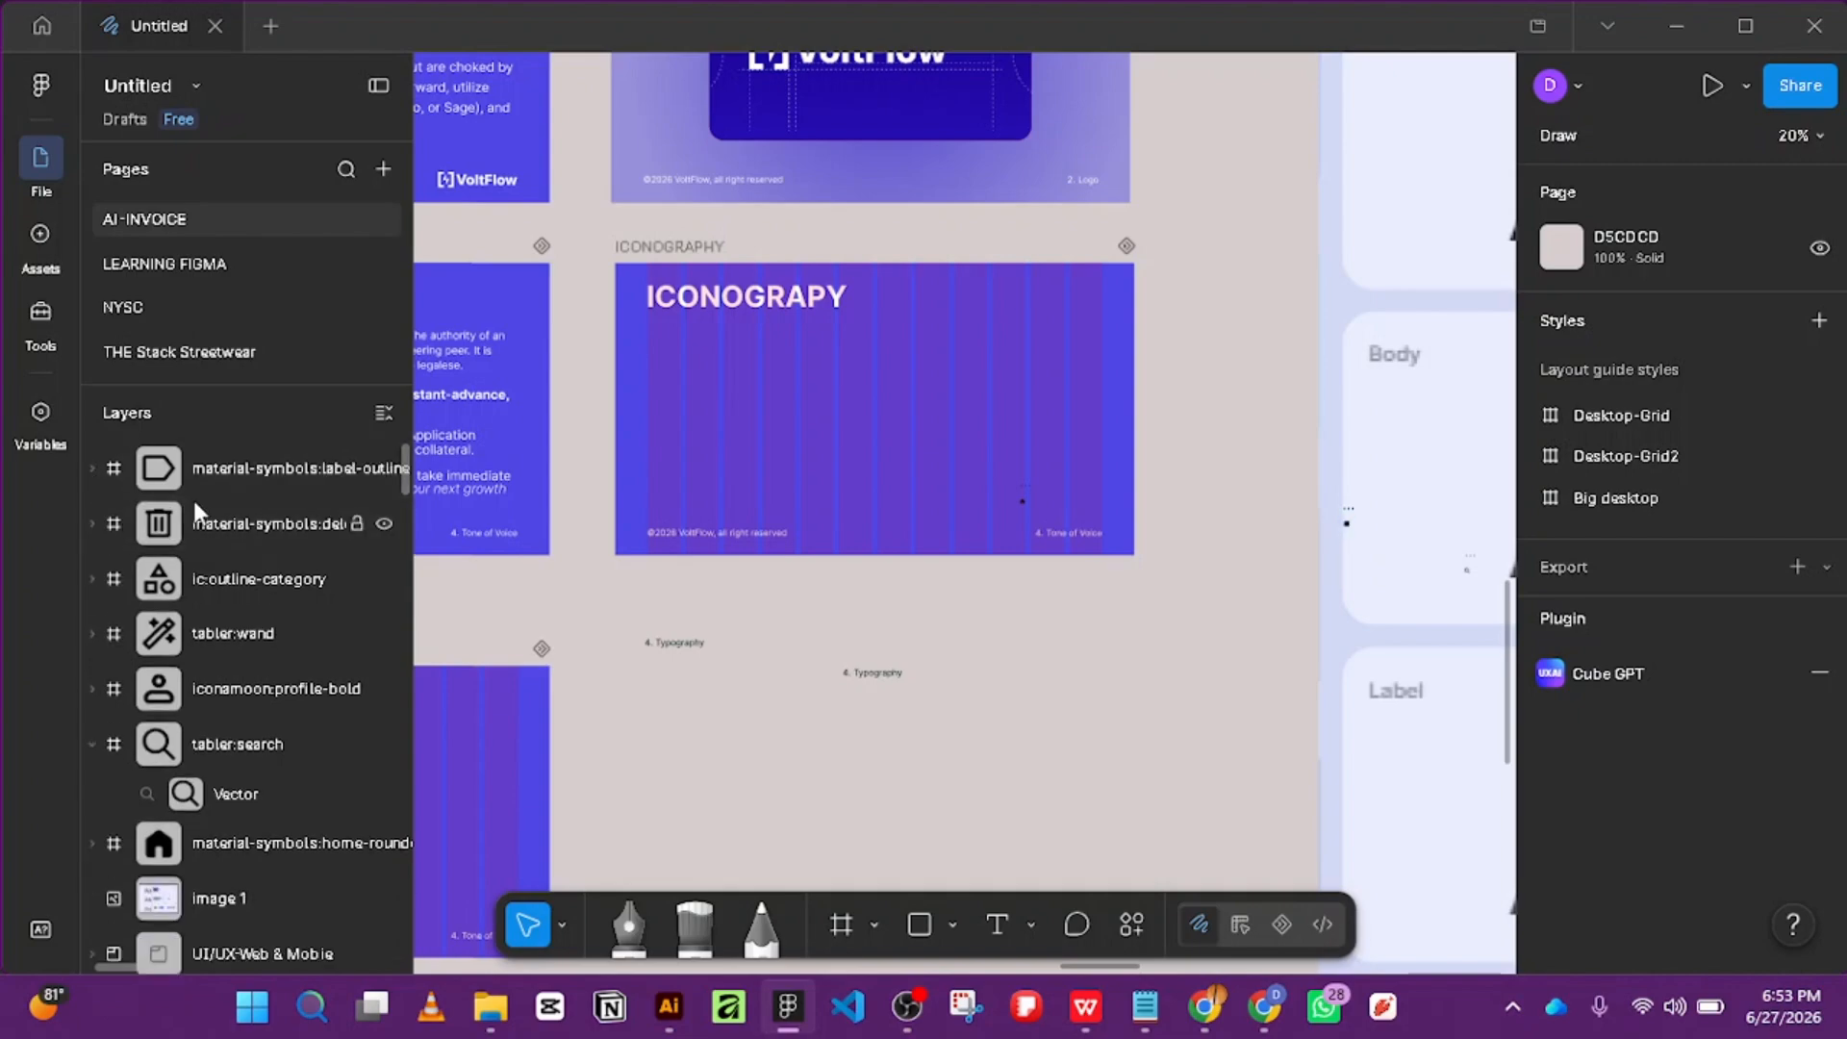
Select all seven imported icon frames, from the outlined label to the home icon, and move them onto the Iconography slide.
{"action": "left_click", "coordinate": [205, 469]}
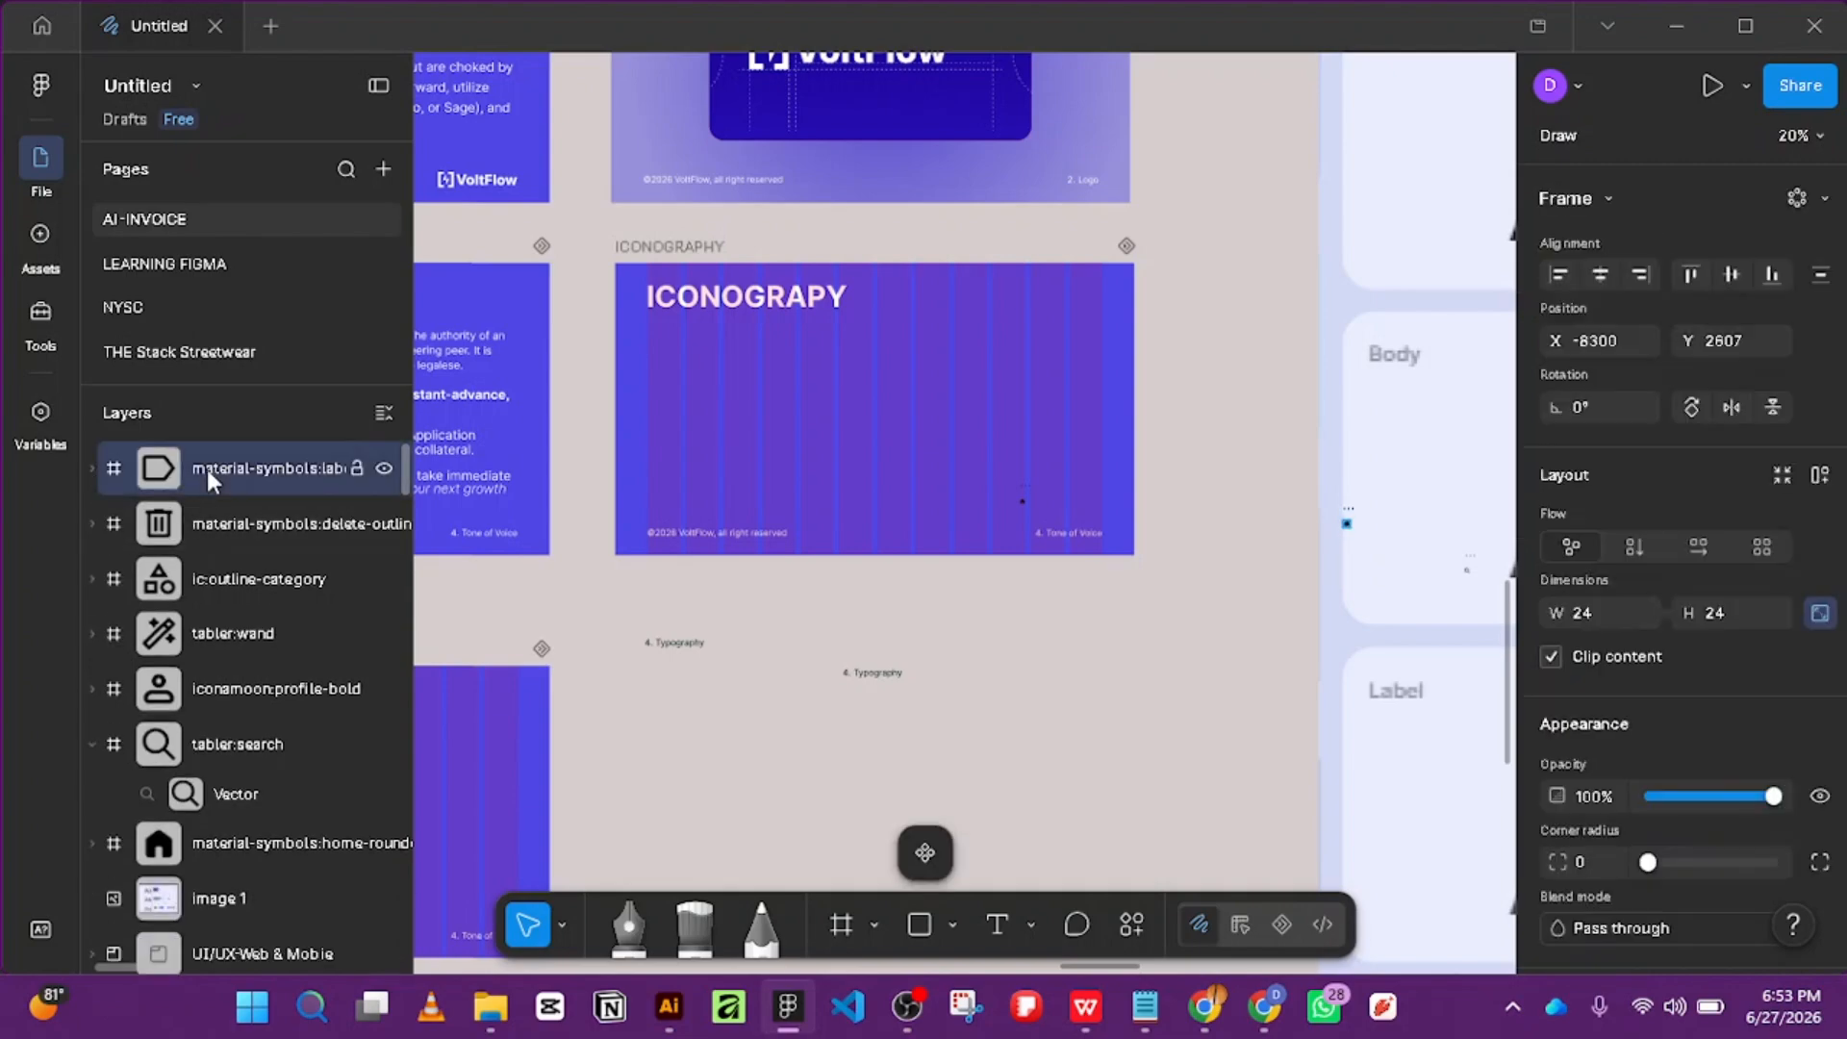
{"action": "left_click", "coordinate": [227, 529], "text": "shift"}
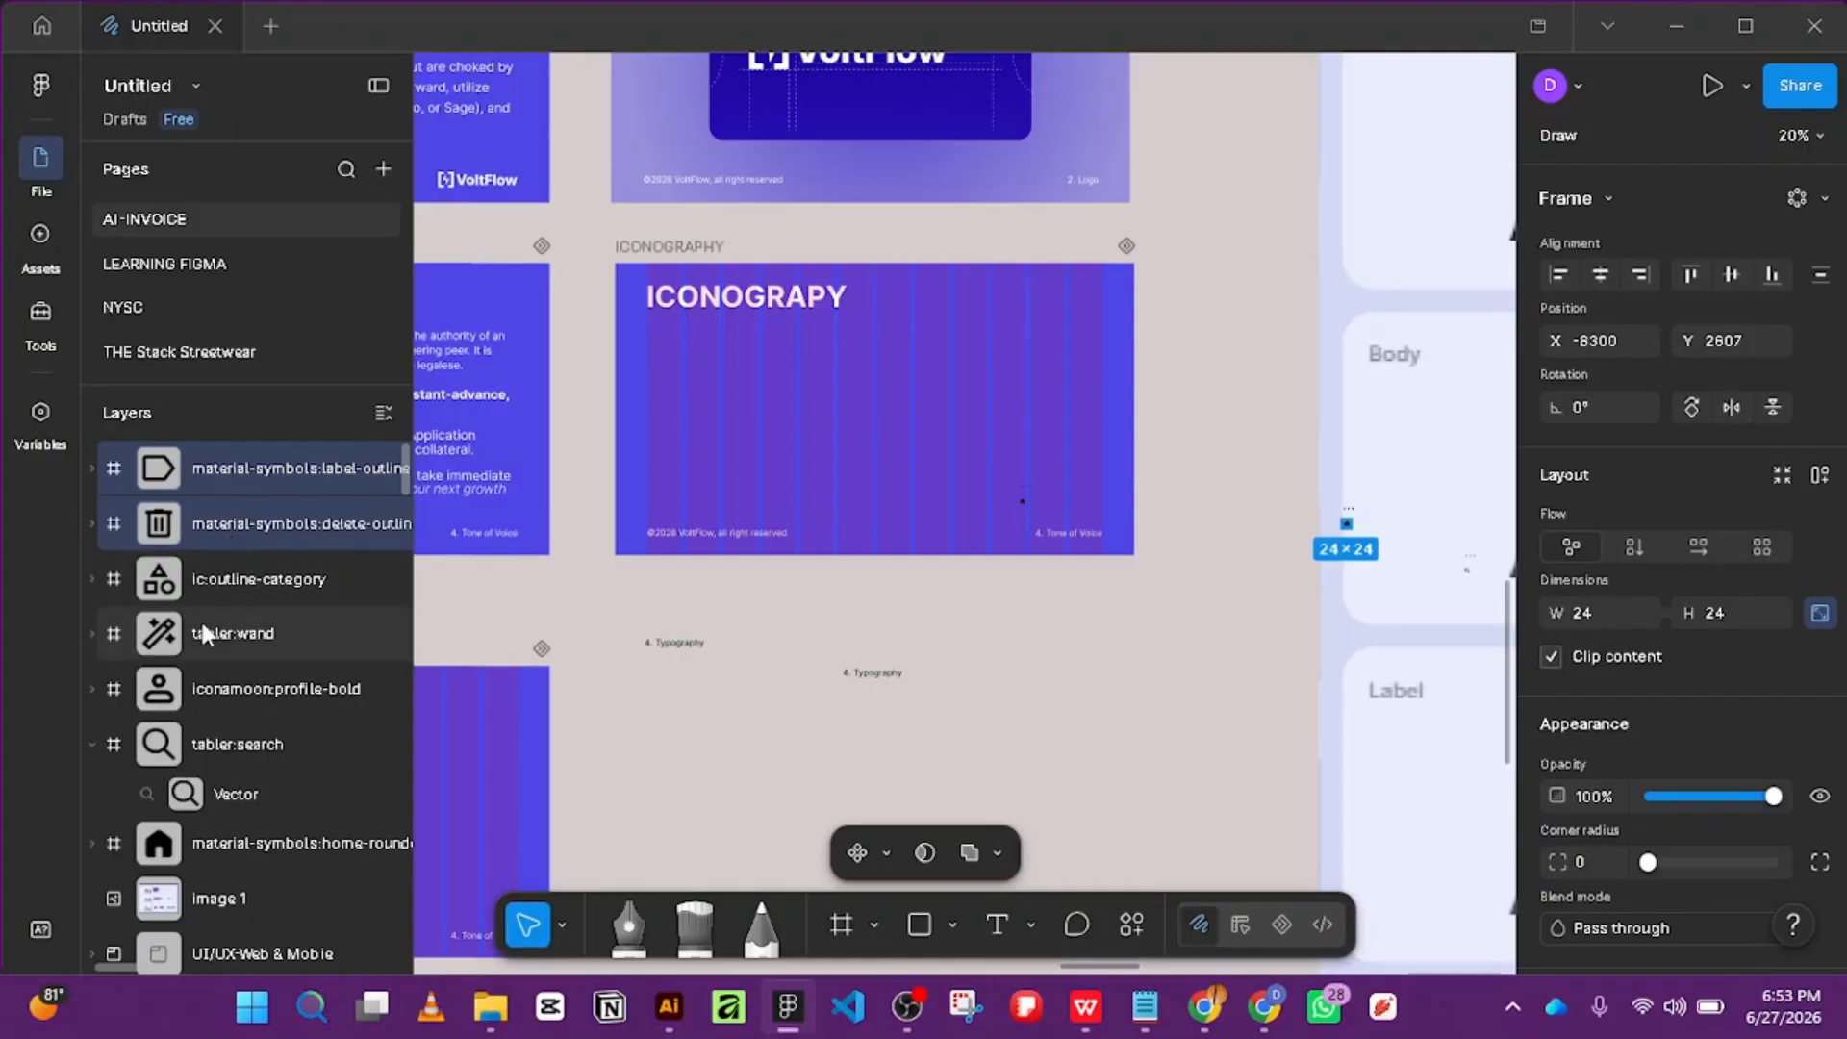
{"action": "left_click", "coordinate": [196, 593], "text": "shift"}
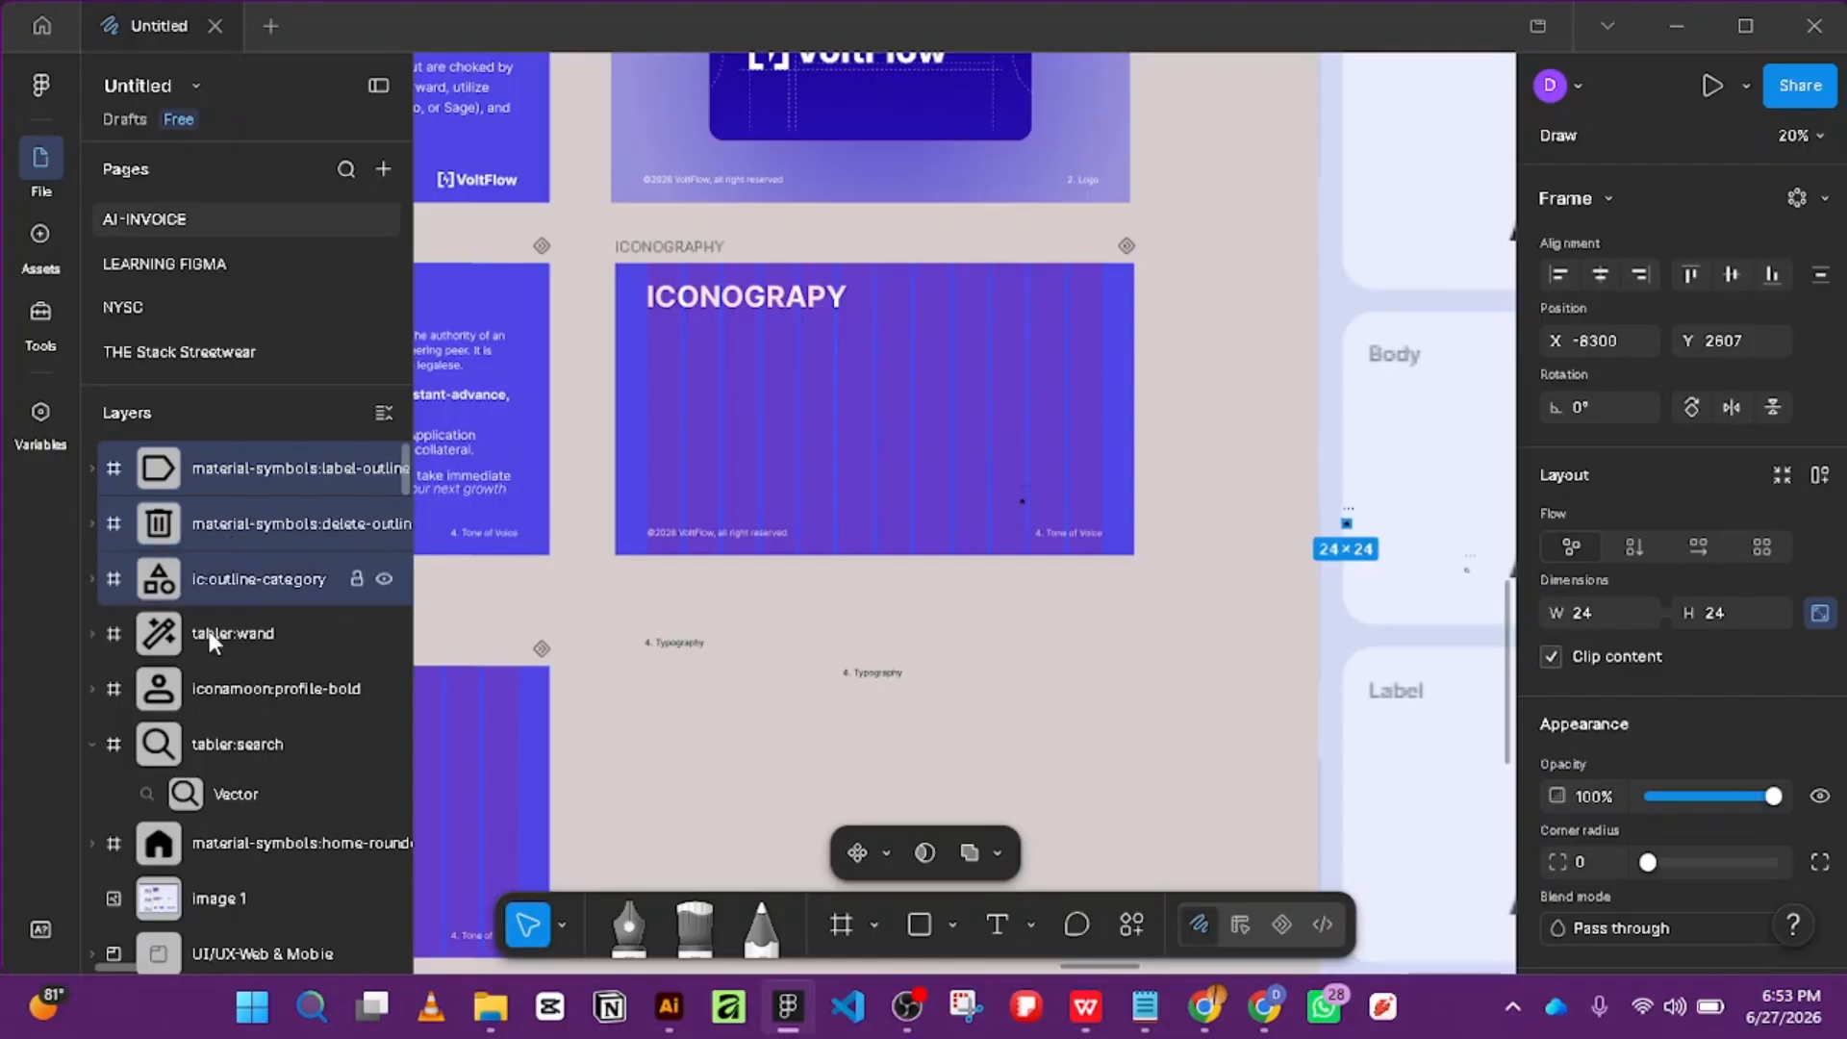
{"action": "left_click", "coordinate": [92, 743]}
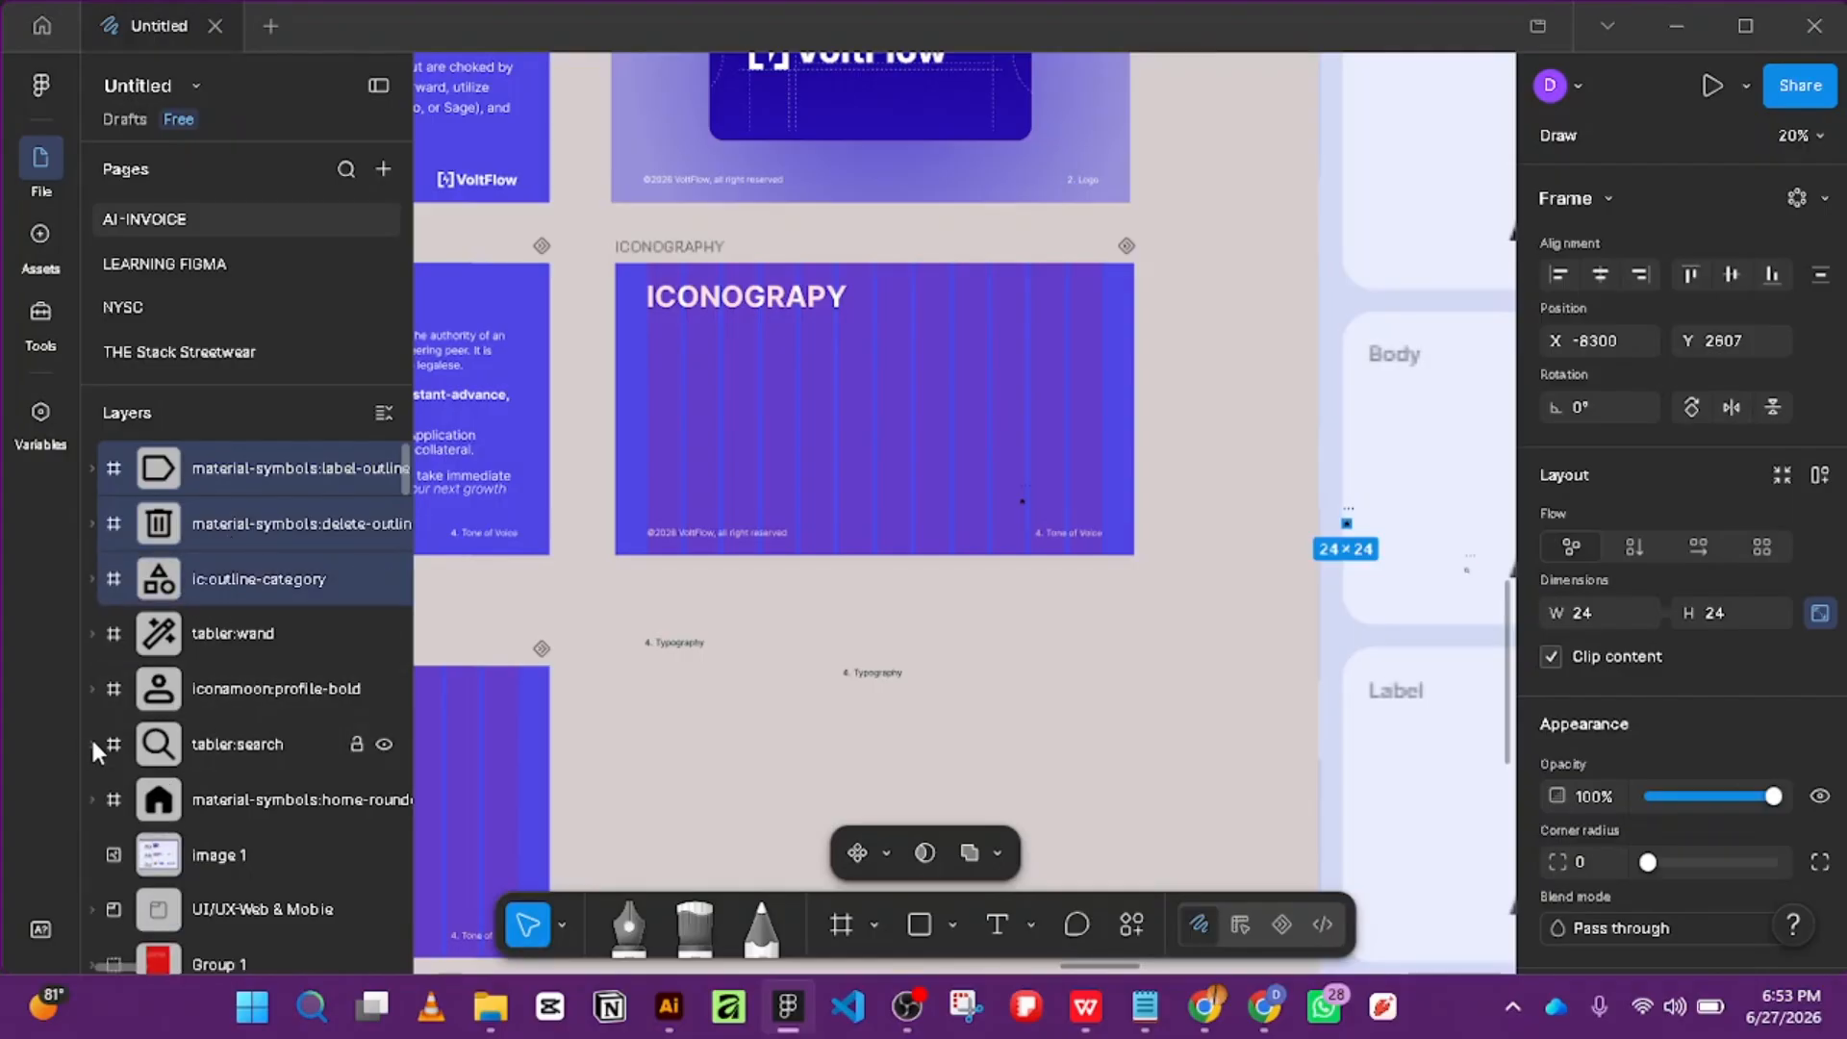
{"action": "left_click", "coordinate": [235, 804], "text": "shift"}
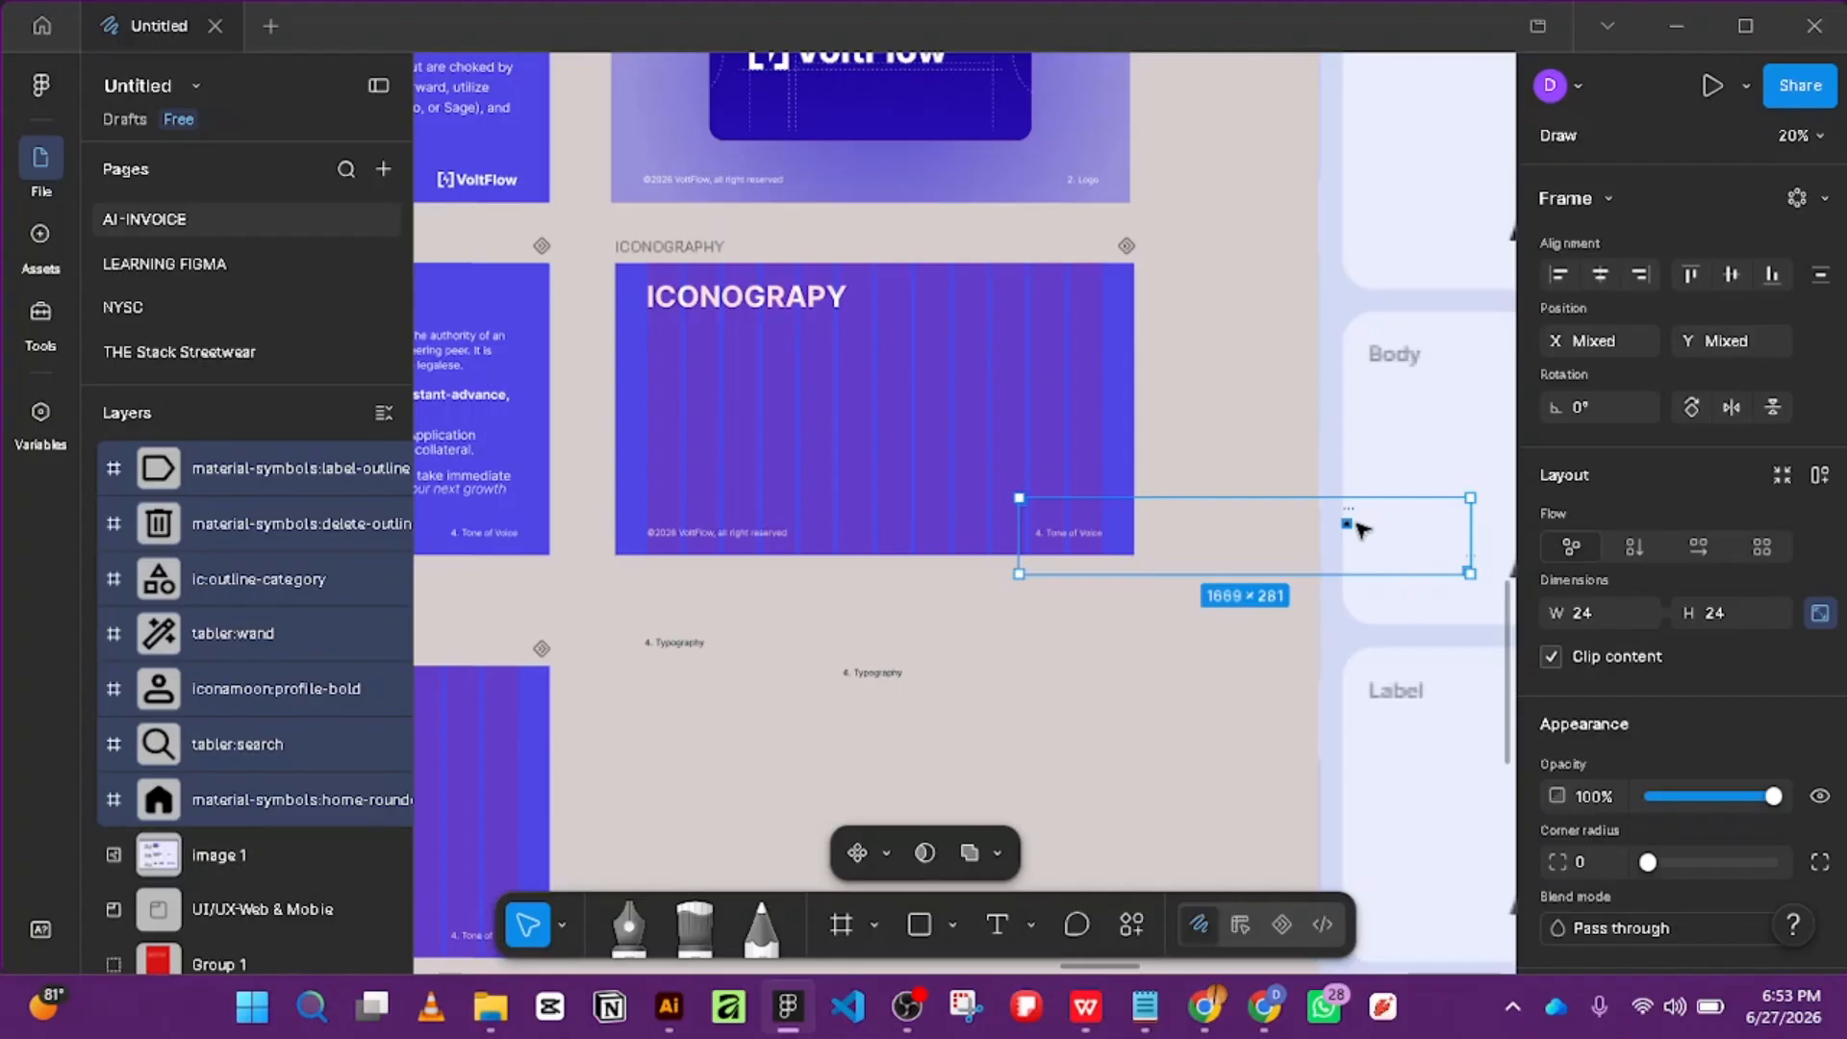
{"action": "left_click_drag", "start_coordinate": [1347, 527], "coordinate": [1044, 454]}
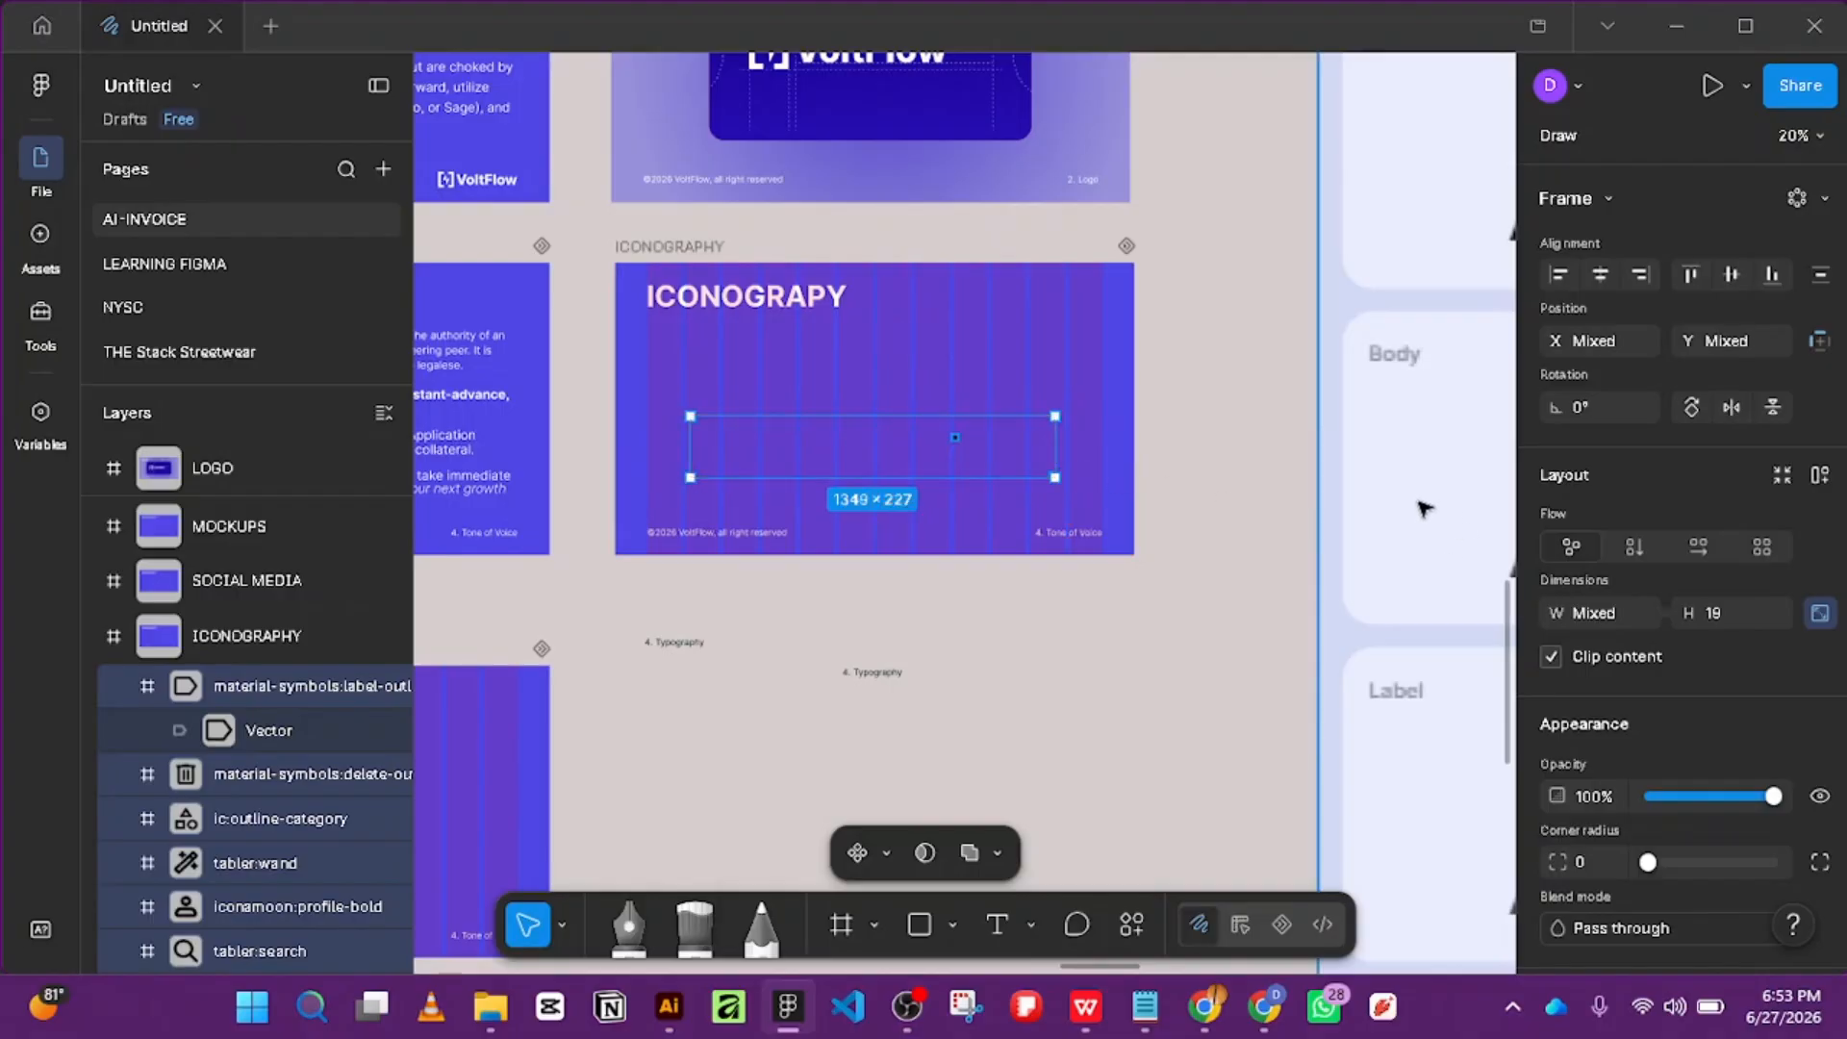
Move the style reference image away from the Iconography slide to below the red group, beside the Social Media slide.
{"action": "scroll", "coordinate": [1393, 528], "scroll_direction": "down", "scroll_amount": 5}
{"action": "left_click_drag", "start_coordinate": [1422, 563], "coordinate": [554, 712]}
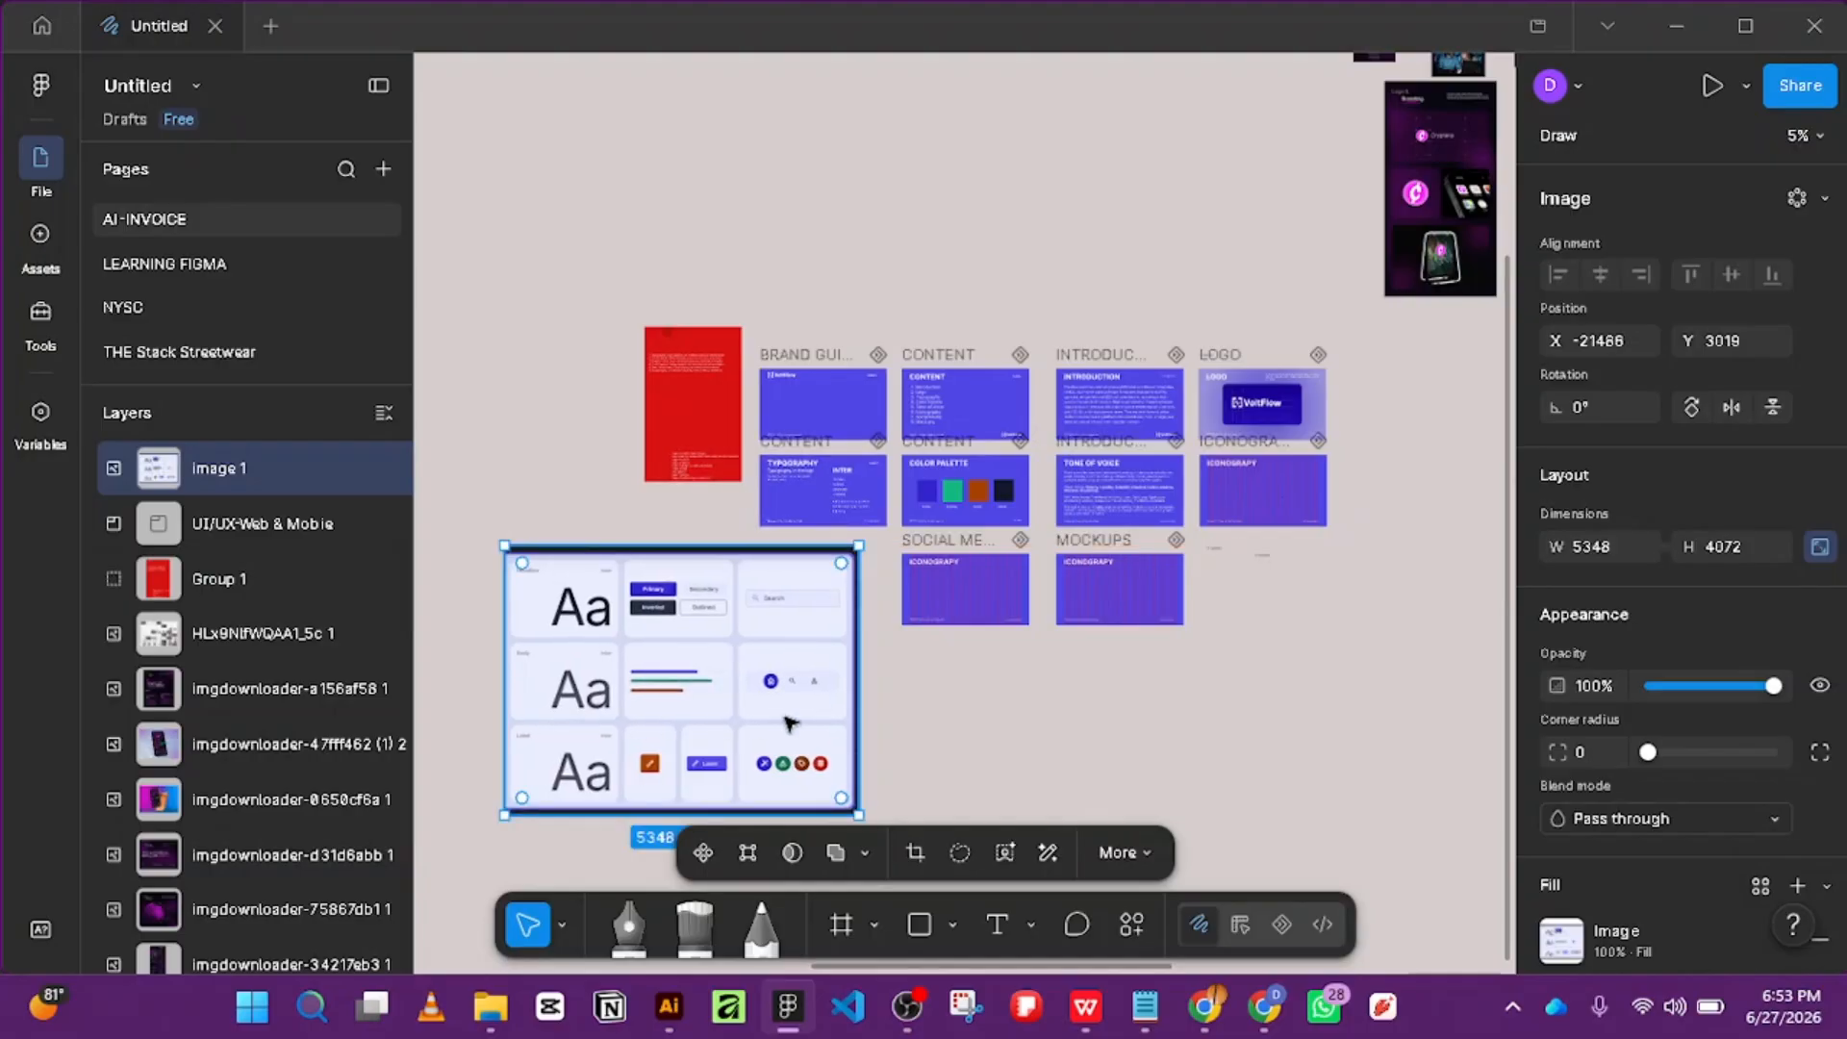
{"action": "left_click_drag", "start_coordinate": [767, 717], "coordinate": [689, 718]}
Remove the Desktop-Grid layout guide from the locked INTRODUCTION frame inside the Iconography slide, and clear the selection.
{"action": "scroll", "coordinate": [1412, 577], "scroll_direction": "up", "scroll_amount": 6}
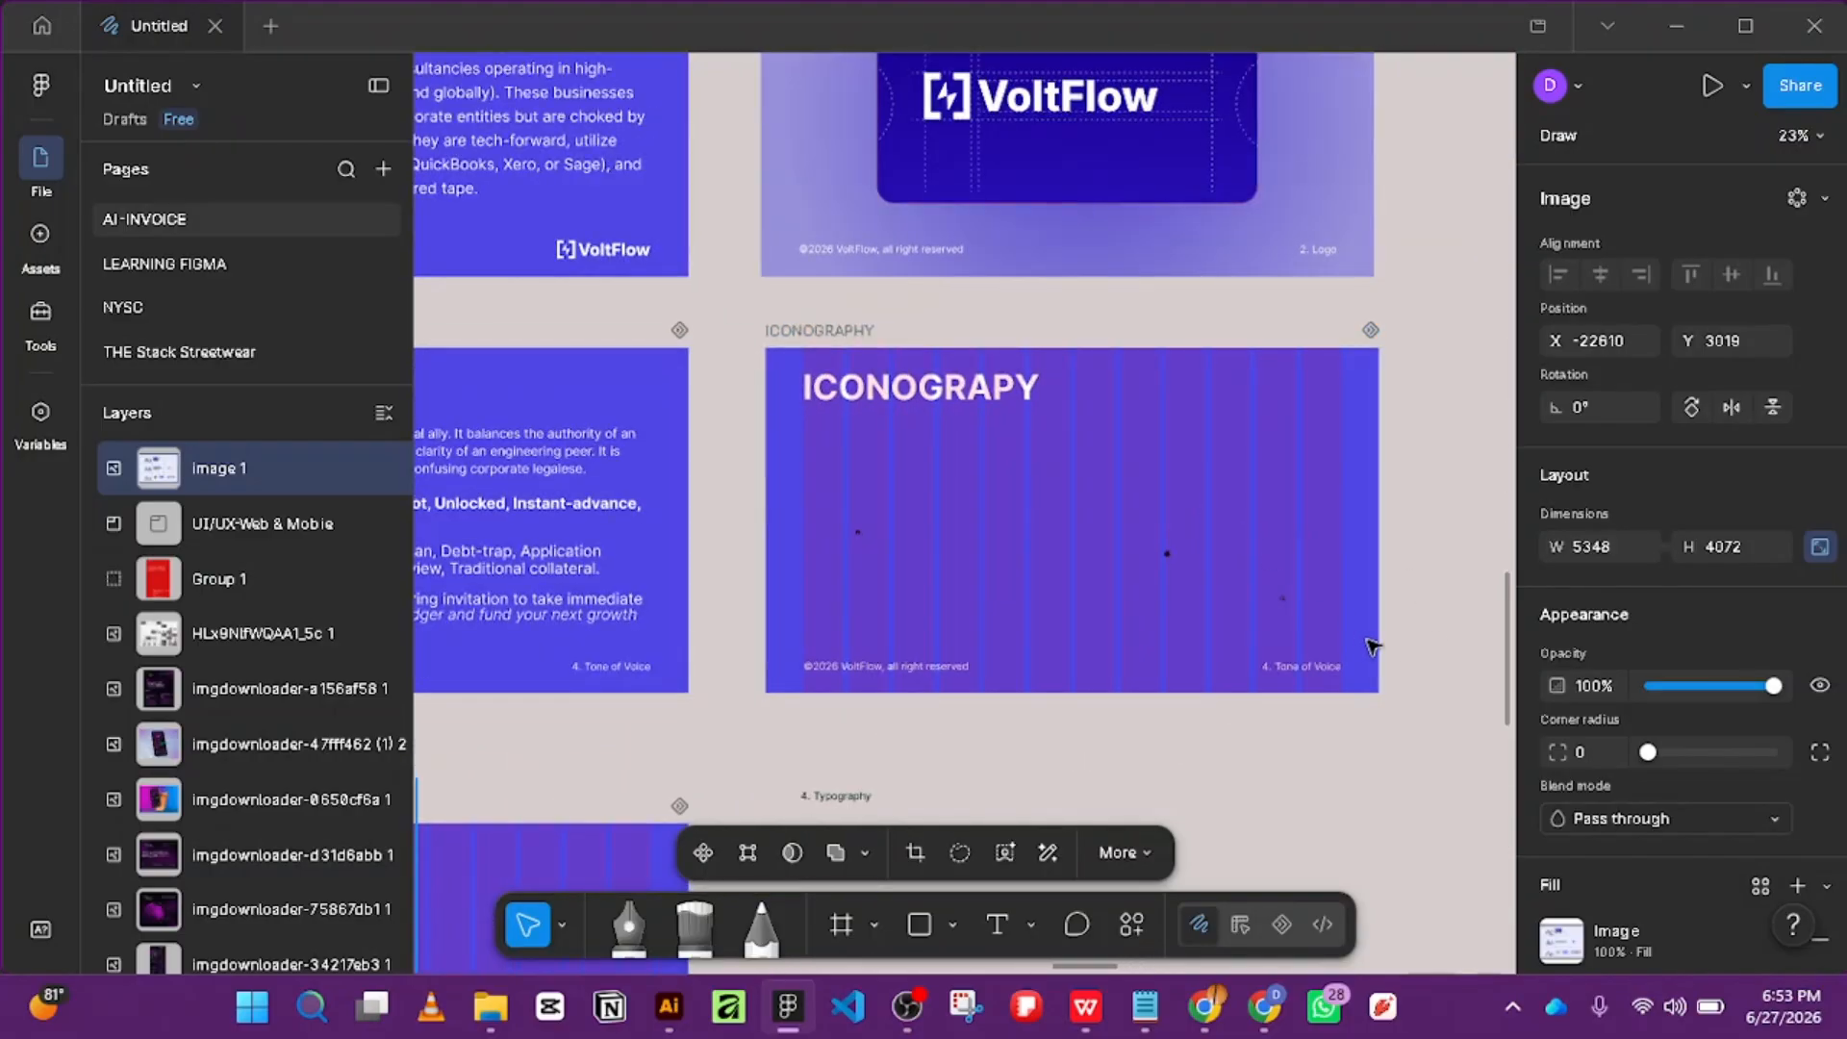
{"action": "scroll", "coordinate": [1392, 680], "scroll_direction": "down", "scroll_amount": 3}
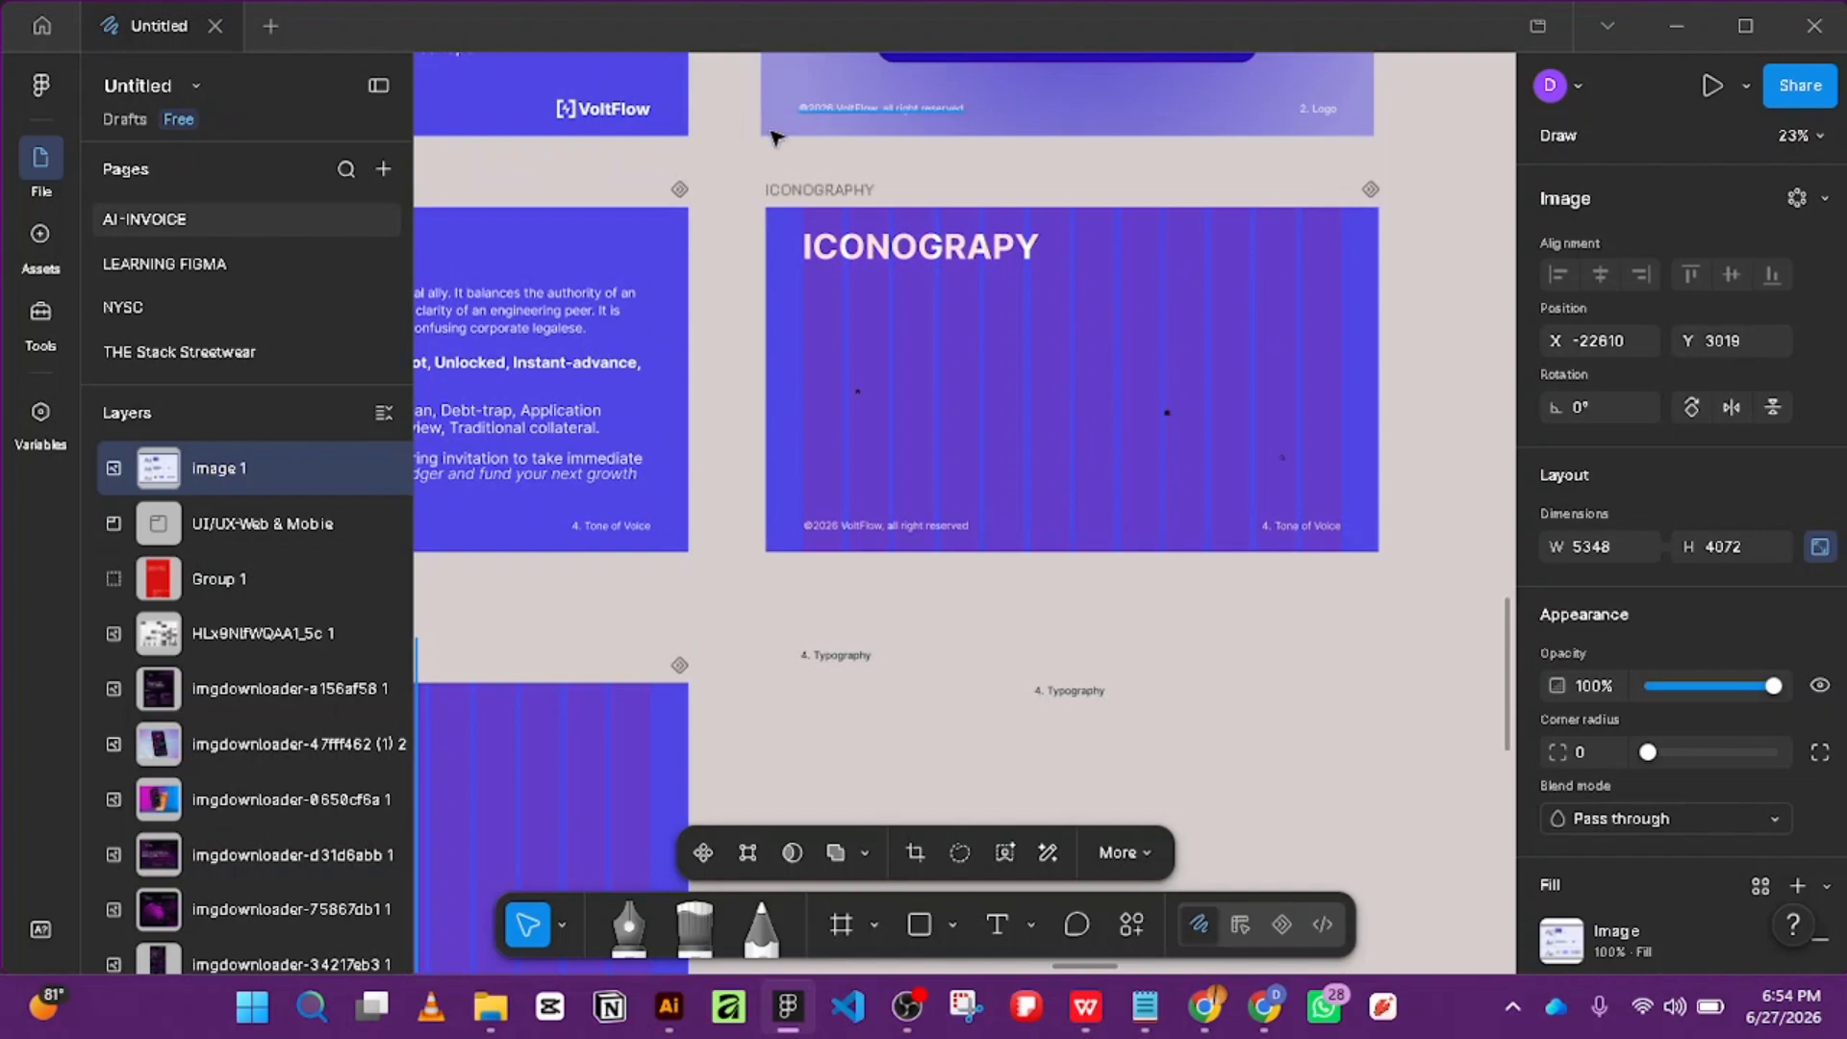
{"action": "left_click", "coordinate": [806, 192]}
{"action": "scroll", "coordinate": [1799, 856], "scroll_direction": "down", "scroll_amount": 4}
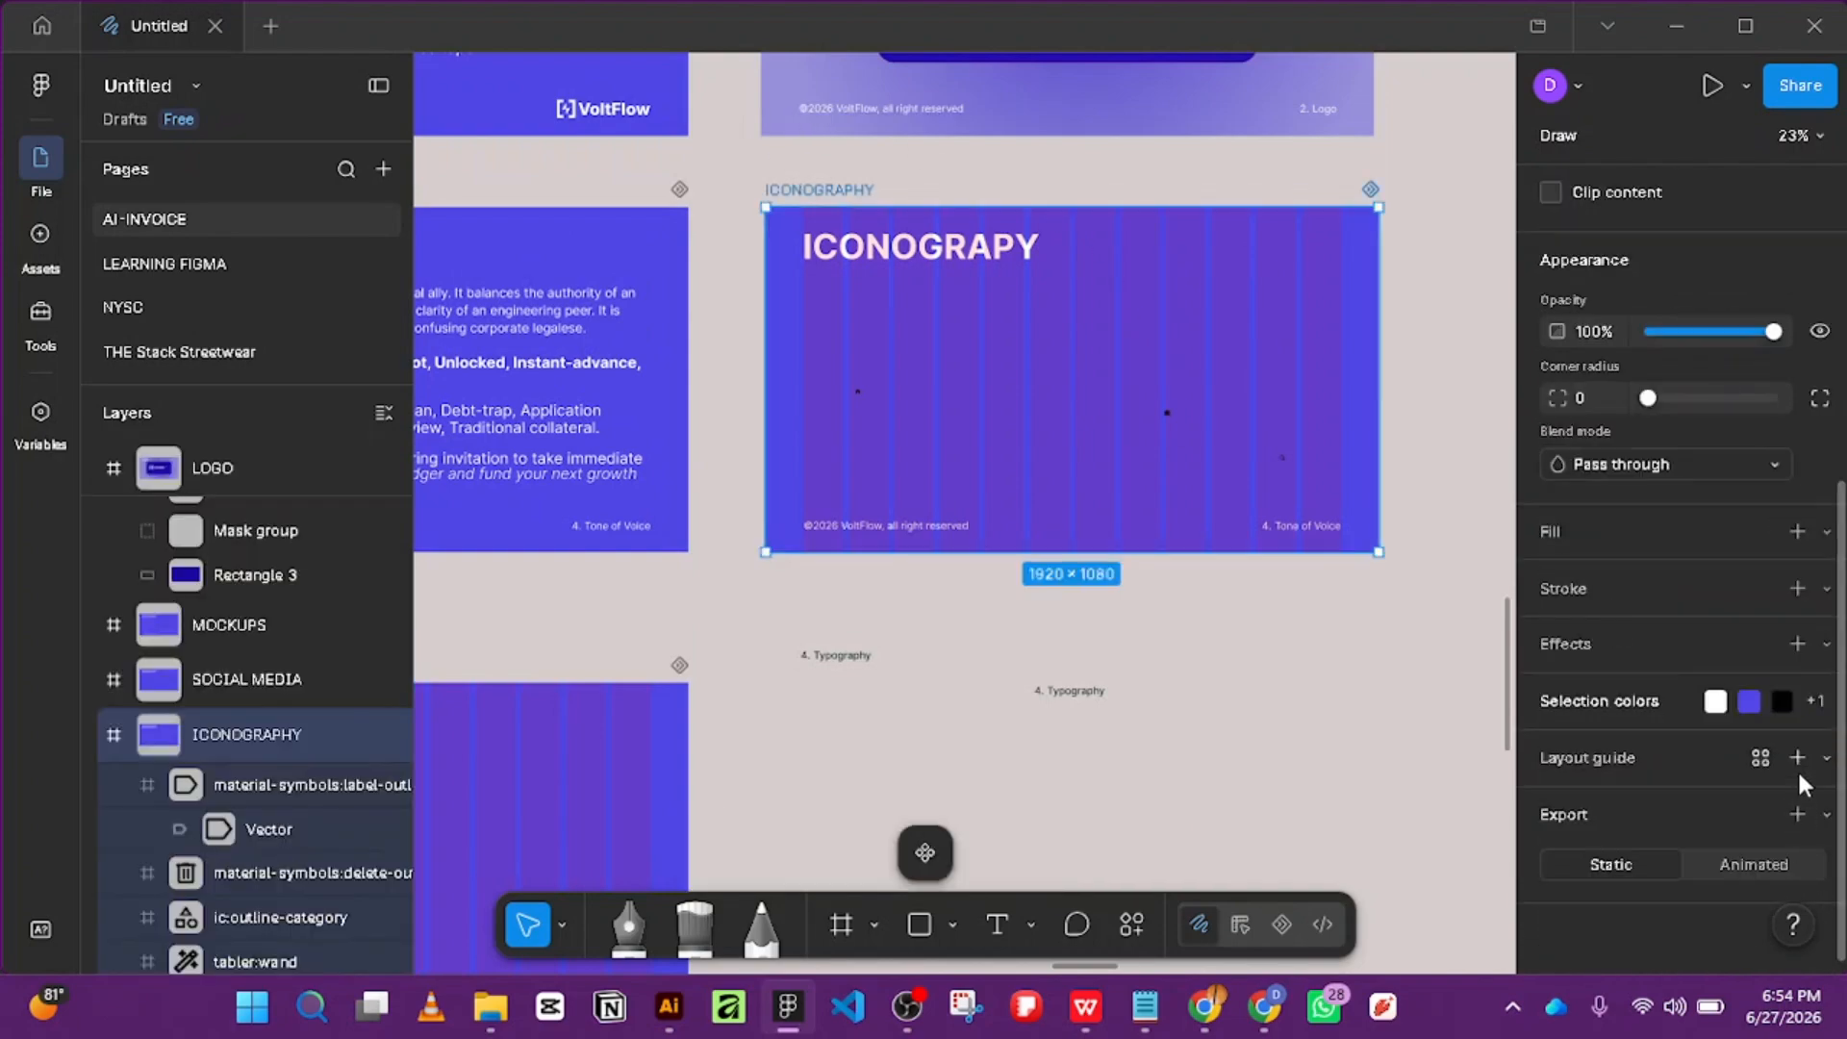
{"action": "left_click", "coordinate": [970, 343]}
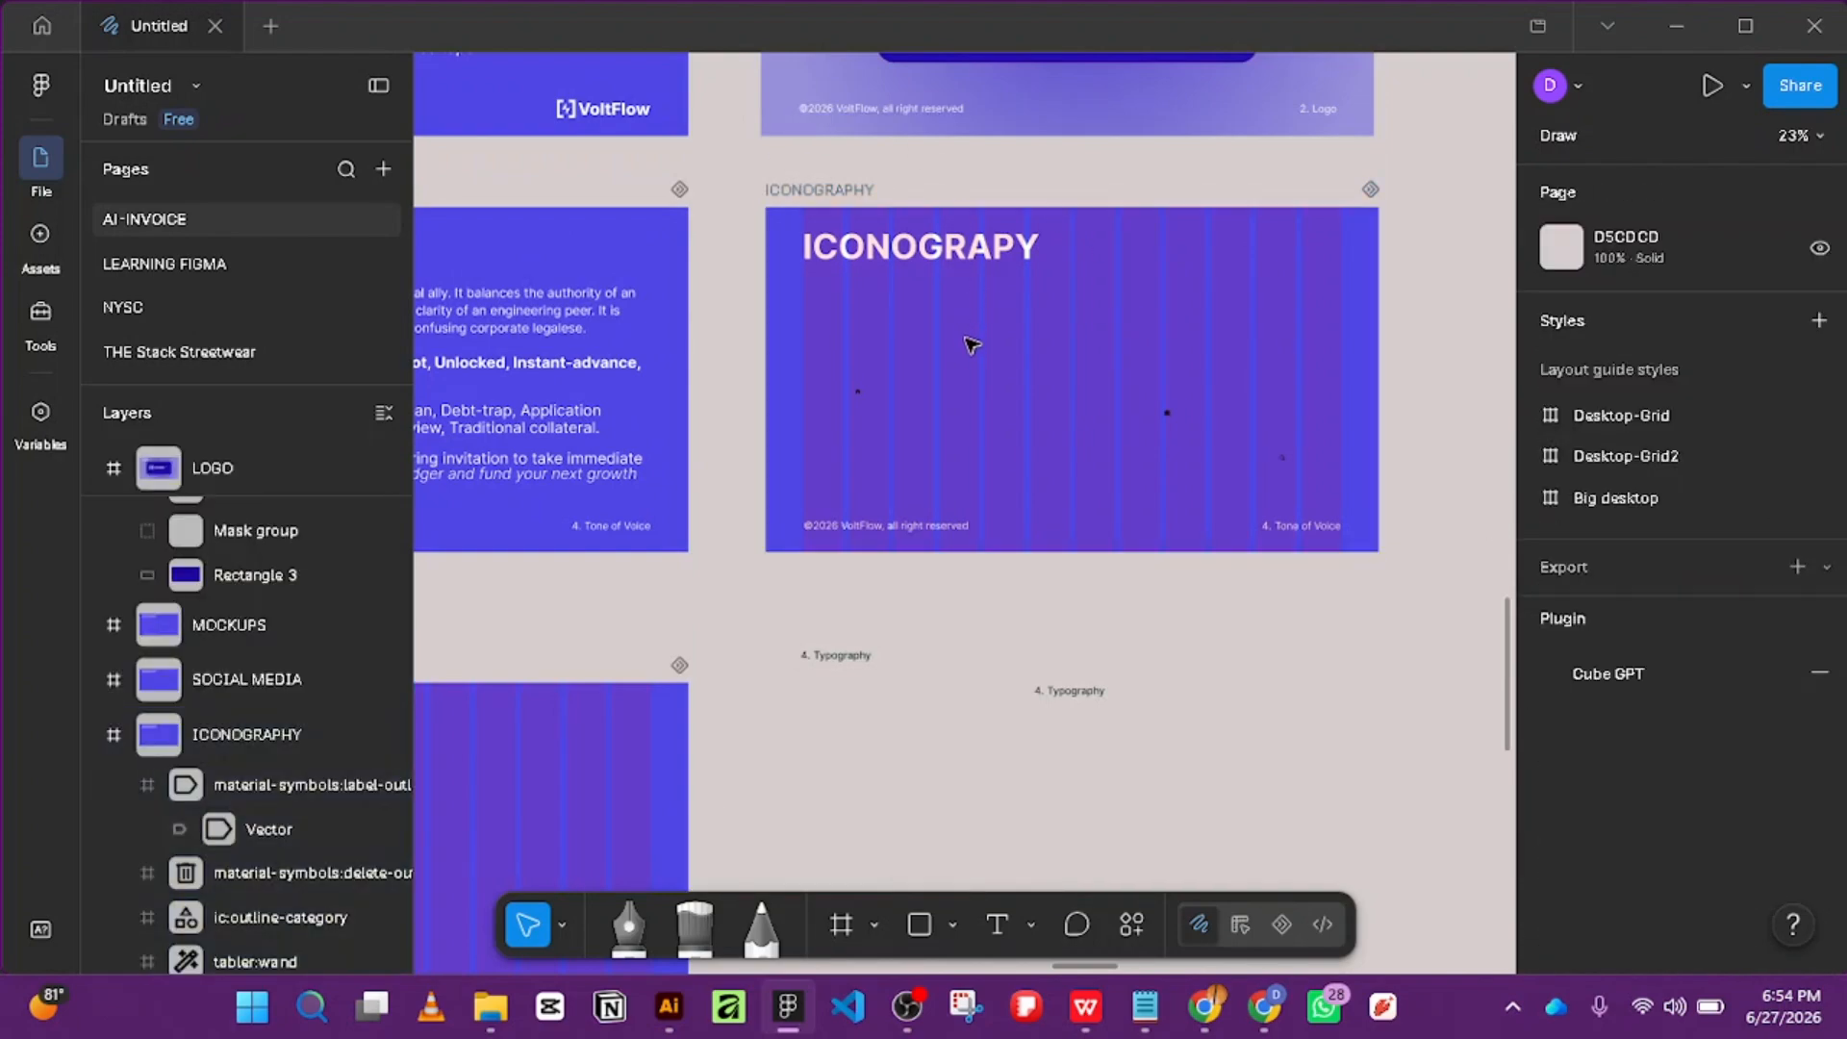
{"action": "right_click", "coordinate": [985, 362]}
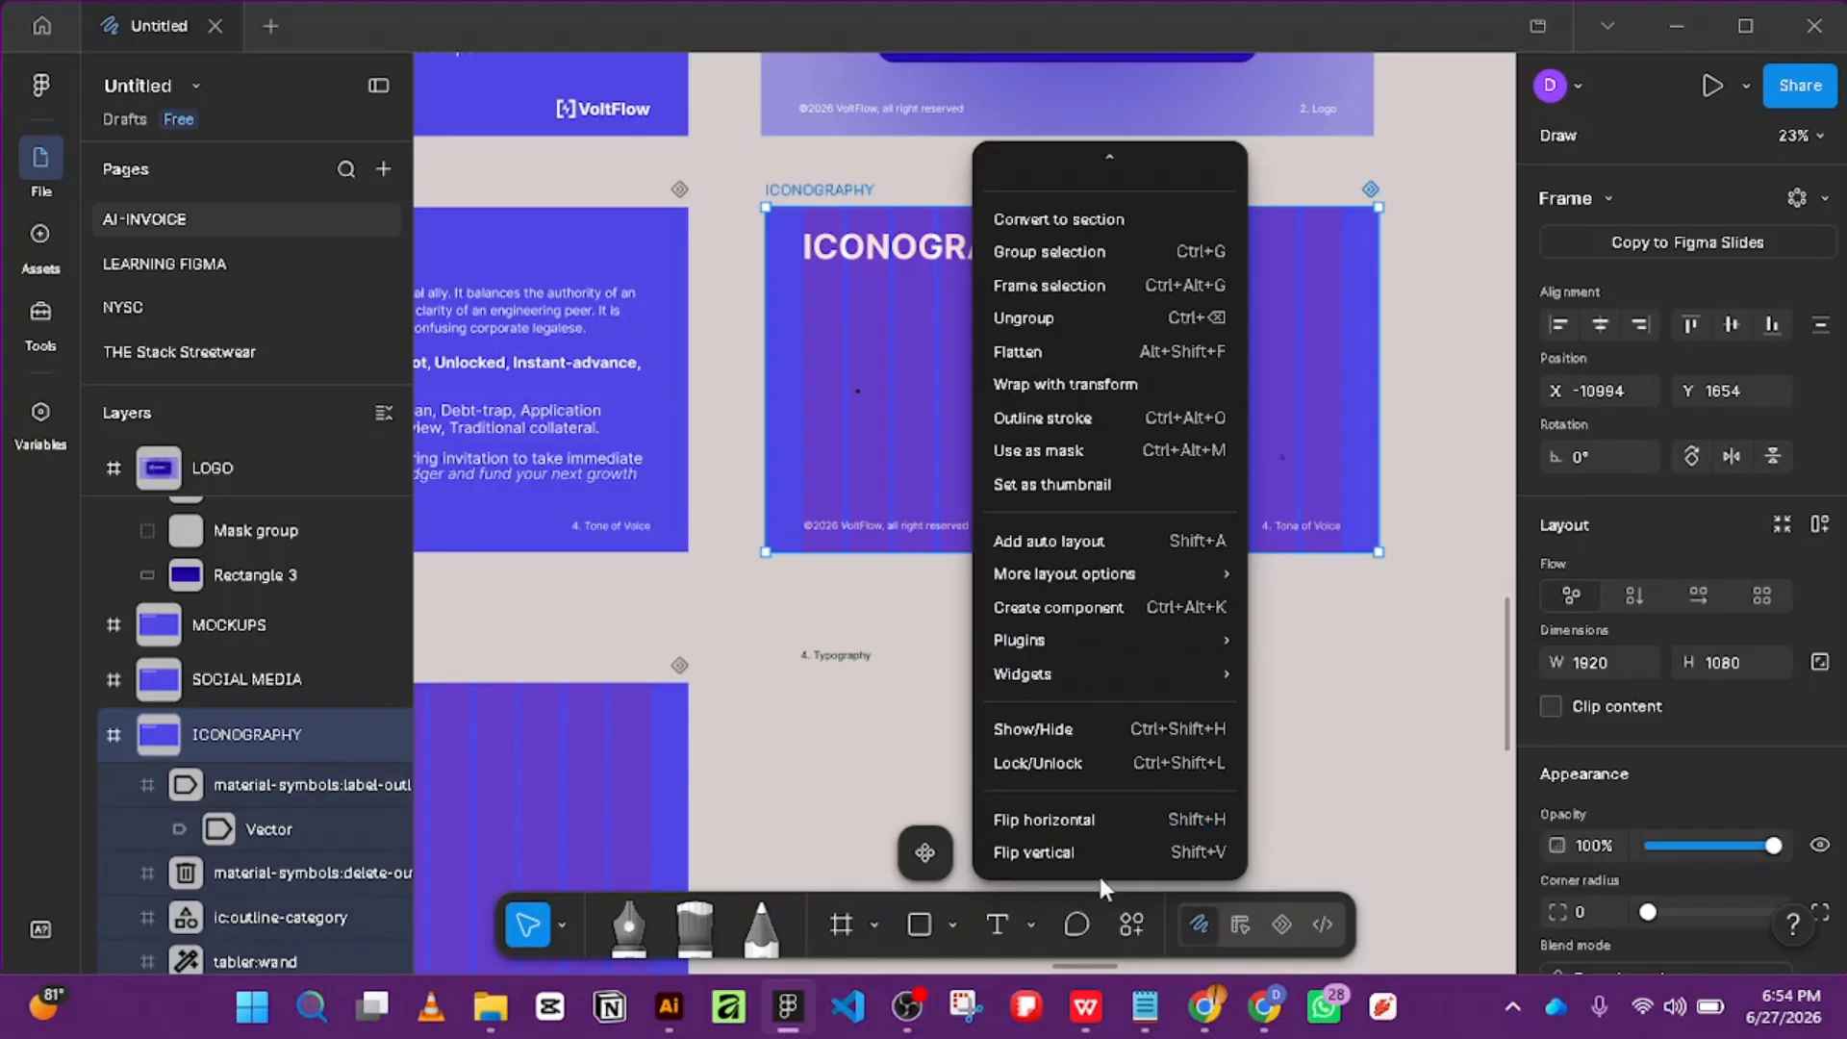
{"action": "scroll", "coordinate": [1134, 461], "scroll_direction": "up", "scroll_amount": 3}
{"action": "mouse_move", "coordinate": [1146, 390]}
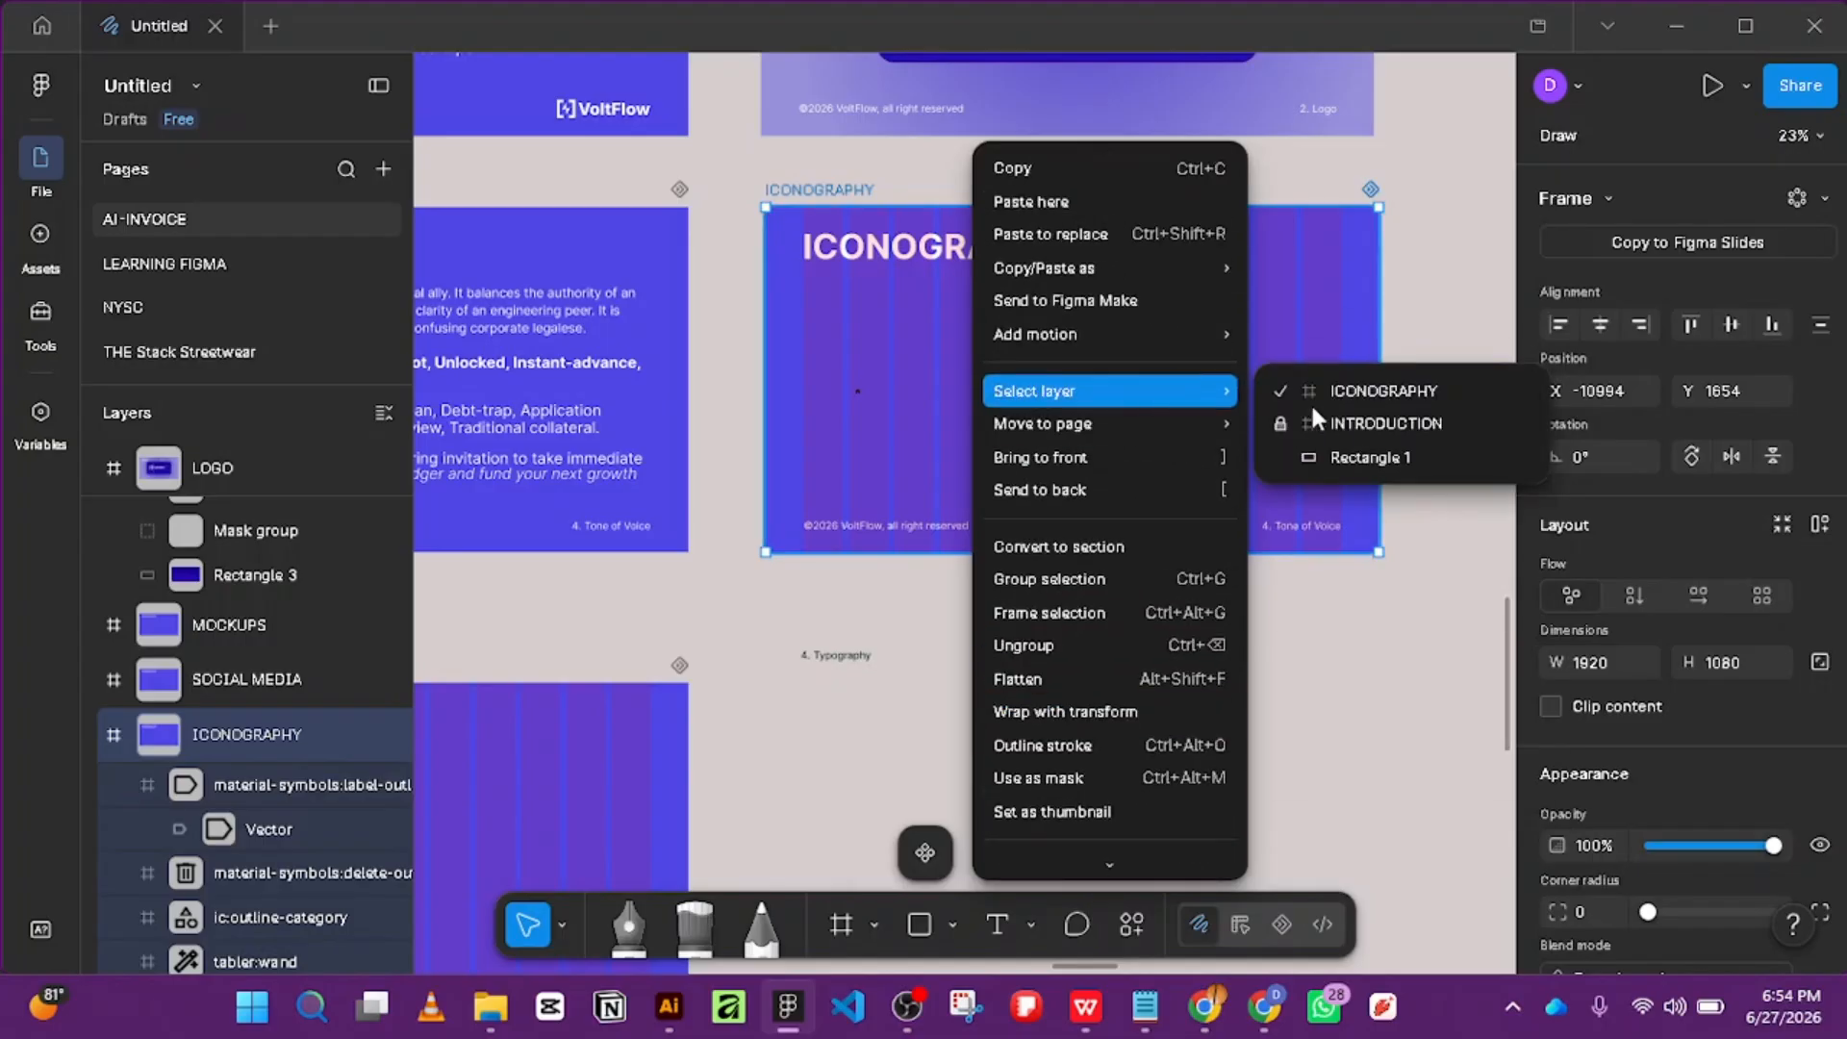
{"action": "left_click", "coordinate": [1285, 424]}
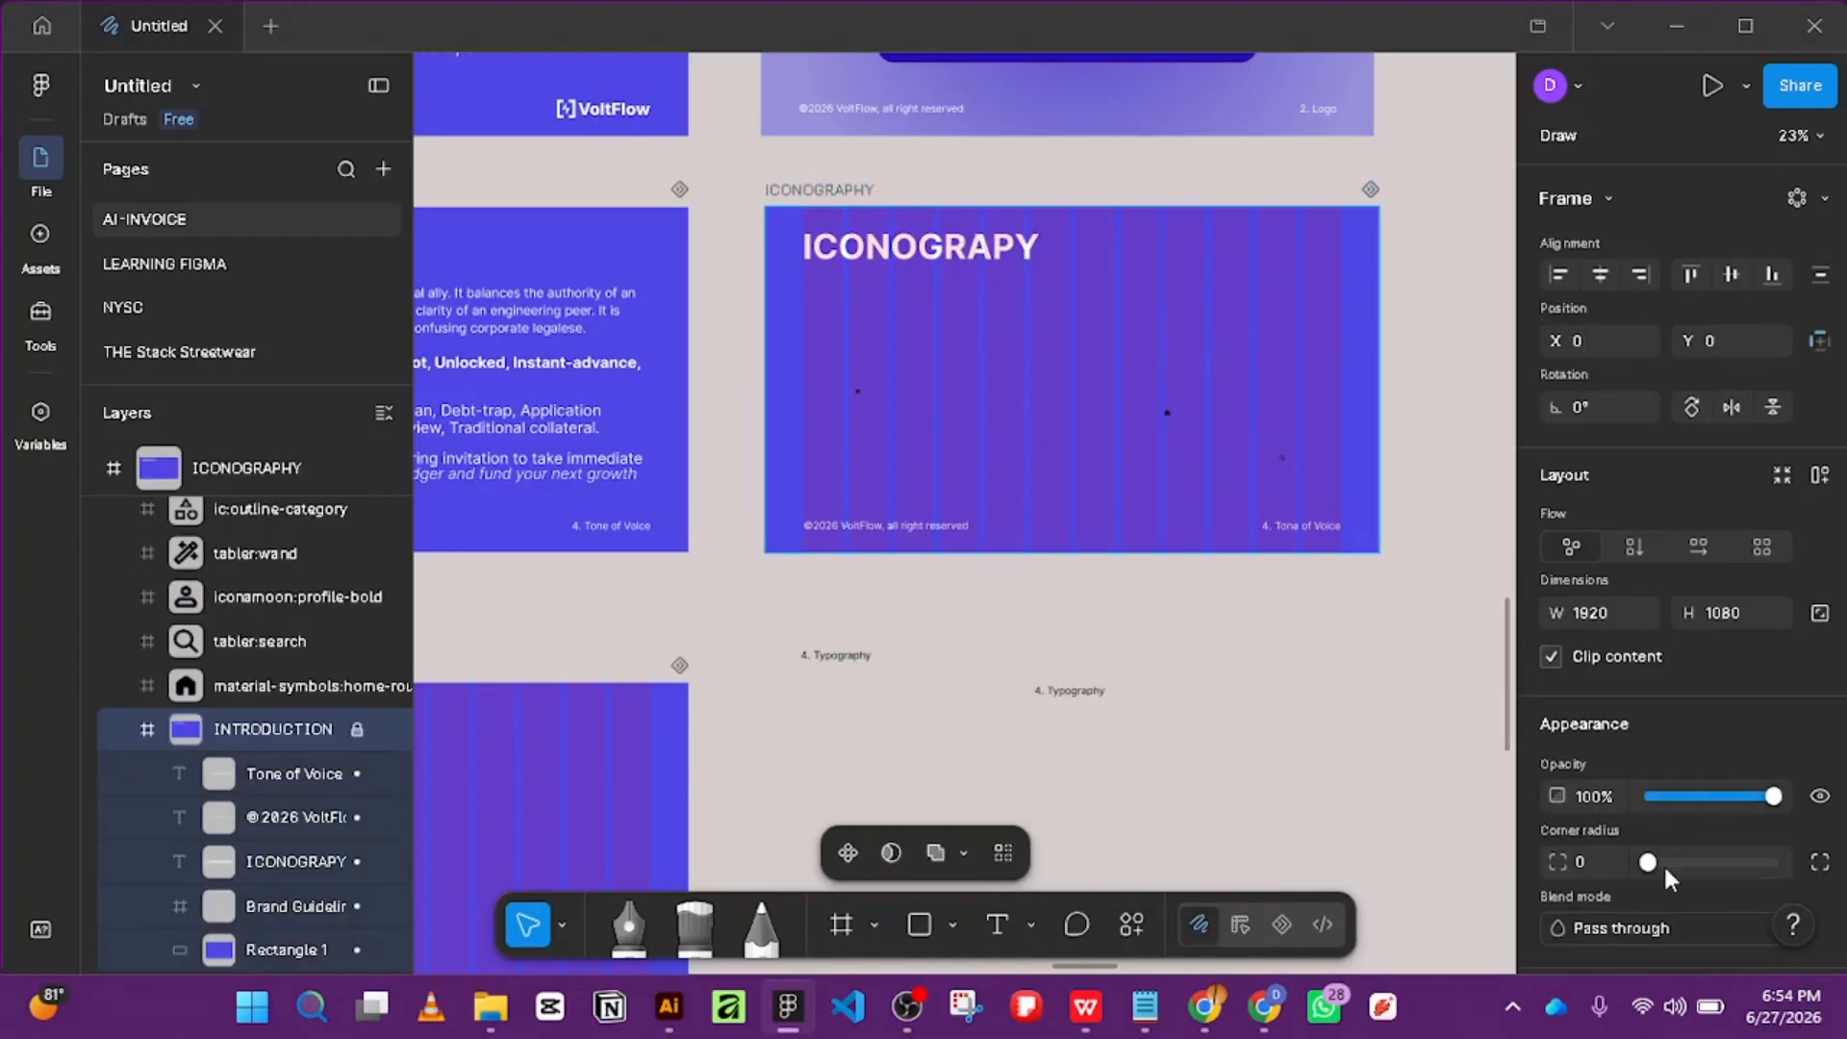
{"action": "scroll", "coordinate": [1695, 891], "scroll_direction": "down", "scroll_amount": 5}
{"action": "scroll", "coordinate": [1695, 858], "scroll_direction": "down", "scroll_amount": 3}
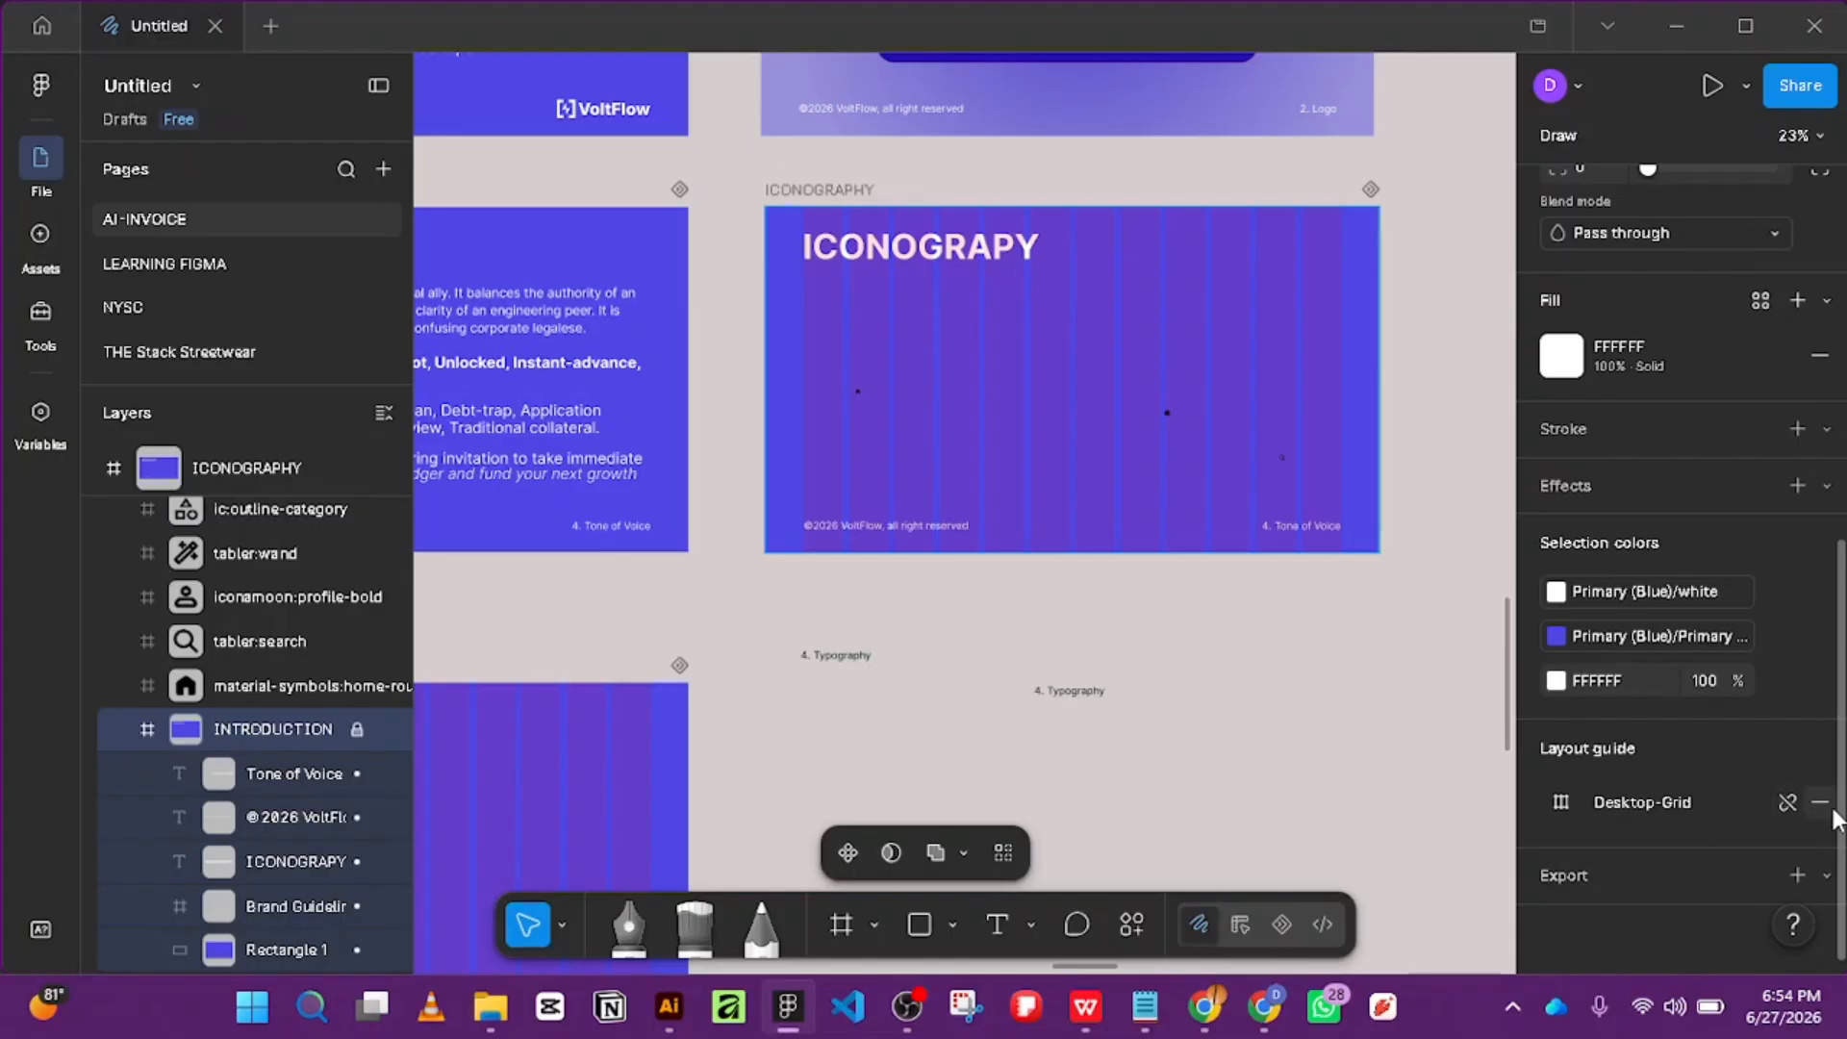
{"action": "left_click", "coordinate": [1818, 799]}
{"action": "scroll", "coordinate": [969, 288], "scroll_direction": "up", "scroll_amount": 3}
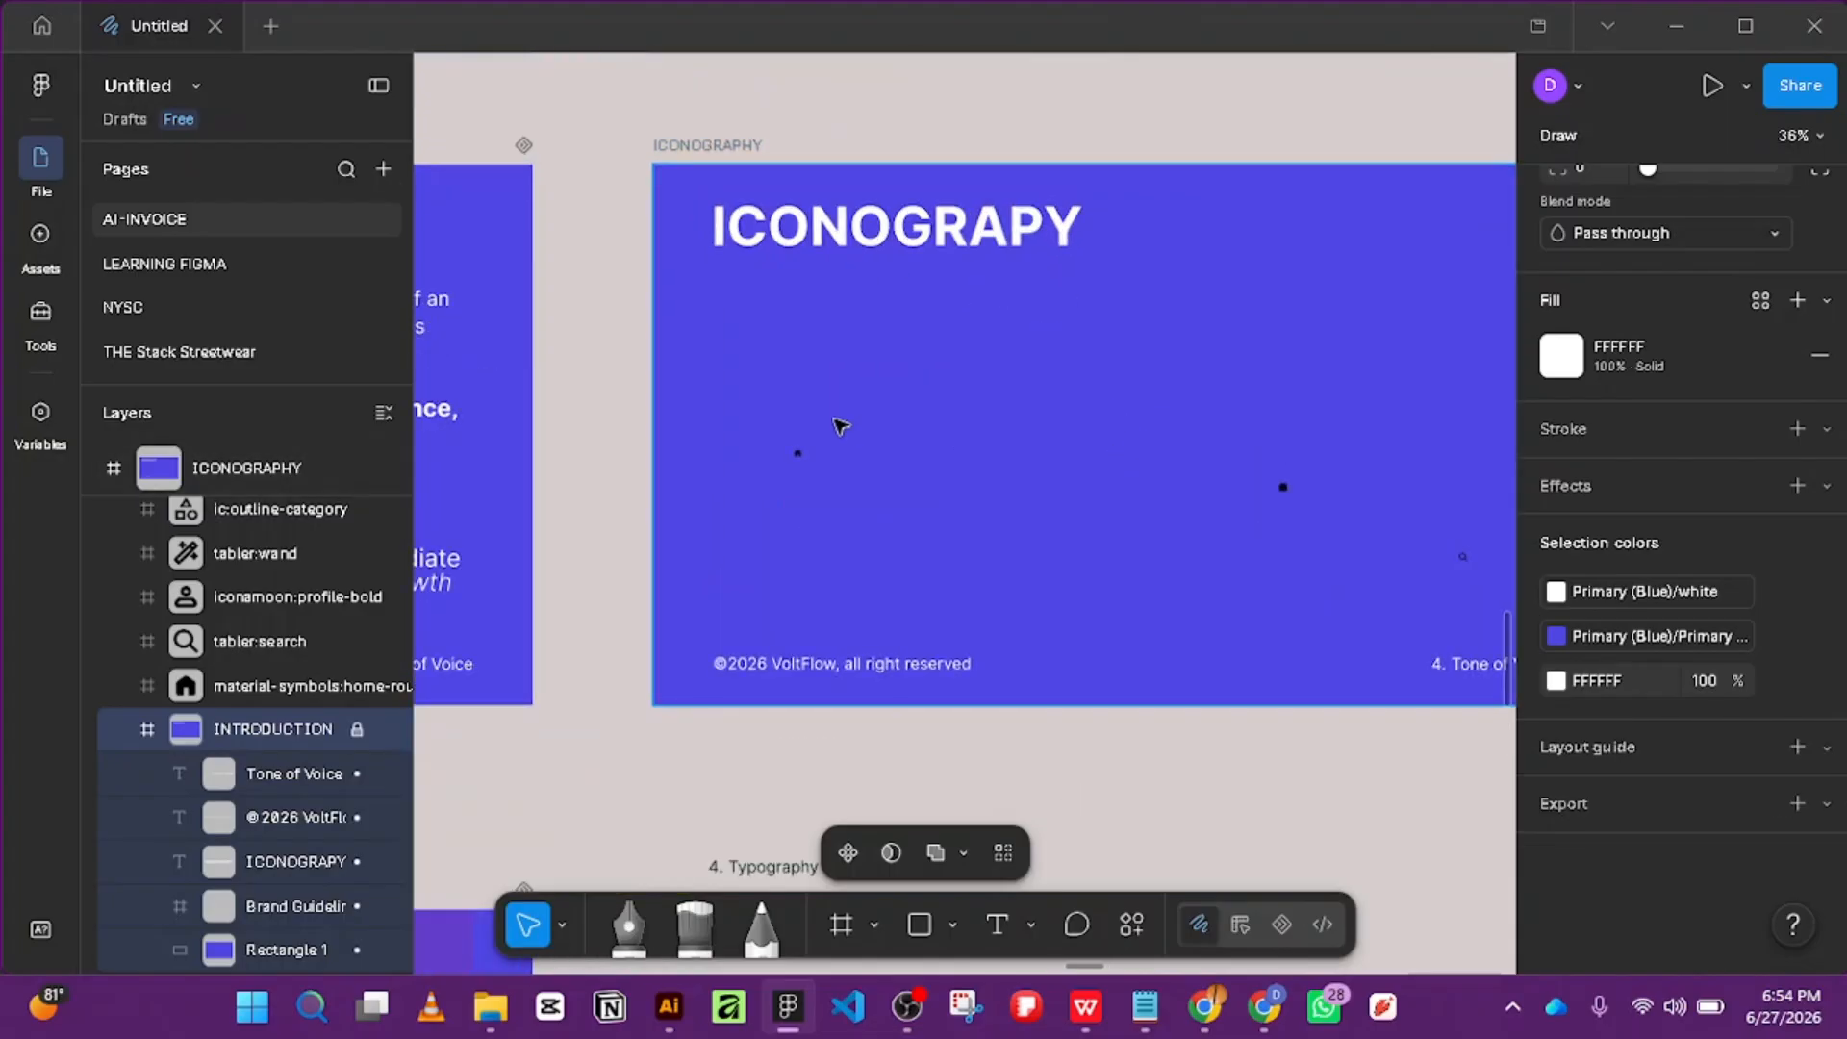
{"action": "left_click", "coordinate": [848, 515]}
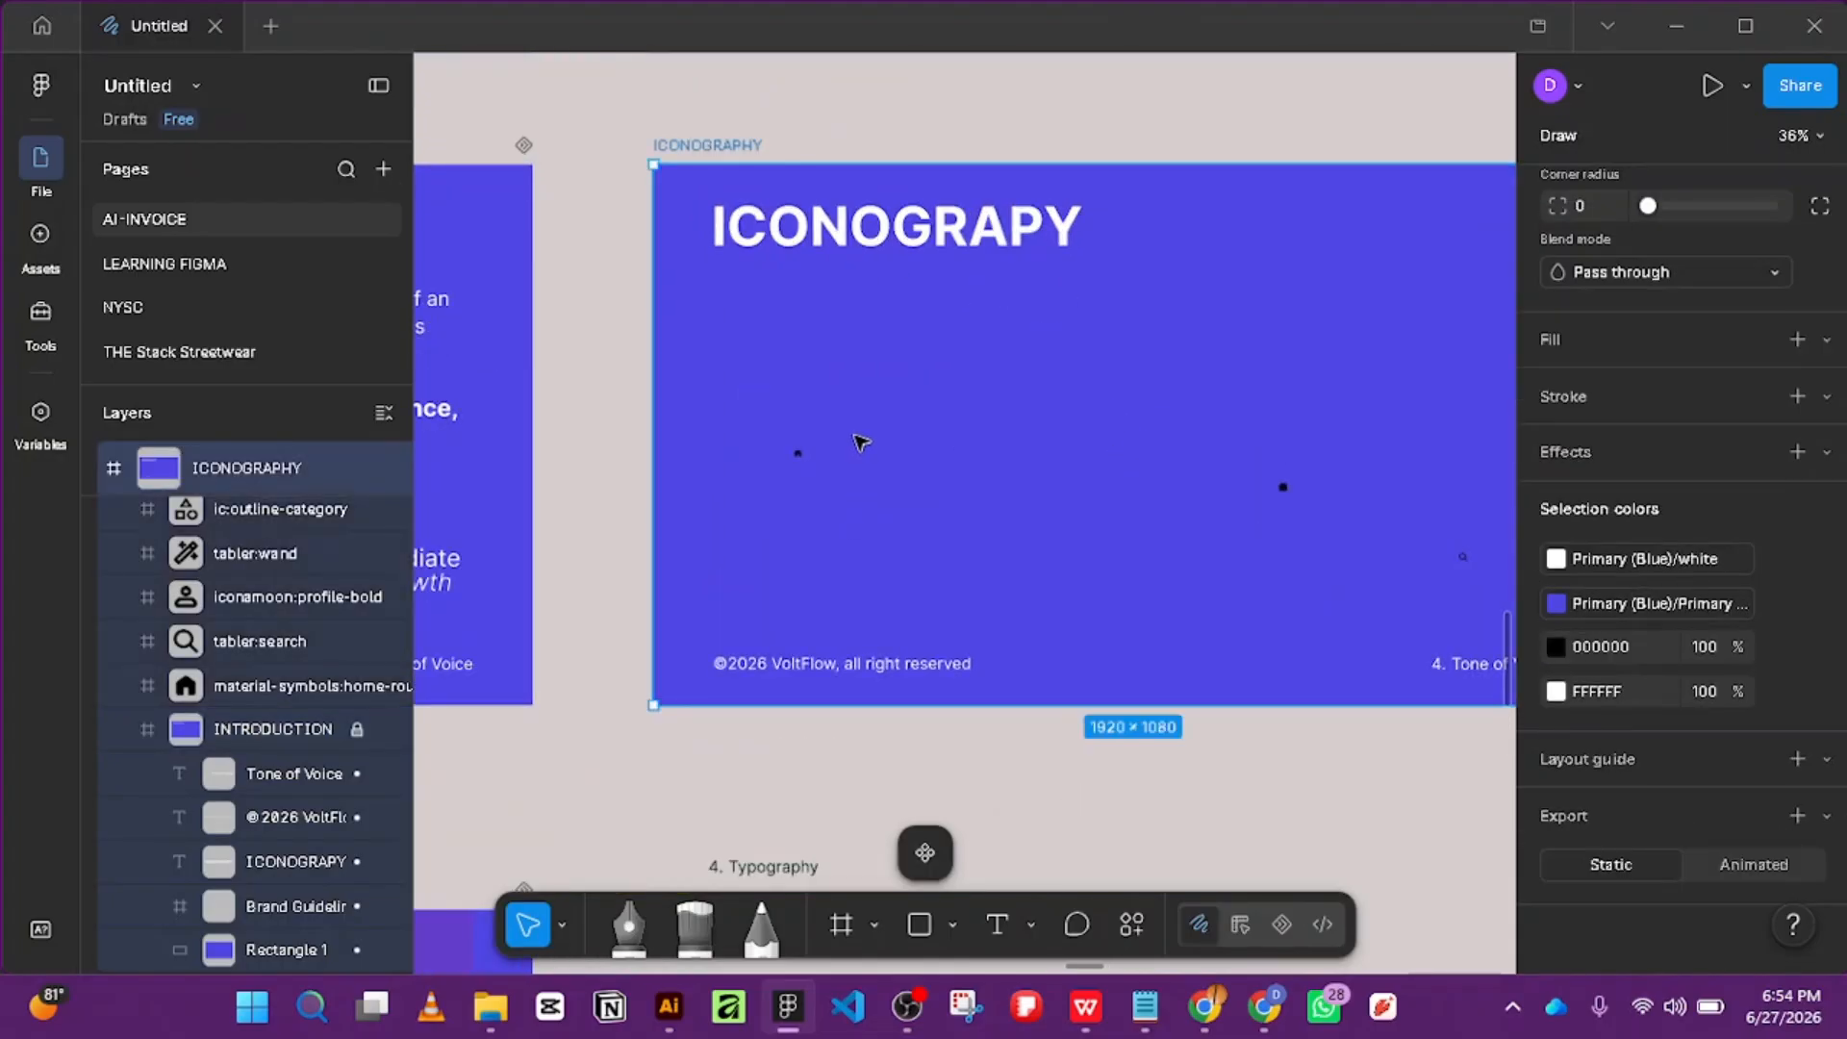
{"action": "key", "text": "Escape"}
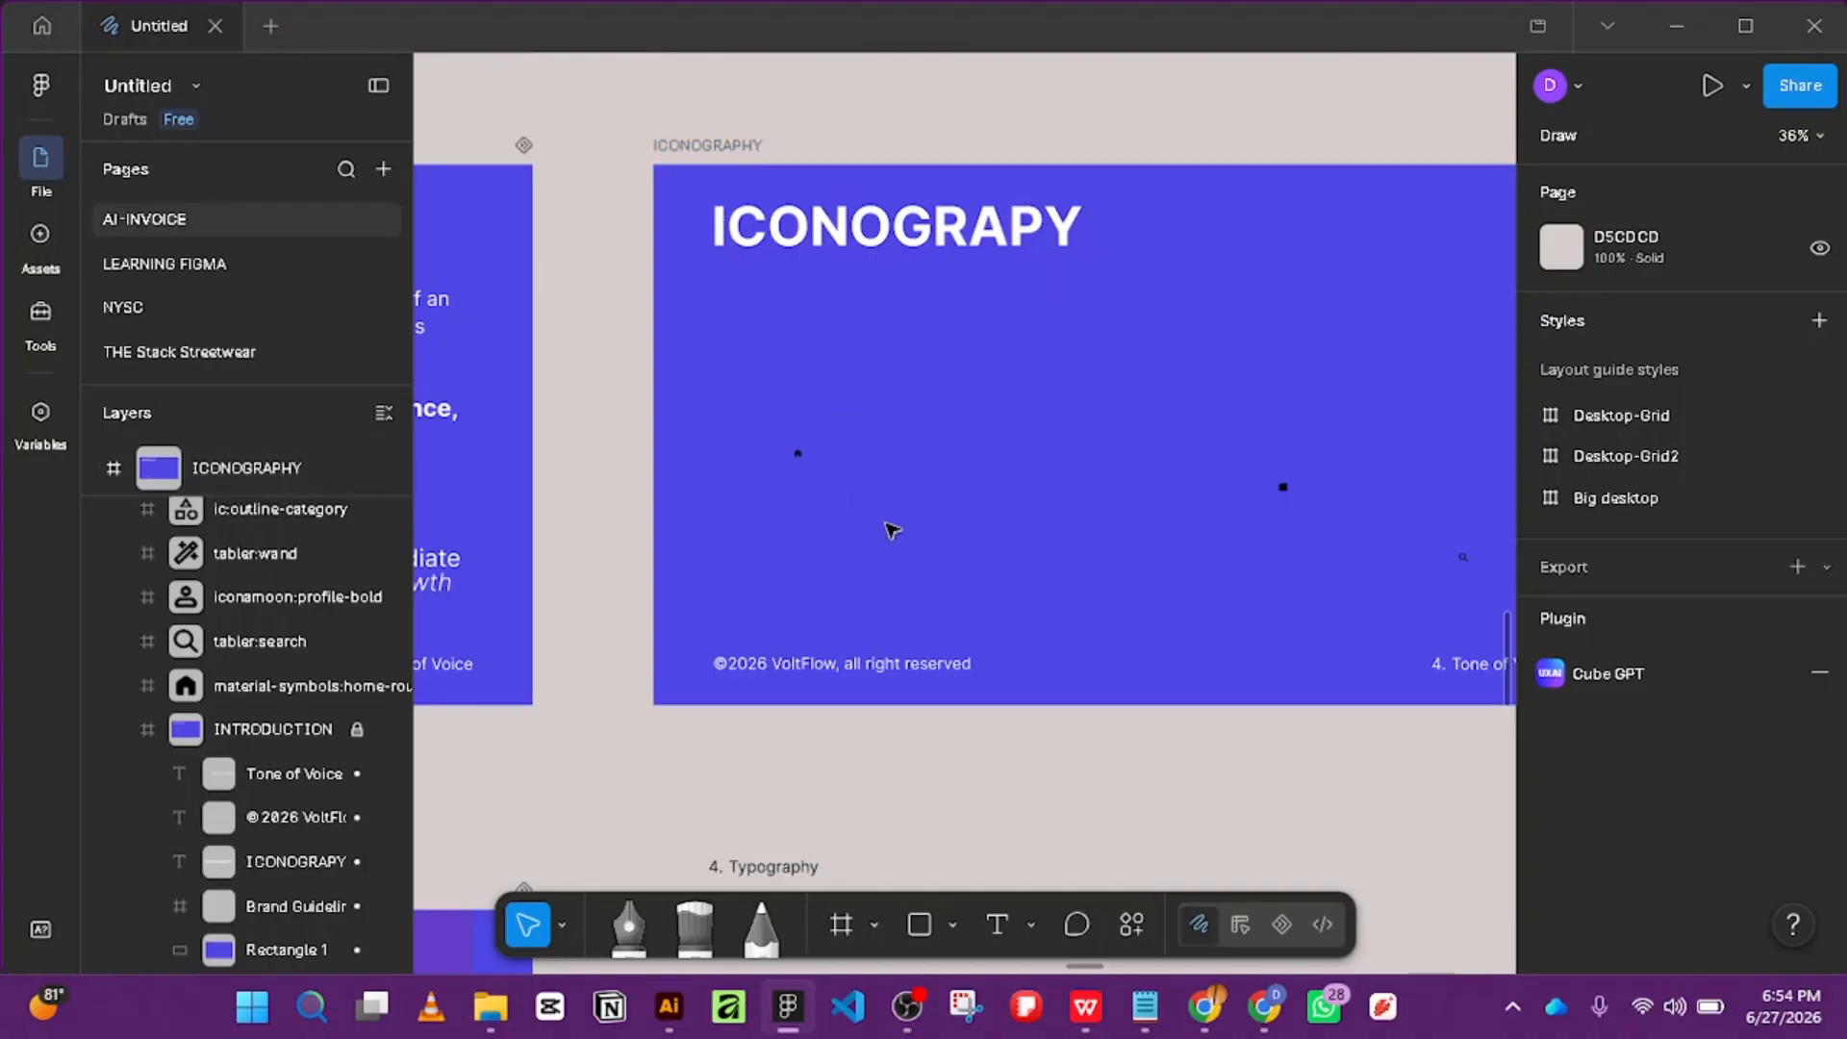
Select the tiny home icon on the Iconography slide and enlarge it proportionally to 95 × 95.
{"action": "left_click", "coordinate": [798, 452]}
{"action": "key", "text": "alt"}
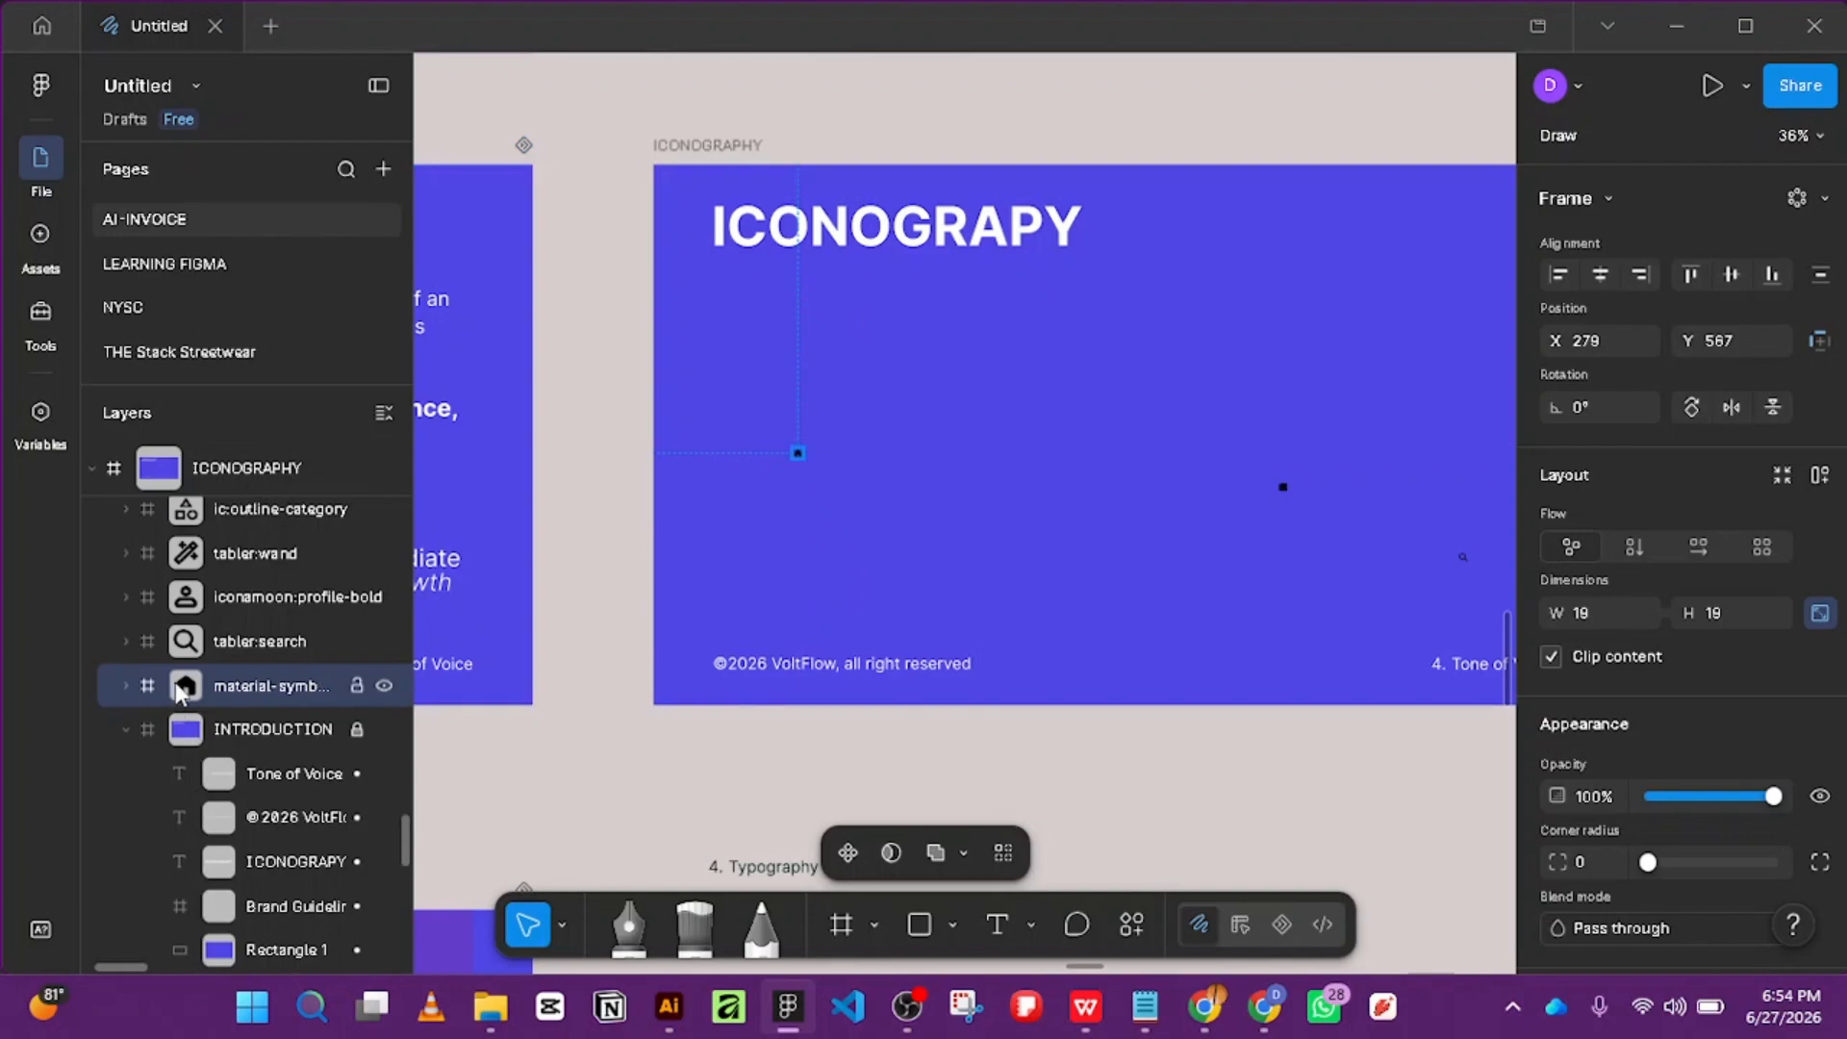
{"action": "key", "text": "shift+2"}
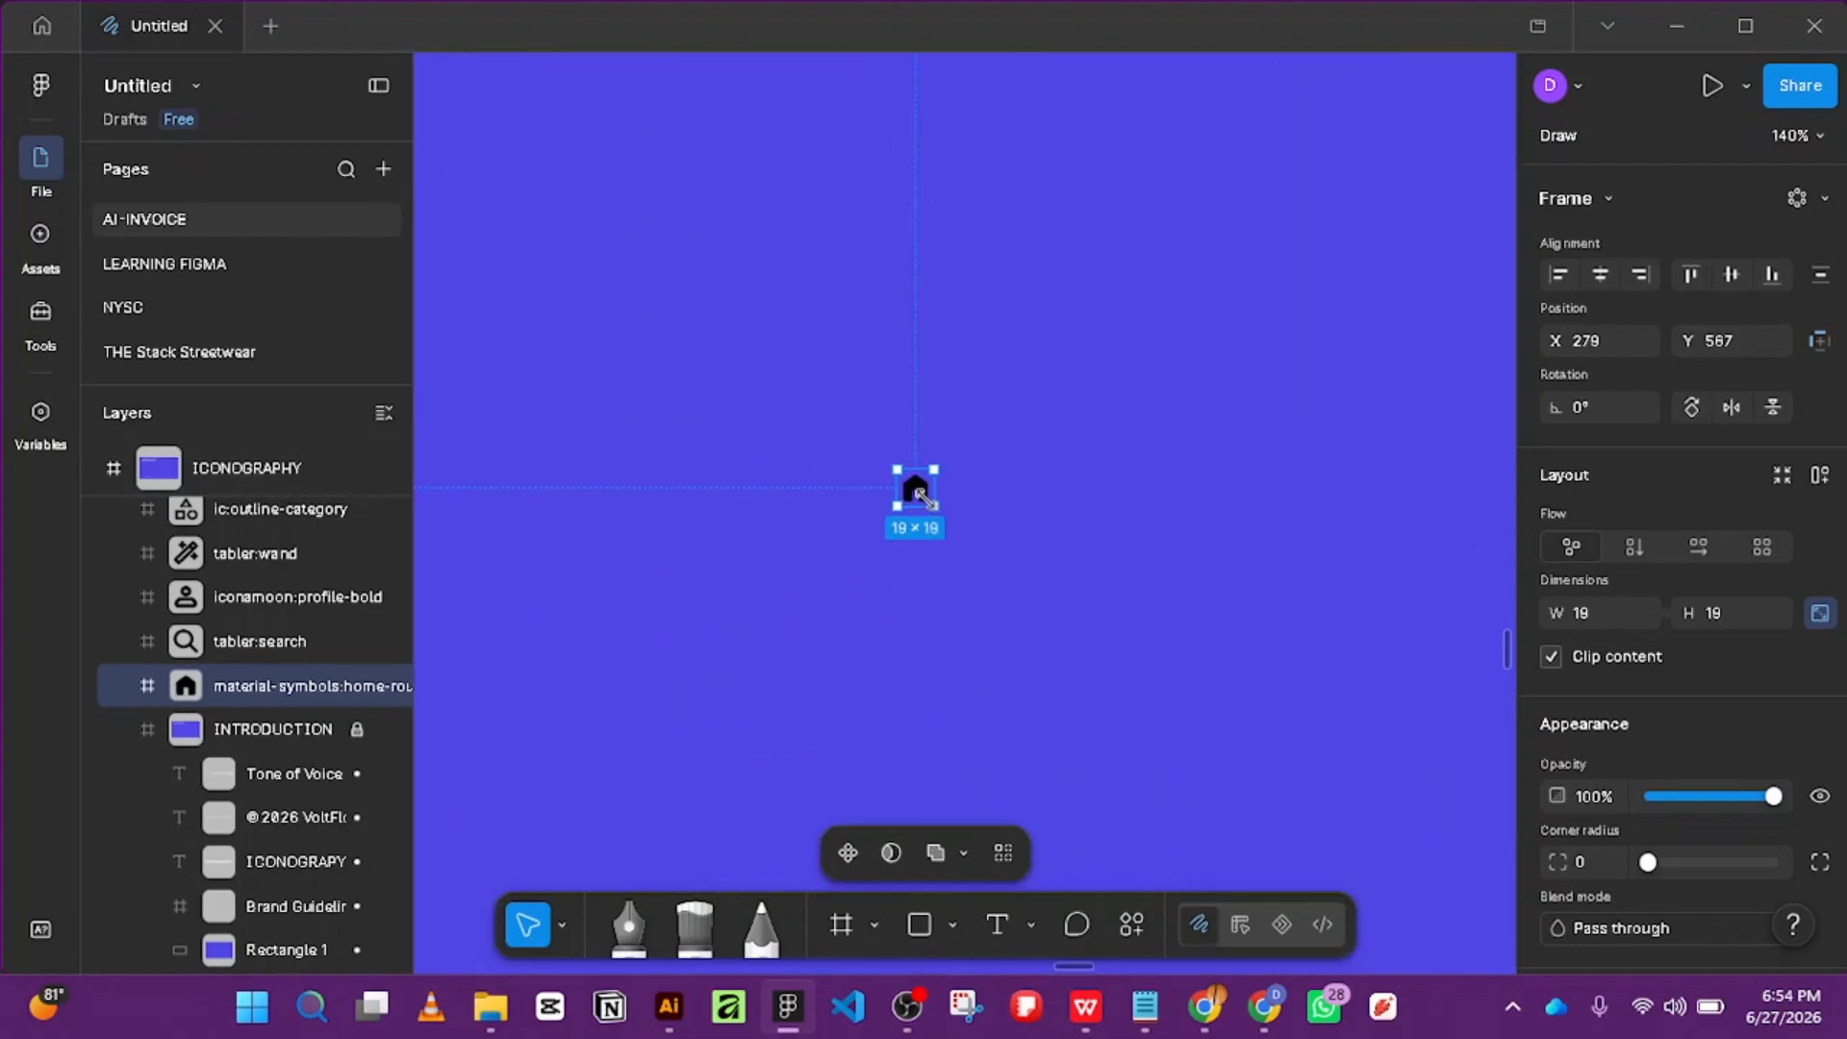
{"action": "key", "text": "alt"}
{"action": "left_click_drag", "start_coordinate": [938, 510], "coordinate": [1001, 557]}
Select the overlapping label, trash can, category, wand and profile icons and enlarge the stack to about 138 × 131.
{"action": "scroll", "coordinate": [1125, 573], "scroll_direction": "down", "scroll_amount": 6}
{"action": "left_click_drag", "start_coordinate": [1339, 531], "coordinate": [919, 447]}
{"action": "left_click_drag", "start_coordinate": [1302, 453], "coordinate": [1419, 569]}
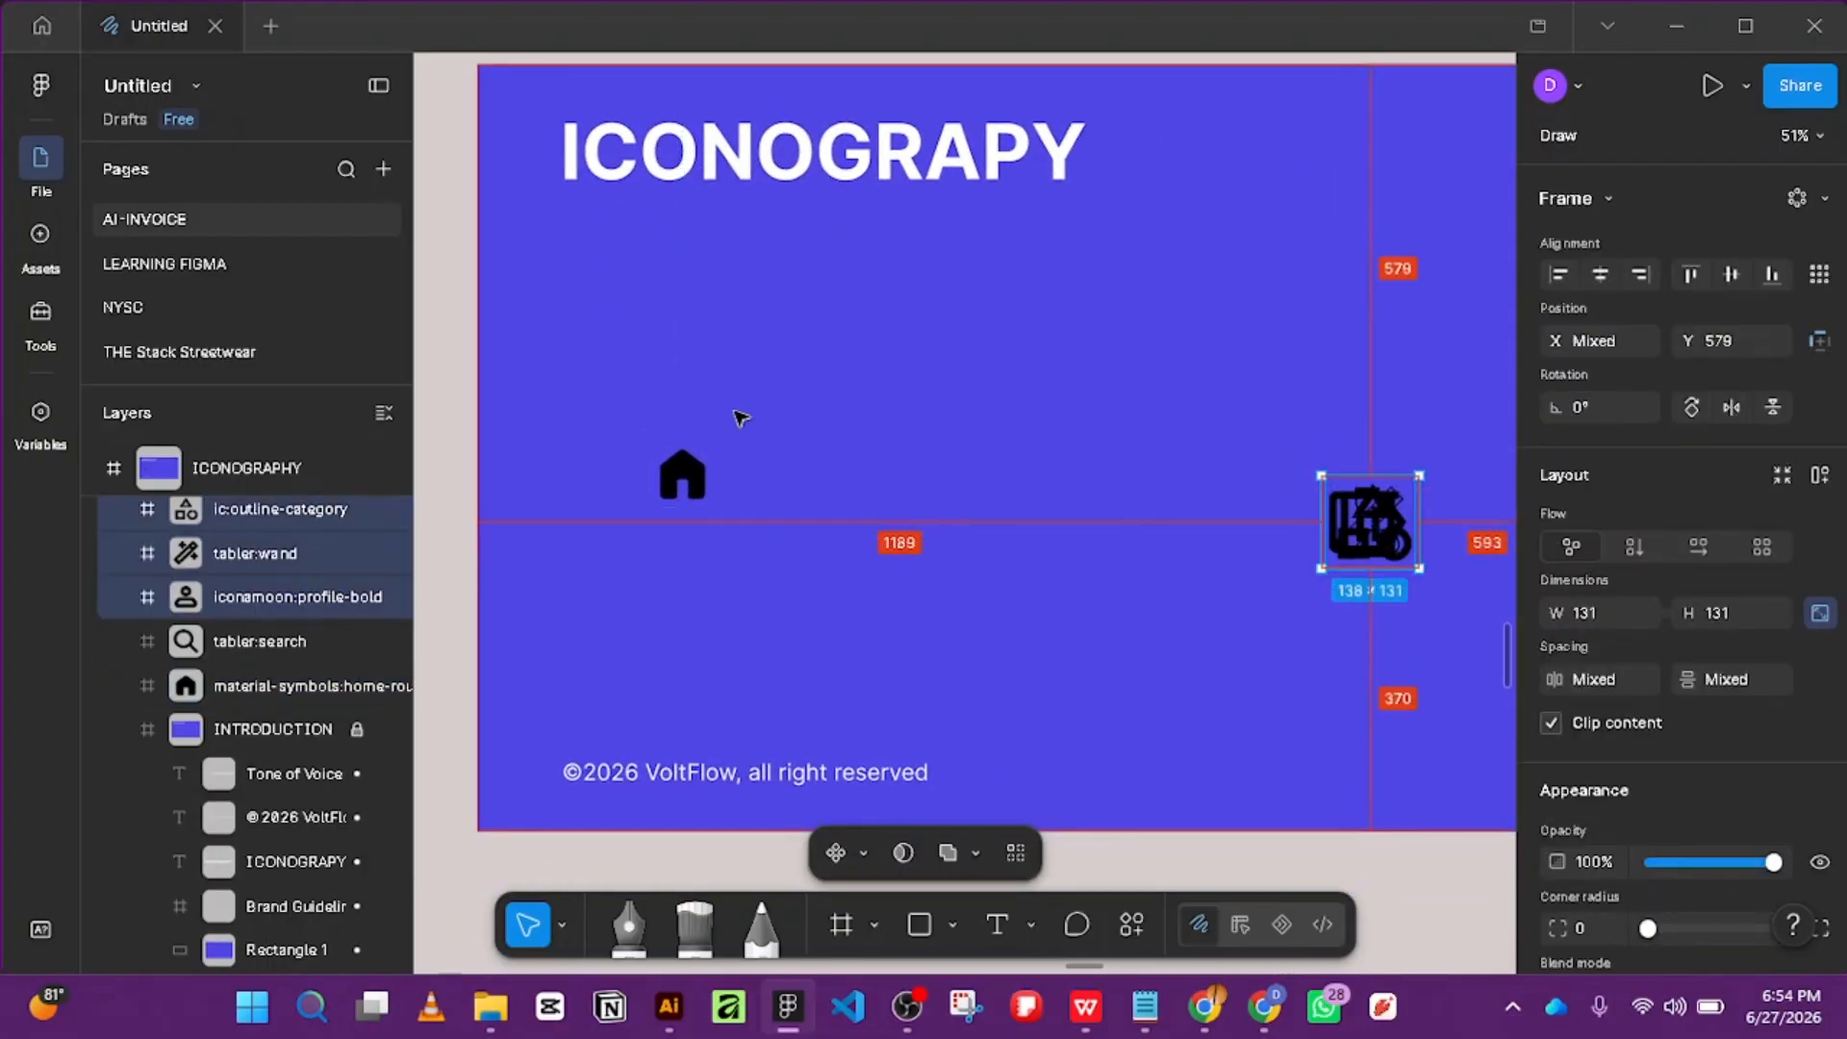
Pull the outlined label icon out of the stack, set its size to 95 × 95 and place it beside the home icon.
{"action": "left_click", "coordinate": [697, 489]}
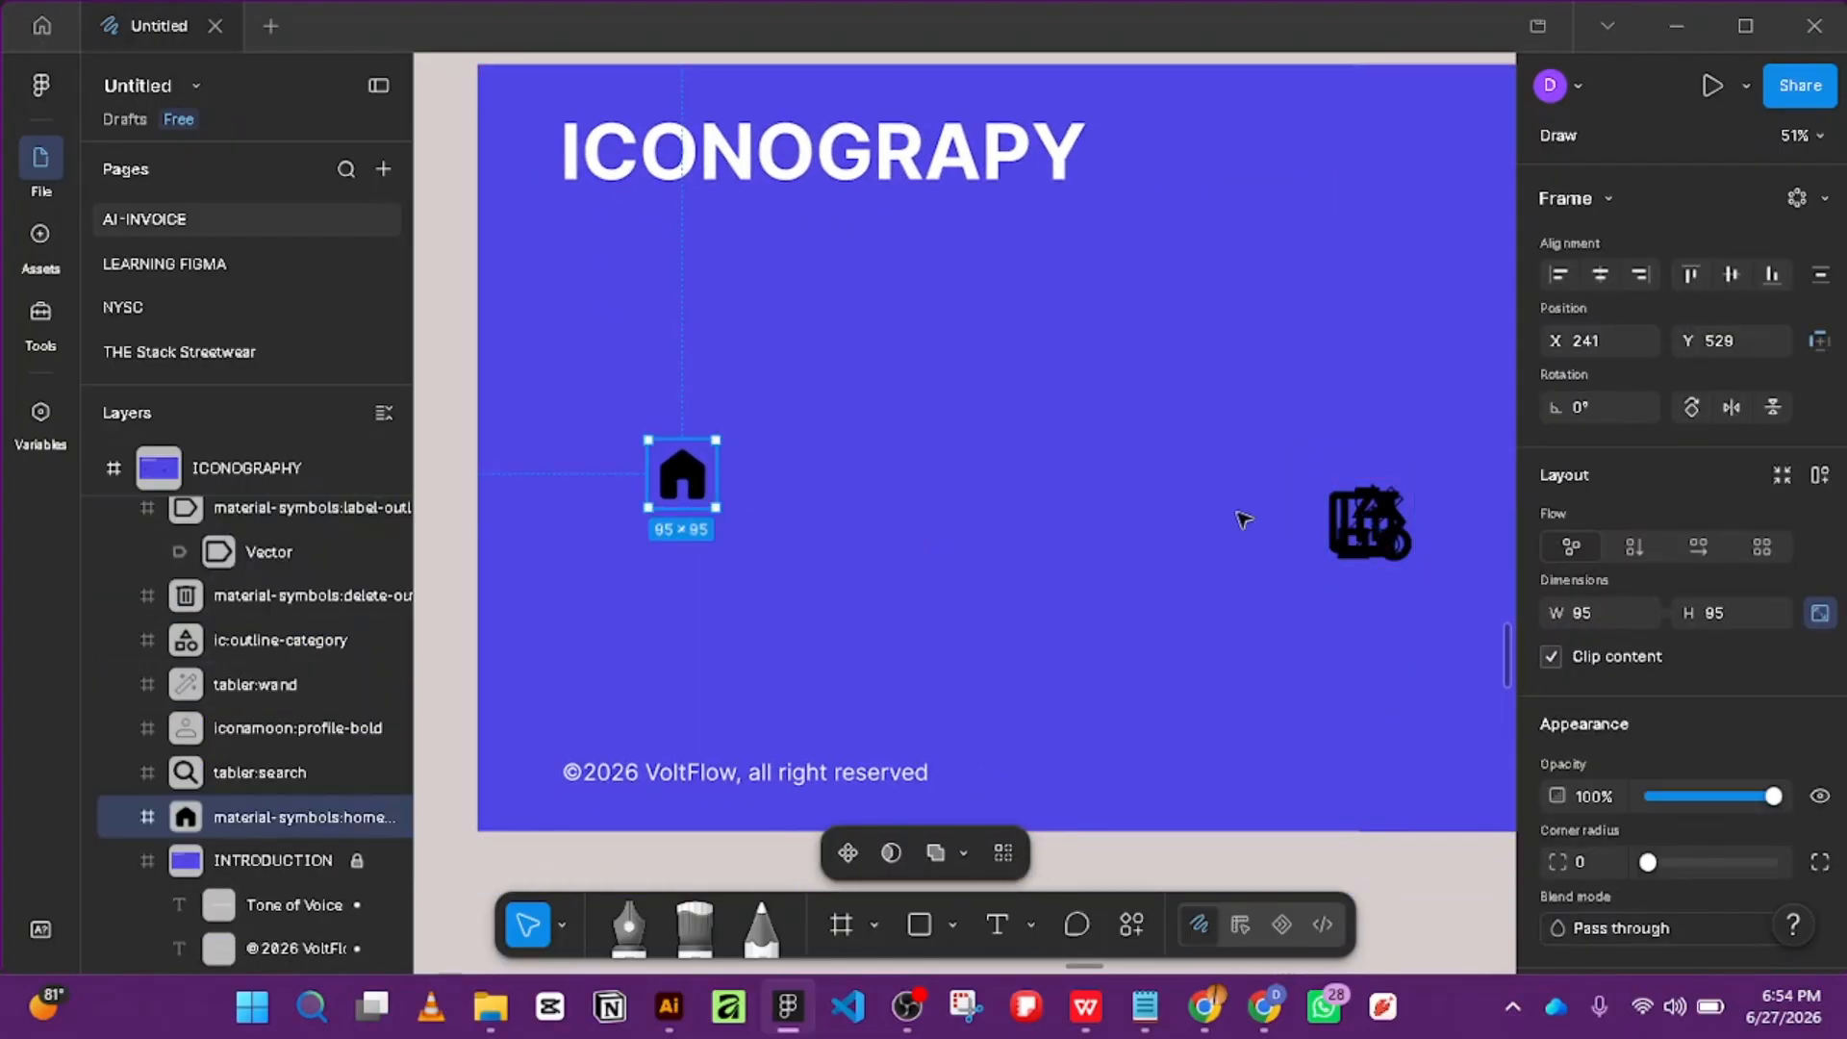
{"action": "left_click", "coordinate": [1364, 539]}
{"action": "left_click_drag", "start_coordinate": [1364, 539], "coordinate": [869, 496]}
{"action": "key", "text": "alt"}
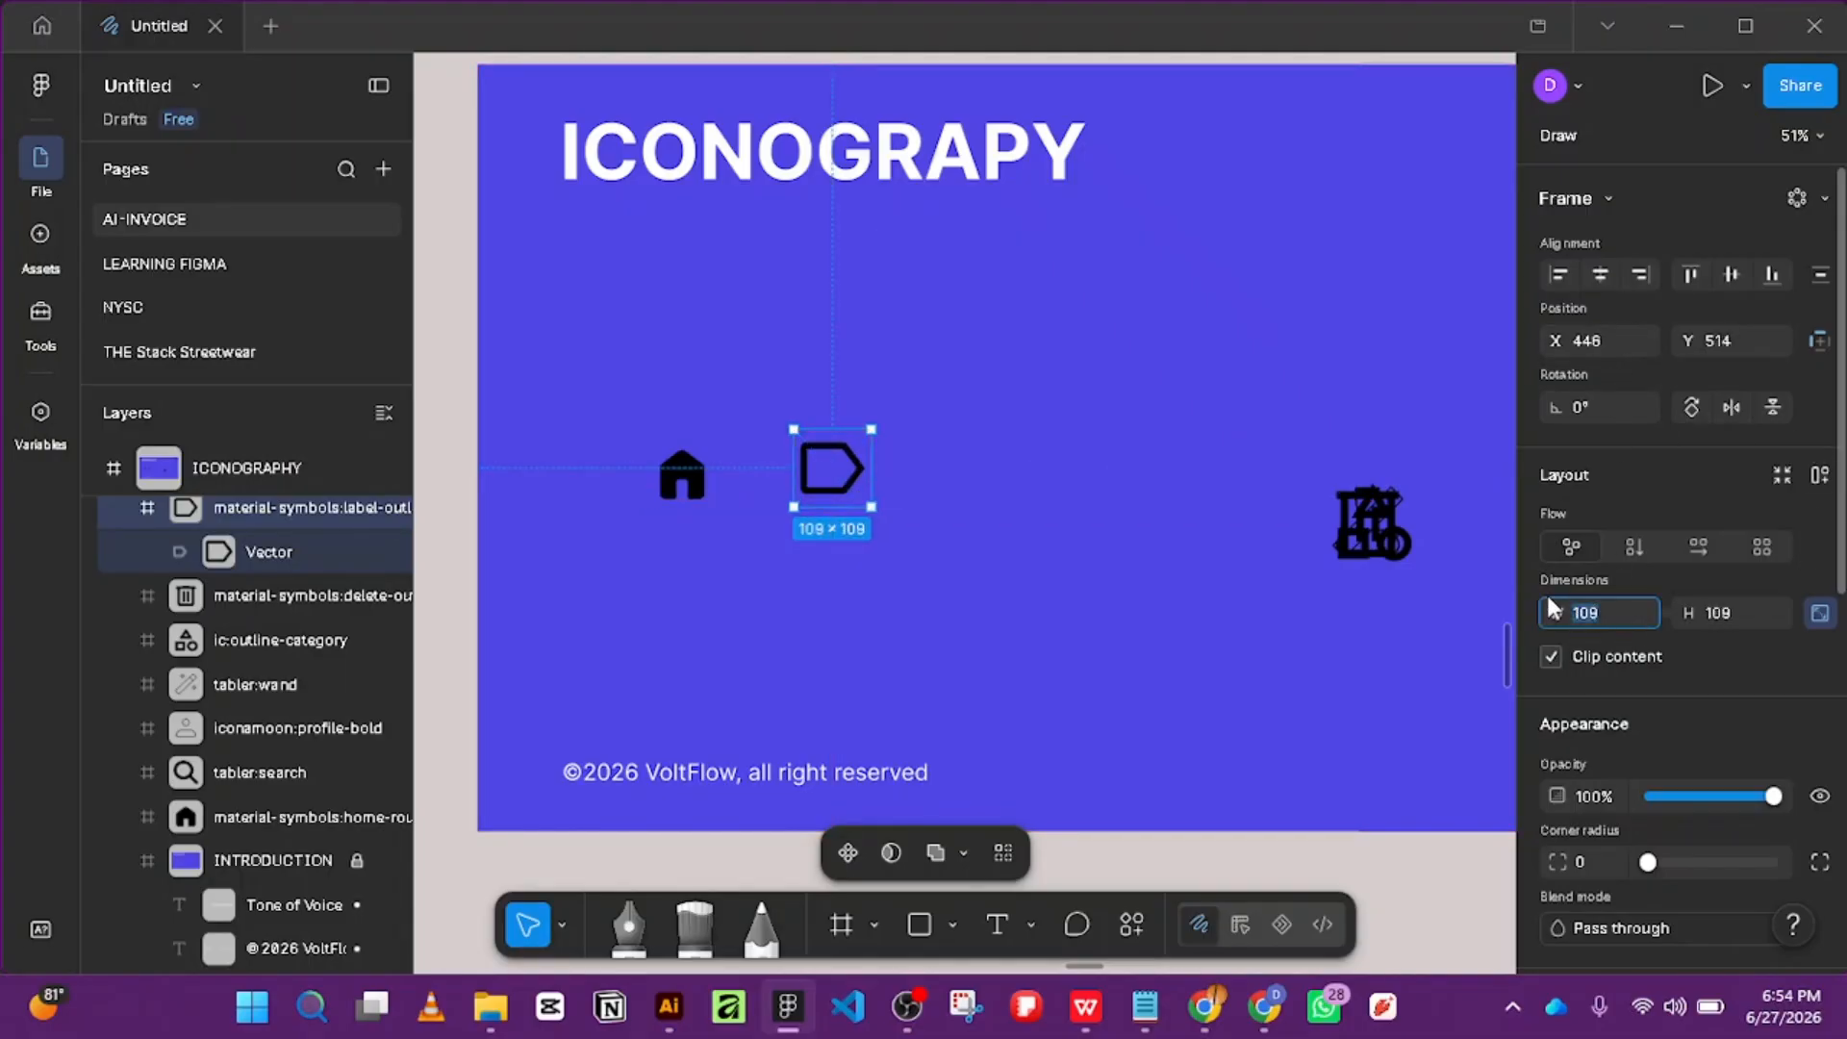
{"action": "type", "text": "95"}
{"action": "key", "text": "Return"}
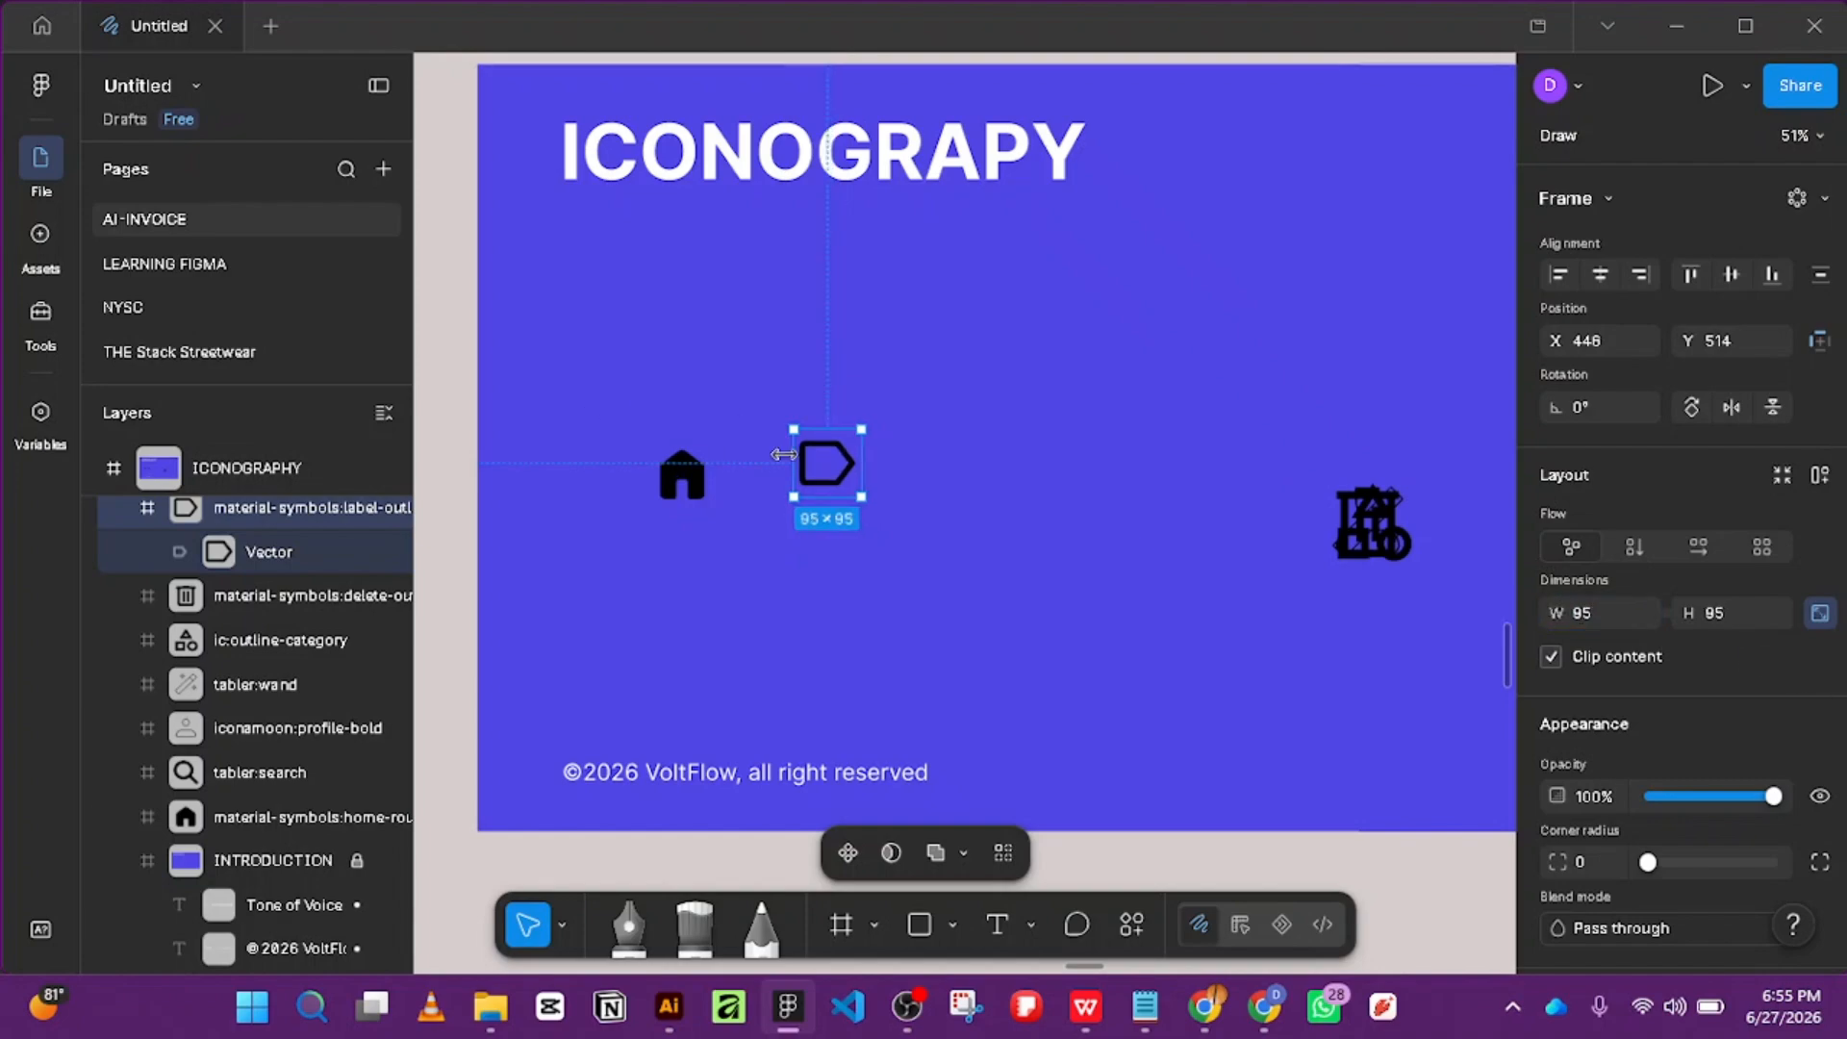
{"action": "left_click_drag", "start_coordinate": [809, 476], "coordinate": [758, 487]}
Place the trash can icon beside the label icon at 95 × 95, and pull the category icon out of the stack.
{"action": "left_click_drag", "start_coordinate": [1366, 510], "coordinate": [921, 478]}
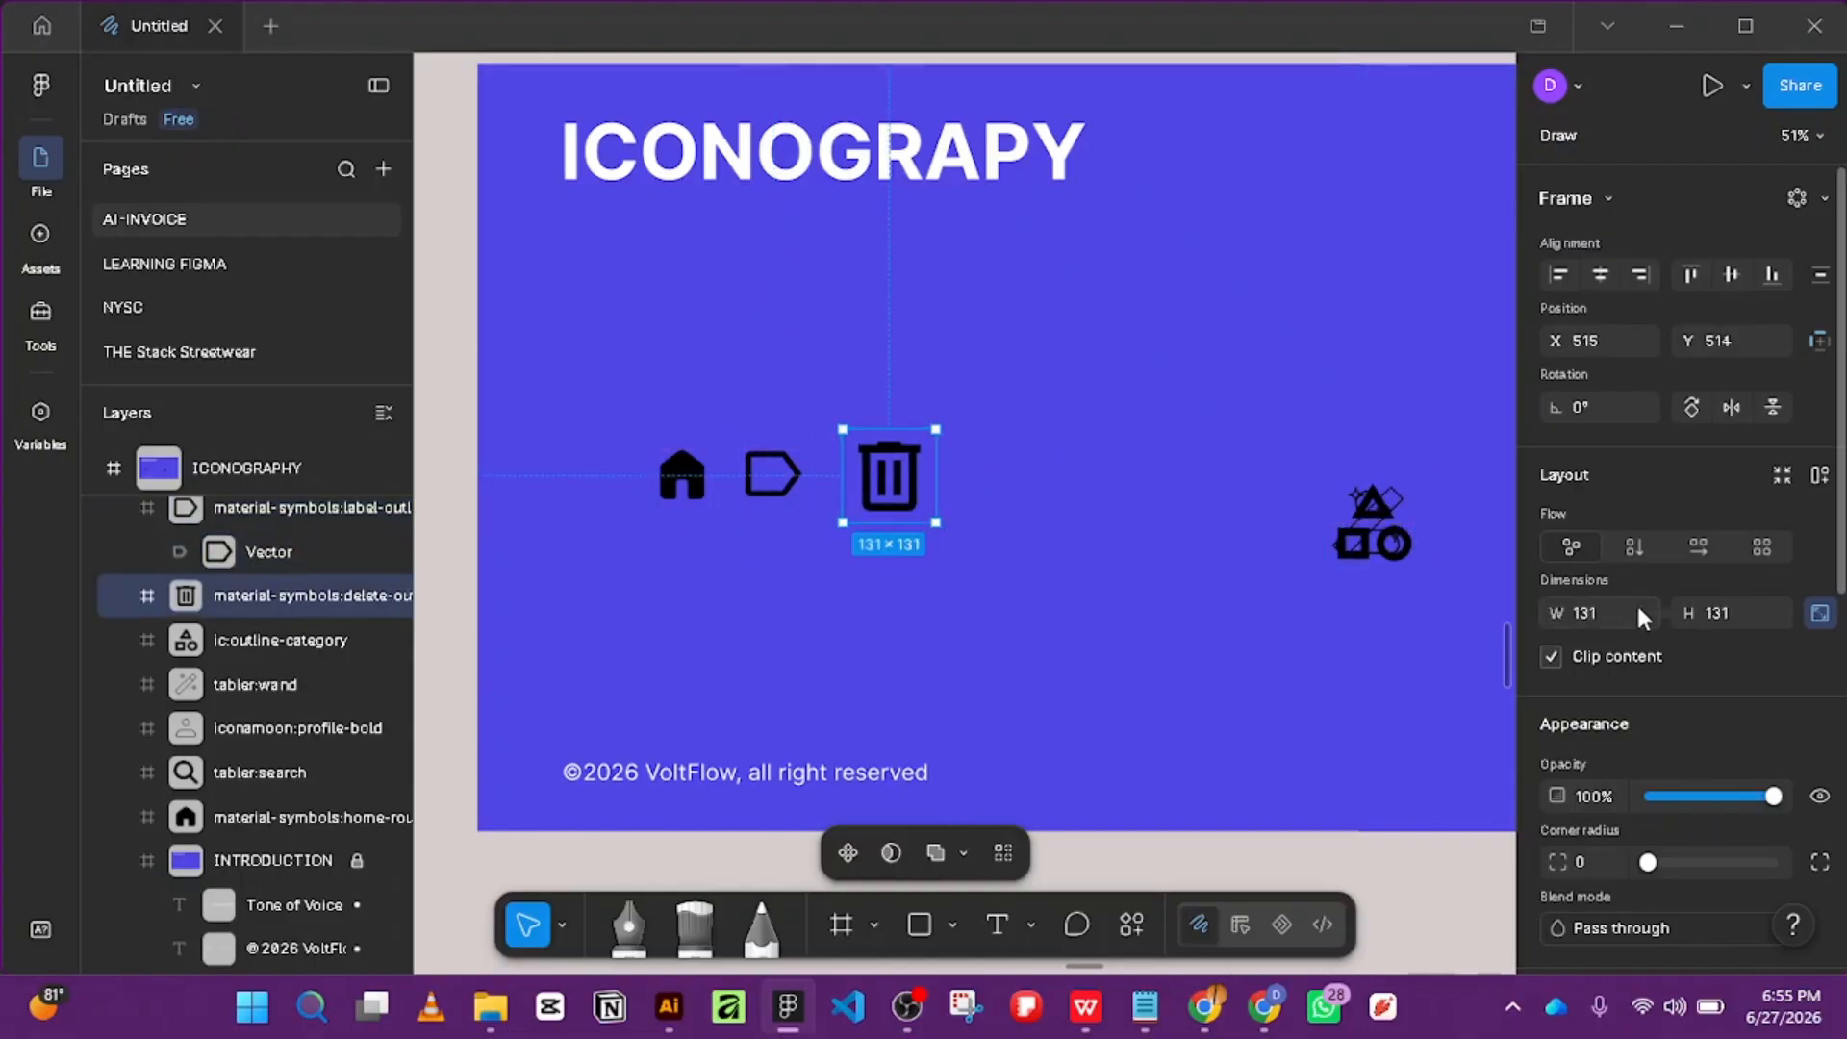
{"action": "left_click", "coordinate": [1629, 606]}
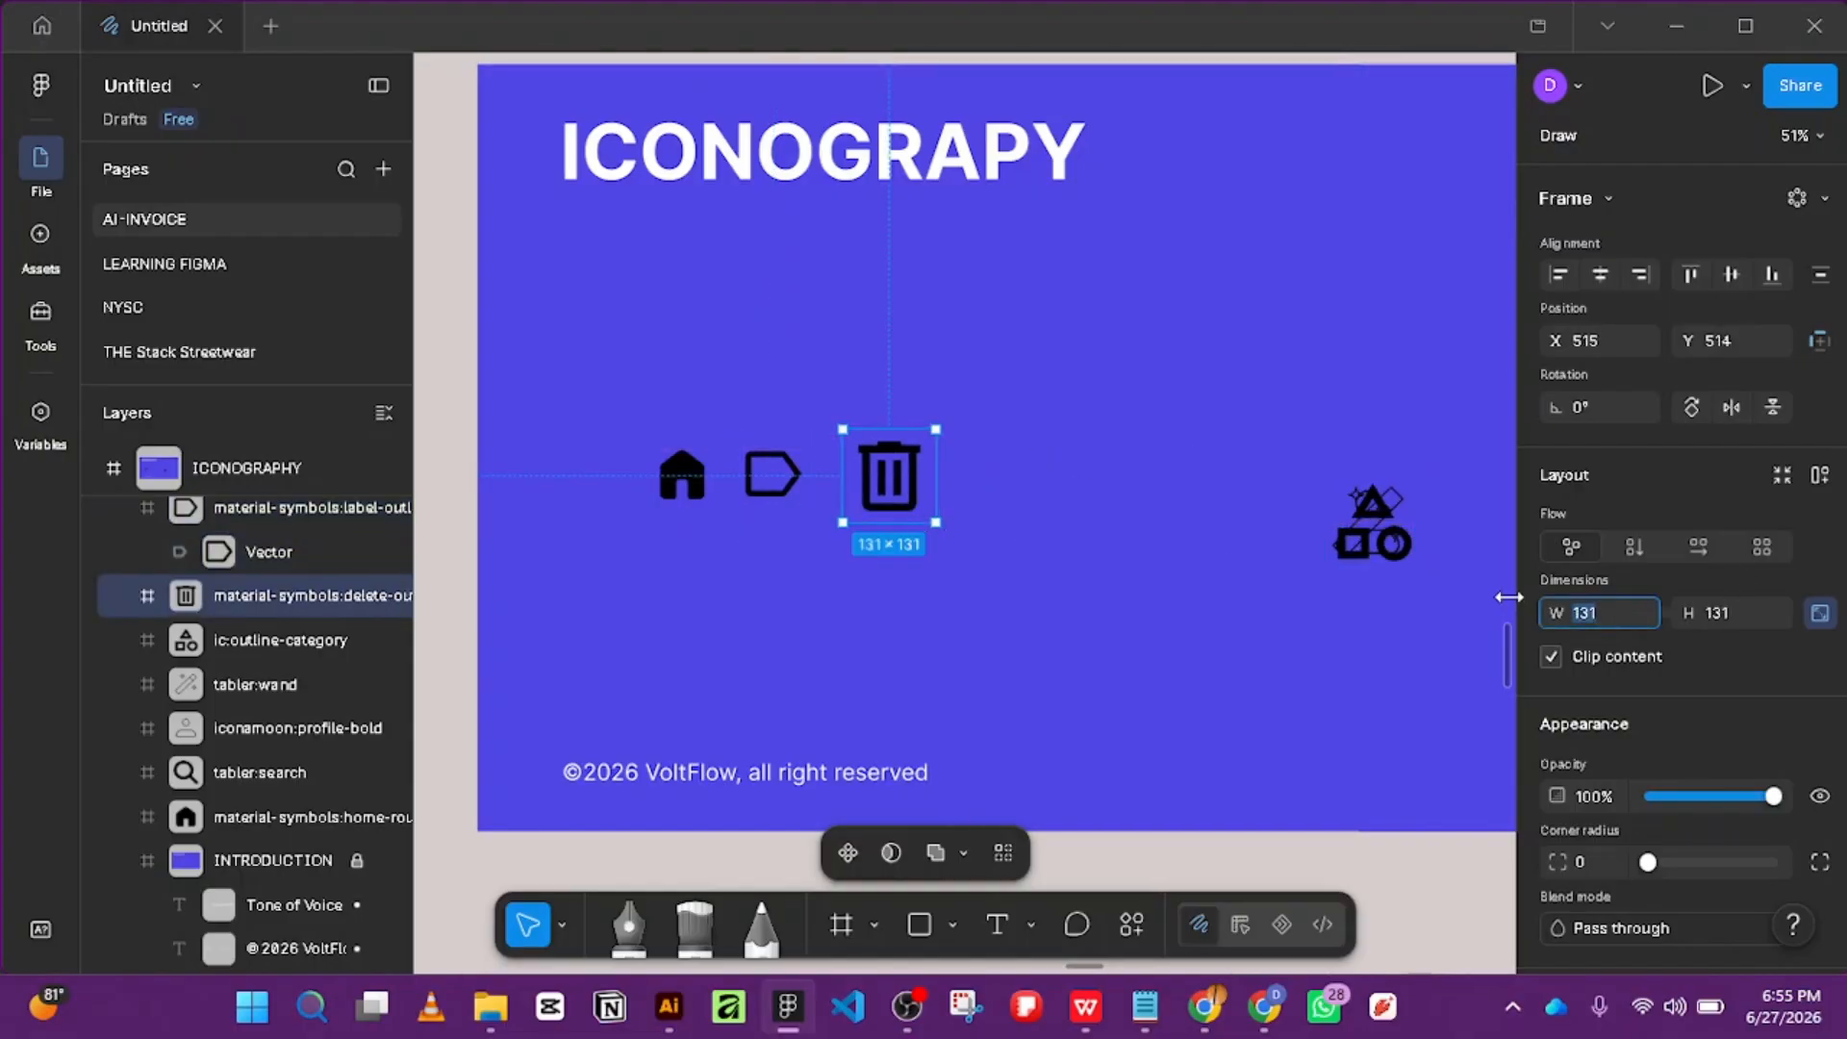
{"action": "key", "text": "Return"}
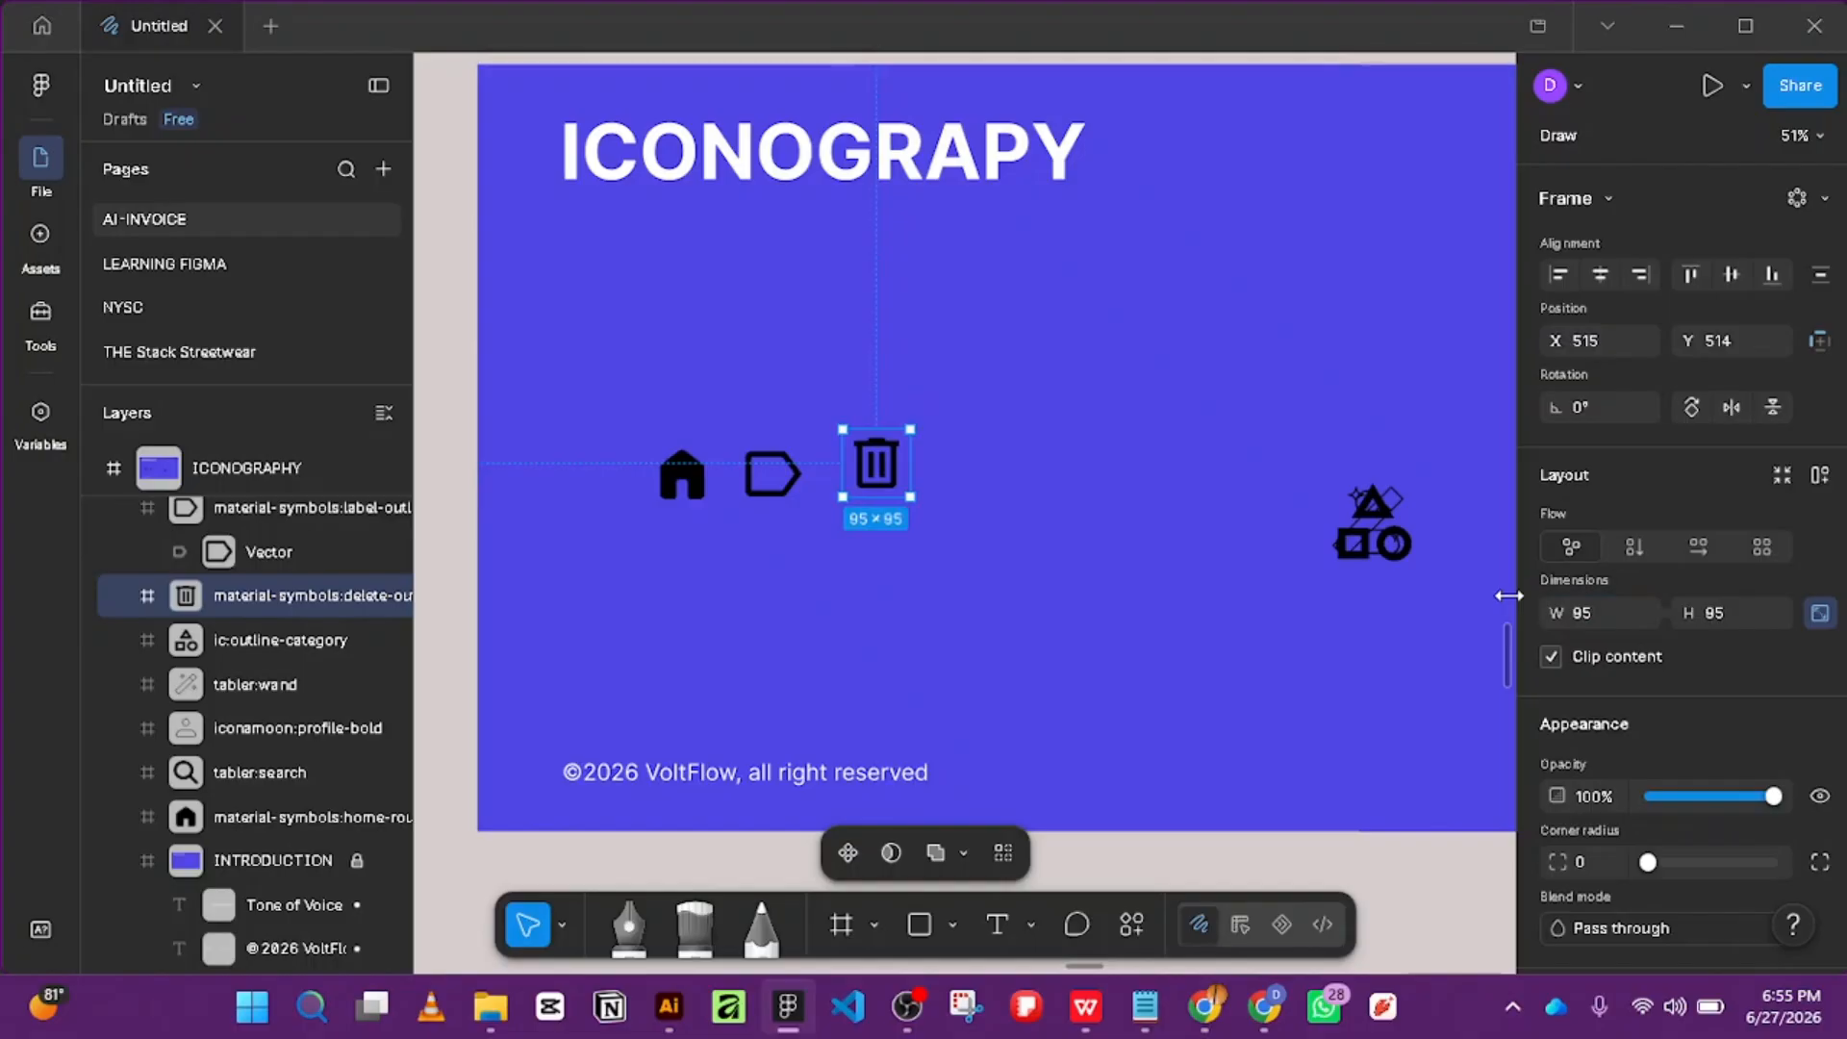
{"action": "left_click_drag", "start_coordinate": [1373, 524], "coordinate": [1097, 524]}
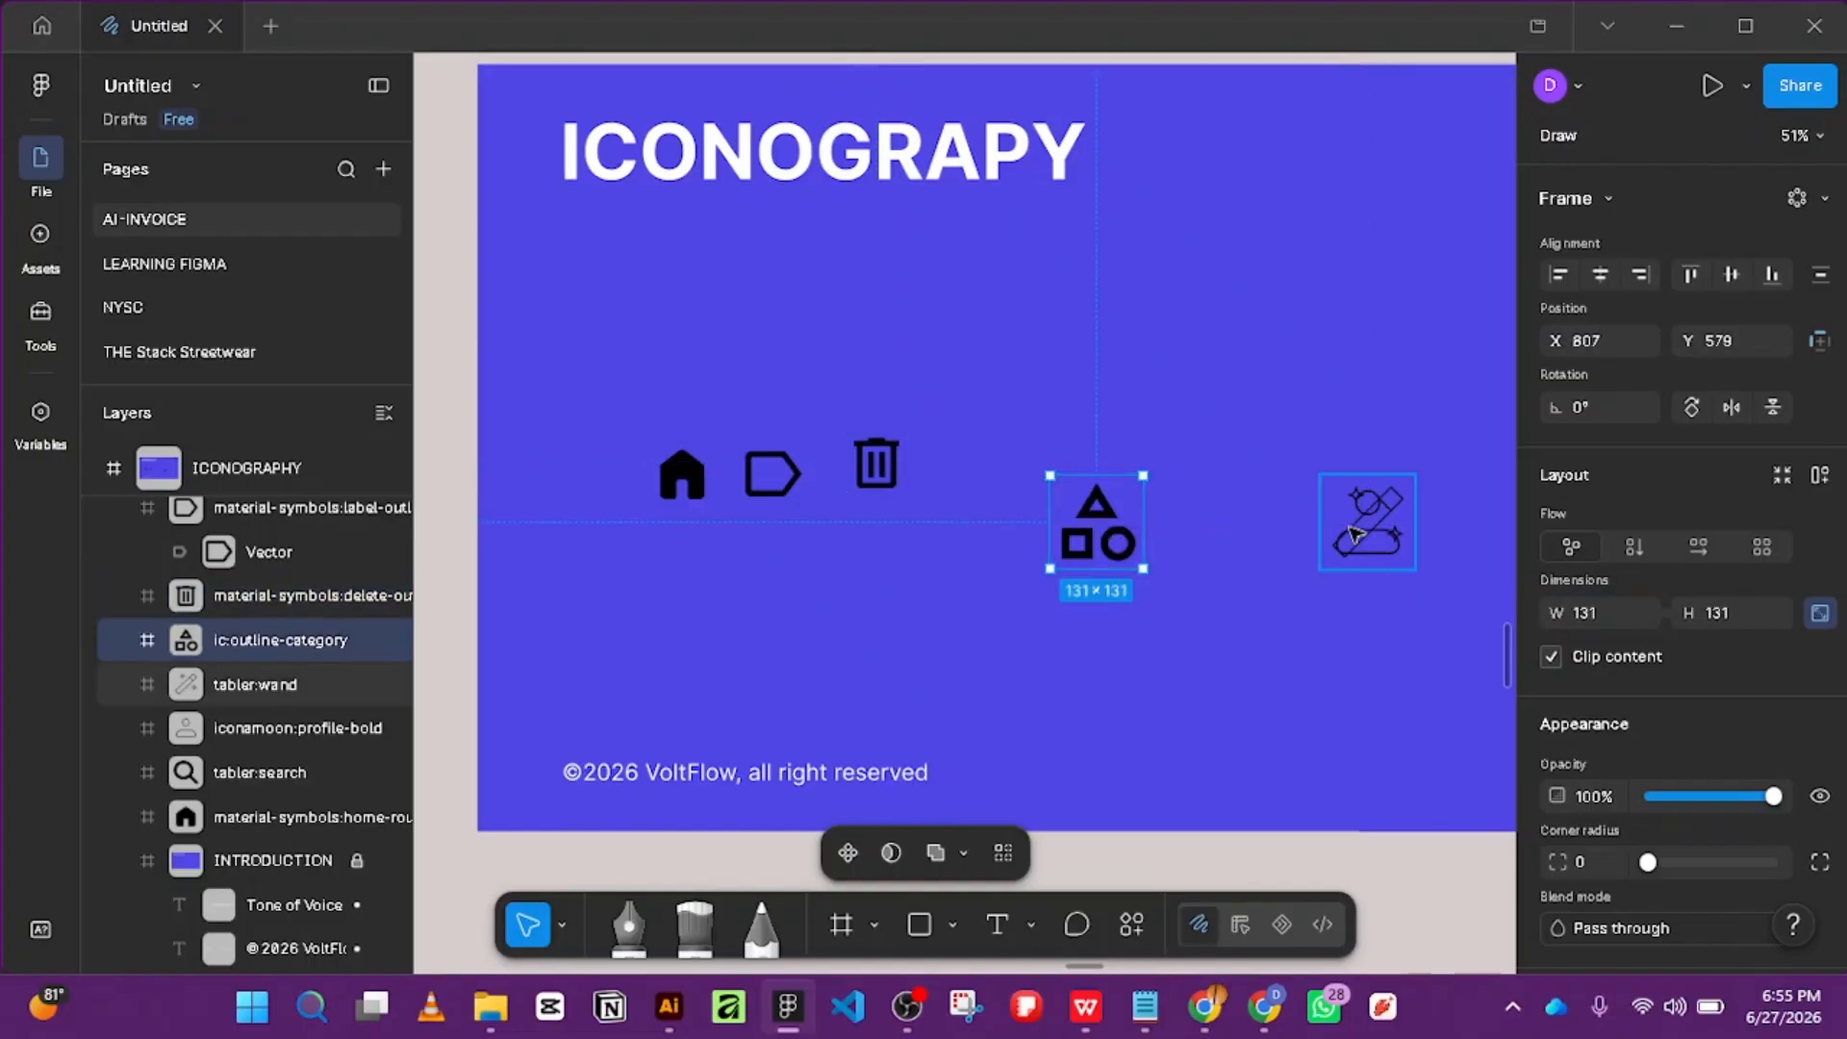
Add a white FFFFFF stroke to the wand icon's frame.
{"action": "left_click", "coordinate": [1366, 521]}
{"action": "scroll", "coordinate": [1803, 788], "scroll_direction": "down", "scroll_amount": 5}
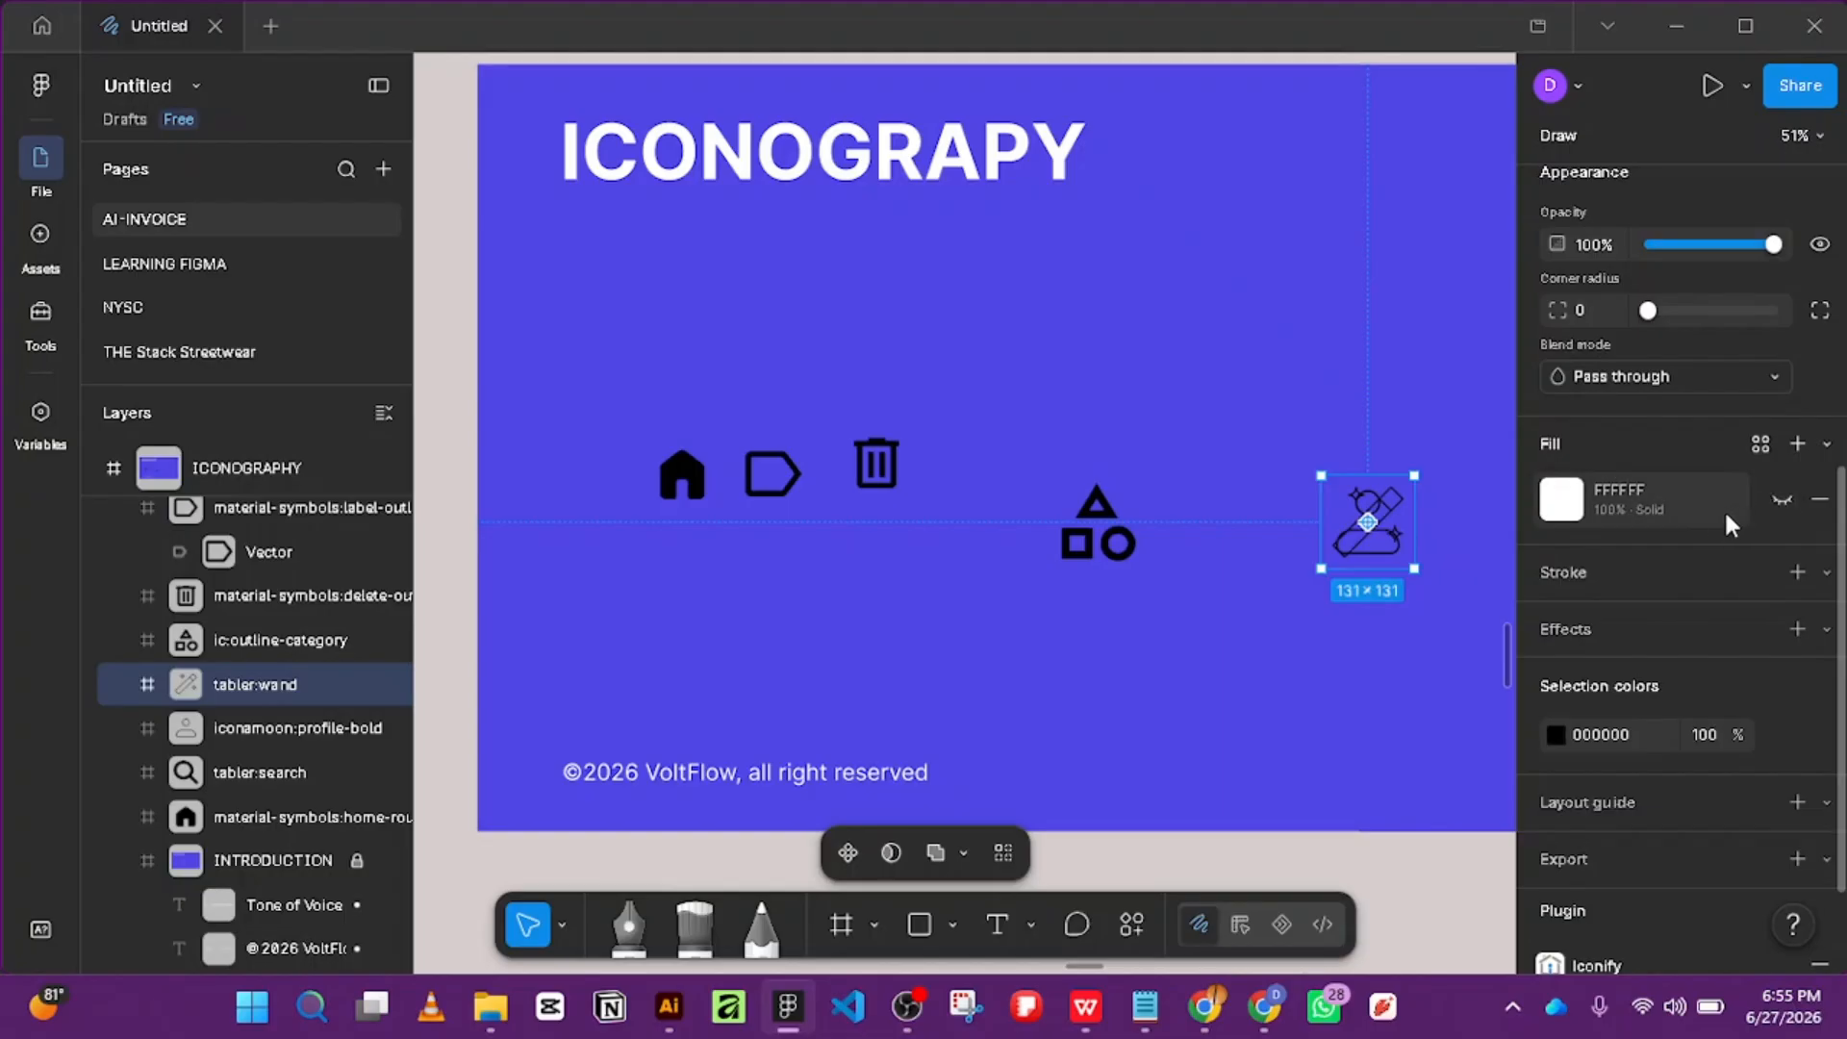
{"action": "left_click", "coordinate": [1796, 573]}
{"action": "left_click", "coordinate": [1560, 627]}
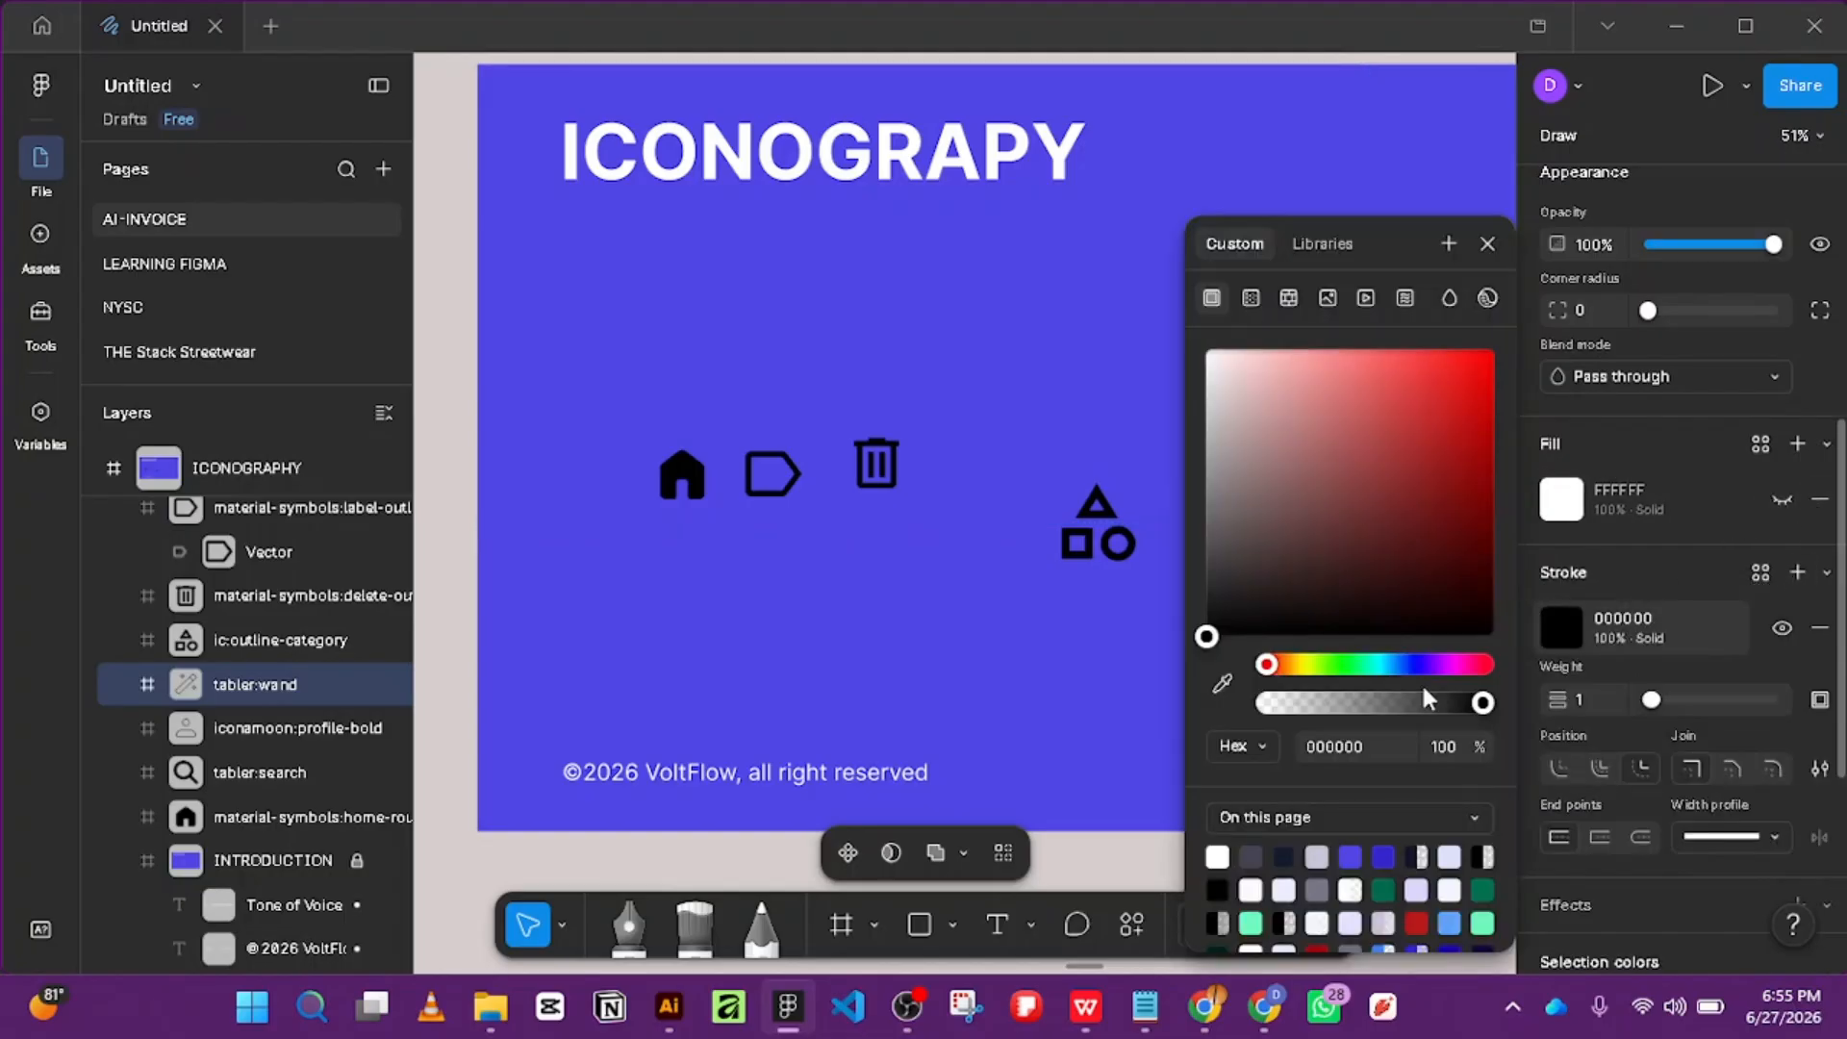
{"action": "left_click", "coordinate": [1218, 854]}
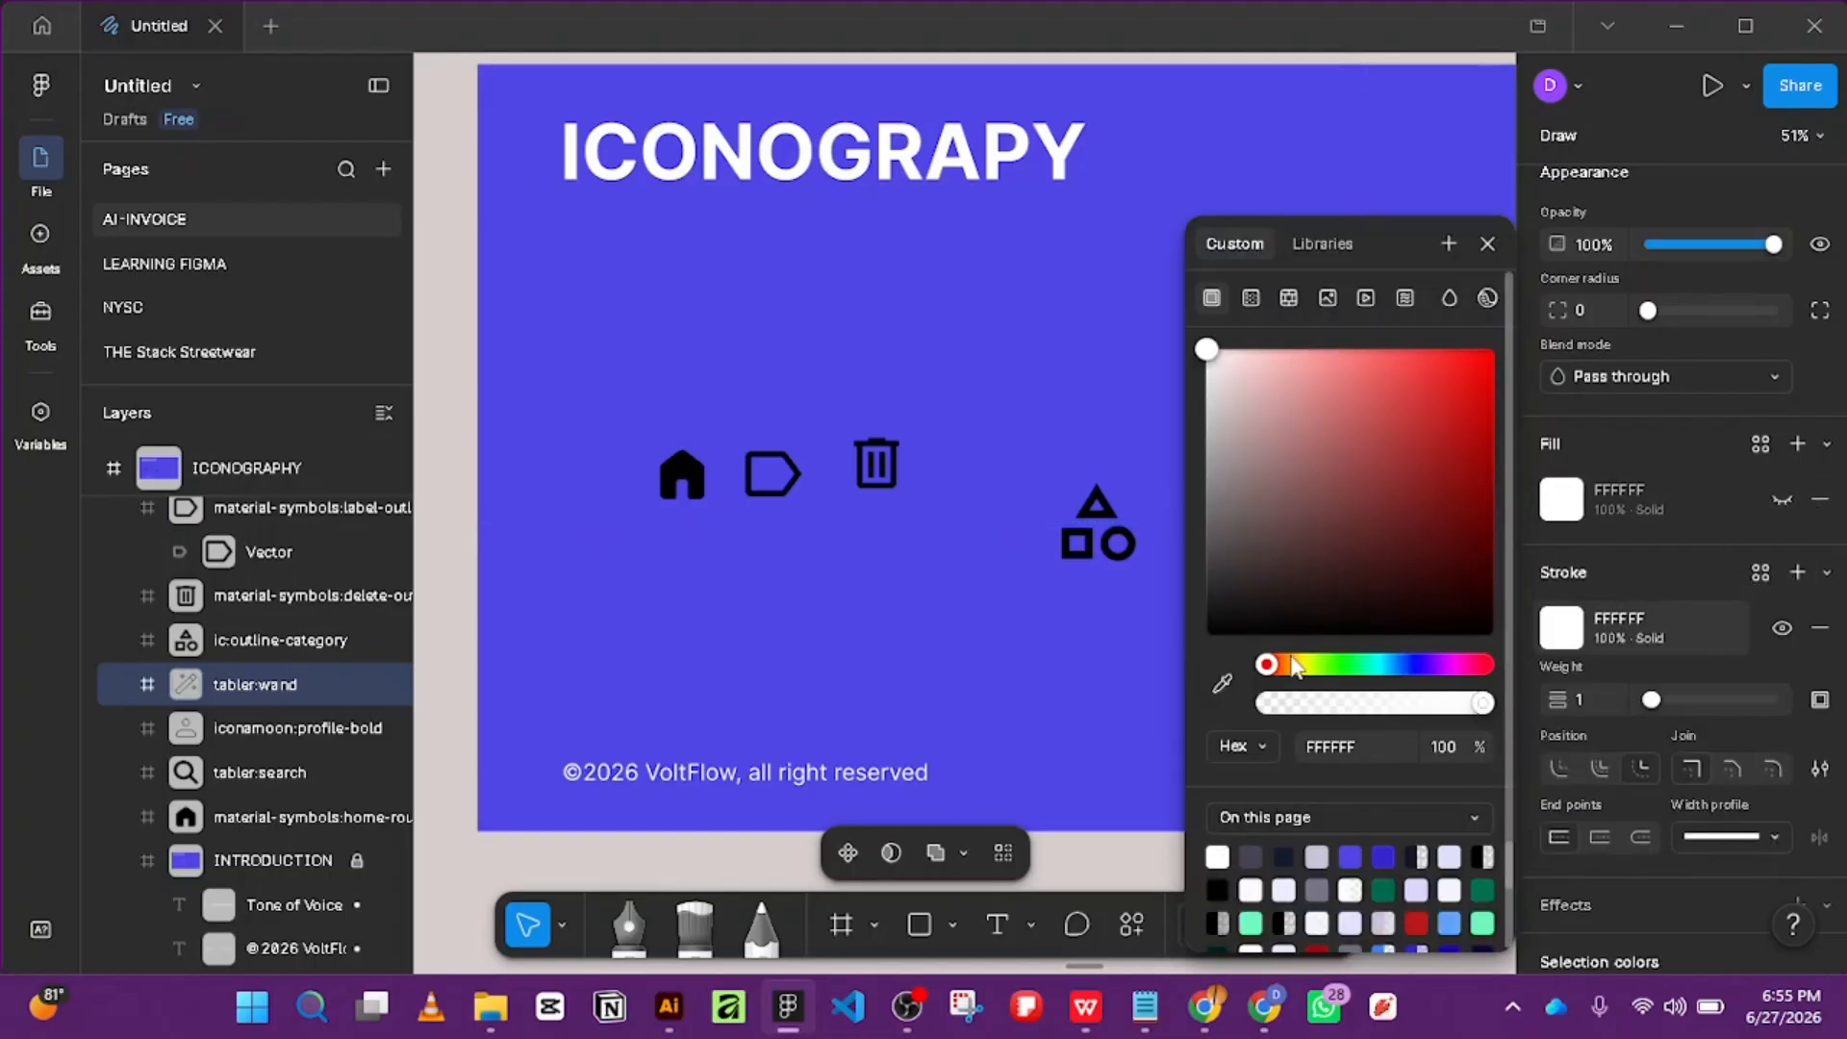
{"action": "left_click", "coordinate": [1487, 243]}
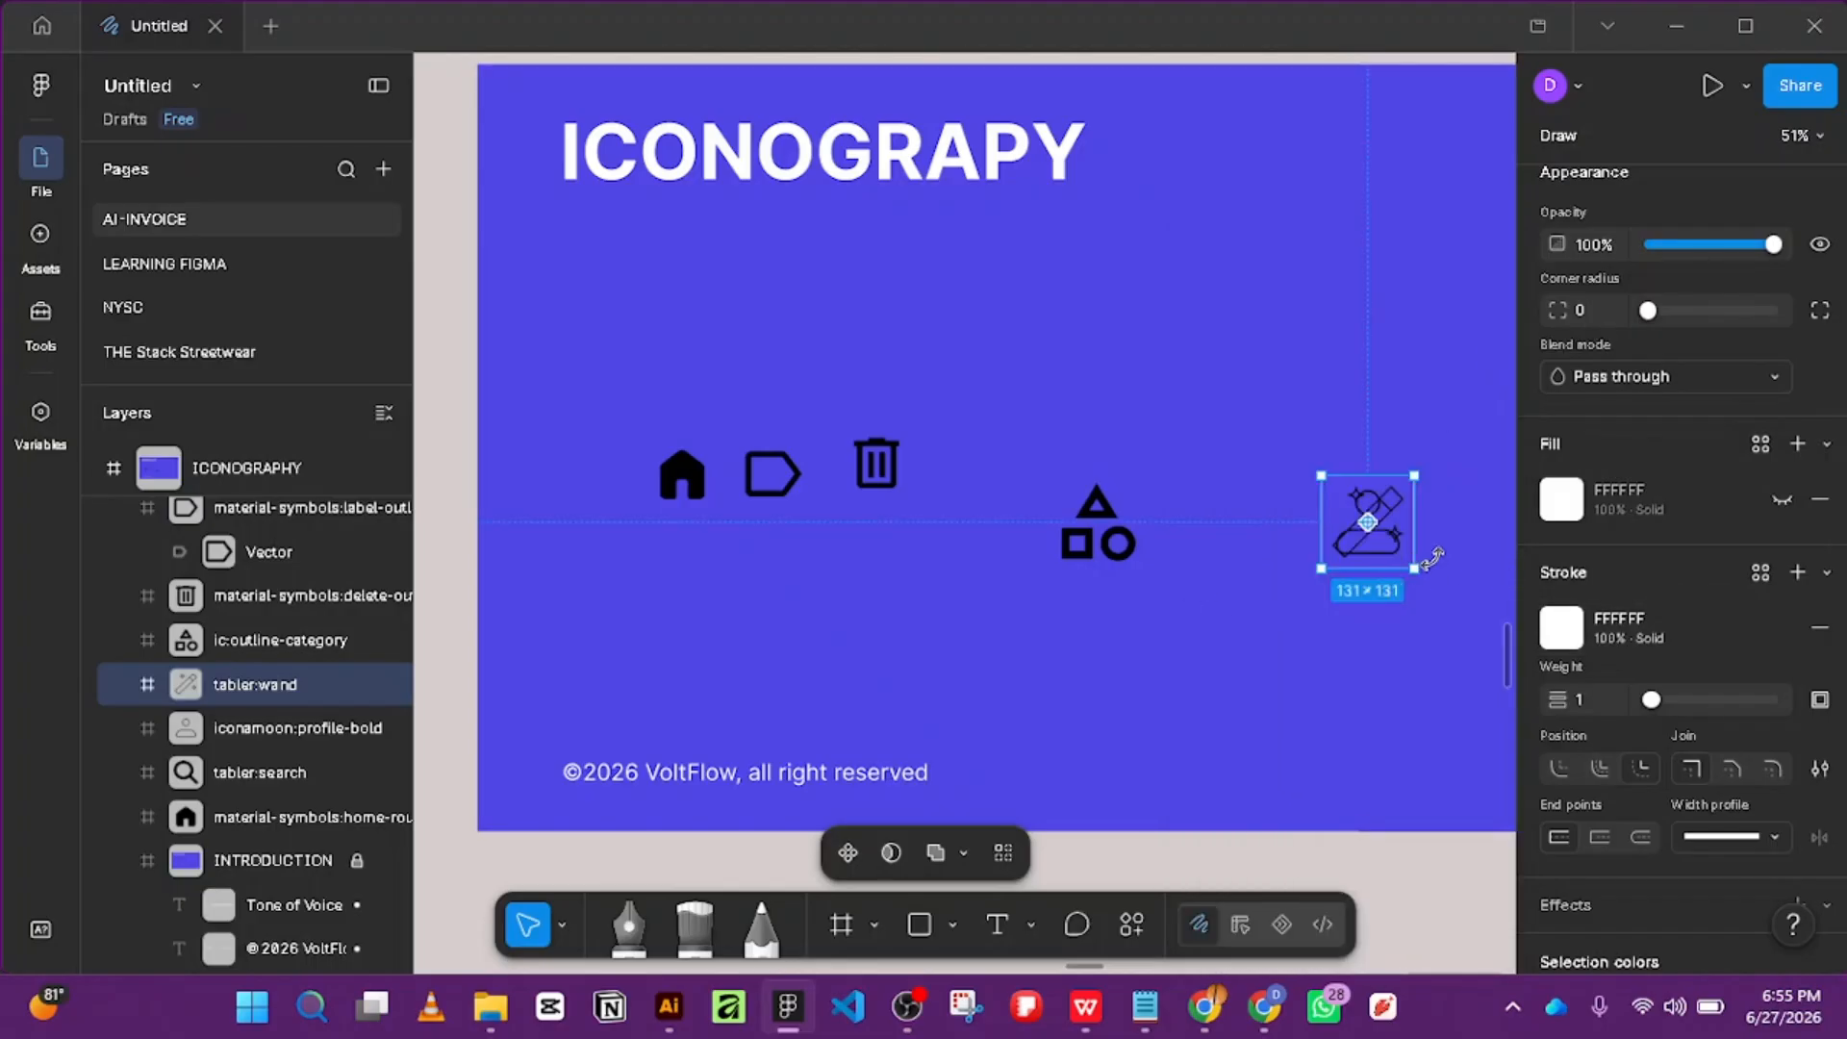
Change the stroke colour of the vector inside the wand icon to white FFFFFF.
{"action": "scroll", "coordinate": [1428, 554], "scroll_direction": "up", "scroll_amount": 3}
{"action": "left_click", "coordinate": [119, 685]}
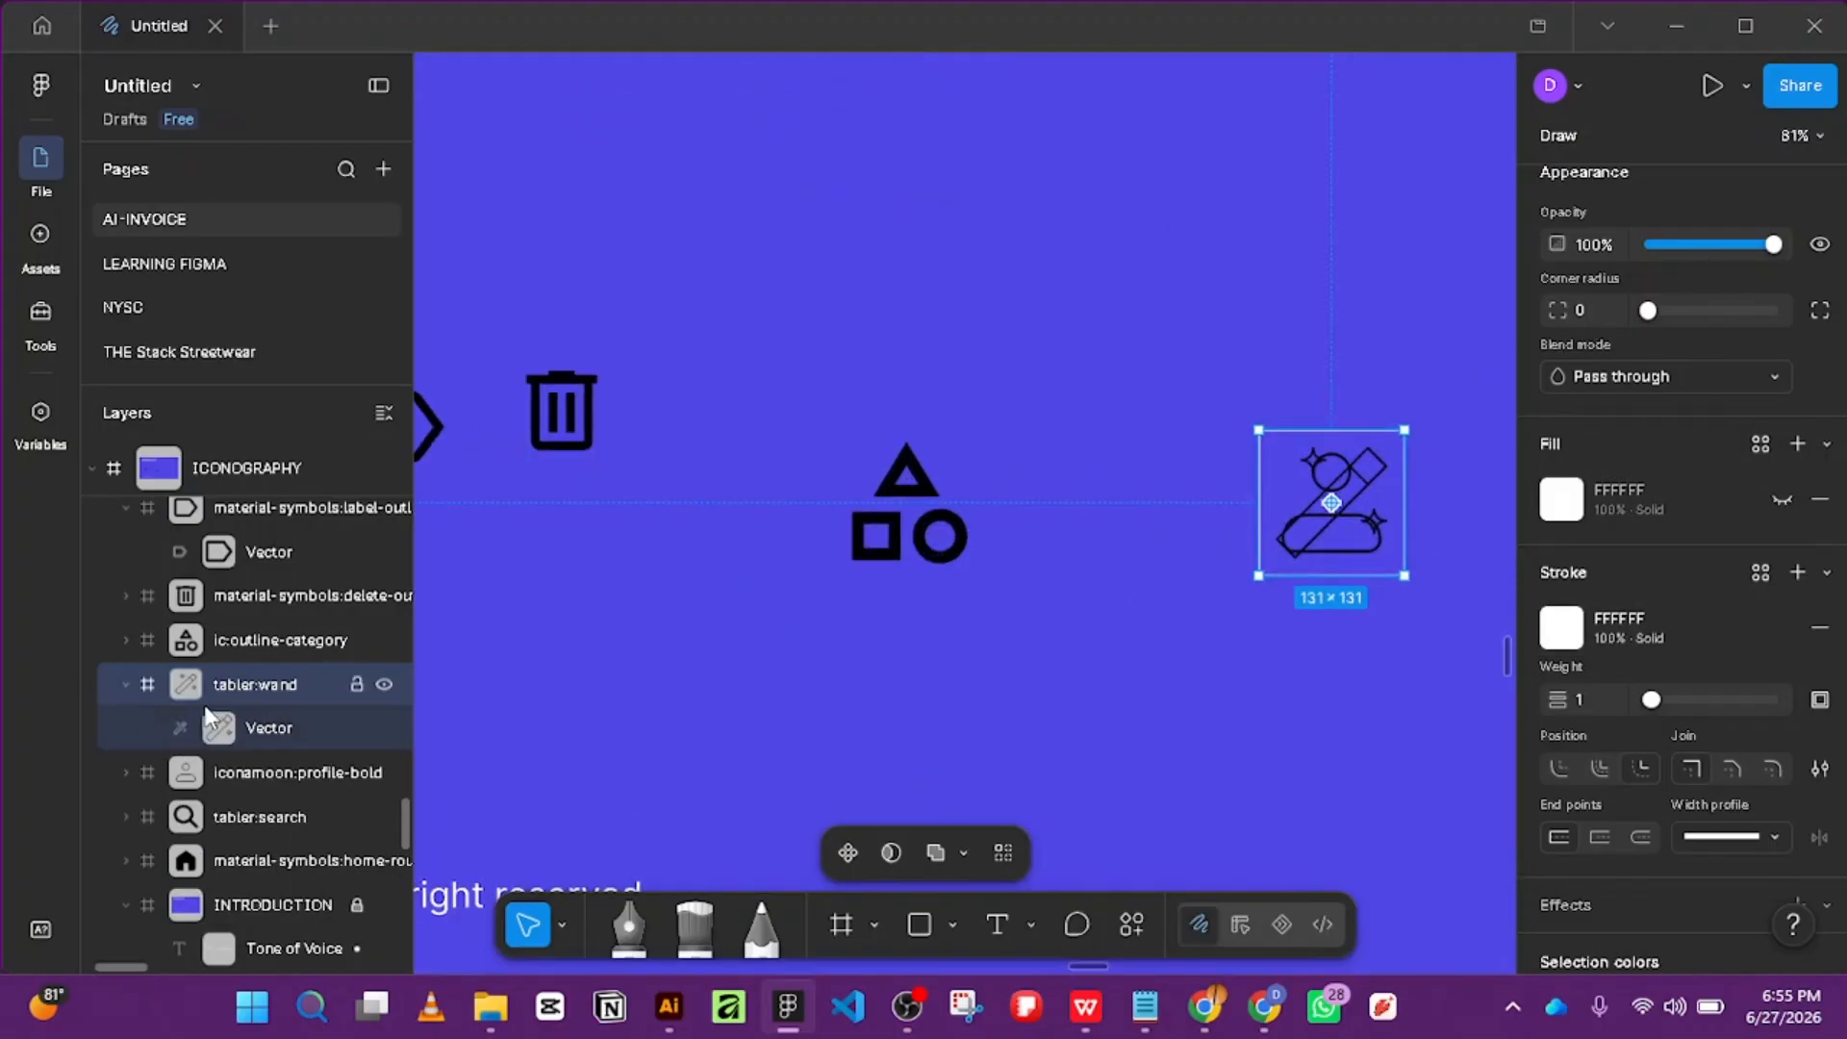
{"action": "left_click", "coordinate": [206, 727]}
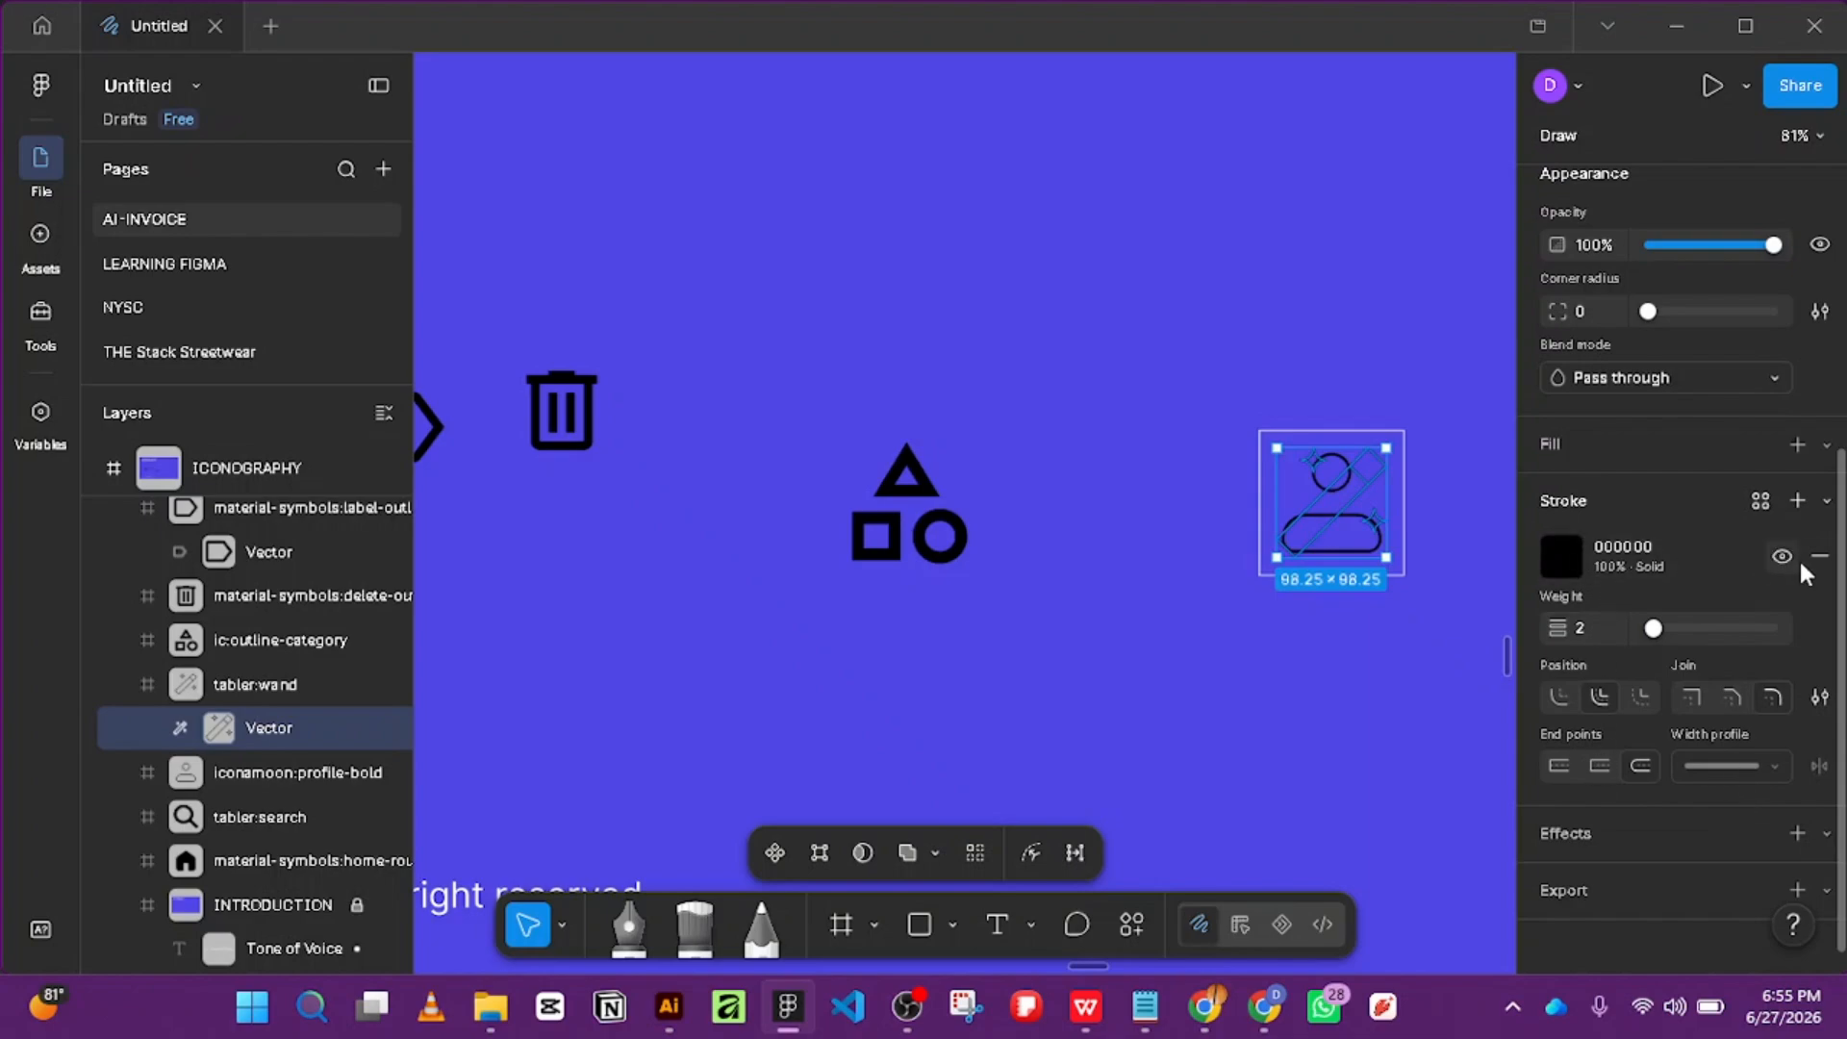
{"action": "scroll", "coordinate": [1752, 730], "scroll_direction": "down", "scroll_amount": 1}
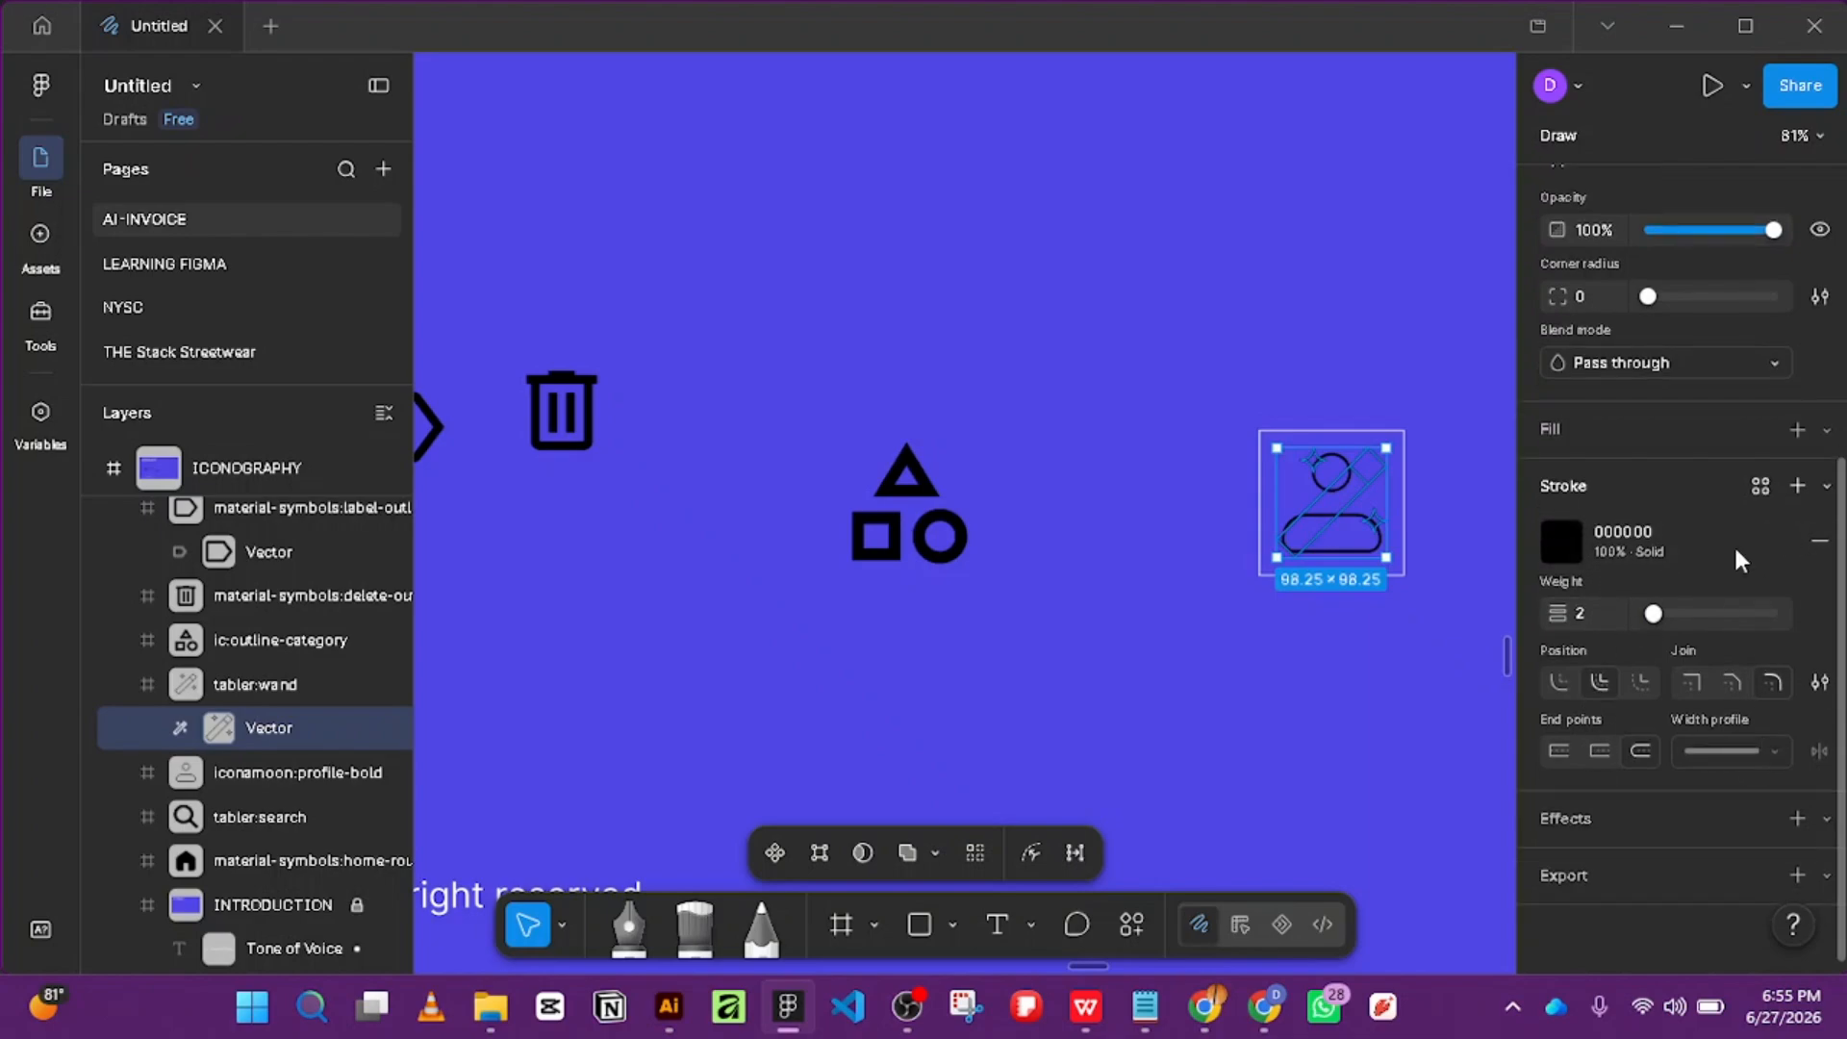
{"action": "left_click", "coordinate": [1568, 531]}
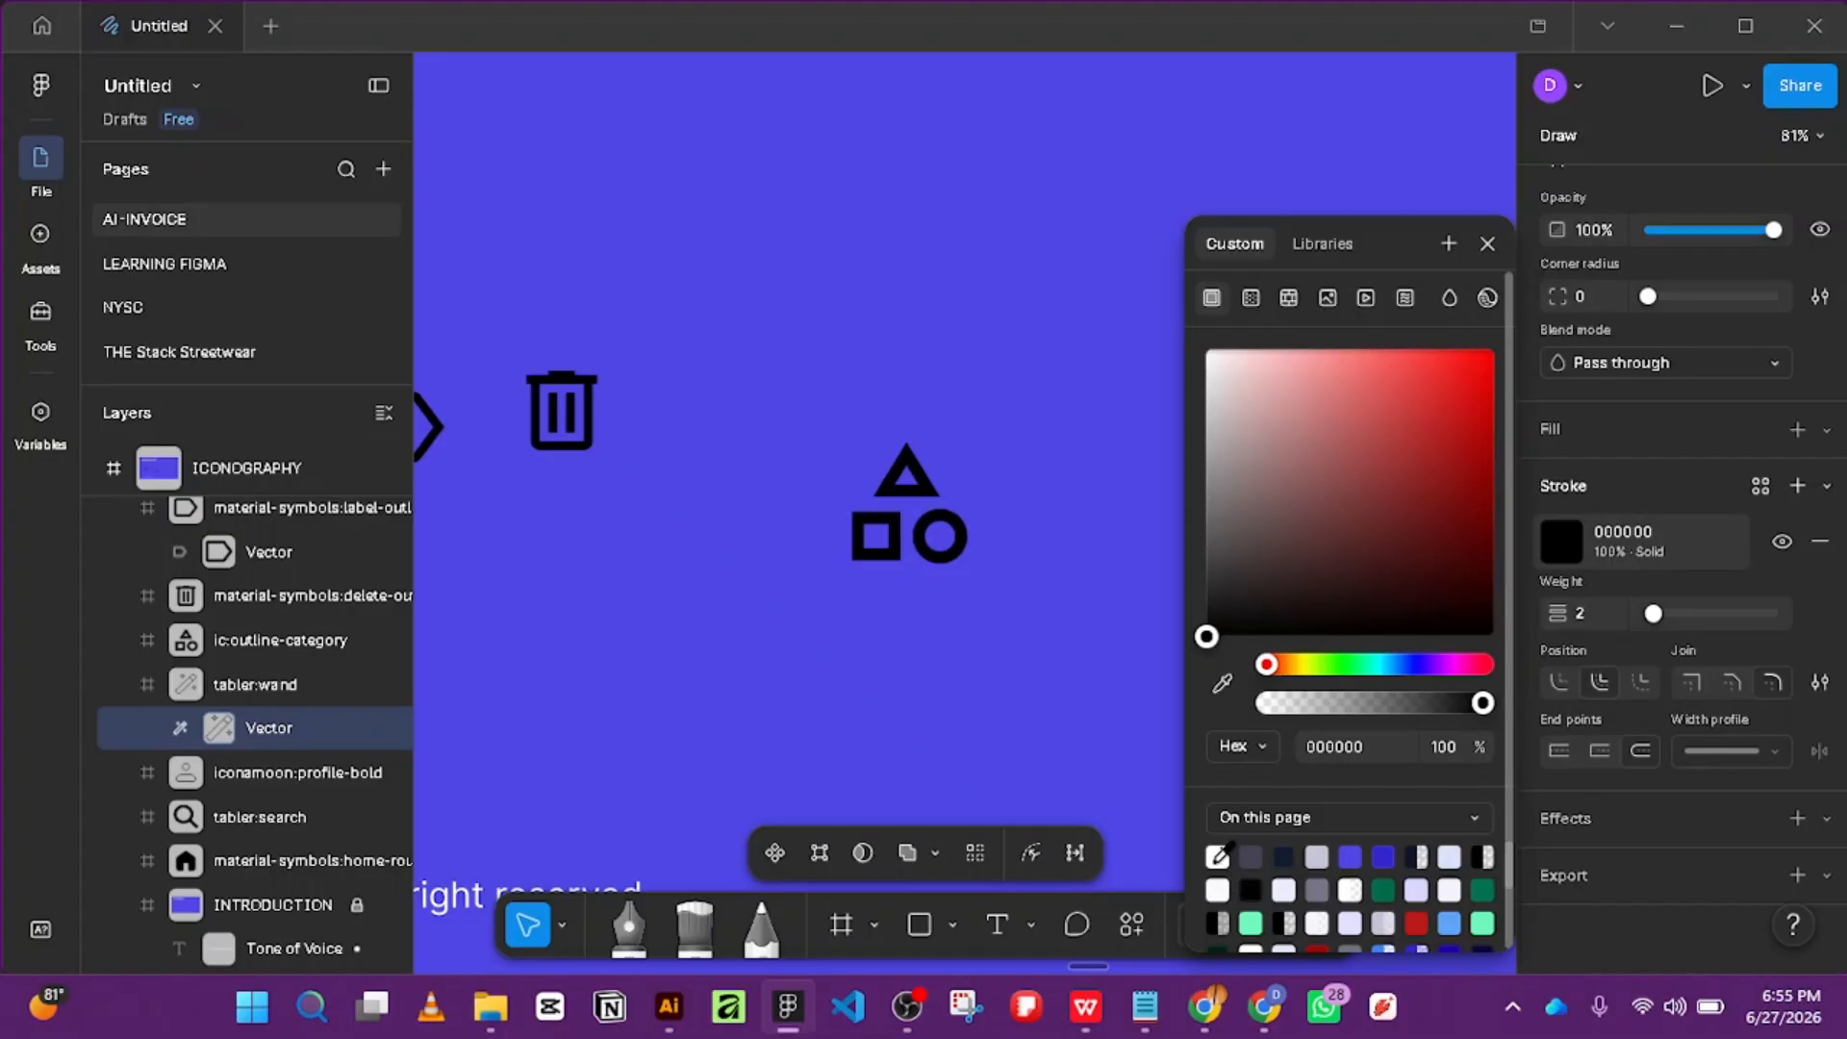
{"action": "left_click", "coordinate": [1217, 856]}
Select the vector inside the category icon and inspect its fill and stroke settings.
{"action": "left_click", "coordinate": [904, 573]}
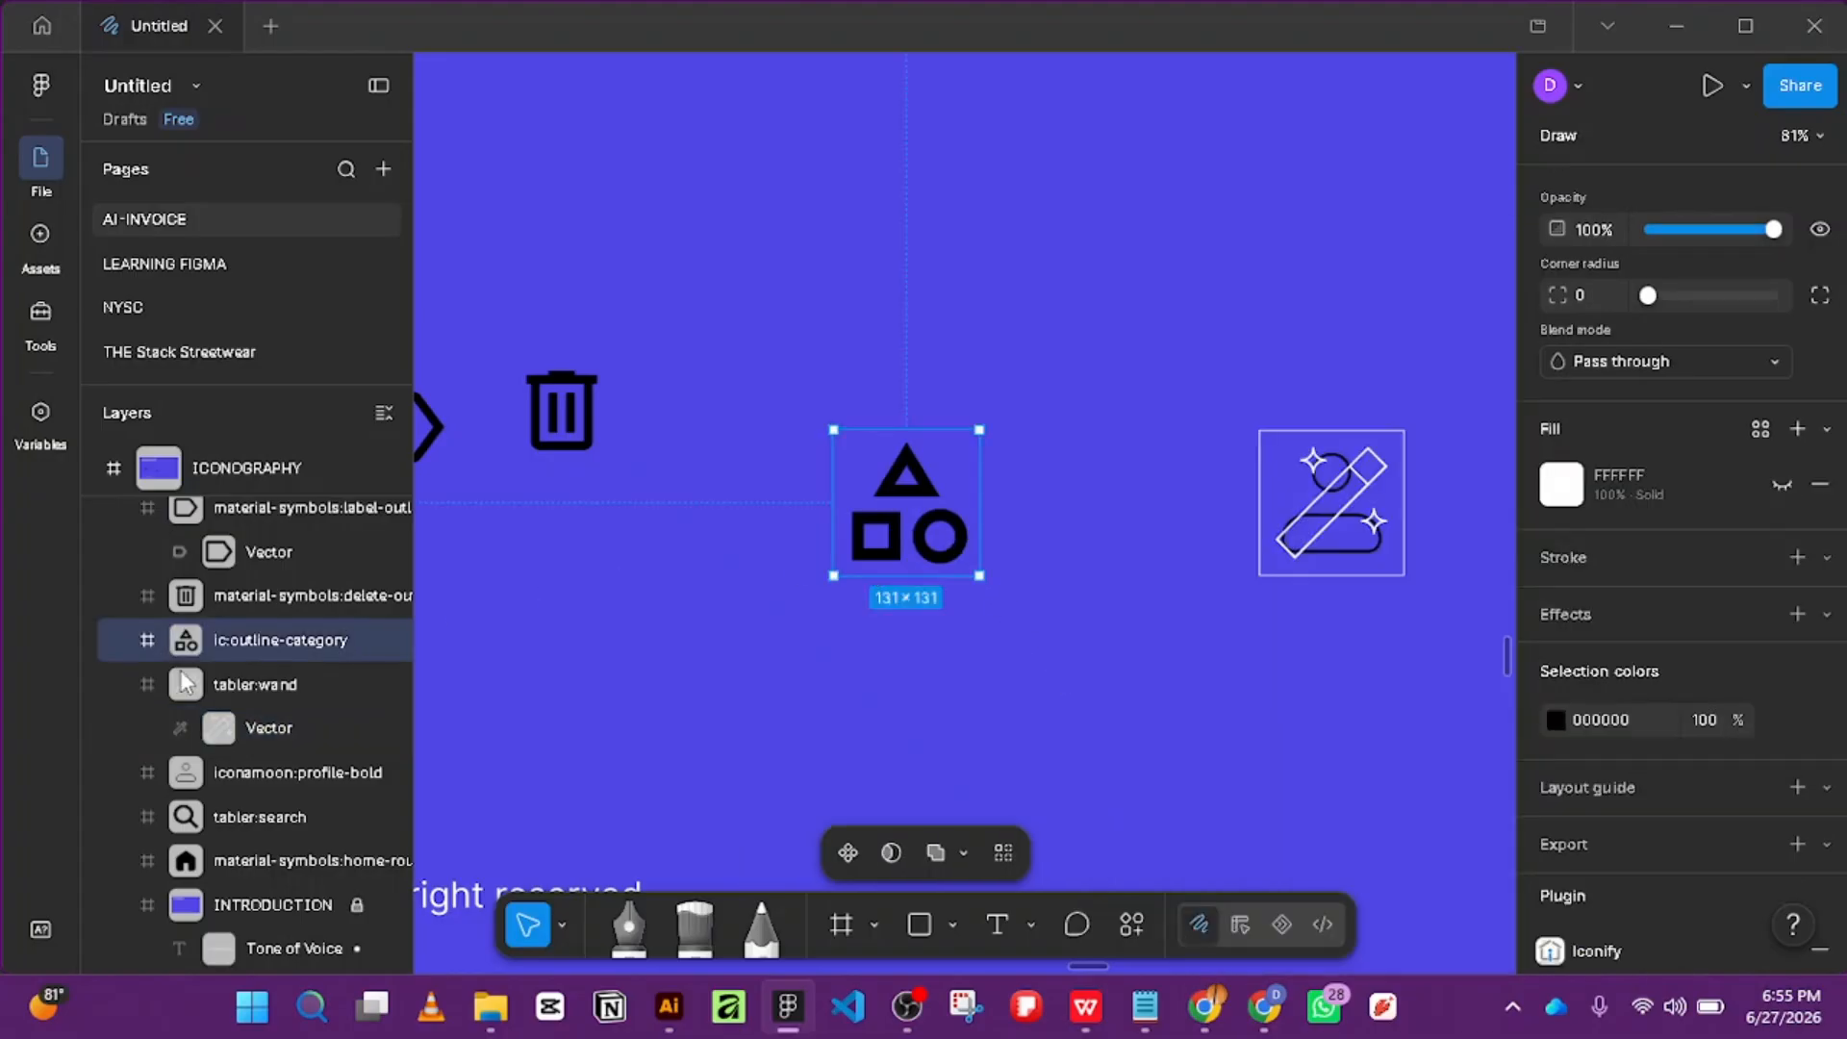
{"action": "left_click", "coordinate": [124, 640]}
{"action": "left_click", "coordinate": [227, 689]}
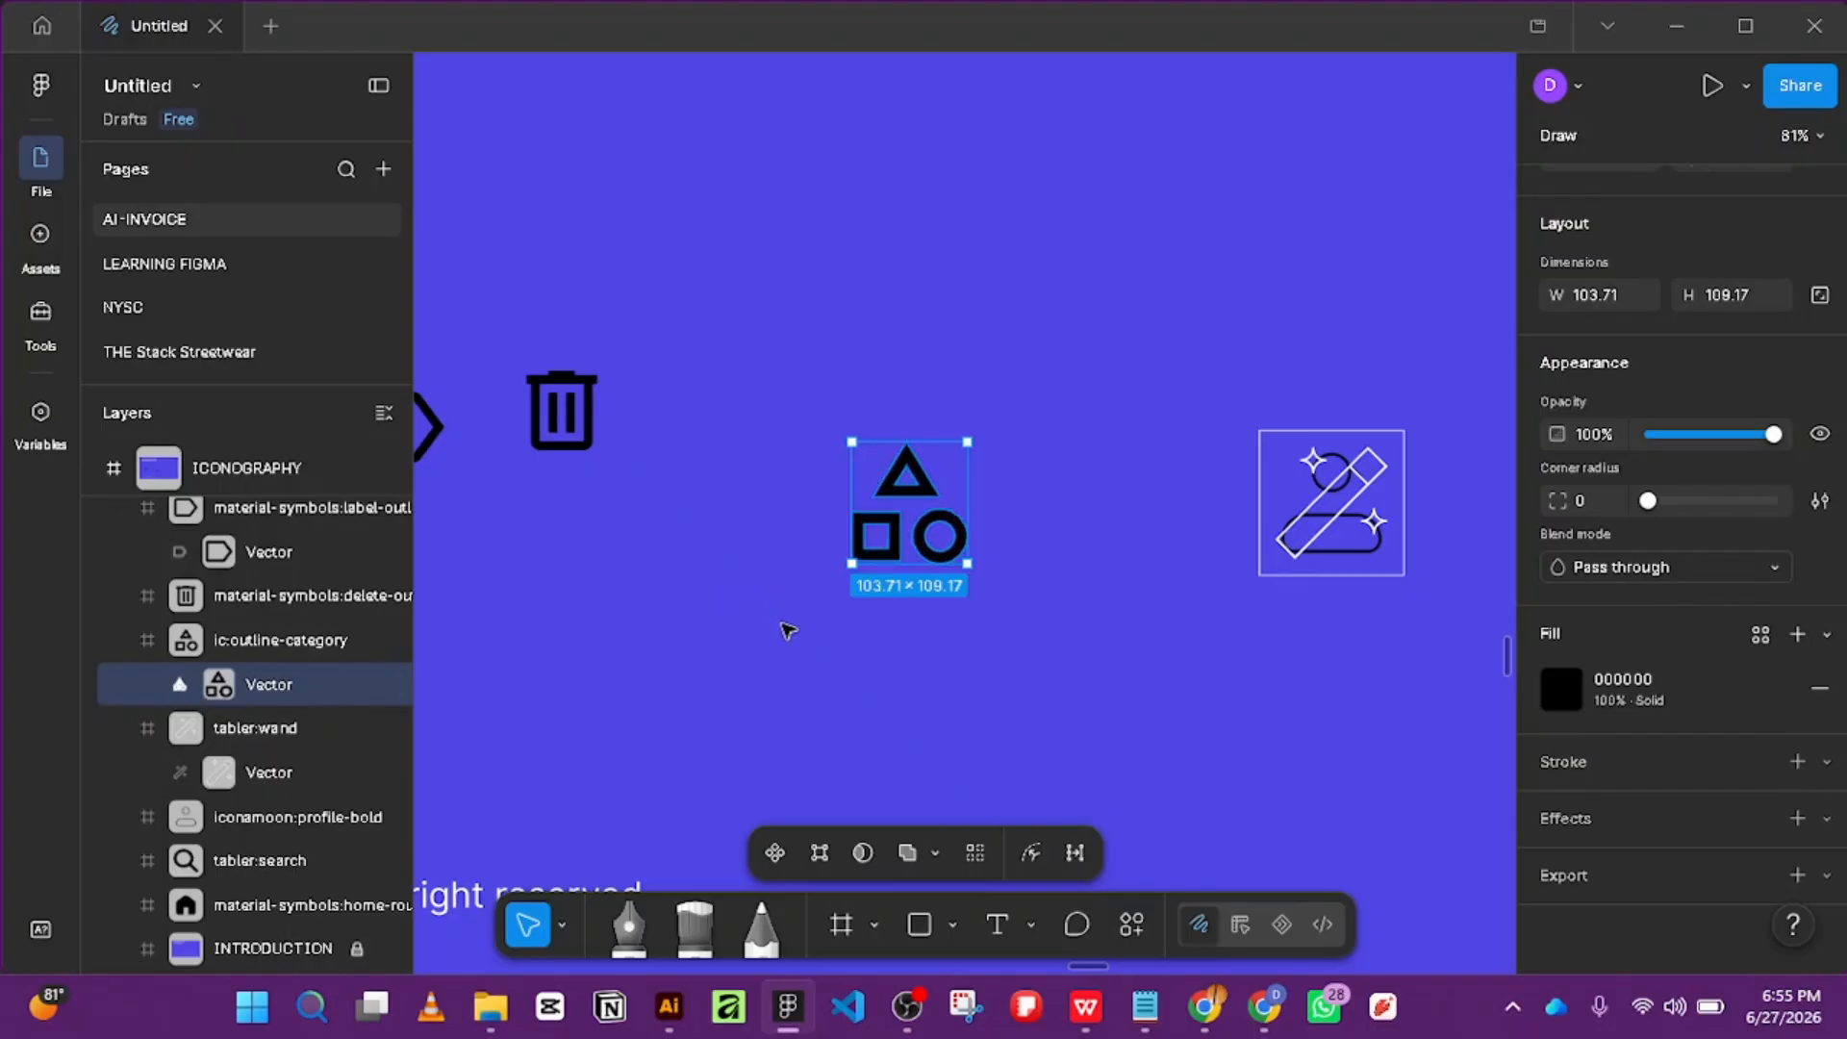
Remove the stroke and the hidden white fill from the wand icon's frame.
{"action": "left_click", "coordinate": [1389, 534]}
{"action": "scroll", "coordinate": [1637, 756], "scroll_direction": "down", "scroll_amount": 3}
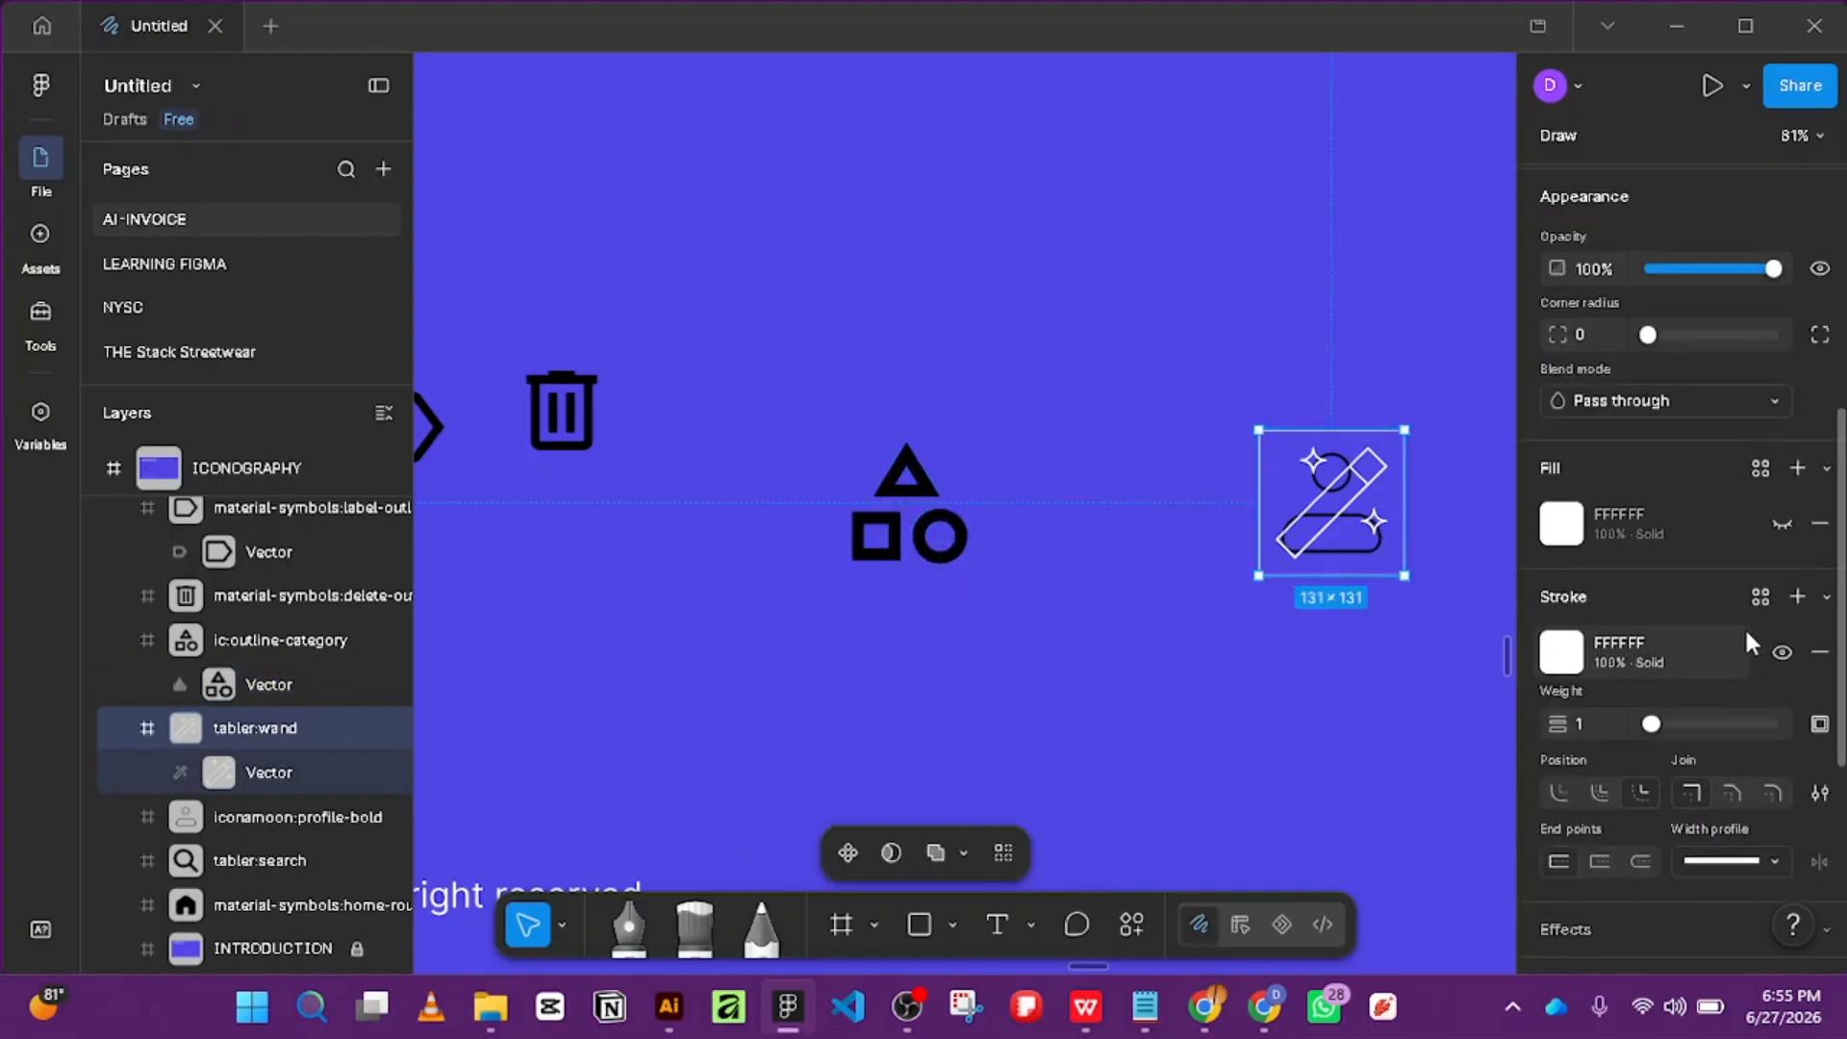
{"action": "left_click", "coordinate": [1820, 652]}
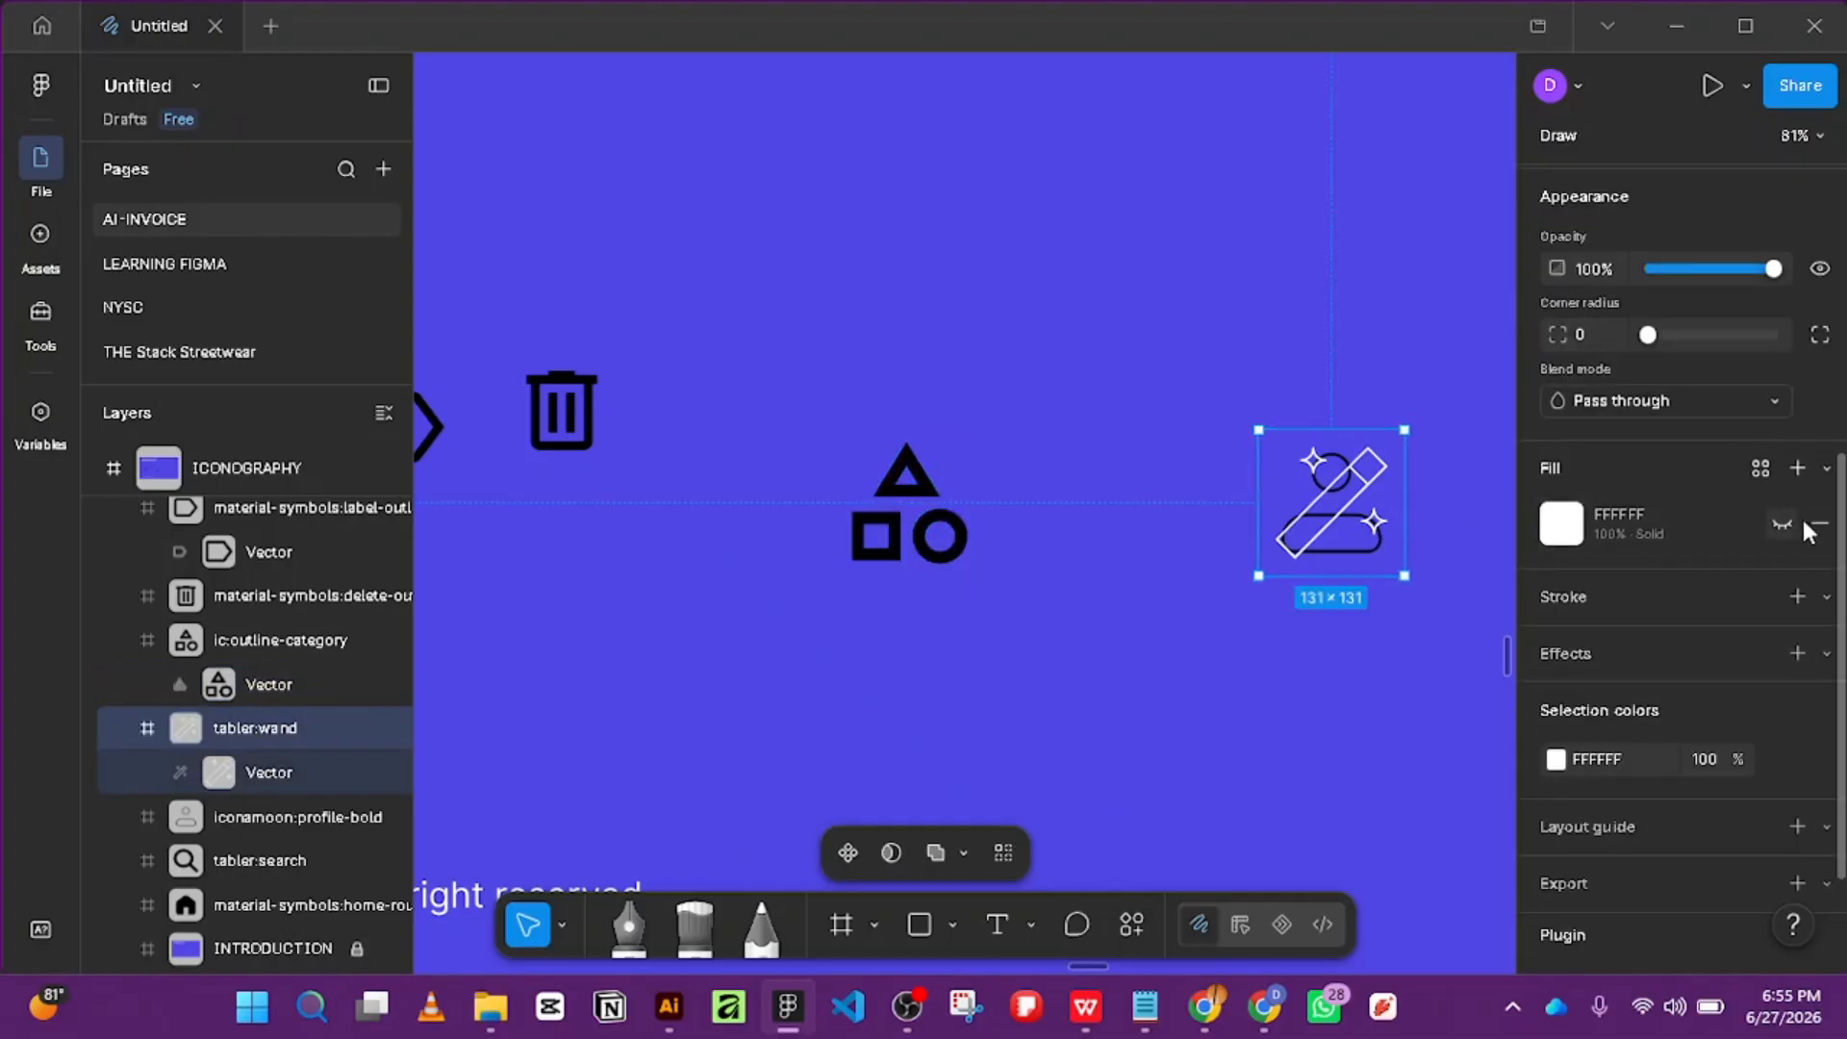
{"action": "left_click", "coordinate": [1814, 526]}
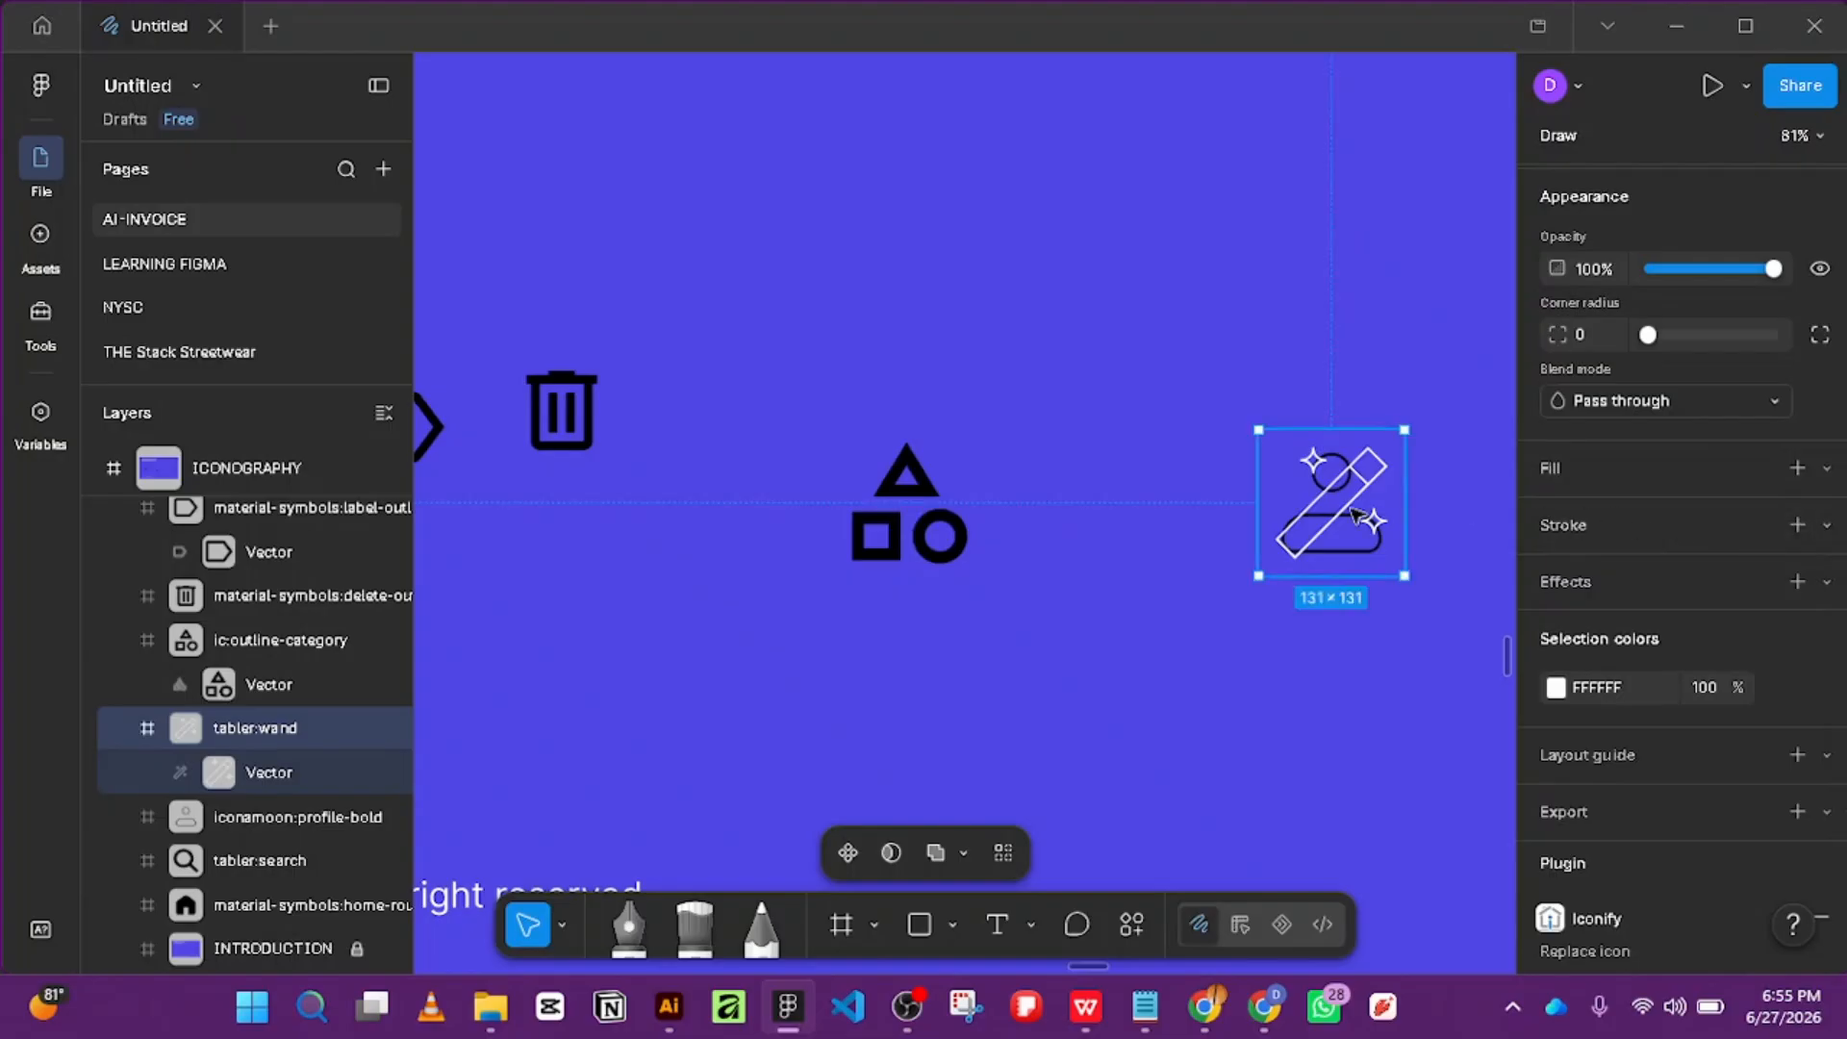
Compare the wand vector's stroke settings with the category icon's vector and its path points.
{"action": "left_click", "coordinate": [235, 772]}
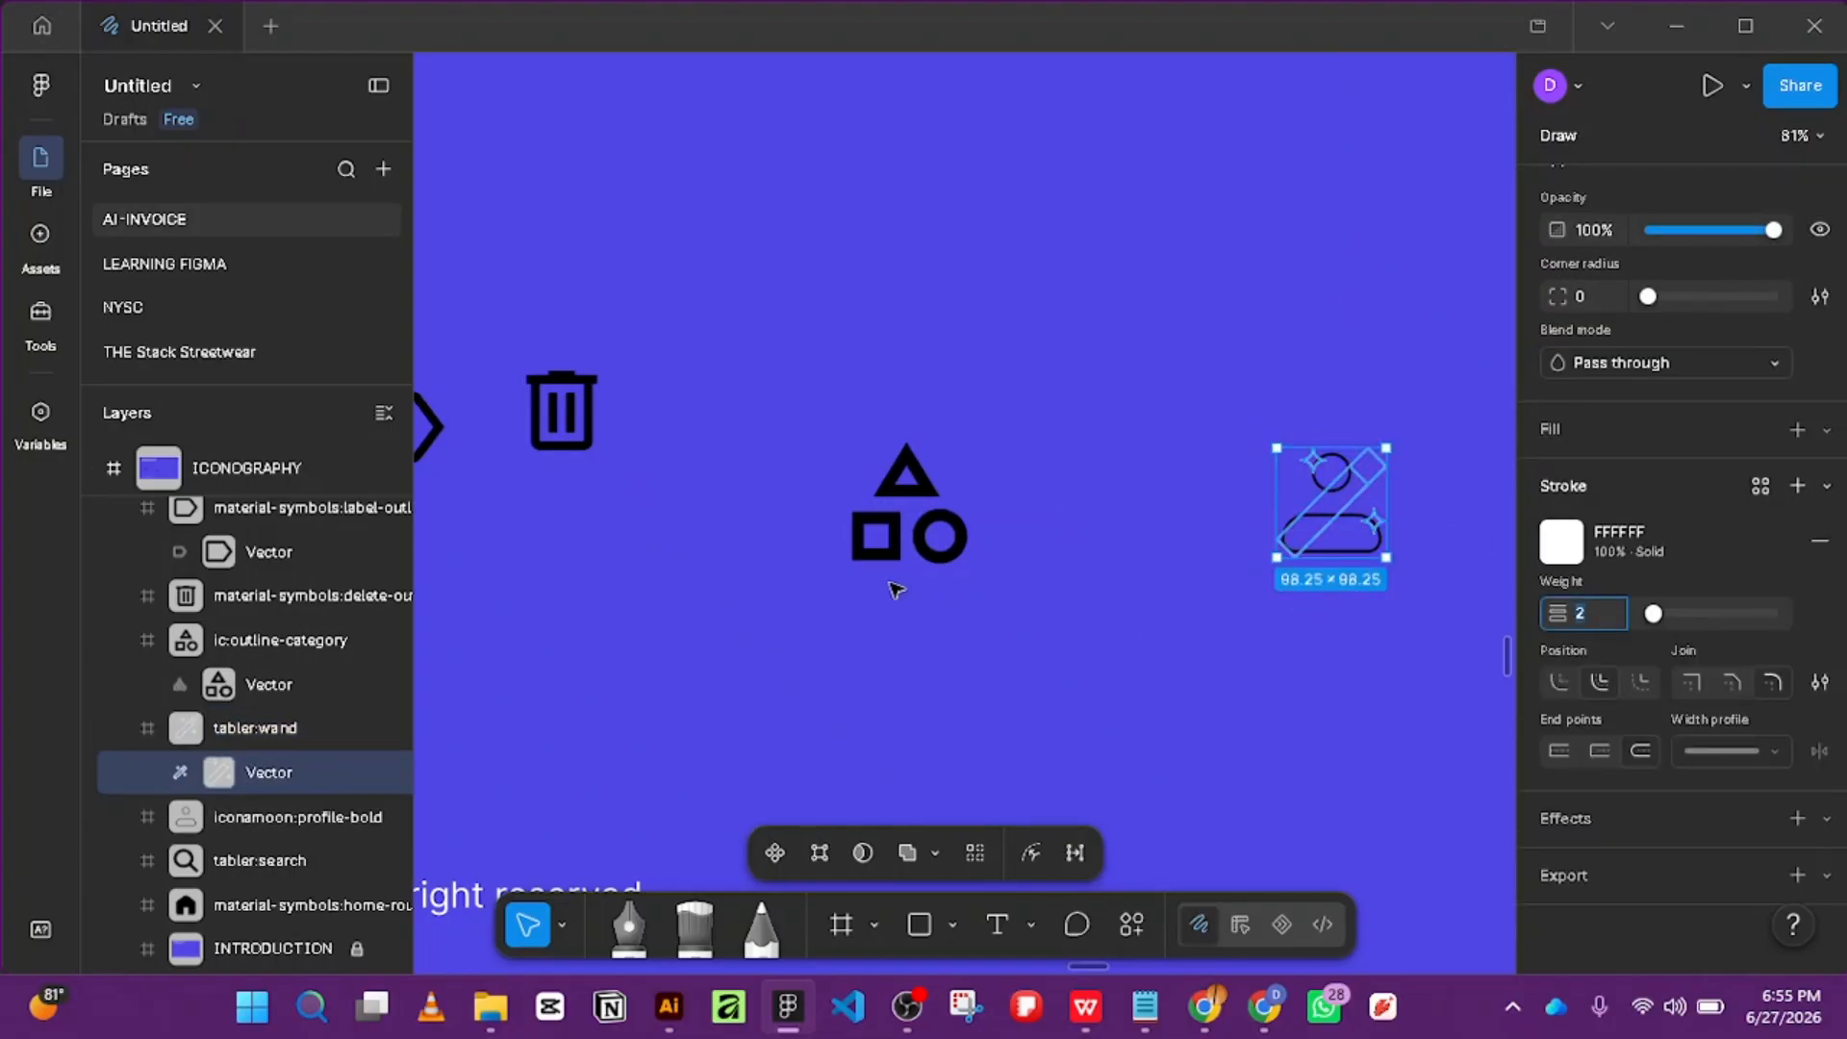
{"action": "left_click", "coordinate": [871, 531]}
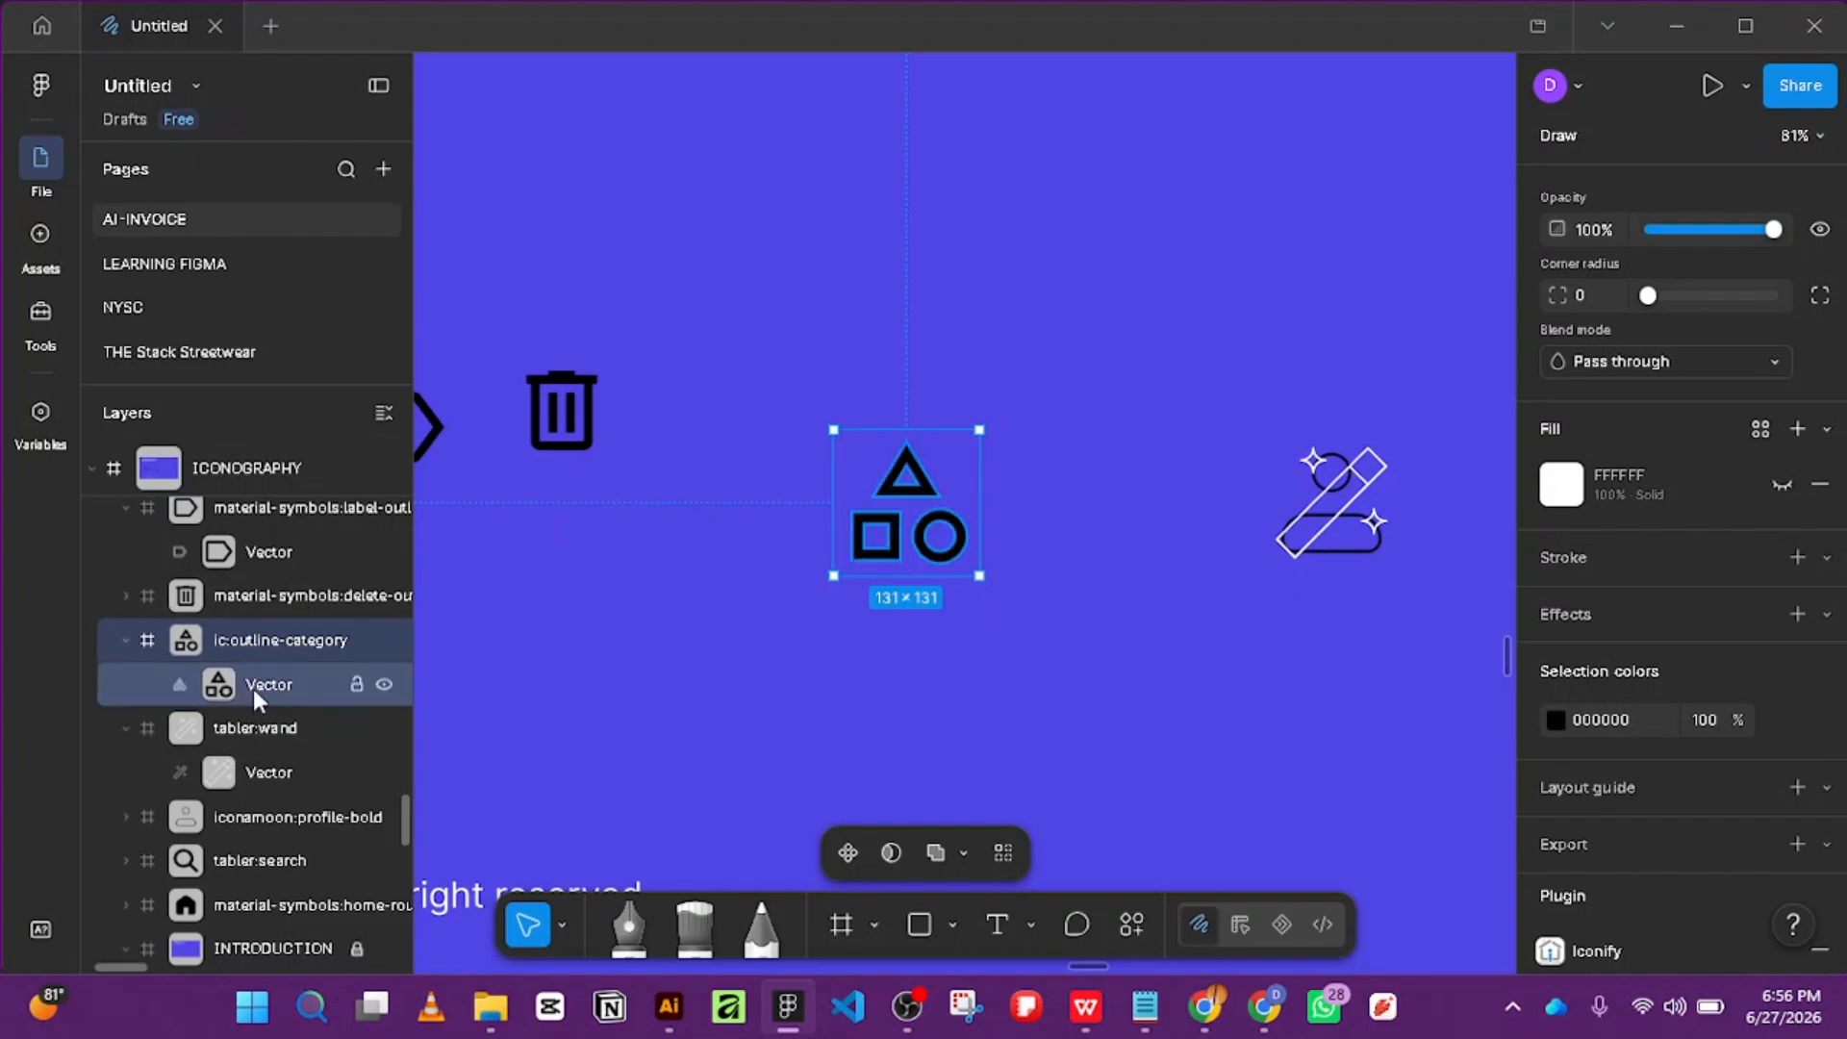
{"action": "left_click", "coordinate": [214, 686]}
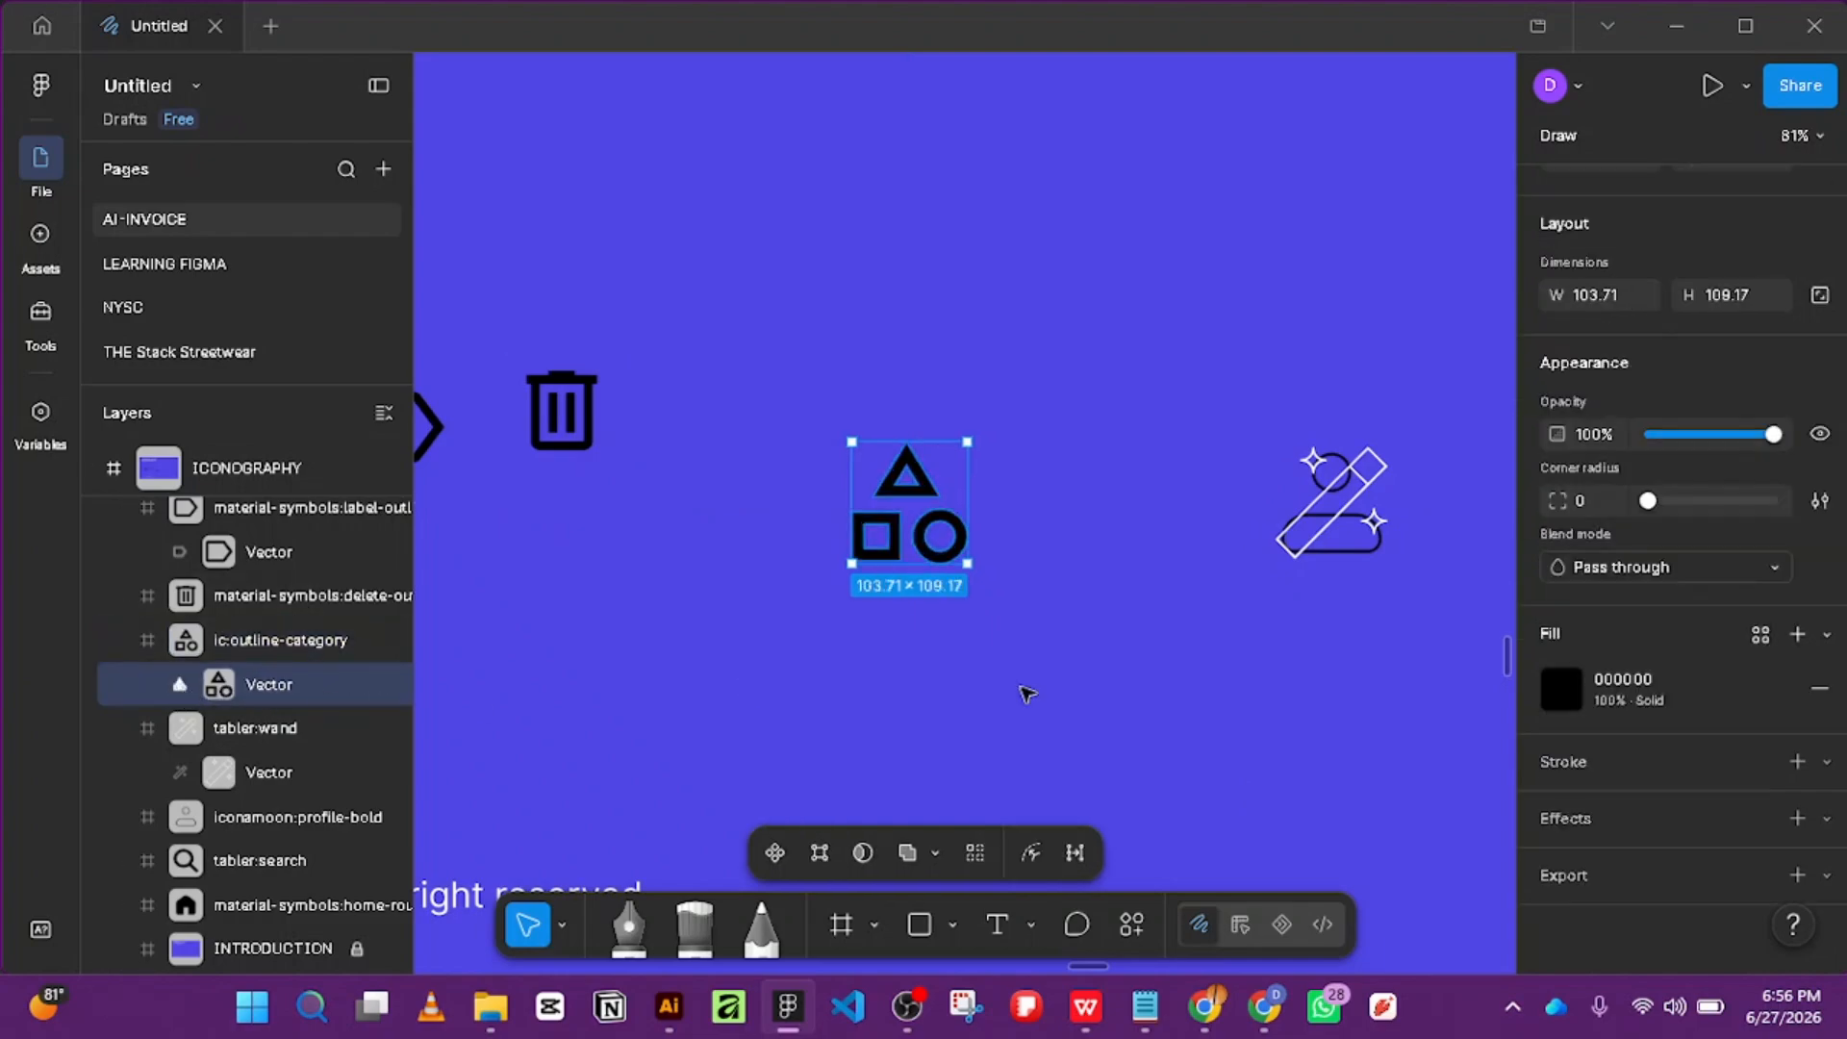
{"action": "double_click", "coordinate": [893, 555]}
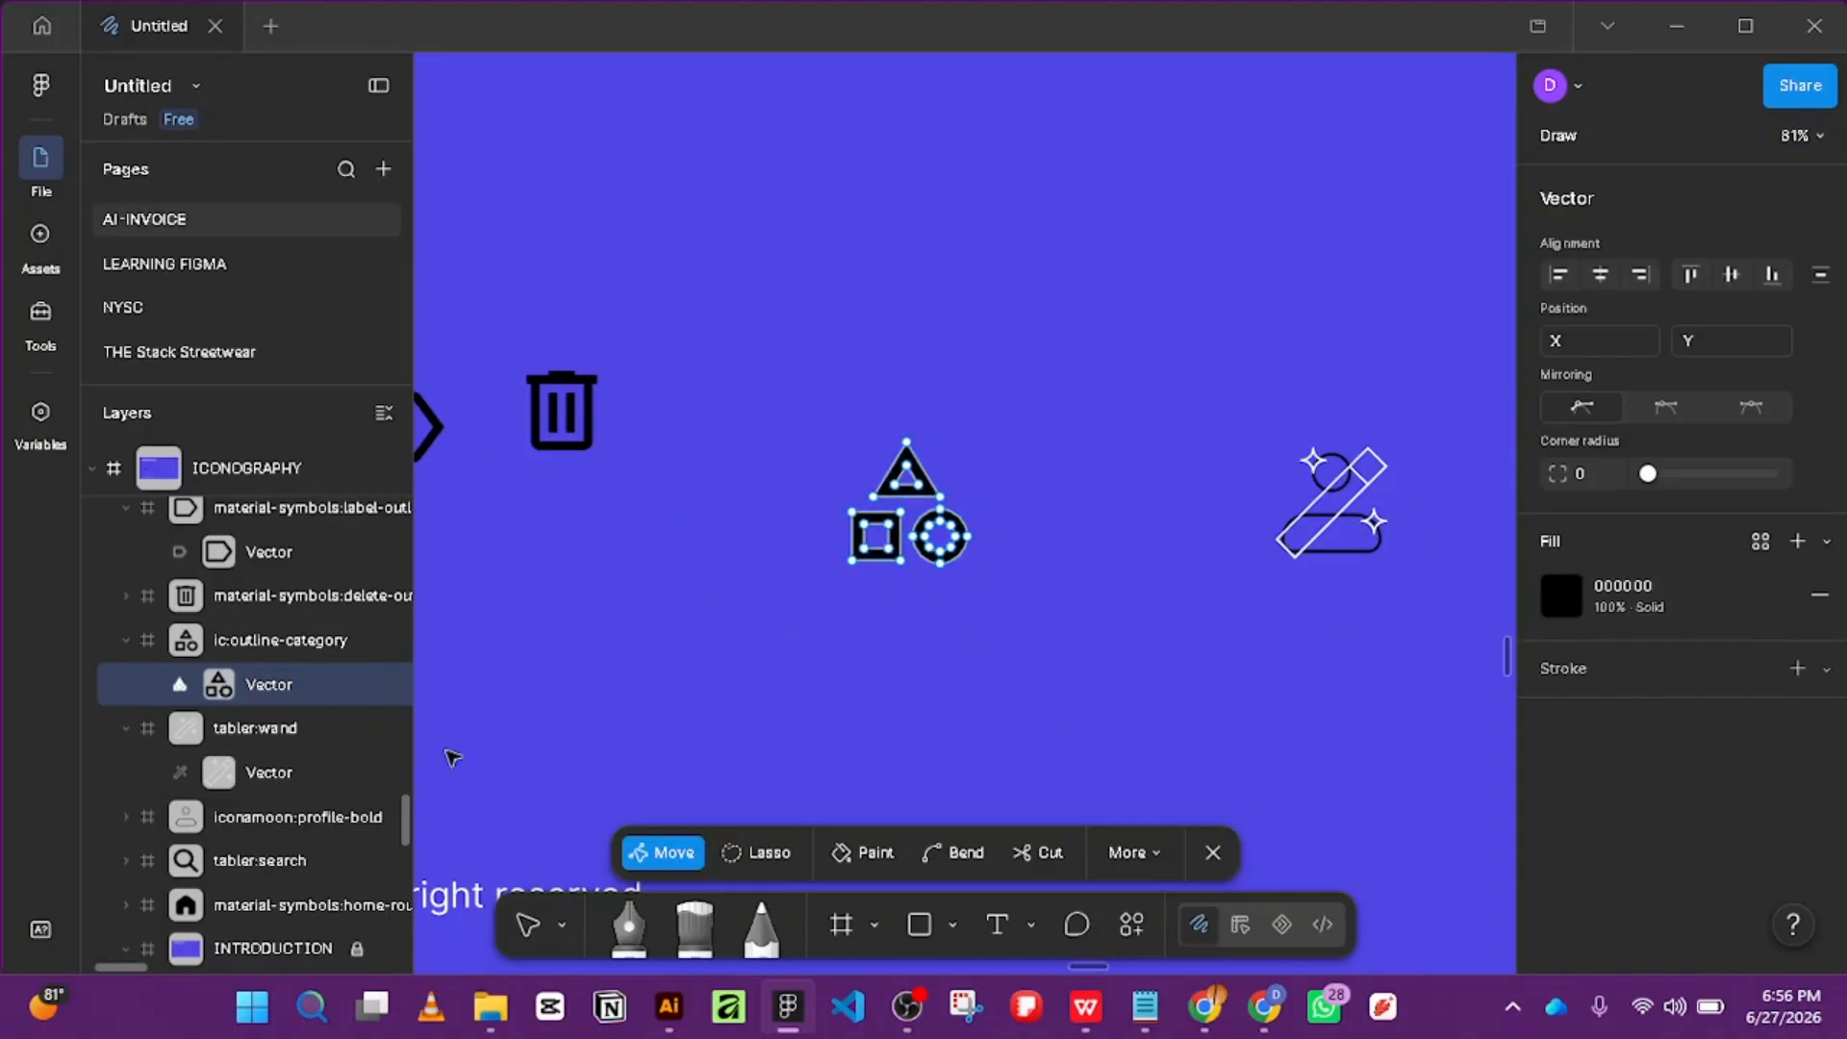
{"action": "left_click", "coordinate": [528, 924]}
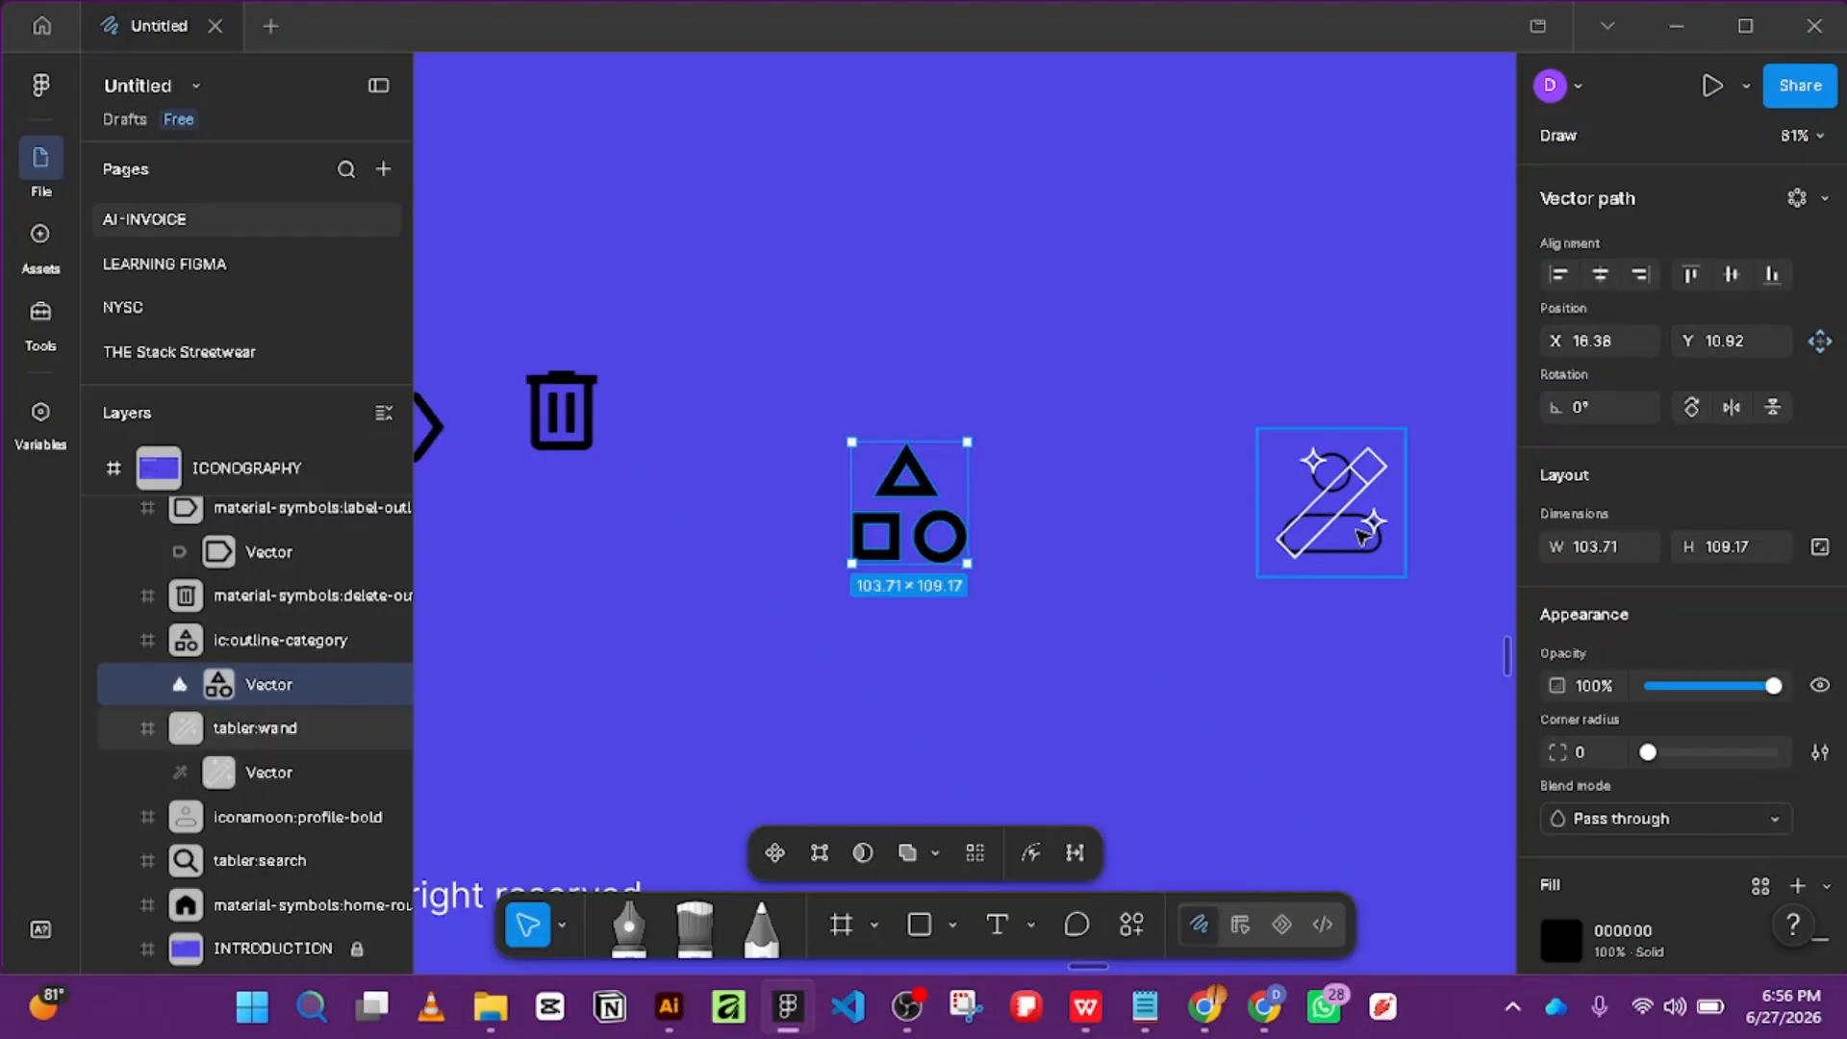
Move the wand icon off the profile icon to the empty area above the category icon, and select the profile icon.
{"action": "left_click_drag", "start_coordinate": [1337, 500], "coordinate": [1069, 324]}
{"action": "left_click", "coordinate": [1331, 514]}
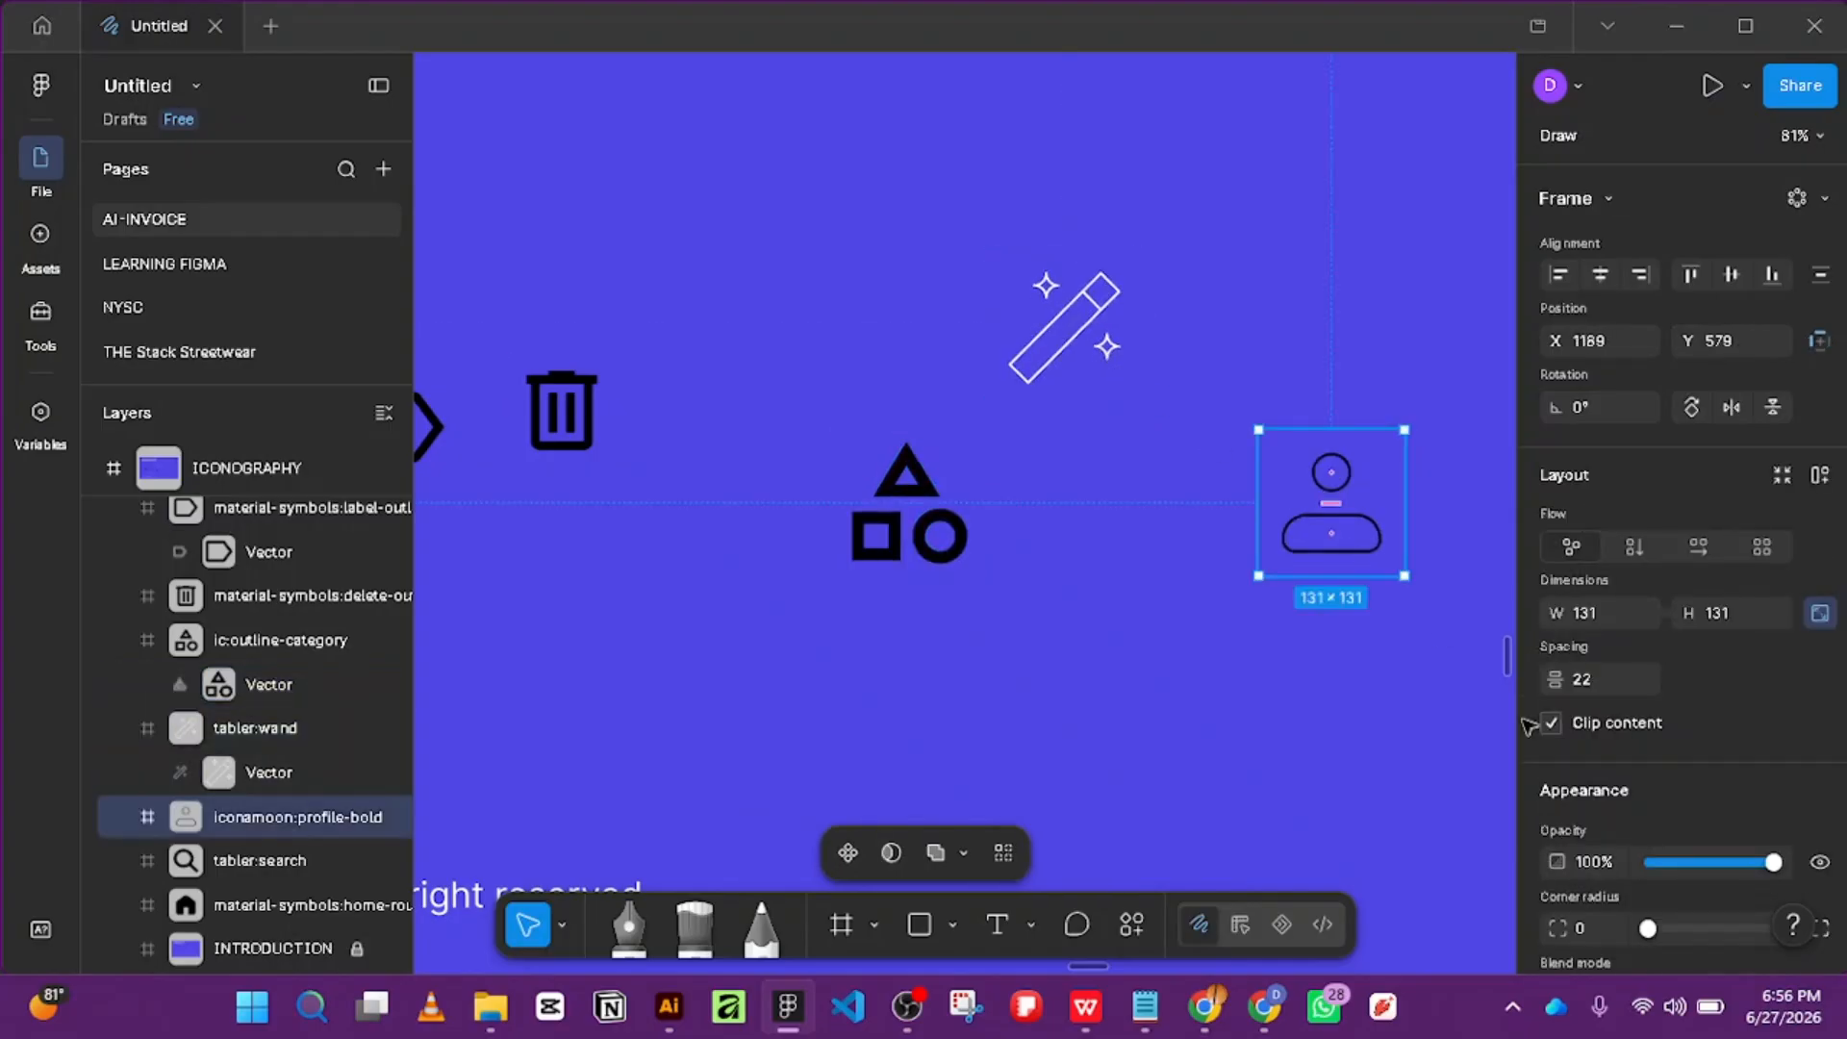
{"action": "scroll", "coordinate": [1672, 794], "scroll_direction": "down", "scroll_amount": 2}
{"action": "scroll", "coordinate": [1672, 795], "scroll_direction": "down", "scroll_amount": 4}
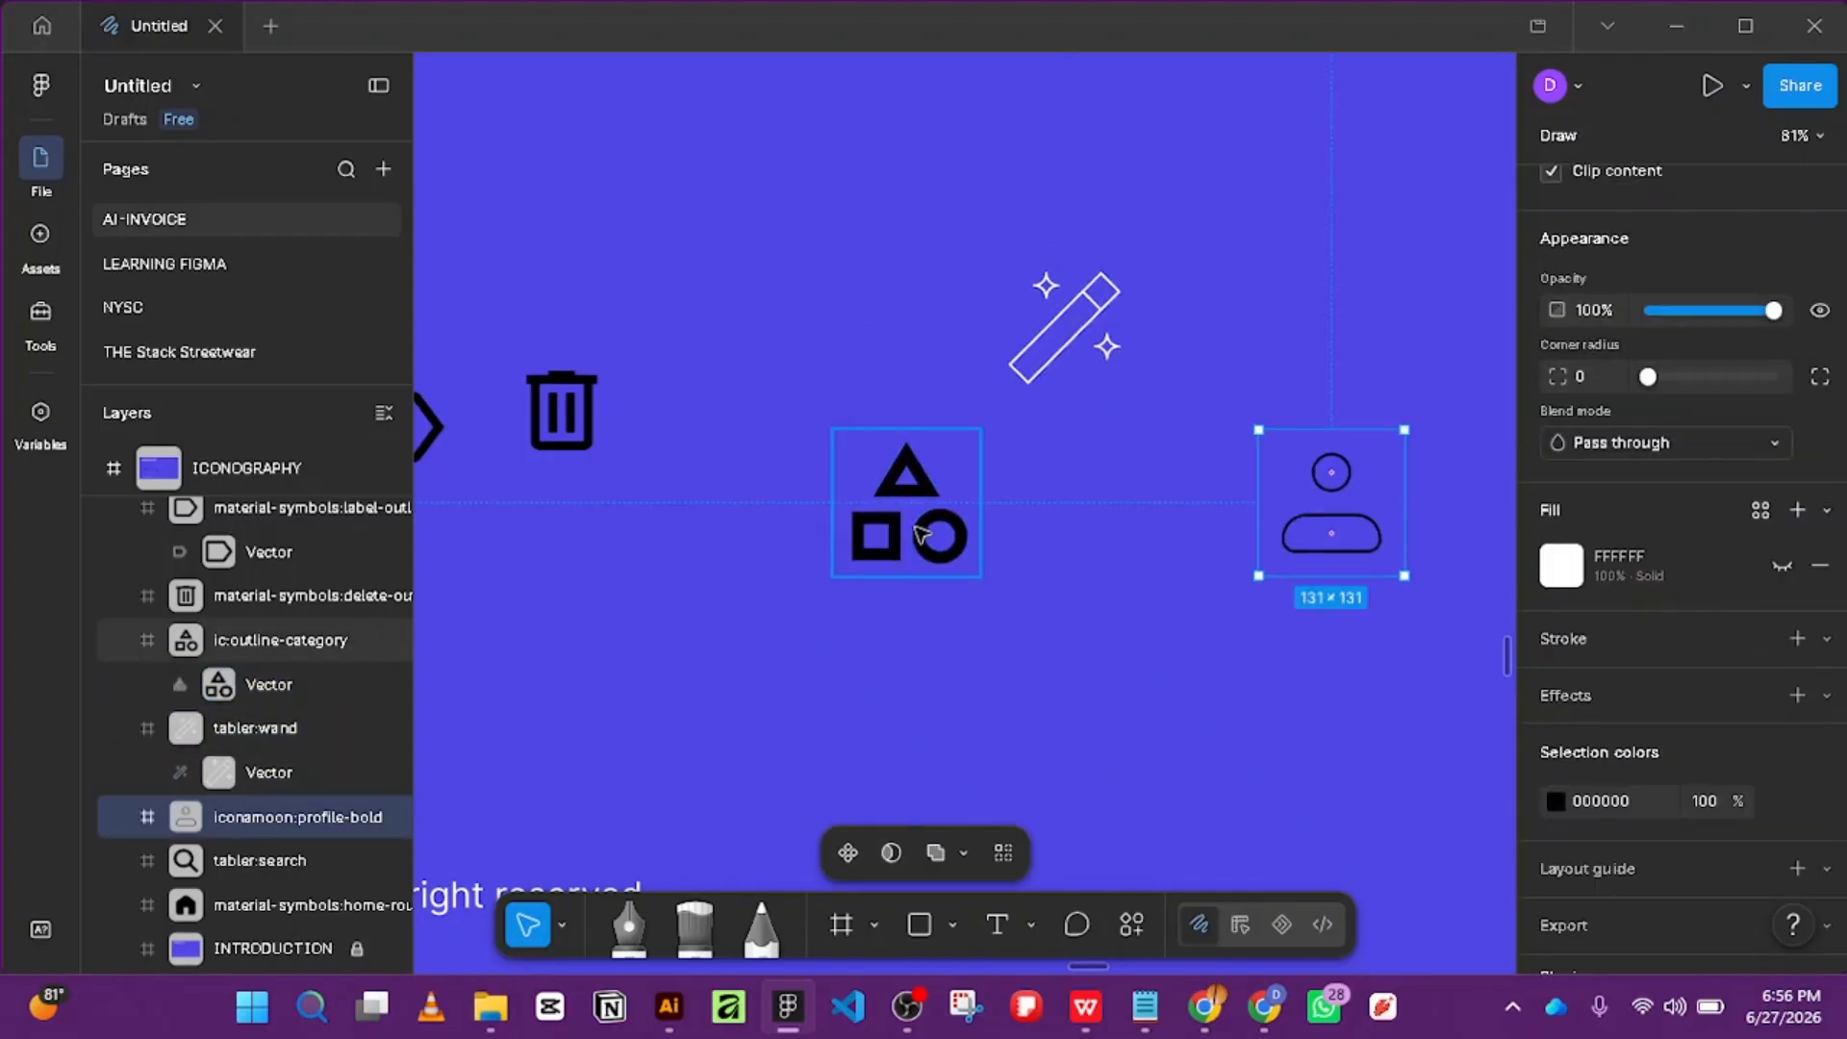
Set the stroke weight of the vector inside the wand icon to 5.
{"action": "left_click", "coordinate": [1056, 352]}
{"action": "scroll", "coordinate": [1718, 824], "scroll_direction": "down", "scroll_amount": 2}
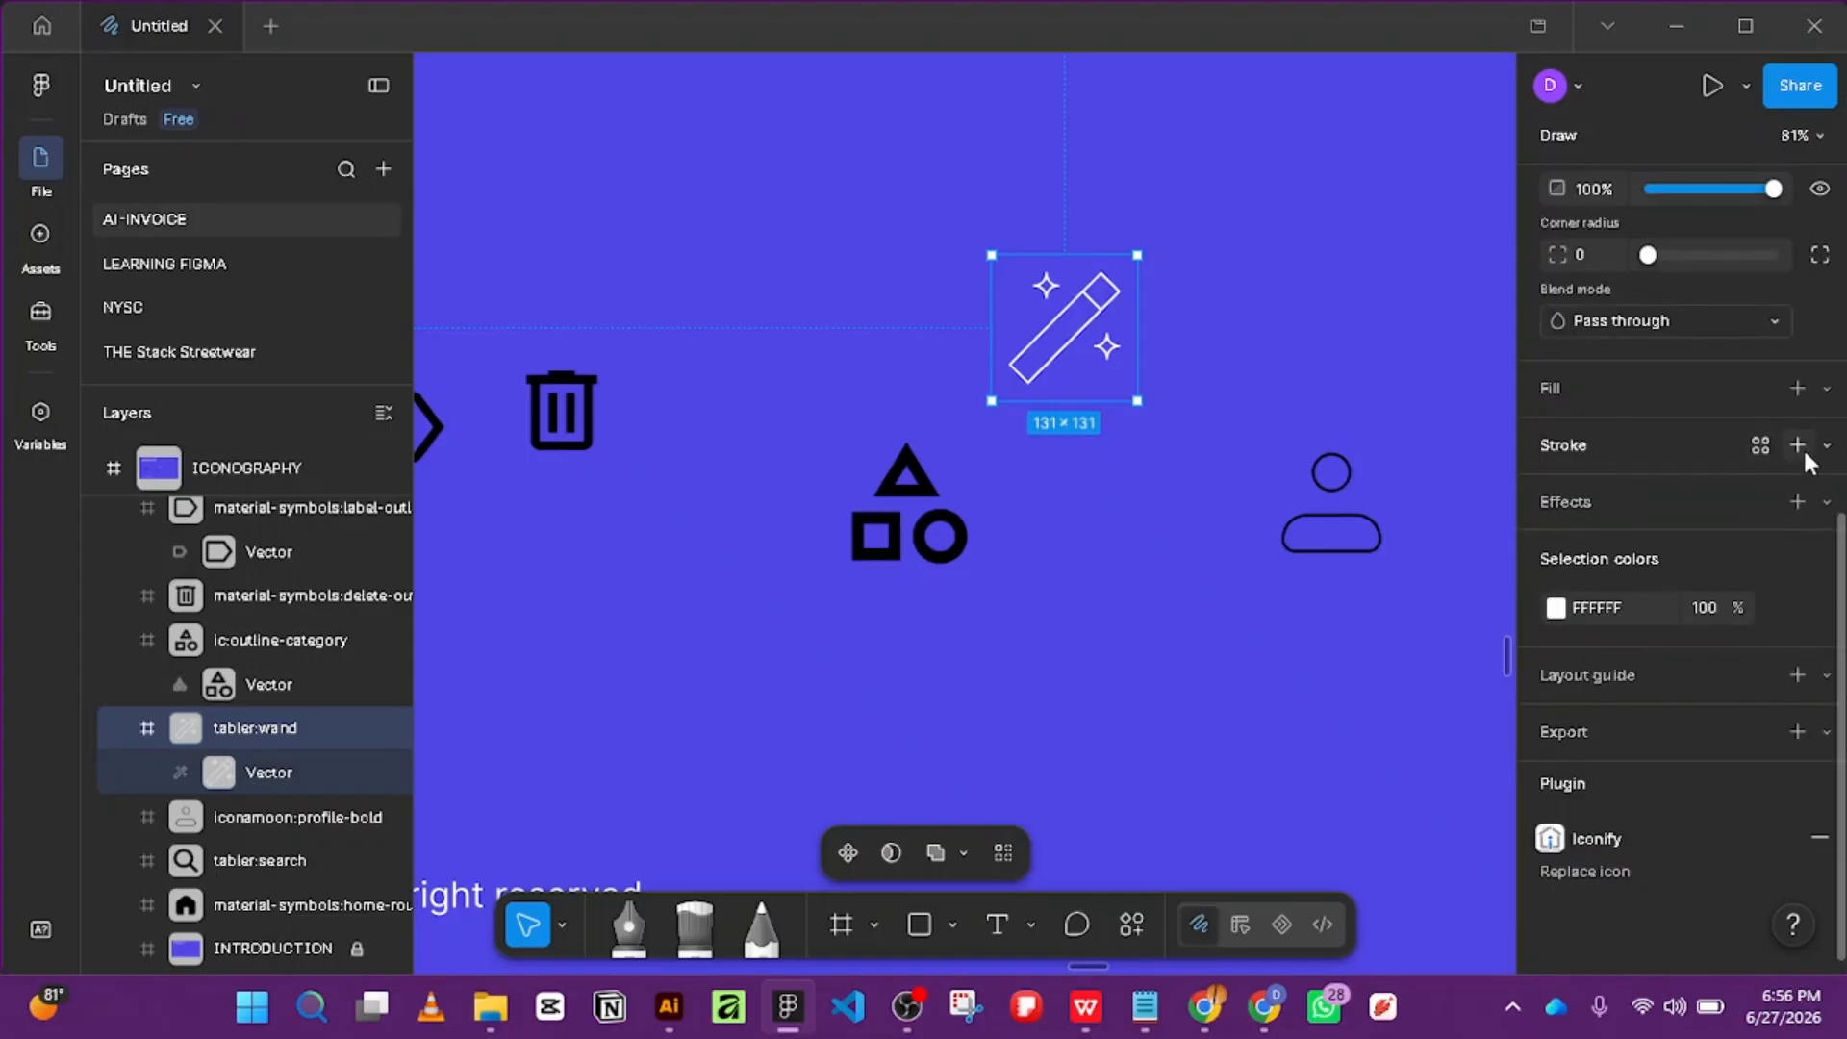
{"action": "left_click", "coordinate": [269, 770]}
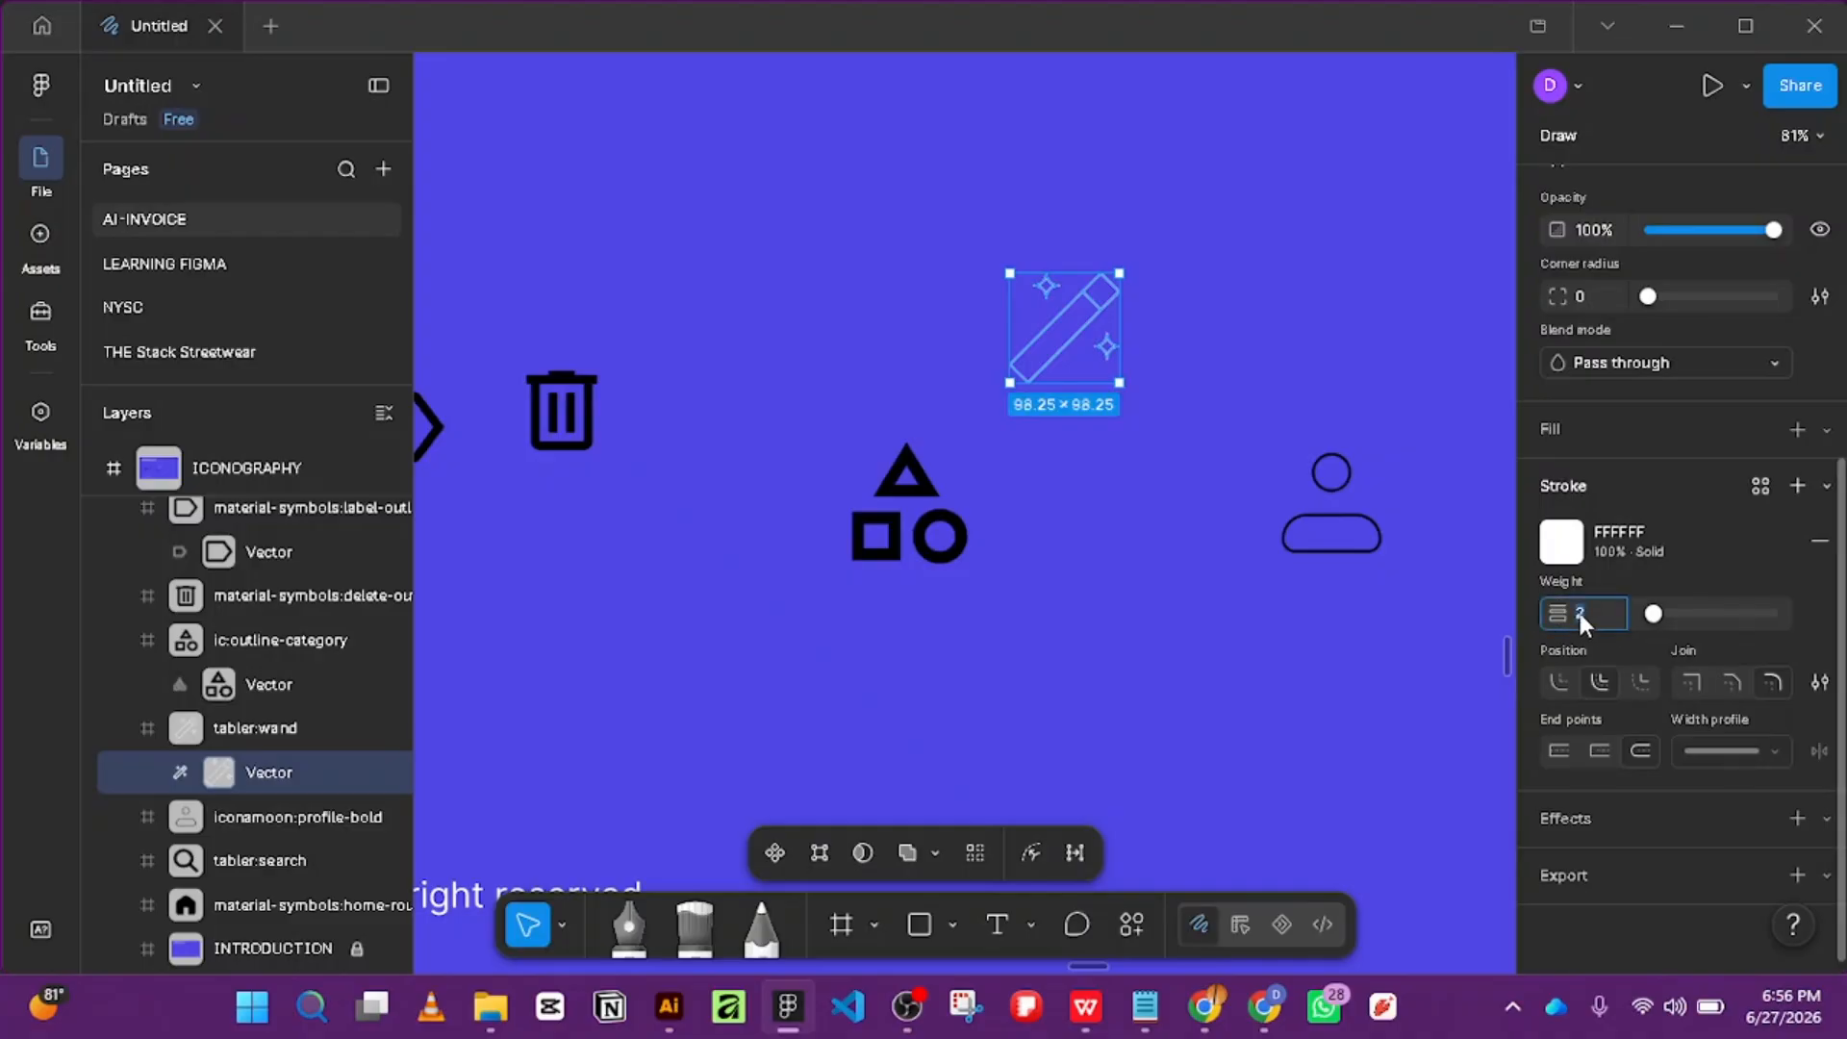
{"action": "type", "text": "5"}
{"action": "key", "text": "Return"}
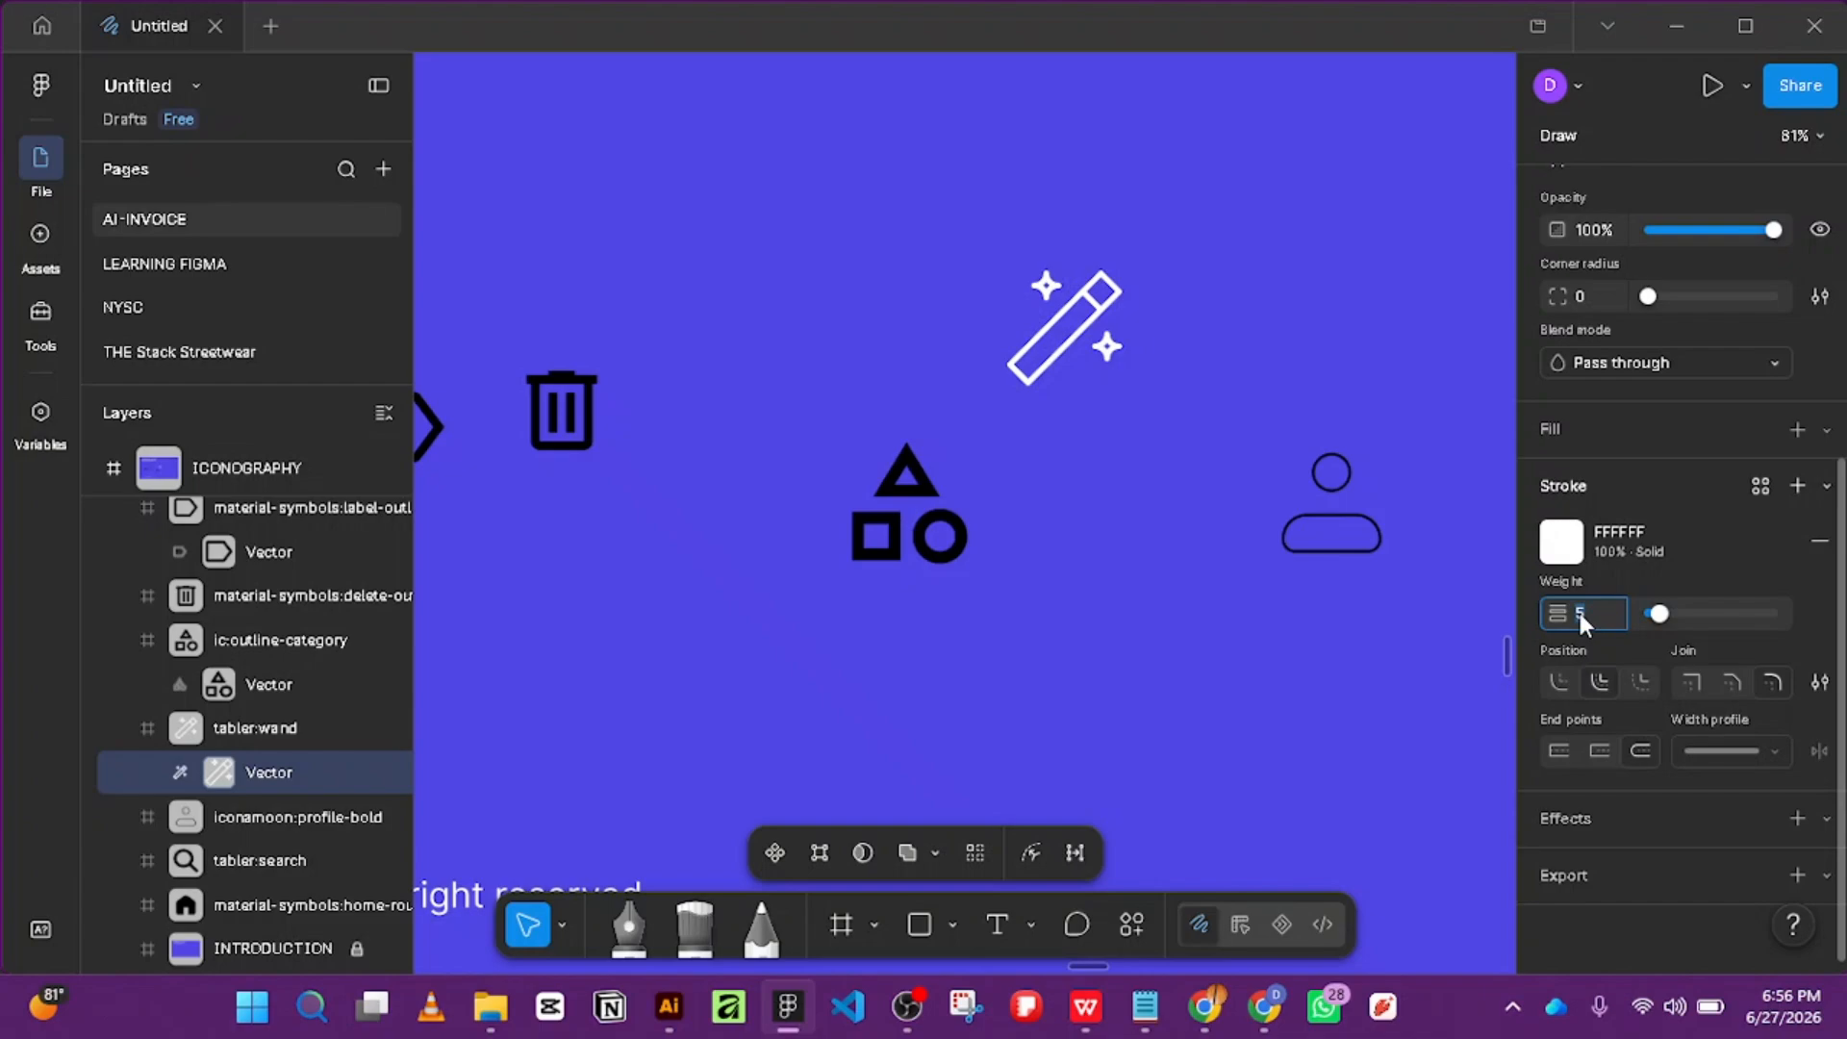
Set the wand vector's stroke weight to 4.
{"action": "left_click", "coordinate": [1340, 507]}
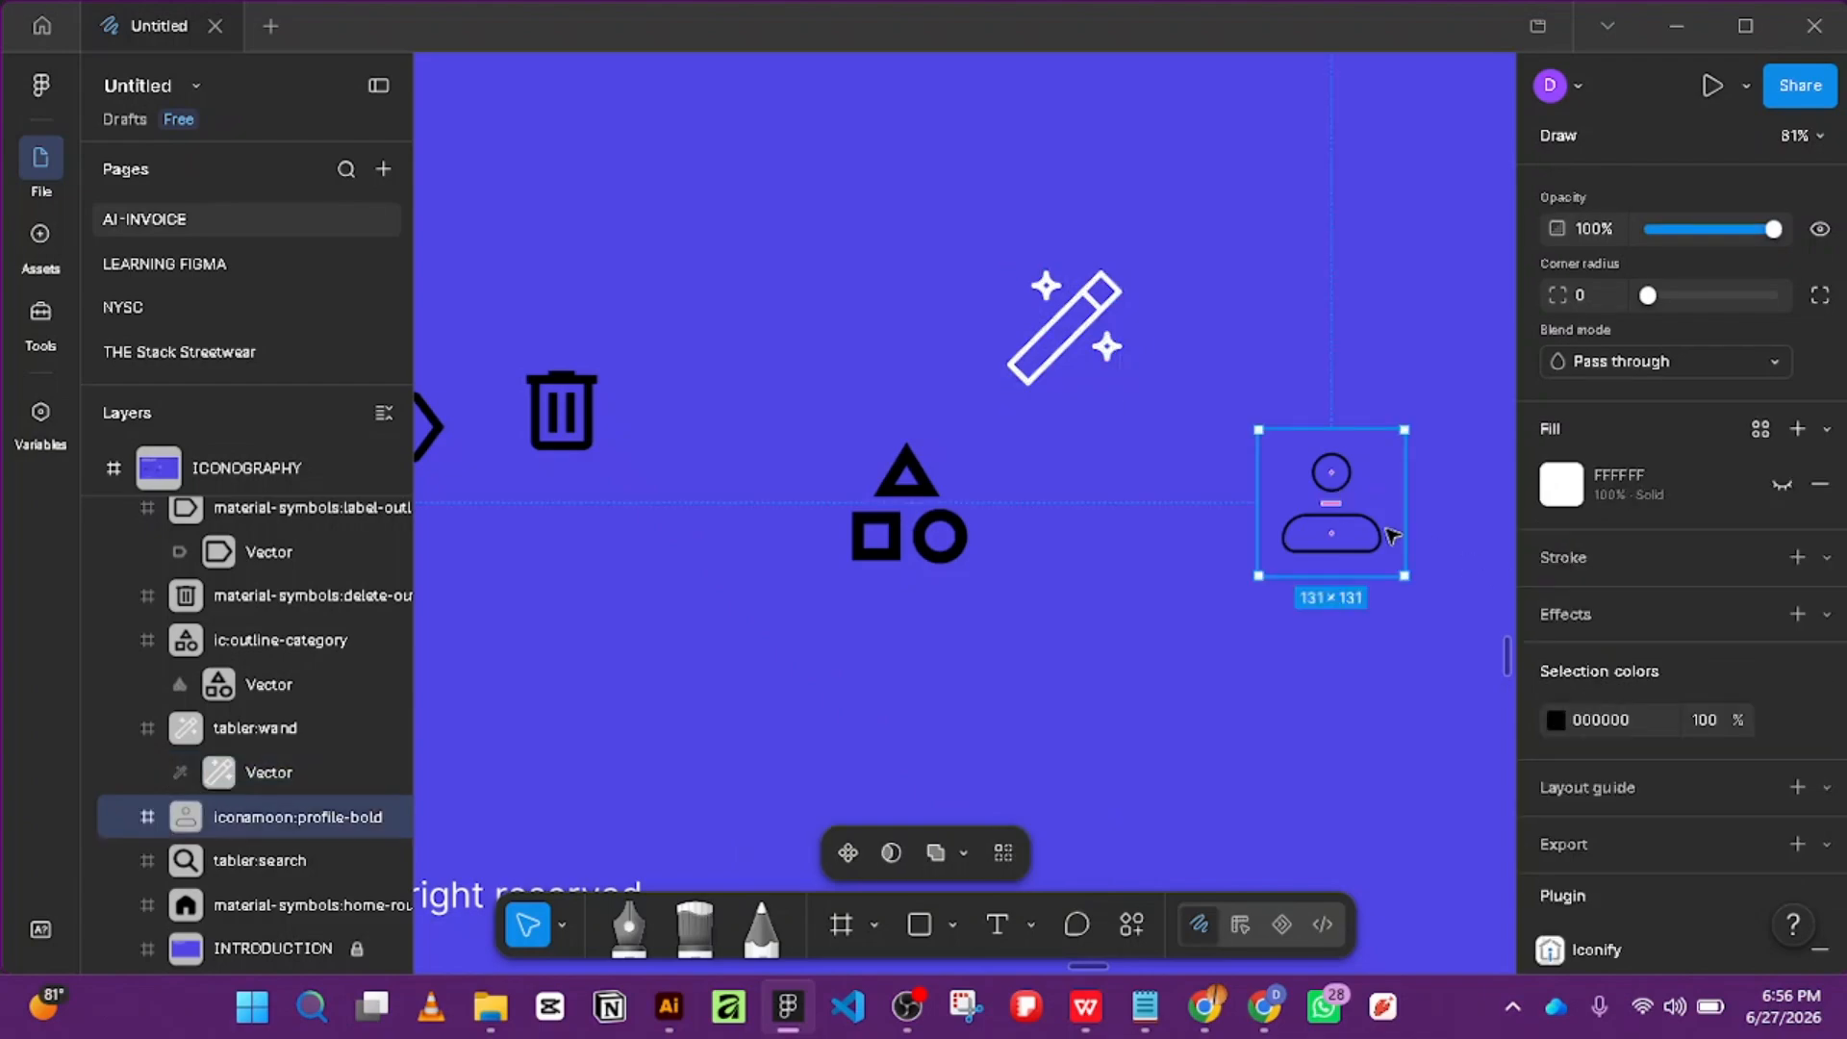
{"action": "left_click", "coordinate": [1065, 327]}
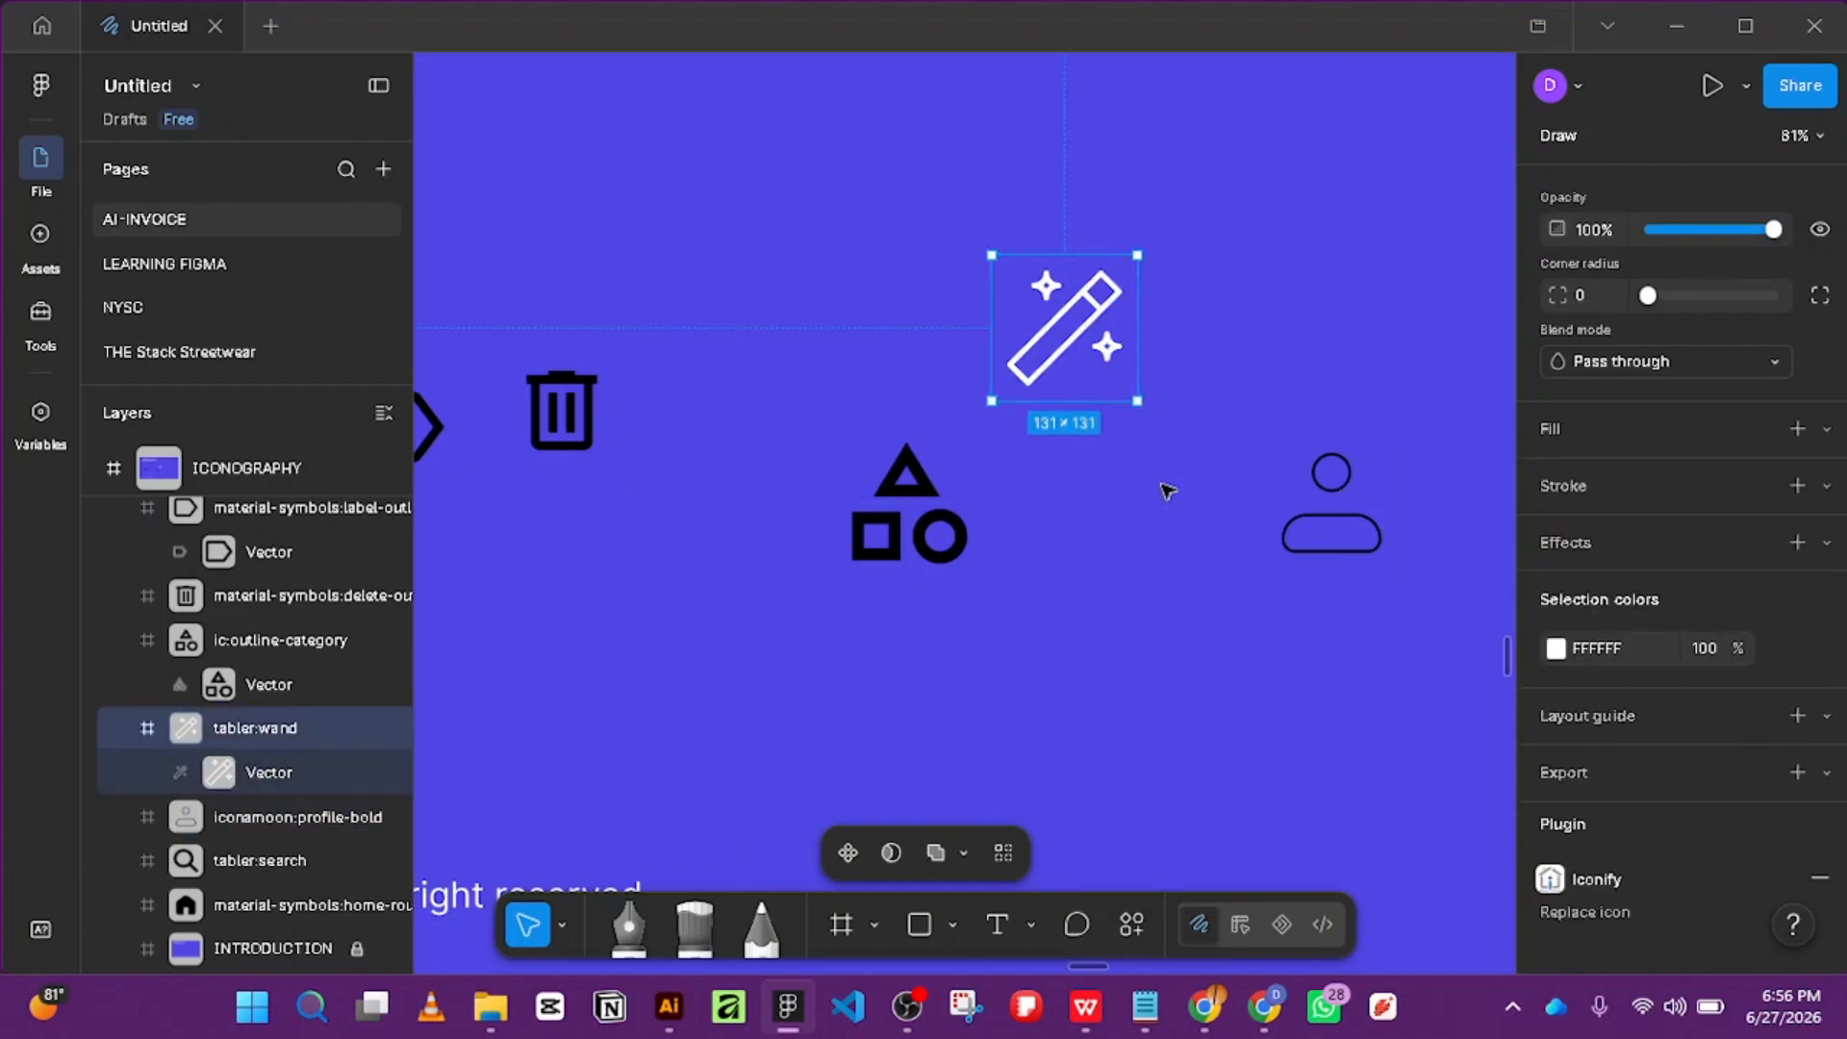
{"action": "left_click", "coordinate": [262, 775]}
{"action": "type", "text": "4"}
{"action": "key", "text": "Return"}
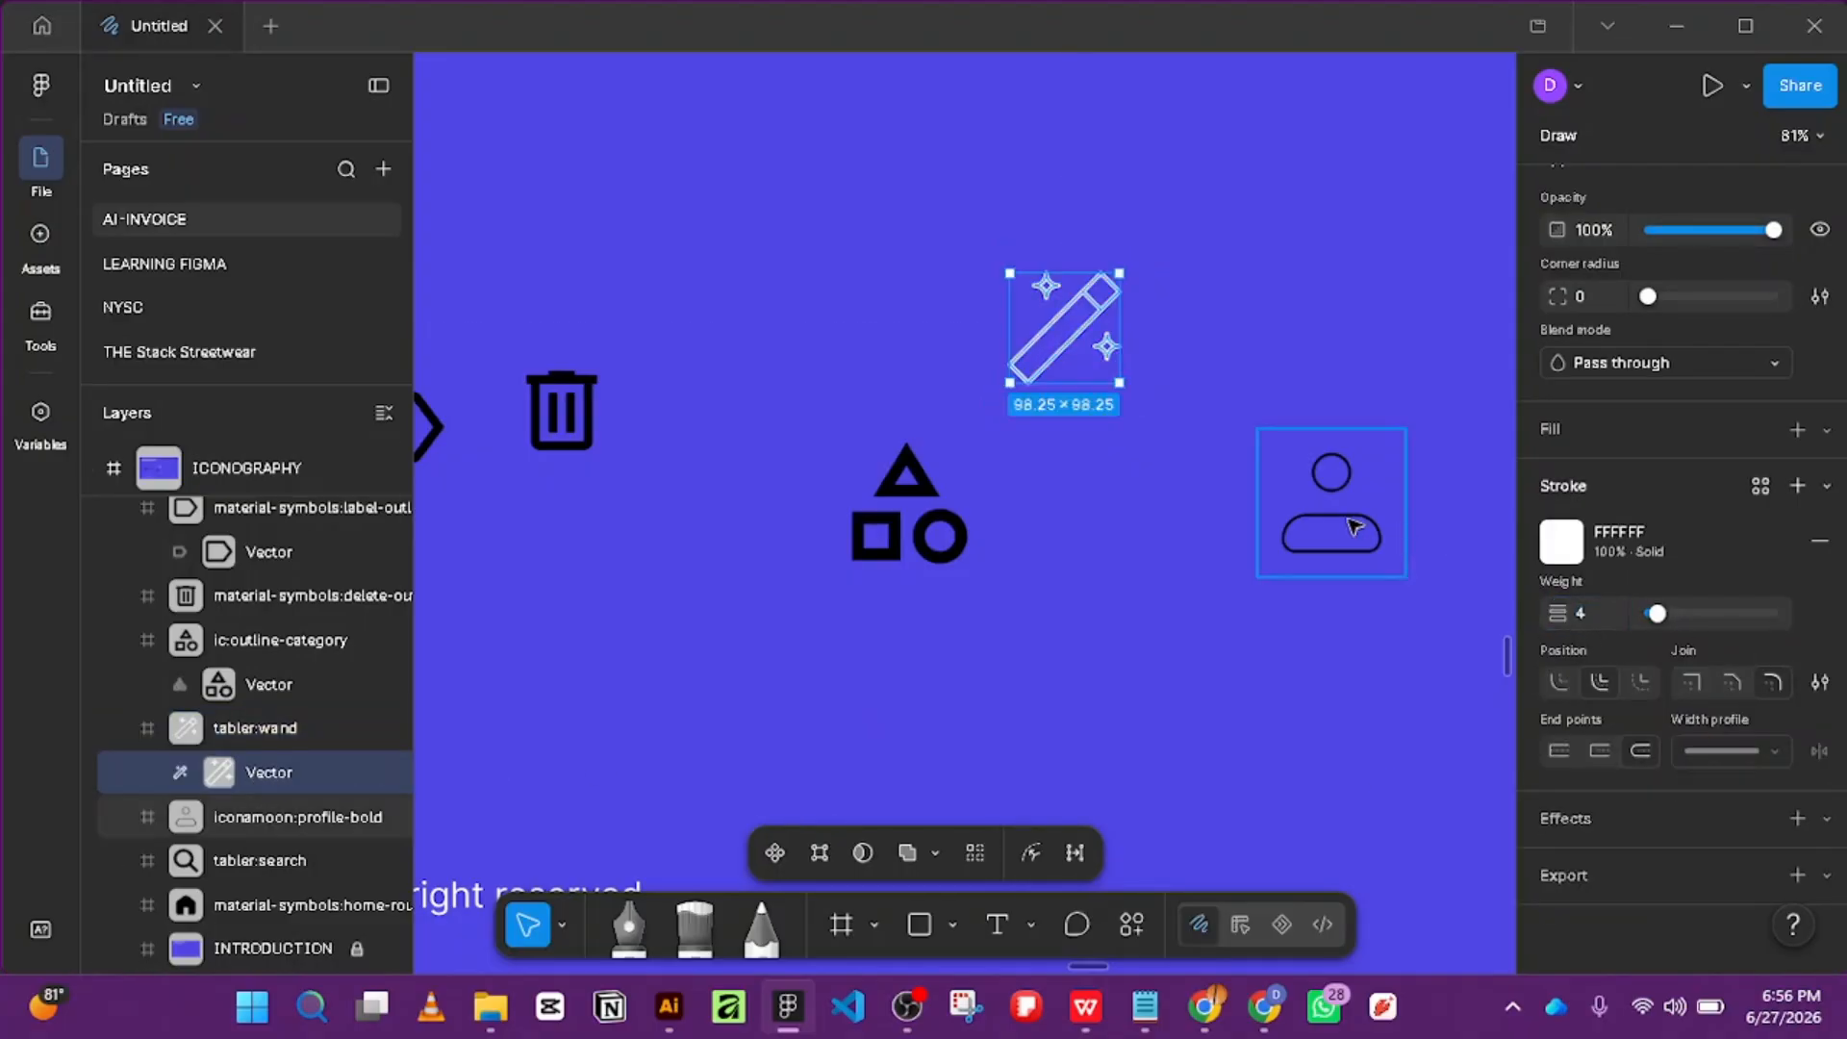
Give the group inside the profile icon a stroke weight of 4 and the stroke colour white FFFFFF.
{"action": "left_click", "coordinate": [1399, 540]}
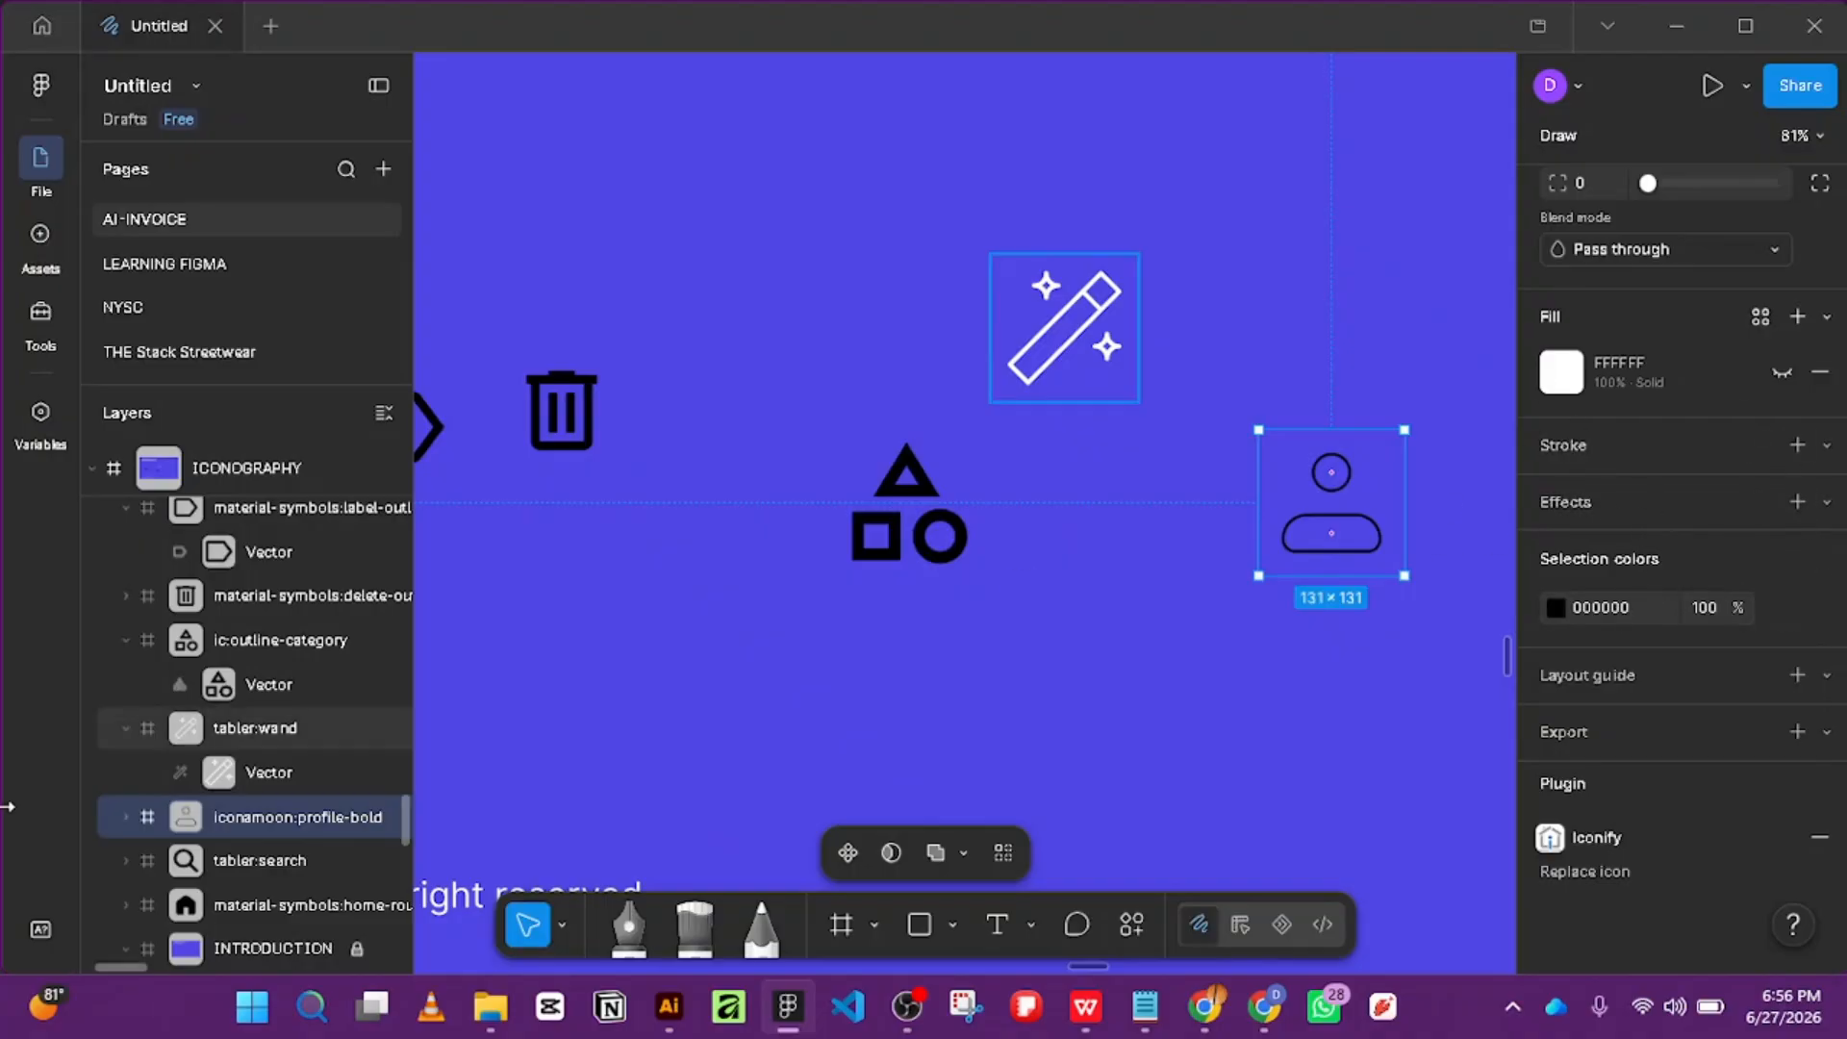
{"action": "left_click", "coordinate": [128, 816]}
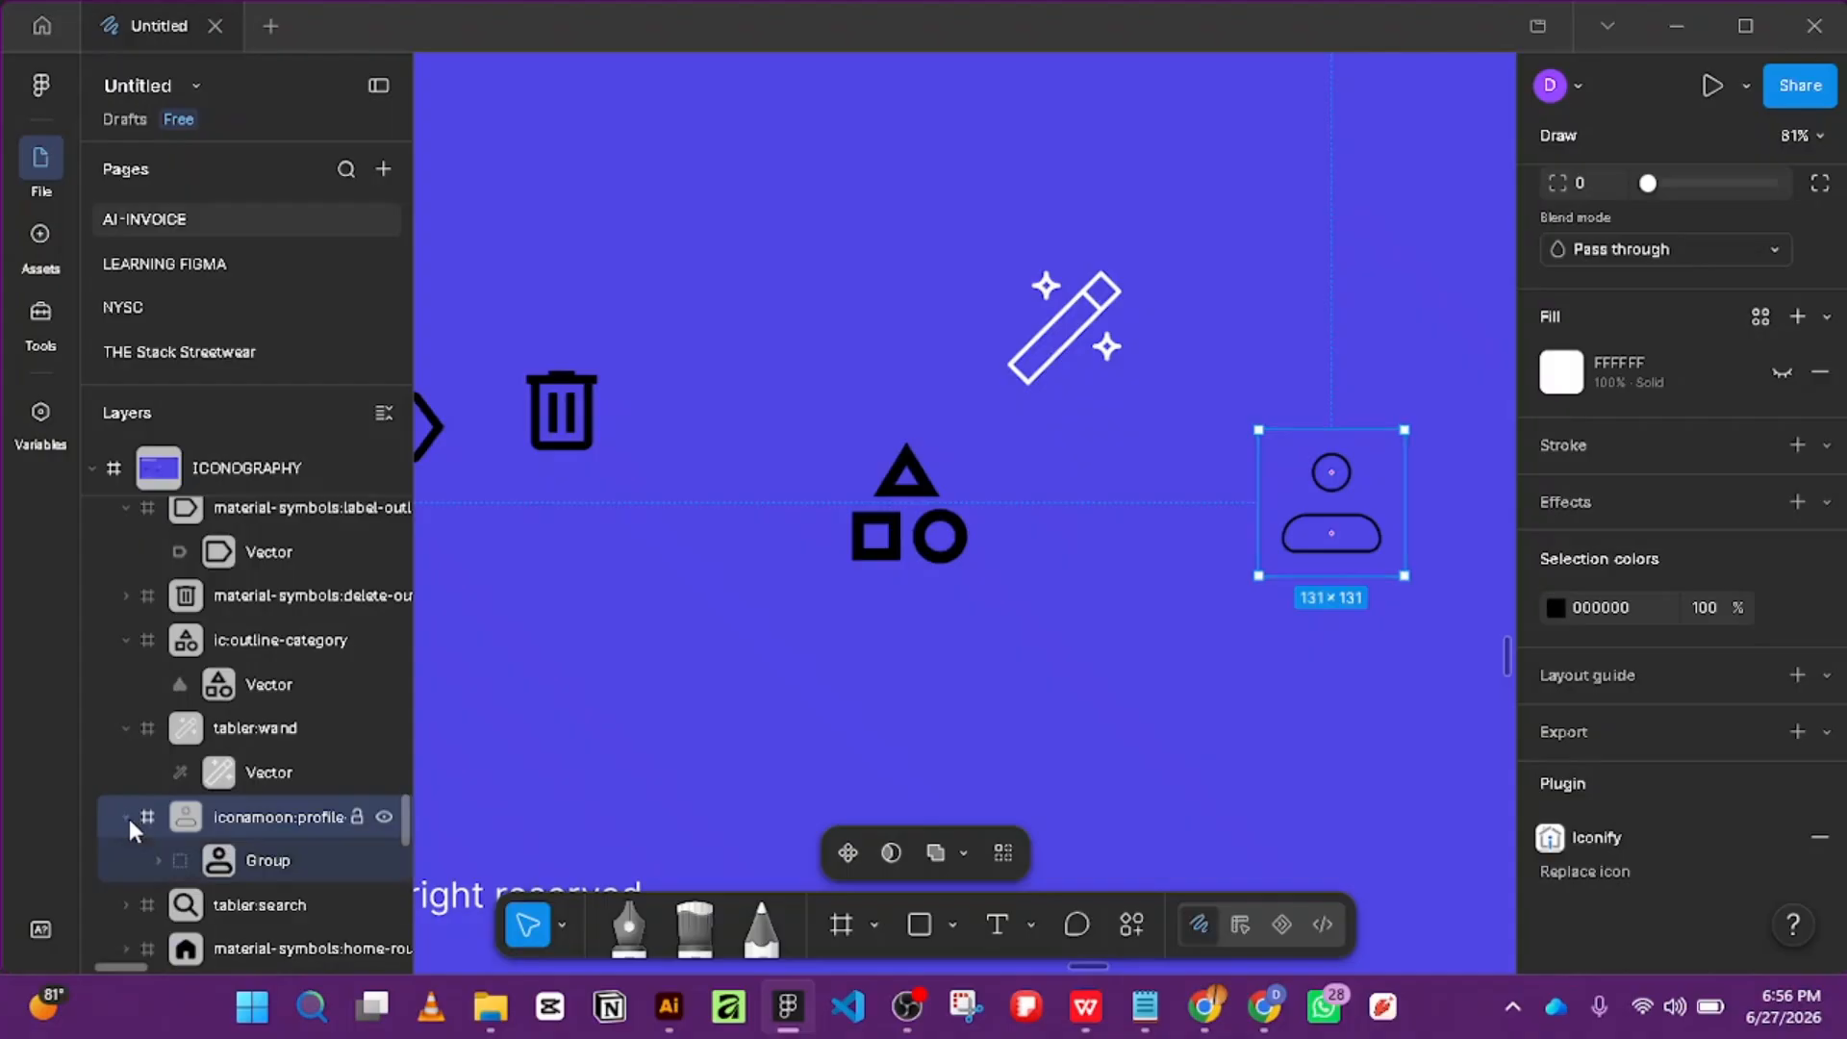
{"action": "left_click", "coordinate": [268, 856]}
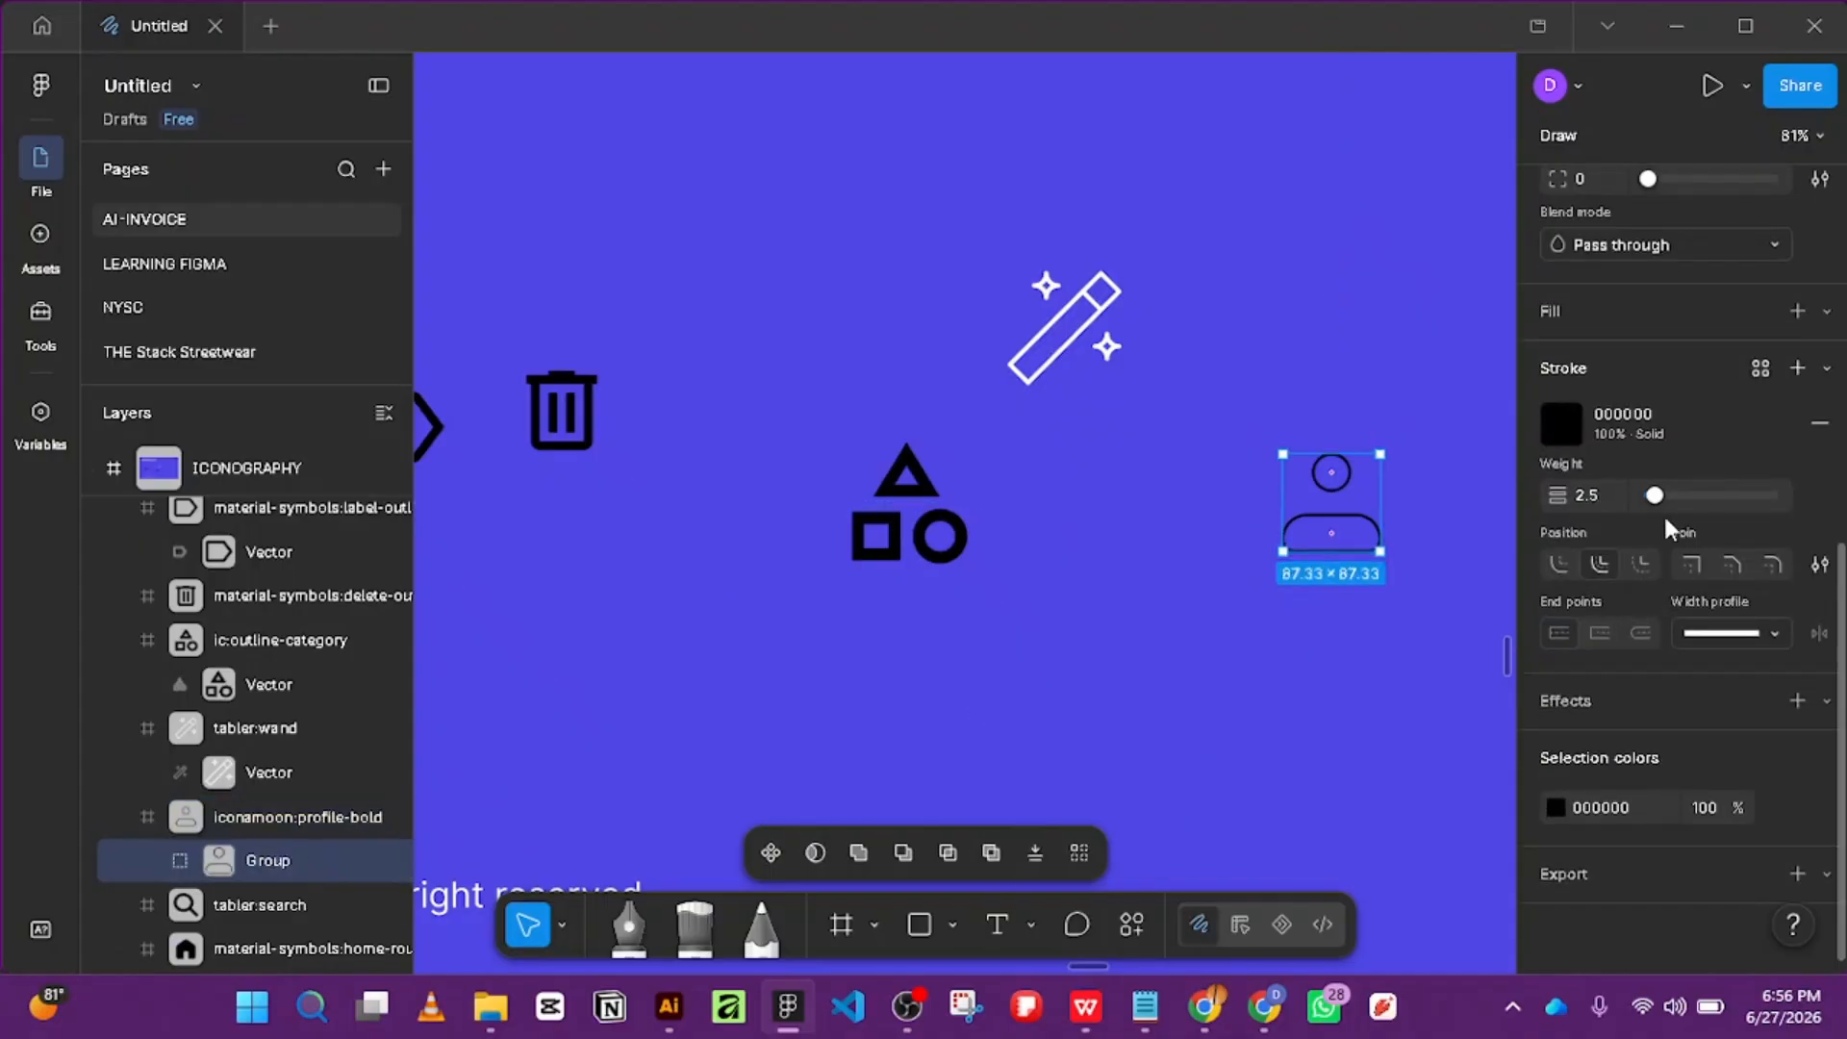
{"action": "left_click", "coordinate": [1610, 495]}
{"action": "type", "text": "4"}
{"action": "key", "text": "Return"}
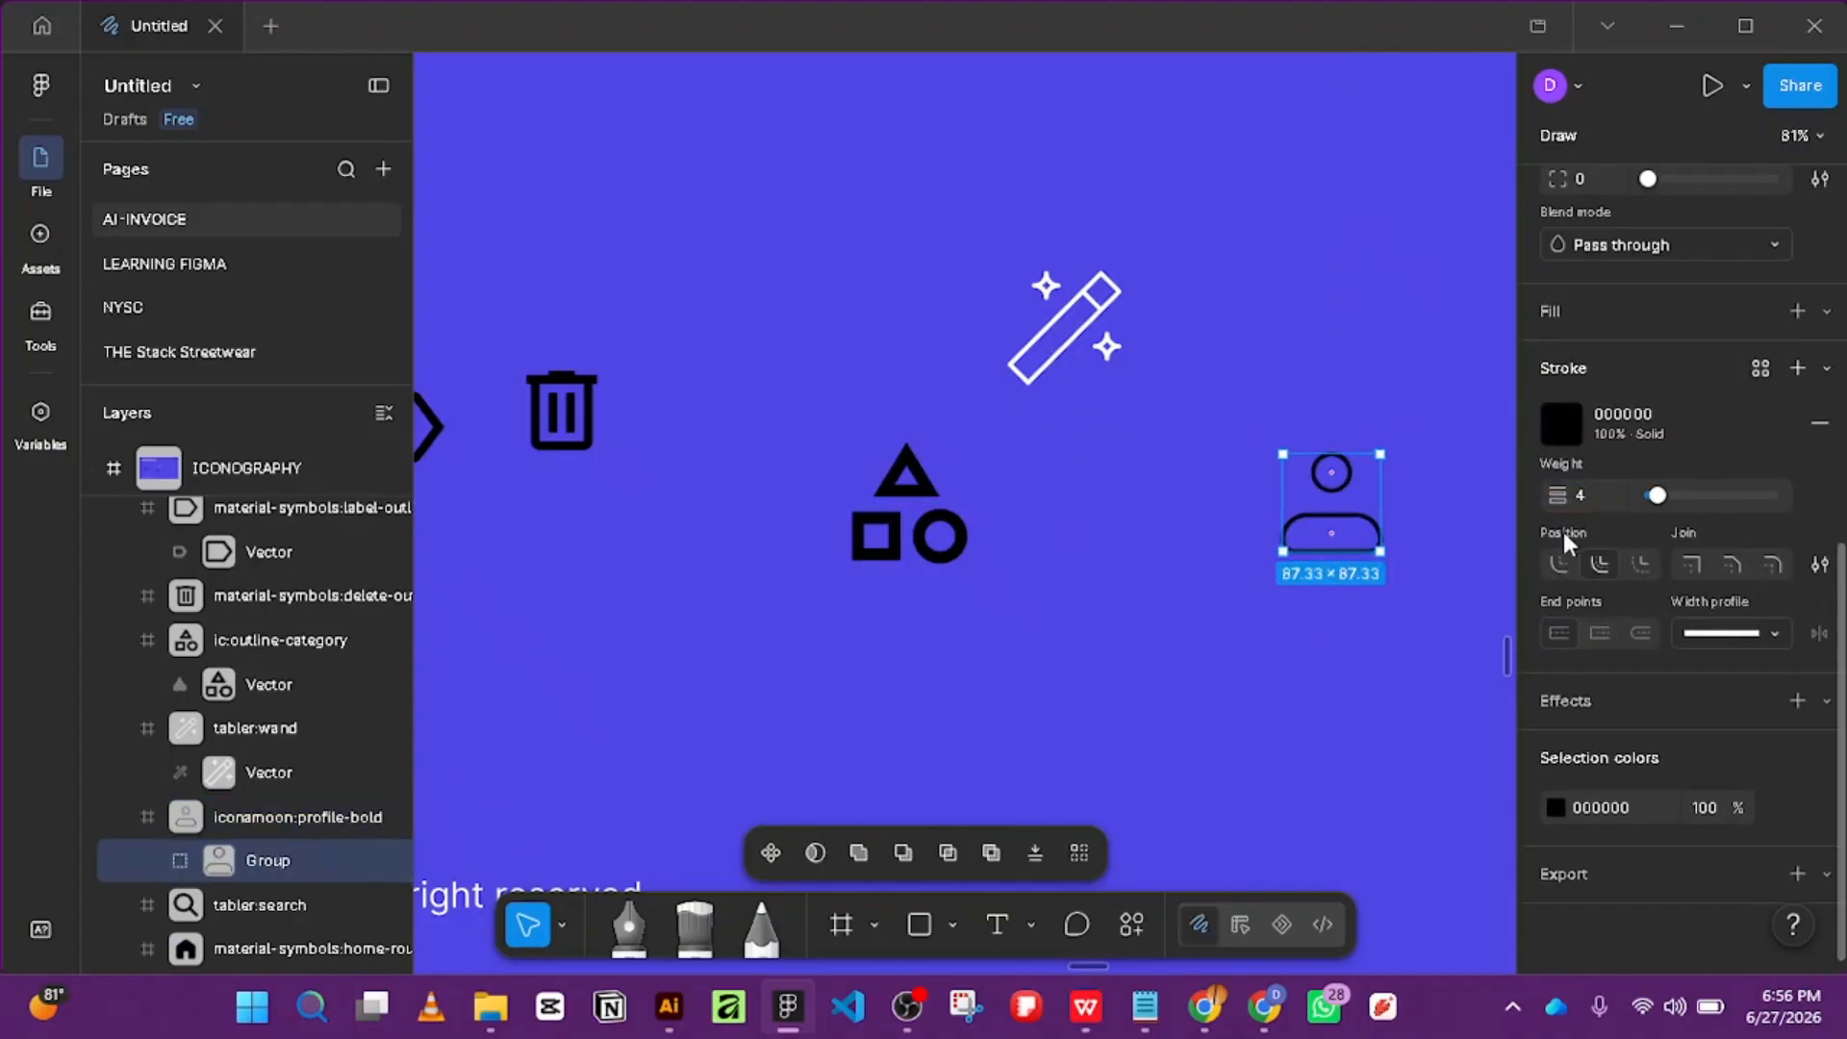
{"action": "left_click", "coordinate": [1556, 429]}
{"action": "left_click", "coordinate": [1220, 852]}
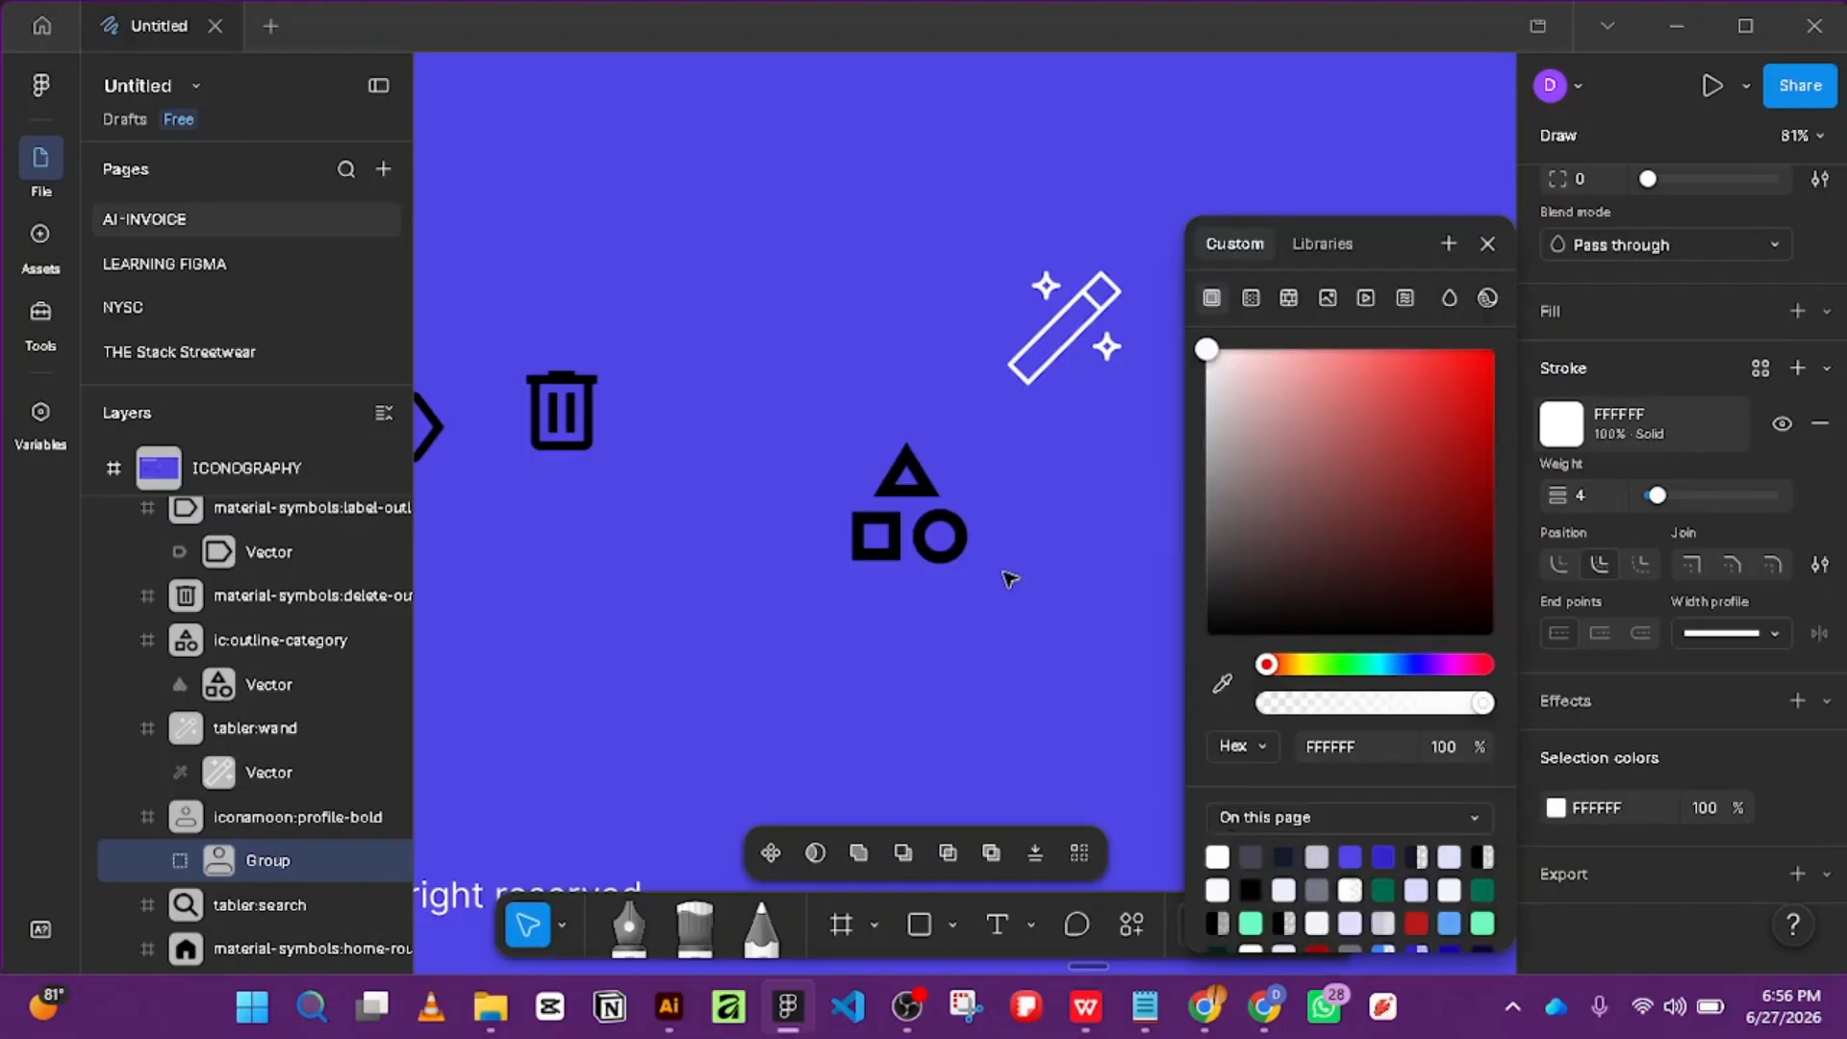
Try to add a stroke to the category, delete and label icon frames together.
{"action": "left_click", "coordinate": [940, 716]}
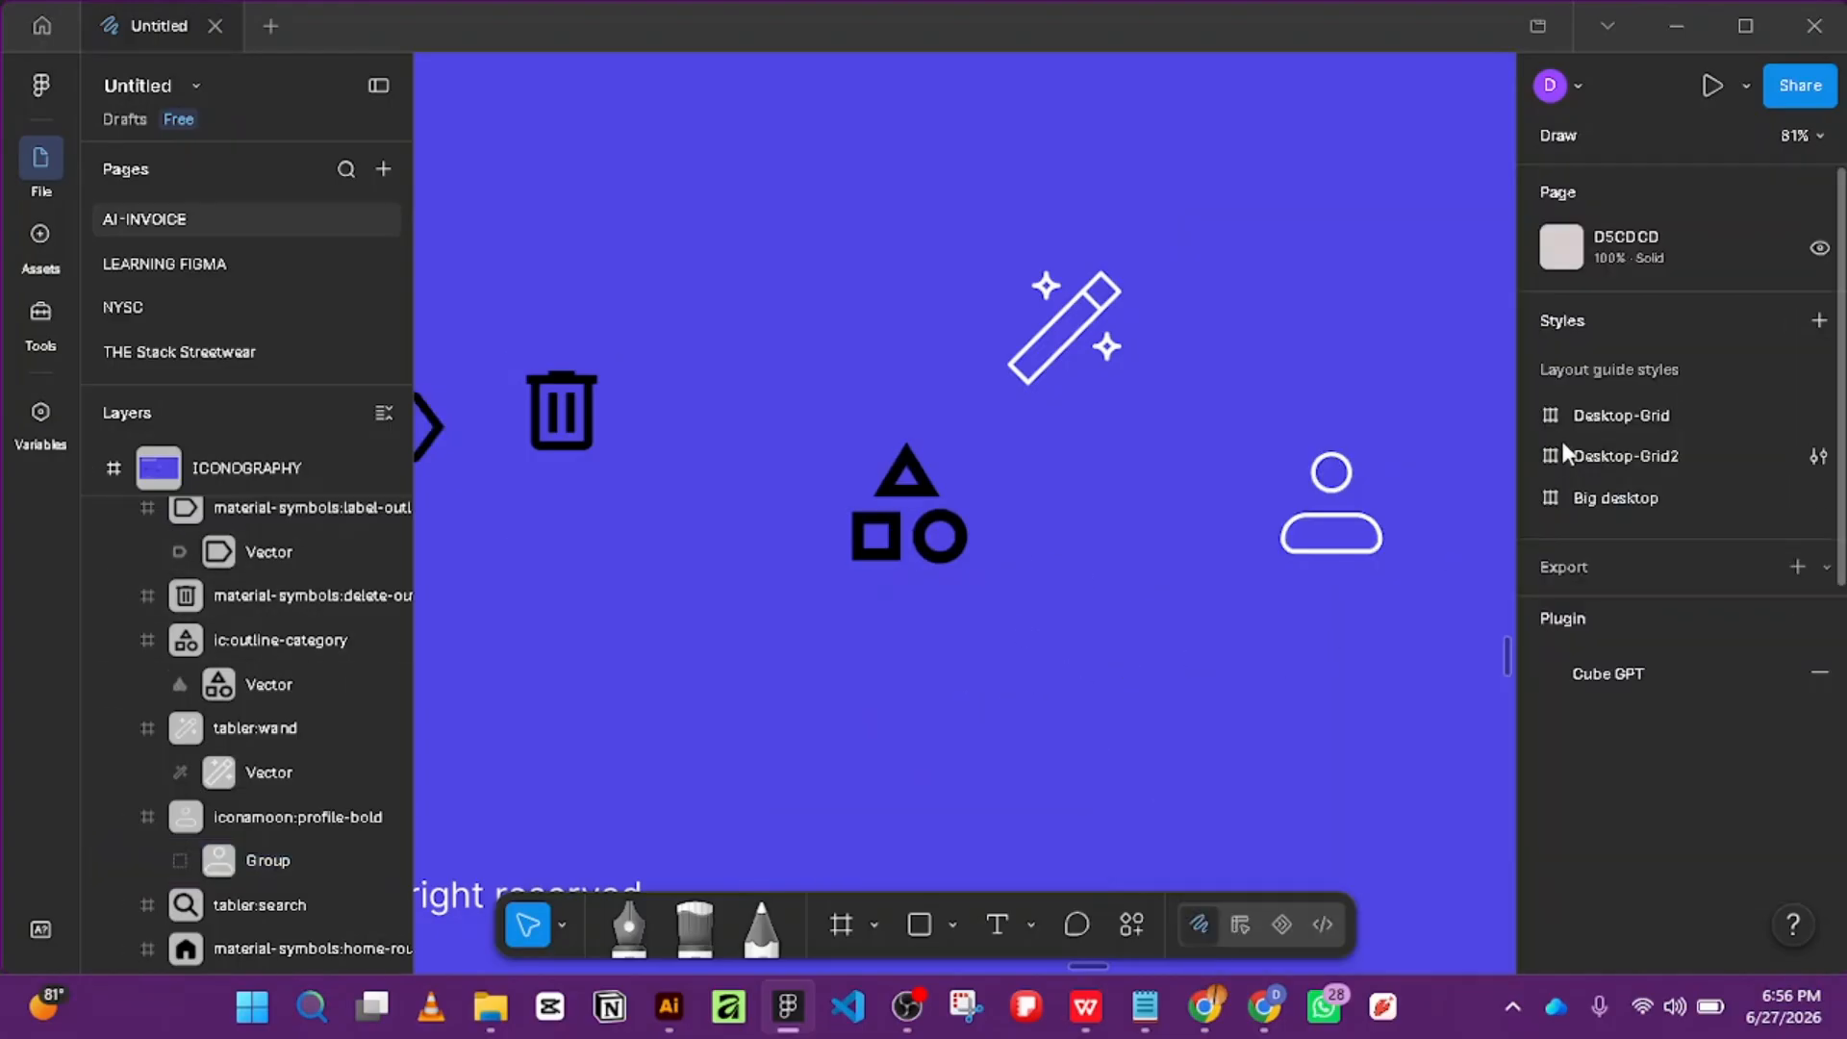
{"action": "left_click", "coordinate": [907, 491]}
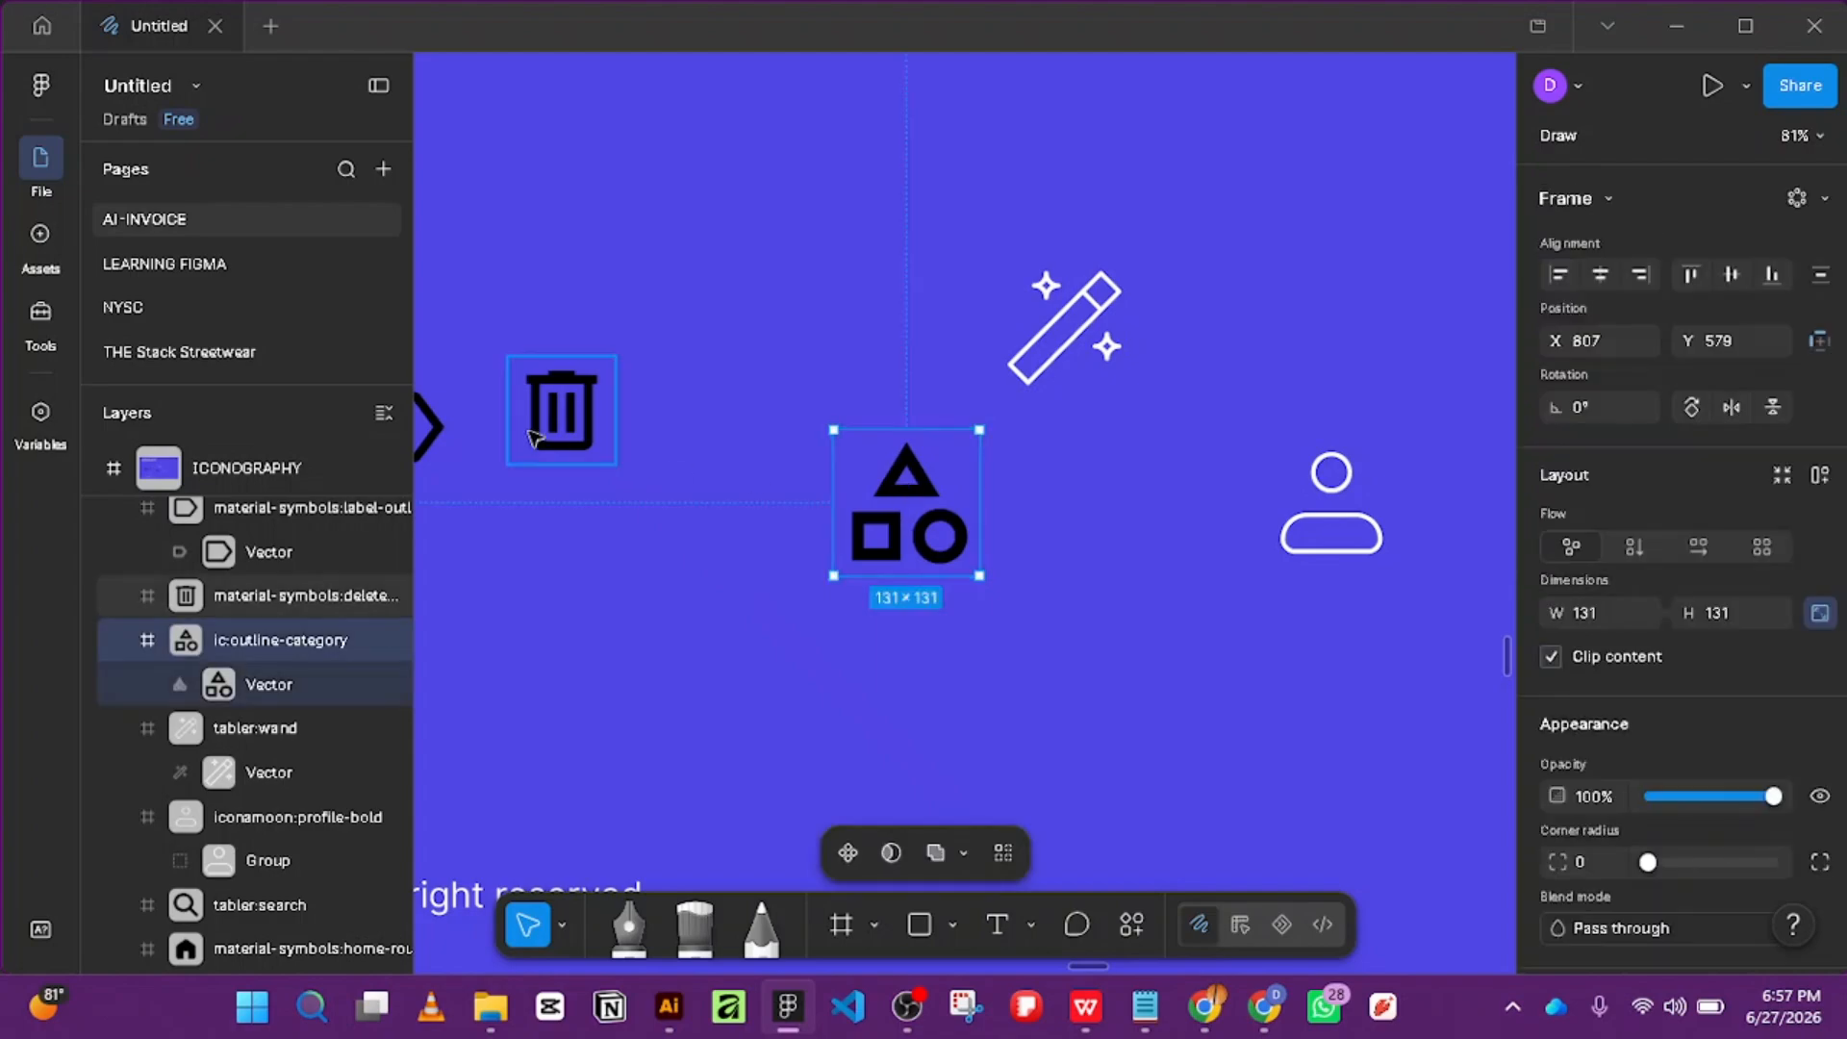
{"action": "left_click", "coordinate": [561, 411], "text": "shift"}
{"action": "left_click", "coordinate": [428, 426], "text": "shift"}
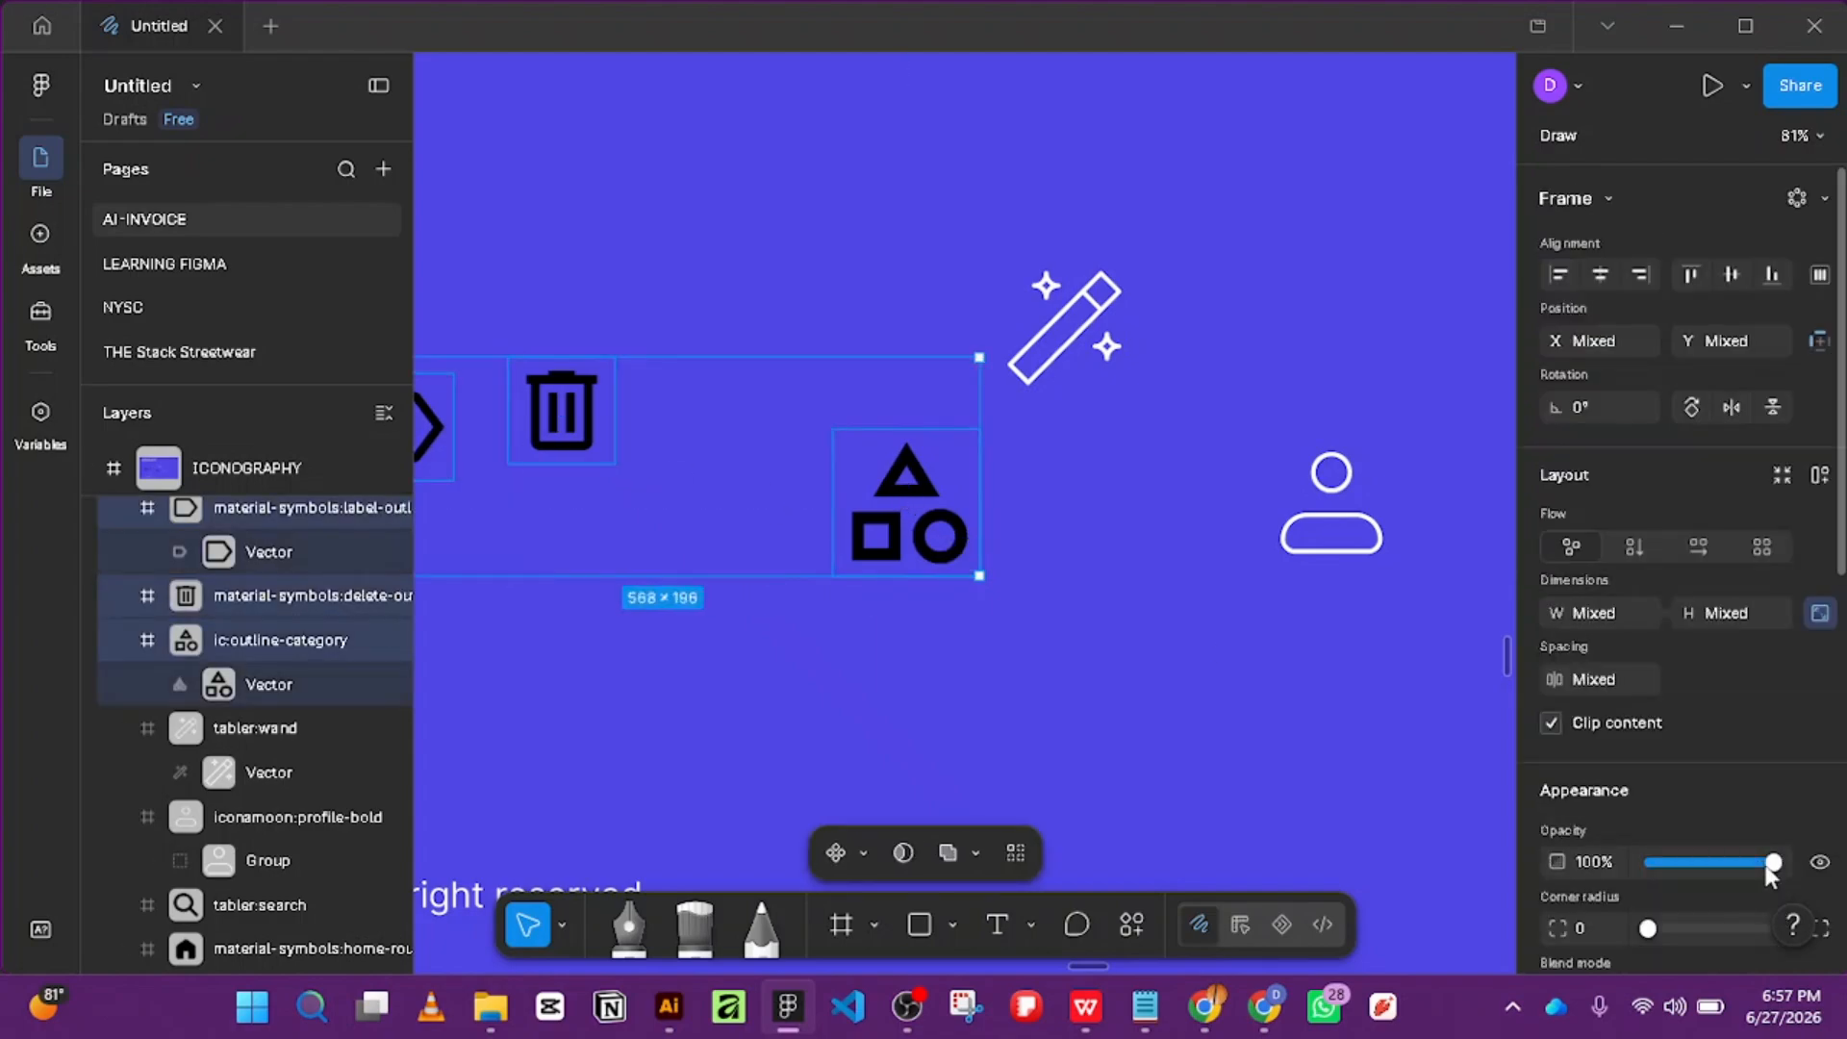
{"action": "scroll", "coordinate": [1655, 577], "scroll_direction": "down", "scroll_amount": 4}
{"action": "left_click", "coordinate": [1560, 703]}
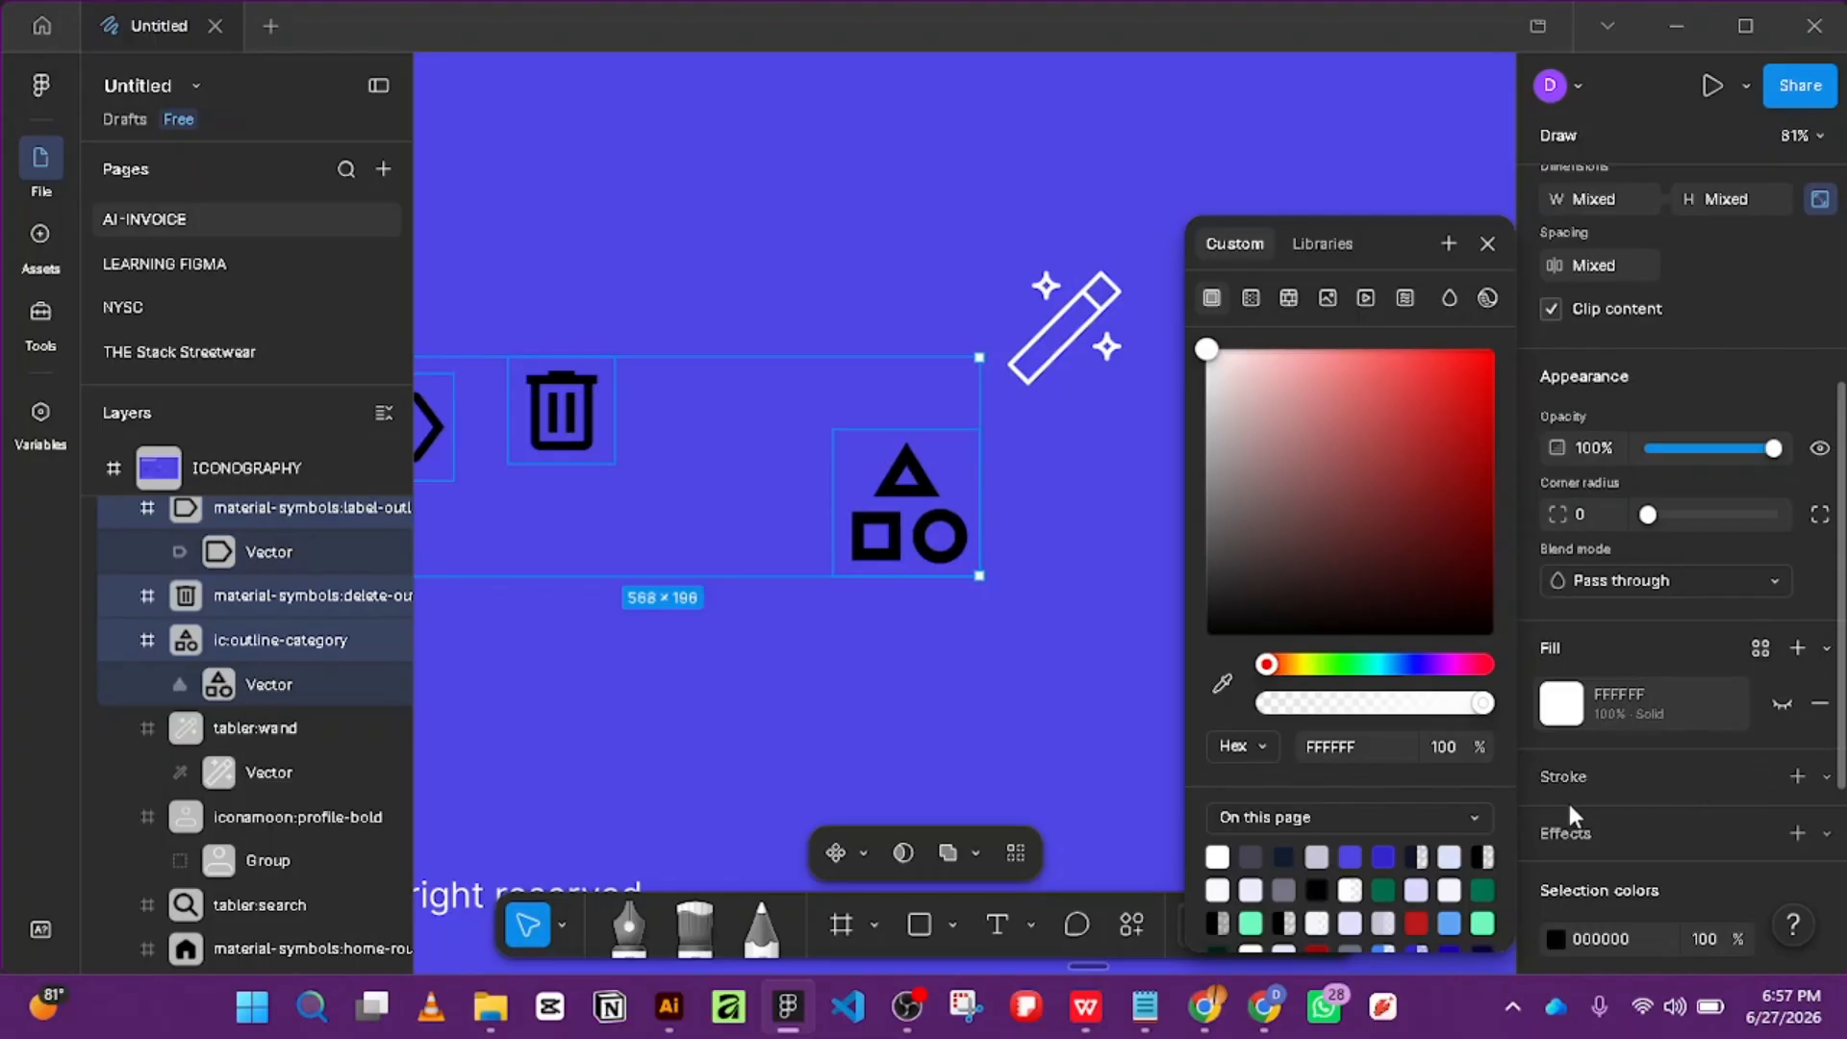
{"action": "left_click", "coordinate": [1590, 777]}
{"action": "left_click", "coordinate": [1591, 777]}
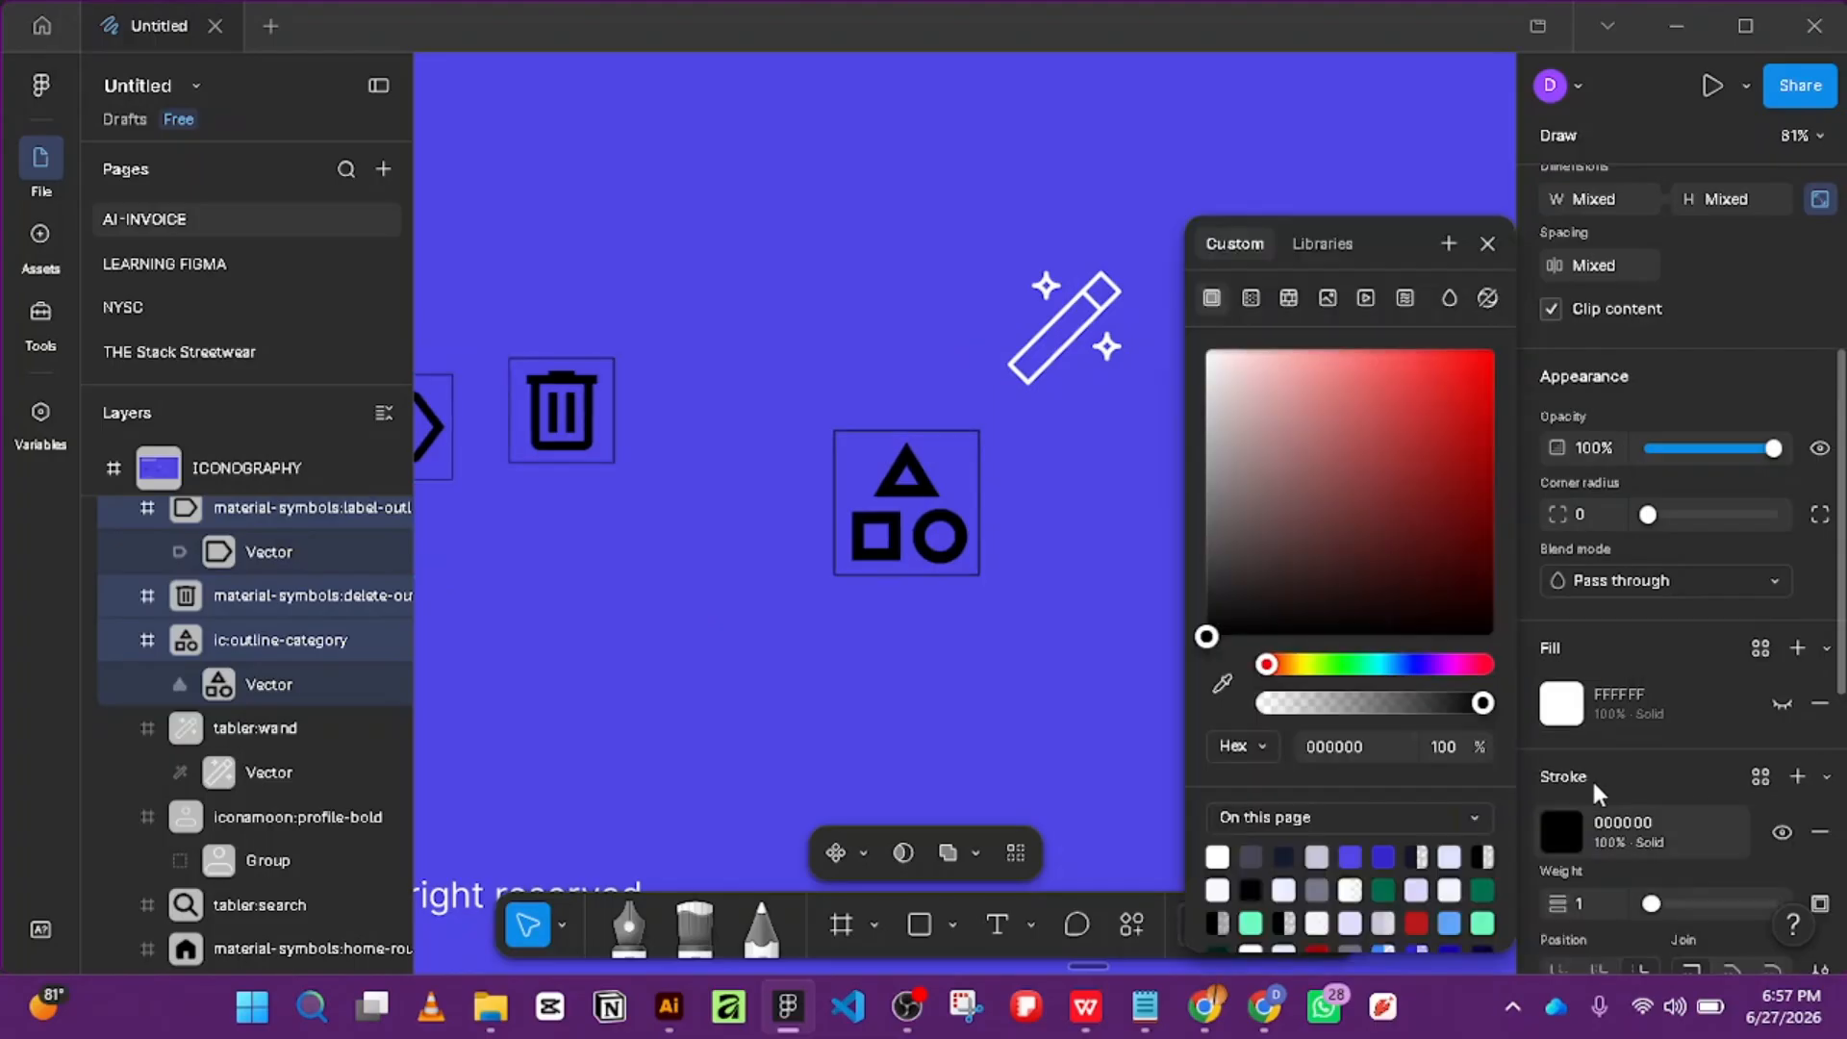
{"action": "left_click", "coordinate": [1488, 248]}
{"action": "left_click", "coordinate": [974, 717]}
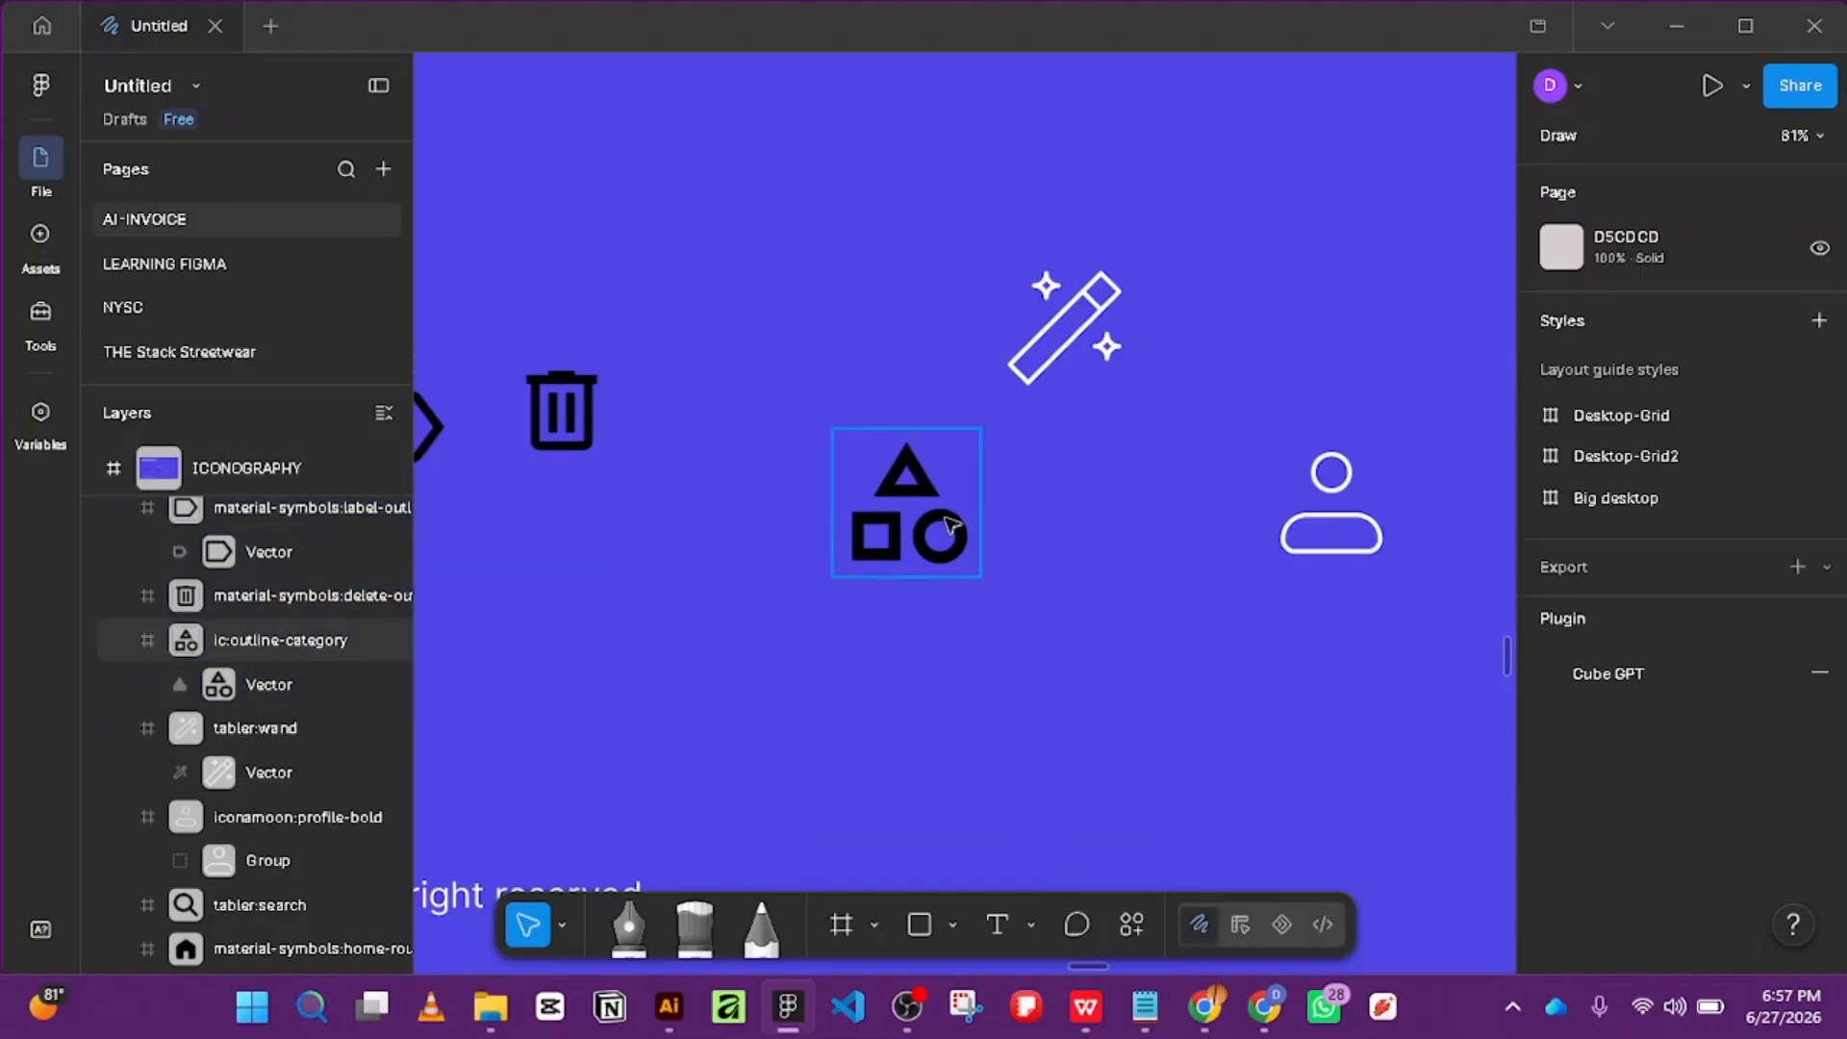
Change the fill of the vector inside the category icon to white FFFFFF.
{"action": "left_click", "coordinate": [949, 524]}
{"action": "scroll", "coordinate": [1625, 787], "scroll_direction": "down", "scroll_amount": 5}
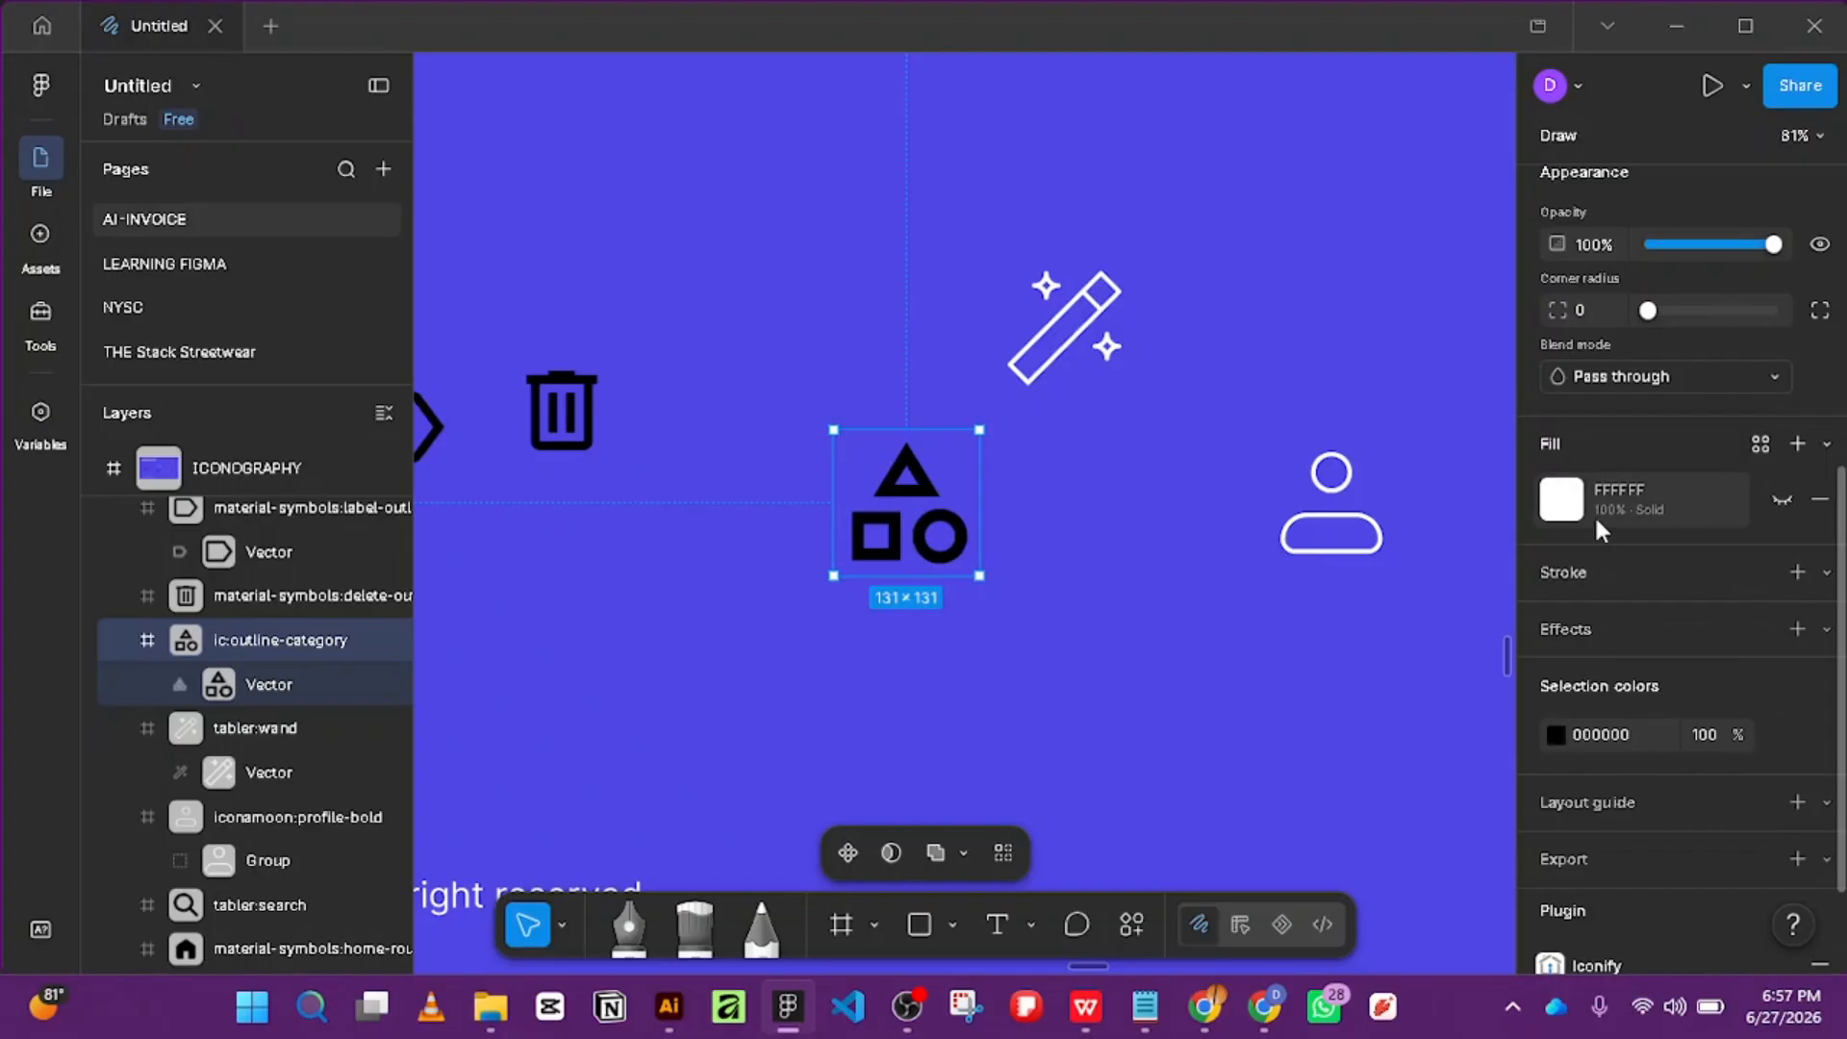
{"action": "left_click", "coordinate": [258, 705]}
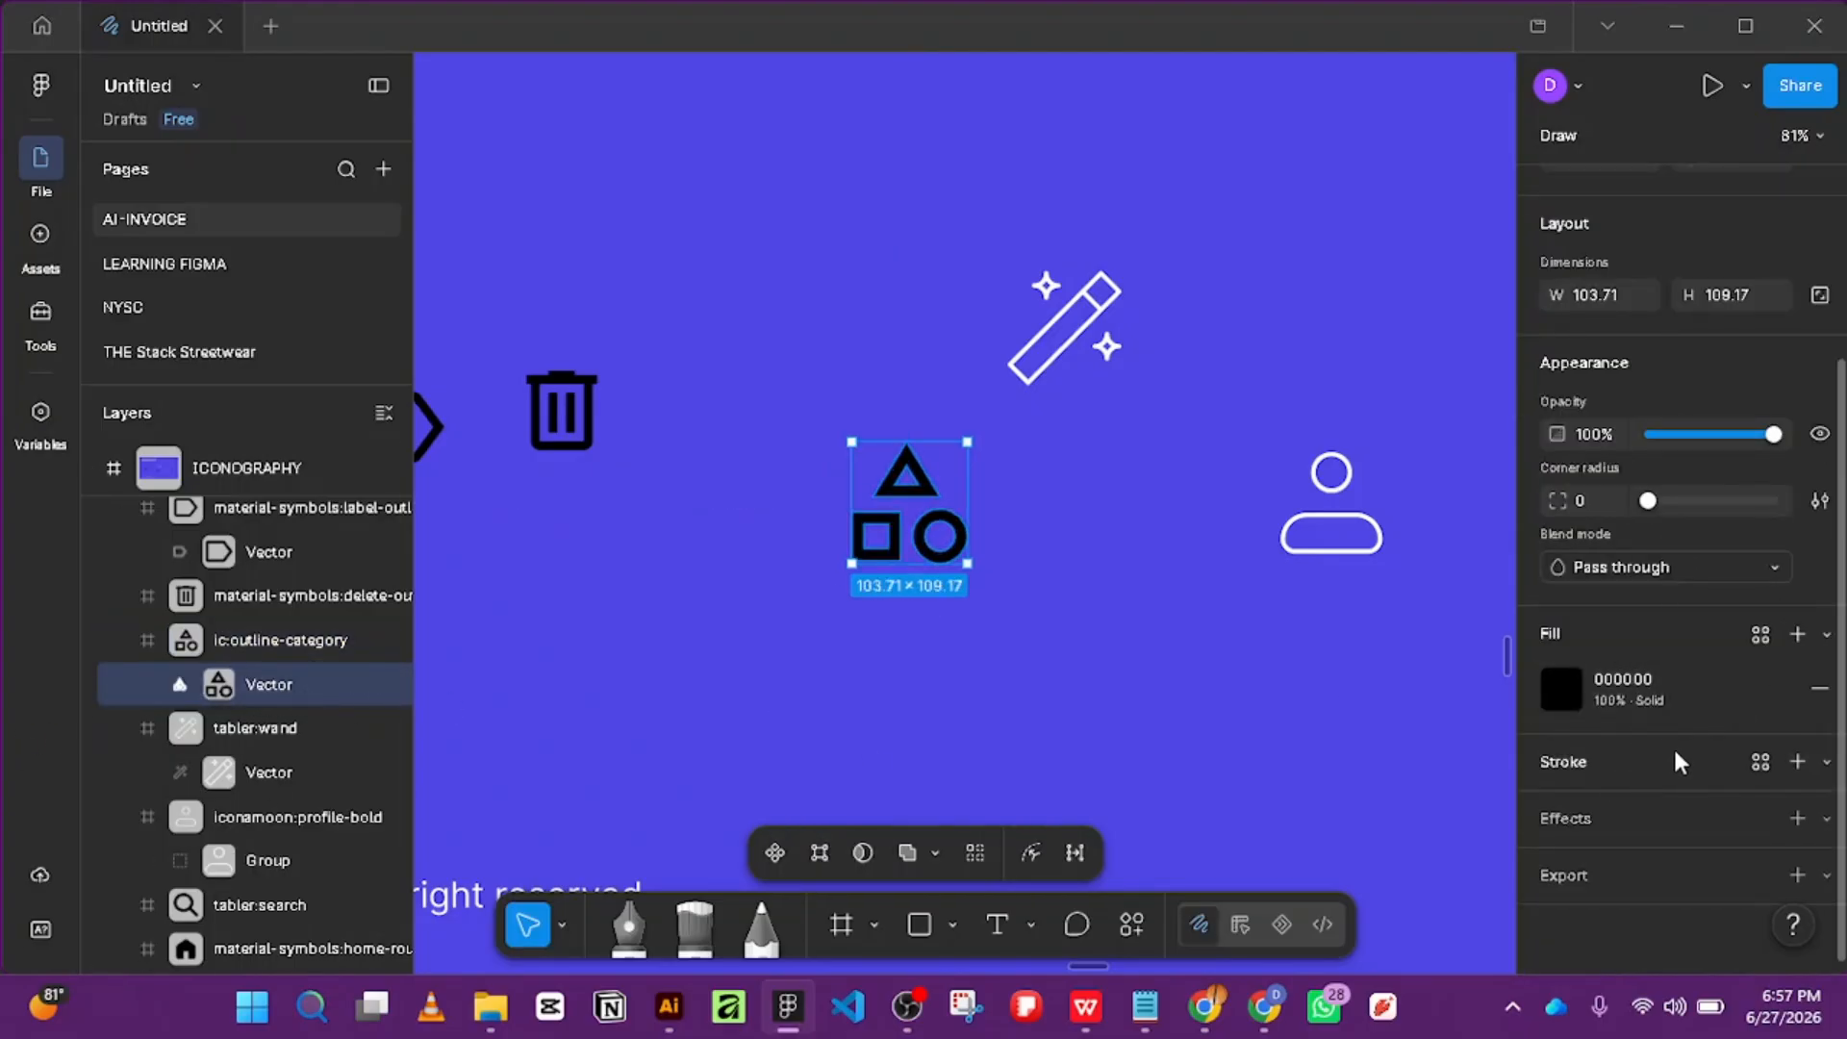
{"action": "left_click", "coordinate": [1552, 689]}
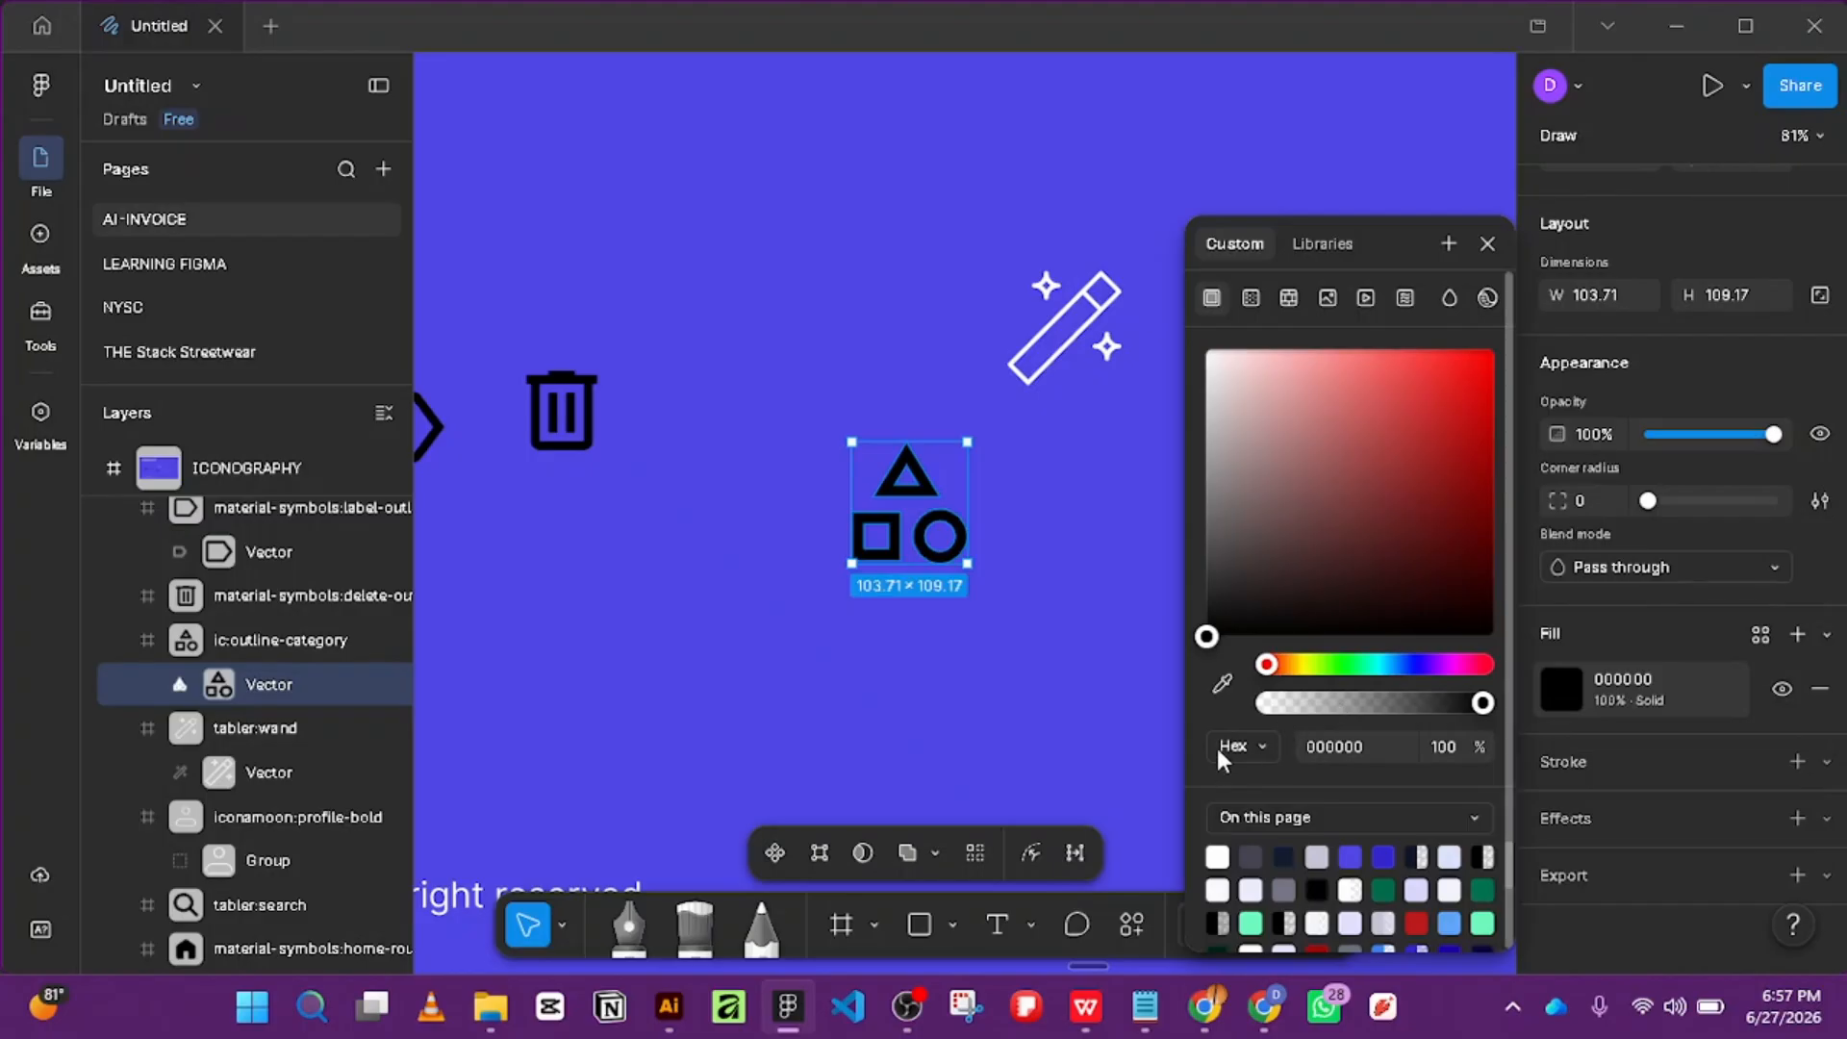
{"action": "left_click", "coordinate": [1220, 855]}
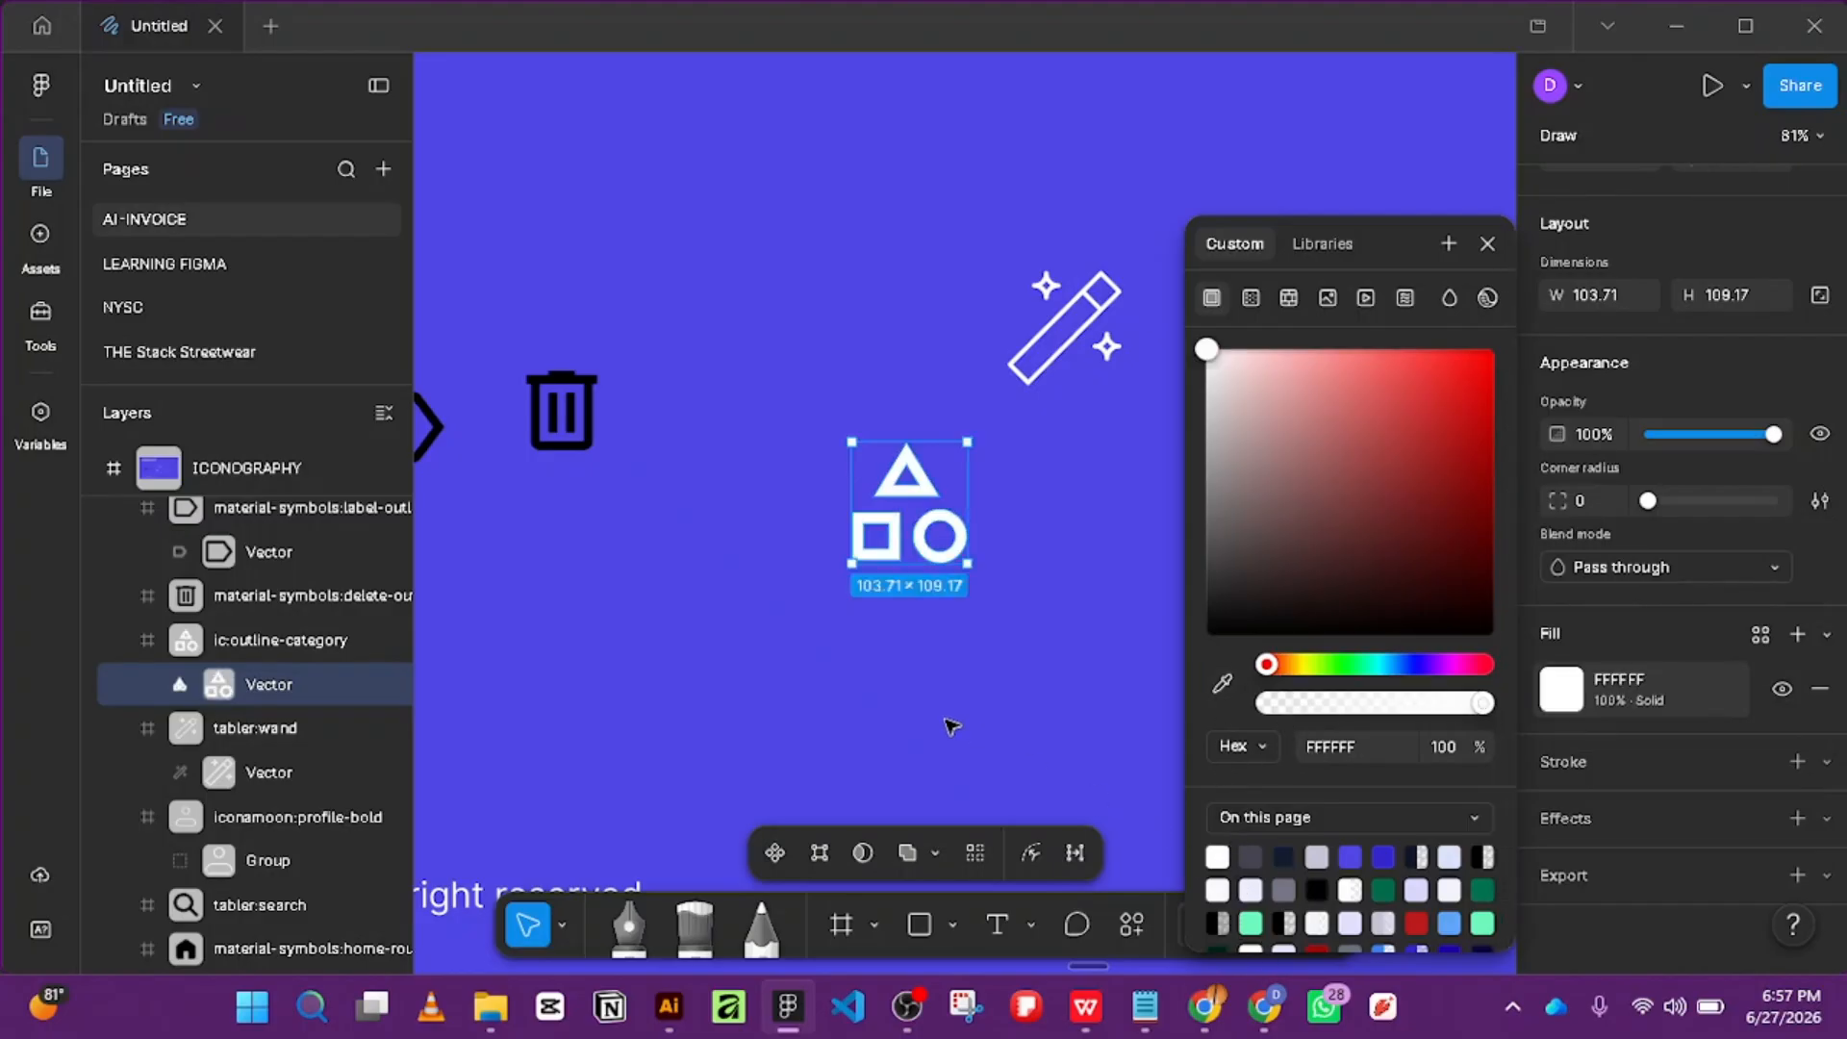
{"action": "left_click", "coordinate": [550, 327]}
Try a white fill on the delete icon's outer frame and undo it.
{"action": "left_click", "coordinate": [561, 411]}
{"action": "scroll", "coordinate": [1708, 752], "scroll_direction": "down", "scroll_amount": 5}
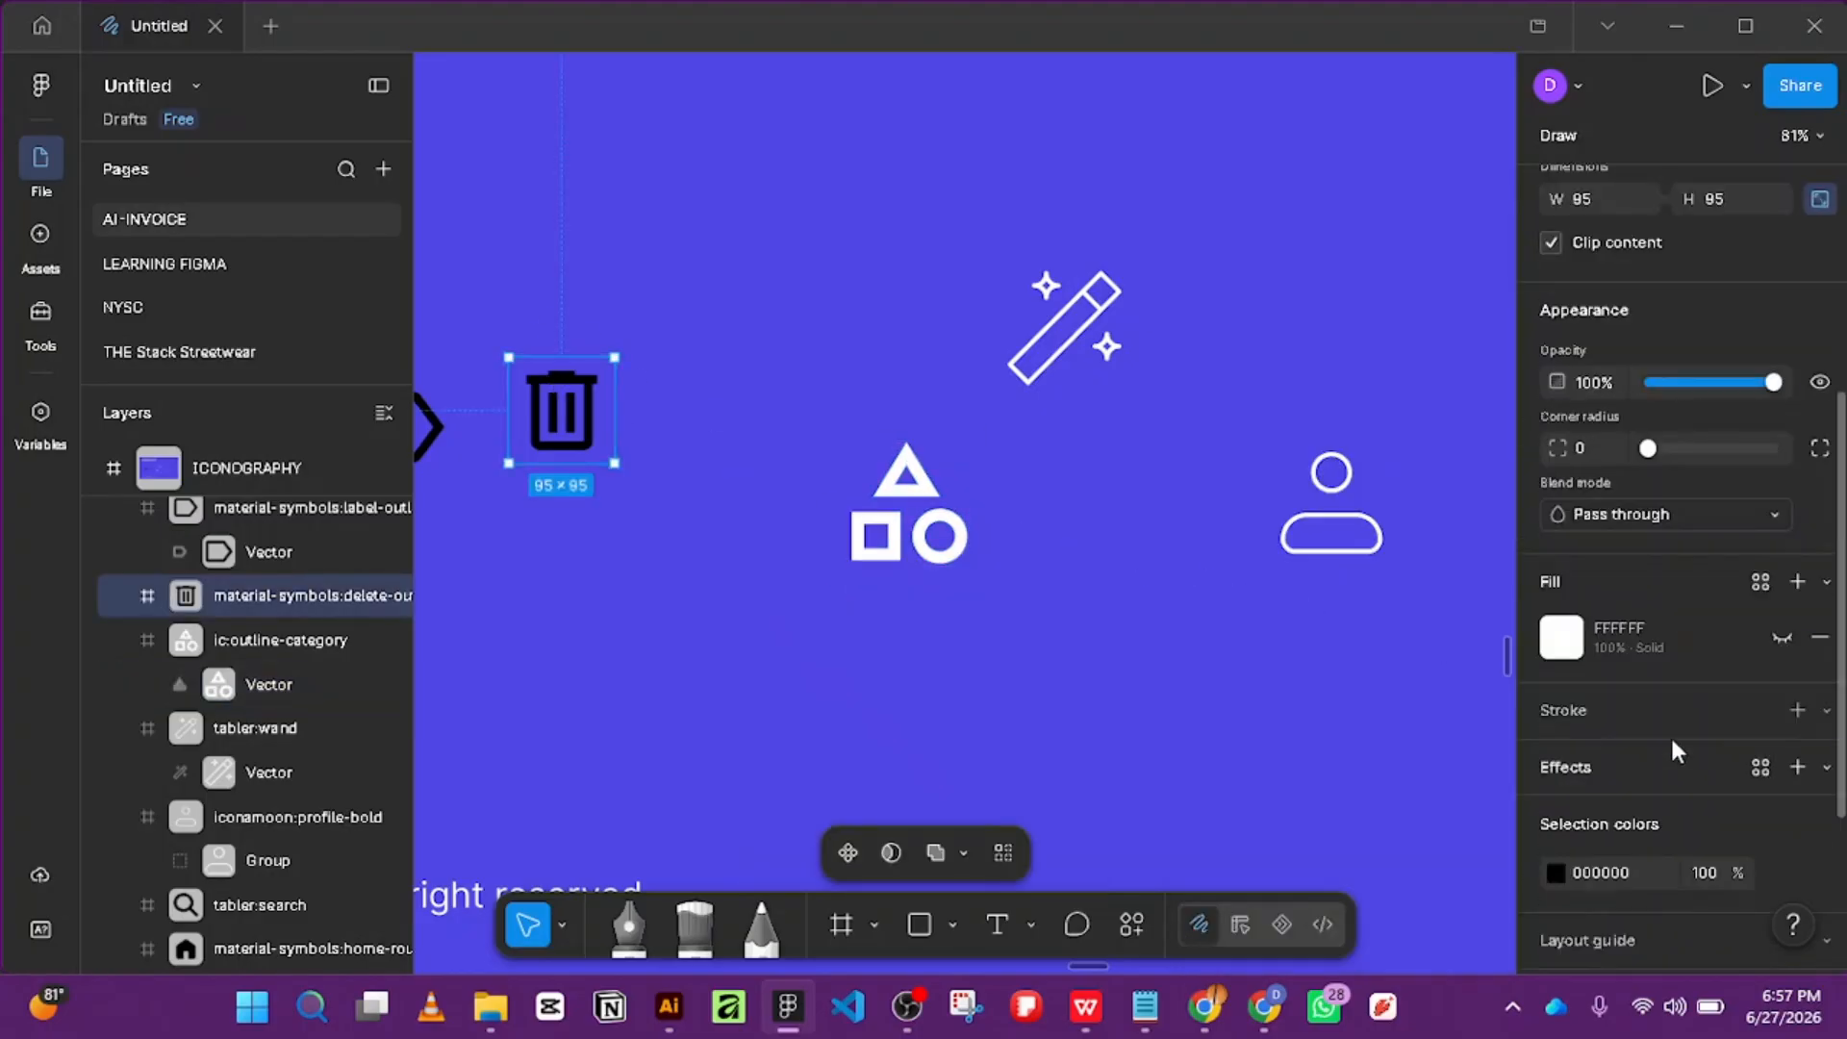
{"action": "left_click", "coordinate": [1562, 639]}
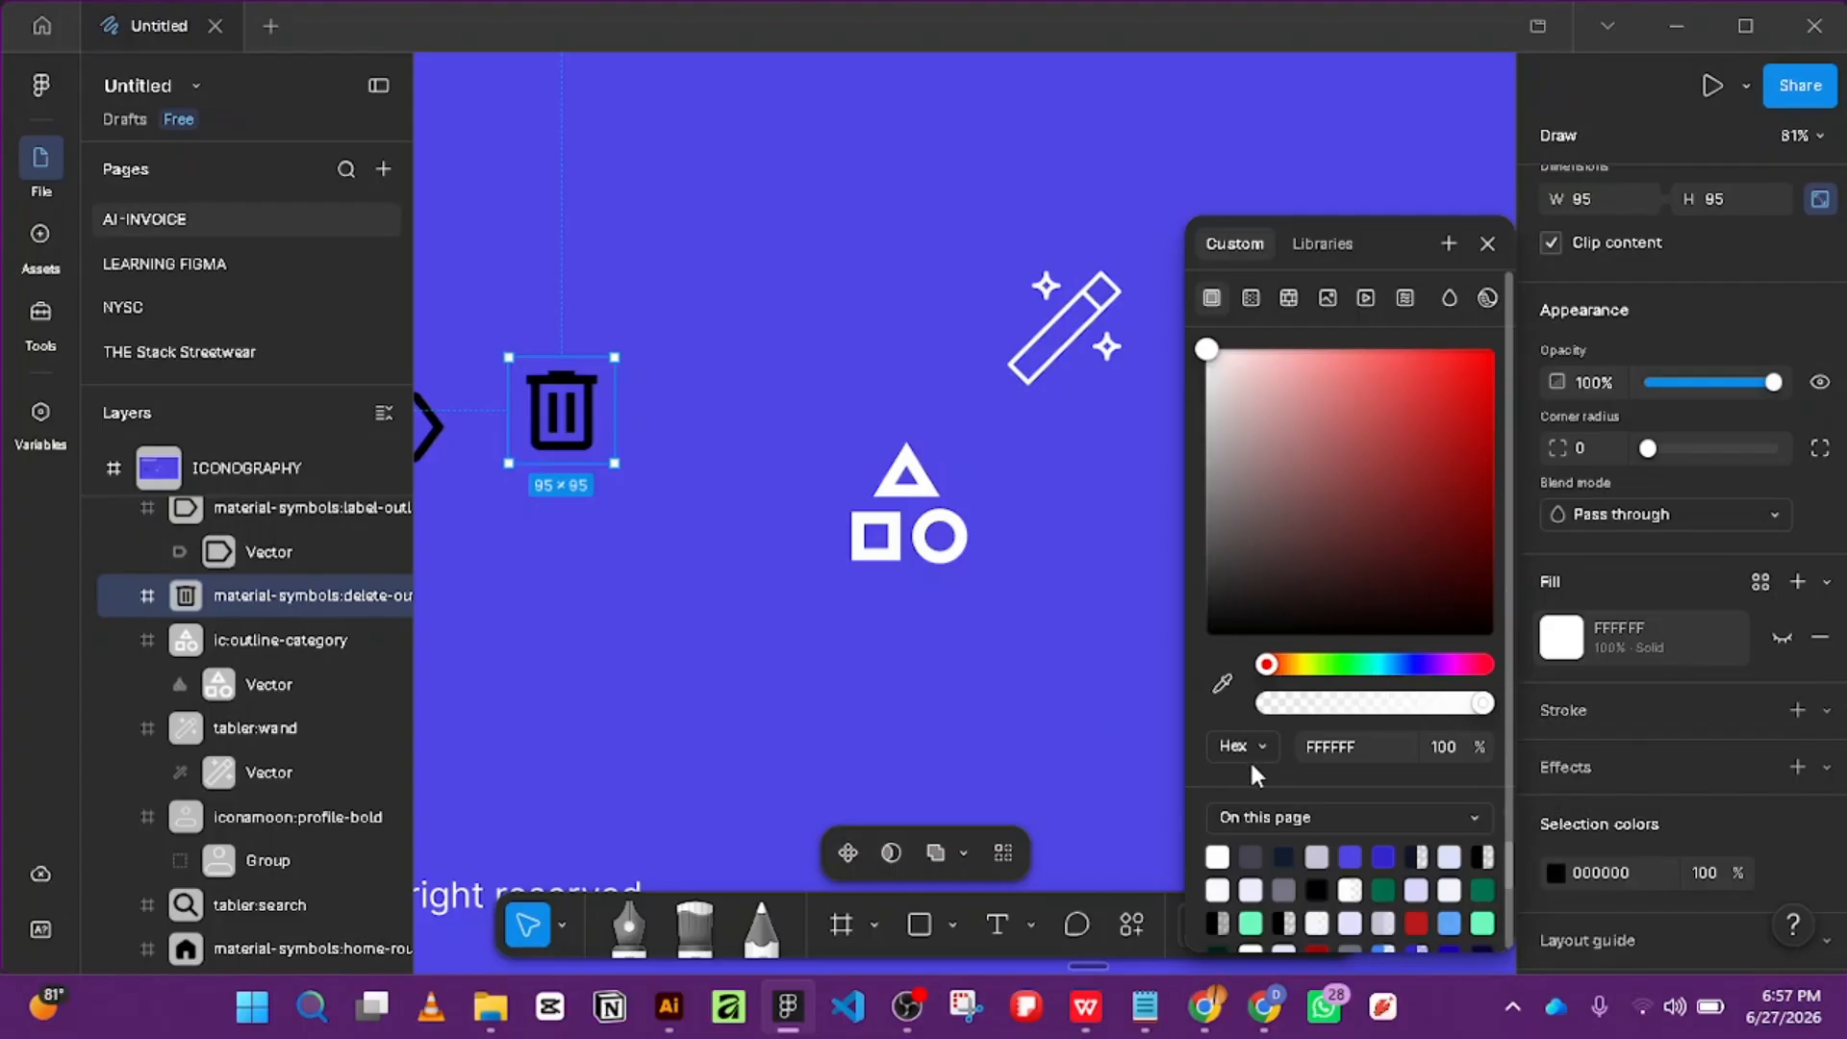
{"action": "left_click", "coordinate": [1218, 887]}
{"action": "left_click", "coordinate": [672, 569]}
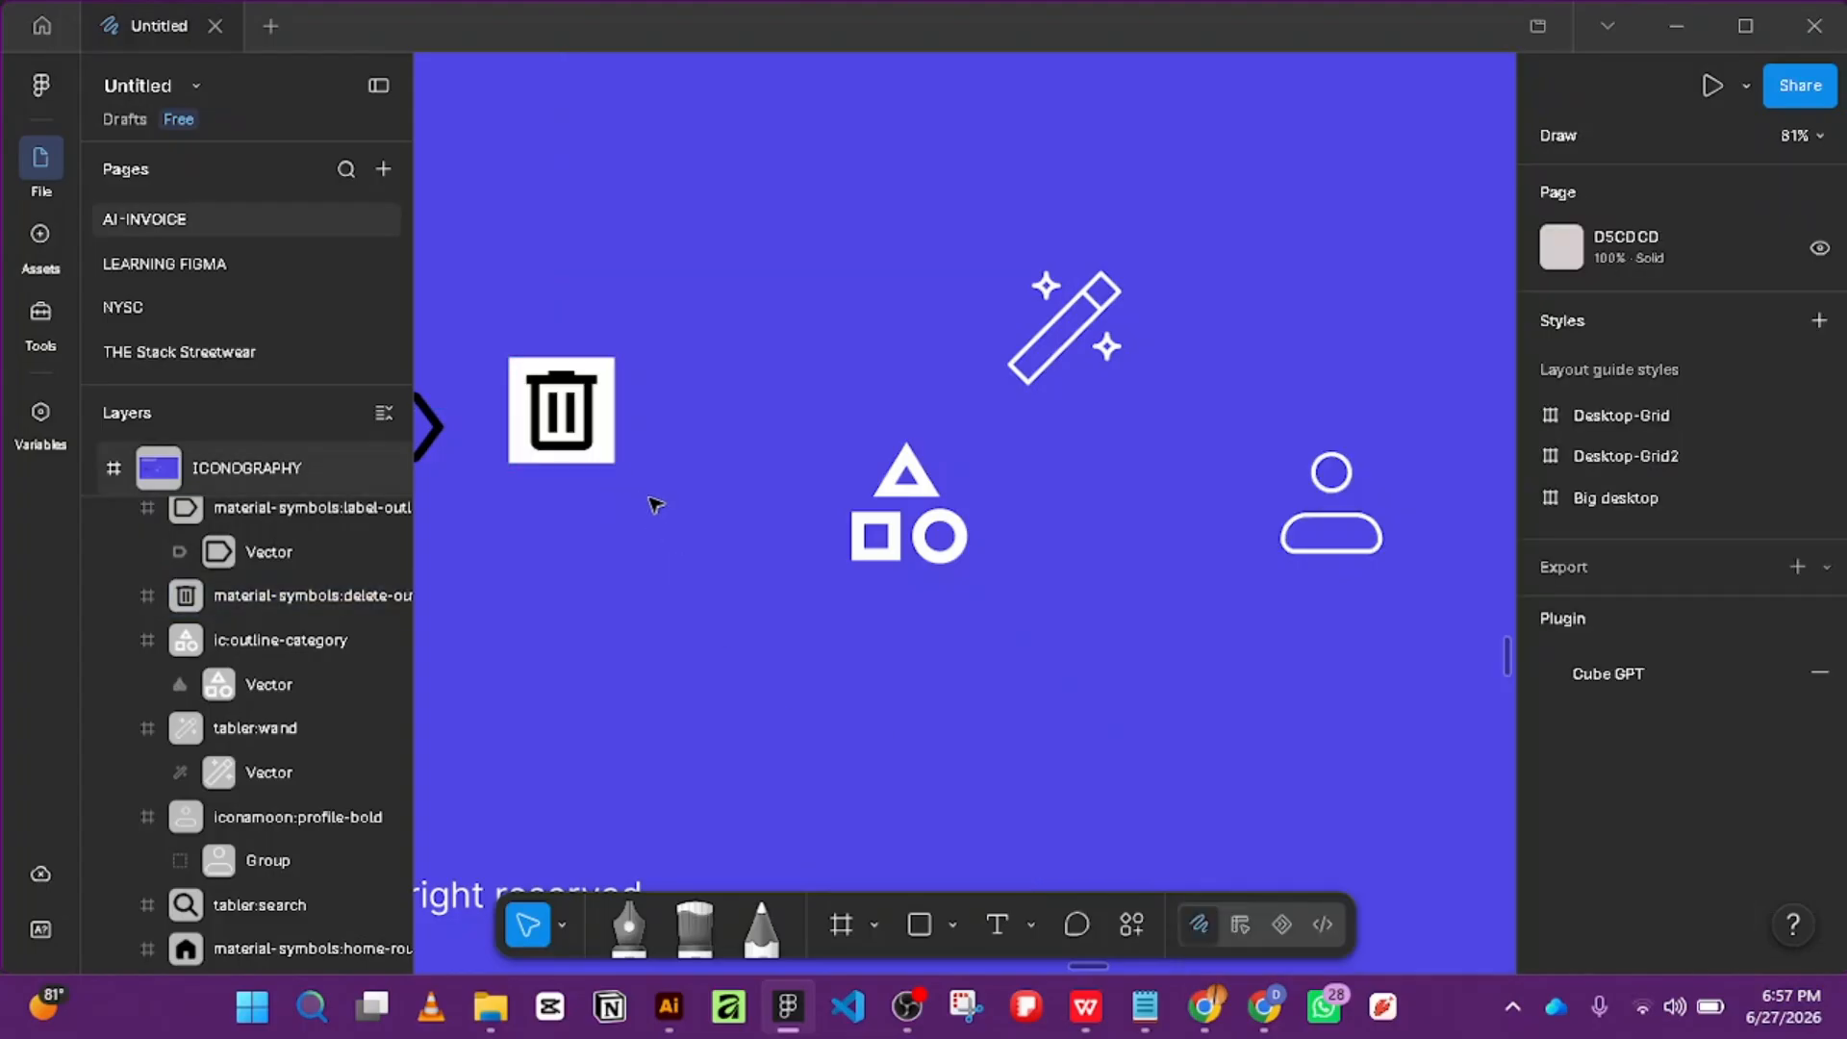
{"action": "left_click", "coordinate": [288, 595]}
{"action": "scroll", "coordinate": [240, 654], "scroll_direction": "up", "scroll_amount": 2}
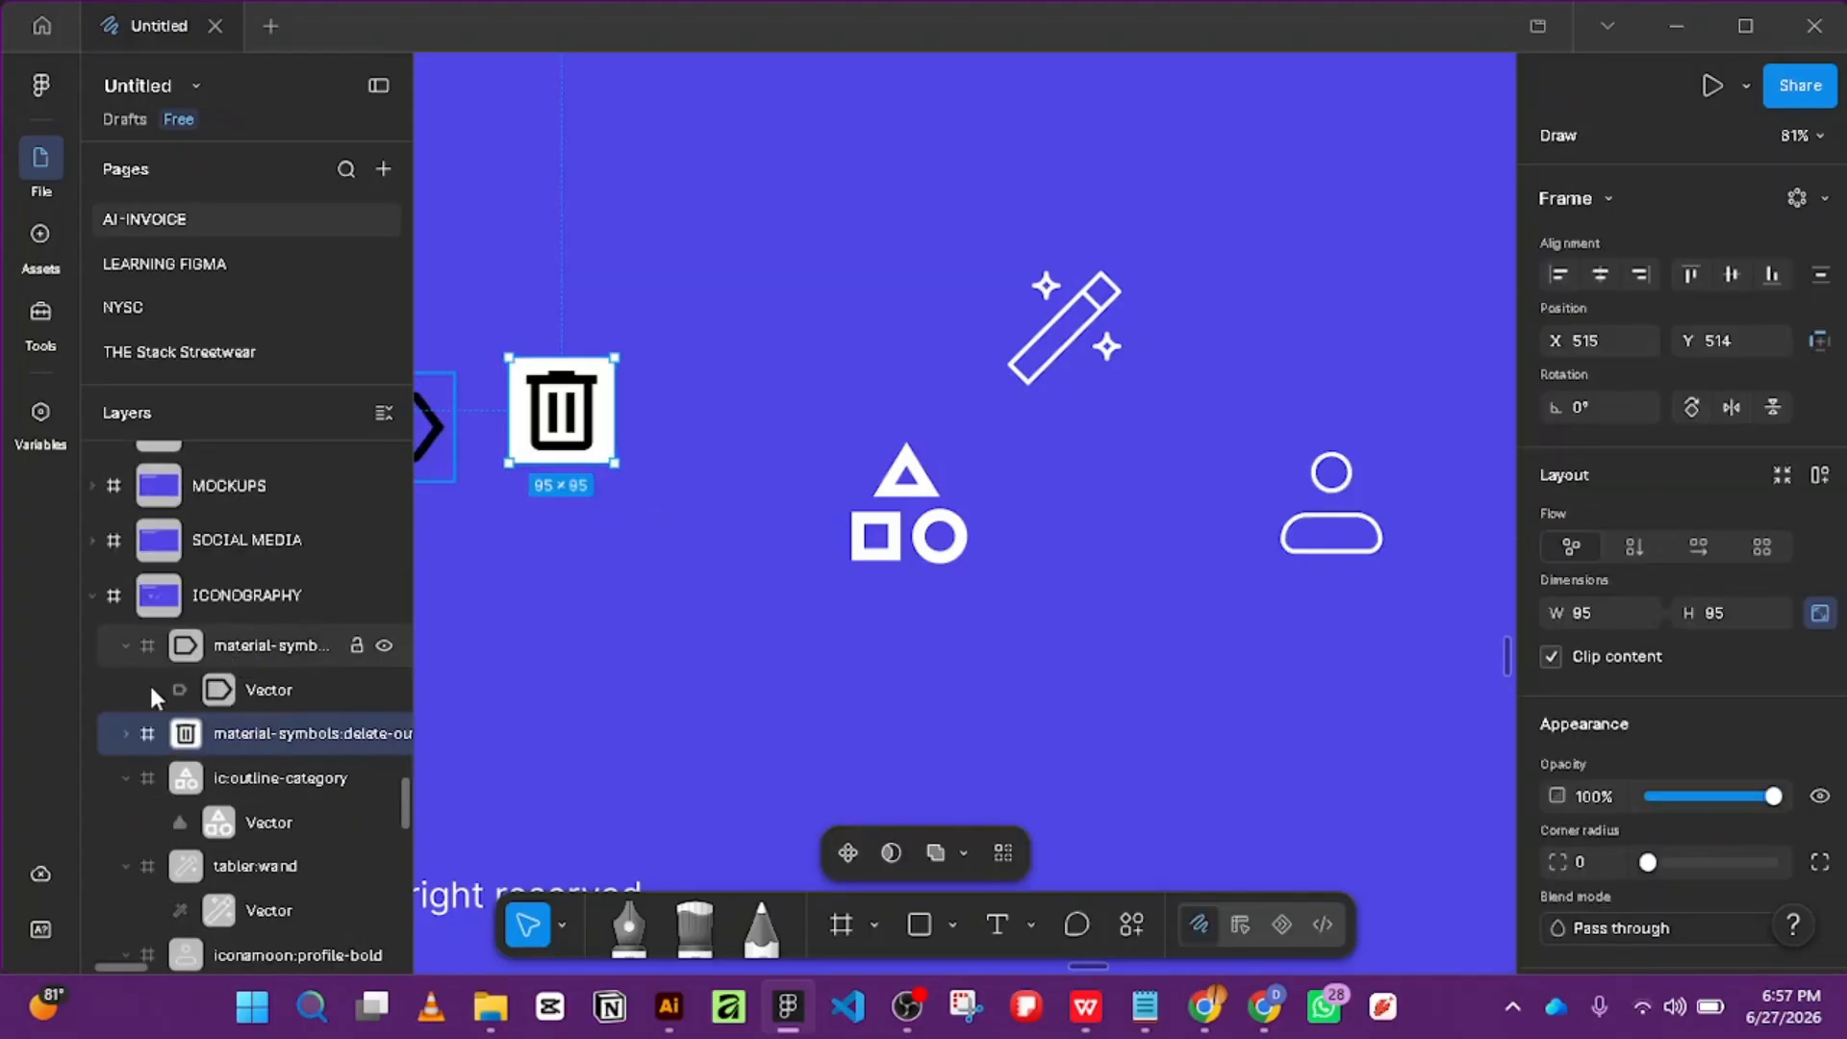
{"action": "key", "text": "ctrl+z"}
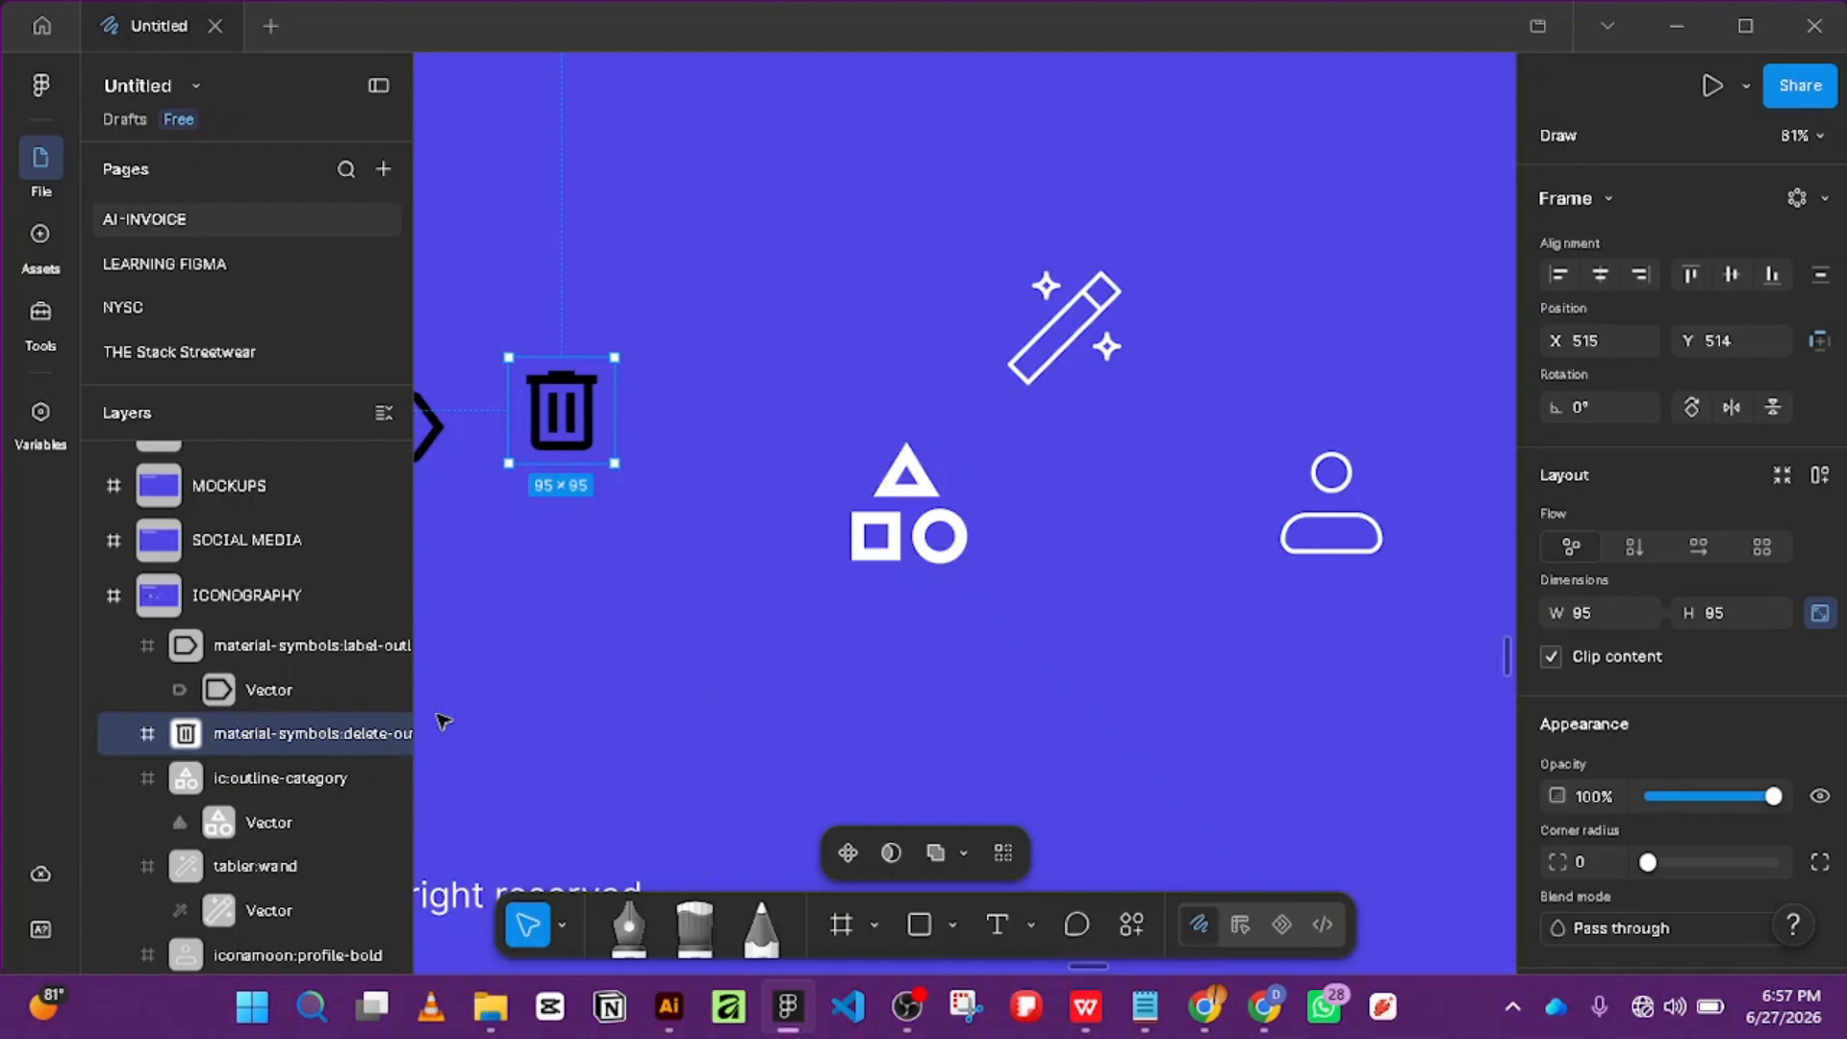
Expand the delete icon's layer and change the fill of its inner vector to white FFFFFF.
{"action": "left_click", "coordinate": [123, 743]}
{"action": "left_click", "coordinate": [275, 780]}
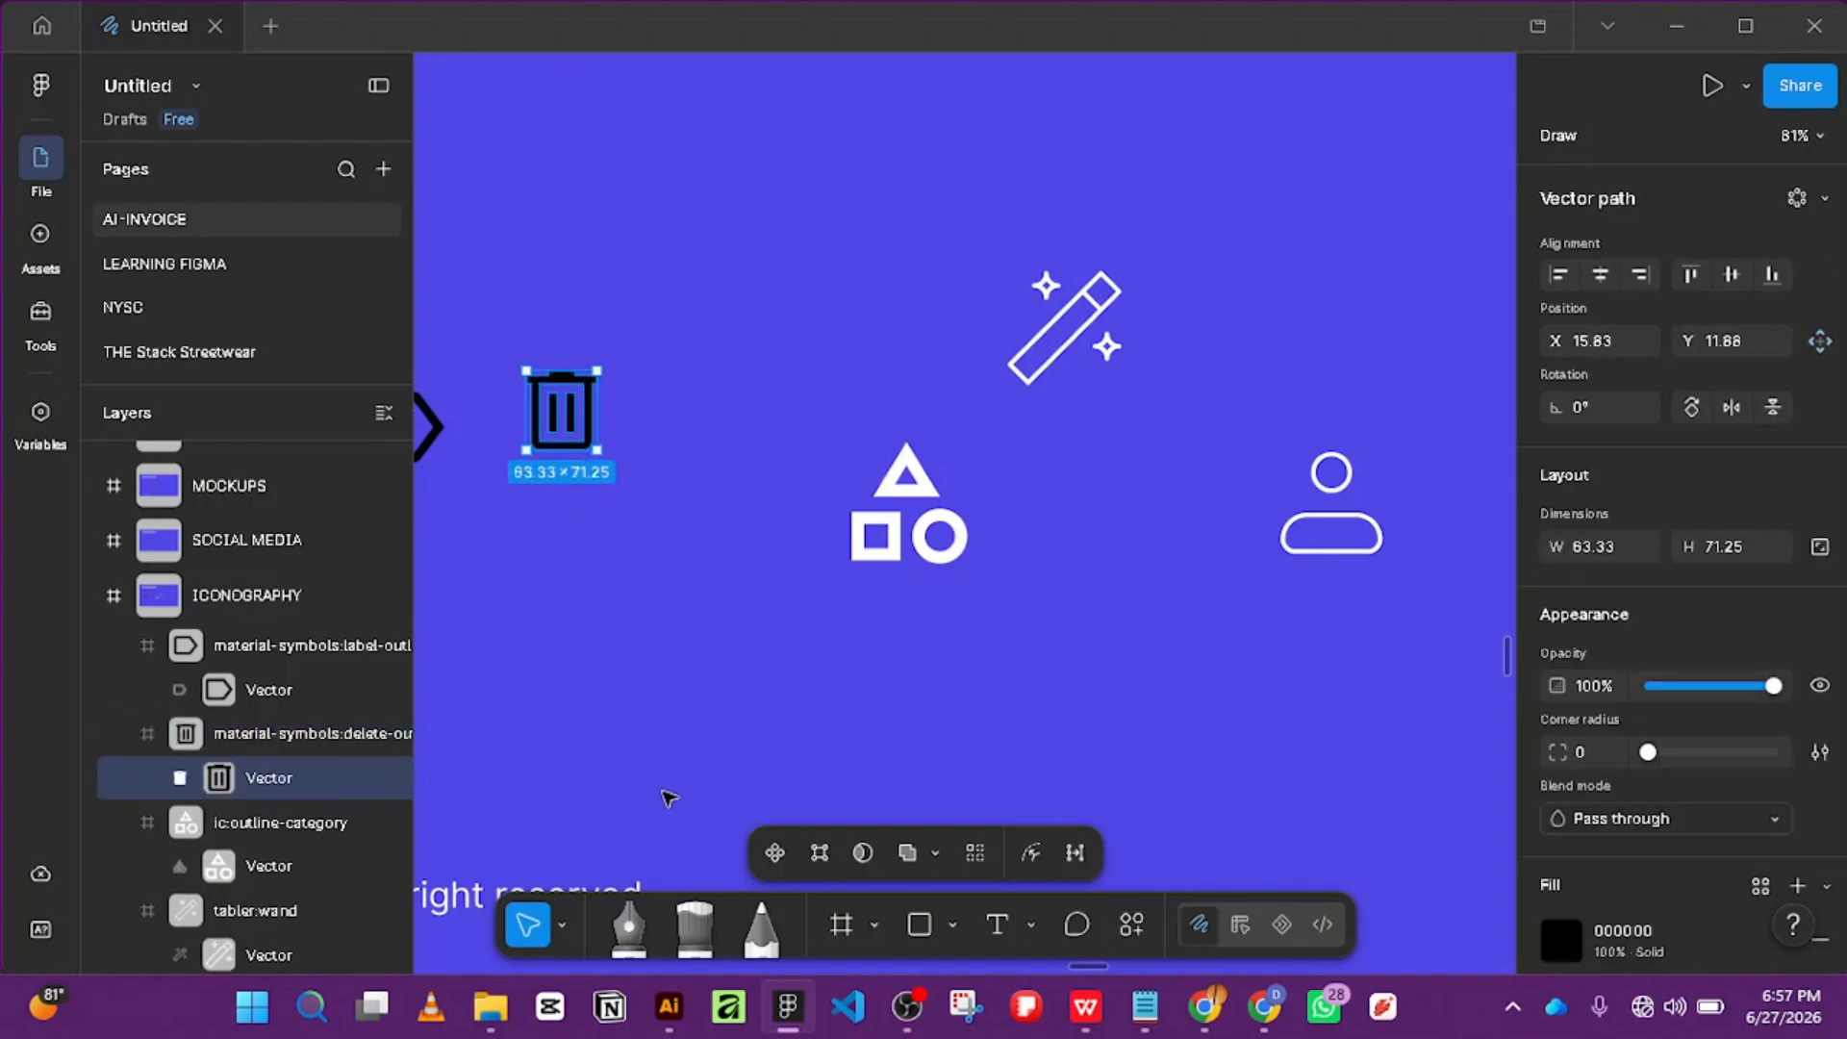
{"action": "scroll", "coordinate": [1677, 829], "scroll_direction": "down", "scroll_amount": 3}
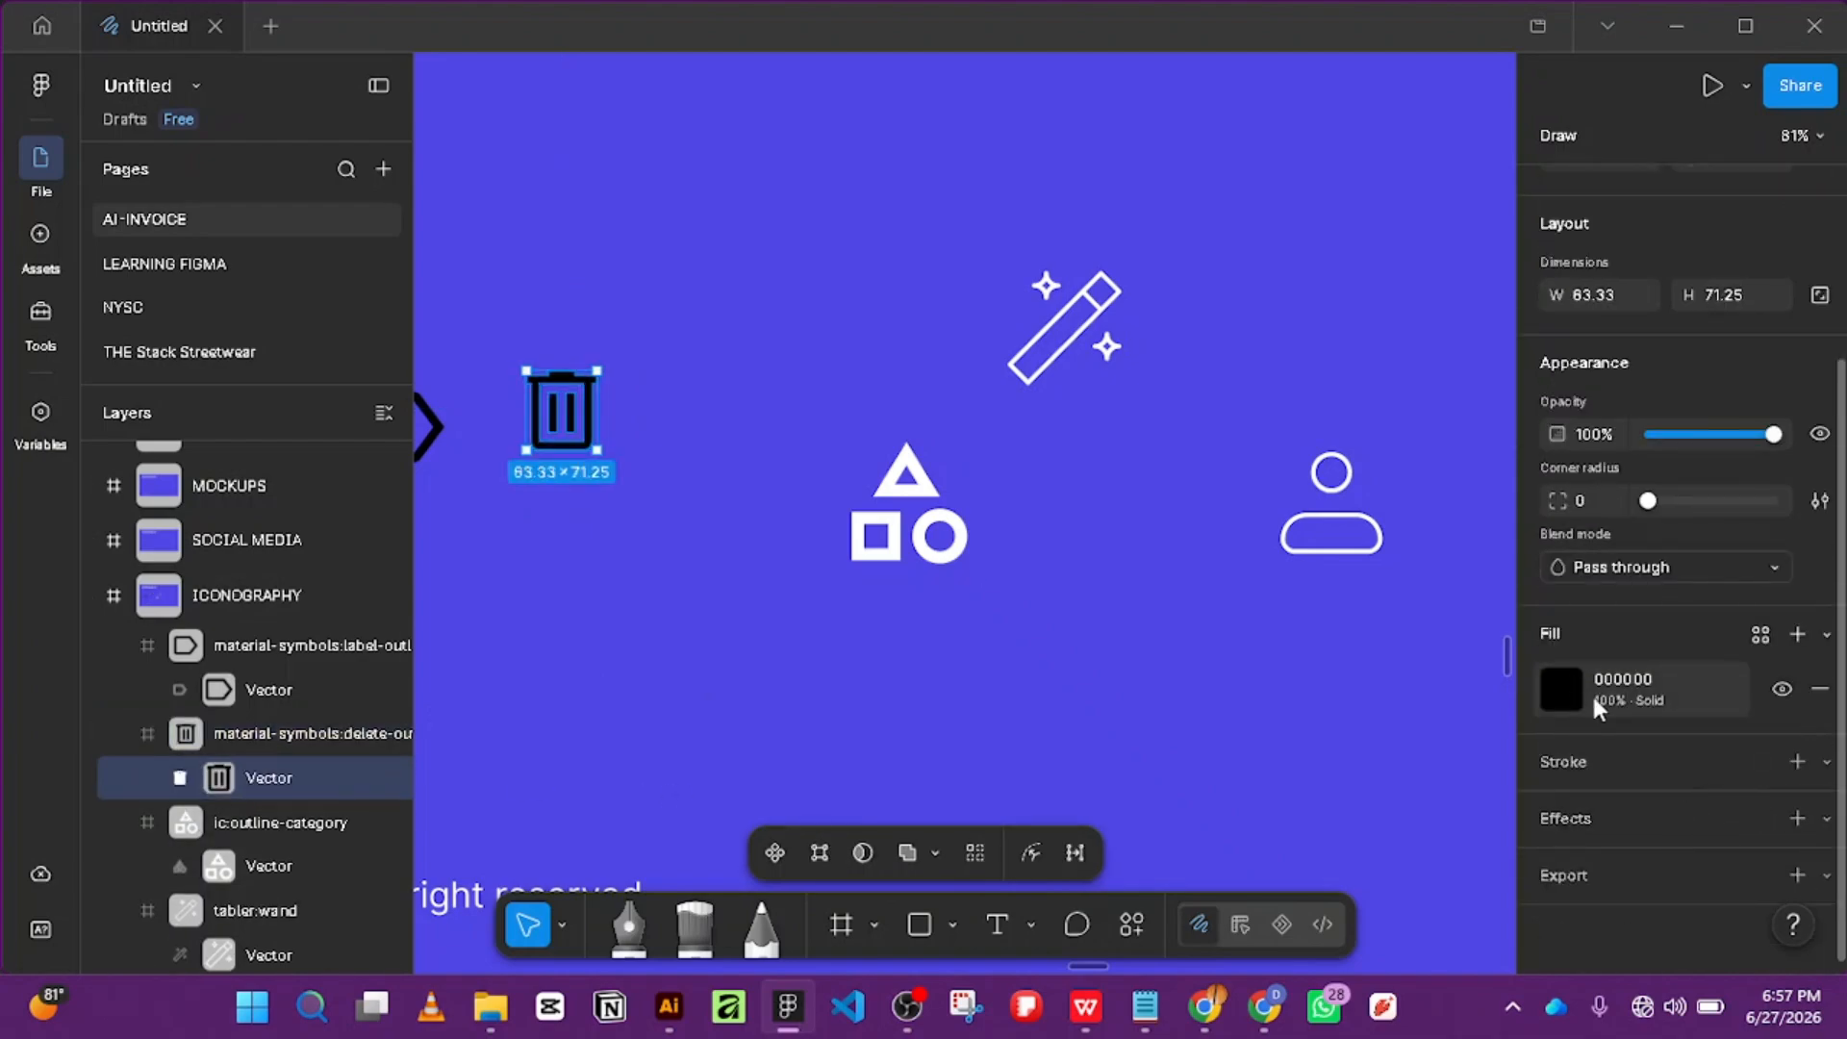
{"action": "left_click", "coordinate": [1561, 689]}
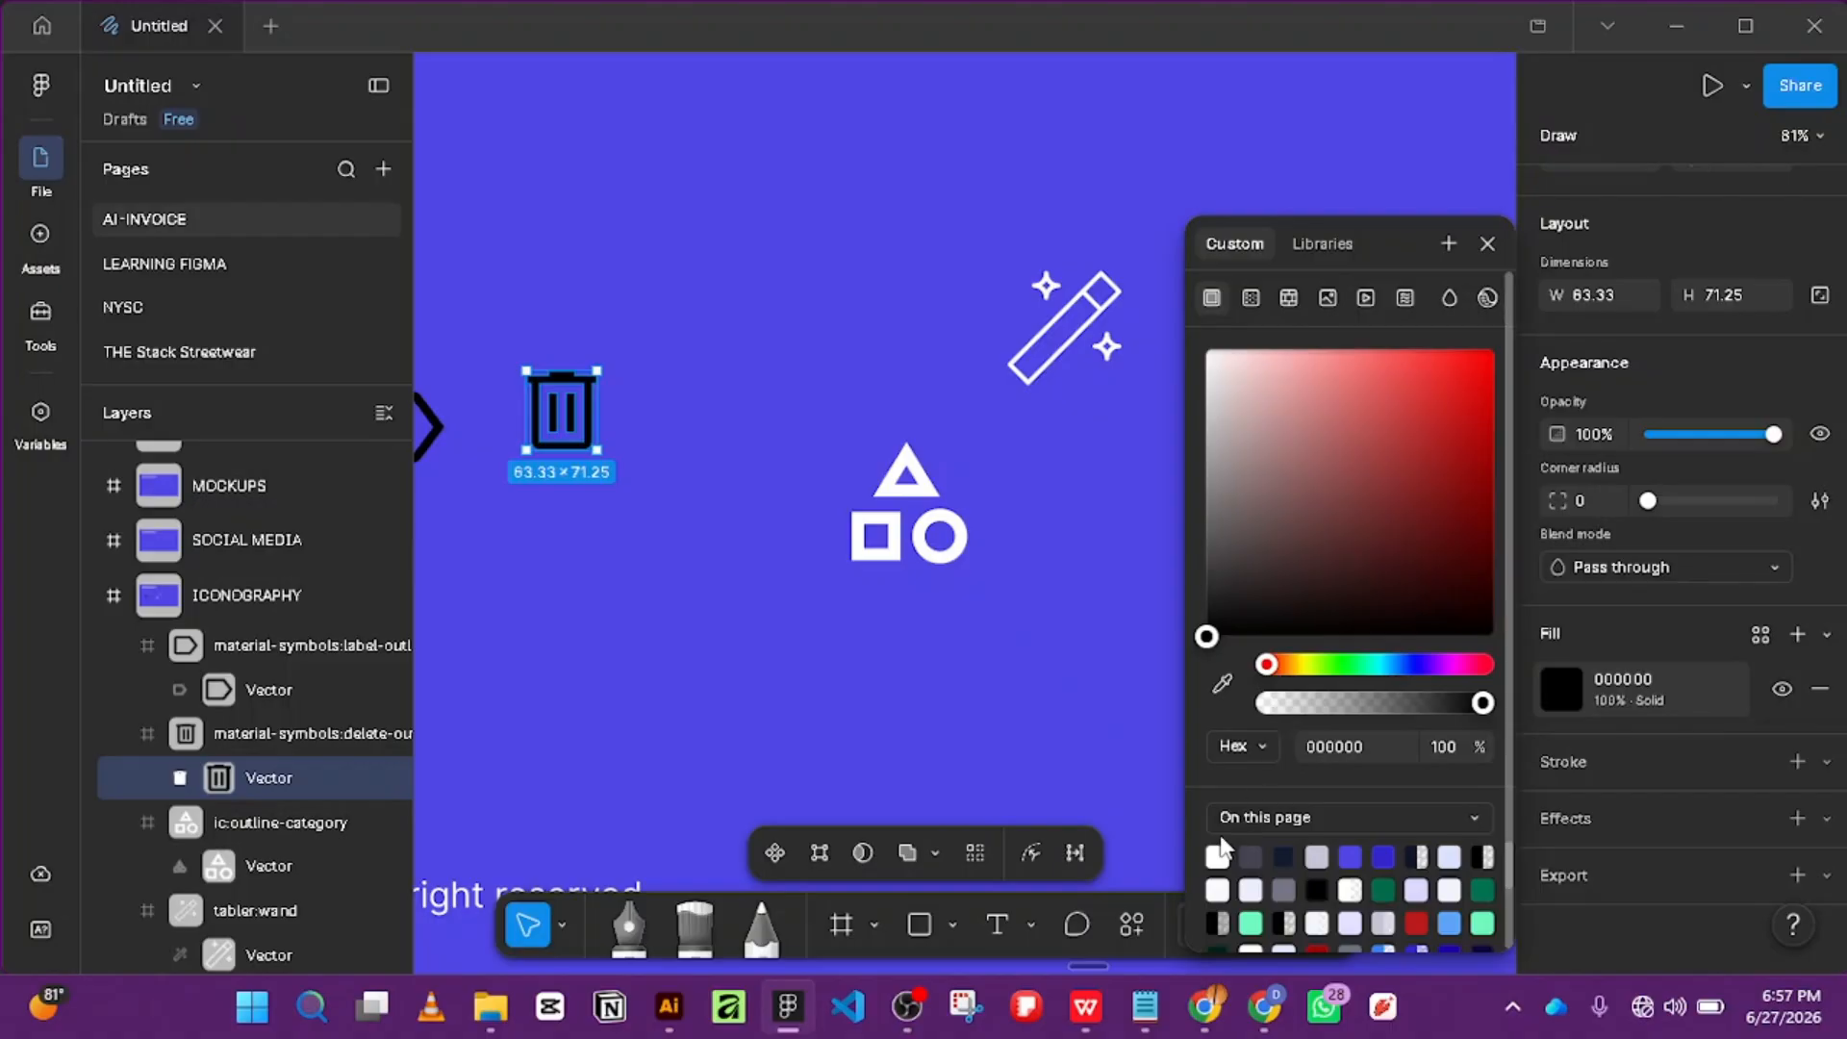
{"action": "left_click", "coordinate": [548, 536]}
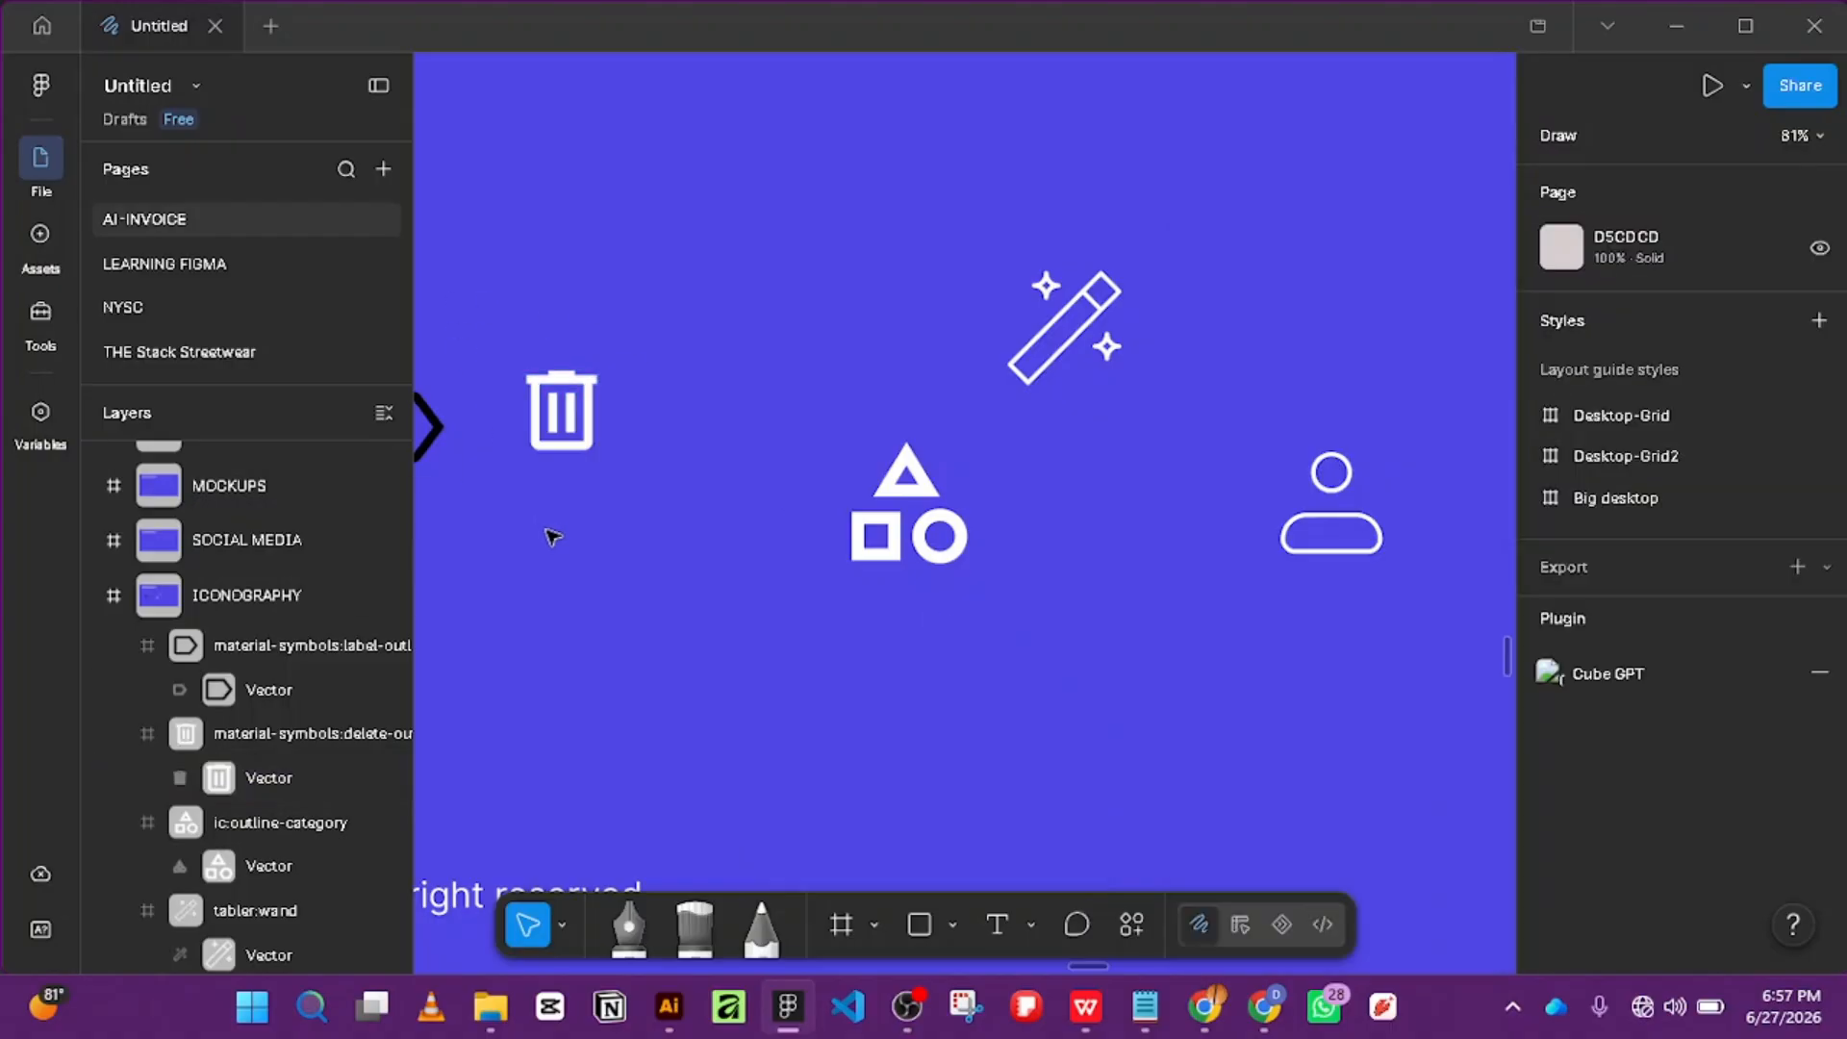
Change the fill of the vector inside the label icon to white FFFFFF.
{"action": "left_click_drag", "start_coordinate": [548, 536], "coordinate": [962, 628]}
{"action": "left_click", "coordinate": [868, 577]}
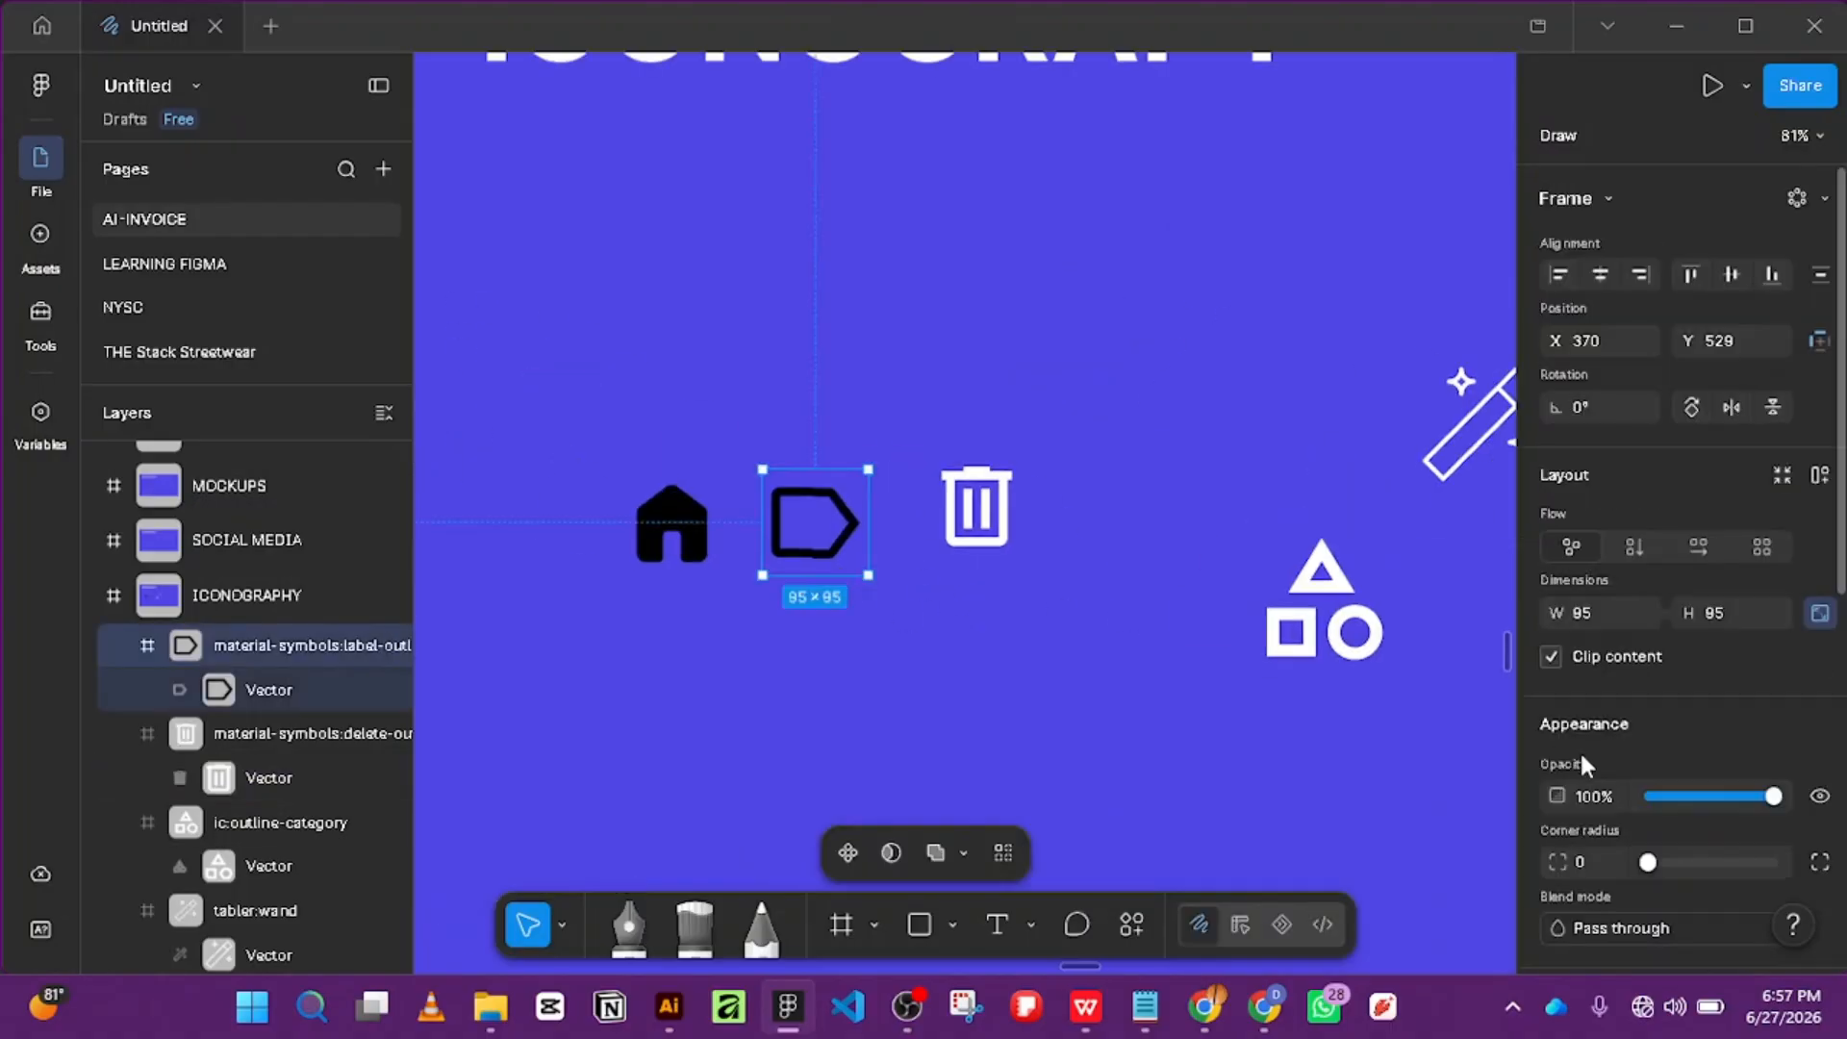
{"action": "scroll", "coordinate": [1606, 845], "scroll_direction": "down", "scroll_amount": 3}
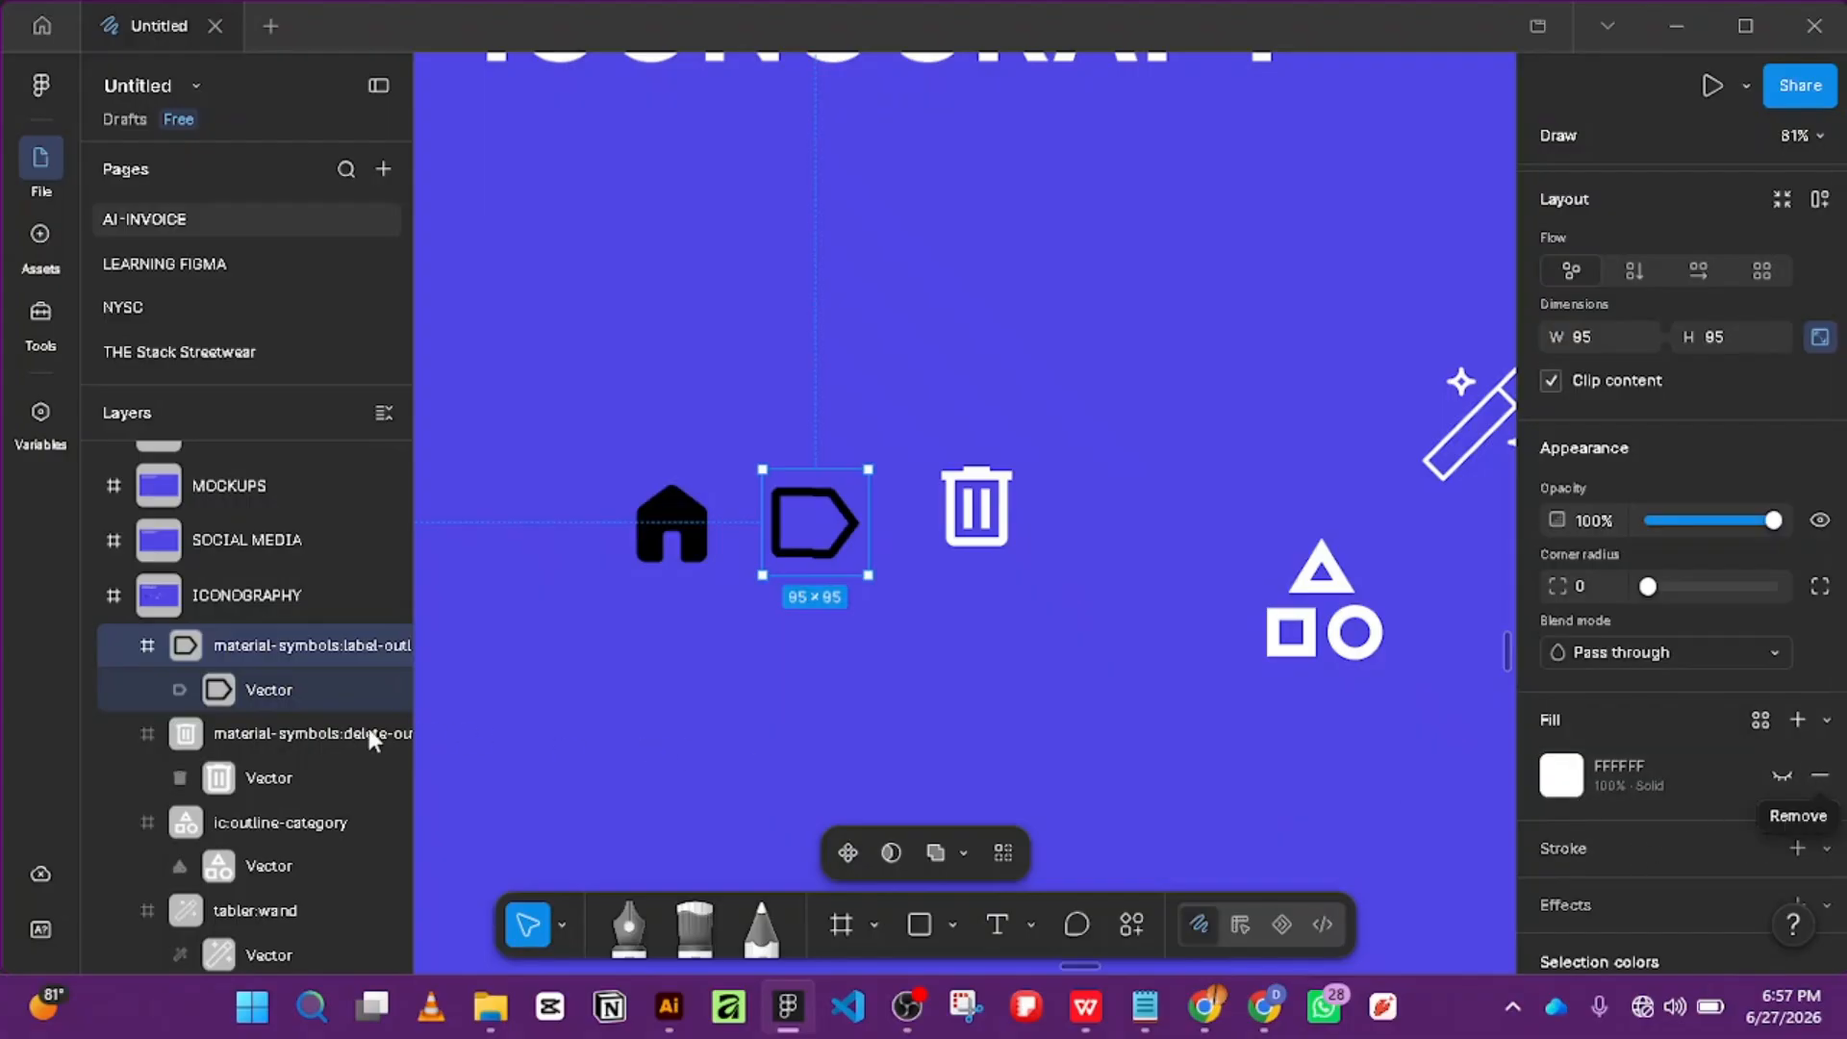
{"action": "left_click", "coordinate": [274, 693]}
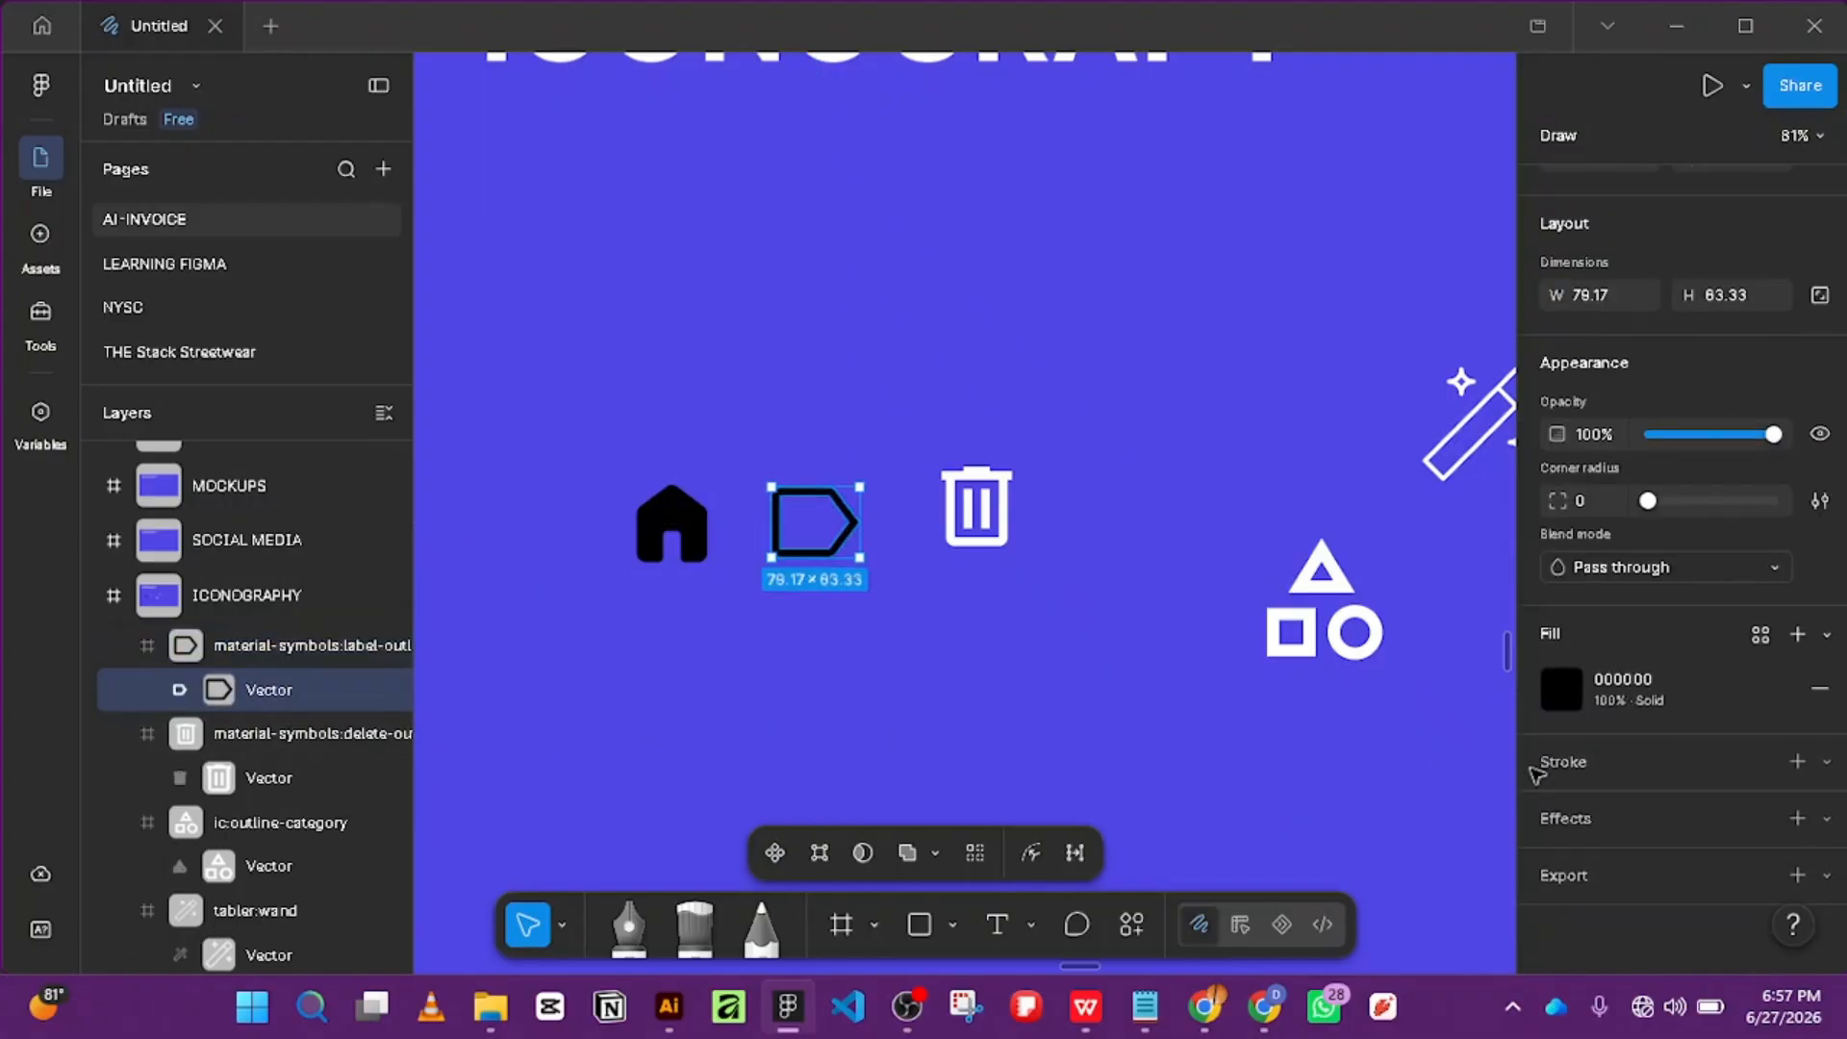
{"action": "left_click", "coordinate": [1560, 689]}
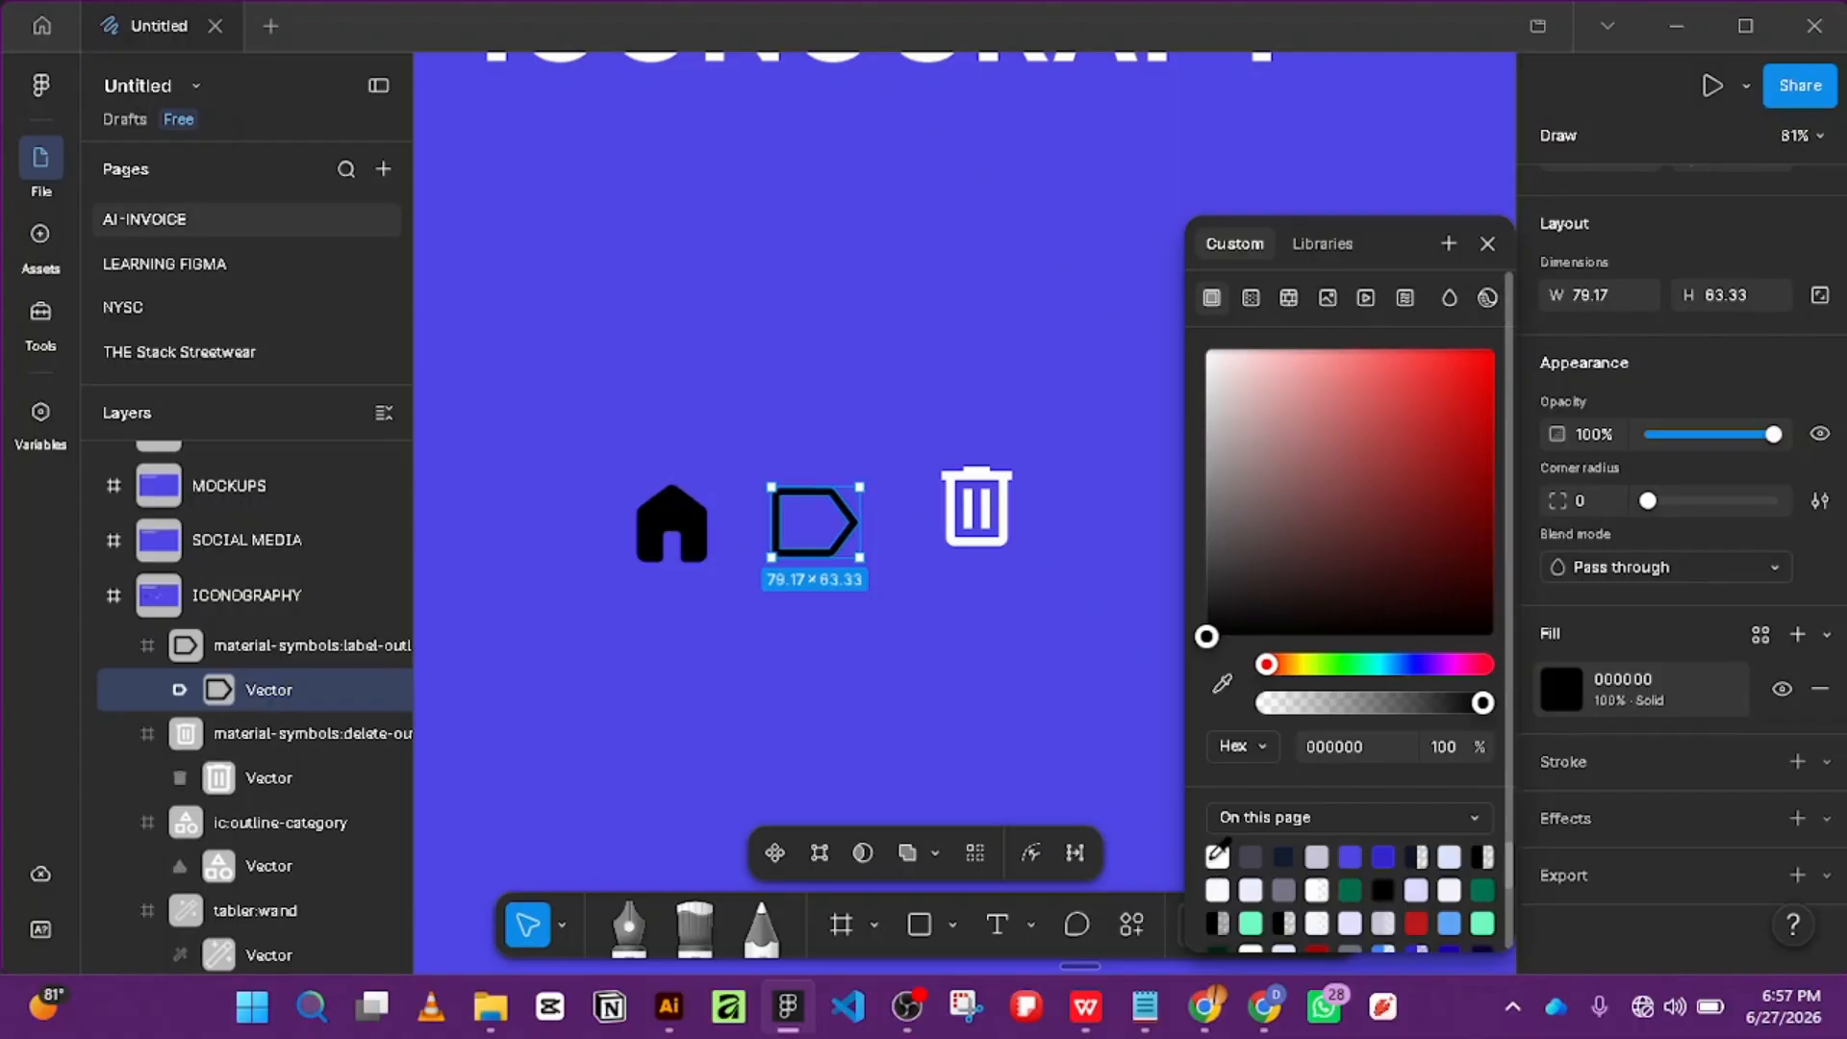
{"action": "left_click", "coordinate": [1216, 856]}
Remove the fill from the vector inside the home icon and add a stroke to it instead.
{"action": "left_click", "coordinate": [707, 558]}
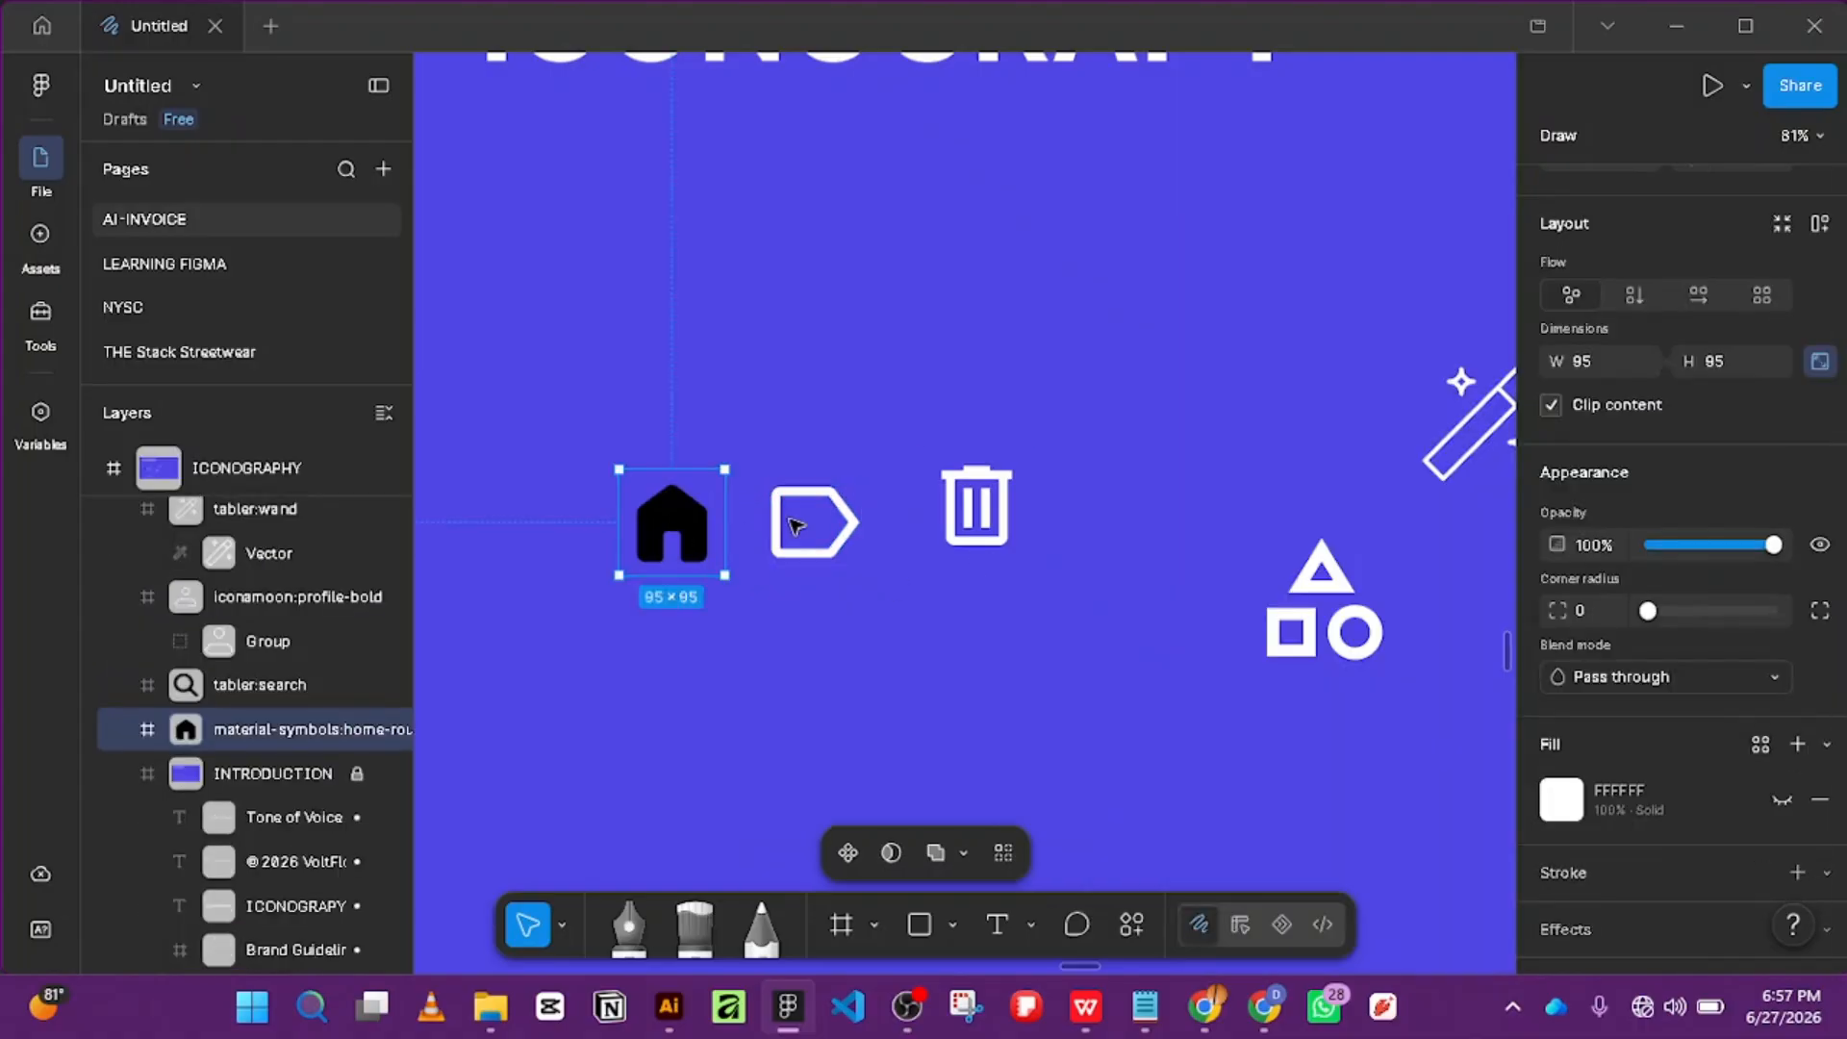
{"action": "scroll", "coordinate": [1731, 789], "scroll_direction": "down", "scroll_amount": 4}
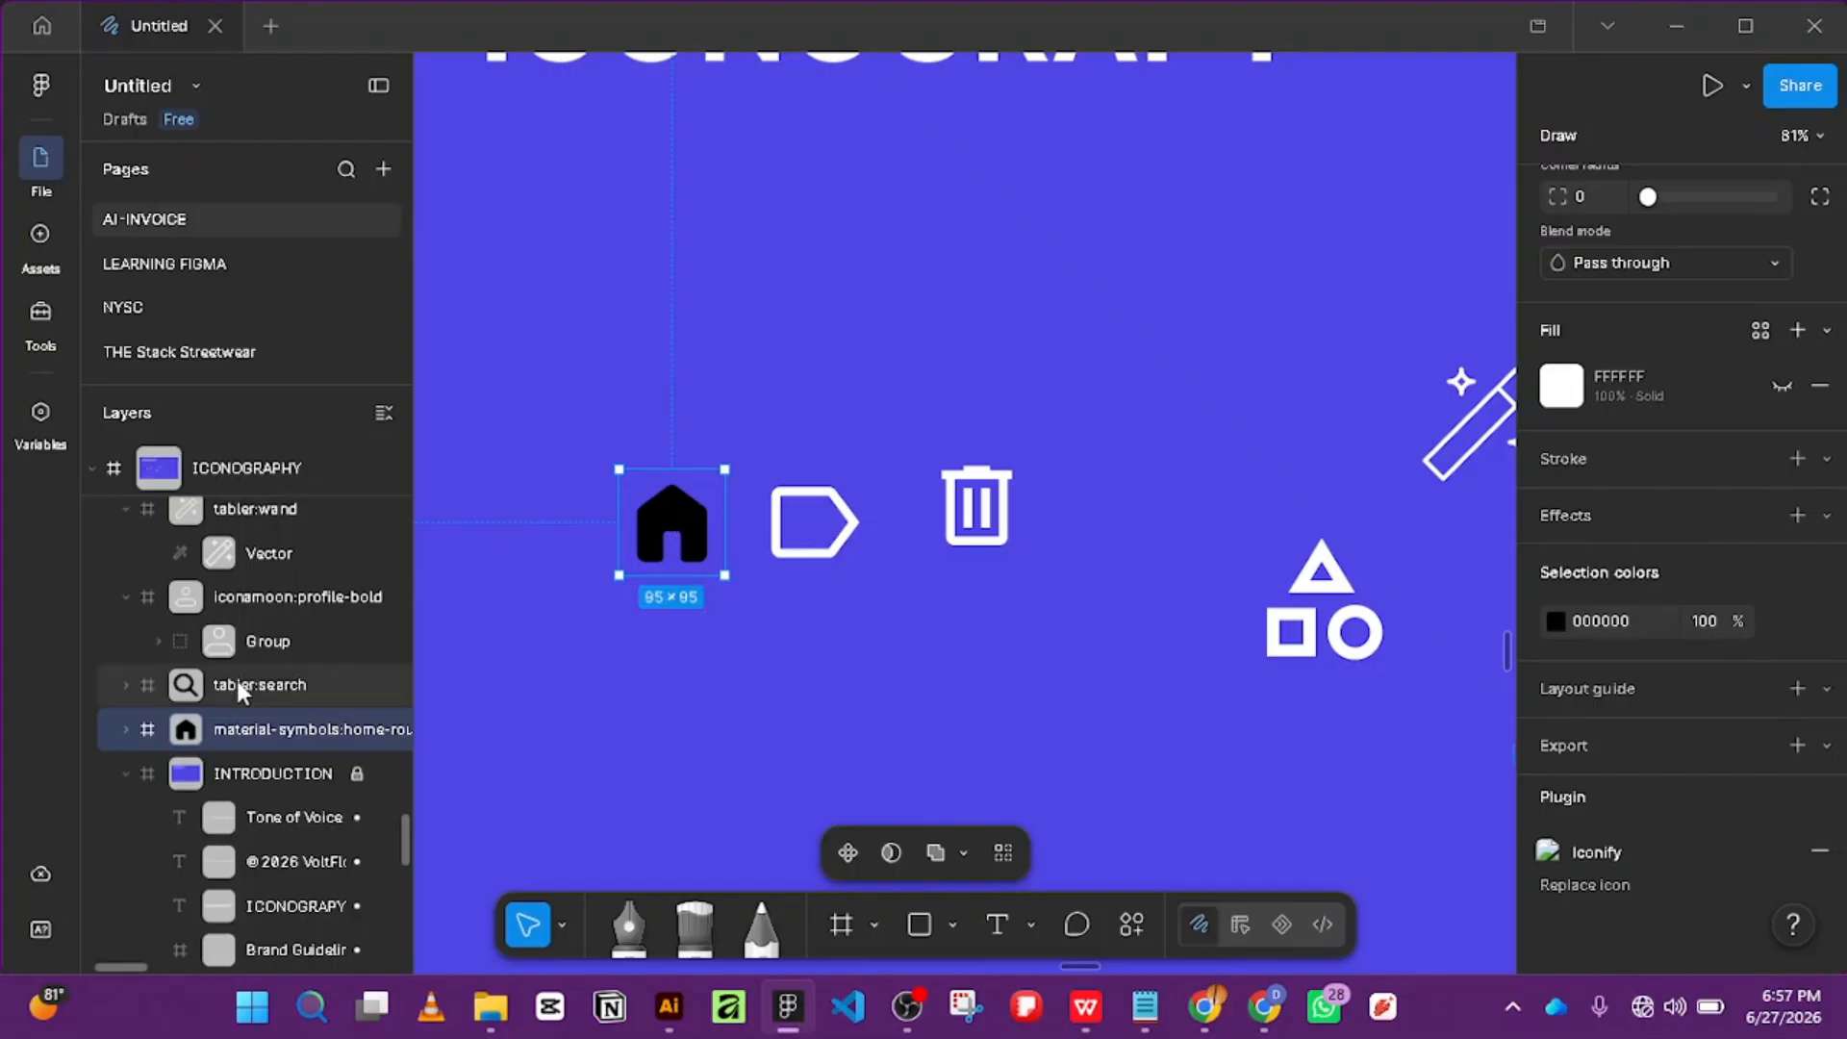
{"action": "left_click", "coordinate": [126, 729]}
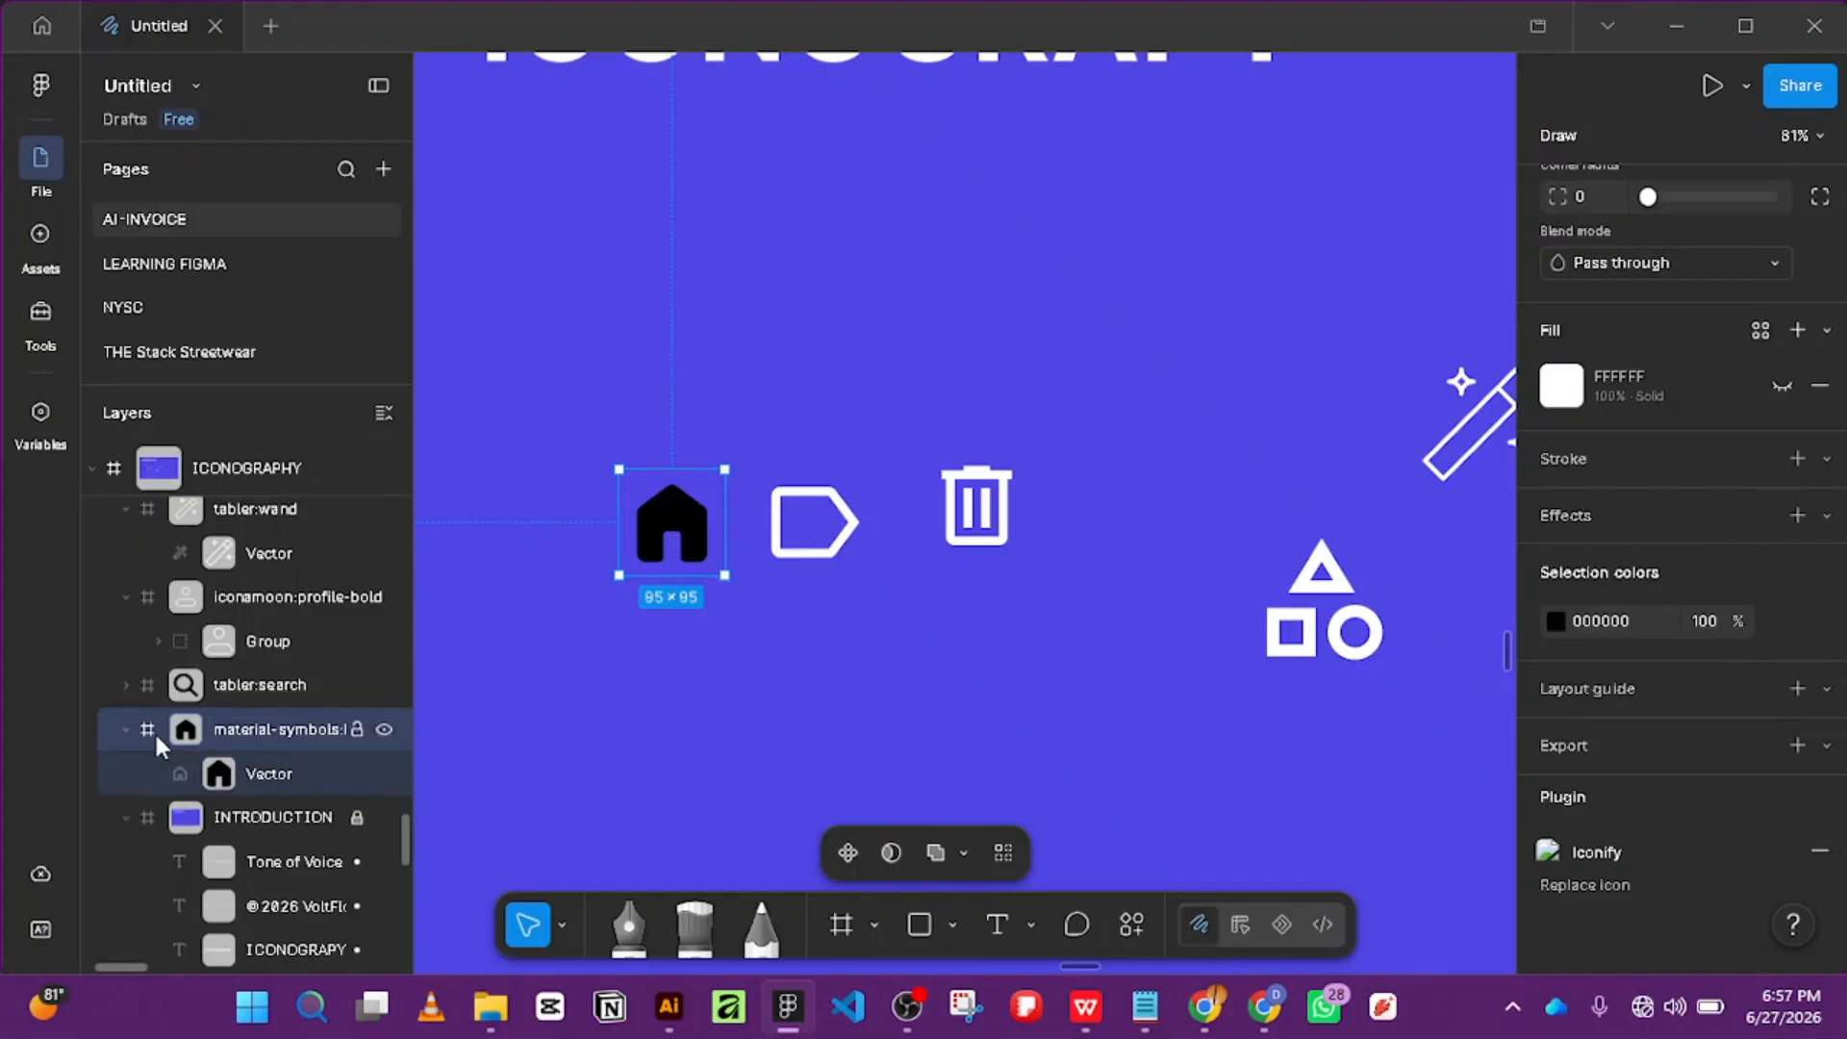
{"action": "left_click", "coordinate": [250, 785]}
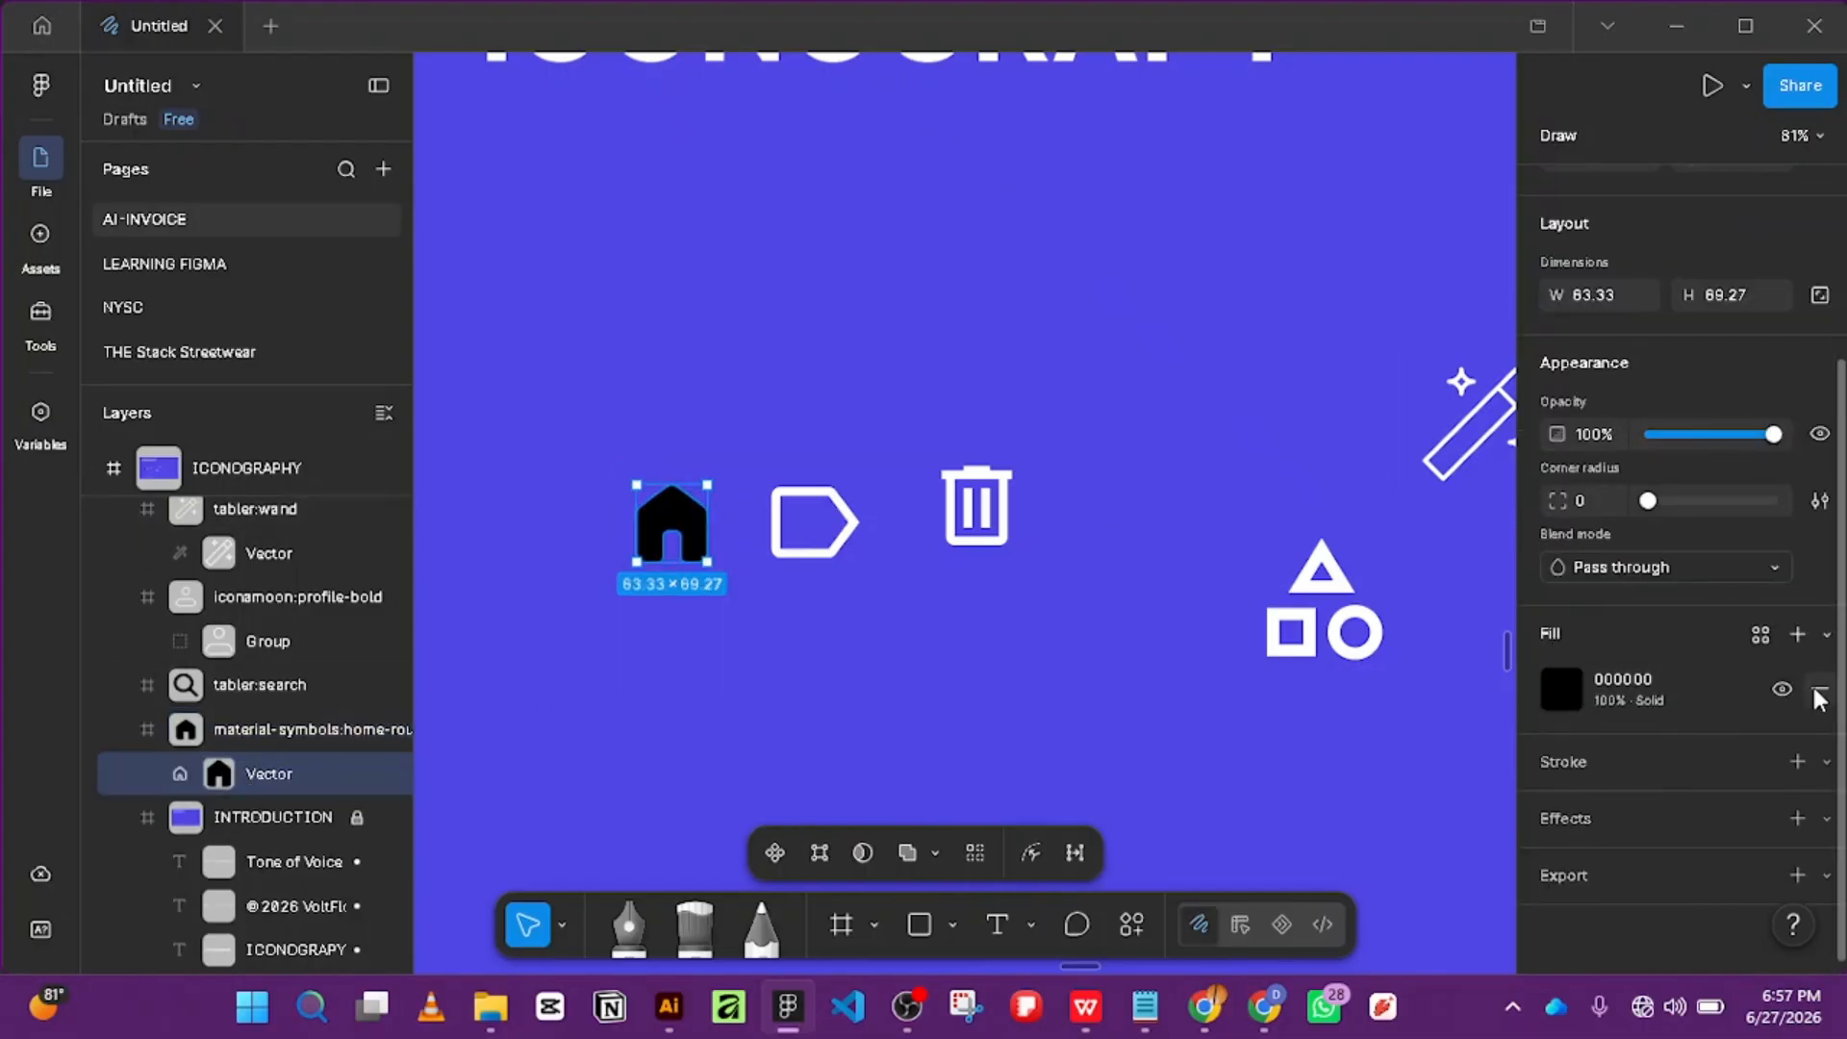
{"action": "left_click", "coordinate": [1819, 691]}
{"action": "left_click", "coordinate": [1796, 688]}
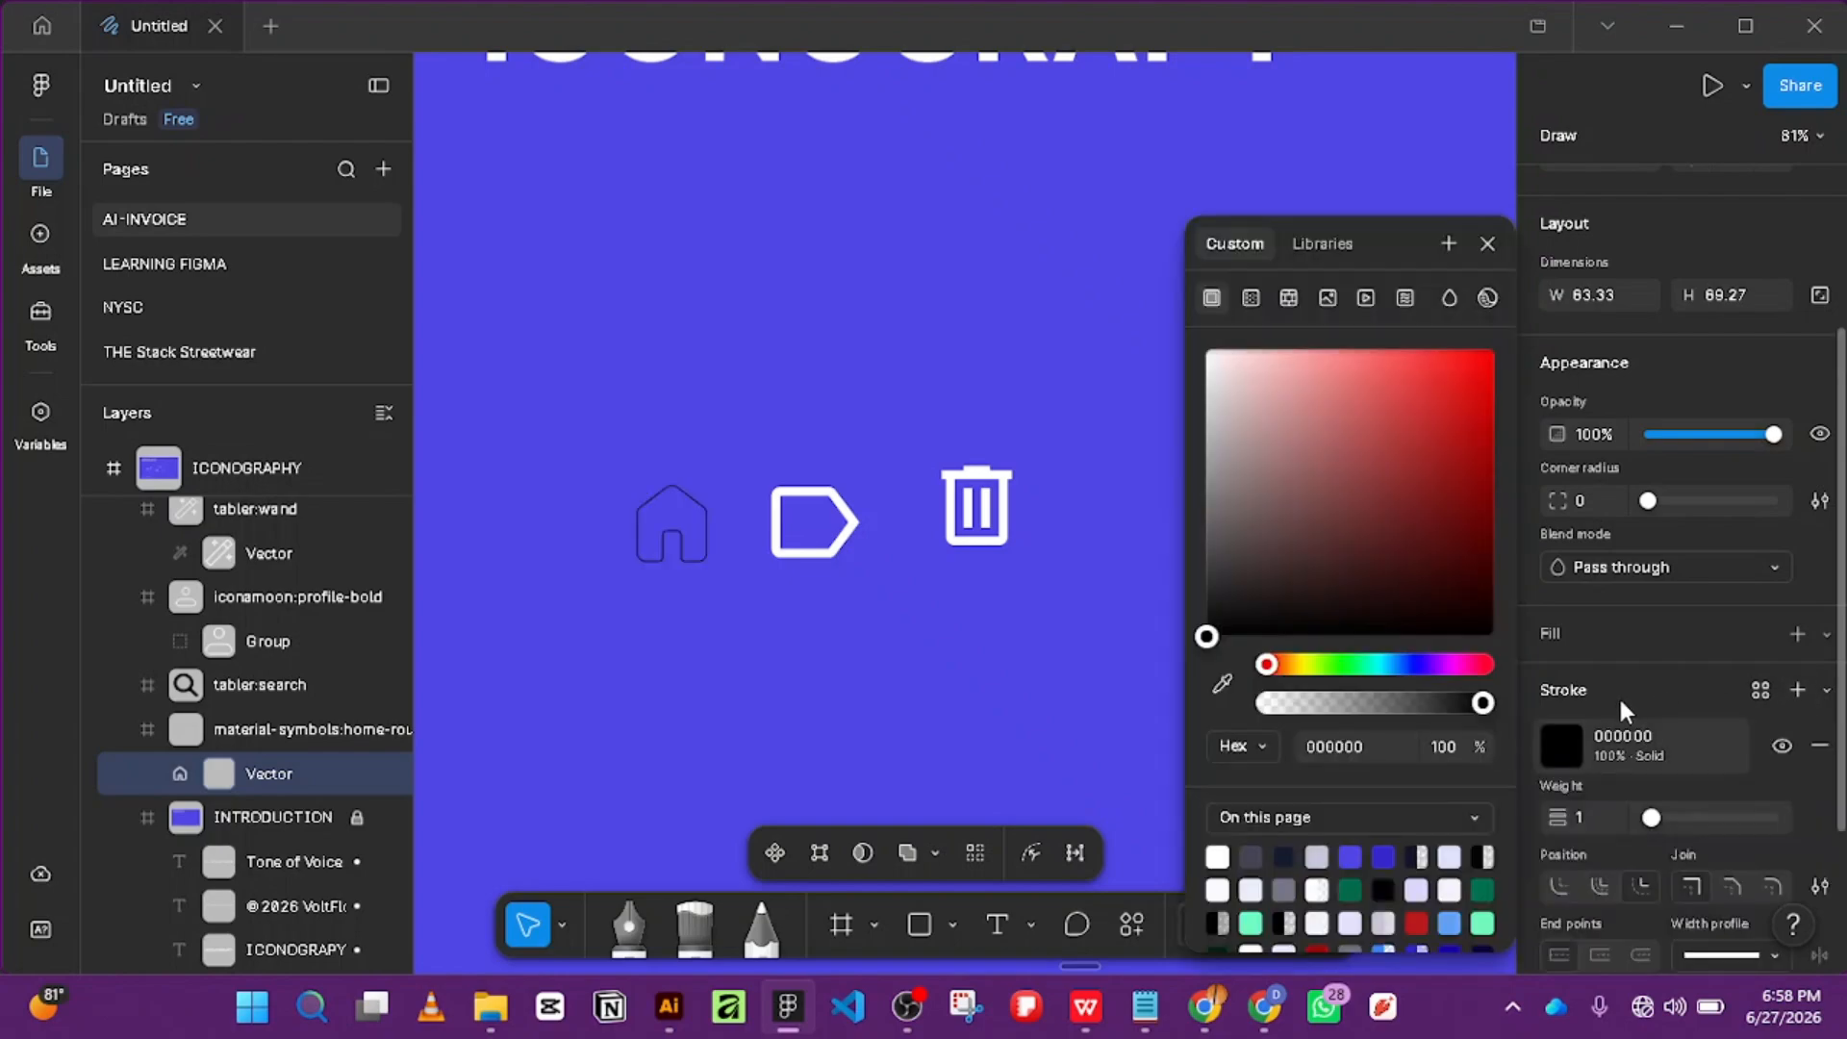
Set the home vector's stroke weight to 4 and its stroke colour to white FFFFFF.
{"action": "left_click_drag", "start_coordinate": [1591, 815], "coordinate": [1543, 814]}
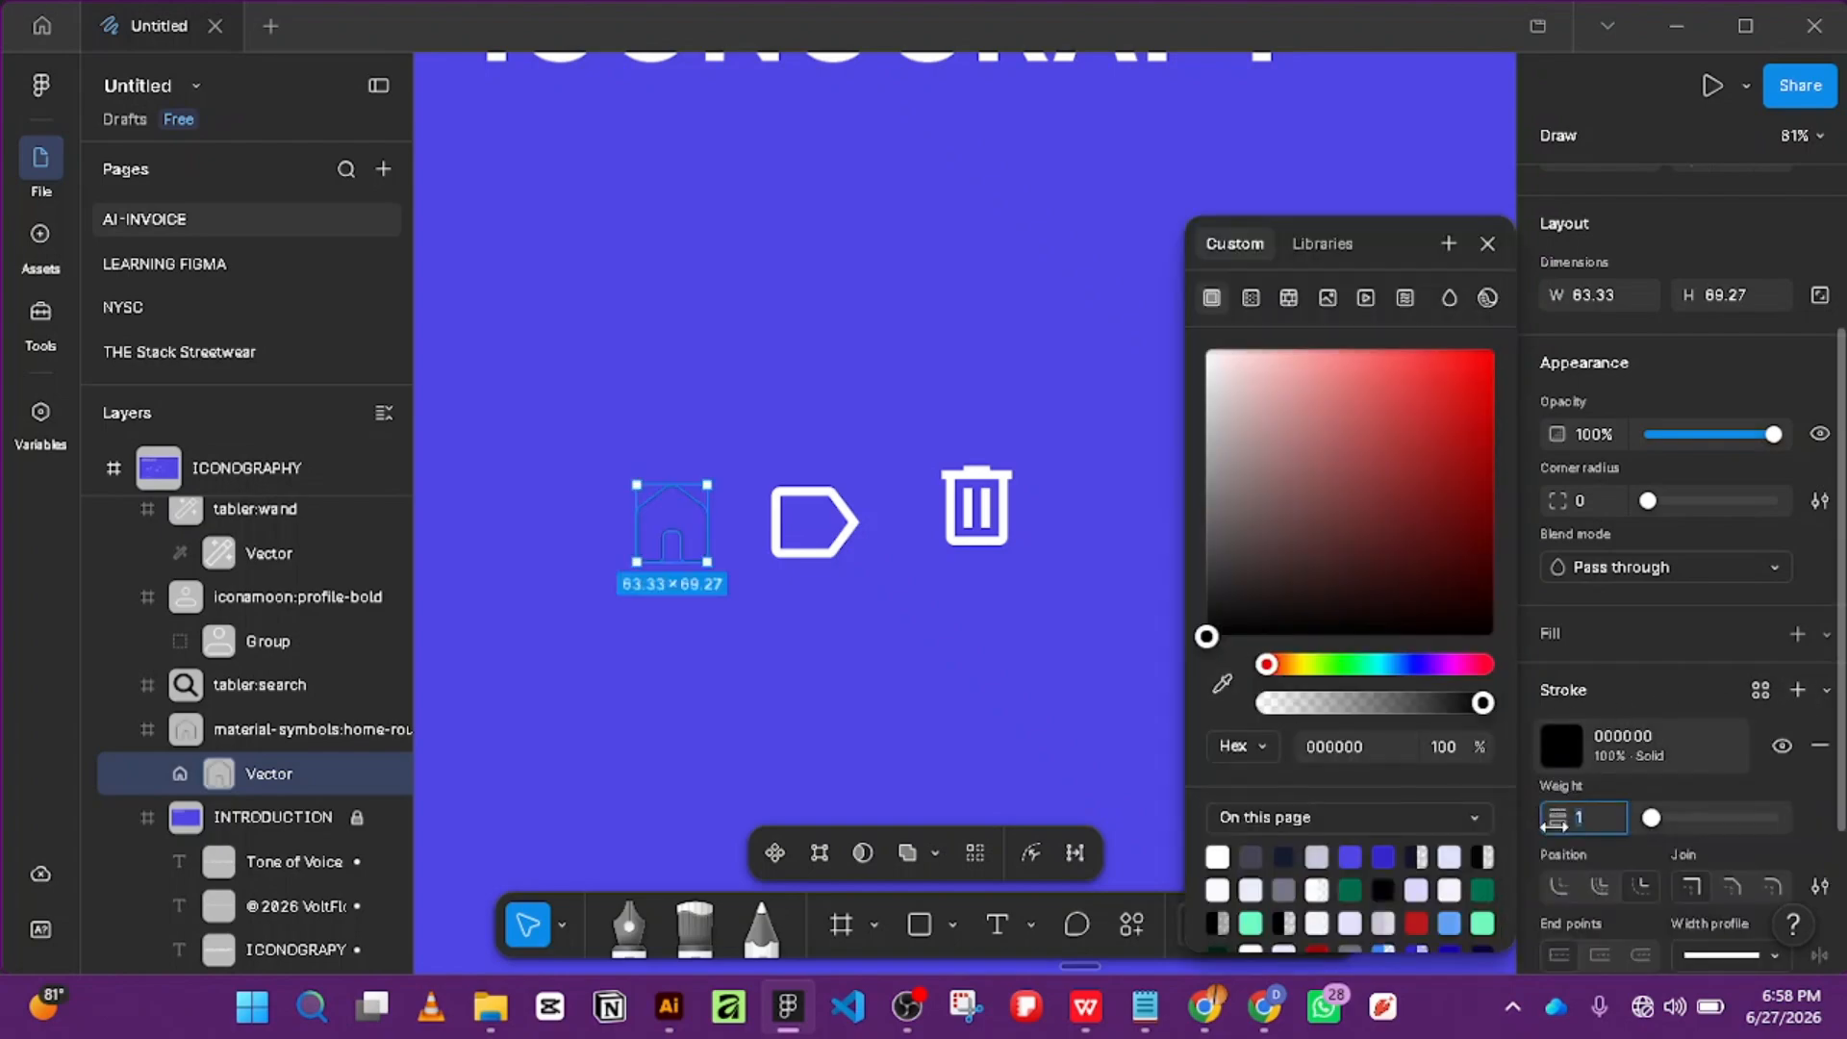
{"action": "type", "text": "4"}
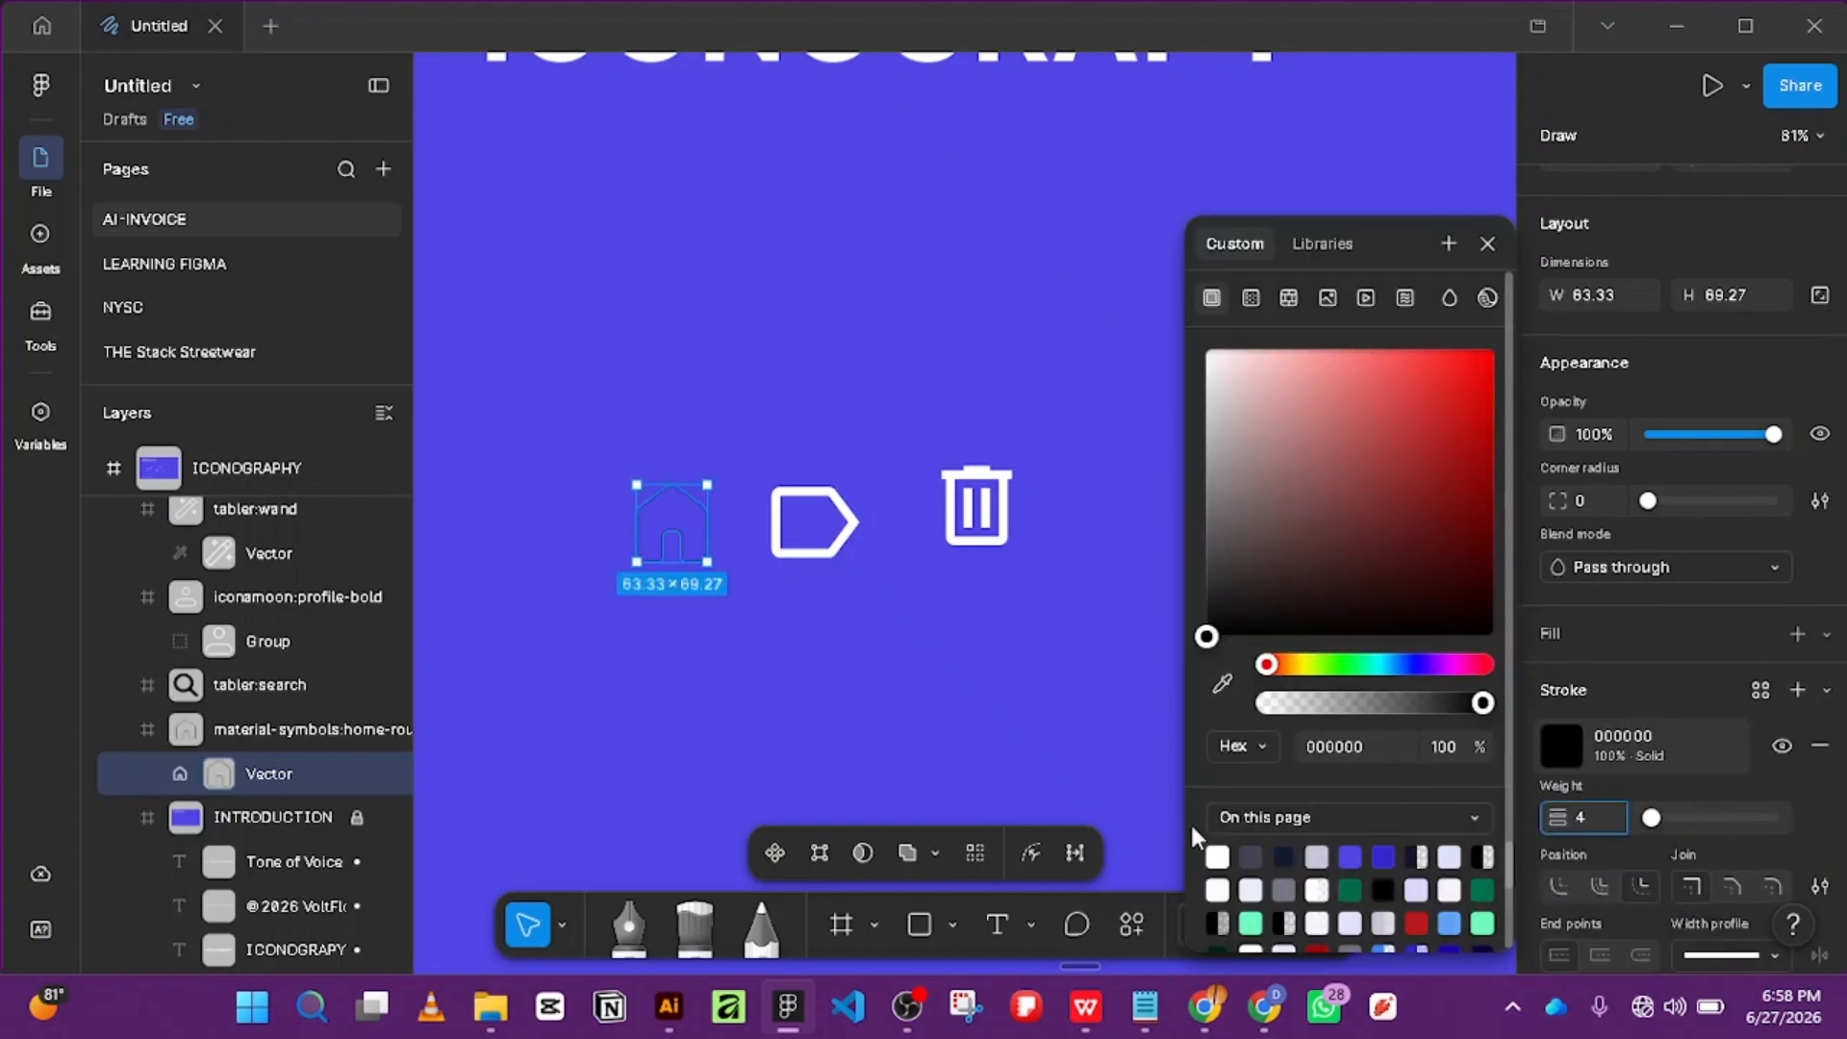
{"action": "left_click", "coordinate": [1219, 853]}
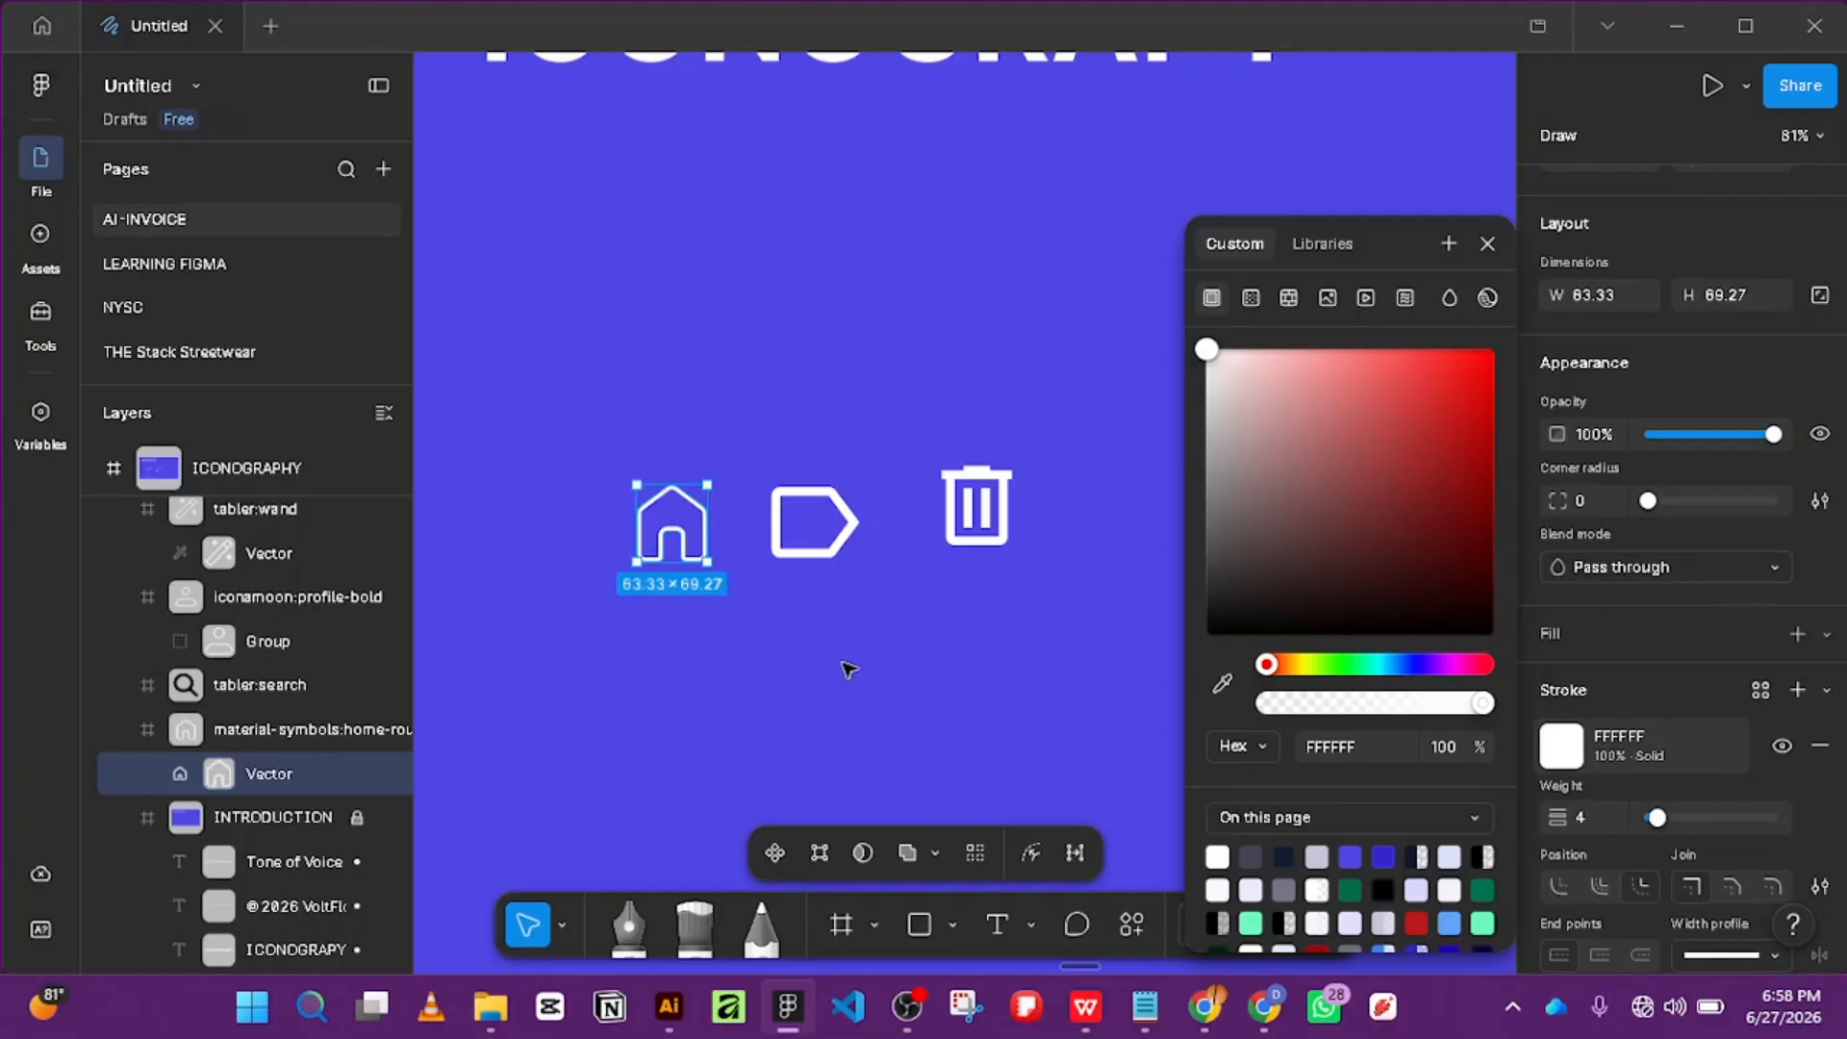
{"action": "left_click", "coordinate": [846, 668]}
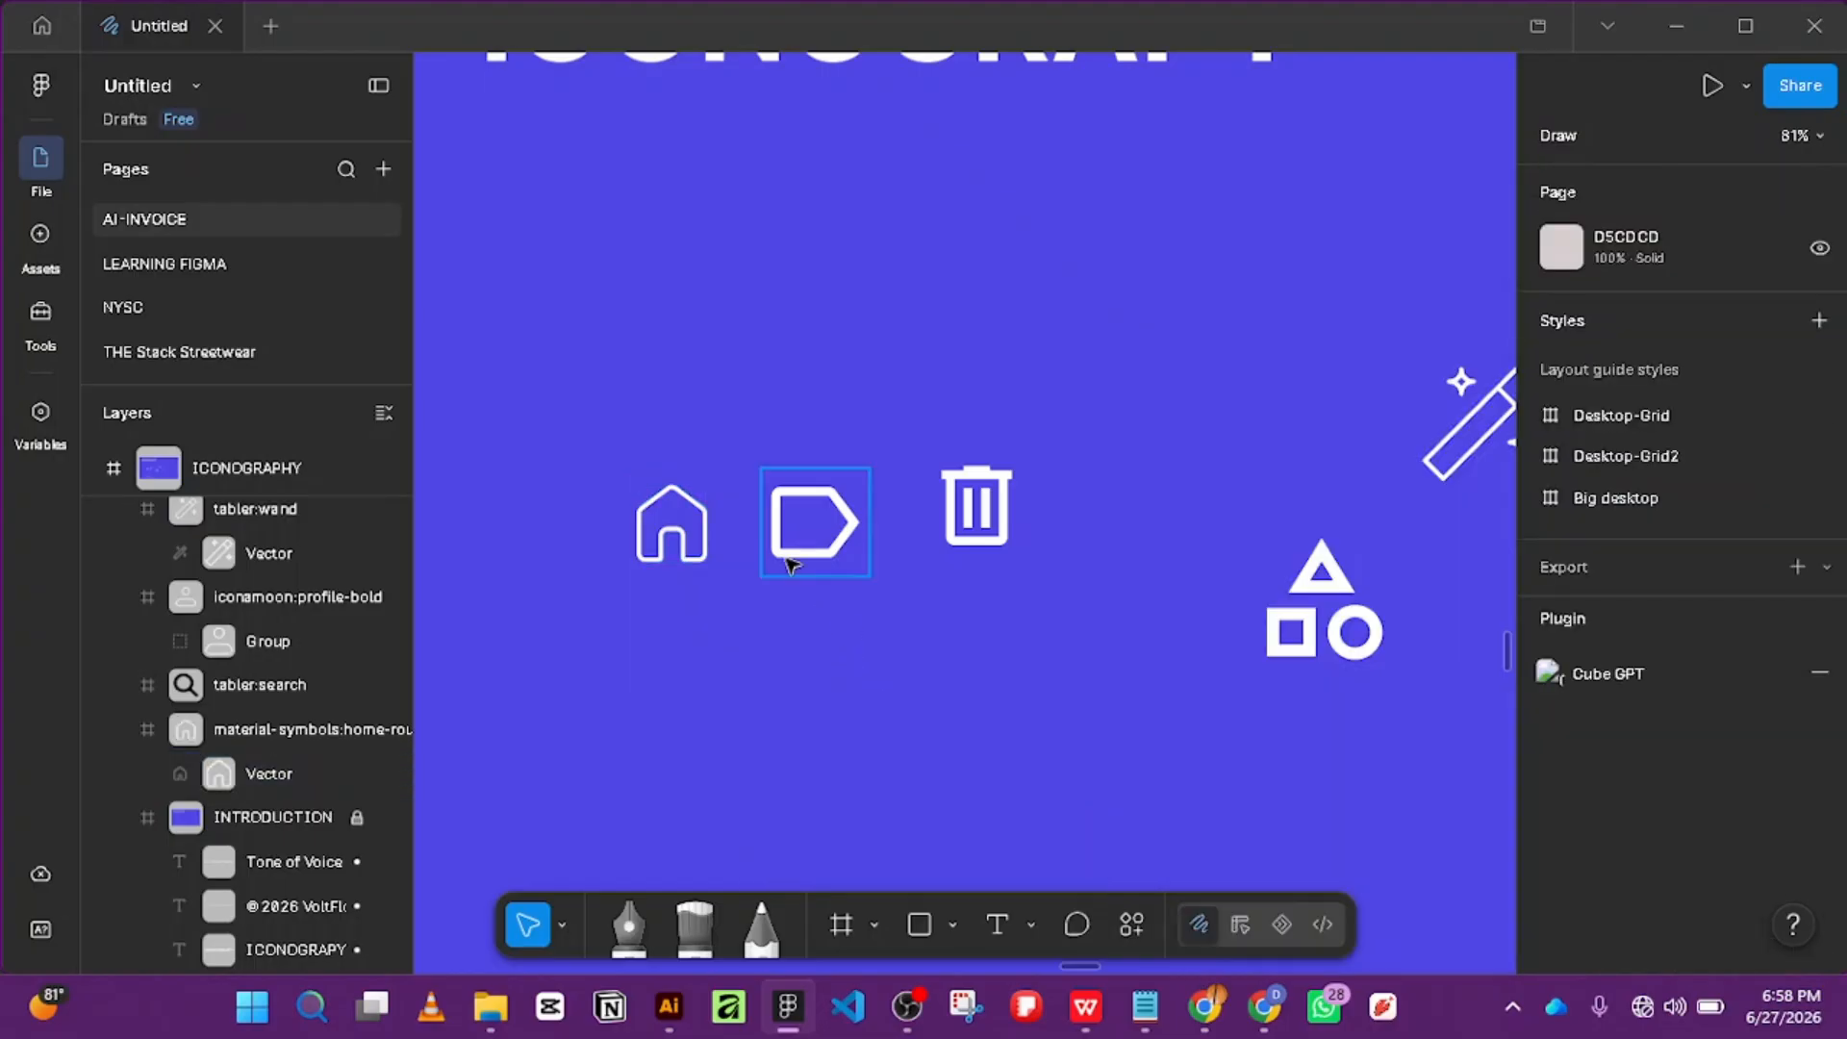
Increase the stroke weight of the vector inside the home icon to thicken its outline.
{"action": "left_click", "coordinate": [699, 524]}
{"action": "scroll", "coordinate": [1597, 885], "scroll_direction": "down", "scroll_amount": 4}
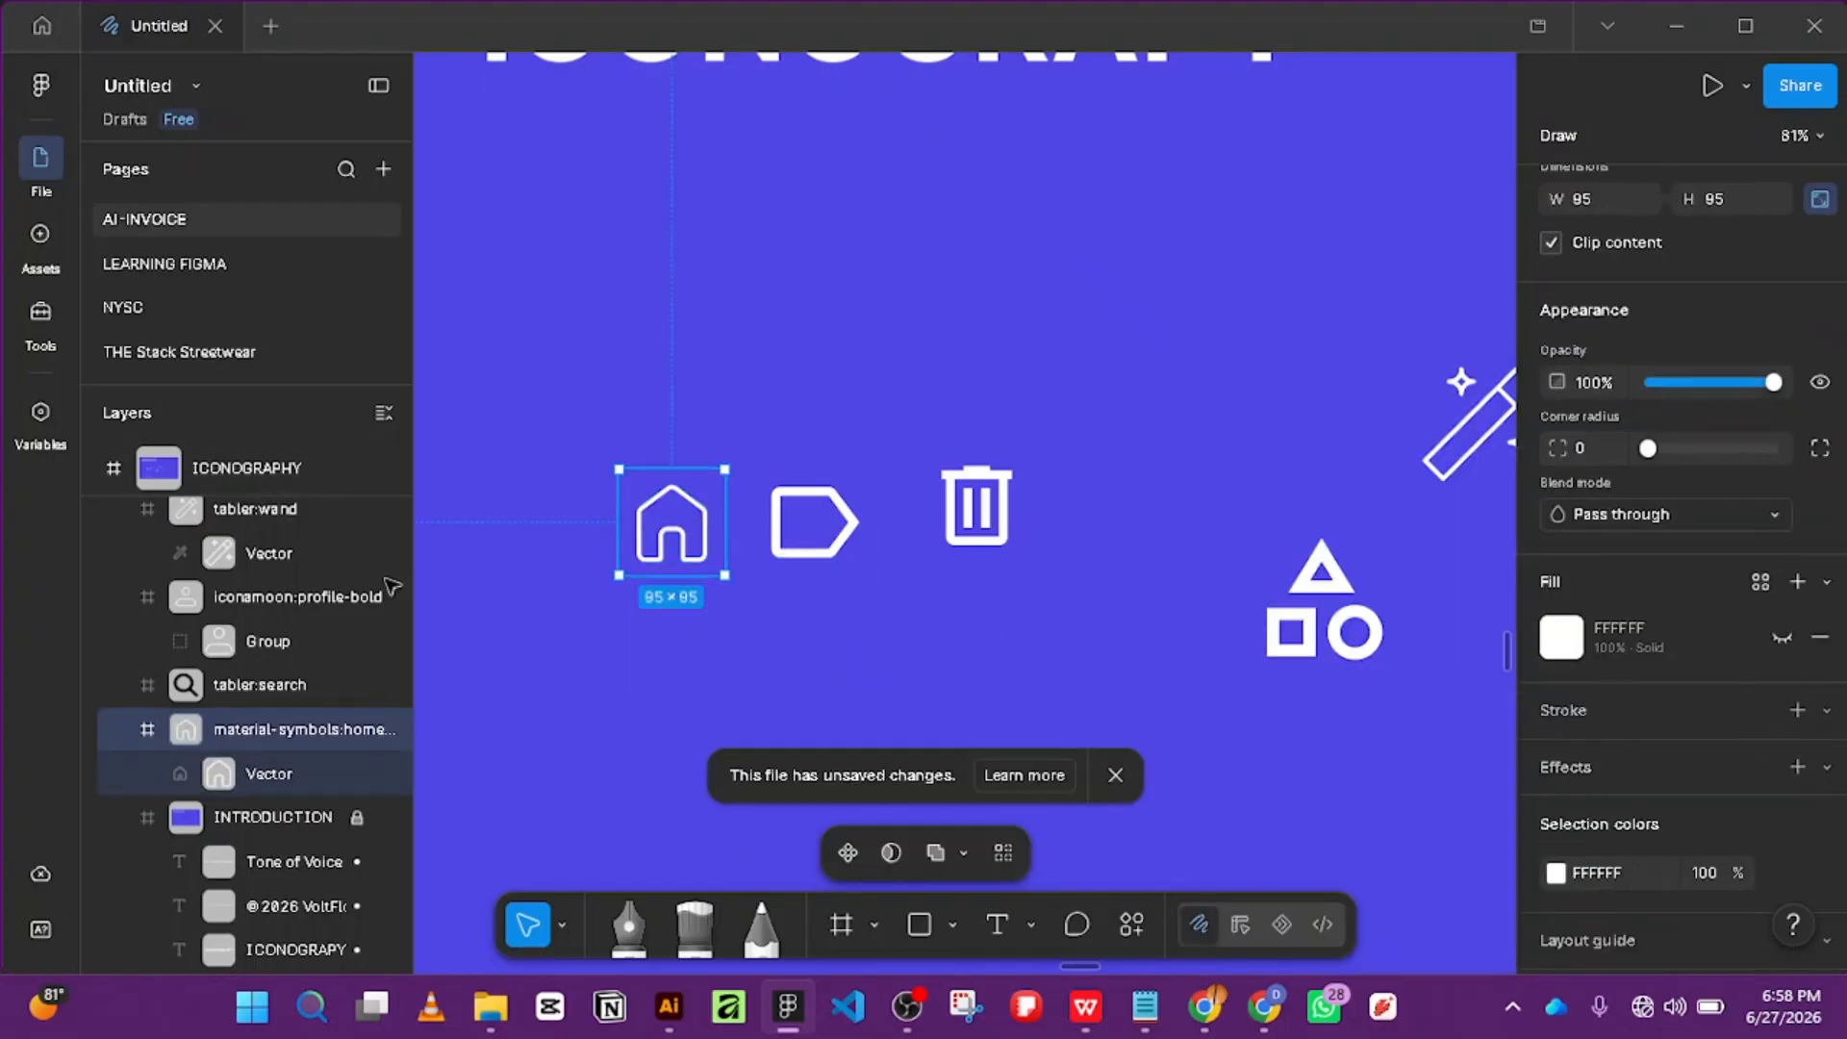
{"action": "left_click", "coordinate": [215, 772]}
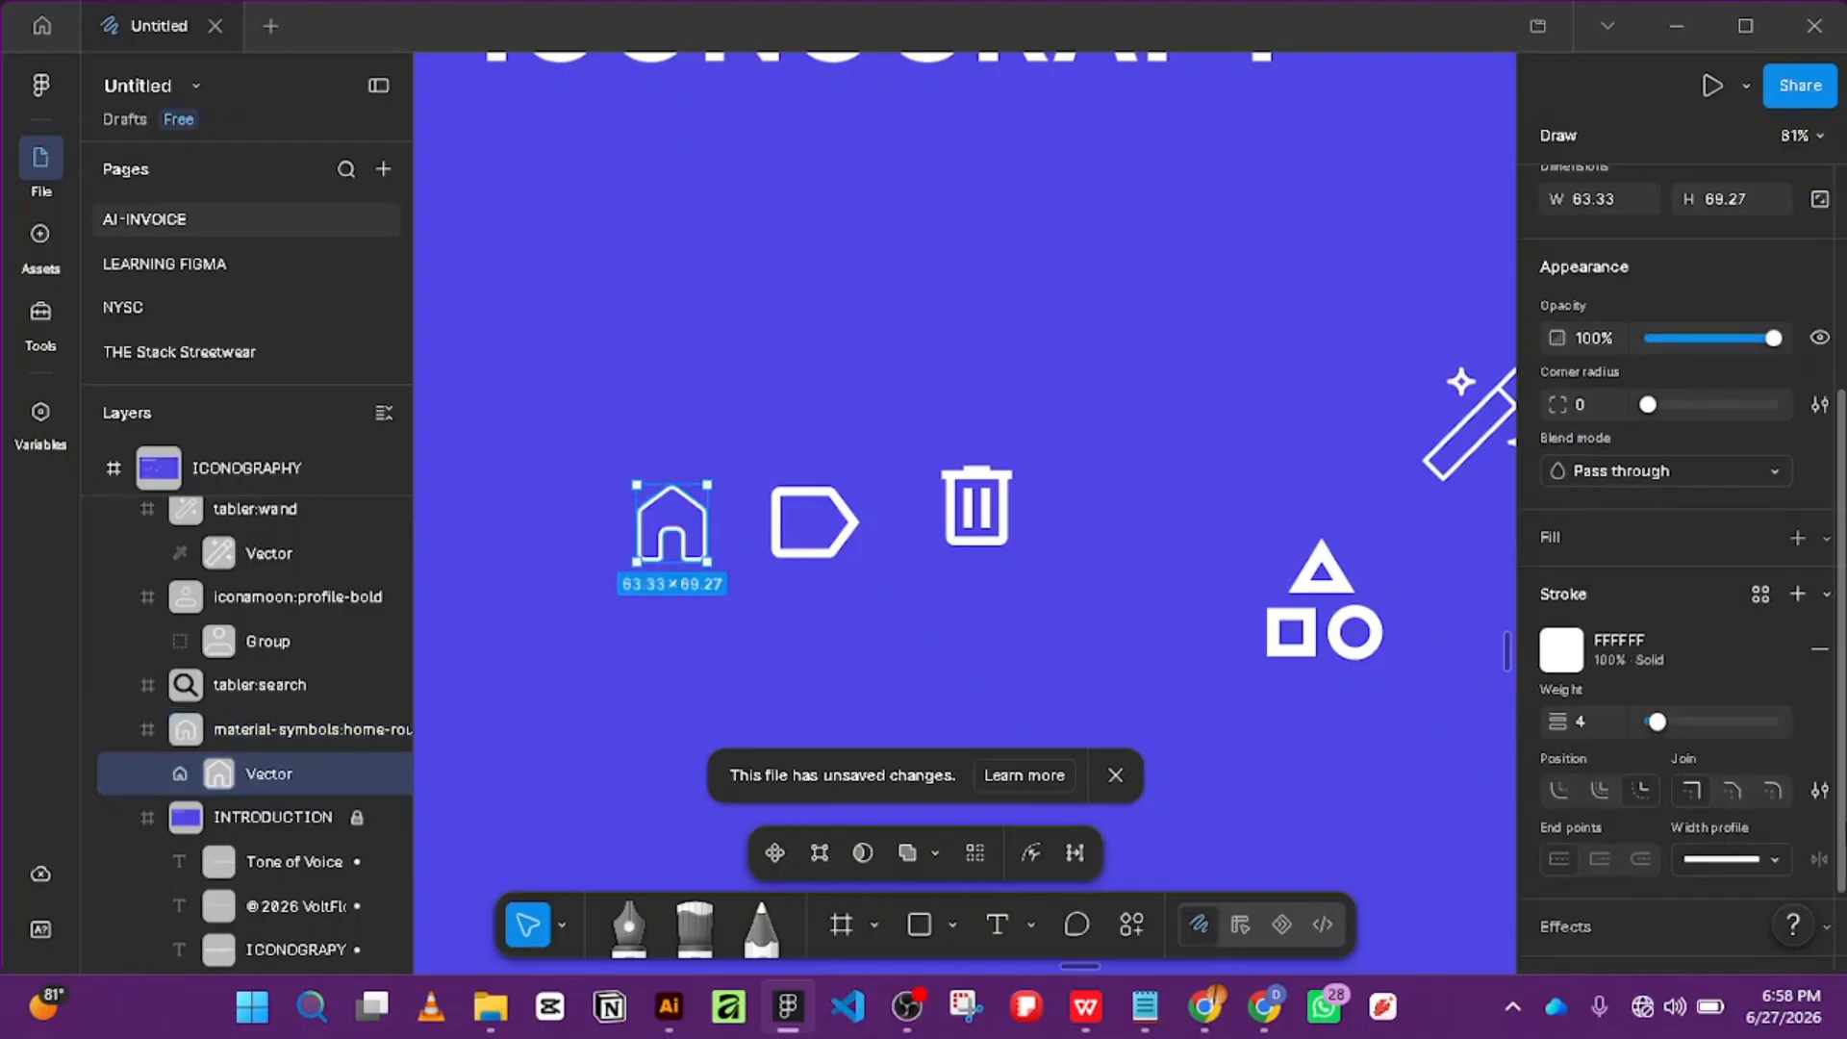
{"action": "scroll", "coordinate": [1540, 741], "scroll_direction": "down", "scroll_amount": 2}
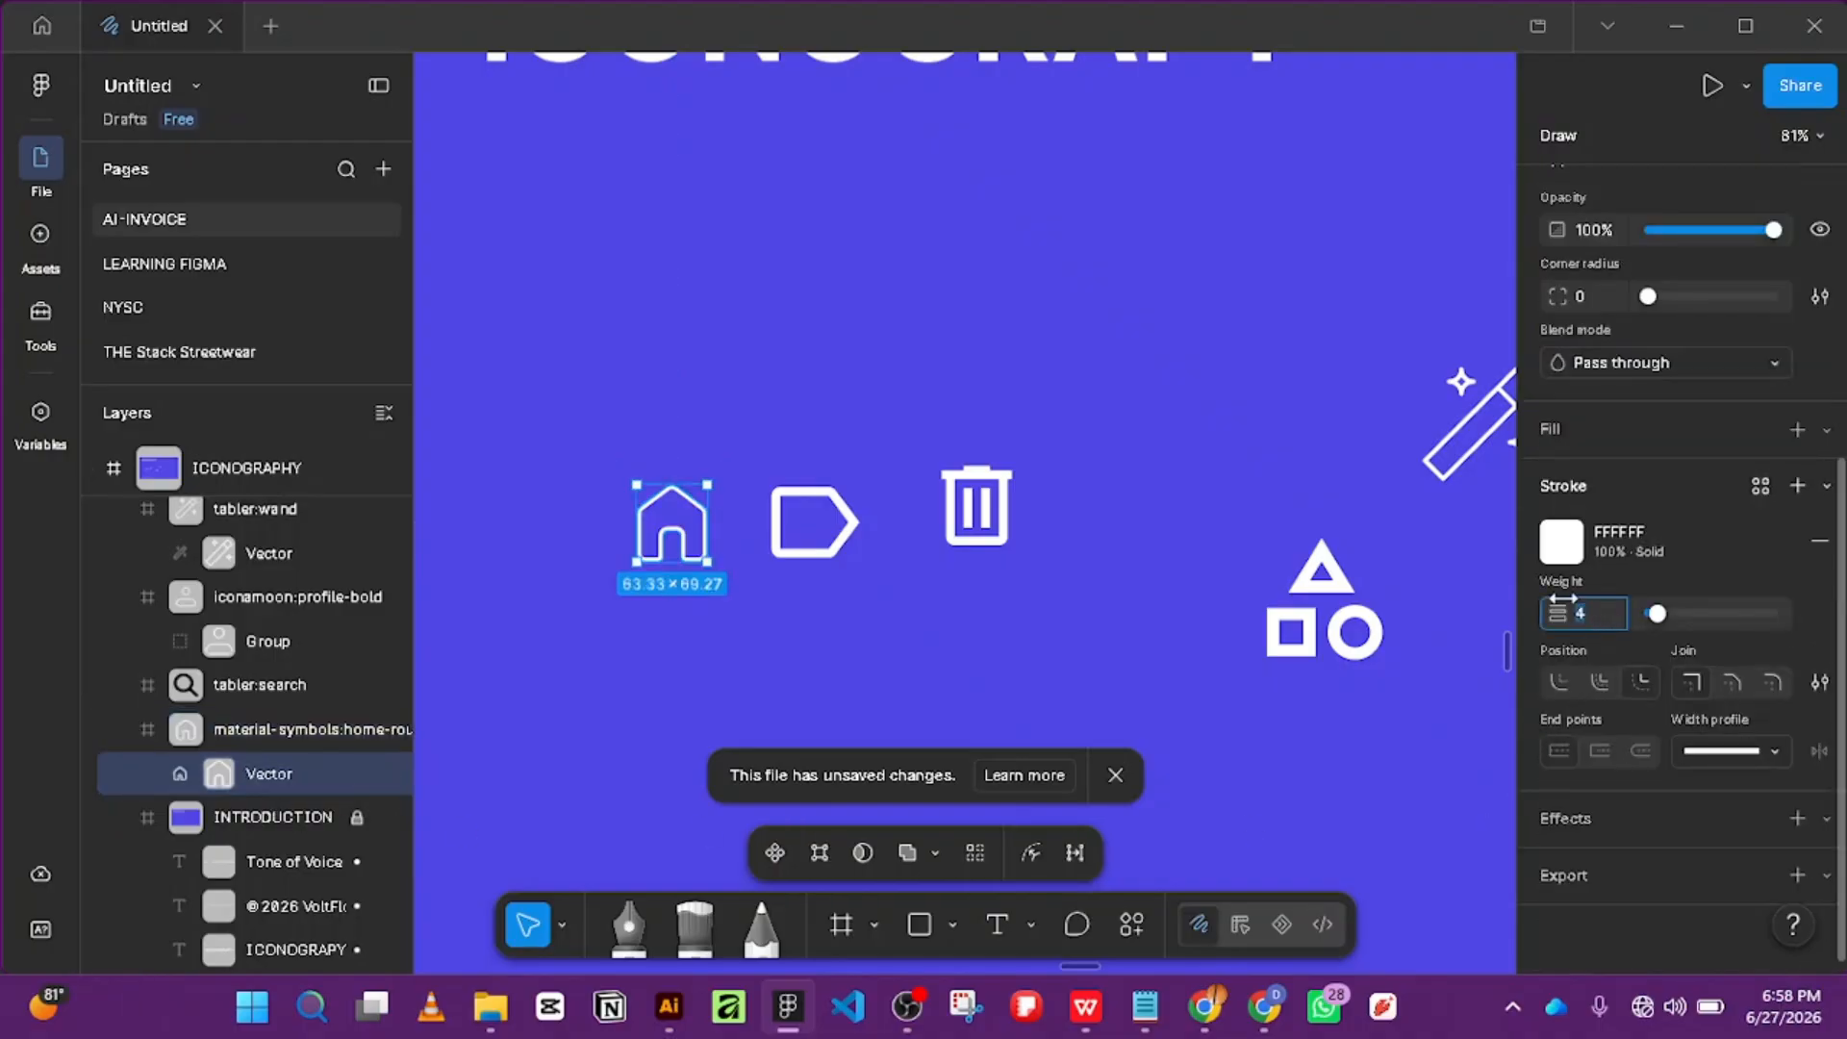
{"action": "key", "text": "Return"}
{"action": "left_click", "coordinate": [1071, 615]}
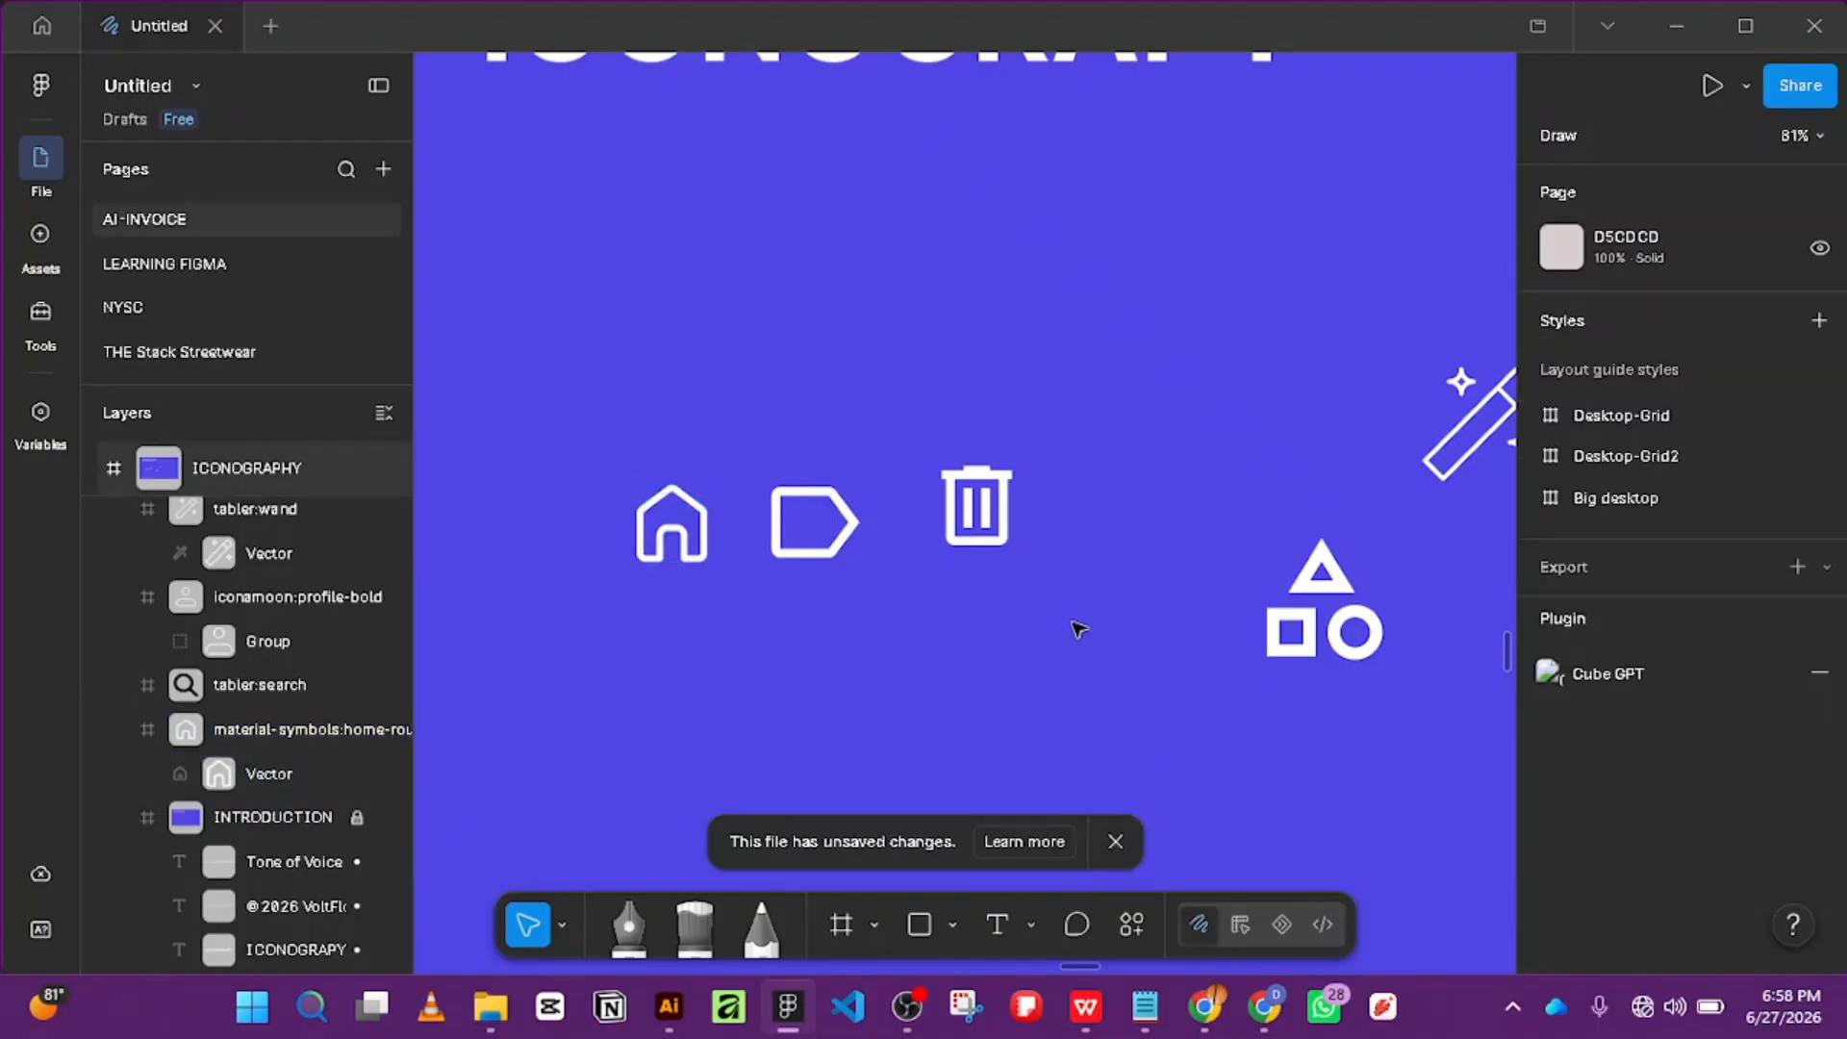
Set the stroke weight of the vector inside the wand icon to 6.
{"action": "scroll", "coordinate": [1073, 617], "scroll_direction": "down", "scroll_amount": 5}
{"action": "left_click", "coordinate": [1279, 520]}
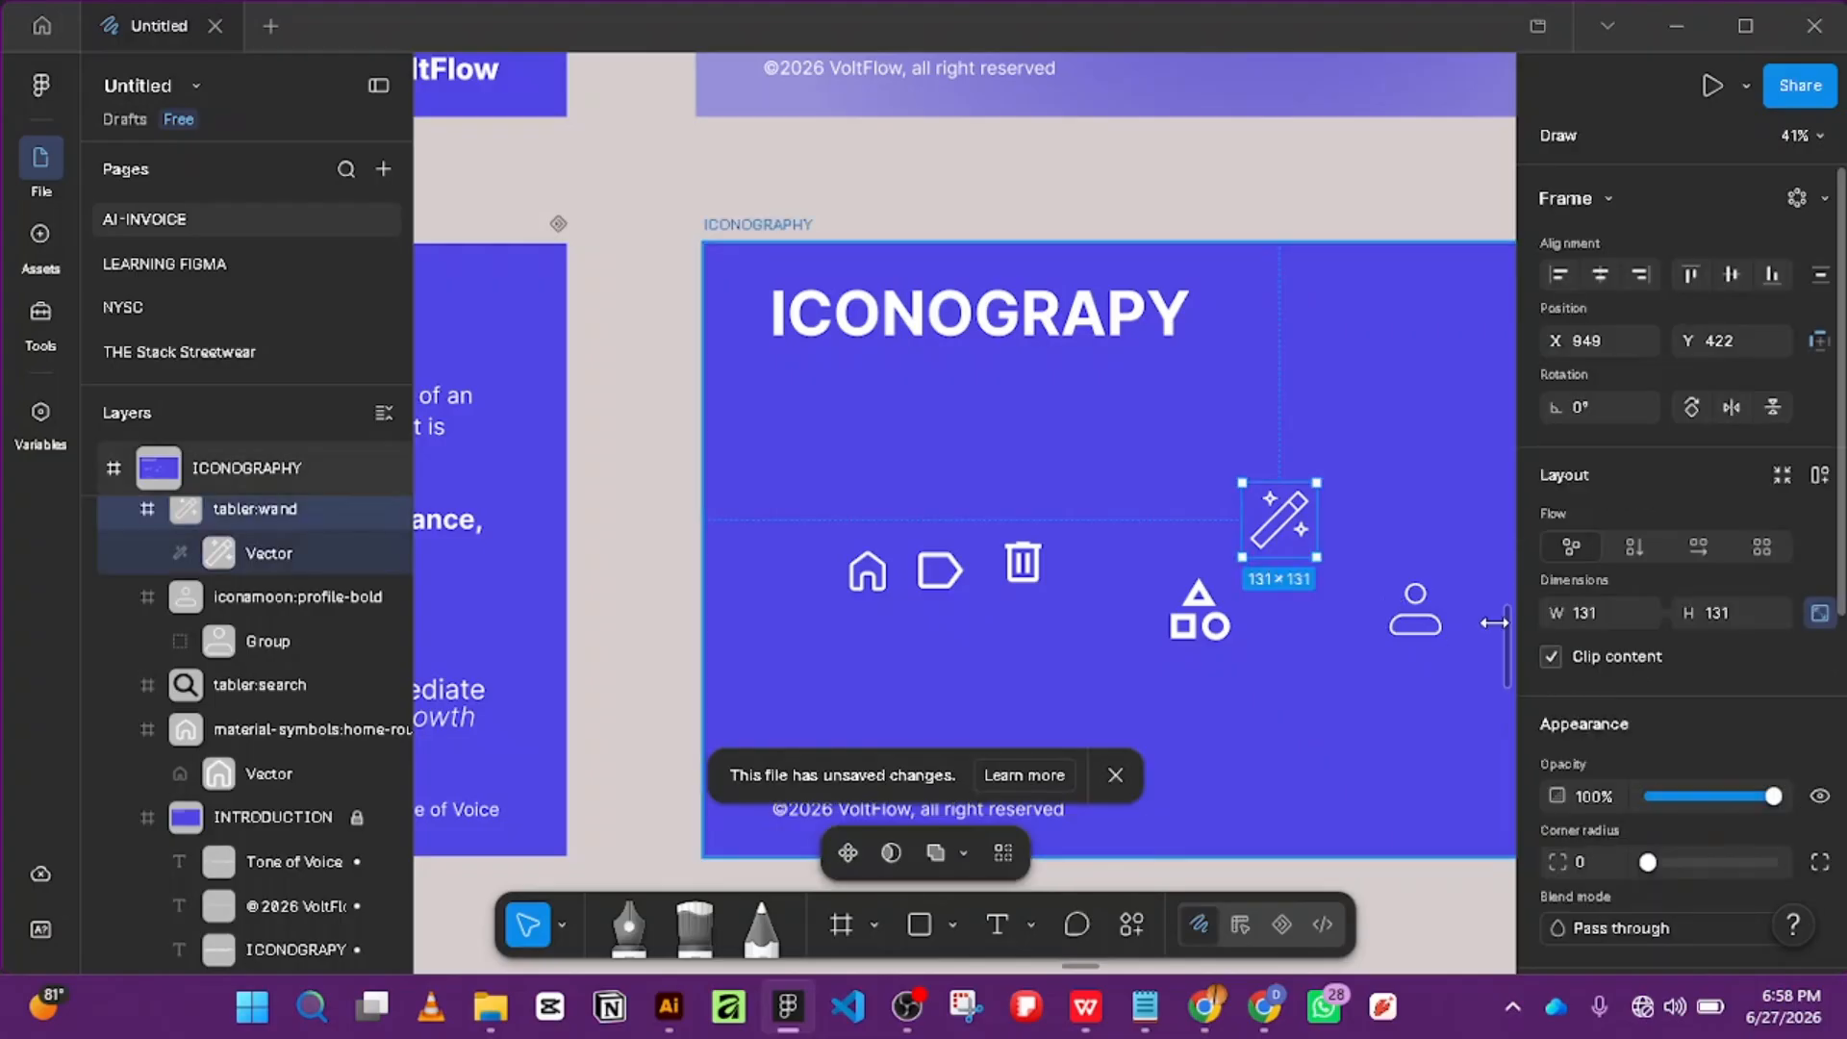
{"action": "scroll", "coordinate": [1715, 856], "scroll_direction": "down", "scroll_amount": 4}
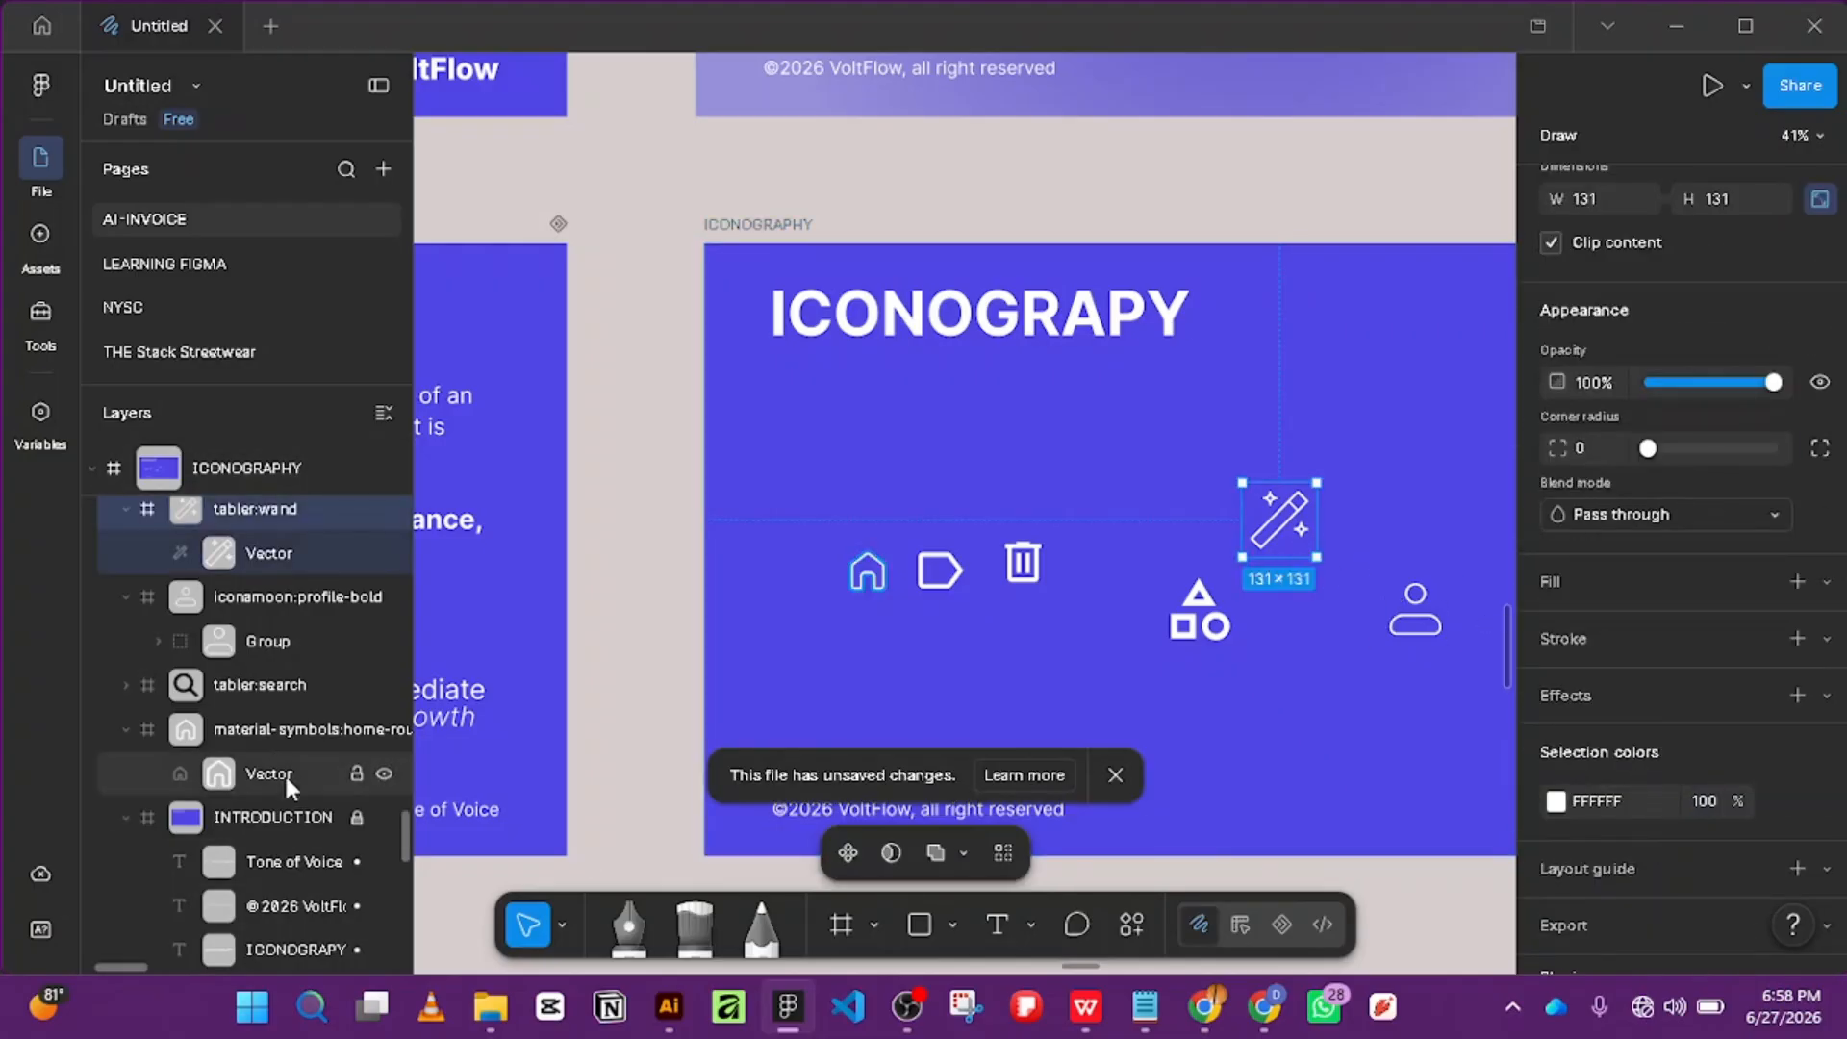
{"action": "left_click", "coordinate": [244, 557]}
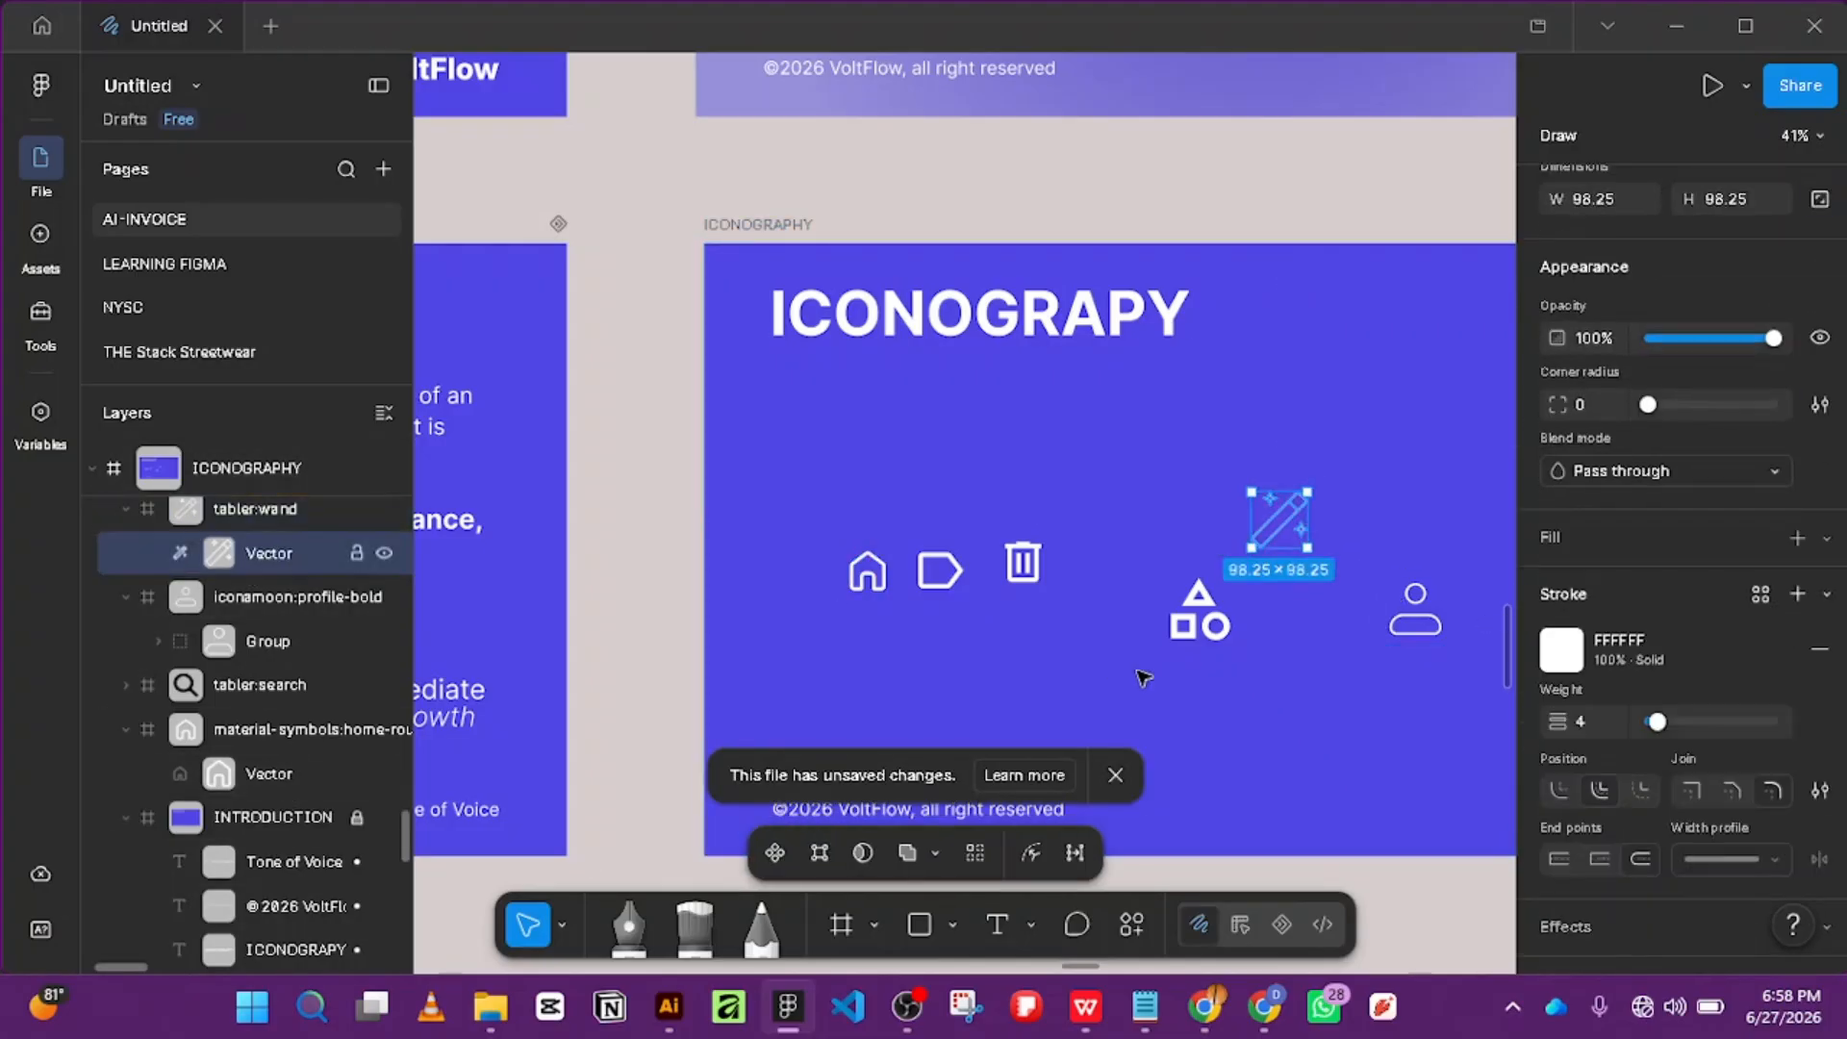
{"action": "left_click", "coordinate": [1587, 720]}
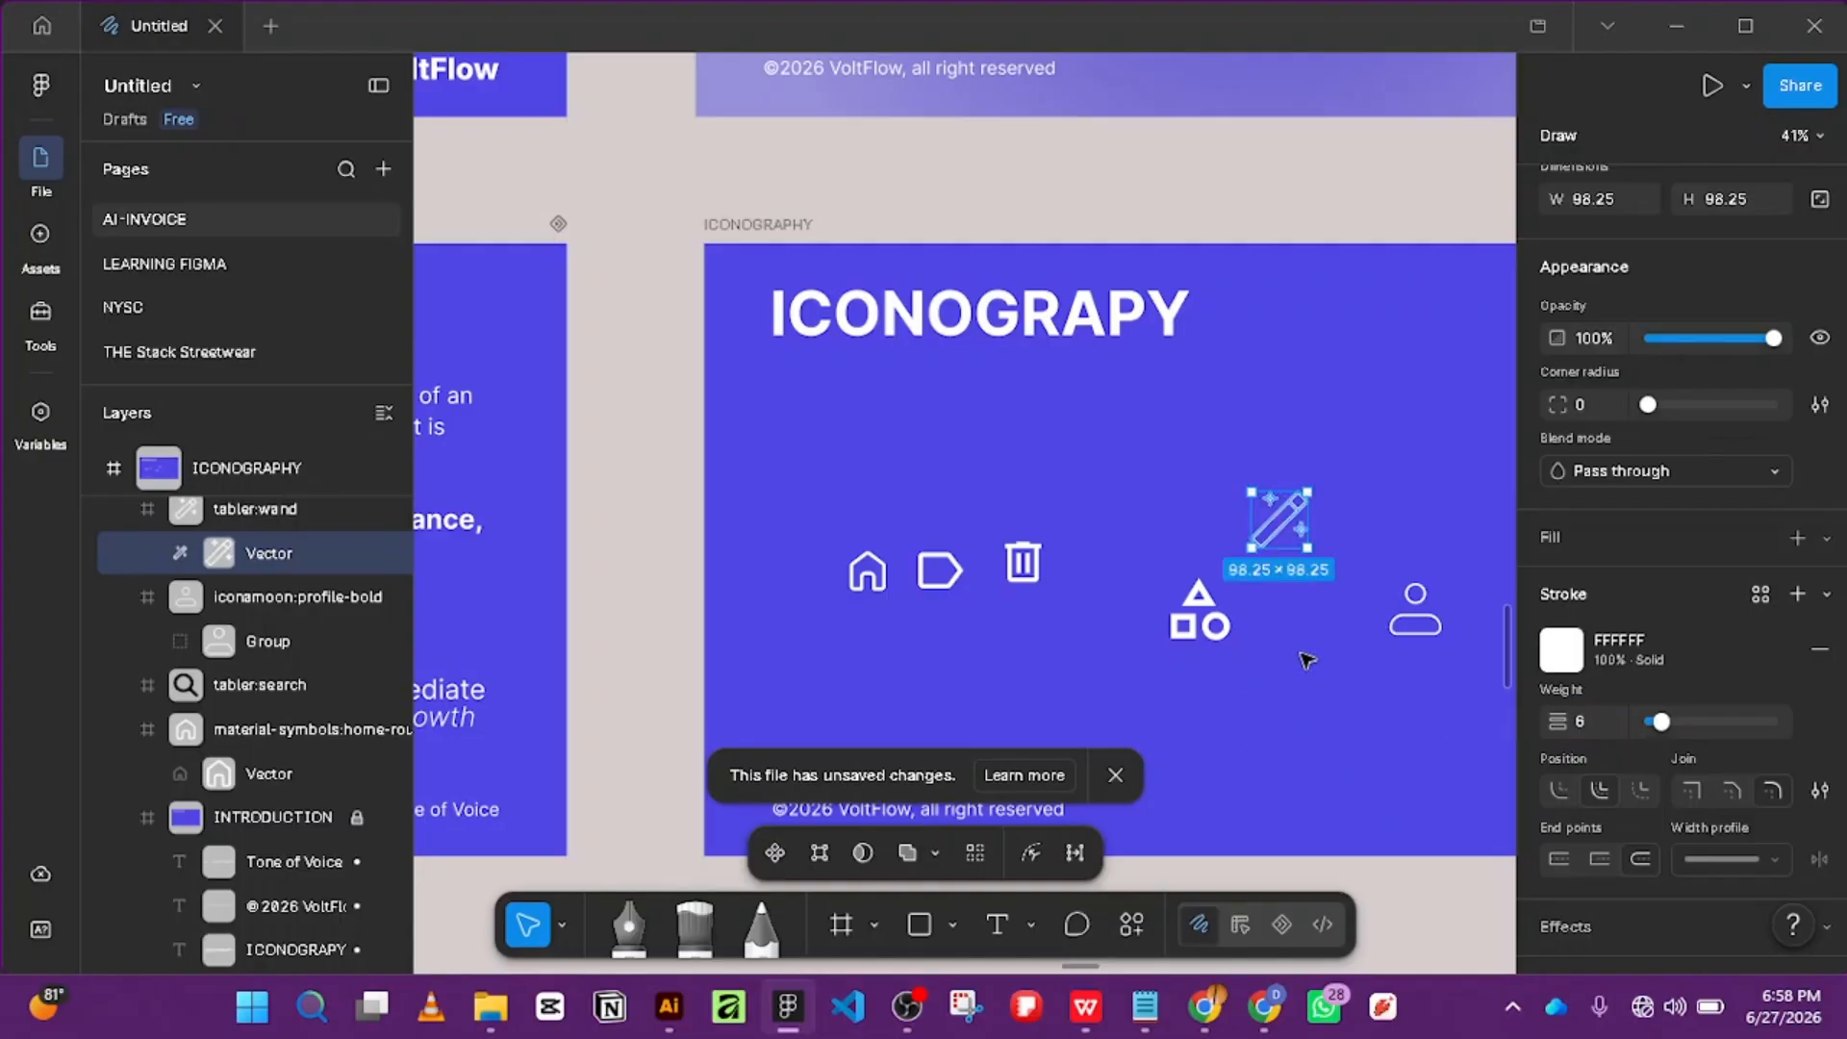
Set the stroke weight of the group inside the profile icon to 6.
{"action": "left_click", "coordinate": [1414, 612]}
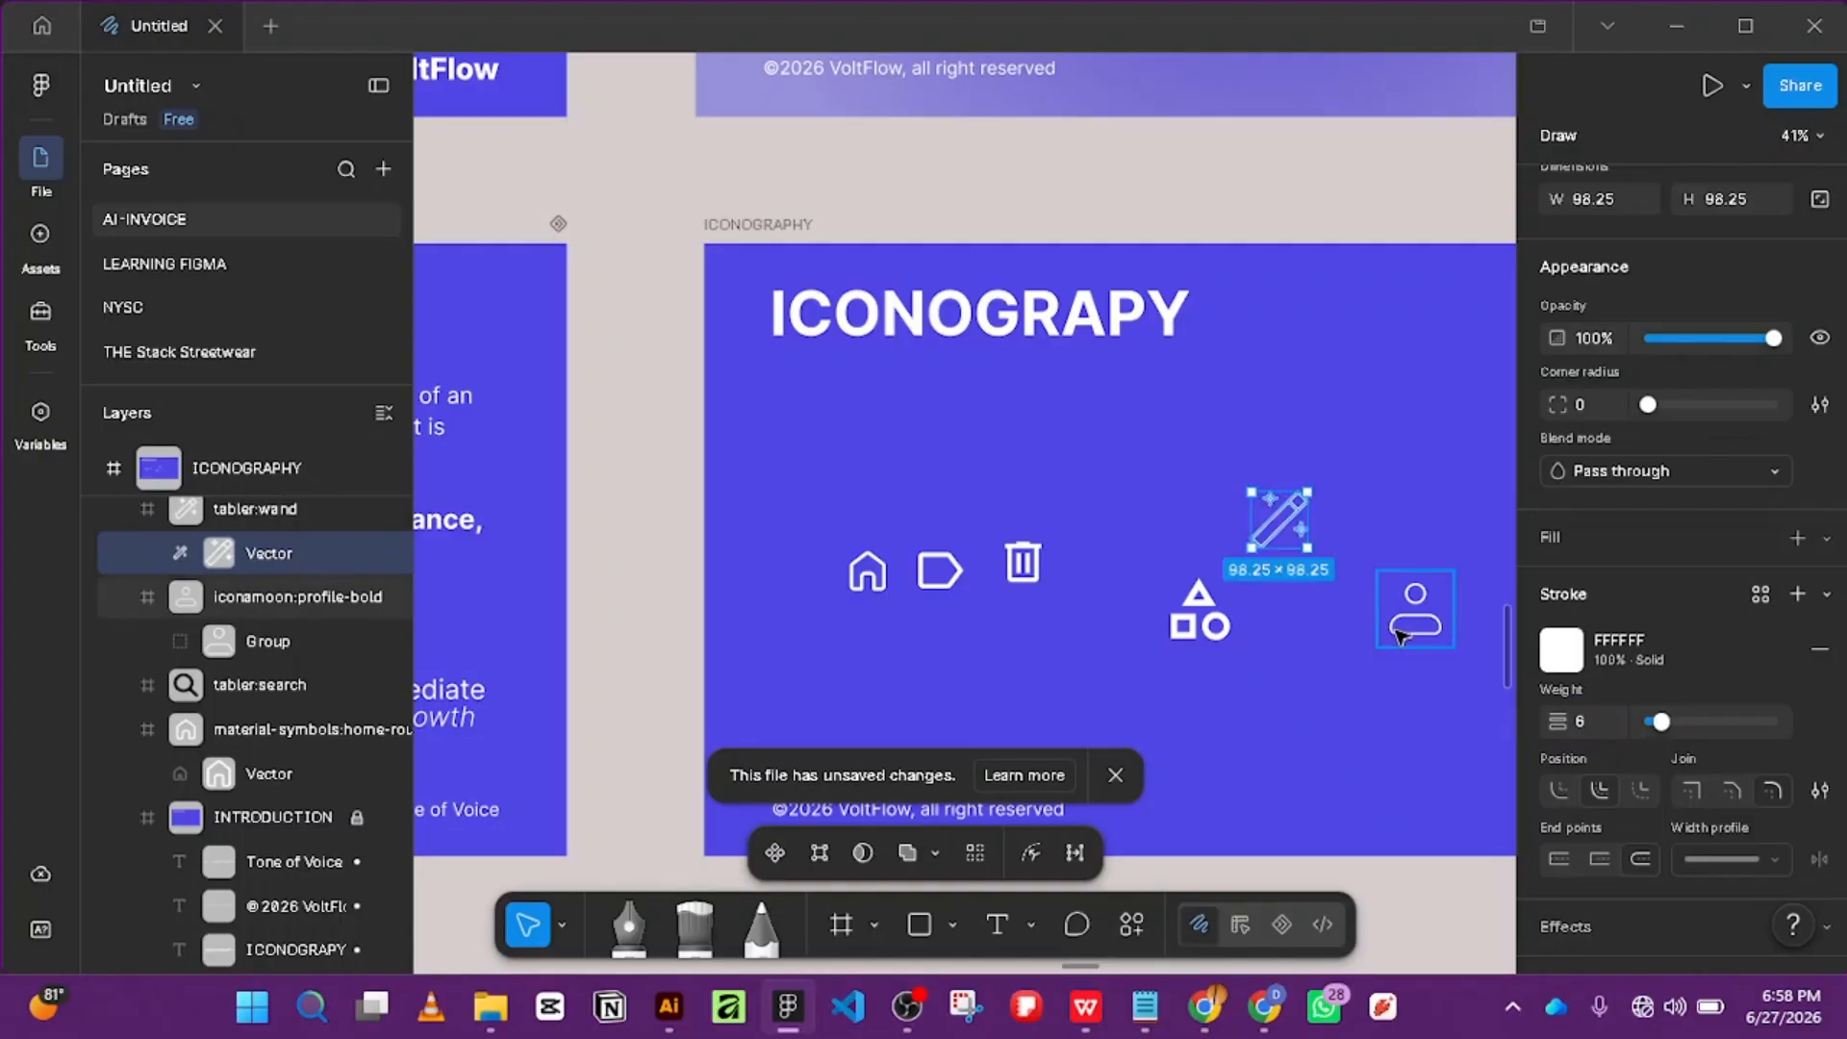
{"action": "left_click", "coordinate": [229, 639]}
{"action": "left_click", "coordinate": [1542, 775]}
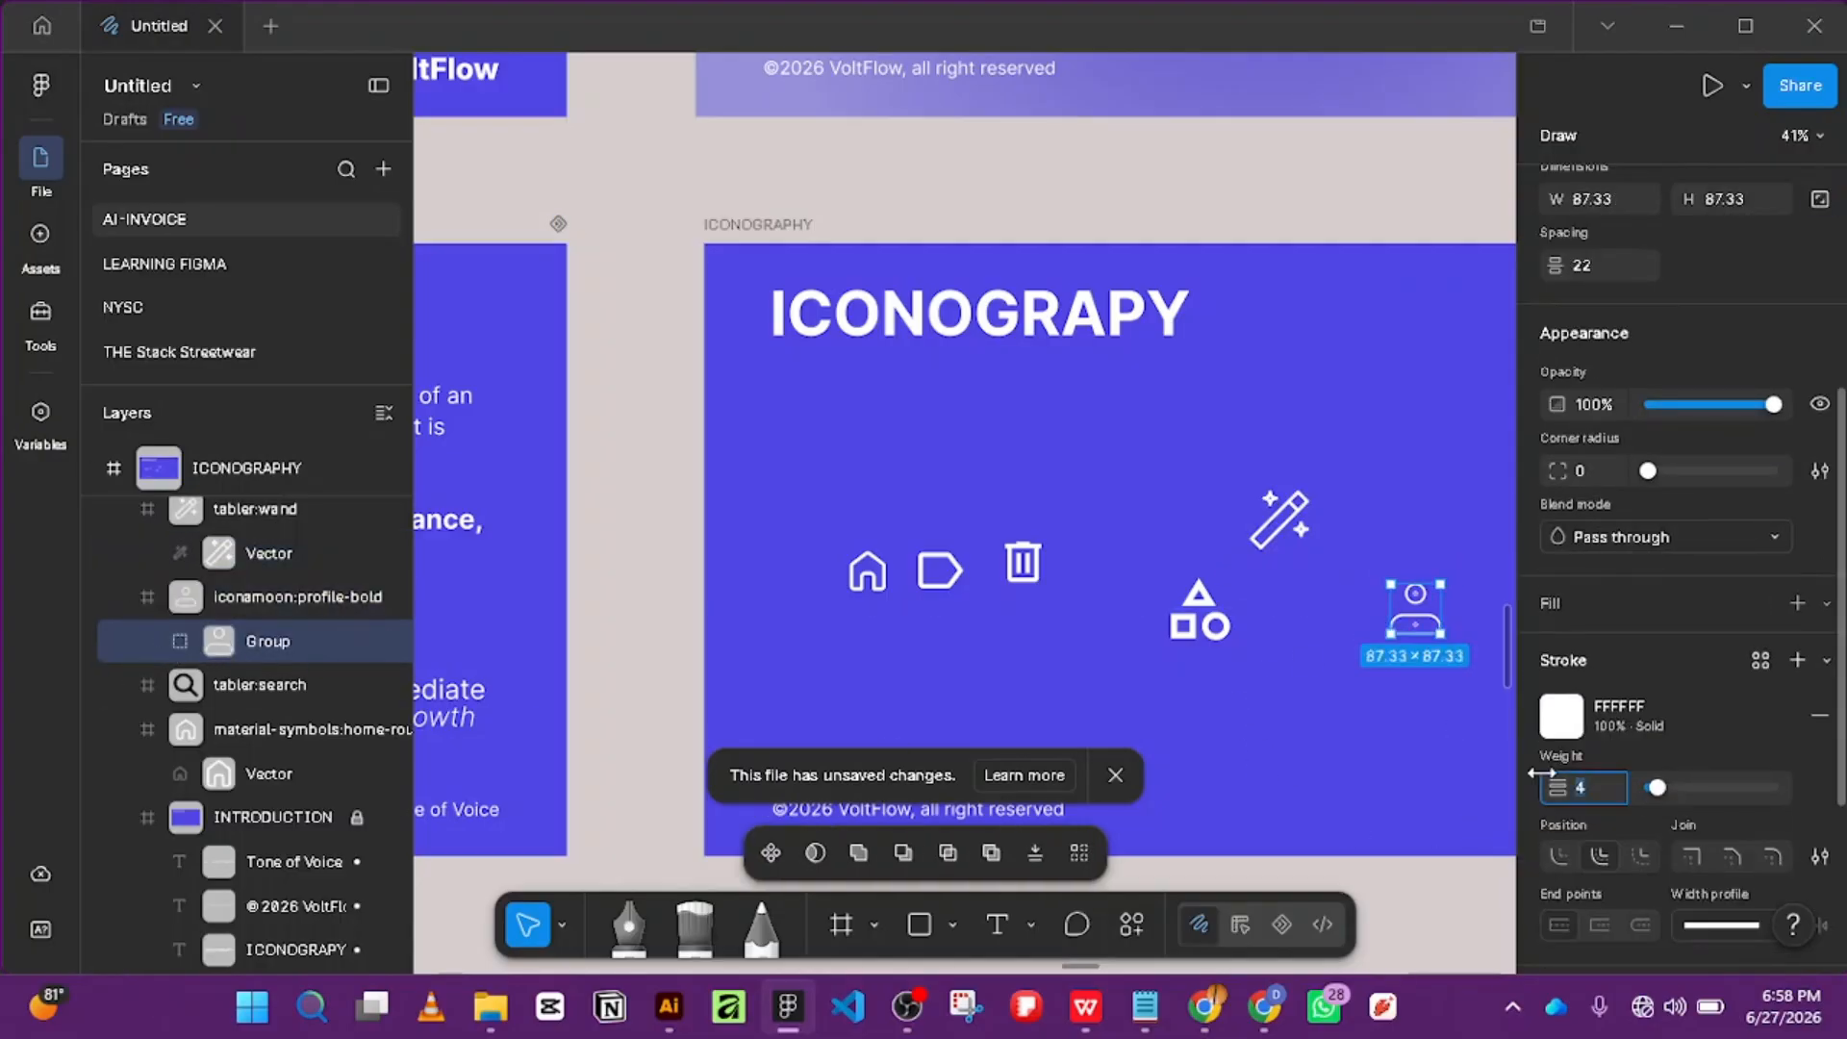
{"action": "type", "text": "6"}
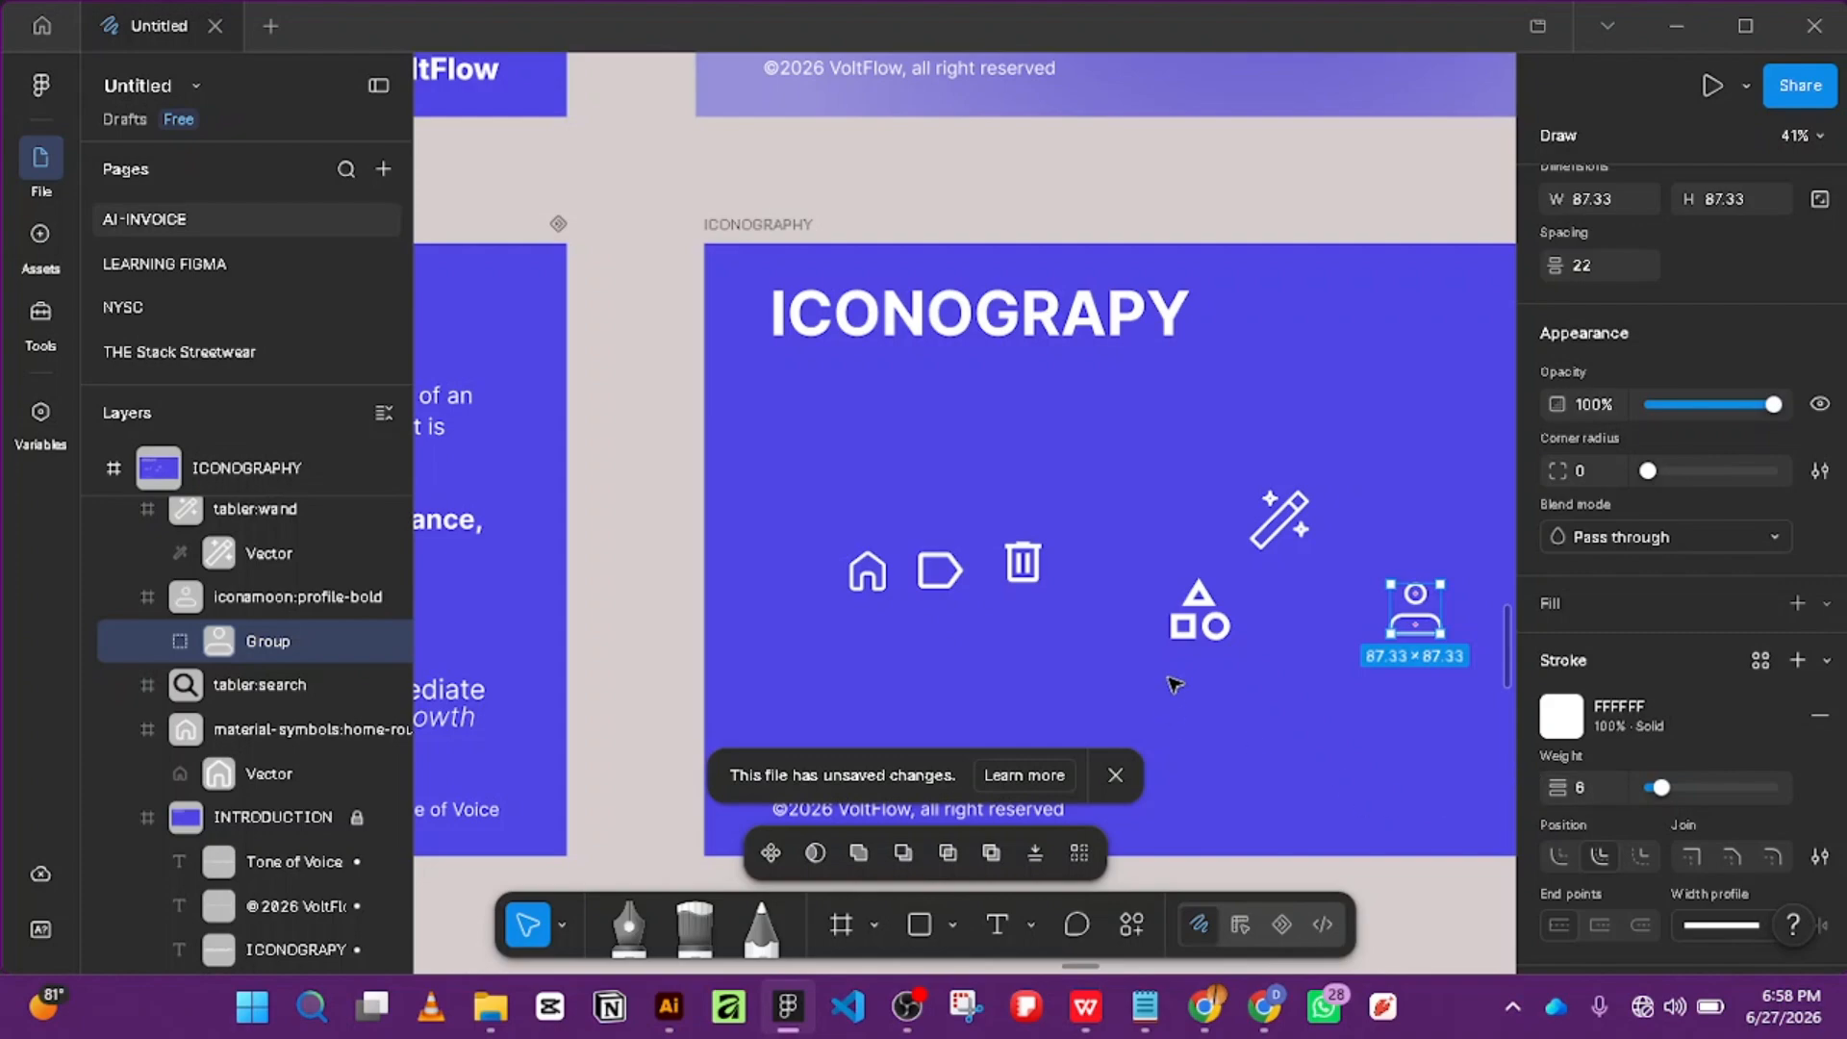
Resize the category icon and the wand icon to 95 × 95 each, keeping their proportions.
{"action": "left_click", "coordinate": [1152, 600]}
{"action": "left_click", "coordinate": [1198, 608]}
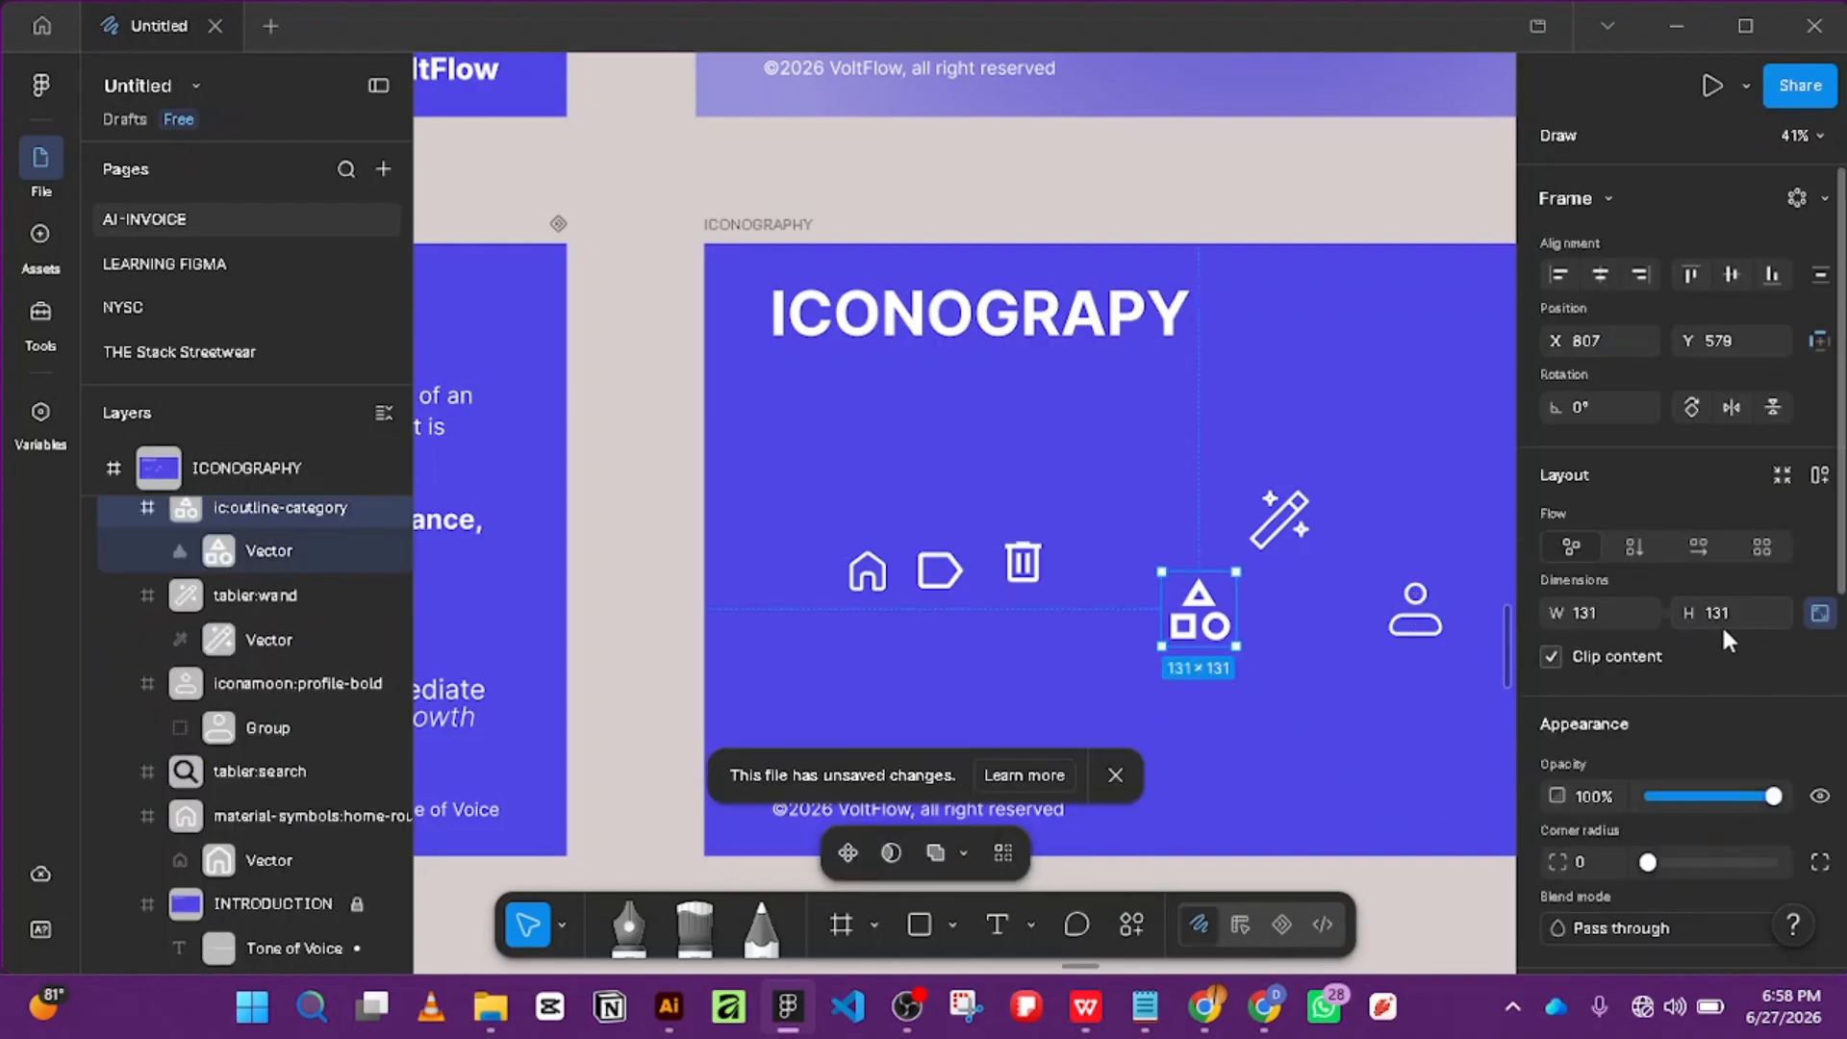
{"action": "left_click", "coordinate": [1639, 613]}
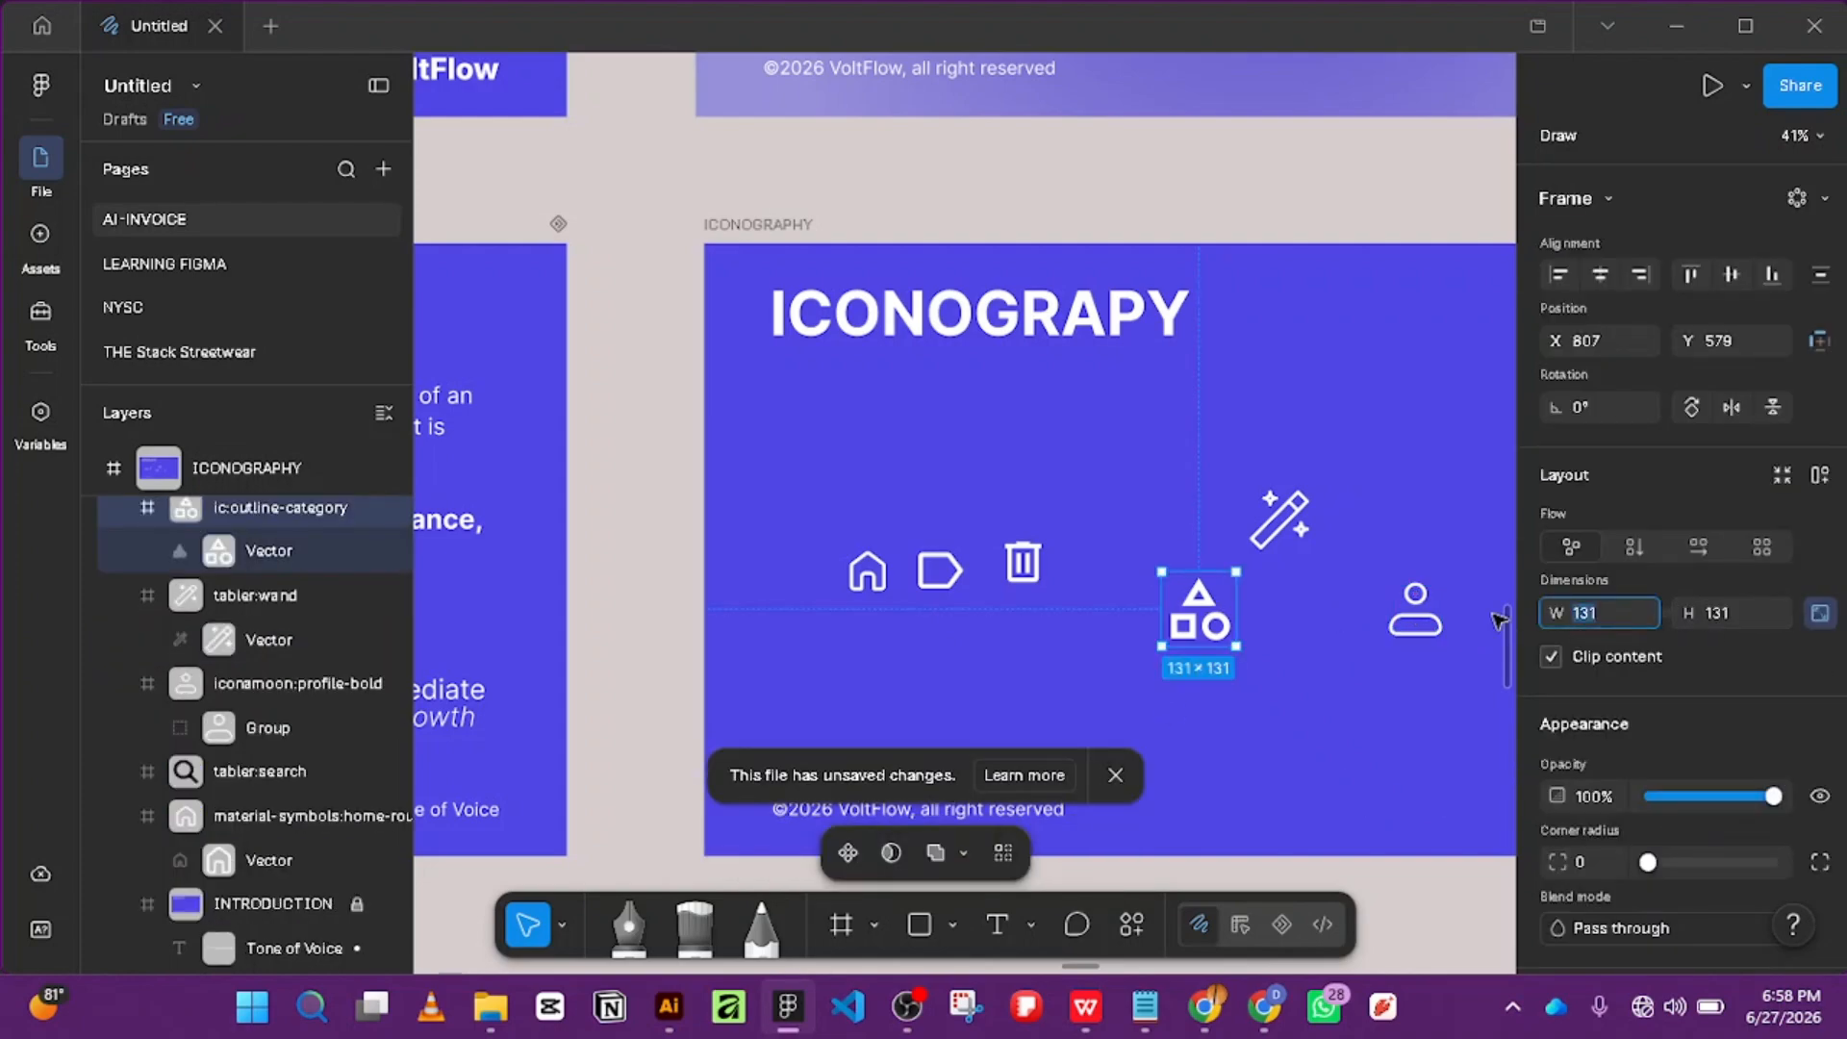
{"action": "key", "text": "Return"}
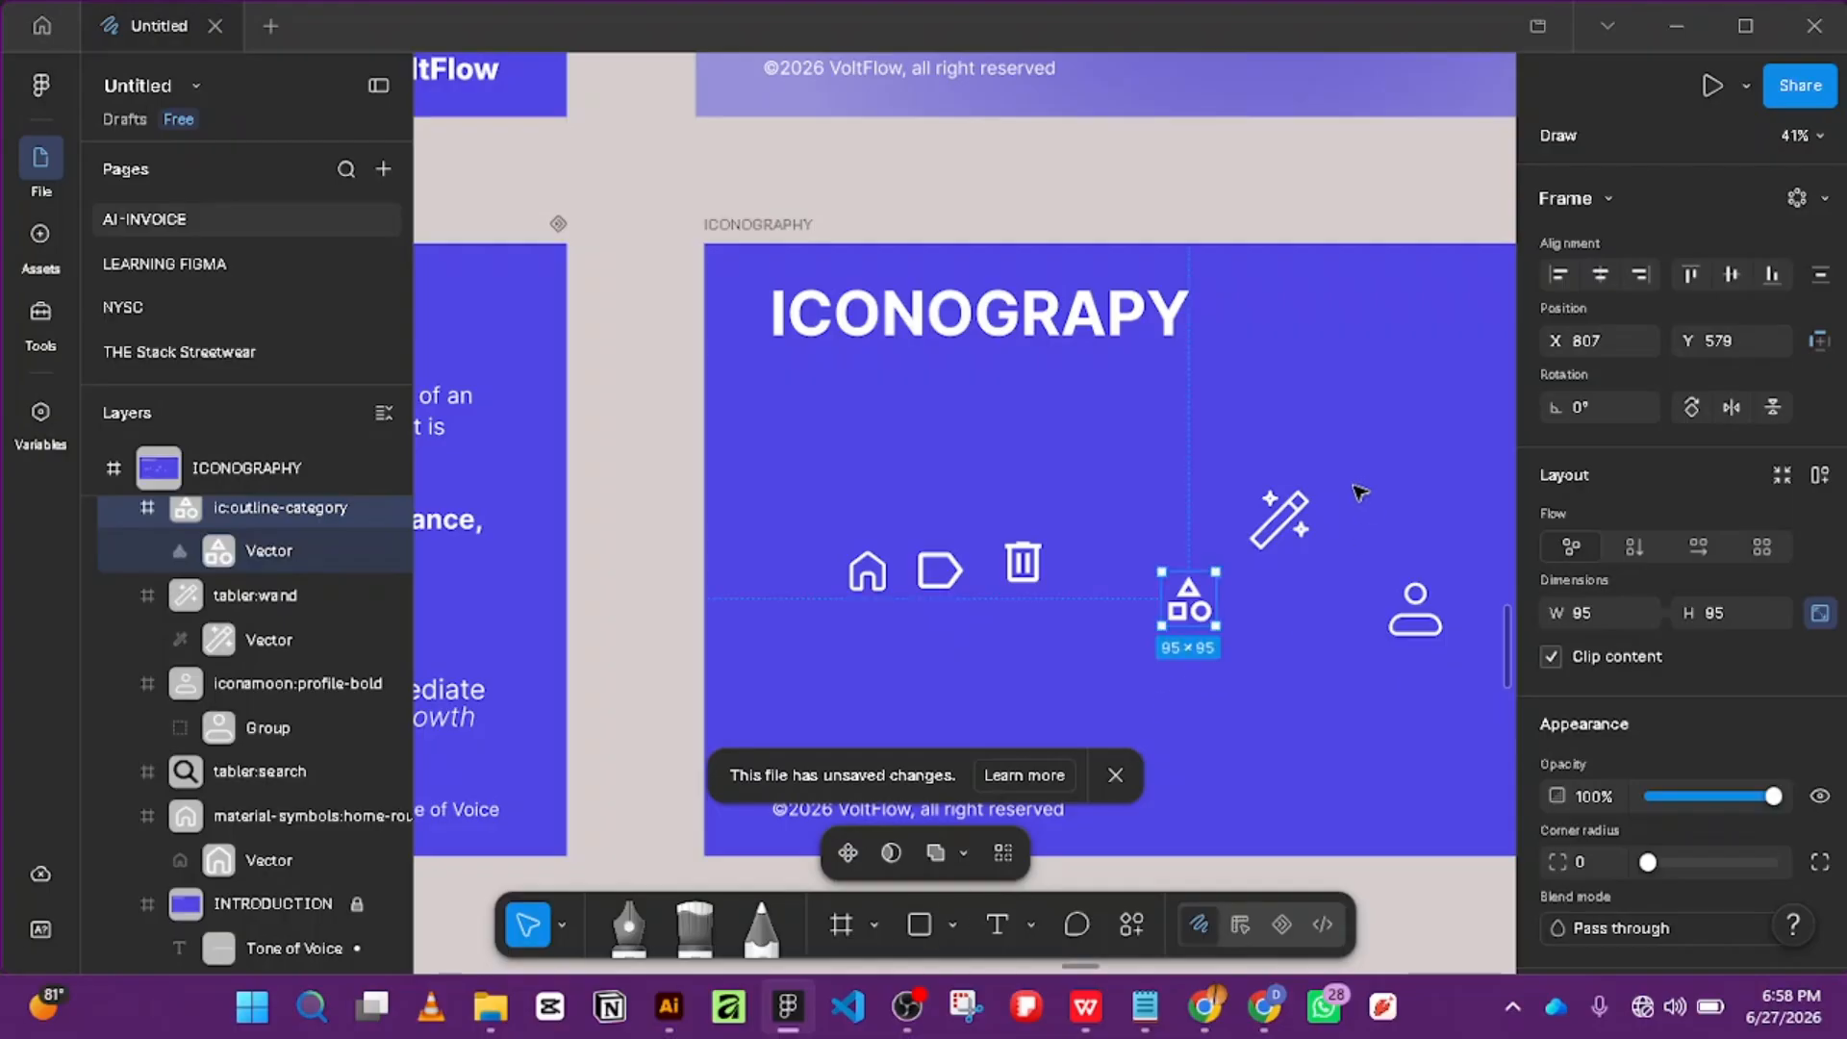
{"action": "left_click", "coordinate": [1283, 519]}
{"action": "left_click", "coordinate": [1616, 615]}
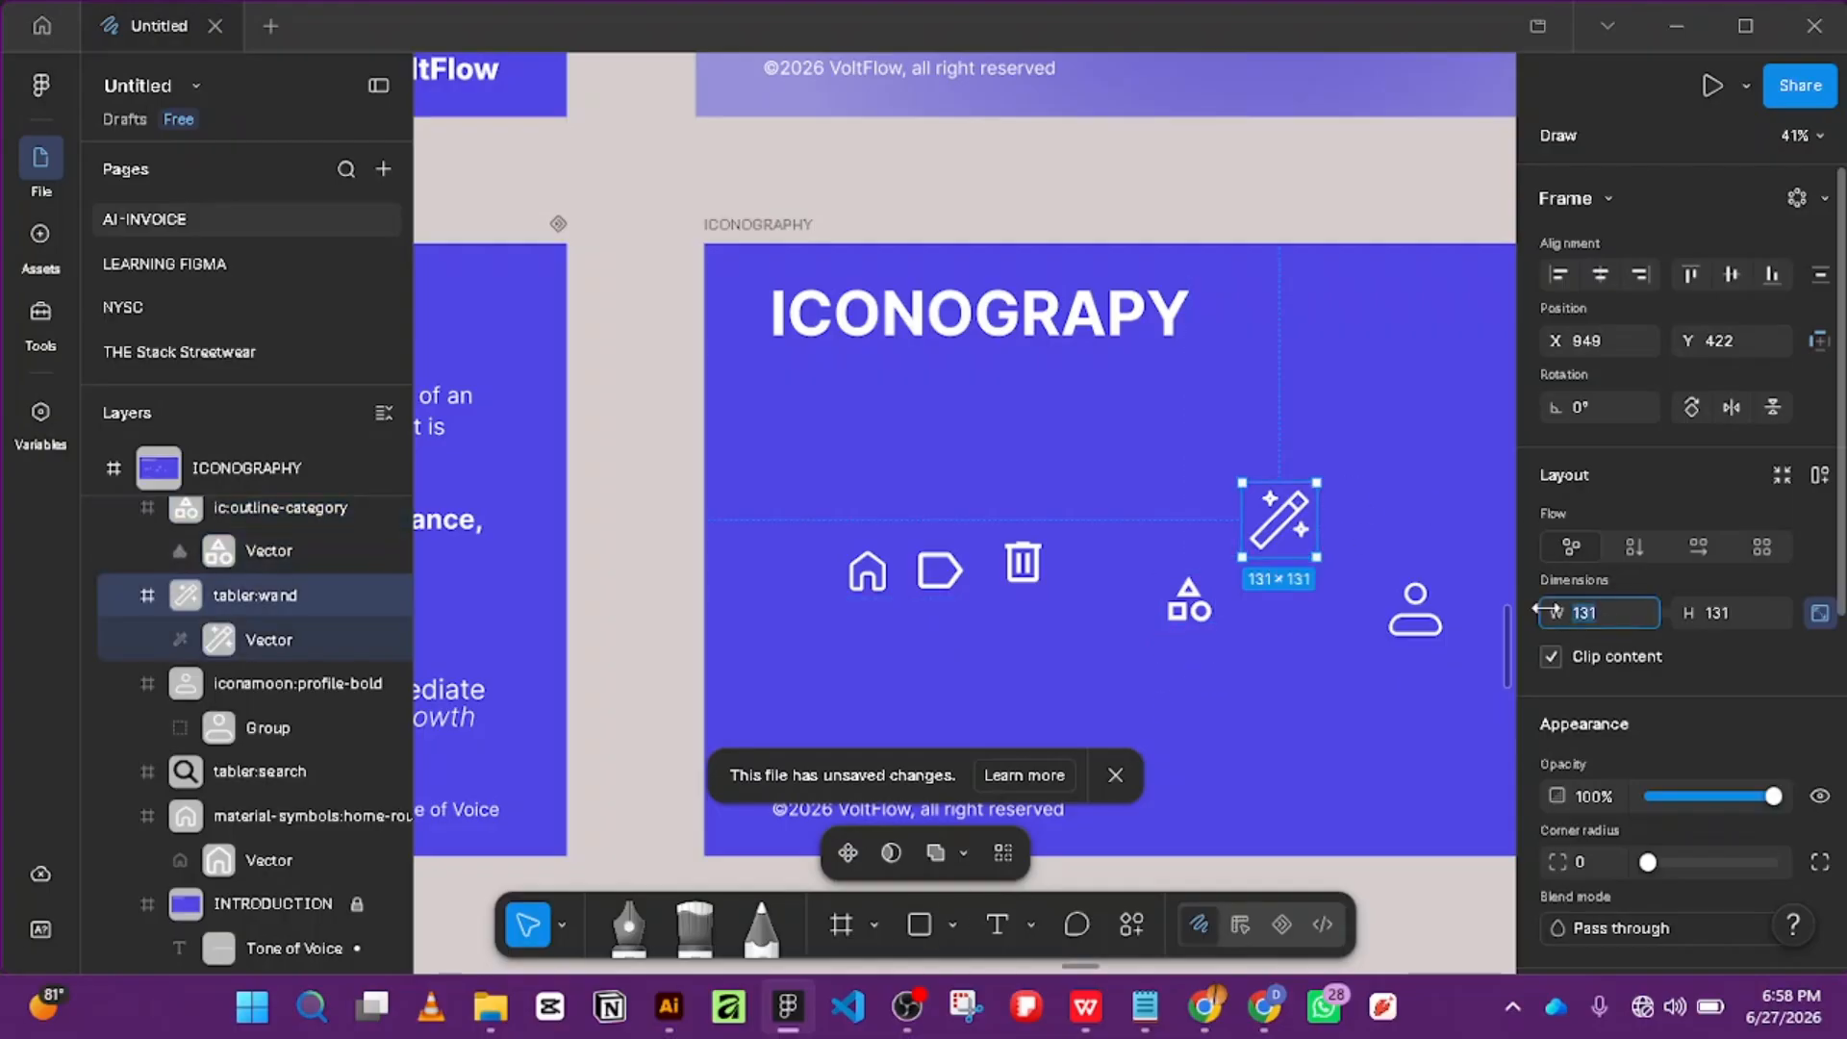
{"action": "type", "text": "95"}
{"action": "key", "text": "Return"}
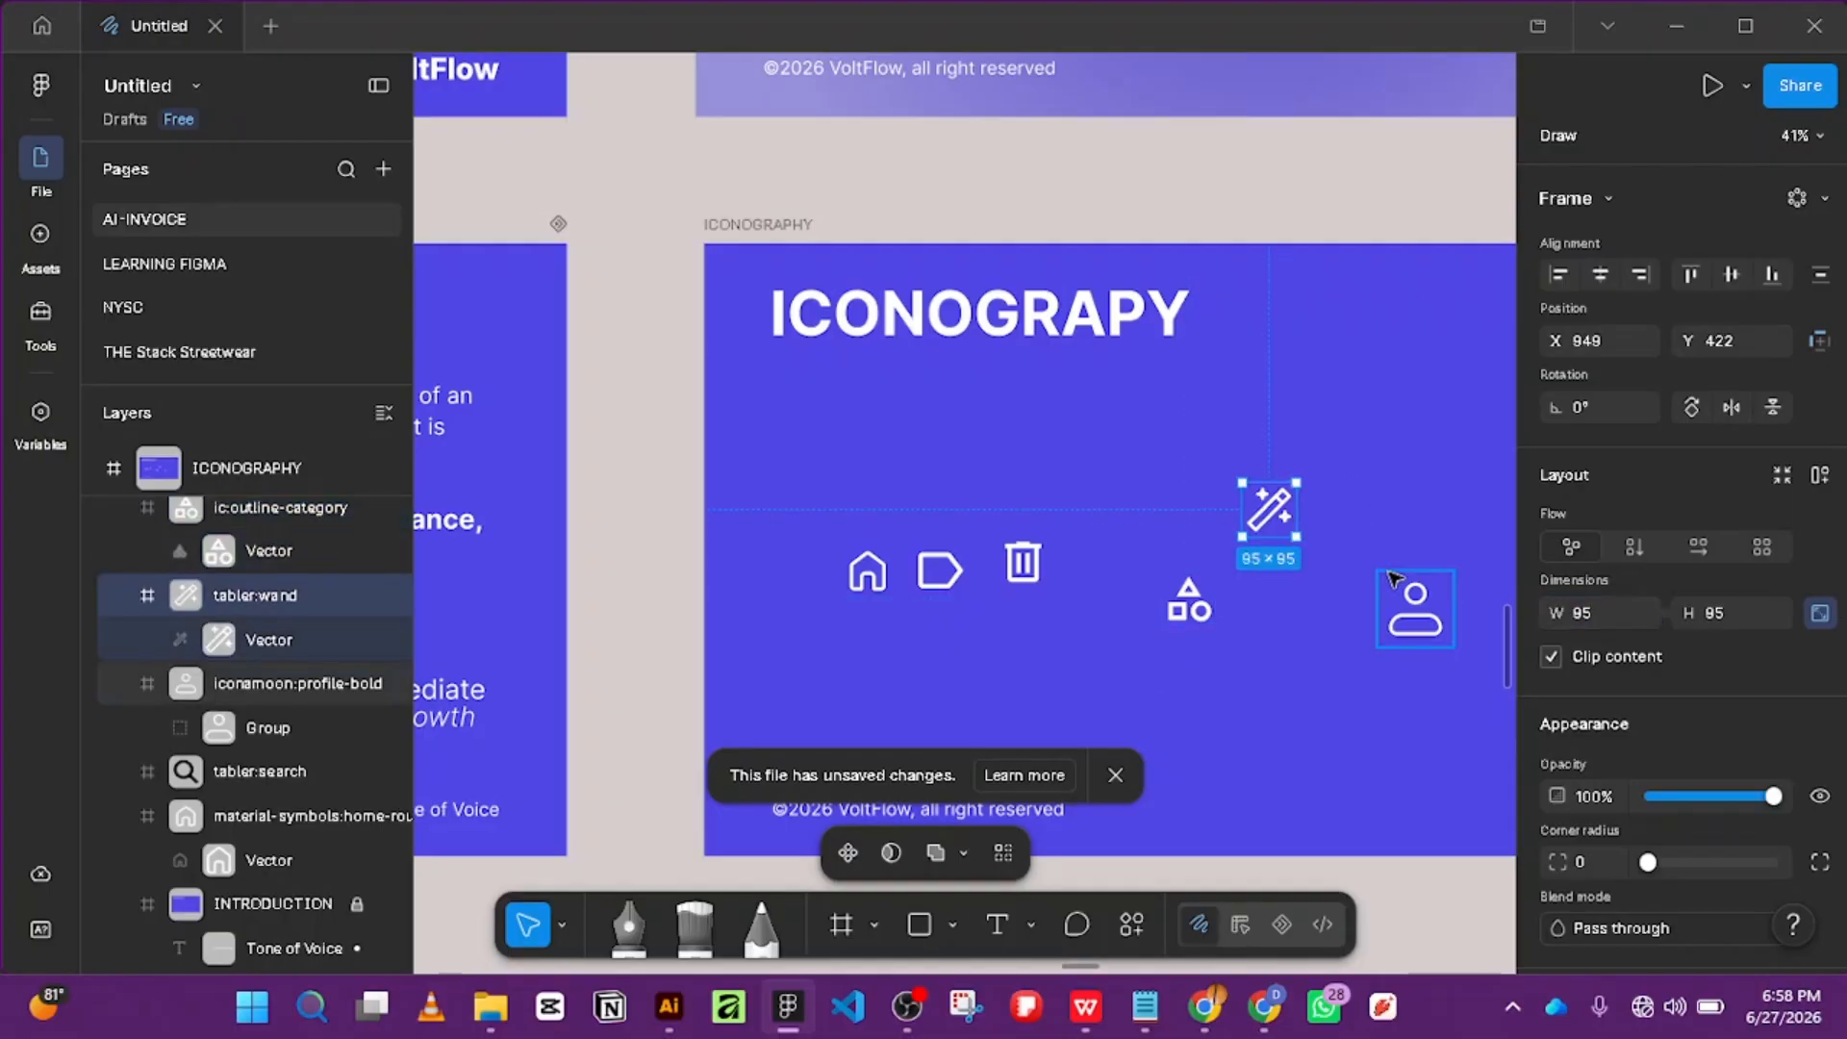
Resize the profile icon proportionally to 95 × 95.
{"action": "left_click", "coordinate": [1402, 598]}
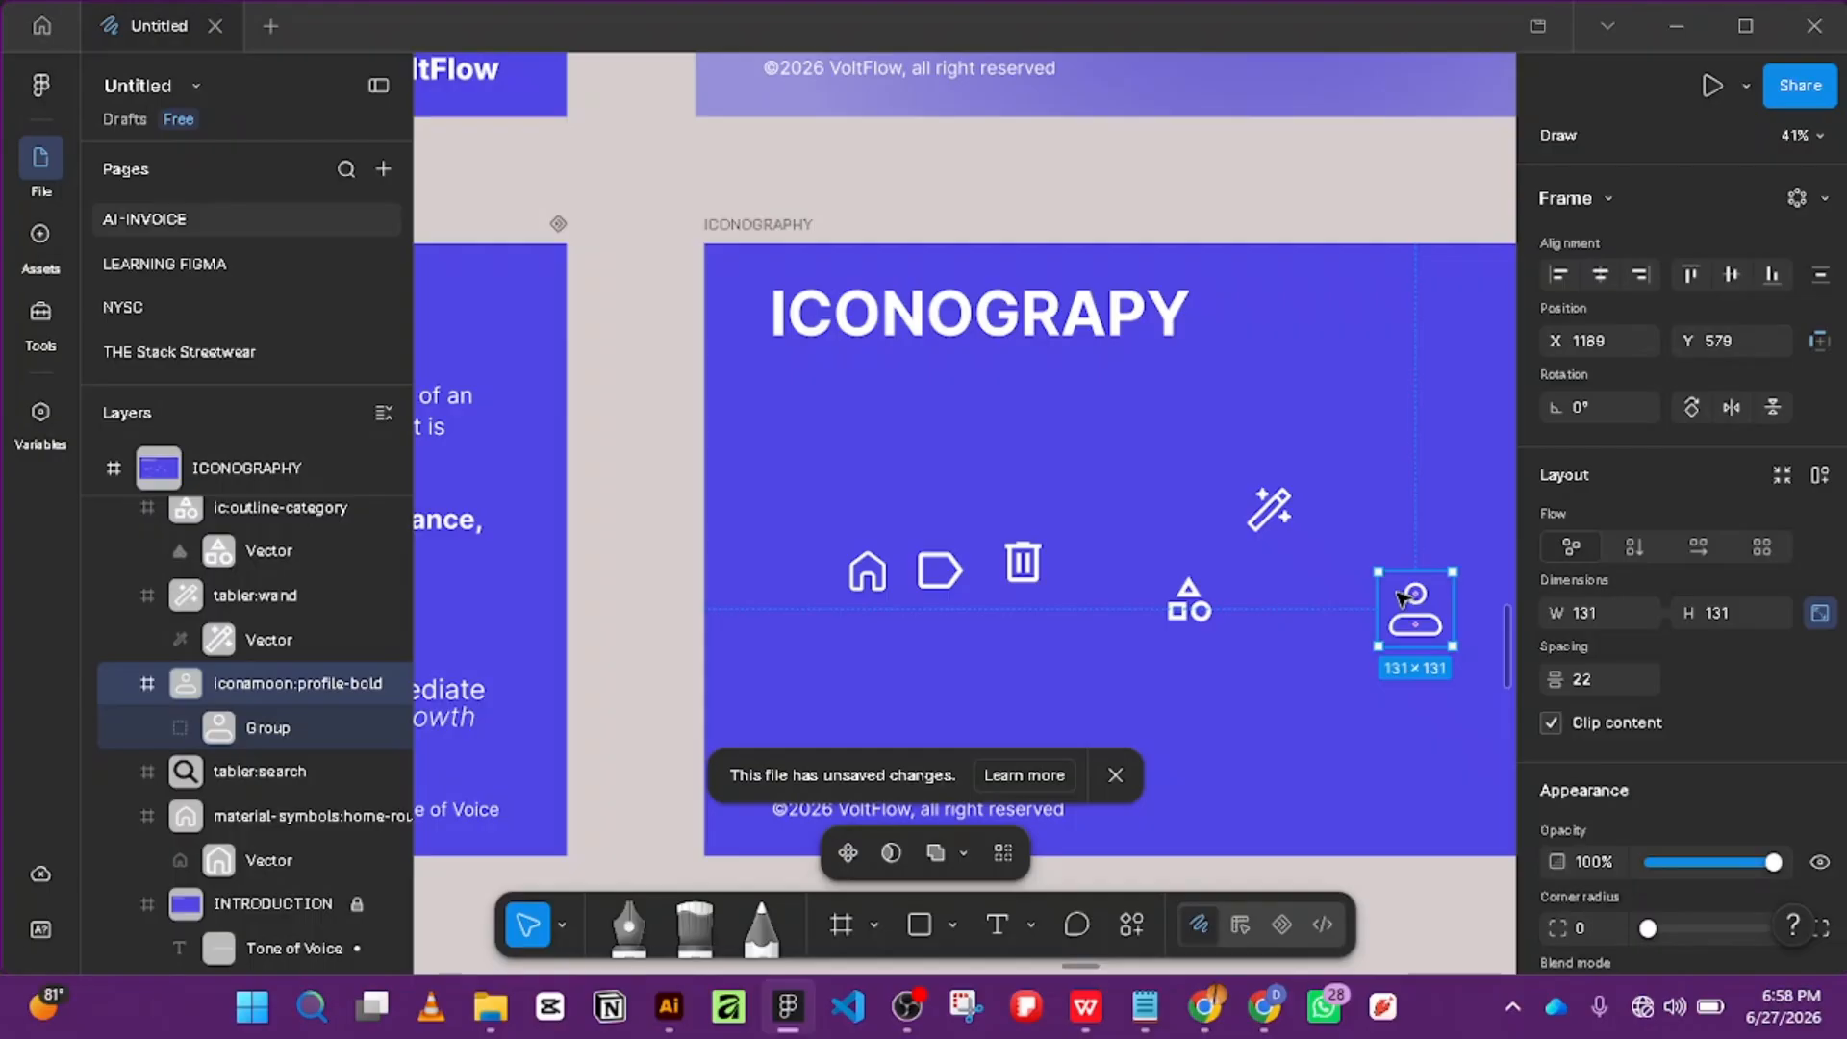
{"action": "key", "text": "9"}
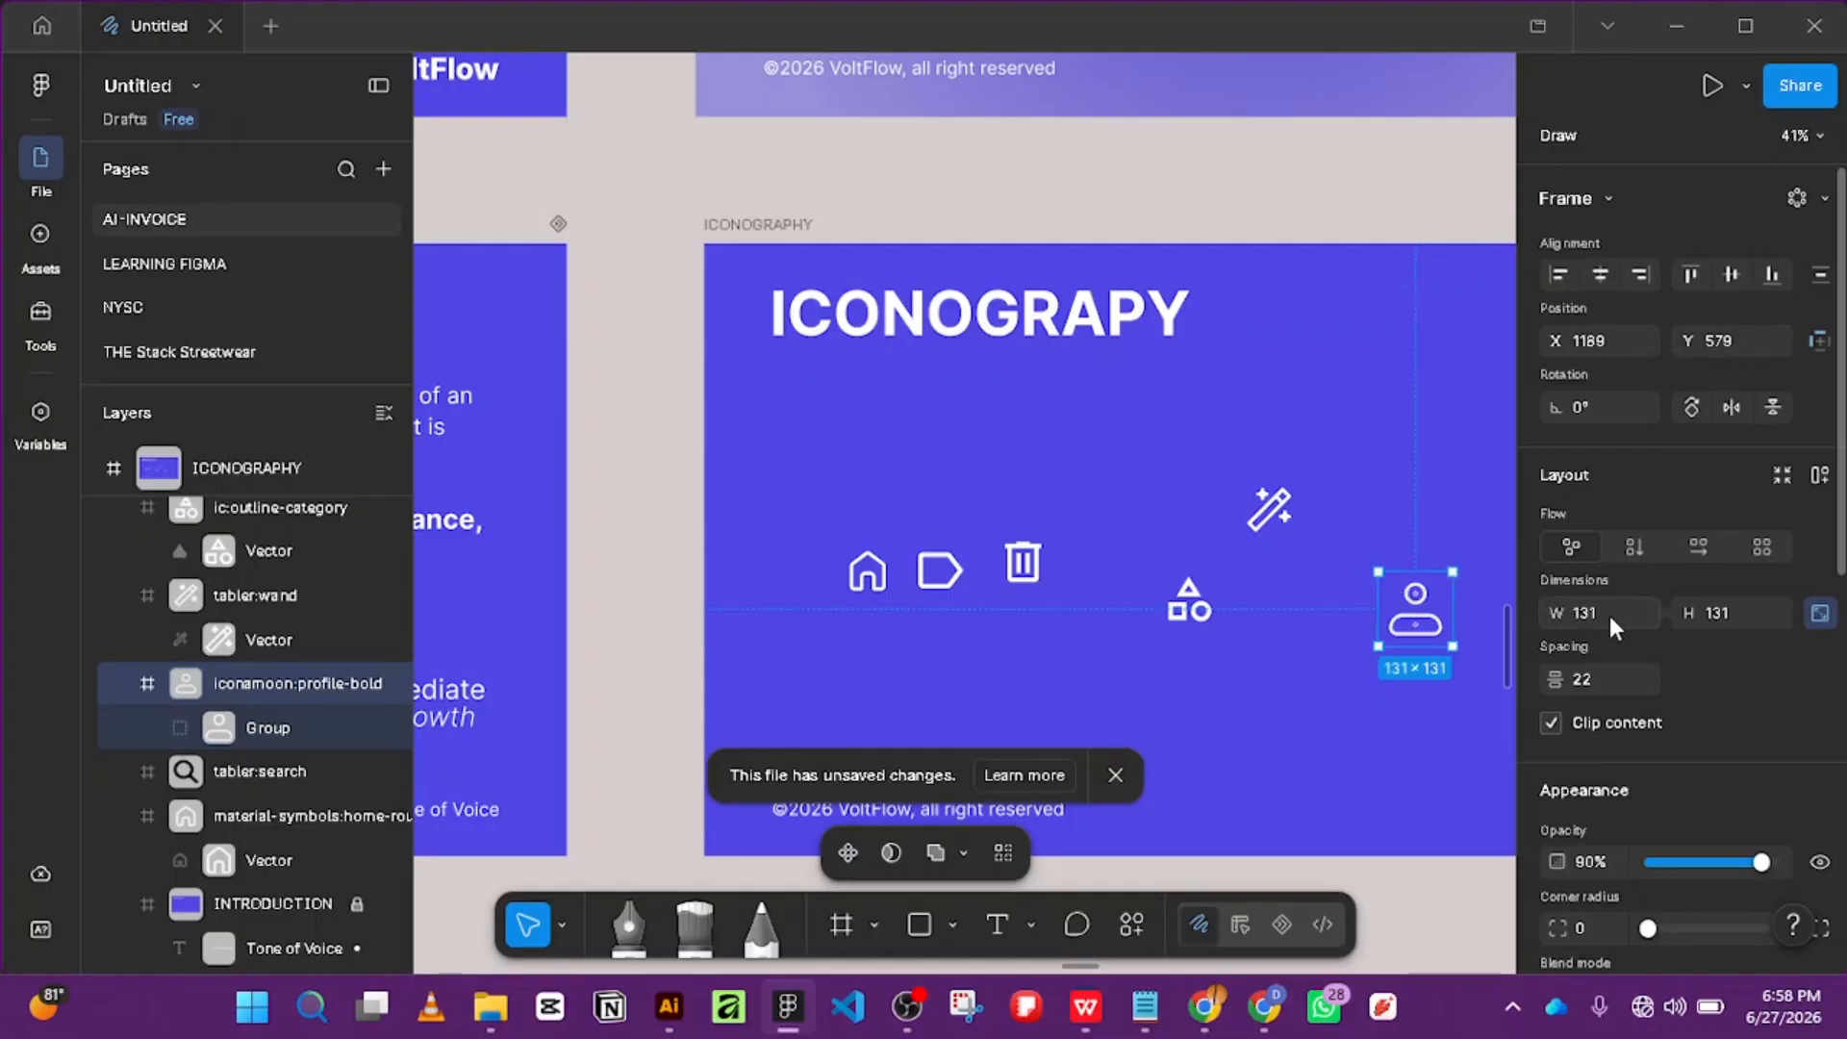
{"action": "left_click", "coordinate": [1612, 619]}
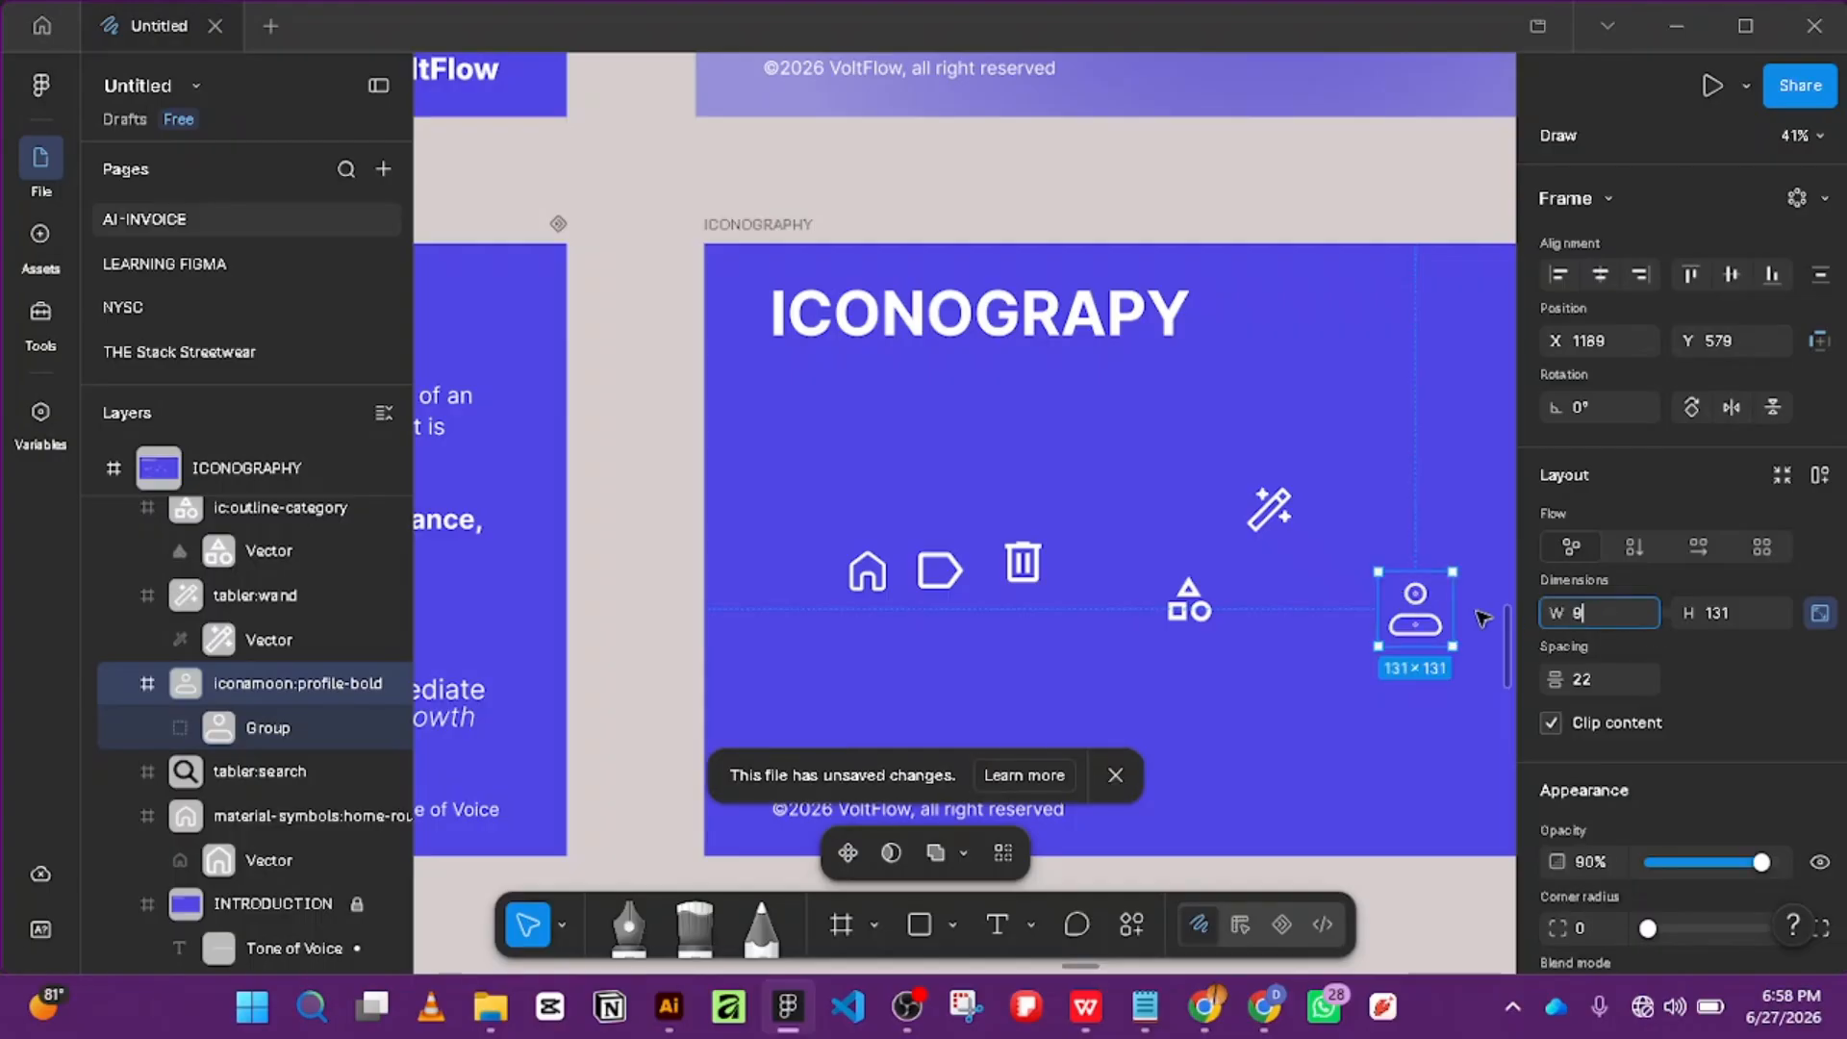
{"action": "key", "text": "Return"}
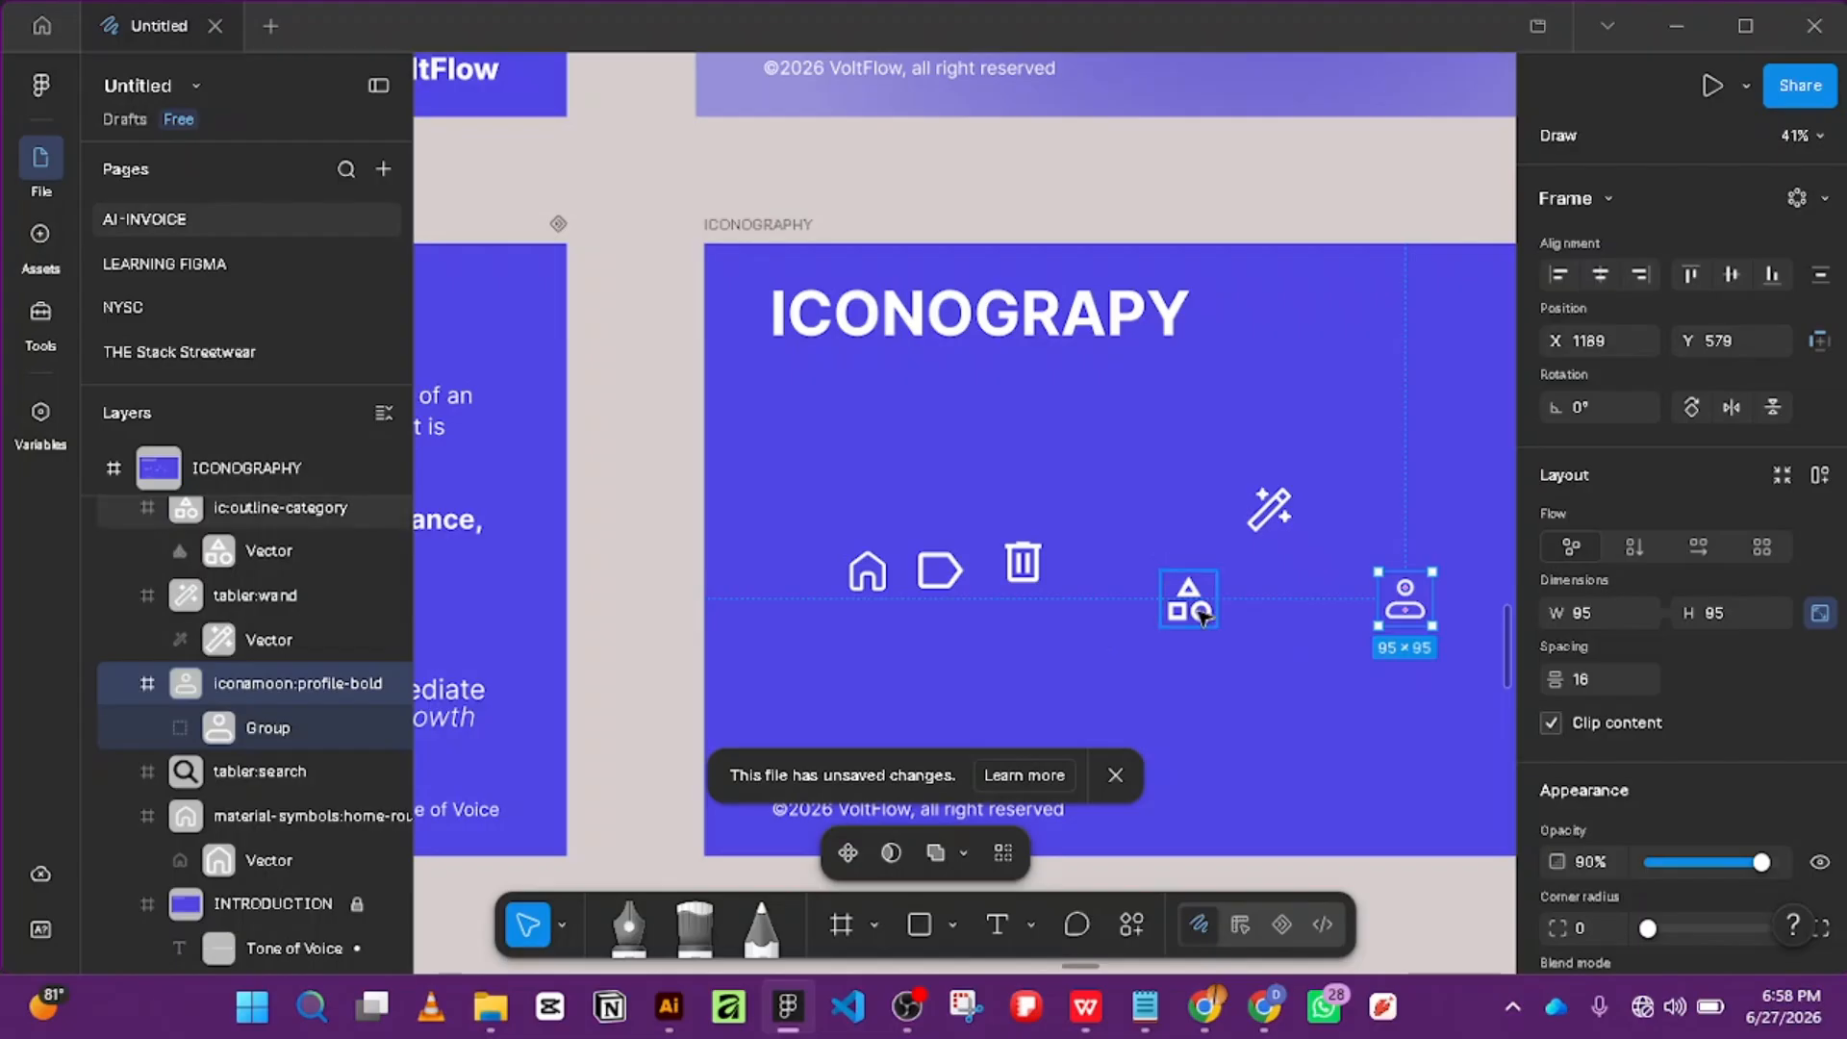
Select all six visible icons, distribute their vertical and horizontal spacing, and align their vertical centres into one row.
{"action": "left_click", "coordinate": [1188, 601], "text": "shift"}
{"action": "left_click", "coordinate": [1255, 512], "text": "shift"}
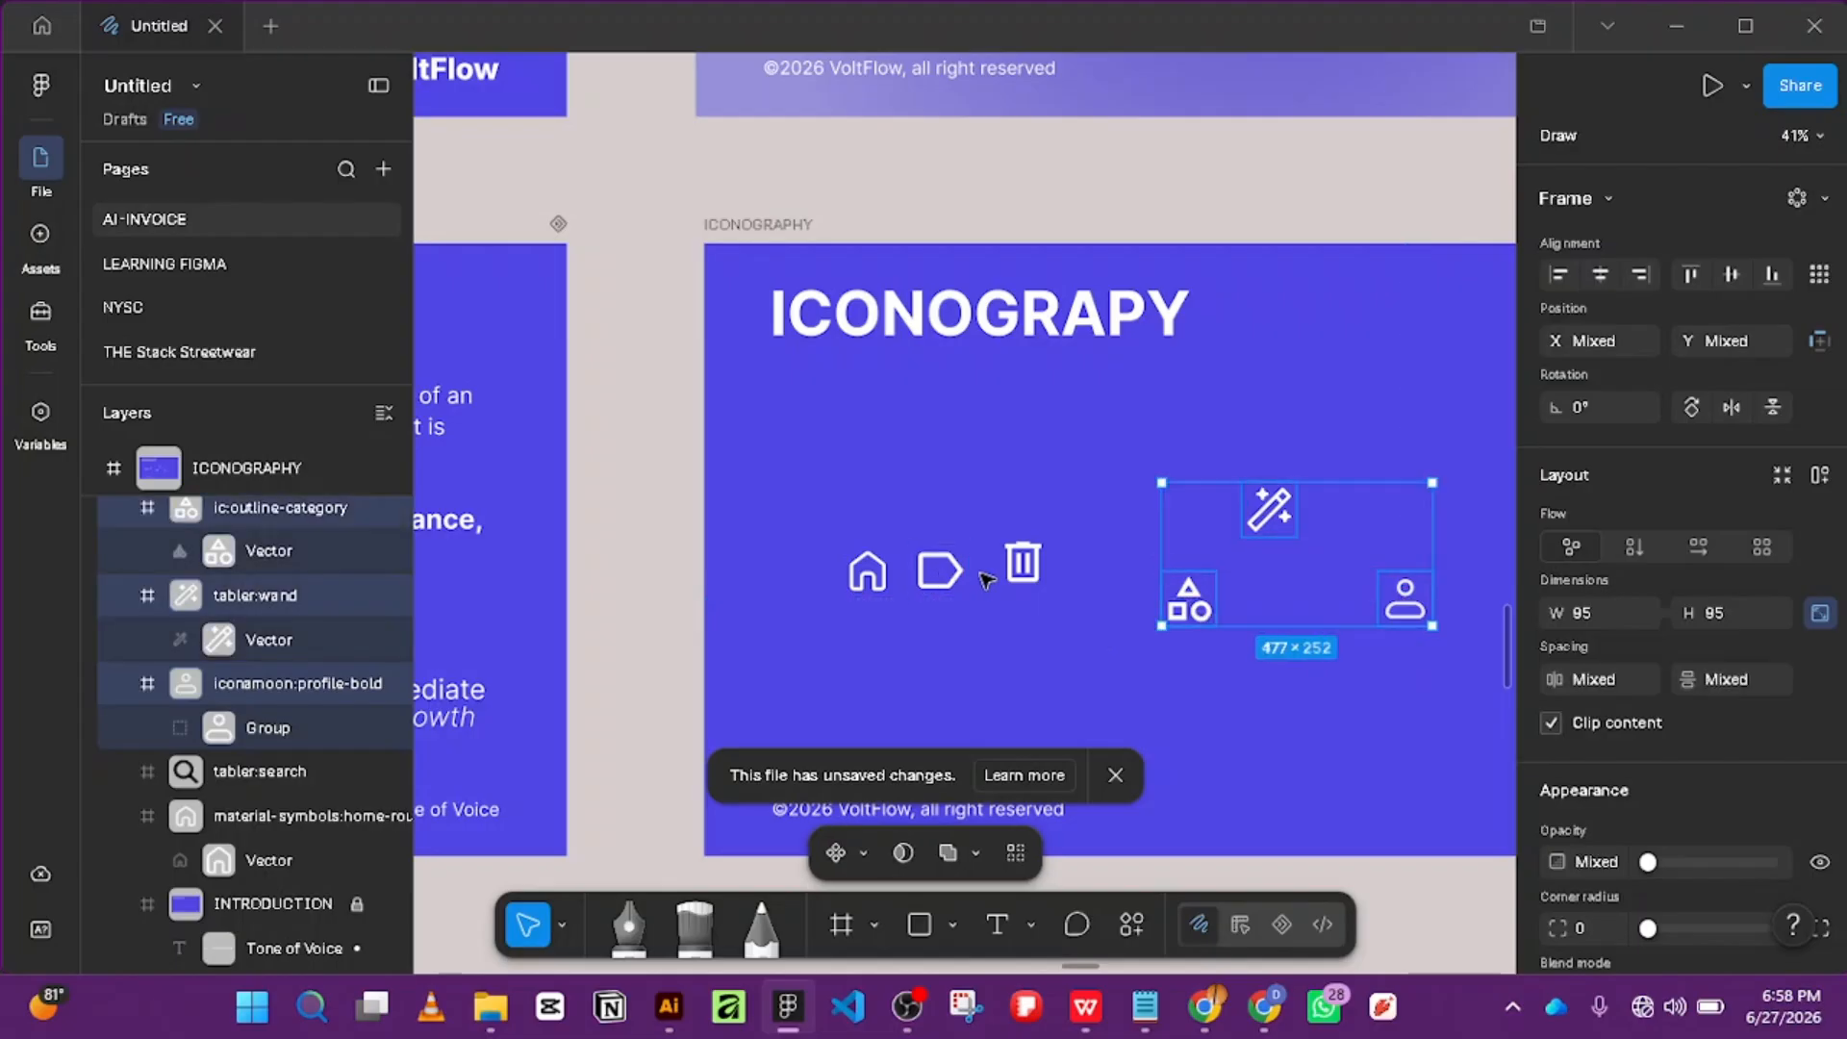
{"action": "left_click", "coordinate": [1034, 572], "text": "shift"}
{"action": "left_click", "coordinate": [948, 575], "text": "shift"}
{"action": "left_click", "coordinate": [864, 583], "text": "shift"}
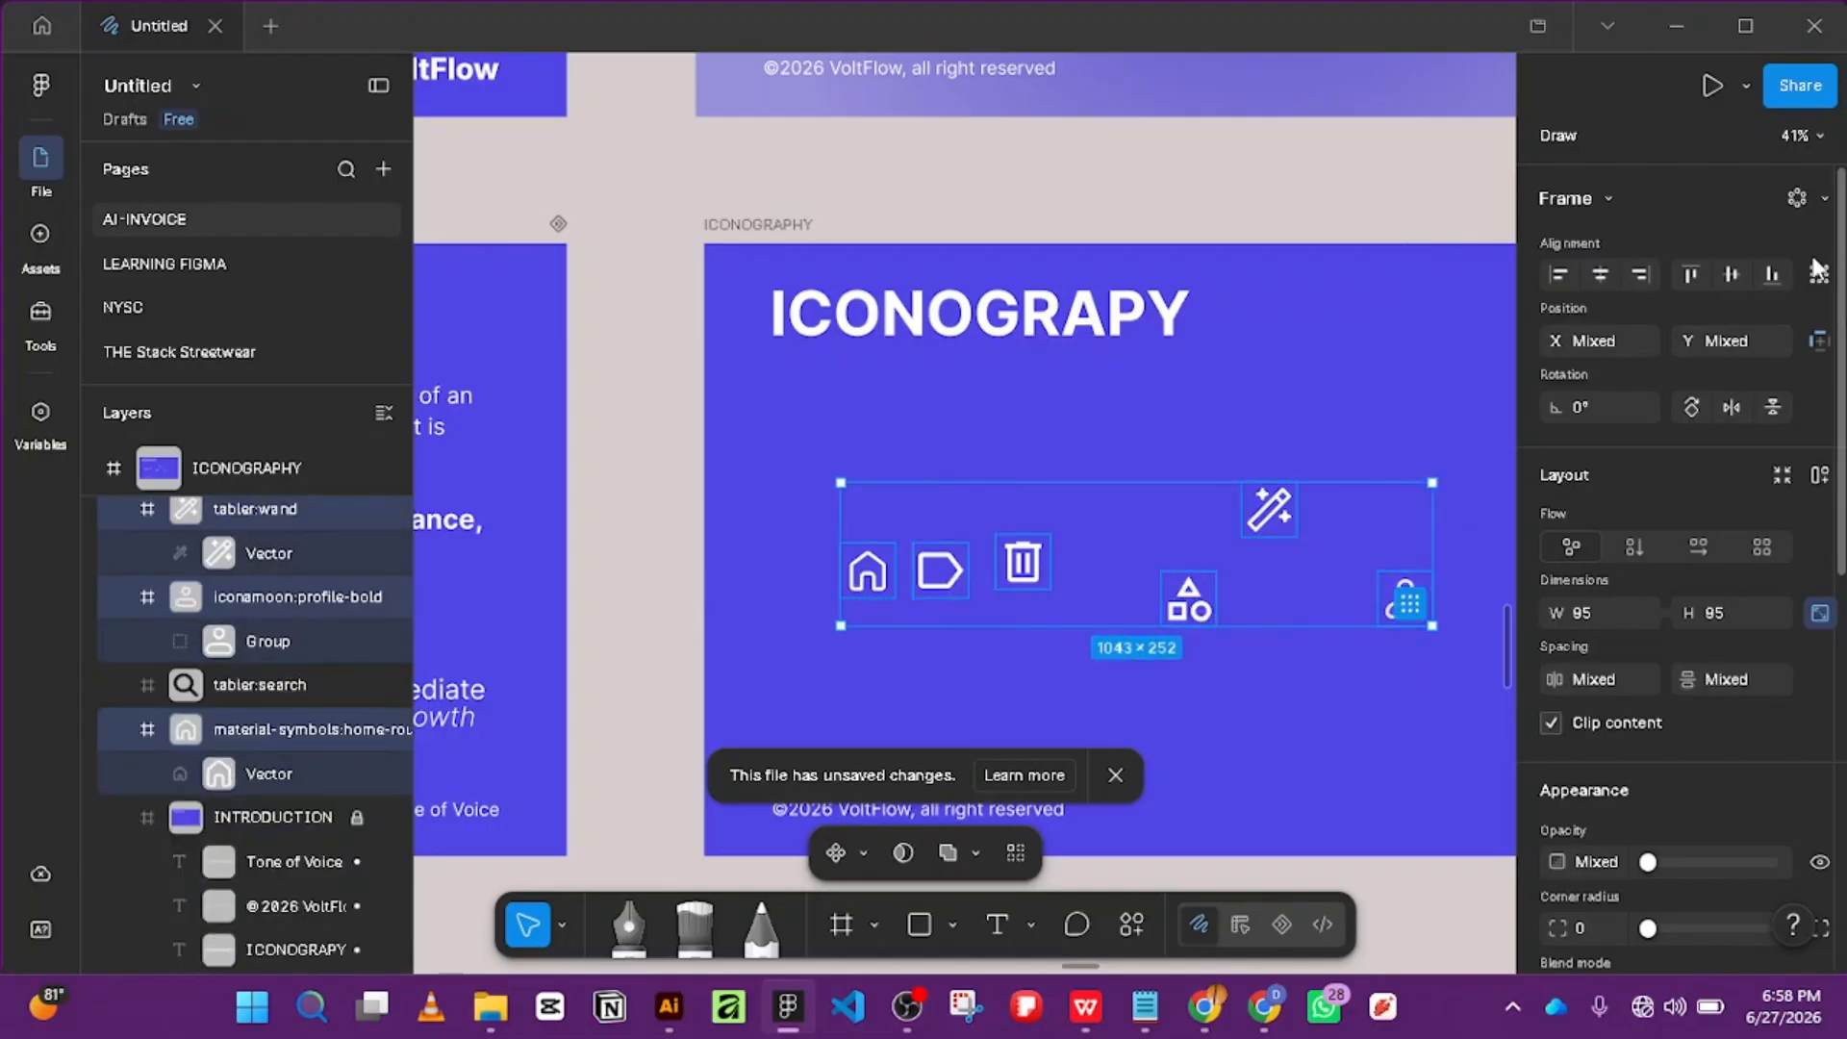
{"action": "left_click", "coordinate": [1814, 275]}
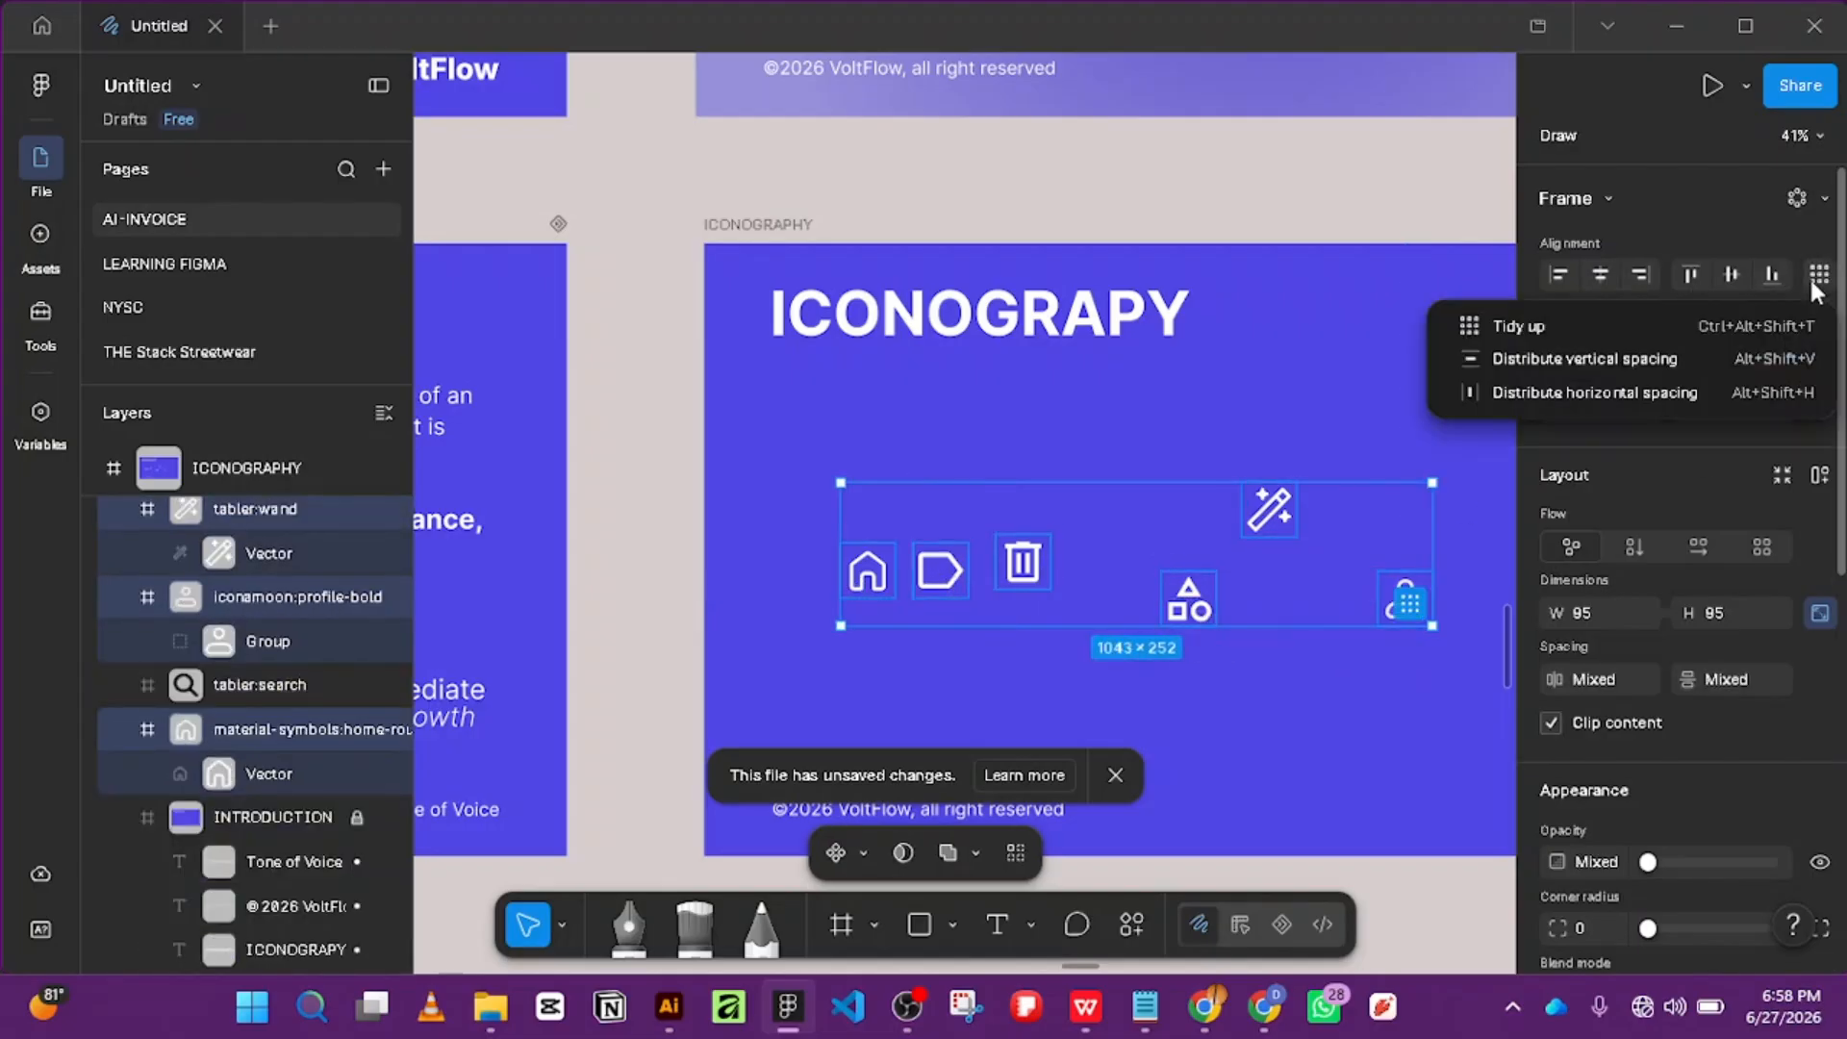
{"action": "left_click", "coordinate": [1623, 360]}
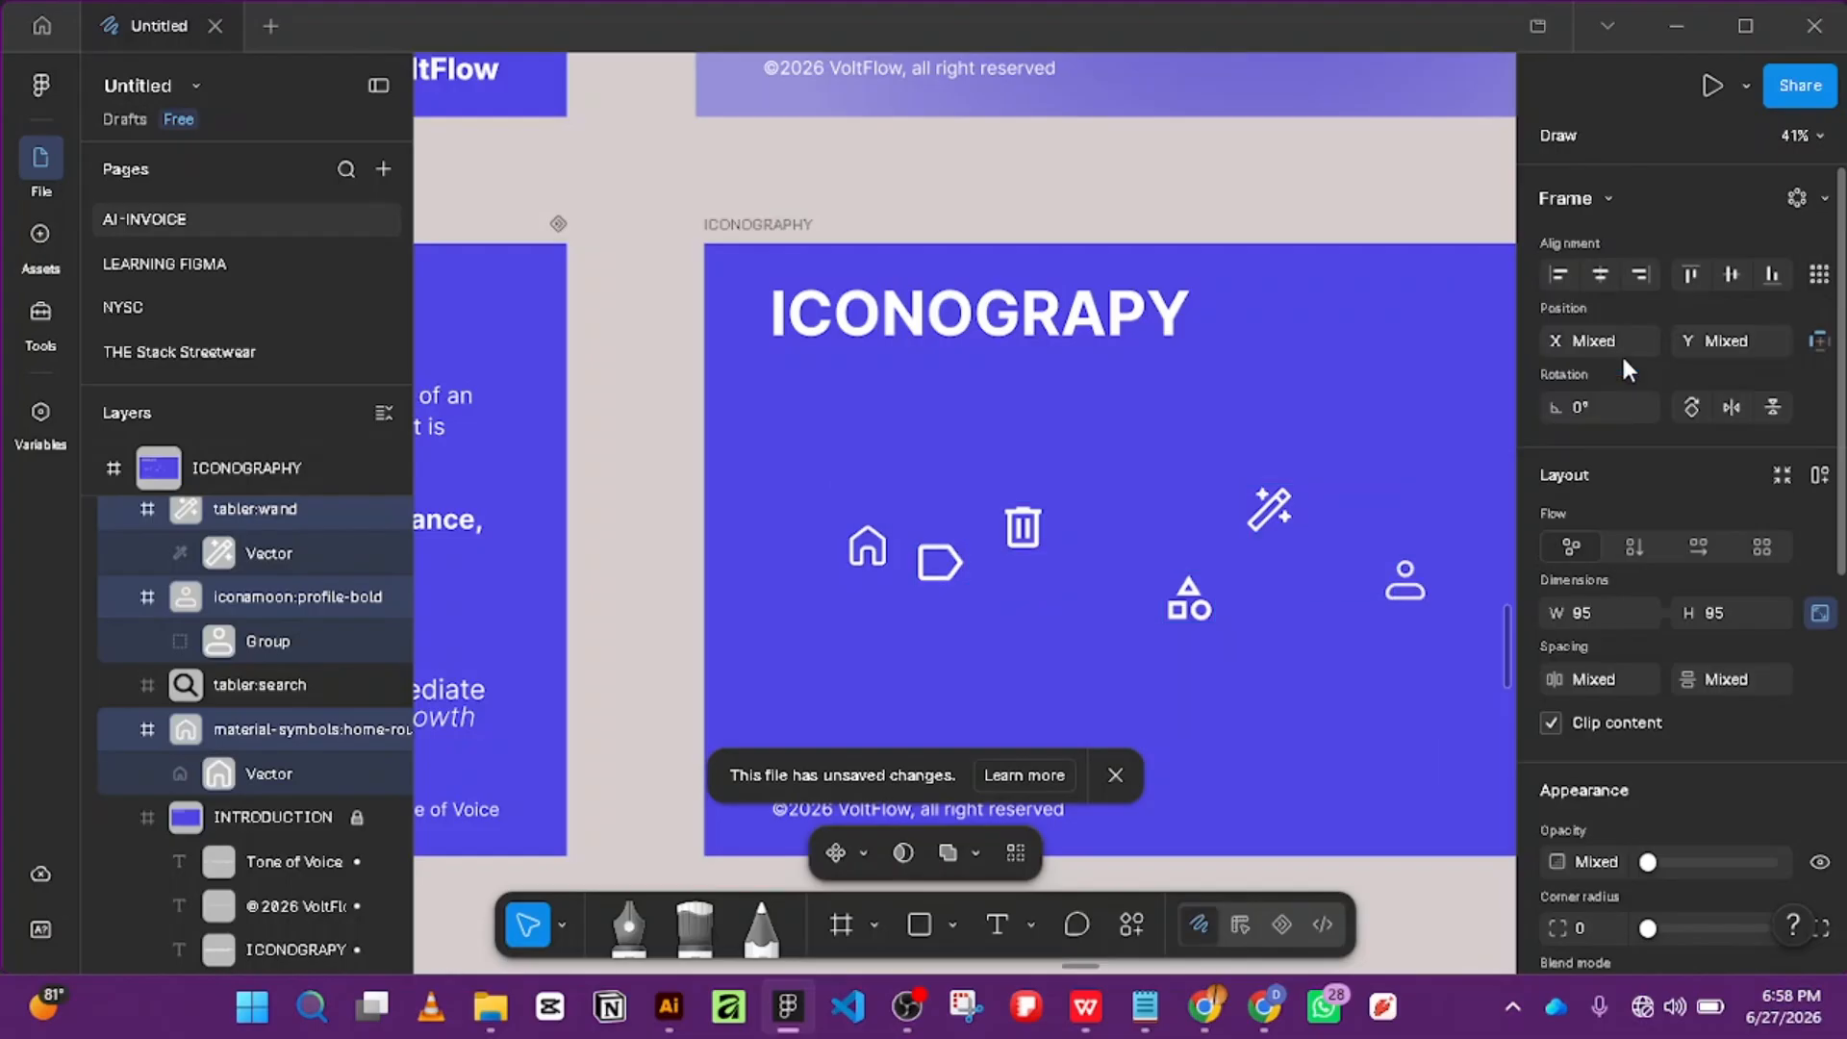
{"action": "left_click", "coordinate": [1806, 281]}
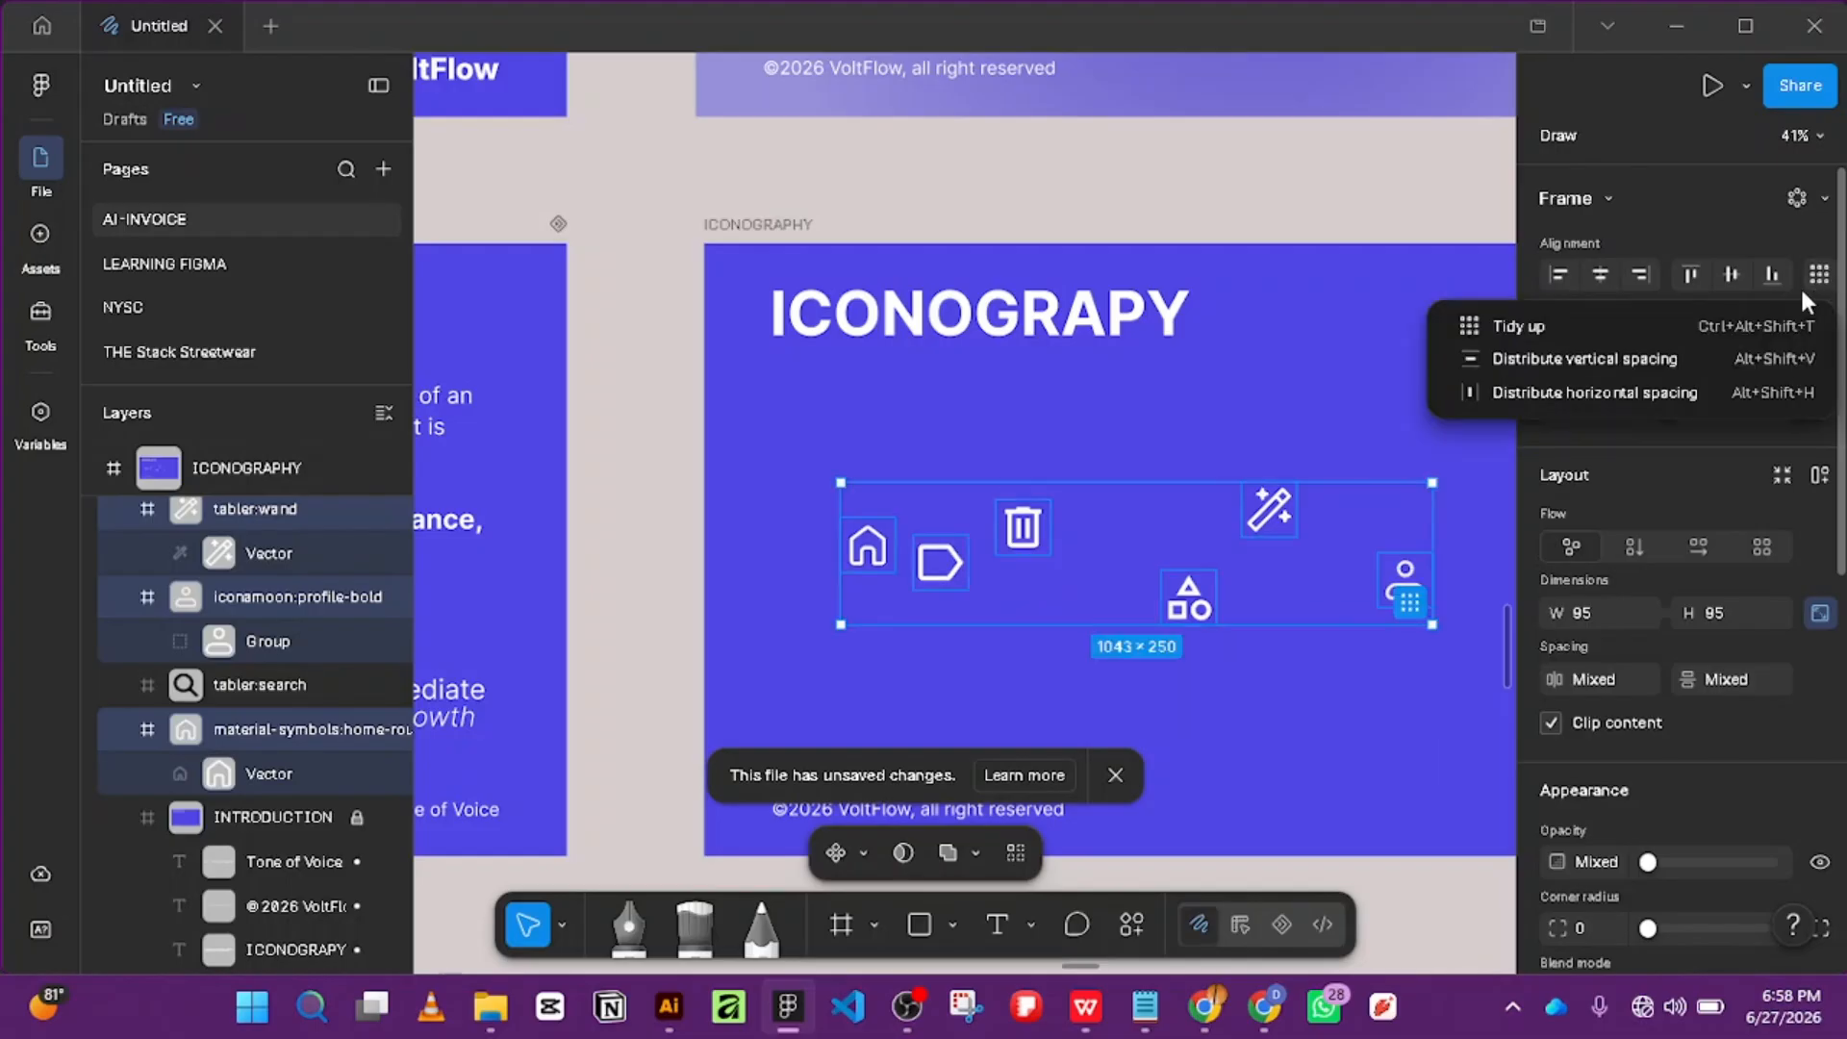
{"action": "left_click", "coordinate": [1678, 393]}
{"action": "left_click", "coordinate": [1731, 276]}
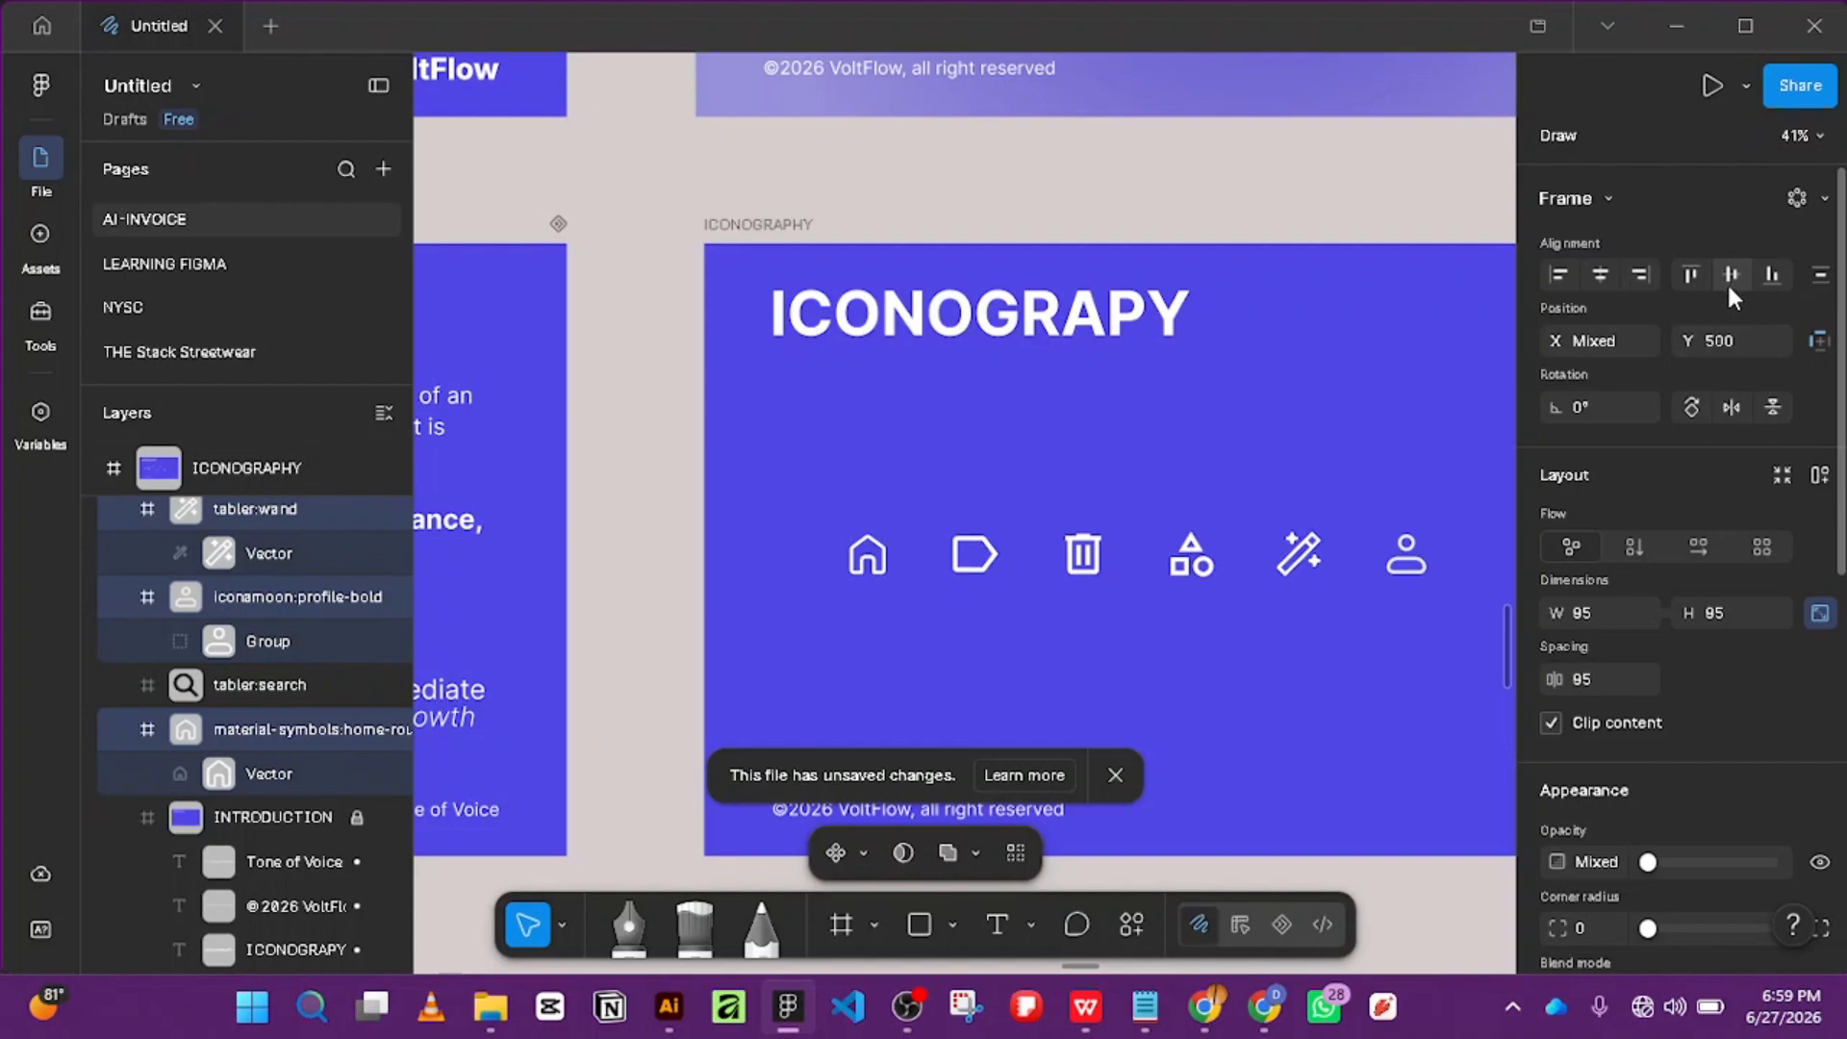
Reapply horizontal and vertical spacing distribution to the six-icon row and group the icons.
{"action": "left_click", "coordinate": [1817, 276]}
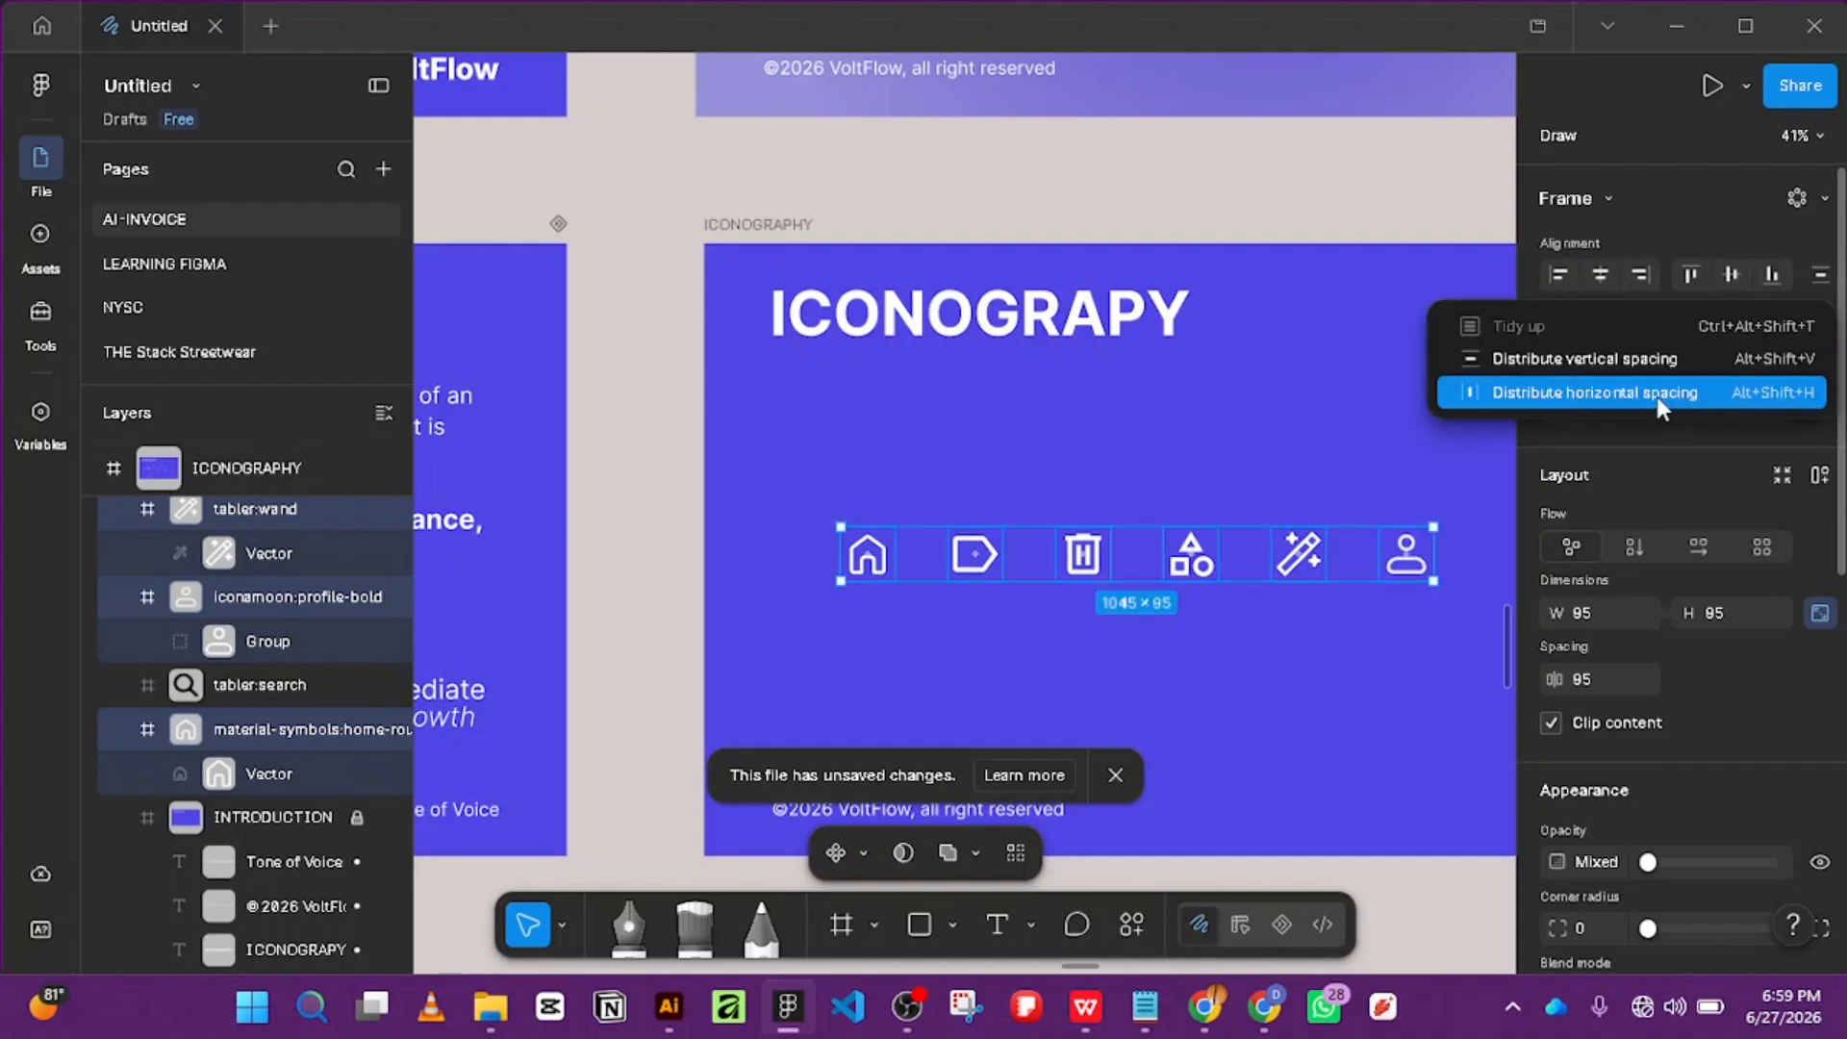
{"action": "left_click", "coordinate": [1656, 395]}
{"action": "left_click", "coordinate": [1817, 276]}
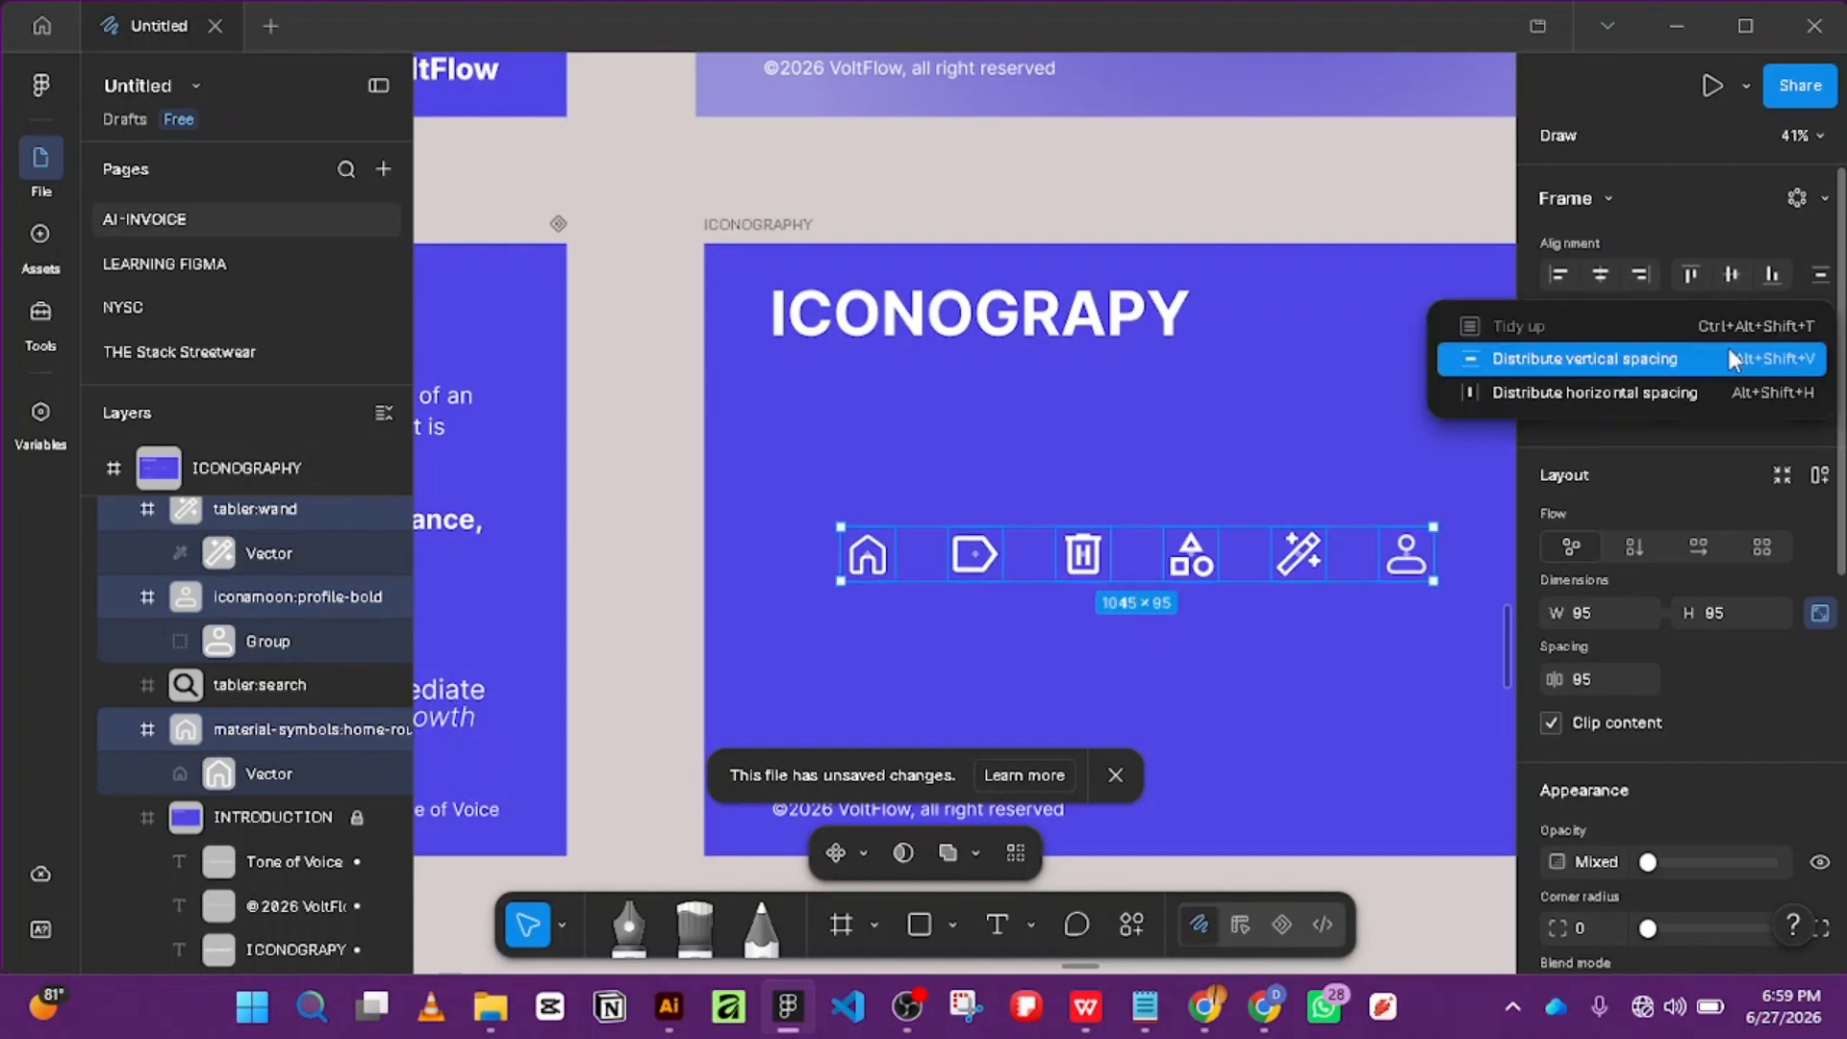
{"action": "left_click", "coordinate": [1727, 348]}
{"action": "key", "text": "ctrl+g"}
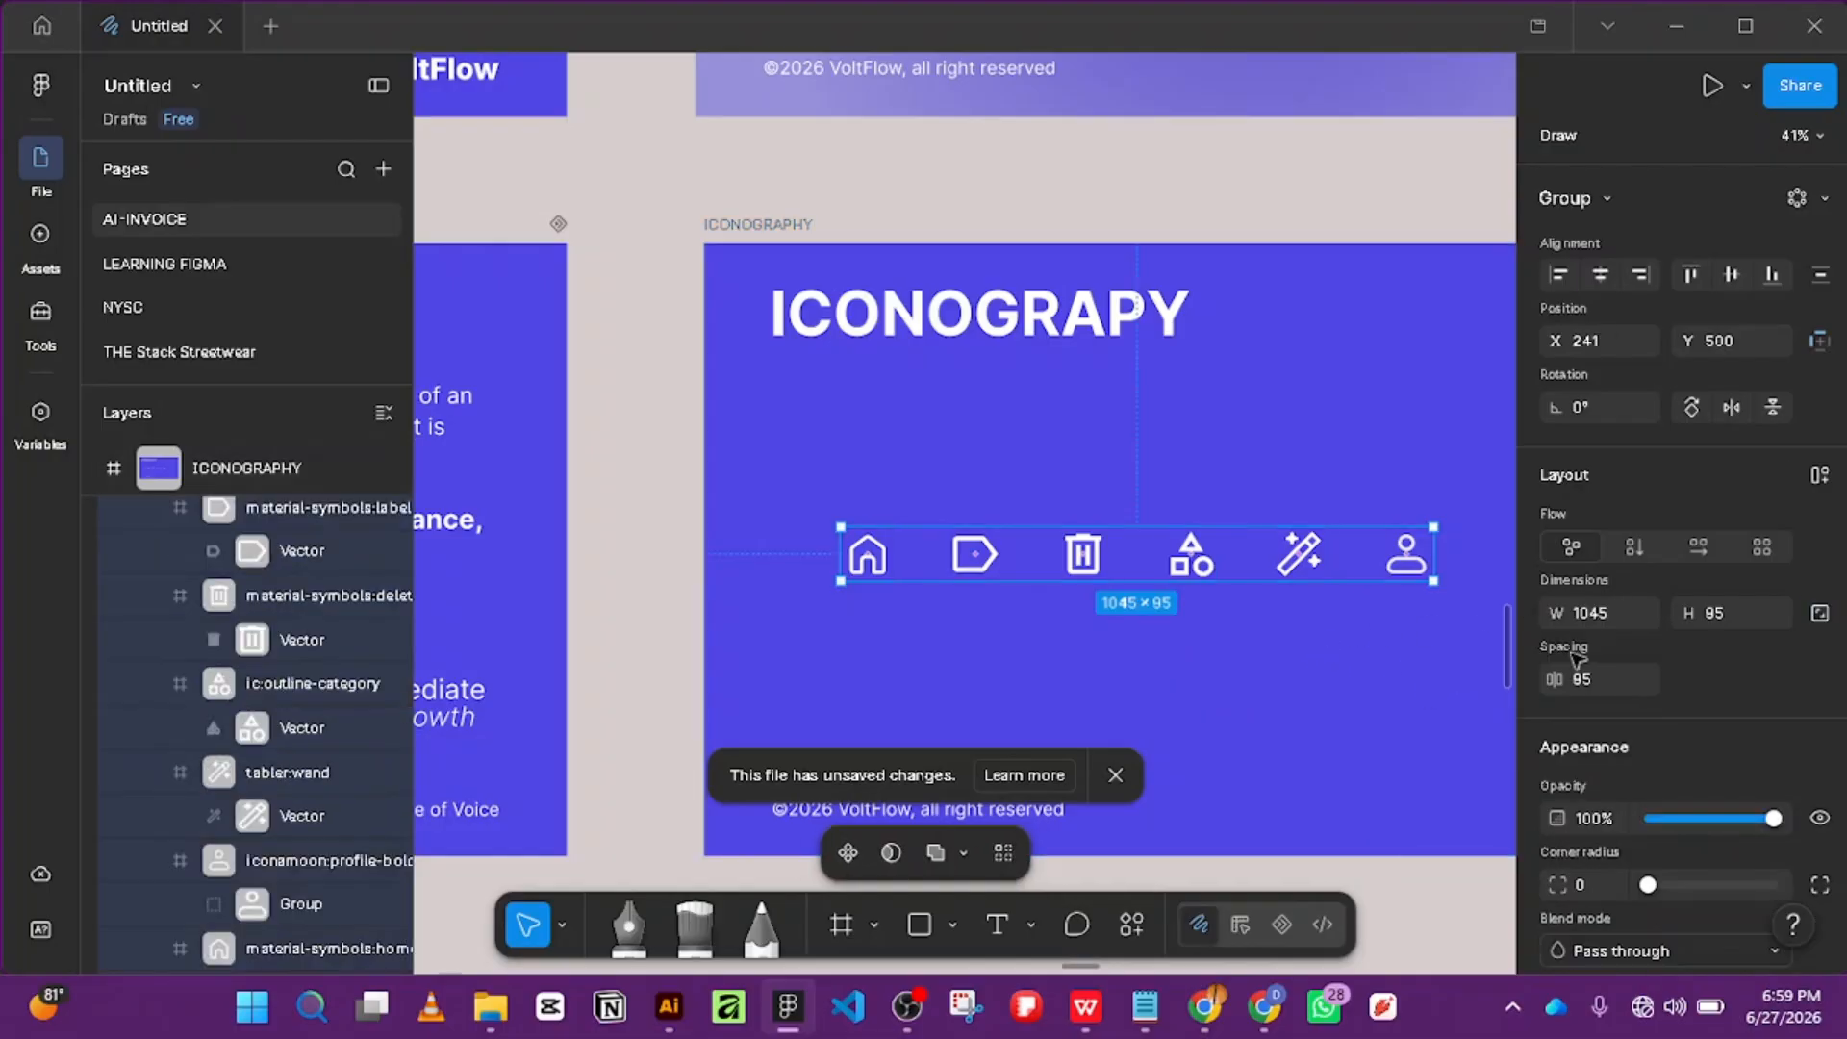
Centre the icon group vertically and horizontally on the ICONOGRAPHY slide, then deselect it.
{"action": "scroll", "coordinate": [1729, 500], "scroll_direction": "down", "scroll_amount": 5}
{"action": "scroll", "coordinate": [1724, 500], "scroll_direction": "up", "scroll_amount": 5}
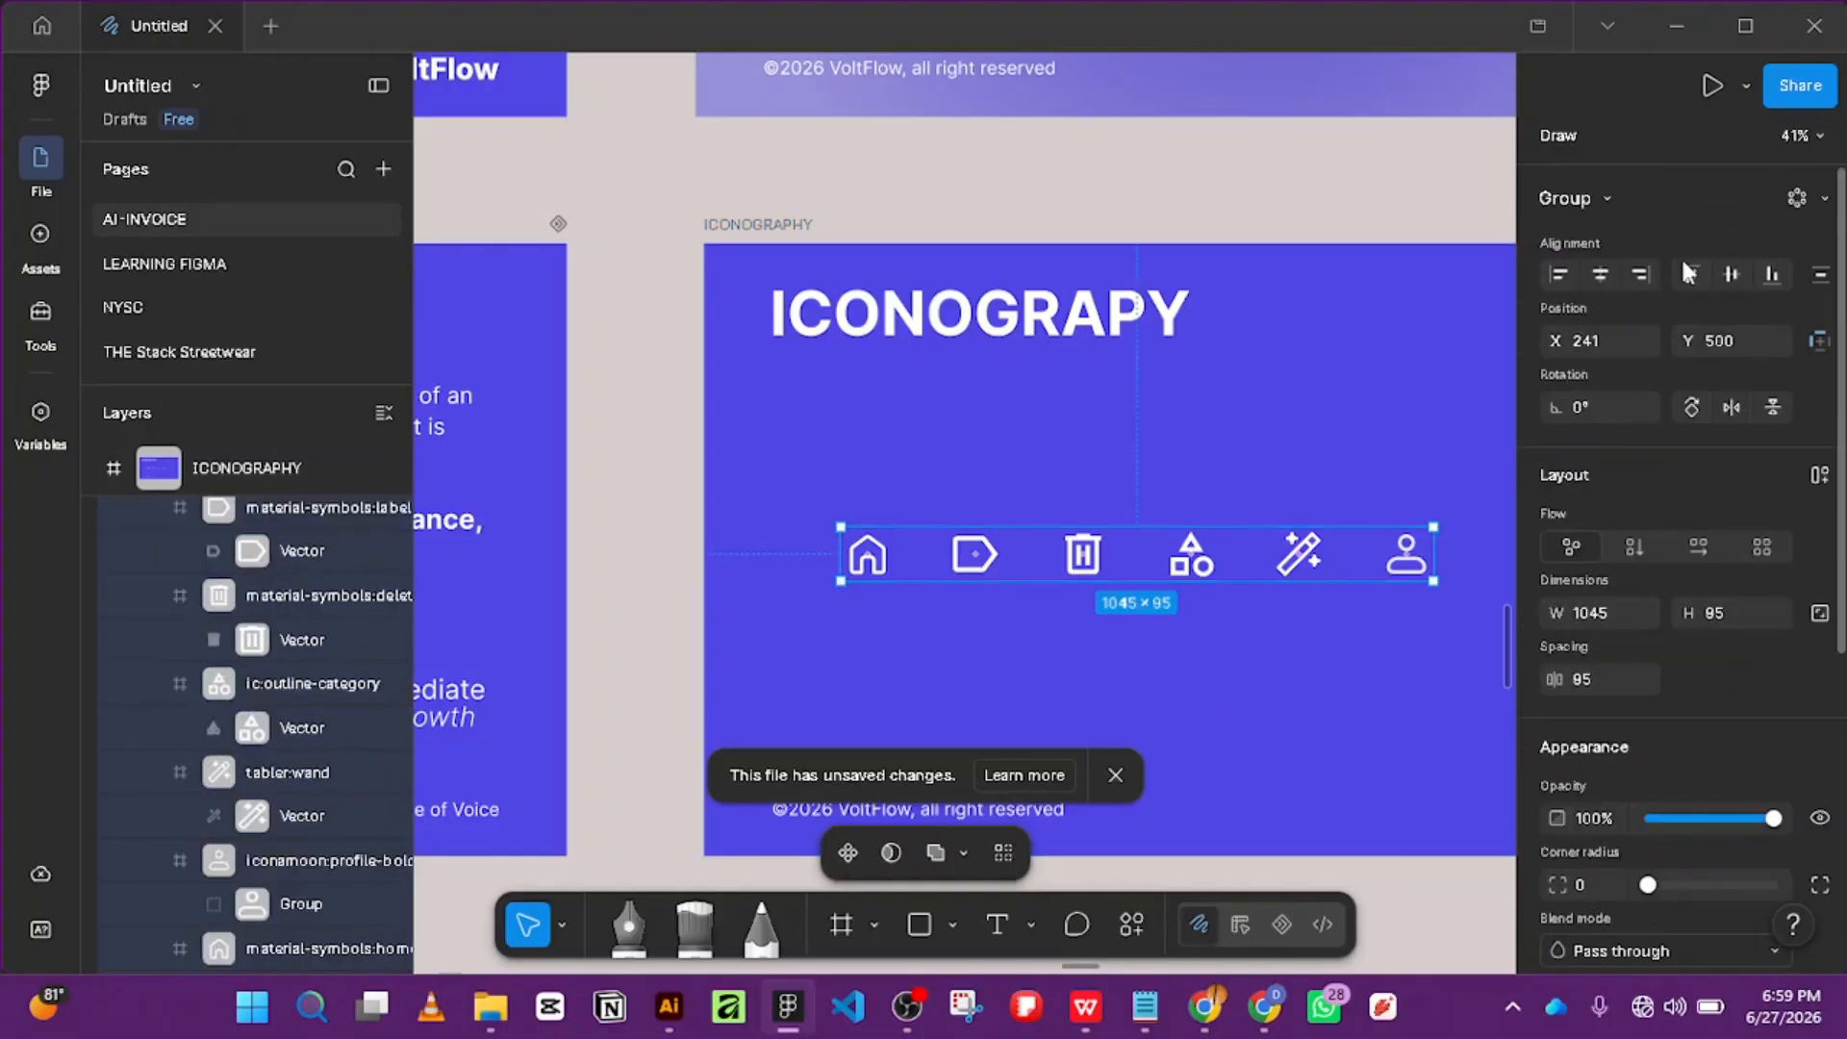
{"action": "left_click", "coordinate": [1741, 270]}
{"action": "left_click", "coordinate": [1600, 274]}
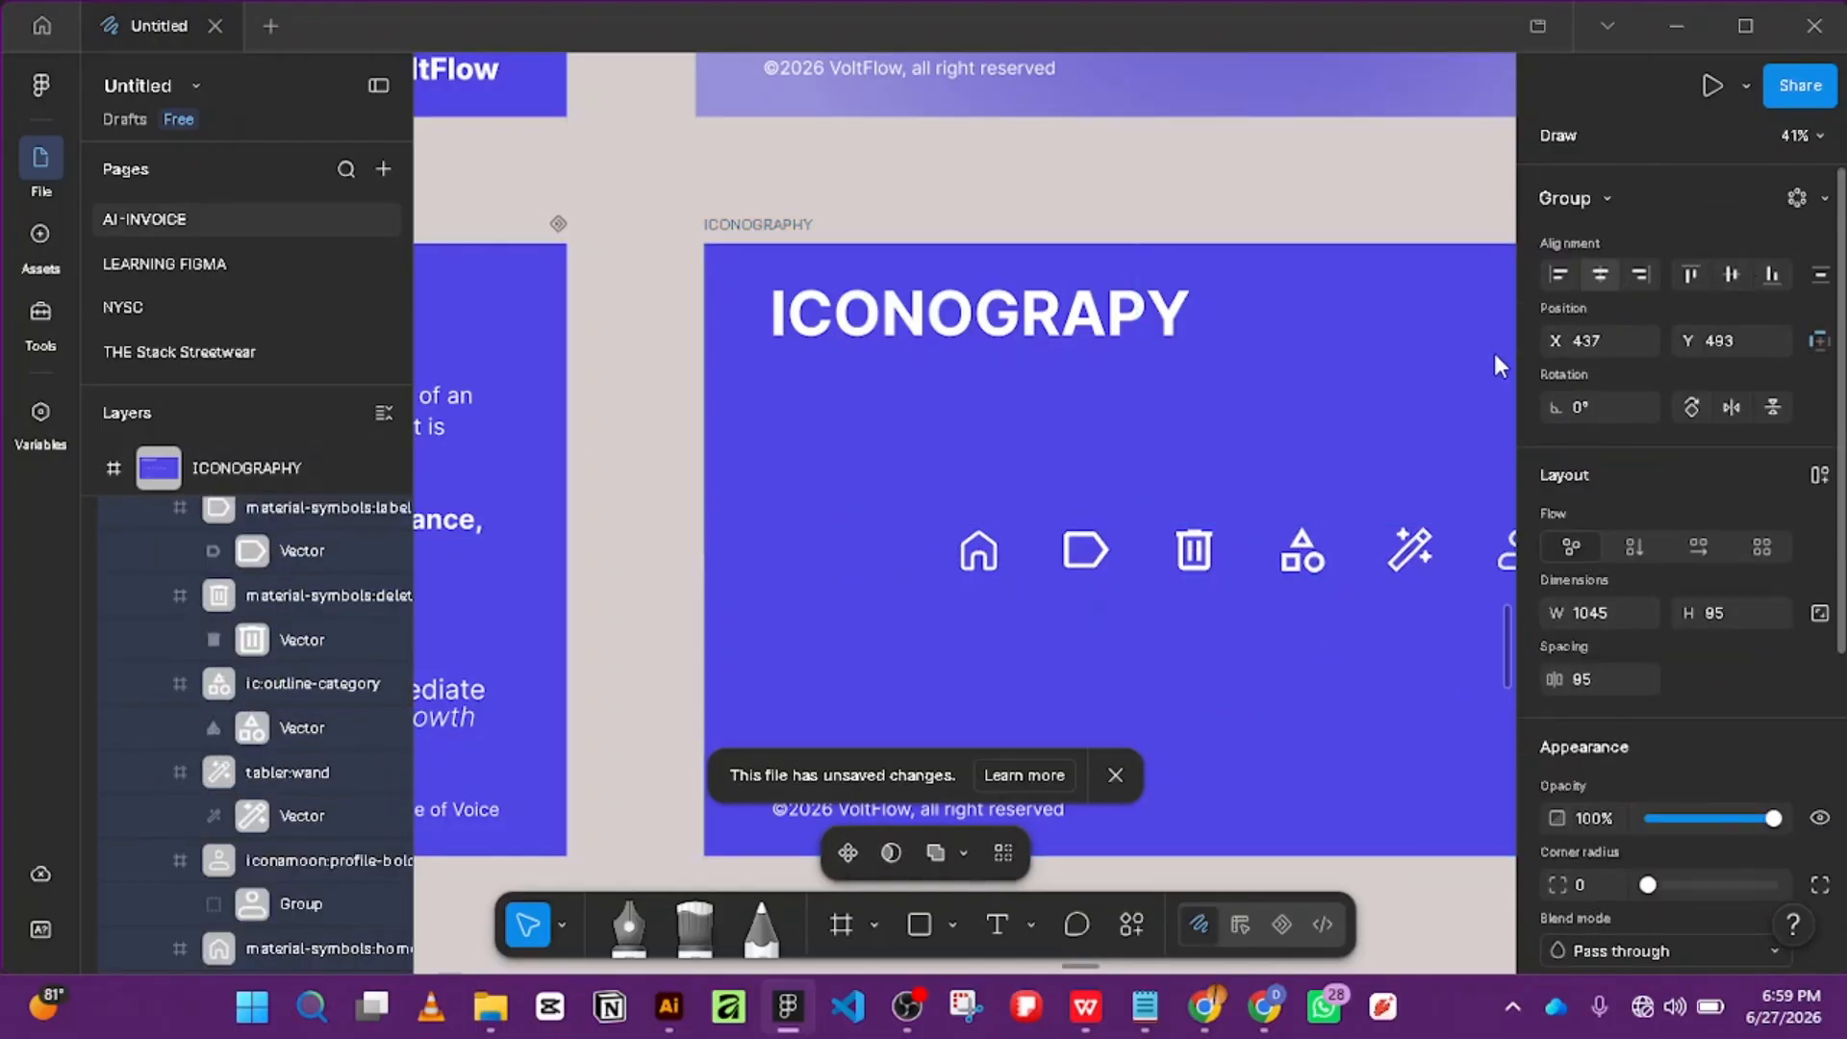
{"action": "scroll", "coordinate": [1241, 524], "scroll_direction": "down", "scroll_amount": 5}
{"action": "left_click", "coordinate": [1229, 662]}
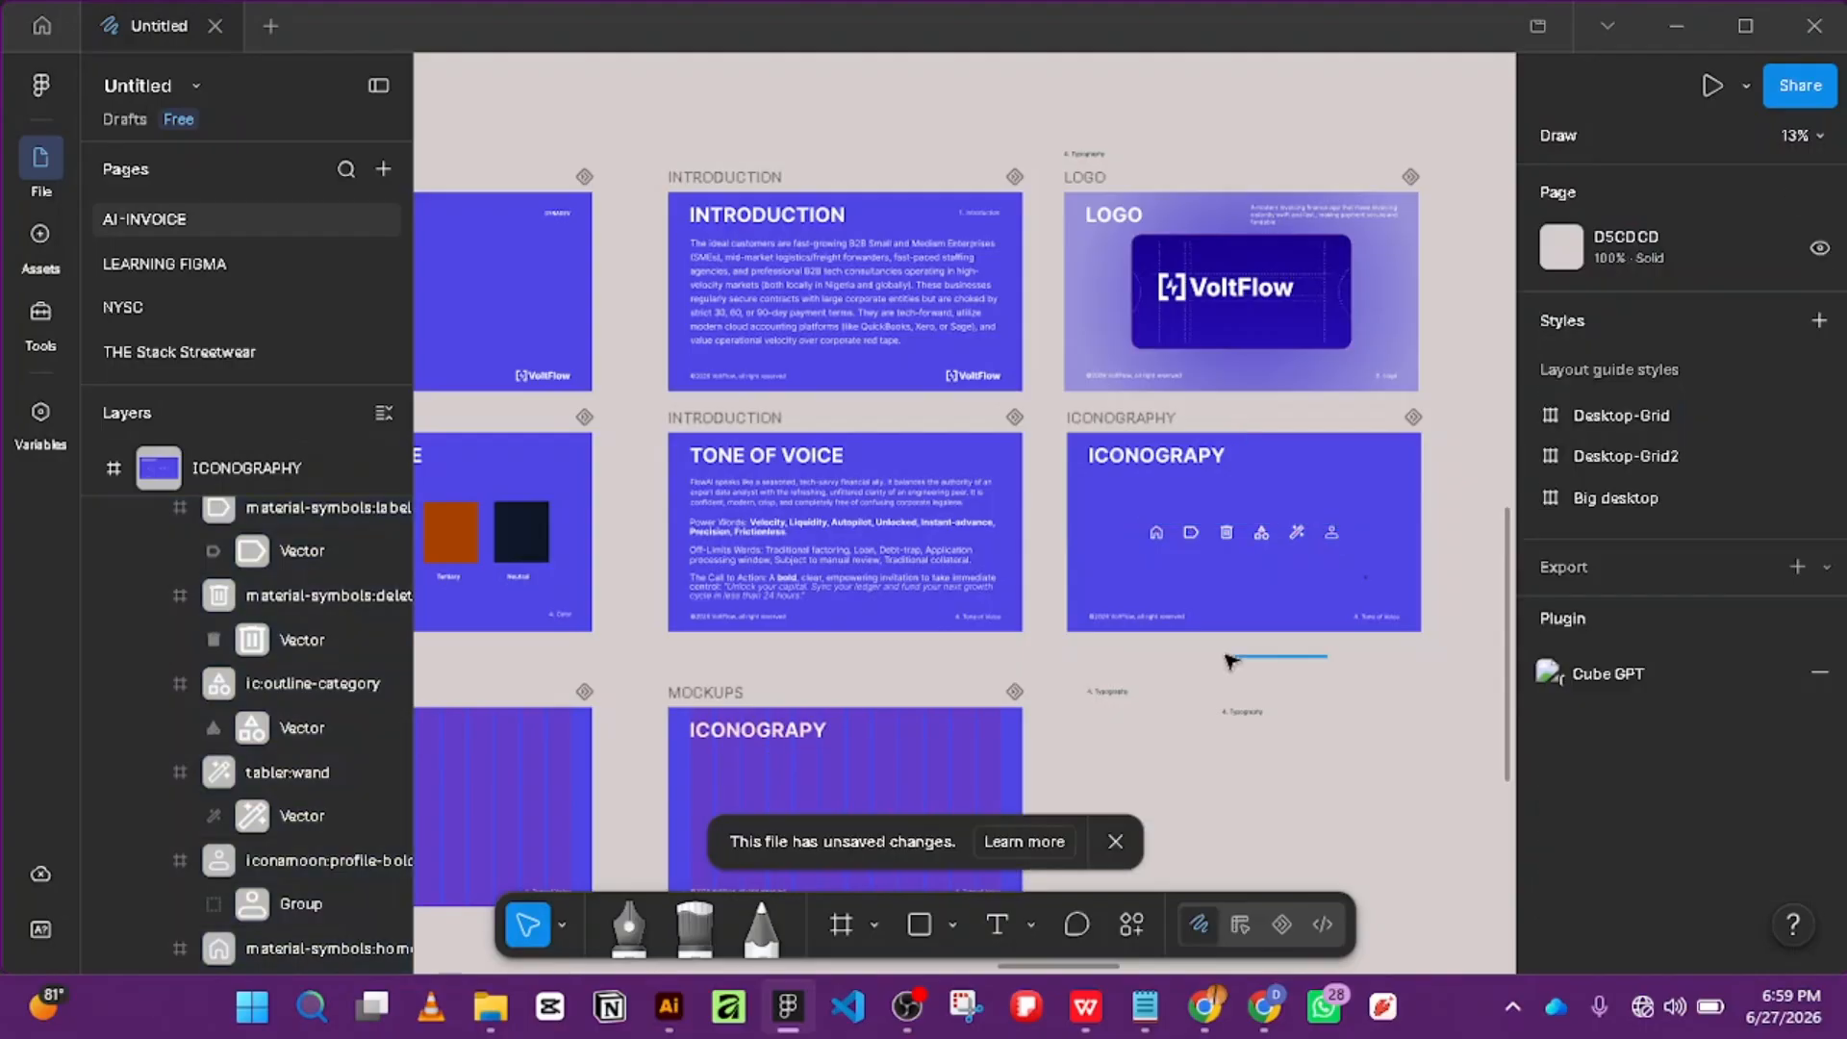
Lock the ICONOGRAPHY frame and try to select its "4. Tone of Voice" footer label.
{"action": "scroll", "coordinate": [1385, 725], "scroll_direction": "up", "scroll_amount": 5}
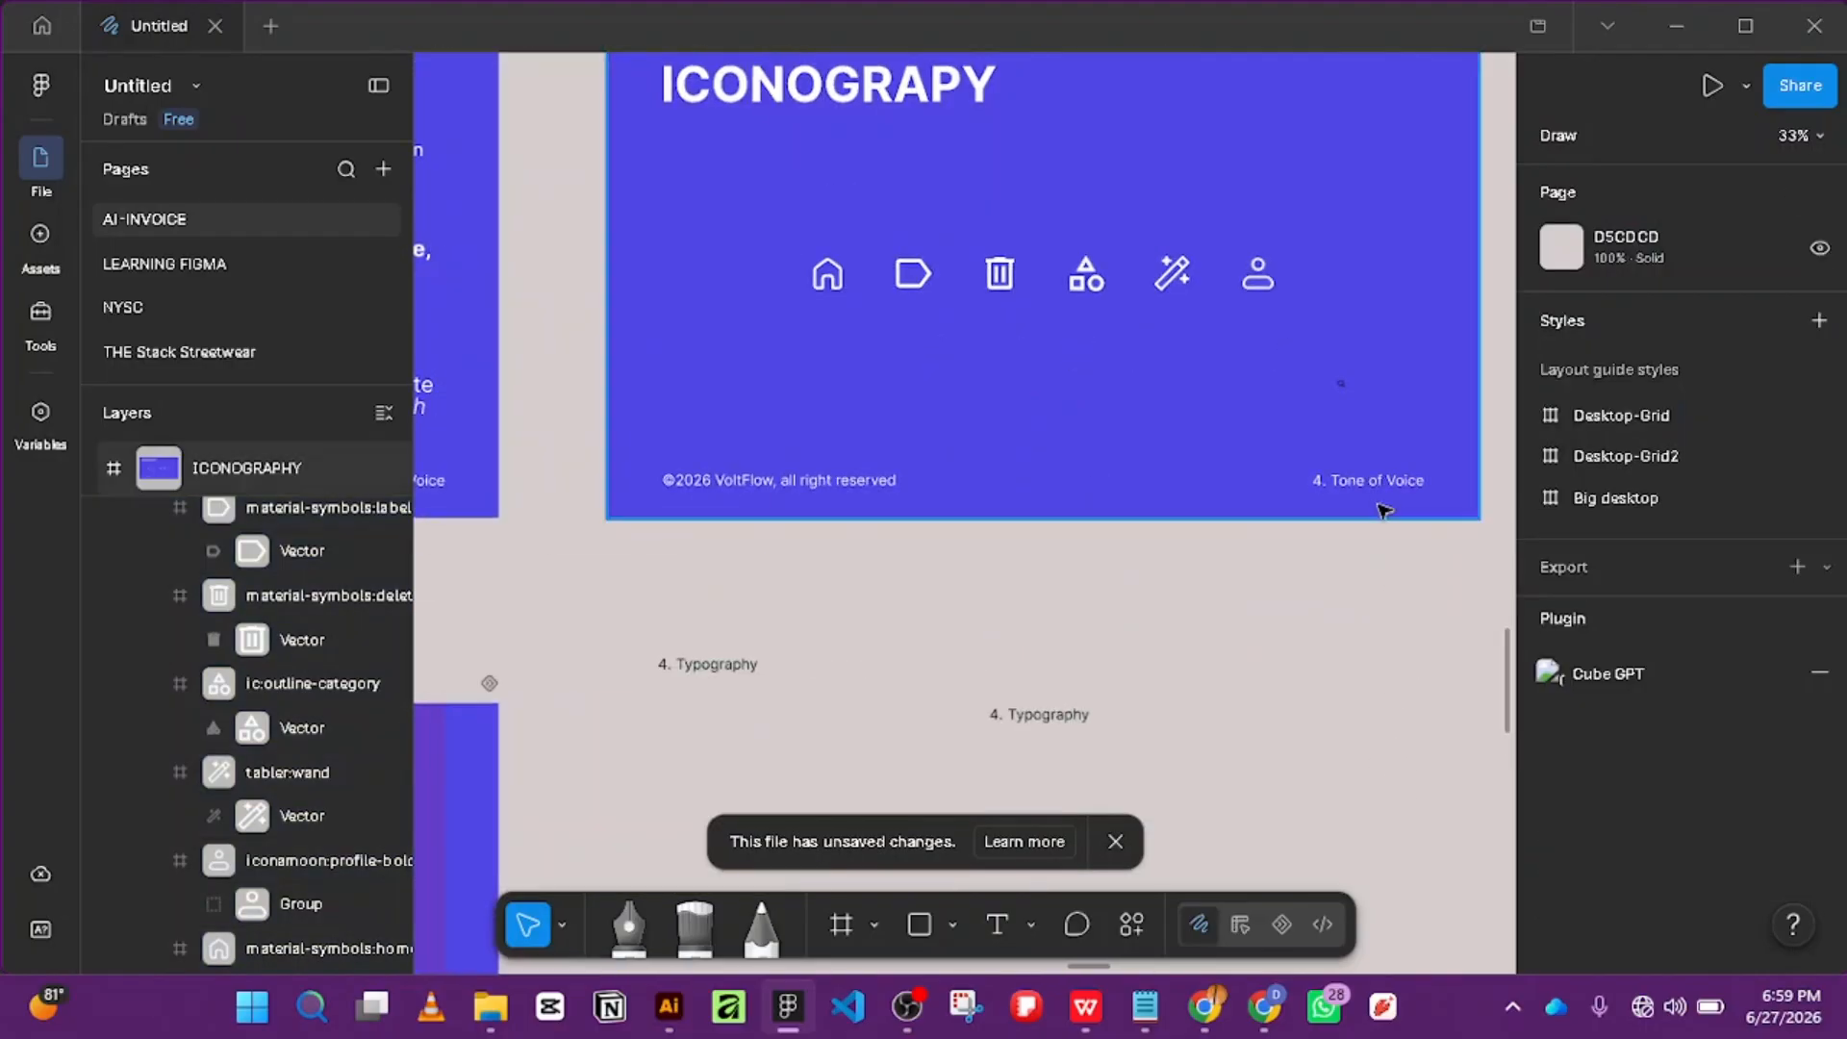
{"action": "scroll", "coordinate": [1353, 527], "scroll_direction": "up", "scroll_amount": 4}
{"action": "scroll", "coordinate": [1438, 880], "scroll_direction": "down", "scroll_amount": 4}
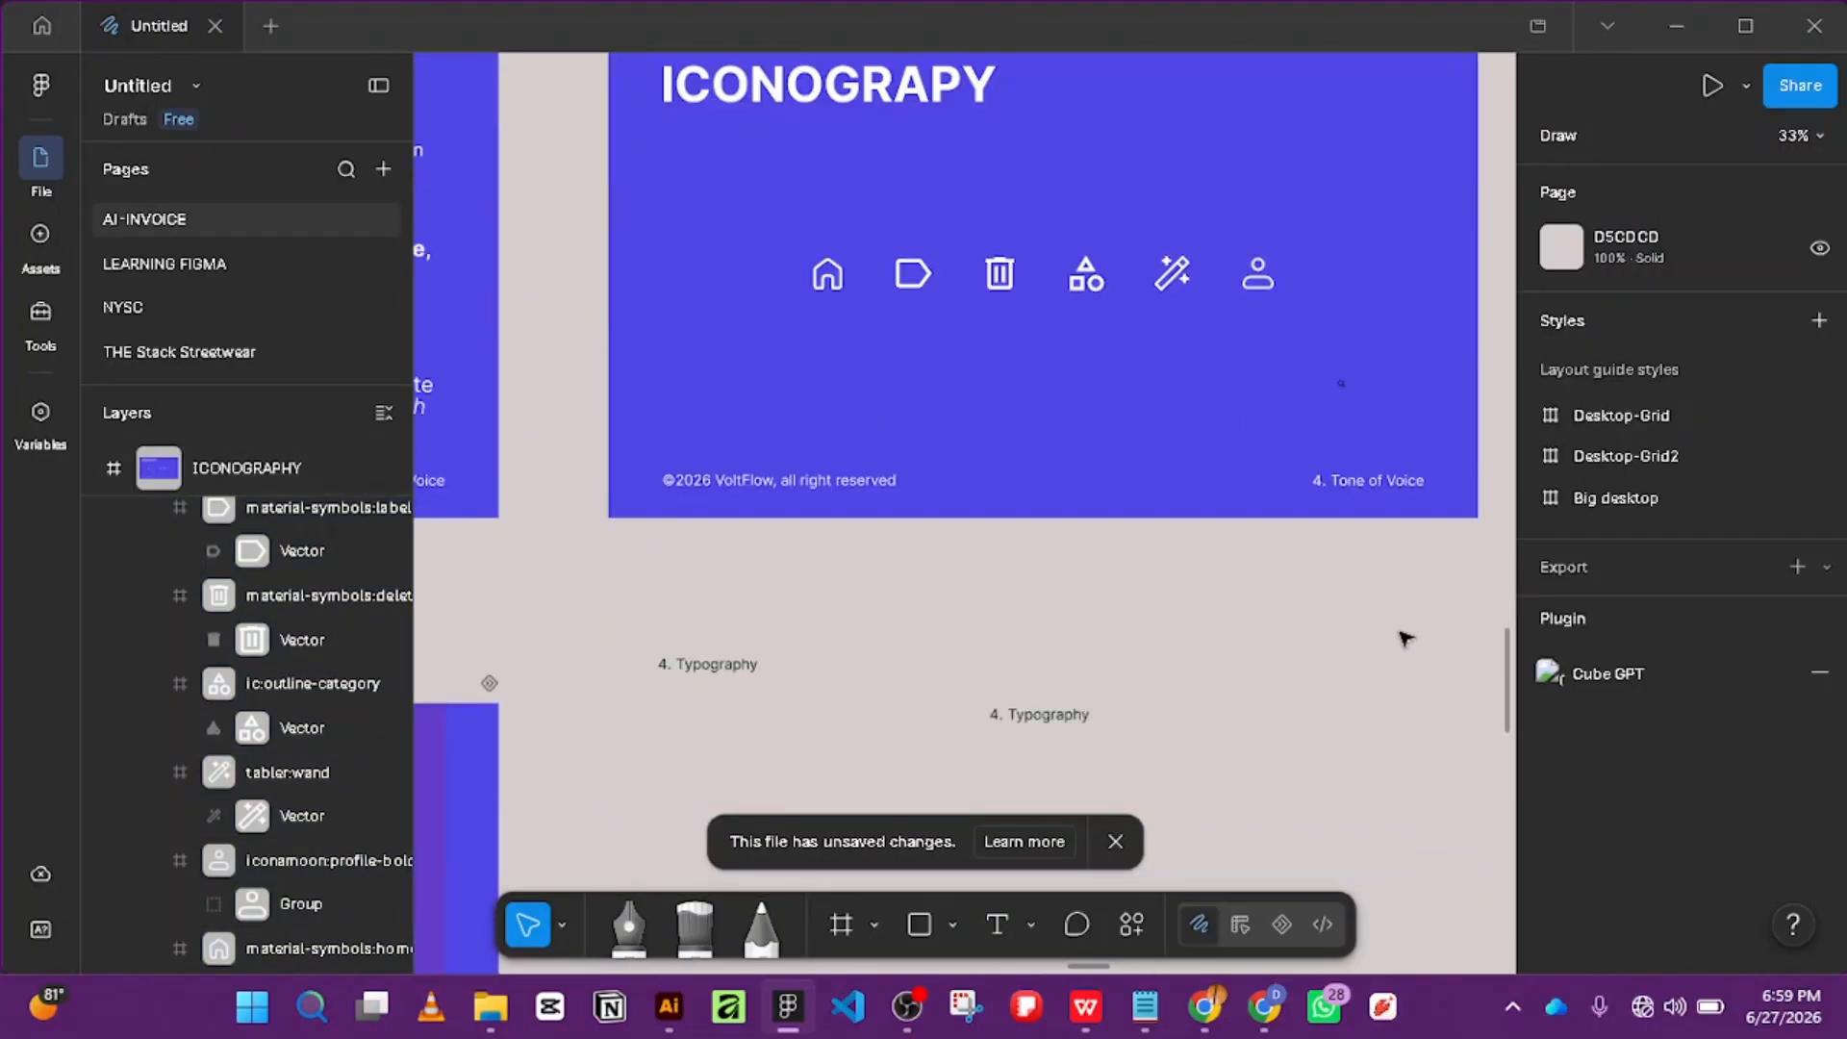
{"action": "left_click", "coordinate": [1374, 486]}
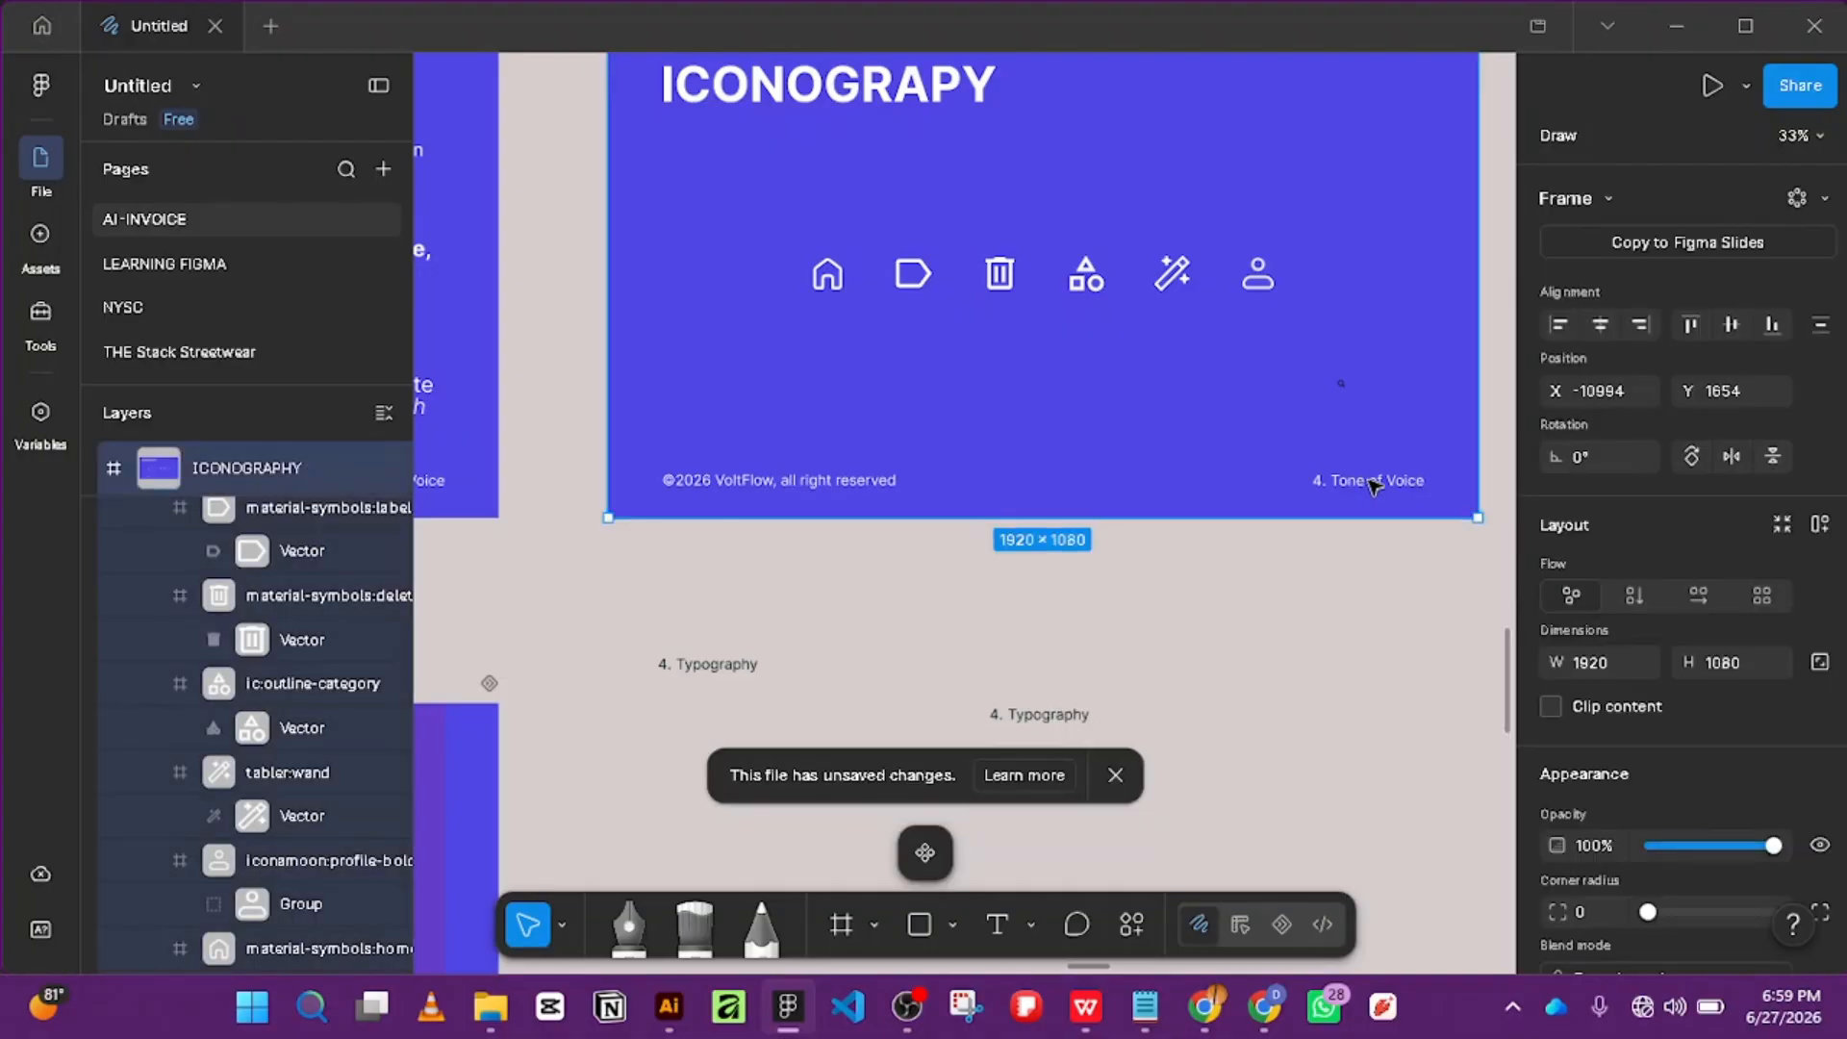
{"action": "left_click", "coordinate": [1409, 524]}
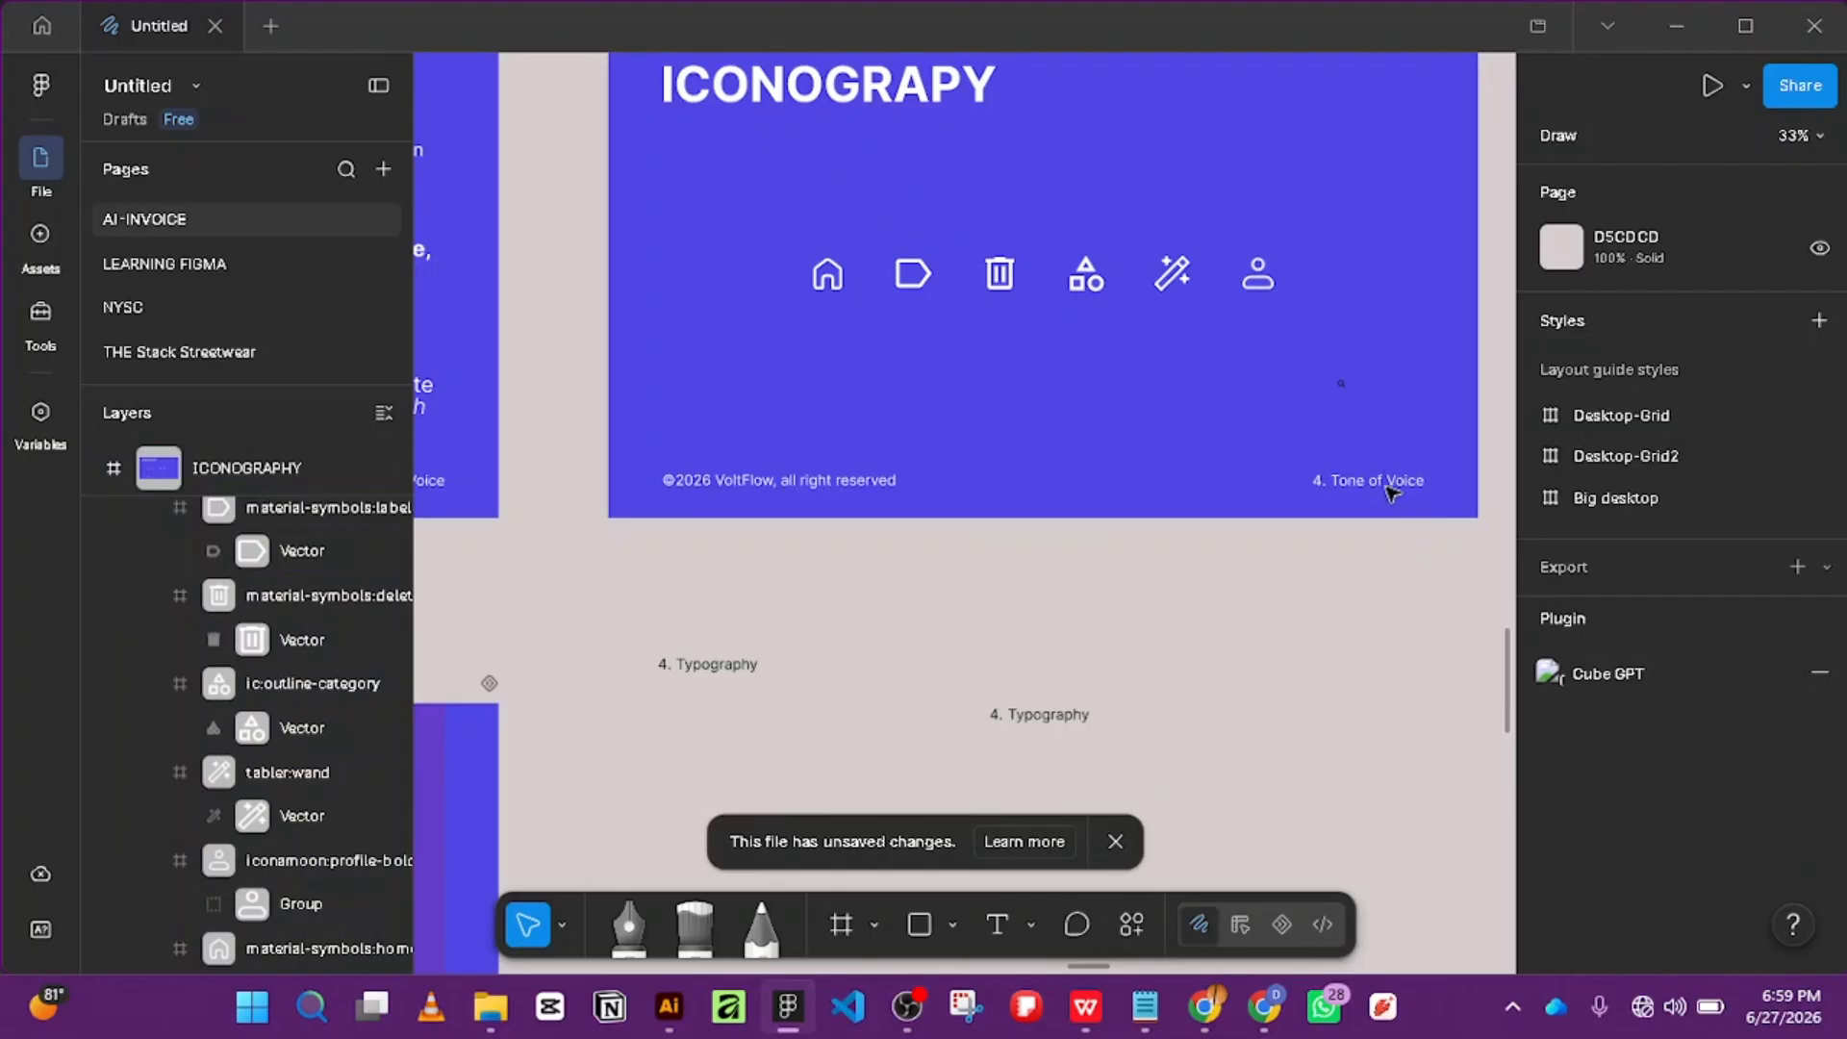
{"action": "right_click", "coordinate": [1390, 502]}
{"action": "scroll", "coordinate": [1472, 846], "scroll_direction": "down", "scroll_amount": 3}
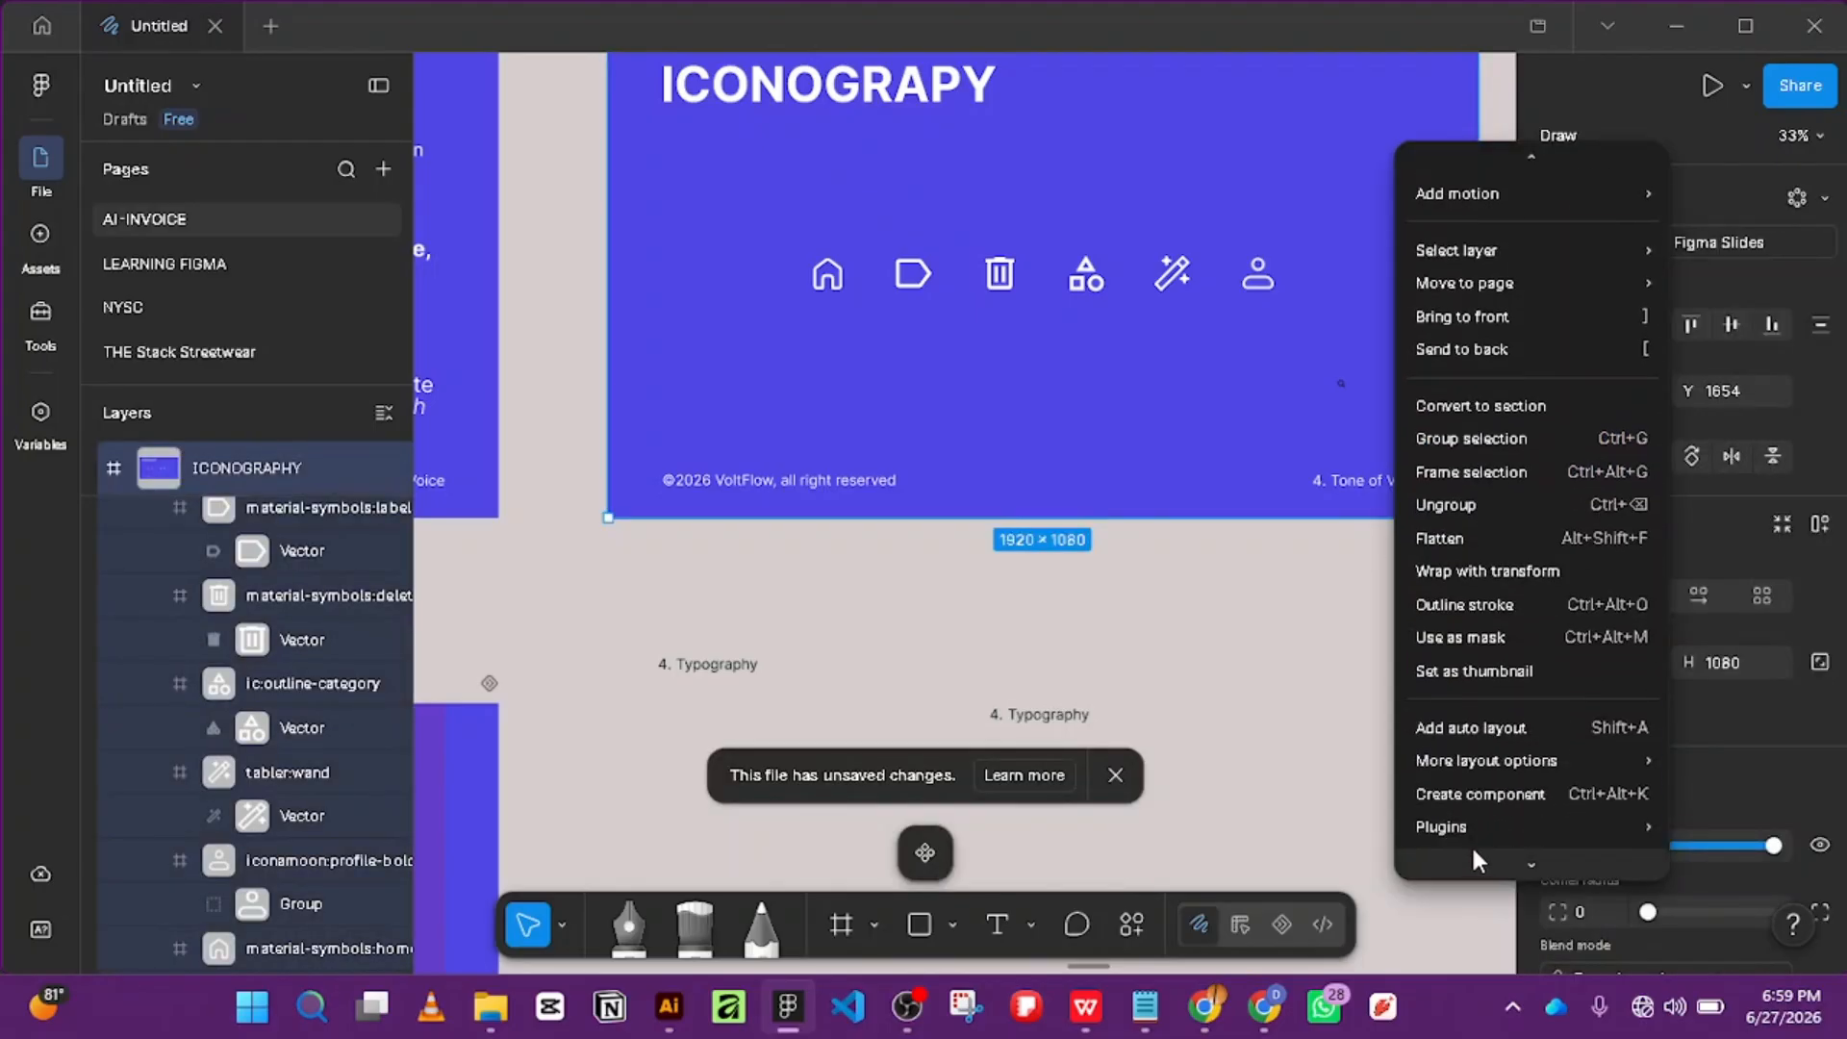
{"action": "mouse_move", "coordinate": [1470, 800]}
{"action": "scroll", "coordinate": [1469, 794], "scroll_direction": "down", "scroll_amount": 2}
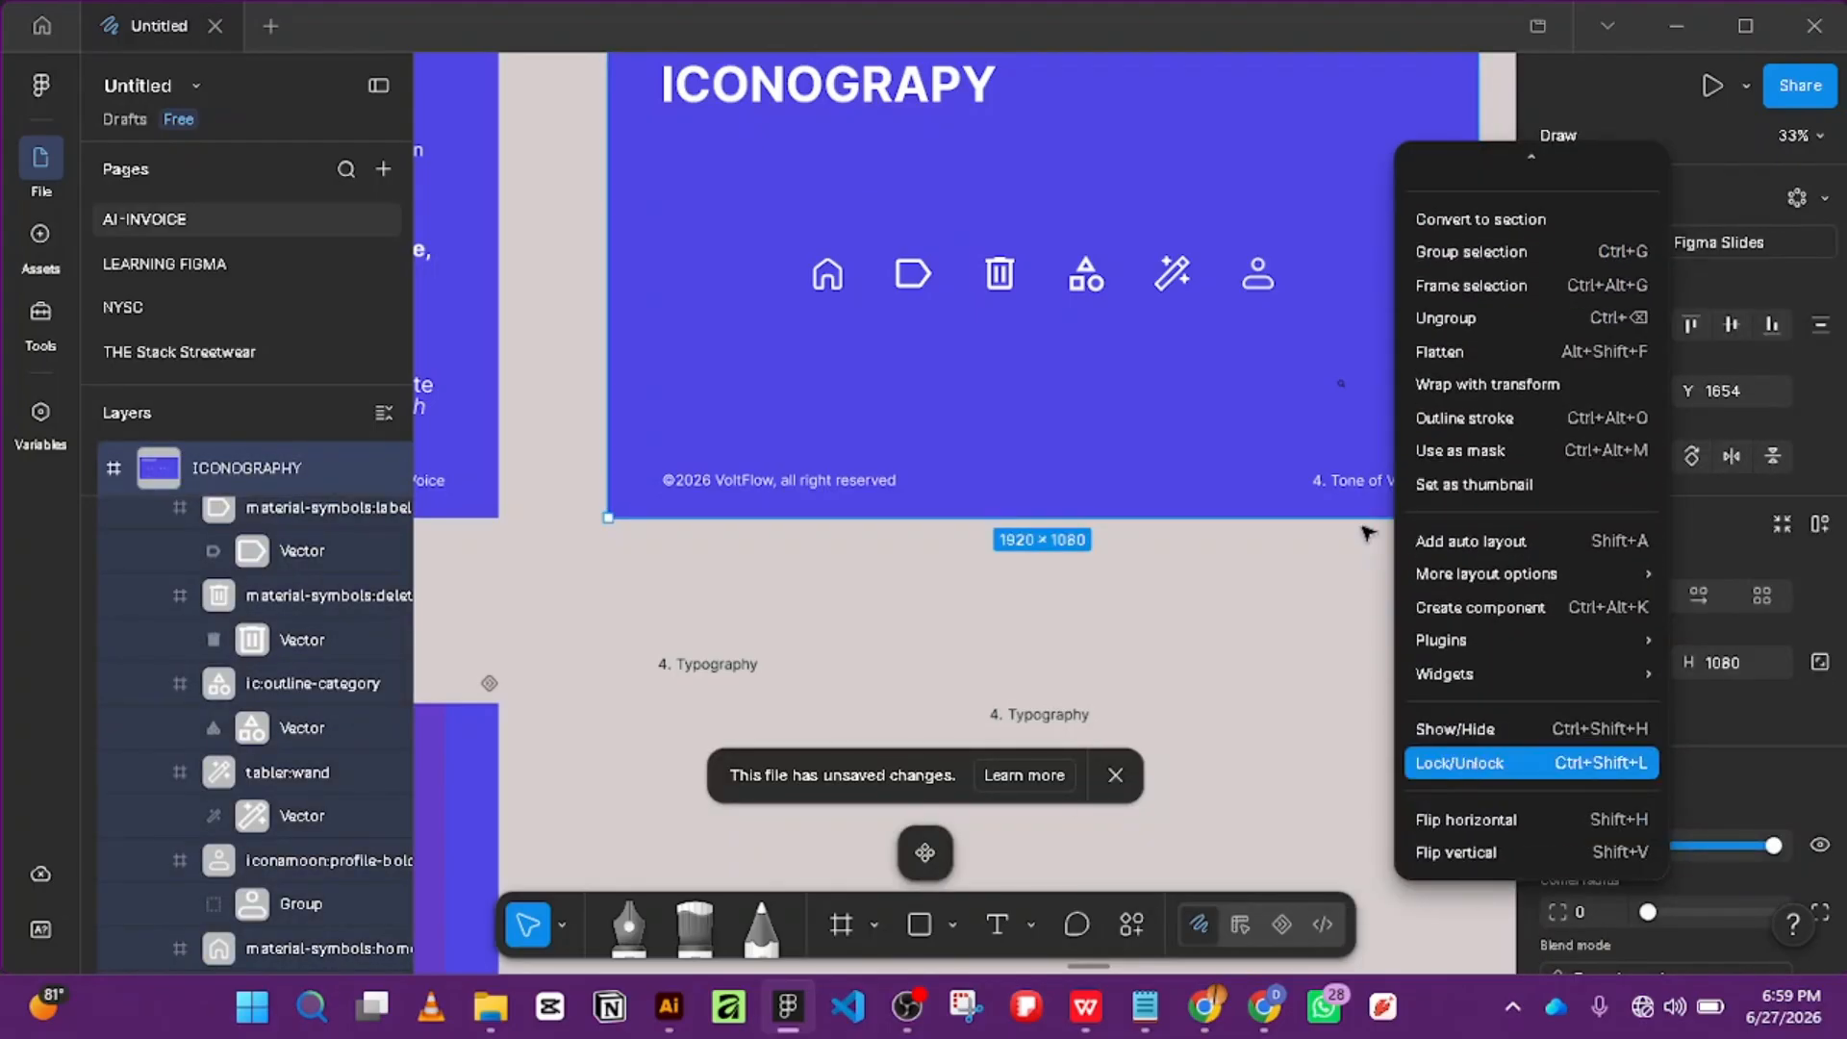
{"action": "left_click", "coordinate": [1460, 763]}
{"action": "left_click", "coordinate": [1359, 486]}
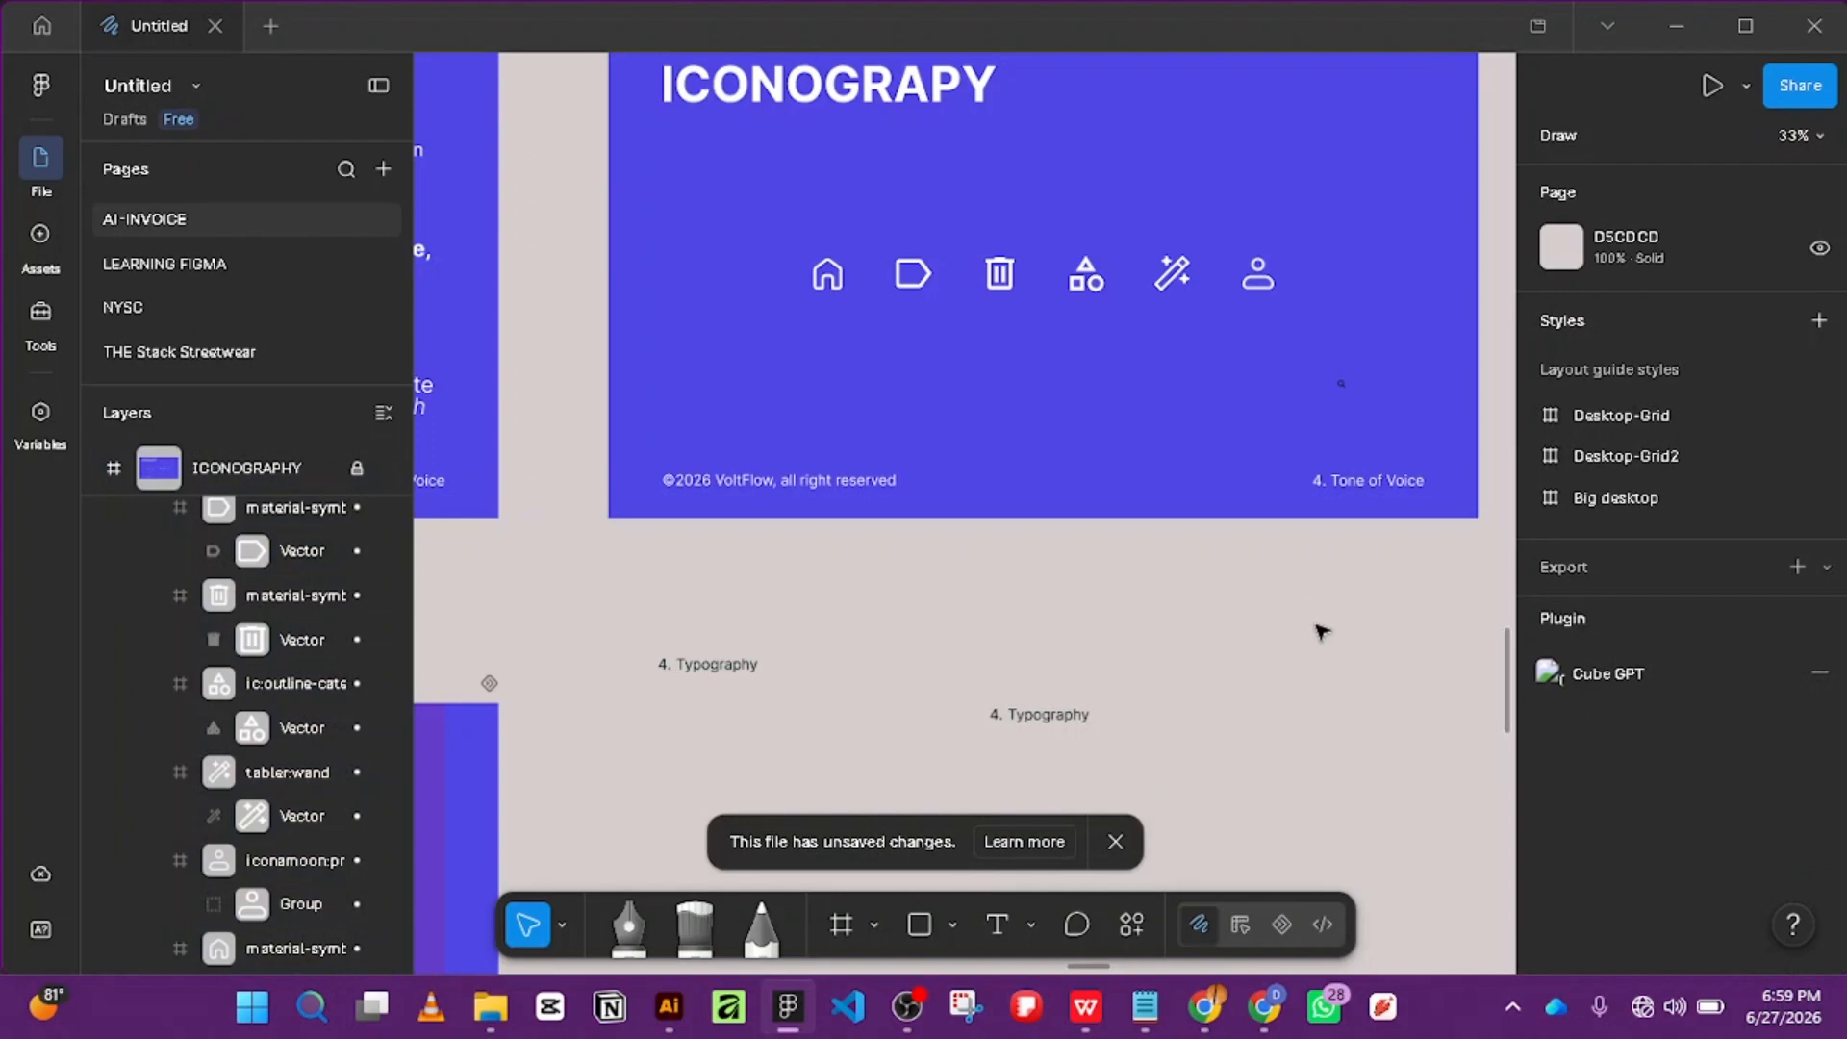
Collapse the six-icon group inside the ICONOGRAPHY frame's layers and rename it "Icons".
{"action": "scroll", "coordinate": [209, 684], "scroll_direction": "up", "scroll_amount": 5}
{"action": "scroll", "coordinate": [176, 806], "scroll_direction": "down", "scroll_amount": 2}
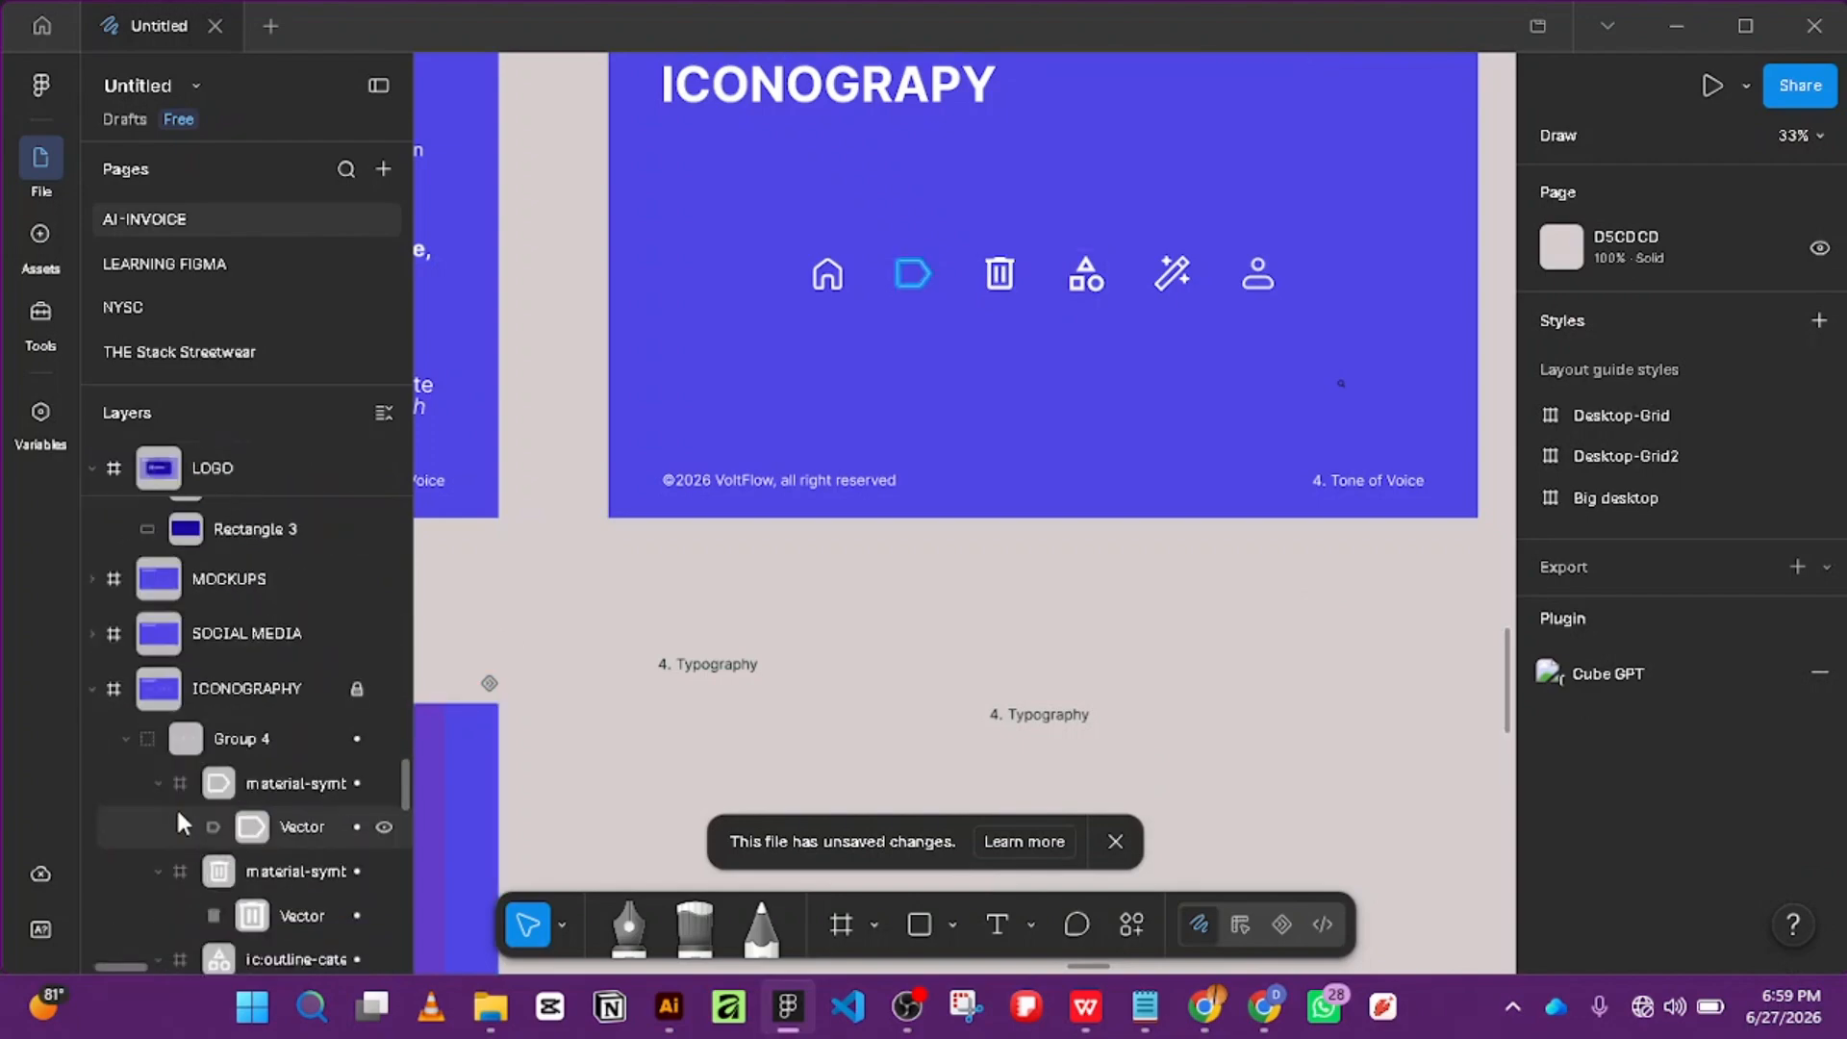
{"action": "left_click", "coordinate": [123, 741]}
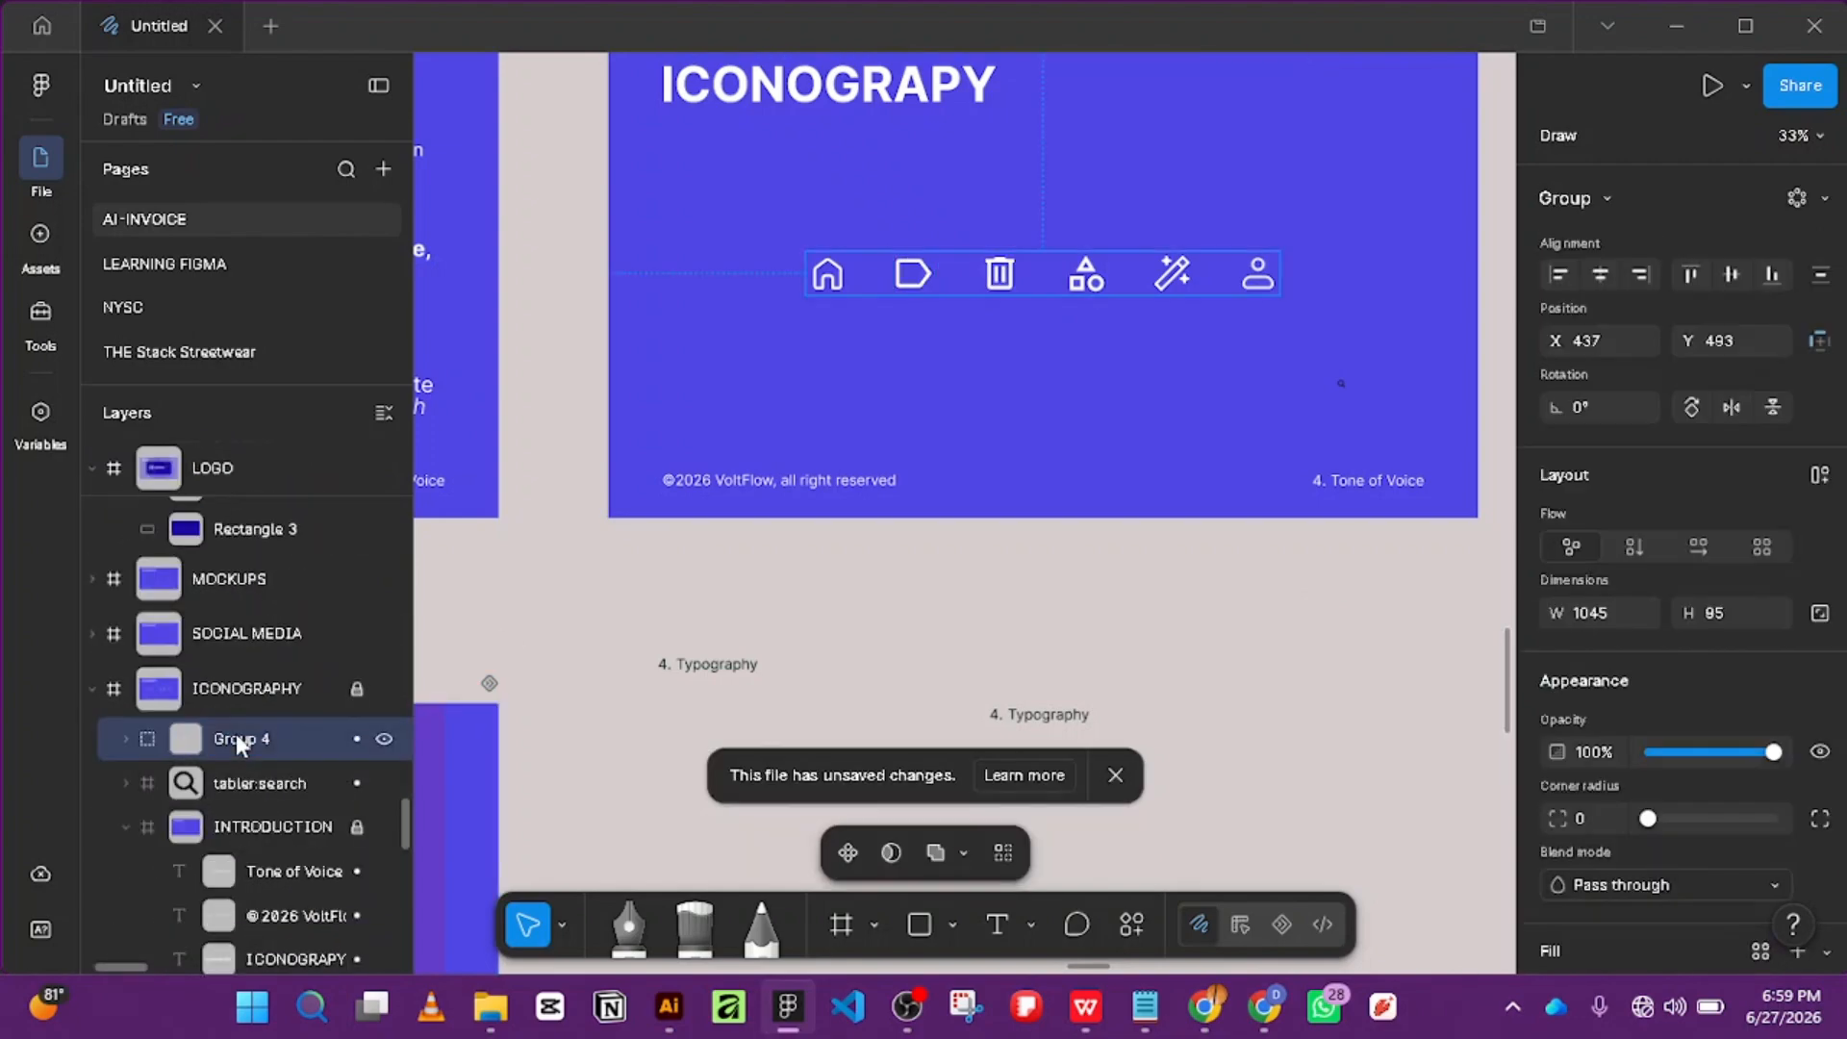
{"action": "double_click", "coordinate": [234, 733]}
{"action": "type", "text": "Icons"}
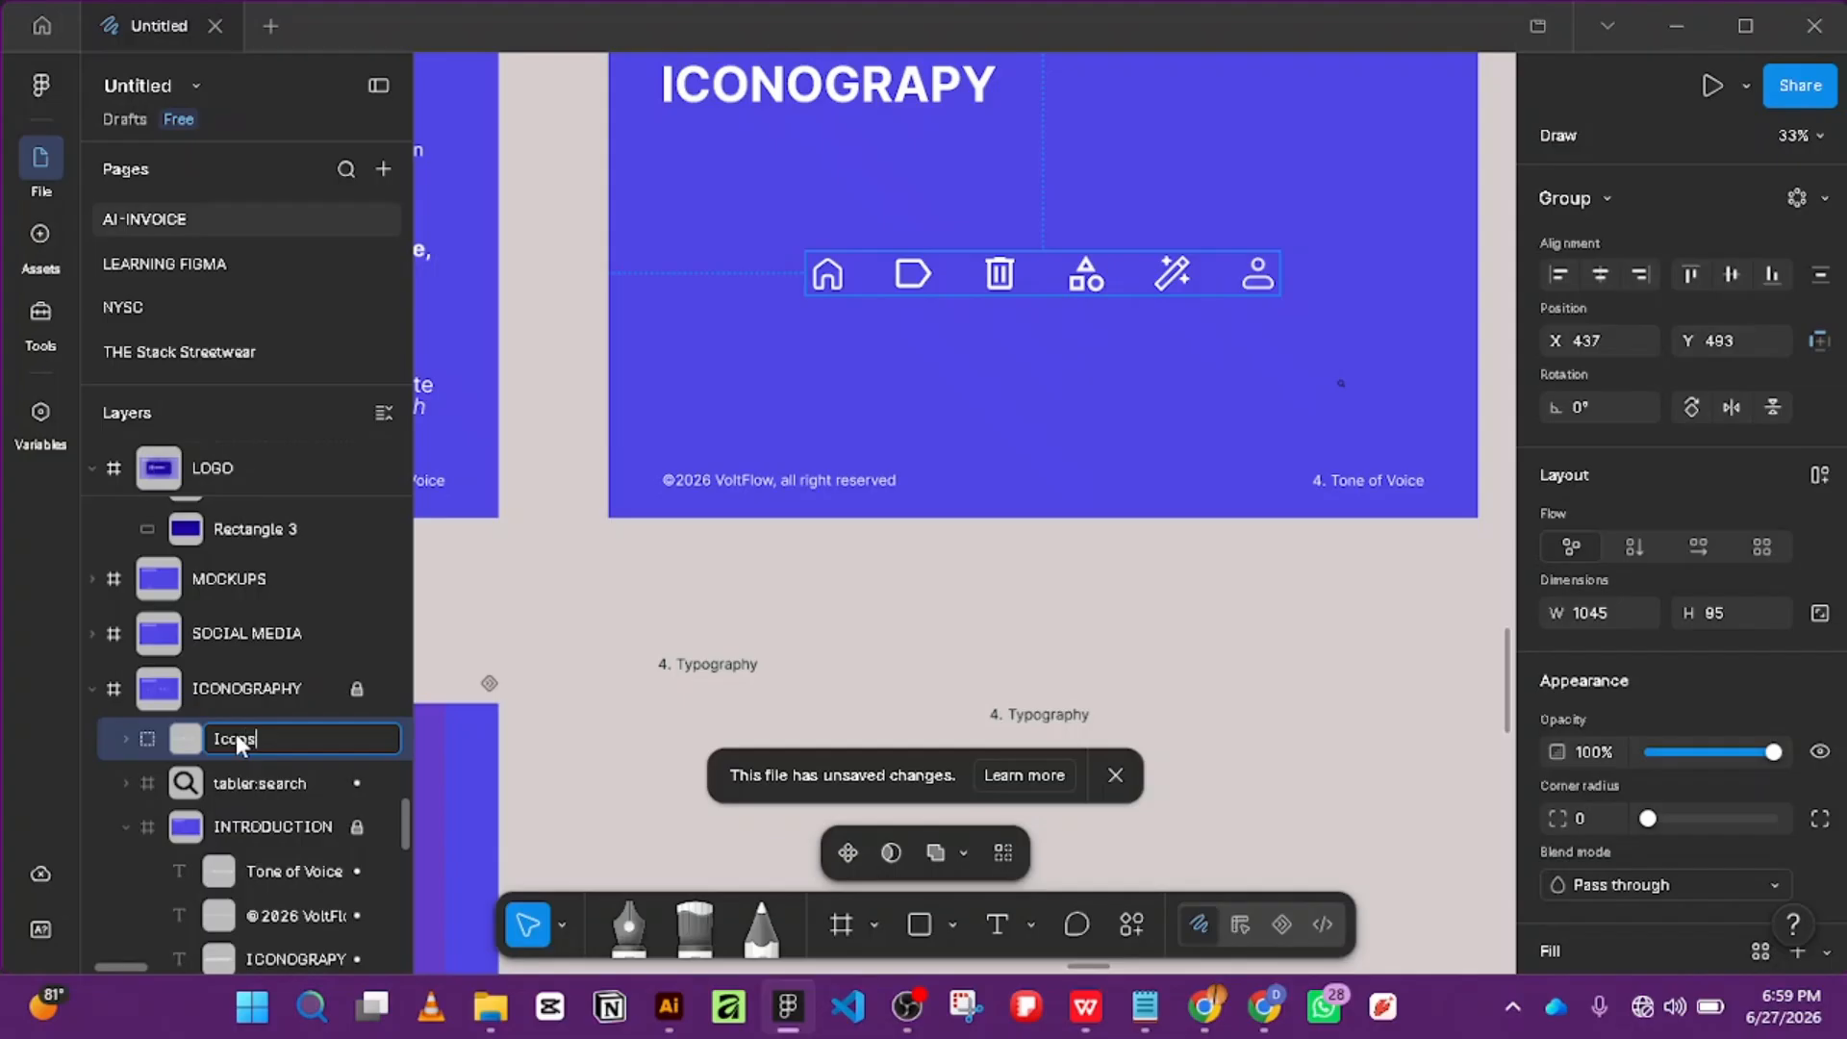